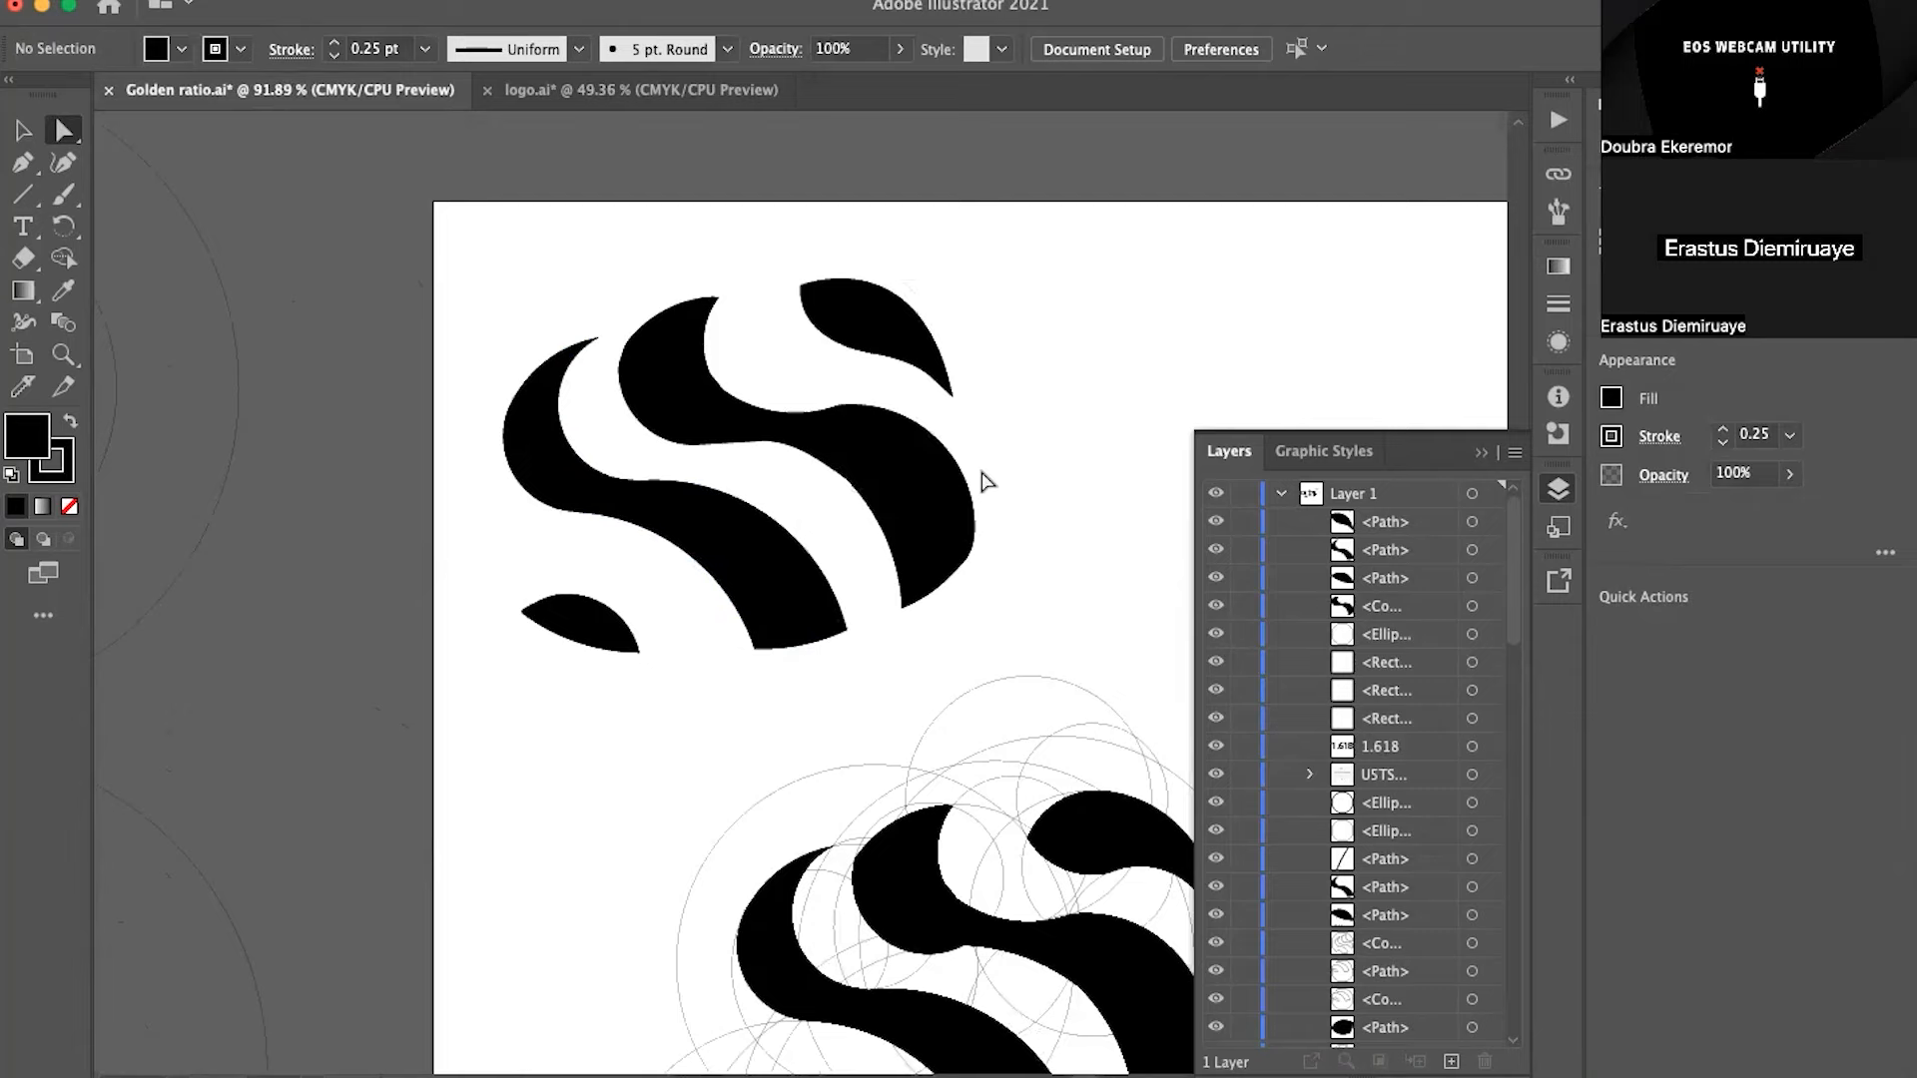
# Step: Adjust the anchor point at the pointed tip of the curved black stripe in the striped logo
pyautogui.scroll(4, 983, 482)
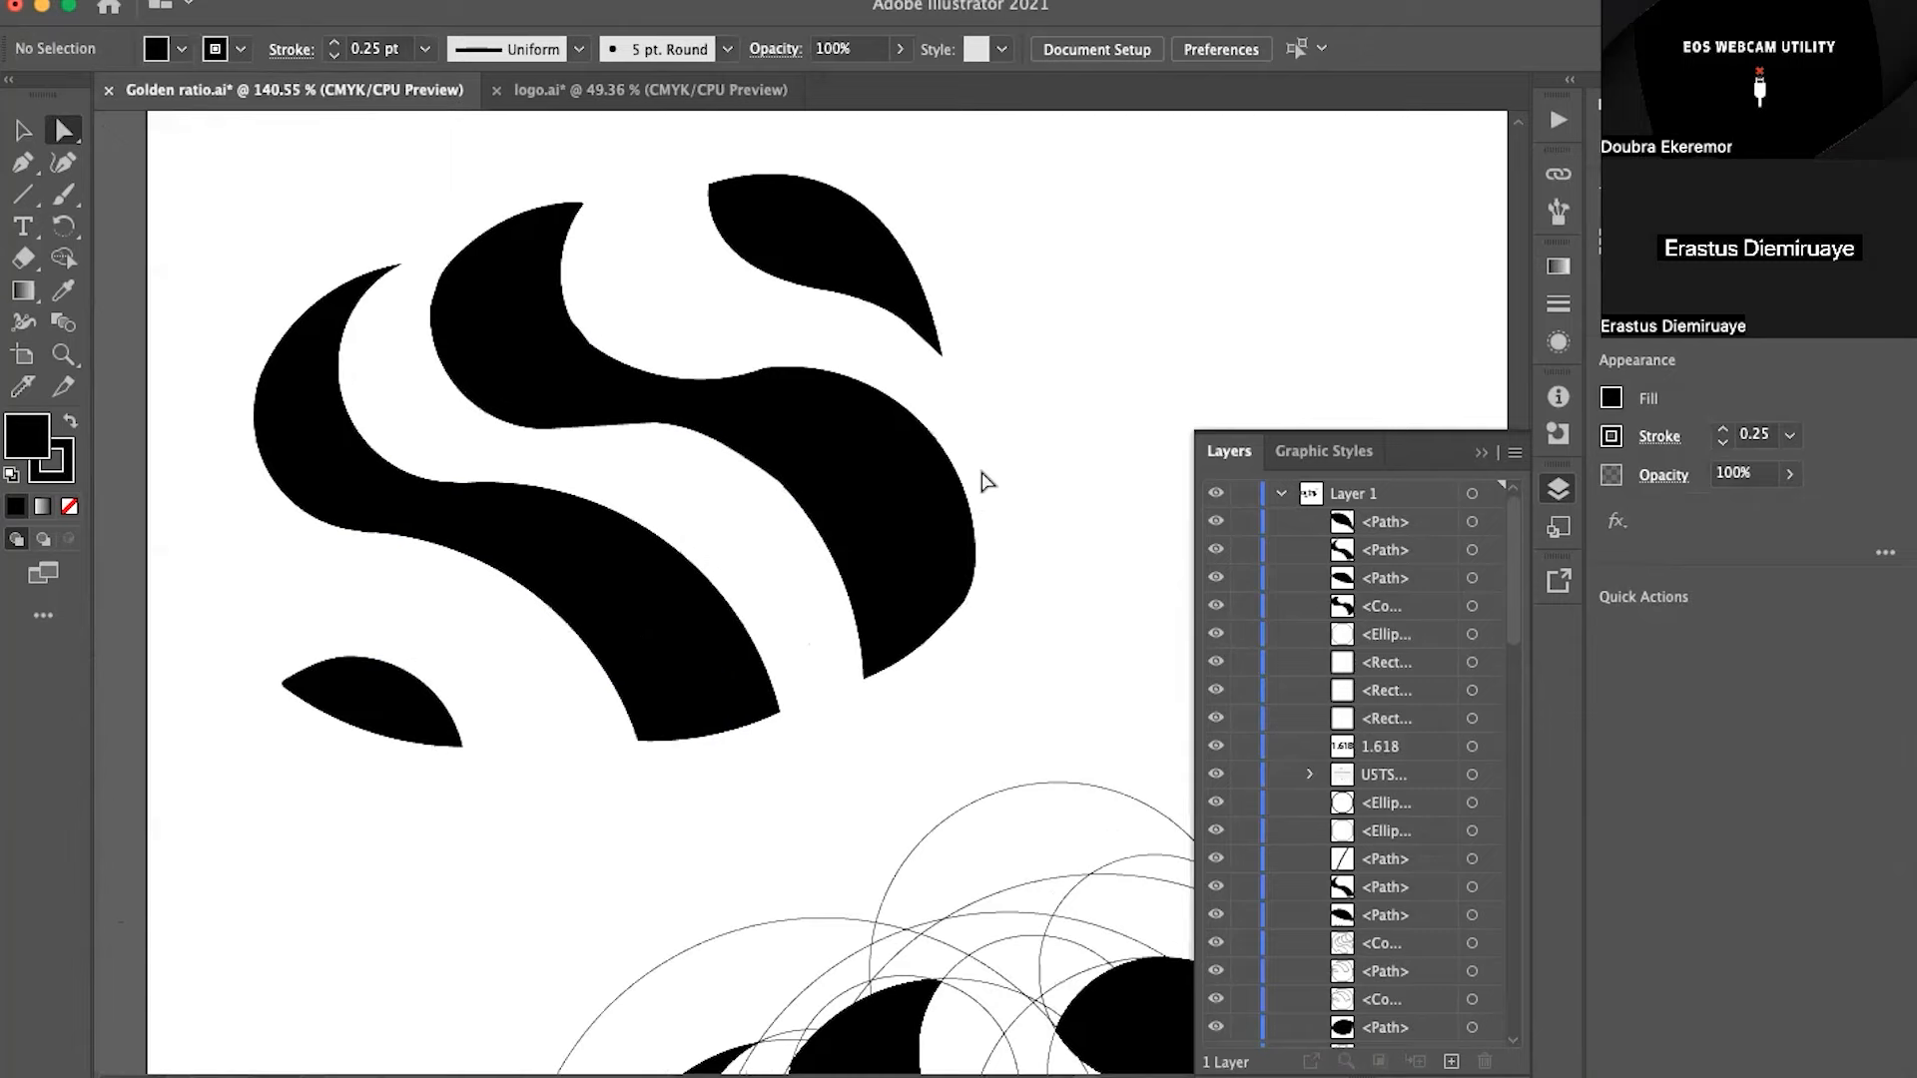
pyautogui.scroll(10, 631, 312)
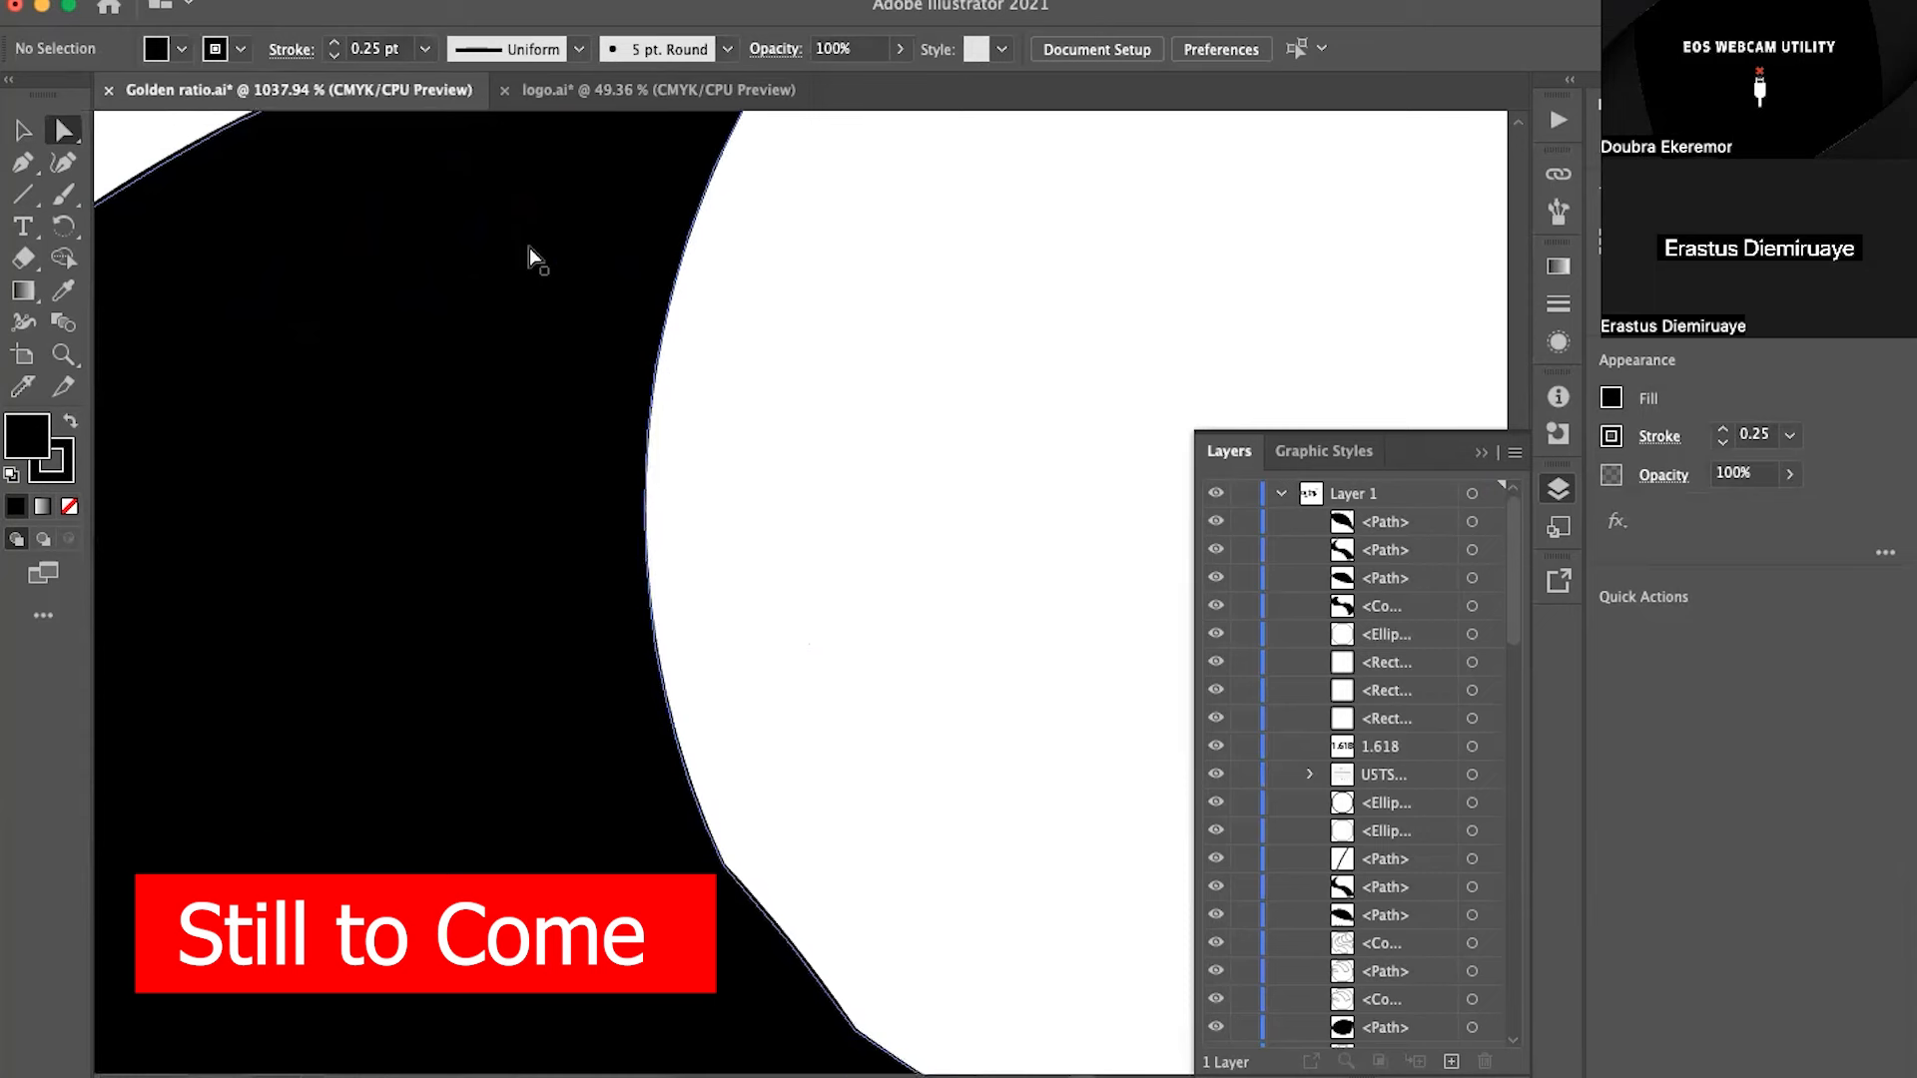
pyautogui.click(636, 499)
pyautogui.scroll(7, 635, 499)
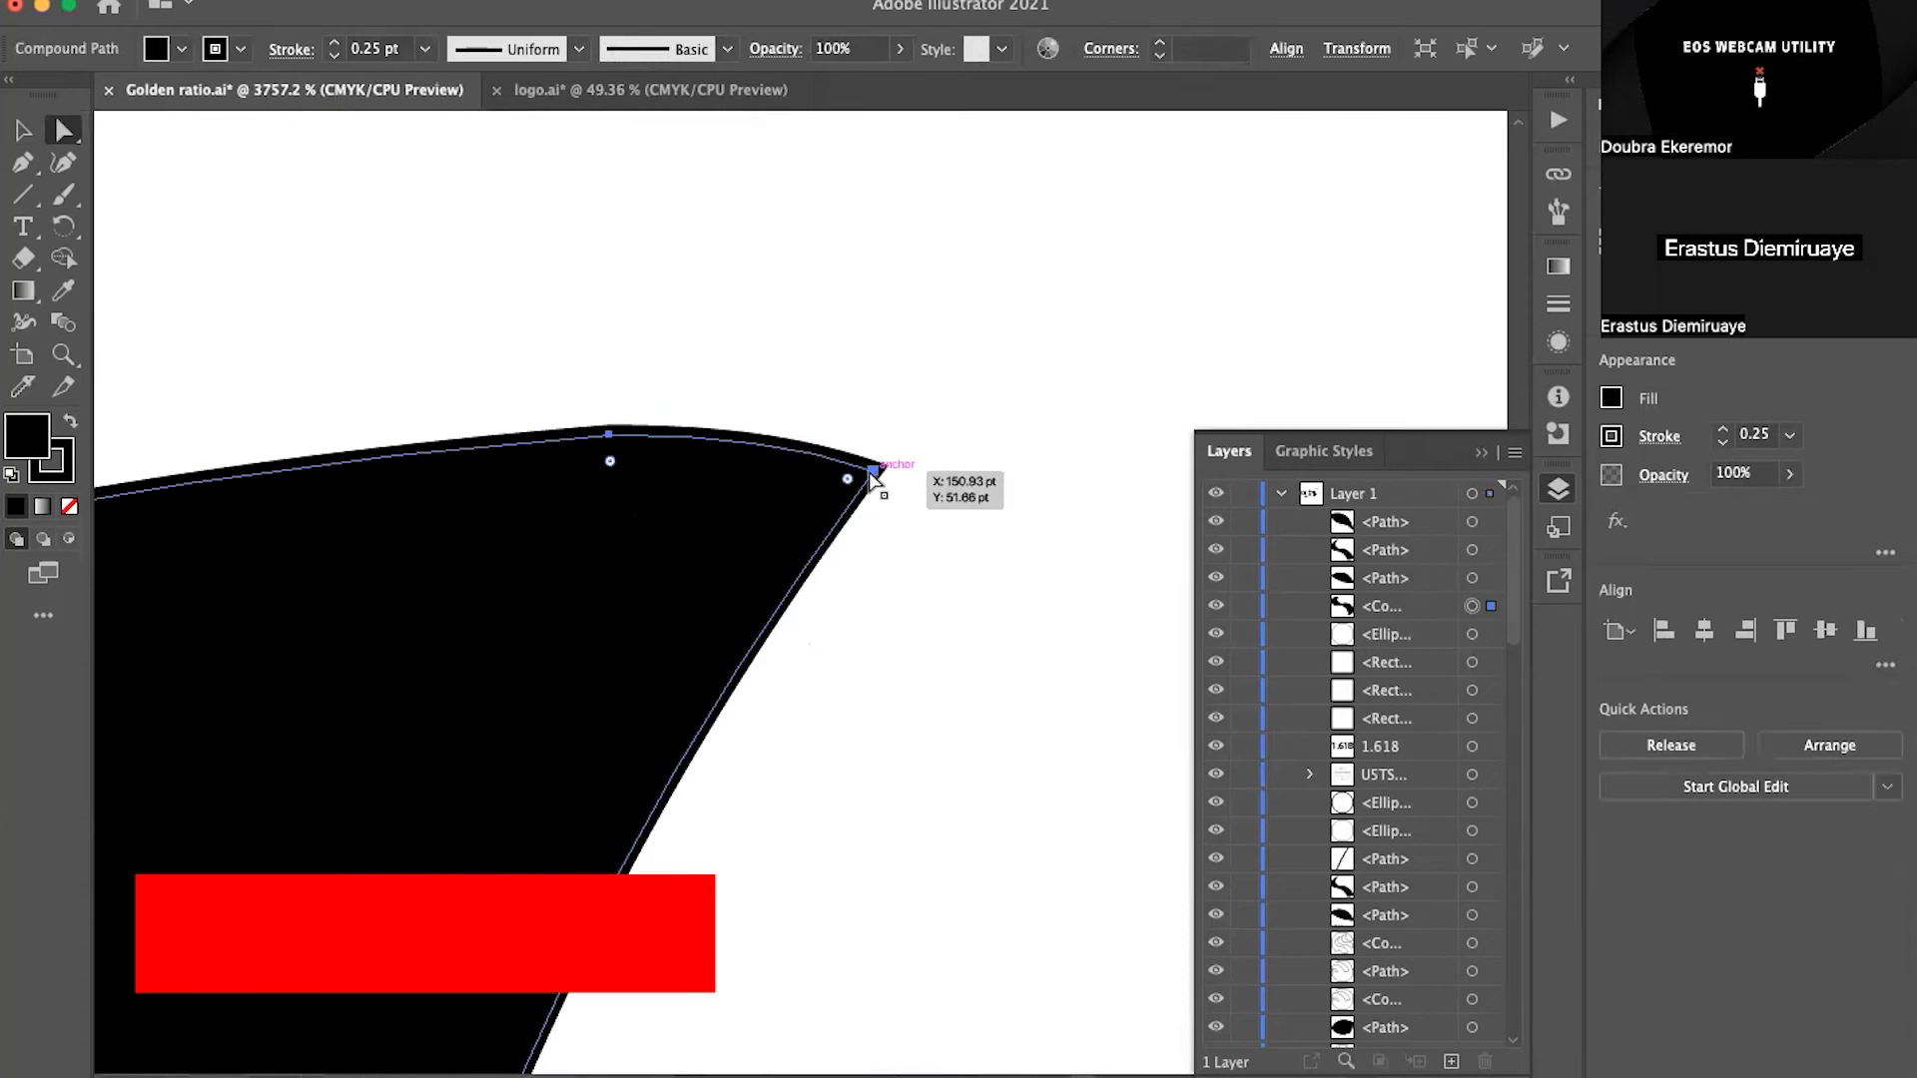
pyautogui.click(873, 469)
pyautogui.moveTo(879, 470); pyautogui.dragTo(799, 433)
pyautogui.click(905, 341)
pyautogui.scroll(-15, 905, 343)
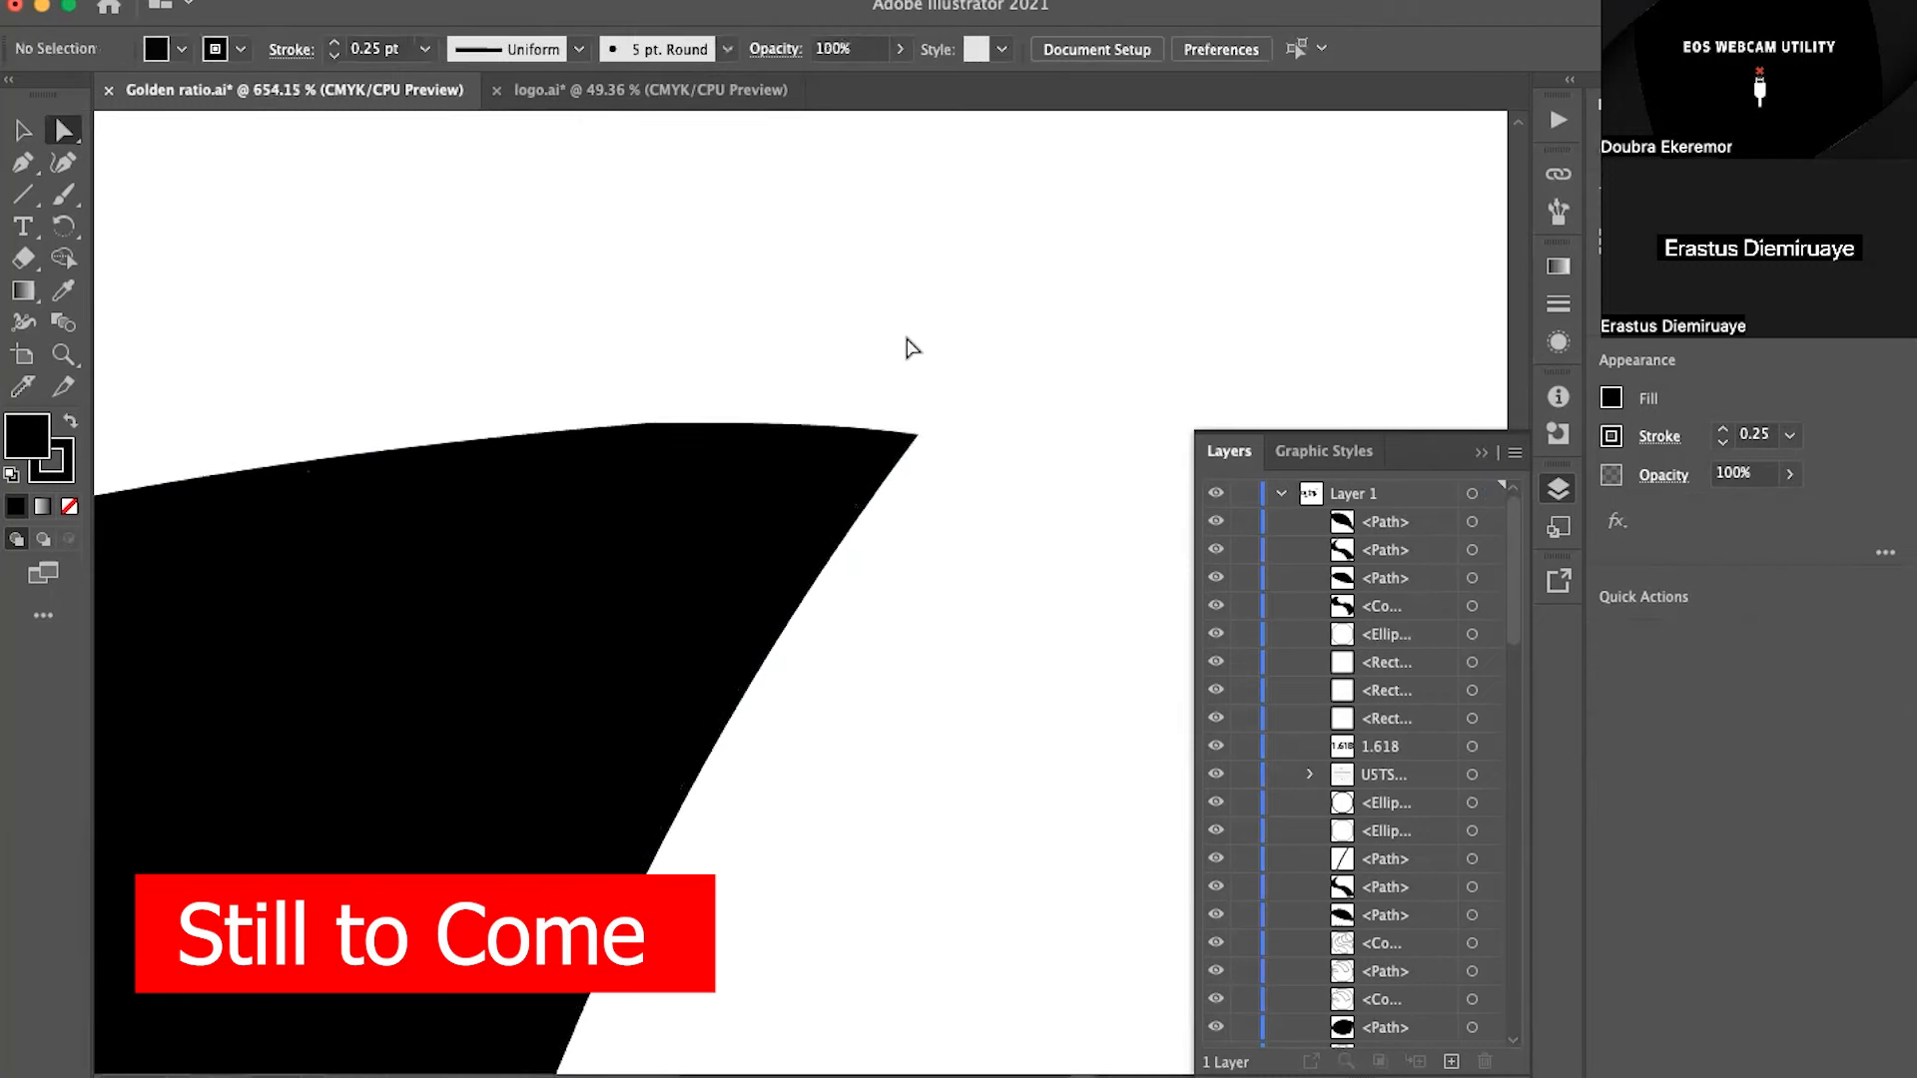
pyautogui.hscroll(3, 928, 388)
pyautogui.scroll(5, 877, 440)
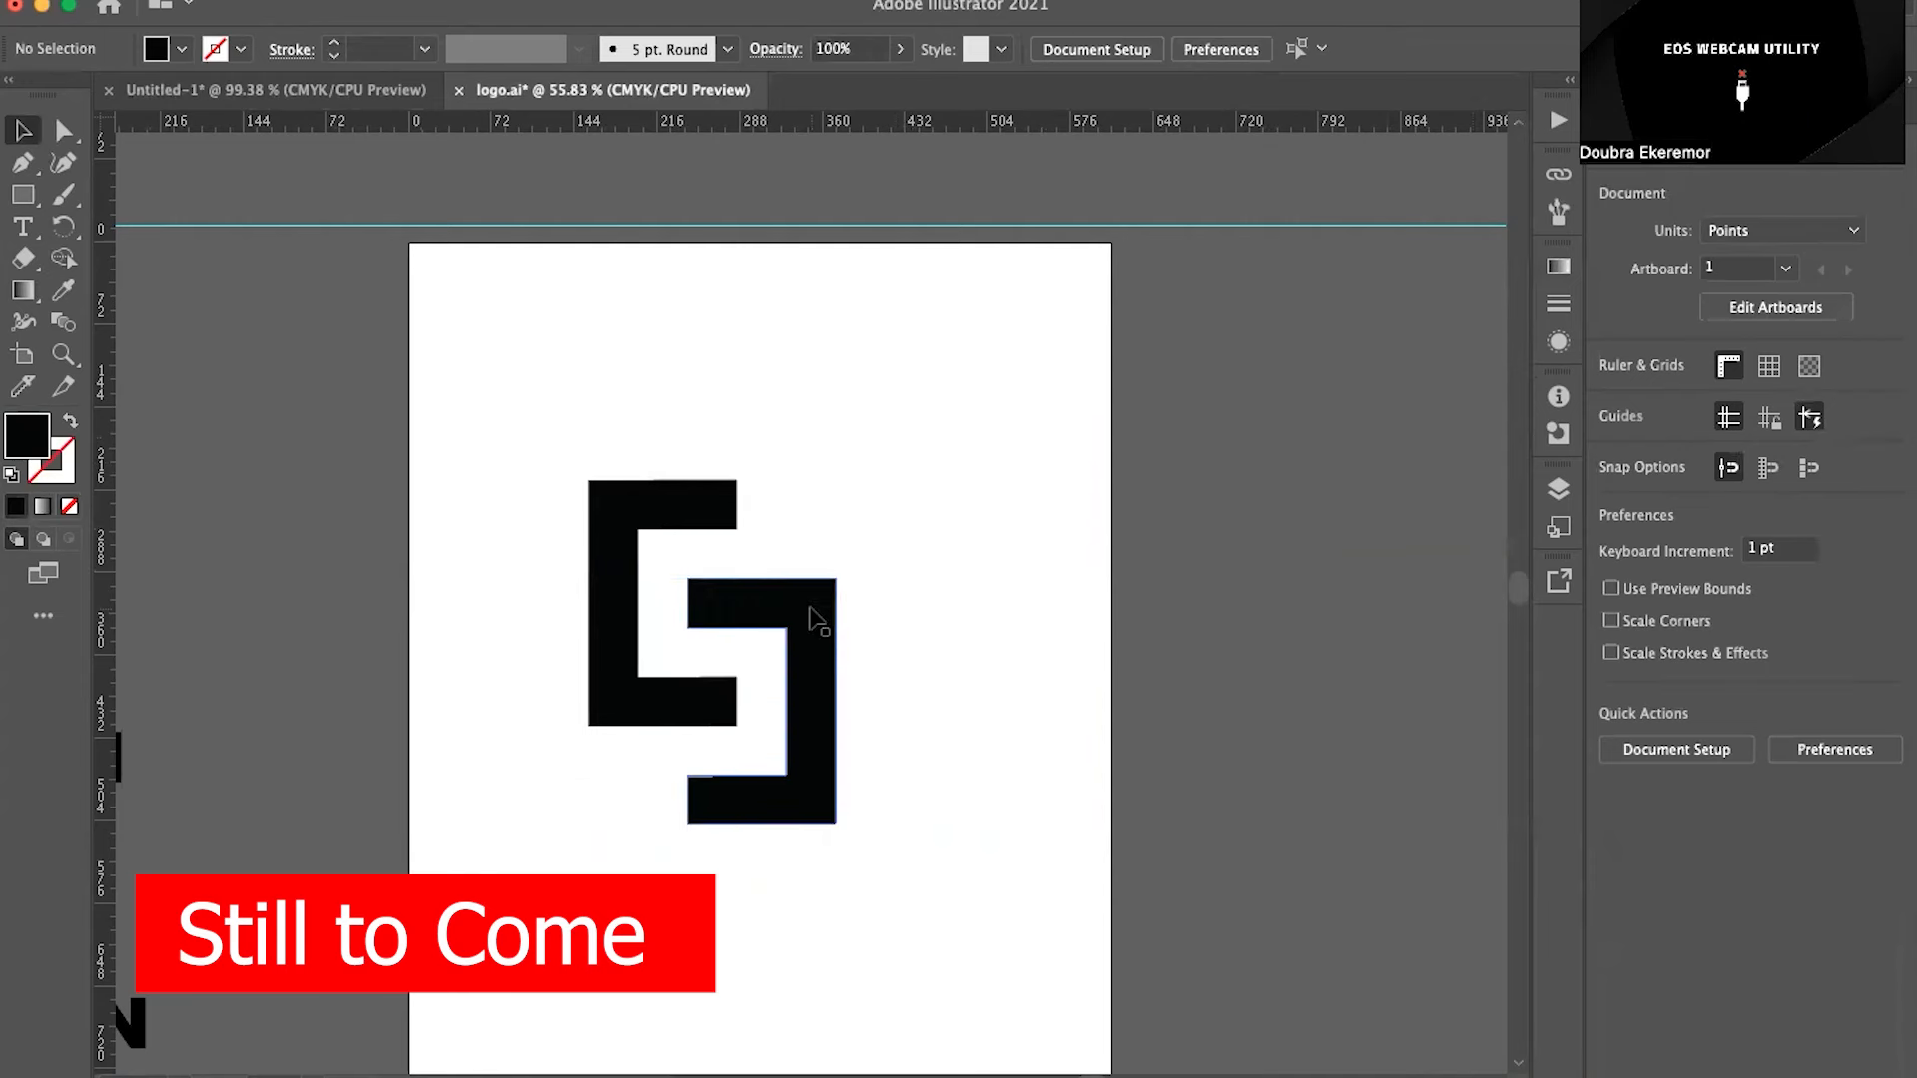
# Step: Select the group containing the angular black S logo and its construction grid
pyautogui.click(809, 612)
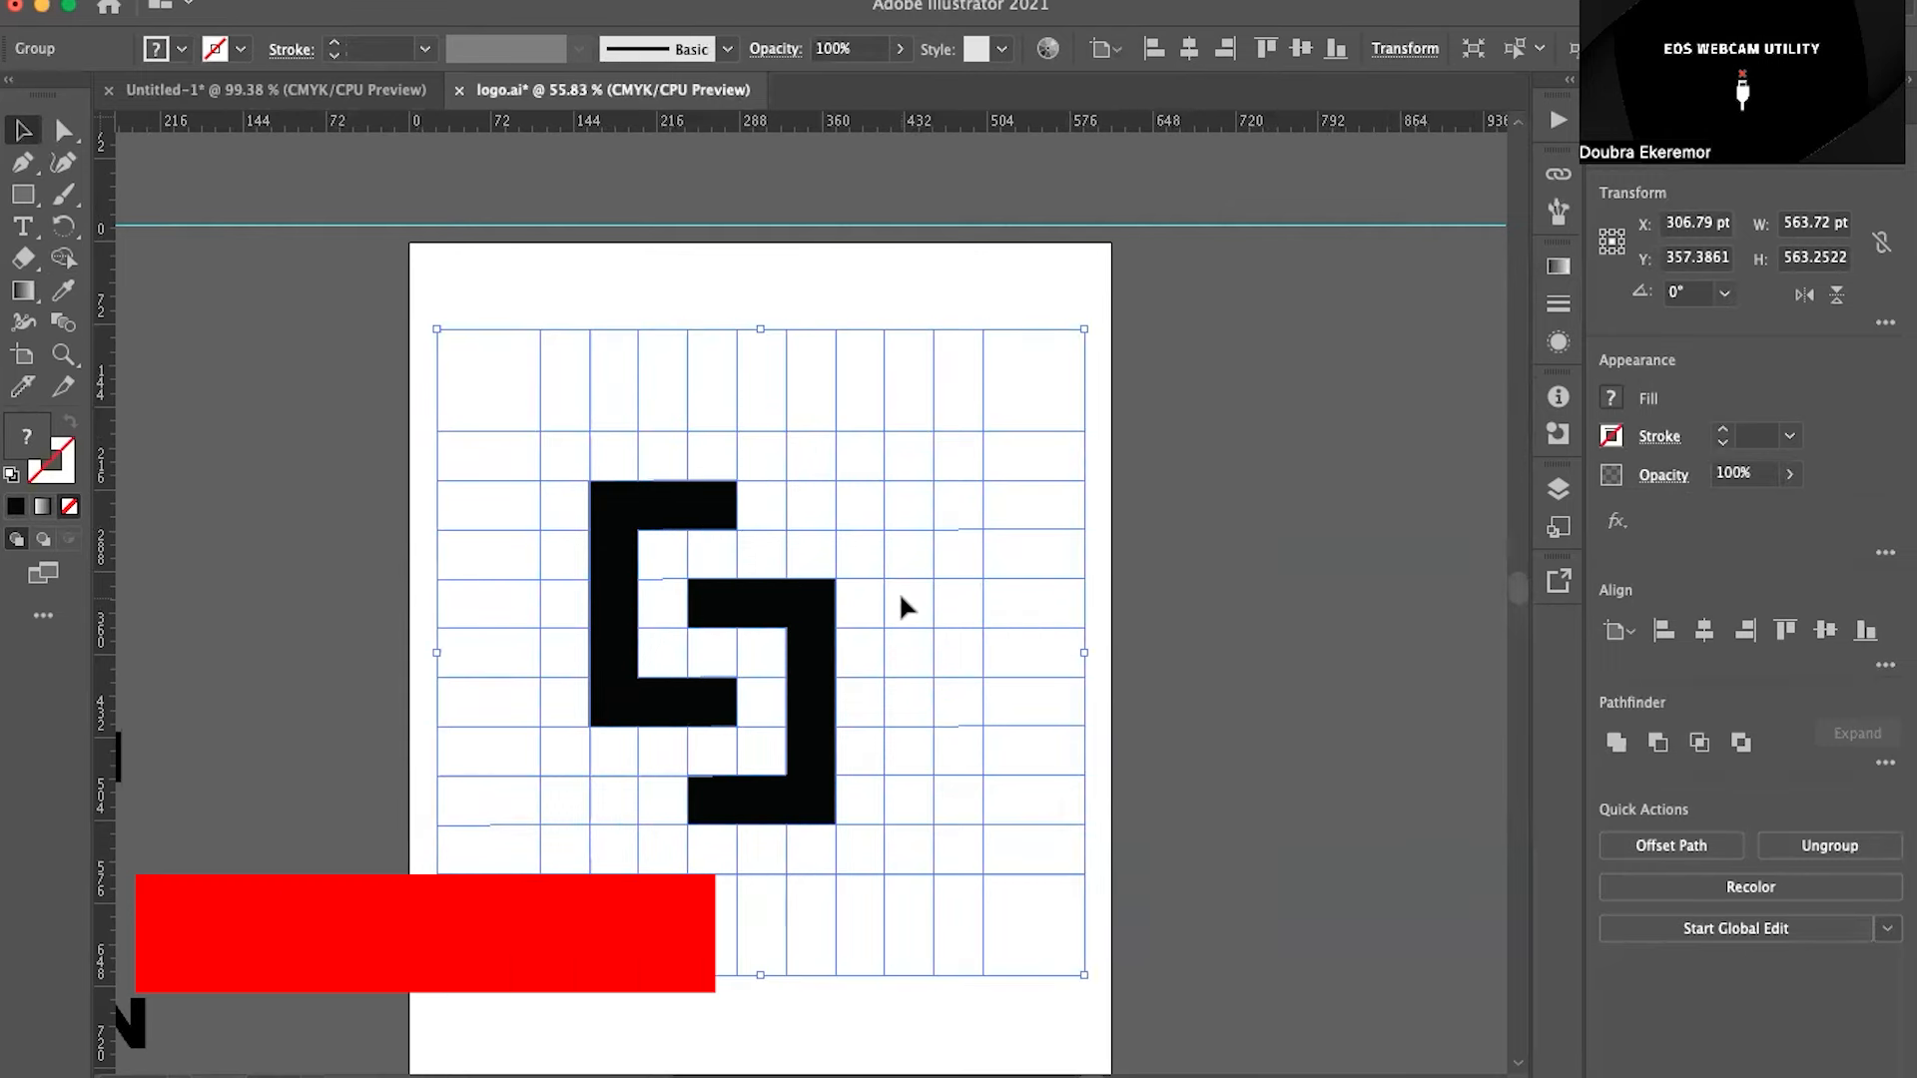
pyautogui.scroll(5, 902, 603)
pyautogui.scroll(-4, 824, 850)
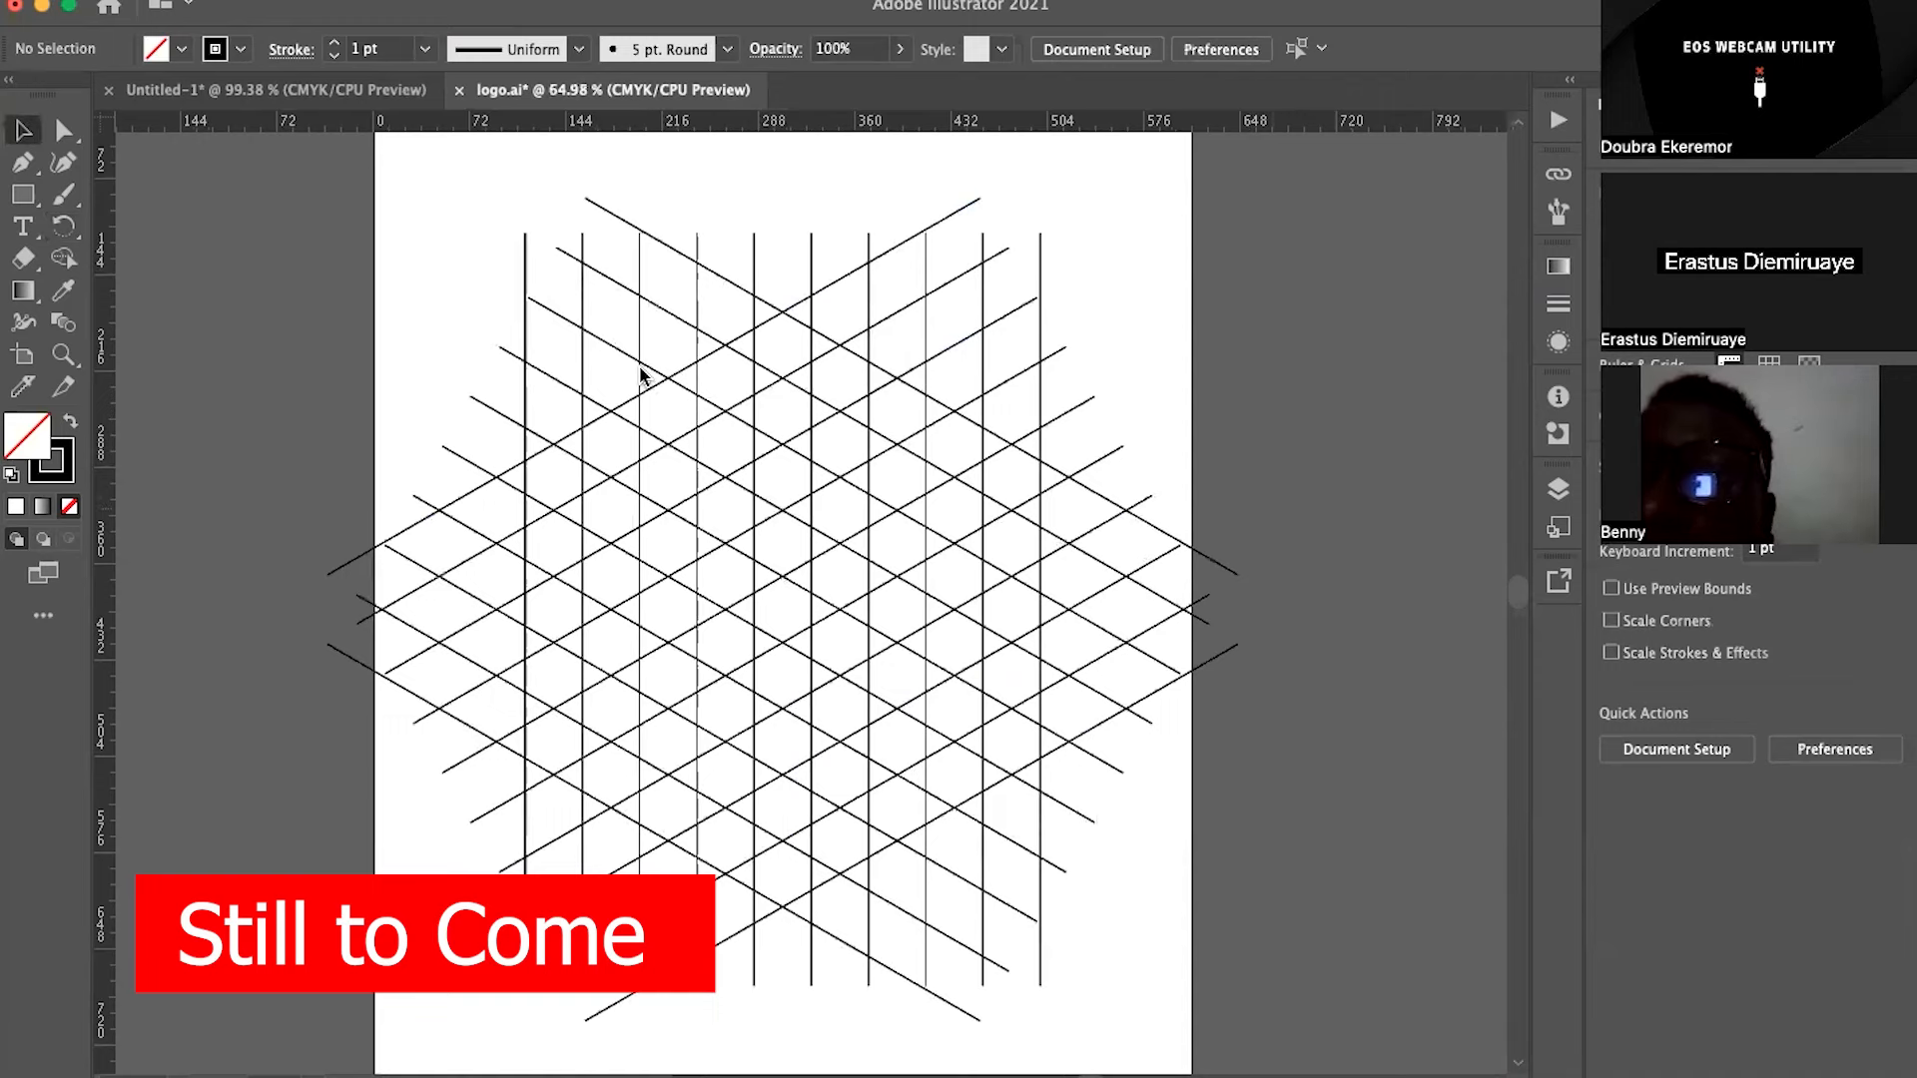
# Step: Merge adjoining cells of the isometric line grid into one angular shape with the Shape Builder tool
pyautogui.scroll(3, 1164, 465)
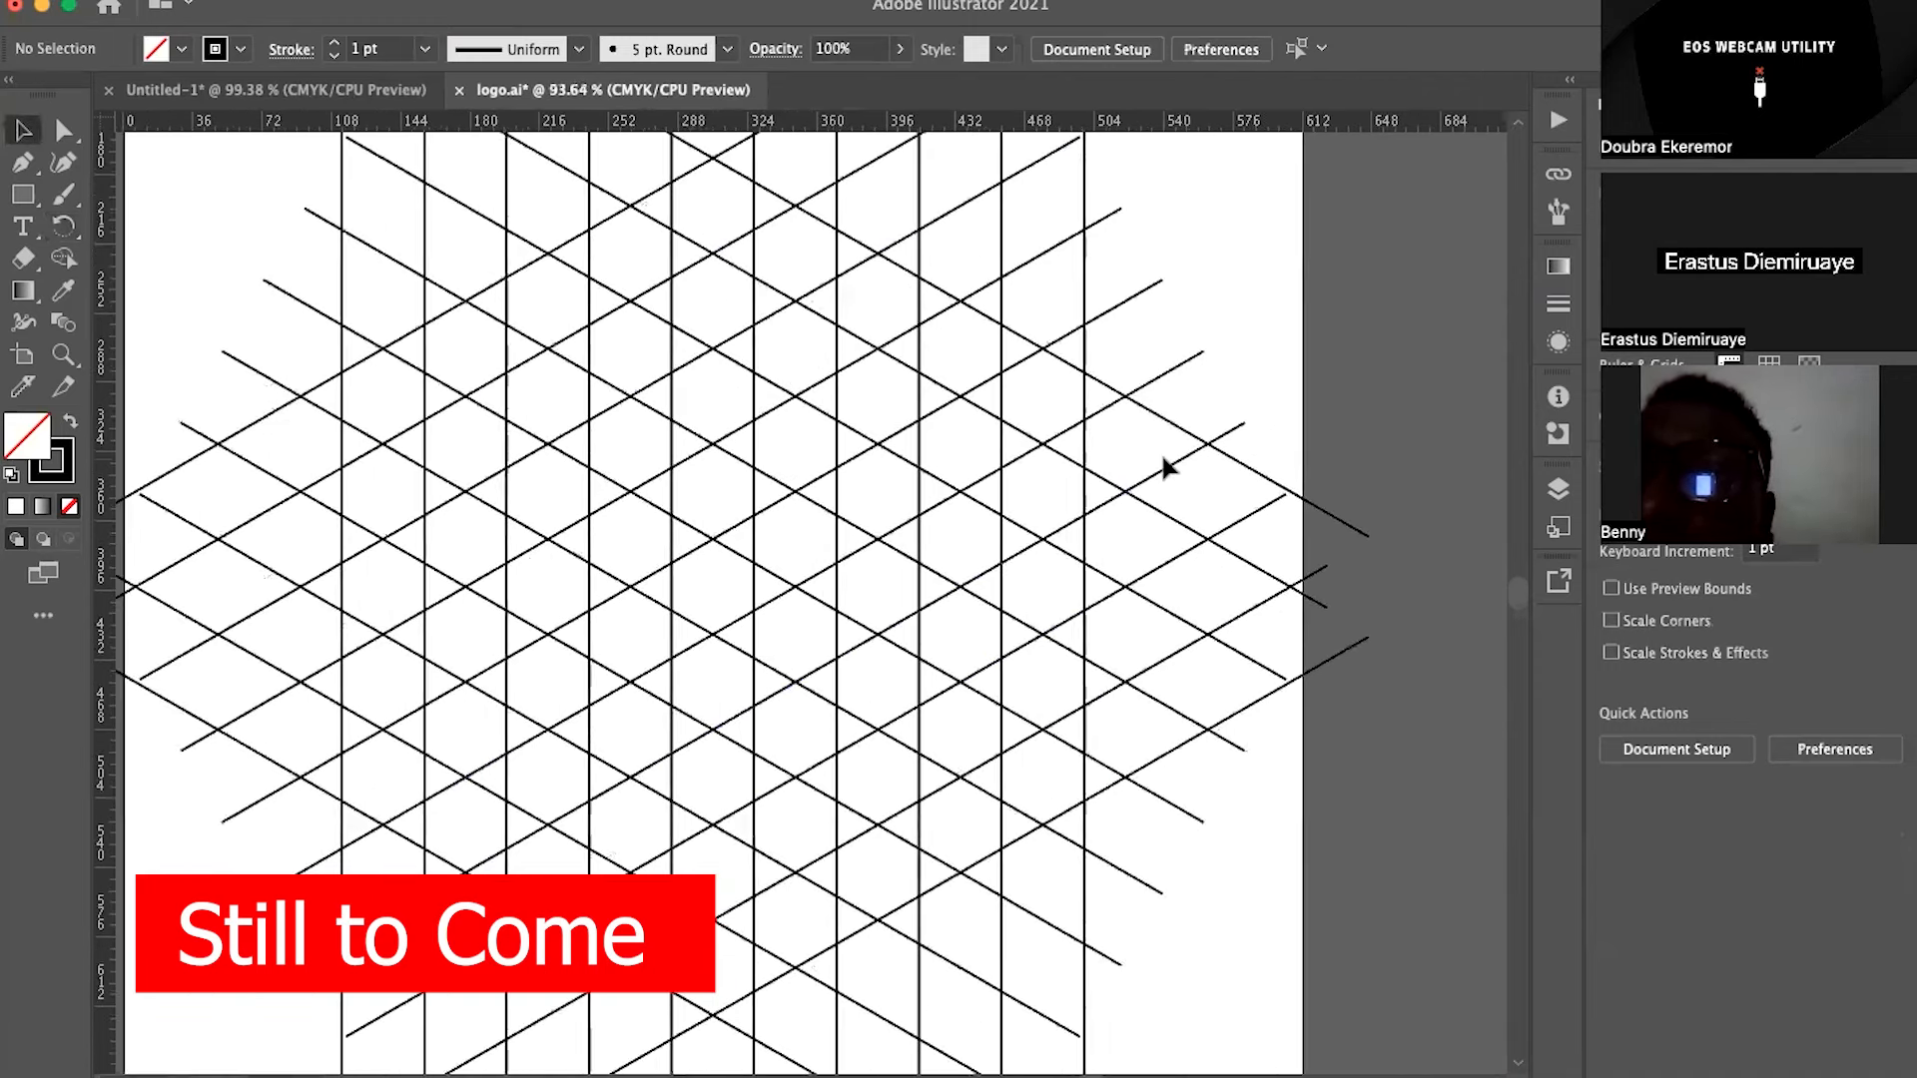
pyautogui.scroll(-3, 1164, 465)
pyautogui.hscroll(2, 1164, 465)
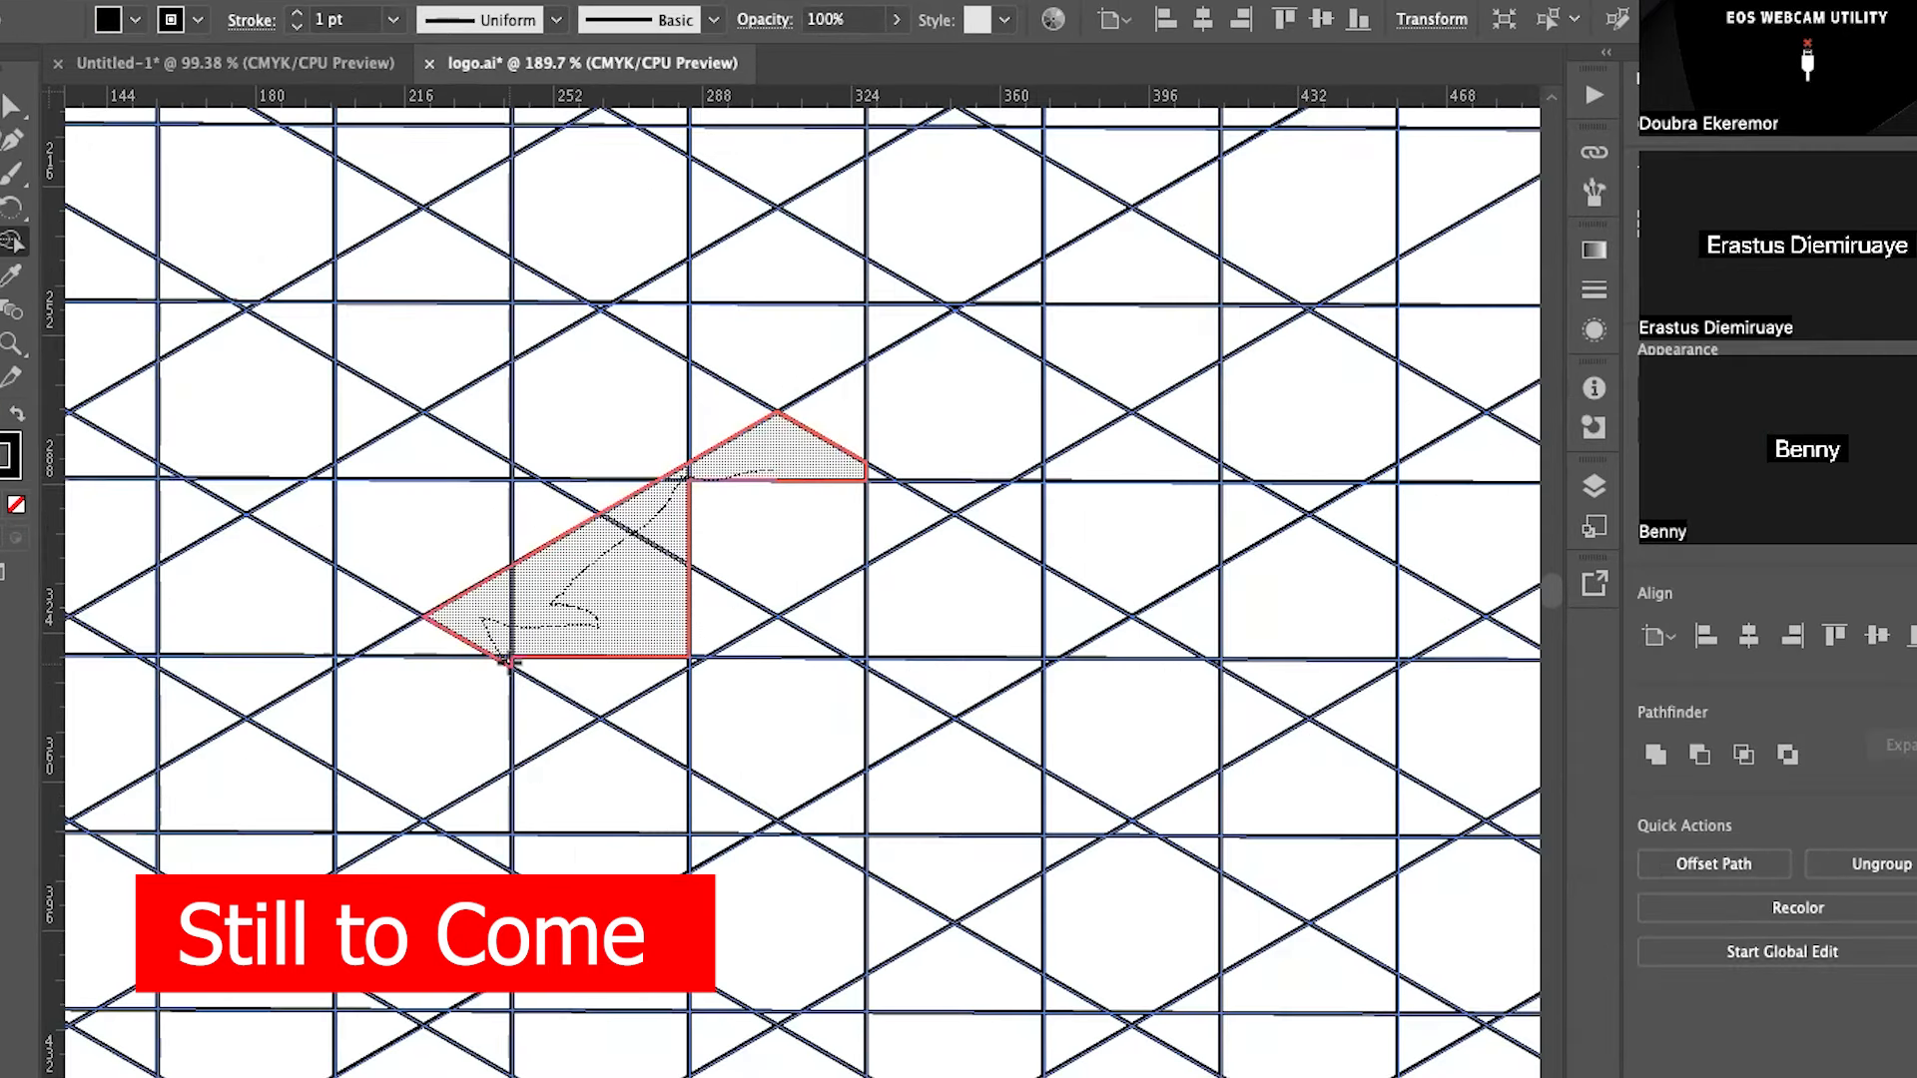
pyautogui.moveTo(514, 638)
pyautogui.mouseDown()
pyautogui.moveTo(521, 667)
pyautogui.moveTo(661, 705)
pyautogui.mouseUp()
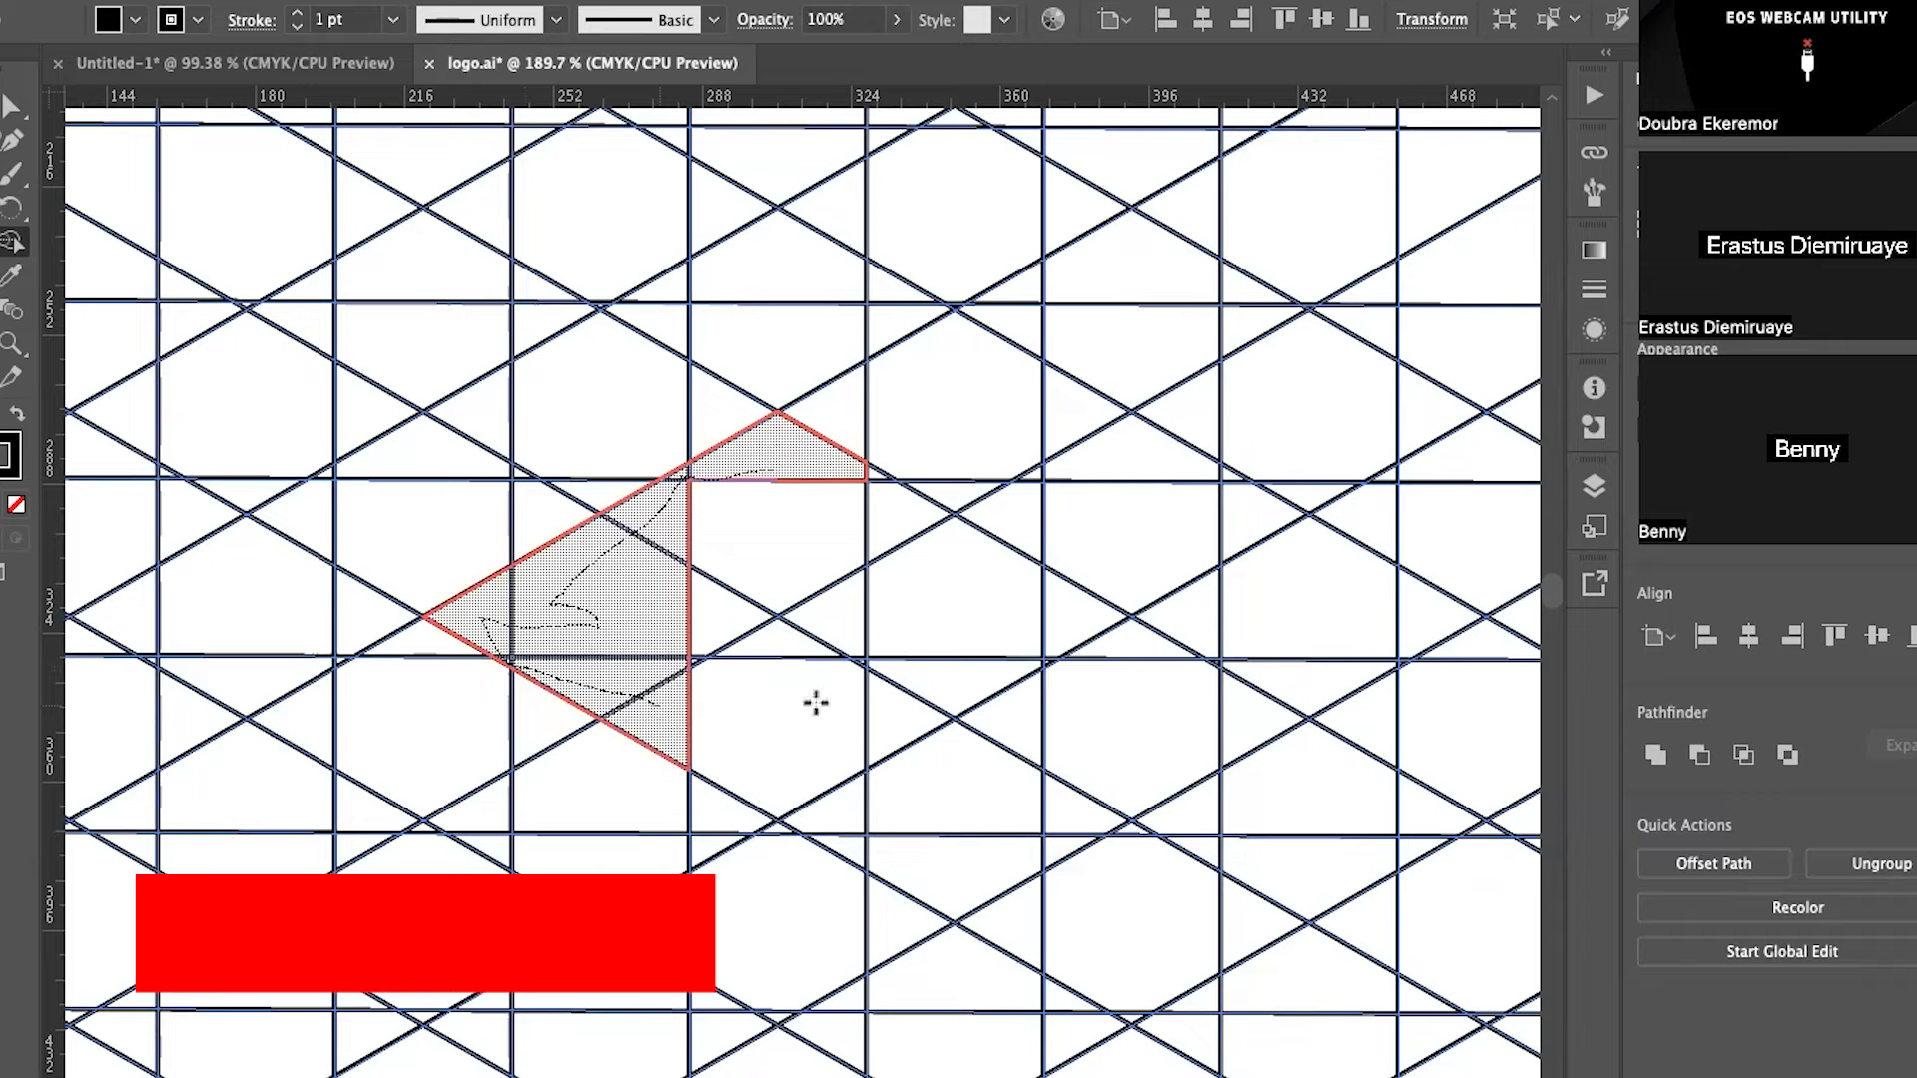
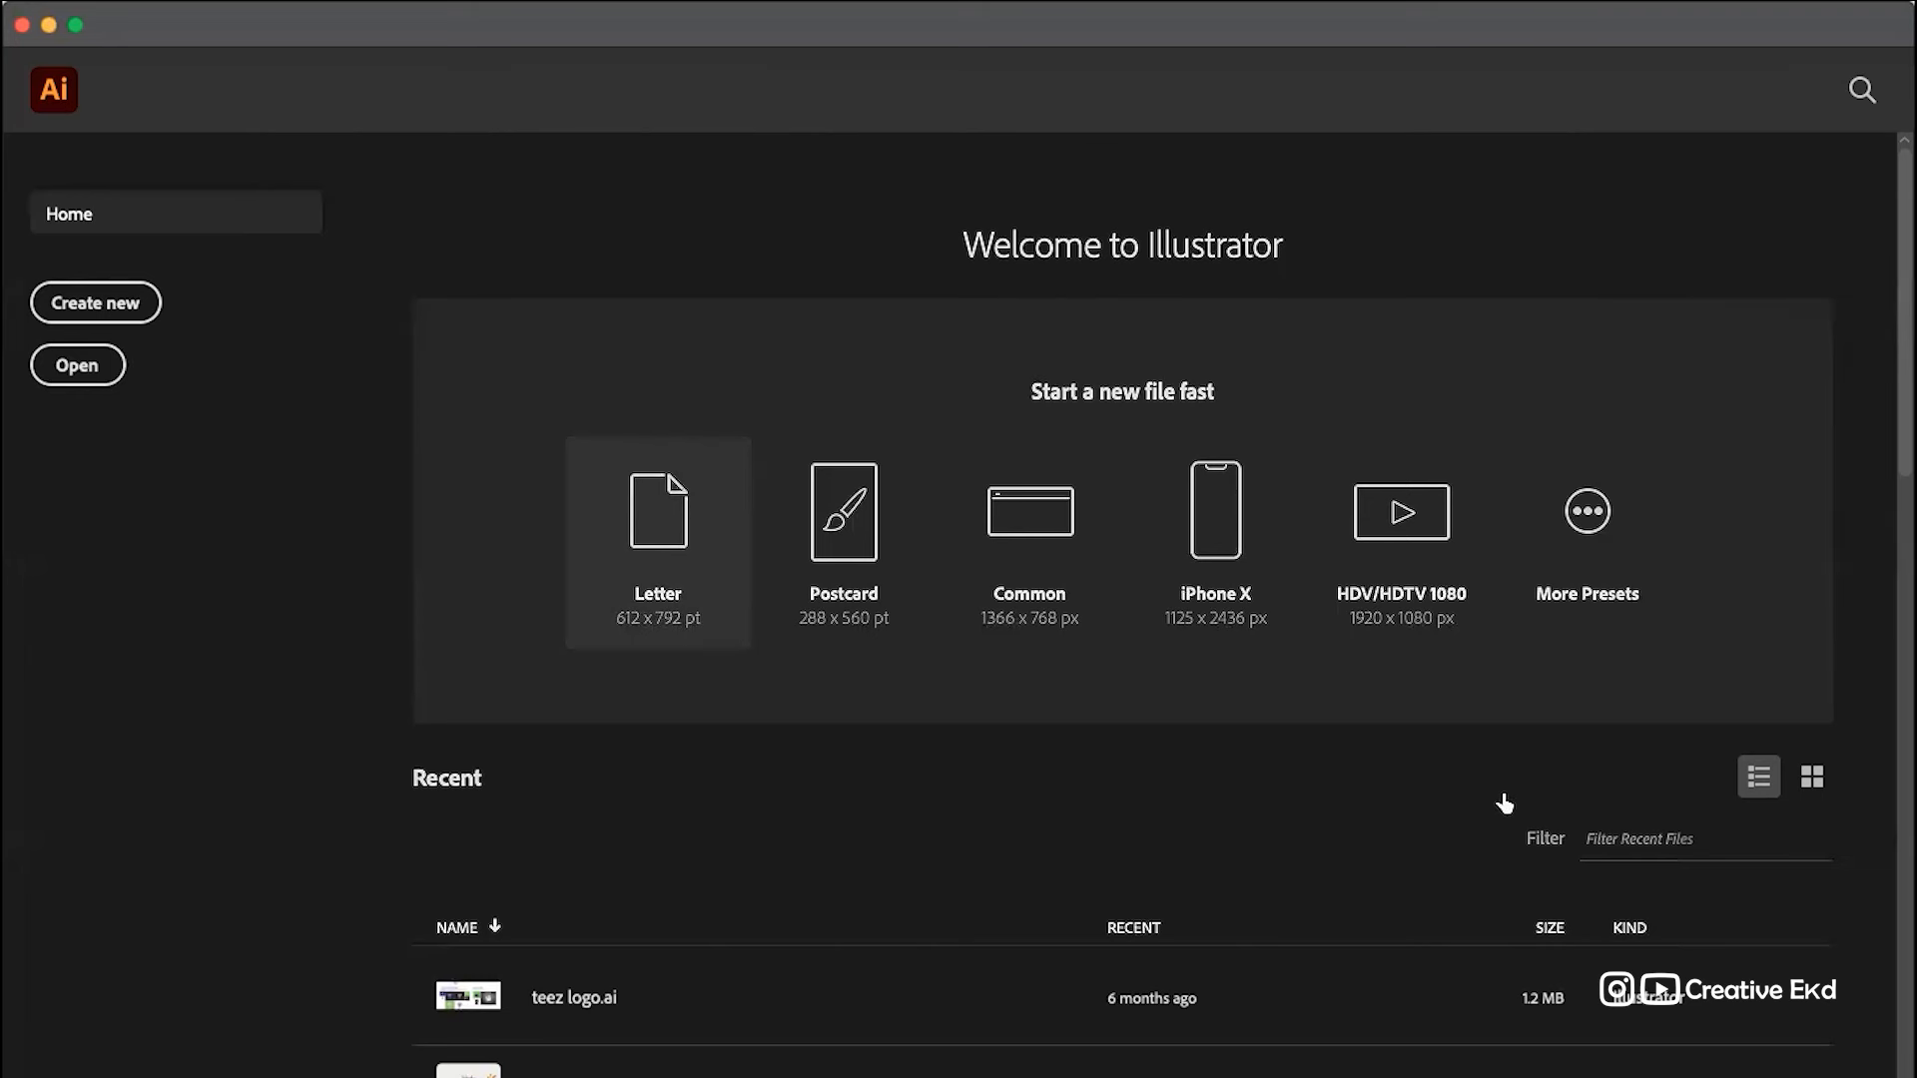
# Step: Create a new Letter document of 612 x 792 pt and collapse the Asset Export panel
pyautogui.click(695, 547)
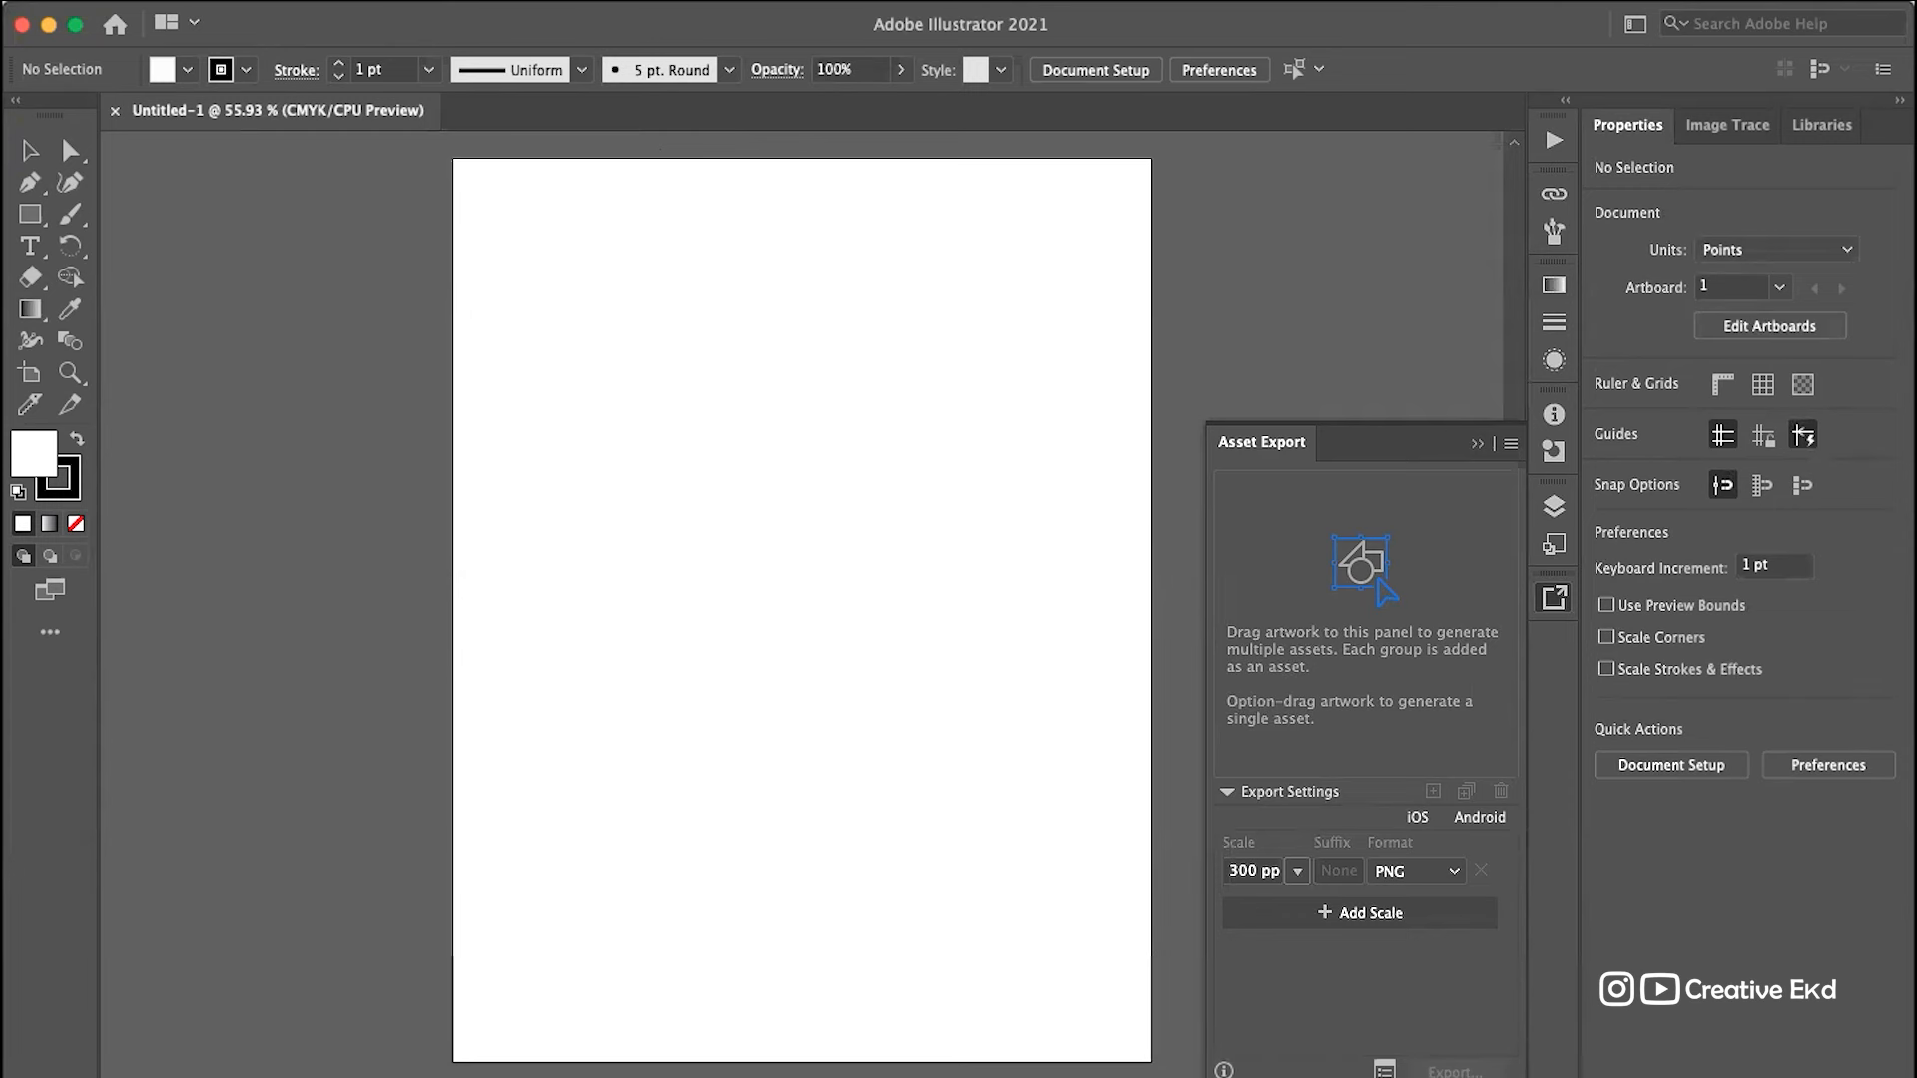
pyautogui.click(203, 0)
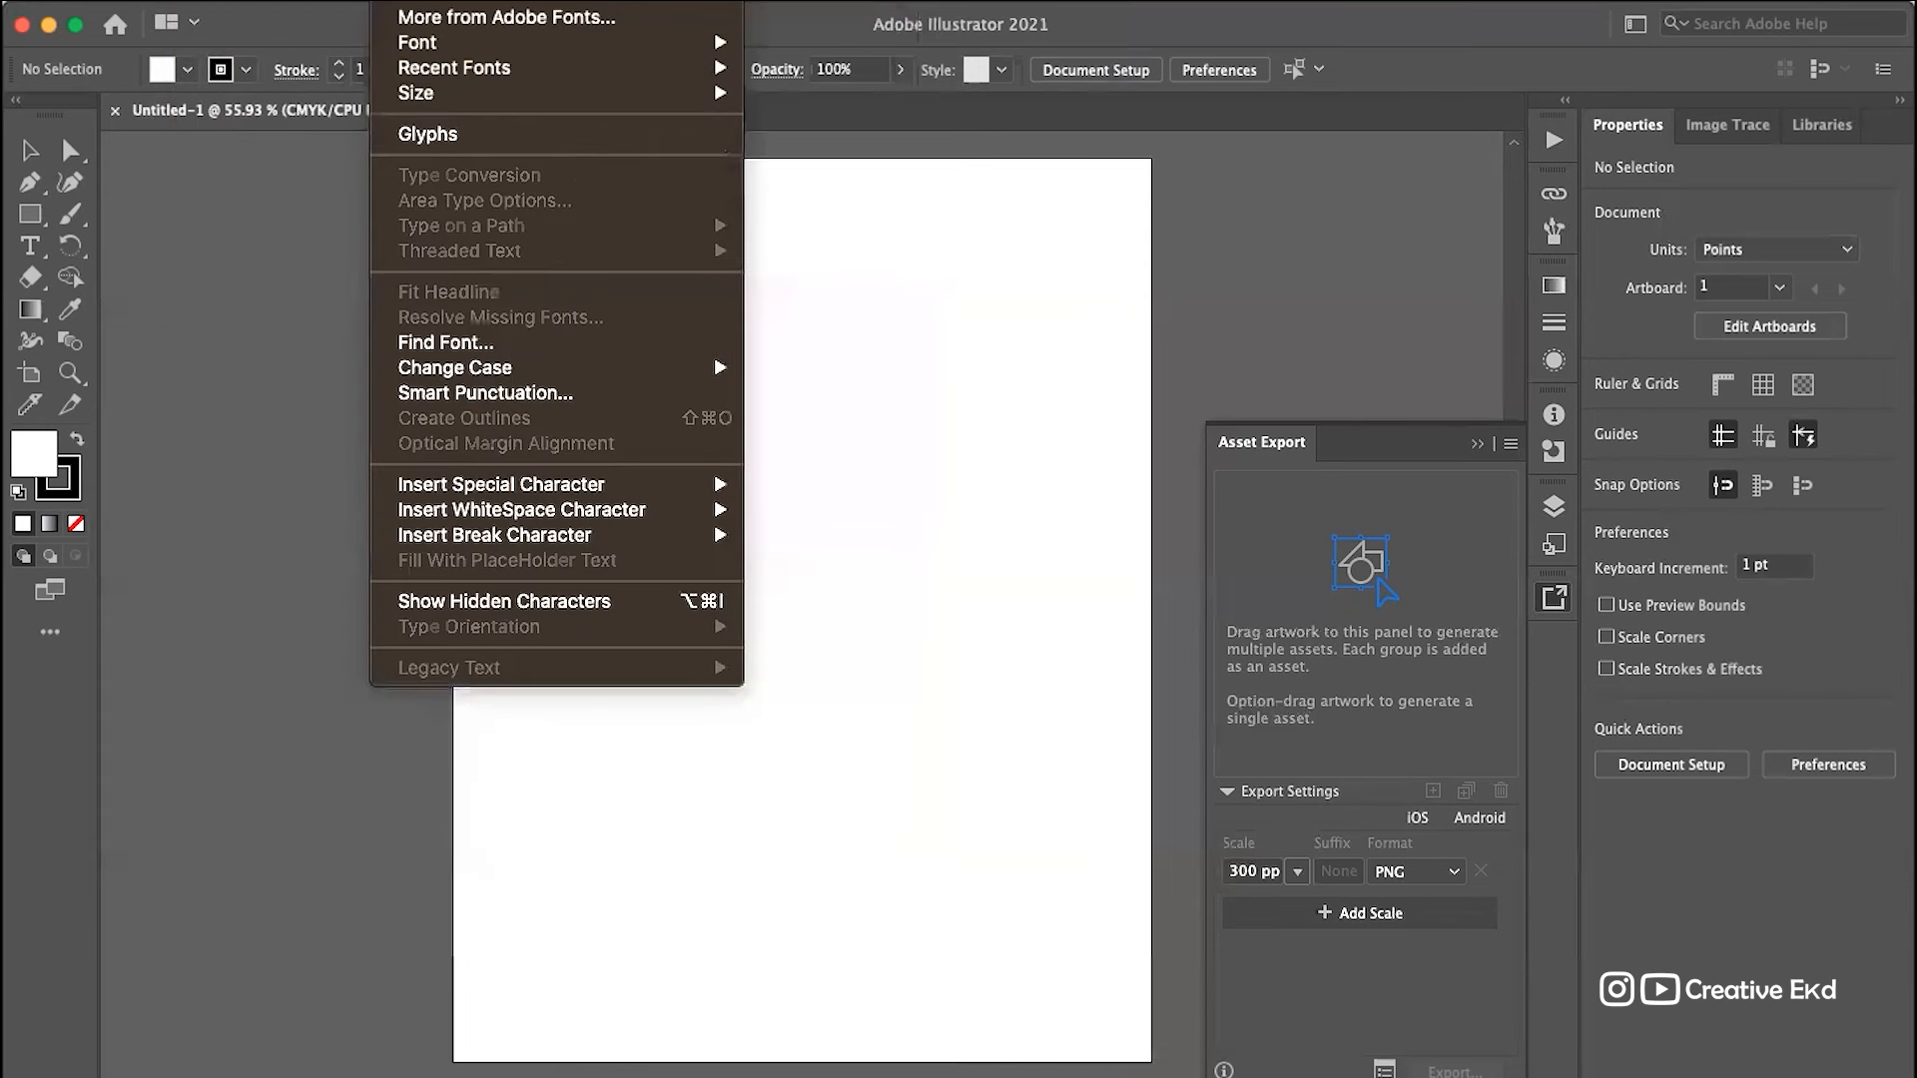
pyautogui.click(1023, 509)
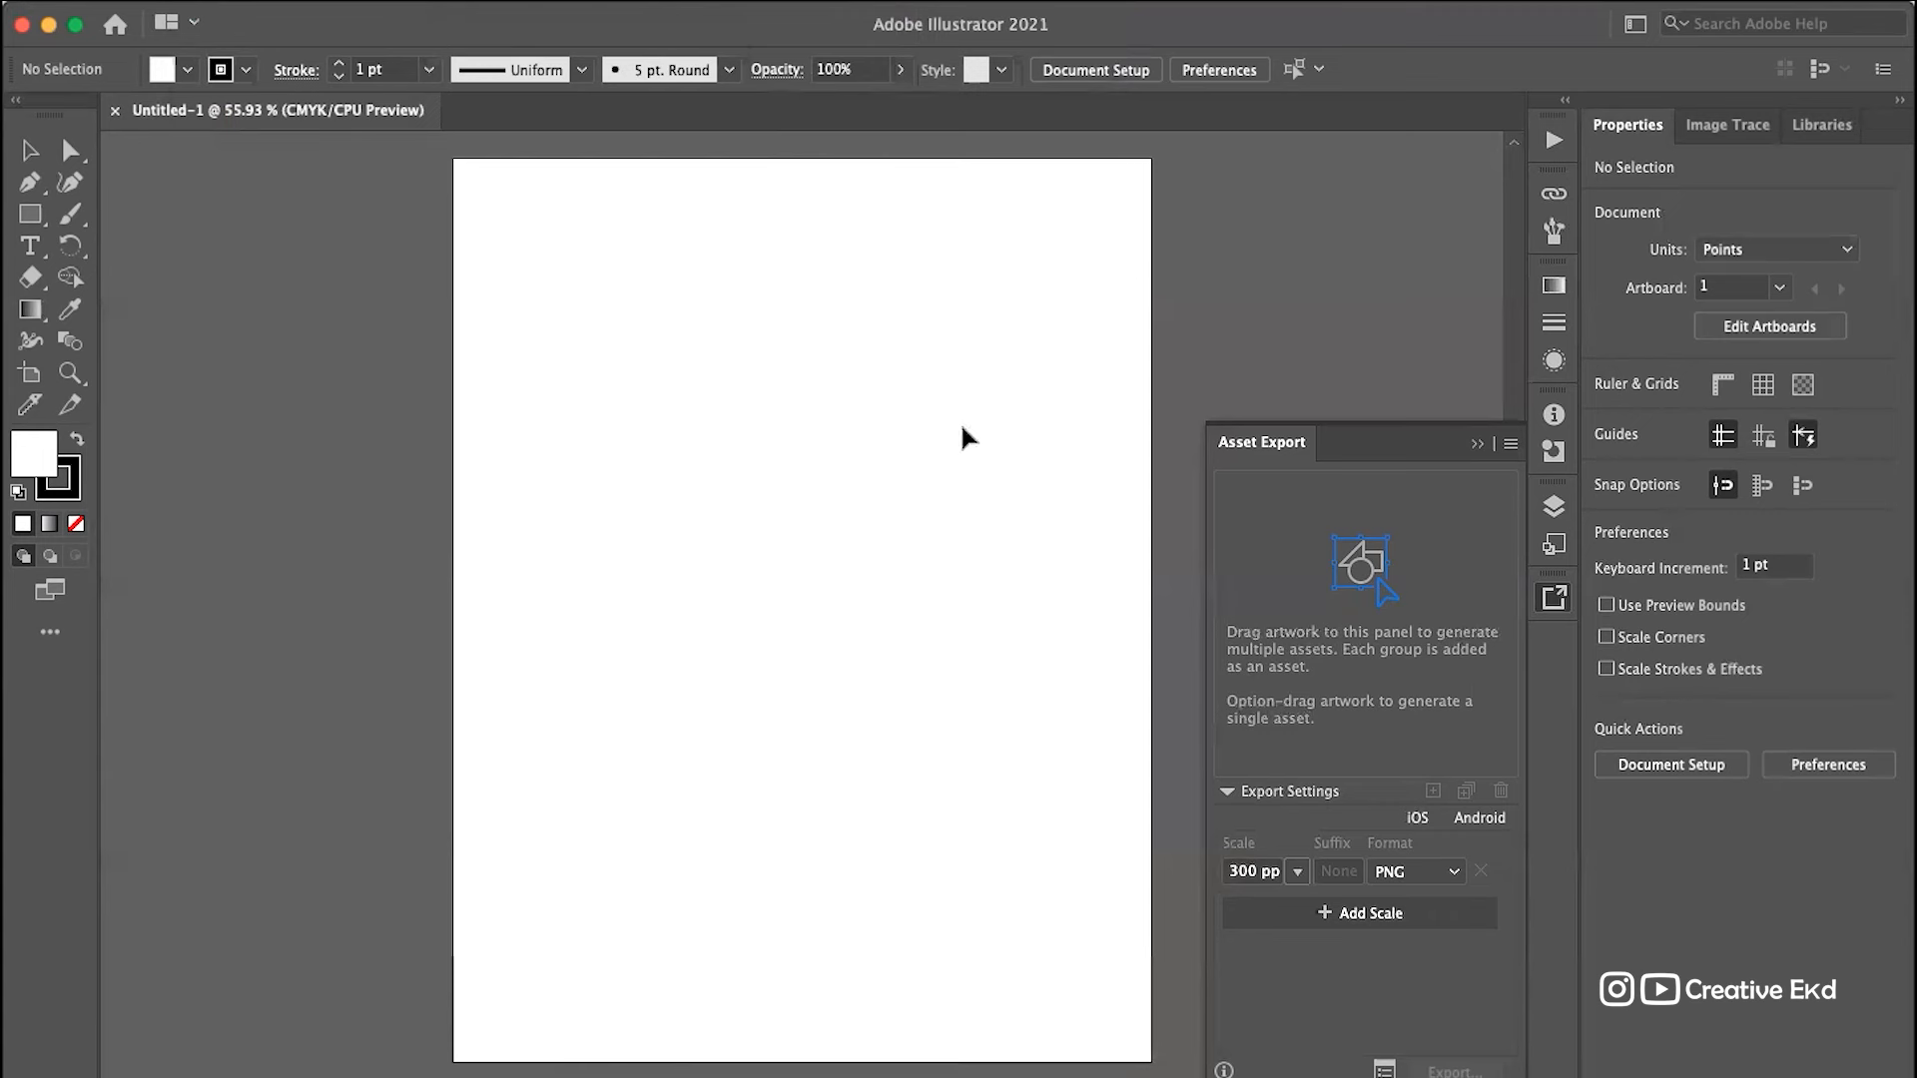
pyautogui.click(1476, 444)
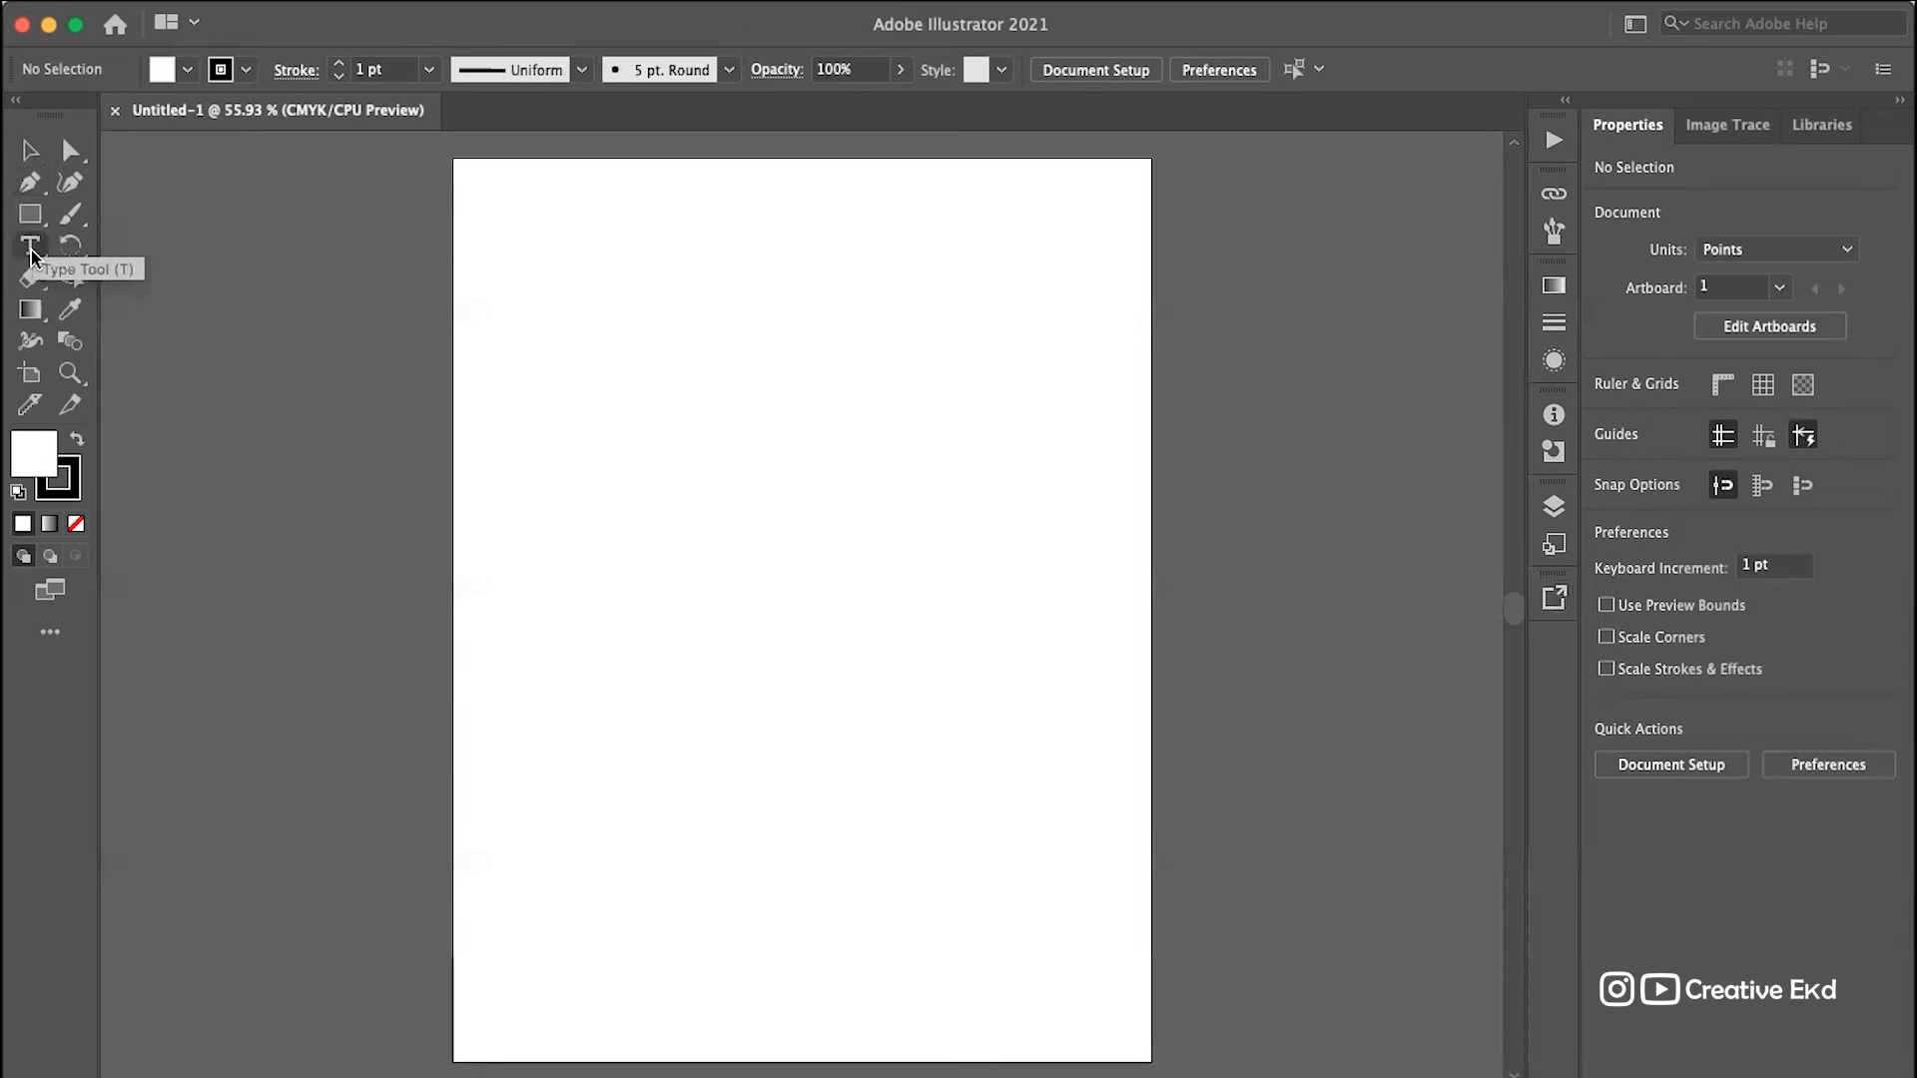
# Step: Go through the Rectangle, Selection, Type and Pen tools to compare what each one offers
pyautogui.click(32, 213)
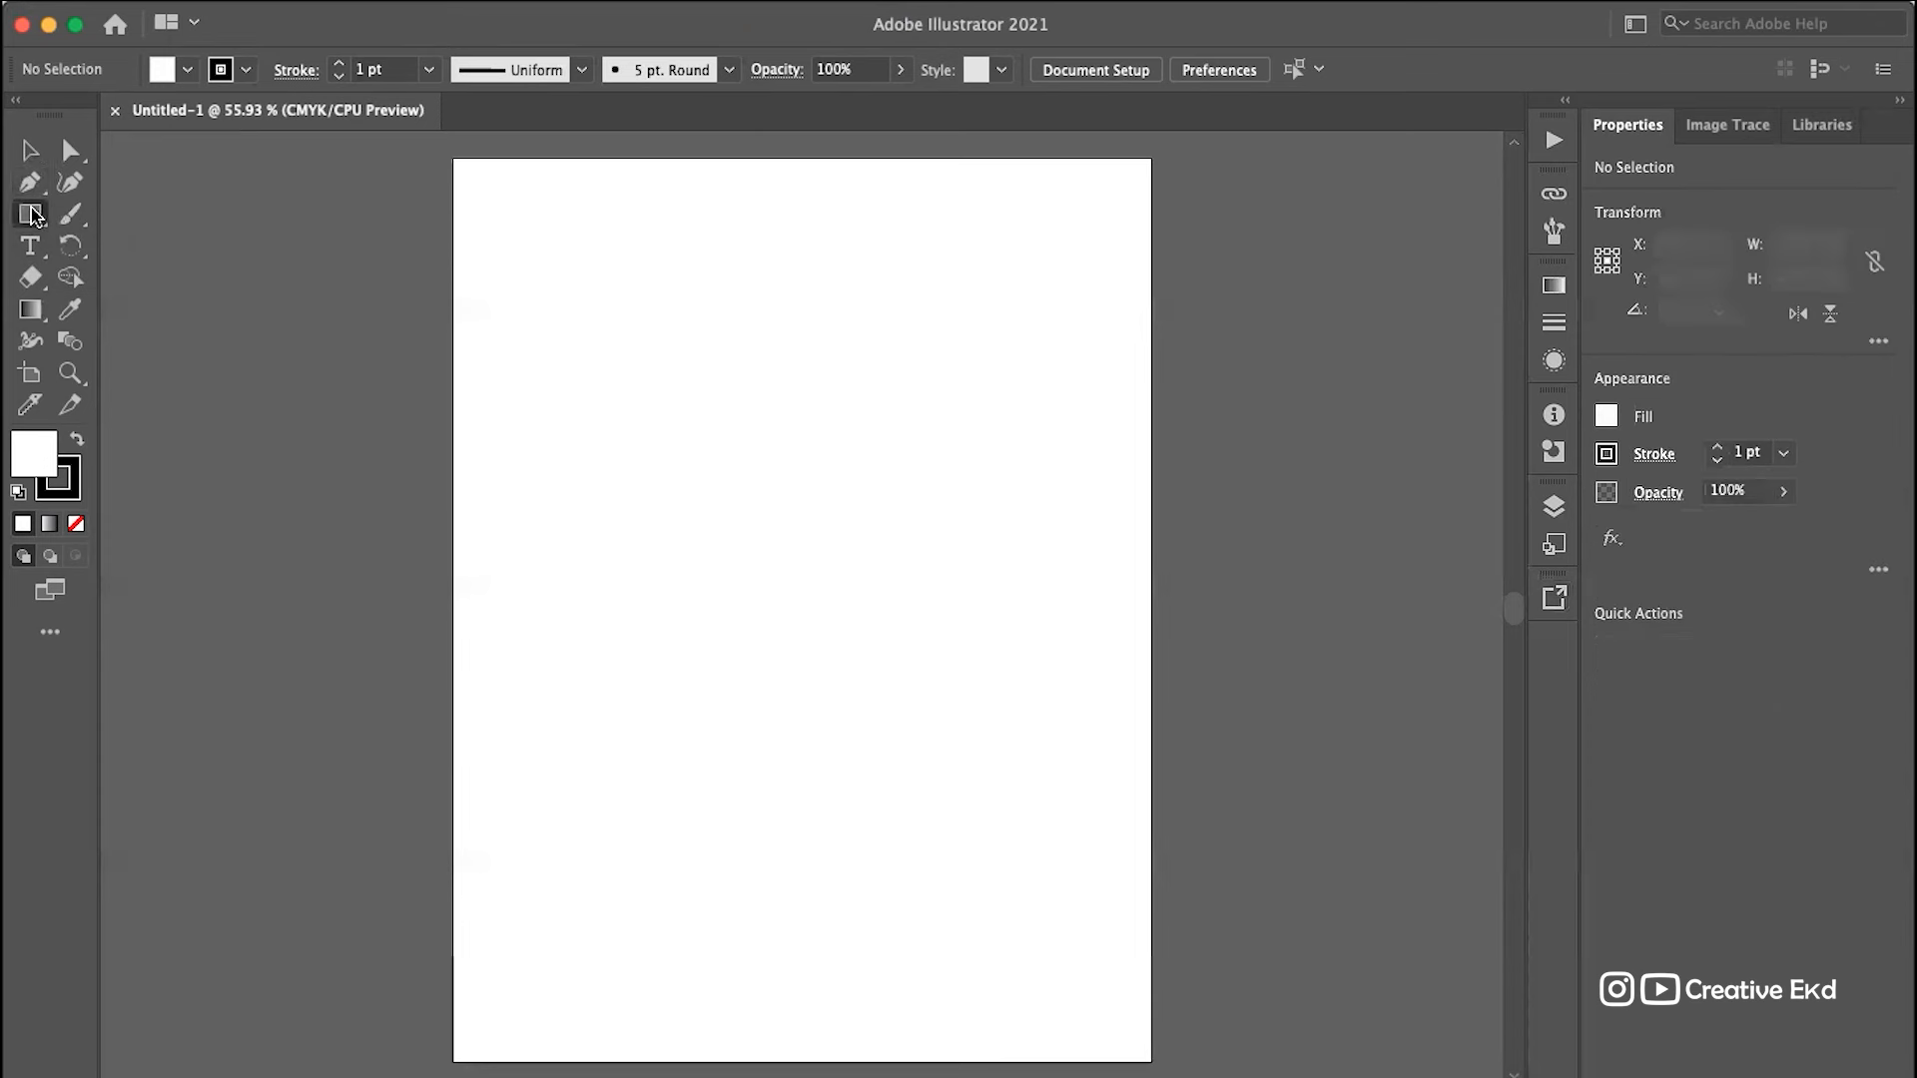
pyautogui.click(30, 152)
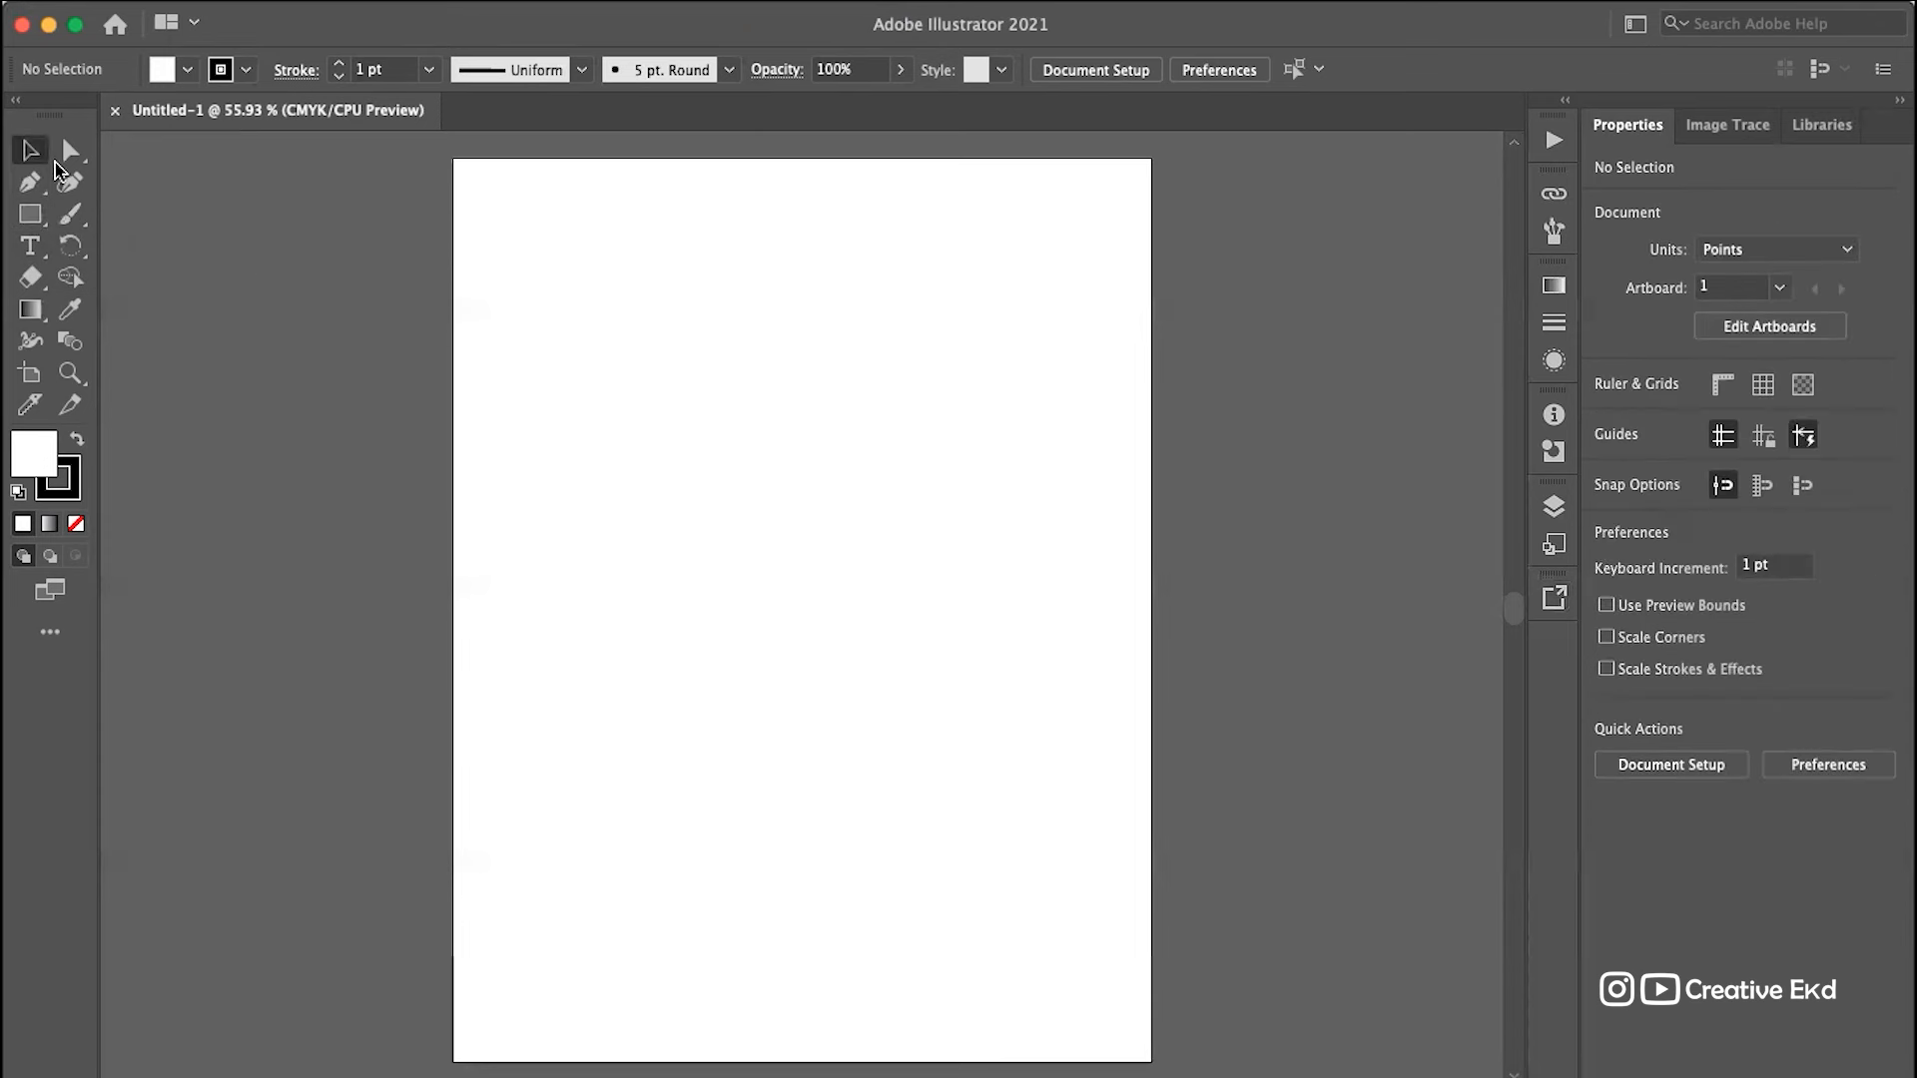
pyautogui.click(30, 218)
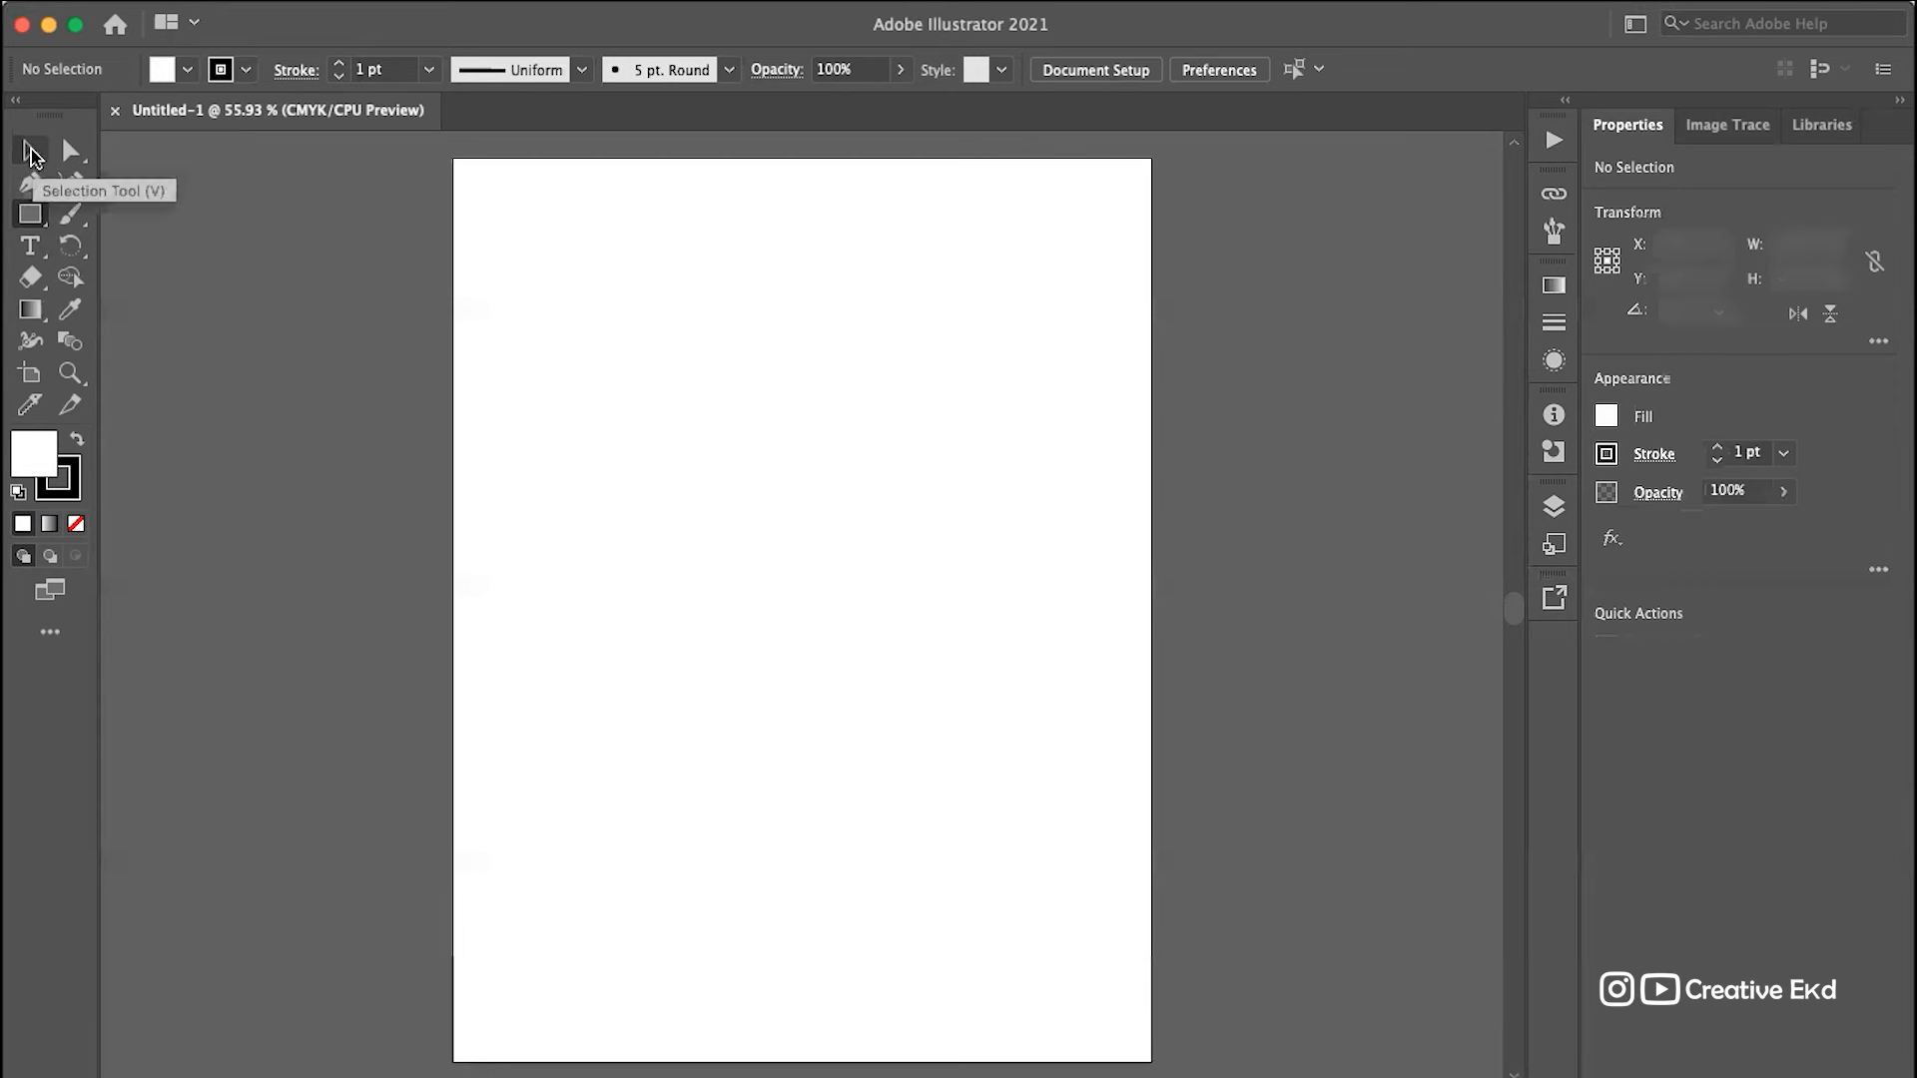
pyautogui.click(31, 152)
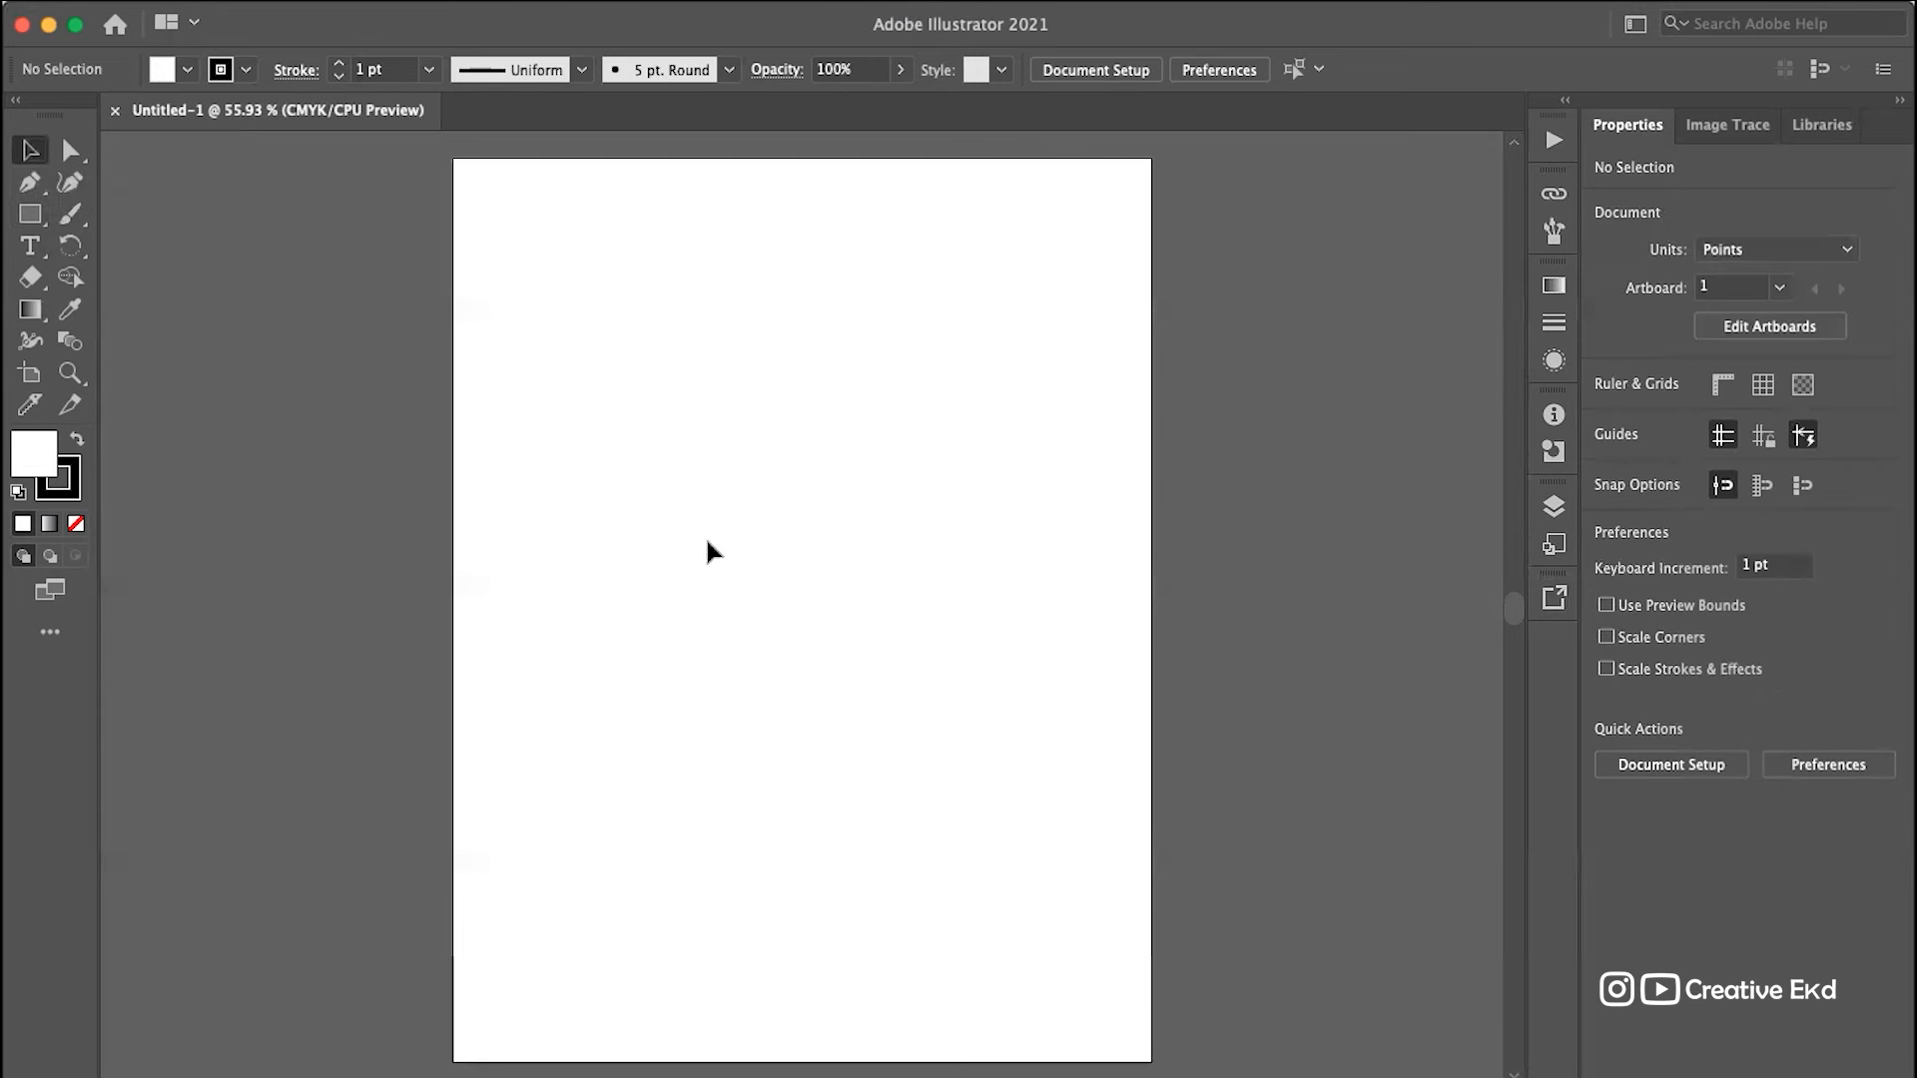
pyautogui.click(18, 231)
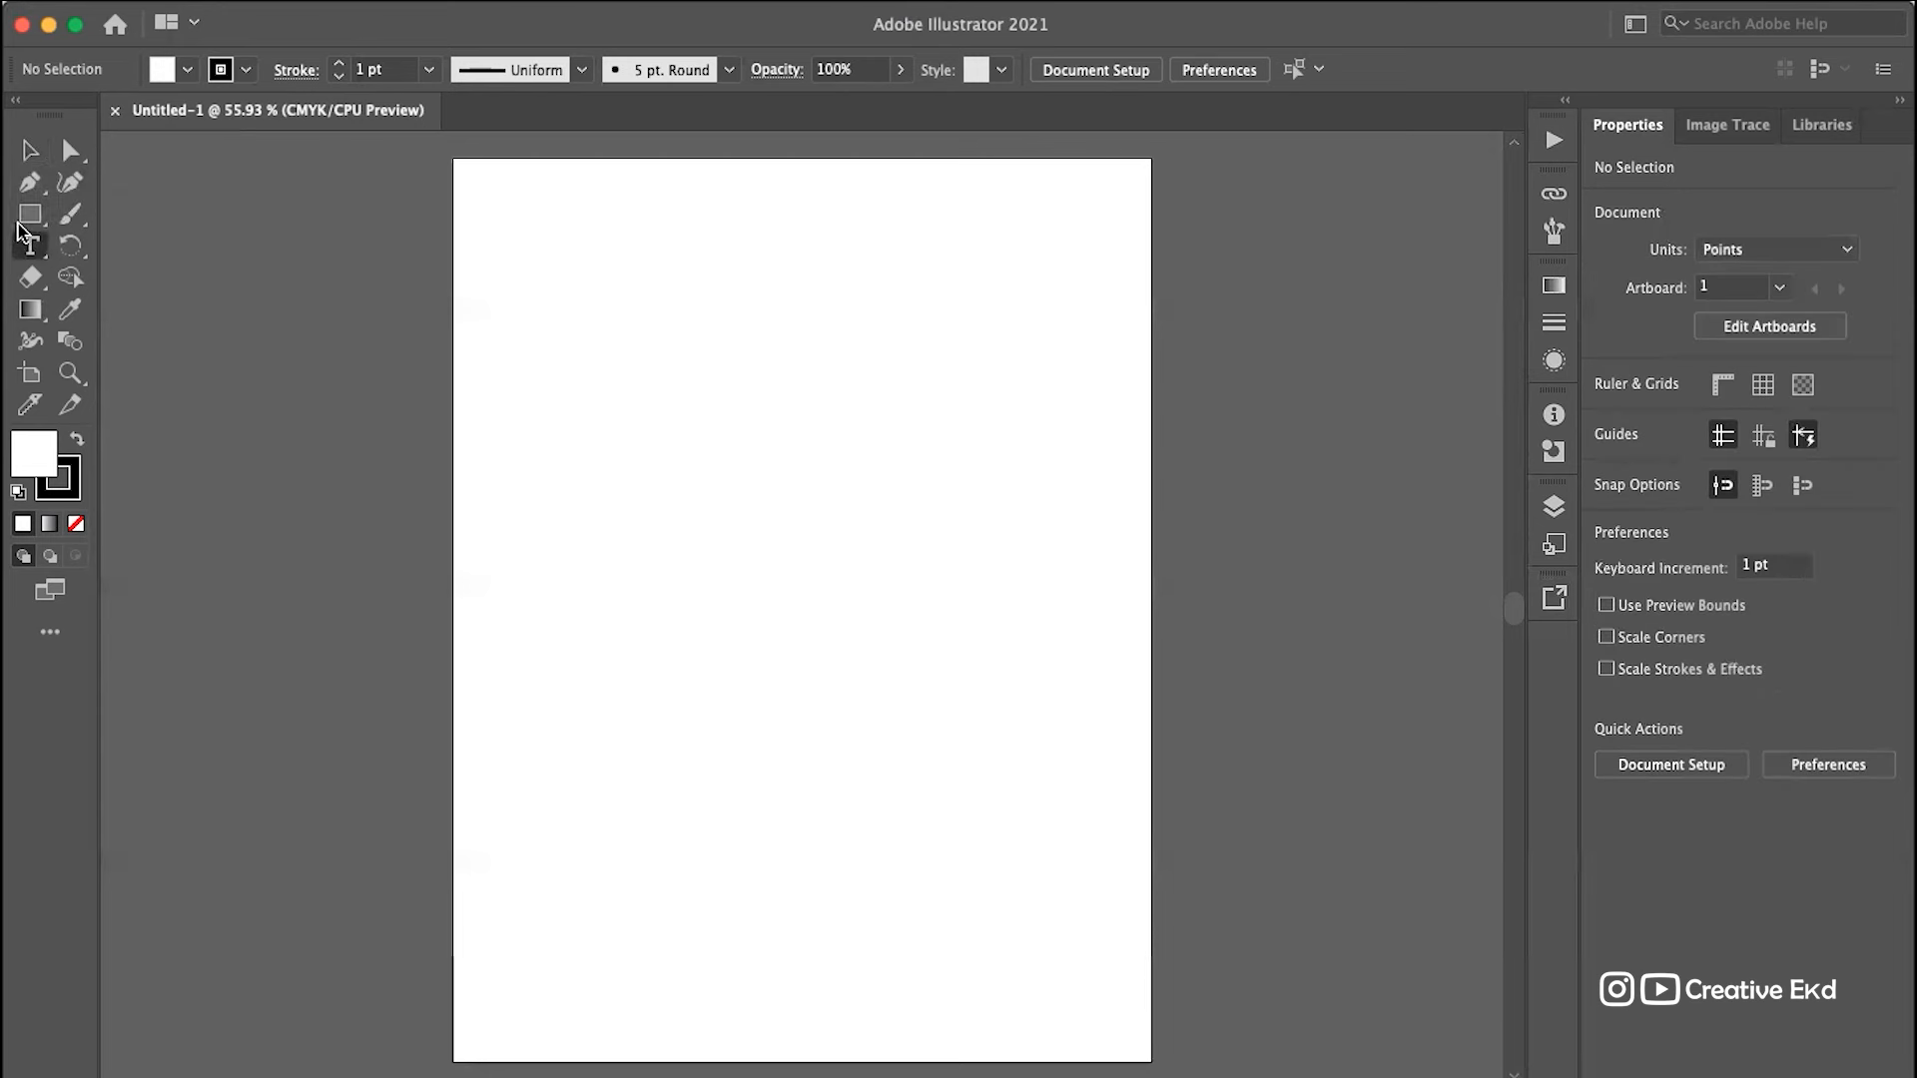
pyautogui.click(29, 215)
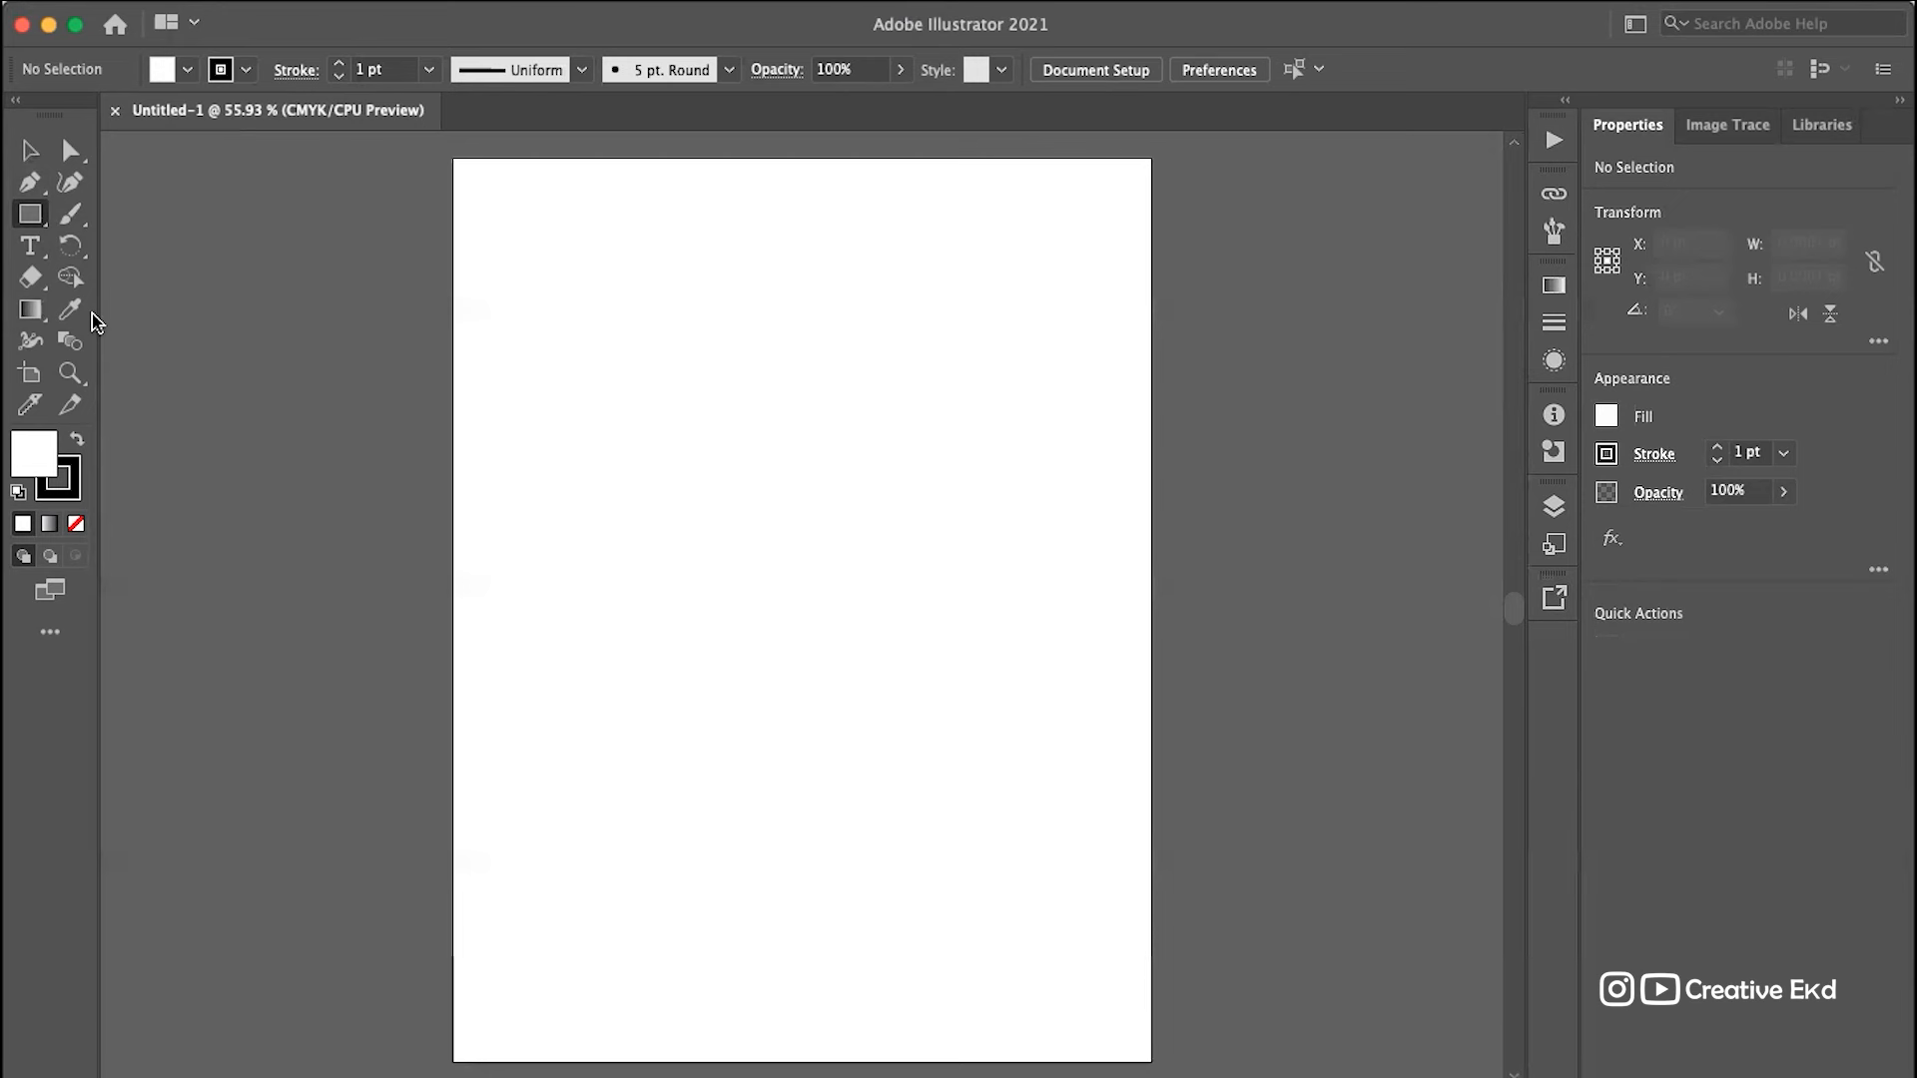
pyautogui.click(30, 181)
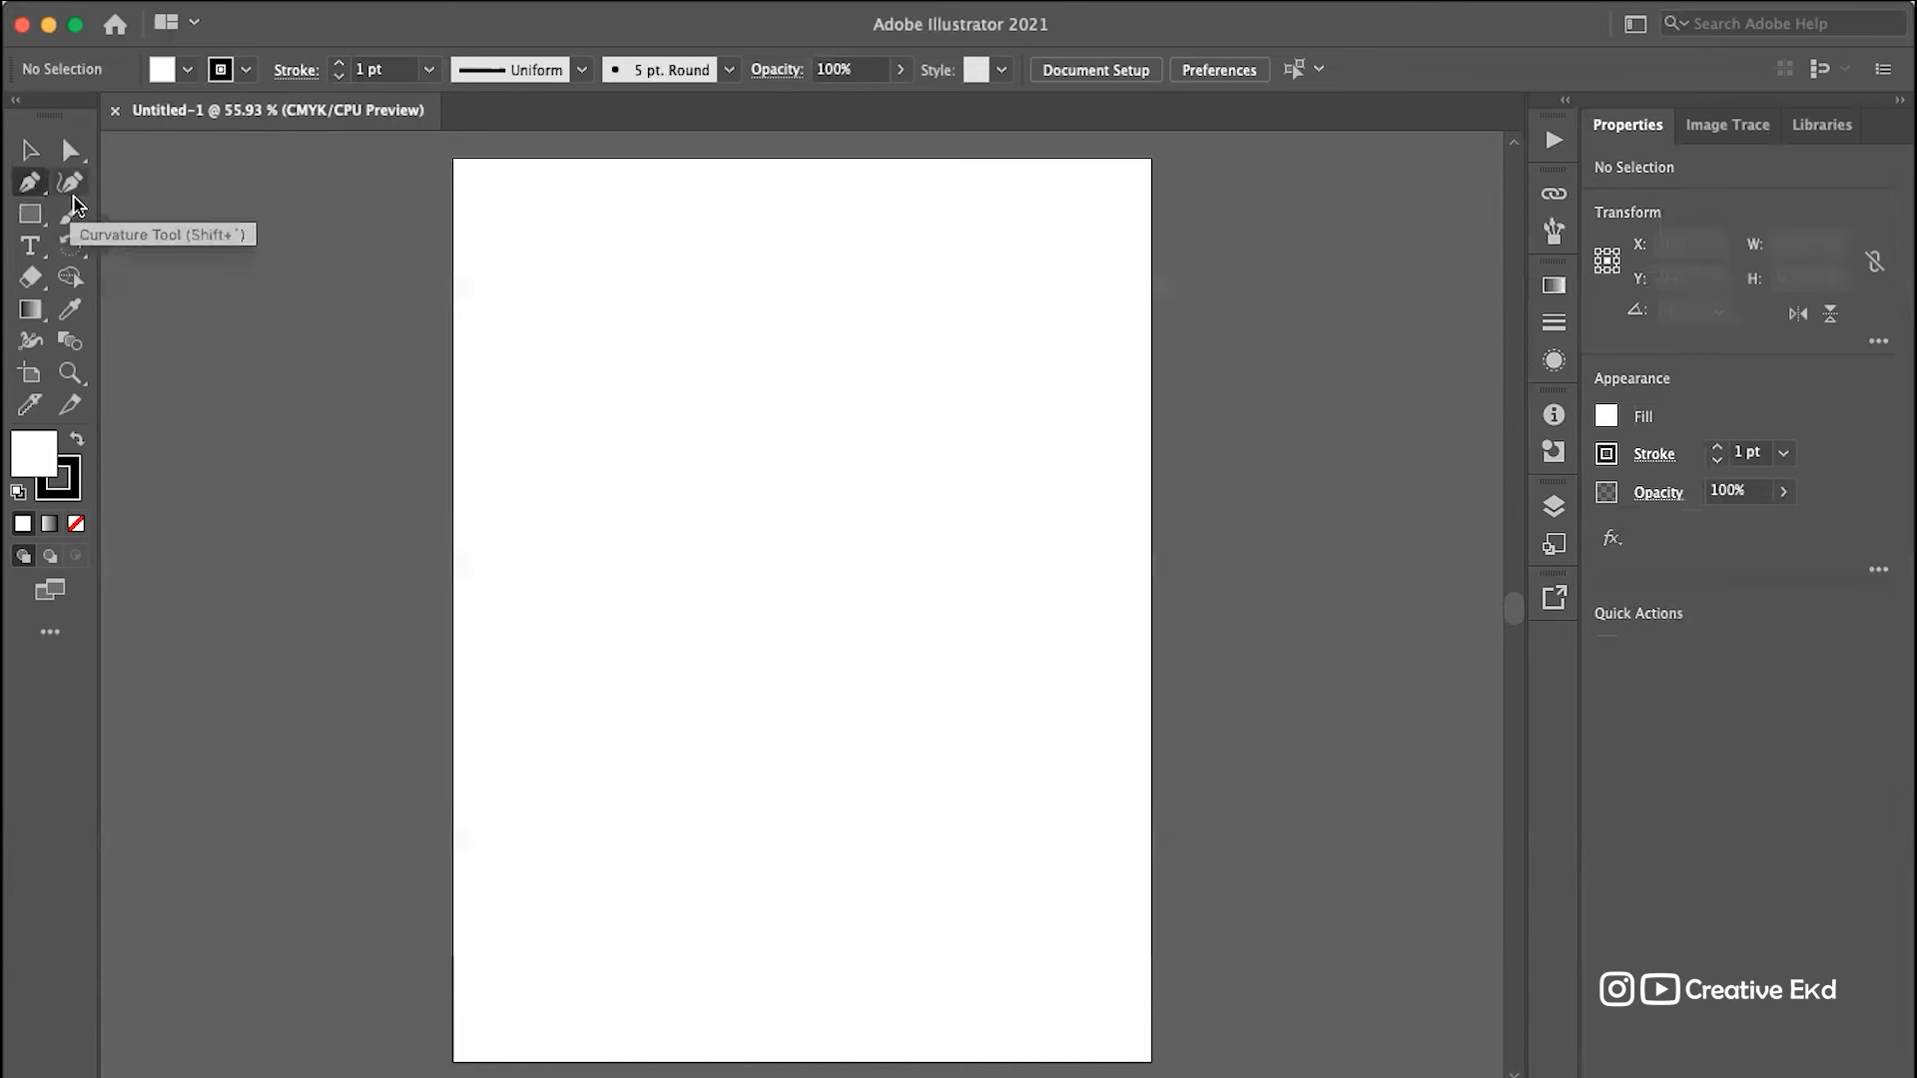
pyautogui.click(30, 151)
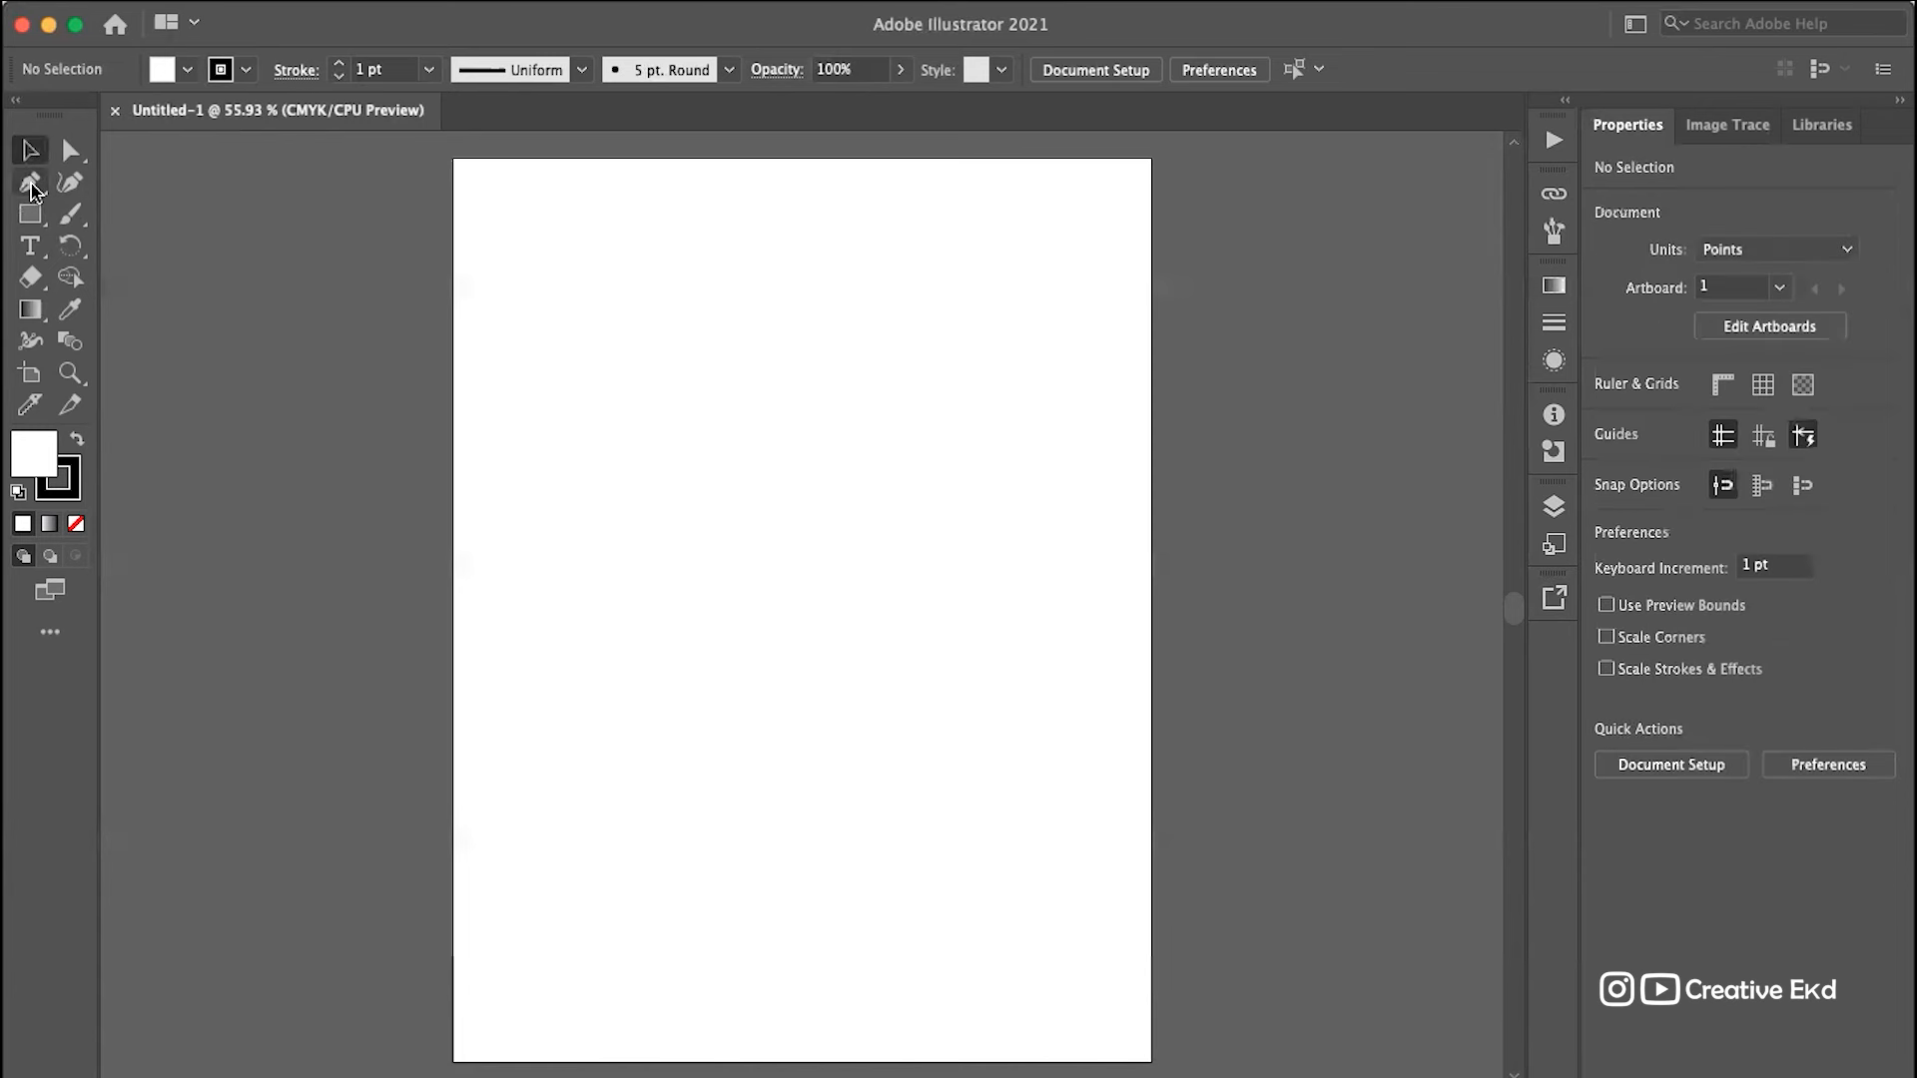
pyautogui.click(31, 185)
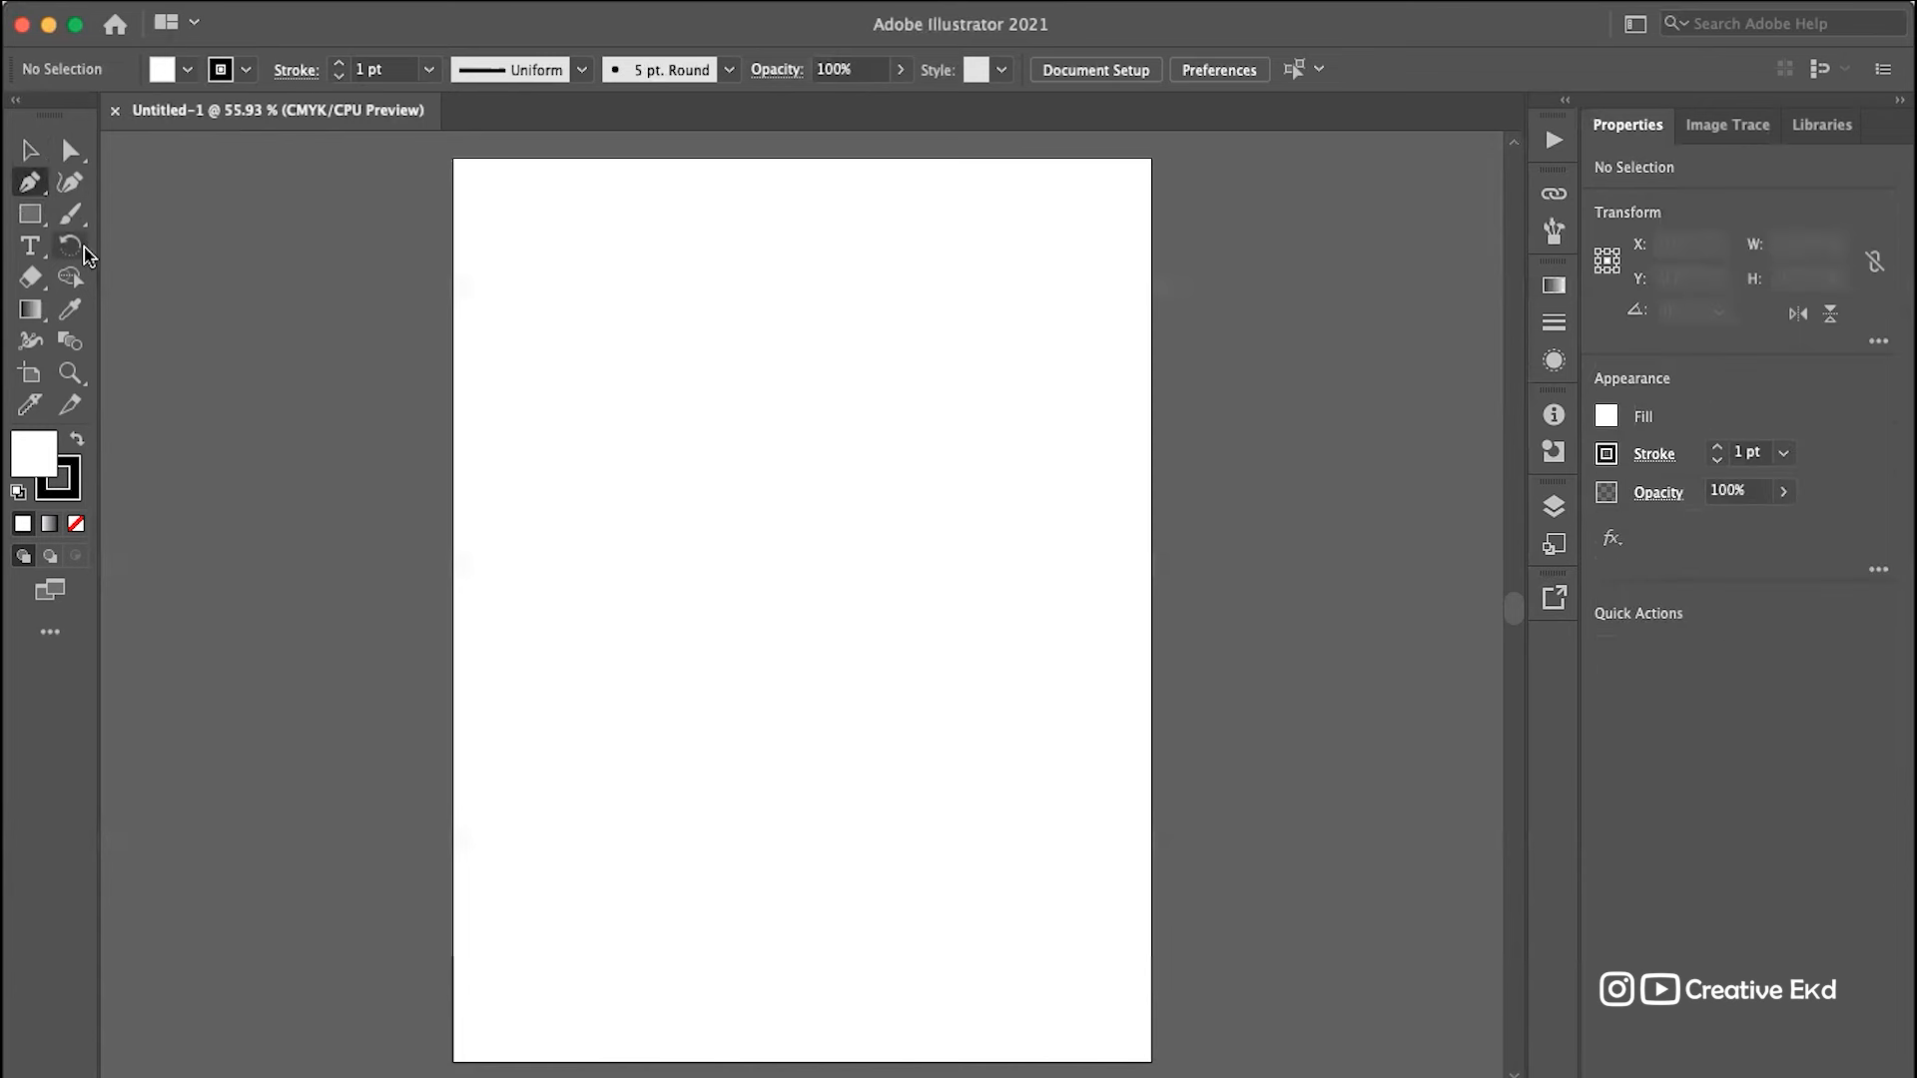
pyautogui.press('v')
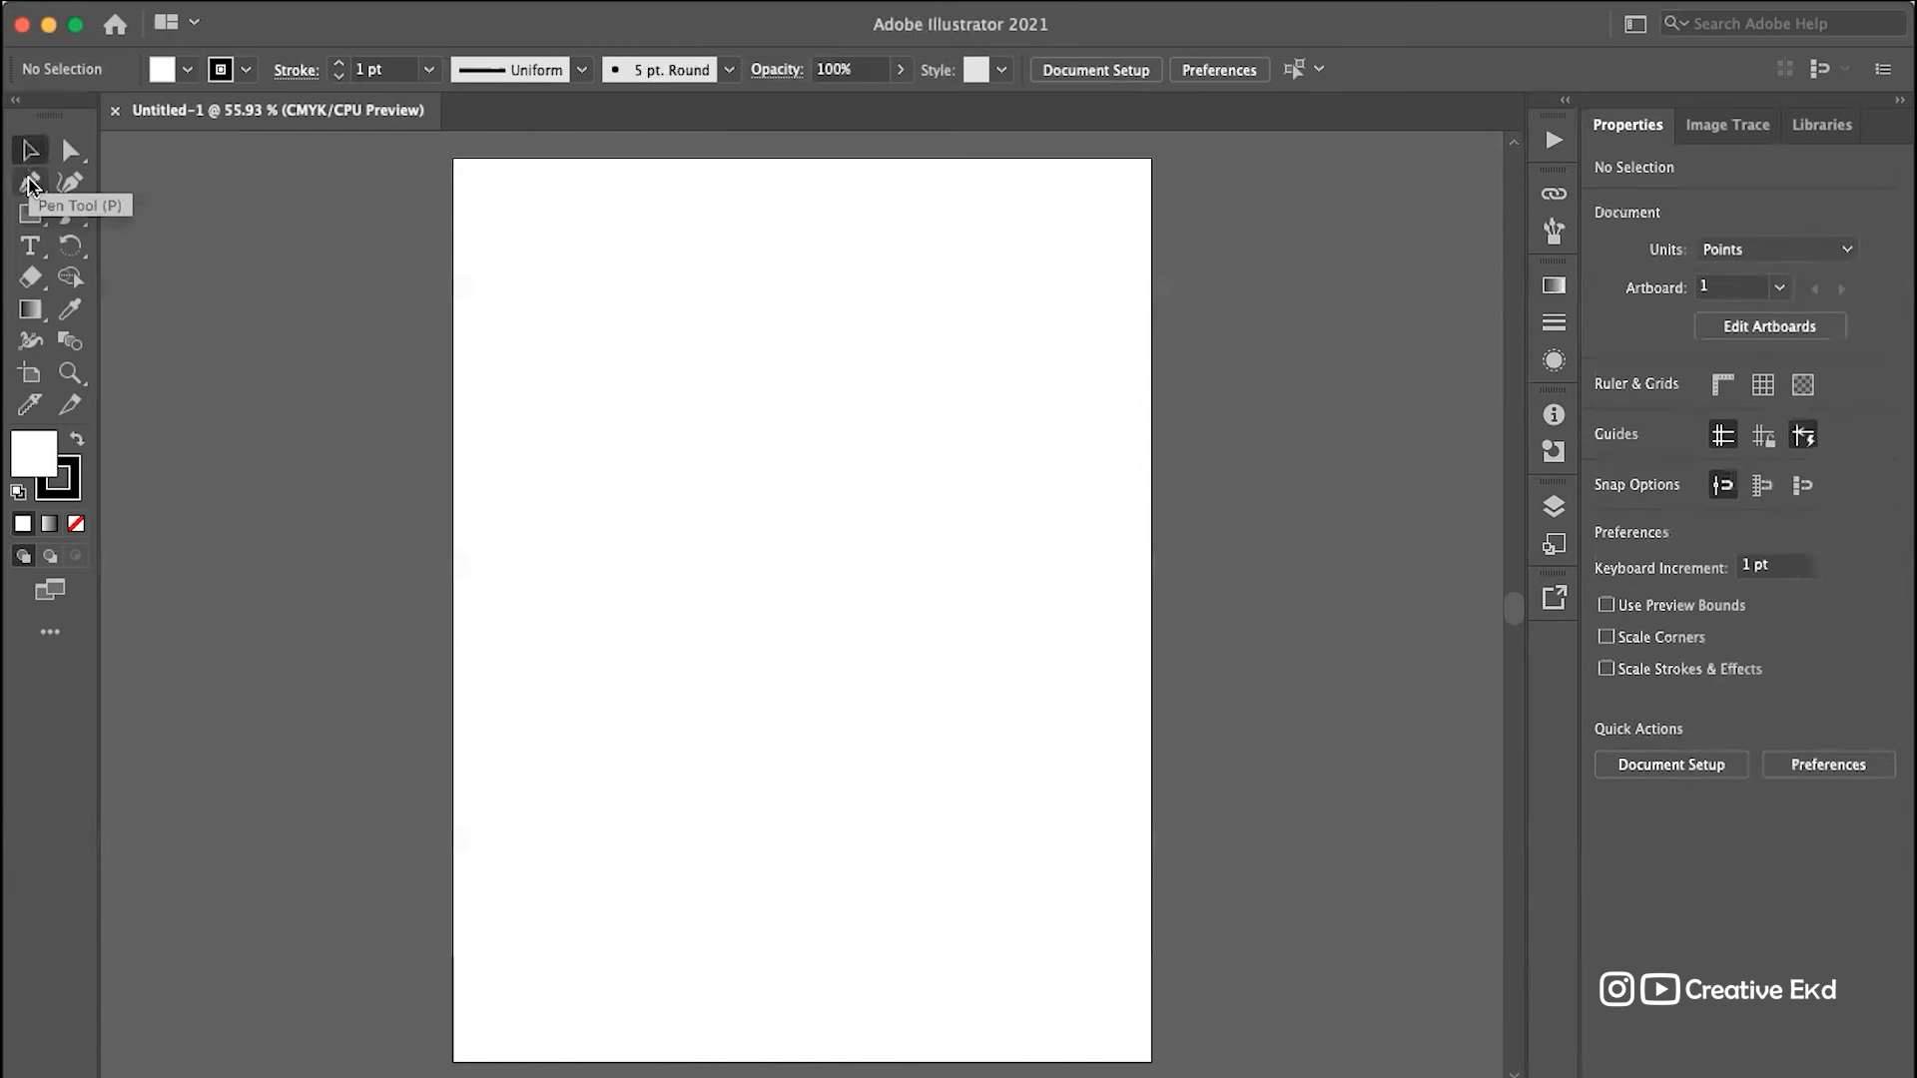
# Step: Place a "Lorem ipsum" placeholder text in the upper middle of the artboard with the Type tool
pyautogui.click(30, 247)
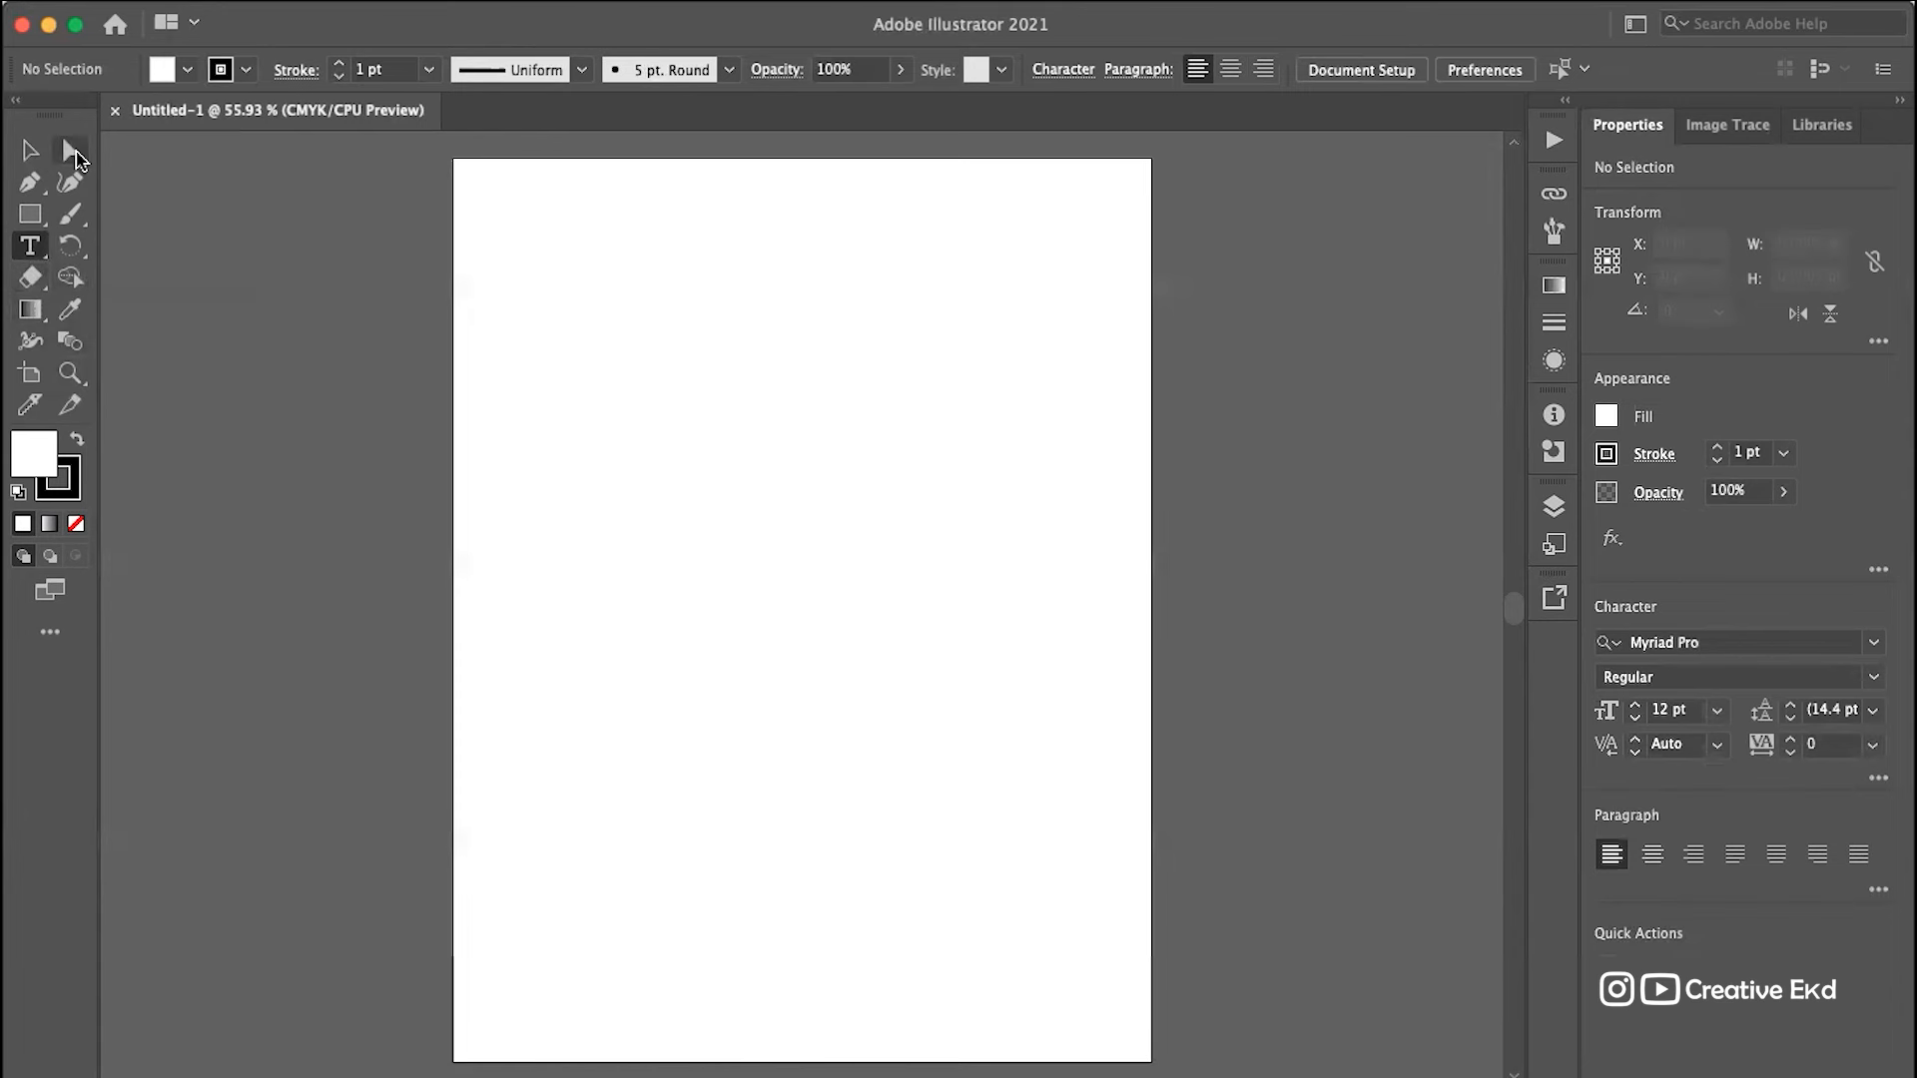
pyautogui.click(635, 491)
pyautogui.click(30, 150)
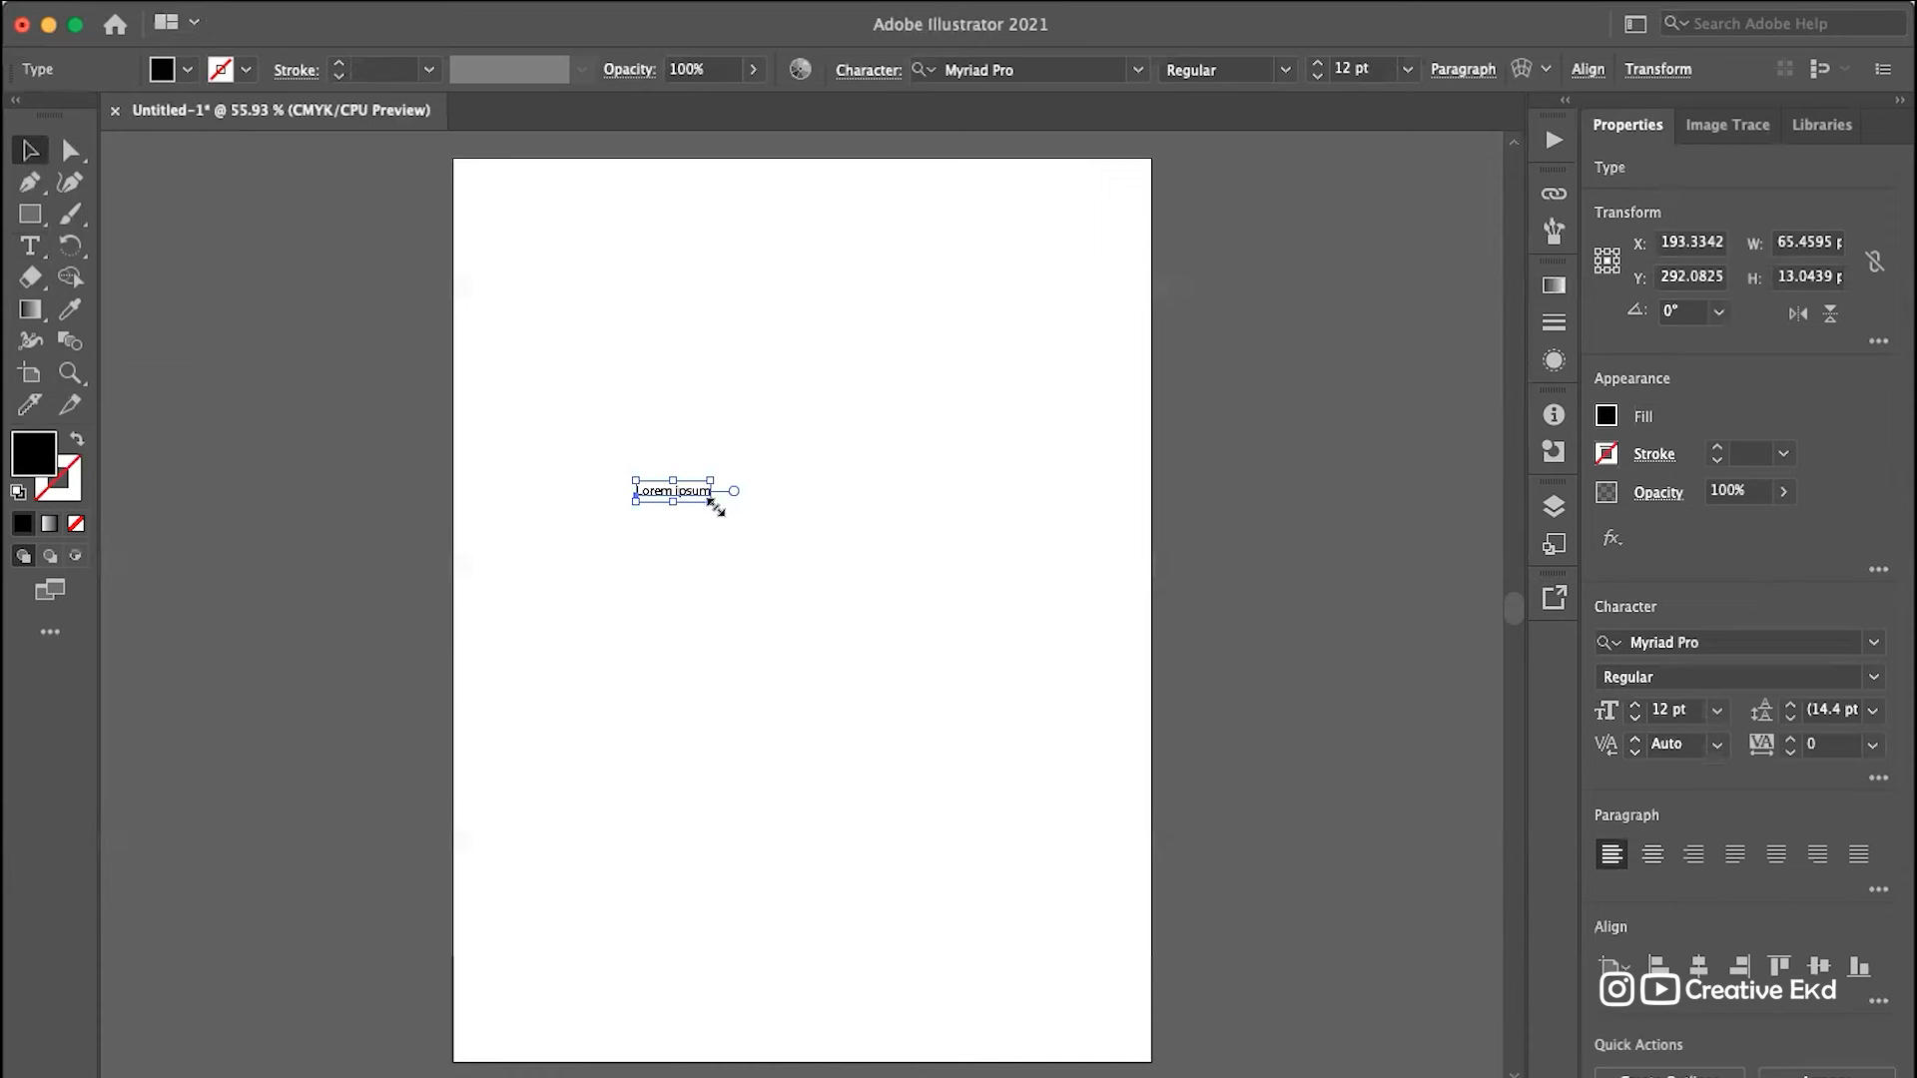
# Step: Enlarge the "Lorem ipsum" text to about 560 pt wide and move it to the middle of the artboard
pyautogui.moveTo(711, 502); pyautogui.dragTo(1317, 743)
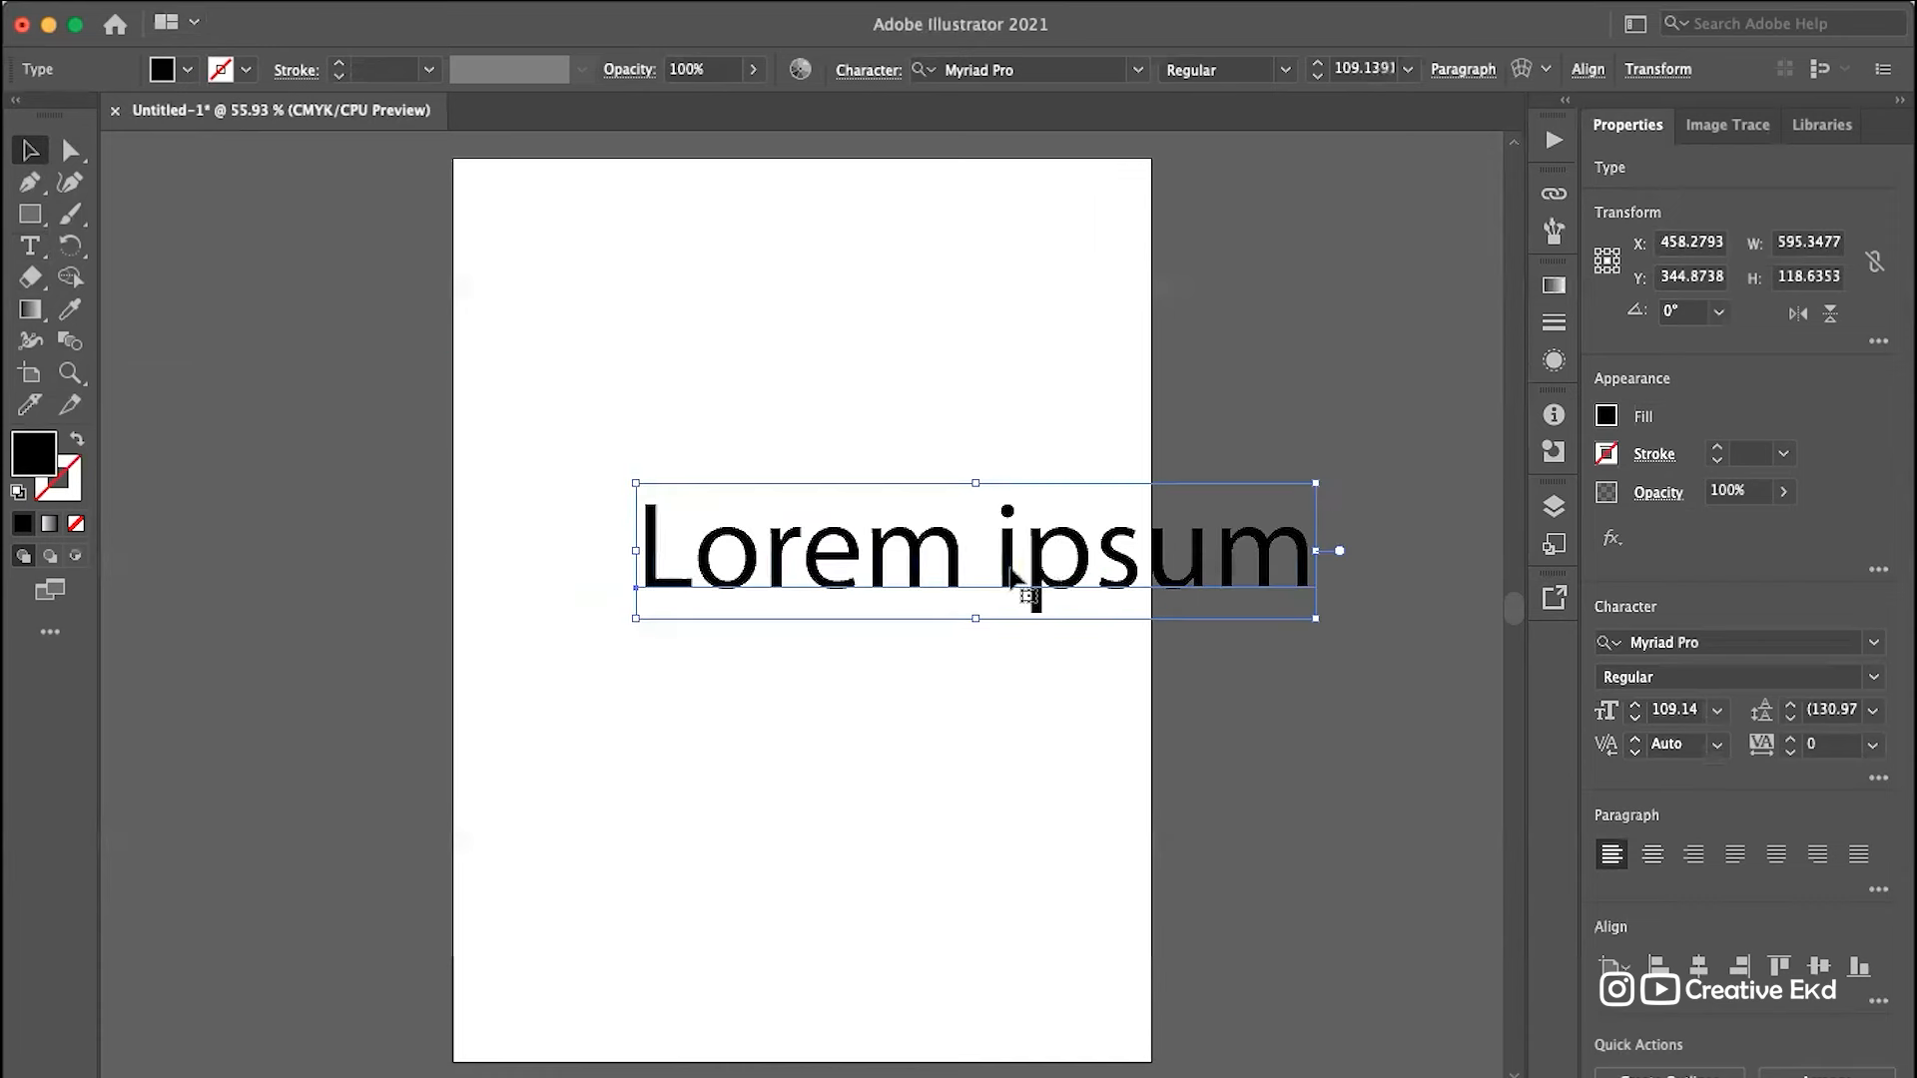
pyautogui.moveTo(833, 485); pyautogui.dragTo(683, 416)
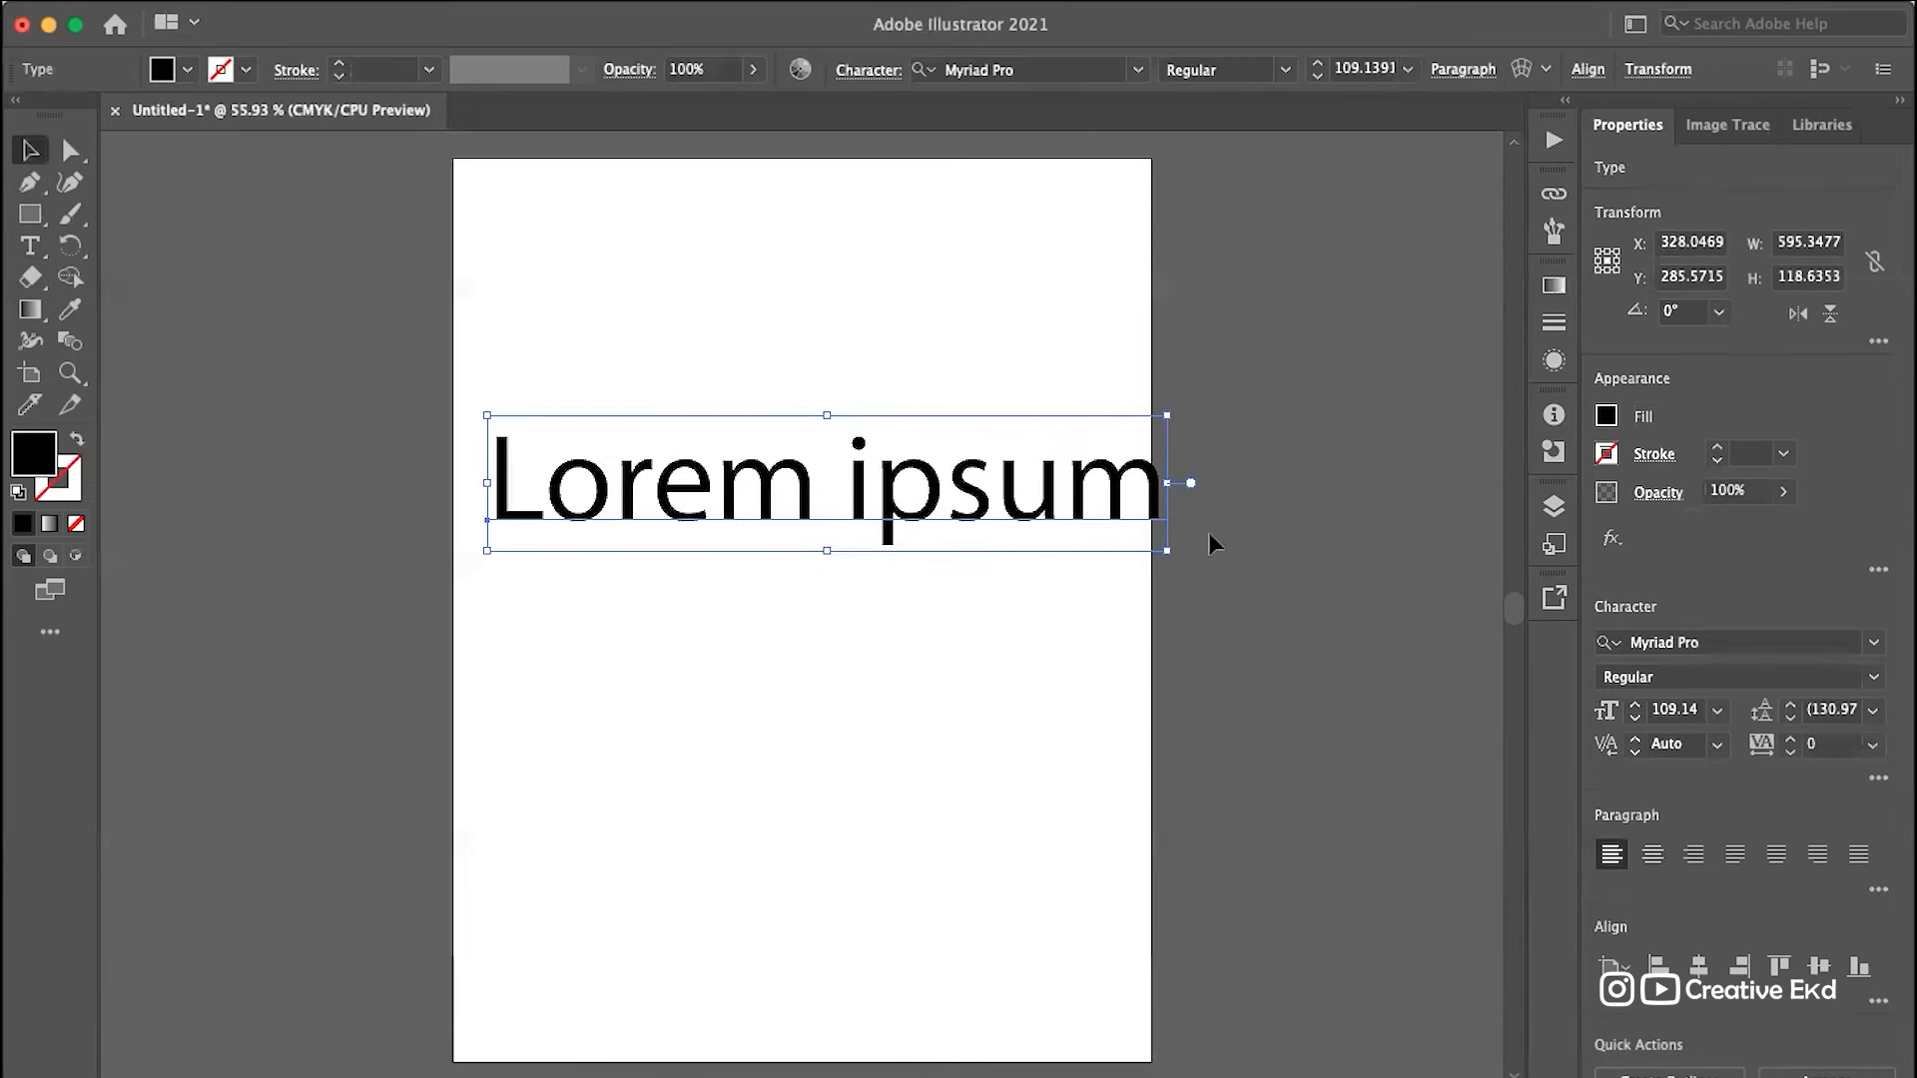
pyautogui.moveTo(1168, 555); pyautogui.dragTo(1126, 548)
pyautogui.click(1423, 615)
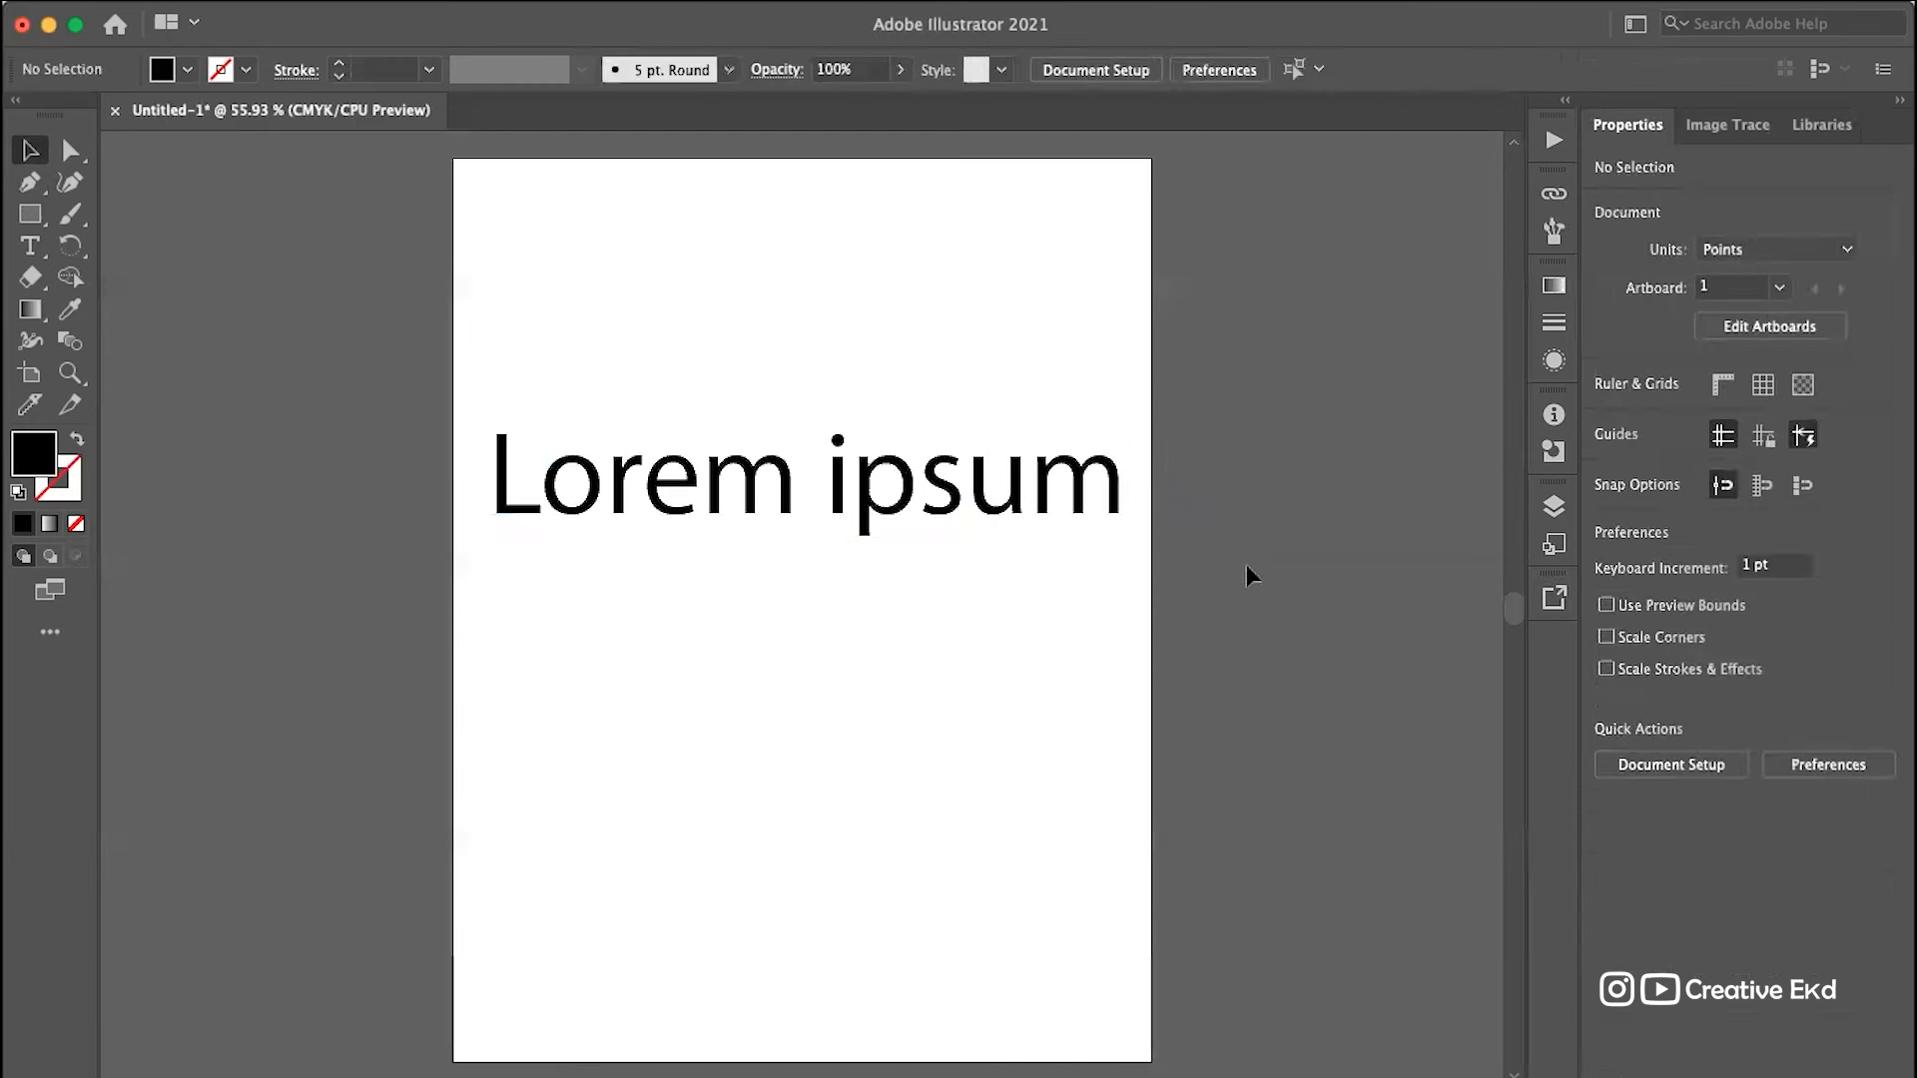
pyautogui.moveTo(854, 504); pyautogui.dragTo(842, 643)
pyautogui.click(984, 453)
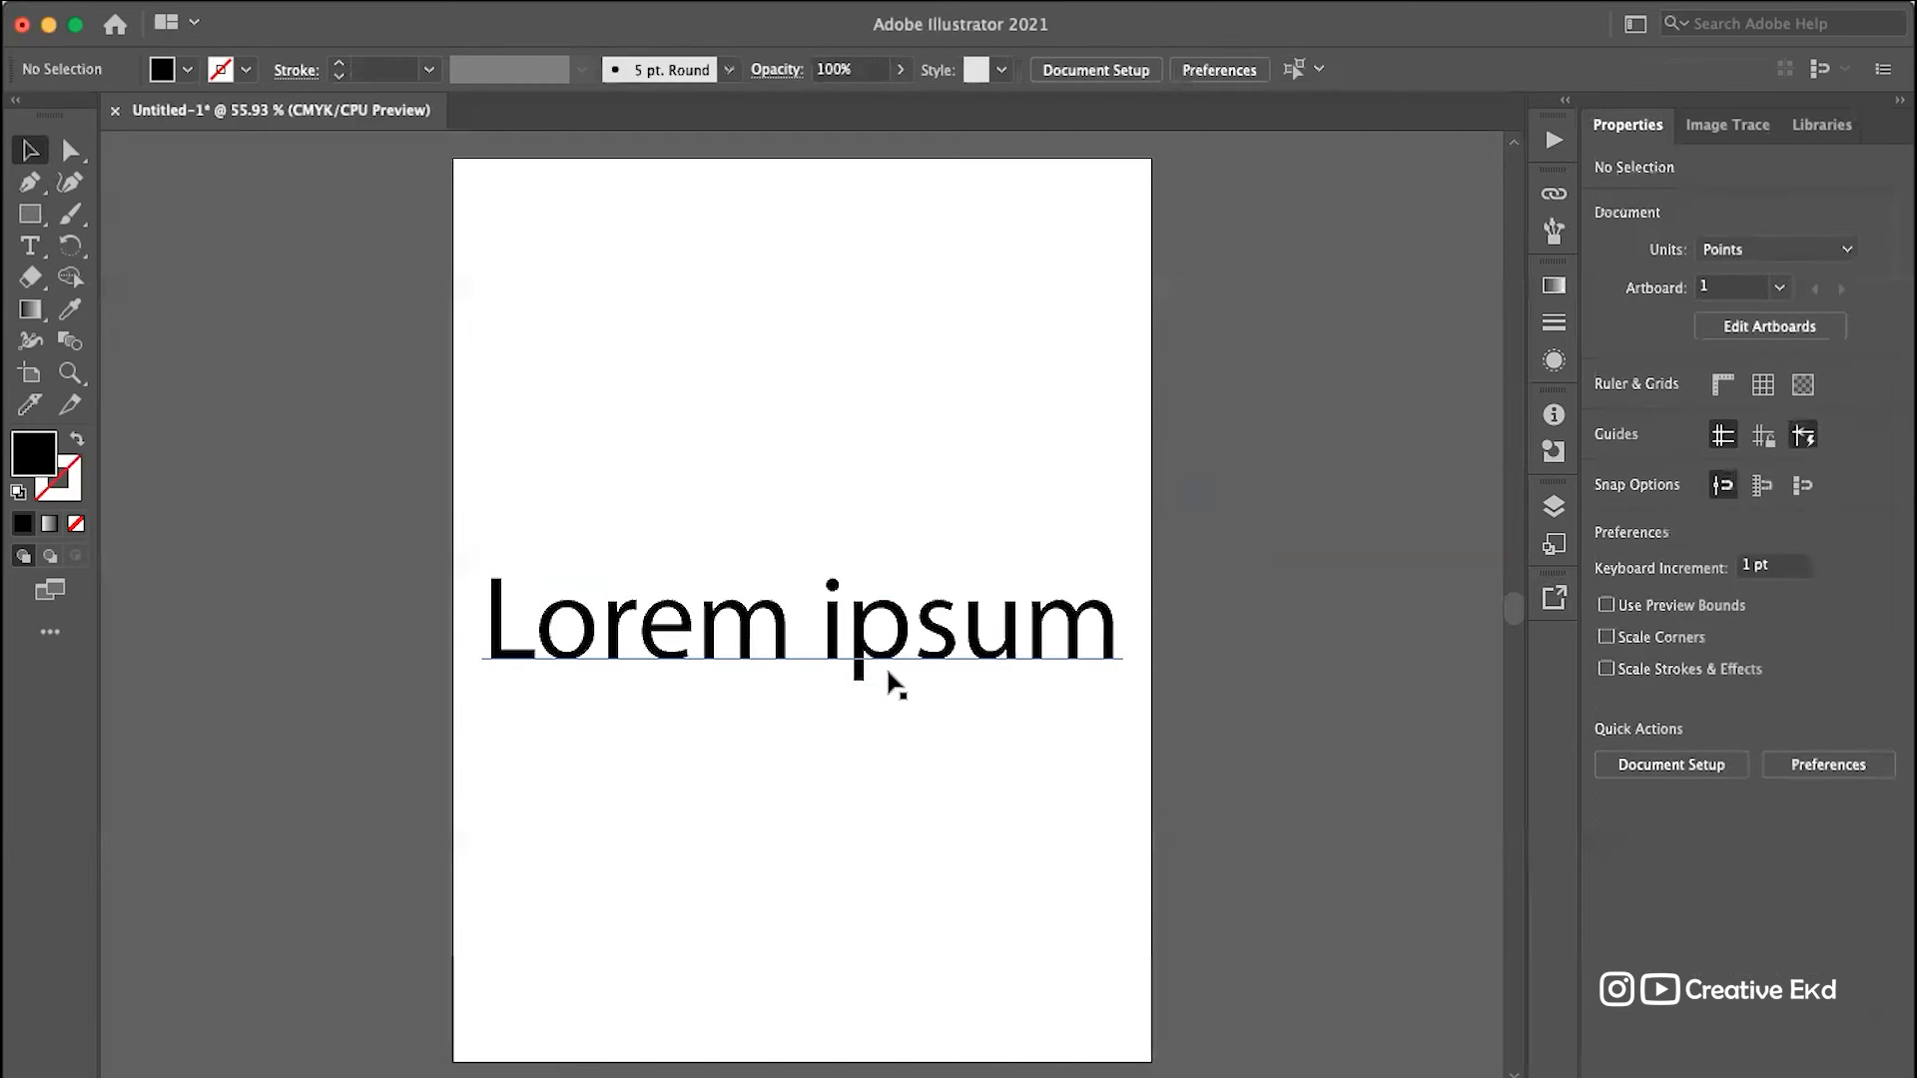
# Step: Move the "Lorem ipsum" text up the artboard to about Y 335 pt
pyautogui.scroll(3, 751, 671)
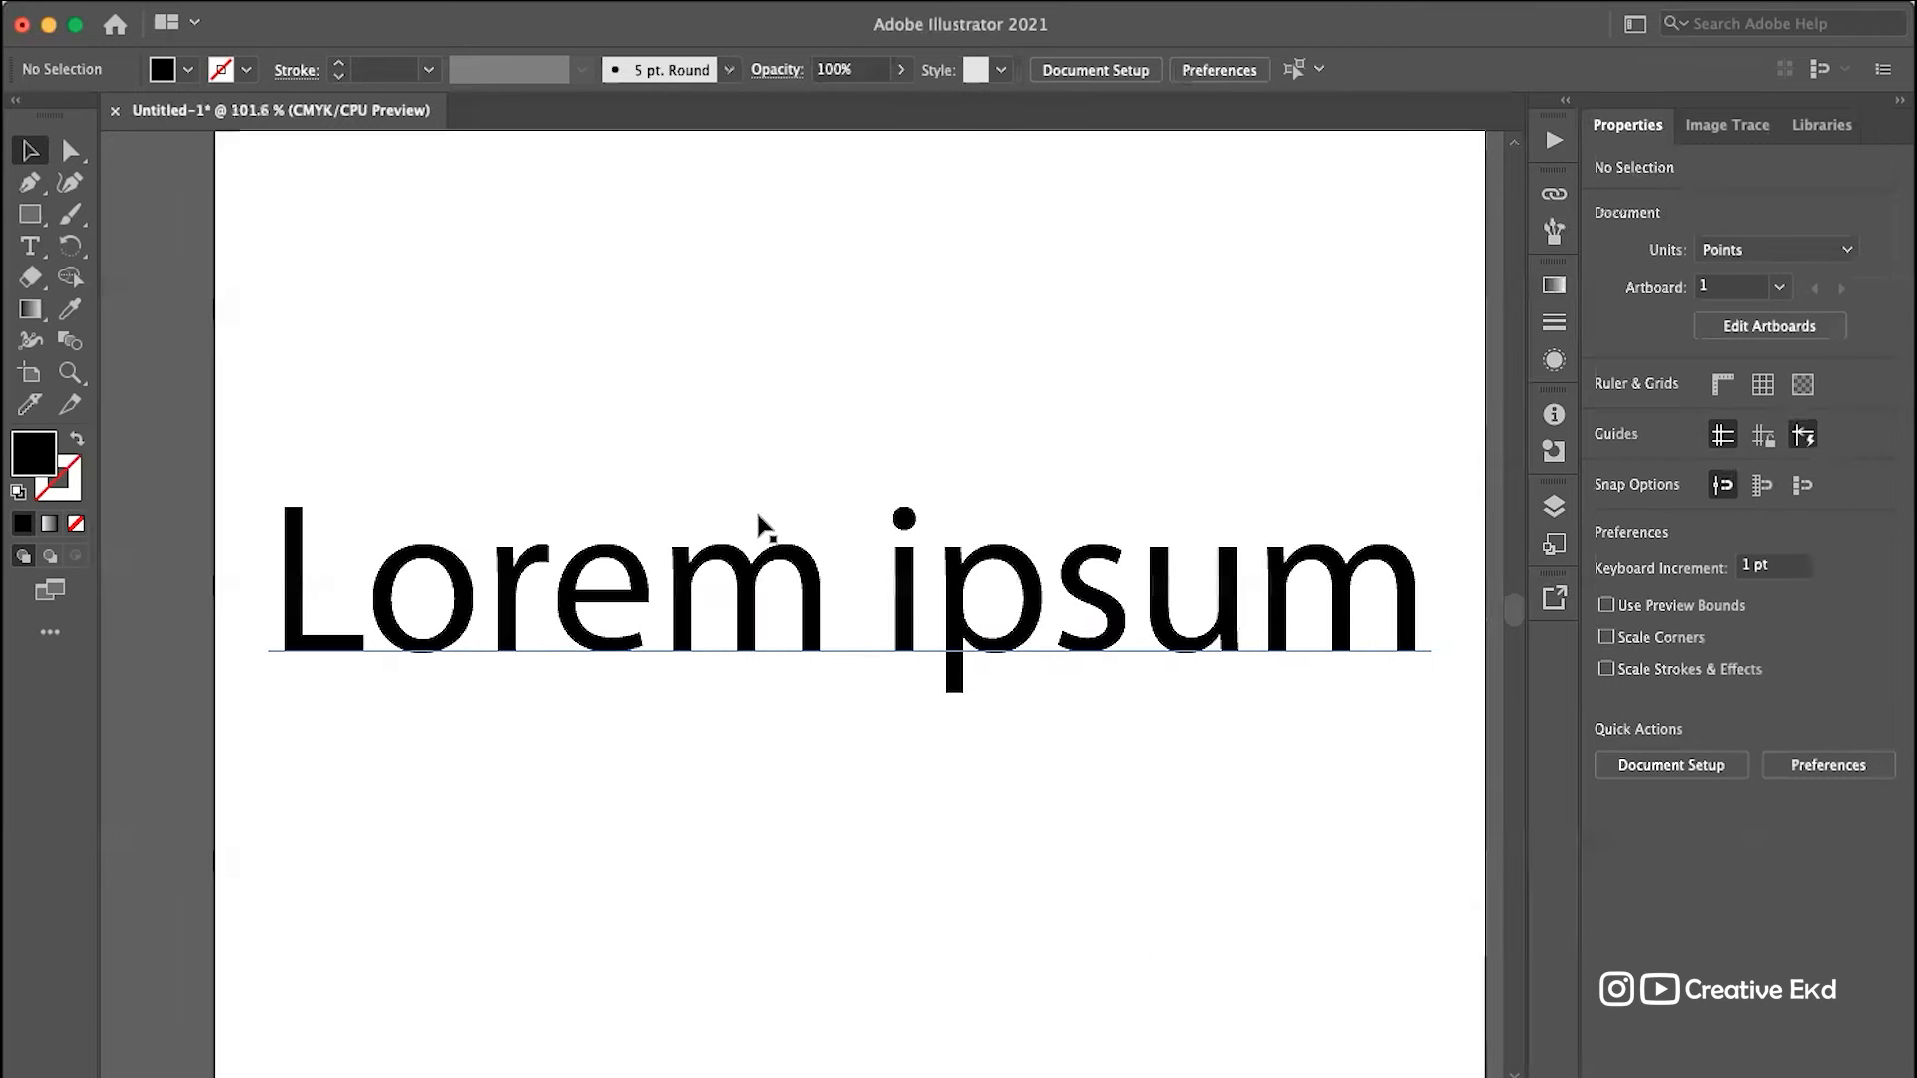
pyautogui.scroll(2, 764, 527)
pyautogui.scroll(1, 764, 527)
pyautogui.moveTo(698, 761); pyautogui.dragTo(712, 475)
pyautogui.moveTo(695, 404); pyautogui.dragTo(706, 556)
pyautogui.click(705, 327)
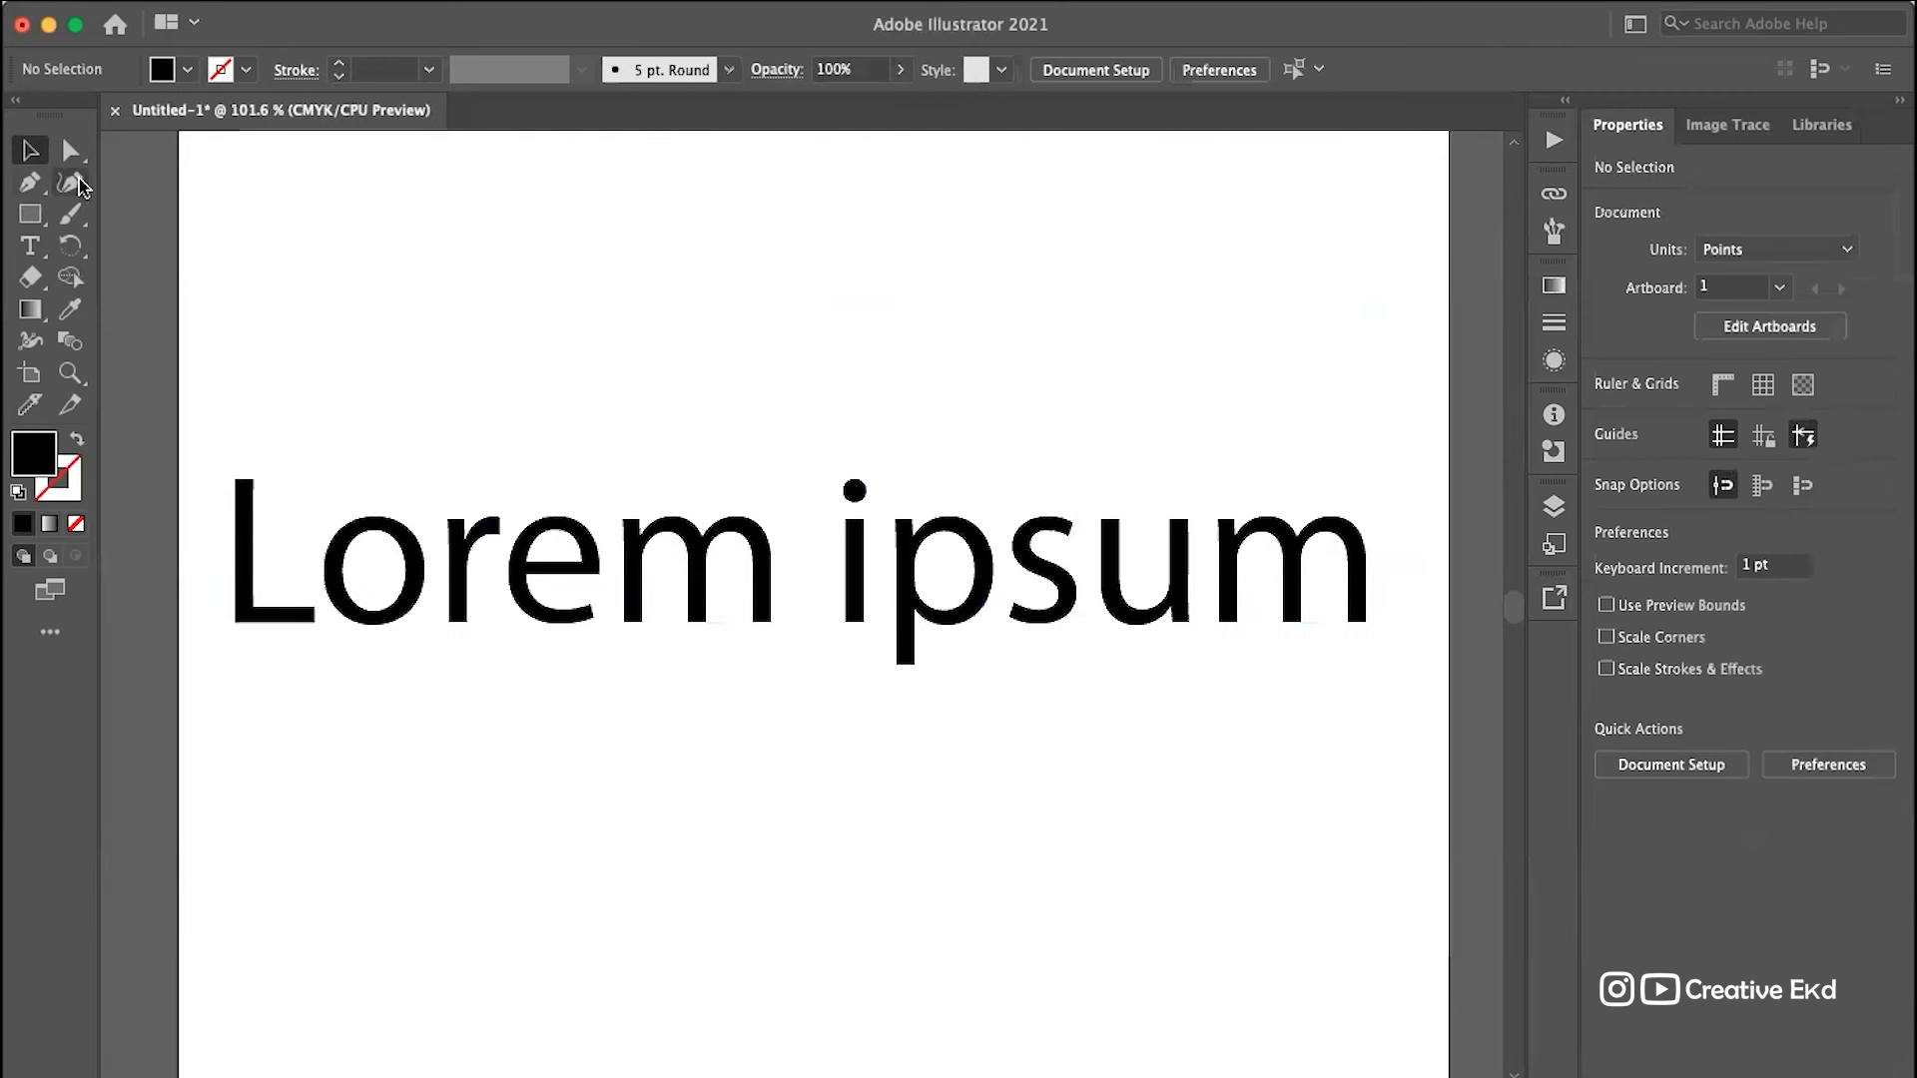
pyautogui.click(973, 627)
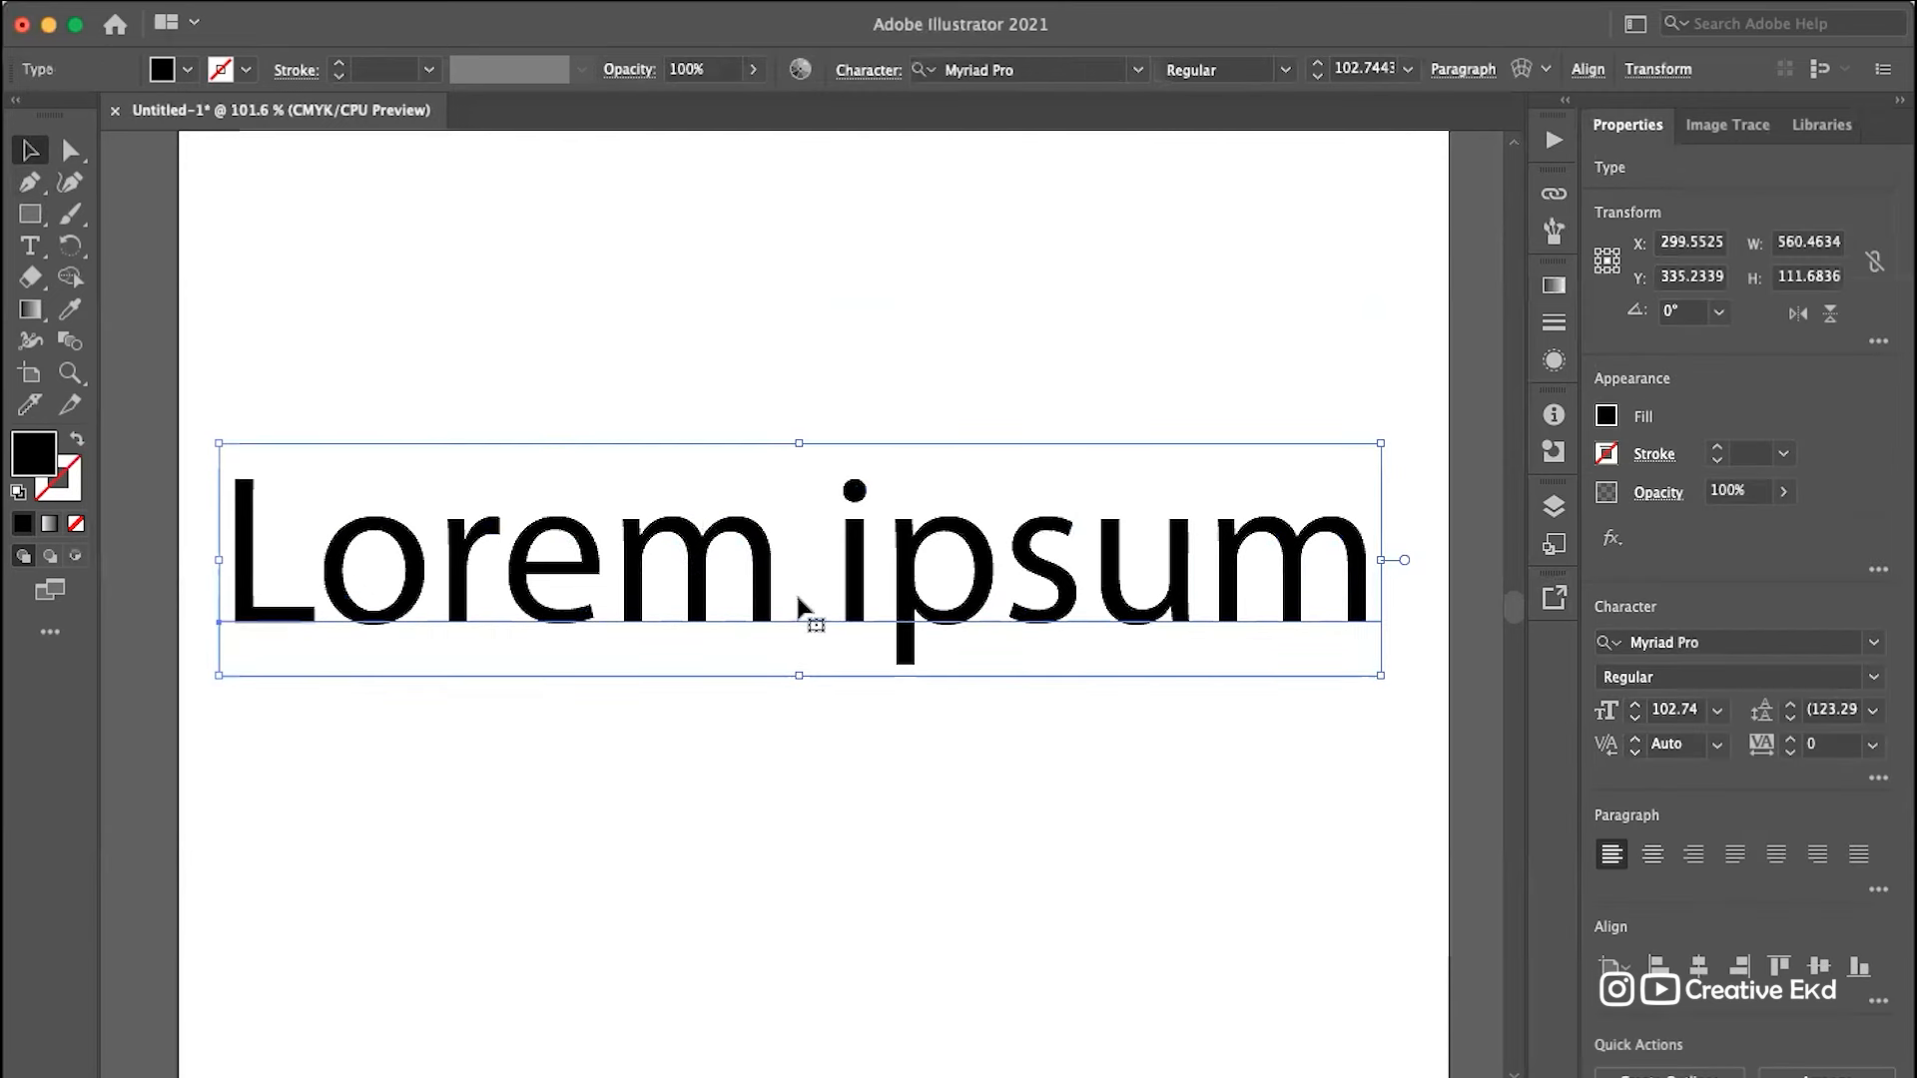
pyautogui.click(449, 320)
pyautogui.scroll(-6, 754, 374)
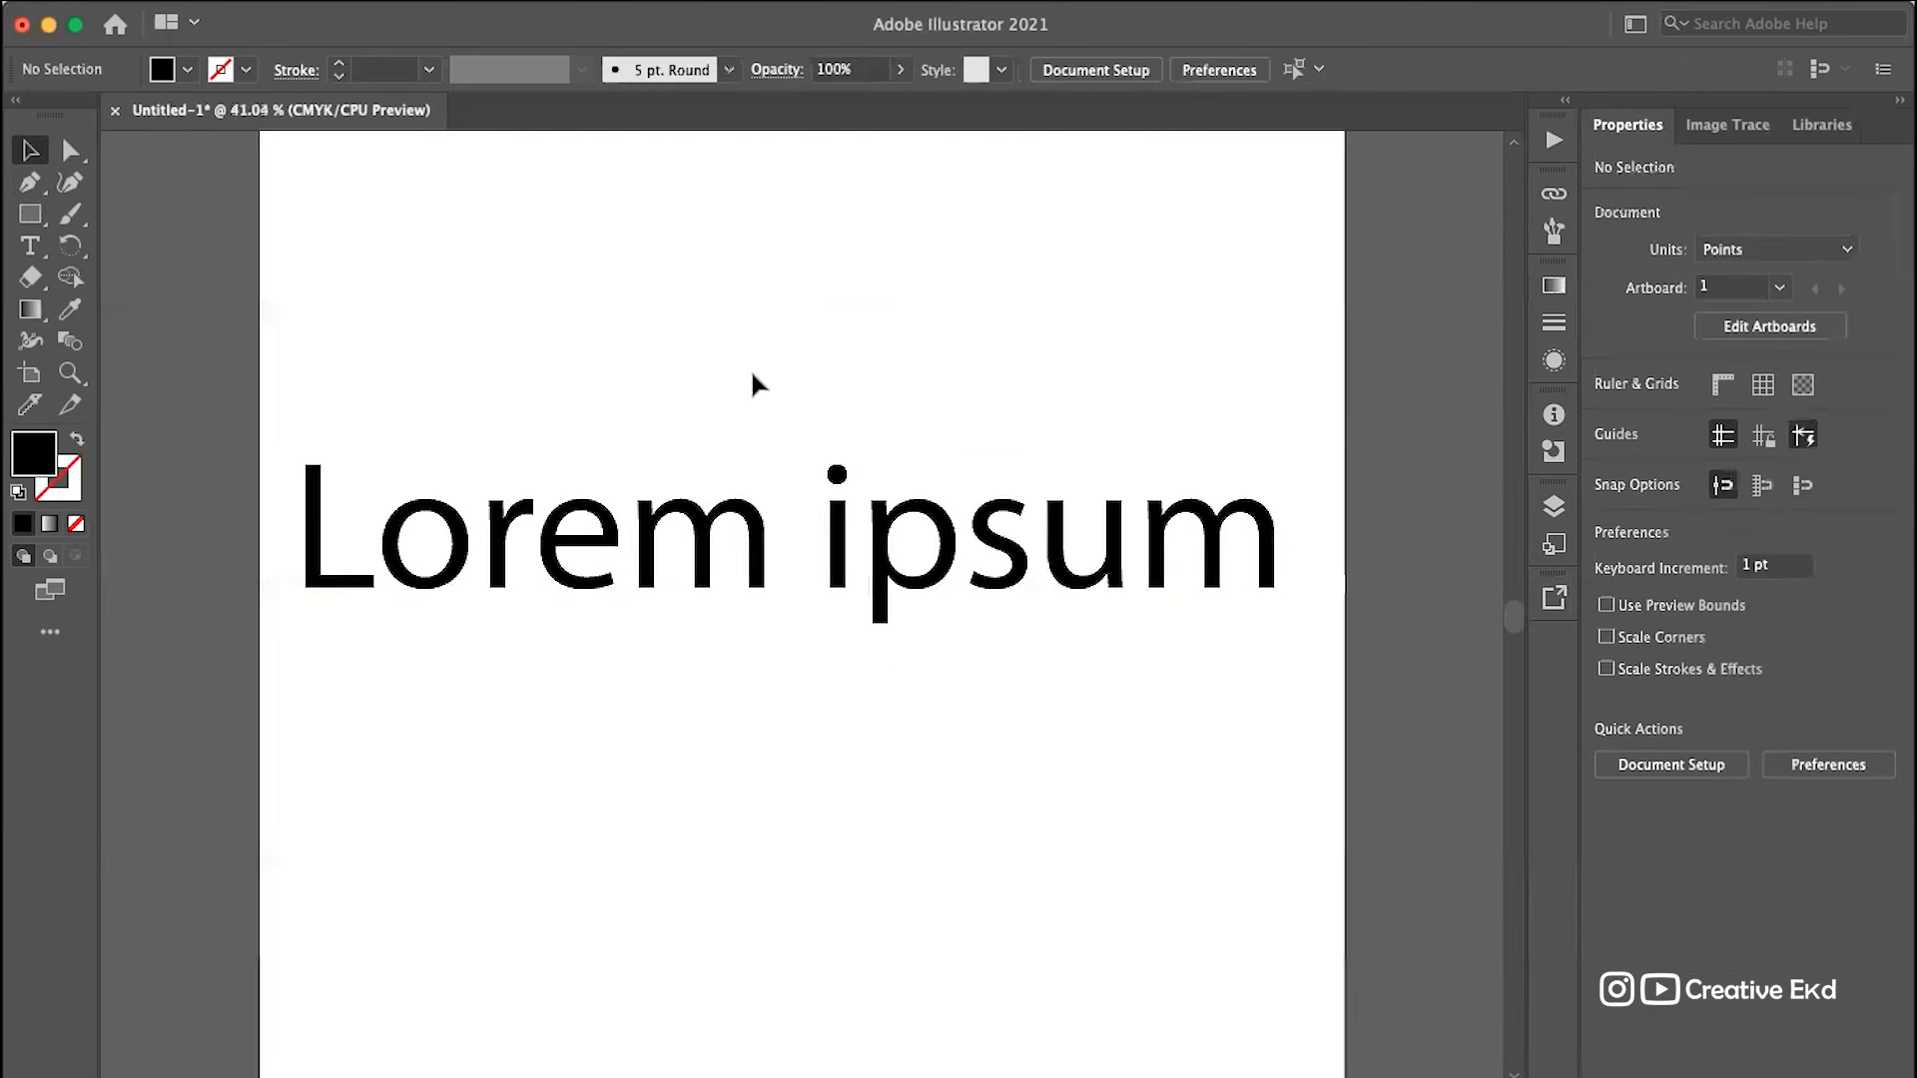
pyautogui.scroll(5, 752, 375)
pyautogui.scroll(1, 753, 385)
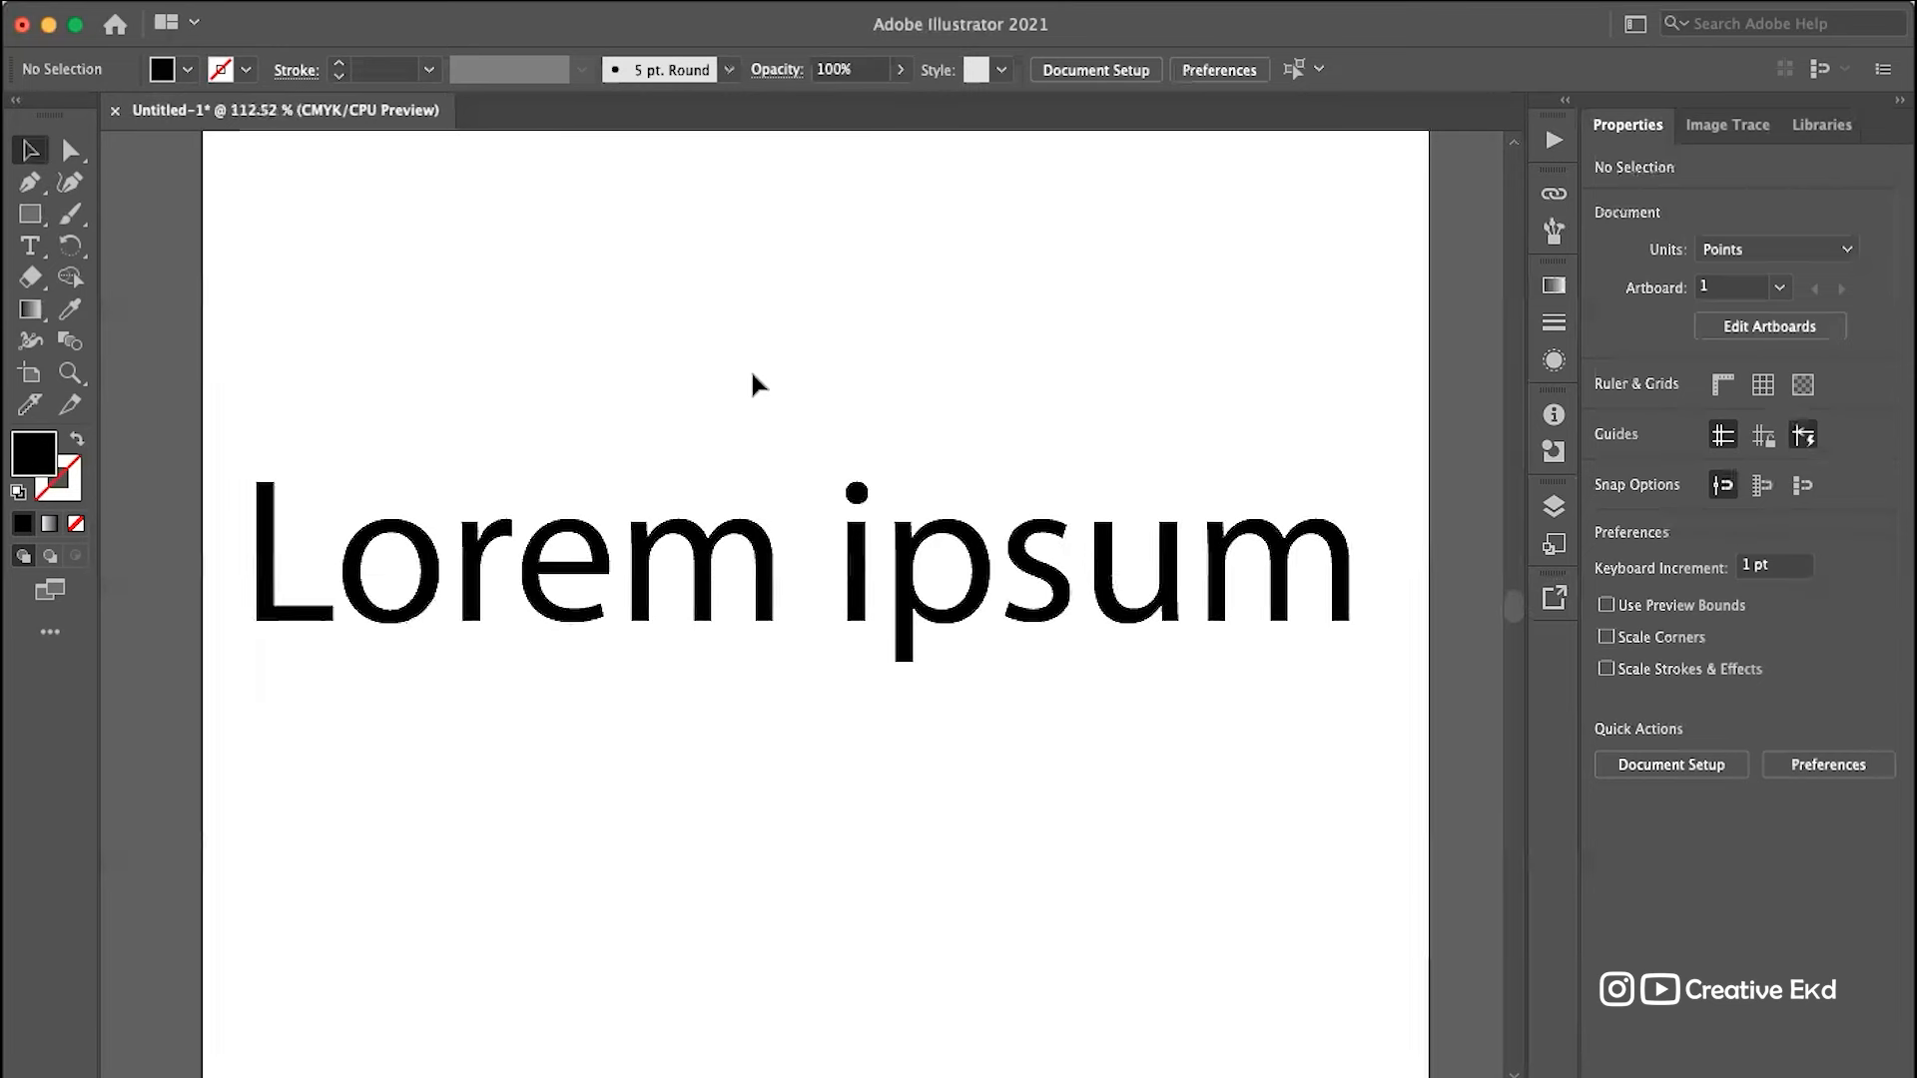
pyautogui.scroll(-4, 753, 384)
pyautogui.scroll(2, 753, 375)
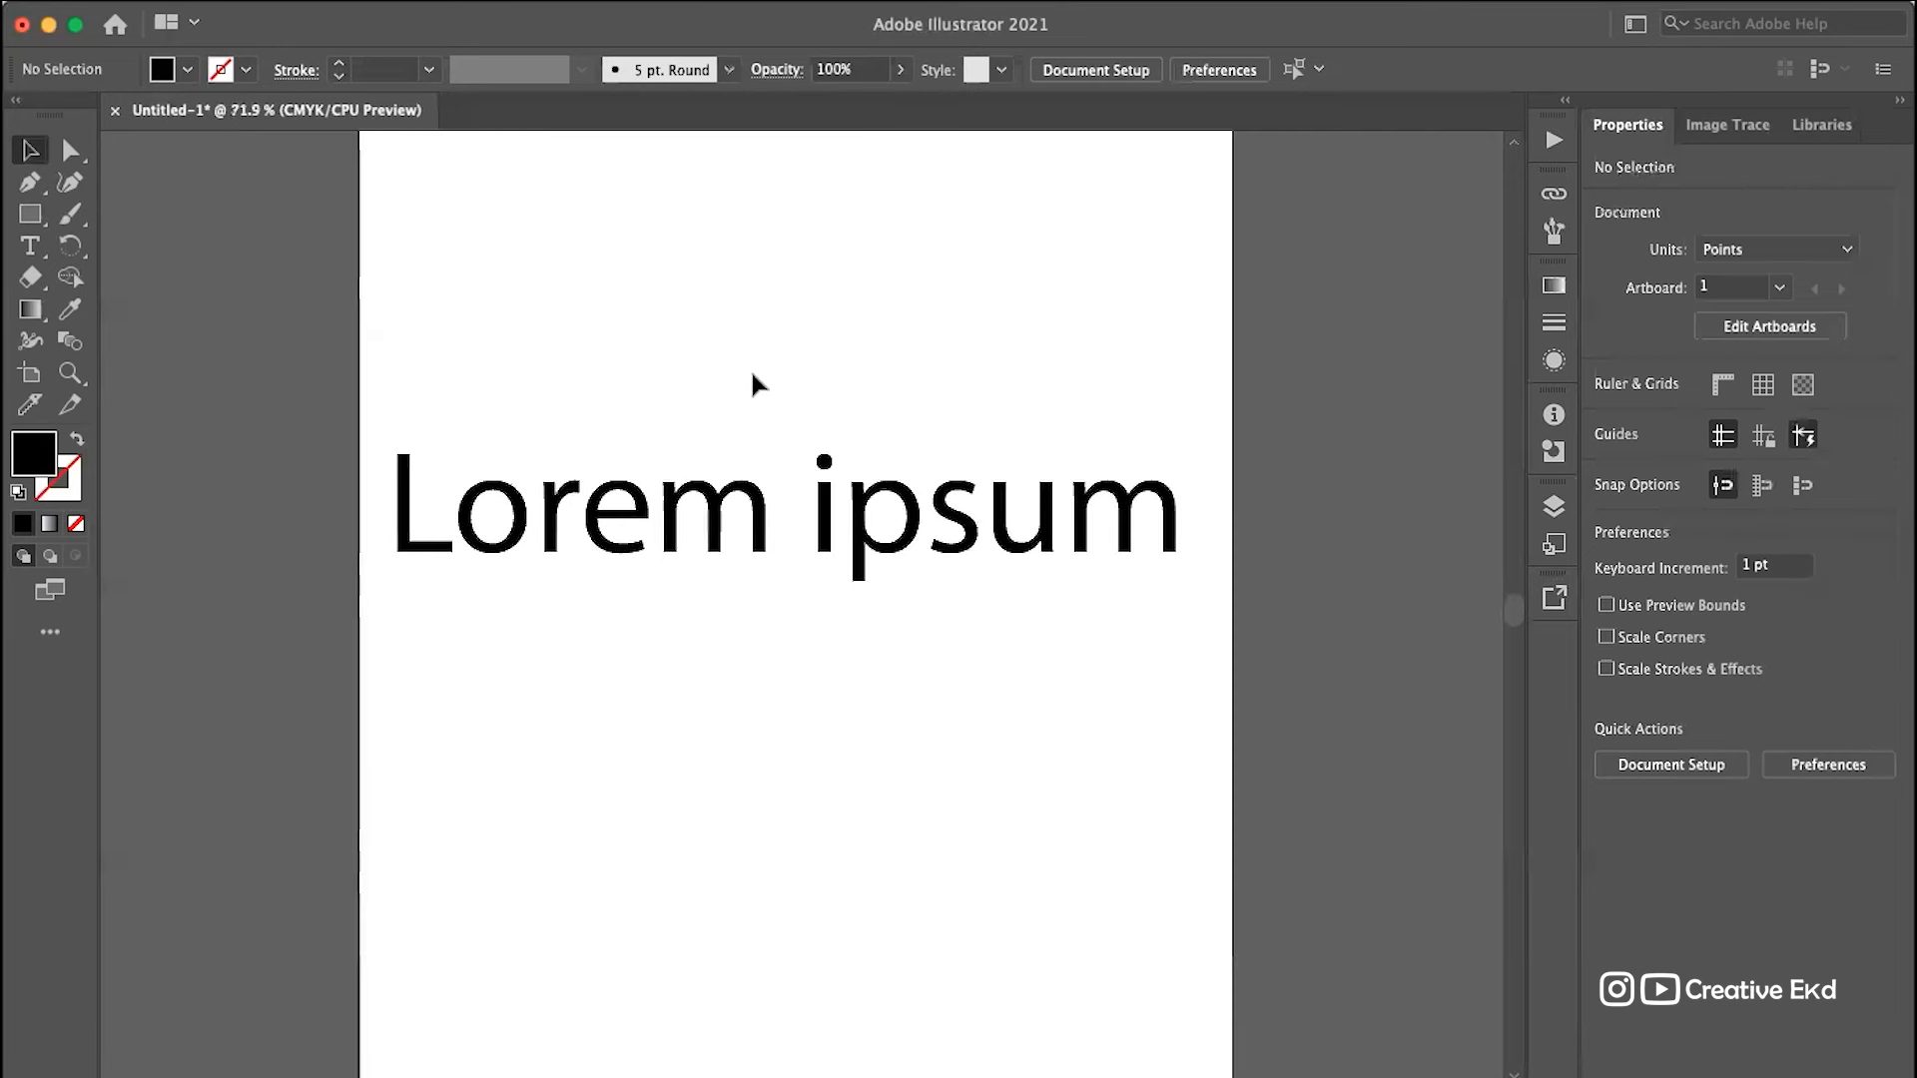
pyautogui.scroll(3, 751, 368)
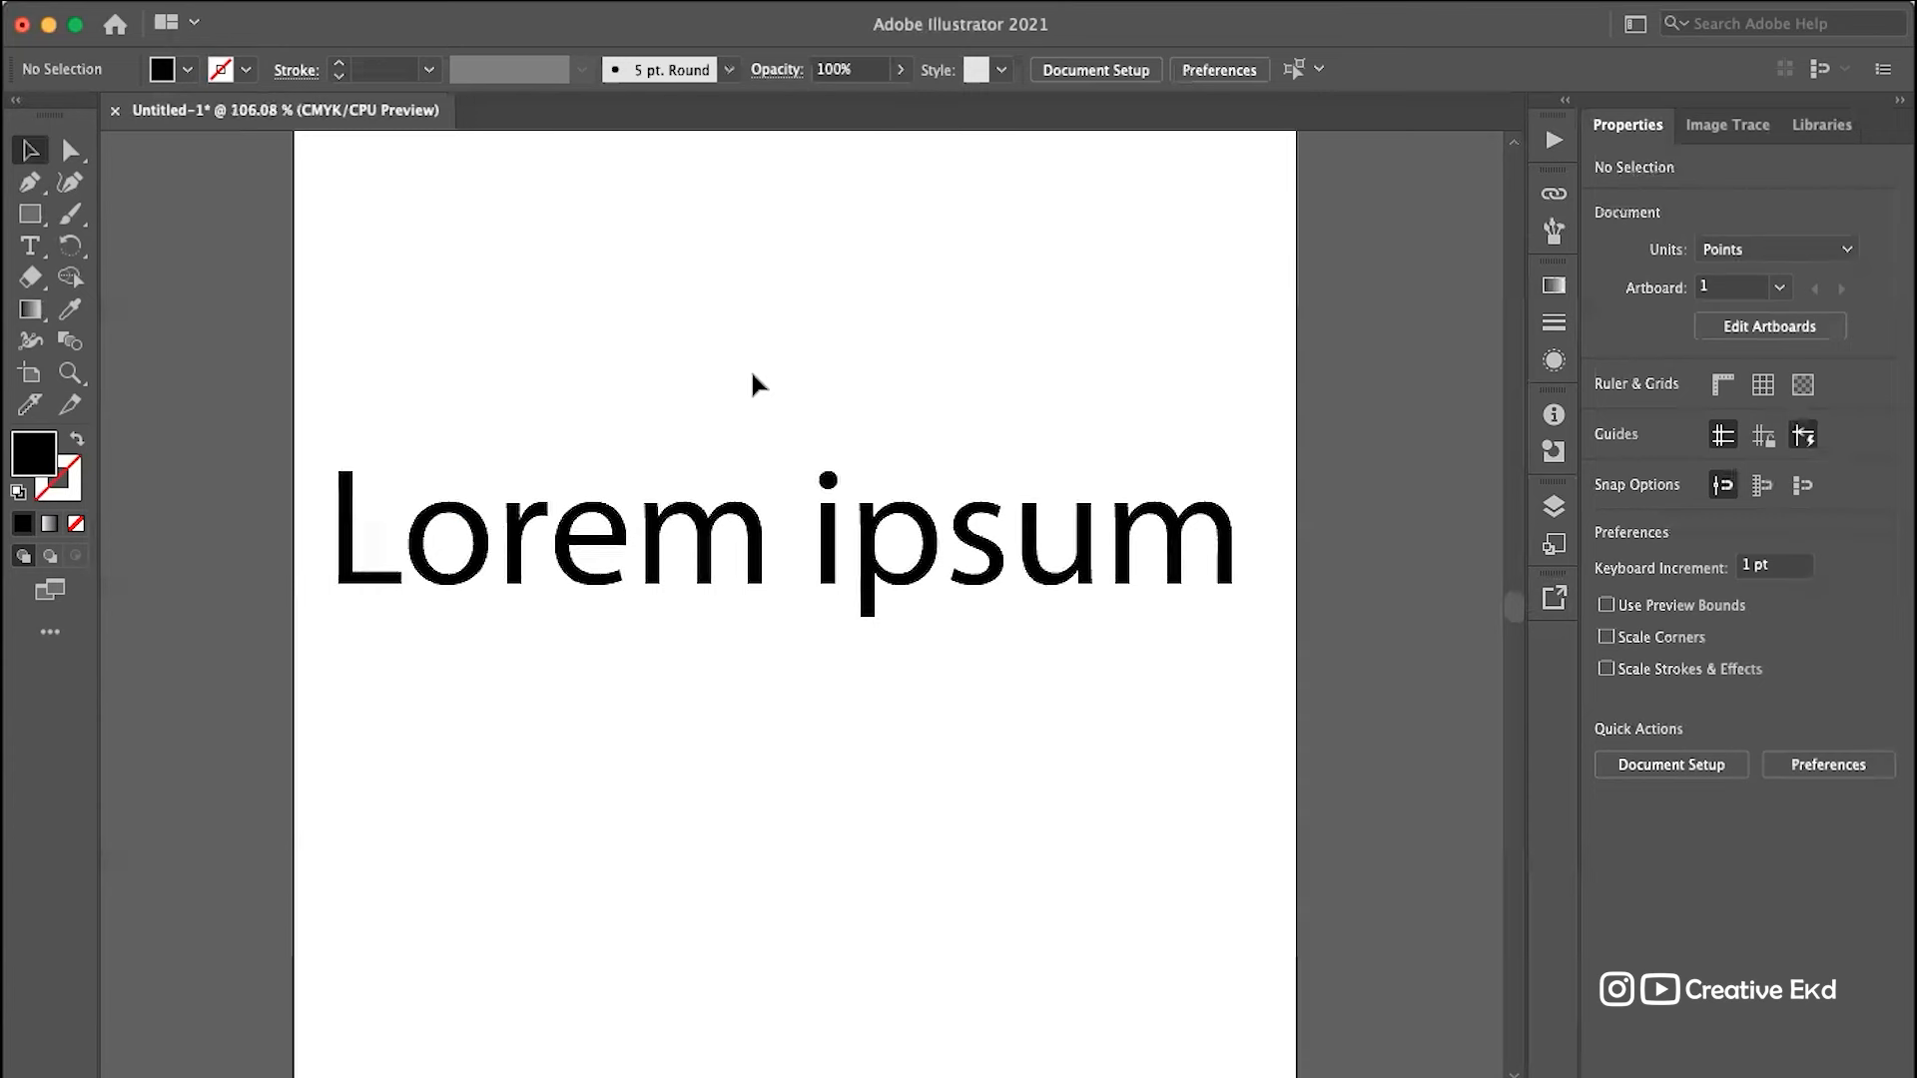
pyautogui.scroll(-2, 751, 368)
pyautogui.scroll(1, 750, 385)
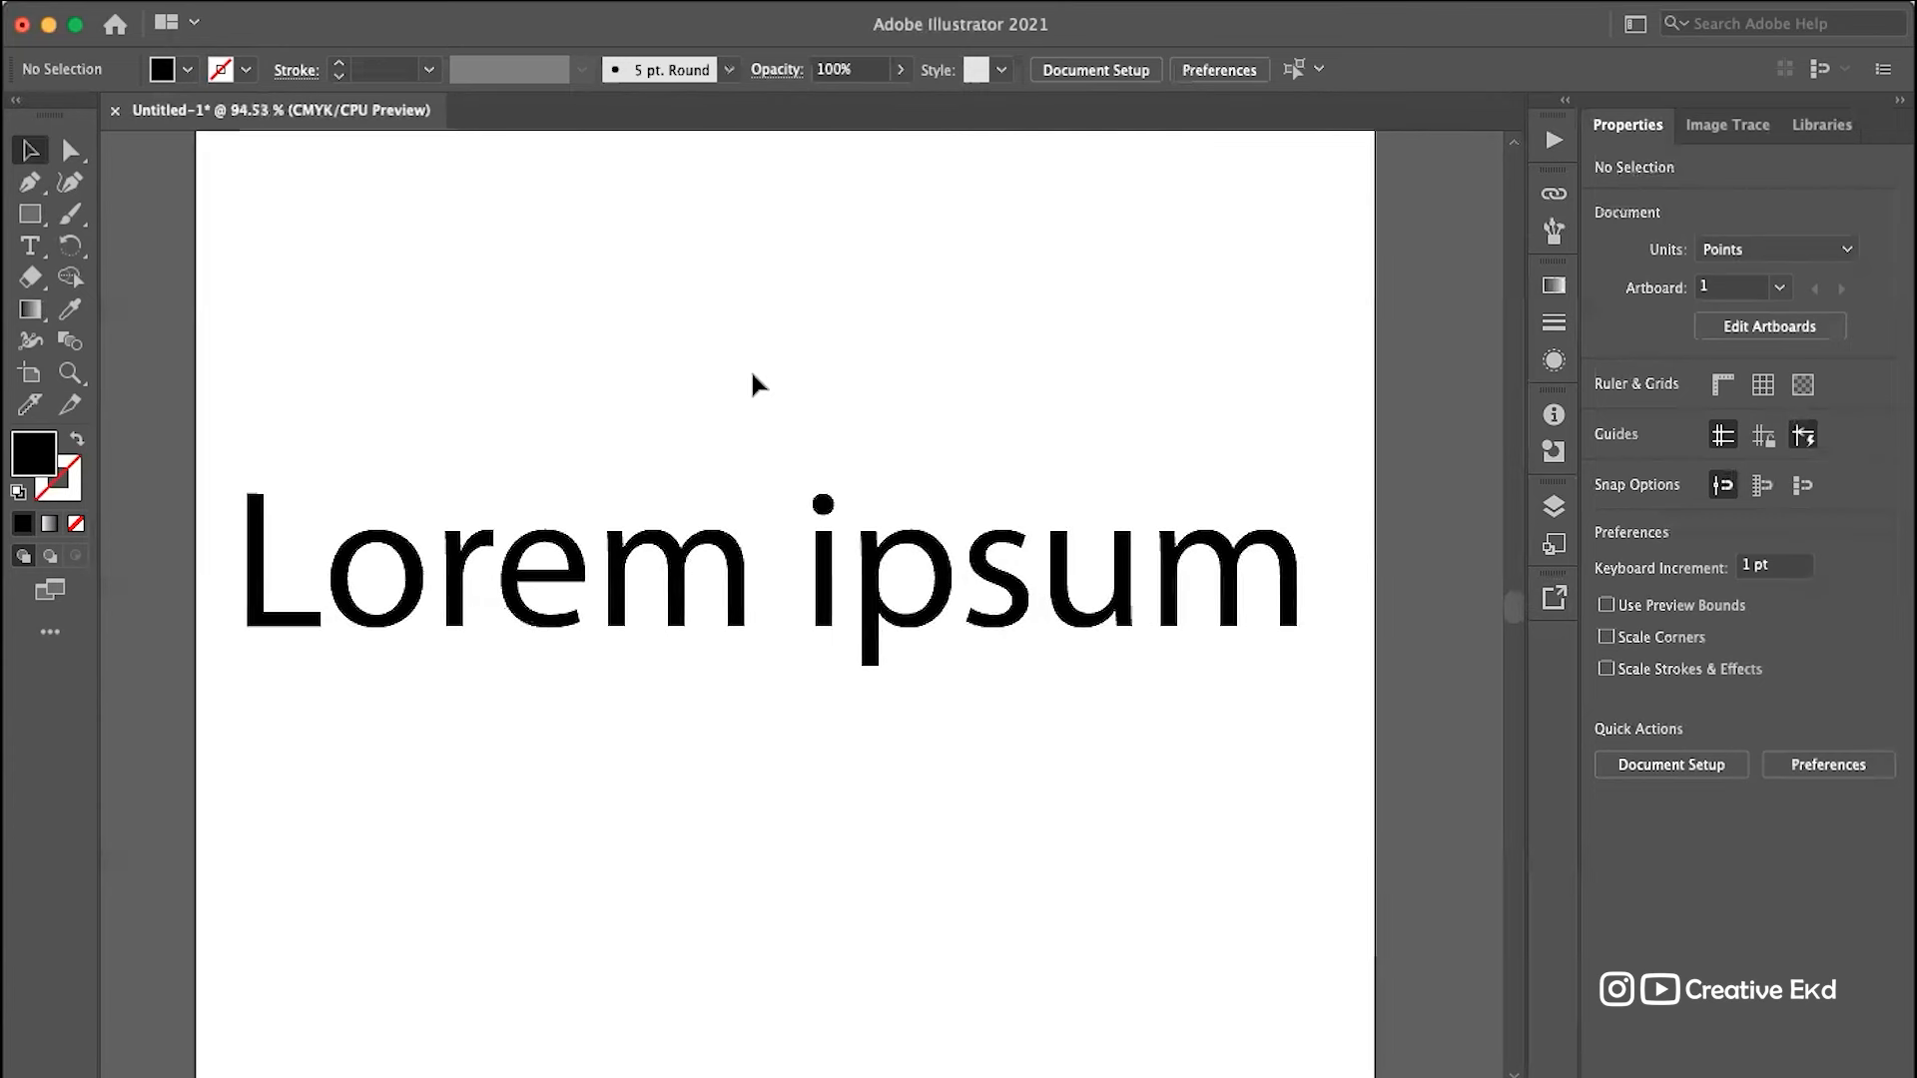
# Step: Examine how the "Lorem ipsum" text is listed inside Layer 1 by expanding and collapsing the layer
pyautogui.click(649, 619)
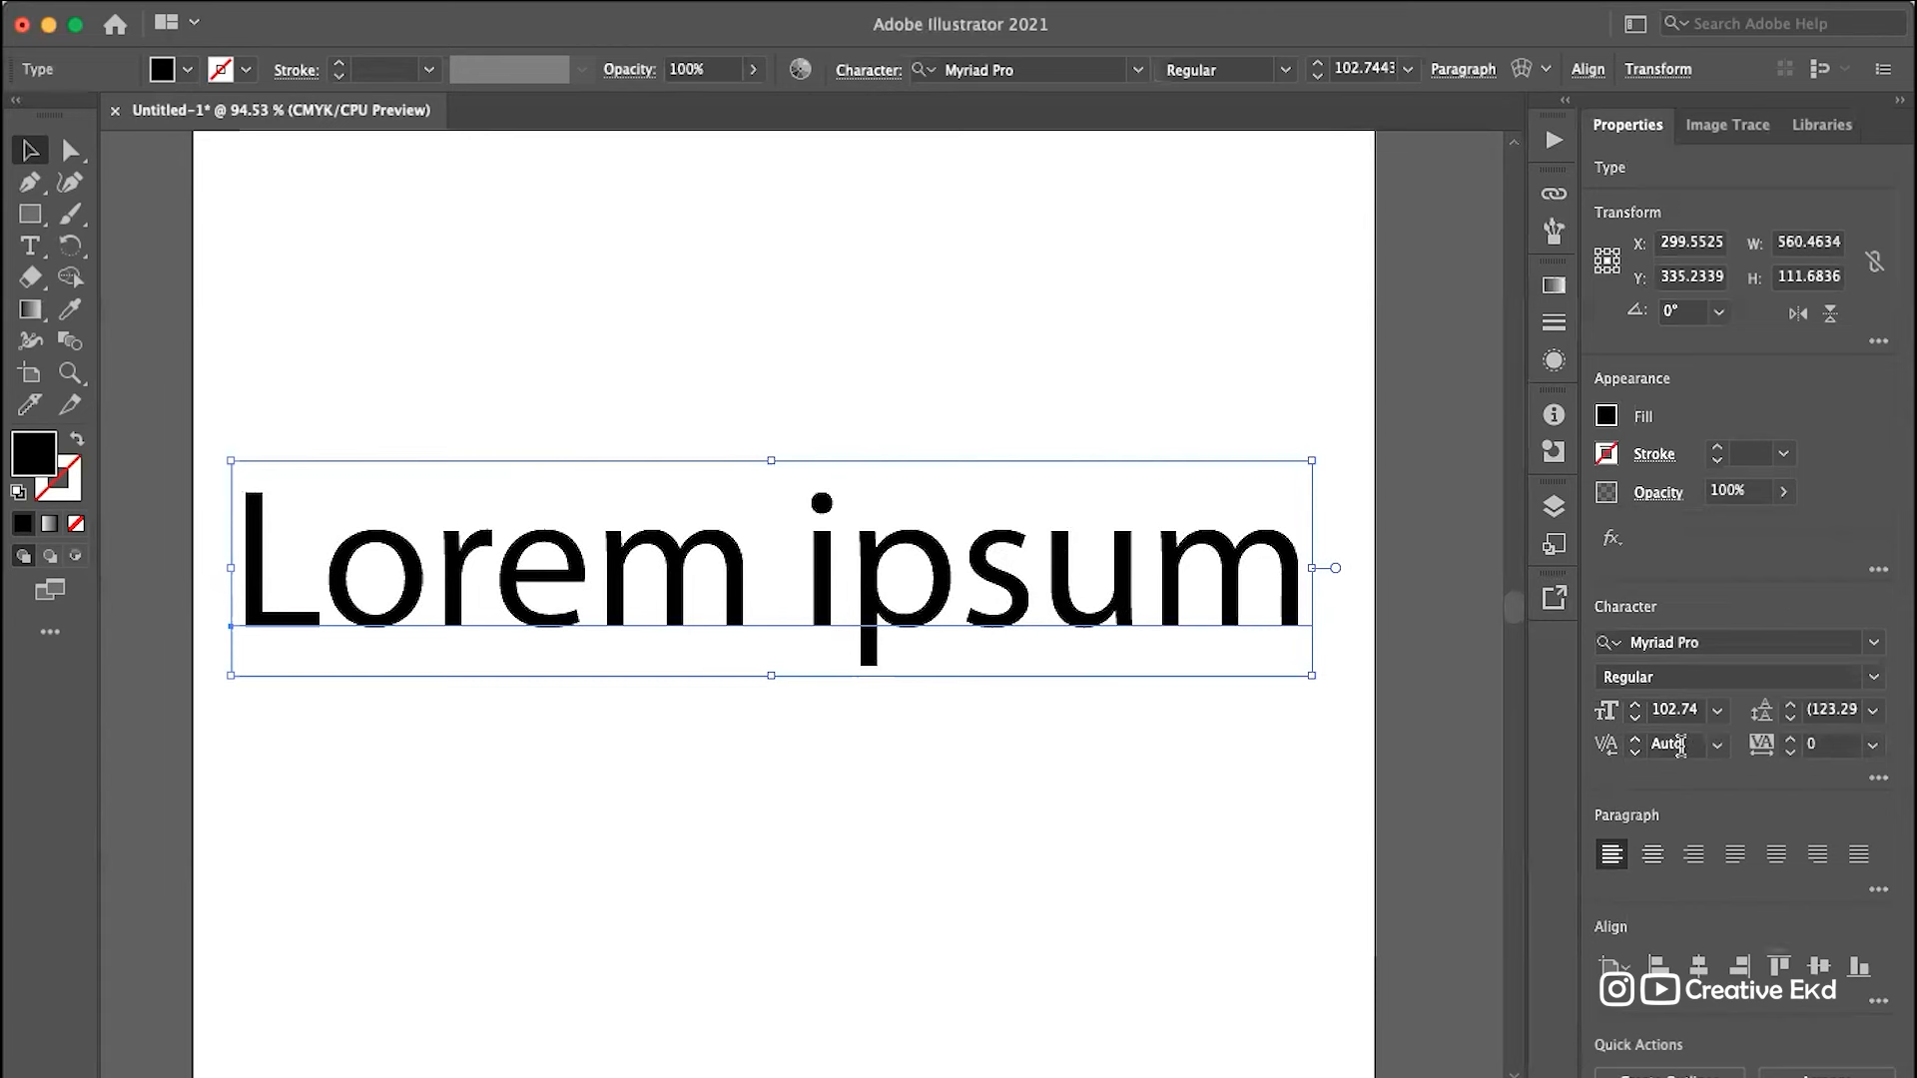
pyautogui.click(1554, 508)
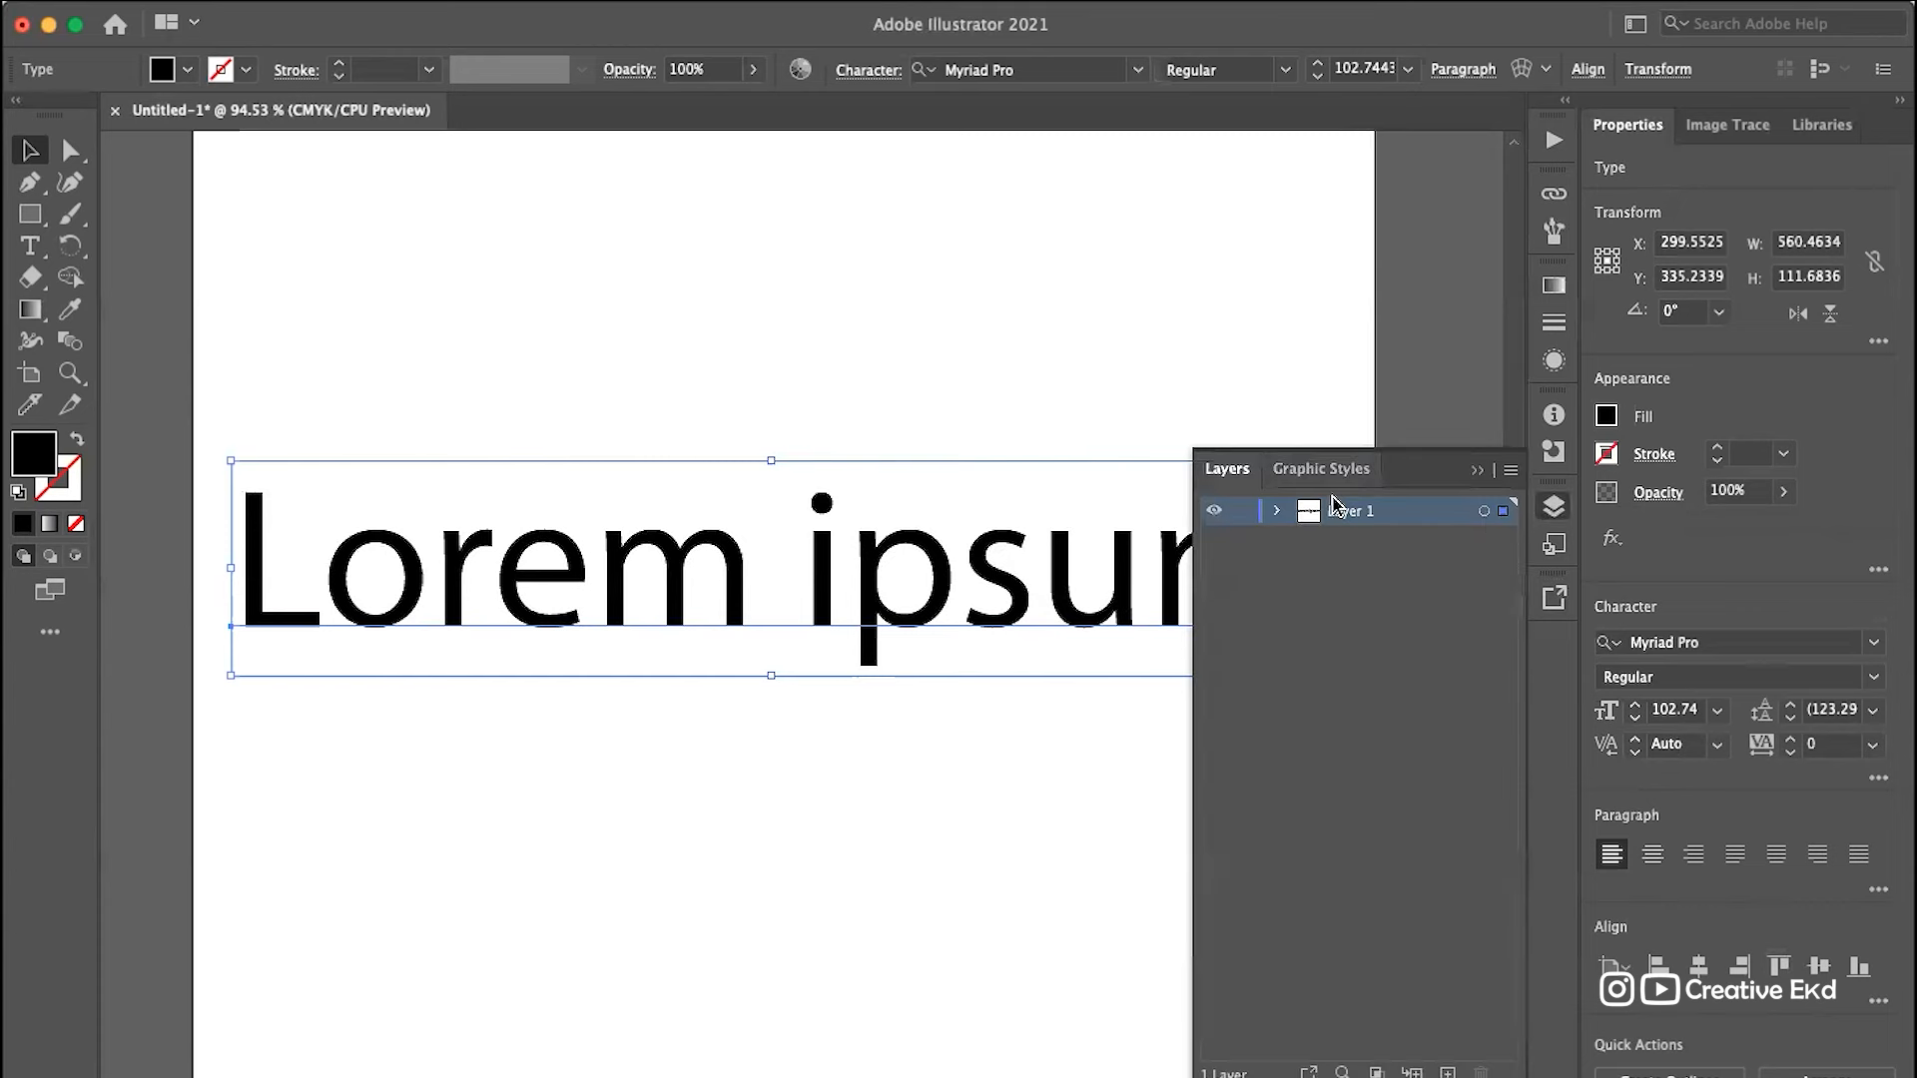
pyautogui.click(1475, 470)
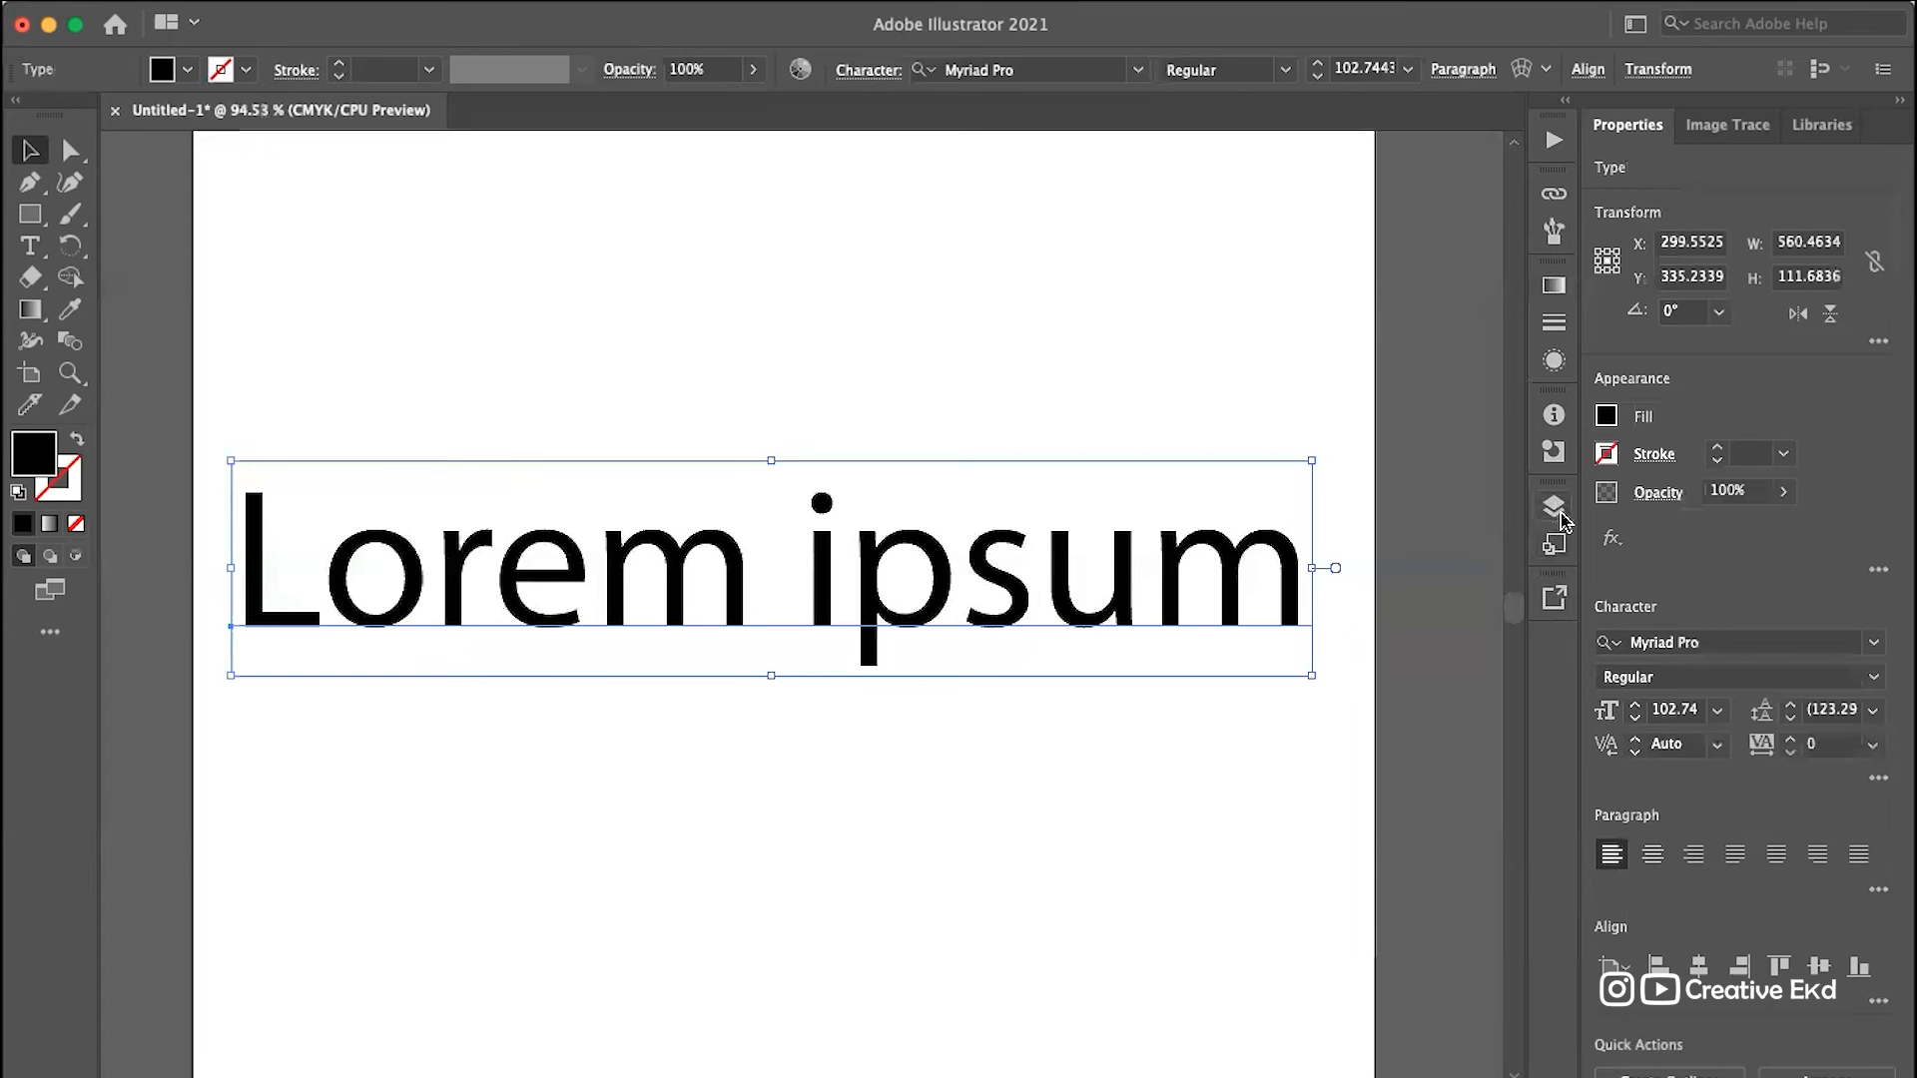
pyautogui.click(1555, 509)
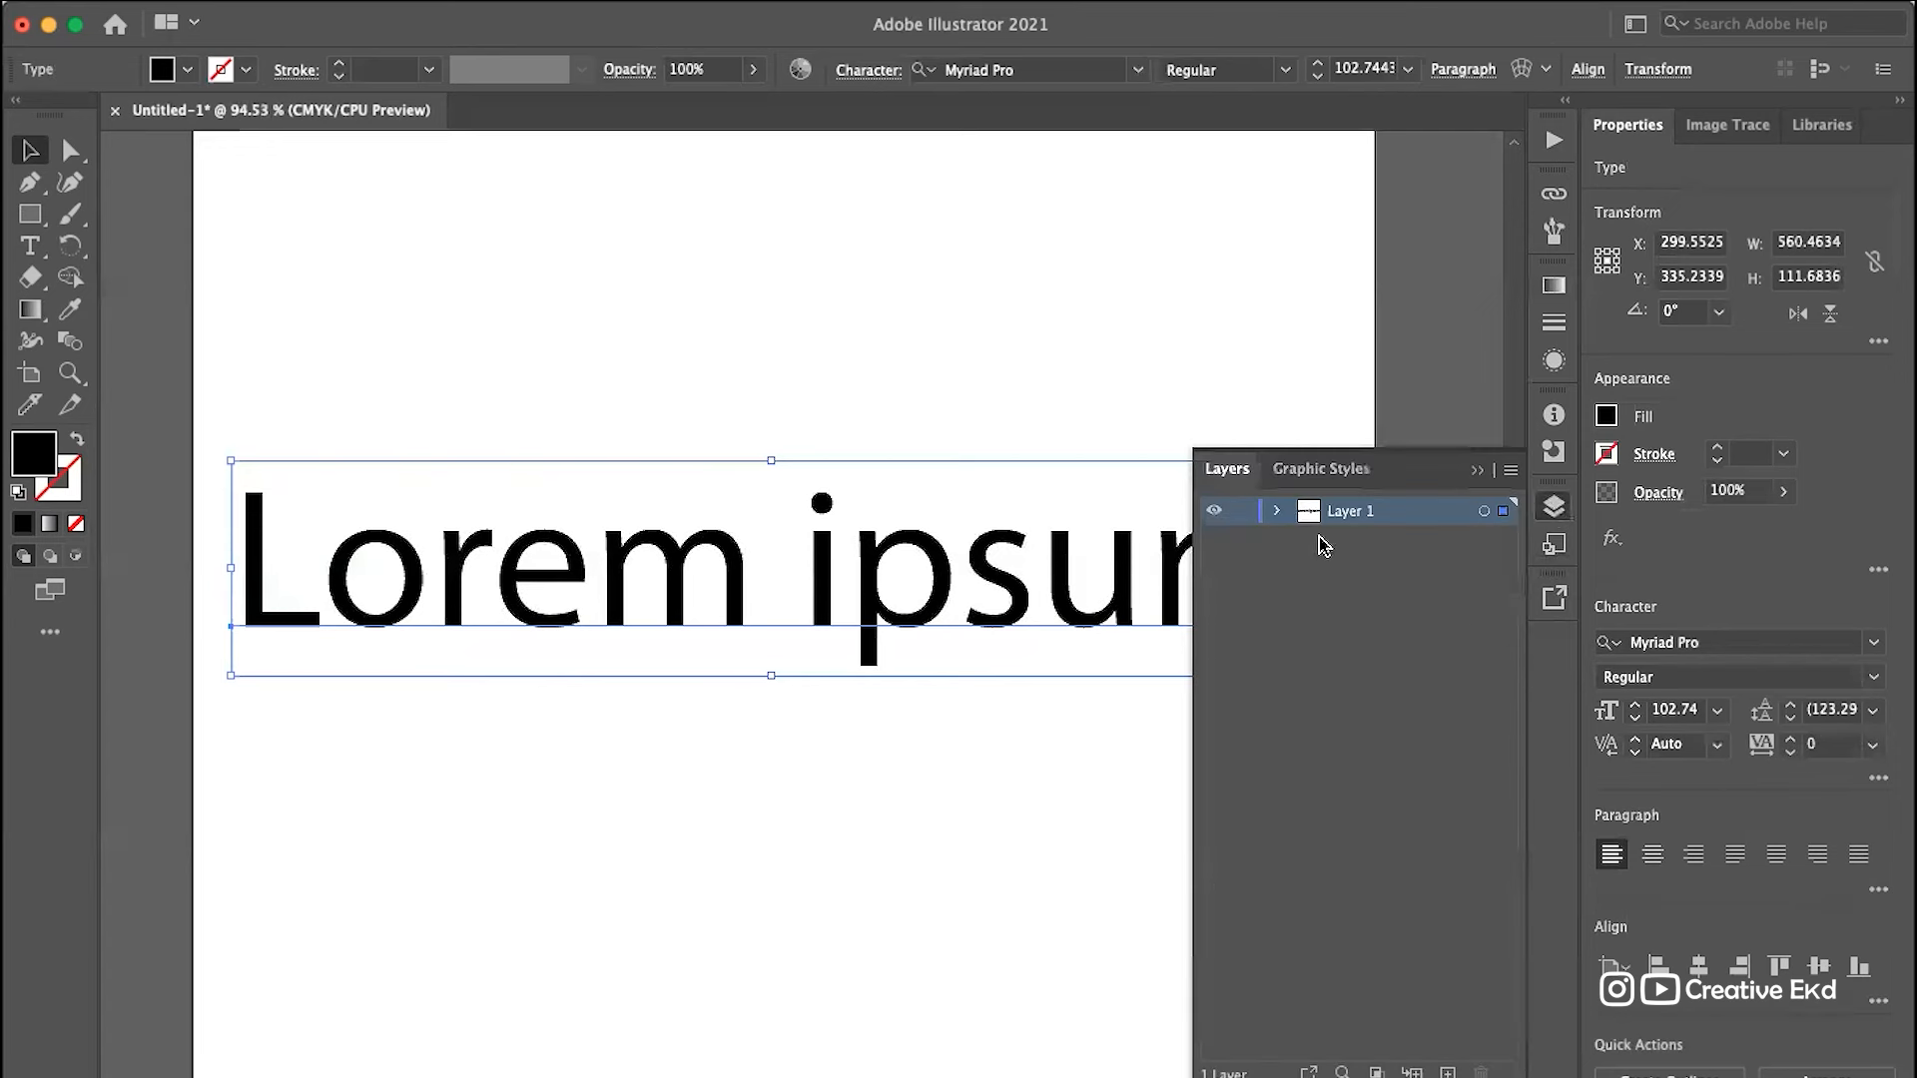
pyautogui.click(1275, 512)
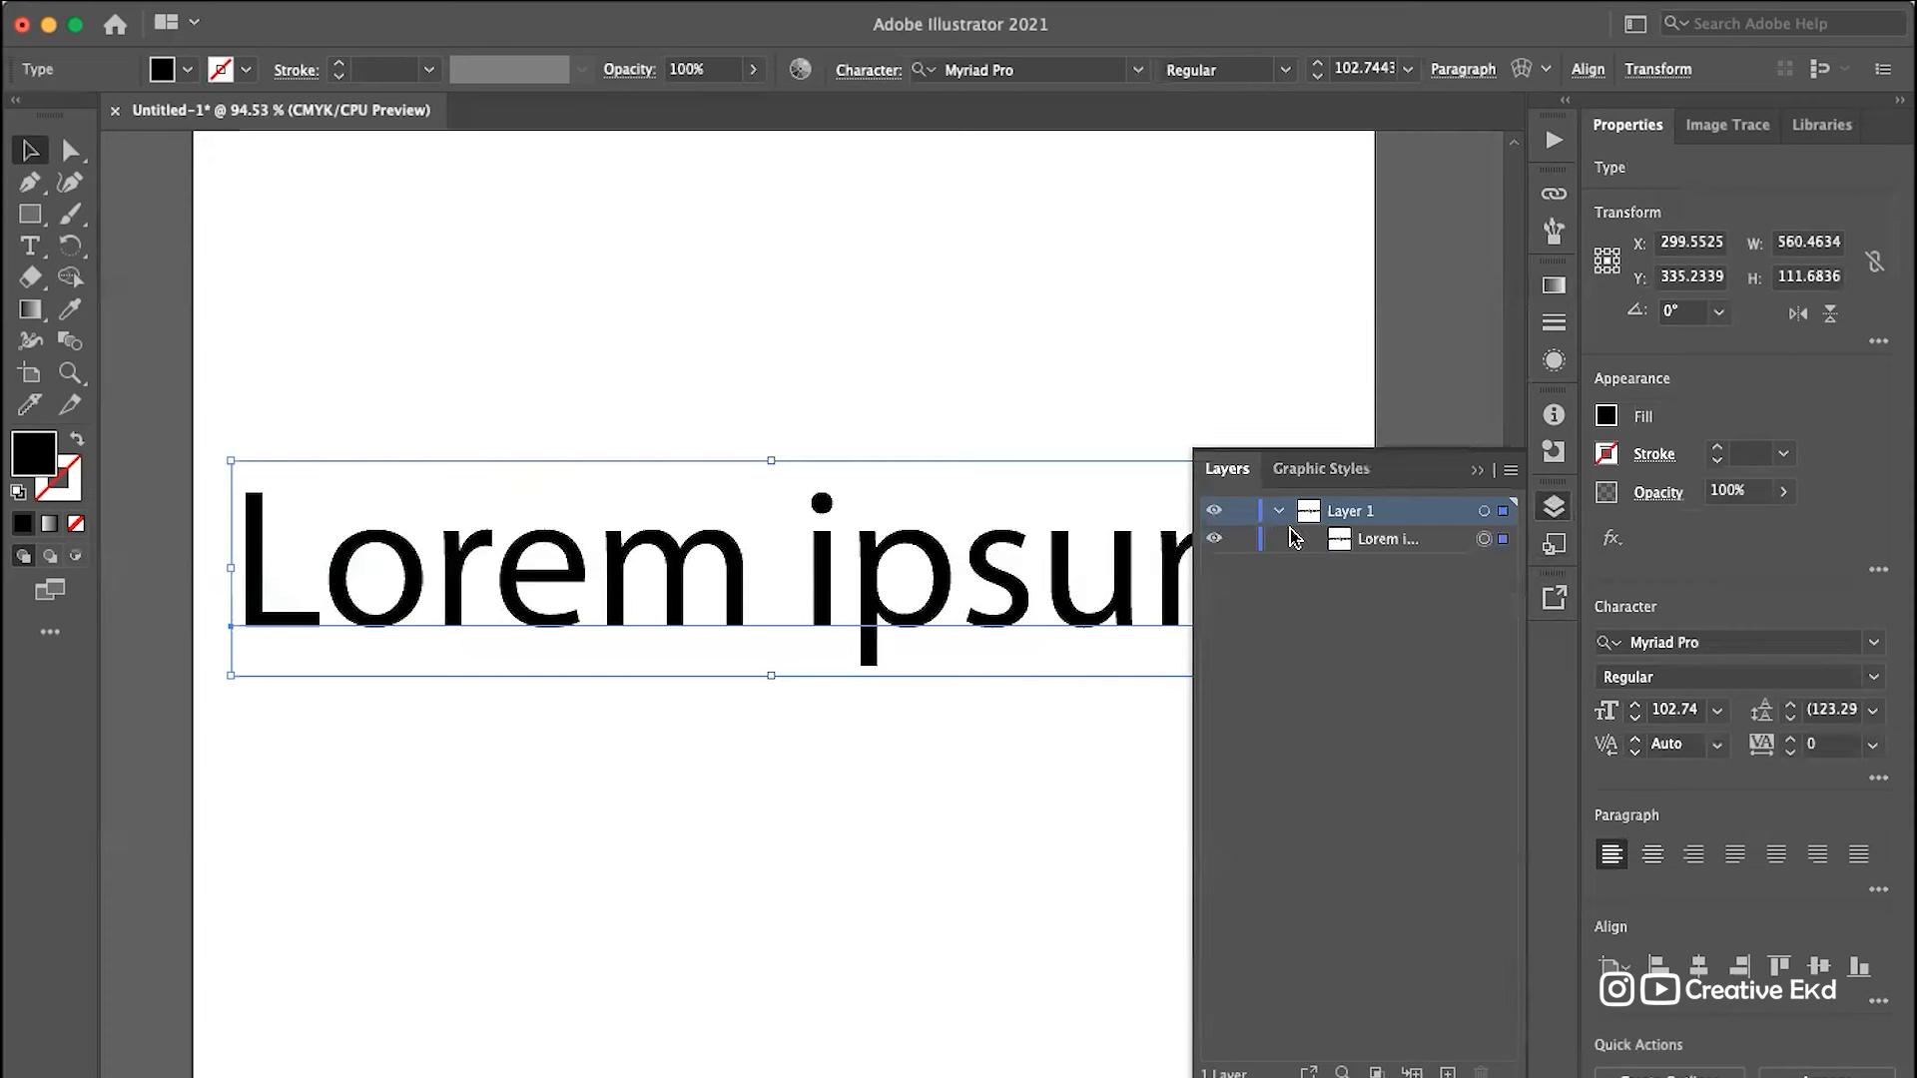
pyautogui.click(1282, 512)
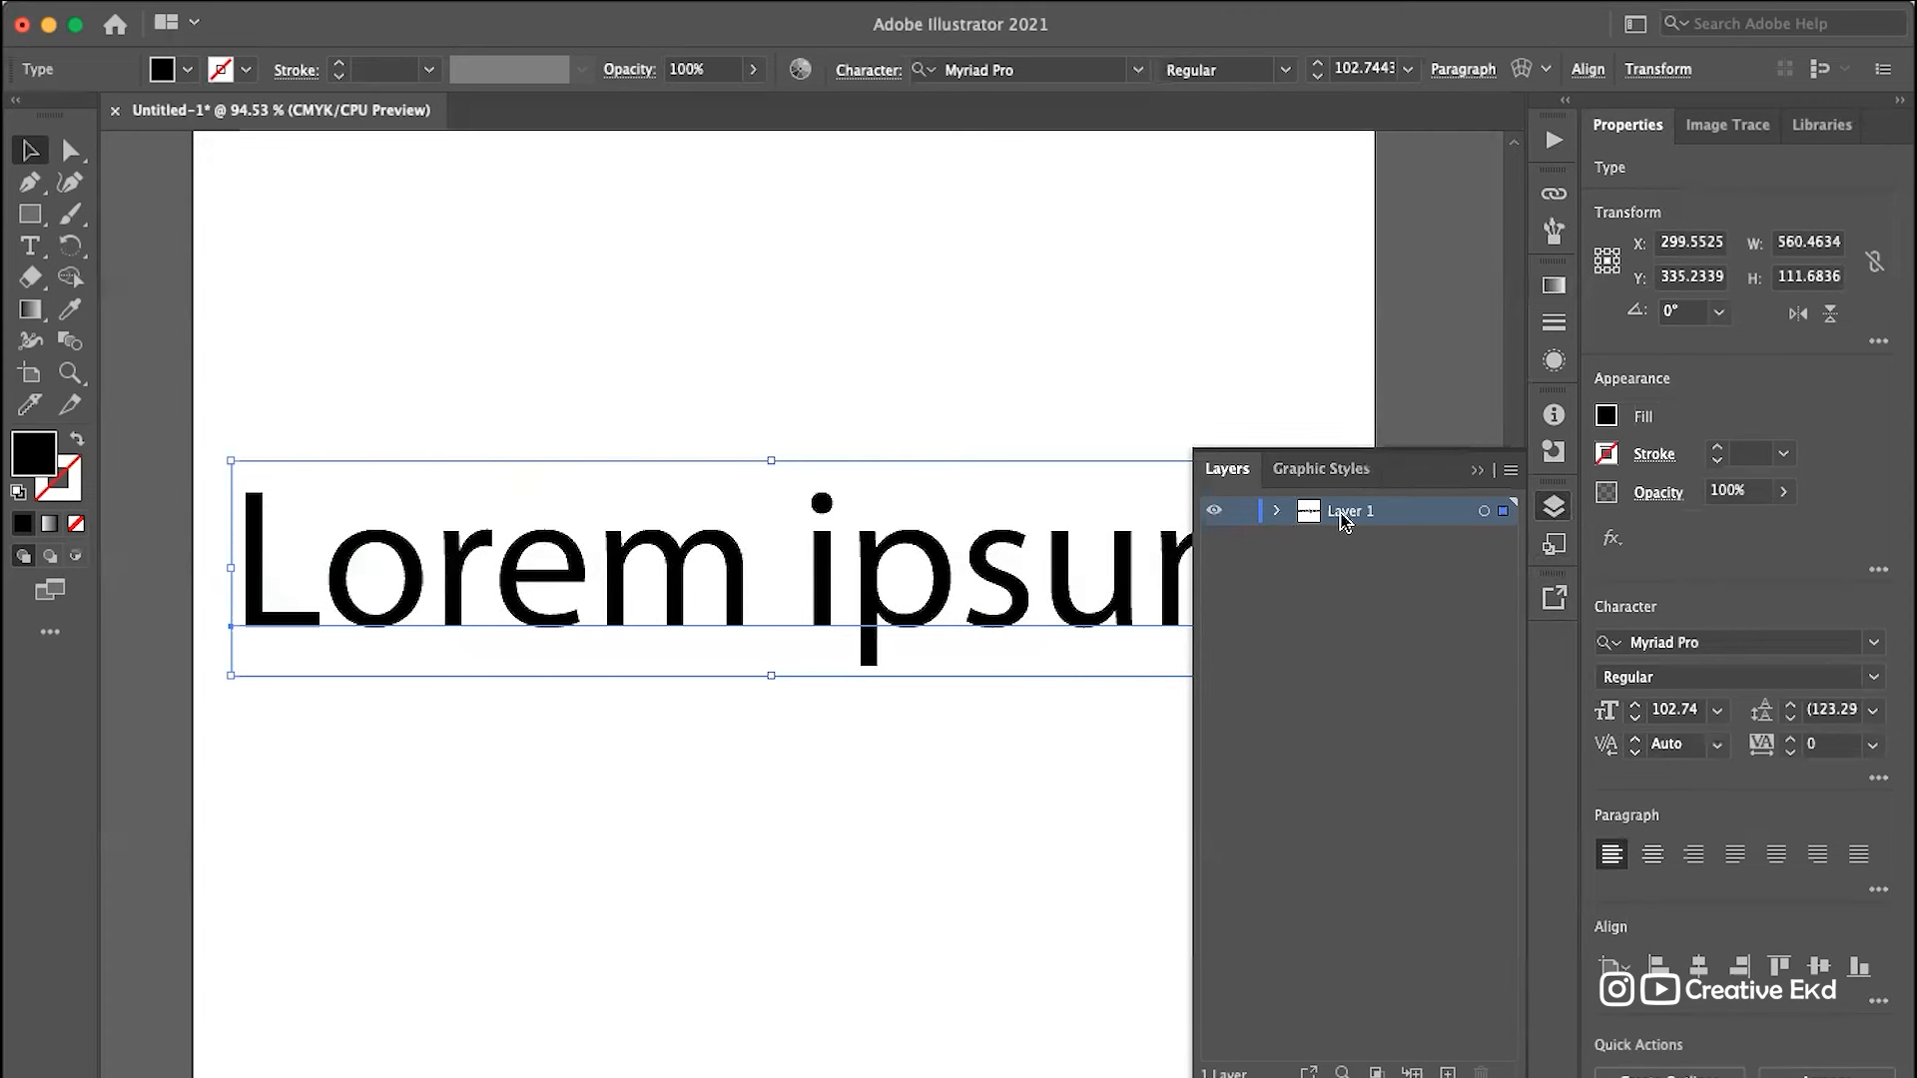
pyautogui.click(1278, 513)
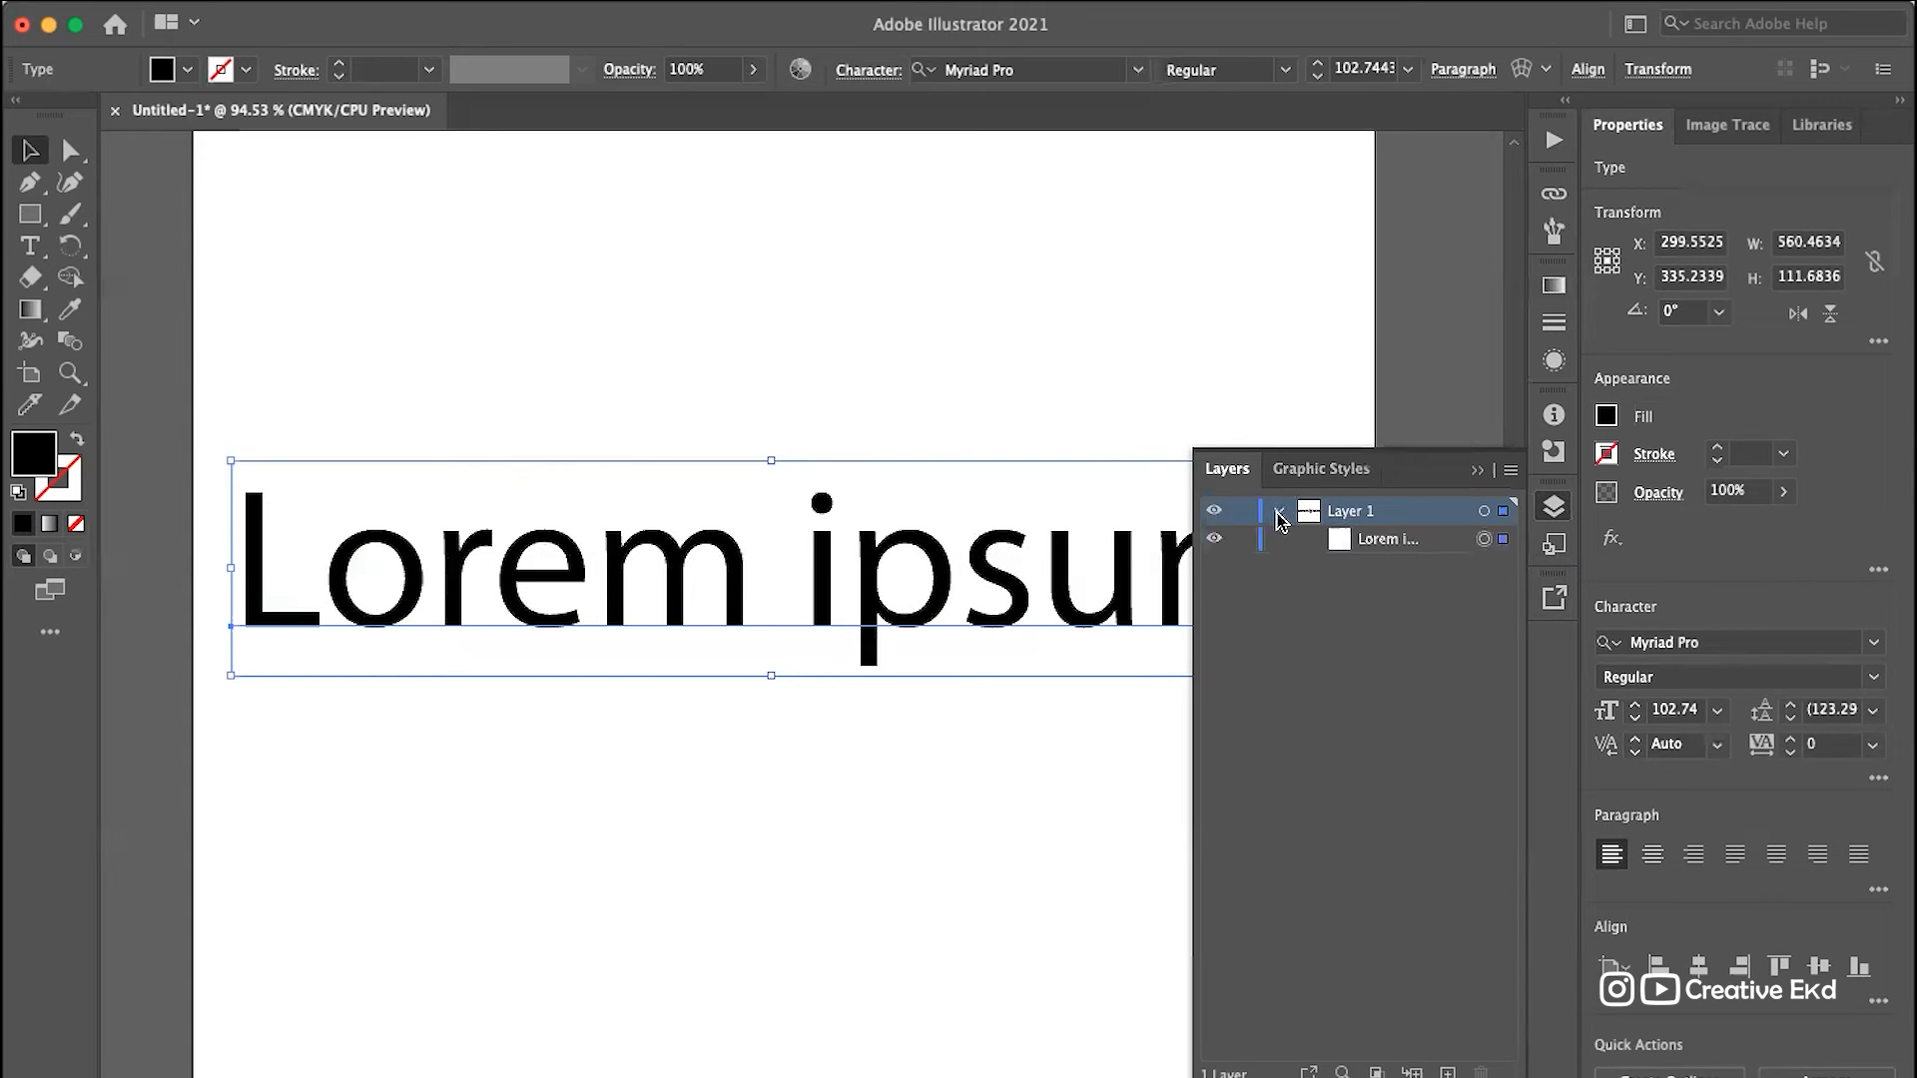
pyautogui.click(1364, 544)
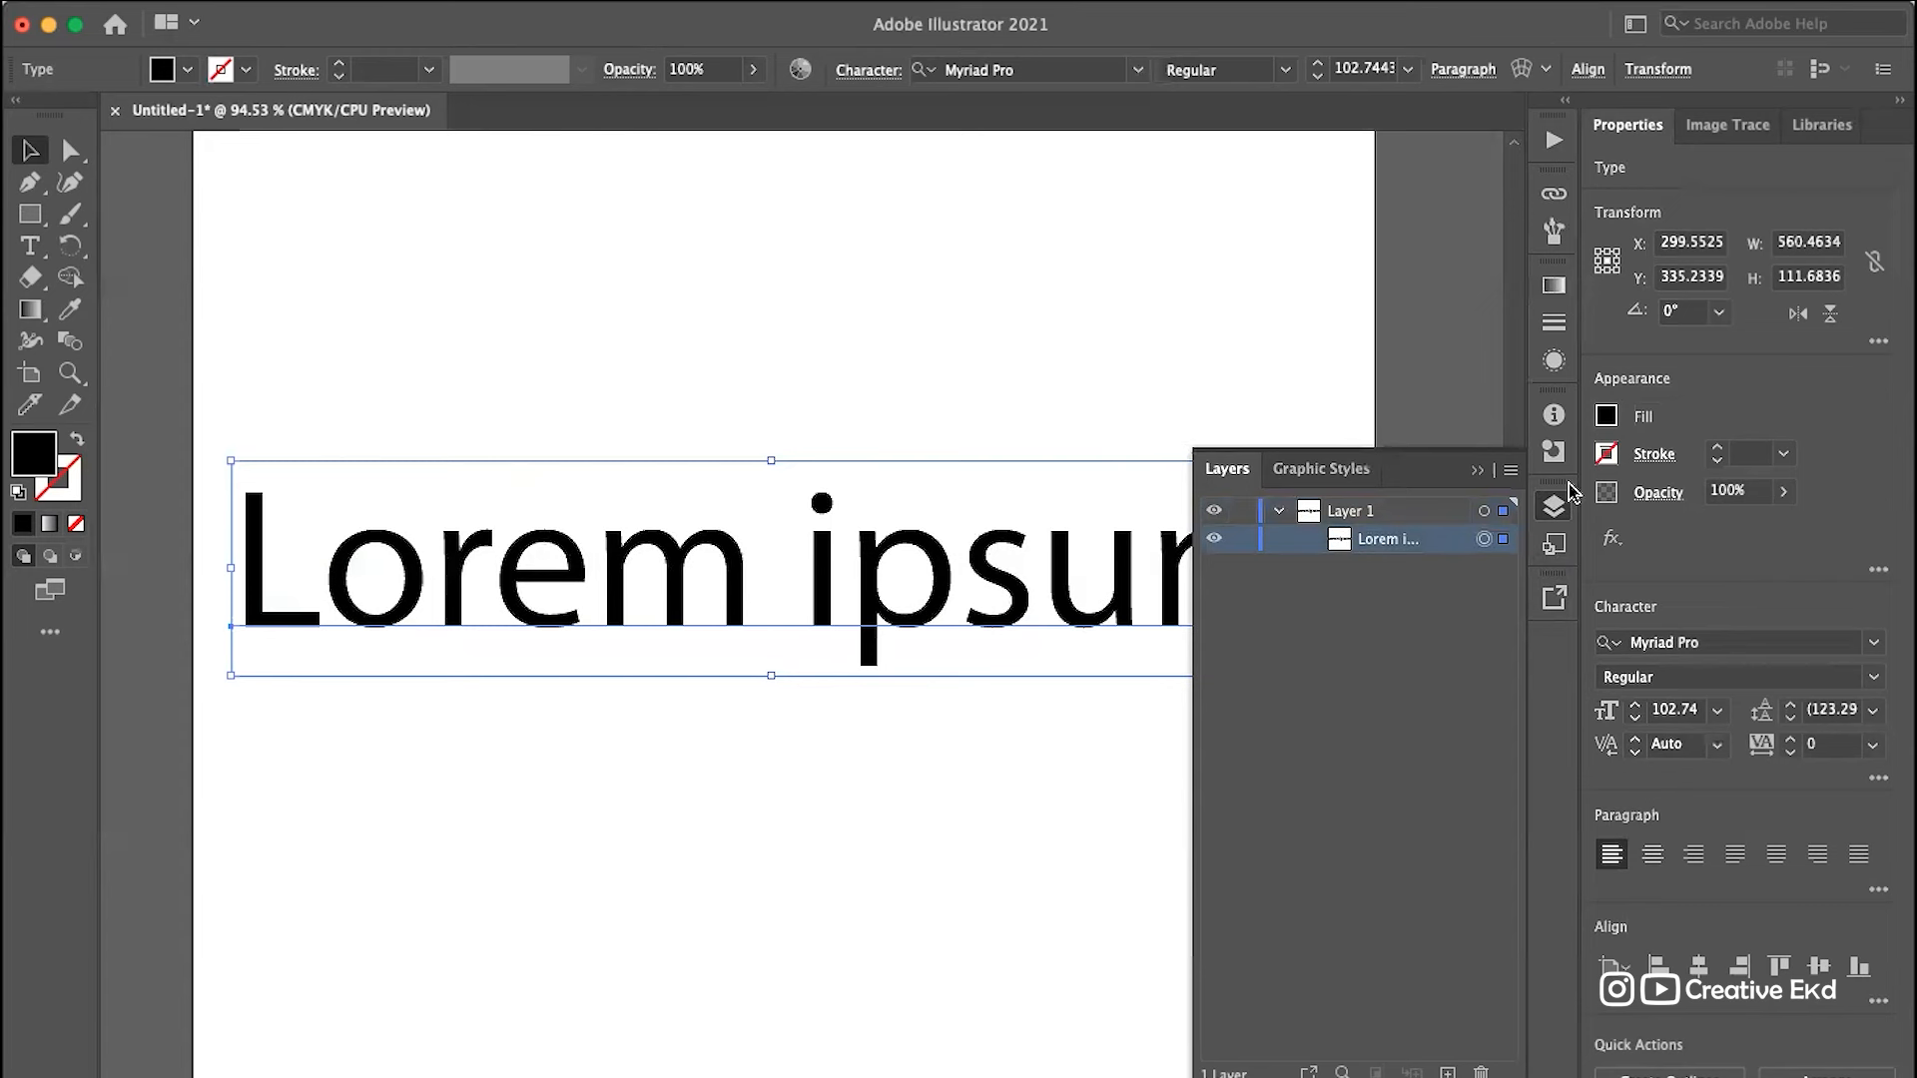
pyautogui.click(1550, 509)
pyautogui.click(1550, 509)
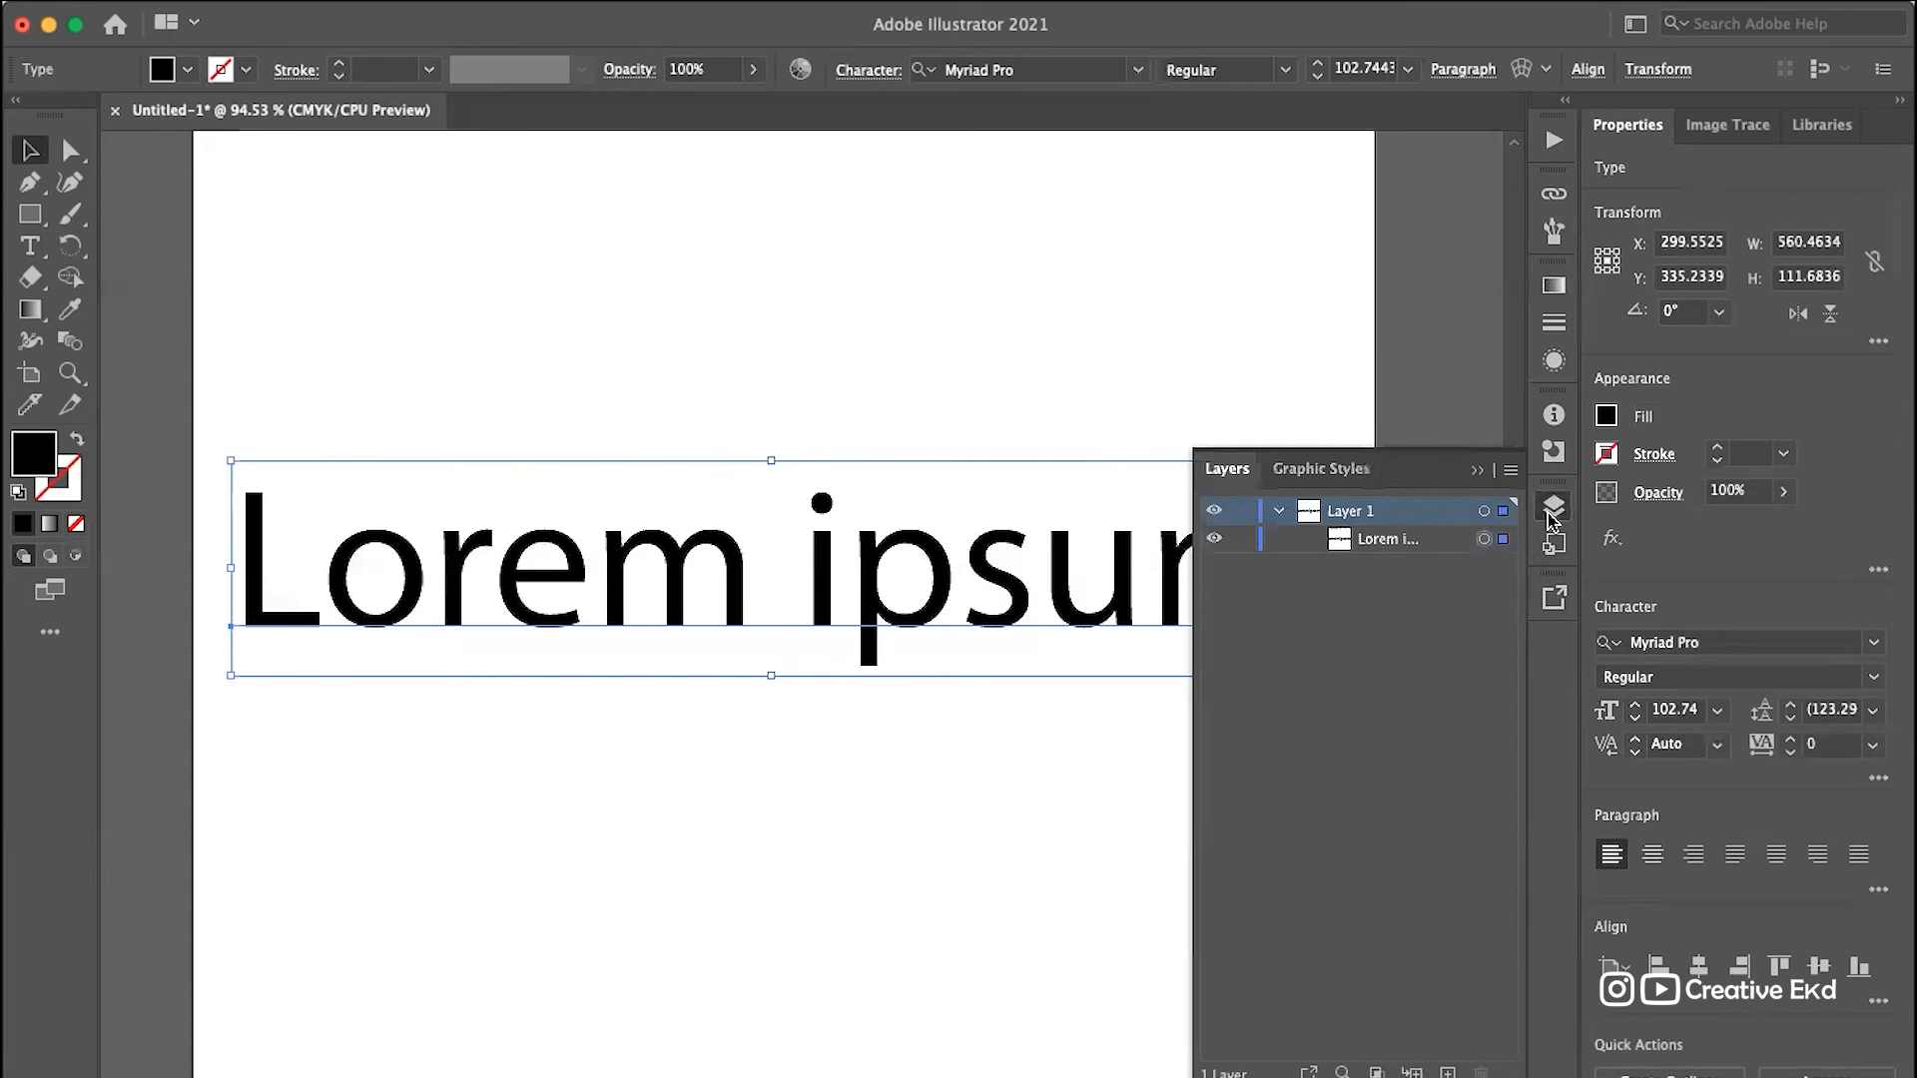
pyautogui.click(1550, 511)
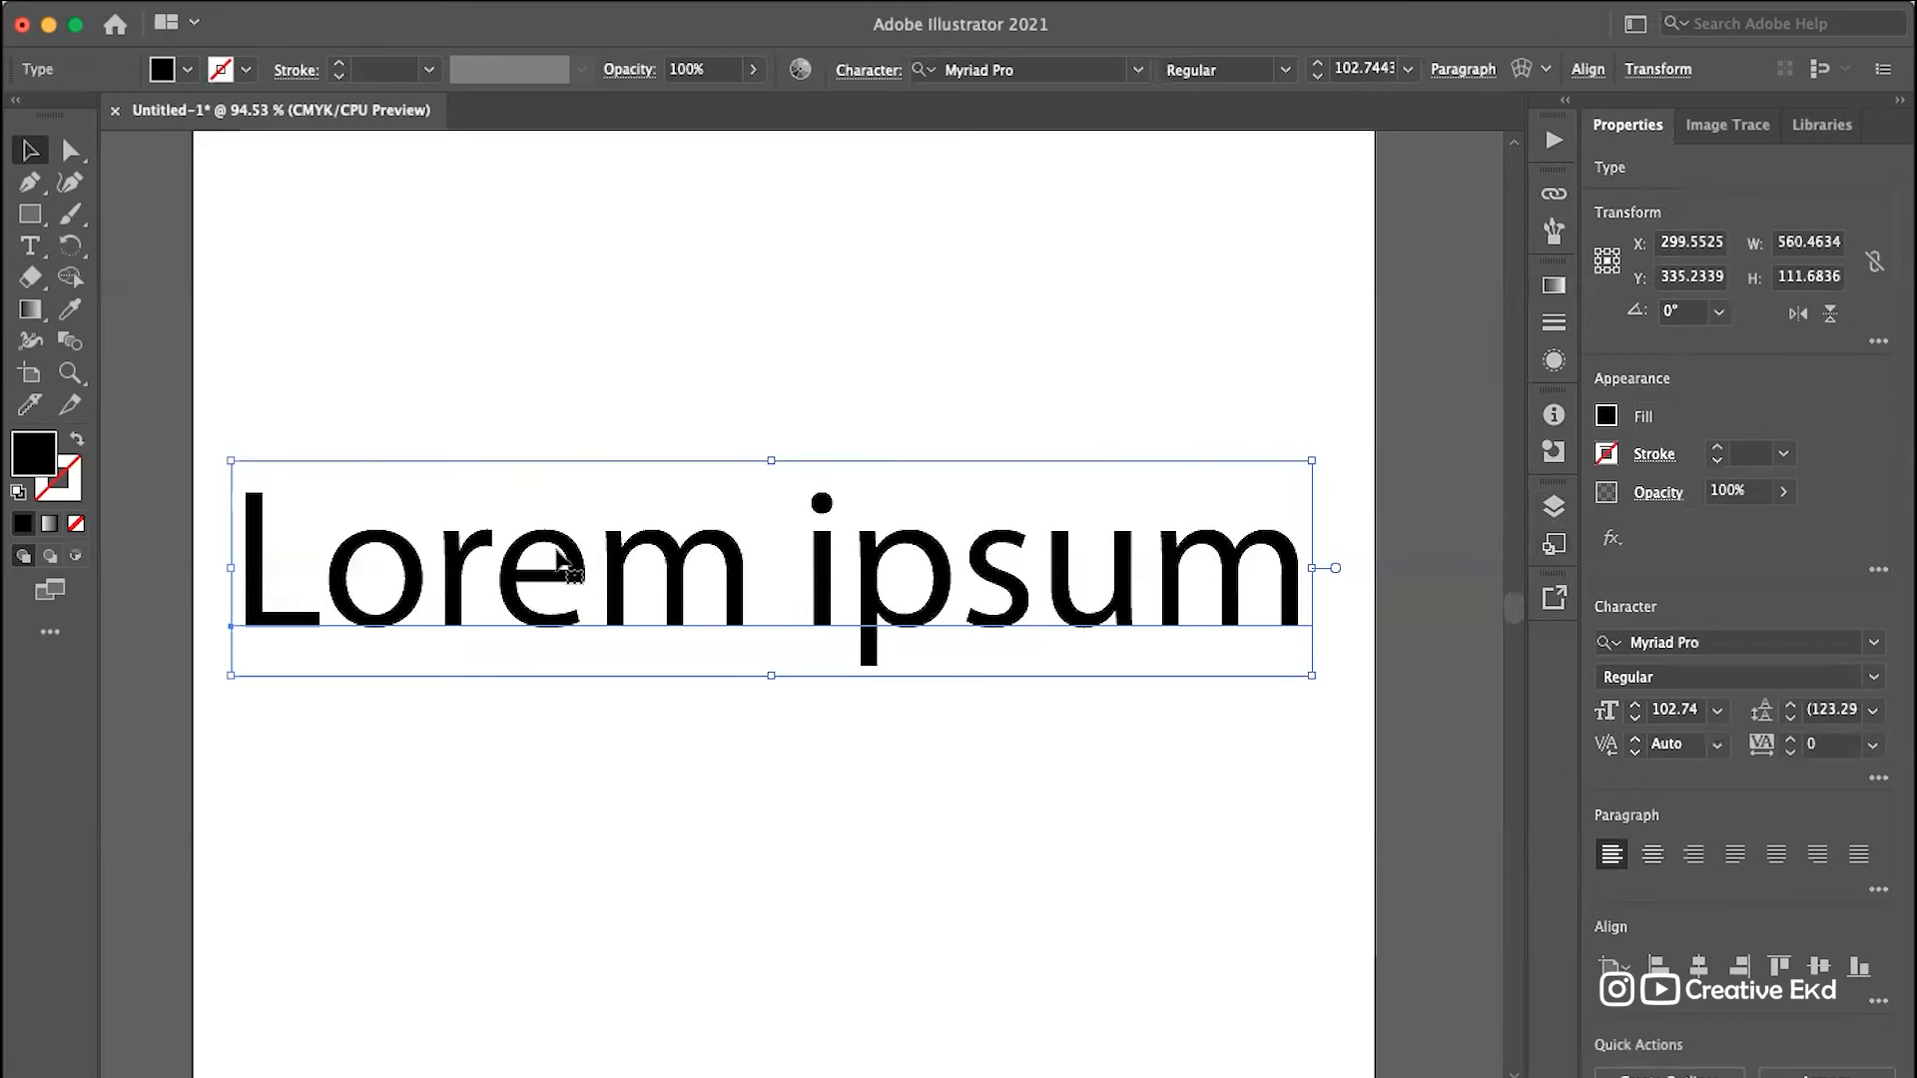
# Step: Draw a black-filled rectangle above the "Lorem ipsum" text with the Rectangle tool and move it sideways towards the artboard's centre
pyautogui.scroll(-2, 559, 555)
pyautogui.scroll(3, 559, 555)
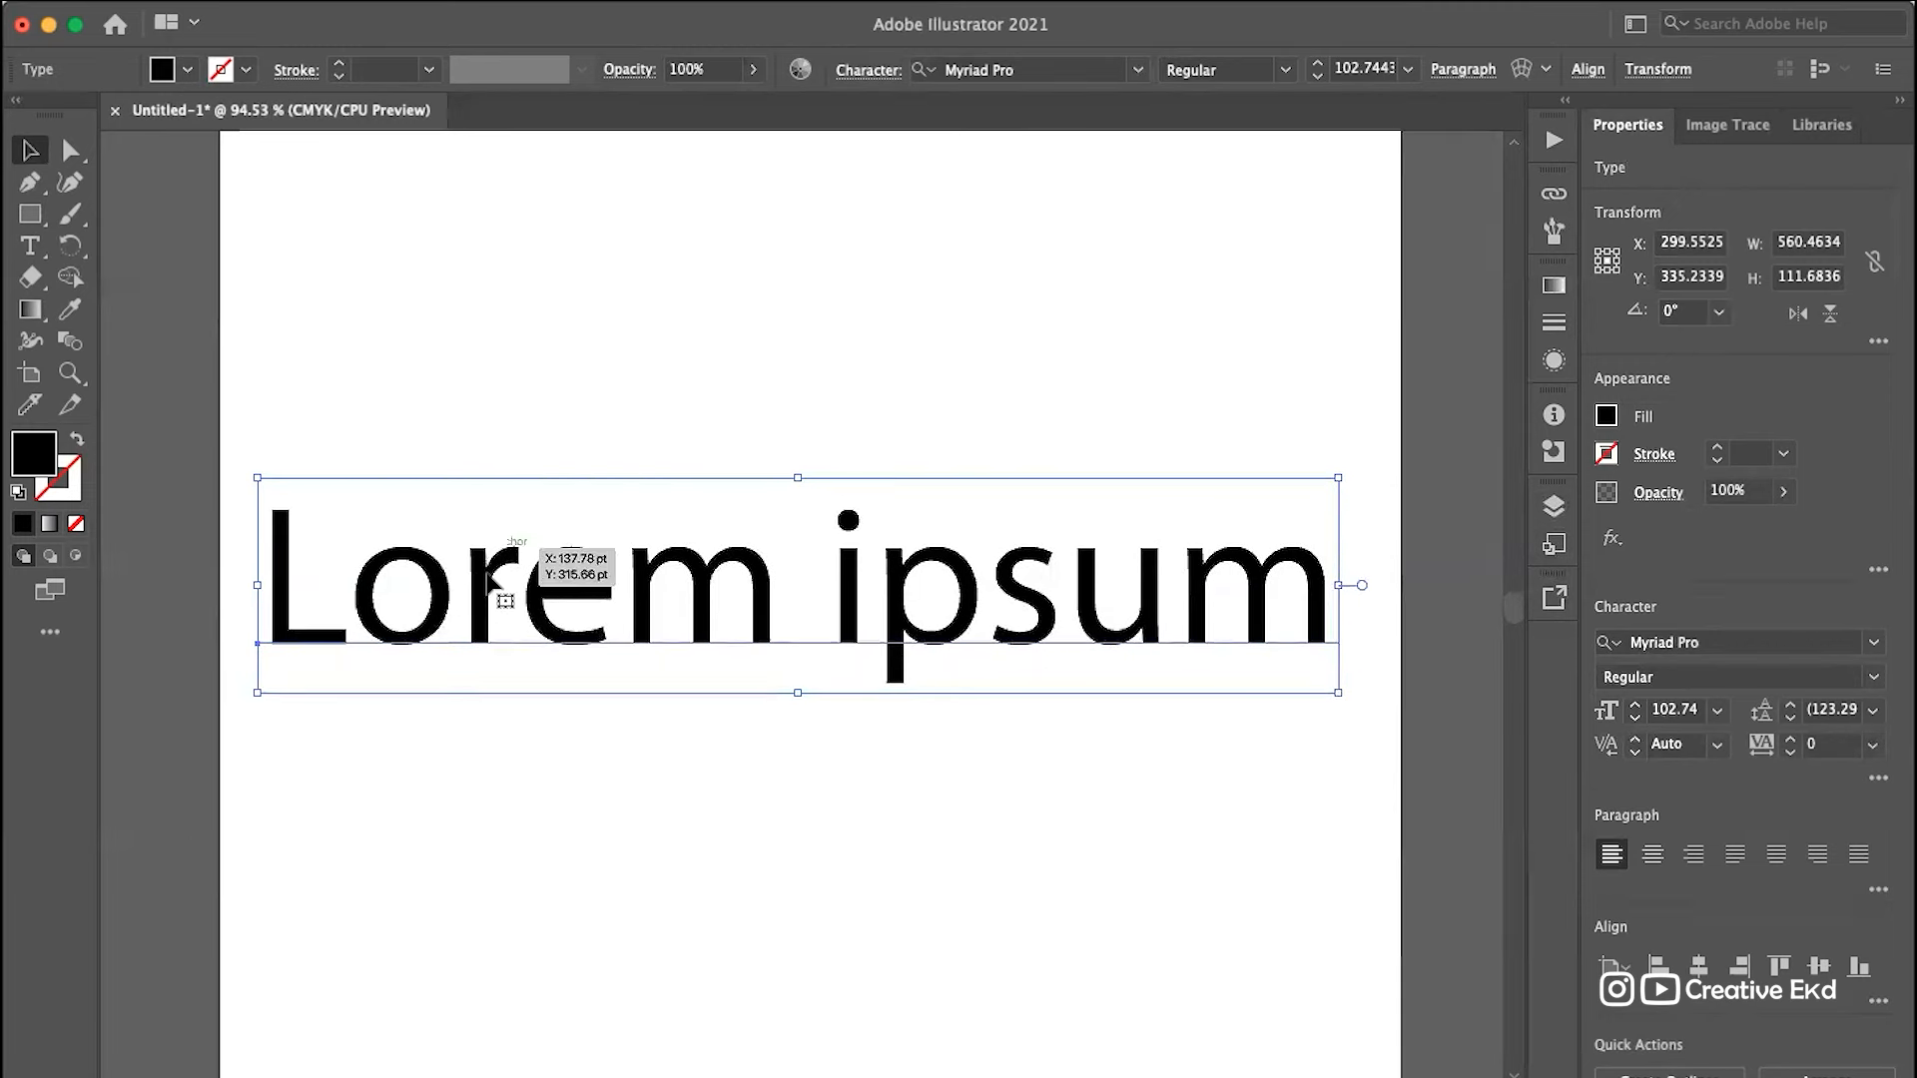
pyautogui.click(30, 213)
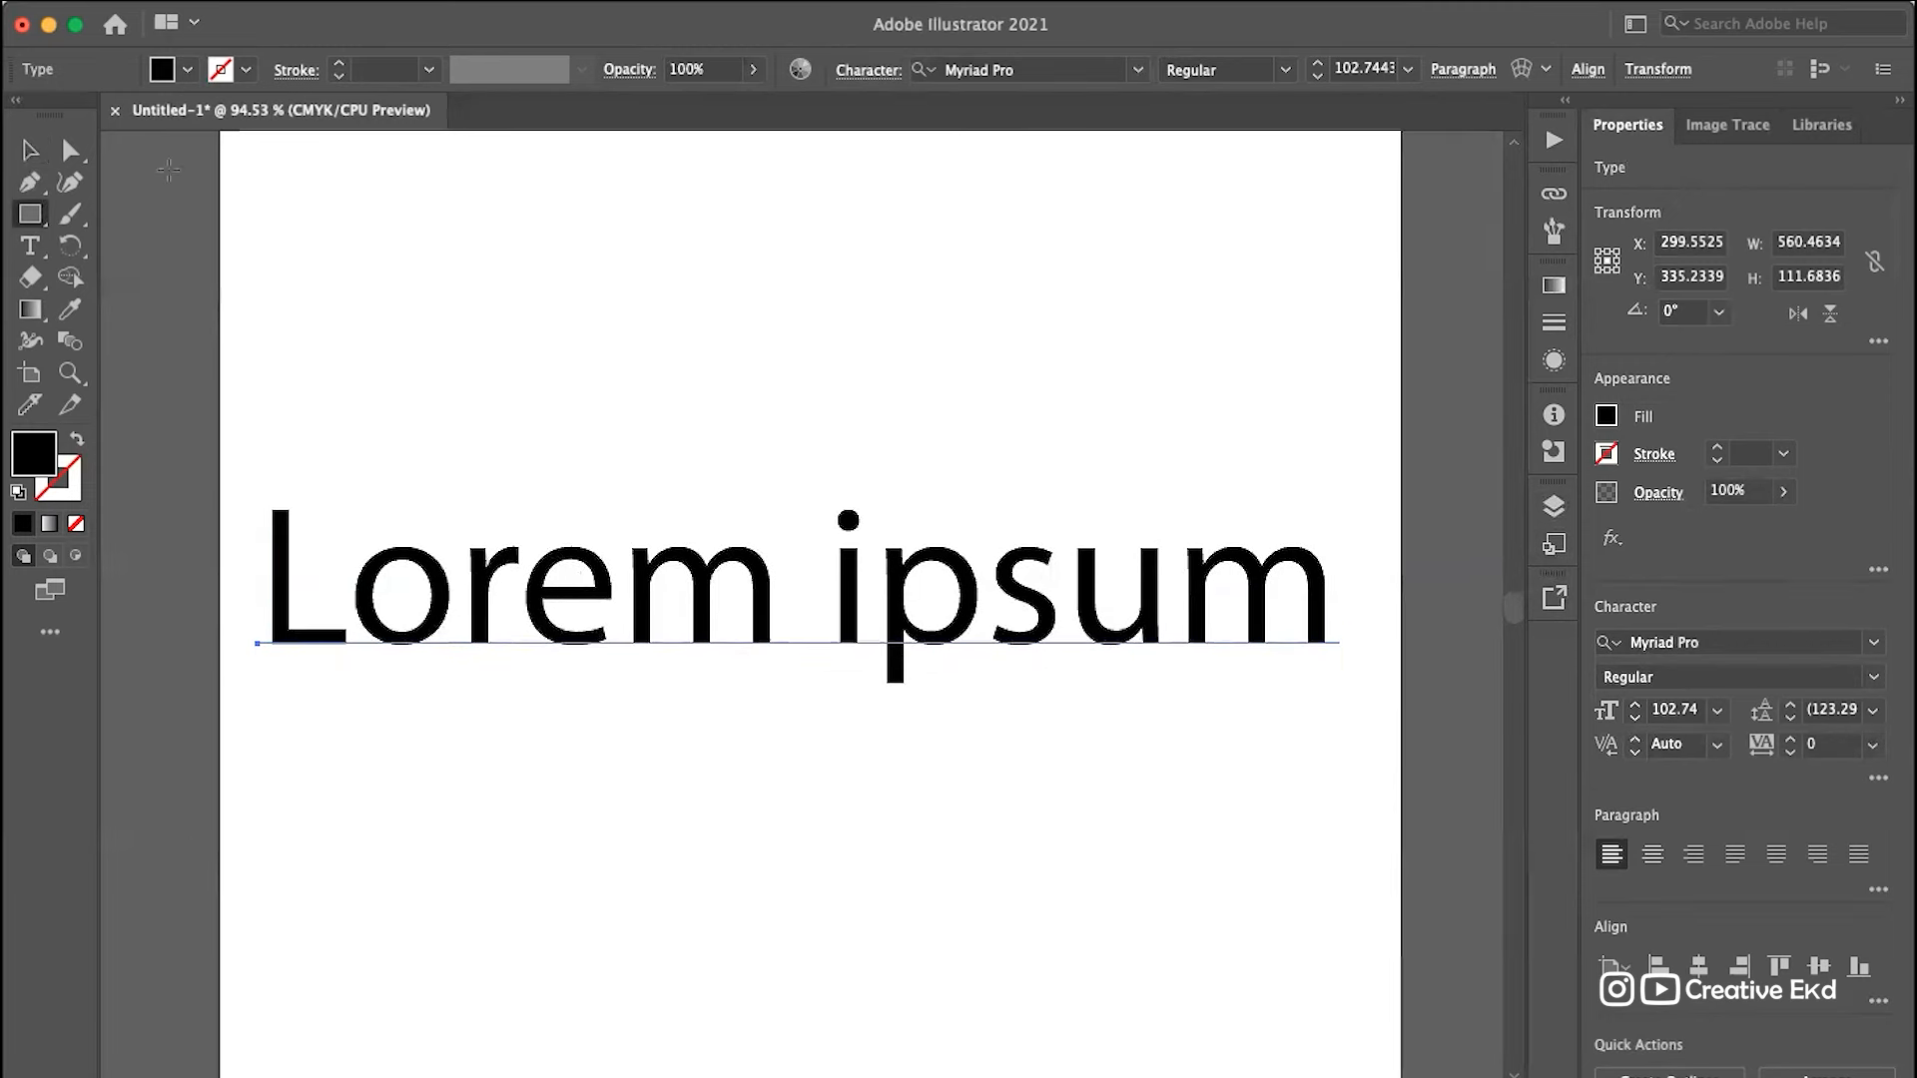
pyautogui.moveTo(397, 236)
pyautogui.mouseDown()
pyautogui.moveTo(587, 399)
pyautogui.moveTo(750, 465)
pyautogui.mouseUp()
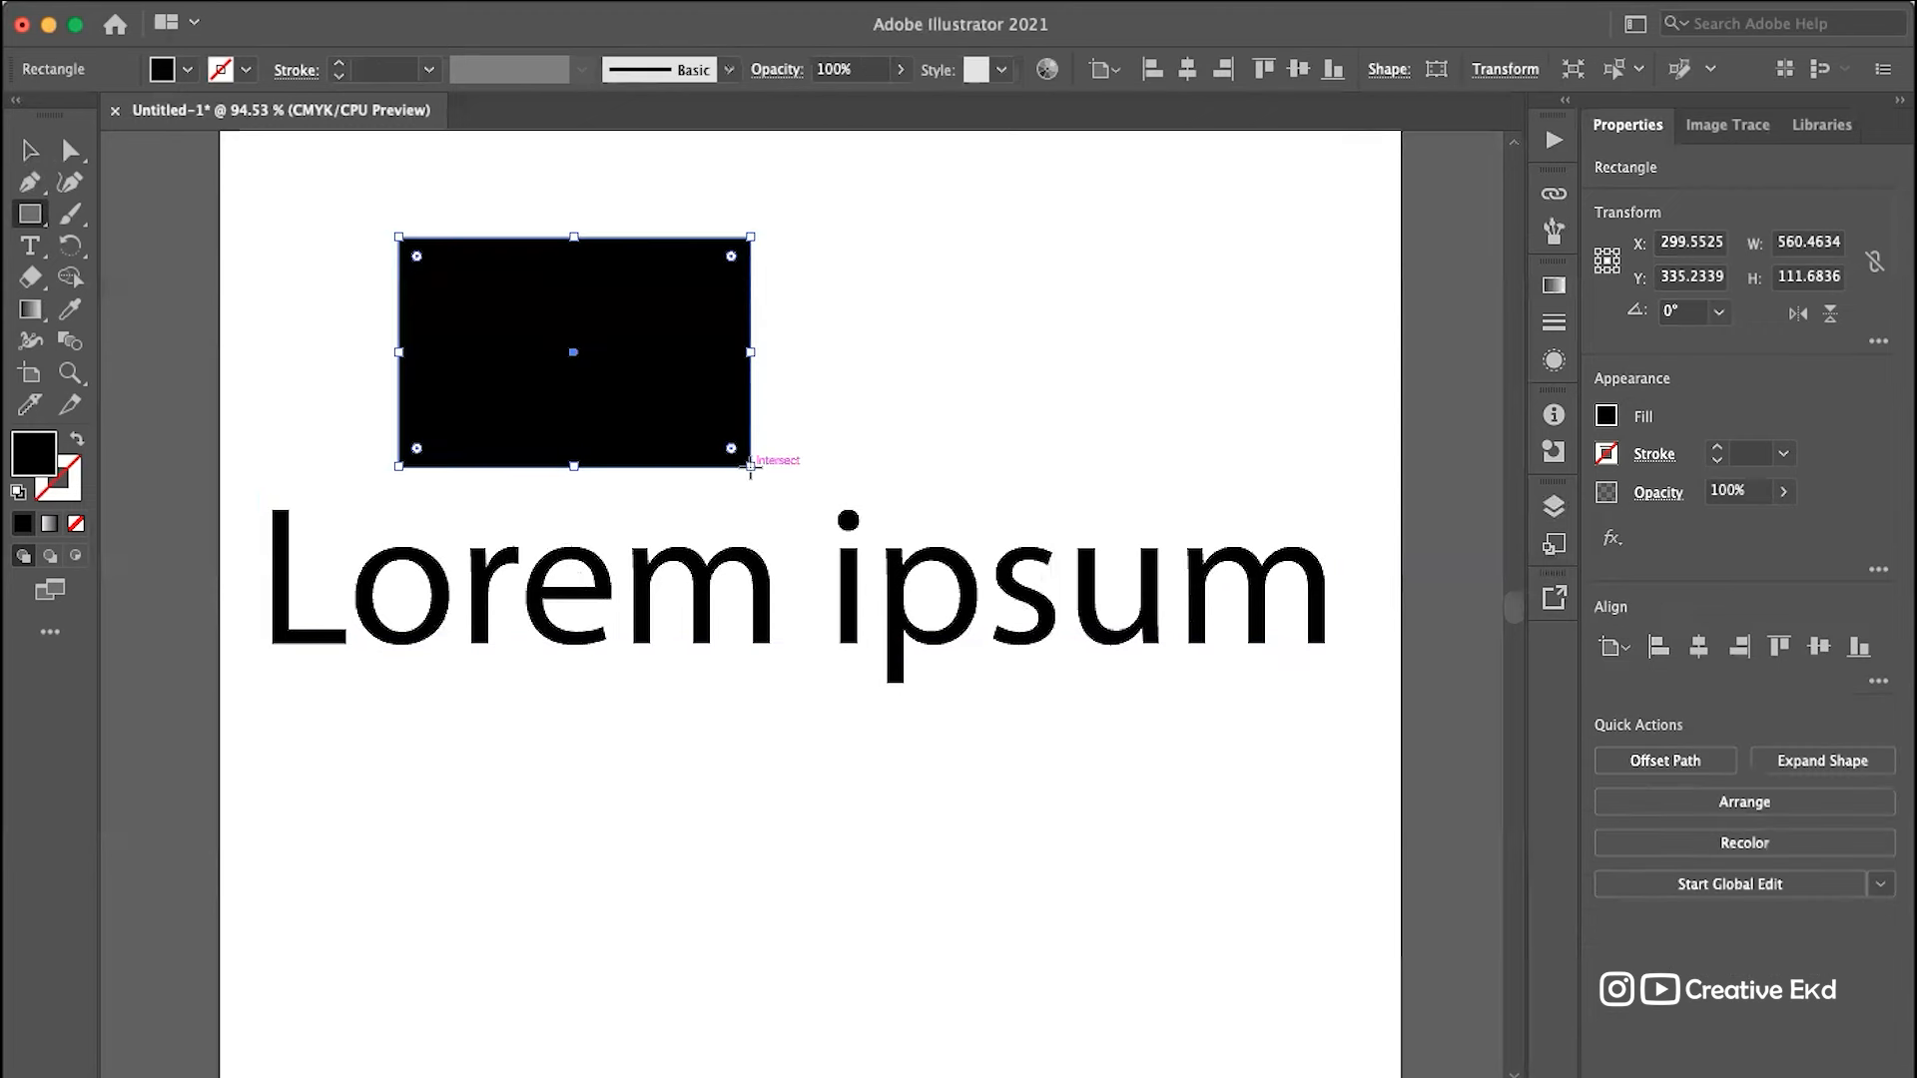
pyautogui.click(30, 150)
pyautogui.moveTo(621, 285); pyautogui.dragTo(853, 286)
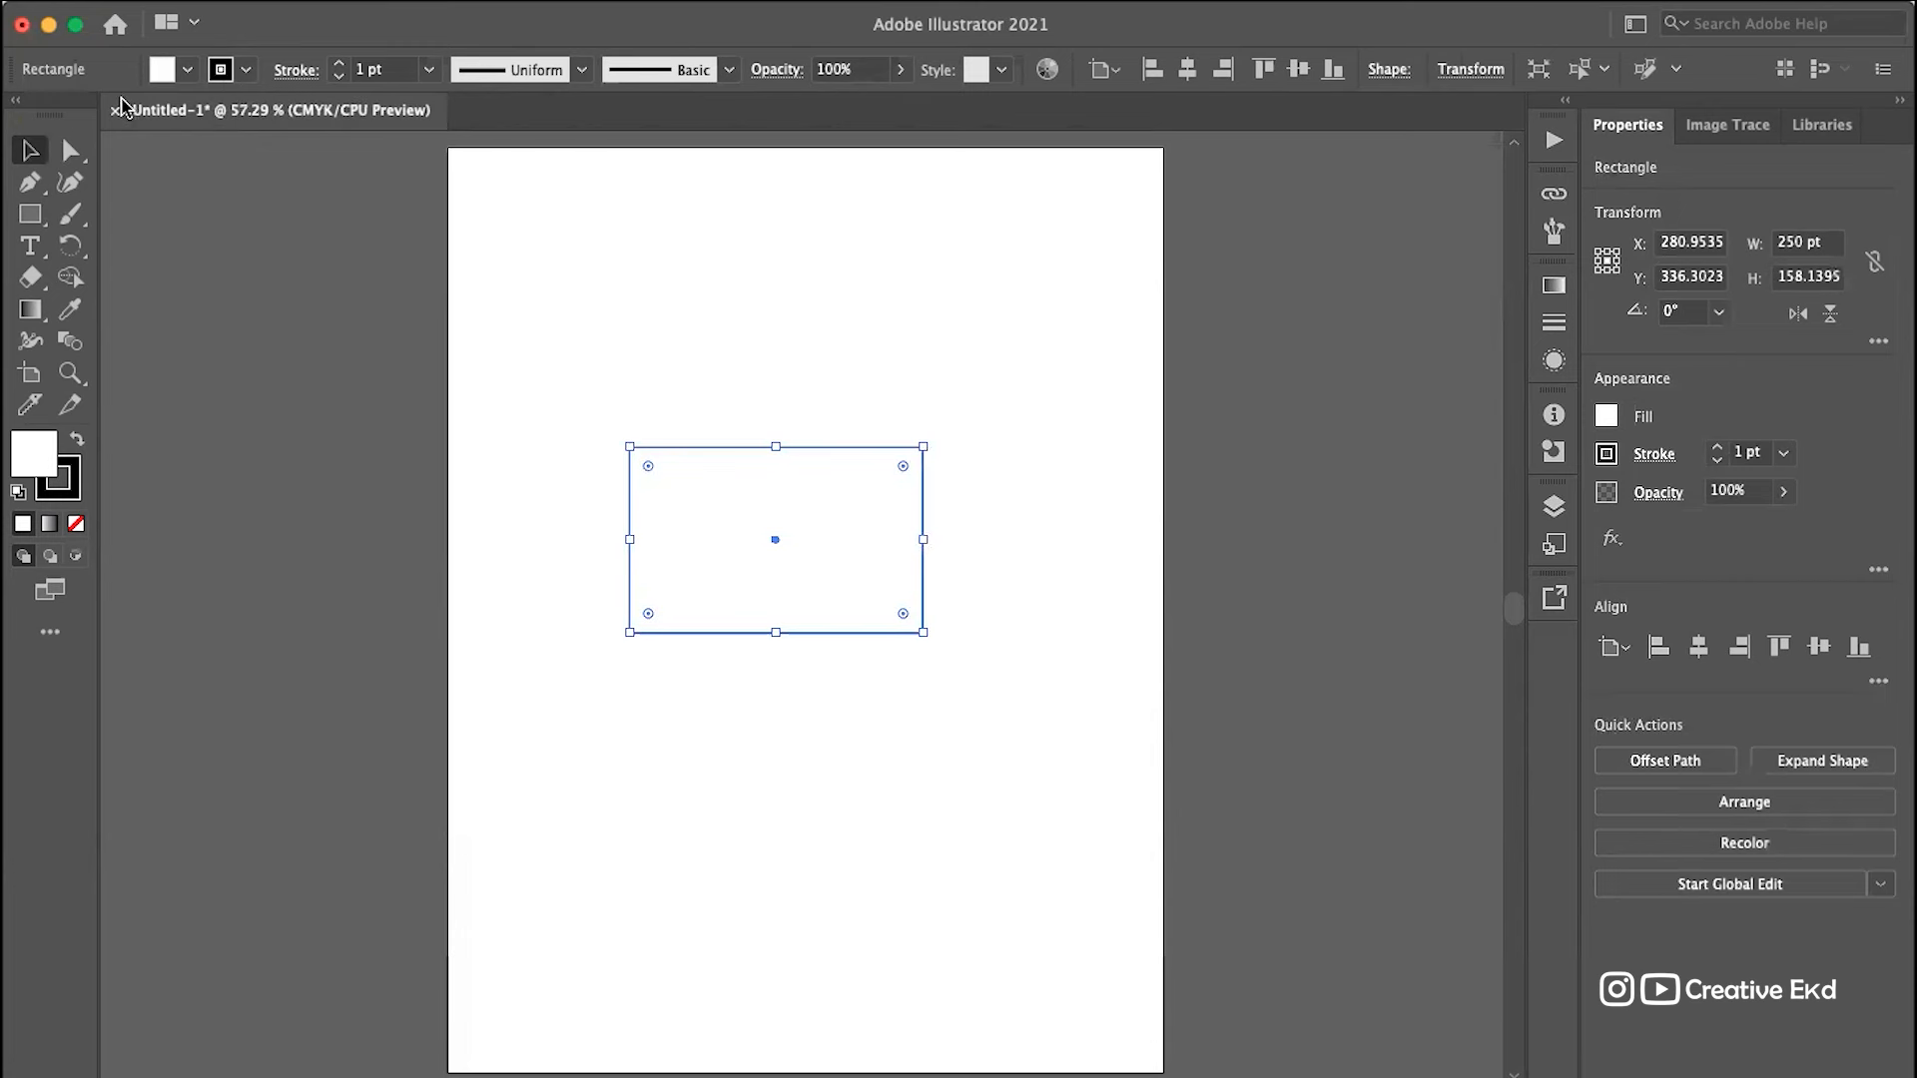
# Step: Fill the 250 pt wide rectangle with the CMYK Blue swatch
pyautogui.click(160, 72)
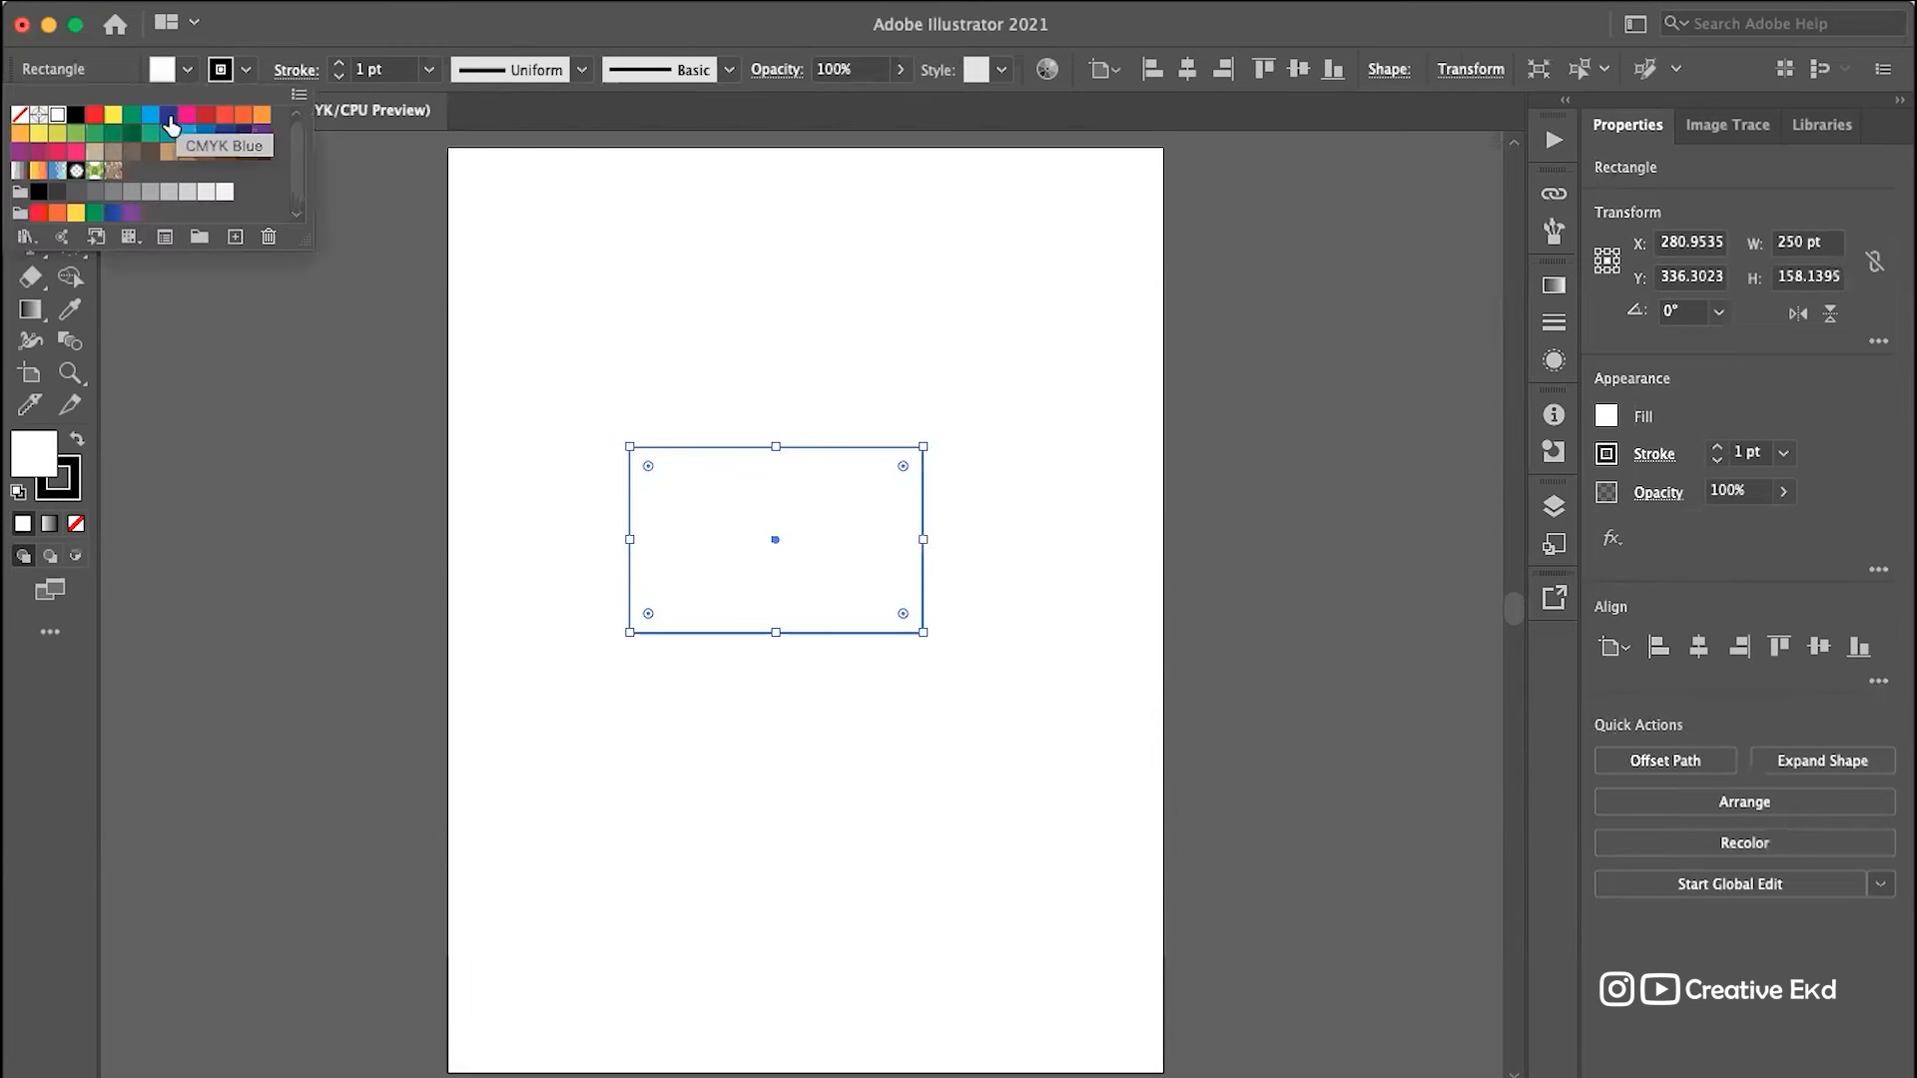
pyautogui.click(171, 123)
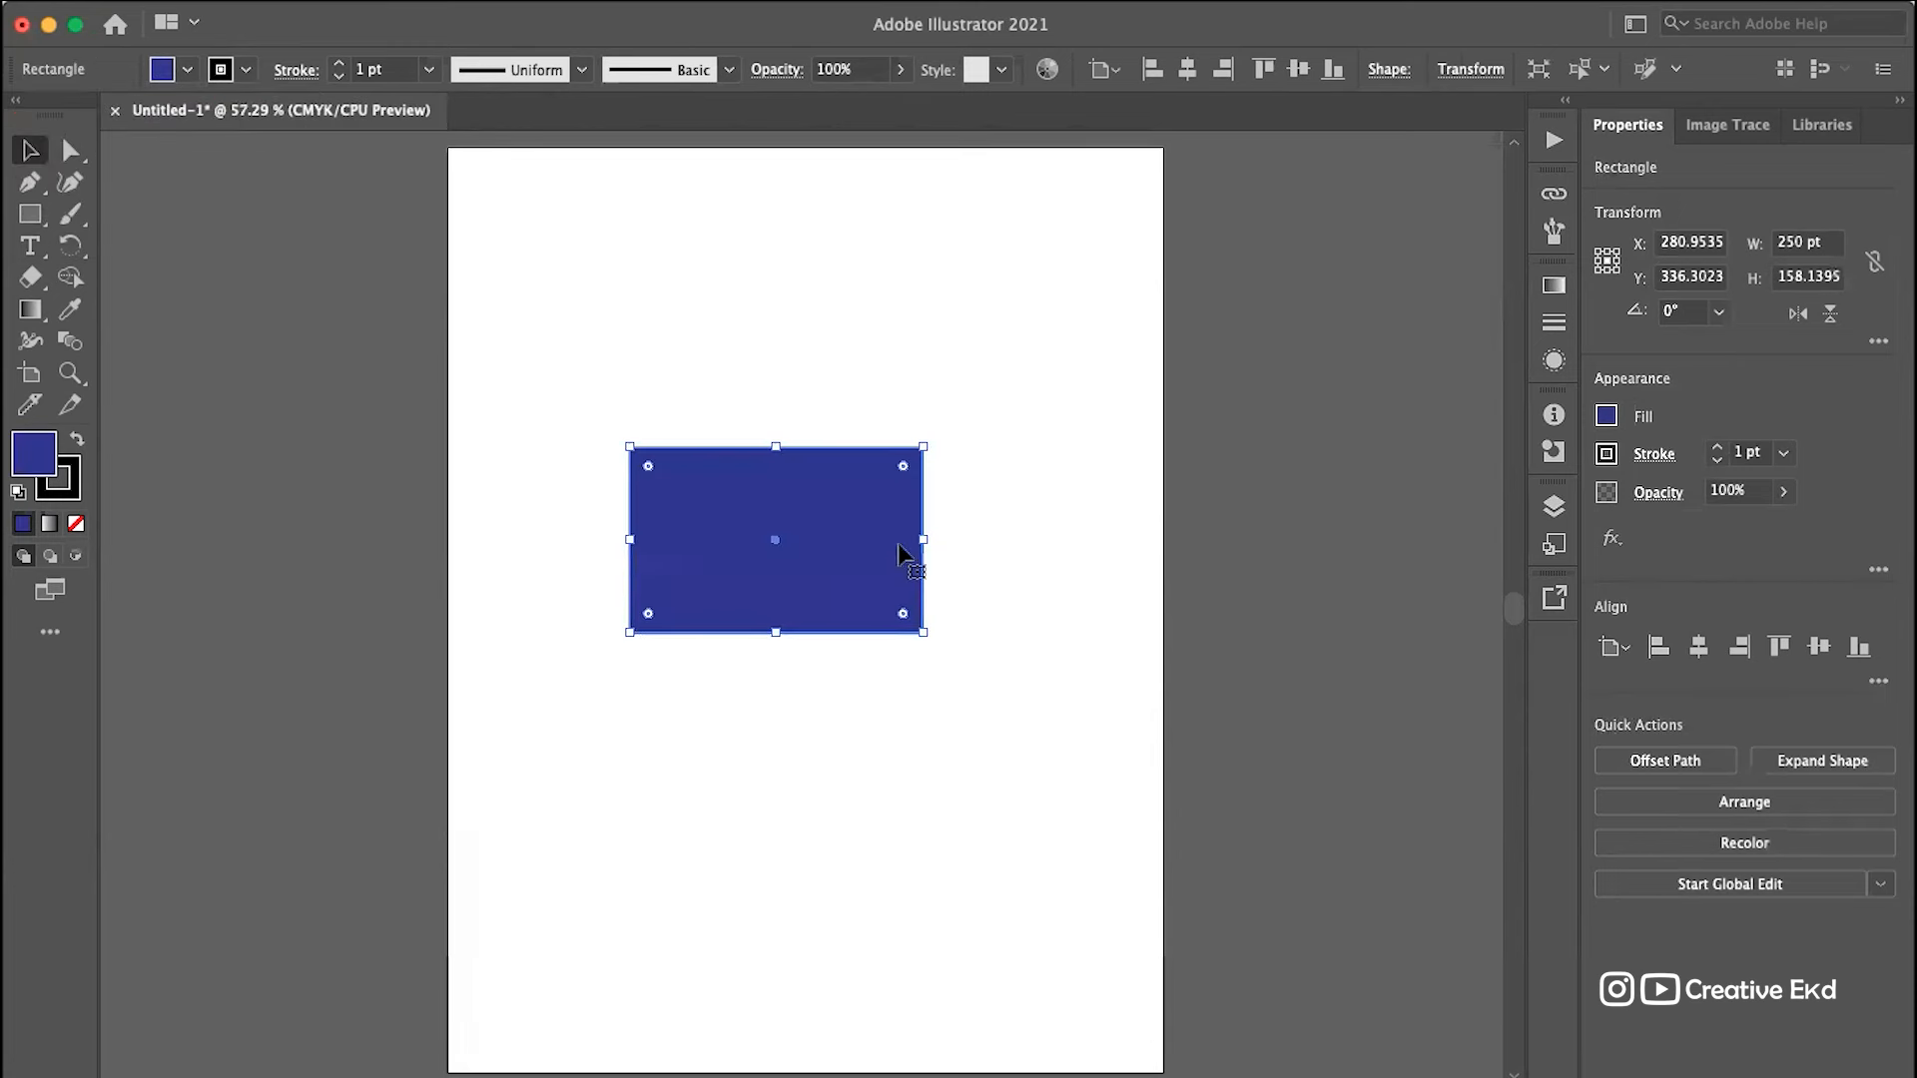
pyautogui.click(1104, 599)
# Step: Give the blue rectangle a red stroke with a weight of 13 pt
pyautogui.click(827, 533)
pyautogui.click(1718, 450)
pyautogui.click(1718, 451)
pyautogui.click(1718, 450)
pyautogui.click(1718, 451)
pyautogui.click(1718, 450)
pyautogui.click(1718, 450)
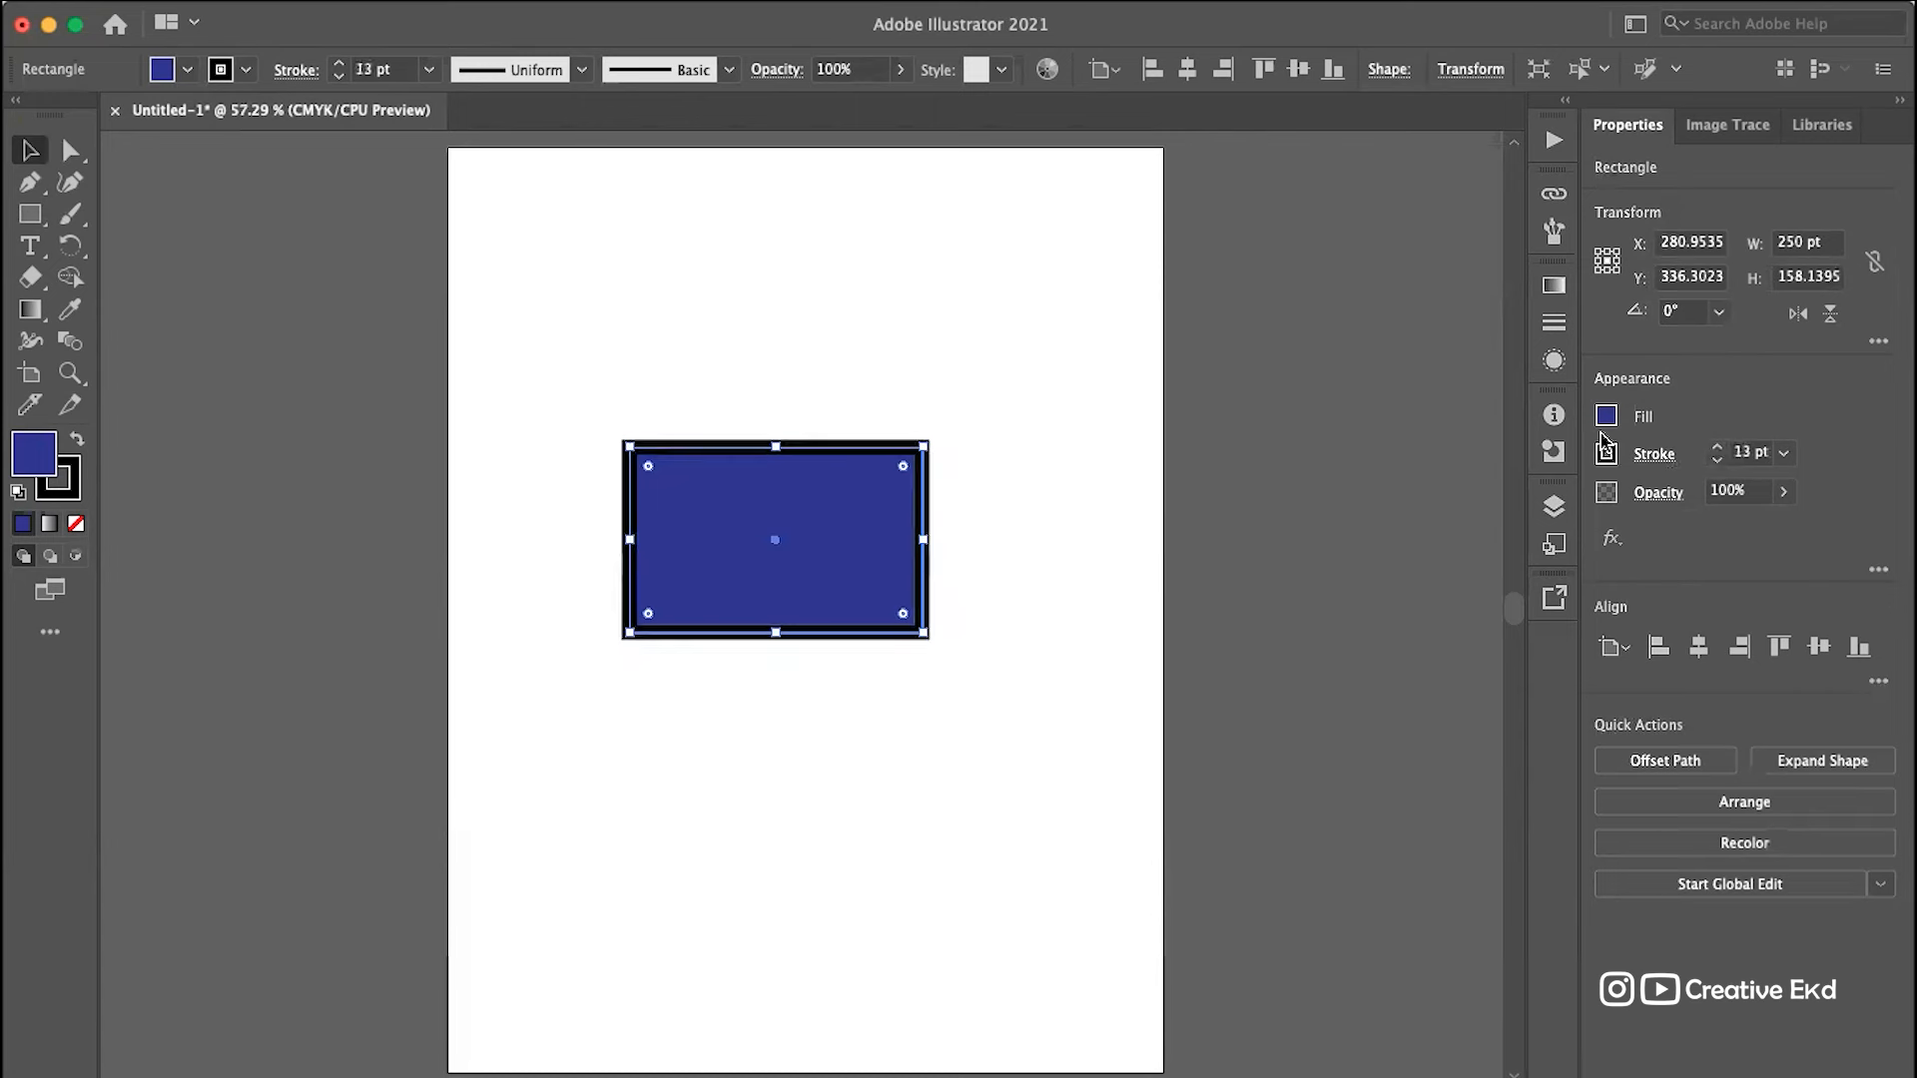
pyautogui.click(1606, 454)
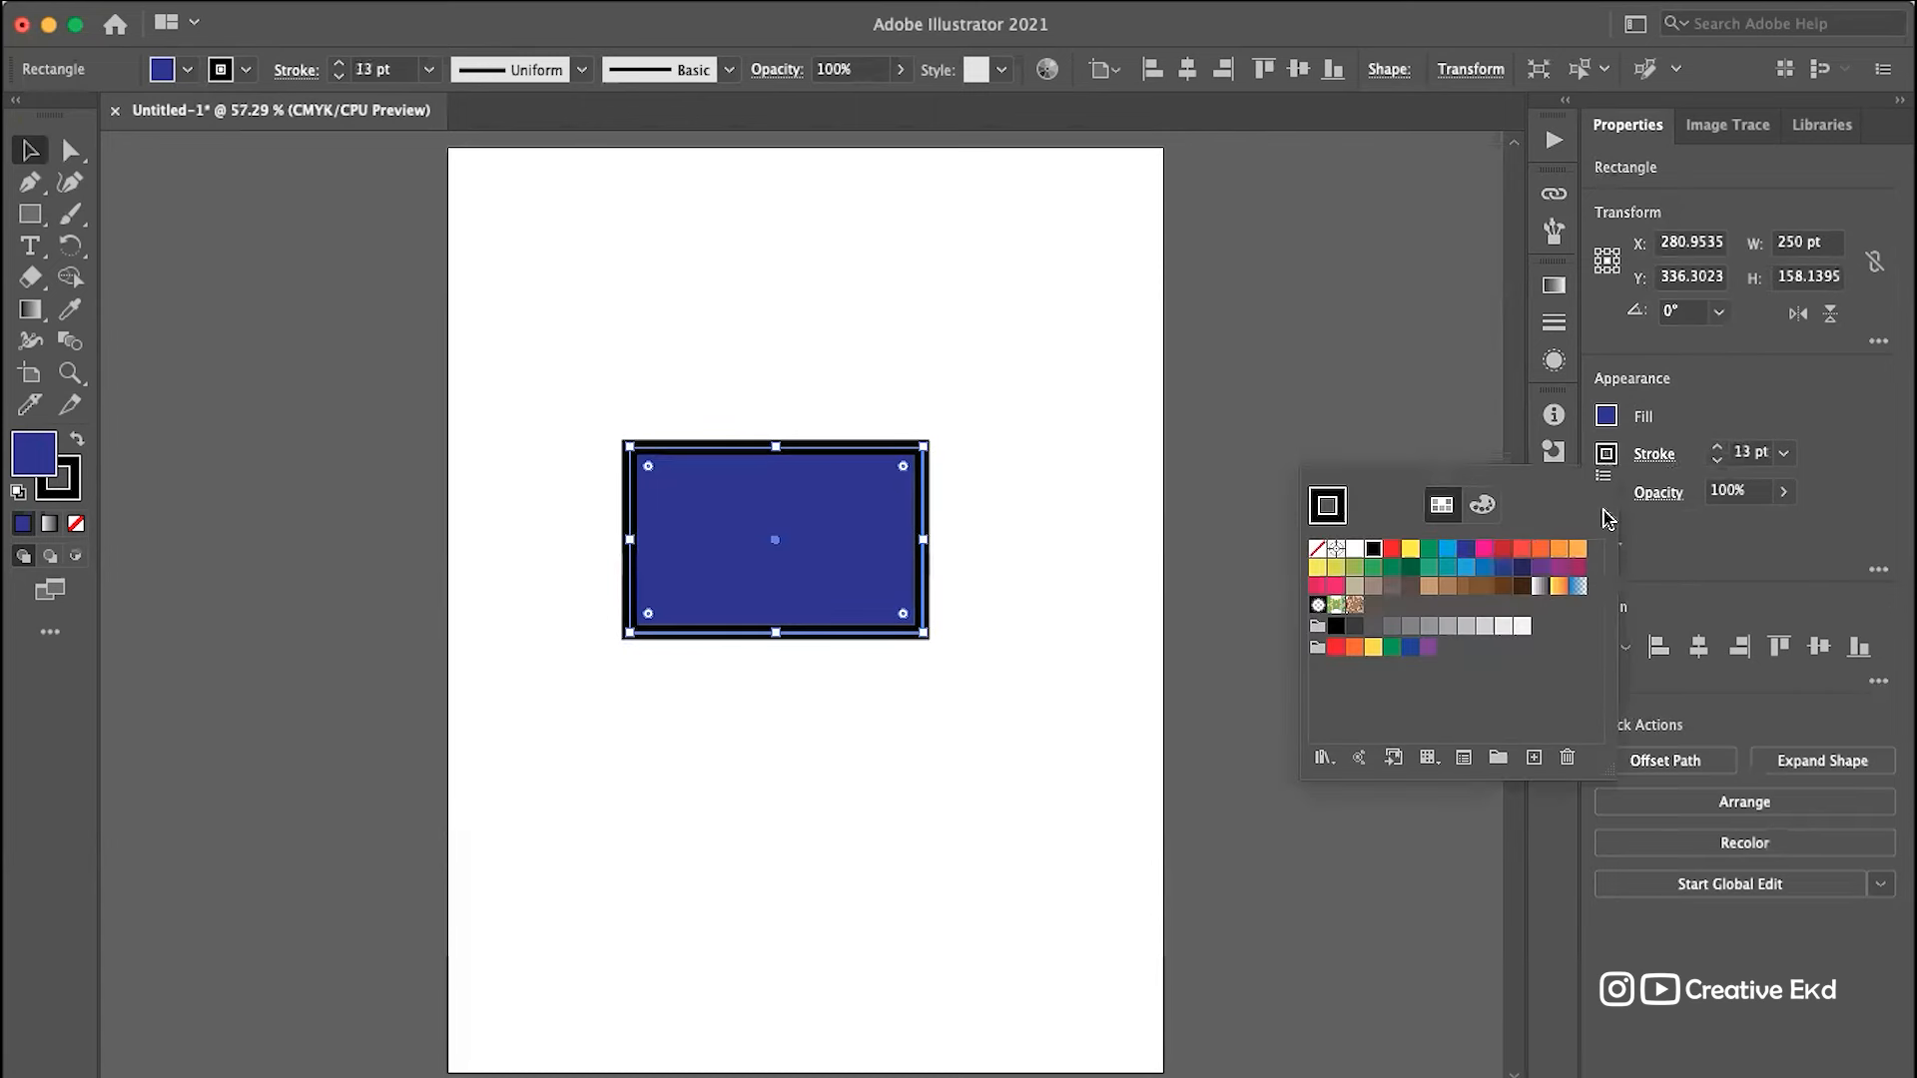
pyautogui.click(1501, 557)
pyautogui.click(1128, 392)
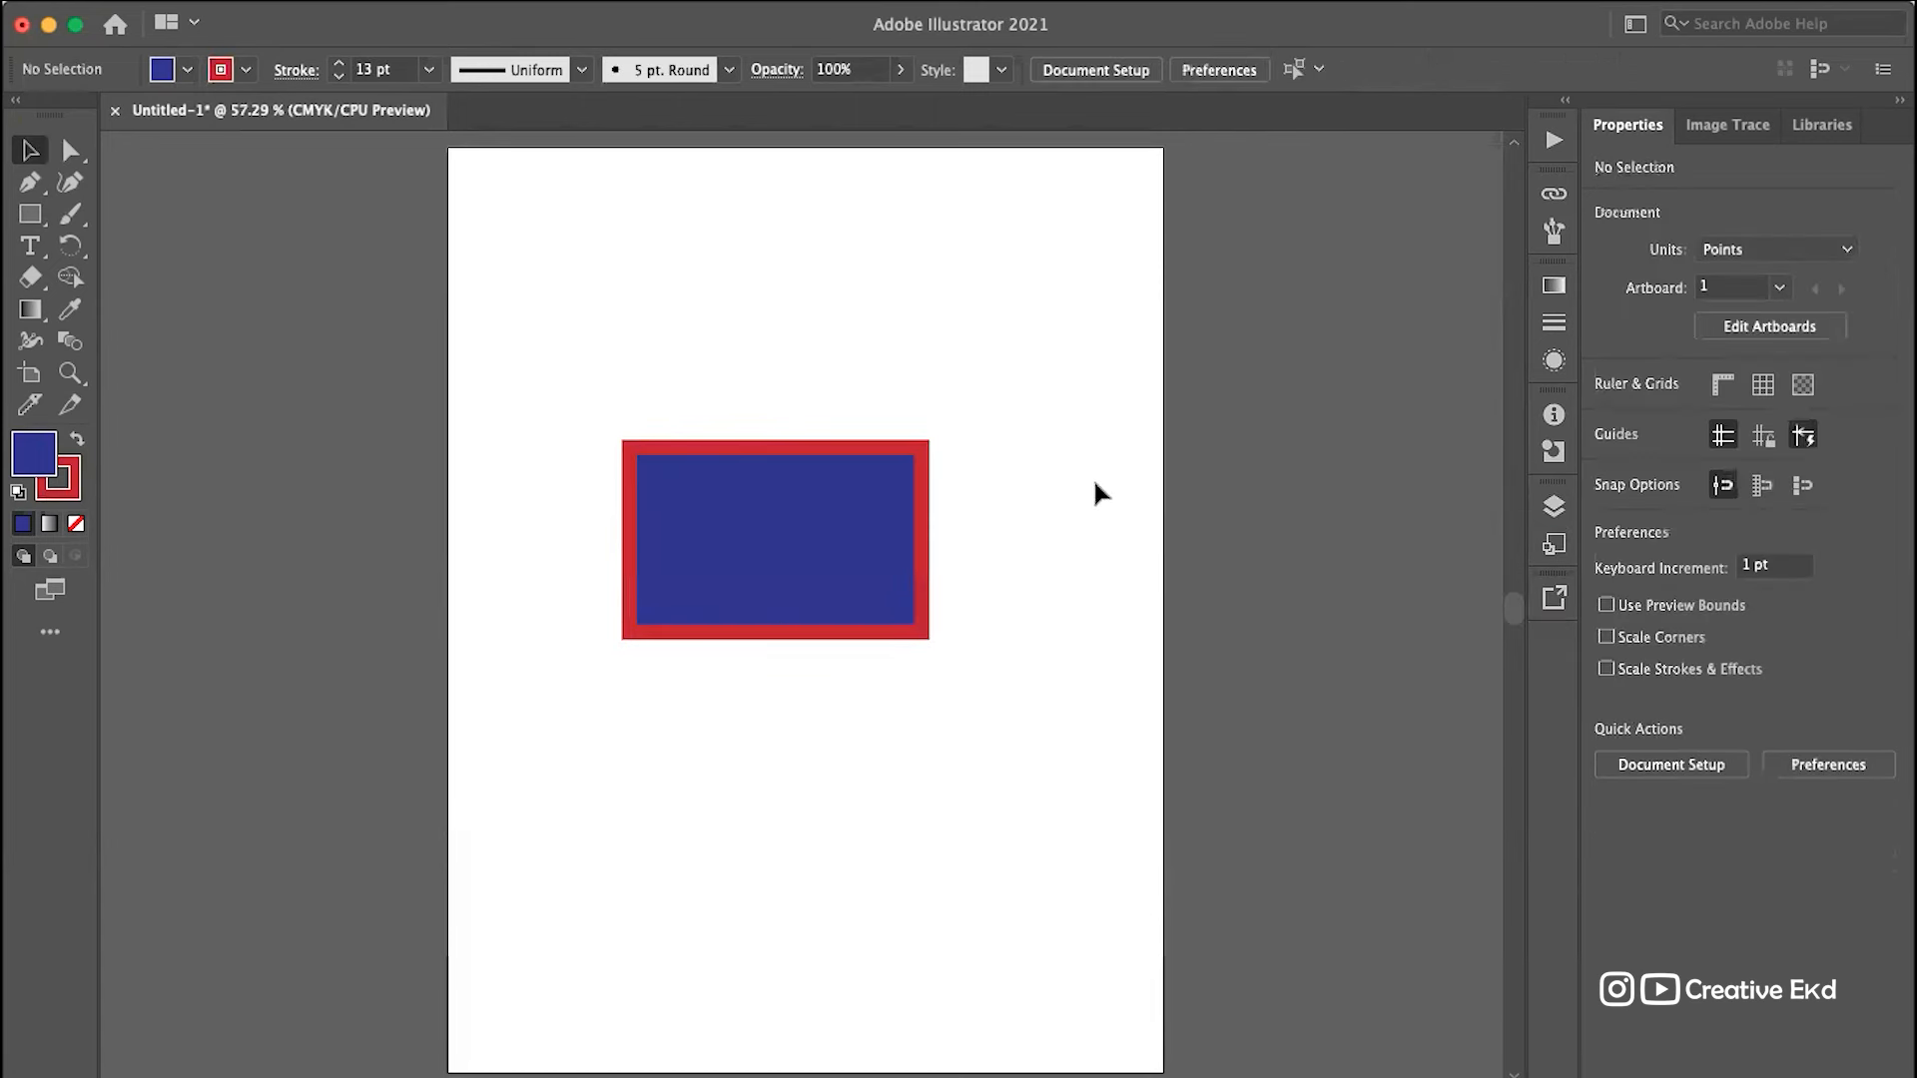
# Step: Draw a closed four-point shape above the rectangle with the Pen tool, straight along its upper edge and curved at its right end
pyautogui.click(798, 510)
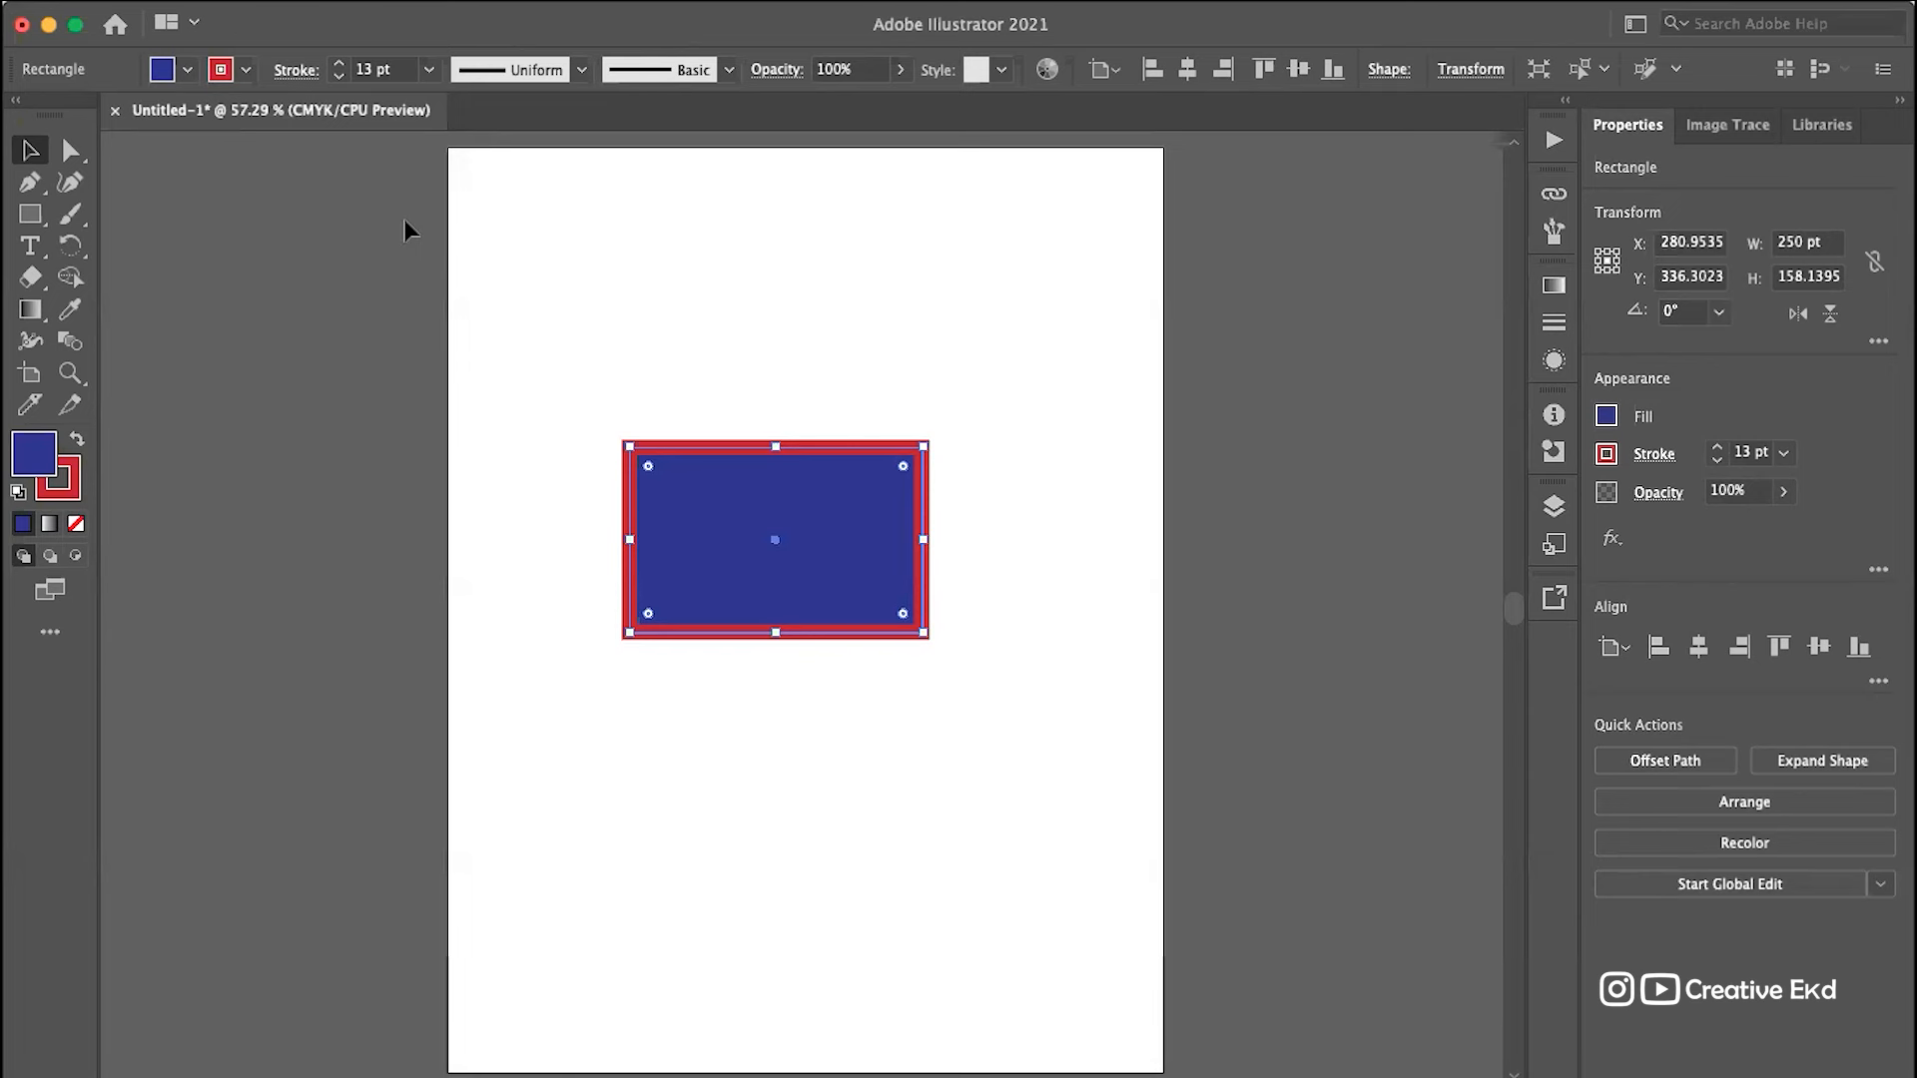
pyautogui.click(28, 186)
pyautogui.click(588, 268)
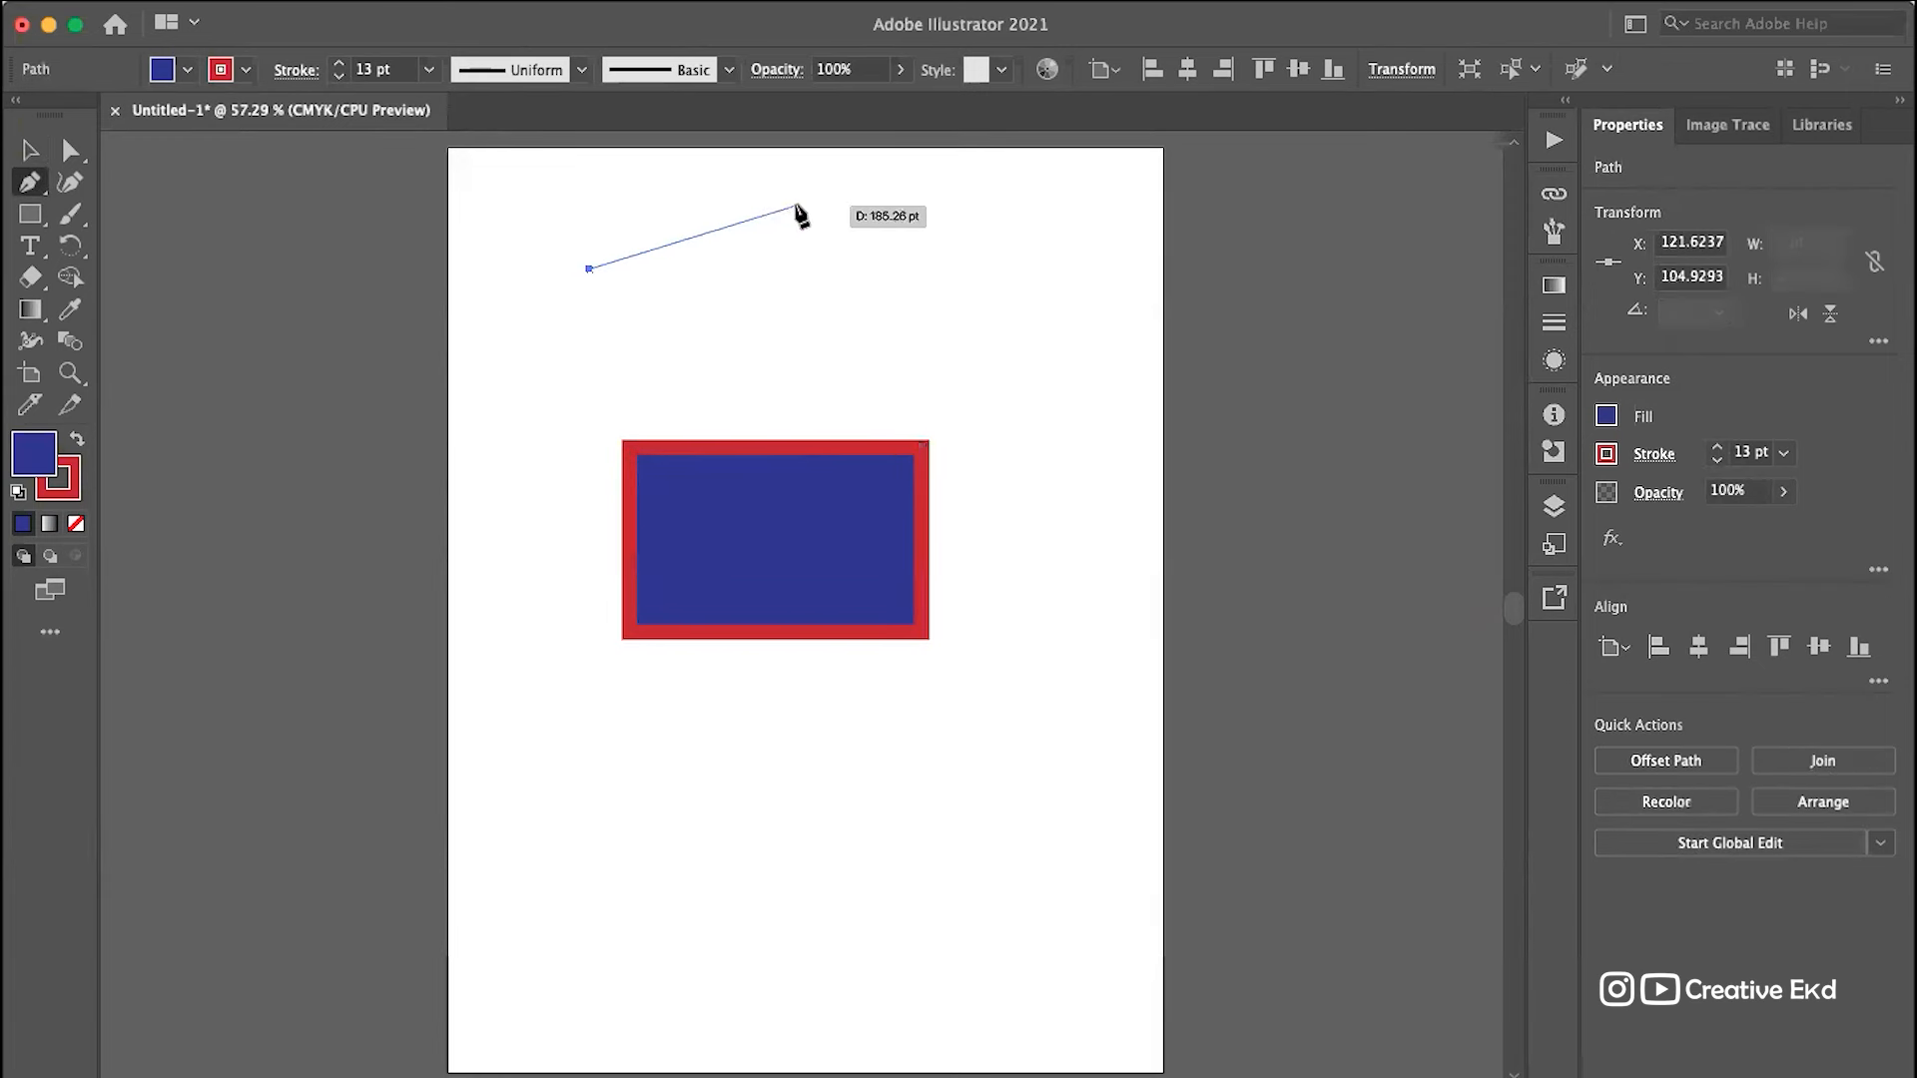
pyautogui.click(749, 262)
pyautogui.moveTo(822, 372); pyautogui.dragTo(714, 393)
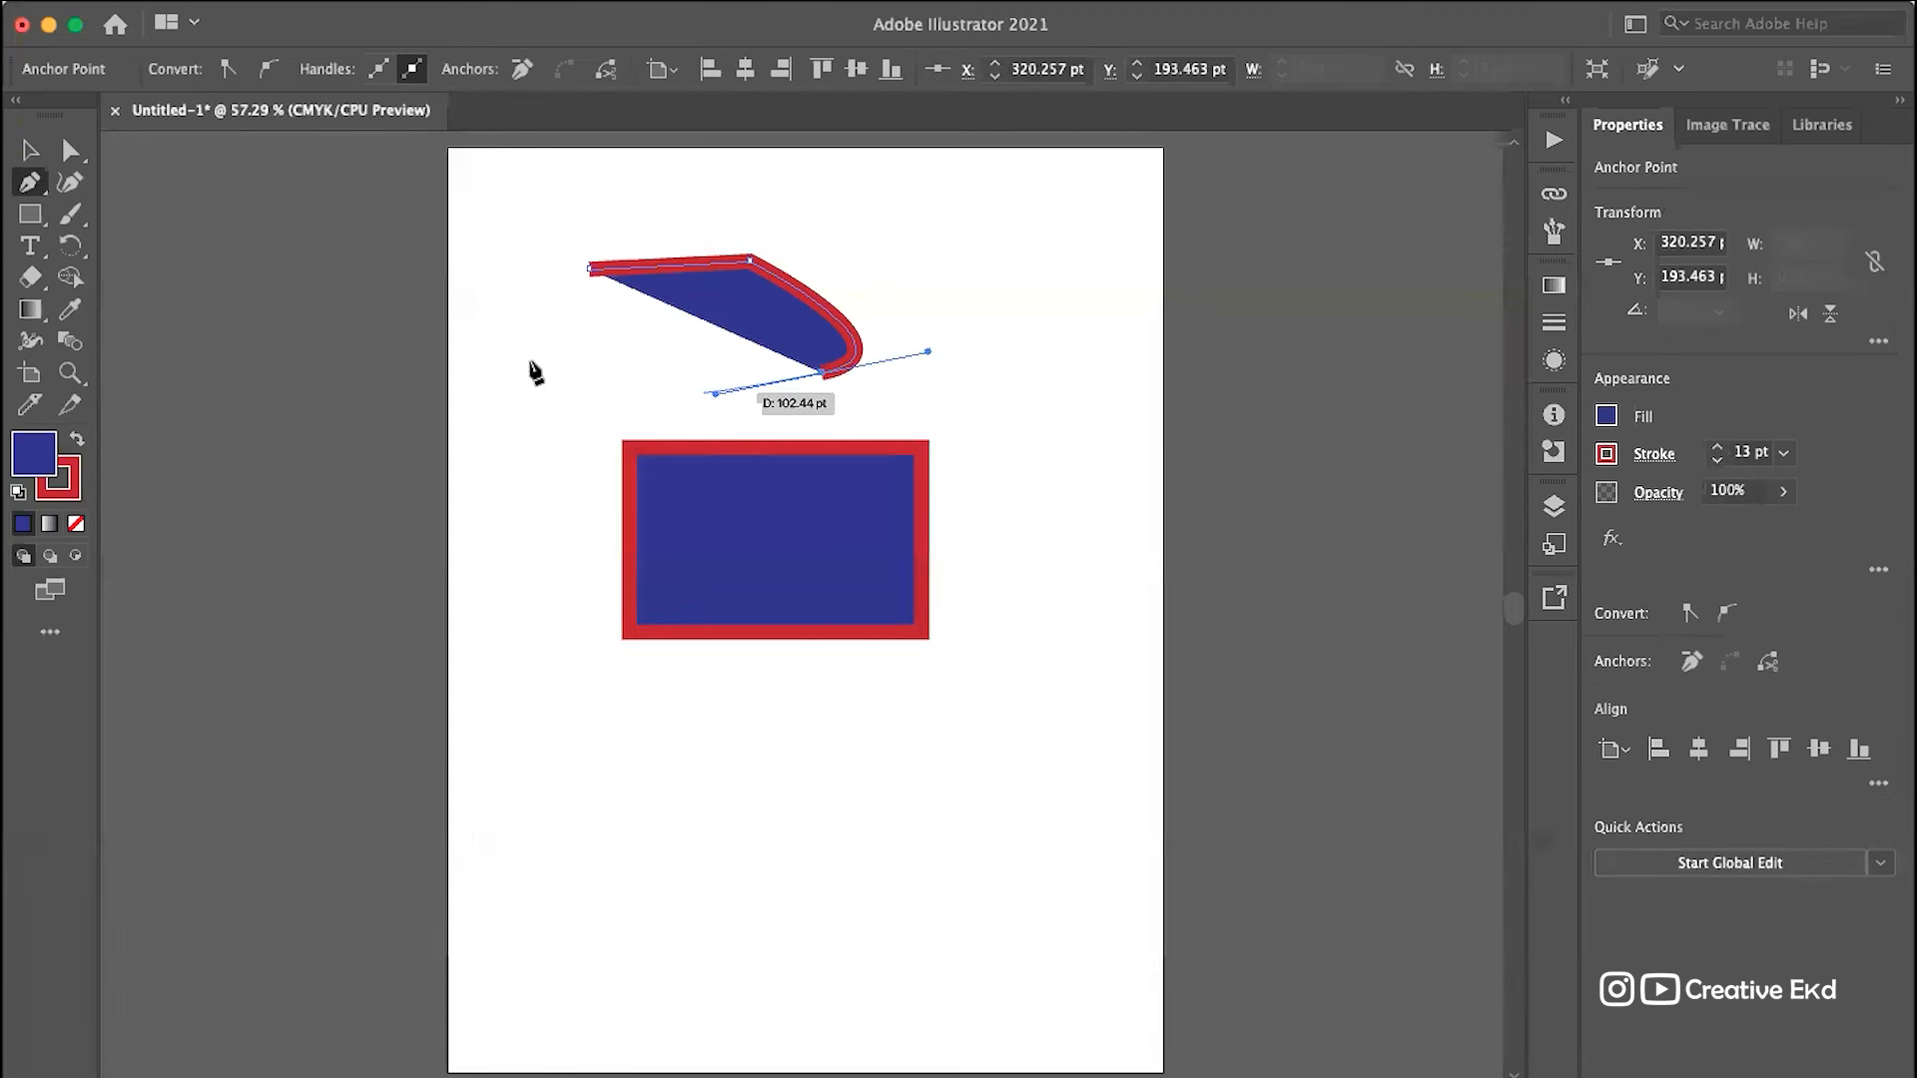
pyautogui.click(456, 399)
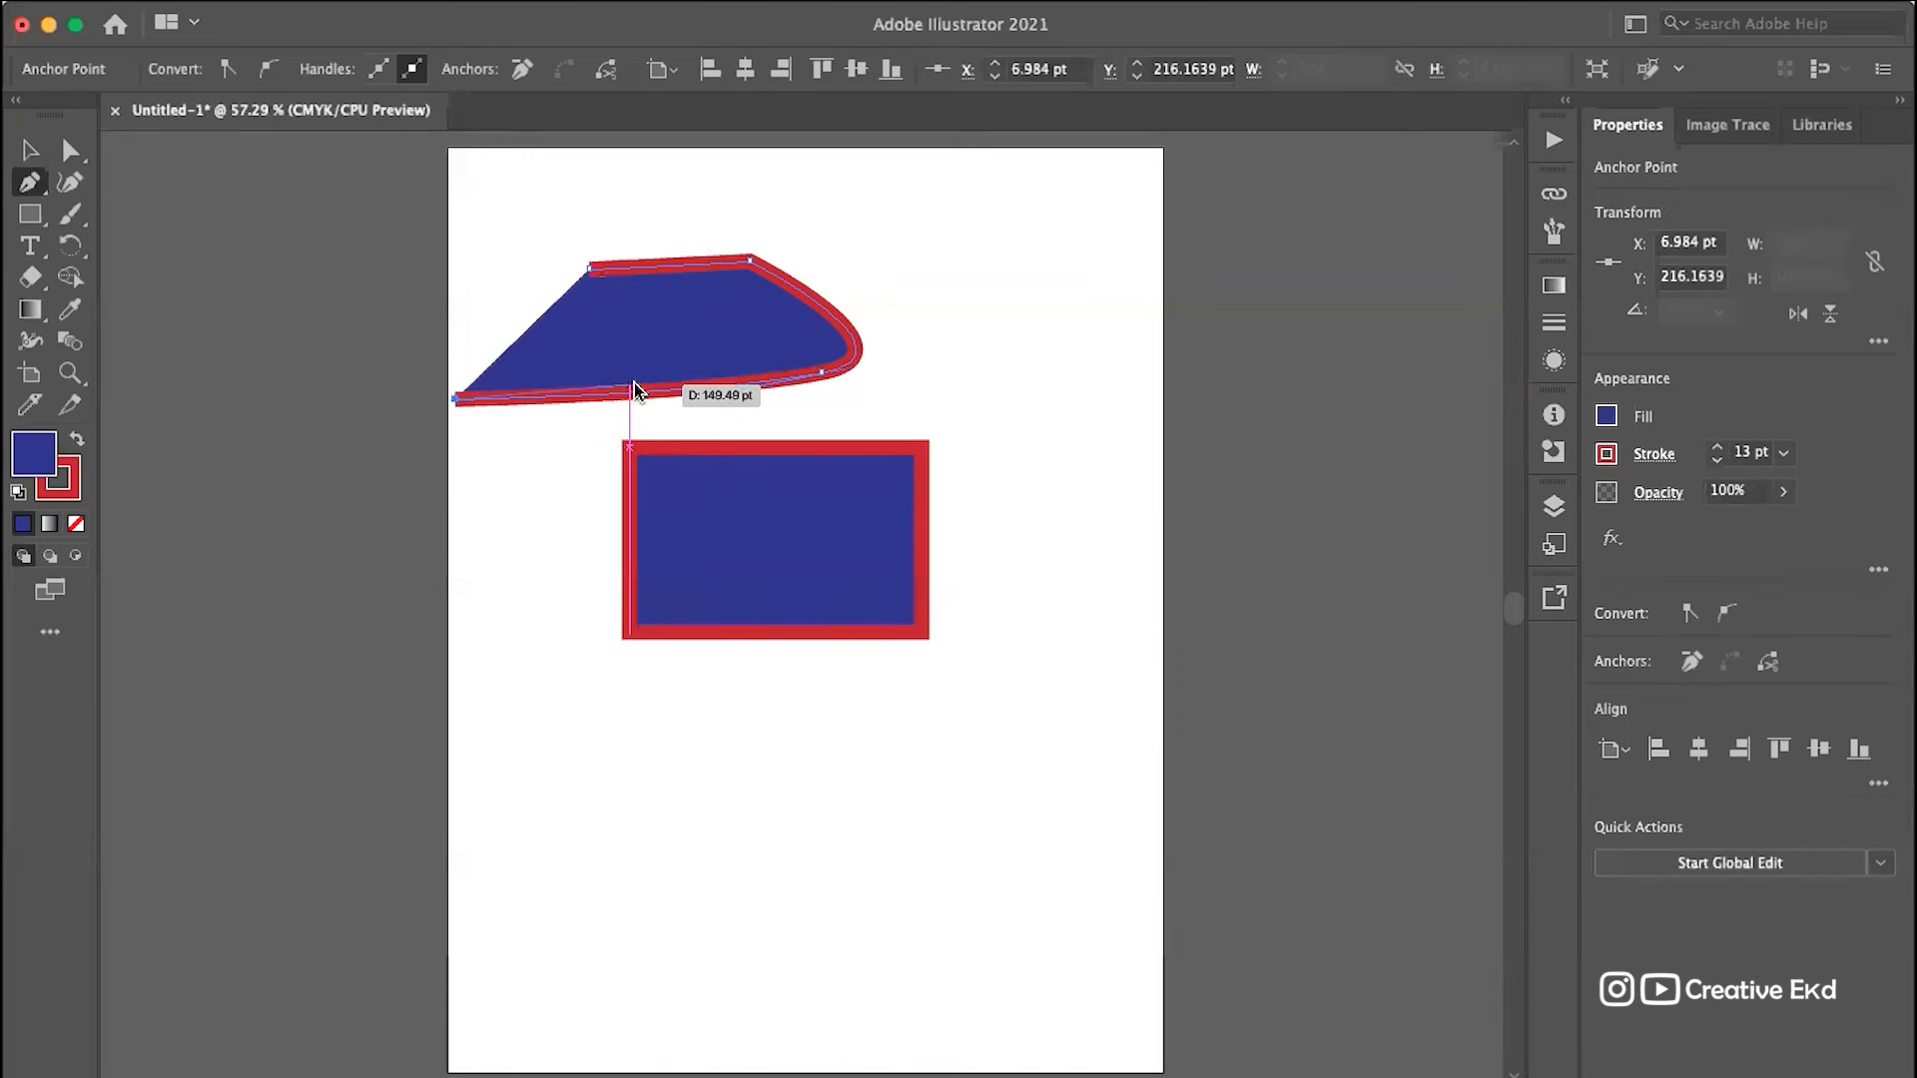
pyautogui.click(587, 265)
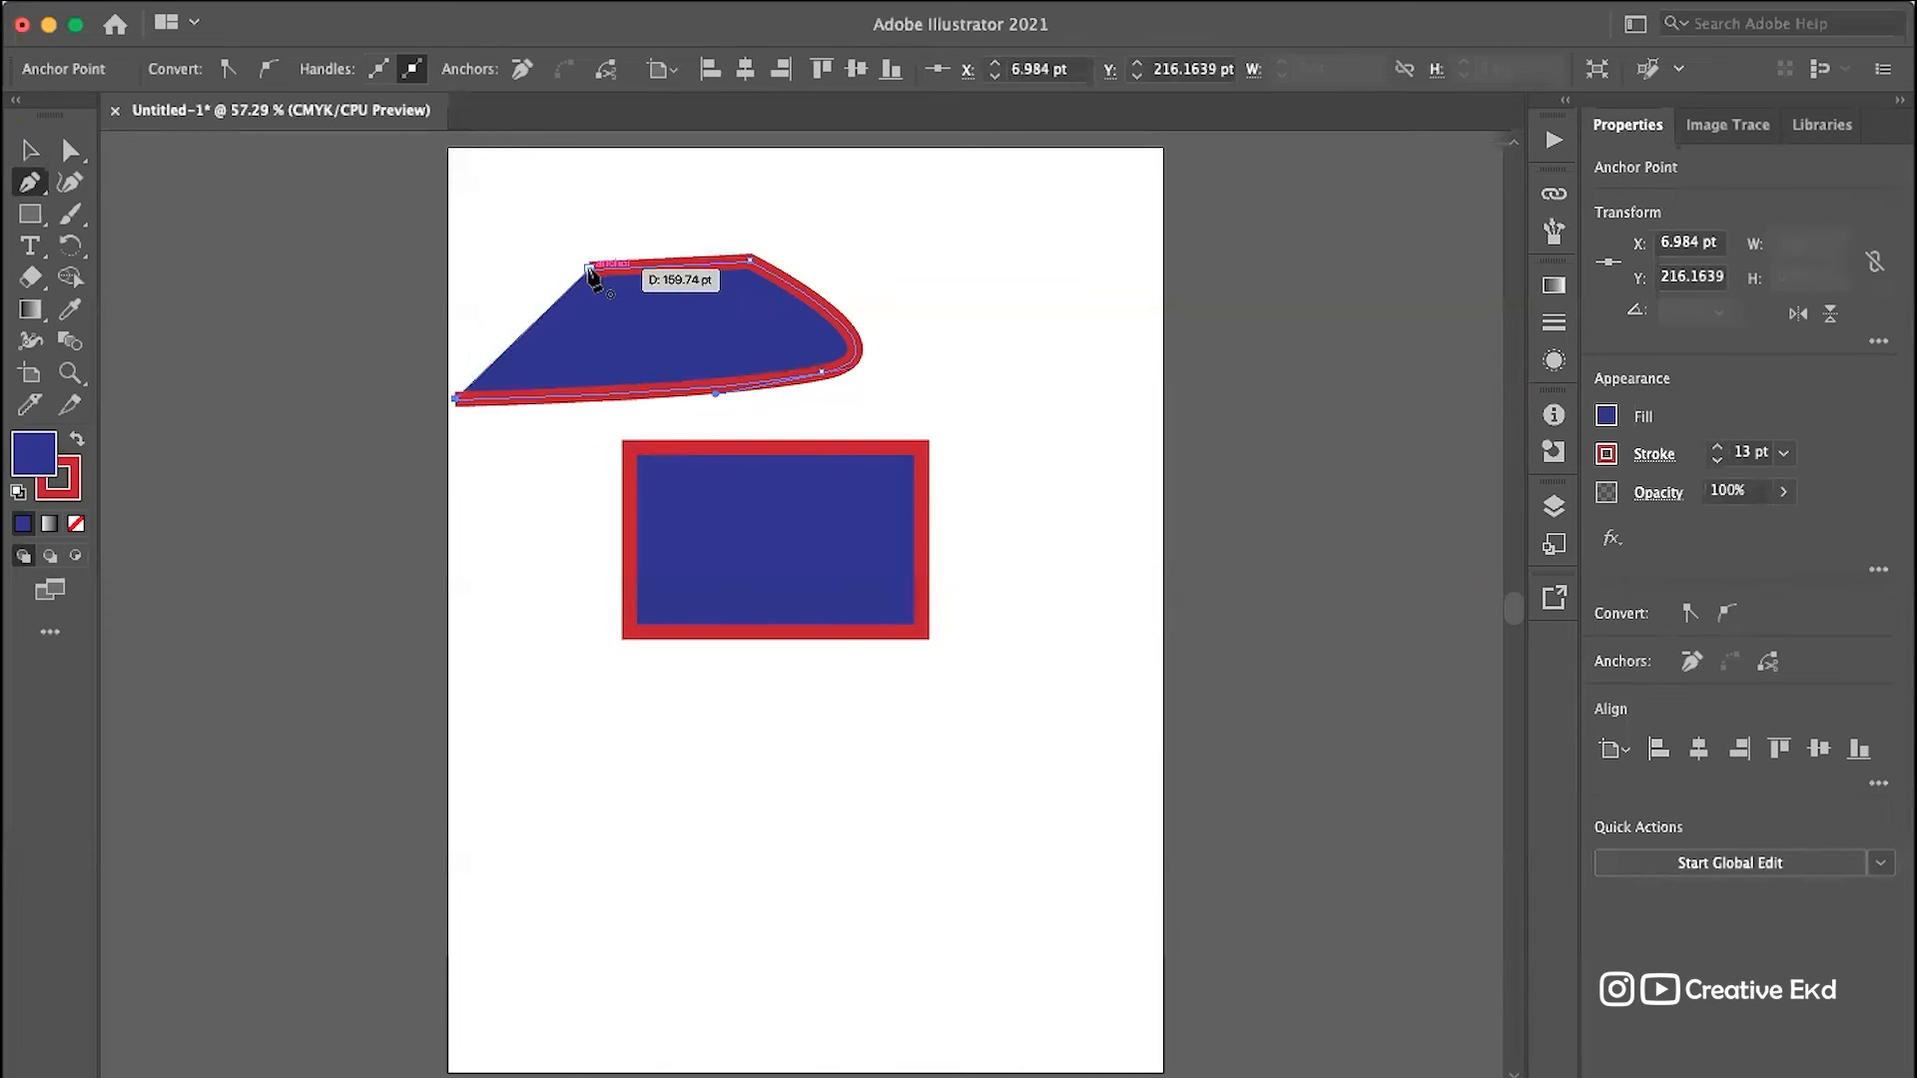
# Step: Select the pen-drawn shape, move it to the right and delete it
pyautogui.click(29, 150)
pyautogui.click(611, 352)
pyautogui.moveTo(743, 327)
pyautogui.mouseDown()
pyautogui.moveTo(937, 257)
pyautogui.moveTo(968, 316)
pyautogui.mouseUp()
pyautogui.press('Delete')
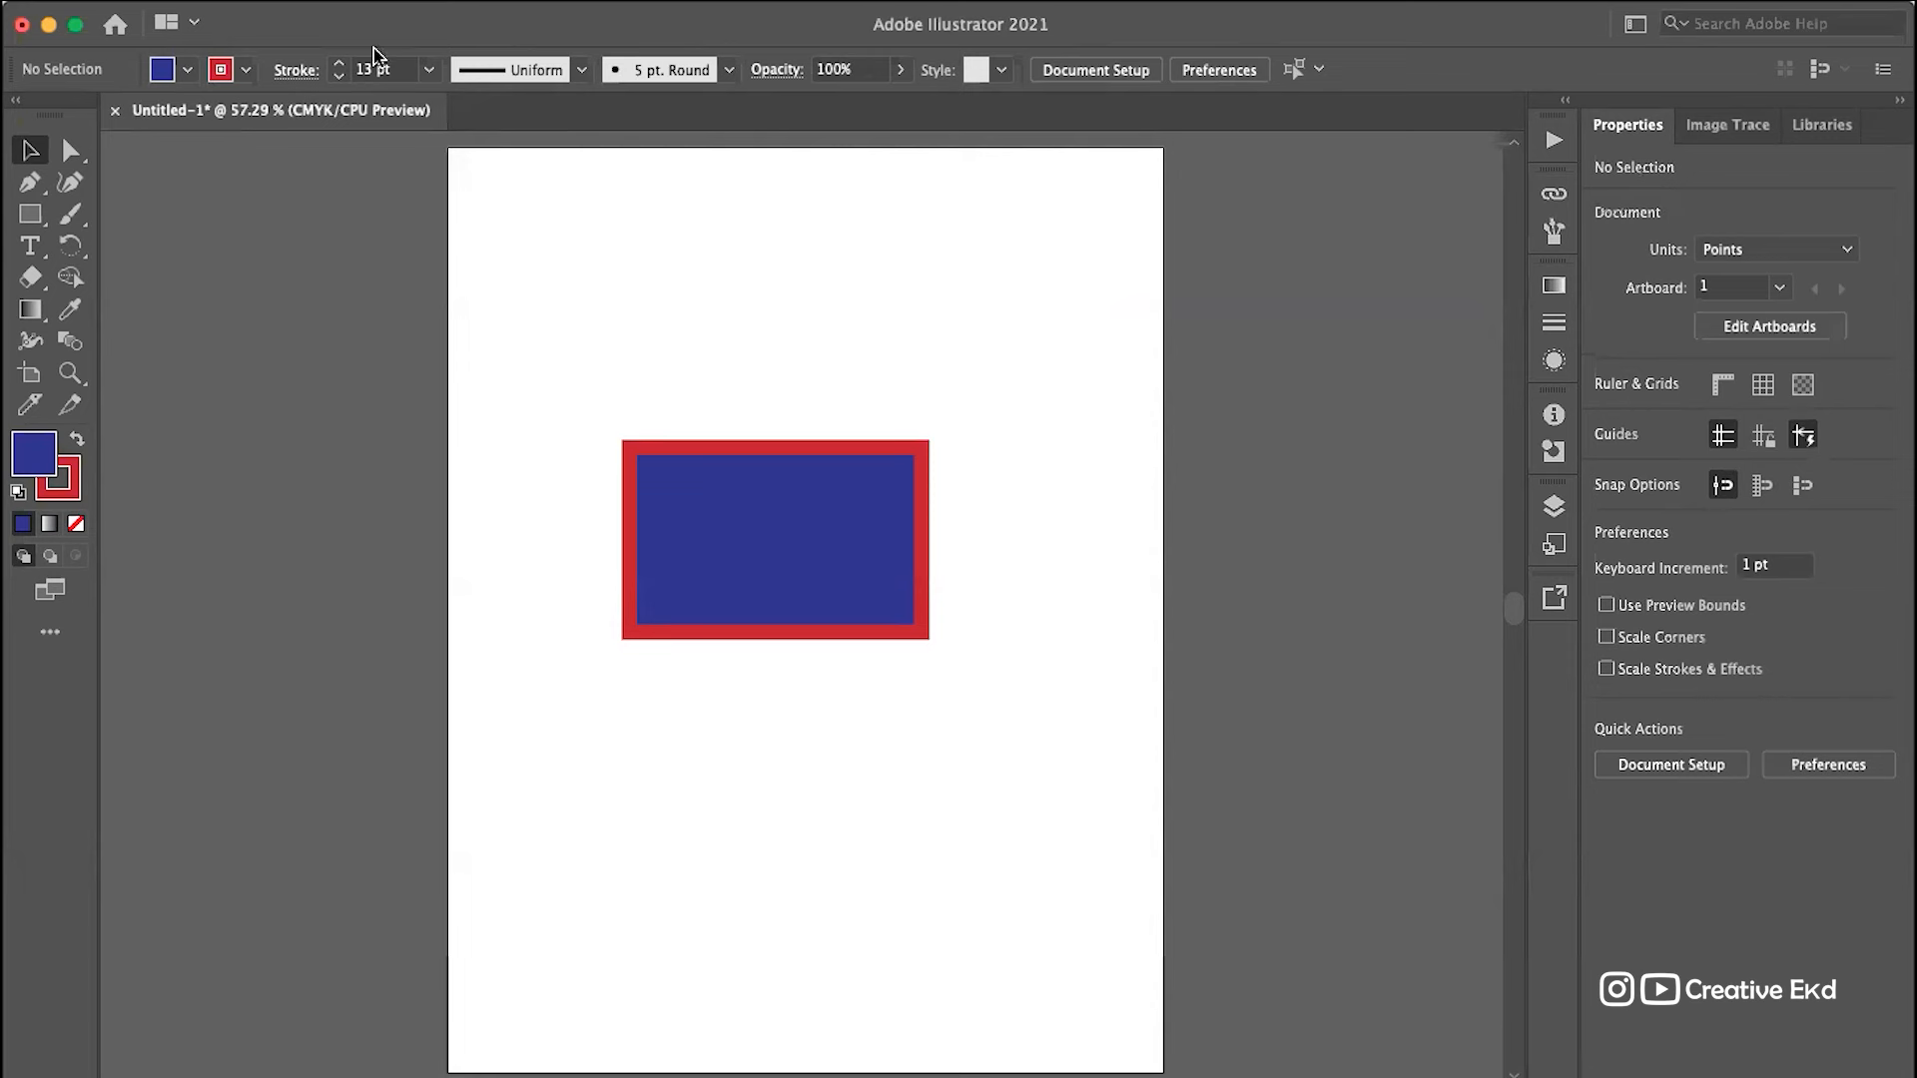
# Step: Draw a curved Pen path from the artboard's upper edge and cut it back to its first arc, about 264 by 184 pt
pyautogui.click(30, 182)
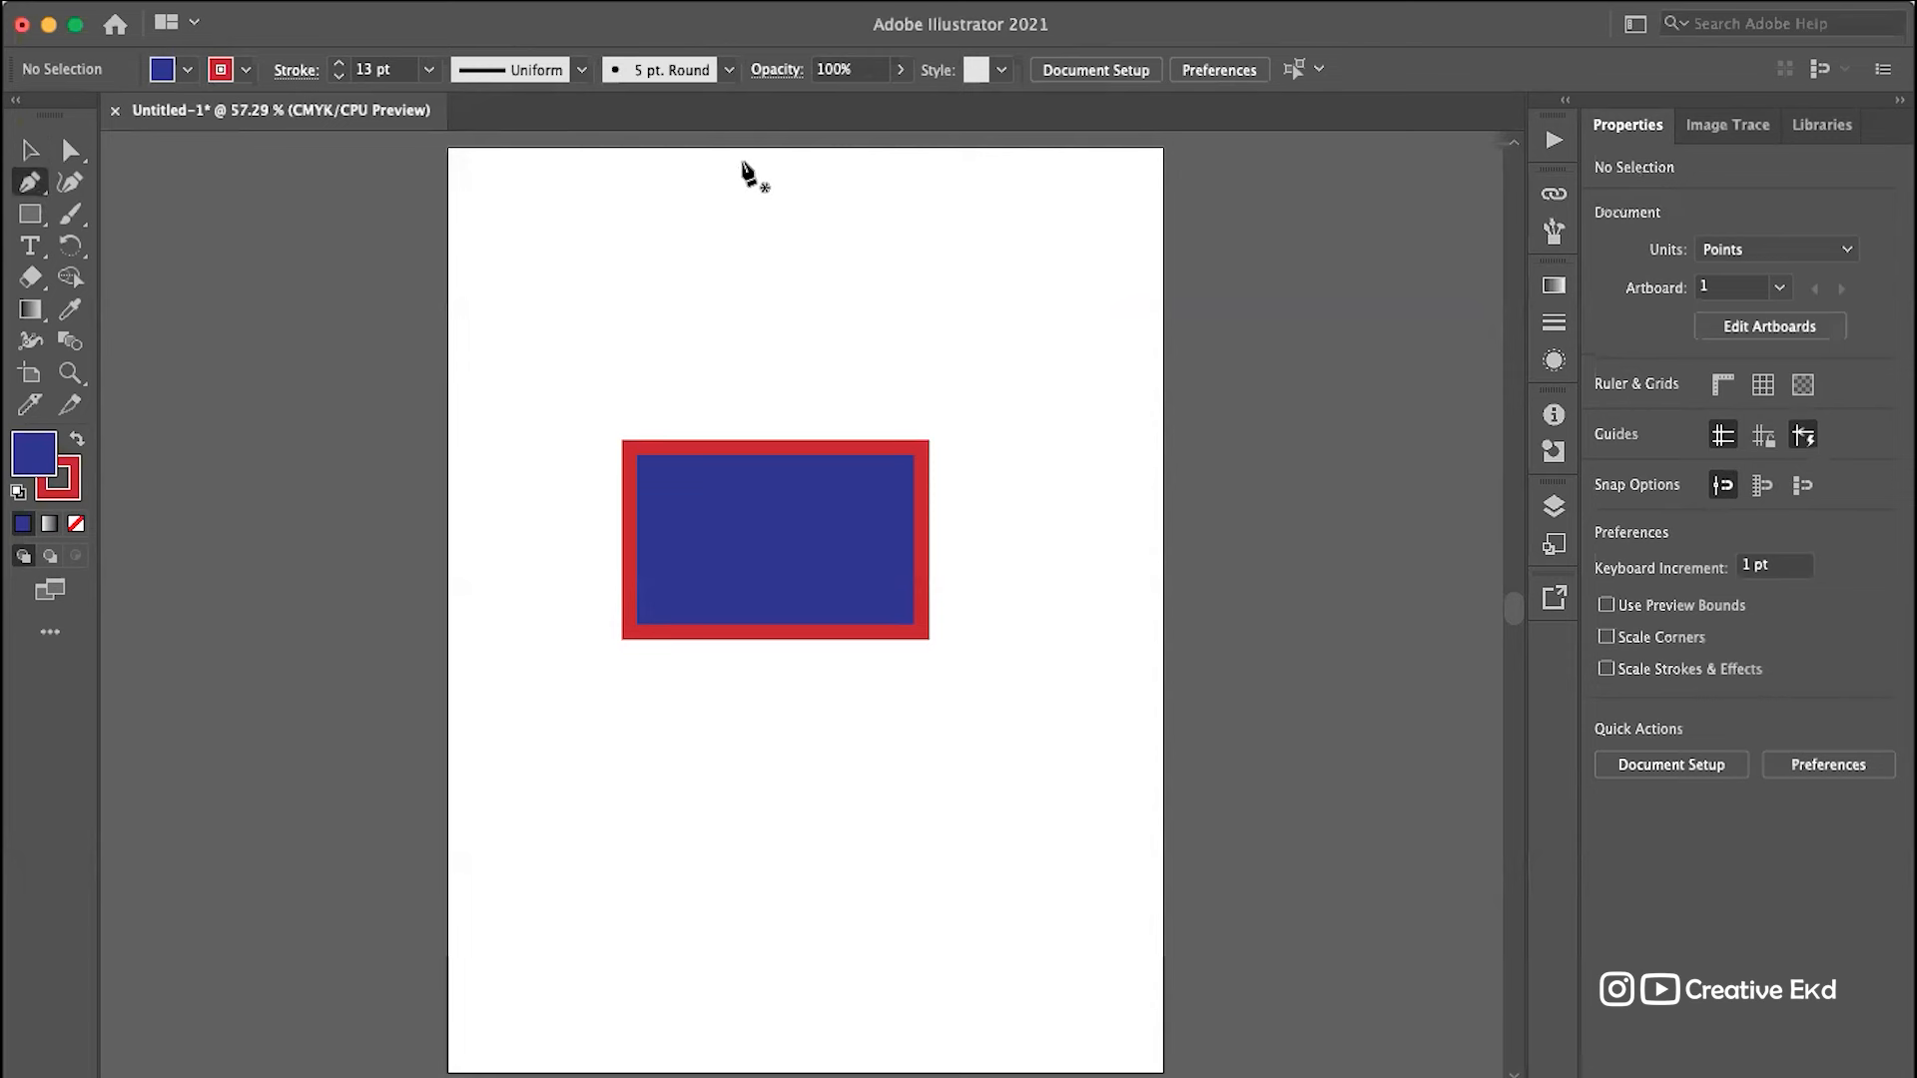
pyautogui.moveTo(742, 162); pyautogui.dragTo(808, 162)
pyautogui.moveTo(1051, 373)
pyautogui.mouseDown()
pyautogui.moveTo(1039, 615)
pyautogui.moveTo(1117, 612)
pyautogui.moveTo(1087, 586)
pyautogui.moveTo(1056, 595)
pyautogui.moveTo(1071, 641)
pyautogui.mouseUp()
pyautogui.moveTo(757, 561); pyautogui.dragTo(629, 563)
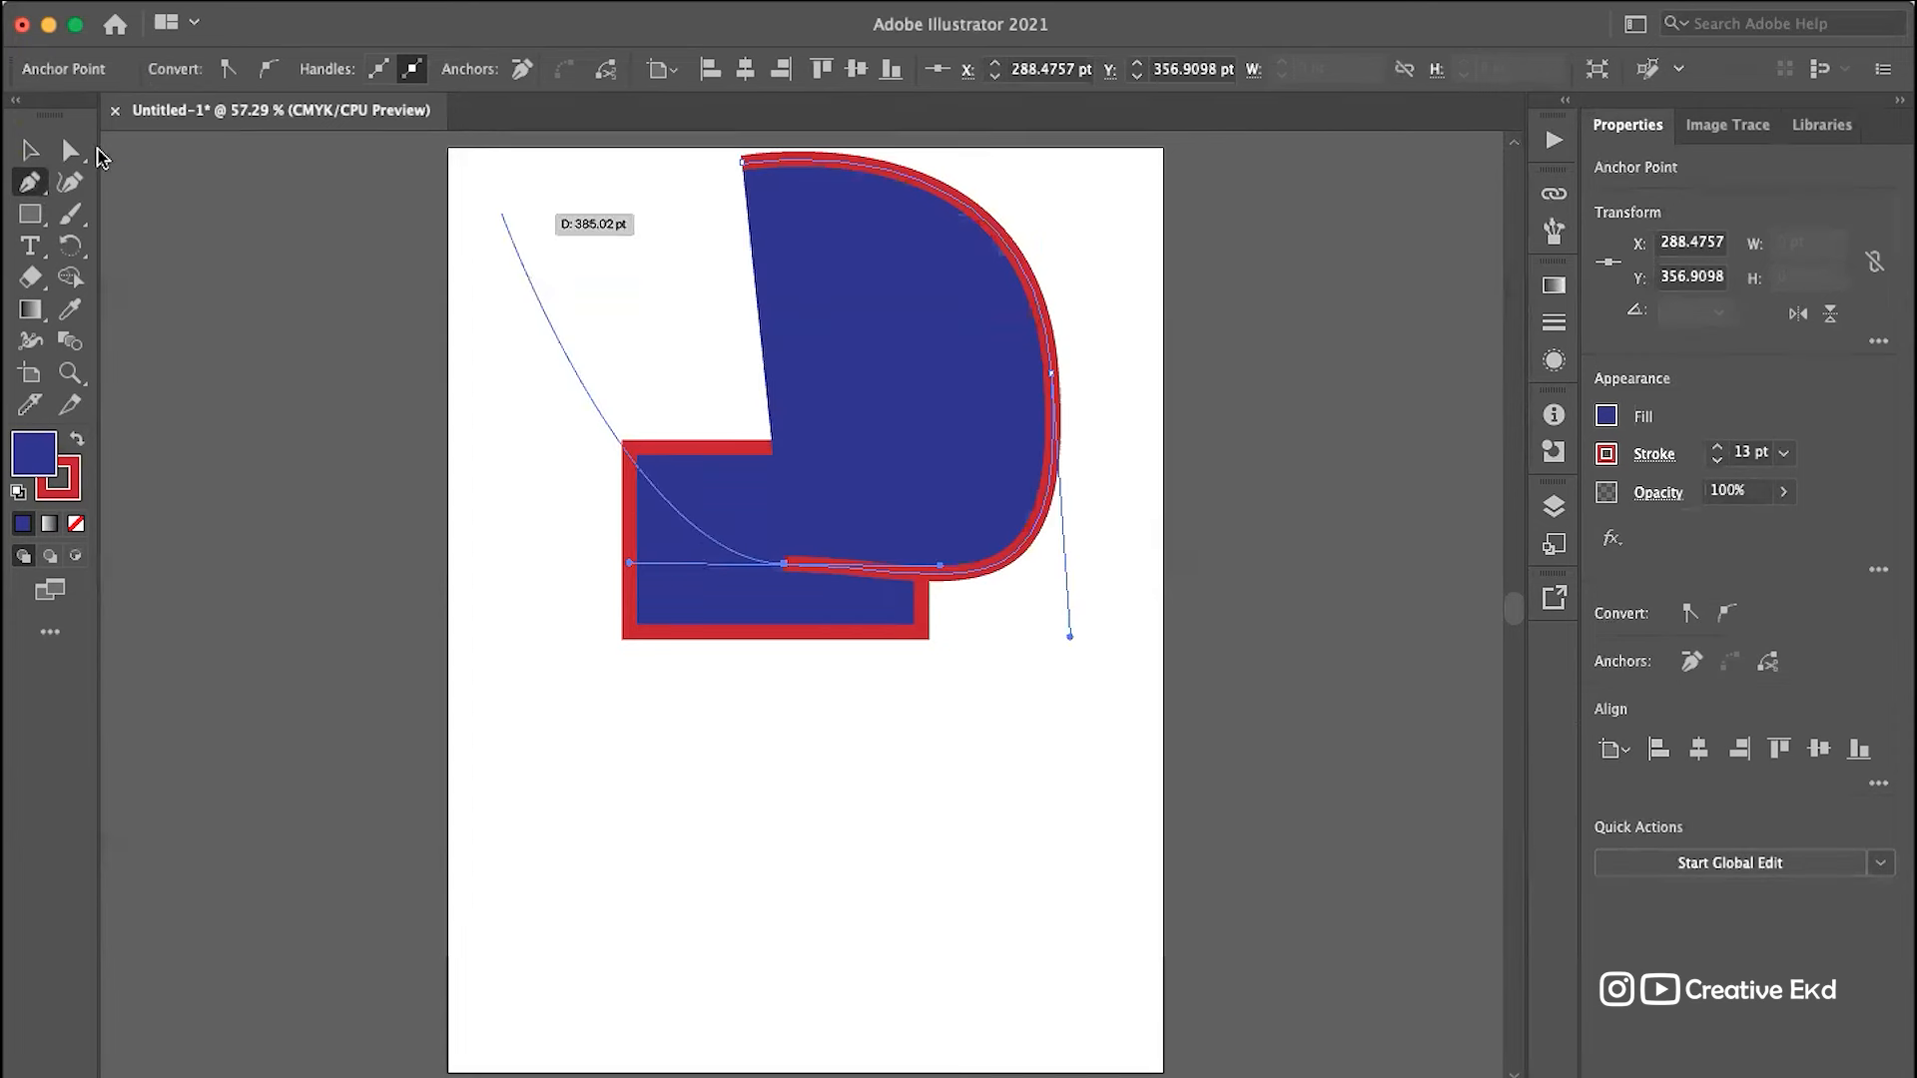
pyautogui.press('Delete')
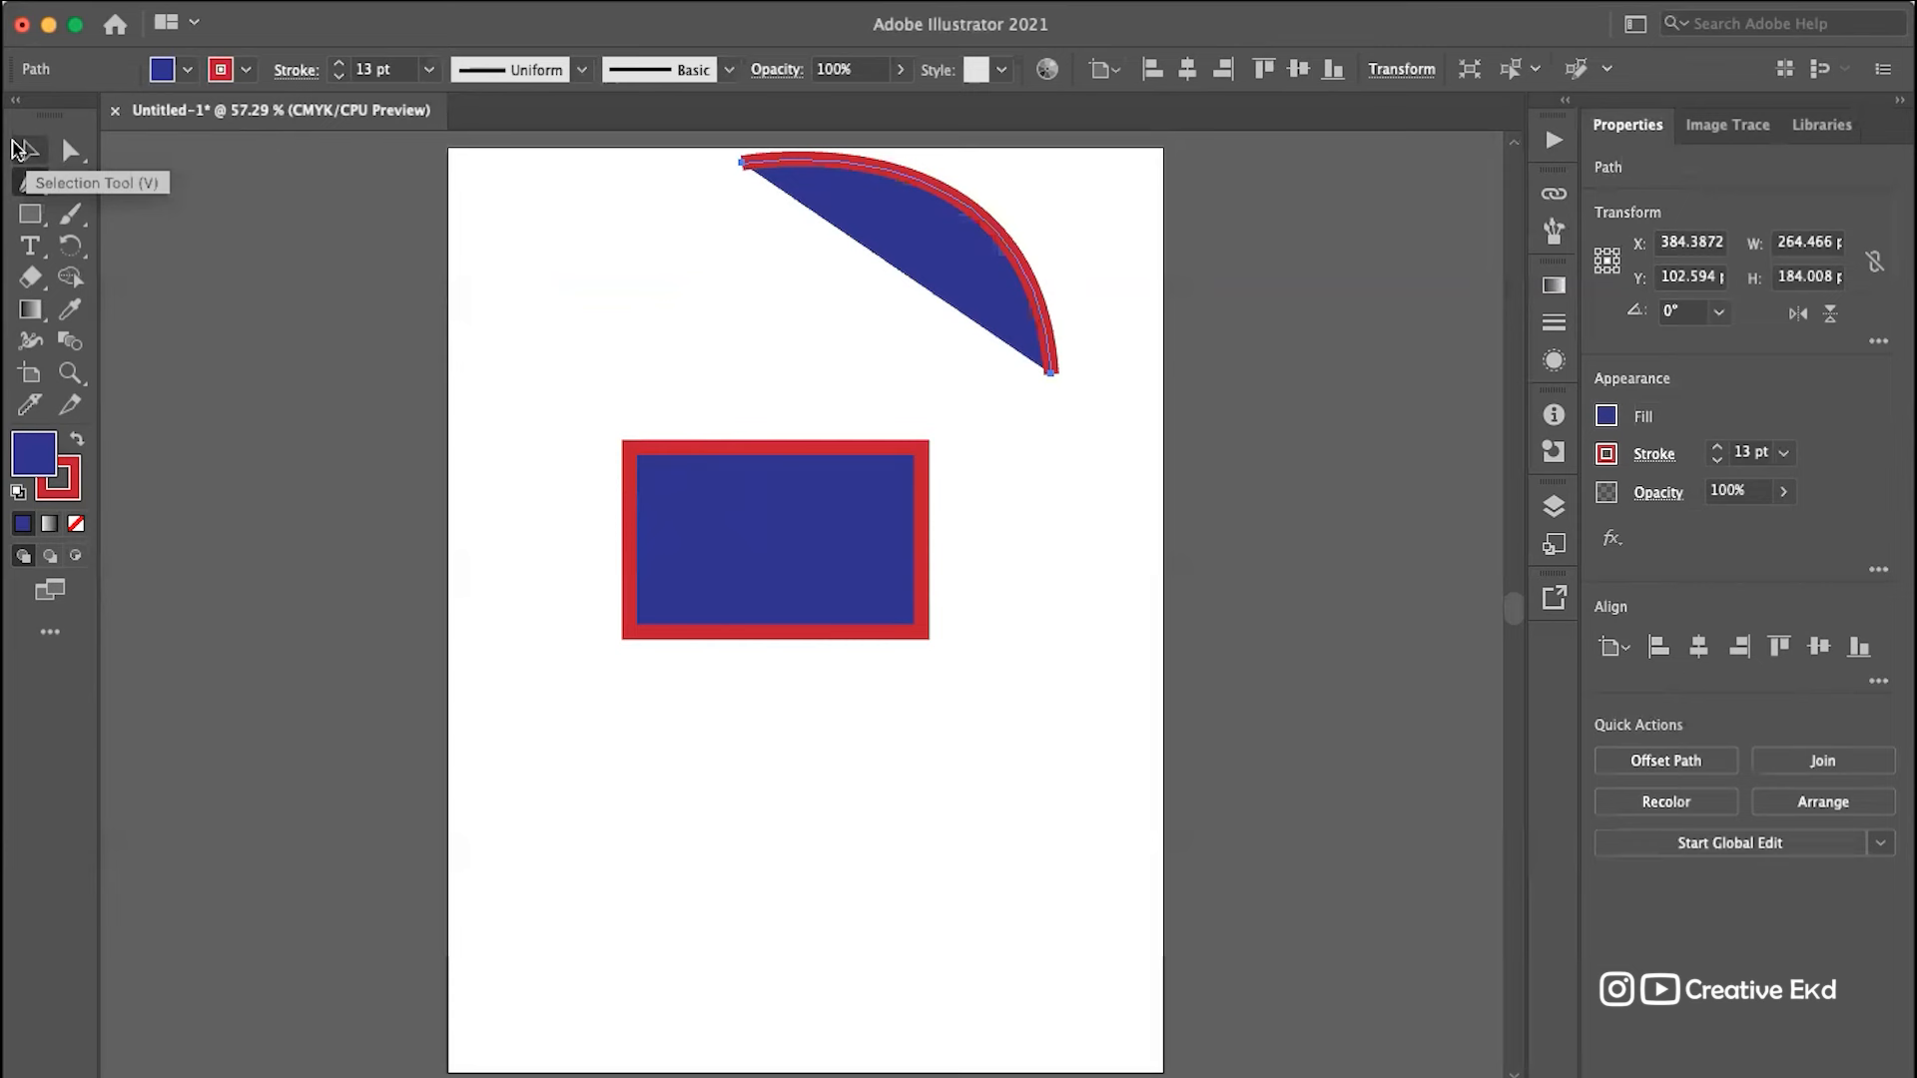
# Step: Rotate the arc shape by about 36.6° and place it like a roof just above the rectangle
pyautogui.click(20, 150)
pyautogui.moveTo(961, 250); pyautogui.dragTo(787, 370)
pyautogui.moveTo(894, 265); pyautogui.dragTo(822, 153)
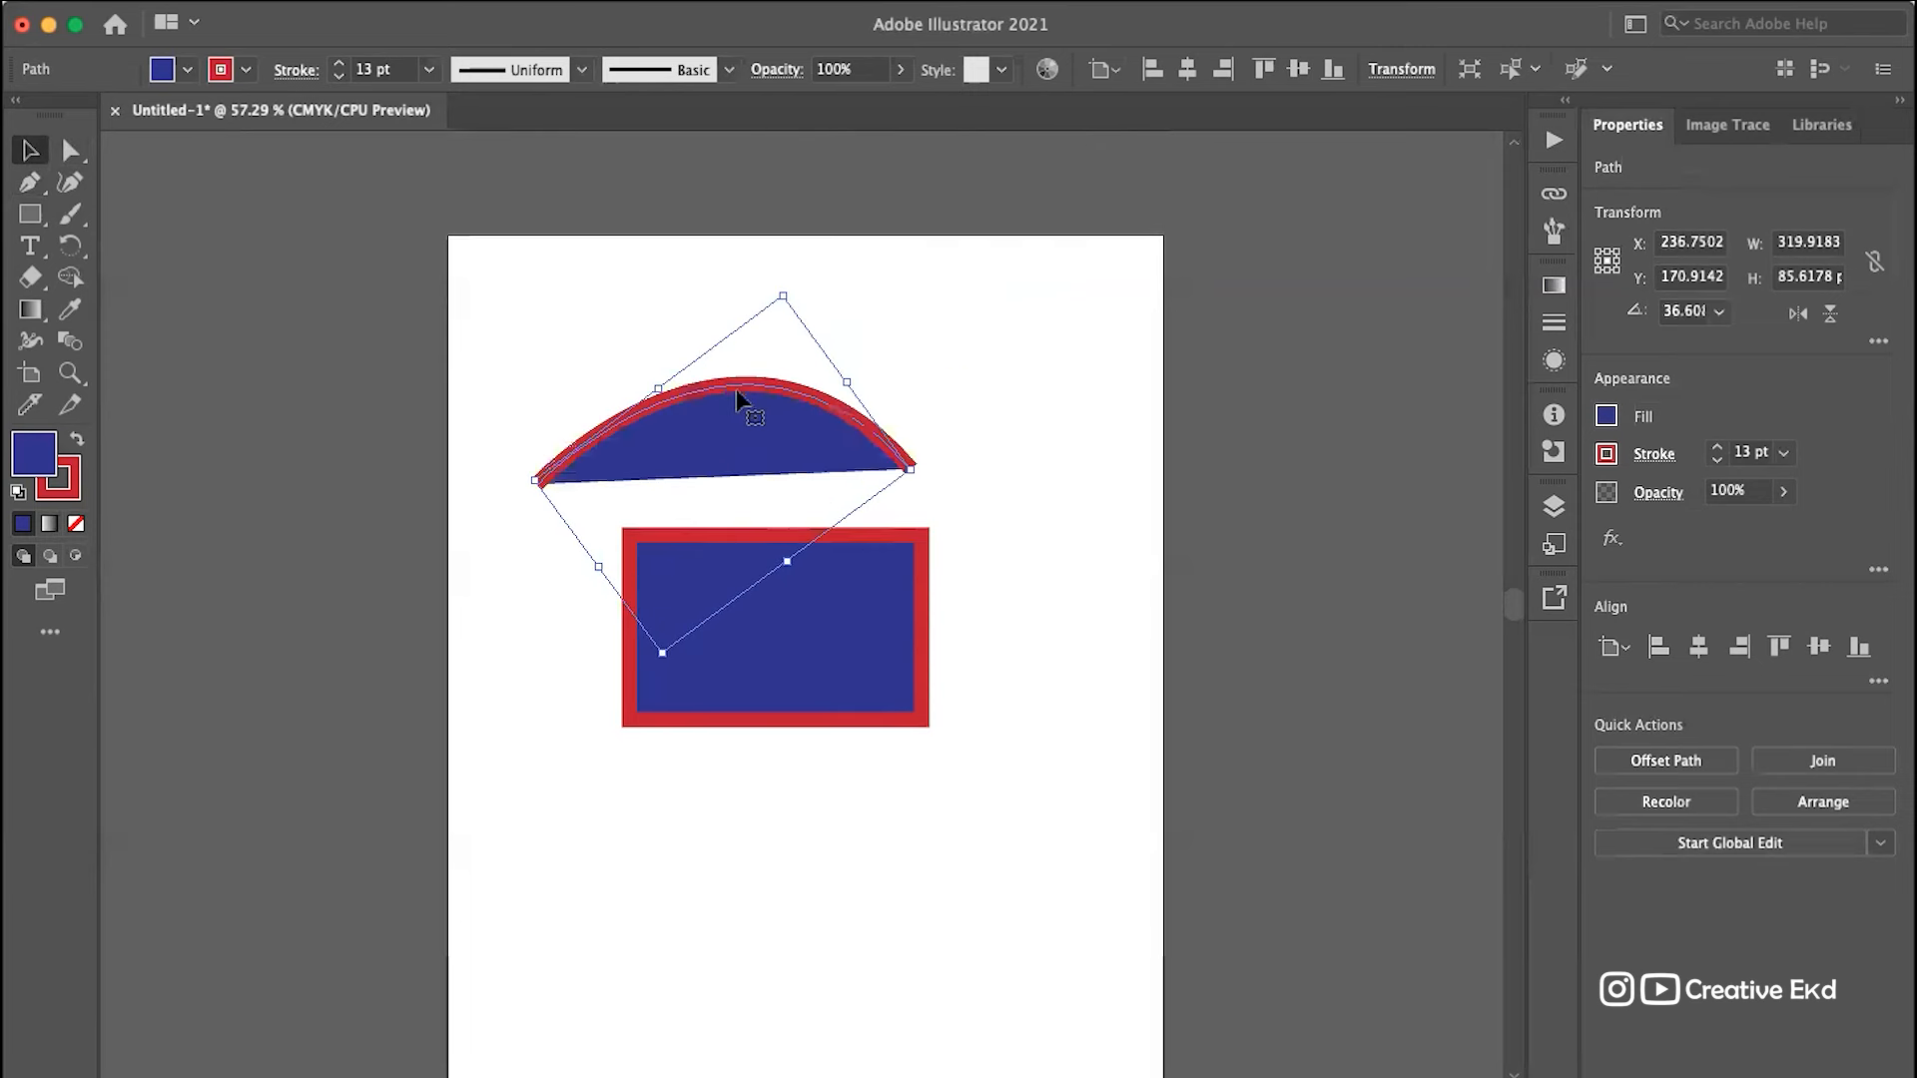
pyautogui.moveTo(759, 454); pyautogui.dragTo(810, 497)
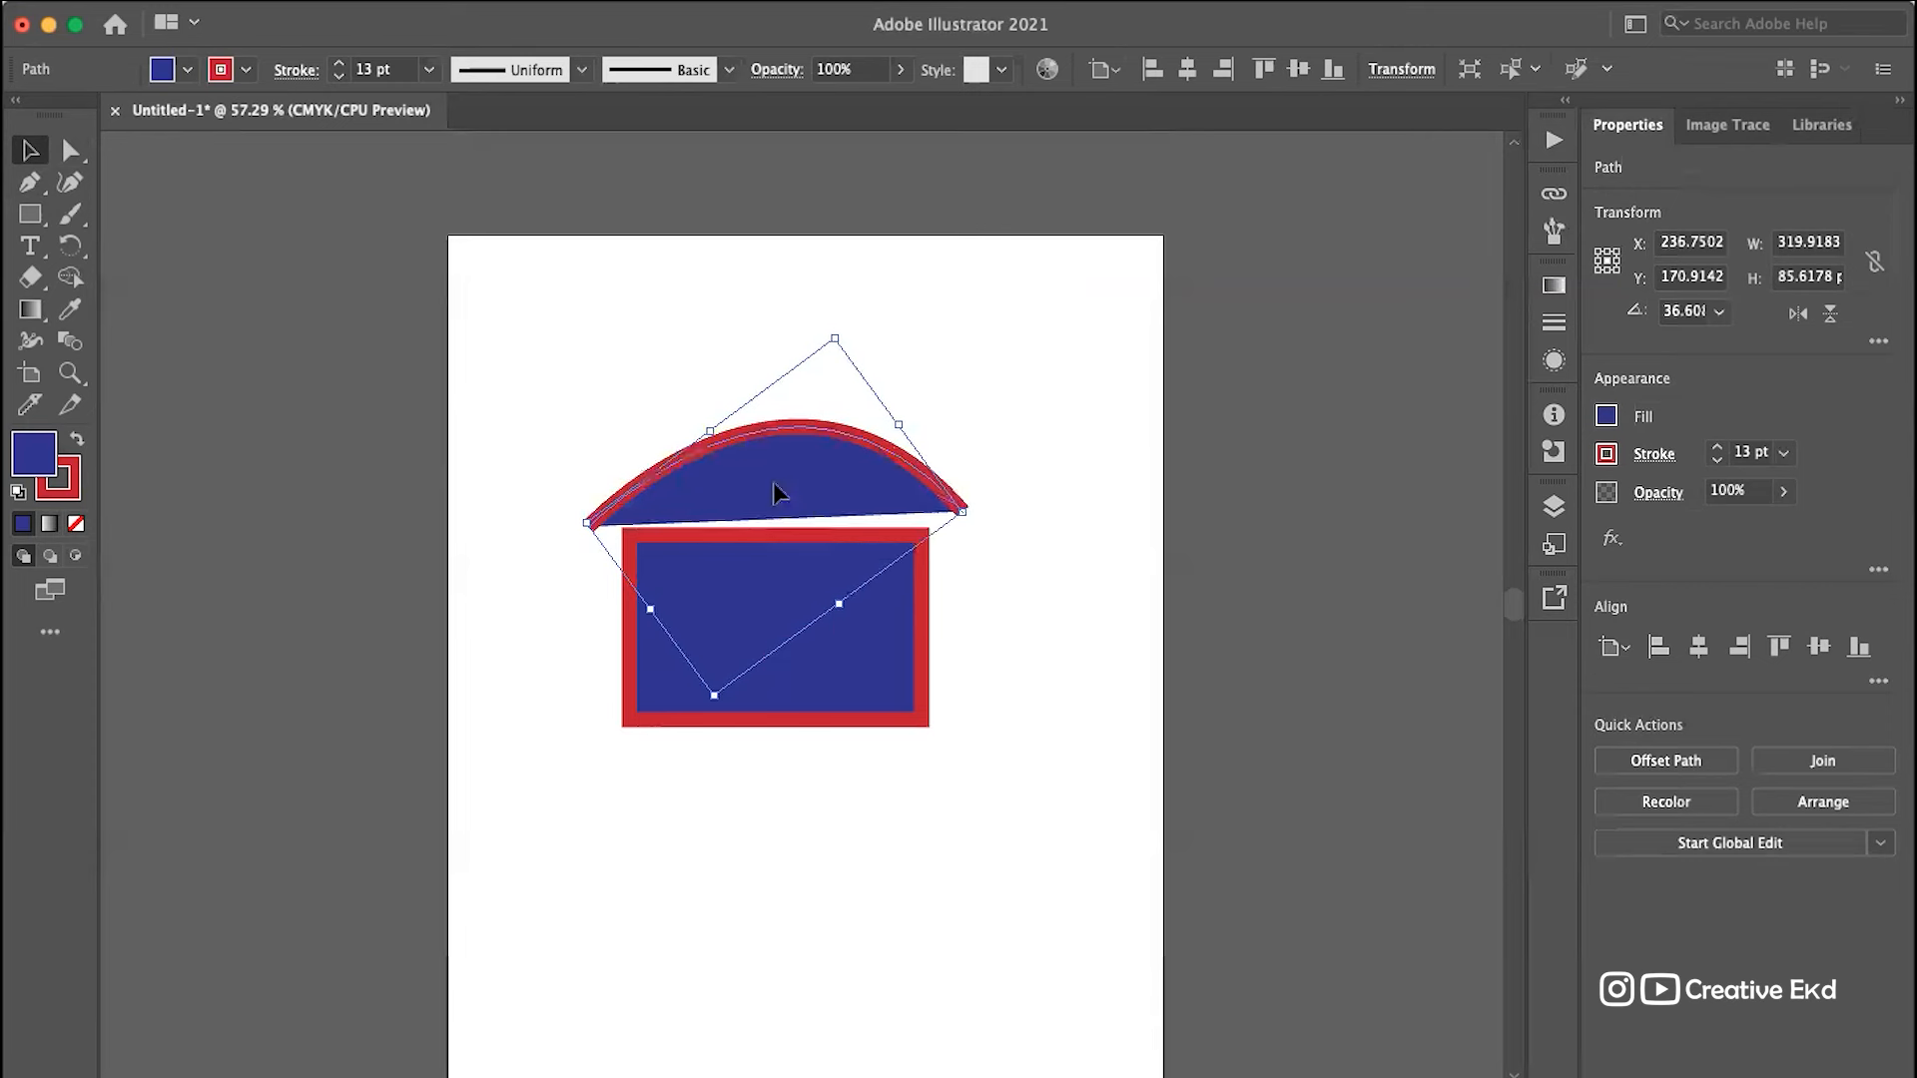
# Step: Delete the roof-like arc shape above the rectangle
pyautogui.click(1011, 602)
pyautogui.click(889, 501)
pyautogui.press('Delete')
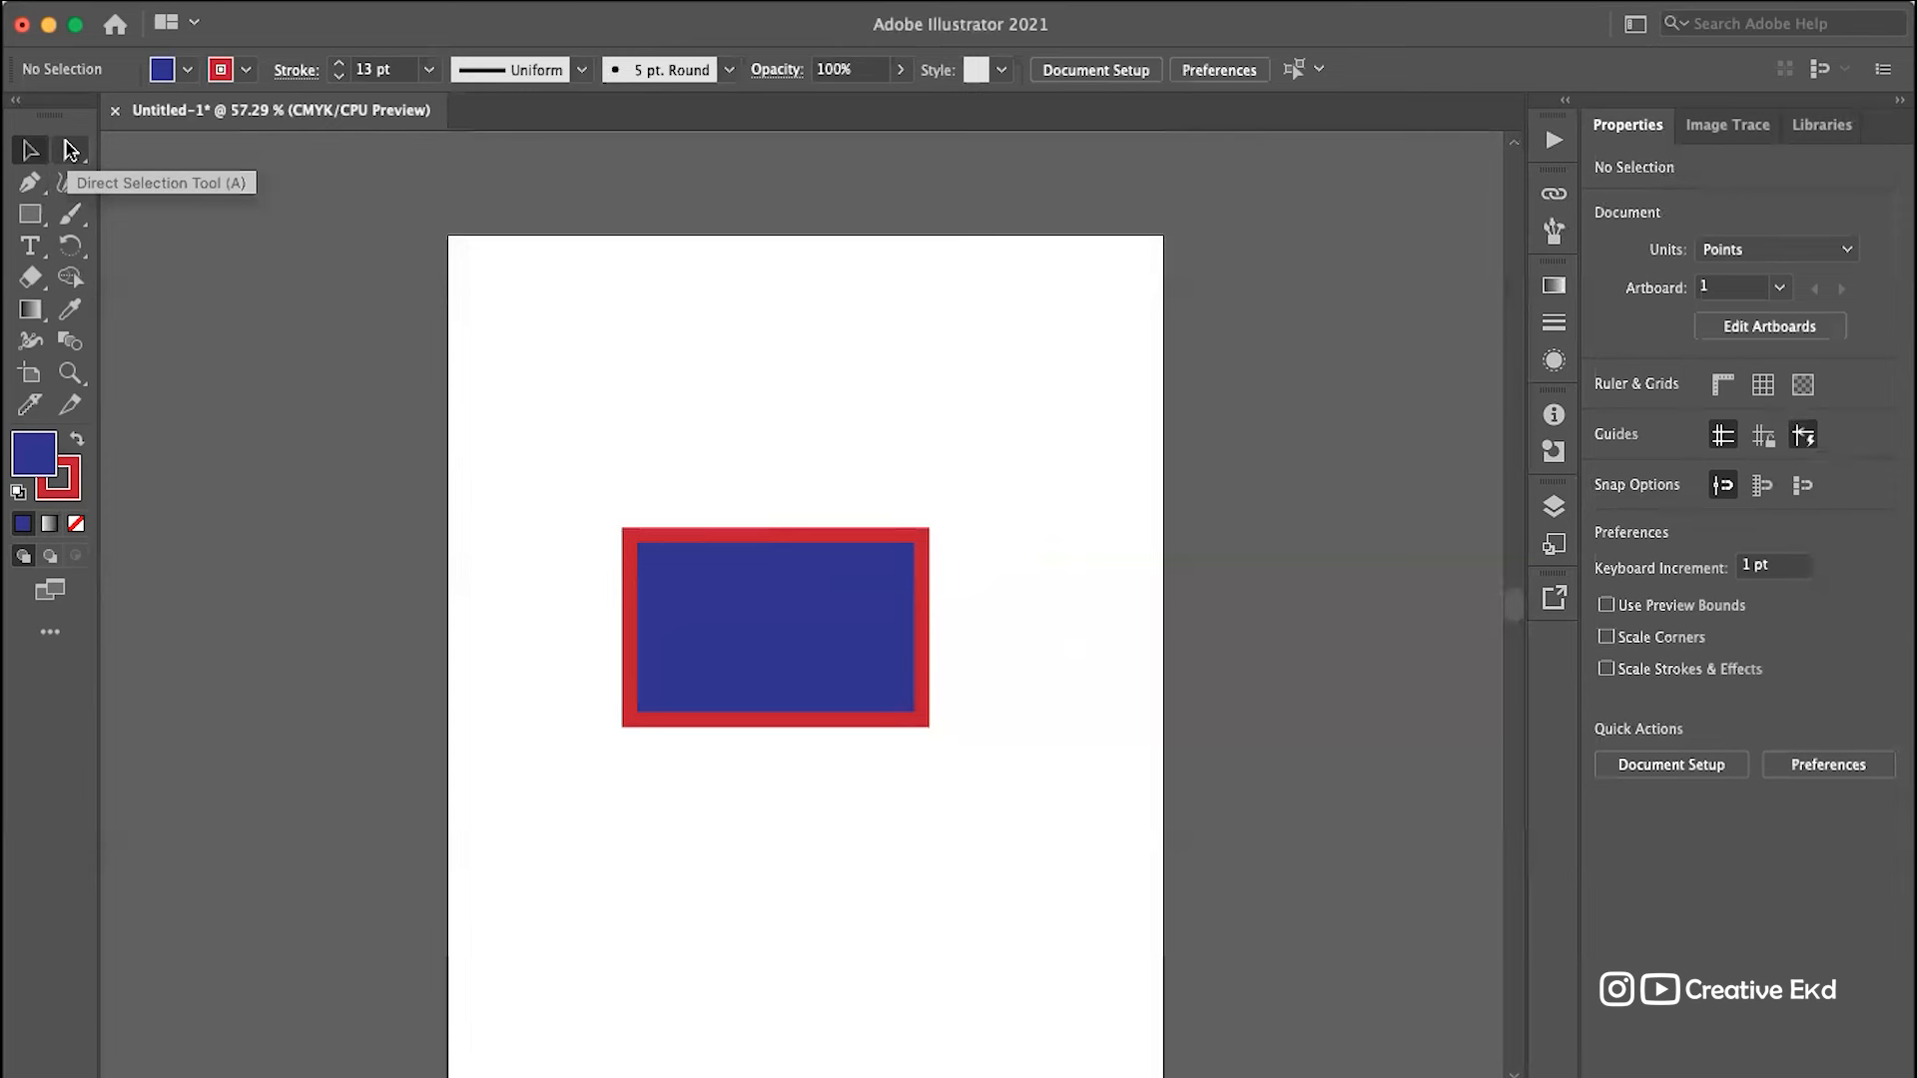
pyautogui.click(70, 151)
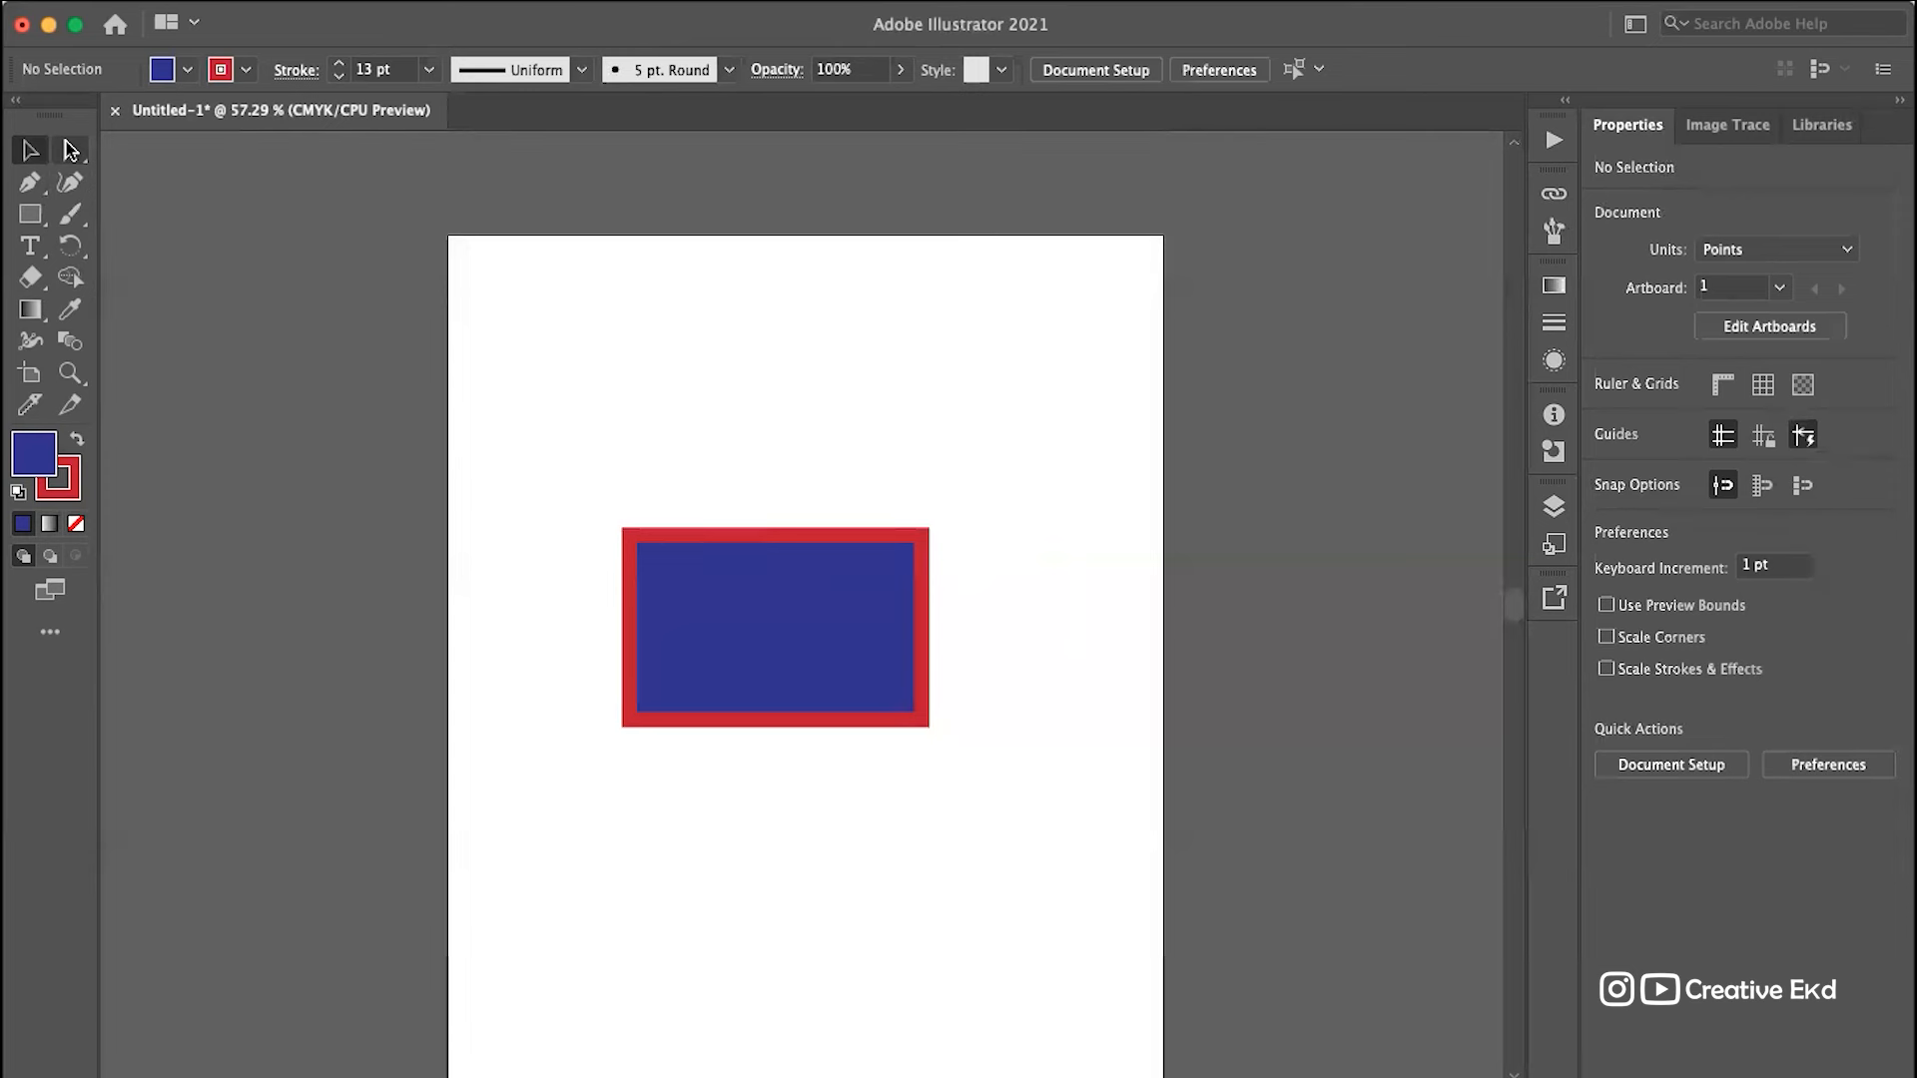
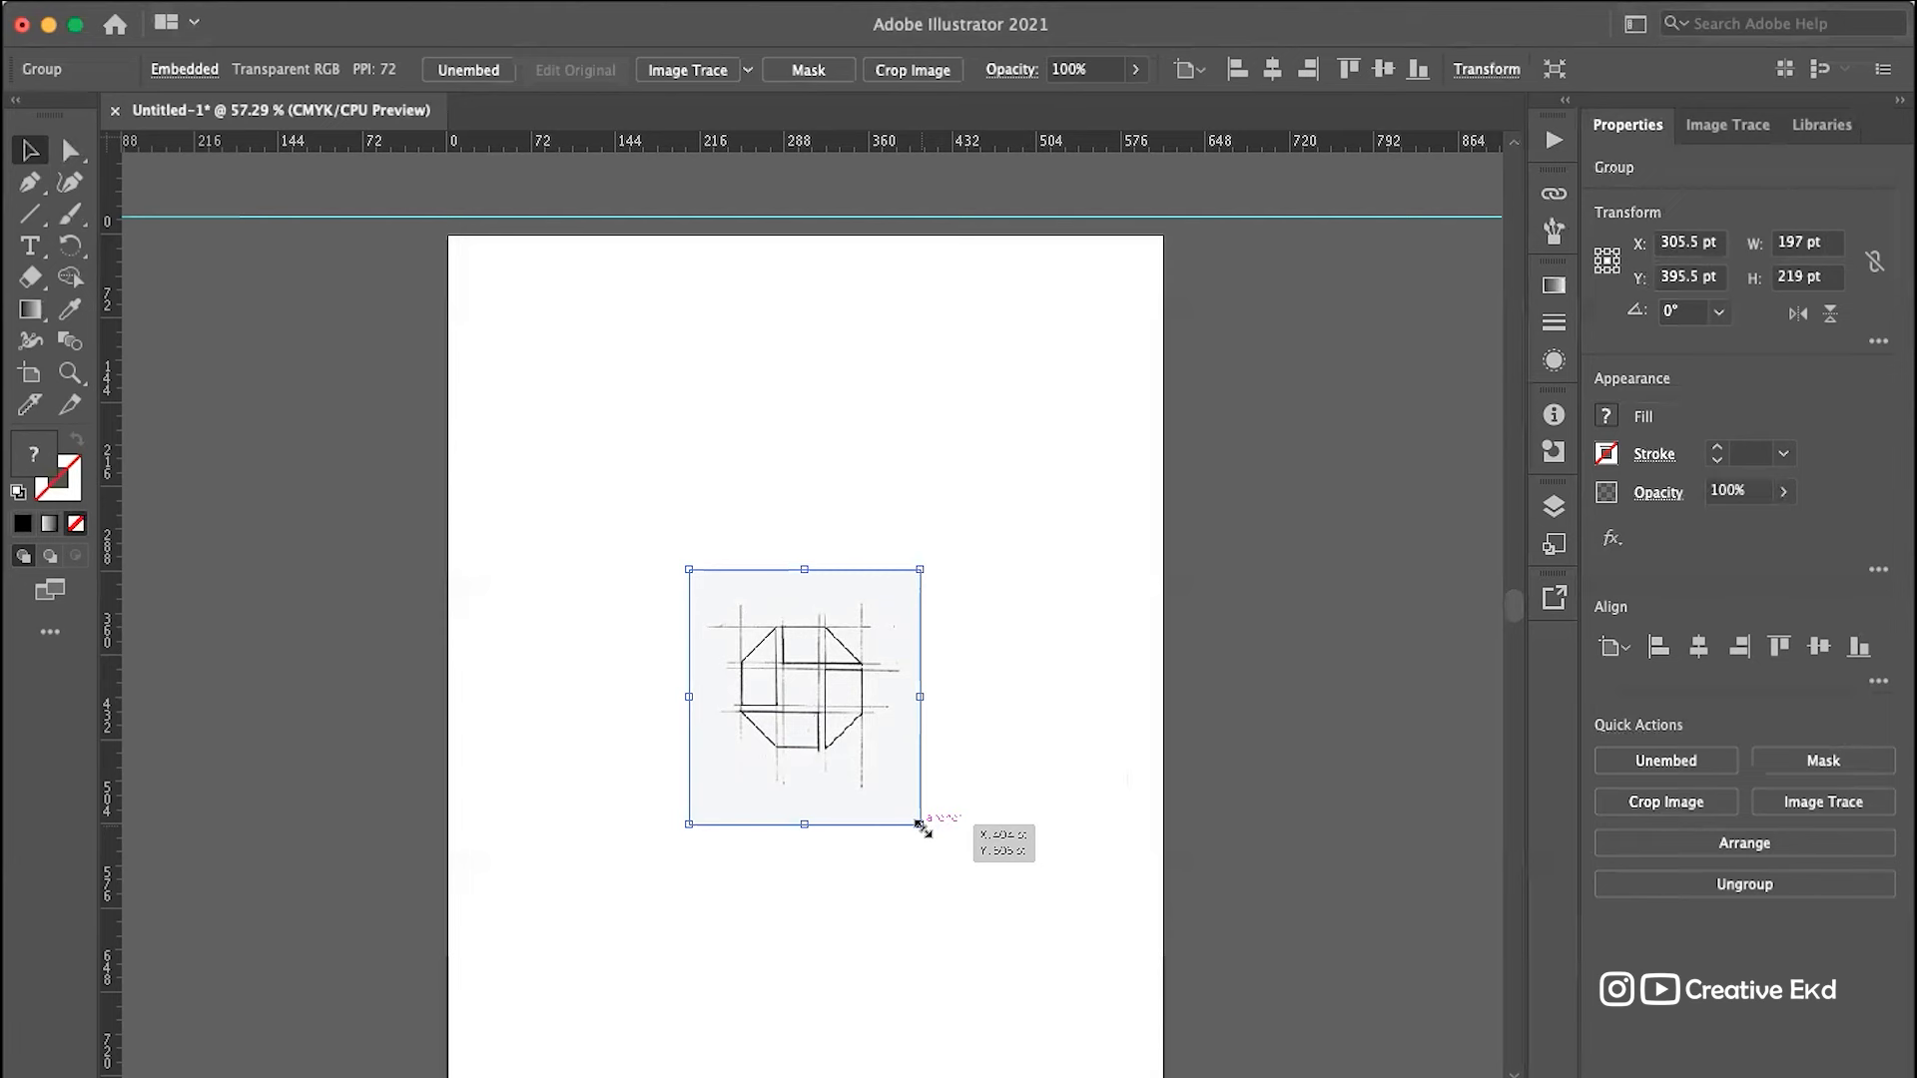
# Step: Enlarge the embedded logo sketch proportionally about its centre to about 306 by 341 pt and deselect it
pyautogui.moveTo(920, 825); pyautogui.dragTo(973, 869)
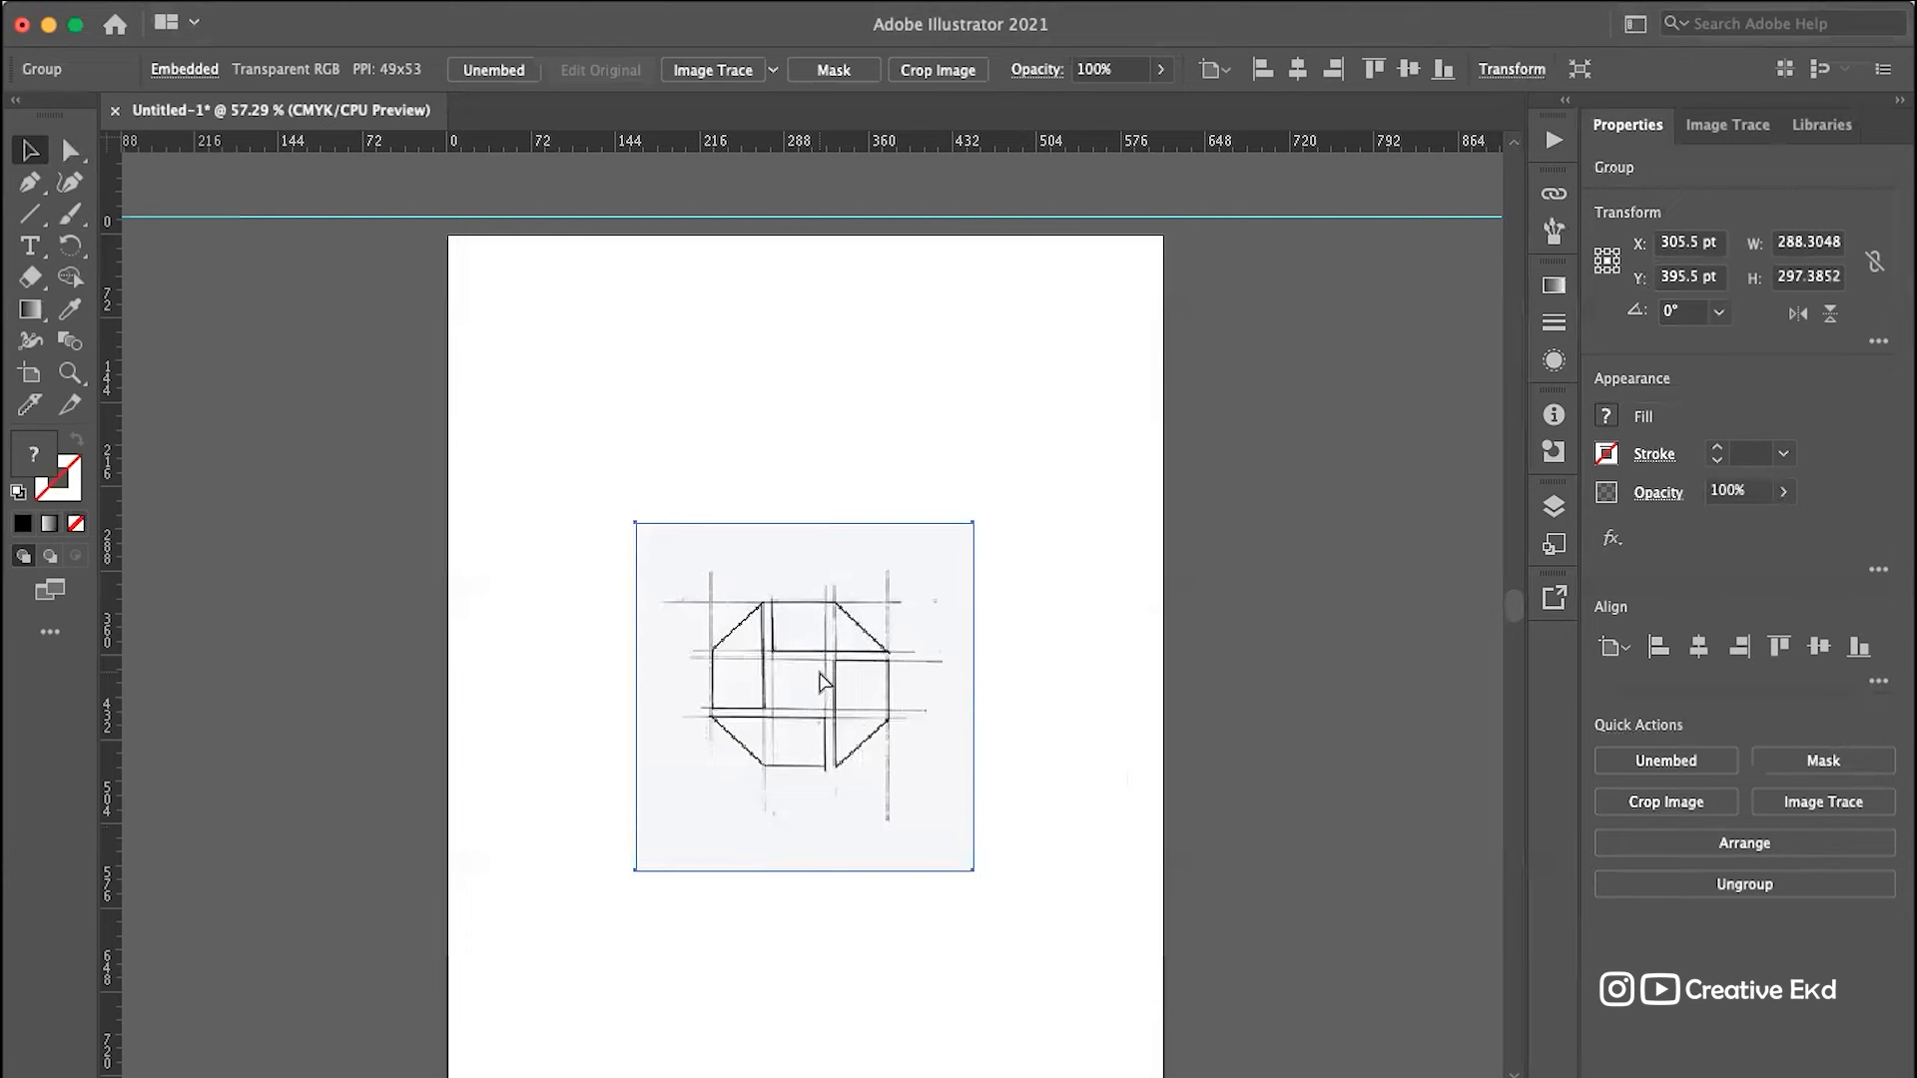
pyautogui.press('super+z')
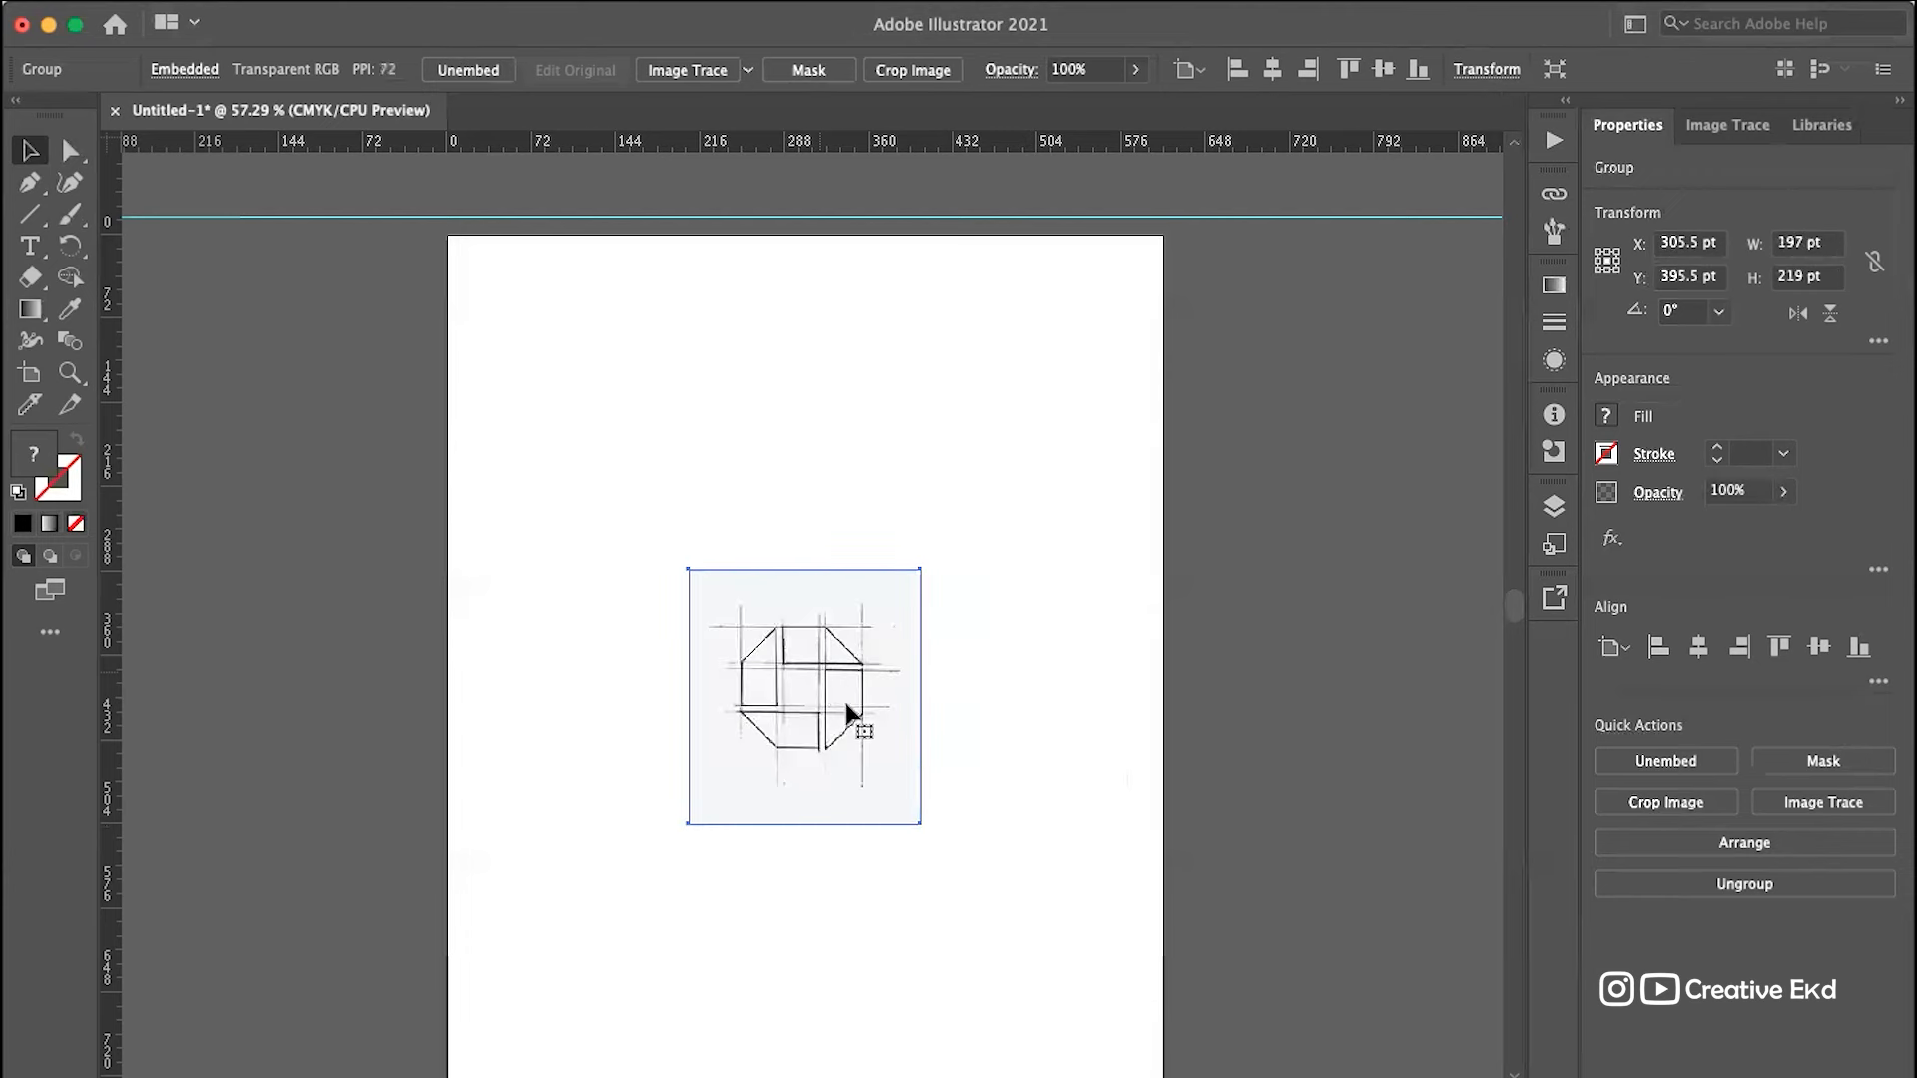
pyautogui.moveTo(921, 821); pyautogui.dragTo(1129, 895)
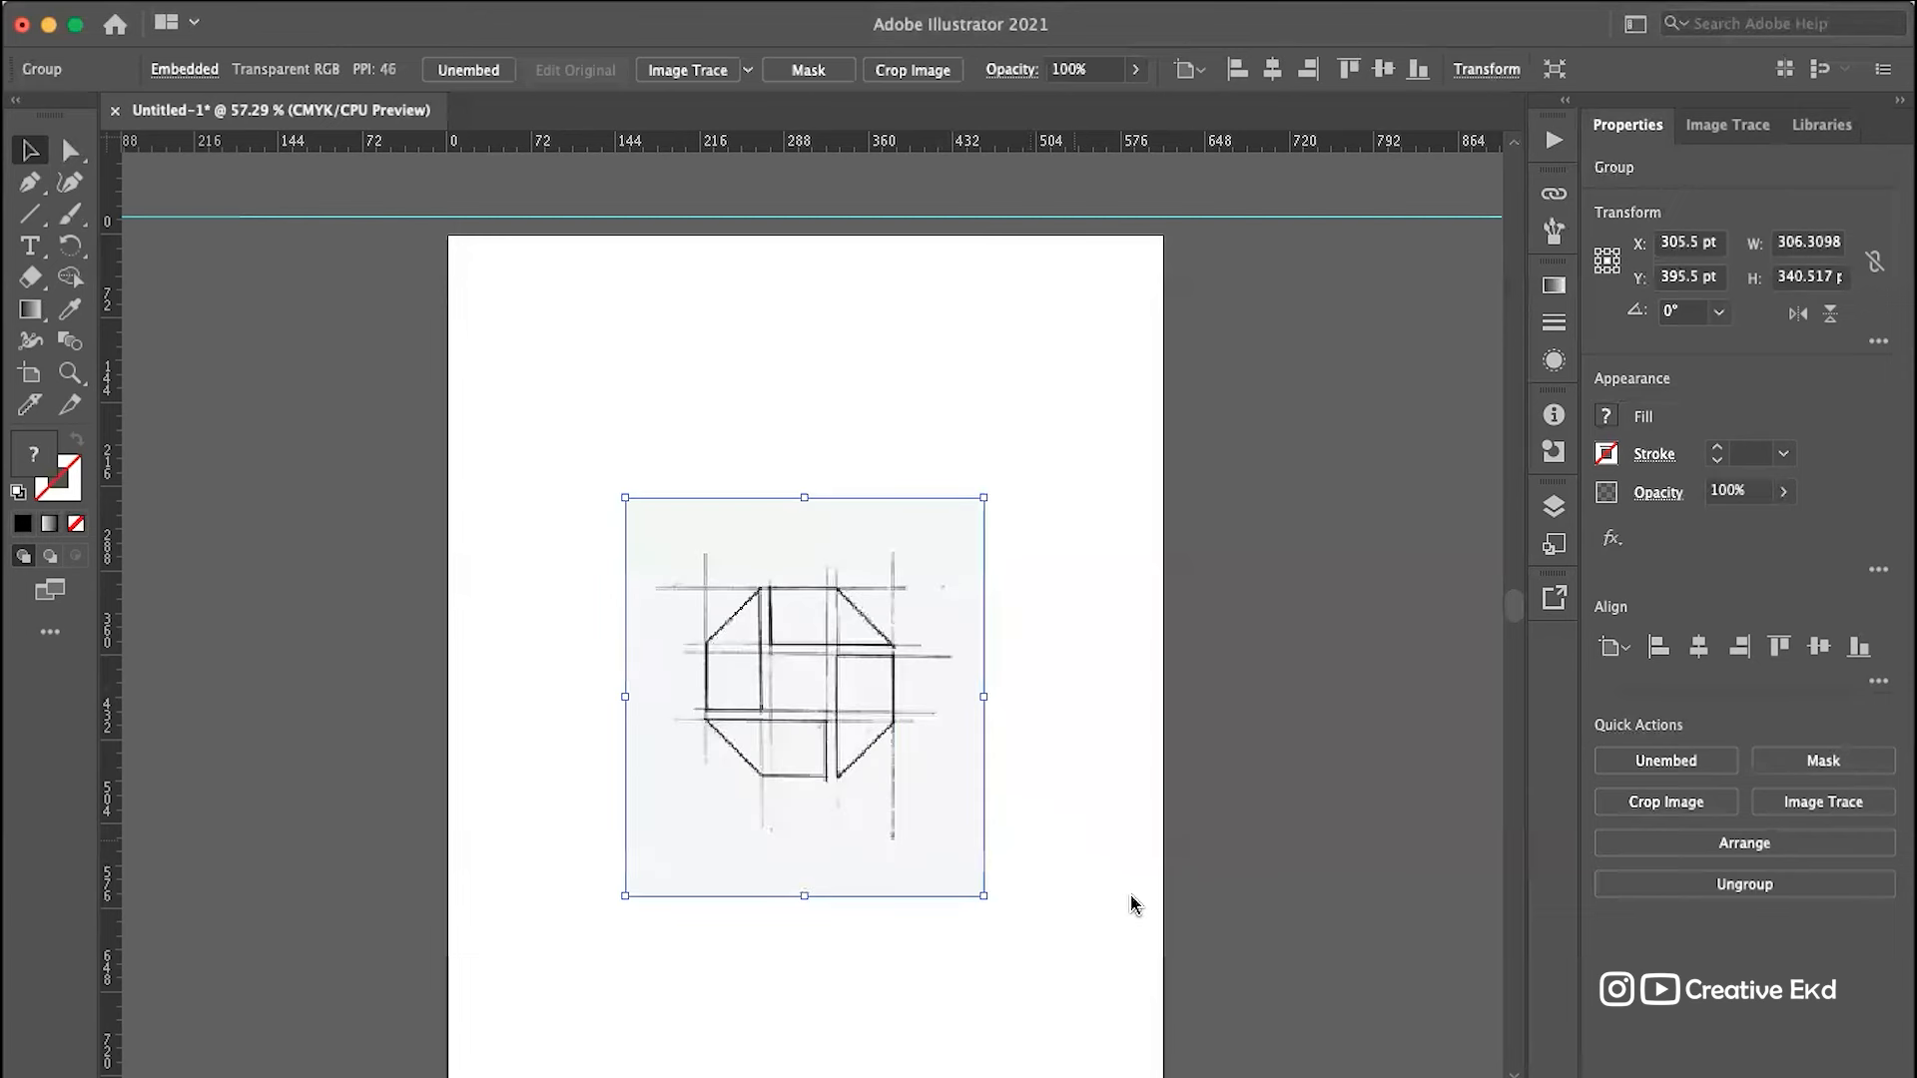
pyautogui.click(1063, 679)
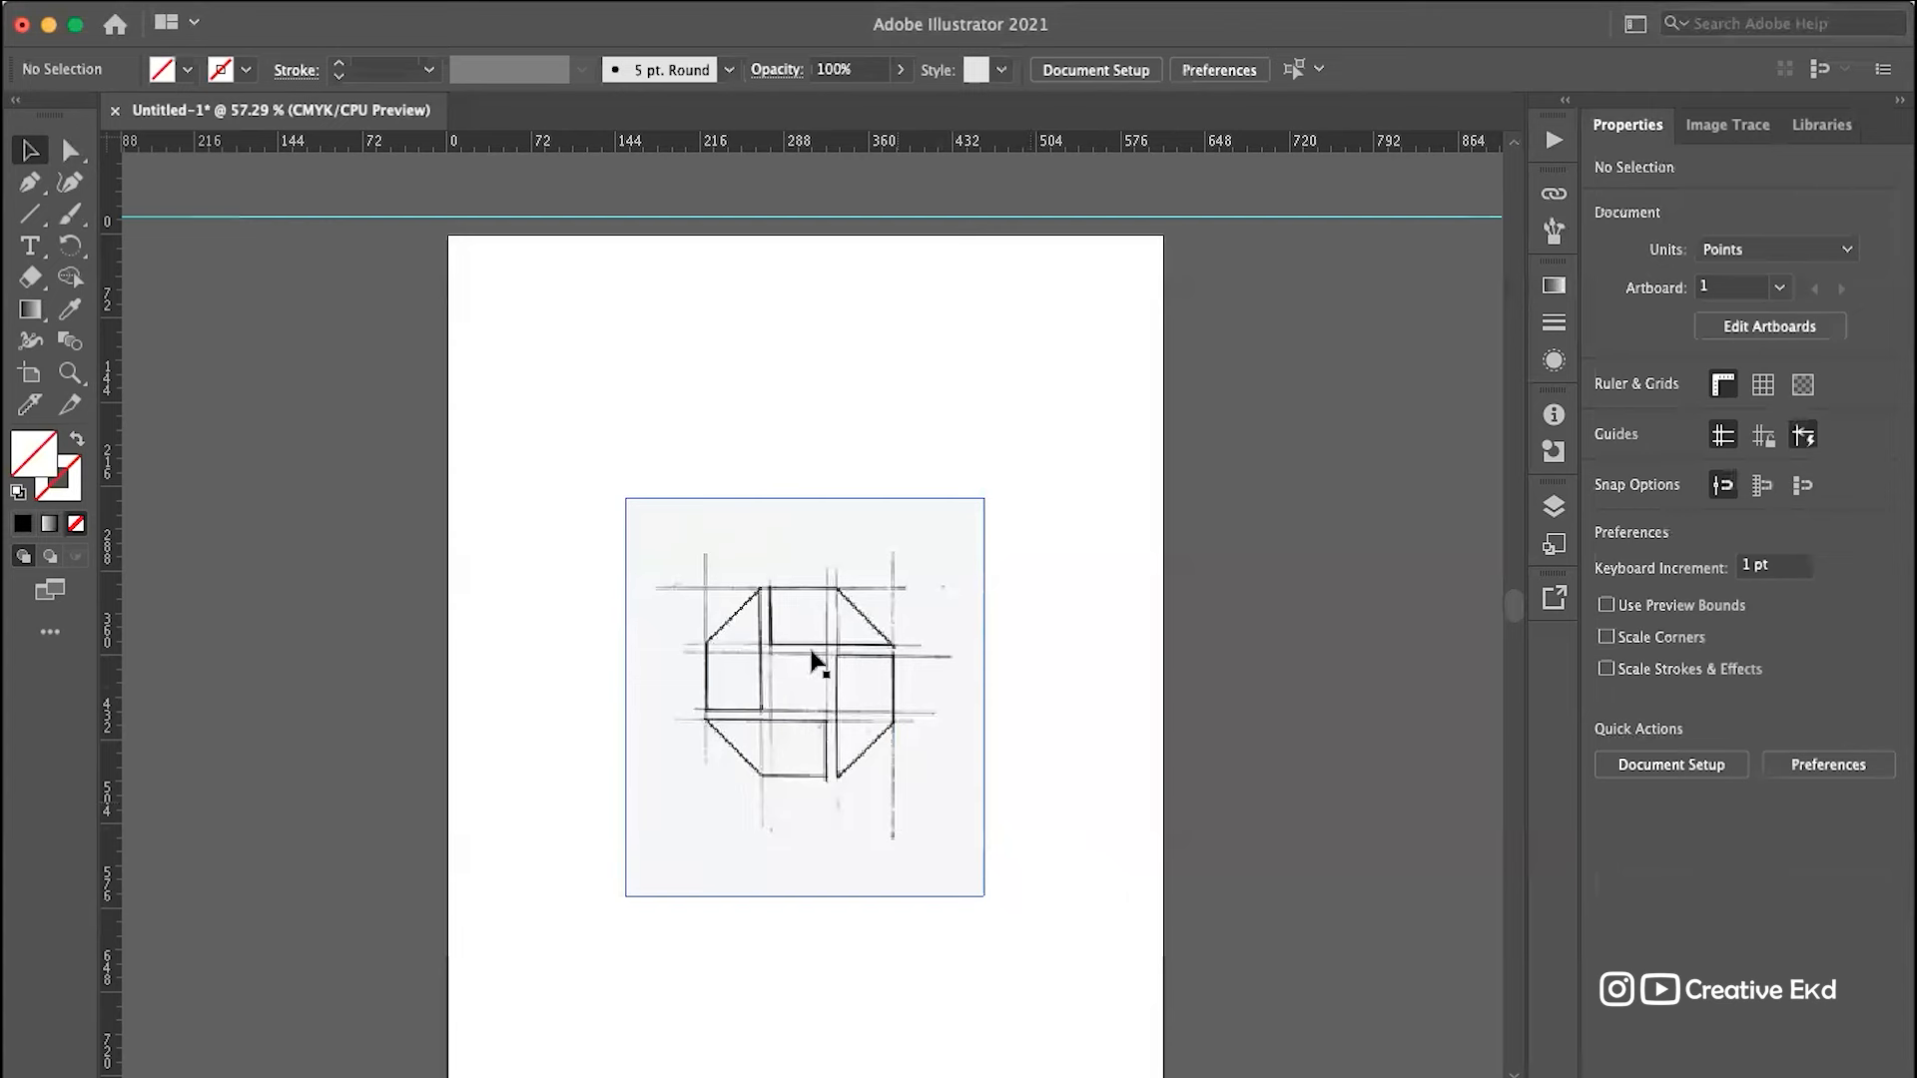
# Step: Examine the octagonal logo sketch's outlines, corners and construction lines up close
pyautogui.scroll(3, 813, 659)
pyautogui.scroll(-2, 813, 659)
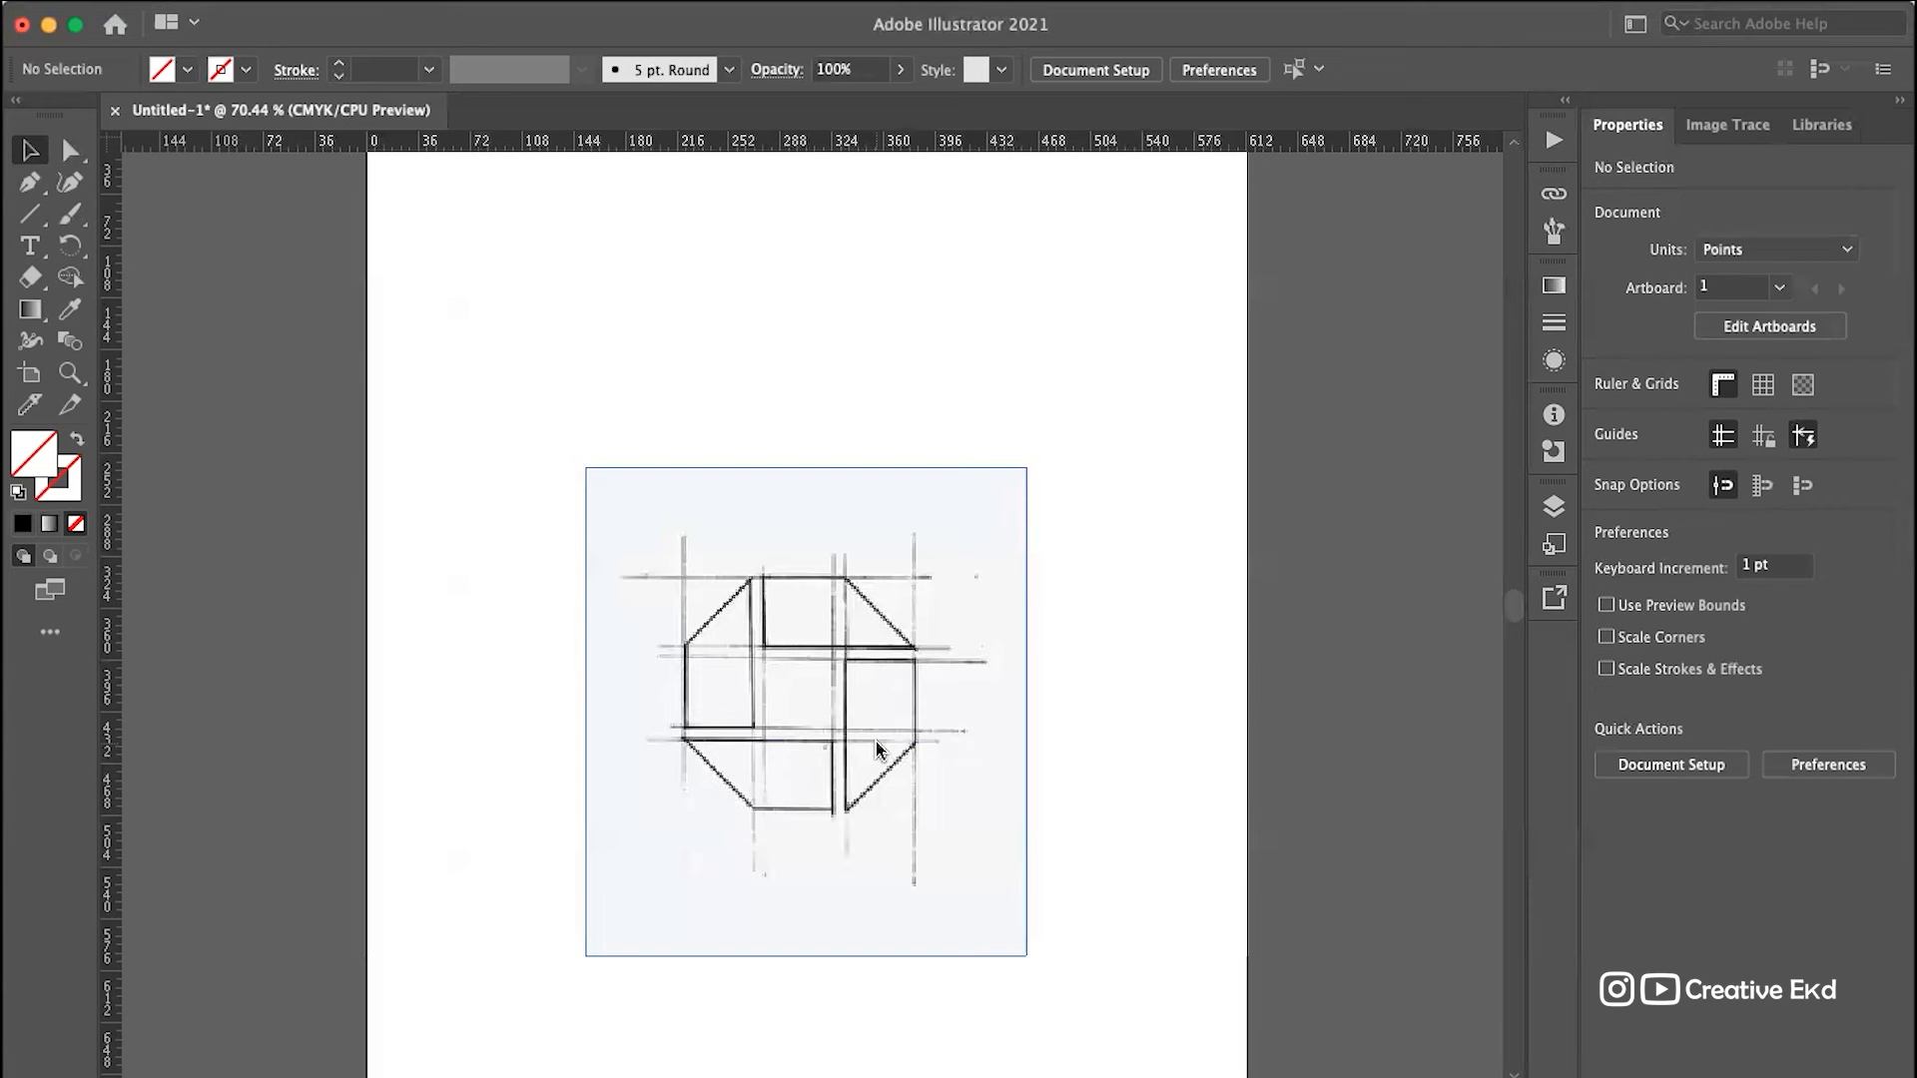
pyautogui.scroll(3, 822, 599)
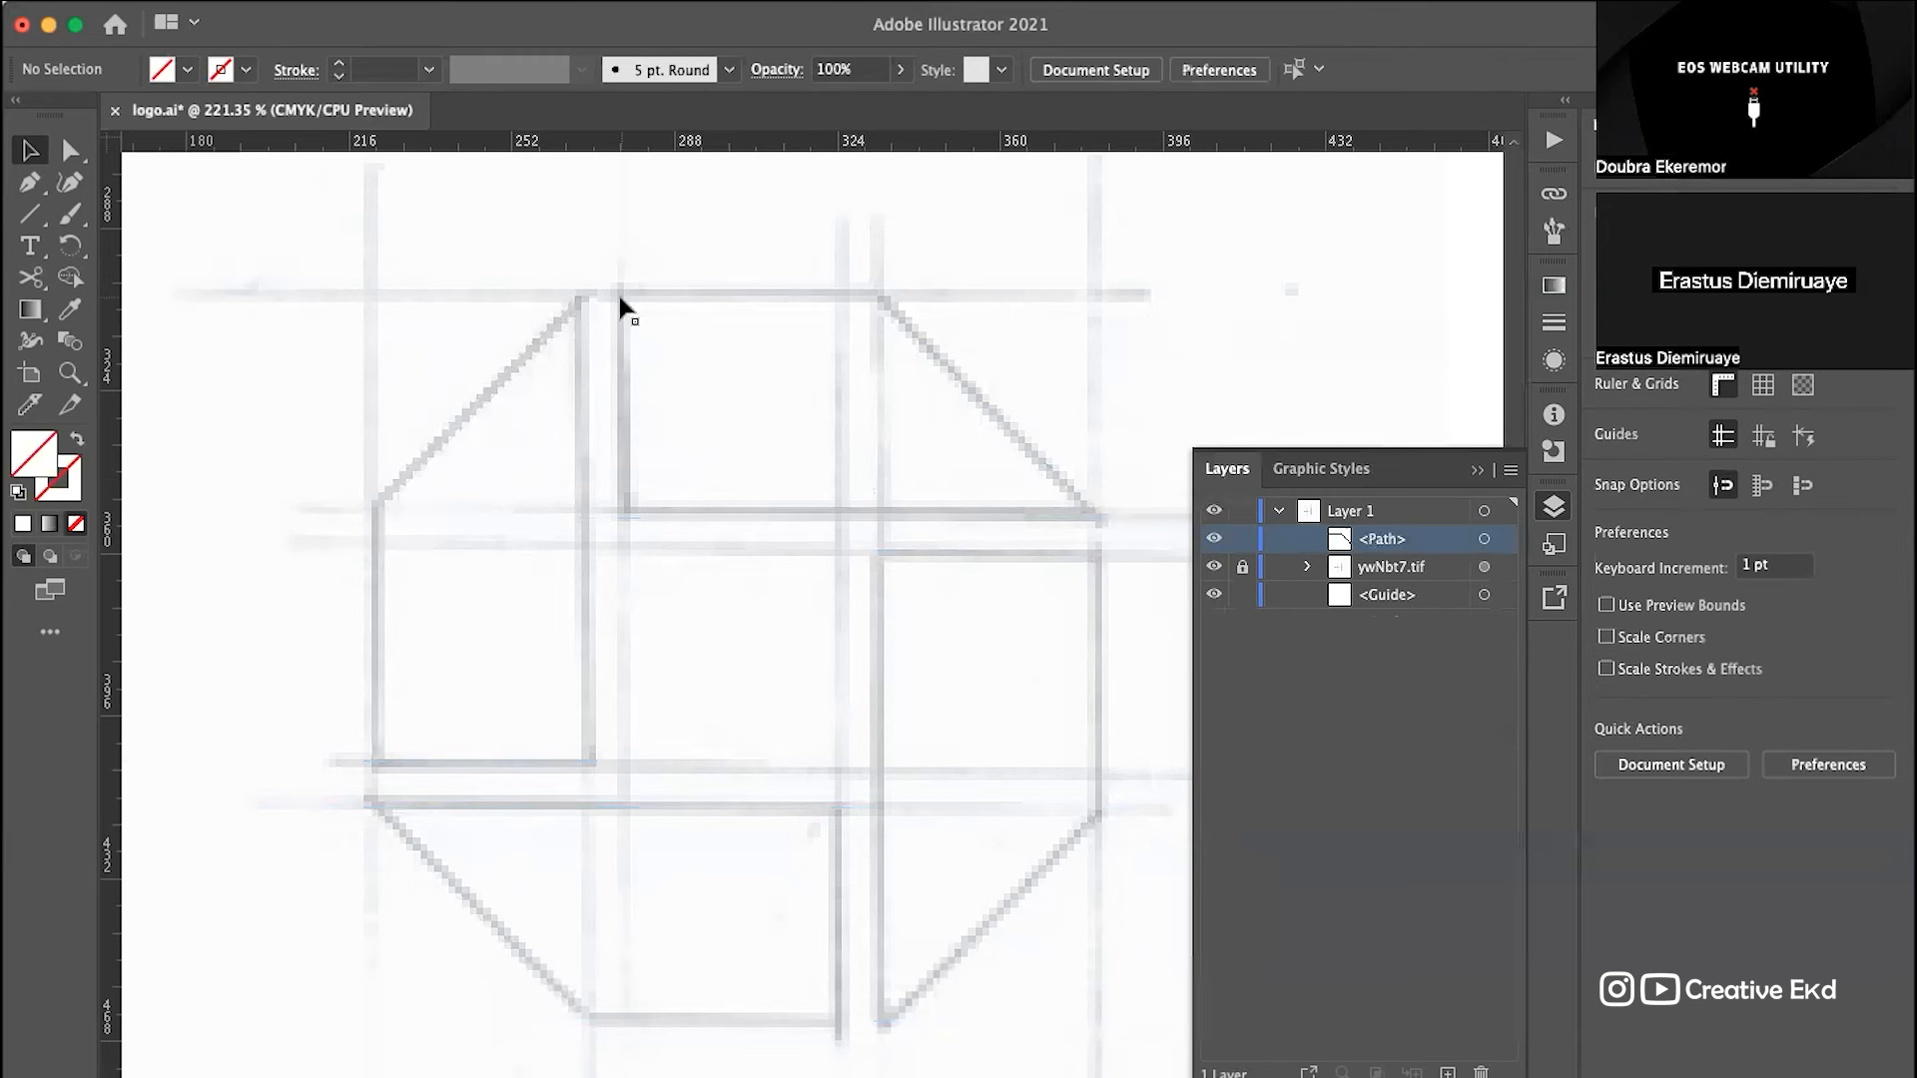
pyautogui.scroll(-3, 833, 350)
pyautogui.scroll(2, 832, 350)
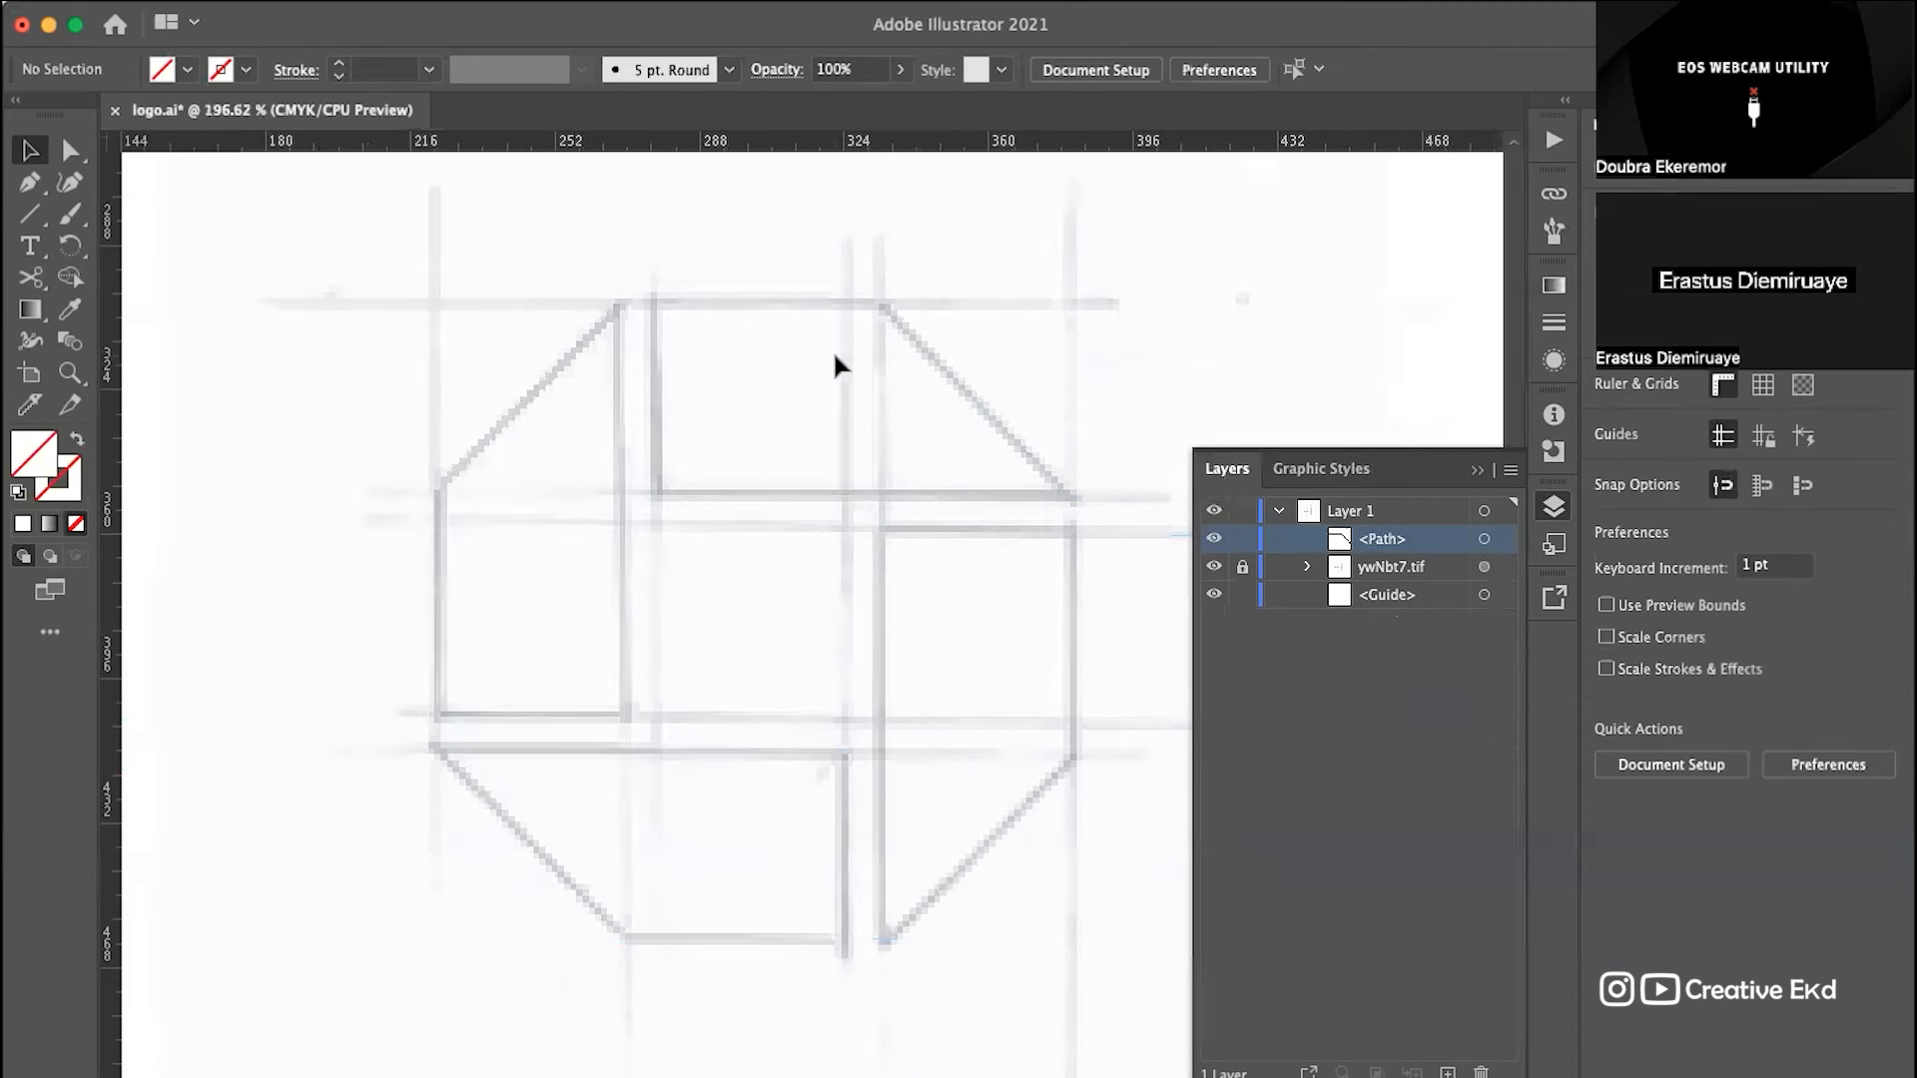
pyautogui.hscroll(2, 835, 357)
pyautogui.scroll(-1, 834, 356)
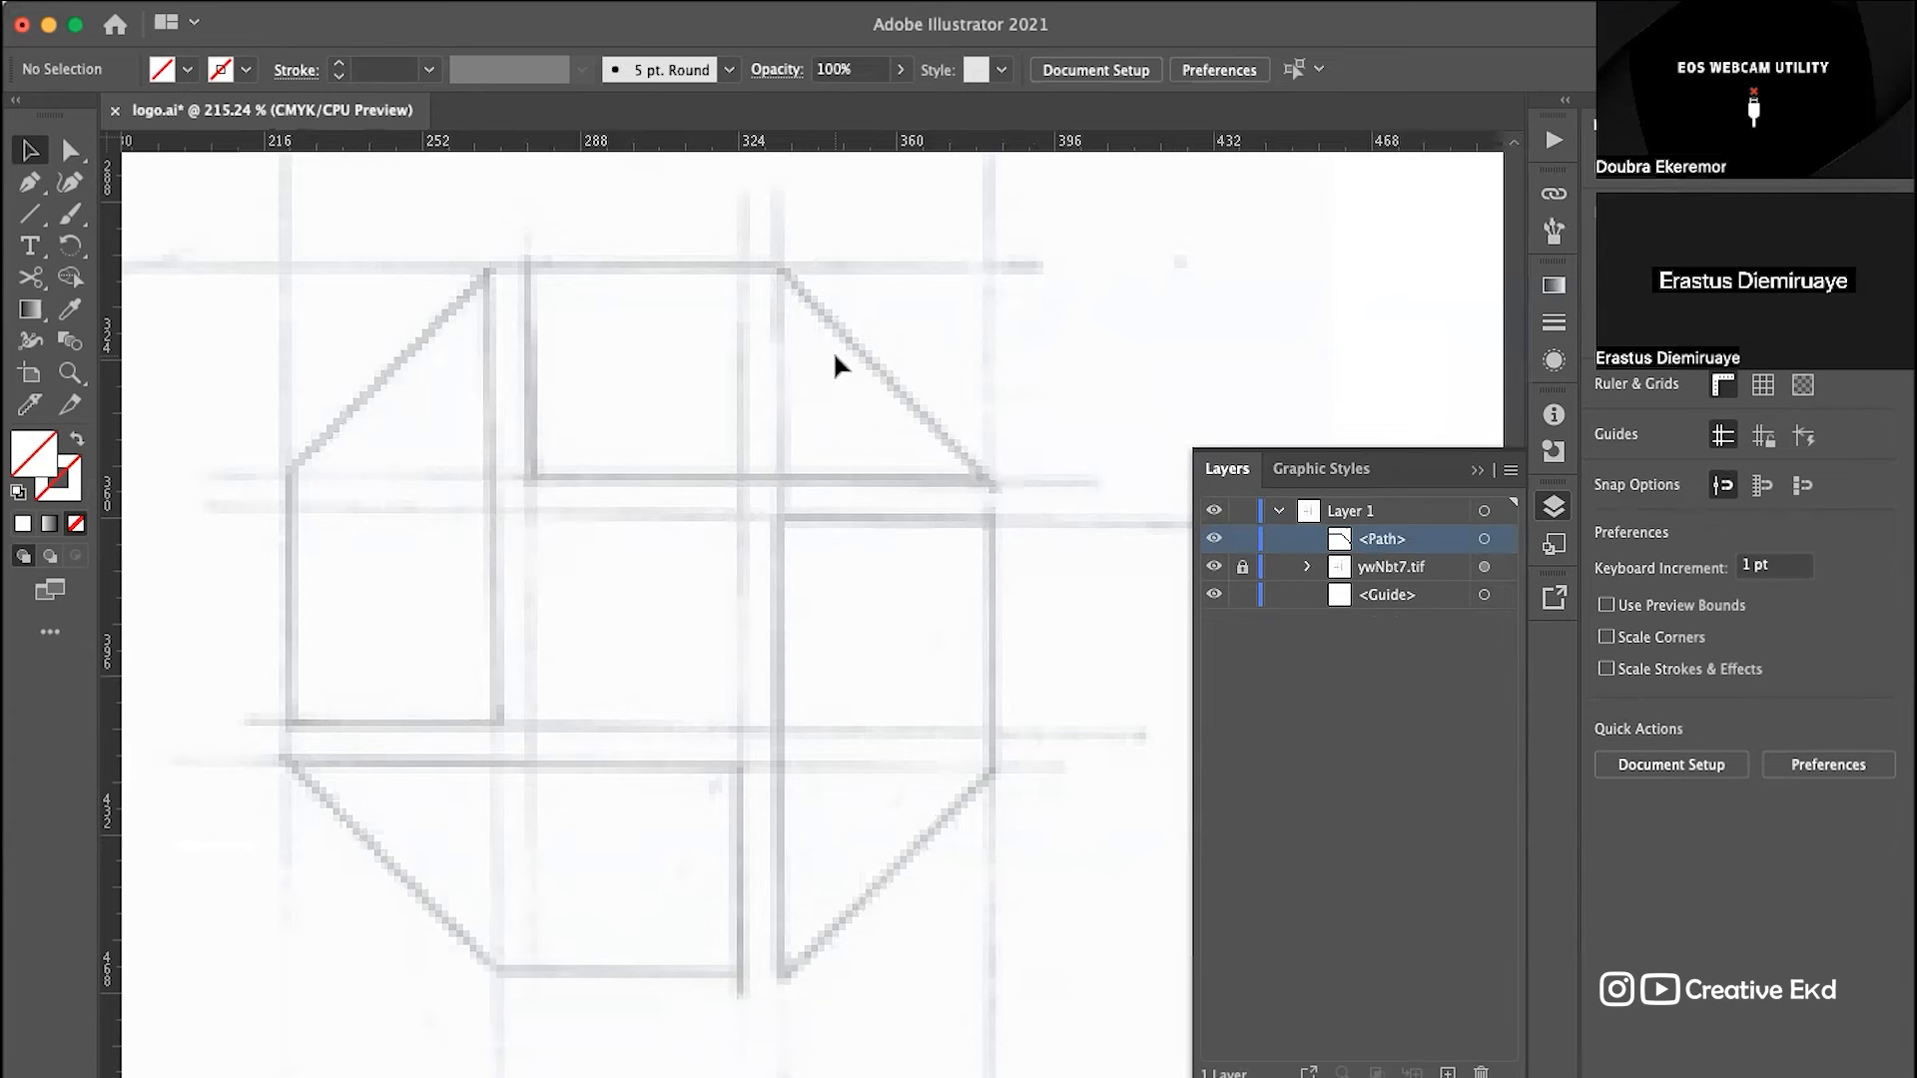
pyautogui.scroll(-3, 674, 387)
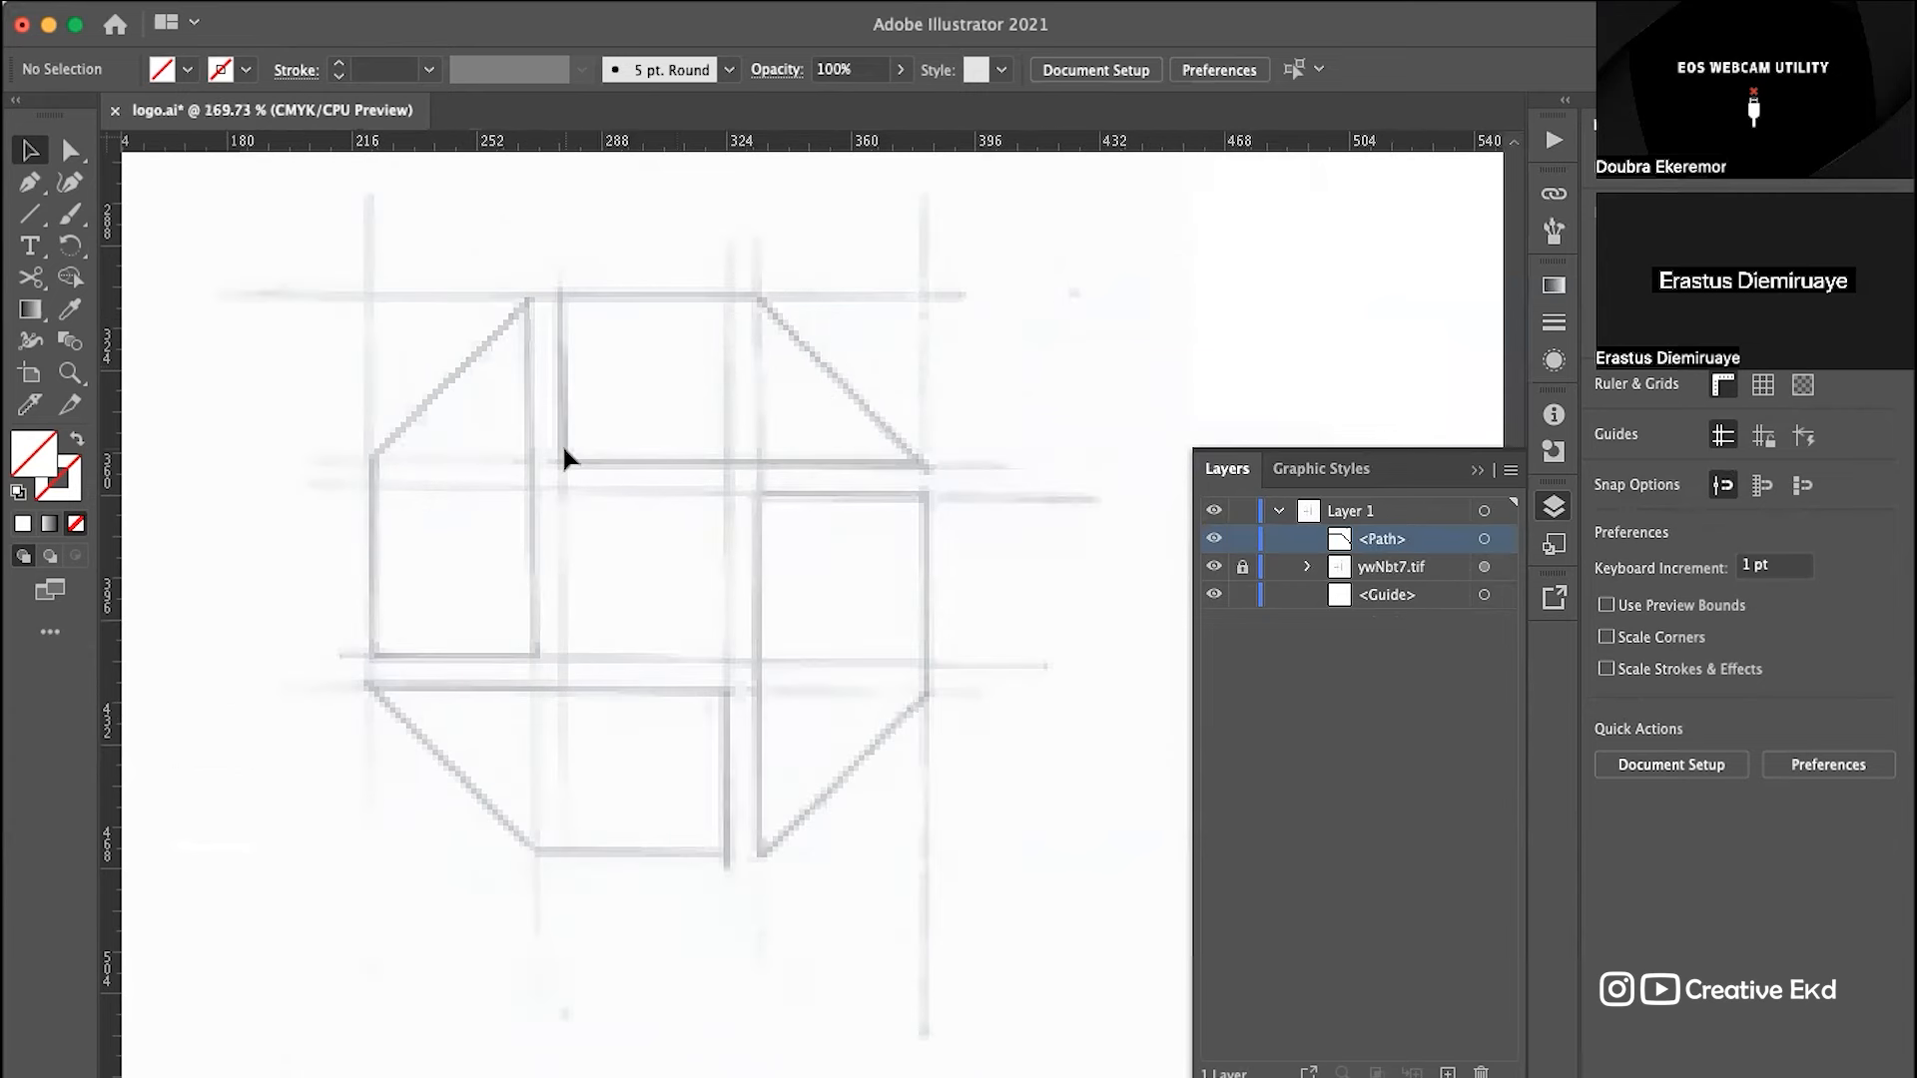
pyautogui.scroll(5, 561, 443)
pyautogui.scroll(-2, 595, 417)
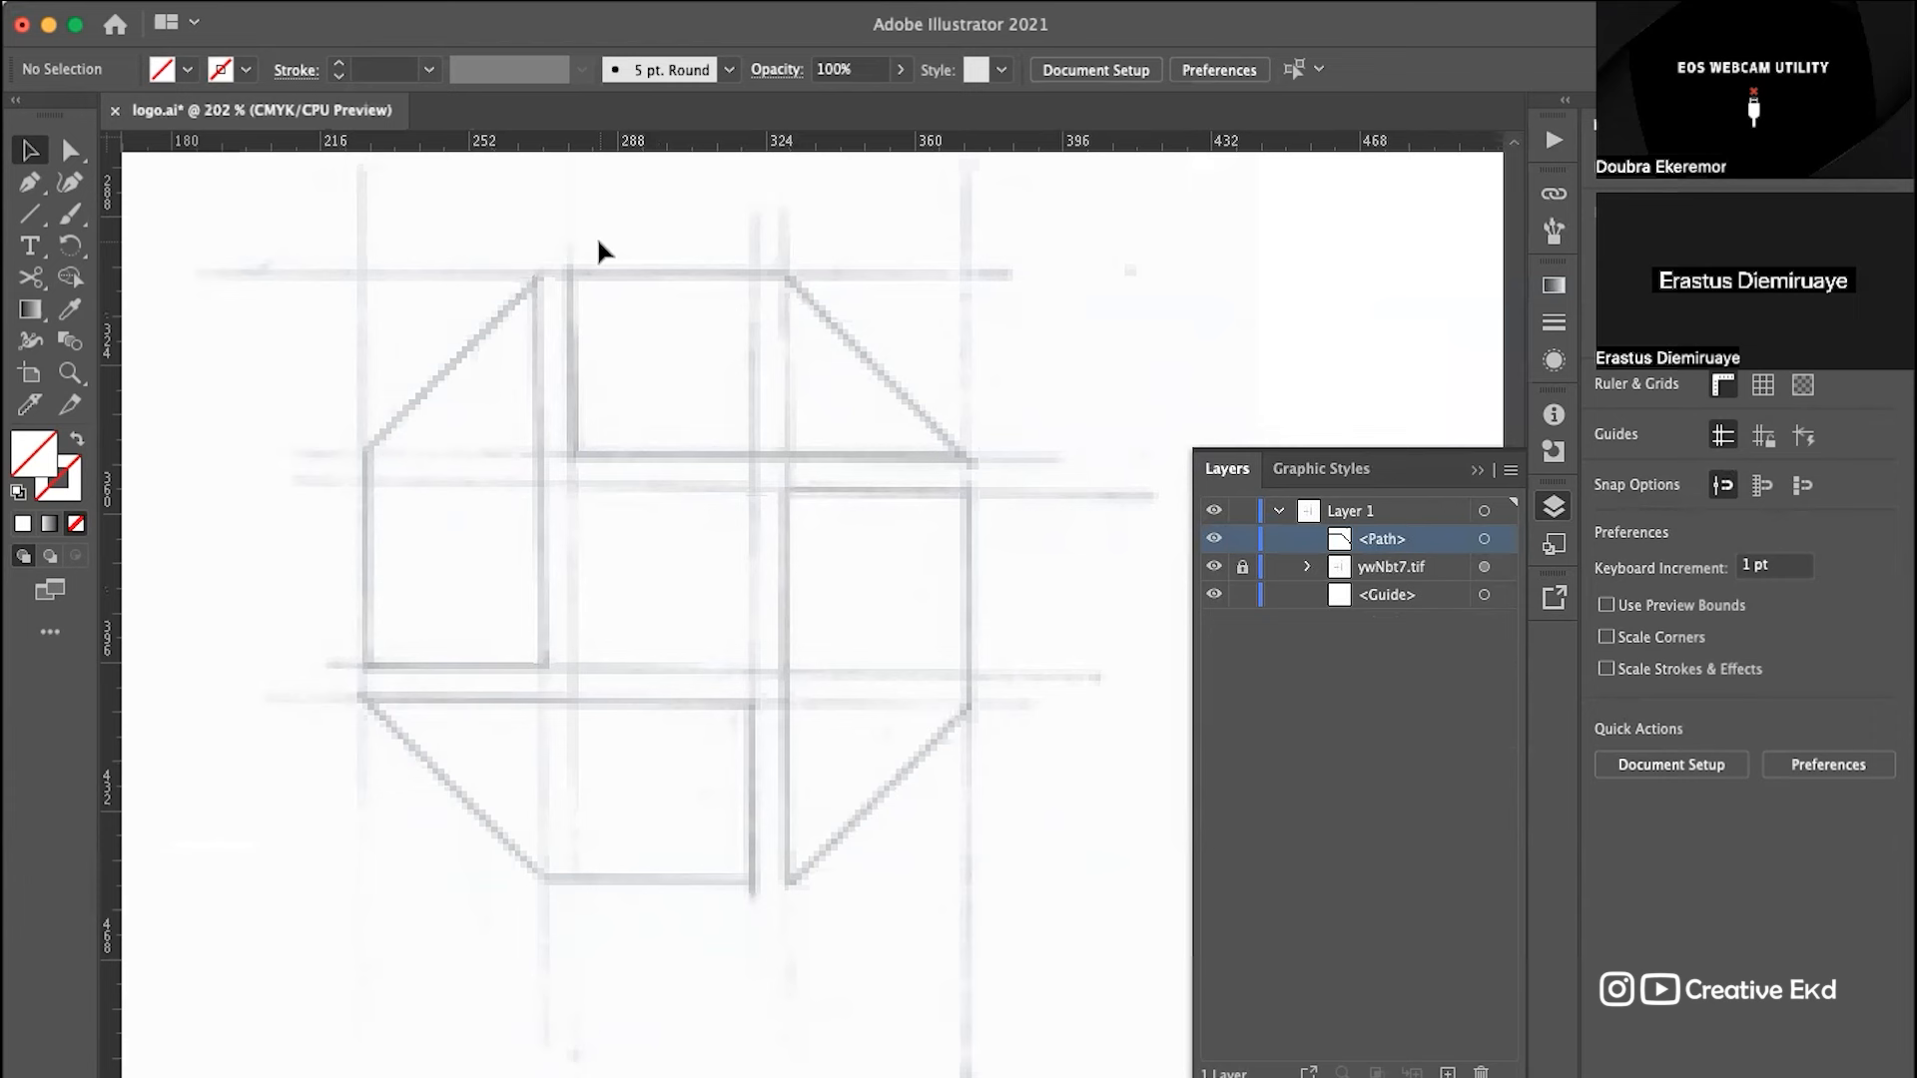
pyautogui.scroll(2, 599, 248)
pyautogui.scroll(-2, 599, 247)
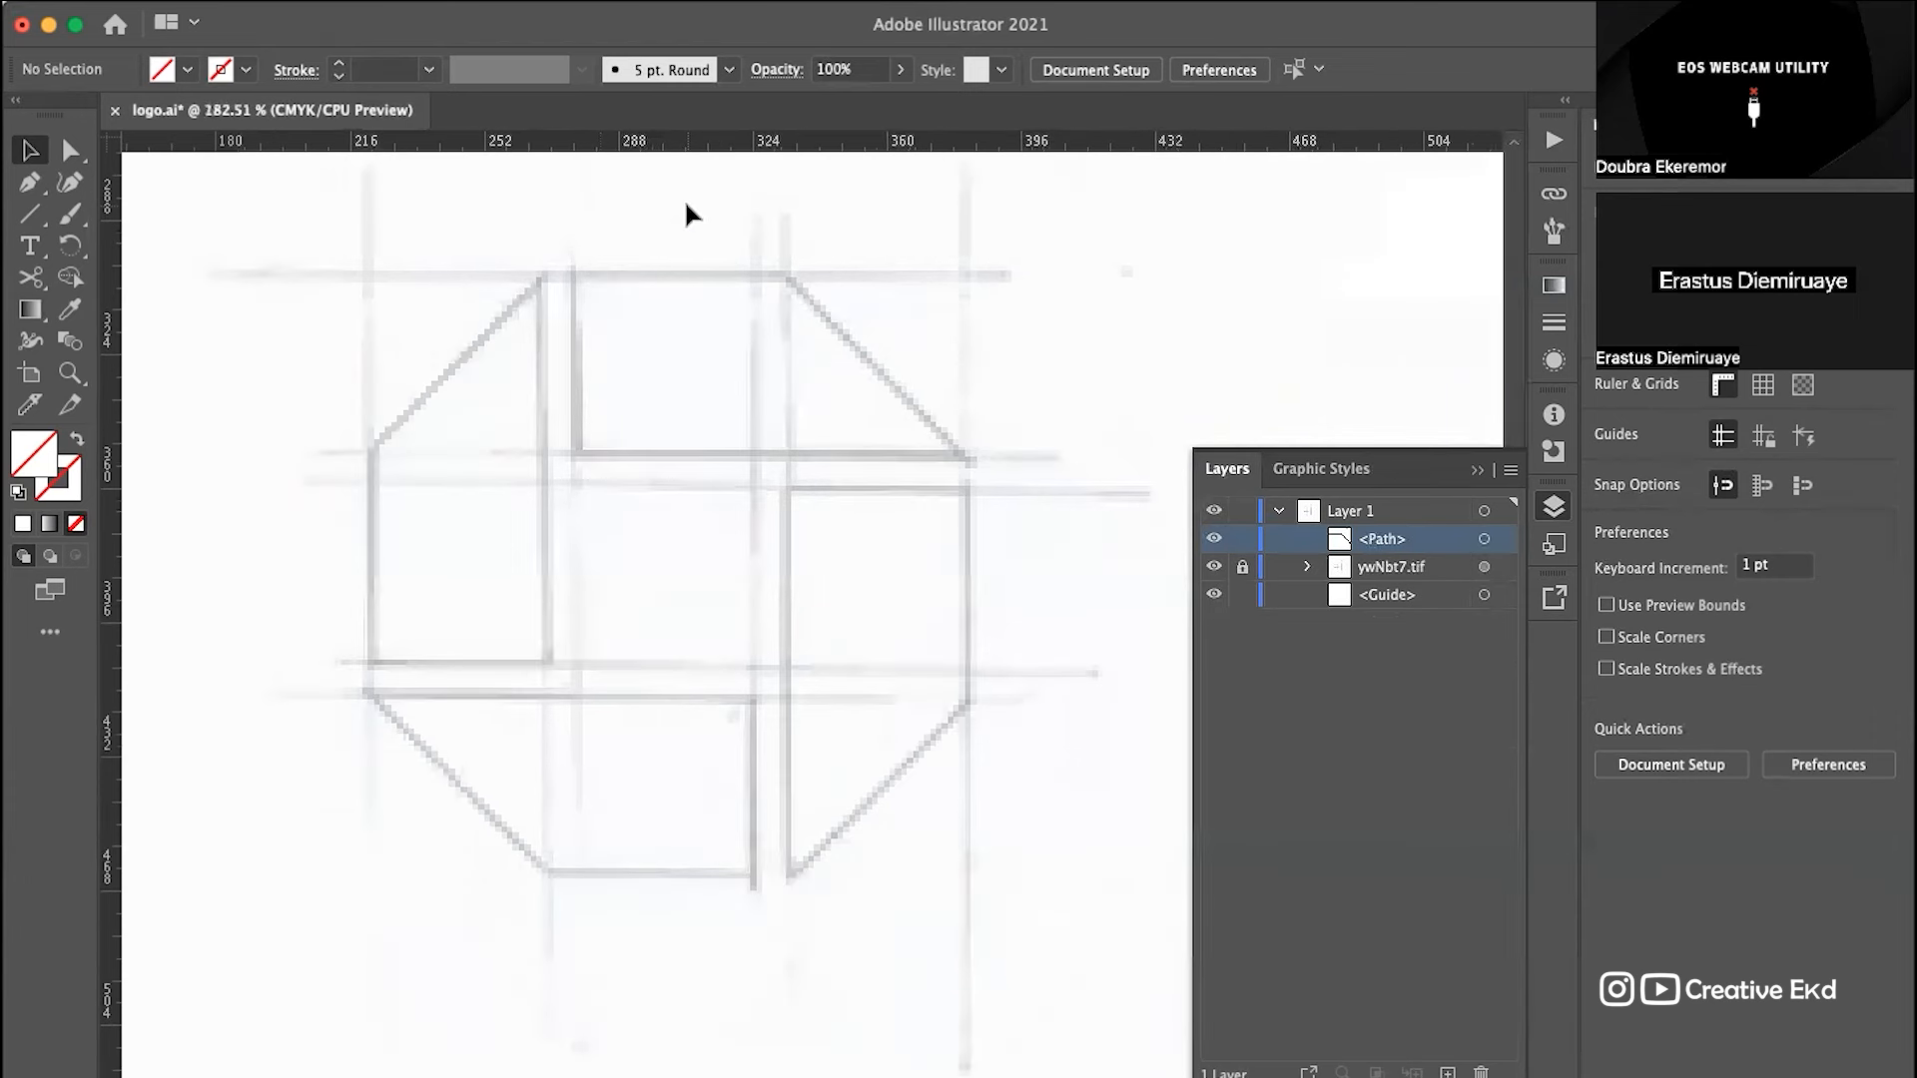
pyautogui.scroll(2, 686, 208)
pyautogui.hscroll(1, 686, 208)
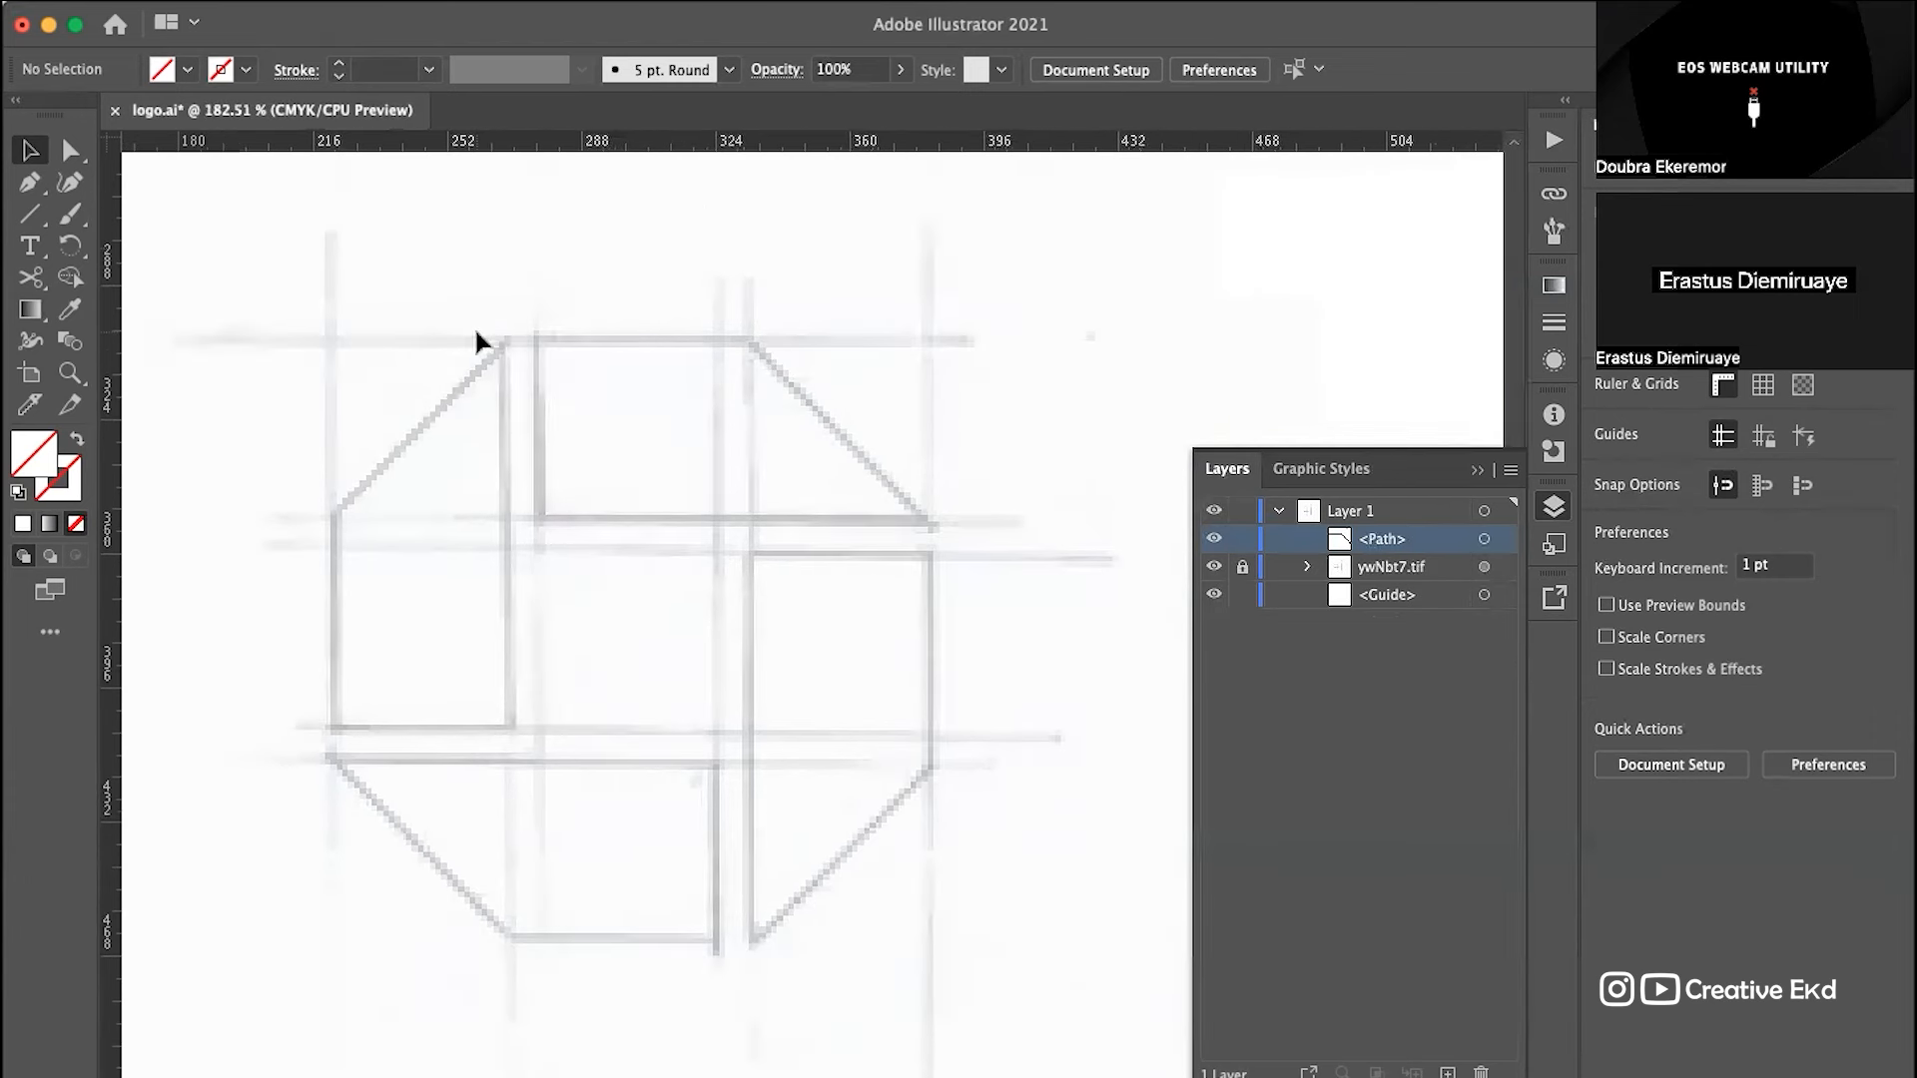
# Step: Place horizontal guides along the upper shape's top and bottom edges and a vertical guide along the sketch's left edge
pyautogui.moveTo(554, 143); pyautogui.dragTo(535, 343)
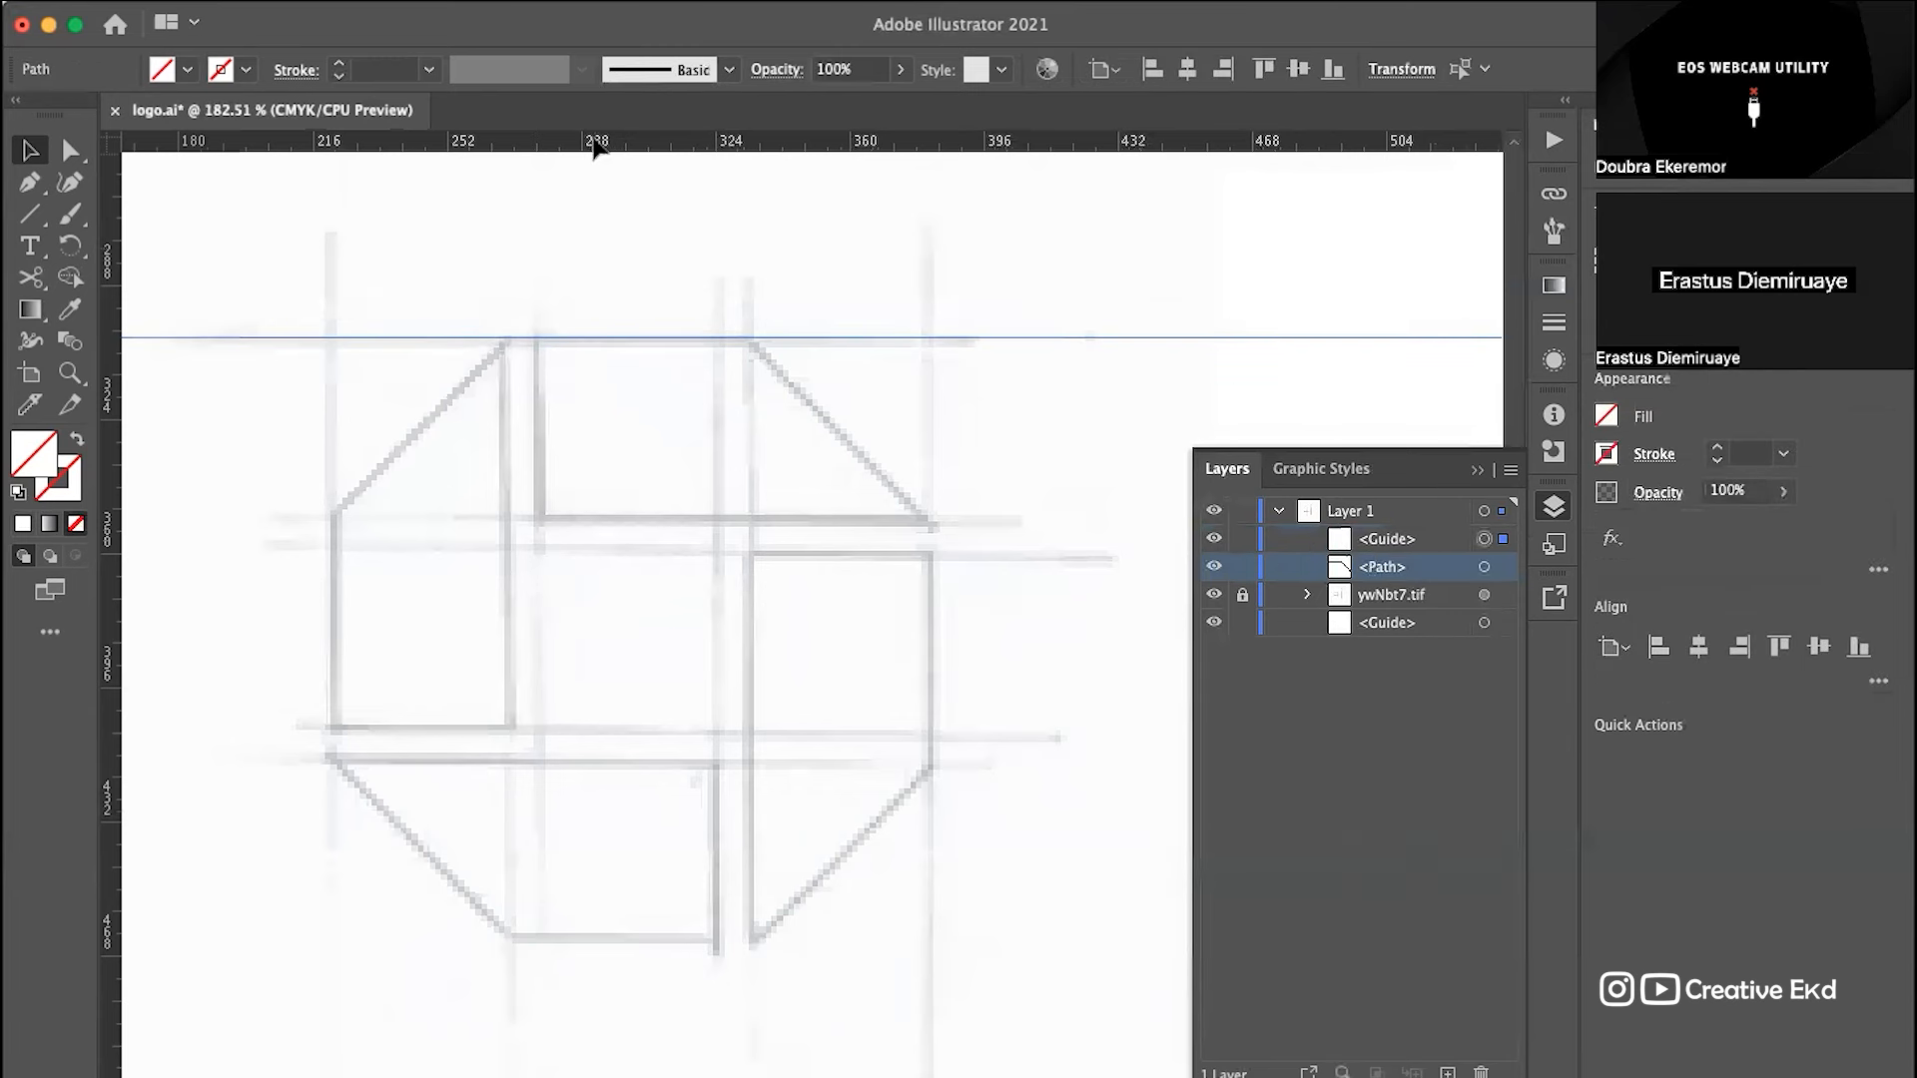
pyautogui.moveTo(594, 141); pyautogui.dragTo(596, 284)
pyautogui.moveTo(601, 387); pyautogui.dragTo(611, 519)
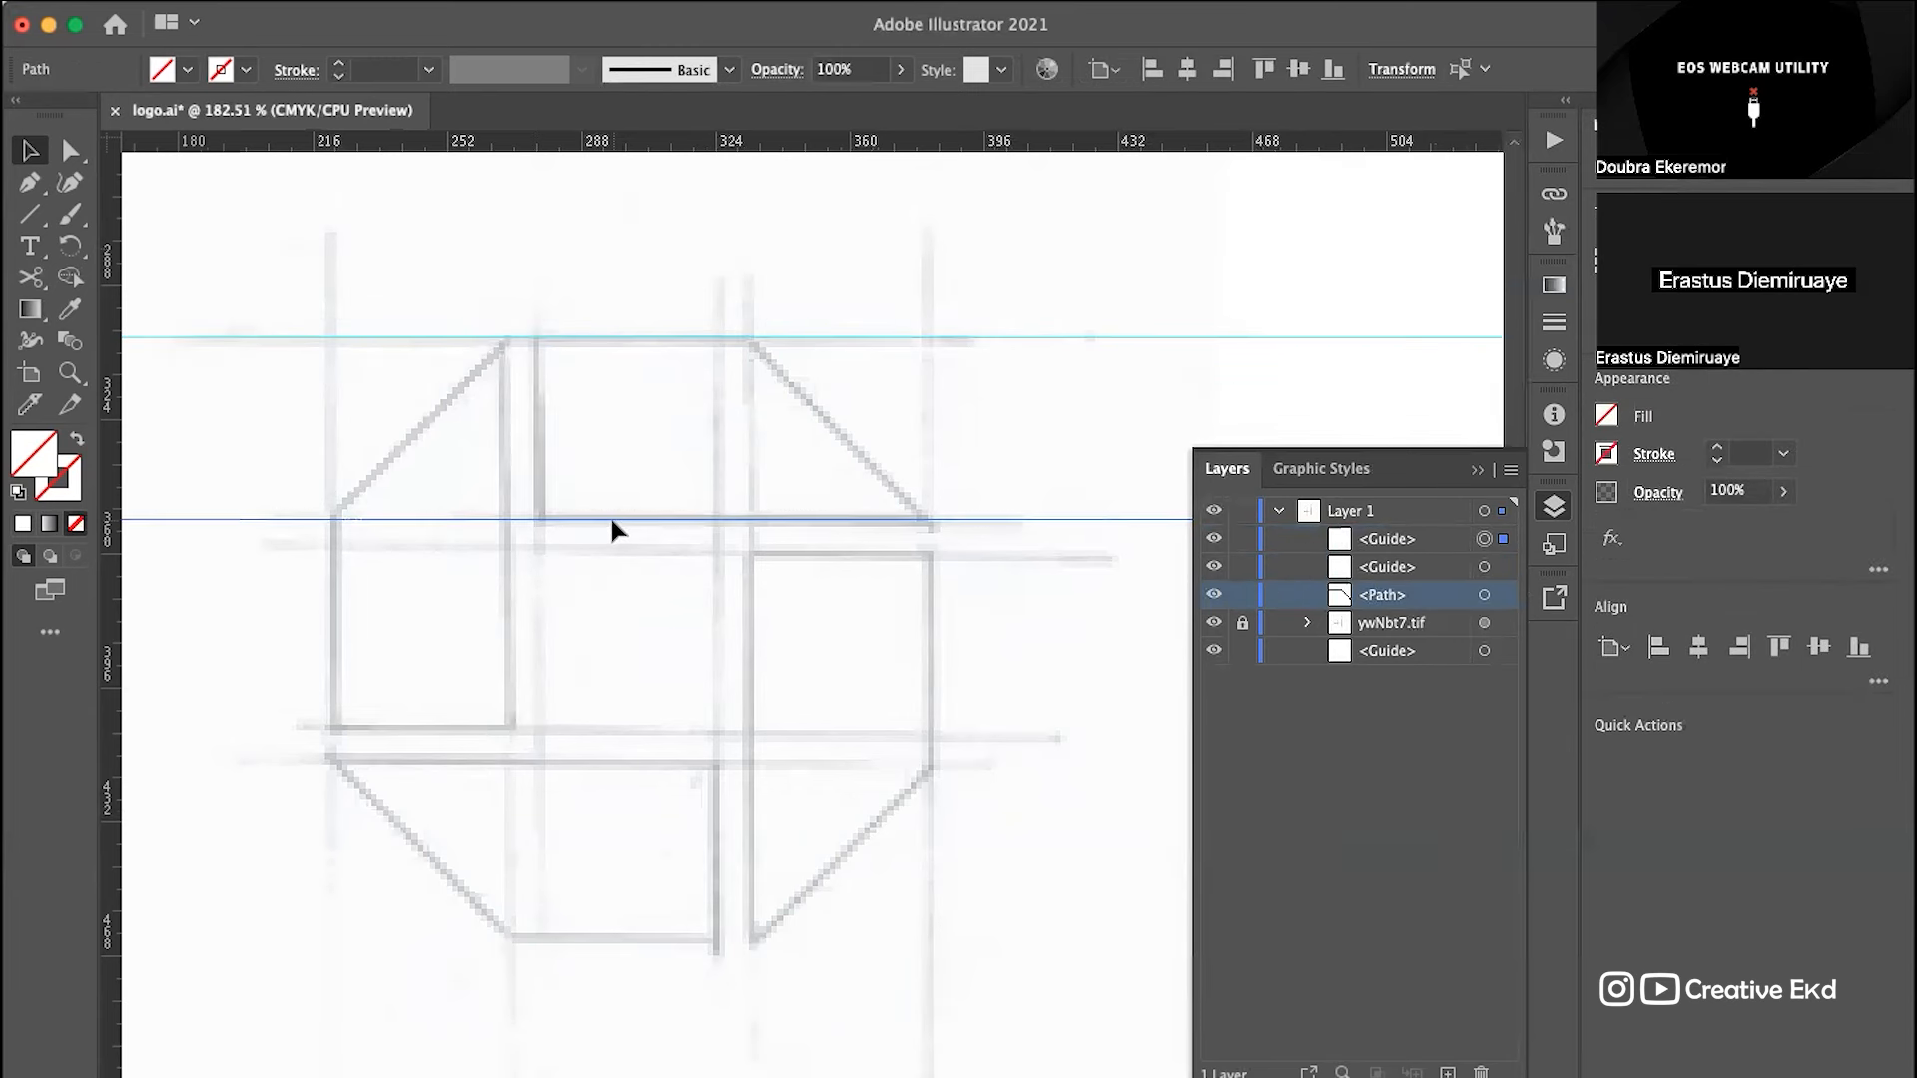
pyautogui.moveTo(116, 424); pyautogui.dragTo(334, 454)
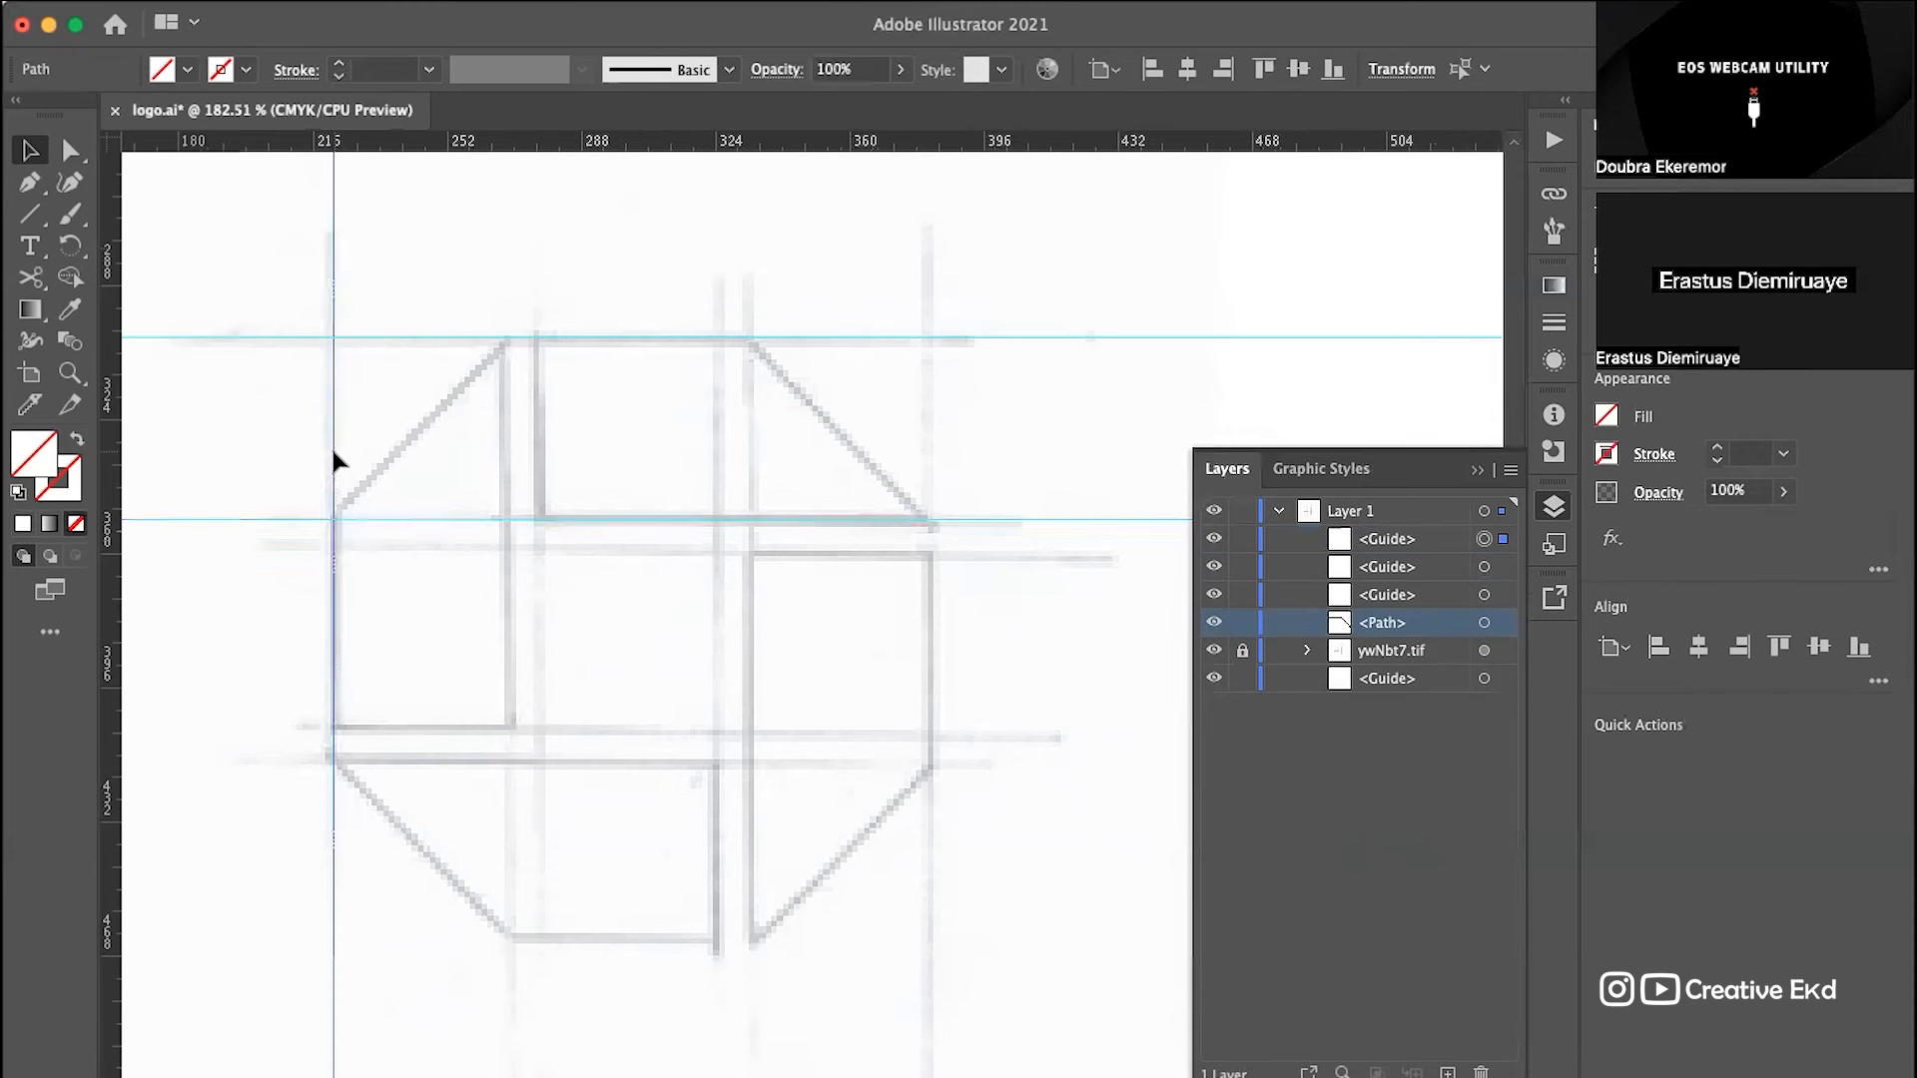
# Step: Place horizontal guides along the right shape's top edge, the left shape's bottom edge and the lower shape's top edge
pyautogui.moveTo(609, 510); pyautogui.dragTo(606, 552)
pyautogui.moveTo(601, 790); pyautogui.dragTo(607, 727)
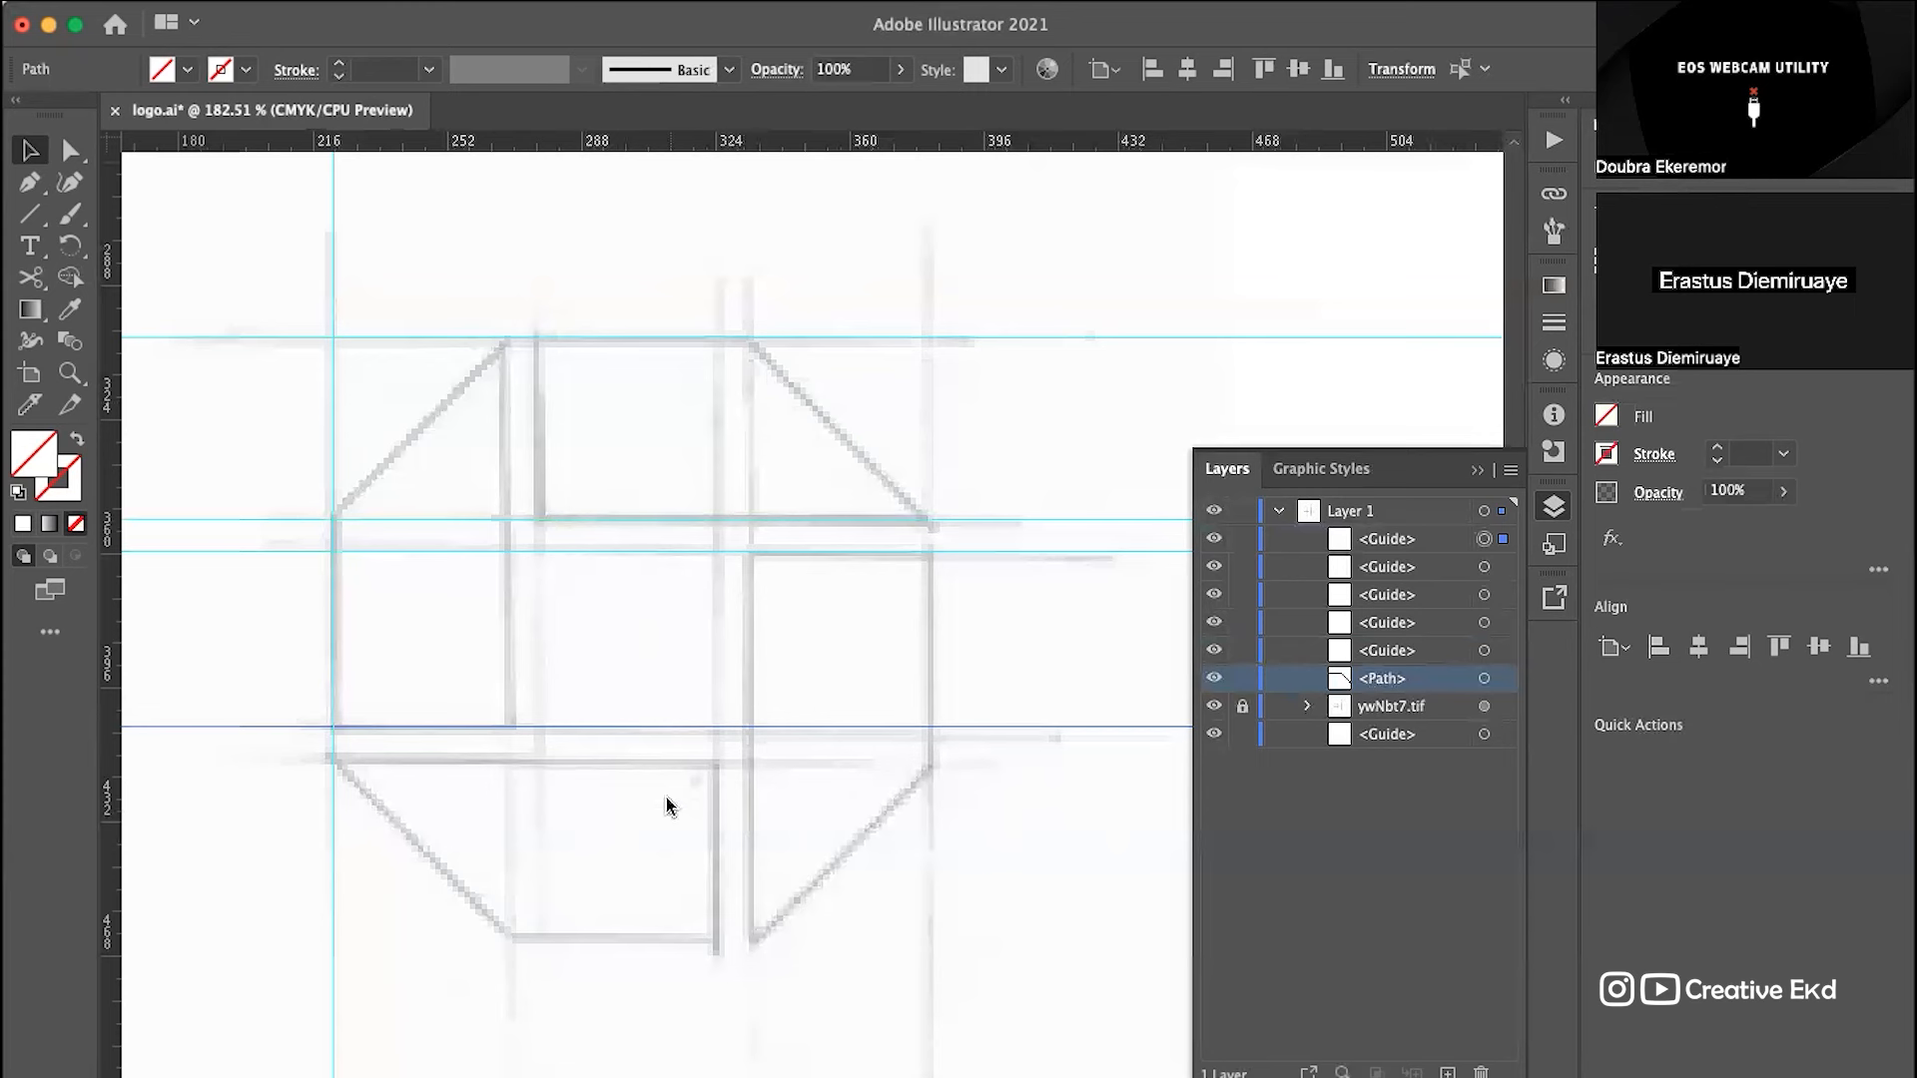
pyautogui.moveTo(622, 140); pyautogui.dragTo(602, 757)
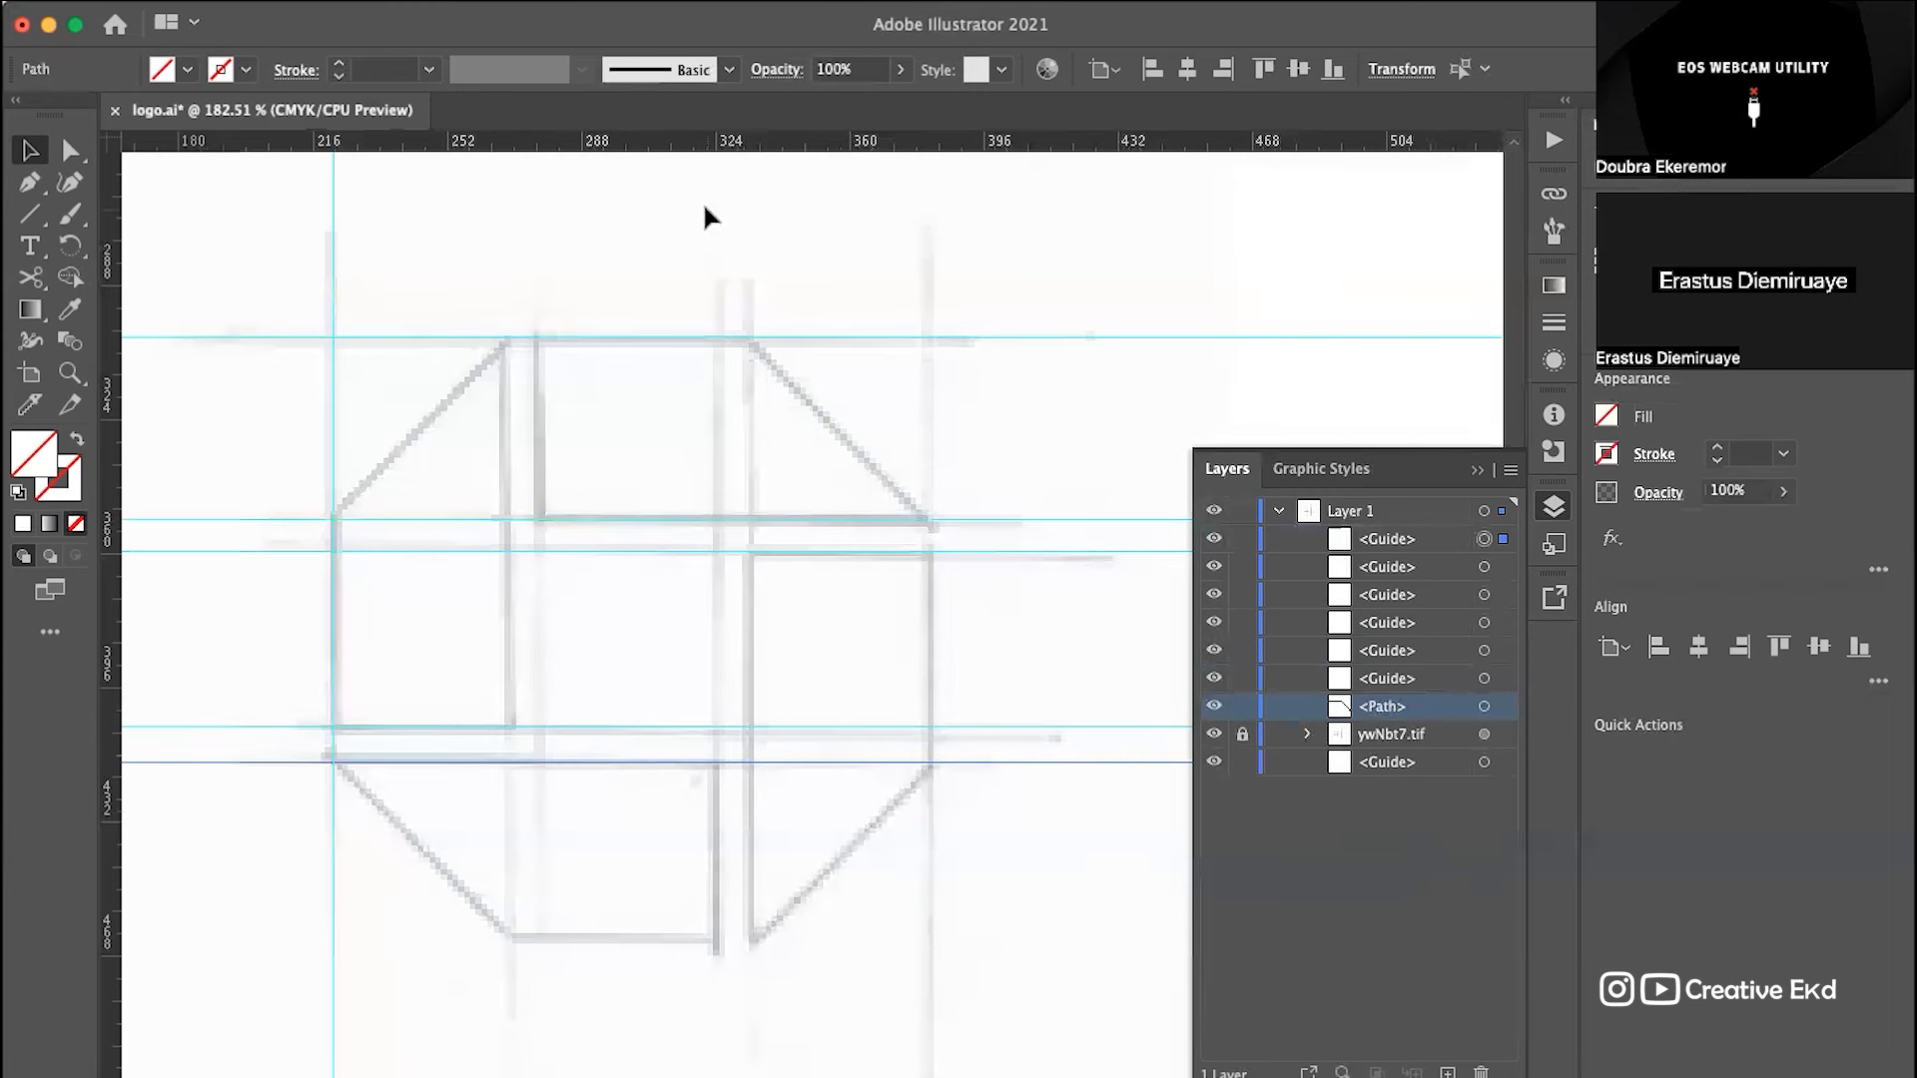
pyautogui.moveTo(685, 140); pyautogui.dragTo(632, 762)
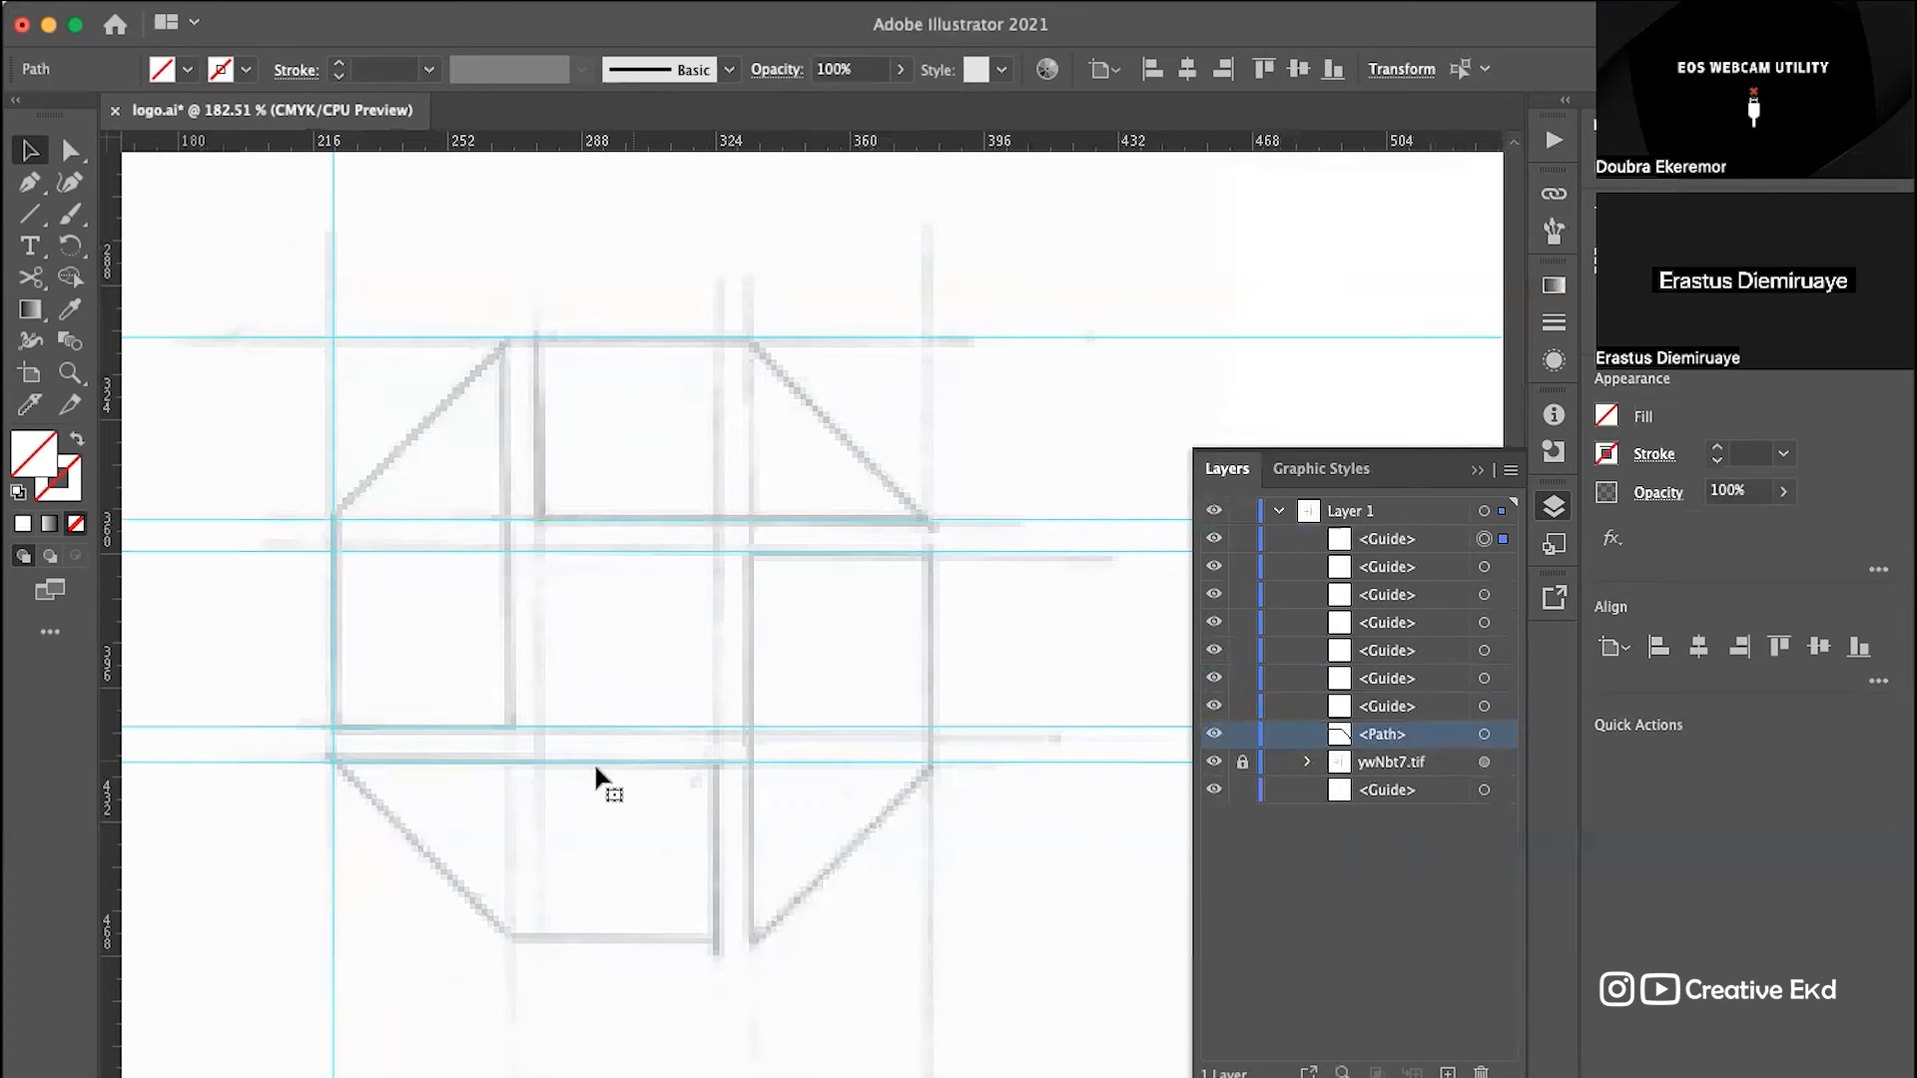
# Step: Place a horizontal guide along the sketch's bottom edge and a vertical guide along its right edge
pyautogui.scroll(3, 274, 787)
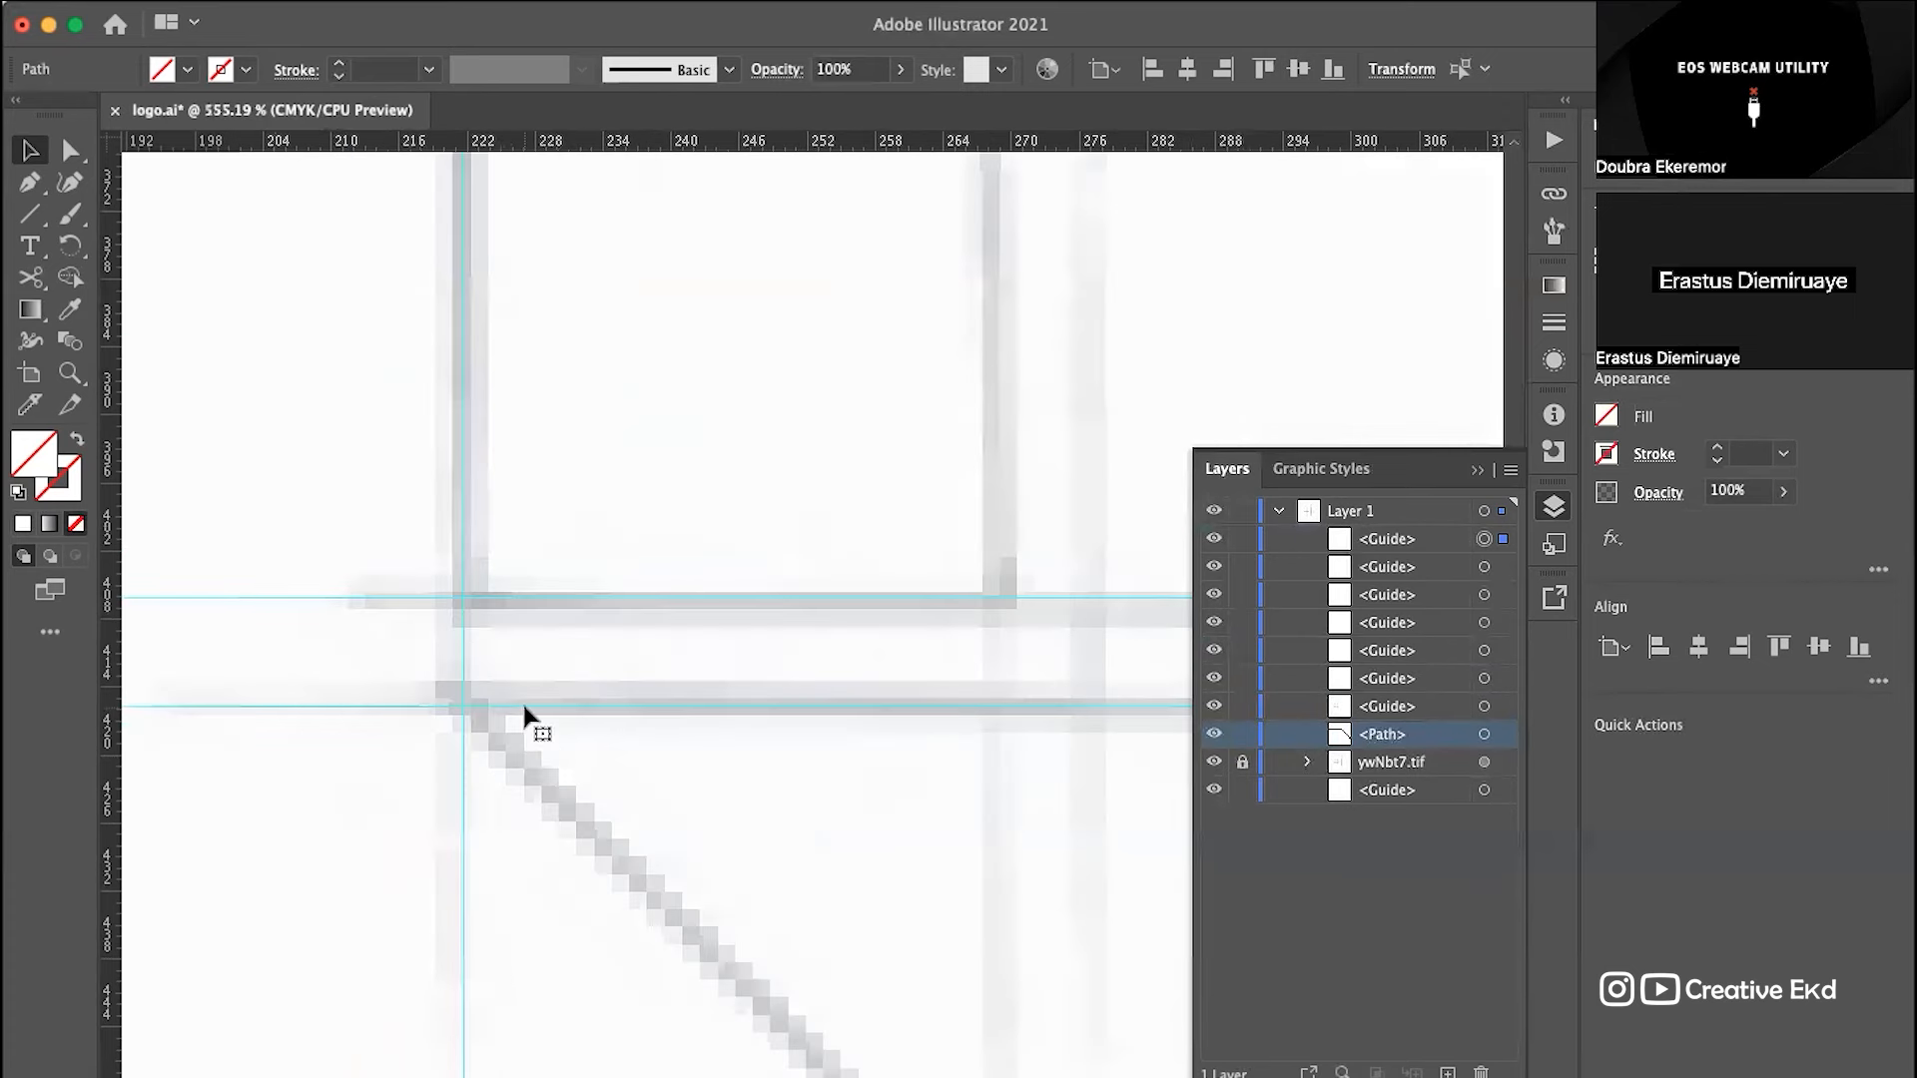
pyautogui.scroll(-10, 523, 698)
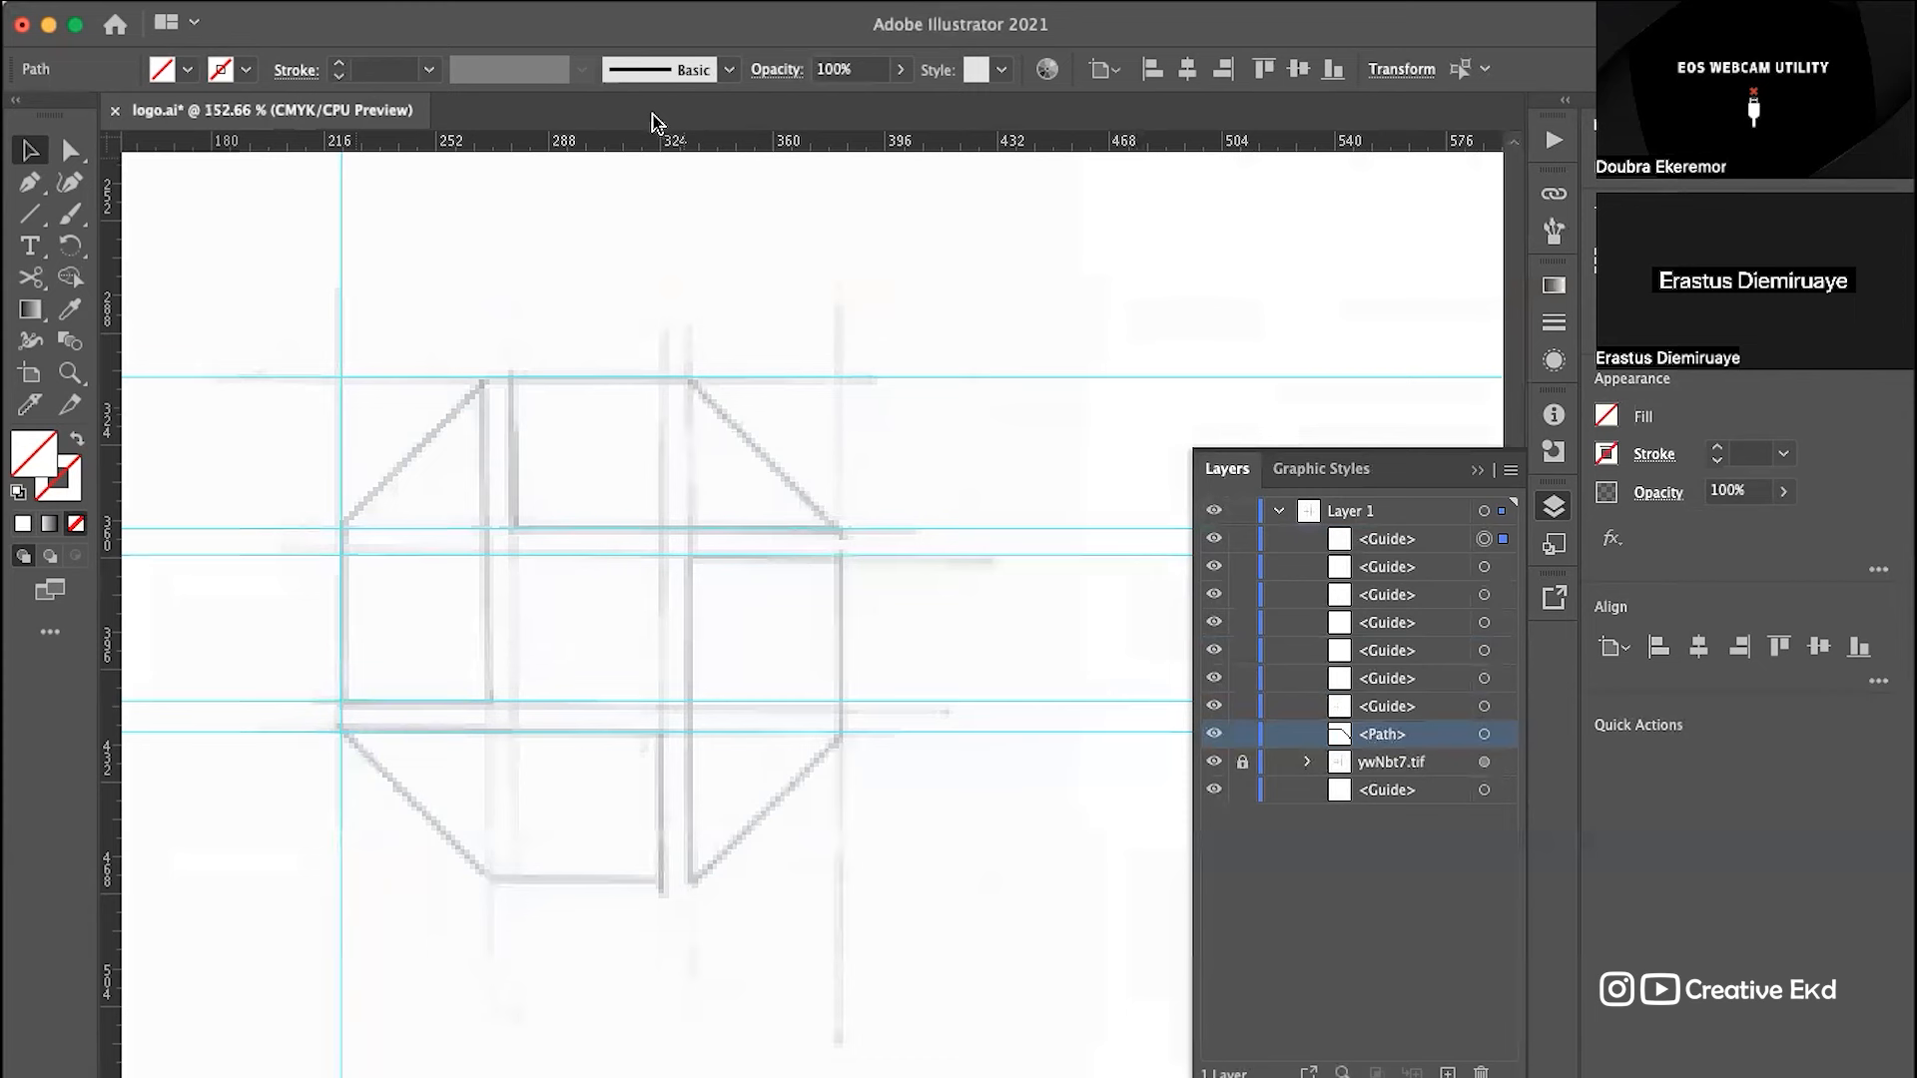
pyautogui.moveTo(590, 703); pyautogui.dragTo(600, 880)
pyautogui.moveTo(106, 353); pyautogui.dragTo(841, 476)
pyautogui.moveTo(113, 521); pyautogui.dragTo(514, 580)
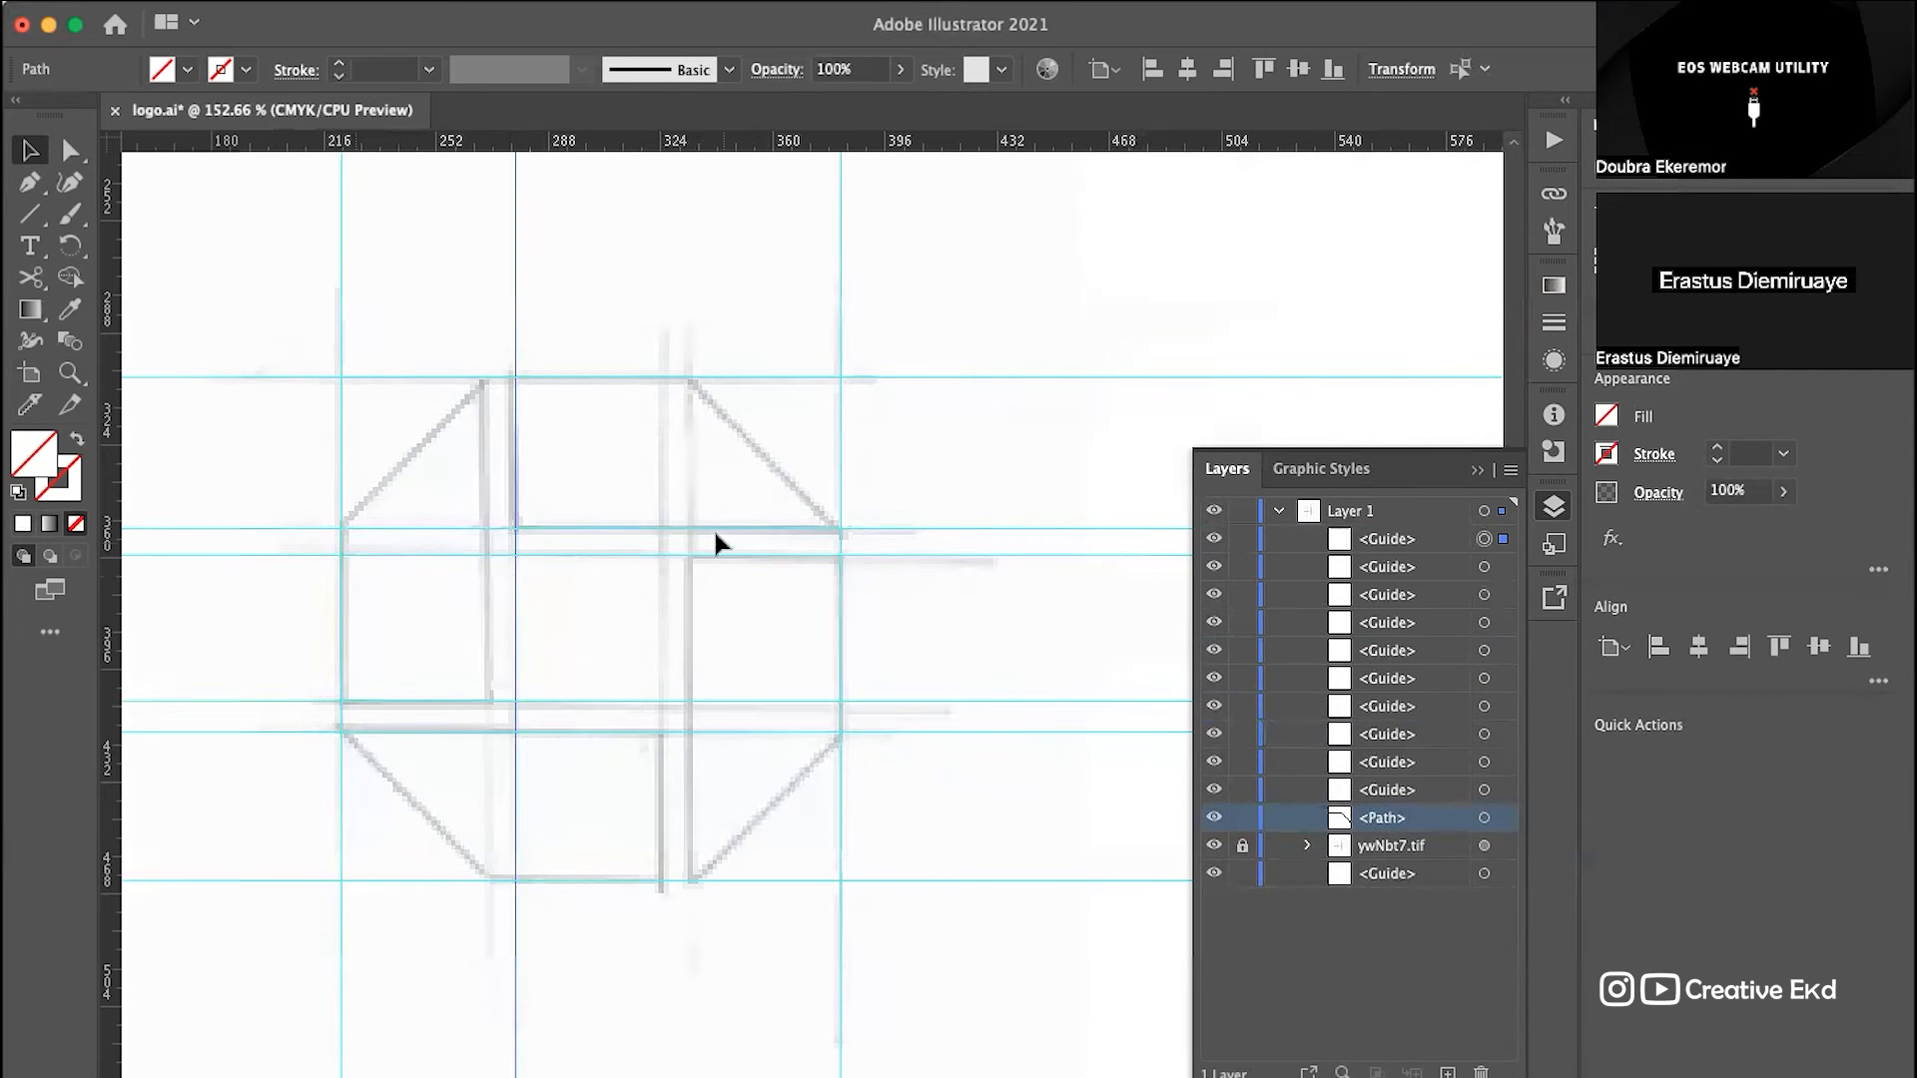
pyautogui.scroll(2, 643, 509)
pyautogui.moveTo(110, 387); pyautogui.dragTo(660, 543)
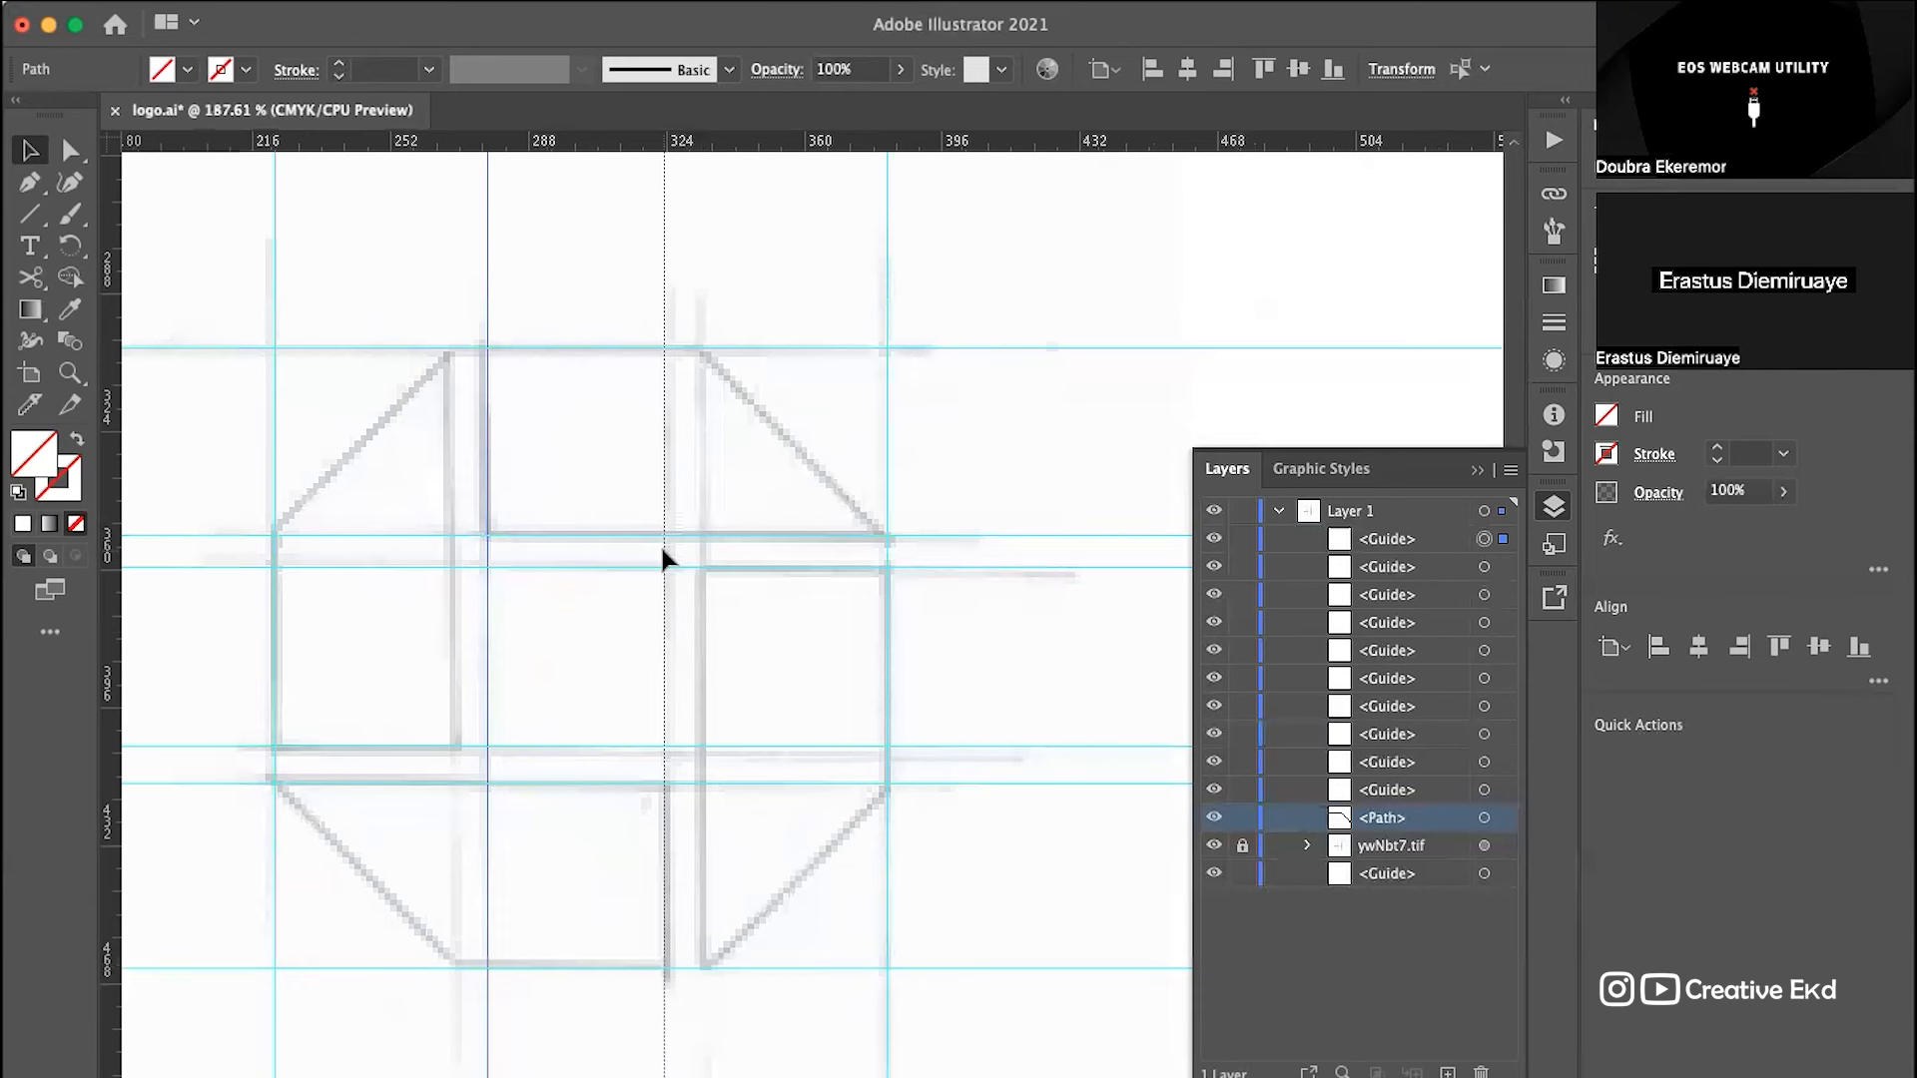
pyautogui.moveTo(661, 547); pyautogui.dragTo(661, 547)
pyautogui.press('super+z')
pyautogui.press('super+z')
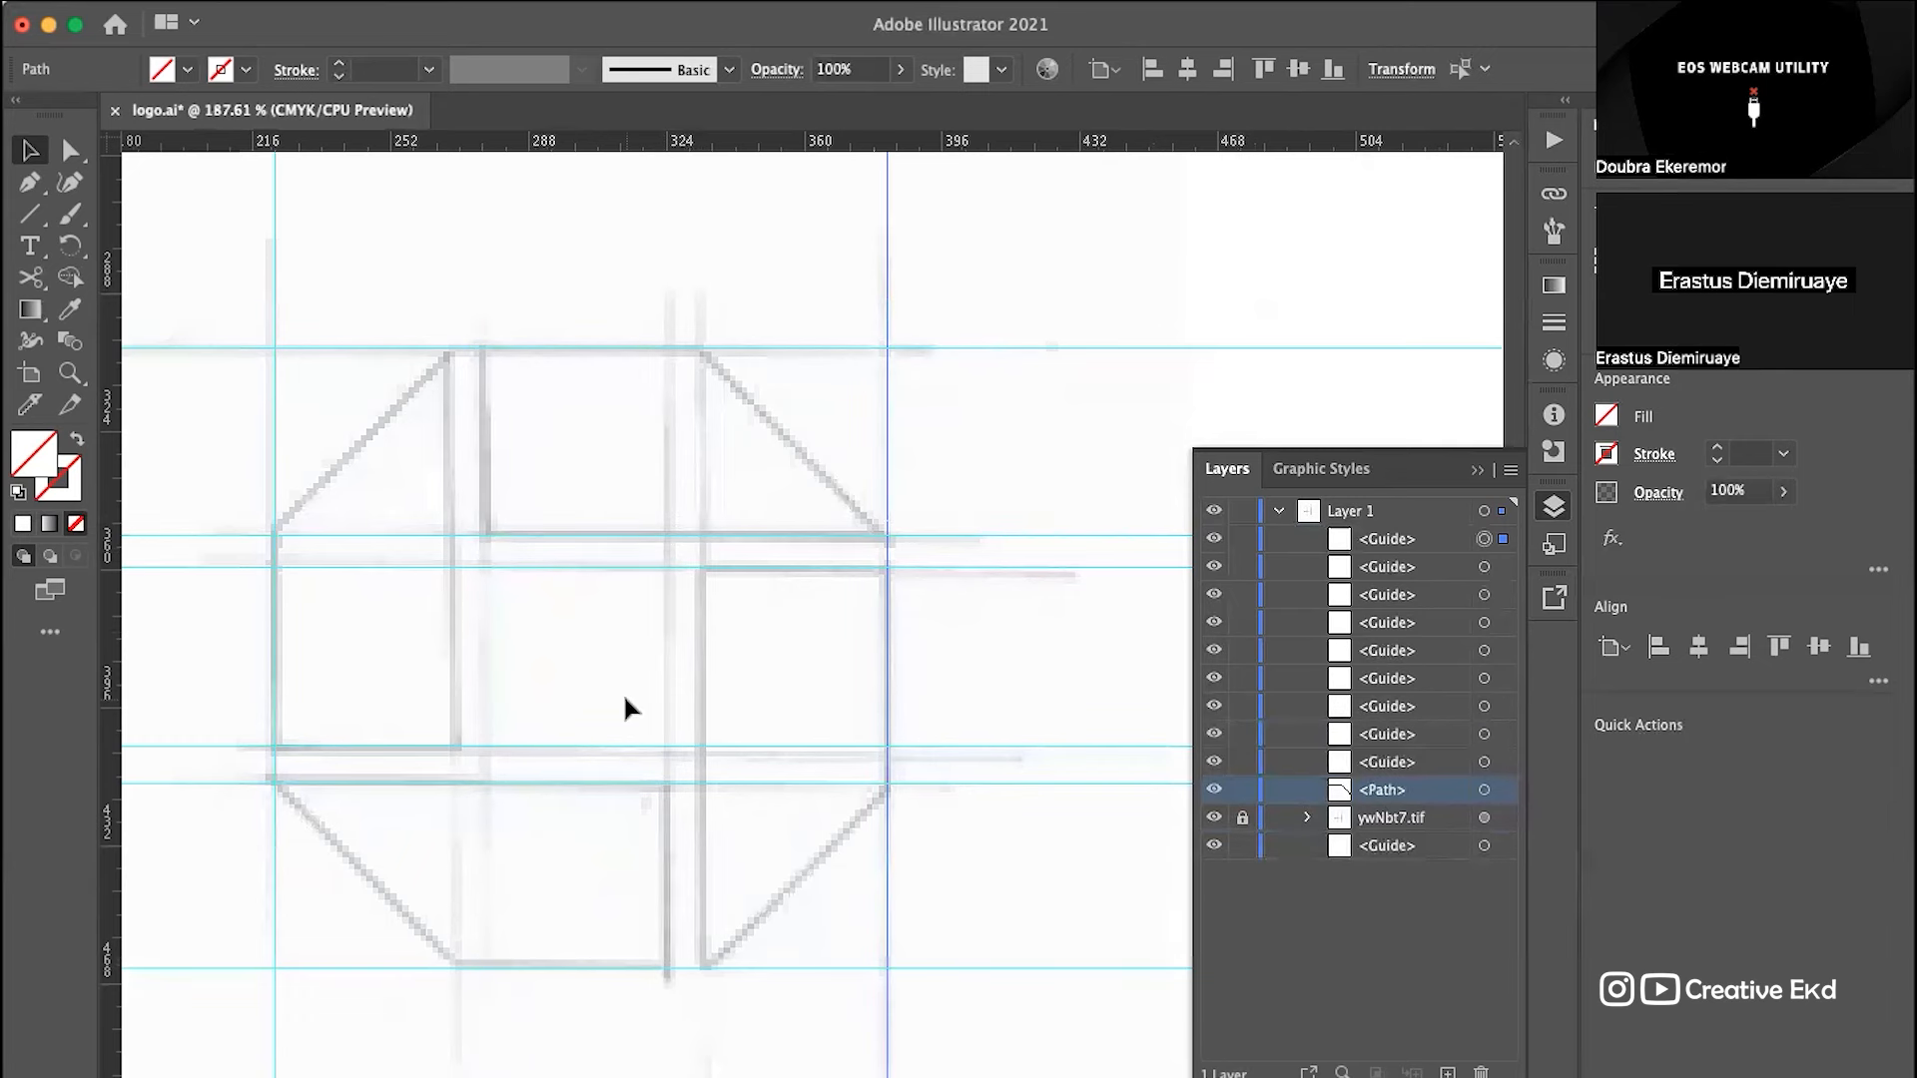
# Step: Place vertical guides along the left shape's inner edge and the right shape's inner edge
pyautogui.scroll(2, 625, 707)
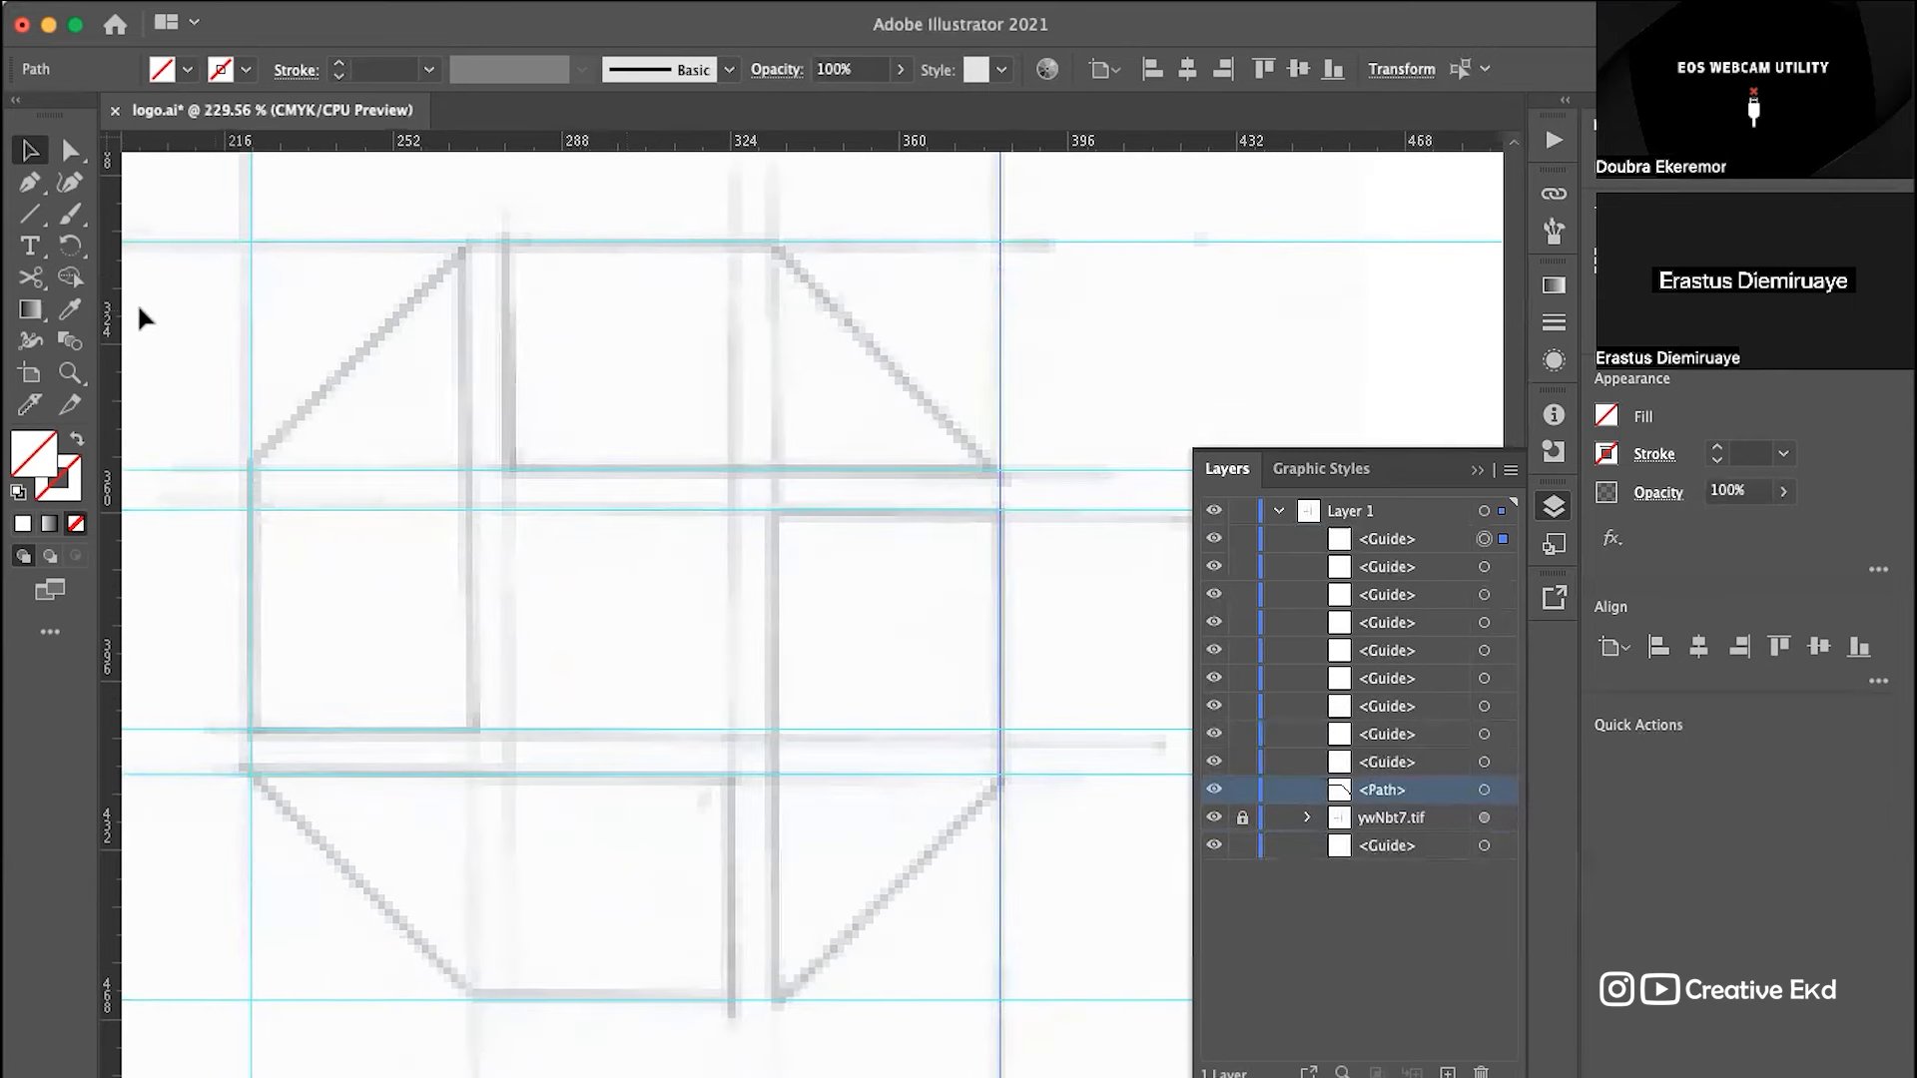
pyautogui.moveTo(112, 319); pyautogui.dragTo(469, 388)
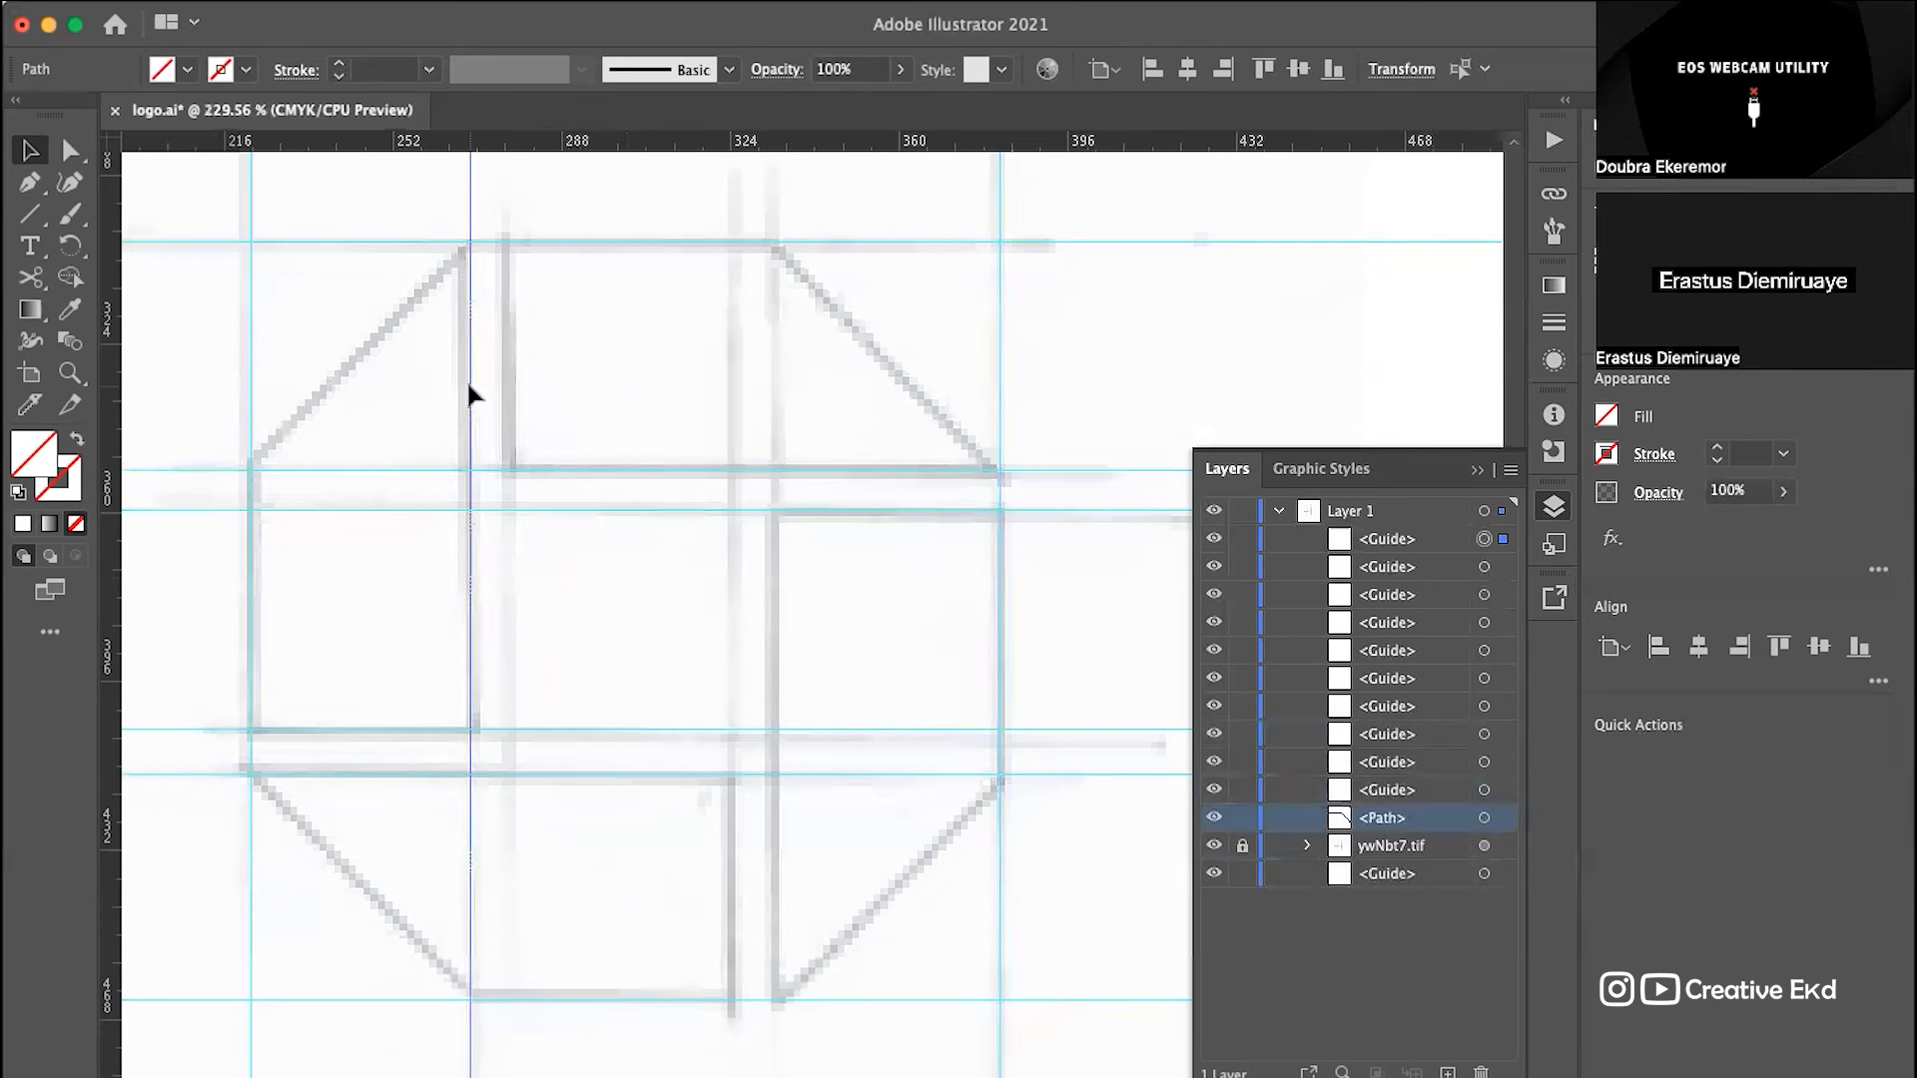
pyautogui.moveTo(118, 404); pyautogui.dragTo(768, 495)
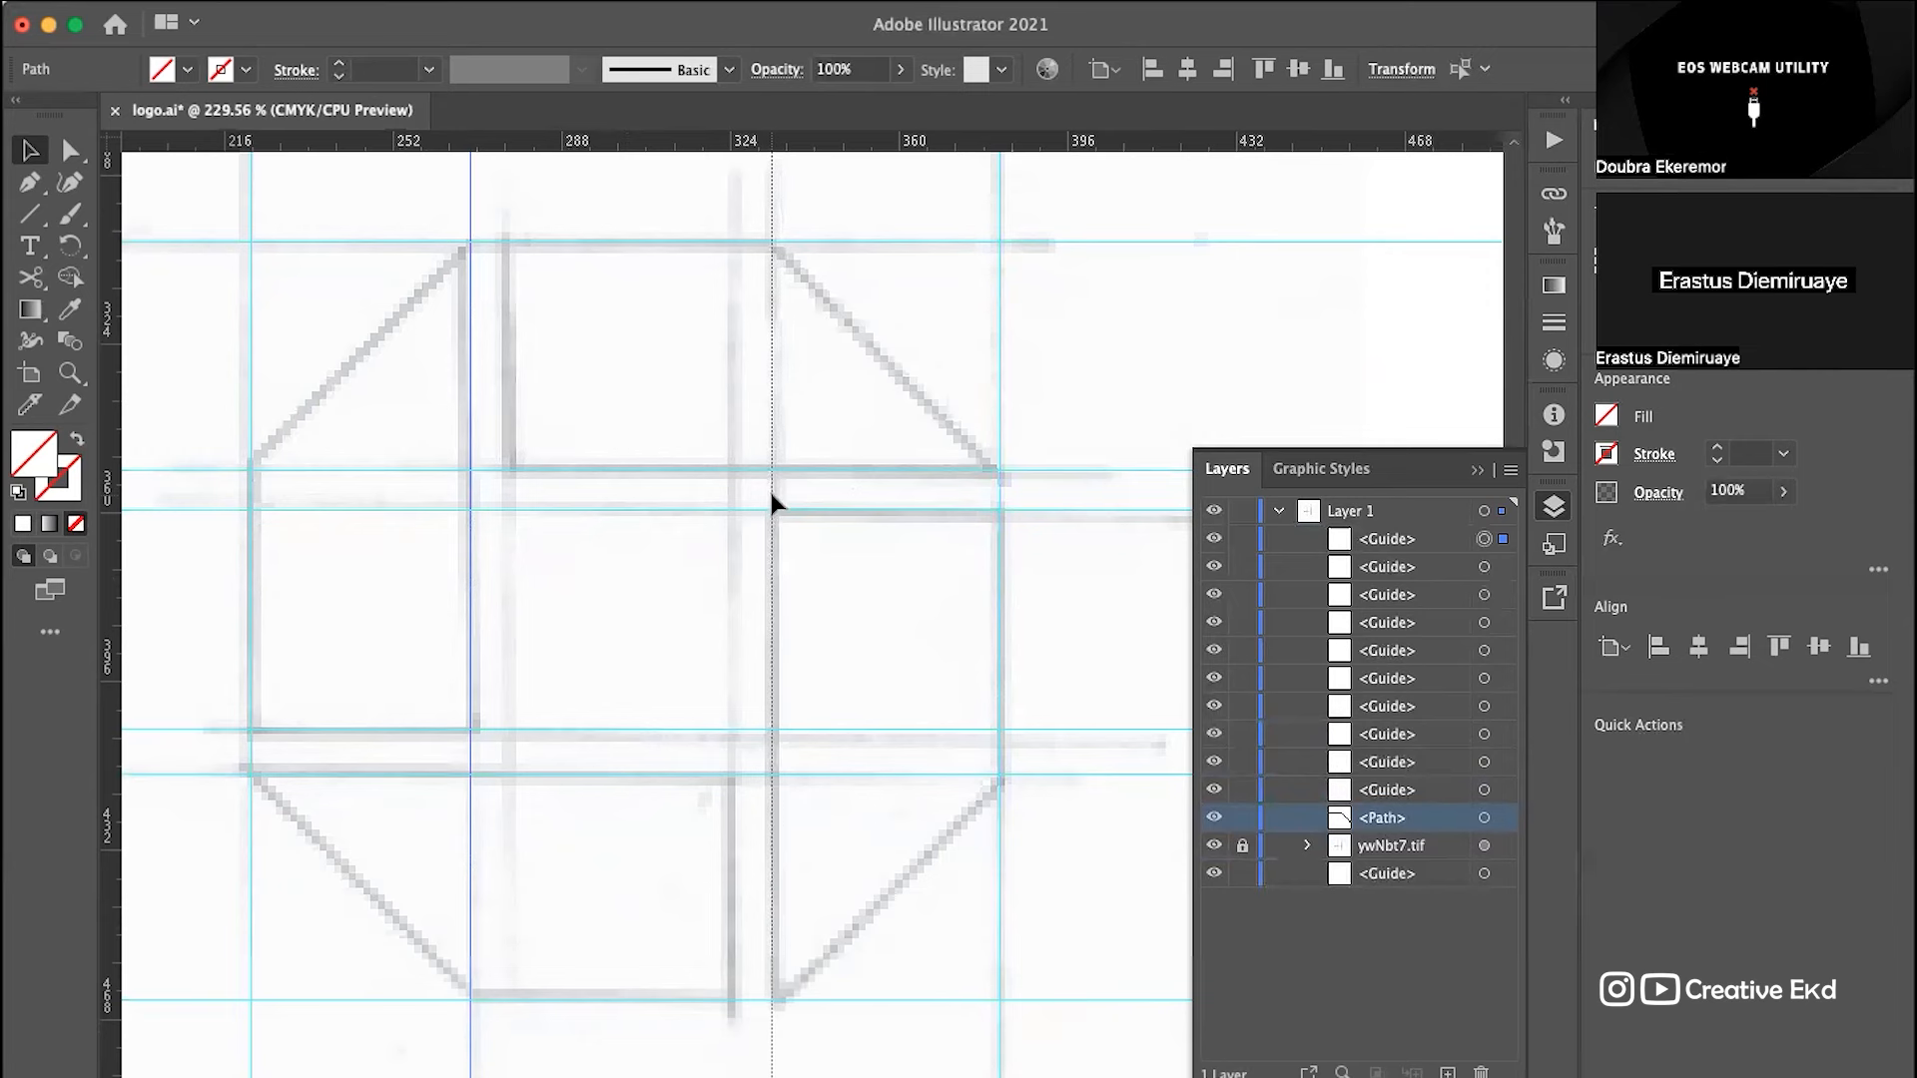
pyautogui.scroll(4, 745, 649)
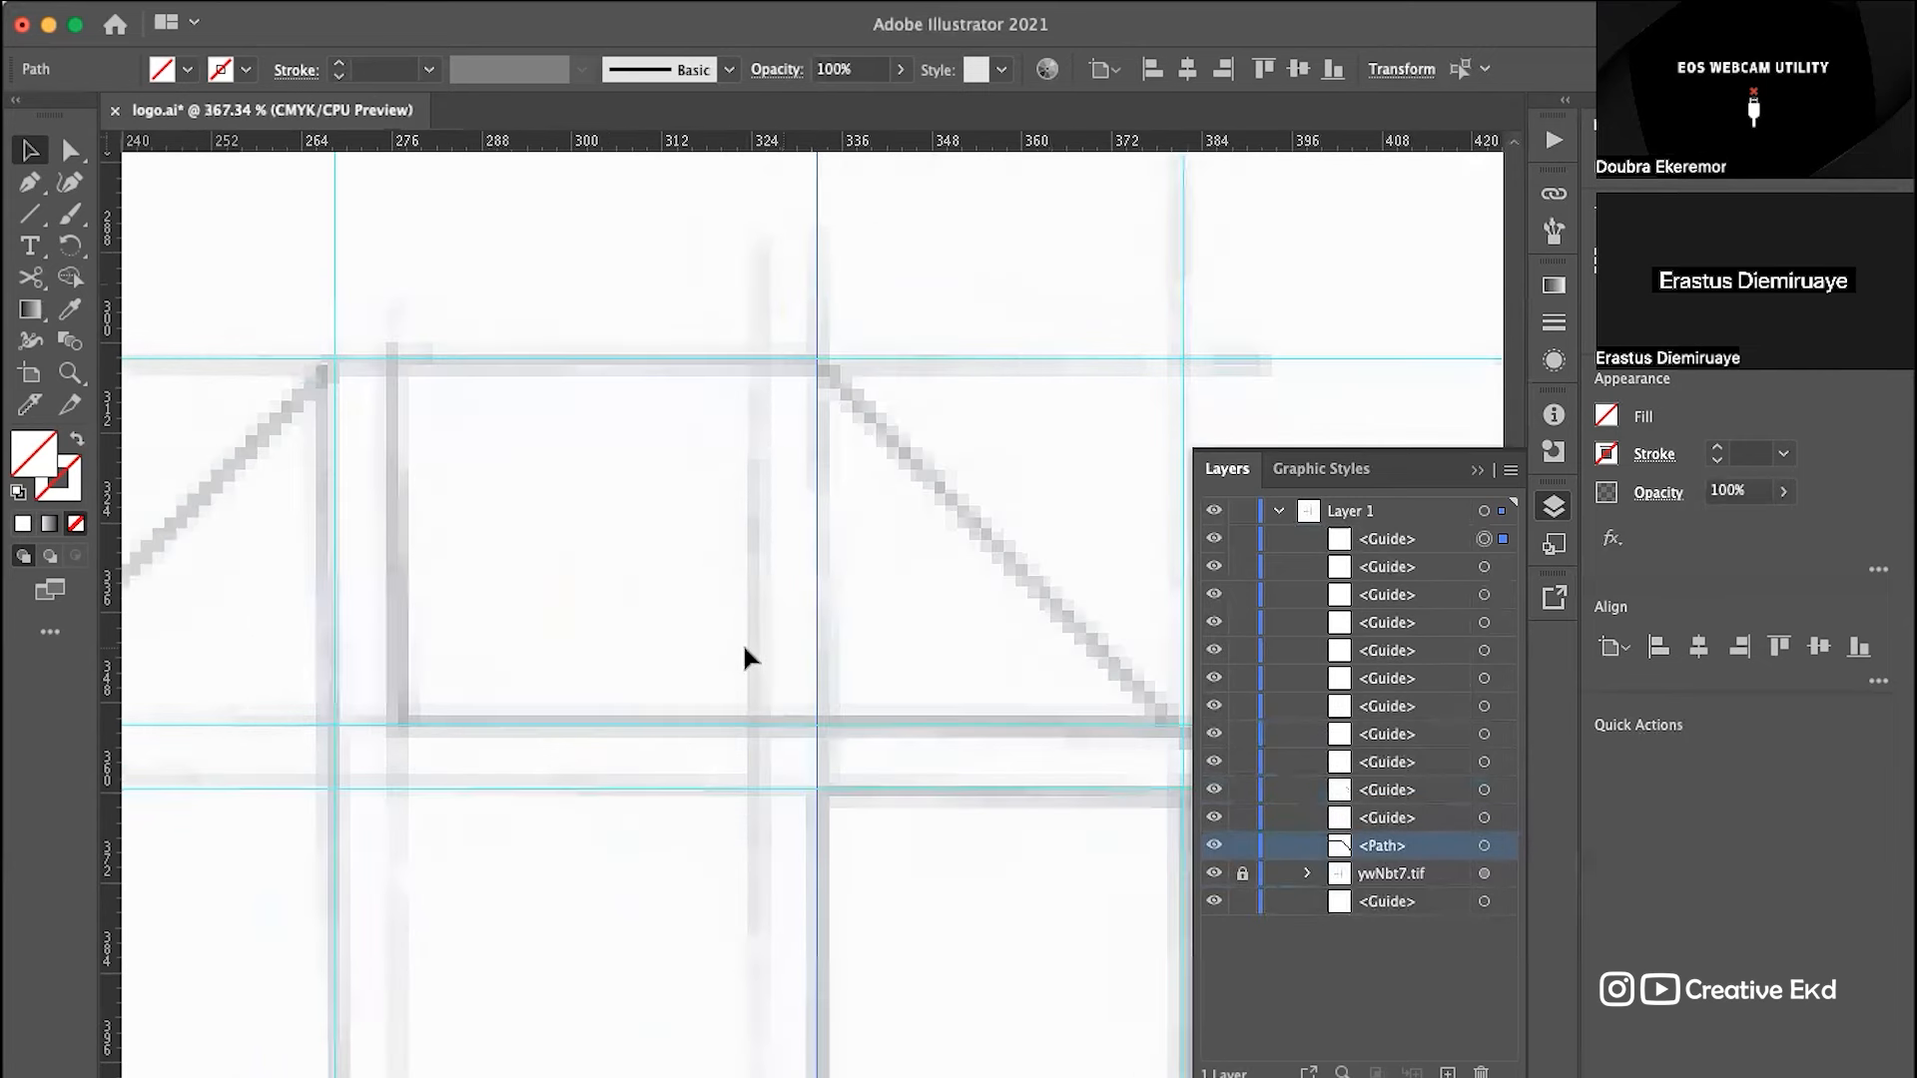
pyautogui.hscroll(2, 743, 643)
pyautogui.scroll(-1, 743, 642)
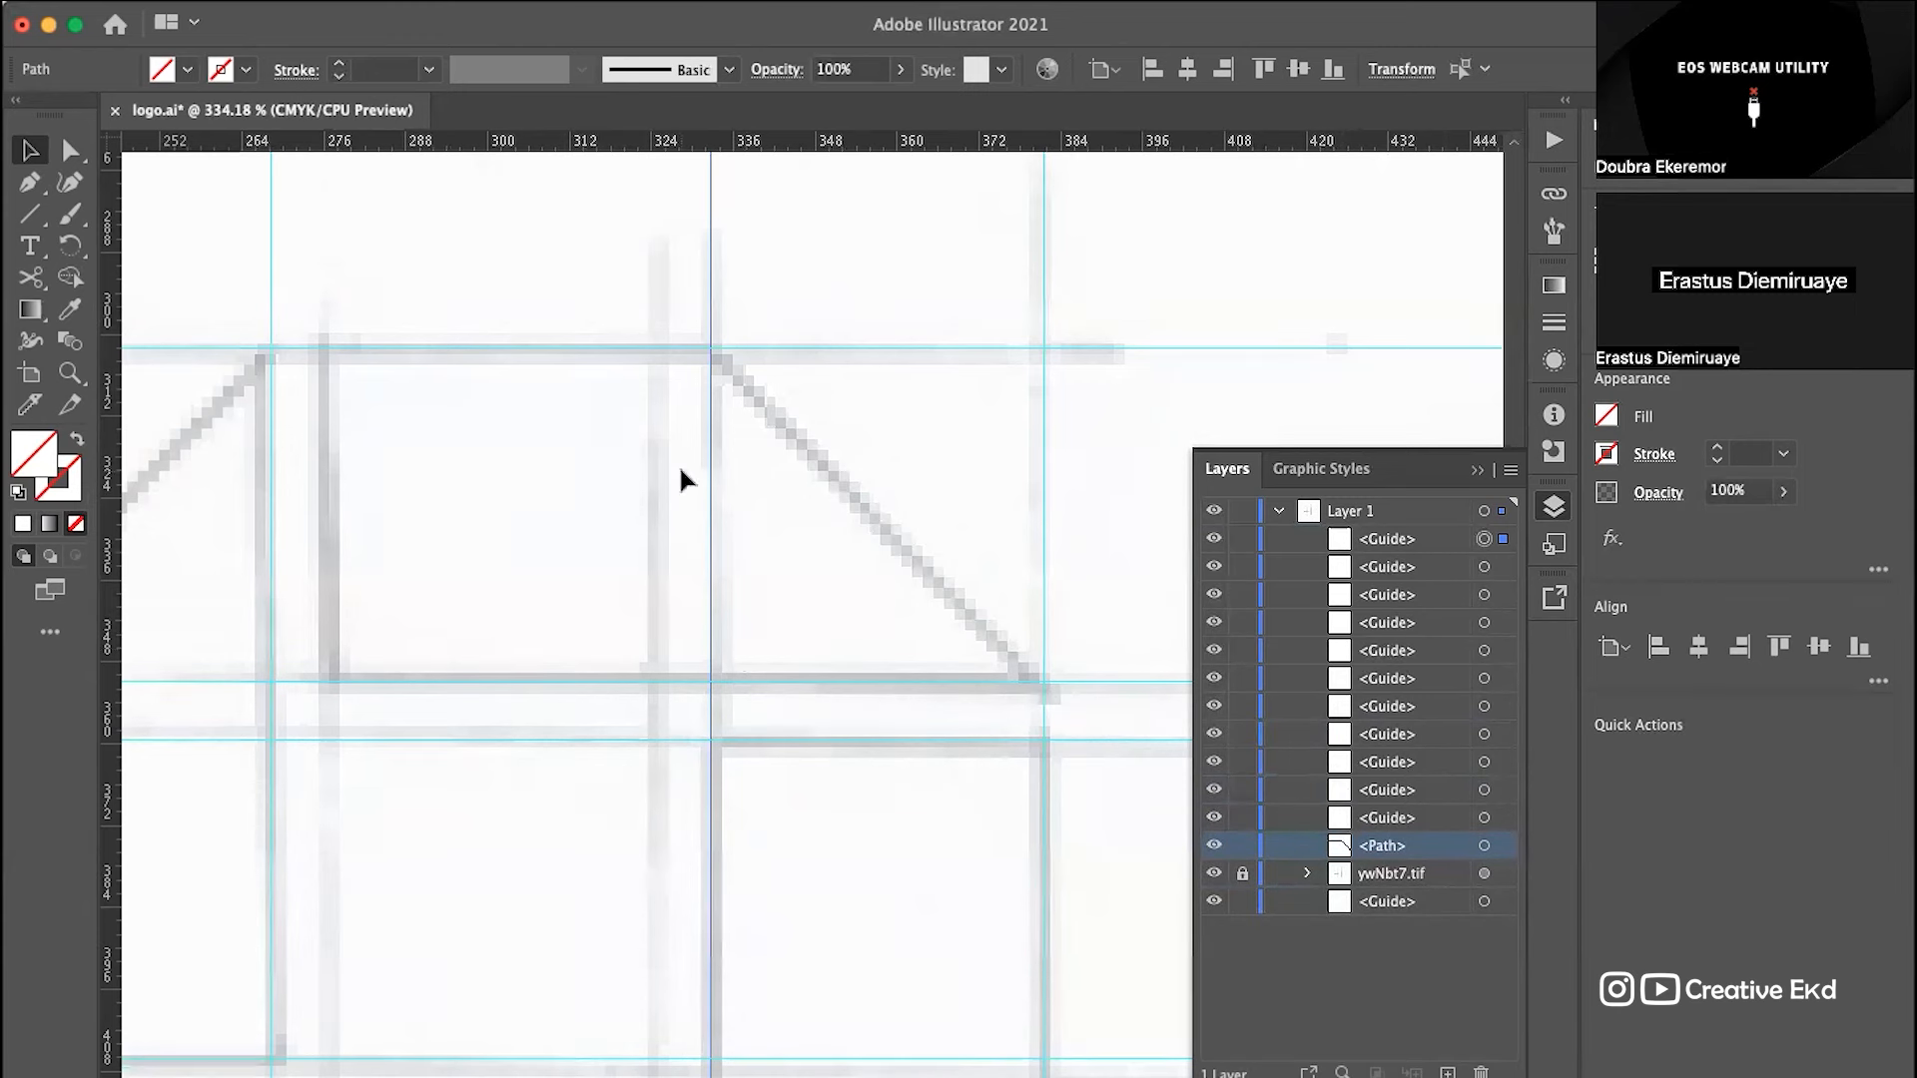
pyautogui.click(38, 224)
pyautogui.moveTo(38, 226); pyautogui.dragTo(90, 214)
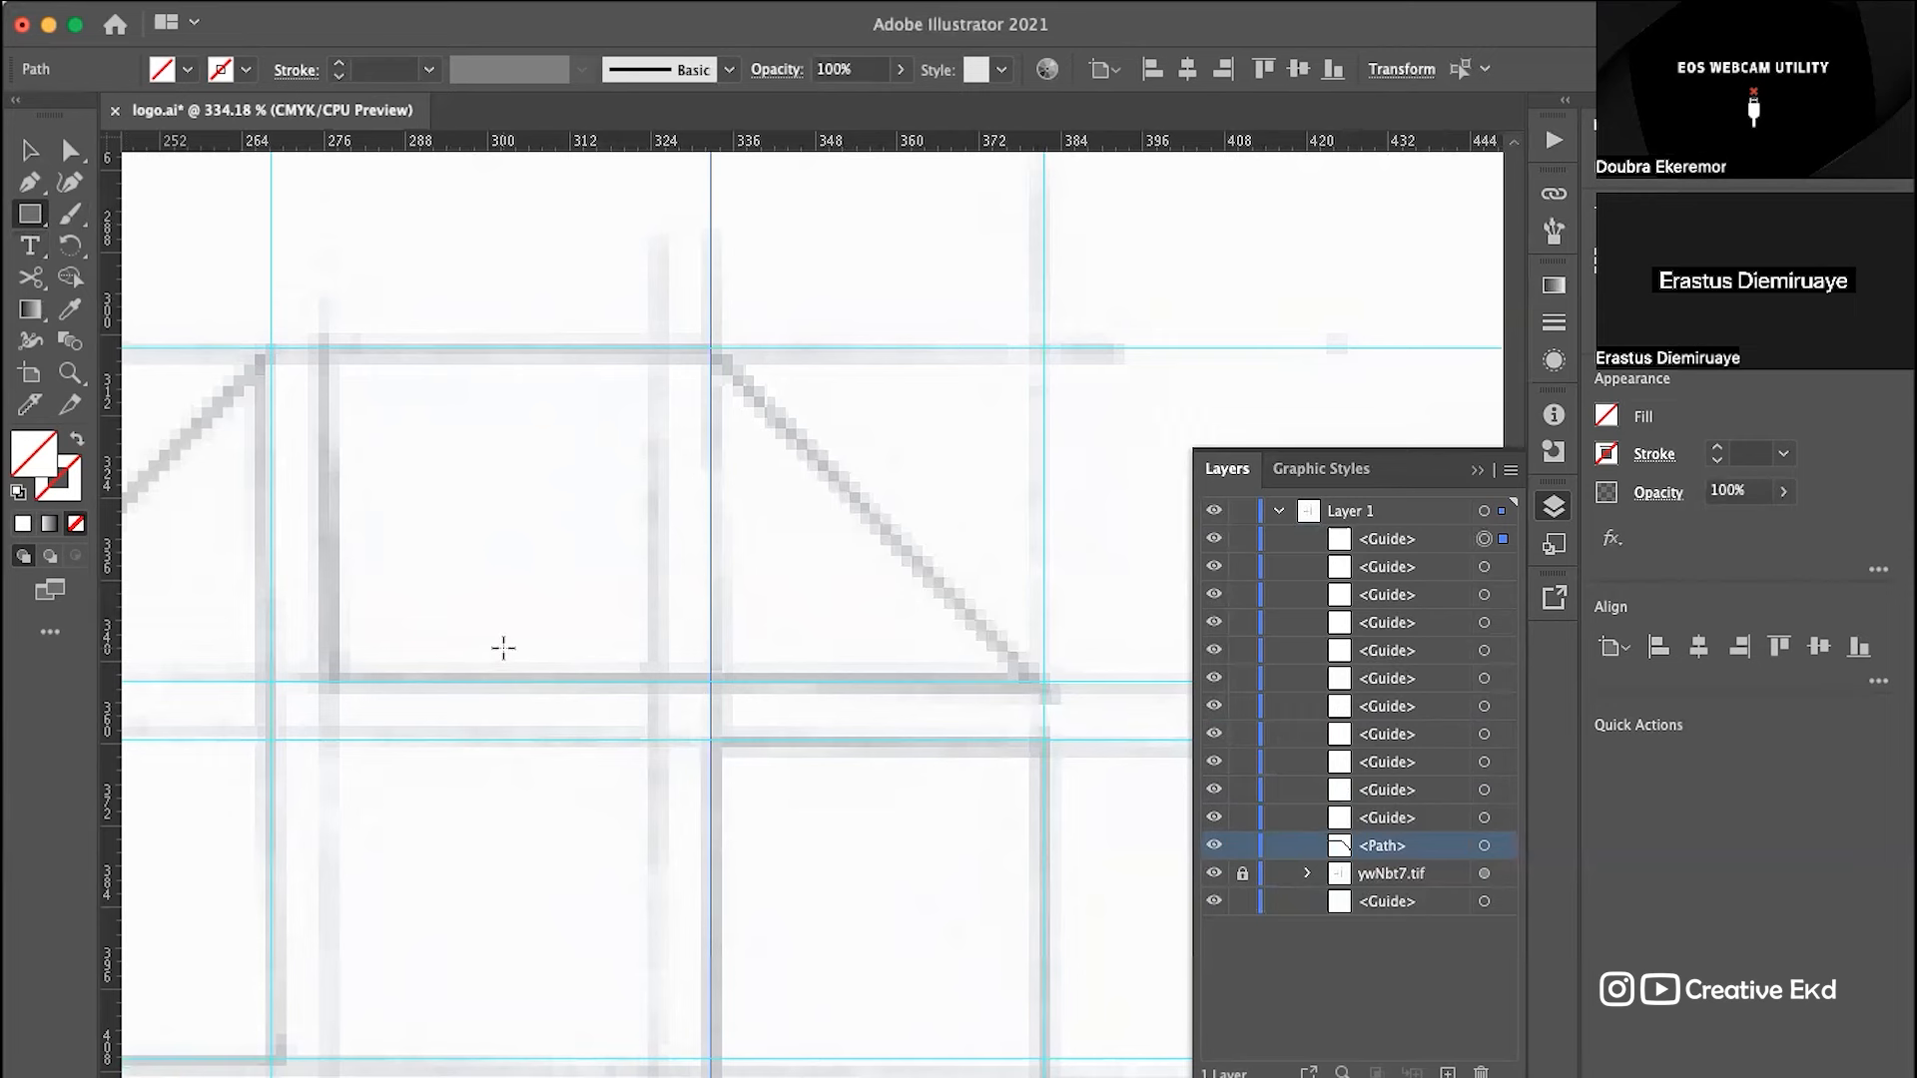
pyautogui.scroll(-3, 503, 649)
pyautogui.scroll(-3, 503, 651)
pyautogui.scroll(-2, 503, 650)
pyautogui.hscroll(-3, 503, 650)
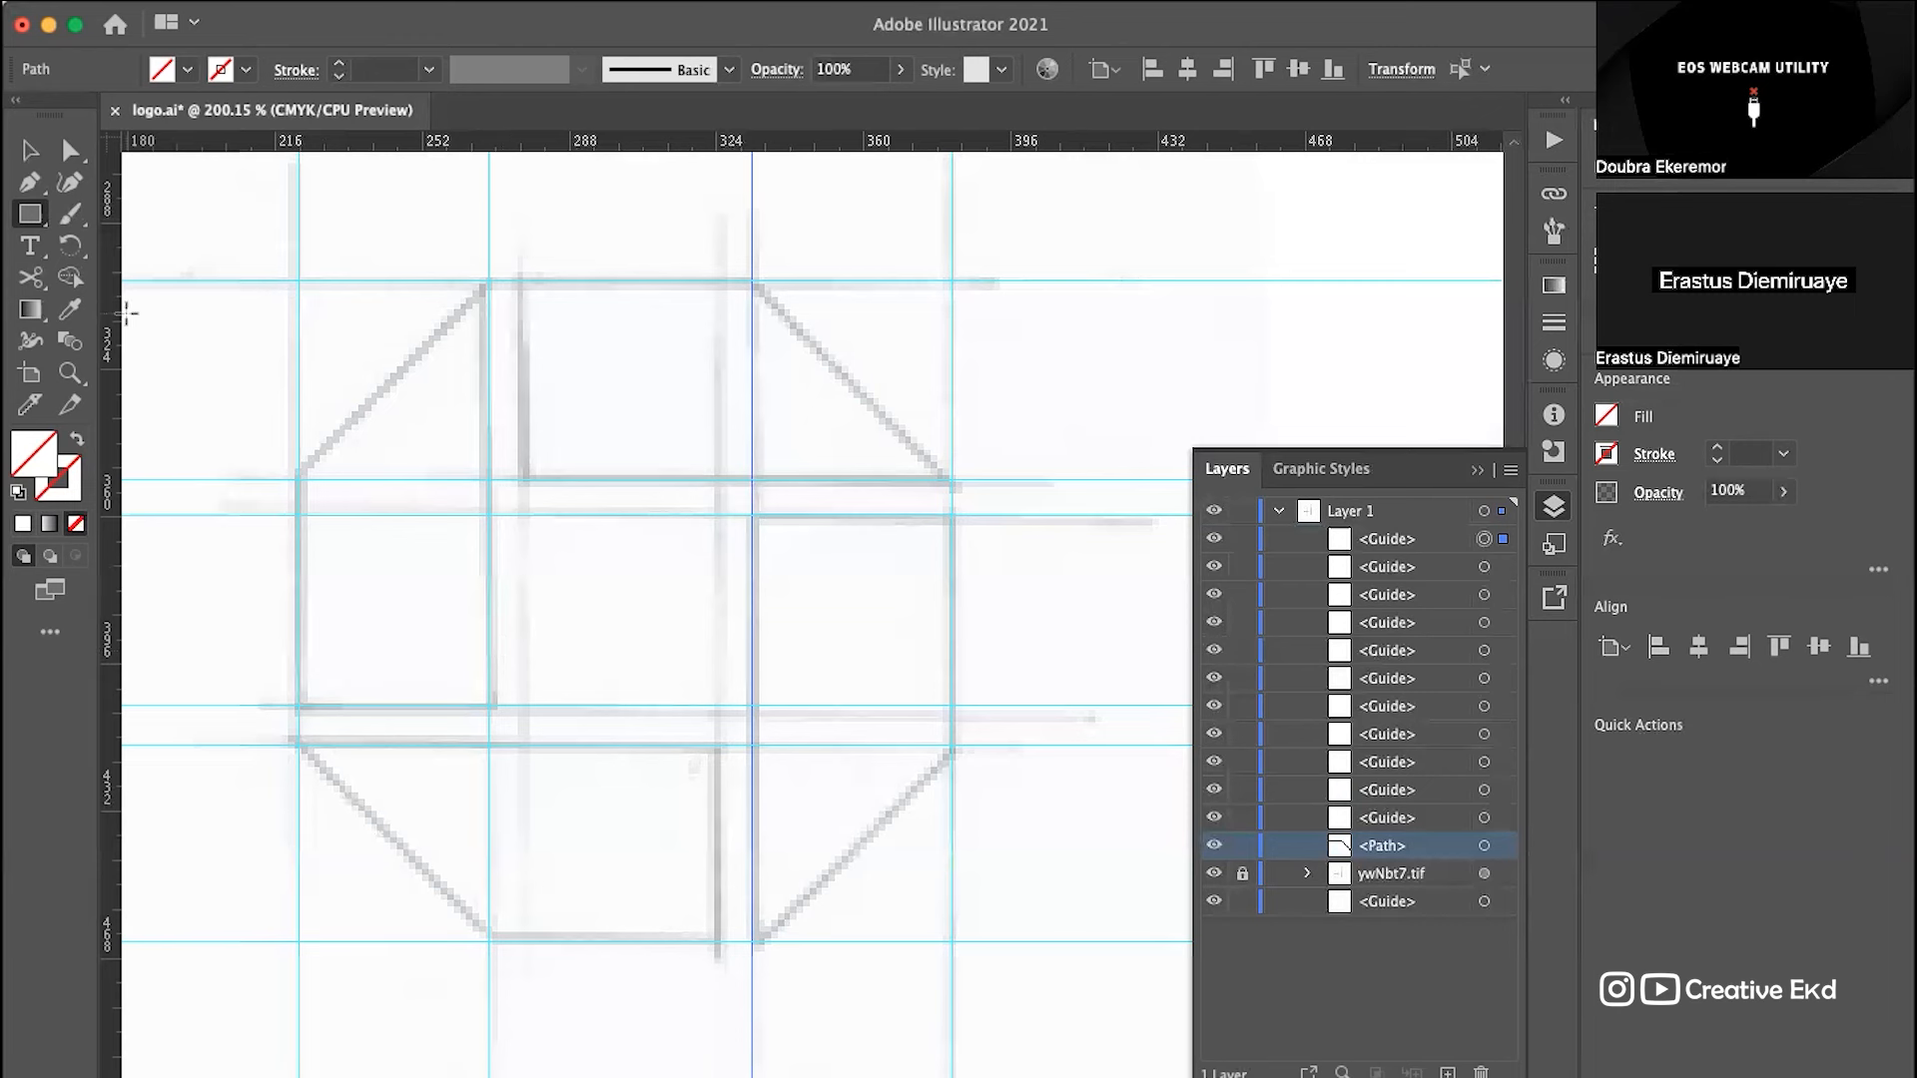
pyautogui.scroll(-2, 514, 446)
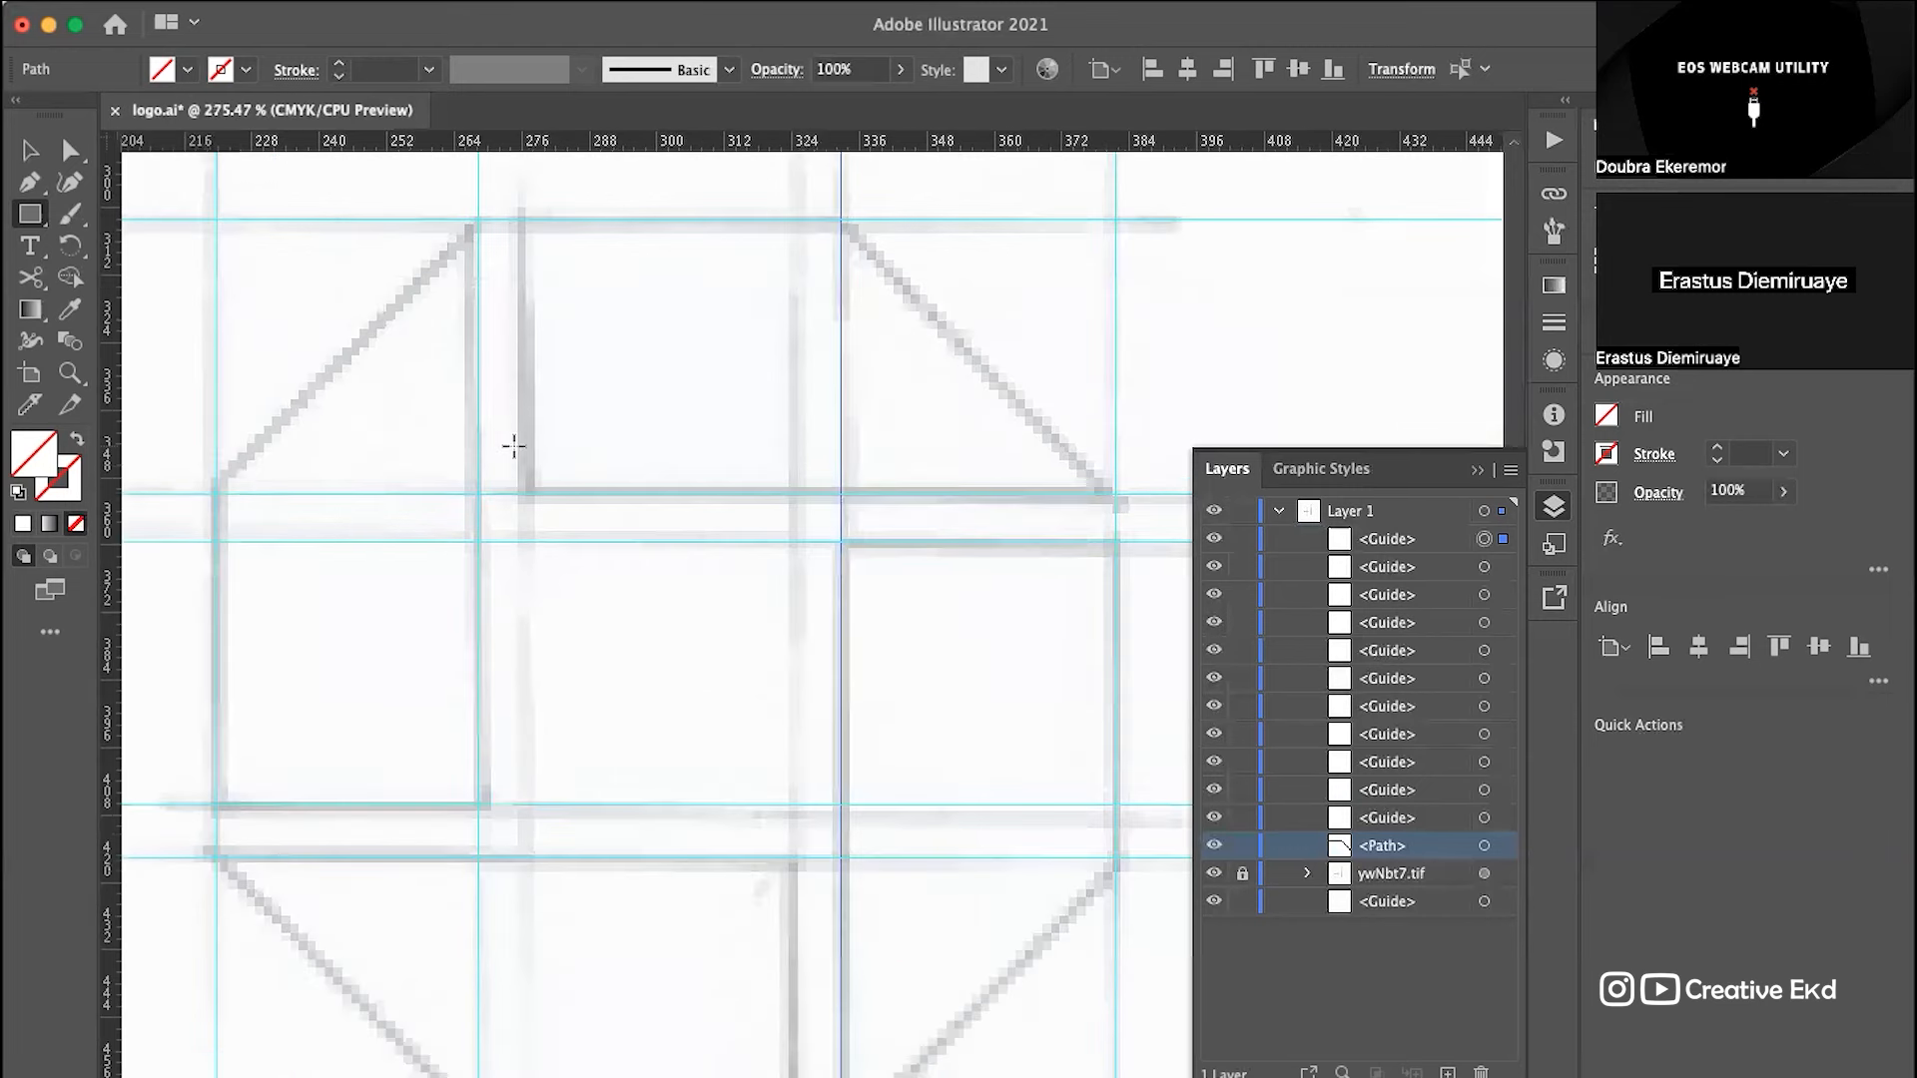
pyautogui.scroll(3, 501, 501)
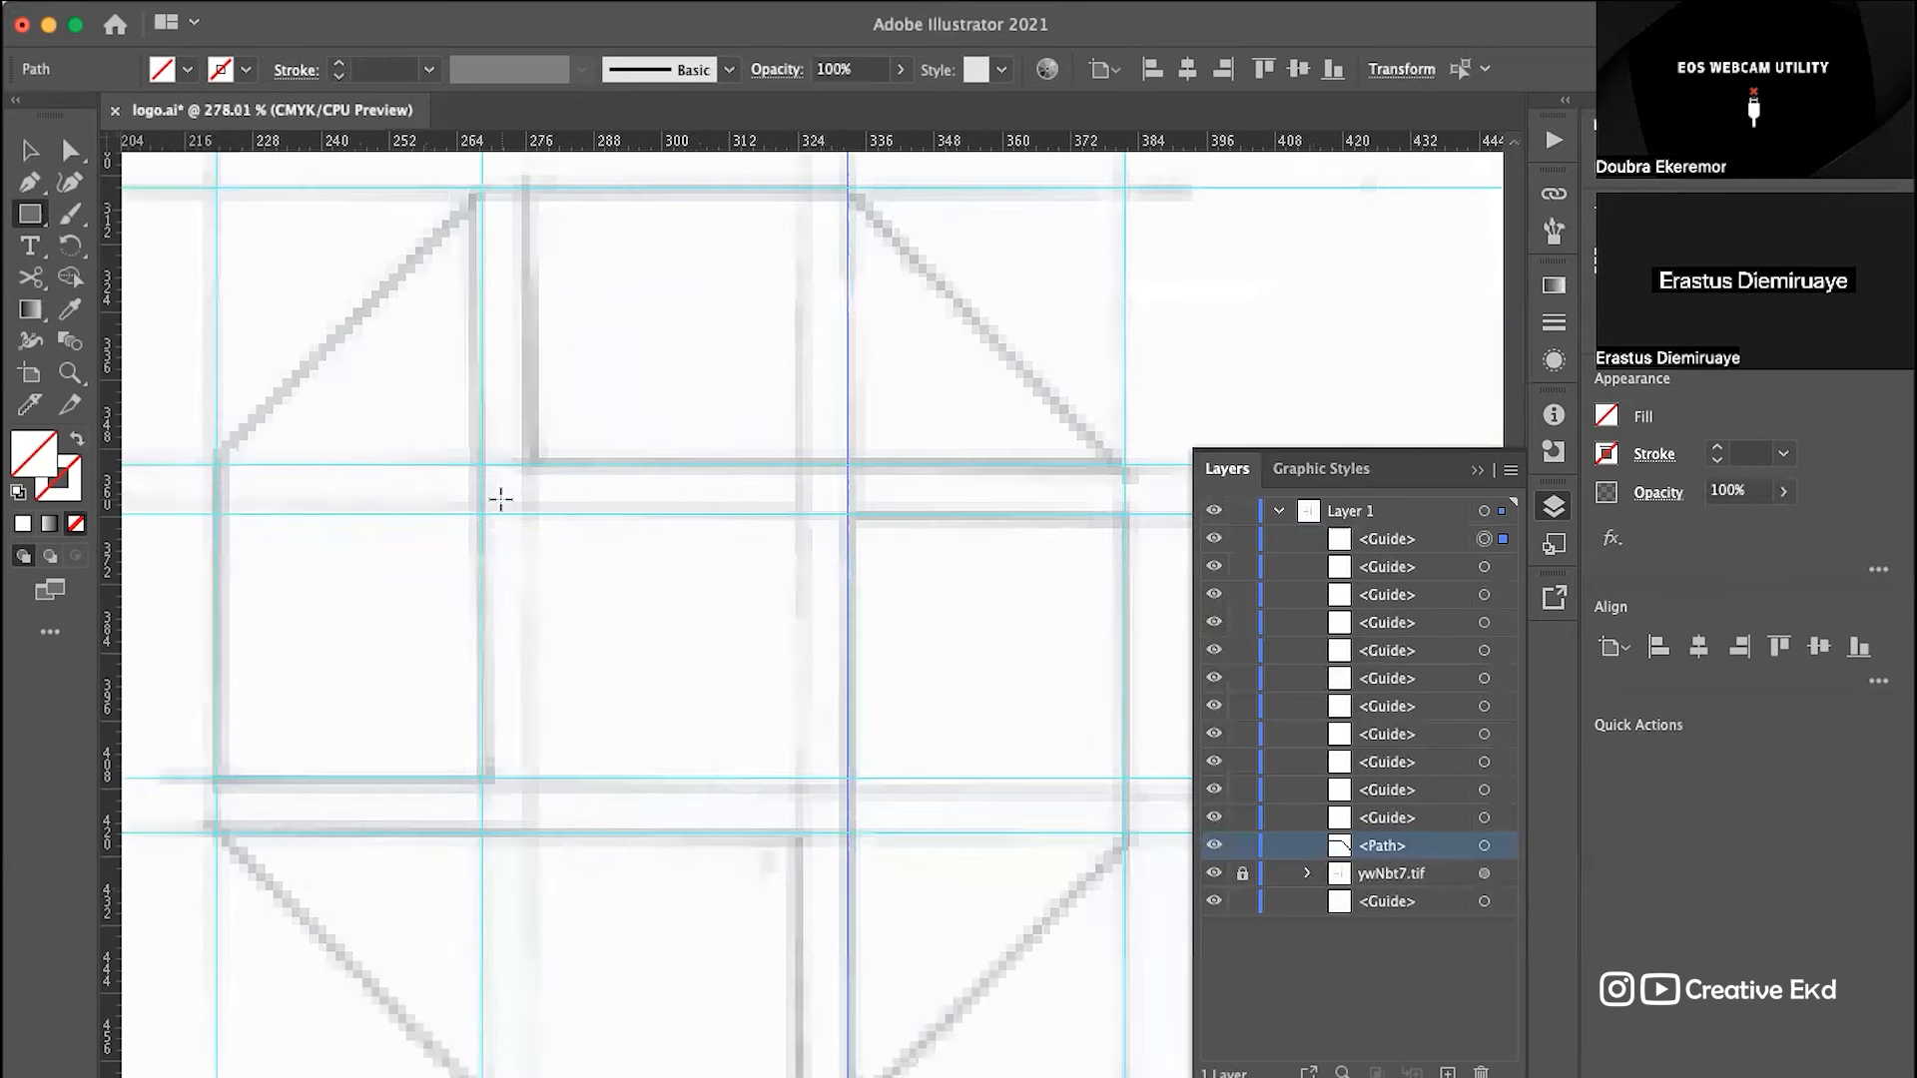
pyautogui.hscroll(1, 429, 475)
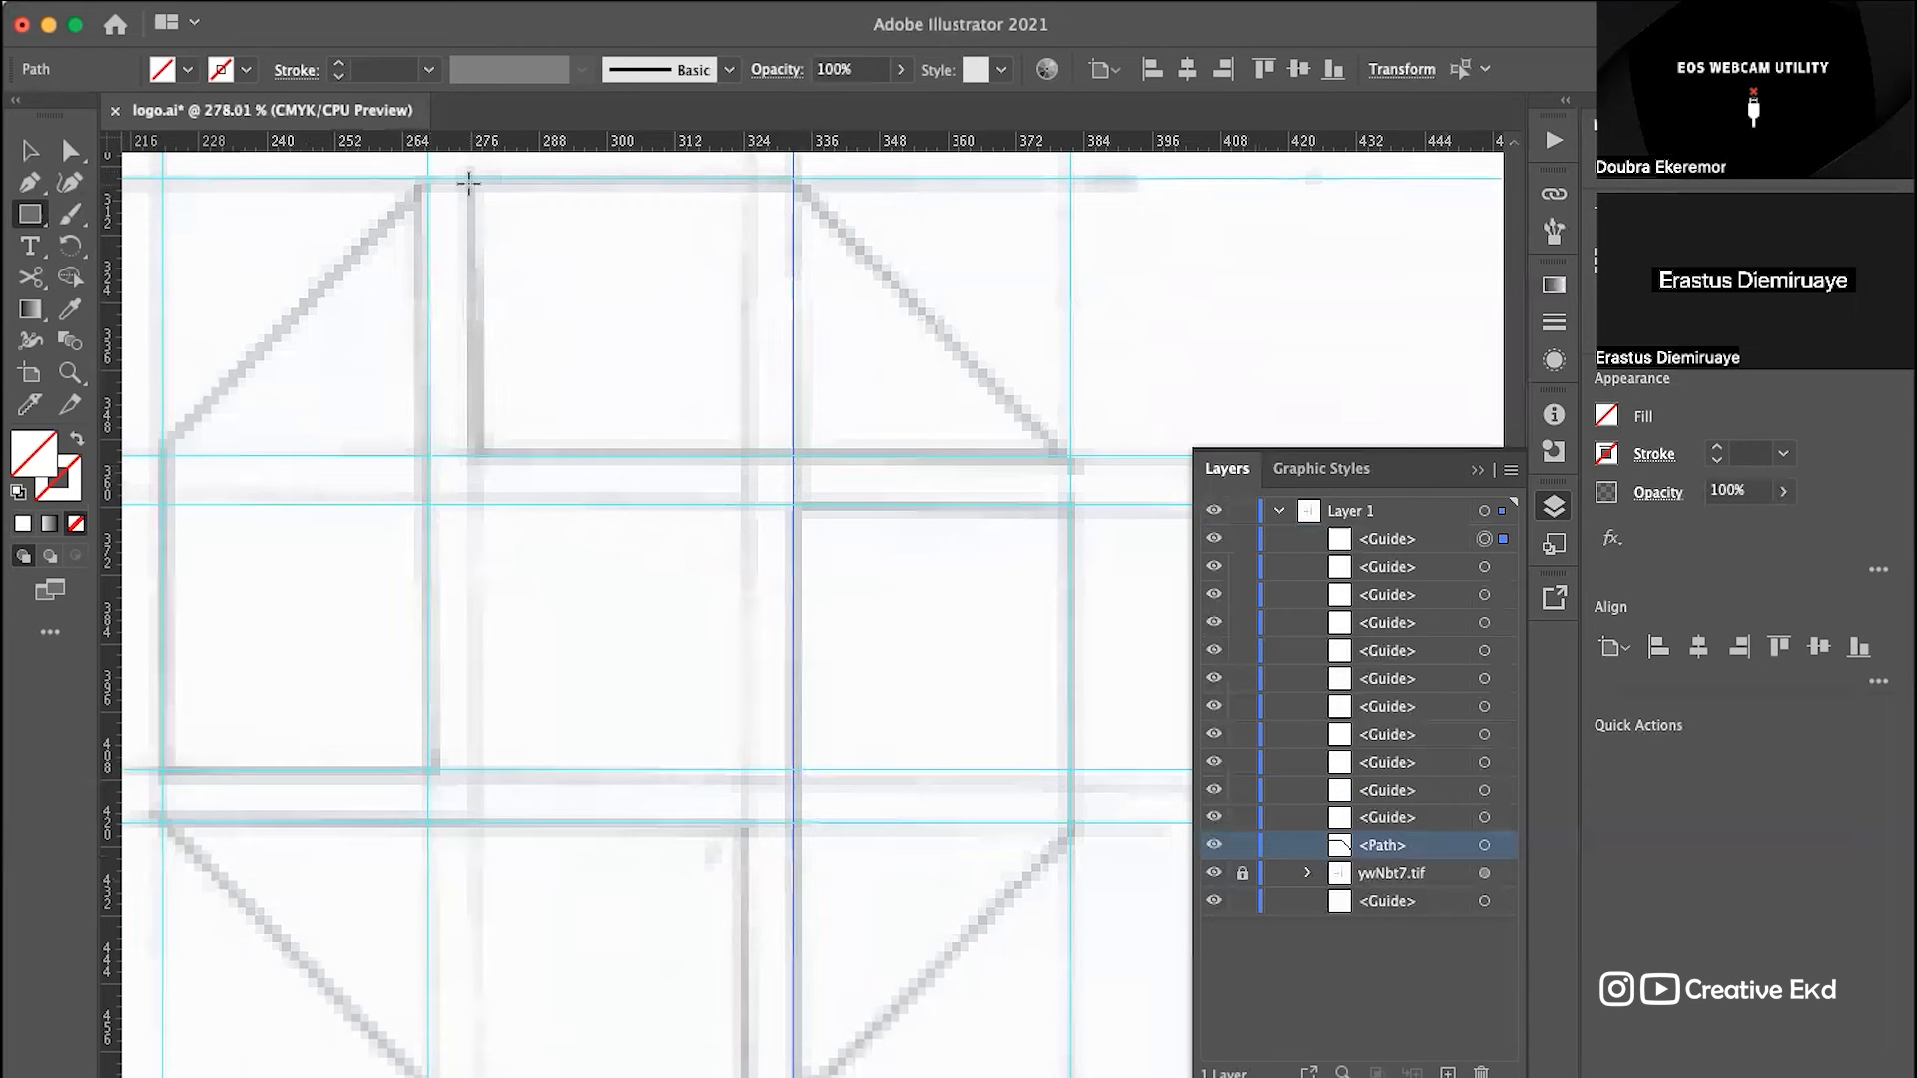
pyautogui.moveTo(468, 183); pyautogui.dragTo(1070, 455)
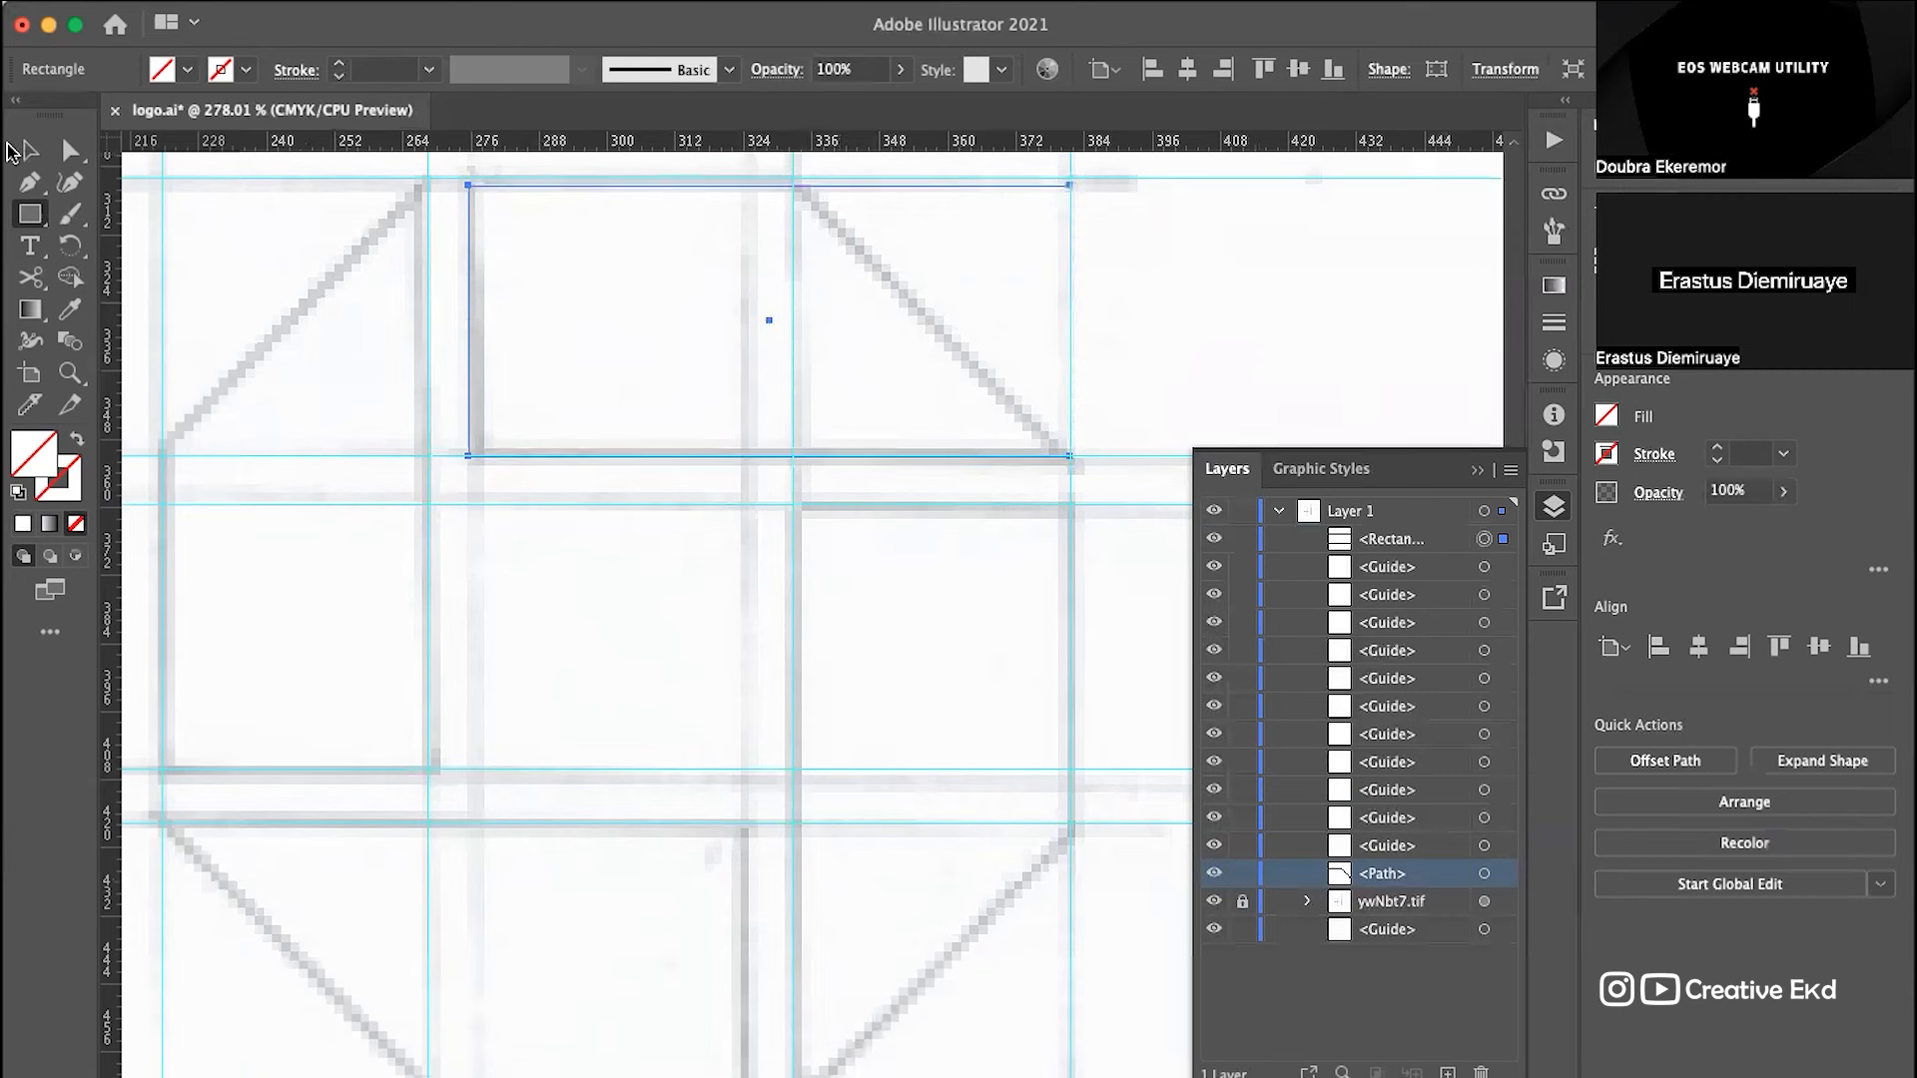
pyautogui.click(24, 152)
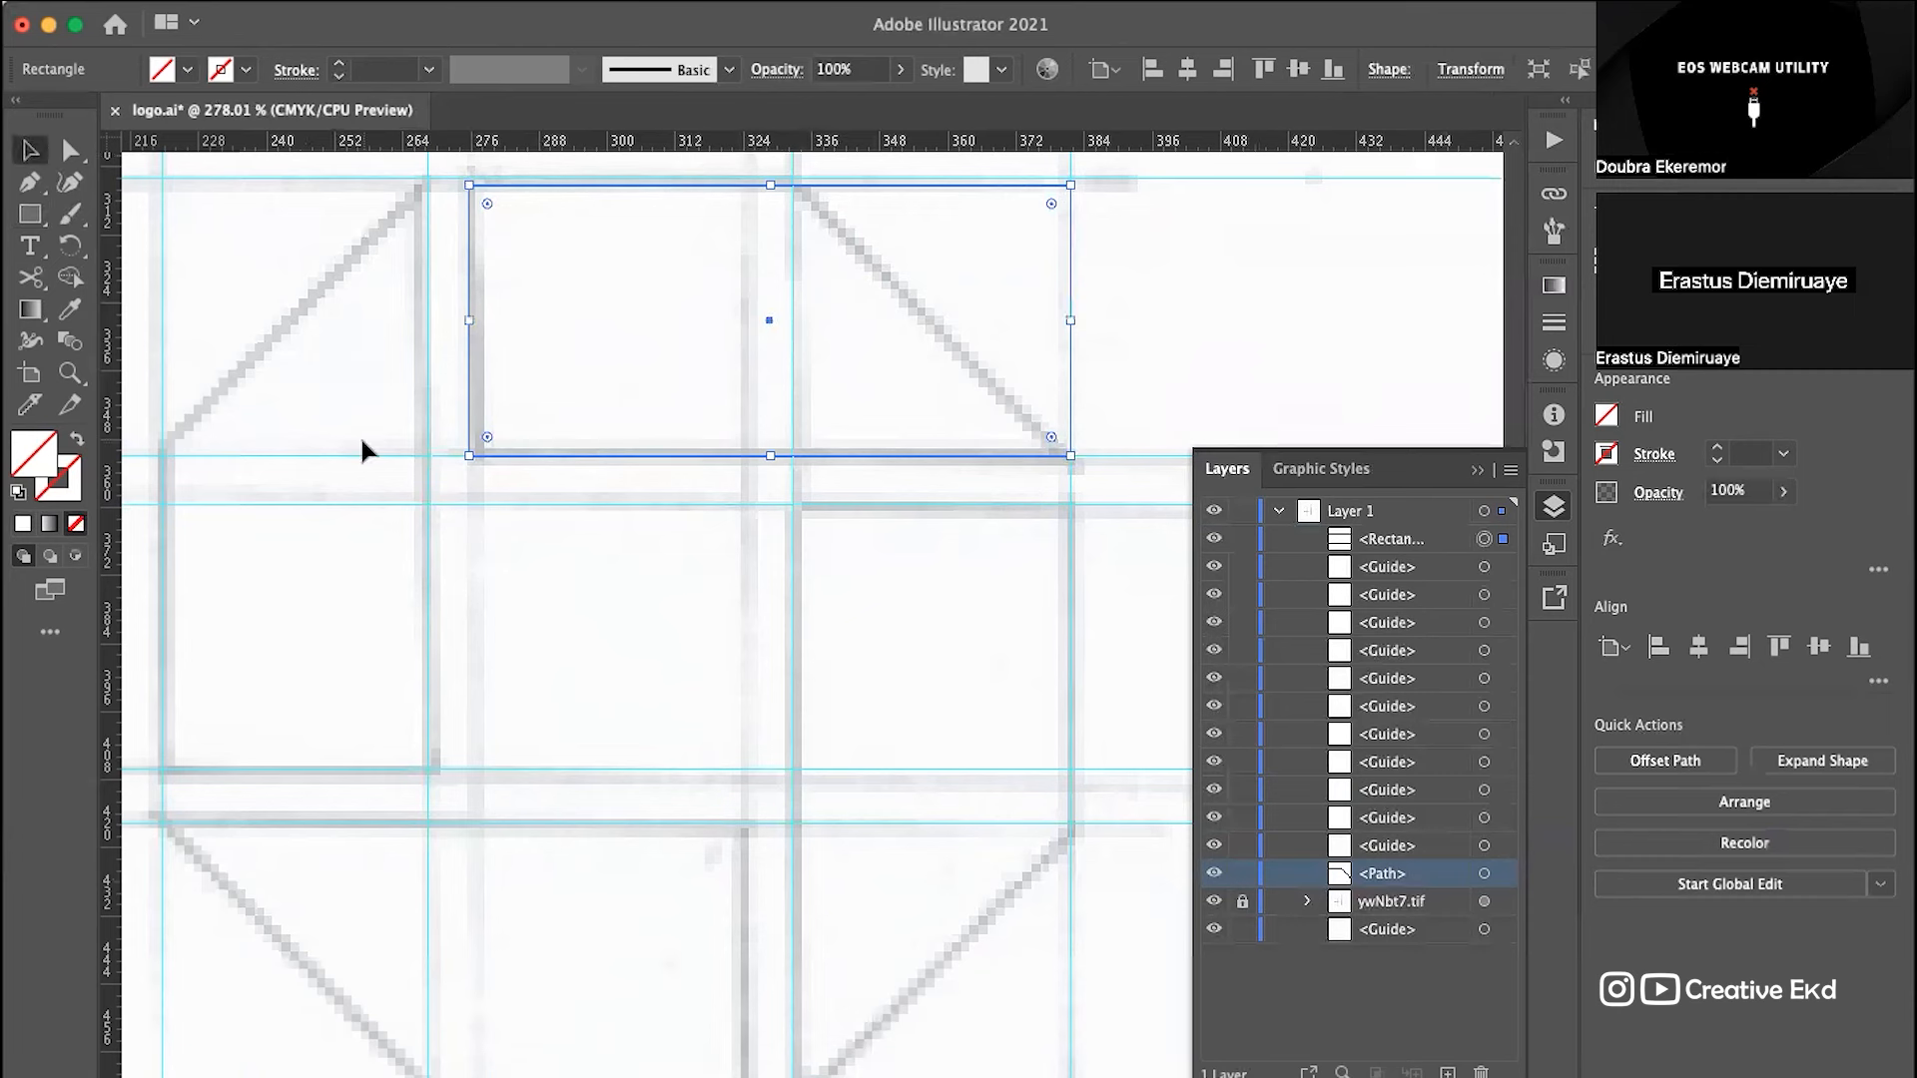
pyautogui.press('Delete')
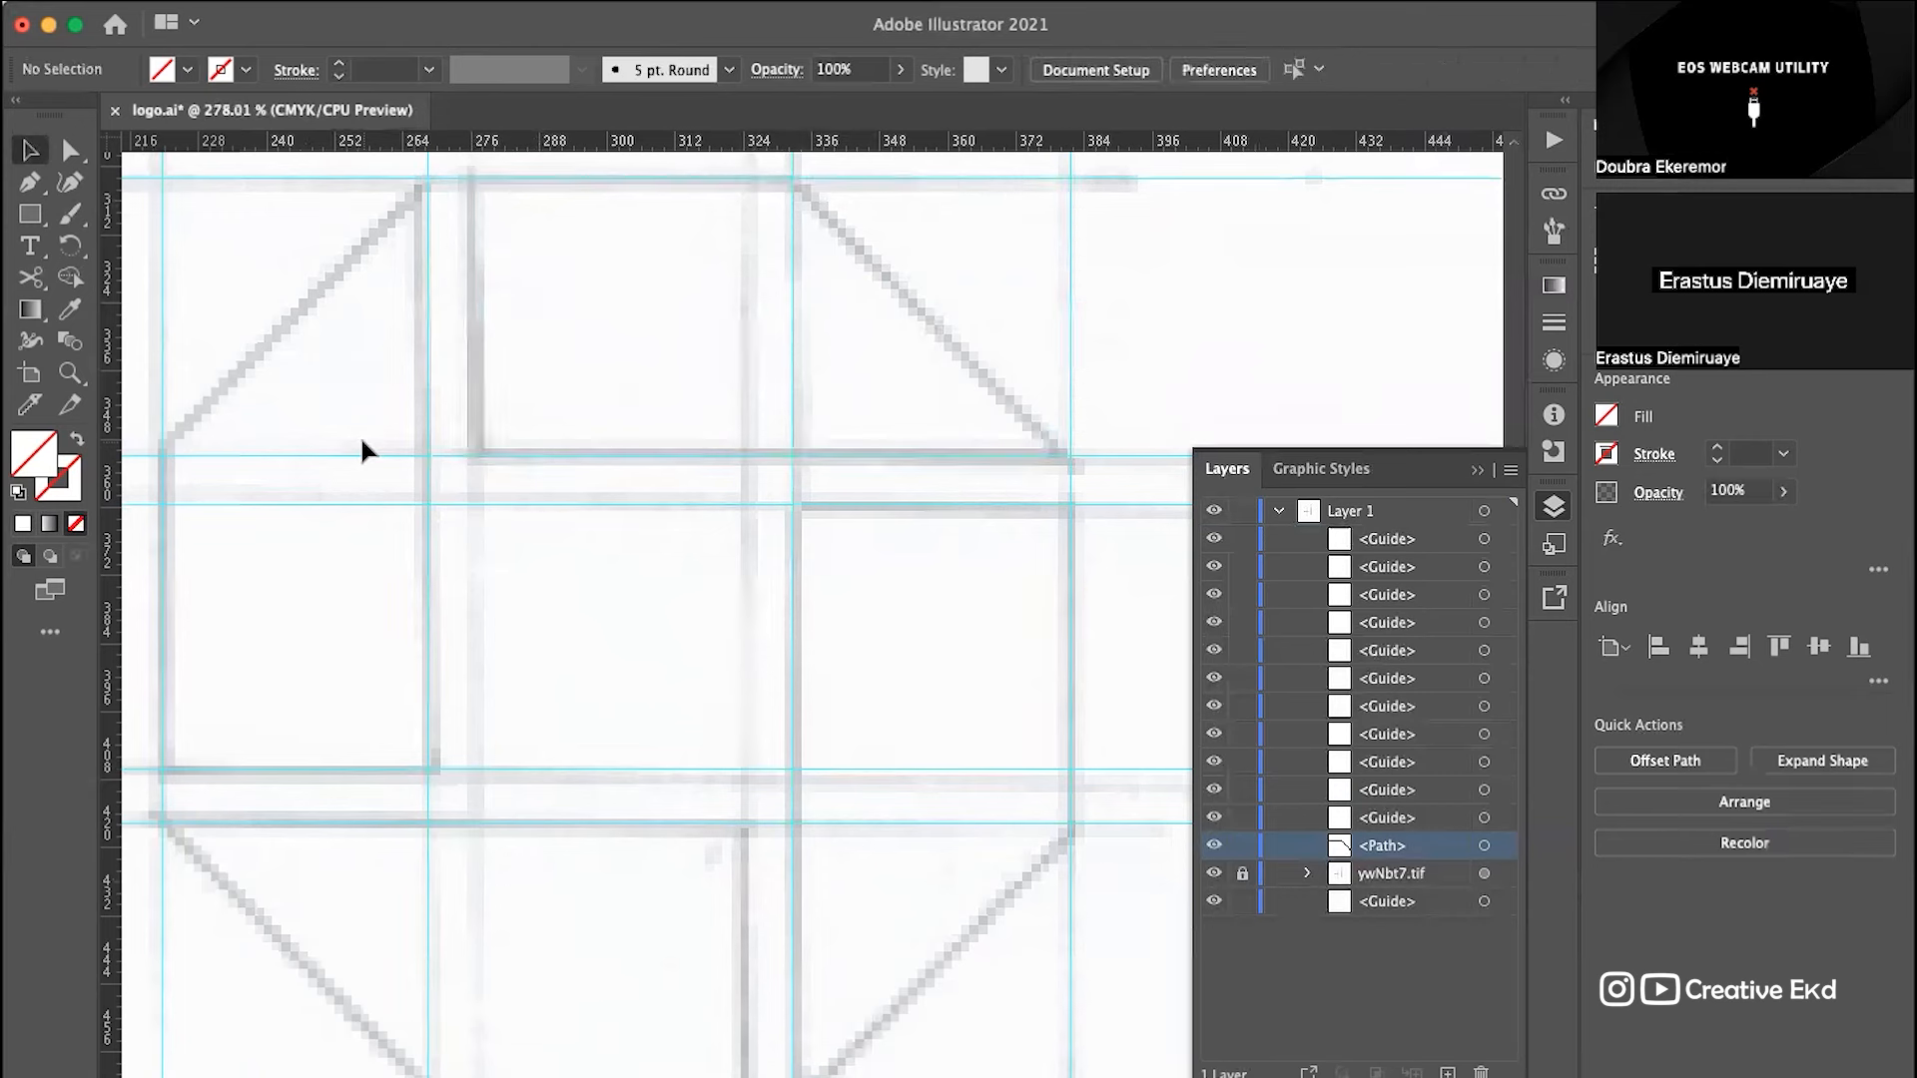
# Step: Start a Pen path at the upper shape's inner top corner and trace its top edge to the diagonal, at about X 334, Y 302 pt
pyautogui.click(30, 182)
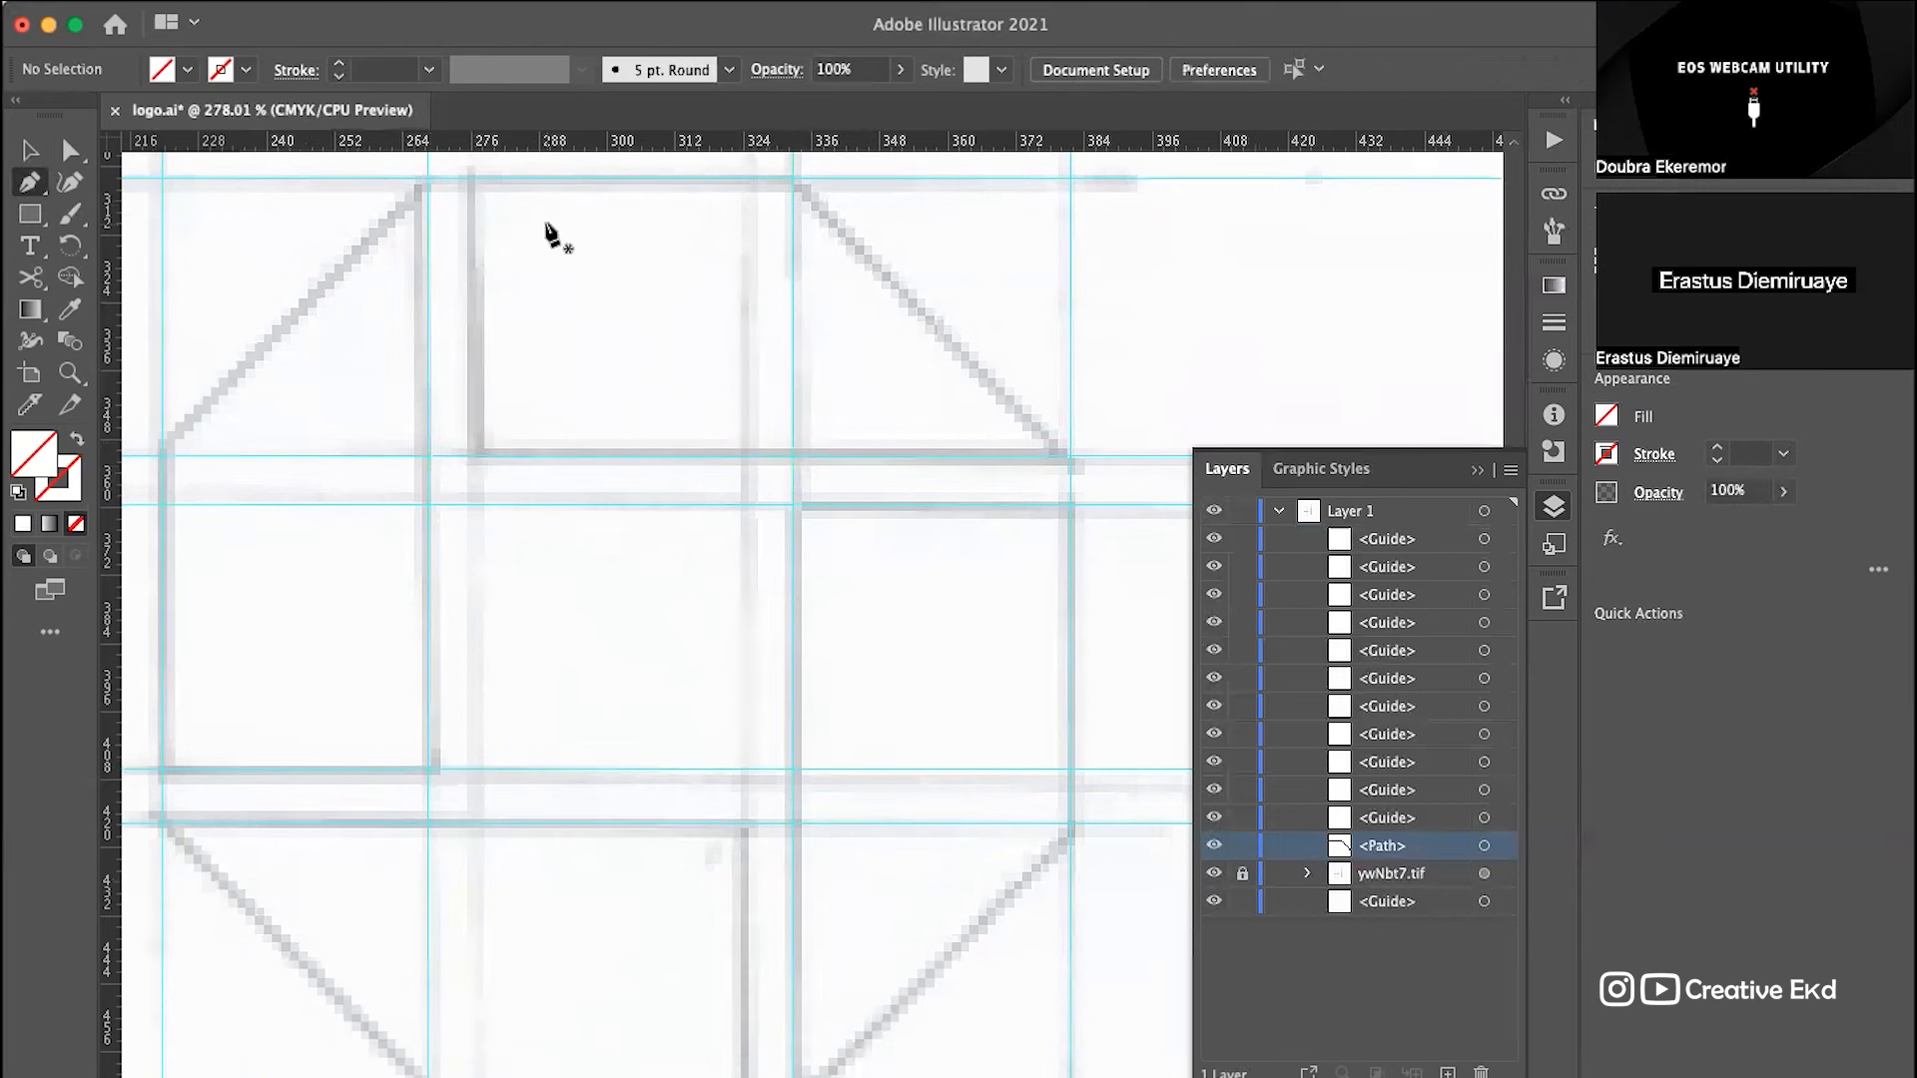
pyautogui.scroll(2, 548, 236)
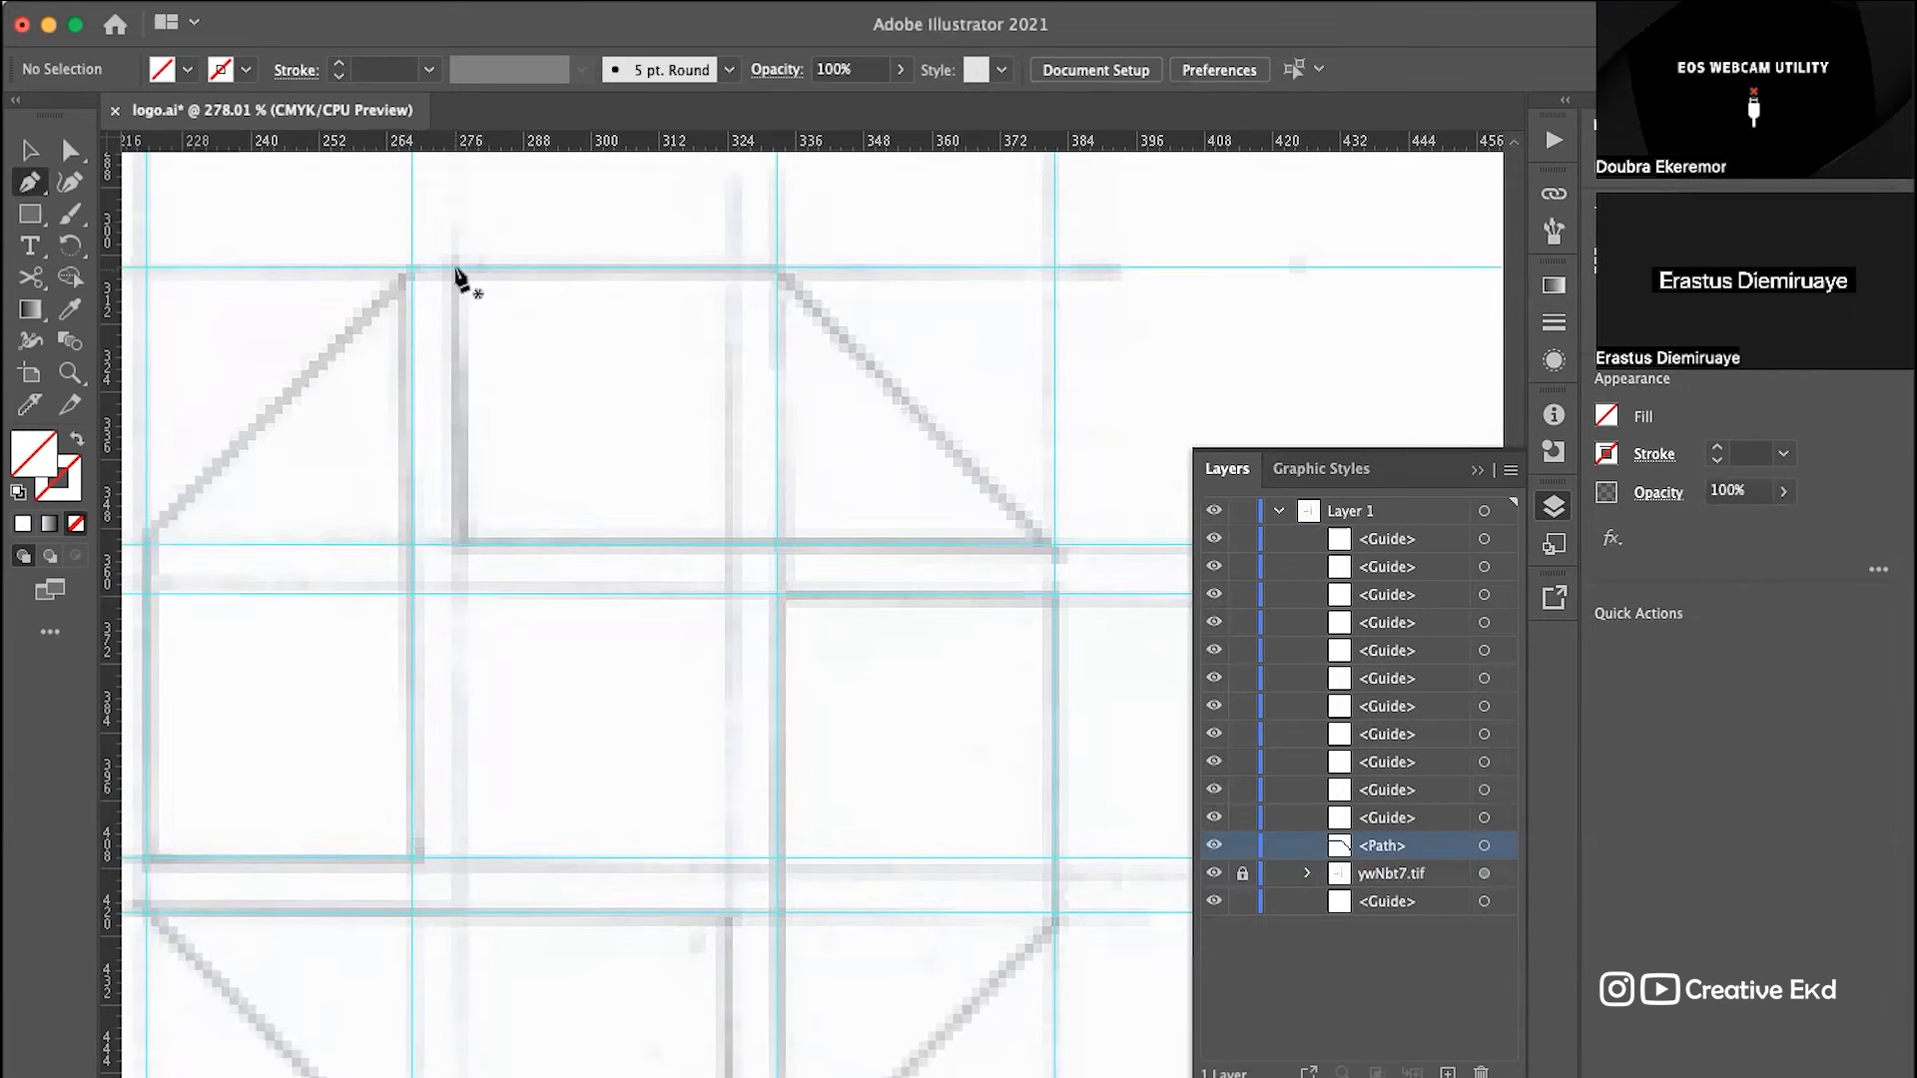
pyautogui.scroll(5, 455, 276)
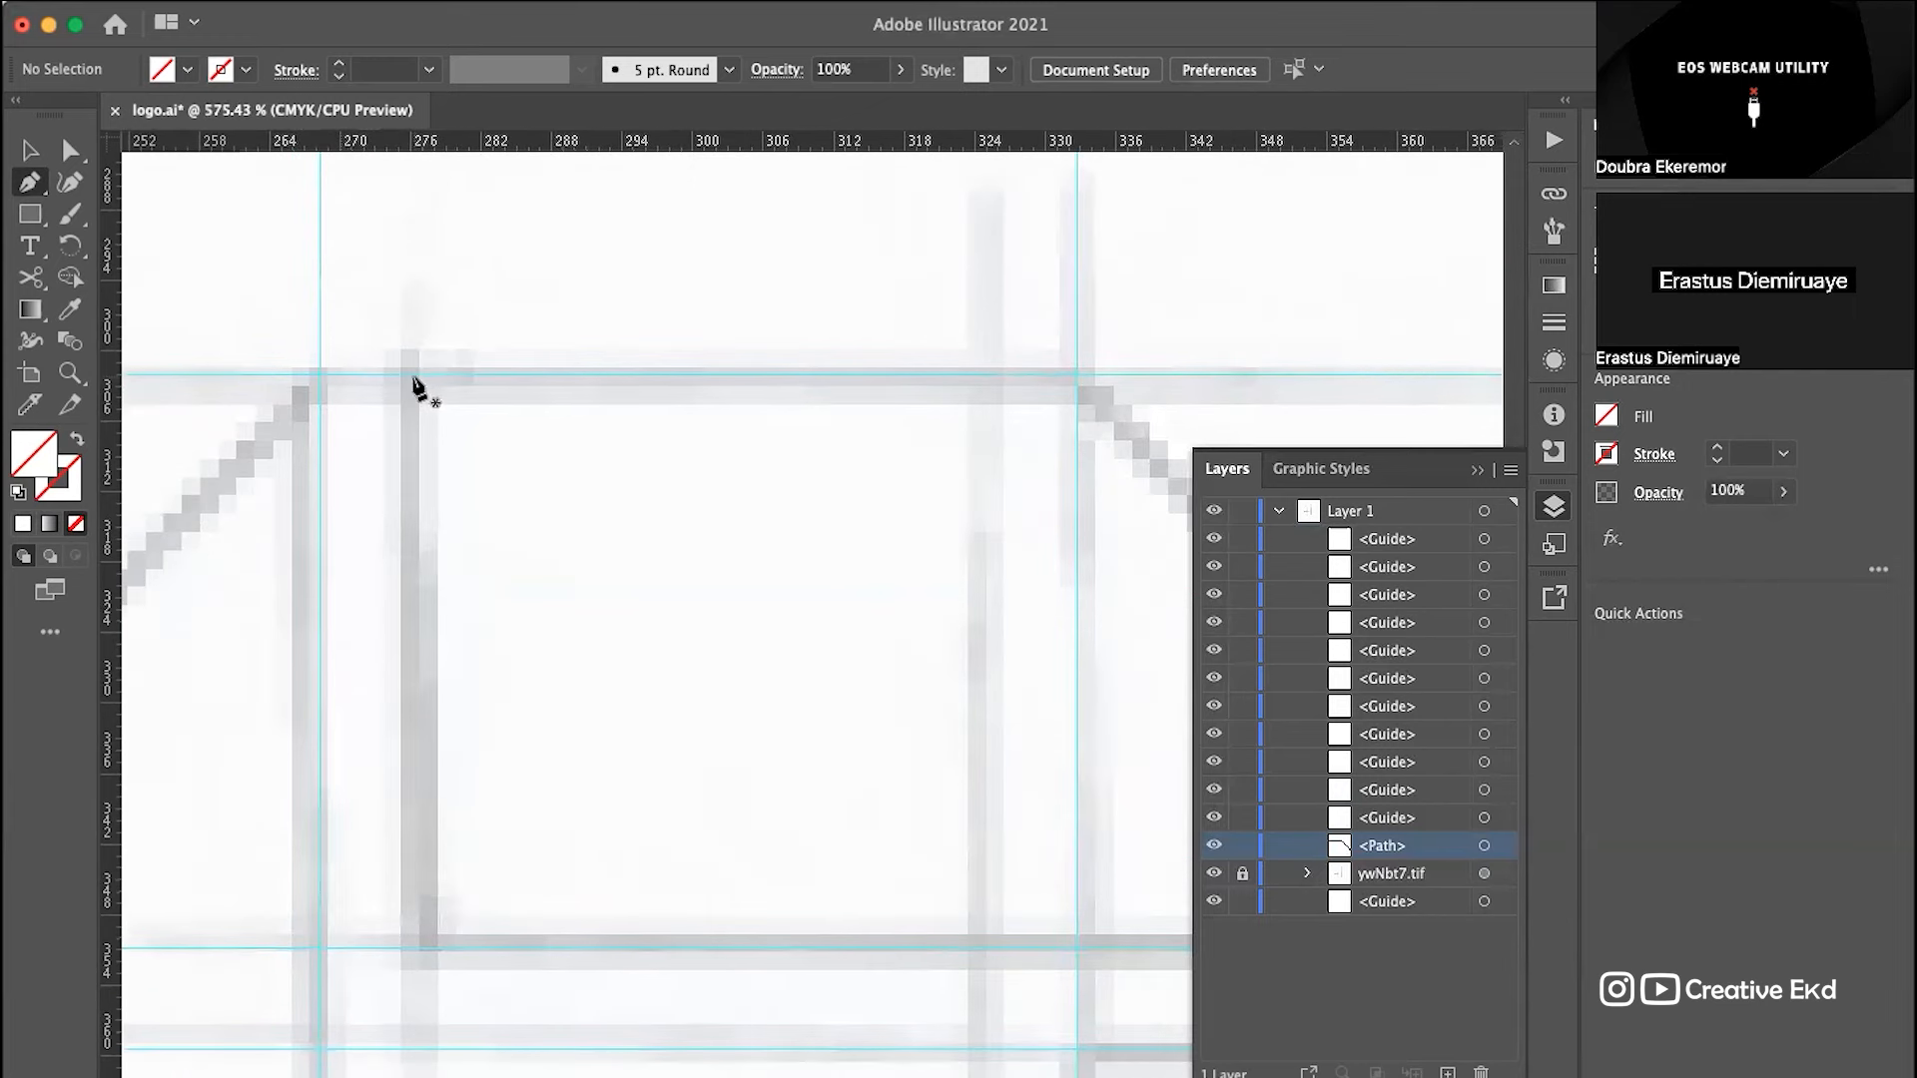
pyautogui.click(408, 379)
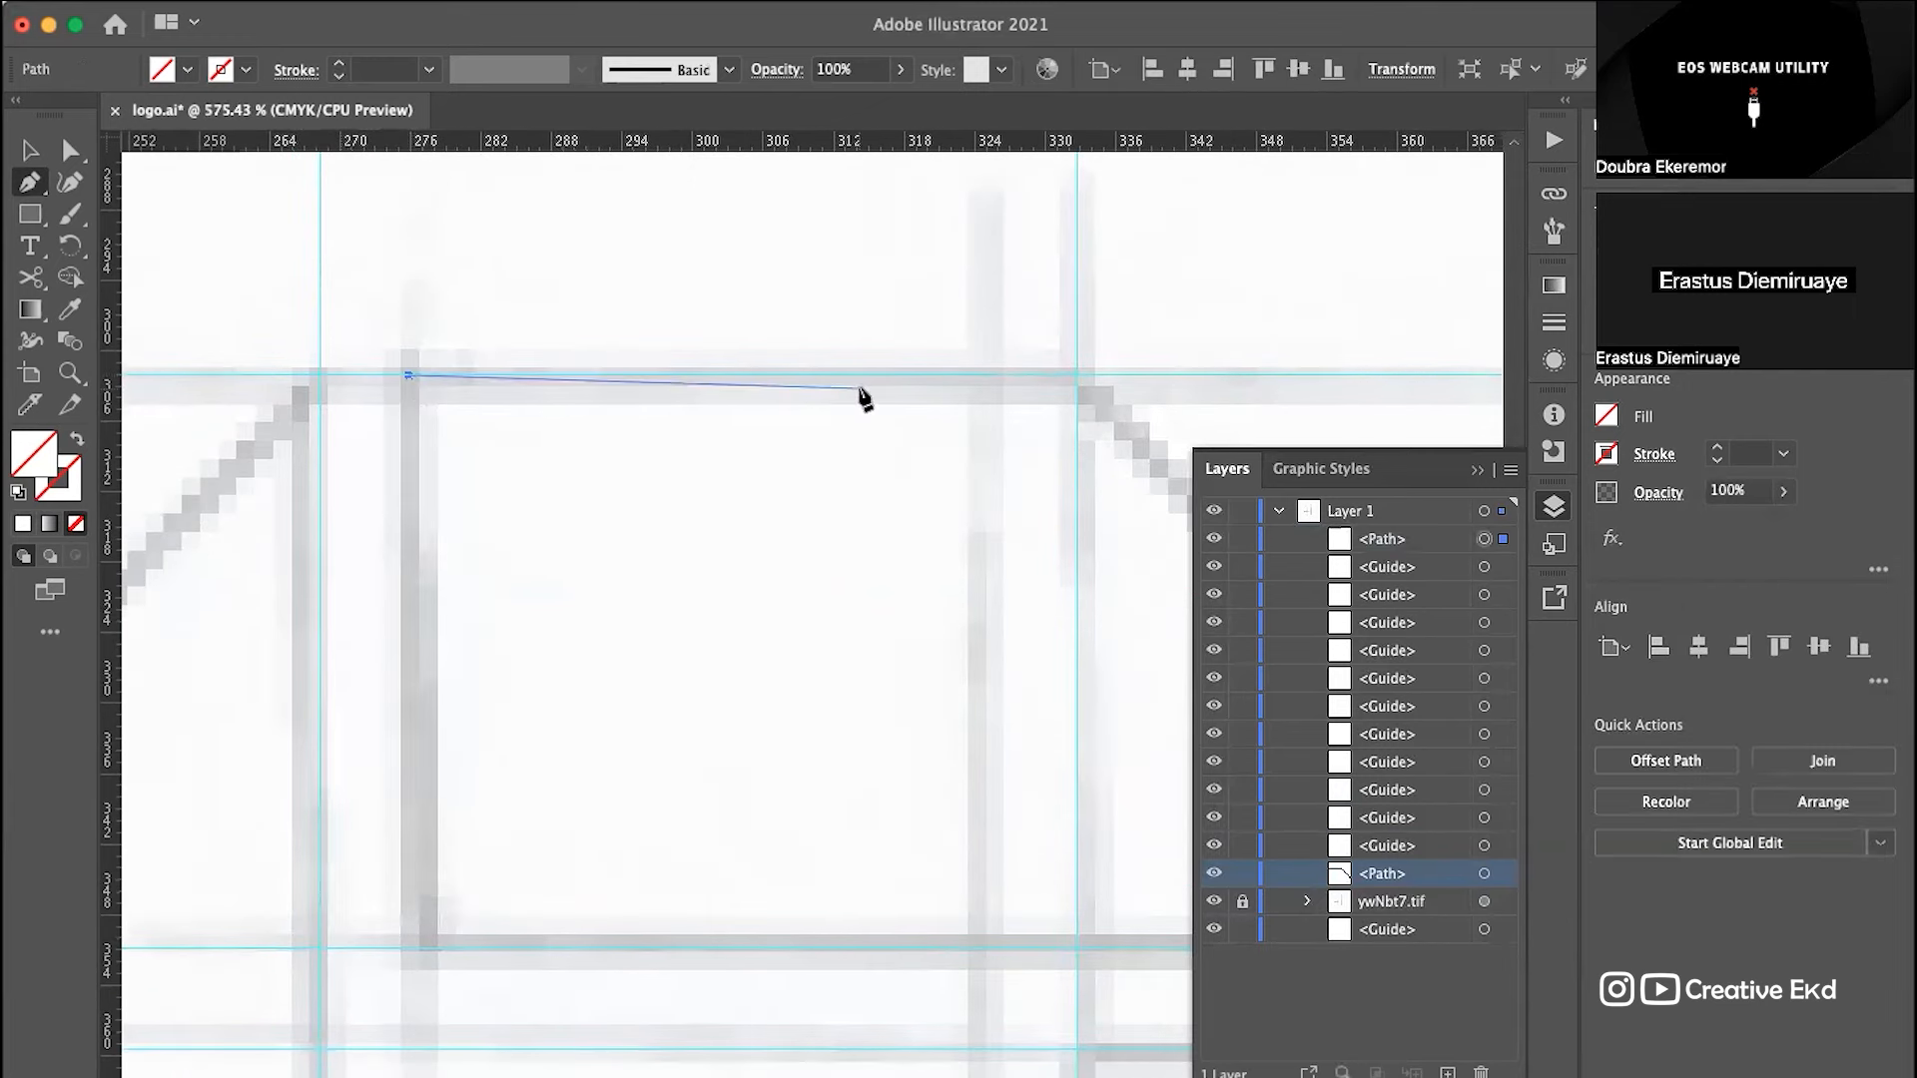
pyautogui.scroll(-5, 859, 397)
pyautogui.scroll(-8, 859, 397)
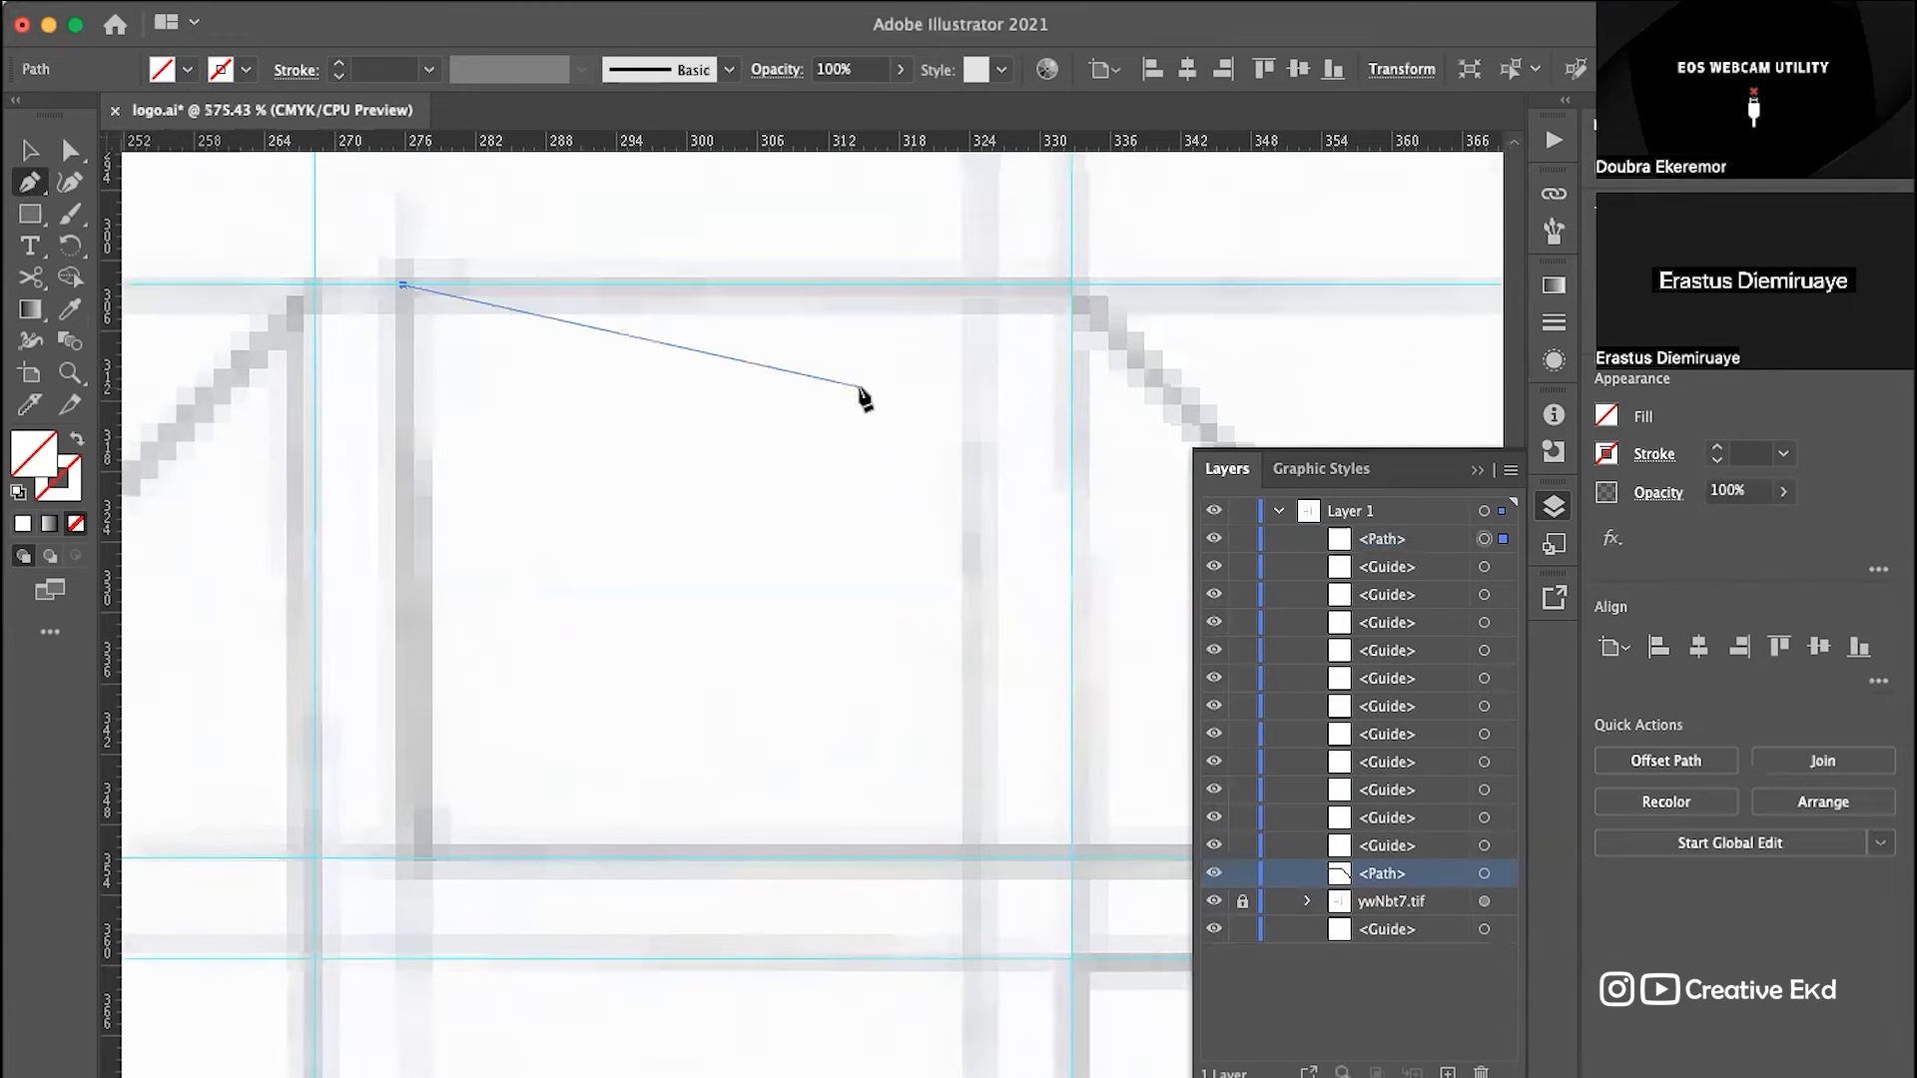
pyautogui.scroll(6, 859, 397)
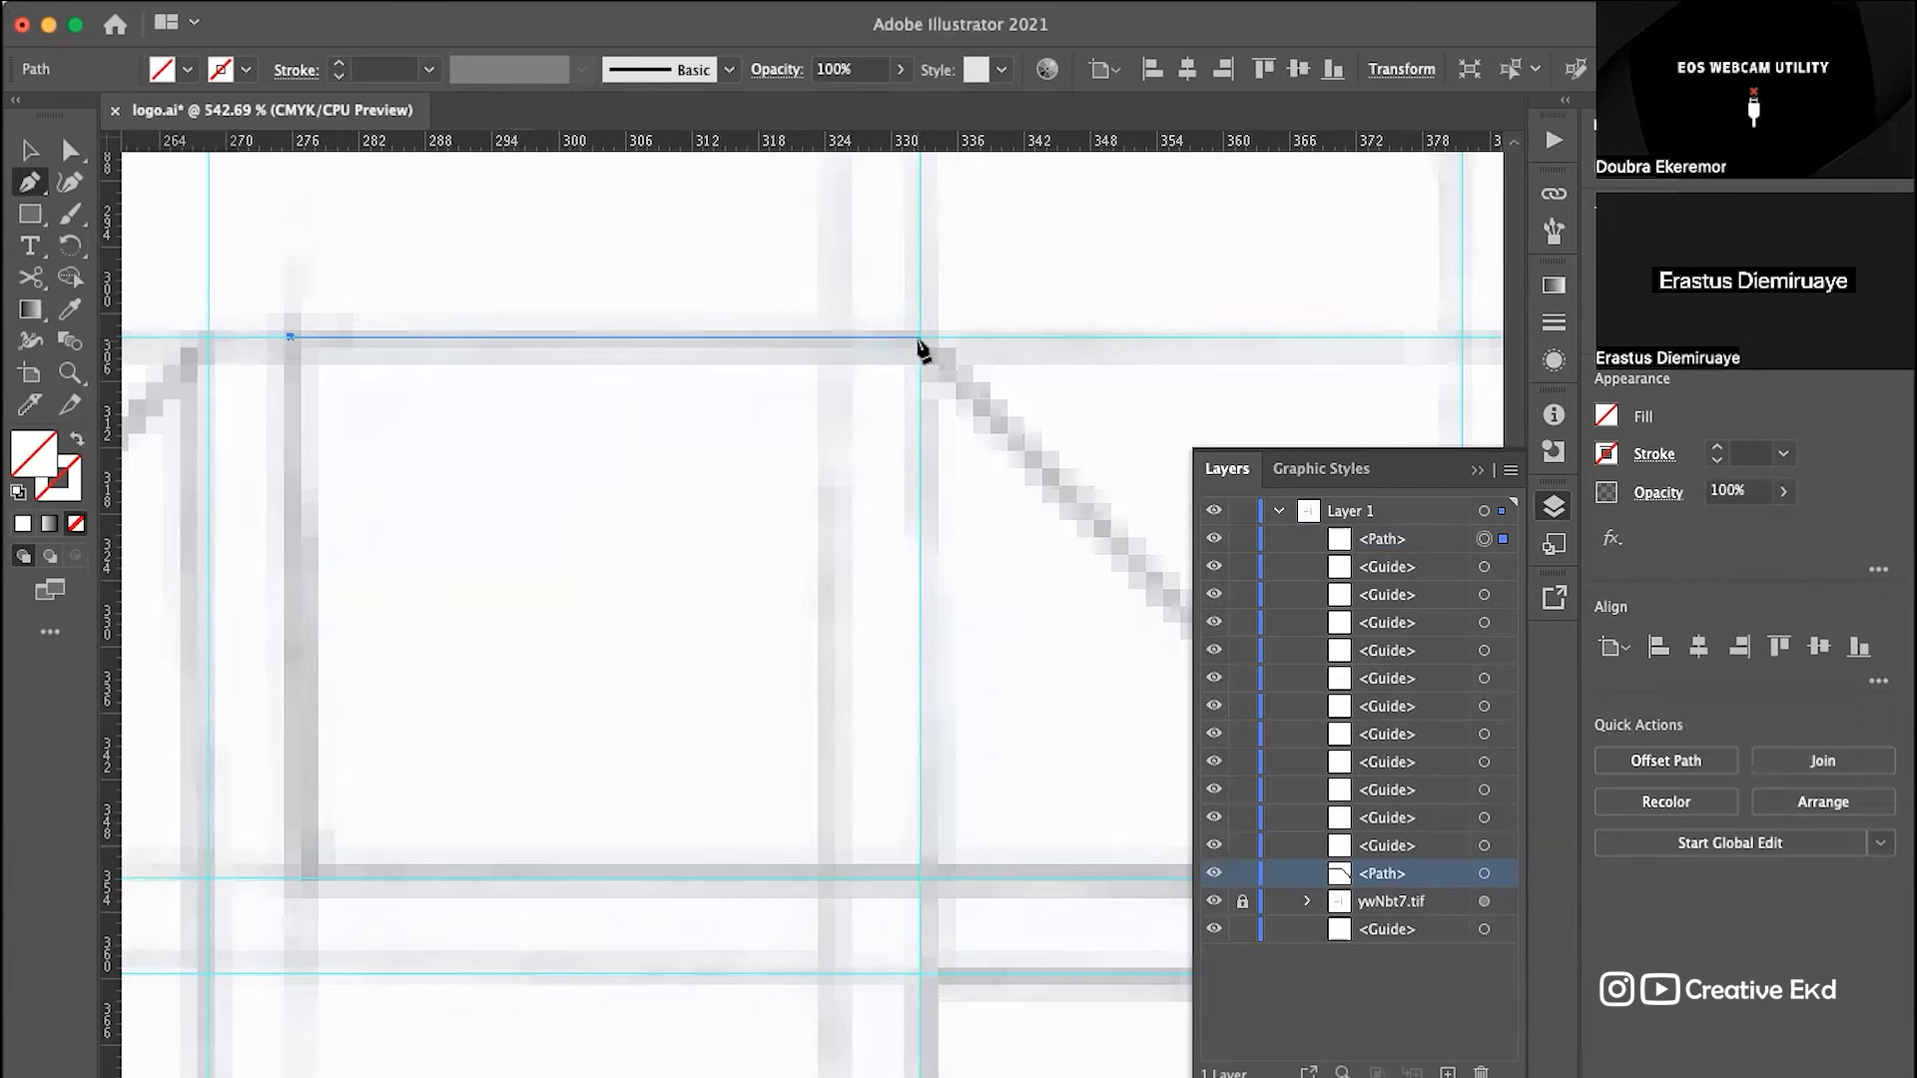
pyautogui.scroll(-6, 919, 346)
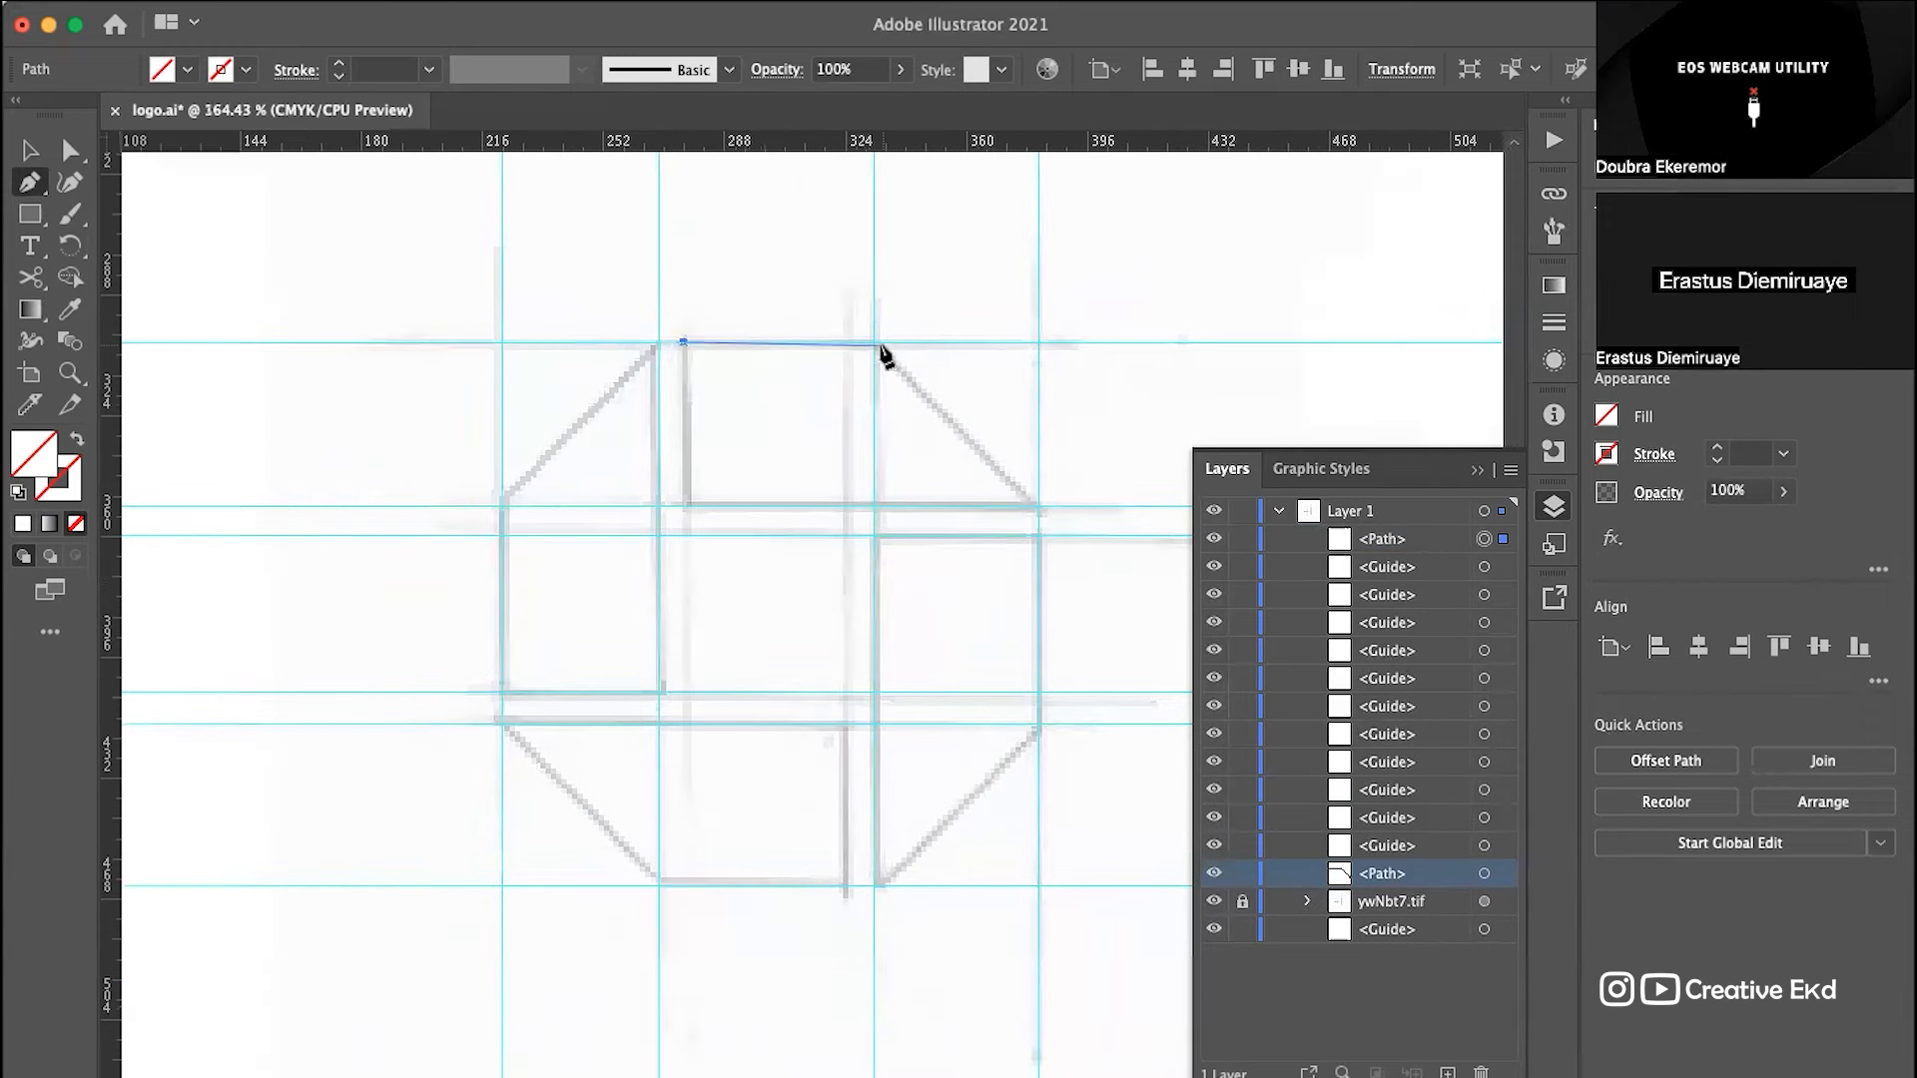
pyautogui.click(879, 344)
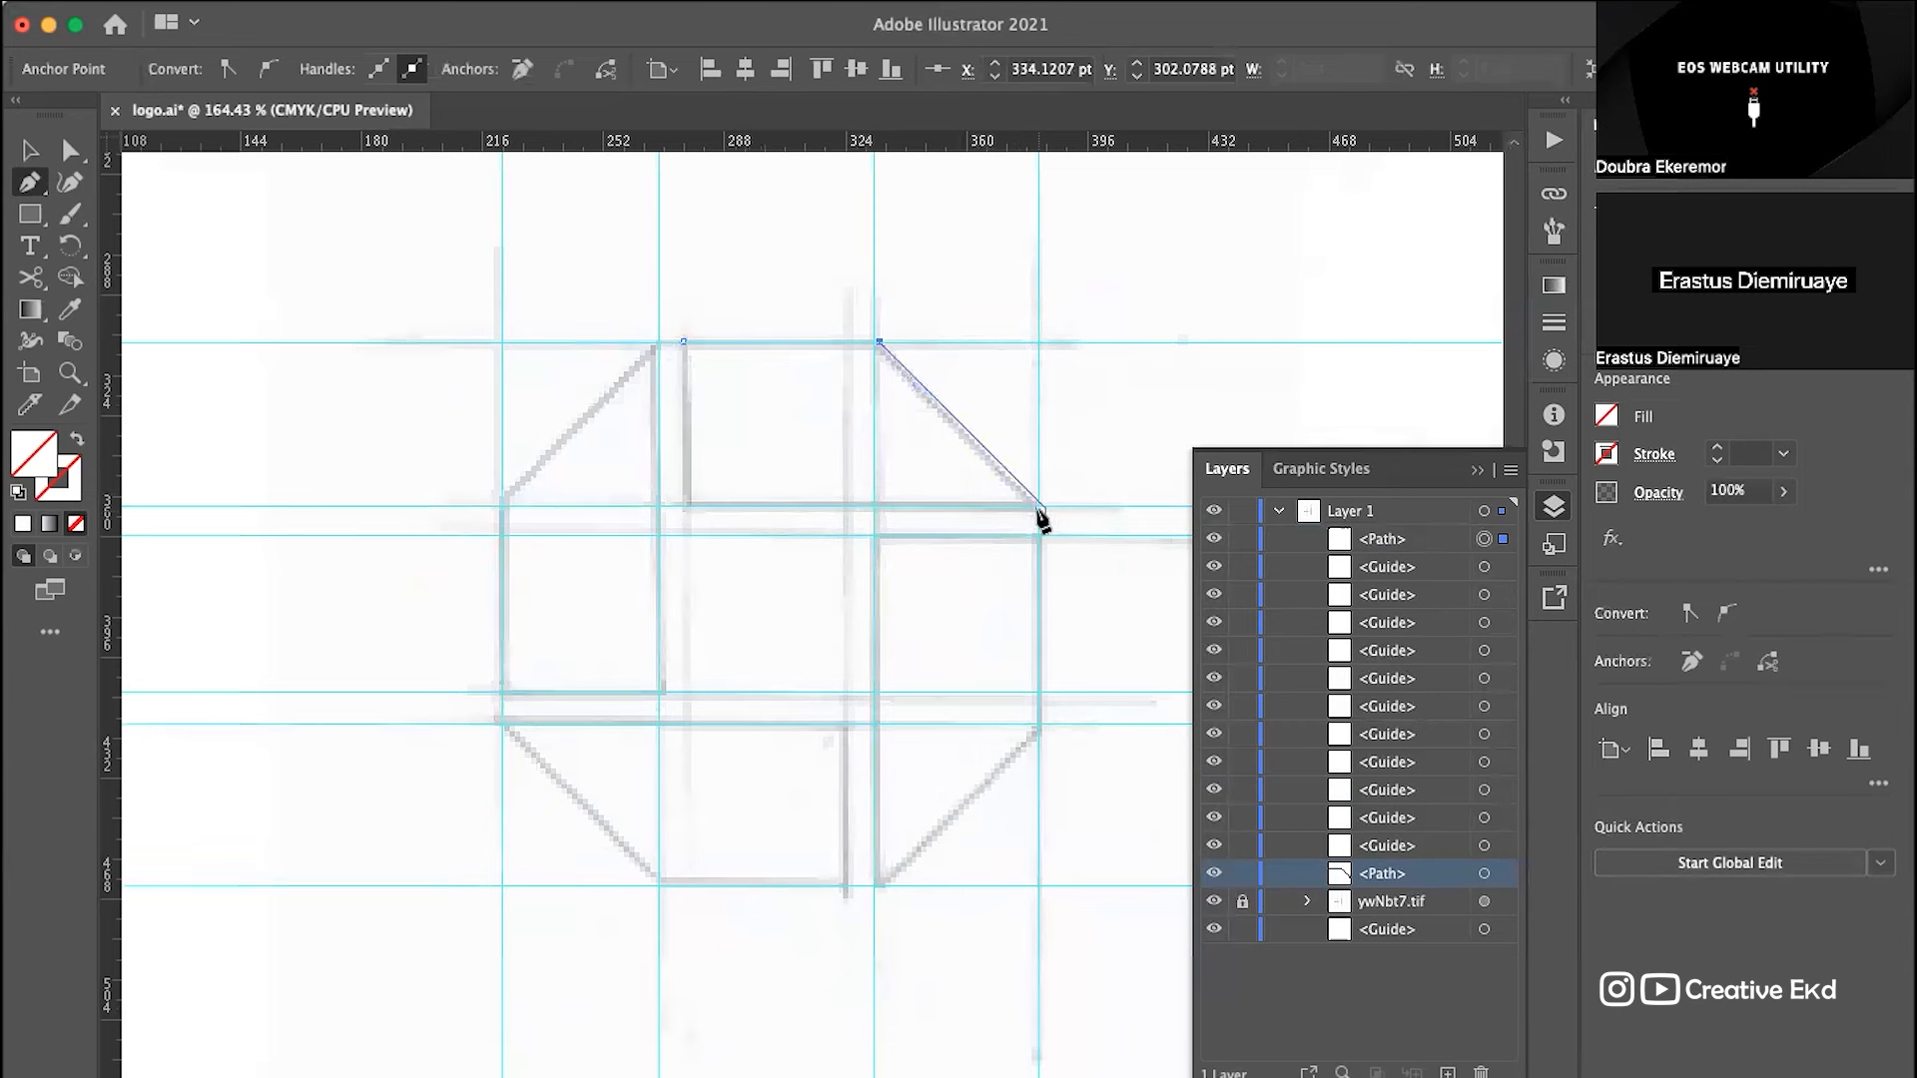
pyautogui.click(1041, 507)
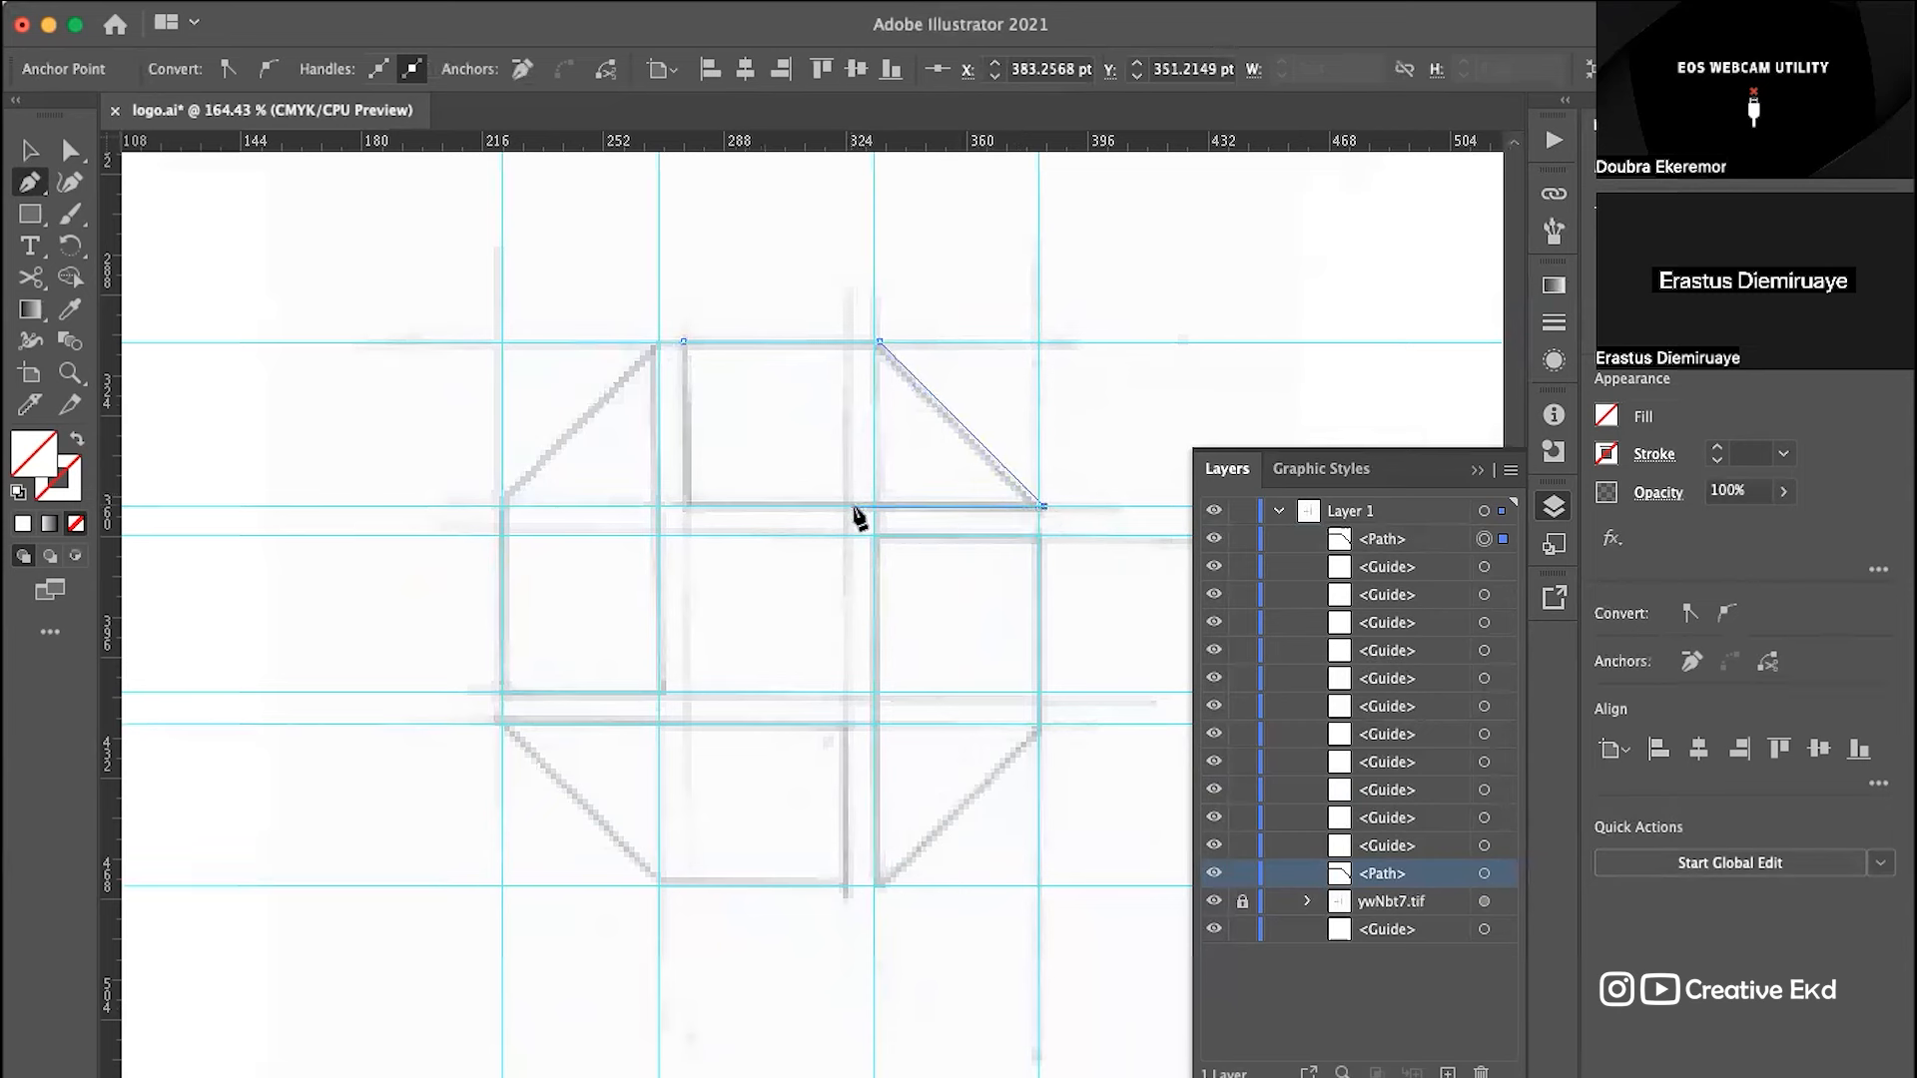
pyautogui.click(875, 507)
pyautogui.scroll(5, 881, 349)
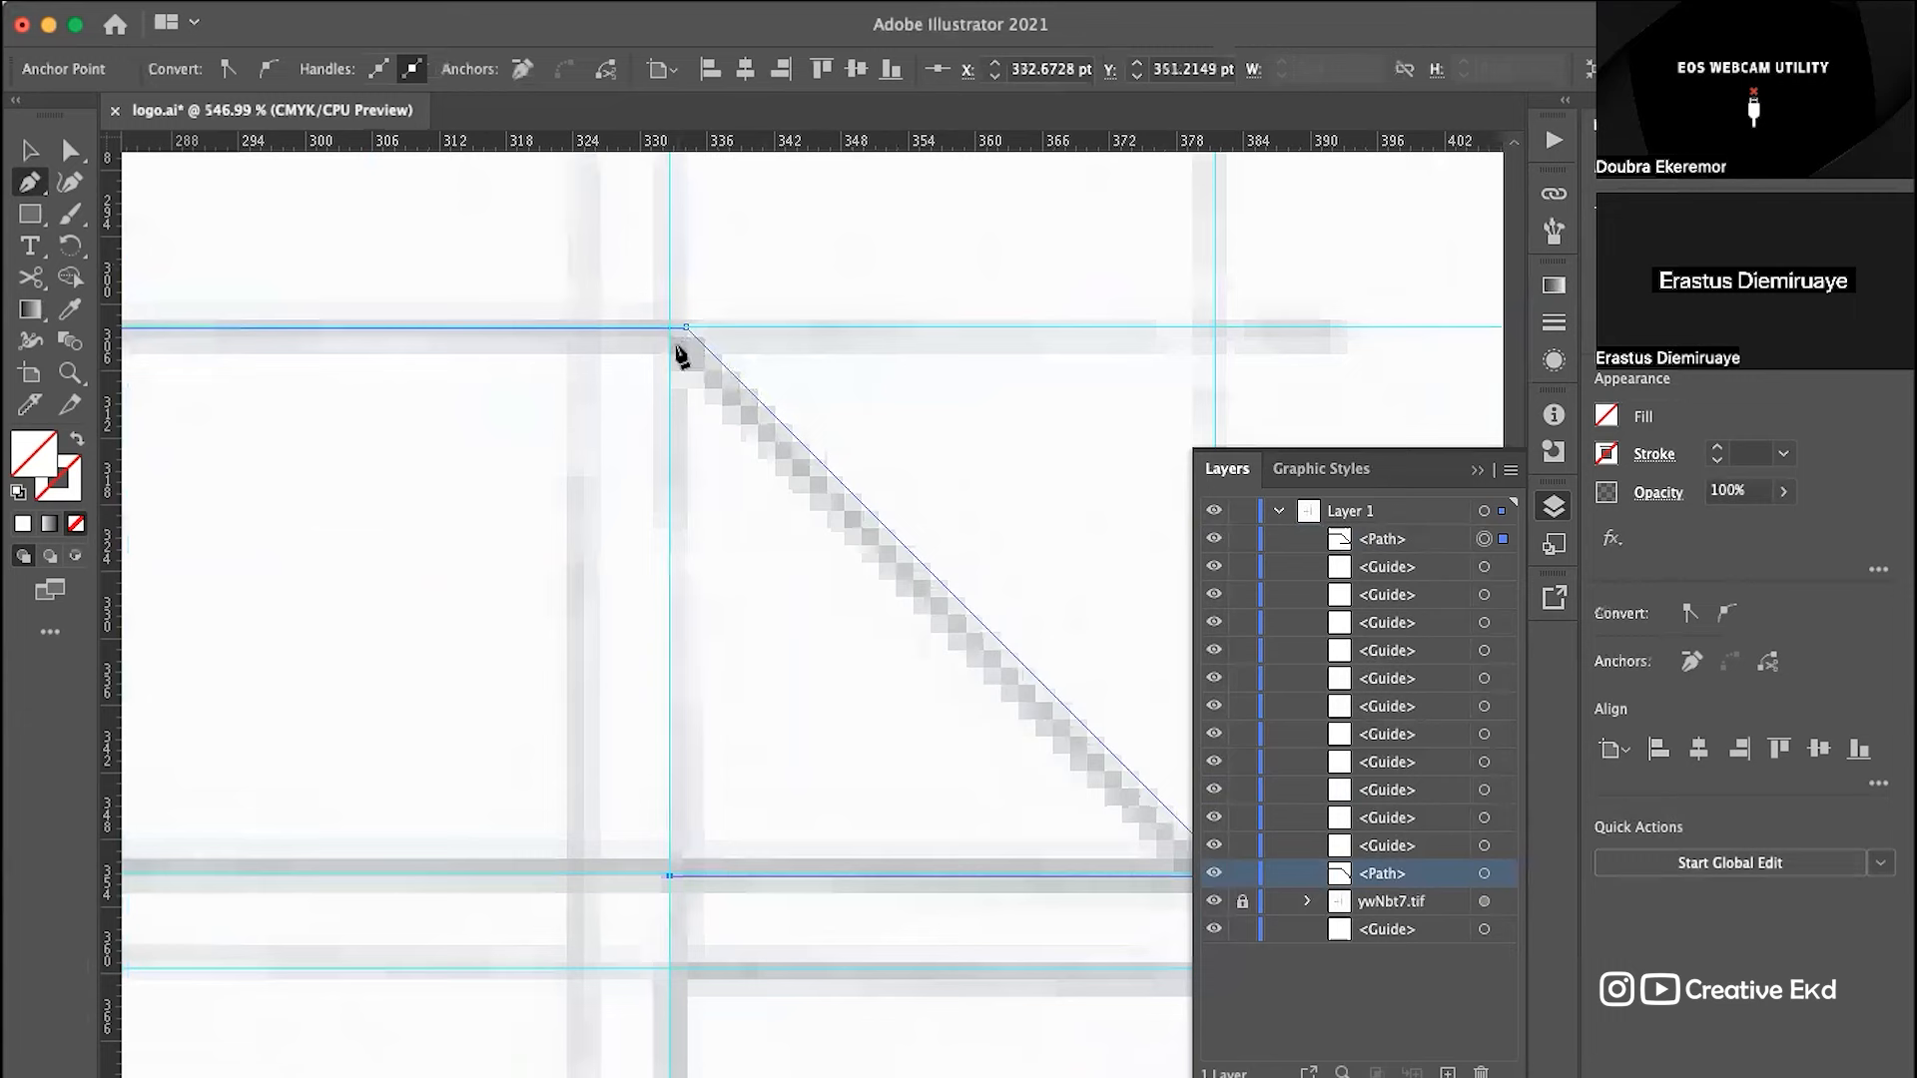
pyautogui.scroll(2, 681, 357)
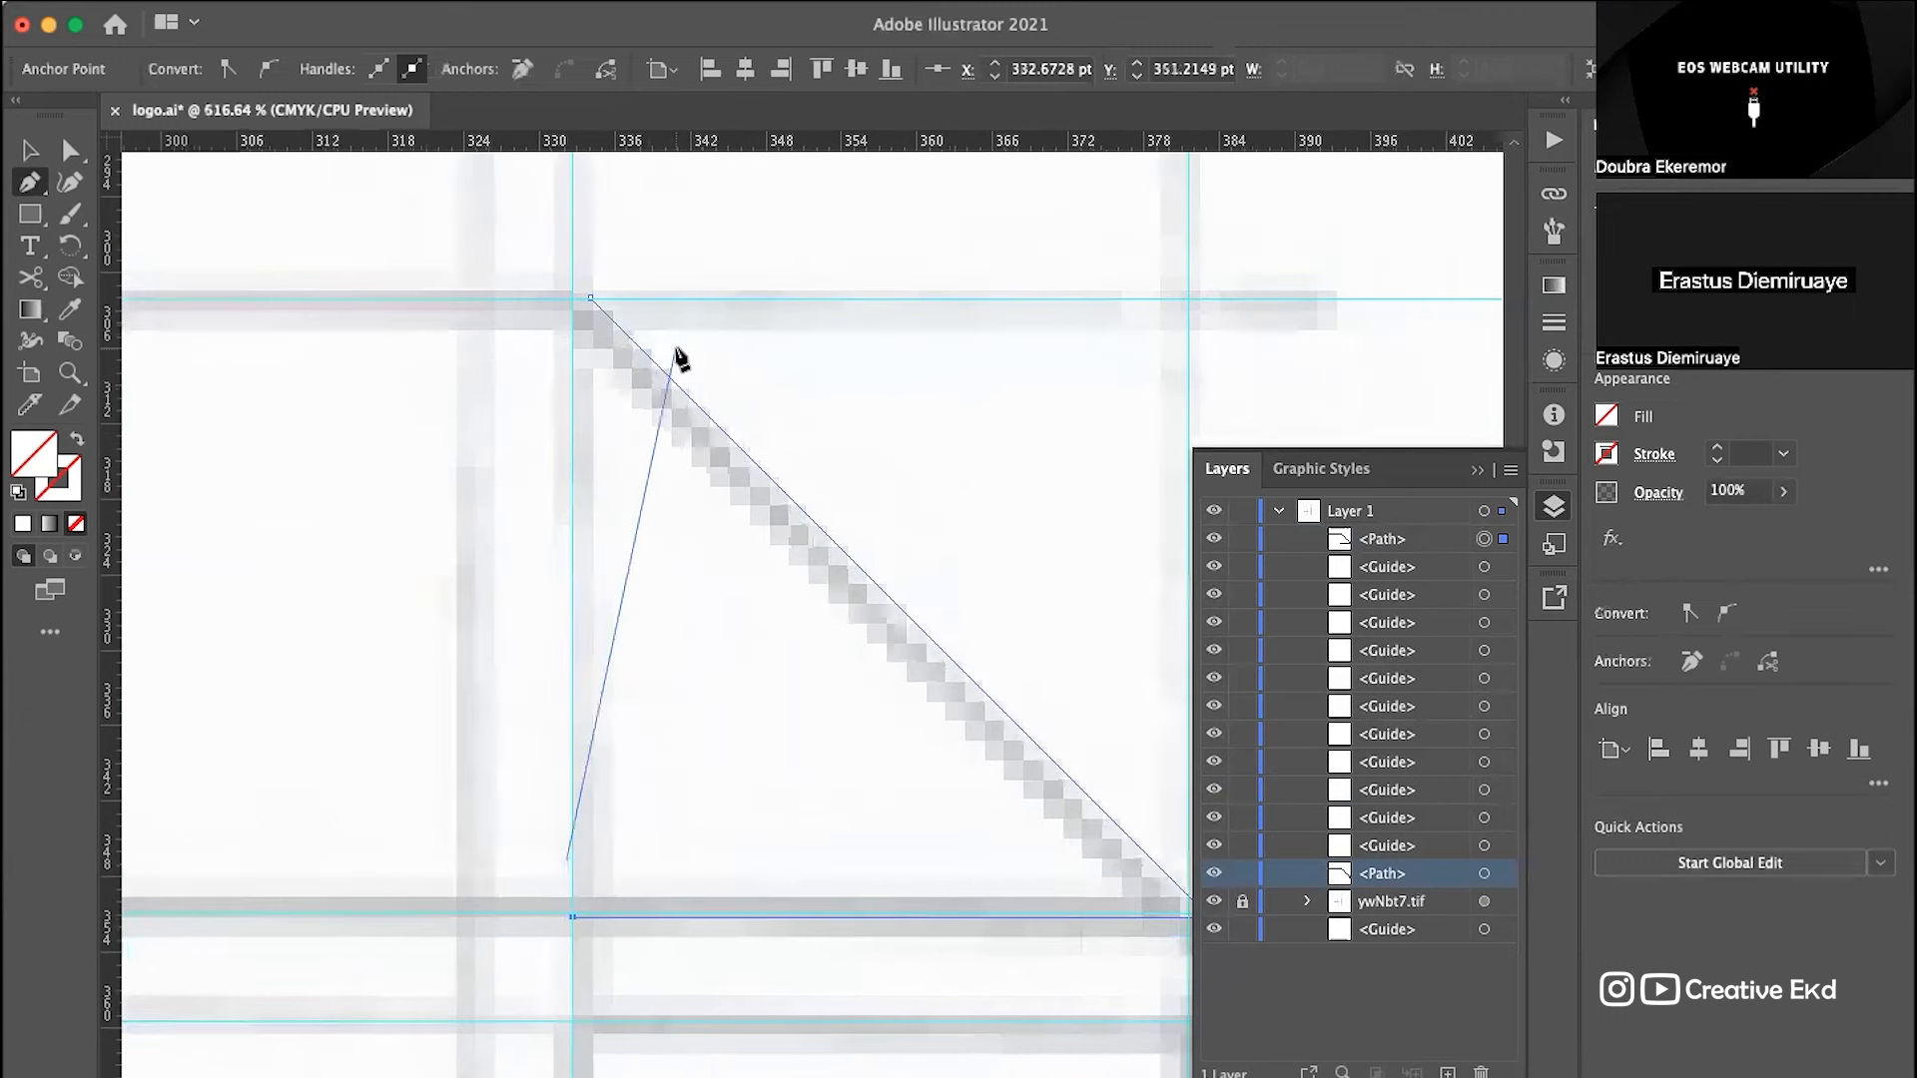
pyautogui.press('super+z')
pyautogui.press('super+z')
# Step: Trace the upper shape's diagonal edge down to the guide intersection at about X 382, Y 351 pt
pyautogui.scroll(-4, 987, 844)
pyautogui.hscroll(4, 986, 844)
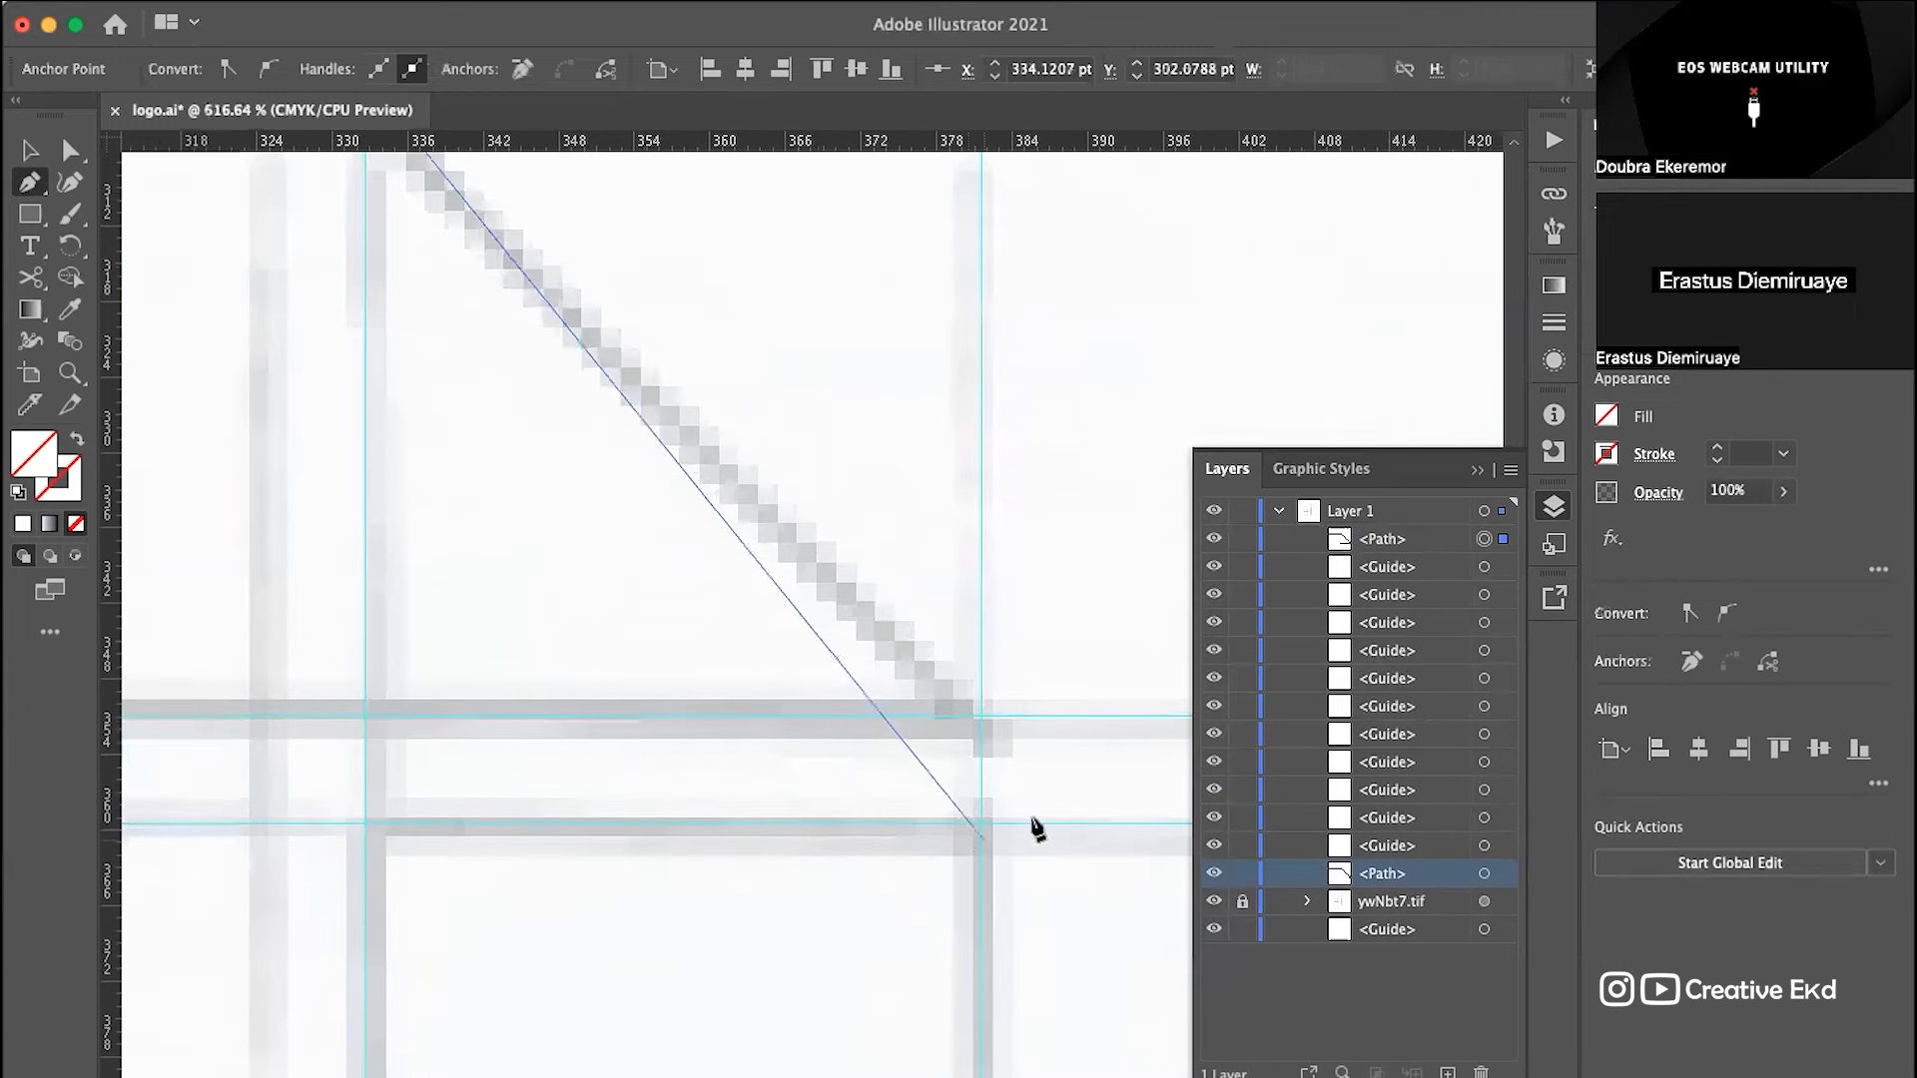
pyautogui.click(980, 717)
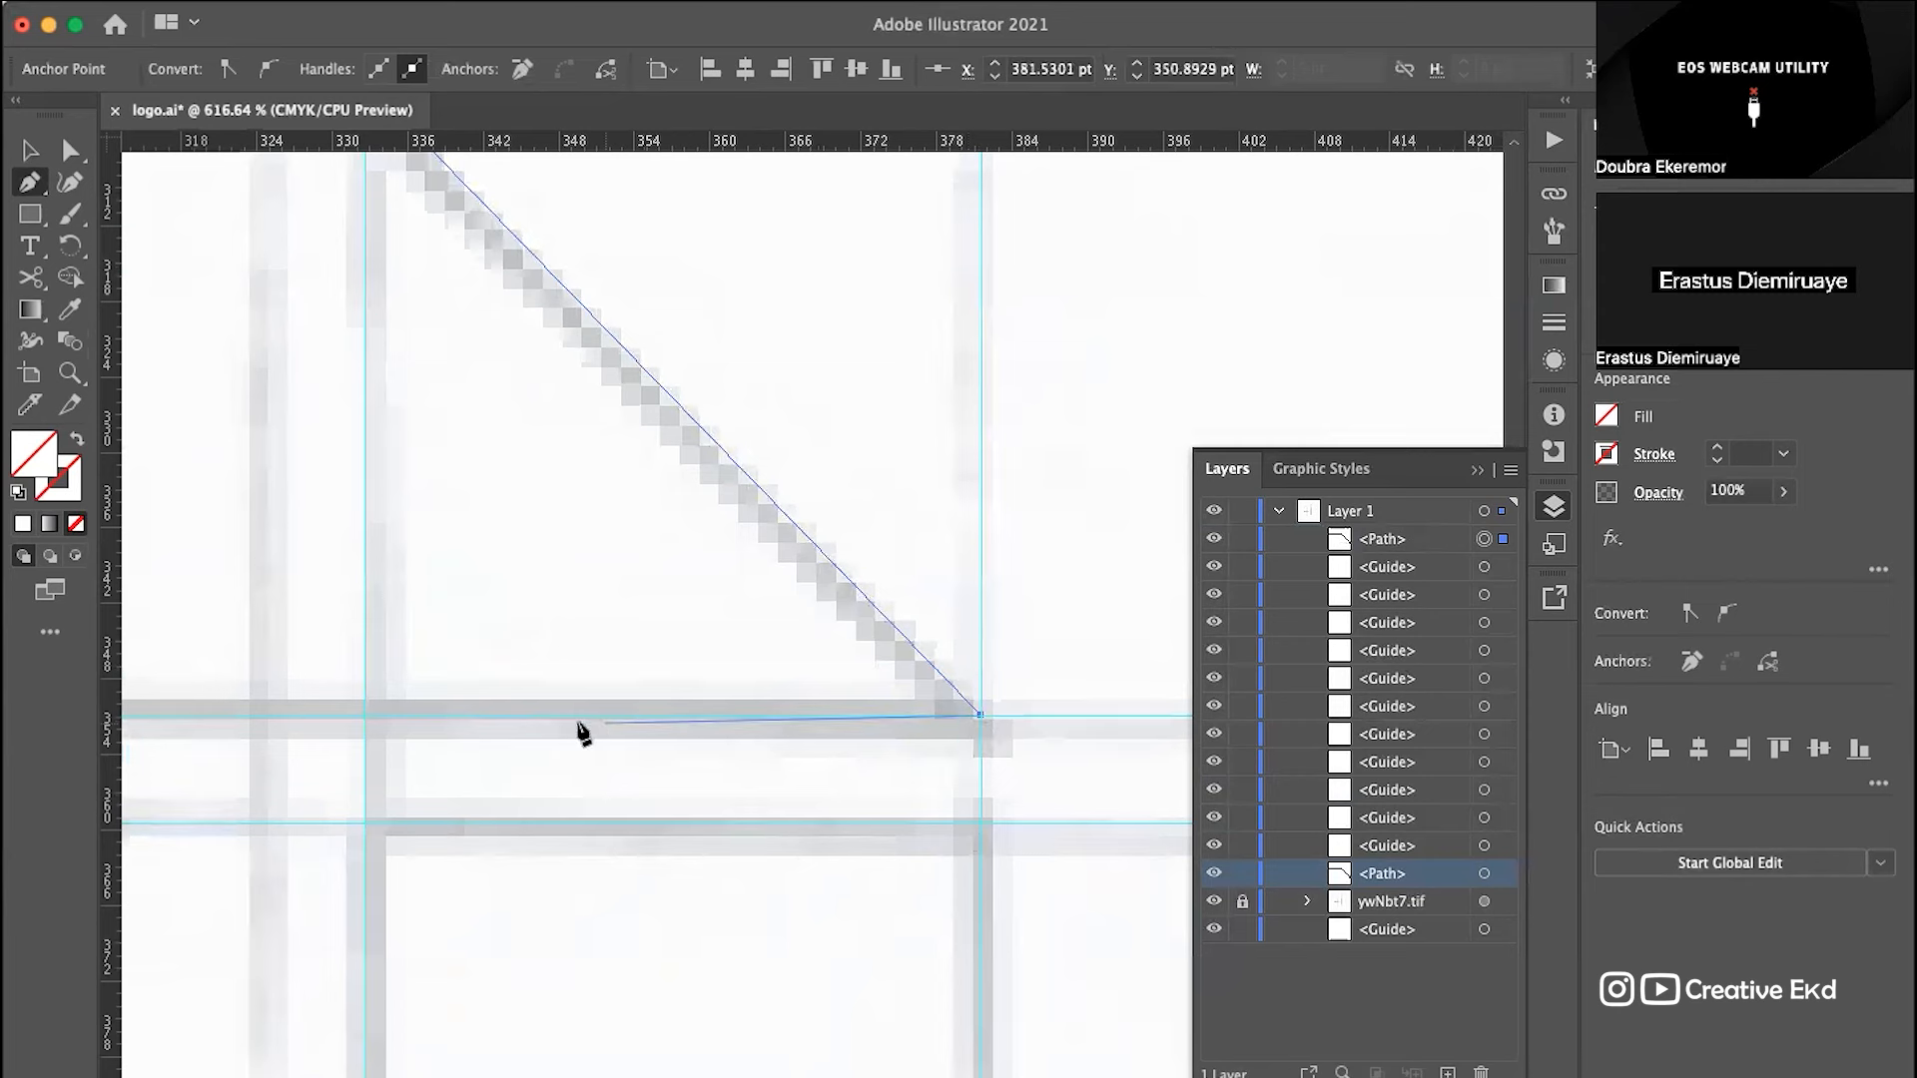
pyautogui.click(367, 715)
pyautogui.scroll(5, 369, 727)
pyautogui.hscroll(-3, 368, 727)
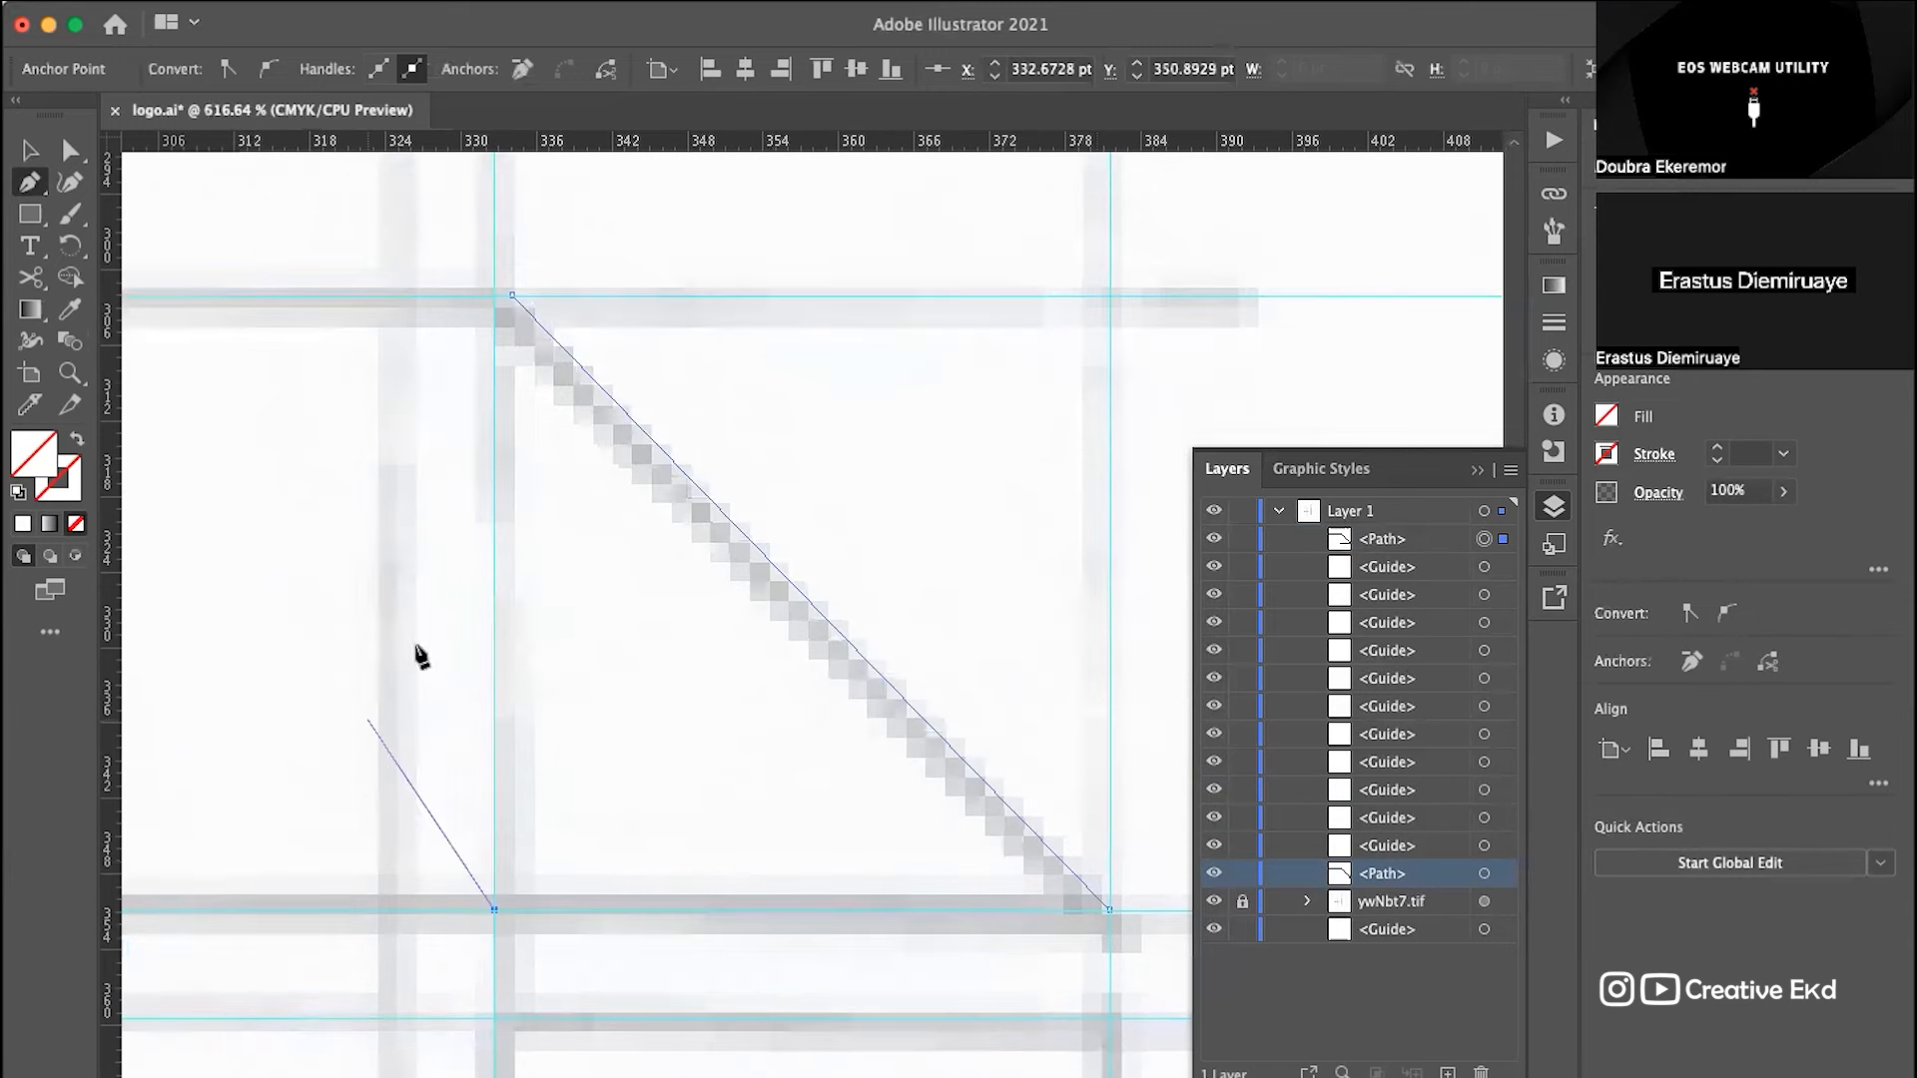
pyautogui.scroll(-2, 488, 868)
pyautogui.hscroll(-3, 488, 869)
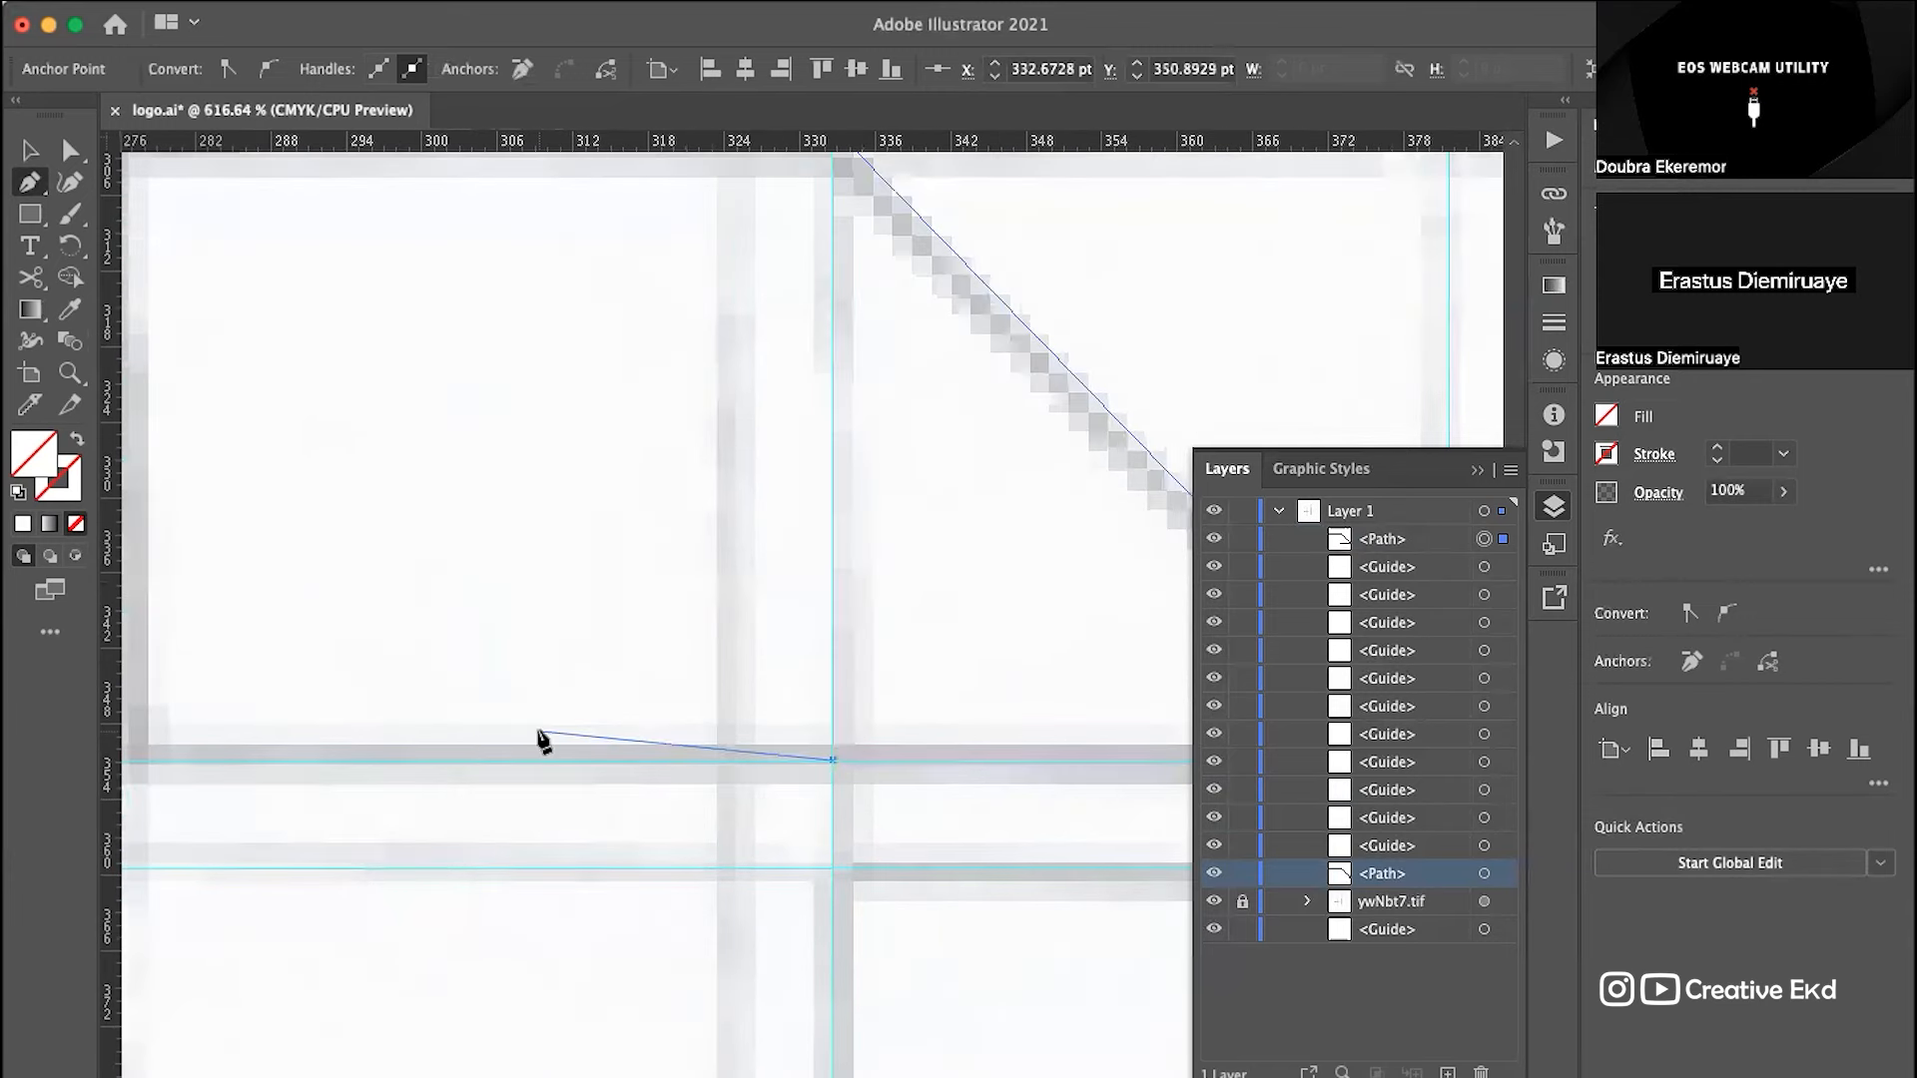
pyautogui.press('super+z')
pyautogui.hscroll(-5, 548, 812)
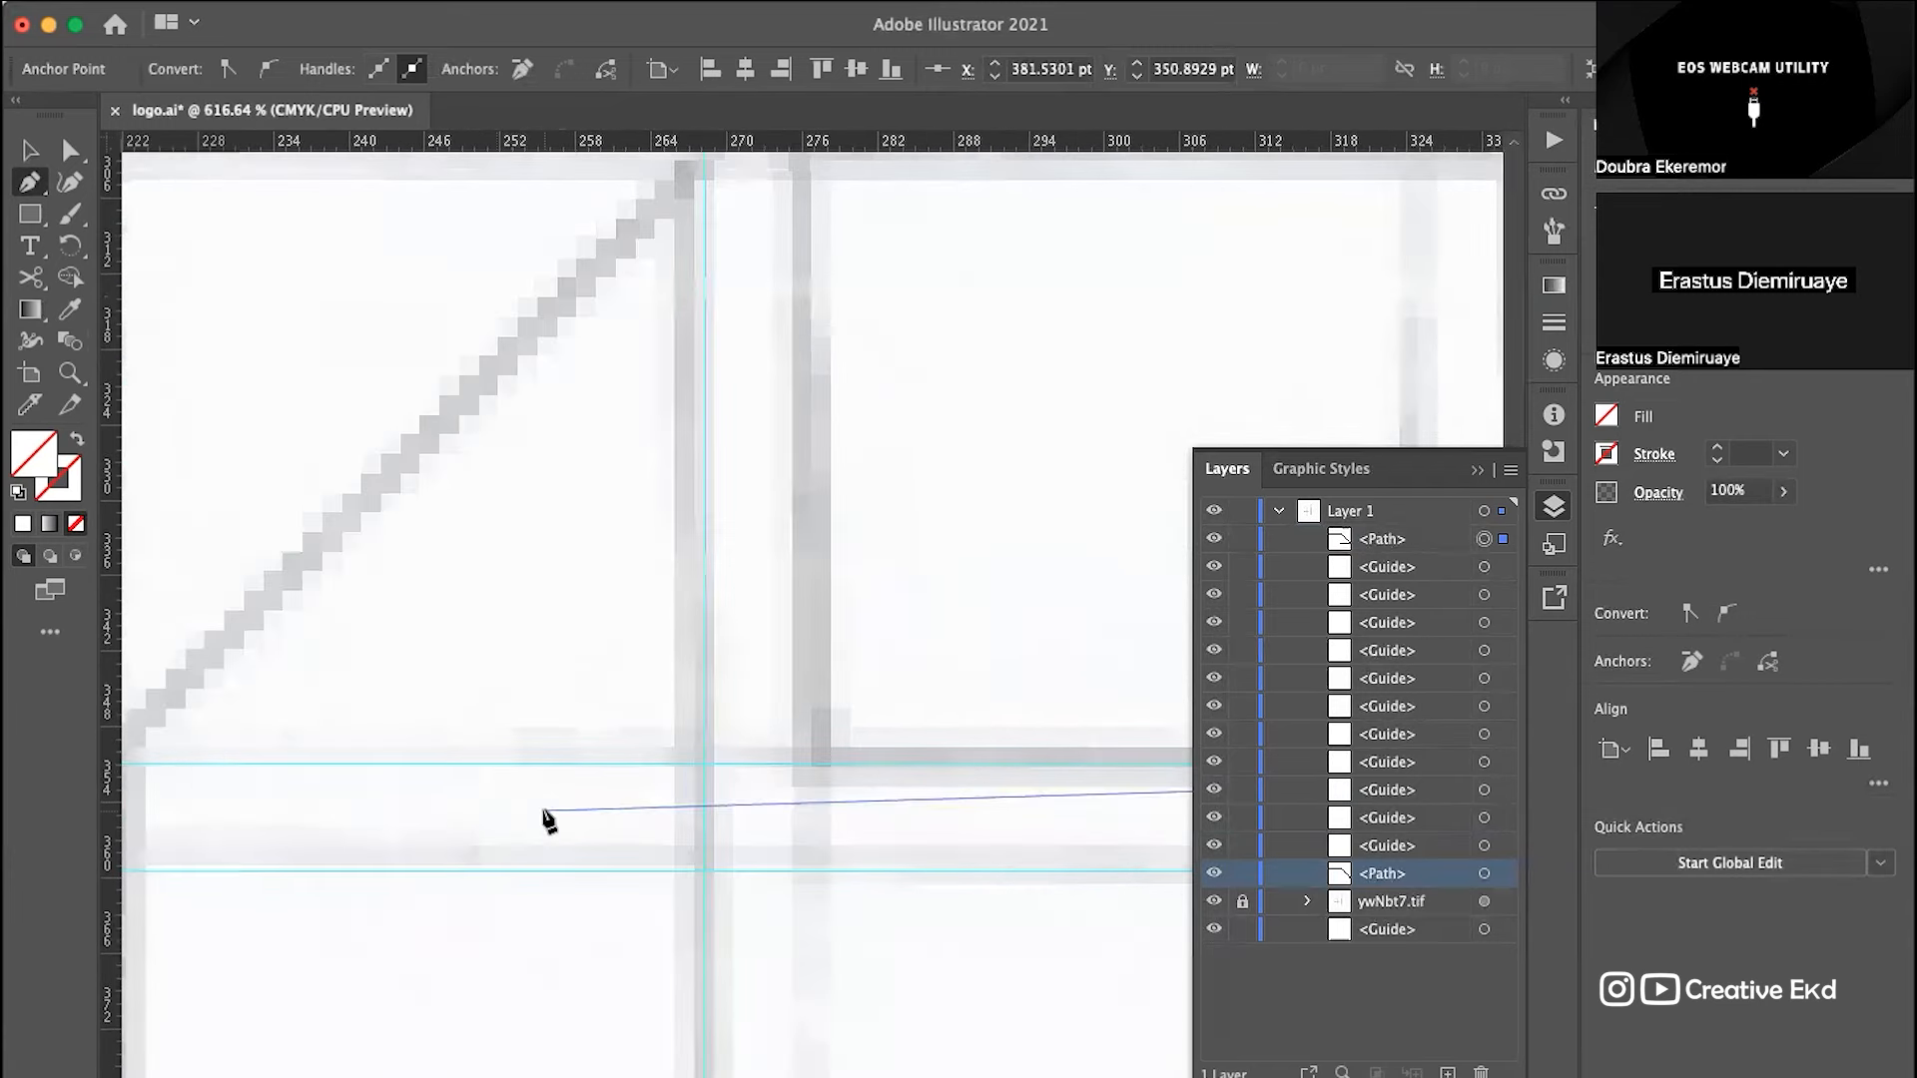
pyautogui.scroll(5, 958, 706)
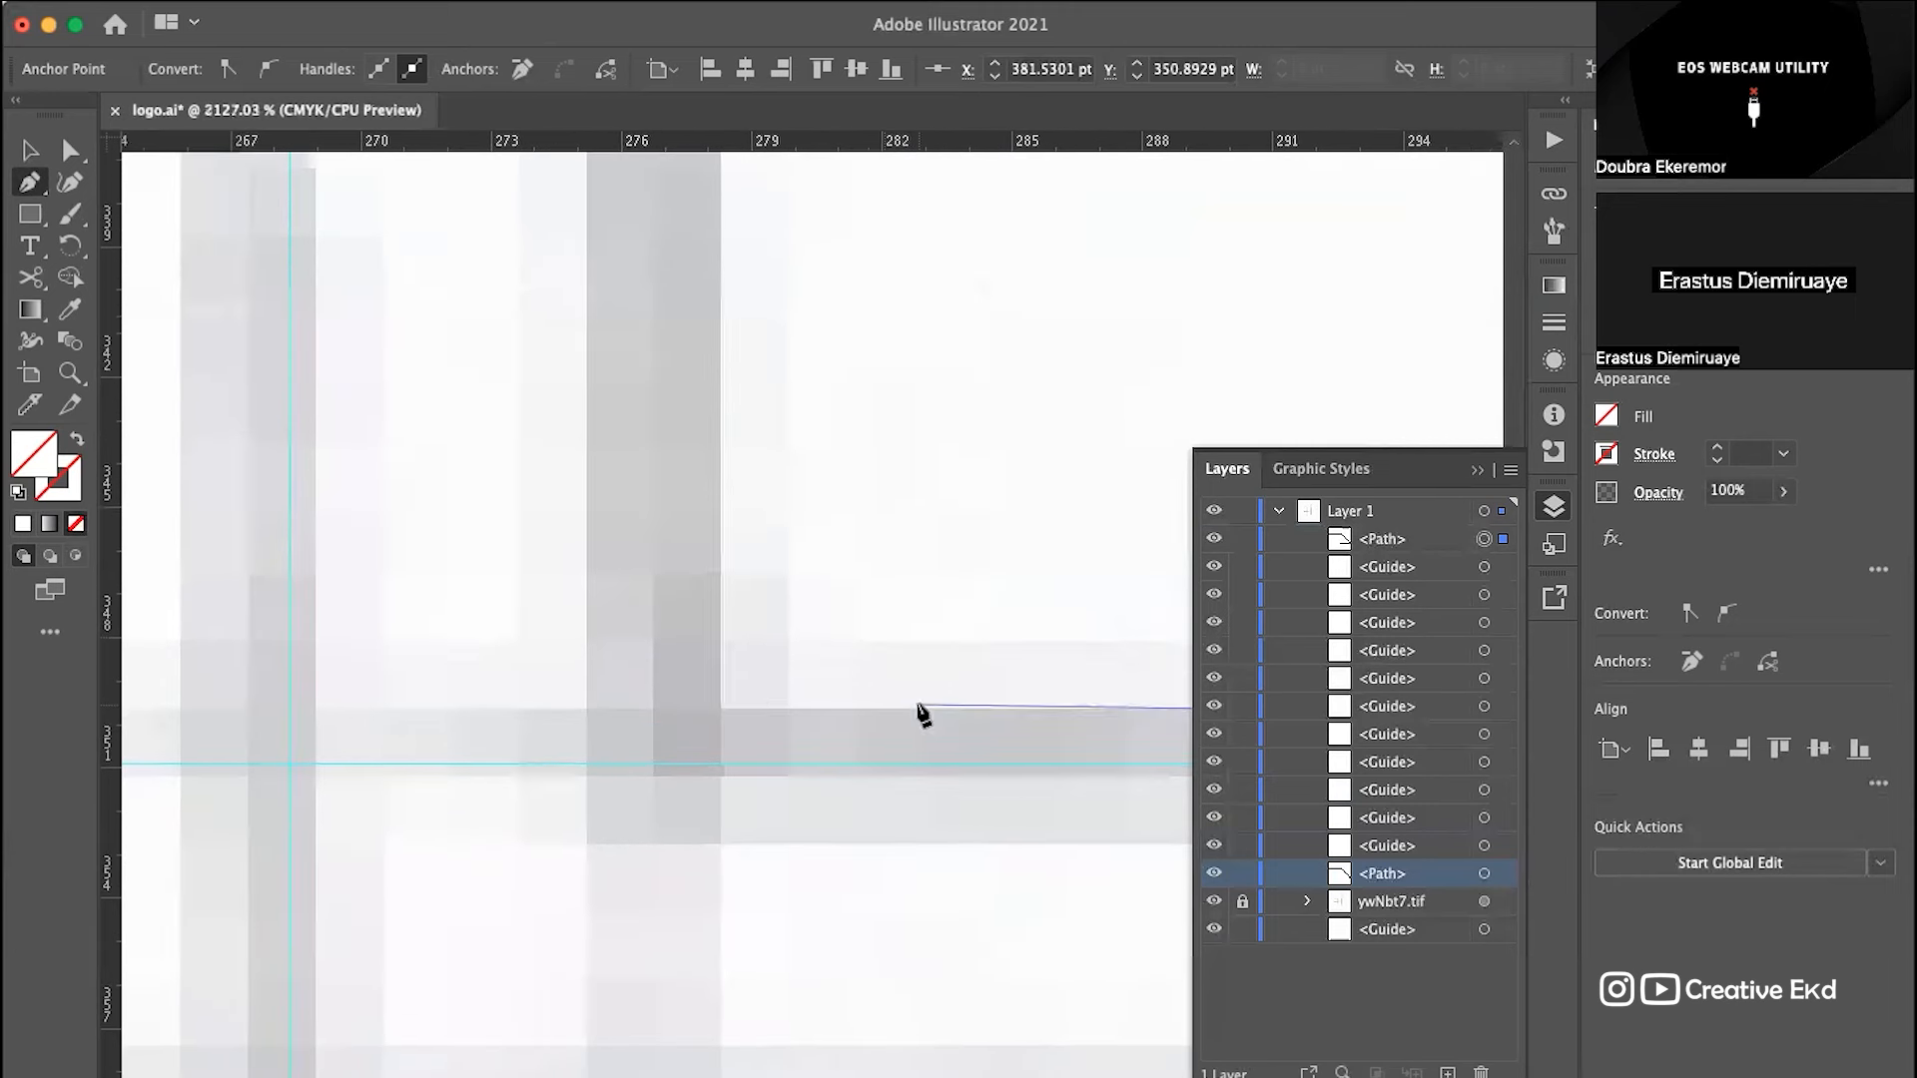
pyautogui.press('shift')
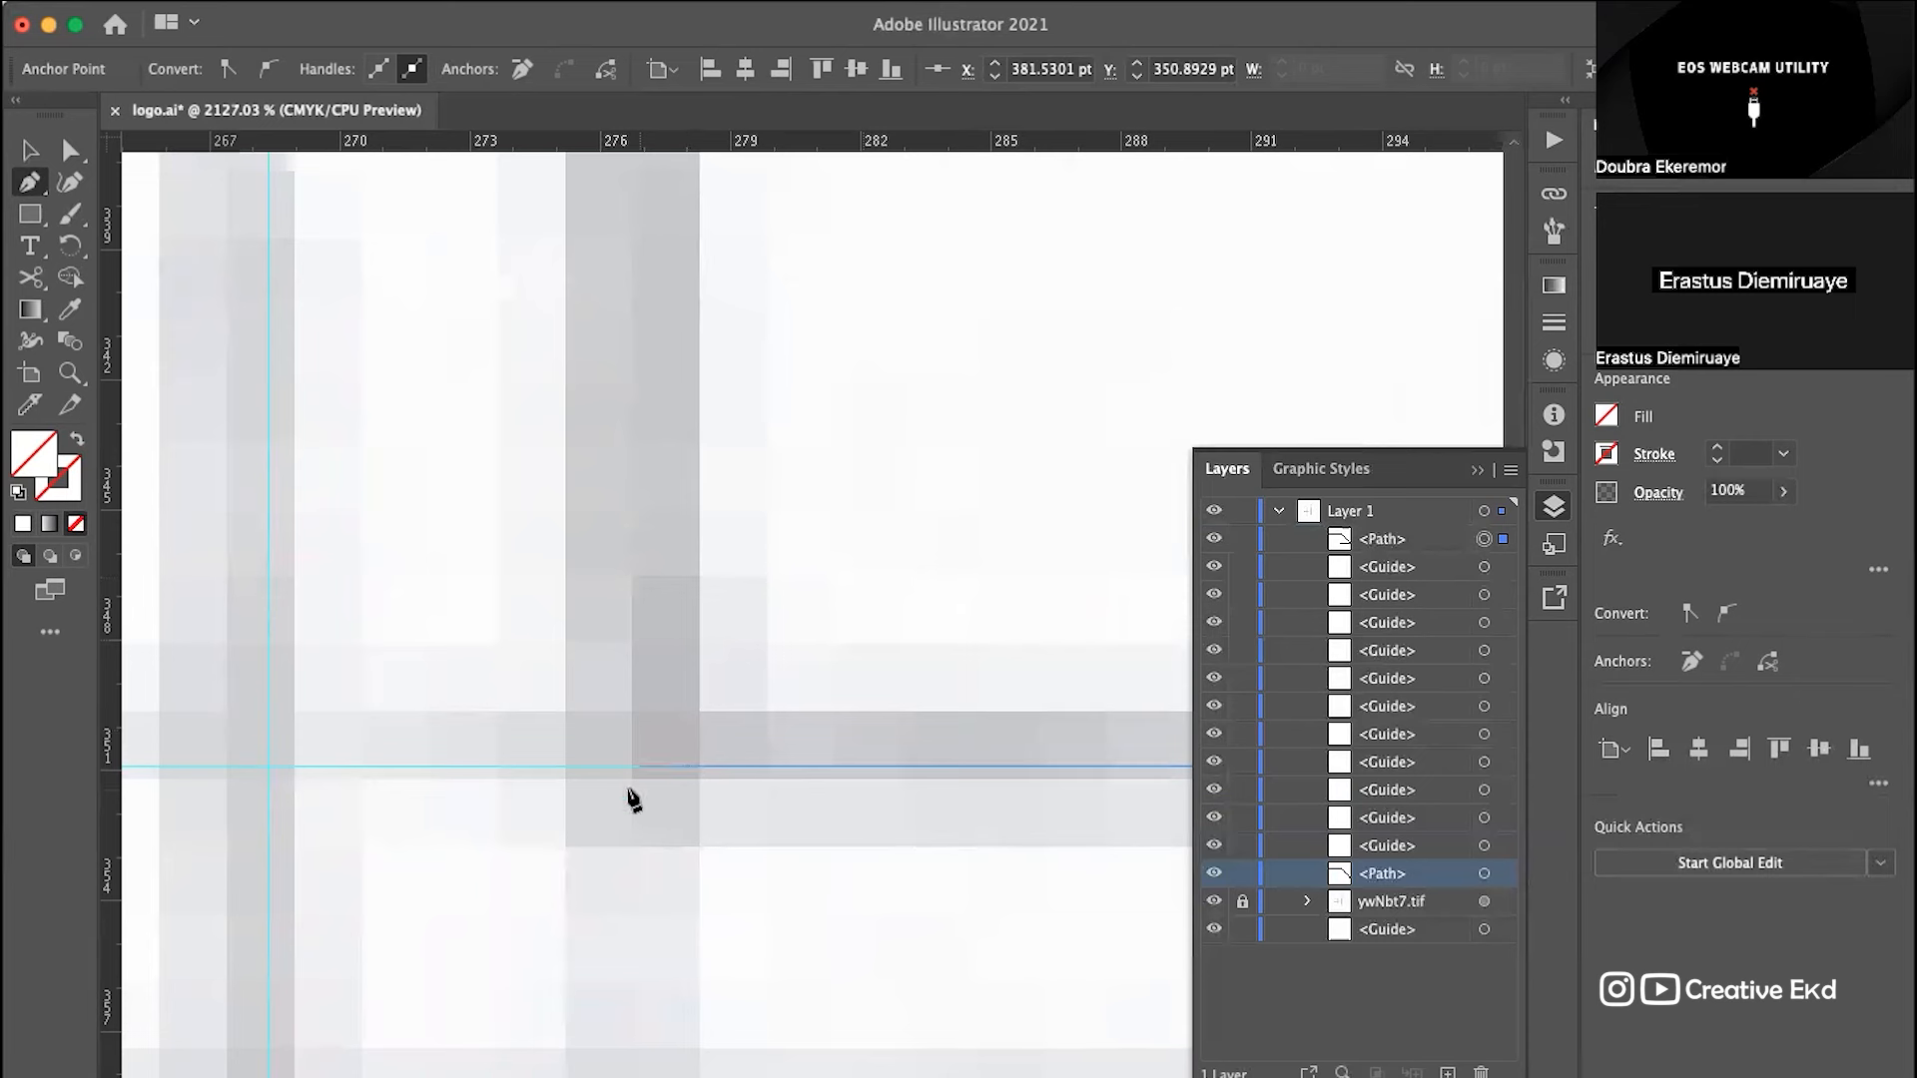
pyautogui.keyDown('shift'); pyautogui.click(268, 765); pyautogui.keyUp('shift')
pyautogui.scroll(5, 330, 578)
pyautogui.hscroll(-1, 330, 577)
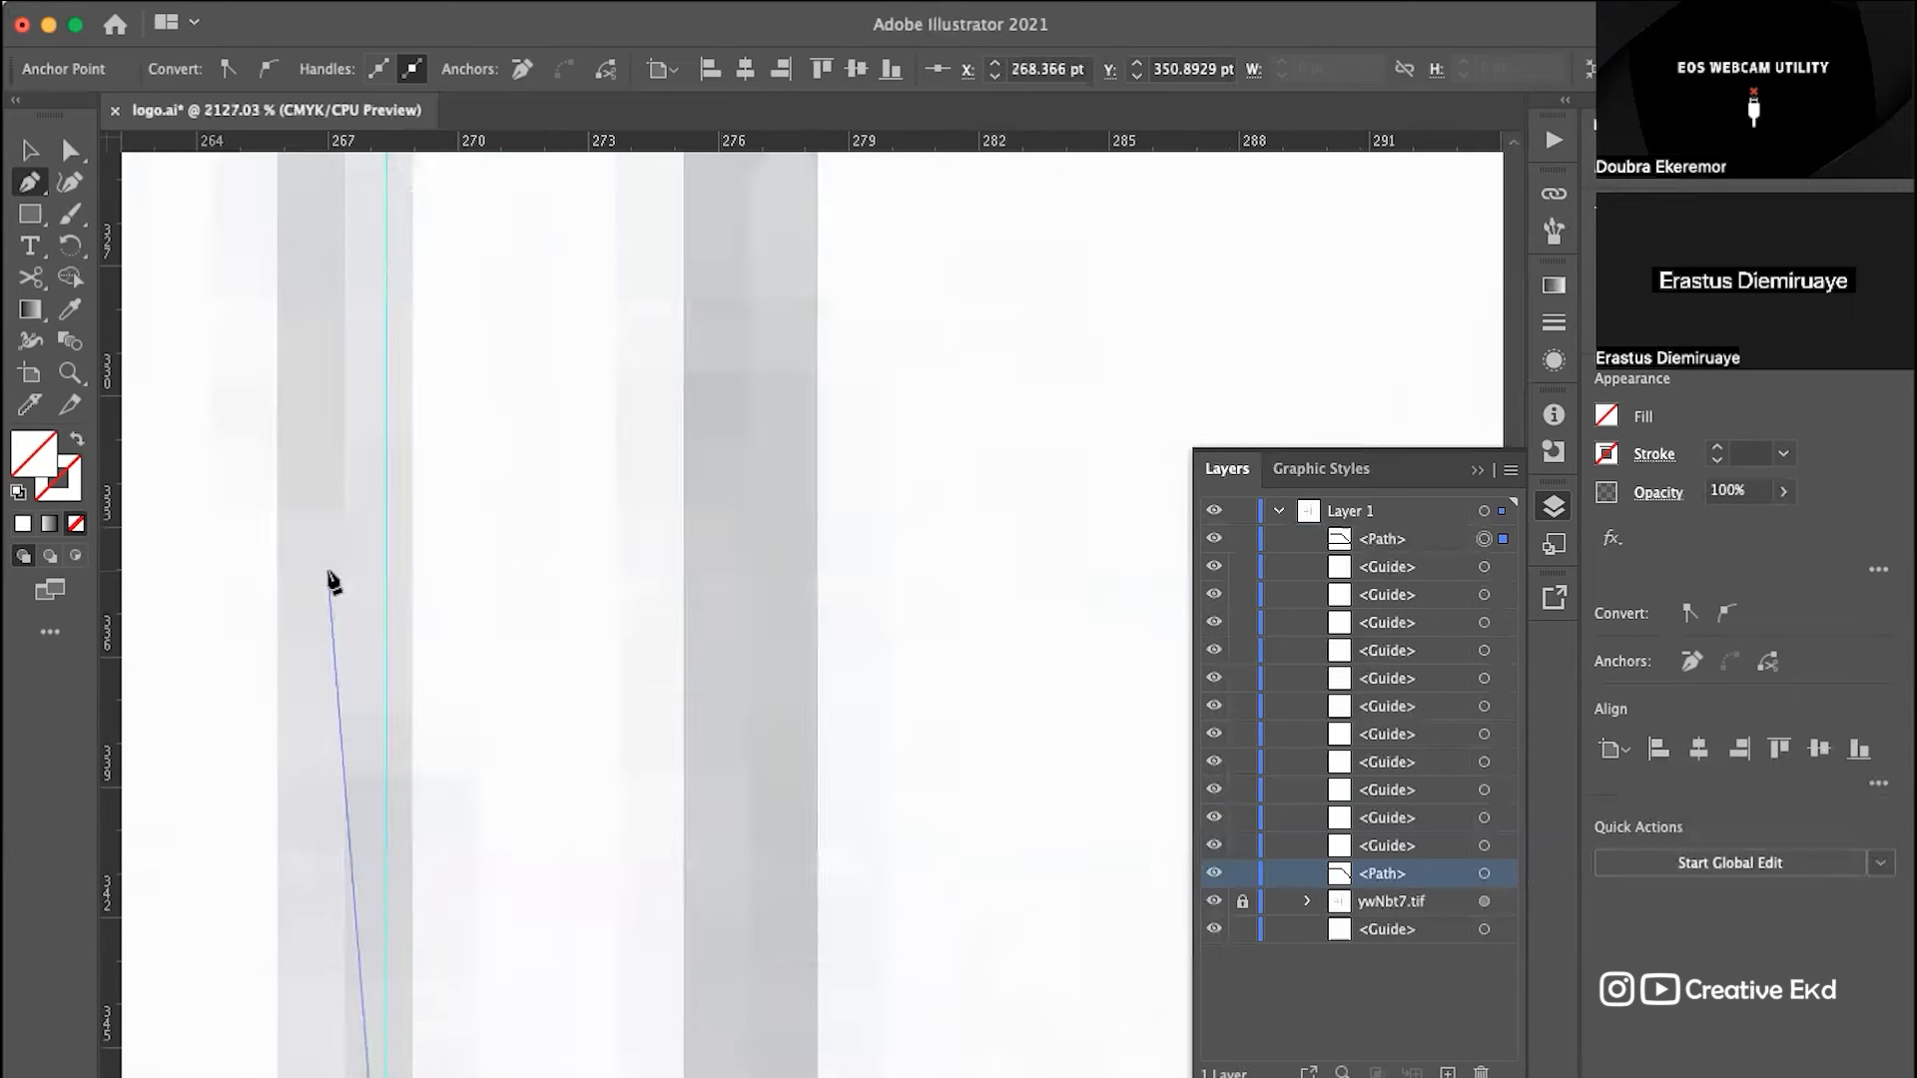
pyautogui.scroll(10, 329, 577)
pyautogui.hscroll(-1, 416, 548)
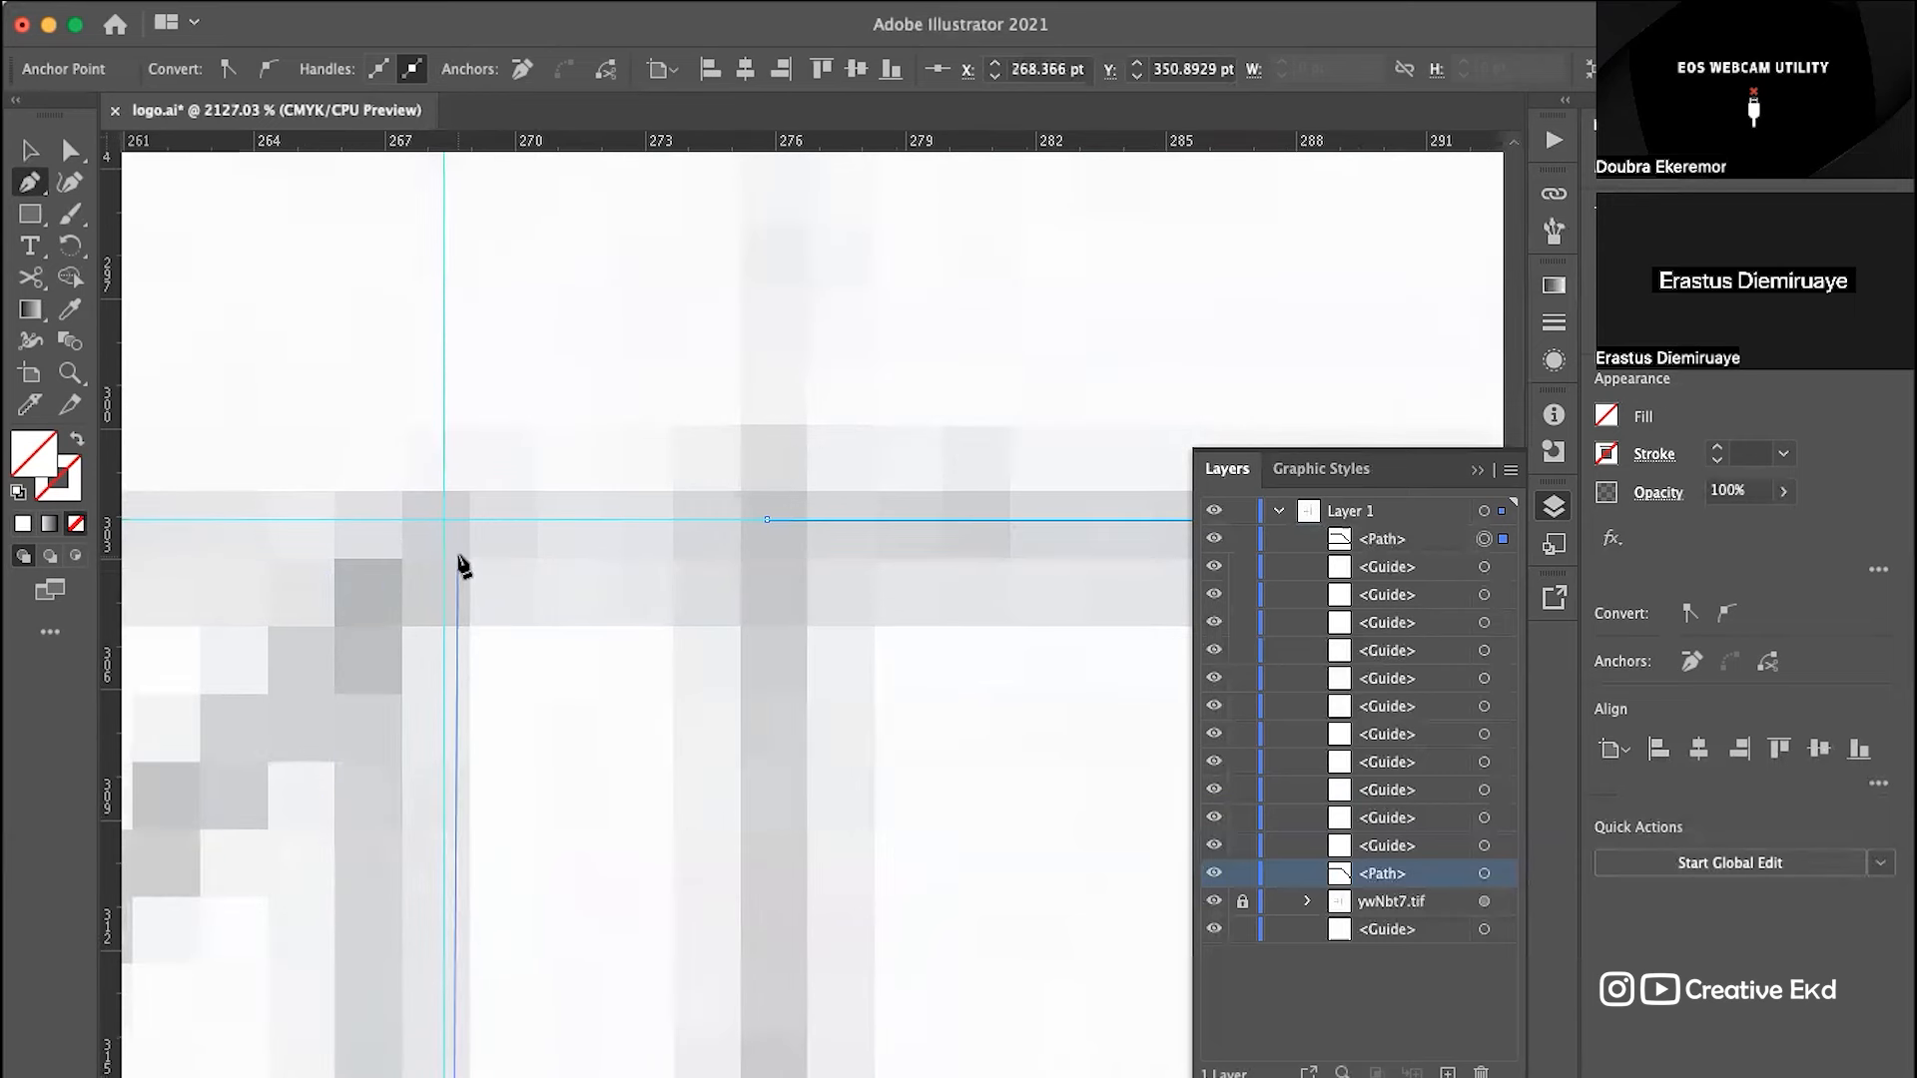
pyautogui.scroll(-10, 459, 564)
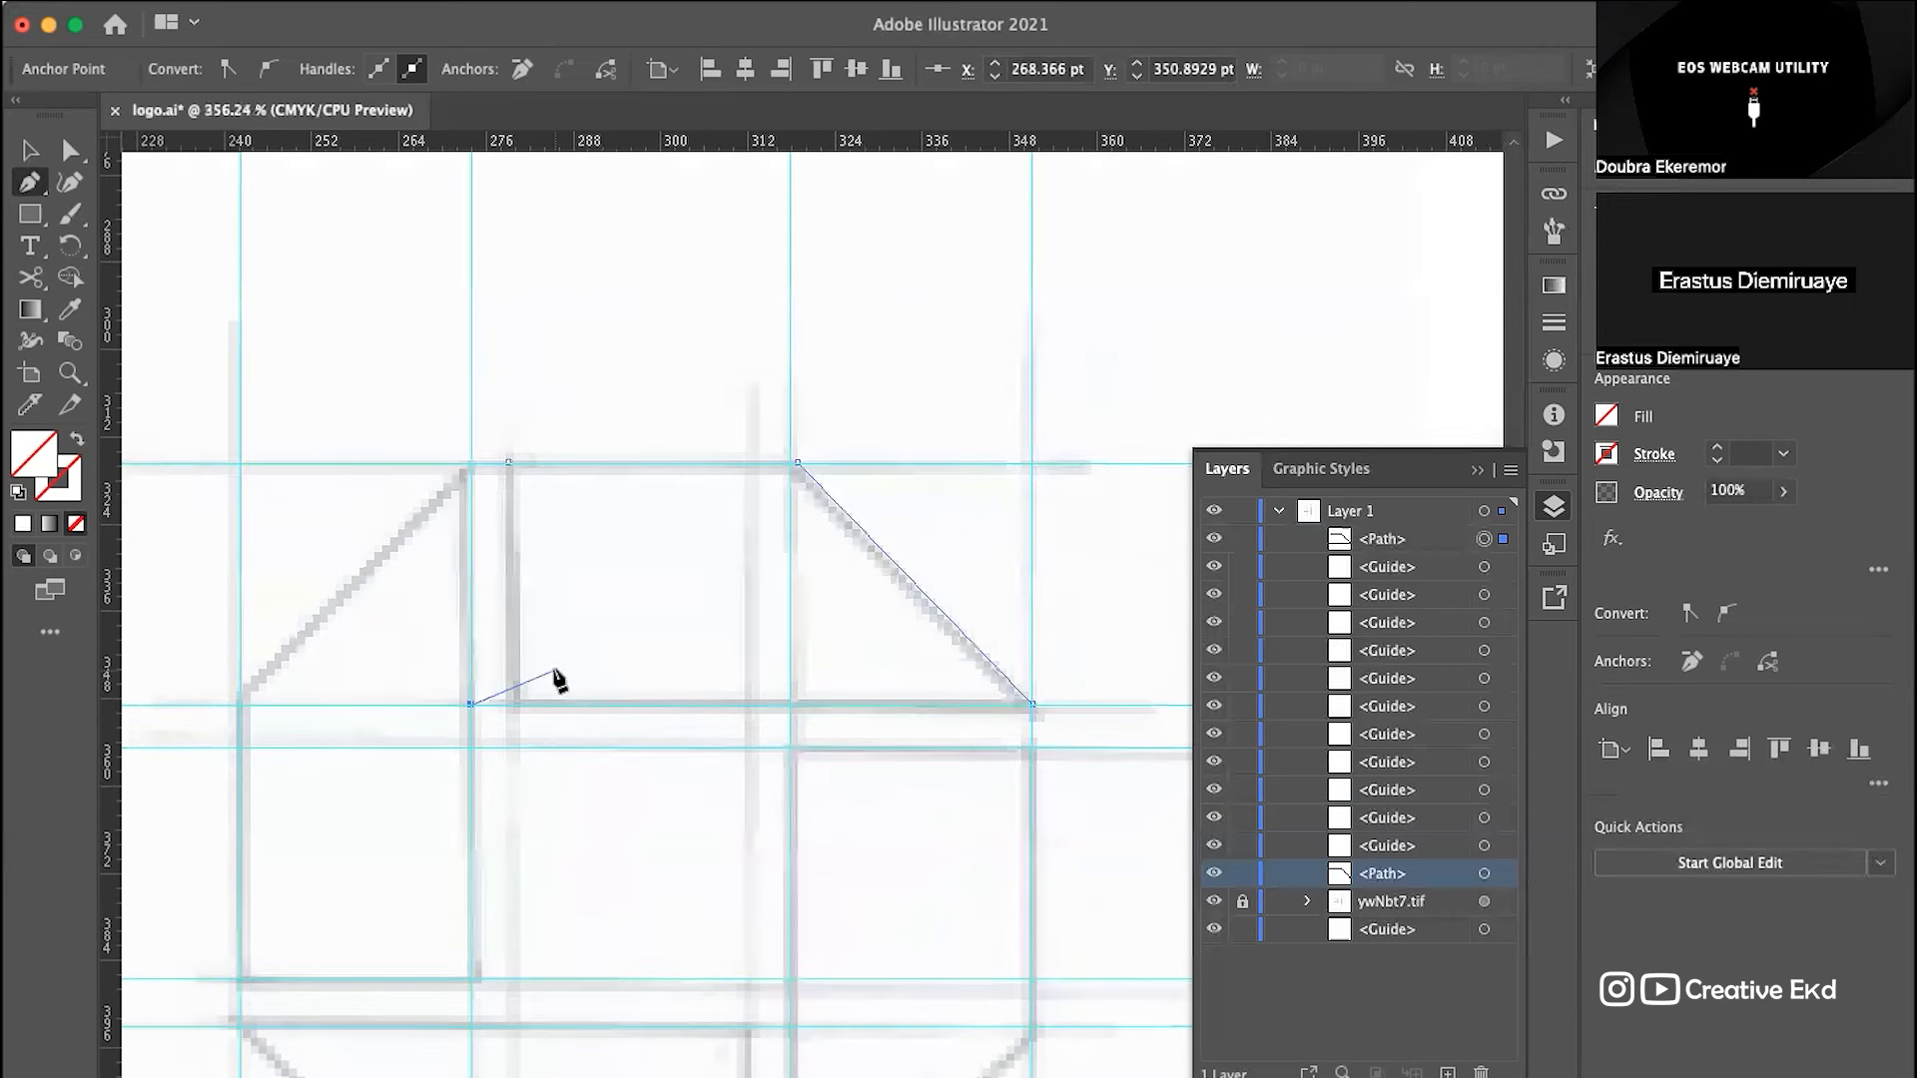
pyautogui.scroll(3, 509, 749)
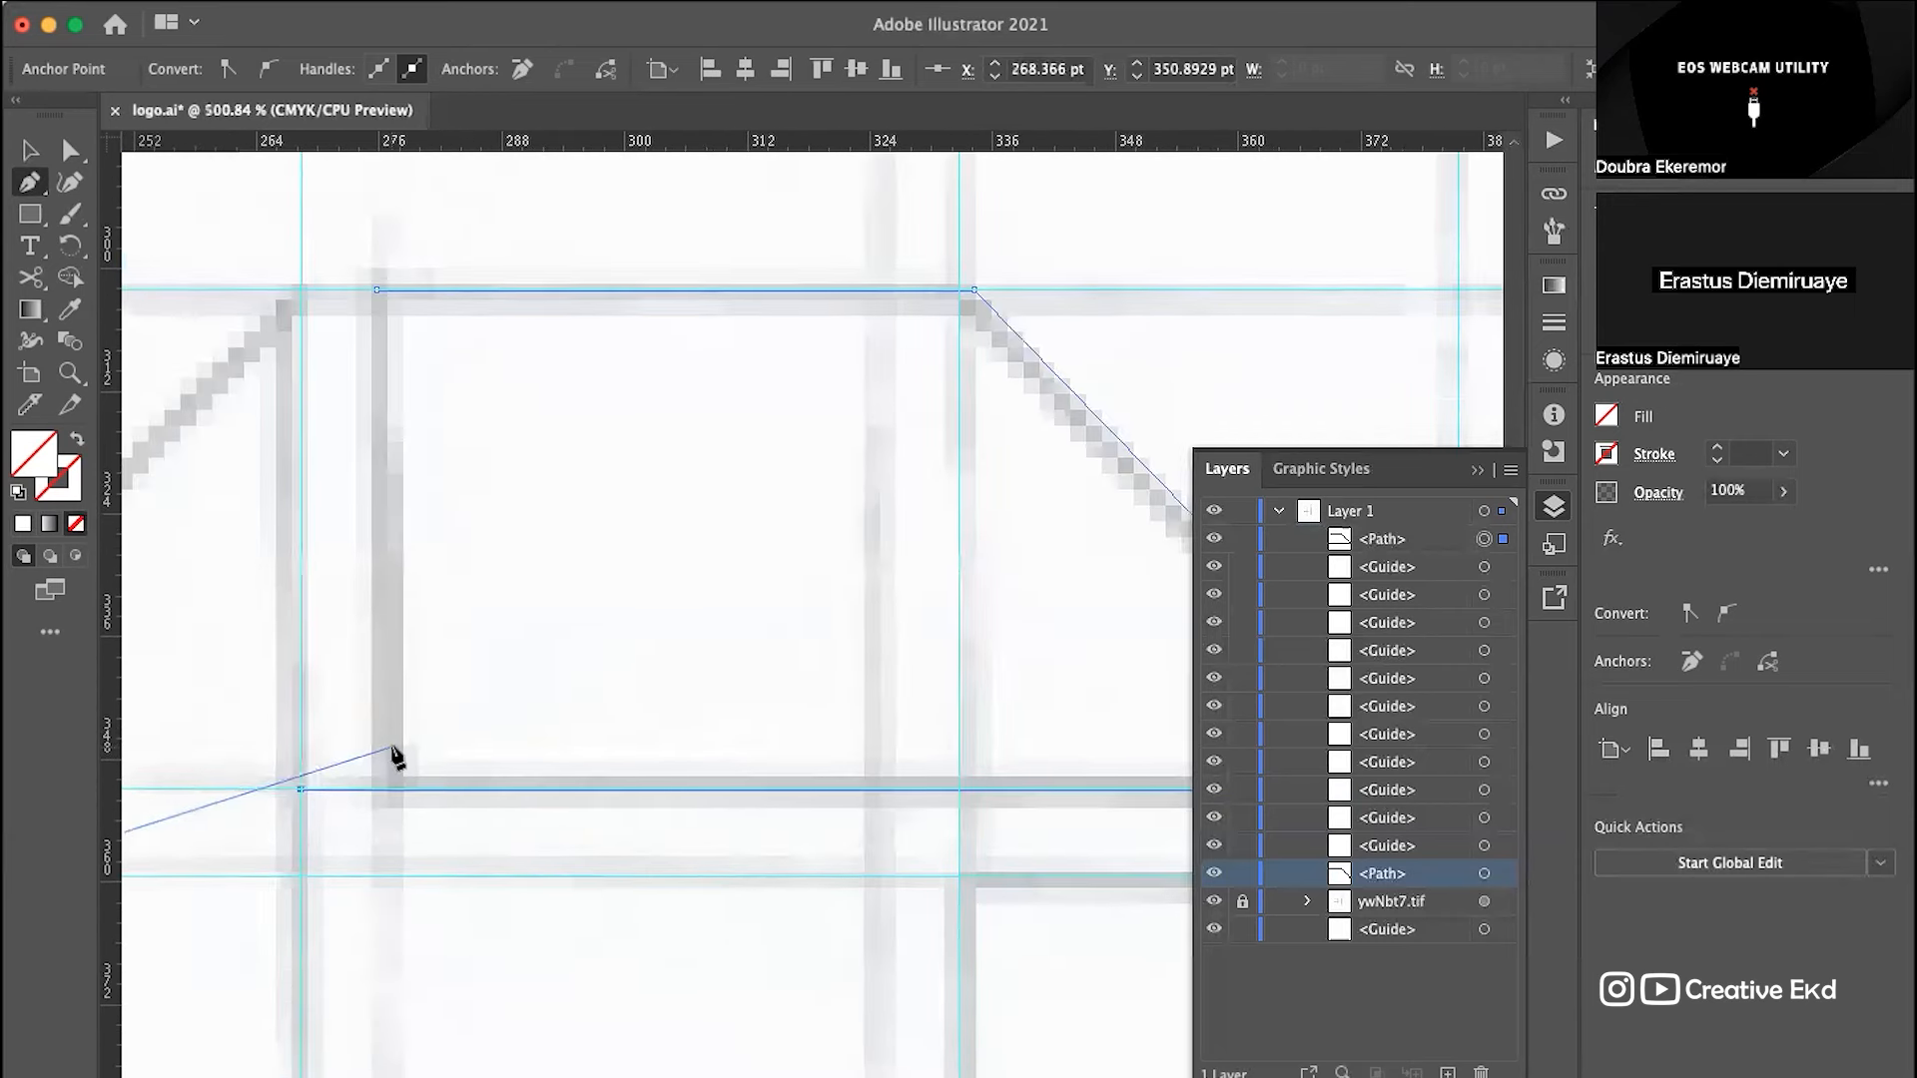
pyautogui.scroll(1, 392, 747)
pyautogui.hscroll(-1, 393, 747)
pyautogui.press('super+z')
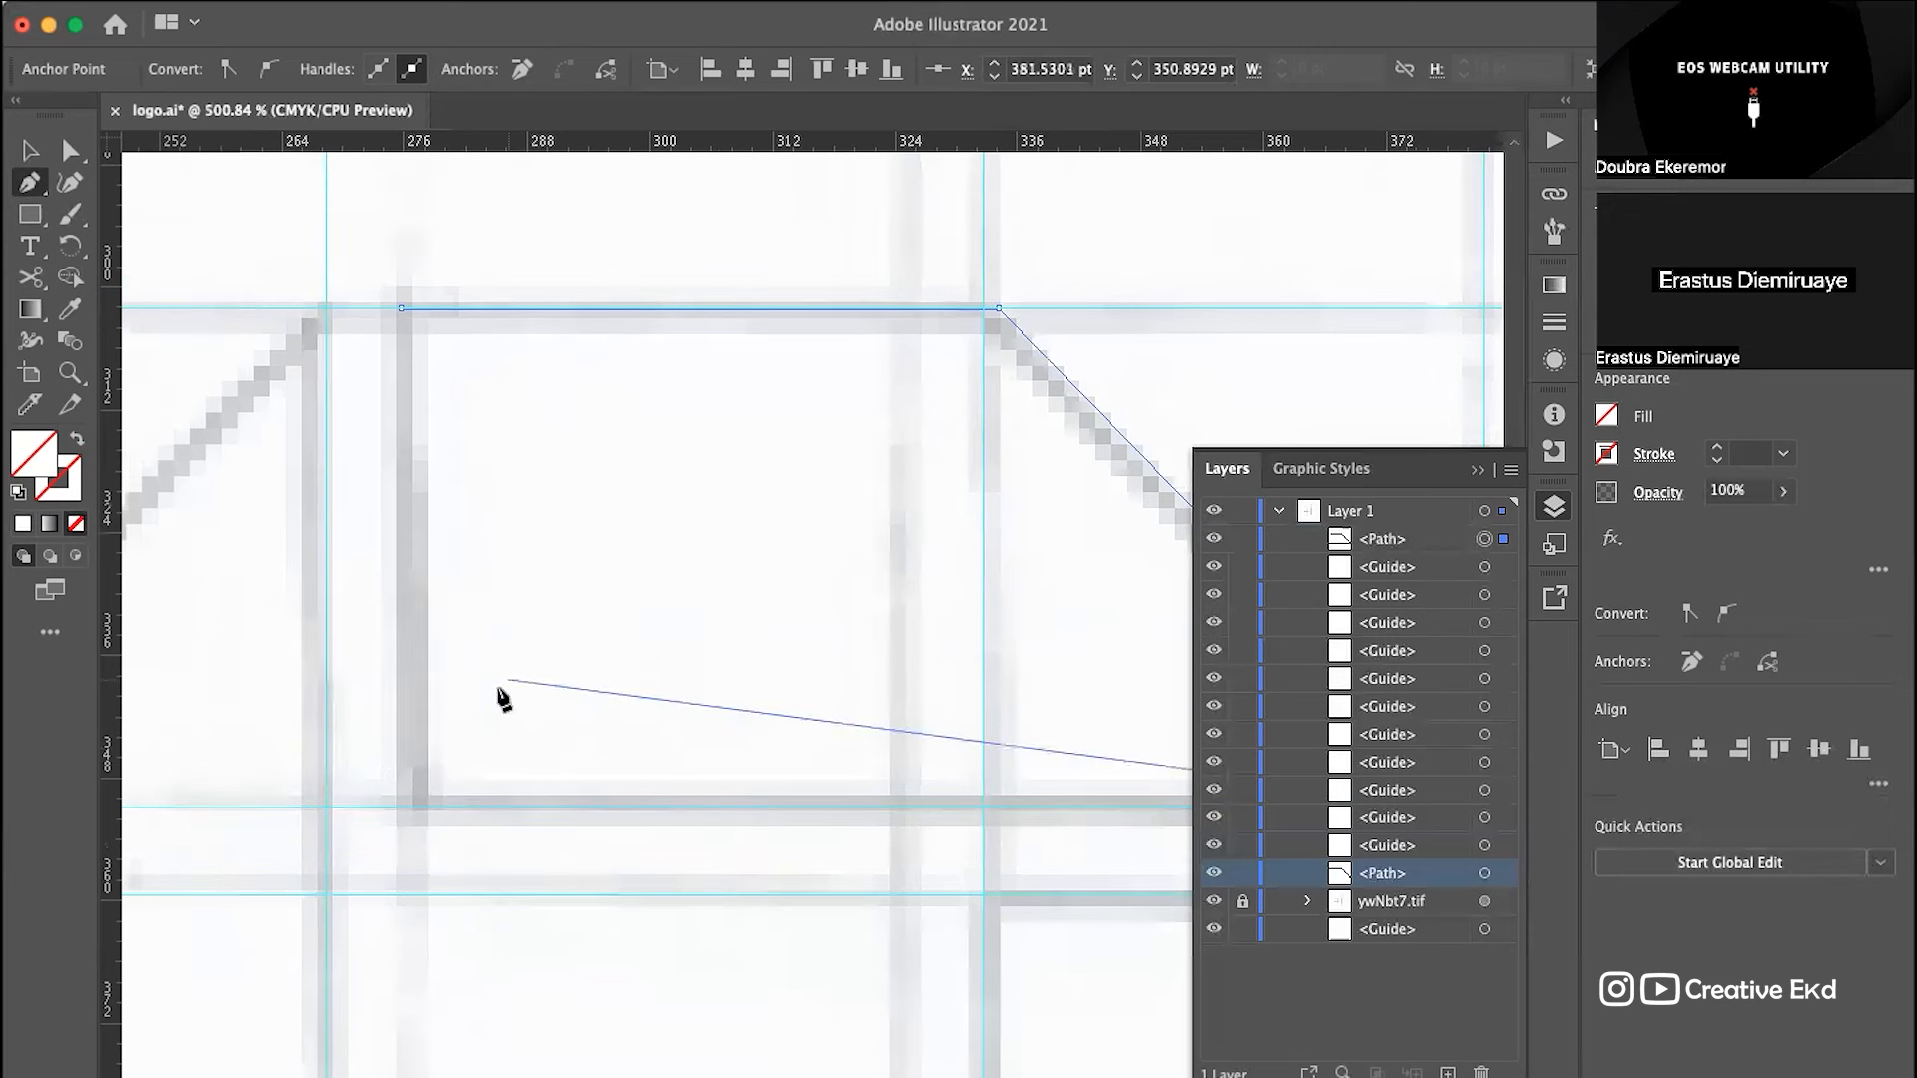
# Step: Trace the upper shape's bottom edge to its inner corner at about X 277, Y 351 pt and close the path at the starting anchor
pyautogui.scroll(10, 416, 821)
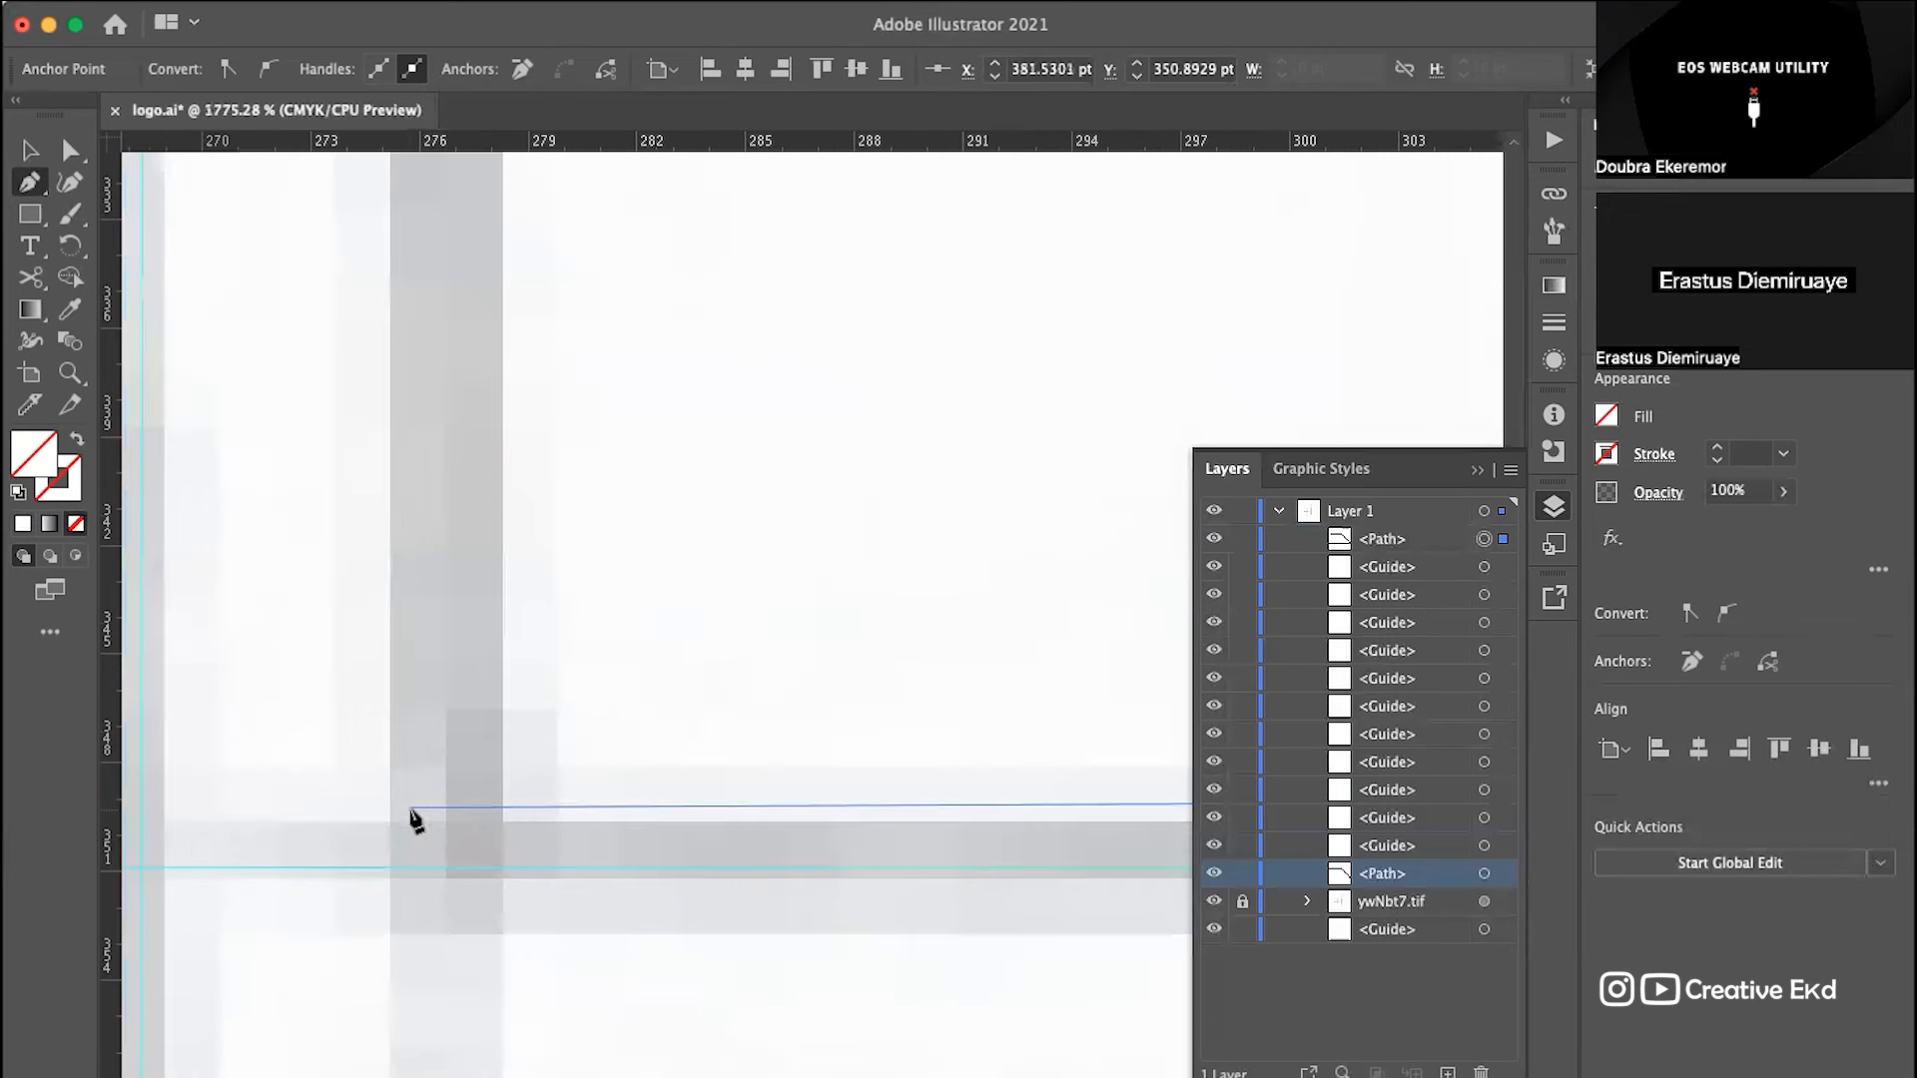
pyautogui.click(445, 869)
pyautogui.scroll(10, 522, 582)
pyautogui.hscroll(-1, 522, 582)
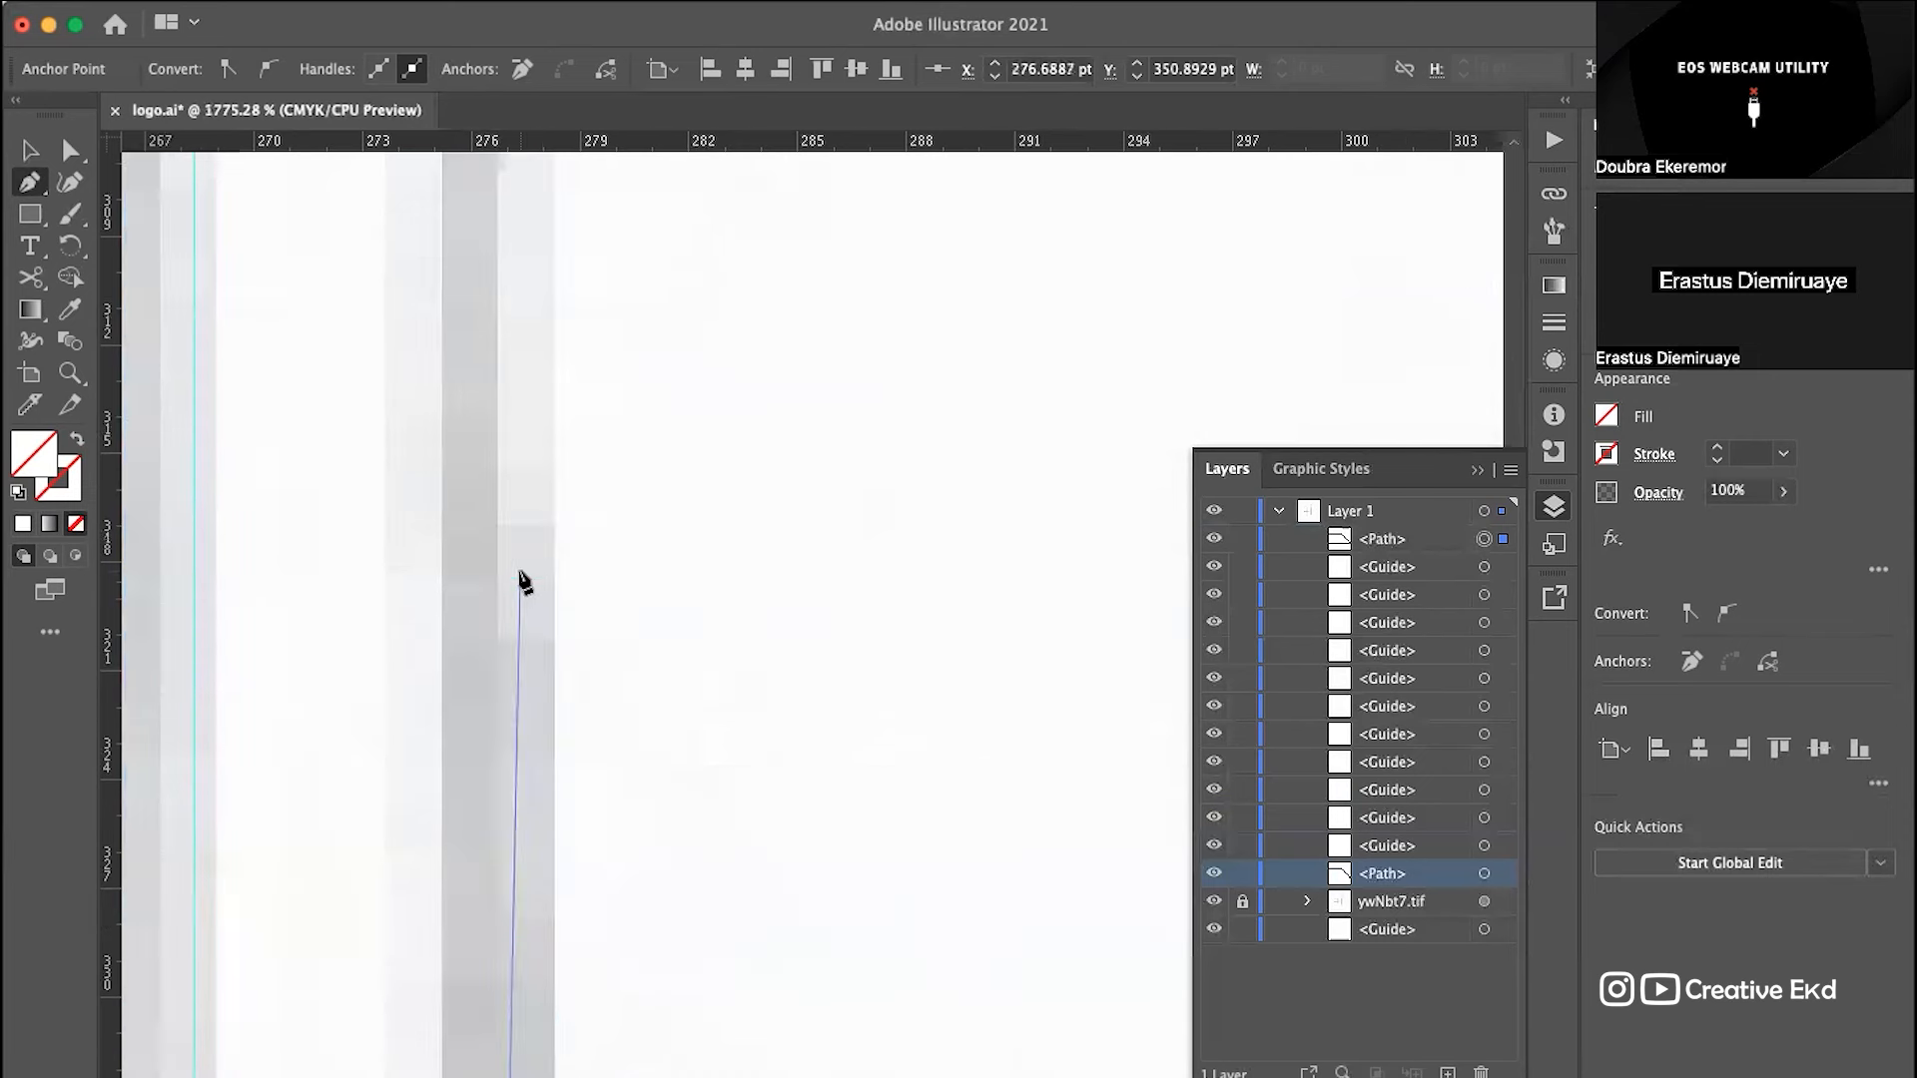
pyautogui.scroll(1, 520, 574)
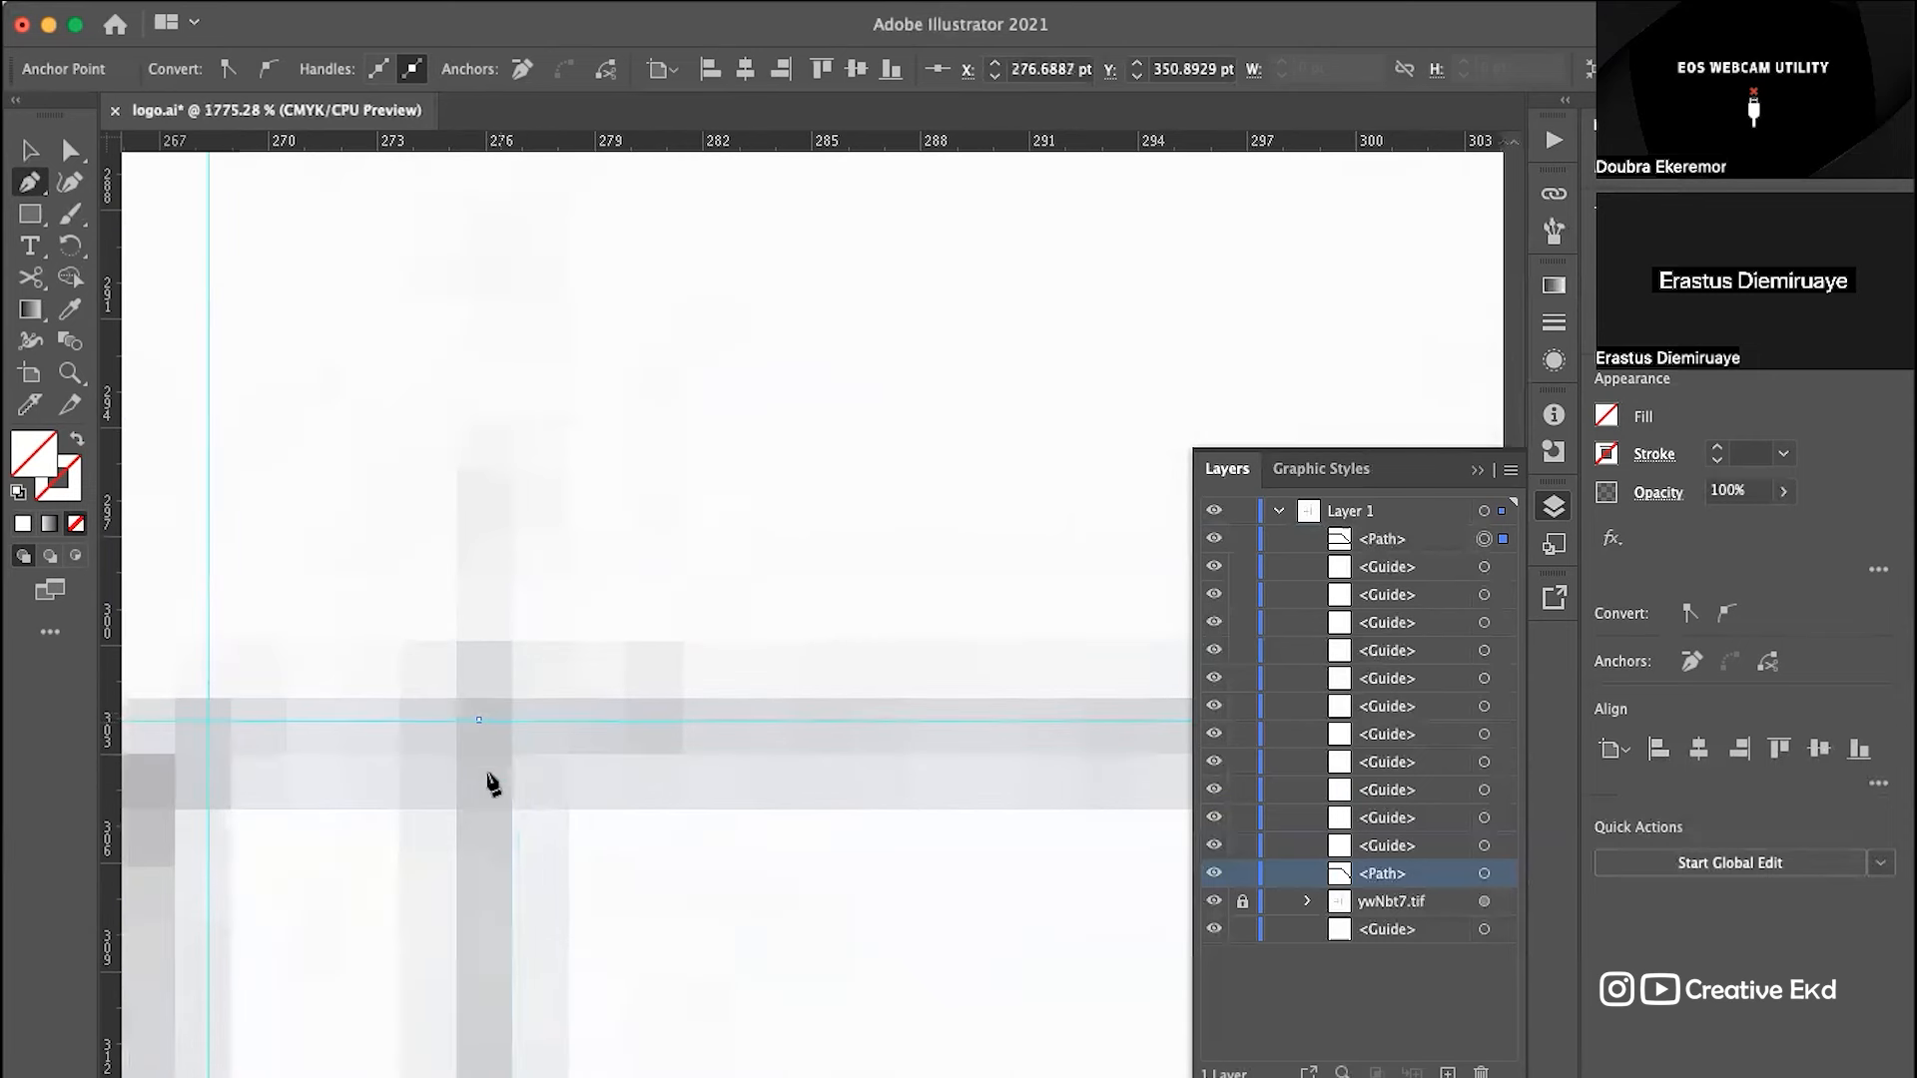
pyautogui.click(478, 721)
pyautogui.scroll(-10, 745, 835)
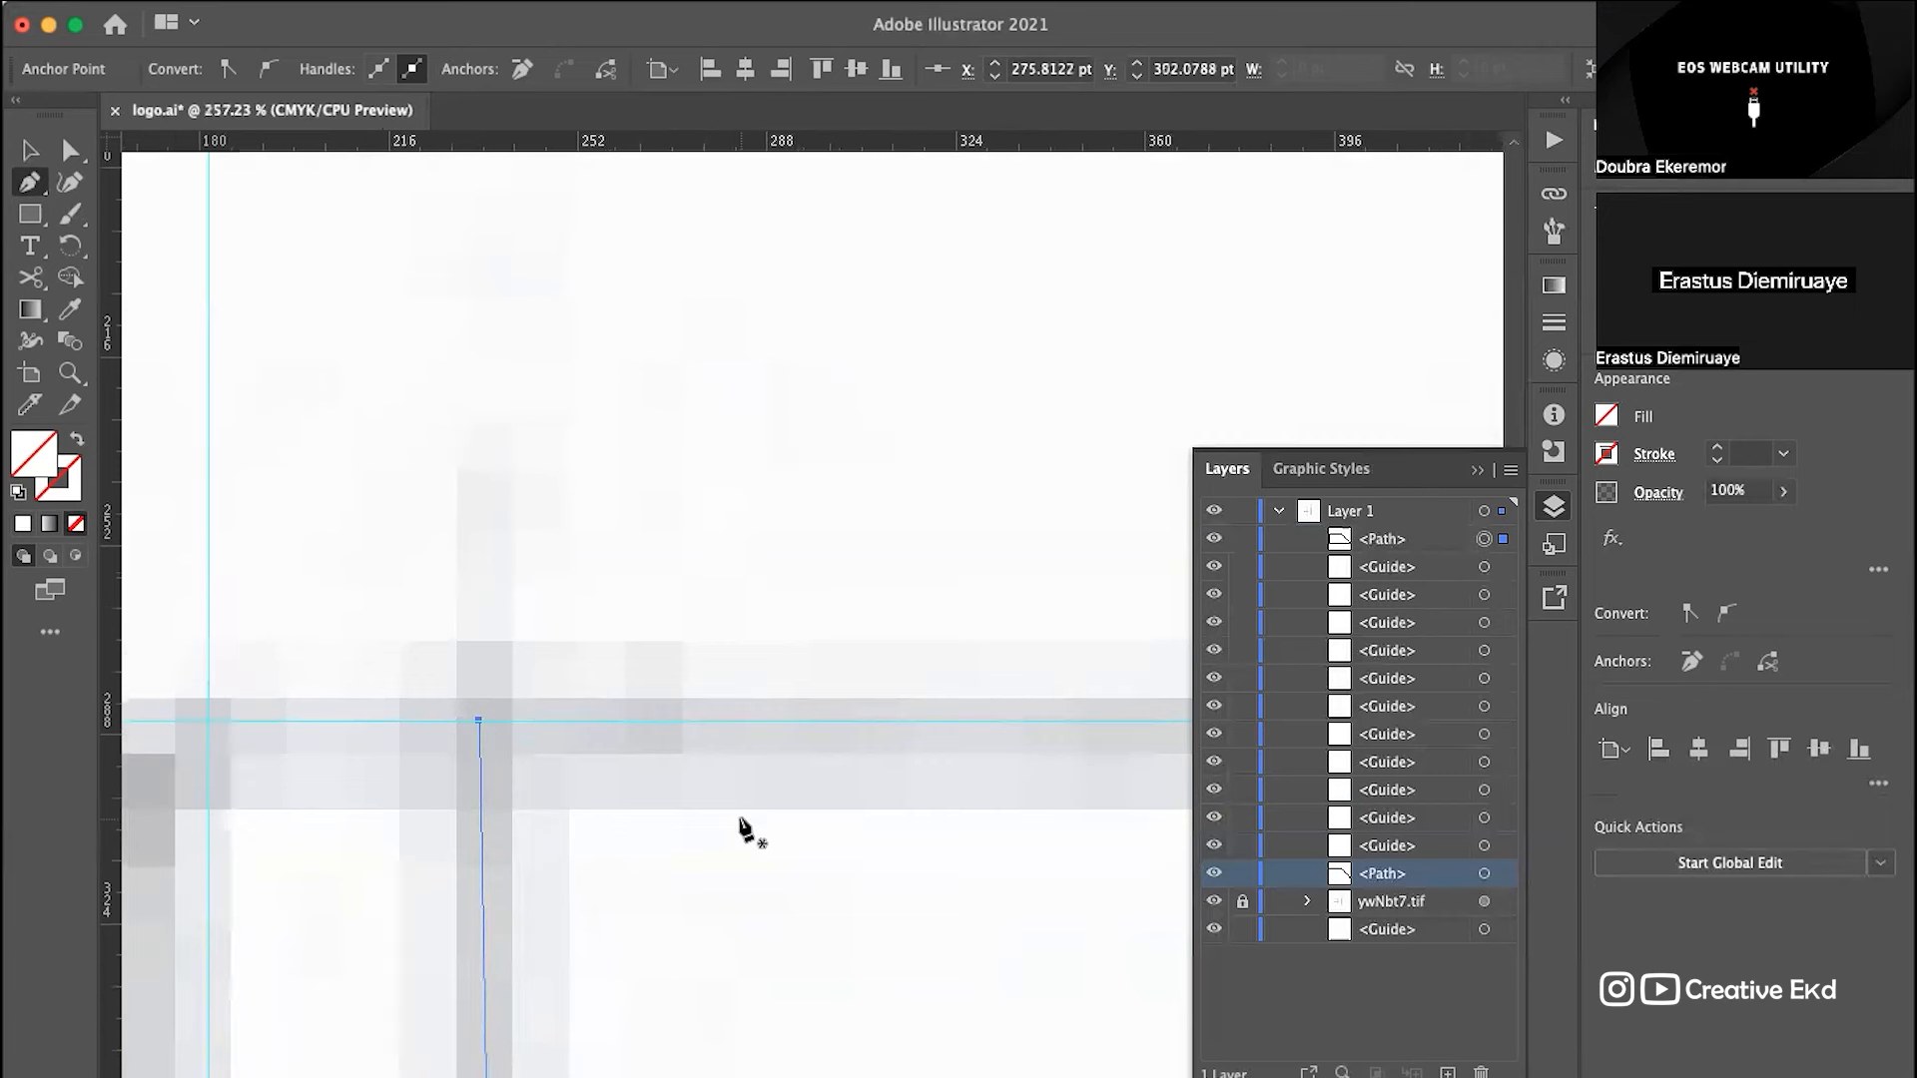
# Step: Give the closed upper shape's path a 1 pt black stroke
pyautogui.scroll(-2, 744, 828)
pyautogui.hscroll(2, 743, 829)
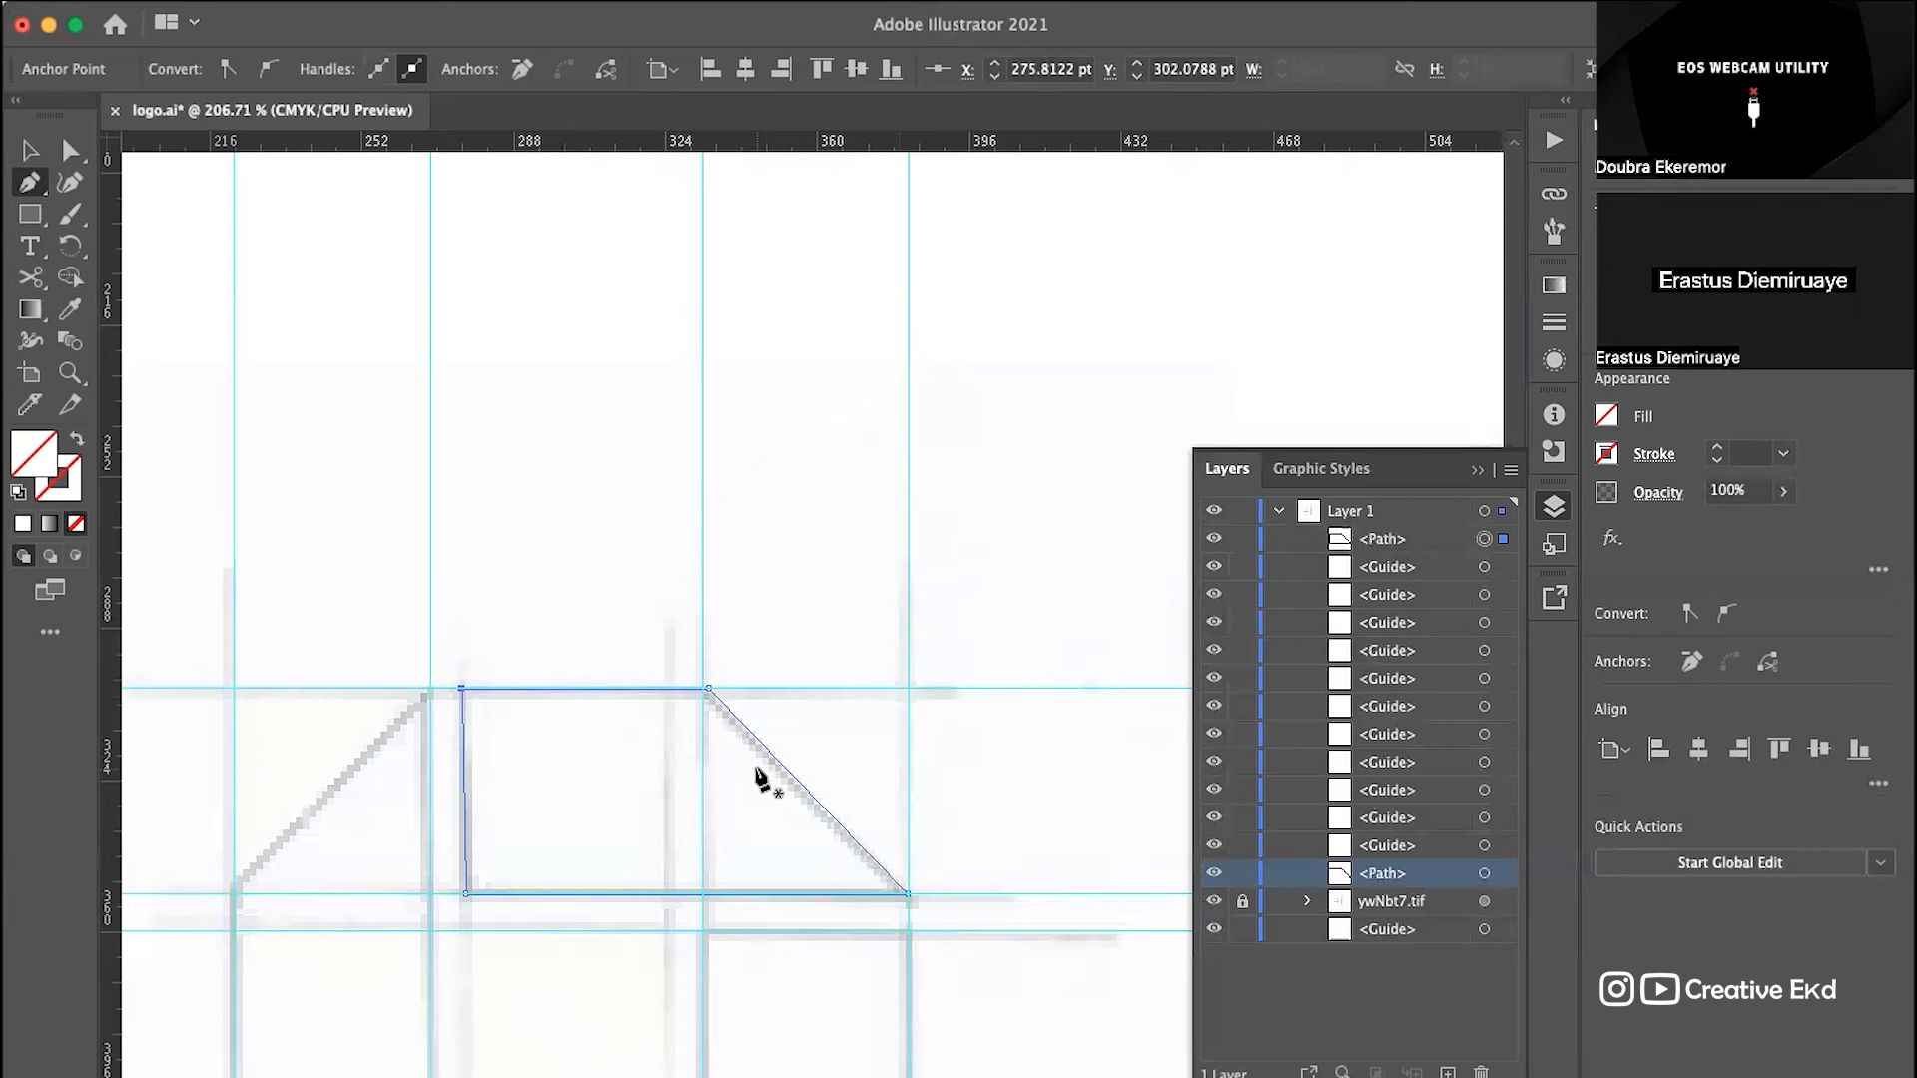
pyautogui.scroll(1, 522, 825)
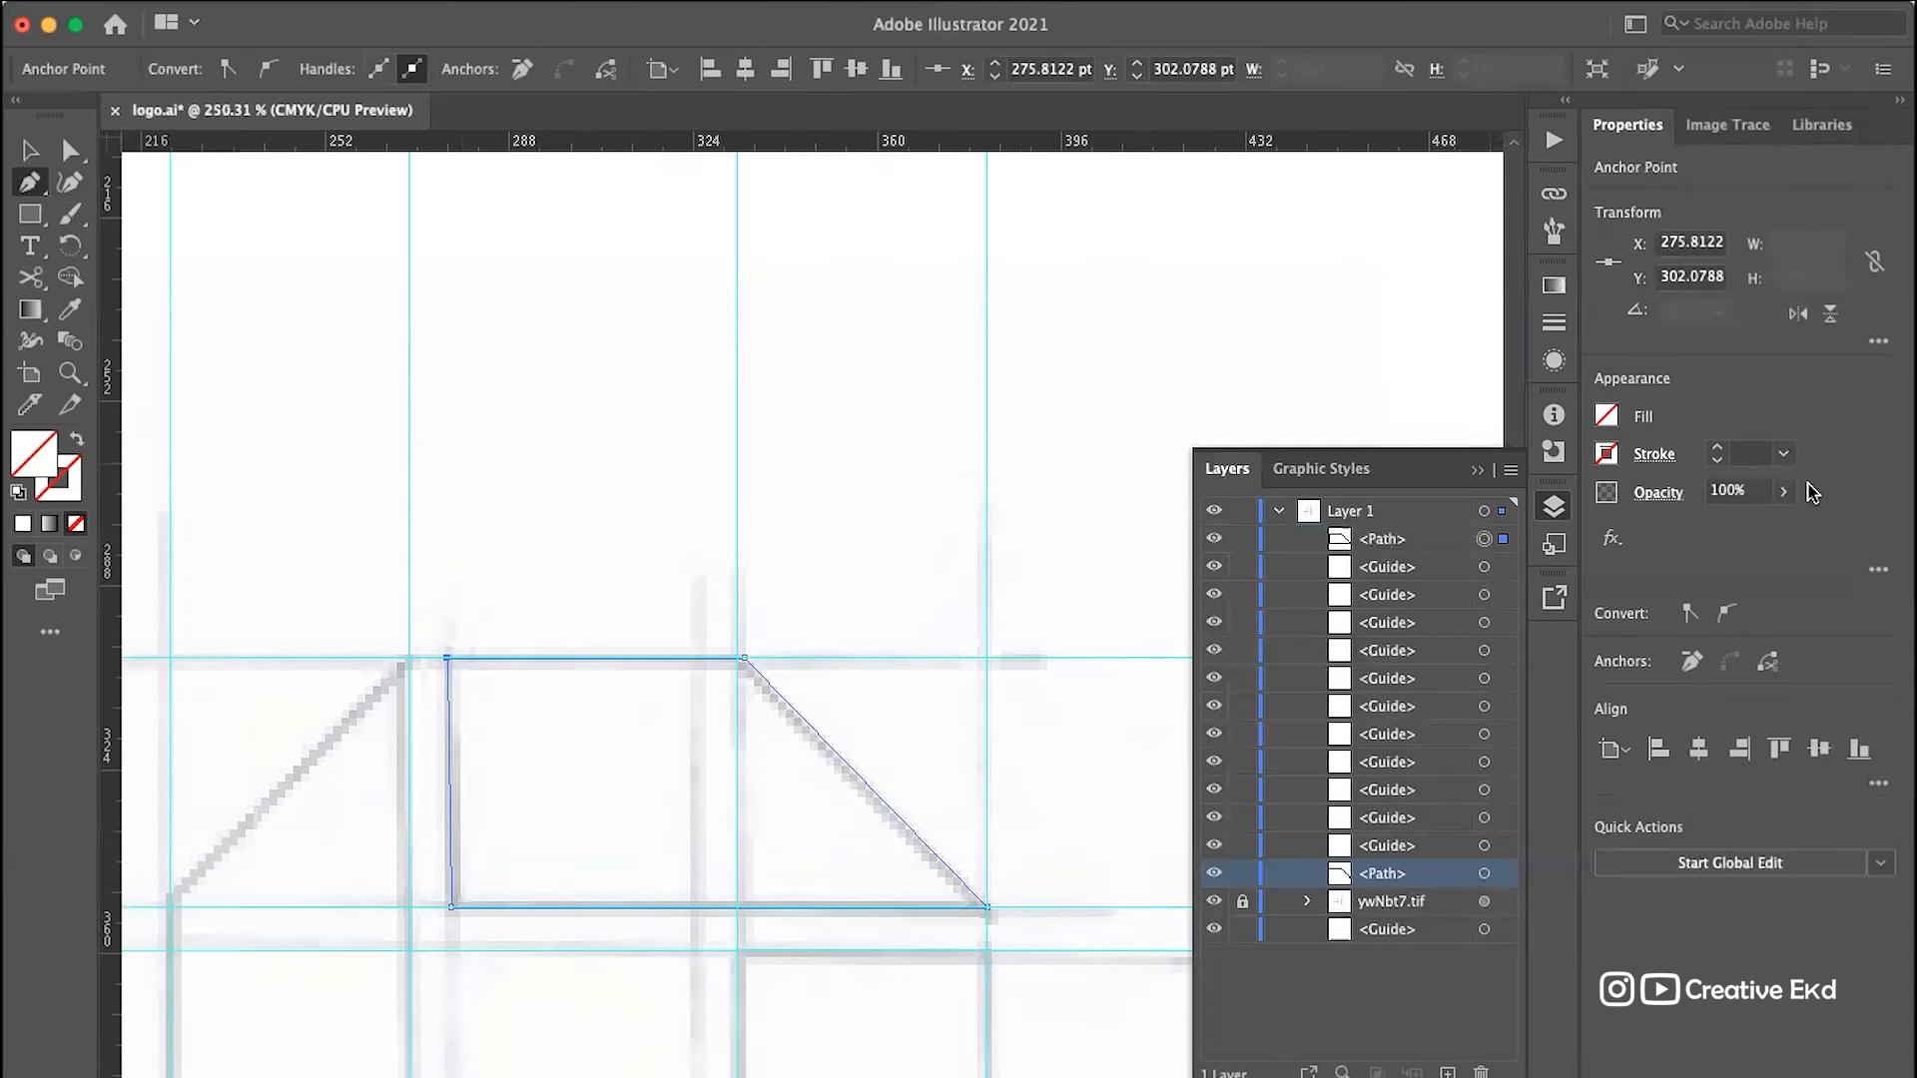
pyautogui.click(1719, 449)
pyautogui.click(1719, 449)
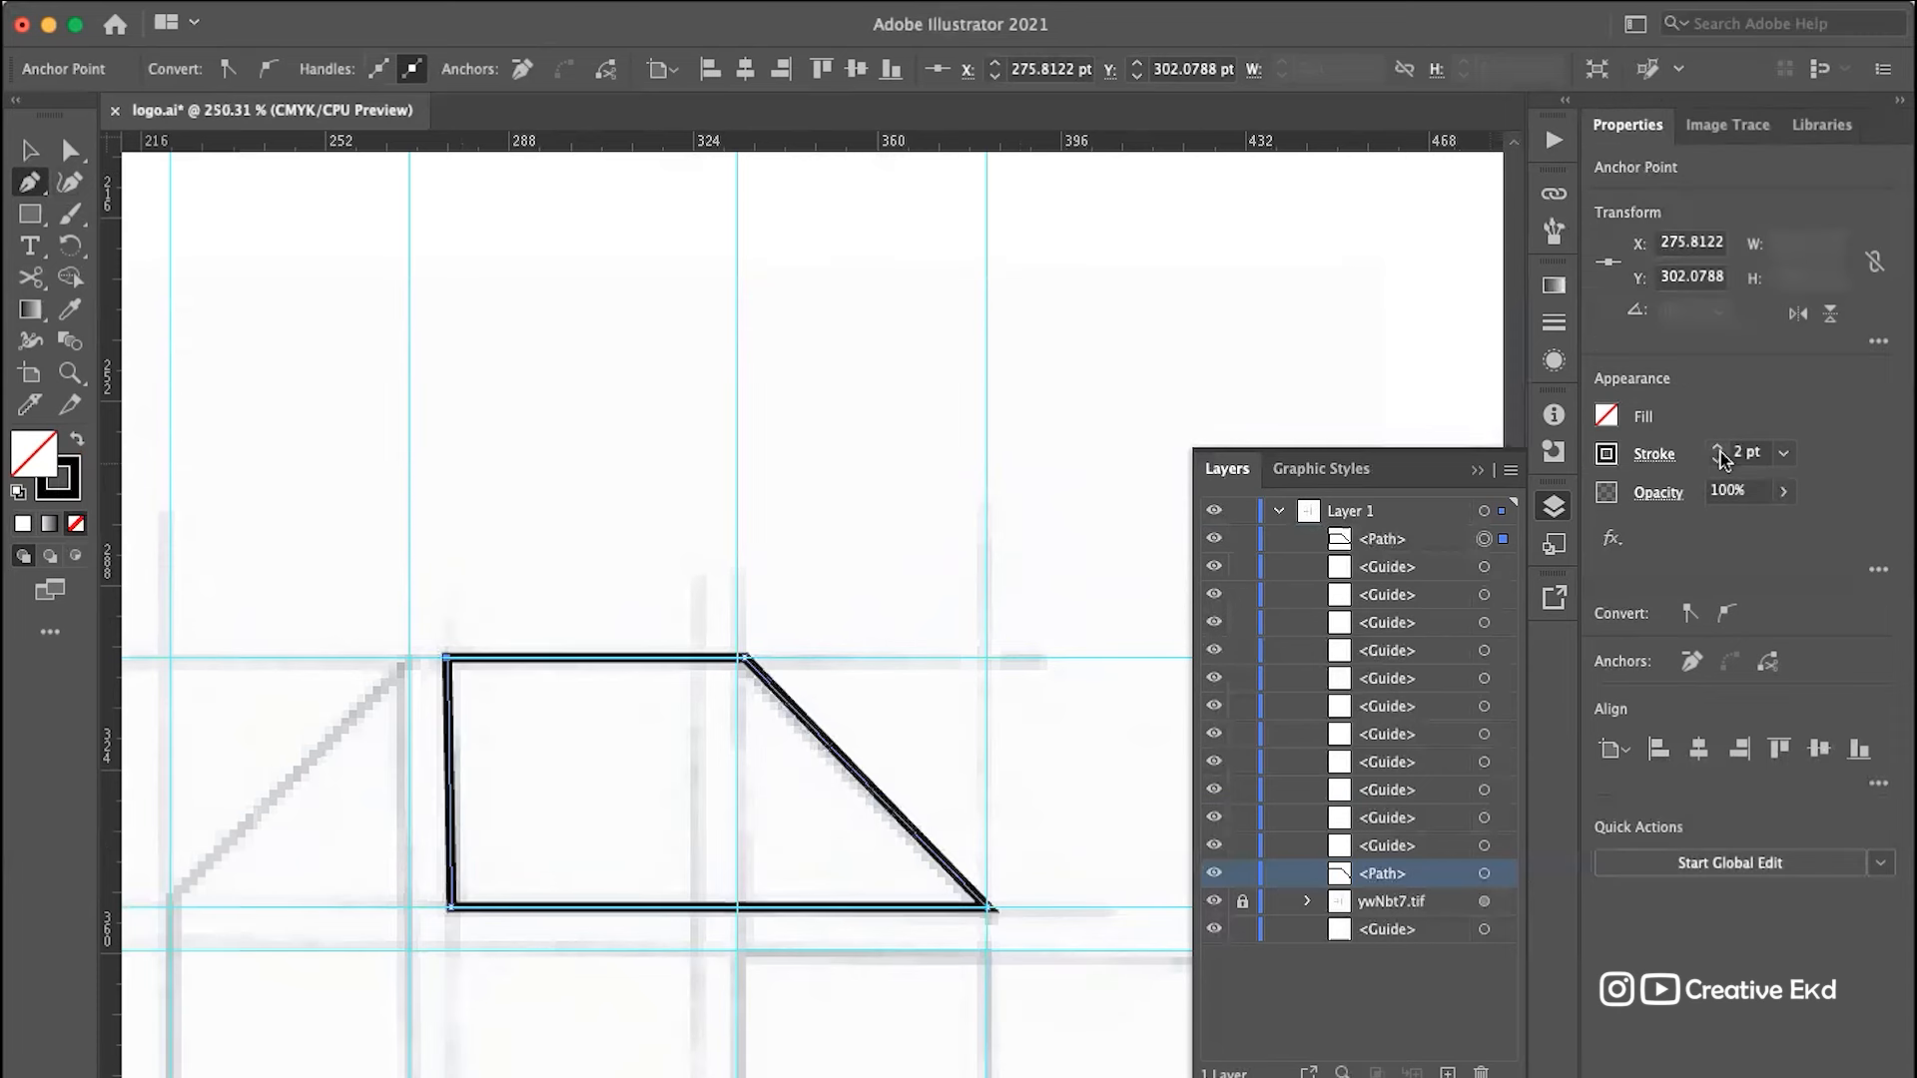
pyautogui.click(1718, 460)
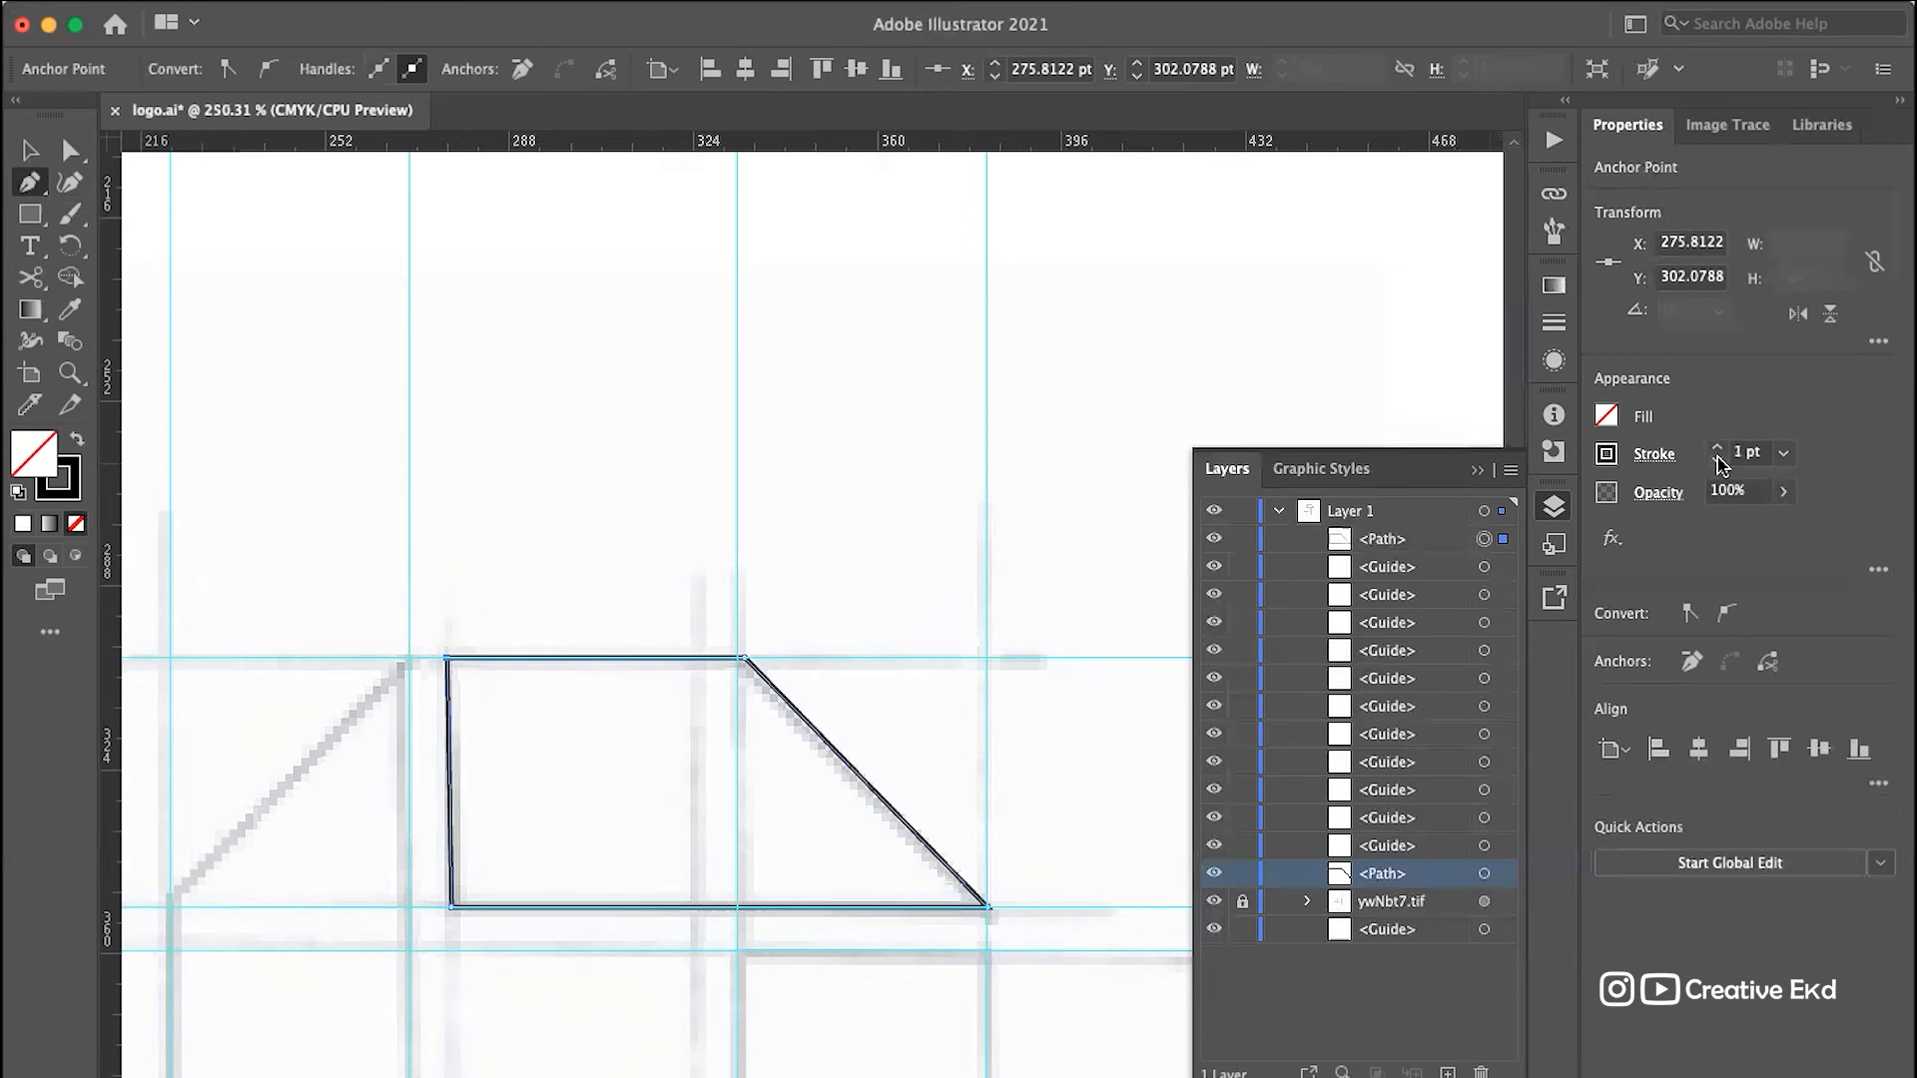
# Step: Start a new Pen path at the left shape's top corner, on the guide intersection at about X 268, Y 302 pt
pyautogui.scroll(-3, 727, 955)
pyautogui.hscroll(-2, 728, 956)
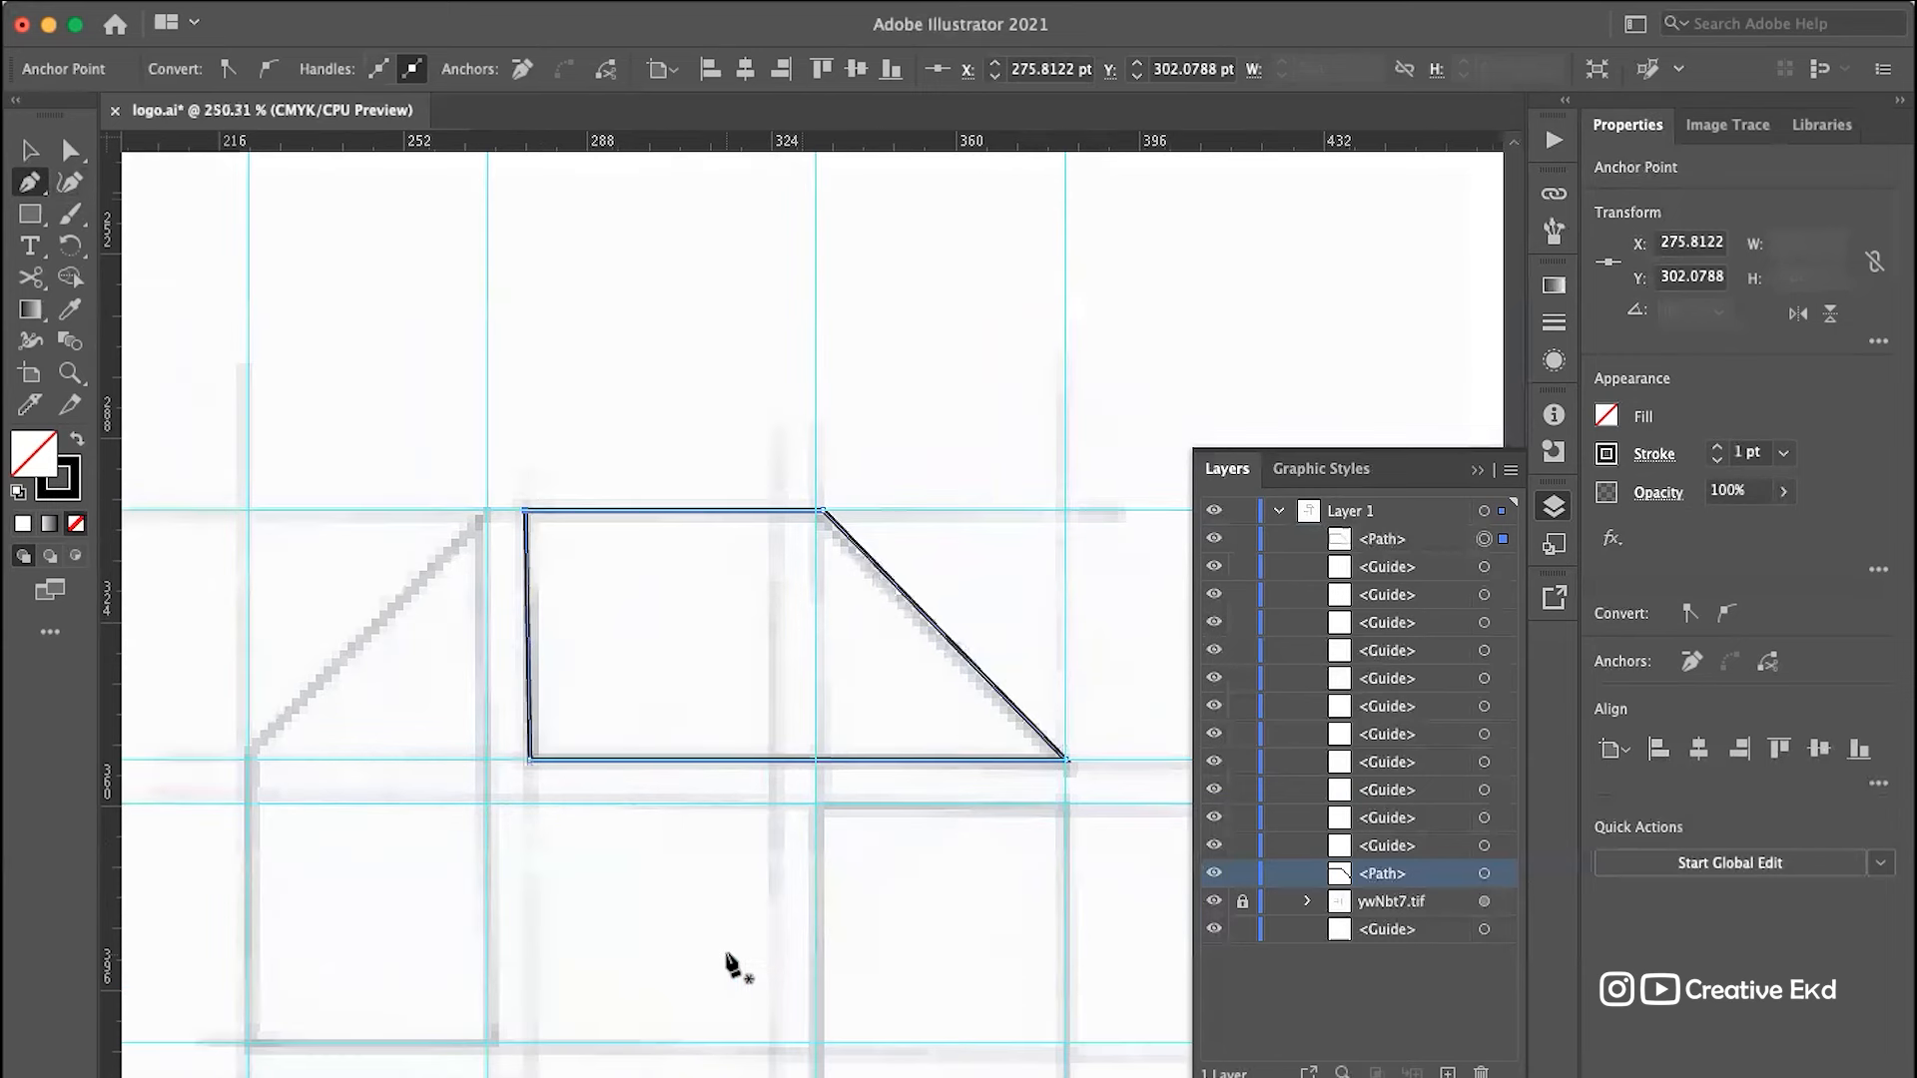
pyautogui.hscroll(-1, 733, 965)
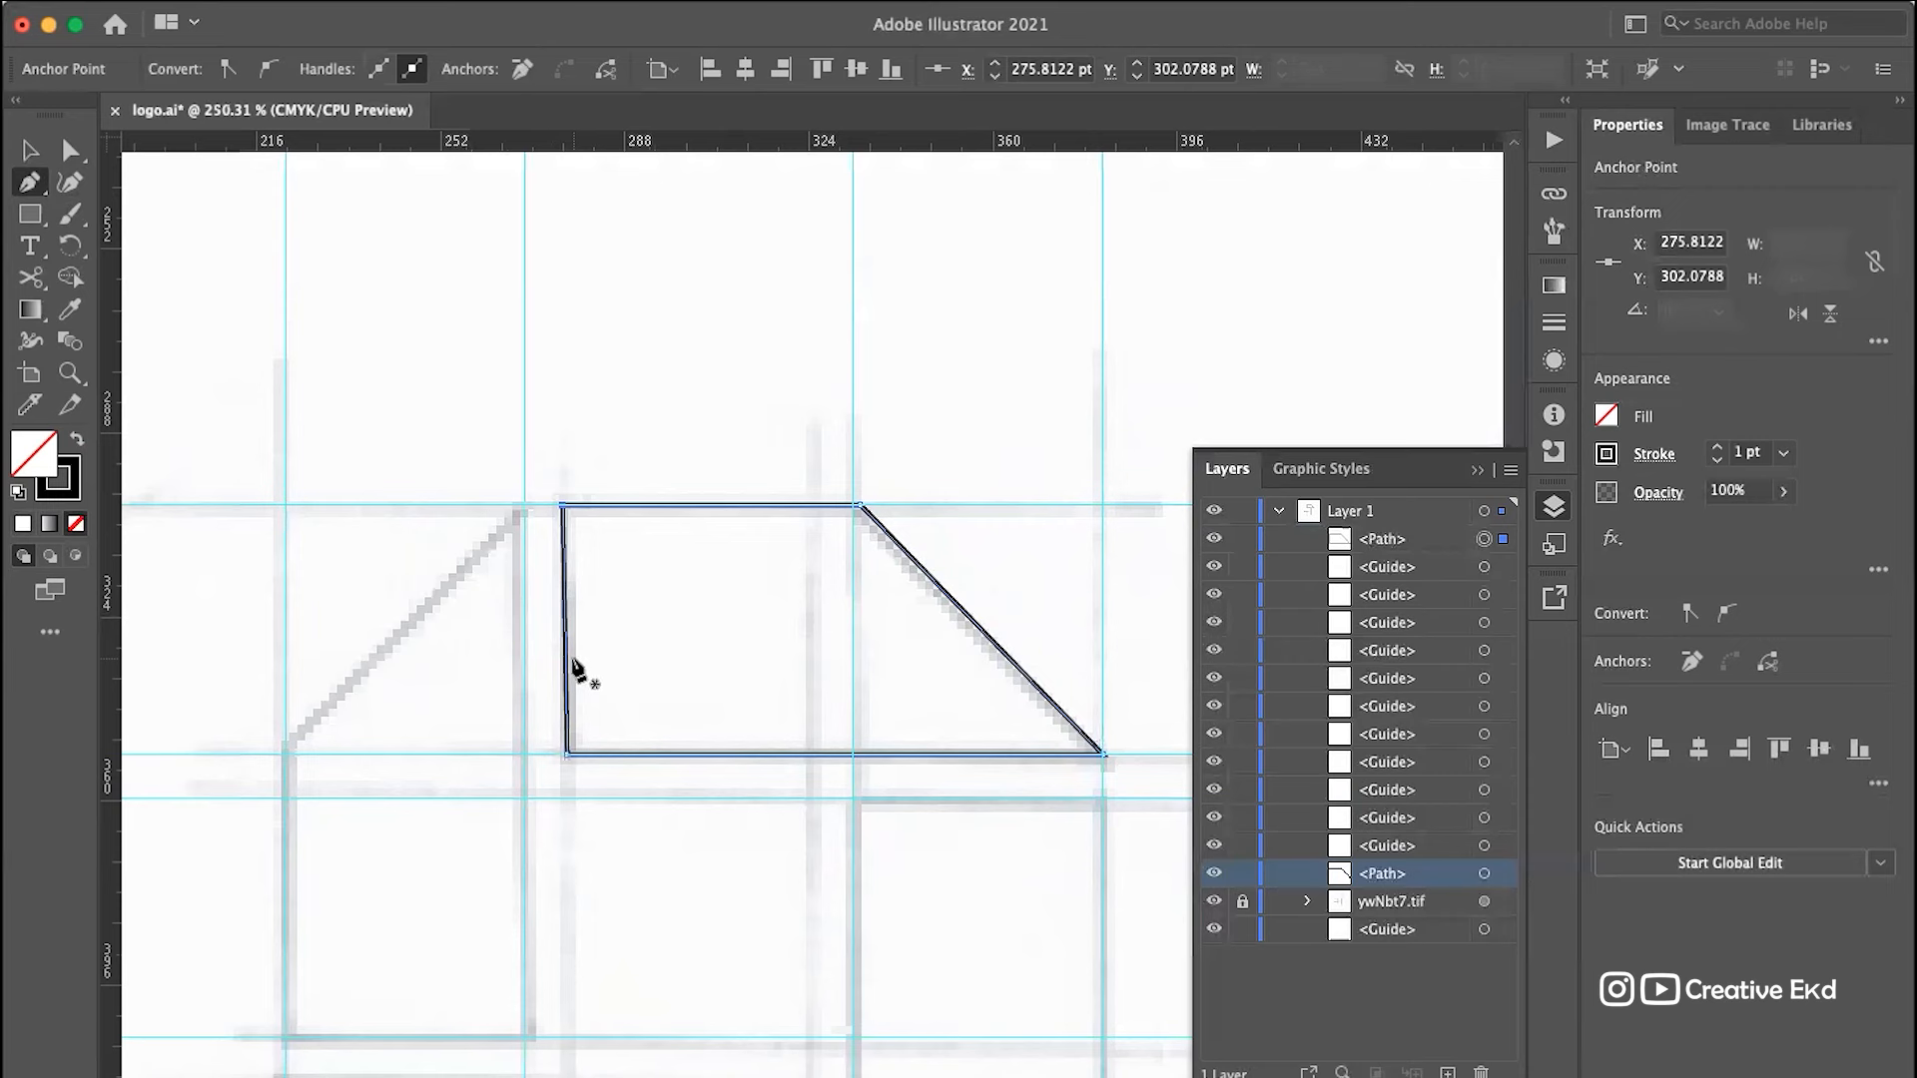
pyautogui.scroll(-3, 577, 668)
pyautogui.scroll(3, 579, 667)
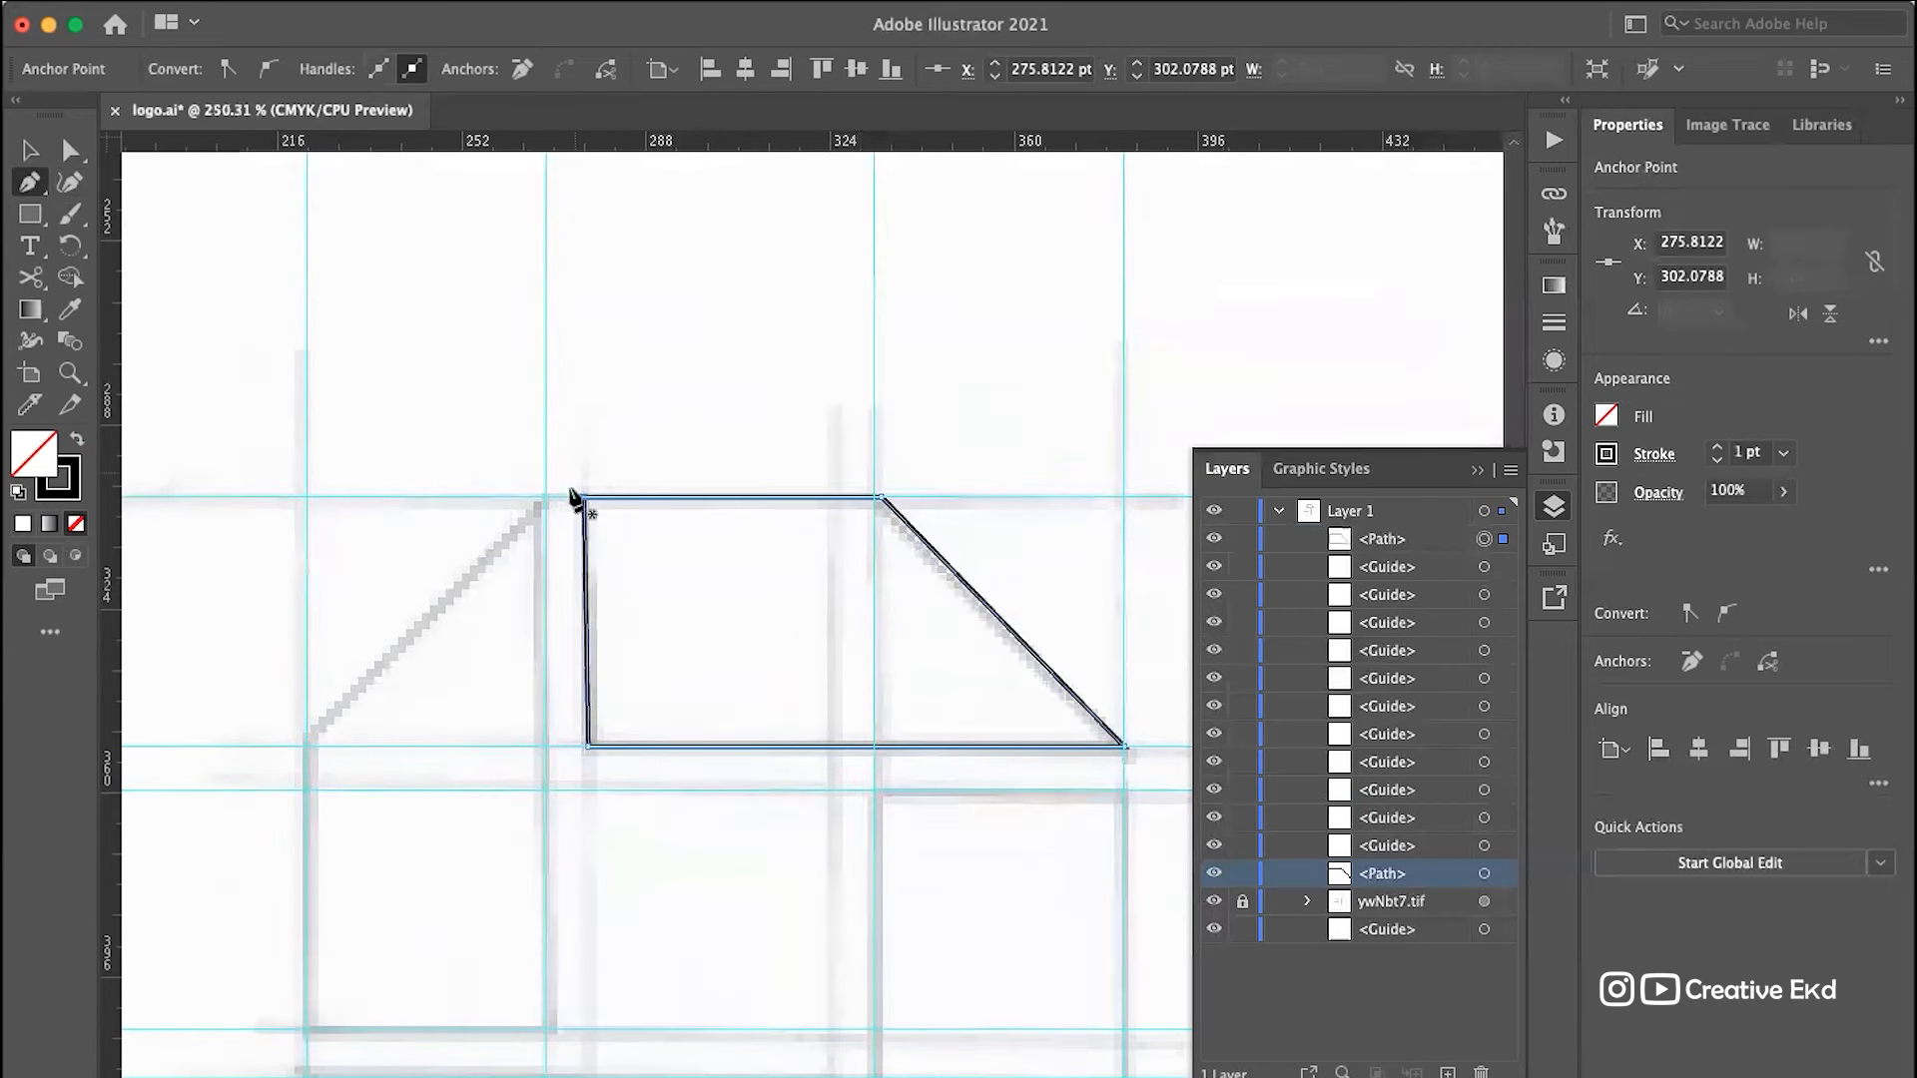
pyautogui.scroll(2, 534, 506)
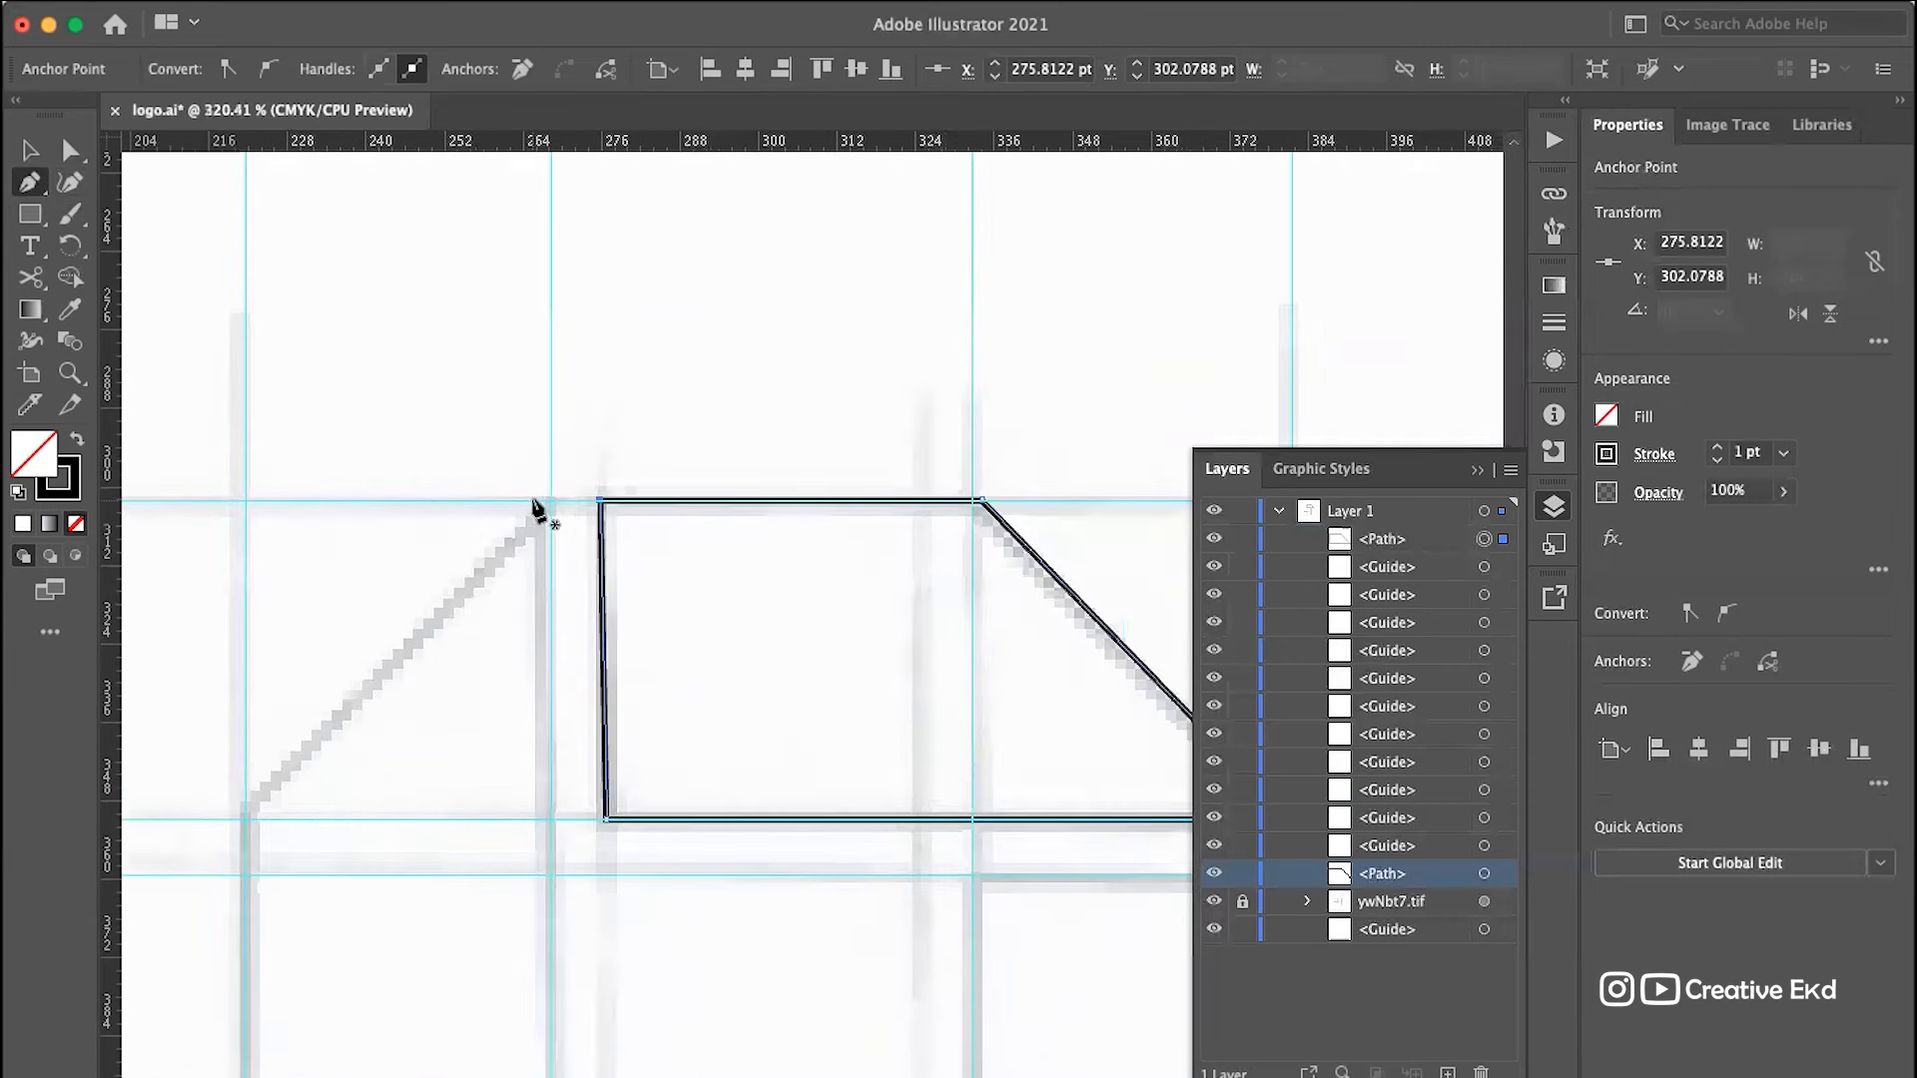
pyautogui.scroll(3, 567, 496)
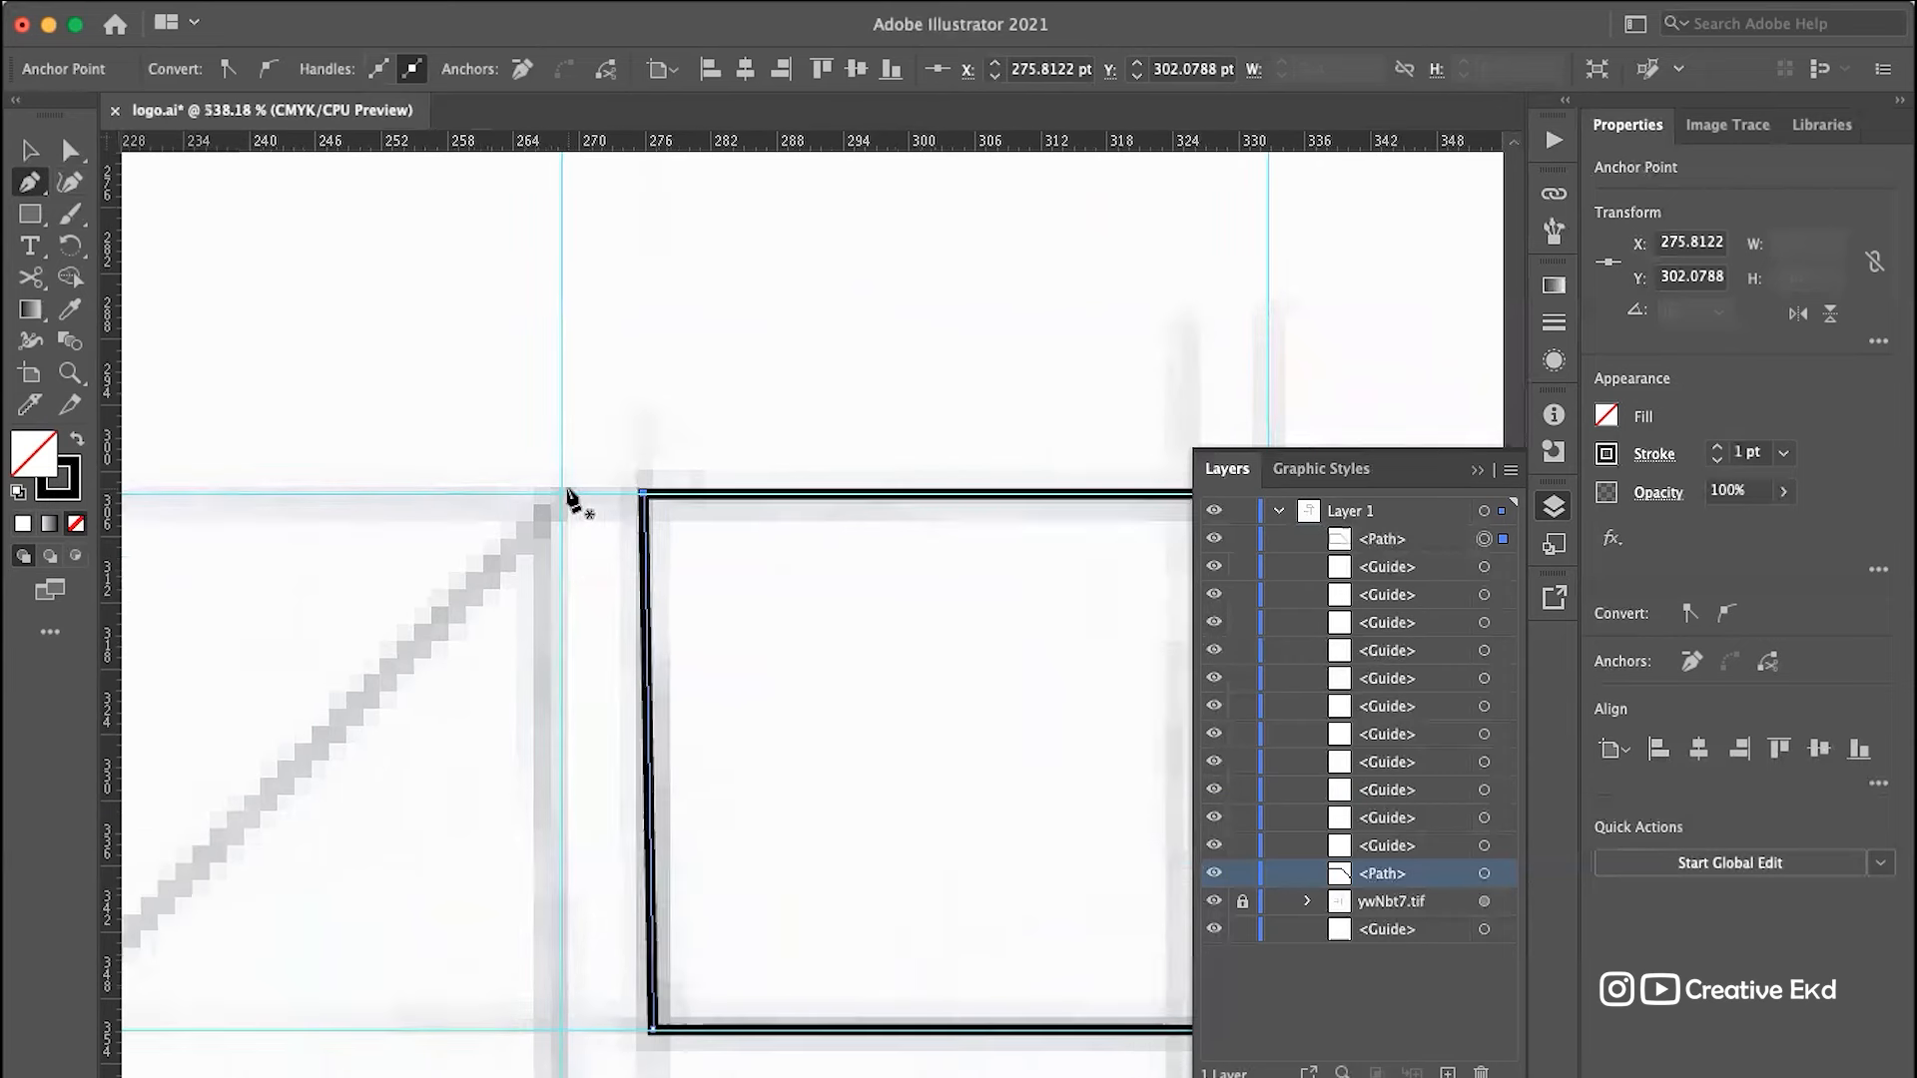
pyautogui.scroll(8, 685, 441)
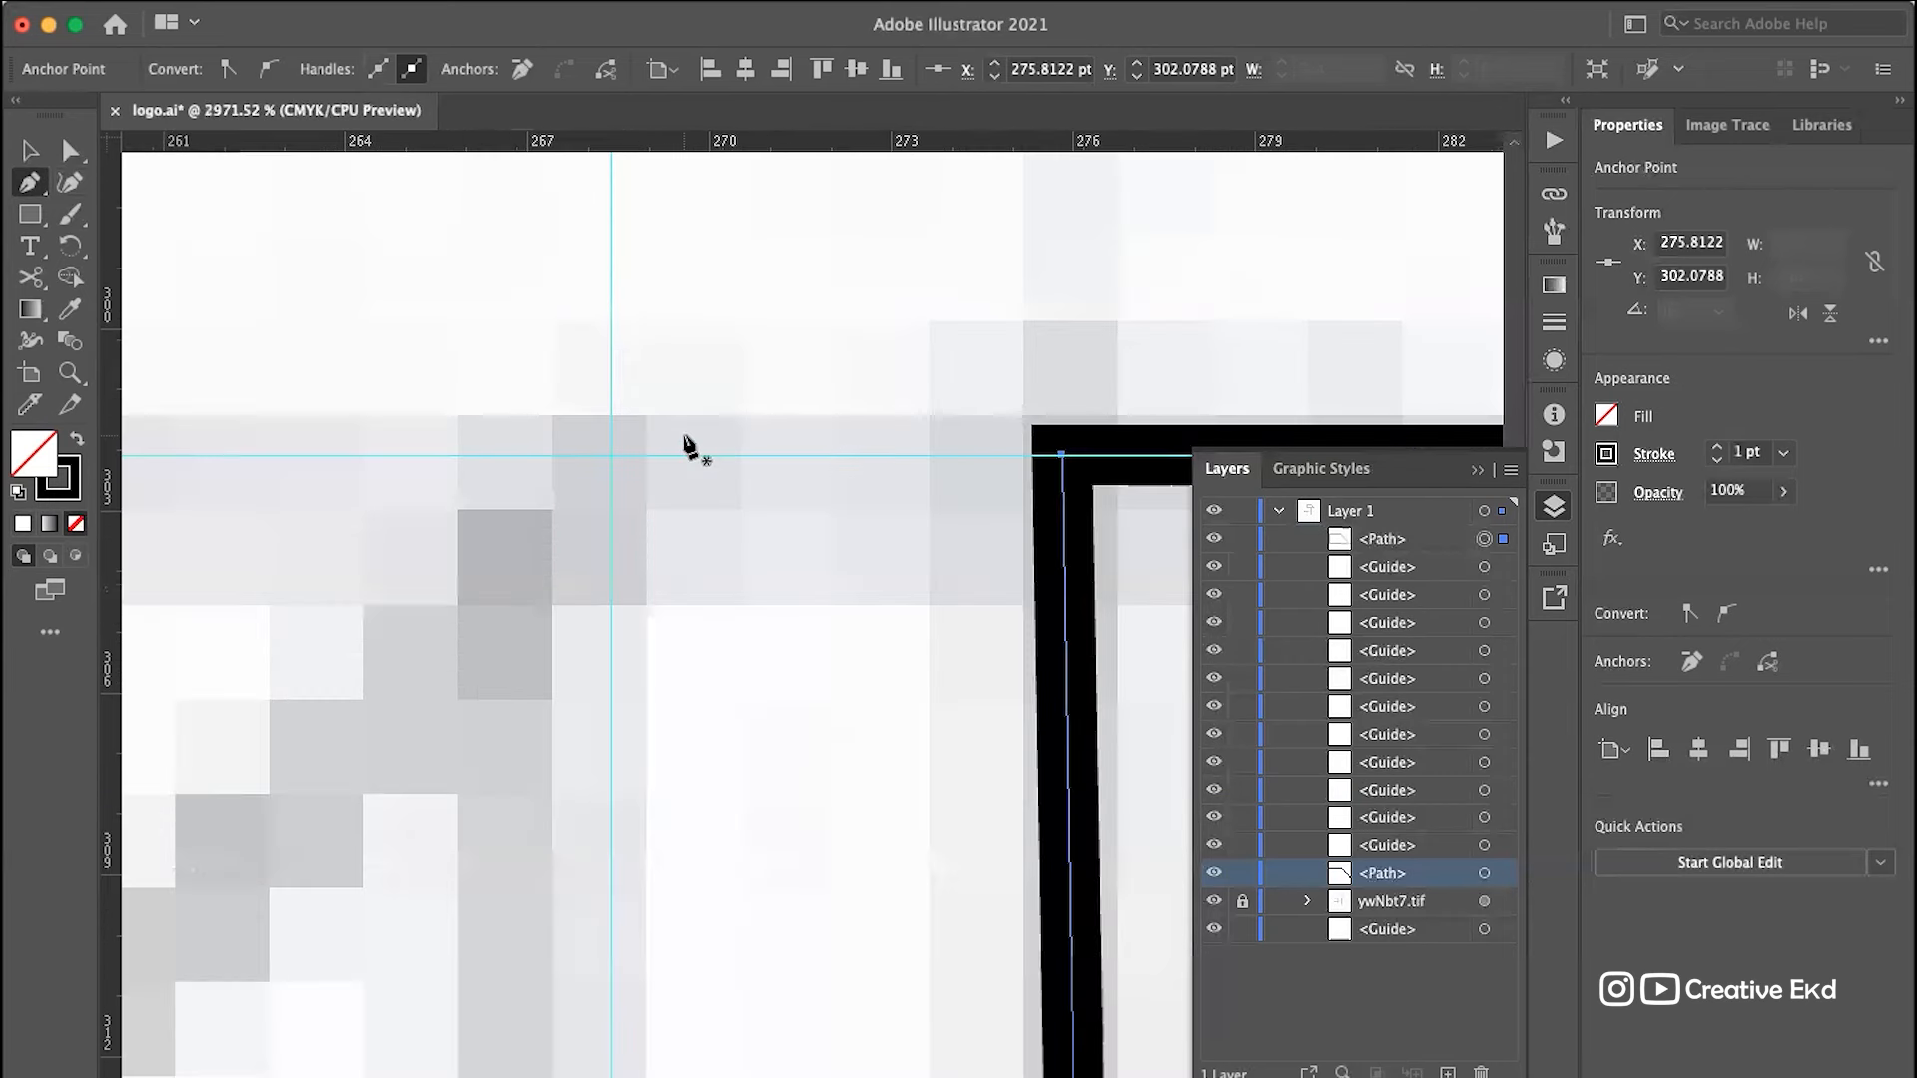
pyautogui.click(611, 459)
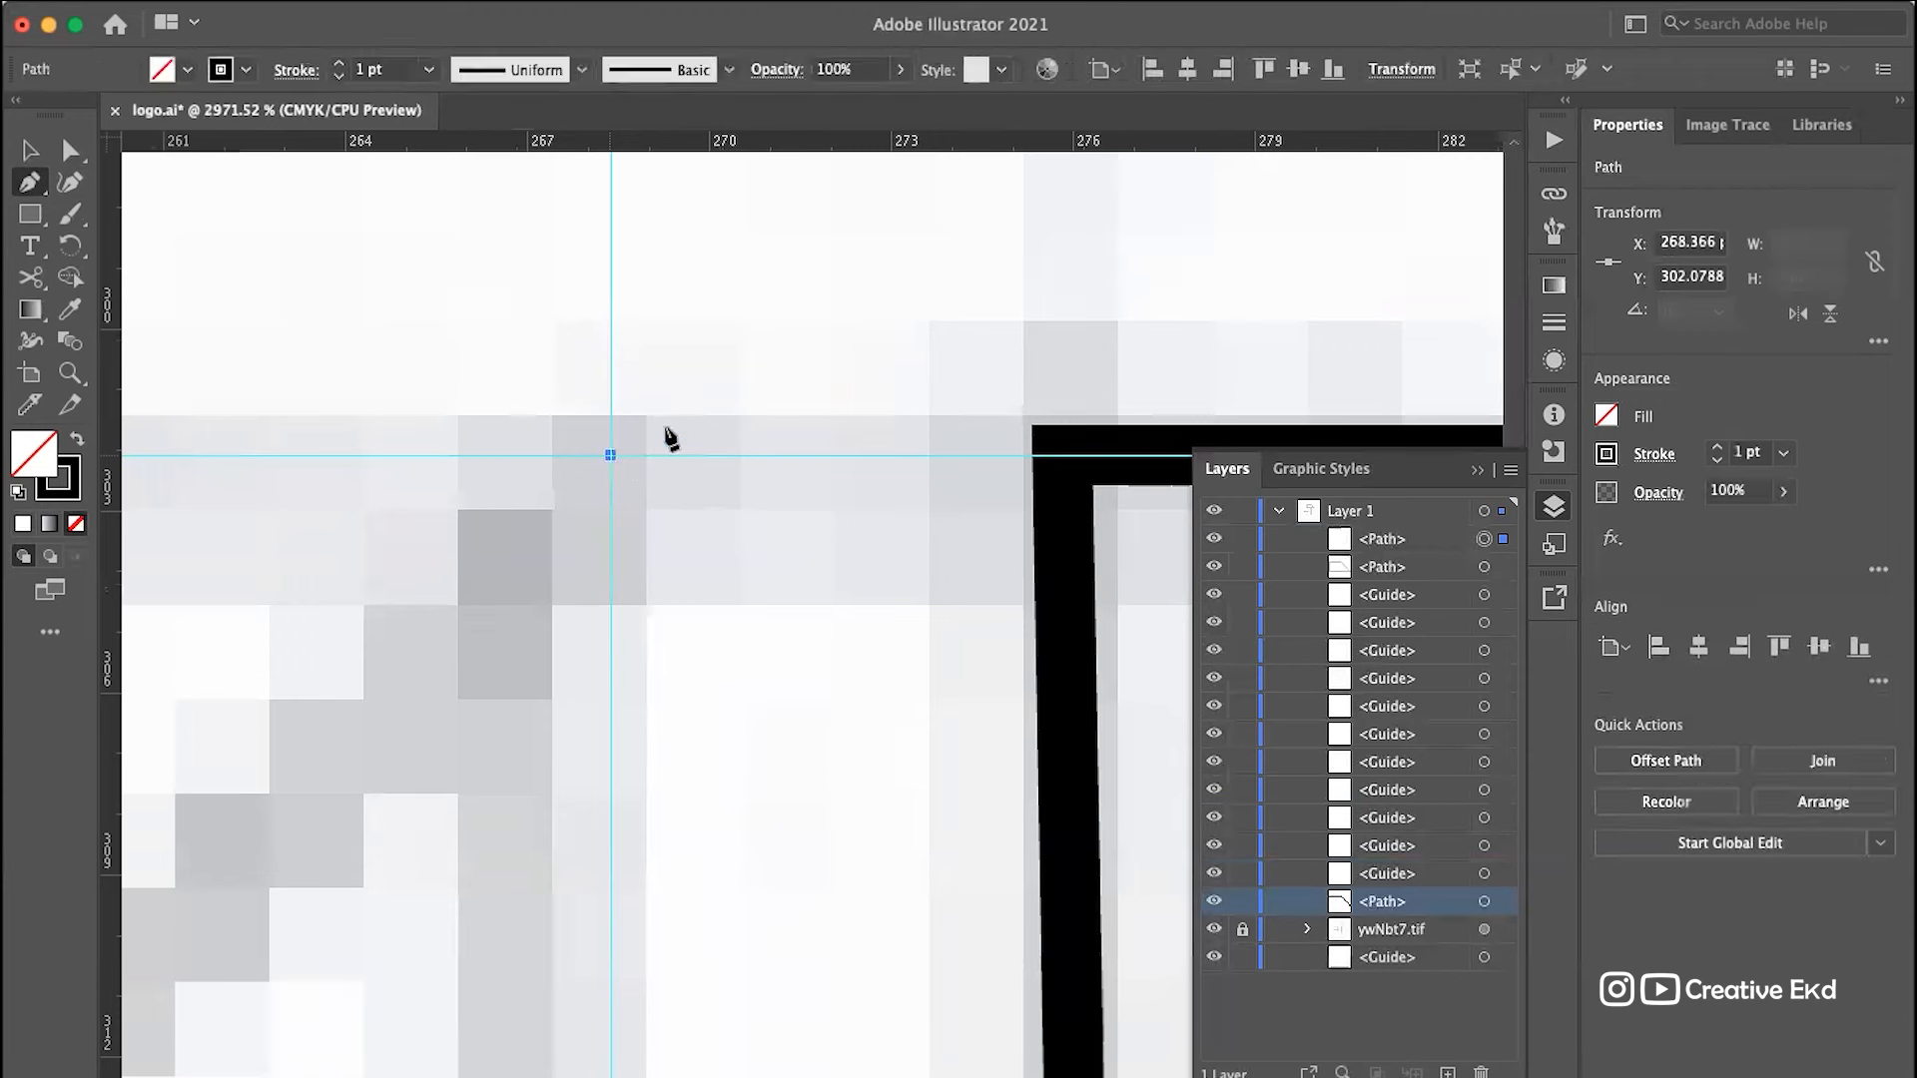
# Step: Trace the left shape's diagonal edge down to the guide intersection at about X 222, Y 351 pt
pyautogui.scroll(-10, 663, 430)
pyautogui.hscroll(-10, 662, 429)
pyautogui.scroll(-5, 665, 436)
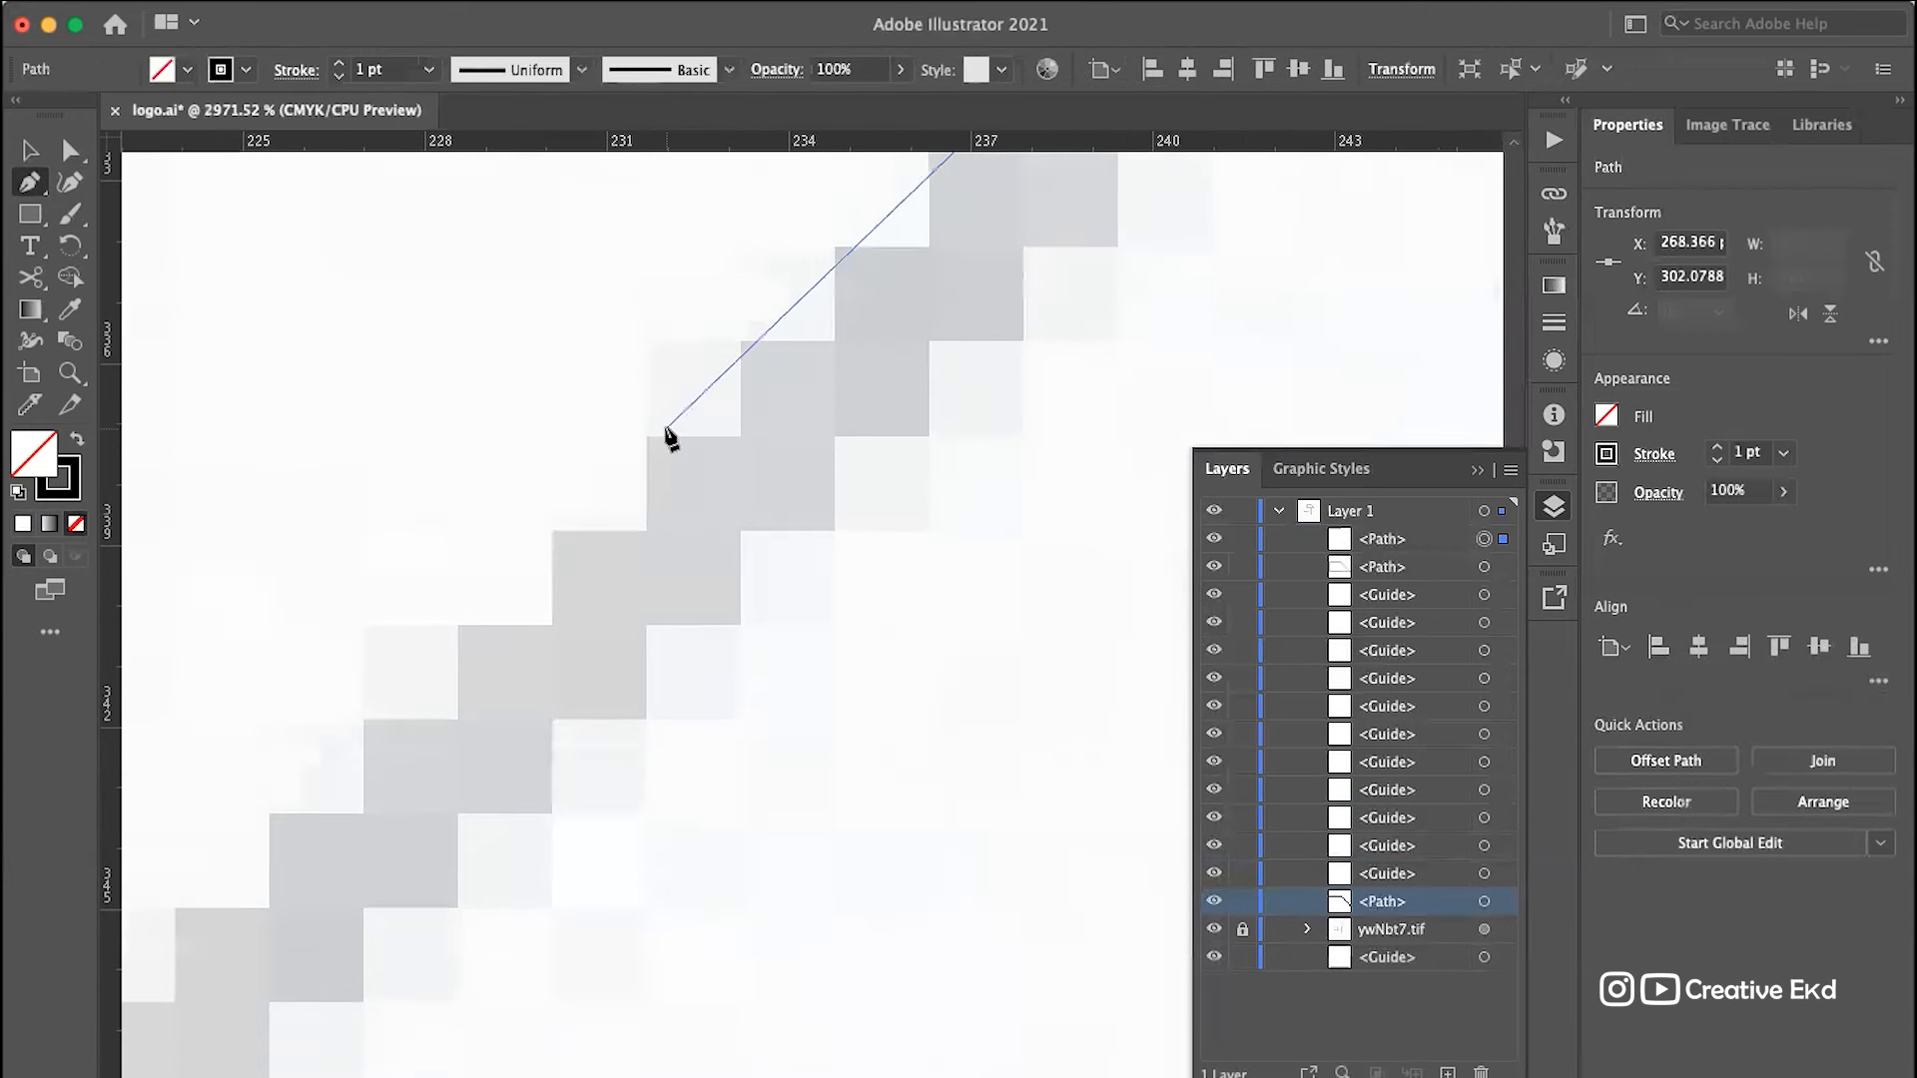
pyautogui.hscroll(-8, 663, 436)
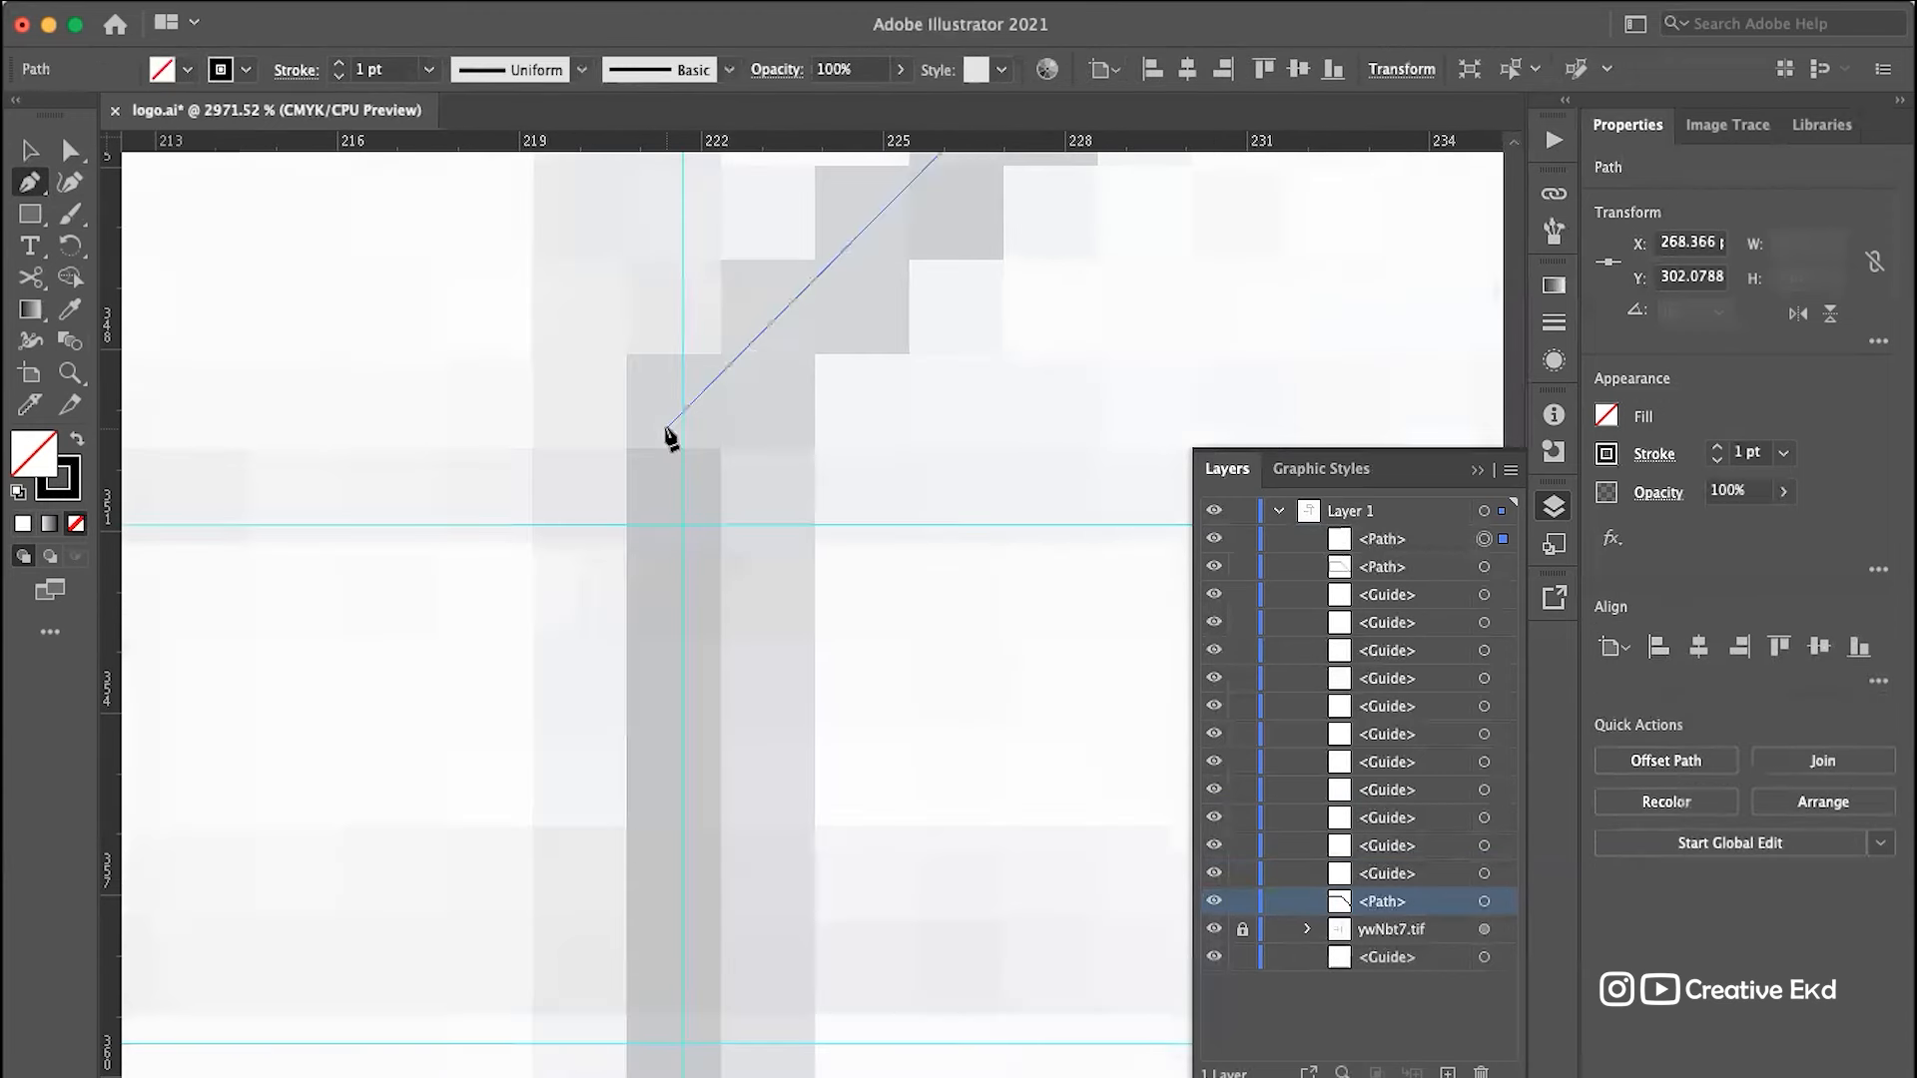
pyautogui.click(692, 526)
# Step: Trace the left shape's outer vertical edge down to the guide intersection at about X 222, Y 406 pt
pyautogui.scroll(-3, 689, 535)
pyautogui.scroll(-5, 673, 546)
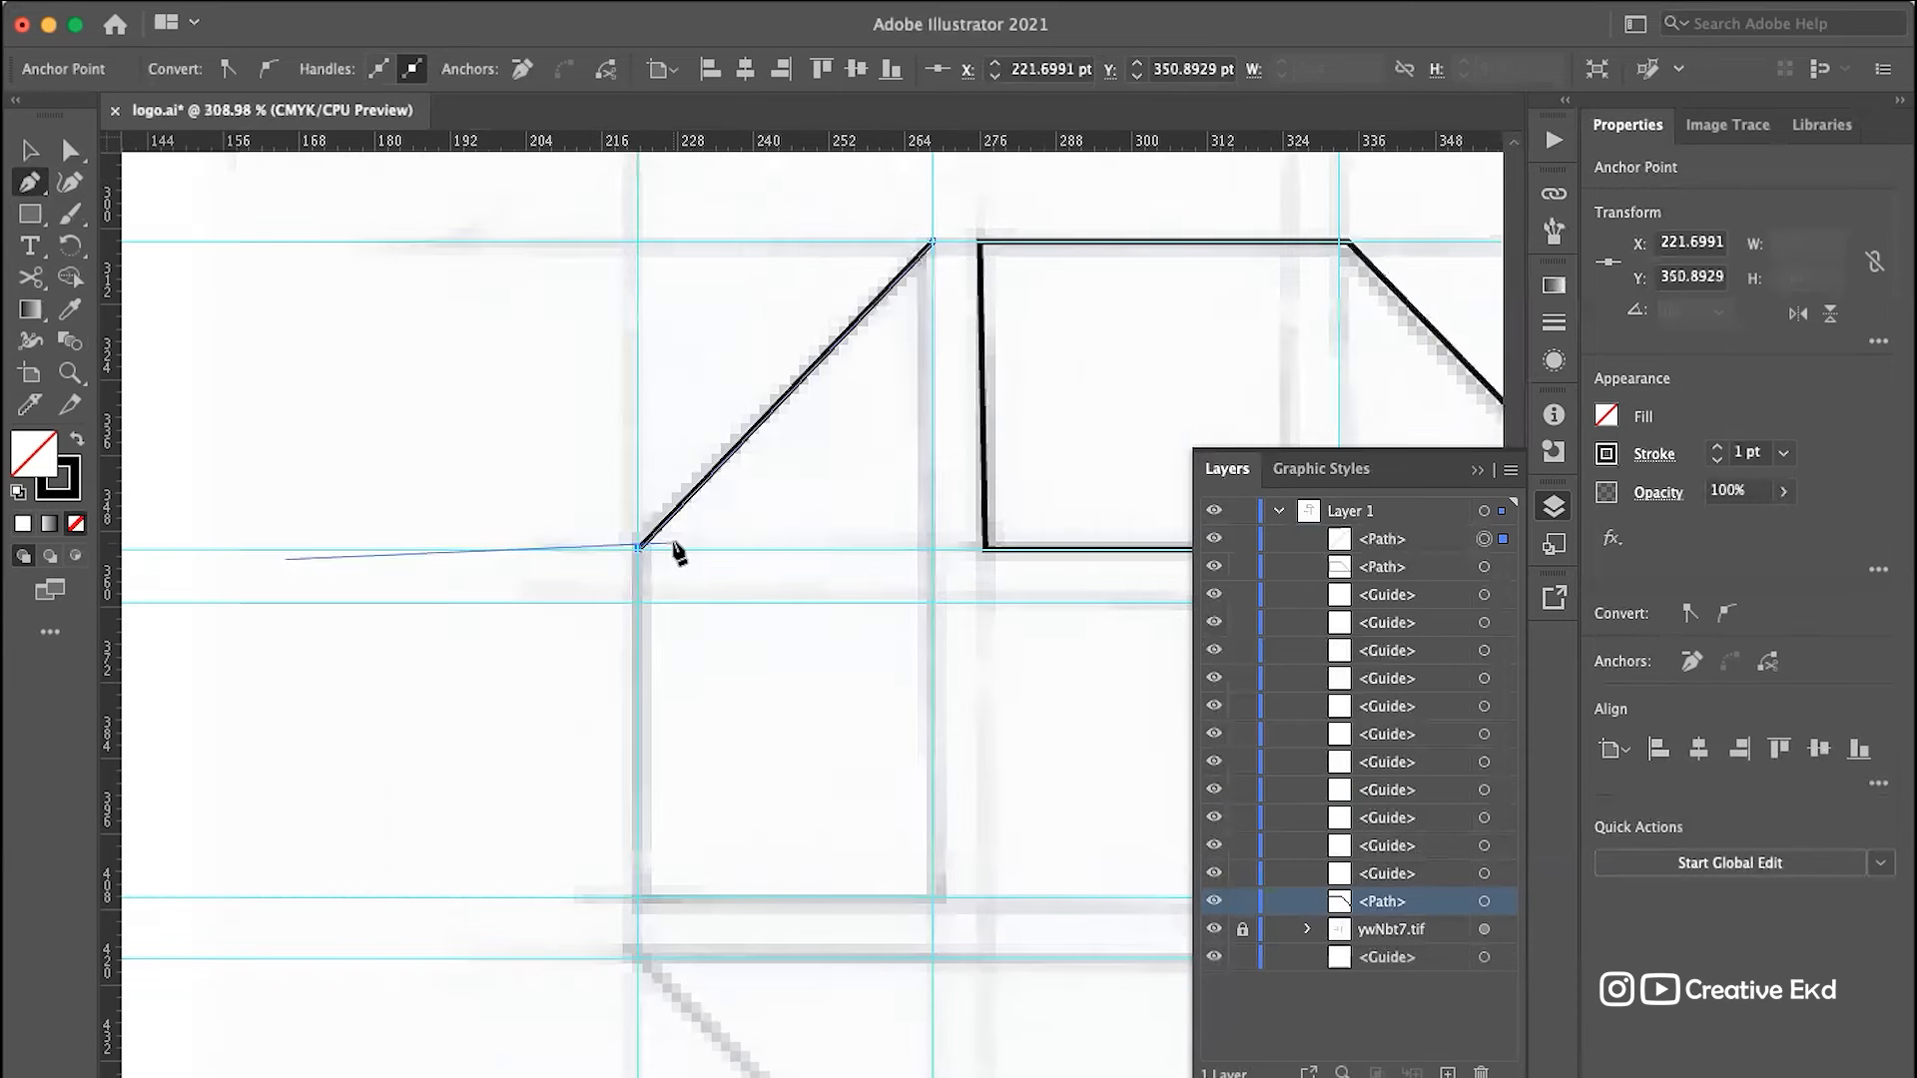
pyautogui.hscroll(4, 688, 554)
pyautogui.scroll(1, 688, 554)
pyautogui.scroll(-1, 433, 883)
pyautogui.scroll(-1, 436, 898)
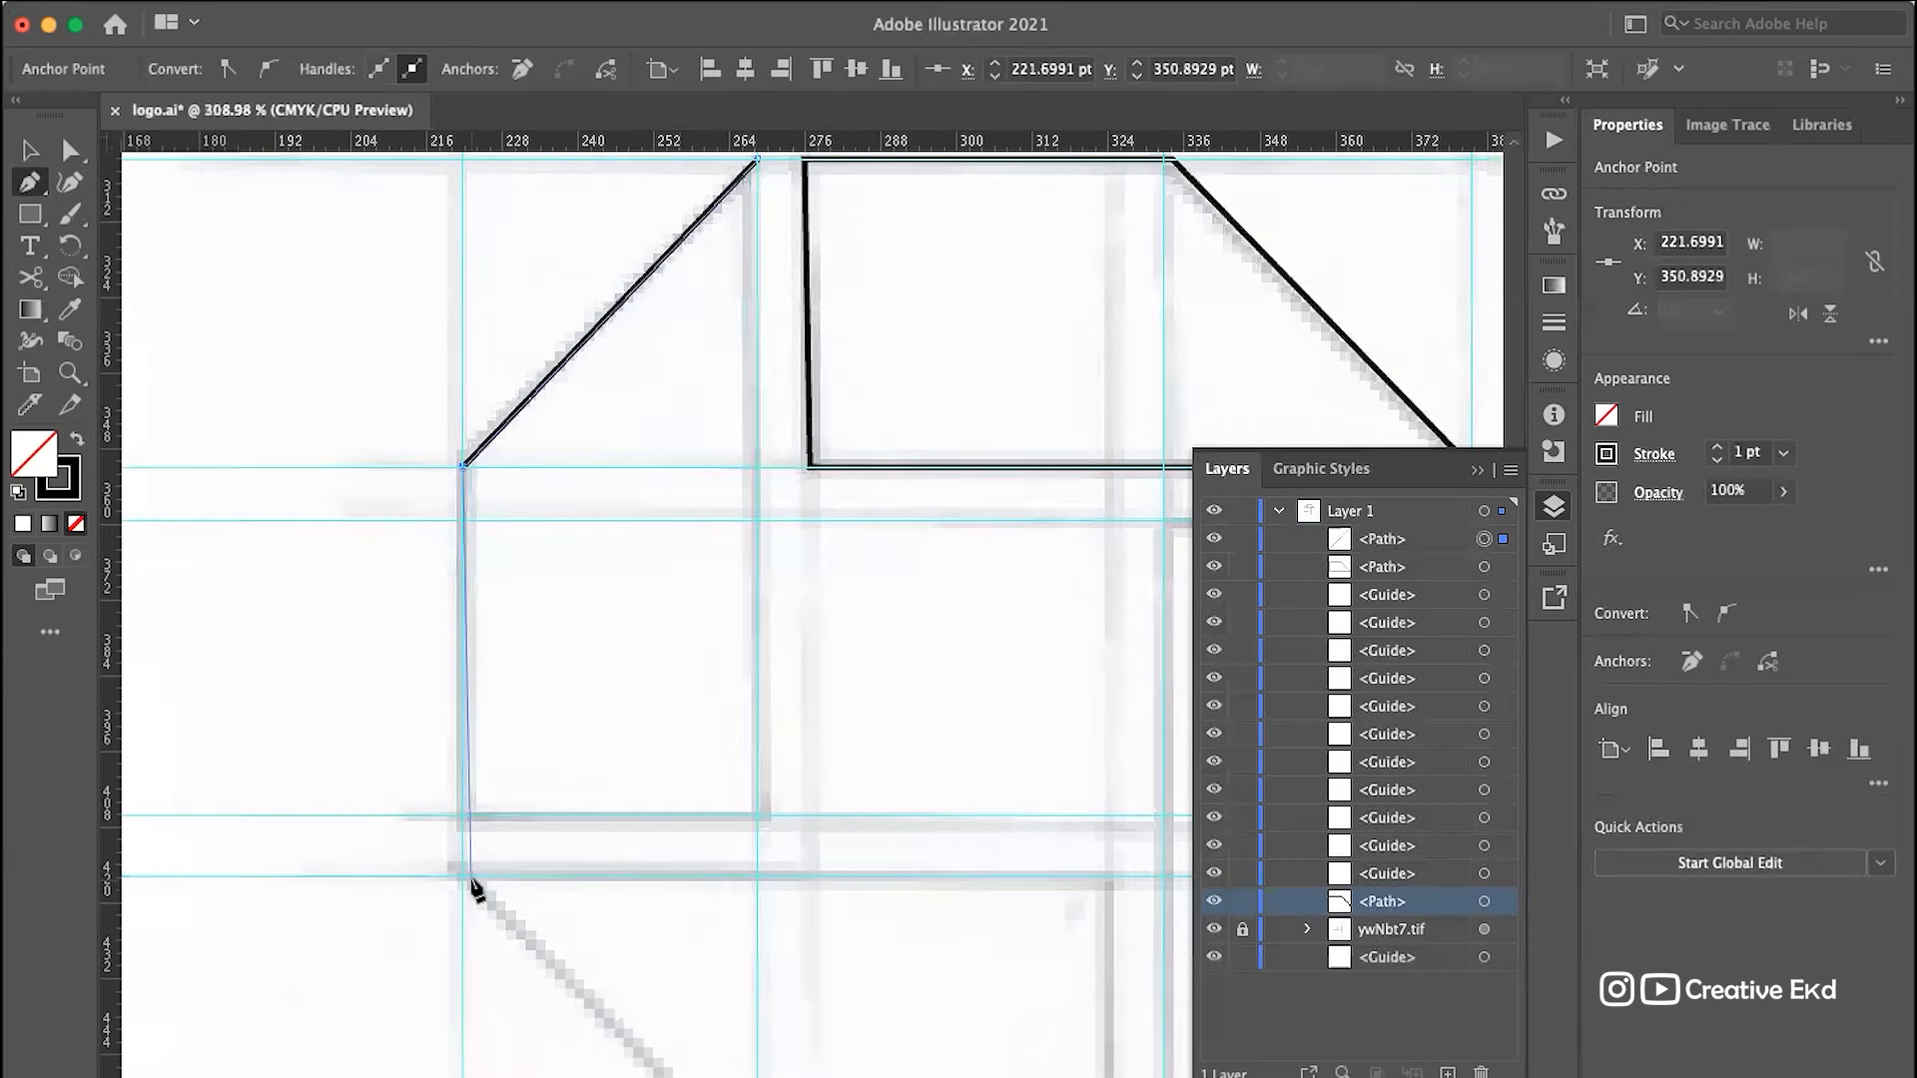
pyautogui.scroll(5, 469, 883)
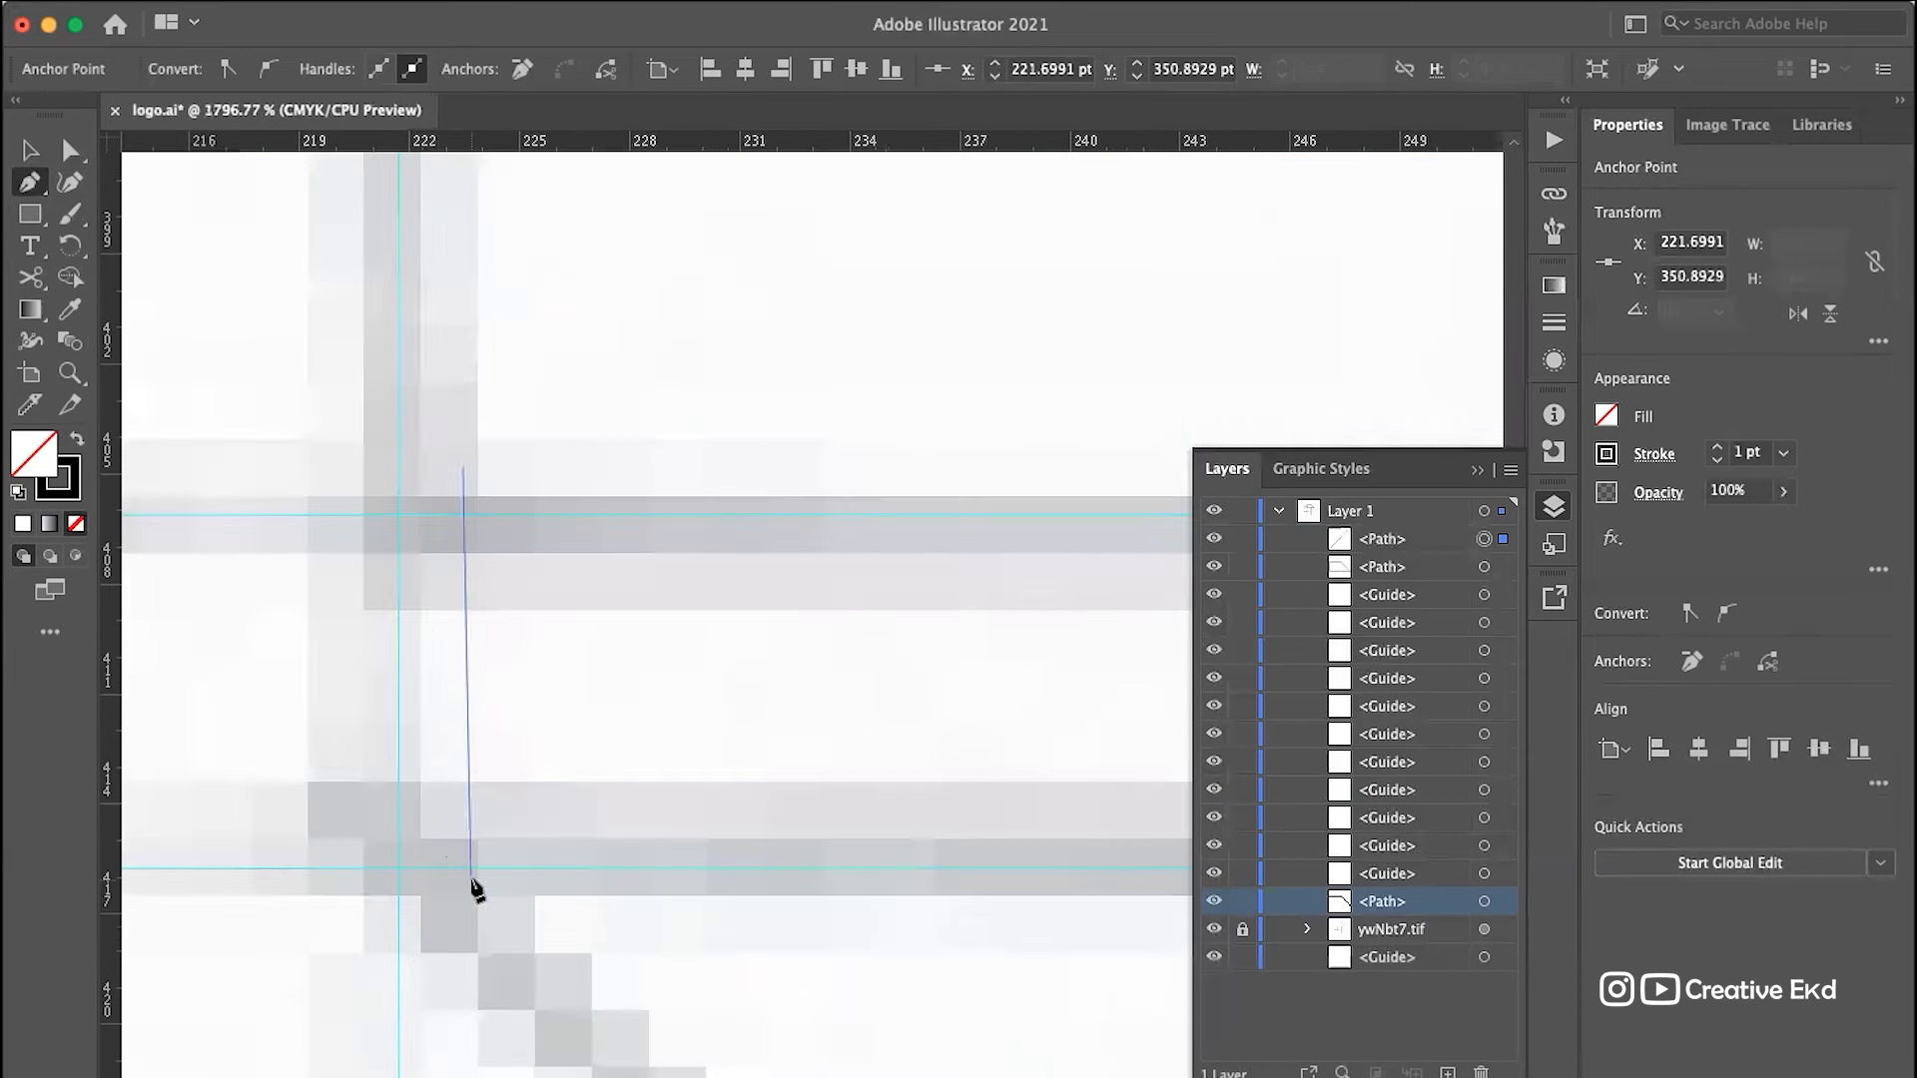
pyautogui.click(410, 519)
# Step: Trace the left shape's bottom edge to about X 268, Y 406 pt and close the path along its inner edge at the starting anchor
pyautogui.hscroll(5, 711, 518)
pyautogui.hscroll(5, 718, 521)
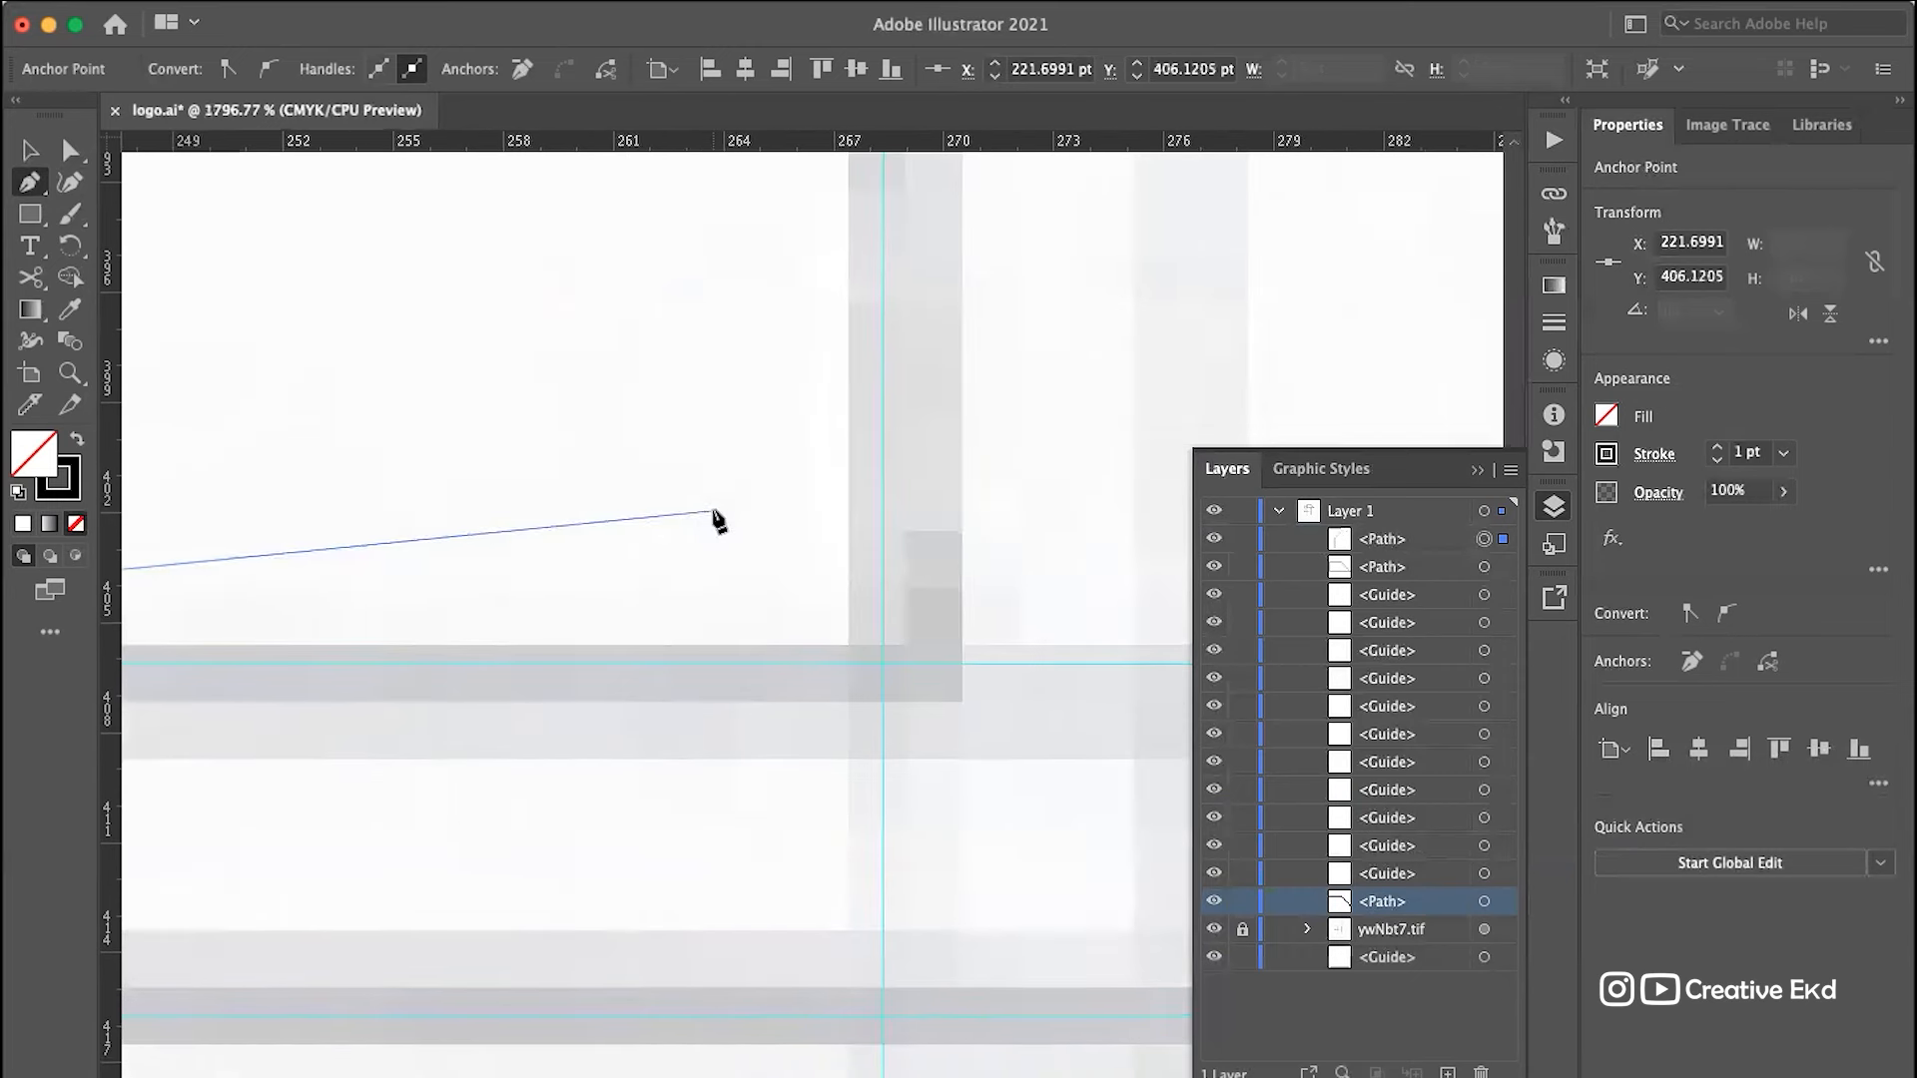
pyautogui.scroll(2, 736, 685)
pyautogui.click(707, 683)
pyautogui.scroll(10, 797, 687)
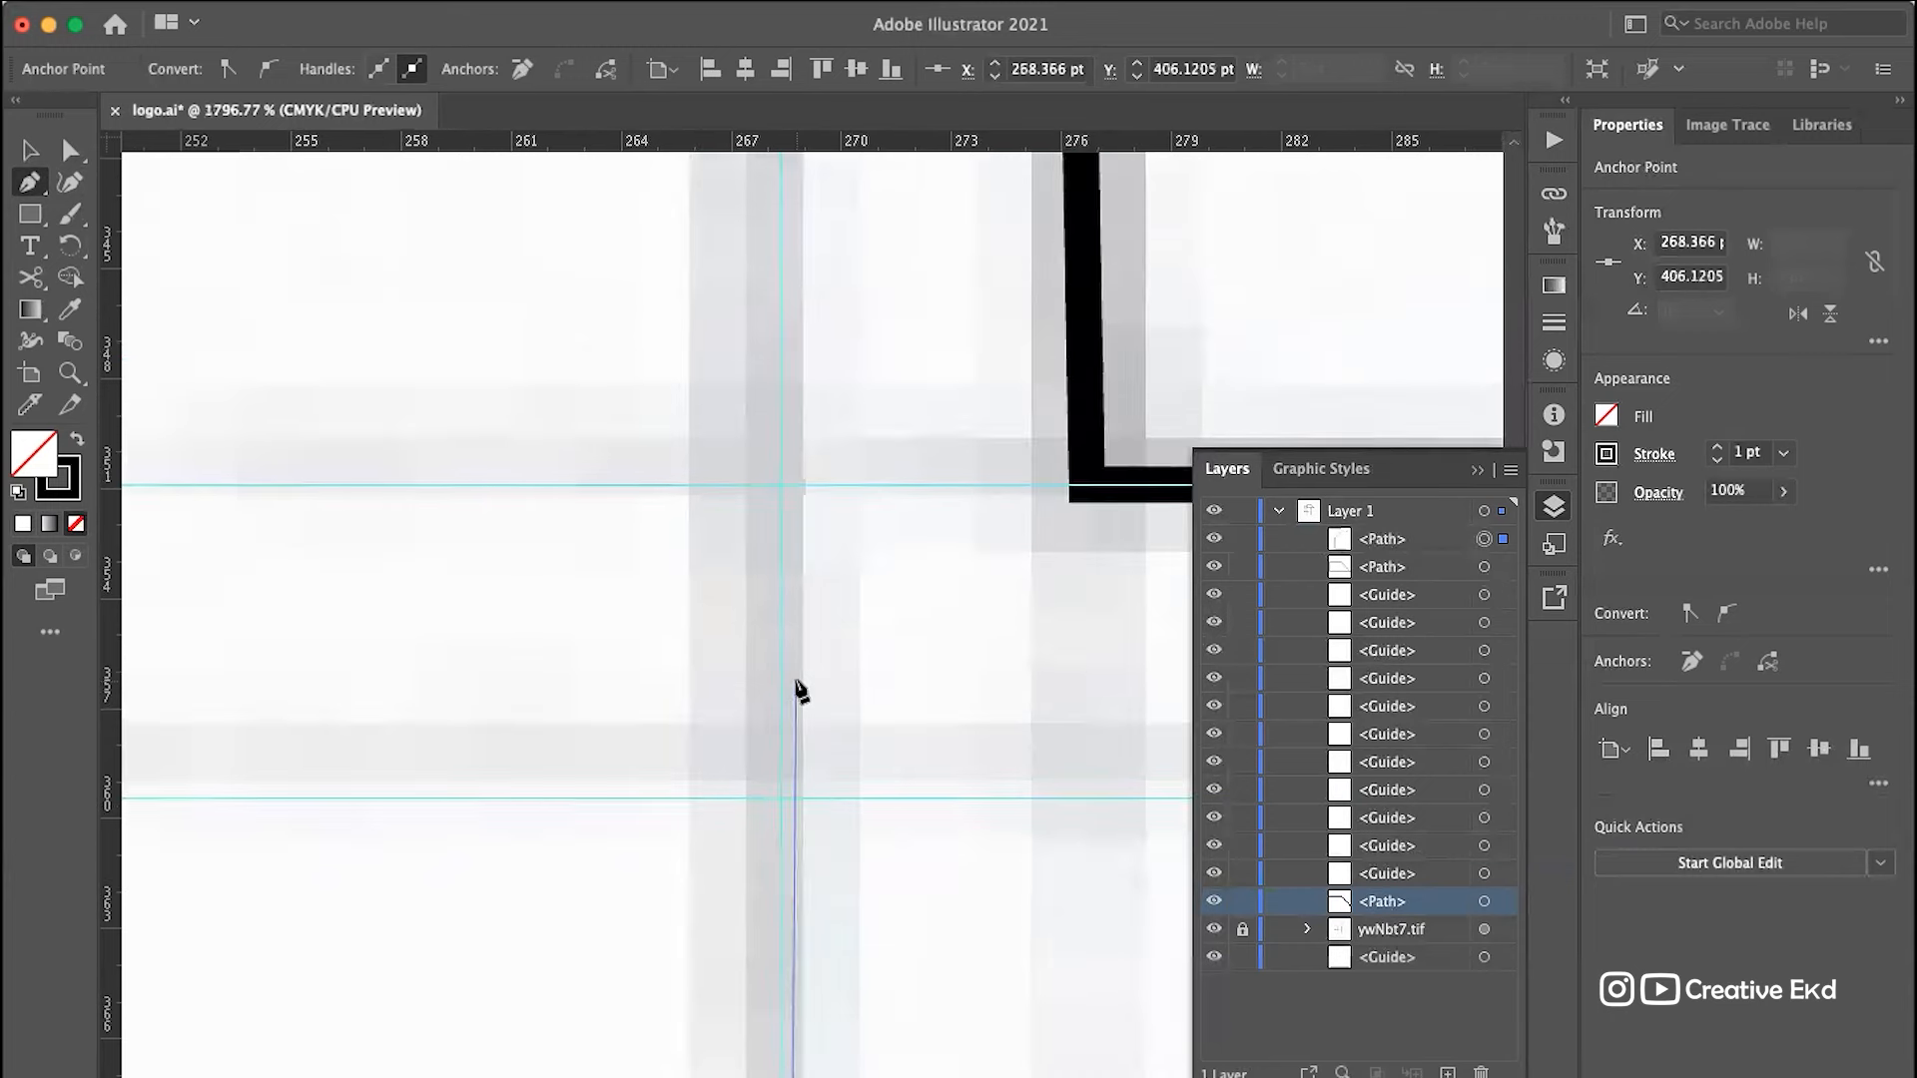
pyautogui.scroll(15, 798, 689)
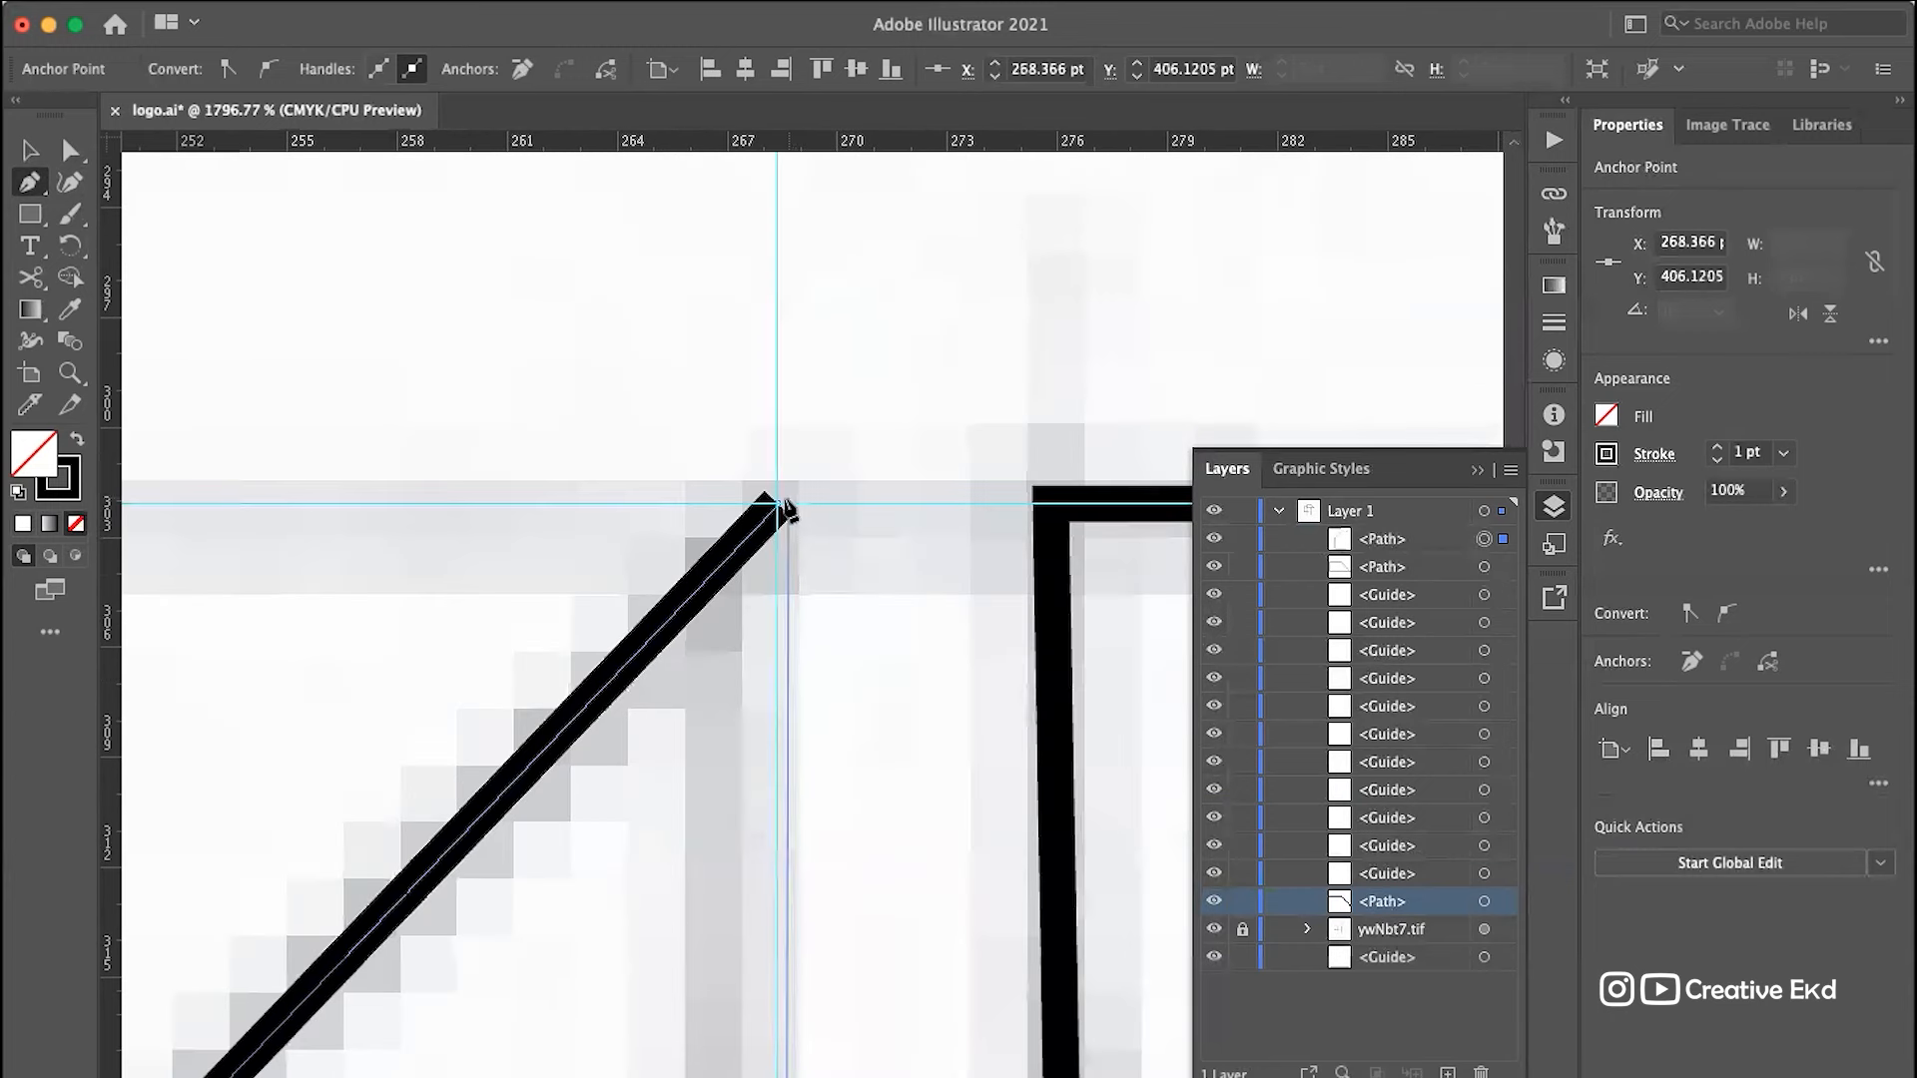
pyautogui.click(778, 508)
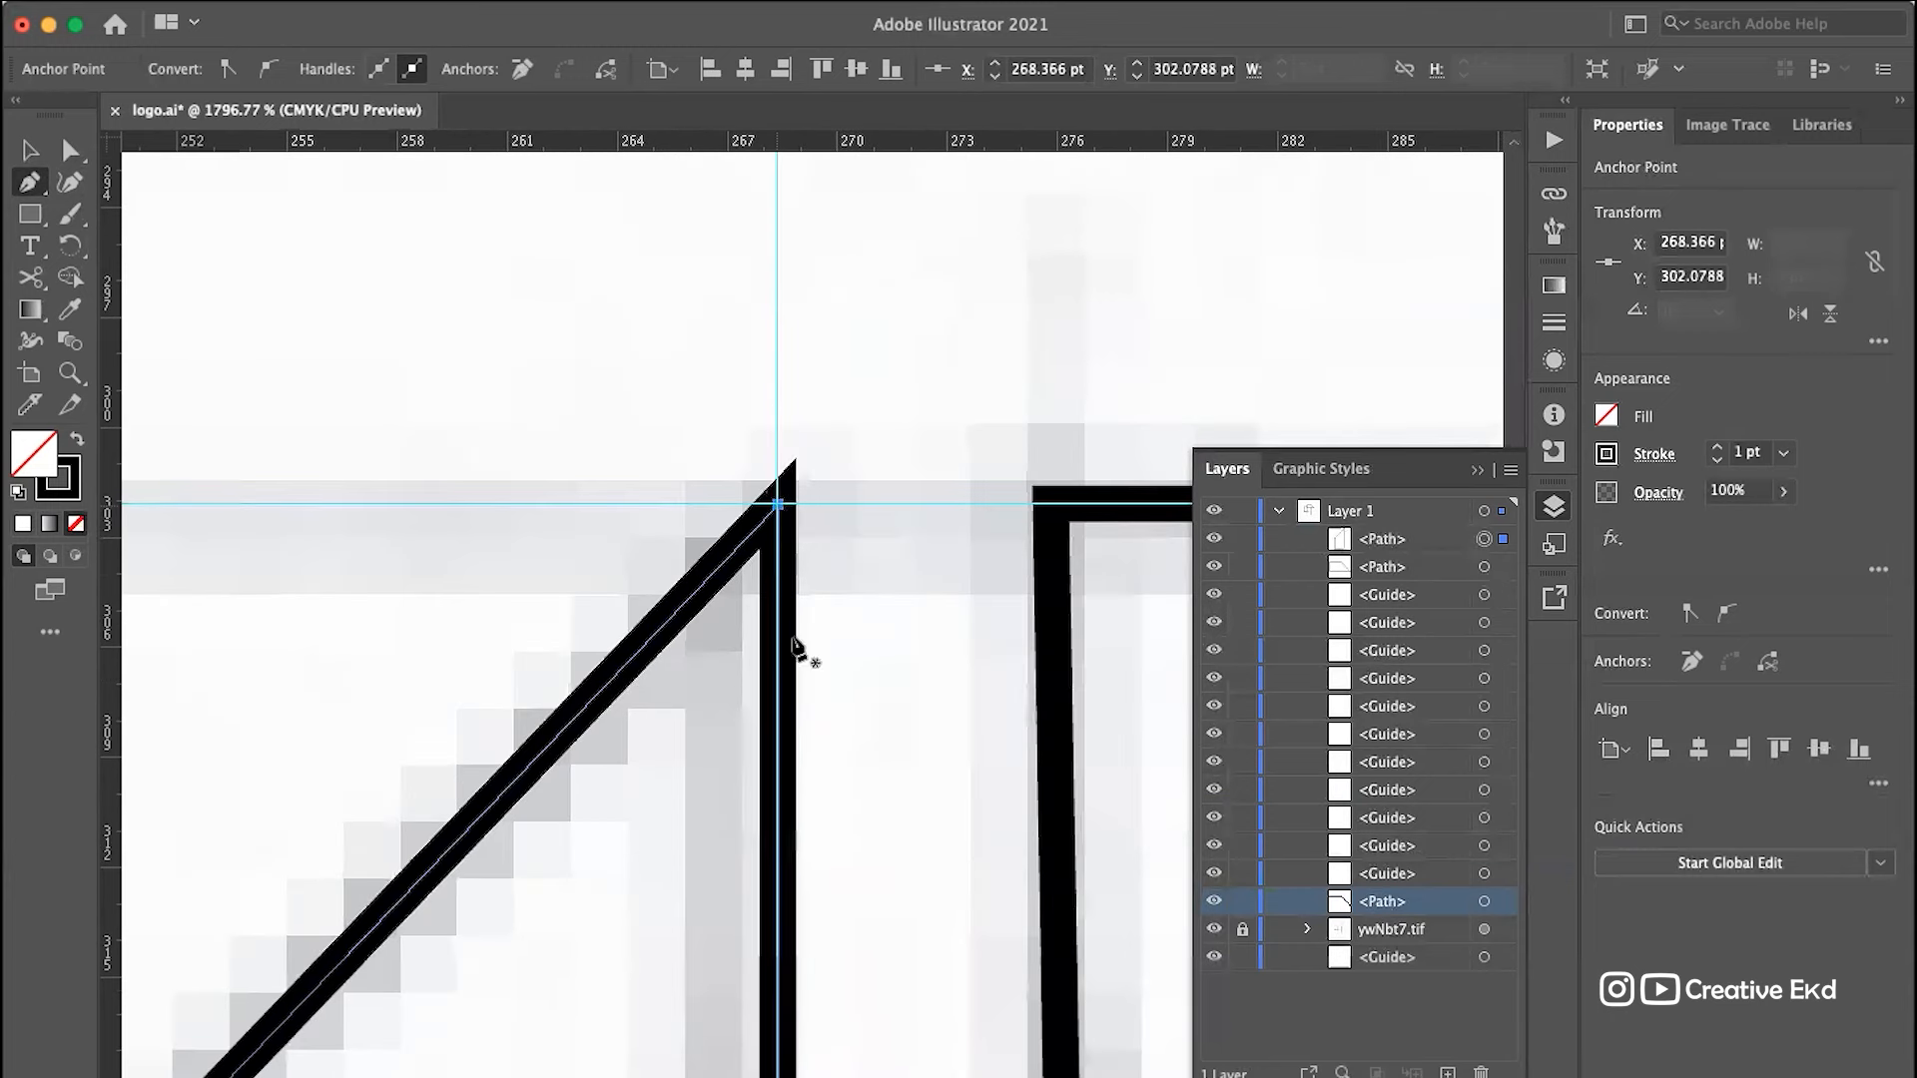
# Step: Start a new Pen path at the lower shape's outer top corner, on the guide intersection at about X 222, Y 416 pt
pyautogui.scroll(-10, 811, 894)
pyautogui.scroll(-5, 808, 898)
pyautogui.scroll(-3, 808, 898)
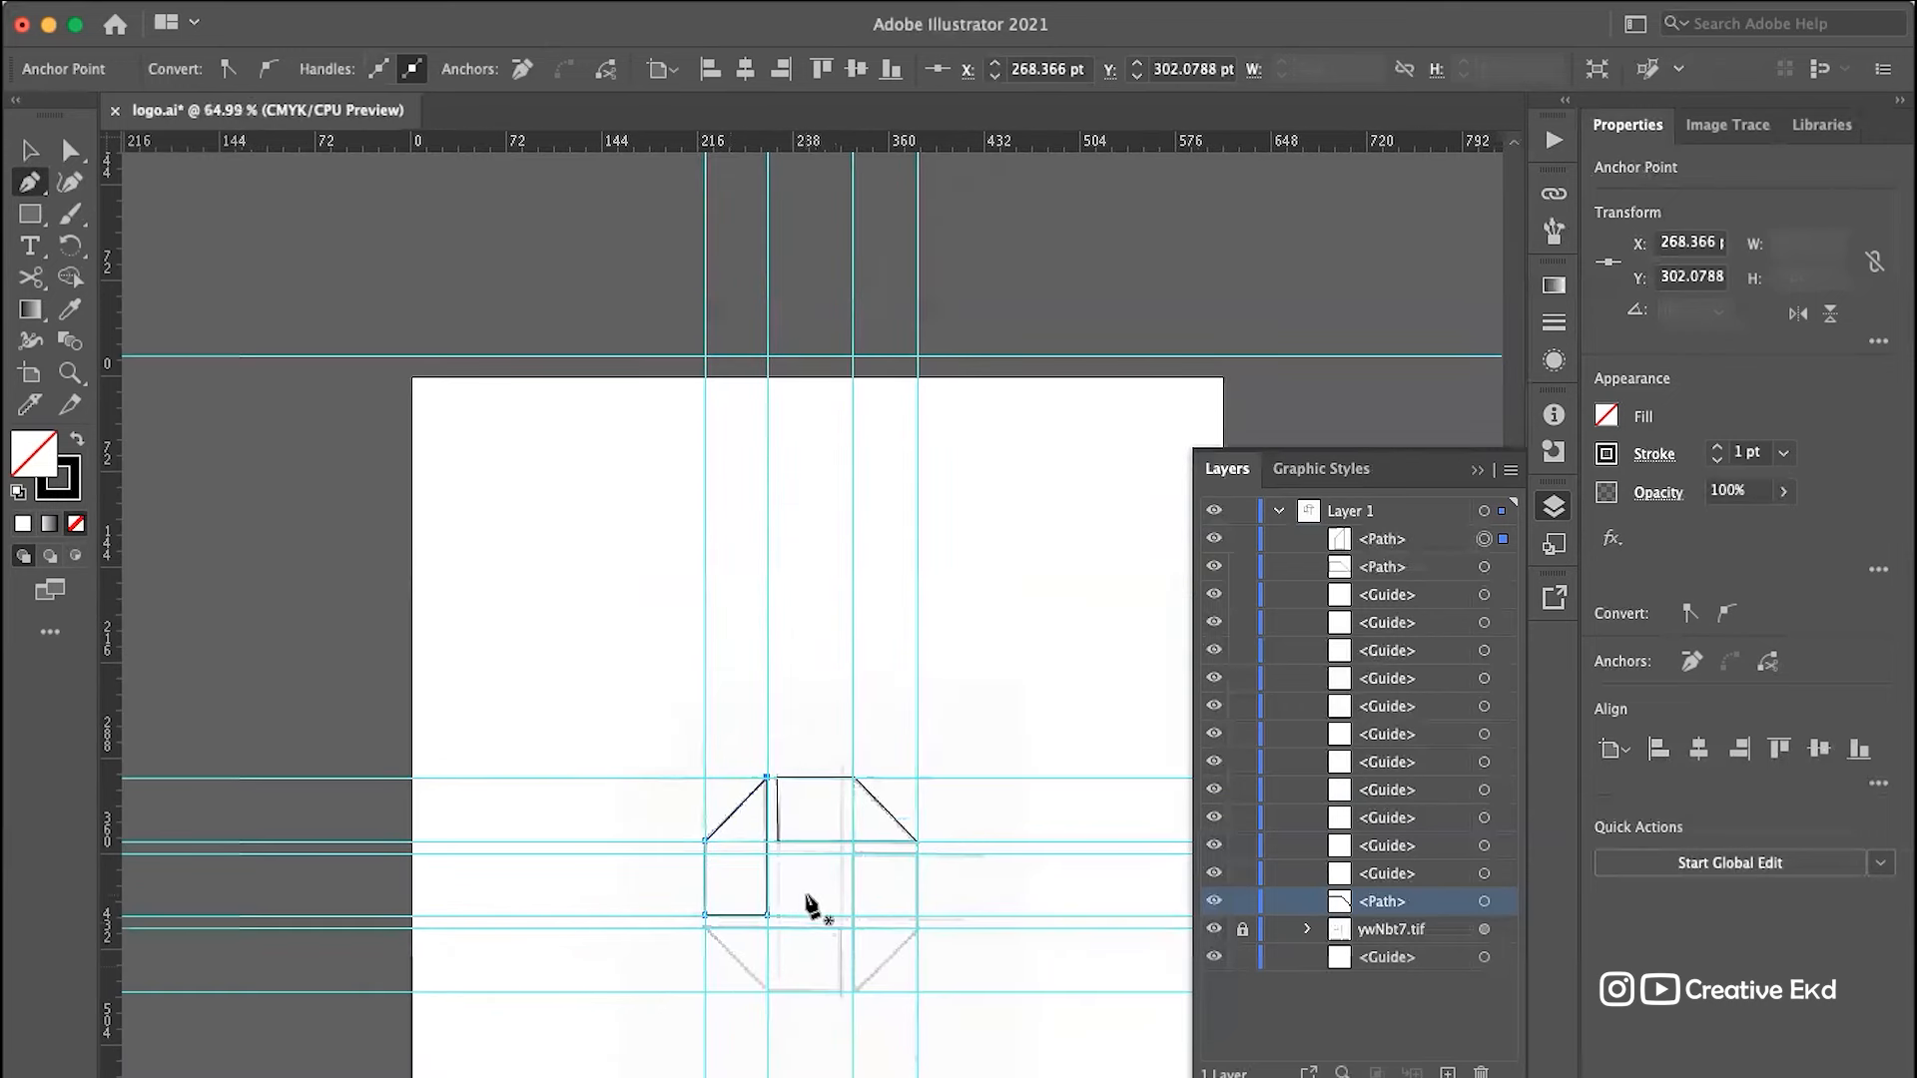
pyautogui.scroll(6, 730, 966)
pyautogui.scroll(-3, 728, 958)
pyautogui.hscroll(5, 729, 958)
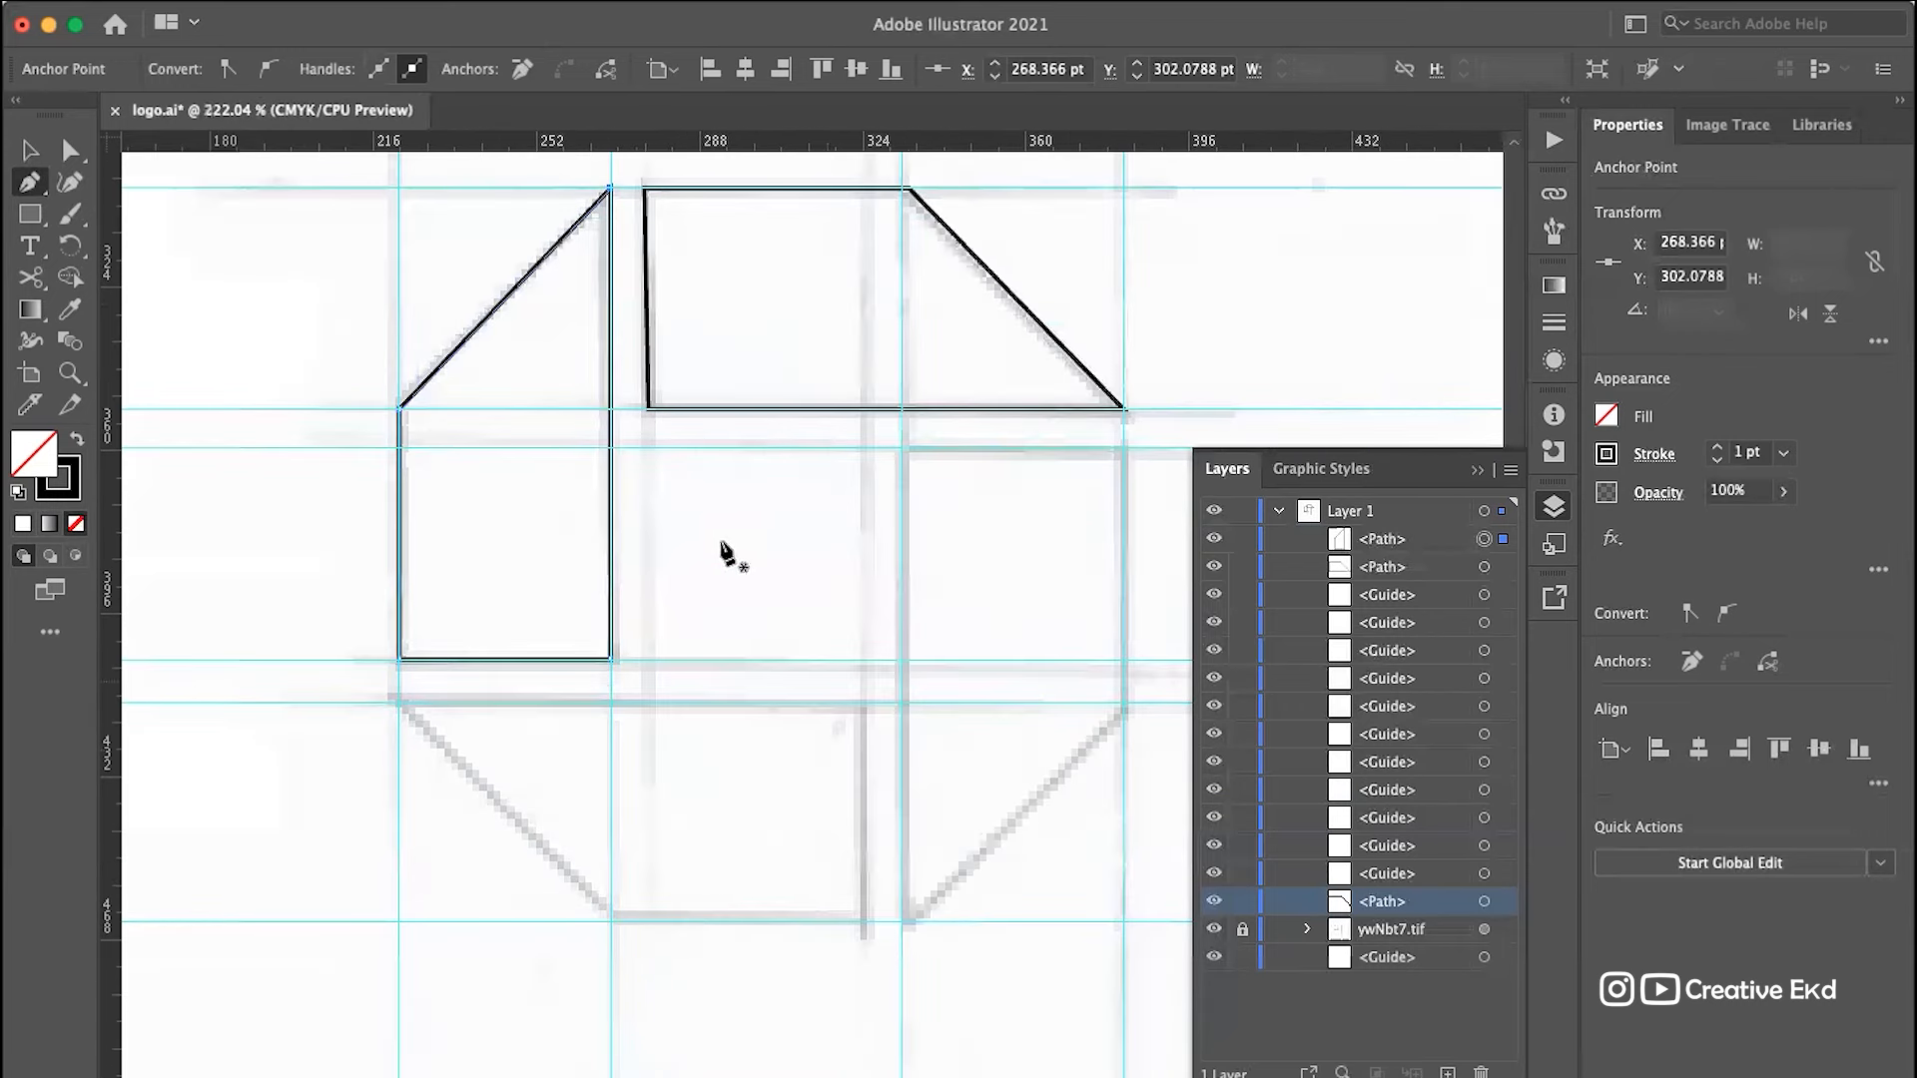
pyautogui.scroll(8, 432, 739)
pyautogui.scroll(4, 434, 738)
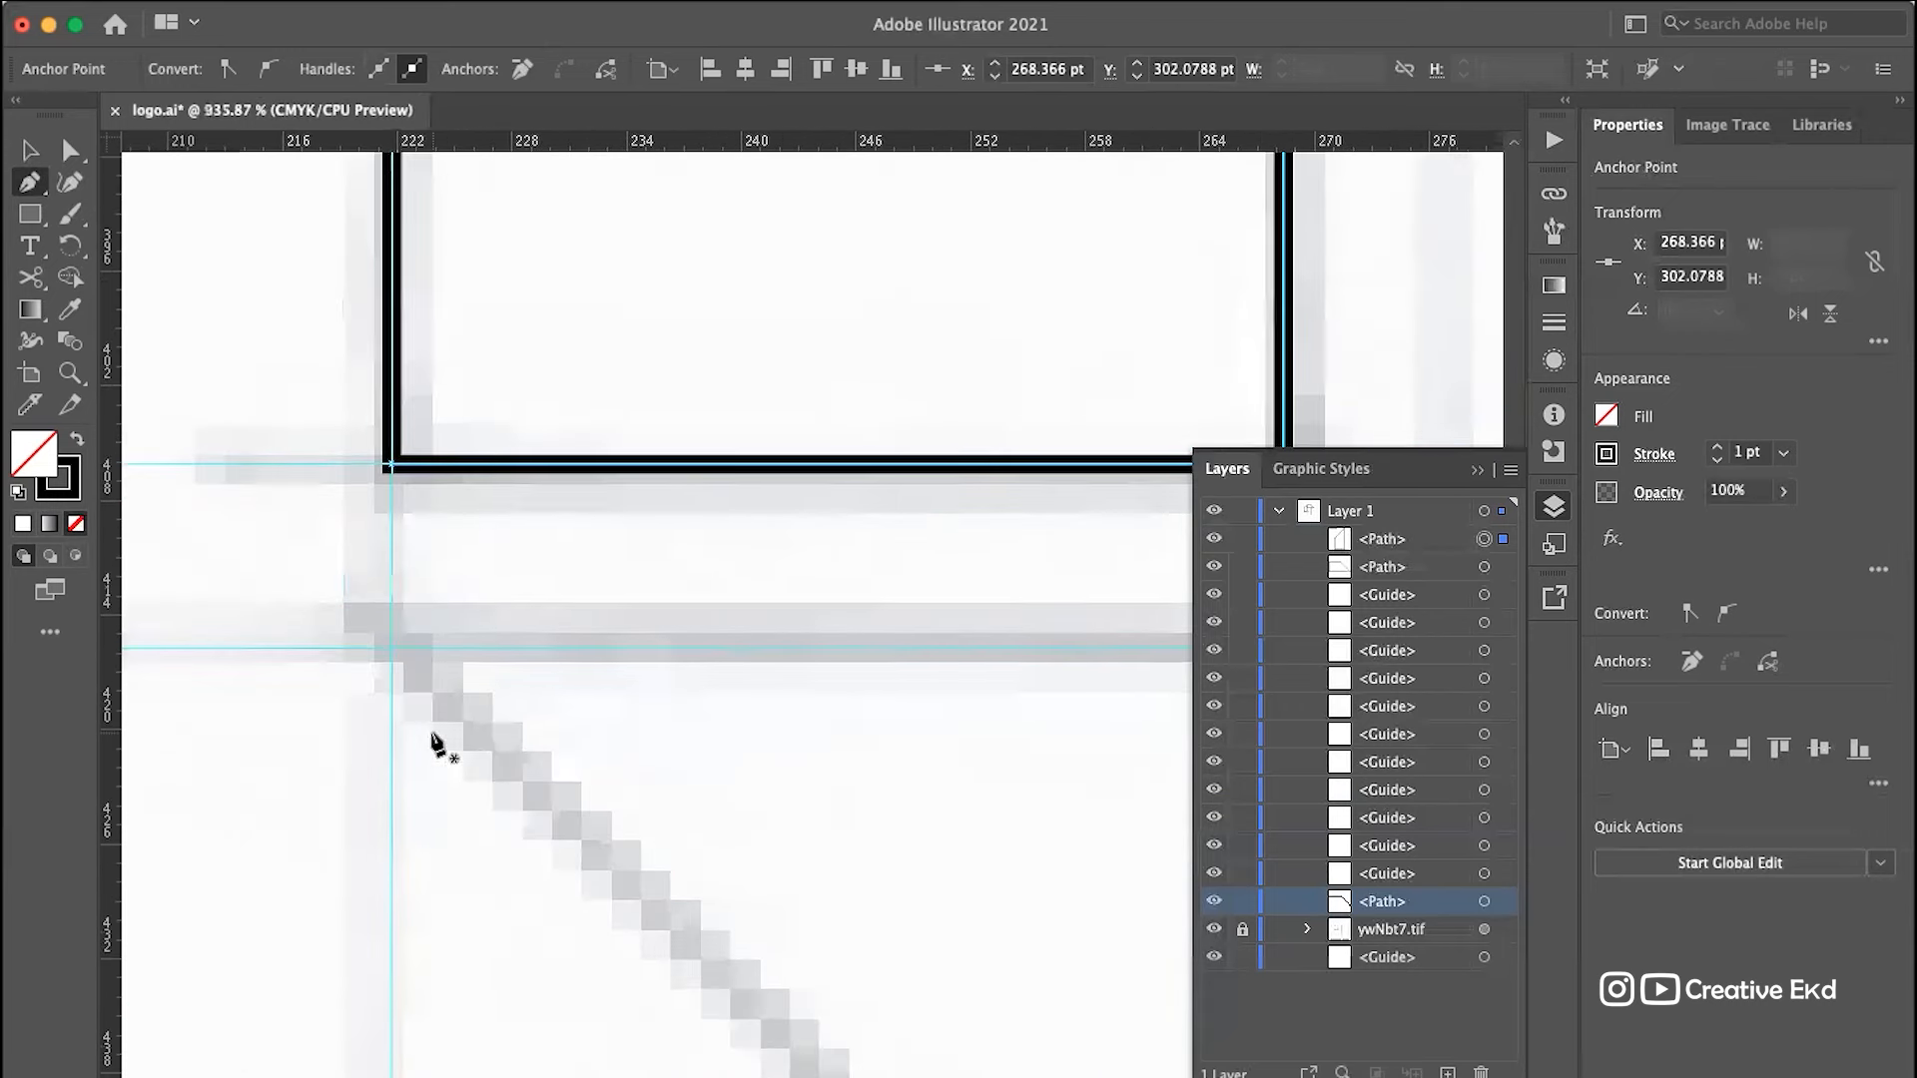
pyautogui.click(392, 658)
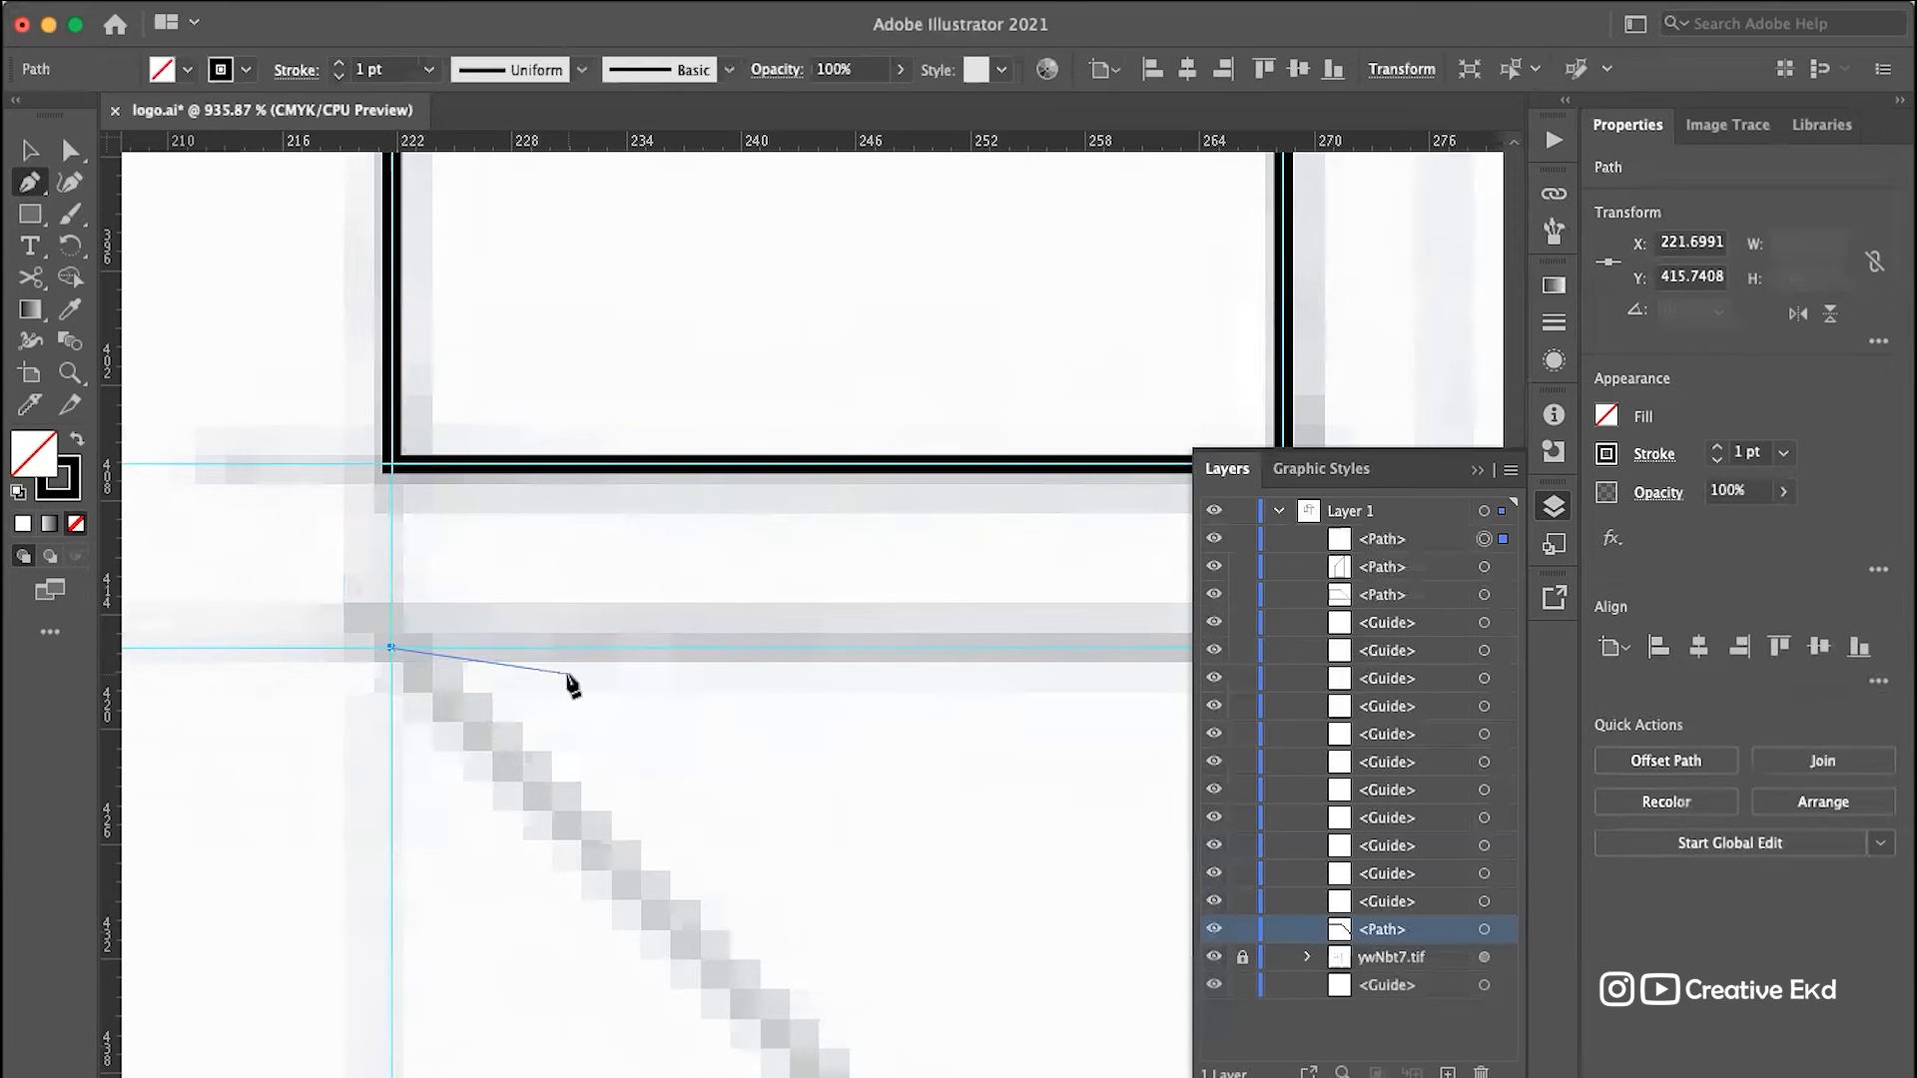
# Step: Trace the lower shape's top edge along the guide to its inner corner at about X 324, Y 416 pt
pyautogui.hscroll(5, 569, 678)
pyautogui.hscroll(5, 571, 684)
pyautogui.scroll(-6, 569, 676)
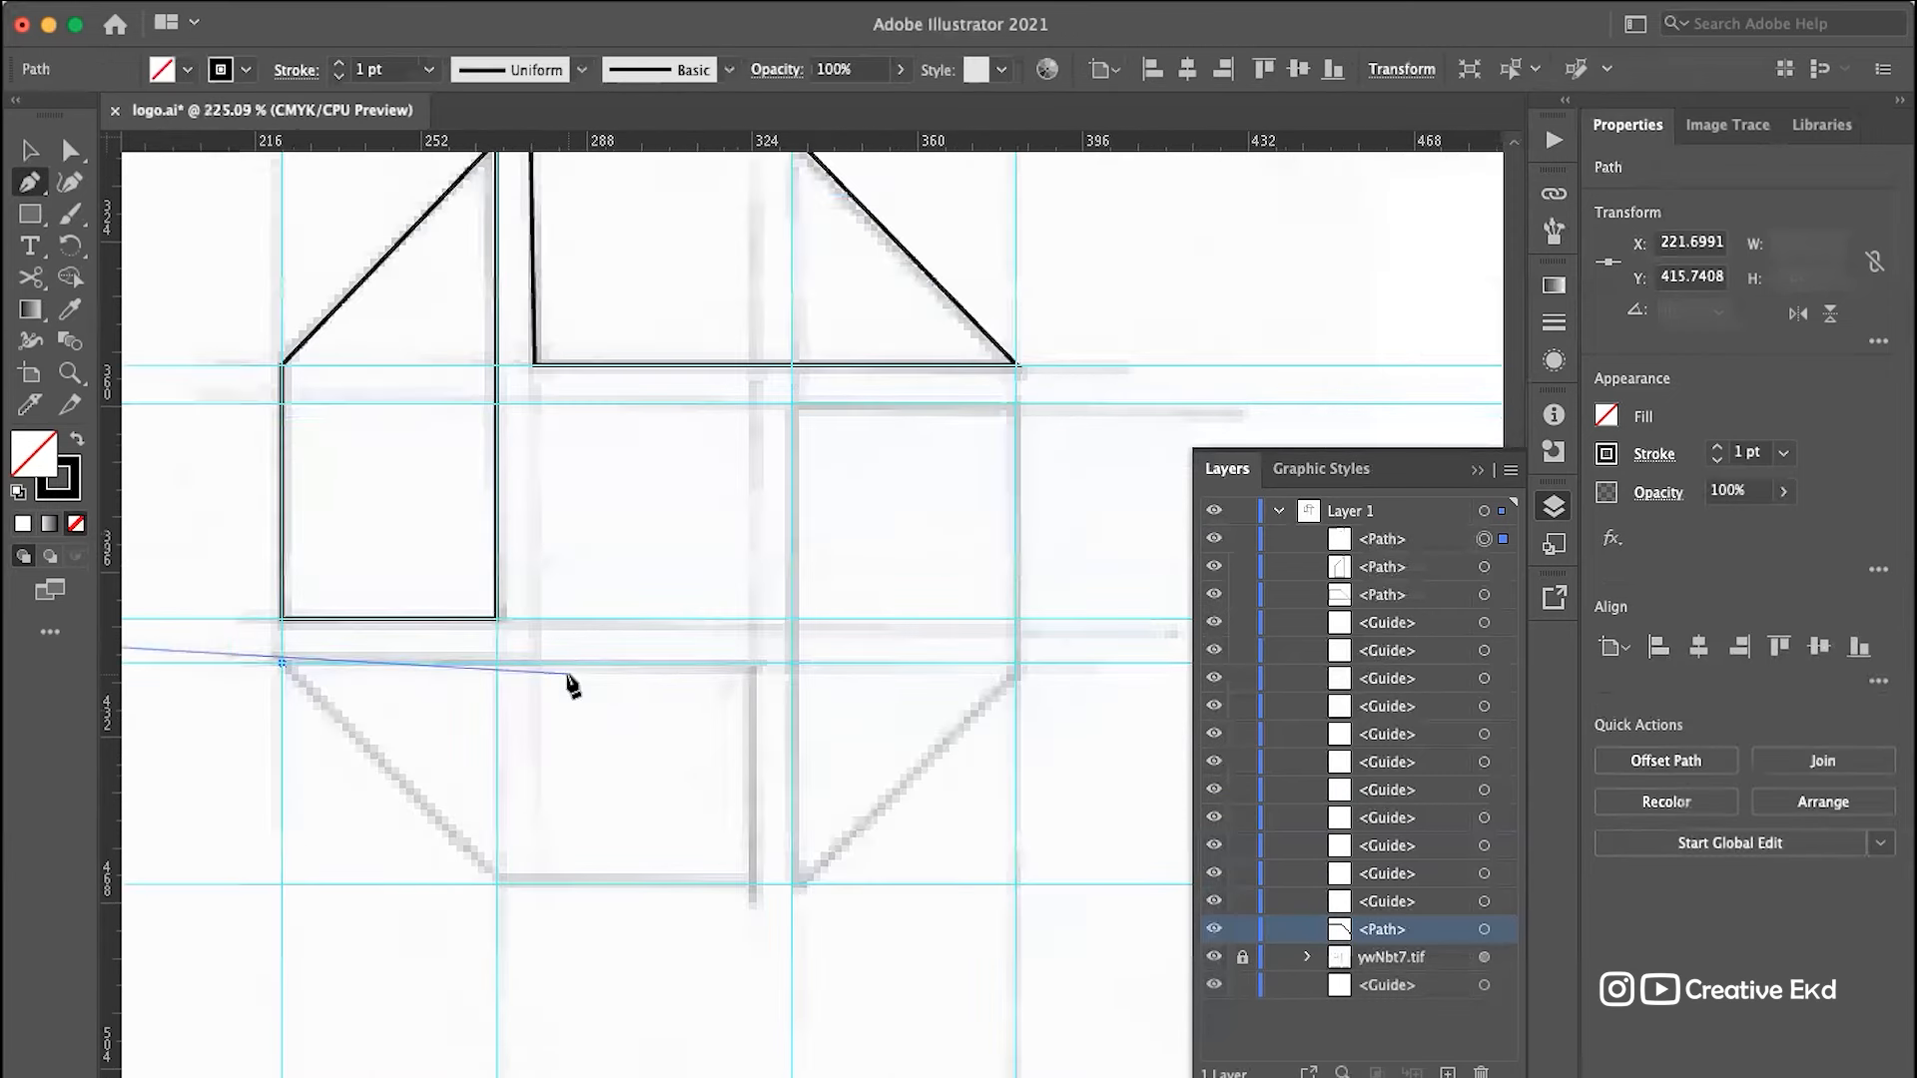
pyautogui.scroll(8, 757, 676)
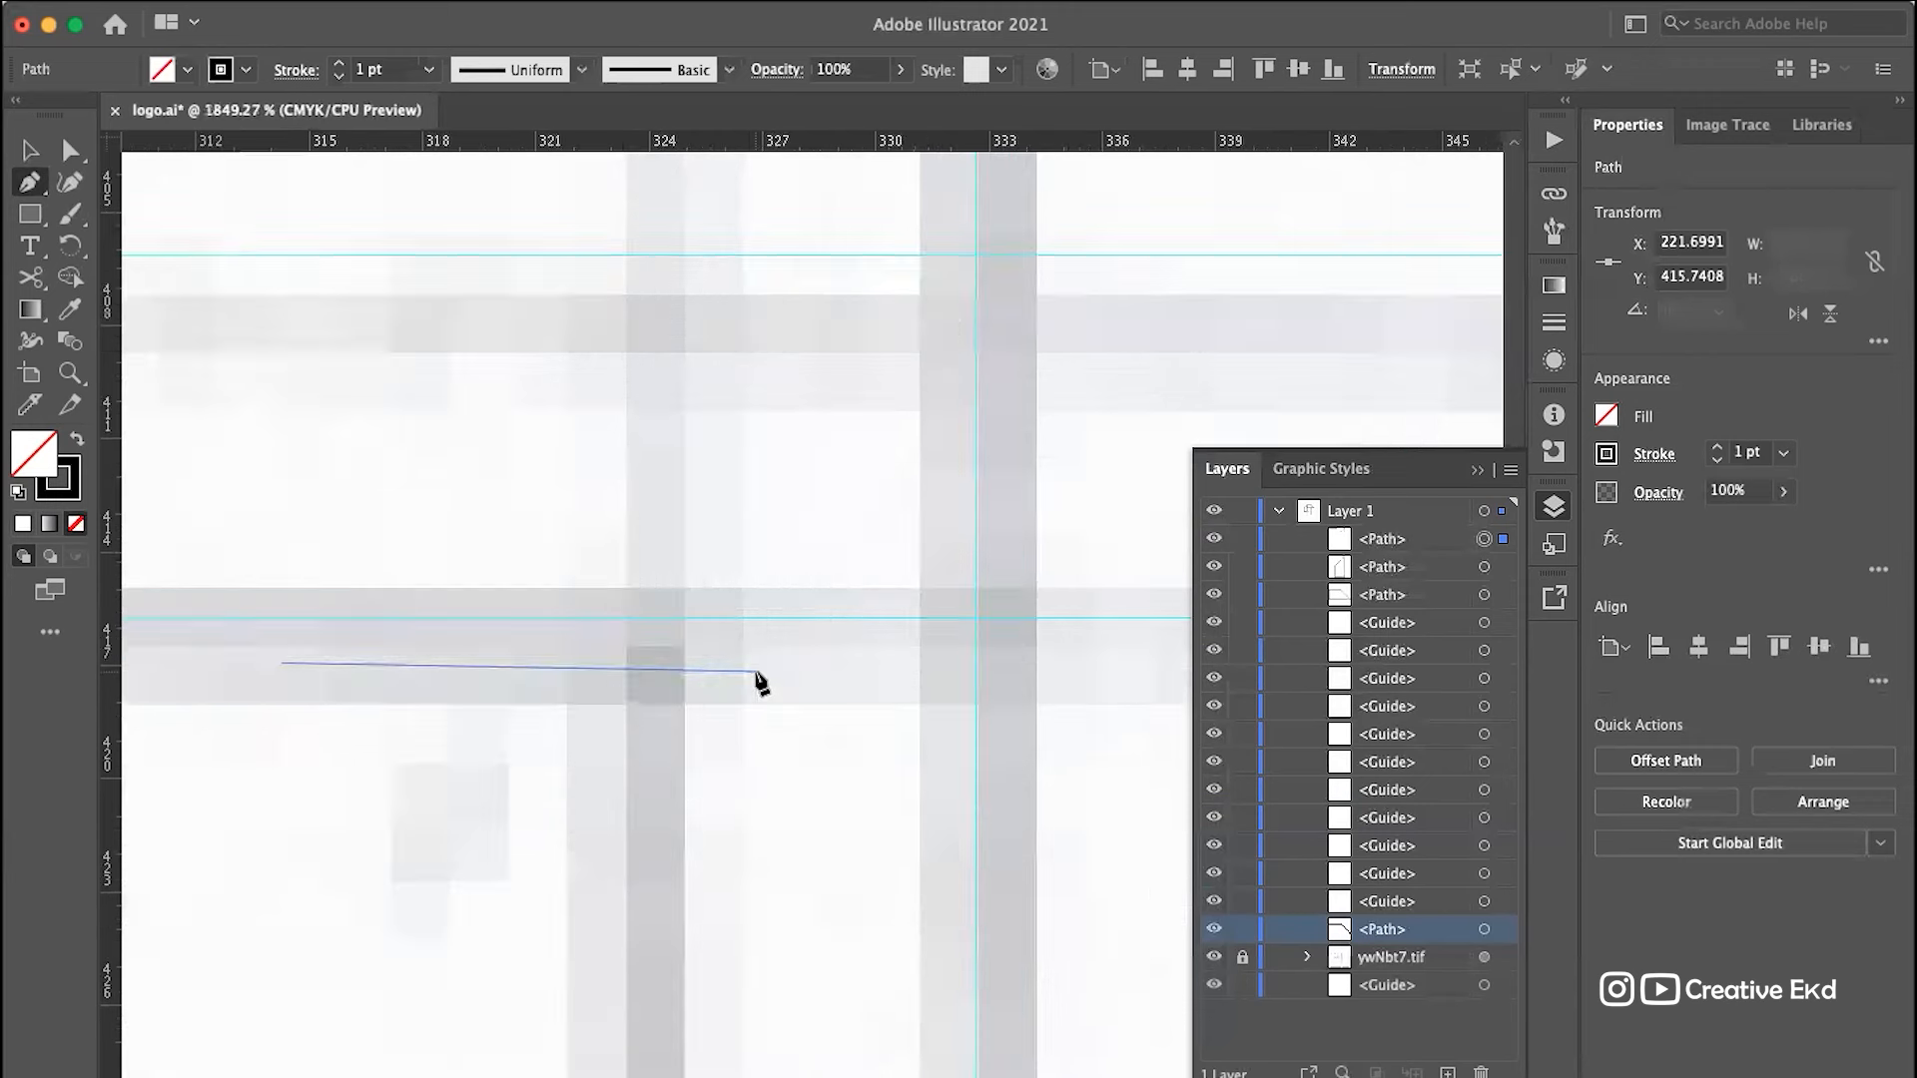
pyautogui.click(658, 621)
# Step: Trace the lower shape's inner vertical edge to about X 324, Y 464 pt and its bottom edge to about X 268, Y 464 pt
pyautogui.scroll(-15, 662, 633)
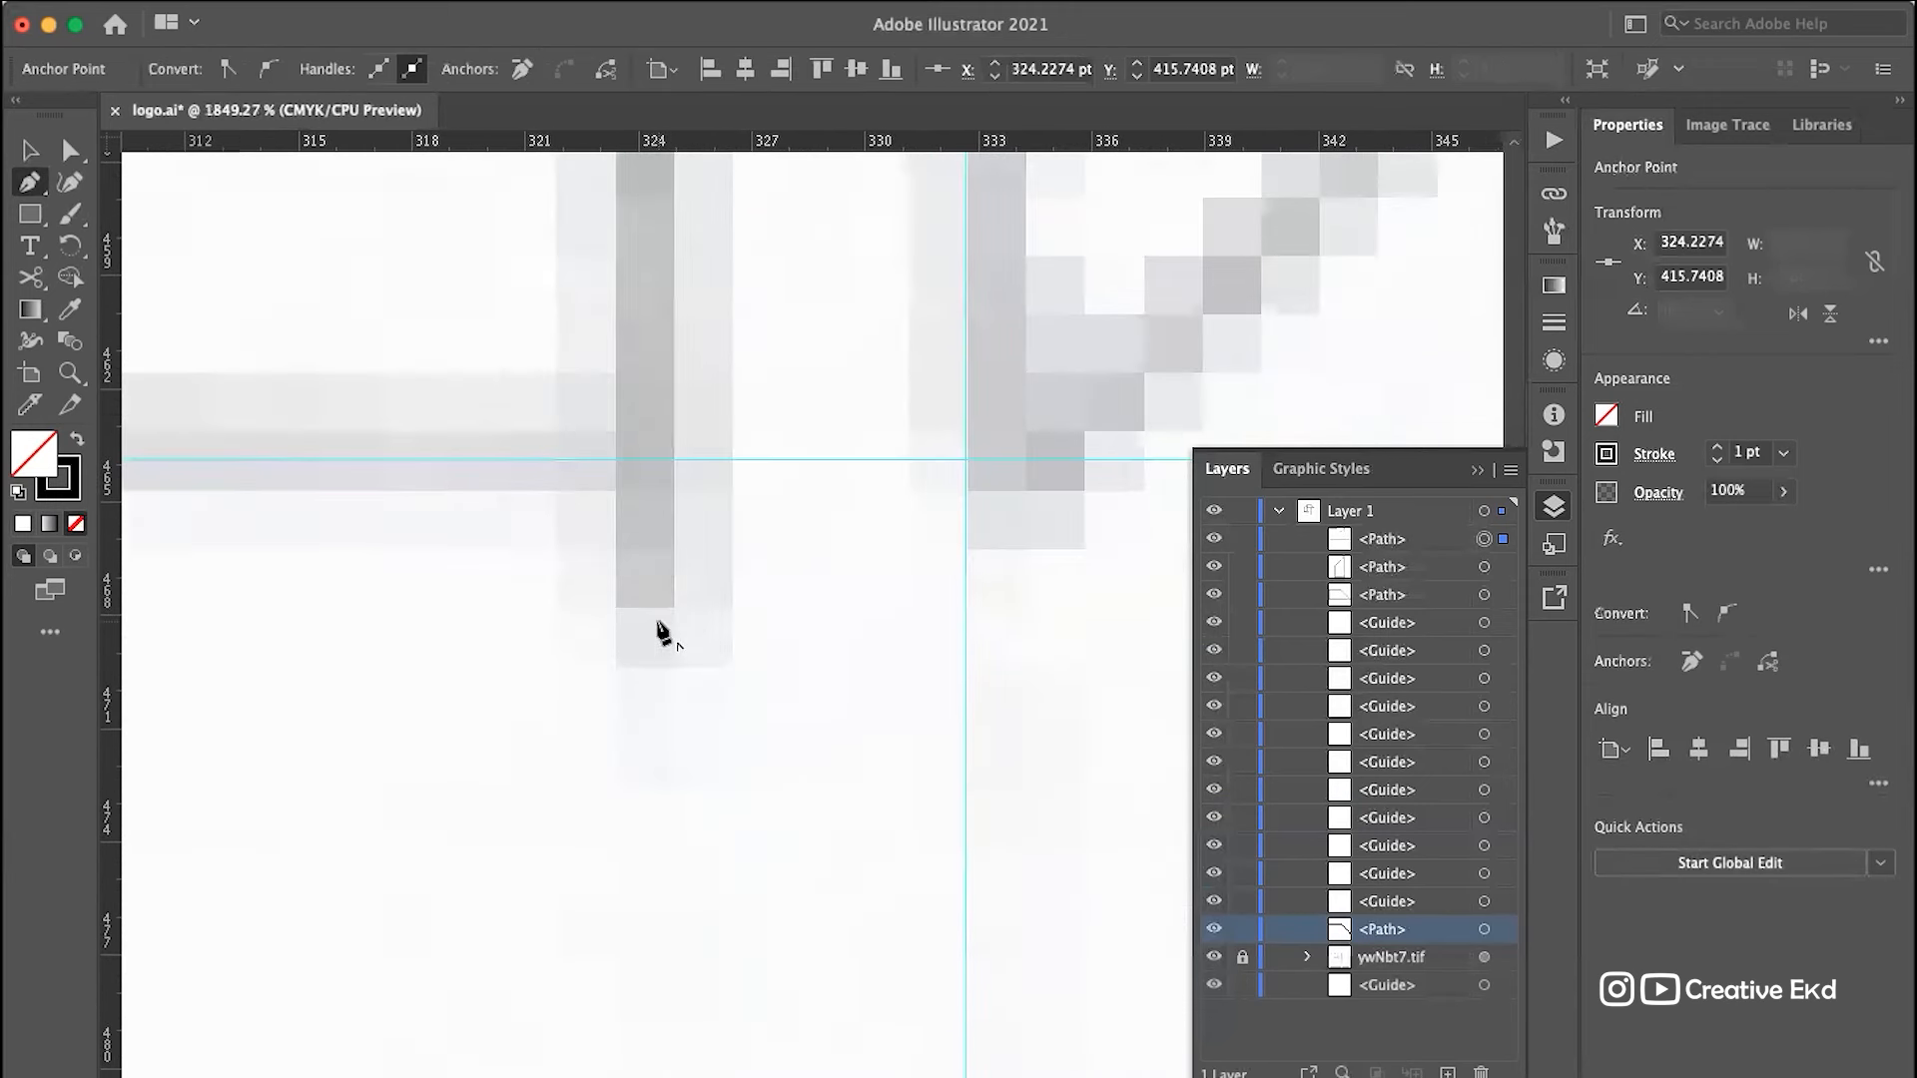
pyautogui.click(648, 463)
pyautogui.hscroll(-10, 654, 472)
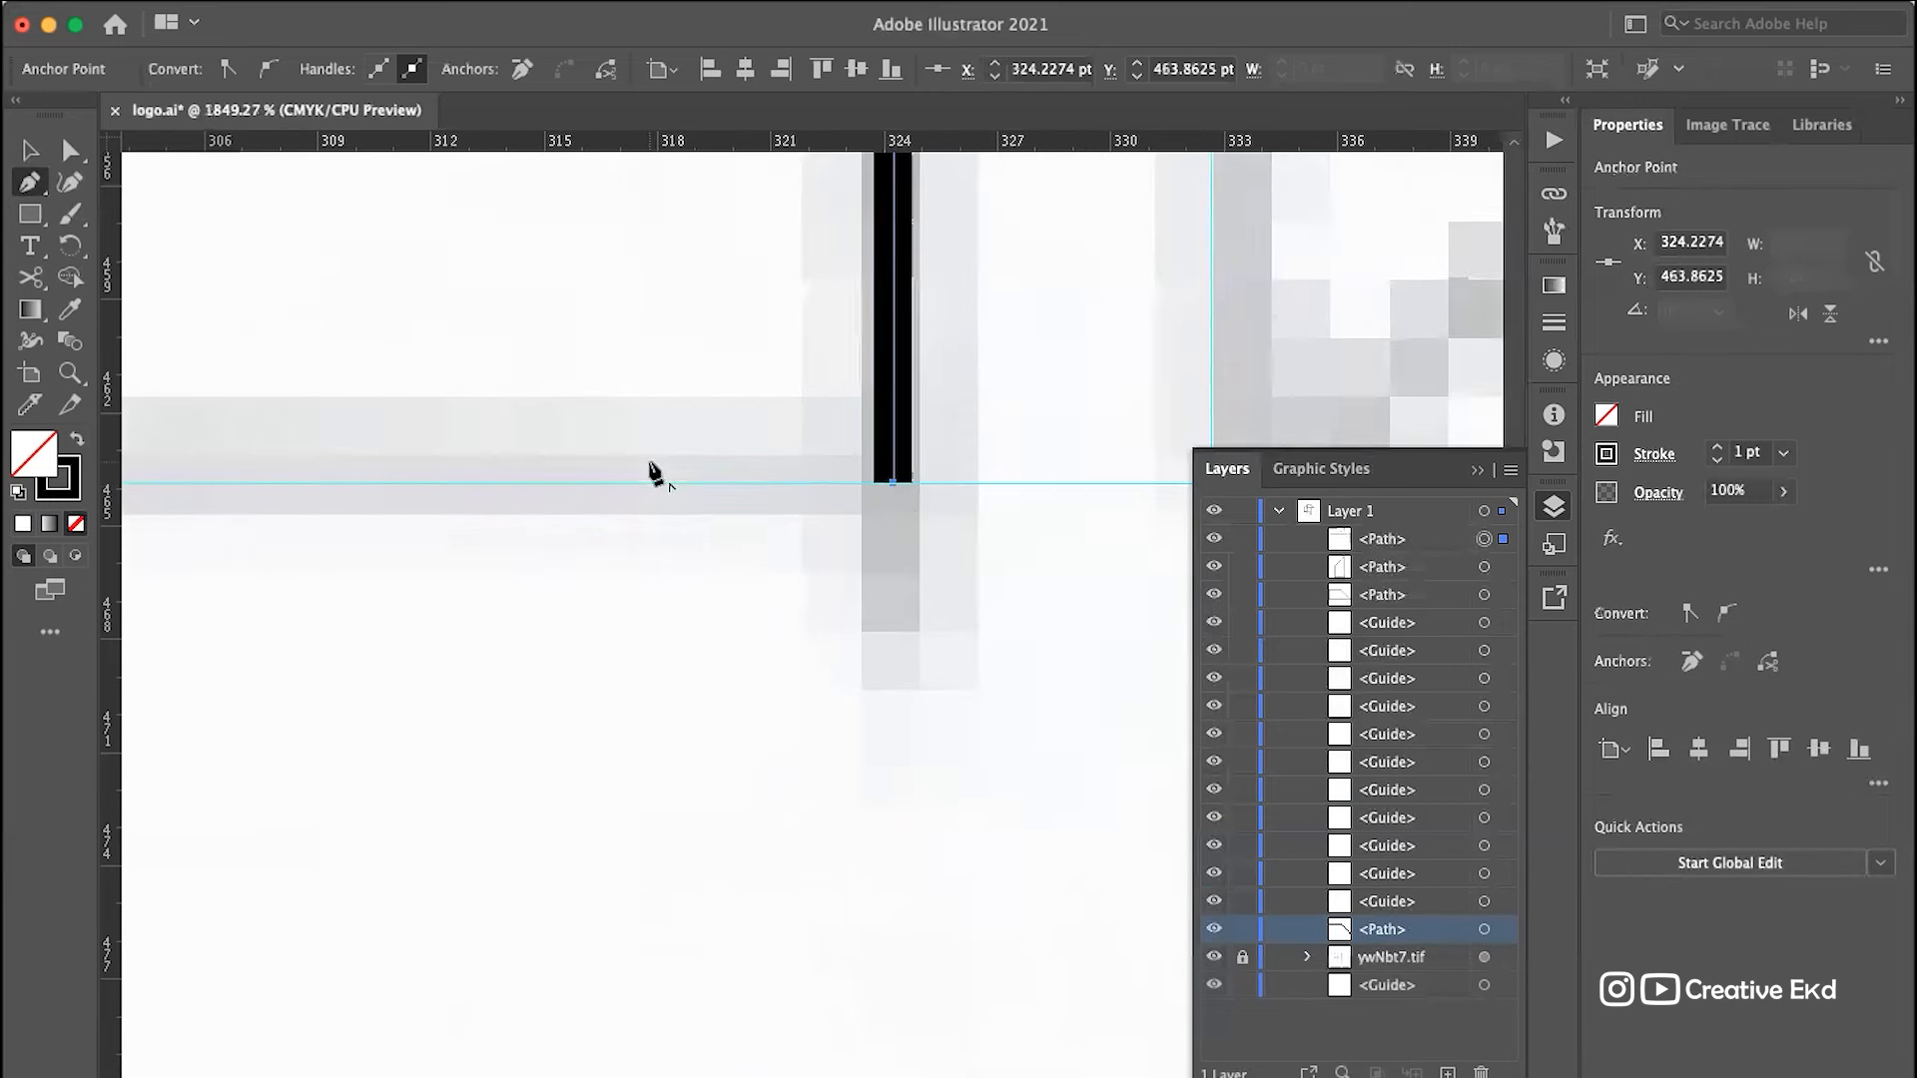
pyautogui.hscroll(-5, 654, 471)
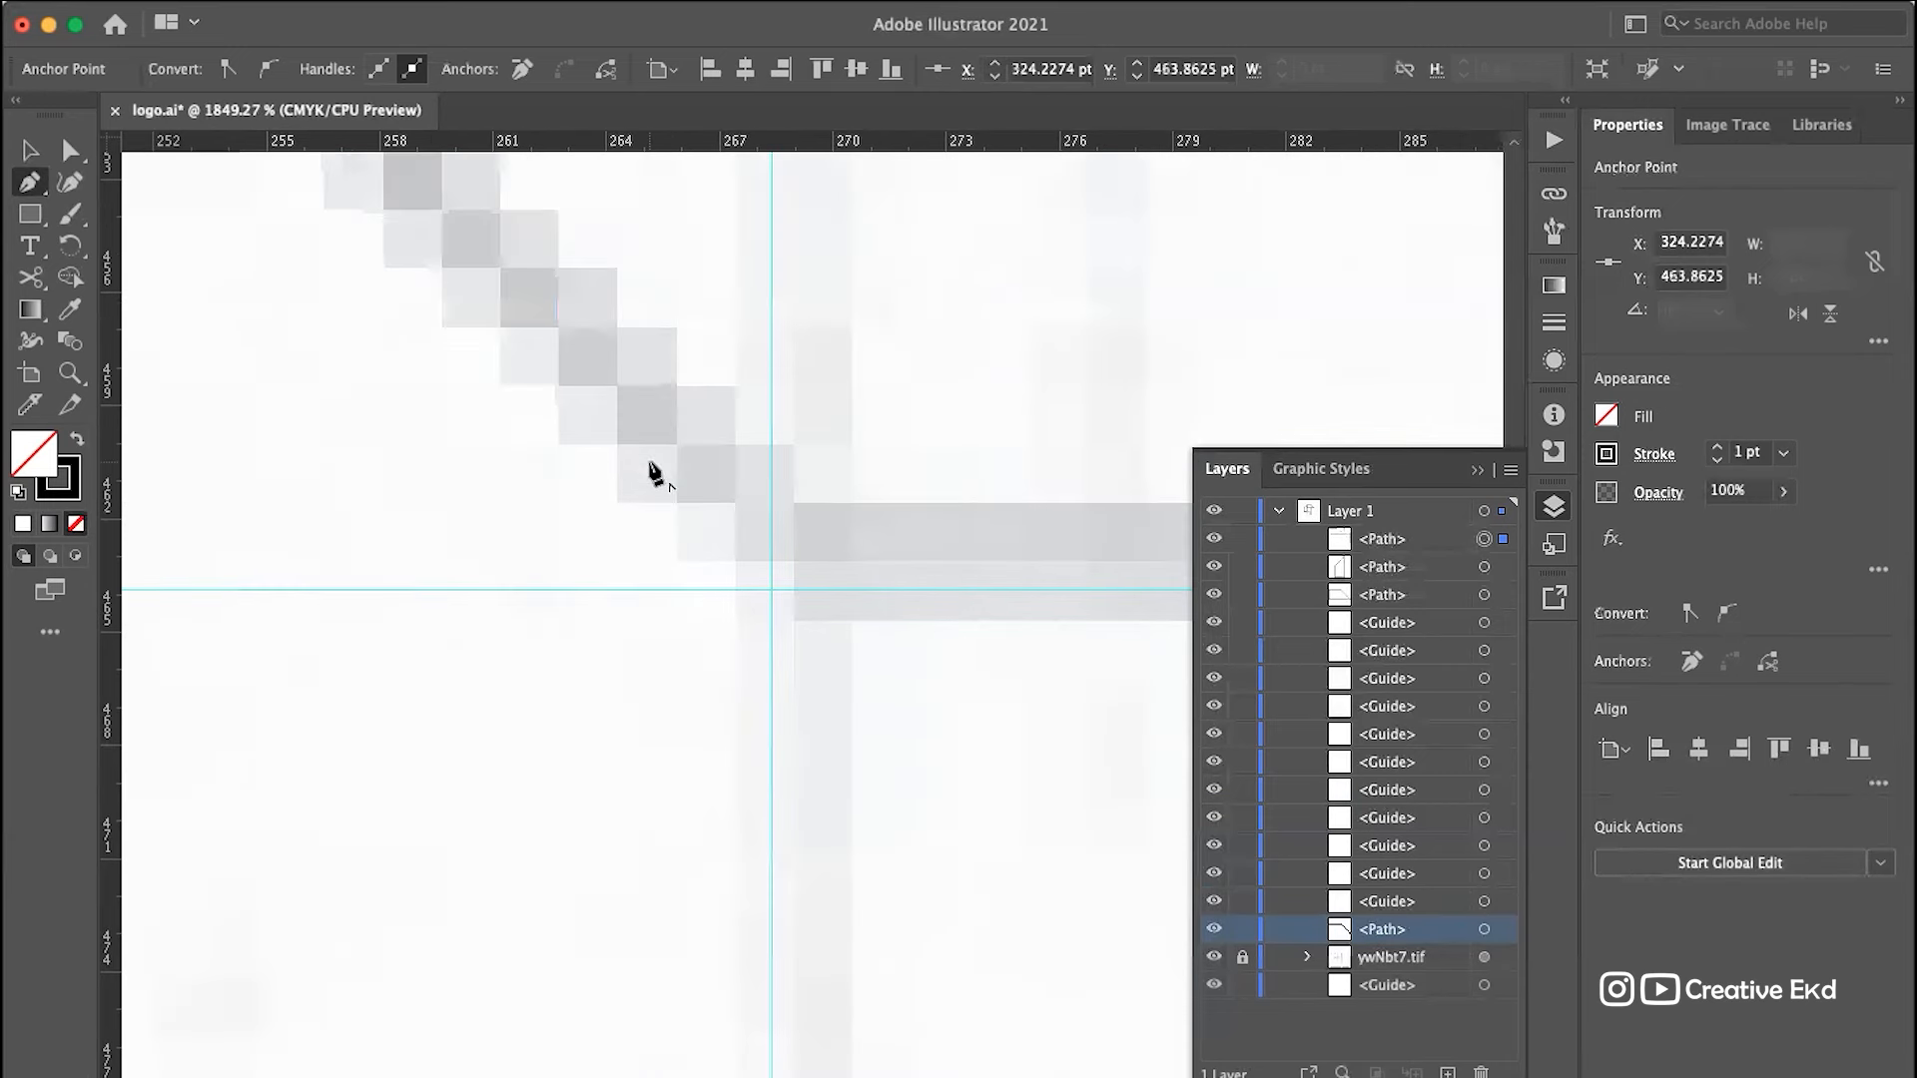
pyautogui.click(772, 591)
# Step: Close the lower shape's path along its diagonal edge at the starting anchor, at about X 222, Y 416 pt
pyautogui.hscroll(-7, 771, 590)
pyautogui.scroll(6, 771, 591)
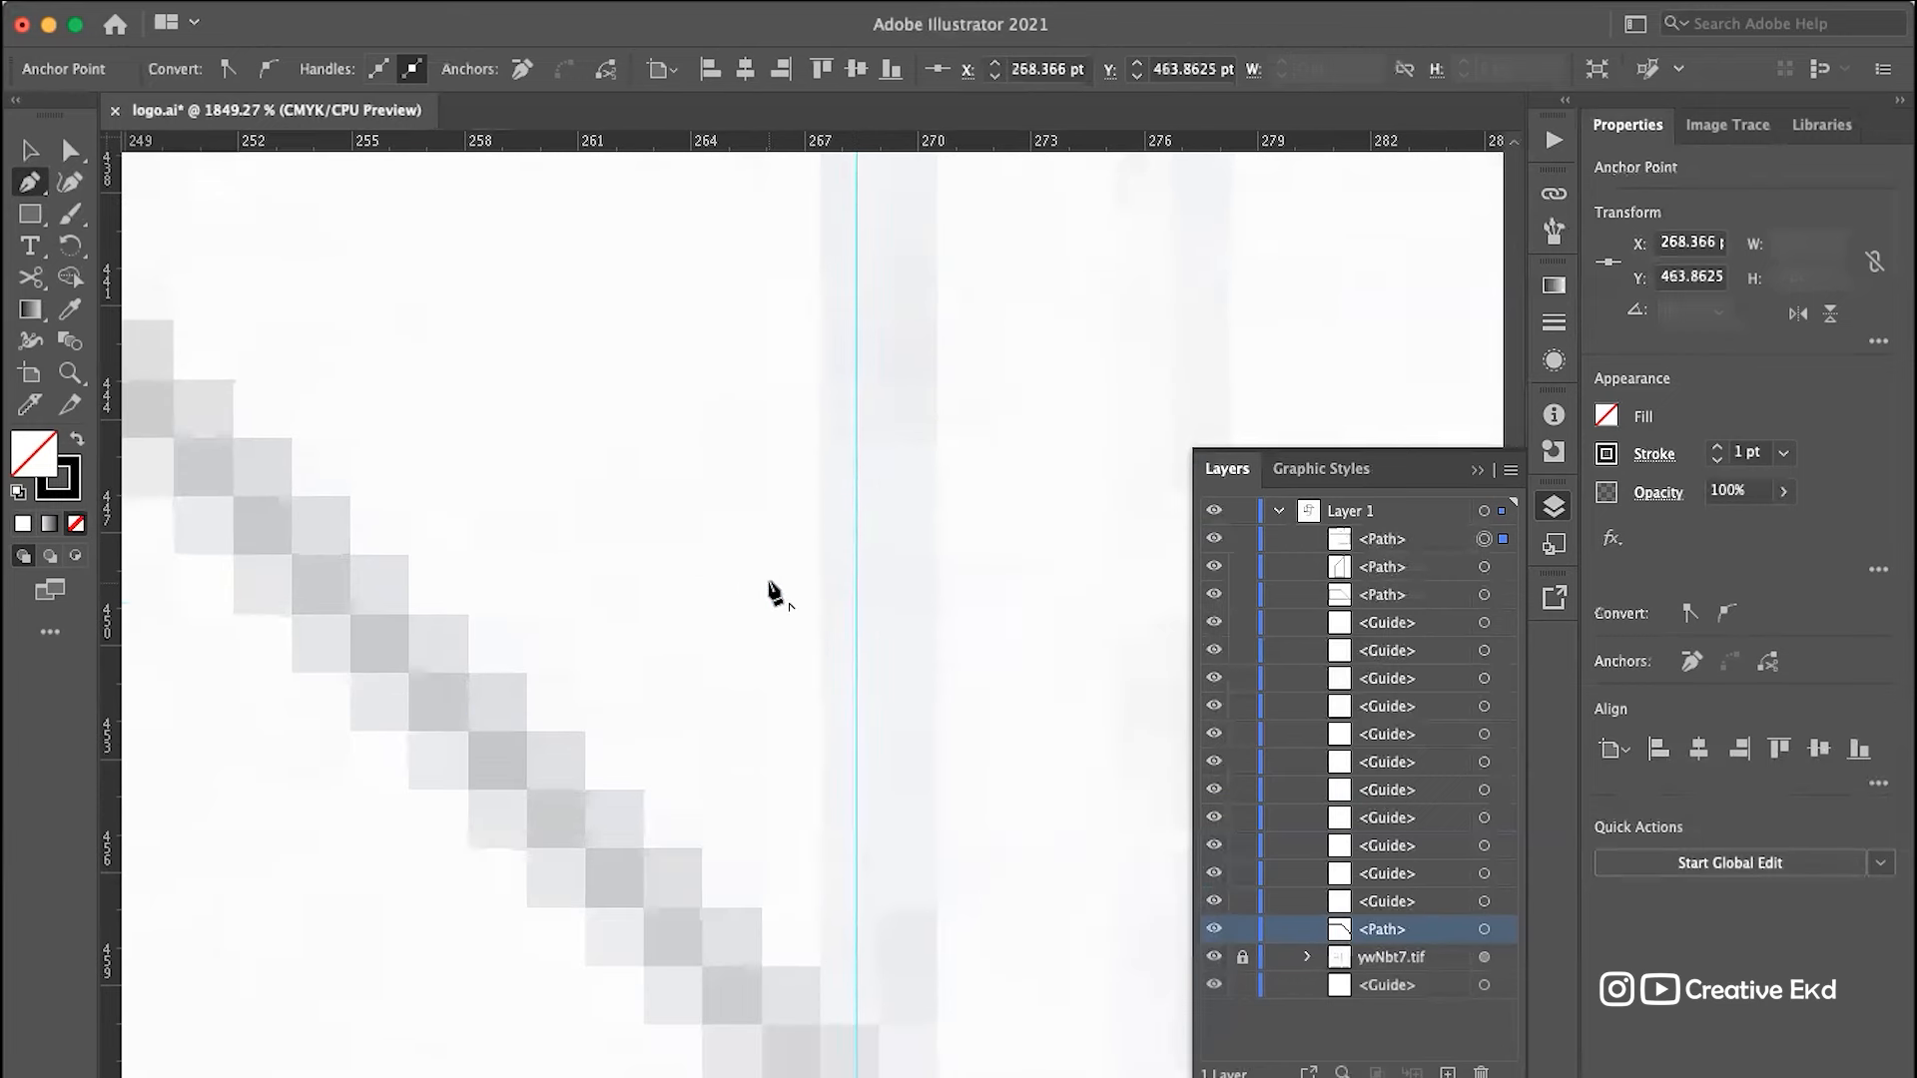
pyautogui.scroll(6, 771, 591)
pyautogui.hscroll(-1, 772, 591)
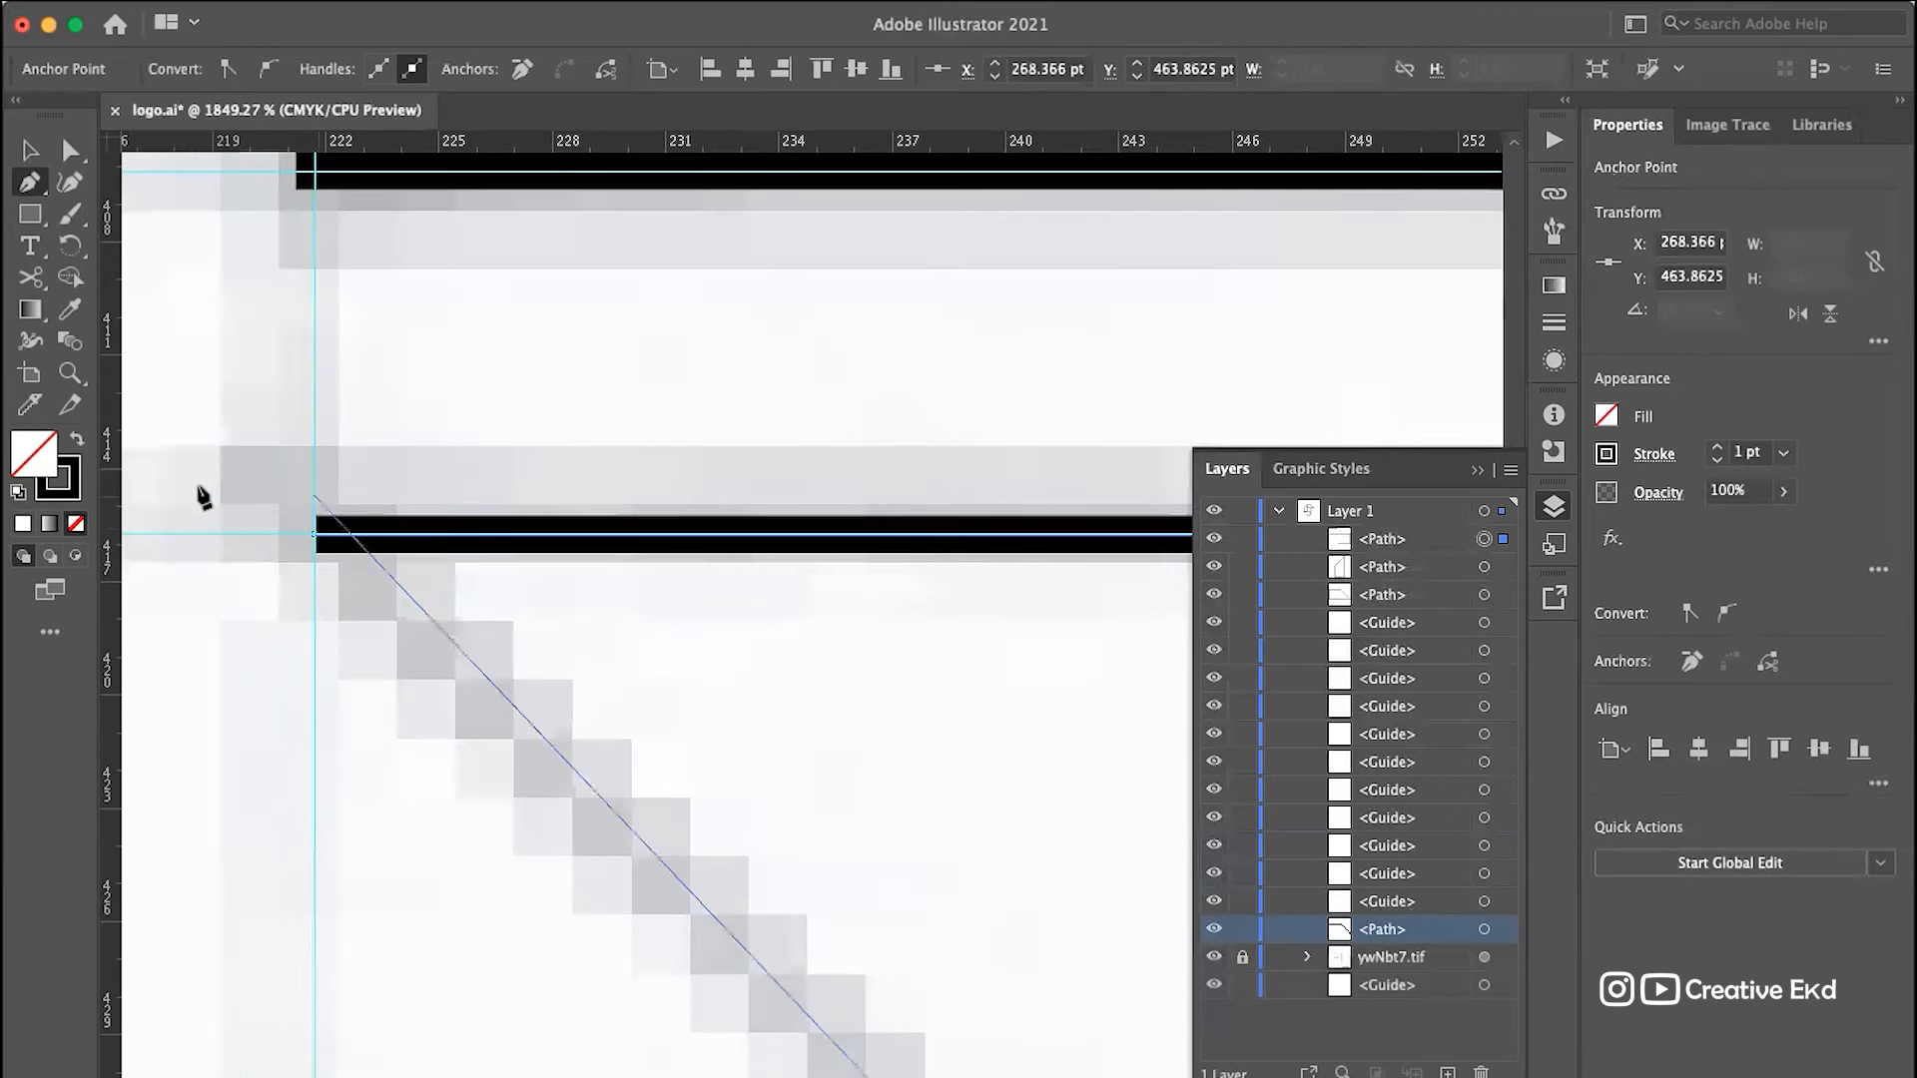
pyautogui.click(317, 536)
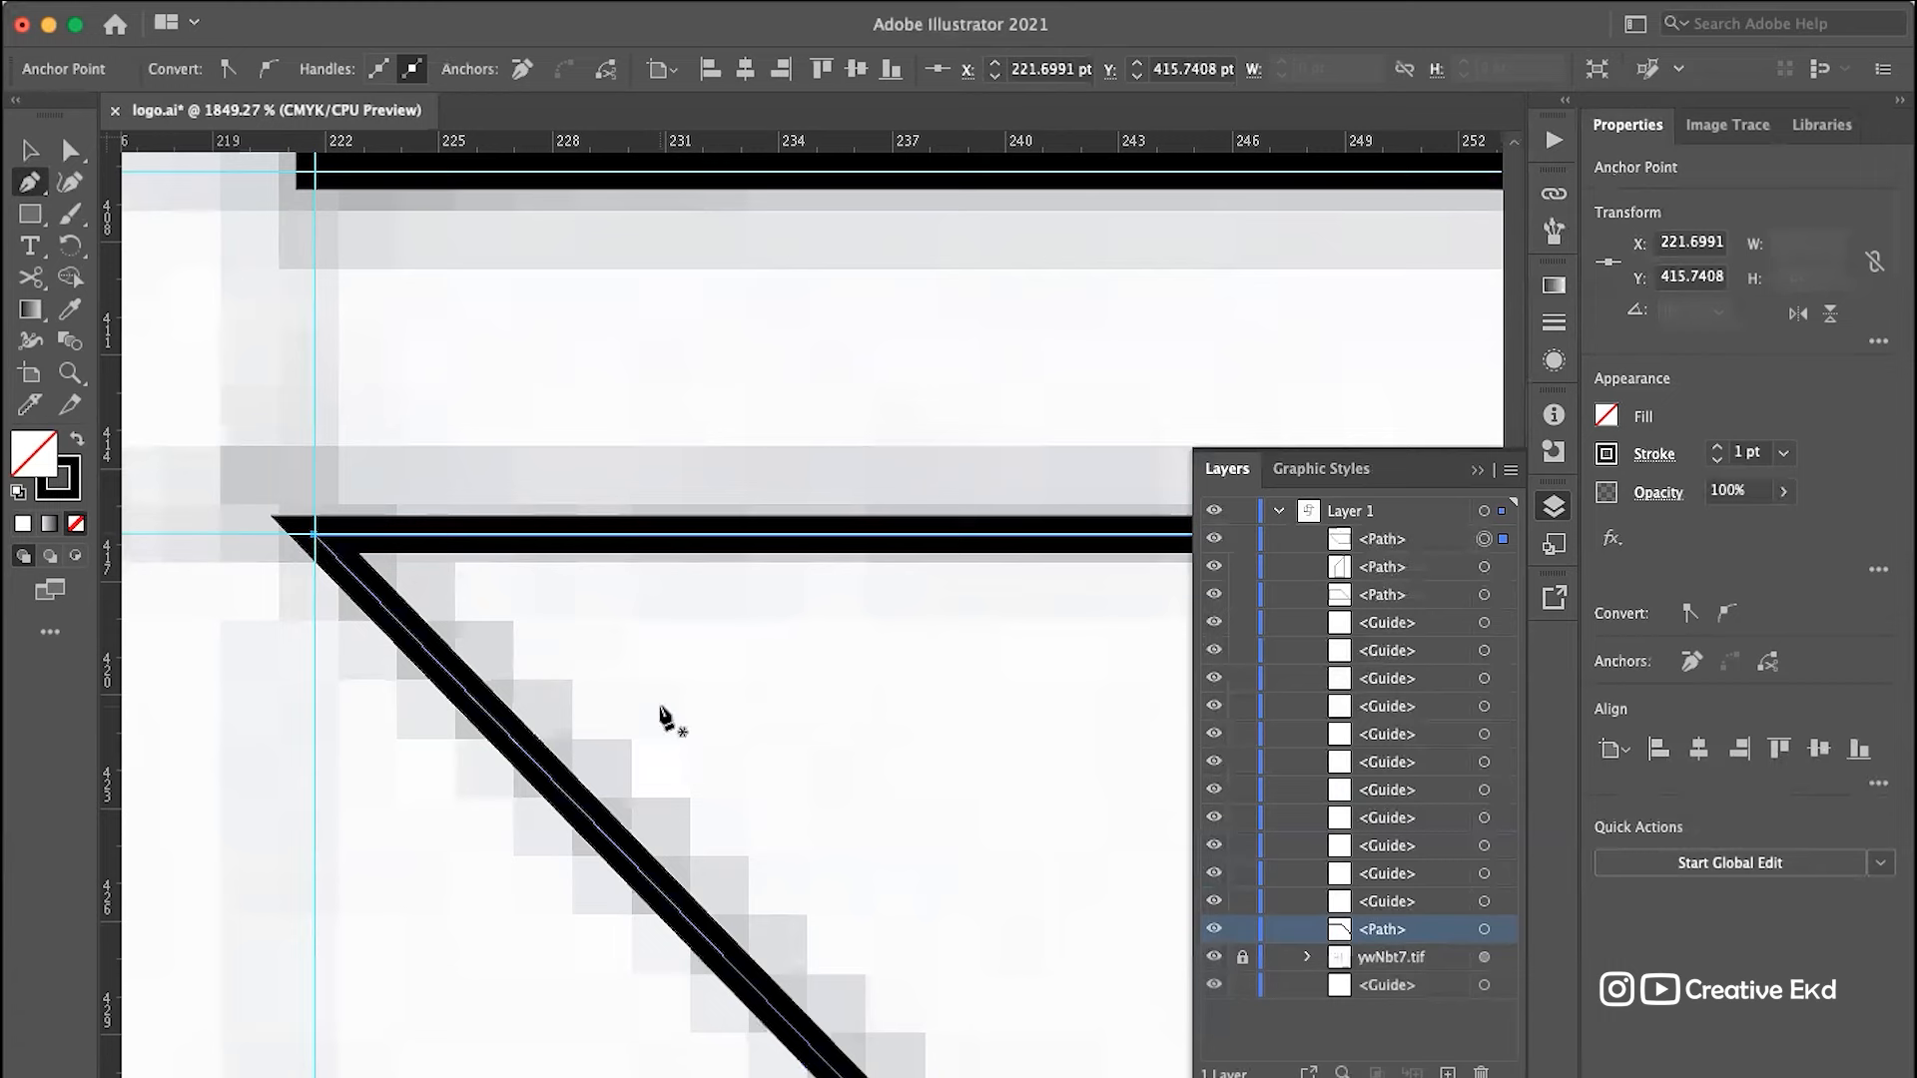
# Step: Start a new Pen path at the right shape's upper inner corner, on the guide intersection at about X 333, Y 359 pt
pyautogui.scroll(-5, 662, 721)
pyautogui.hscroll(8, 663, 724)
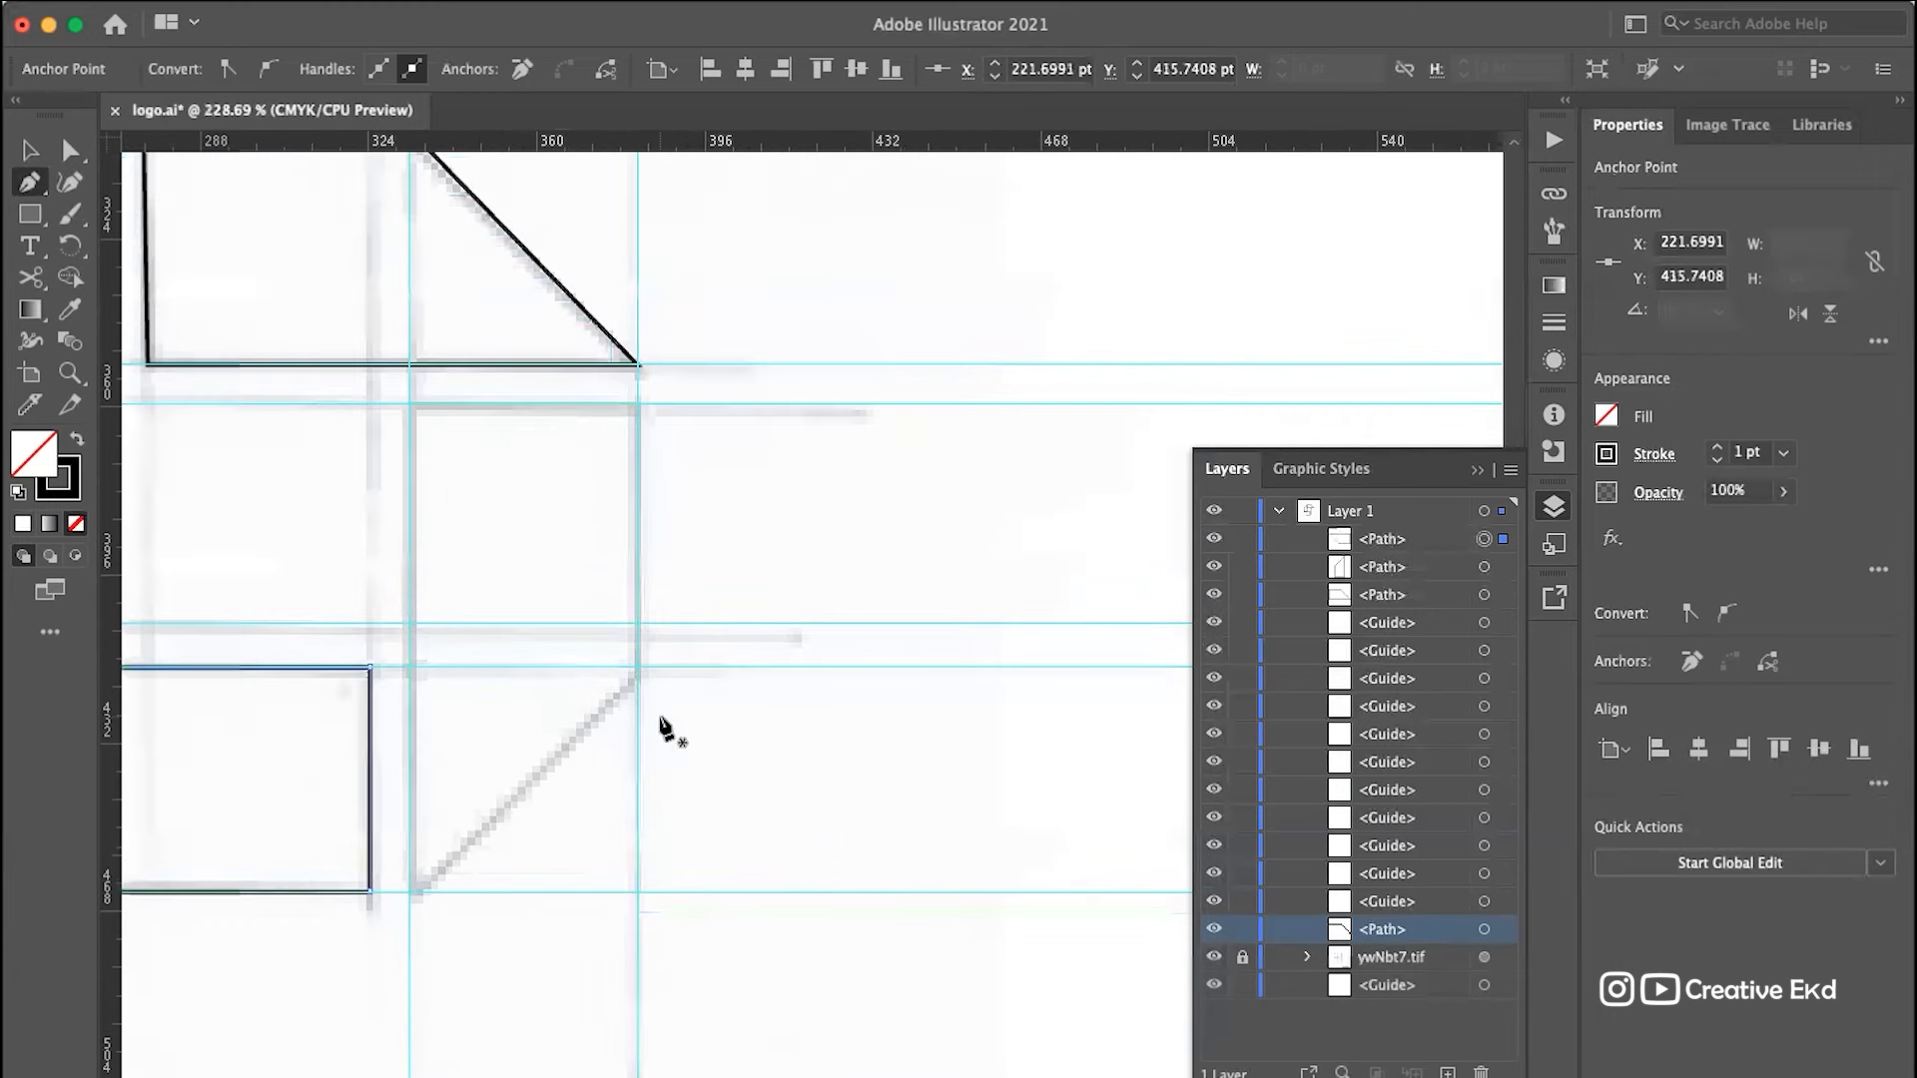
pyautogui.scroll(5, 599, 543)
pyautogui.scroll(3, 599, 543)
pyautogui.hscroll(-2, 599, 543)
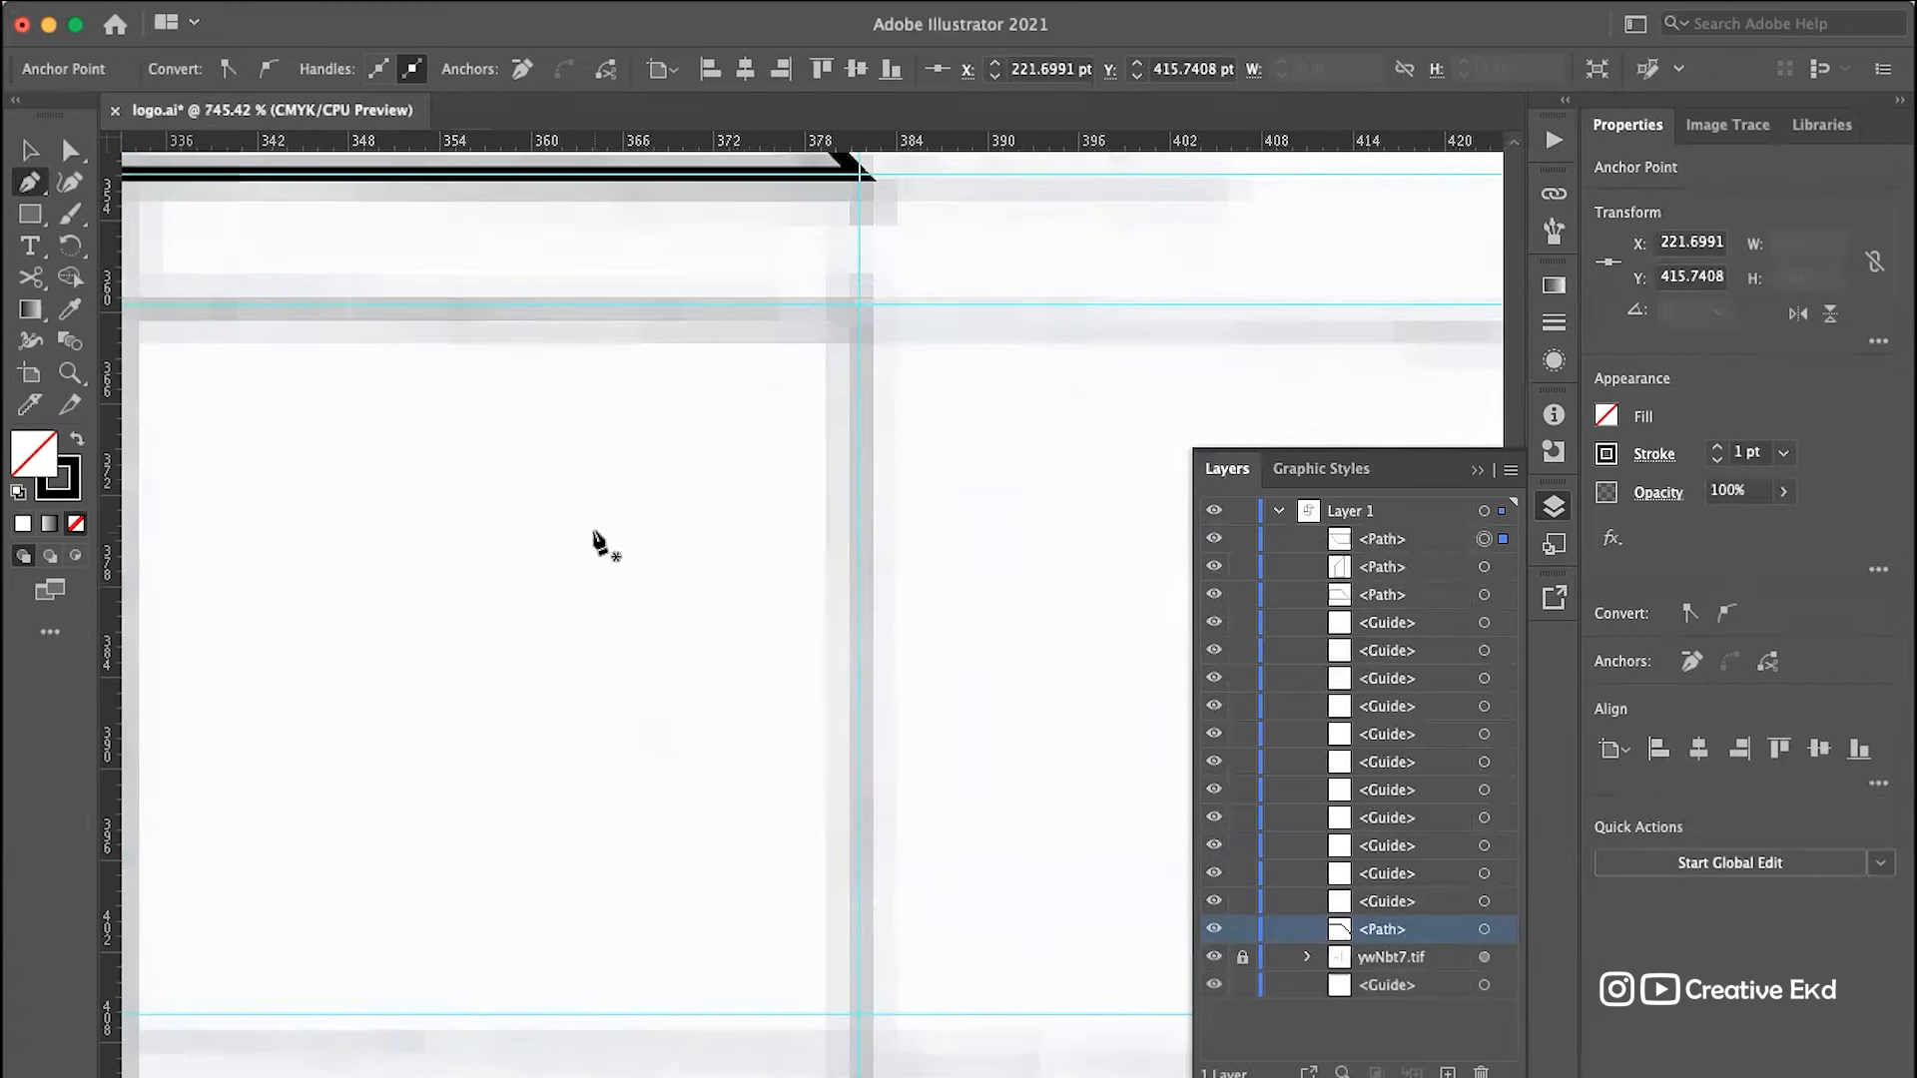
pyautogui.scroll(2, 599, 543)
pyautogui.hscroll(-2, 598, 543)
pyautogui.scroll(3, 288, 424)
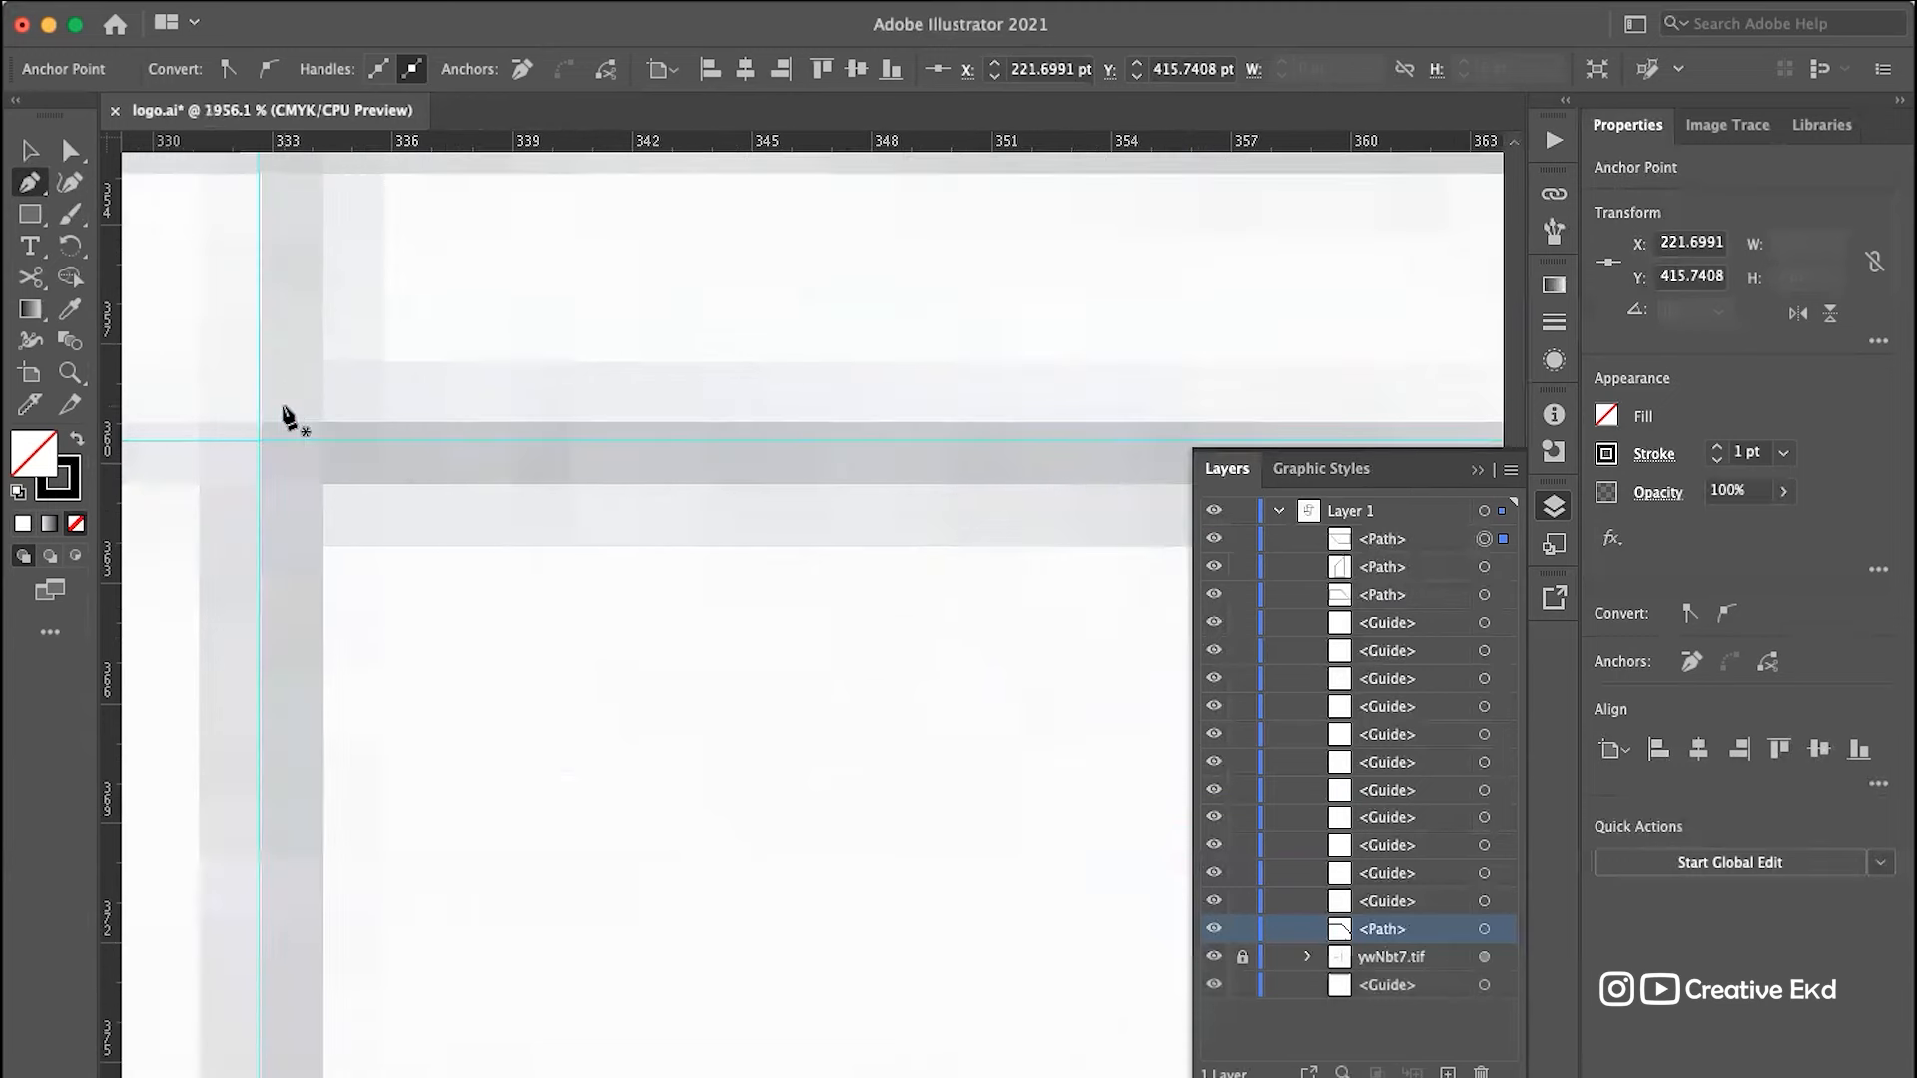
pyautogui.scroll(2, 287, 414)
pyautogui.hscroll(-1, 287, 414)
pyautogui.click(320, 545)
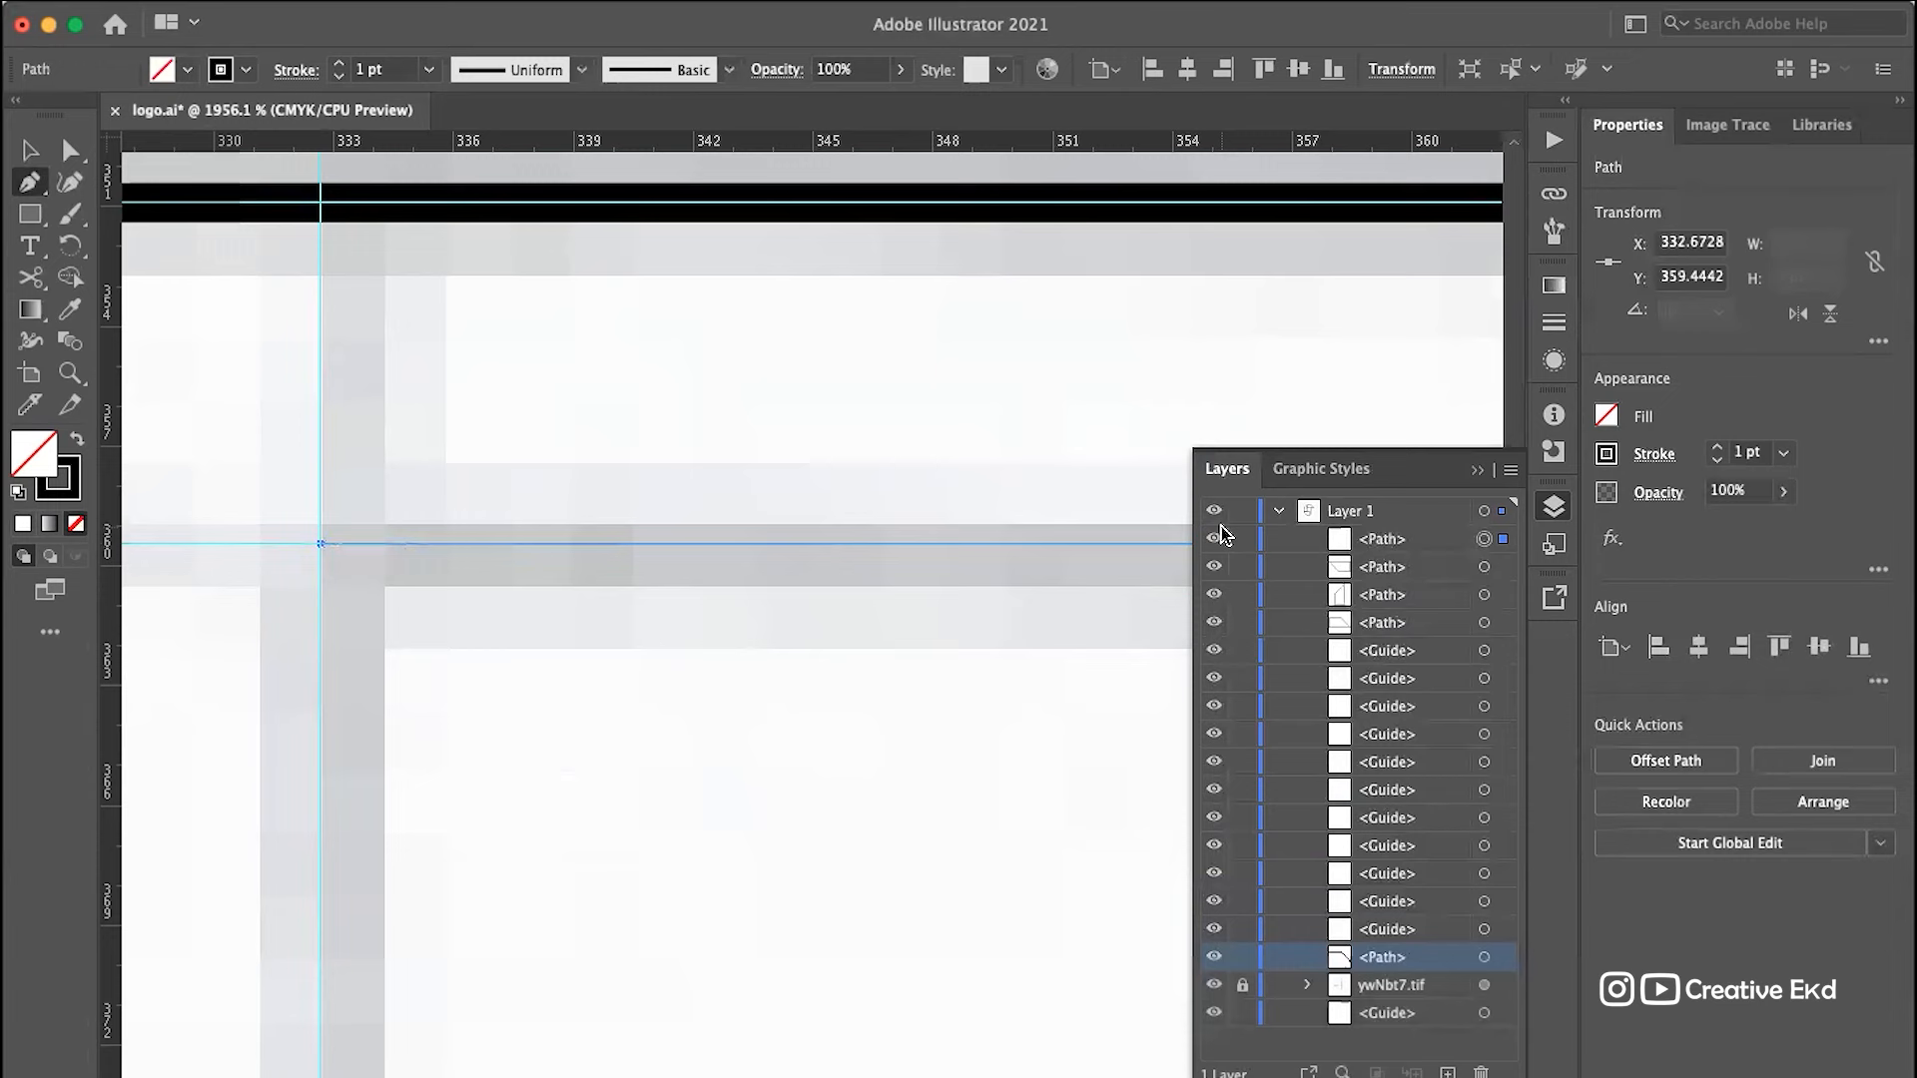
# Step: Trace the right shape's top edge along the guide to its outer corner at about X 382, Y 359 pt
pyautogui.hscroll(5, 706, 593)
pyautogui.scroll(1, 706, 592)
pyautogui.hscroll(10, 706, 593)
pyautogui.scroll(-1, 706, 593)
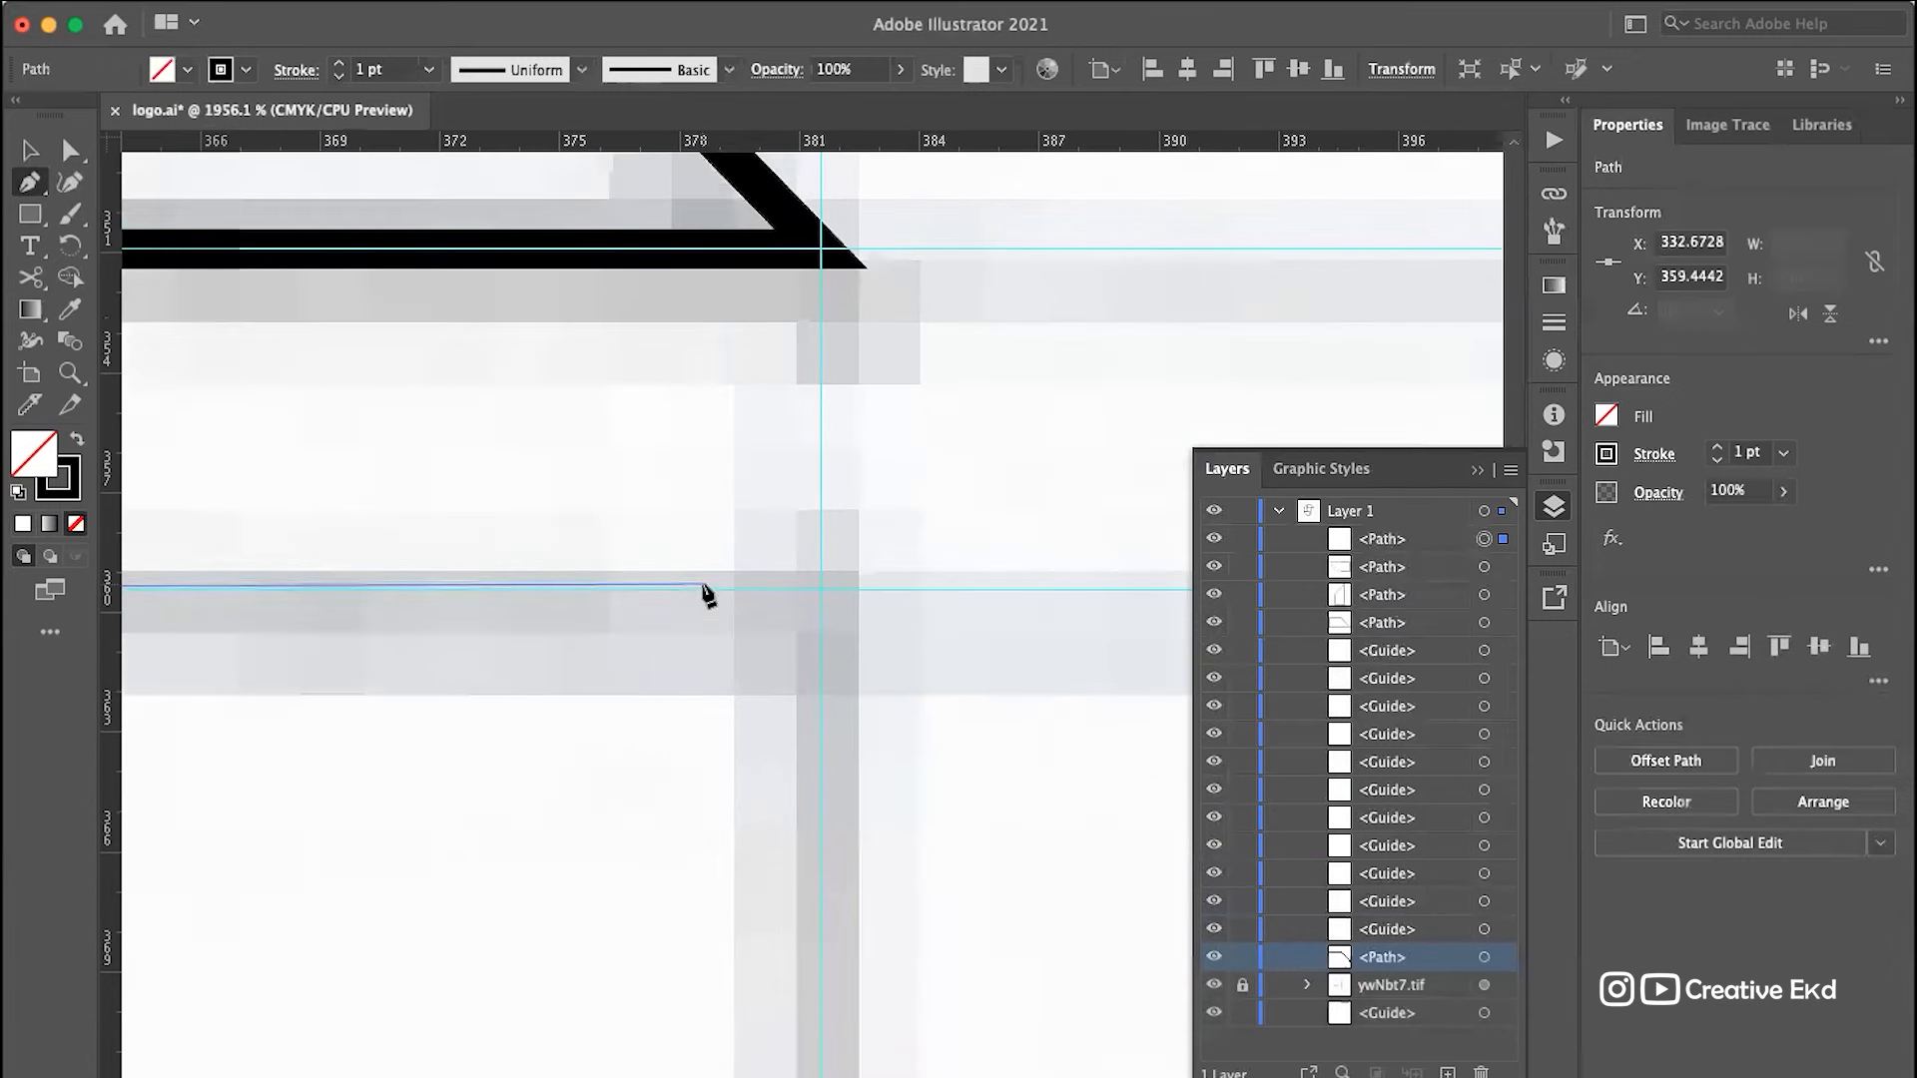
pyautogui.click(820, 590)
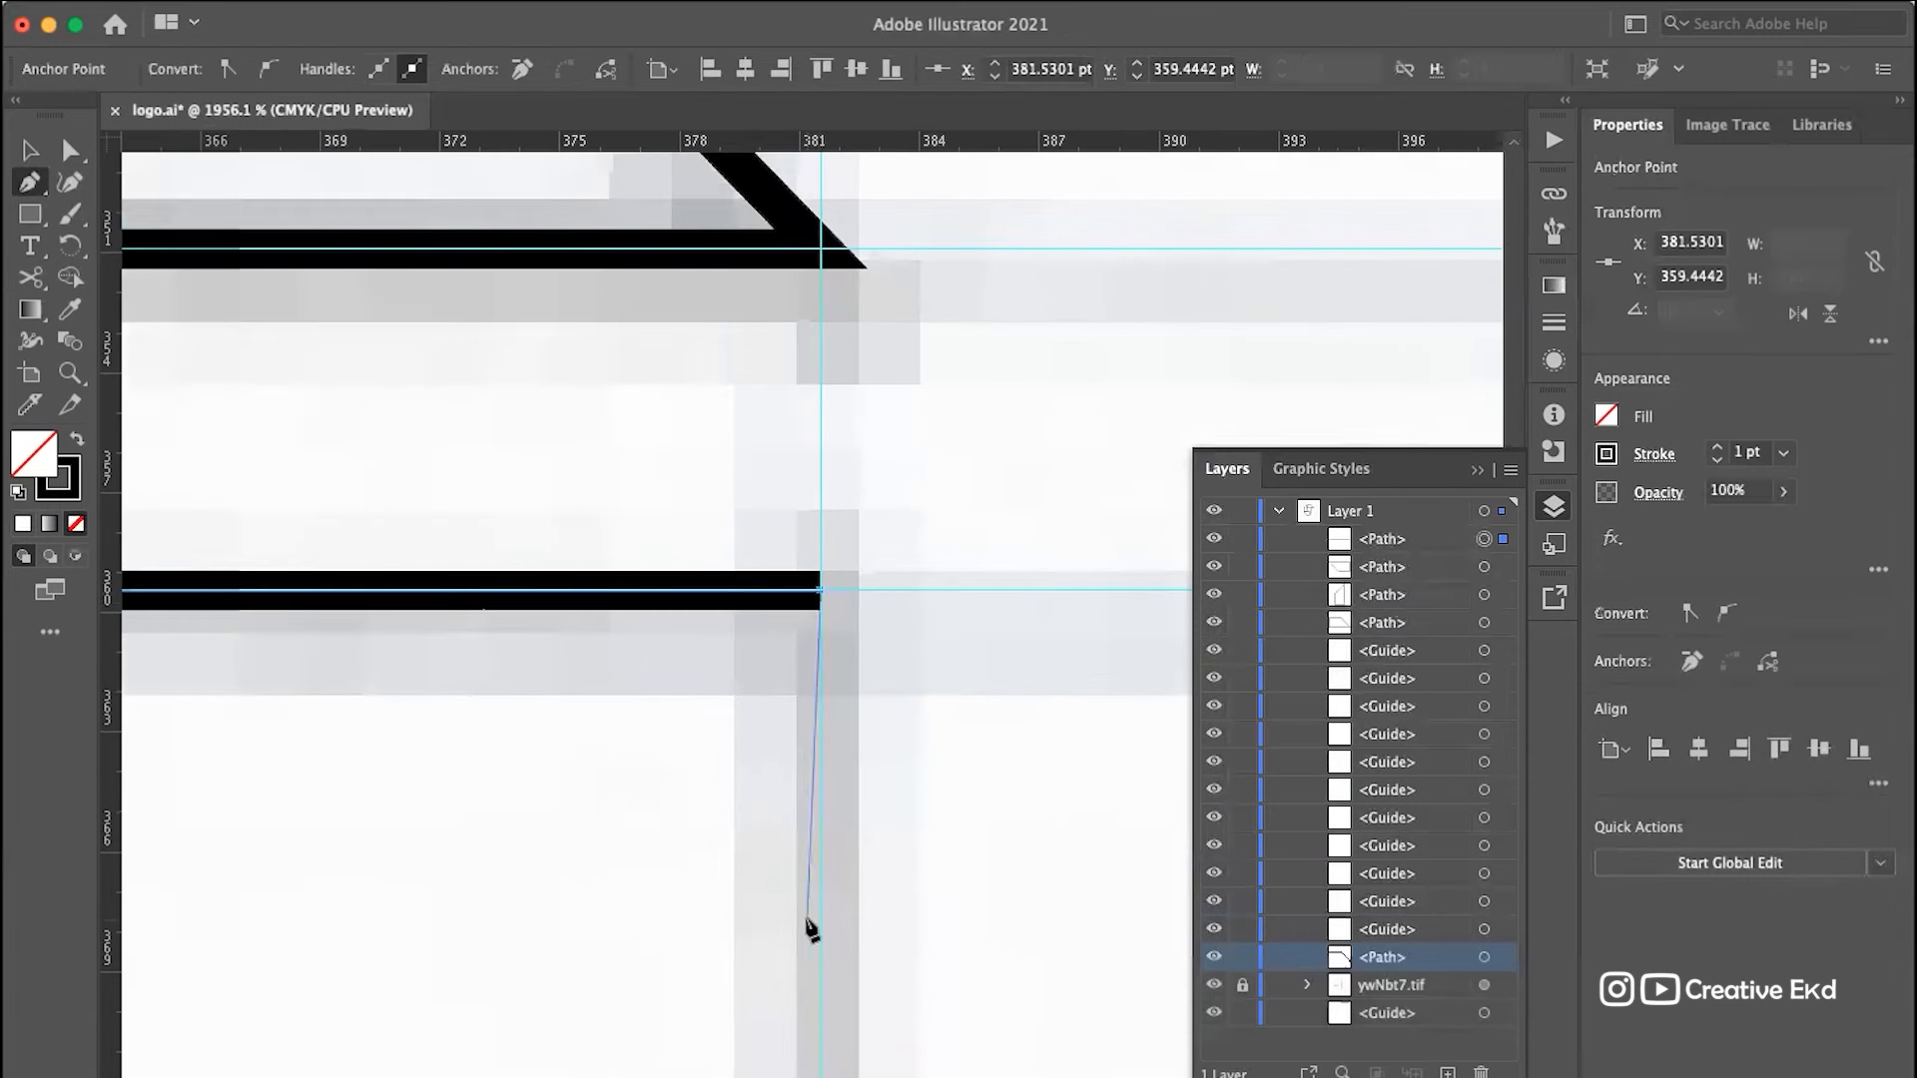
# Step: Trace the right shape's outer vertical edge to about X 382, Y 416 pt and its diagonal edge to about X 333, Y 464 pt
pyautogui.scroll(-10, 808, 924)
pyautogui.scroll(-5, 812, 929)
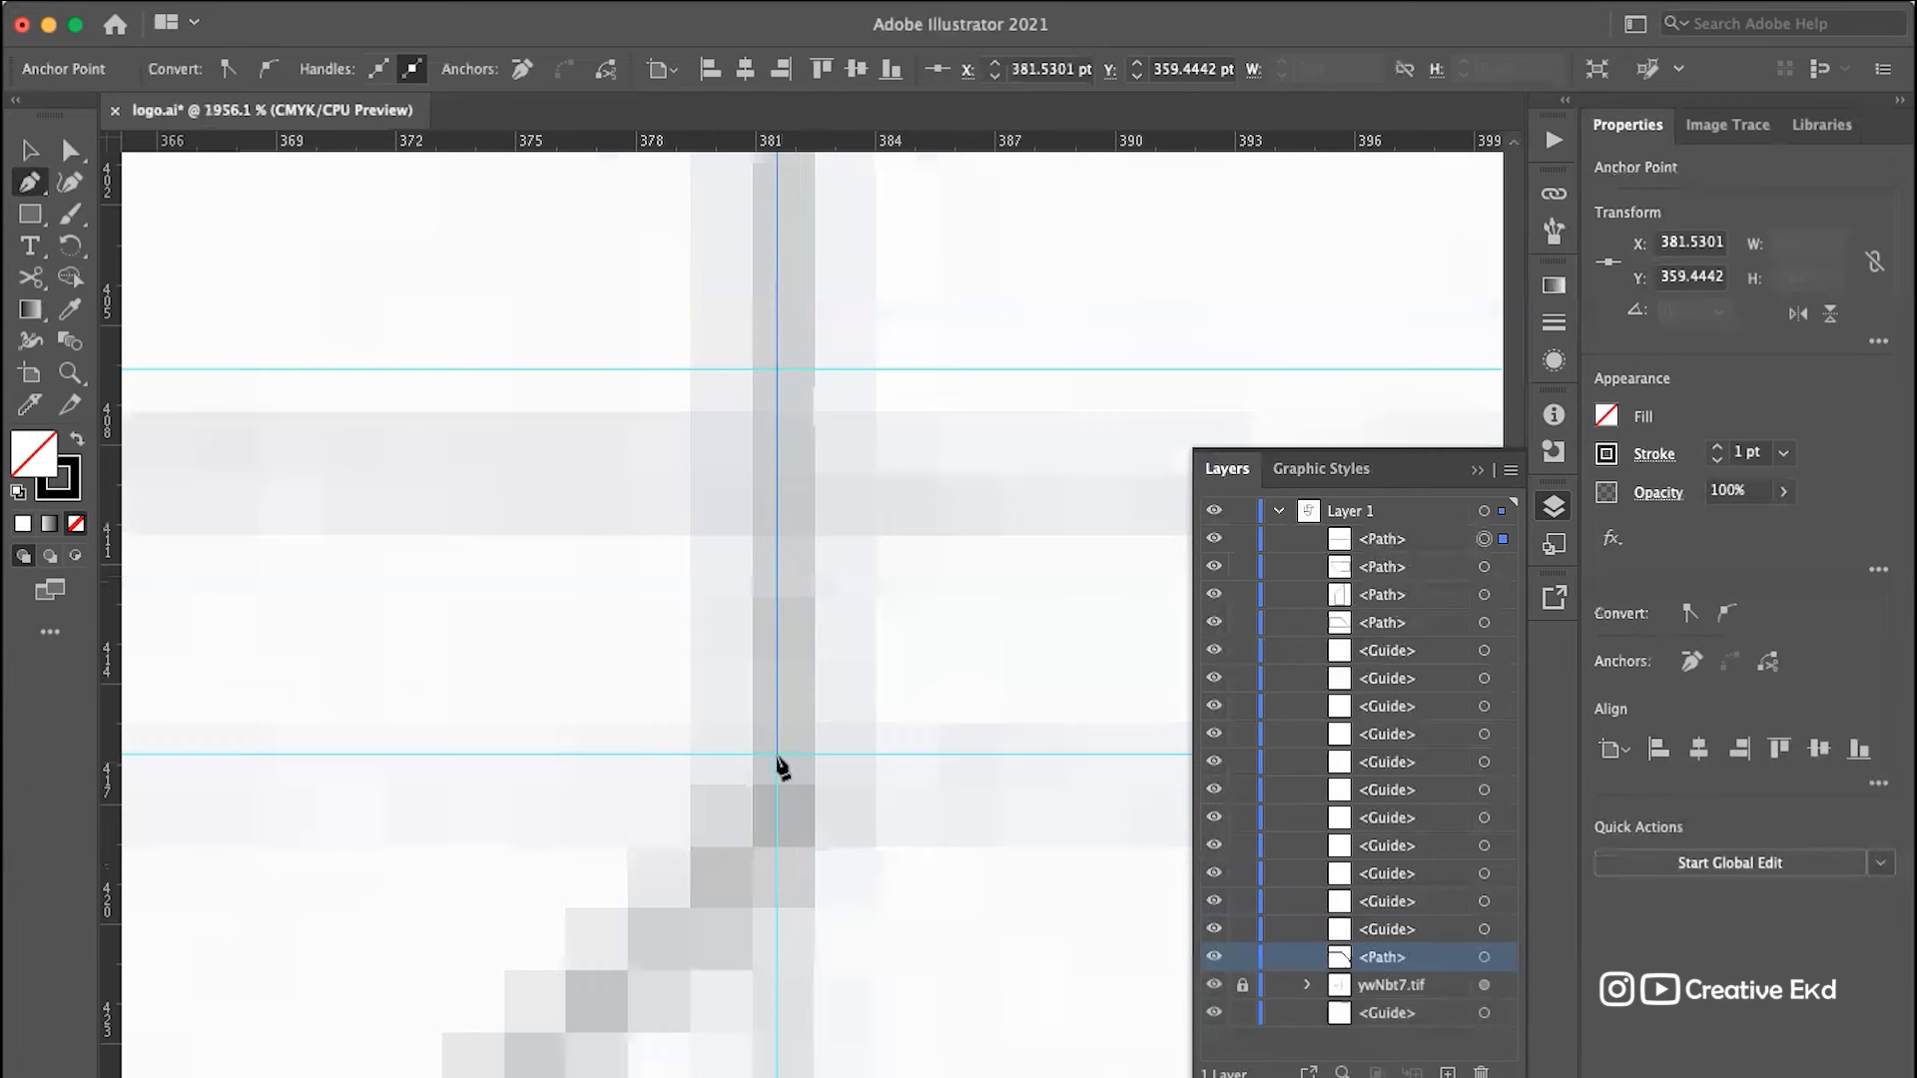
pyautogui.click(778, 756)
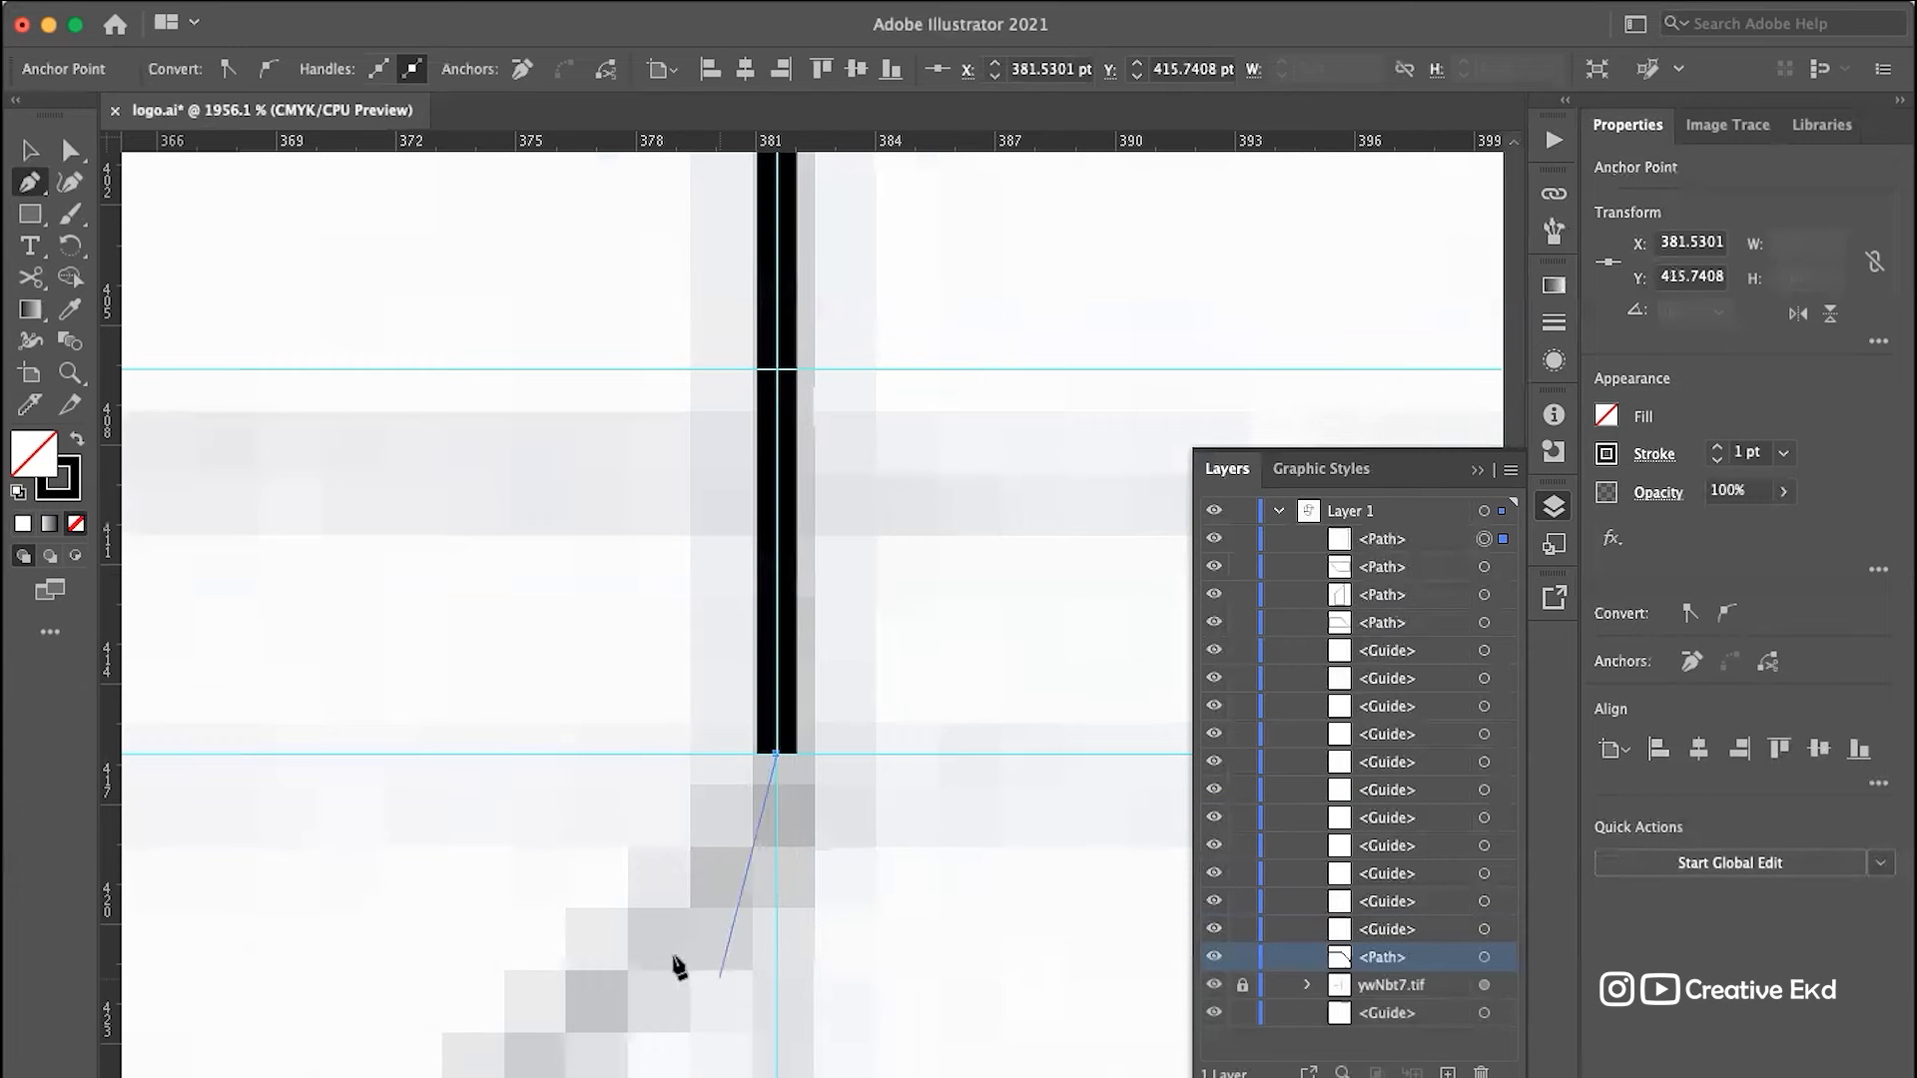
pyautogui.scroll(-15, 526, 1055)
pyautogui.hscroll(-12, 526, 1055)
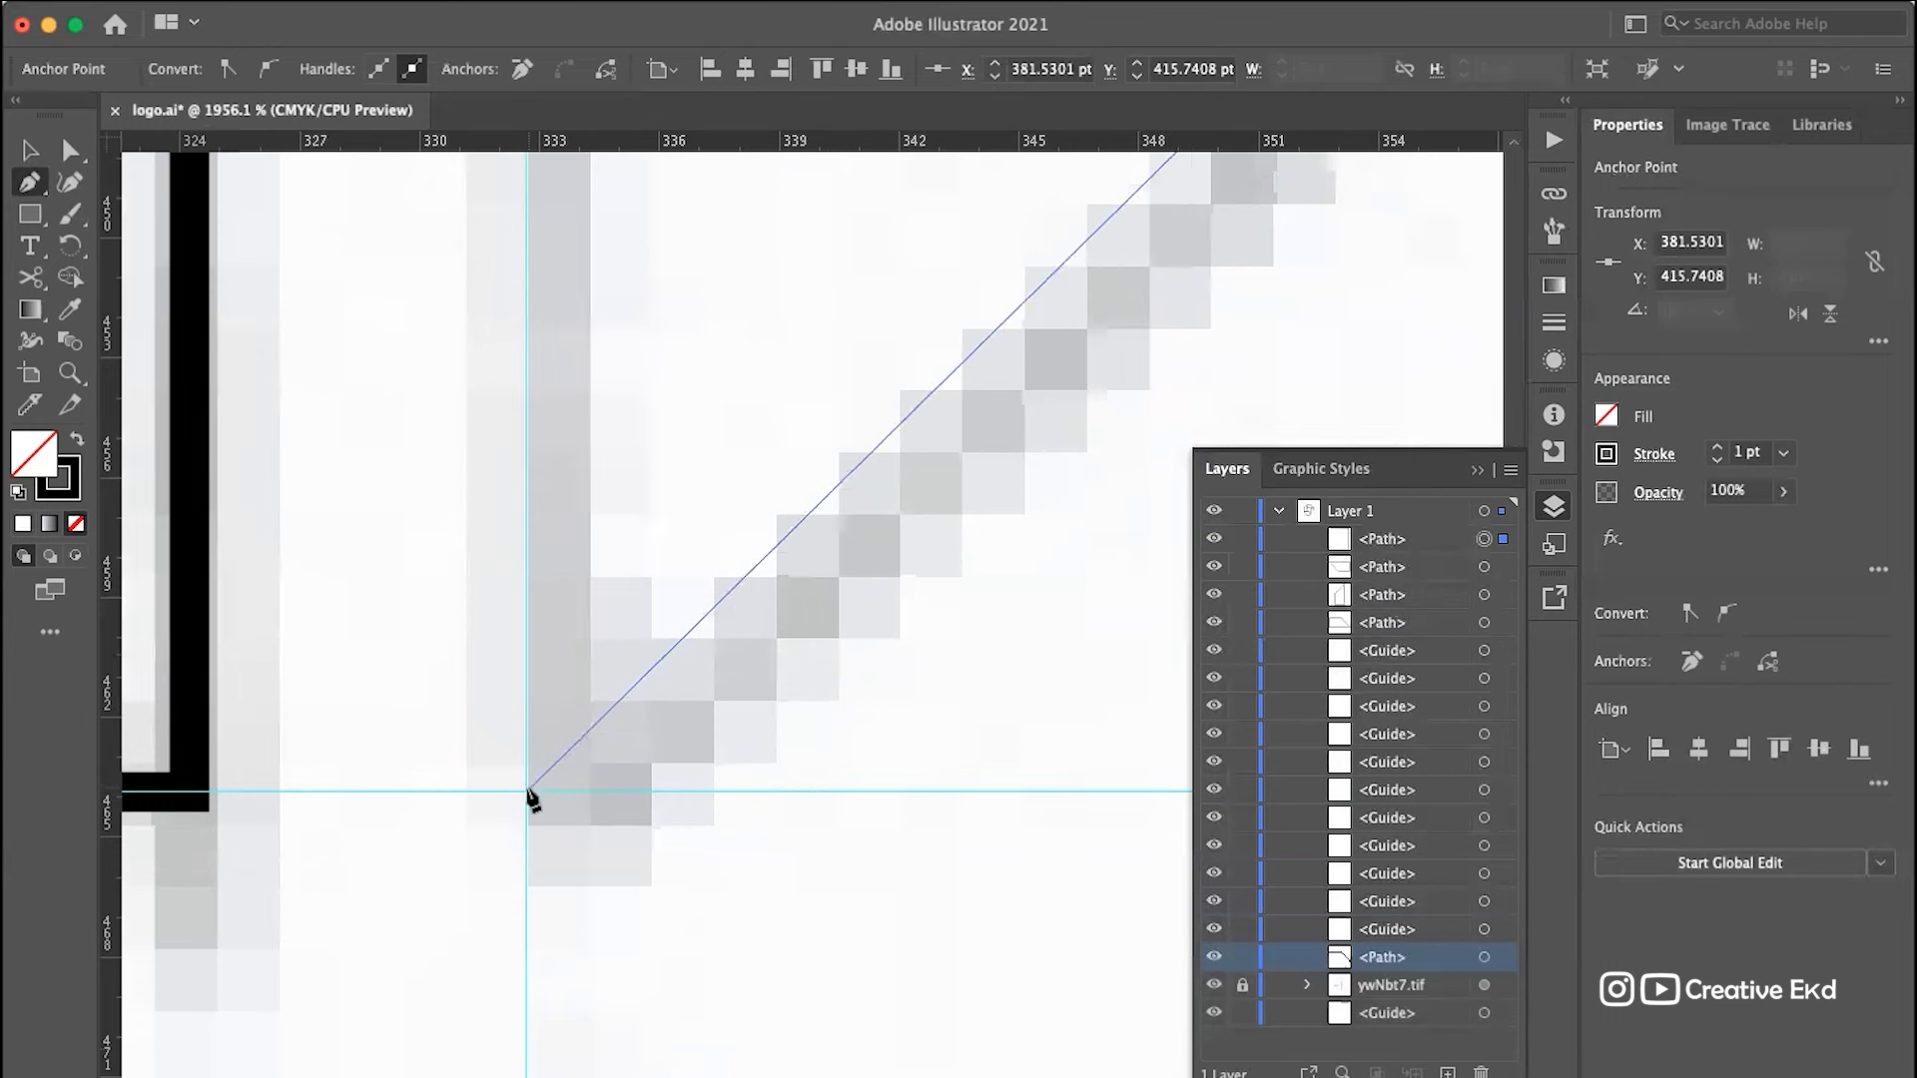
pyautogui.click(526, 794)
# Step: Close the right shape's path along its inner vertical edge at the starting anchor and deselect it
pyautogui.scroll(15, 529, 802)
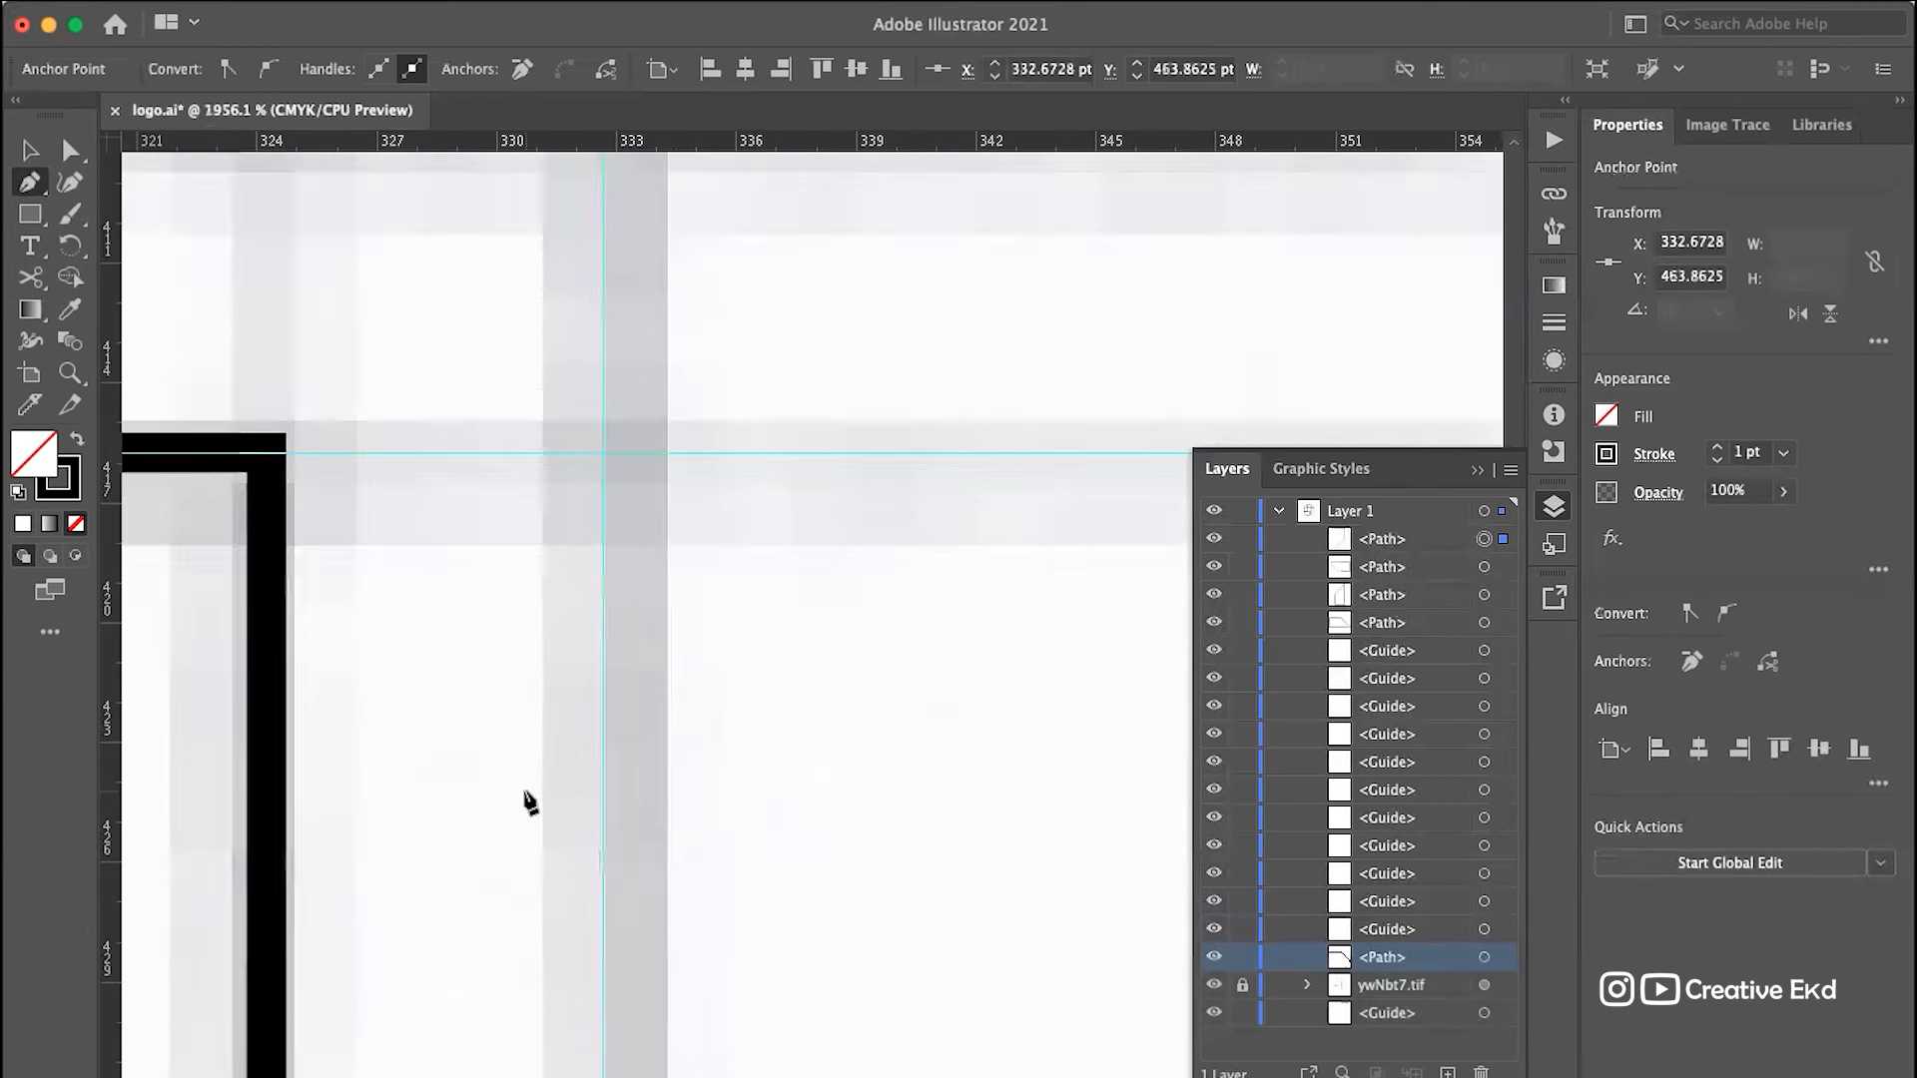
pyautogui.scroll(1, 532, 796)
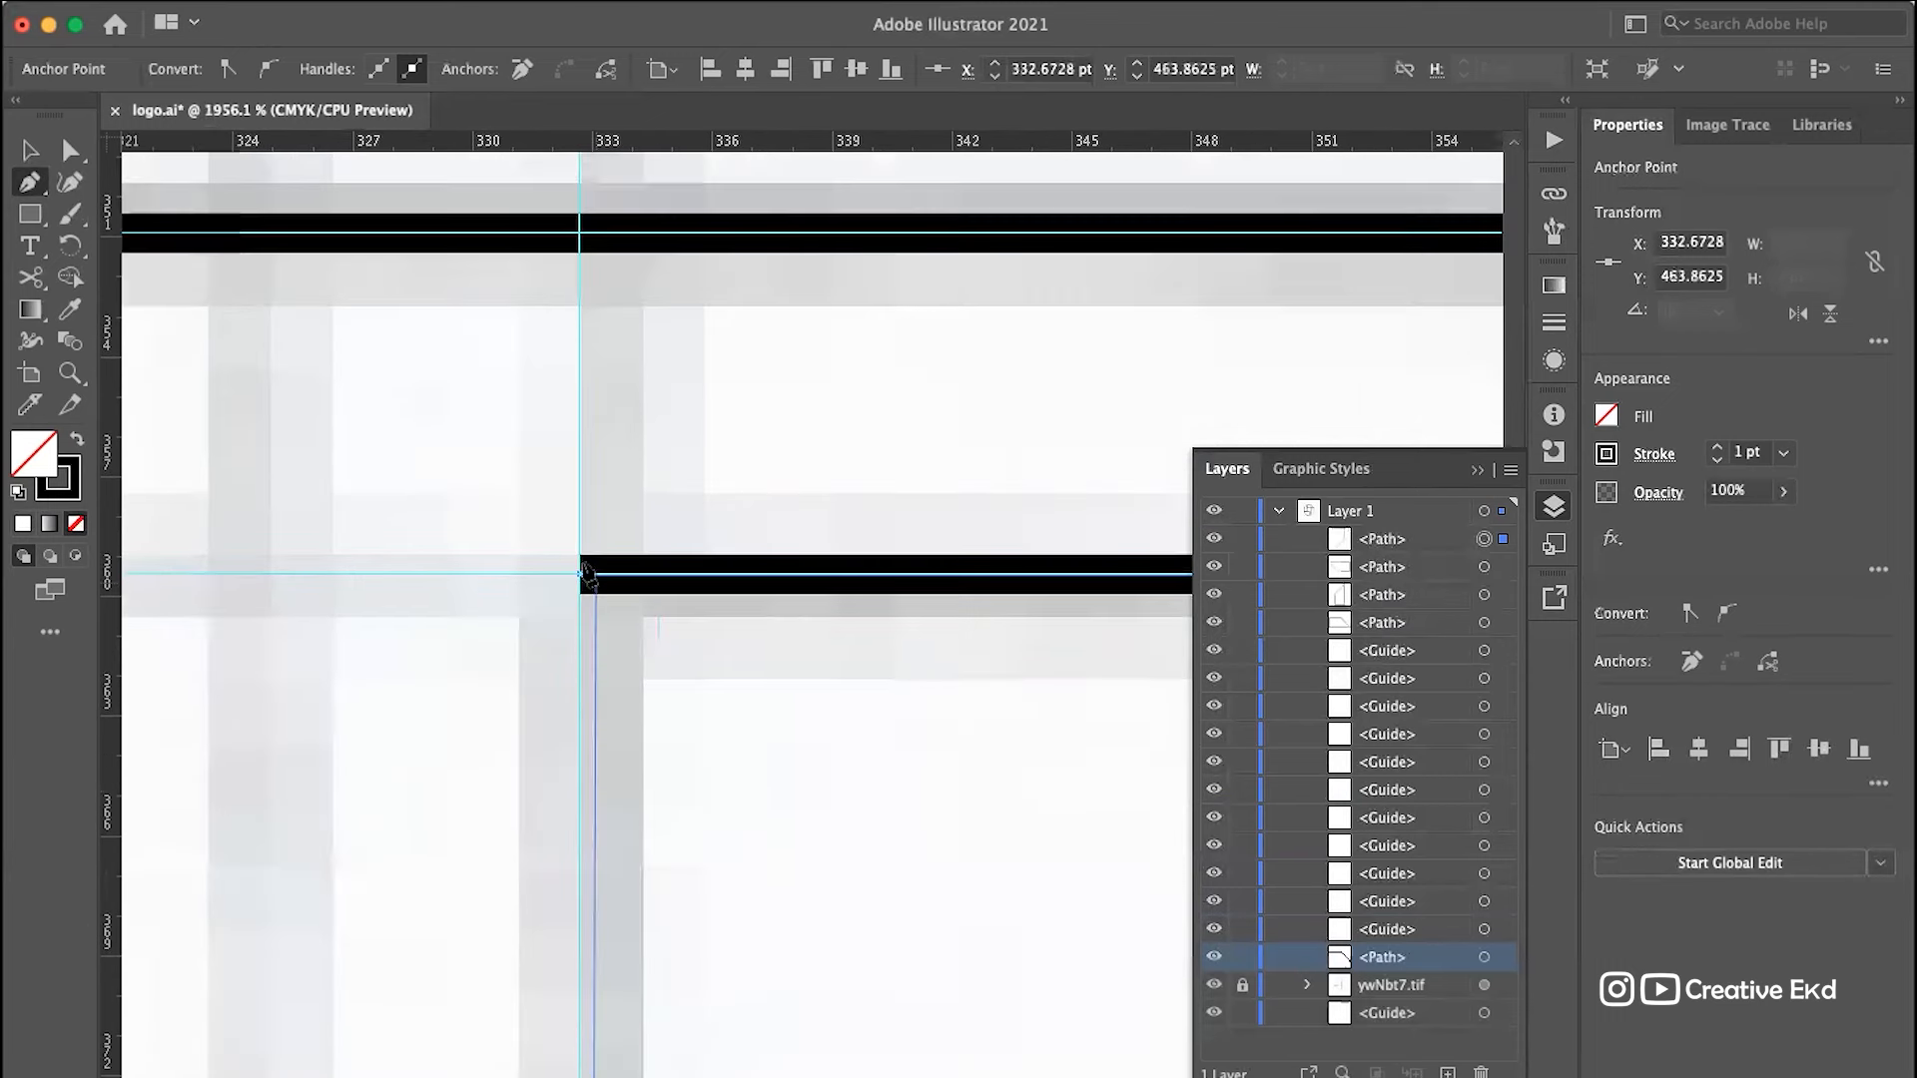
pyautogui.click(579, 573)
pyautogui.click(30, 150)
pyautogui.scroll(-5, 847, 565)
pyautogui.scroll(-4, 846, 565)
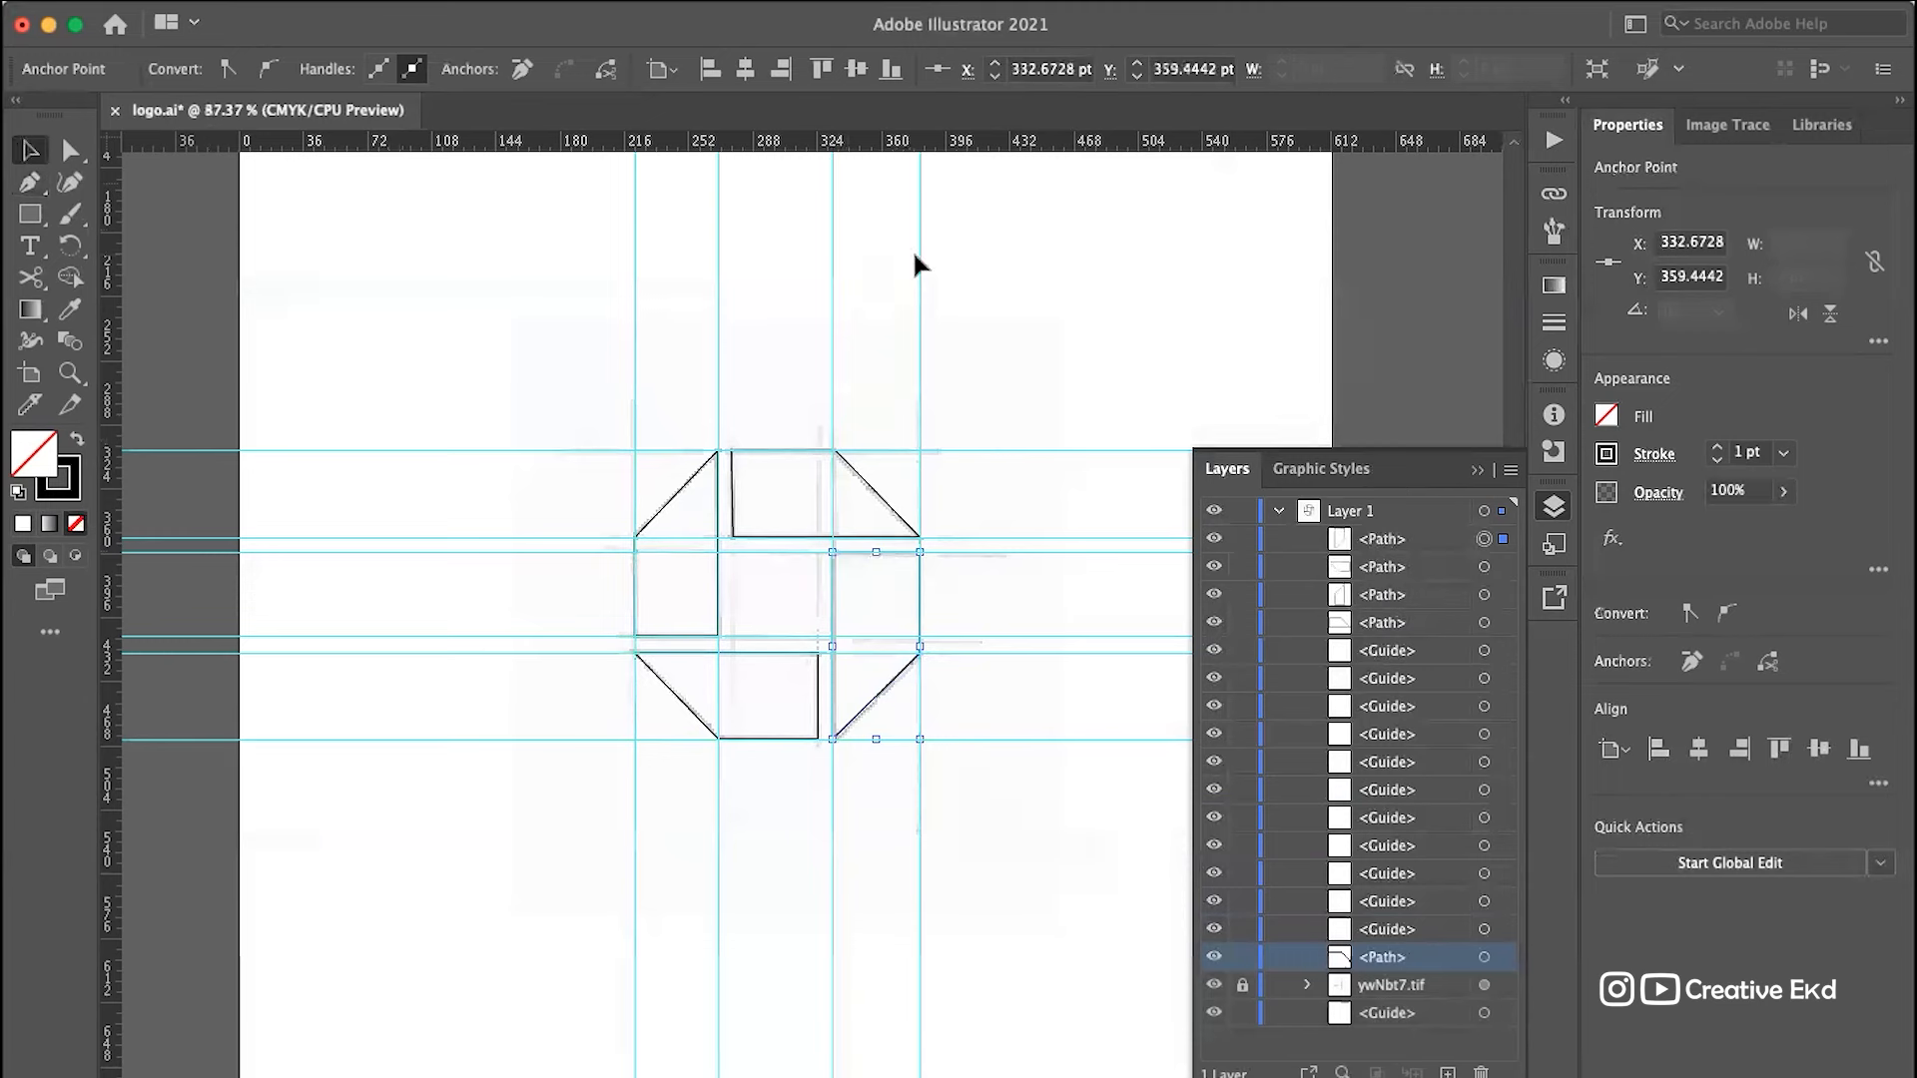
pyautogui.click(969, 342)
# Step: Move the two vertical guides on the left shape's edges clear of the artwork, onto its empty left side
pyautogui.scroll(2, 752, 803)
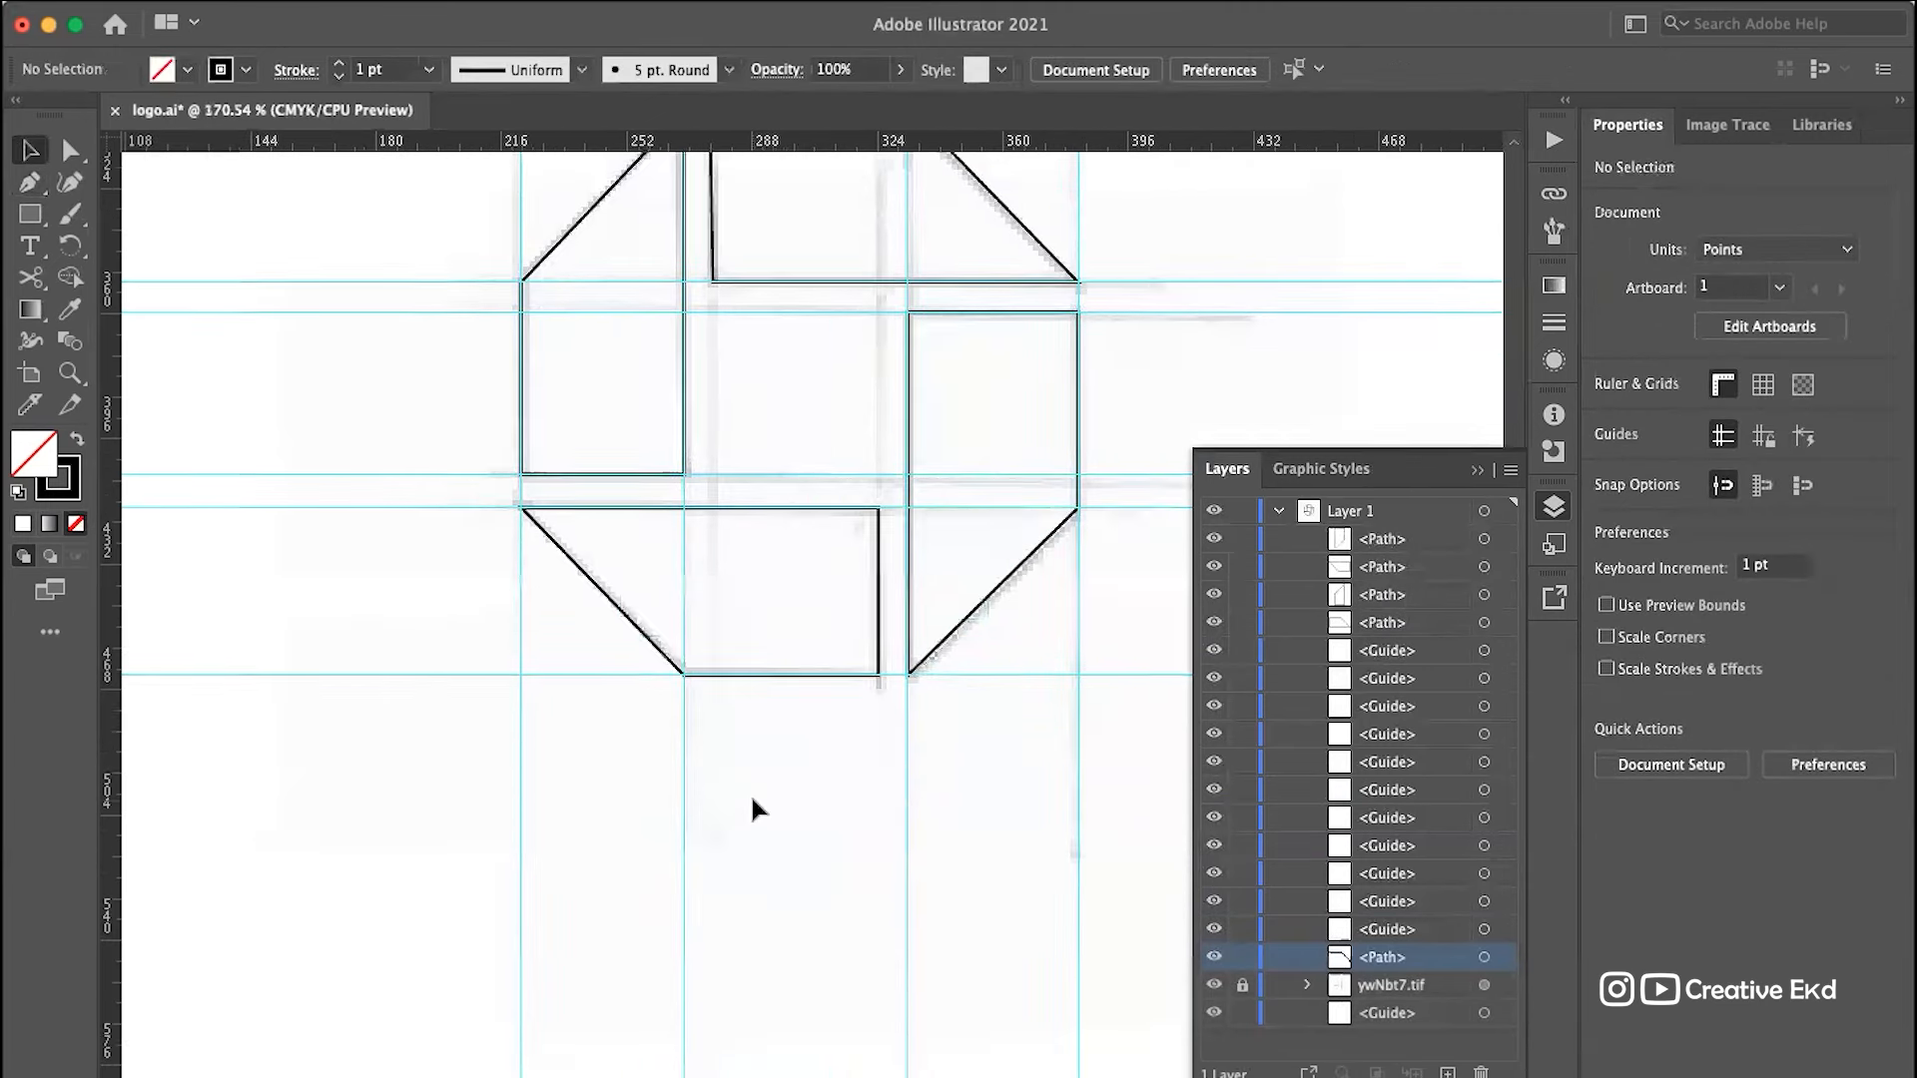
pyautogui.scroll(5, 751, 799)
pyautogui.hscroll(3, 751, 798)
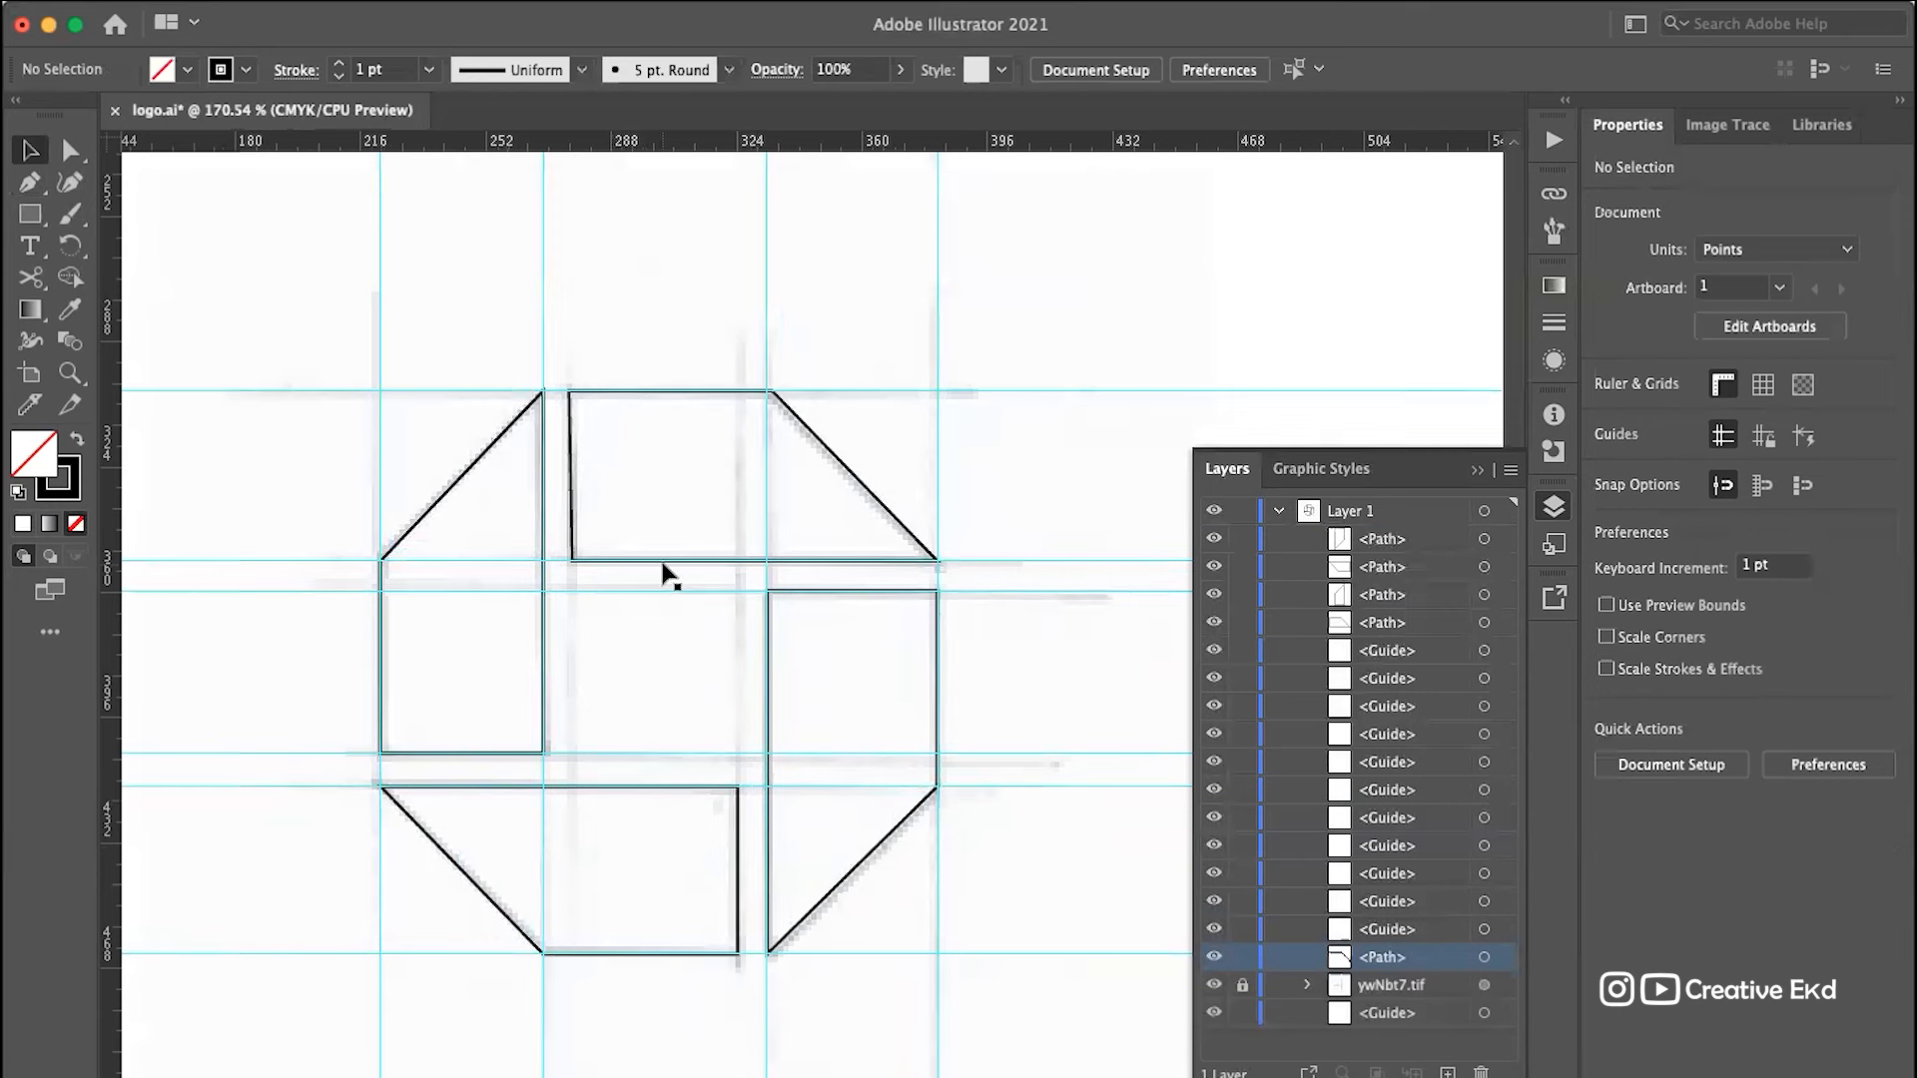
pyautogui.scroll(-3, 671, 573)
pyautogui.scroll(4, 670, 573)
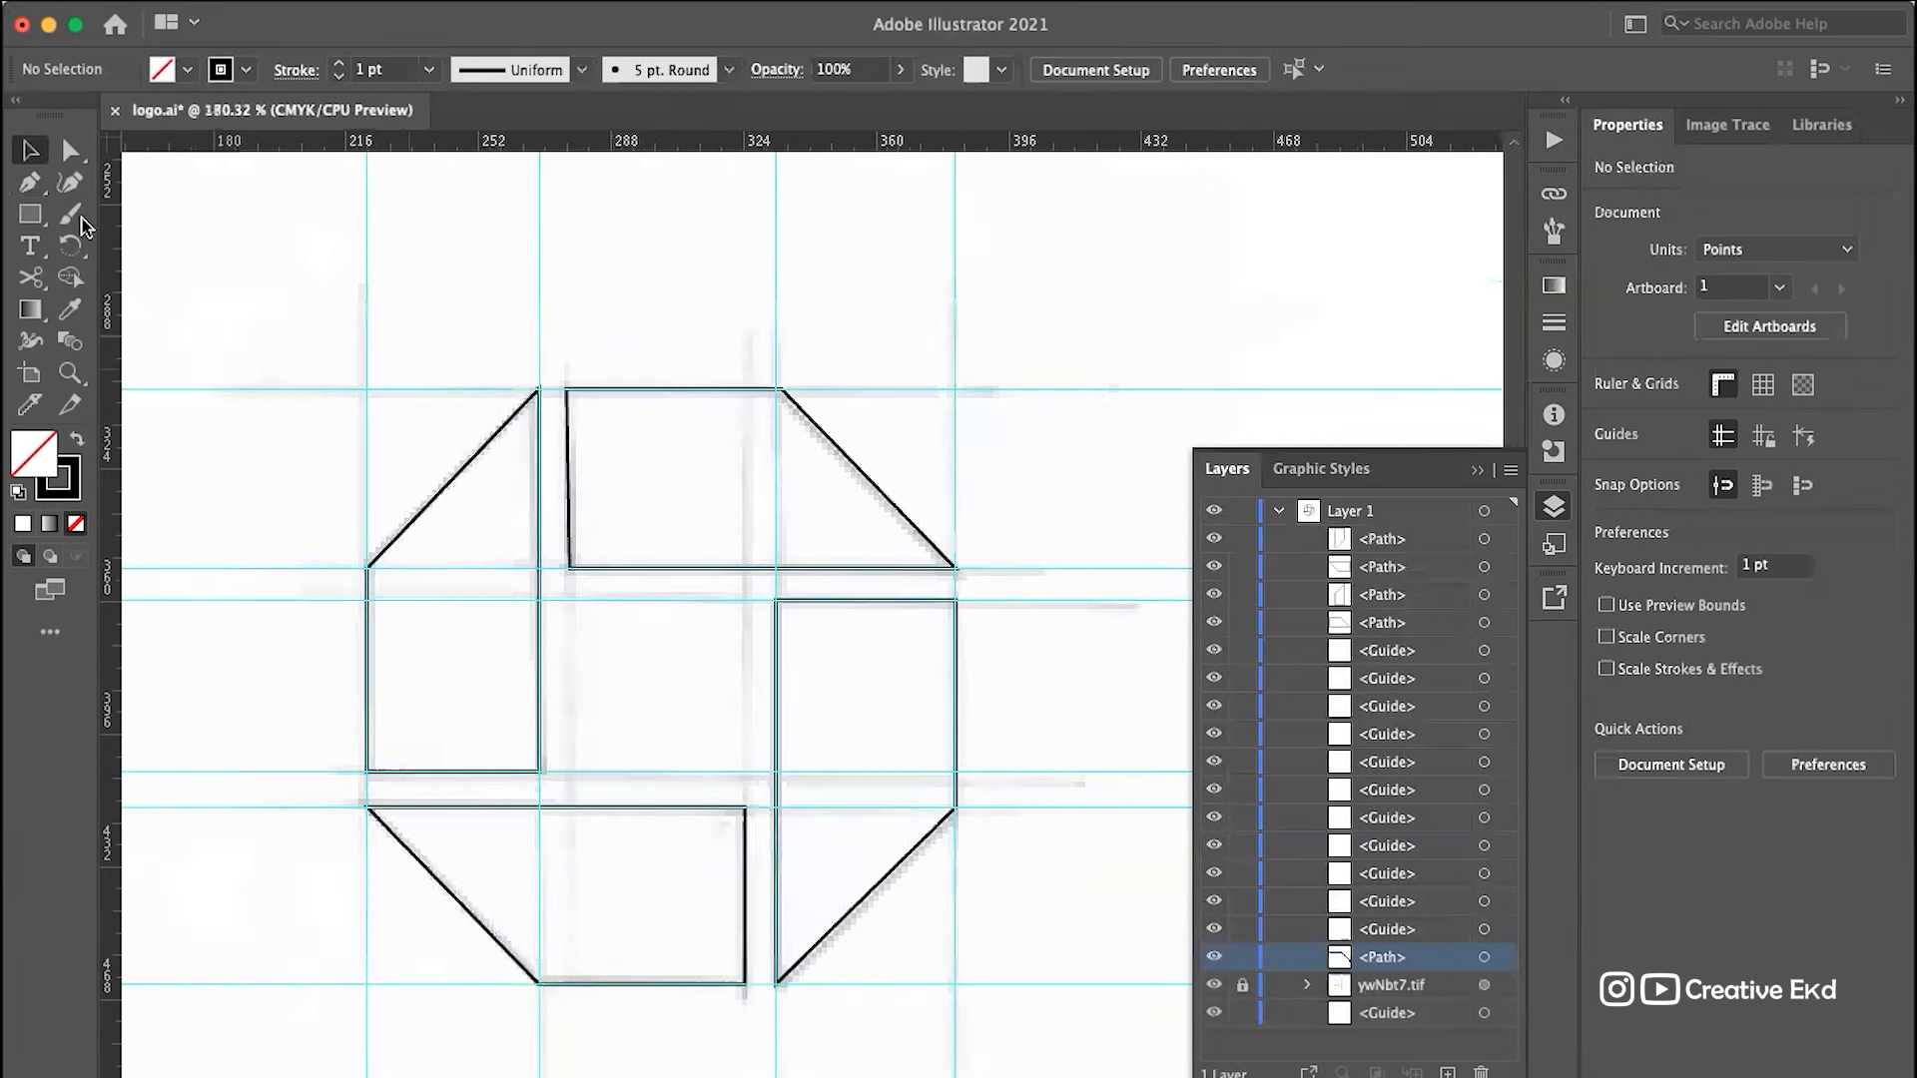
pyautogui.click(31, 155)
pyautogui.moveTo(540, 313); pyautogui.dragTo(278, 367)
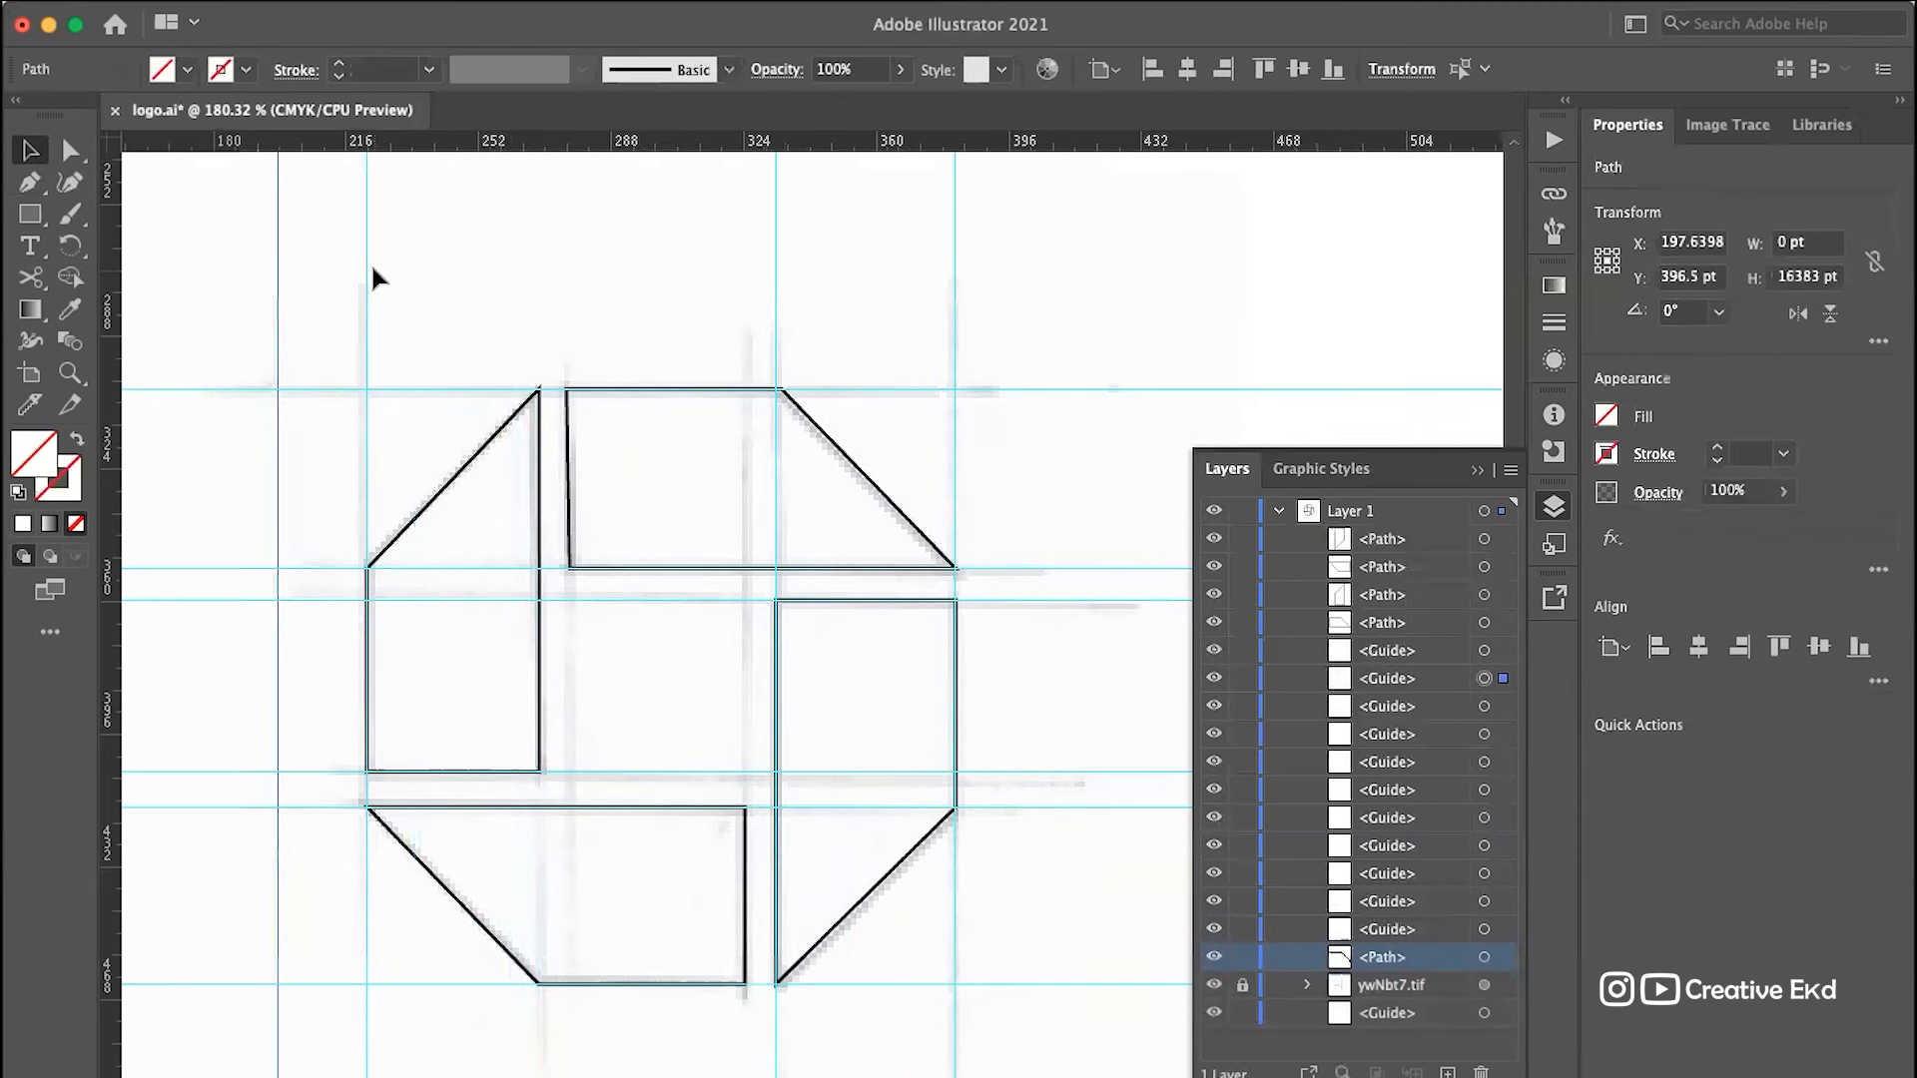
pyautogui.moveTo(365, 273); pyautogui.dragTo(213, 299)
# Step: Delete the horizontal guide along the logo's top edge and the two vertical guides standing left of the artwork
pyautogui.click(370, 389)
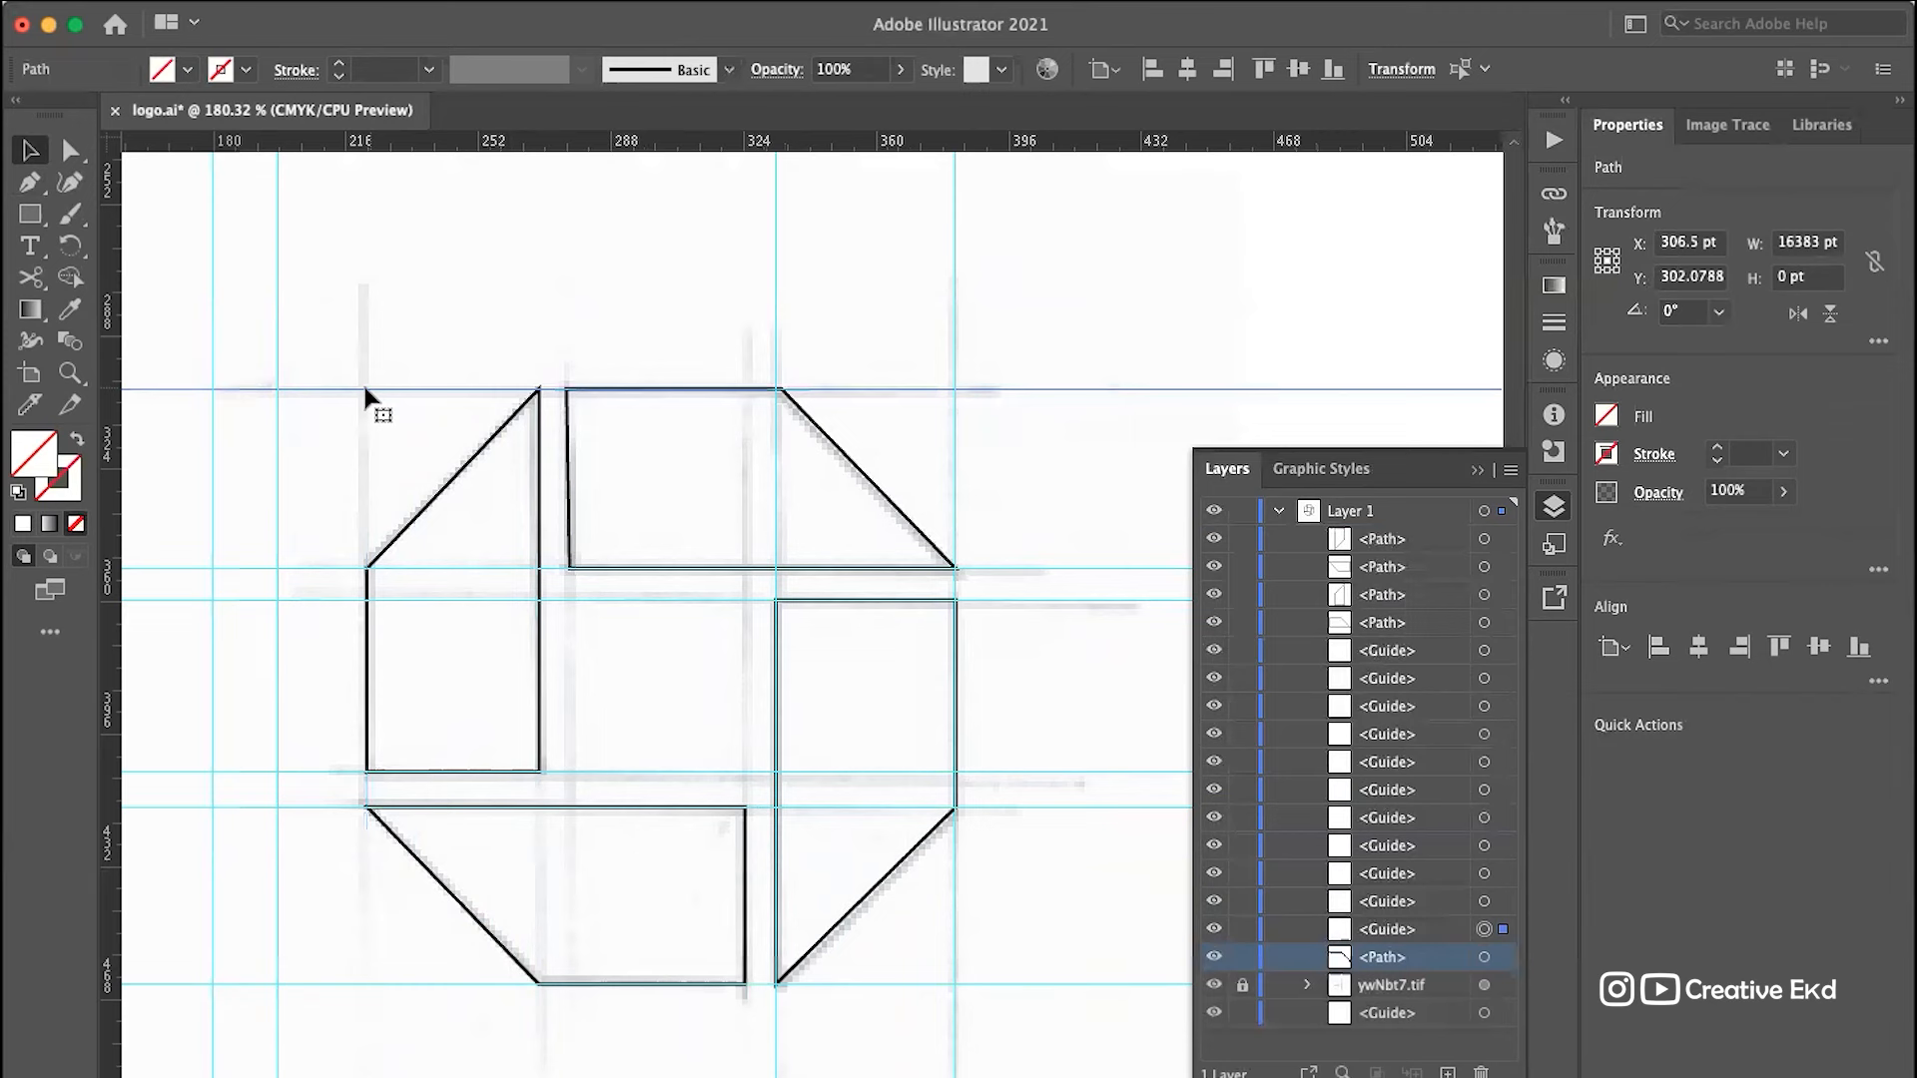
pyautogui.press('Delete')
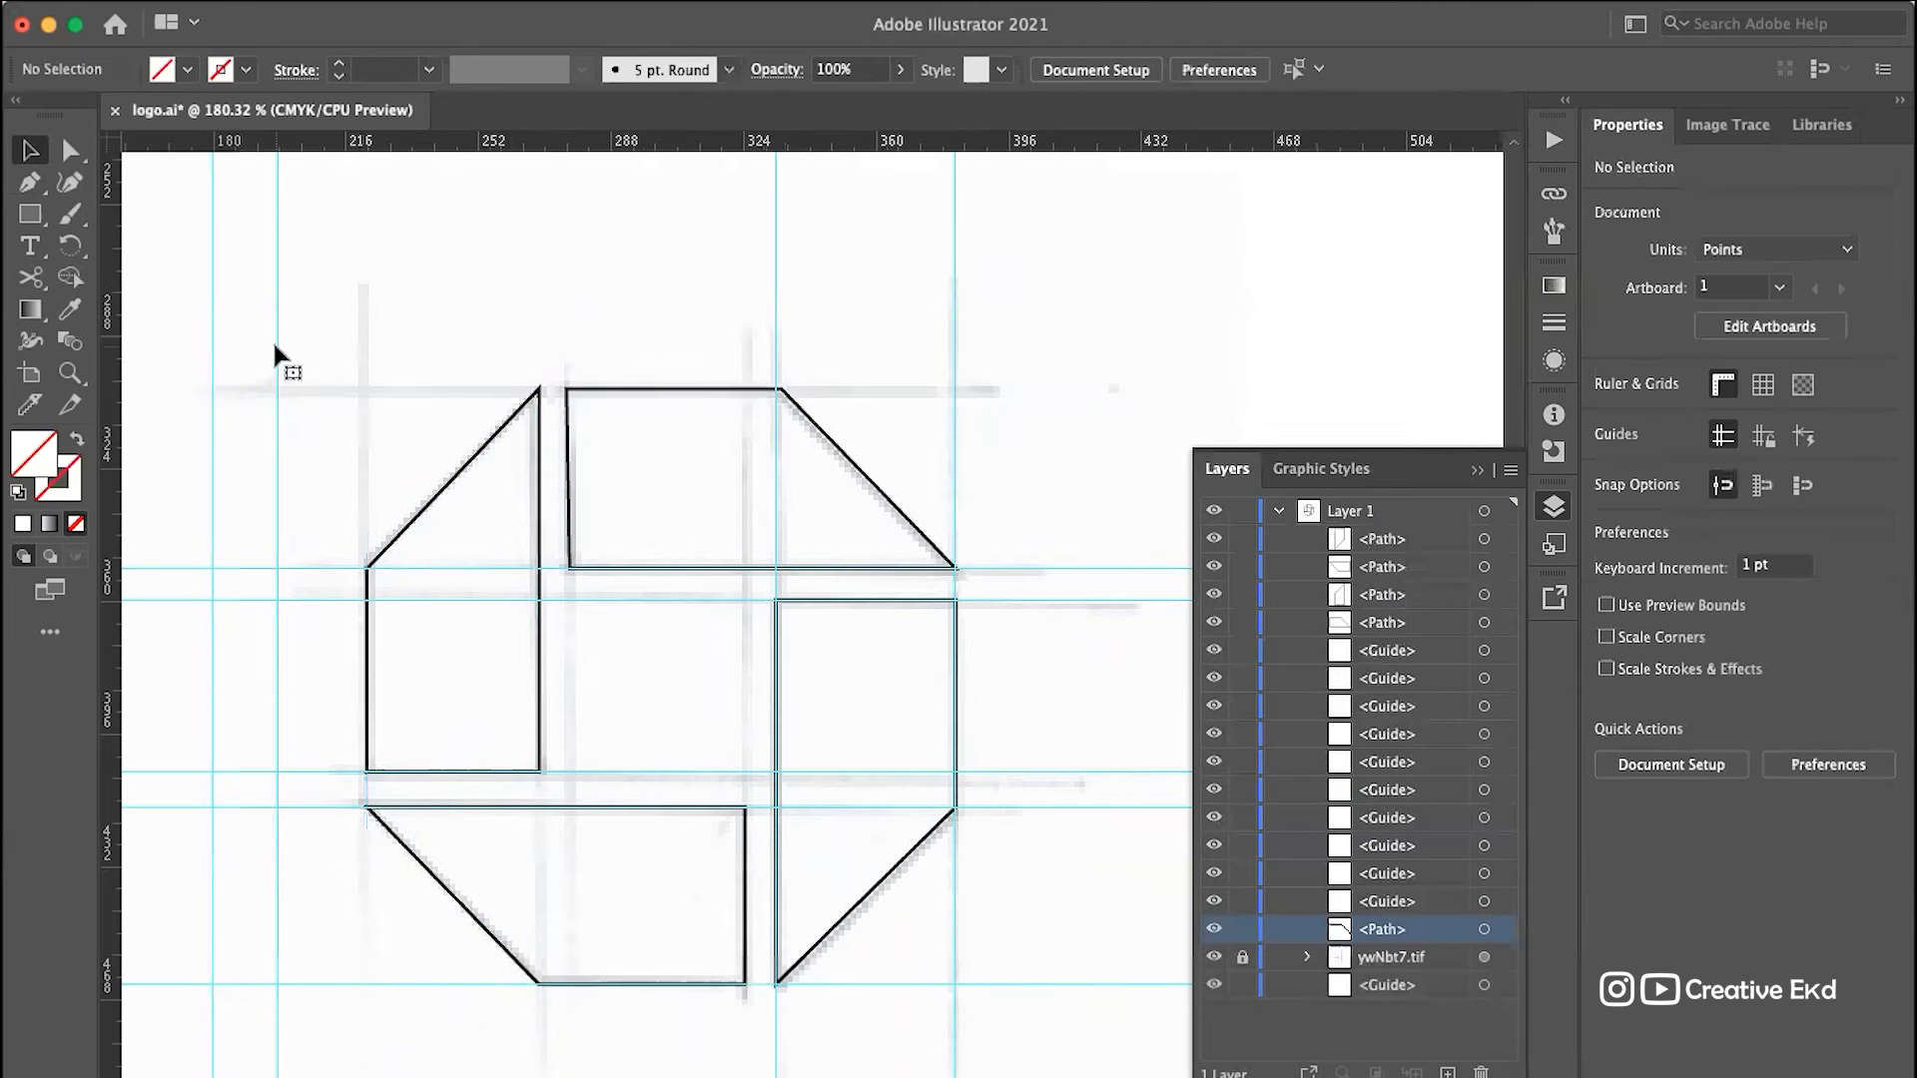
pyautogui.click(276, 344)
pyautogui.press('Delete')
pyautogui.click(212, 349)
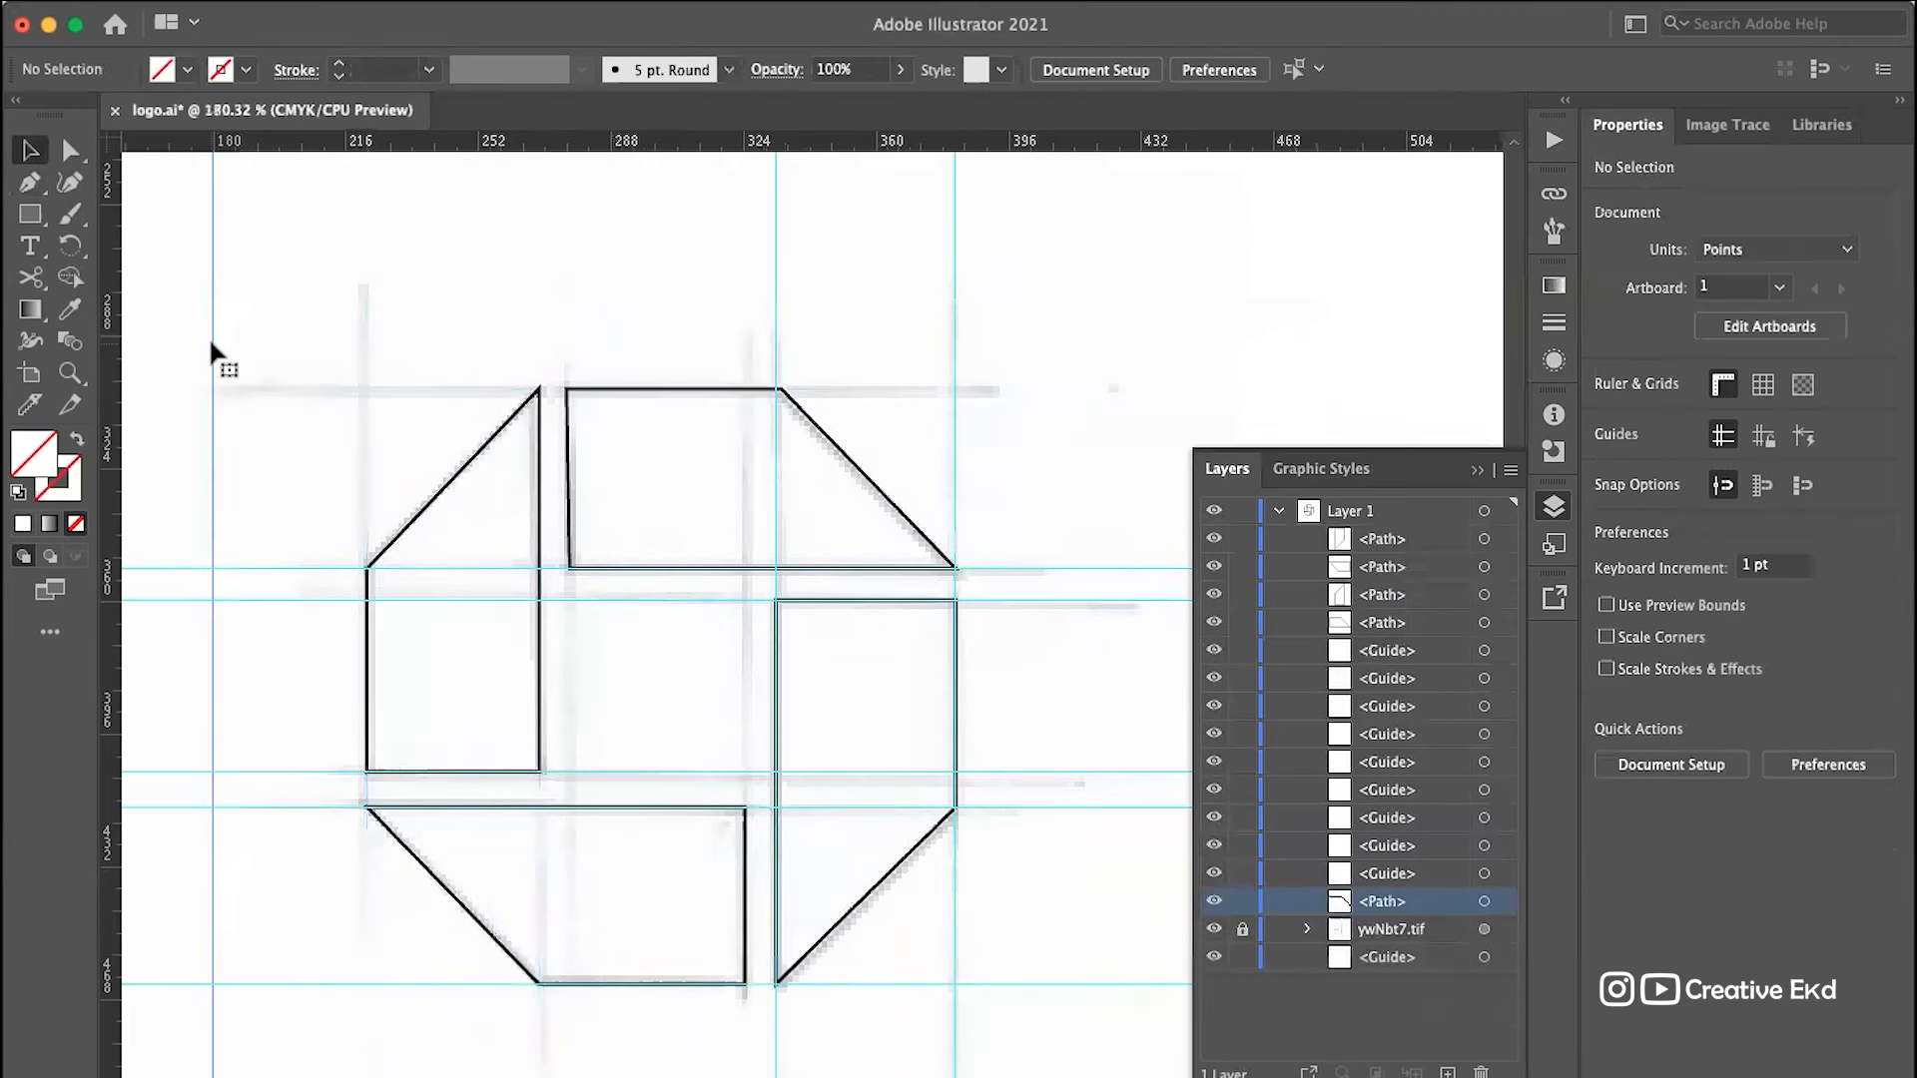
pyautogui.press('Delete')
# Step: Delete the horizontal guides along the upper shape's bottom edge, the right shape's top edge and the left shape's bottom edge
pyautogui.click(247, 567)
pyautogui.press('Delete')
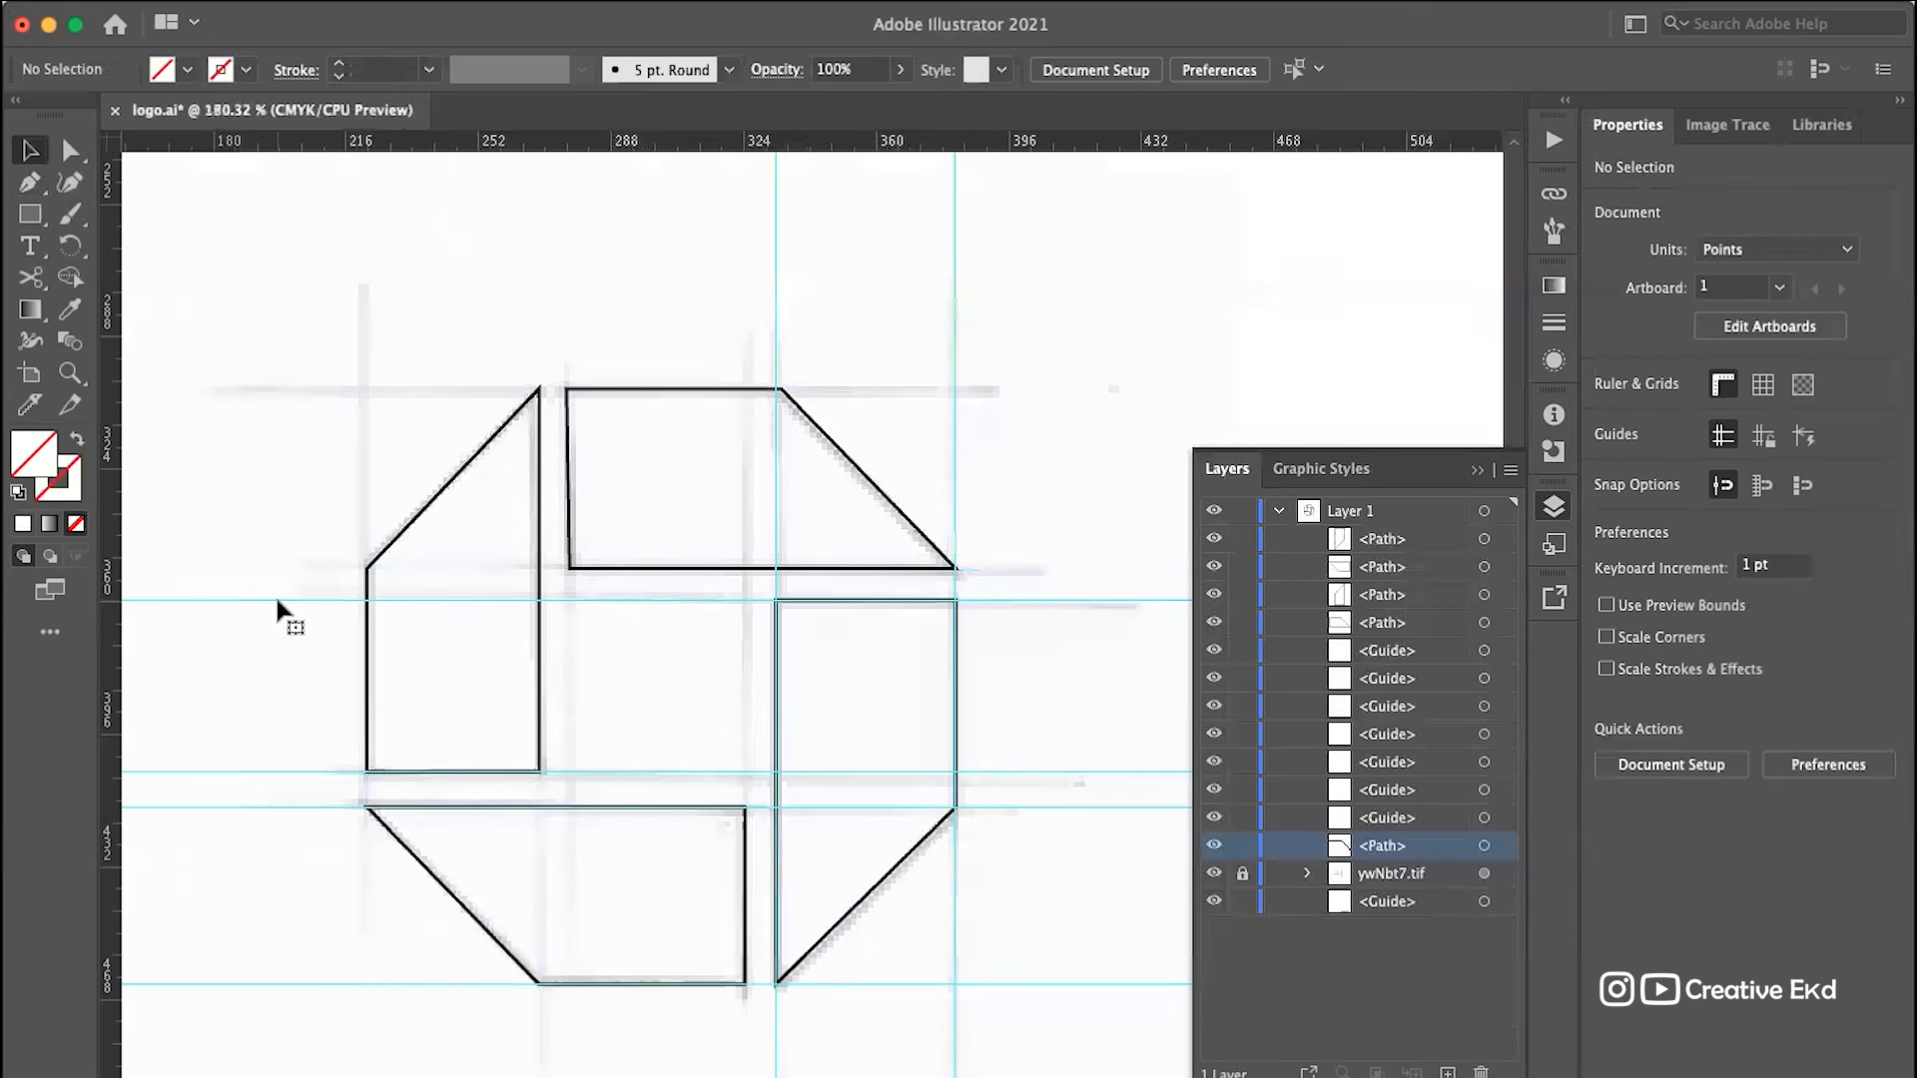
pyautogui.click(274, 599)
pyautogui.press('Delete')
pyautogui.click(280, 770)
pyautogui.press('Delete')
# Step: Delete both overlapping horizontal guides along the lower shape's top edge, at about Y 416 pt
pyautogui.click(295, 807)
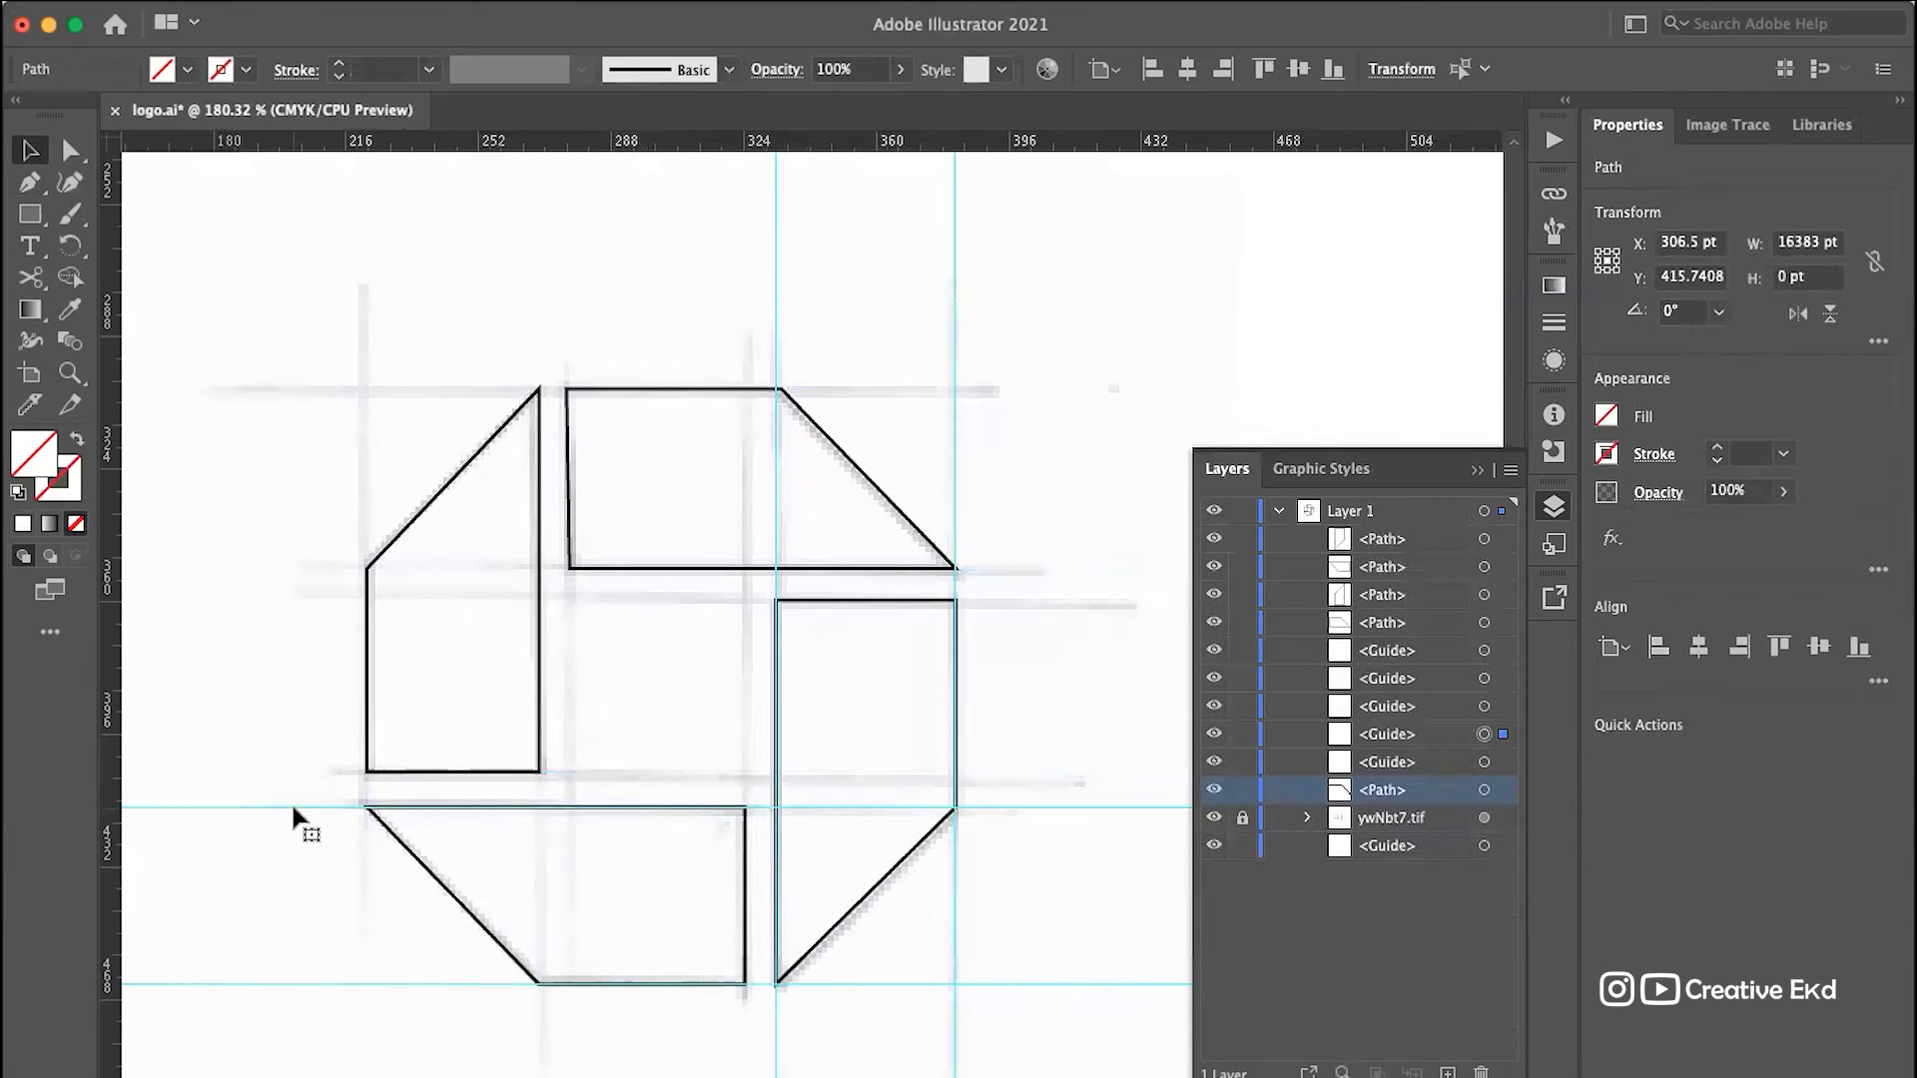
pyautogui.click(313, 798)
pyautogui.scroll(5, 319, 800)
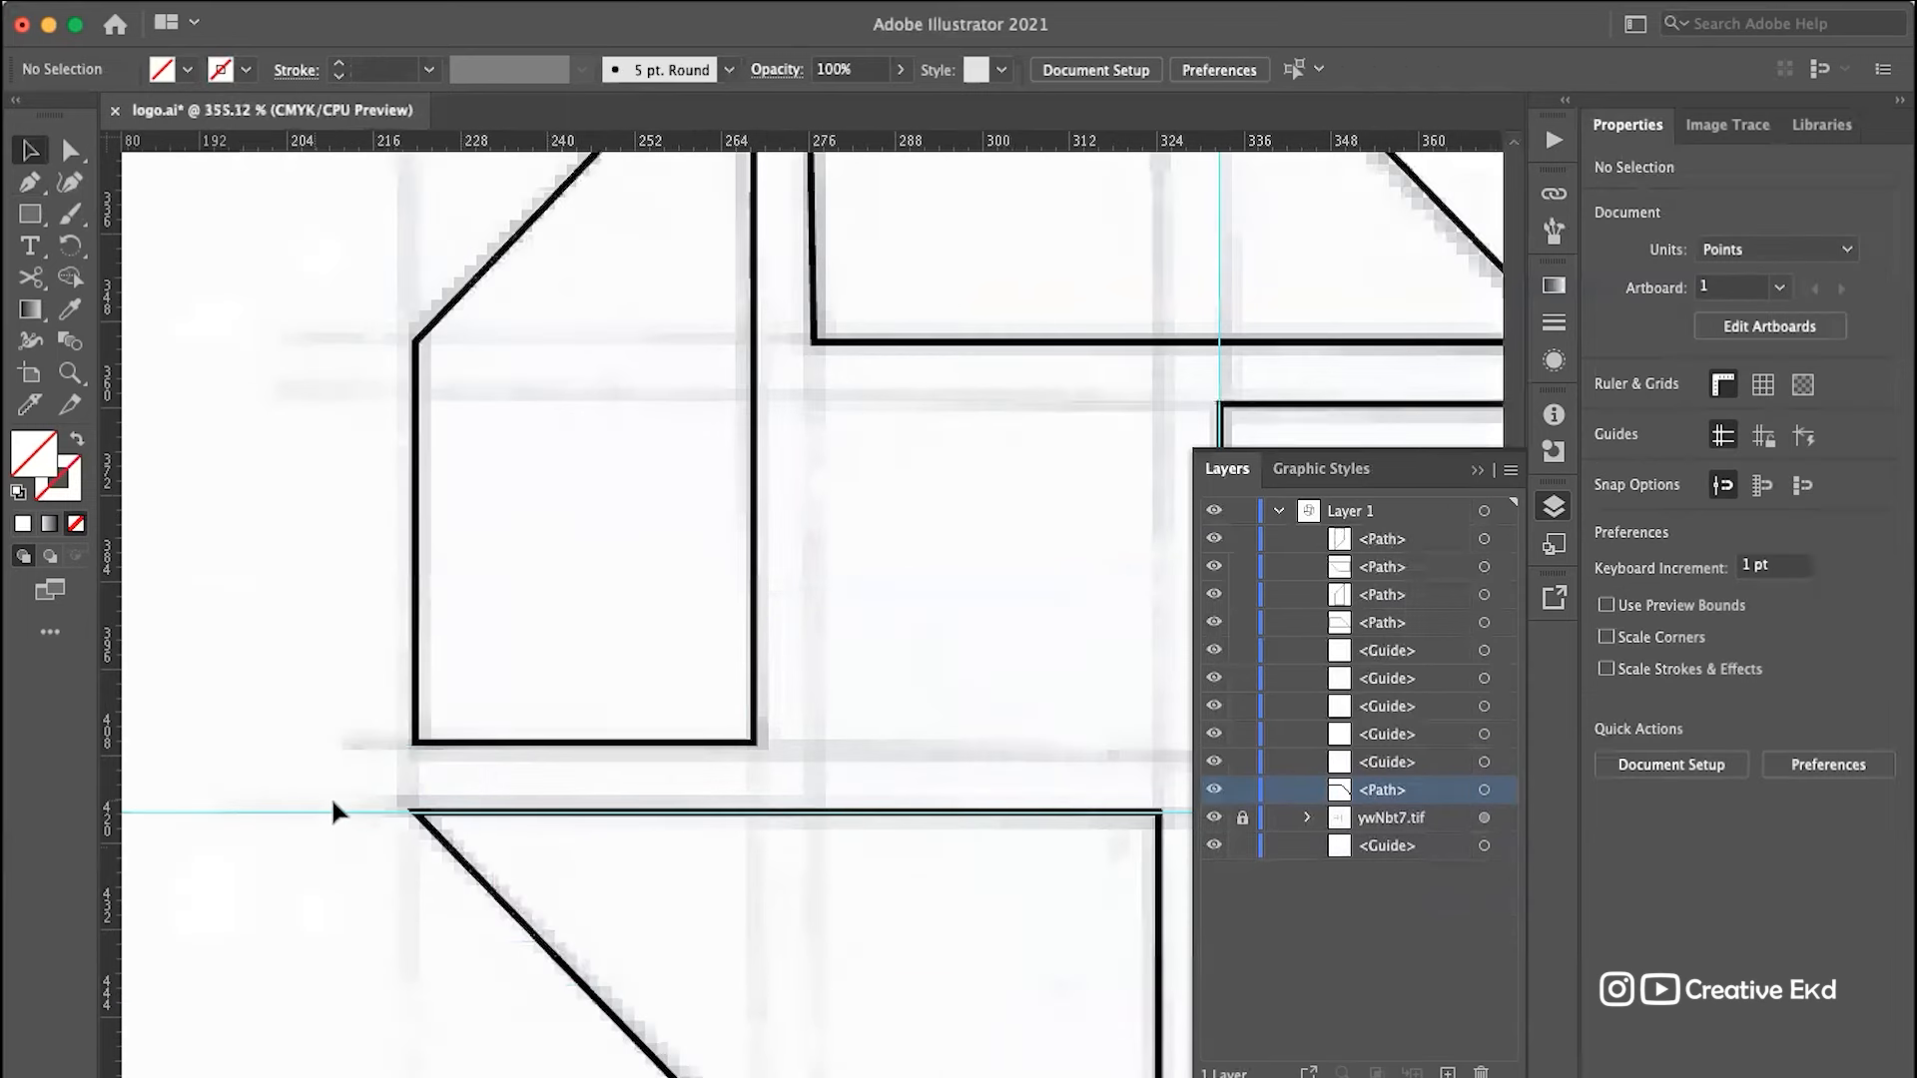
pyautogui.click(329, 812)
pyautogui.scroll(-10, 479, 815)
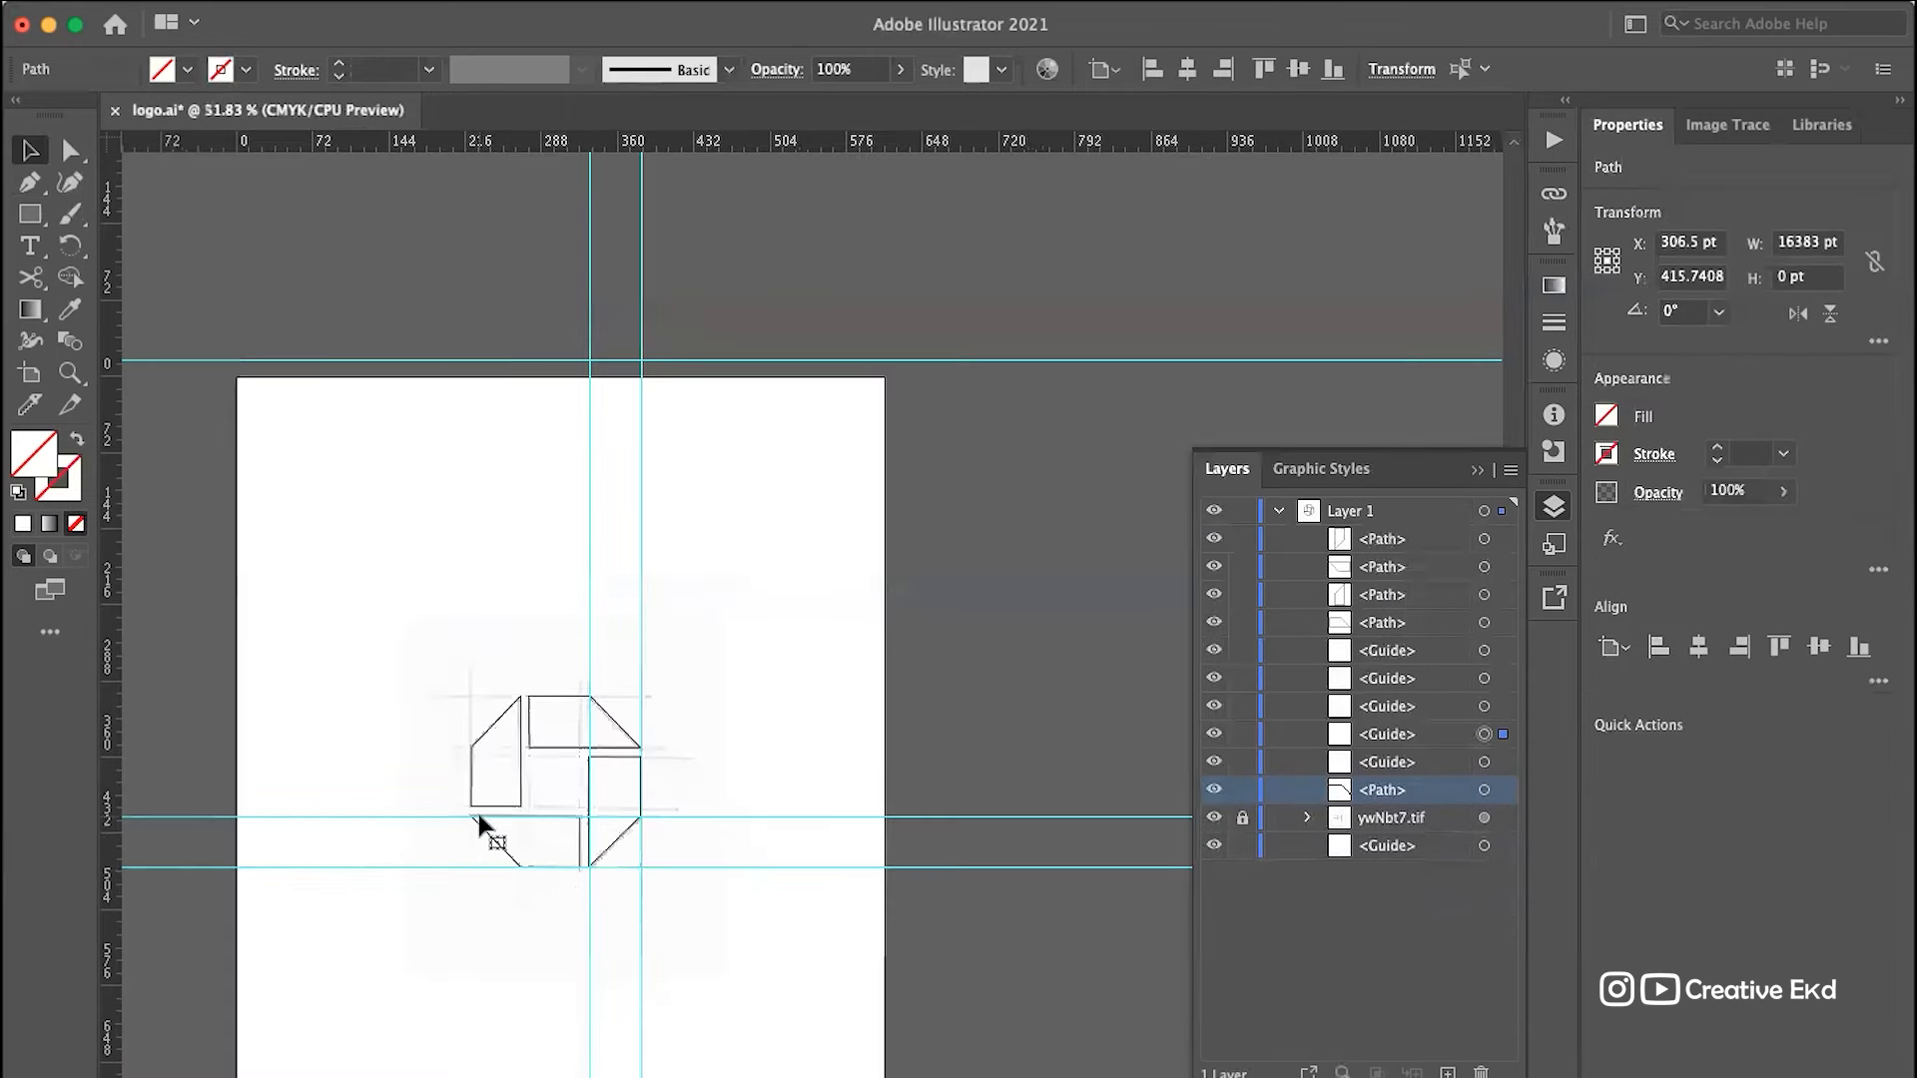
pyautogui.click(587, 871)
pyautogui.scroll(8, 594, 864)
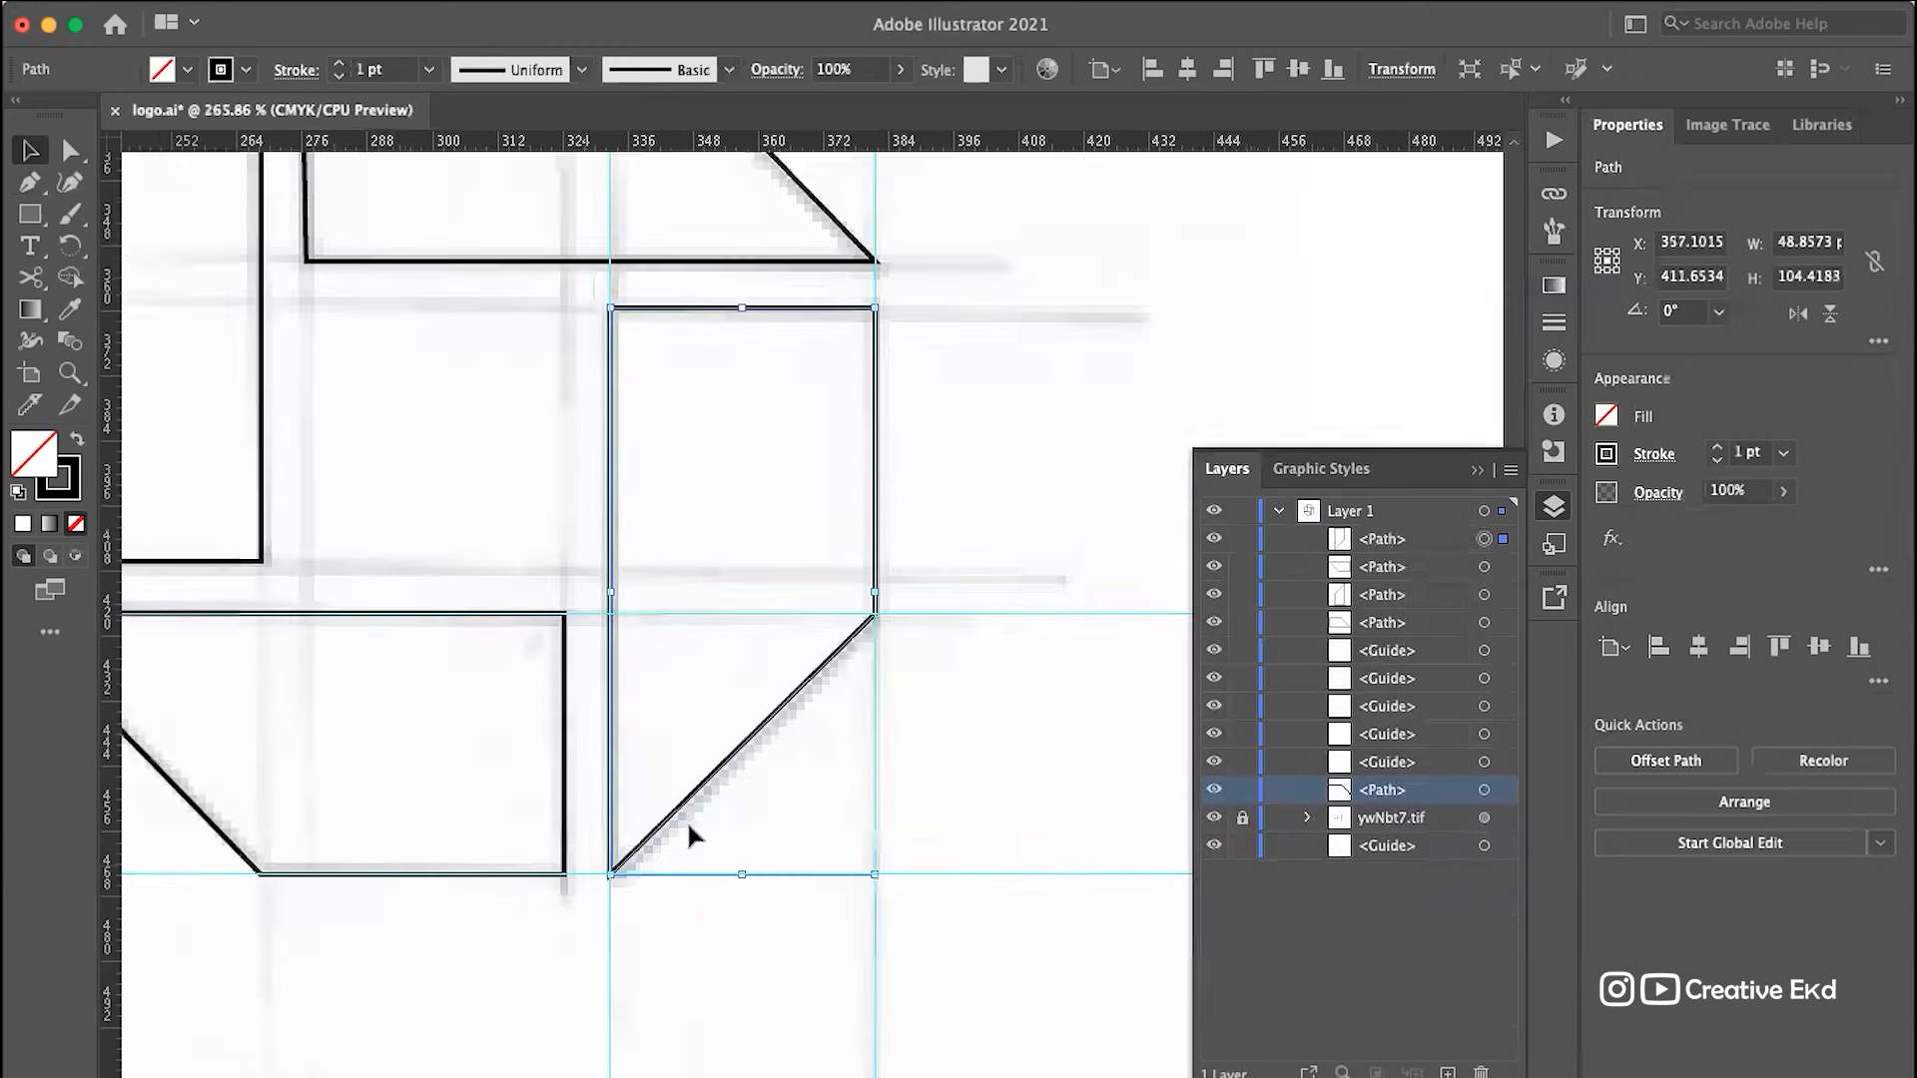
pyautogui.click(926, 614)
pyautogui.press('Delete')
pyautogui.click(950, 614)
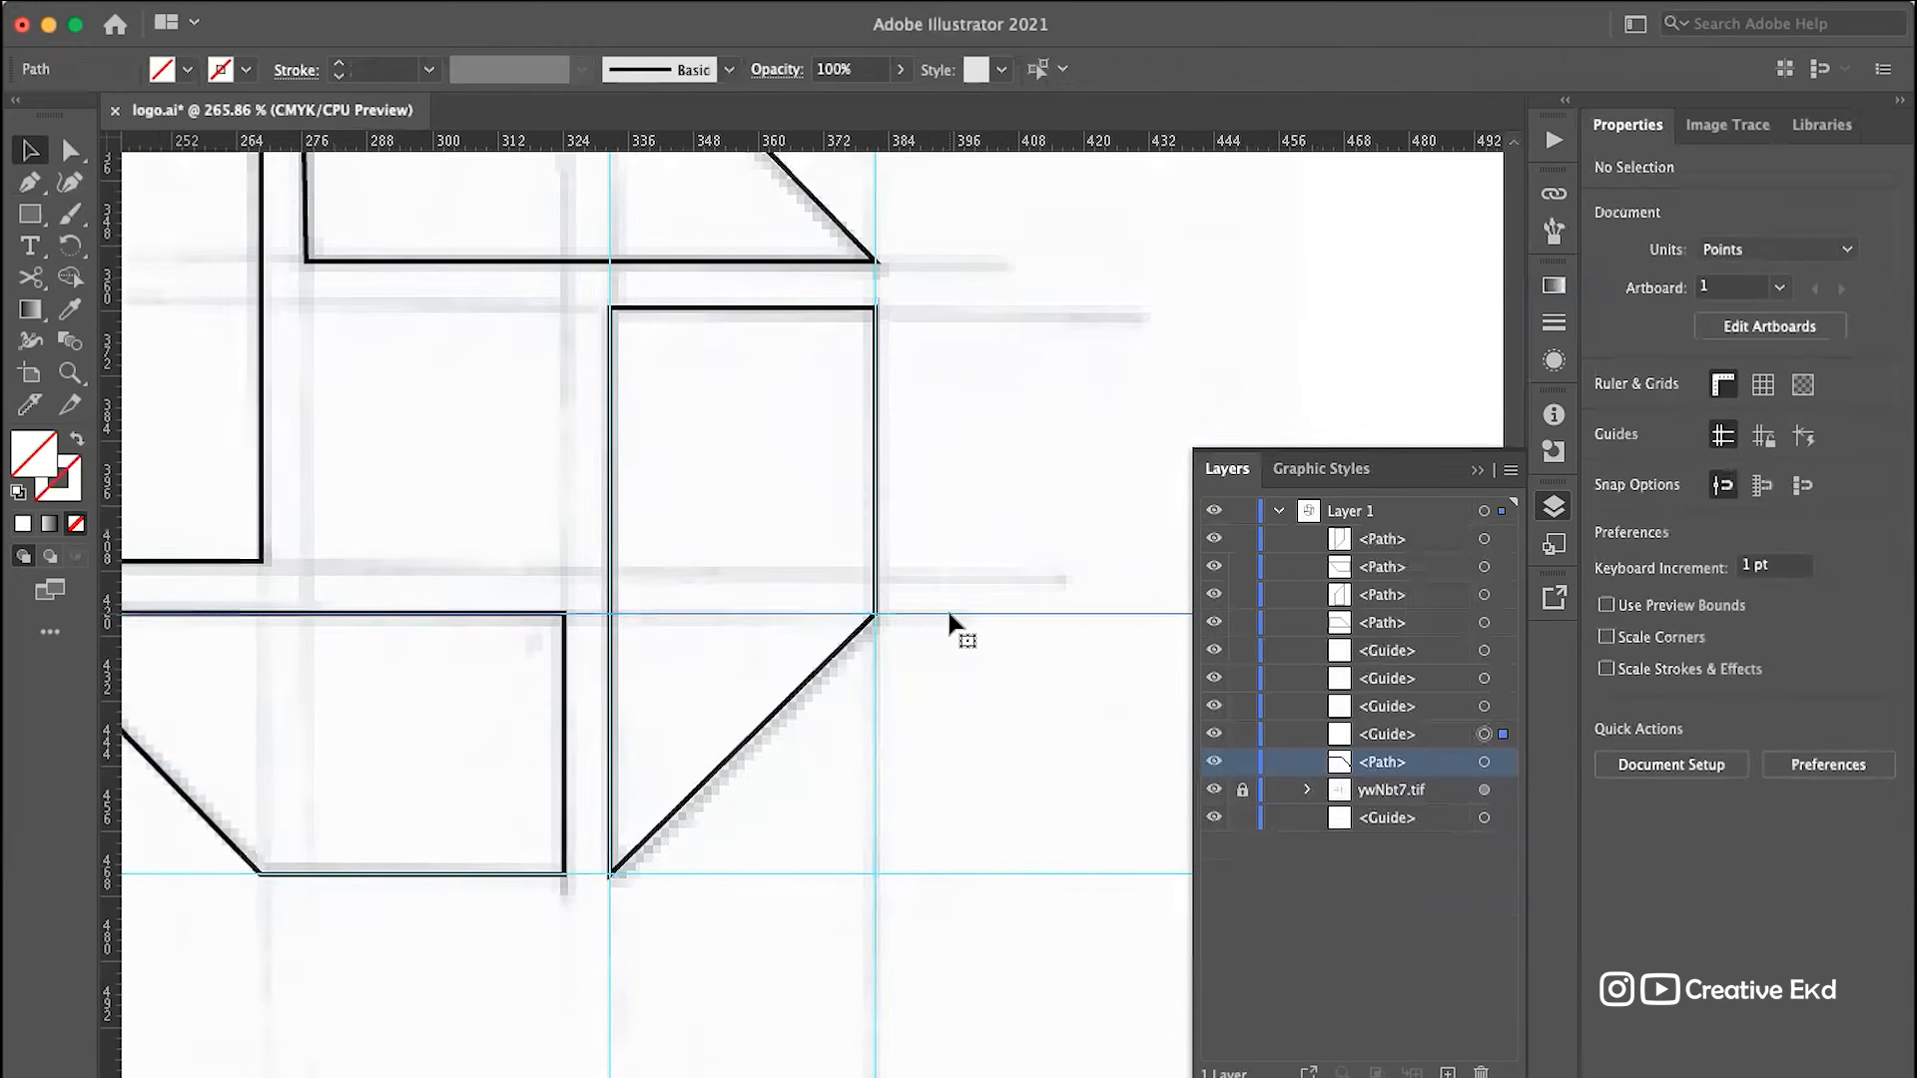
pyautogui.press('Delete')
# Step: Delete the two vertical guides on the right shape's edges and the horizontal guide along the logo's bottom edge
pyautogui.click(875, 602)
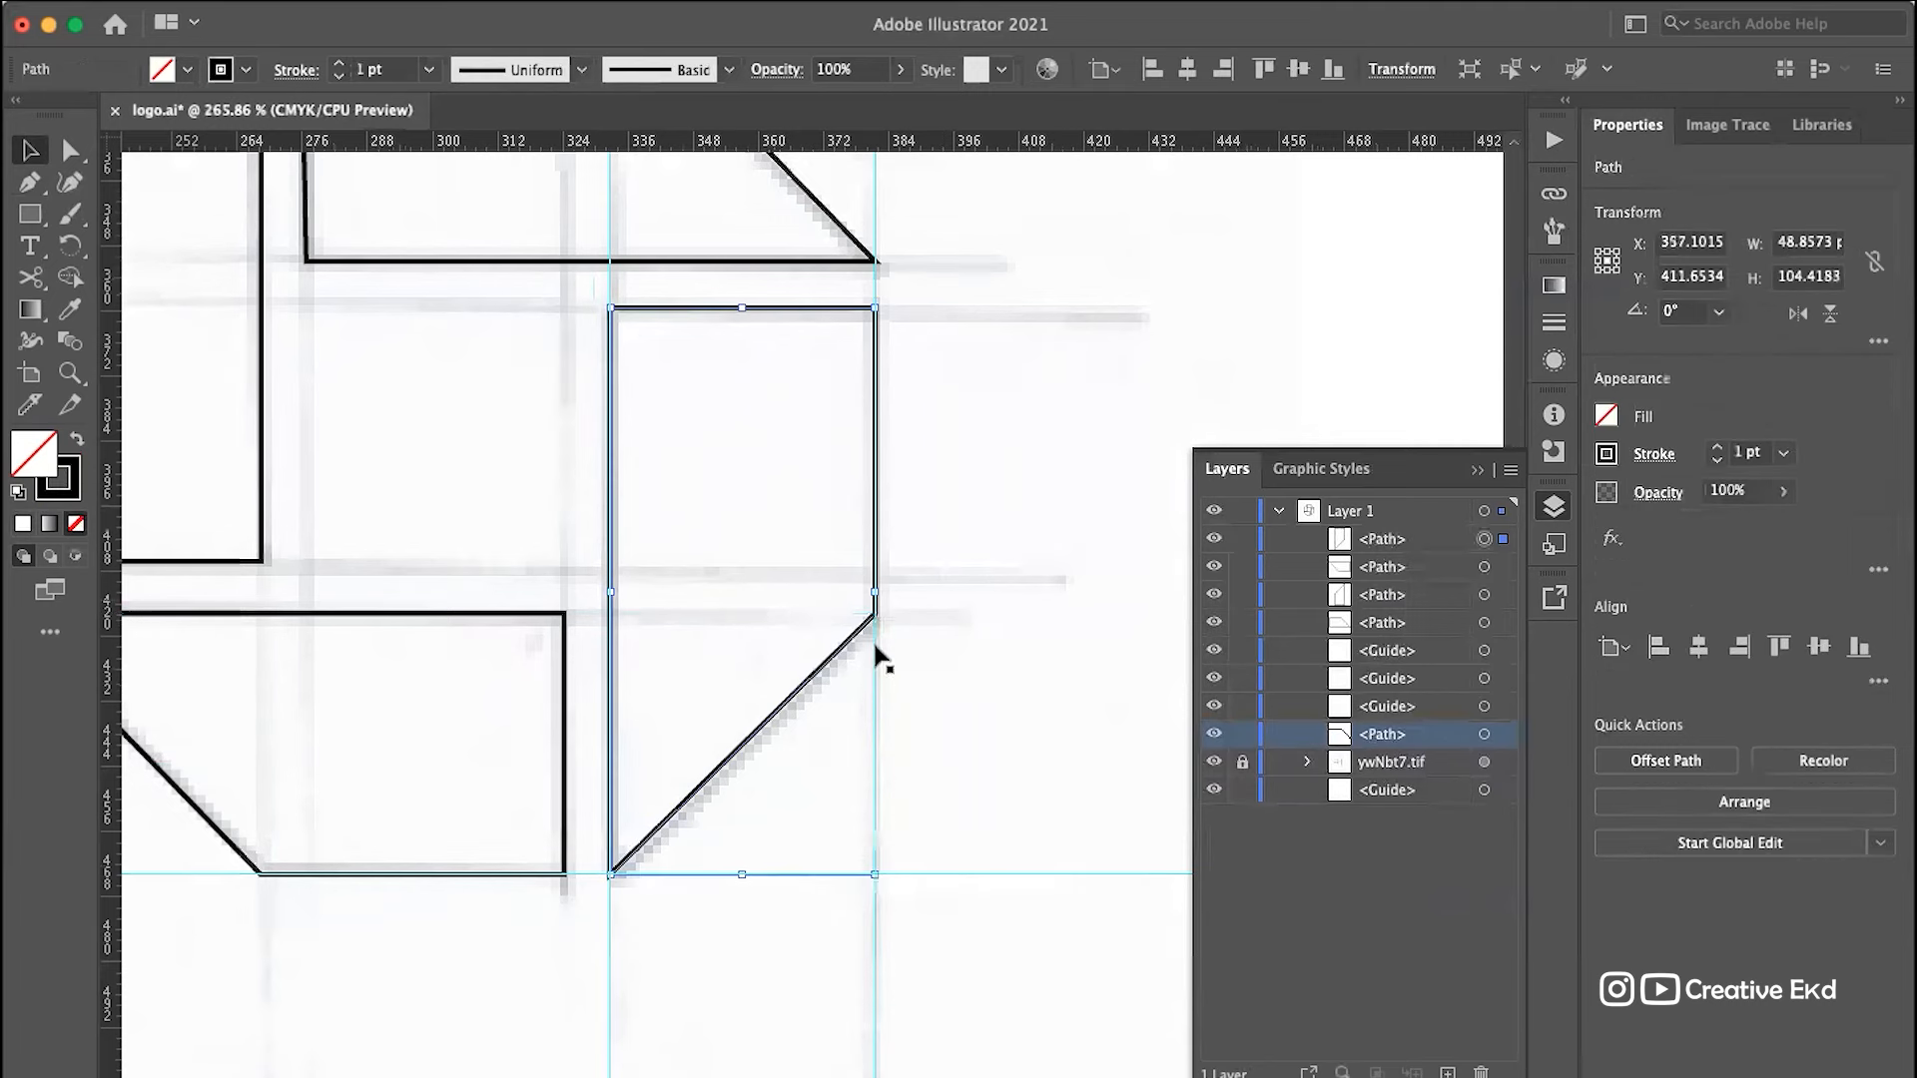
pyautogui.click(872, 650)
pyautogui.press('Delete')
pyautogui.click(790, 873)
pyautogui.press('Delete')
pyautogui.click(608, 925)
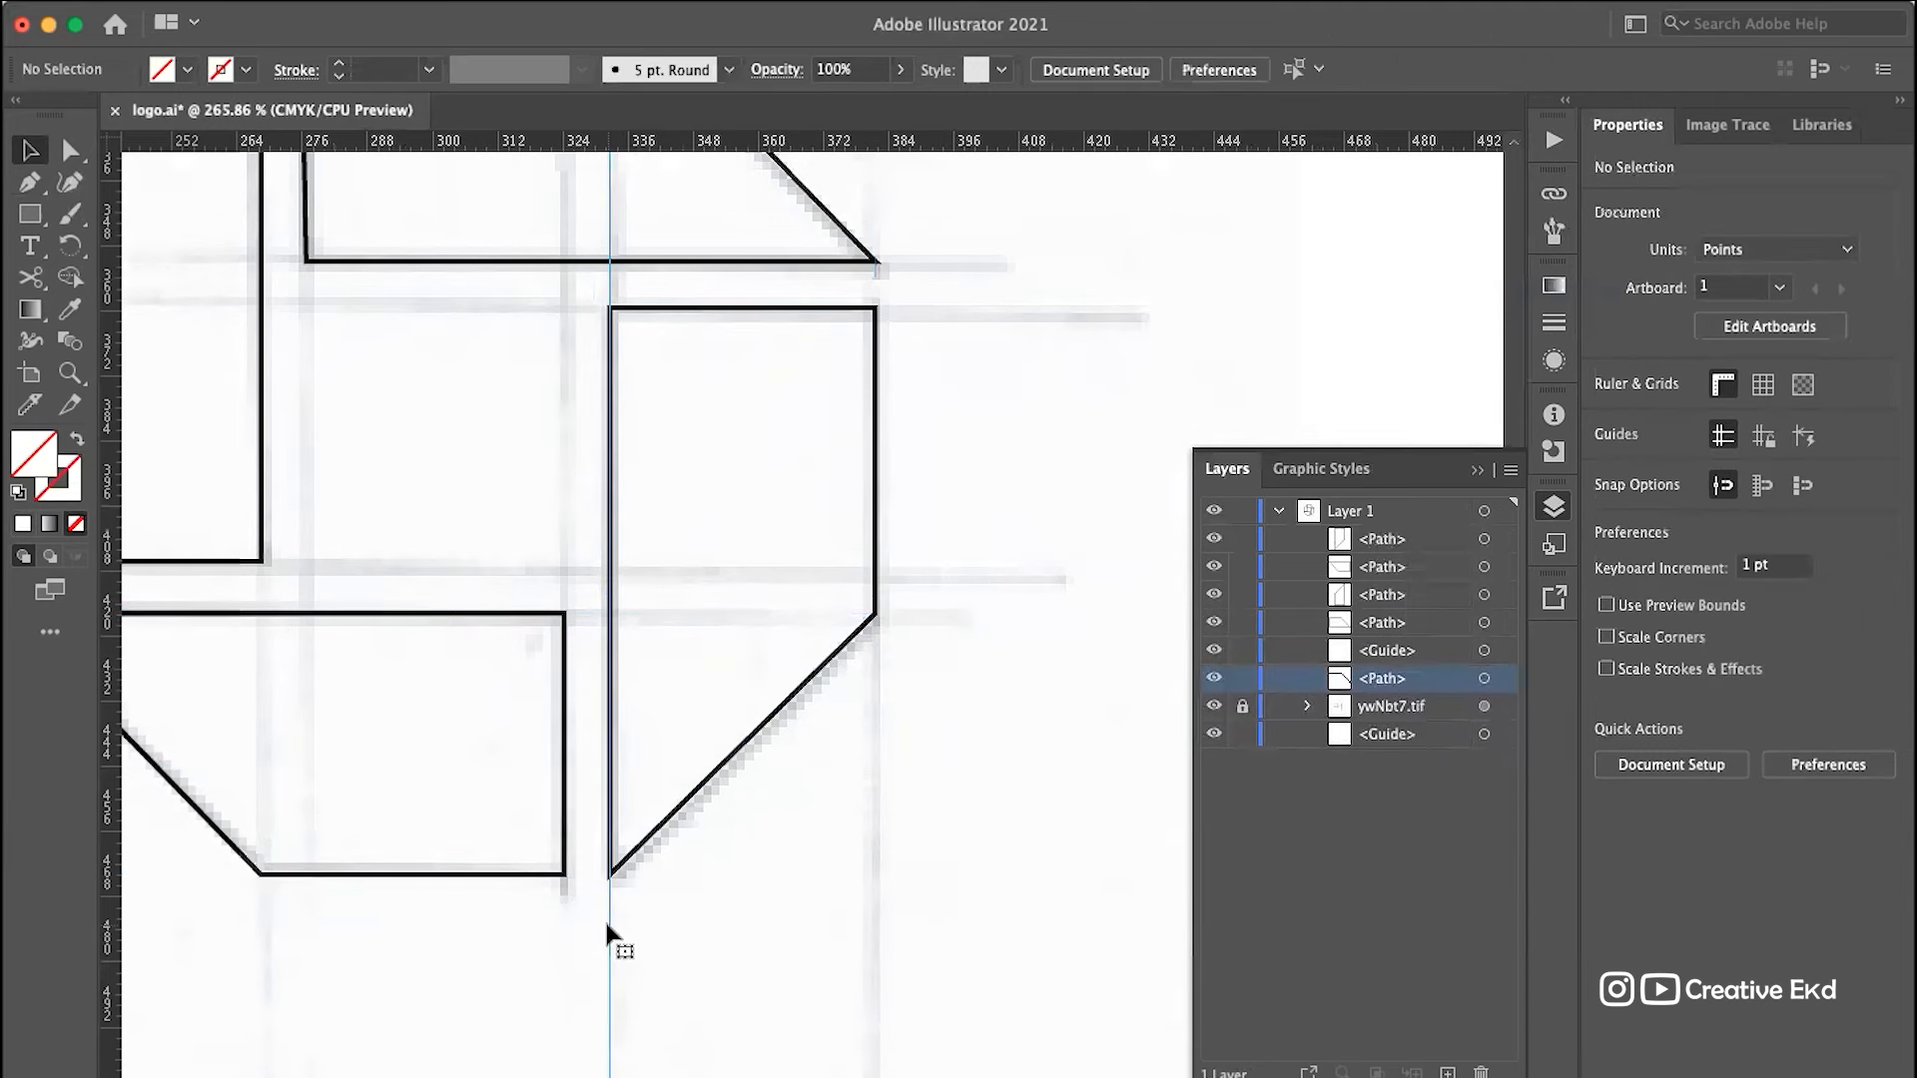
pyautogui.press('Delete')
pyautogui.hscroll(-5, 822, 877)
pyautogui.scroll(5, 822, 876)
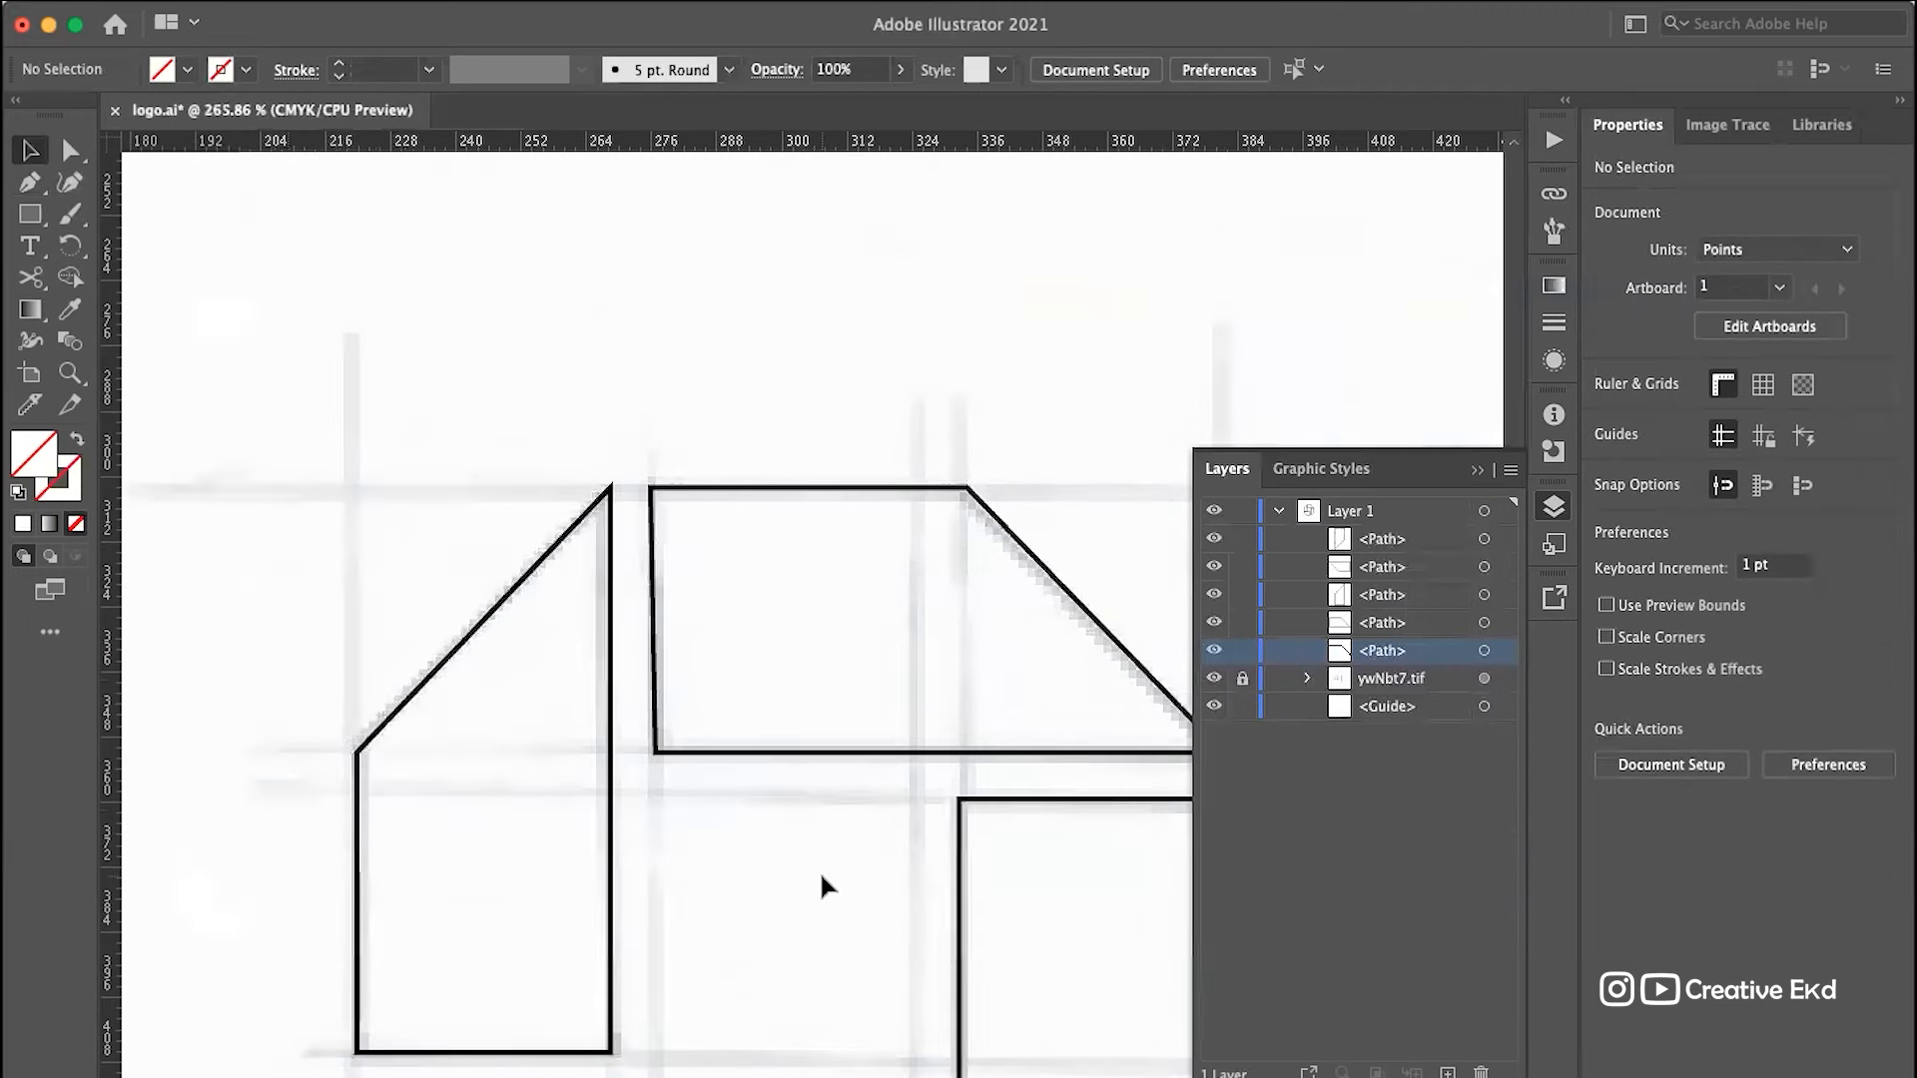
pyautogui.scroll(-5, 821, 884)
pyautogui.scroll(-5, 820, 885)
pyautogui.hscroll(2, 820, 886)
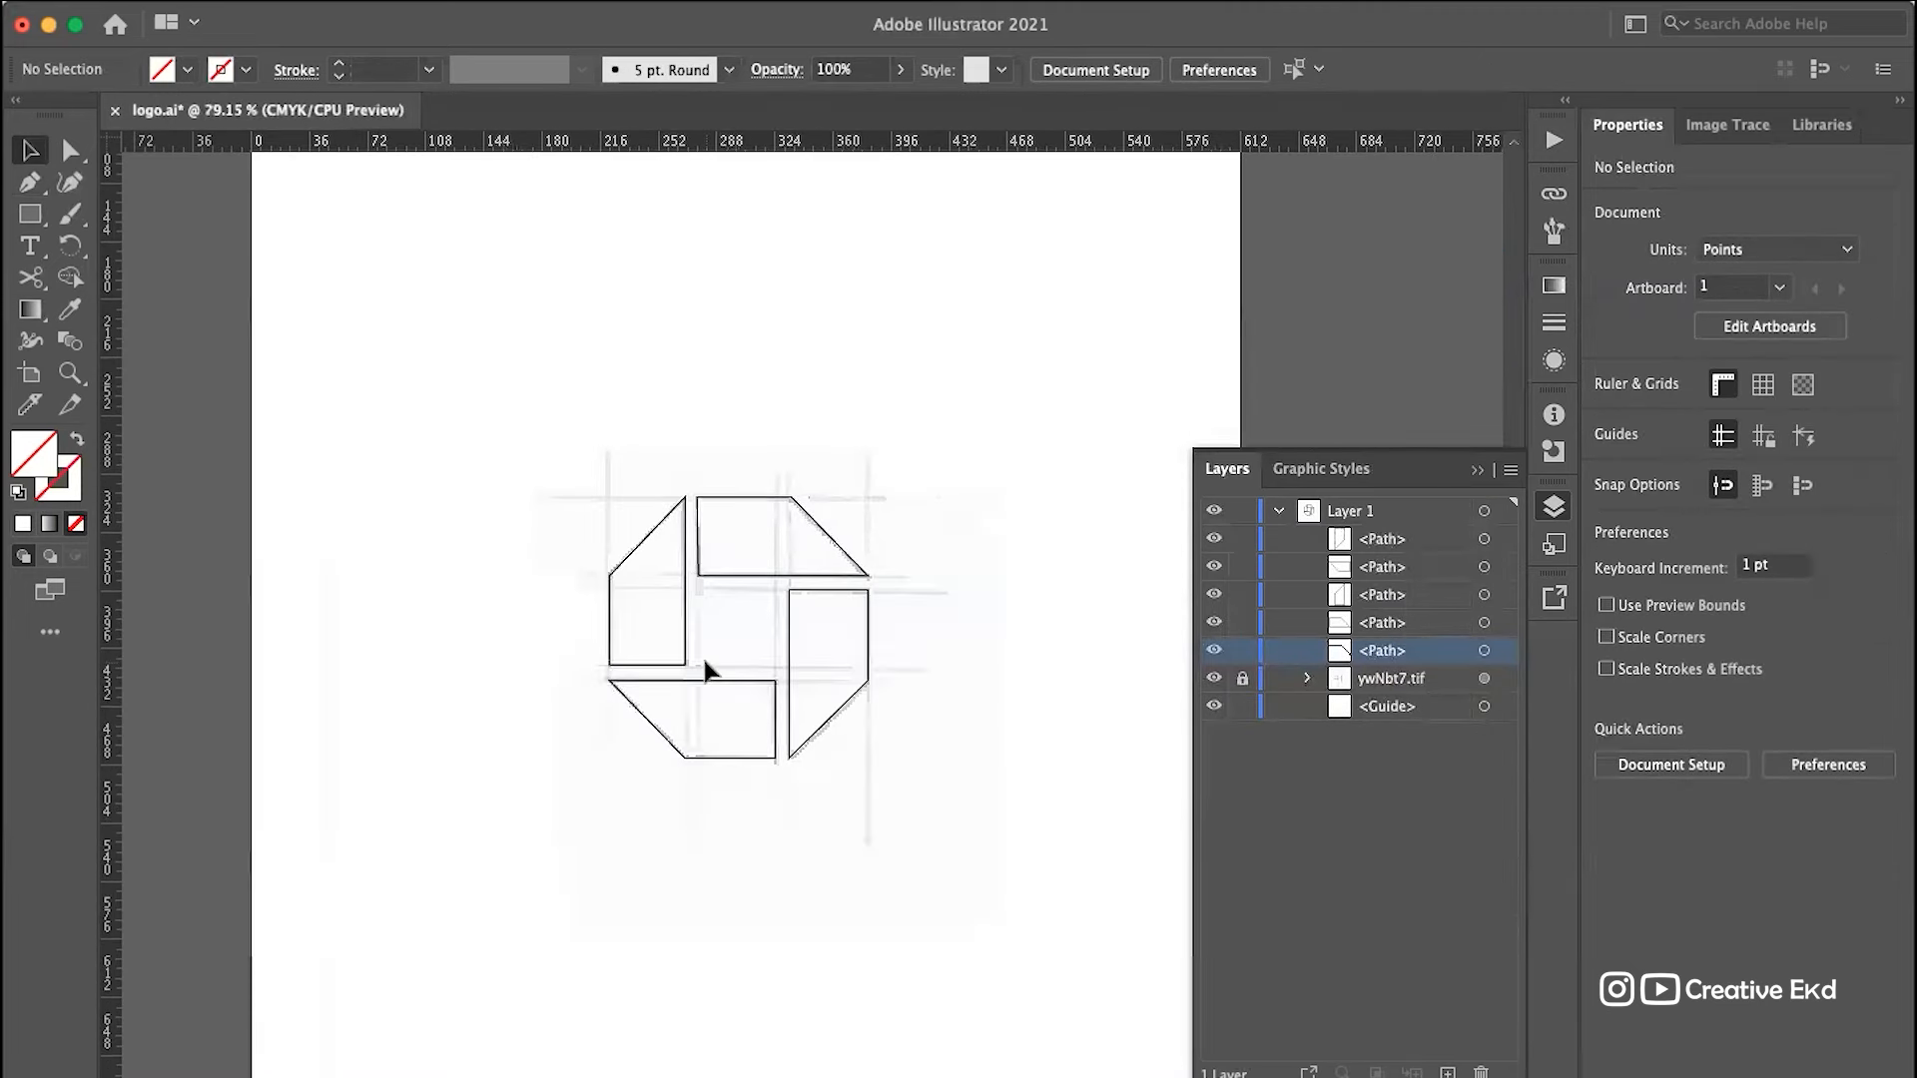
pyautogui.scroll(2, 704, 662)
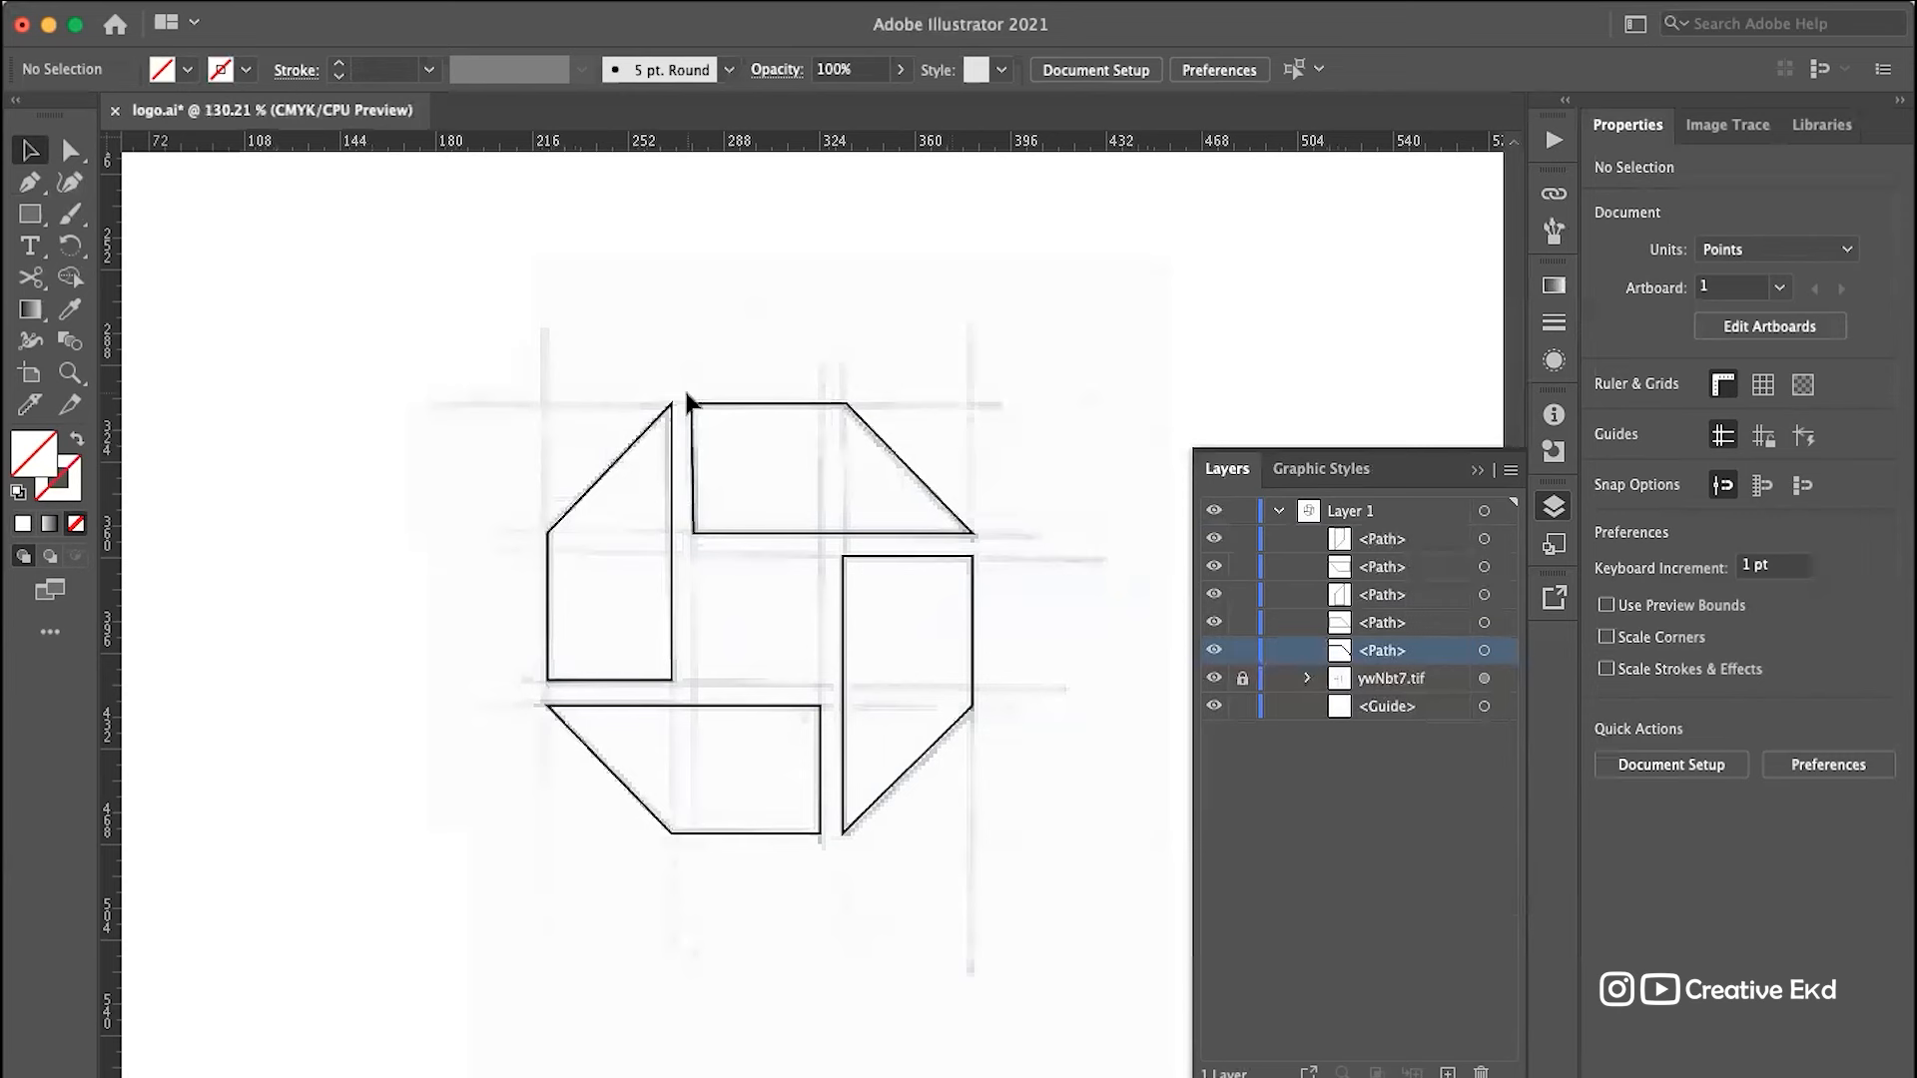
# Step: Unlock the ywNbt7.tif sketch image in the layer list and expand its entry
pyautogui.click(1390, 679)
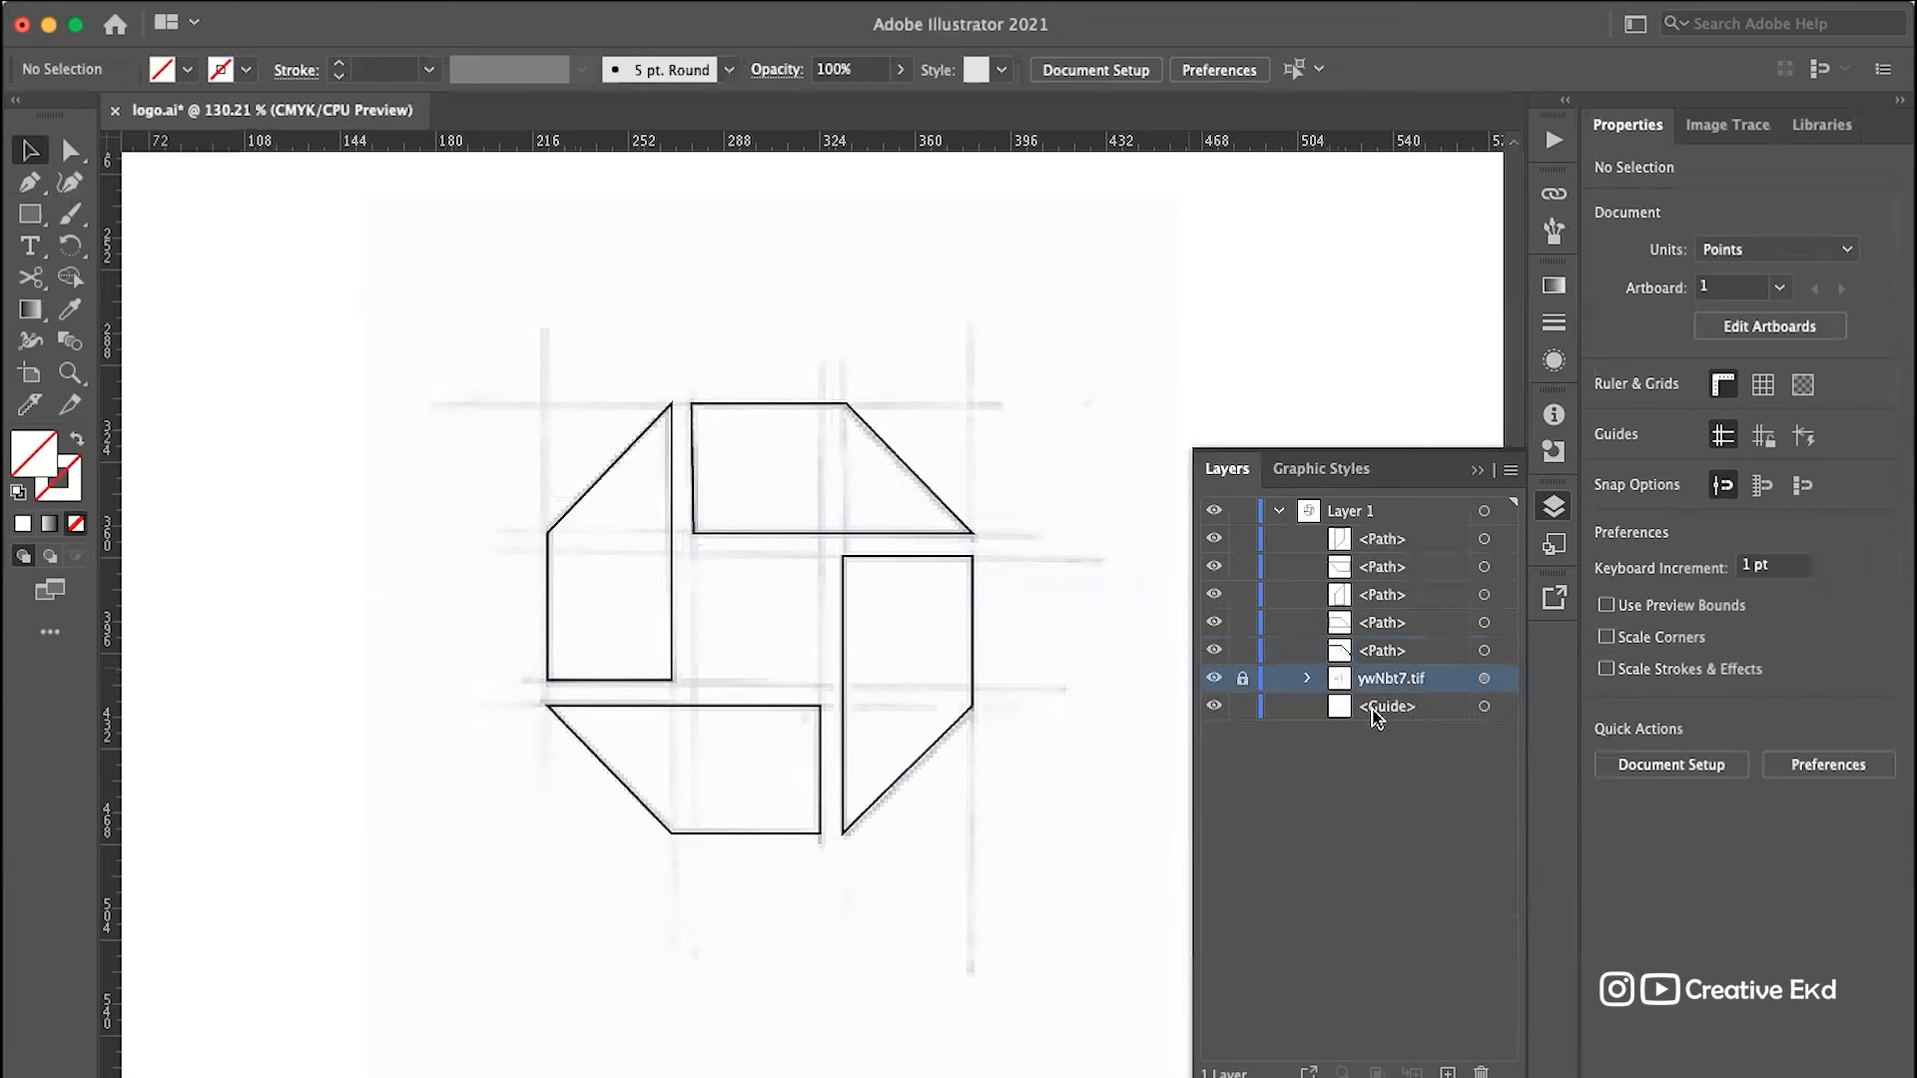
pyautogui.click(1373, 709)
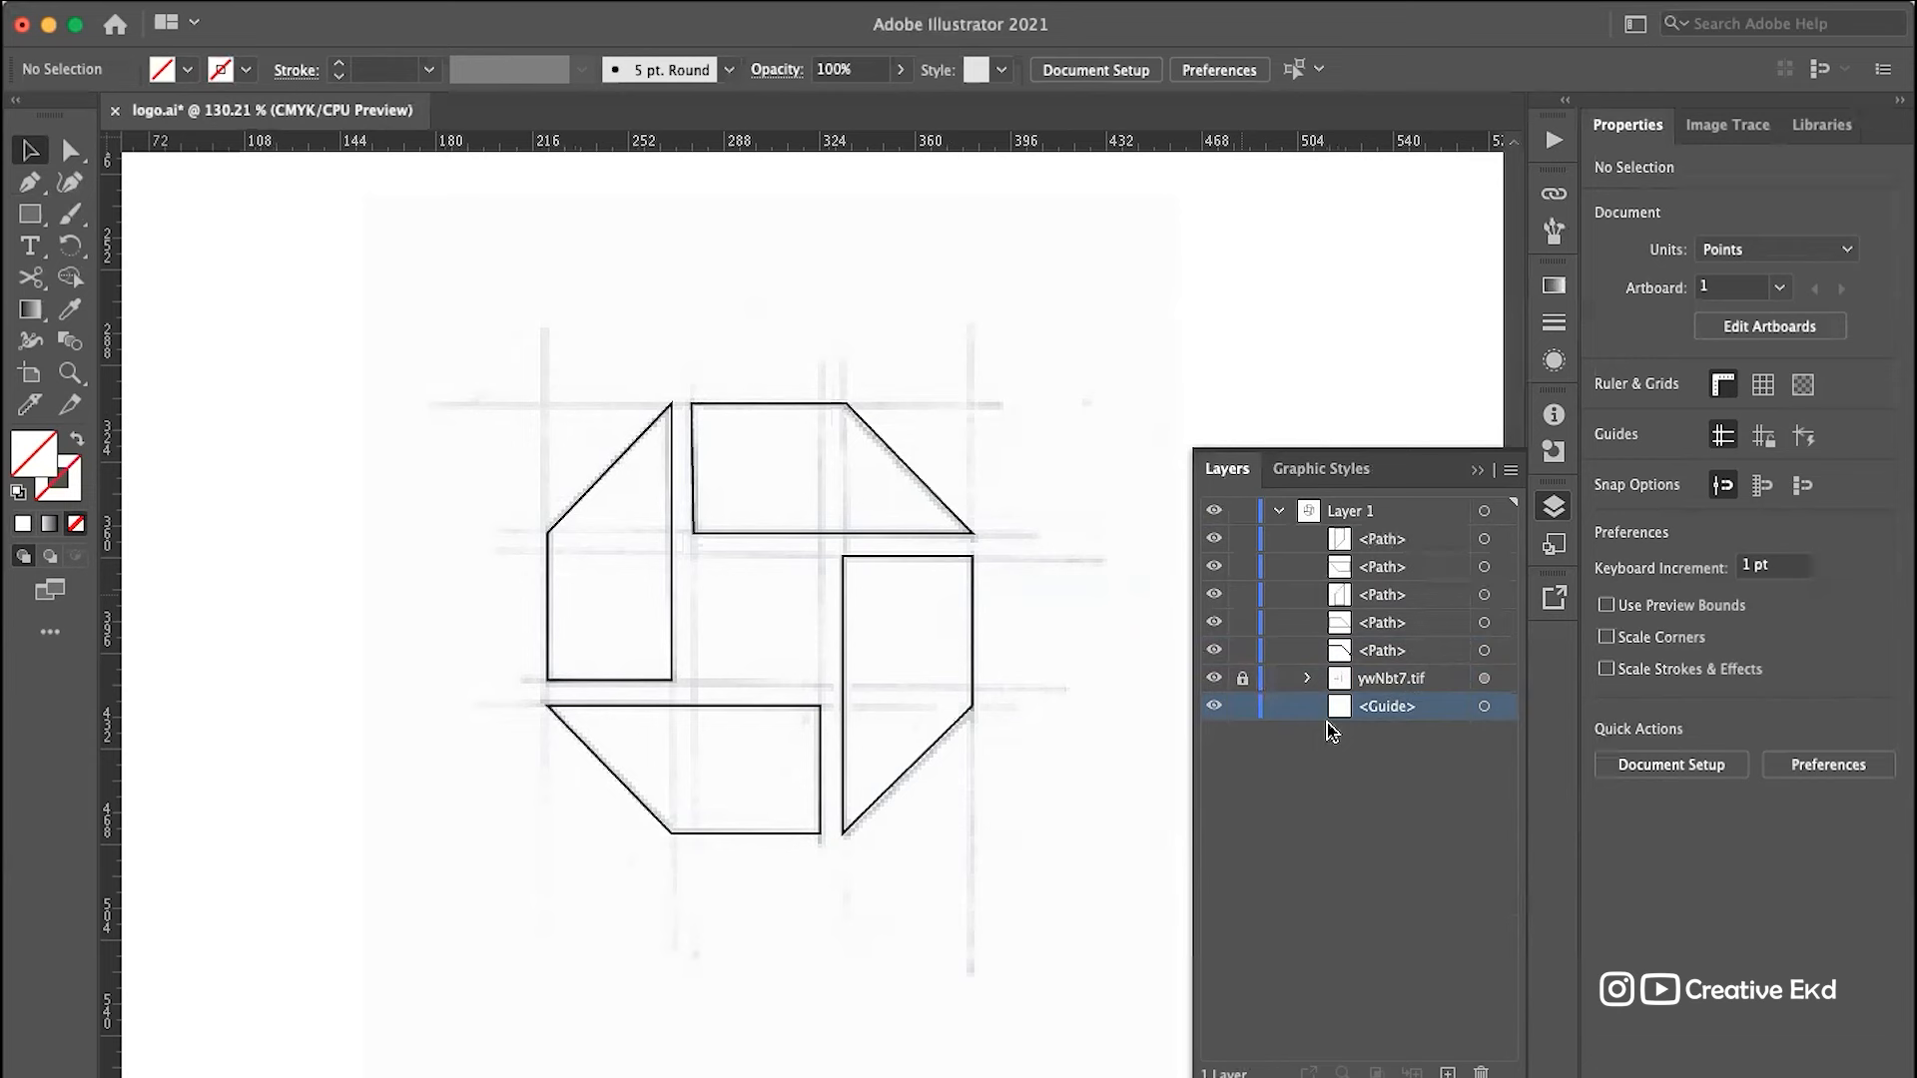
pyautogui.click(1240, 679)
pyautogui.click(1362, 680)
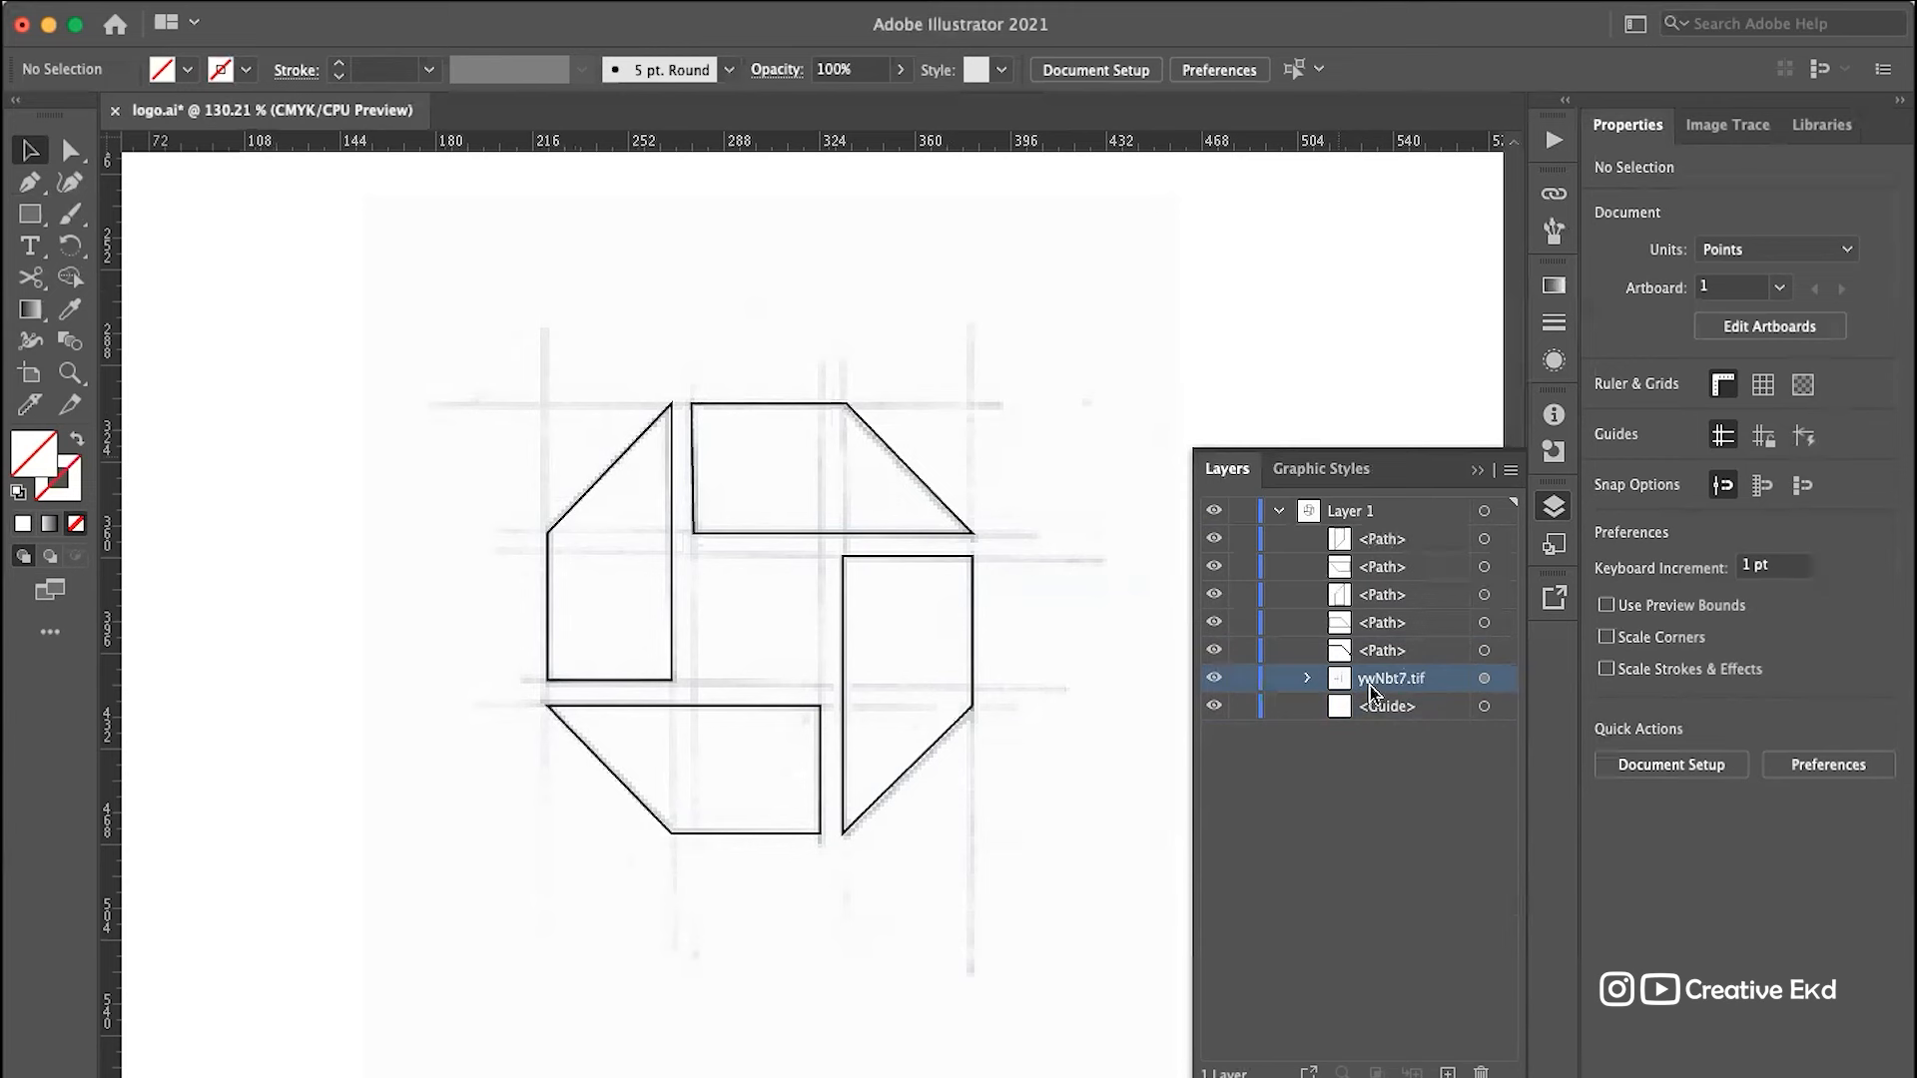
pyautogui.click(1292, 681)
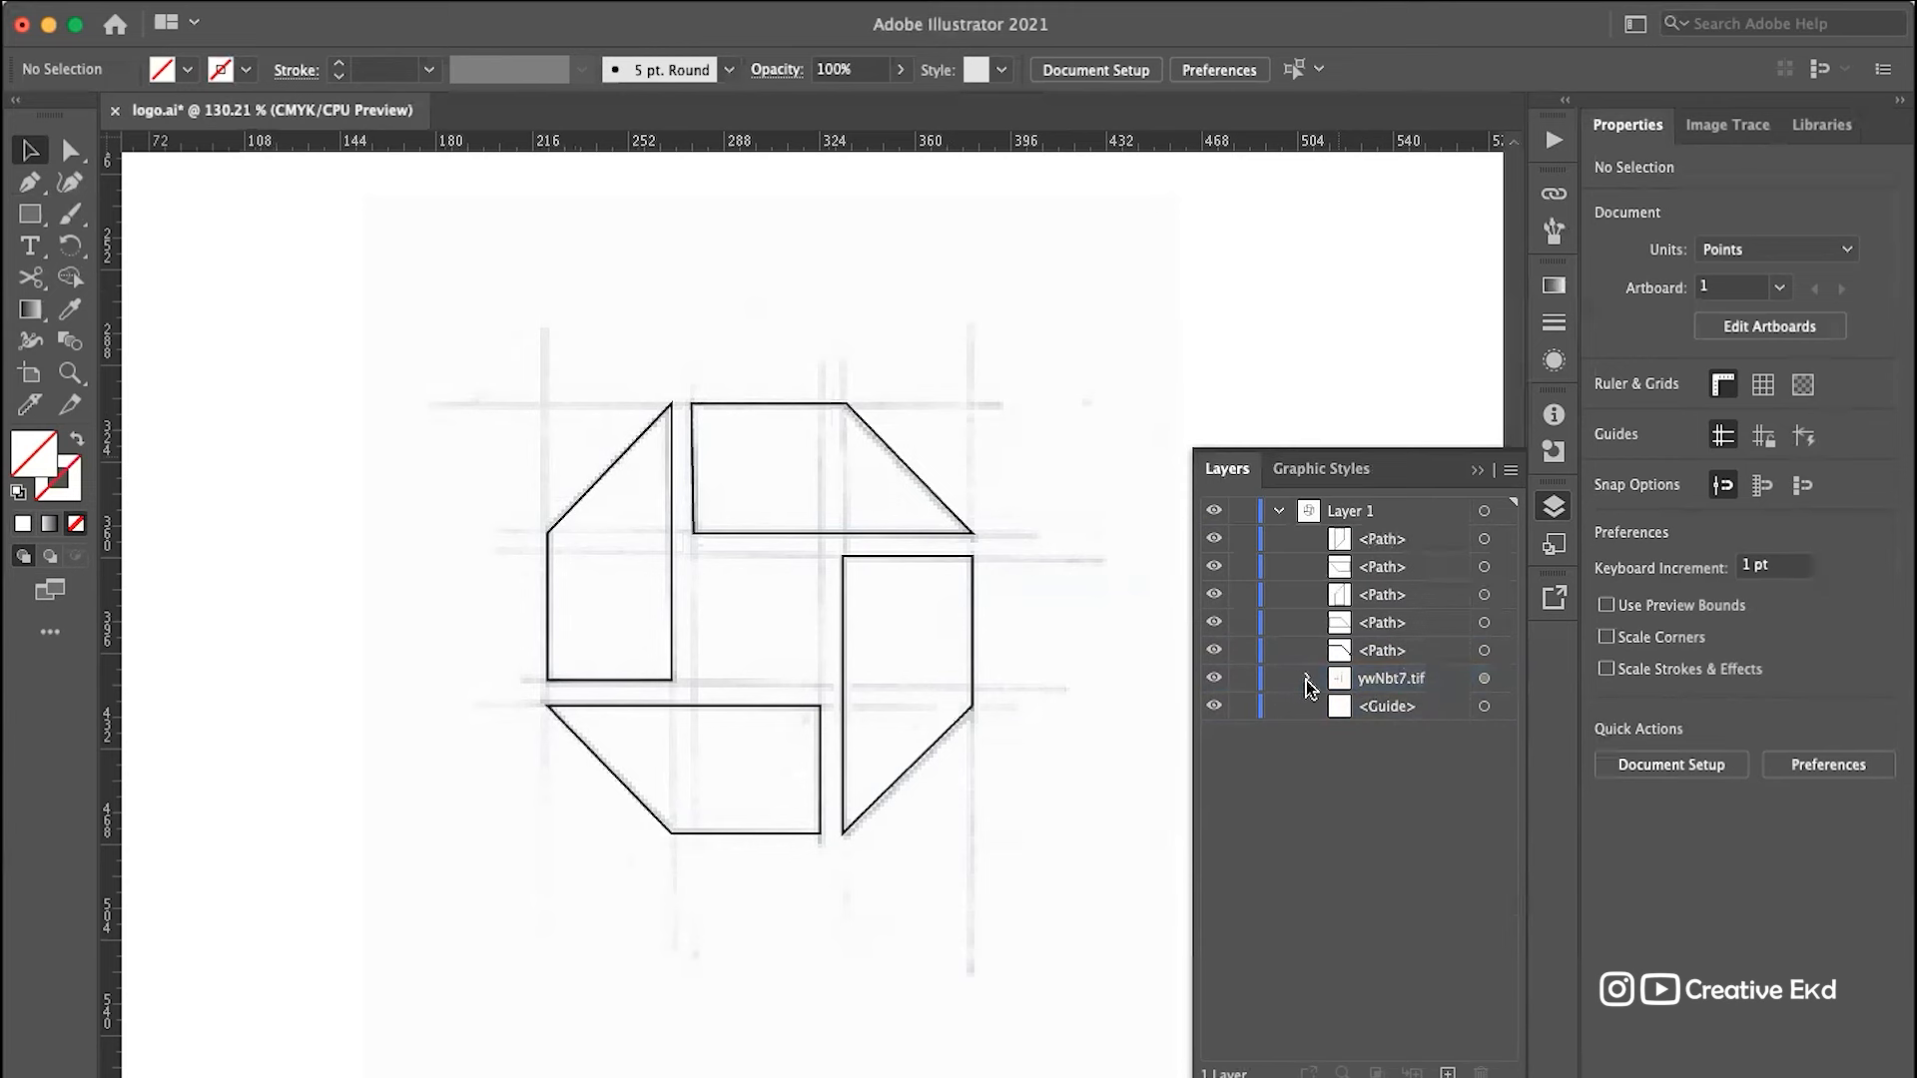
pyautogui.click(1305, 679)
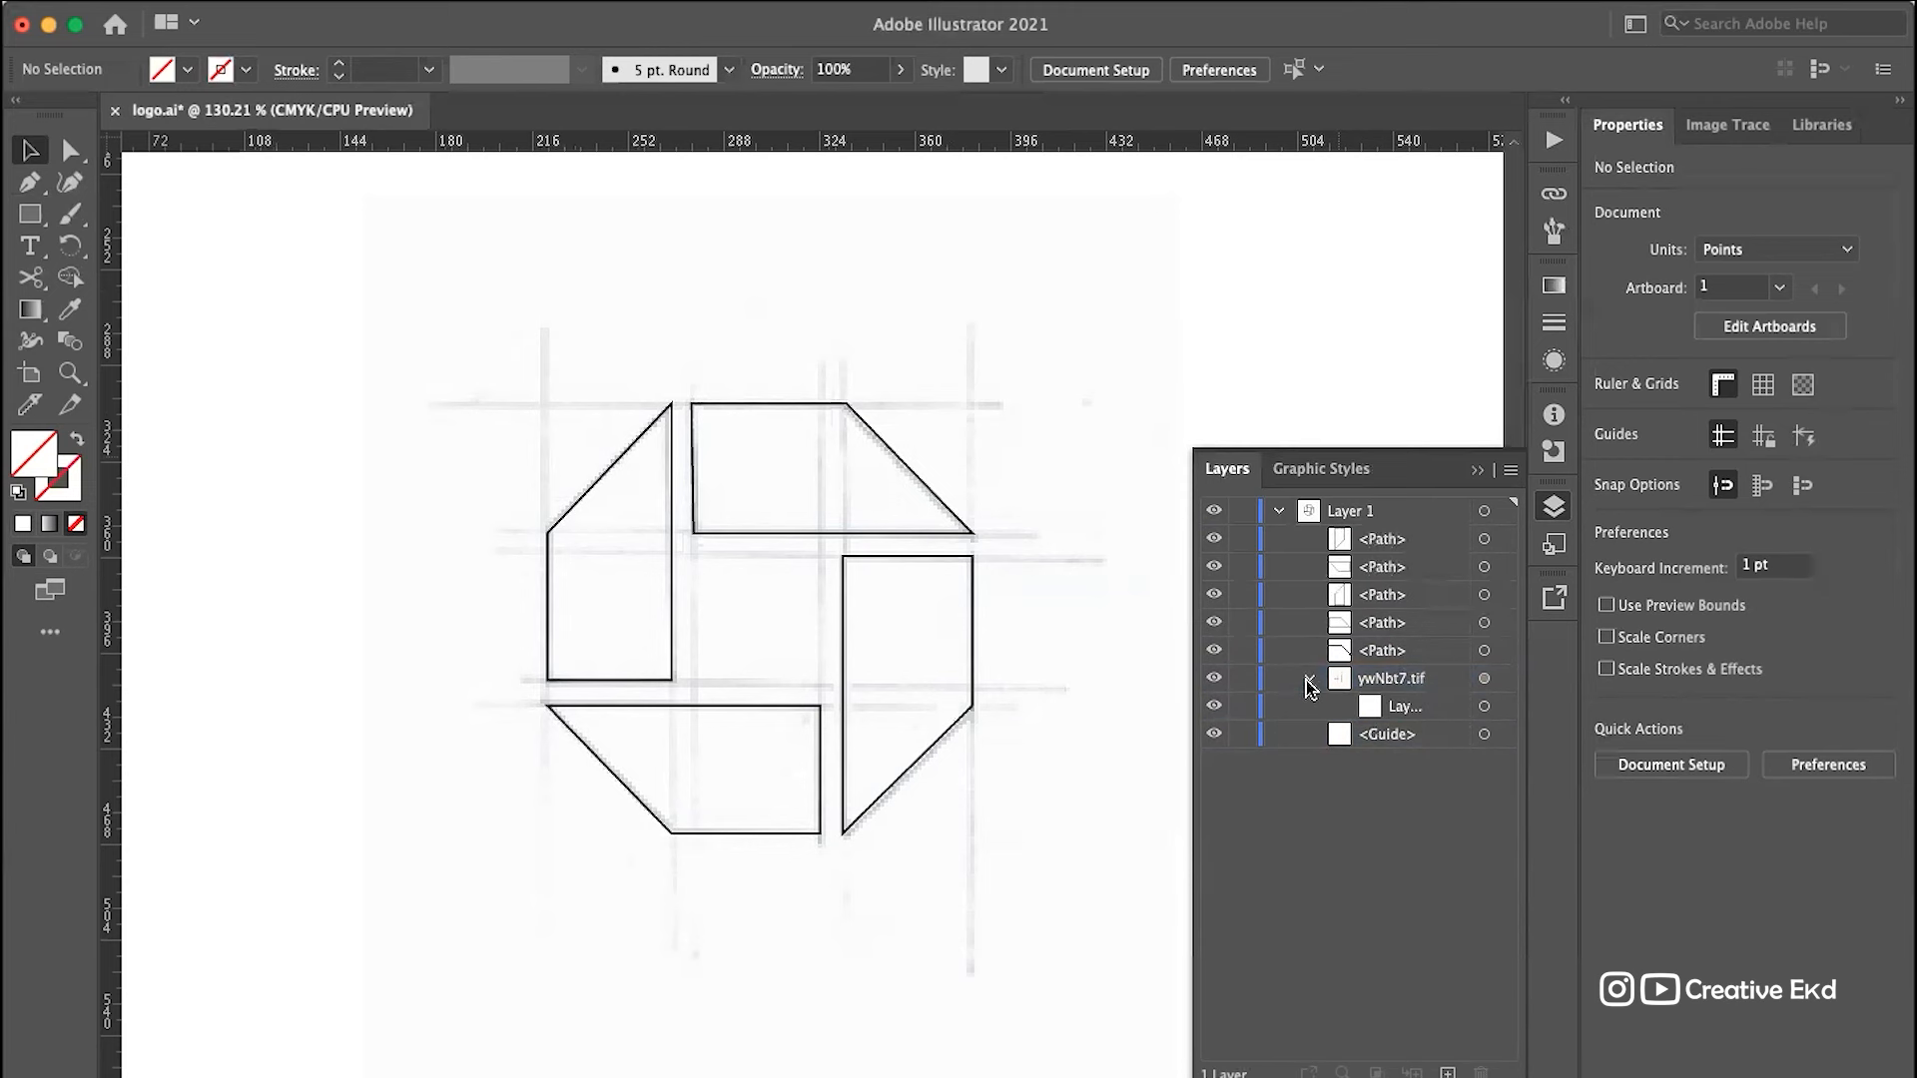
# Step: Try to lower the opacity of the ywNbt7.tif sketch and its nested image to 60%
pyautogui.click(1210, 682)
pyautogui.click(1211, 681)
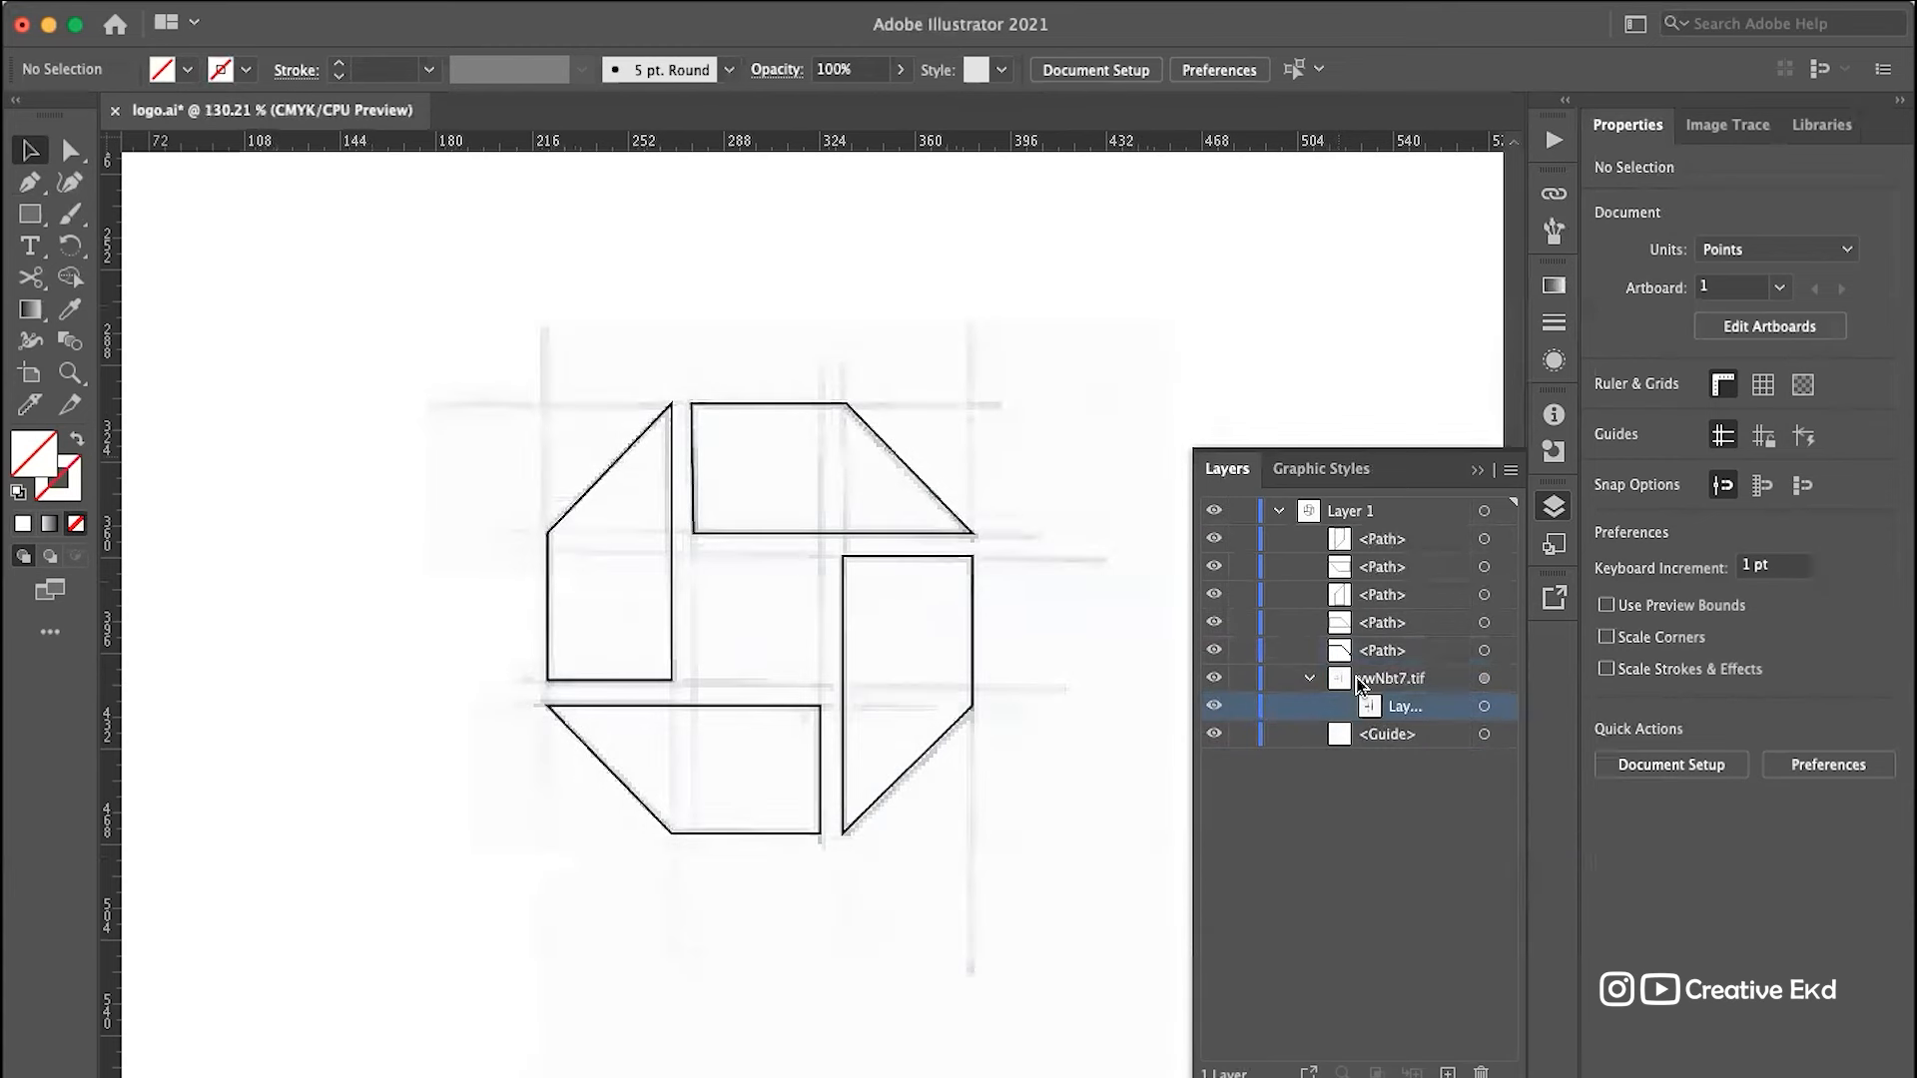
pyautogui.click(1357, 684)
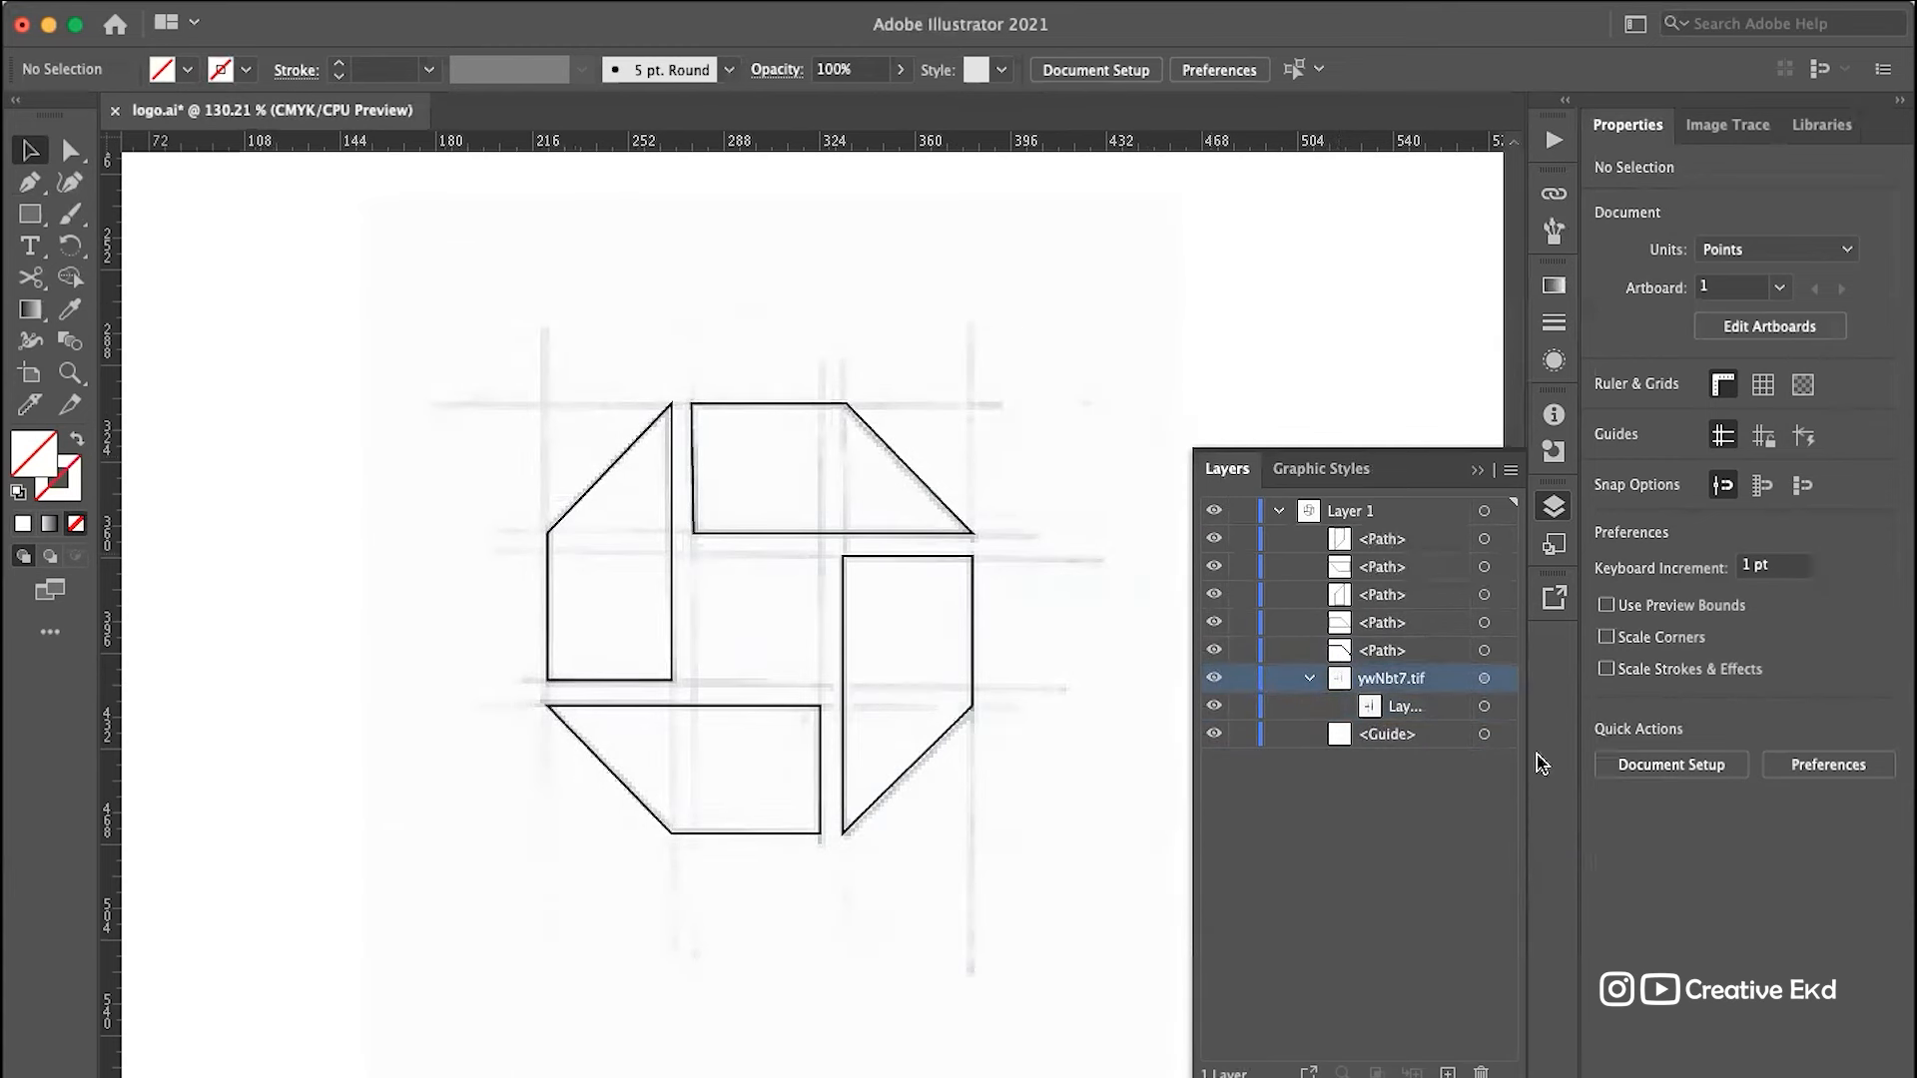
pyautogui.click(1403, 707)
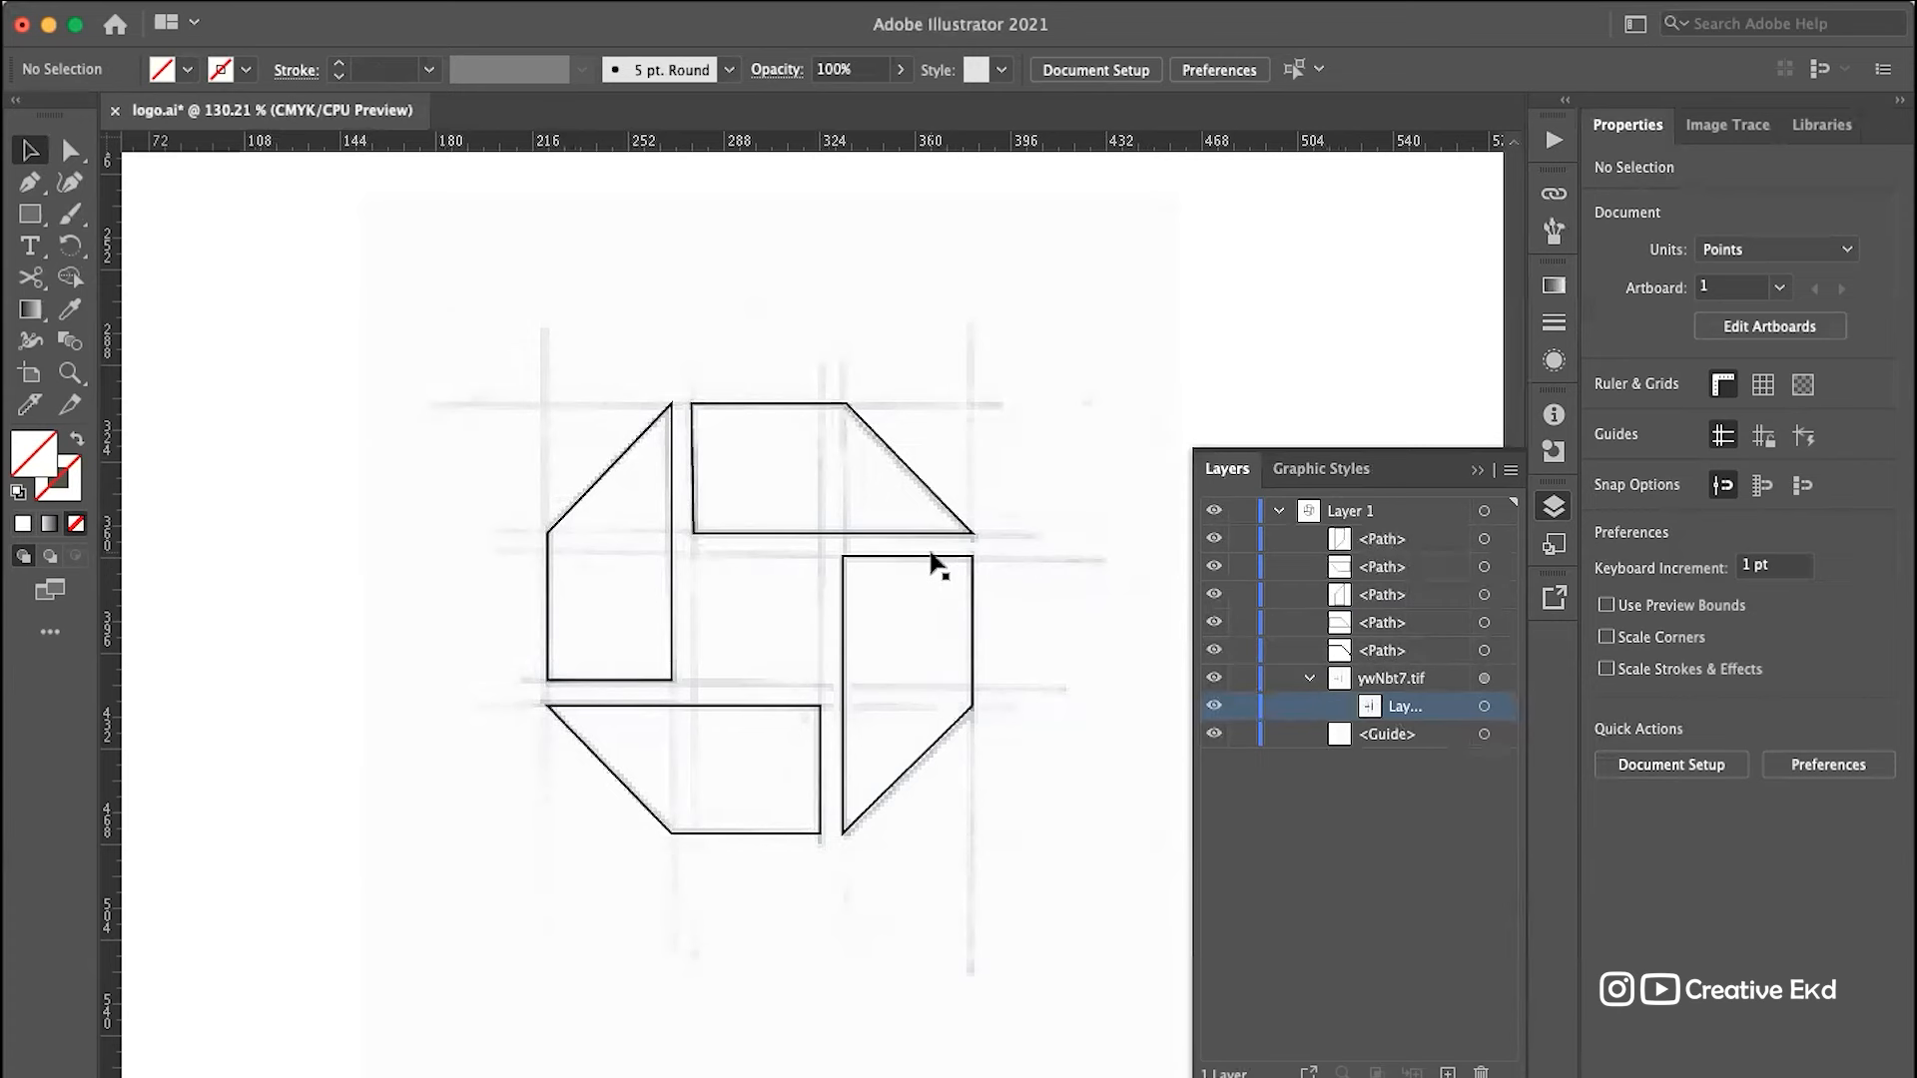
pyautogui.click(901, 69)
pyautogui.moveTo(899, 102); pyautogui.dragTo(1089, 124)
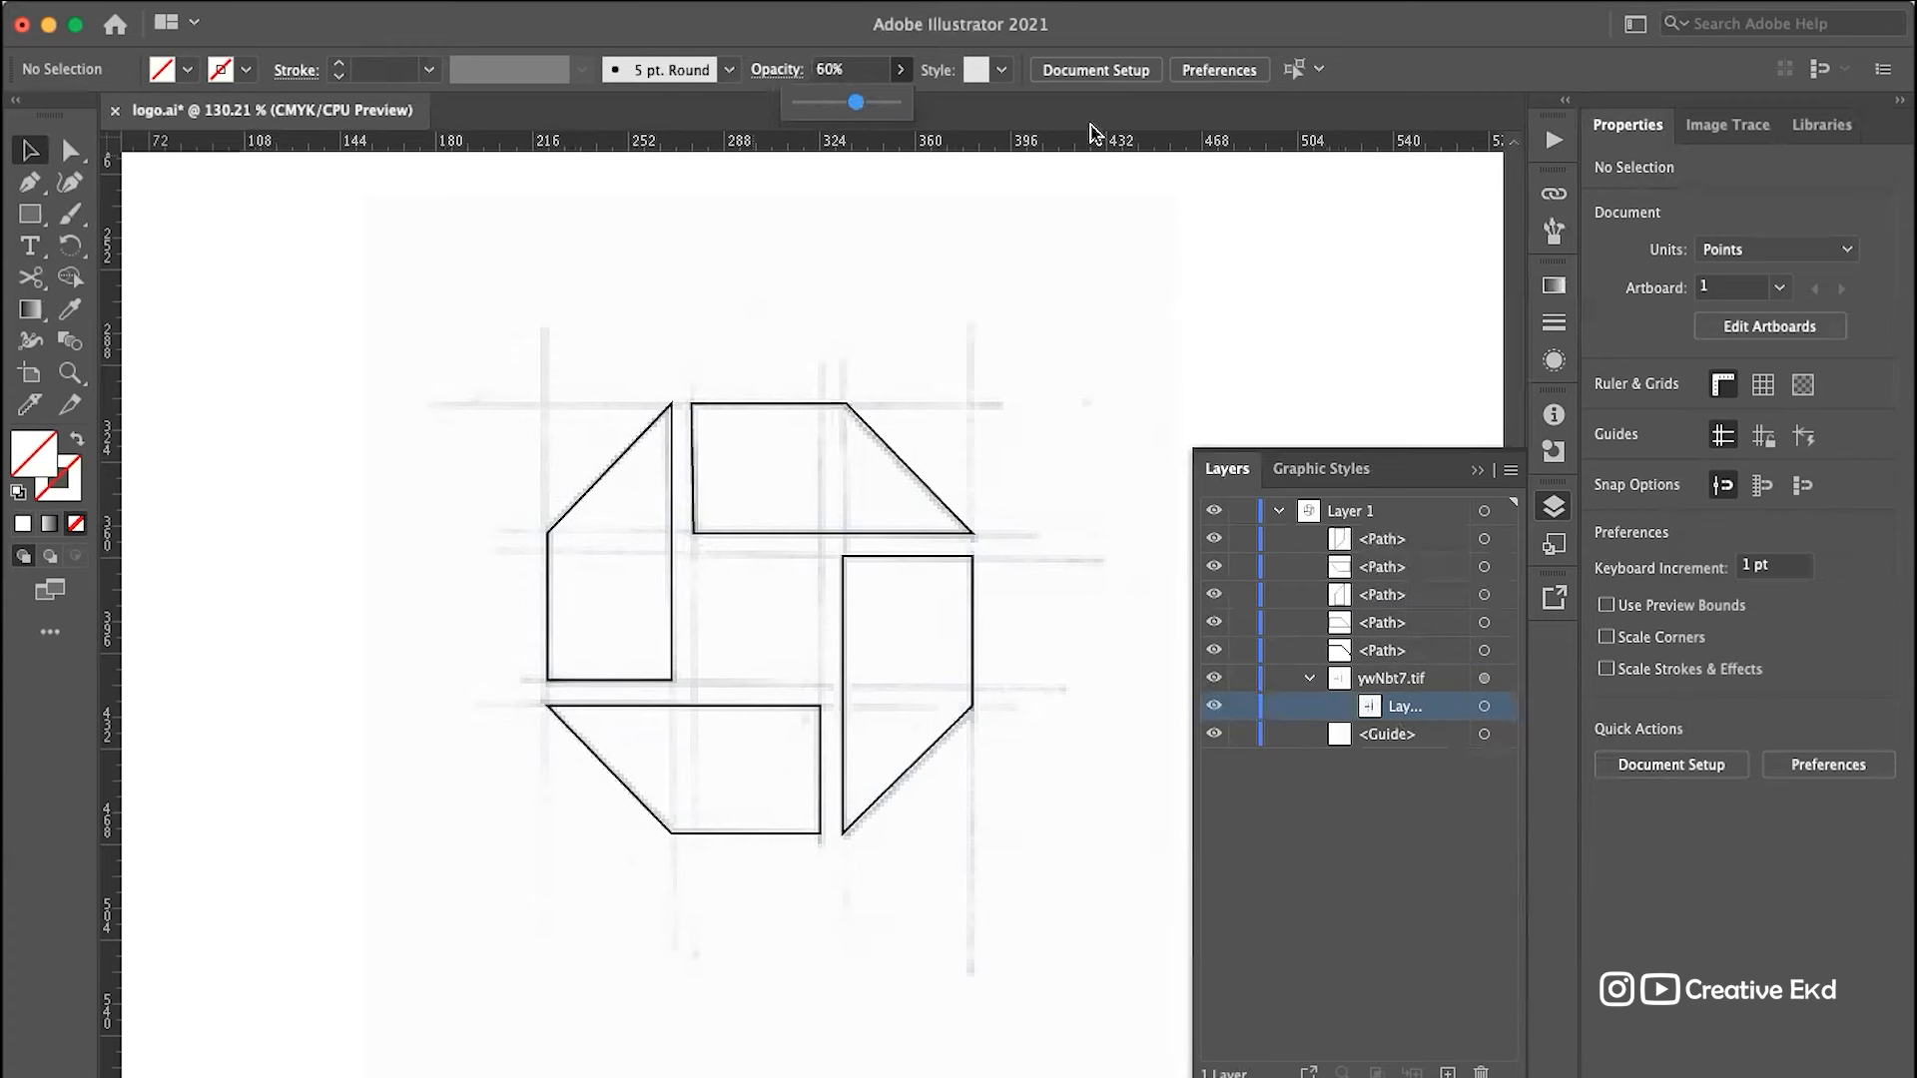
pyautogui.click(1348, 692)
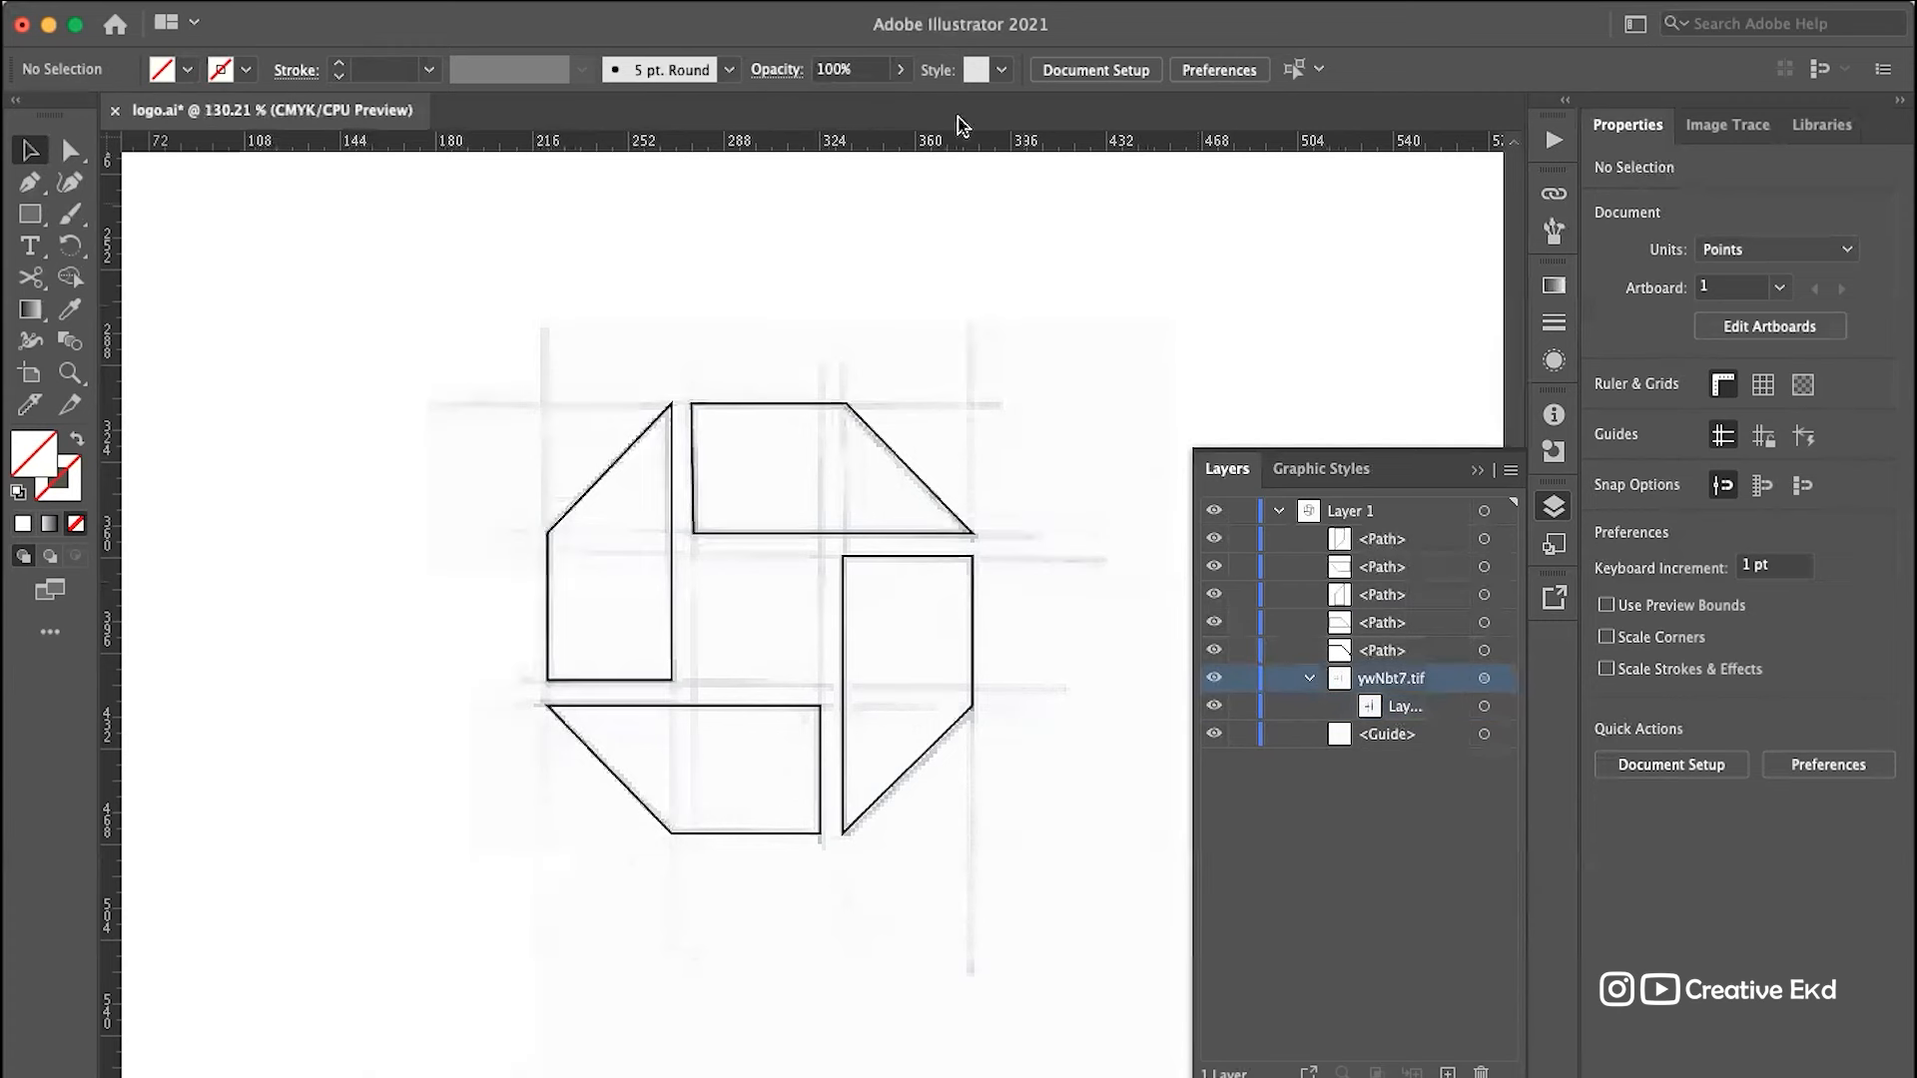
pyautogui.click(900, 68)
pyautogui.moveTo(894, 101)
pyautogui.mouseDown()
pyautogui.moveTo(858, 101)
pyautogui.moveTo(1068, 139)
pyautogui.mouseUp()
pyautogui.click(1418, 711)
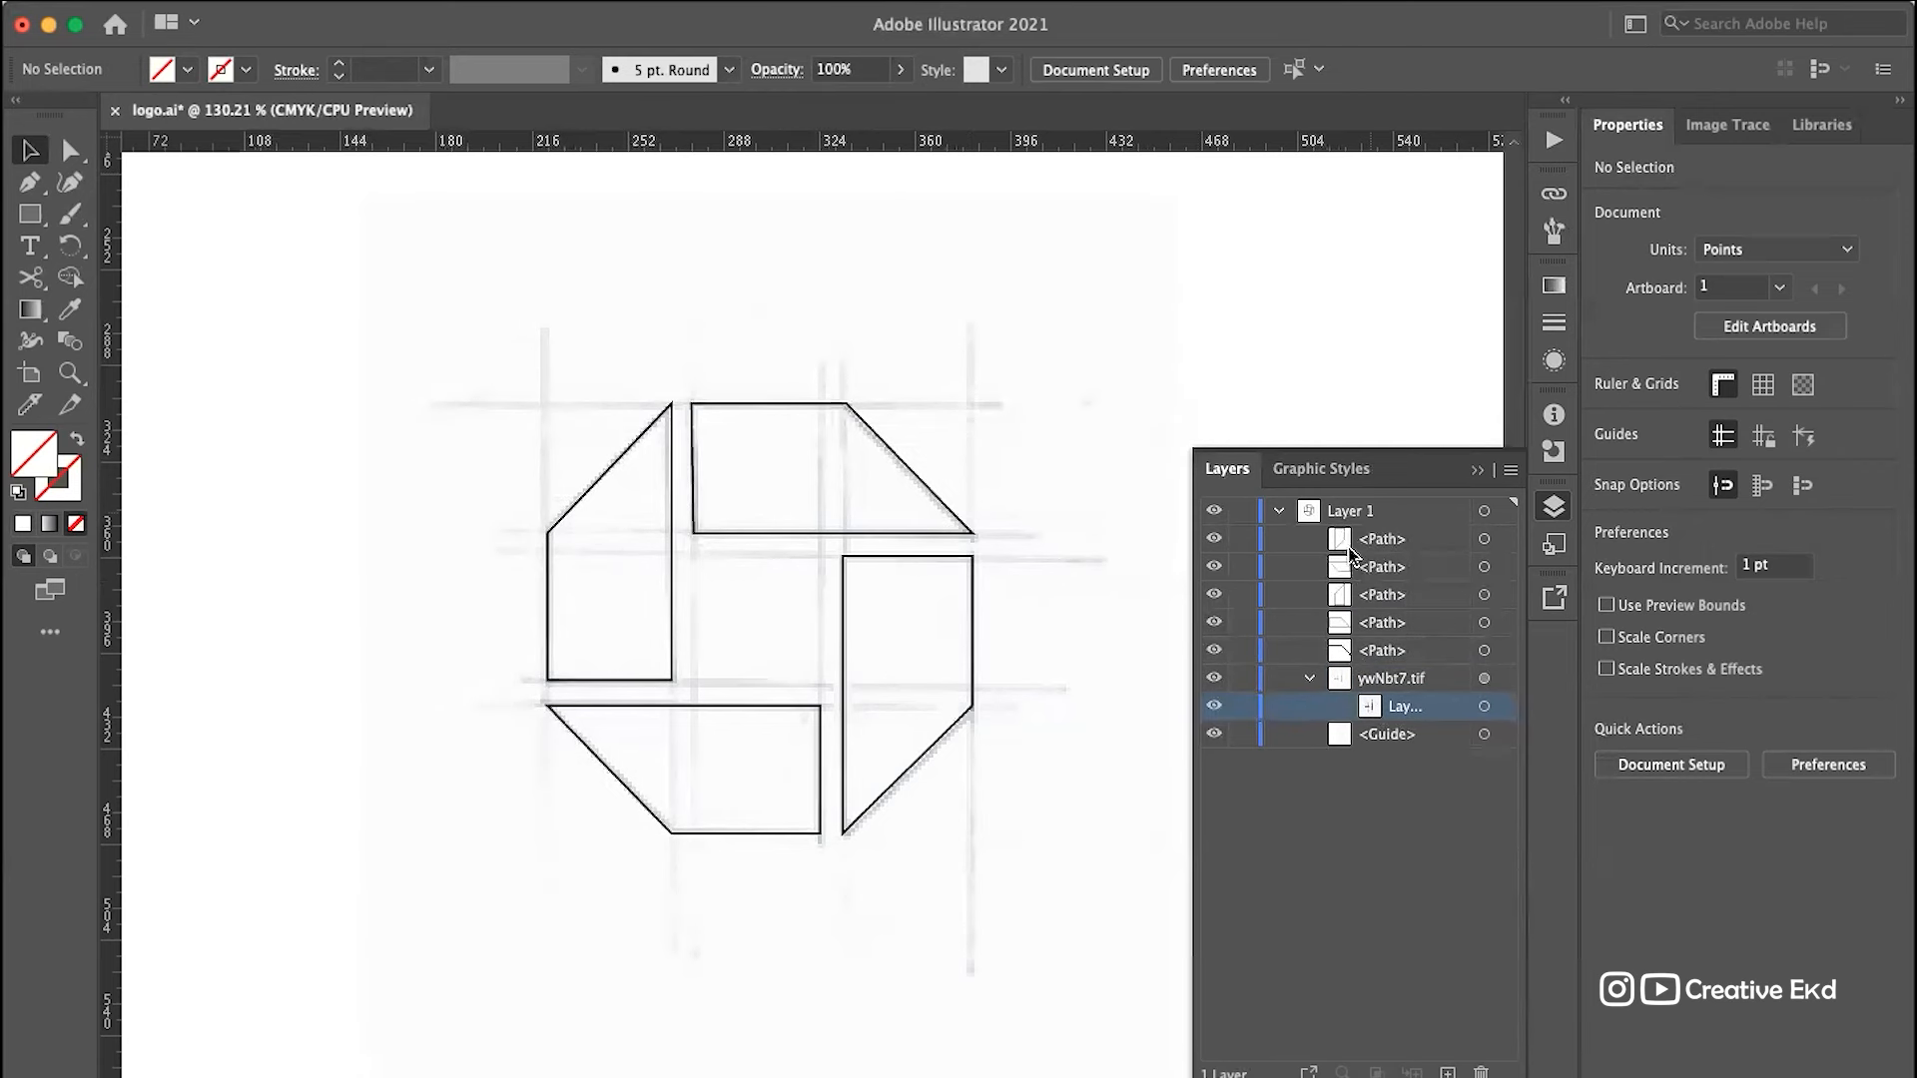
# Step: Hide and show again Layer 1 and the nested sketch image to check what each contains
pyautogui.click(1215, 512)
pyautogui.click(1215, 512)
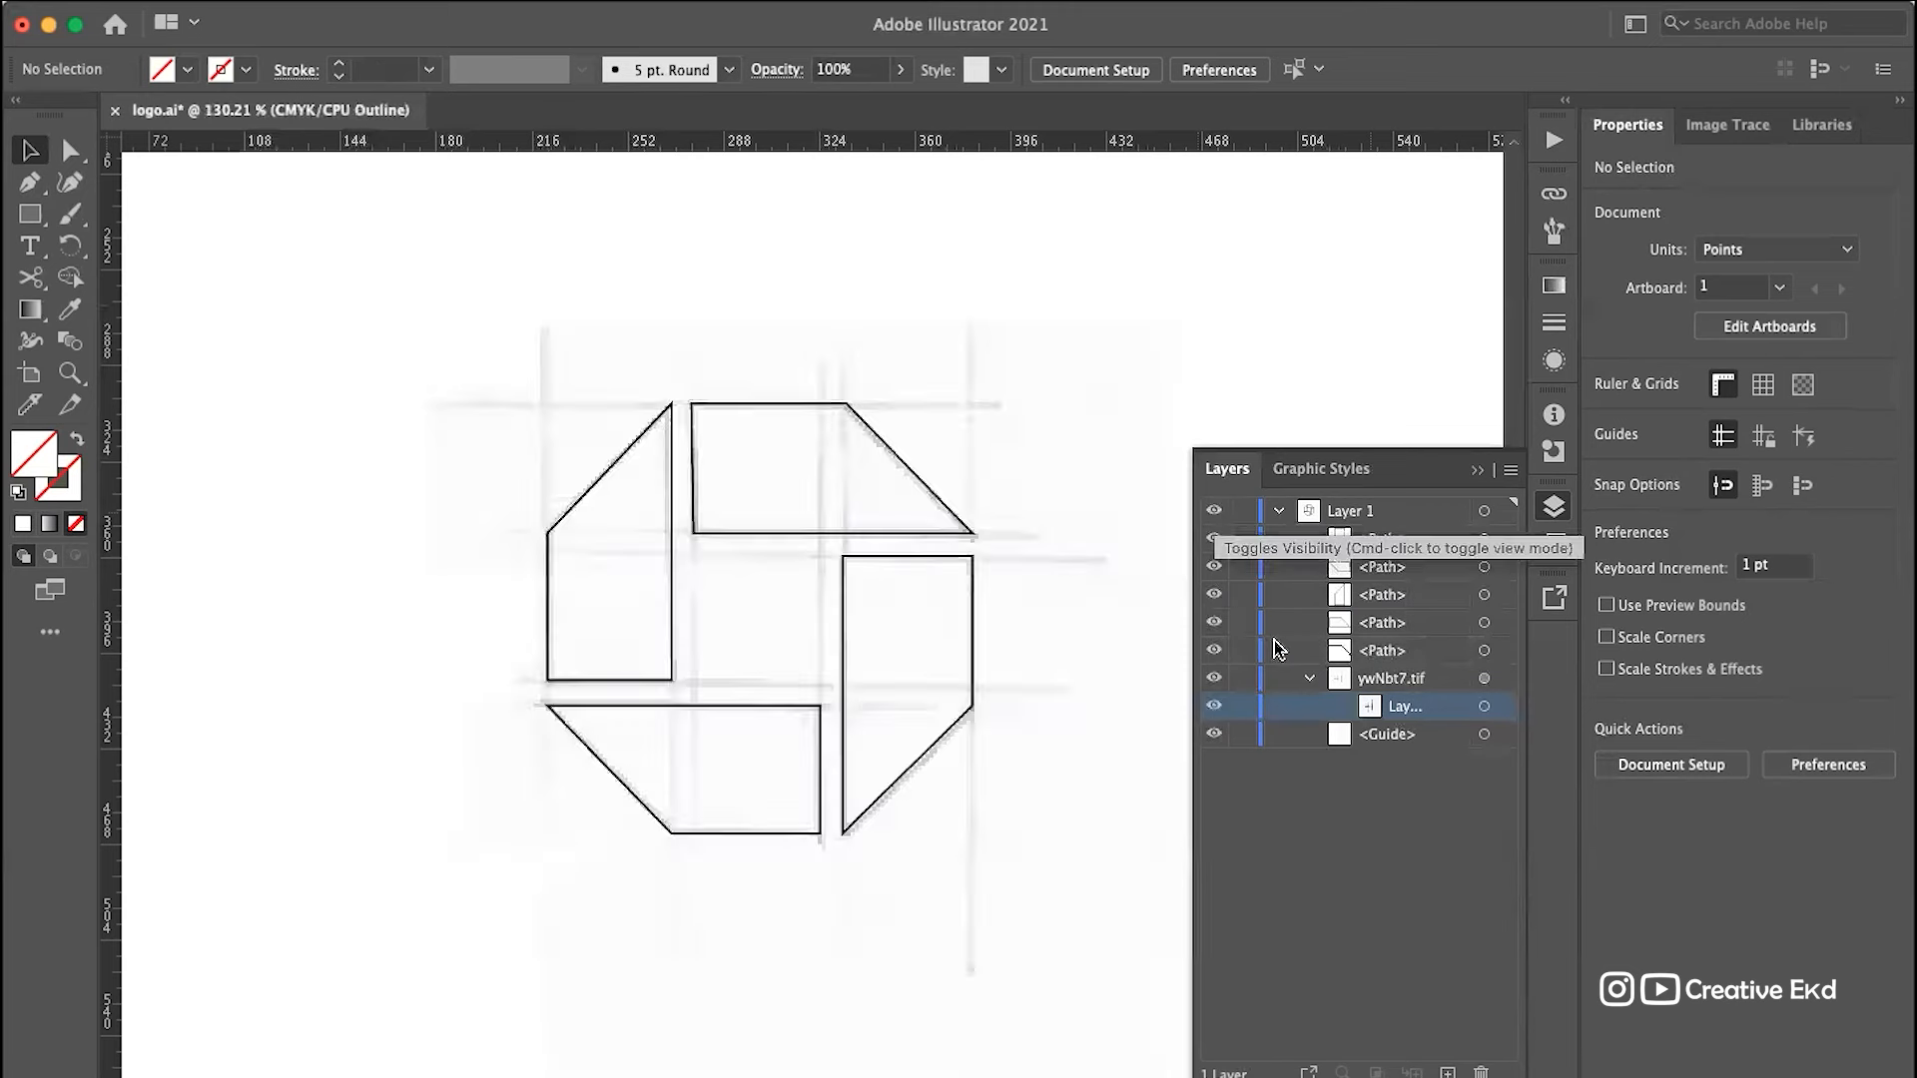
pyautogui.click(1214, 707)
pyautogui.click(1214, 707)
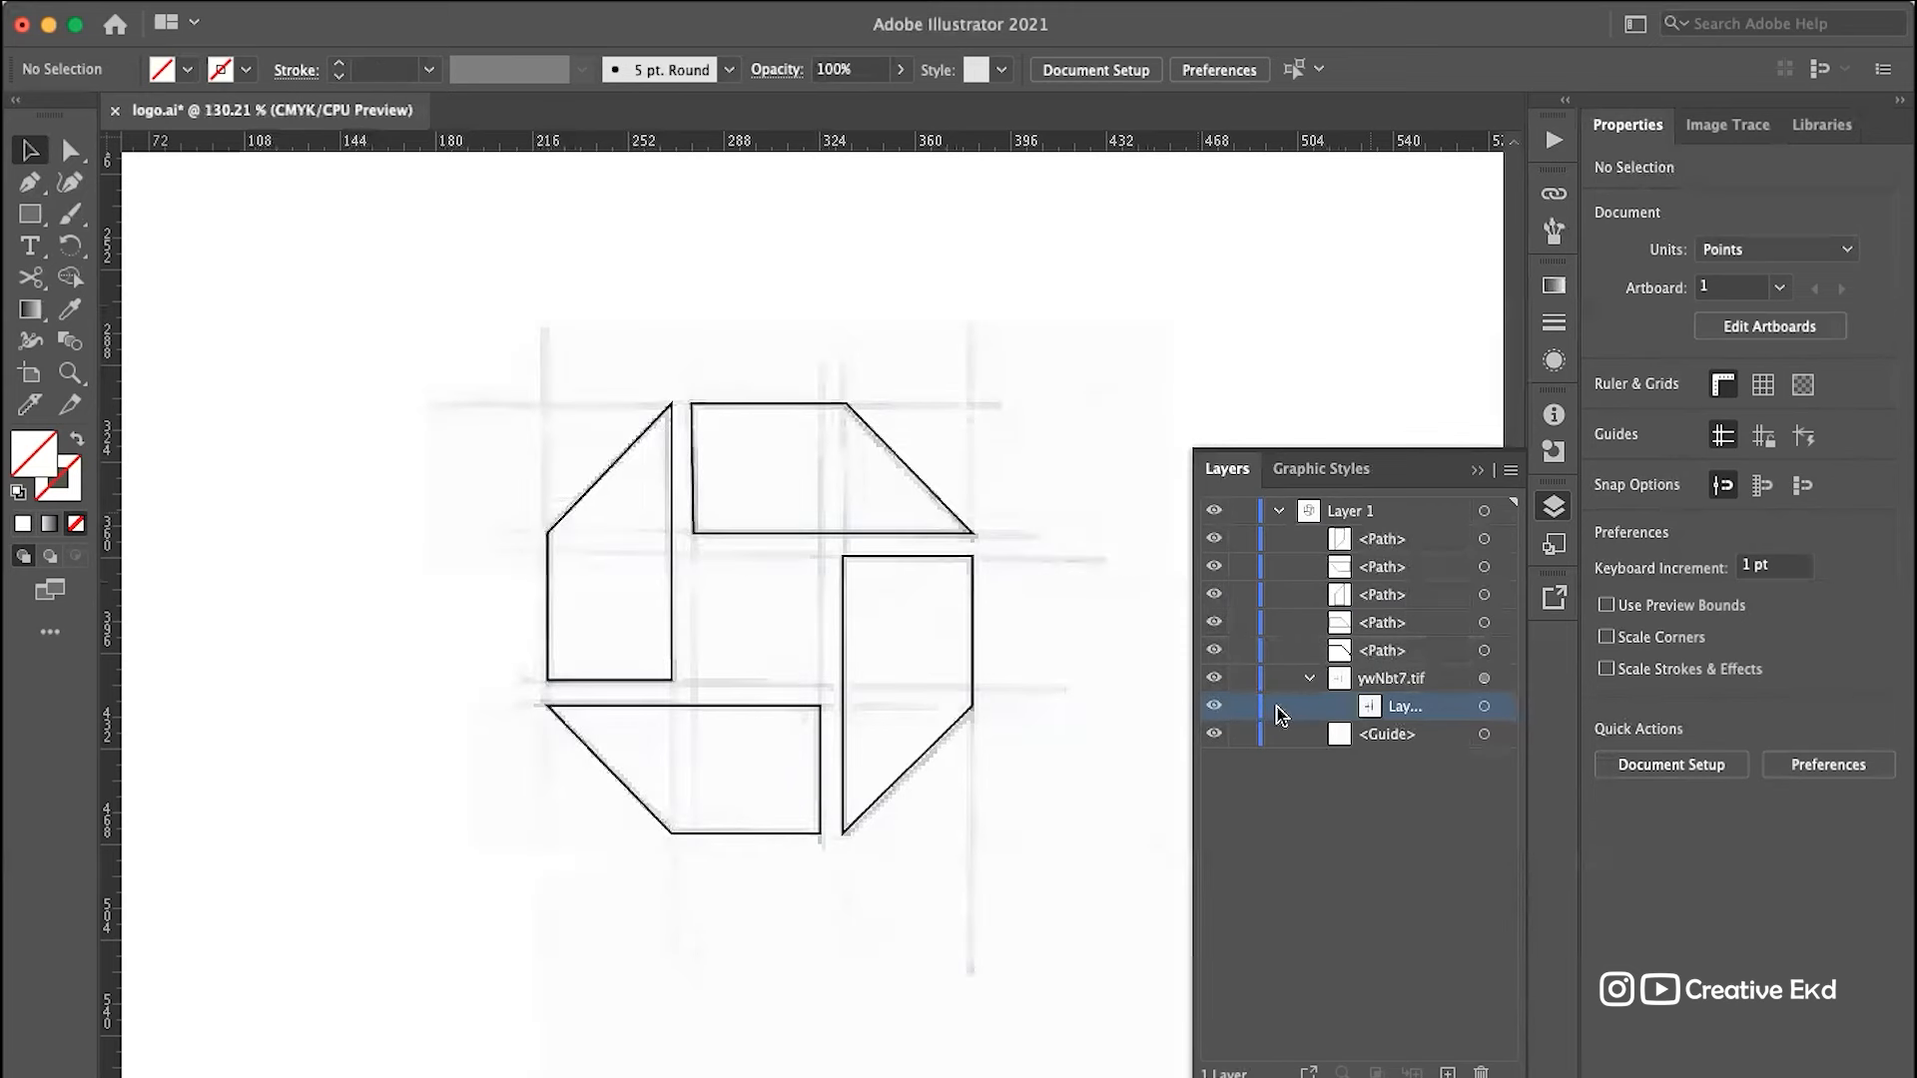
# Step: Target the nested image in the layer list, collapse its entry and delete the ywNbt7.tif sketch group
pyautogui.click(1485, 706)
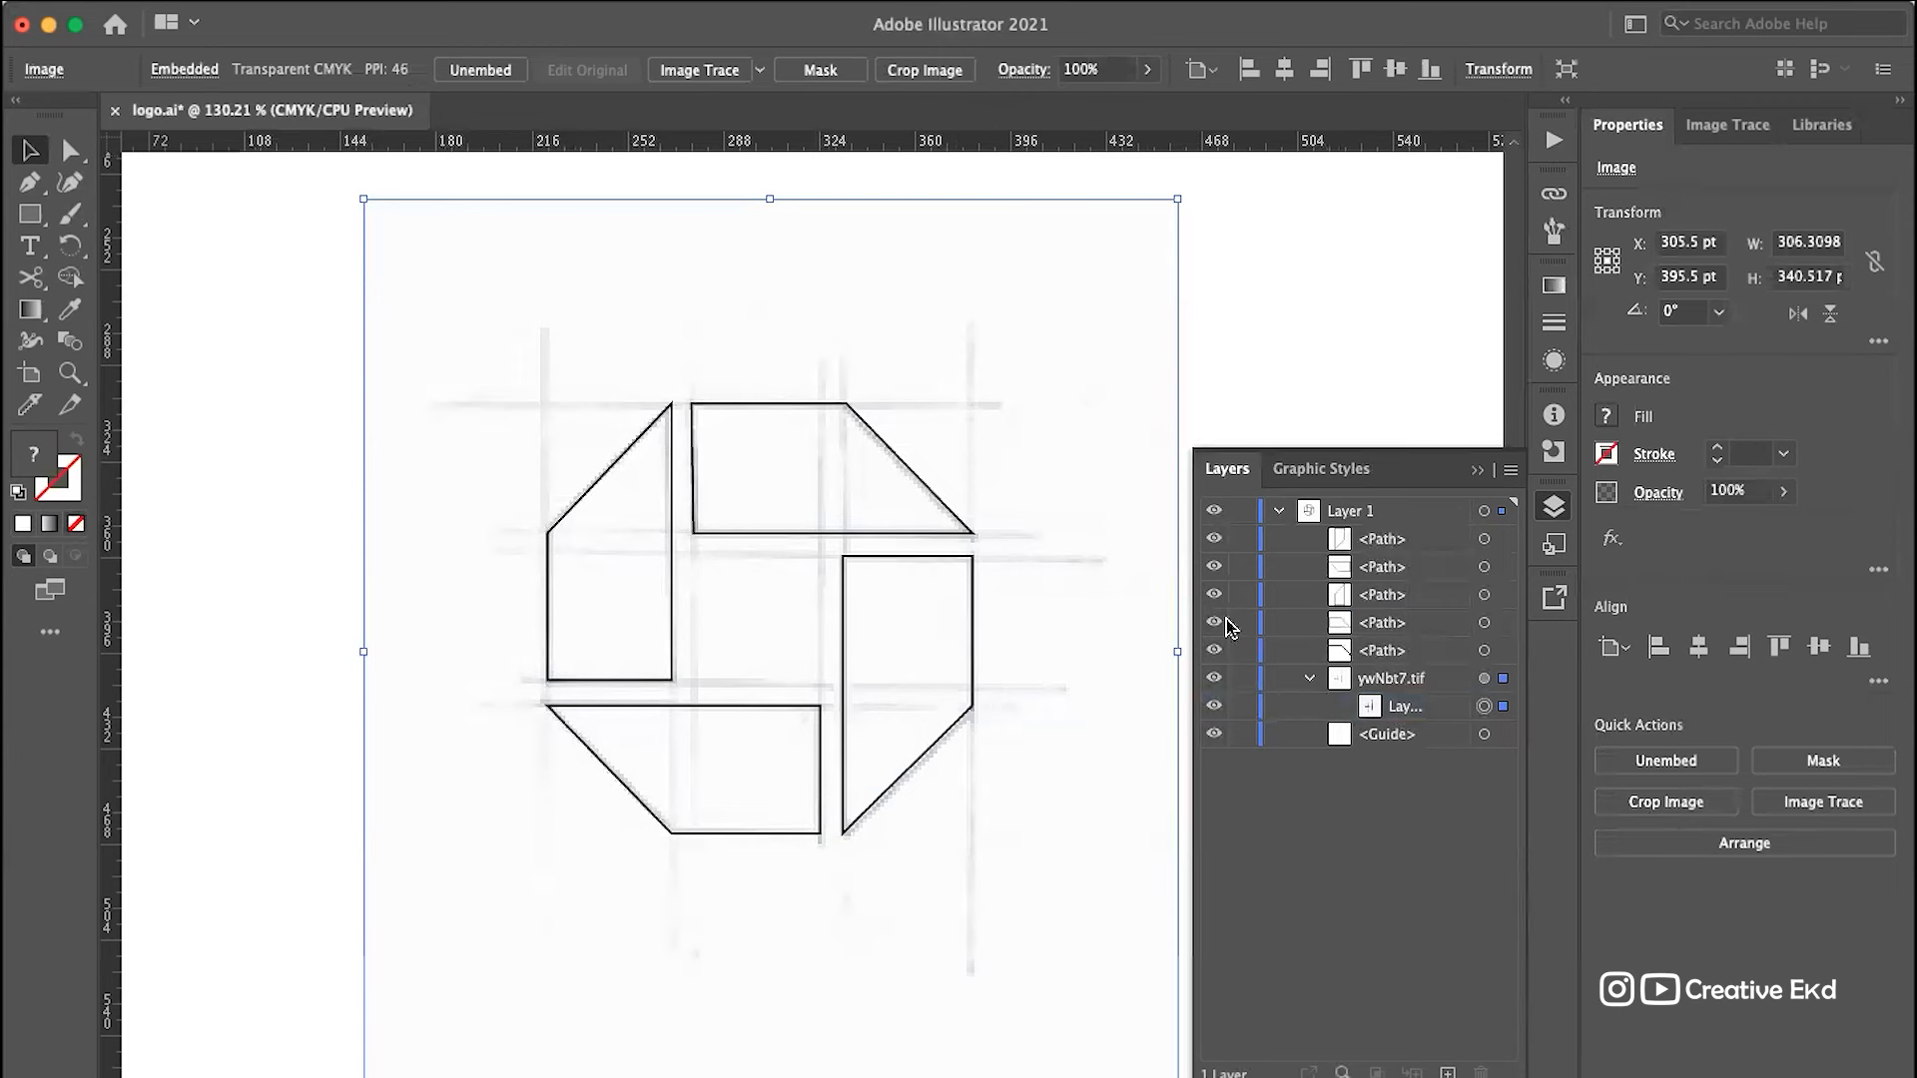
pyautogui.click(1307, 679)
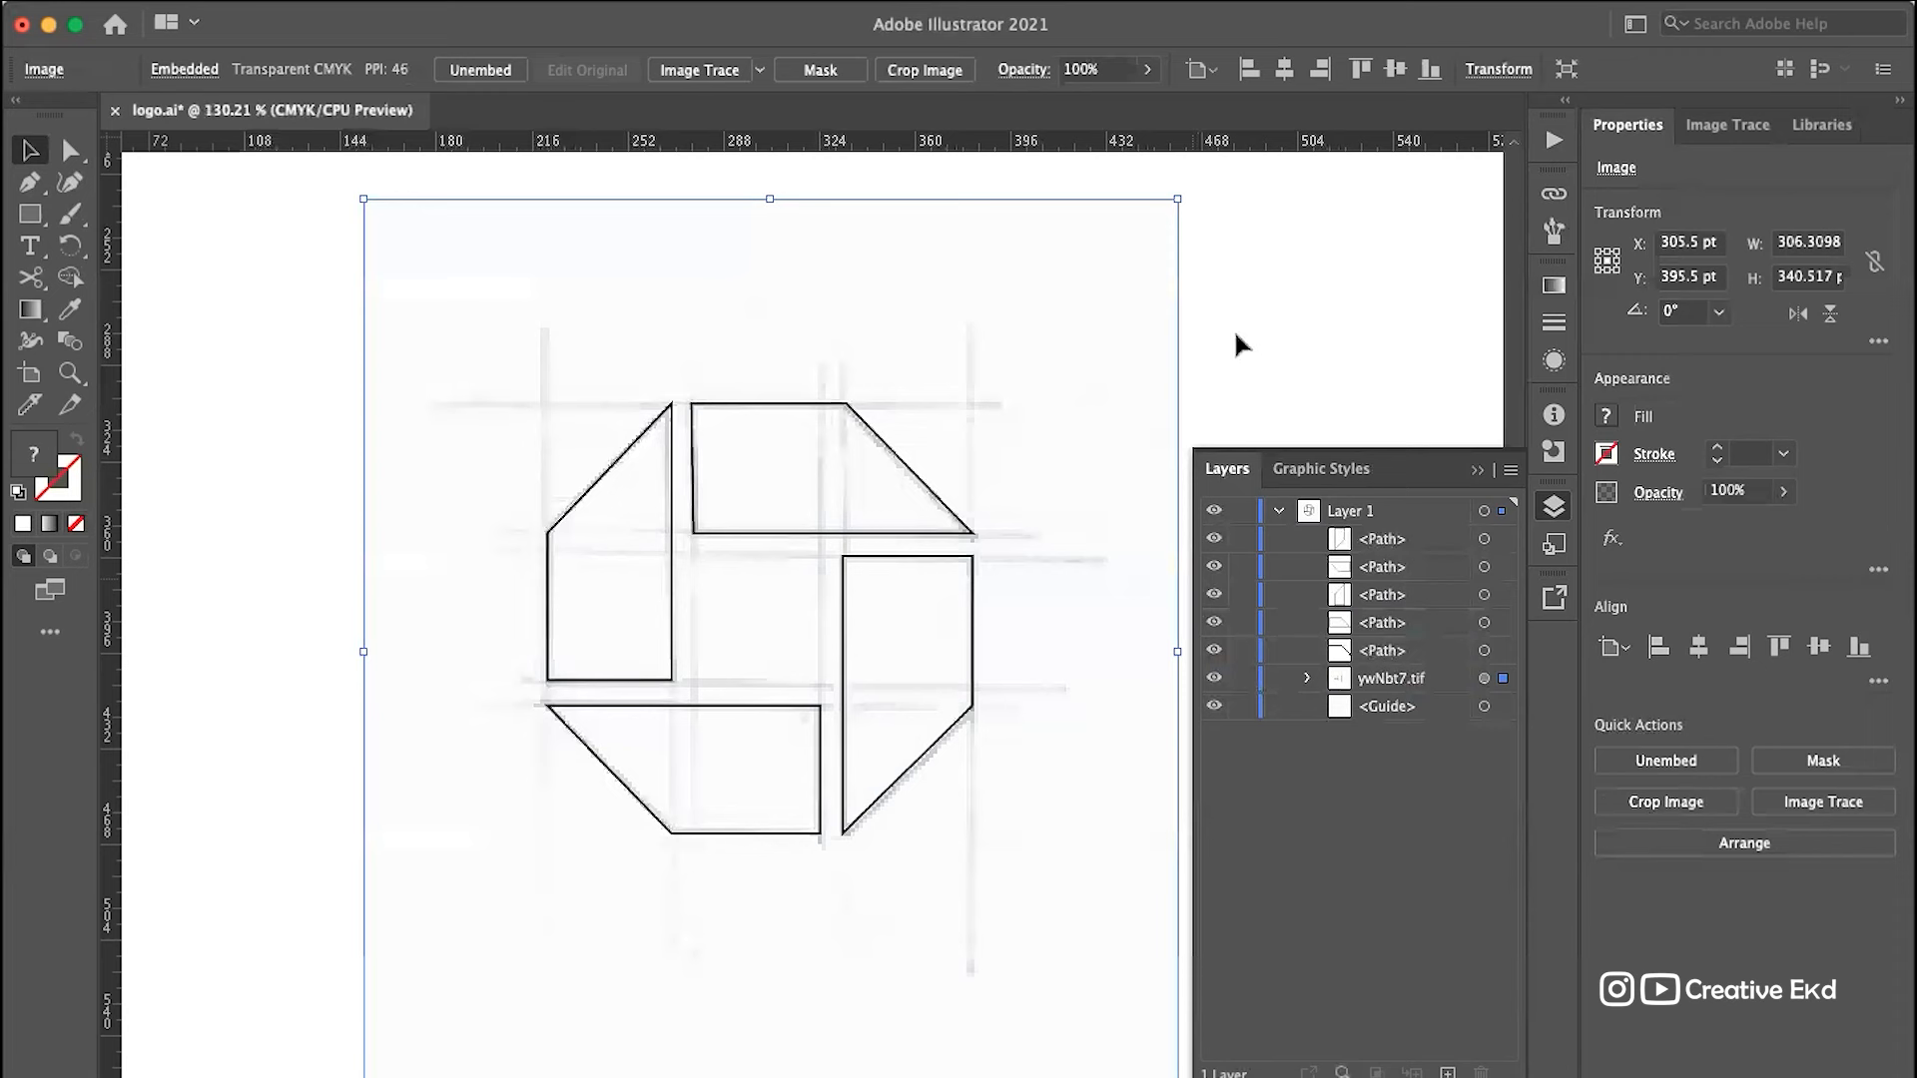
pyautogui.click(1236, 336)
pyautogui.click(967, 393)
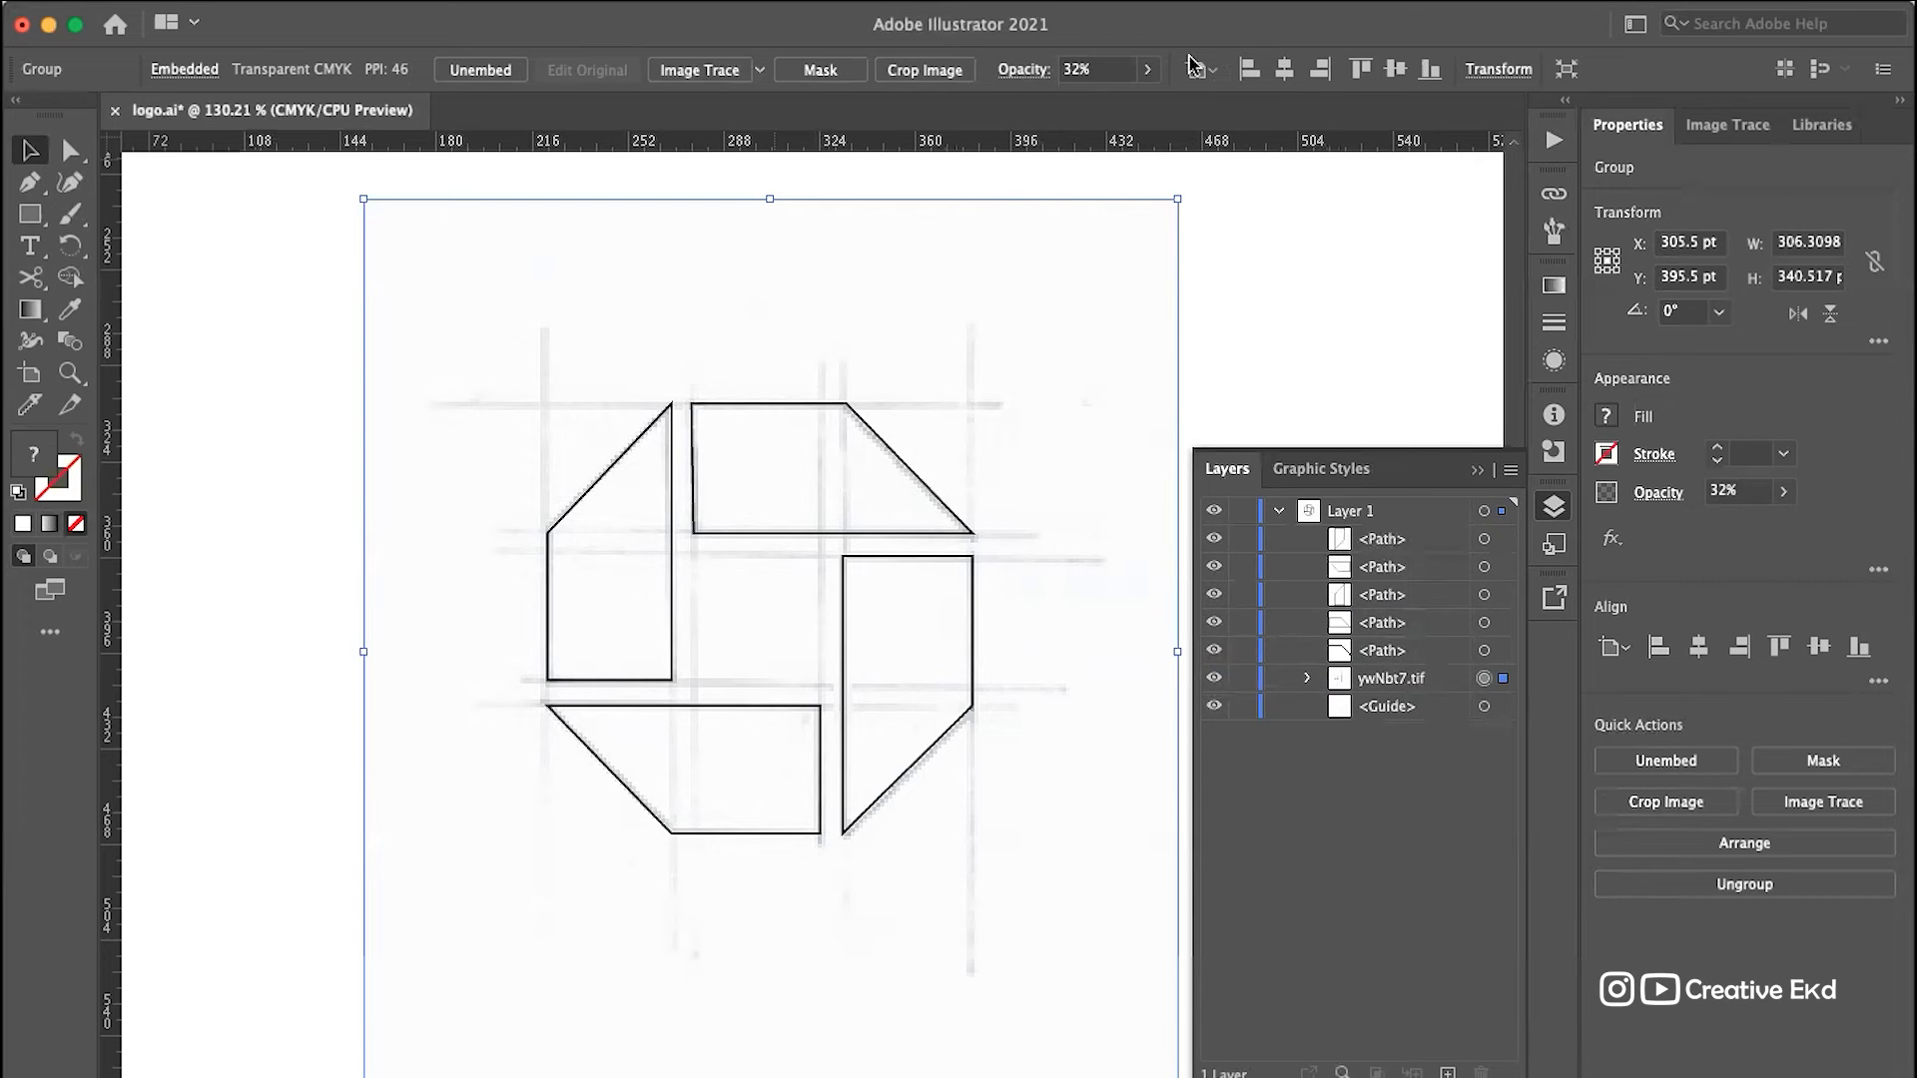
pyautogui.click(1344, 257)
pyautogui.click(980, 394)
pyautogui.press('Delete')
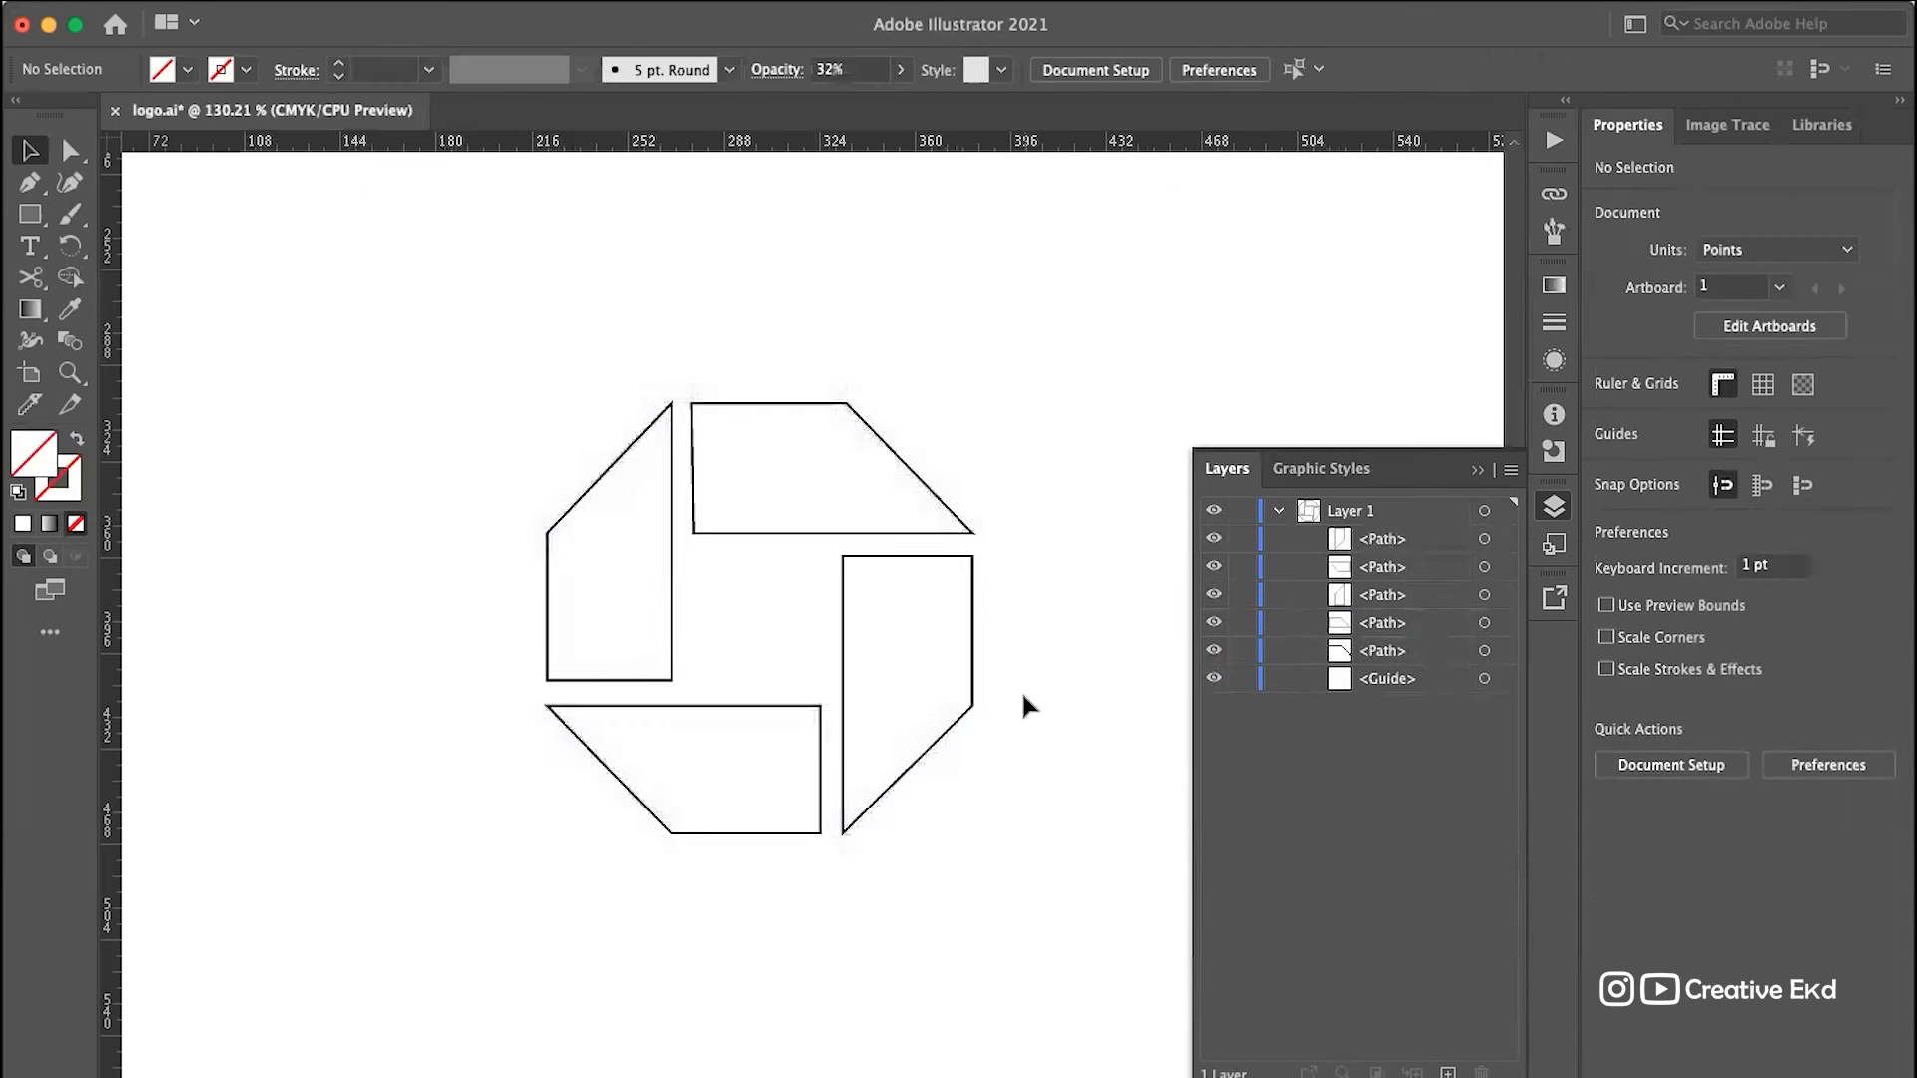
# Step: Remove the stroke from all the logo's traced paths and fill them with black
pyautogui.scroll(5, 883, 798)
pyautogui.scroll(3, 775, 589)
pyautogui.scroll(-5, 709, 485)
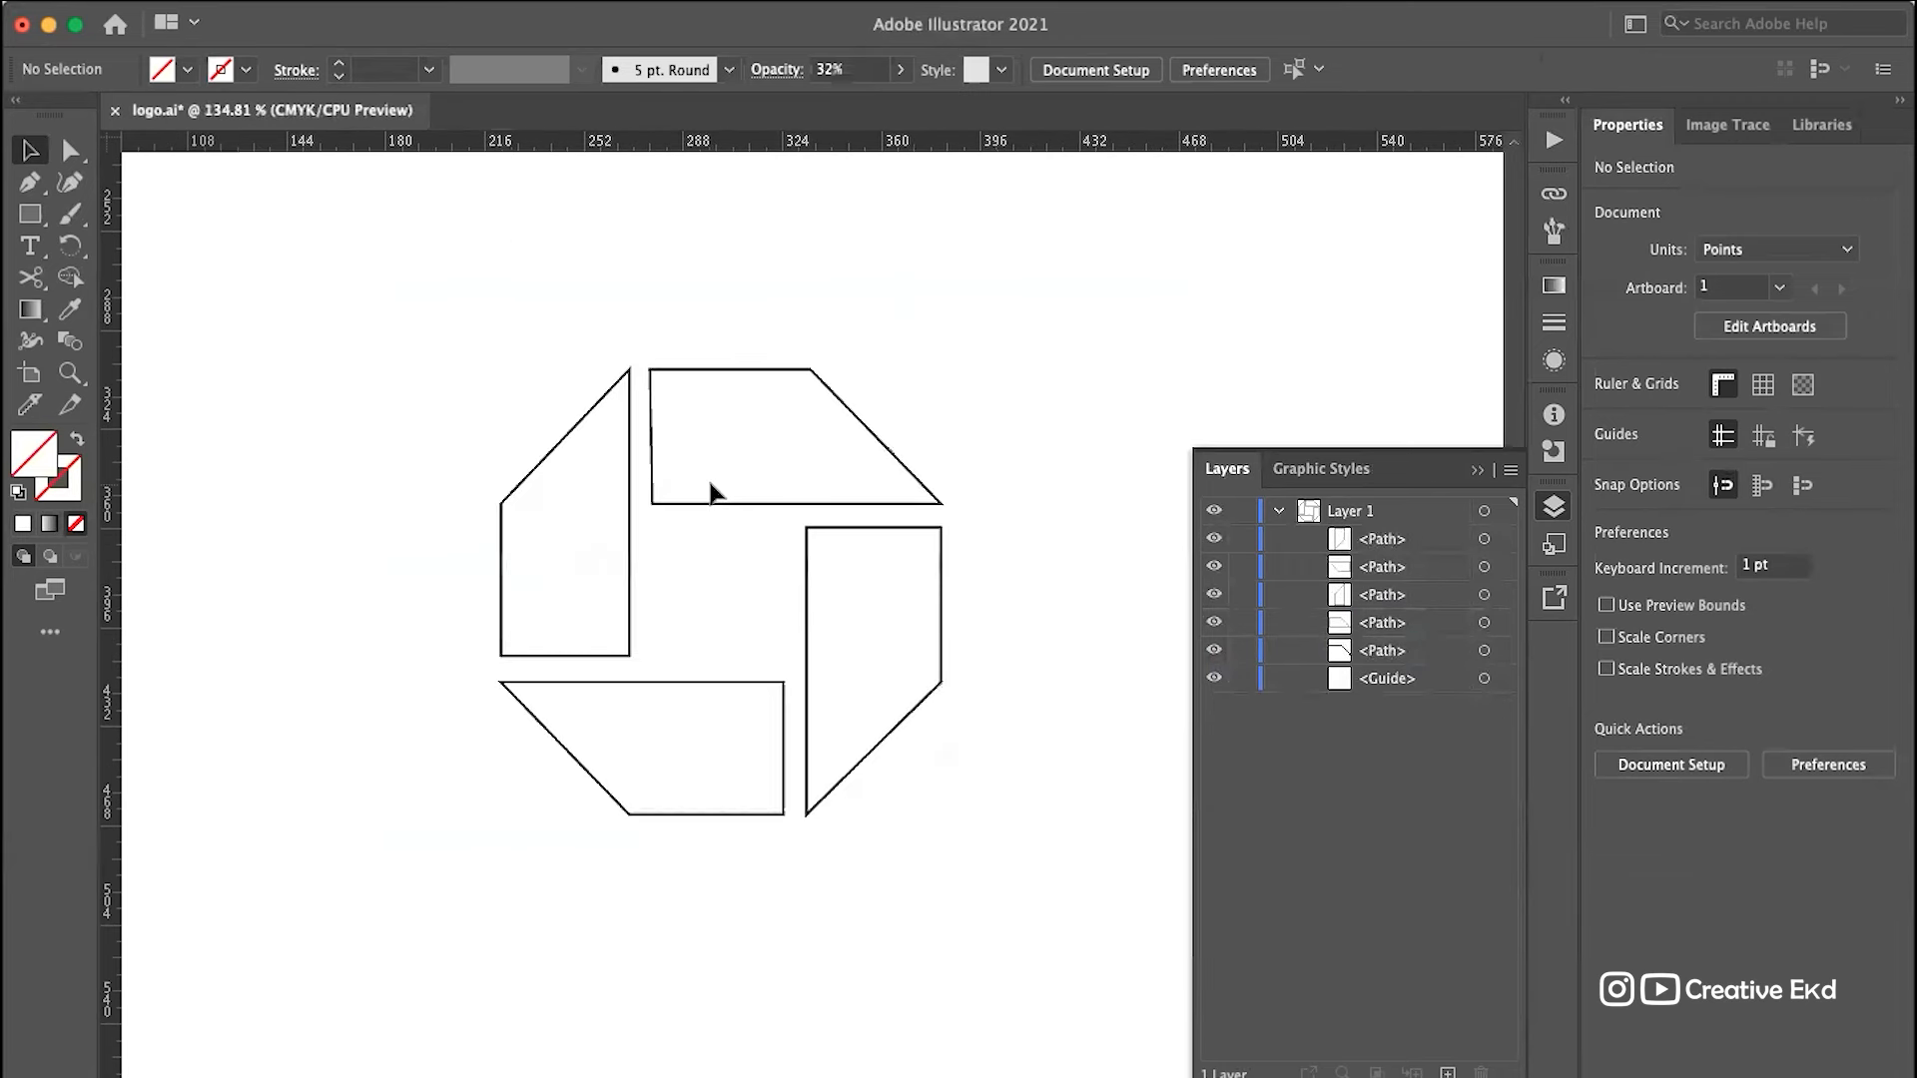
pyautogui.click(684, 377)
pyautogui.moveTo(416, 302); pyautogui.dragTo(1075, 998)
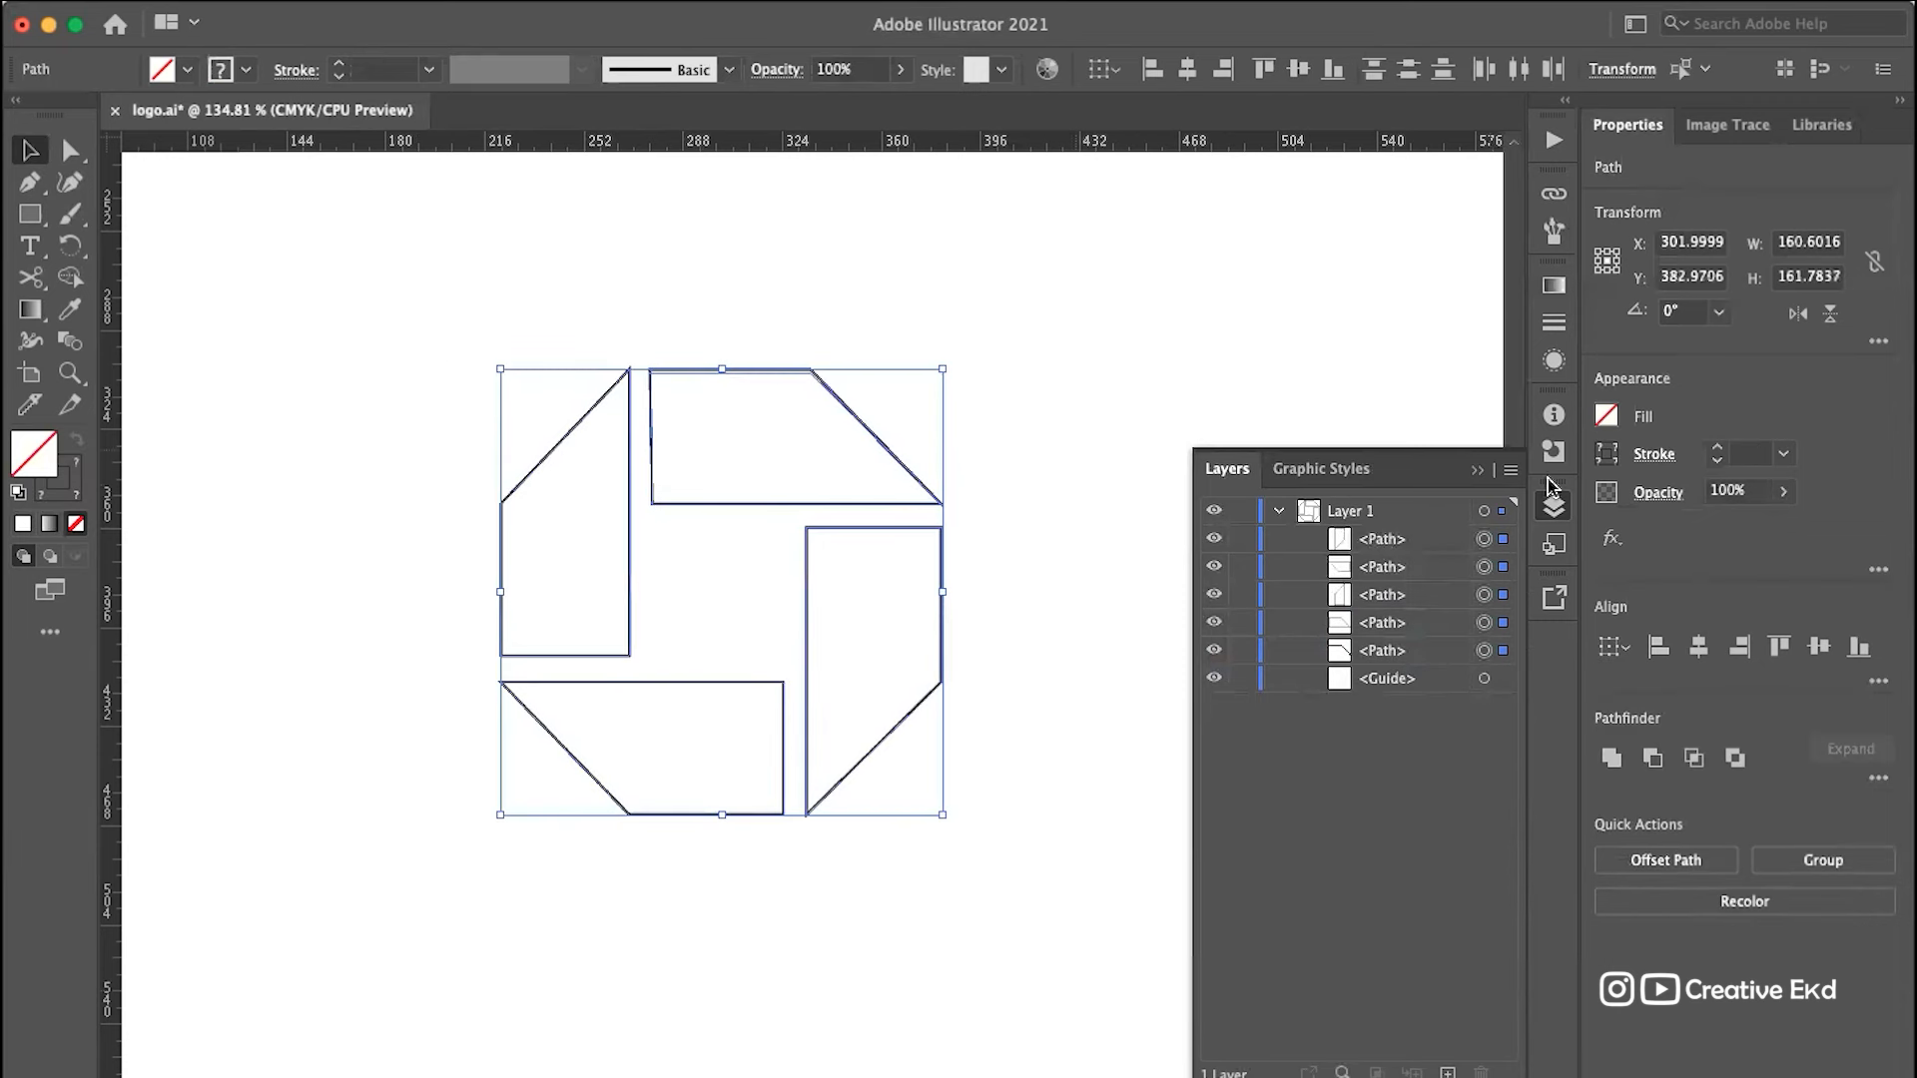
pyautogui.click(1715, 459)
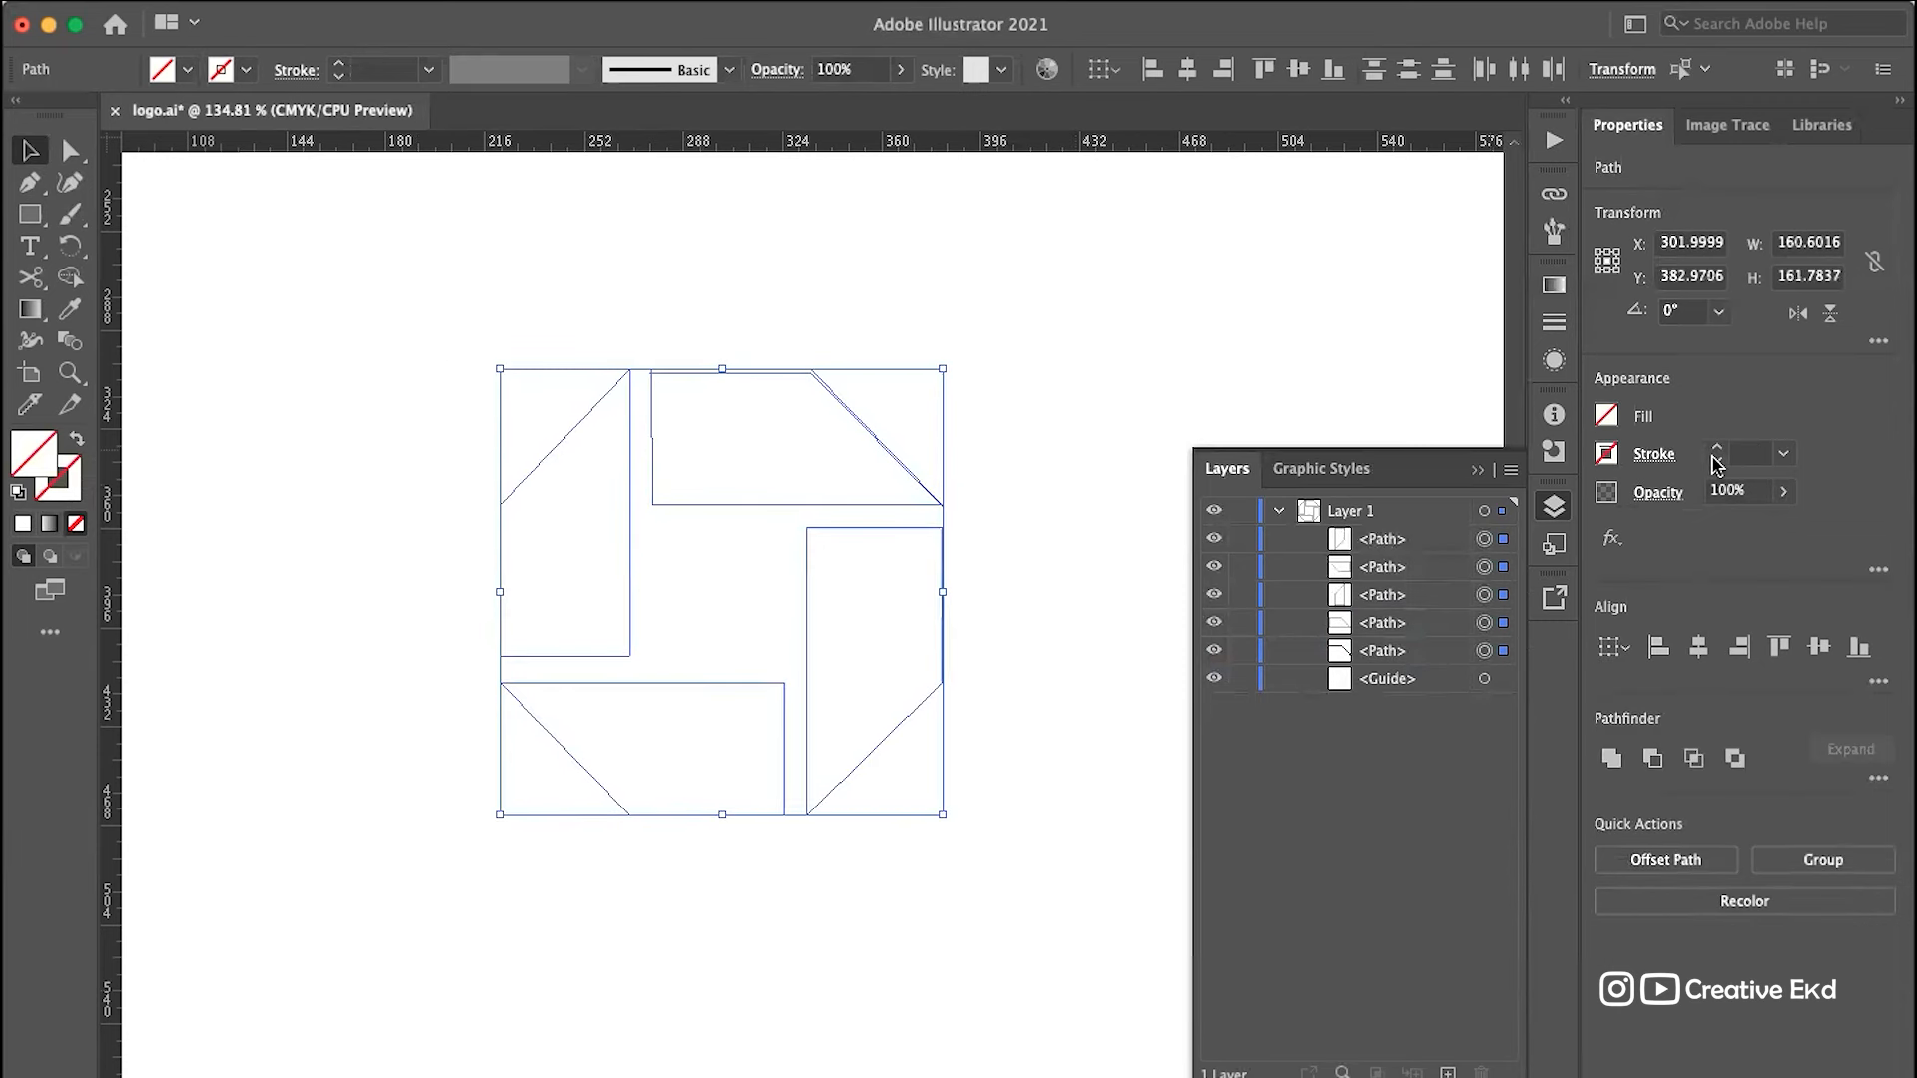
pyautogui.click(1607, 417)
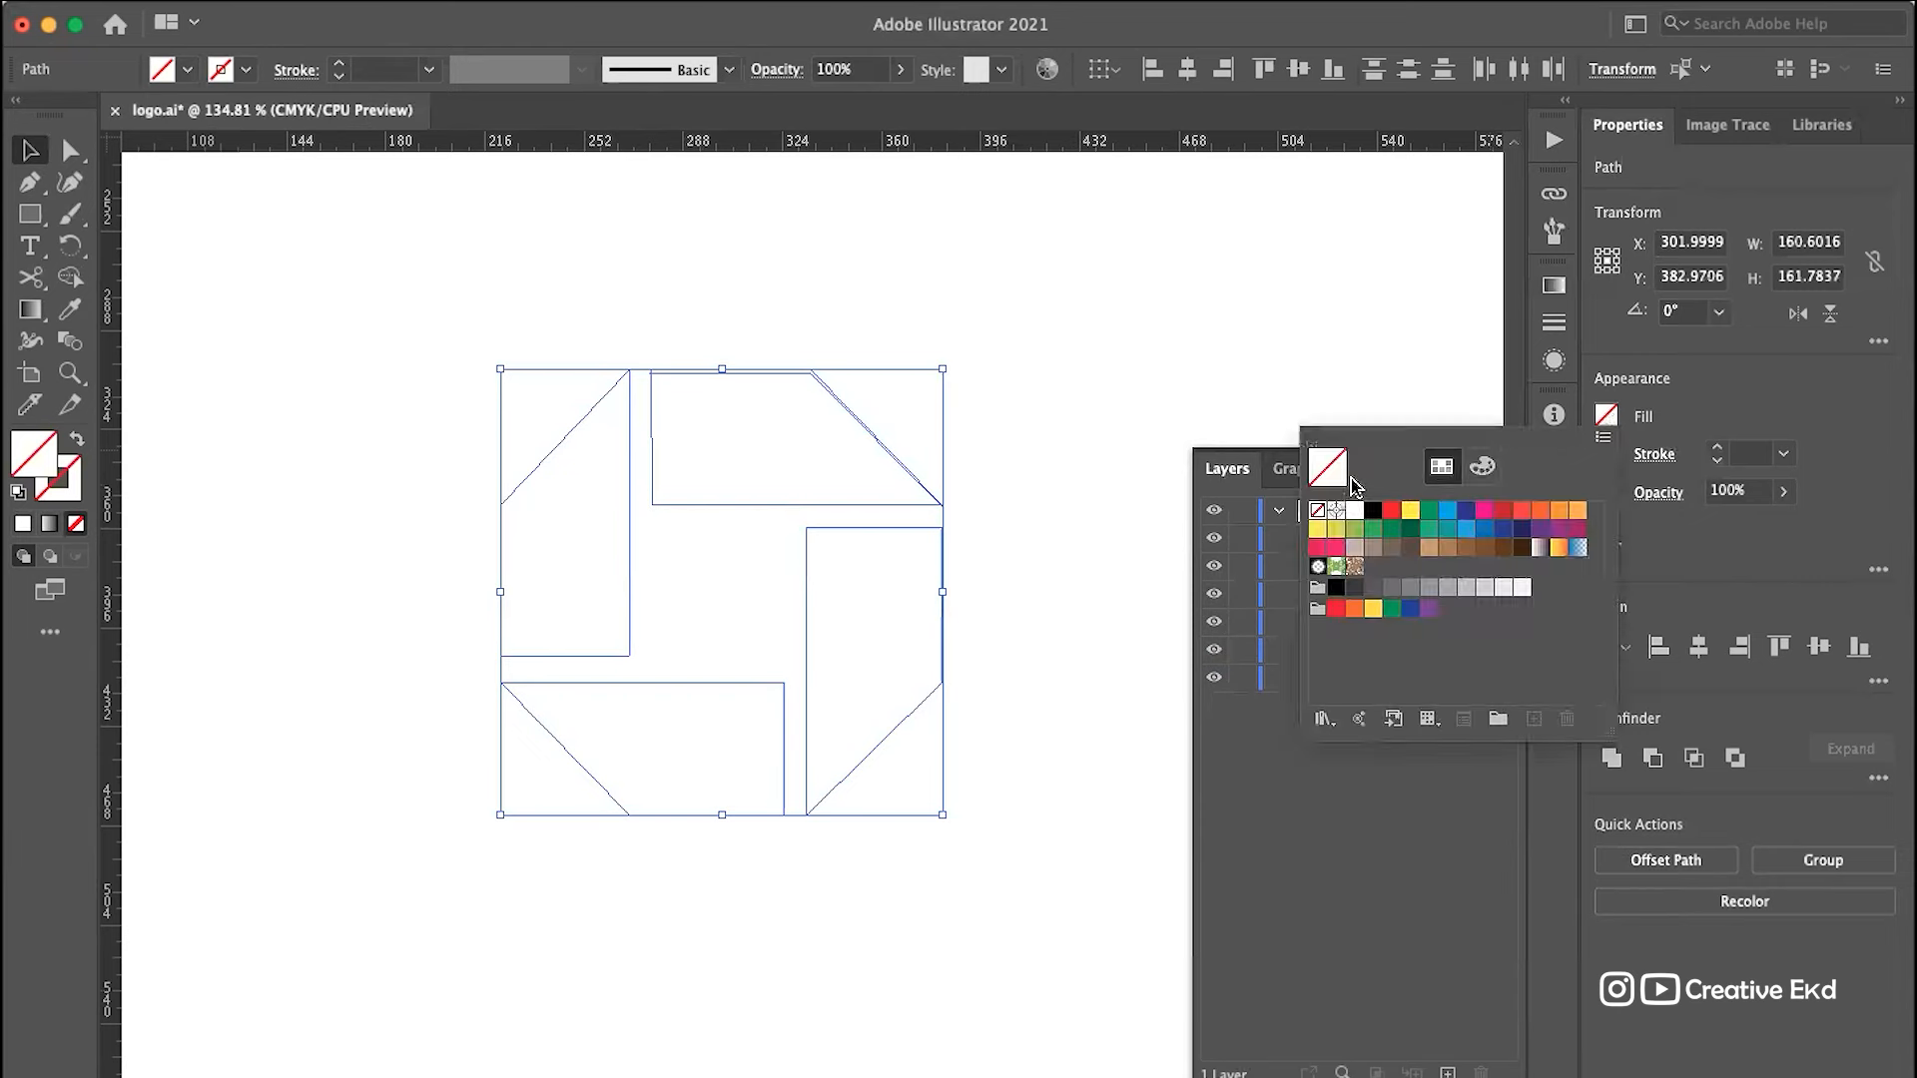
pyautogui.click(1373, 511)
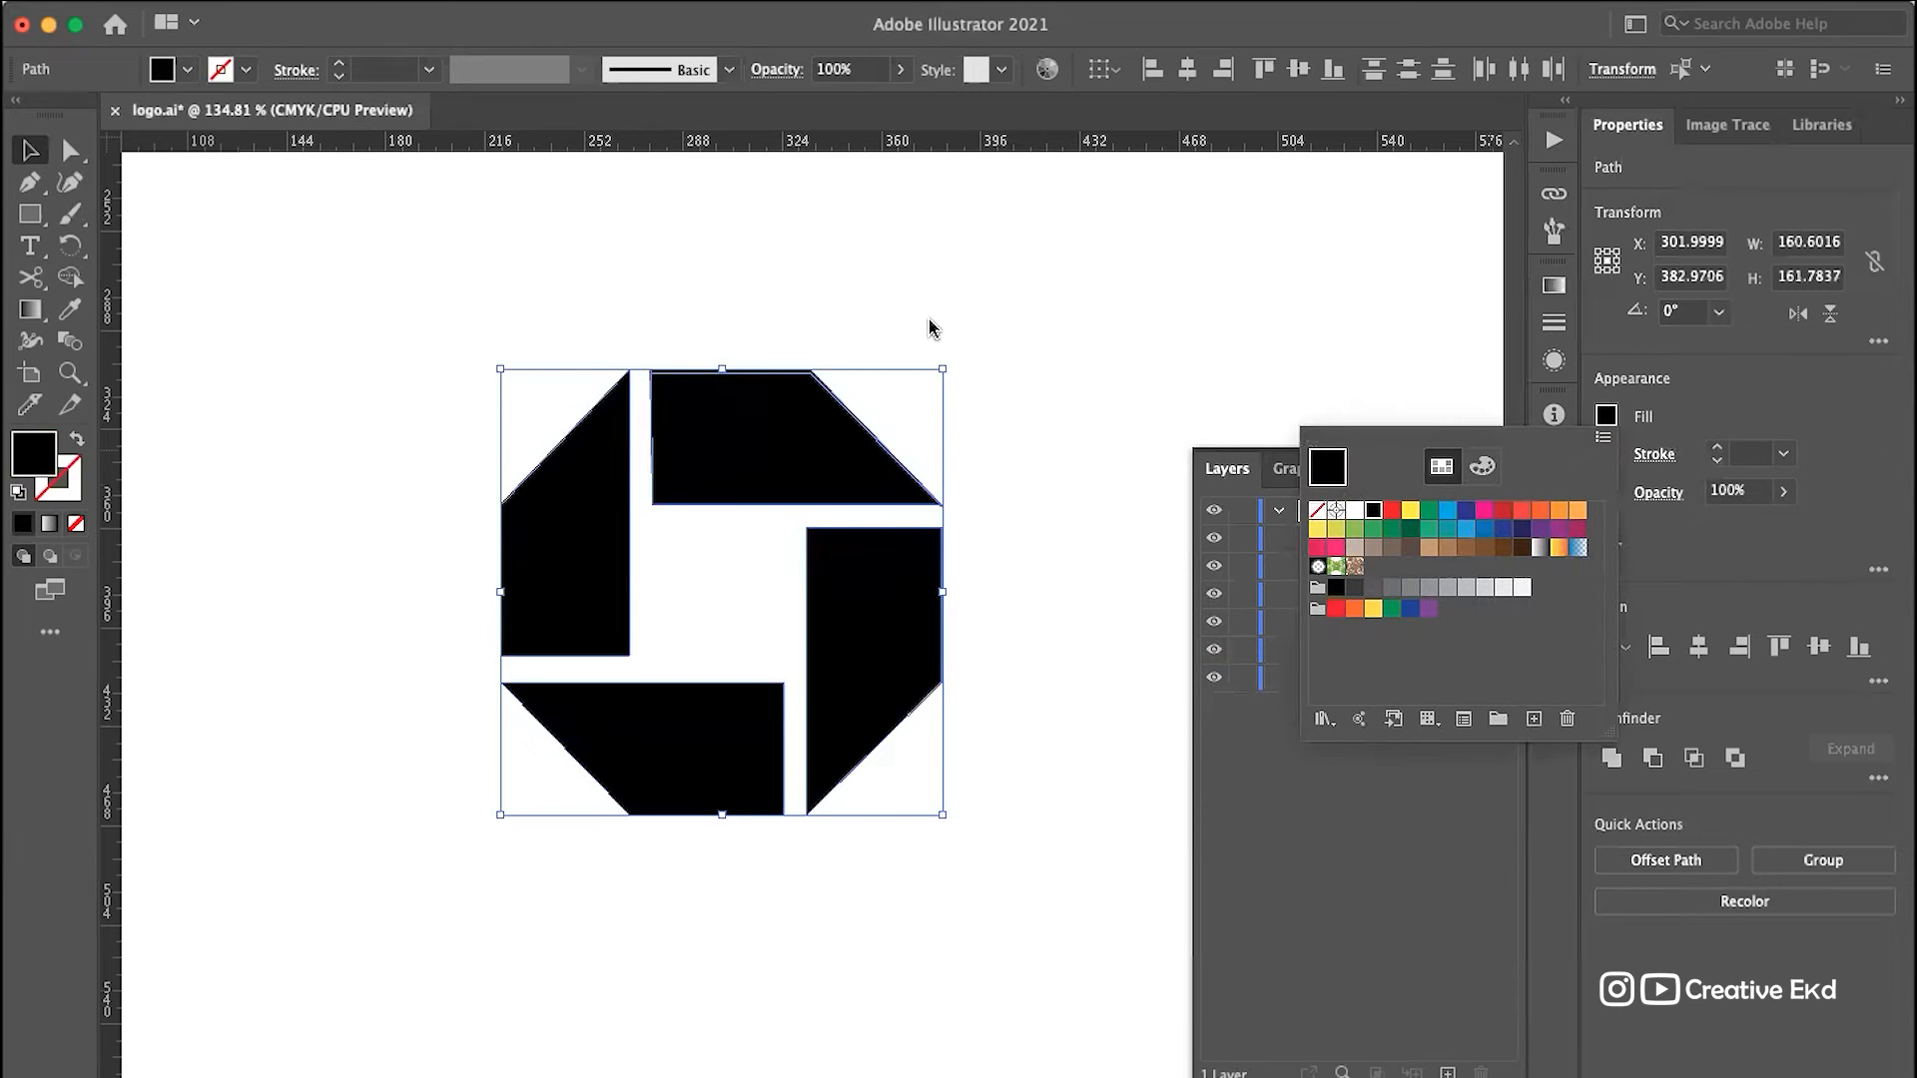
pyautogui.click(1117, 299)
pyautogui.click(1117, 297)
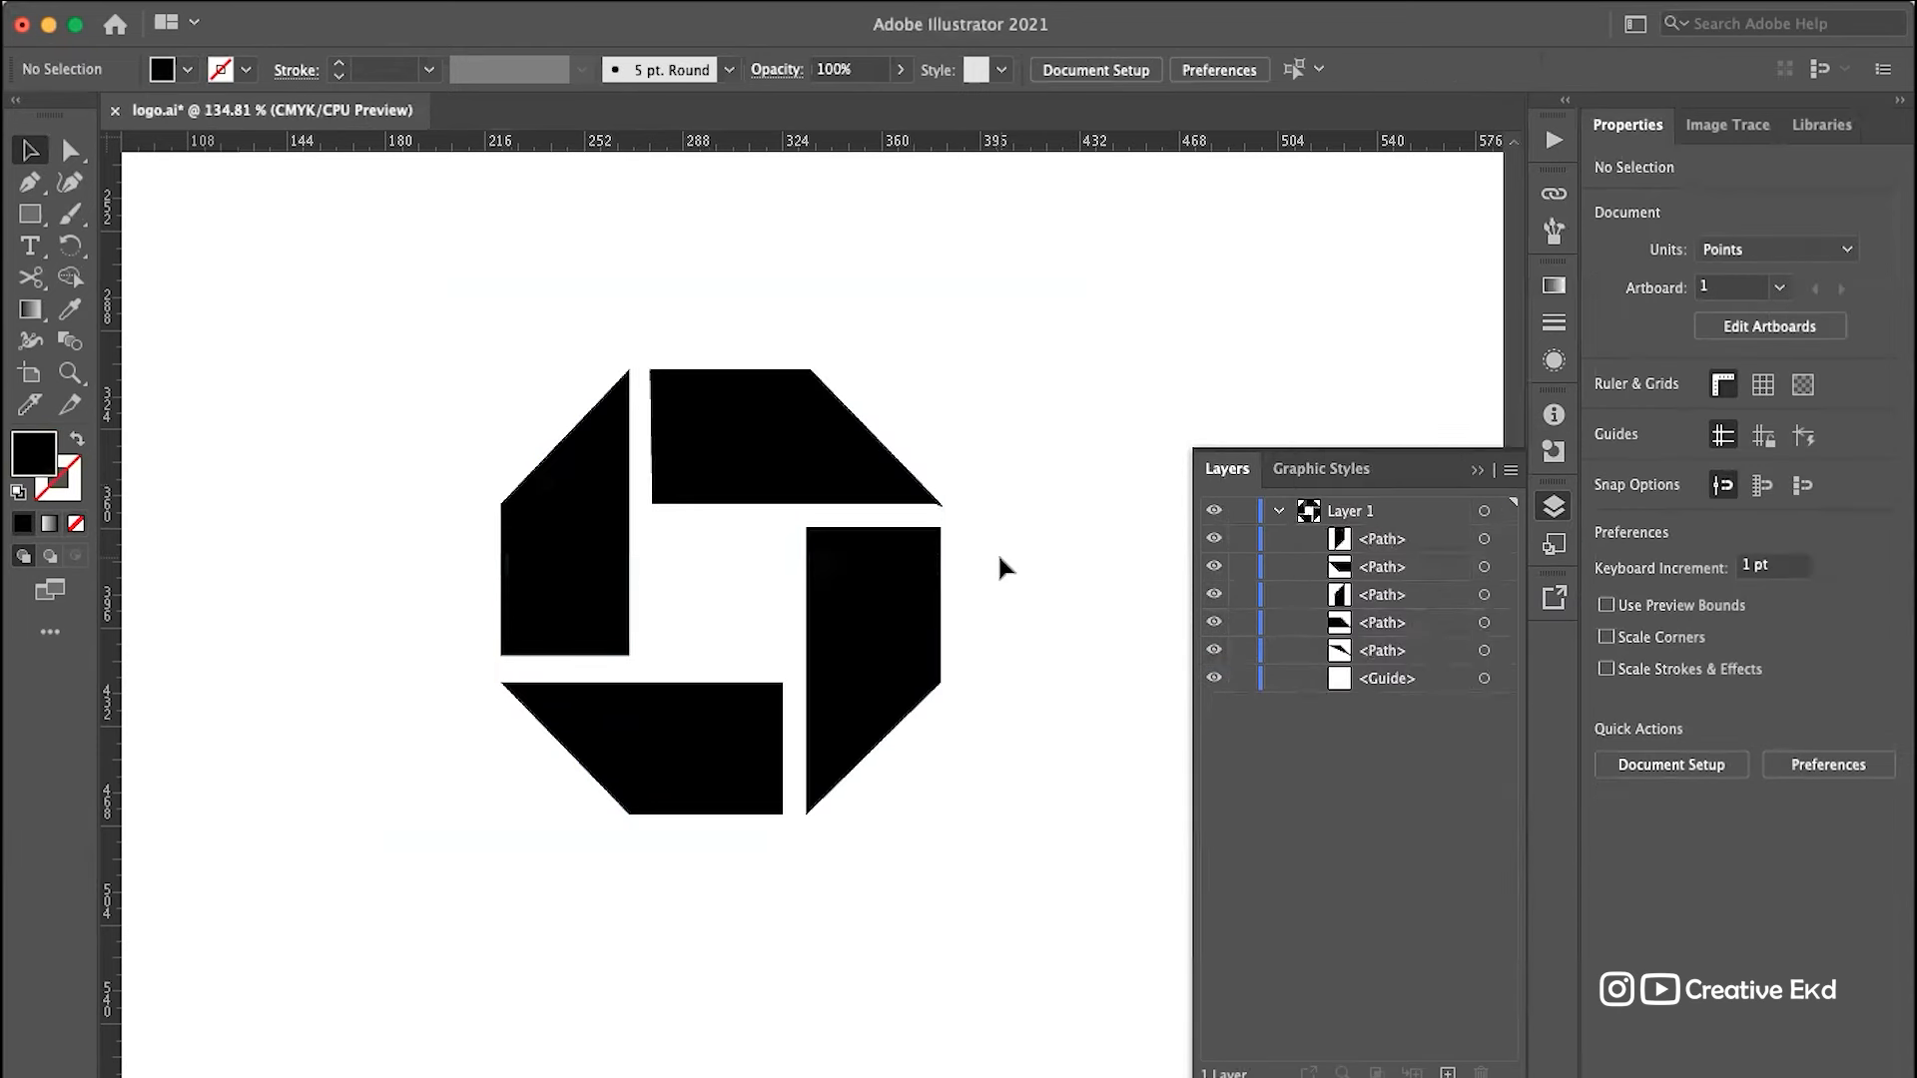
# Step: Delete the stray fifth path overlapping the diagonal edge and sharp right corner of the logo's upper shape
pyautogui.scroll(5, 954, 537)
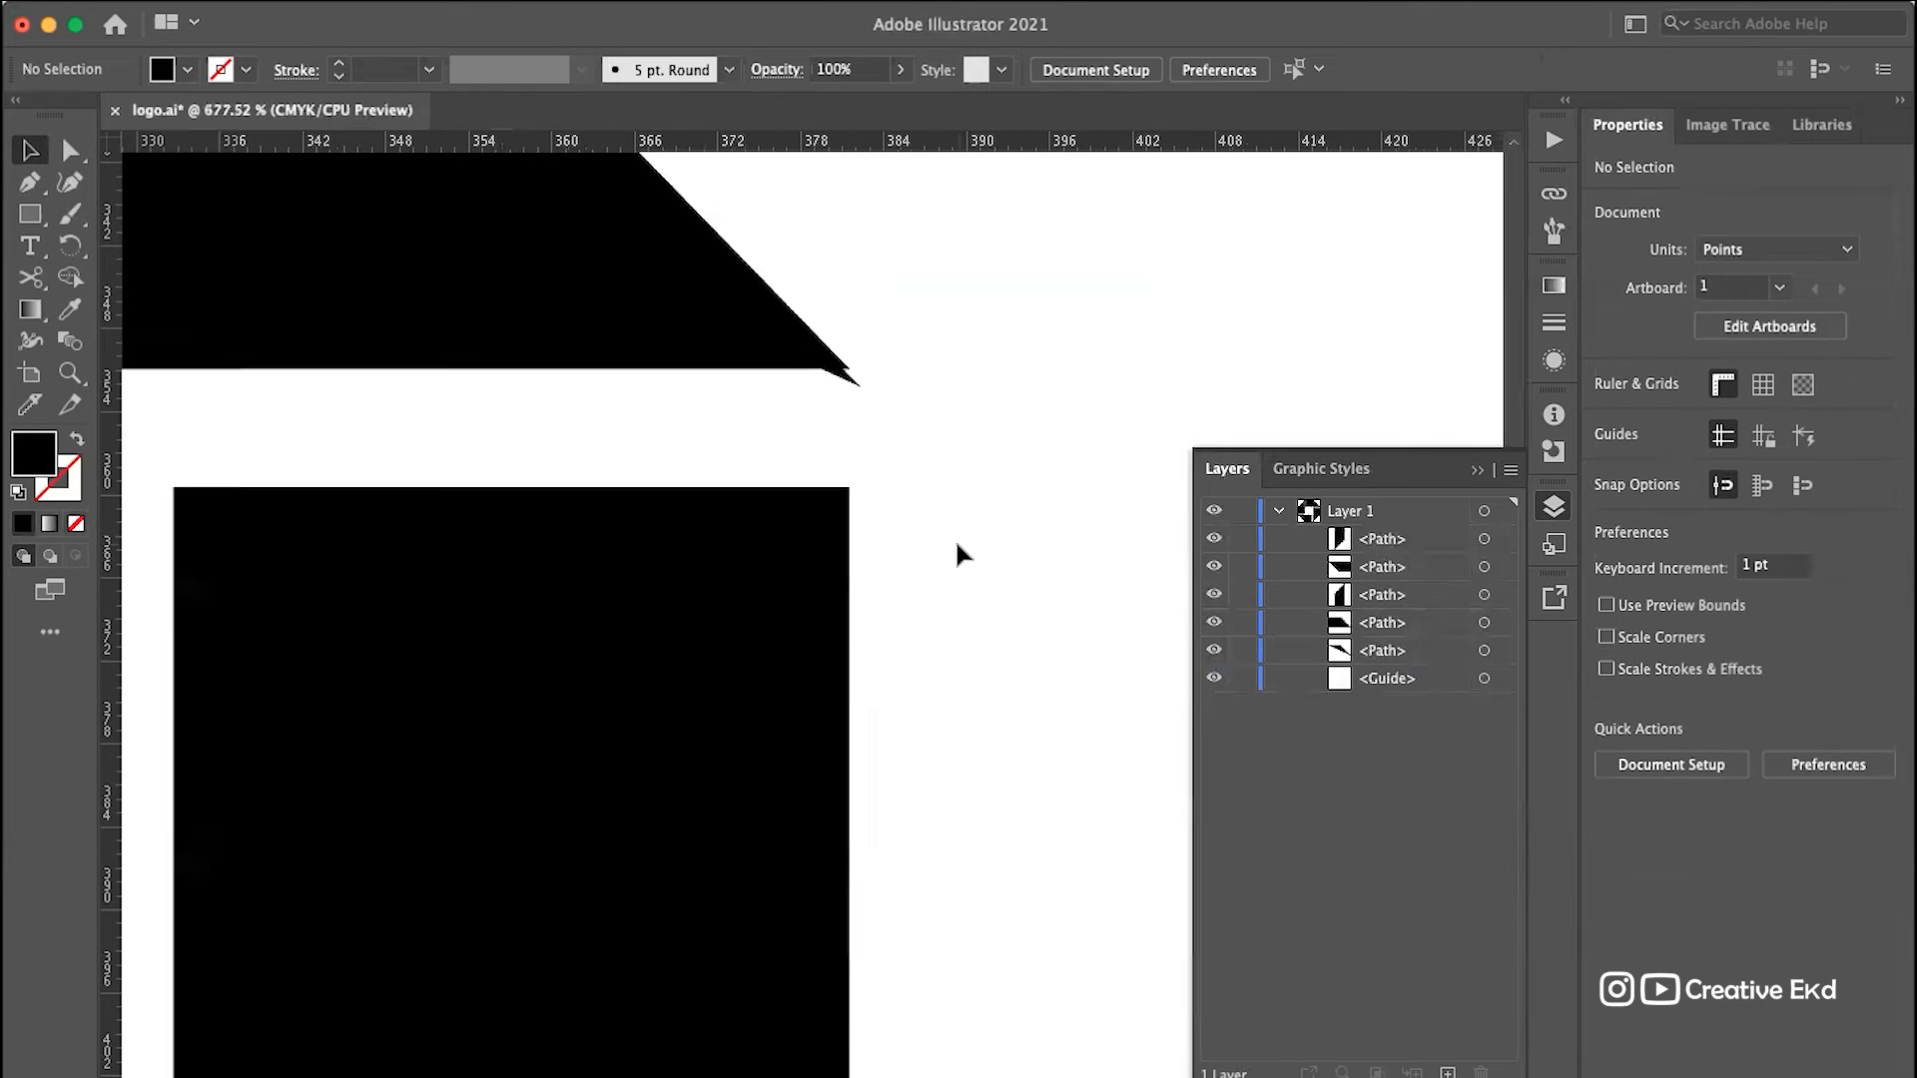
pyautogui.click(865, 367)
pyautogui.moveTo(865, 367); pyautogui.dragTo(813, 489)
pyautogui.scroll(-10, 813, 454)
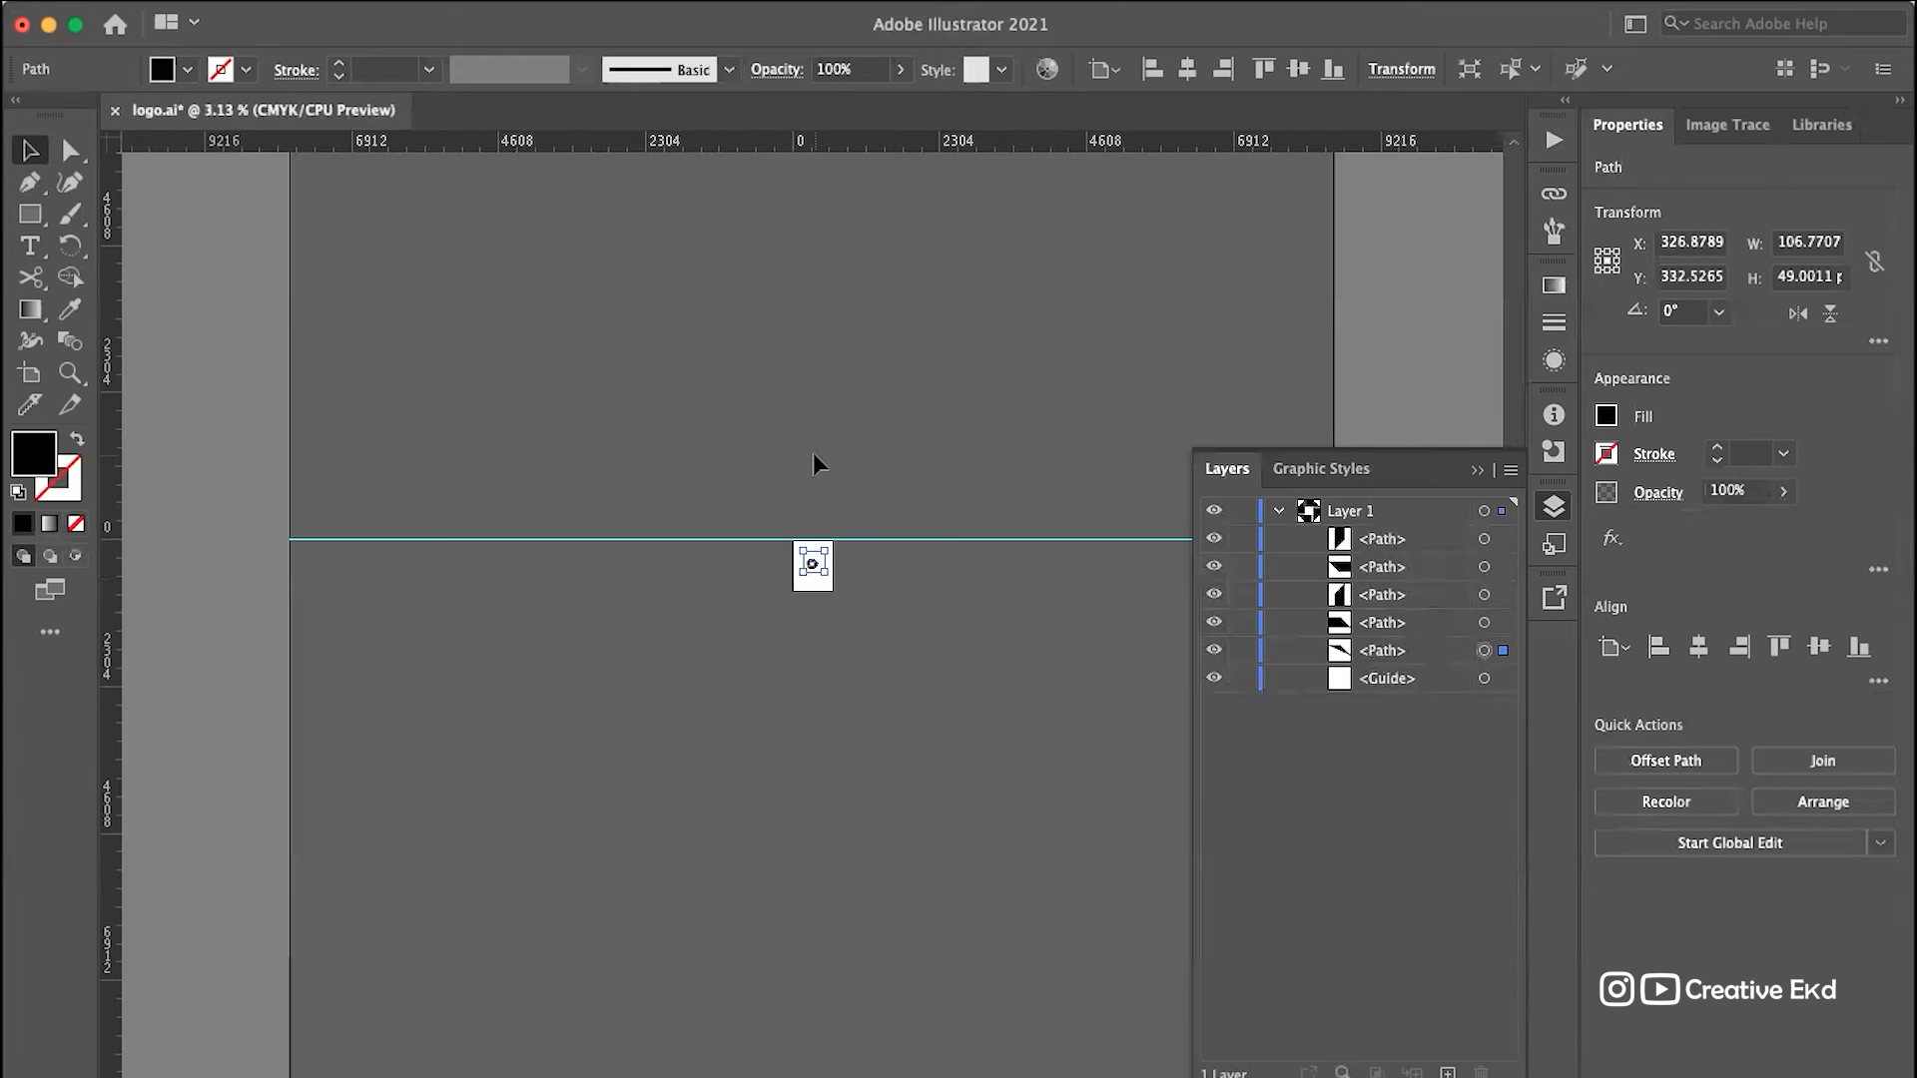
pyautogui.scroll(6, 827, 517)
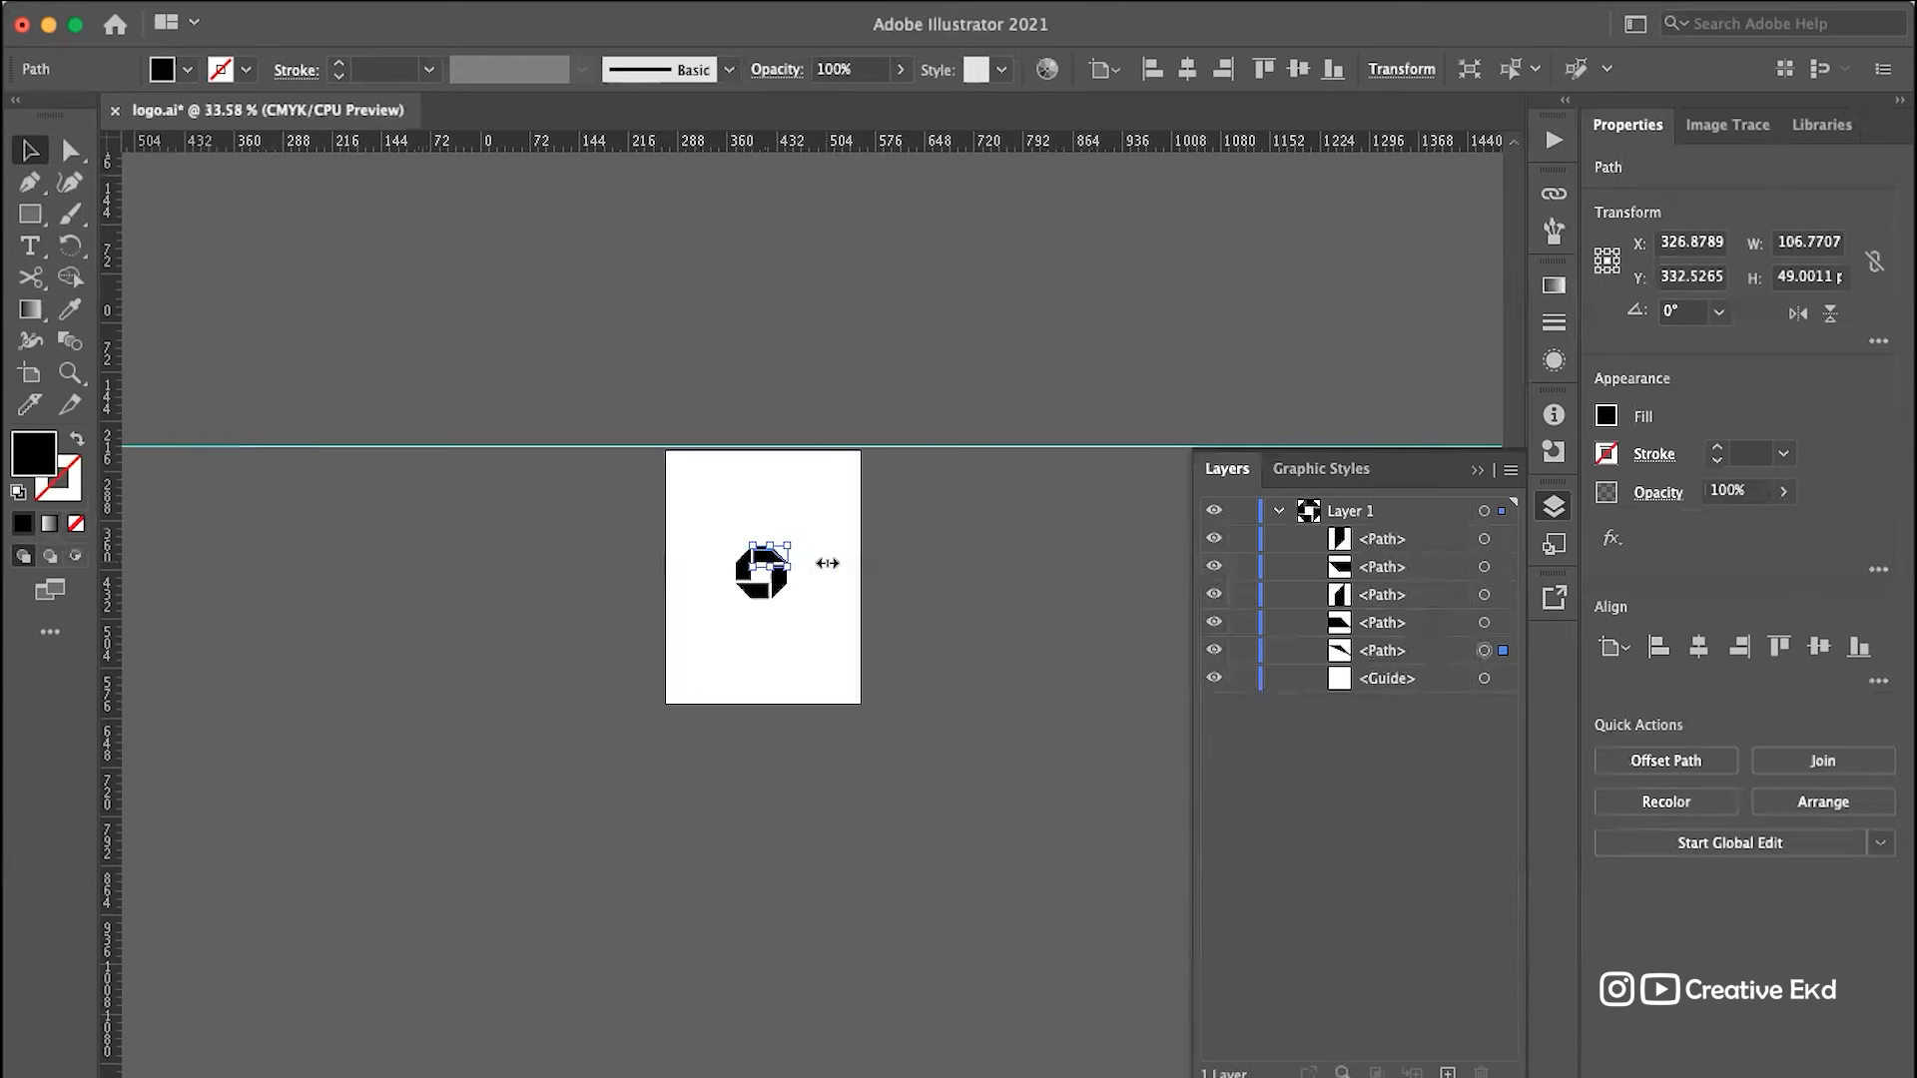
pyautogui.scroll(3, 659, 581)
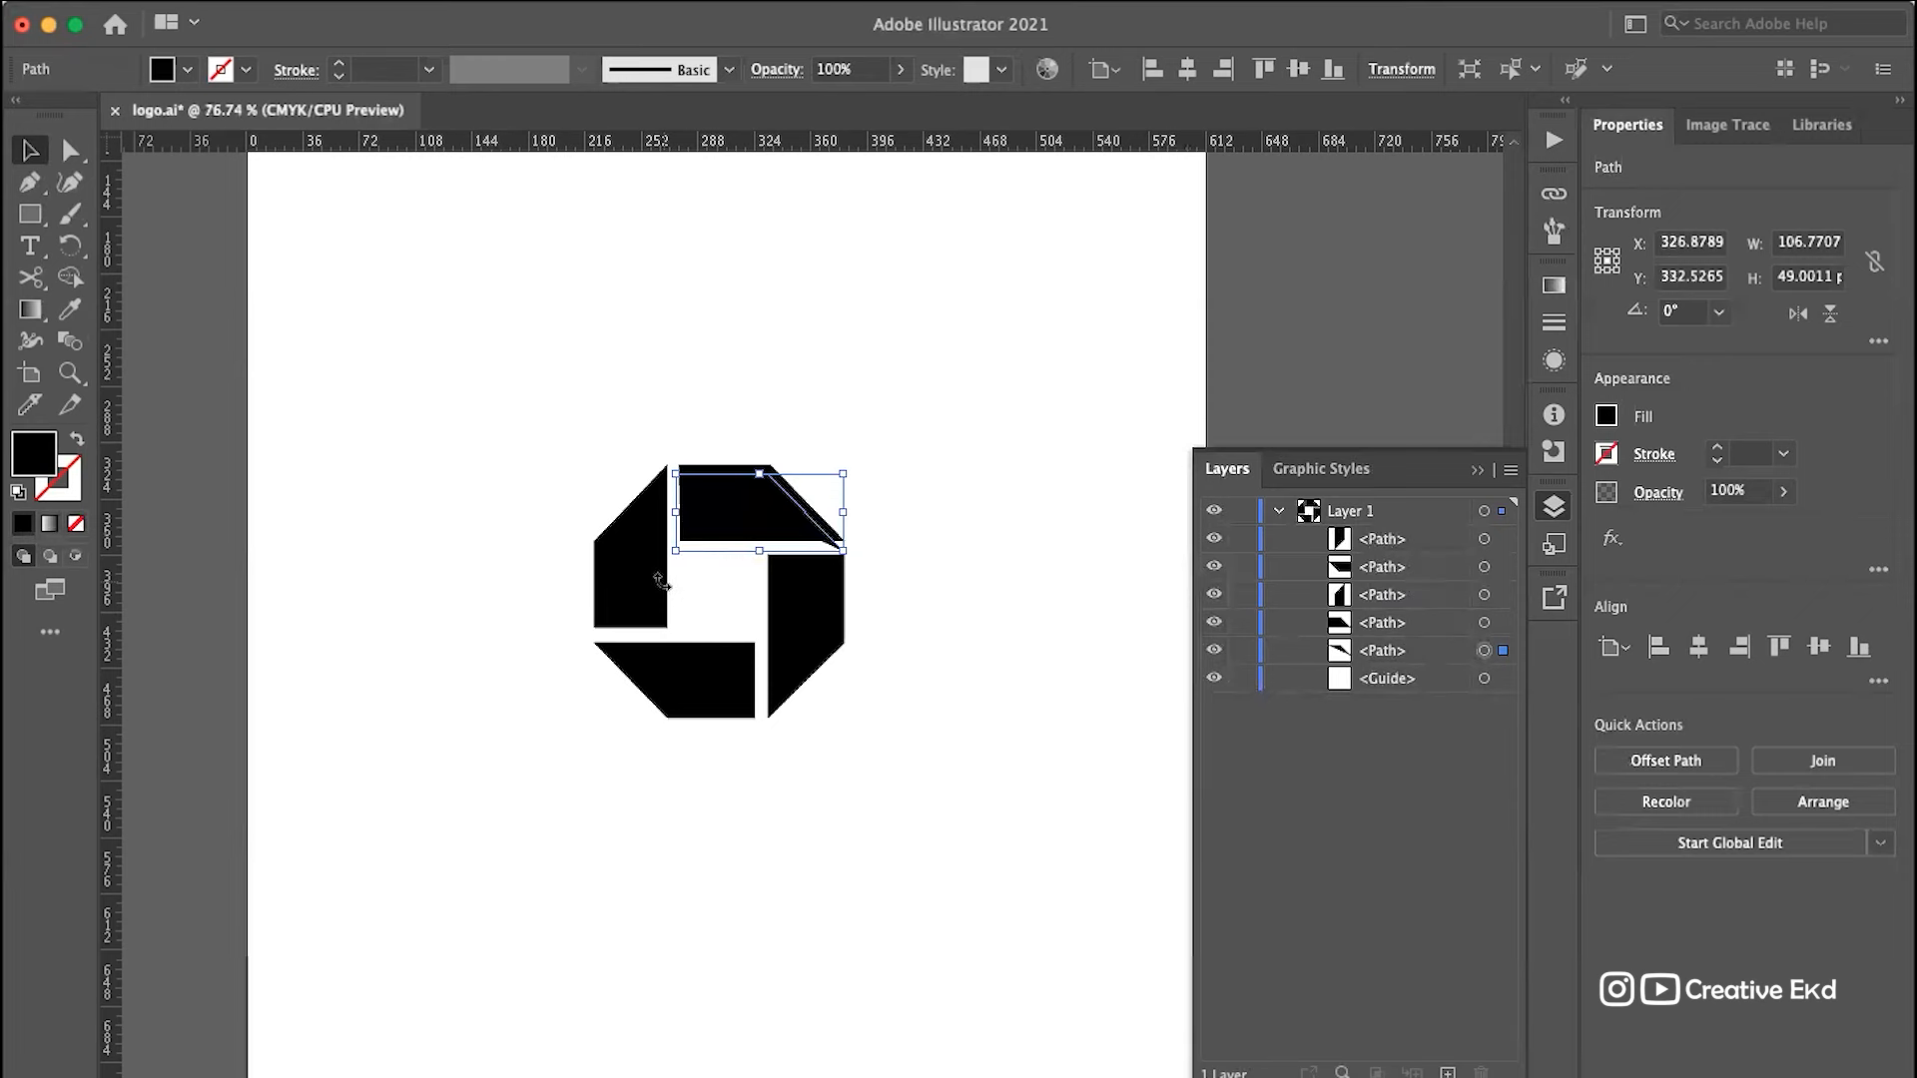
pyautogui.press('Delete')
# Step: Fill the logo's left shape with the dark red swatch
pyautogui.scroll(4, 724, 469)
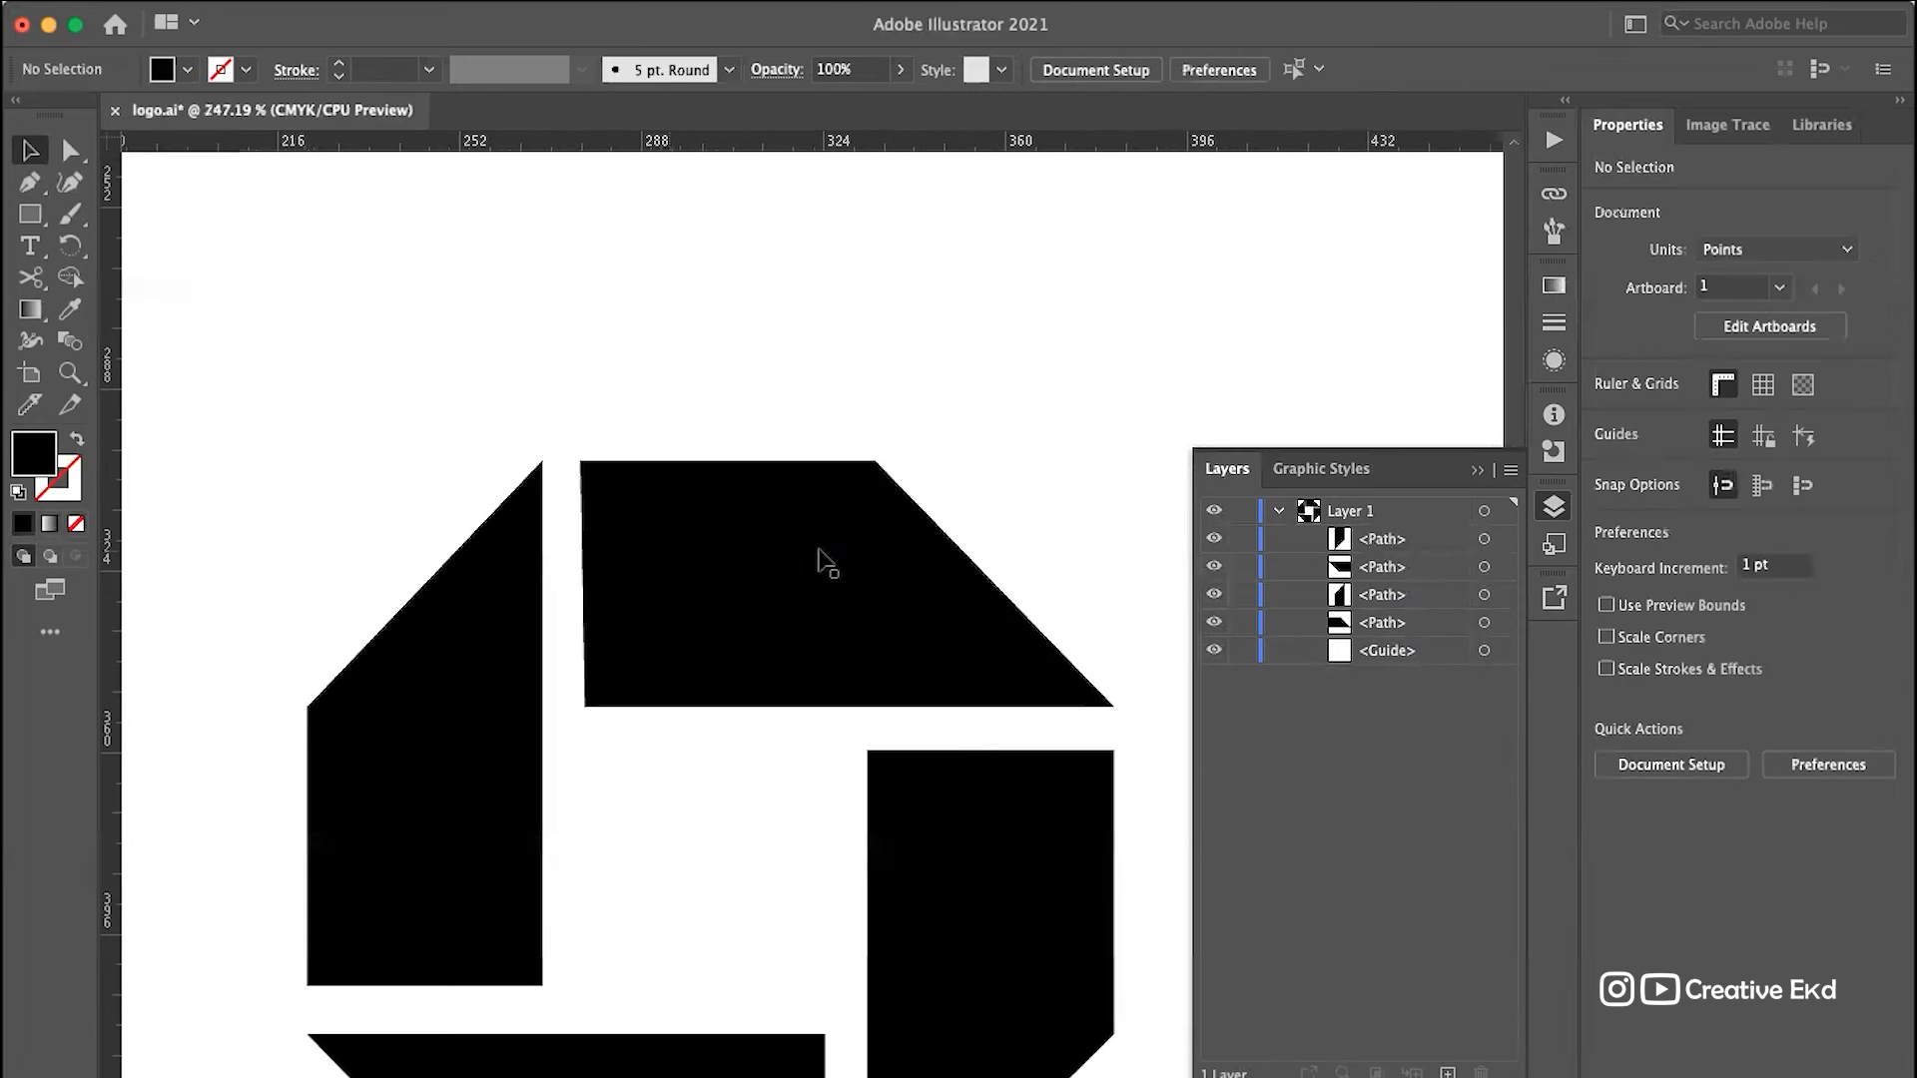
pyautogui.scroll(-2, 817, 549)
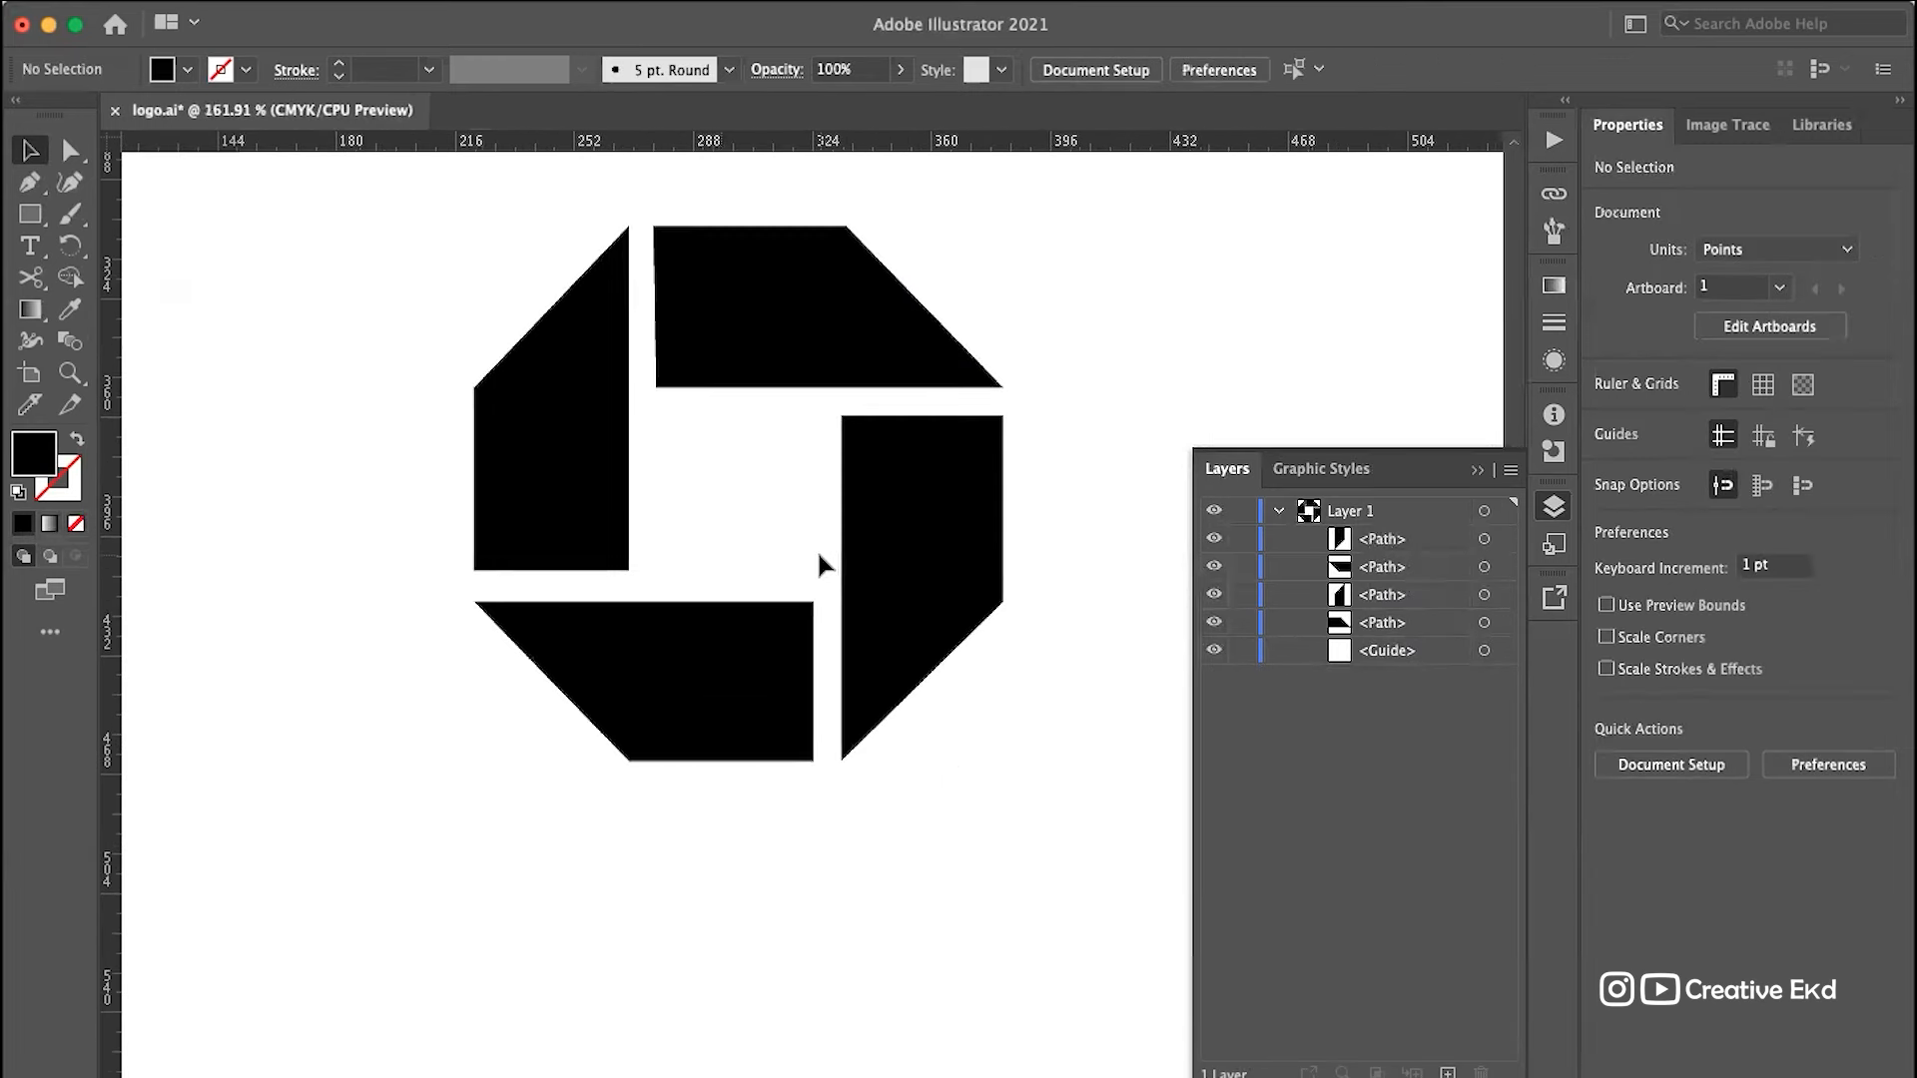
pyautogui.scroll(-3, 817, 549)
pyautogui.scroll(3, 819, 564)
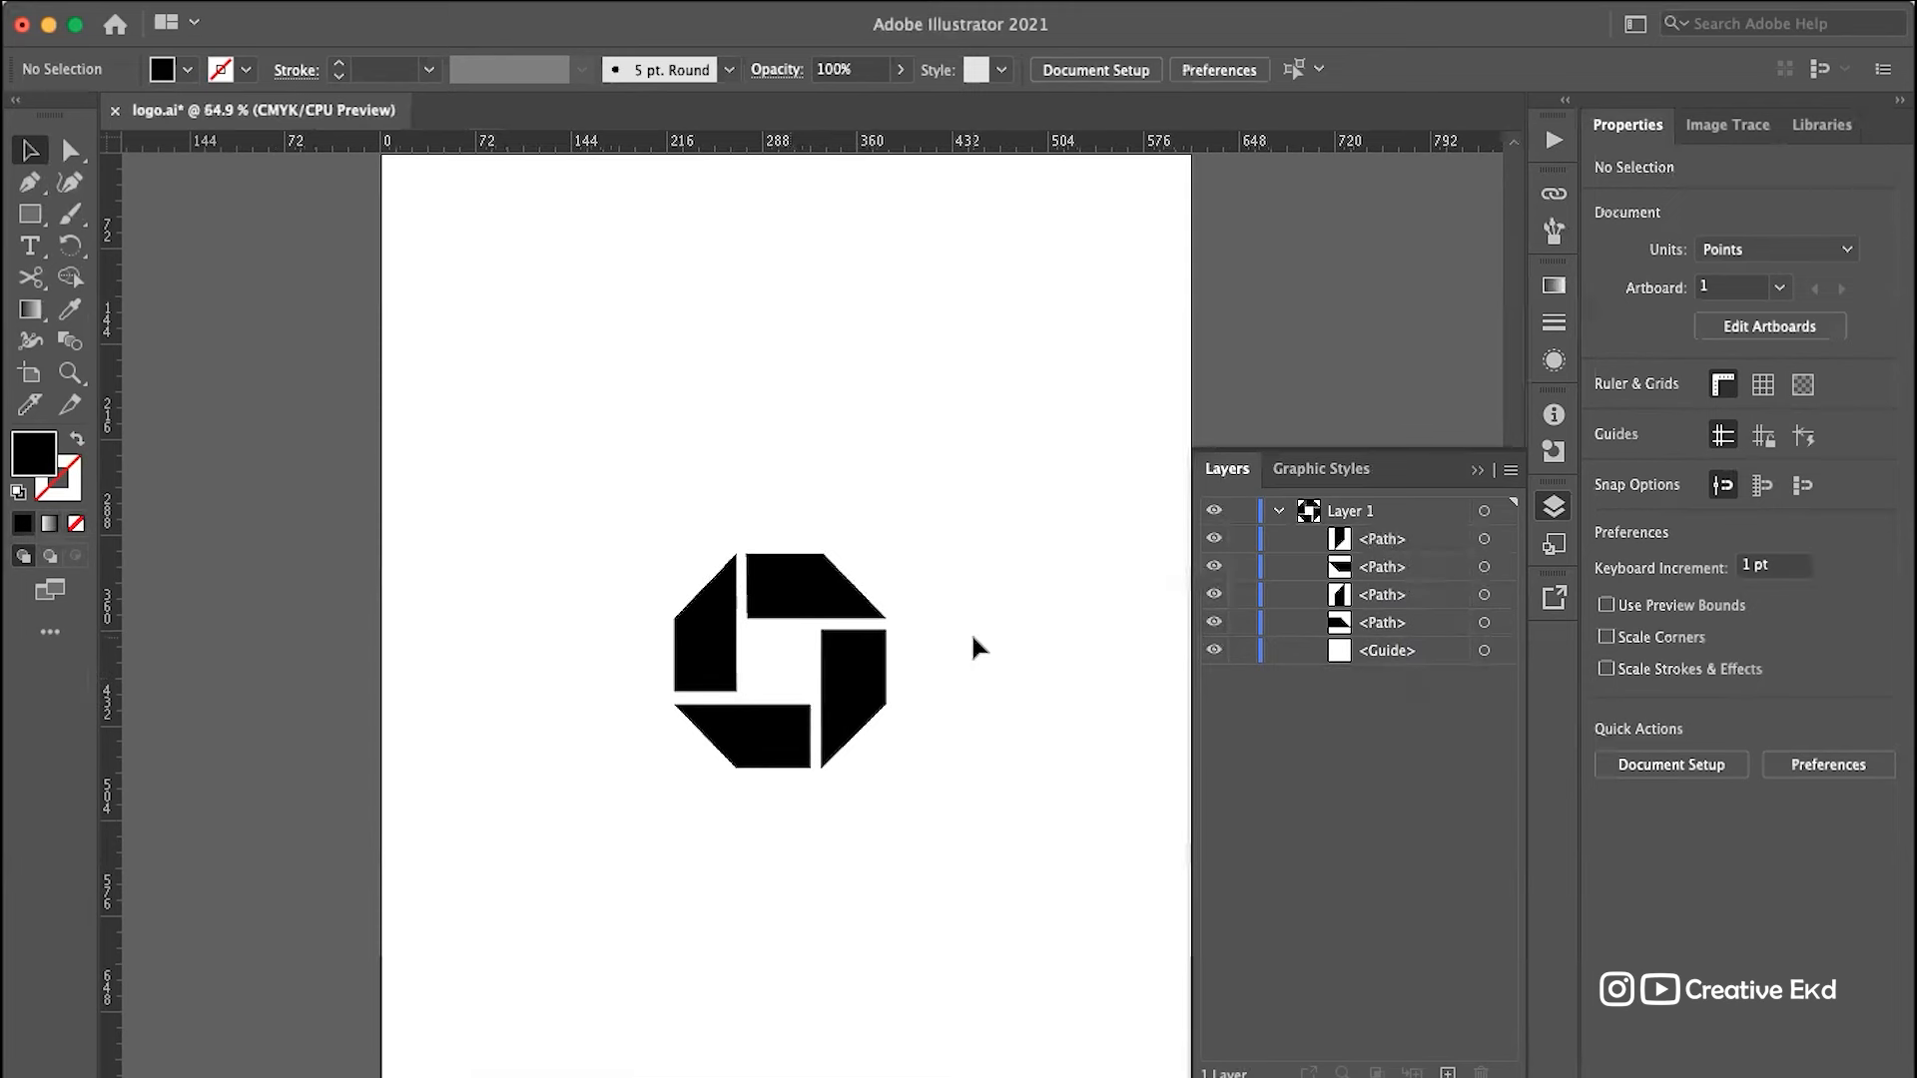
pyautogui.click(835, 639)
pyautogui.click(797, 567)
pyautogui.click(687, 639)
pyautogui.click(739, 734)
pyautogui.click(938, 530)
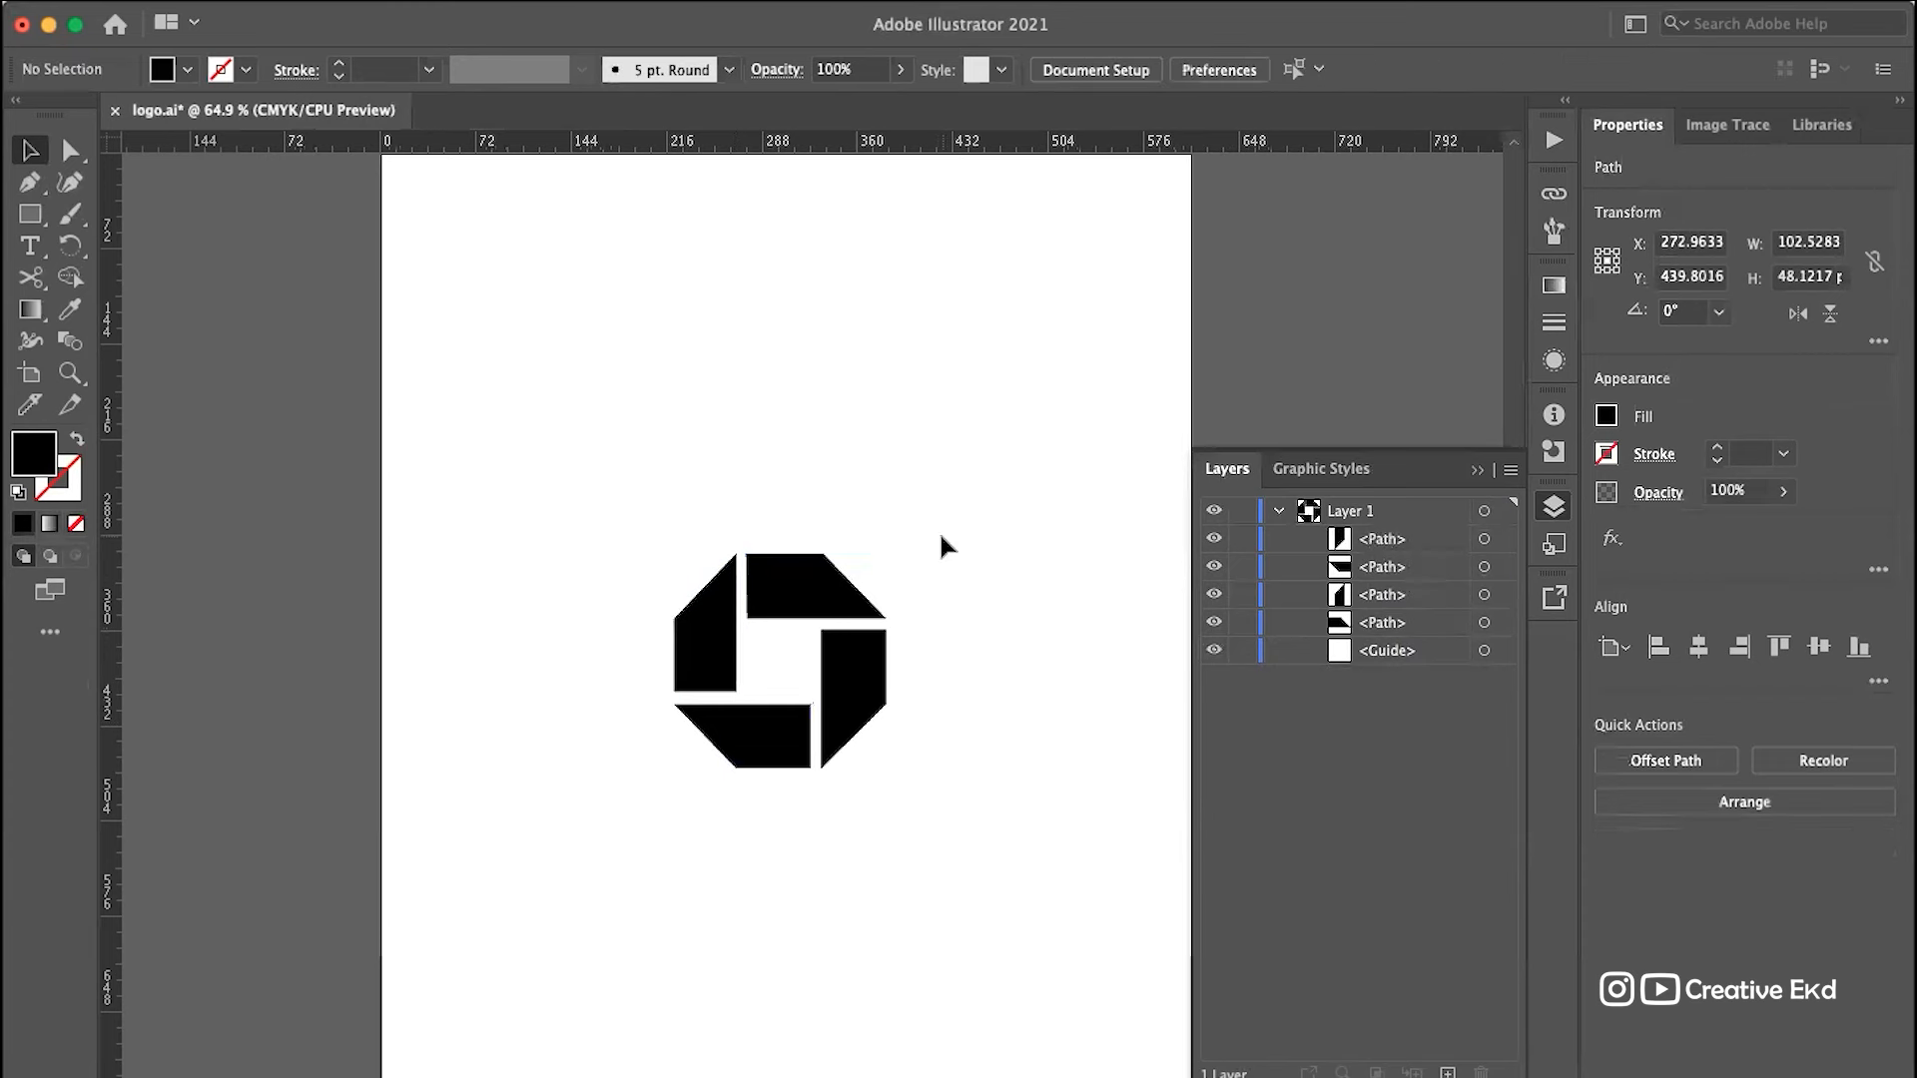
pyautogui.click(857, 685)
pyautogui.click(690, 565)
pyautogui.click(163, 68)
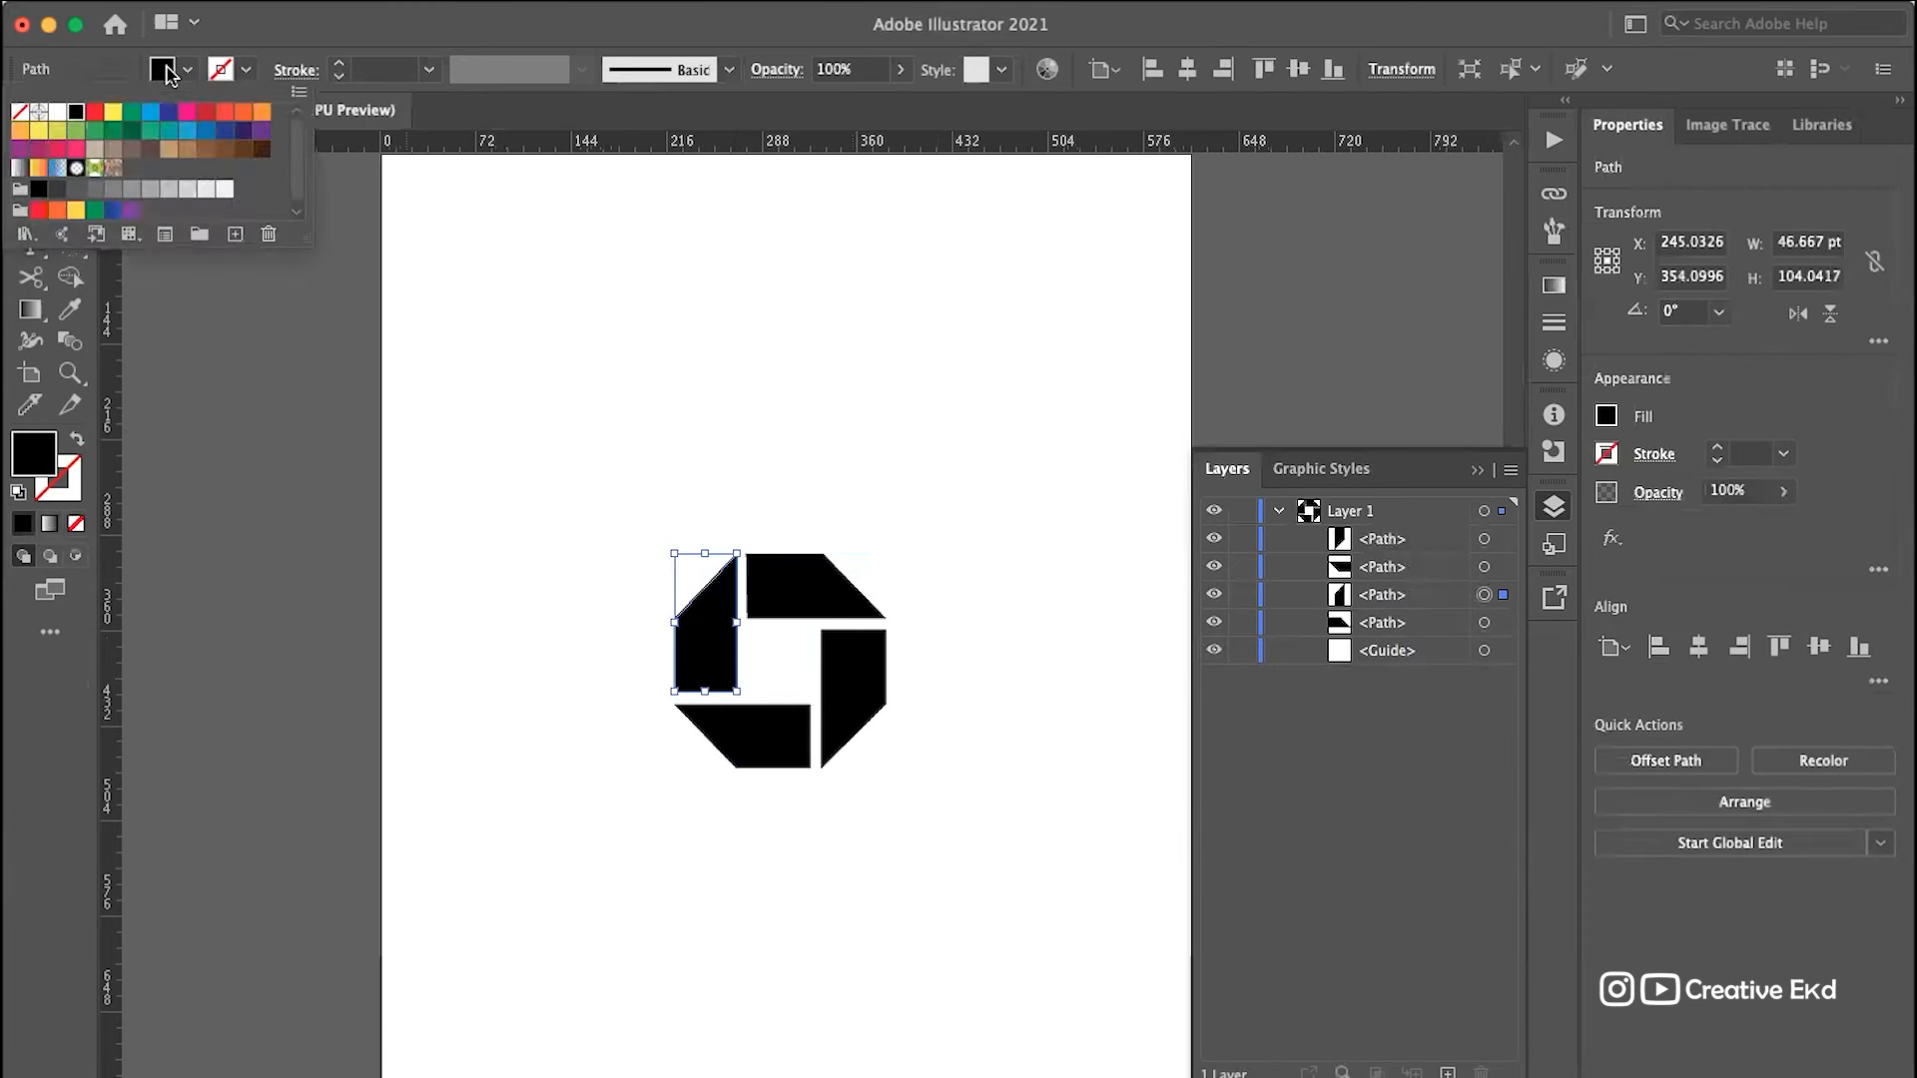
pyautogui.click(219, 120)
pyautogui.click(841, 505)
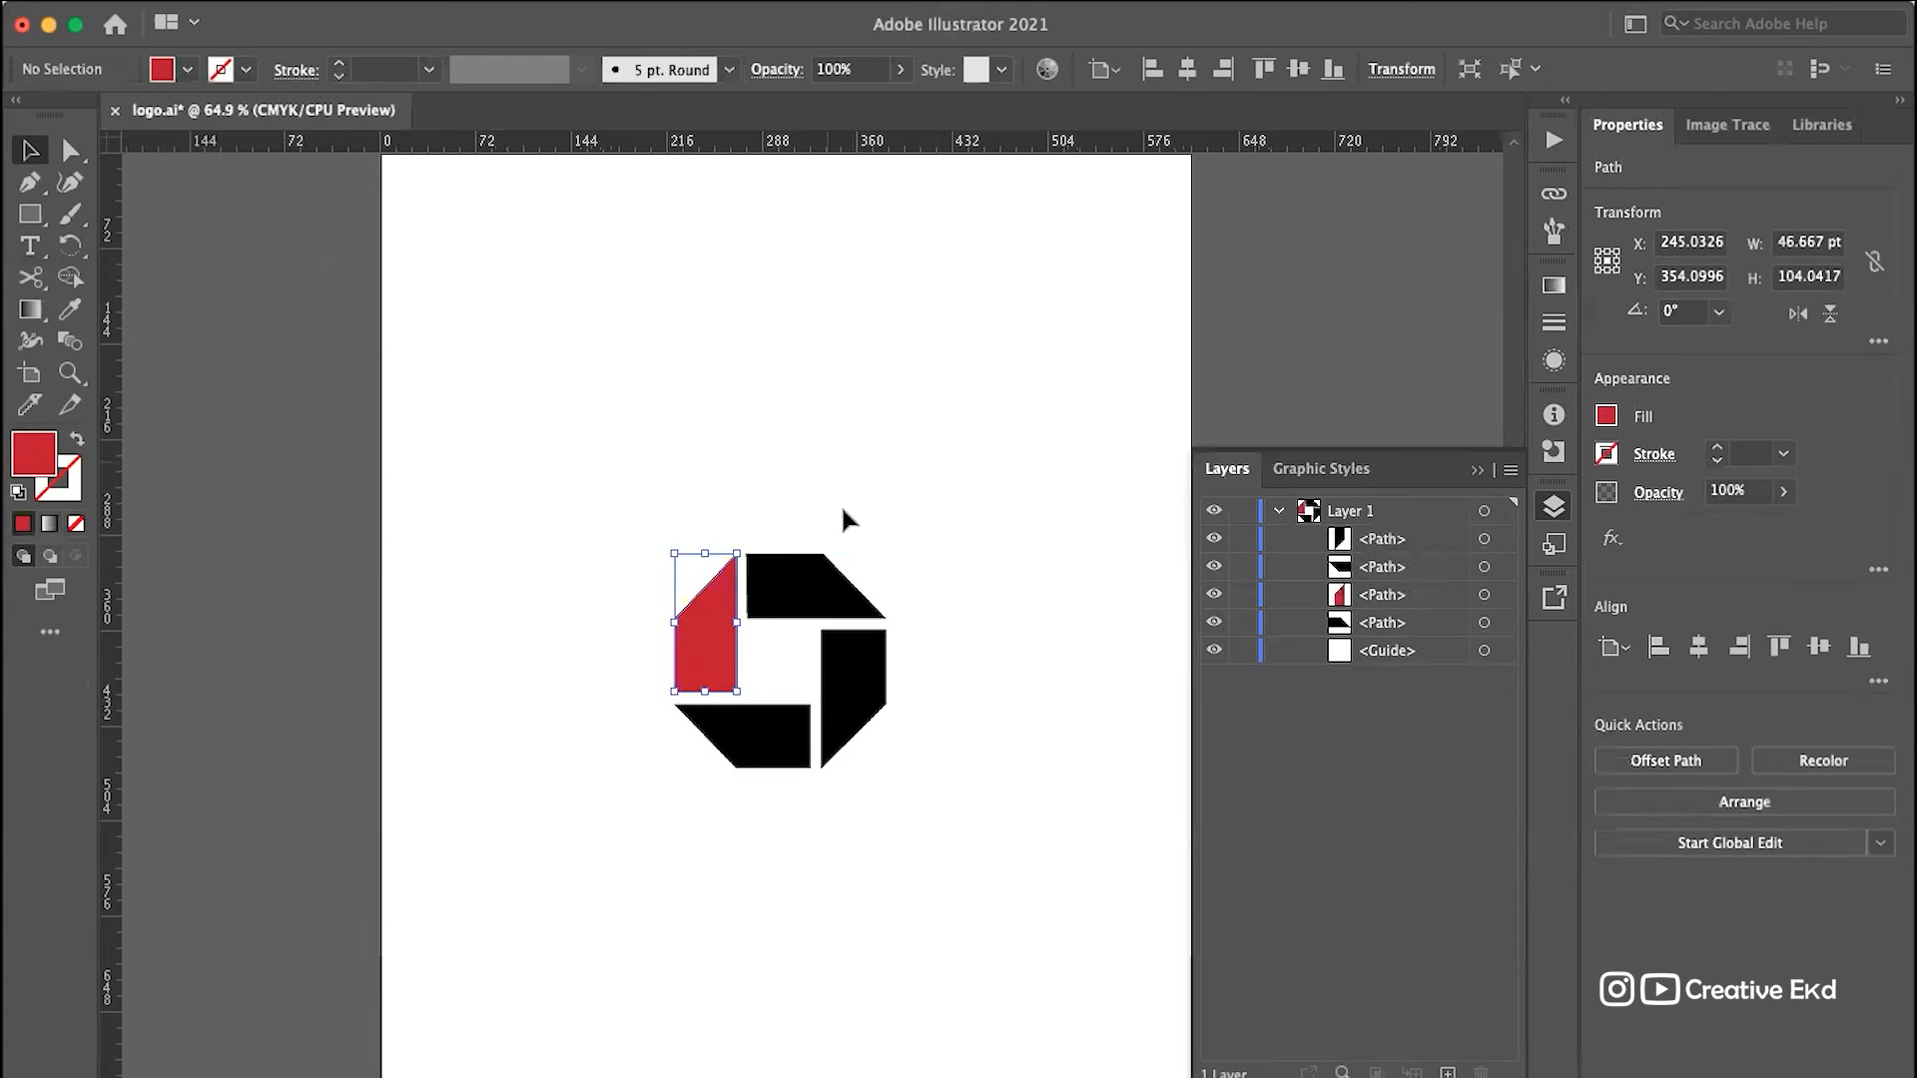
# Step: Fill the logo's right shape with the same dark red swatch as the left shape
pyautogui.click(853, 710)
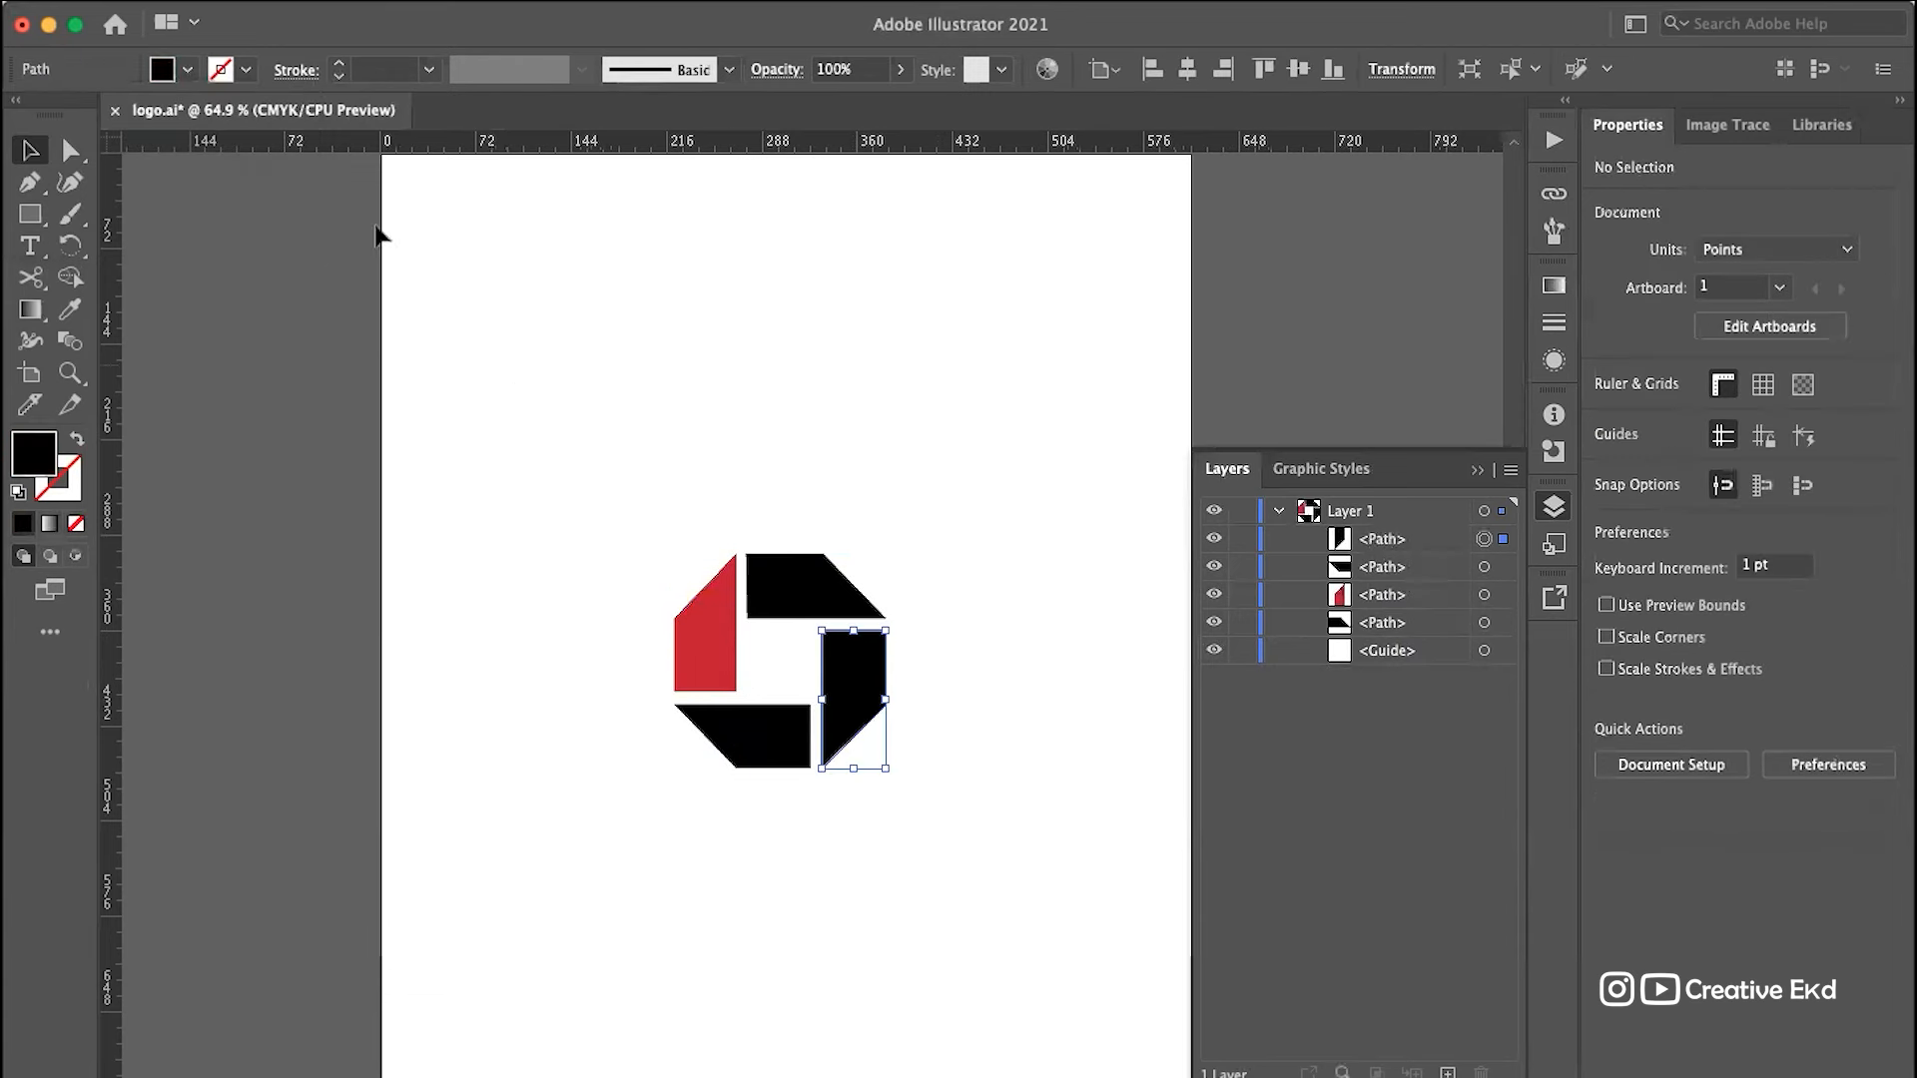
pyautogui.click(163, 70)
pyautogui.click(206, 111)
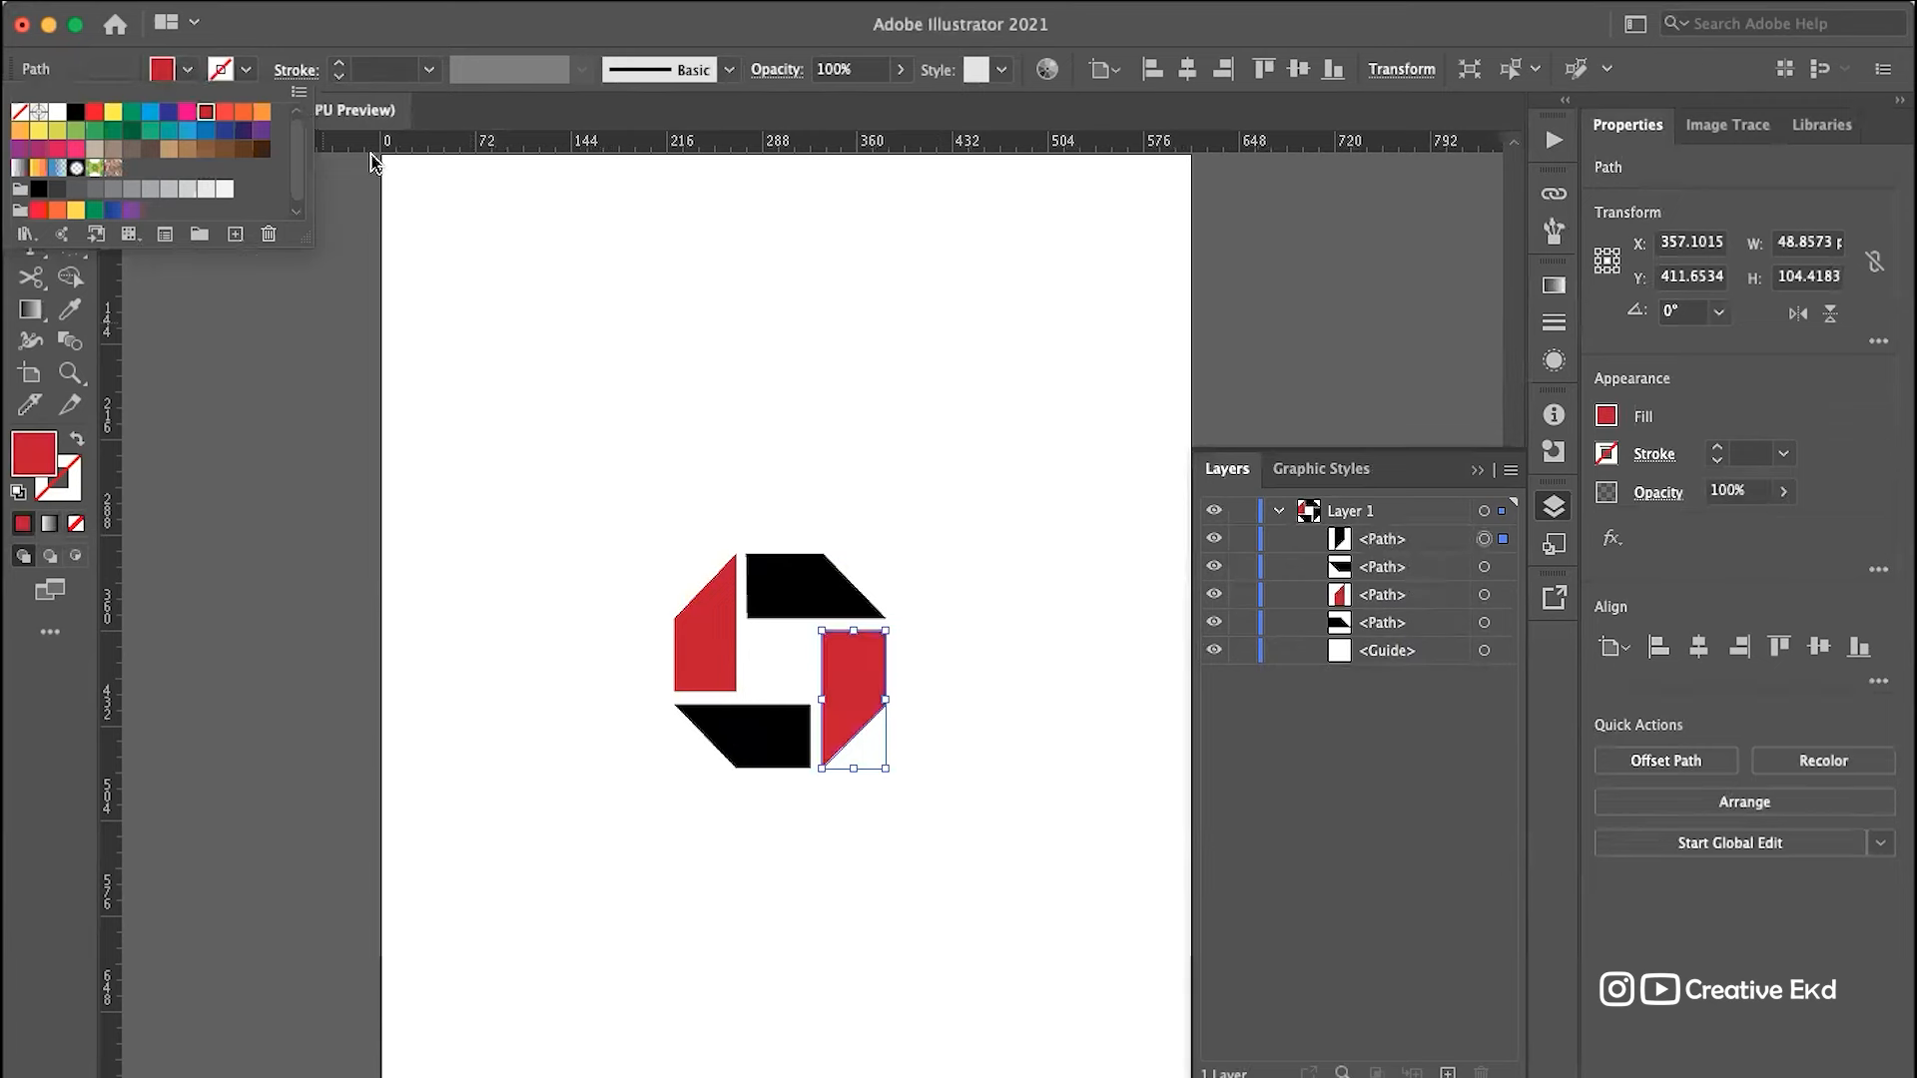
pyautogui.click(949, 493)
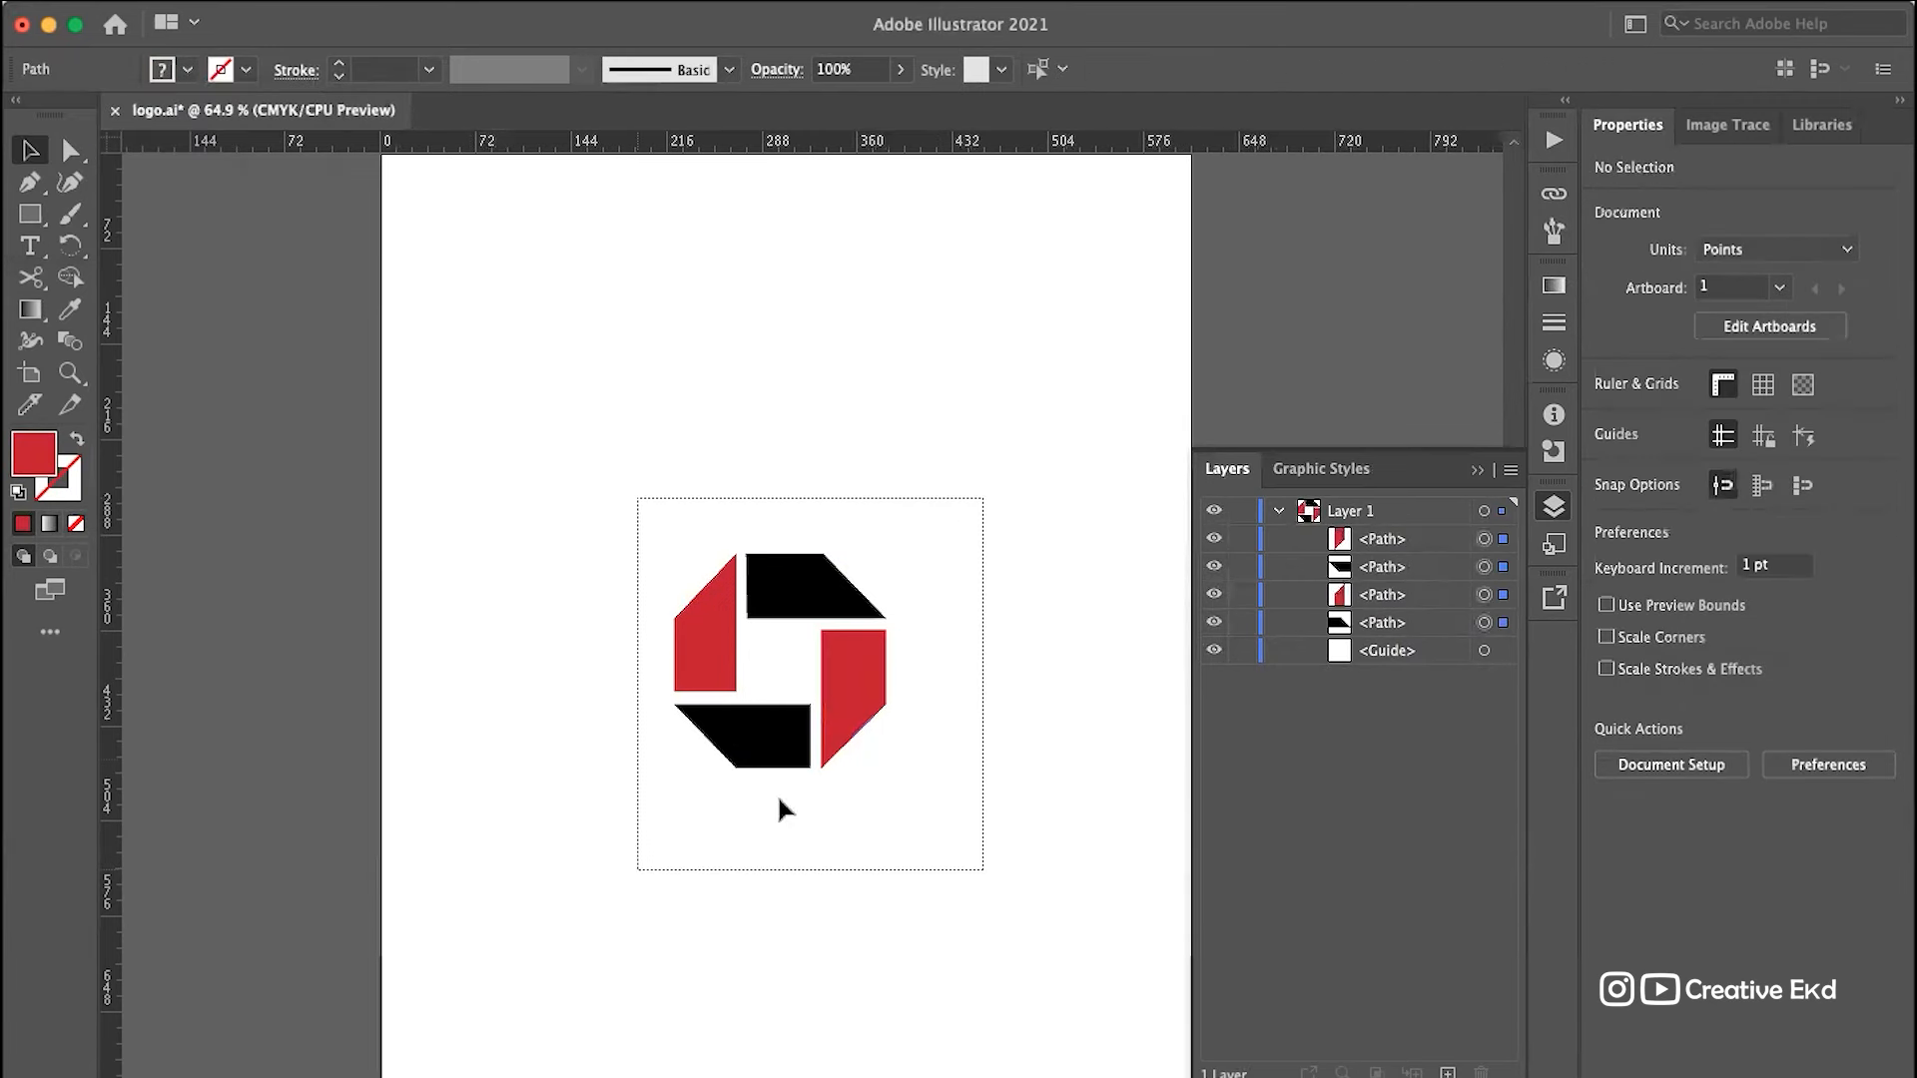
# Step: Select all four logo shapes and scale them down together to about 90 pt wide and 91 pt high
pyautogui.press('super+a')
pyautogui.moveTo(880, 766); pyautogui.dragTo(791, 672)
pyautogui.click(888, 681)
pyautogui.scroll(5, 778, 575)
pyautogui.moveTo(896, 506); pyautogui.dragTo(477, 936)
pyautogui.press('super+a')
pyautogui.scroll(-6, 944, 715)
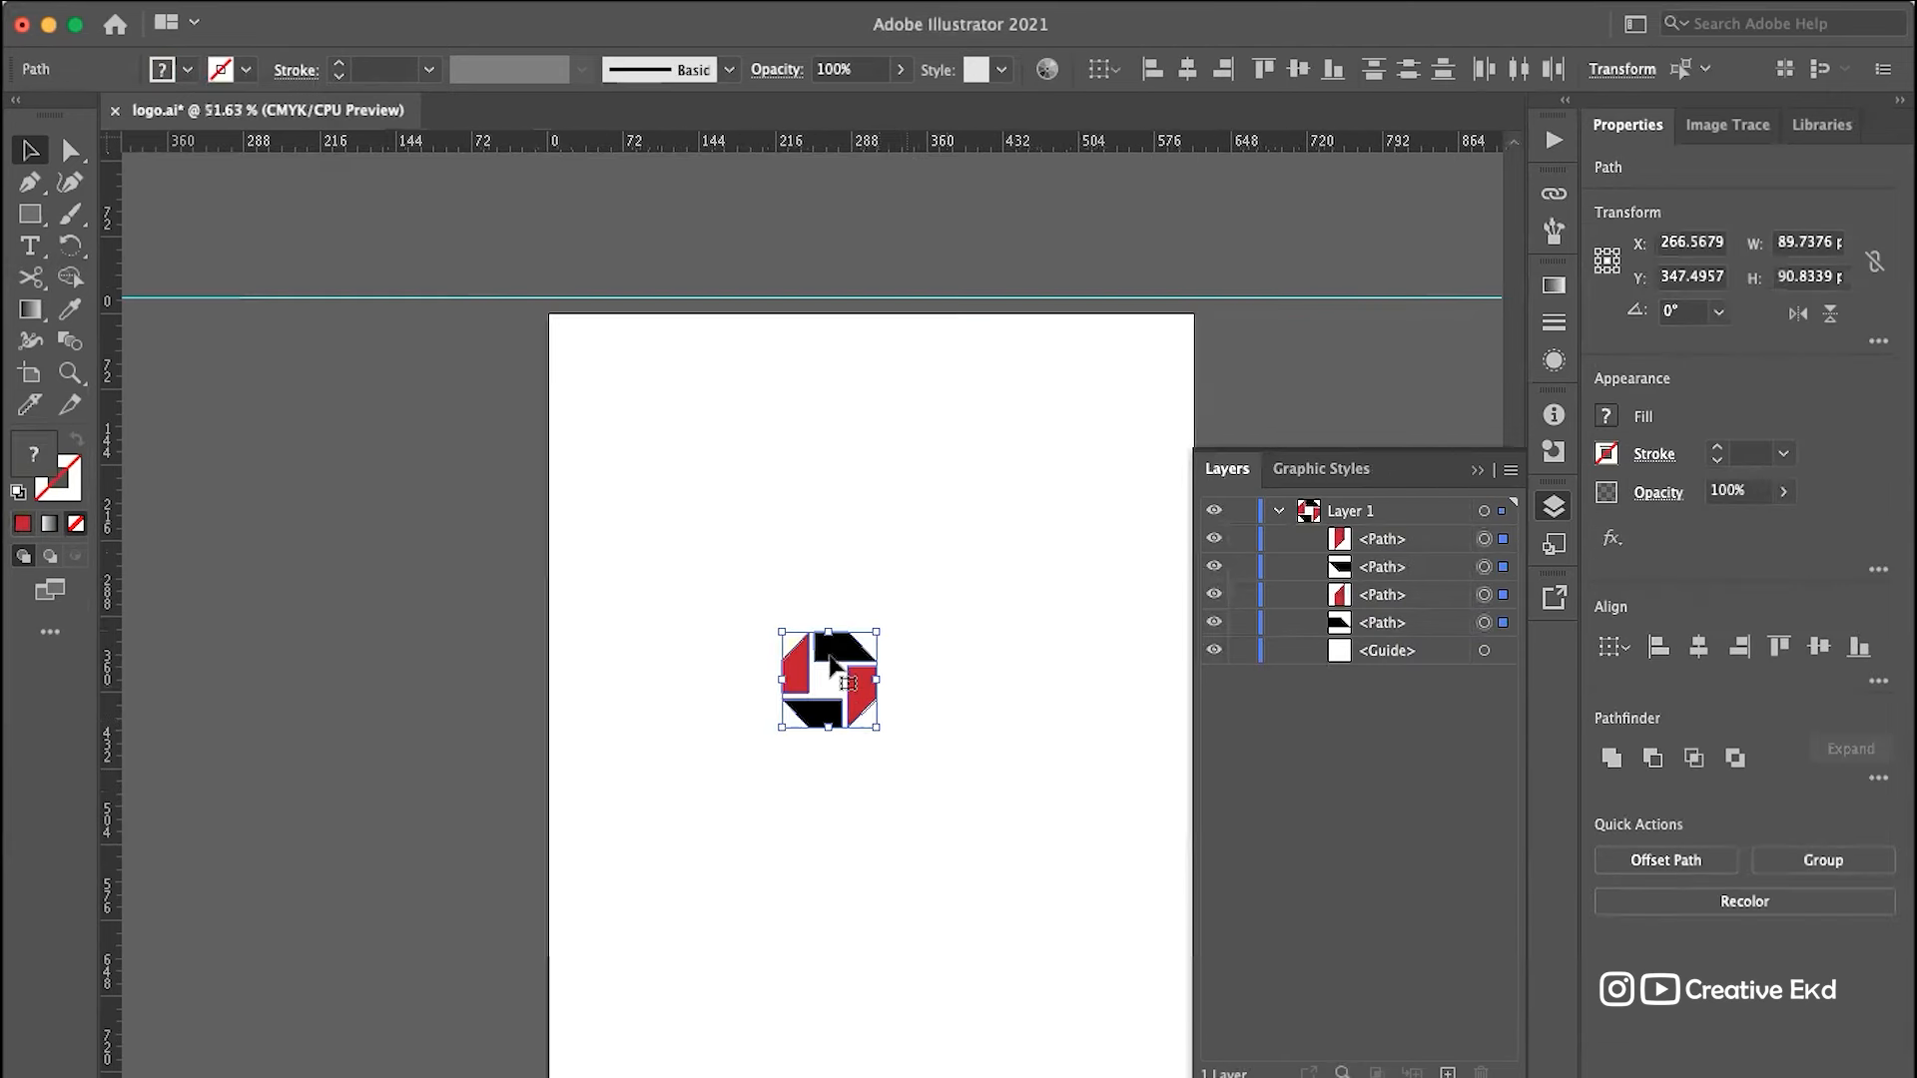
# Step: Move the whole logo toward the artboard's left side, centred at about X 144 pt, Y 316 pt, and deselect it
pyautogui.moveTo(829, 684); pyautogui.dragTo(731, 659)
pyautogui.press('super+z')
pyautogui.click(446, 507)
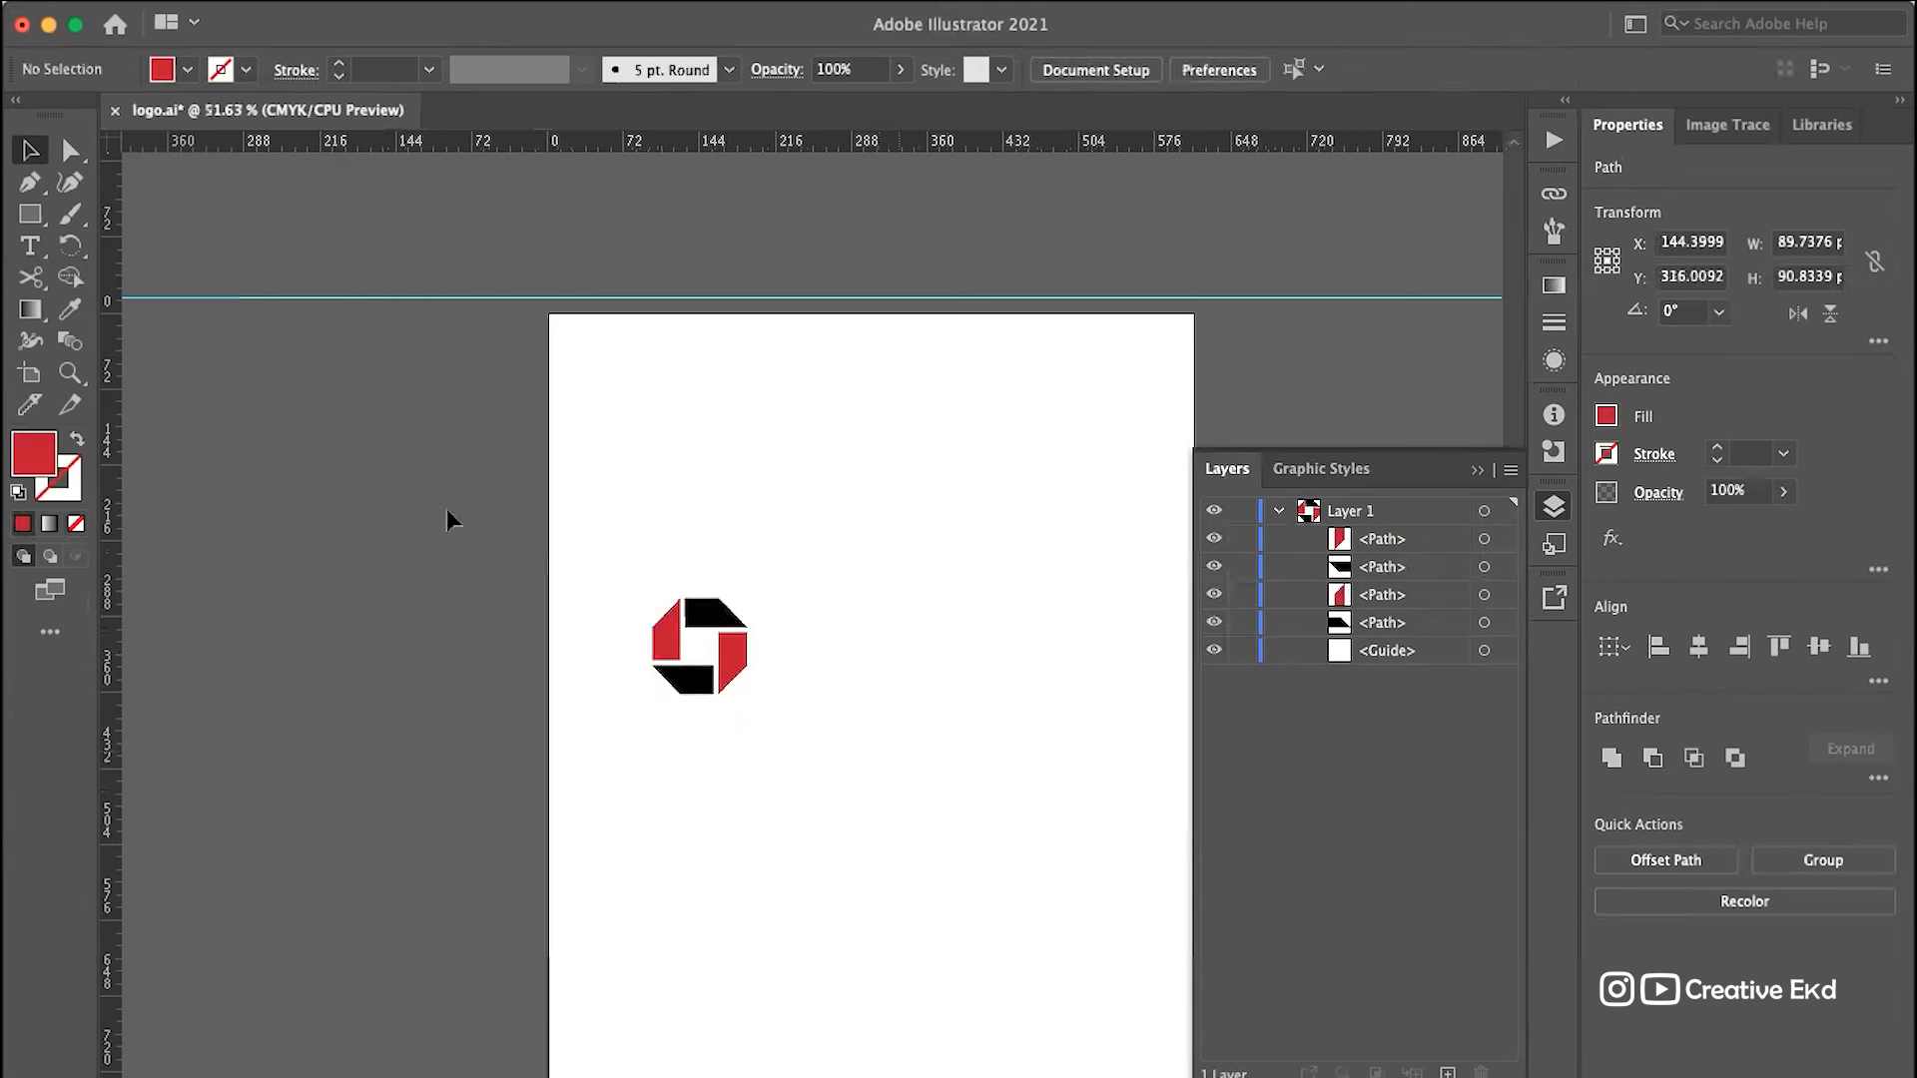
pyautogui.click(30, 245)
pyautogui.click(747, 639)
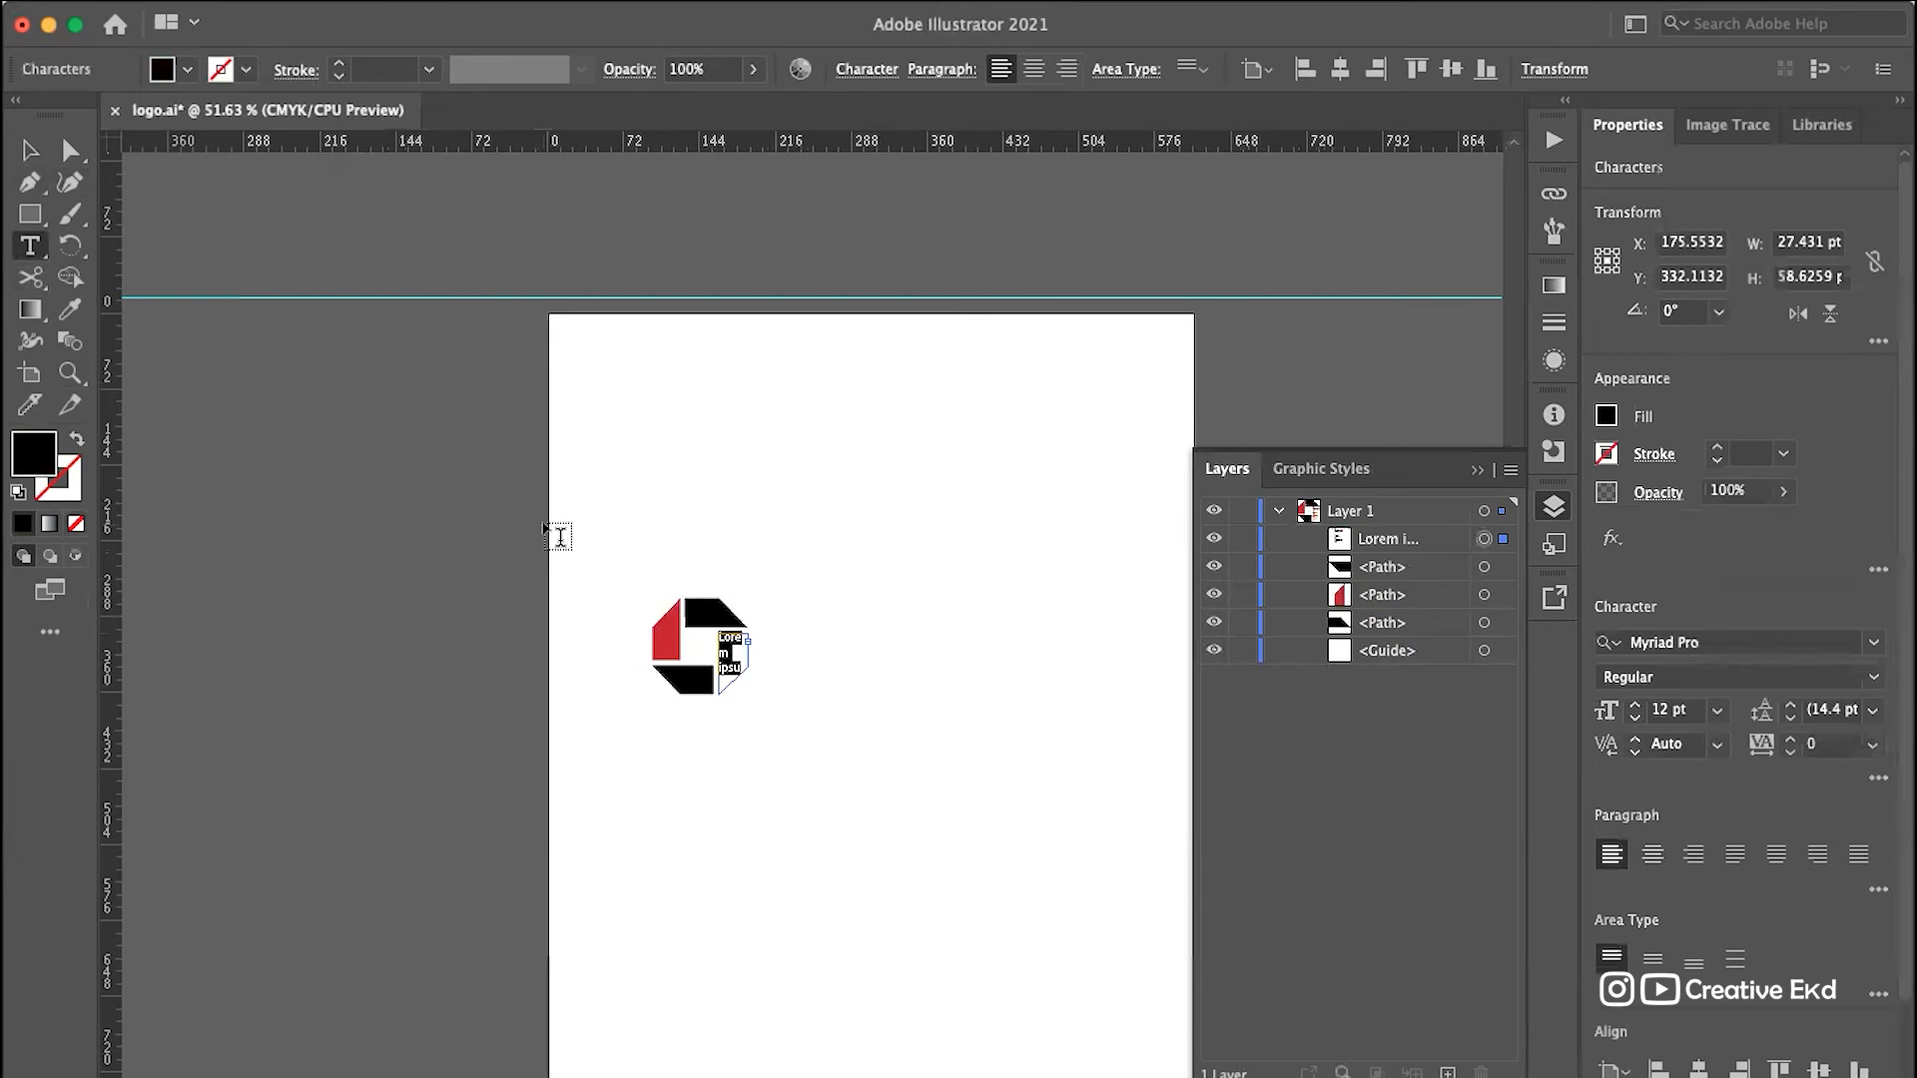
pyautogui.press('super+z')
pyautogui.click(33, 151)
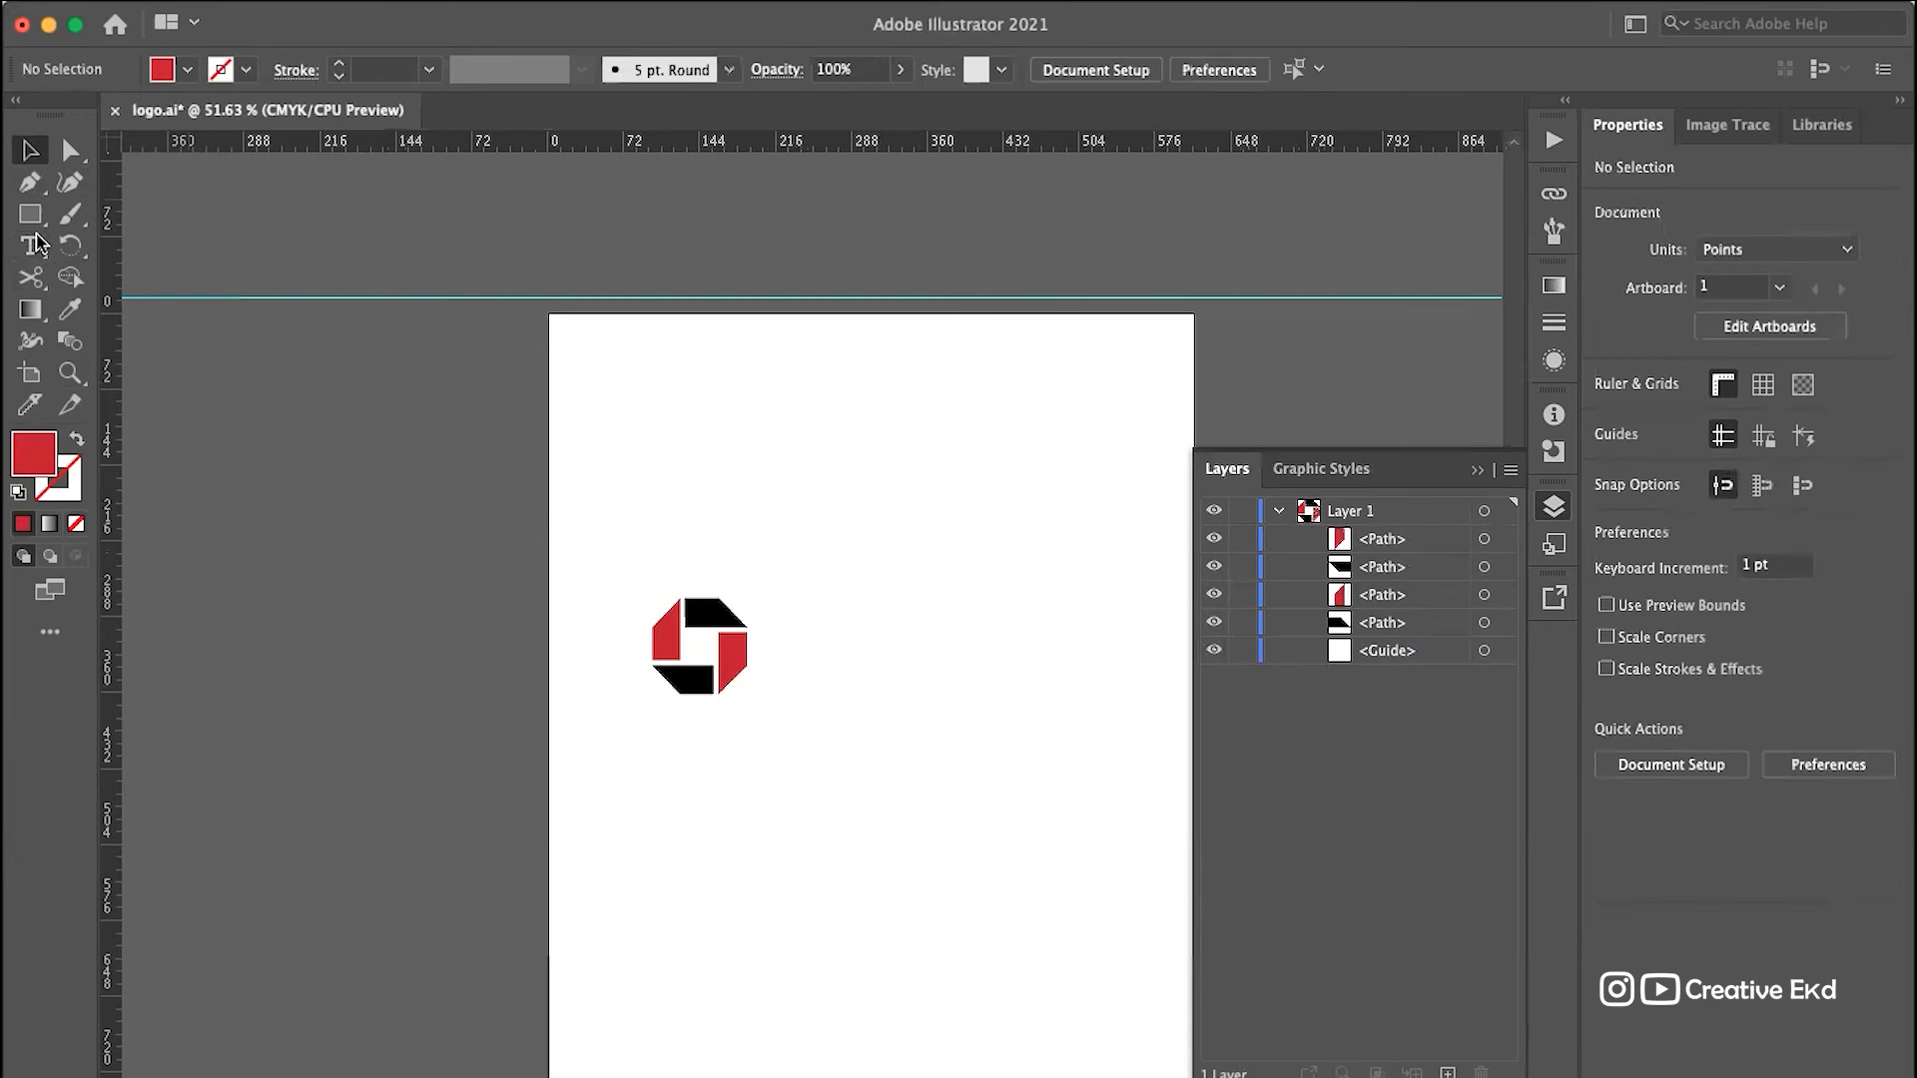
# Step: Add the point text MAXON beside the logo mark and return to the Selection tool
pyautogui.click(32, 249)
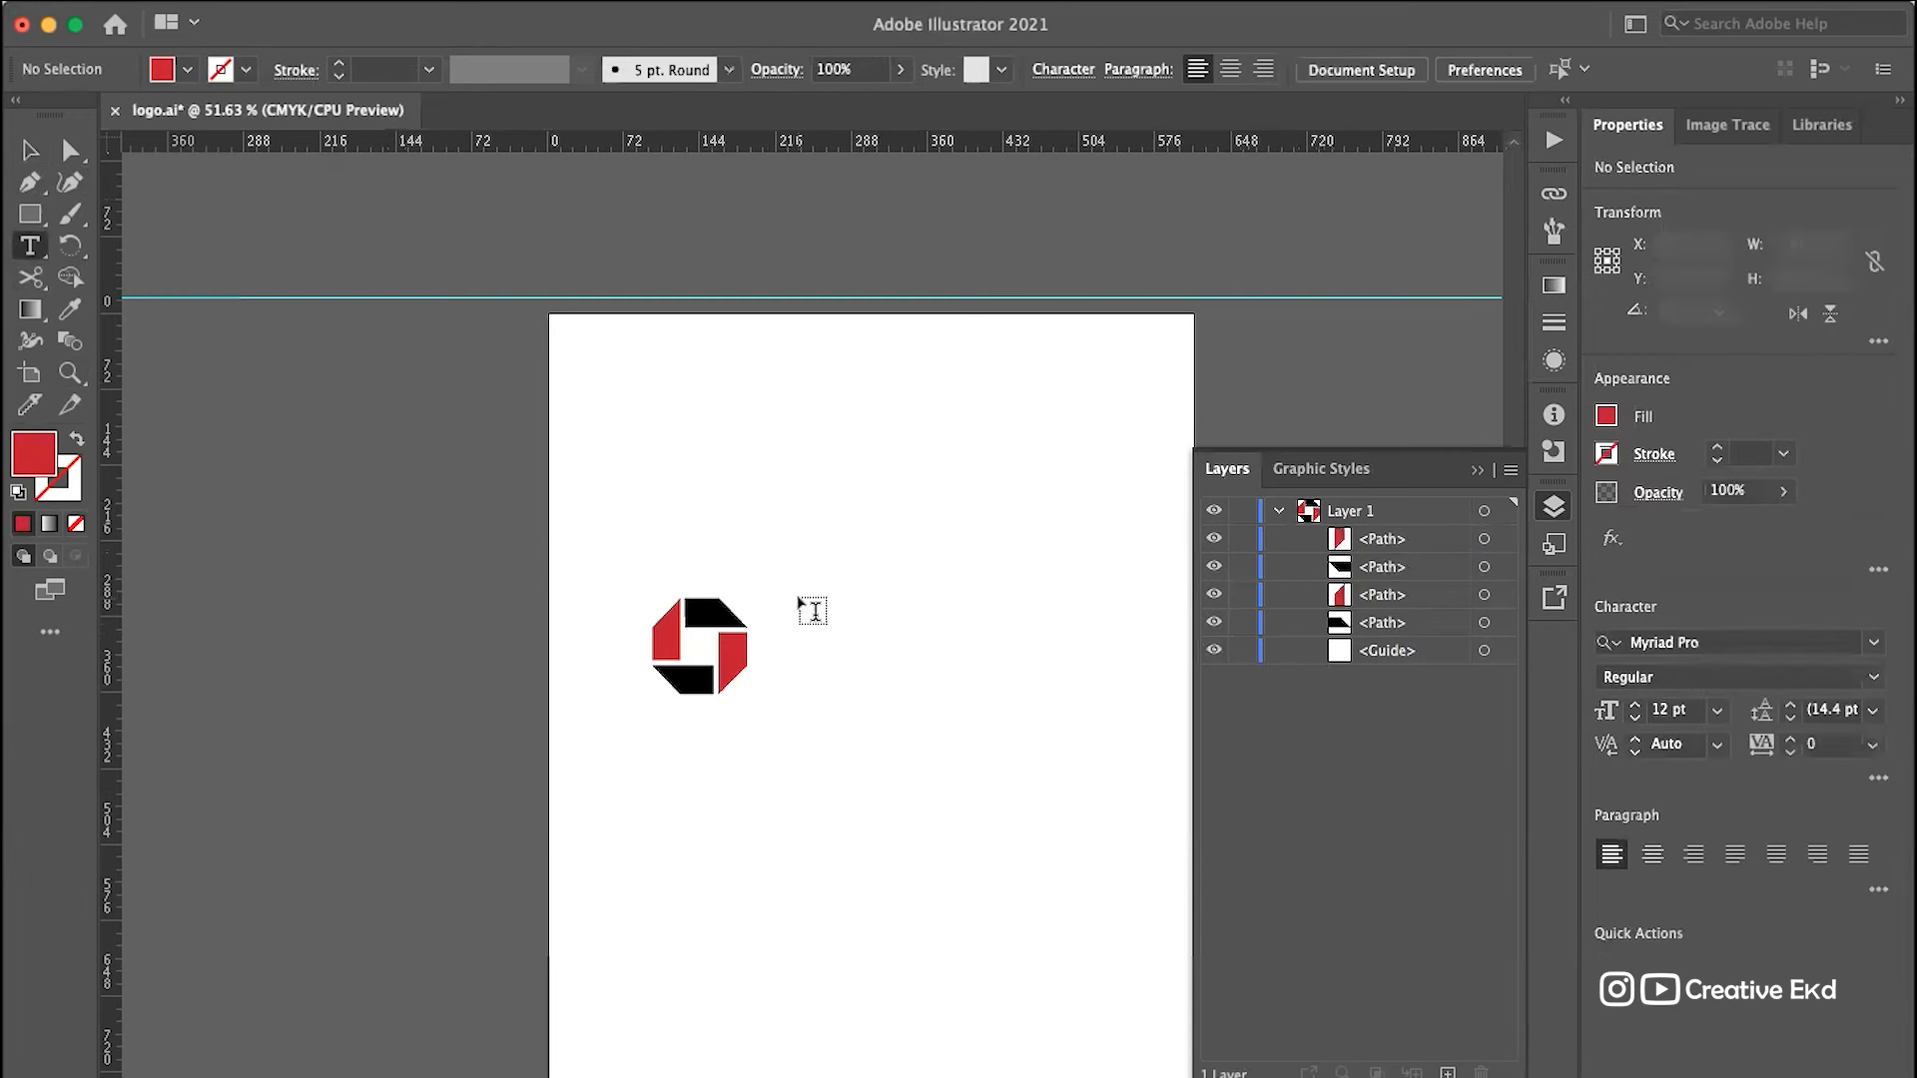
pyautogui.click(785, 629)
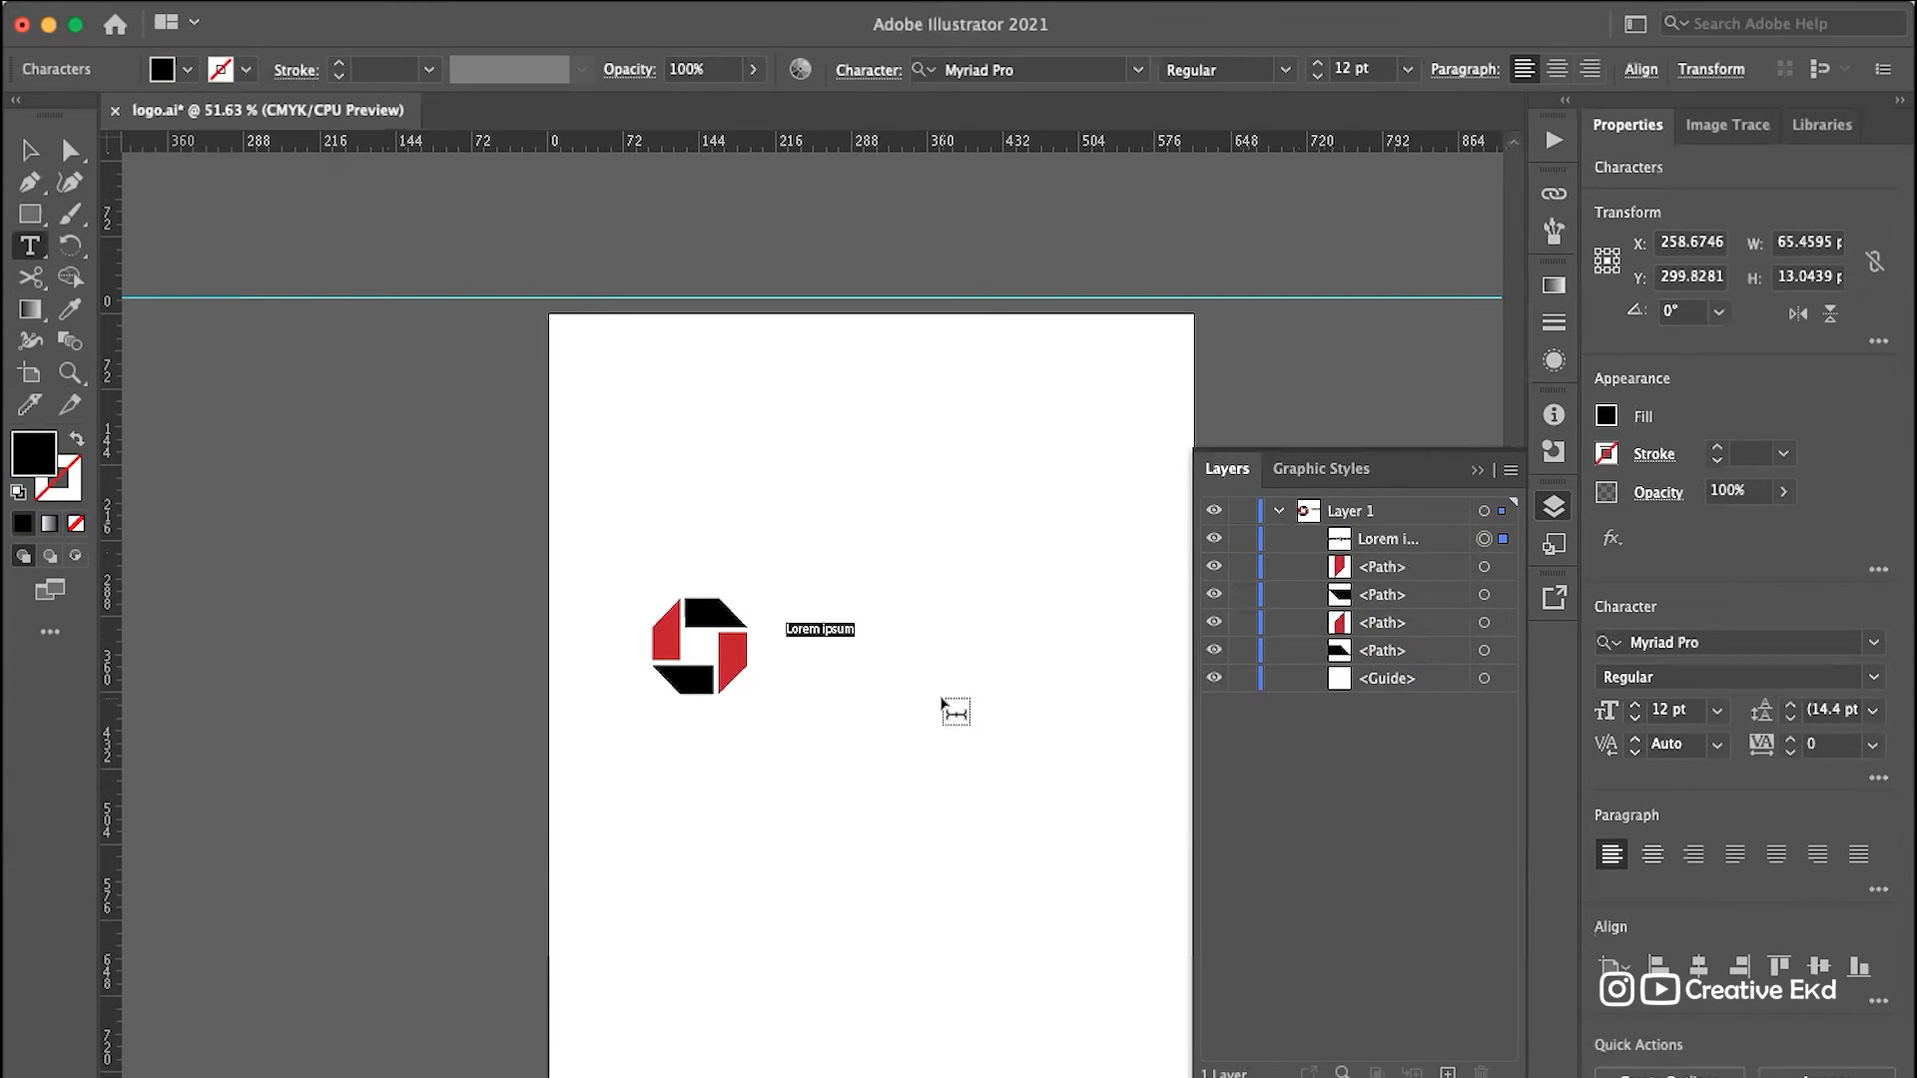
pyautogui.write('MAXON')
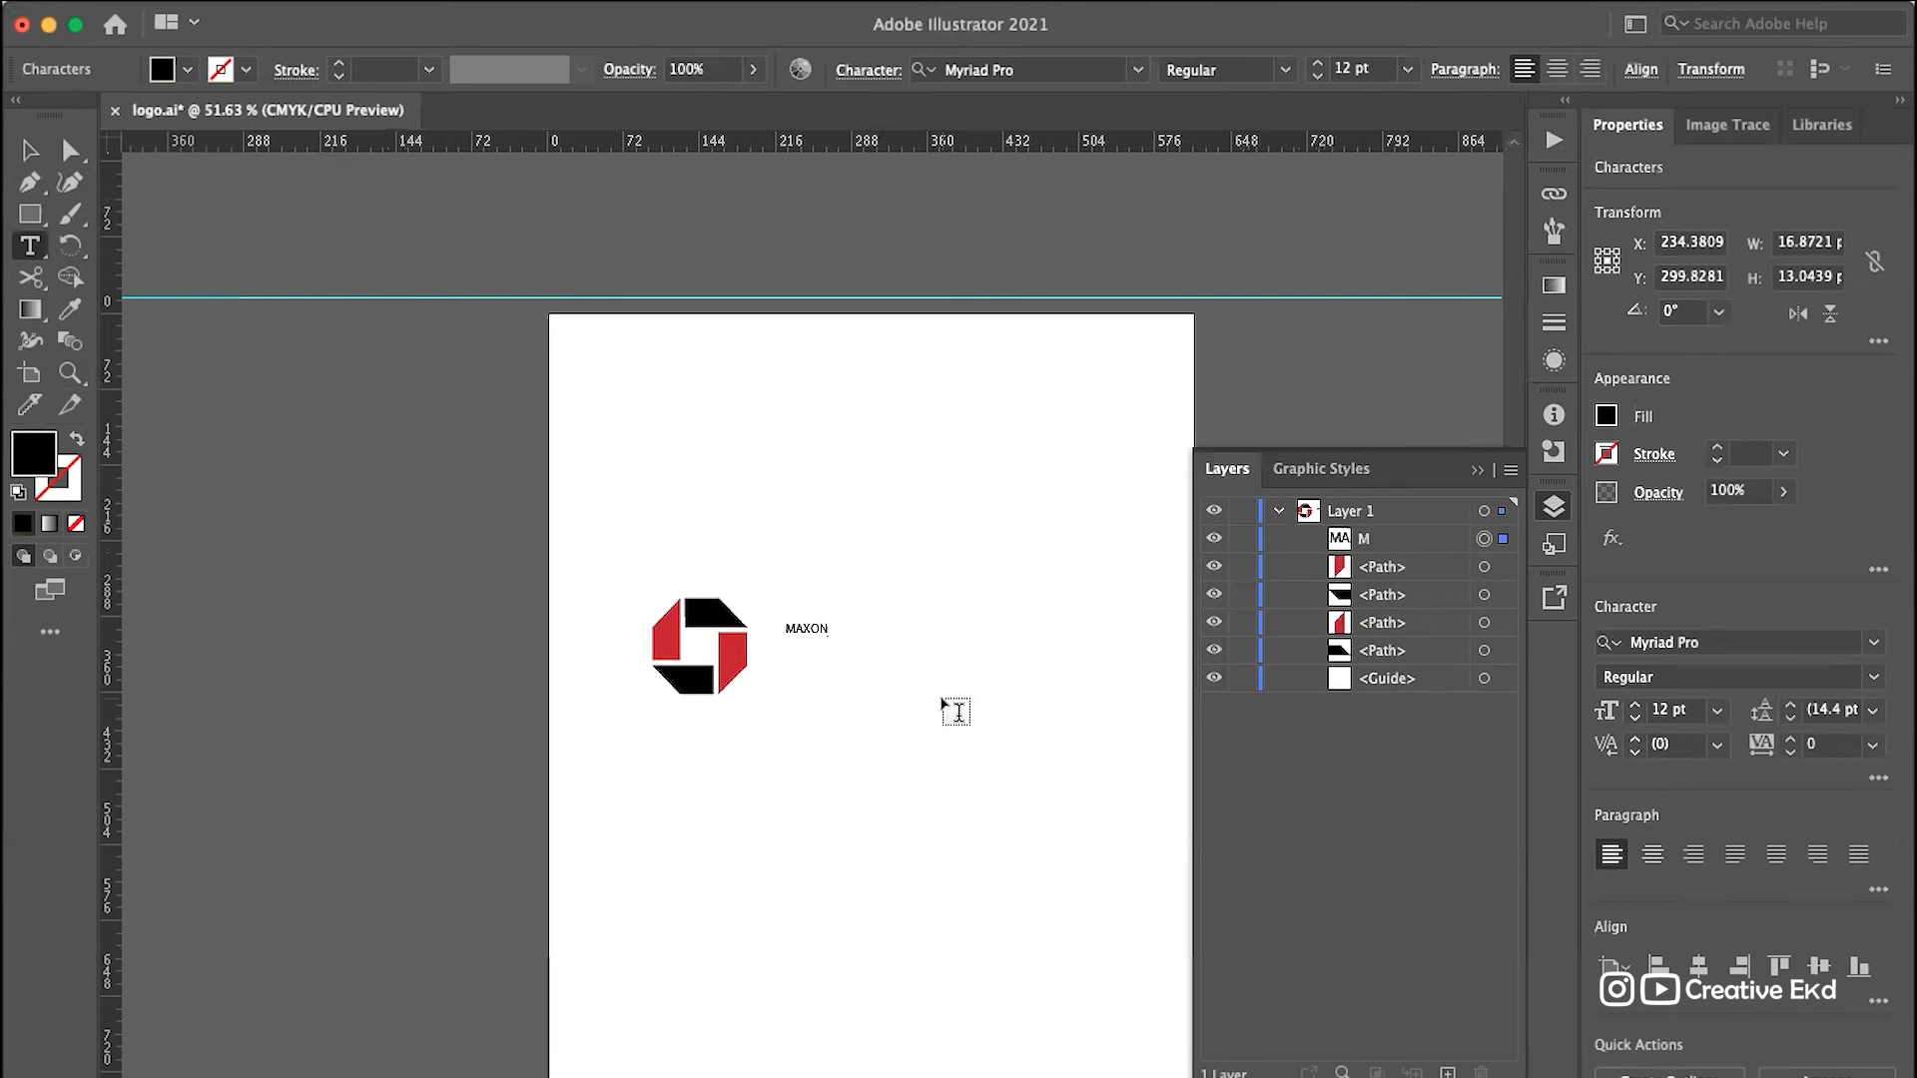
pyautogui.click(30, 150)
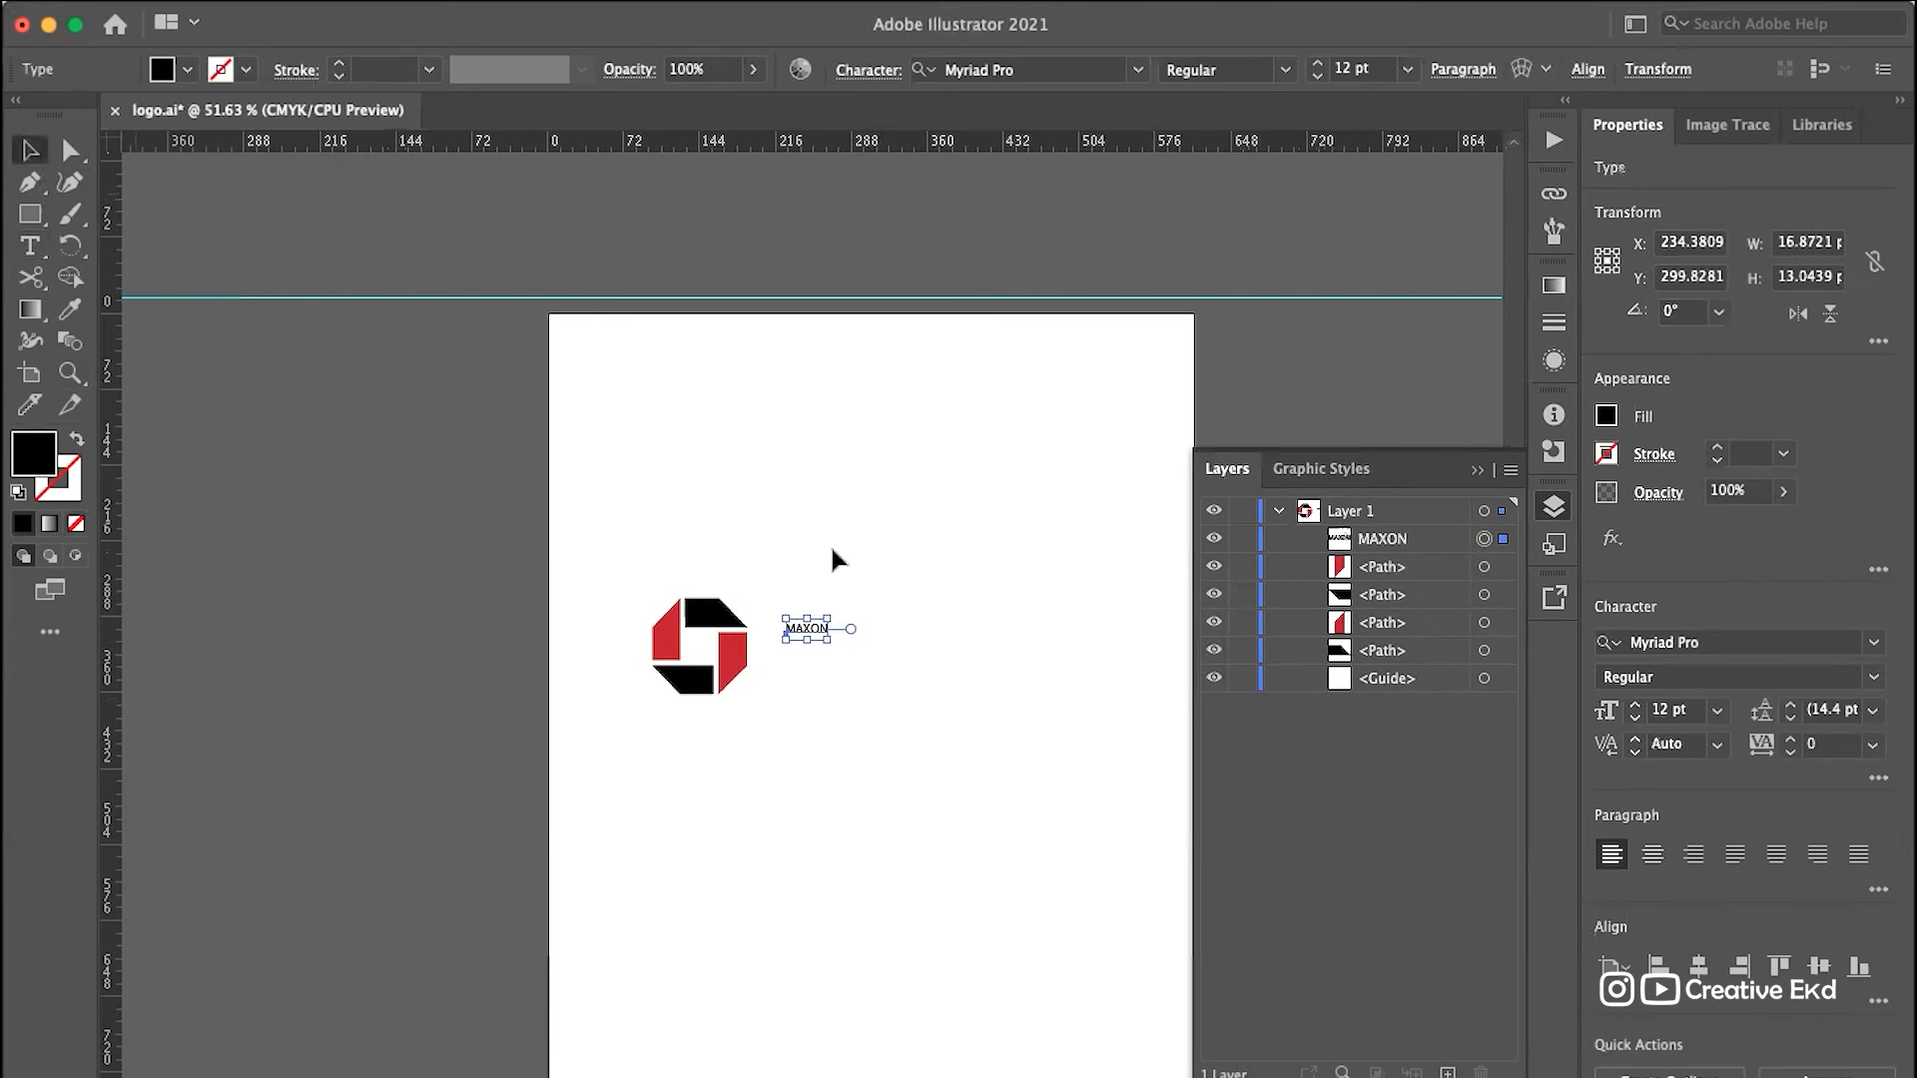
# Step: Enlarge the MAXON text to about 79 pt and arrange it directly below the logo mark, with the mark roughly centred above it
pyautogui.moveTo(837, 644); pyautogui.dragTo(1128, 758)
pyautogui.moveTo(953, 662); pyautogui.dragTo(889, 792)
pyautogui.click(987, 771)
pyautogui.moveTo(631, 538); pyautogui.dragTo(896, 689)
pyautogui.click(1042, 644)
# Step: Change the MAXON text's font to Arial Black and deselect it
pyautogui.scroll(5, 1068, 752)
pyautogui.click(879, 805)
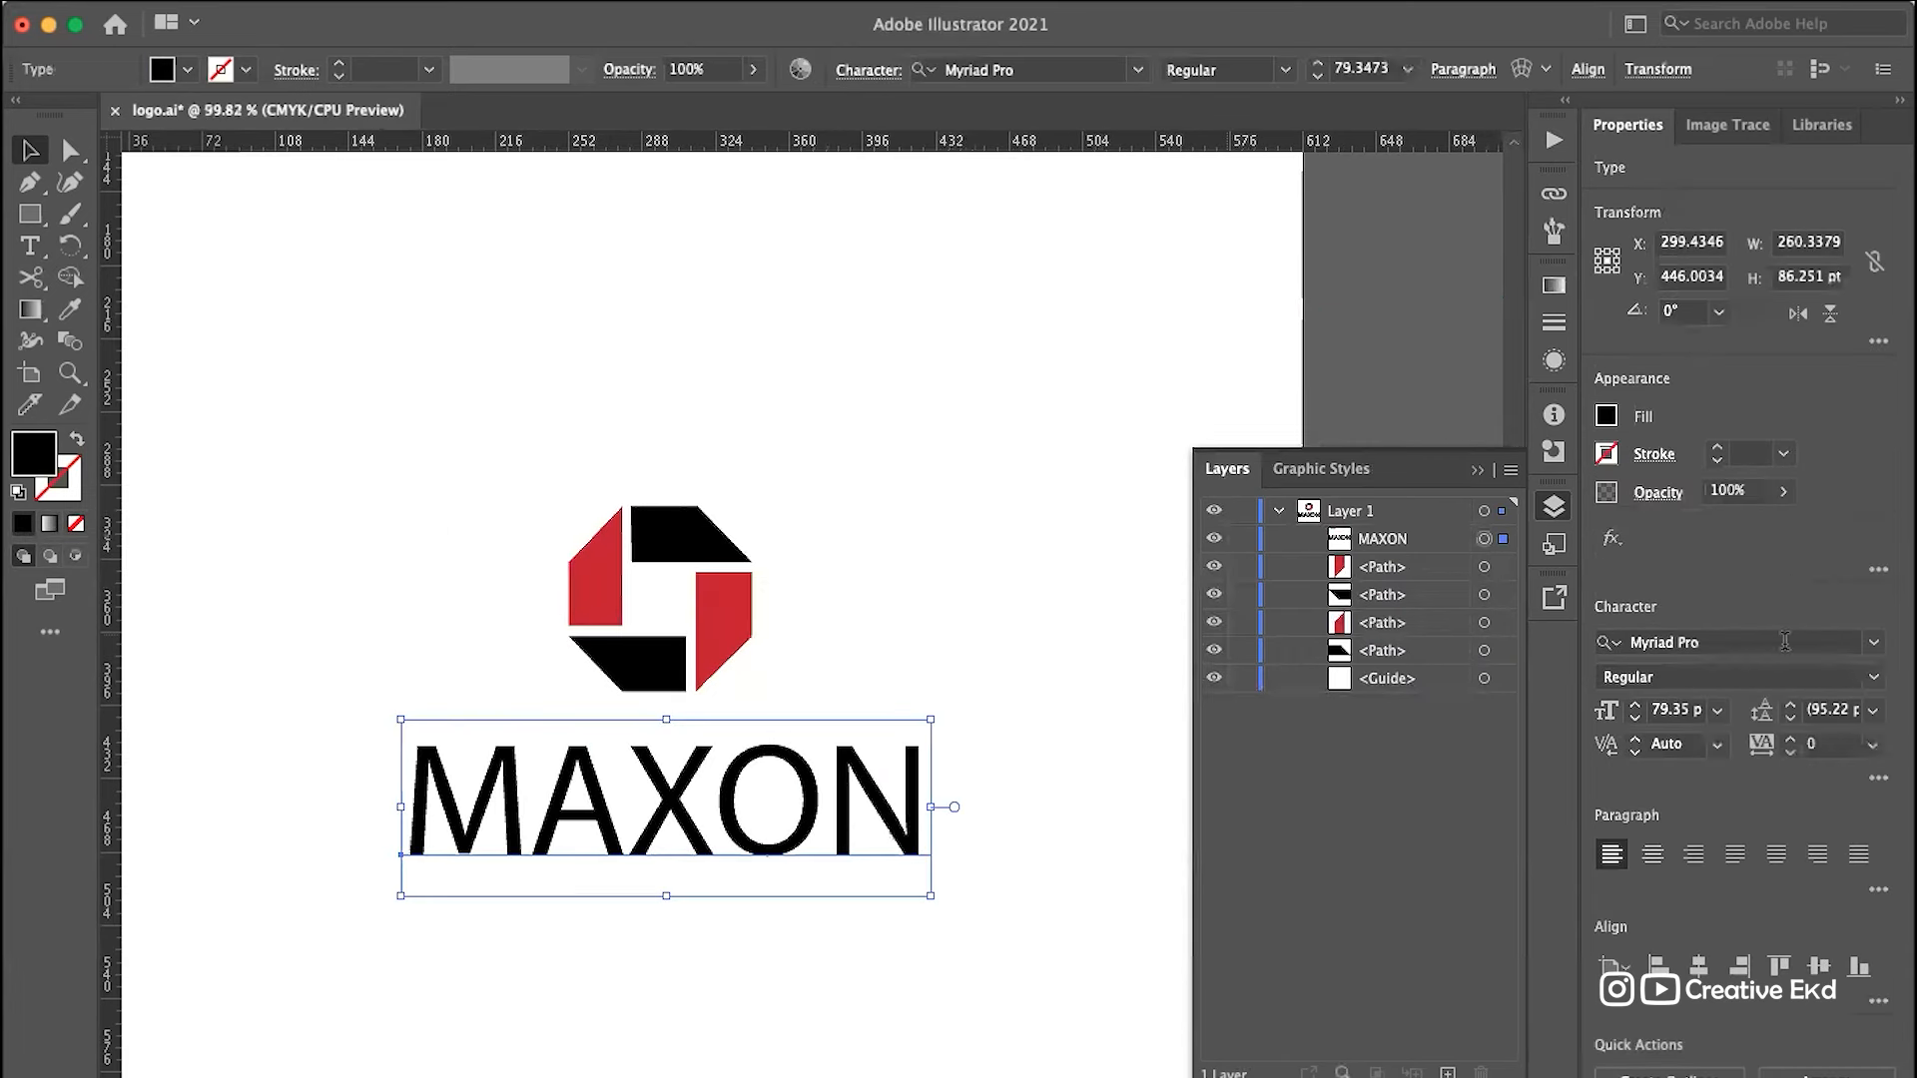
pyautogui.click(1785, 642)
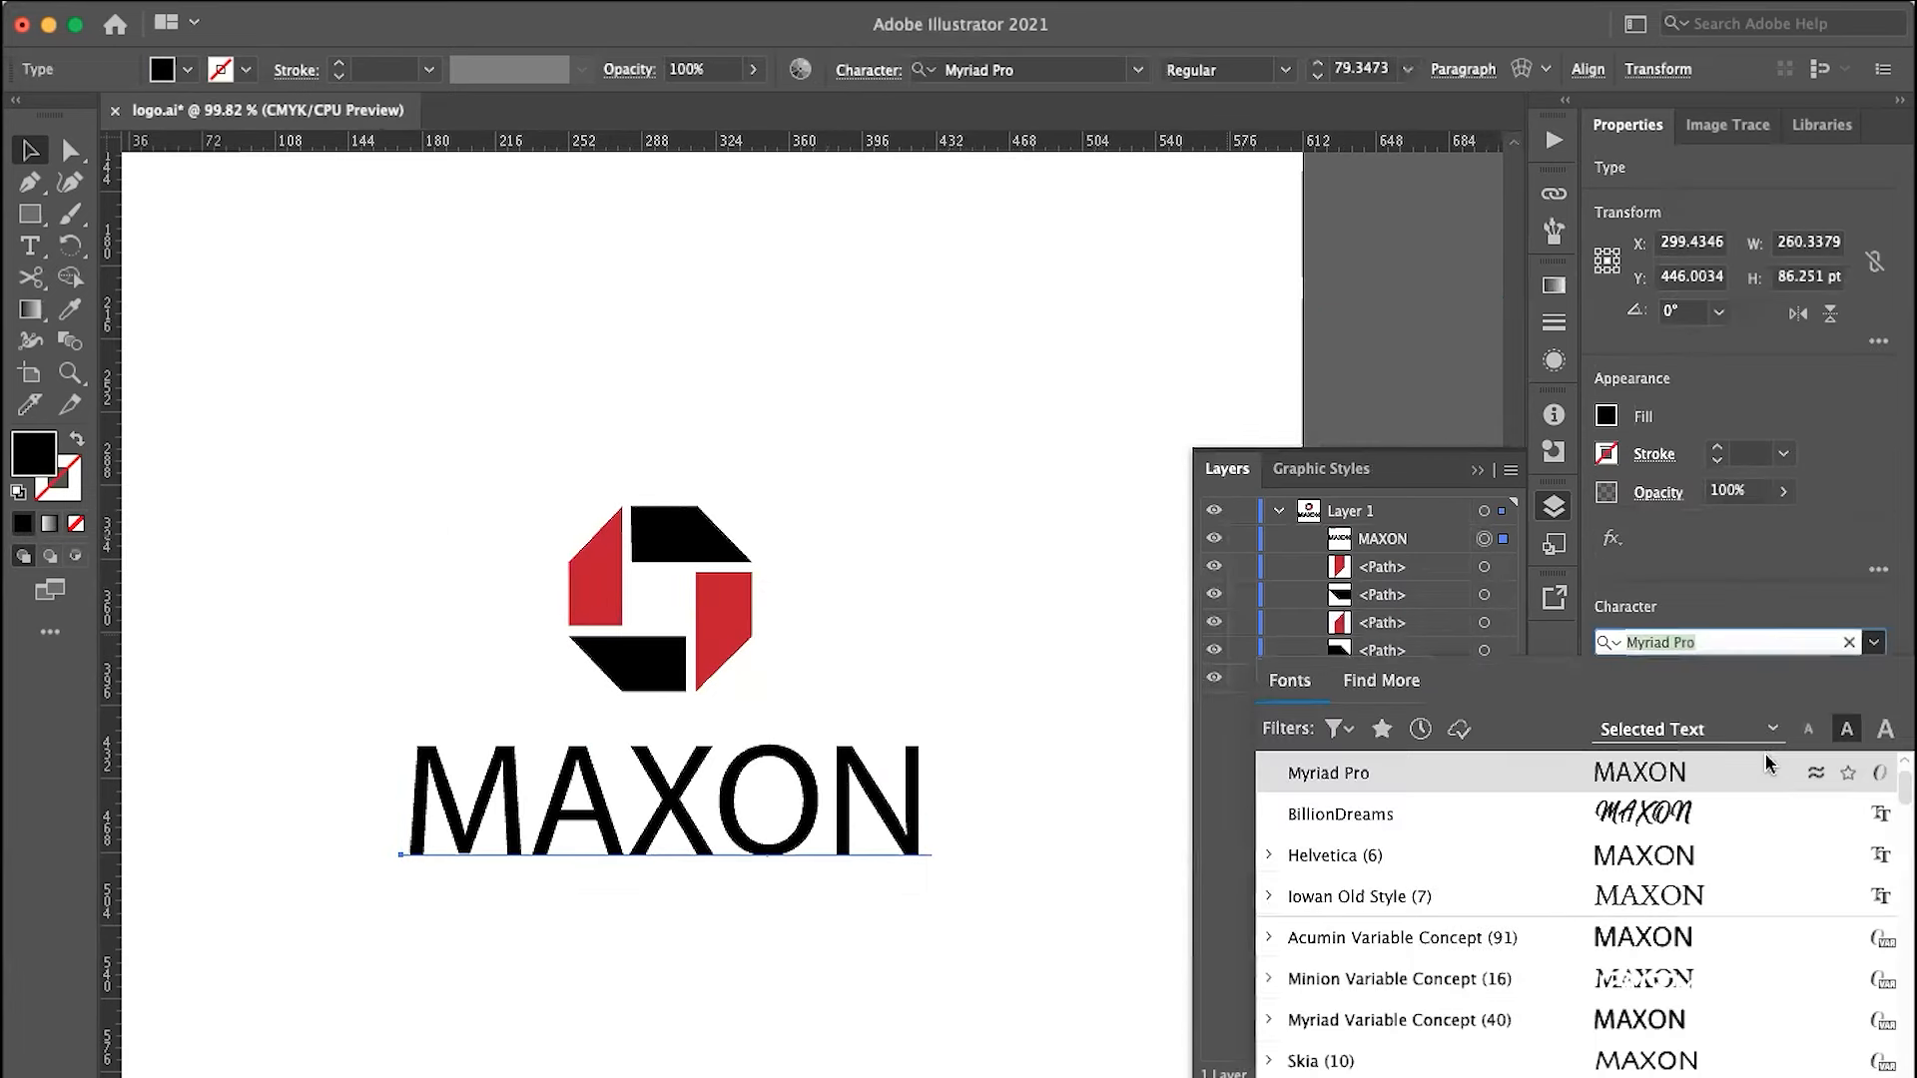
pyautogui.scroll(-5, 1707, 879)
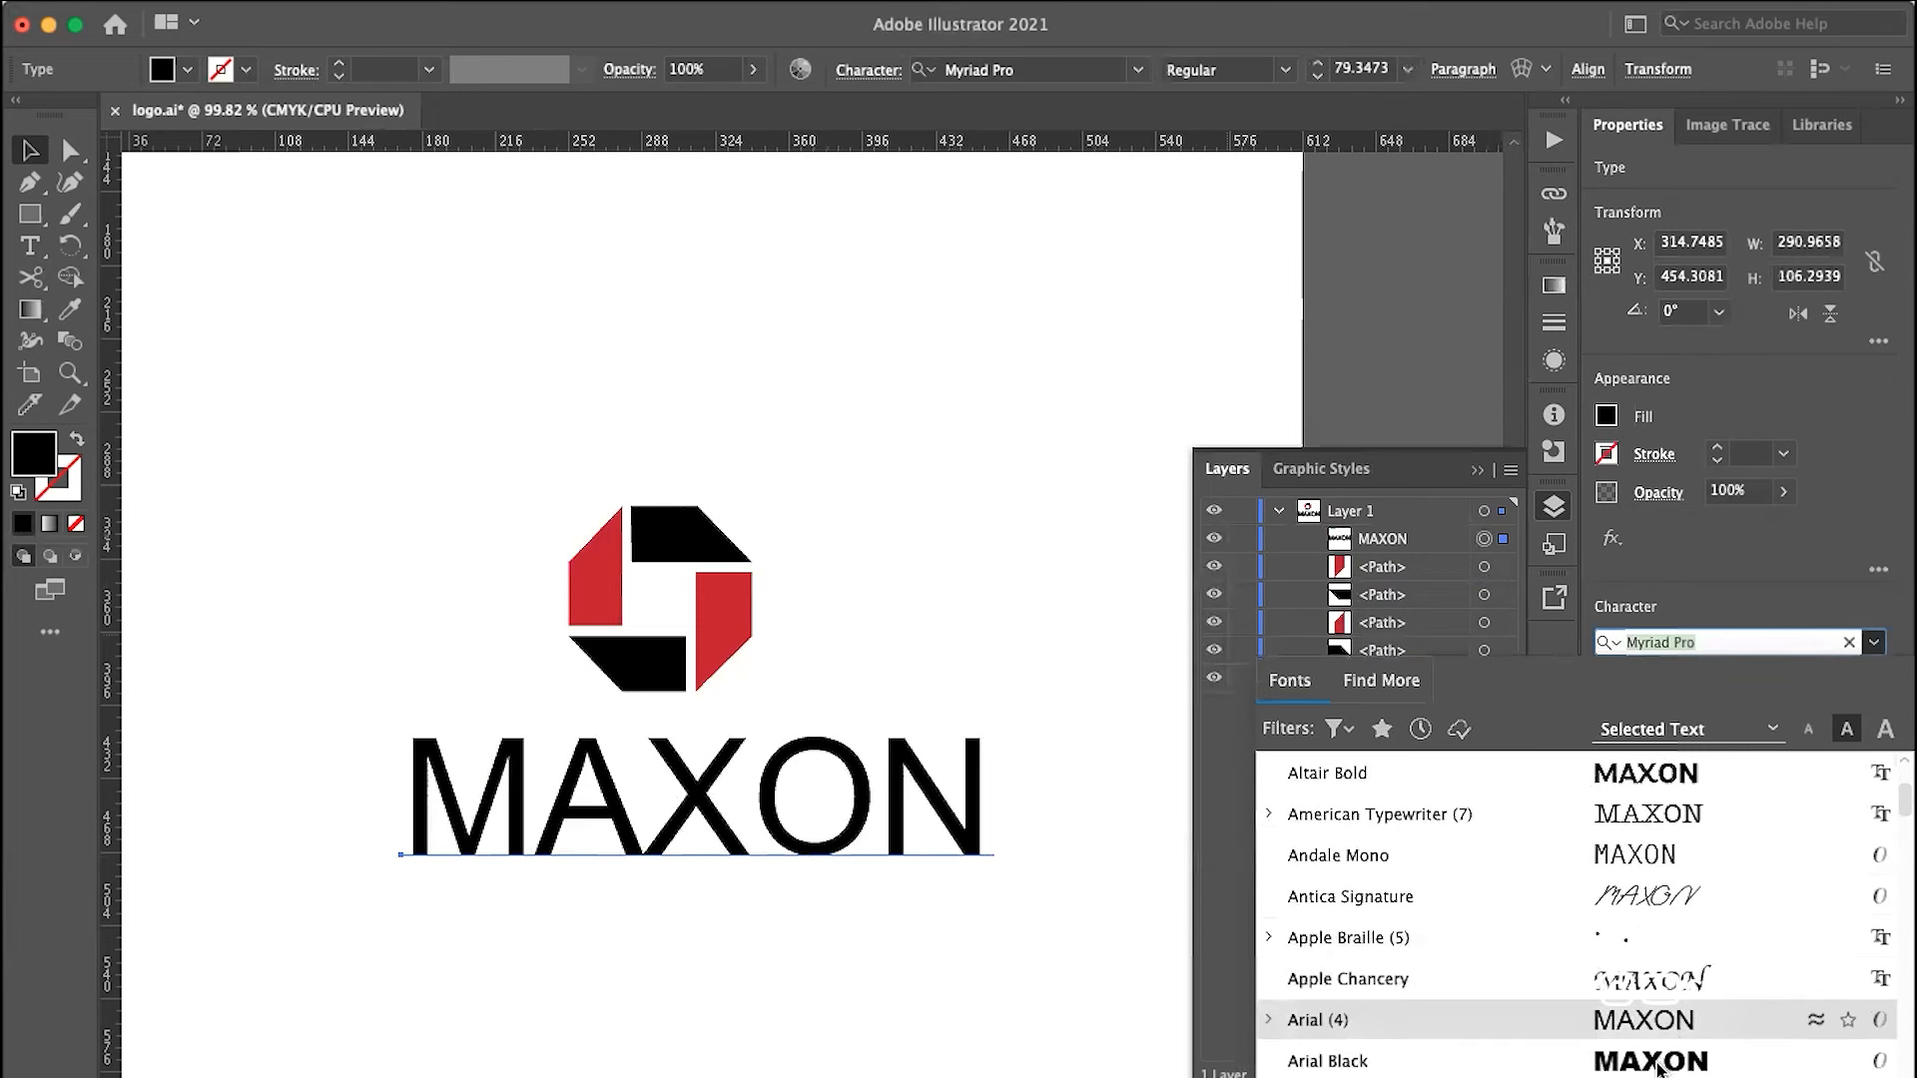
pyautogui.scroll(-2, 1651, 1073)
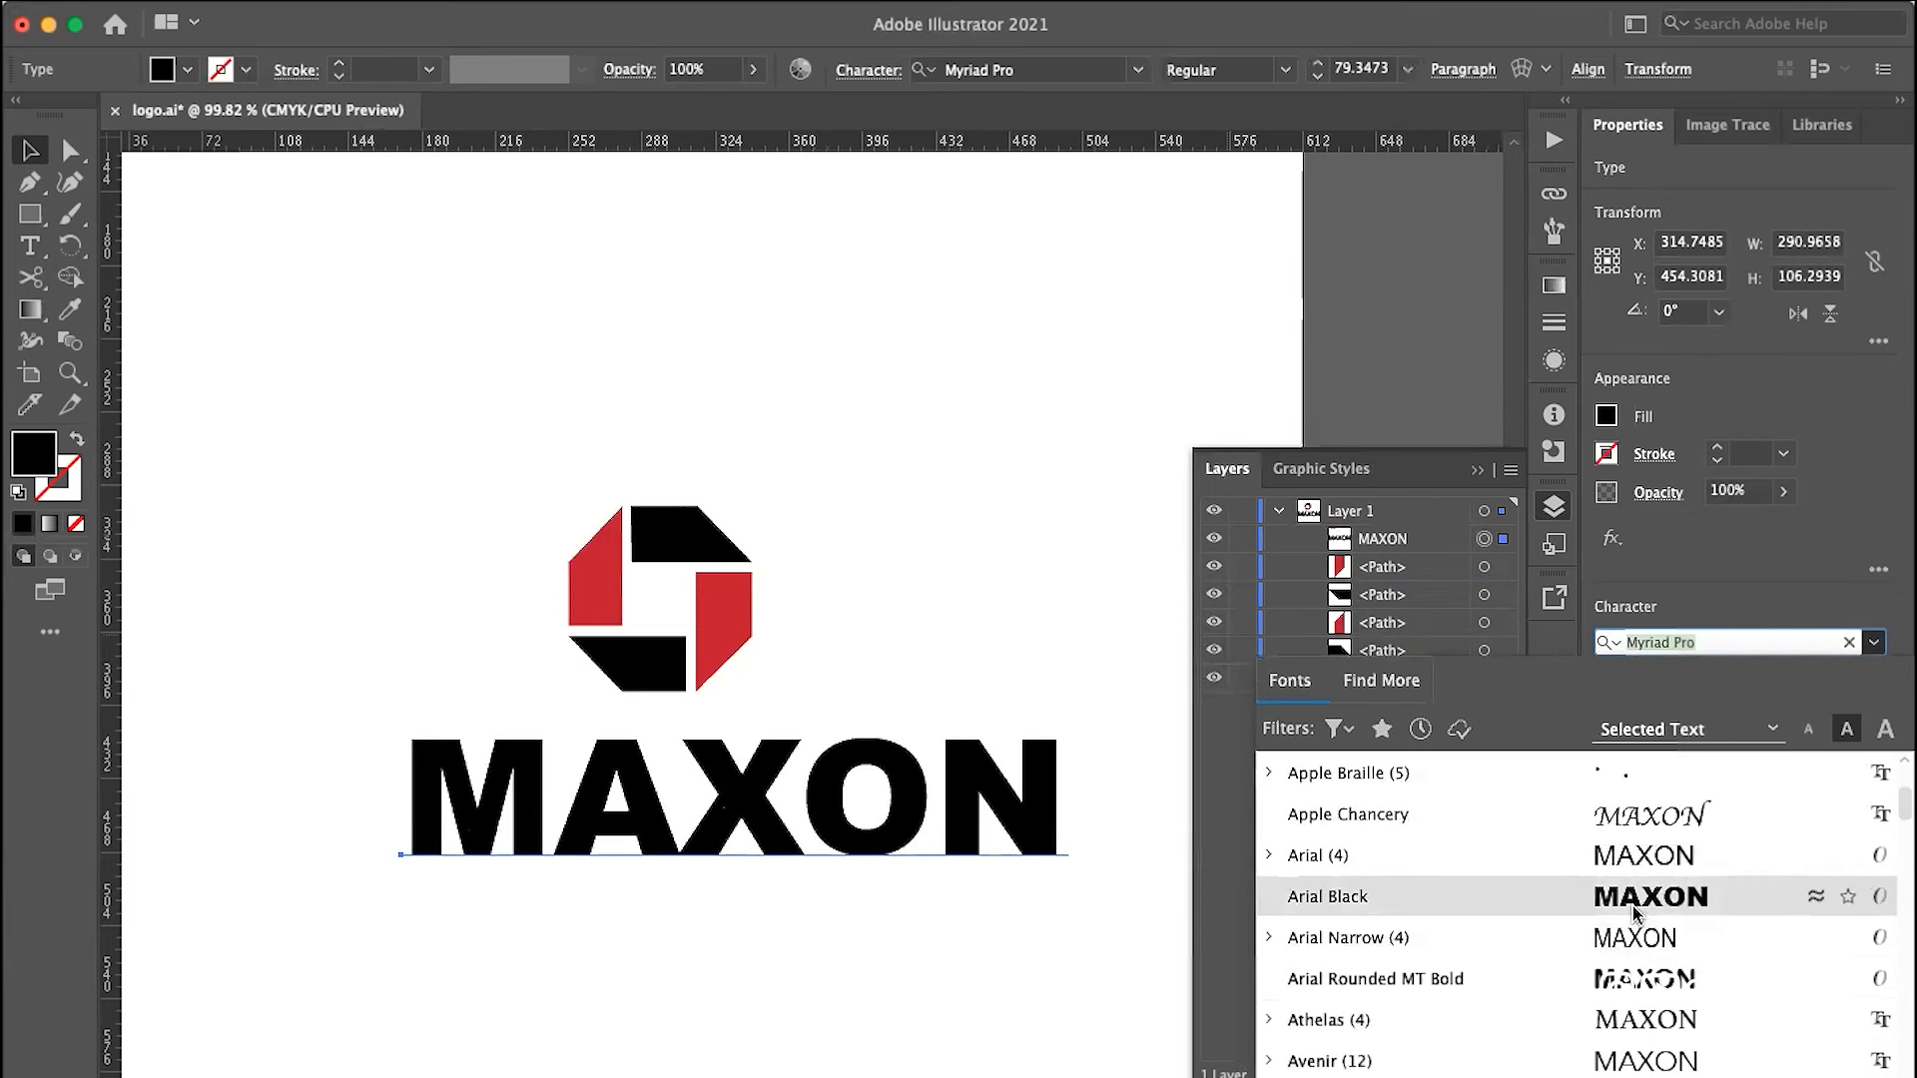
pyautogui.click(1632, 907)
pyautogui.click(816, 605)
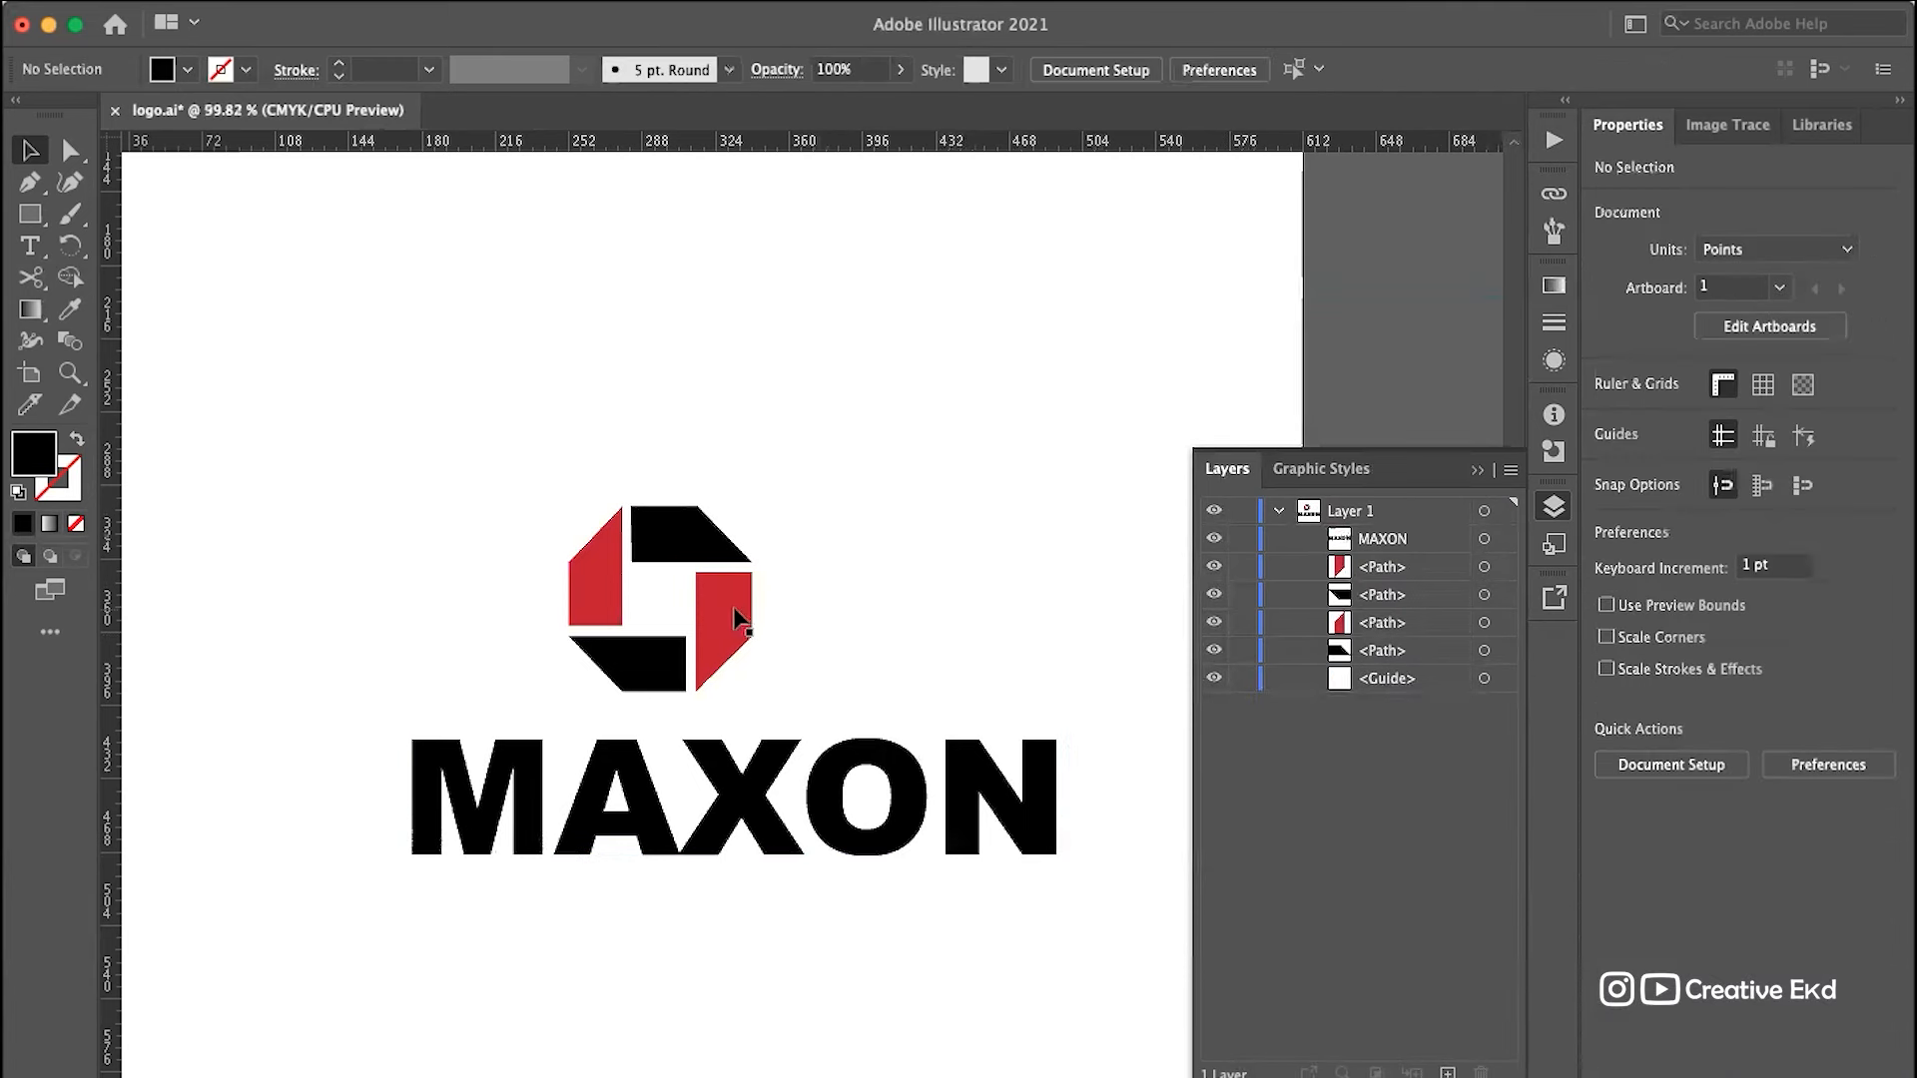
# Step: Scale the MAXON text down proportionally to about 62 pt so it sits centred under the logo mark
pyautogui.scroll(5, 650, 599)
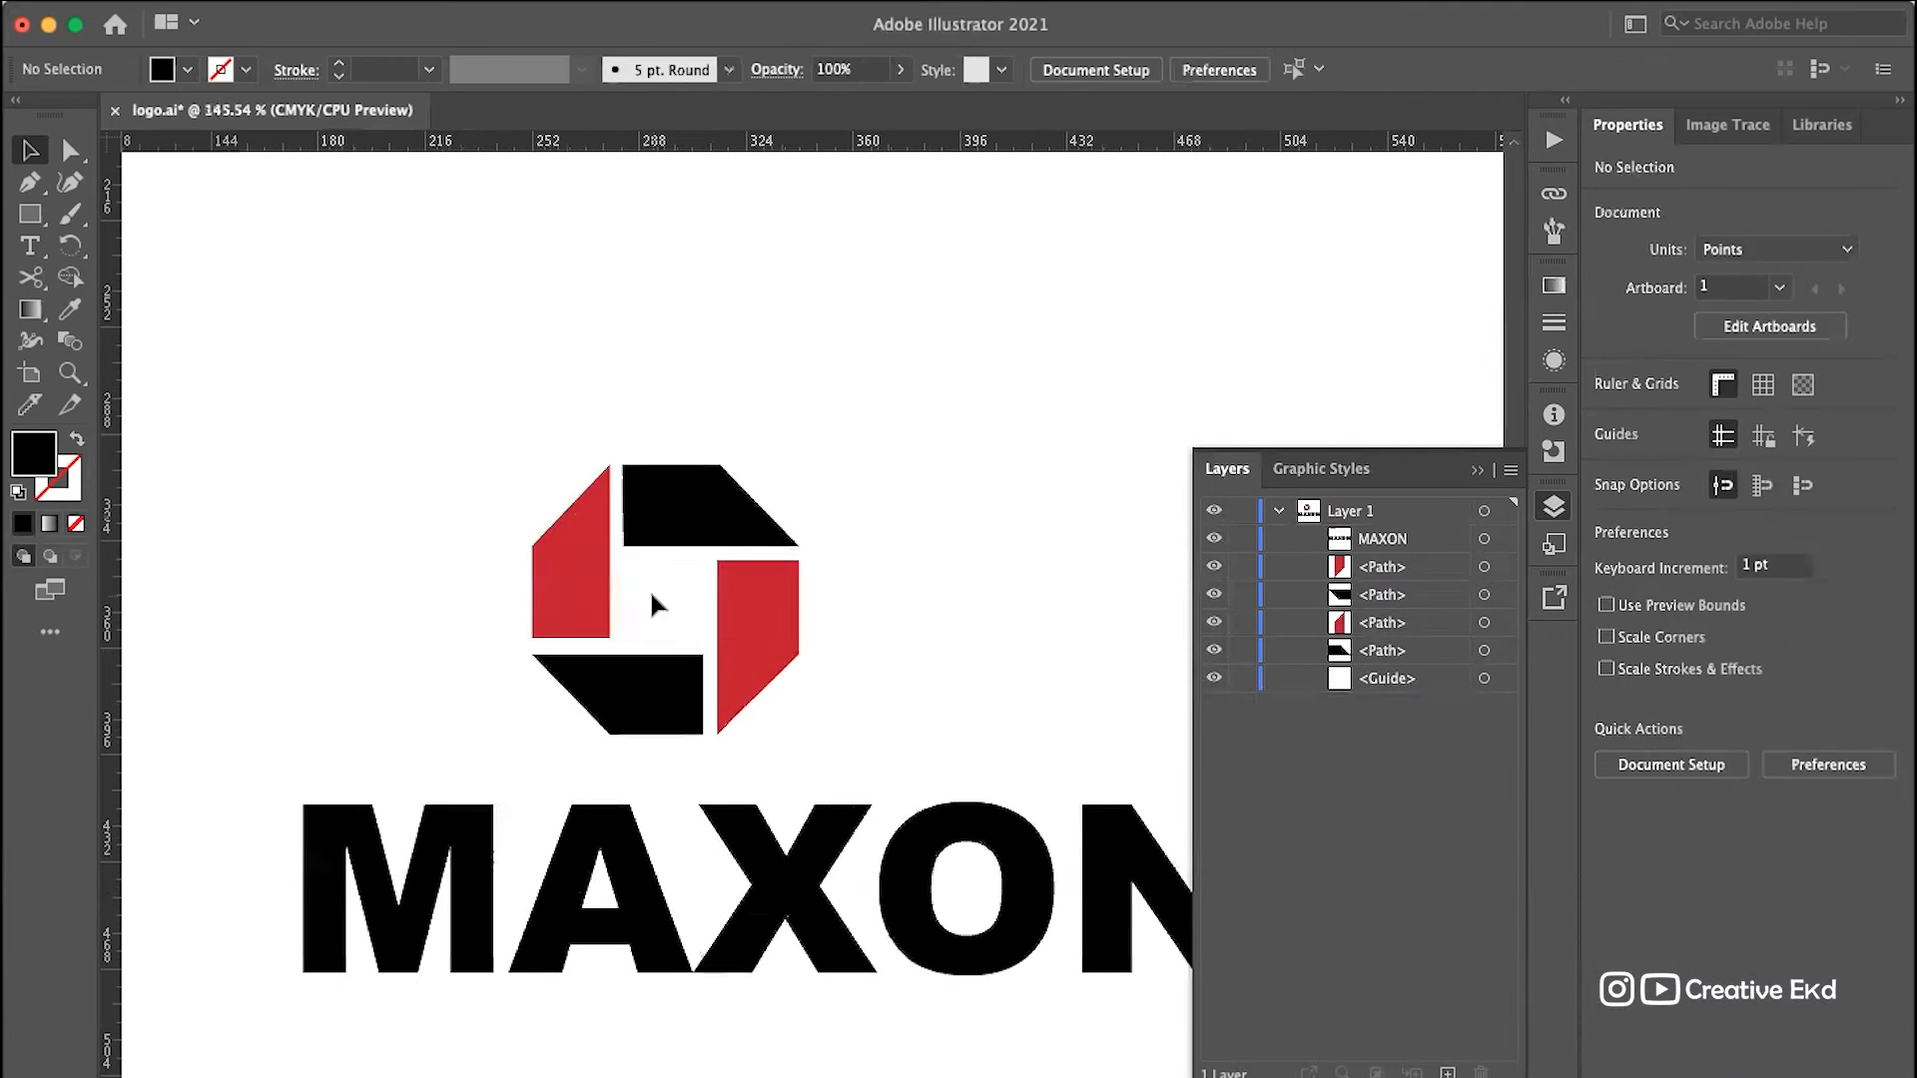
pyautogui.scroll(-3, 650, 599)
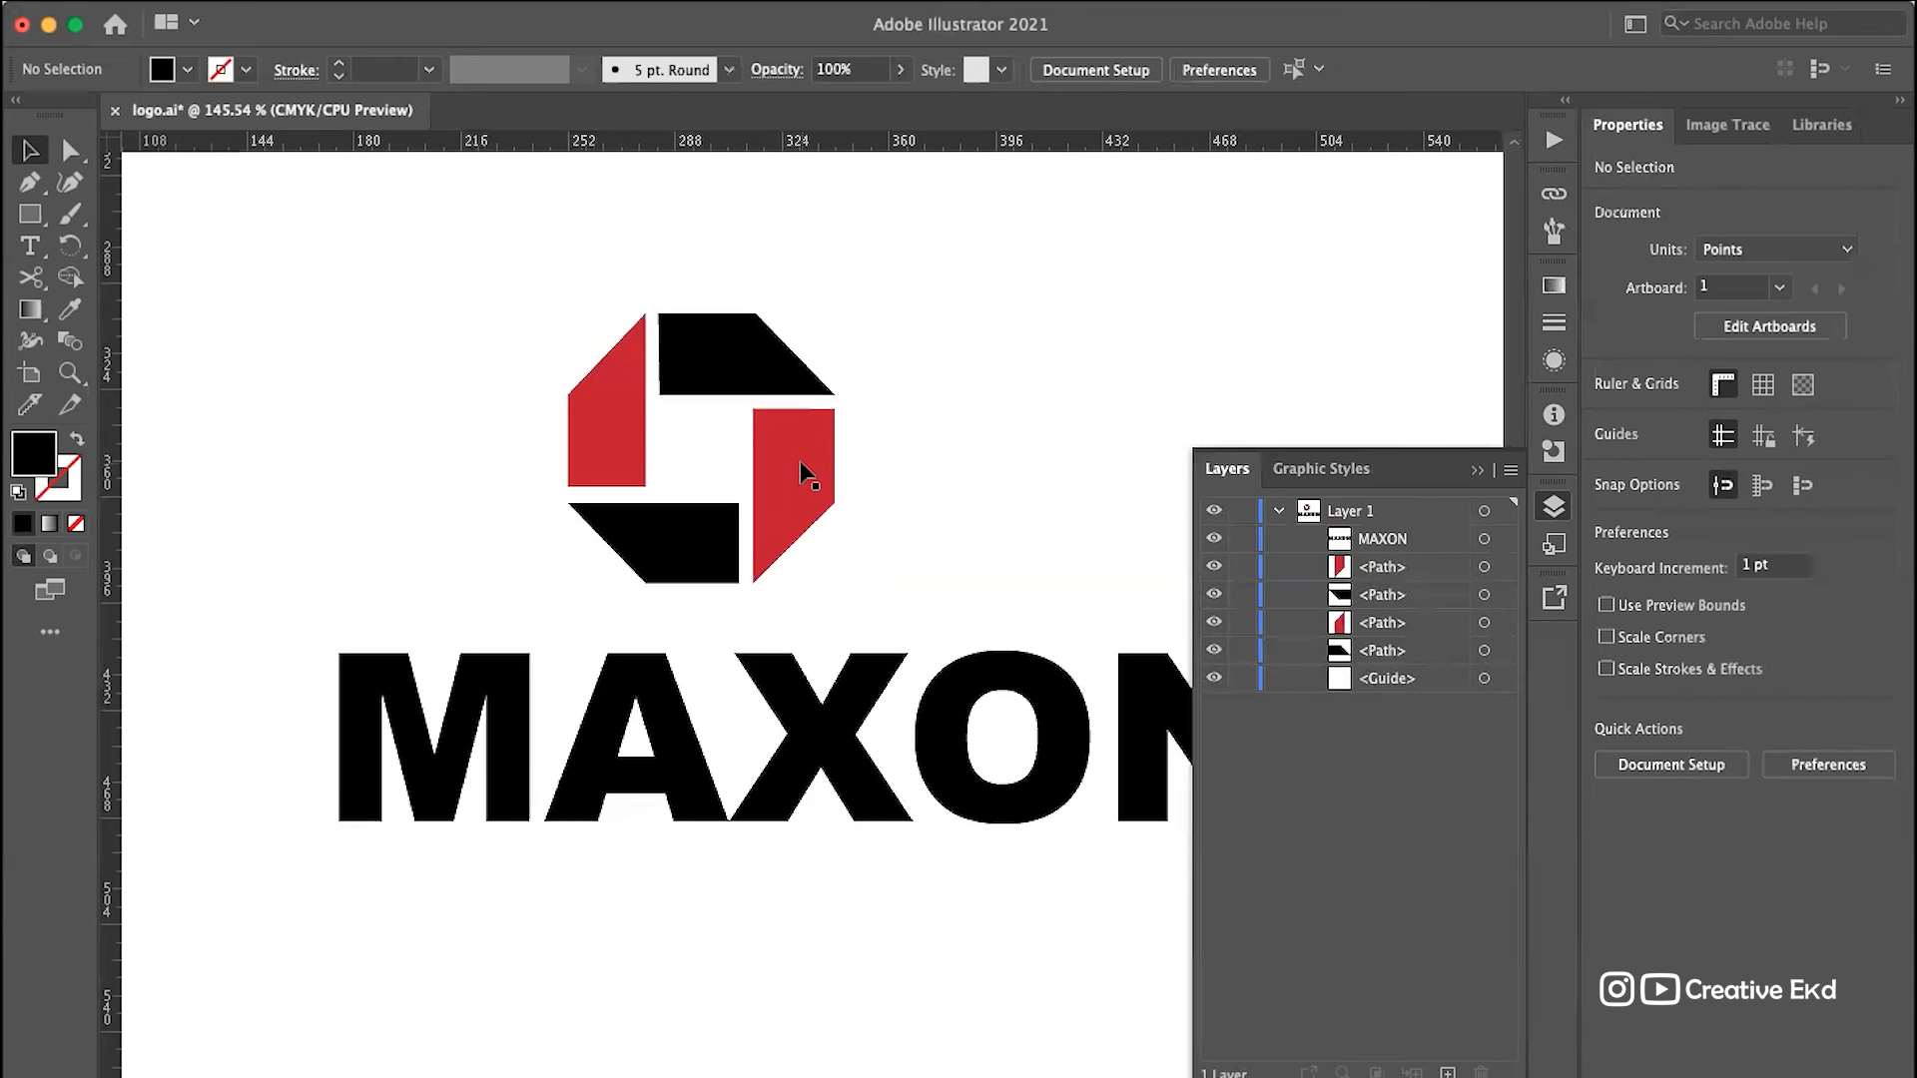
pyautogui.scroll(-3, 883, 784)
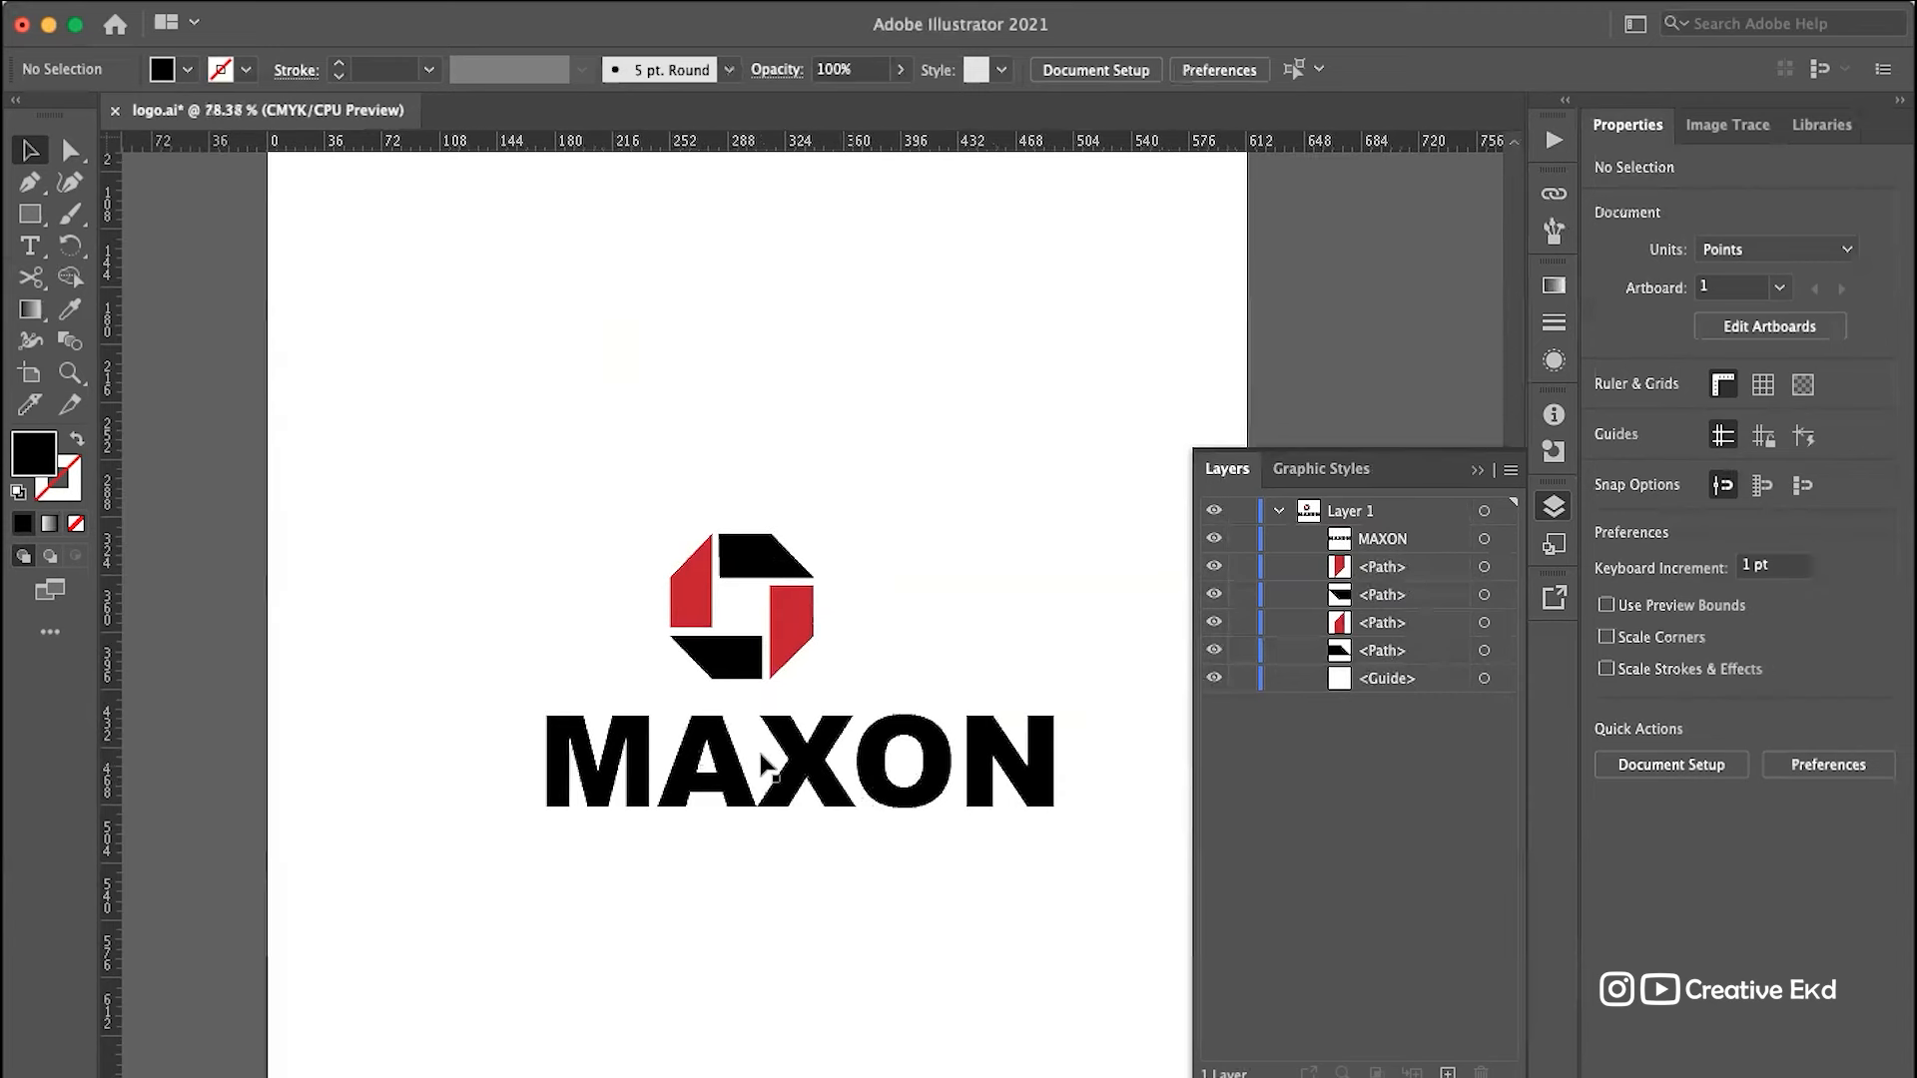
pyautogui.click(985, 815)
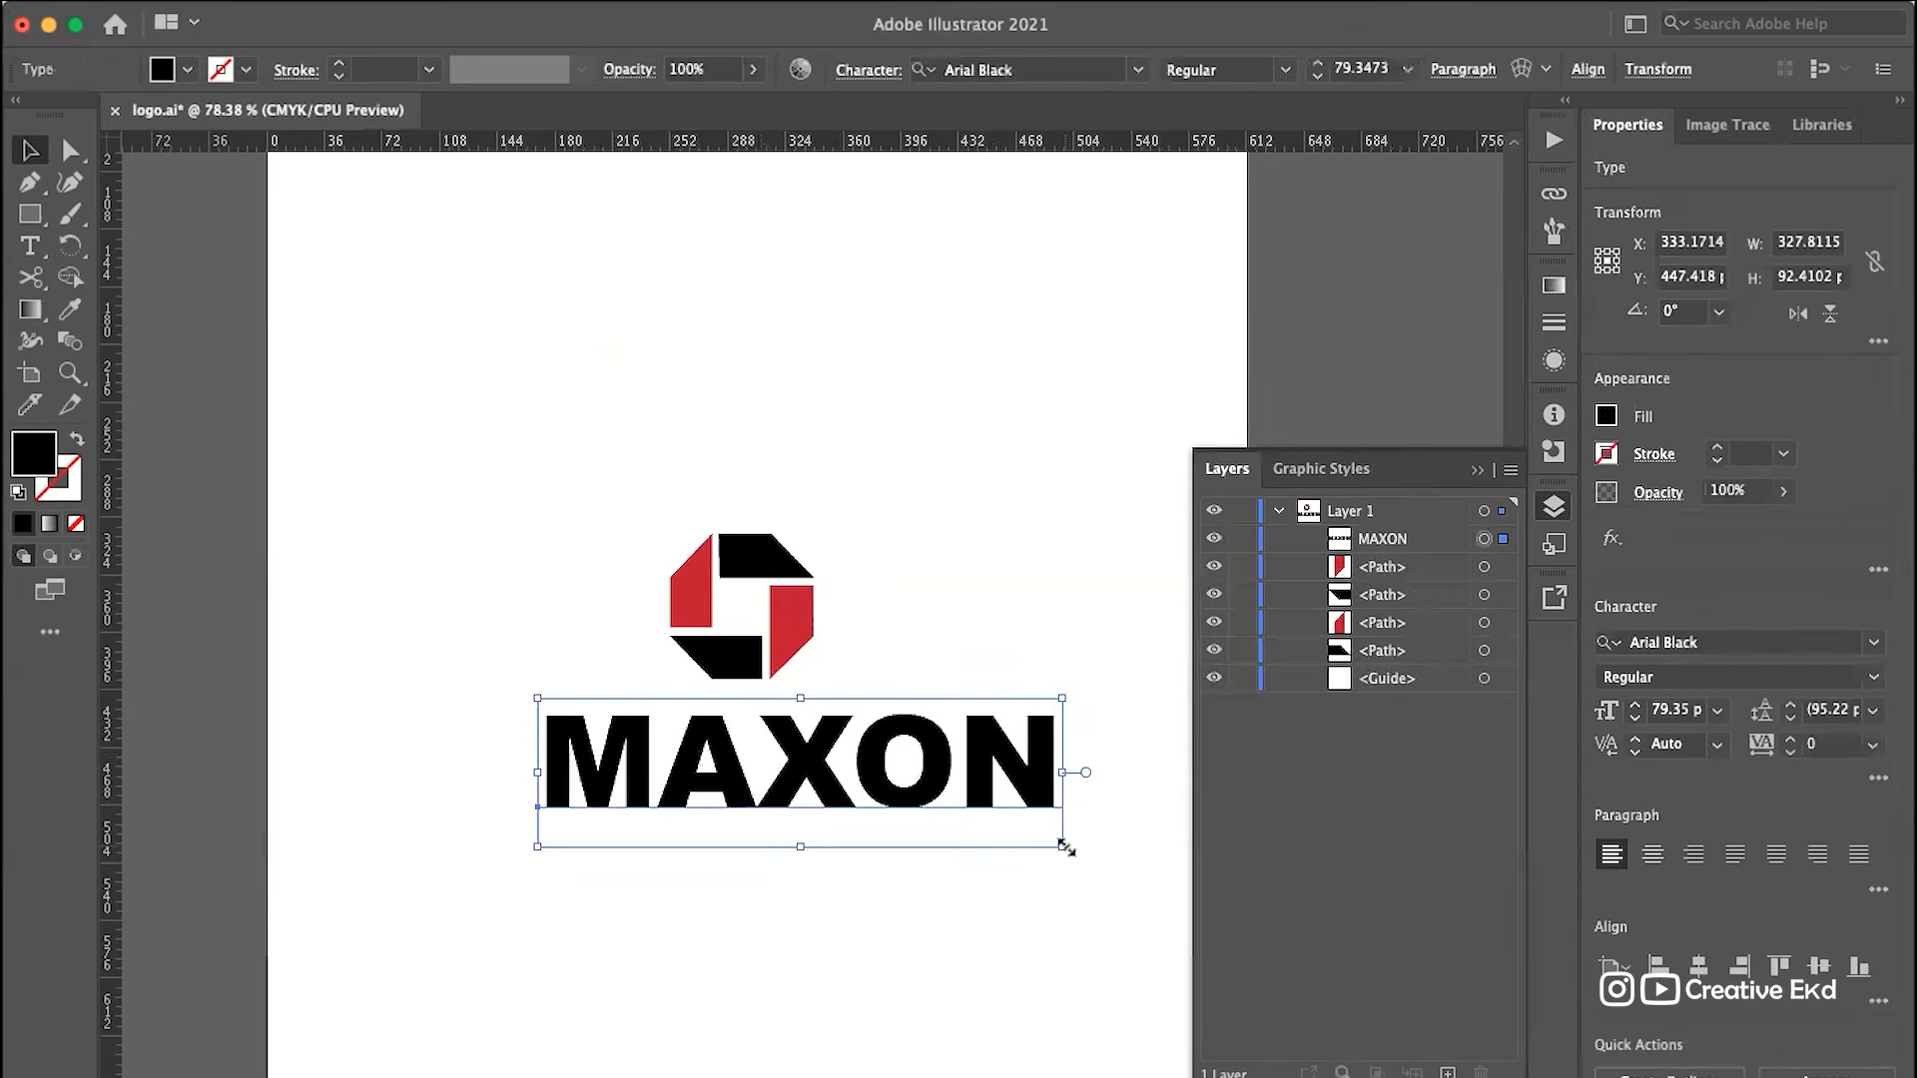
pyautogui.moveTo(1061, 846); pyautogui.dragTo(943, 812)
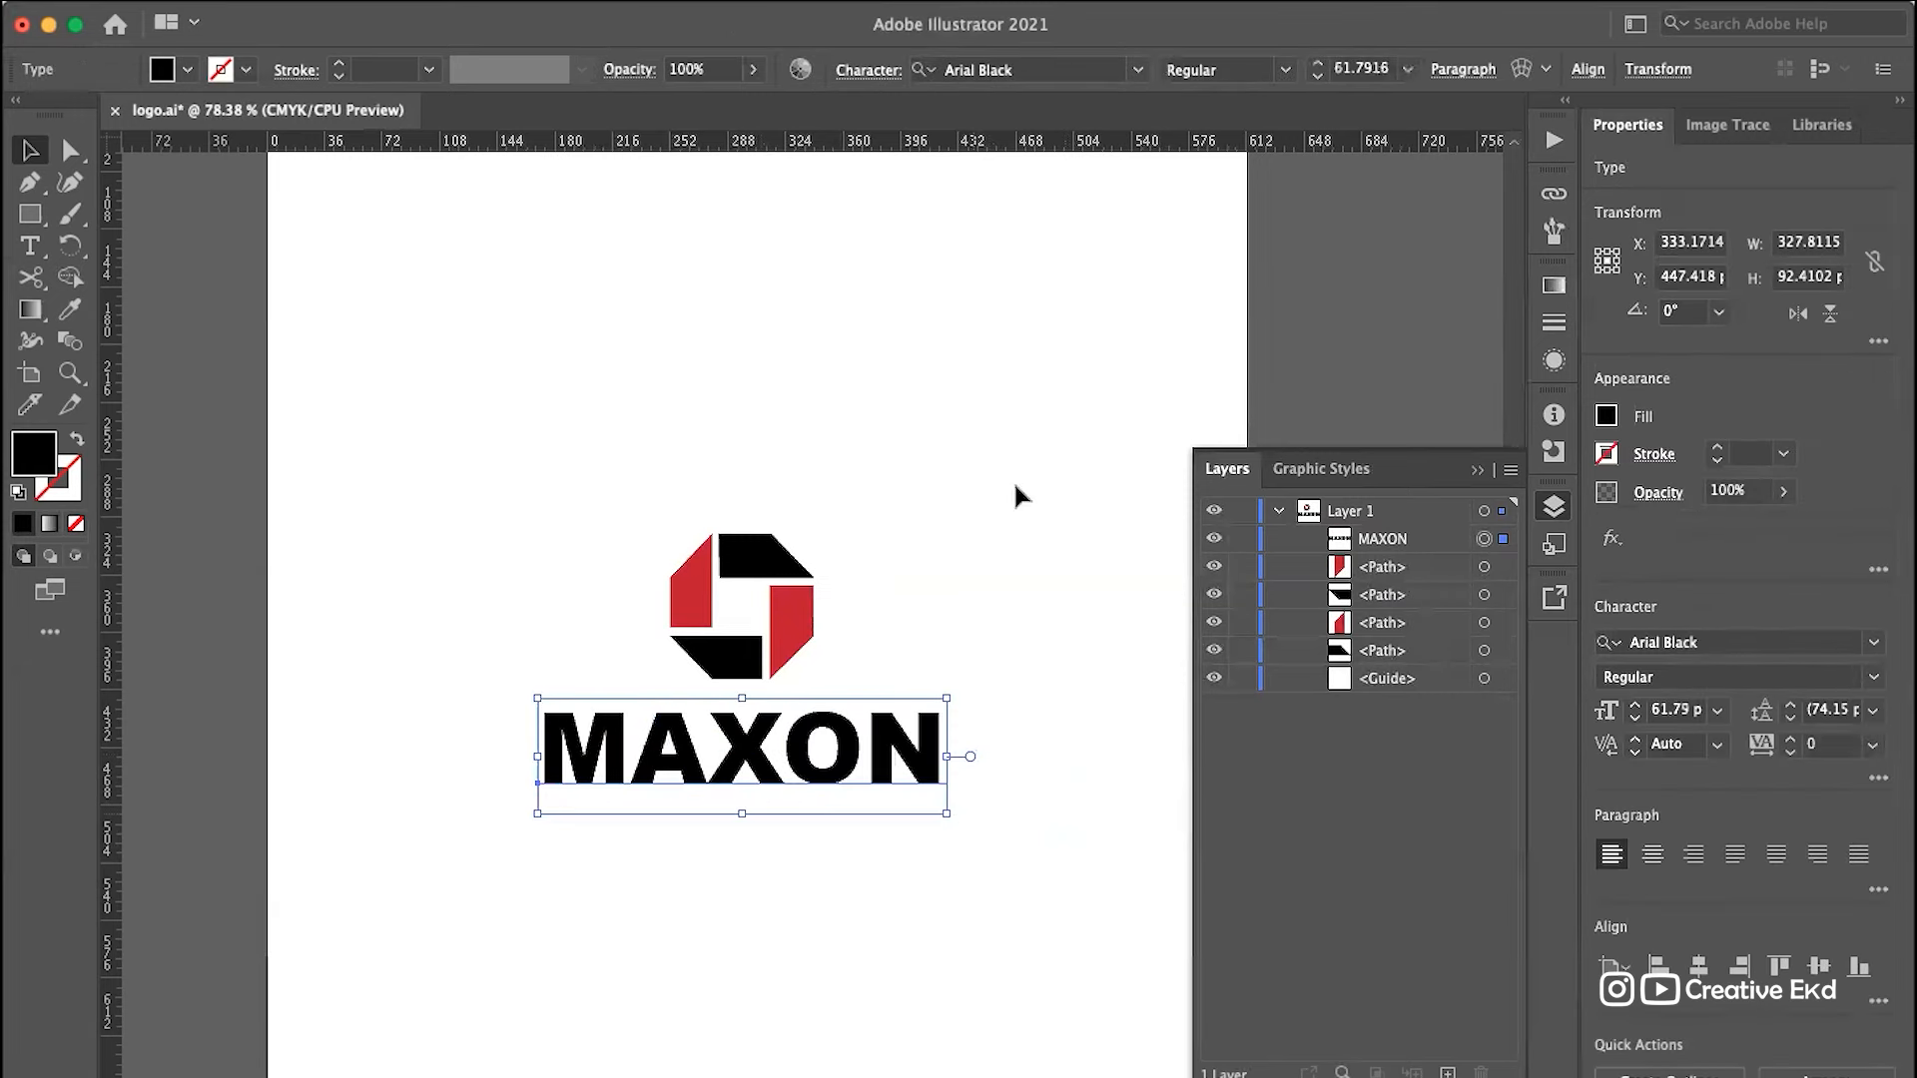
pyautogui.click(1014, 481)
pyautogui.scroll(-3, 1015, 484)
pyautogui.moveTo(1014, 484); pyautogui.dragTo(892, 567)
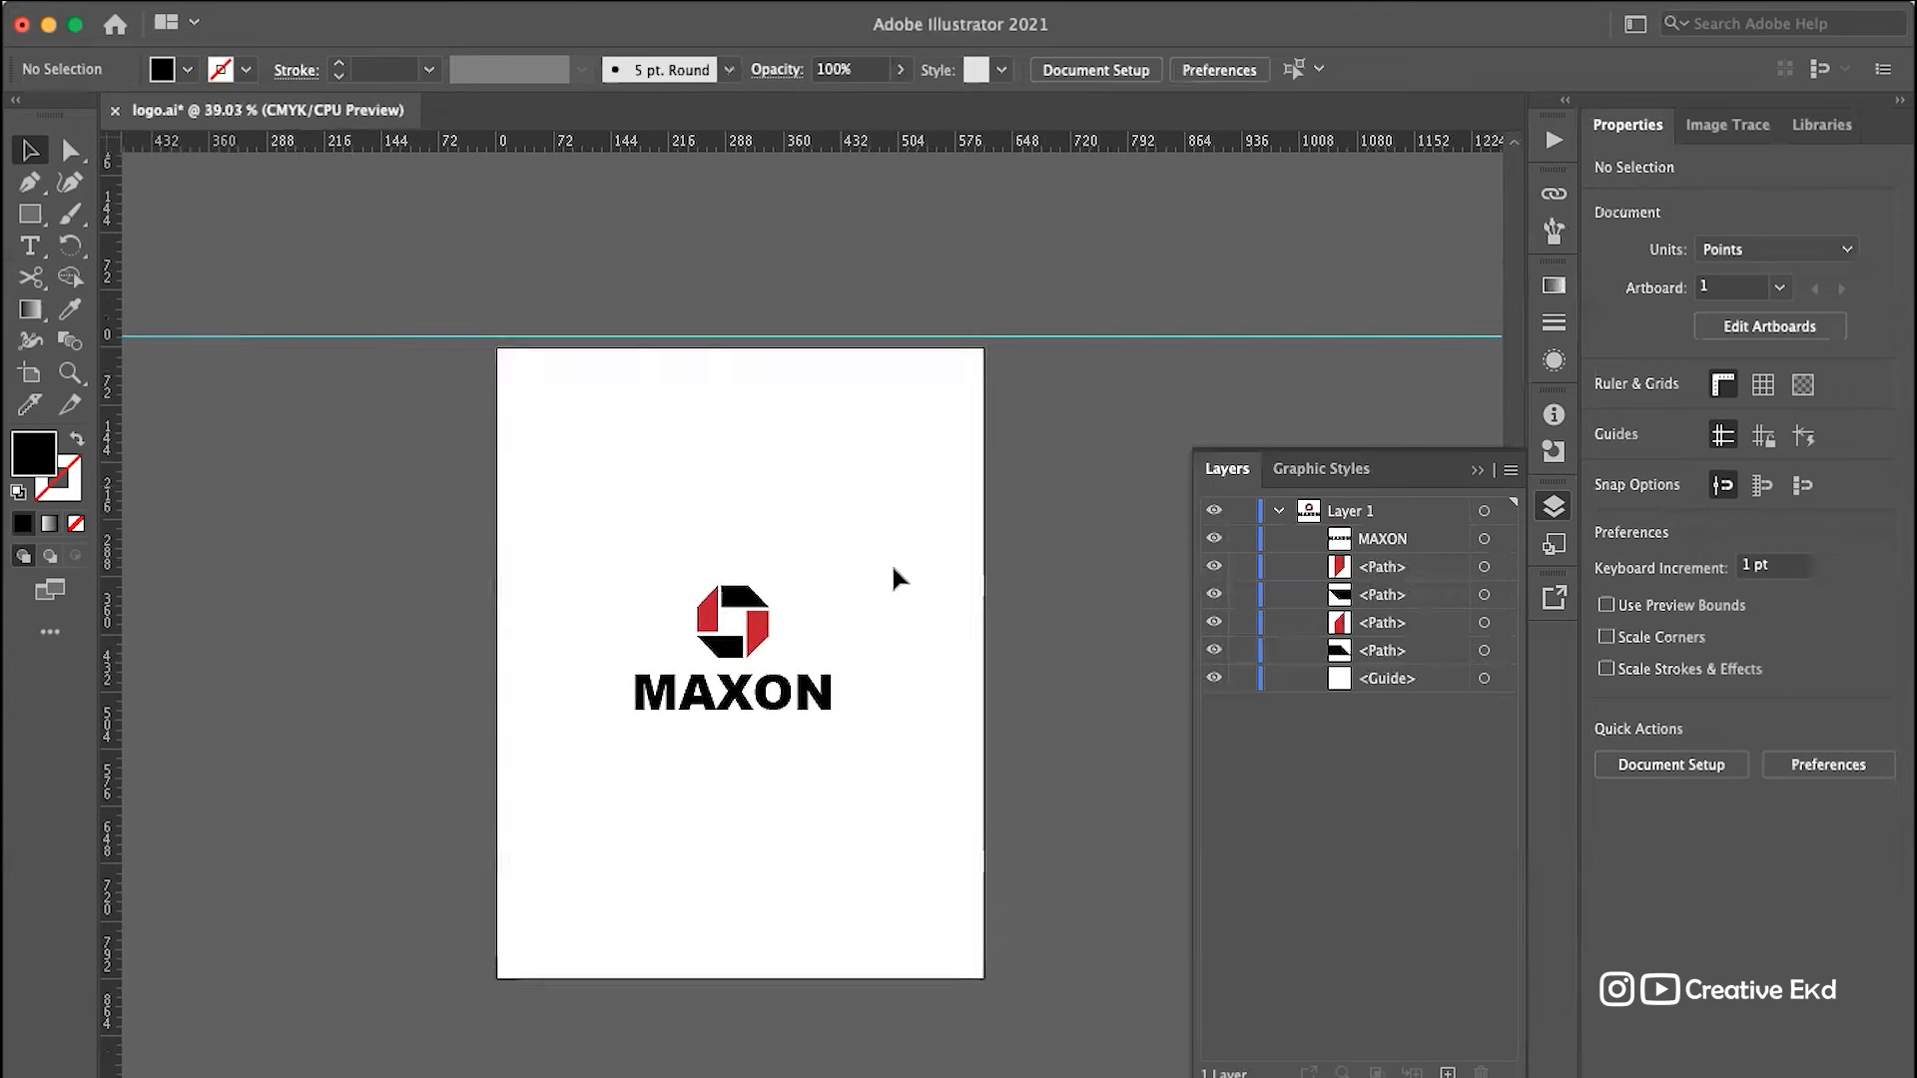
pyautogui.scroll(1, 893, 568)
pyautogui.moveTo(815, 414); pyautogui.dragTo(420, 1006)
pyautogui.moveTo(901, 446); pyautogui.dragTo(407, 958)
pyautogui.click(760, 602)
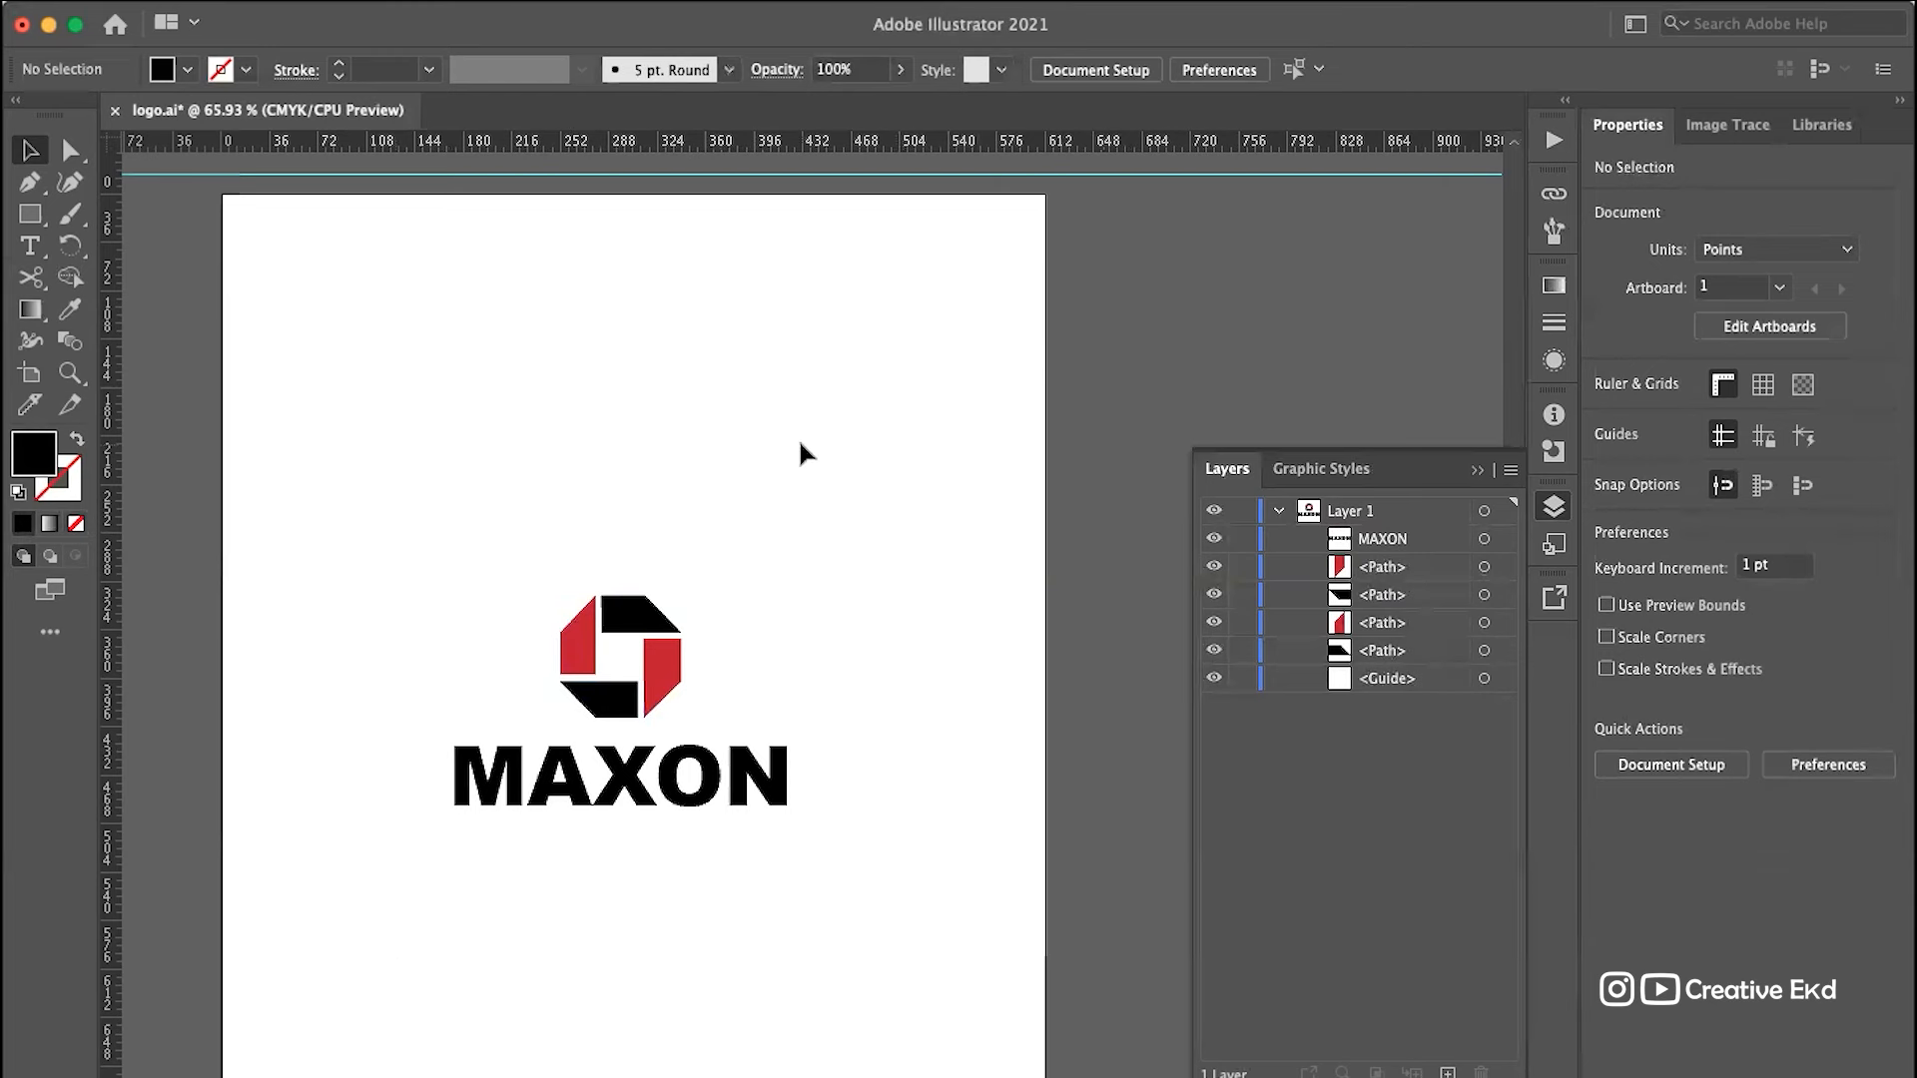
pyautogui.moveTo(742, 542); pyautogui.dragTo(479, 681)
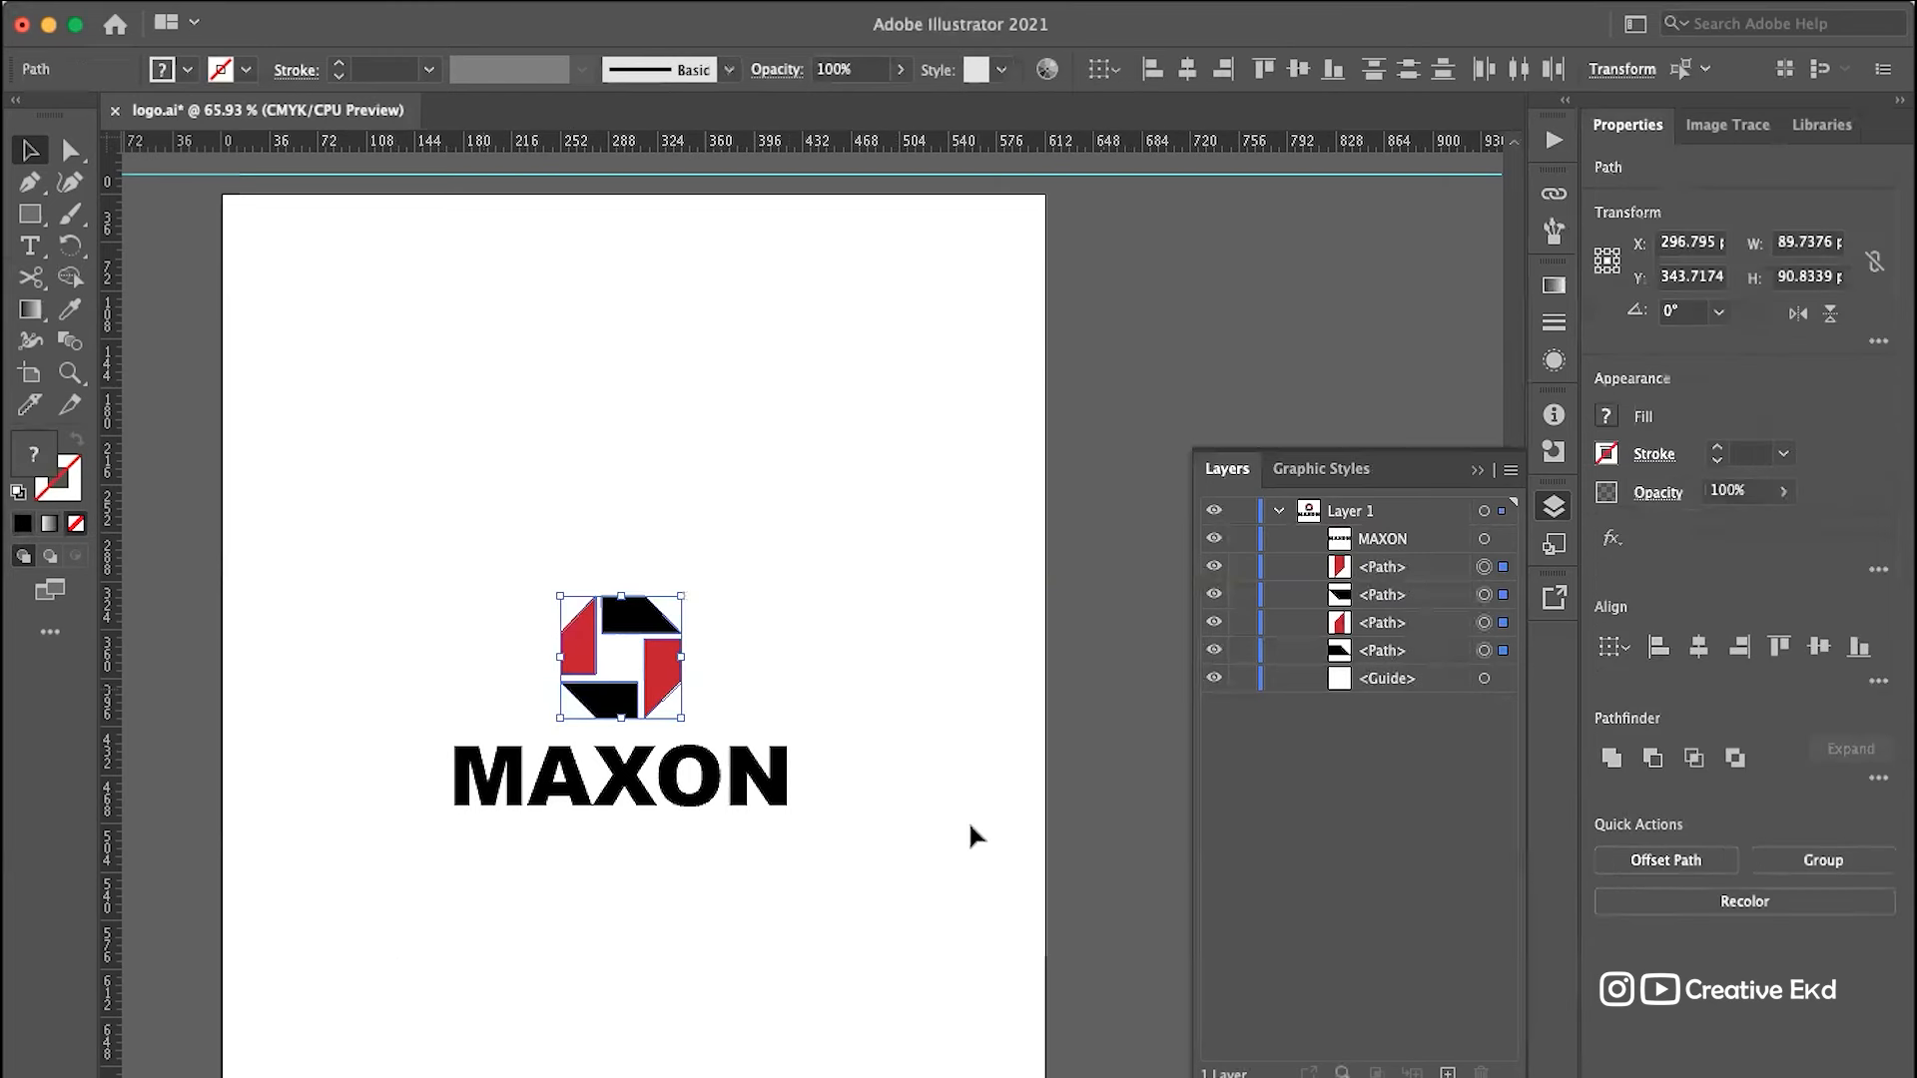
pyautogui.press('super+v')
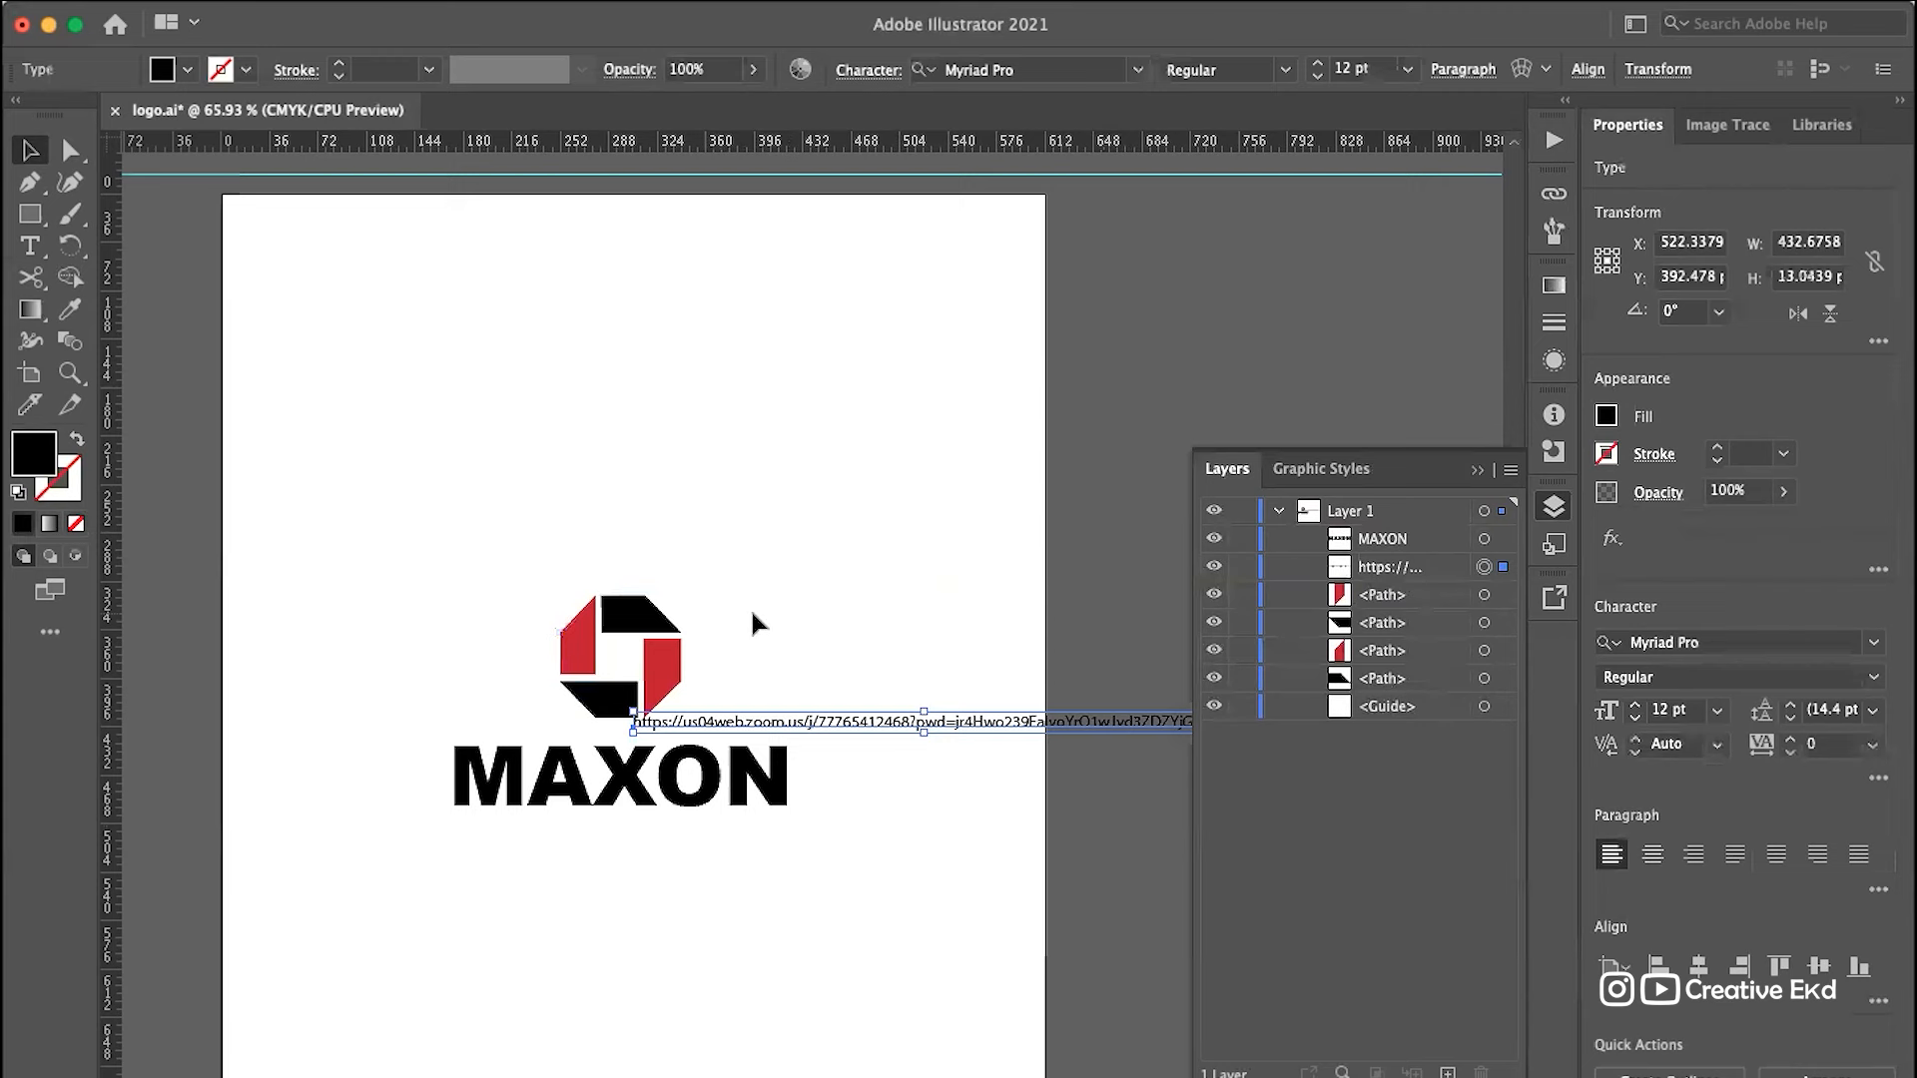
pyautogui.click(695, 577)
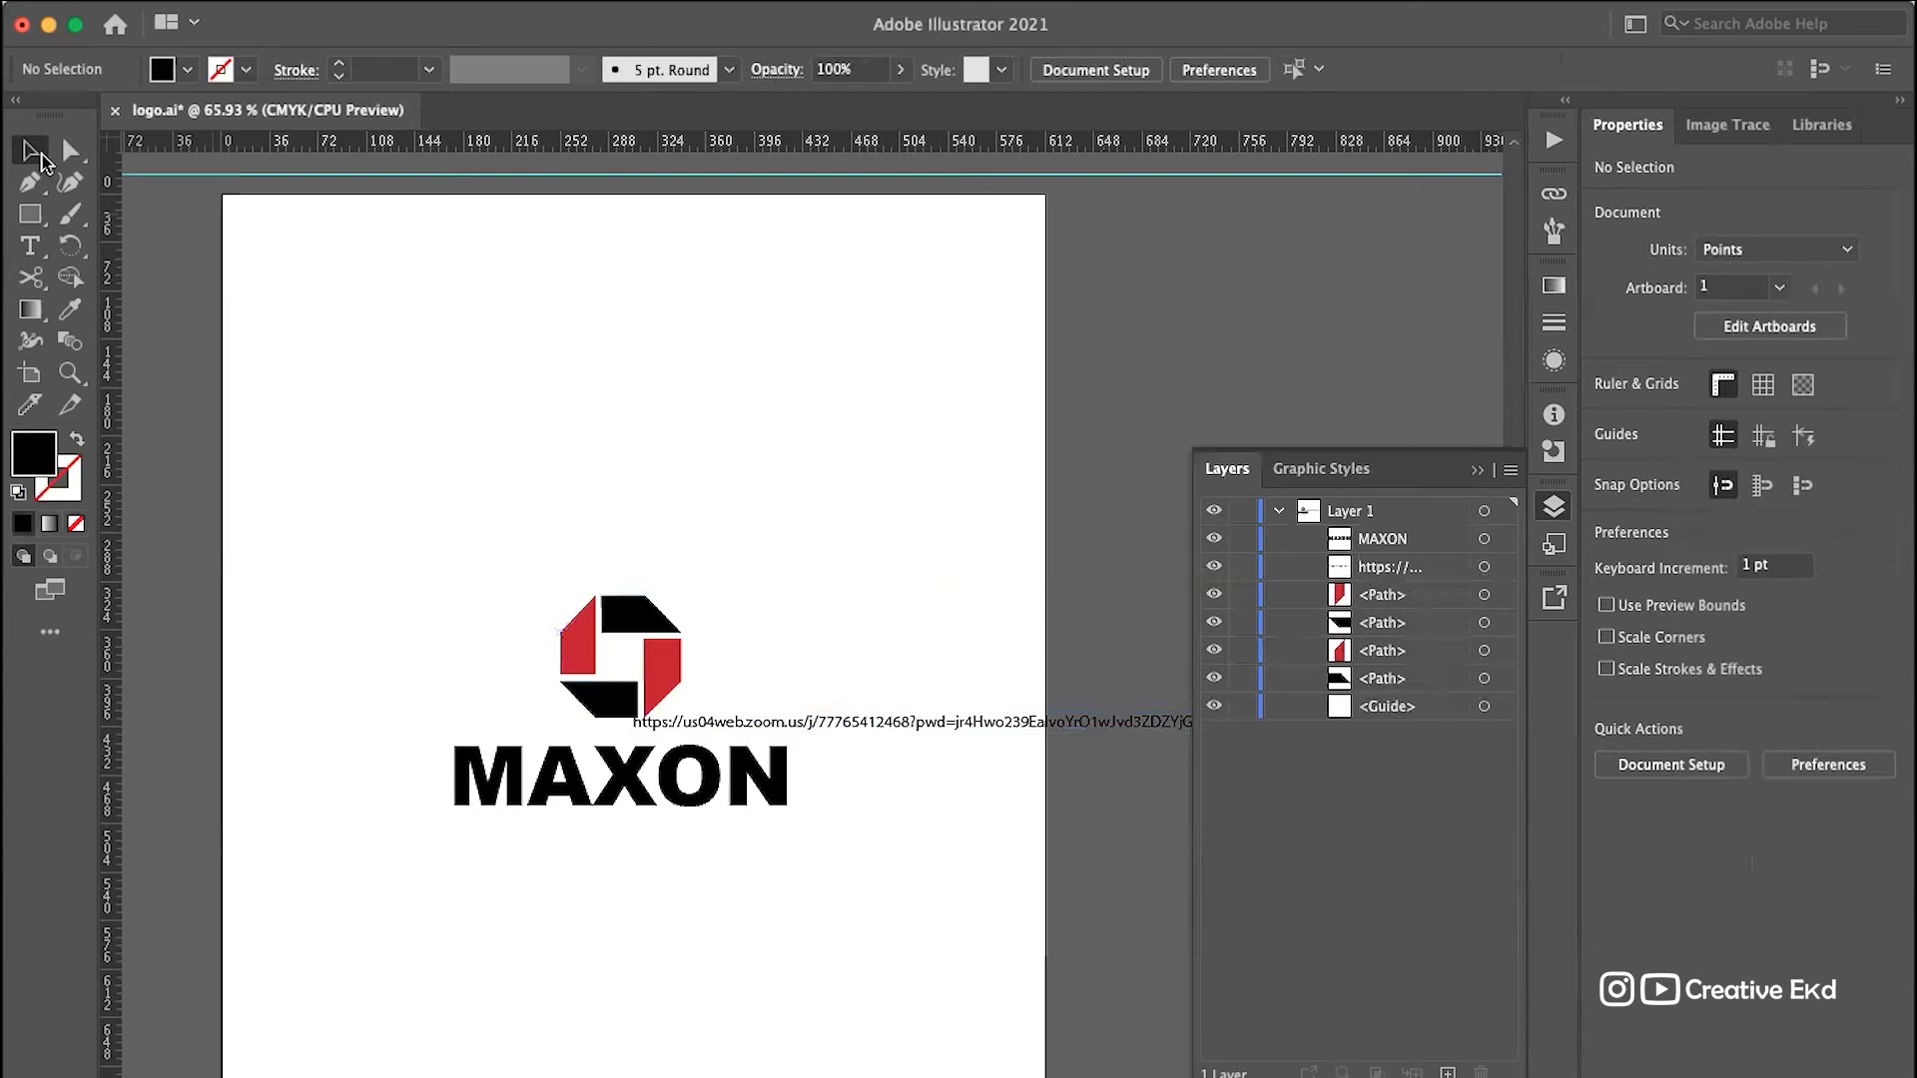
pyautogui.click(867, 727)
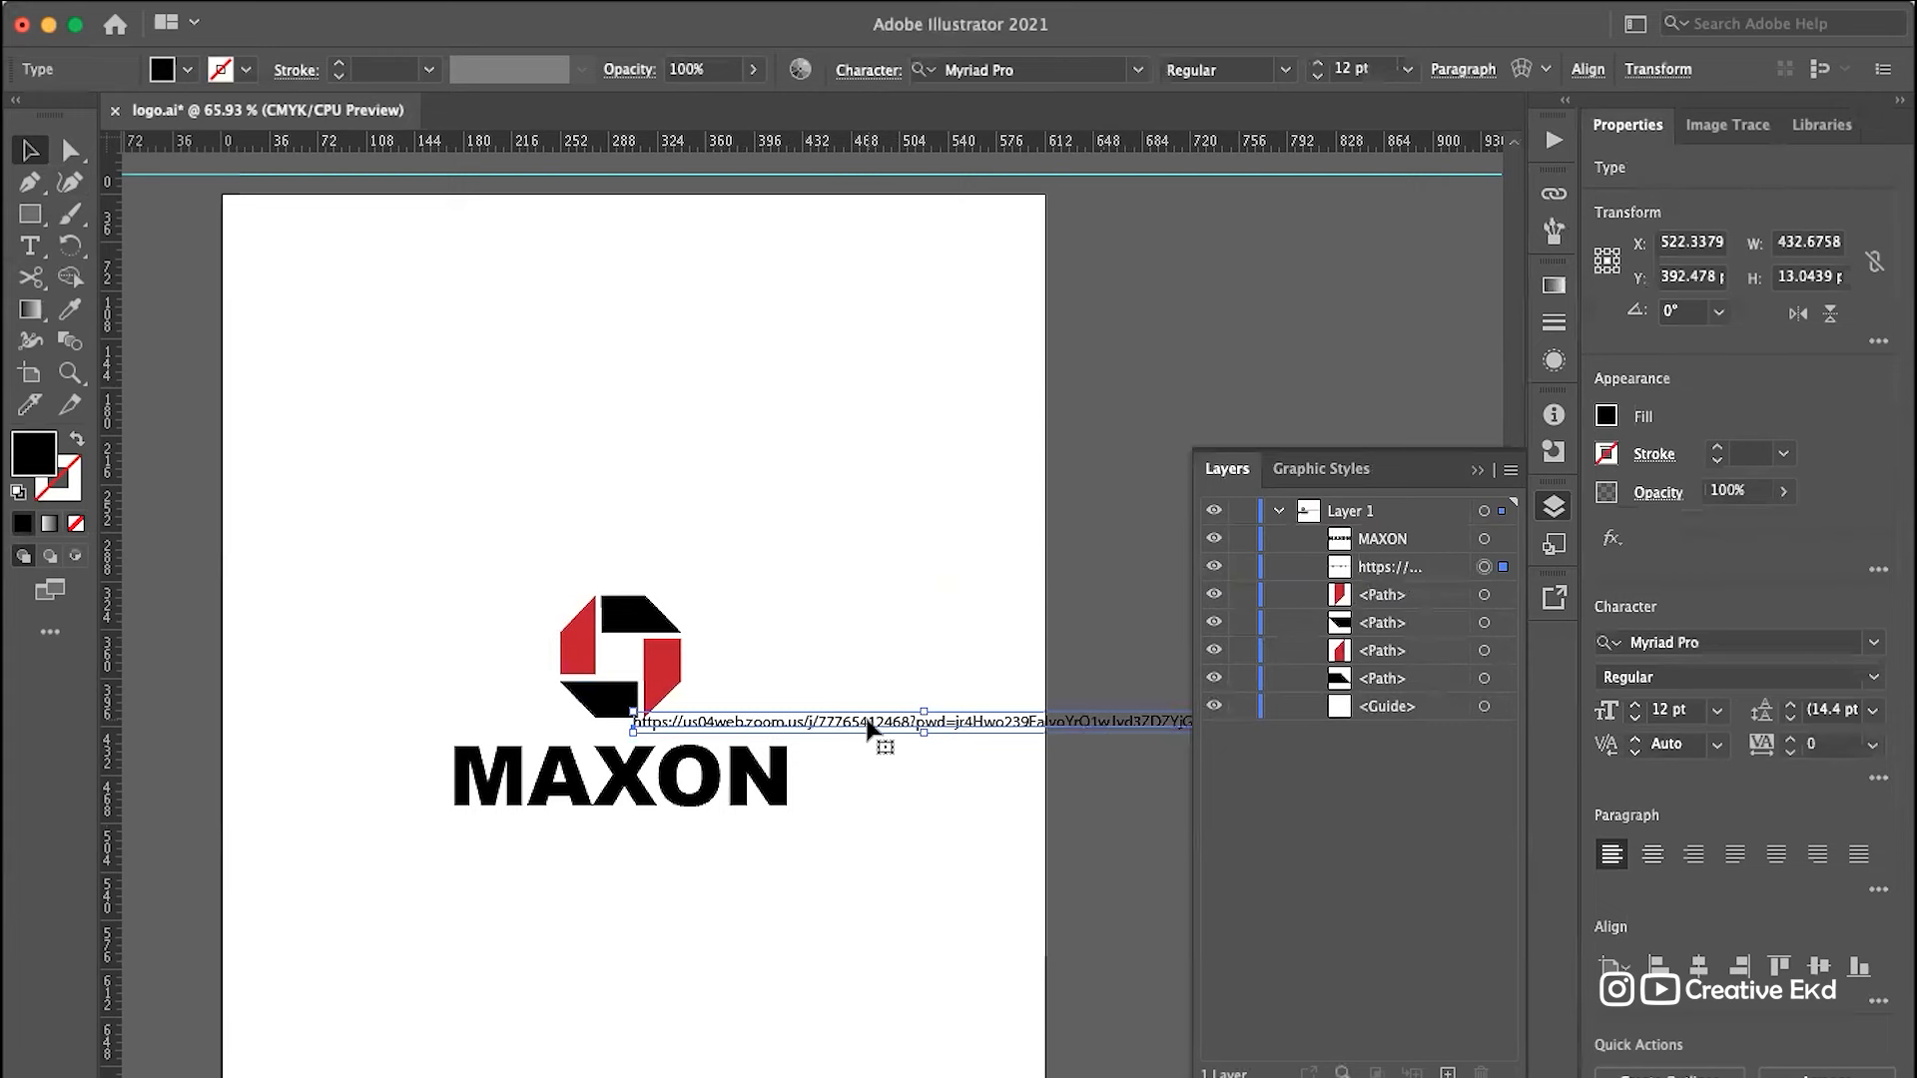
pyautogui.press('Delete')
# Step: Move the logo mark up to about X 328 pt, Y 263 pt, and bring the MAXON text up beneath it to about Y 354 pt
pyautogui.moveTo(766, 560); pyautogui.dragTo(504, 736)
pyautogui.moveTo(674, 658); pyautogui.dragTo(709, 549)
pyautogui.click(820, 711)
pyautogui.moveTo(707, 777); pyautogui.dragTo(750, 667)
# Step: Group the four shapes of the logo mark and deselect them
pyautogui.moveTo(751, 460); pyautogui.dragTo(565, 583)
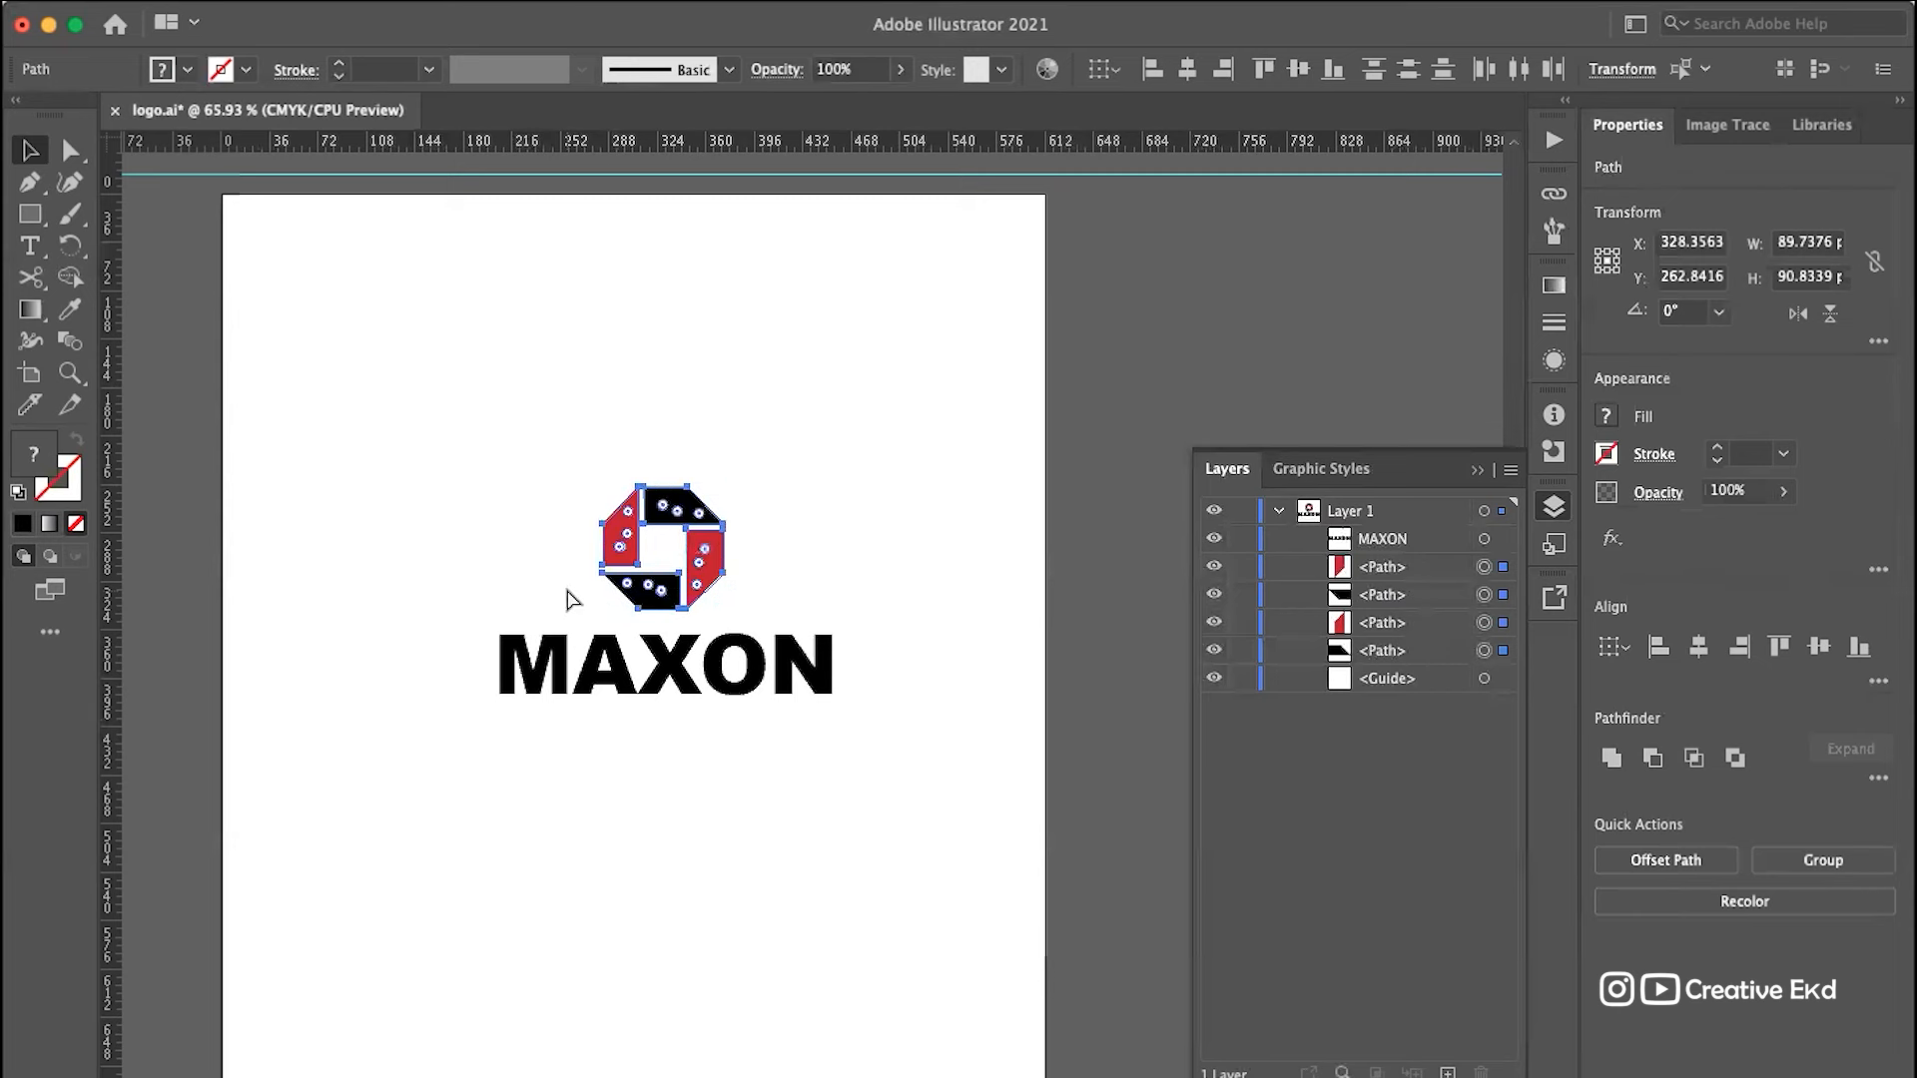
pyautogui.press('cmd+g')
pyautogui.click(885, 487)
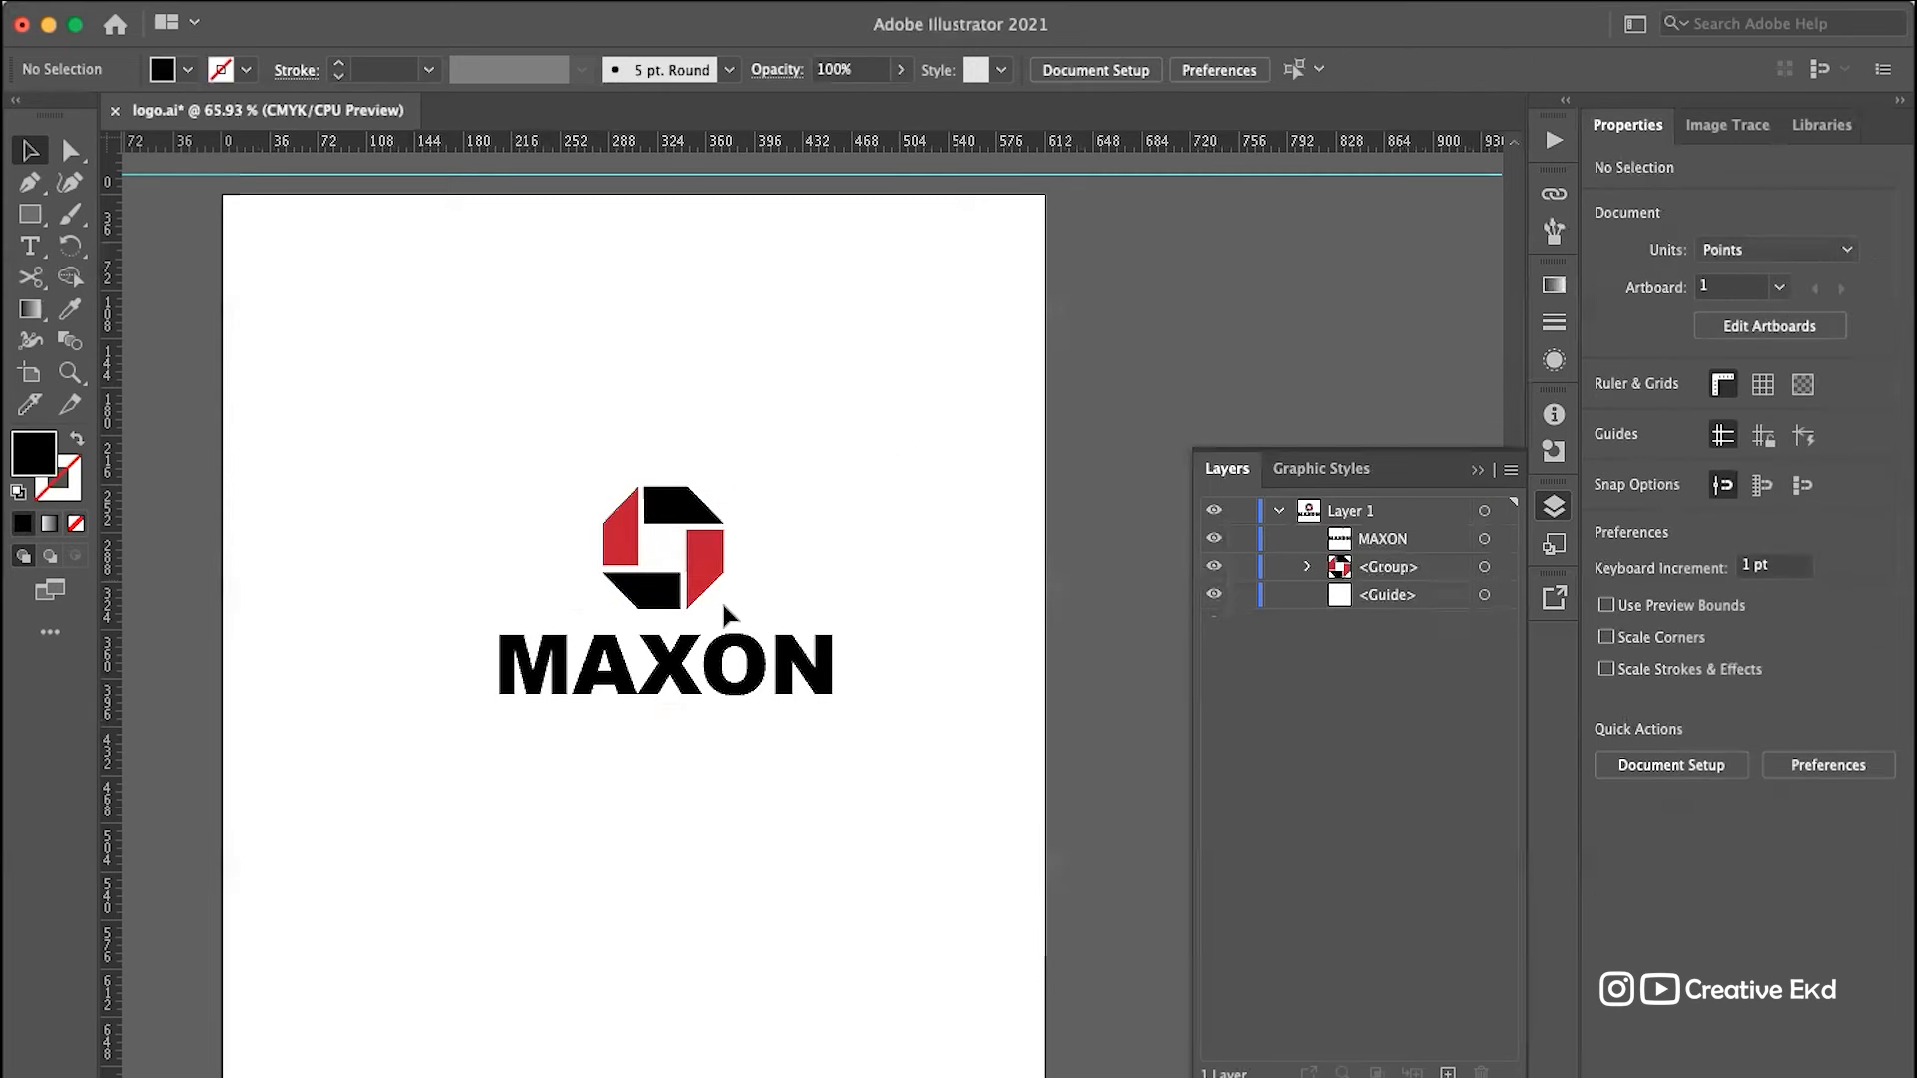
# Step: Align the grouped logo mark and the MAXON text on their horizontal centres and deselect them
pyautogui.click(689, 669)
pyautogui.click(954, 440)
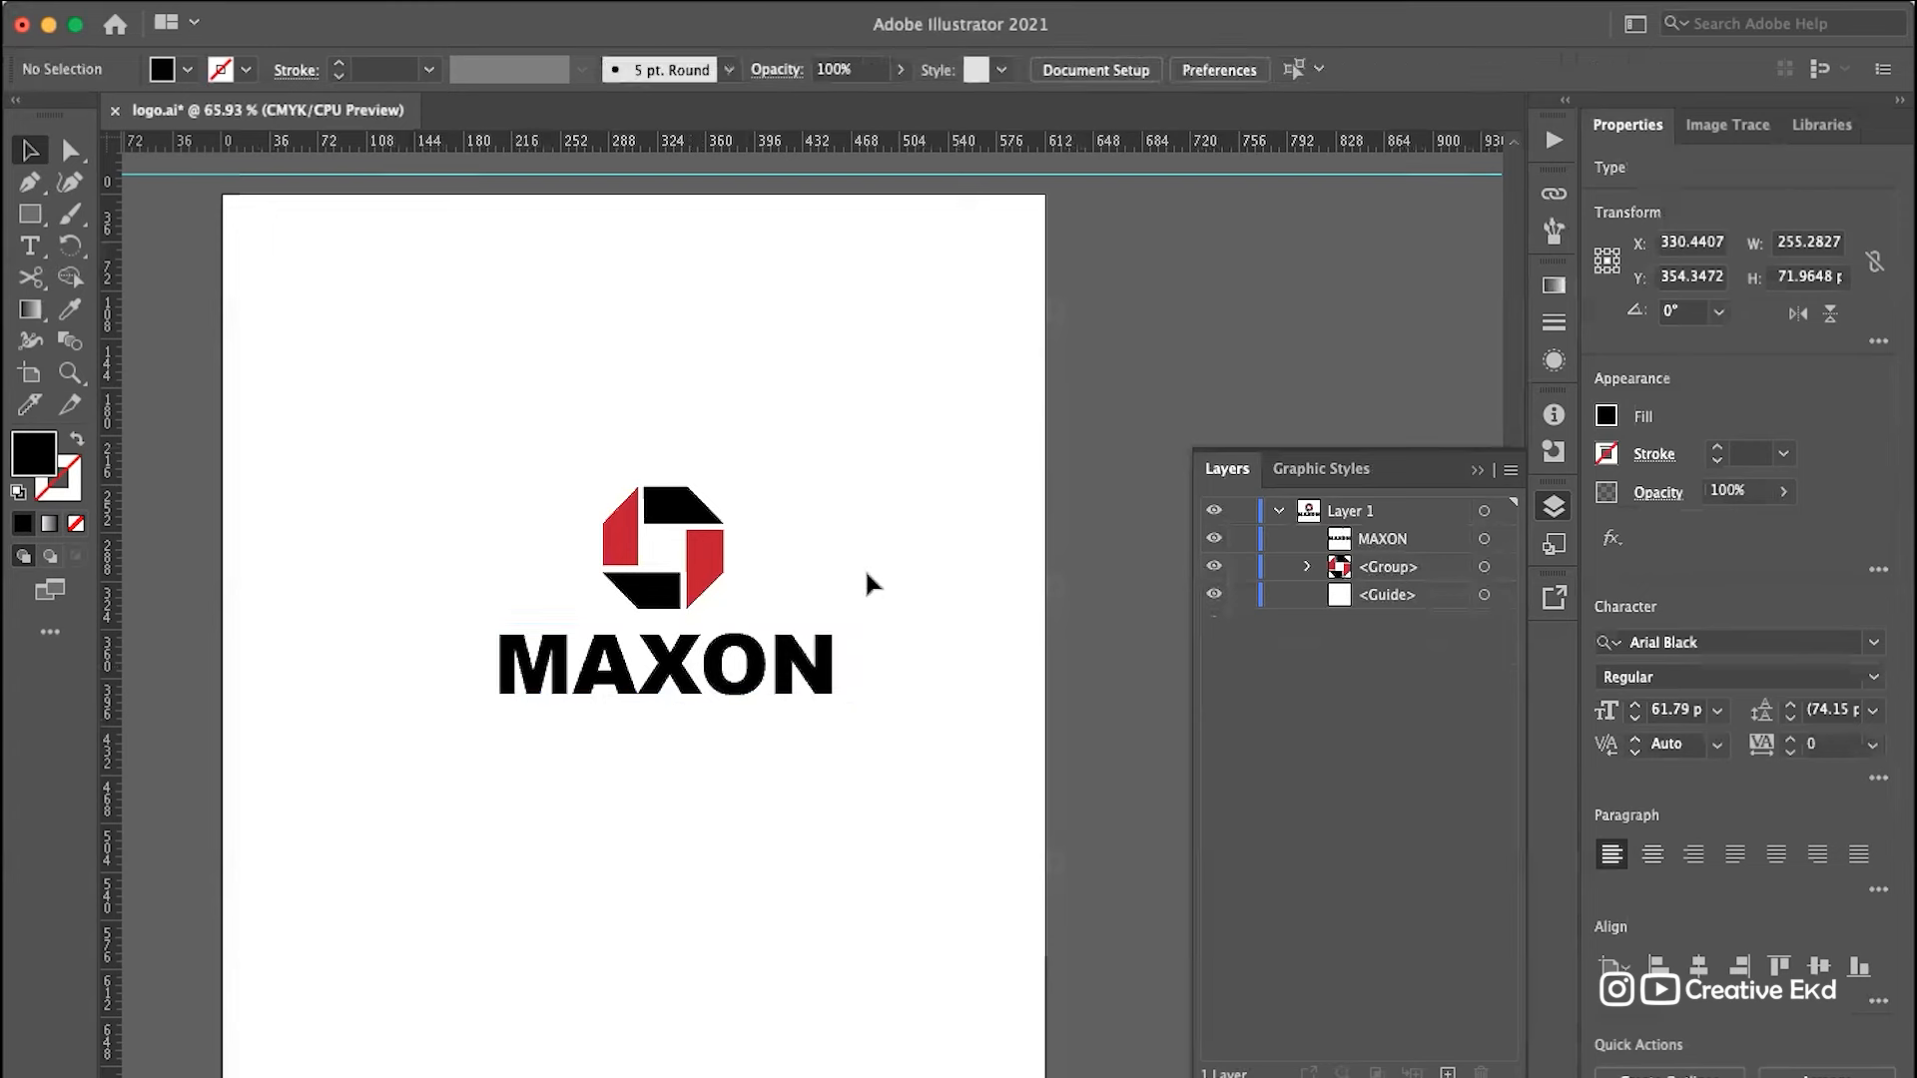
pyautogui.moveTo(831, 409); pyautogui.dragTo(545, 742)
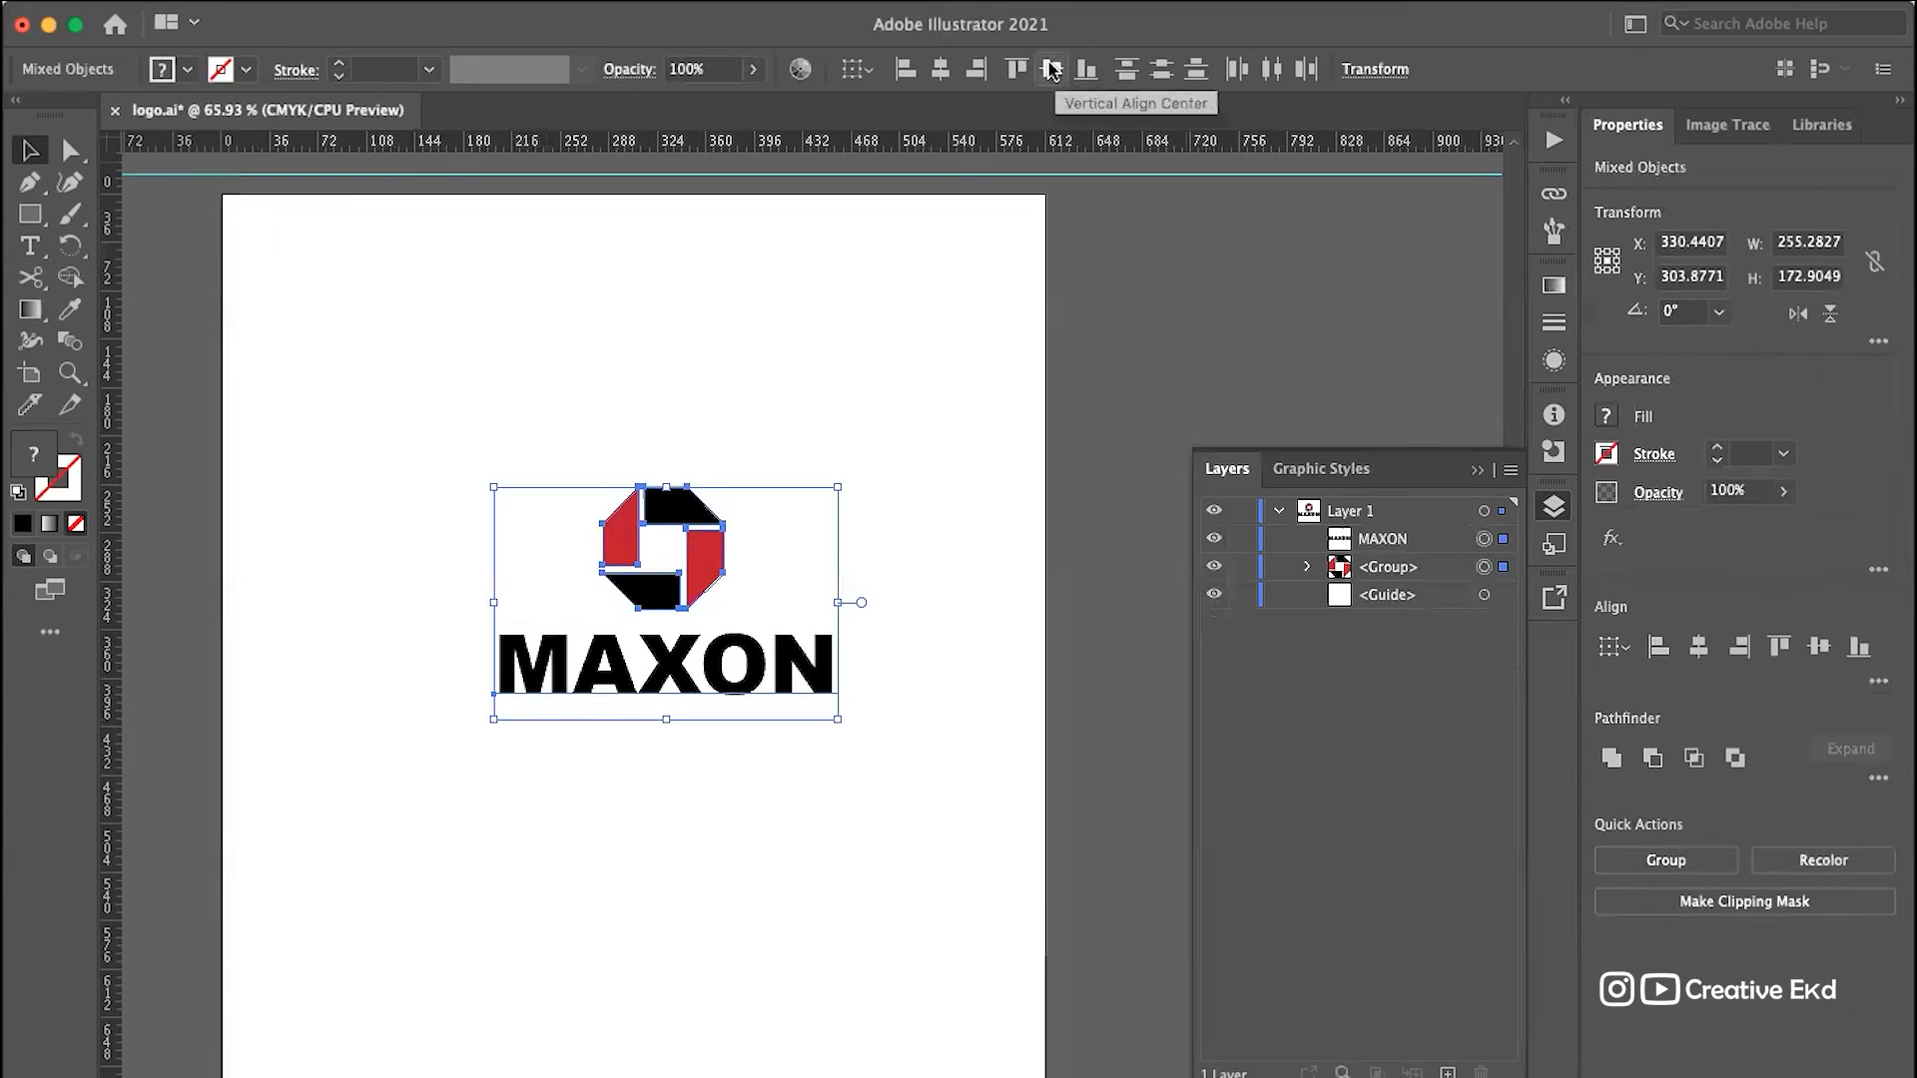
pyautogui.click(938, 73)
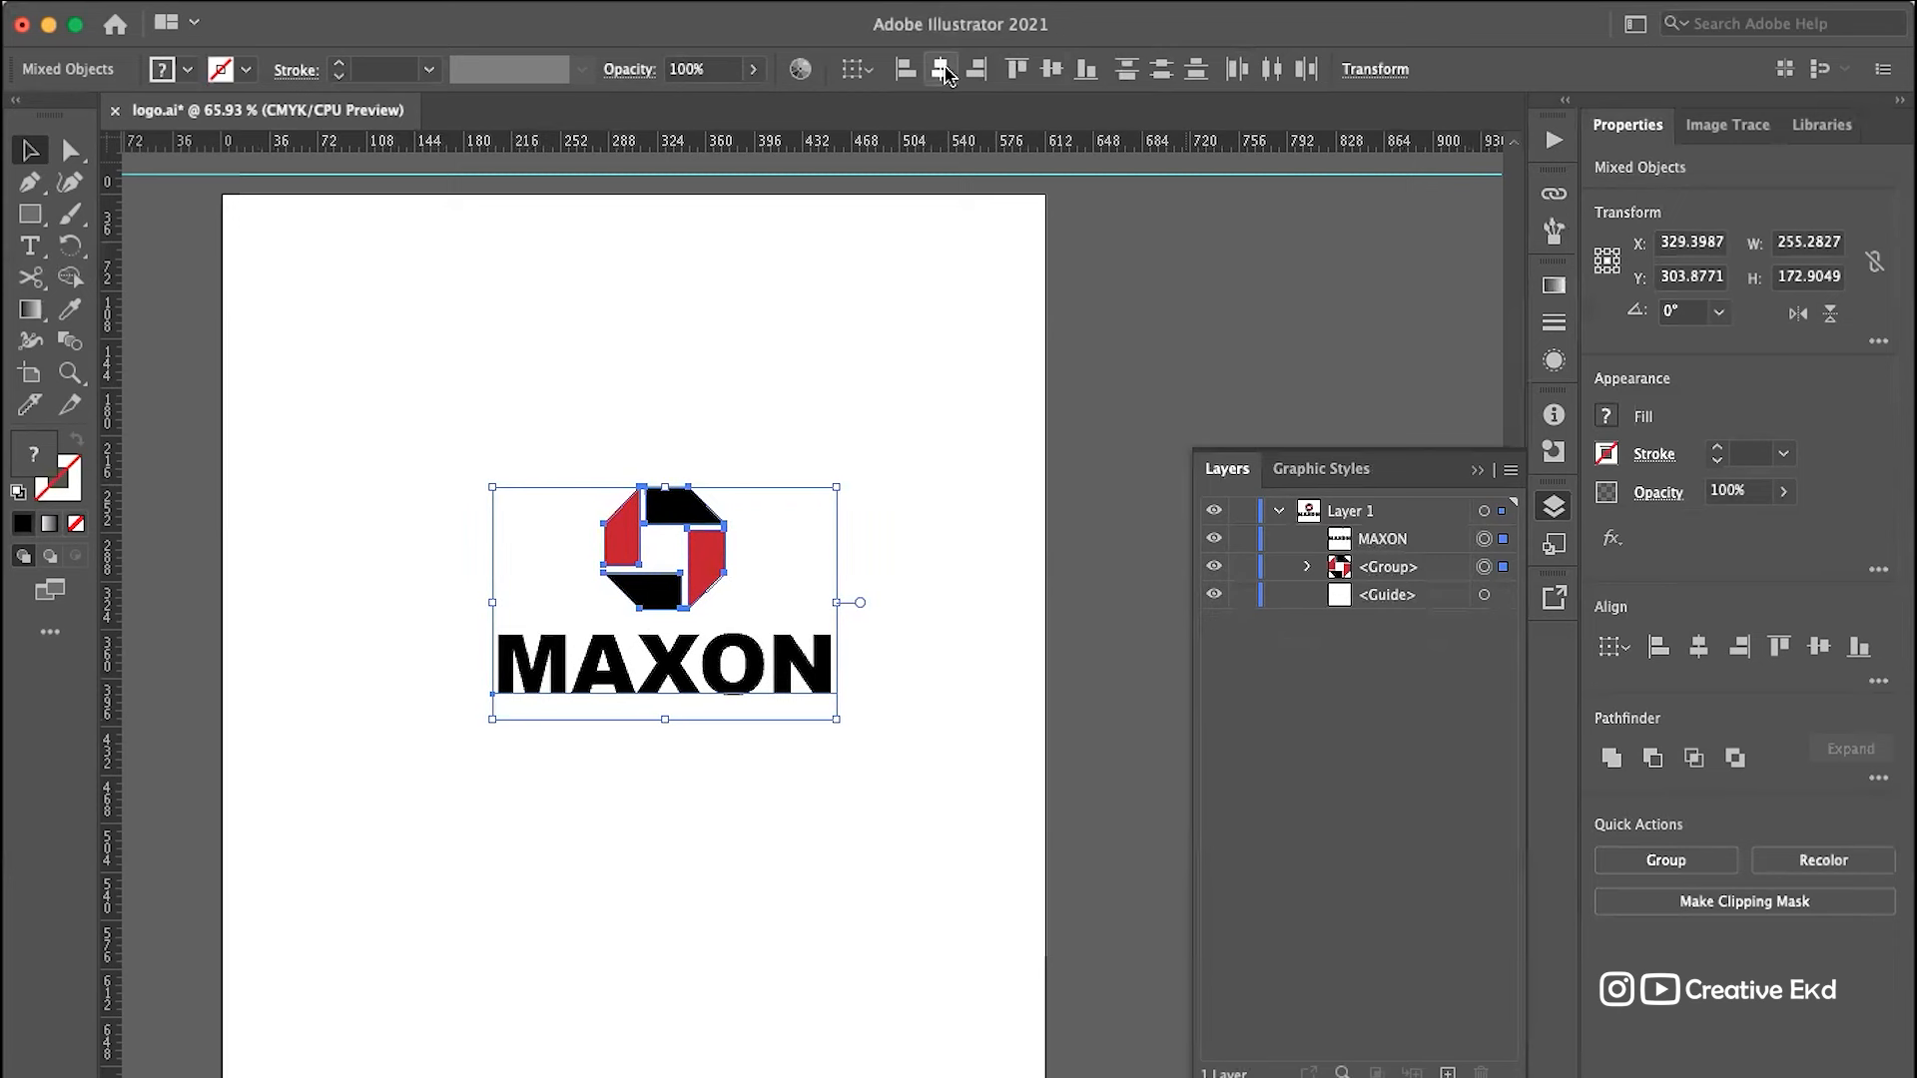
pyautogui.click(920, 613)
# Step: Move the logo mark and the MAXON text together to about X 319 pt, Y 334 pt on the artboard
pyautogui.scroll(-4, 883, 809)
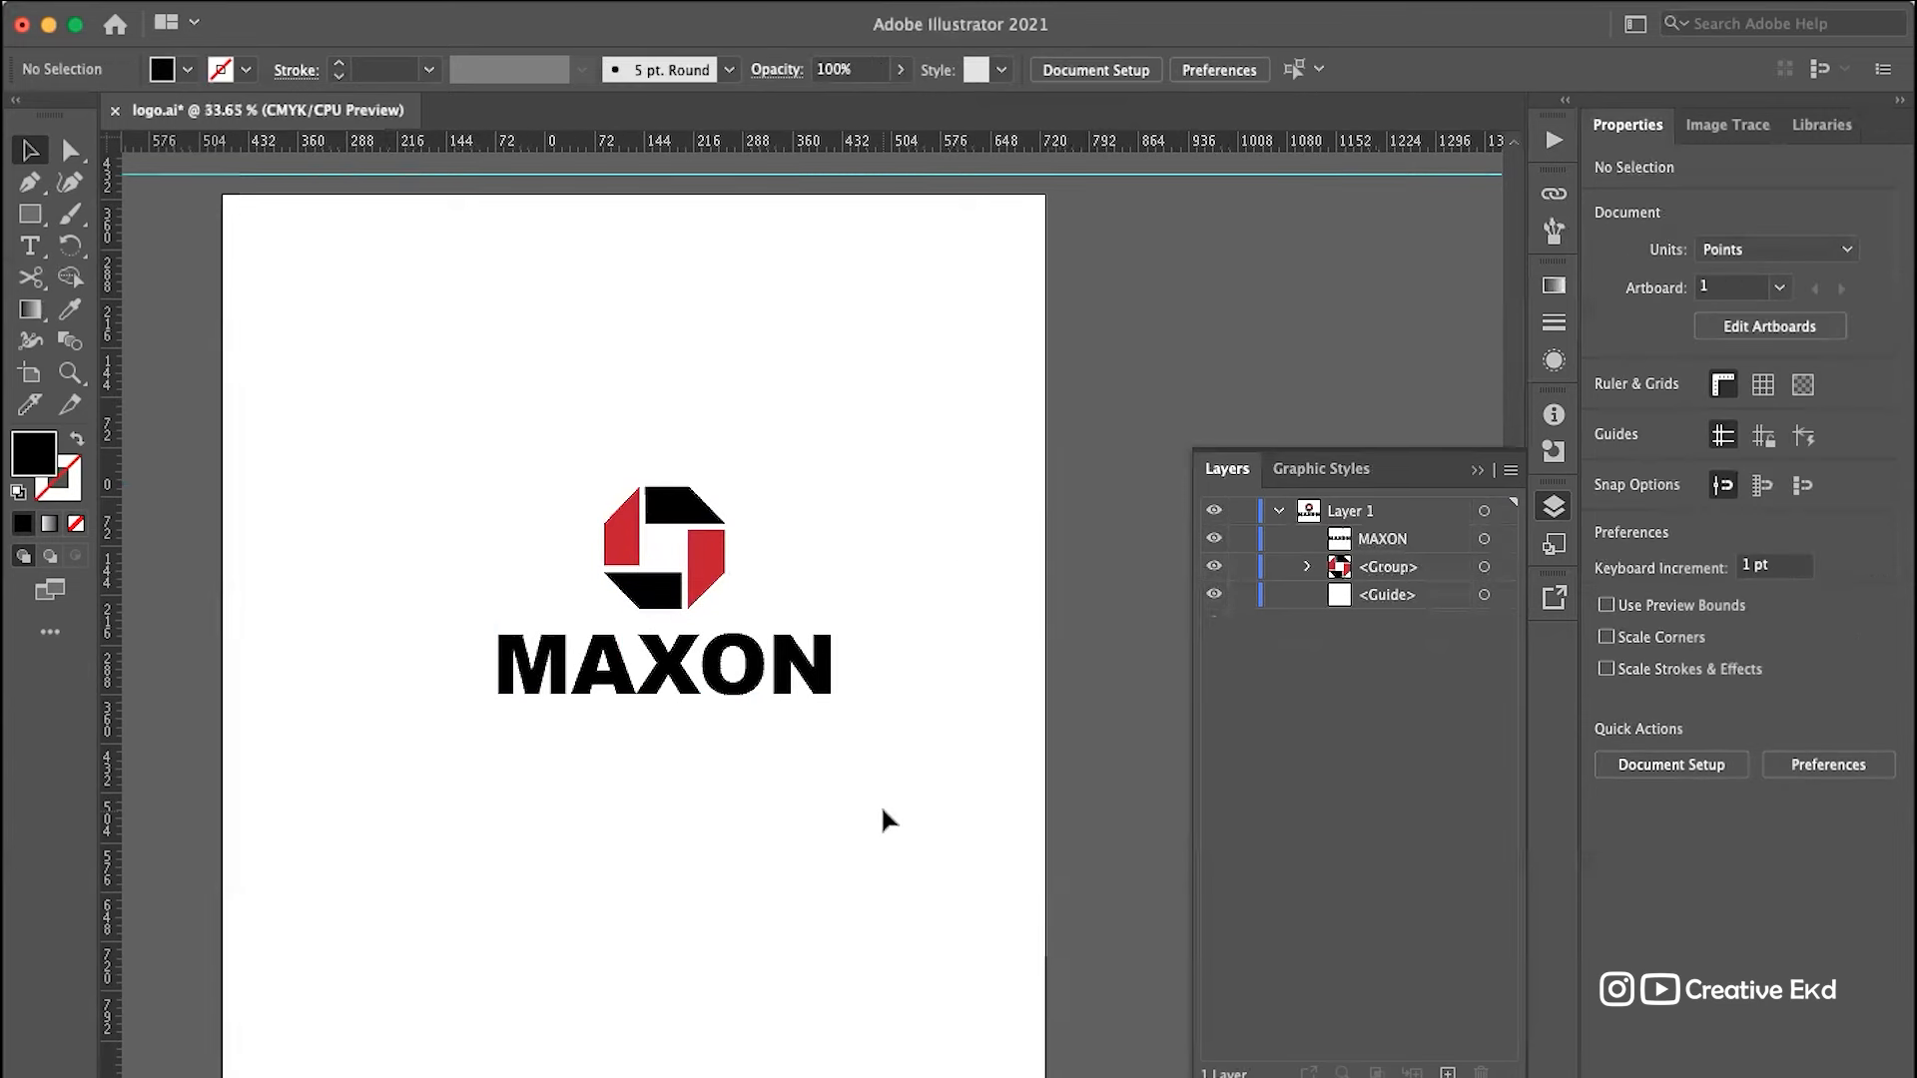
pyautogui.scroll(2, 816, 754)
pyautogui.moveTo(933, 475); pyautogui.dragTo(615, 818)
pyautogui.click(856, 650)
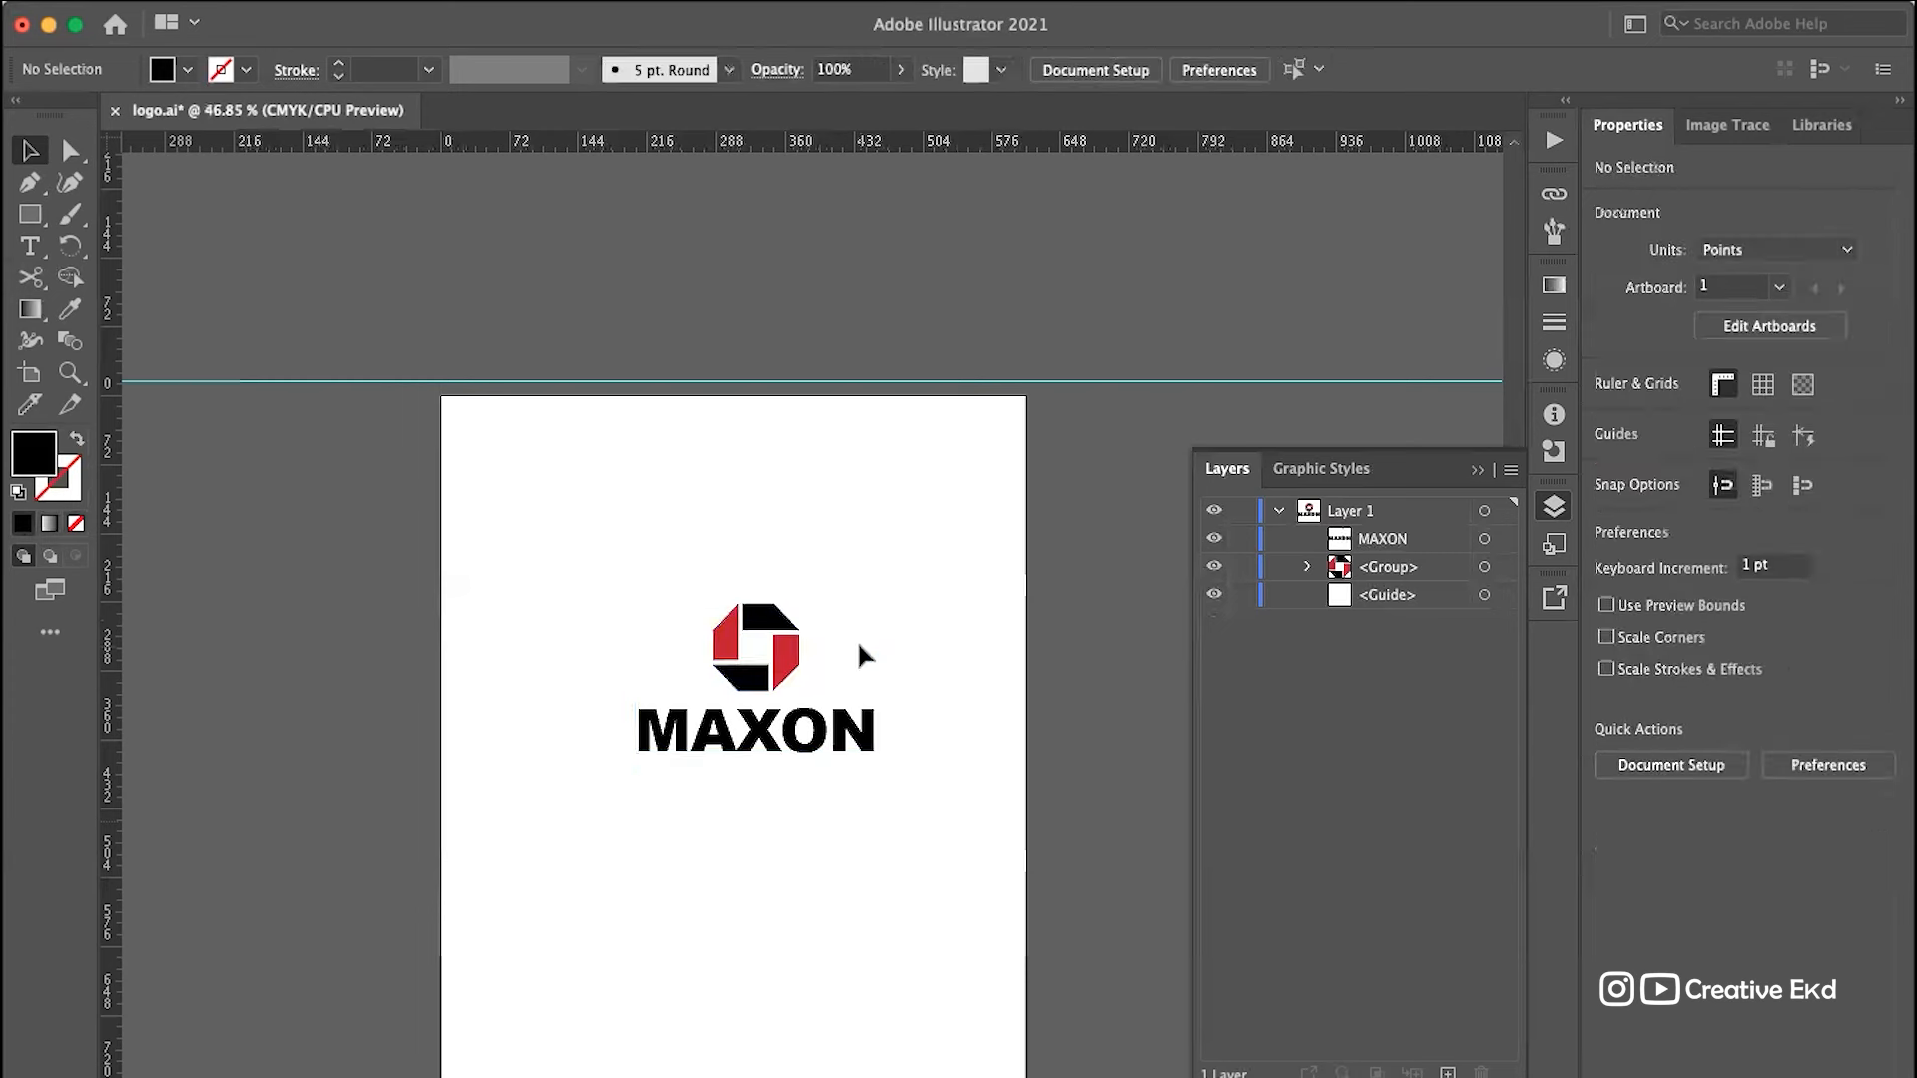
pyautogui.scroll(2, 857, 644)
pyautogui.scroll(-3, 928, 667)
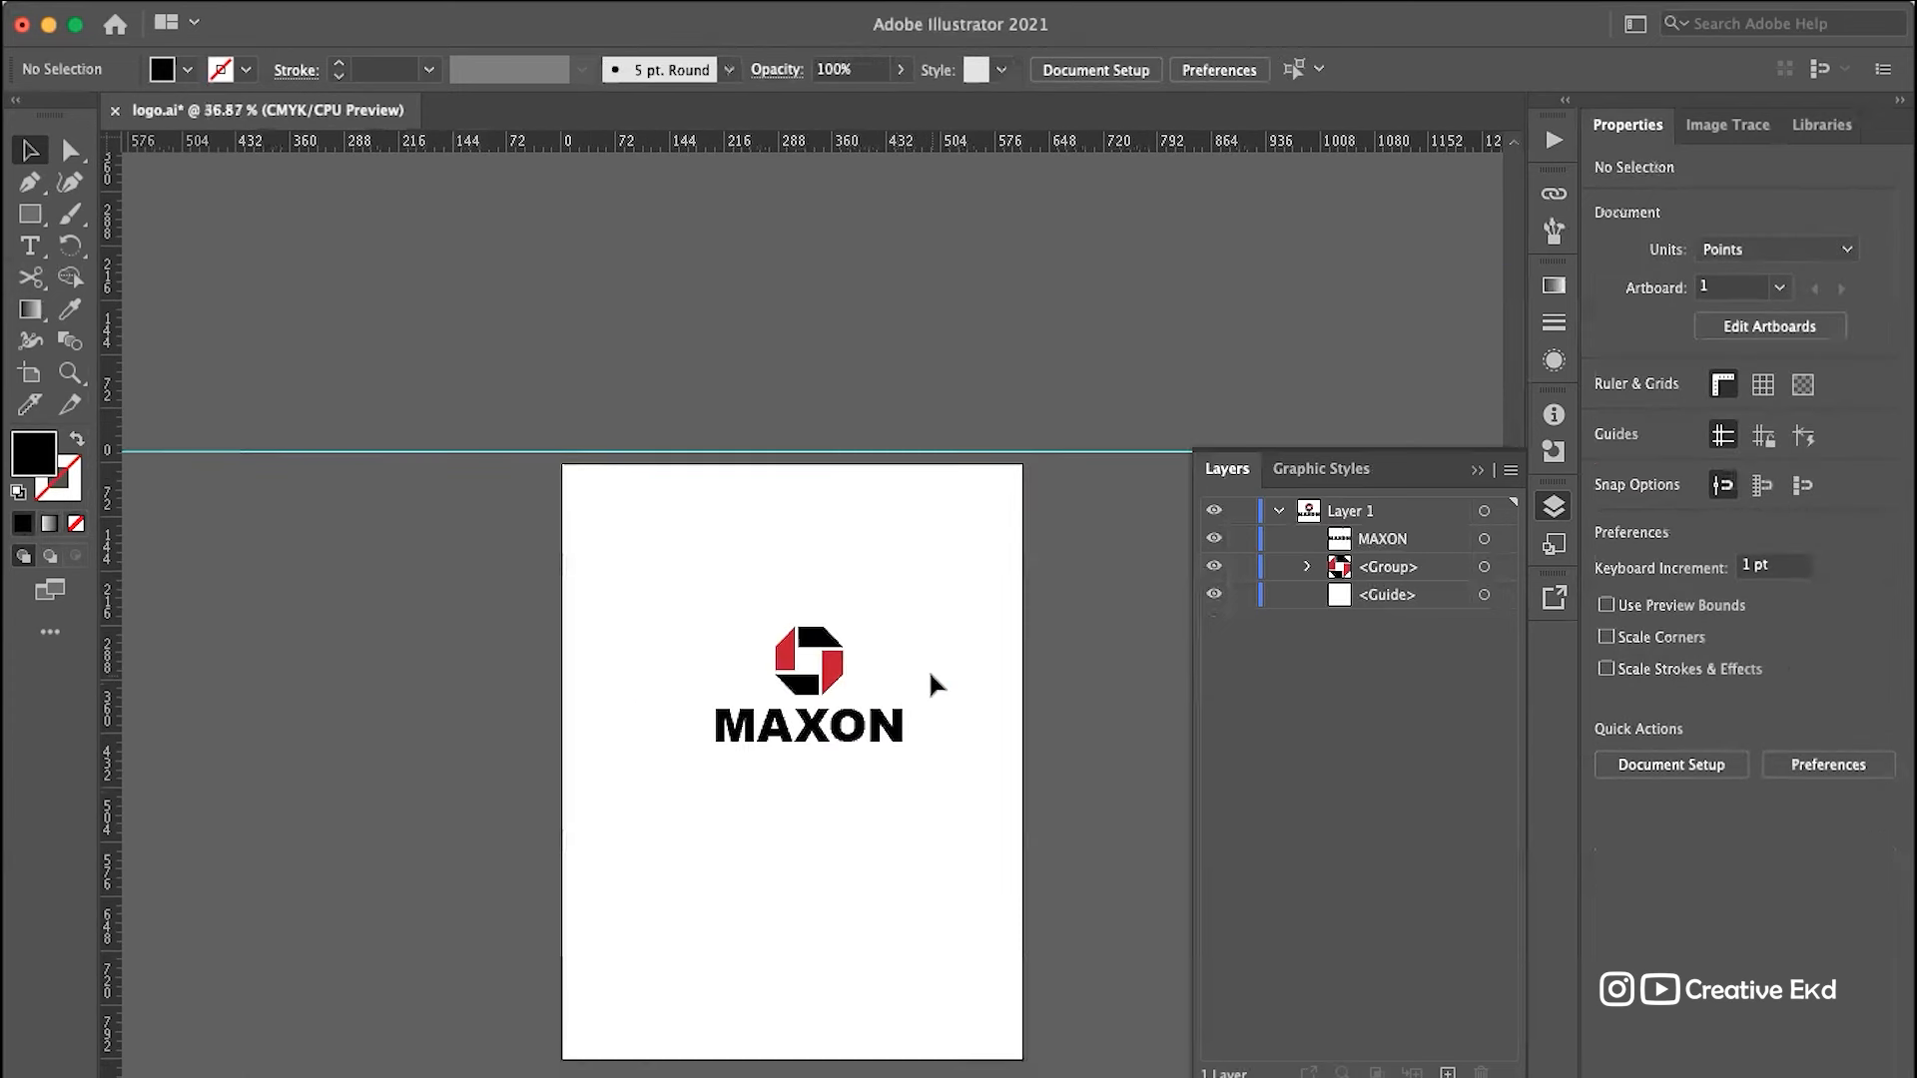
pyautogui.moveTo(928, 600); pyautogui.dragTo(540, 879)
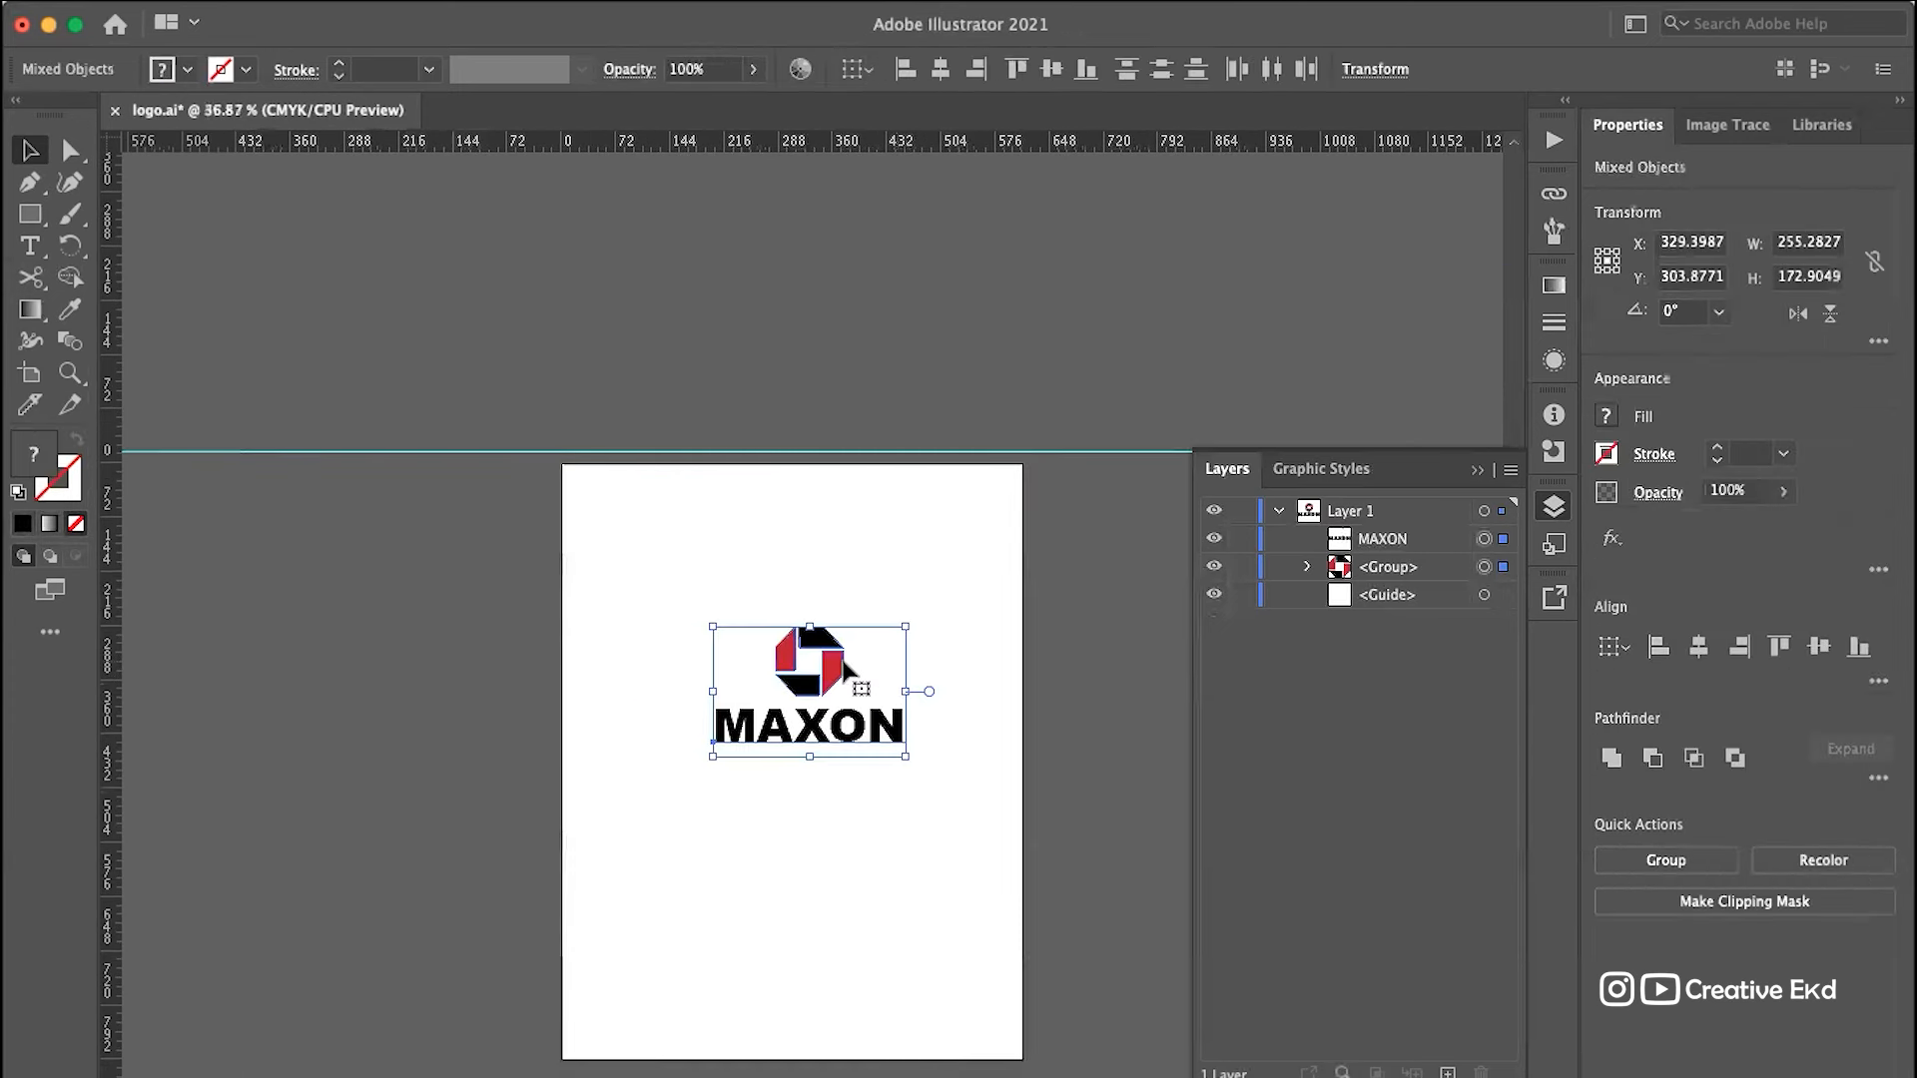
pyautogui.moveTo(844, 660); pyautogui.dragTo(835, 683)
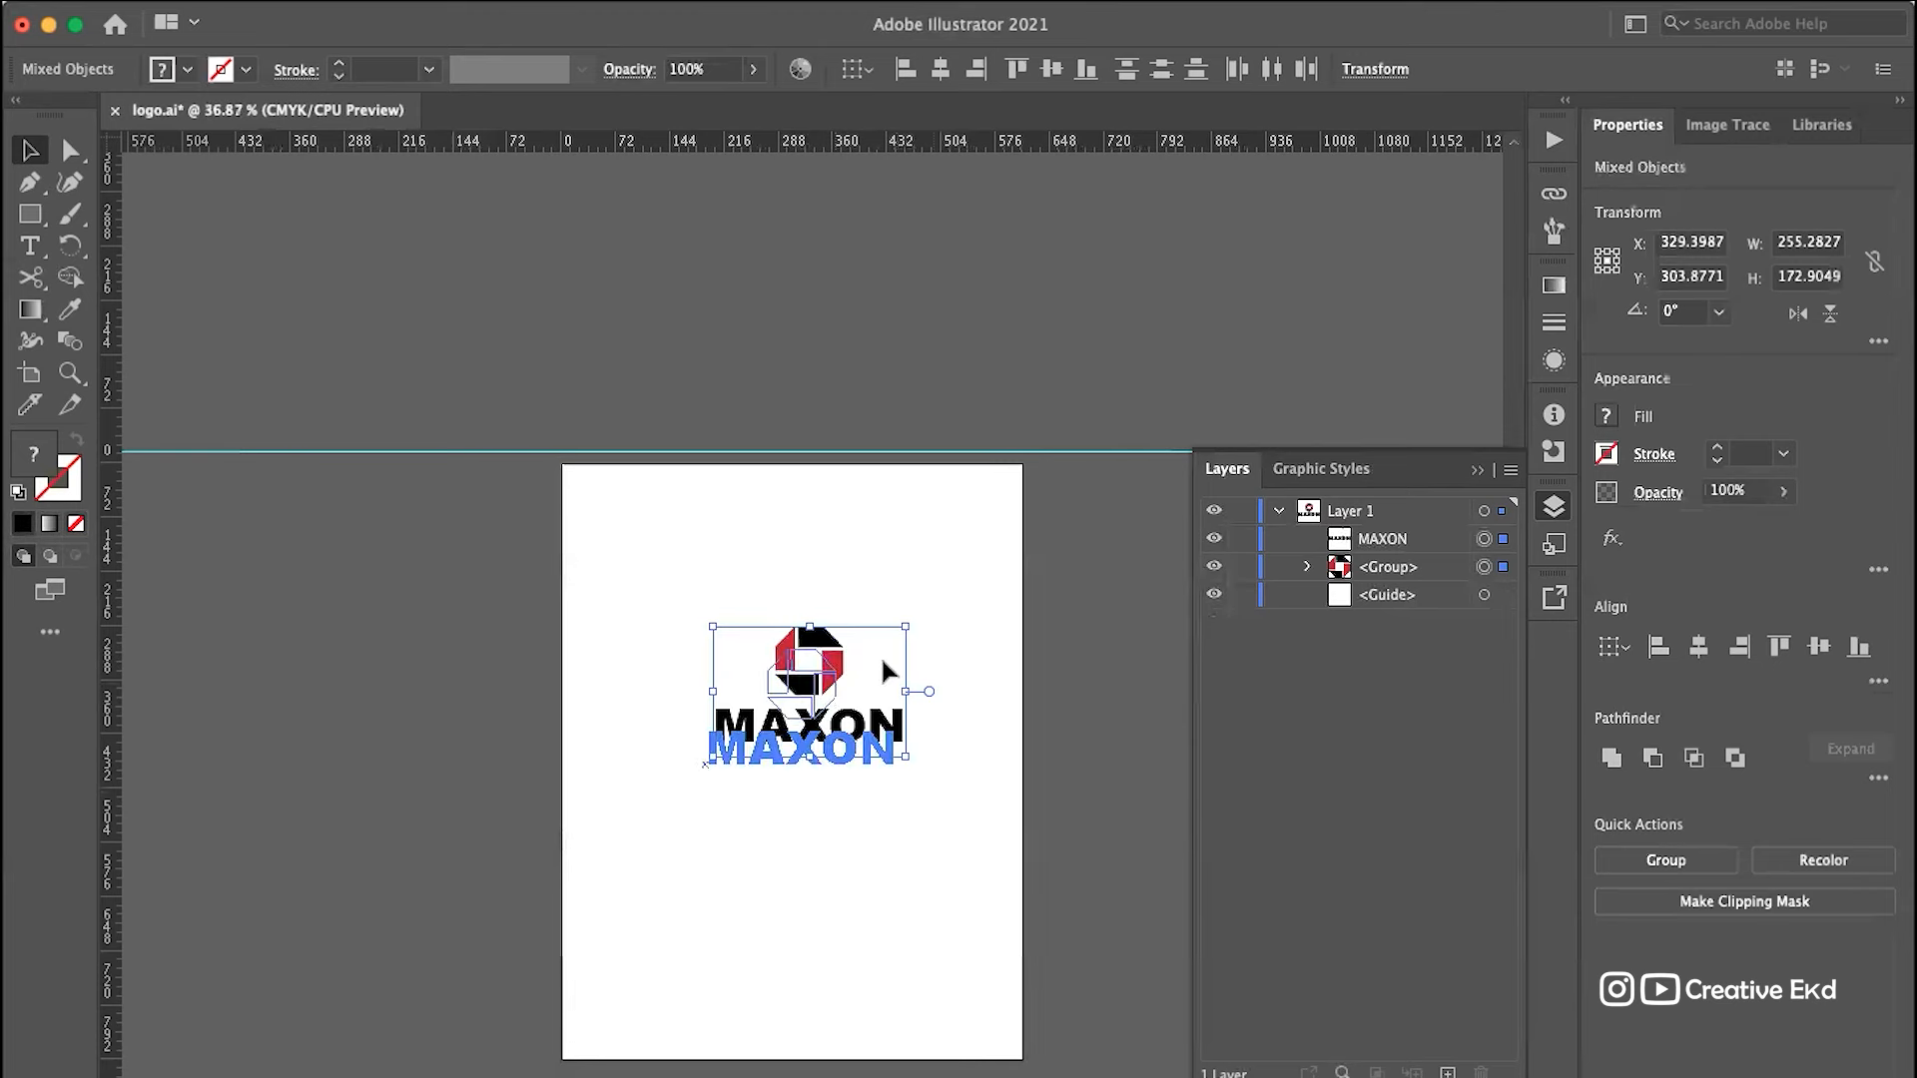
pyautogui.click(932, 625)
# Step: Duplicate the complete MAXON logo to the empty area of the artboard below the original
pyautogui.scroll(1, 845, 702)
pyautogui.scroll(5, 847, 709)
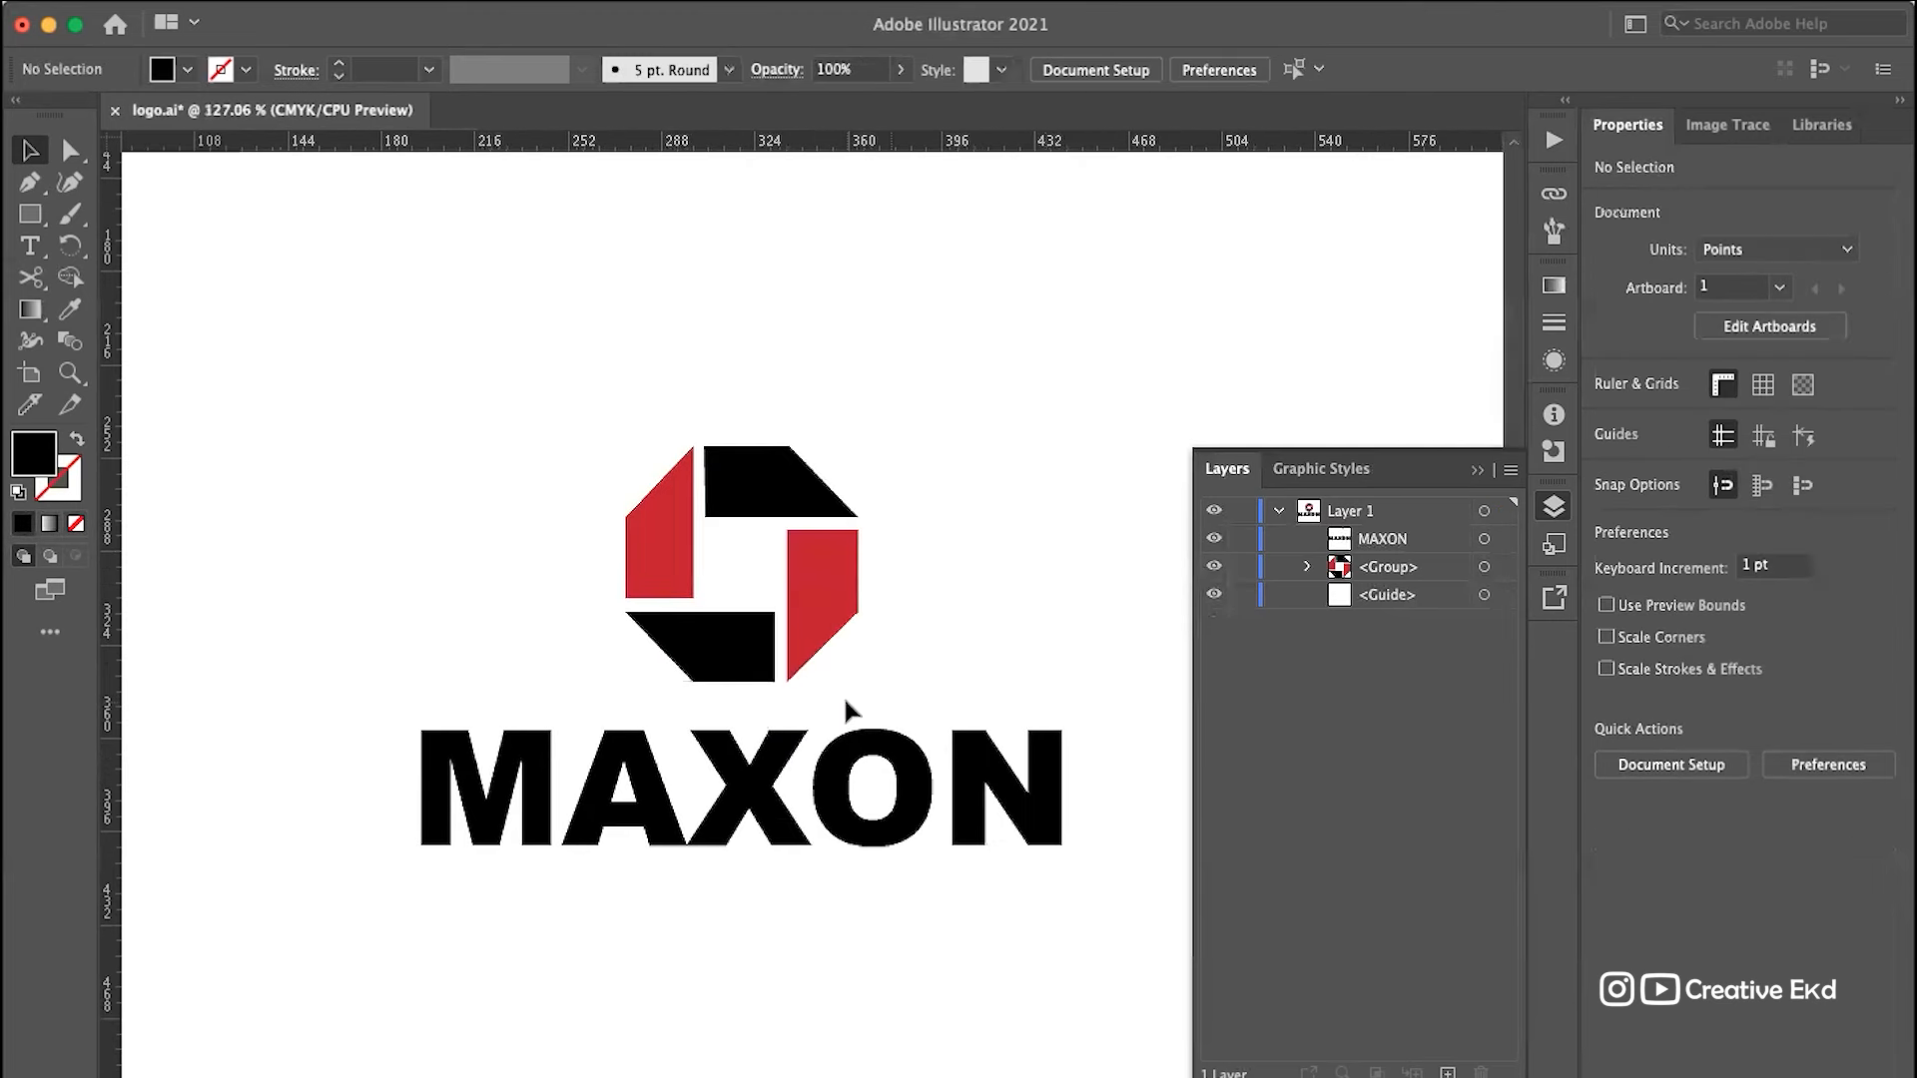
pyautogui.scroll(-4, 847, 709)
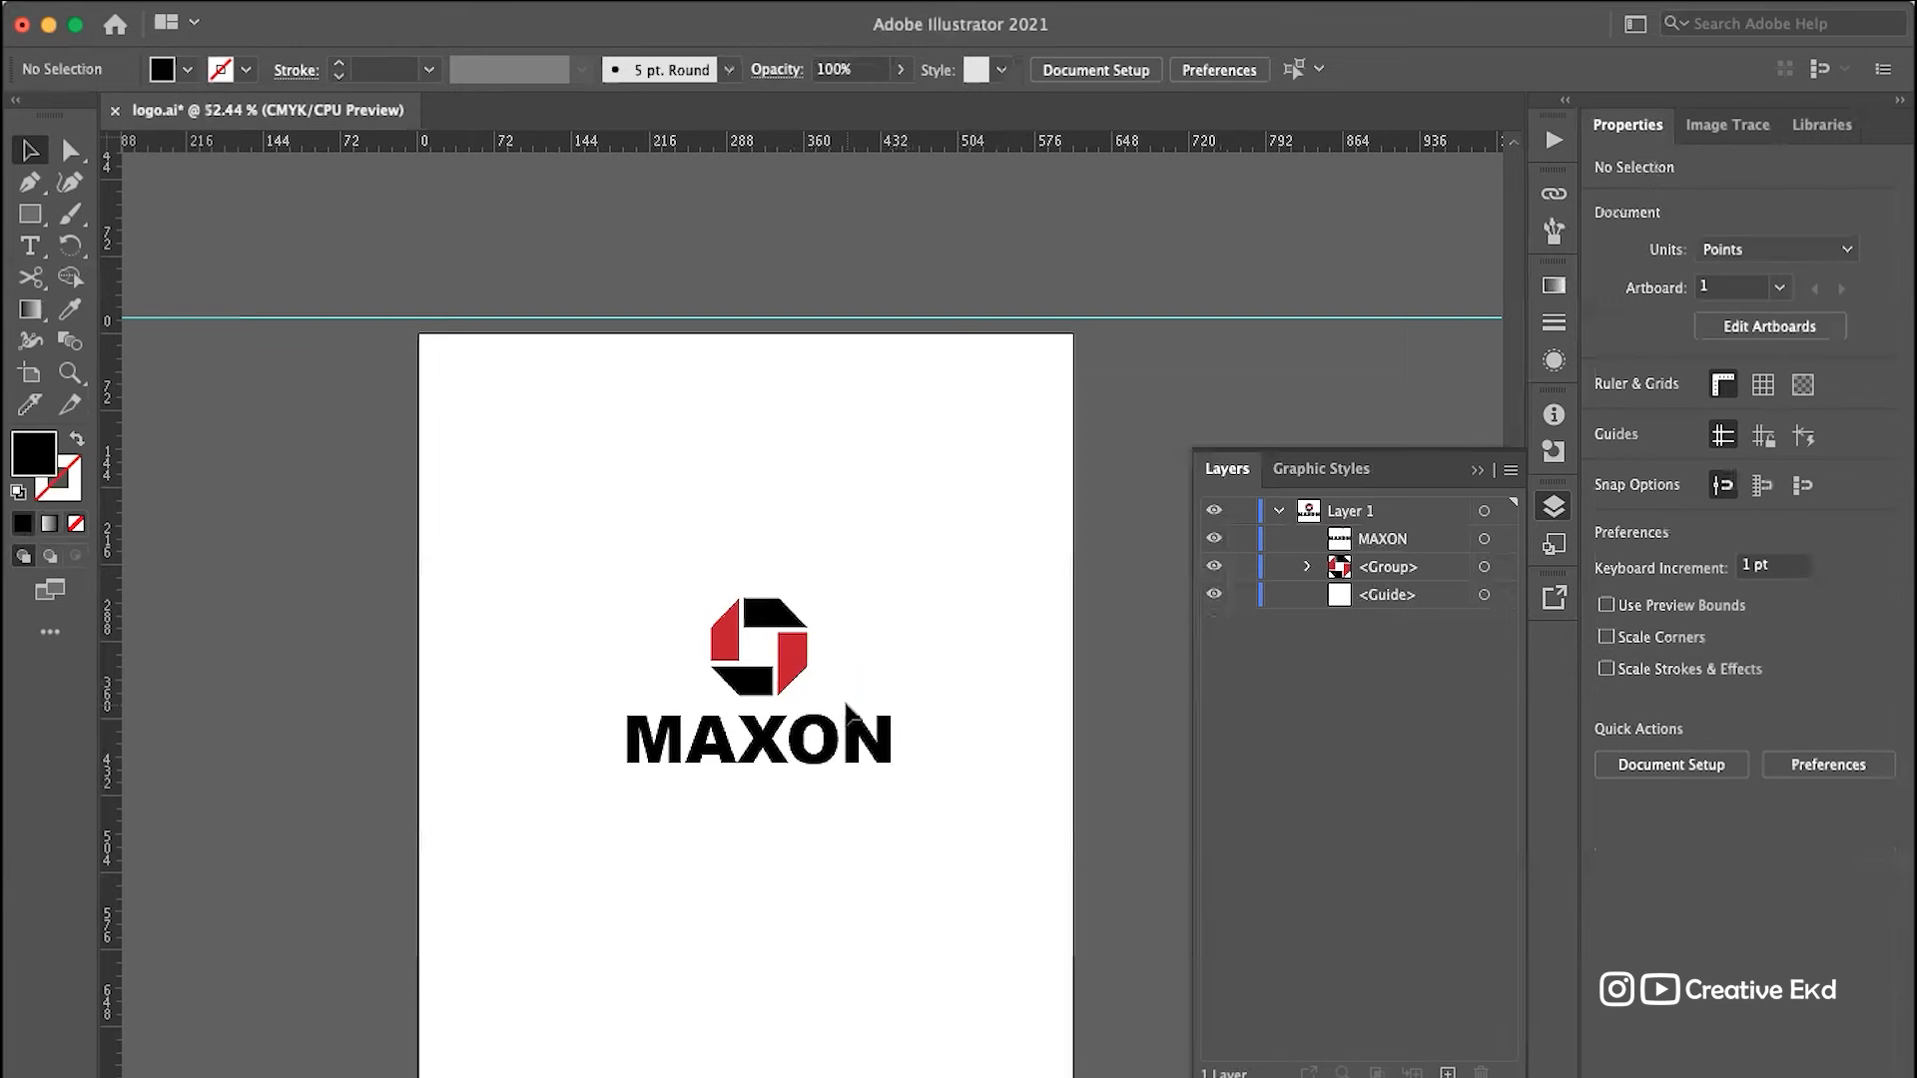
pyautogui.moveTo(604, 889); pyautogui.dragTo(893, 576)
pyautogui.moveTo(794, 736); pyautogui.dragTo(738, 992)
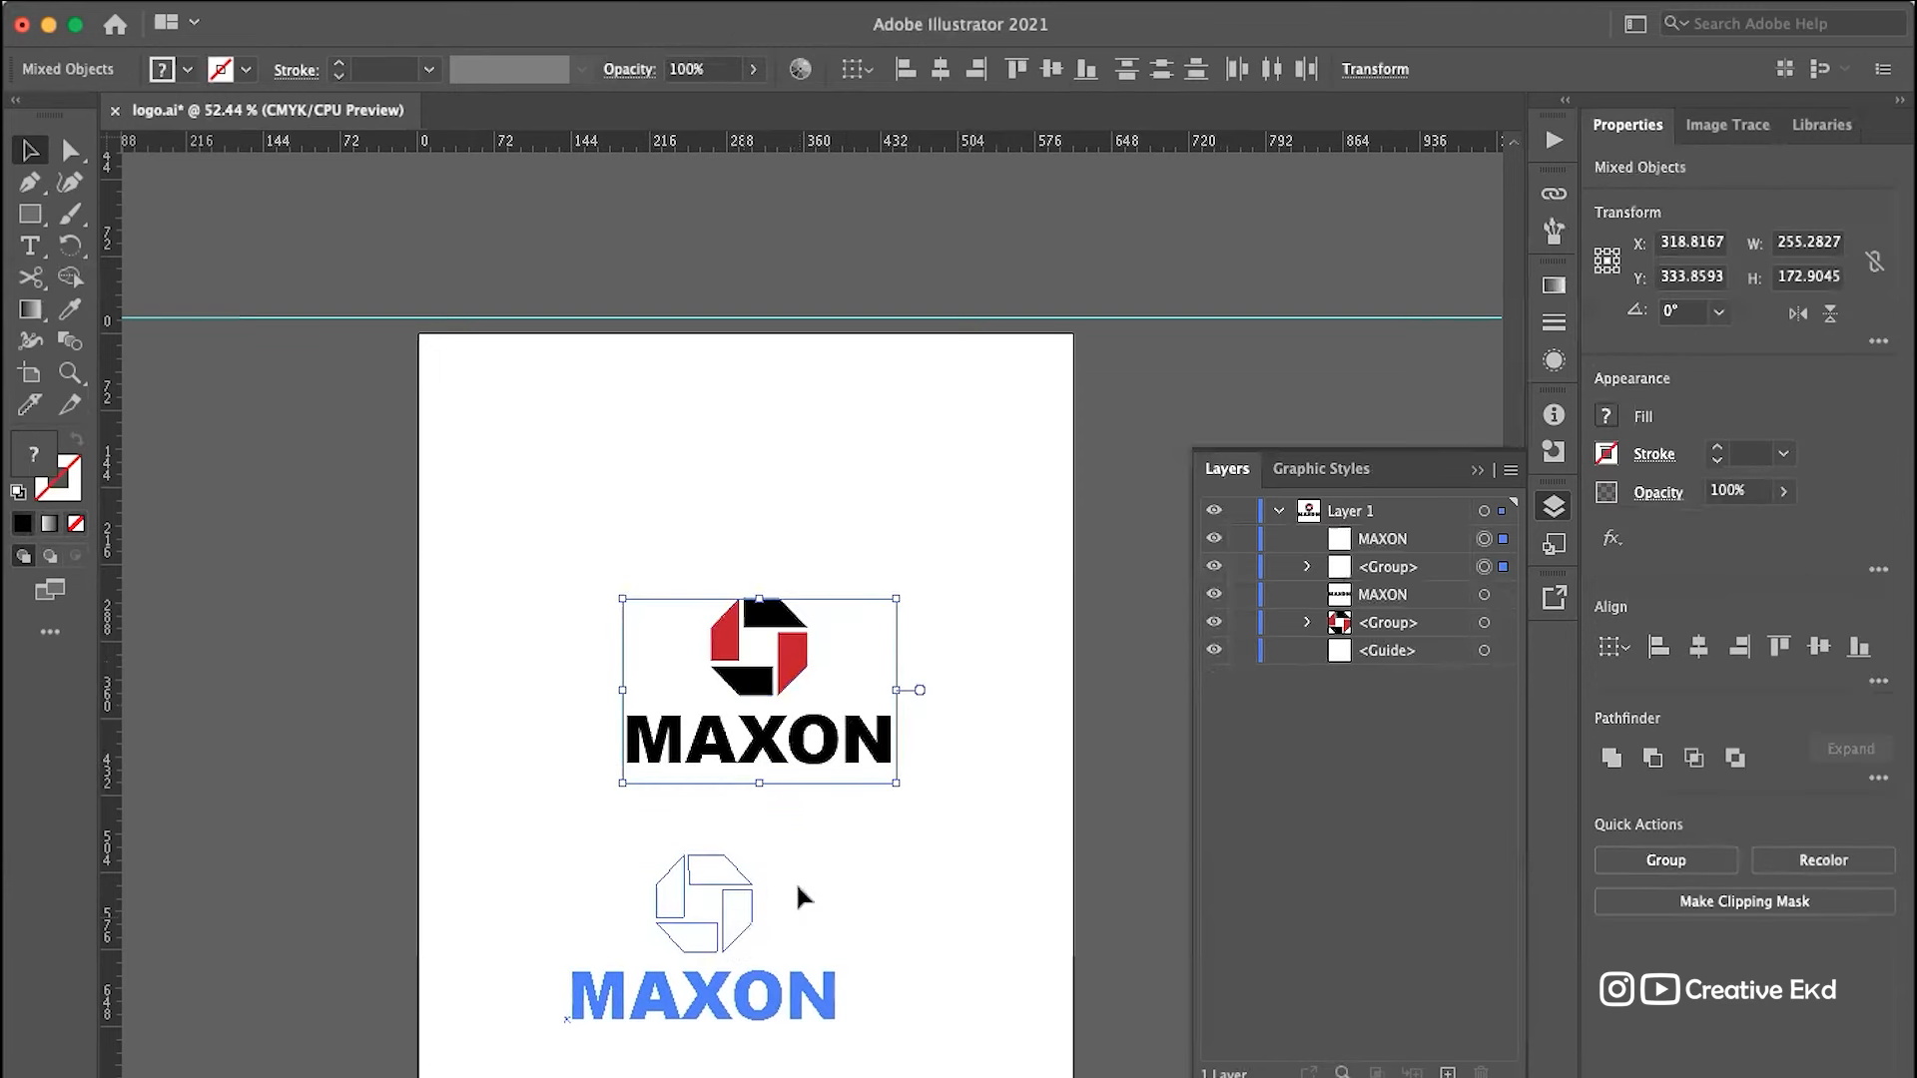
pyautogui.click(877, 851)
# Step: Rearrange the lower logo copy into a horizontal layout, with the mark on the left and the MAXON text beside it
pyautogui.scroll(-4, 779, 769)
pyautogui.moveTo(693, 641); pyautogui.dragTo(445, 709)
pyautogui.click(603, 733)
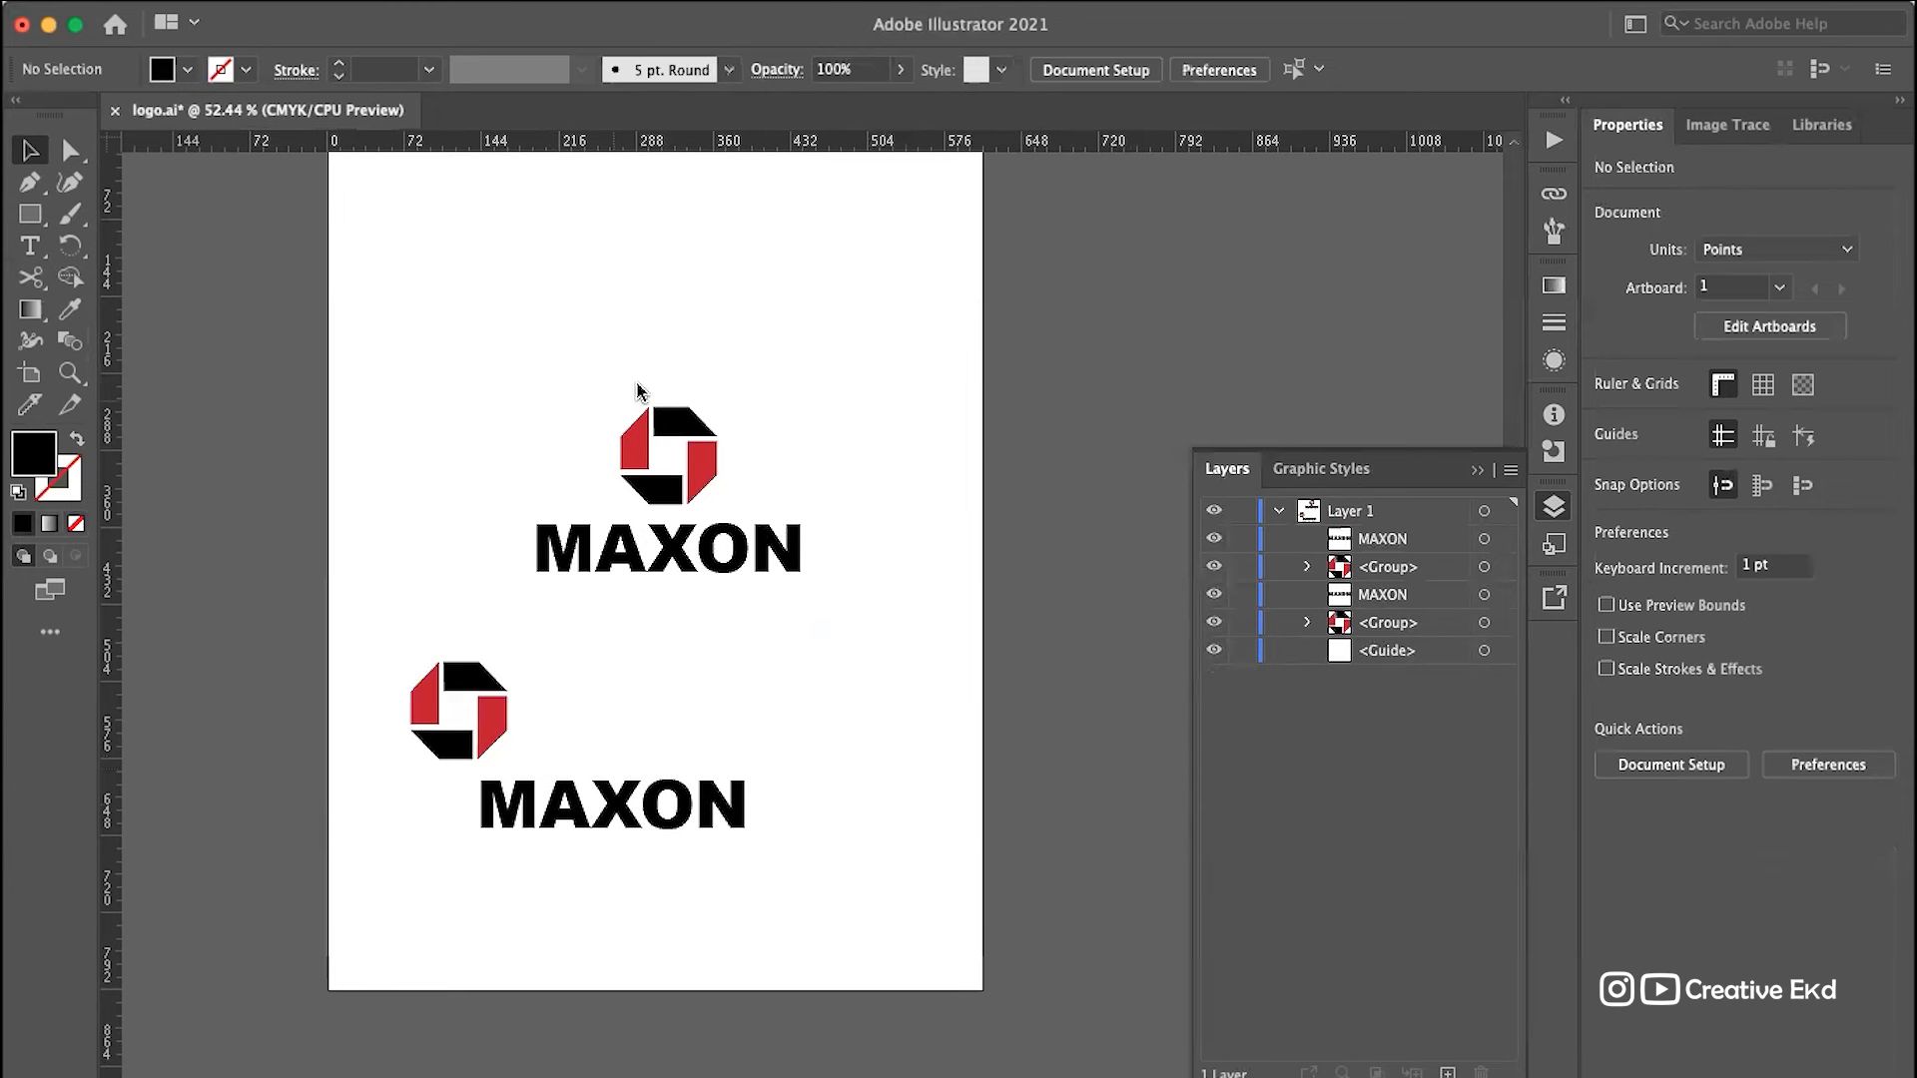
pyautogui.moveTo(621, 828); pyautogui.dragTo(663, 710)
pyautogui.click(824, 833)
# Step: Select the horizontal logo's mark and text together, shift them slightly to the left, and deselect them
pyautogui.moveTo(853, 624); pyautogui.dragTo(543, 807)
pyautogui.click(739, 596)
pyautogui.moveTo(919, 688); pyautogui.dragTo(417, 897)
pyautogui.moveTo(683, 811); pyautogui.dragTo(639, 811)
pyautogui.click(835, 697)
# Step: Duplicate the stacked logo up over the artboard's right edge, centred at about X 608 pt, Y 161 pt
pyautogui.moveTo(817, 389); pyautogui.dragTo(485, 641)
pyautogui.moveTo(705, 476); pyautogui.dragTo(1014, 290)
pyautogui.scroll(3, 1013, 292)
pyautogui.hscroll(5, 1013, 292)
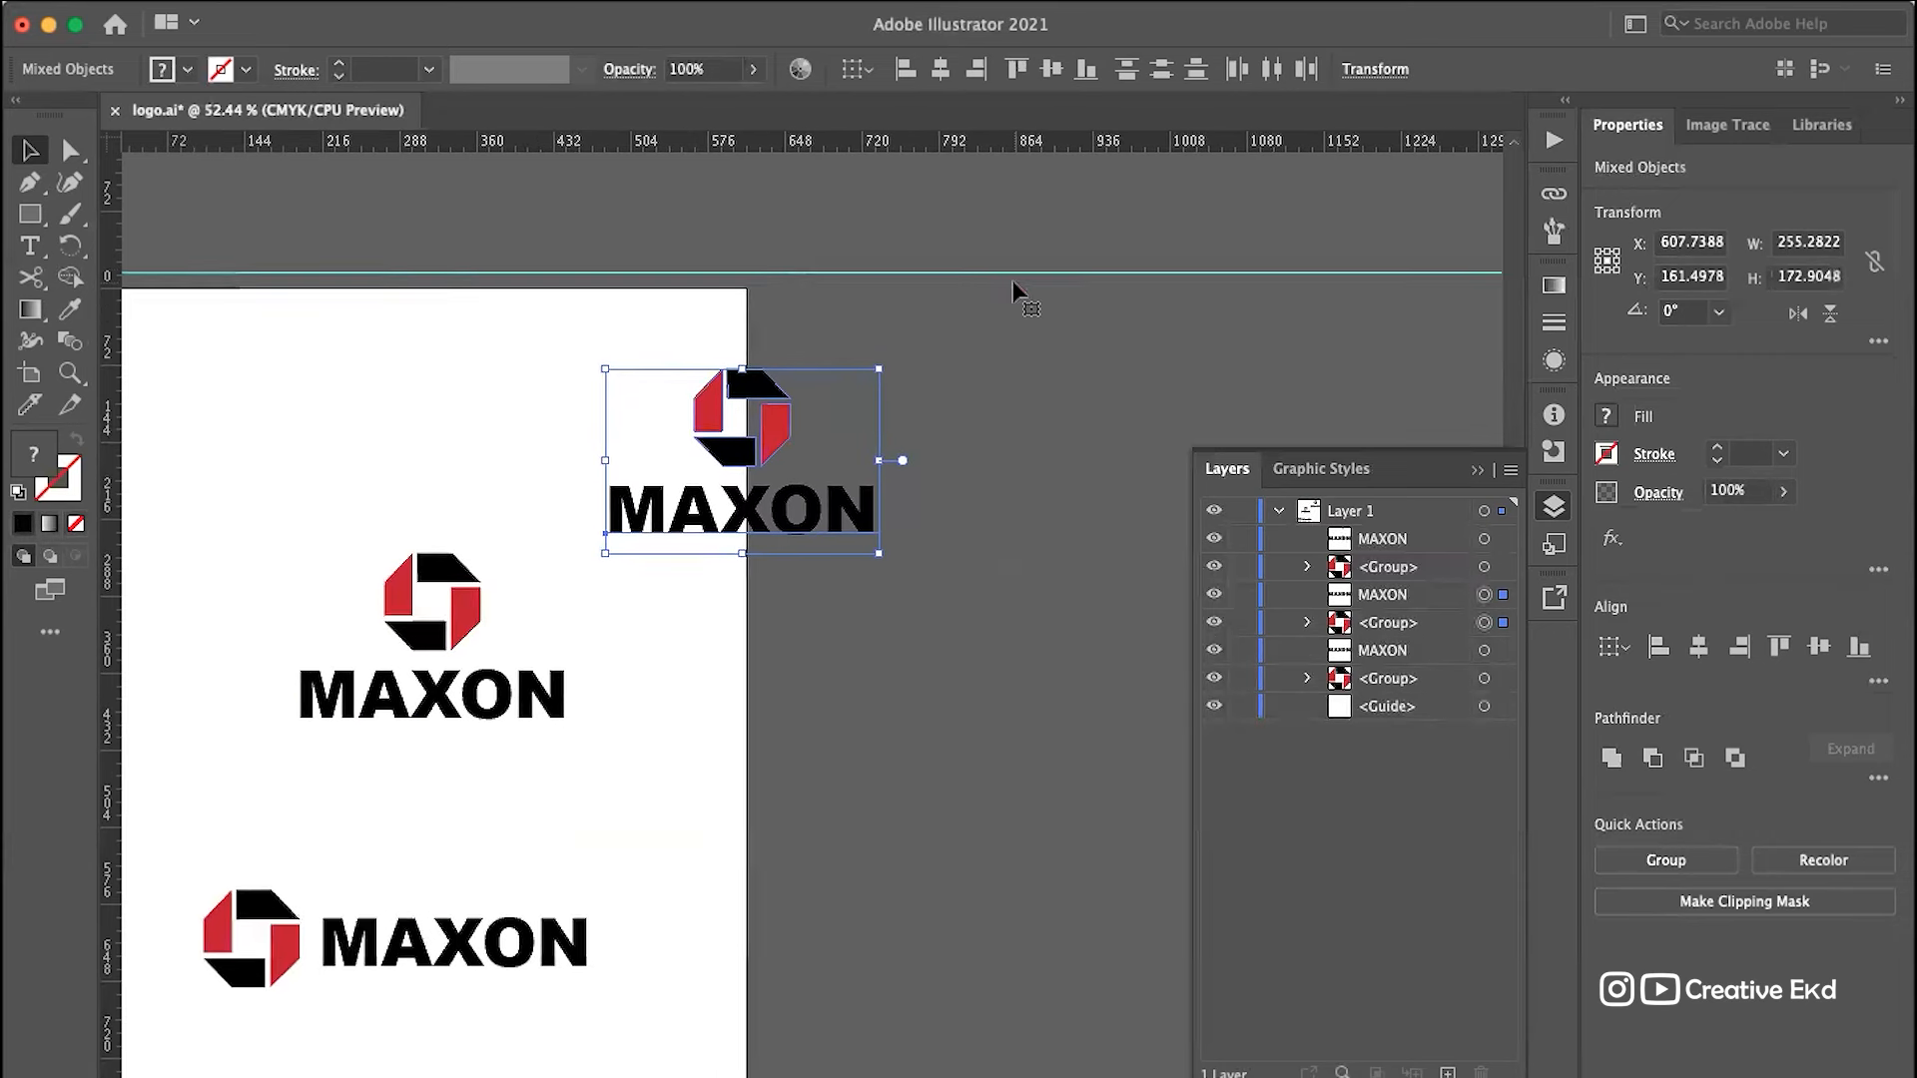
# Step: Move the stacked logo copy onto the empty canvas beside the artboard's left edge, centred at about X -213 pt, and deselect it
pyautogui.hscroll(1, 1013, 283)
pyautogui.scroll(1, 1013, 283)
pyautogui.hscroll(-5, 778, 439)
pyautogui.scroll(-2, 778, 439)
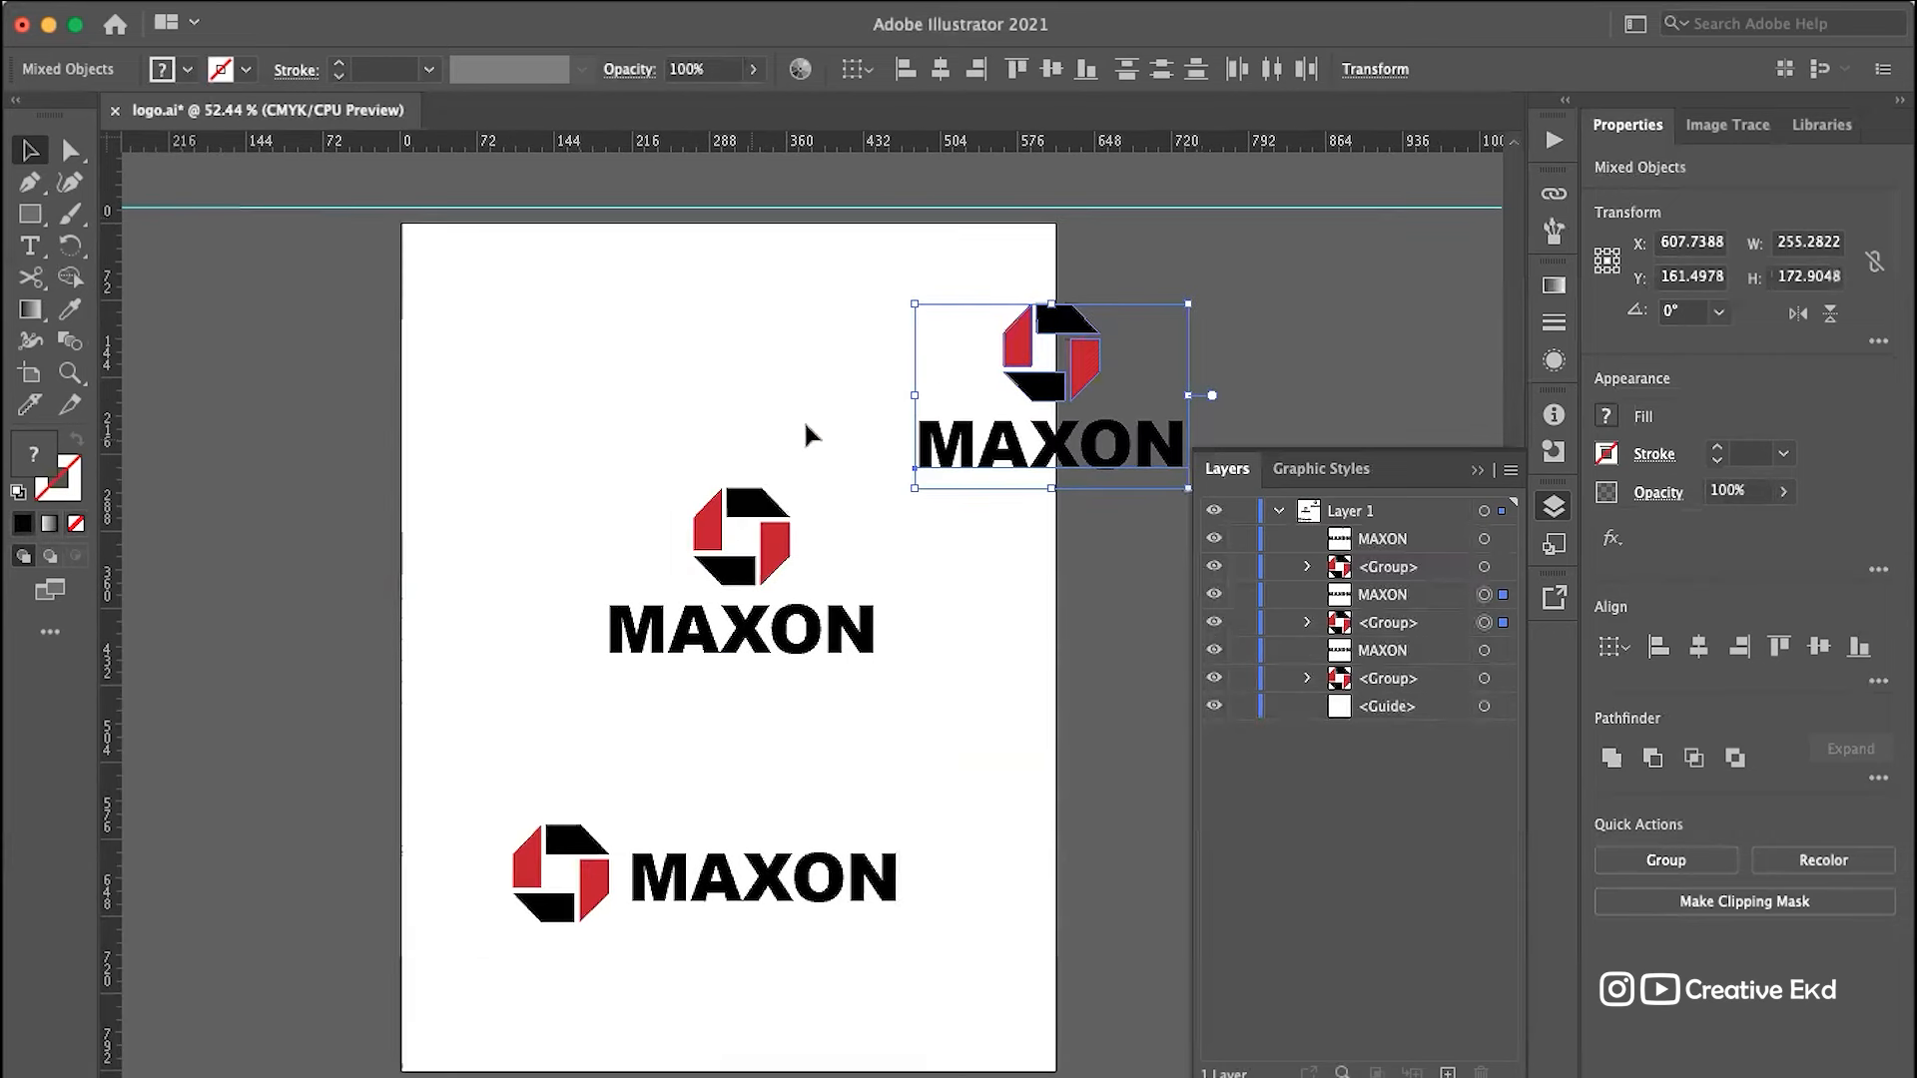
pyautogui.moveTo(1079, 329); pyautogui.dragTo(286, 386)
pyautogui.hscroll(-5, 287, 386)
pyautogui.scroll(-1, 286, 386)
pyautogui.hscroll(-1, 515, 368)
pyautogui.scroll(-1, 516, 367)
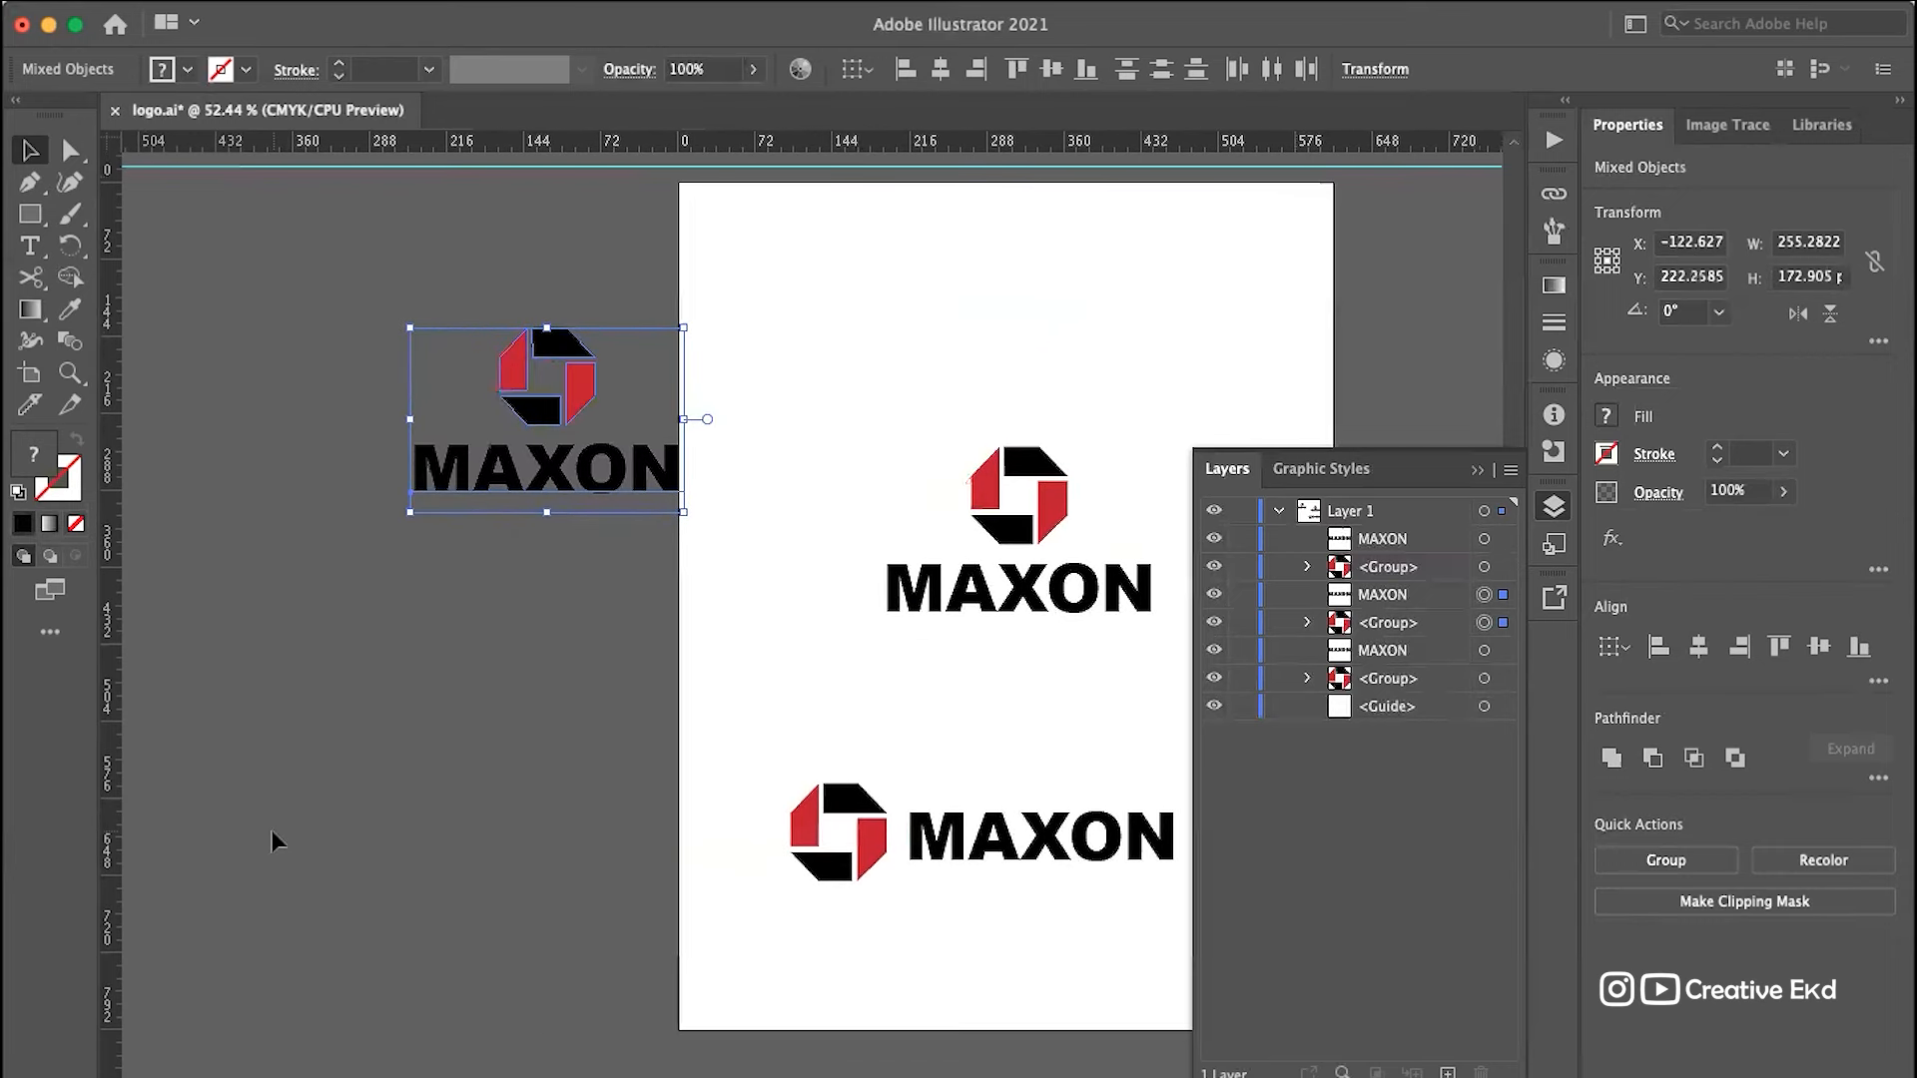
pyautogui.click(371, 379)
pyautogui.moveTo(686, 496); pyautogui.dragTo(783, 513)
pyautogui.moveTo(591, 379); pyautogui.dragTo(688, 624)
pyautogui.click(405, 767)
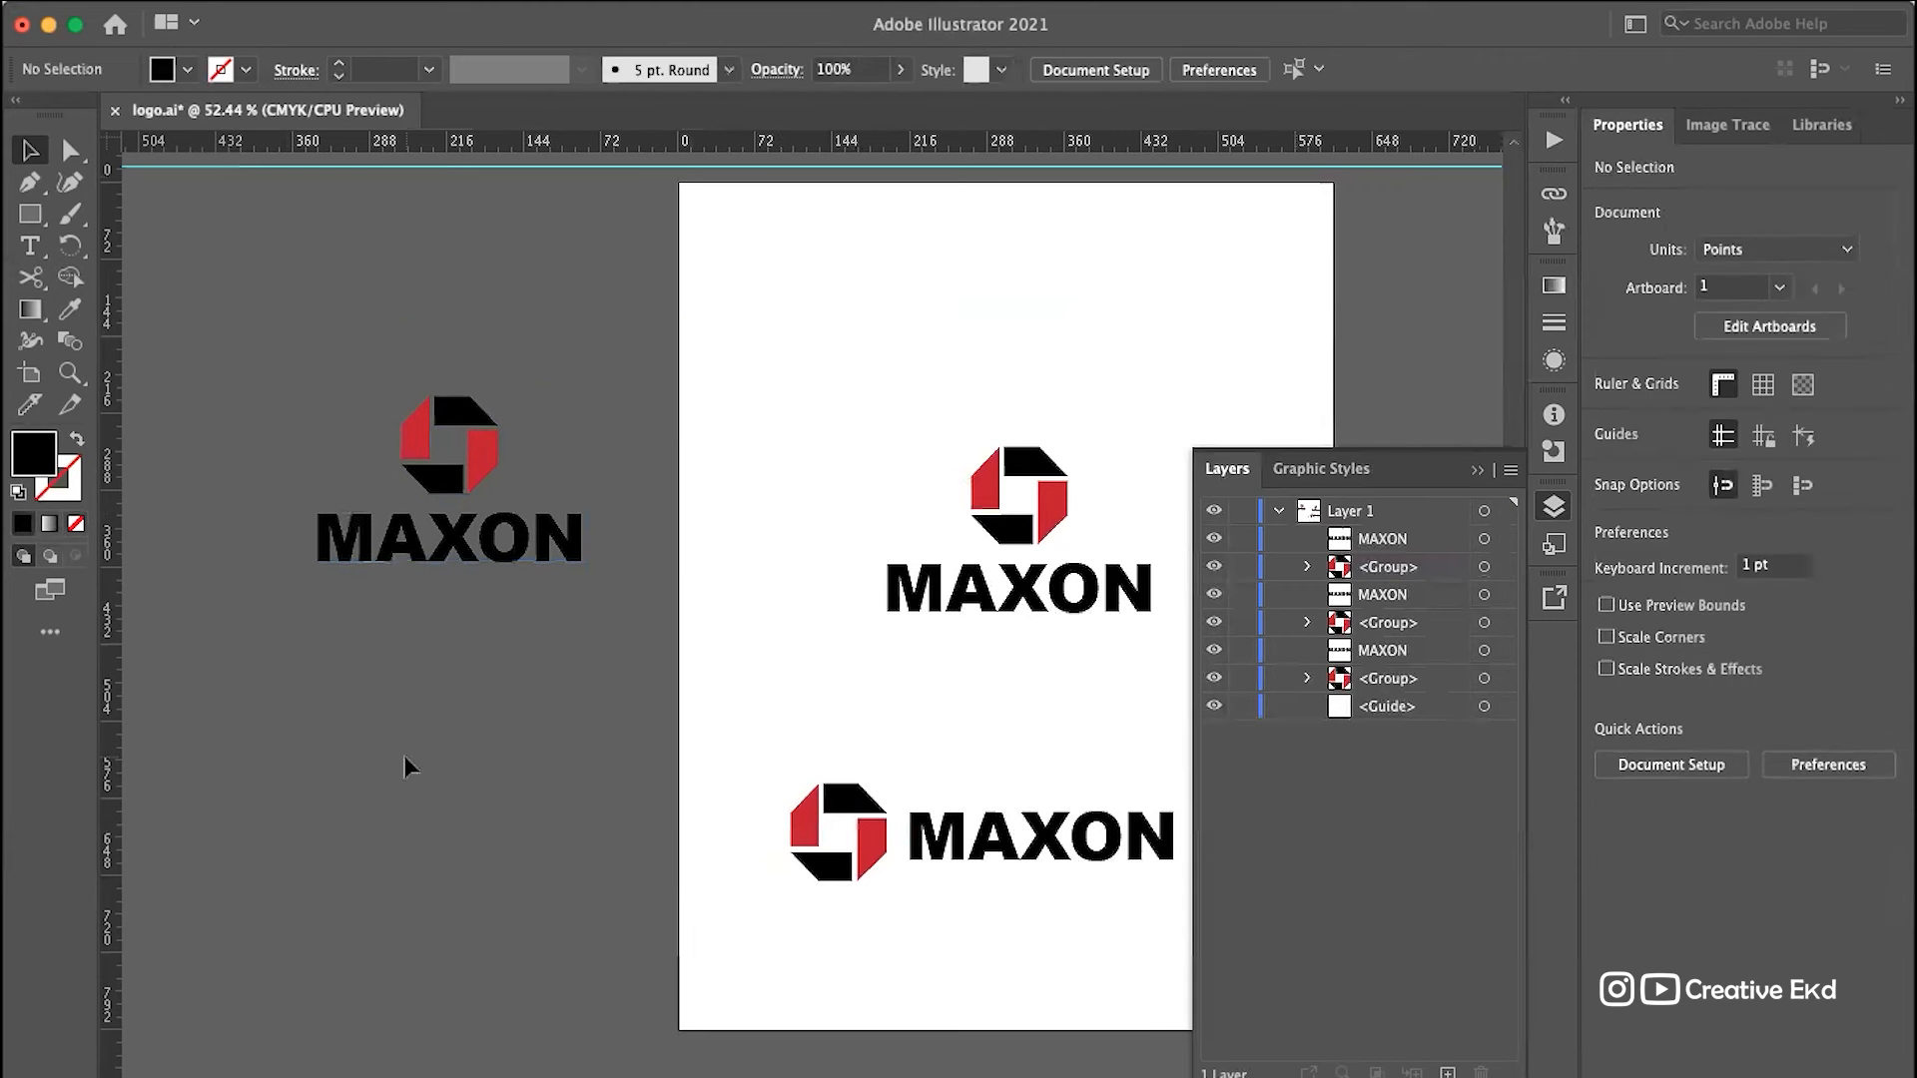
# Step: Draw a black square about 419 pt wide and position it over the logo copy beside the artboard
pyautogui.click(30, 213)
pyautogui.moveTo(252, 317); pyautogui.dragTo(701, 658)
pyautogui.press('v')
pyautogui.moveTo(542, 562); pyautogui.dragTo(499, 522)
# Step: Send the black square to the back of the stacking order so it sits behind the logo copy
pyautogui.rightClick(565, 449)
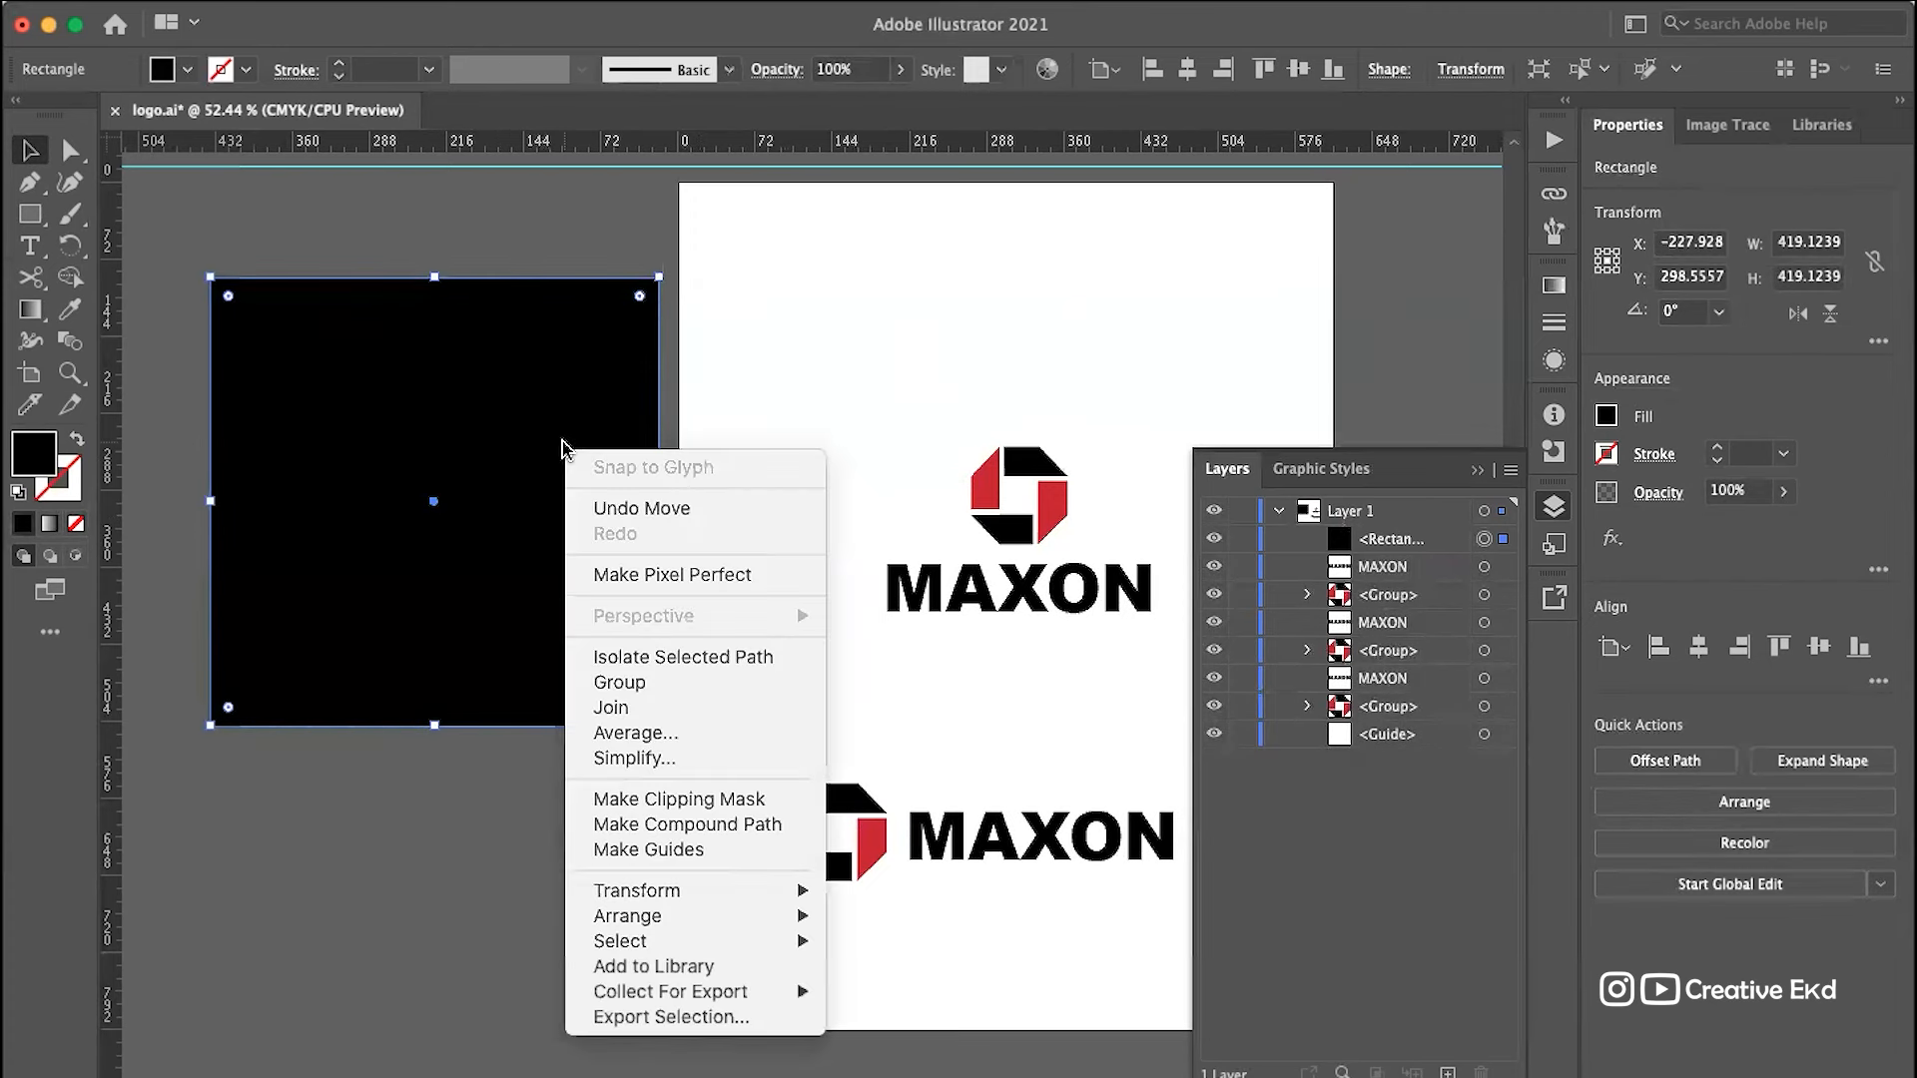
pyautogui.click(465, 441)
pyautogui.rightClick(374, 429)
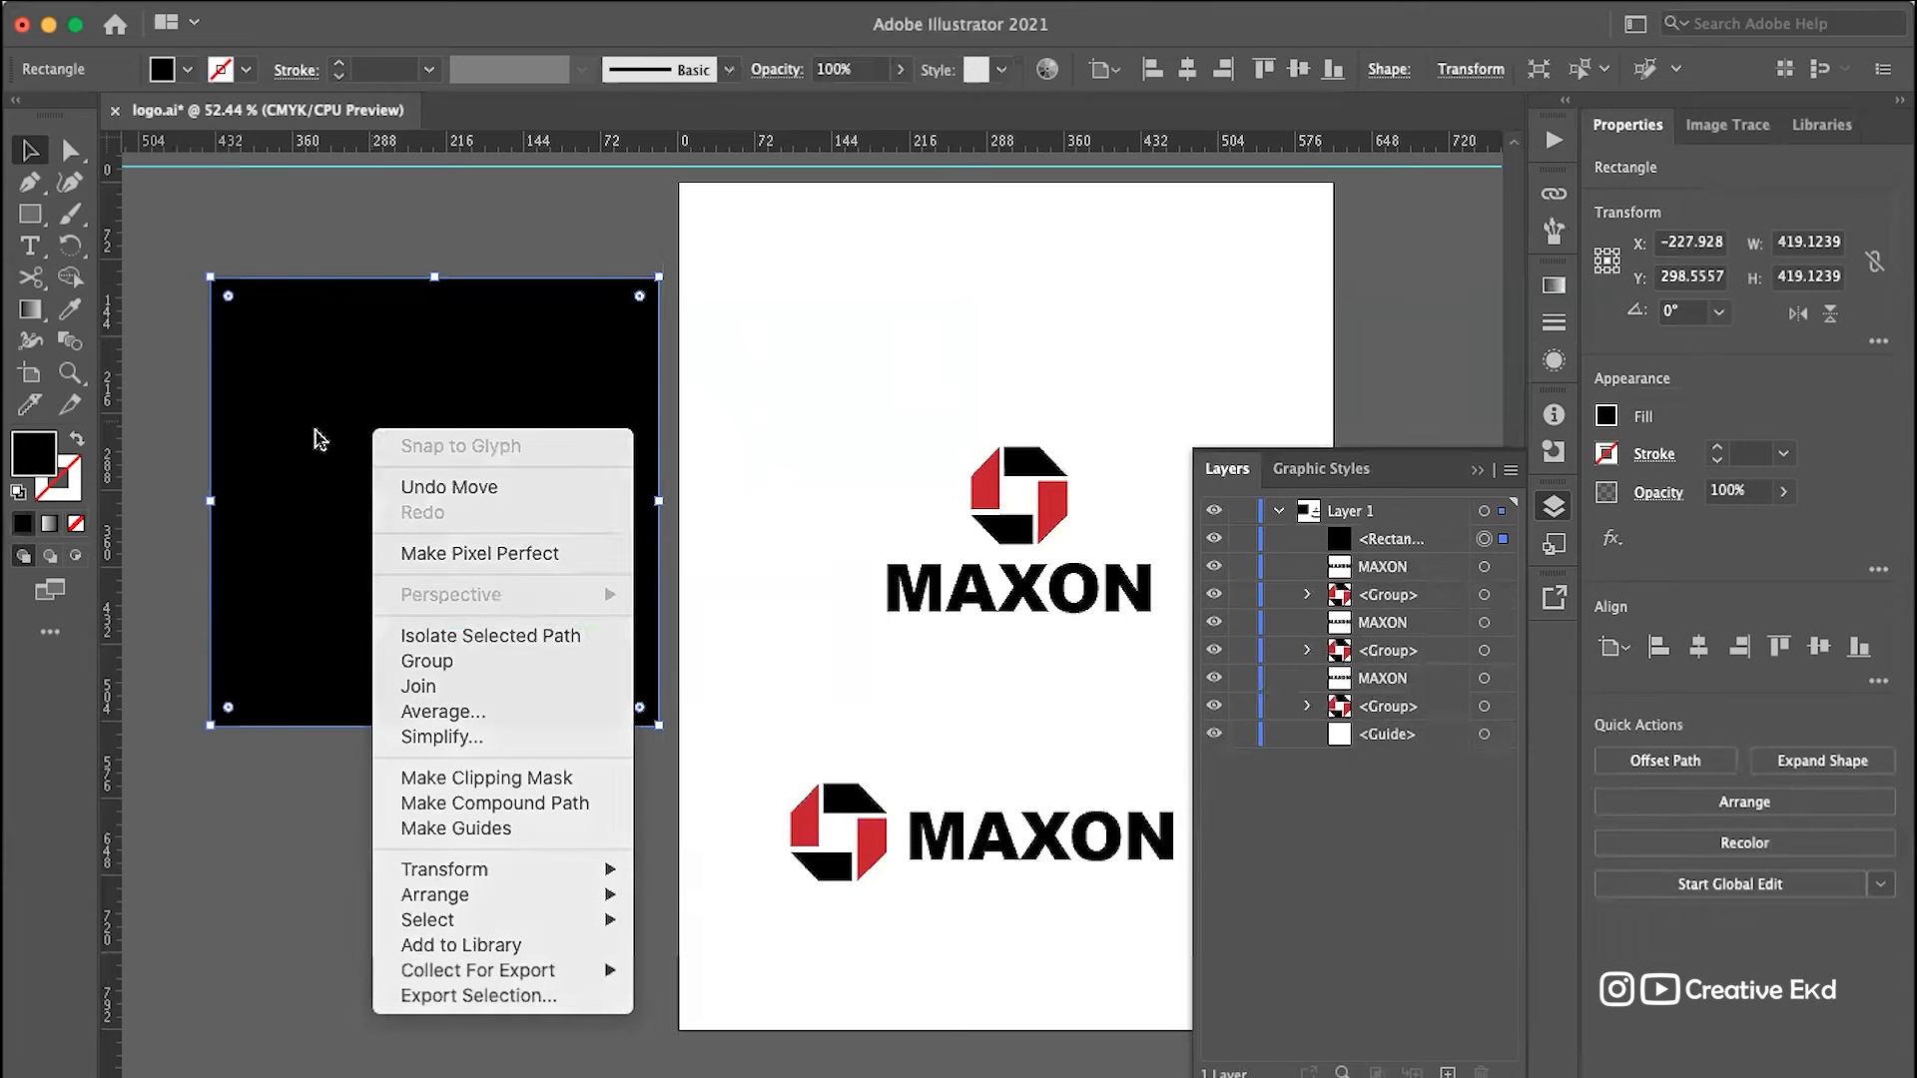
pyautogui.click(379, 385)
pyautogui.rightClick(381, 385)
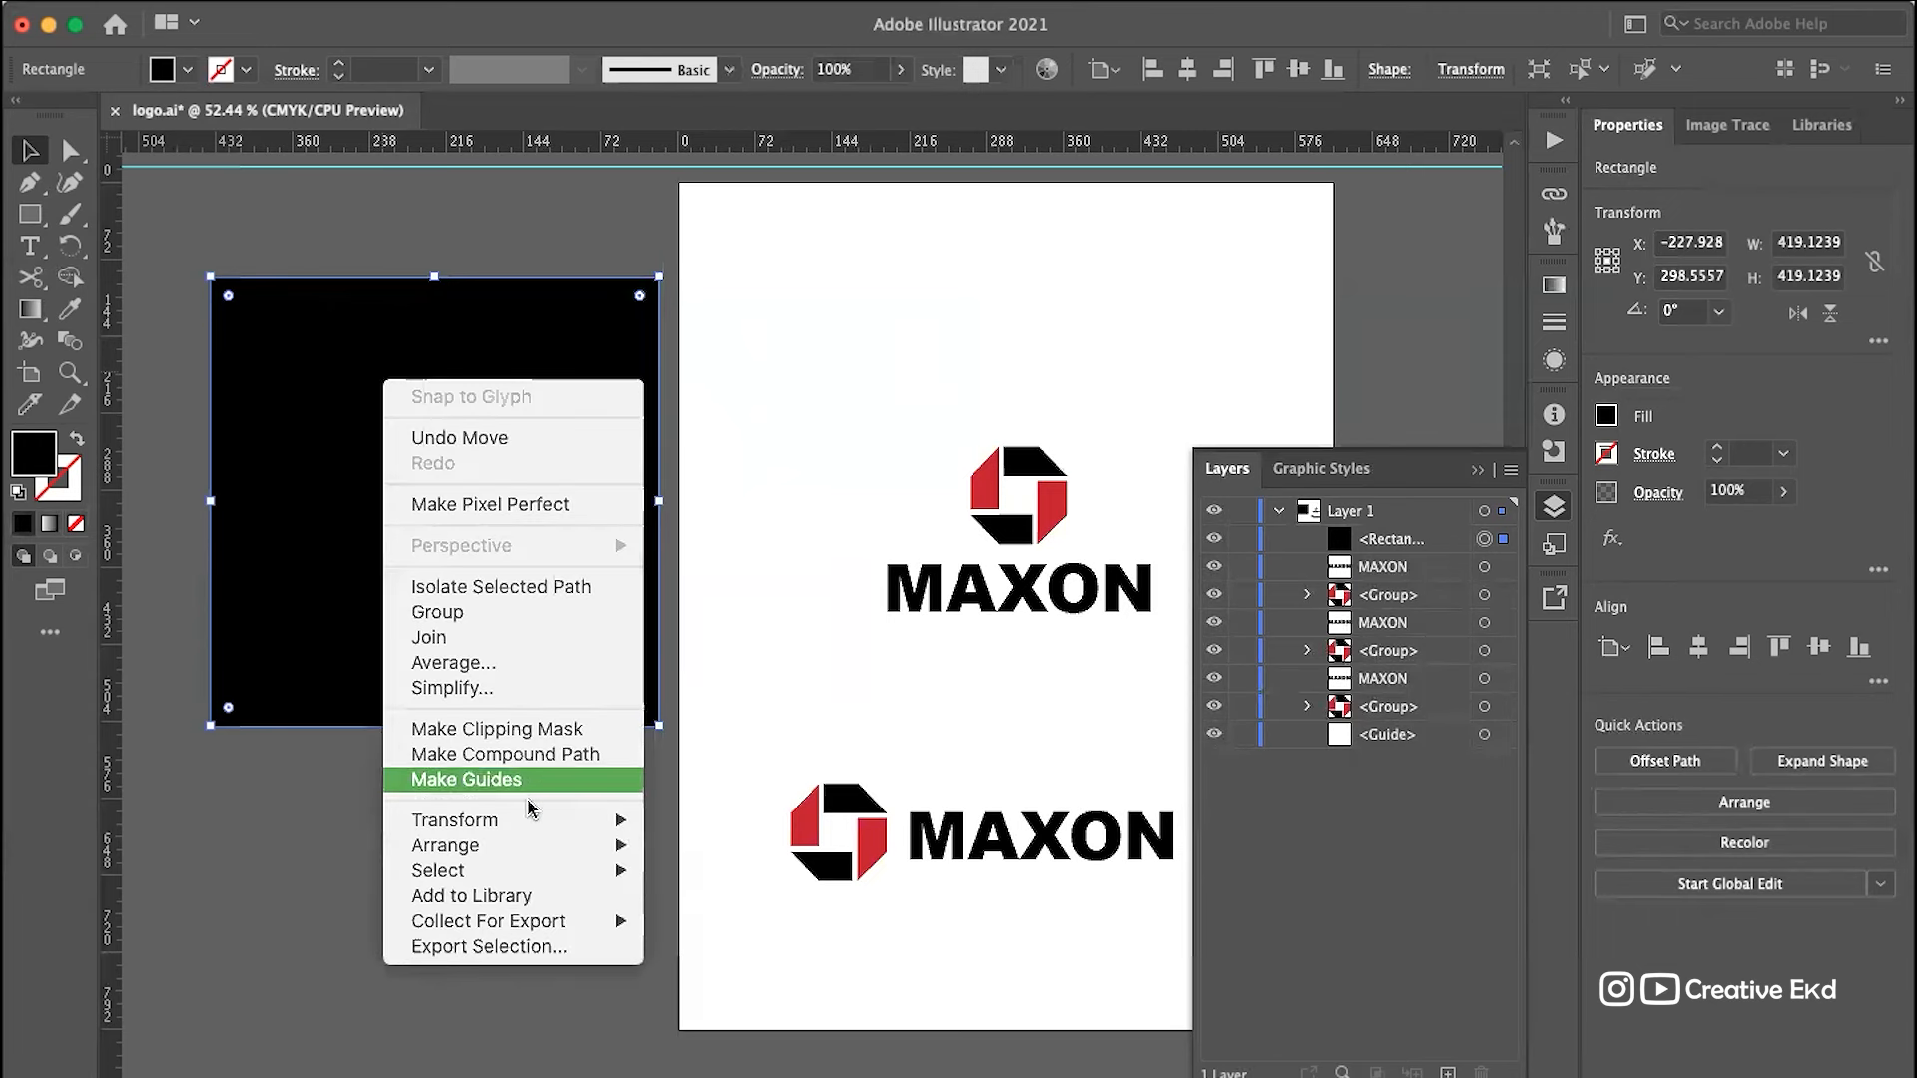
pyautogui.moveTo(510, 847)
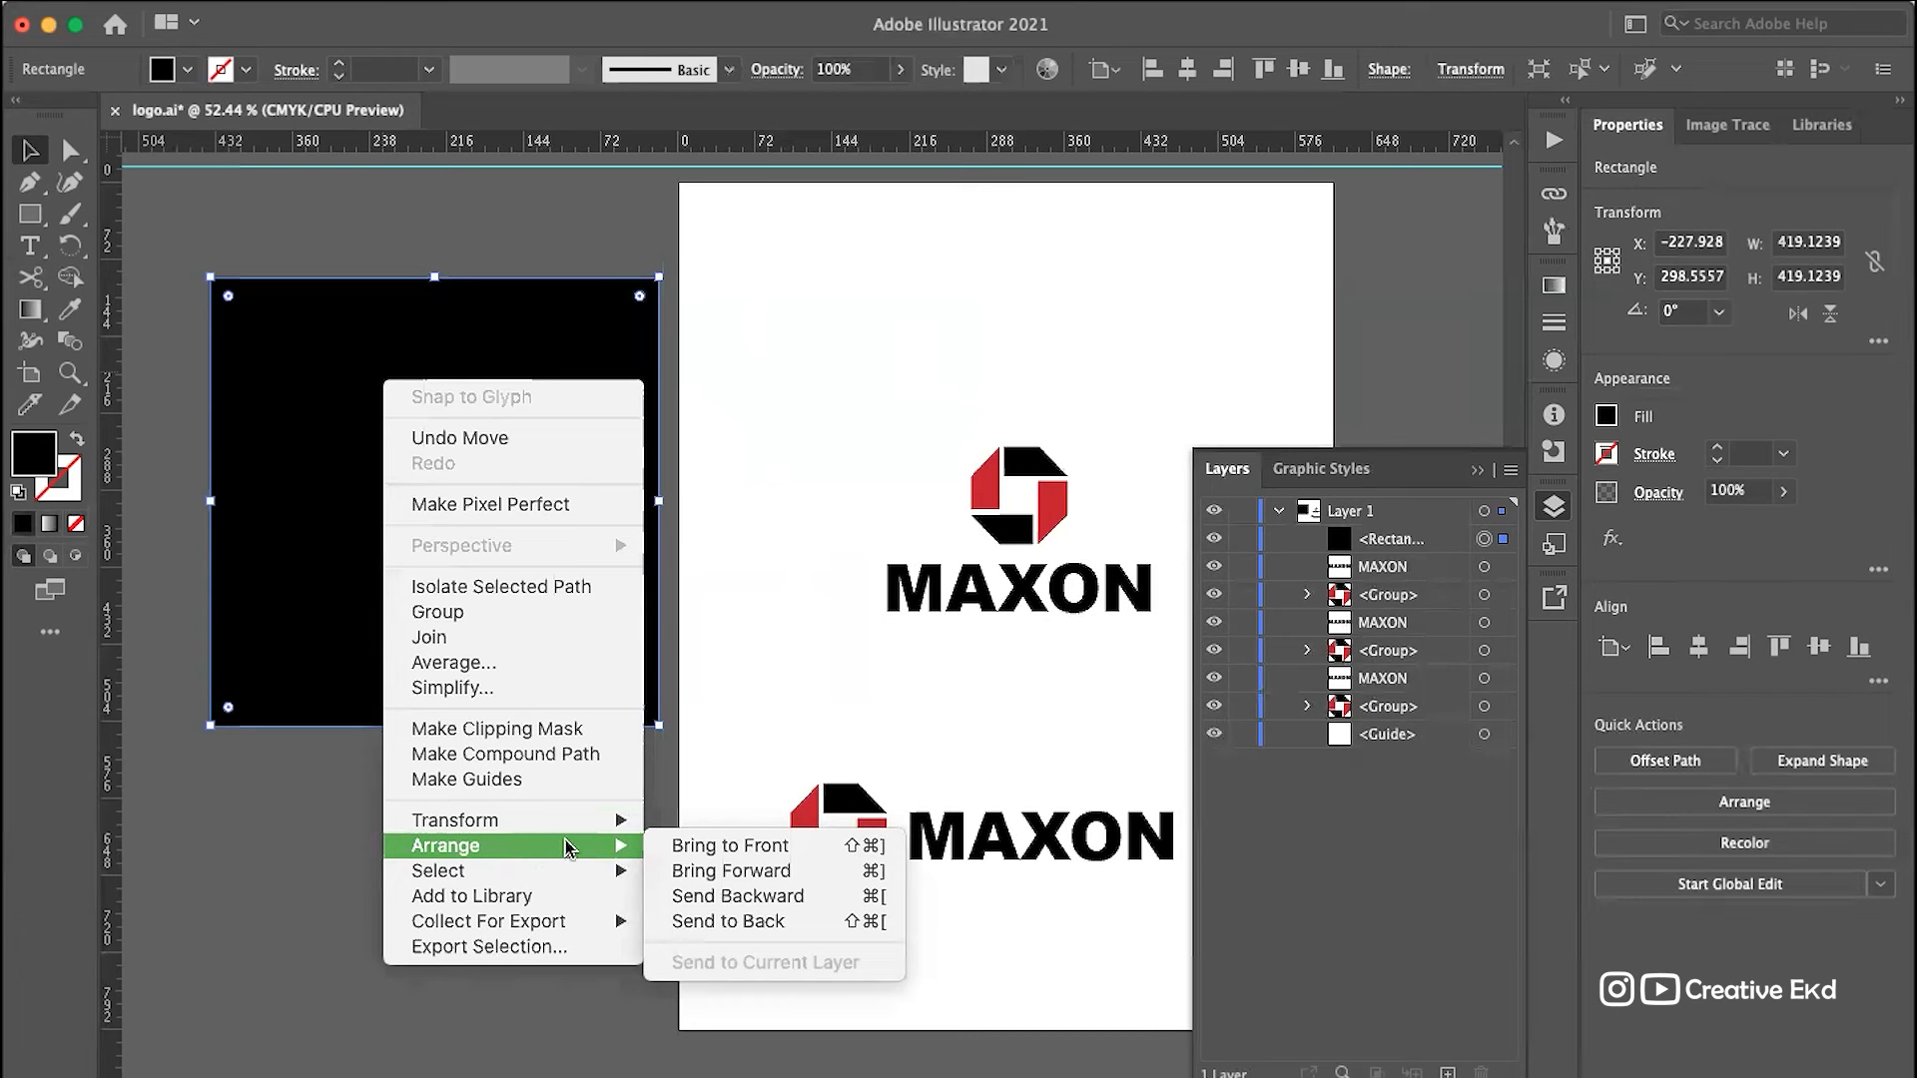
pyautogui.click(336, 388)
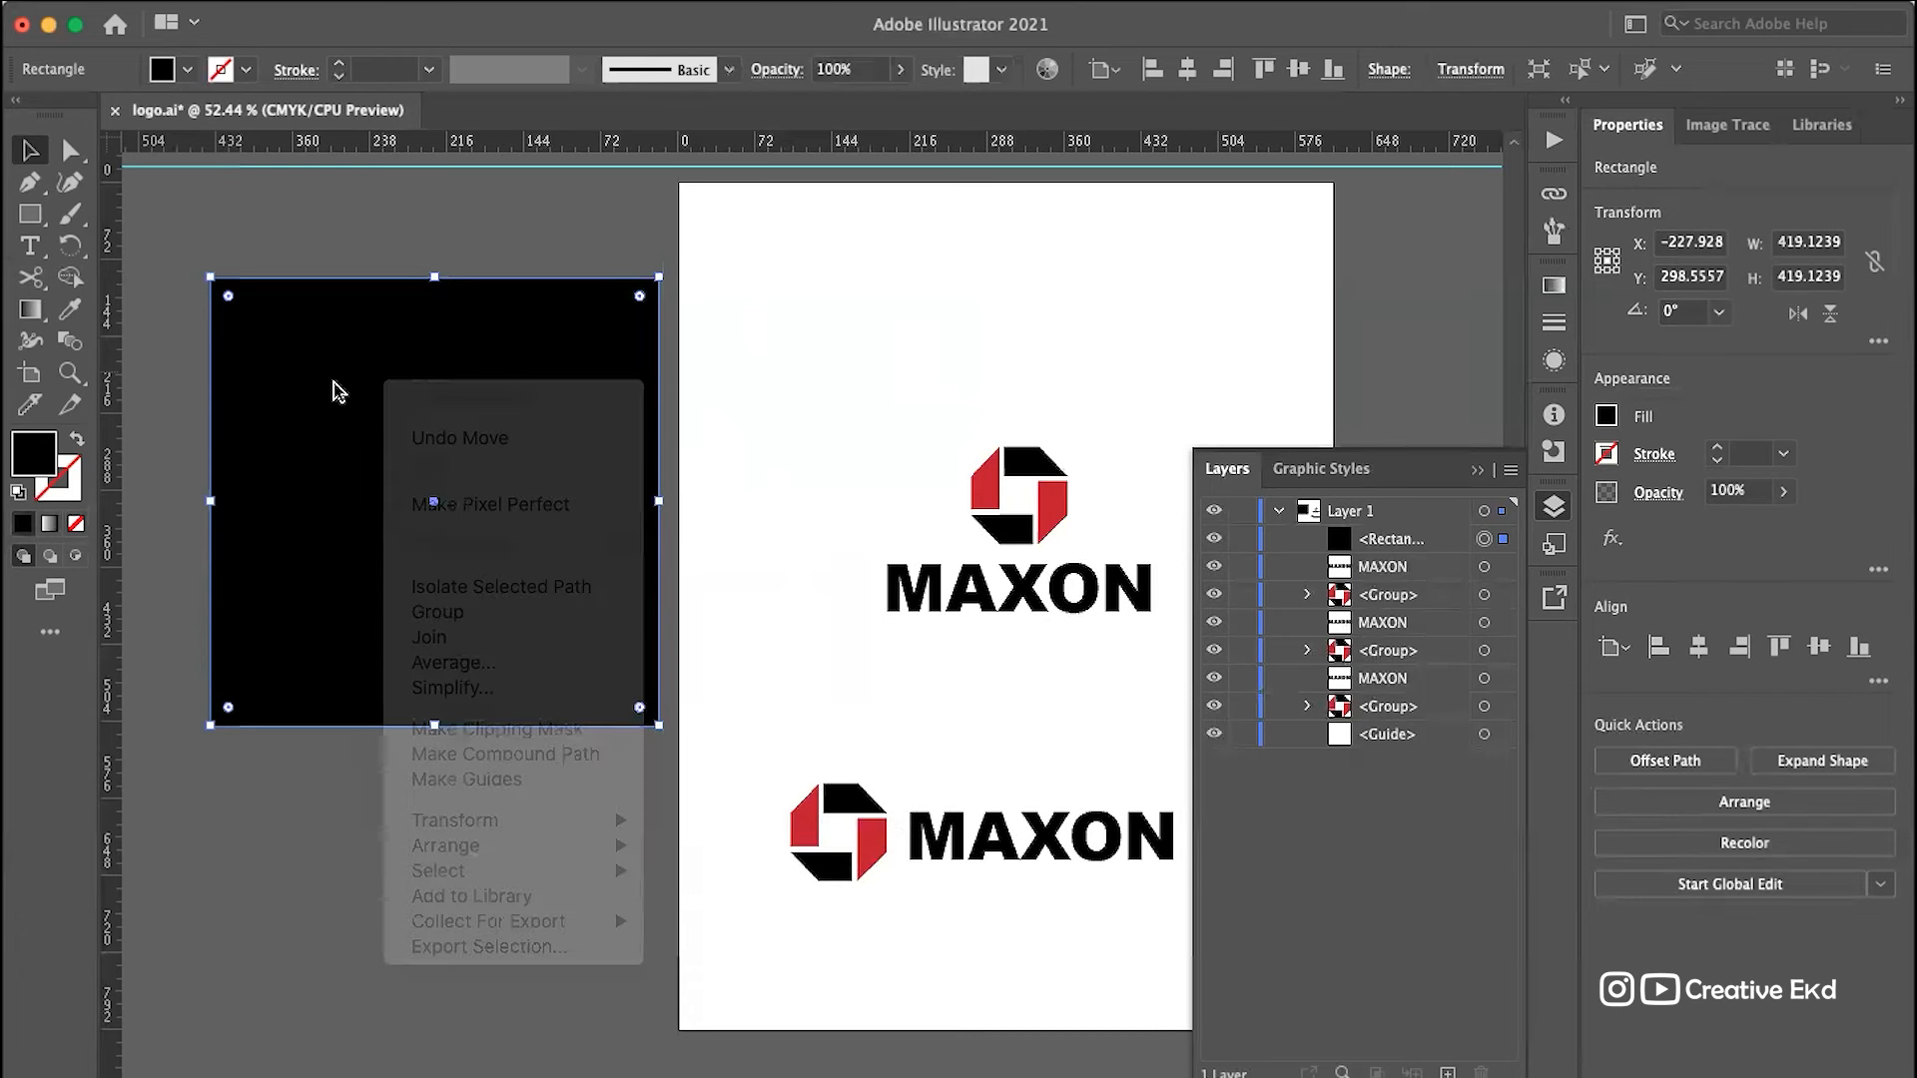
pyautogui.rightClick(427, 371)
pyautogui.moveTo(539, 836)
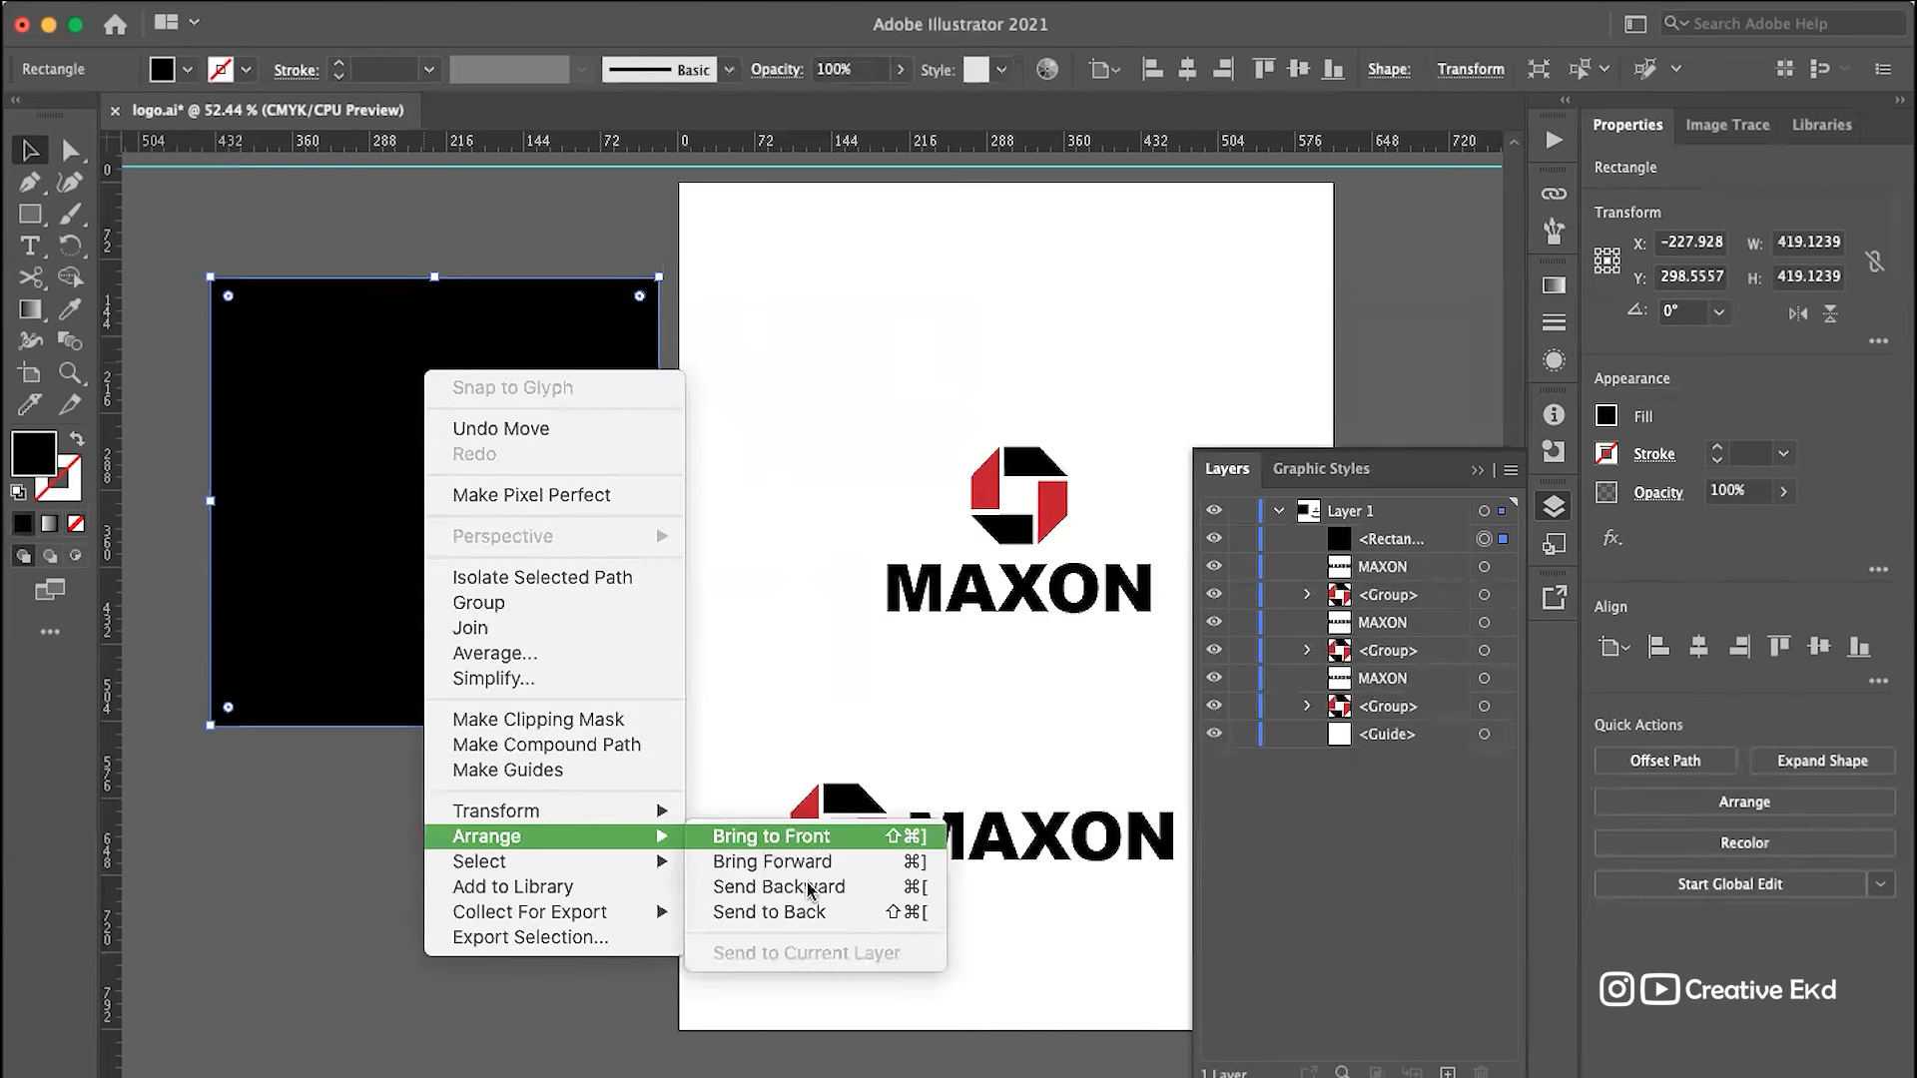
pyautogui.click(790, 911)
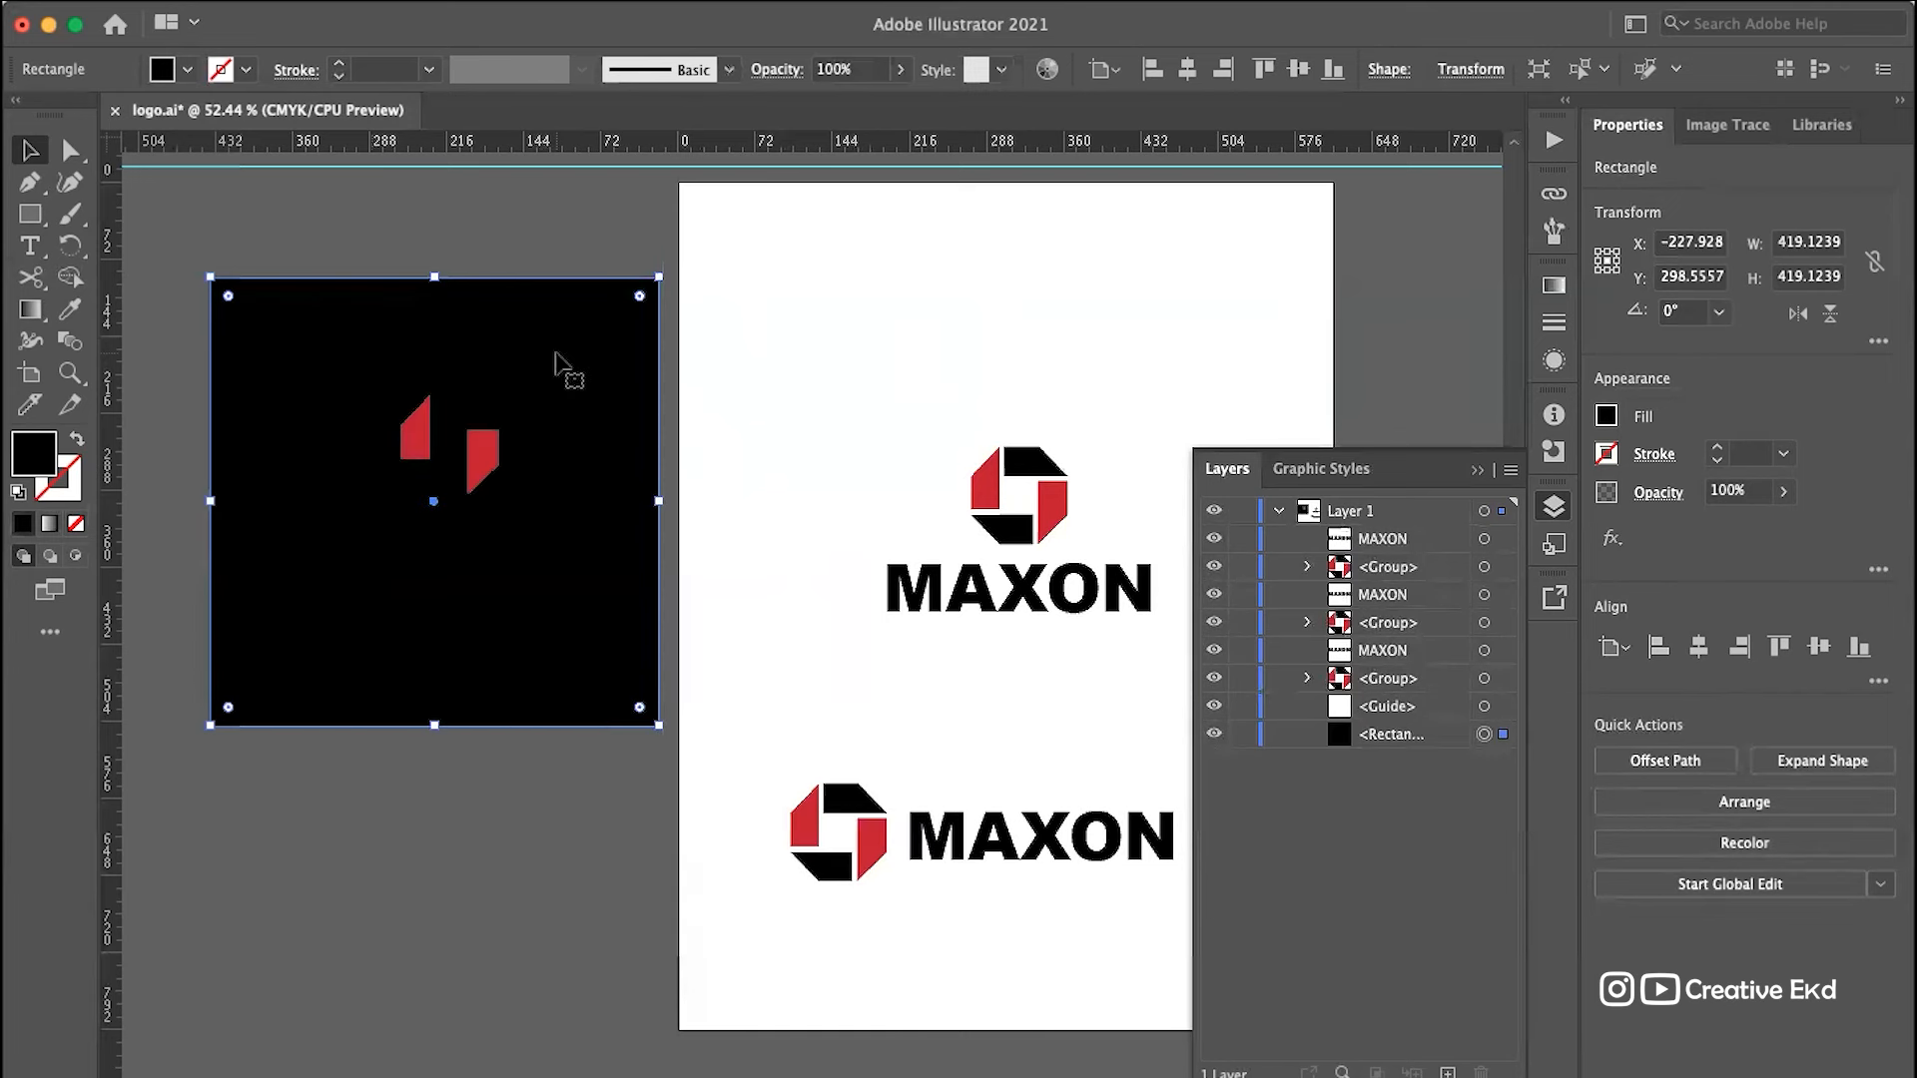
pyautogui.click(1337, 739)
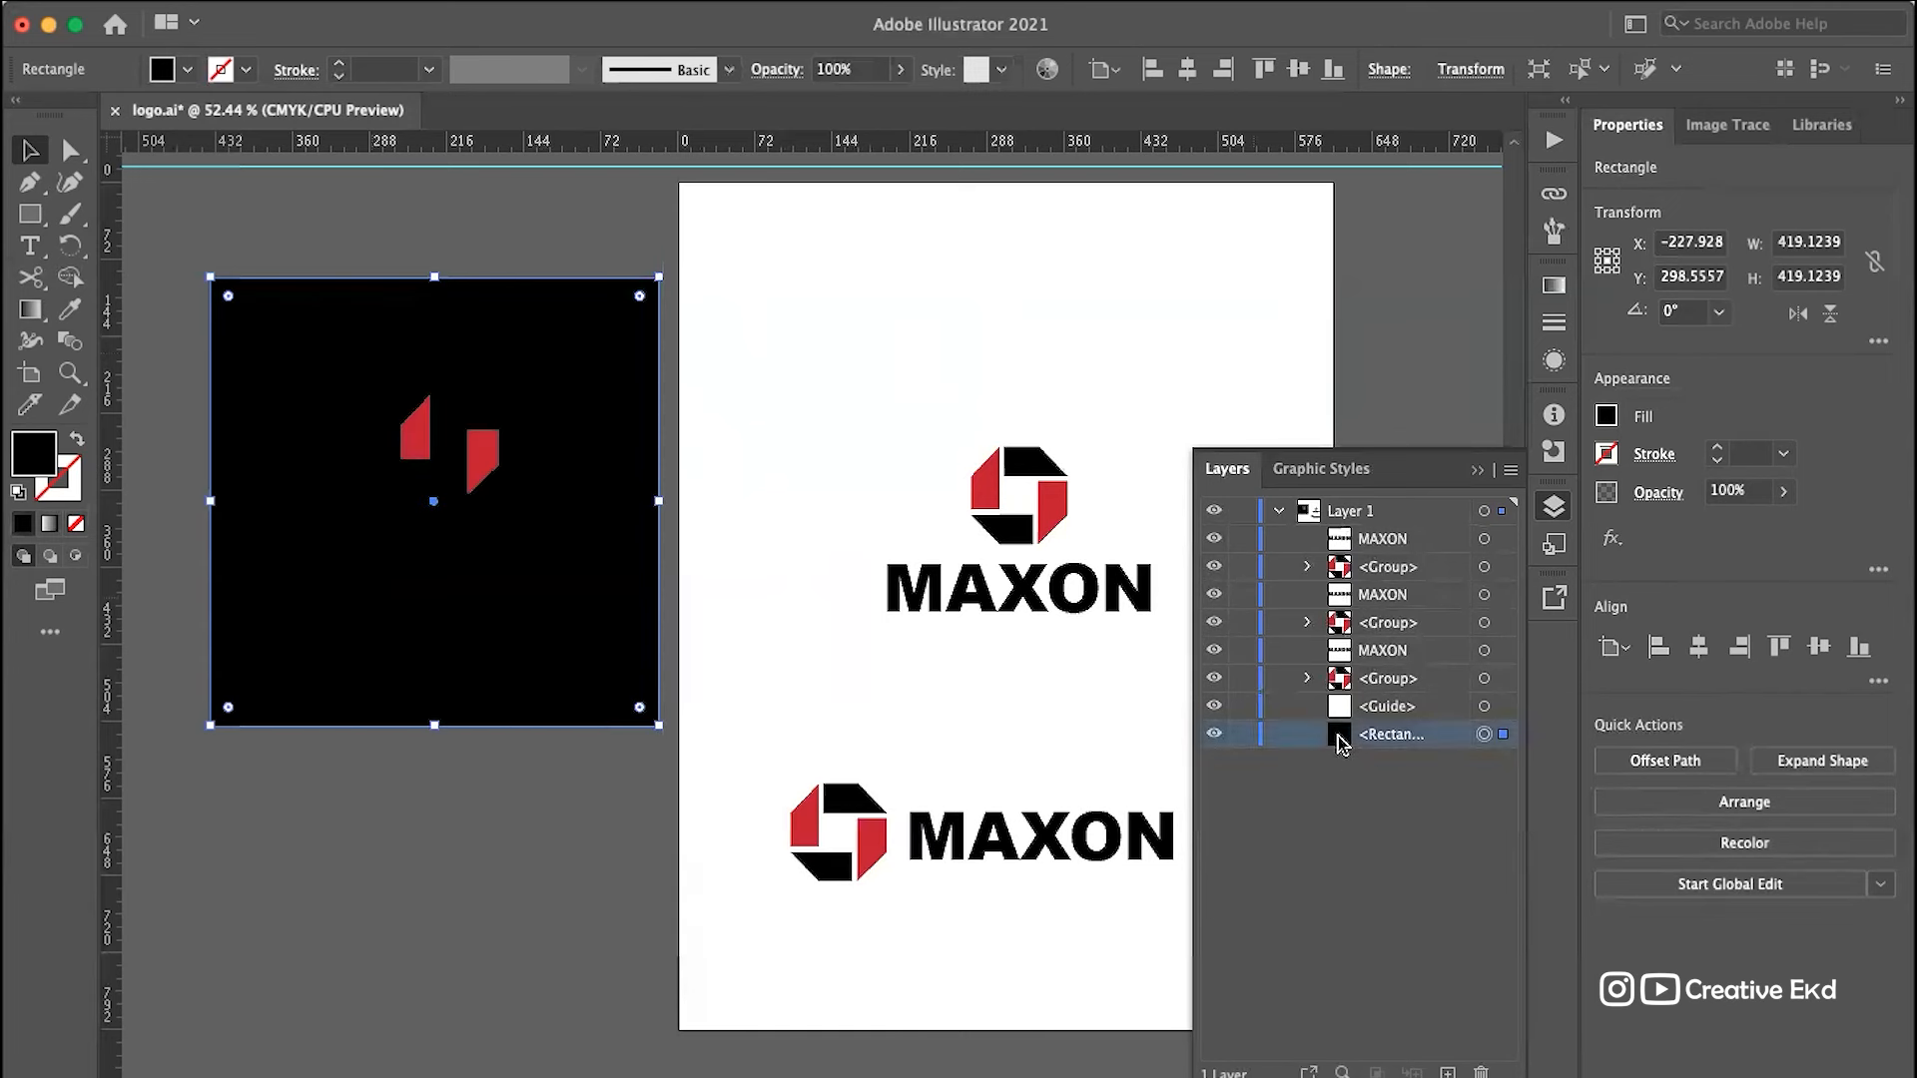
# Step: Fill the octagonal mark on the black square with white
pyautogui.click(489, 206)
pyautogui.click(487, 467)
pyautogui.click(587, 404)
pyautogui.click(470, 467)
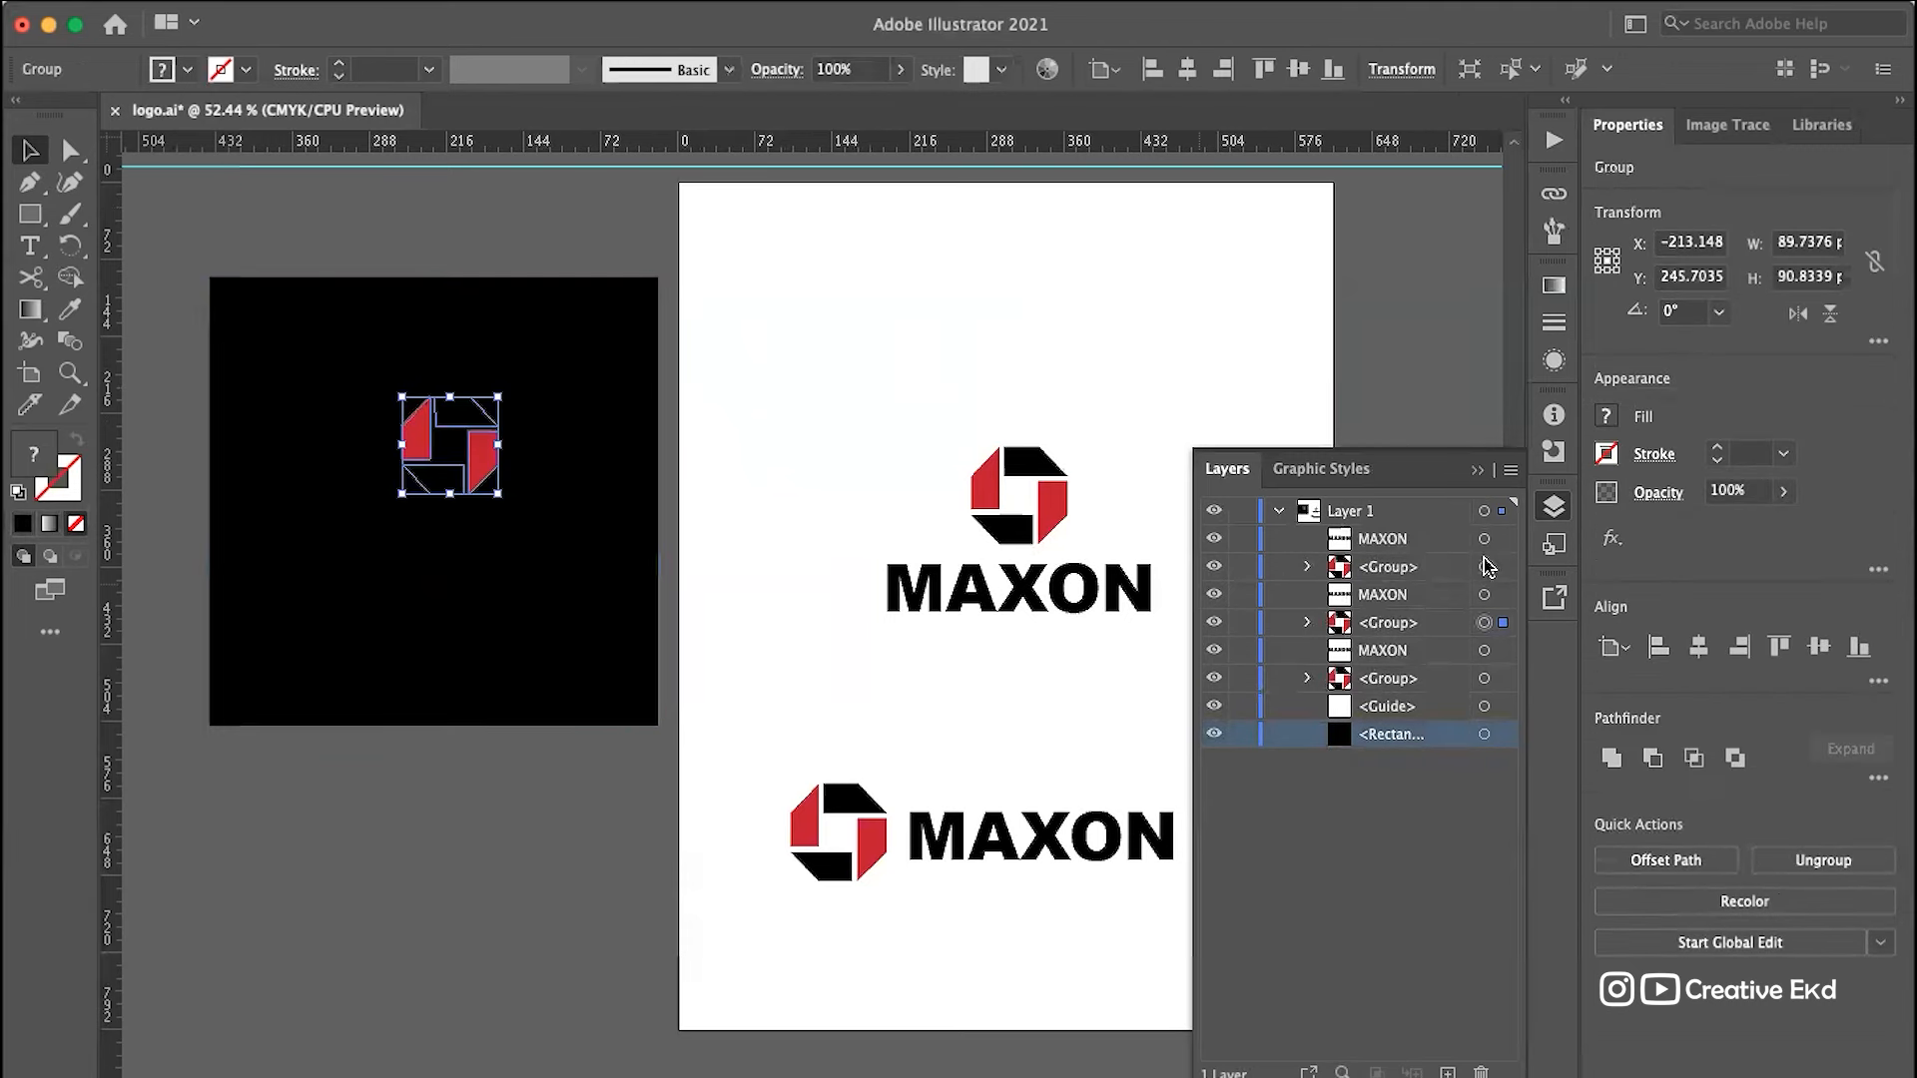
pyautogui.click(1607, 418)
pyautogui.click(1354, 511)
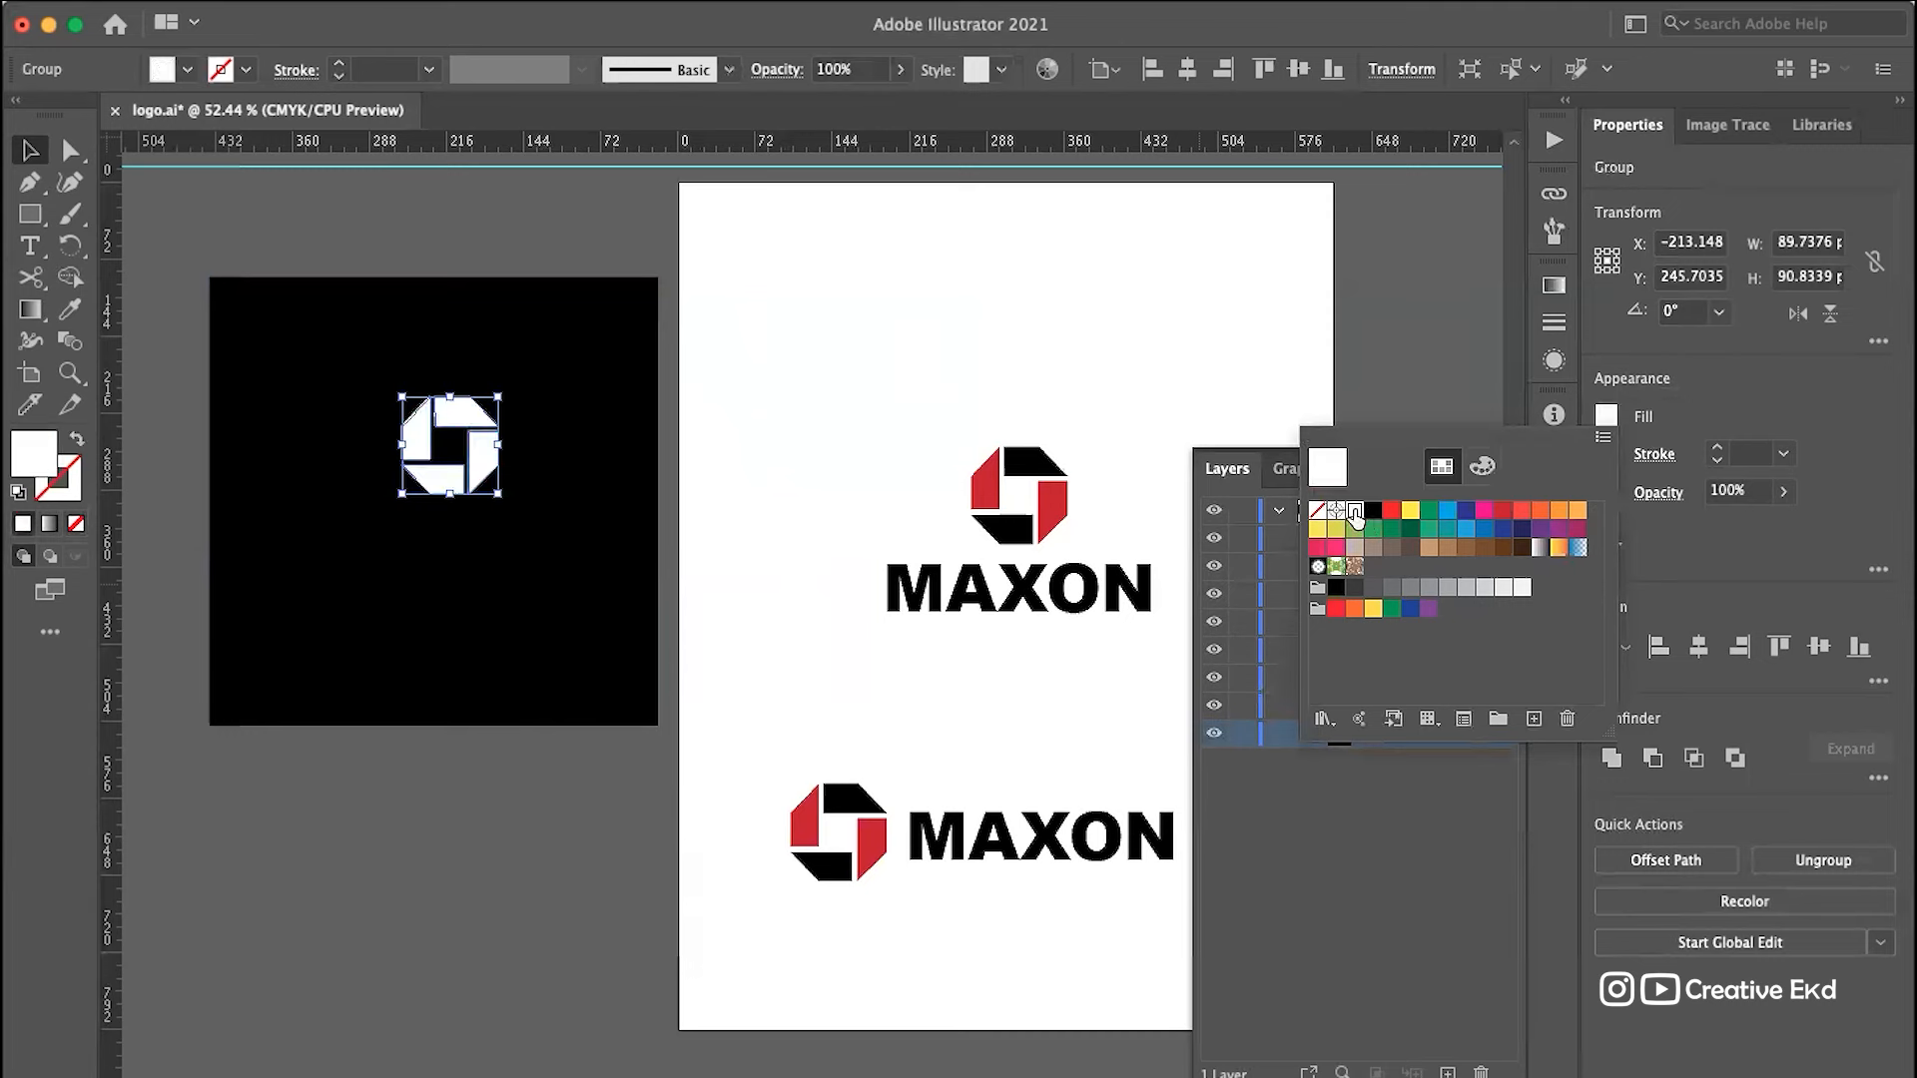
pyautogui.click(595, 207)
pyautogui.click(672, 209)
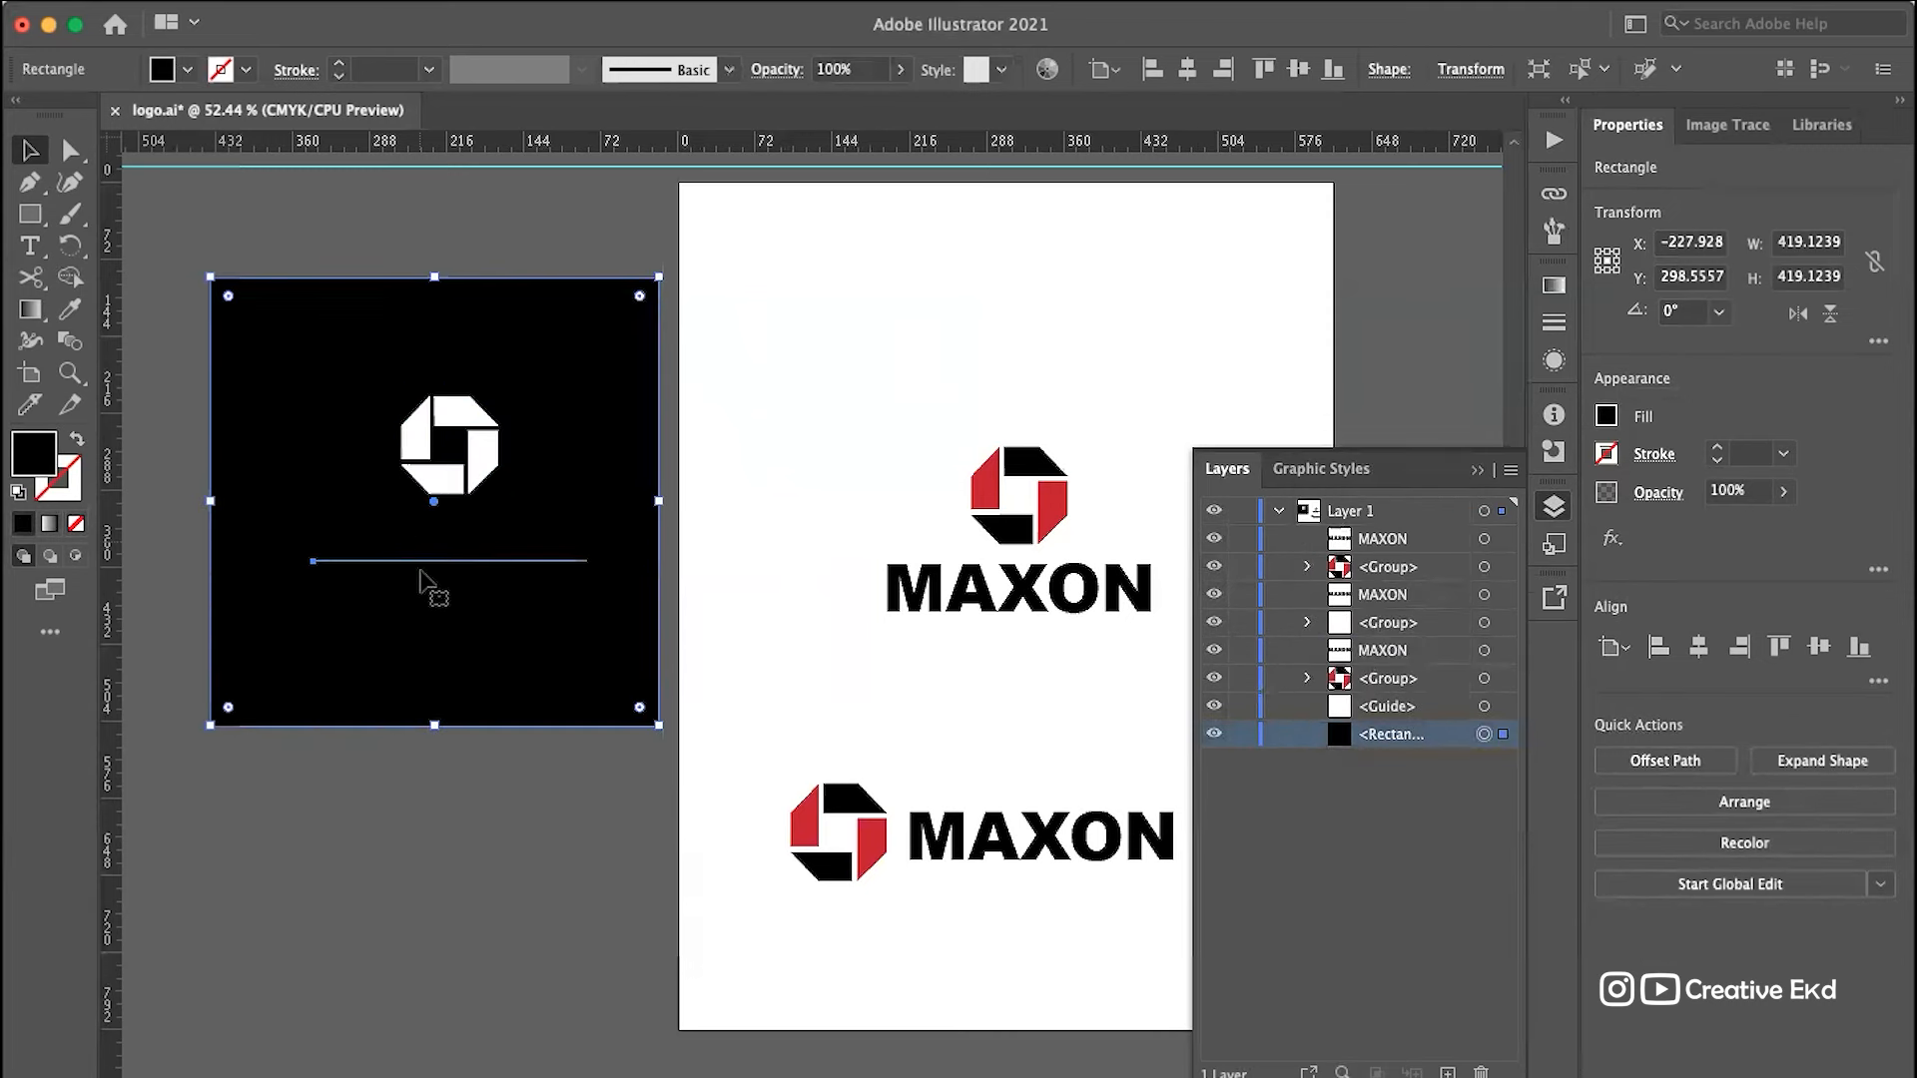
# Step: Fill the MAXON text on the black square with white and deselect it
pyautogui.click(423, 561)
pyautogui.click(1606, 417)
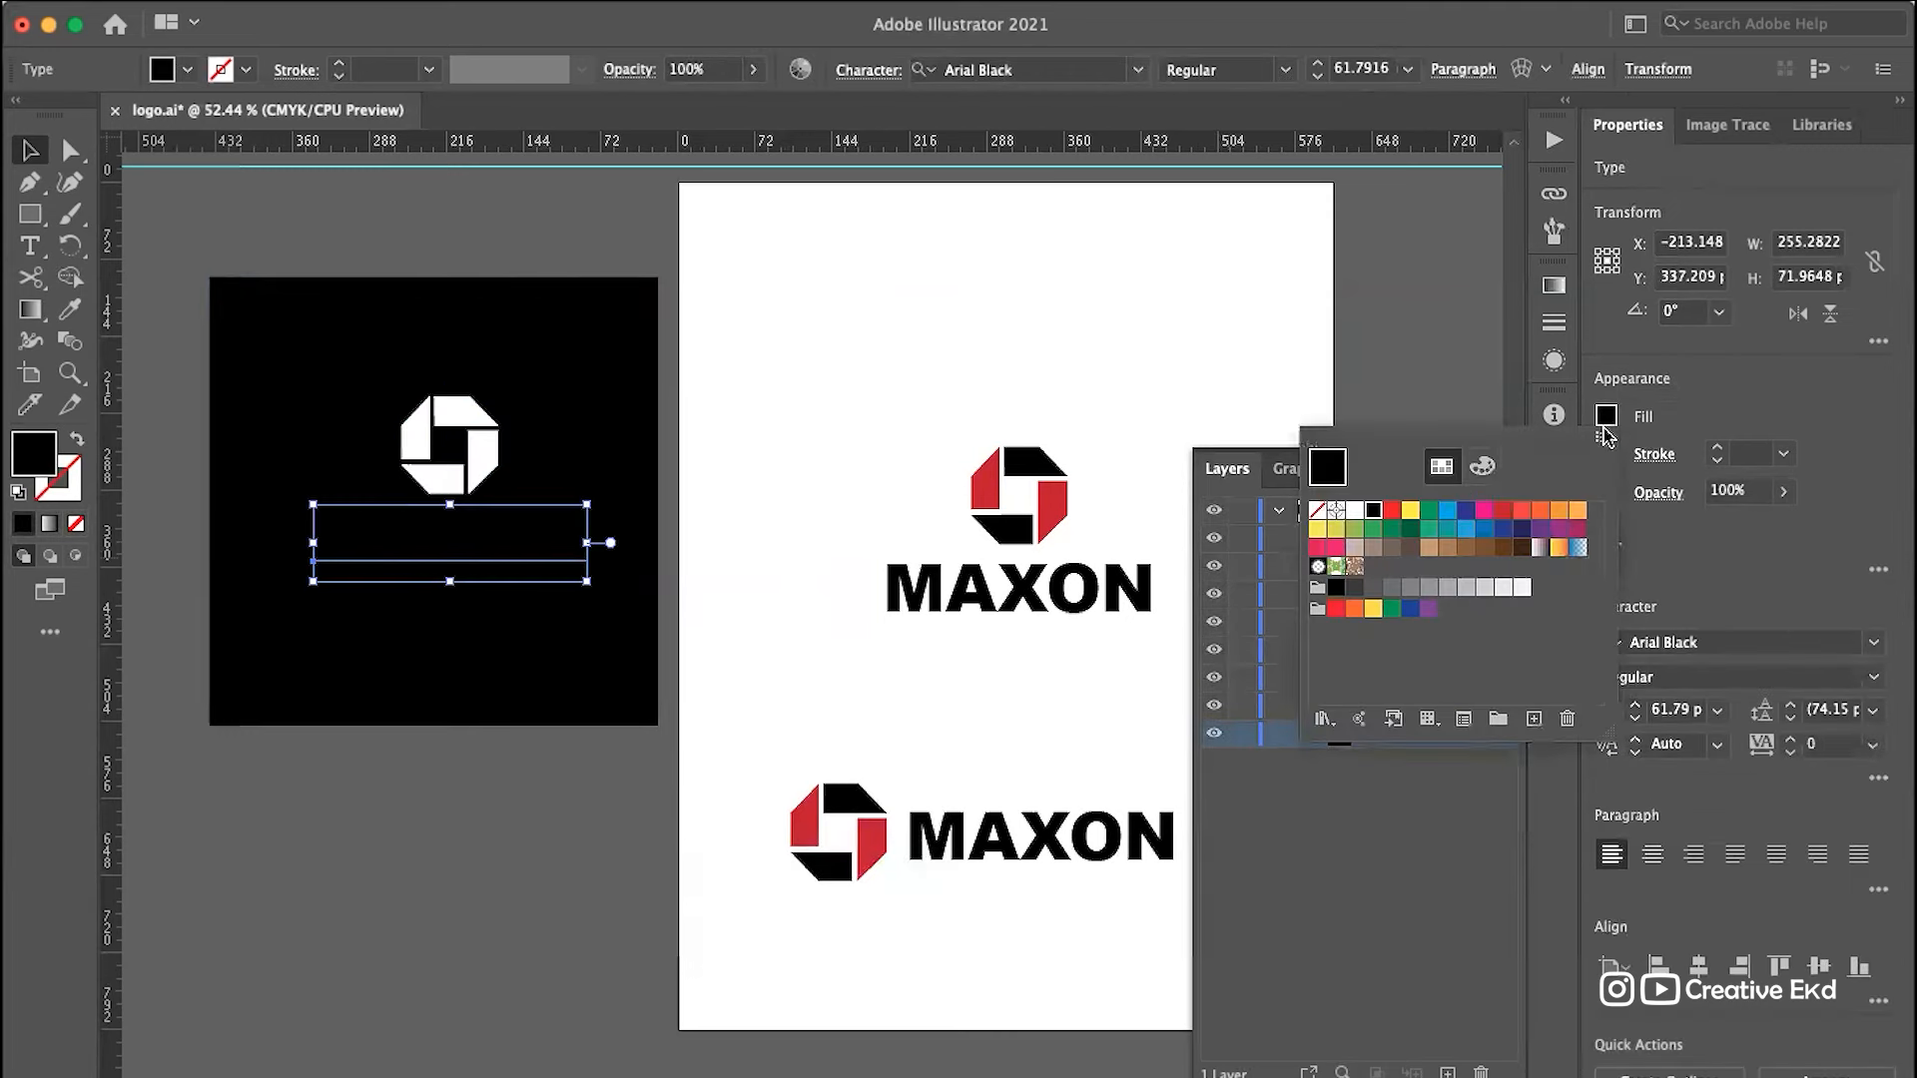
pyautogui.click(1354, 511)
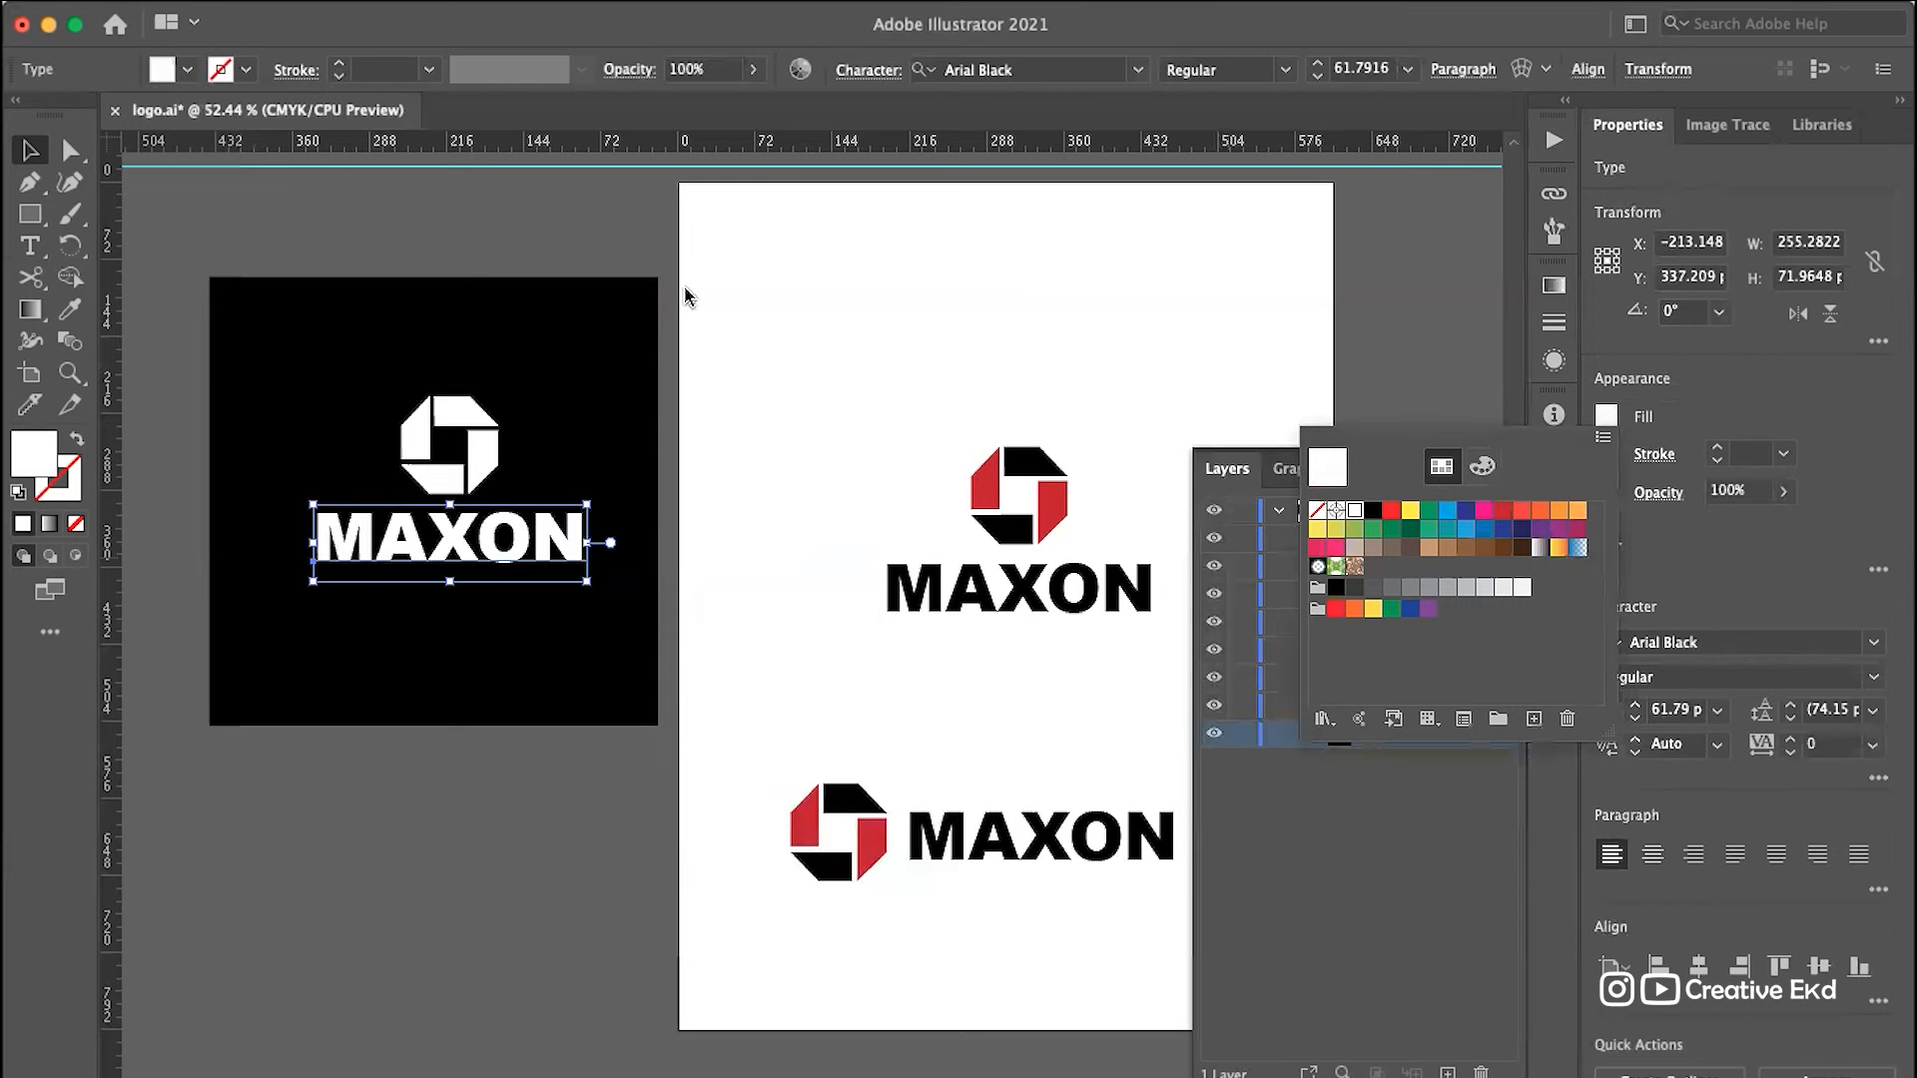
pyautogui.click(565, 200)
pyautogui.click(566, 195)
pyautogui.hscroll(-3, 735, 297)
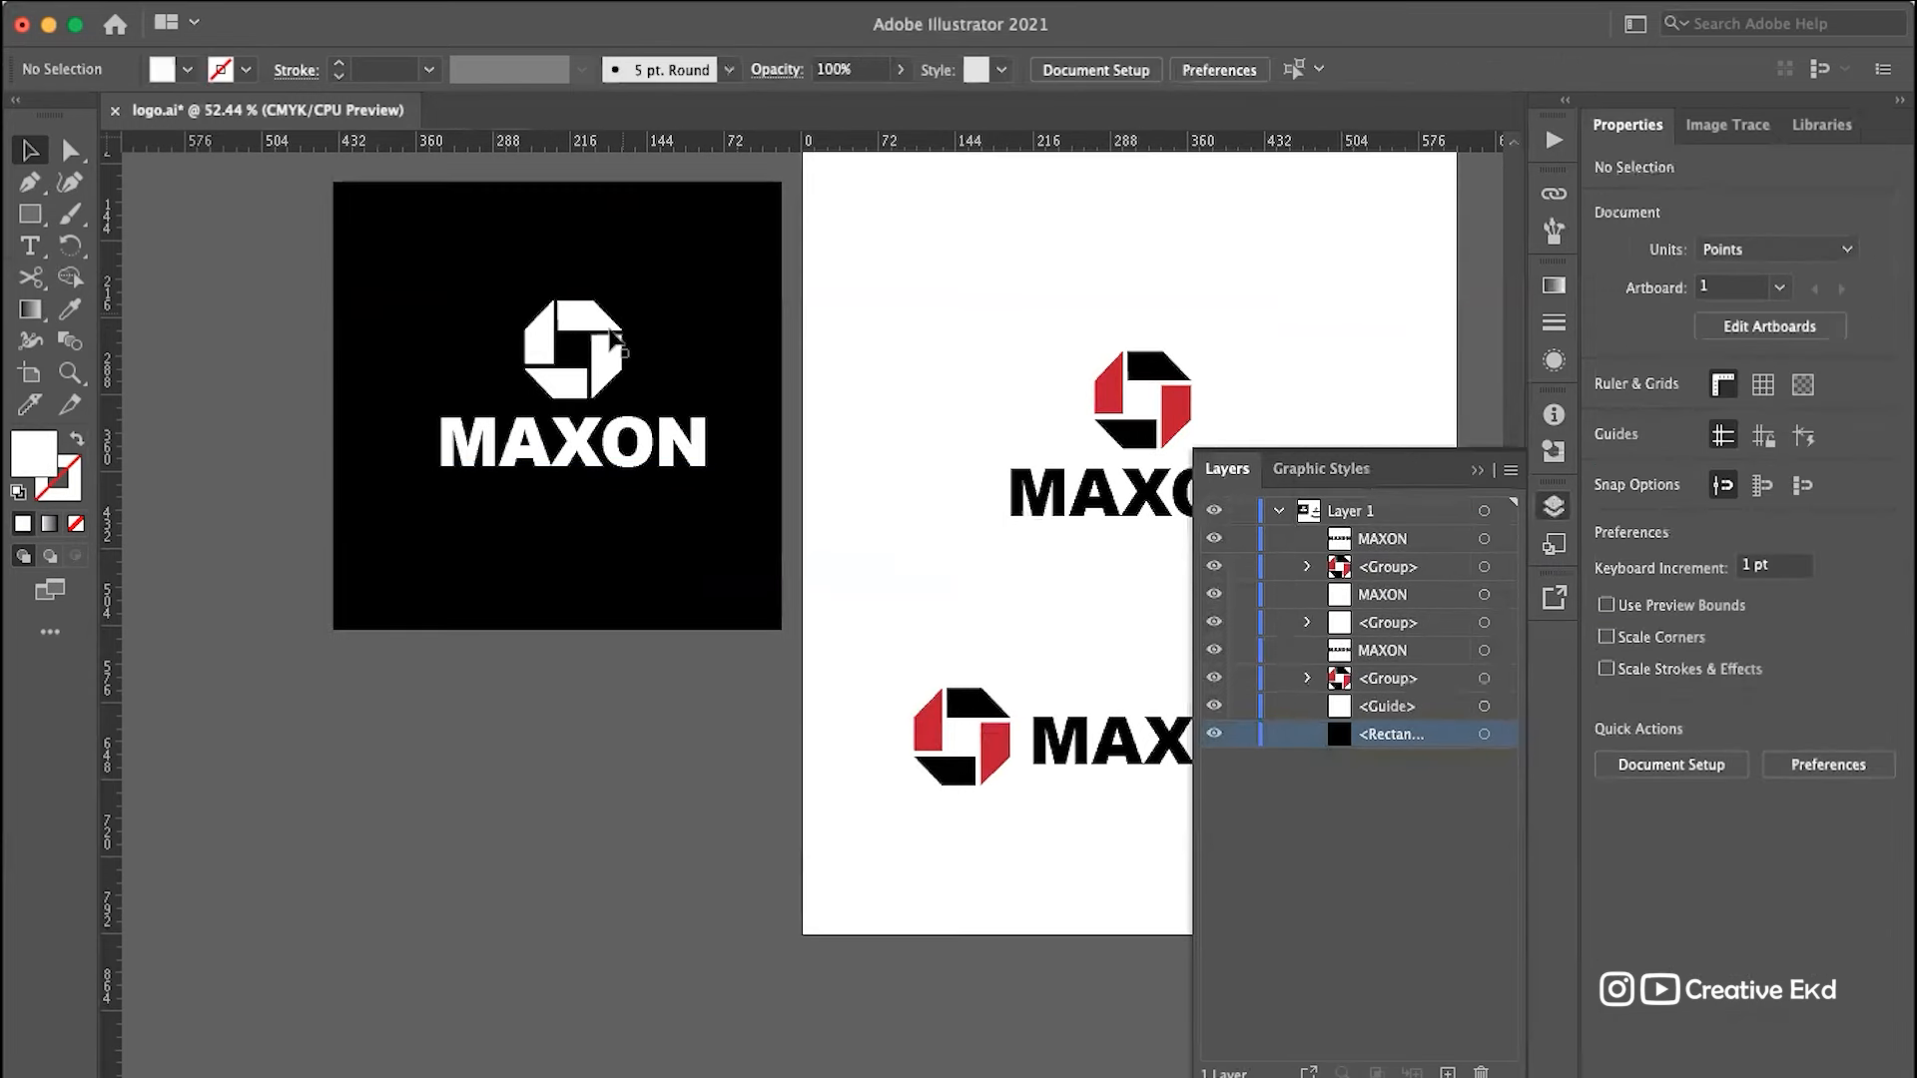
# Step: Select the black square with its white mark and text, and align them by their horizontal centres
pyautogui.click(391, 339)
pyautogui.moveTo(317, 245); pyautogui.dragTo(767, 860)
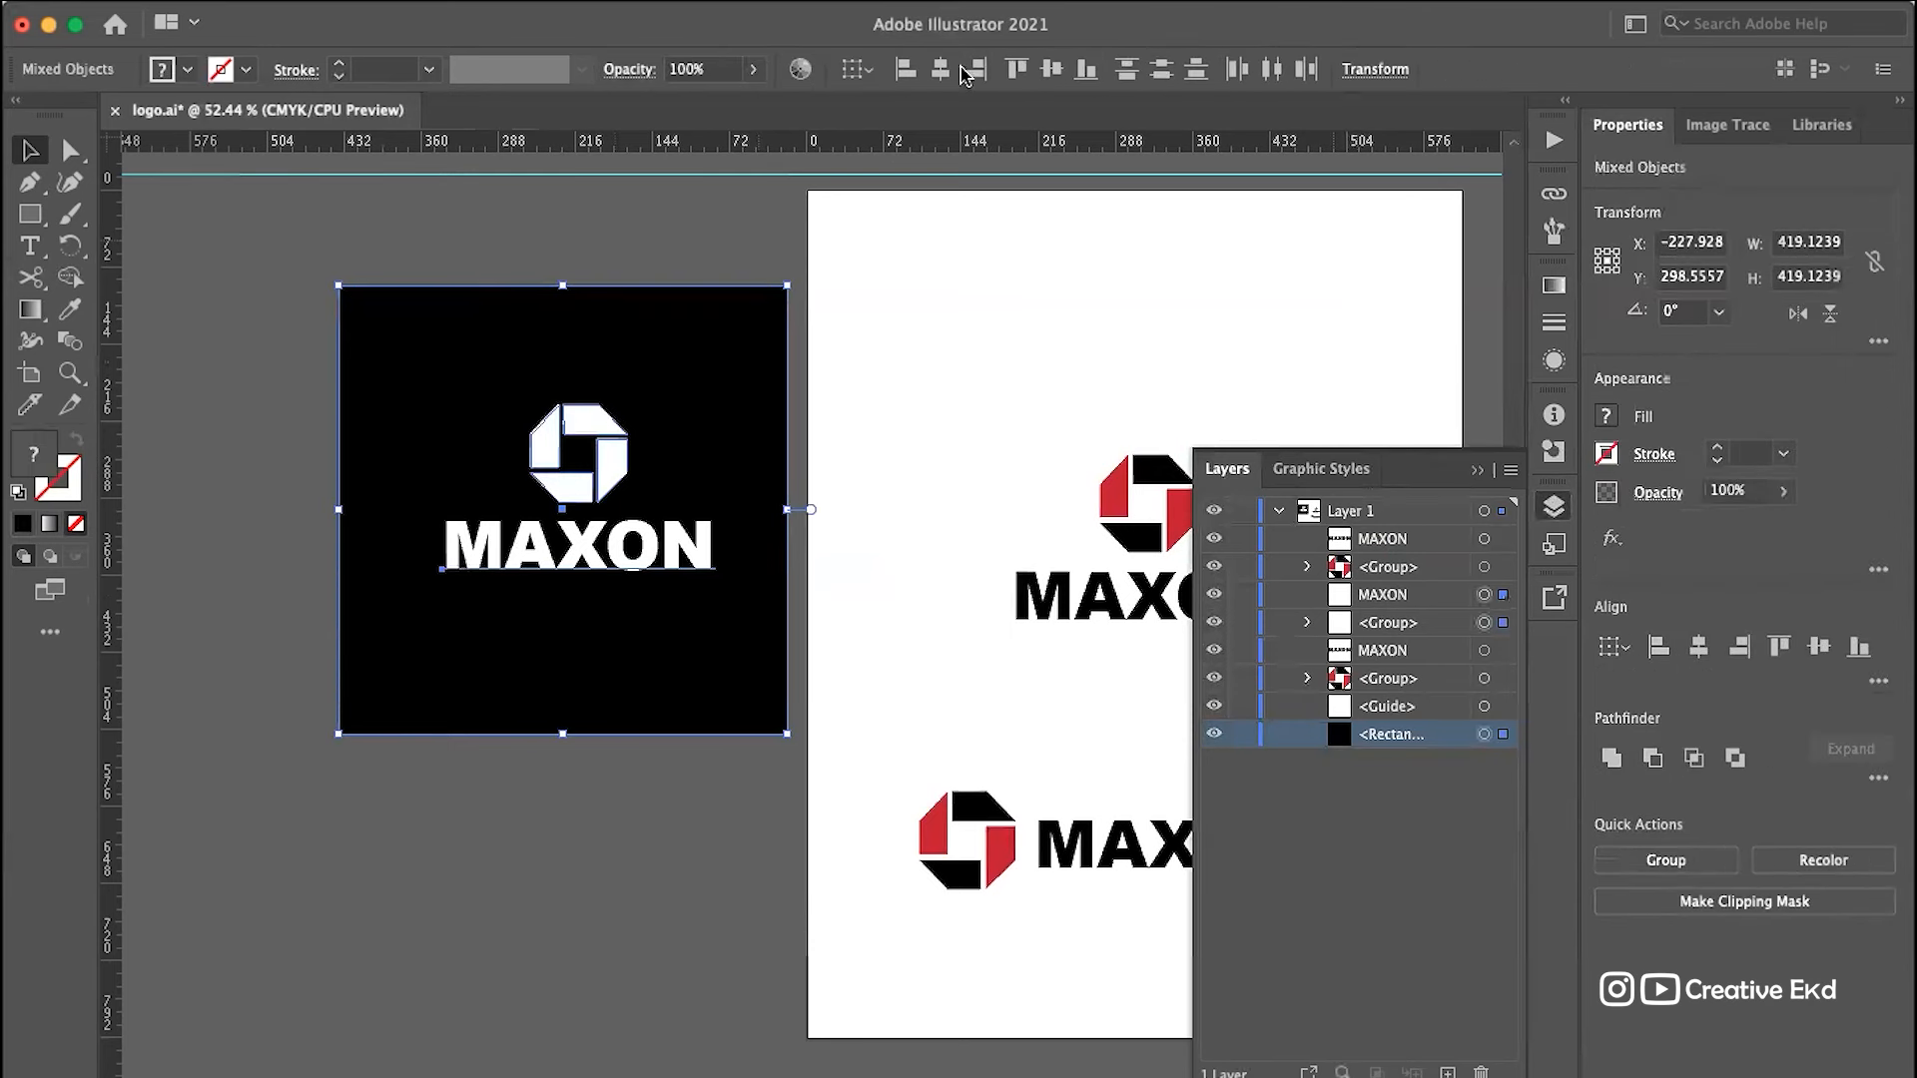
pyautogui.click(944, 69)
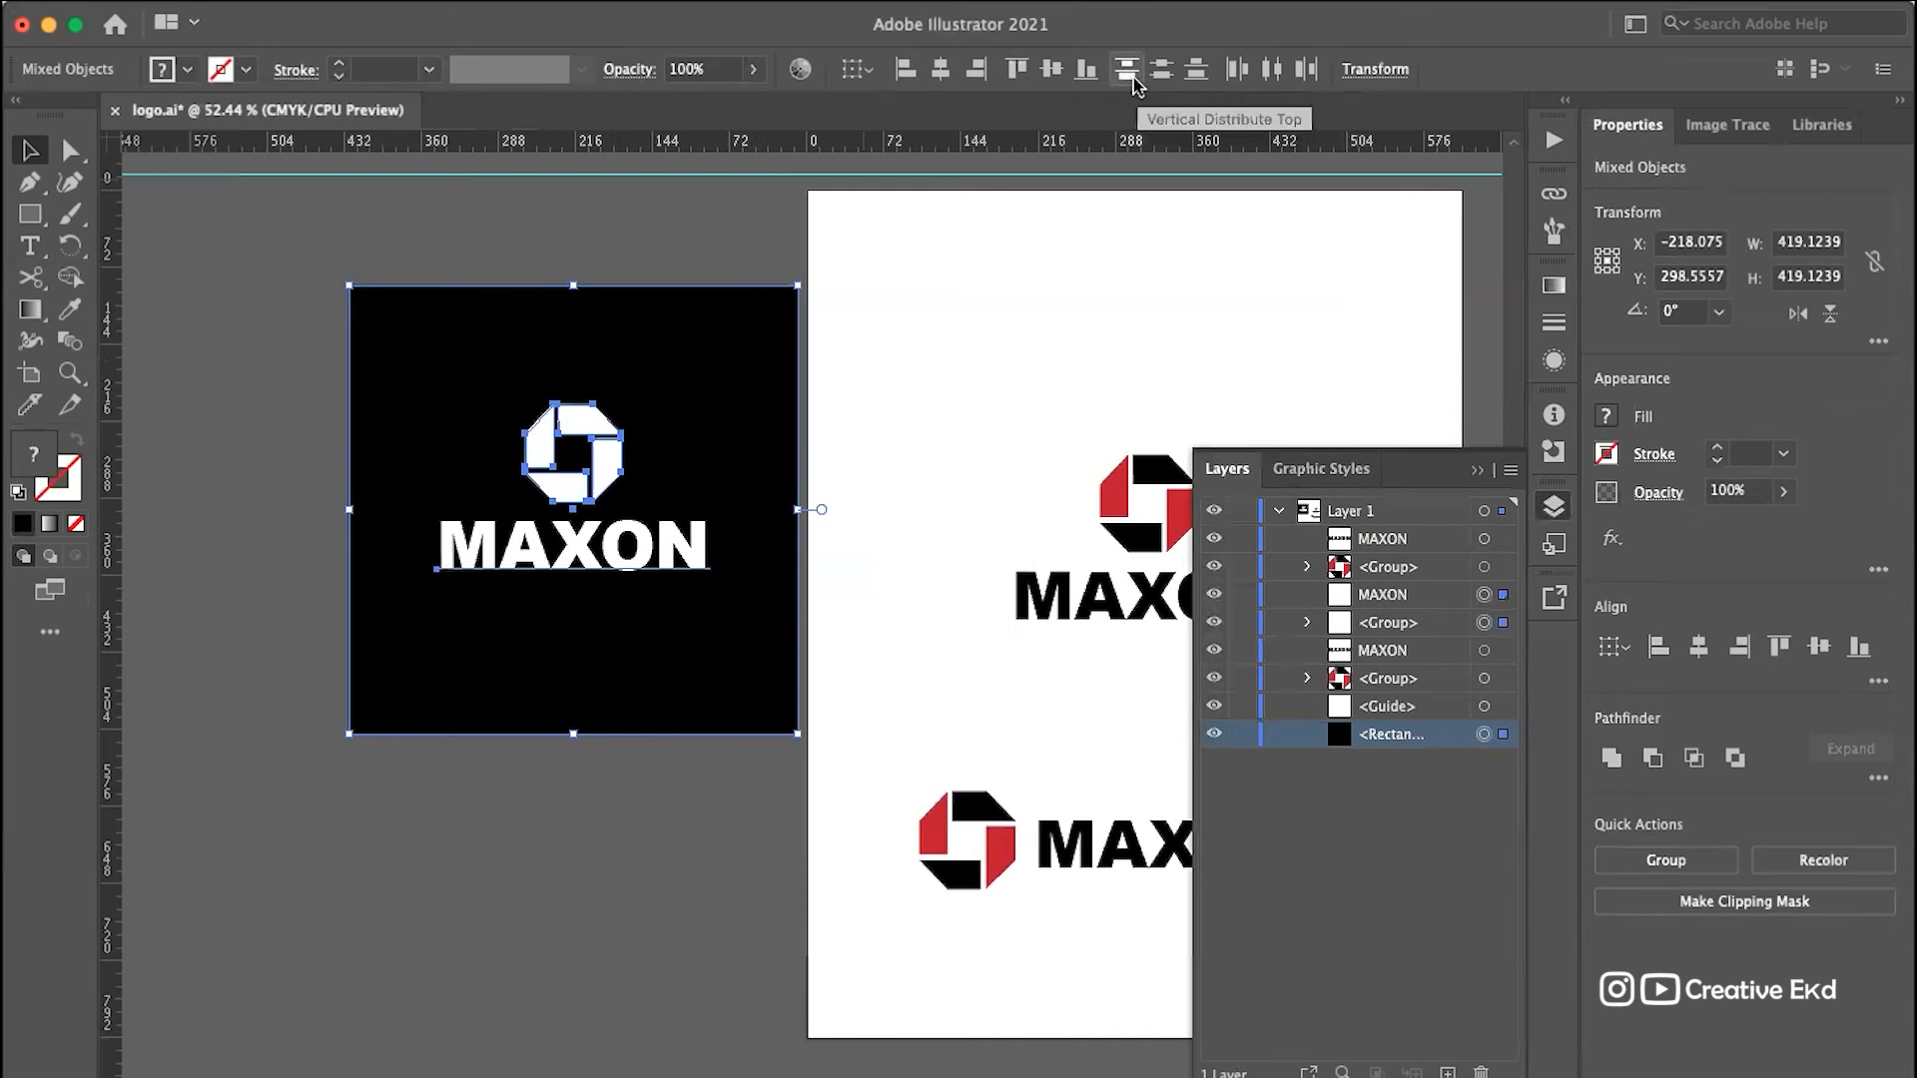
# Step: Try distributing the selected square, mark and text vertically by top edges, undo it, and distribute them by bottom edges instead
pyautogui.click(1128, 70)
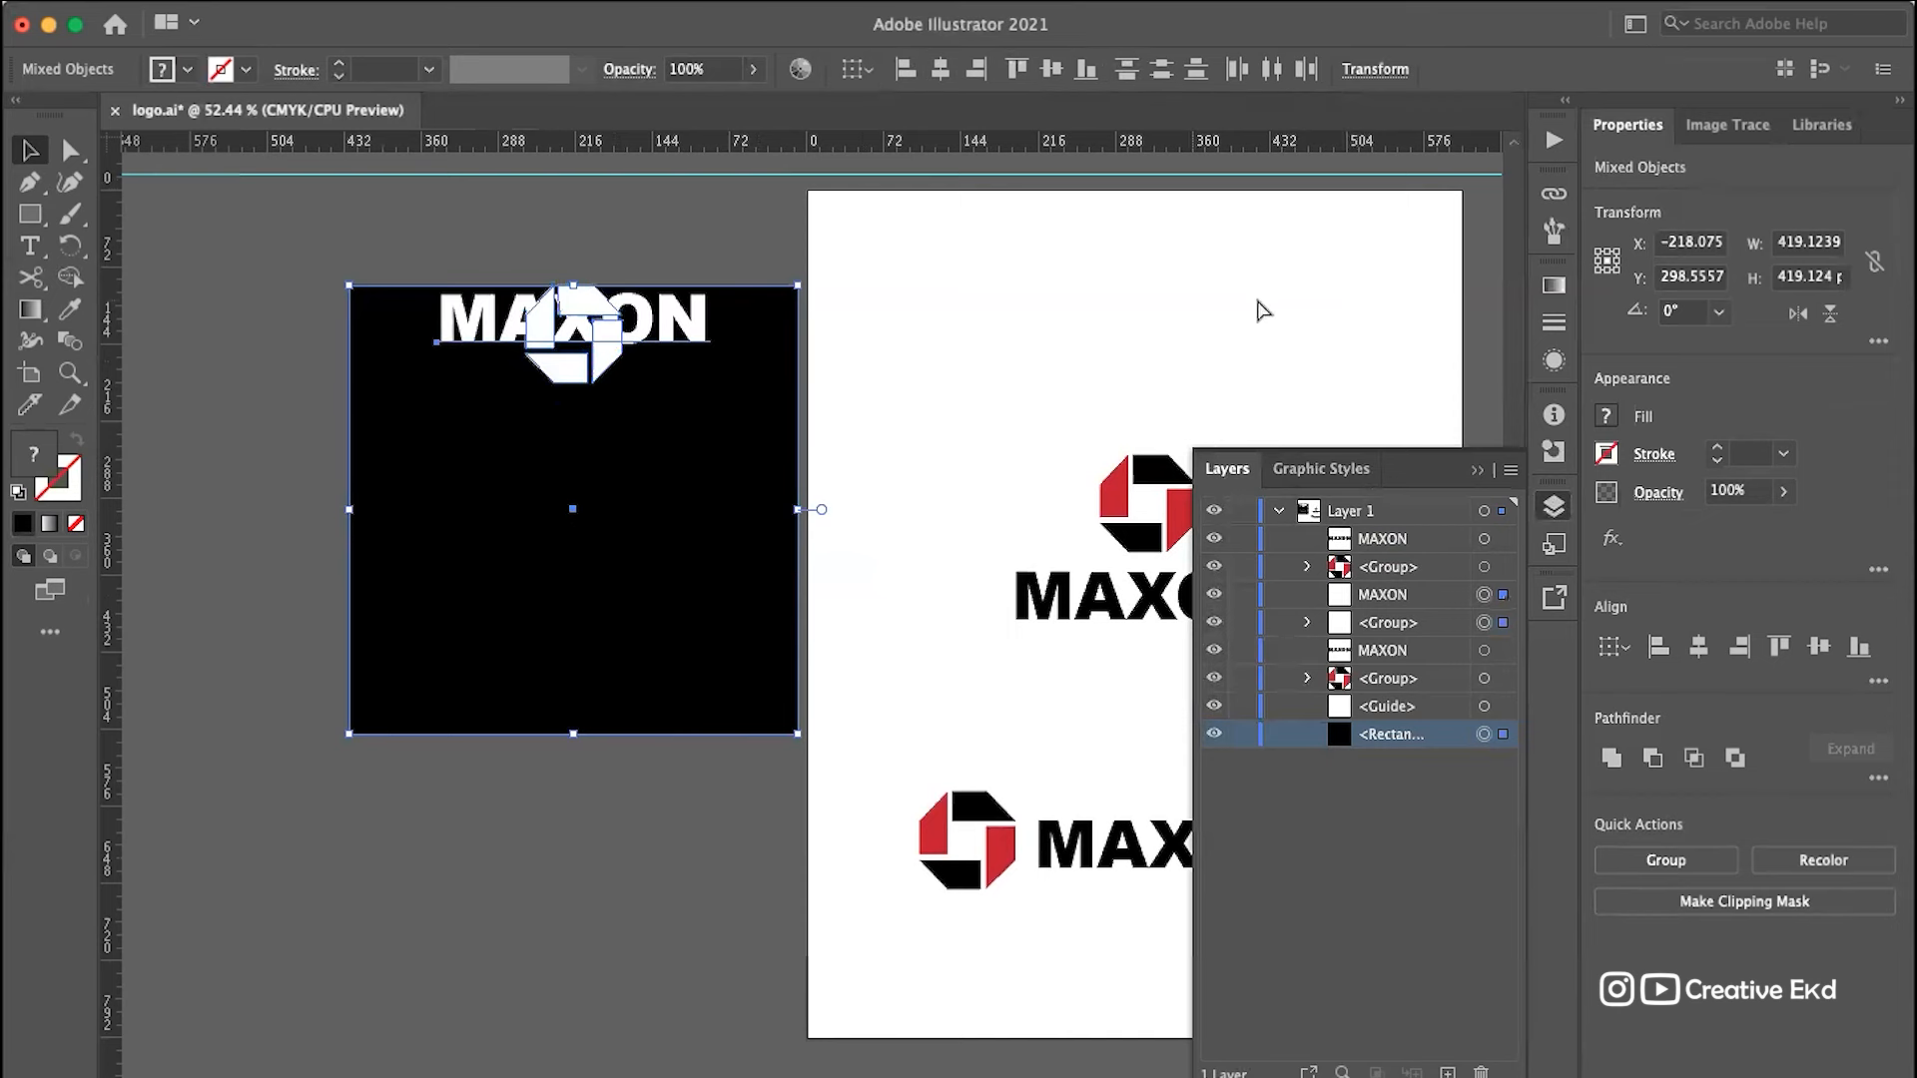
pyautogui.press('super+z')
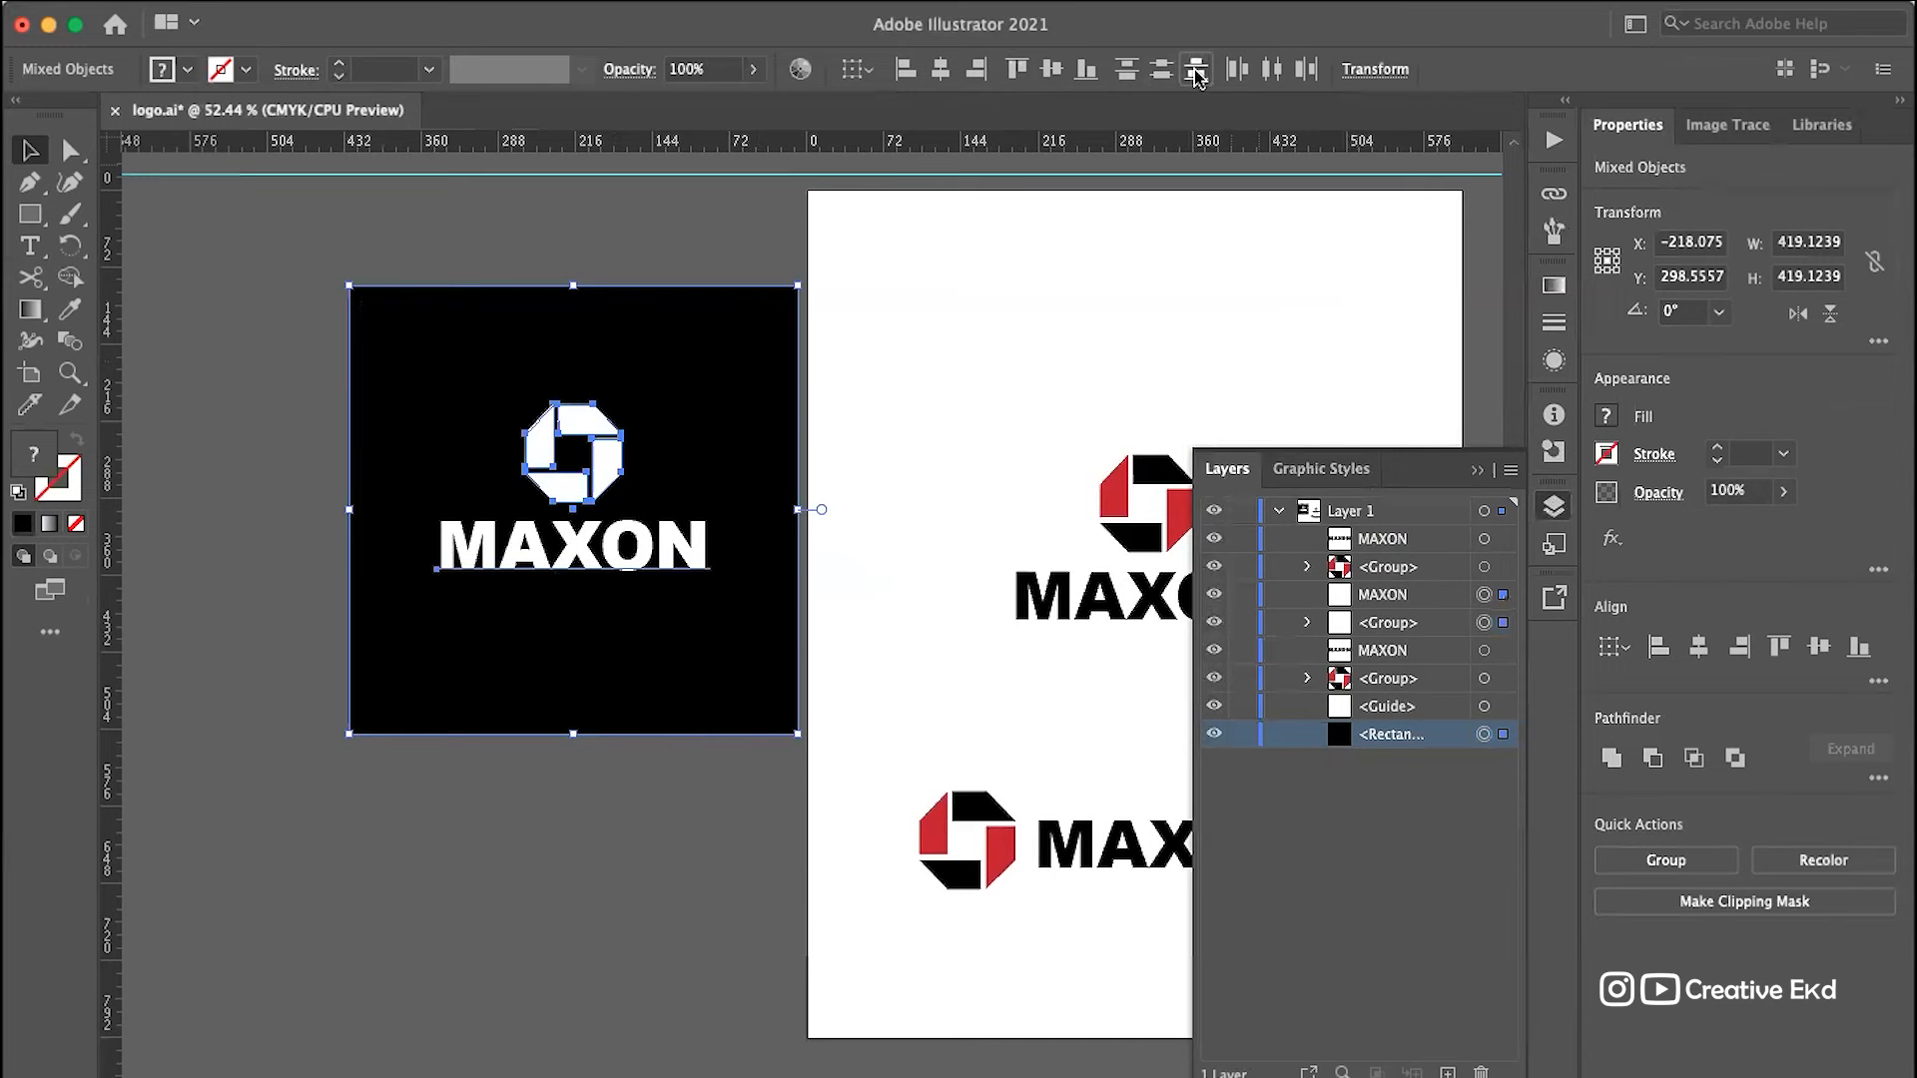
pyautogui.click(1196, 70)
pyautogui.click(489, 261)
pyautogui.hscroll(3, 661, 317)
pyautogui.scroll(2, 663, 321)
pyautogui.hscroll(-3, 660, 511)
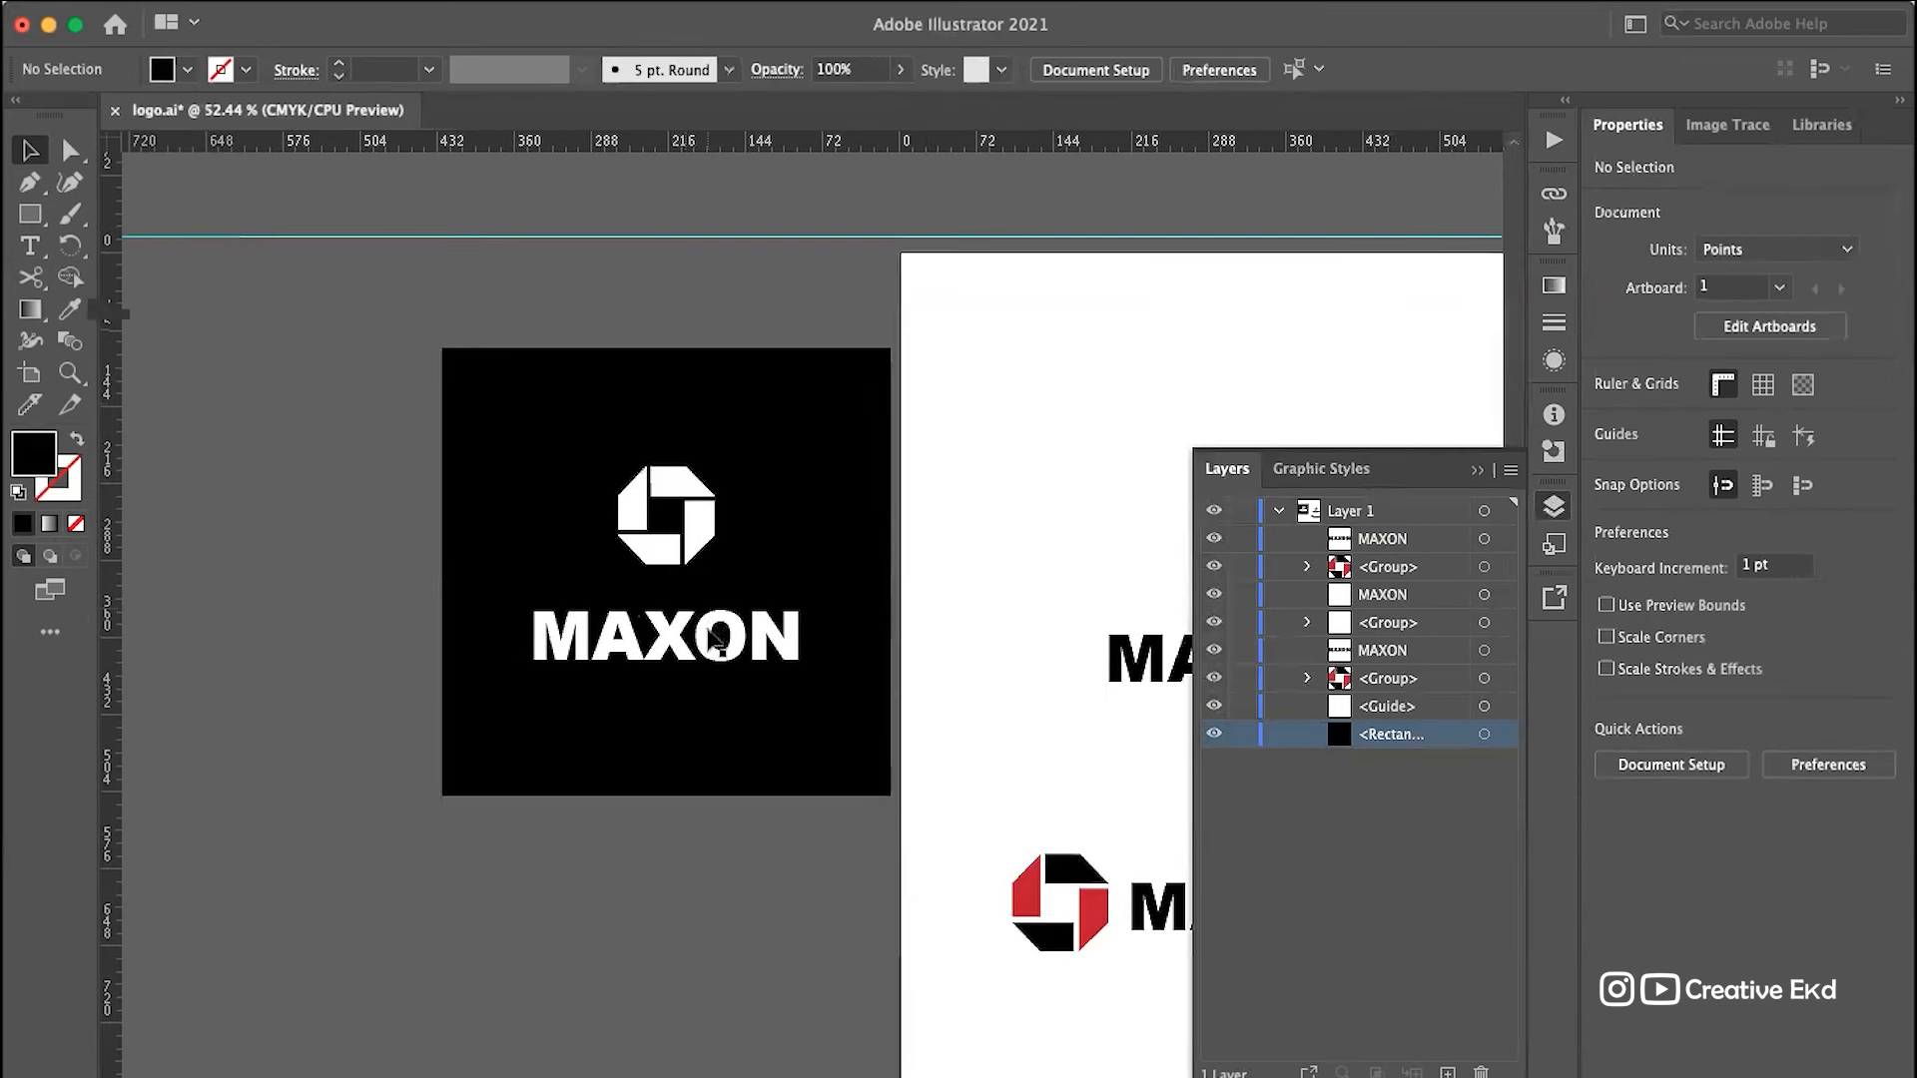
# Step: Nudge the white mark down closer to the MAXON text, to about Y 263 pt
pyautogui.click(696, 569)
pyautogui.press('Down')
pyautogui.press('Down')
pyautogui.press('Down')
pyautogui.press('Down')
pyautogui.press('Down')
pyautogui.press('Down')
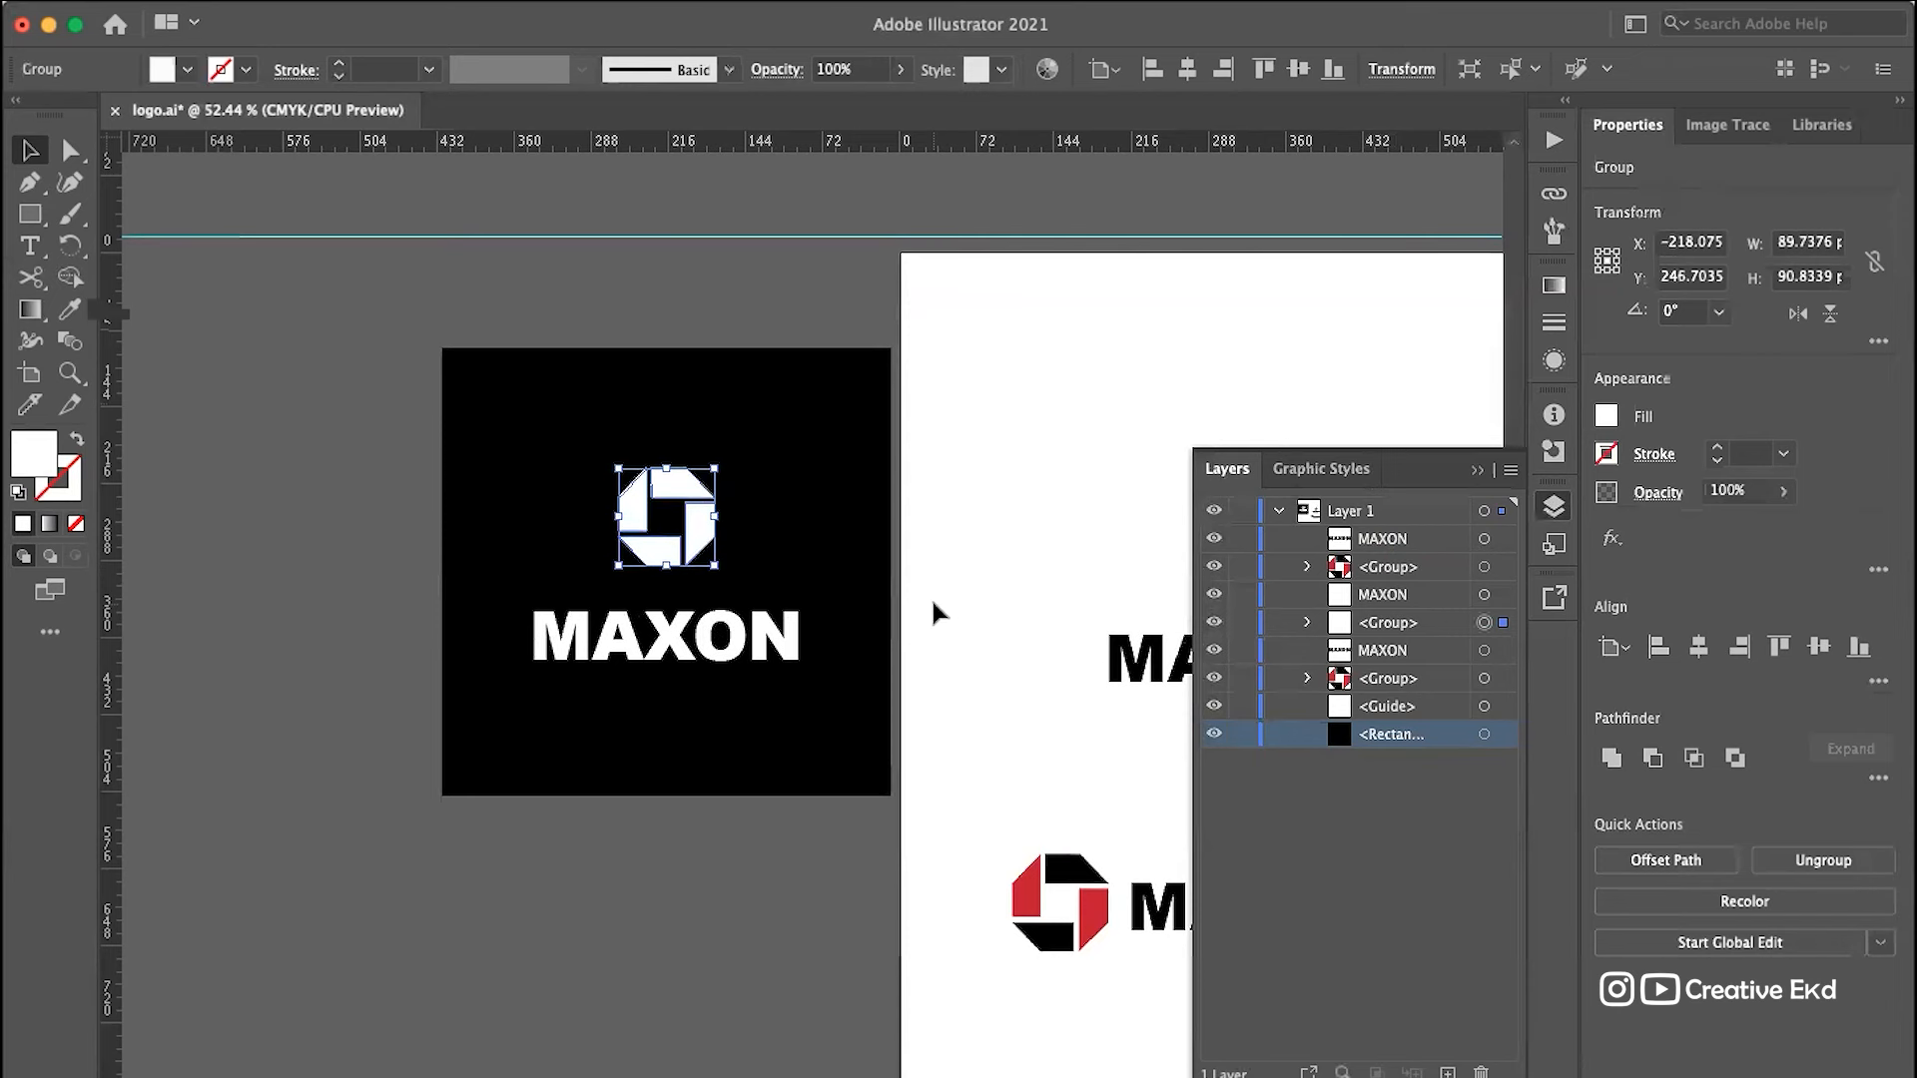
pyautogui.press('Down')
pyautogui.press('Down')
pyautogui.press('Down')
pyautogui.press('Down')
pyautogui.press('Down')
pyautogui.press('Down')
pyautogui.press('Down')
pyautogui.press('Down')
pyautogui.press('Down')
pyautogui.press('Down')
pyautogui.press('Down')
pyautogui.press('Down')
pyautogui.press('Down')
pyautogui.press('Down')
pyautogui.press('Down')
pyautogui.press('Down')
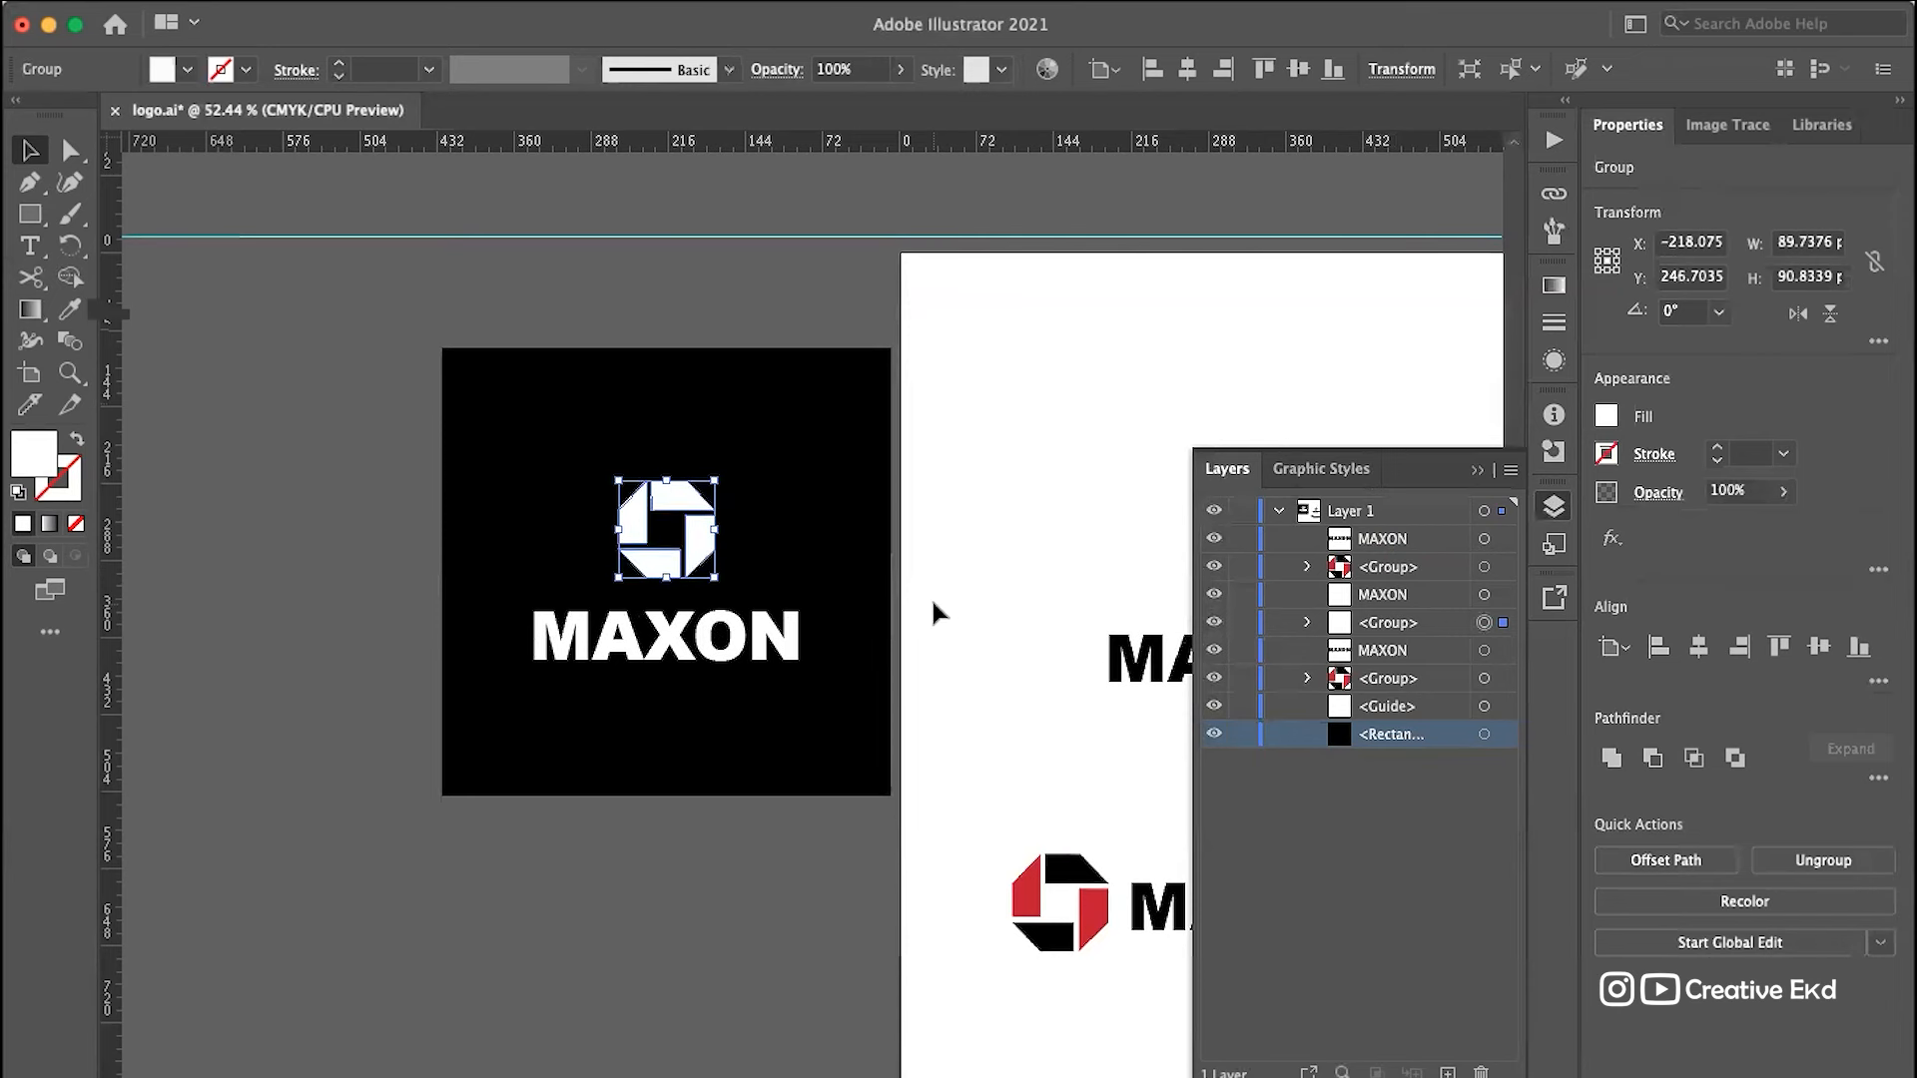
# Step: Nudge the black square down about 8 pt behind the white logo and deselect it
pyautogui.click(646, 388)
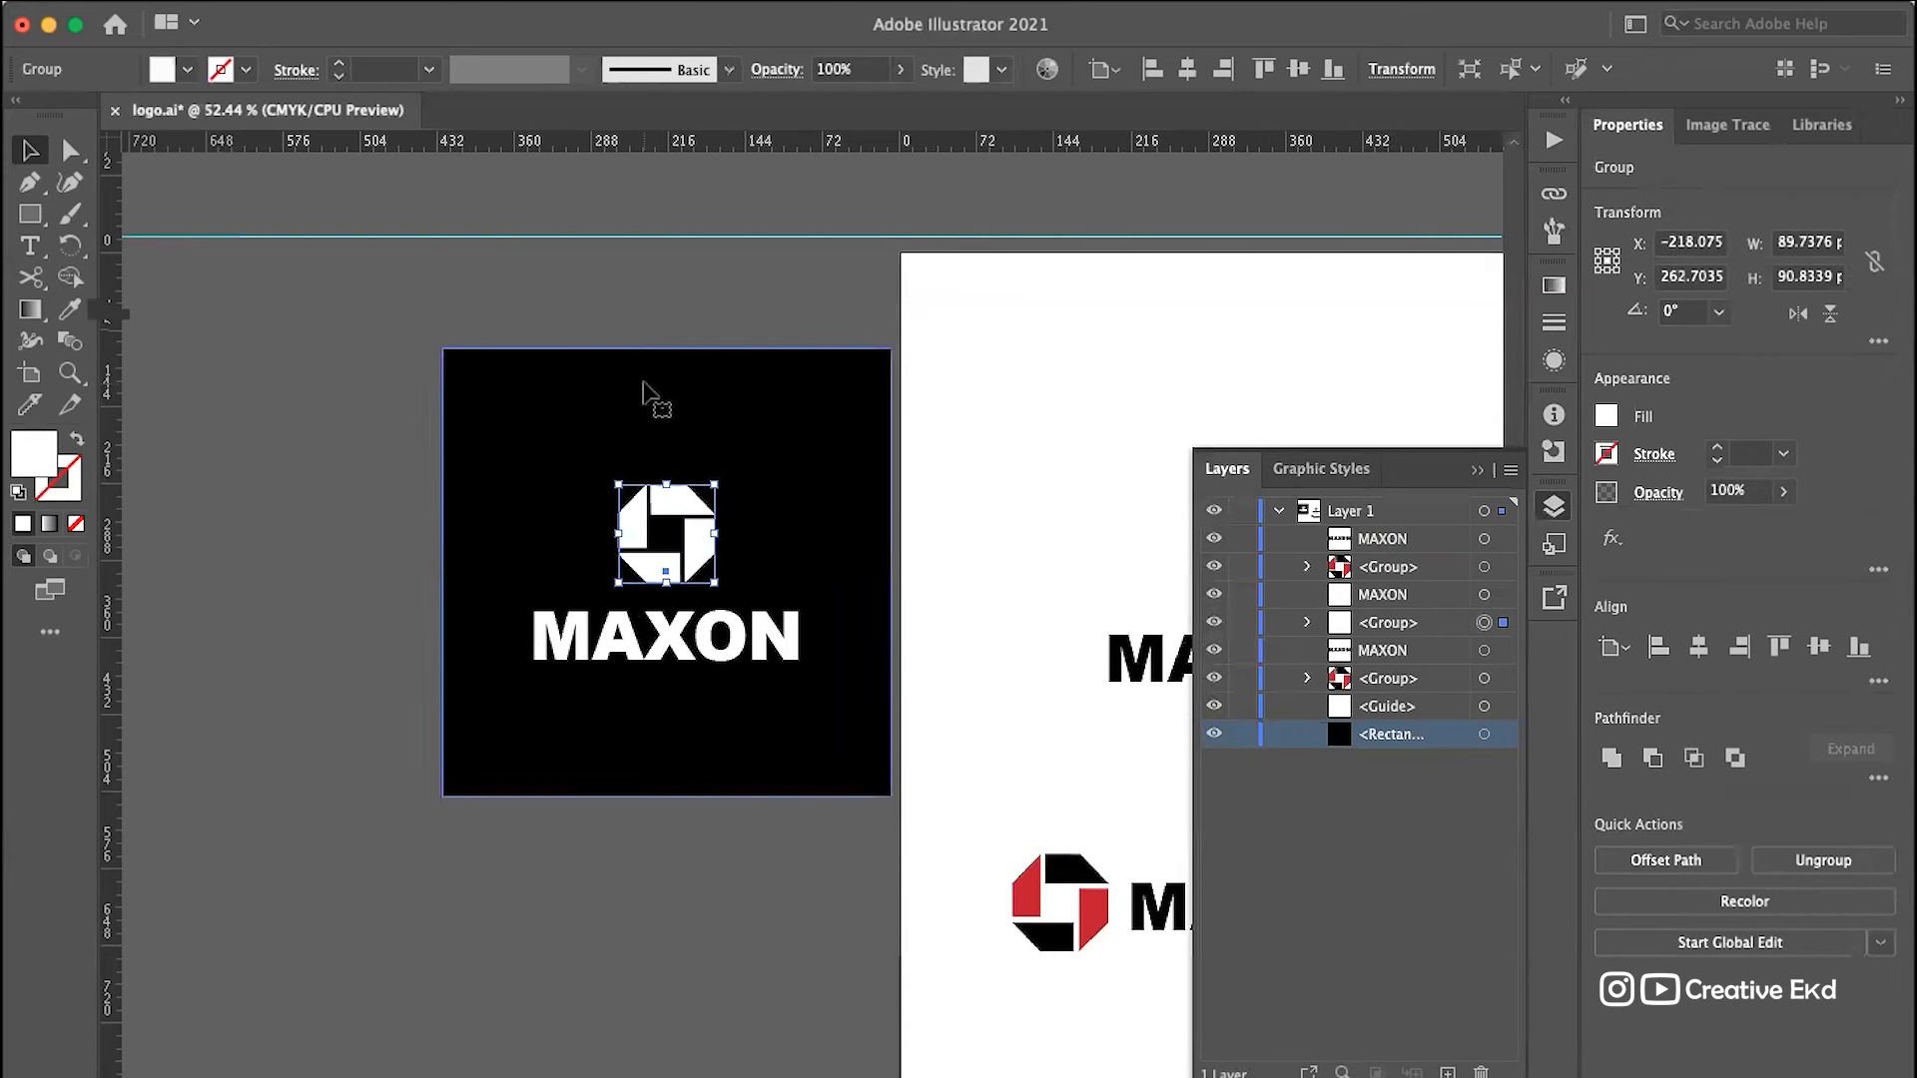
pyautogui.press('Down')
pyautogui.press('Down')
pyautogui.press('Down')
pyautogui.press('Down')
pyautogui.press('Down')
pyautogui.press('Down')
pyautogui.press('Down')
pyautogui.press('Down')
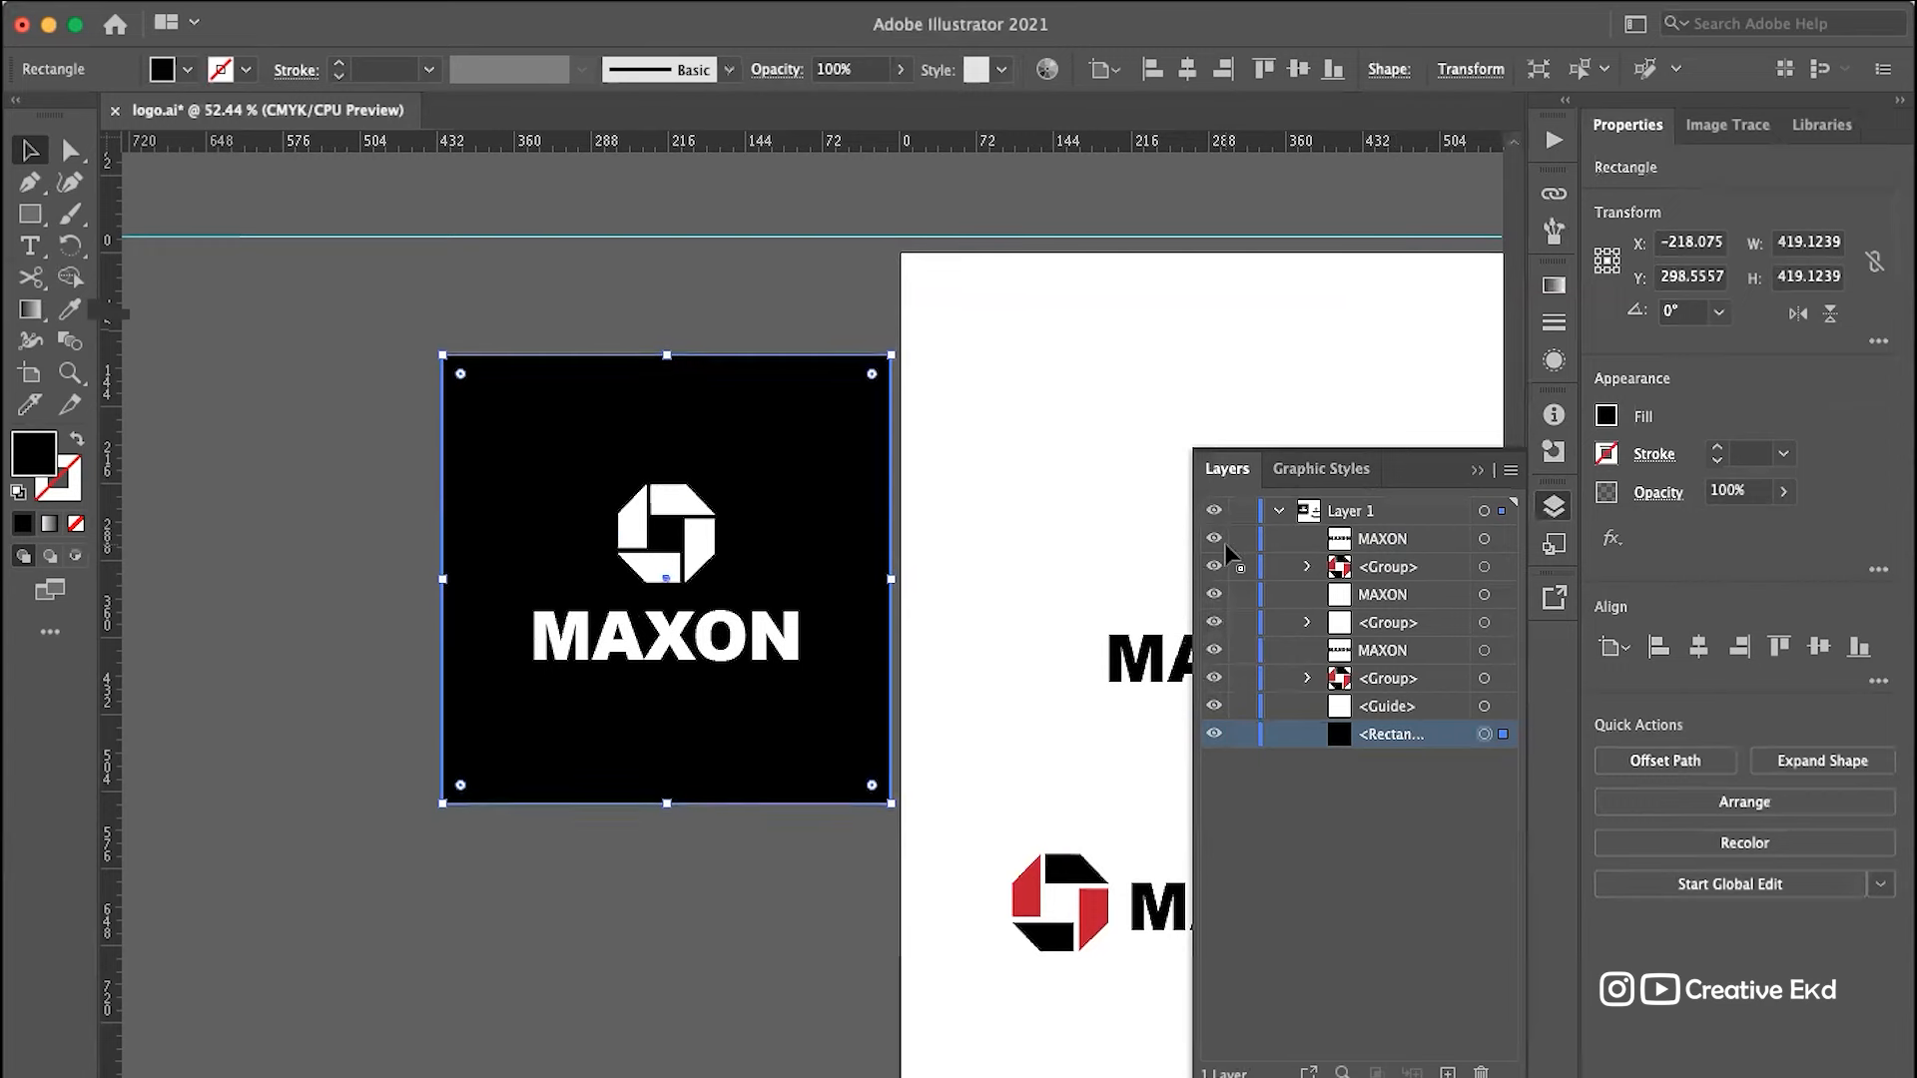
pyautogui.click(312, 572)
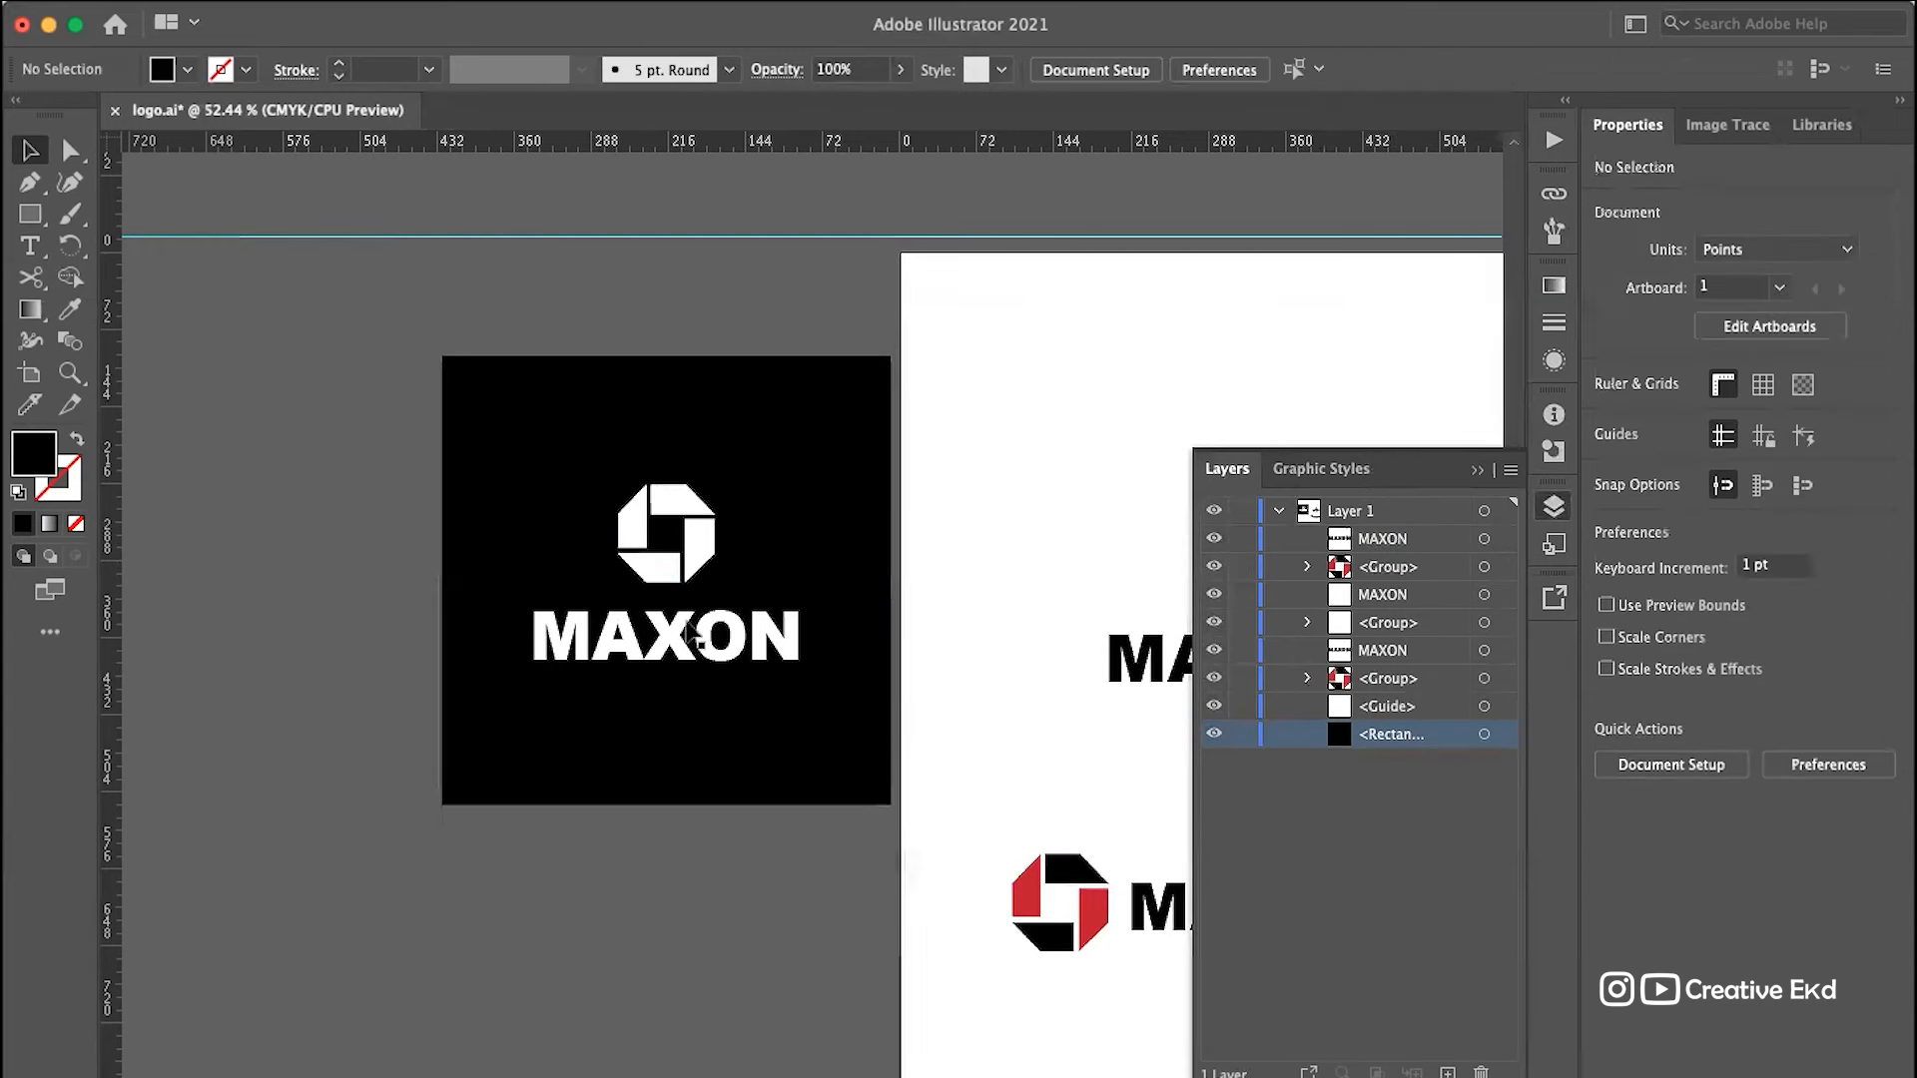
# Step: Move all three logo versions together with the black square off the artboard's left side, leaving the page empty, and deselect them
pyautogui.scroll(-3, 688, 631)
pyautogui.hscroll(5, 687, 631)
pyautogui.scroll(-3, 691, 630)
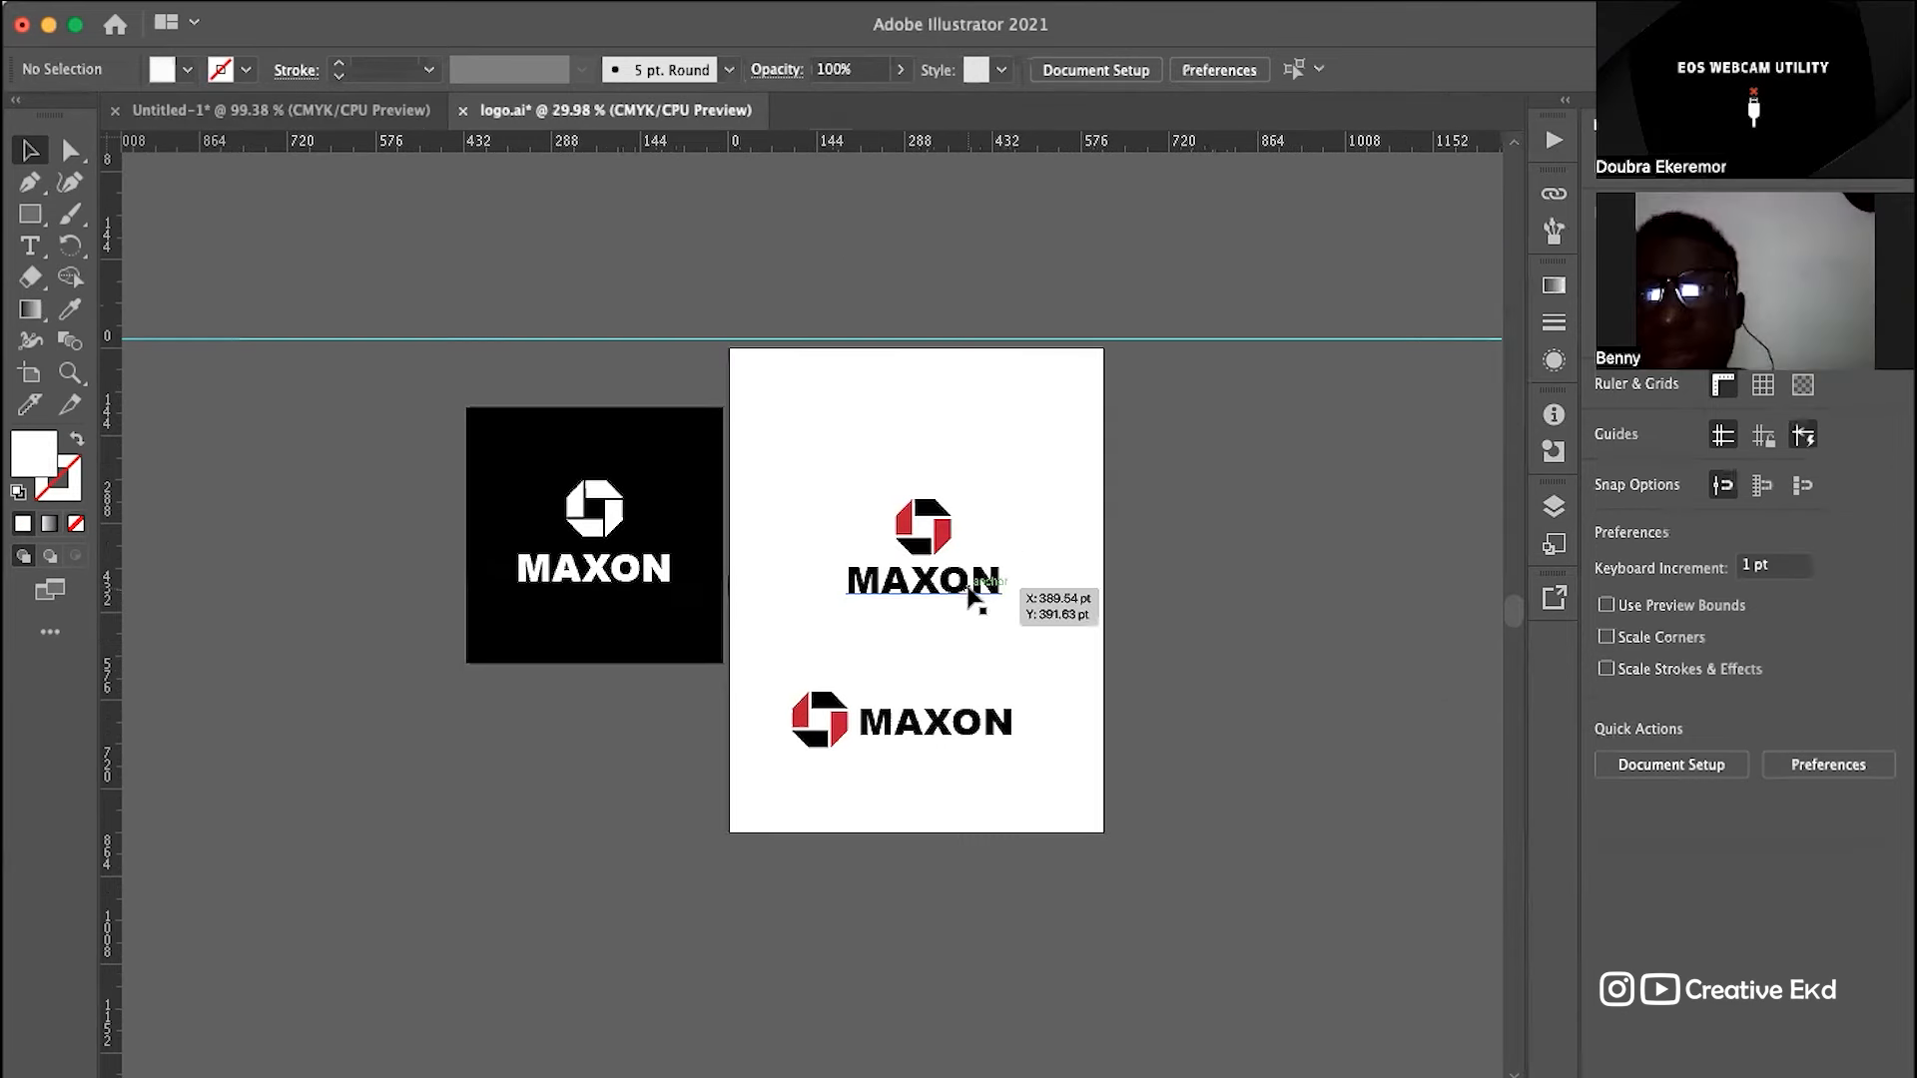
pyautogui.moveTo(1041, 419); pyautogui.dragTo(381, 984)
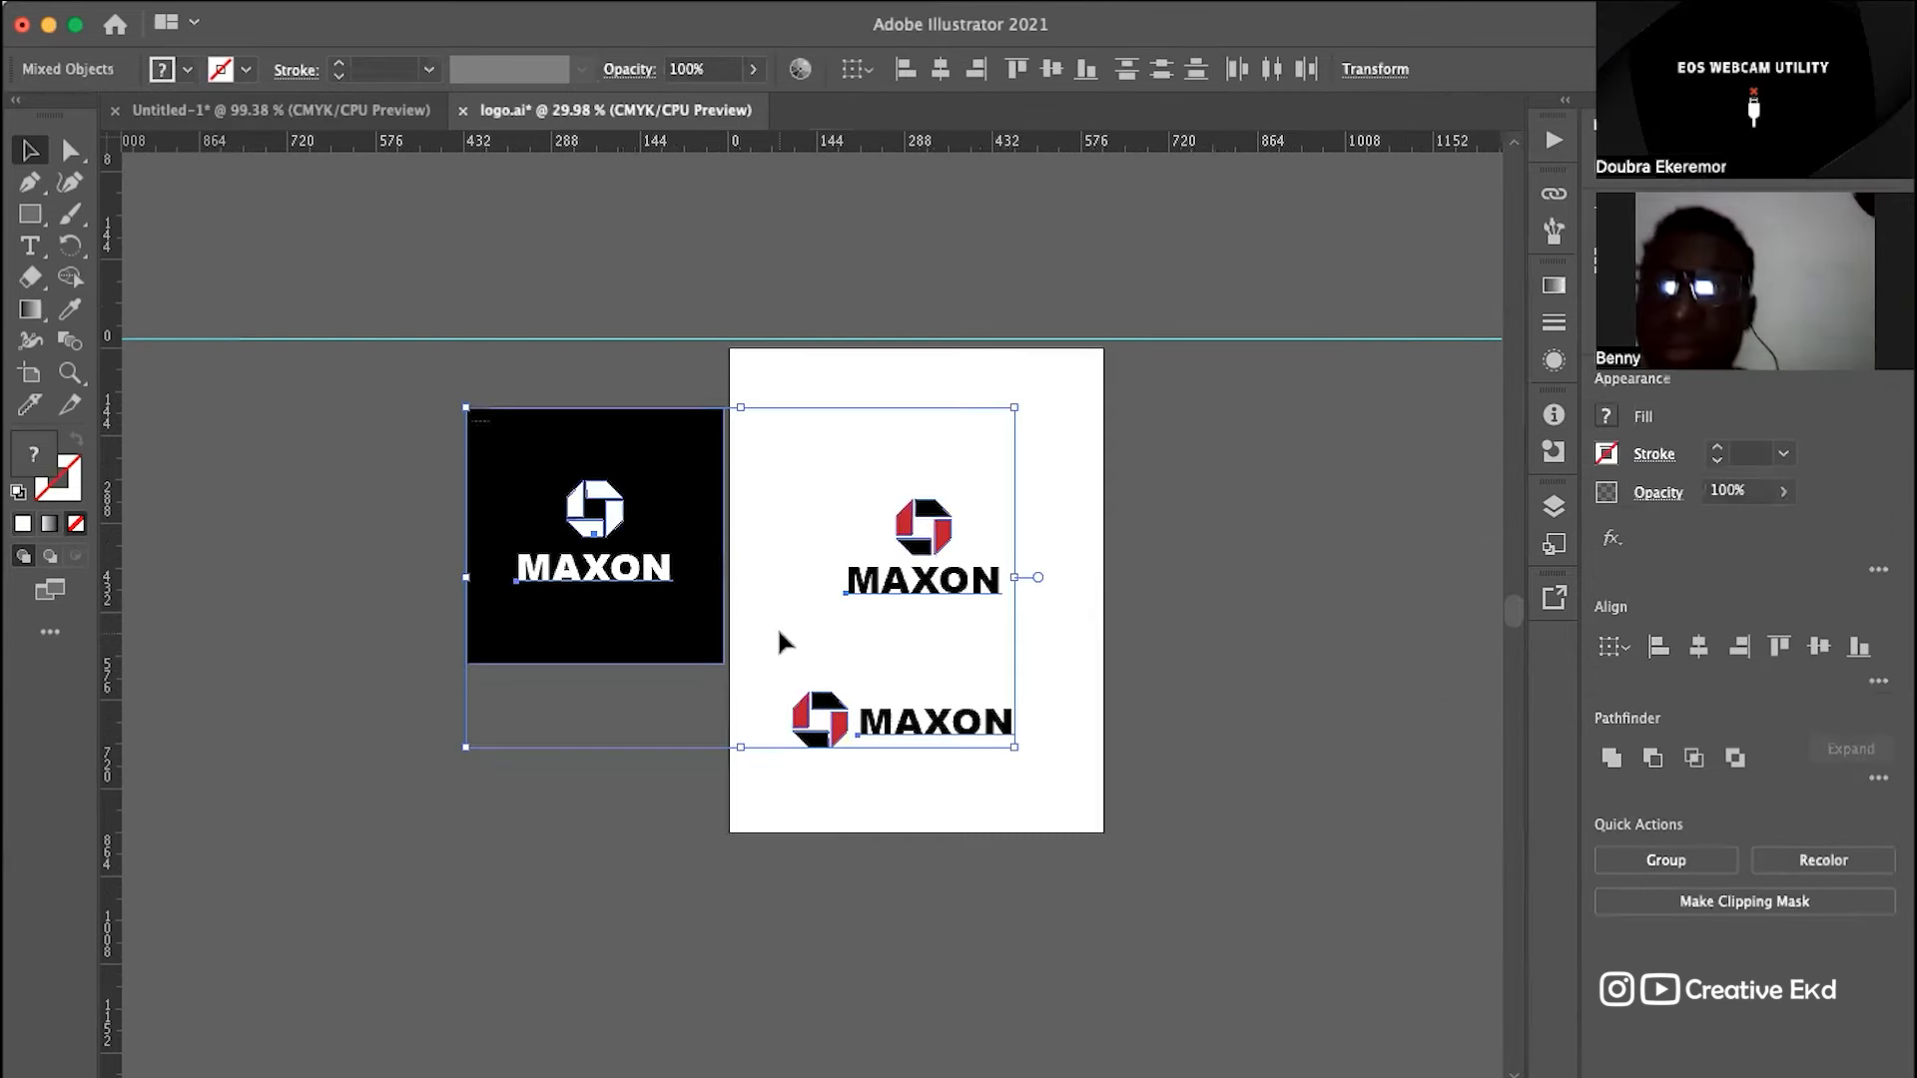
pyautogui.moveTo(674, 549); pyautogui.dragTo(277, 611)
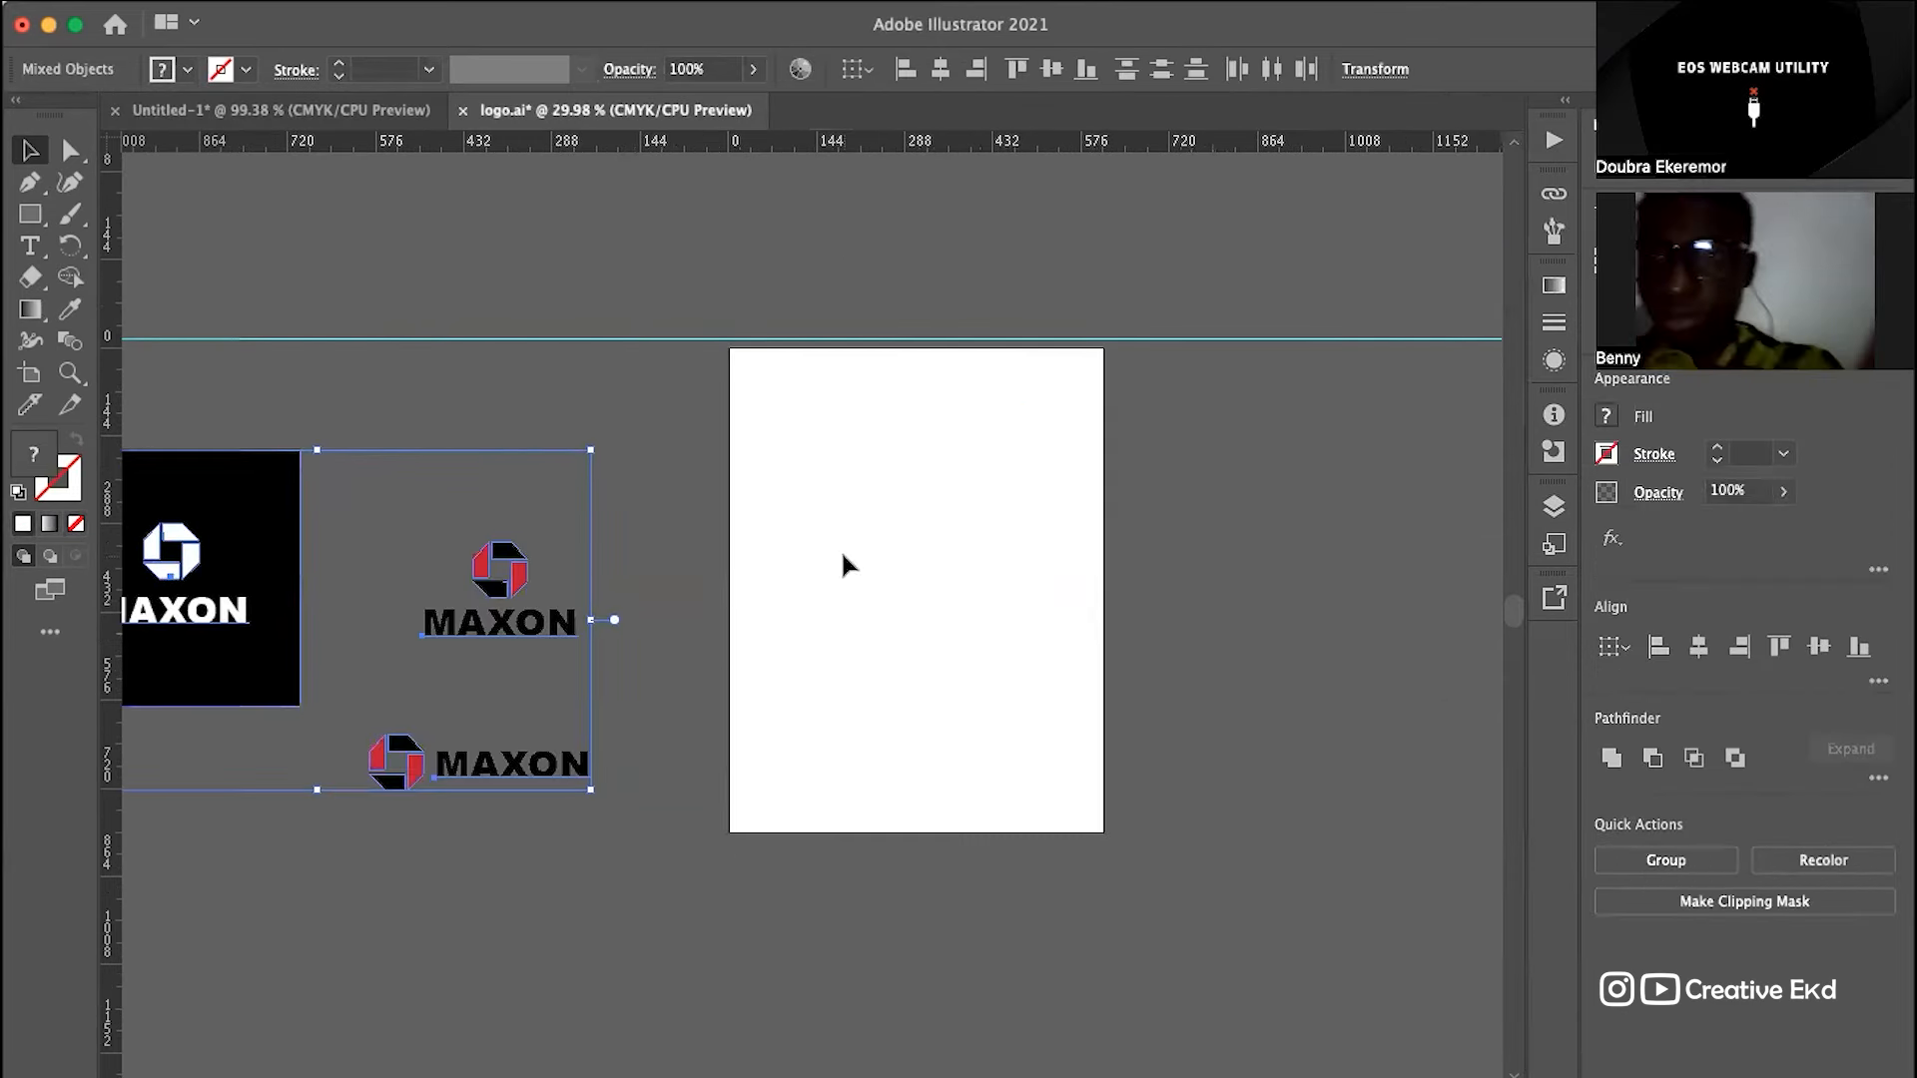
pyautogui.click(1106, 545)
# Step: Try drawing a straight vertical path with the Pen tool at about X 37 pt, ending at about Y 496 pt
pyautogui.scroll(3, 1106, 545)
pyautogui.hscroll(3, 1106, 545)
pyautogui.hscroll(-4, 1106, 545)
pyautogui.scroll(2, 1108, 554)
pyautogui.hscroll(-3, 1108, 549)
pyautogui.scroll(1, 1108, 547)
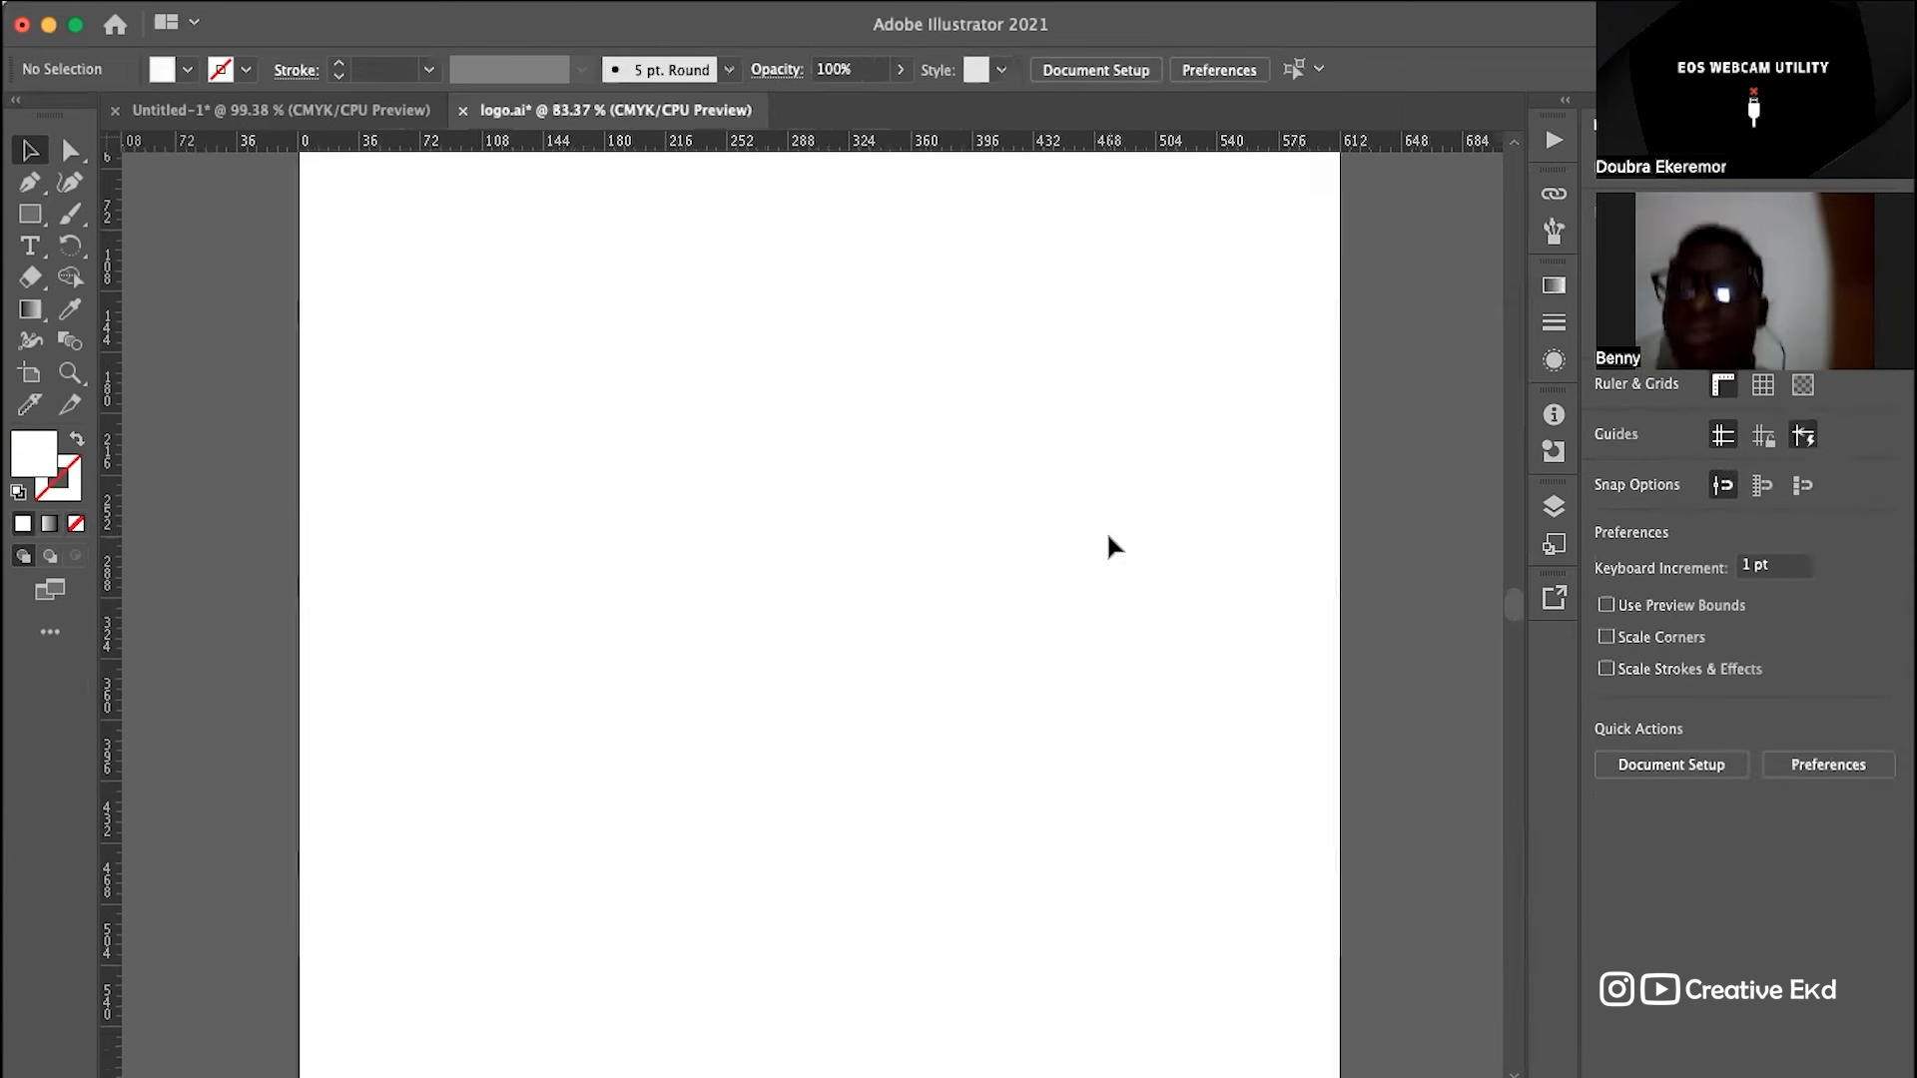
pyautogui.hscroll(1, 1108, 539)
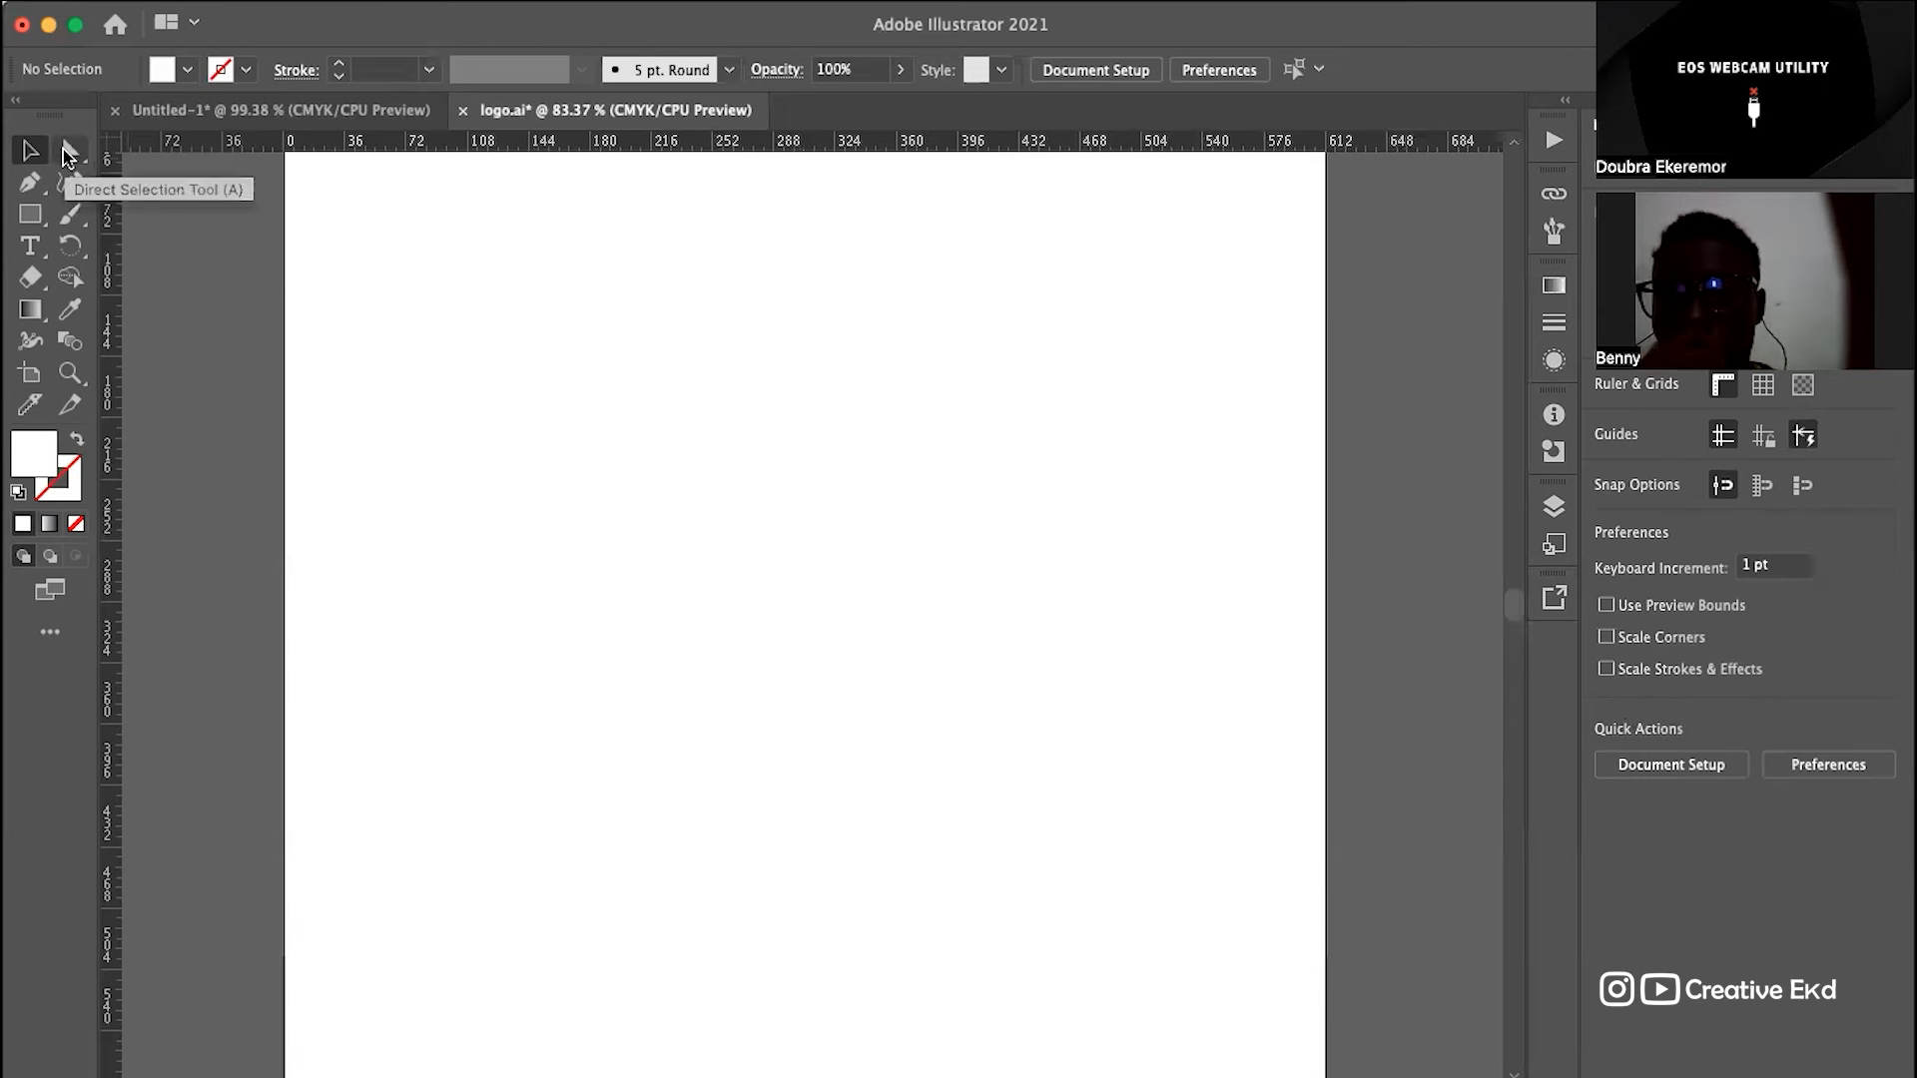
pyautogui.click(29, 182)
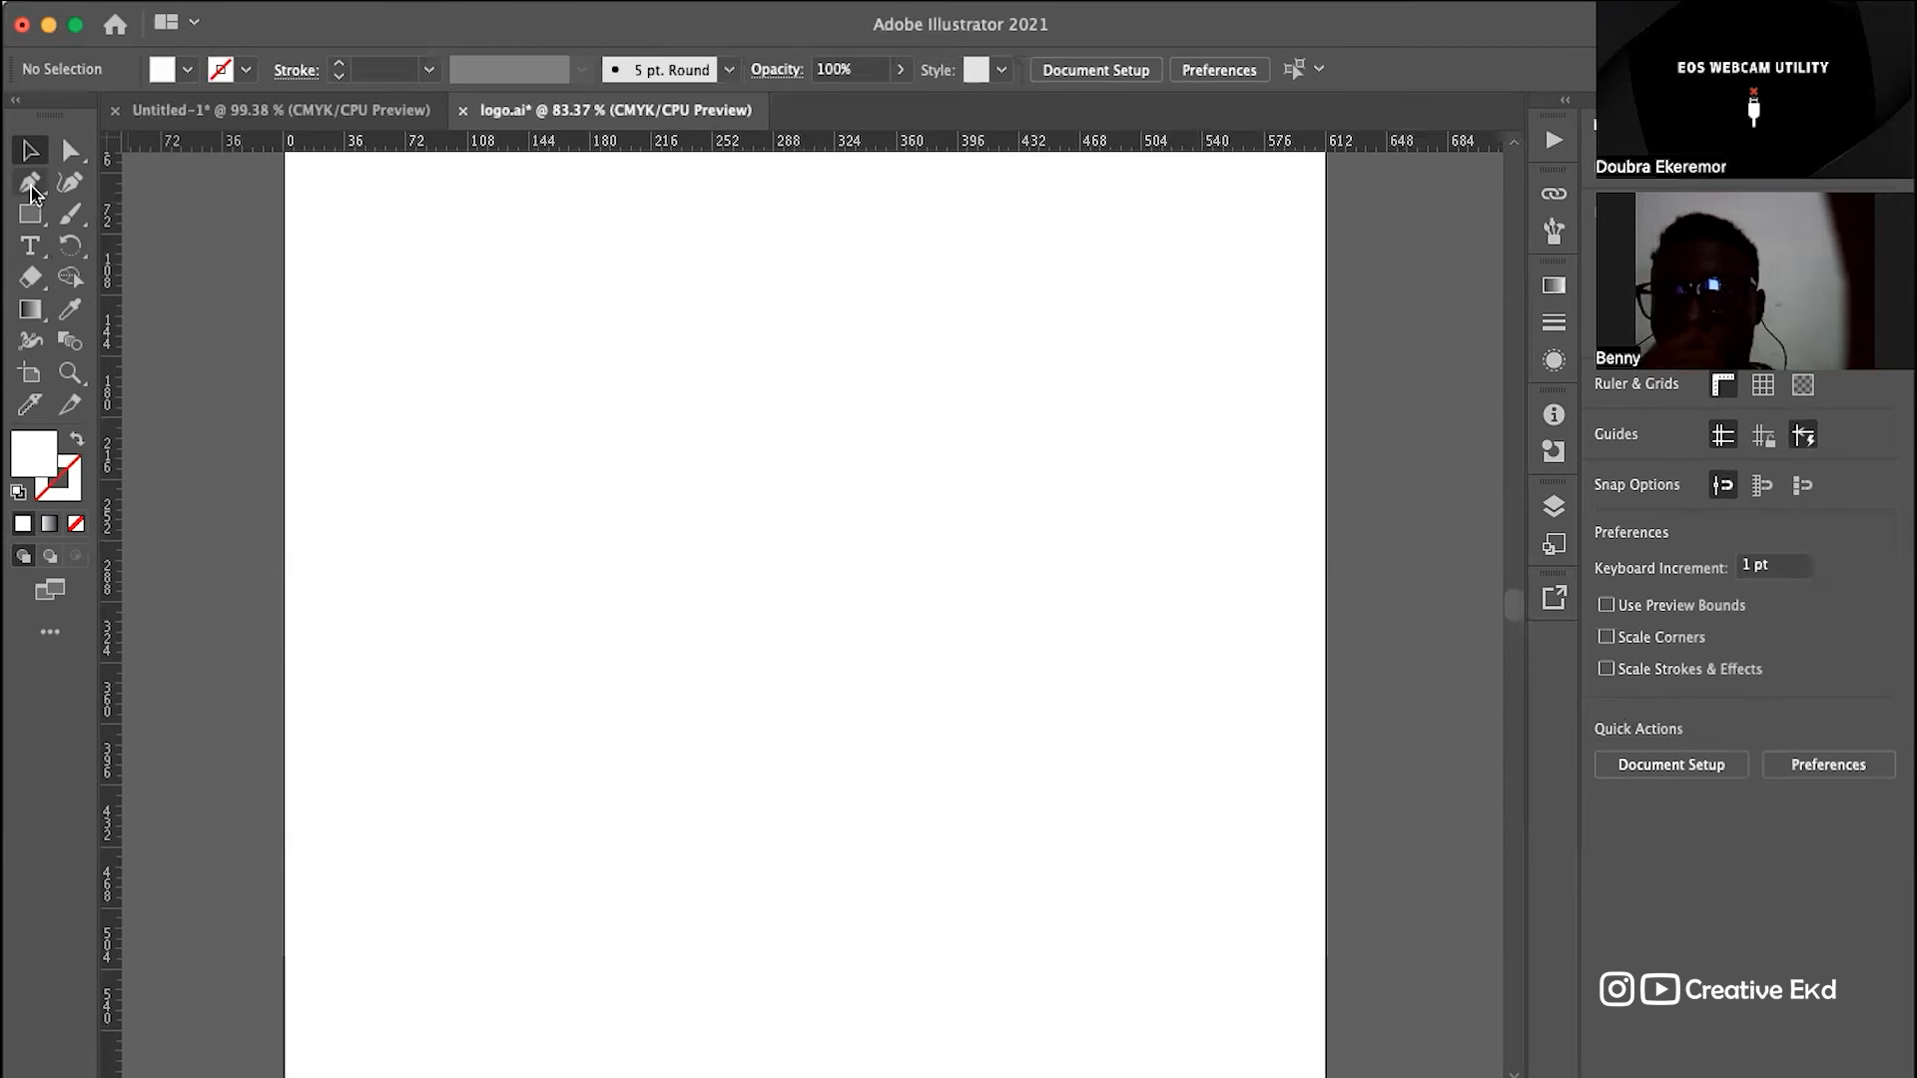
pyautogui.click(345, 238)
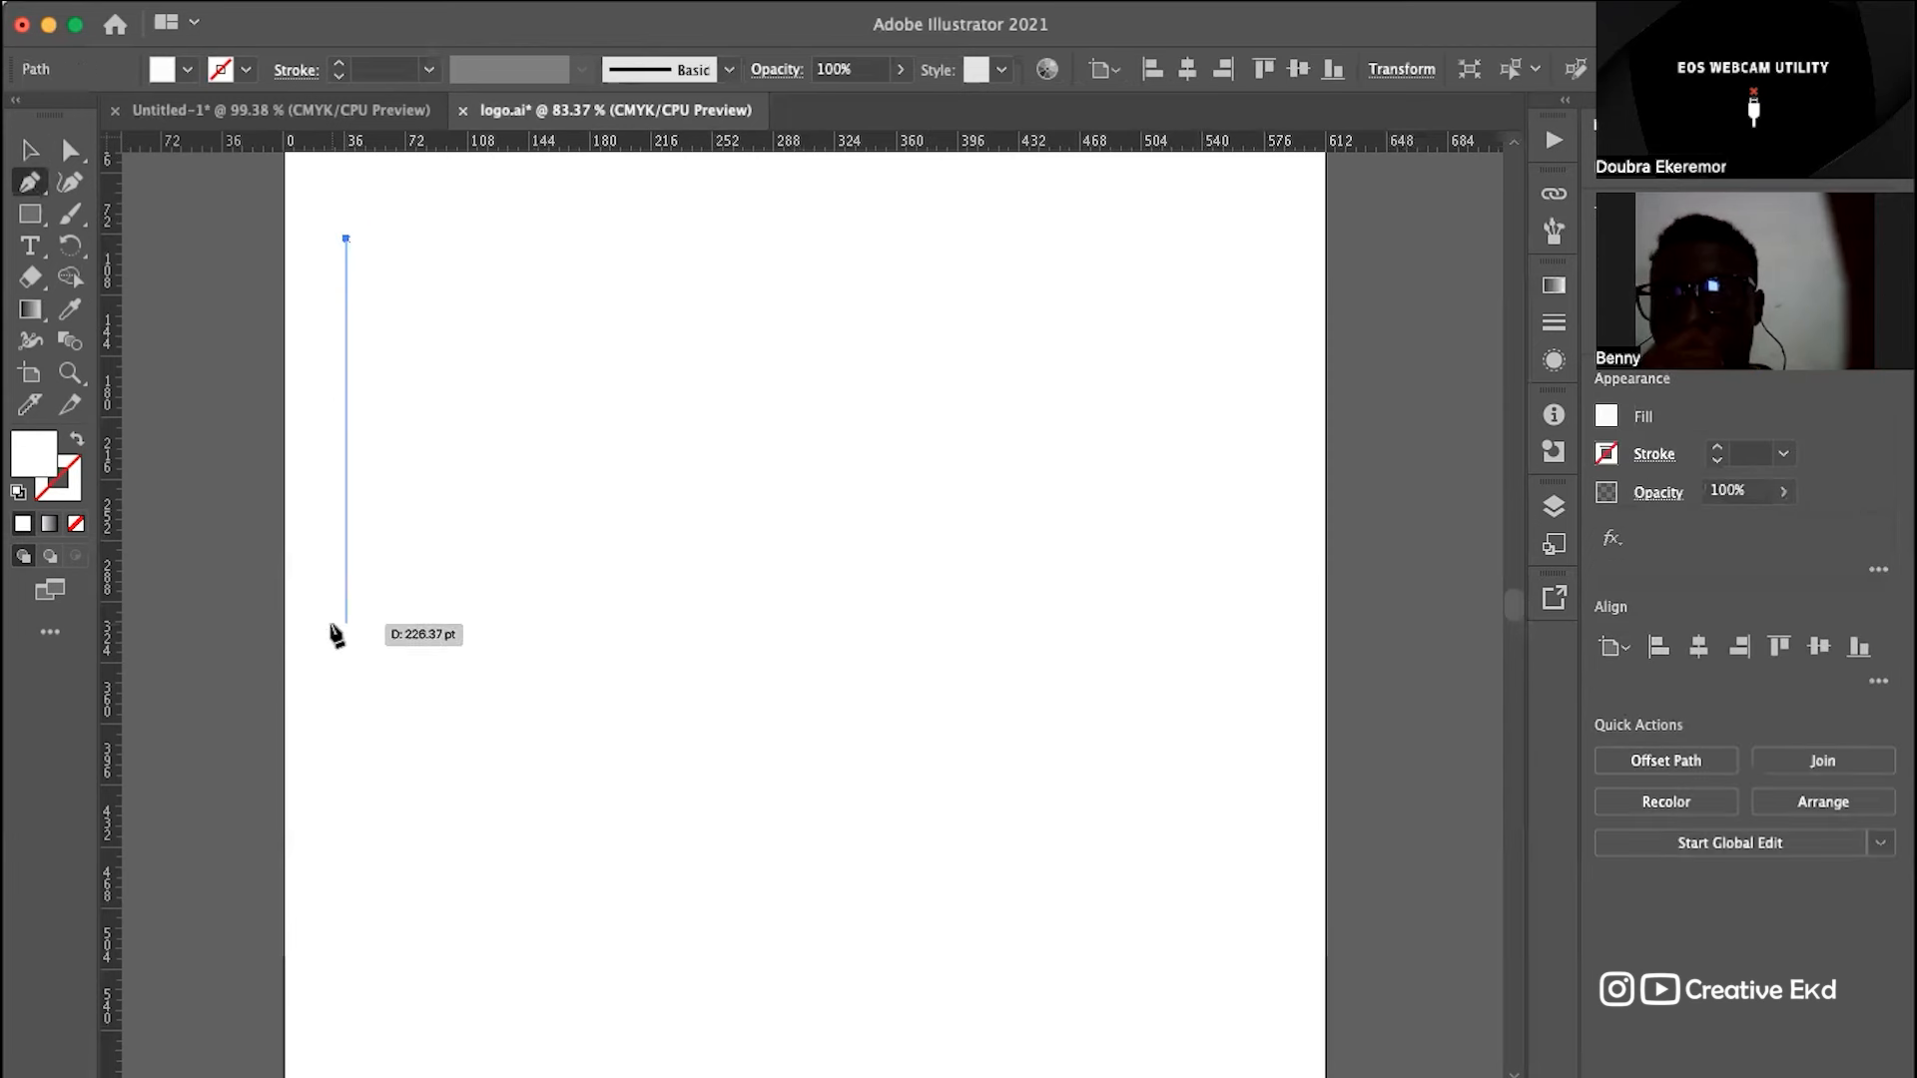
pyautogui.click(346, 955)
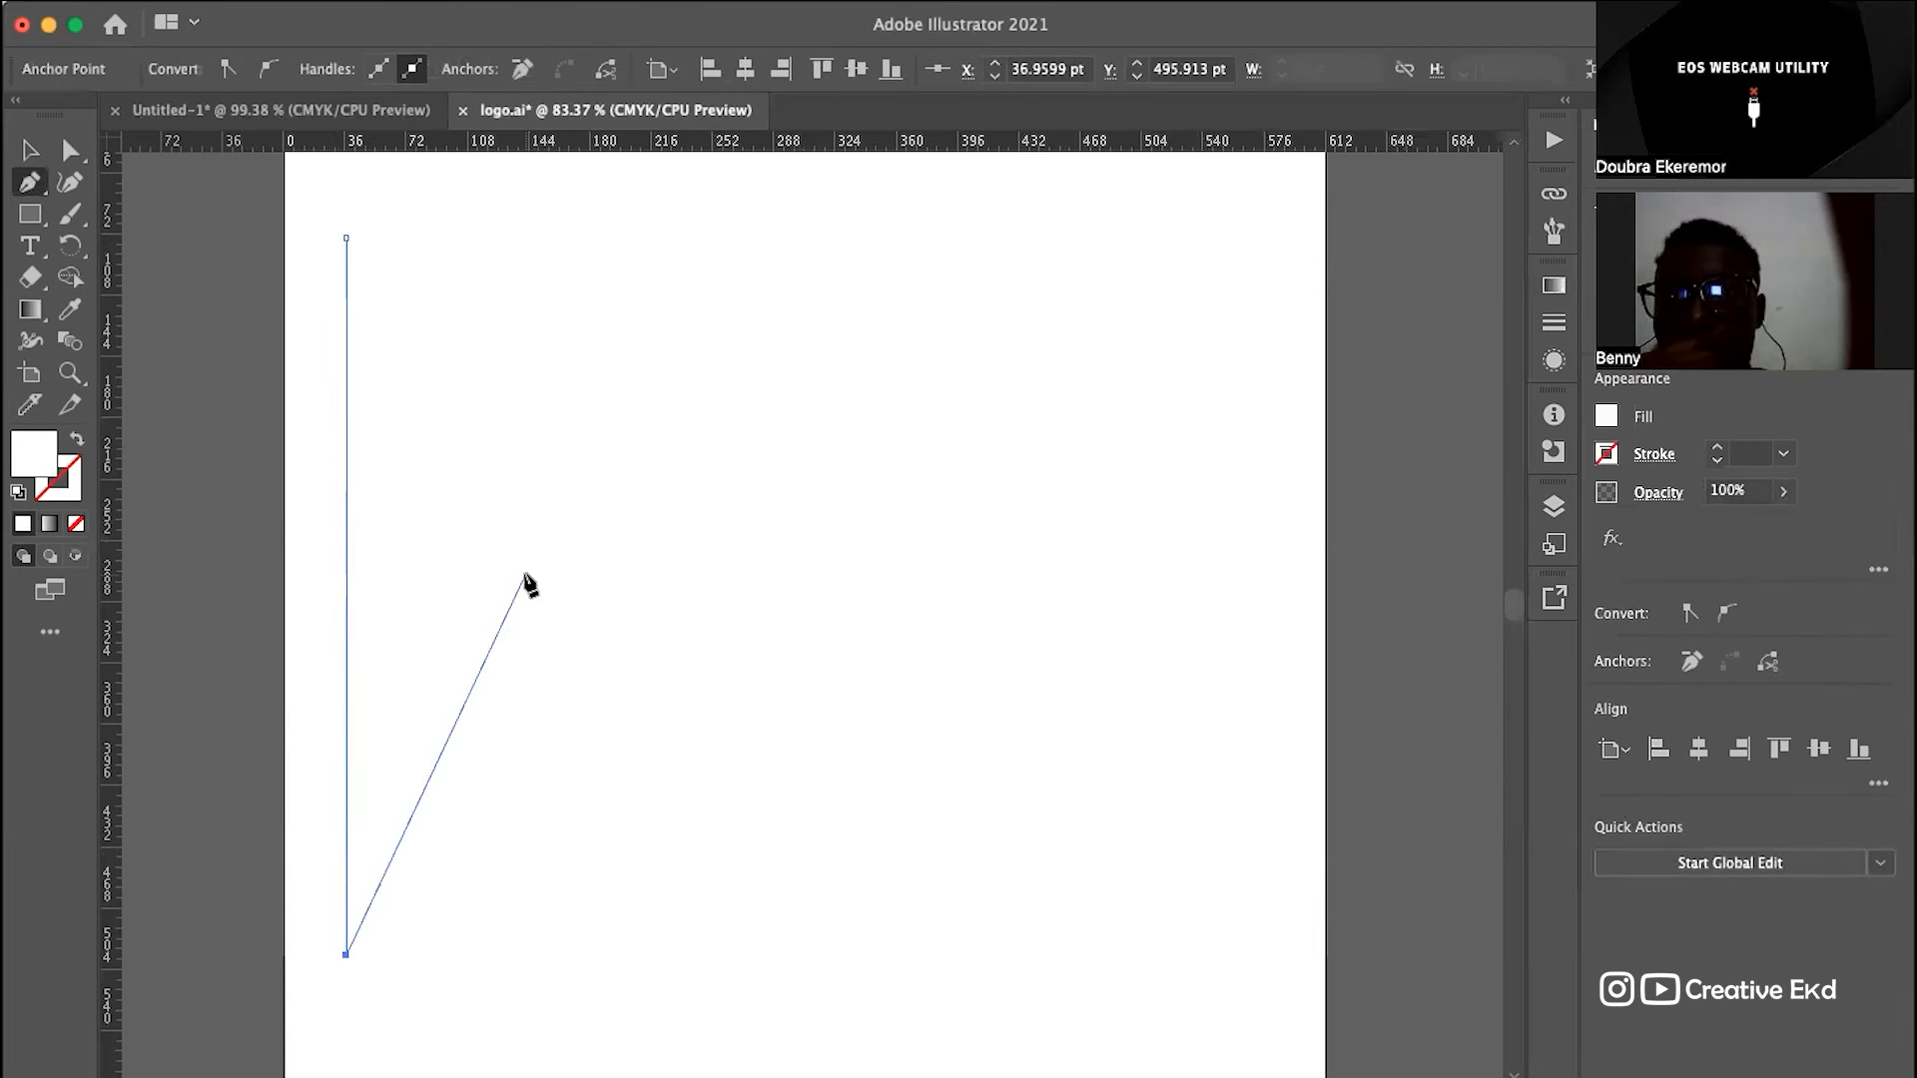
pyautogui.press('Escape')
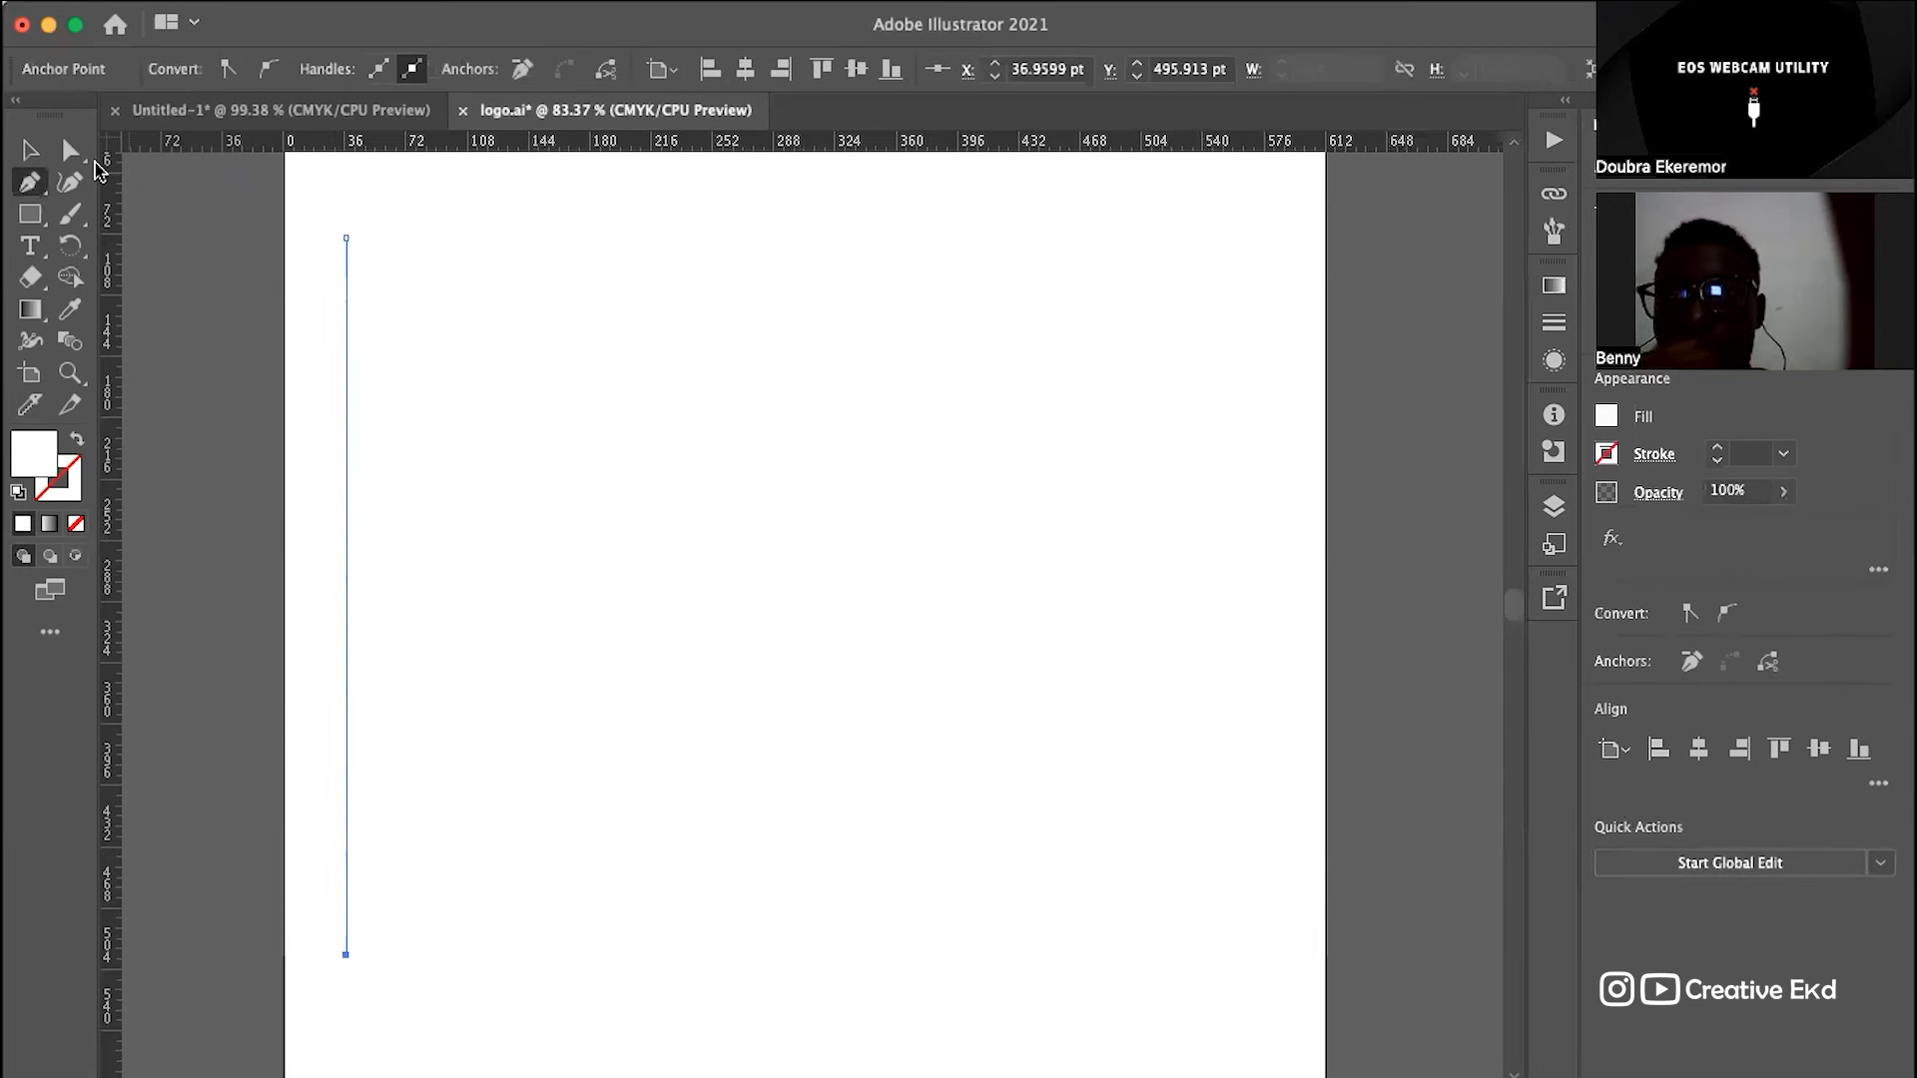
pyautogui.click(24, 148)
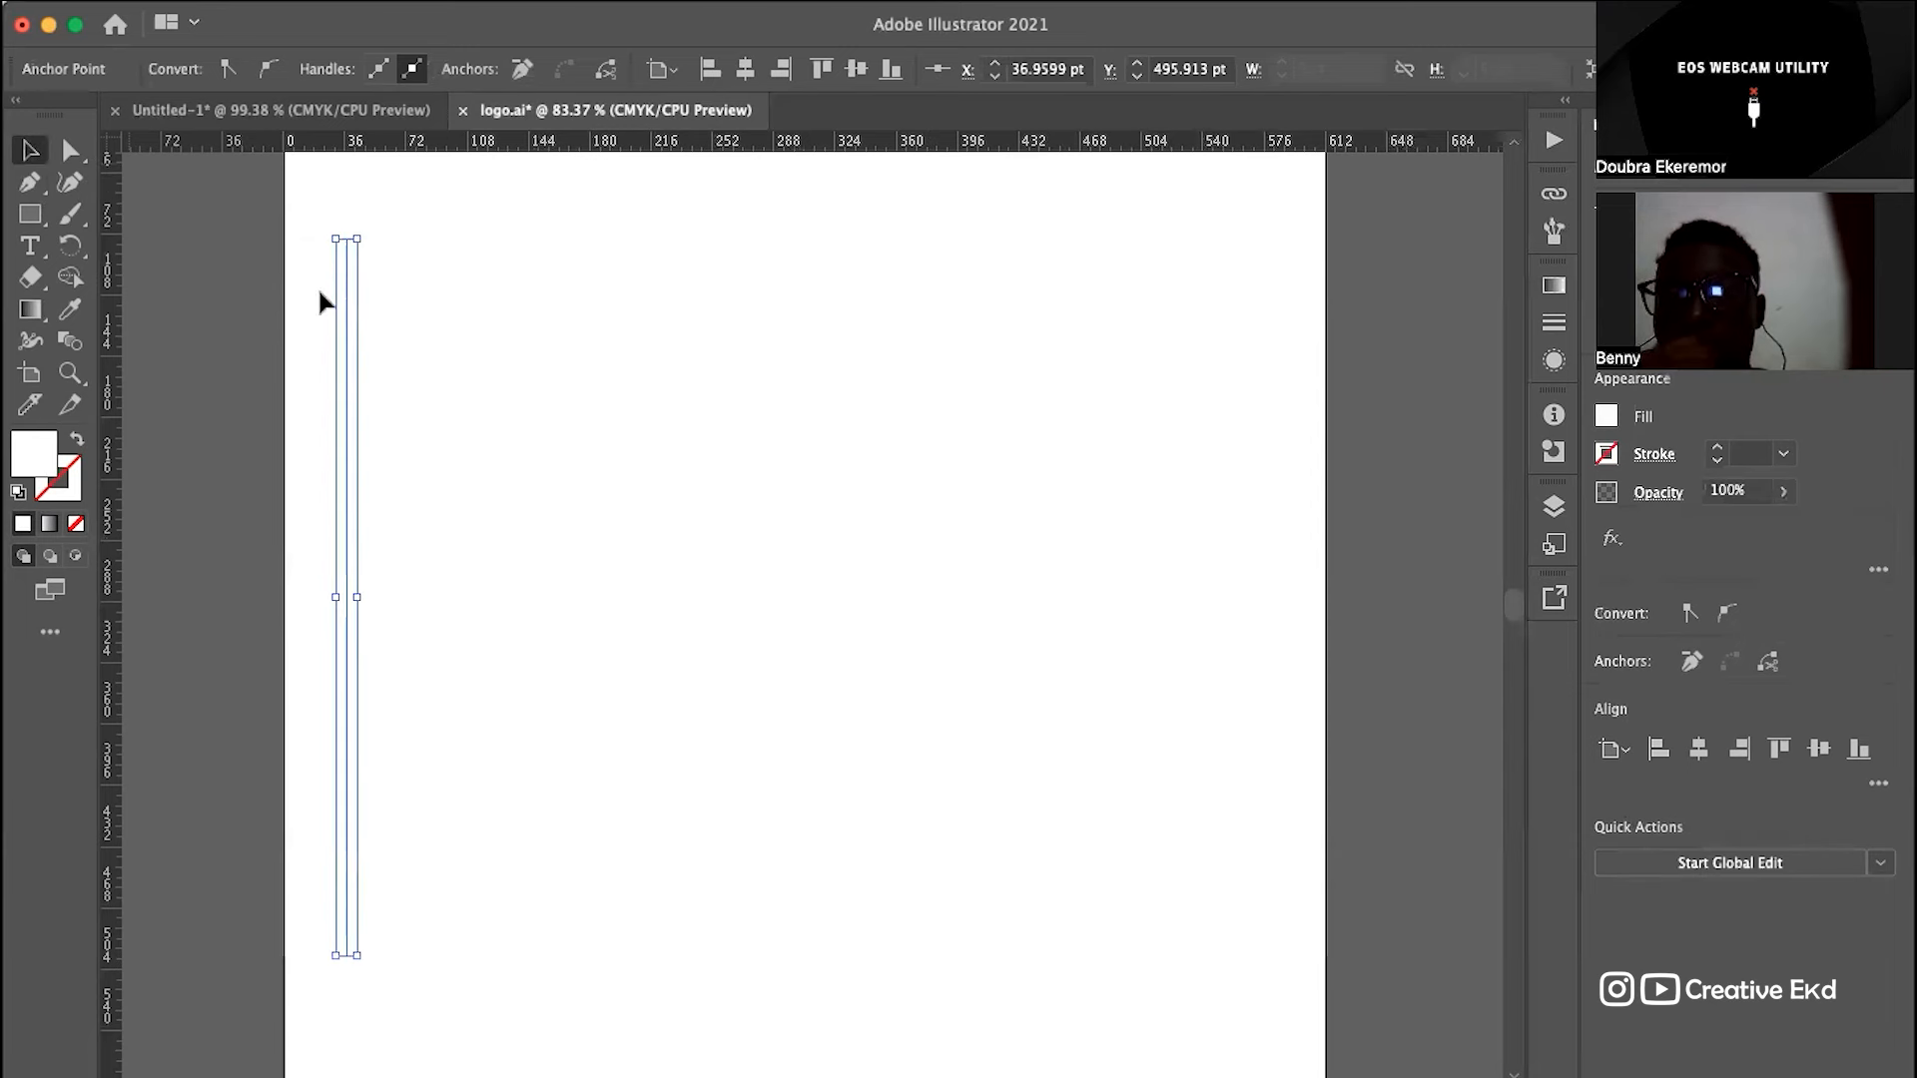
# Step: Undo both anchor points of the vertical path and get the Pen tool ready again
pyautogui.hscroll(-1, 524, 430)
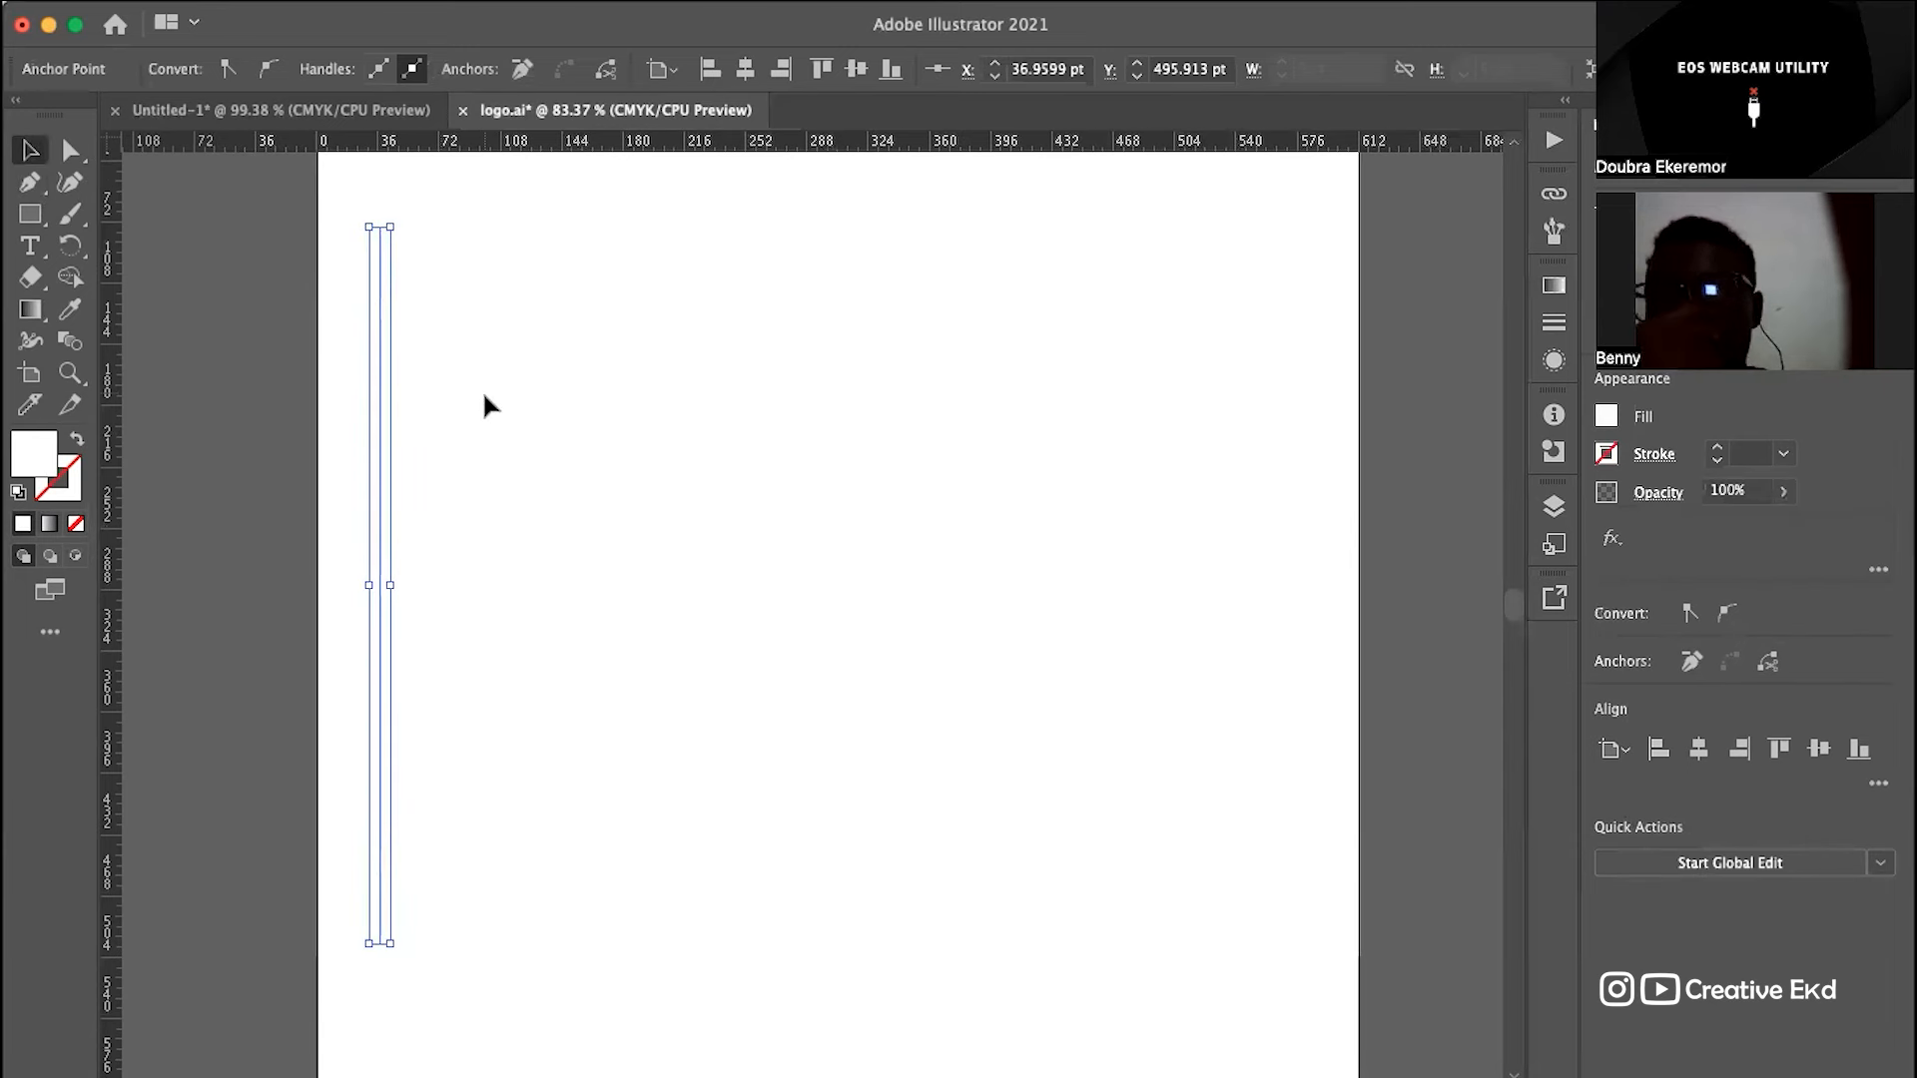
pyautogui.press('super+z')
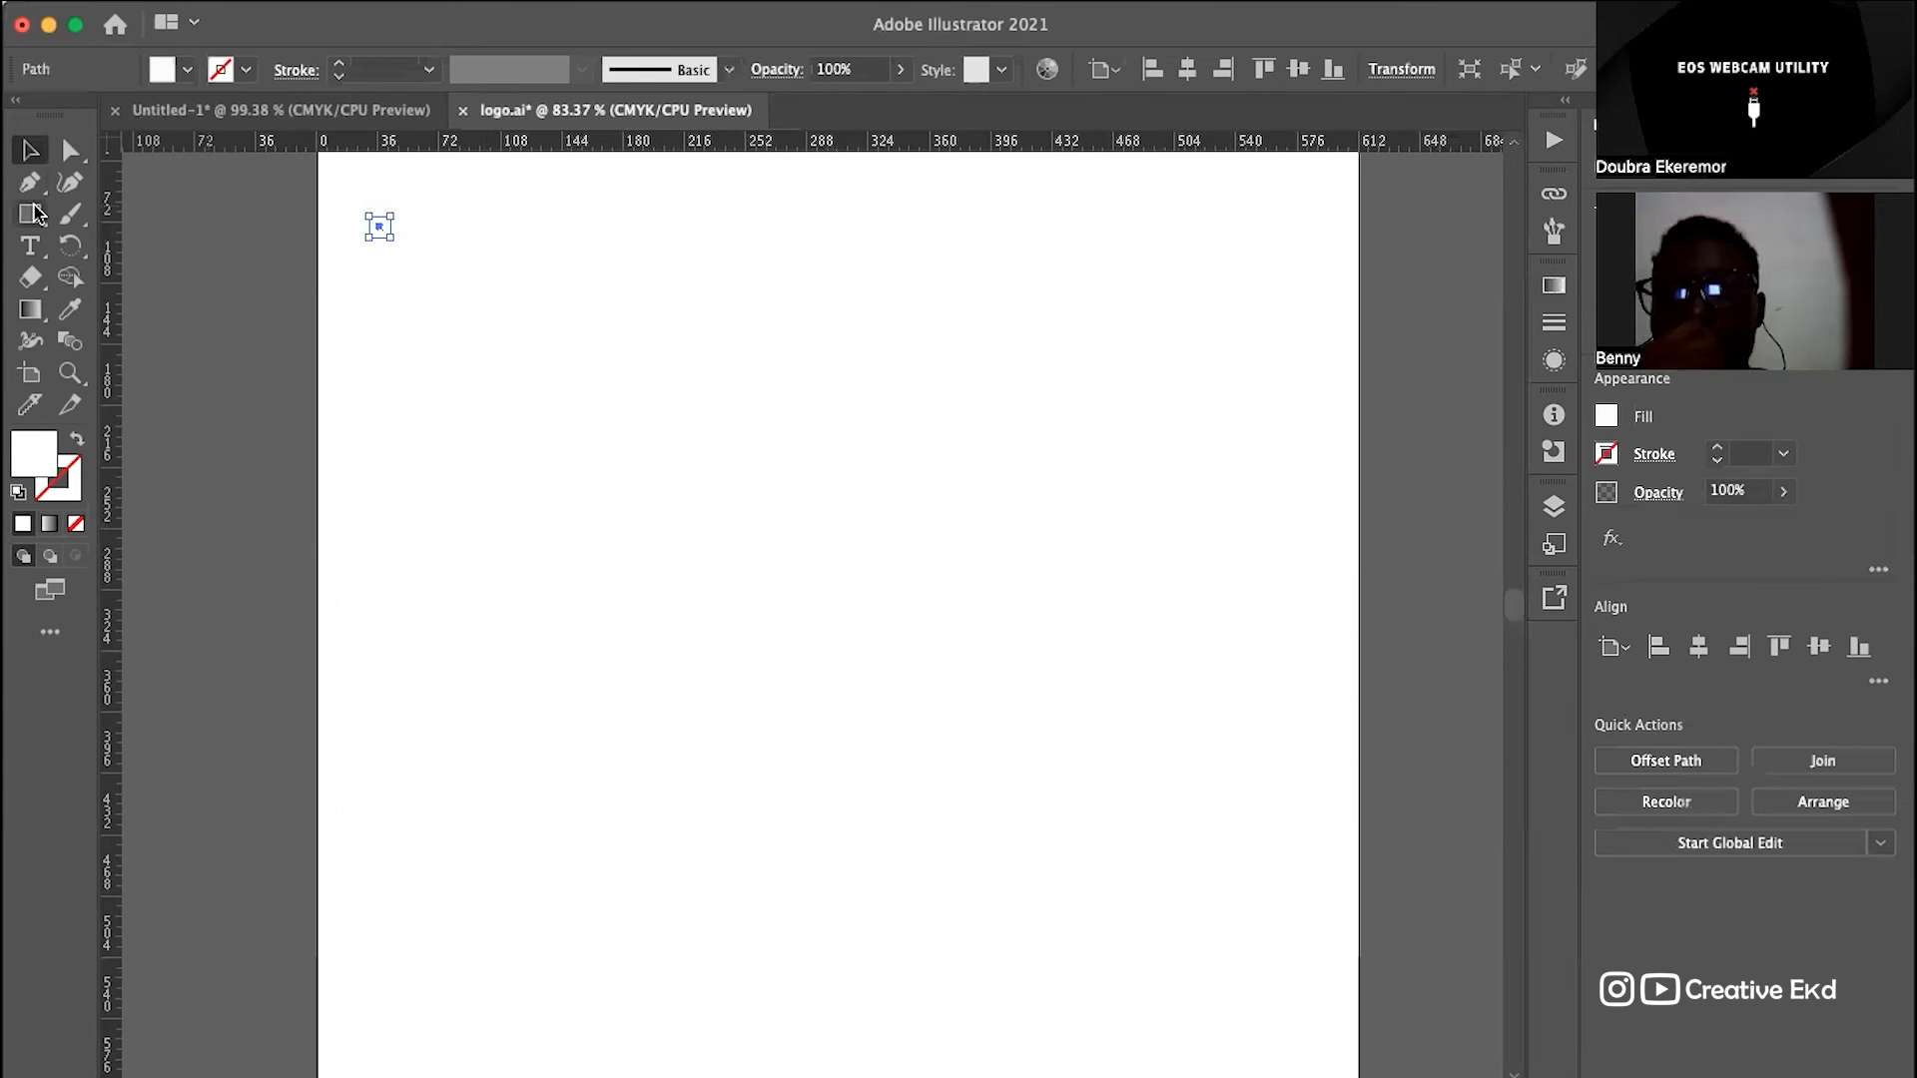
pyautogui.click(30, 181)
pyautogui.press('super+z')
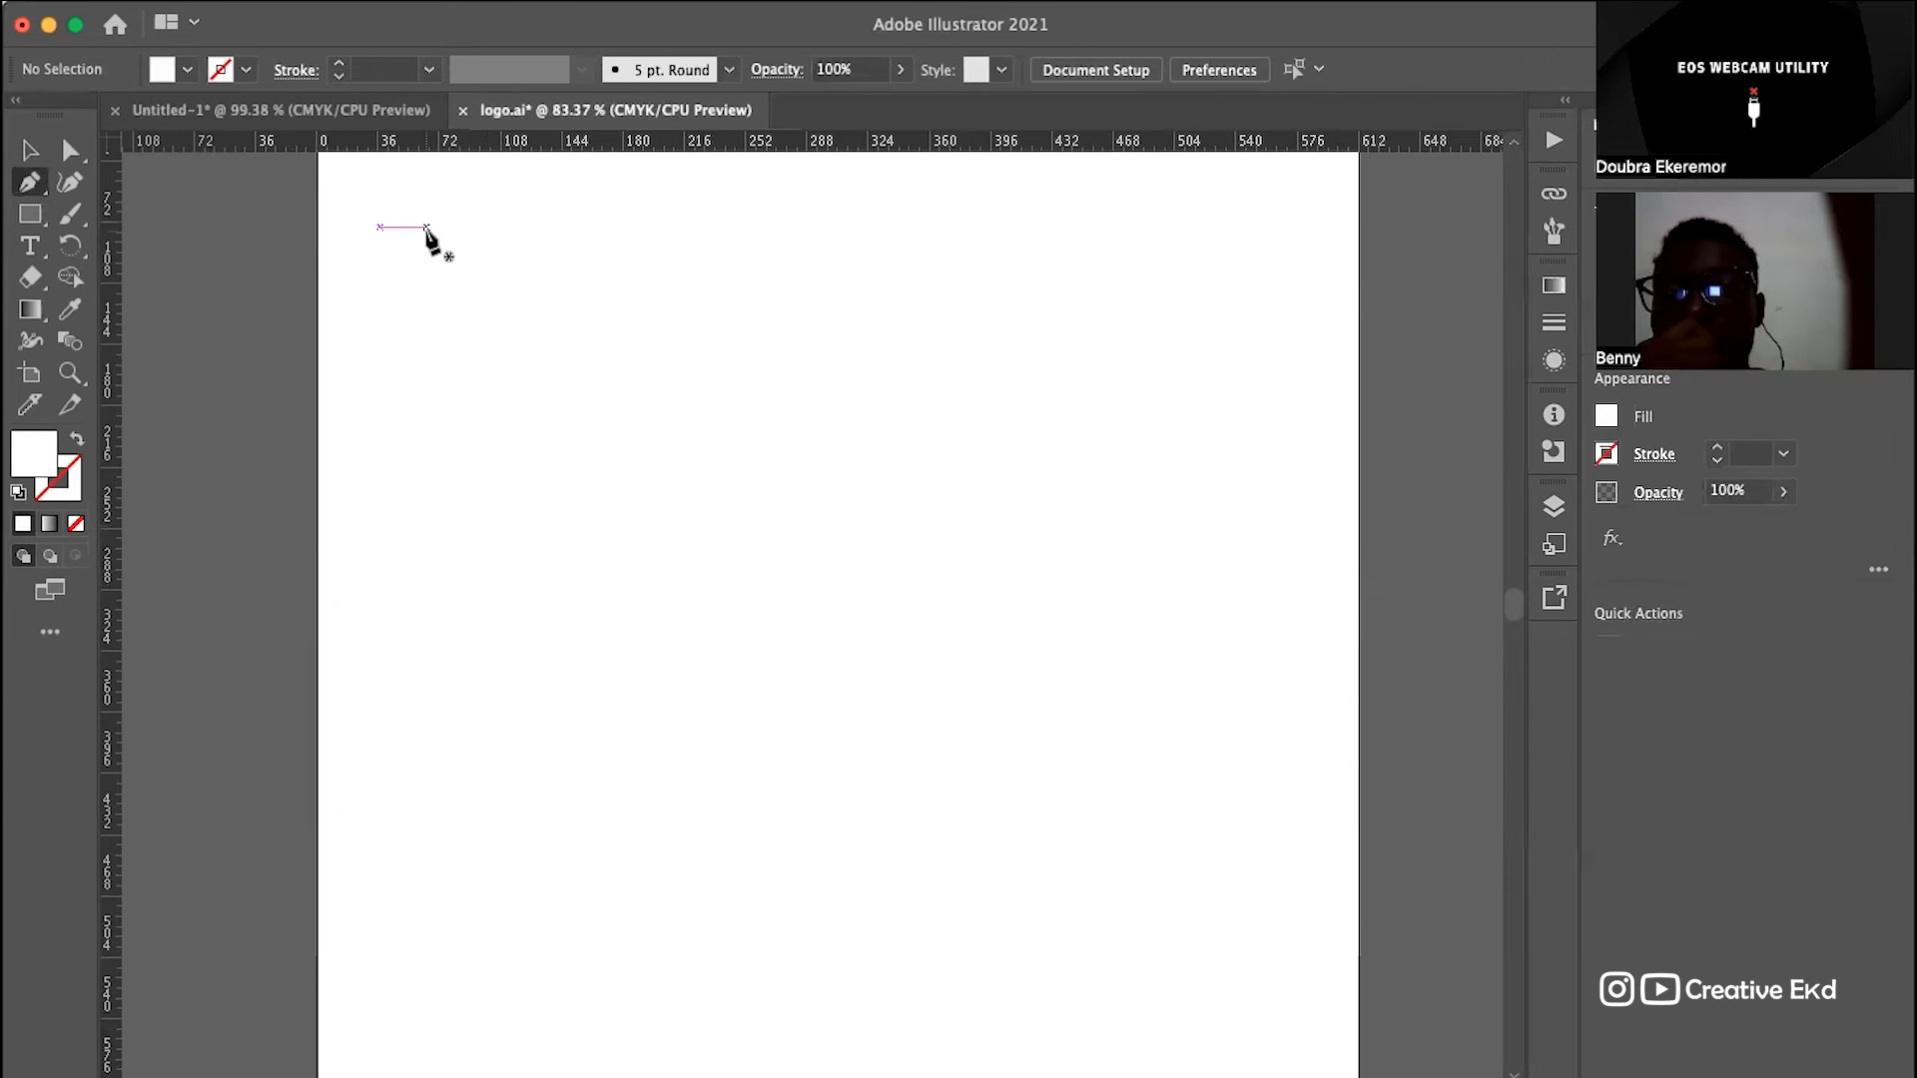
# Step: Try a second straight vertical path with the Pen tool at about X 54 pt, ending at about Y 536 pt
pyautogui.click(408, 219)
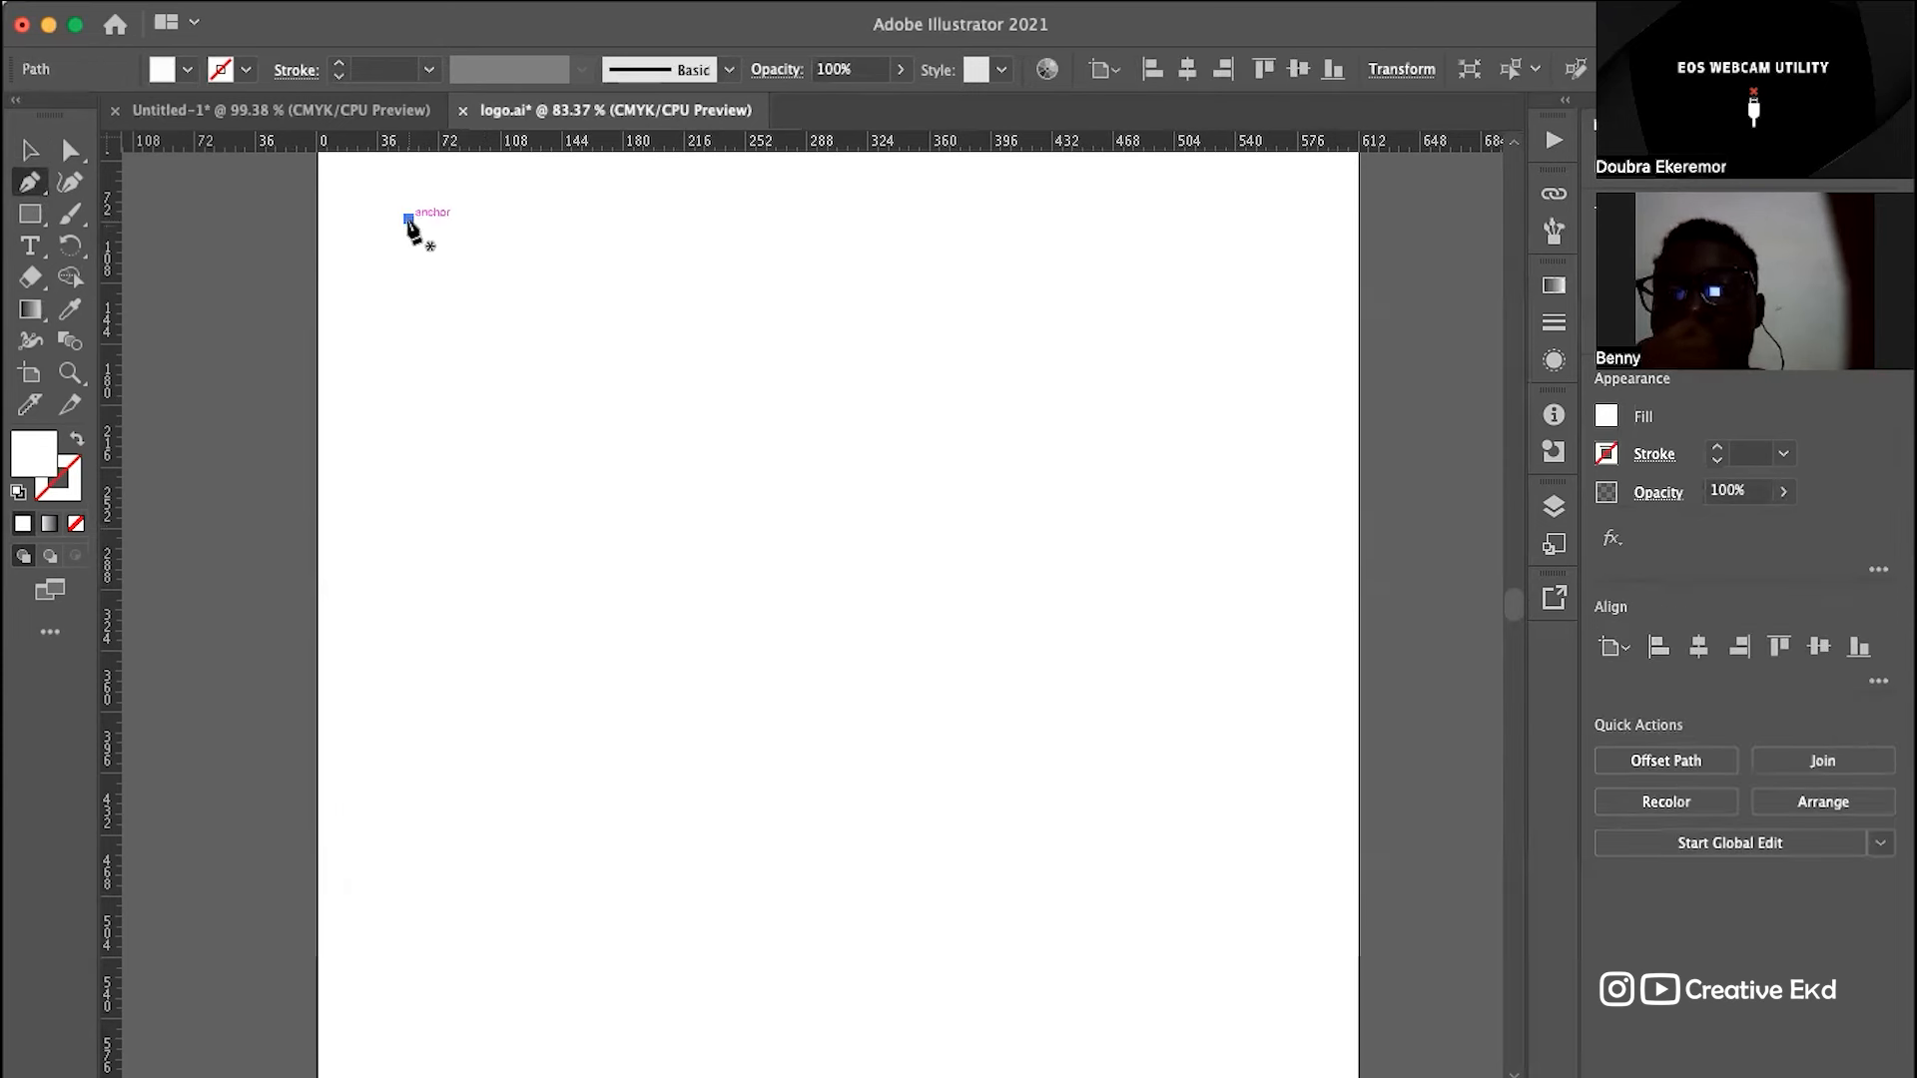
pyautogui.click(408, 1004)
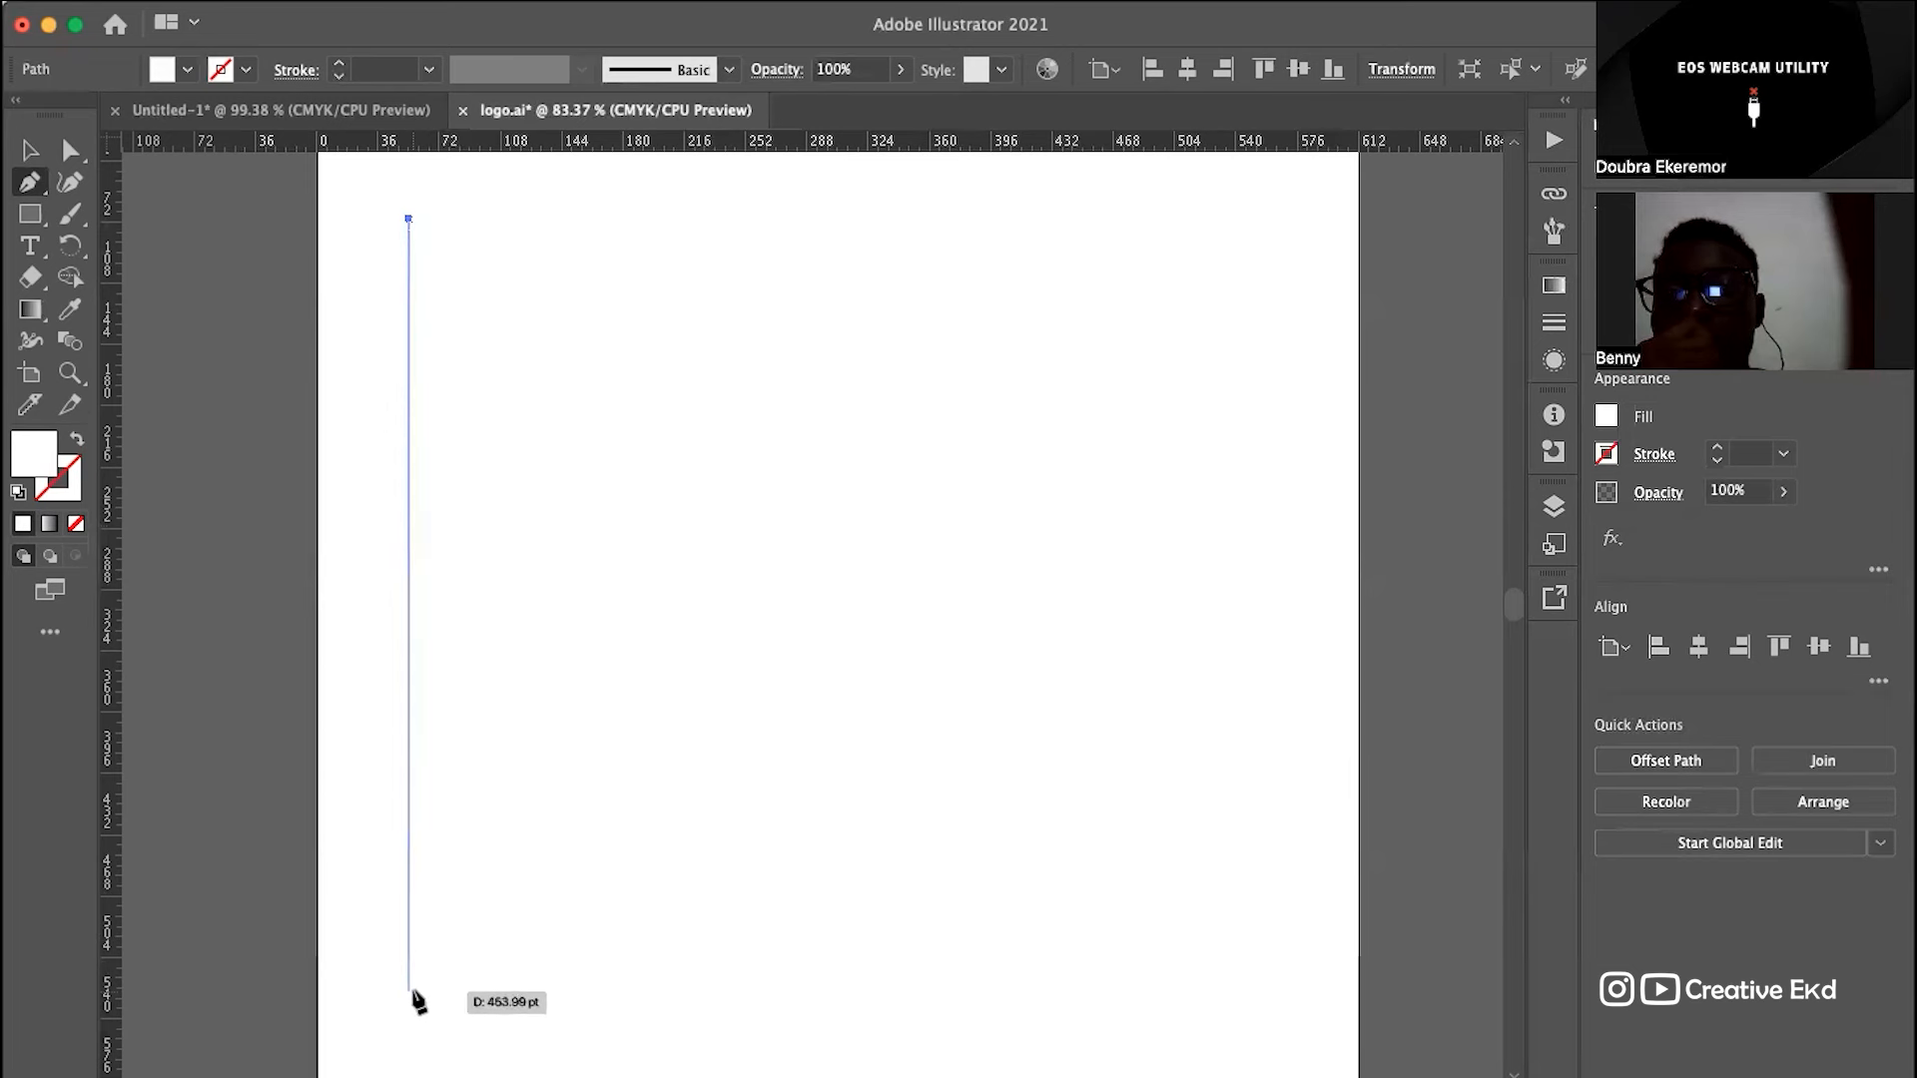
pyautogui.click(408, 1012)
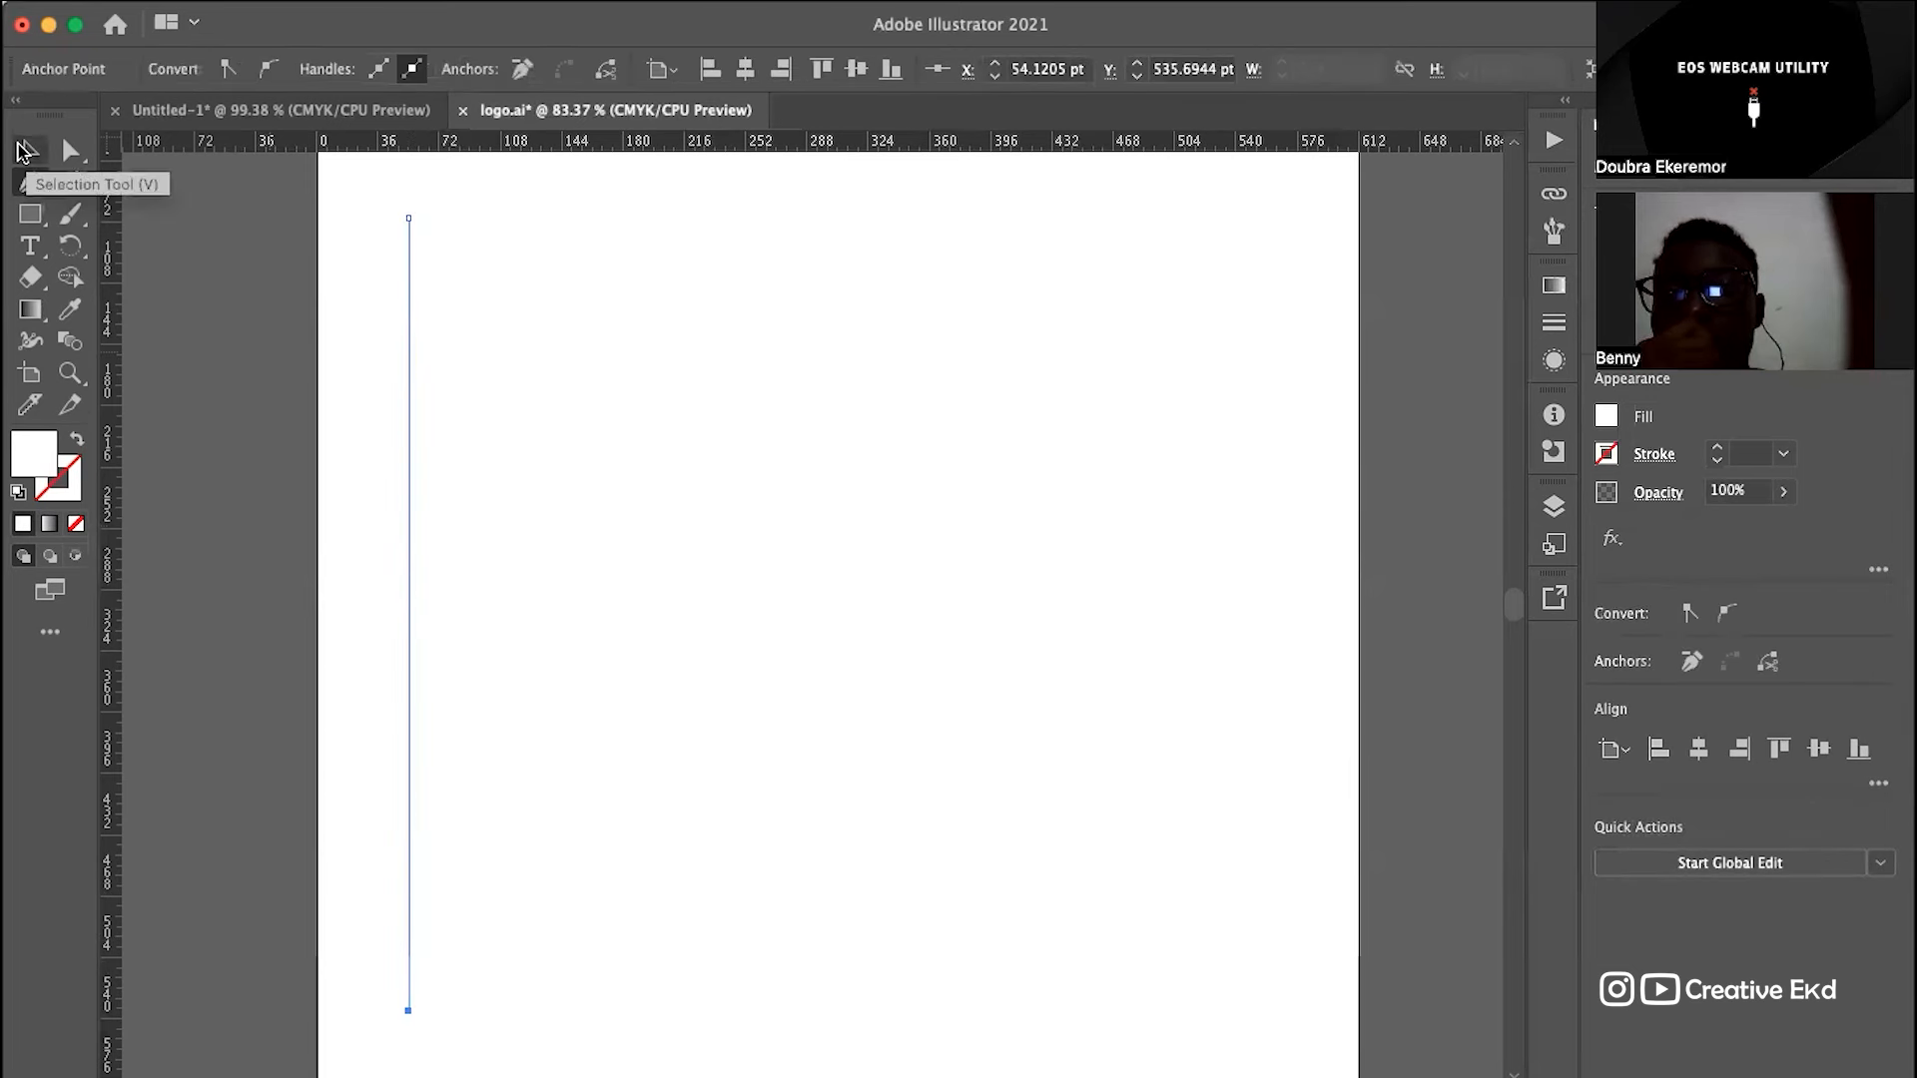
# Step: Nudge the path's lower anchor point right to about X 90 pt, slanting the line, and delete the whole path
pyautogui.click(31, 157)
pyautogui.press('Right')
pyautogui.press('Right')
pyautogui.press('Right')
pyautogui.press('Right')
pyautogui.press('Right')
pyautogui.press('Right')
pyautogui.press('Right')
pyautogui.press('Right')
pyautogui.press('Right')
pyautogui.press('Right')
pyautogui.press('Right')
pyautogui.press('Right')
pyautogui.press('Right')
pyautogui.press('Right')
pyautogui.press('Right')
pyautogui.press('Right')
pyautogui.press('Right')
pyautogui.press('Right')
pyautogui.press('Right')
pyautogui.press('Right')
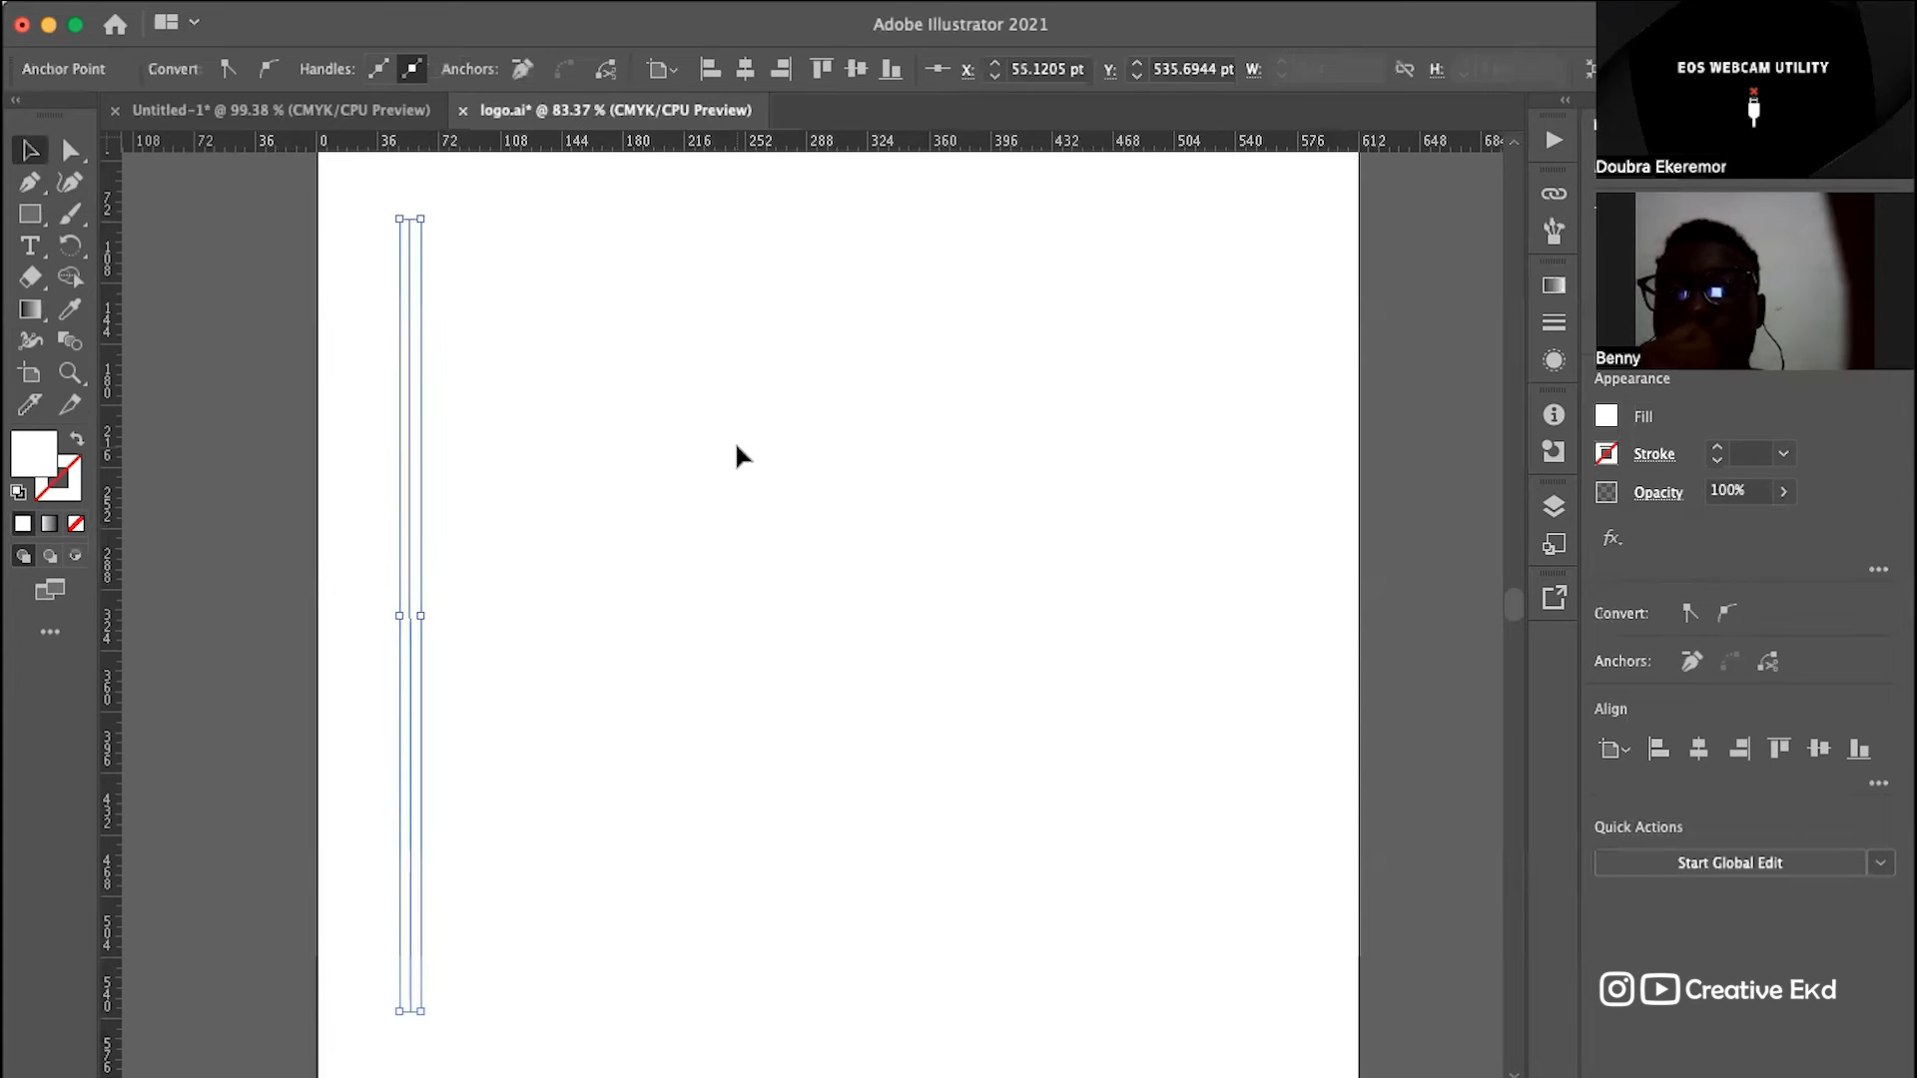
pyautogui.press('Right')
pyautogui.press('Right')
pyautogui.press('Right')
pyautogui.press('Right')
pyautogui.press('Right')
pyautogui.press('Right')
pyautogui.press('Right')
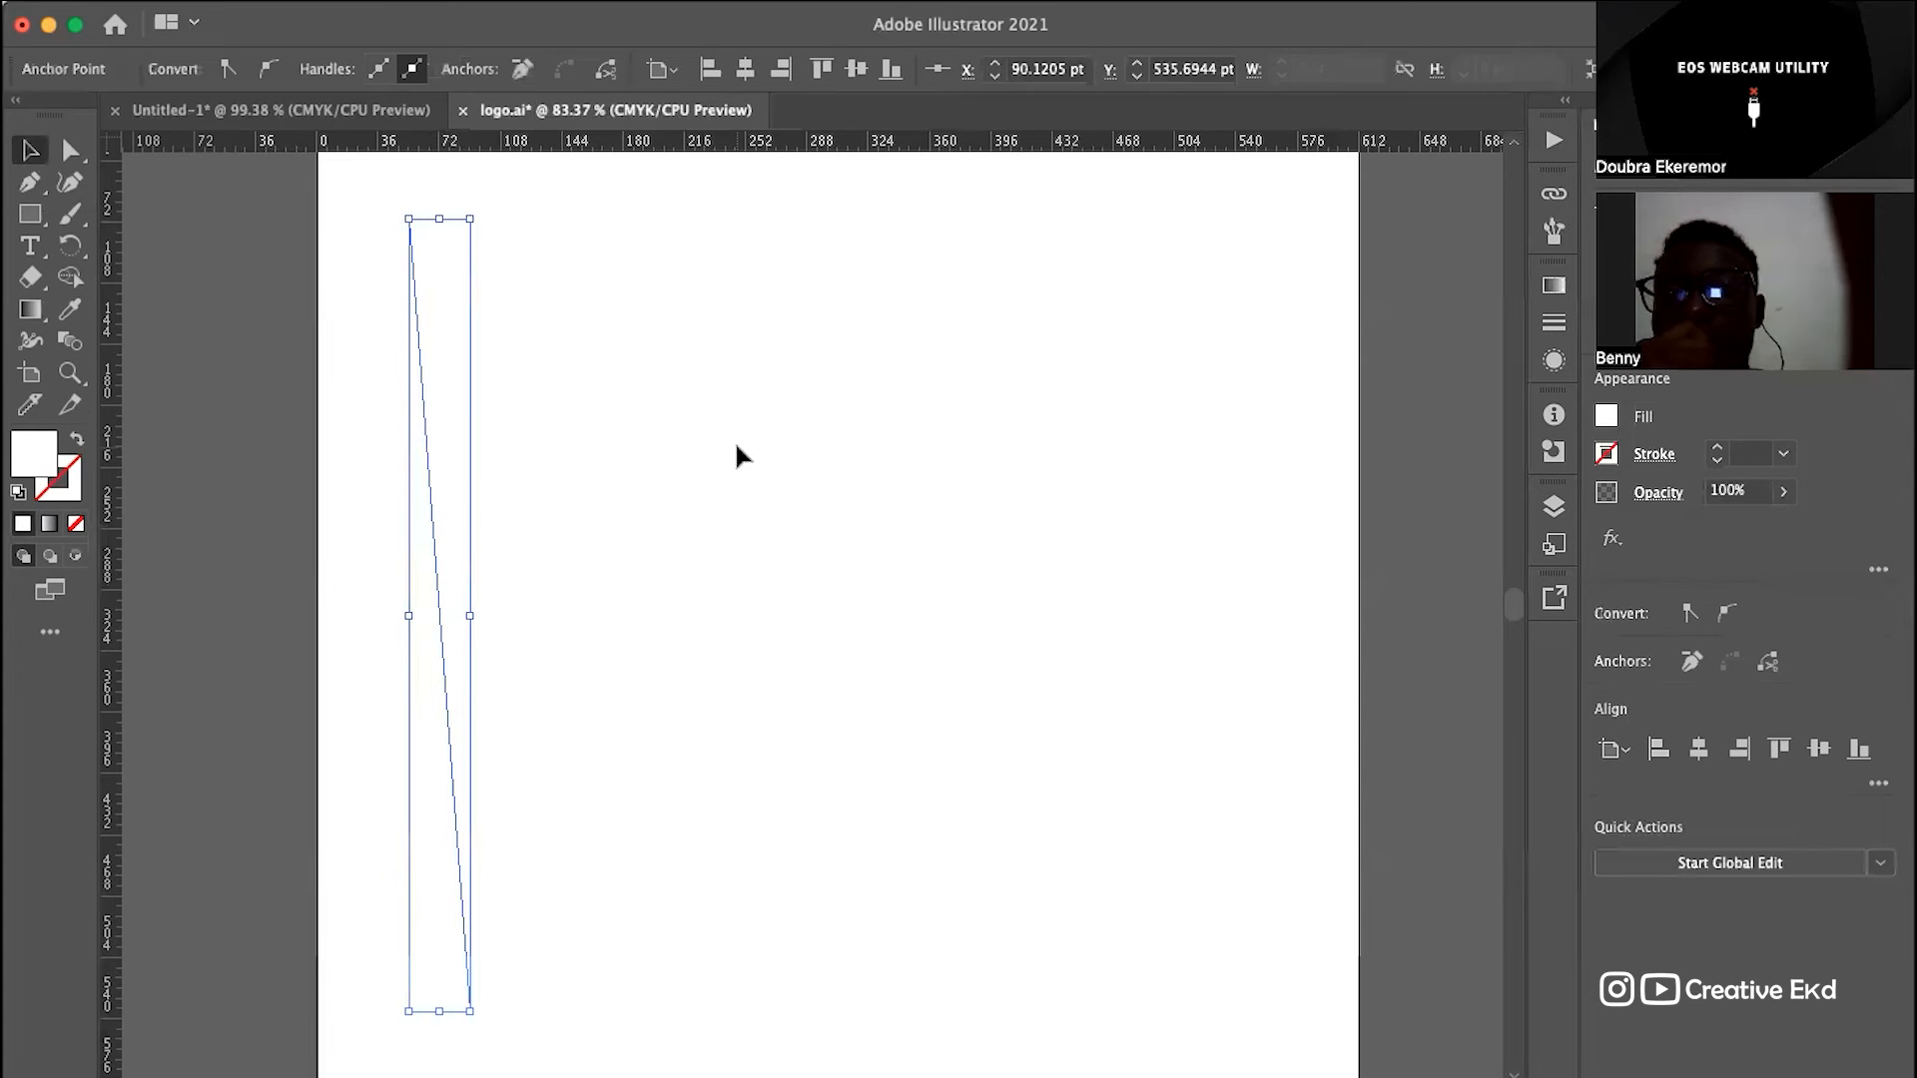
pyautogui.press('Delete')
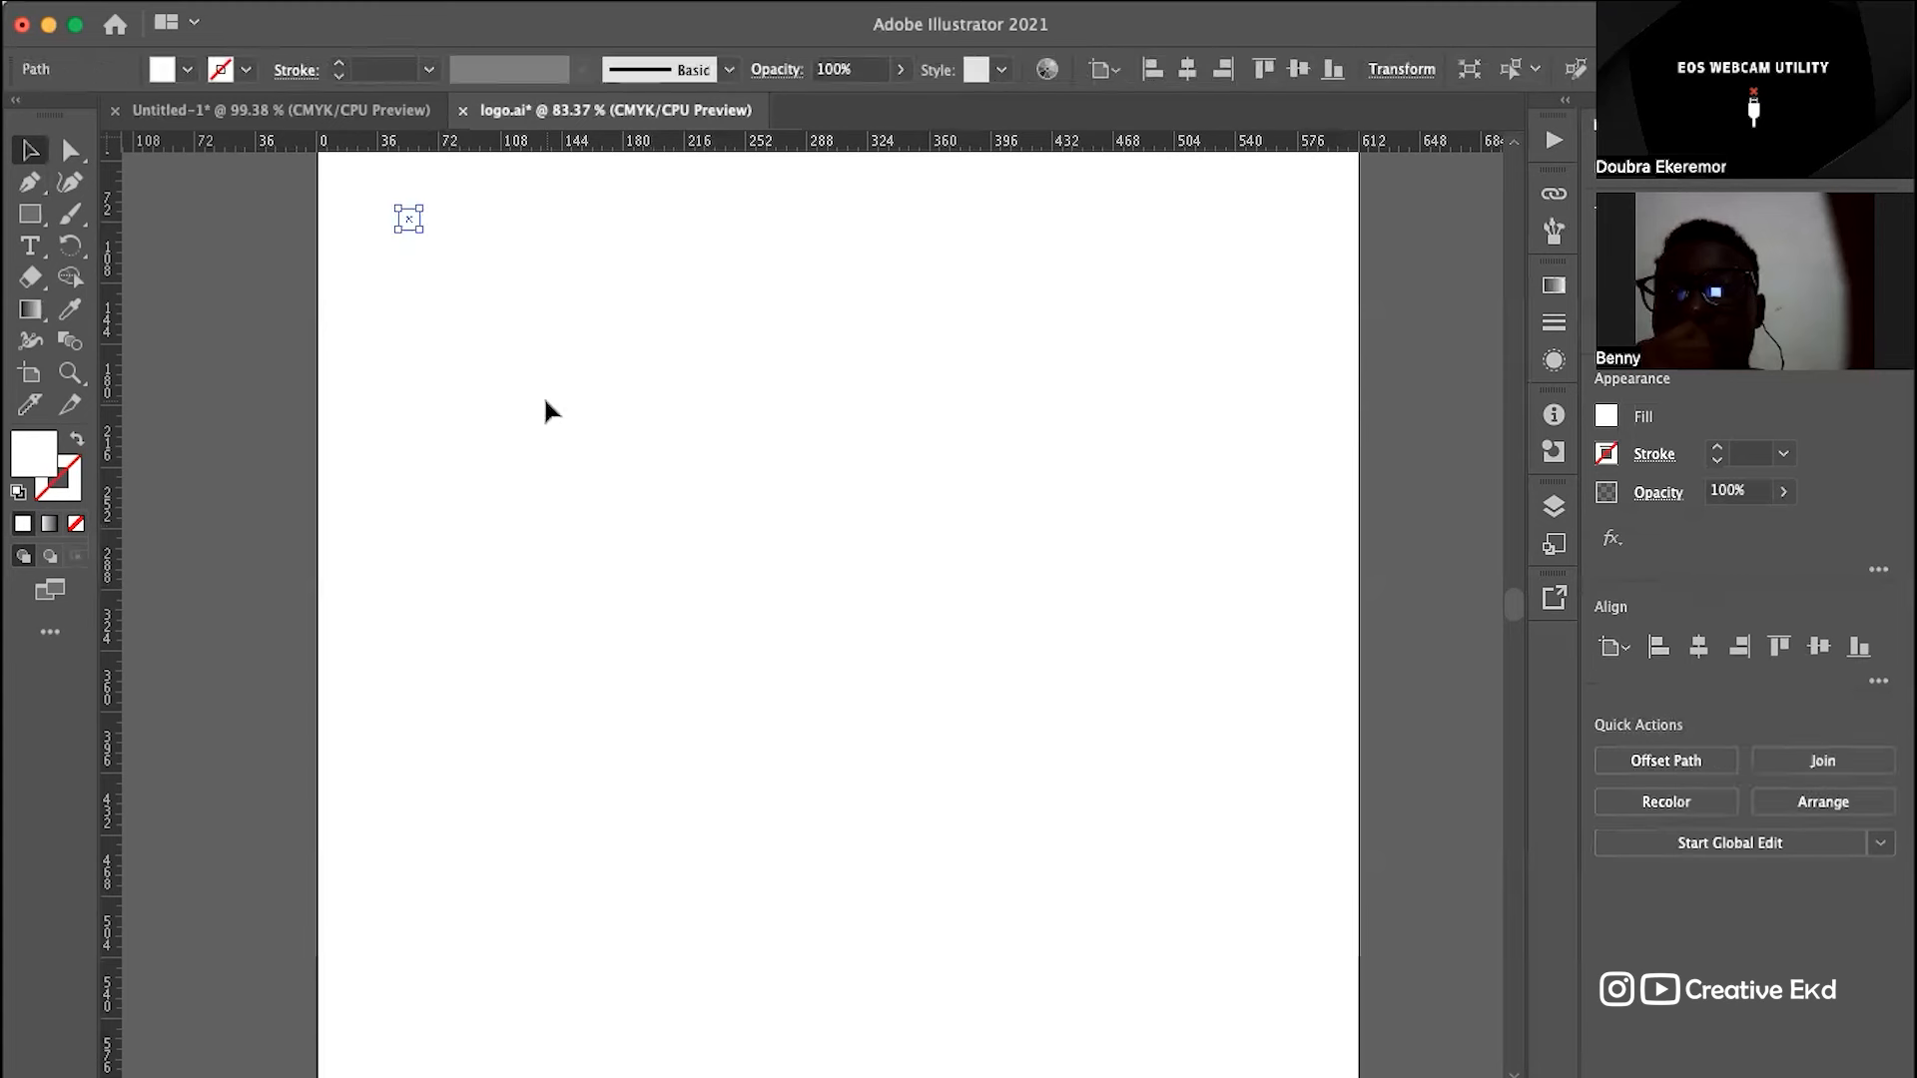
pyautogui.press('Delete')
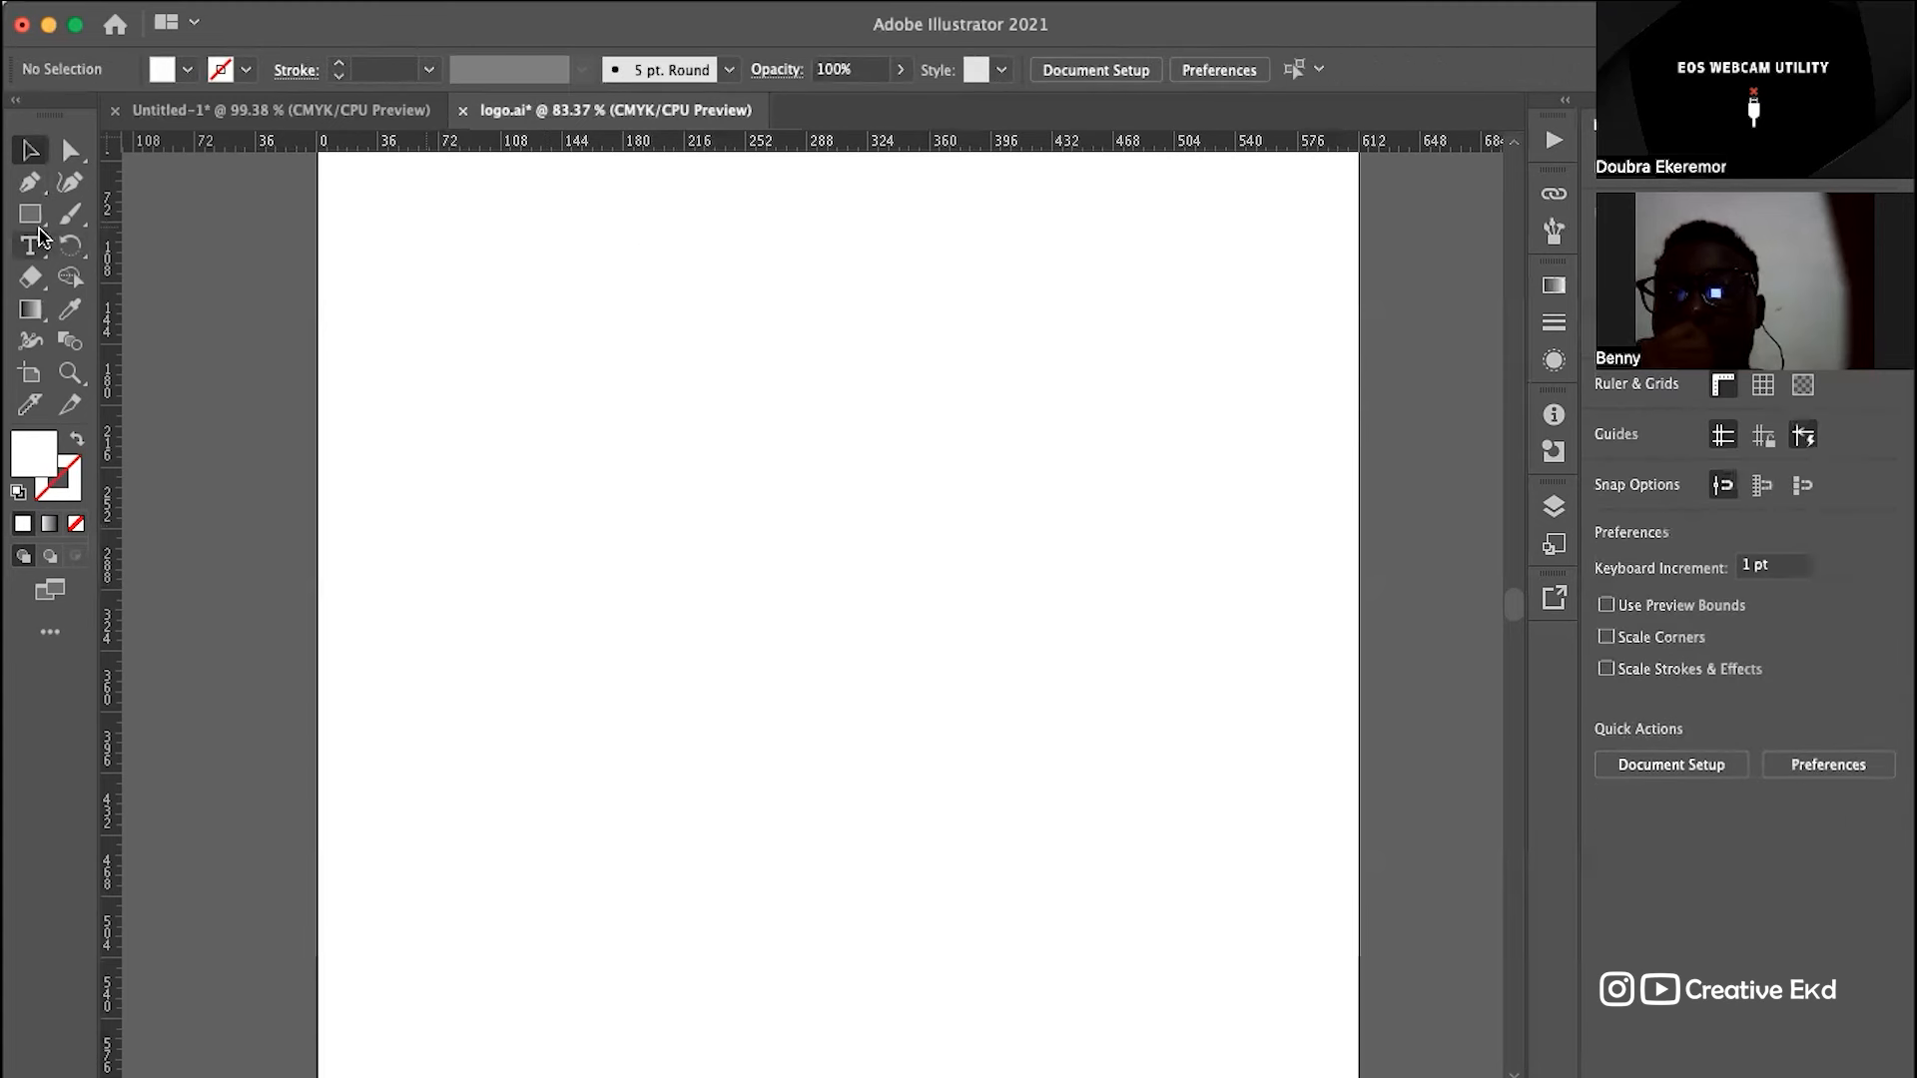
# Step: Draw a straight vertical path about 563 pt long with the Pen tool at about X 118 pt and deselect it
pyautogui.click(30, 182)
pyautogui.scroll(-5, 657, 482)
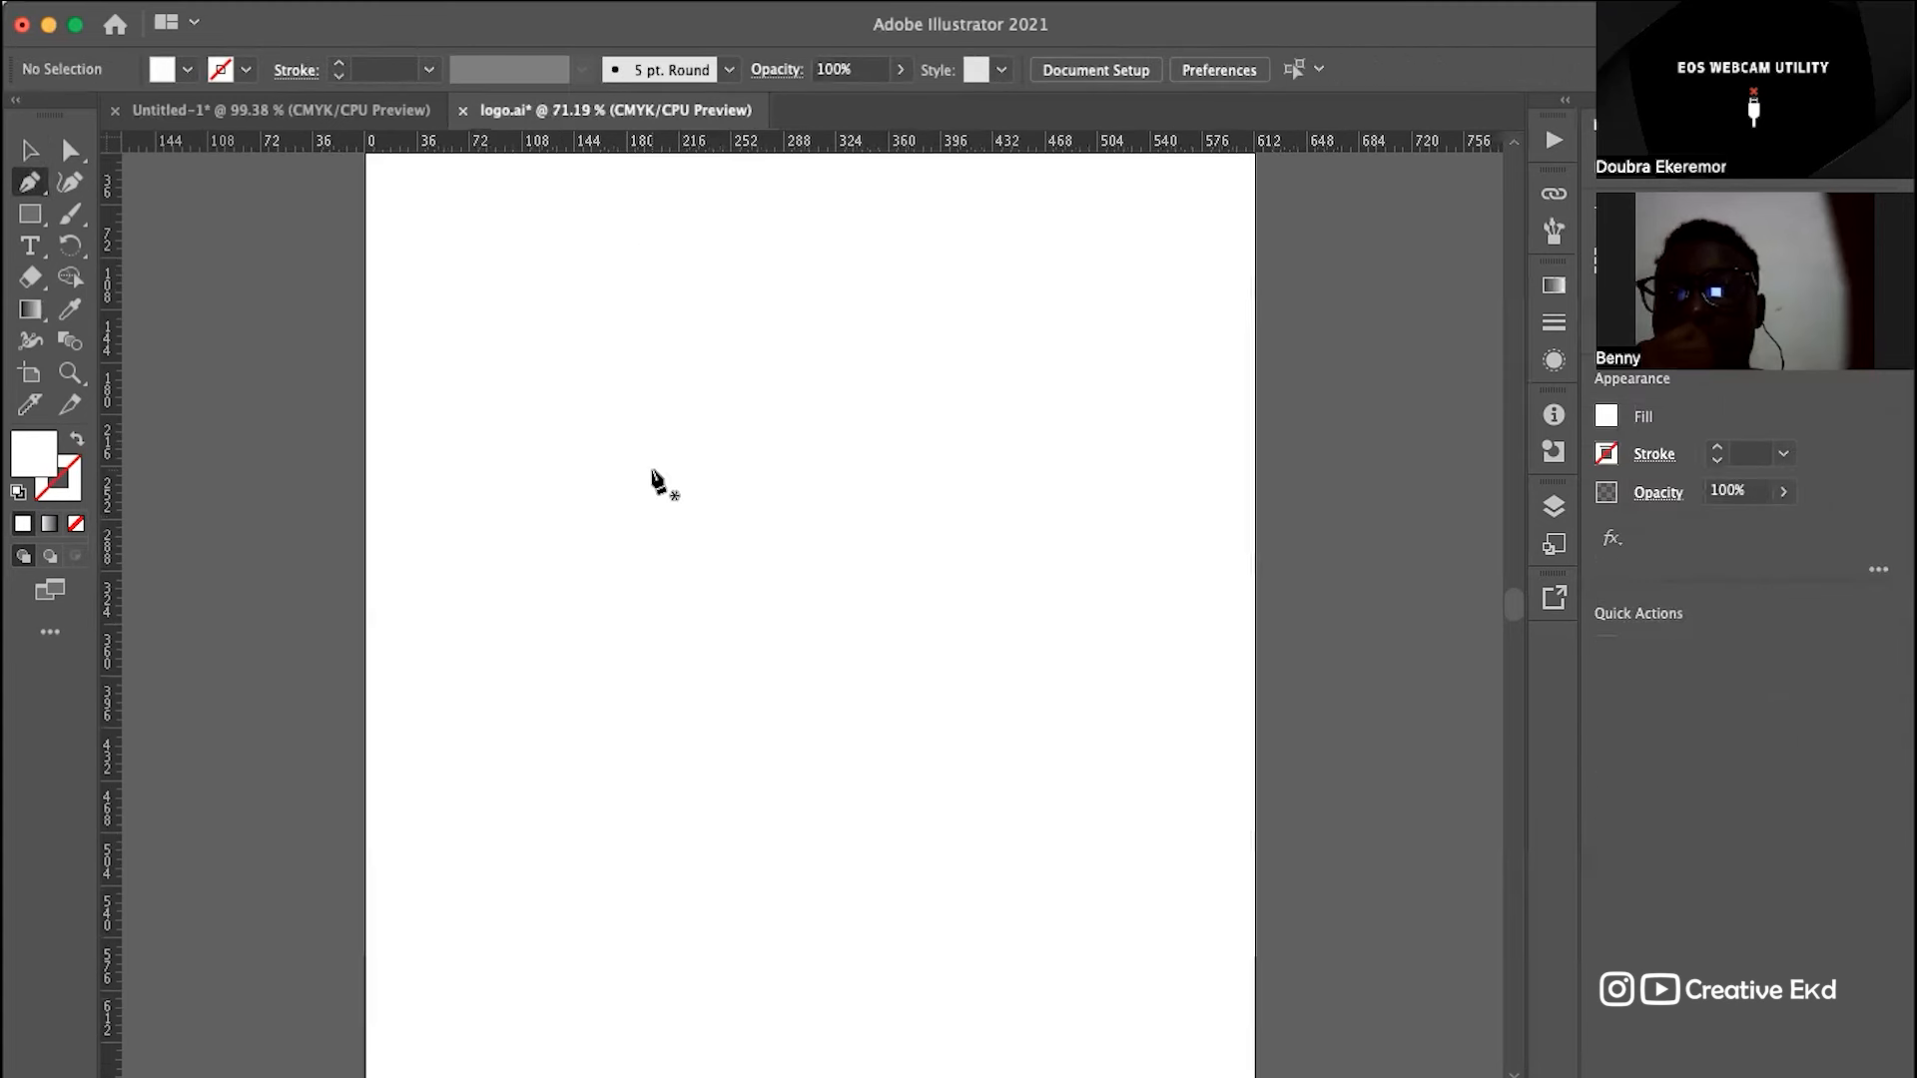
pyautogui.scroll(2, 655, 480)
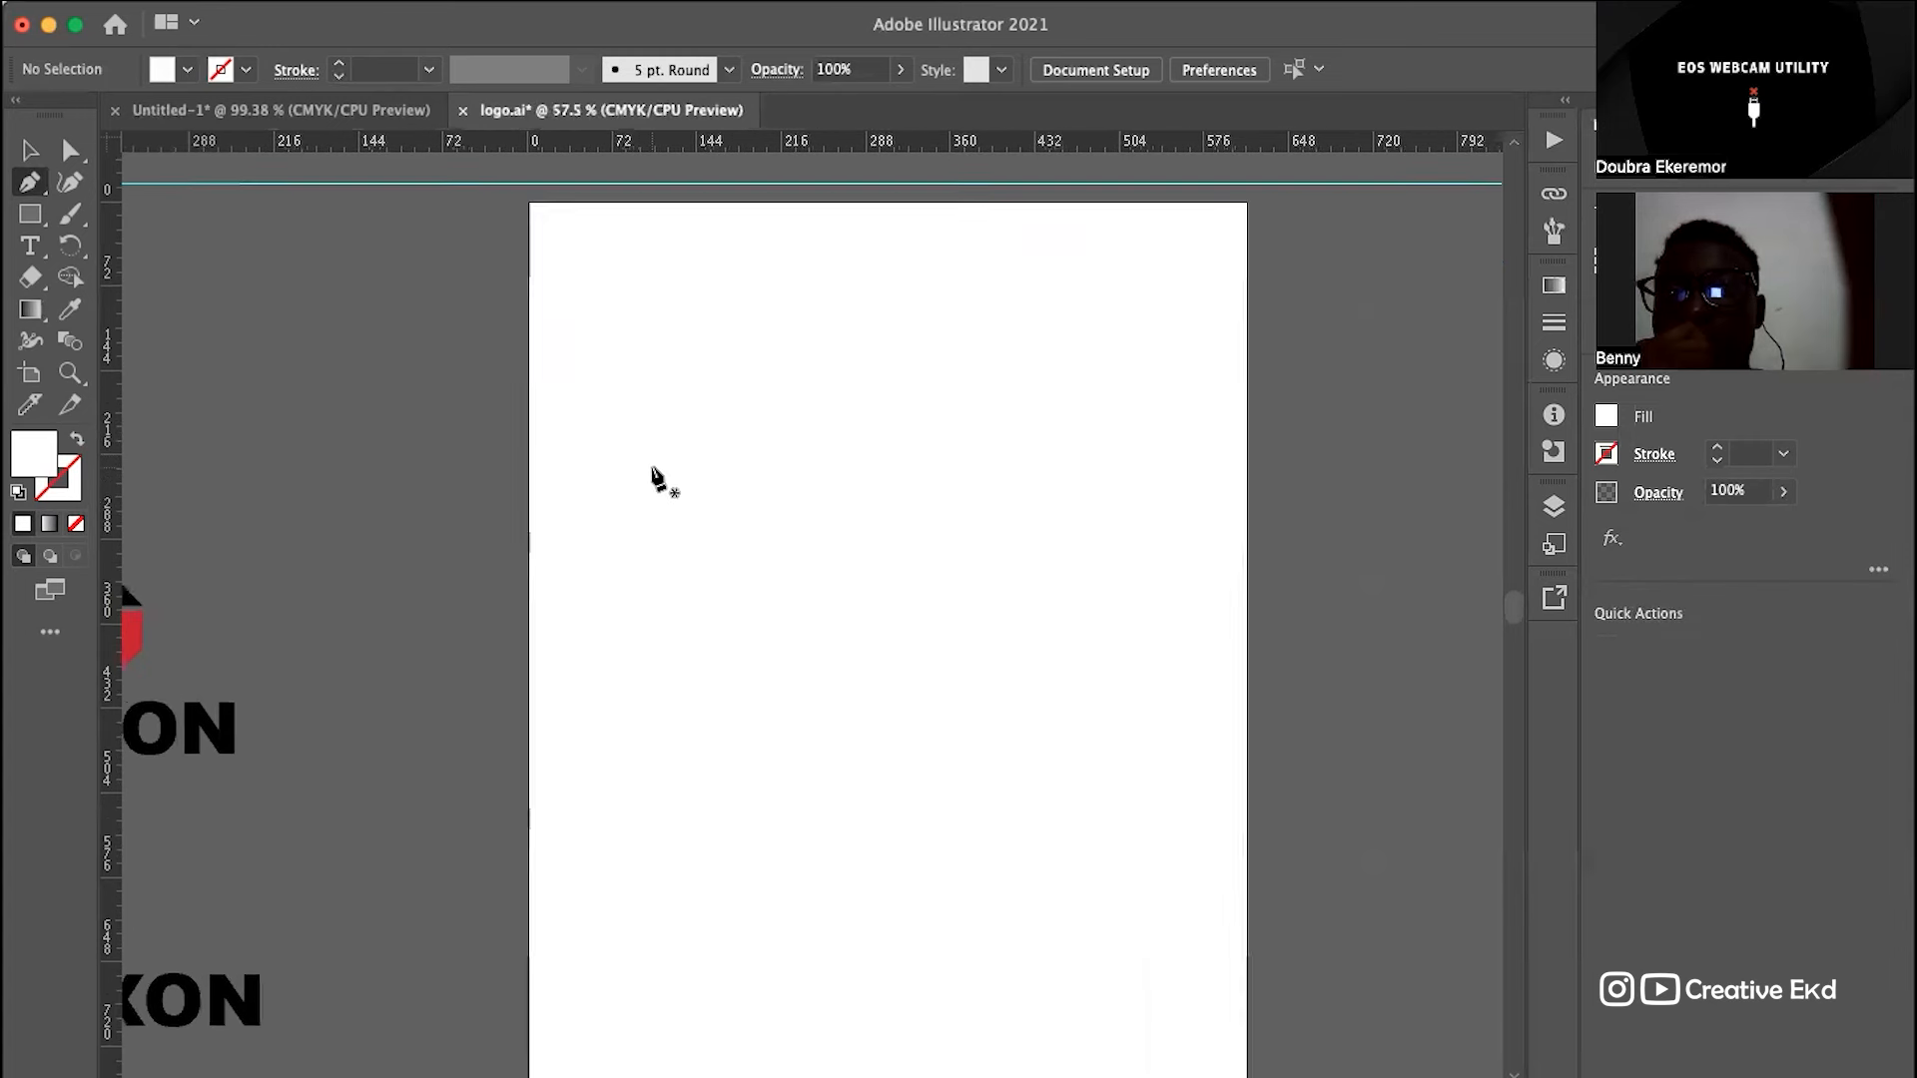
pyautogui.click(676, 284)
pyautogui.keyDown('shift'); pyautogui.click(677, 983); pyautogui.keyUp('shift')
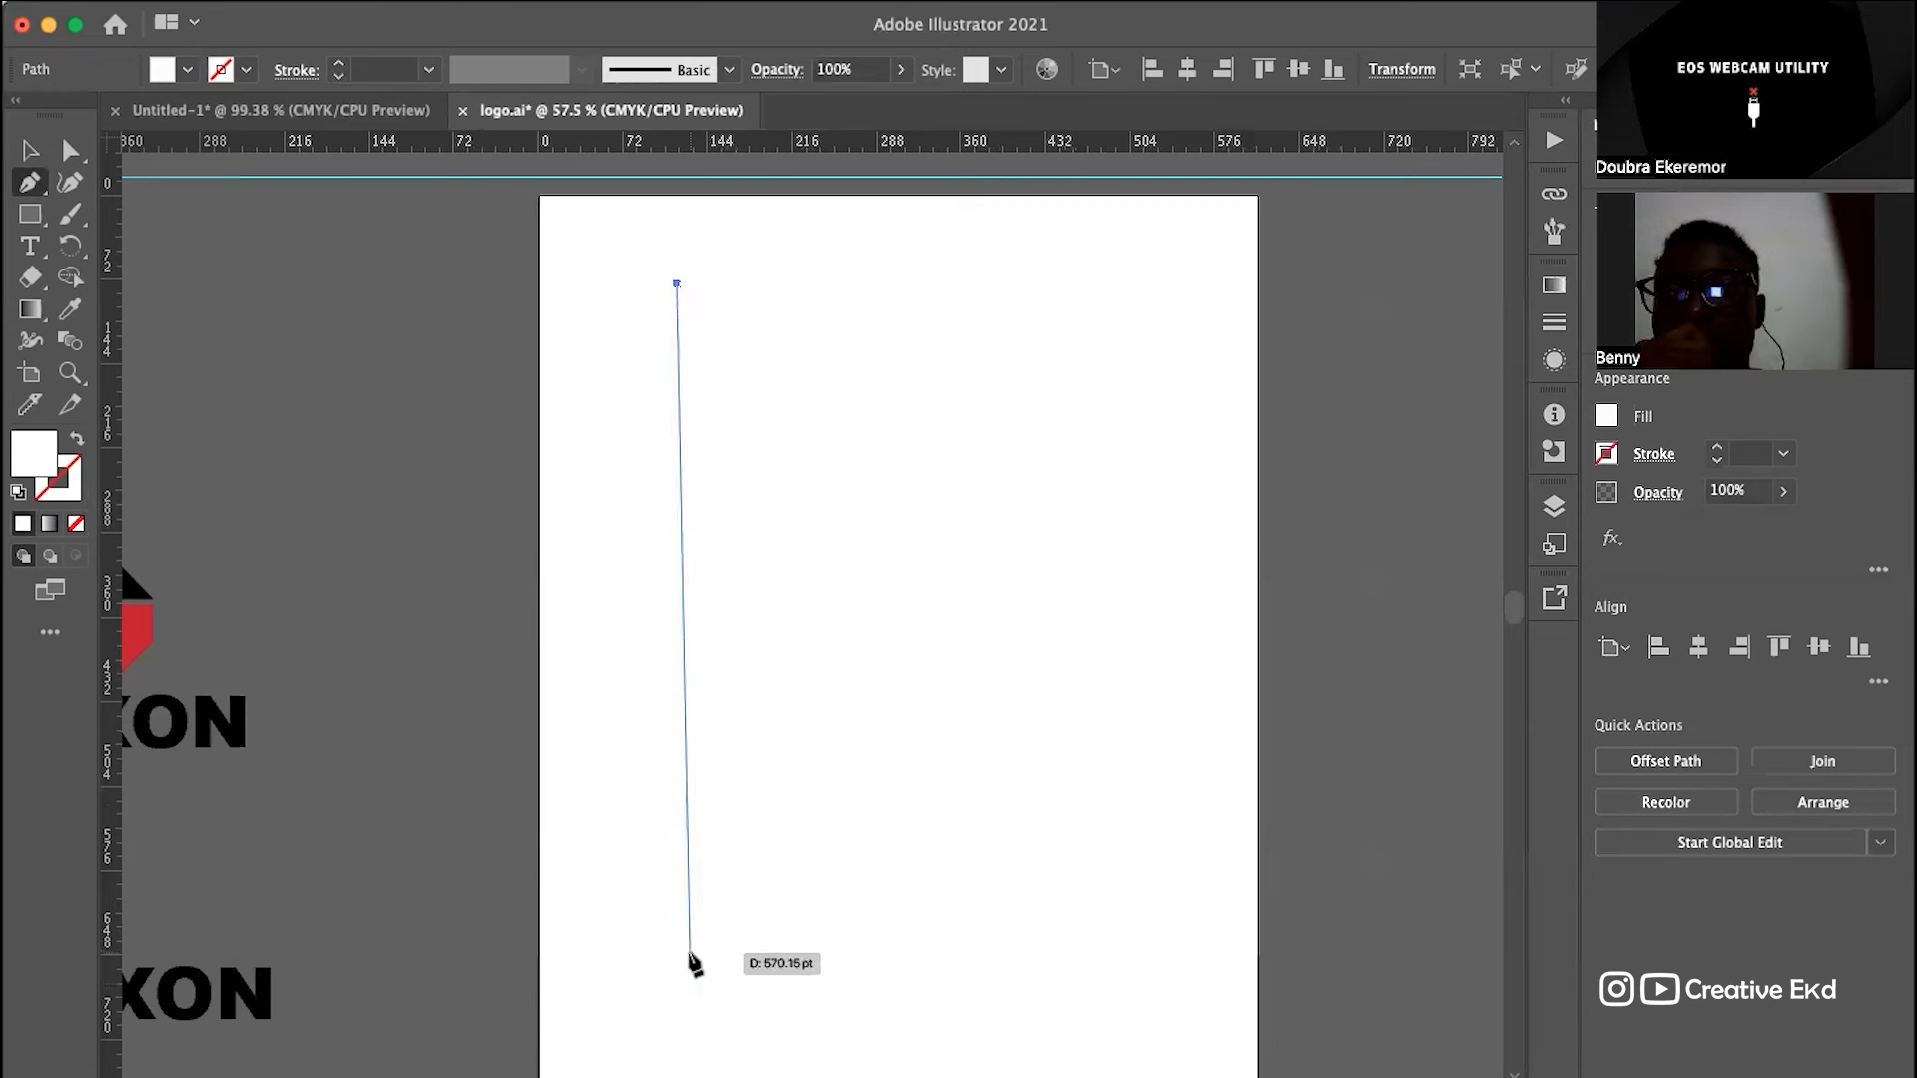
pyautogui.click(677, 944)
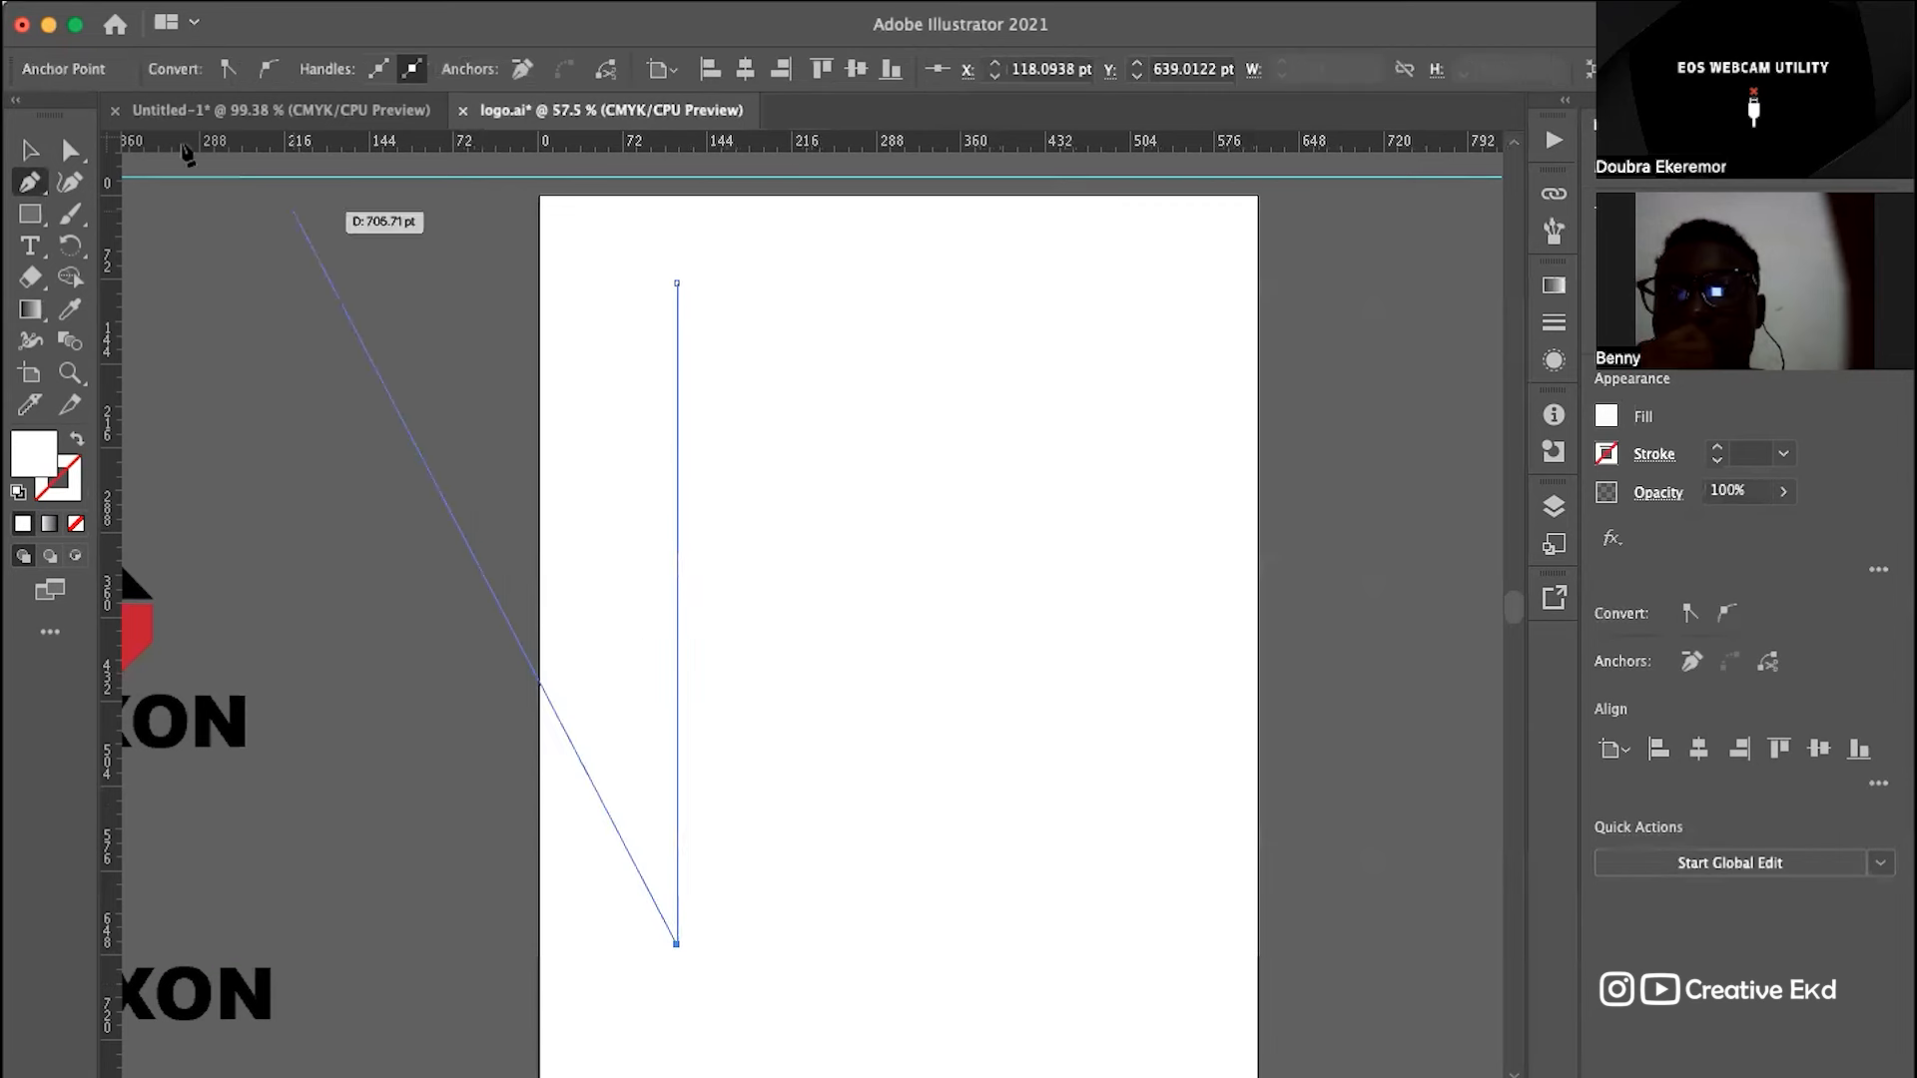
pyautogui.click(554, 567)
pyautogui.press('super+z')
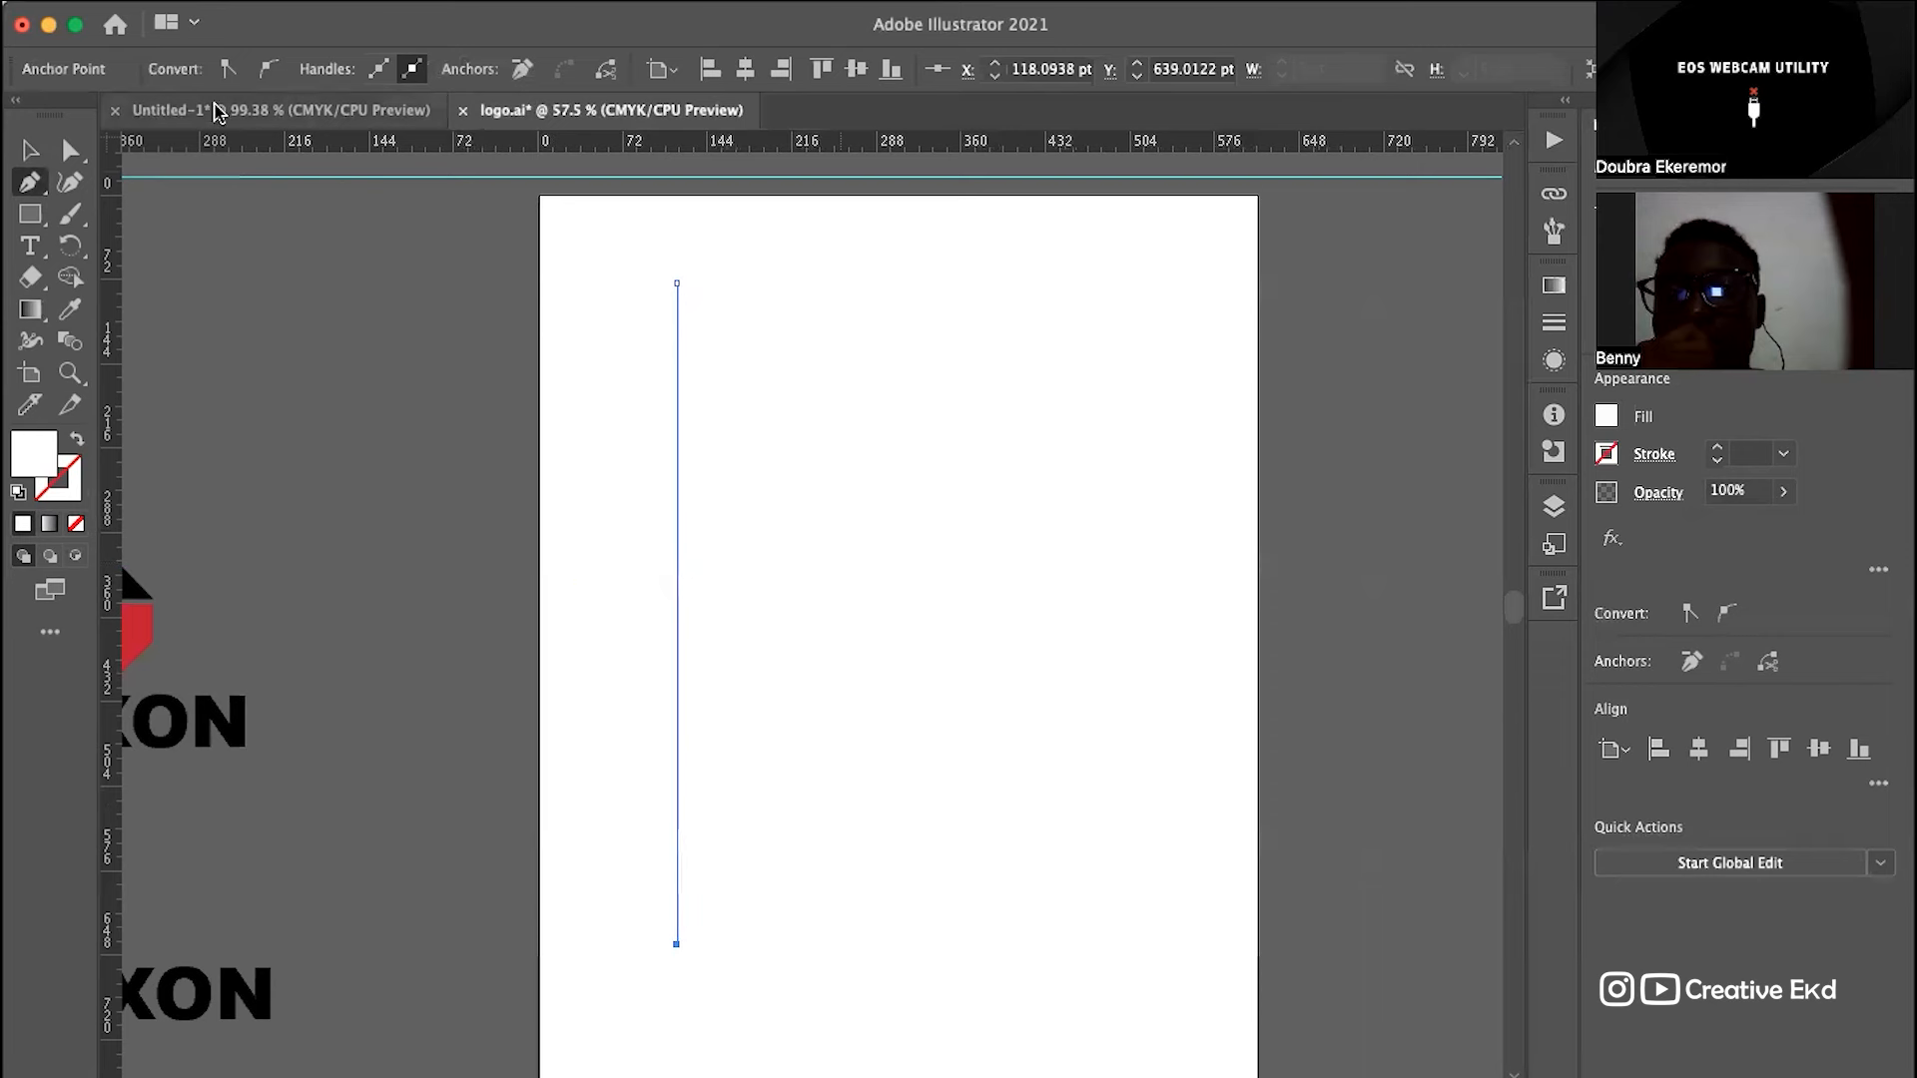
pyautogui.click(31, 152)
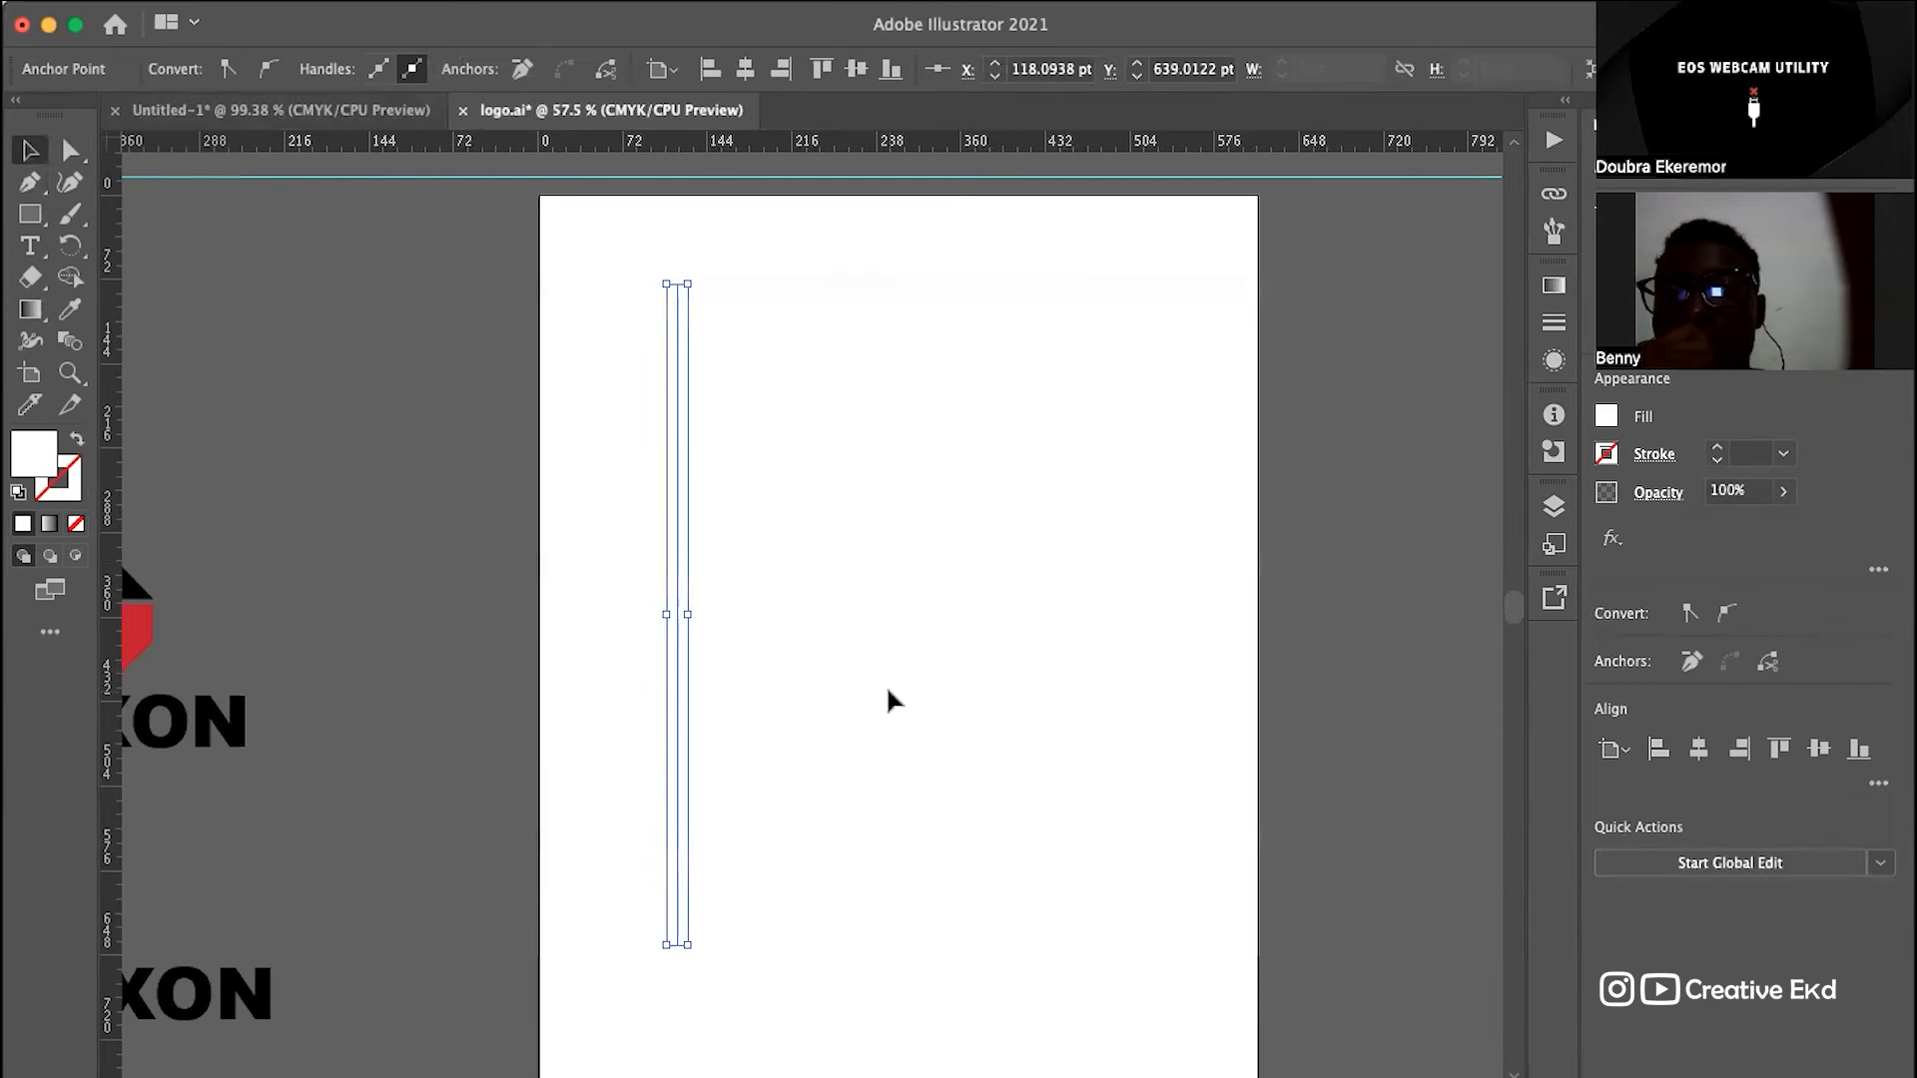
pyautogui.click(886, 691)
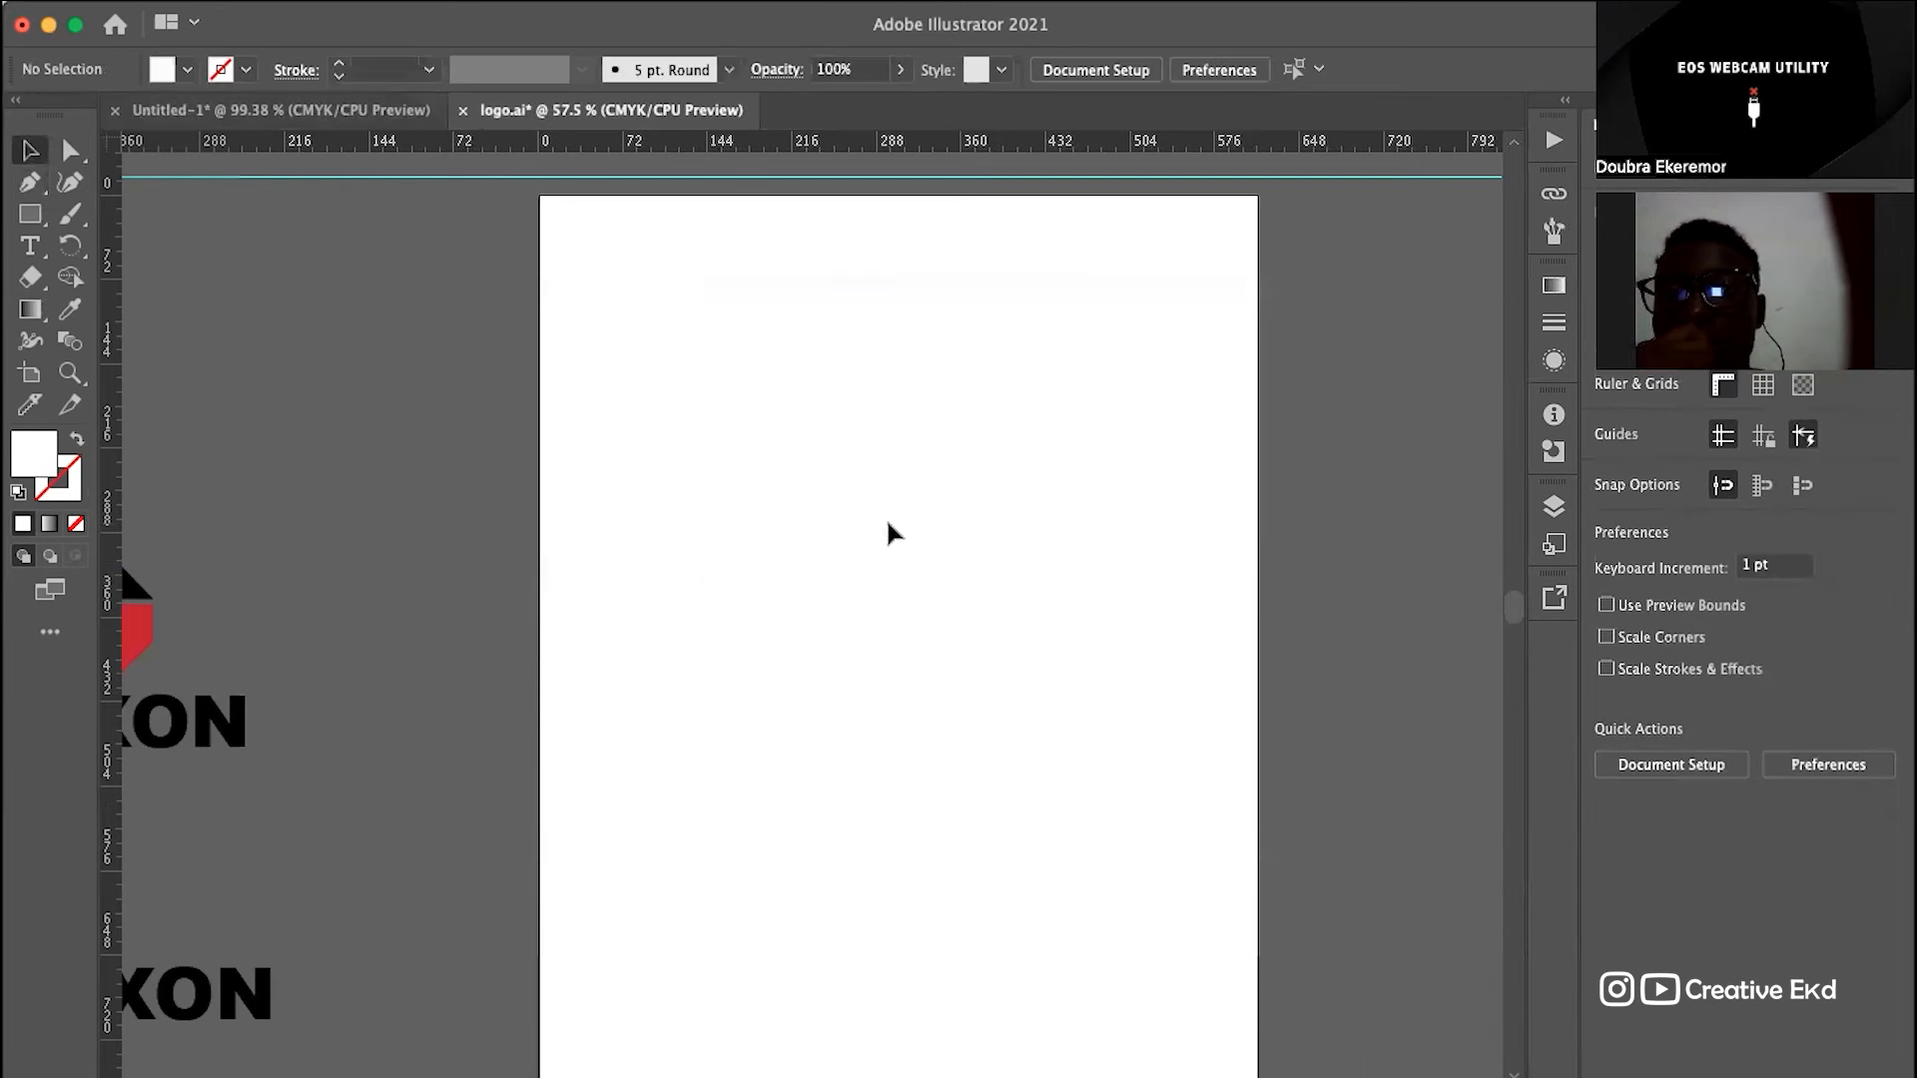
# Step: Apply the default white fill and 1 pt black stroke to the vertical path and deselect it
pyautogui.moveTo(888, 523); pyautogui.dragTo(544, 600)
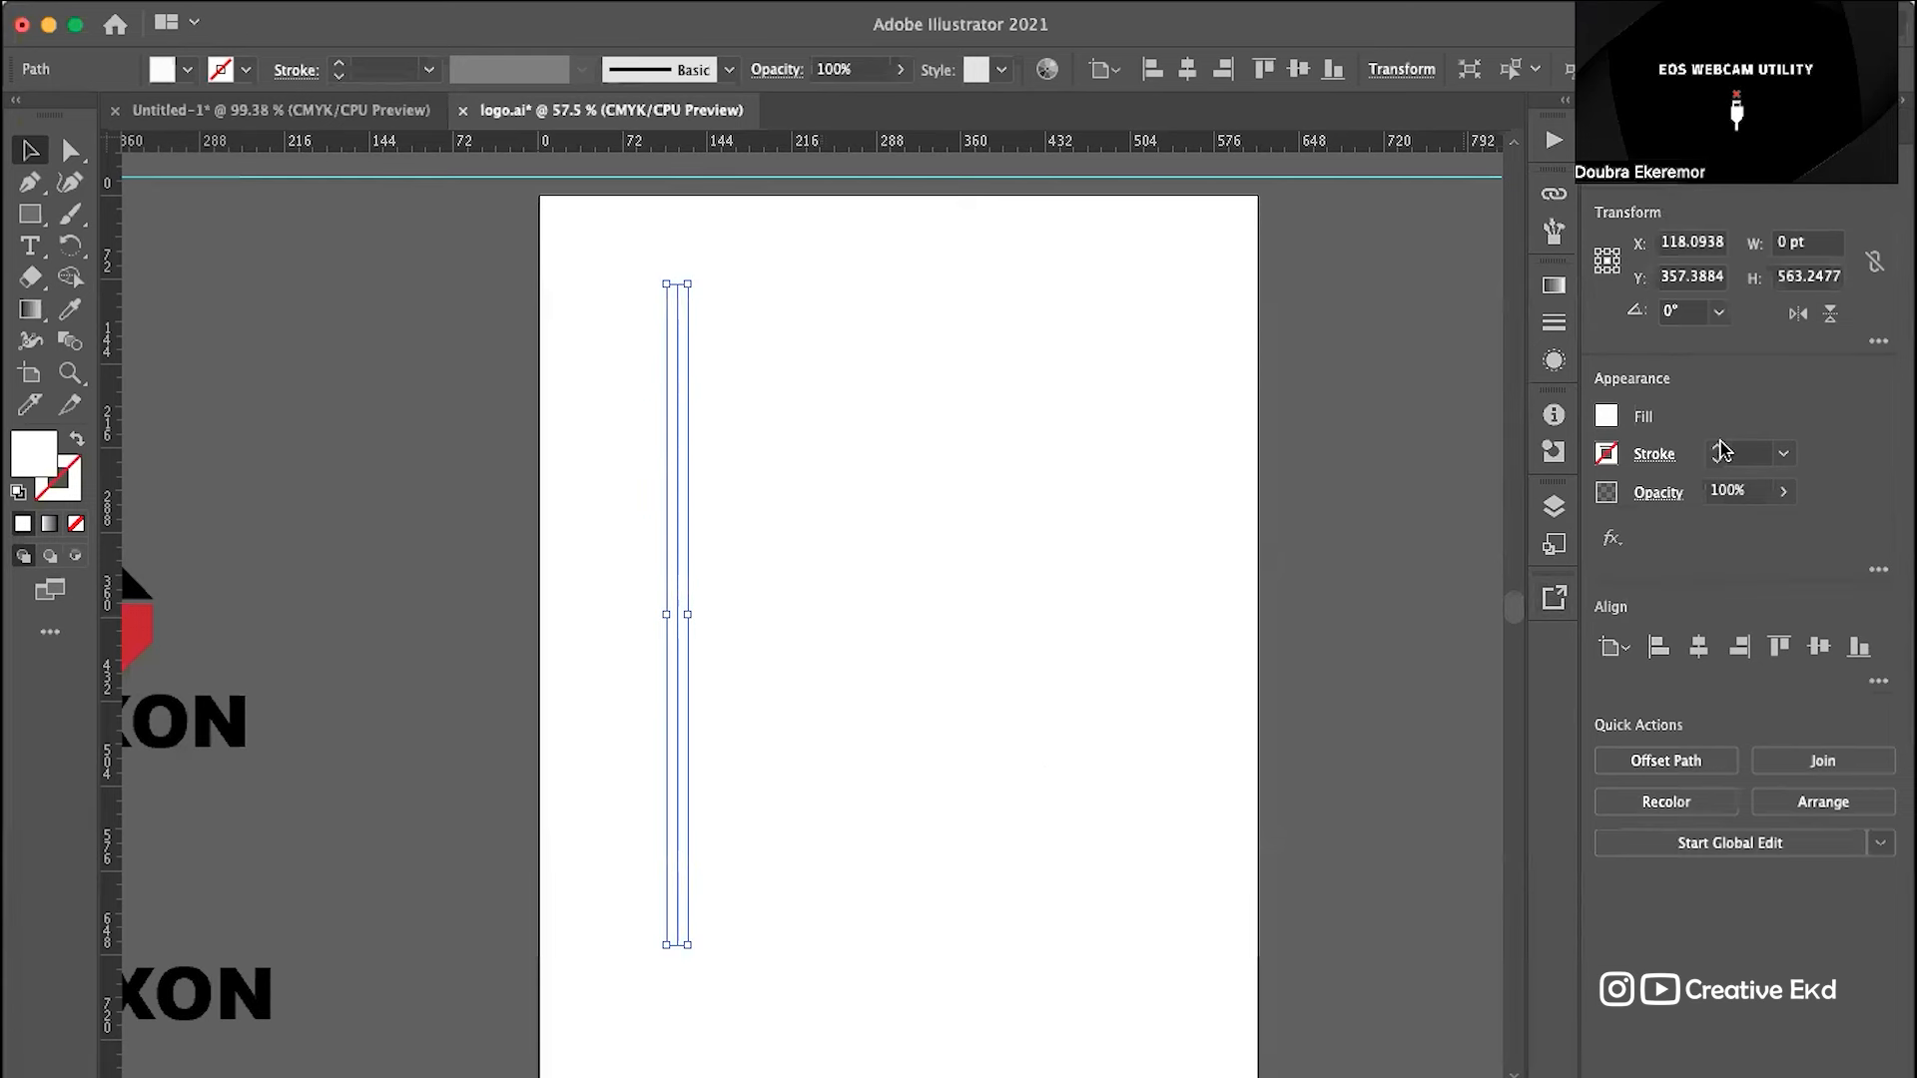
pyautogui.press('d')
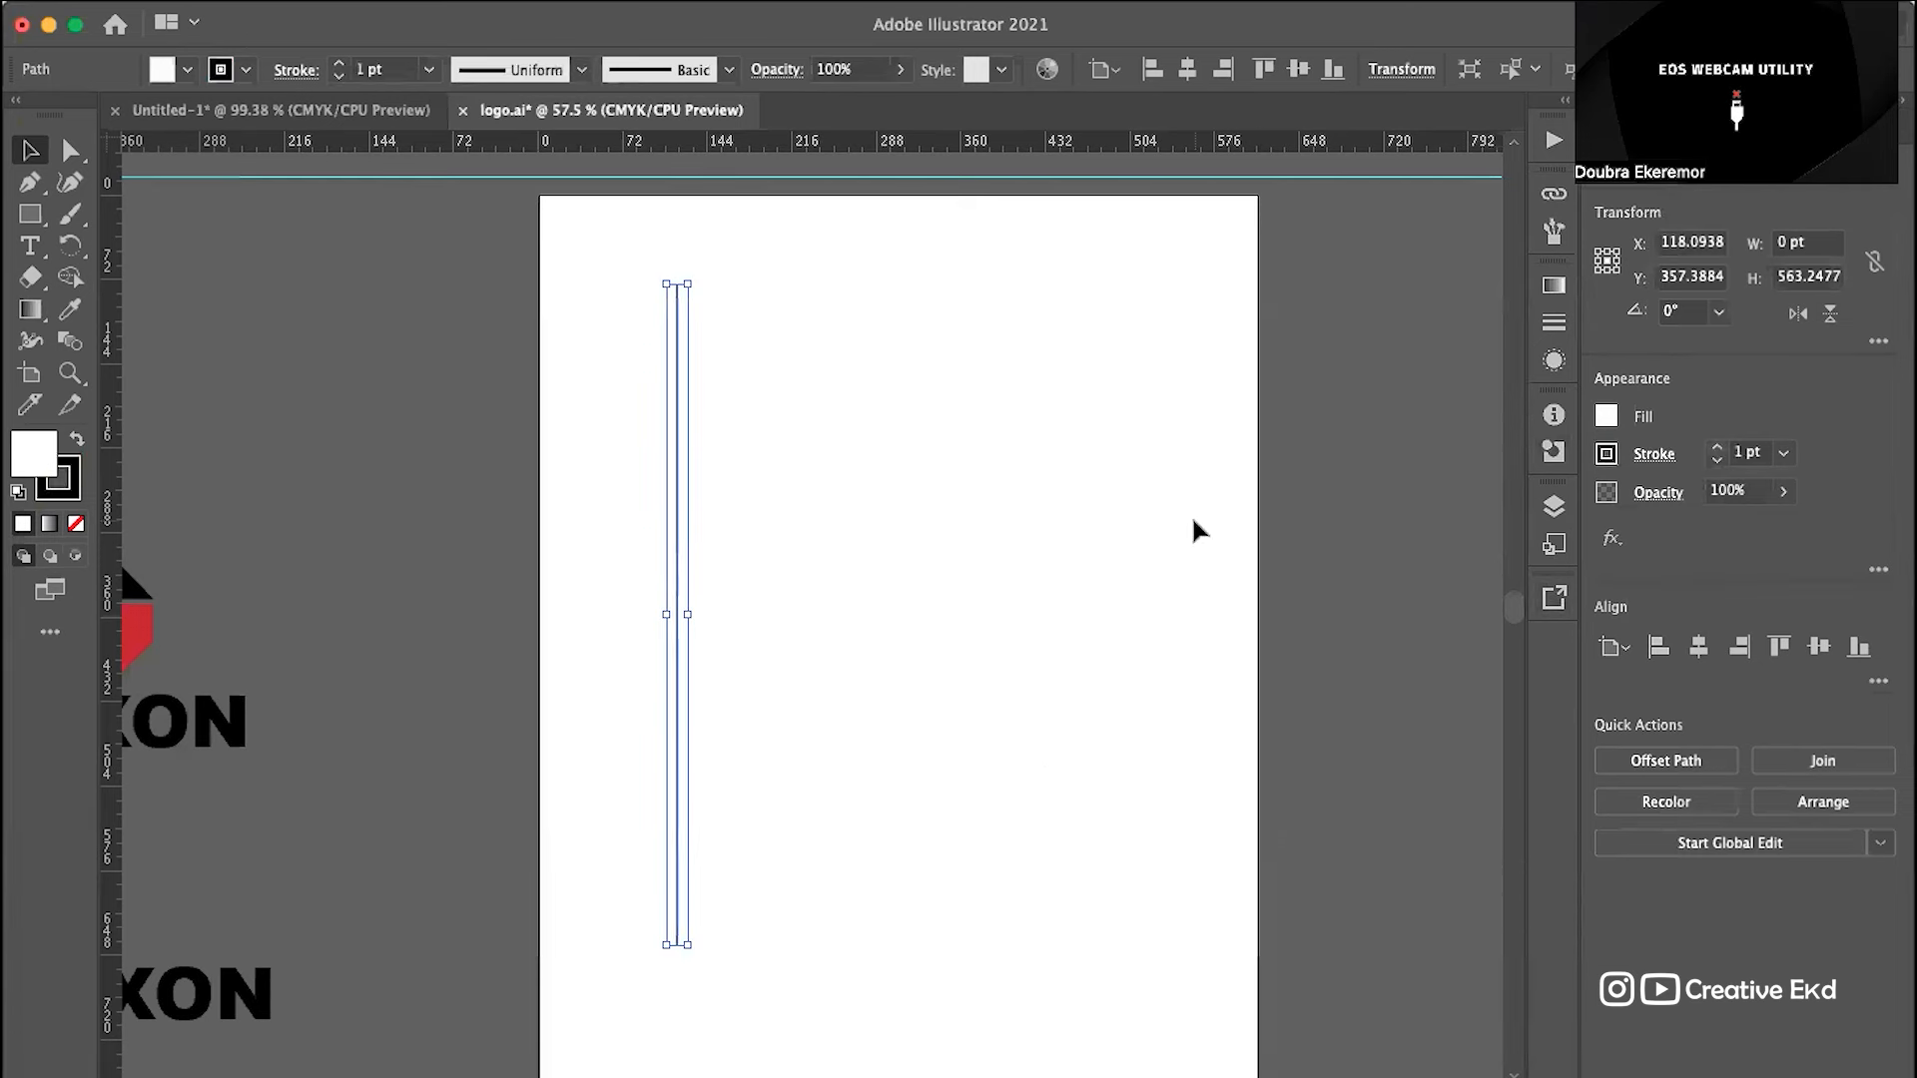
pyautogui.click(1076, 494)
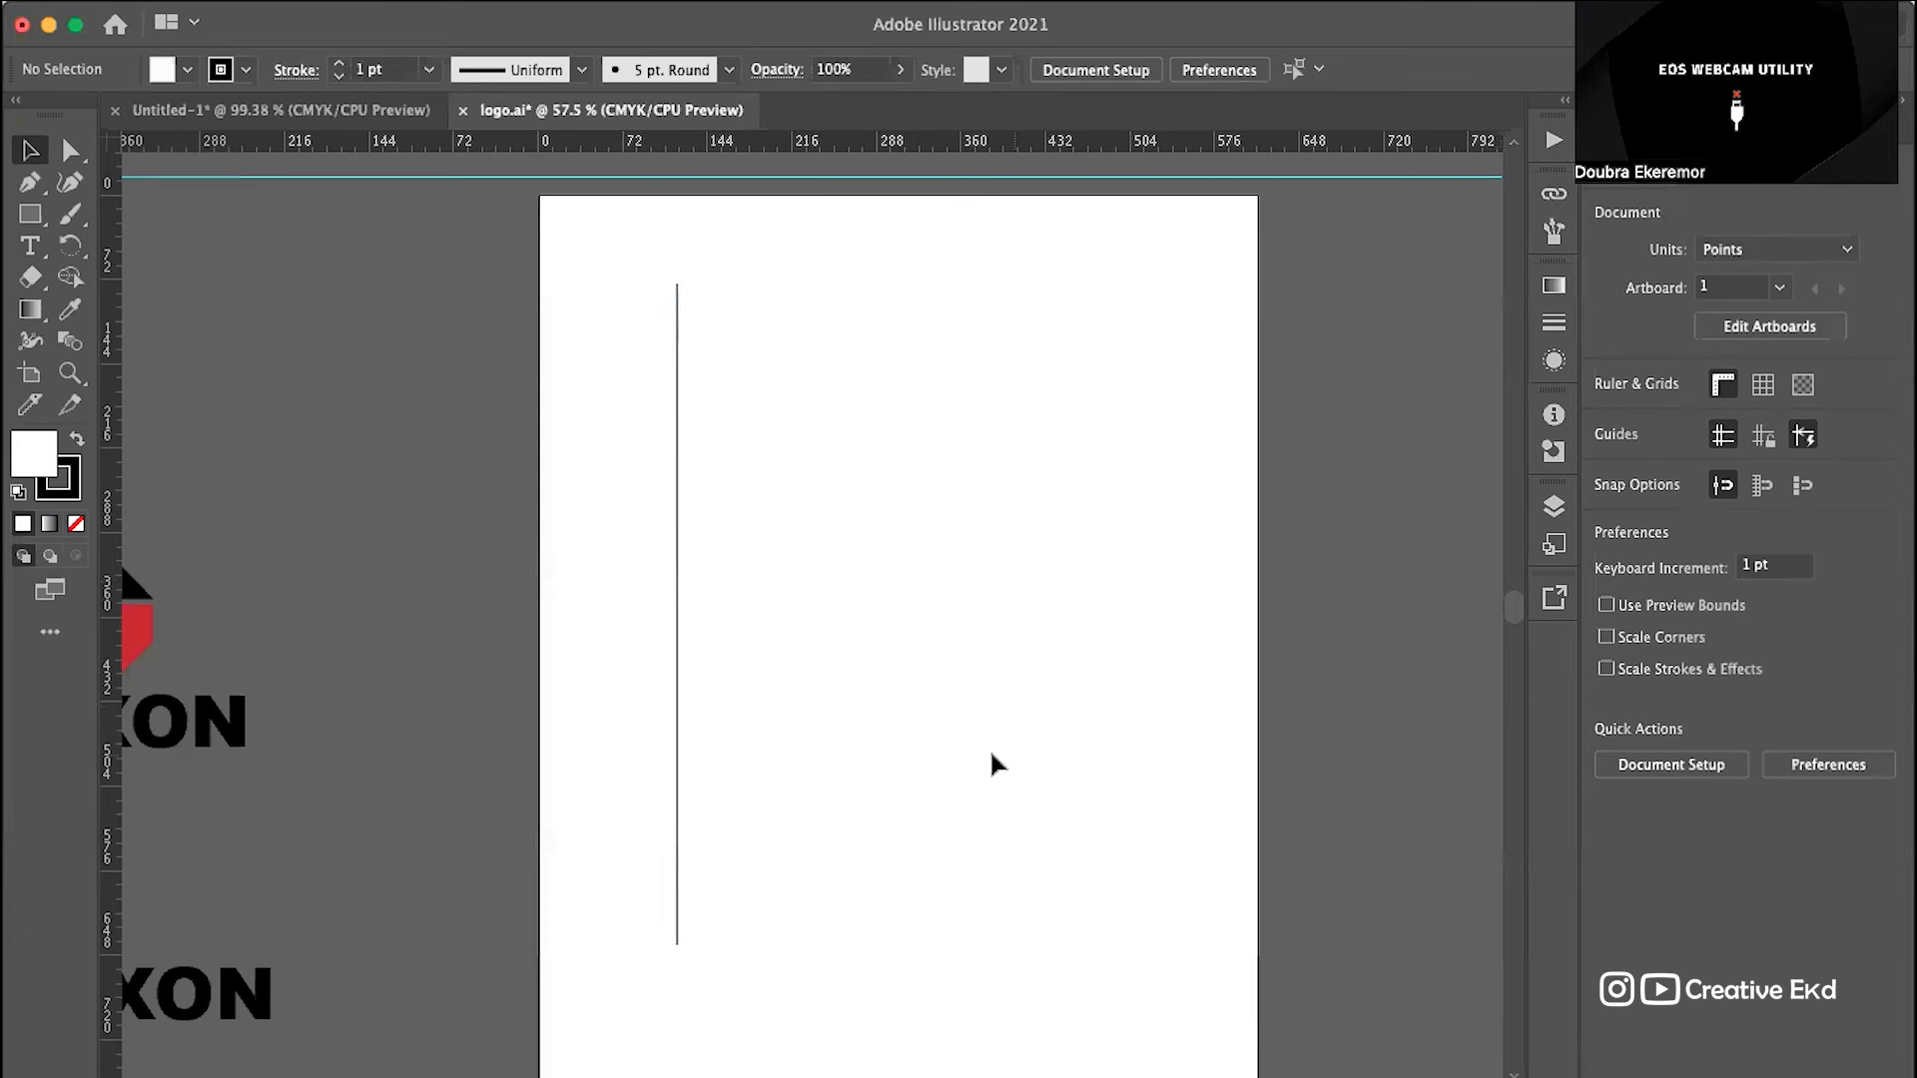
# Step: Duplicate the vertical line about 43 pt to its right at the same height and deselect the copy
pyautogui.click(678, 561)
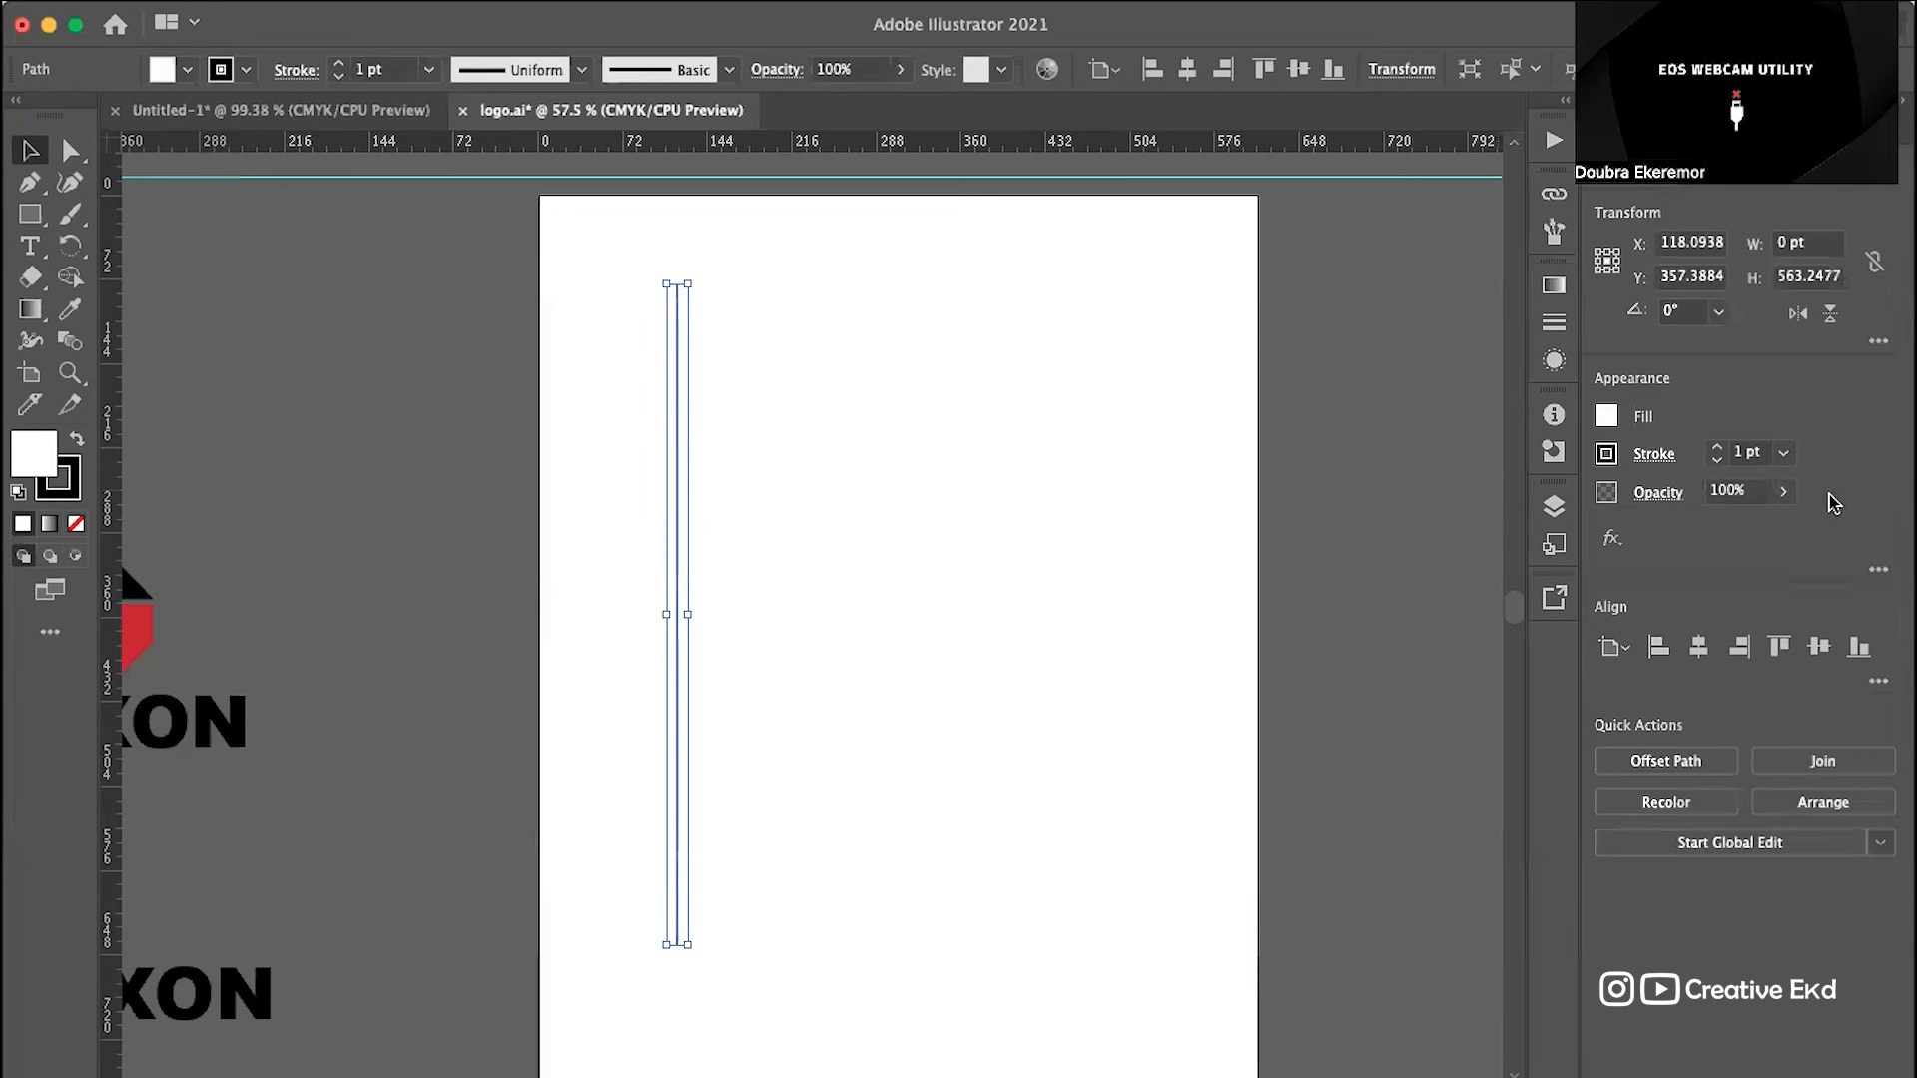
pyautogui.click(920, 644)
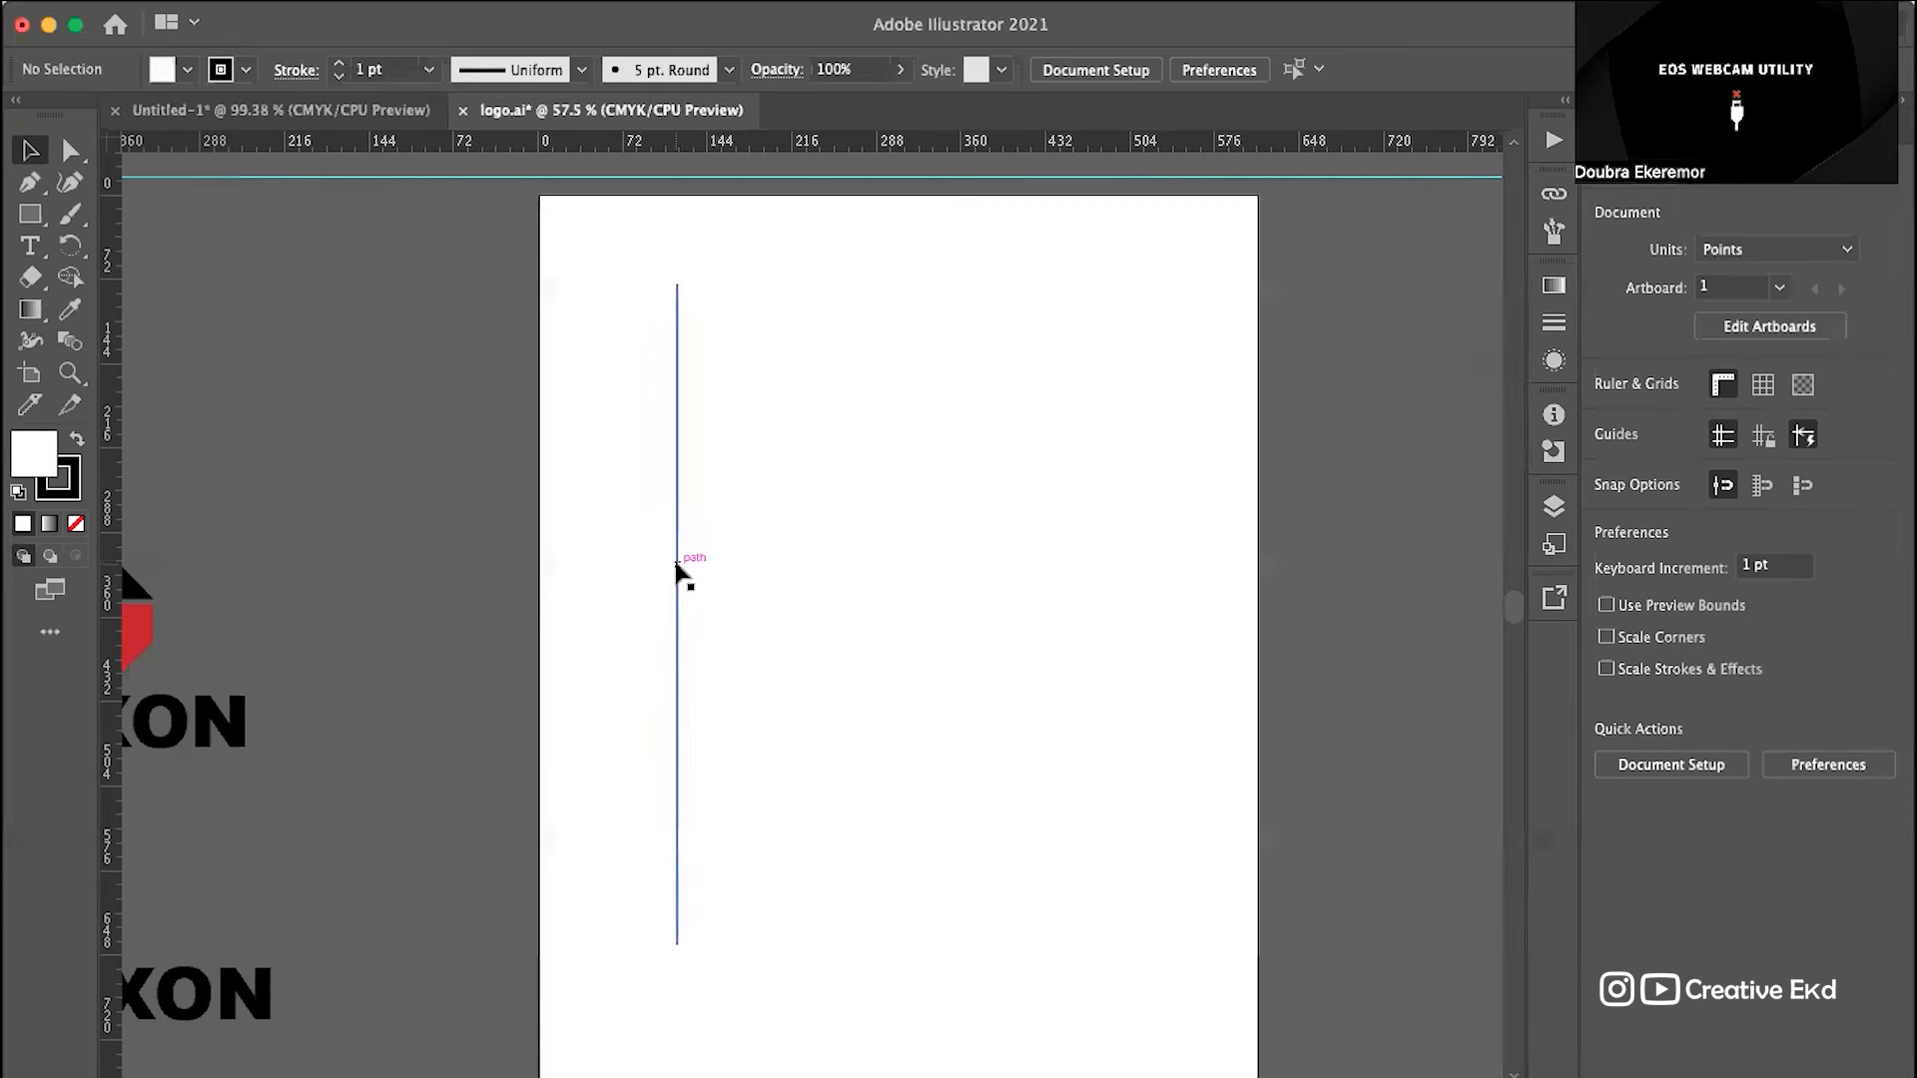
pyautogui.click(678, 569)
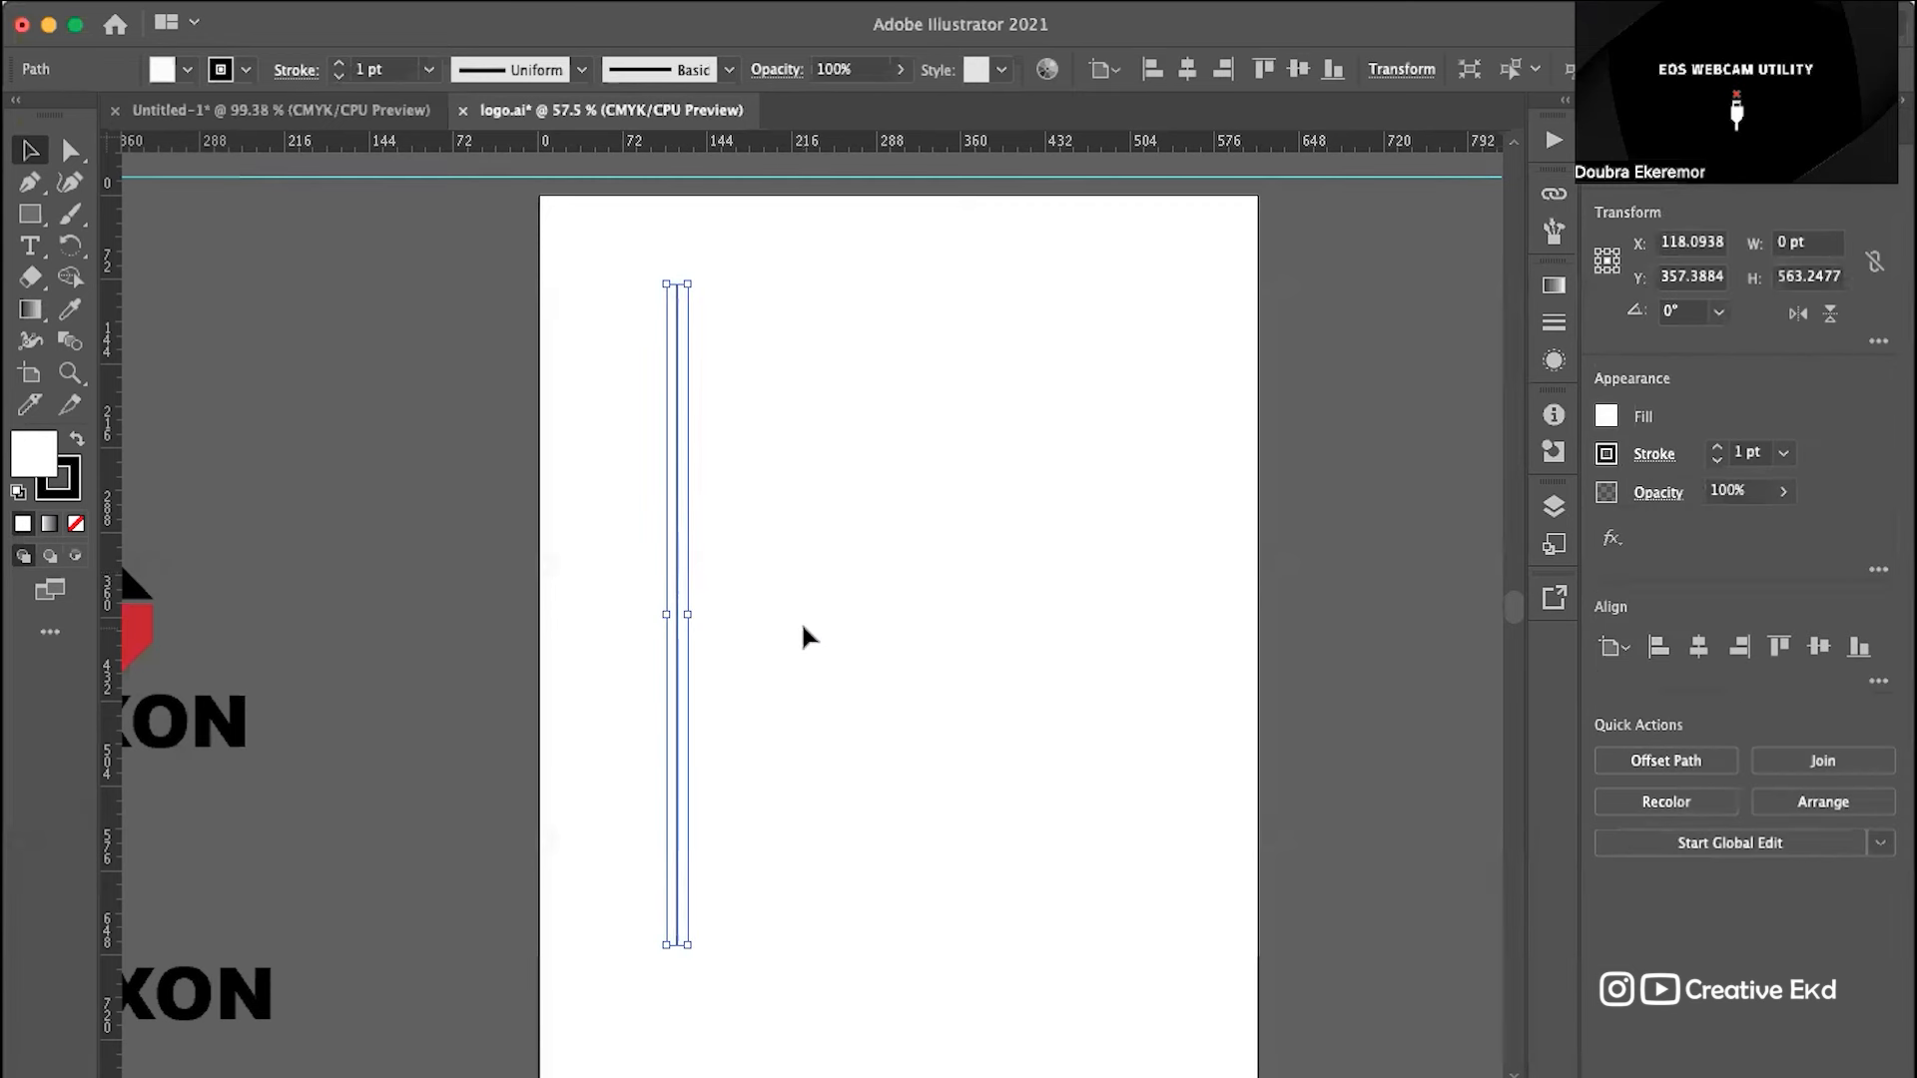
pyautogui.scroll(5, 720, 635)
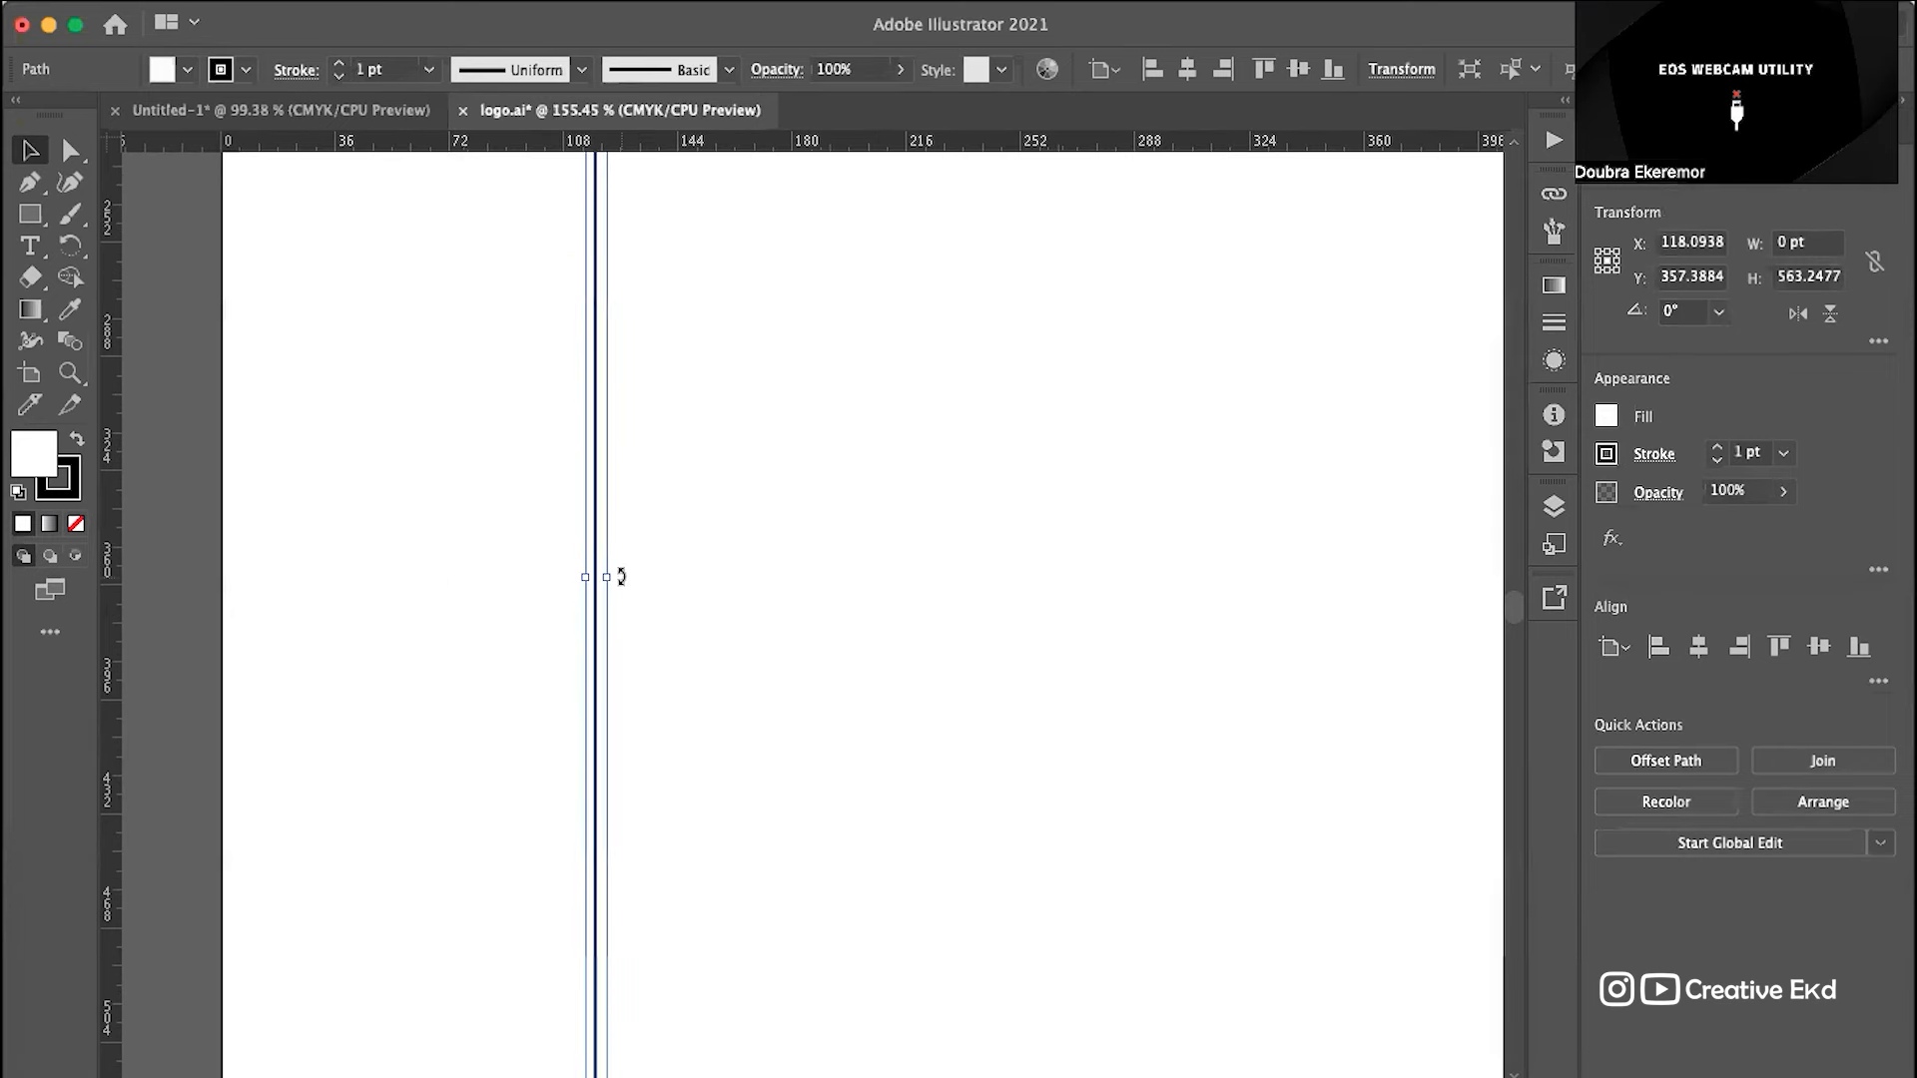
pyautogui.scroll(-3, 615, 543)
pyautogui.moveTo(612, 543); pyautogui.dragTo(676, 526)
pyautogui.click(883, 613)
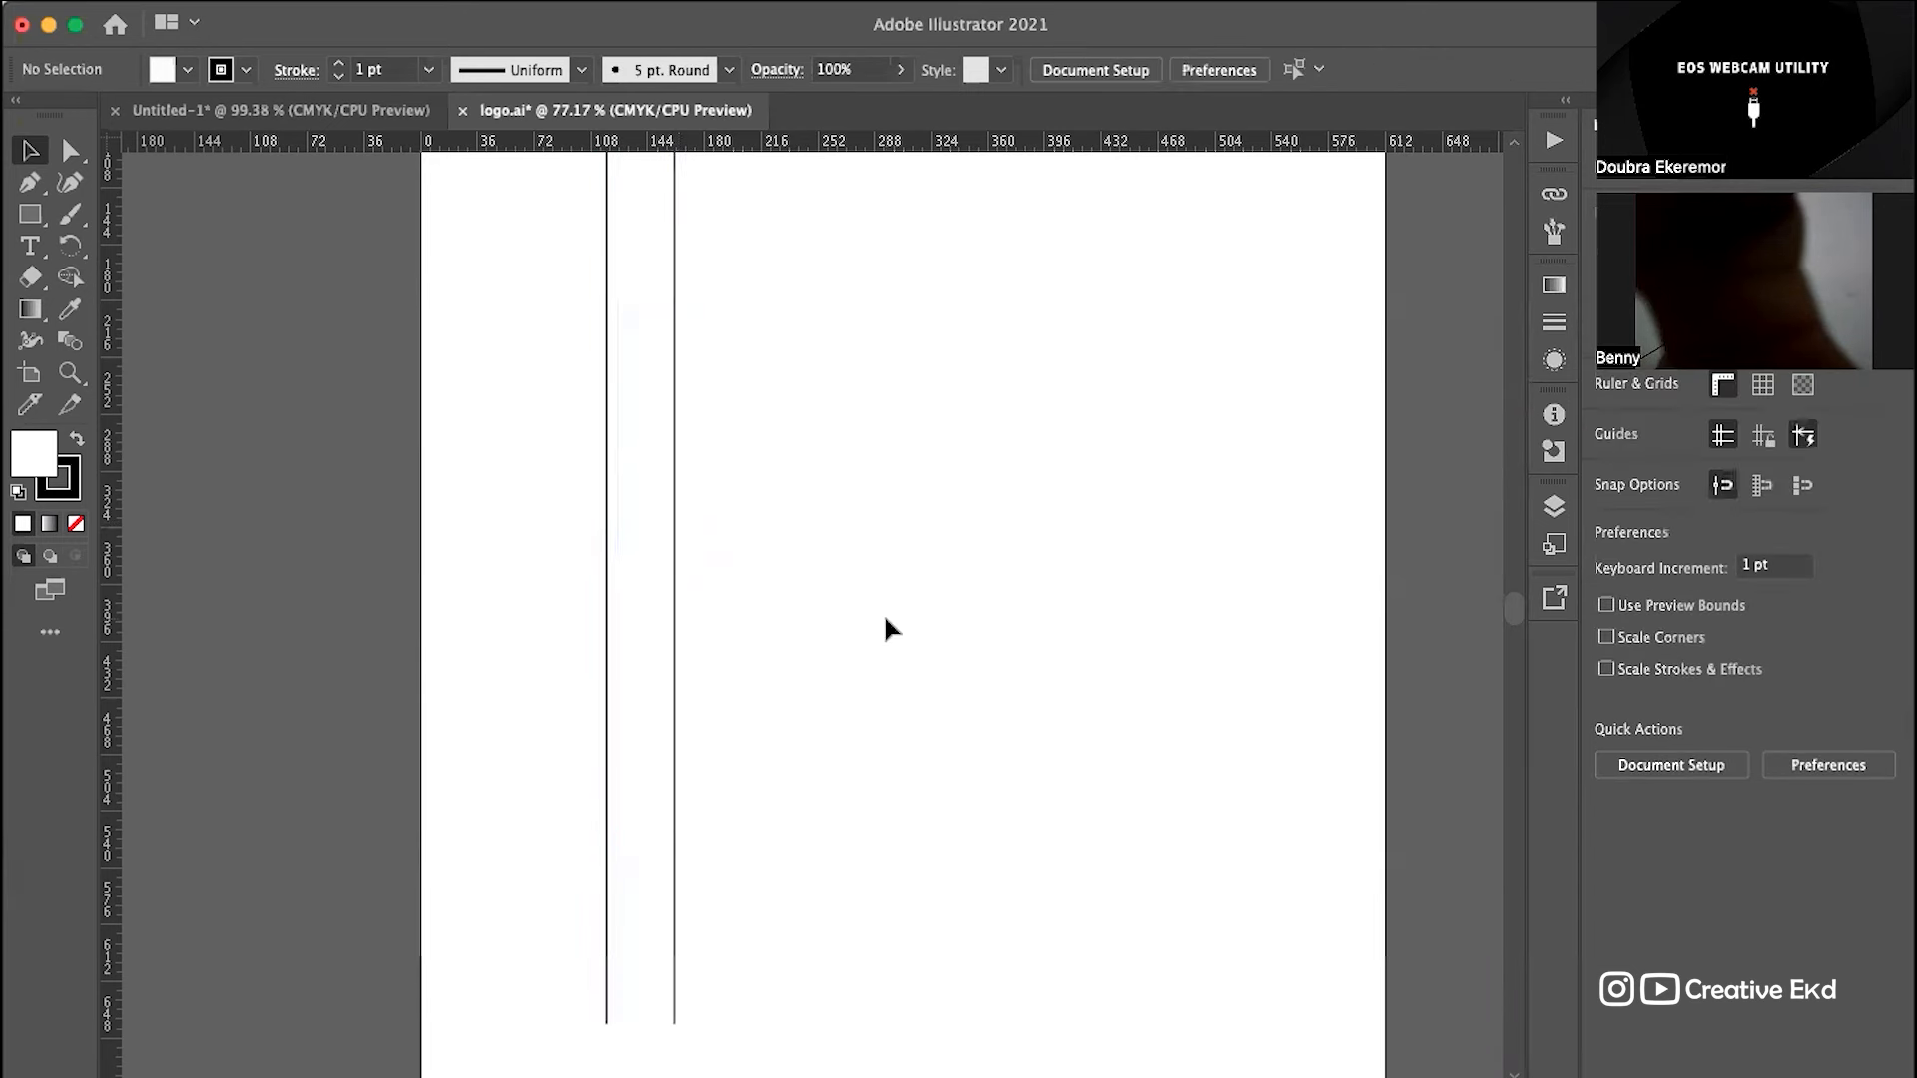
# Step: Select the copied line and repeat the duplication seven times to make a row of nine evenly spaced vertical lines
pyautogui.scroll(-5, 699, 564)
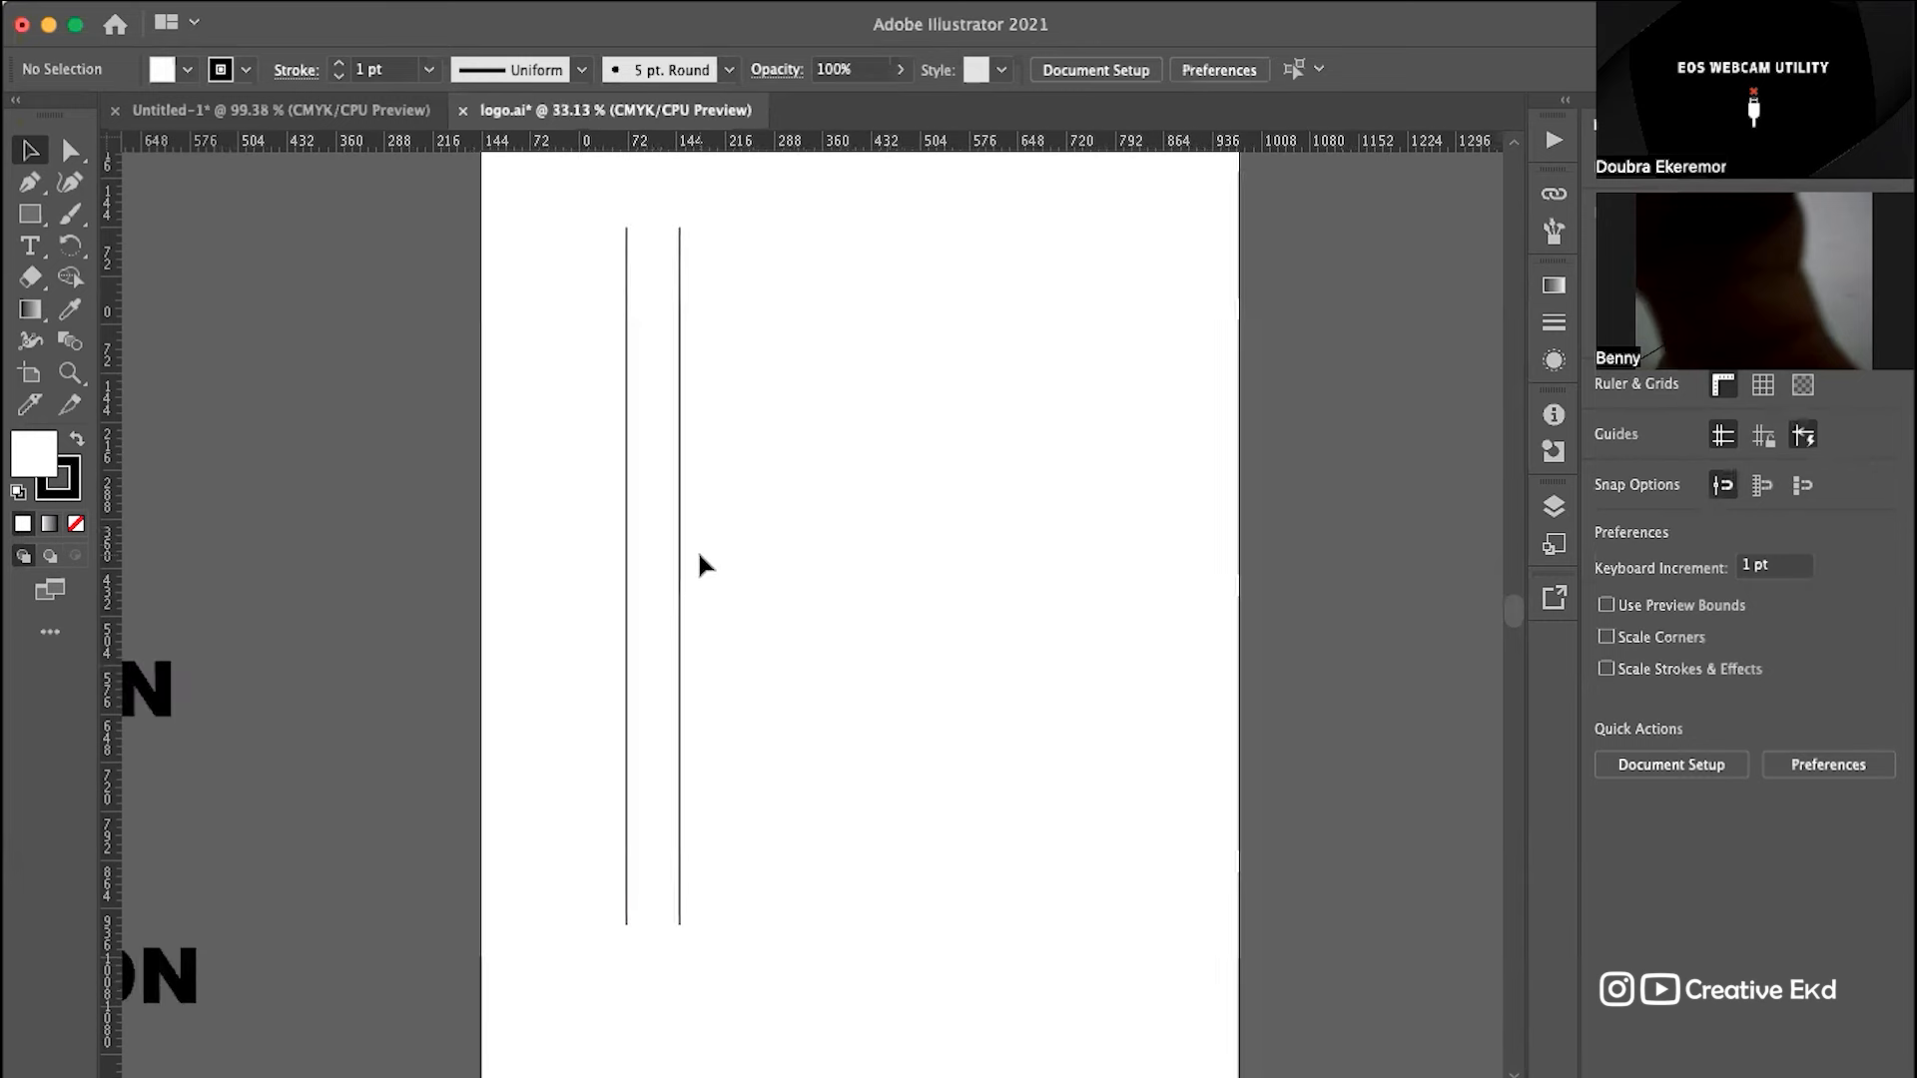
pyautogui.scroll(2, 698, 566)
pyautogui.click(682, 551)
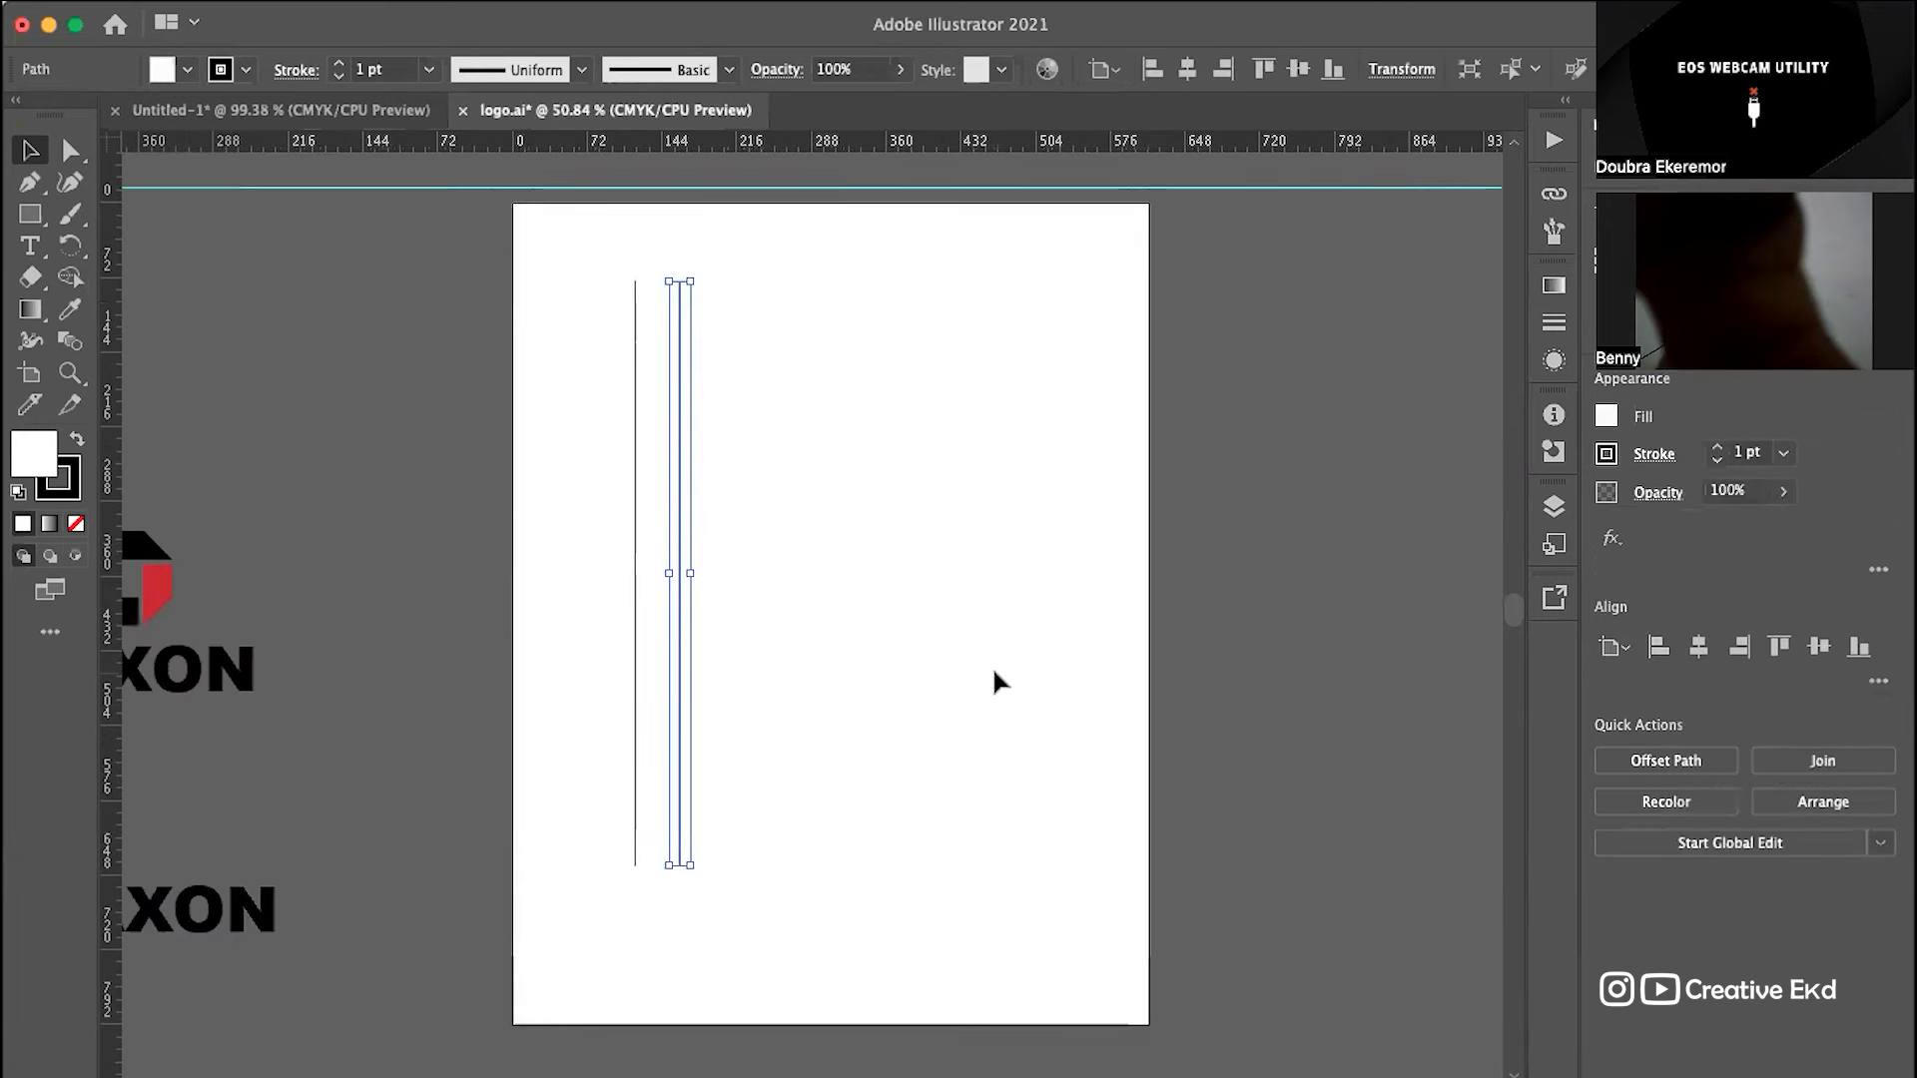
pyautogui.press('super+d')
pyautogui.press('super+d')
pyautogui.press('super+d')
pyautogui.press('super+d')
pyautogui.press('super+d')
pyautogui.press('super+d')
pyautogui.press('super+d')
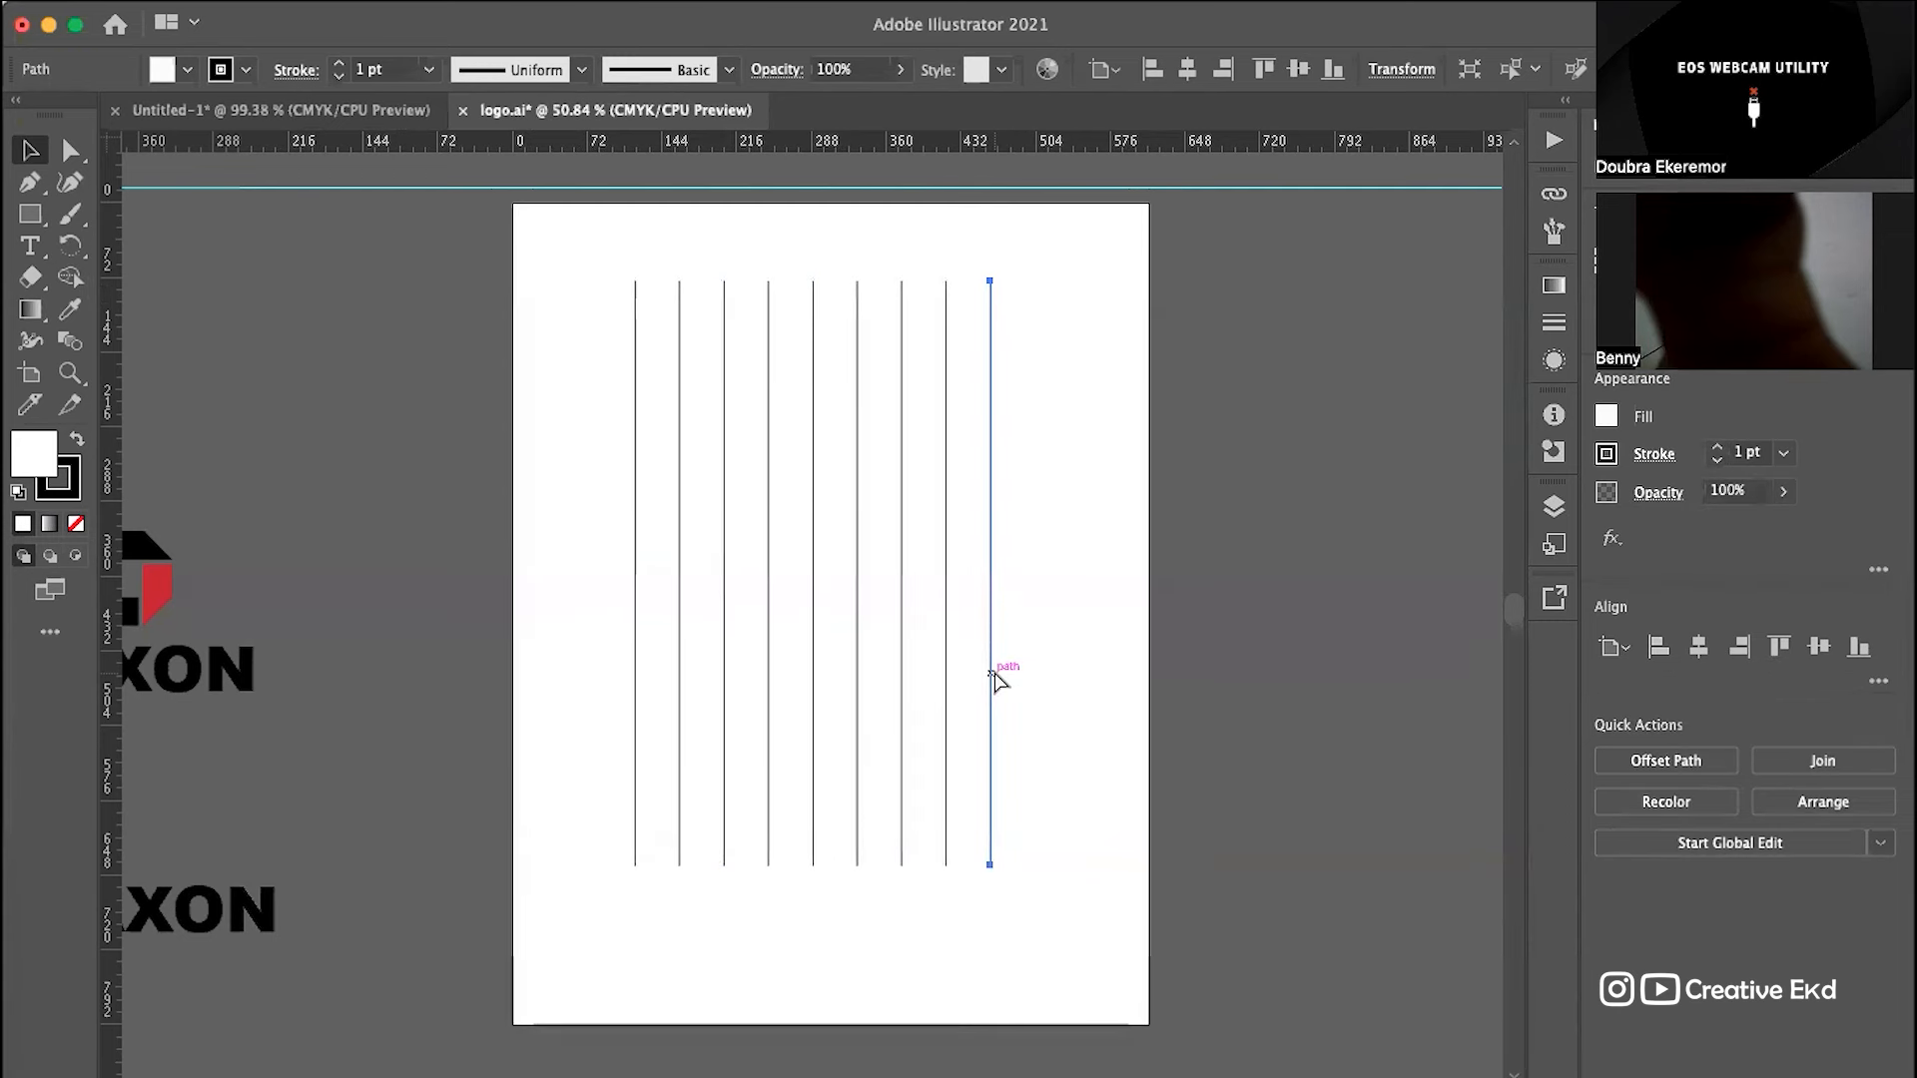
# Step: Repeat the duplication once more to add a tenth vertical line, show the bounding box and deselect the line
pyautogui.press('super+d')
pyautogui.press('shift+super+b')
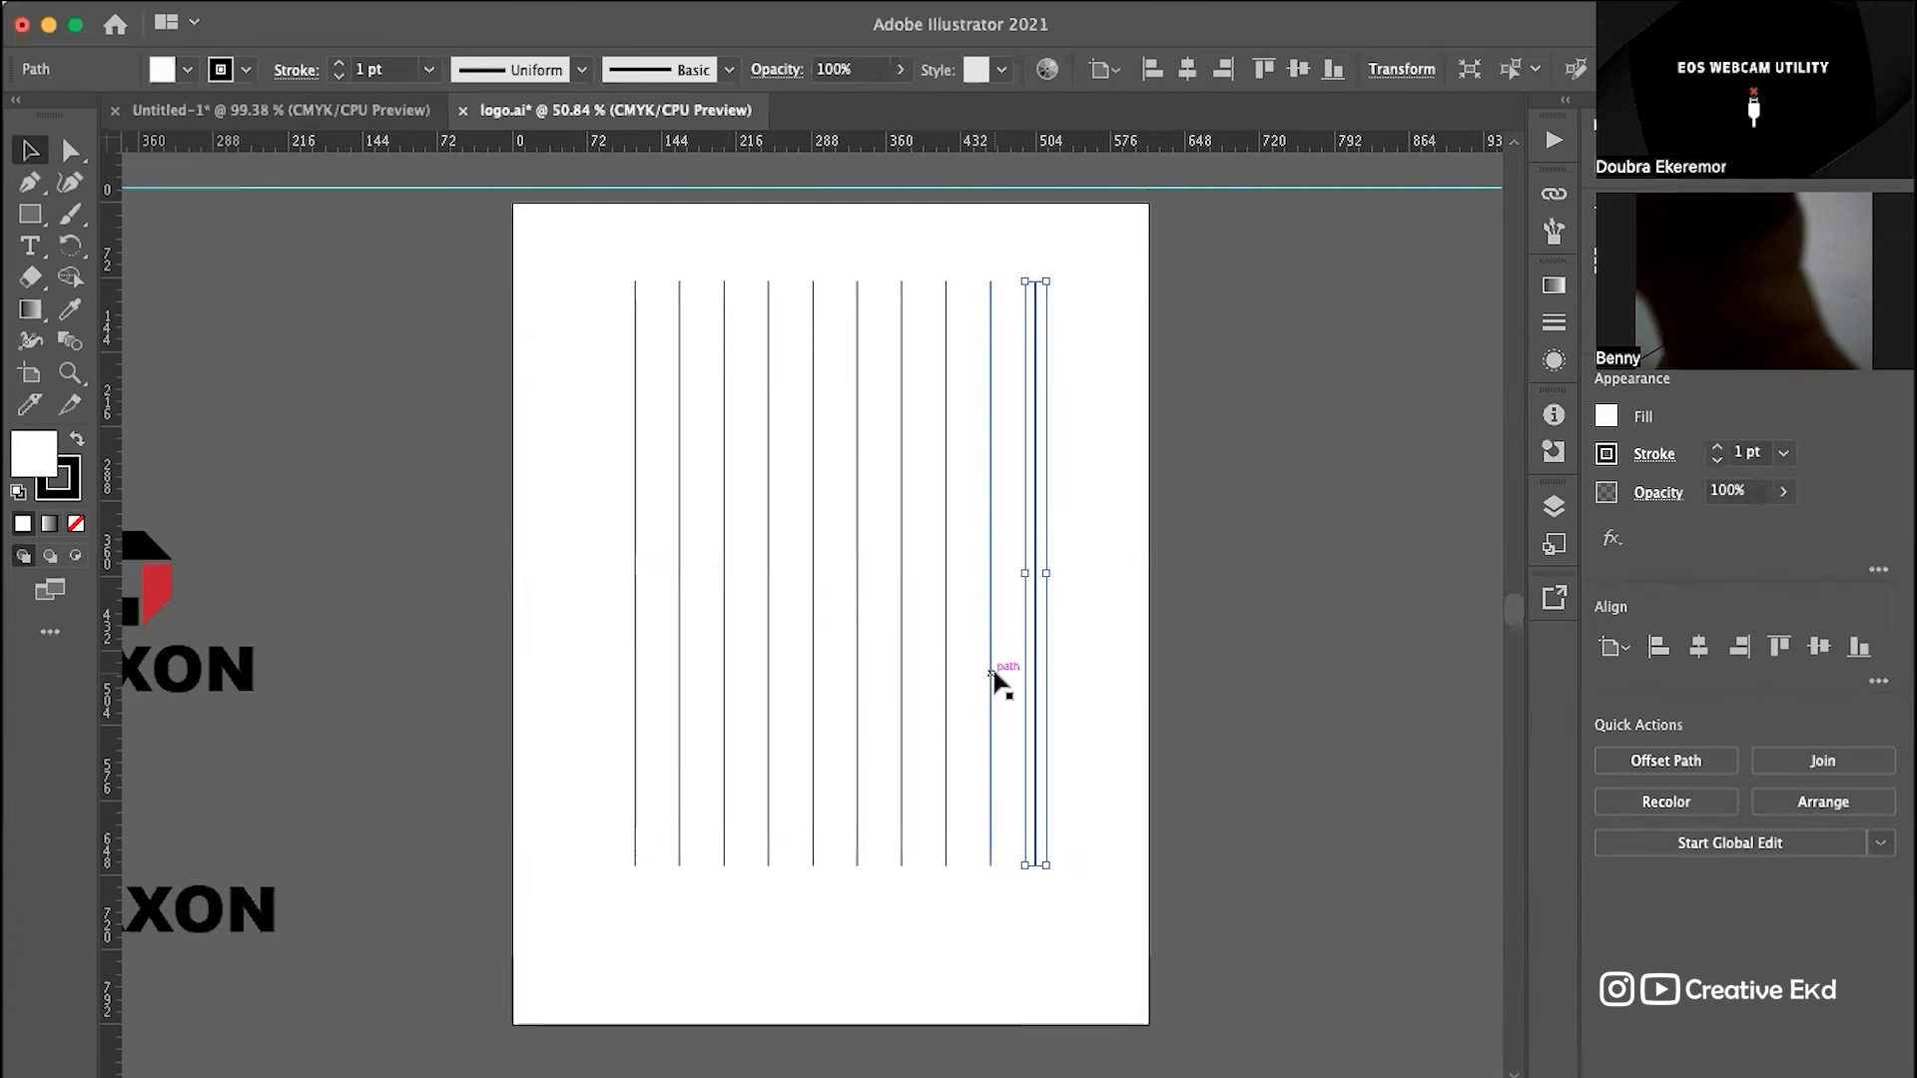
pyautogui.click(1130, 514)
# Step: Select all ten vertical lines, nudge them together slightly to the left on the artboard, and undo the last nudge
pyautogui.moveTo(1186, 302); pyautogui.dragTo(696, 997)
pyautogui.press('Left')
pyautogui.press('Left')
pyautogui.press('Left')
pyautogui.press('Left')
pyautogui.press('Left')
pyautogui.press('Left')
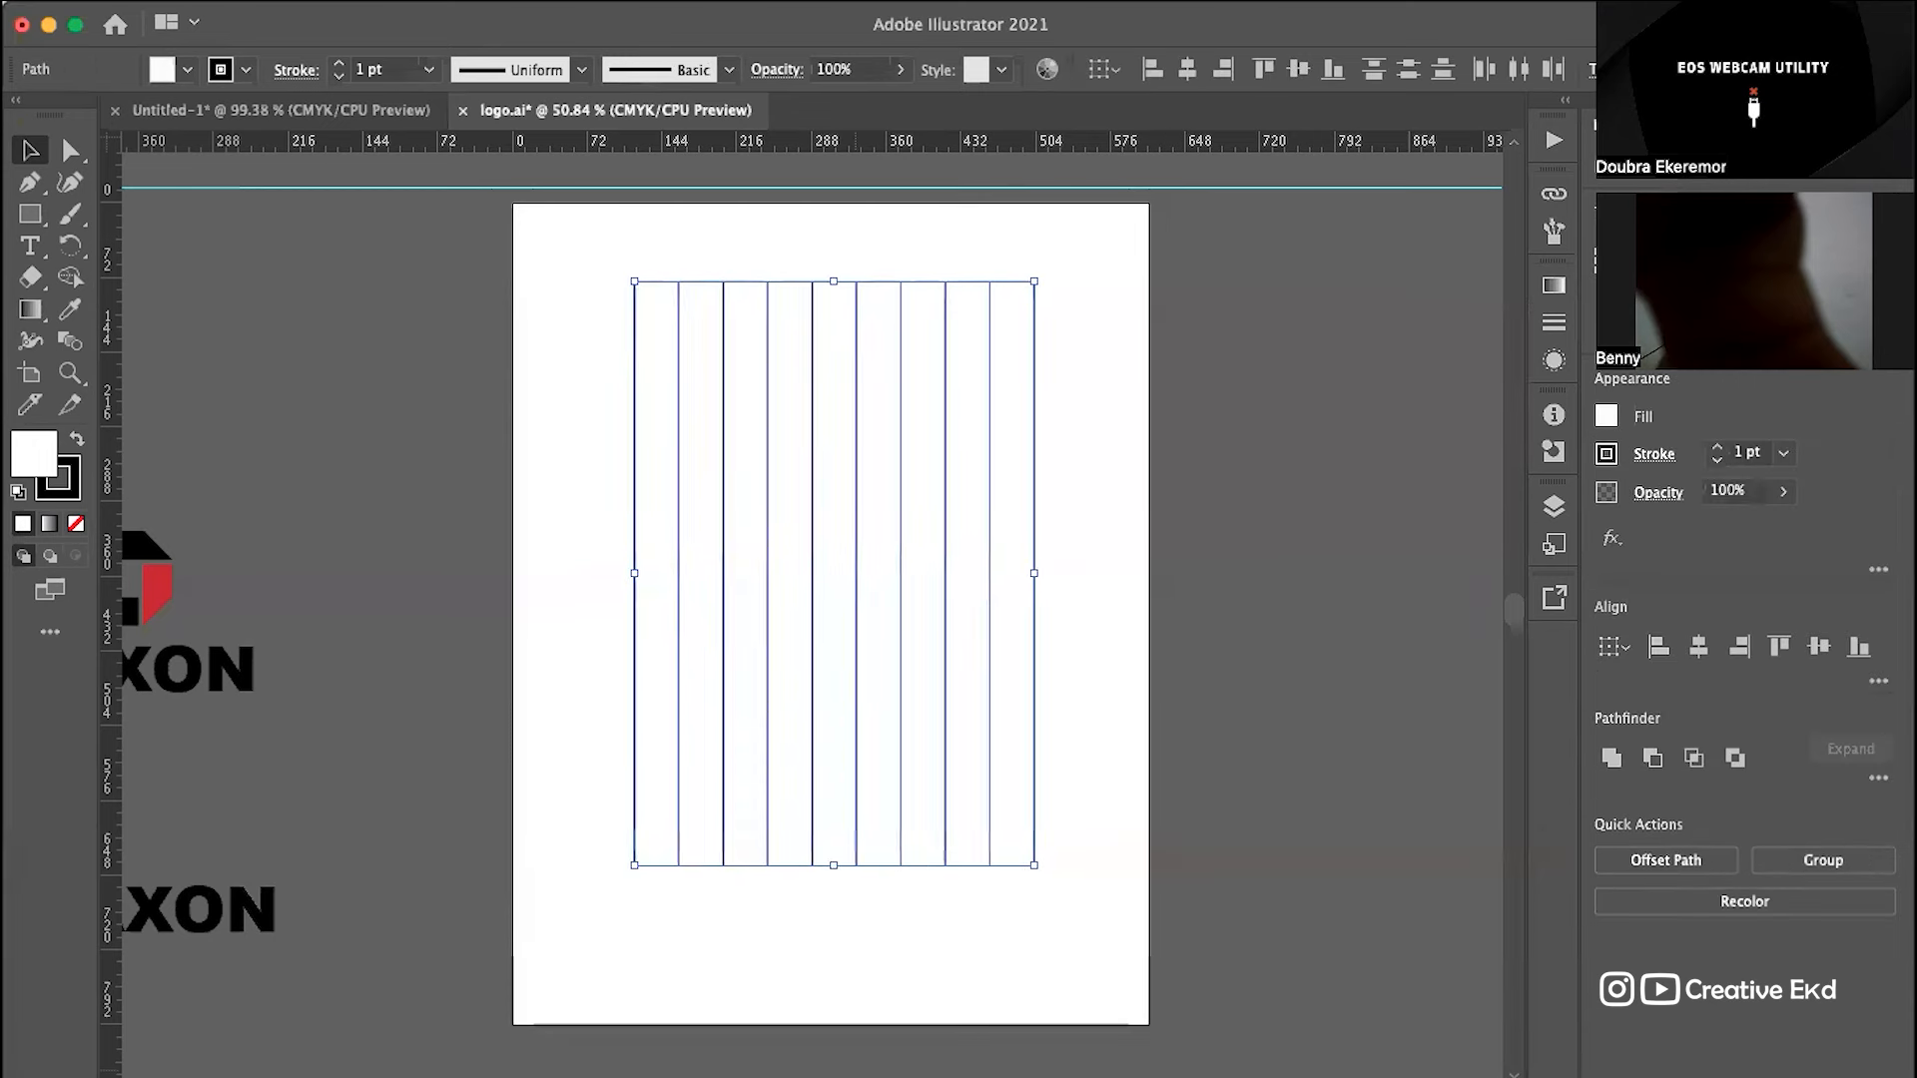
pyautogui.press('Right')
pyautogui.press('Right')
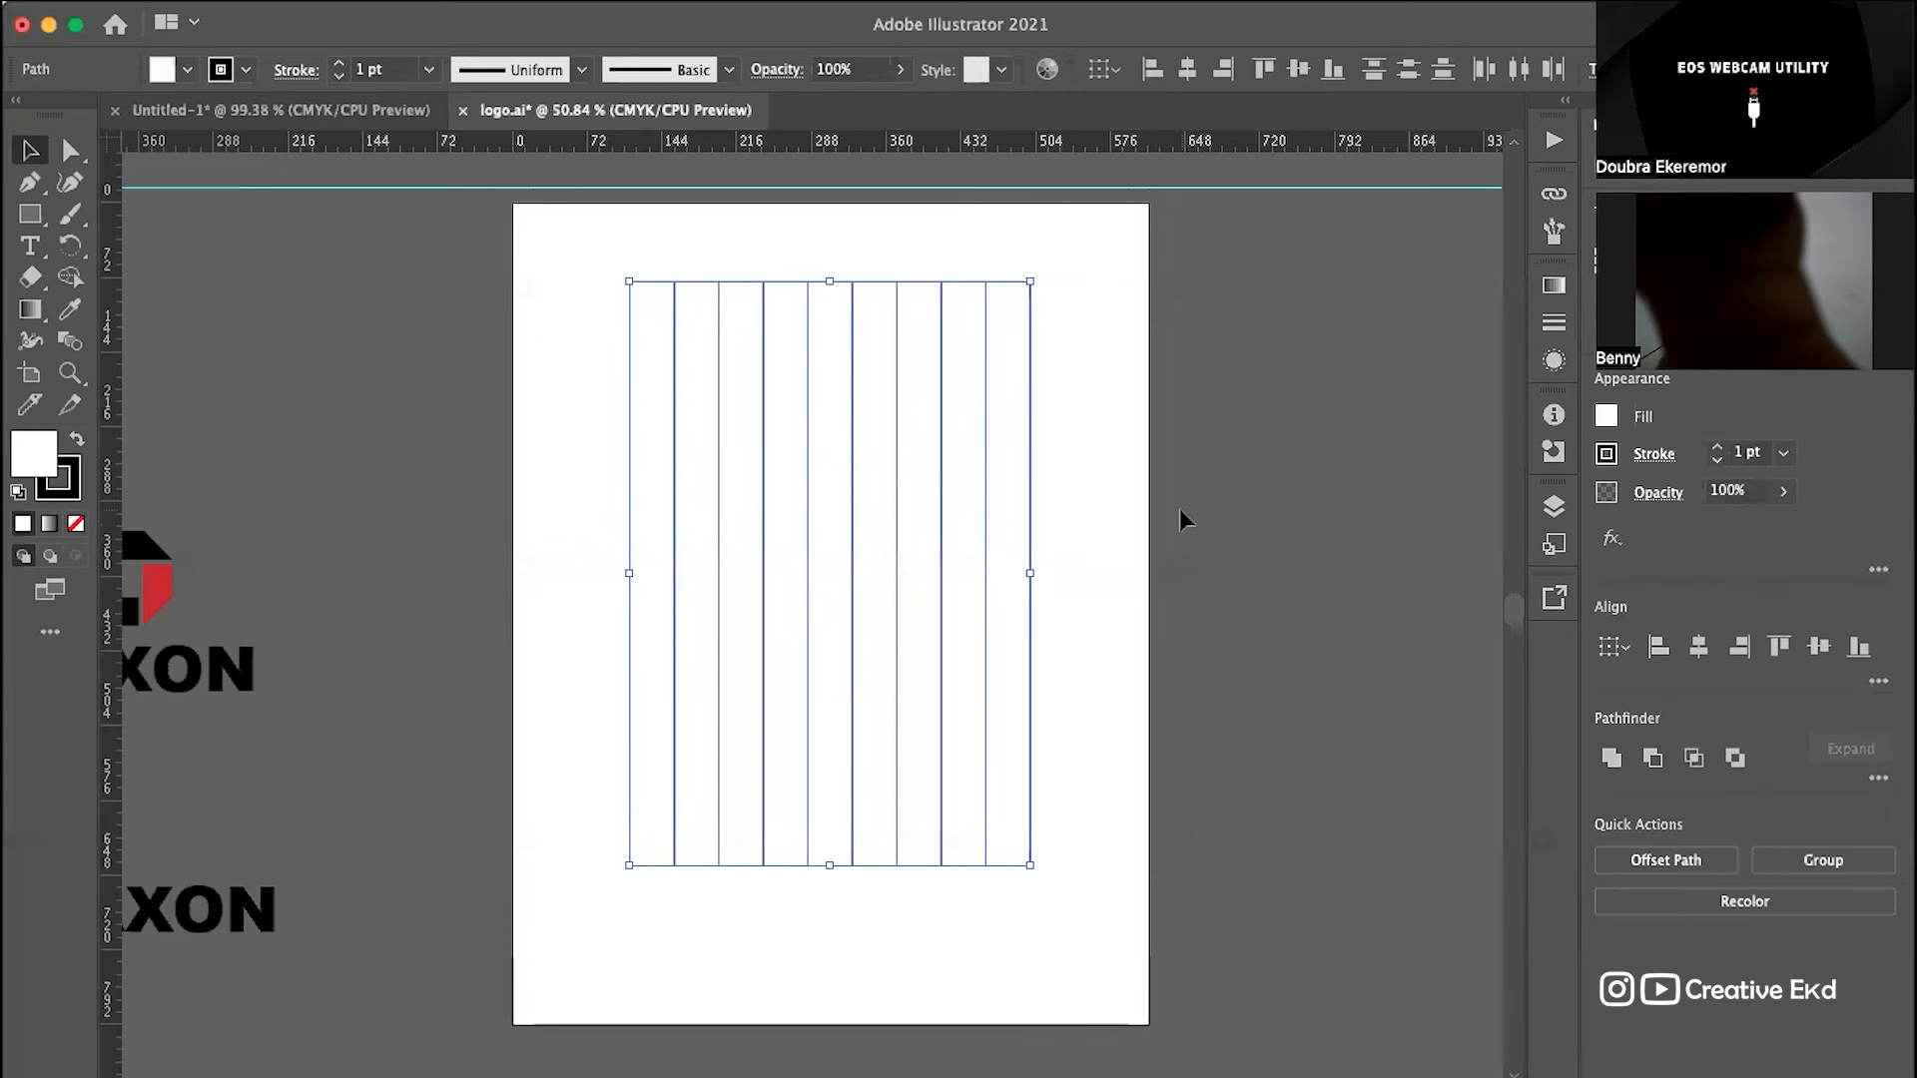
pyautogui.scroll(-1, 1179, 514)
pyautogui.scroll(2, 1180, 511)
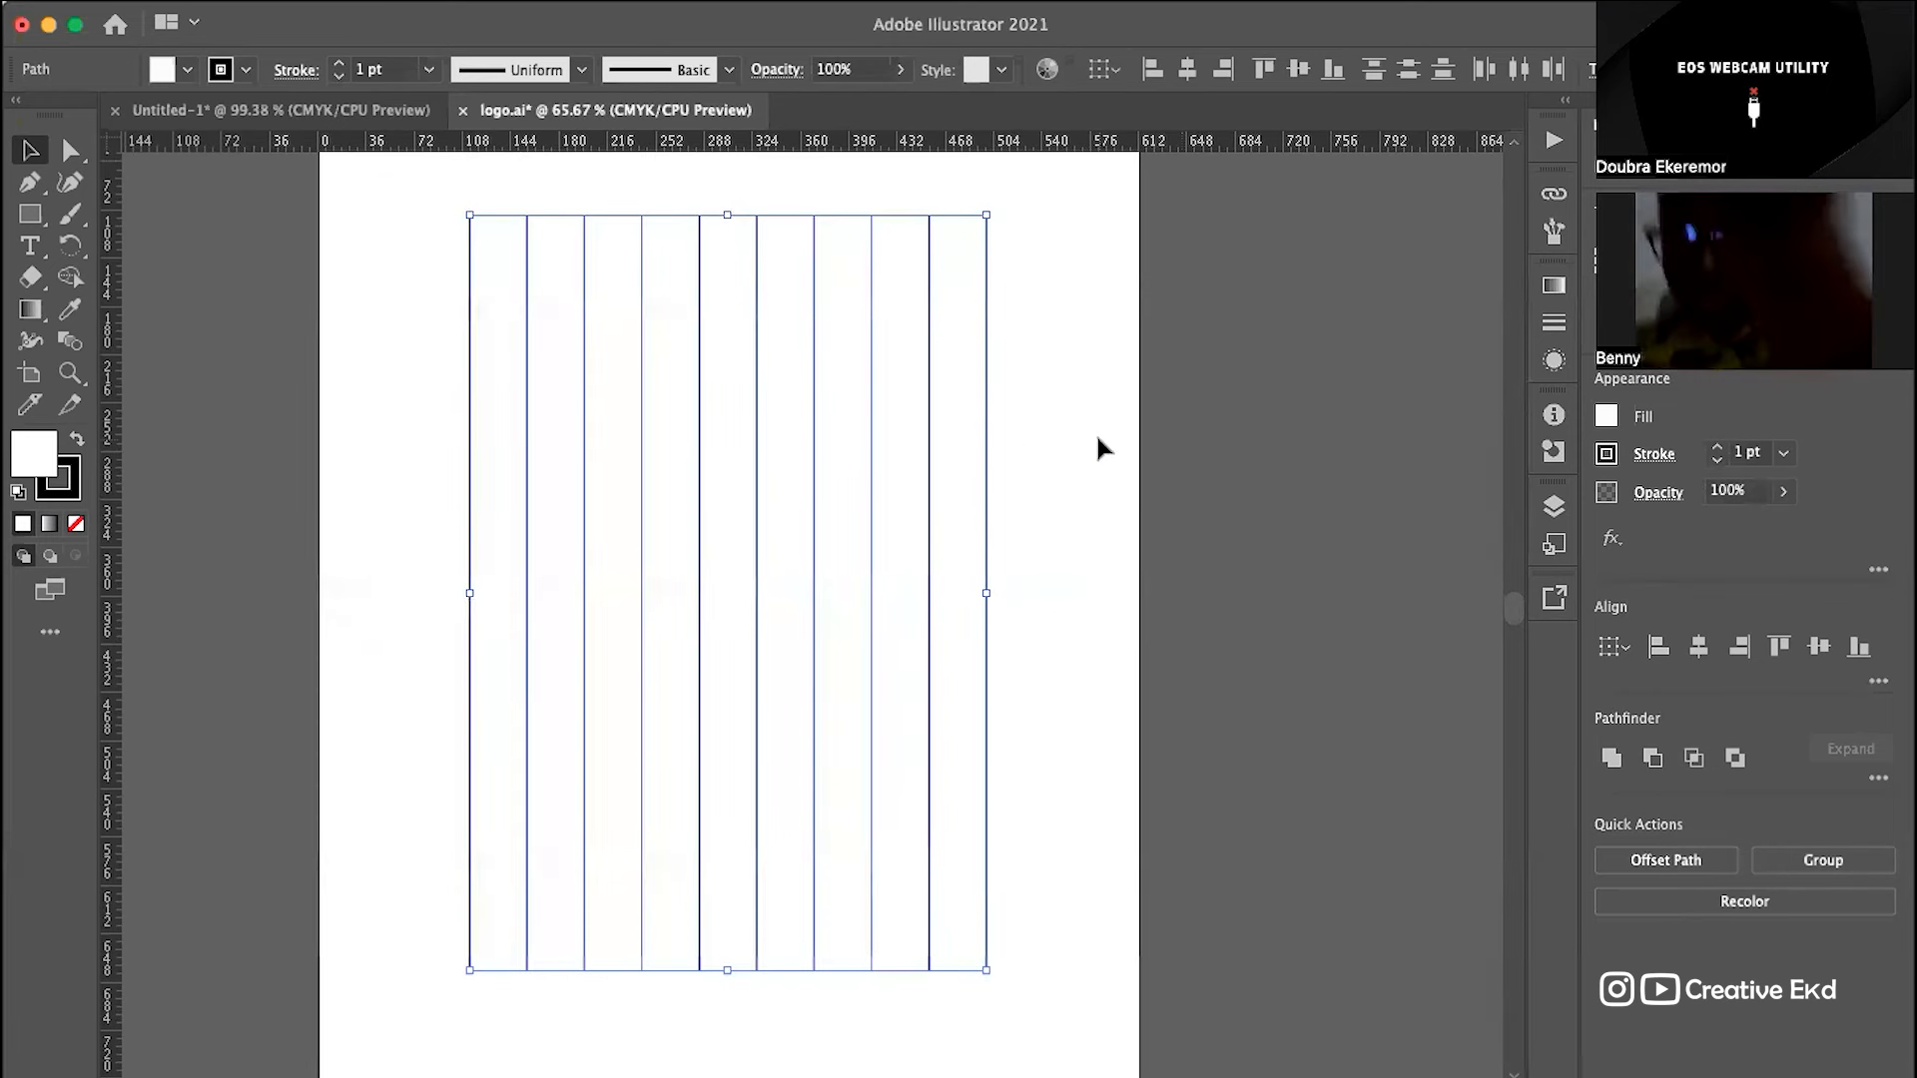
pyautogui.press('super')
pyautogui.press('super+z')
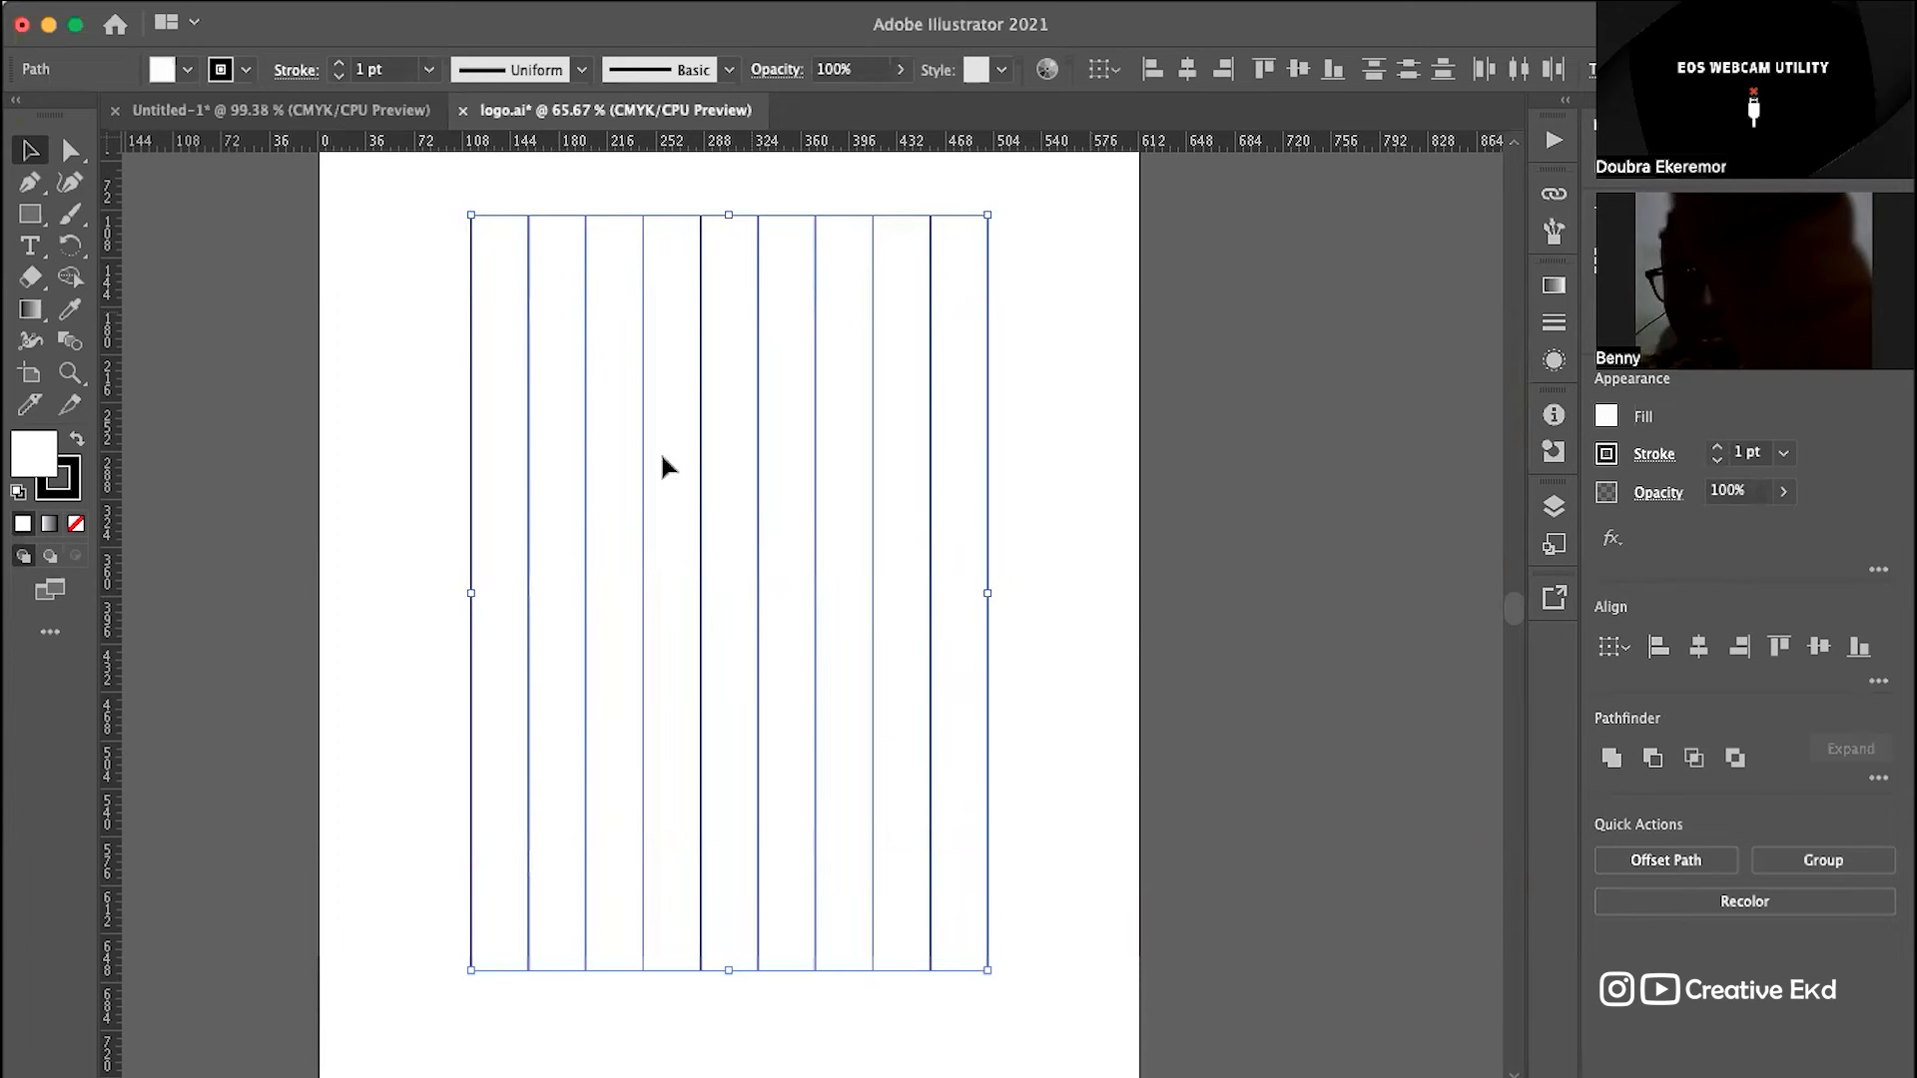
pyautogui.scroll(-3, 758, 539)
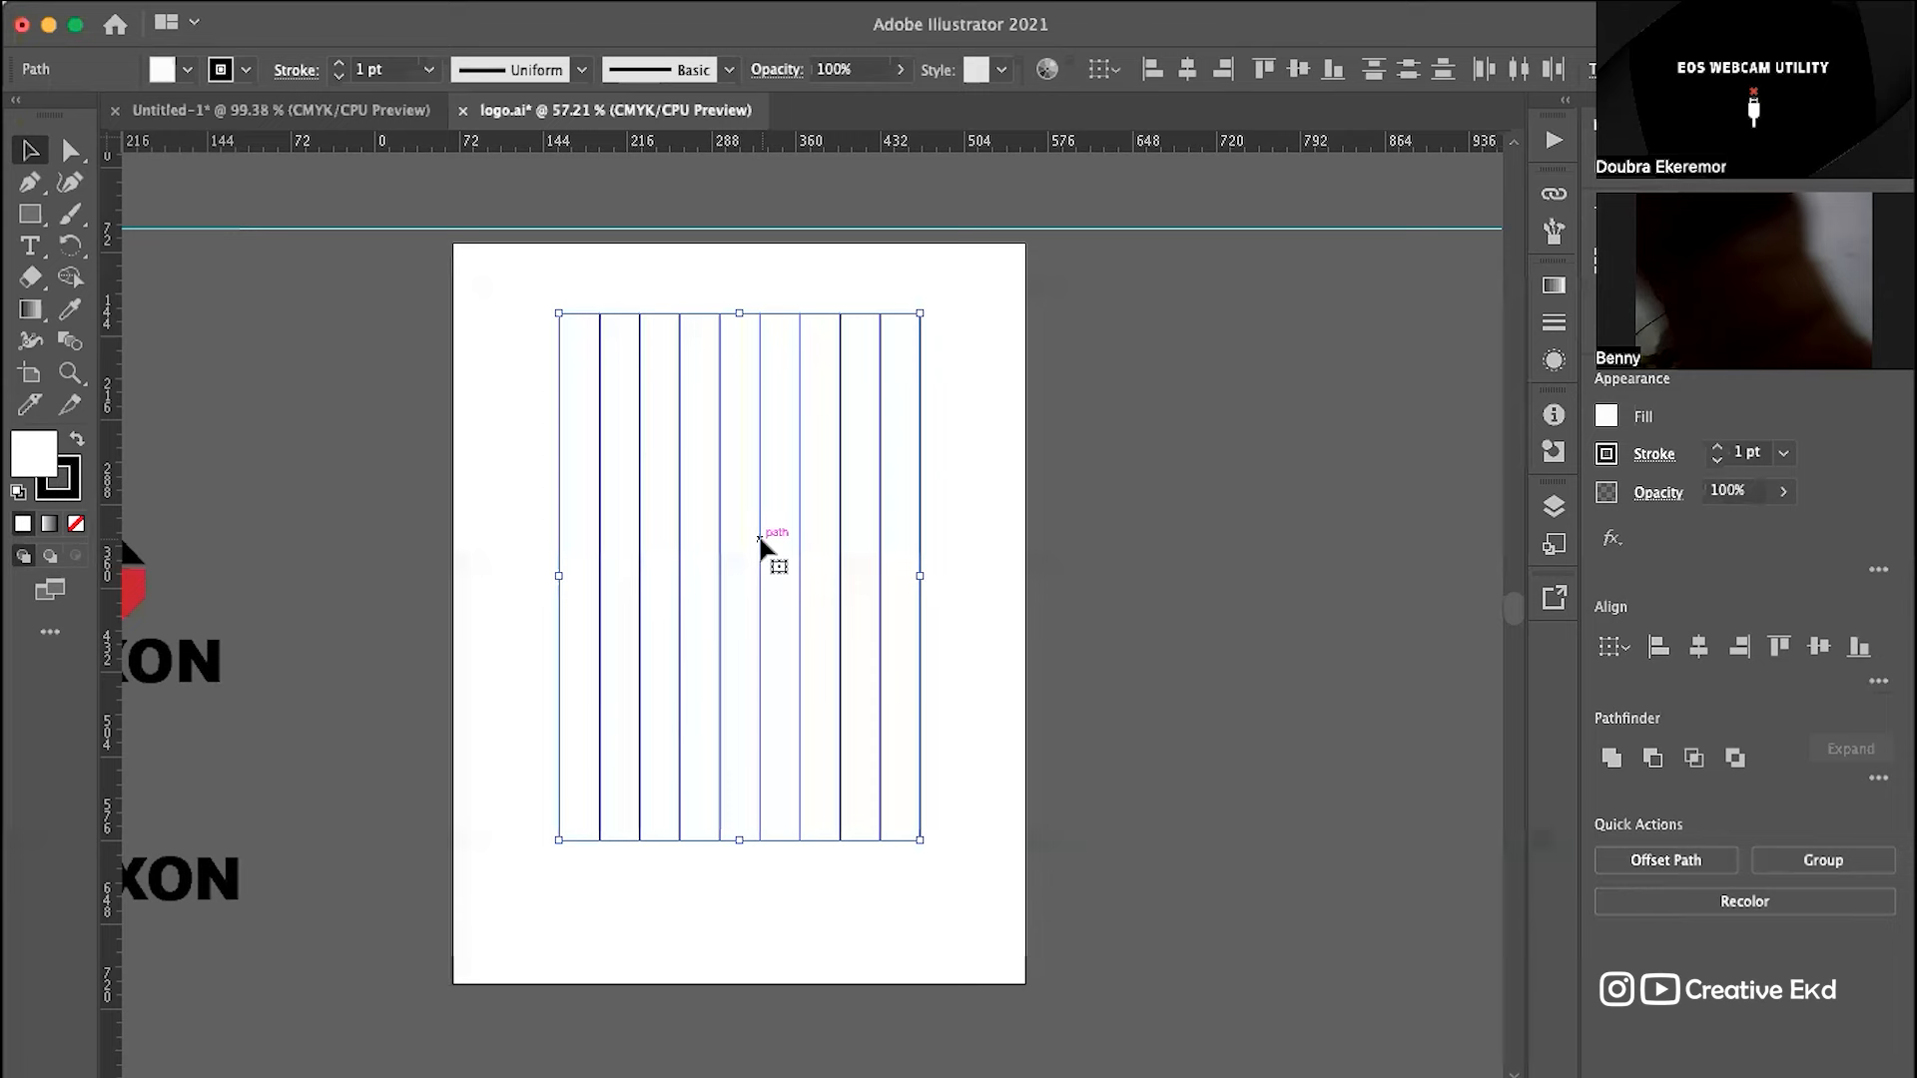
pyautogui.scroll(3, 759, 539)
pyautogui.scroll(-3, 758, 544)
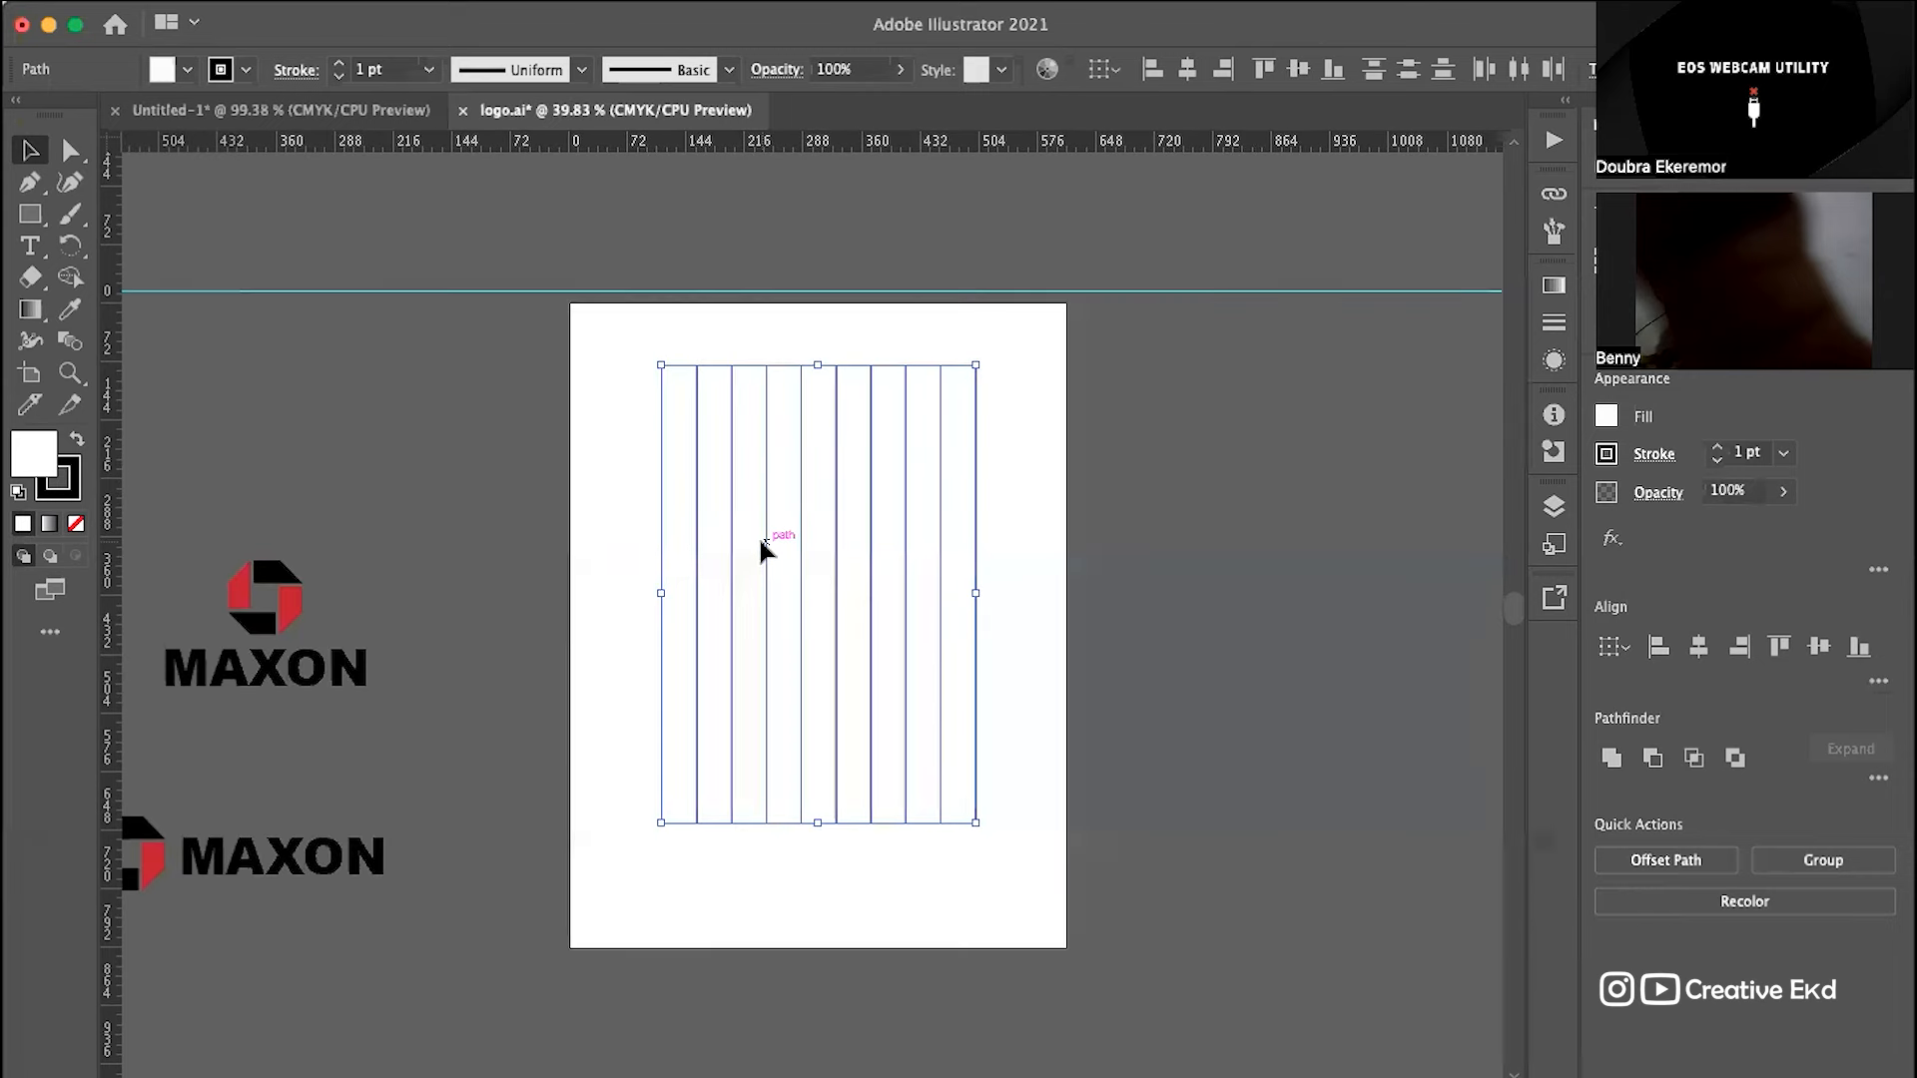
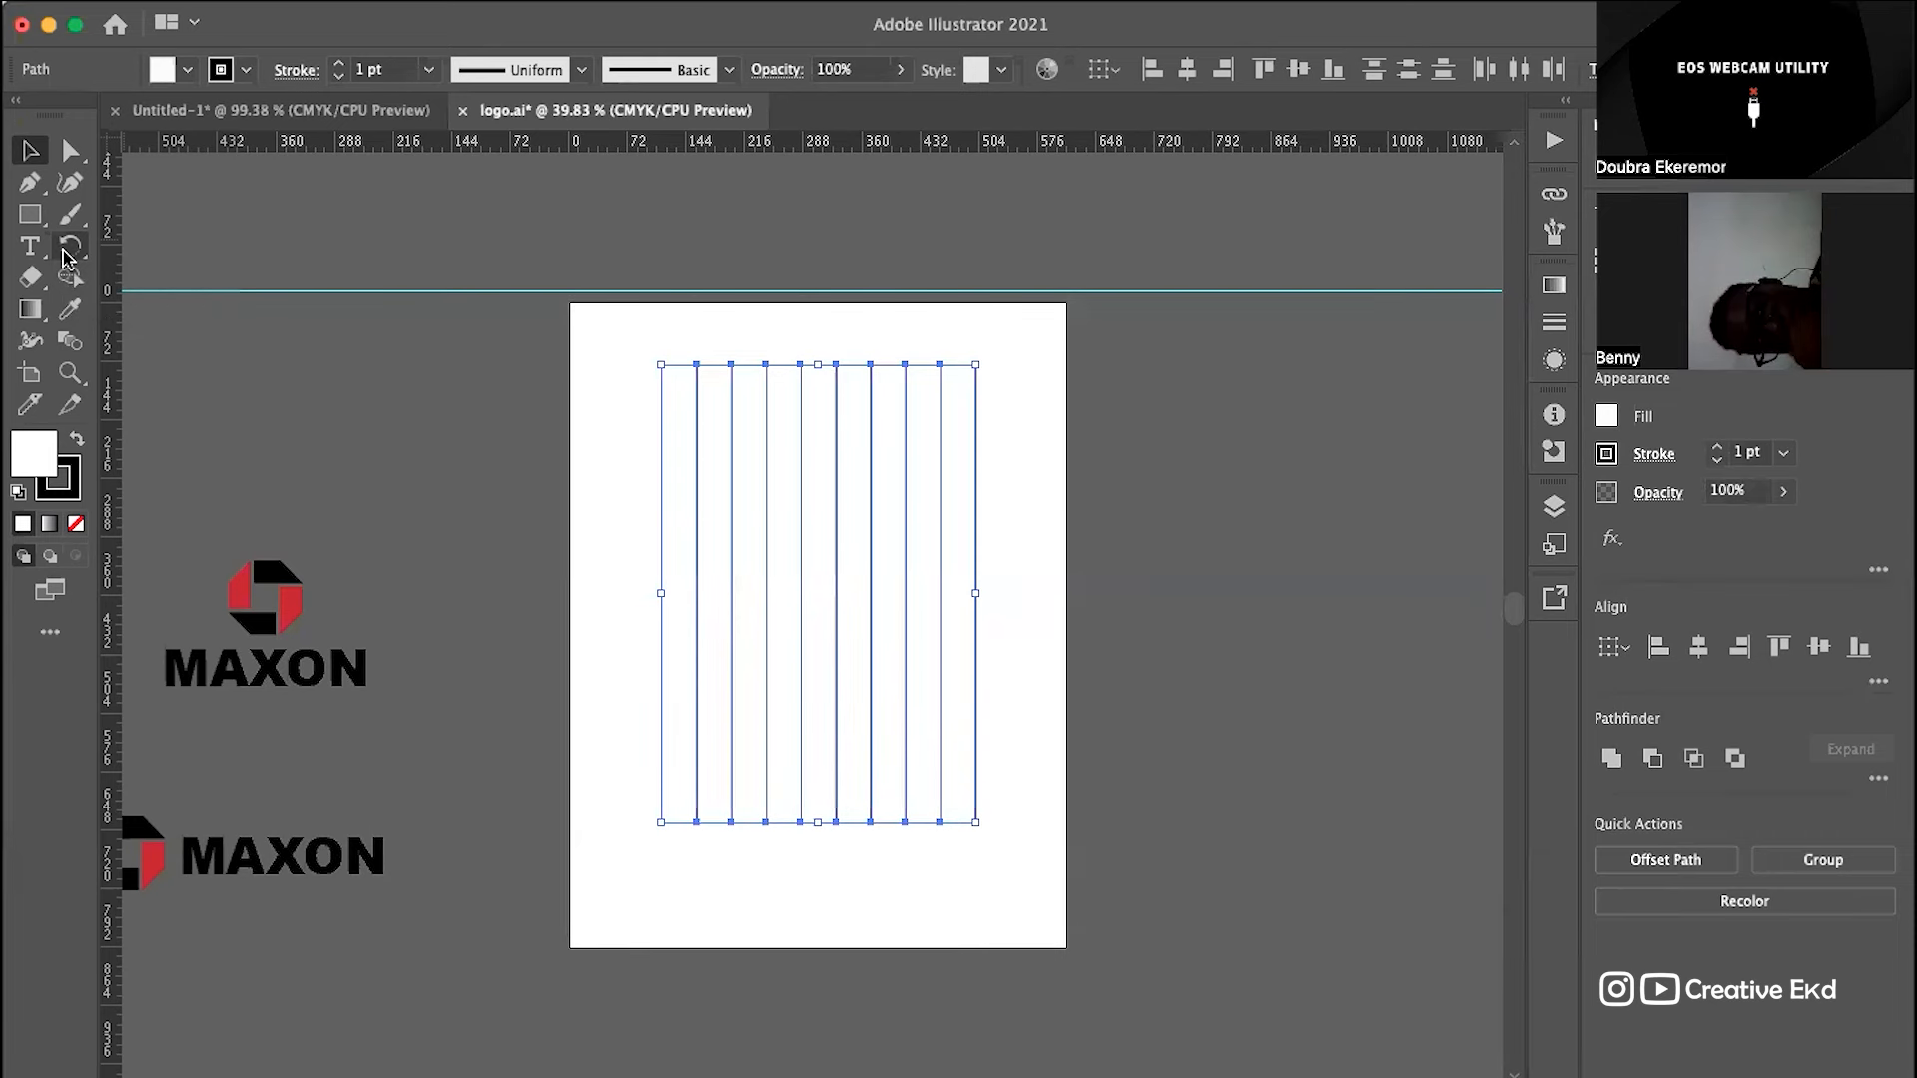
# Step: Use Rotate with an angle of 0° to make an in-place copy of the ten vertical lines
pyautogui.doubleClick(64, 258)
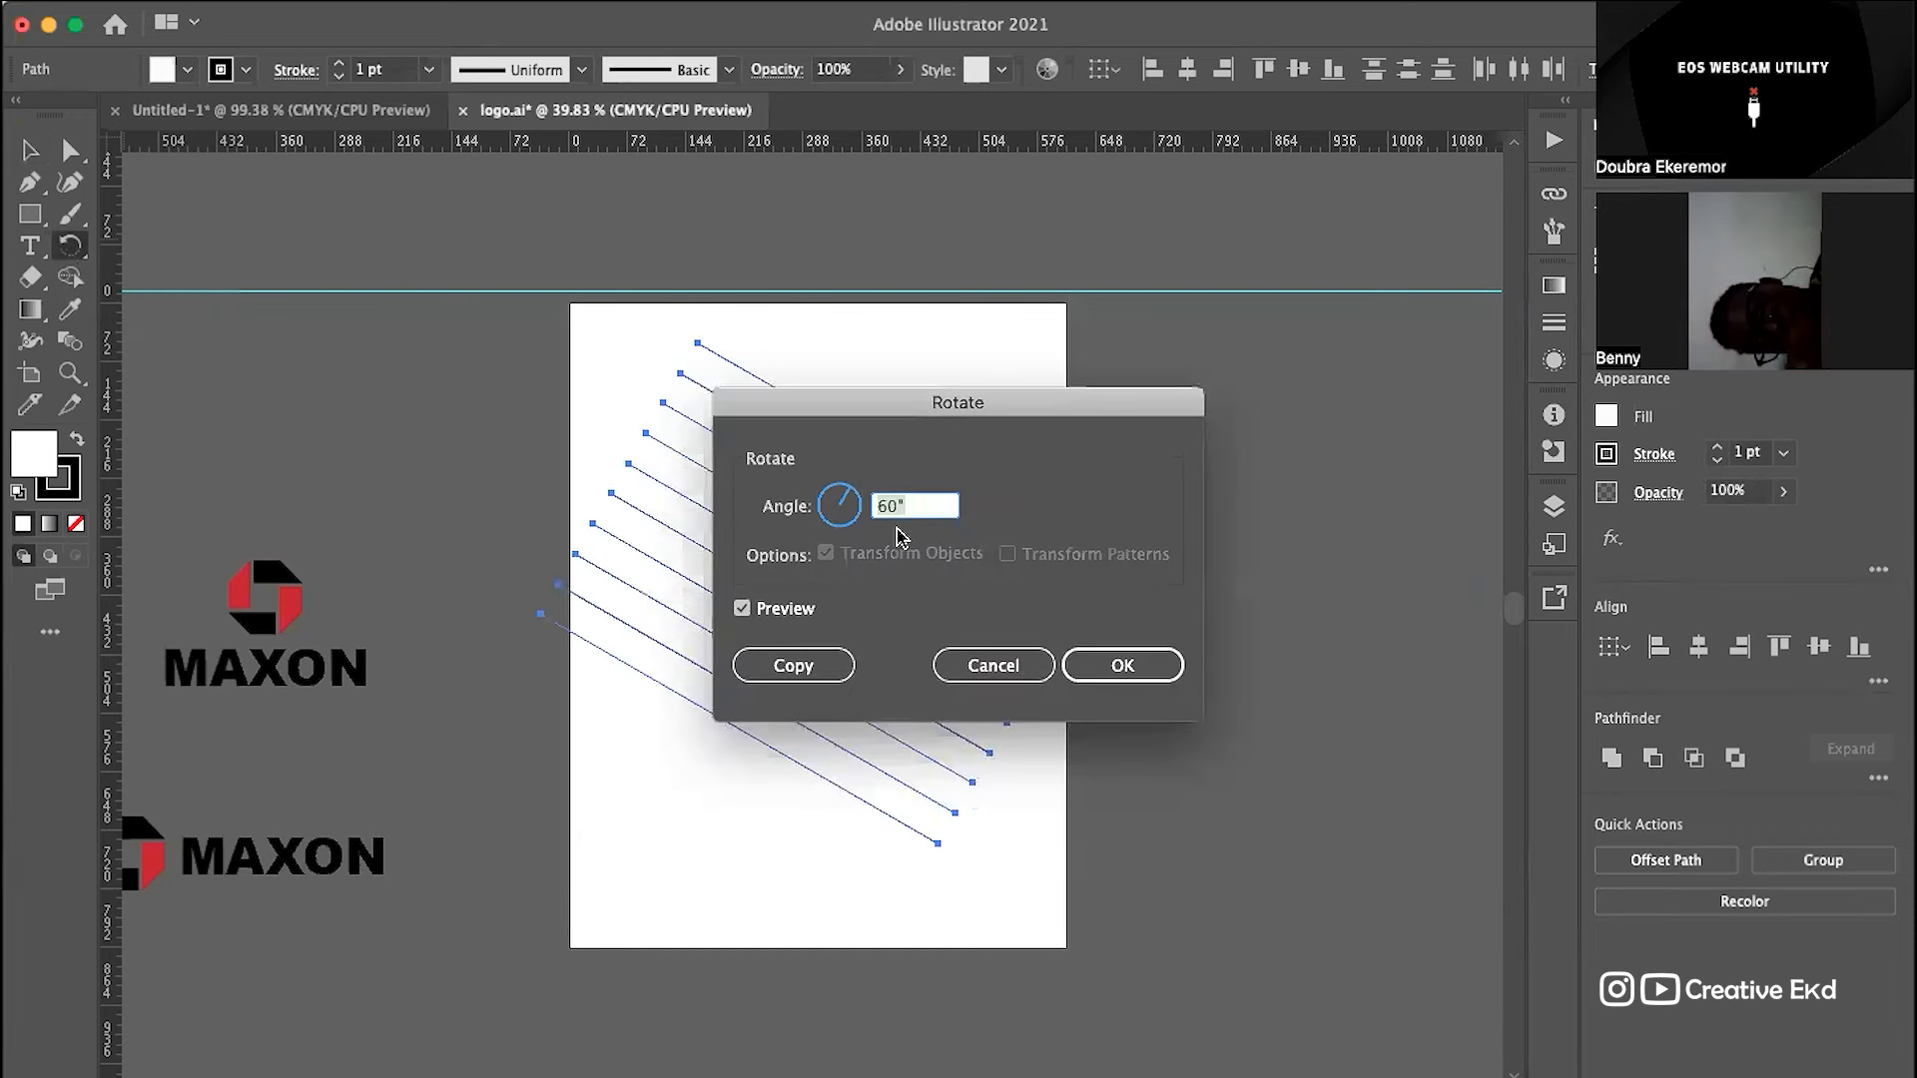
pyautogui.moveTo(859, 409); pyautogui.dragTo(932, 391)
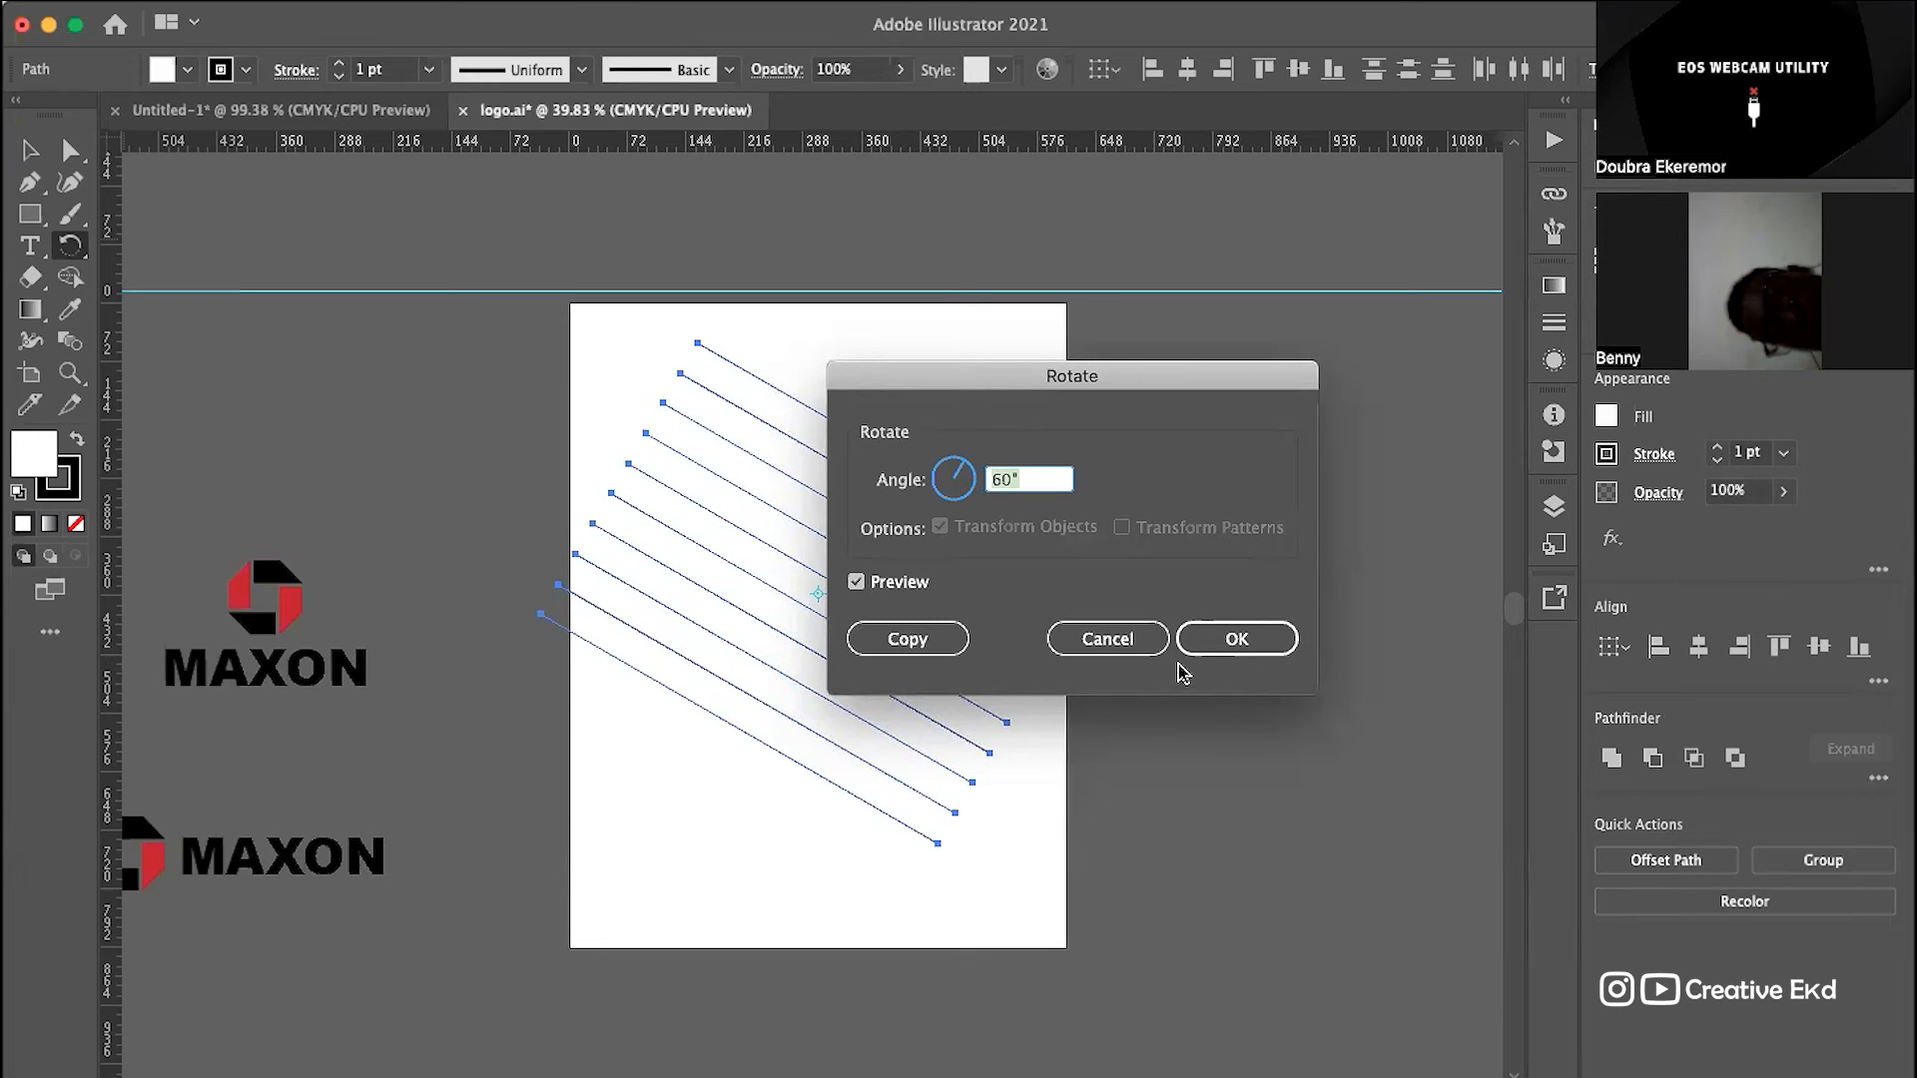
pyautogui.write('40')
pyautogui.press('BackSpace')
pyautogui.write('590')
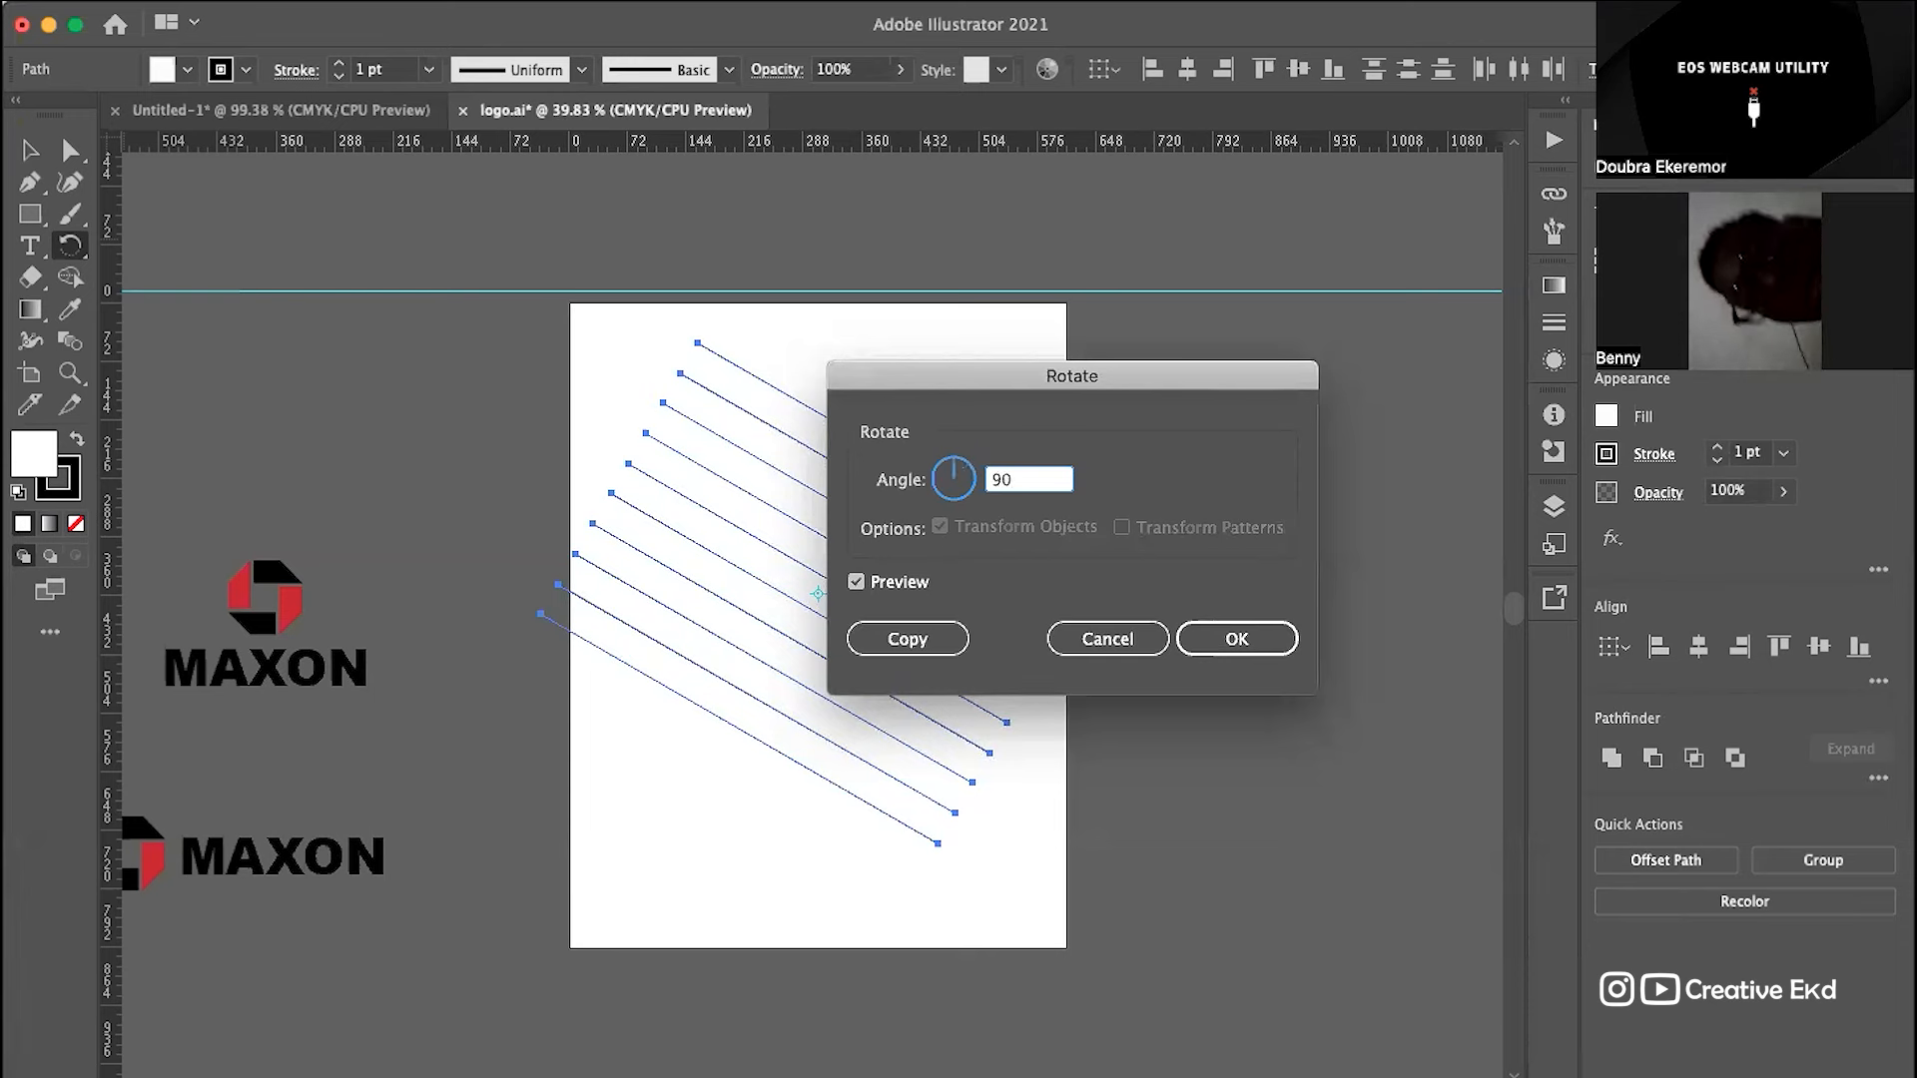
pyautogui.press('BackSpace')
pyautogui.press('BackSpace')
pyautogui.write('145')
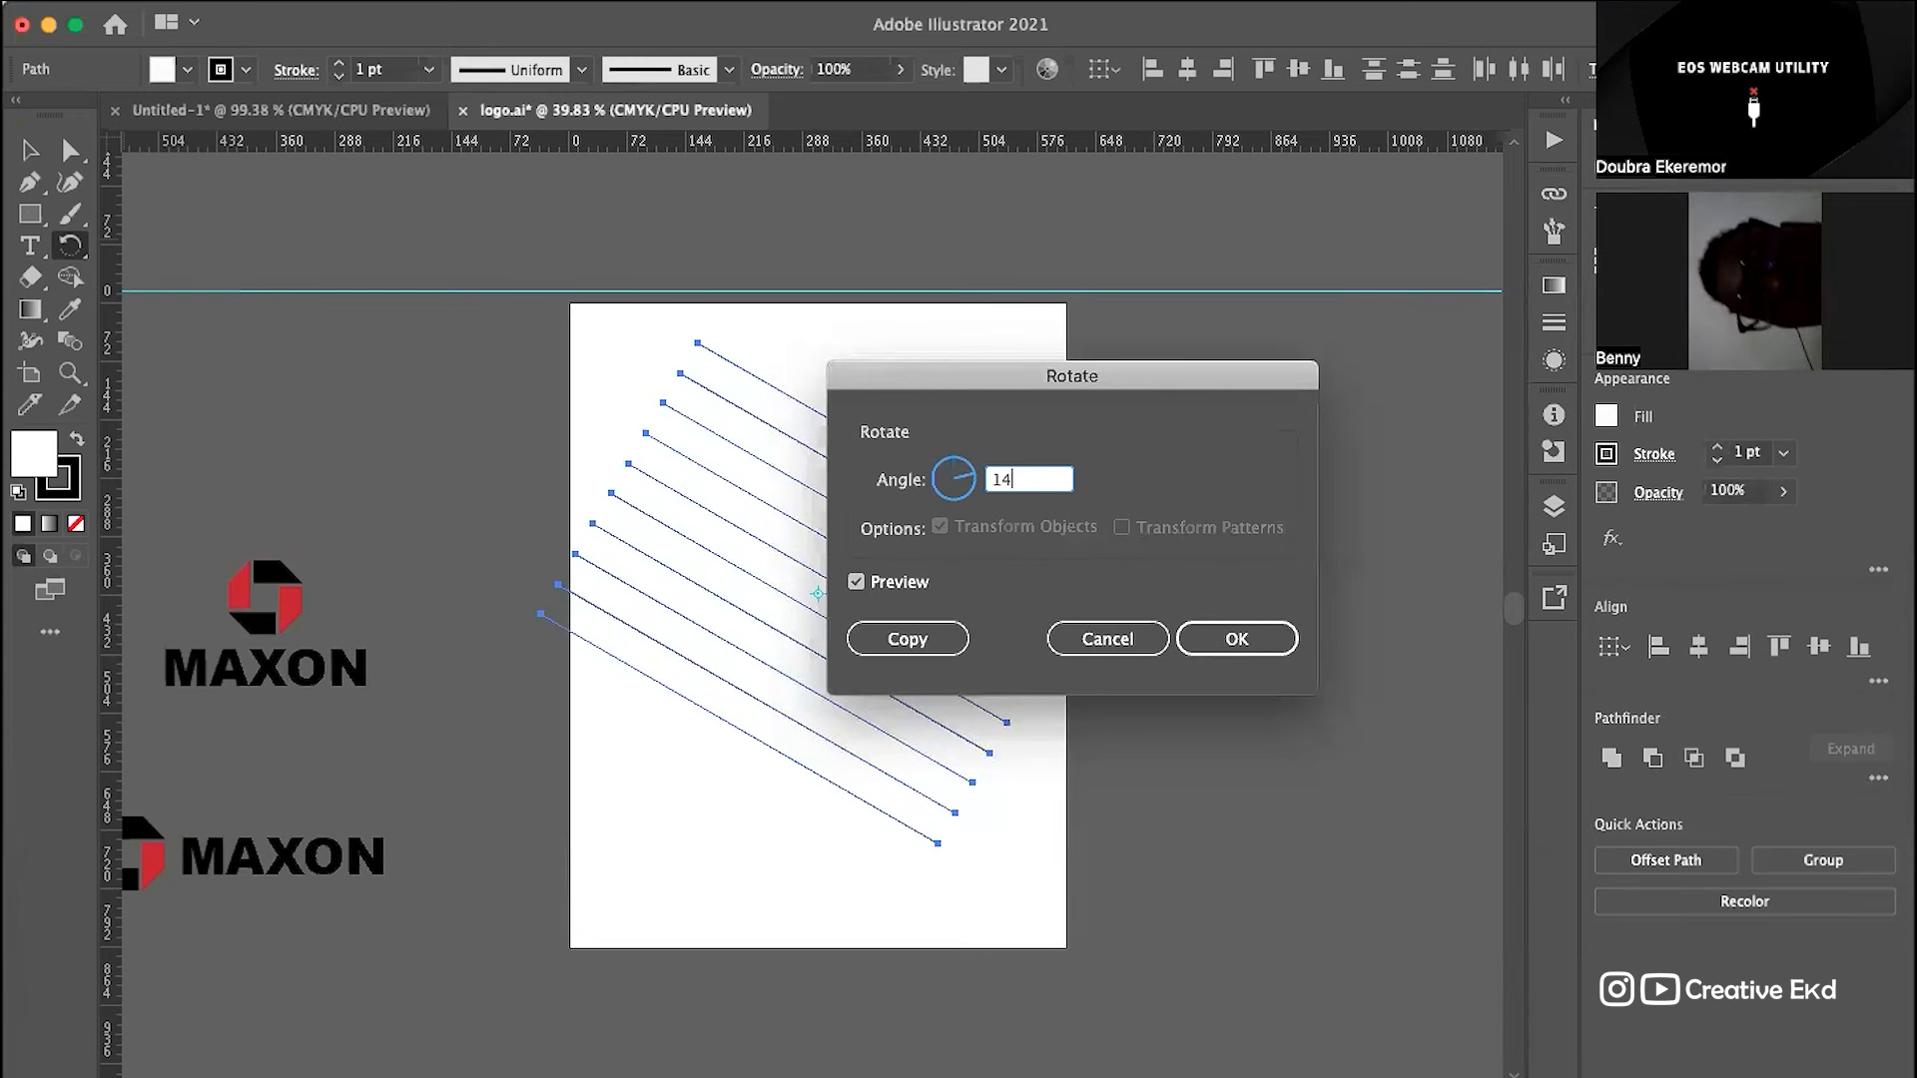
pyautogui.press('BackSpace')
pyautogui.press('BackSpace')
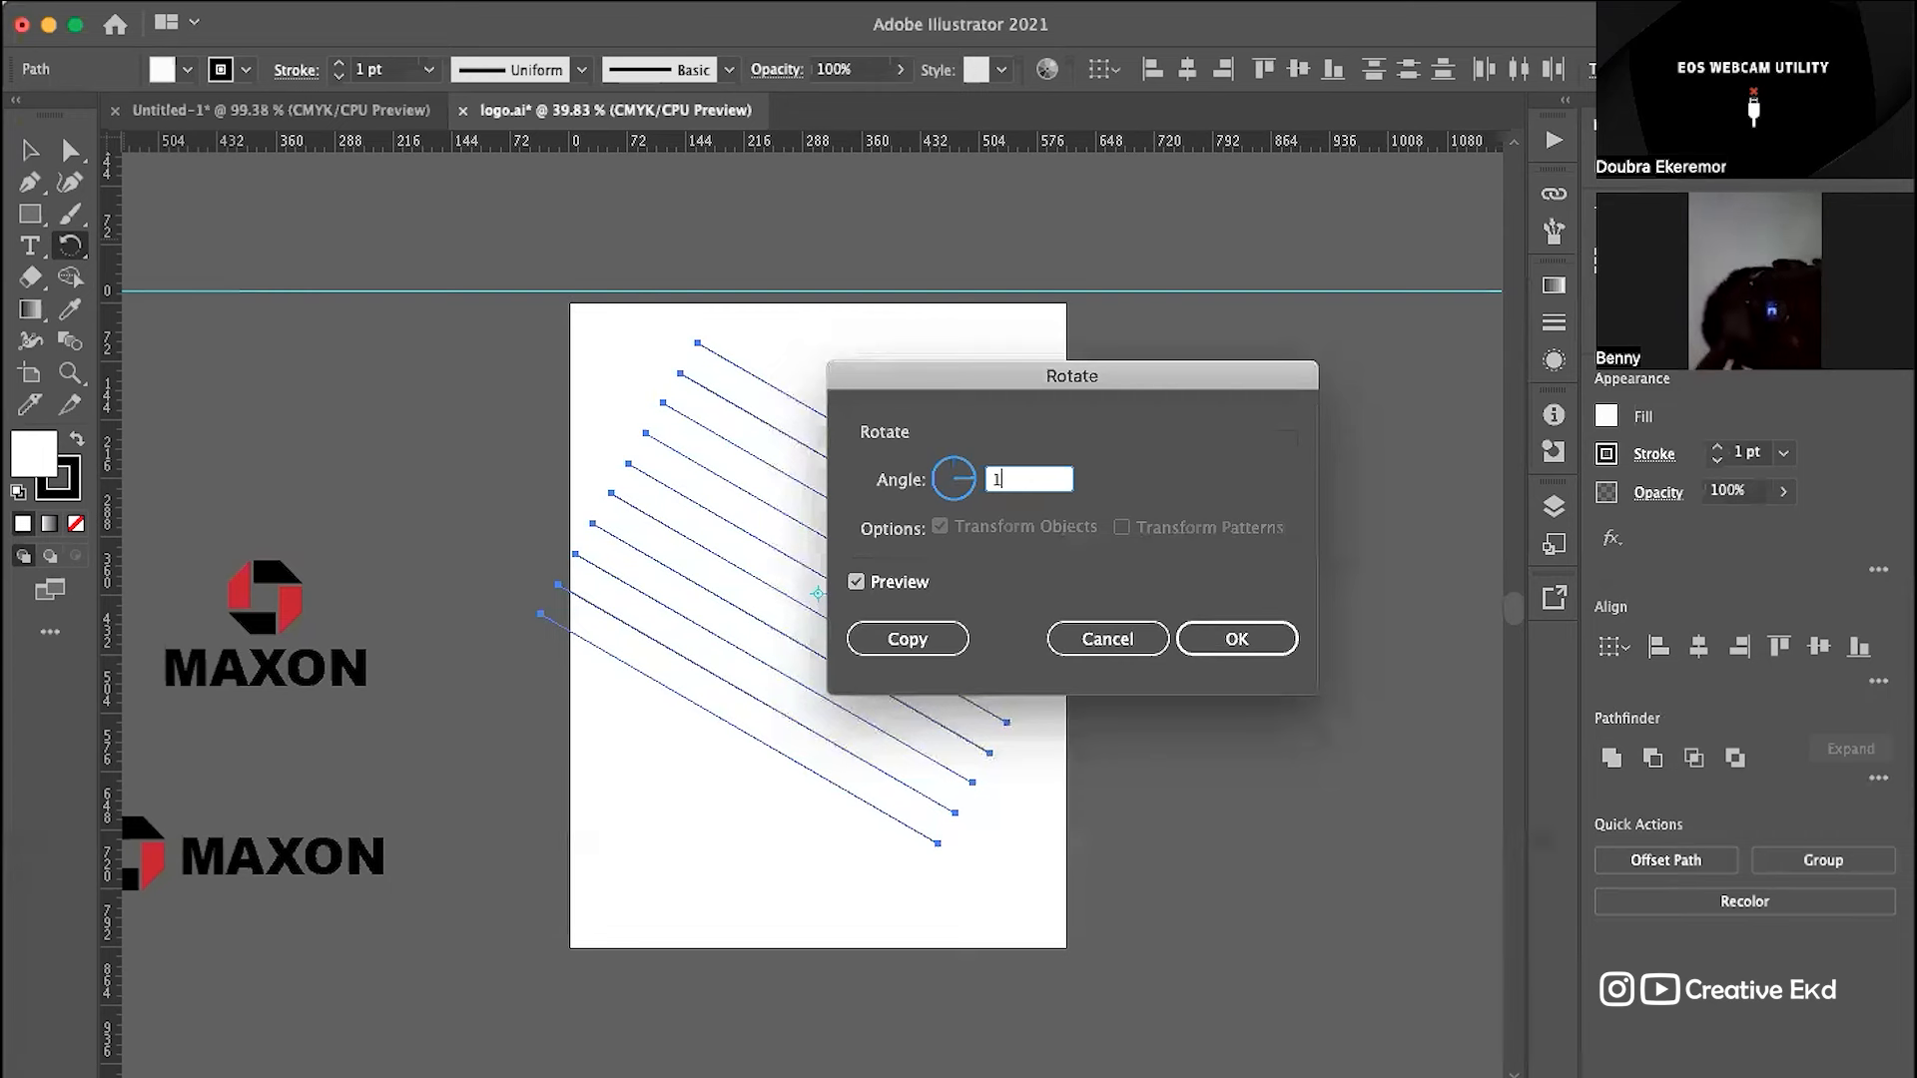
pyautogui.press('BackSpace')
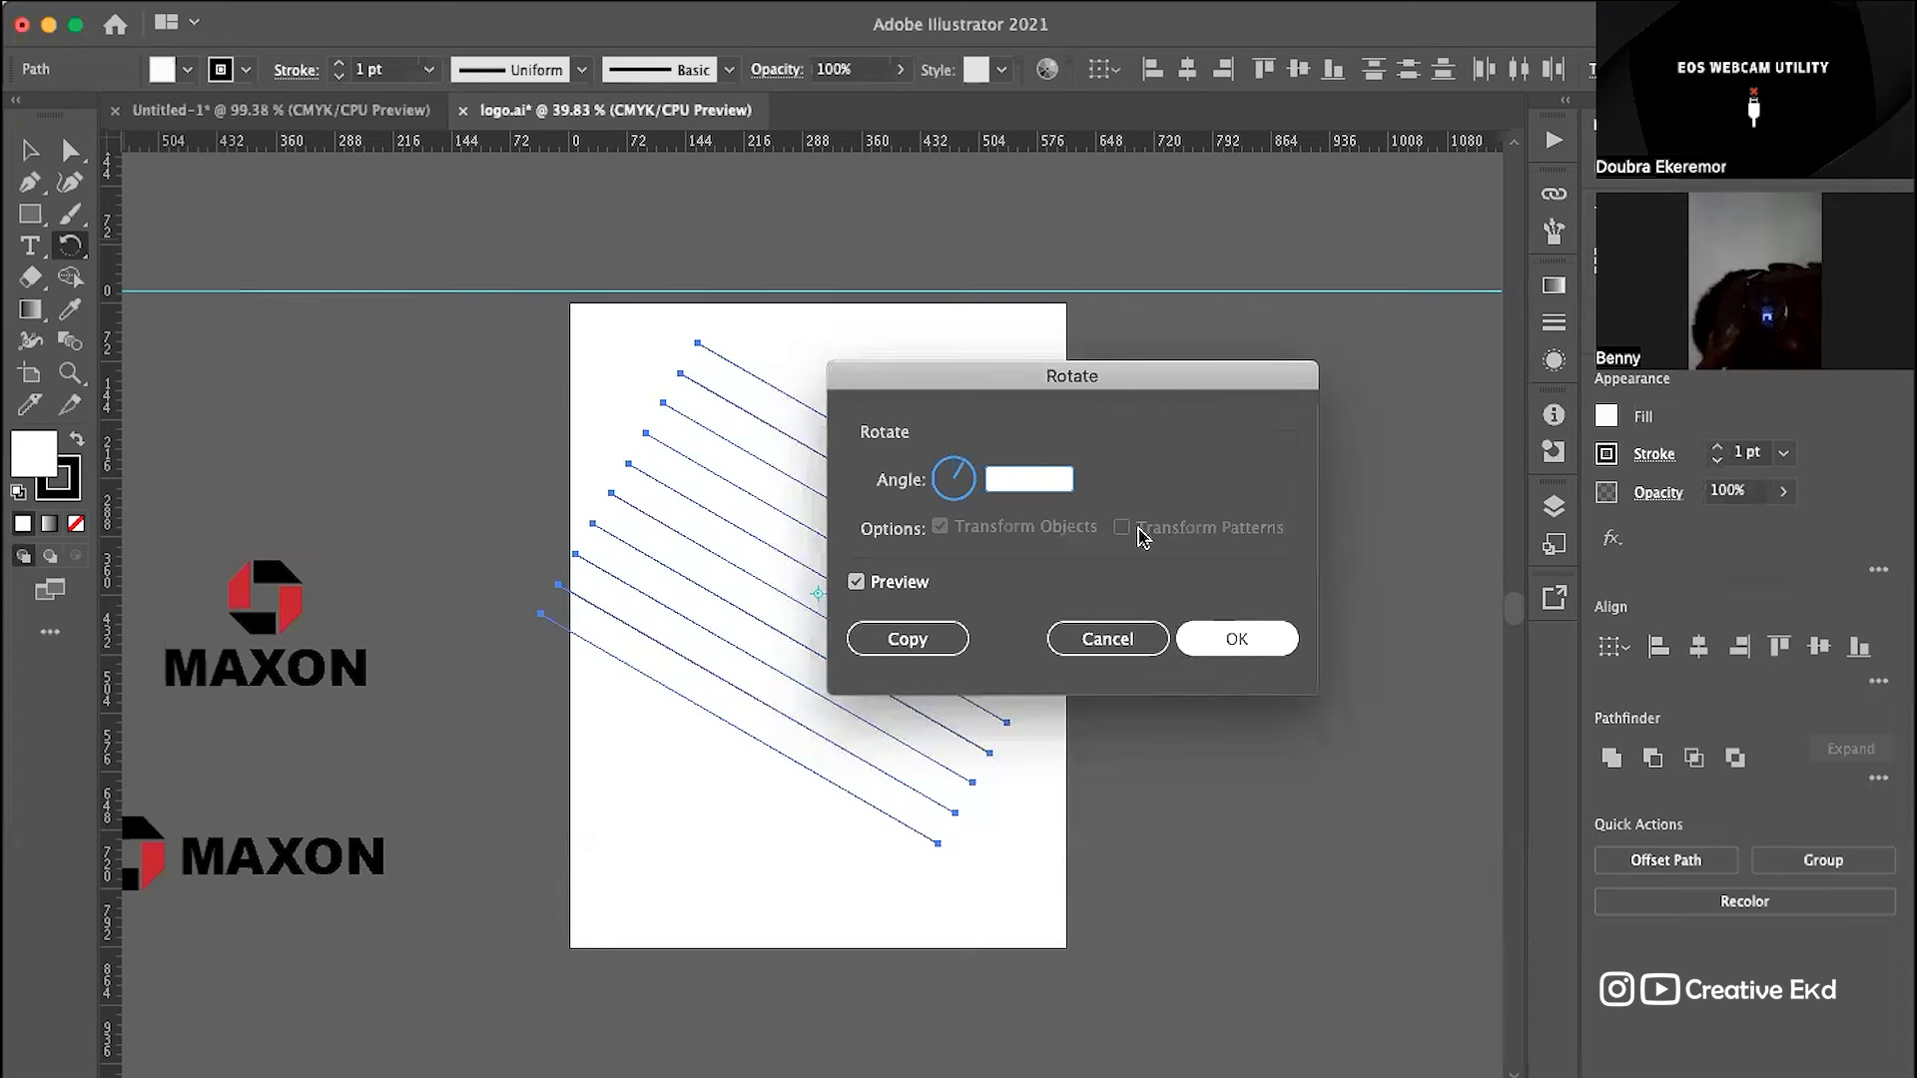
pyautogui.write('0')
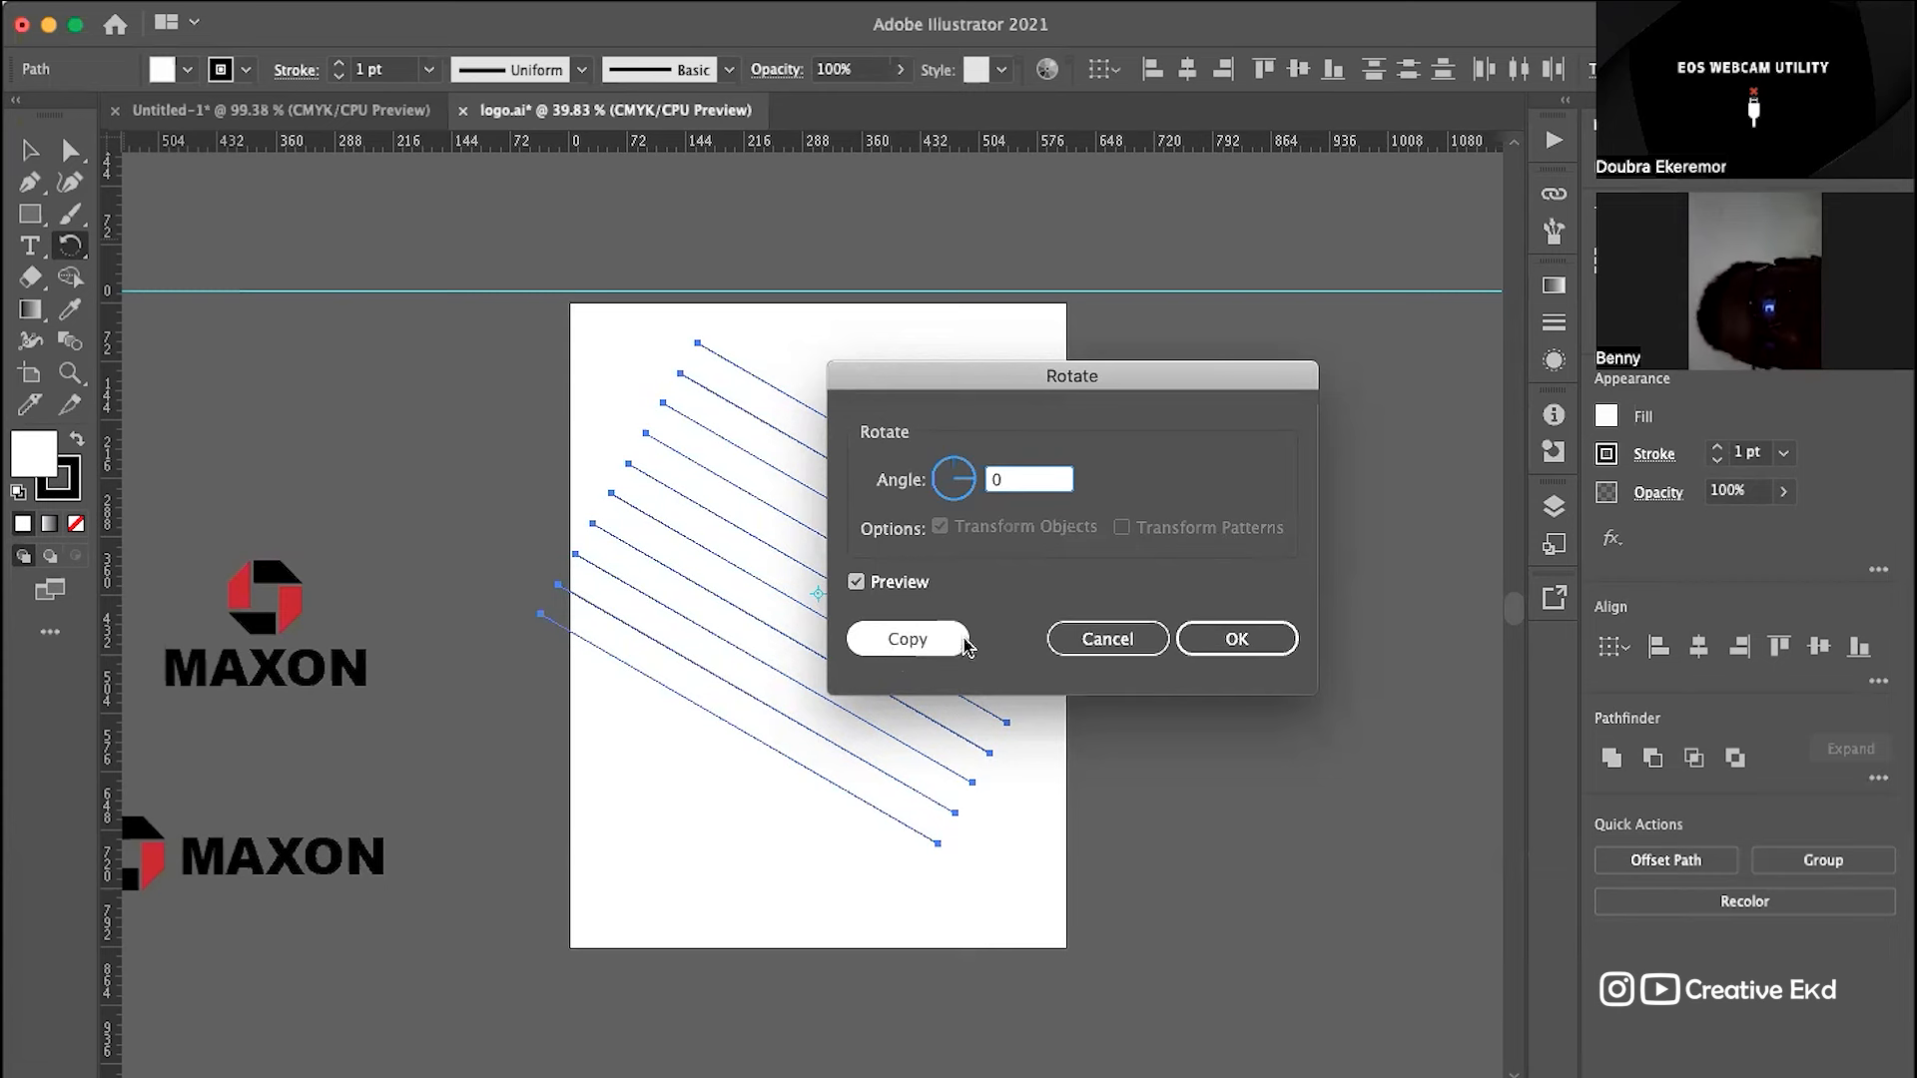
pyautogui.click(920, 639)
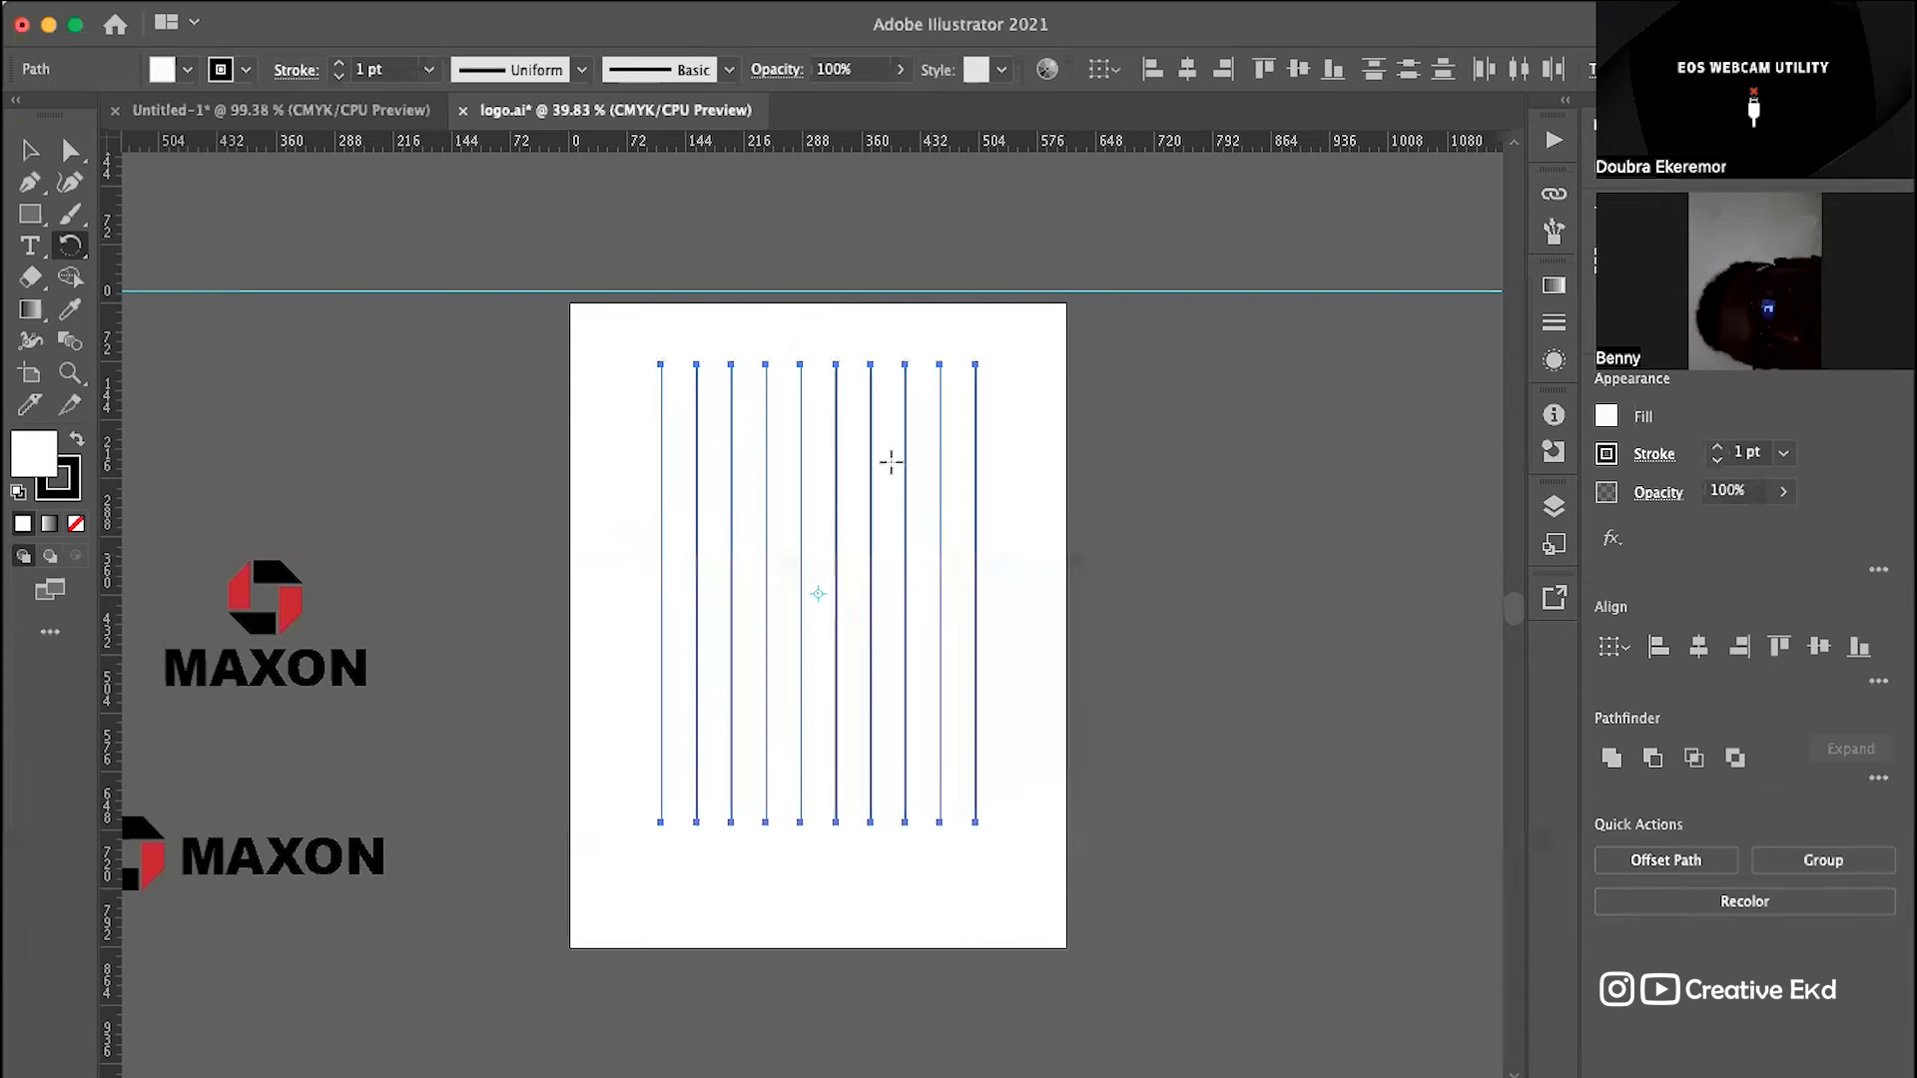
pyautogui.click(30, 150)
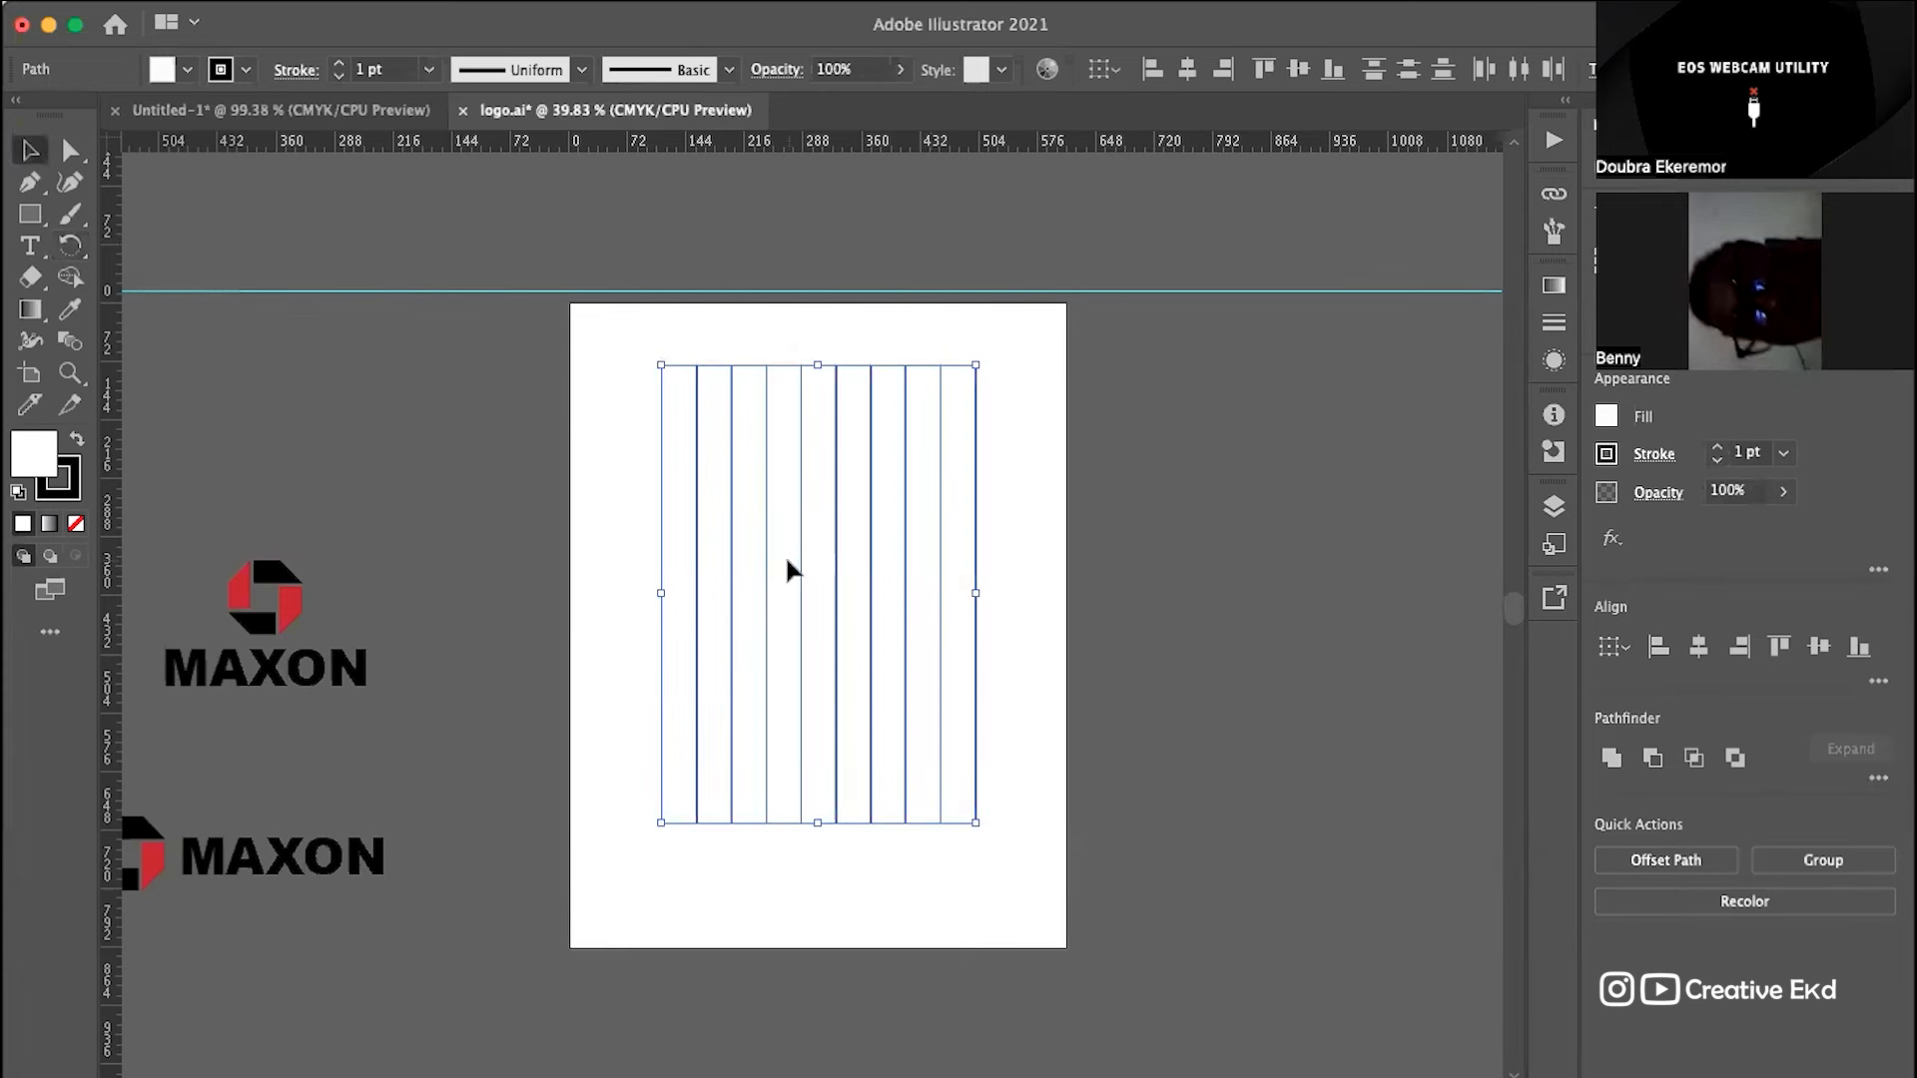
pyautogui.press('super+c')
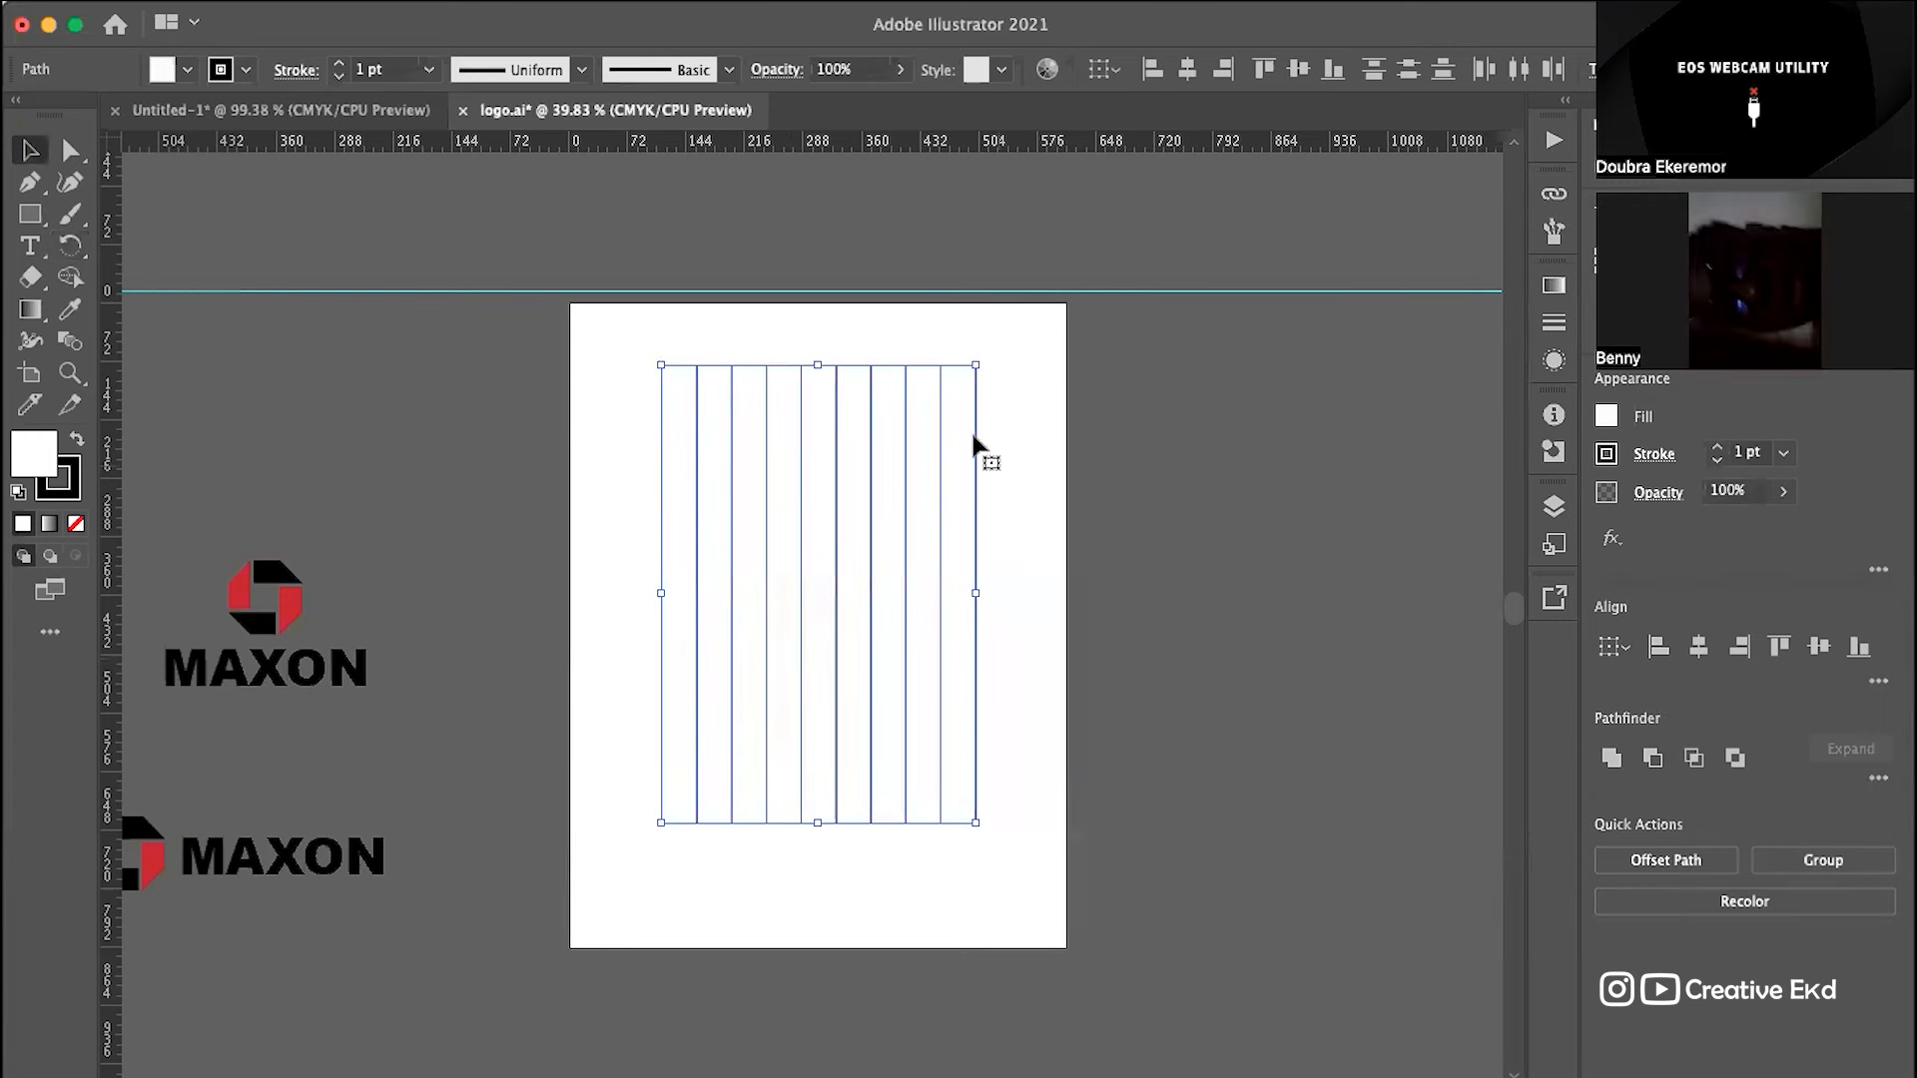
pyautogui.press('super+f')
pyautogui.press('super+v')
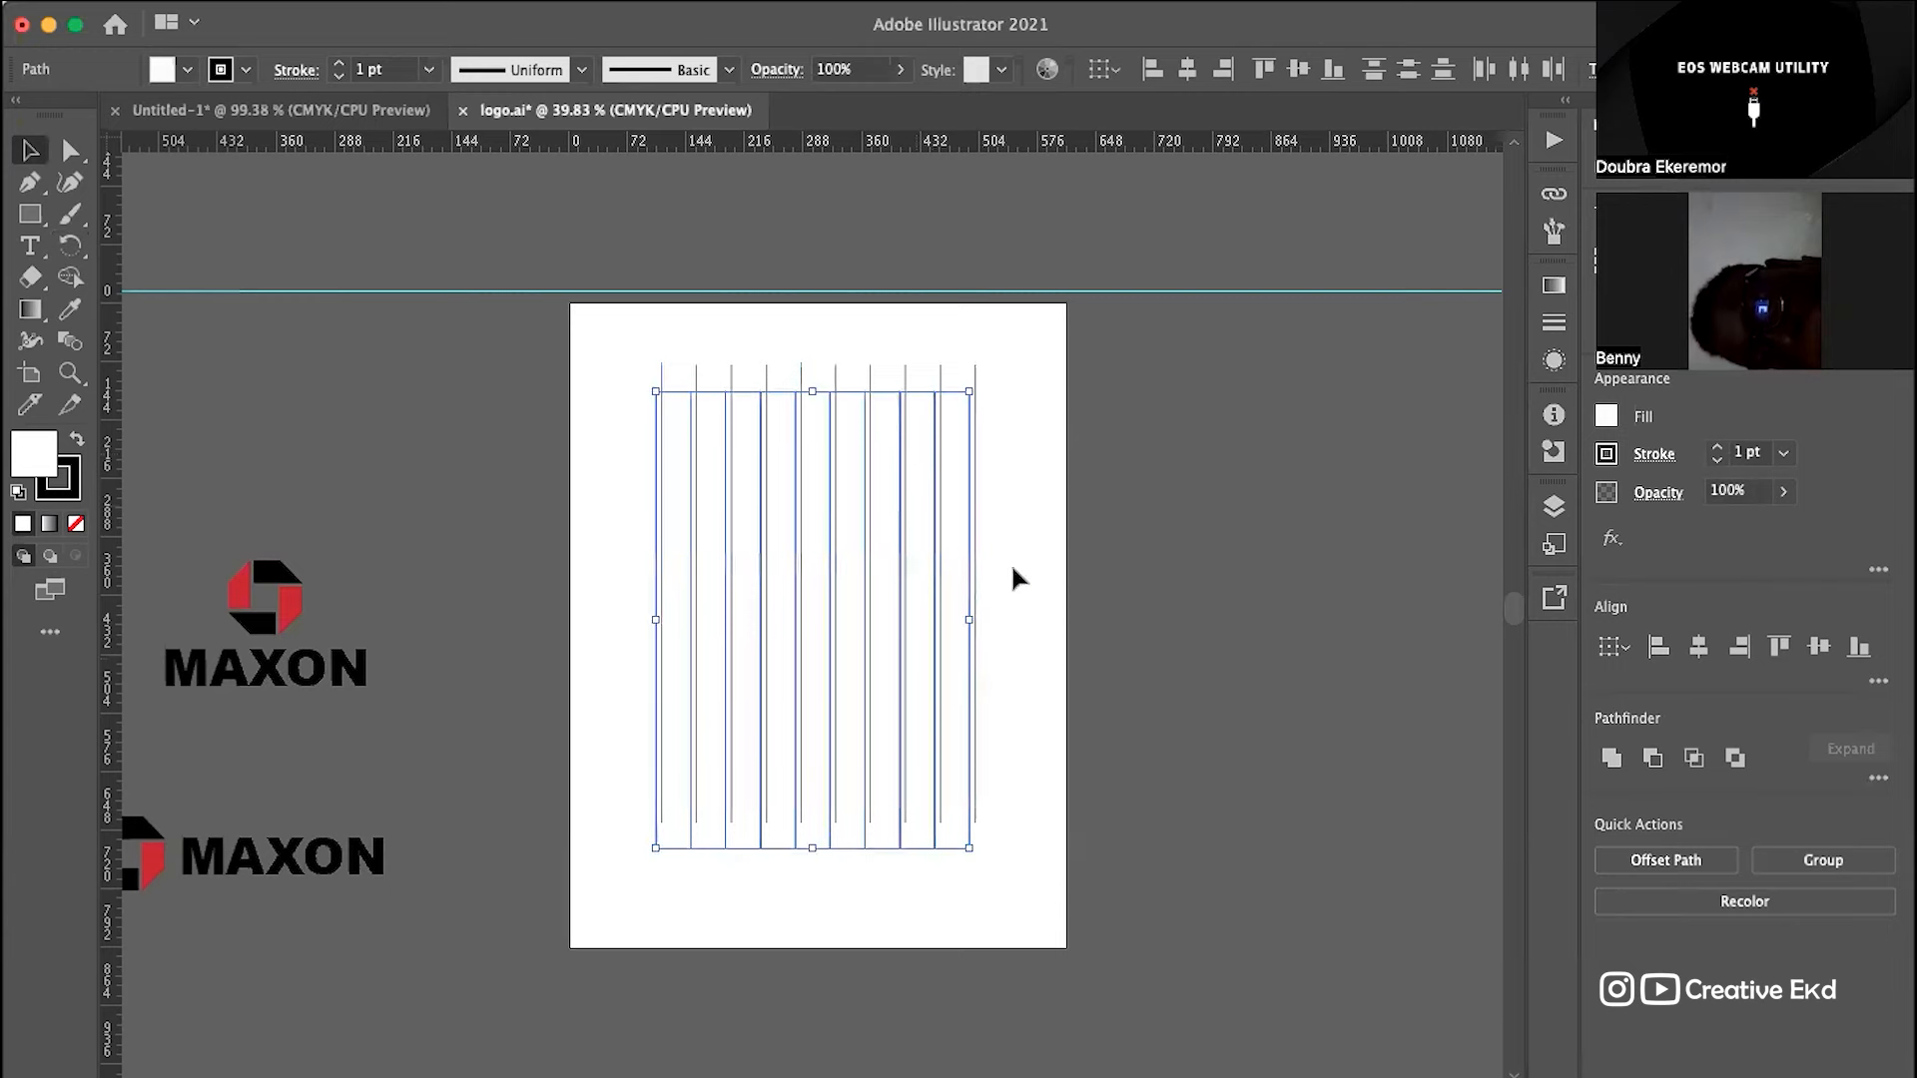
pyautogui.press('super+z')
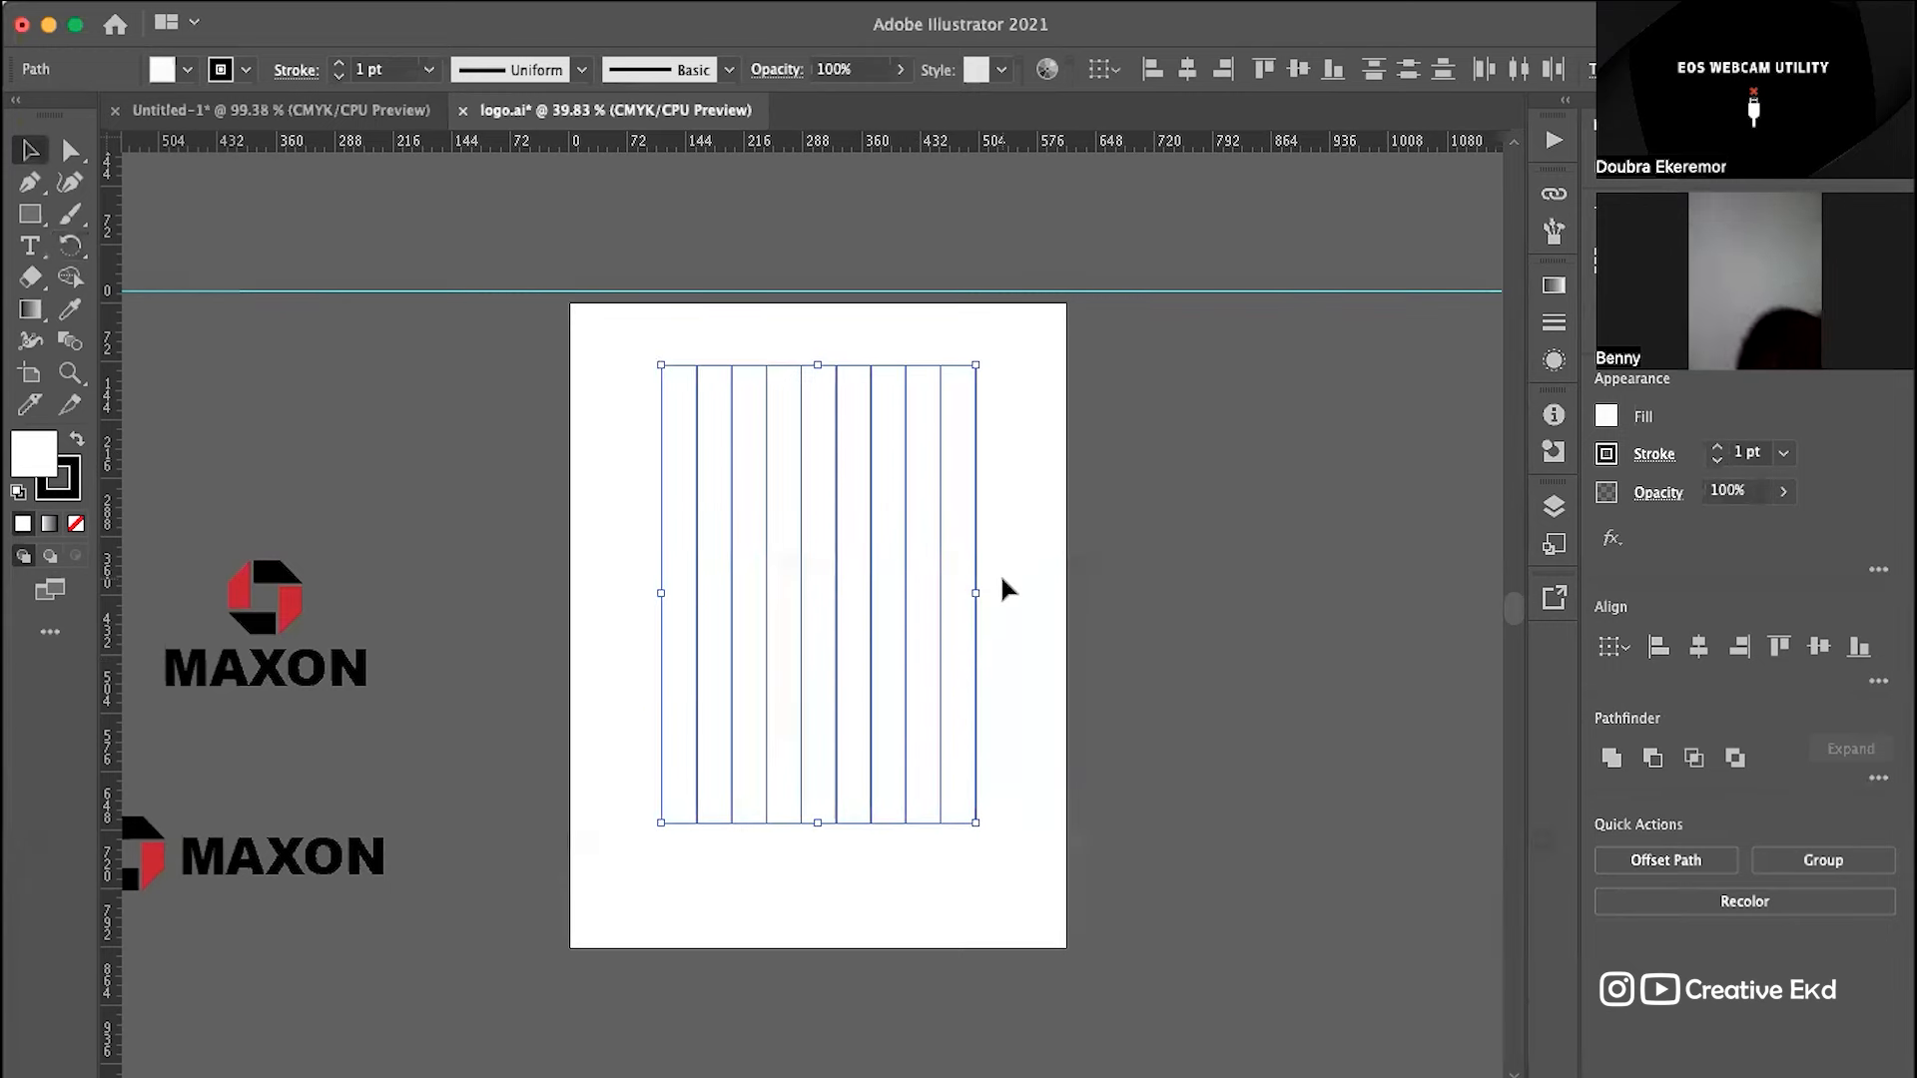
# Step: Create a copy of the vertical lines rotated by 60°
pyautogui.scroll(5, 963, 374)
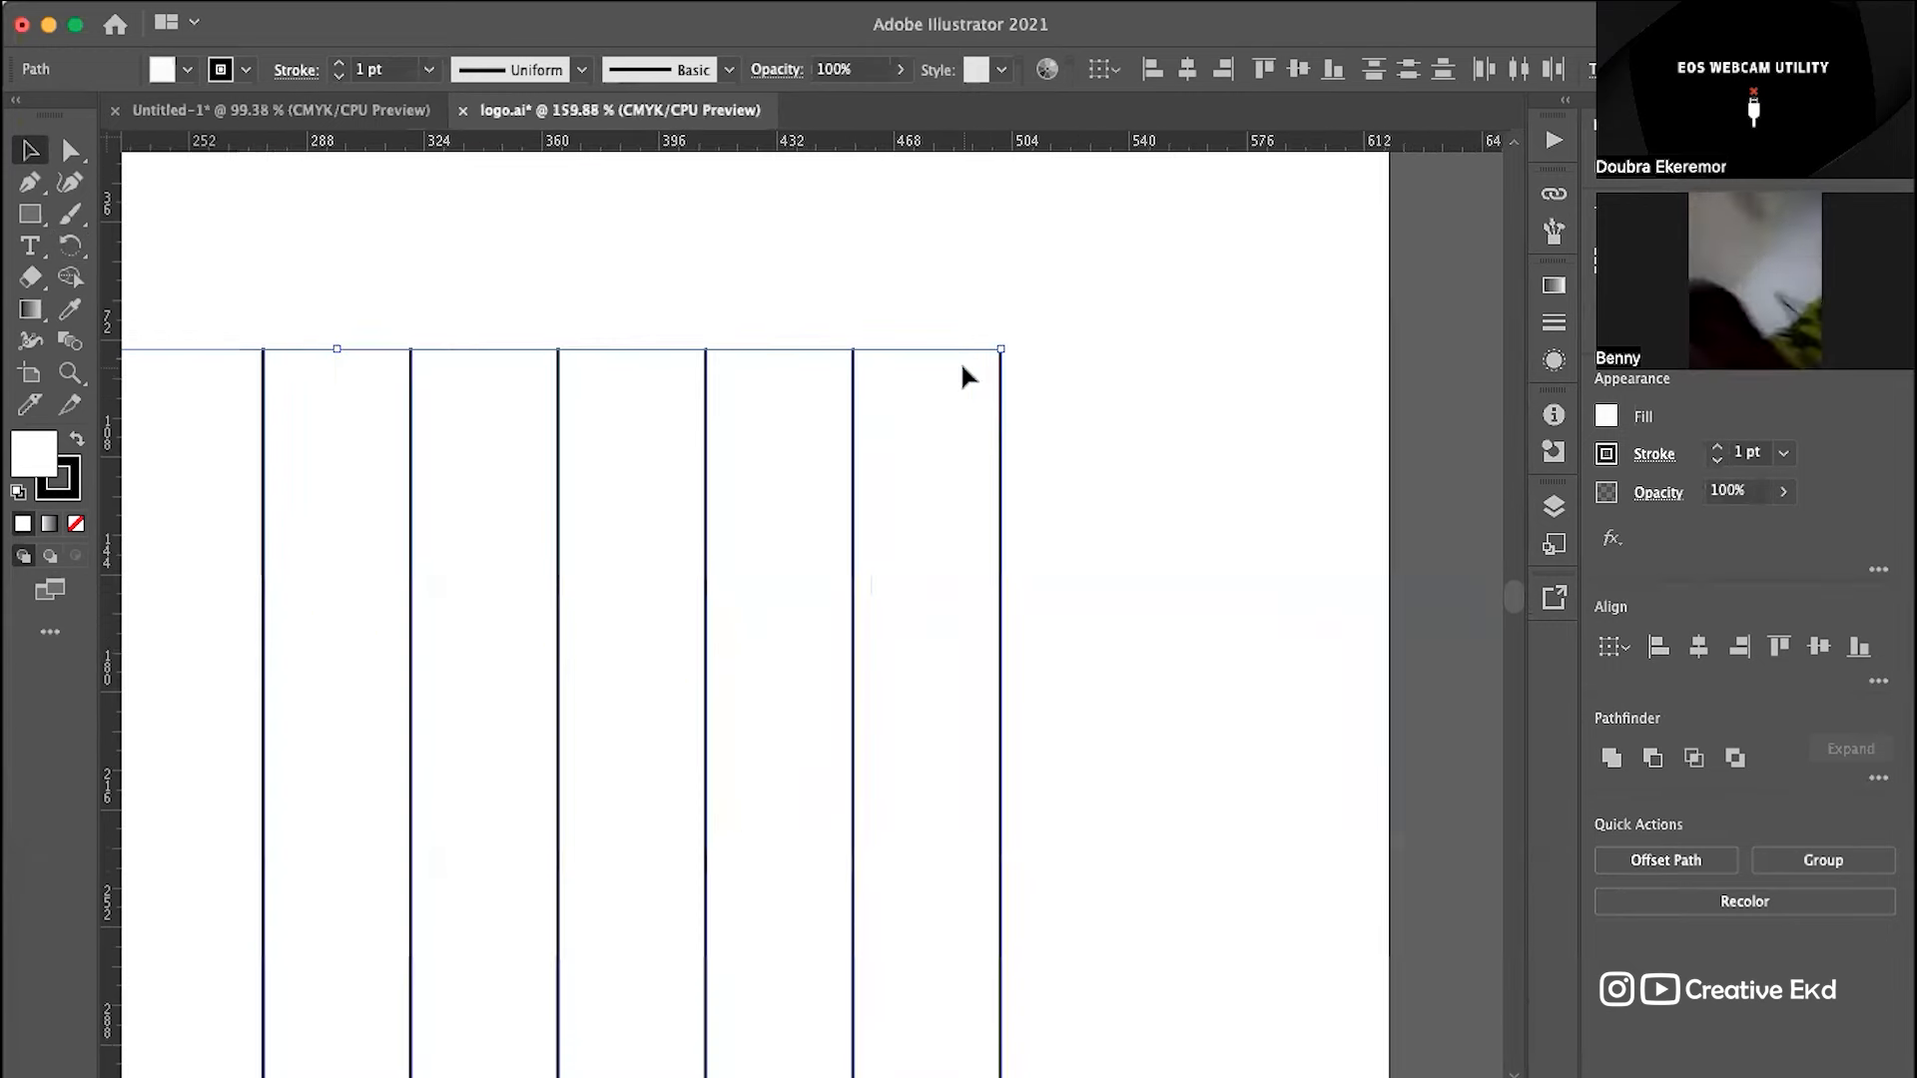
pyautogui.scroll(-5, 962, 367)
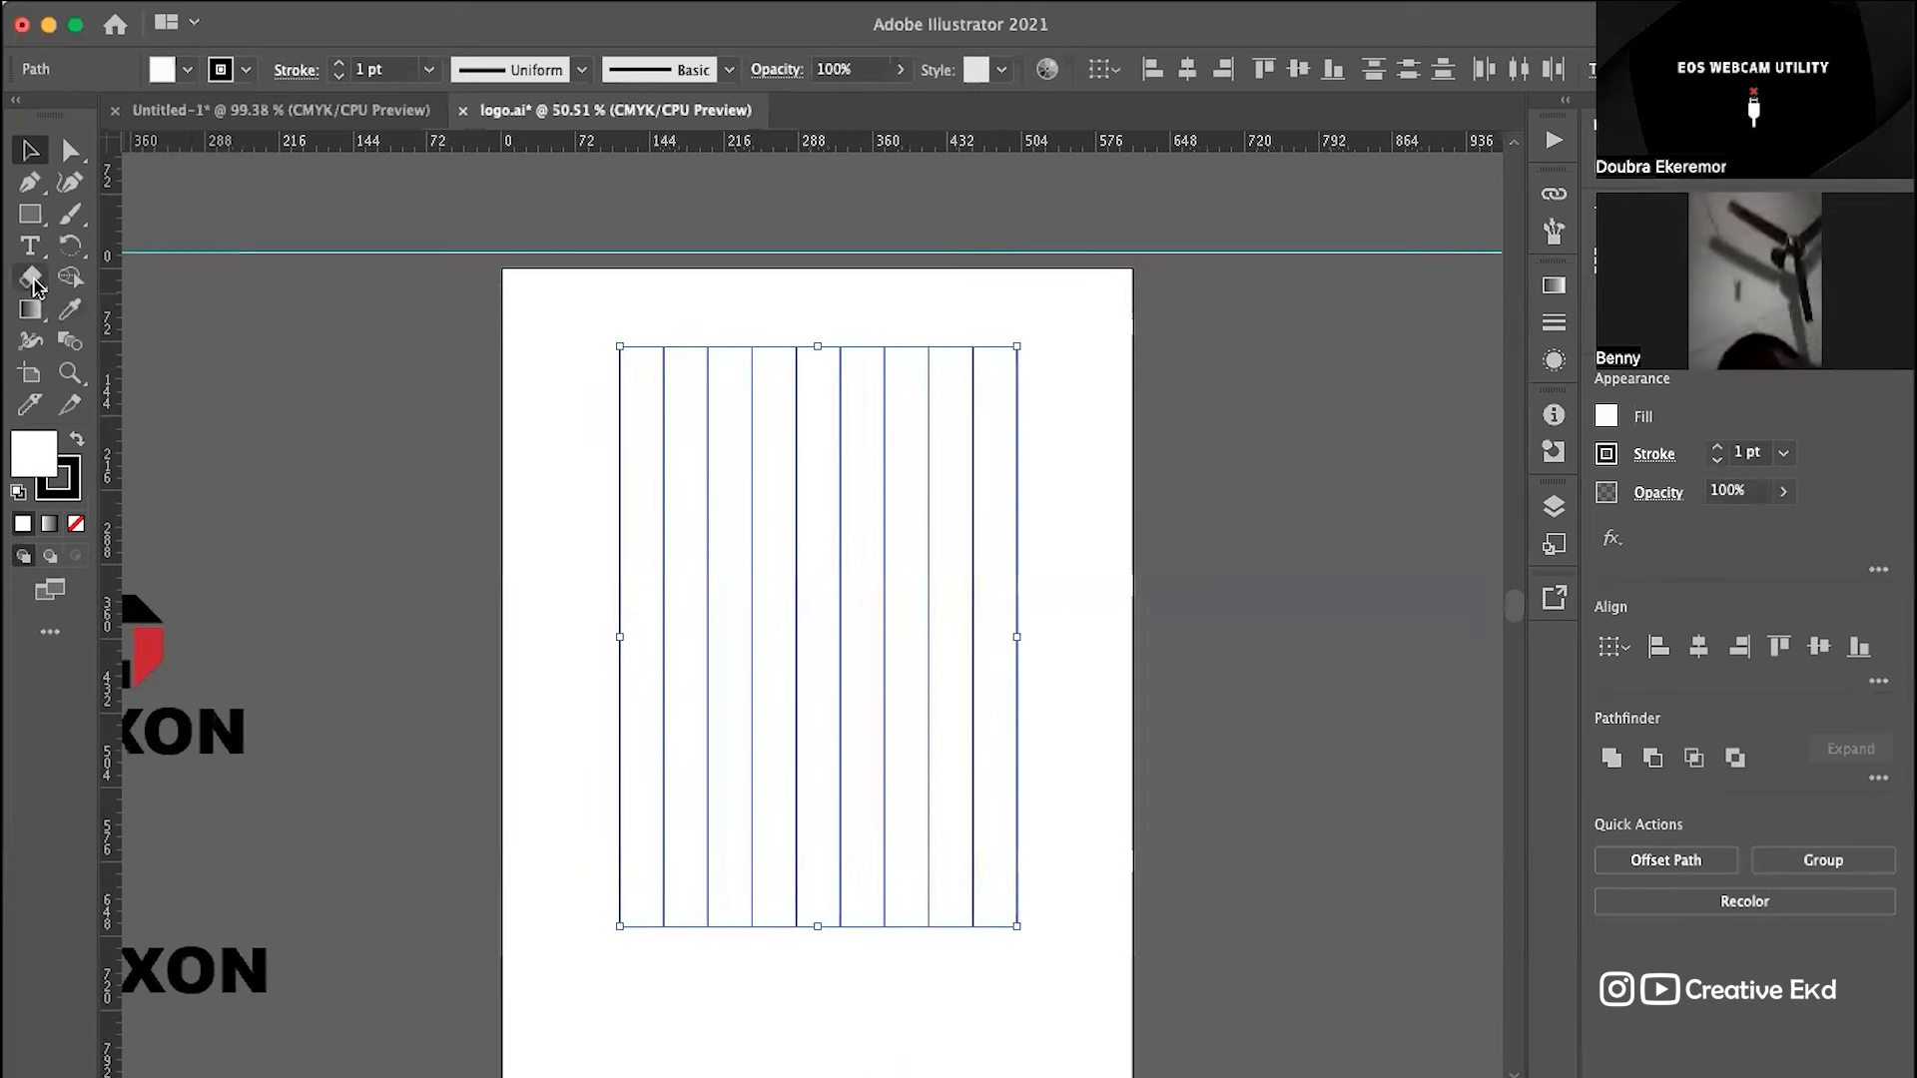
pyautogui.doubleClick(69, 244)
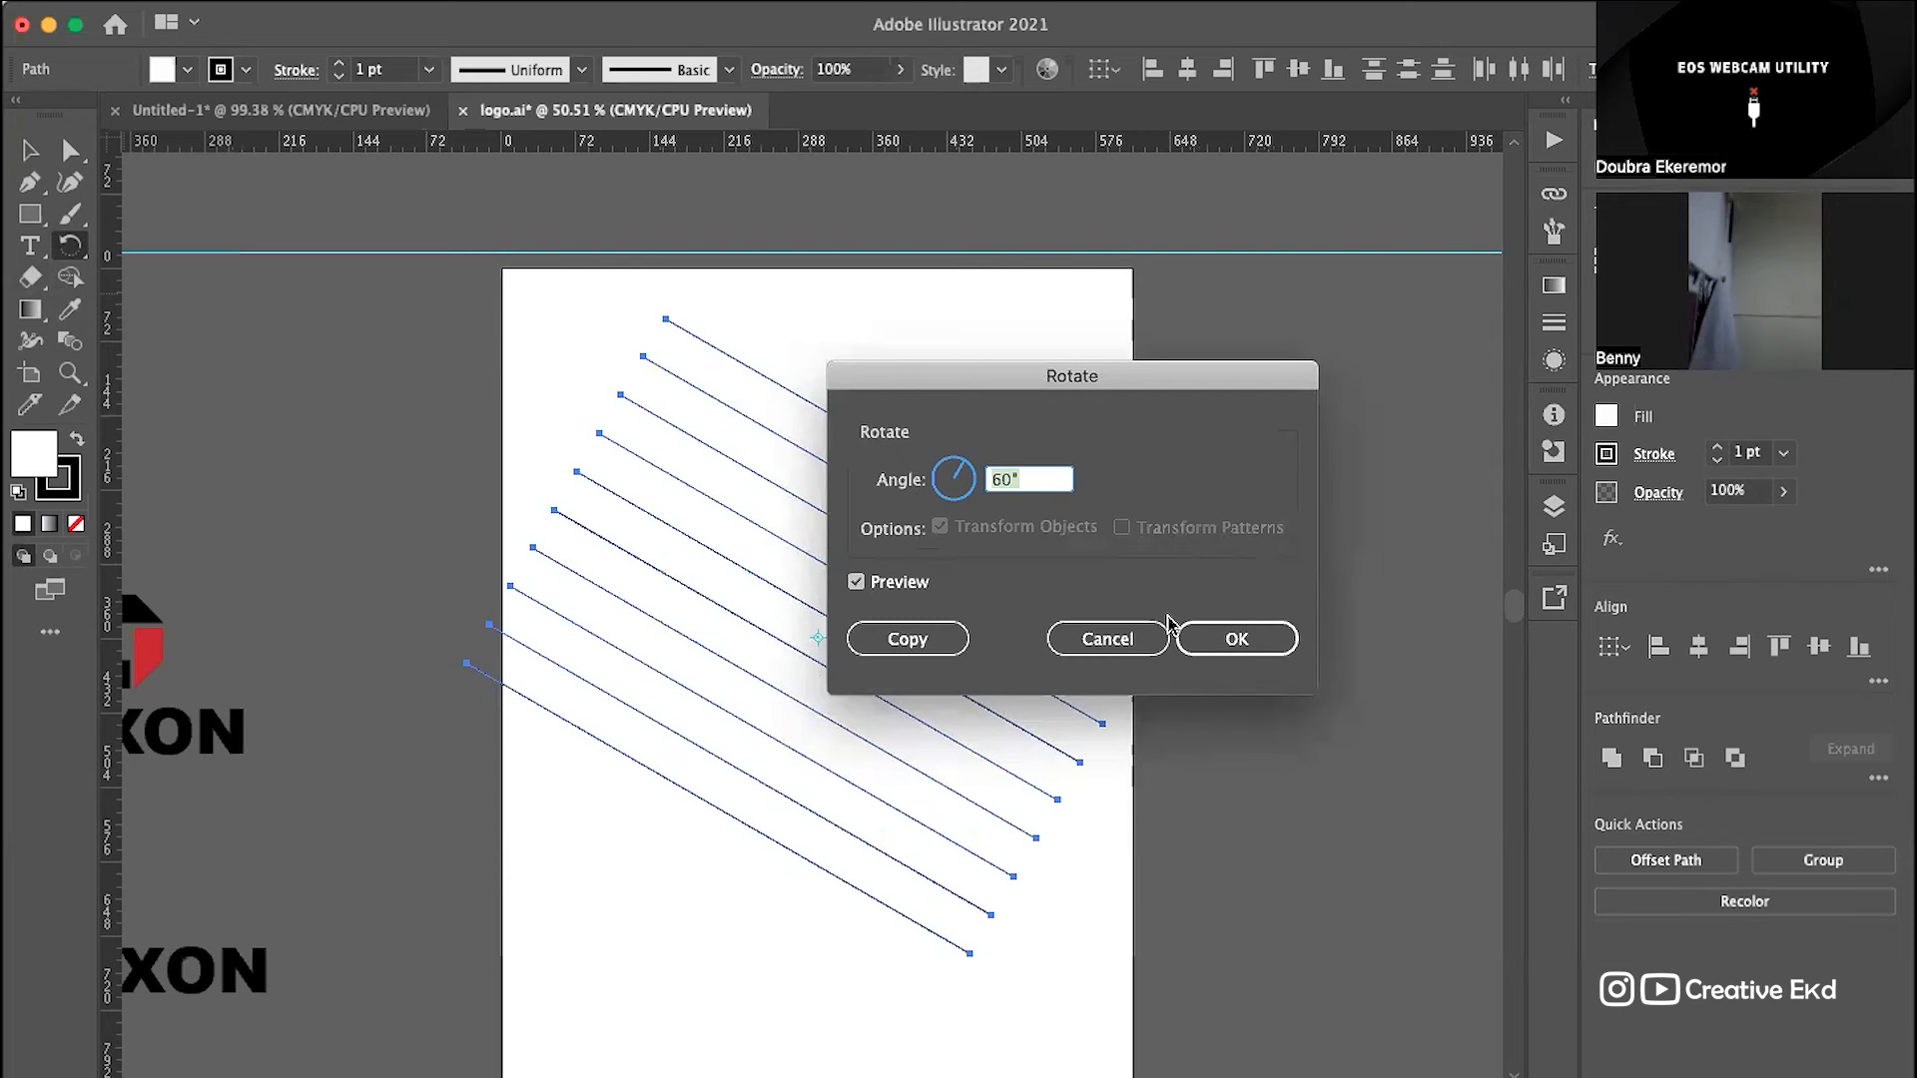
pyautogui.click(909, 639)
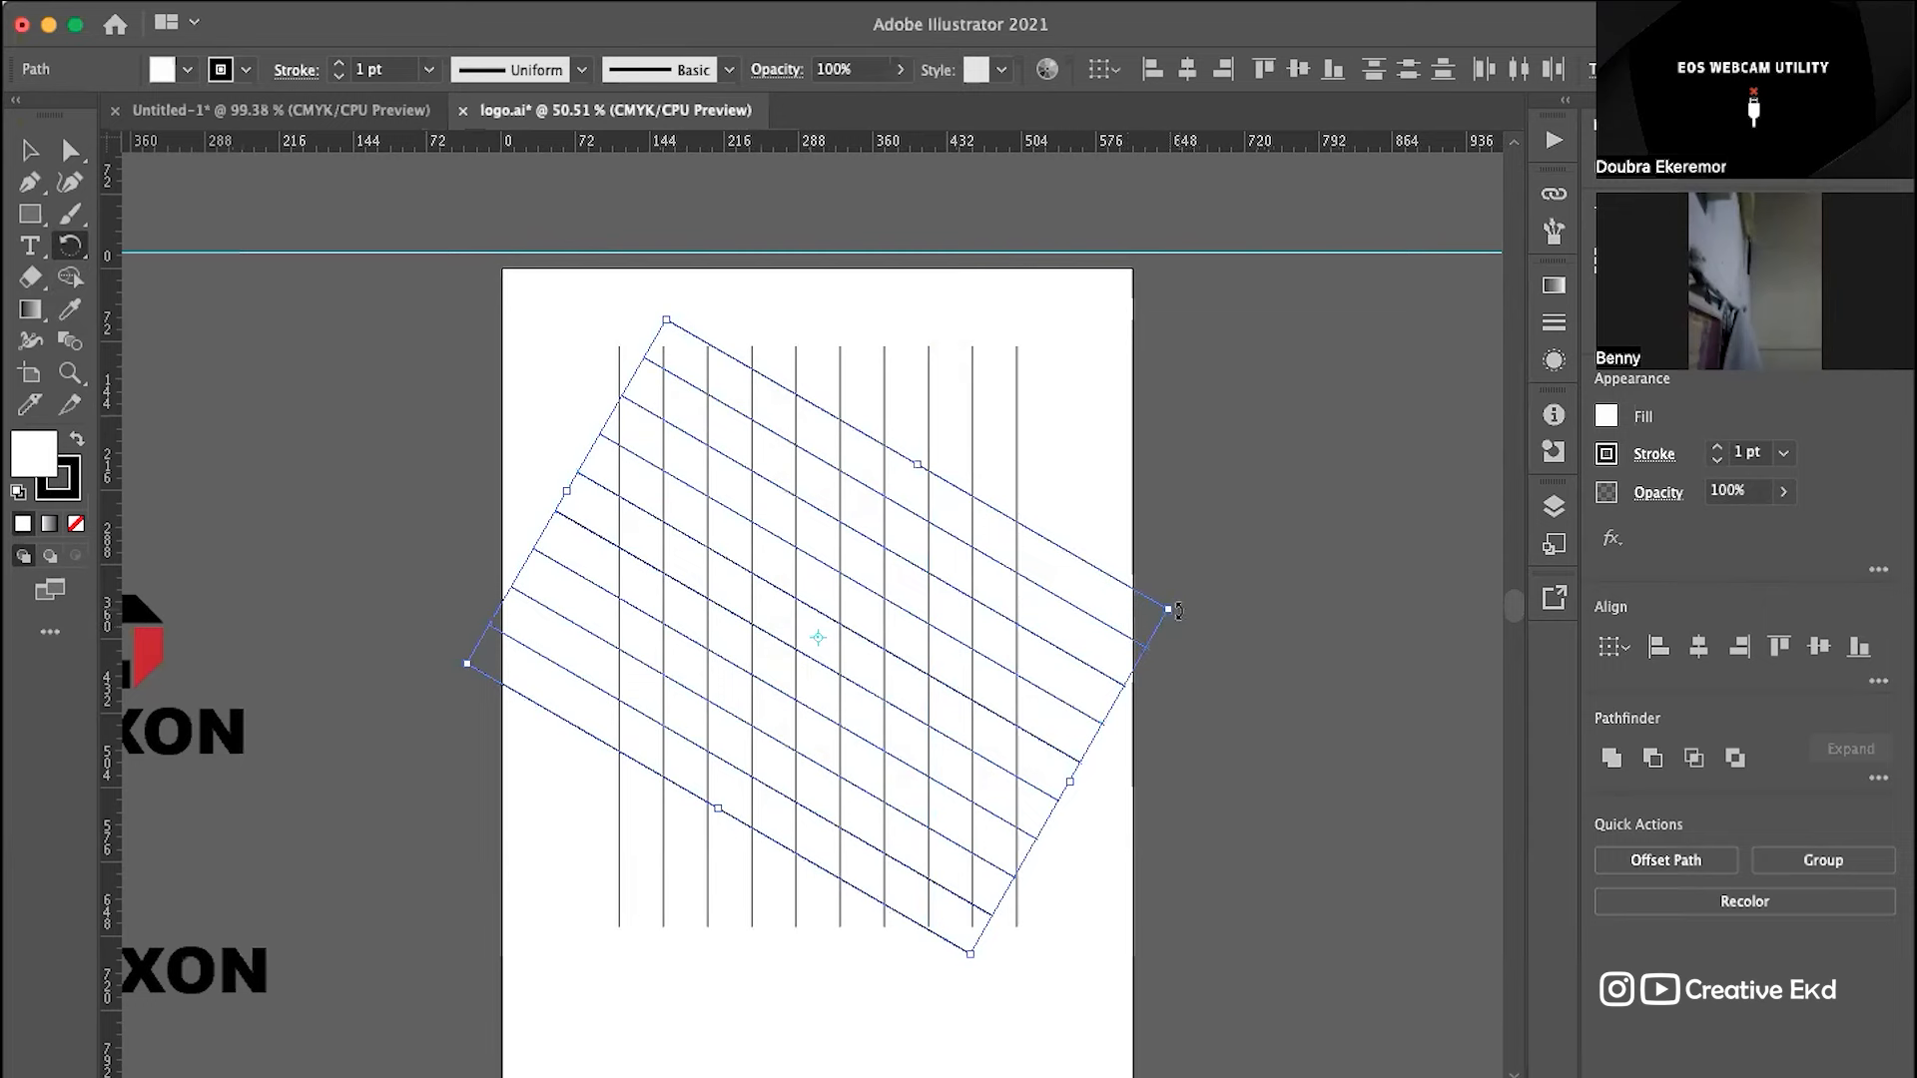
# Step: Rotate the slanted copy further until its lines run horizontally across the vertical lines as a grid, and deselect it
pyautogui.moveTo(1176, 609); pyautogui.dragTo(1116, 434)
pyautogui.click(1220, 567)
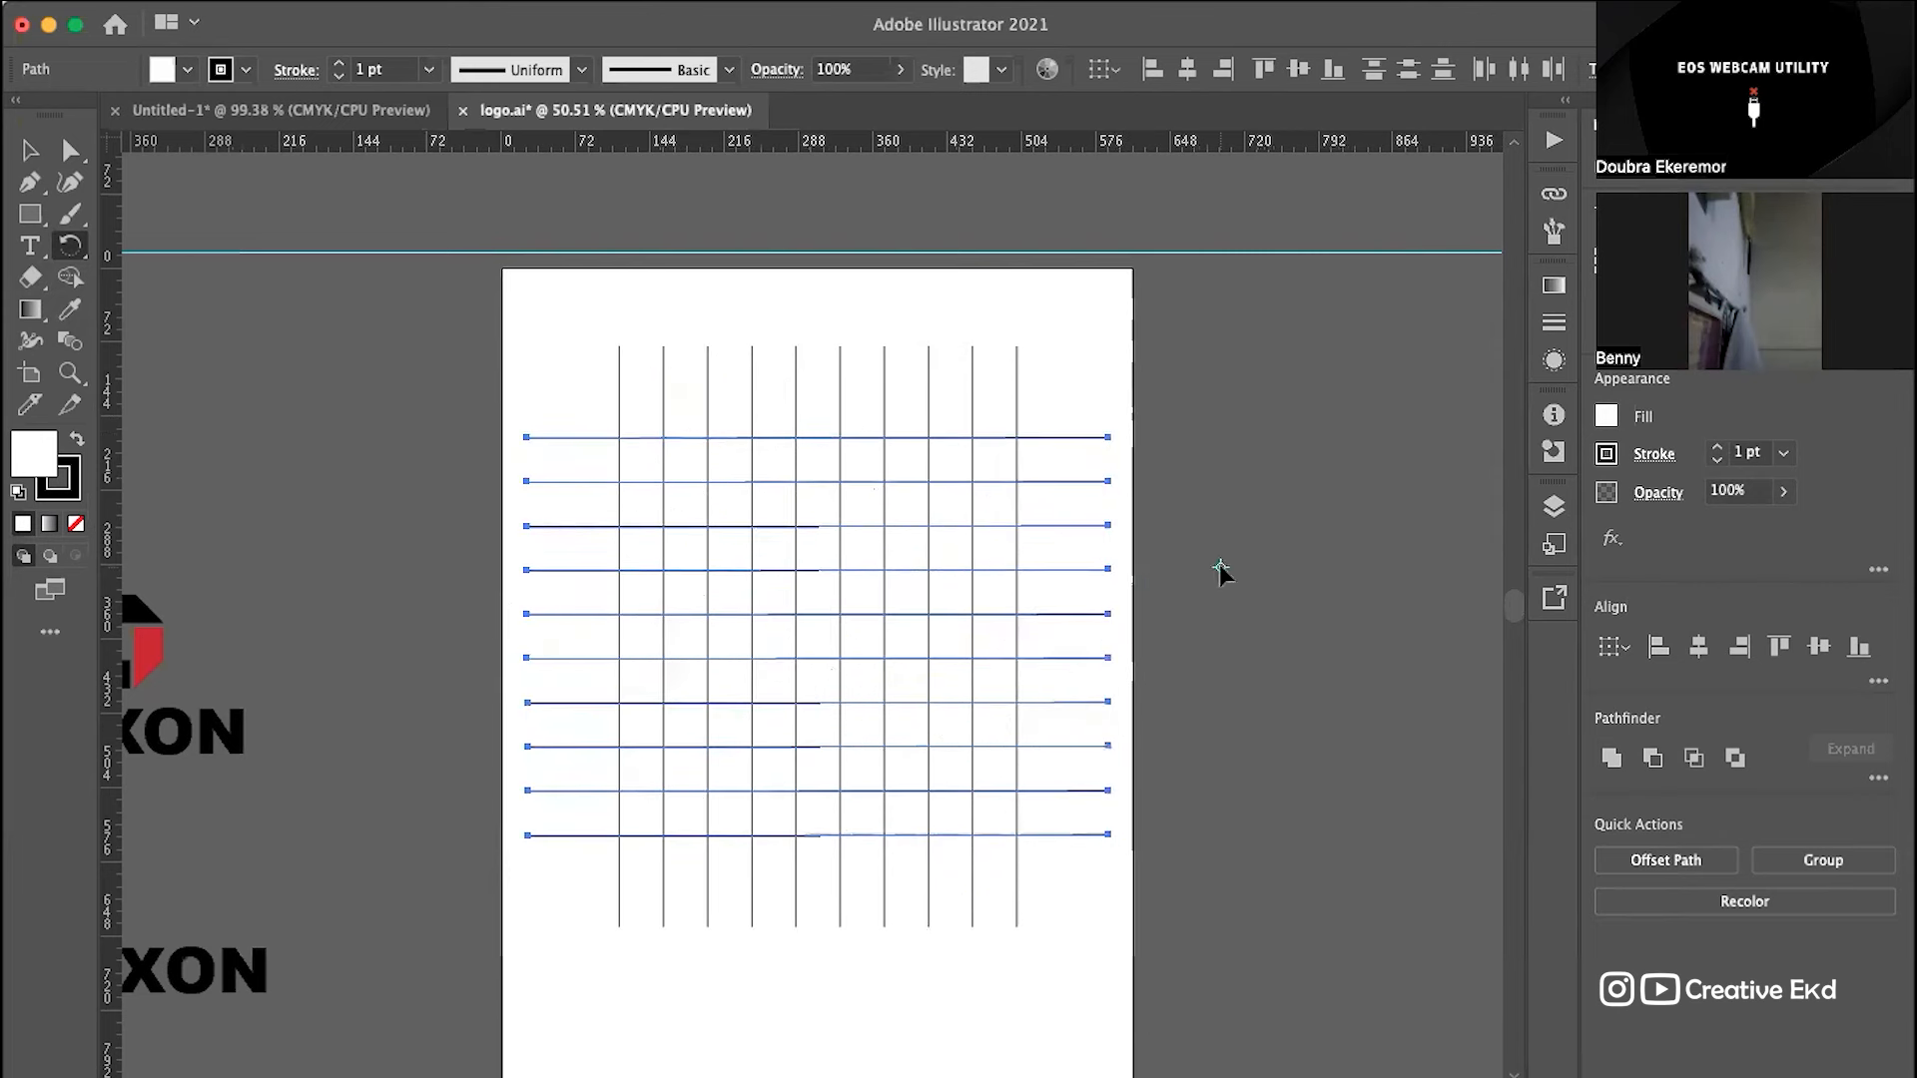
pyautogui.click(30, 150)
pyautogui.click(430, 405)
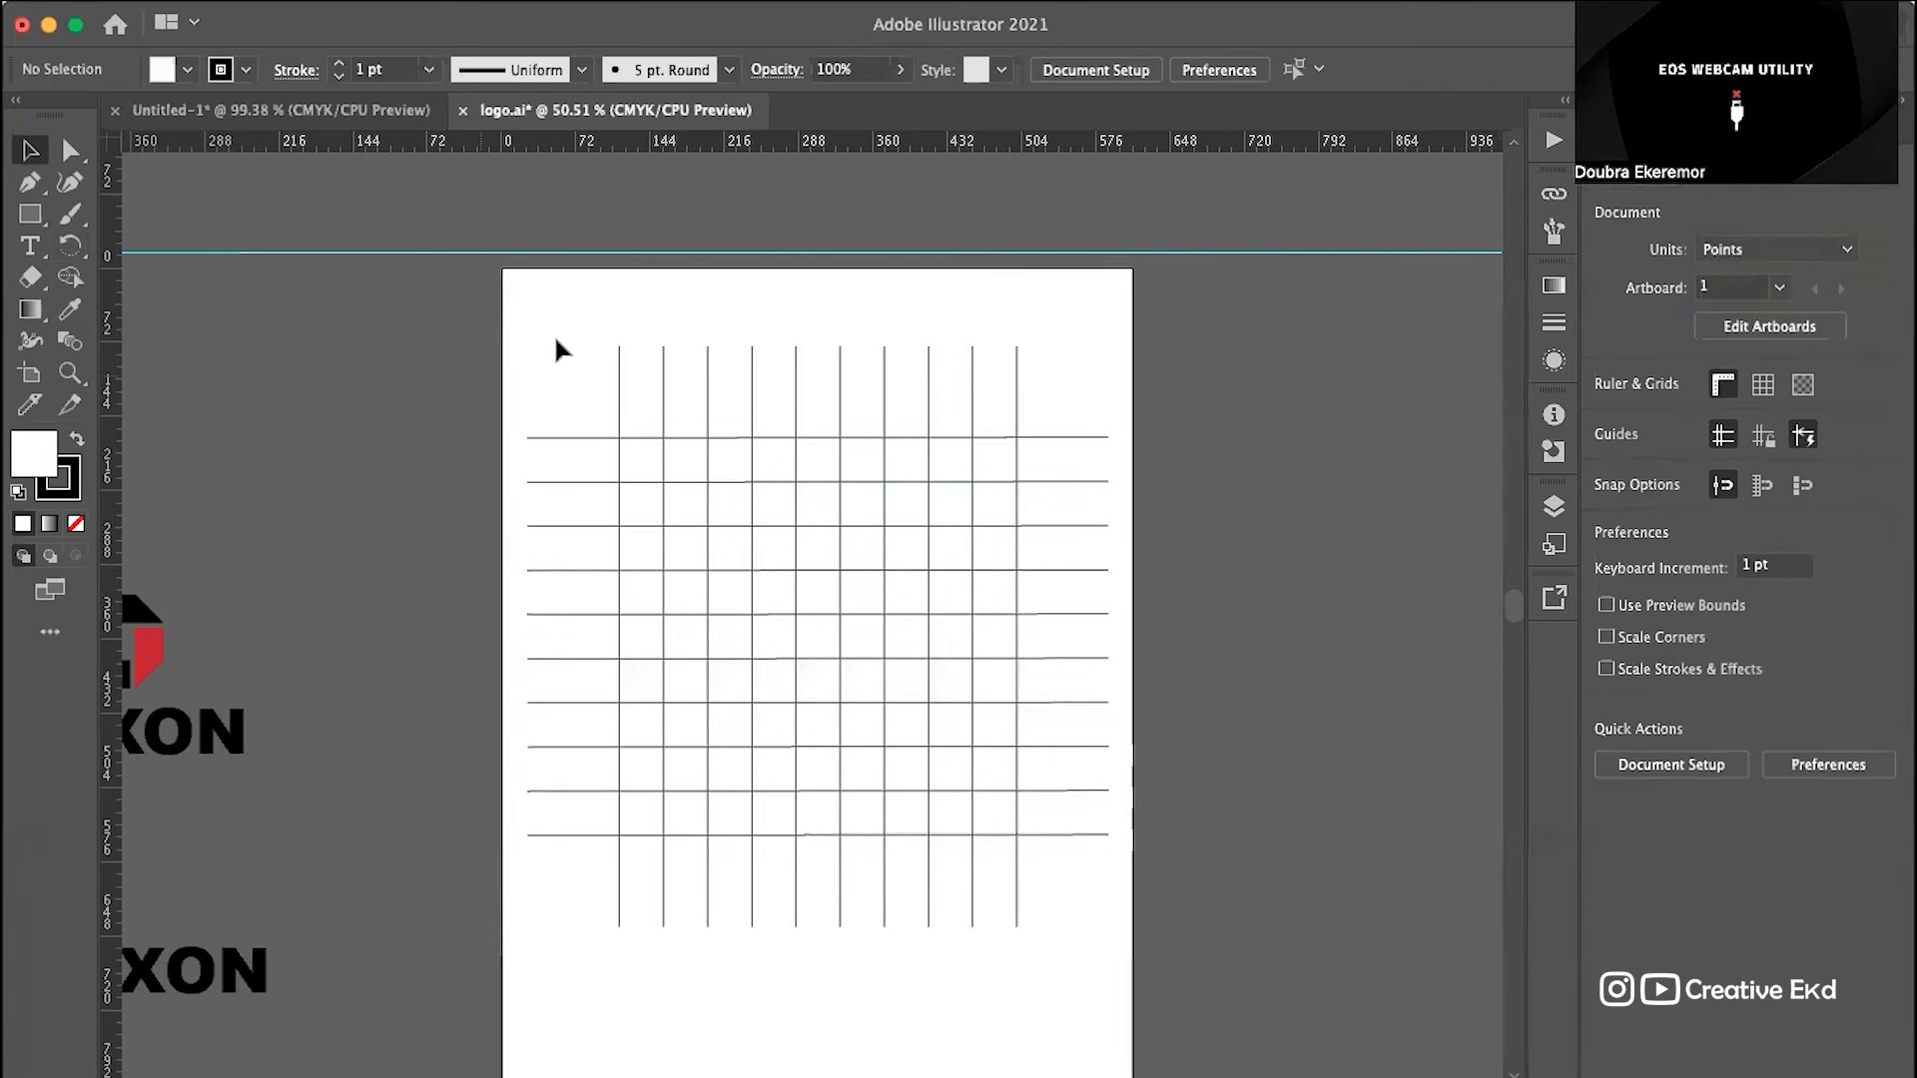
pyautogui.scroll(3, 804, 529)
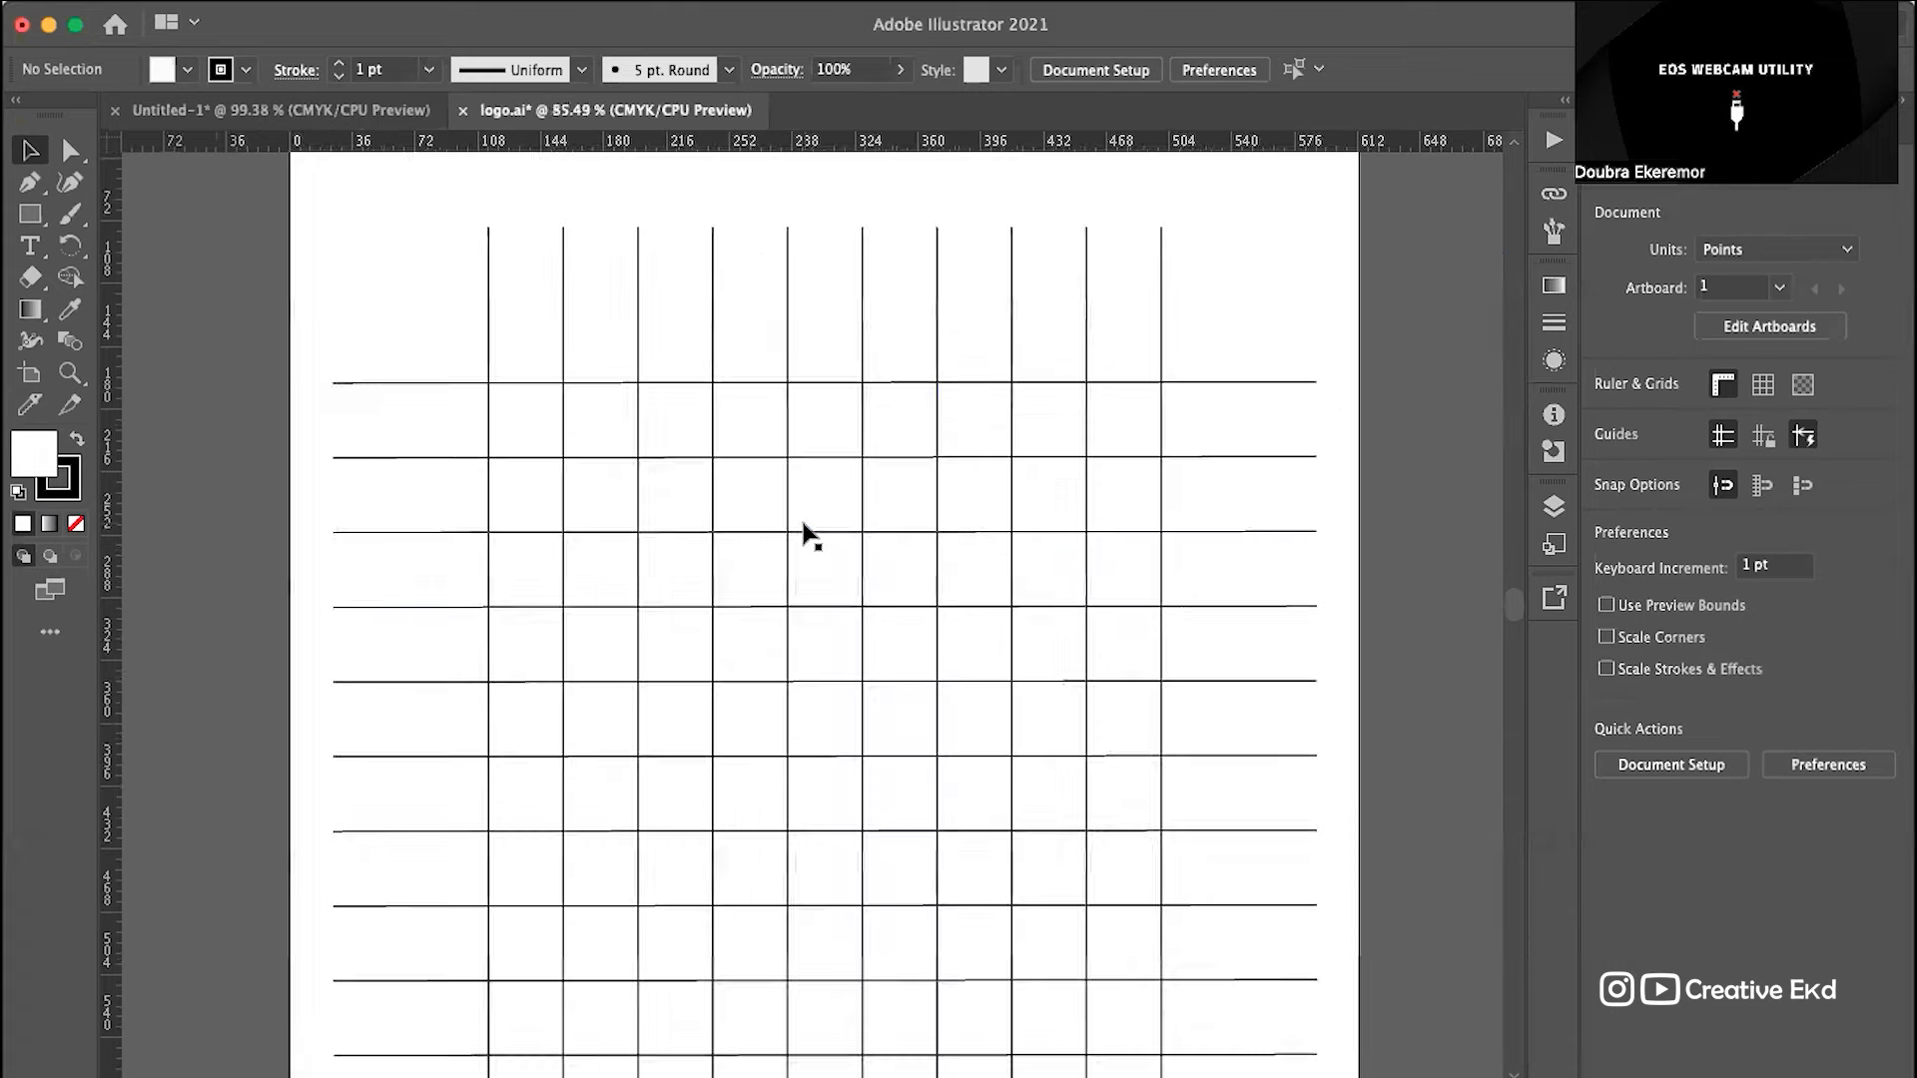
pyautogui.scroll(-2, 805, 529)
pyautogui.scroll(-3, 813, 535)
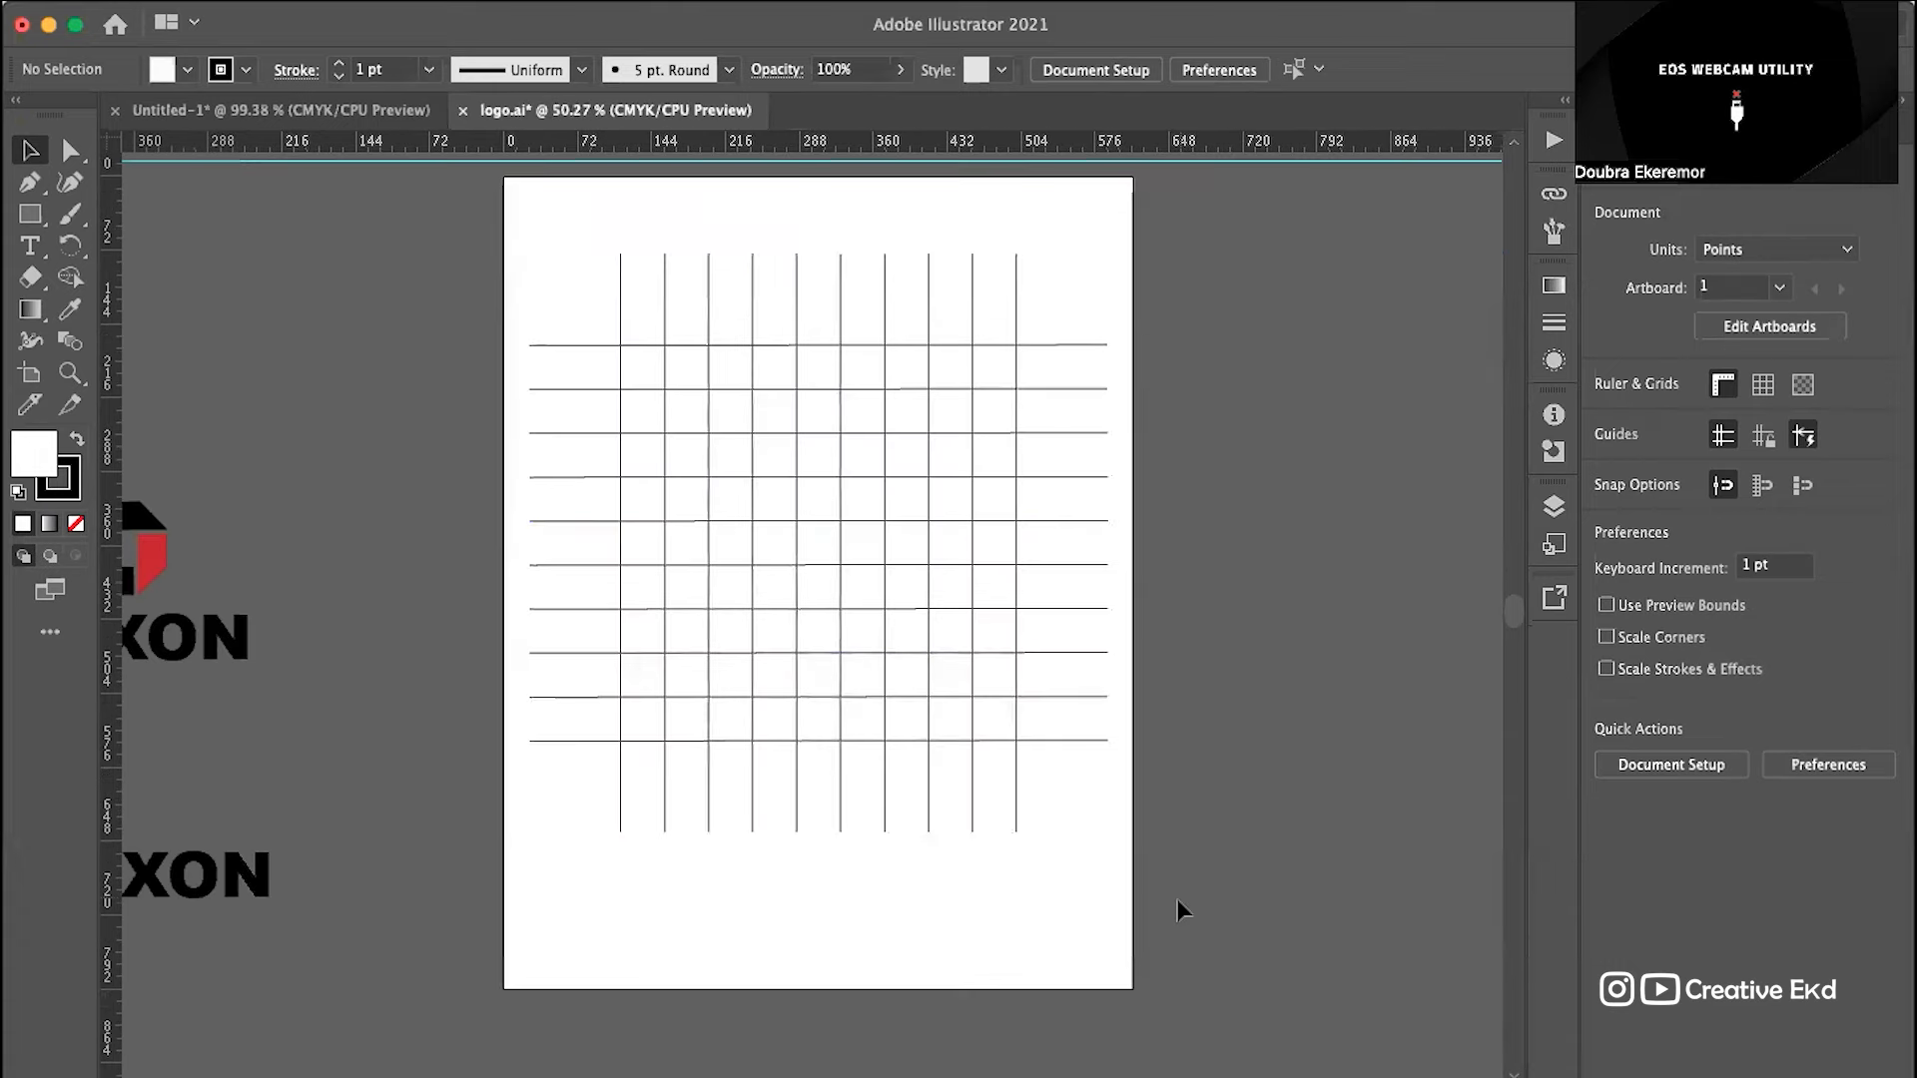
pyautogui.scroll(2, 949, 611)
pyautogui.scroll(-3, 949, 611)
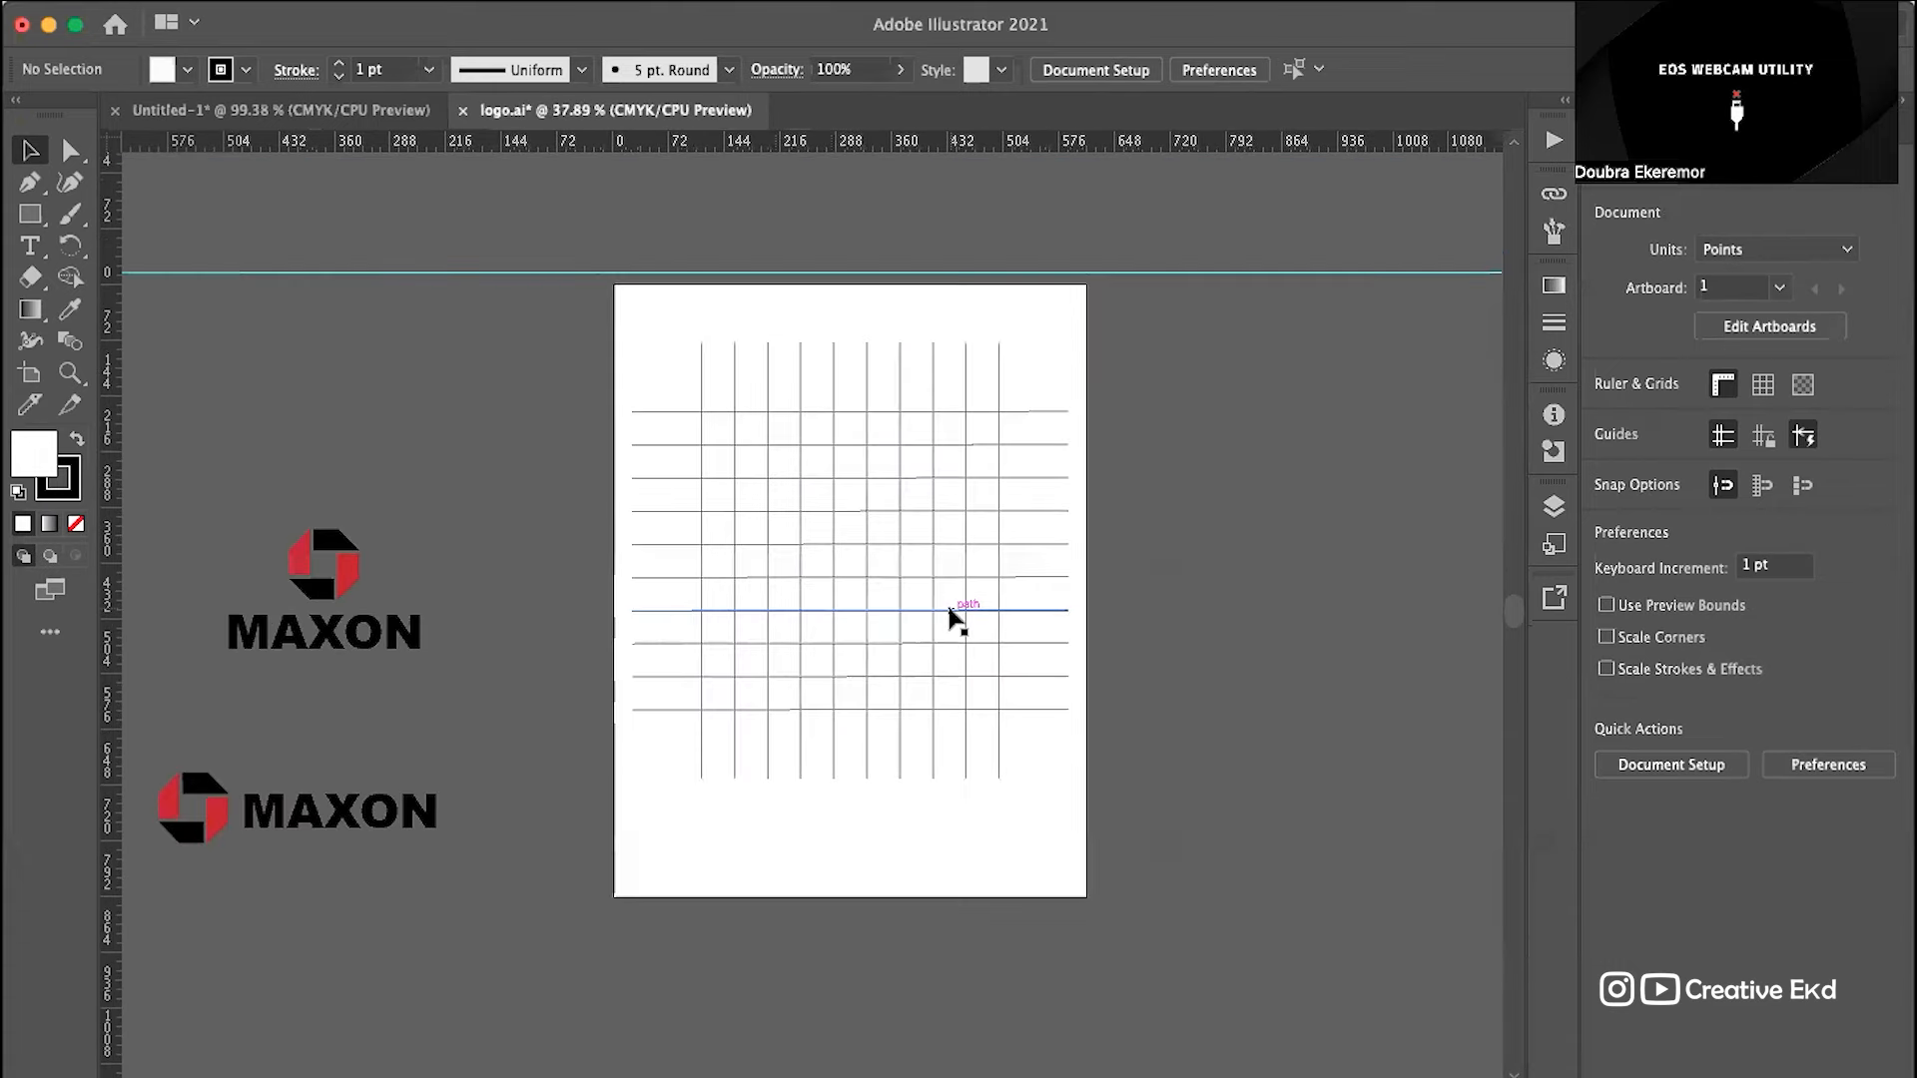
pyautogui.scroll(2, 876, 415)
pyautogui.scroll(-2, 1189, 376)
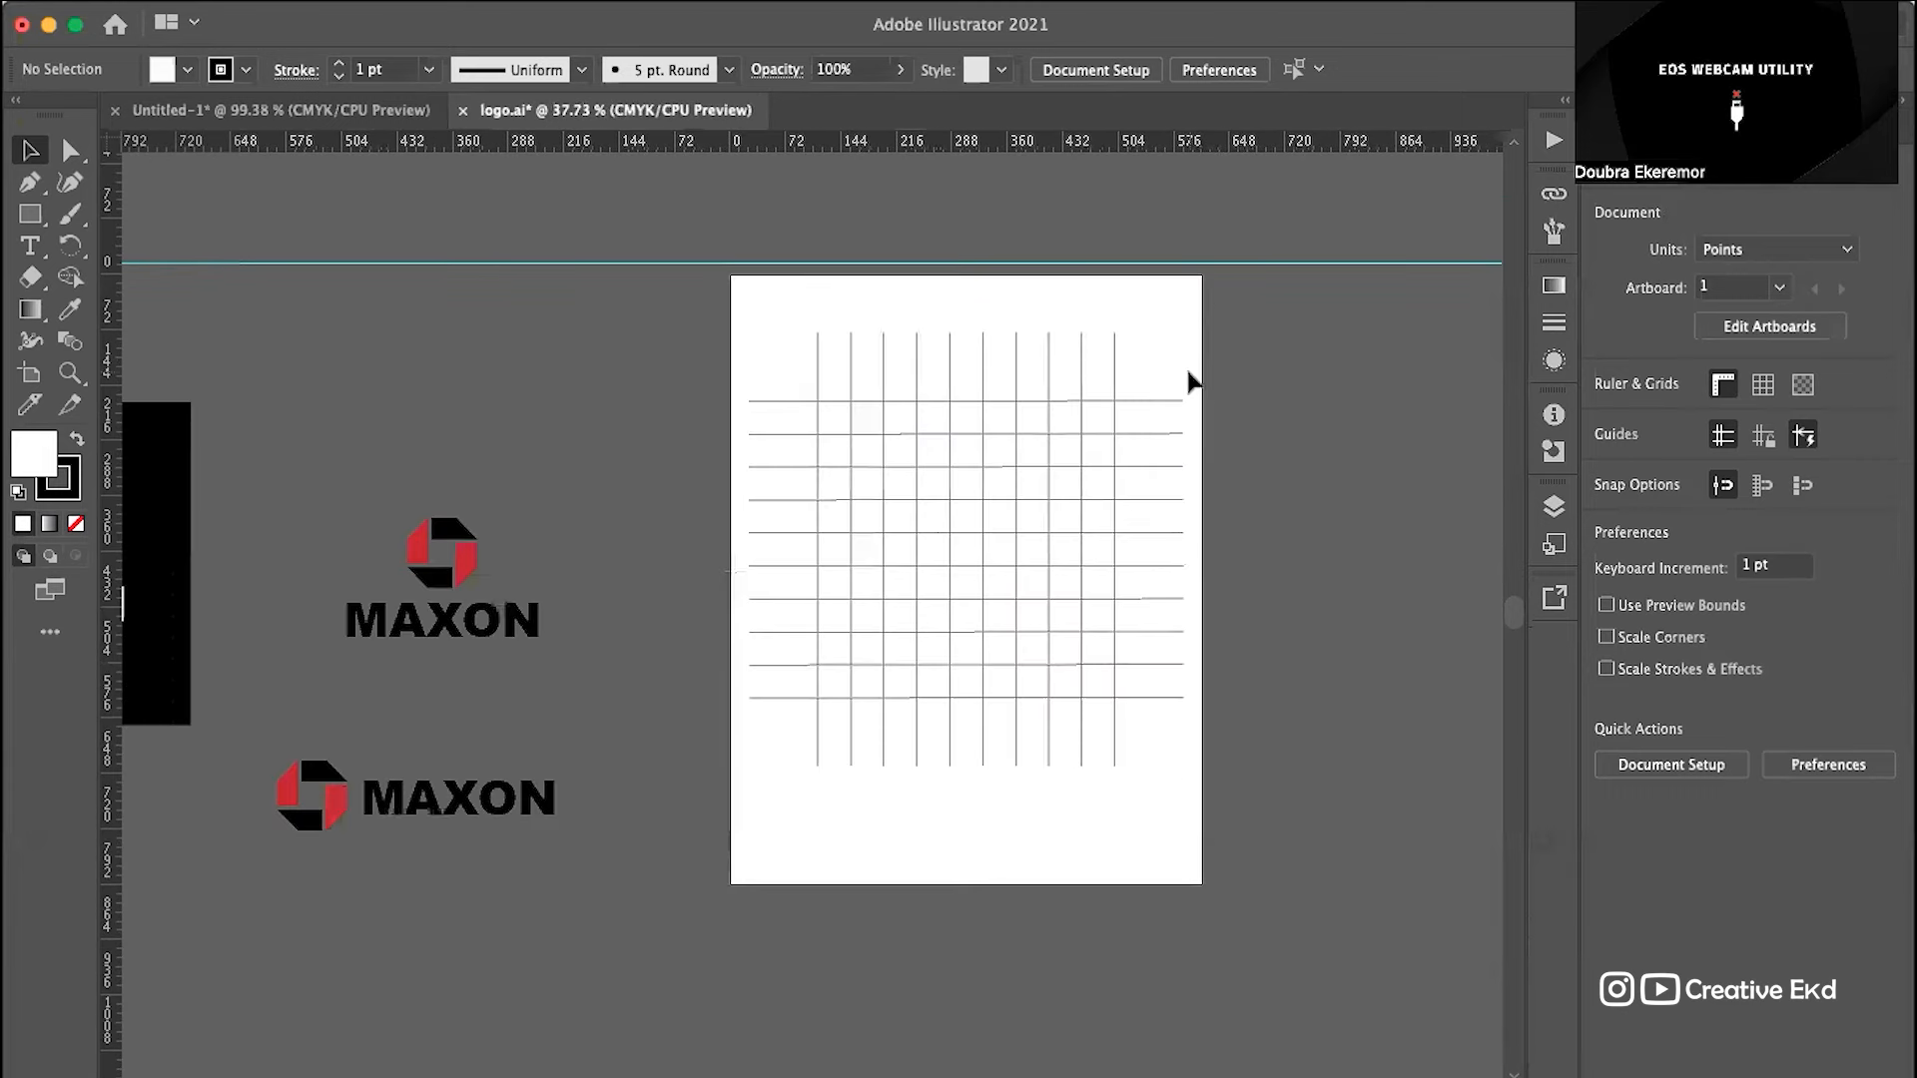
pyautogui.moveTo(1209, 288); pyautogui.dragTo(645, 856)
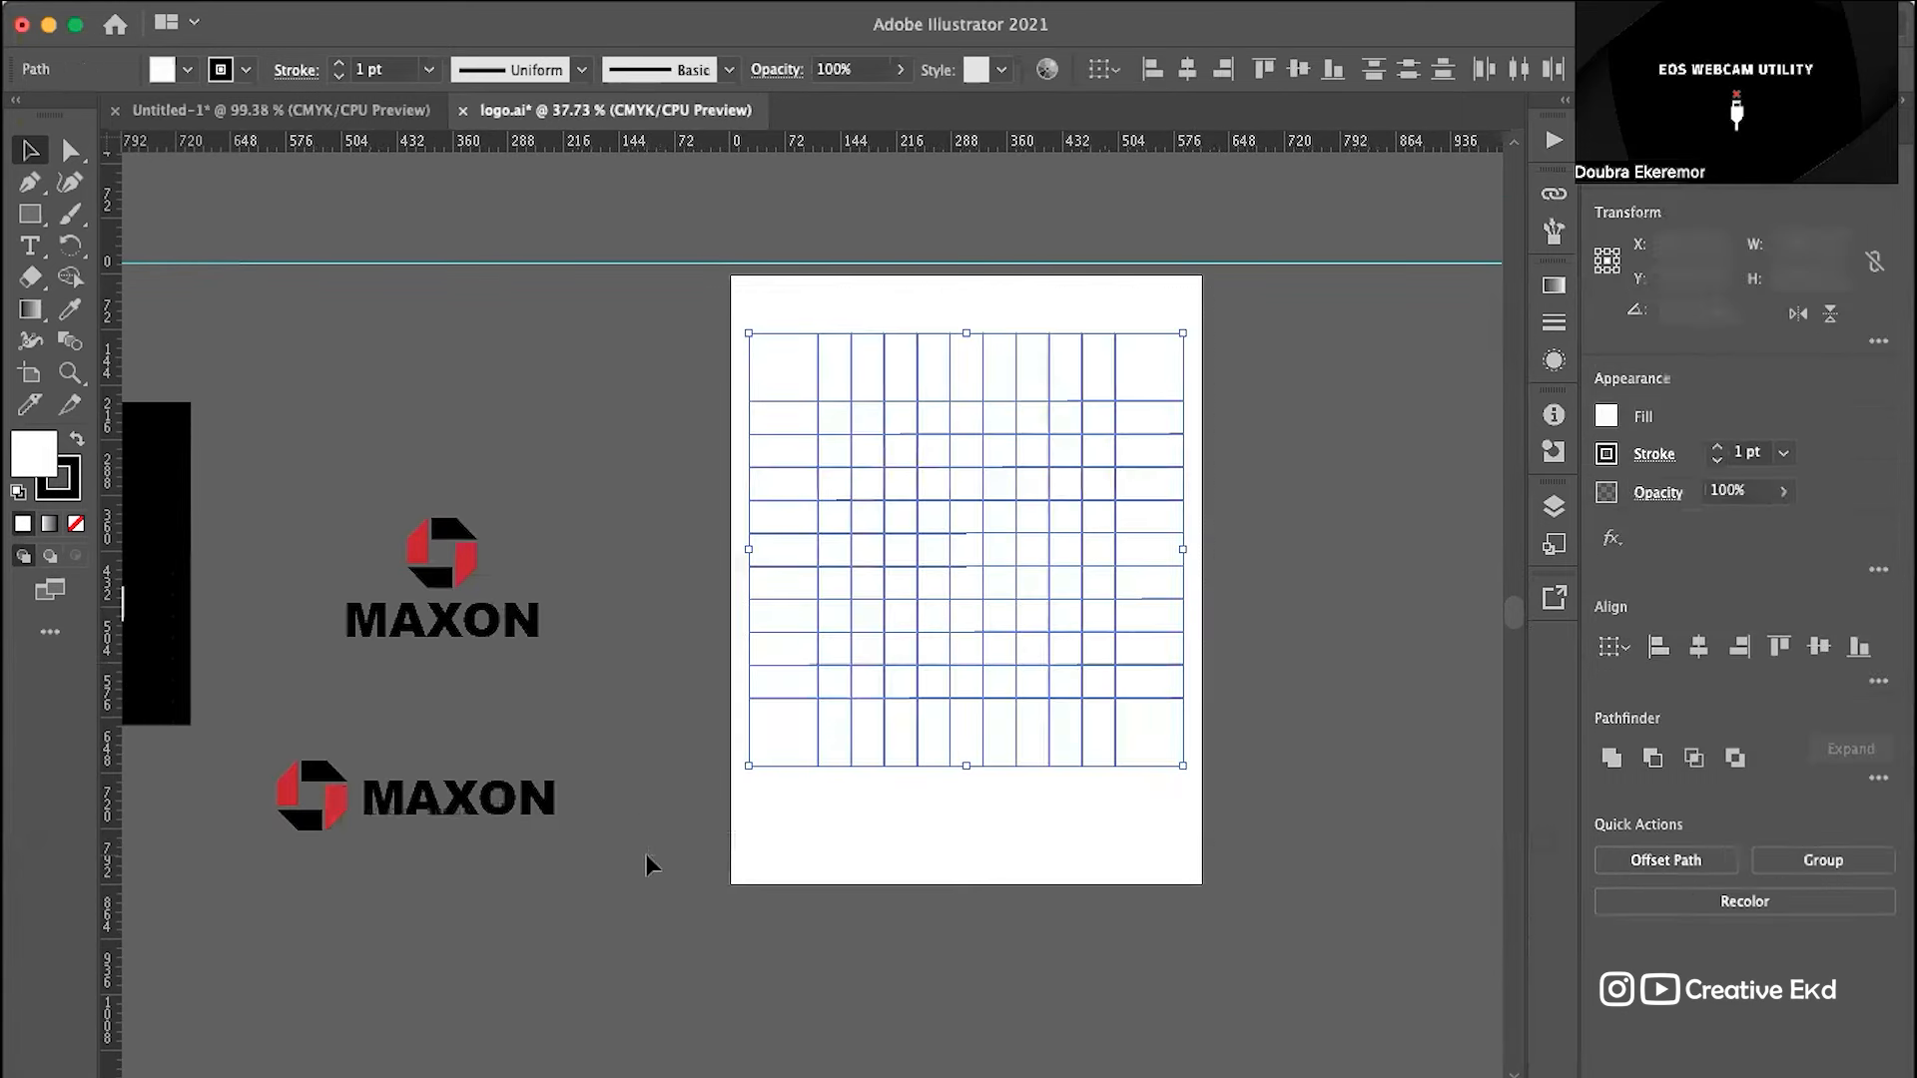
pyautogui.scroll(2, 1086, 517)
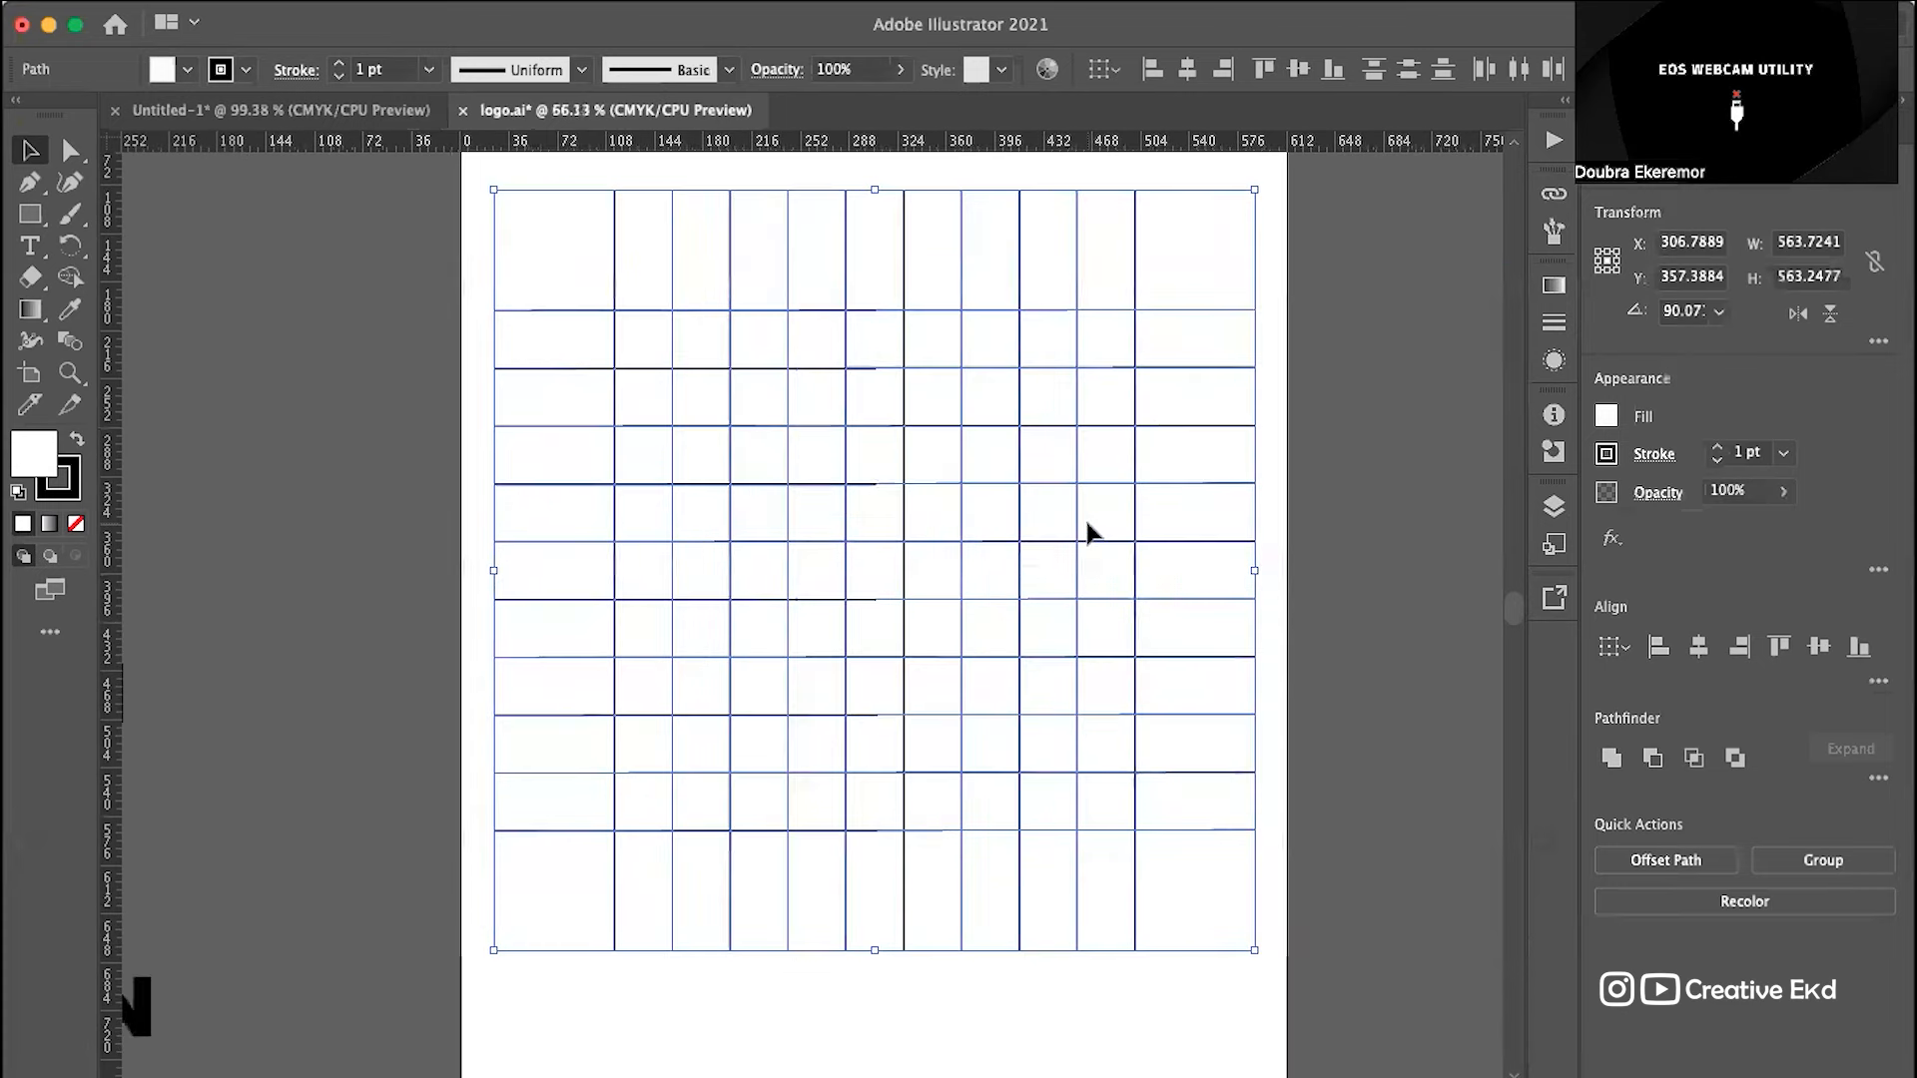
pyautogui.click(1363, 575)
pyautogui.scroll(-2, 1320, 187)
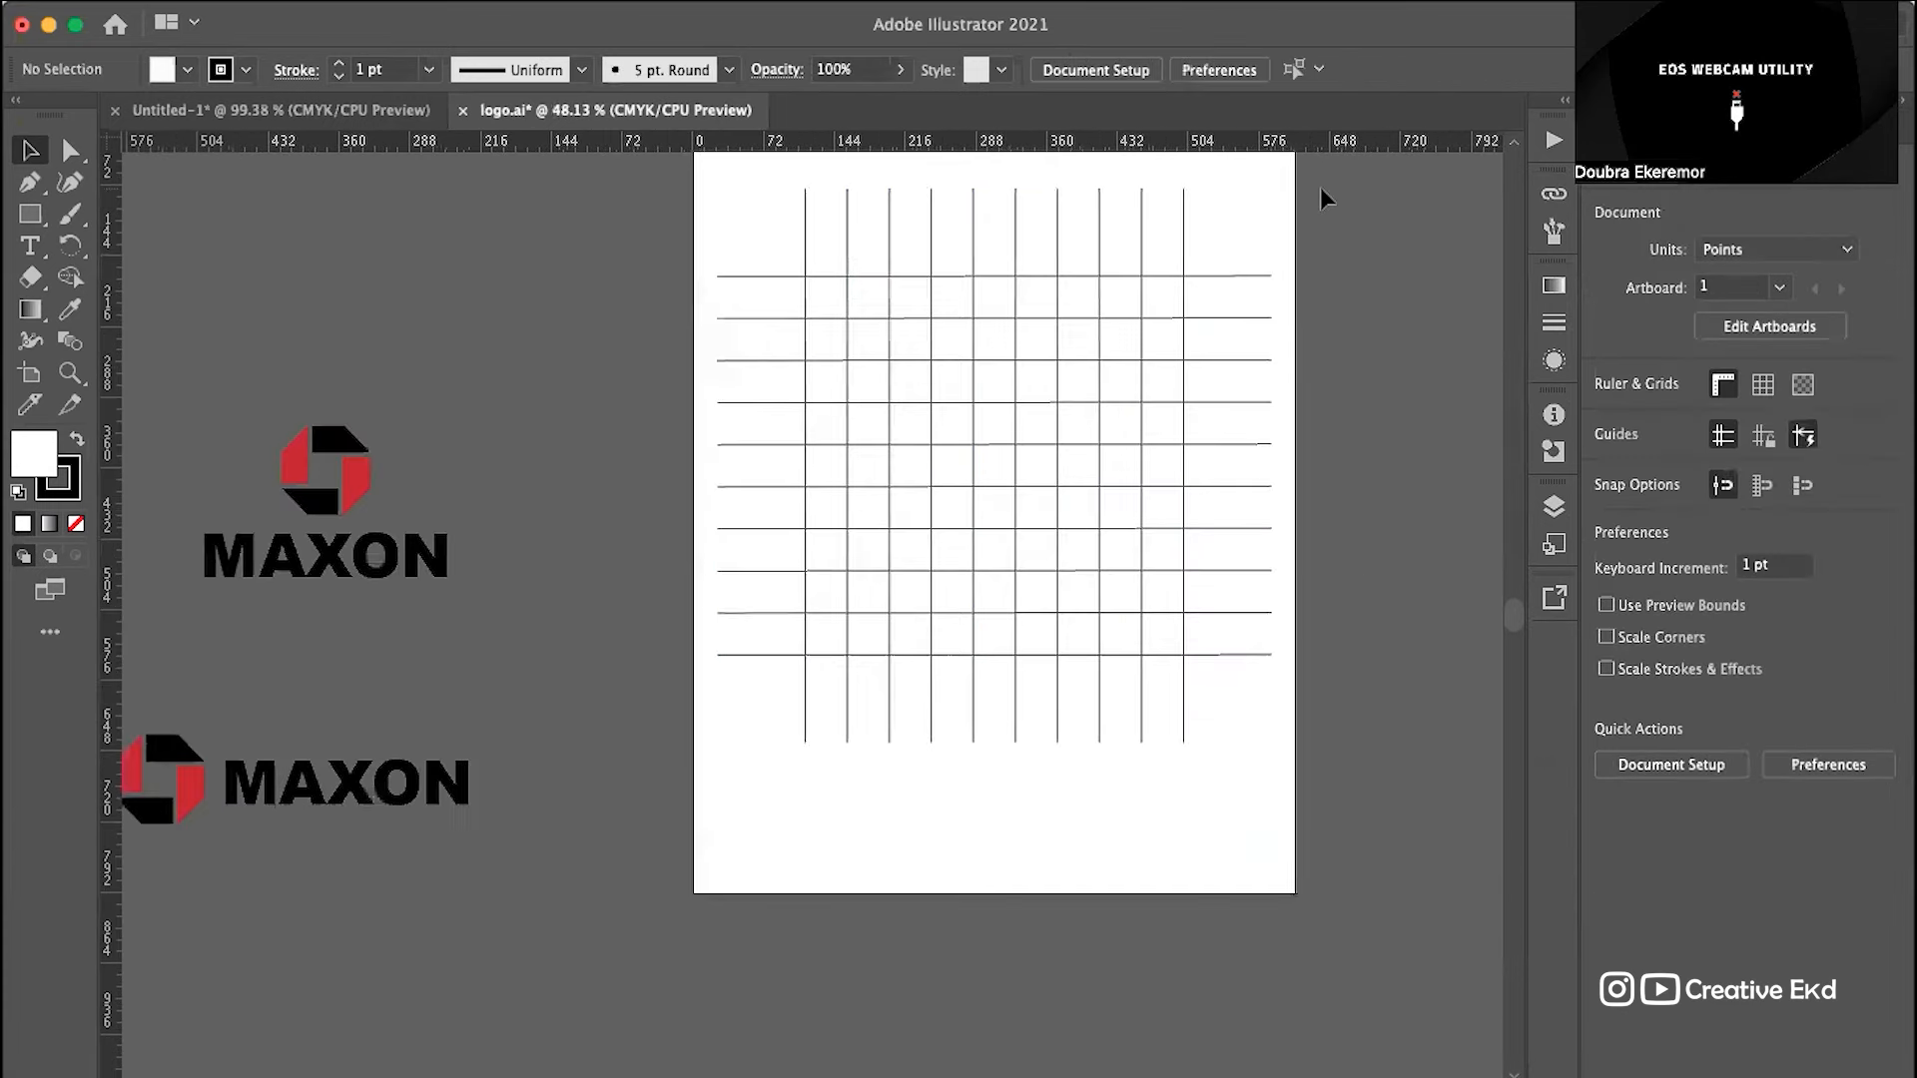
pyautogui.scroll(3, 1319, 200)
pyautogui.moveTo(833, 740); pyautogui.dragTo(632, 1028)
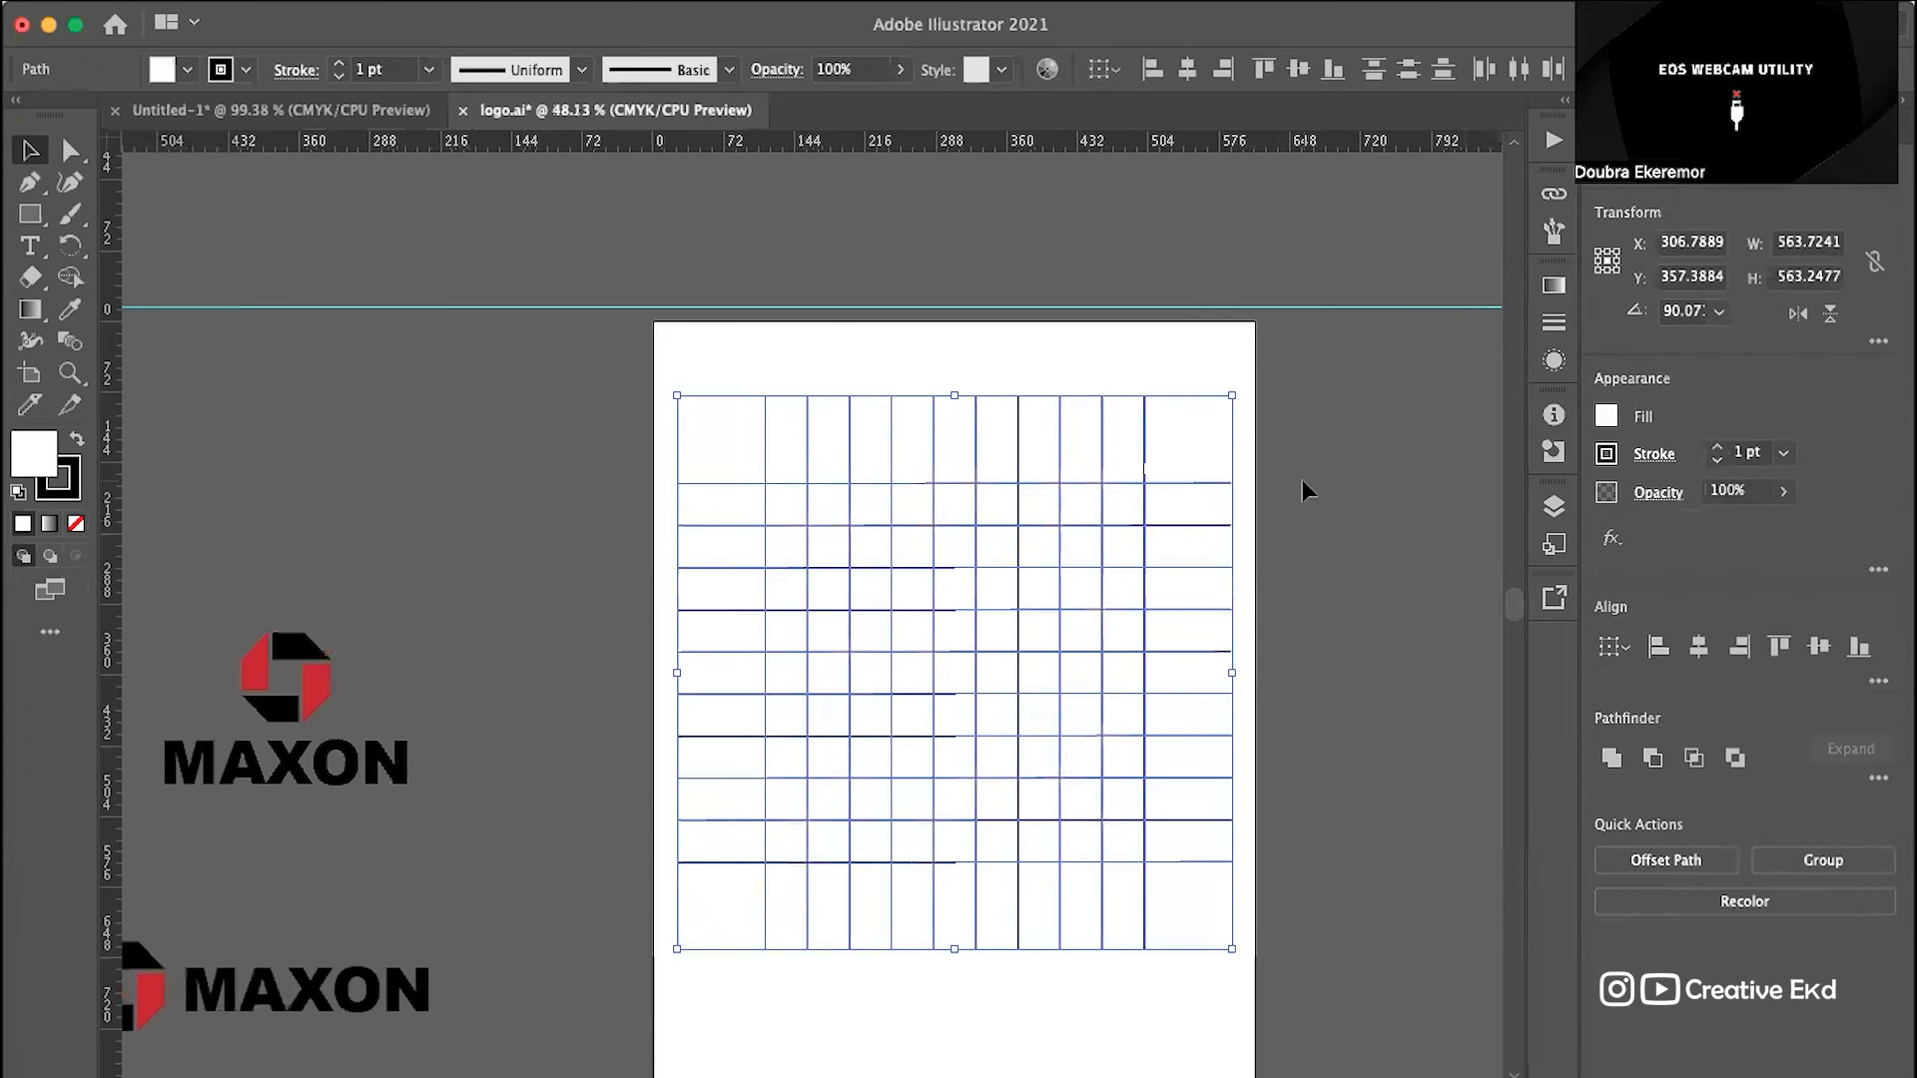
pyautogui.click(1359, 503)
pyautogui.scroll(-1, 1055, 500)
# Step: Select all horizontal and vertical grid lines on the artboard and group them
pyautogui.moveTo(1276, 271); pyautogui.dragTo(649, 951)
pyautogui.scroll(2, 1366, 431)
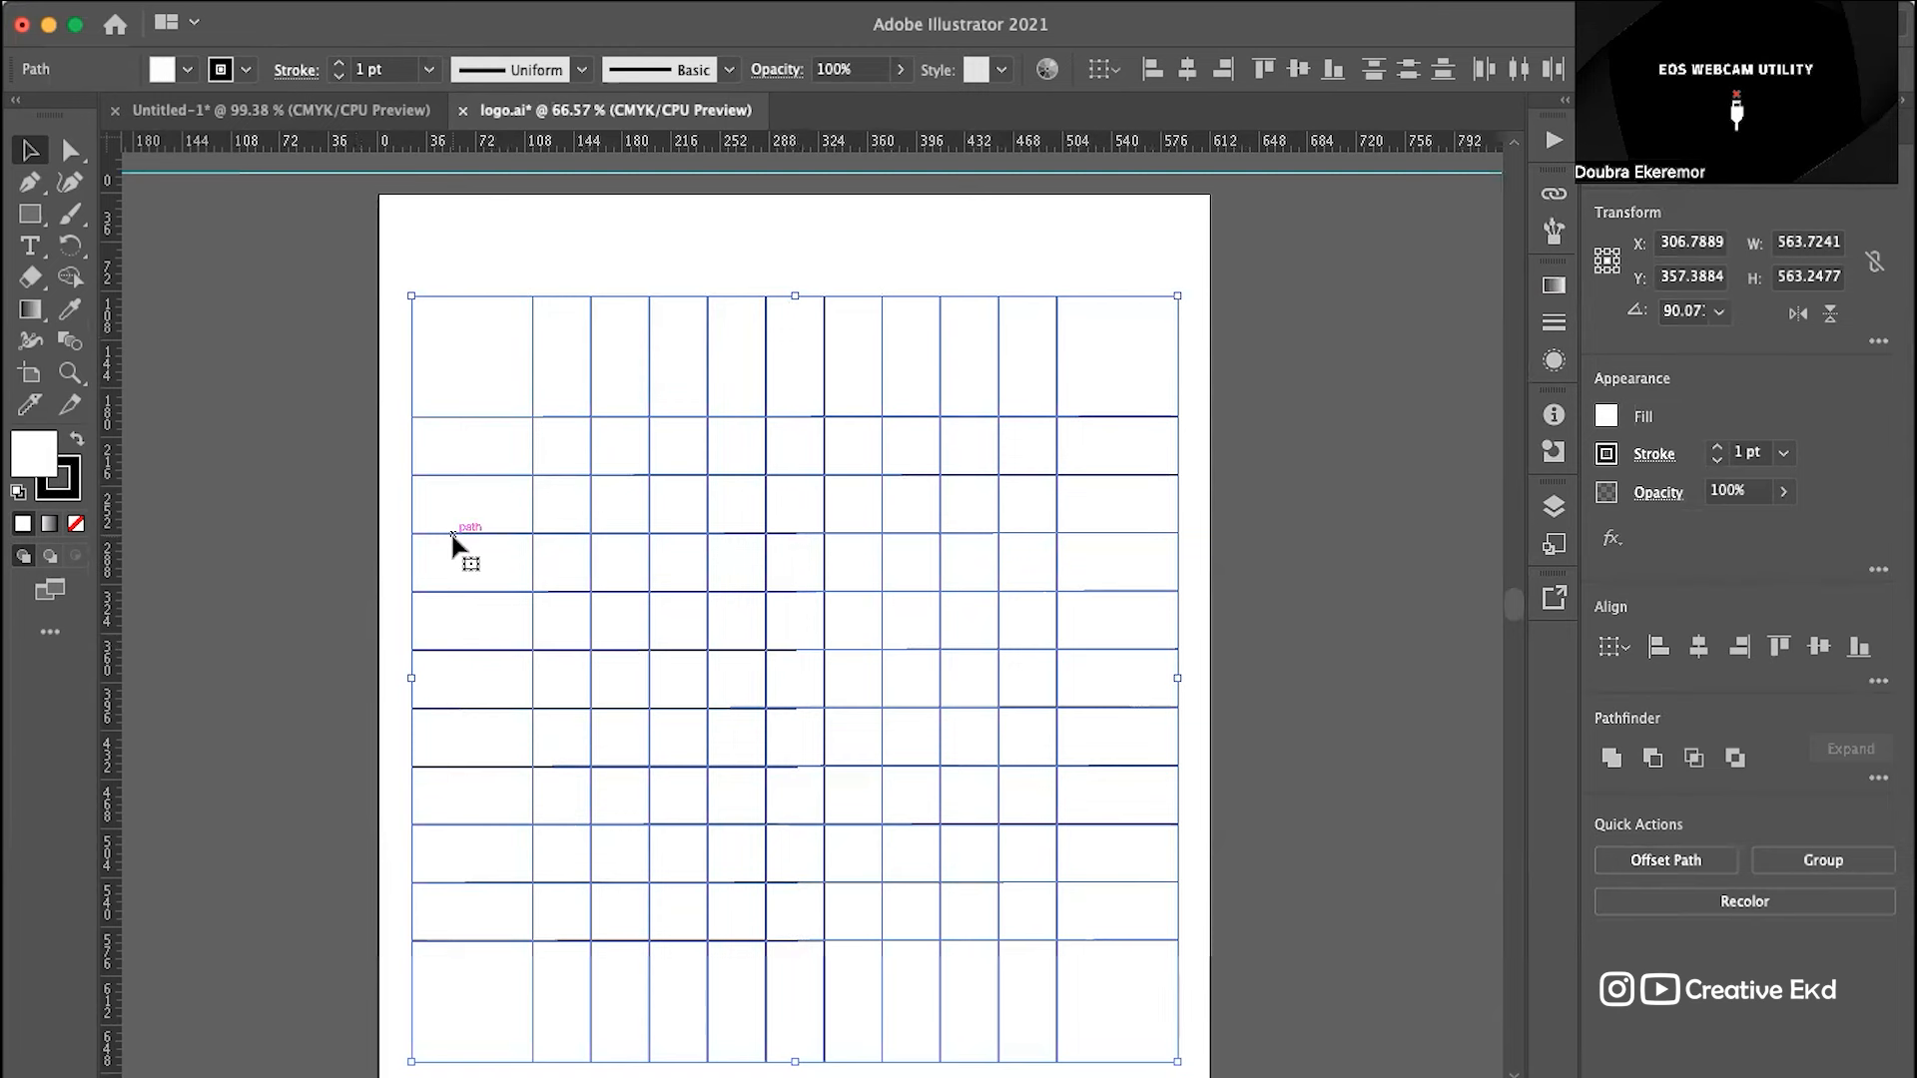
pyautogui.press('super')
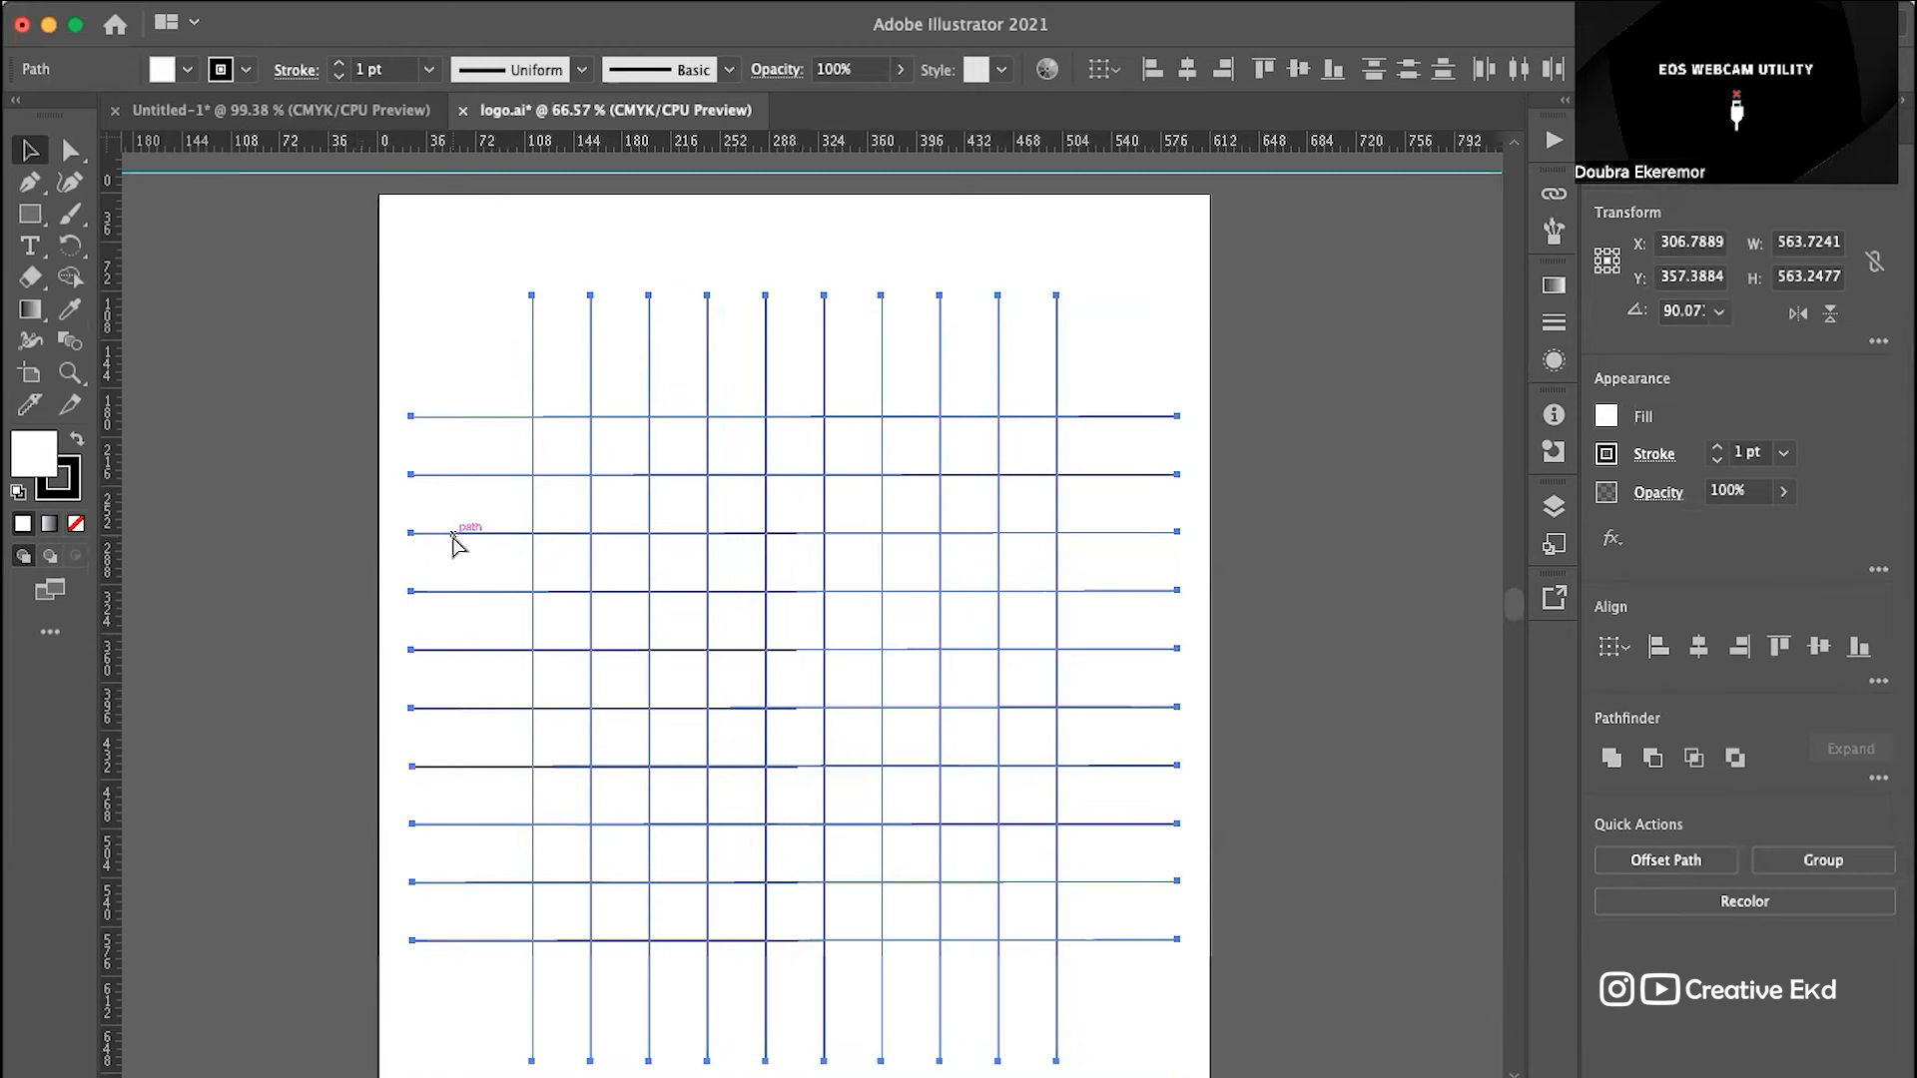
pyautogui.click(320, 262)
pyautogui.moveTo(320, 261); pyautogui.dragTo(1271, 998)
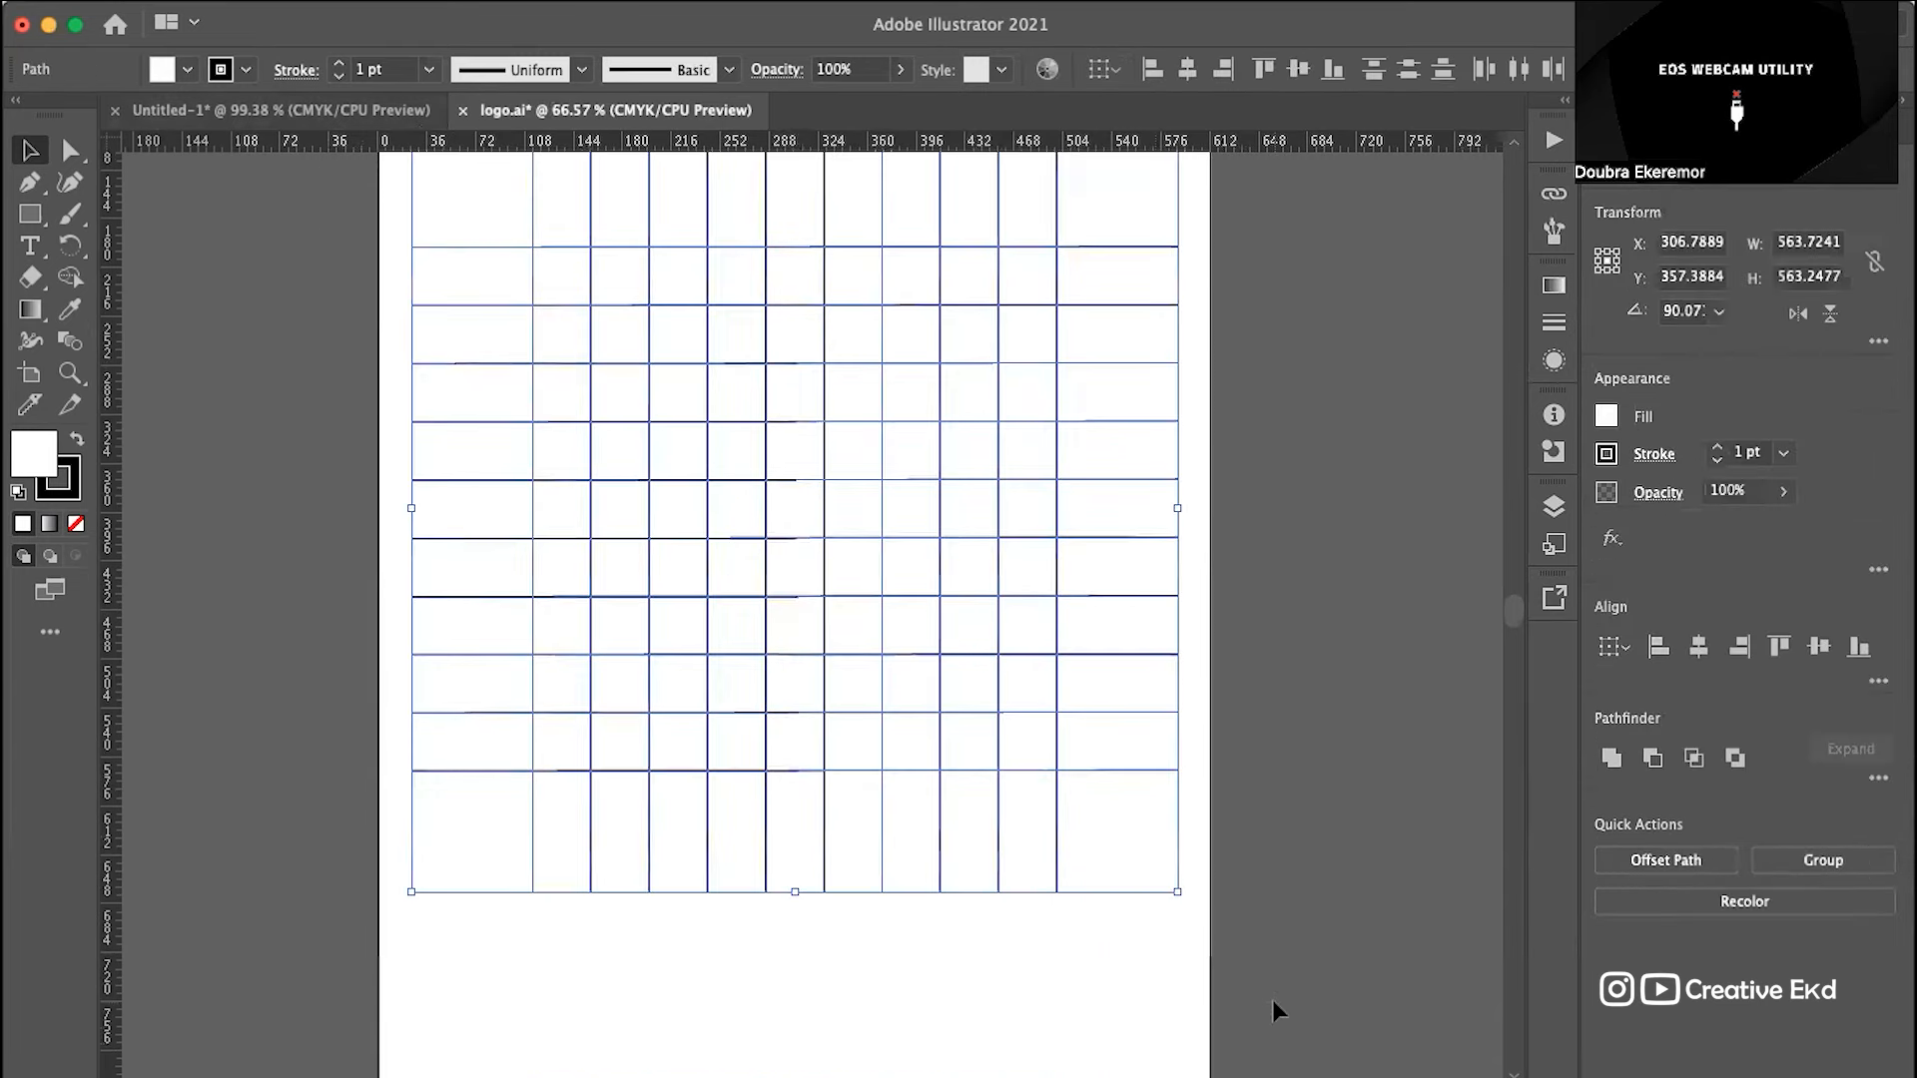
pyautogui.press('super')
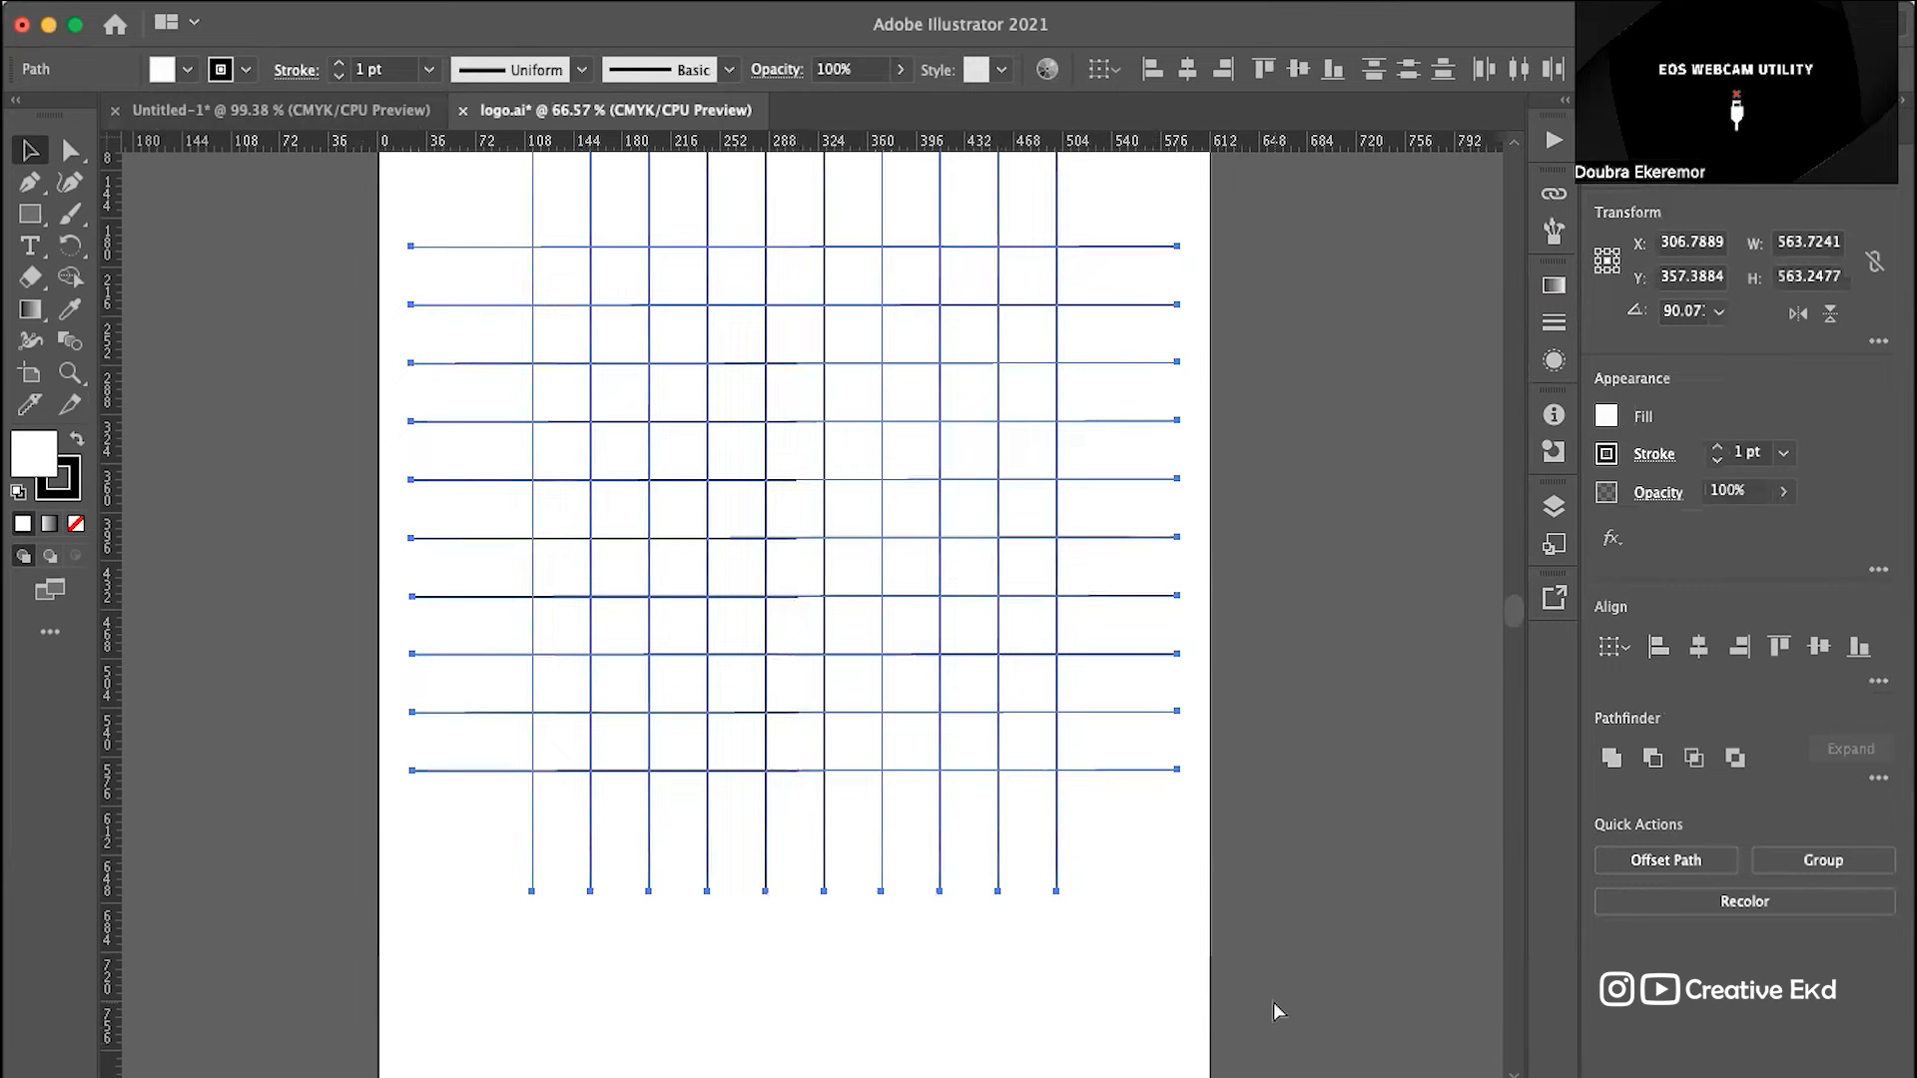
pyautogui.press('super+g')
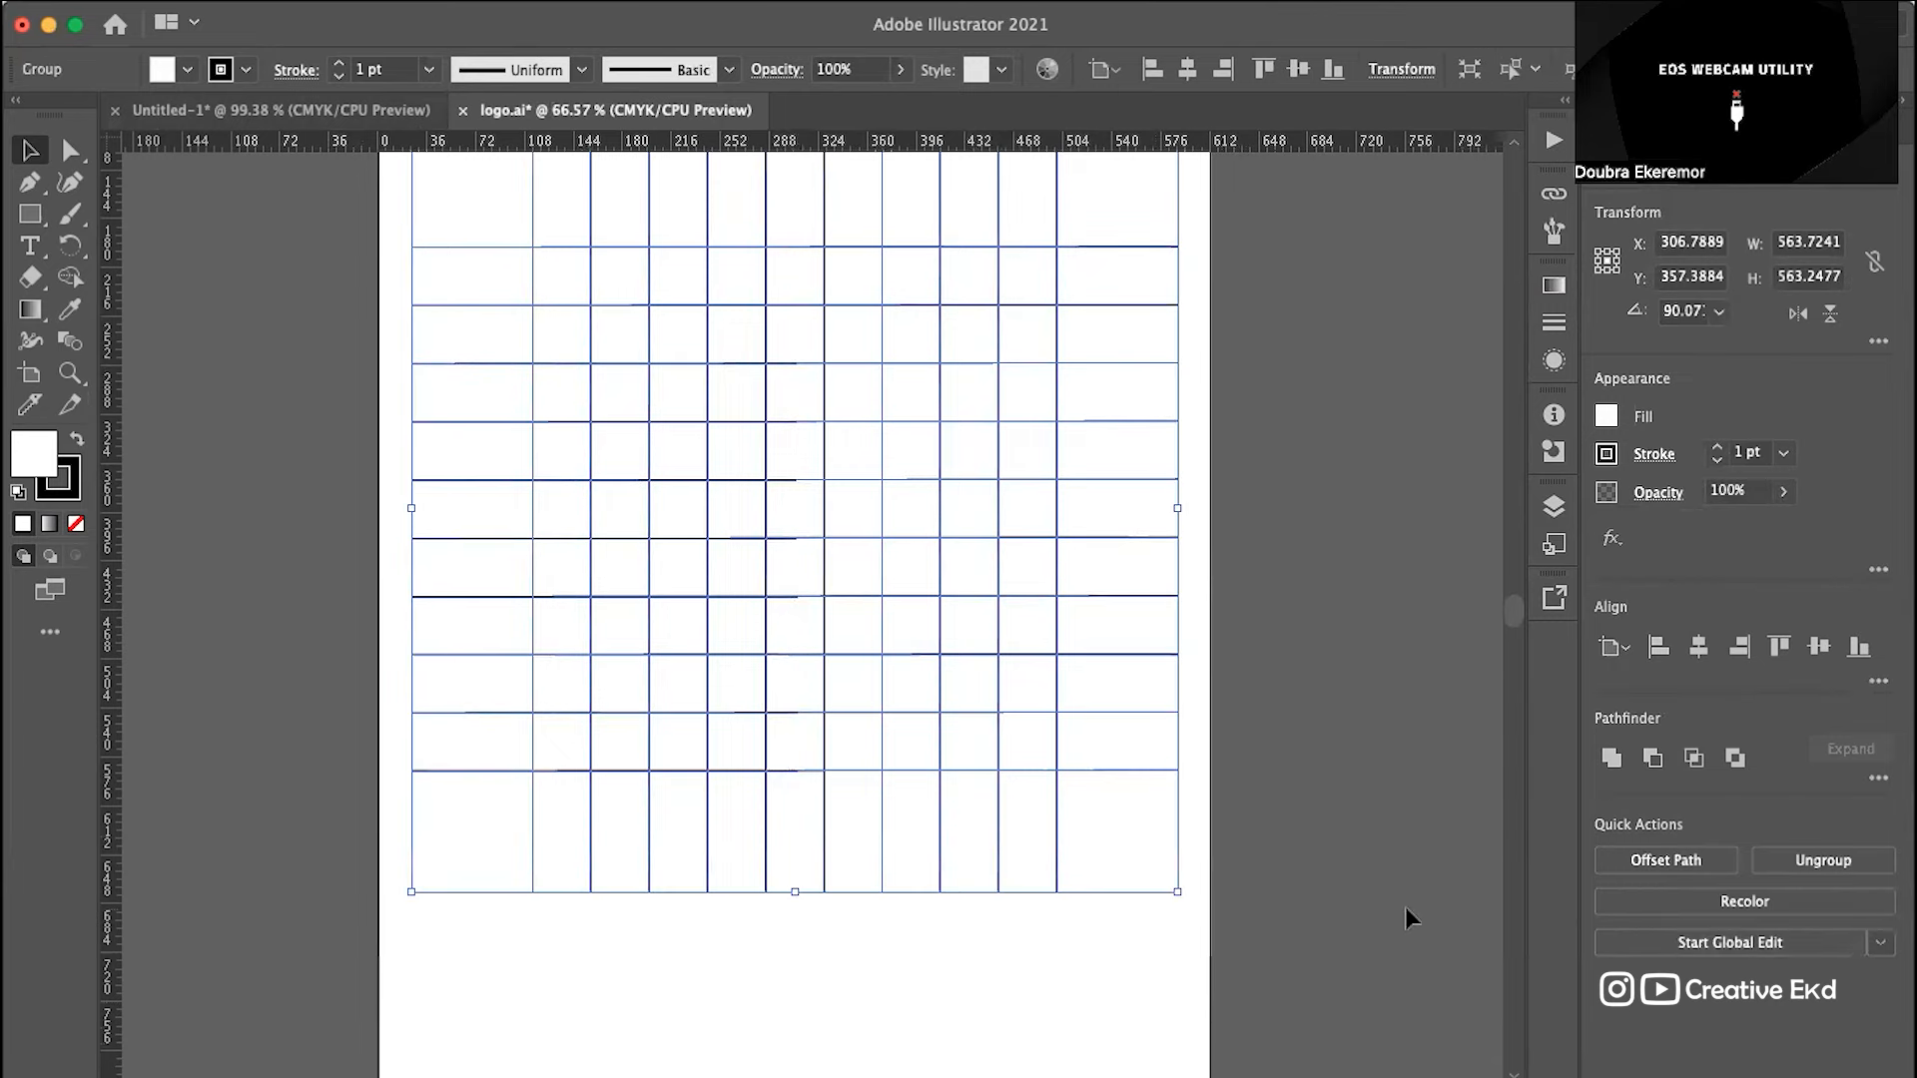
# Step: Activate the Shape Builder tool with the whole grouped grid still selected
pyautogui.scroll(3, 1214, 740)
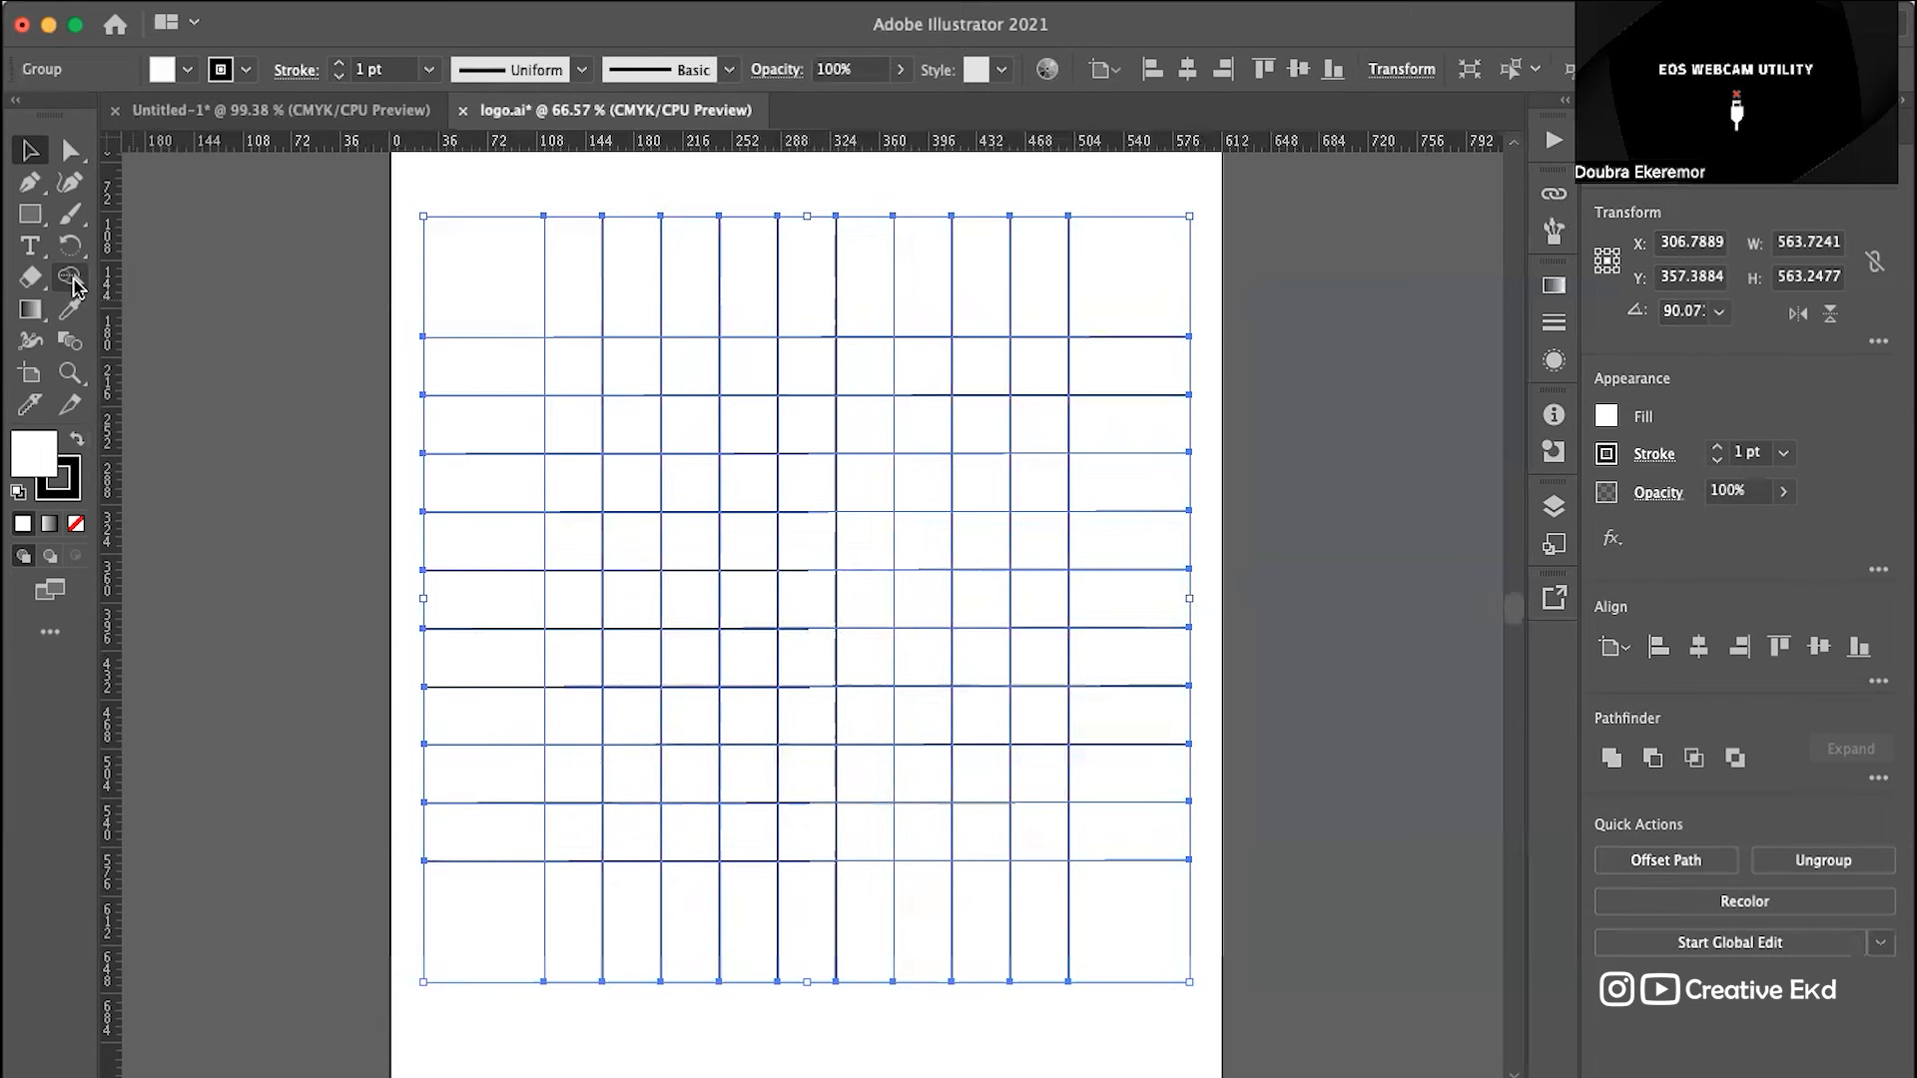
pyautogui.click(73, 283)
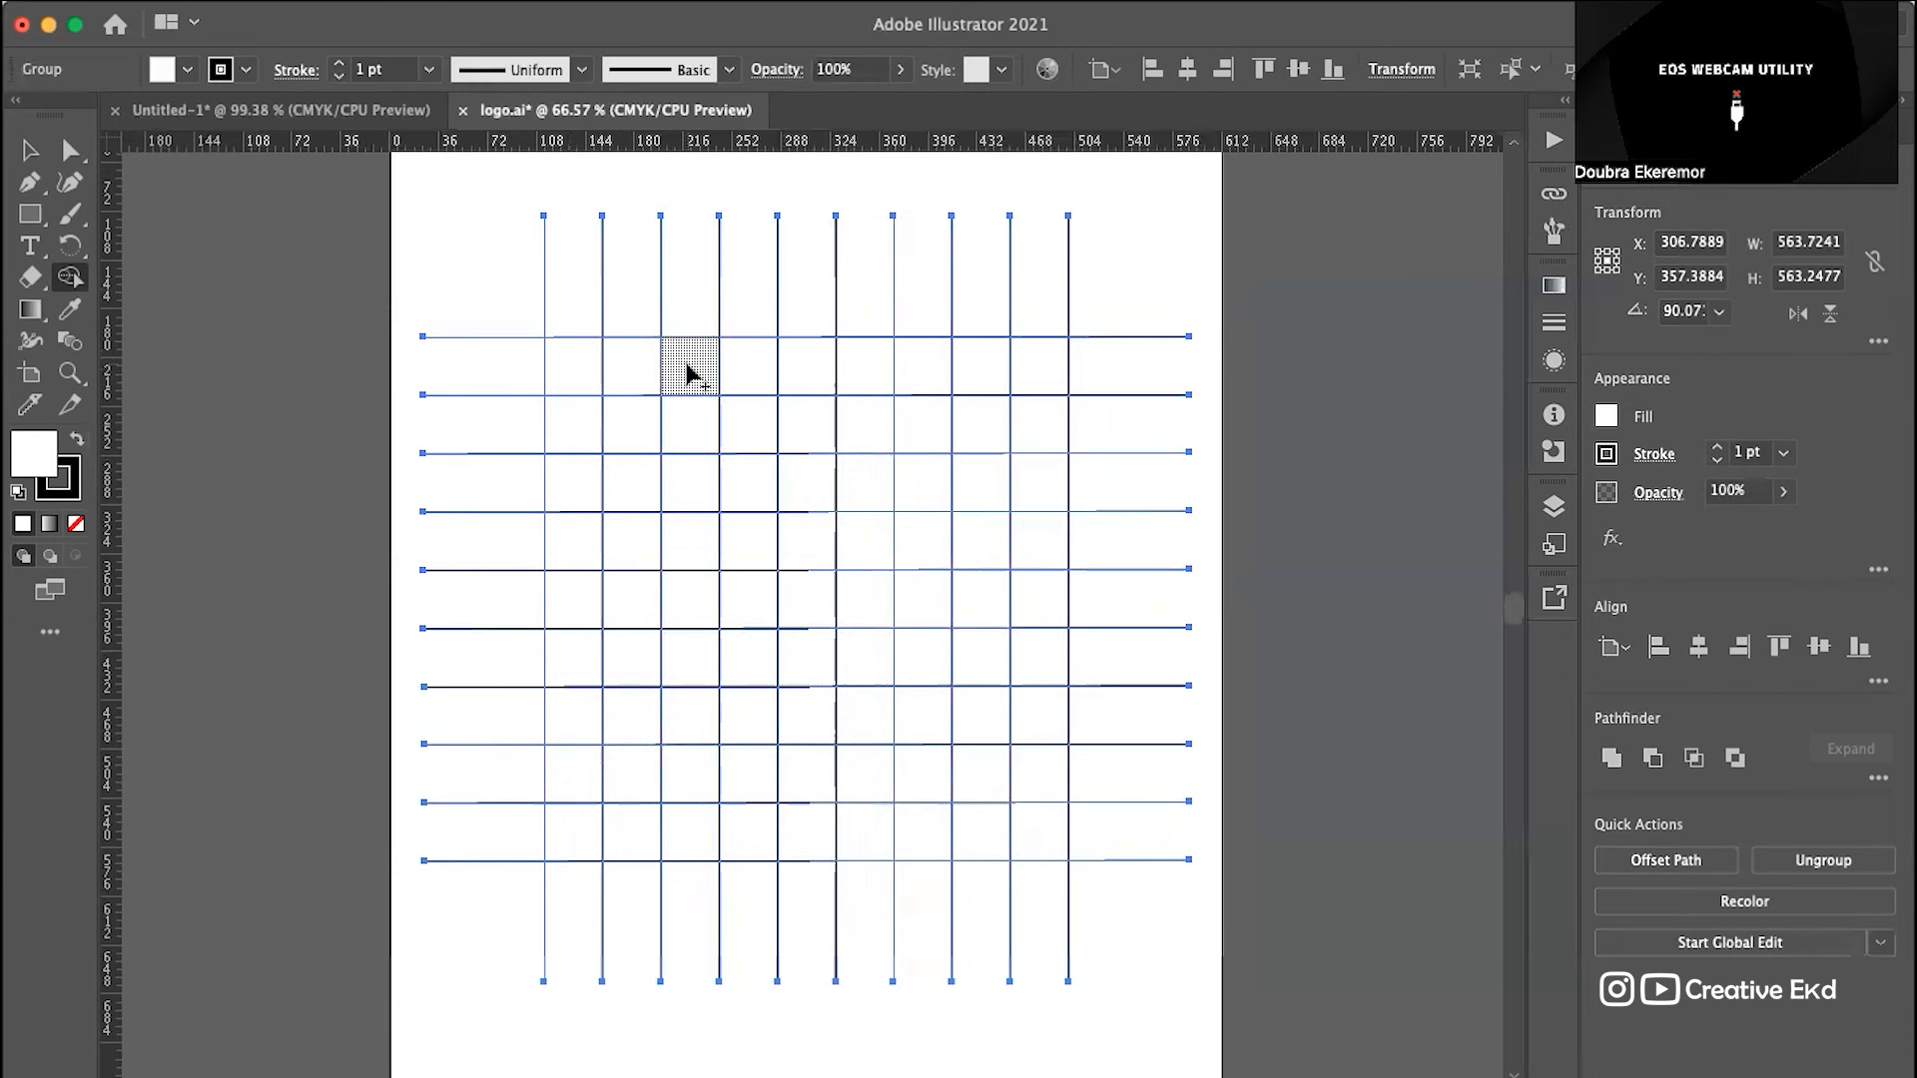
pyautogui.scroll(3, 688, 375)
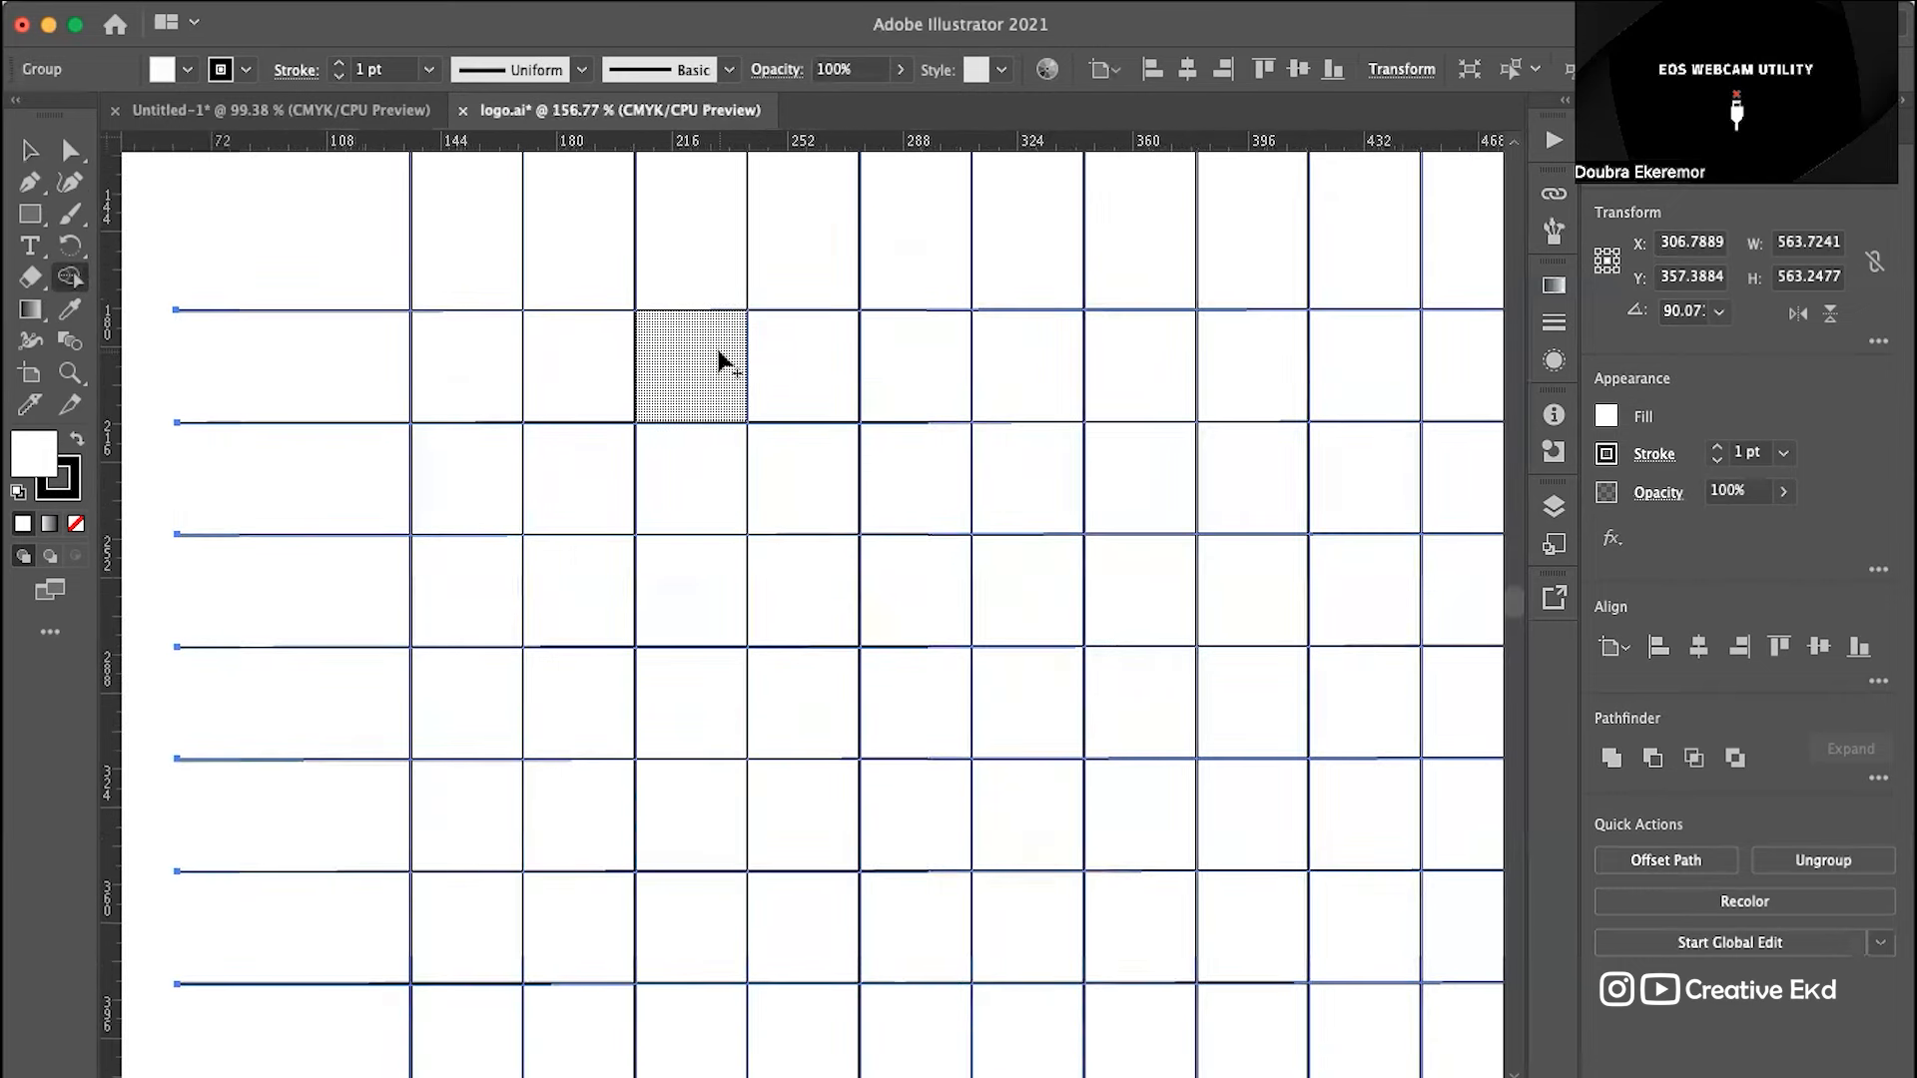
pyautogui.scroll(3, 714, 363)
pyautogui.scroll(-3, 701, 345)
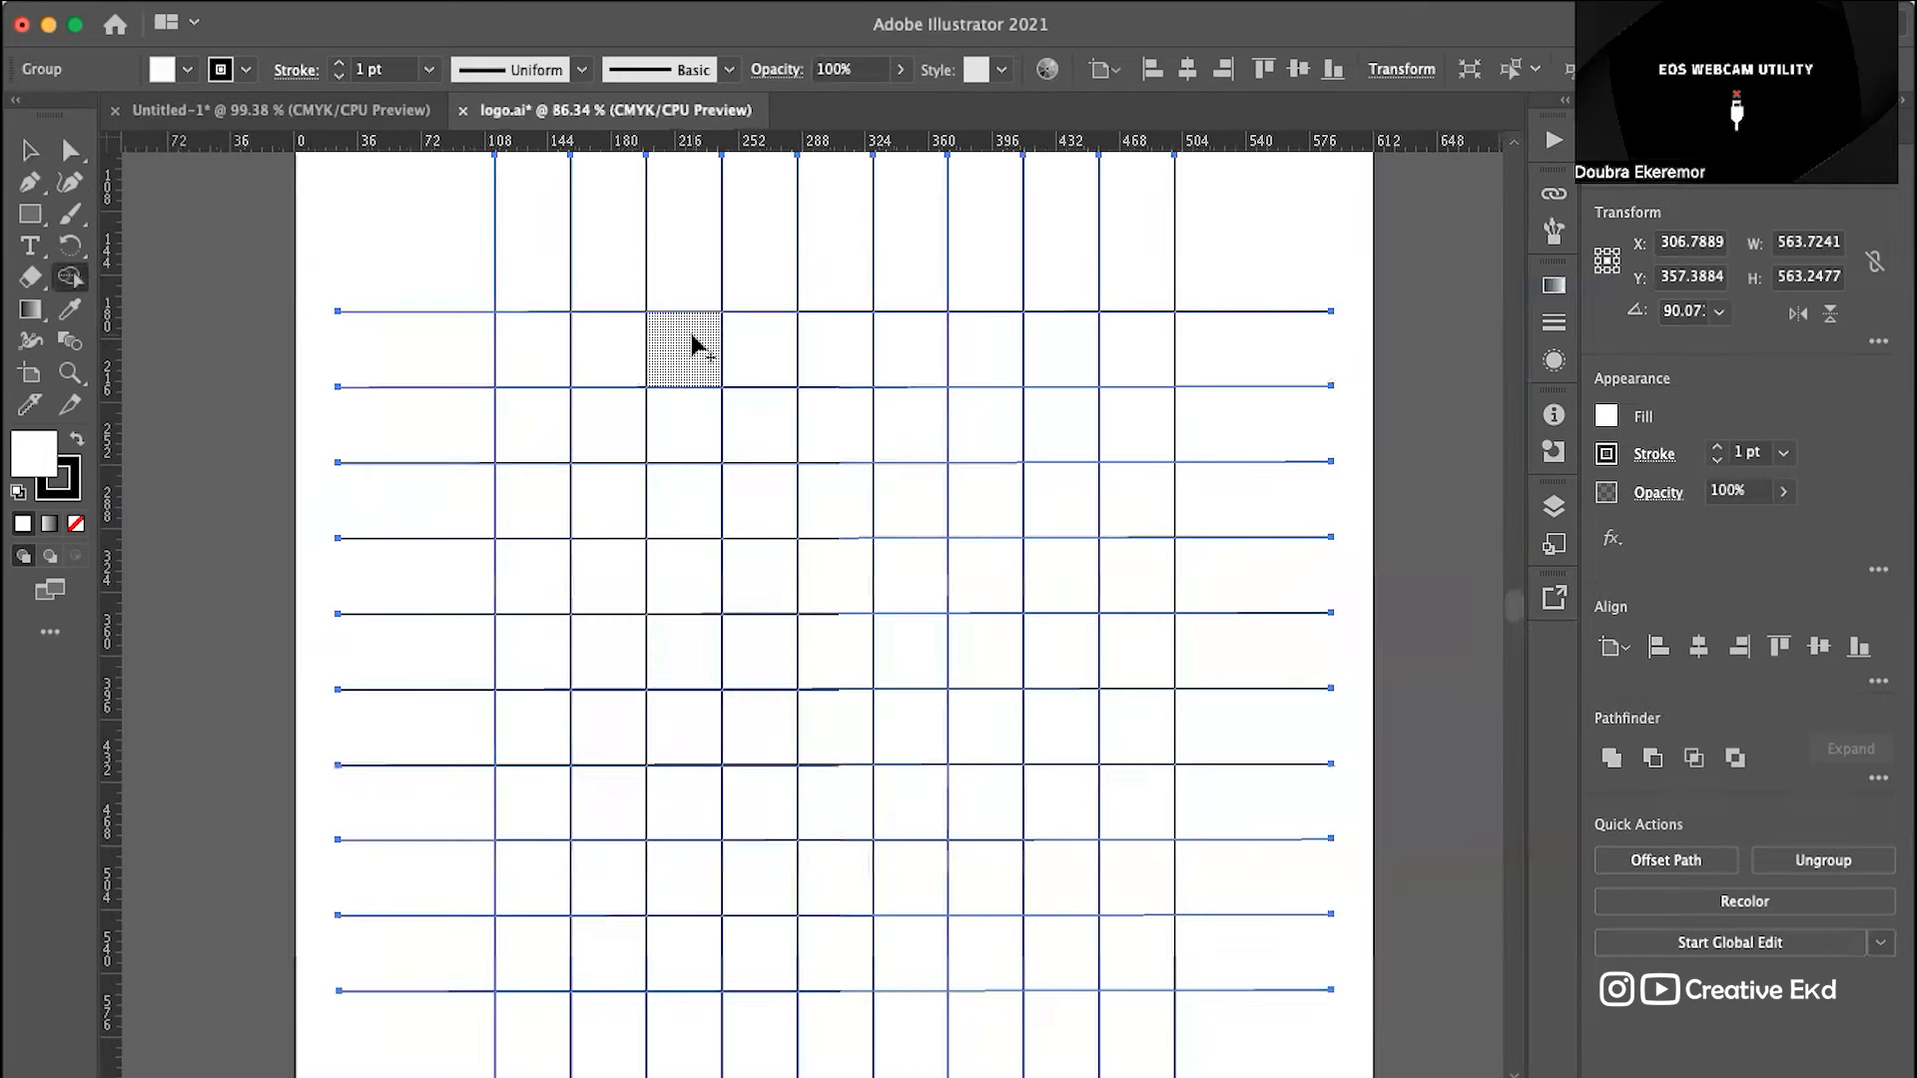
pyautogui.scroll(-3, 675, 369)
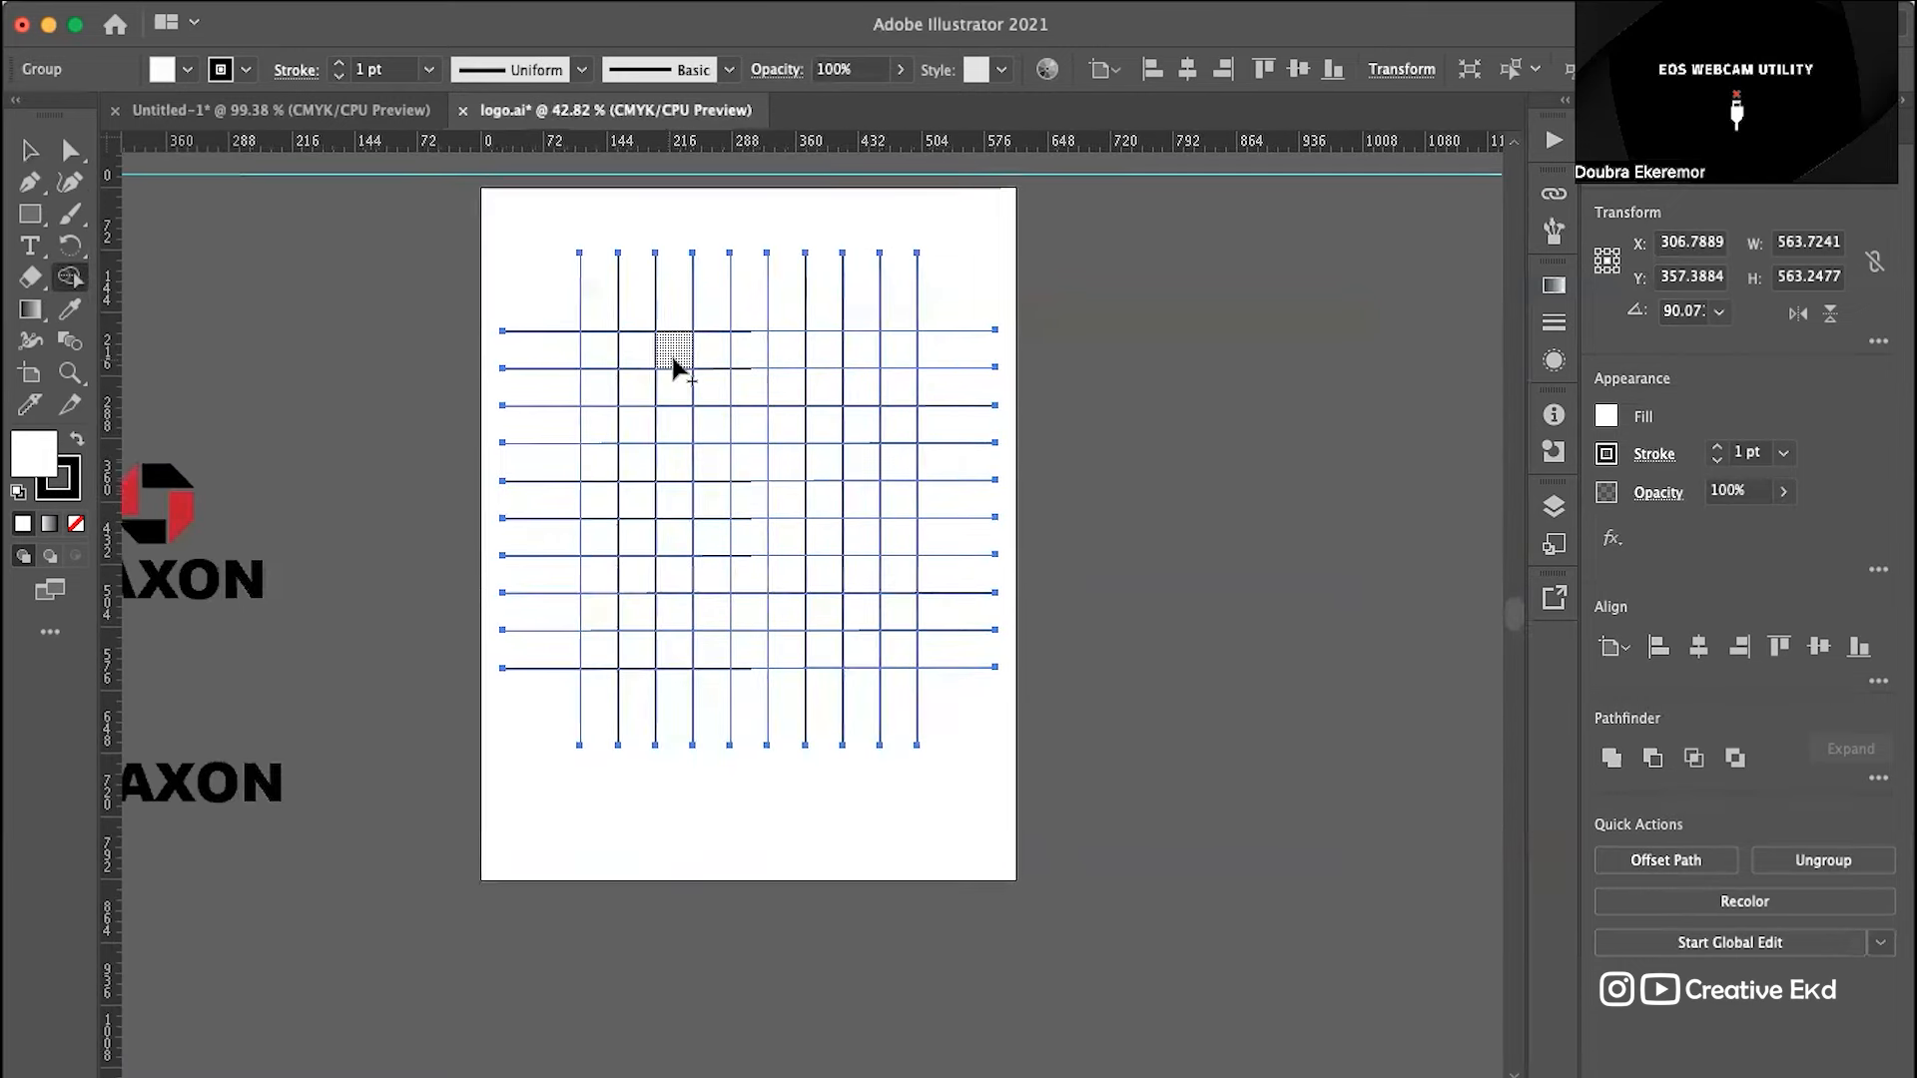
pyautogui.scroll(2, 675, 369)
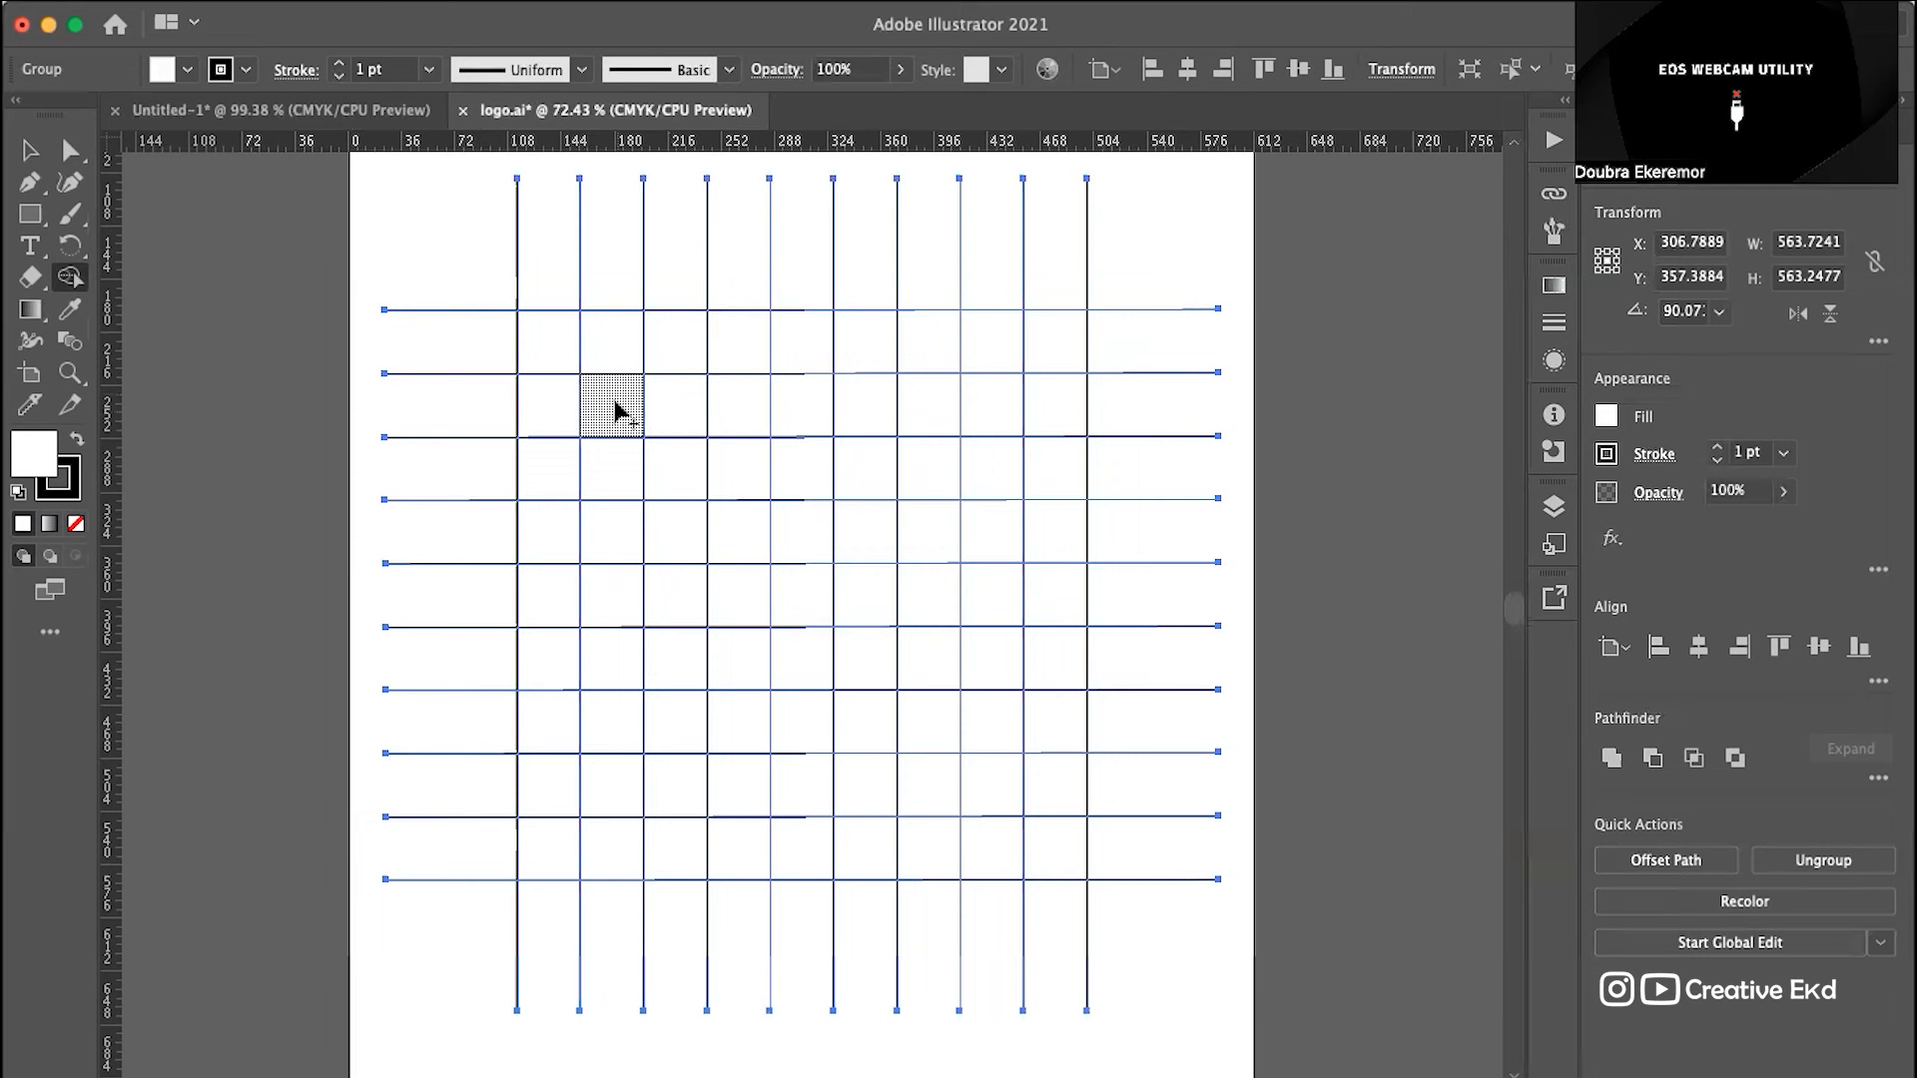
# Step: Try merging a few upper-left grid cells with the white fill, undo the merge, and dismiss the fill colour choice
pyautogui.moveTo(612, 412); pyautogui.dragTo(675, 484)
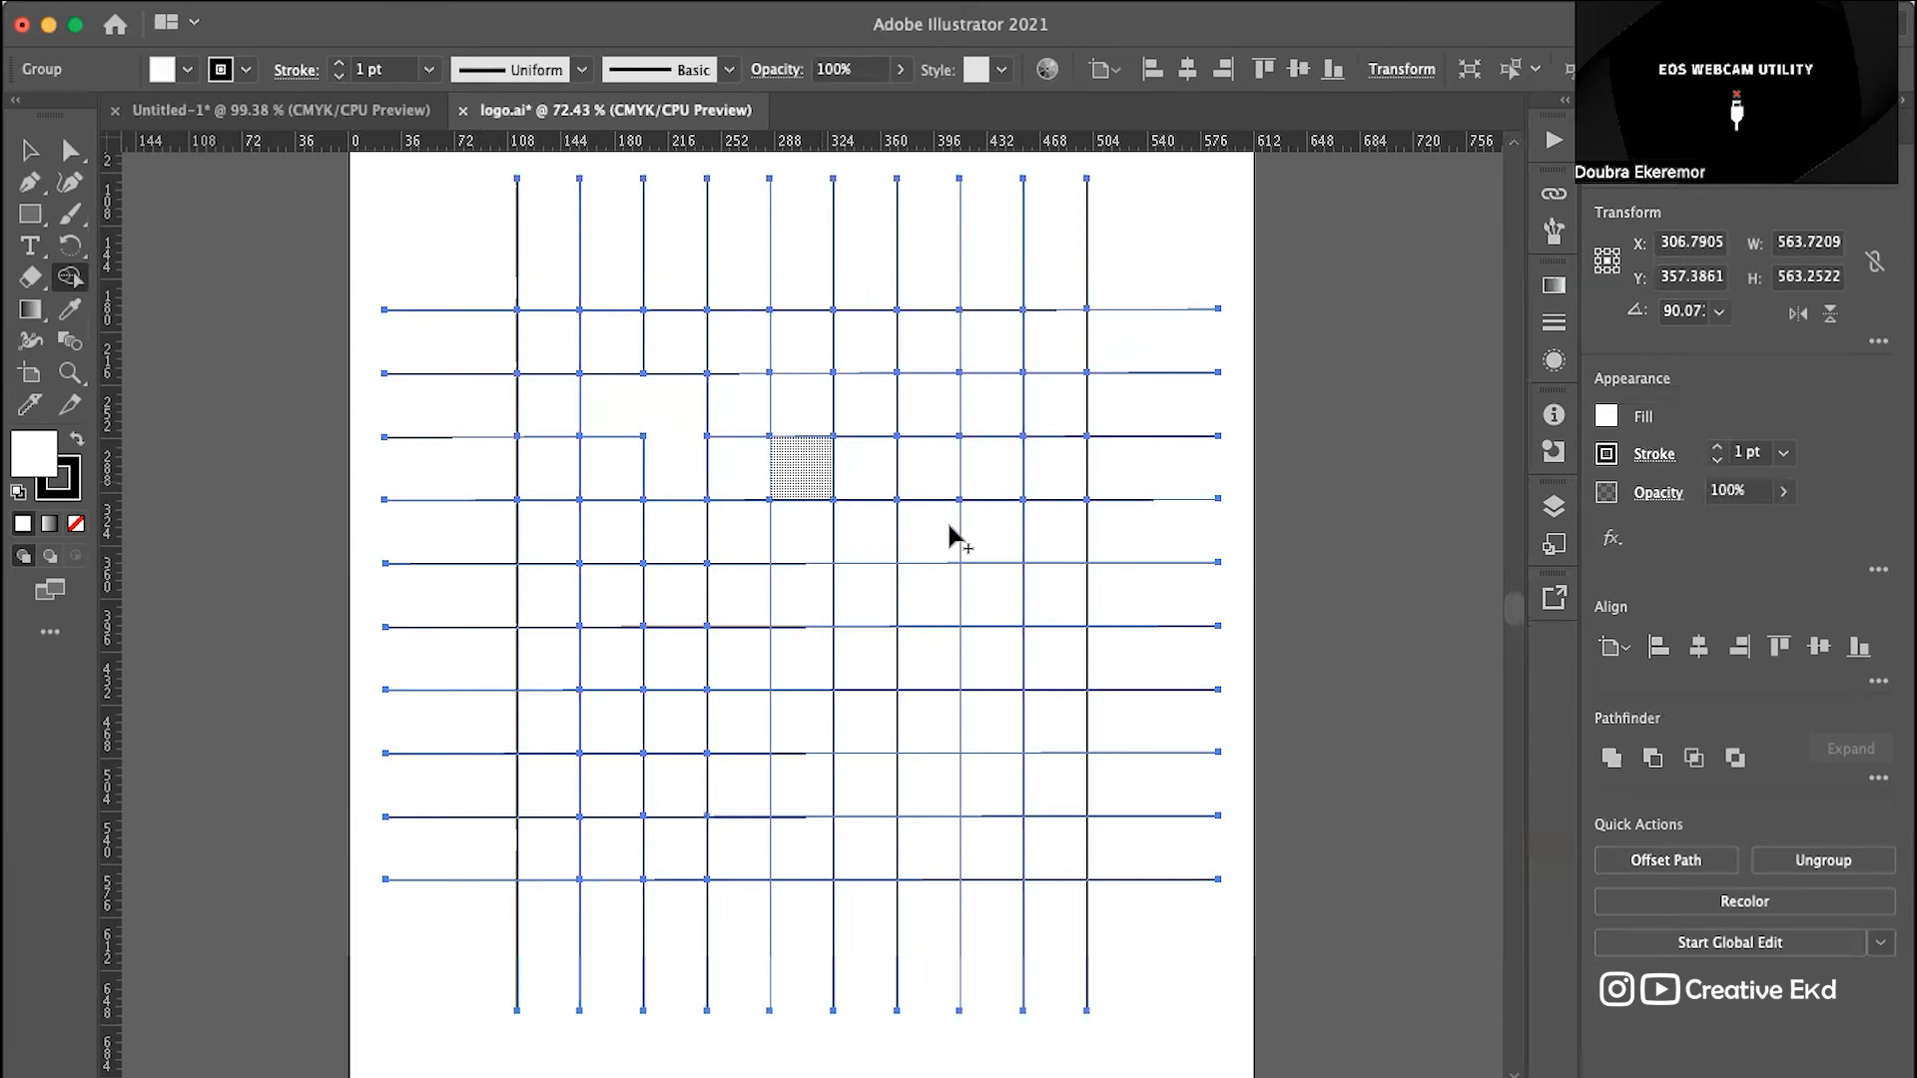
pyautogui.press('super+z')
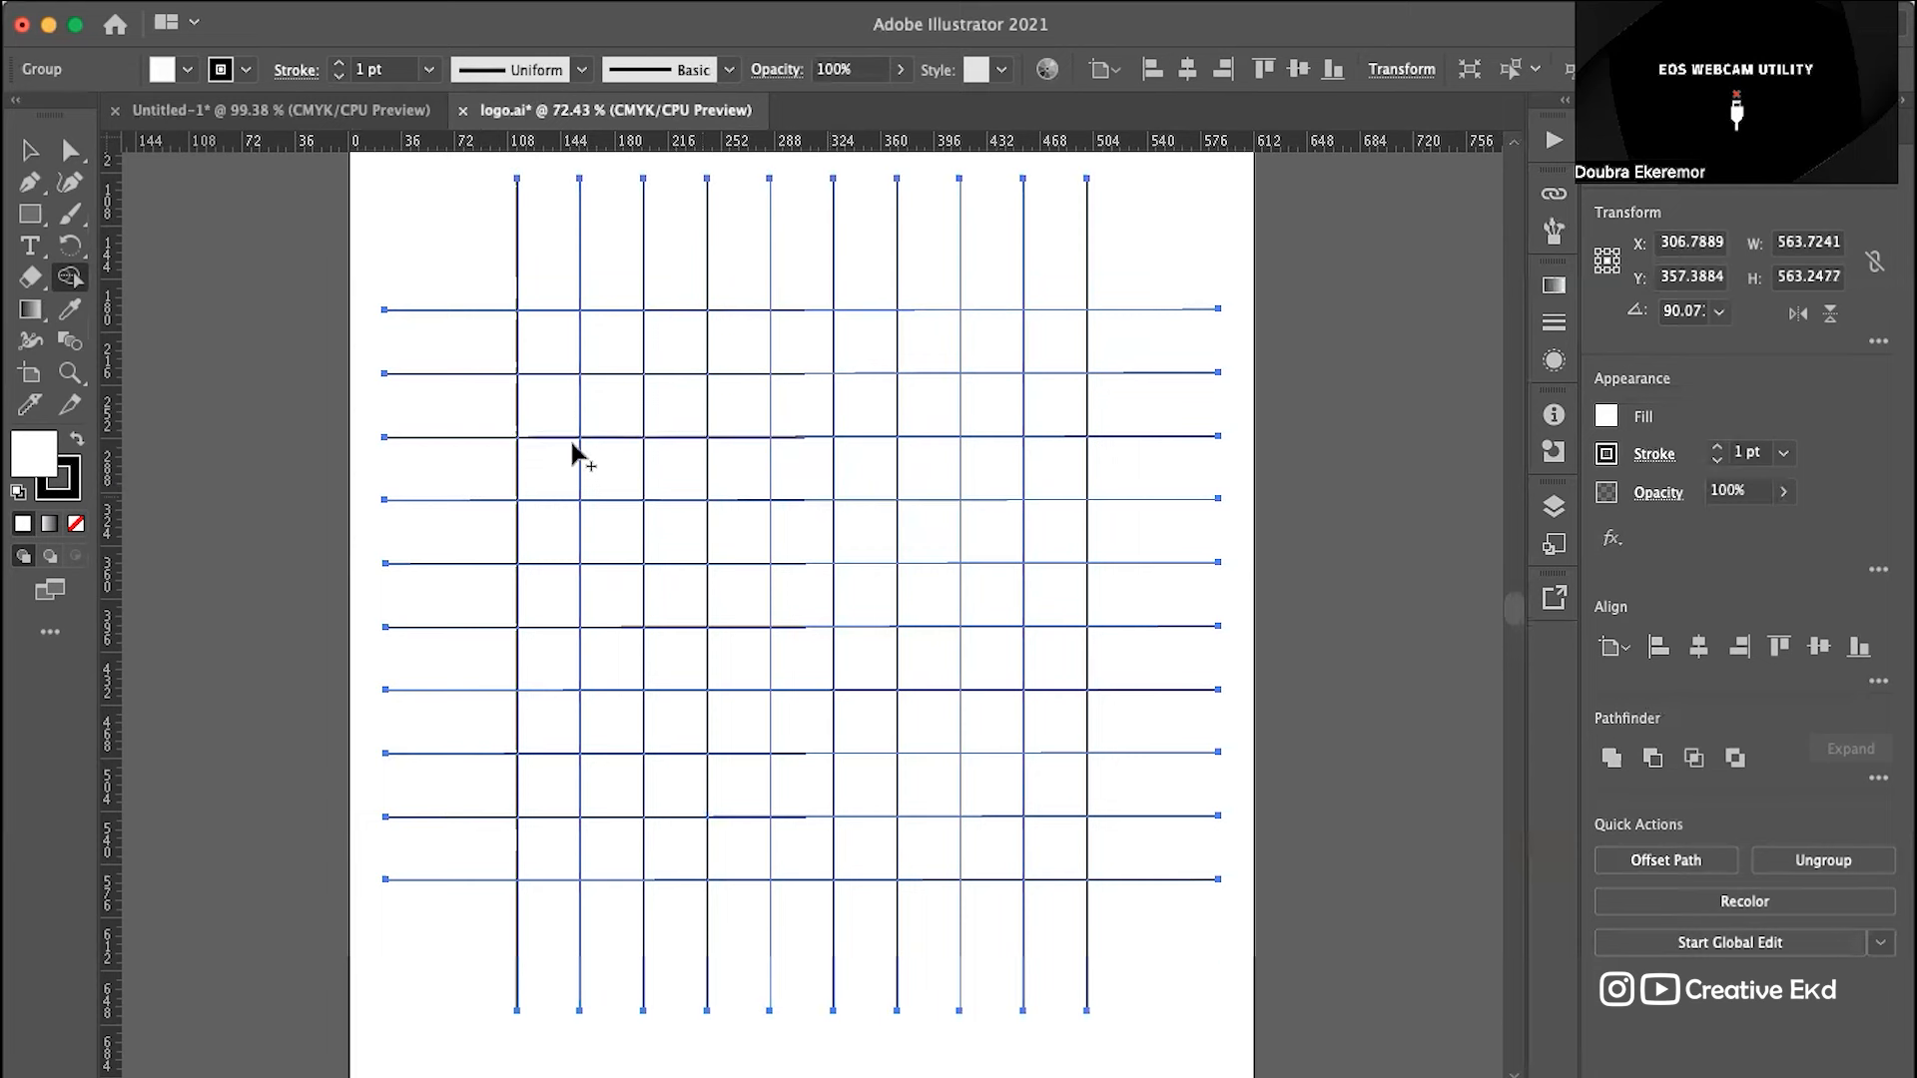
pyautogui.doubleClick(40, 458)
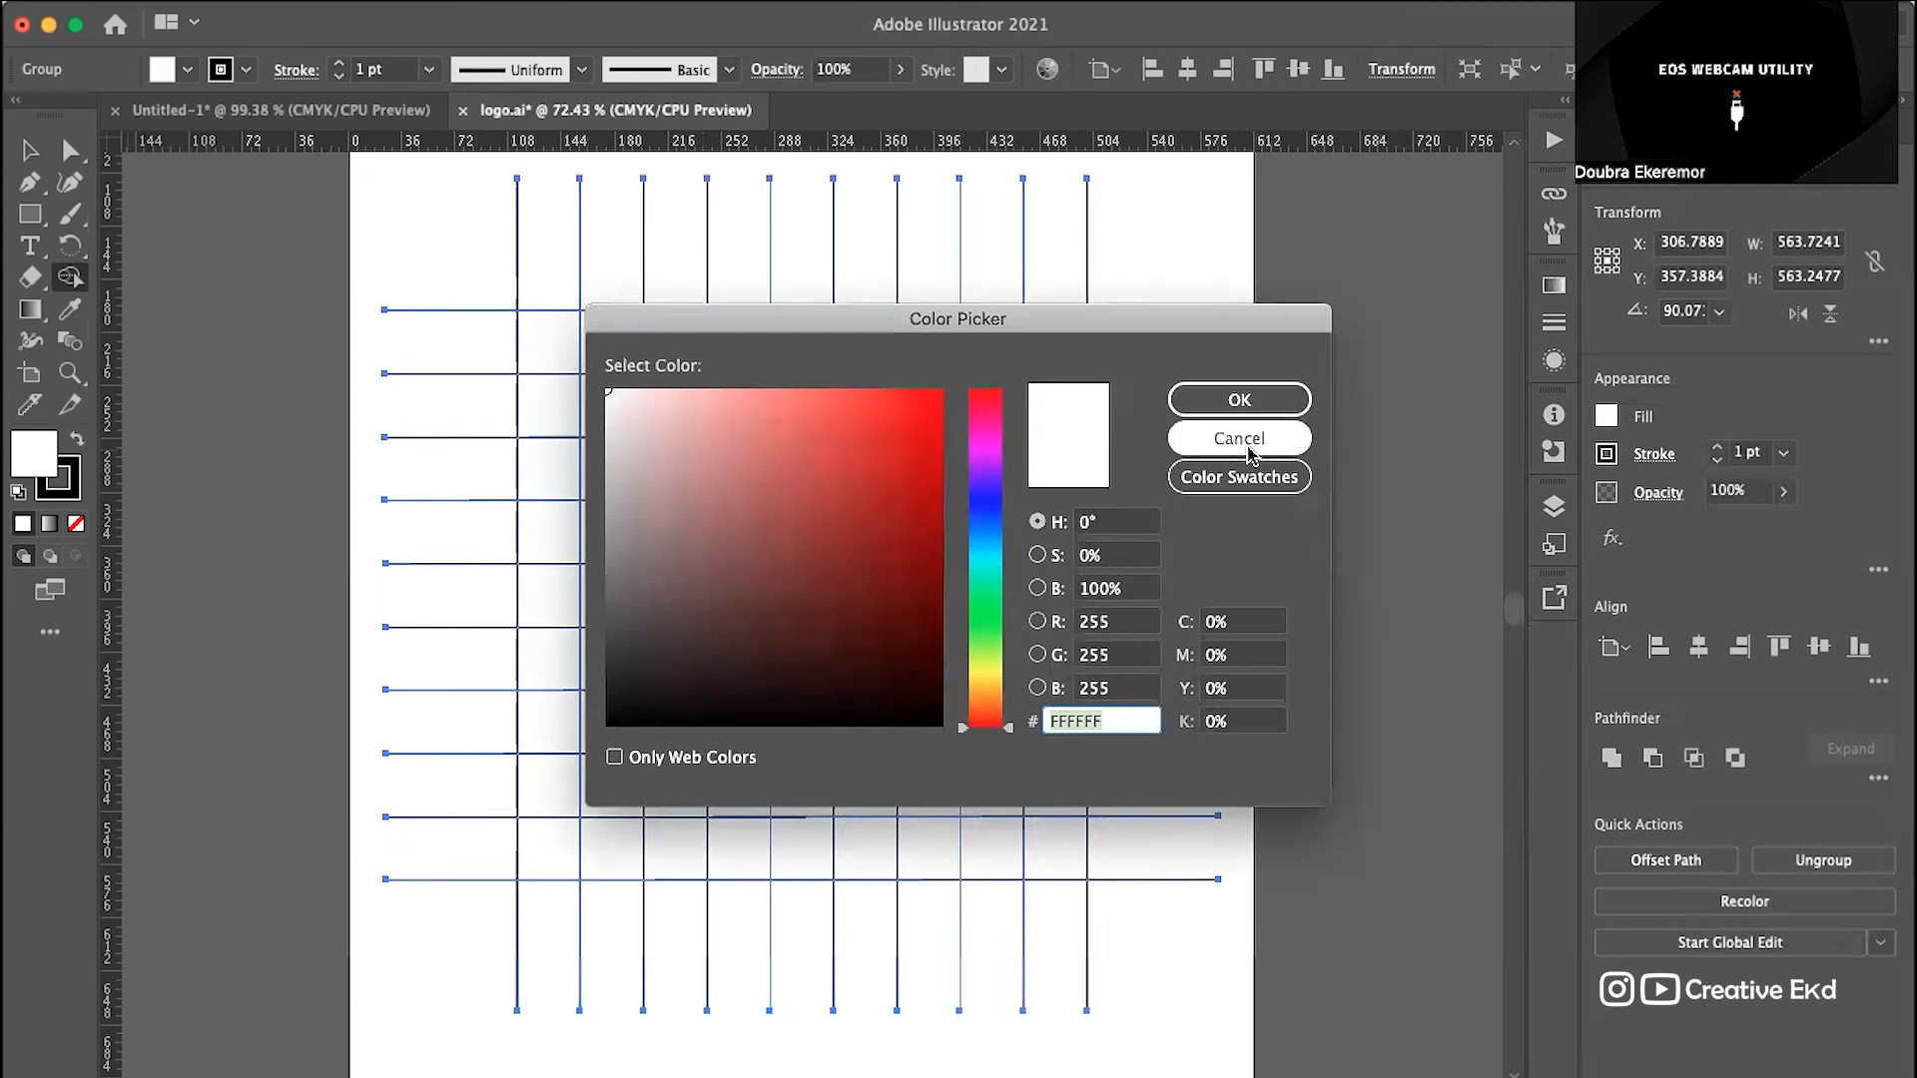
pyautogui.click(1248, 441)
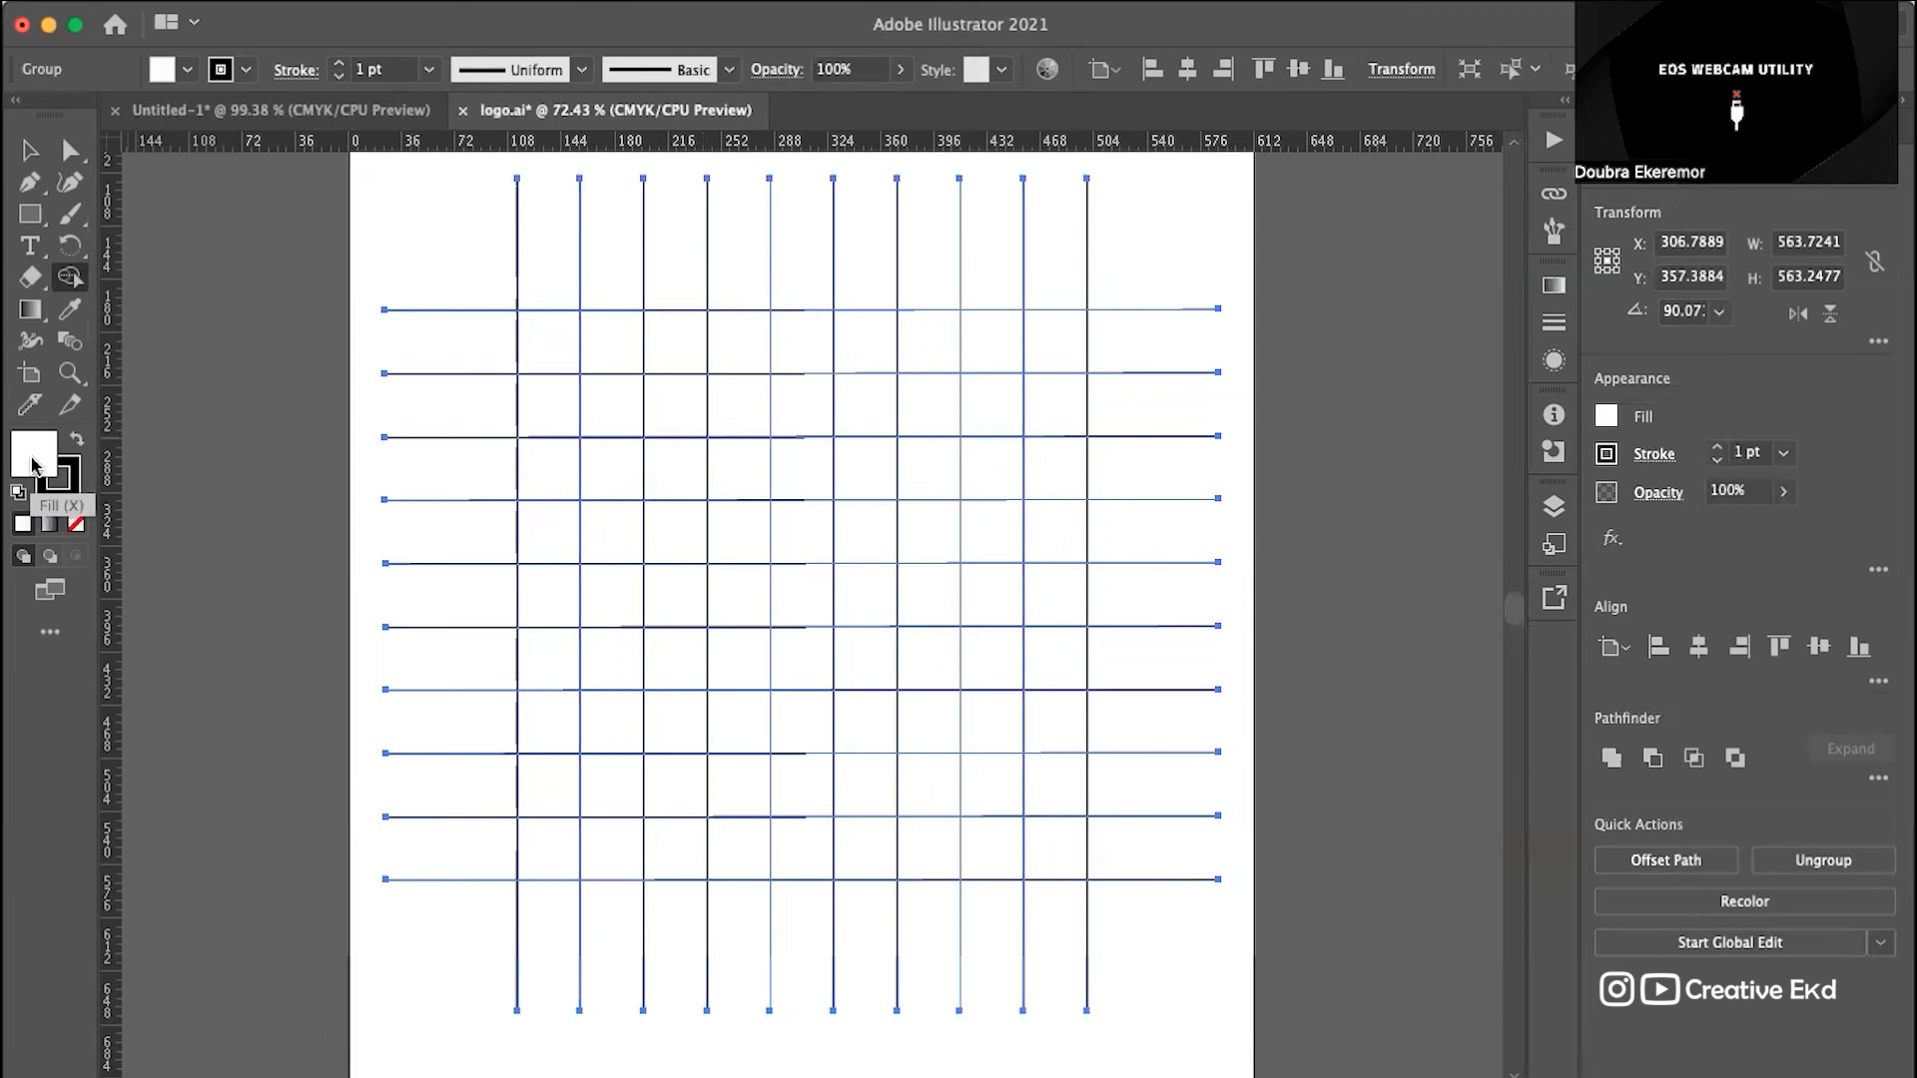
# Step: Set the fill colour to black (000000)
pyautogui.doubleClick(33, 459)
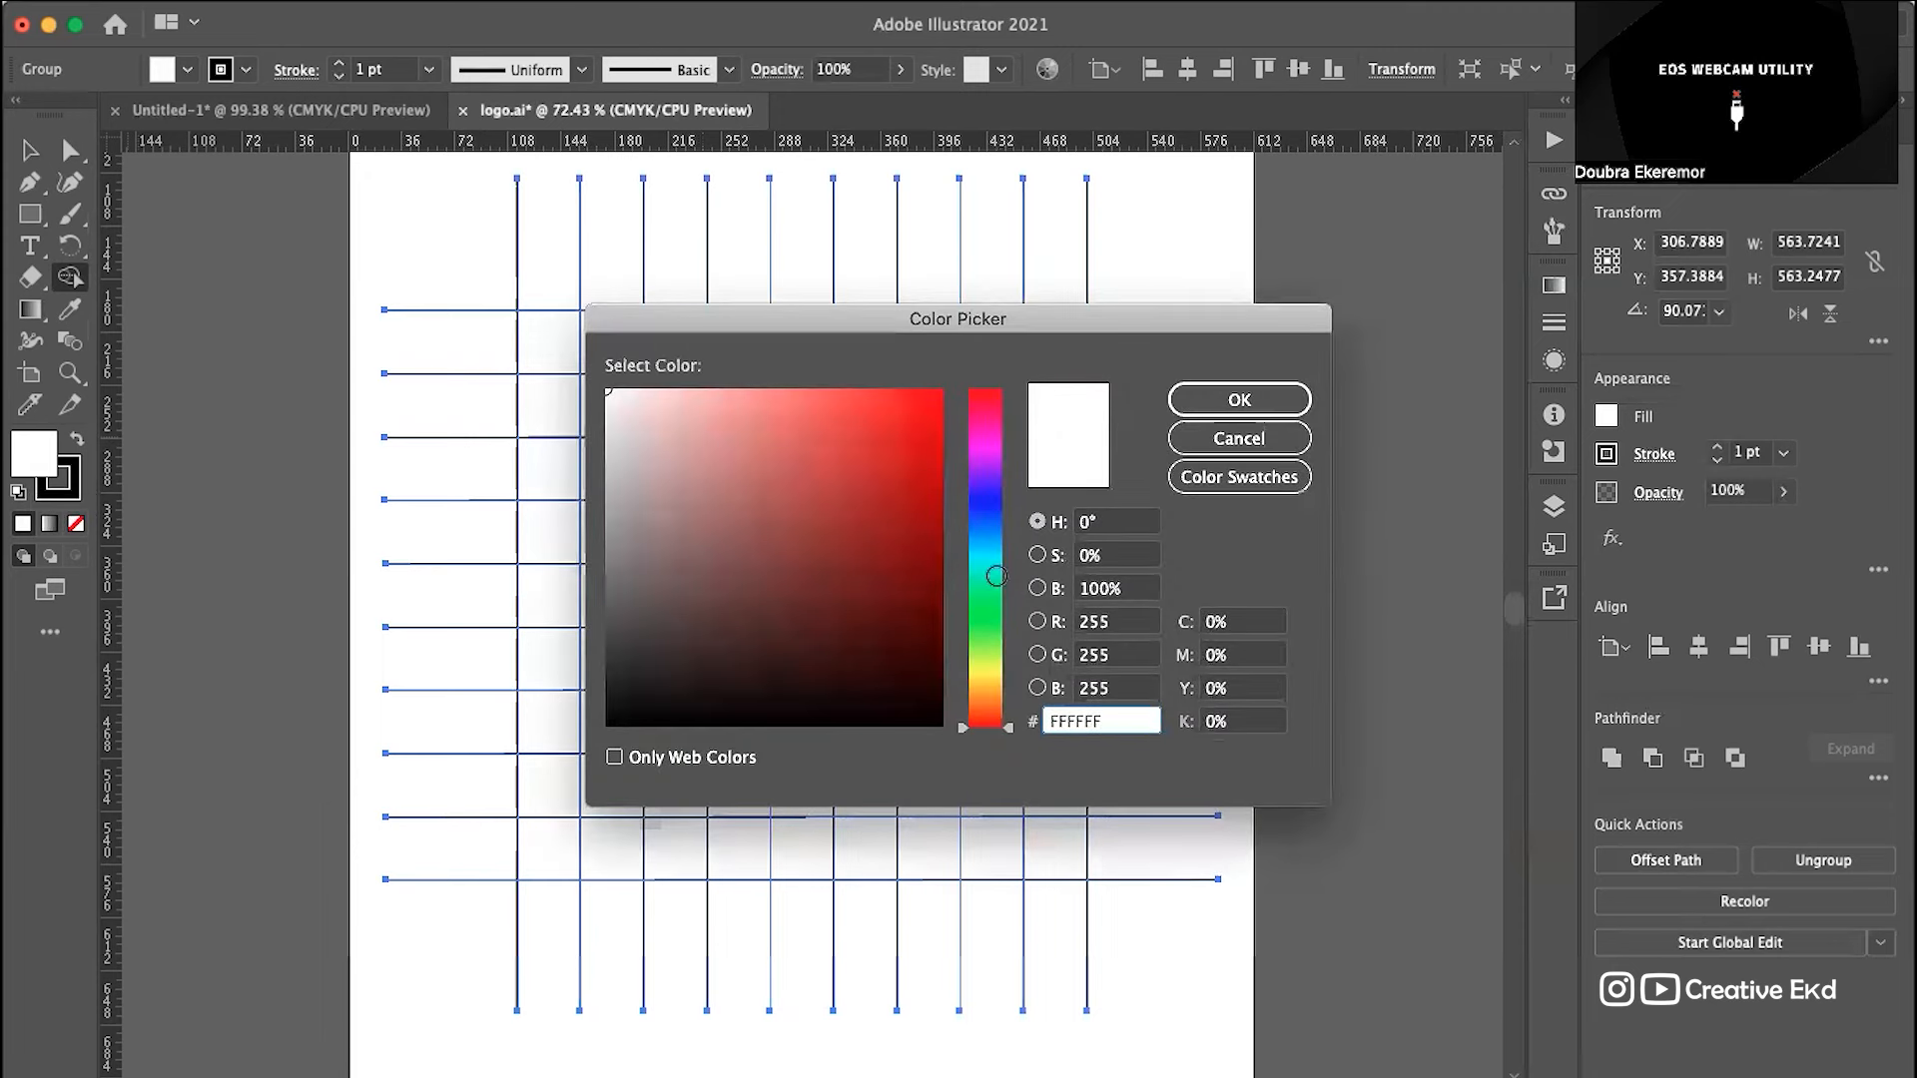
pyautogui.moveTo(675, 662); pyautogui.dragTo(579, 749)
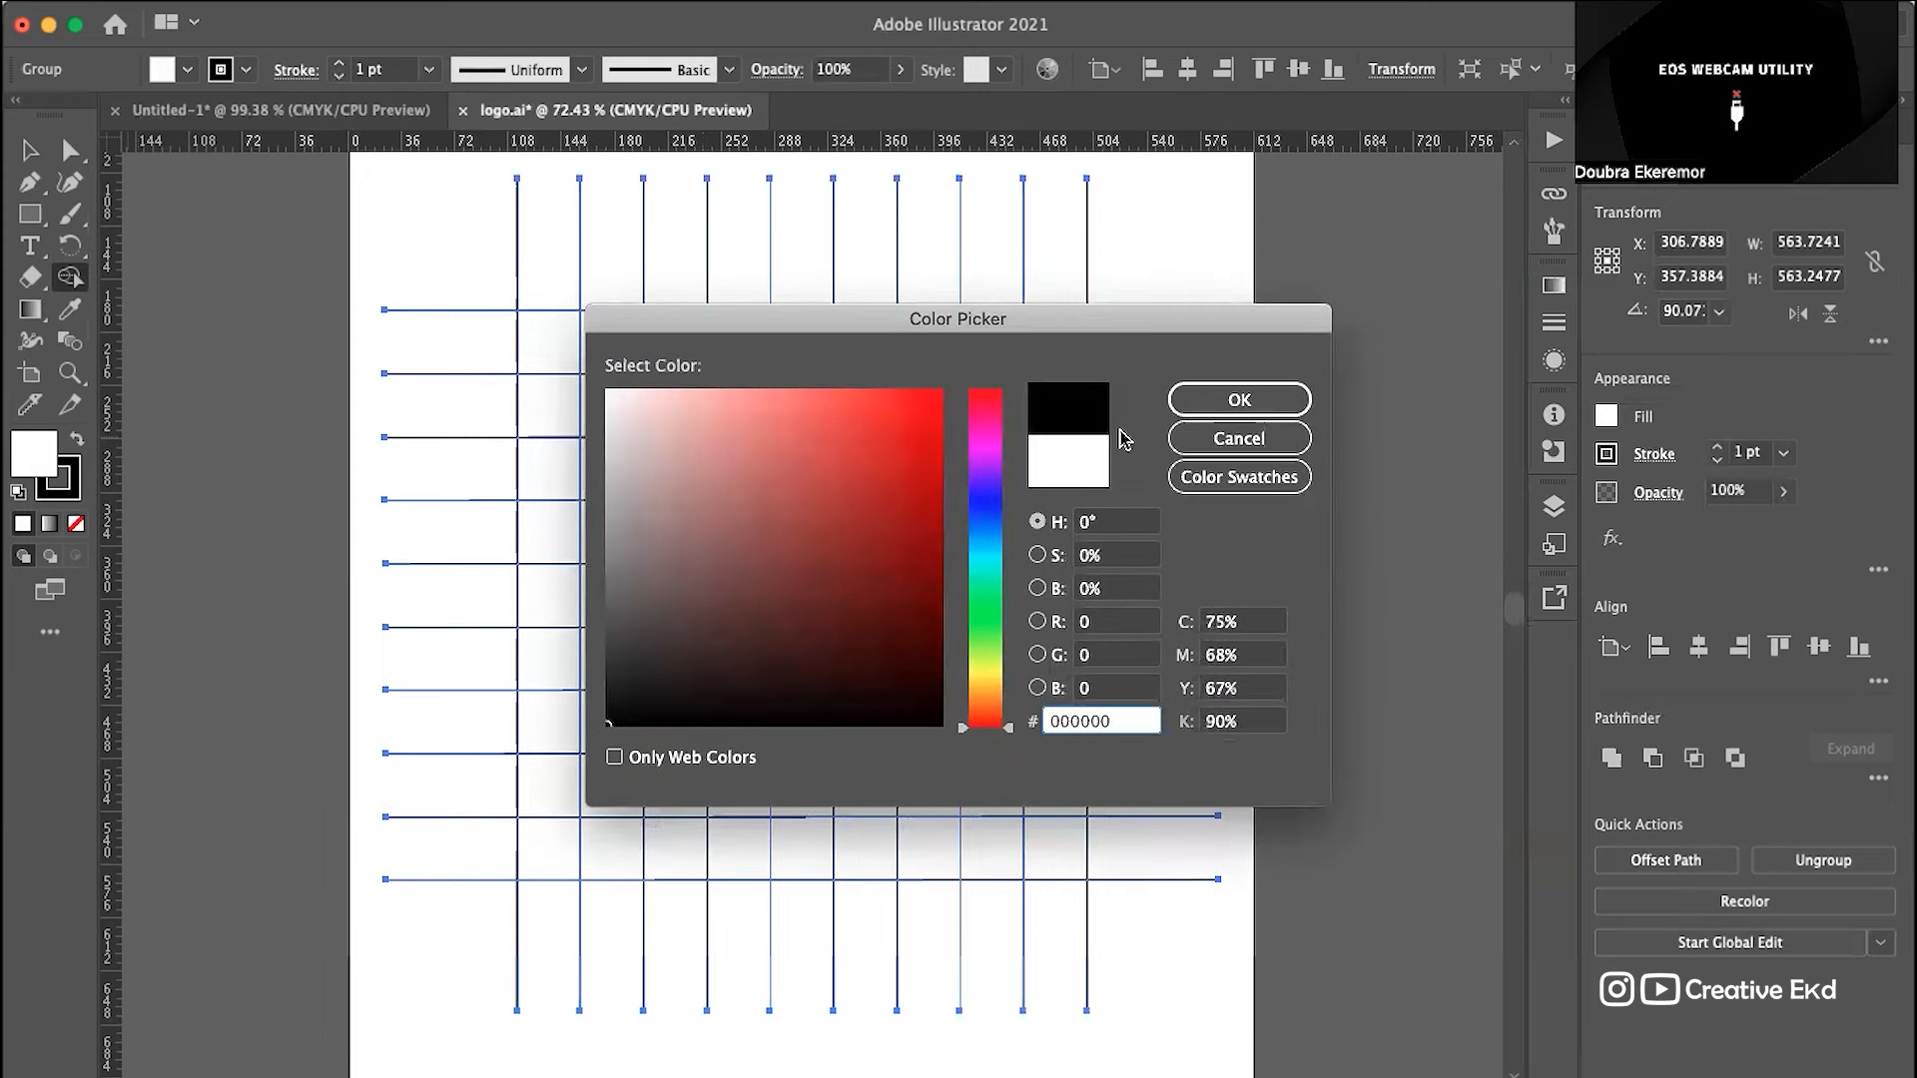
pyautogui.click(1234, 397)
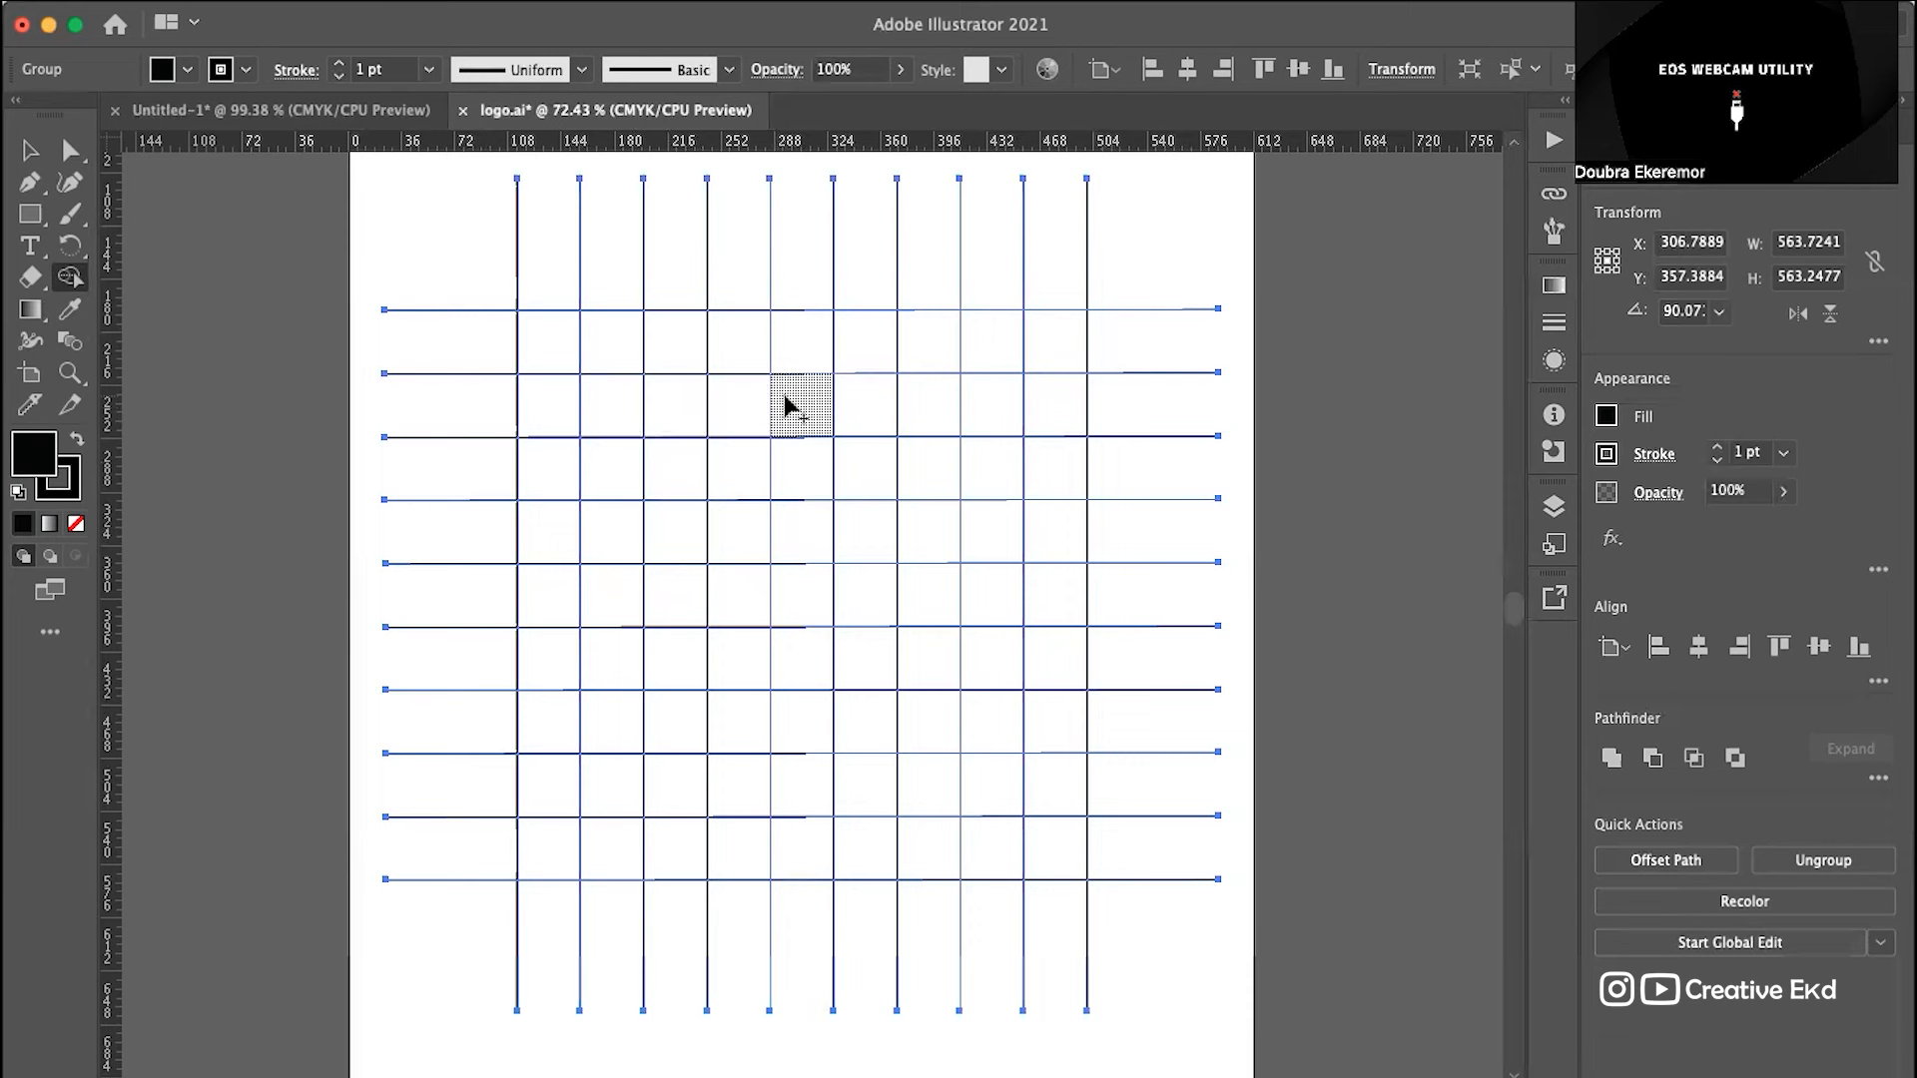
# Step: Try merging grid cells into a black C shape four cells wide and four cells high, and undo it
pyautogui.moveTo(785, 401)
pyautogui.mouseDown()
pyautogui.moveTo(627, 399)
pyautogui.moveTo(602, 583)
pyautogui.moveTo(824, 592)
pyautogui.mouseUp()
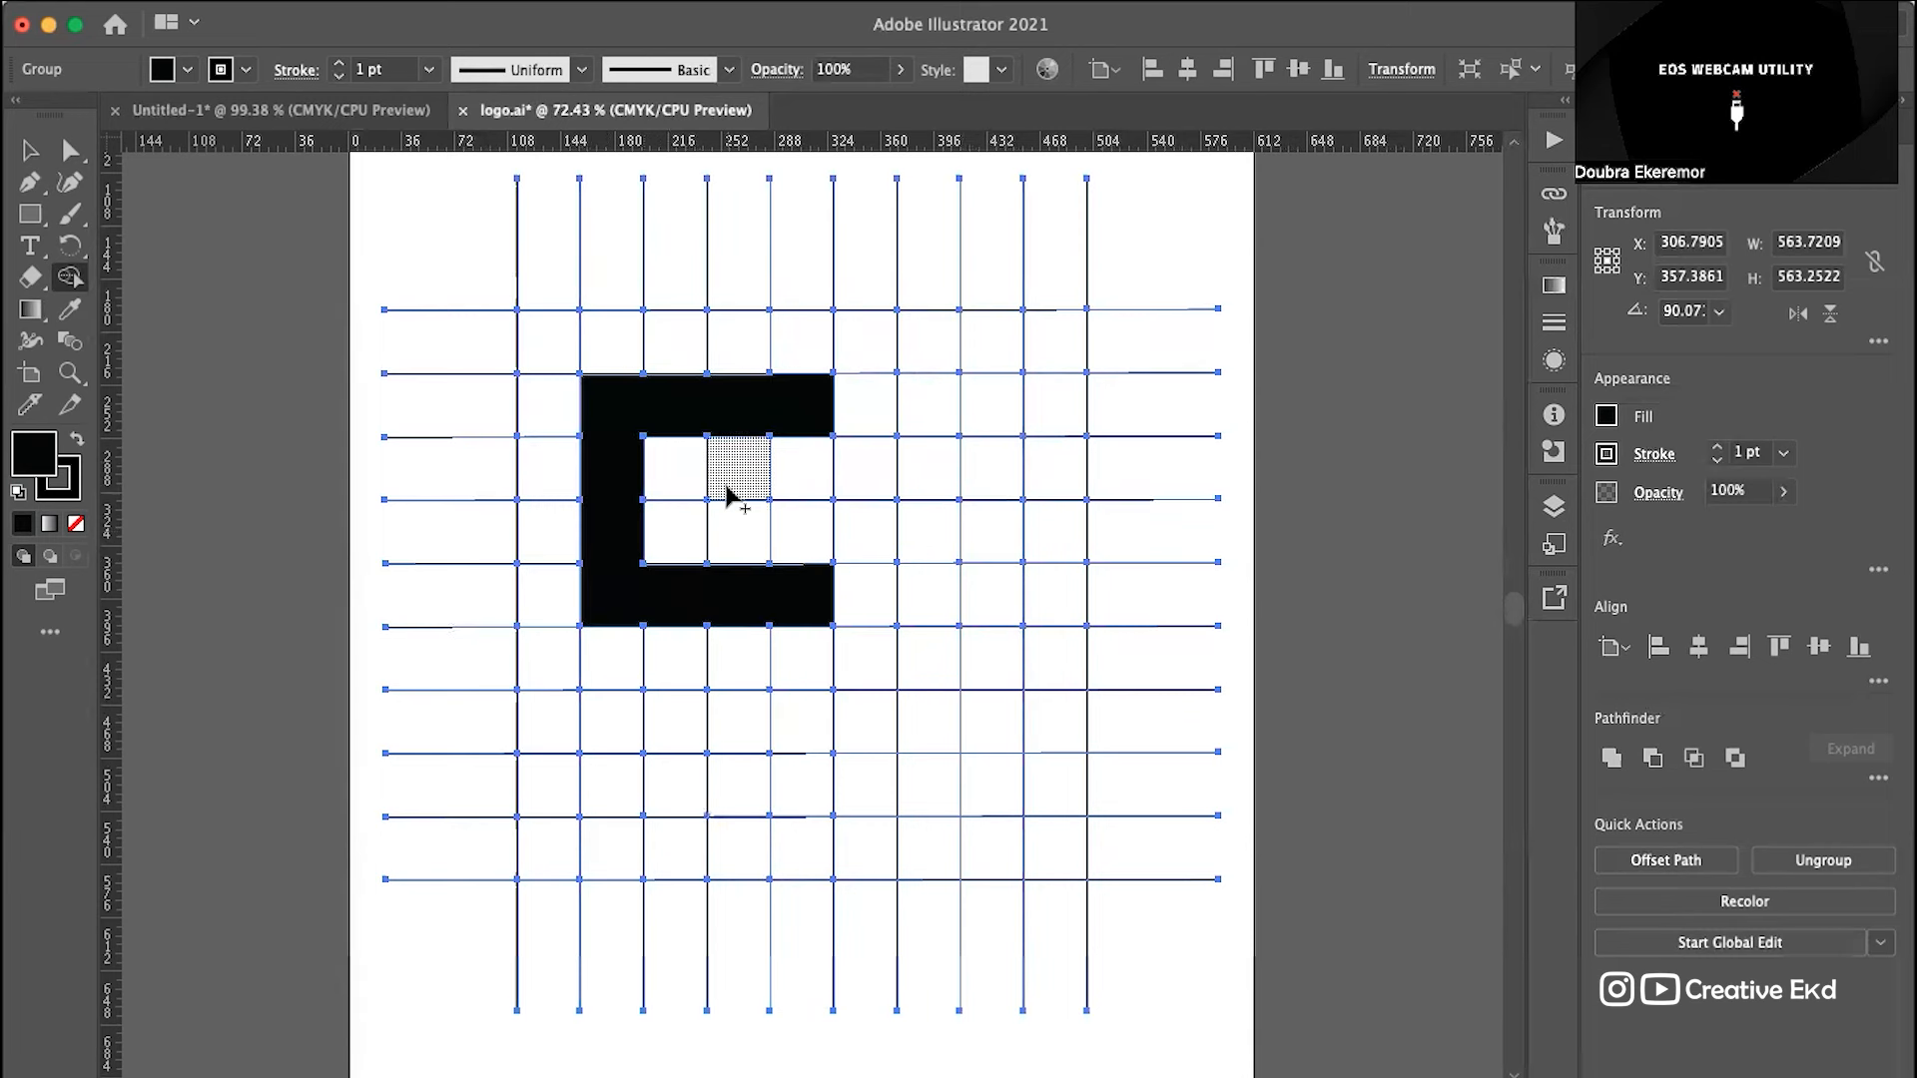
pyautogui.press('super+z')
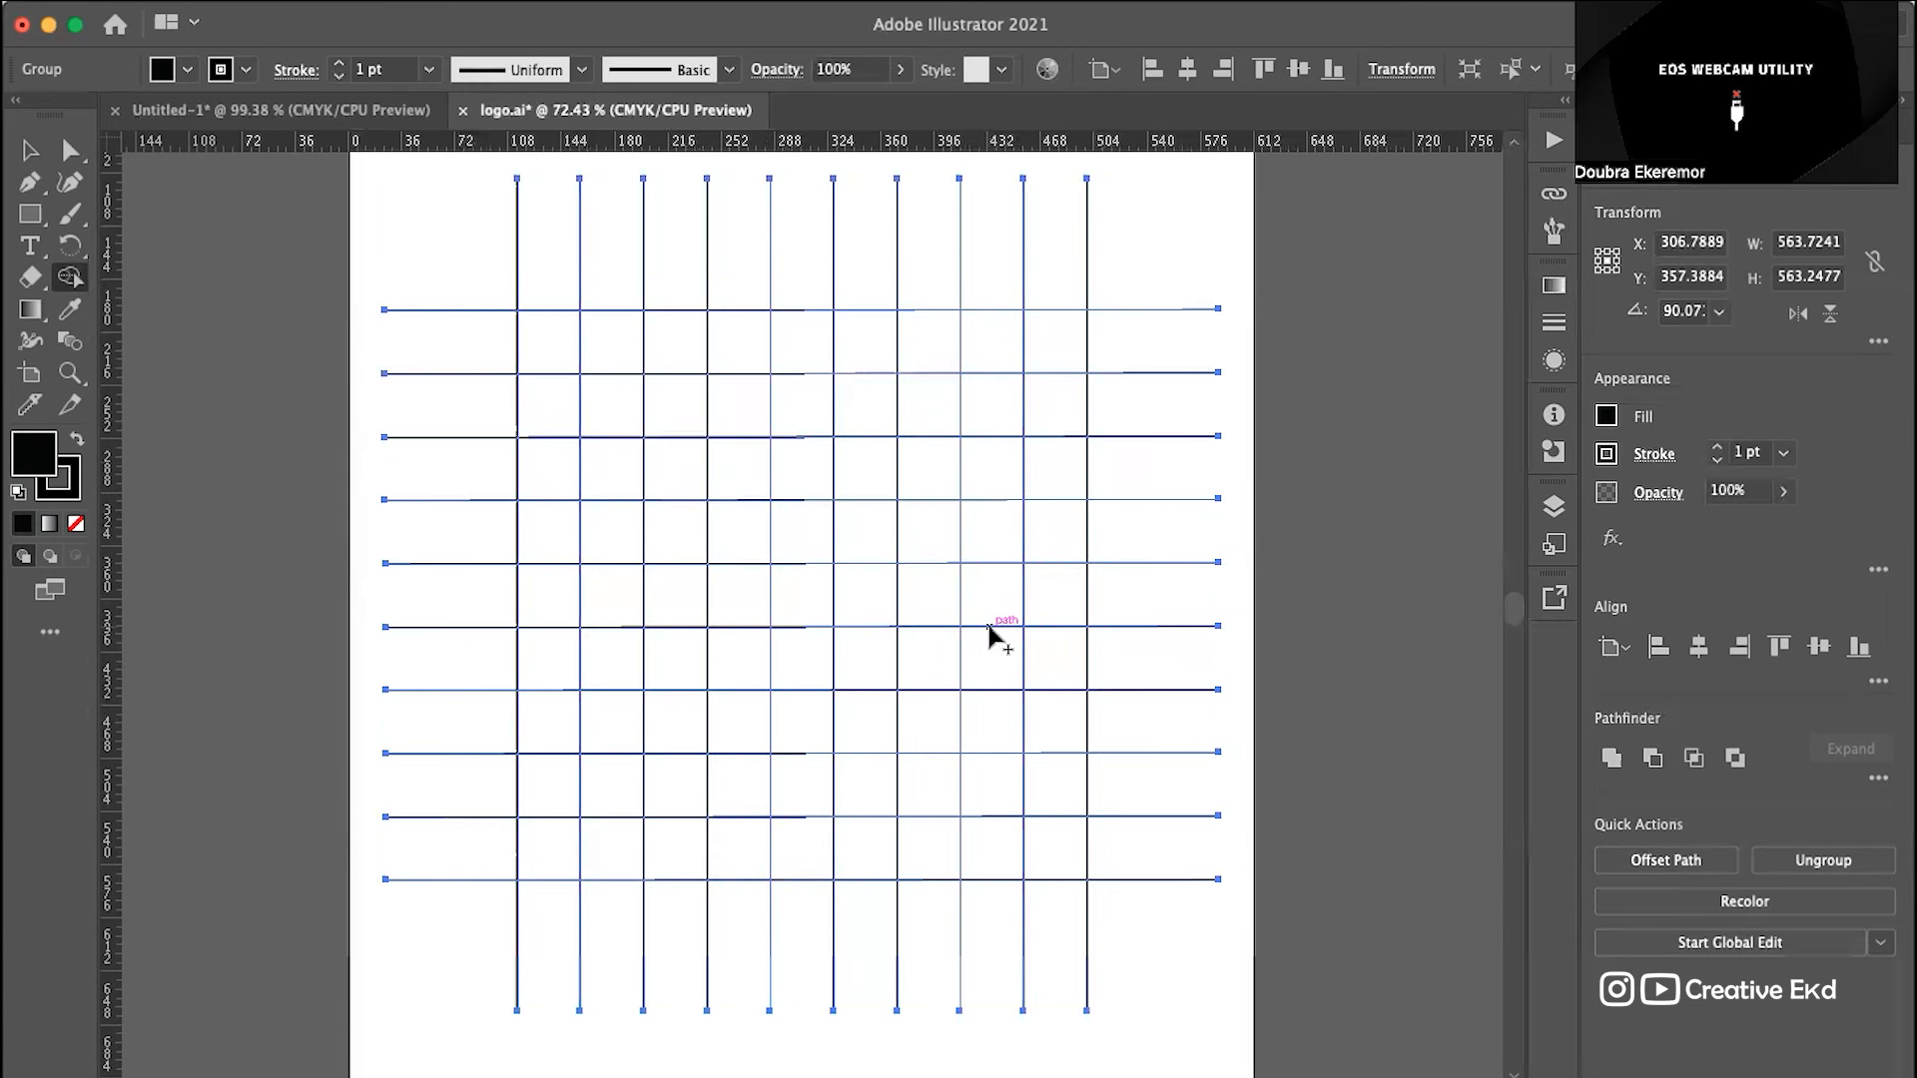
# Step: Merge grid cells into a black C three cells wide and five high, plus an interlocking mirrored C offset two cells right and down
pyautogui.moveTo(726, 405)
pyautogui.mouseDown()
pyautogui.moveTo(603, 432)
pyautogui.moveTo(605, 599)
pyautogui.moveTo(608, 637)
pyautogui.moveTo(730, 647)
pyautogui.mouseUp()
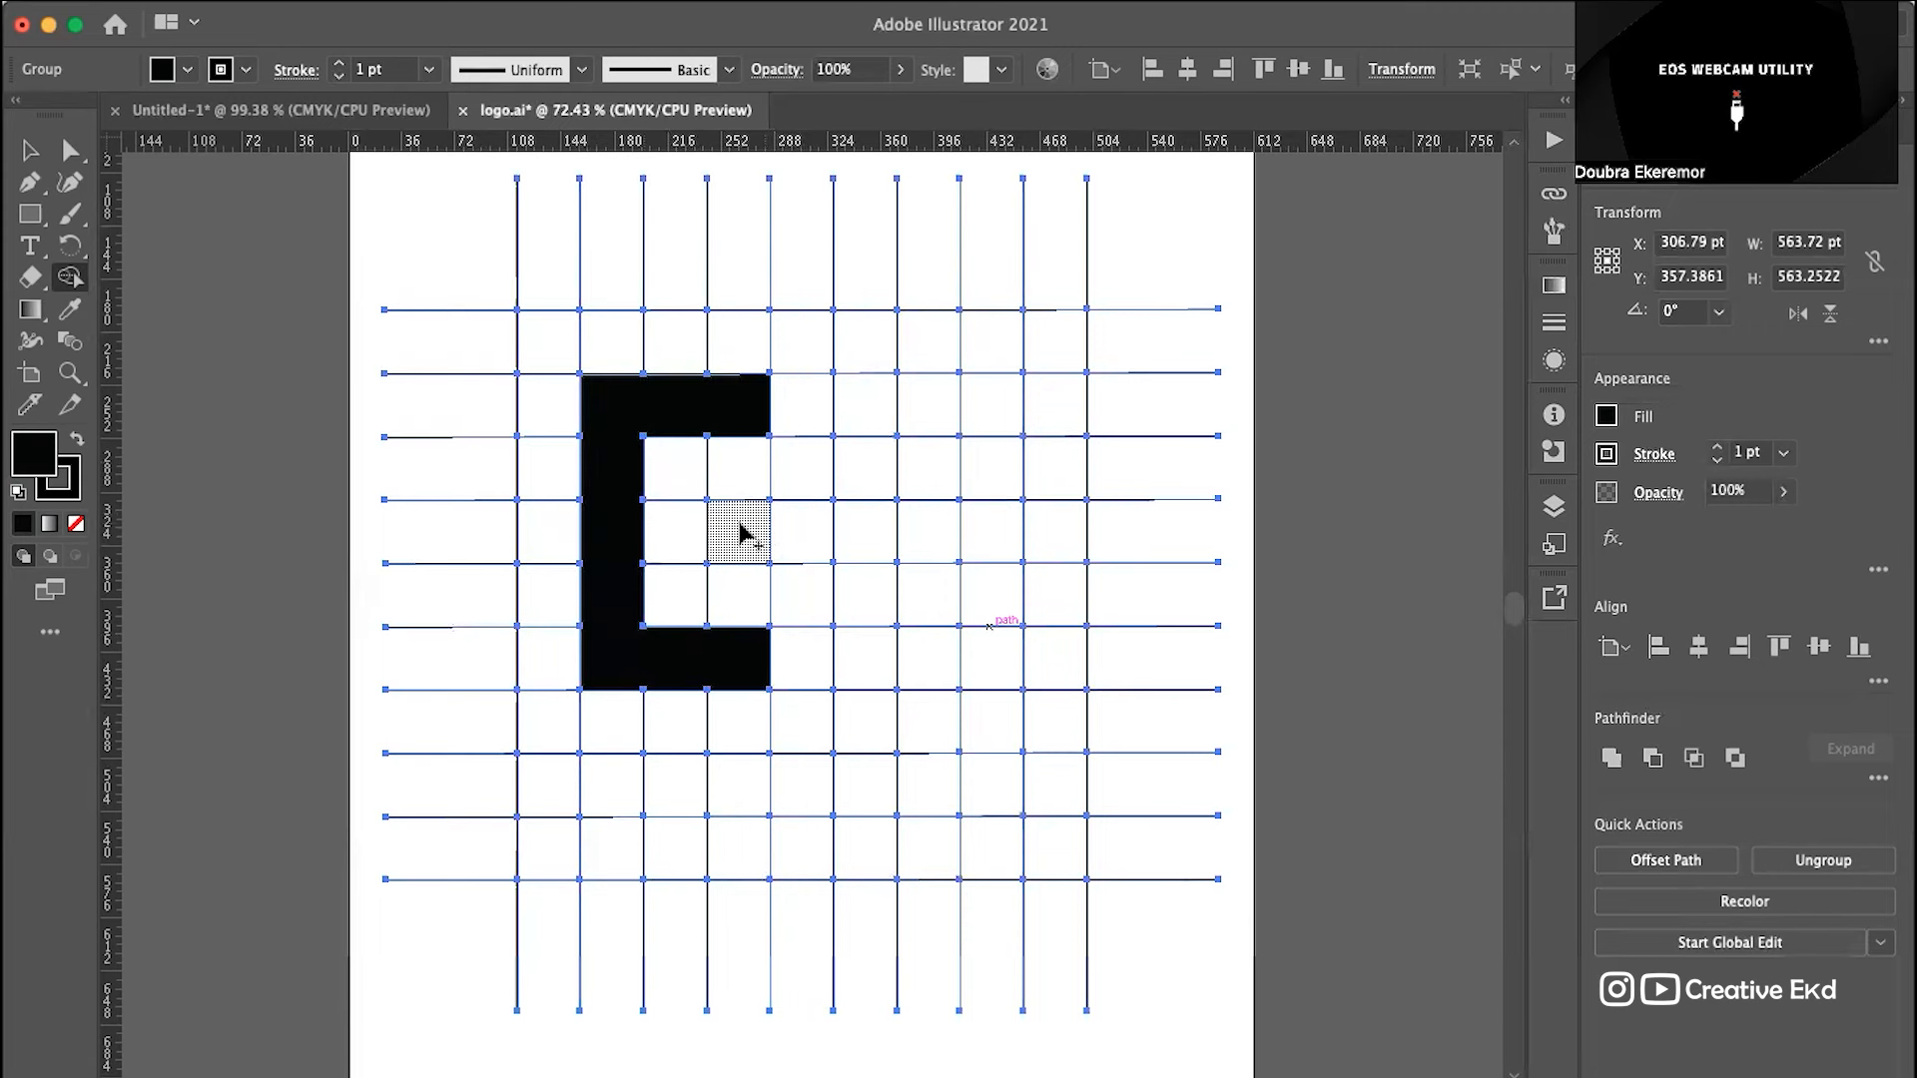
pyautogui.moveTo(744, 534)
pyautogui.mouseDown()
pyautogui.moveTo(859, 535)
pyautogui.moveTo(868, 650)
pyautogui.moveTo(860, 775)
pyautogui.moveTo(756, 791)
pyautogui.mouseUp()
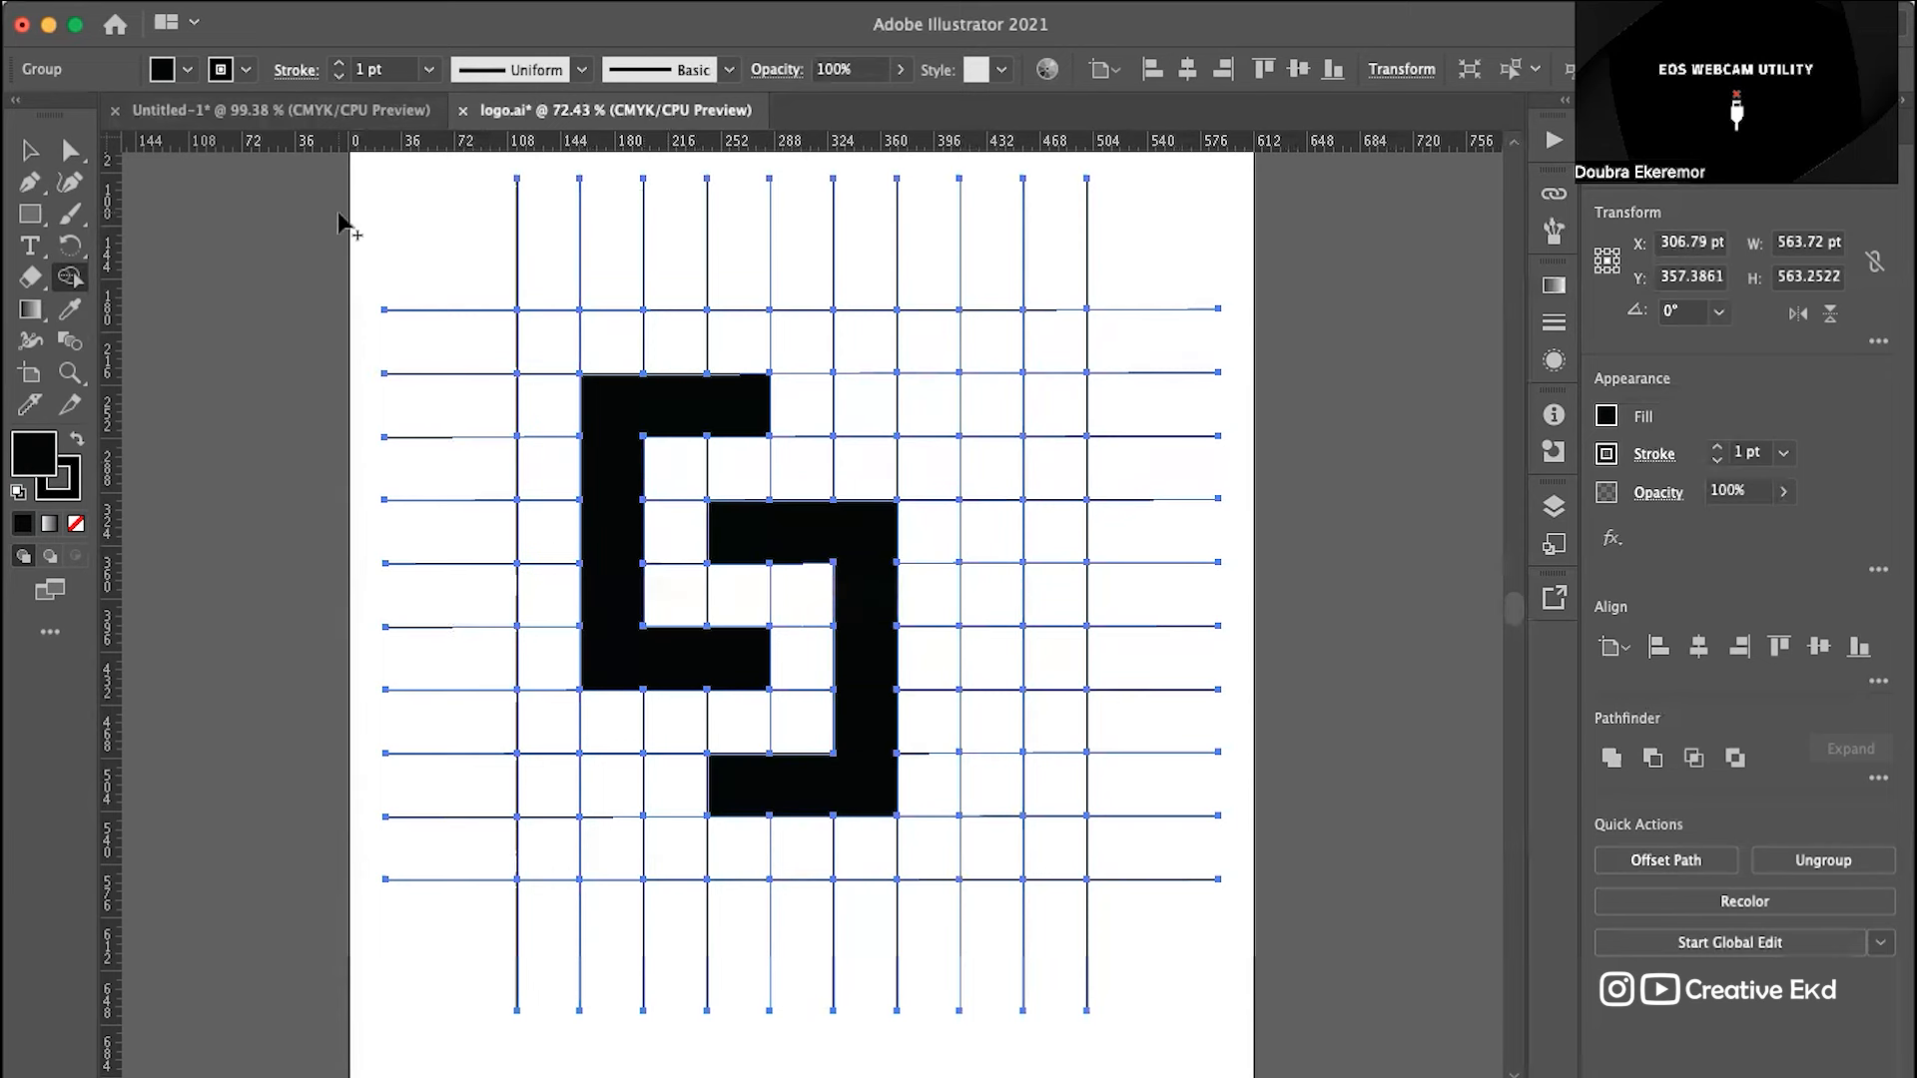
pyautogui.click(30, 150)
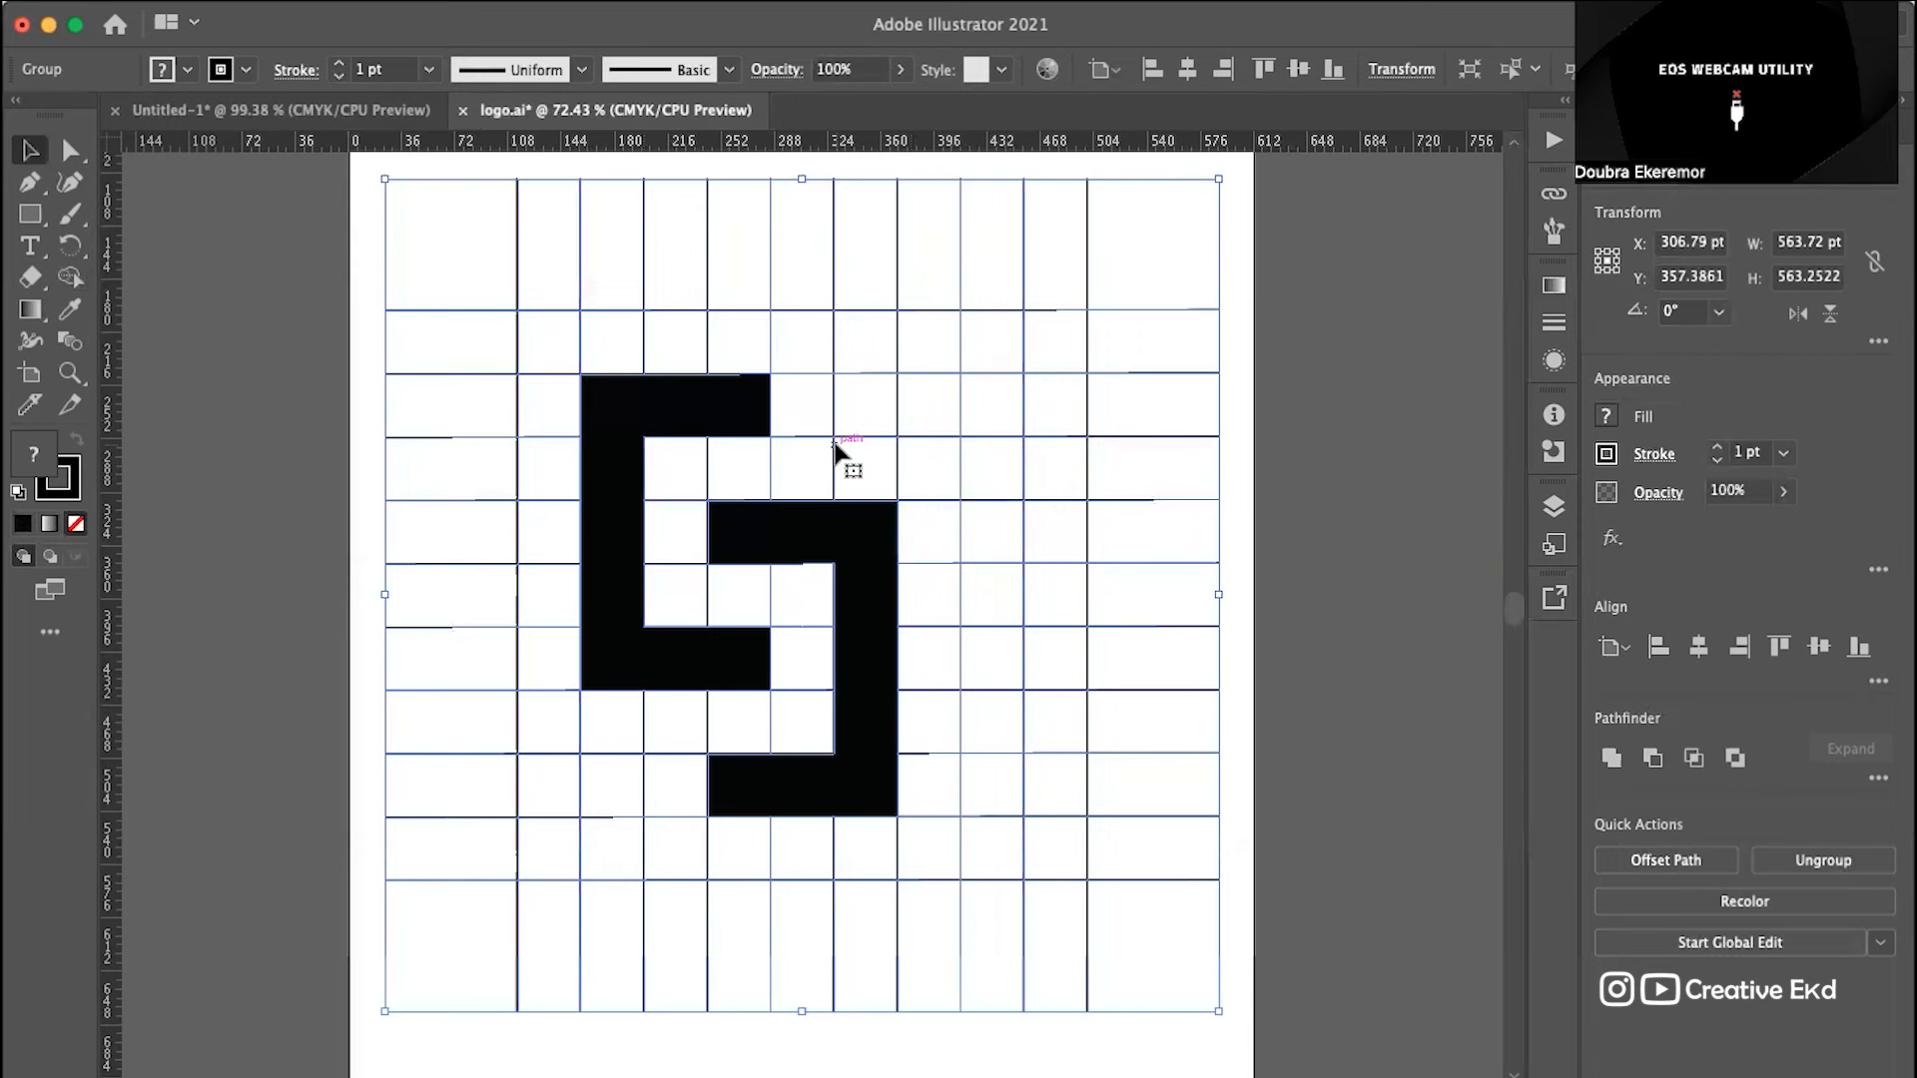
# Step: Try deleting the grid lines separately from the black shapes, and undo the deletion
pyautogui.scroll(-4, 1069, 477)
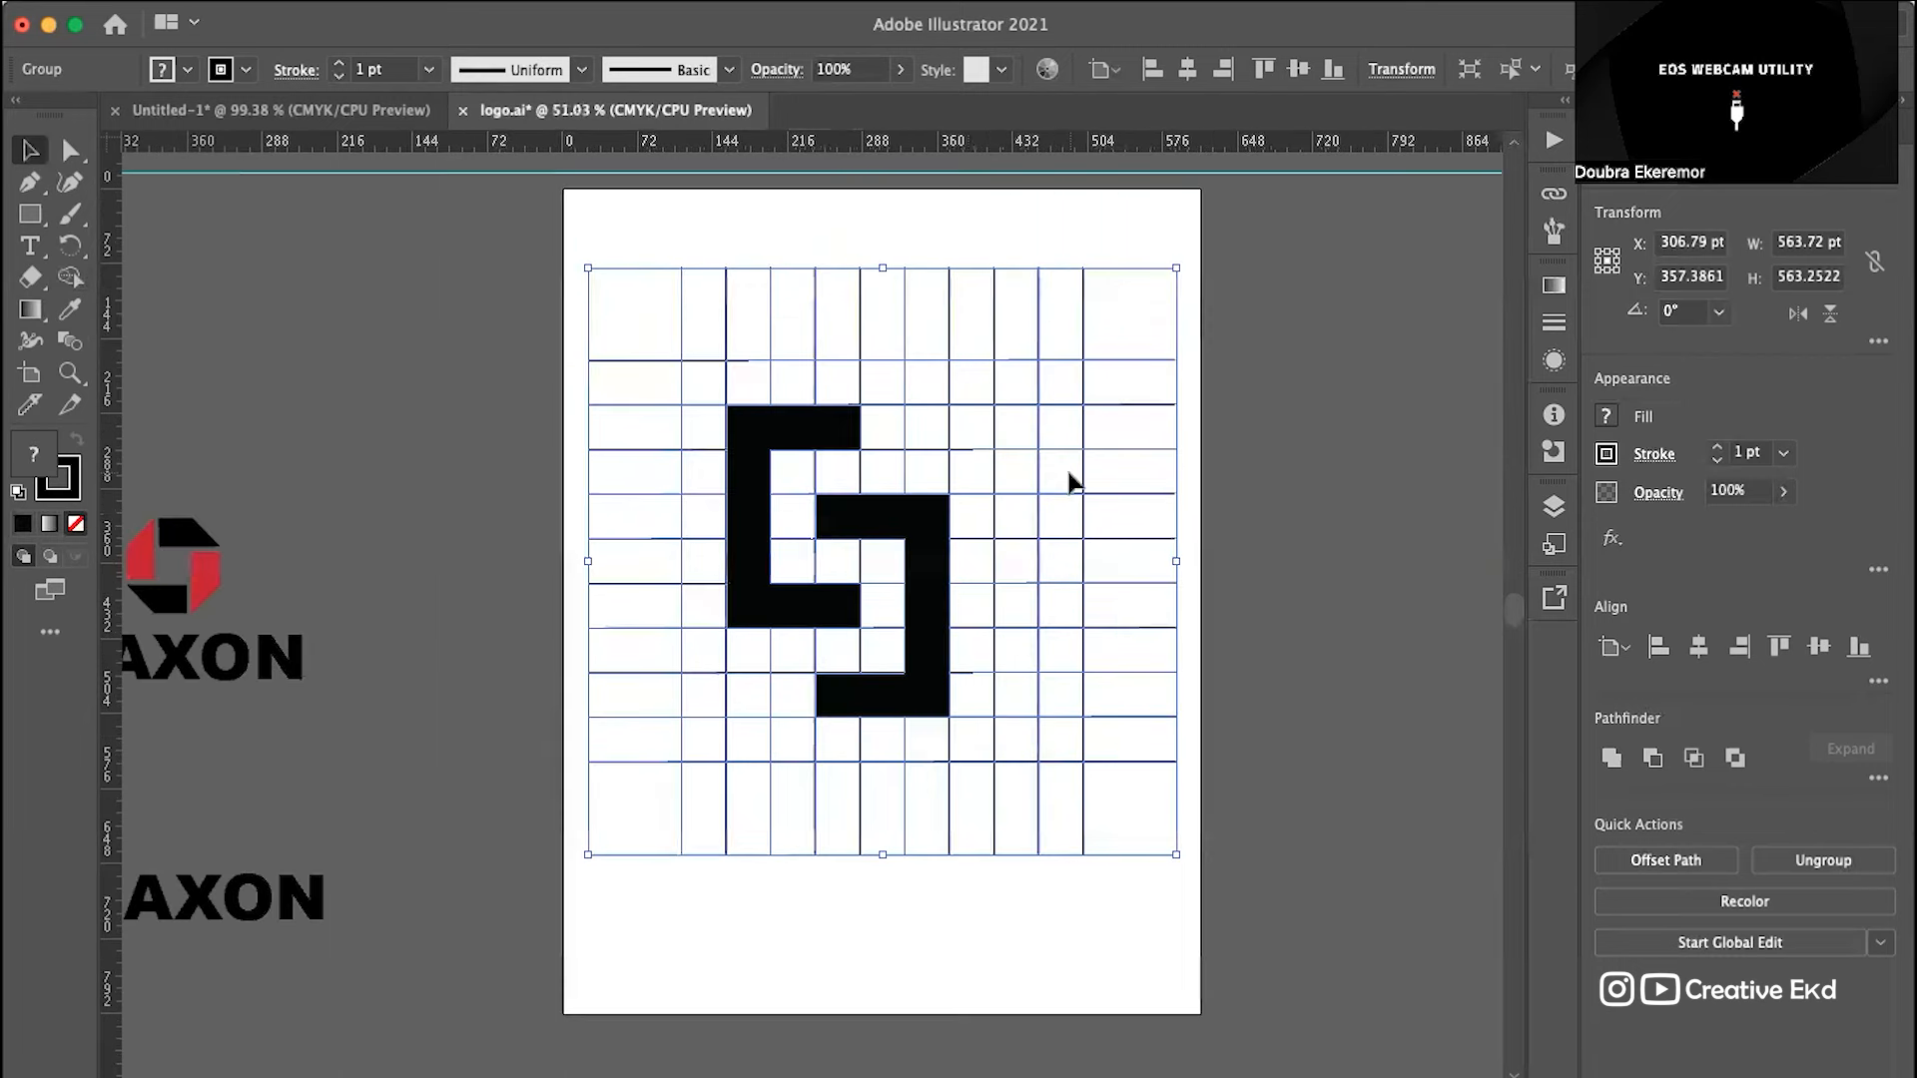
pyautogui.scroll(3, 900, 595)
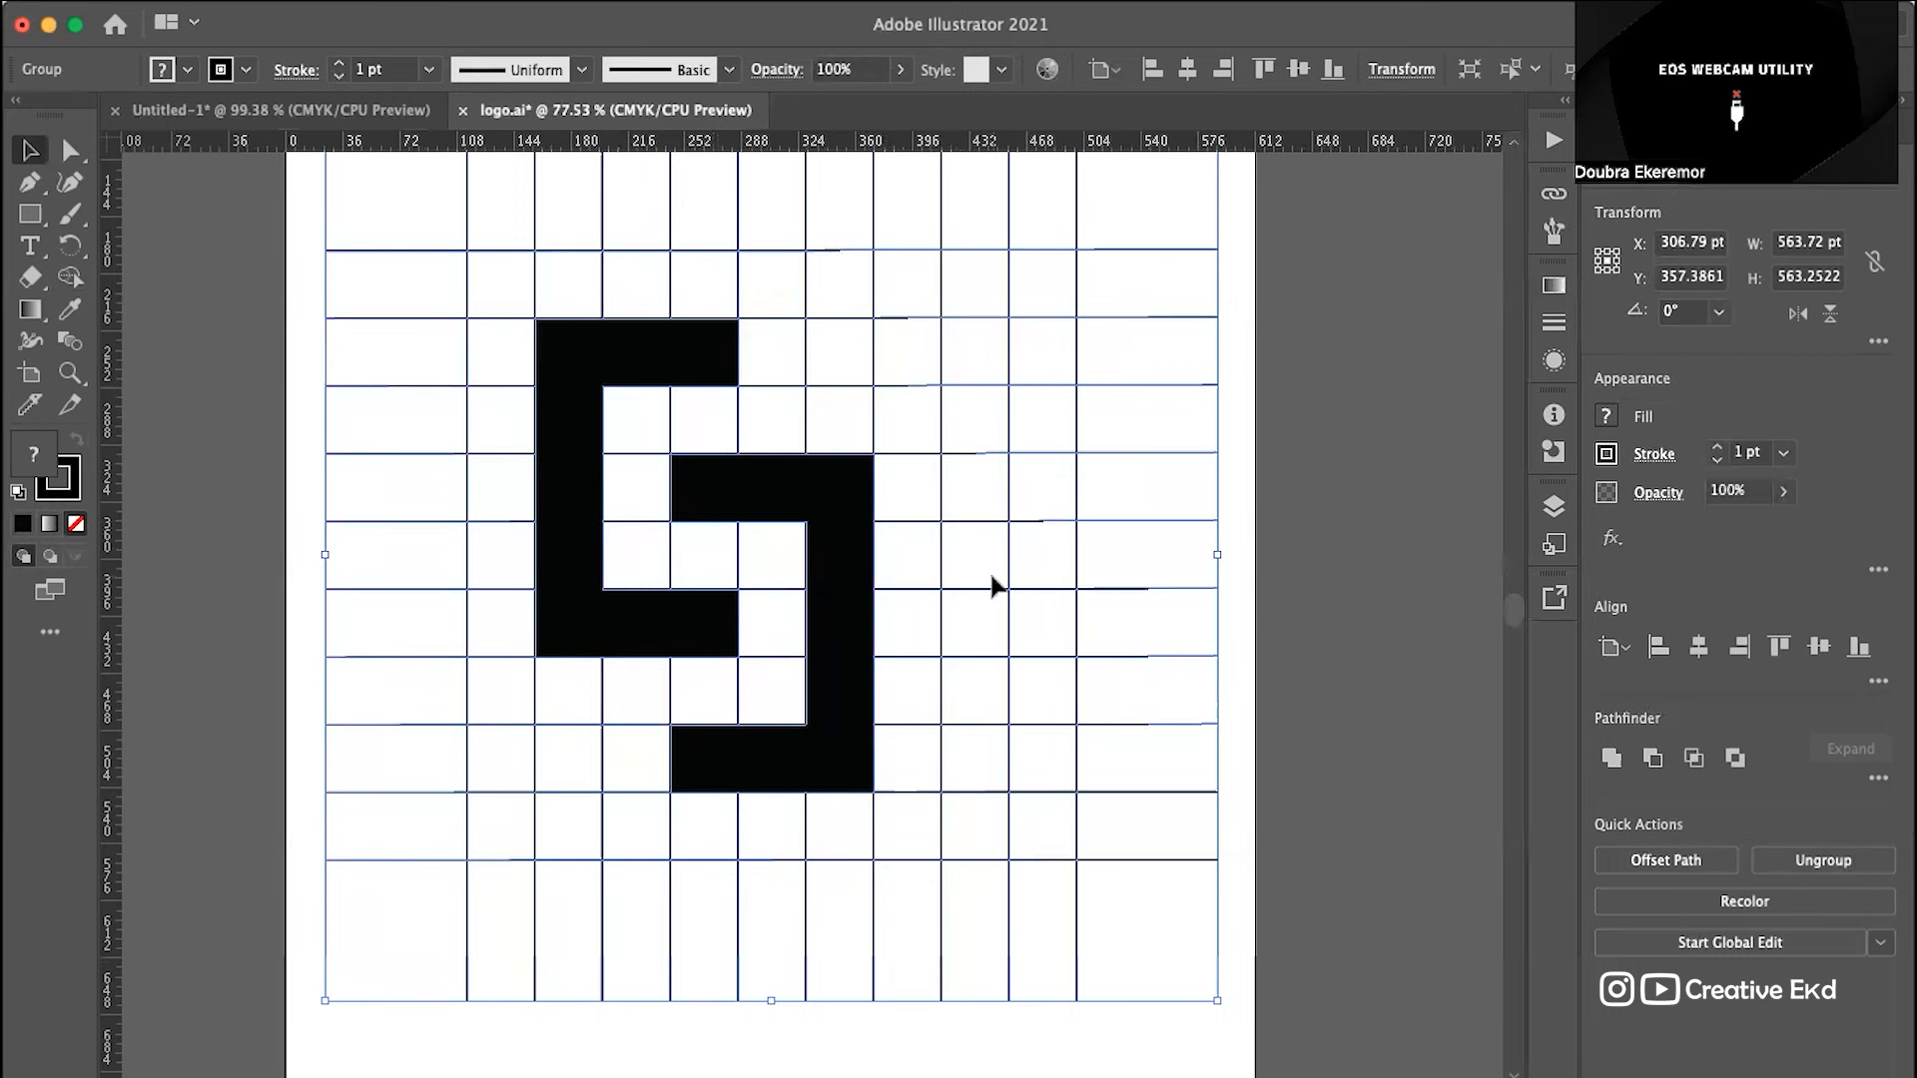
pyautogui.scroll(-3, 992, 582)
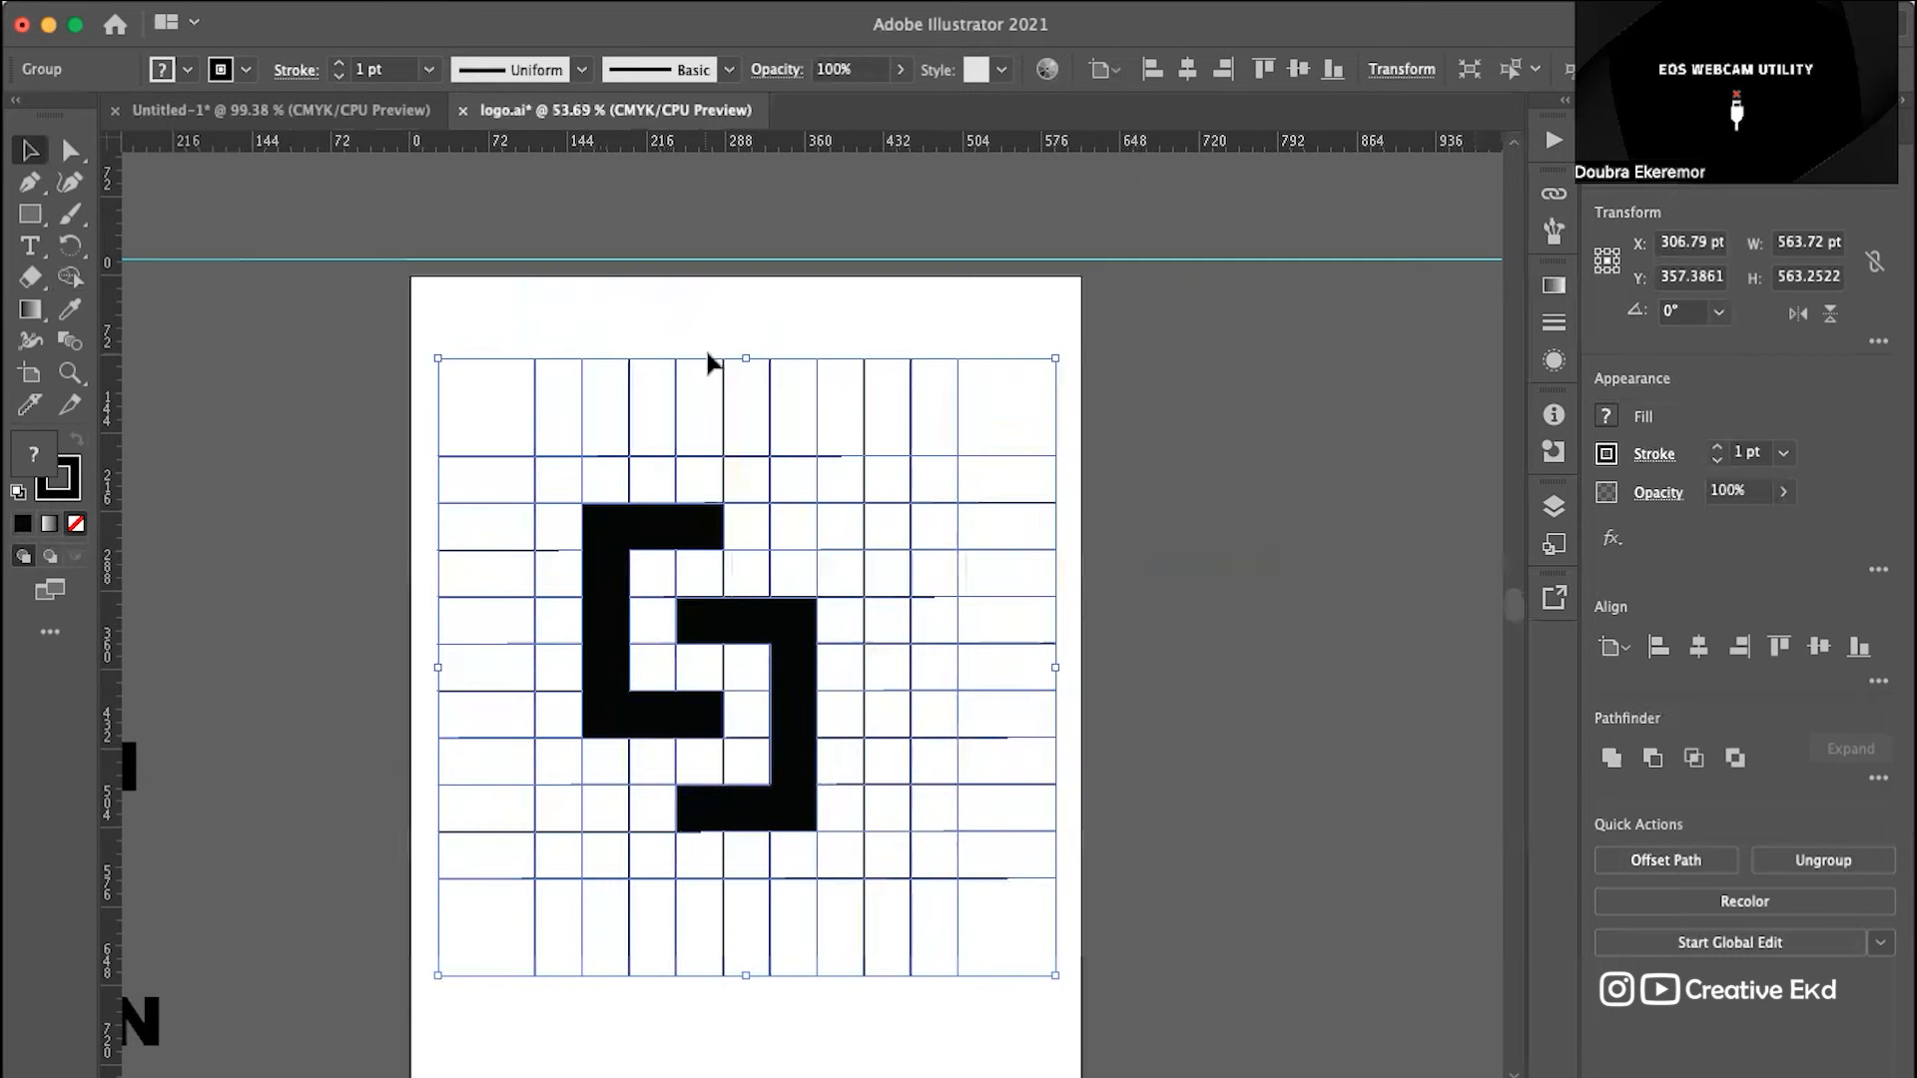
pyautogui.click(712, 361)
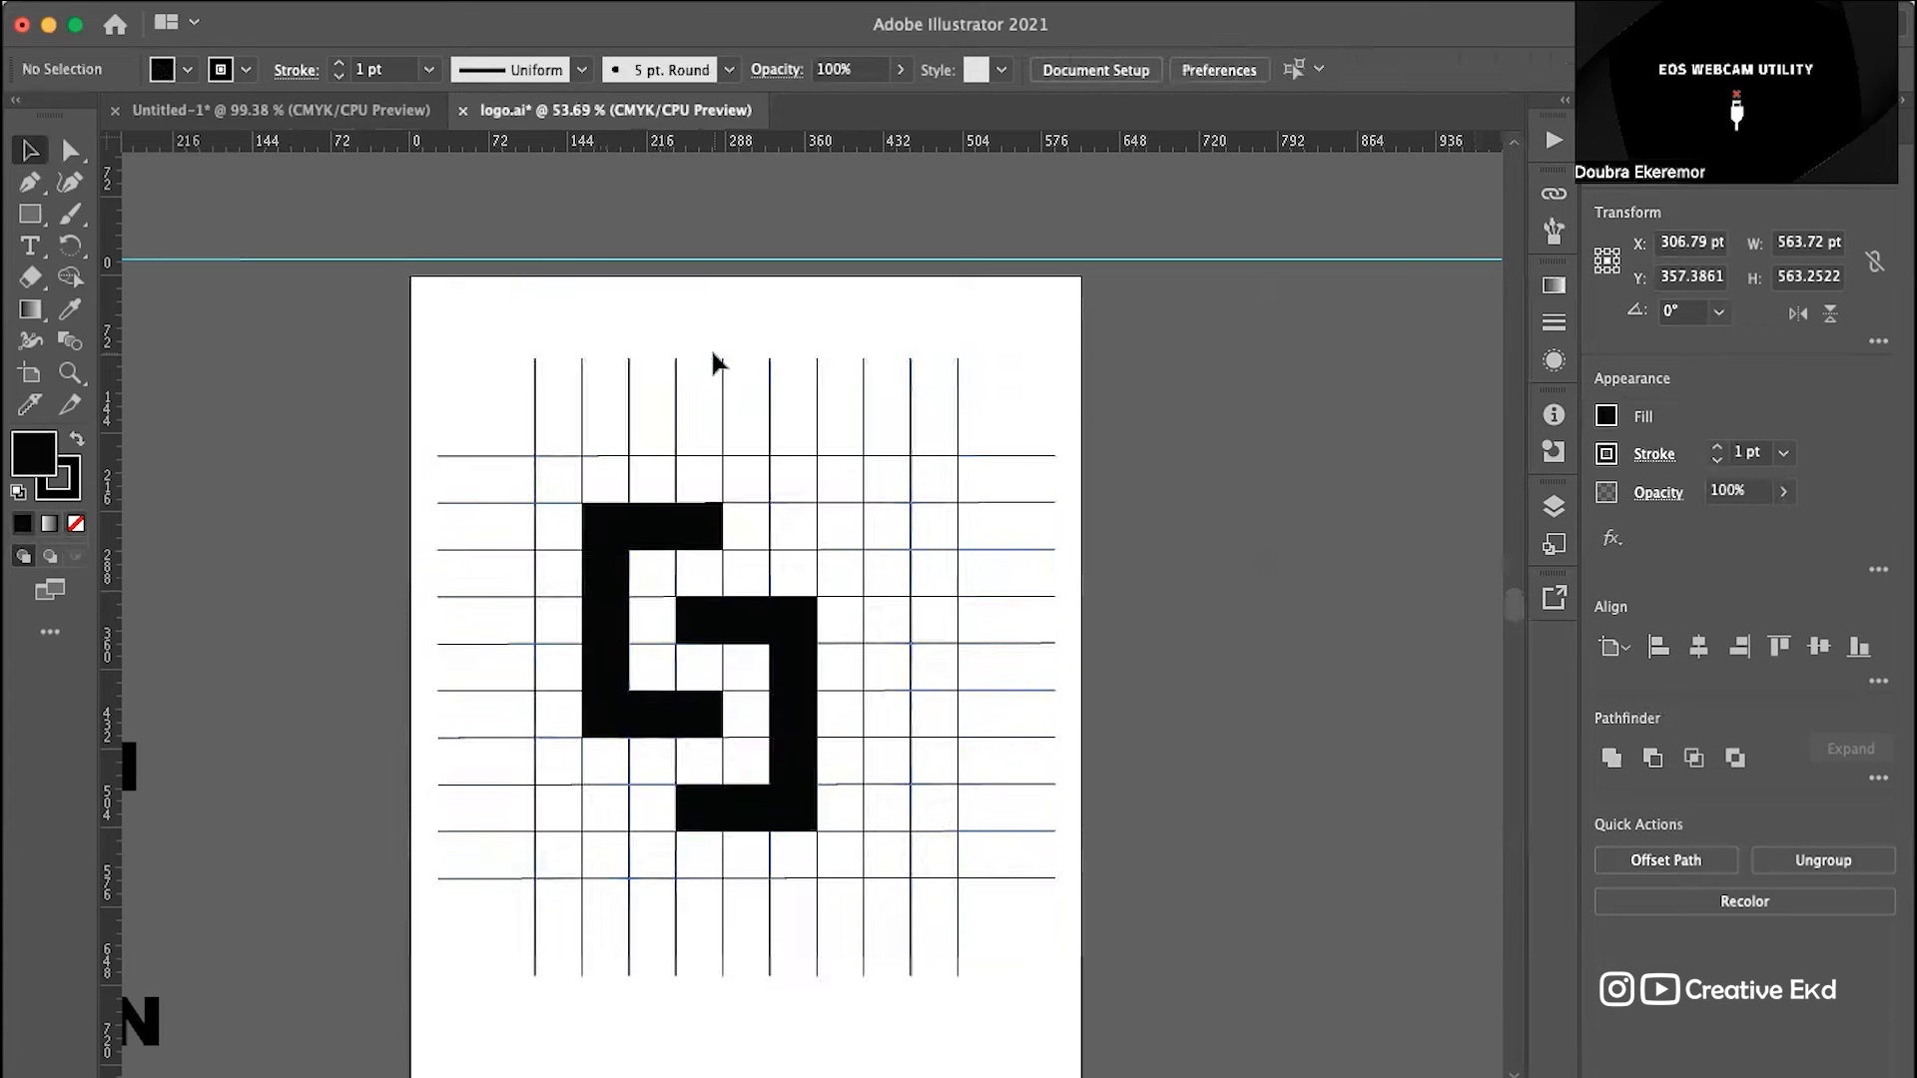
pyautogui.click(726, 378)
pyautogui.press('Delete')
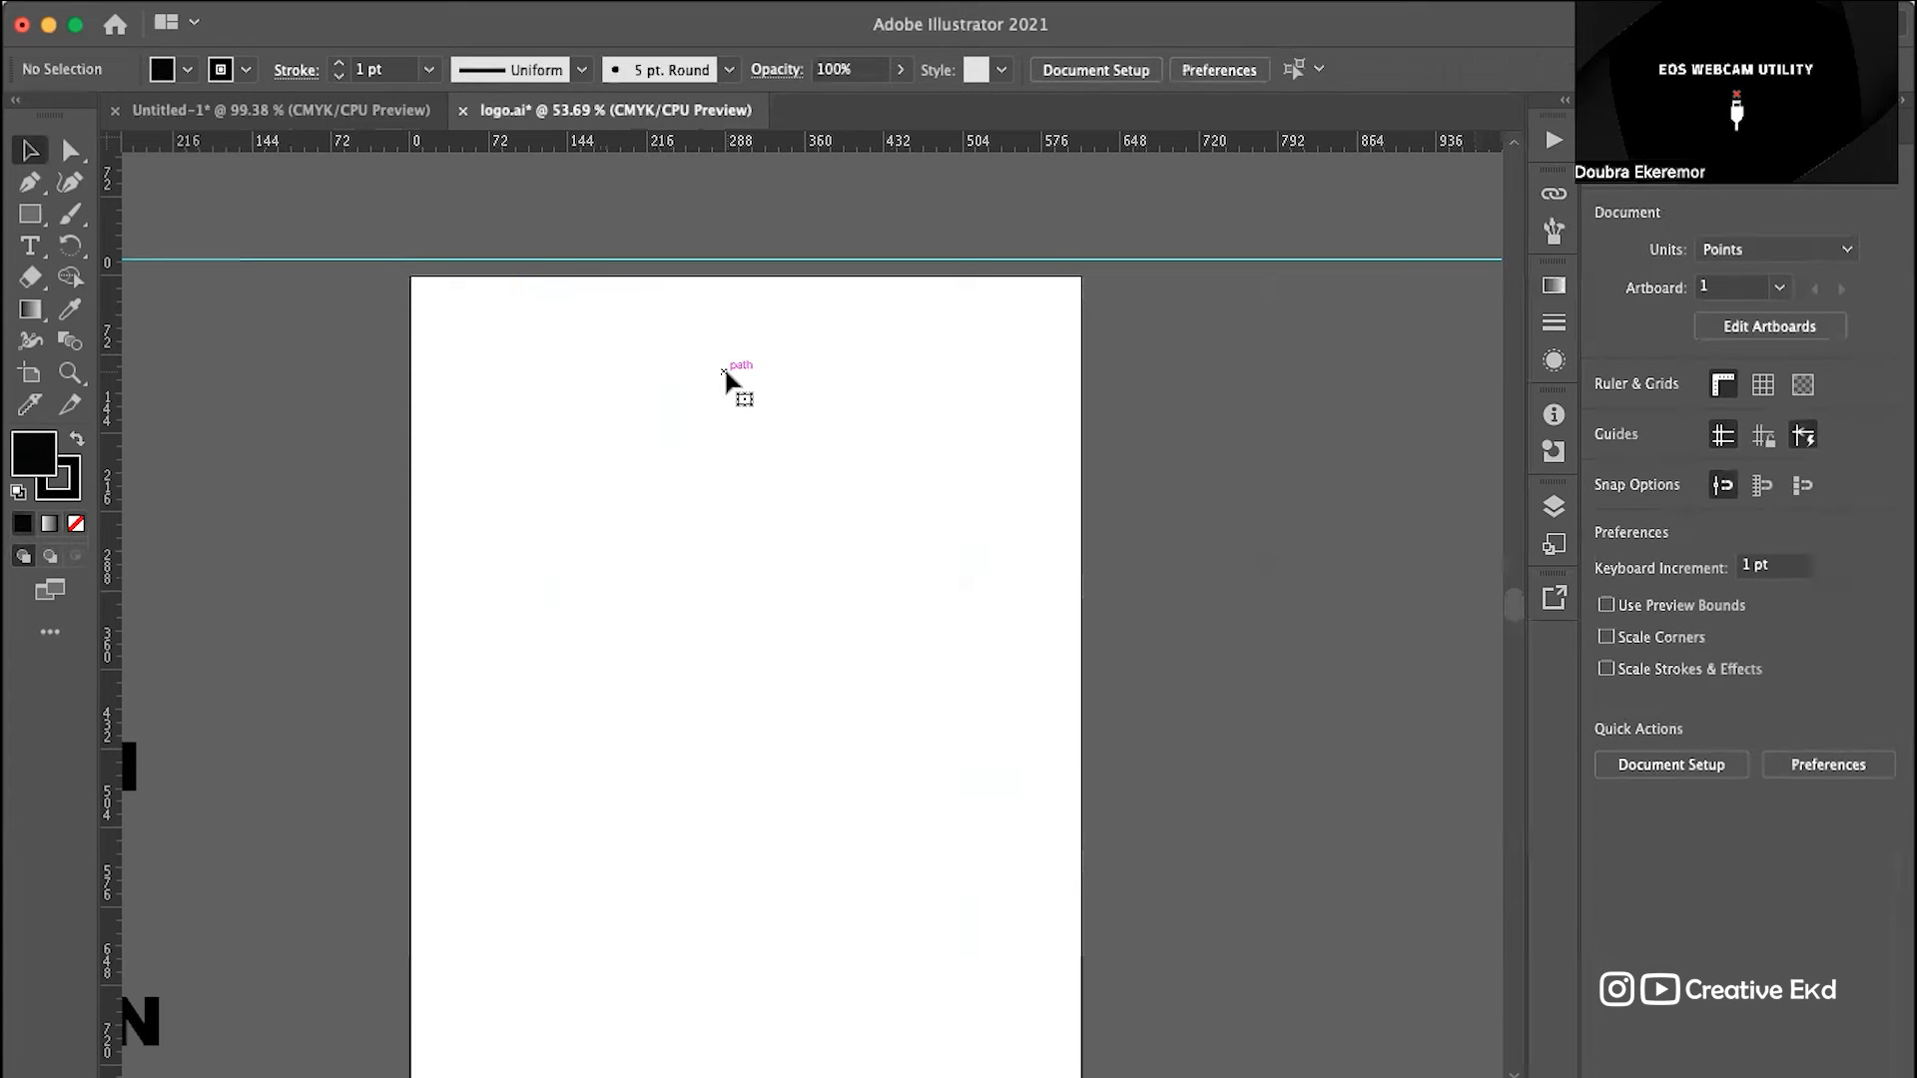
pyautogui.hotkey('ctrl', 'z')
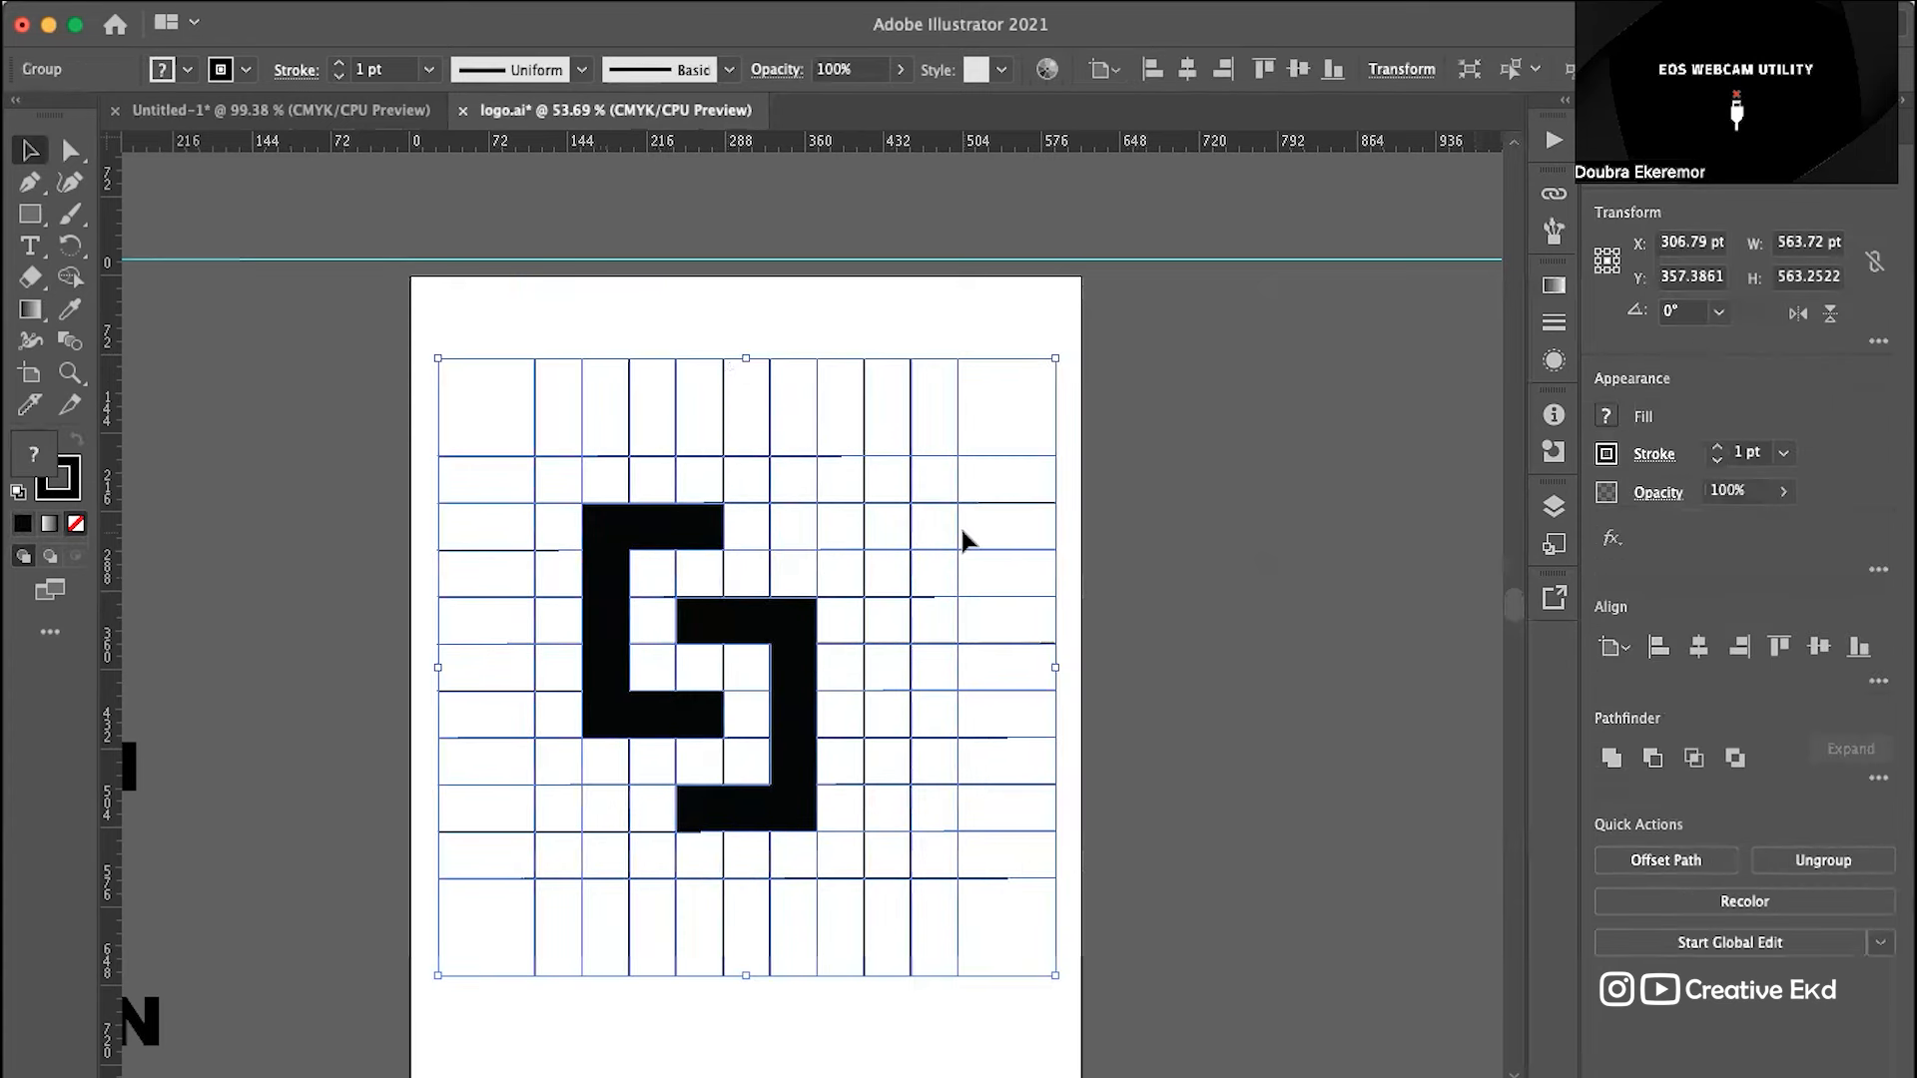
# Step: Remove the stroke from the whole grid group to hide its lines, and deselect it
pyautogui.keyDown('alt'); pyautogui.scroll(-1, 960, 525); pyautogui.keyUp('alt')
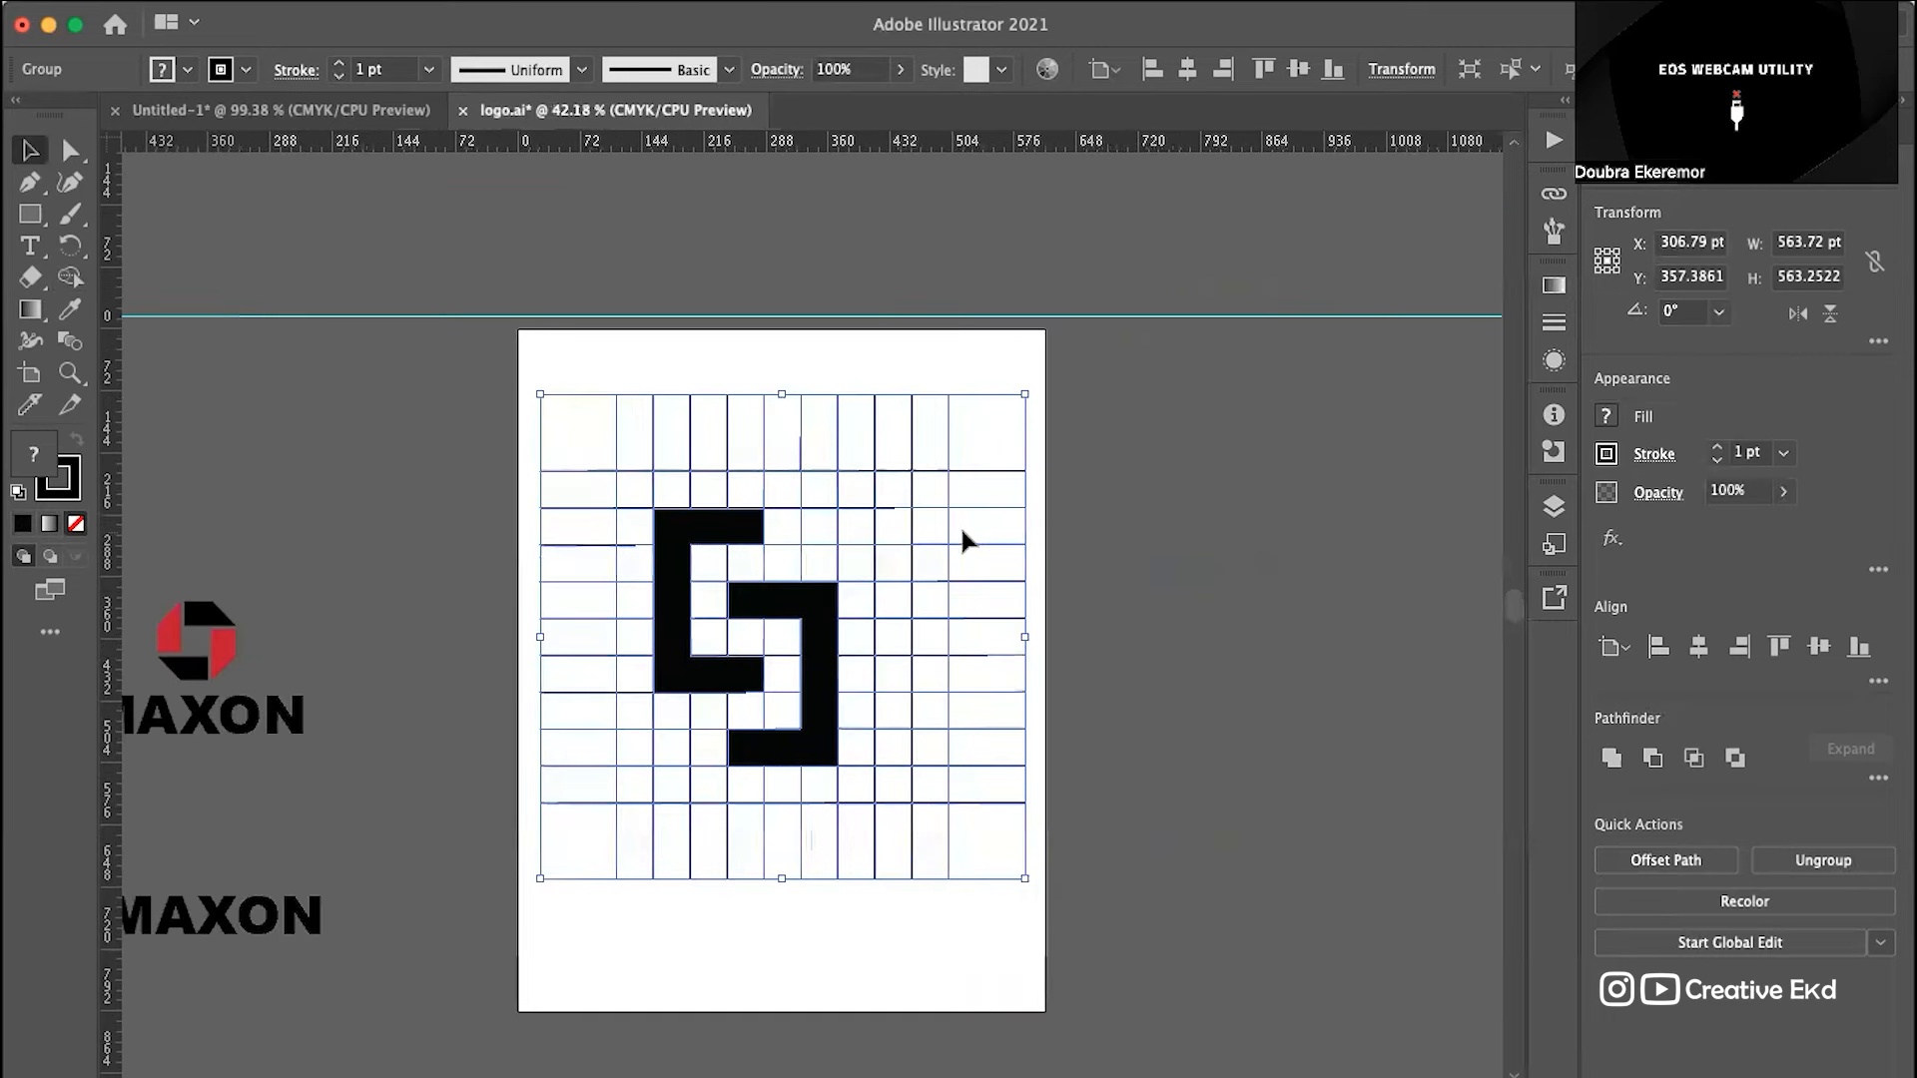
pyautogui.keyDown('alt'); pyautogui.scroll(1, 844, 547); pyautogui.keyUp('alt')
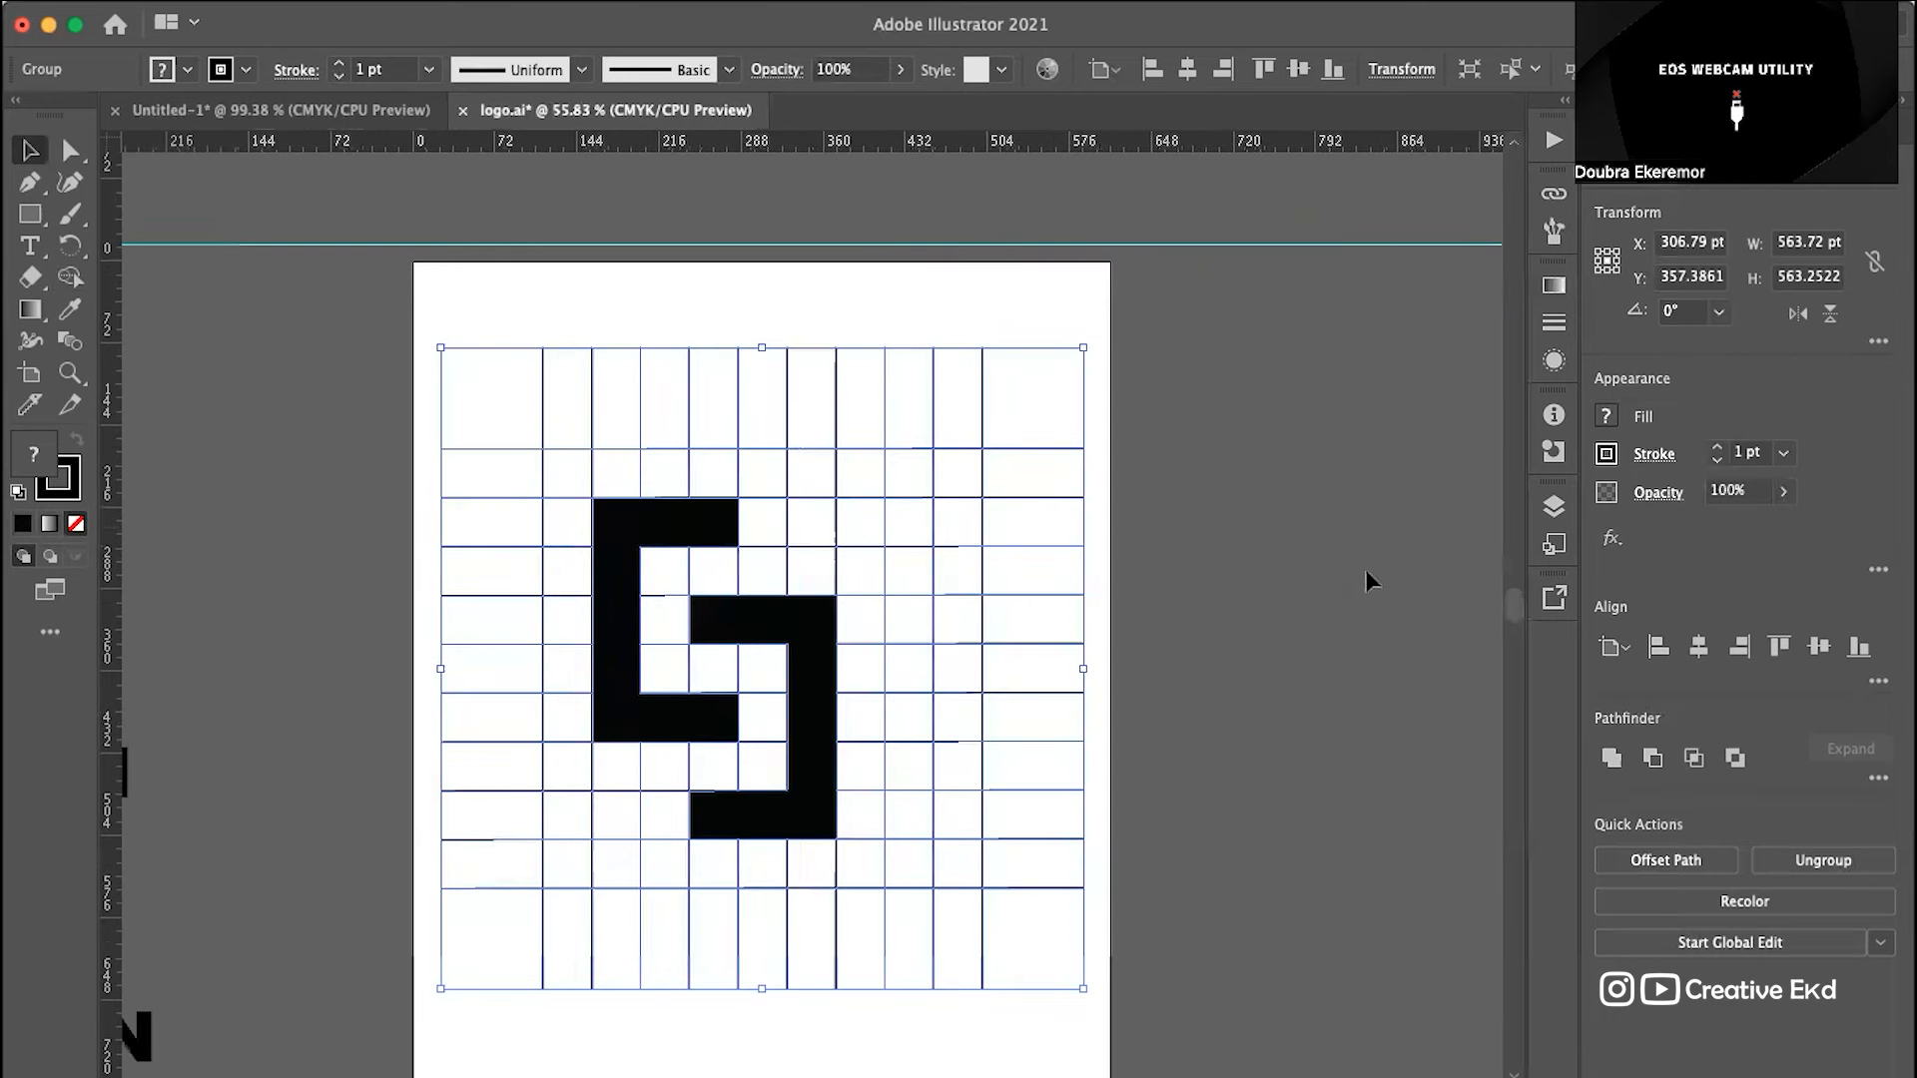
pyautogui.click(1715, 463)
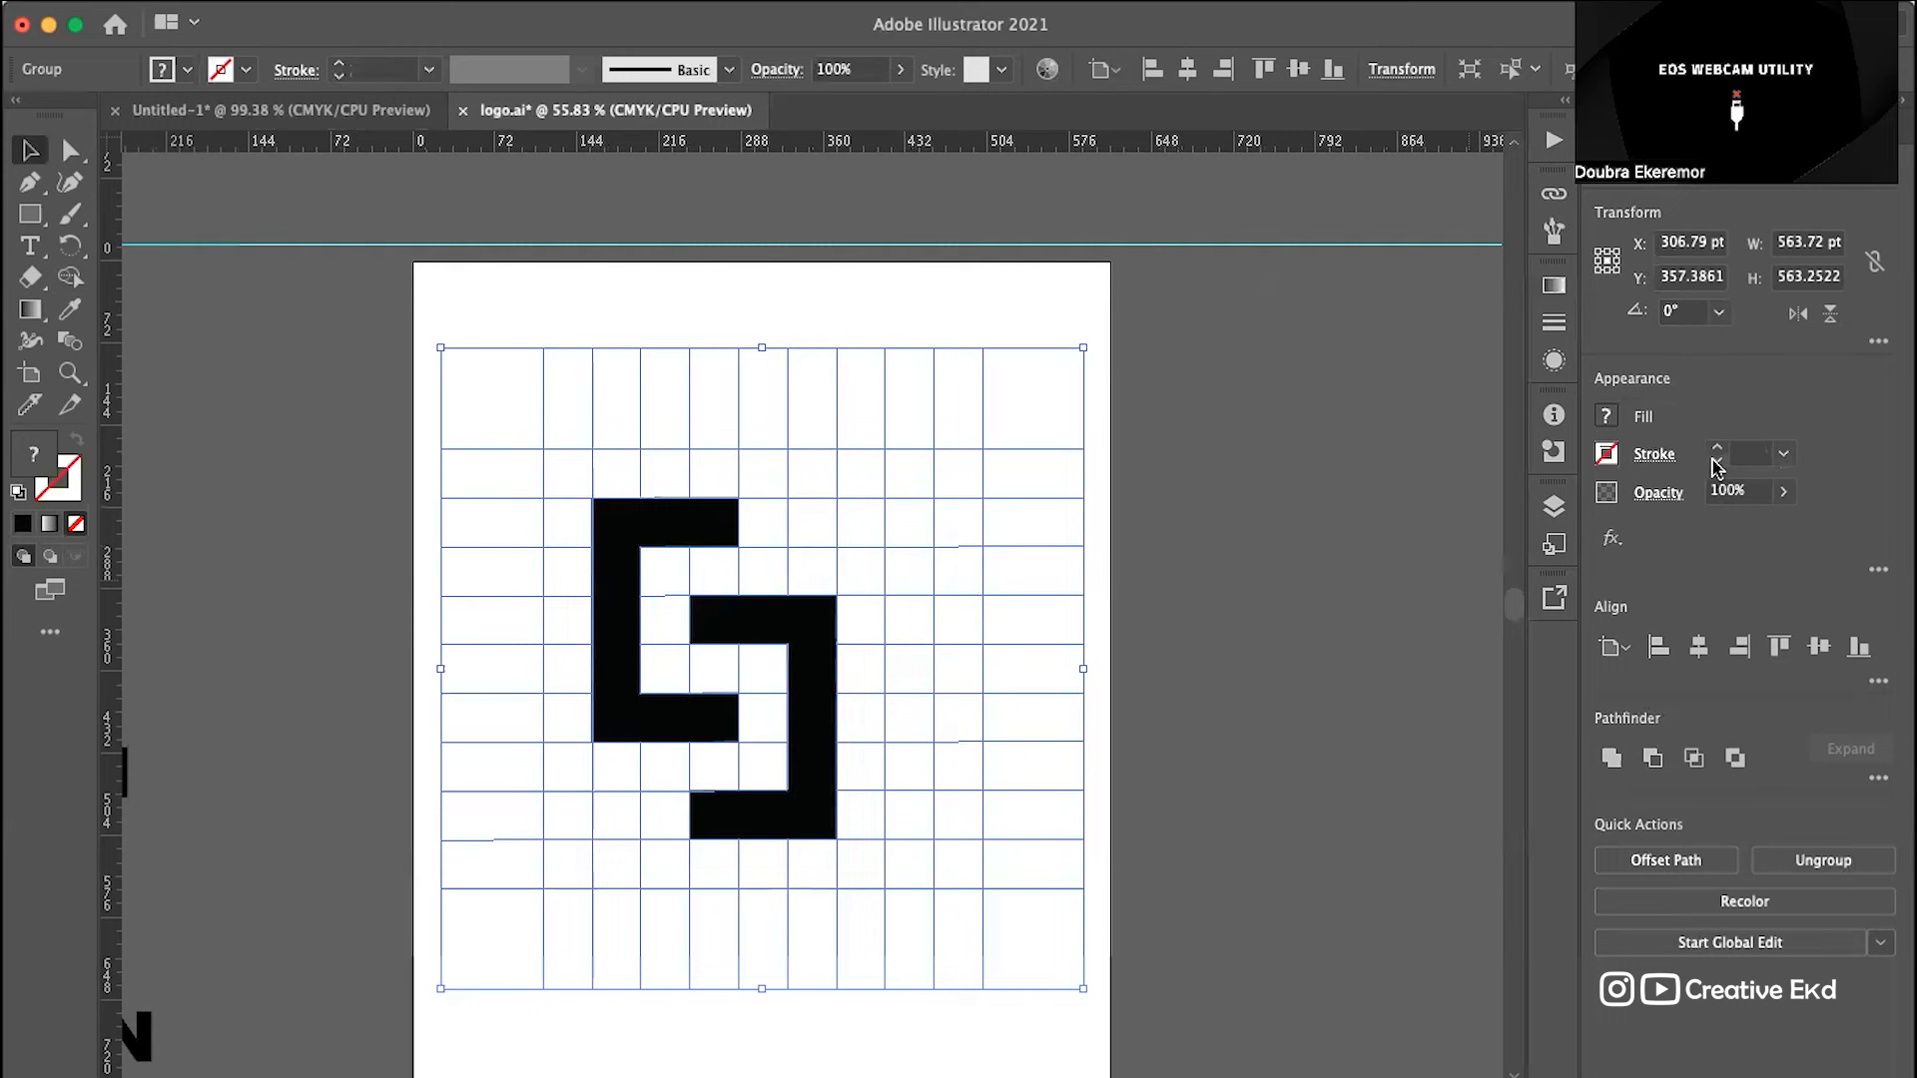
pyautogui.click(1283, 349)
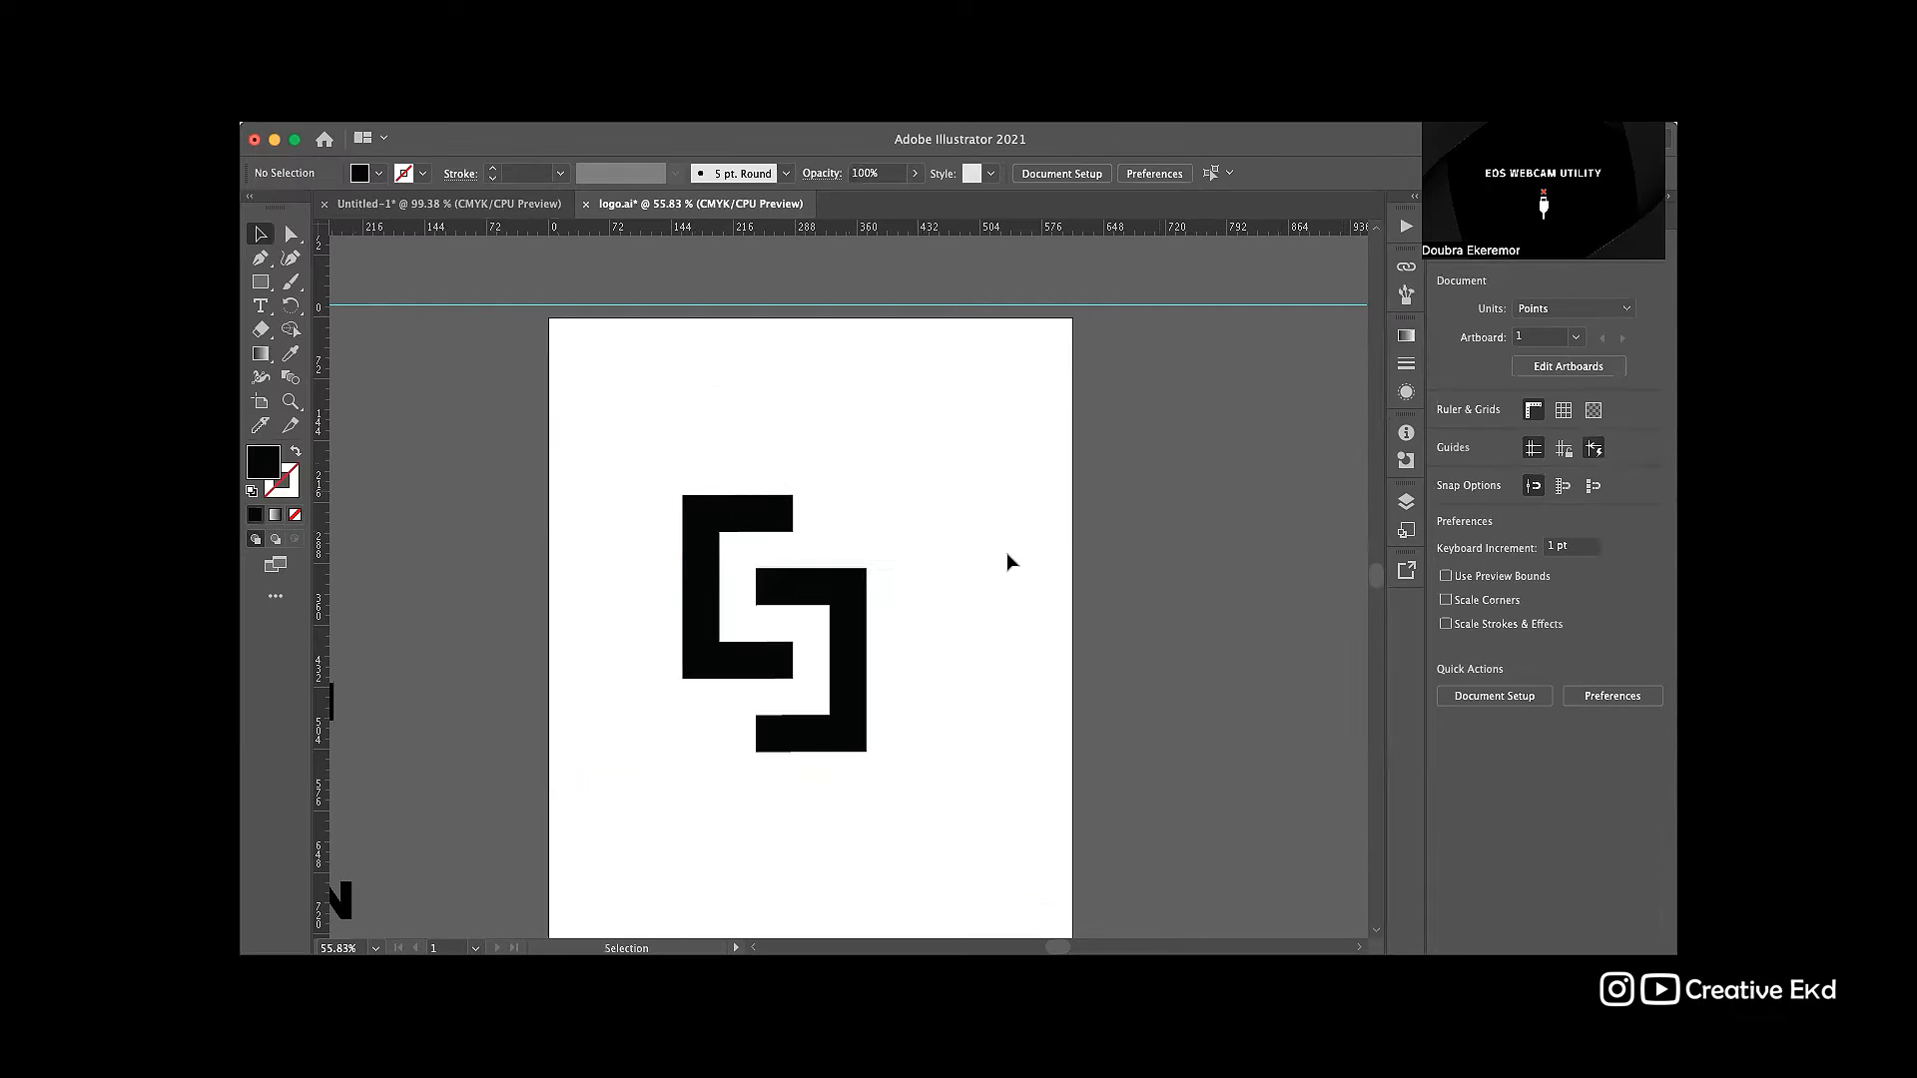
# Step: Examine the two interlocking black shapes and the strokeless grid paths grouped with them
pyautogui.click(1042, 647)
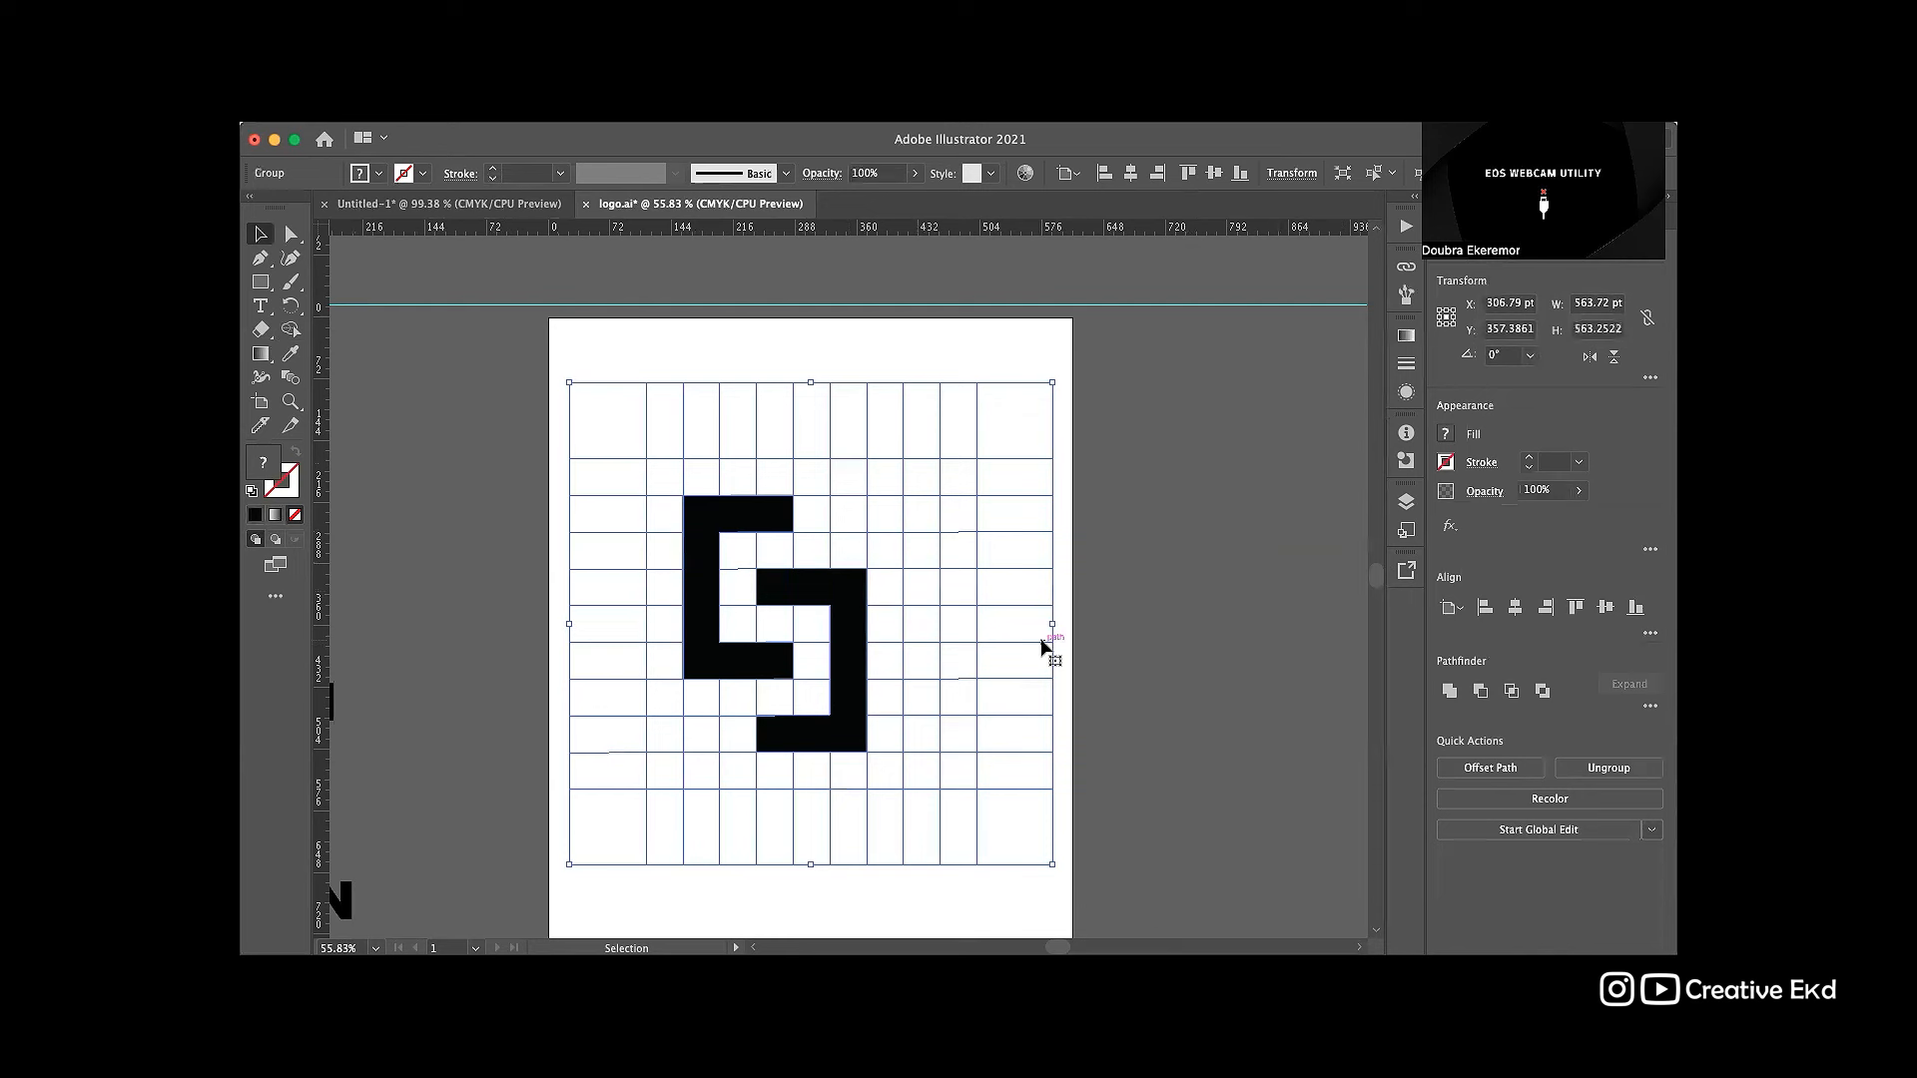
pyautogui.press('a')
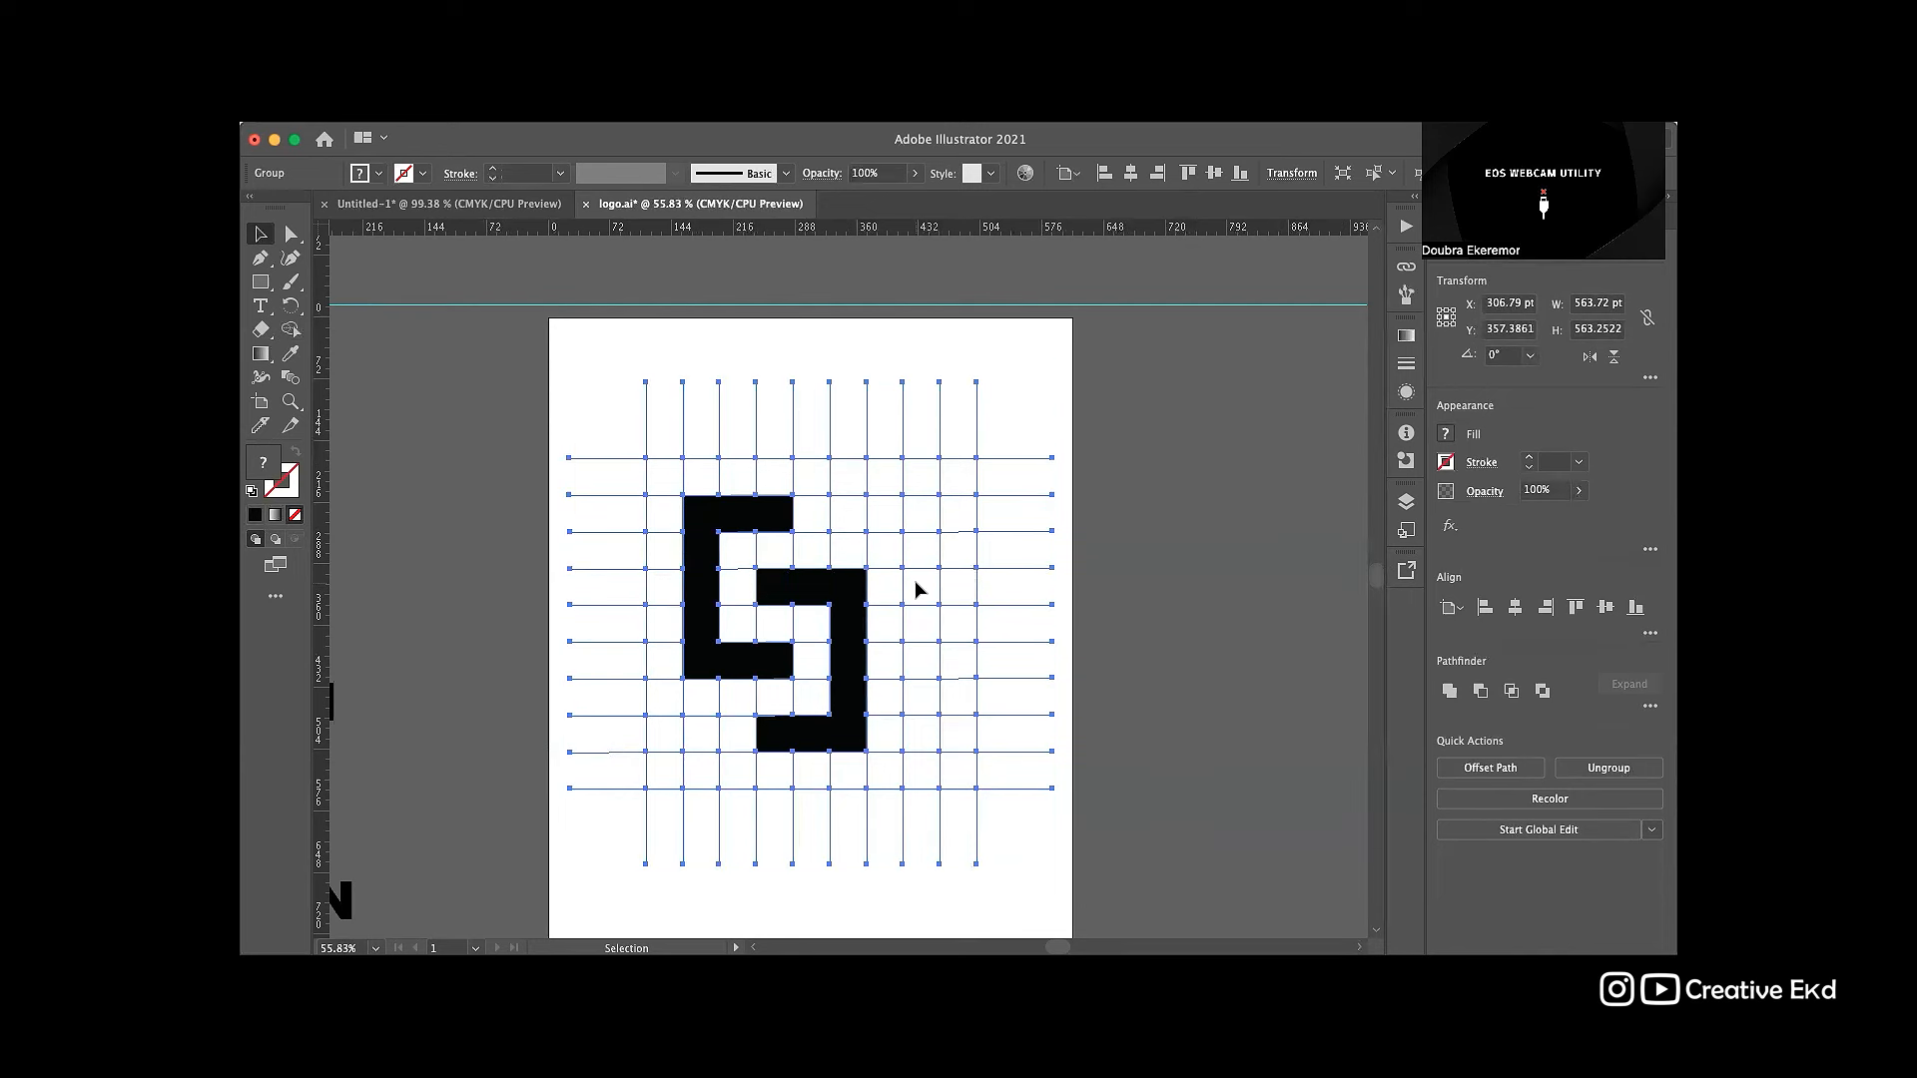
pyautogui.scroll(5, 1373, 499)
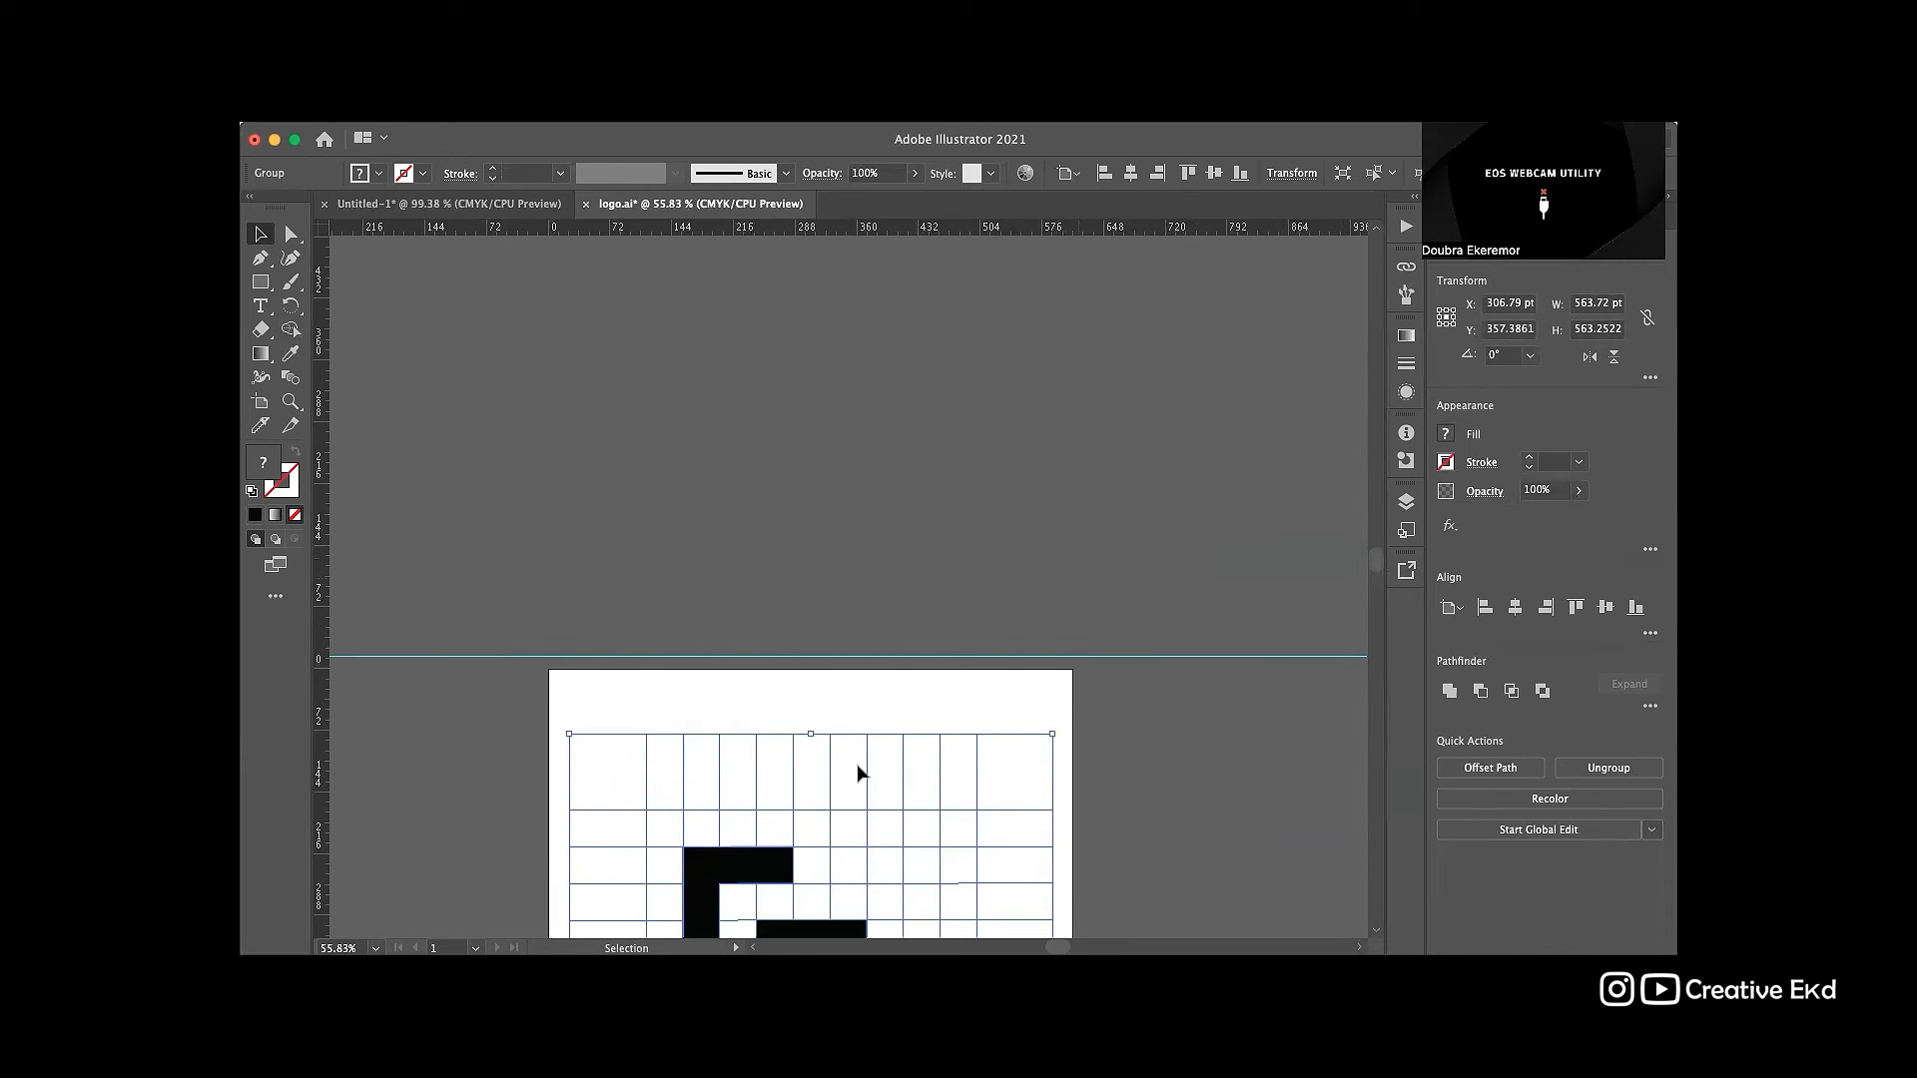
pyautogui.scroll(-4, 858, 771)
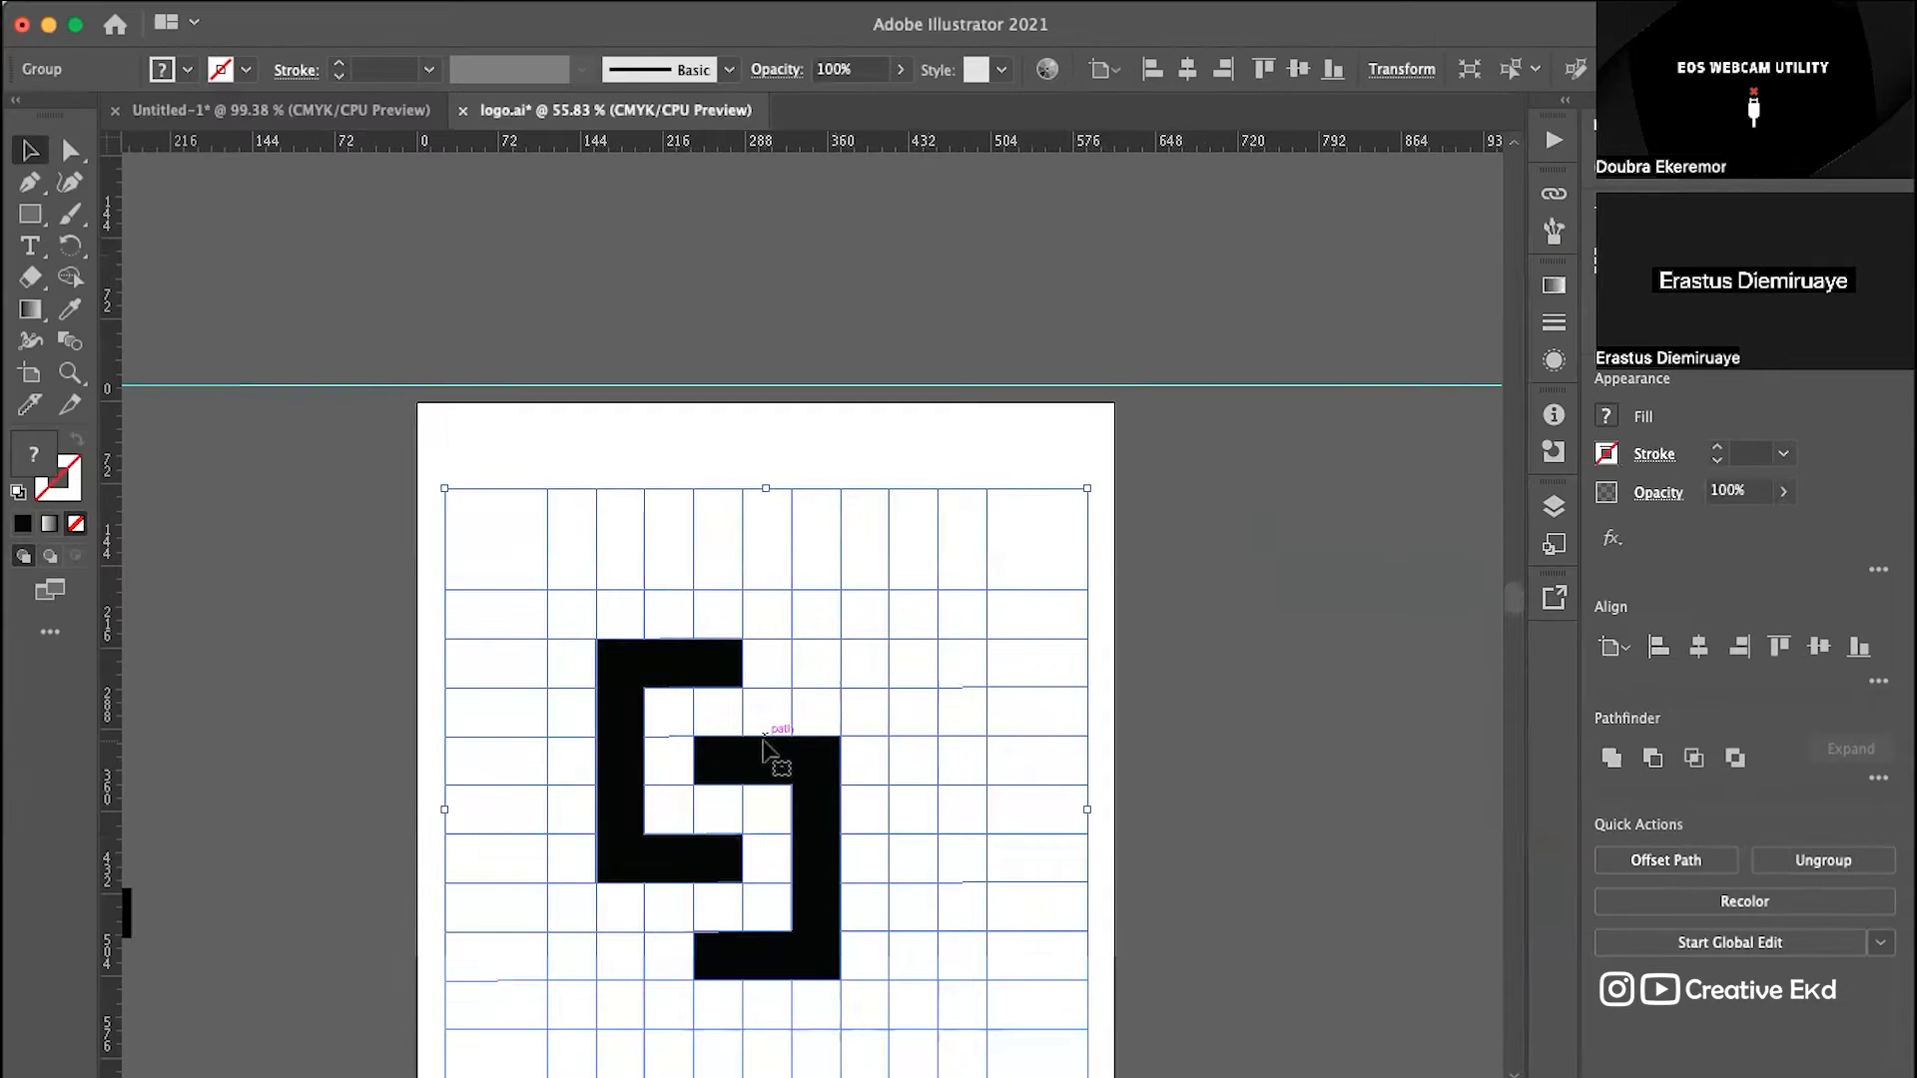
pyautogui.scroll(-3, 764, 740)
pyautogui.scroll(4, 760, 460)
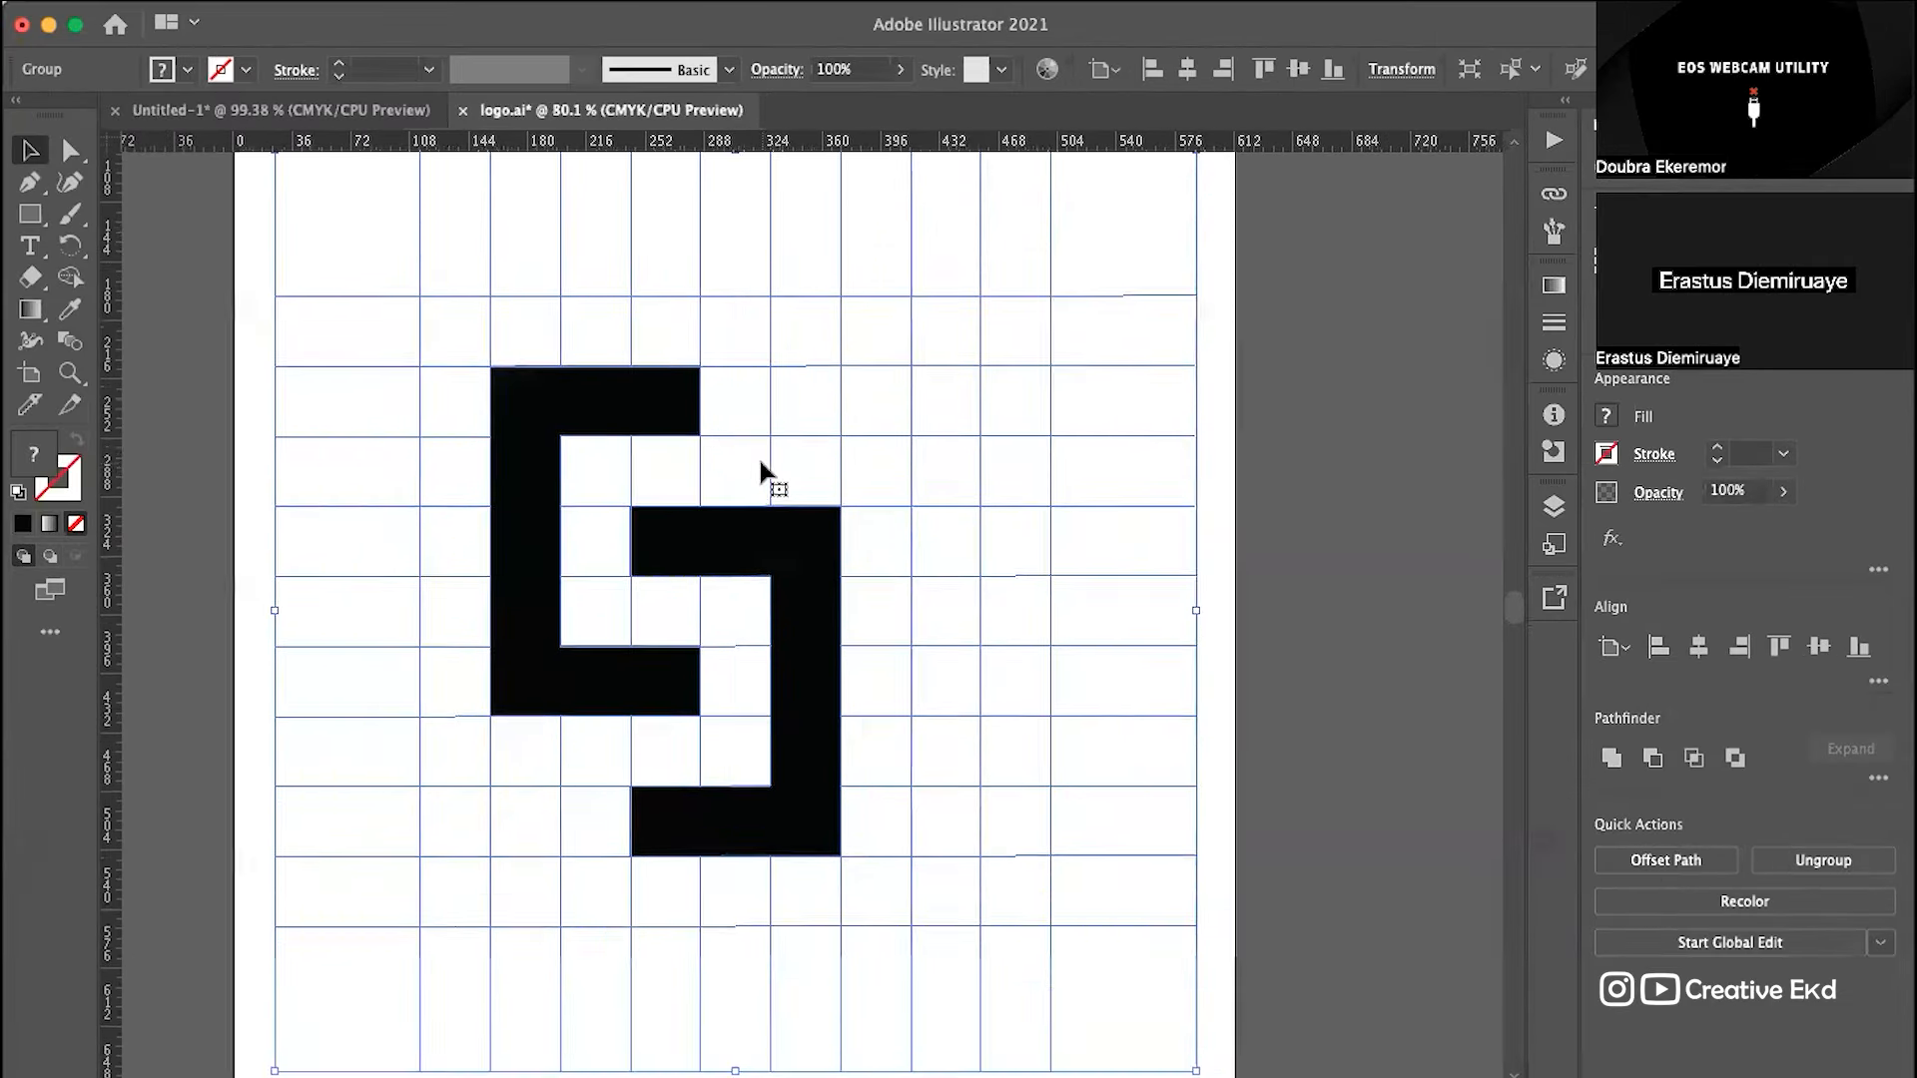
pyautogui.hscroll(-2, 761, 462)
pyautogui.click(884, 404)
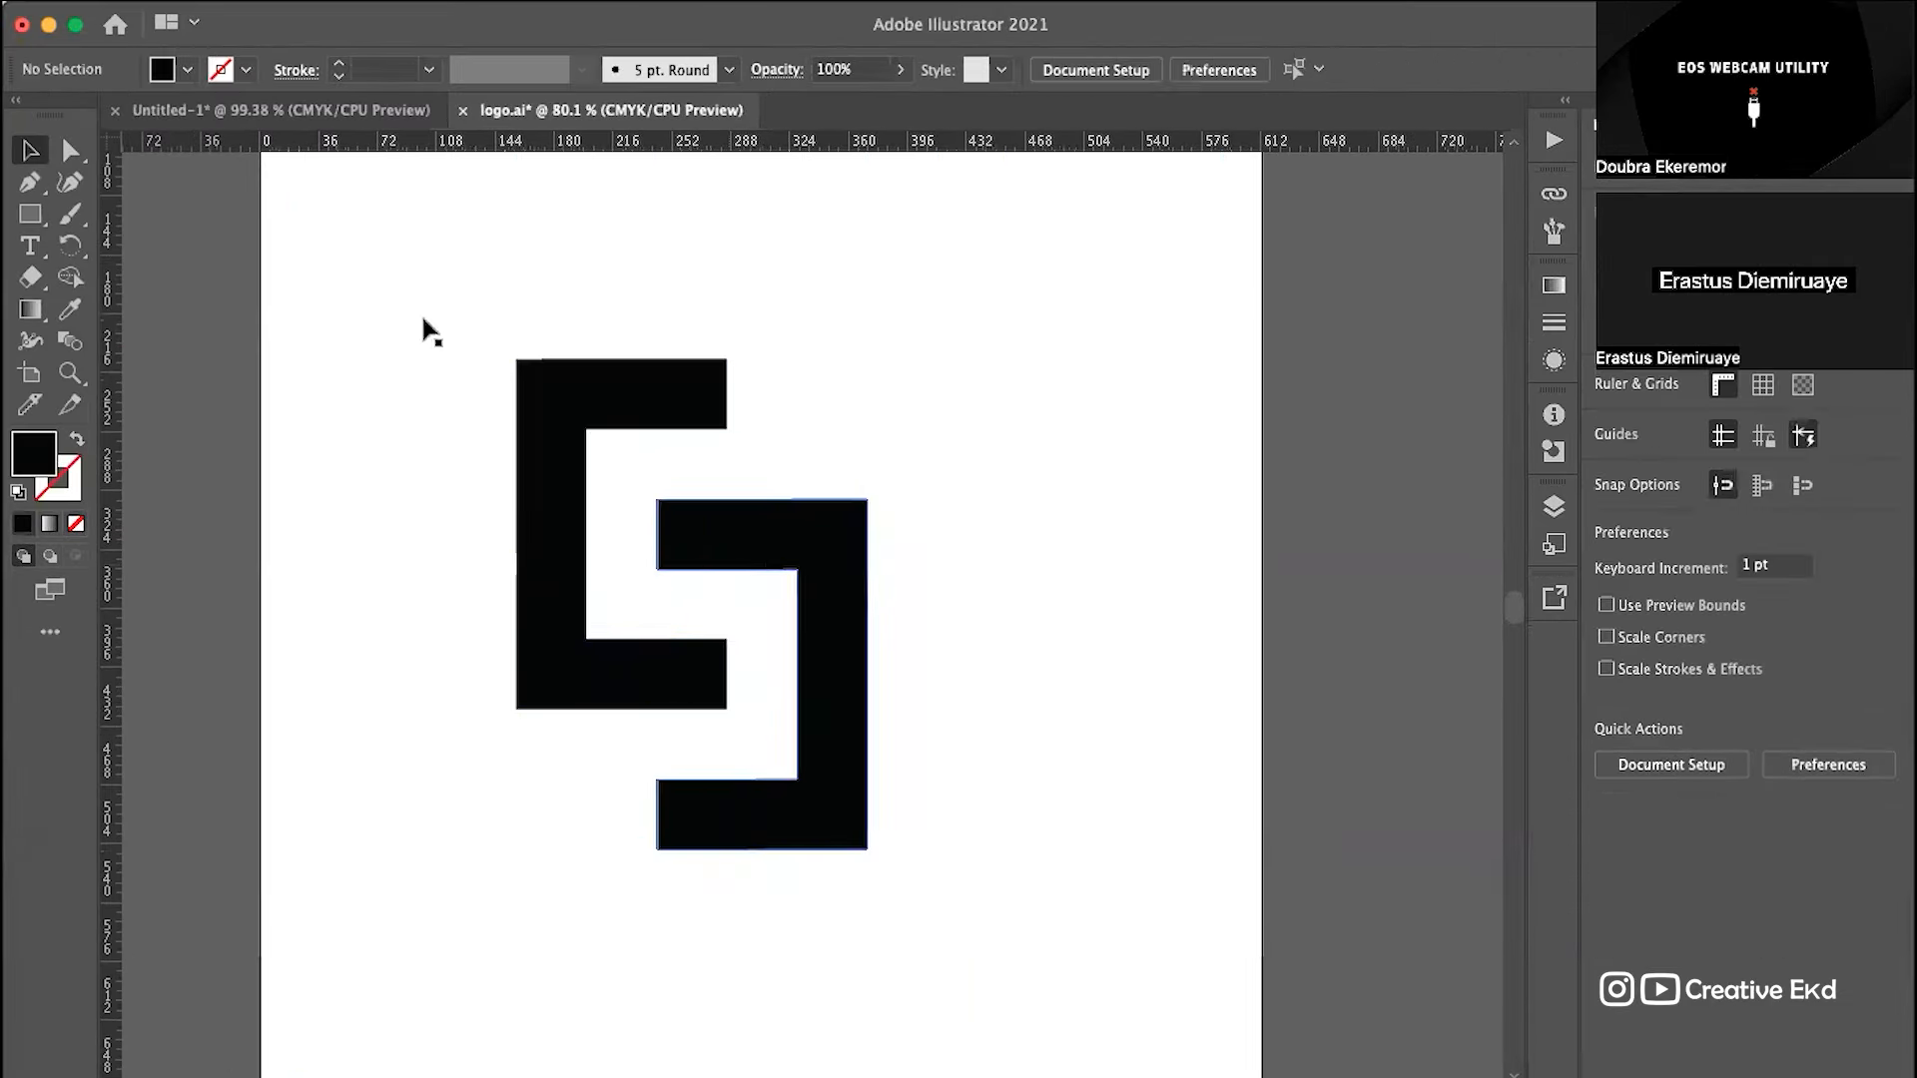
pyautogui.click(727, 557)
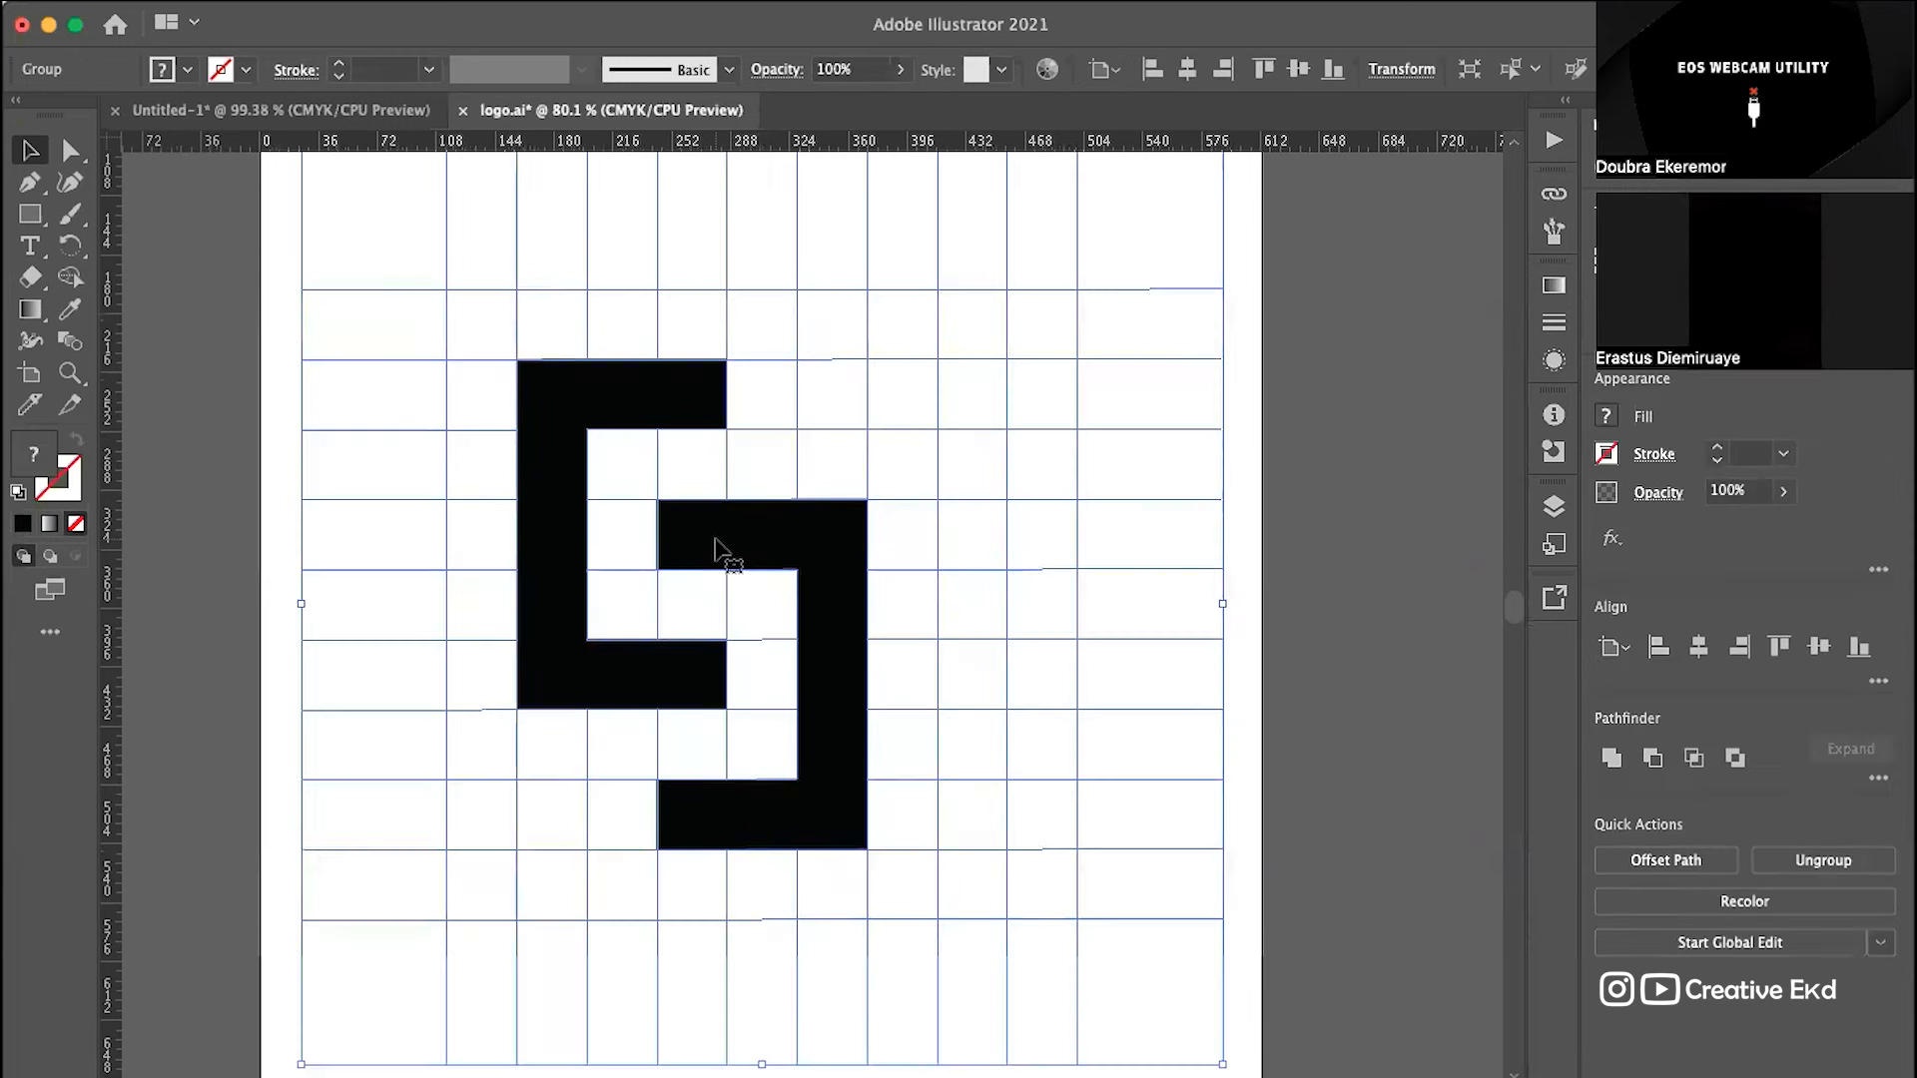
# Step: Isolate the strokeless group to examine the upper-left black C, exit isolation, and check that the shapes still select as one group
pyautogui.click(482, 502)
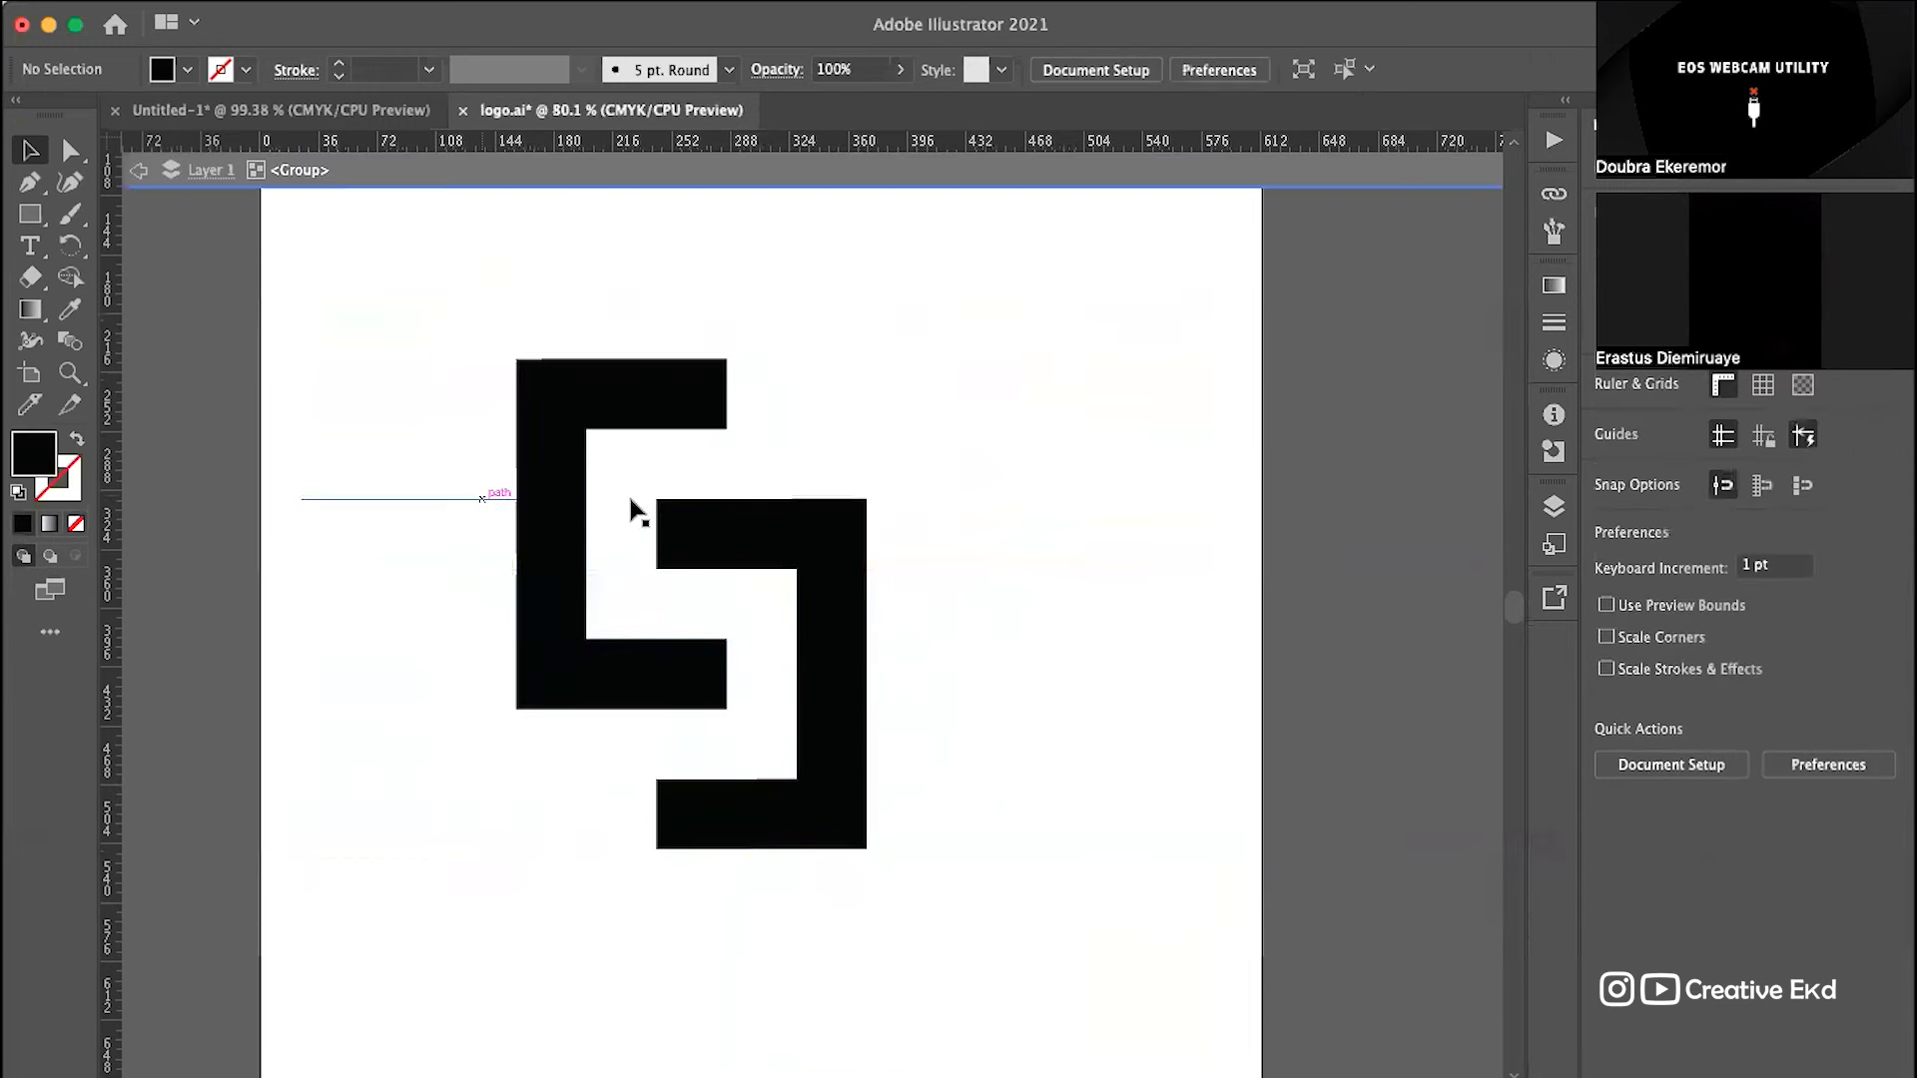
pyautogui.doubleClick(565, 511)
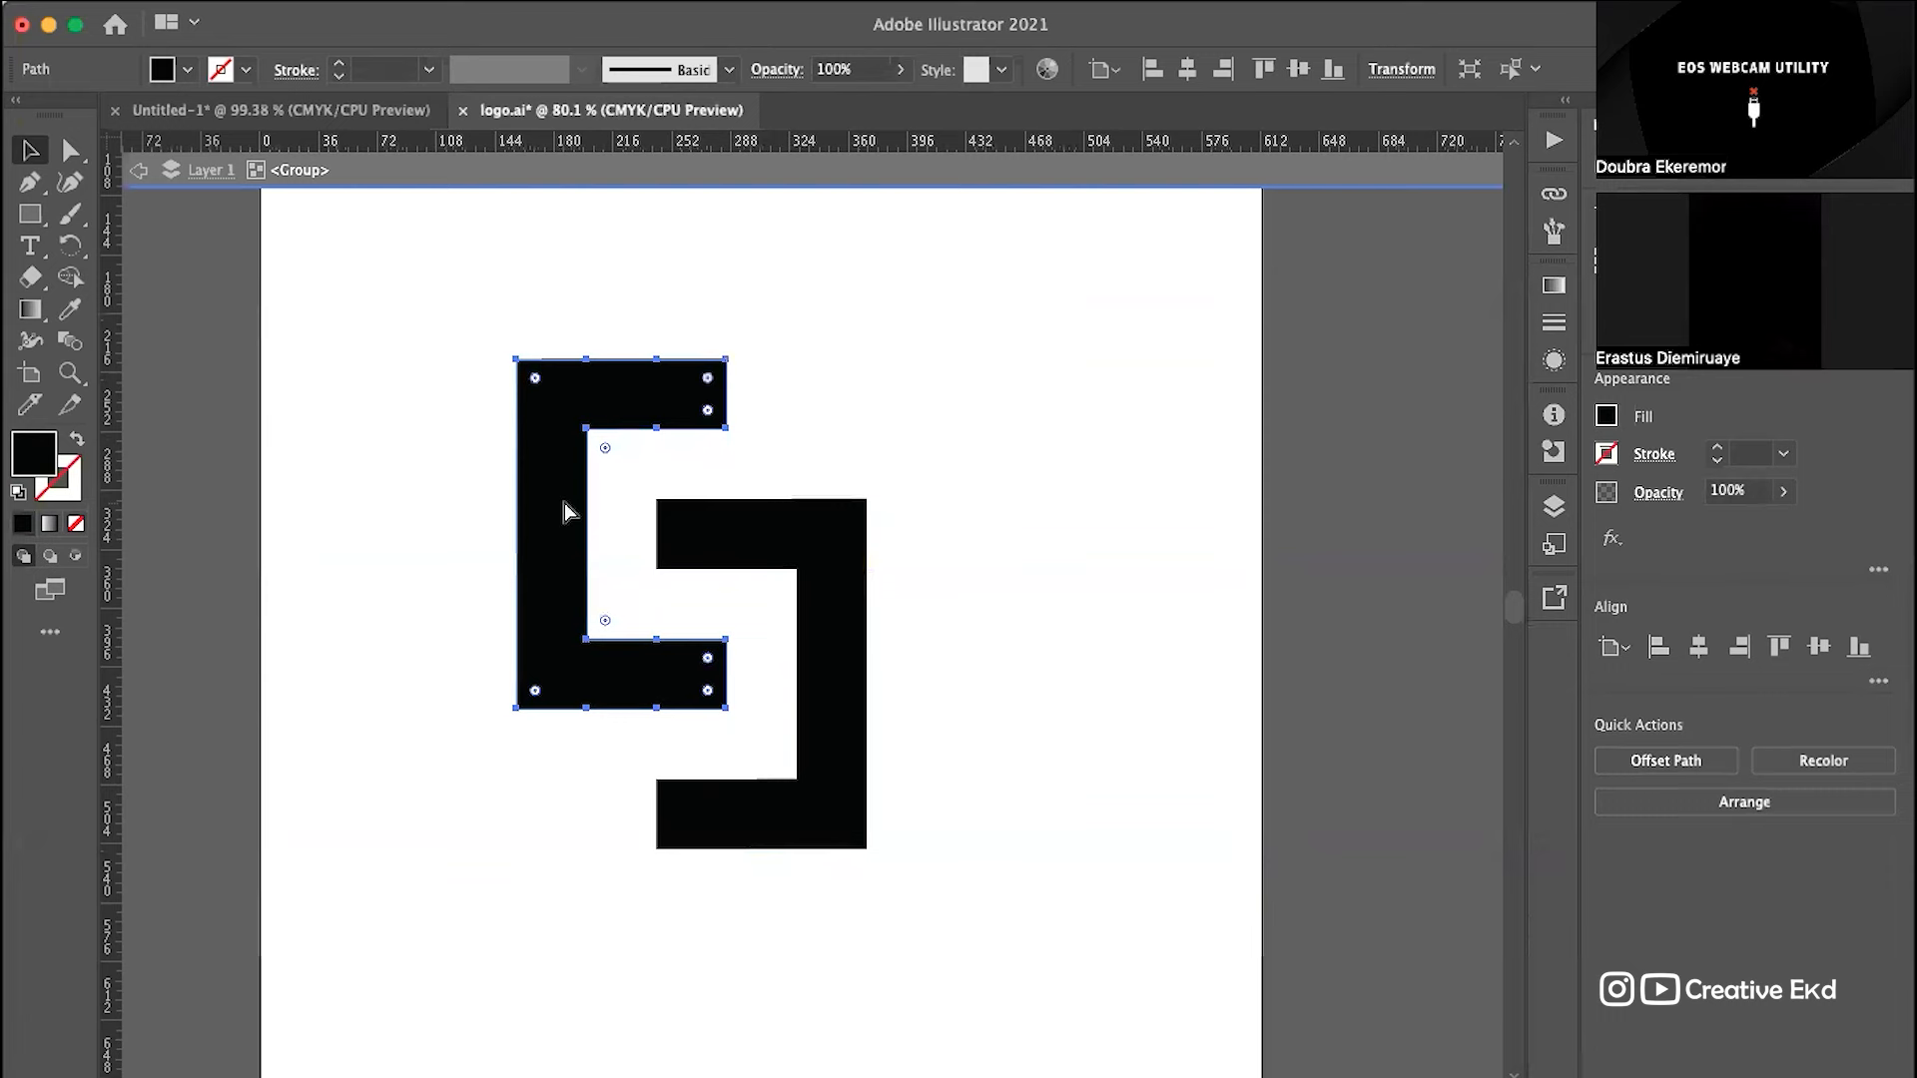
pyautogui.press('Escape')
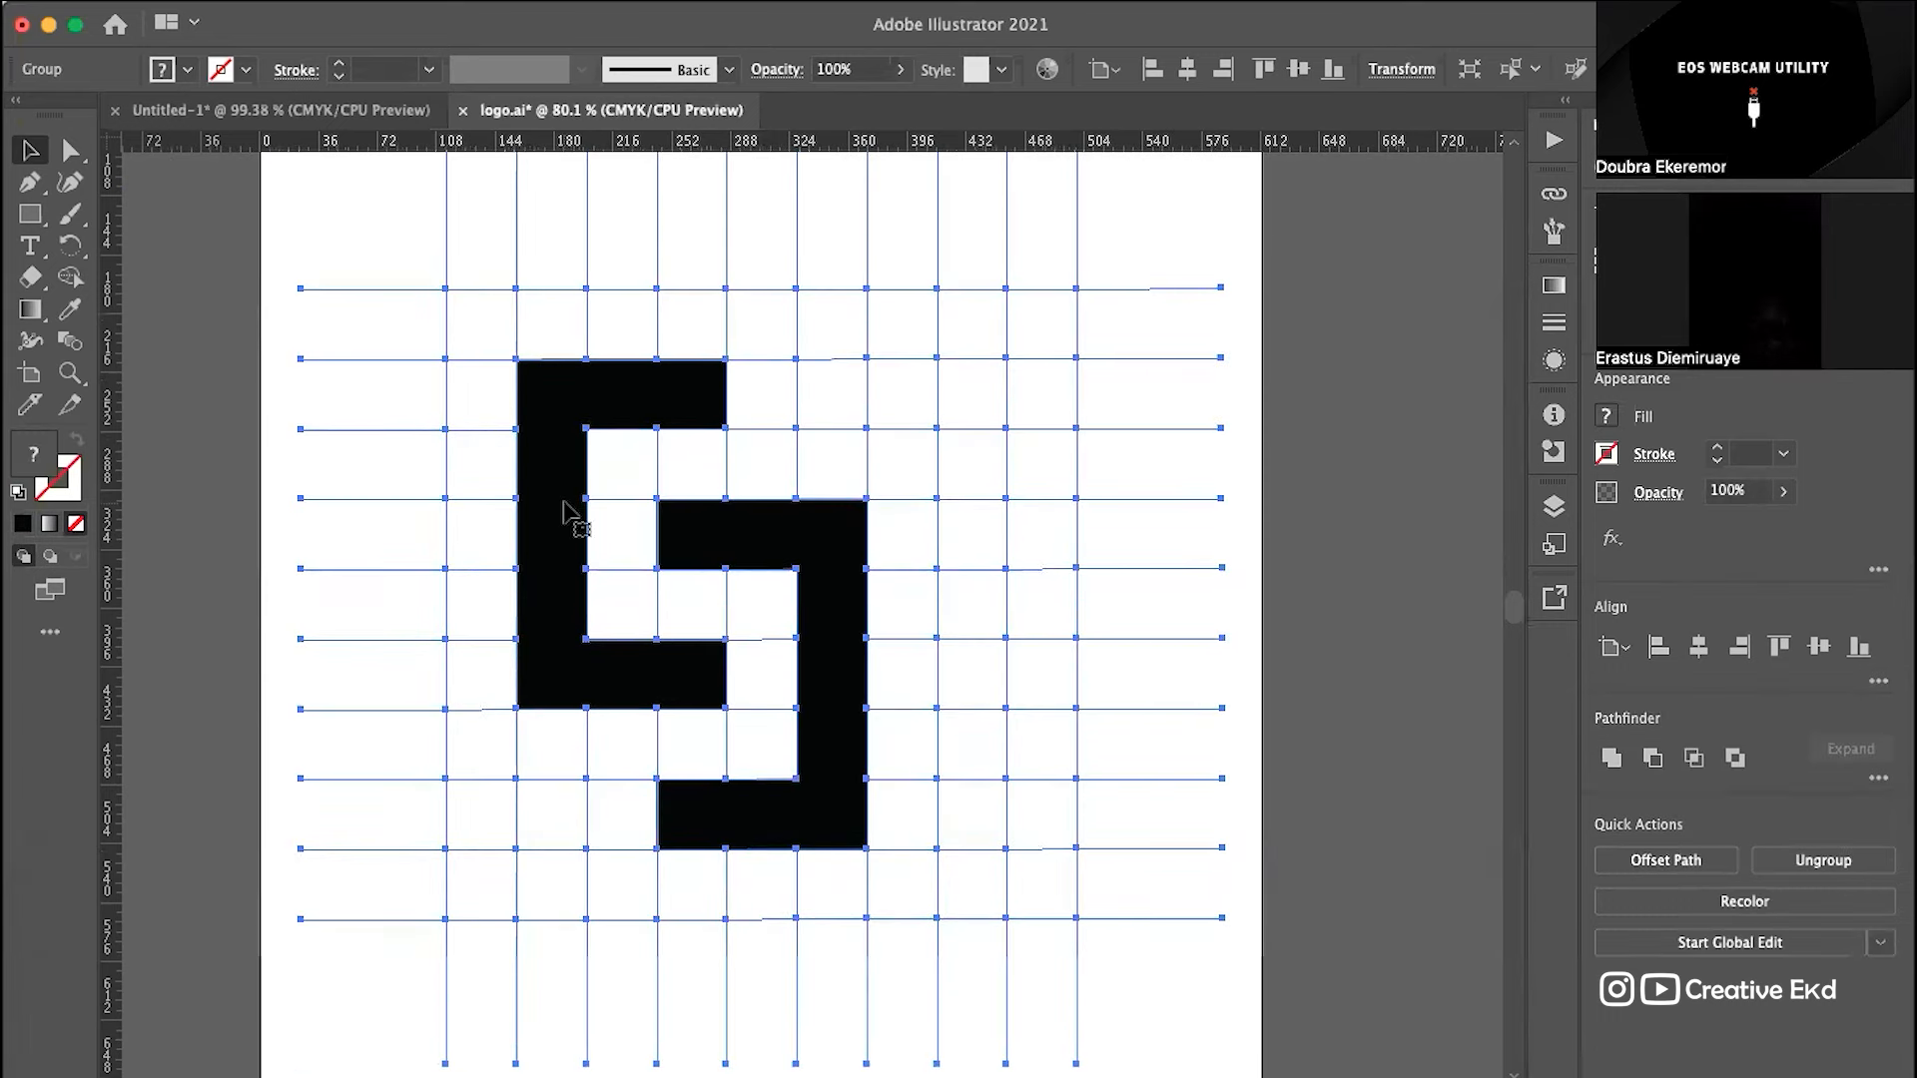
pyautogui.click(232, 280)
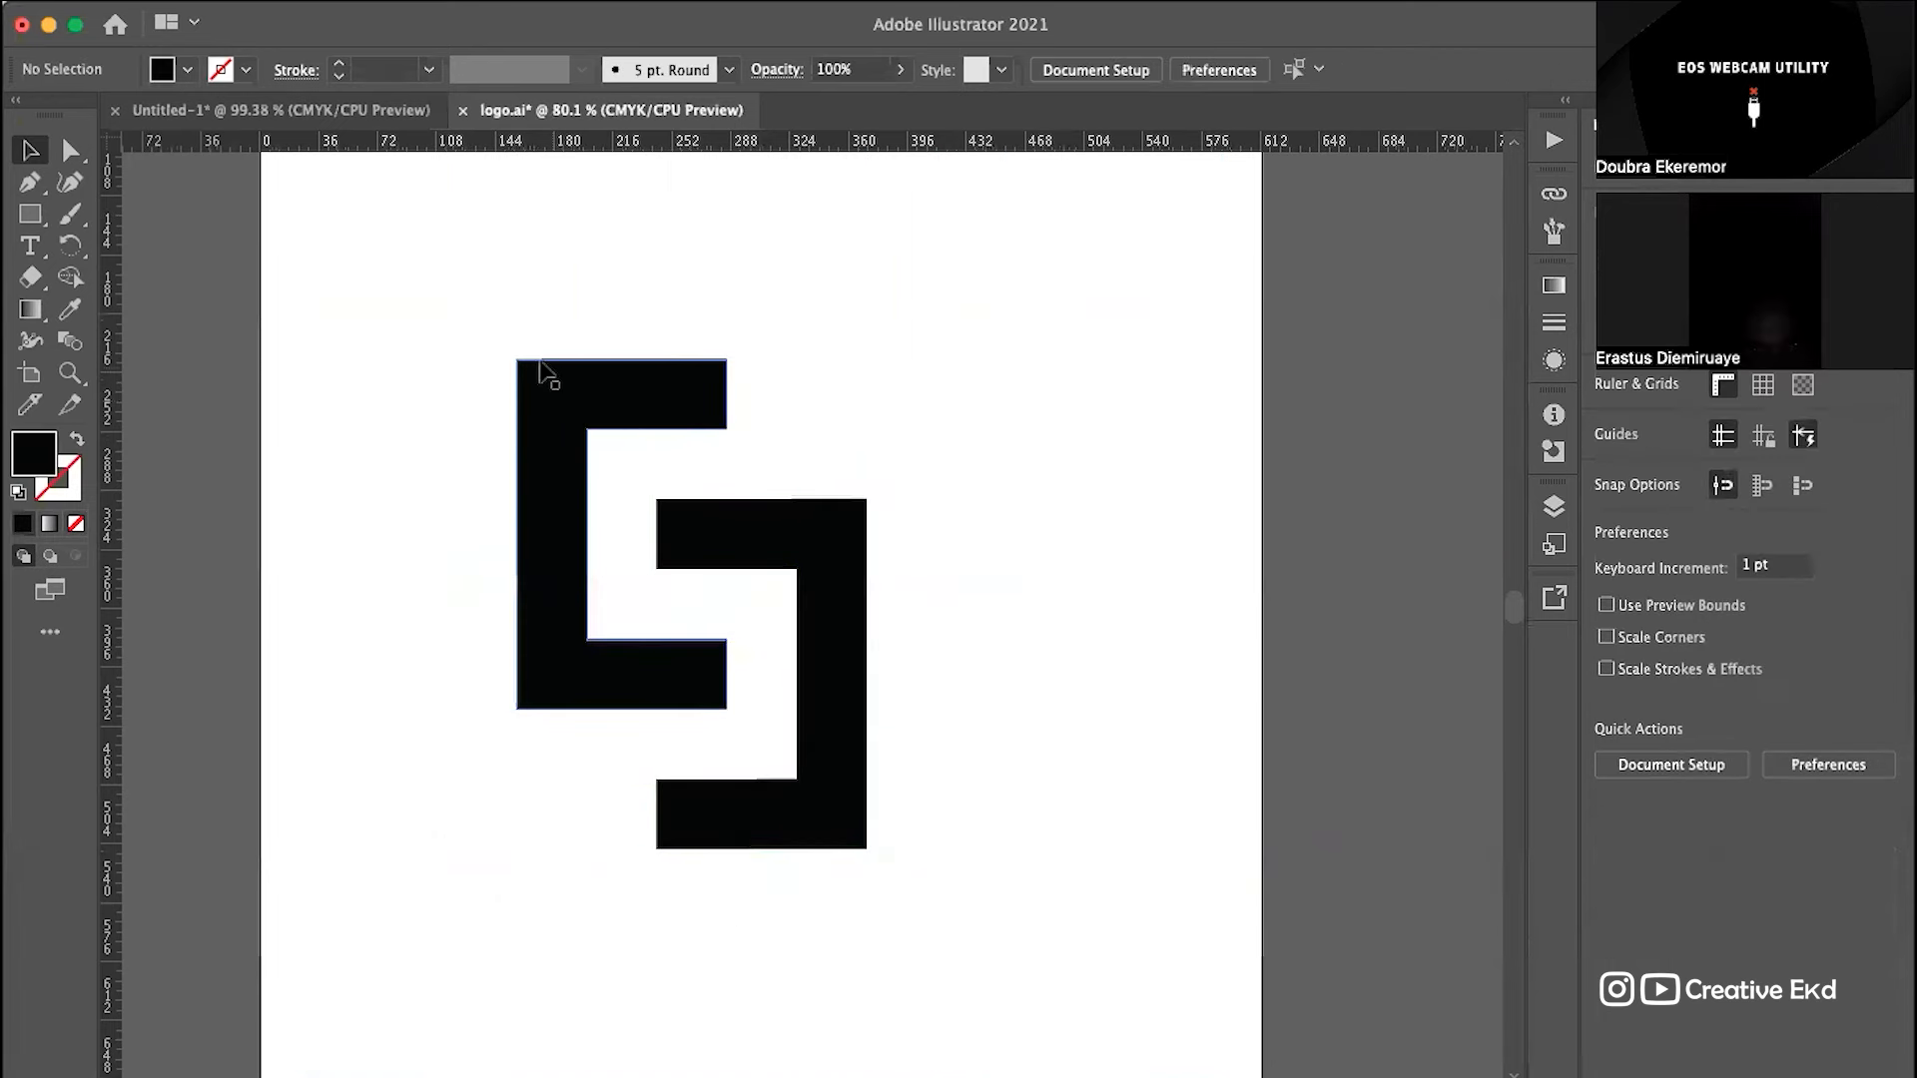
pyautogui.click(567, 413)
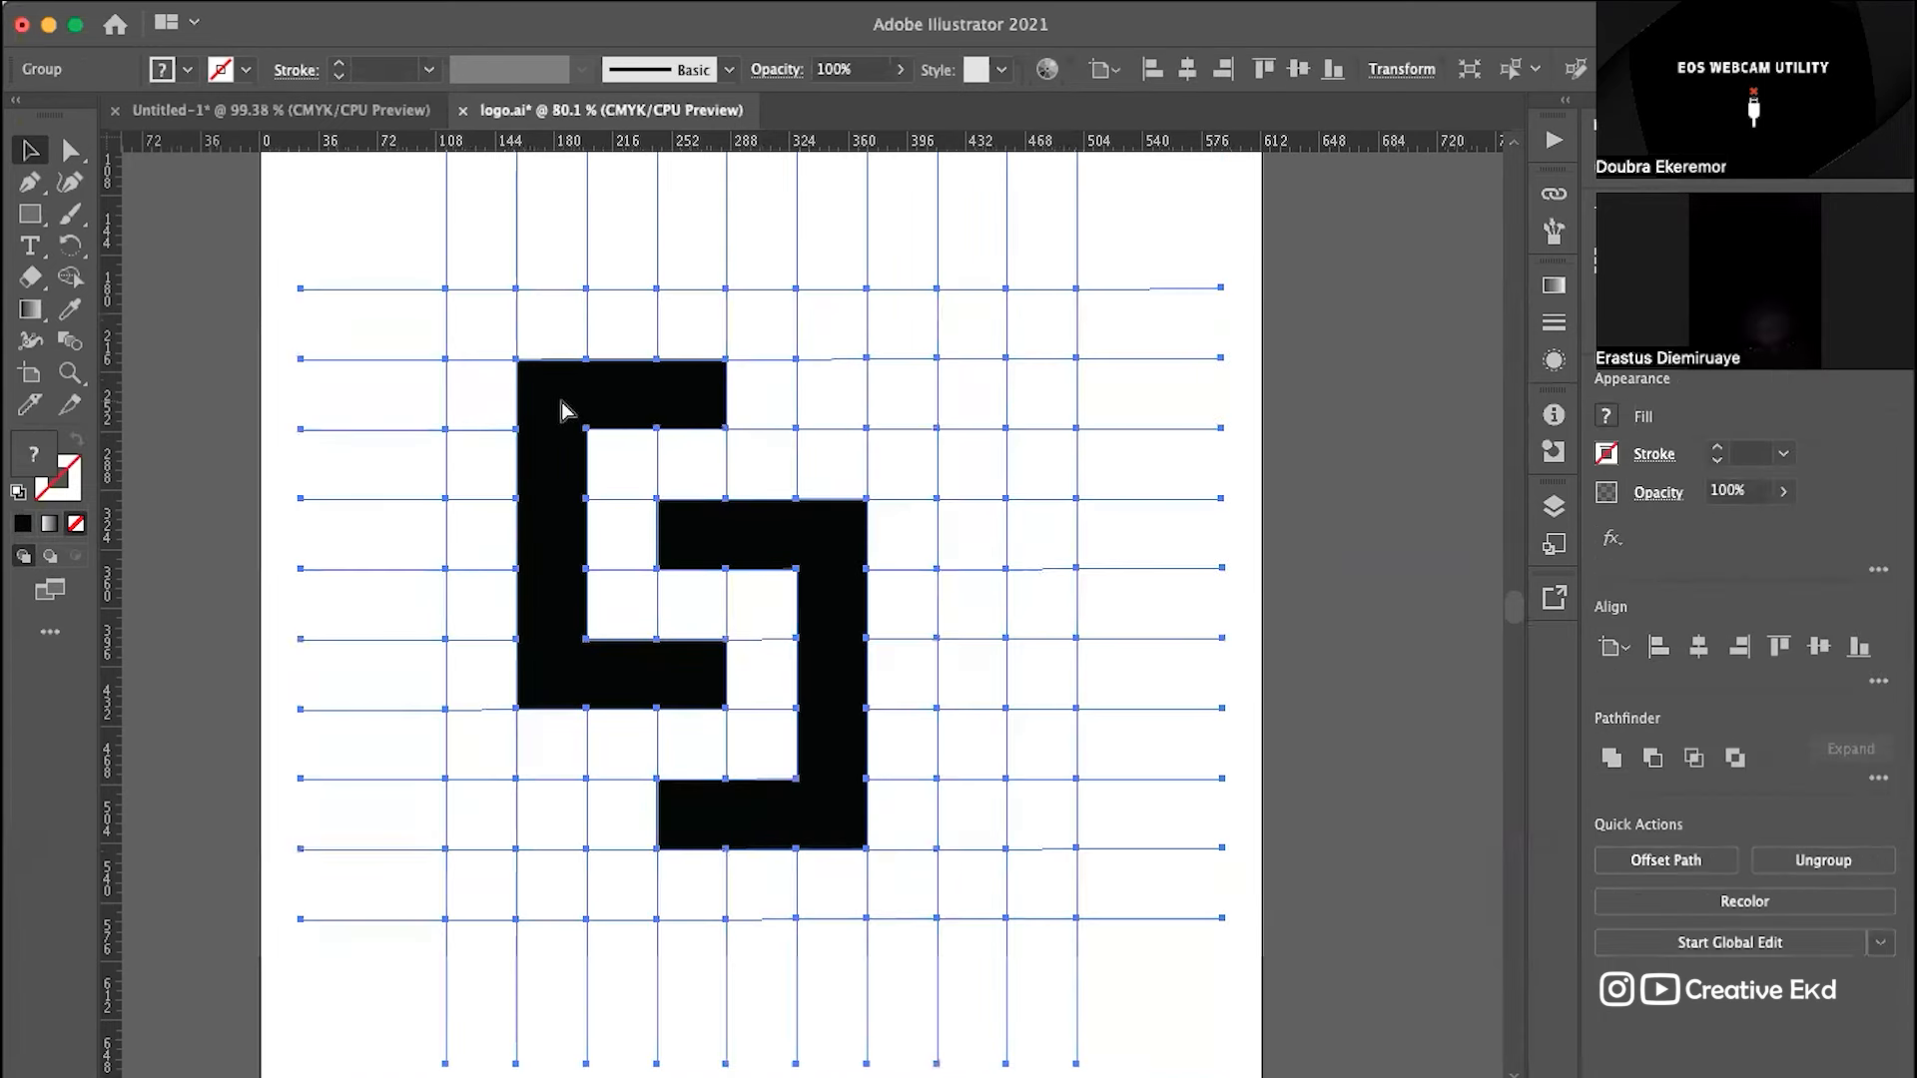
# Step: Undo the stroke removal on the grid group and deselect it
pyautogui.press('super+z')
pyautogui.press('super+z')
pyautogui.press('super+z')
pyautogui.press('super+z')
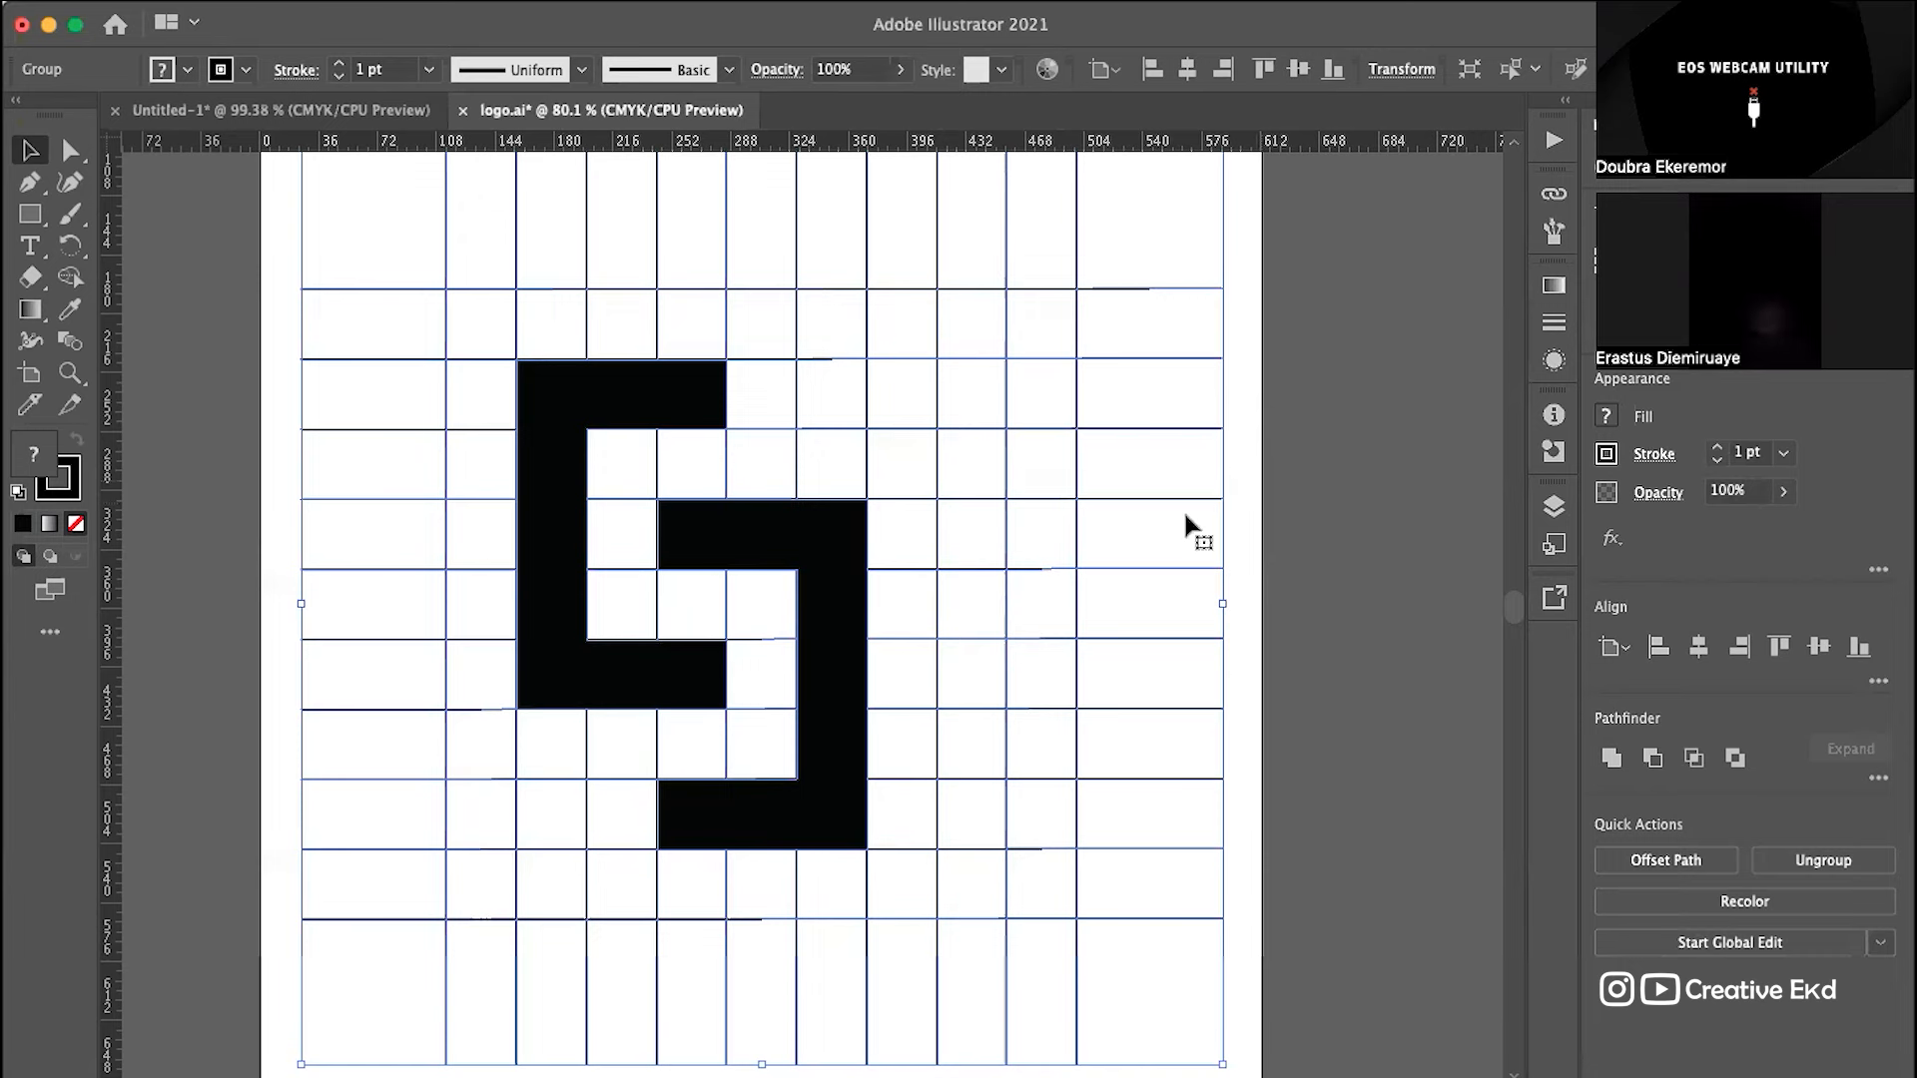
pyautogui.click(1428, 603)
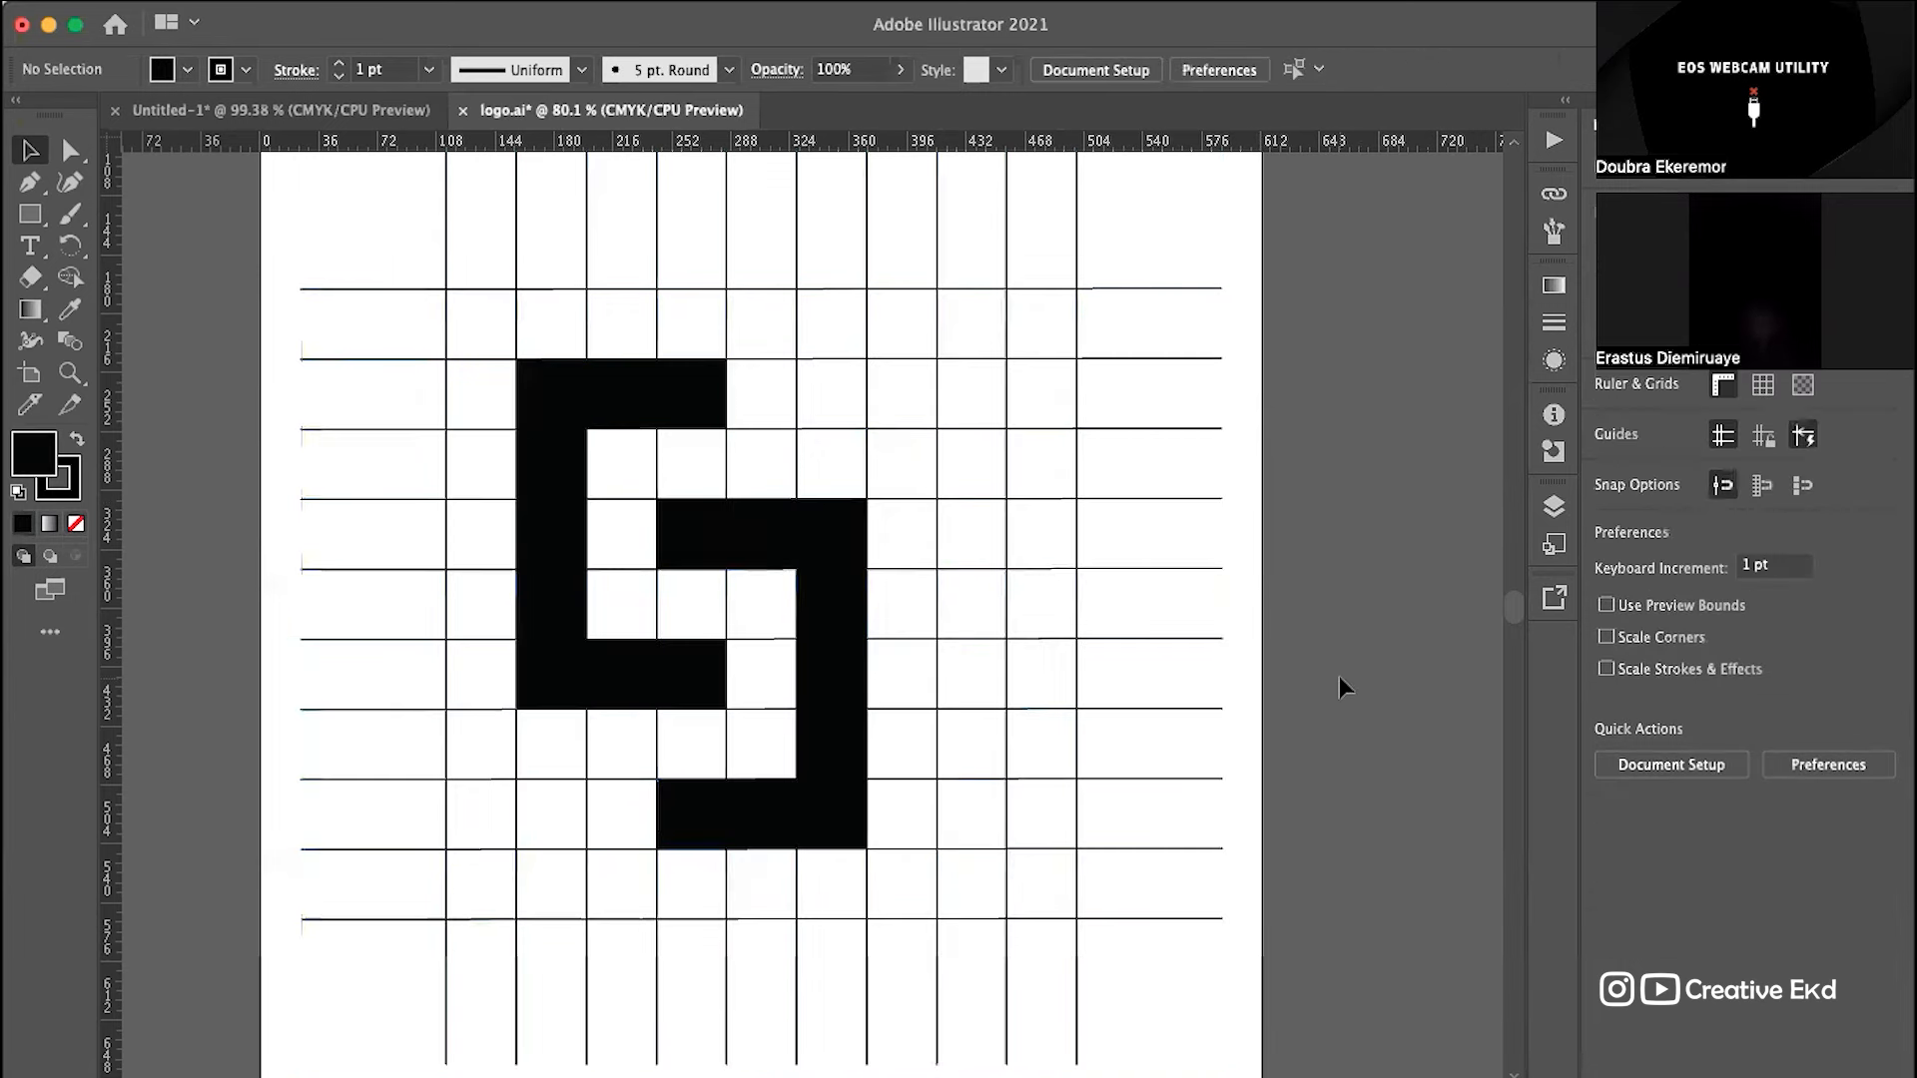
# Step: Ungroup the grid lines and the two black shapes into separate paths, and deselect them
pyautogui.scroll(-2, 1338, 674)
pyautogui.hscroll(2, 1339, 675)
pyautogui.scroll(1, 1338, 674)
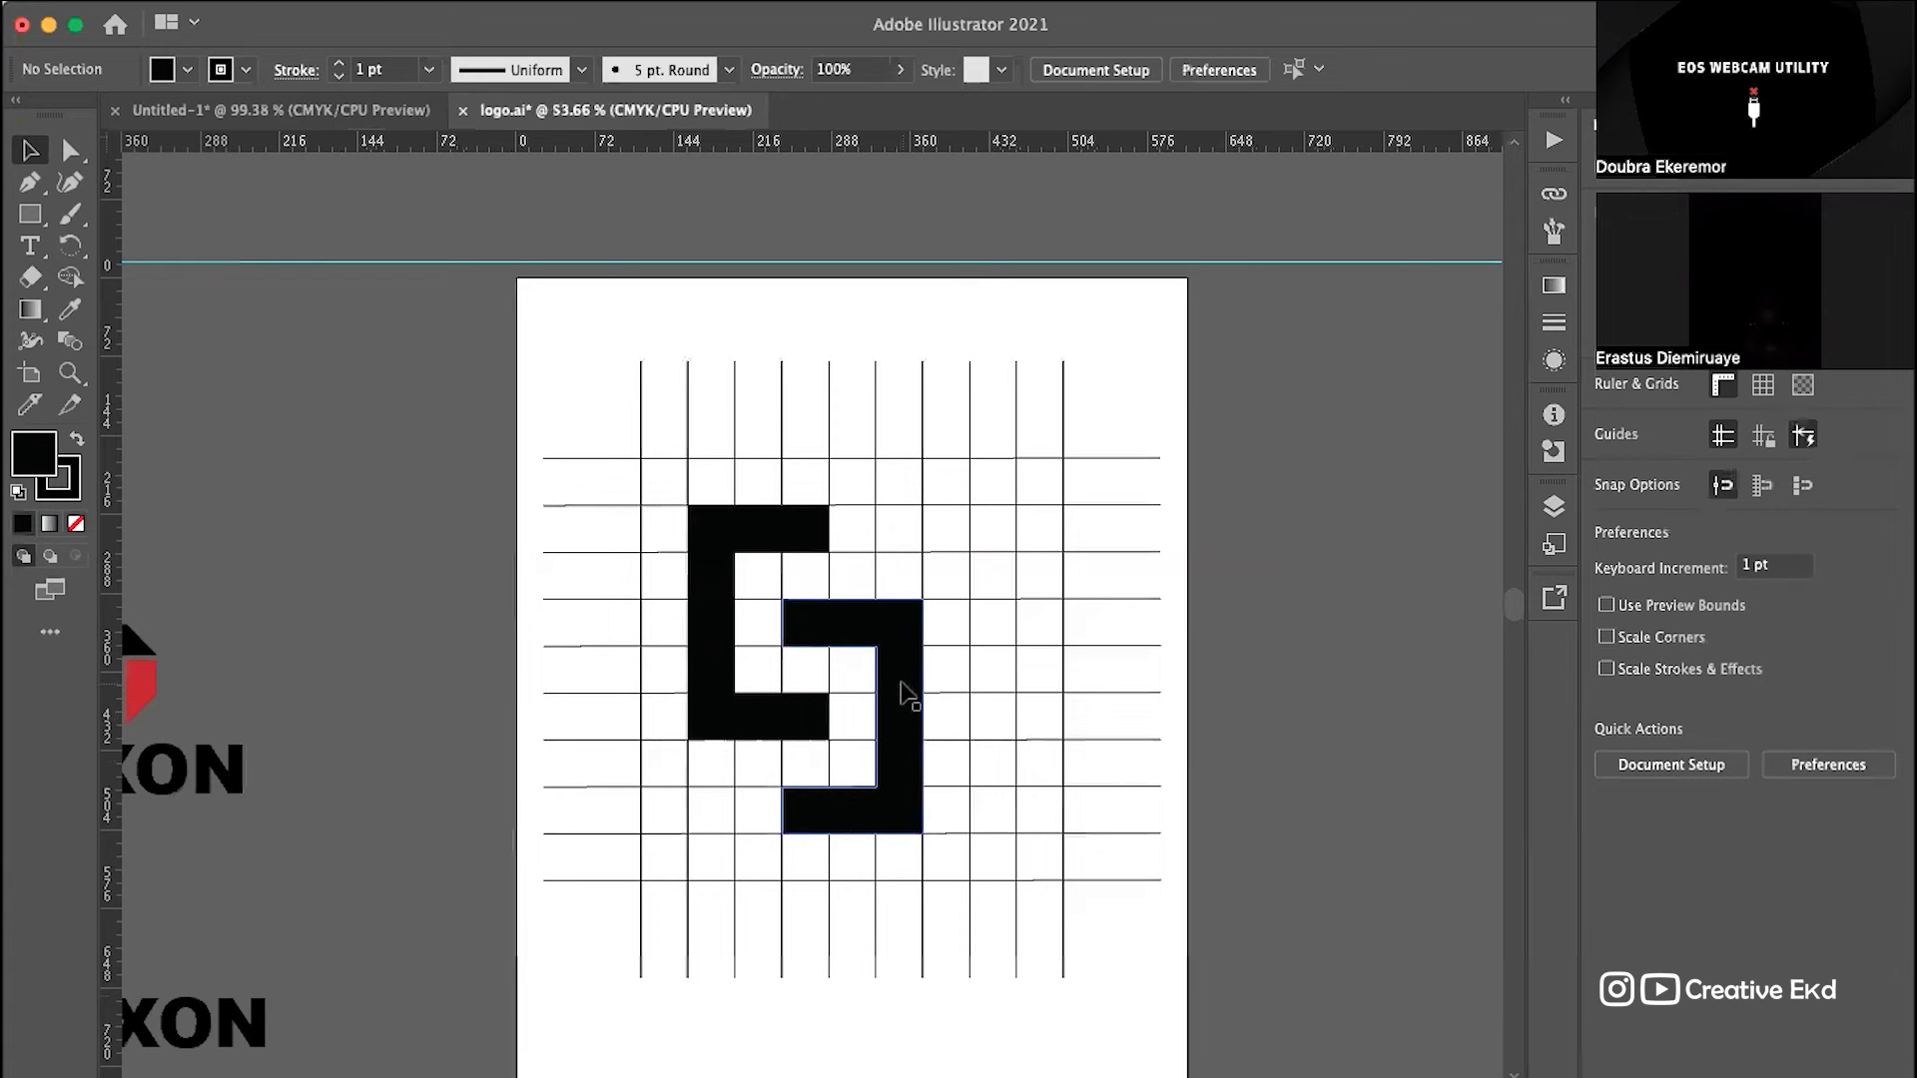
pyautogui.scroll(2, 649, 680)
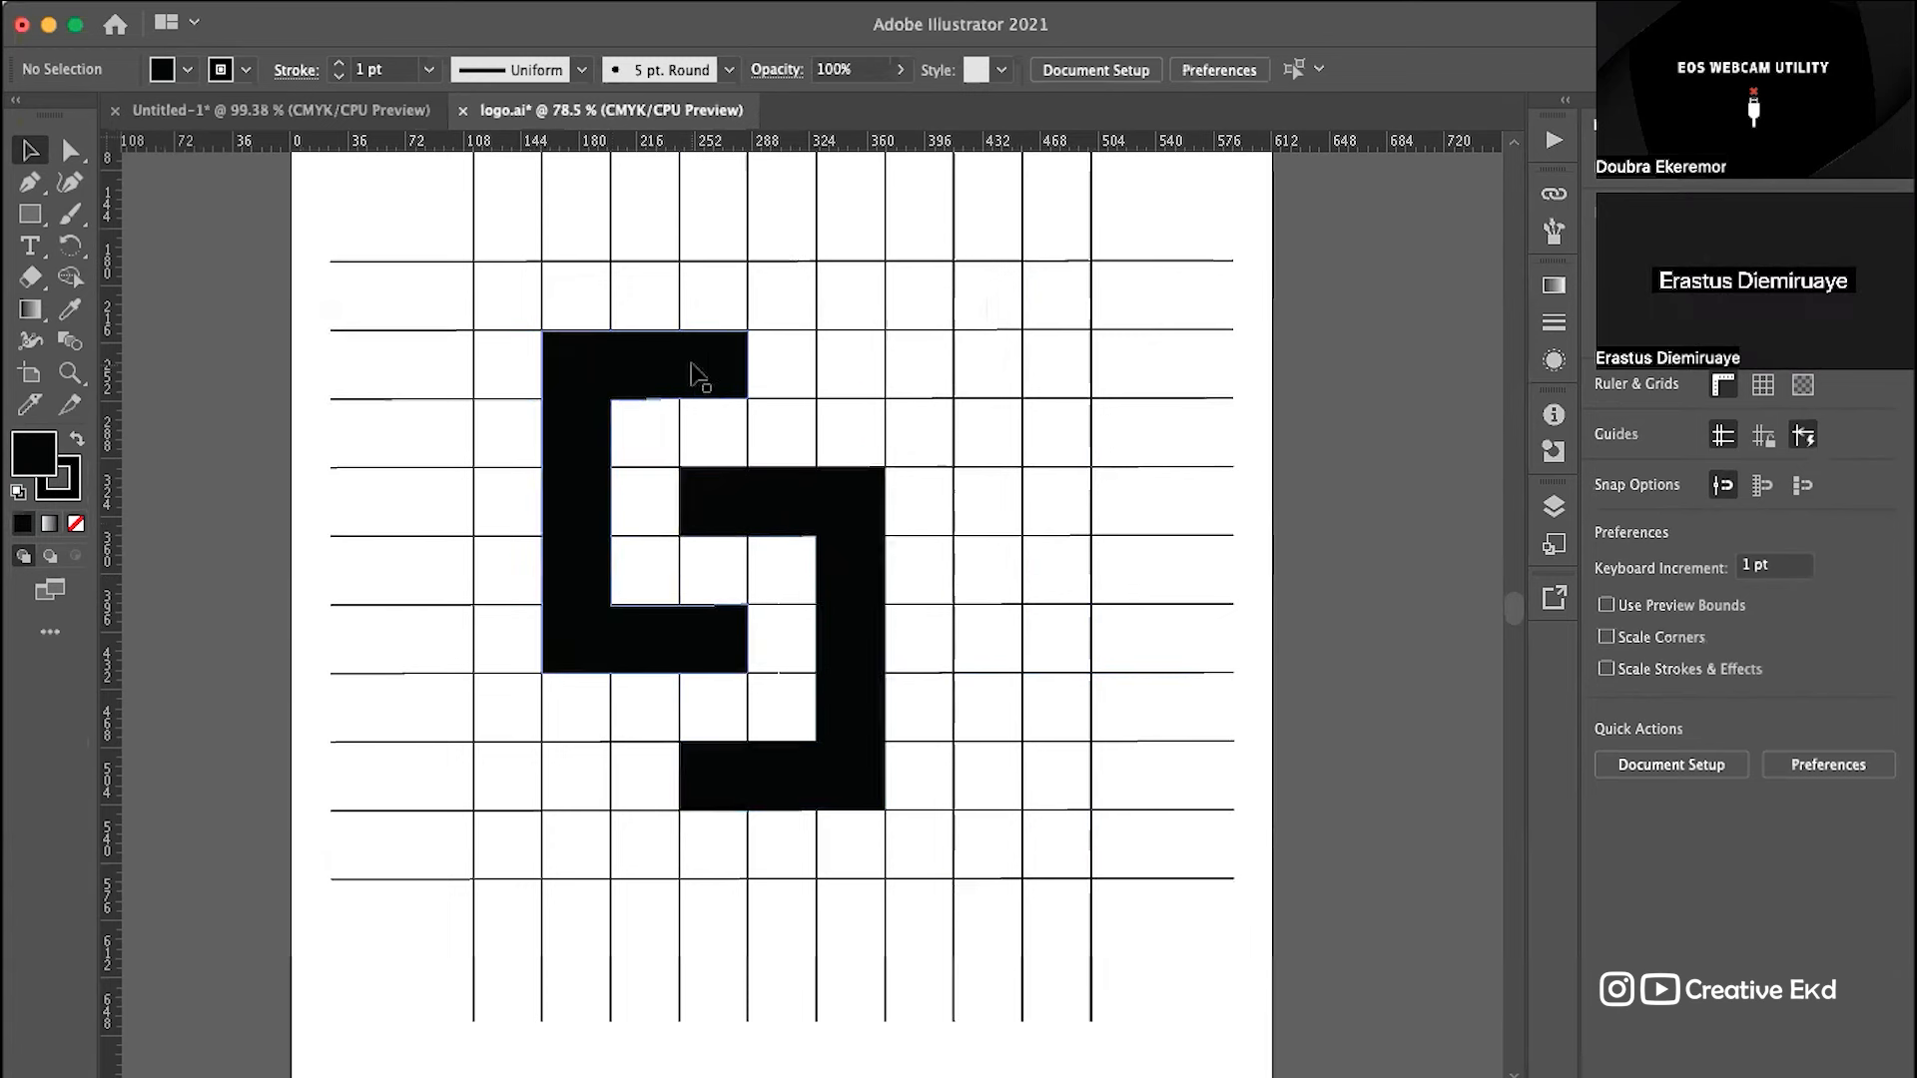
pyautogui.click(594, 364)
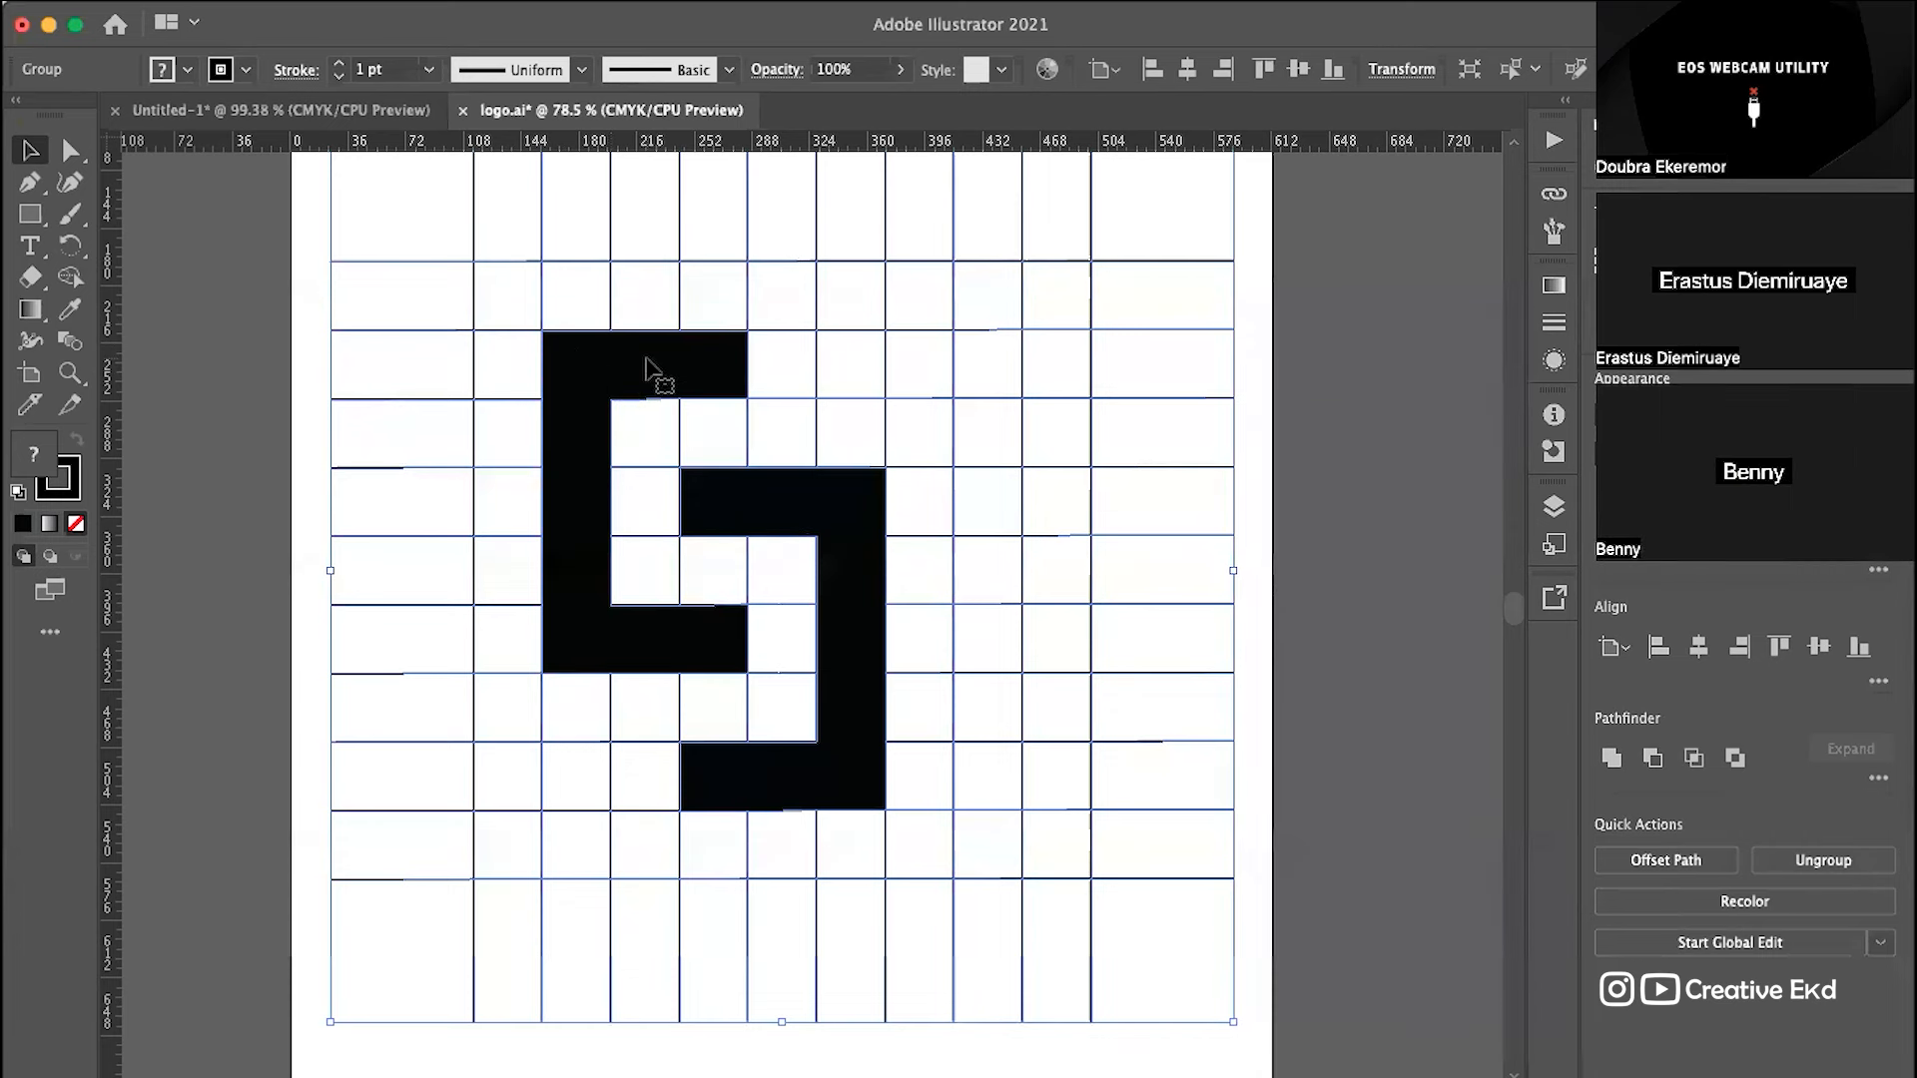
pyautogui.scroll(-5, 649, 375)
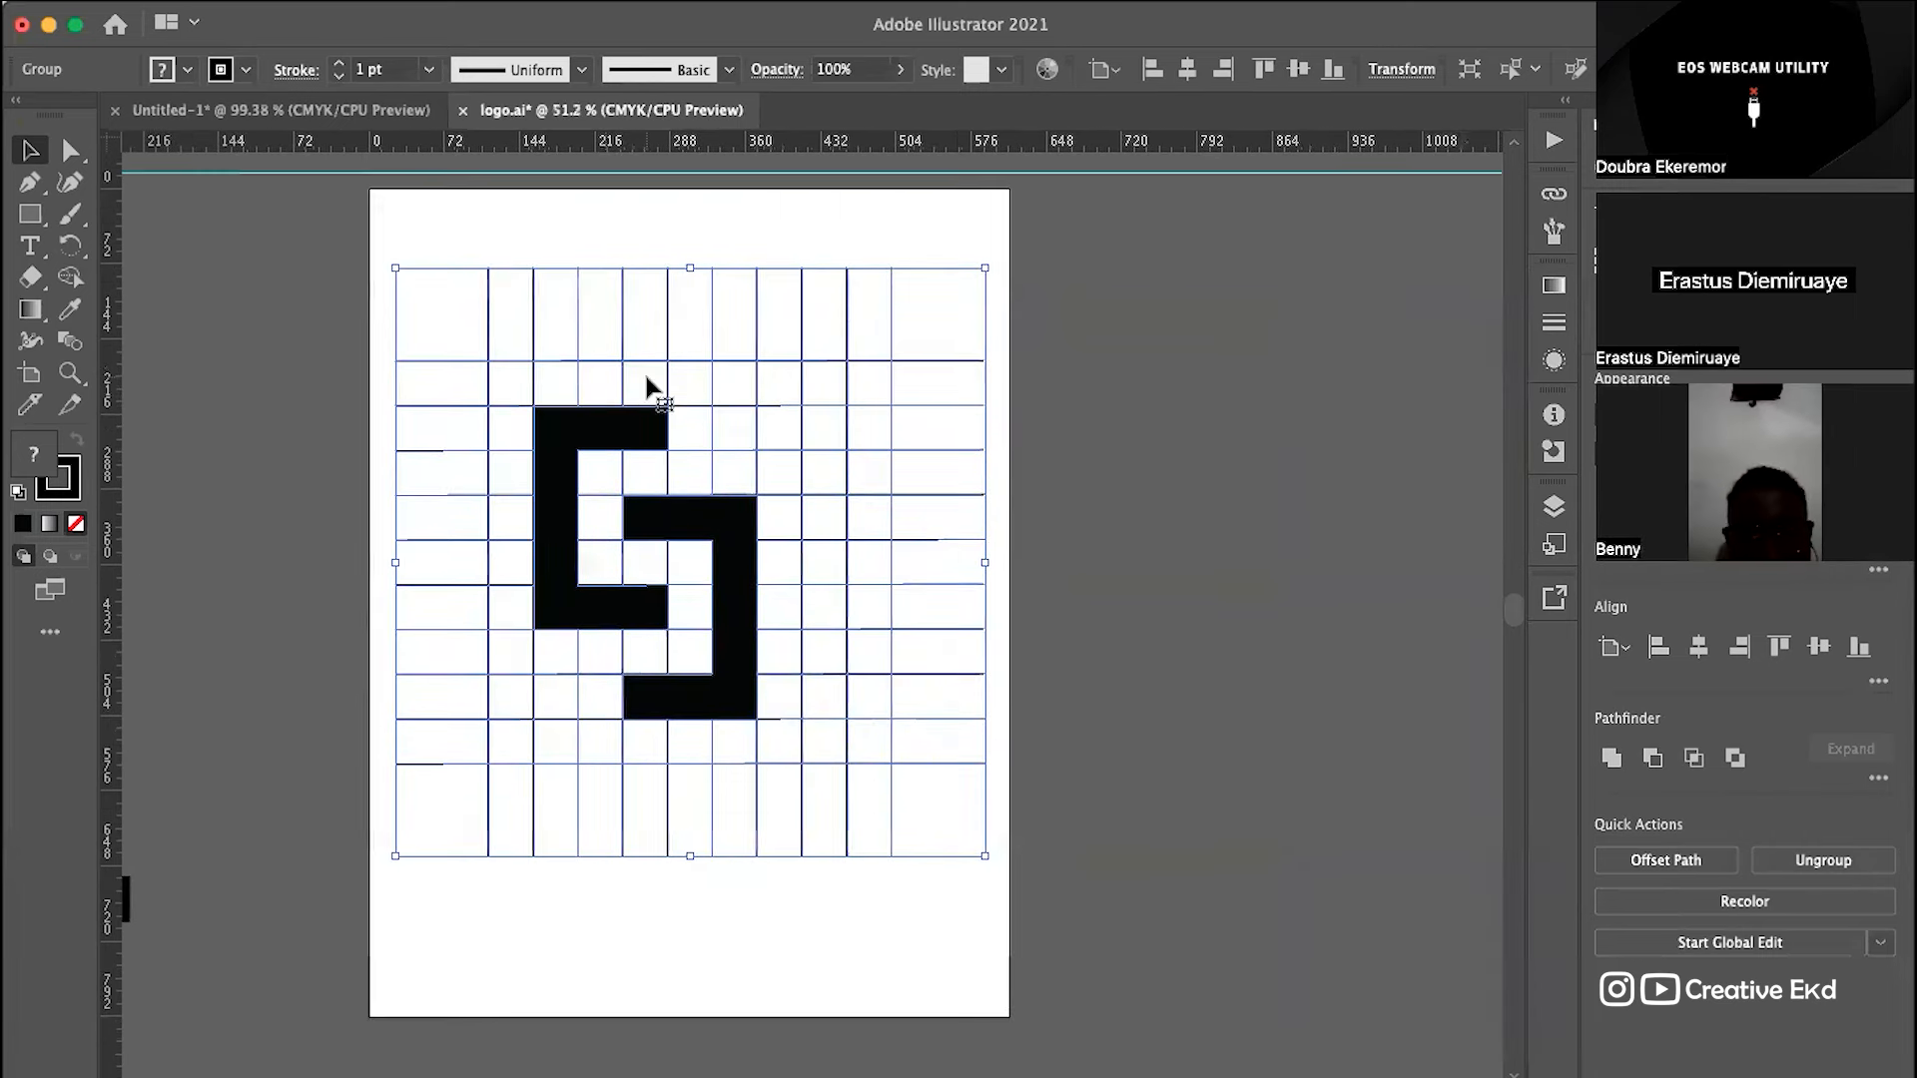
pyautogui.scroll(3, 611, 548)
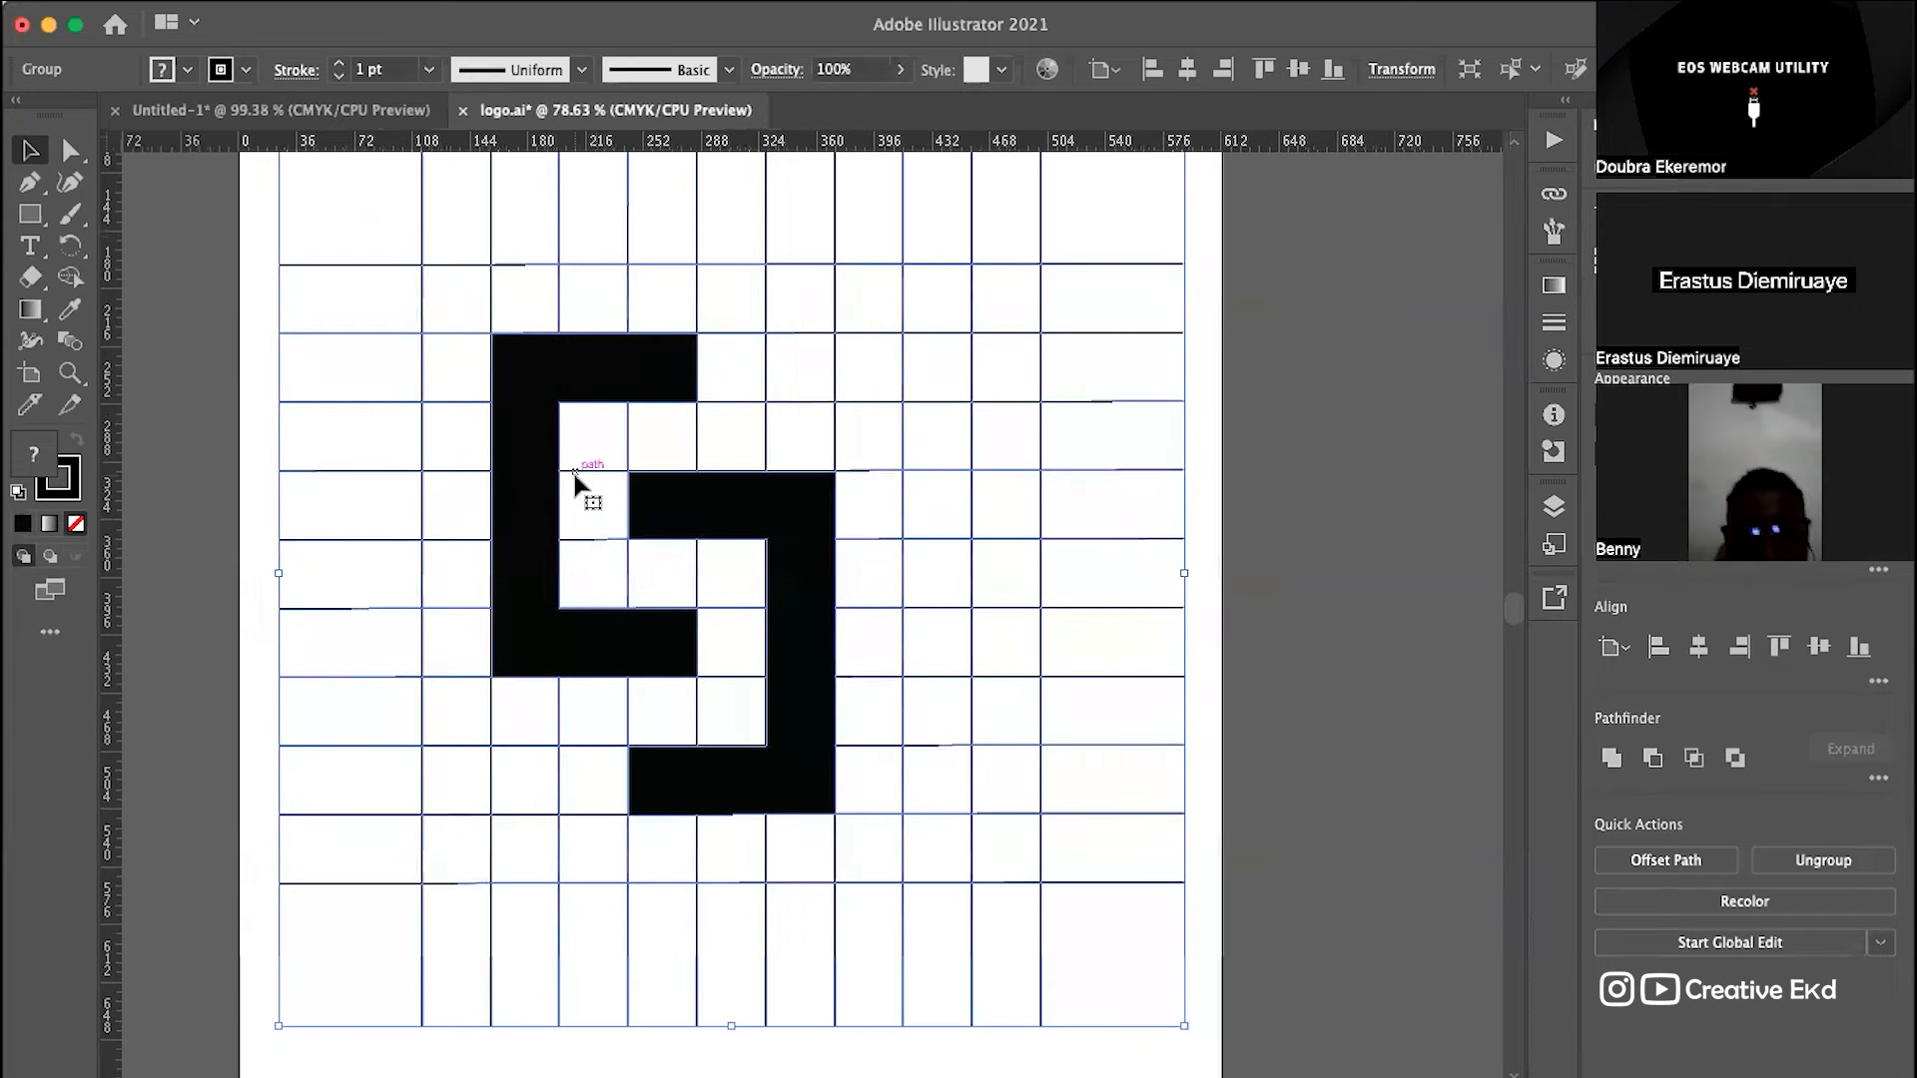
pyautogui.scroll(-2, 577, 482)
pyautogui.click(700, 325)
pyautogui.click(685, 321)
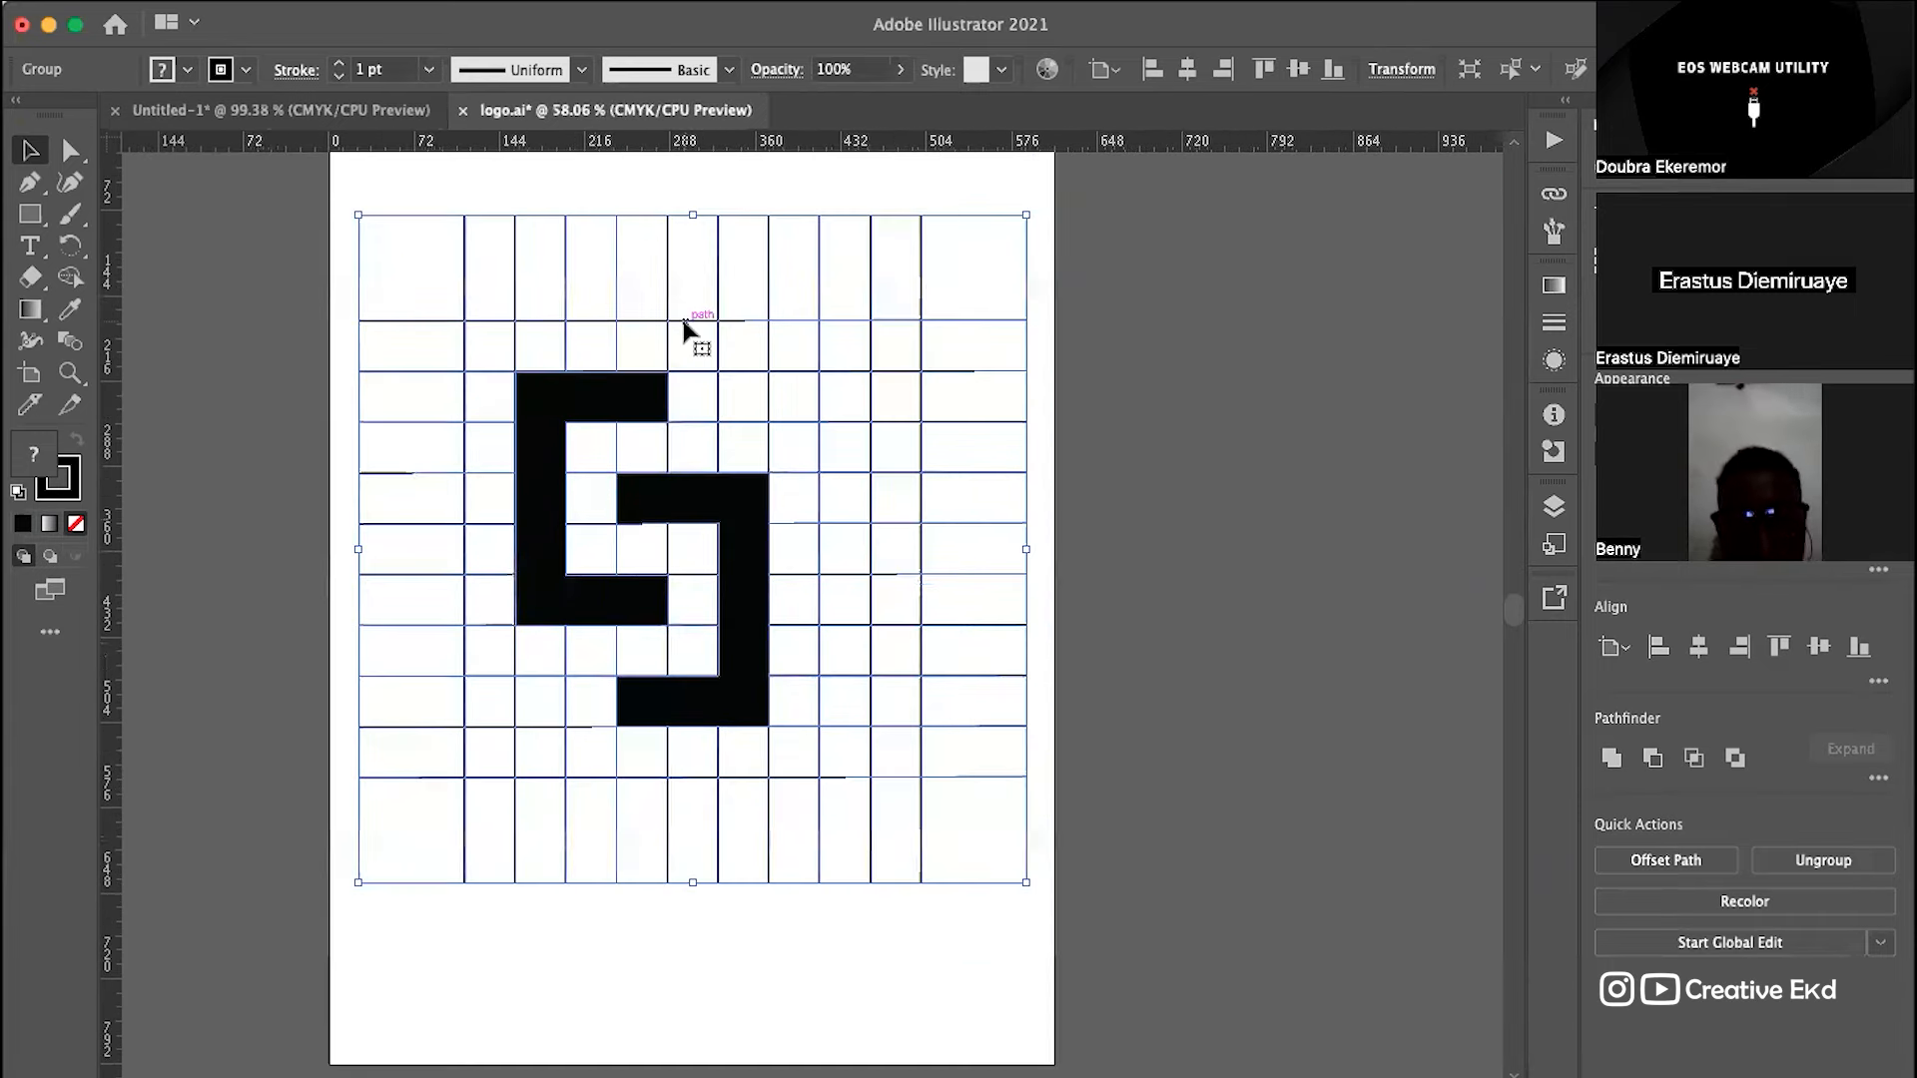
pyautogui.rightClick(764, 320)
pyautogui.click(836, 542)
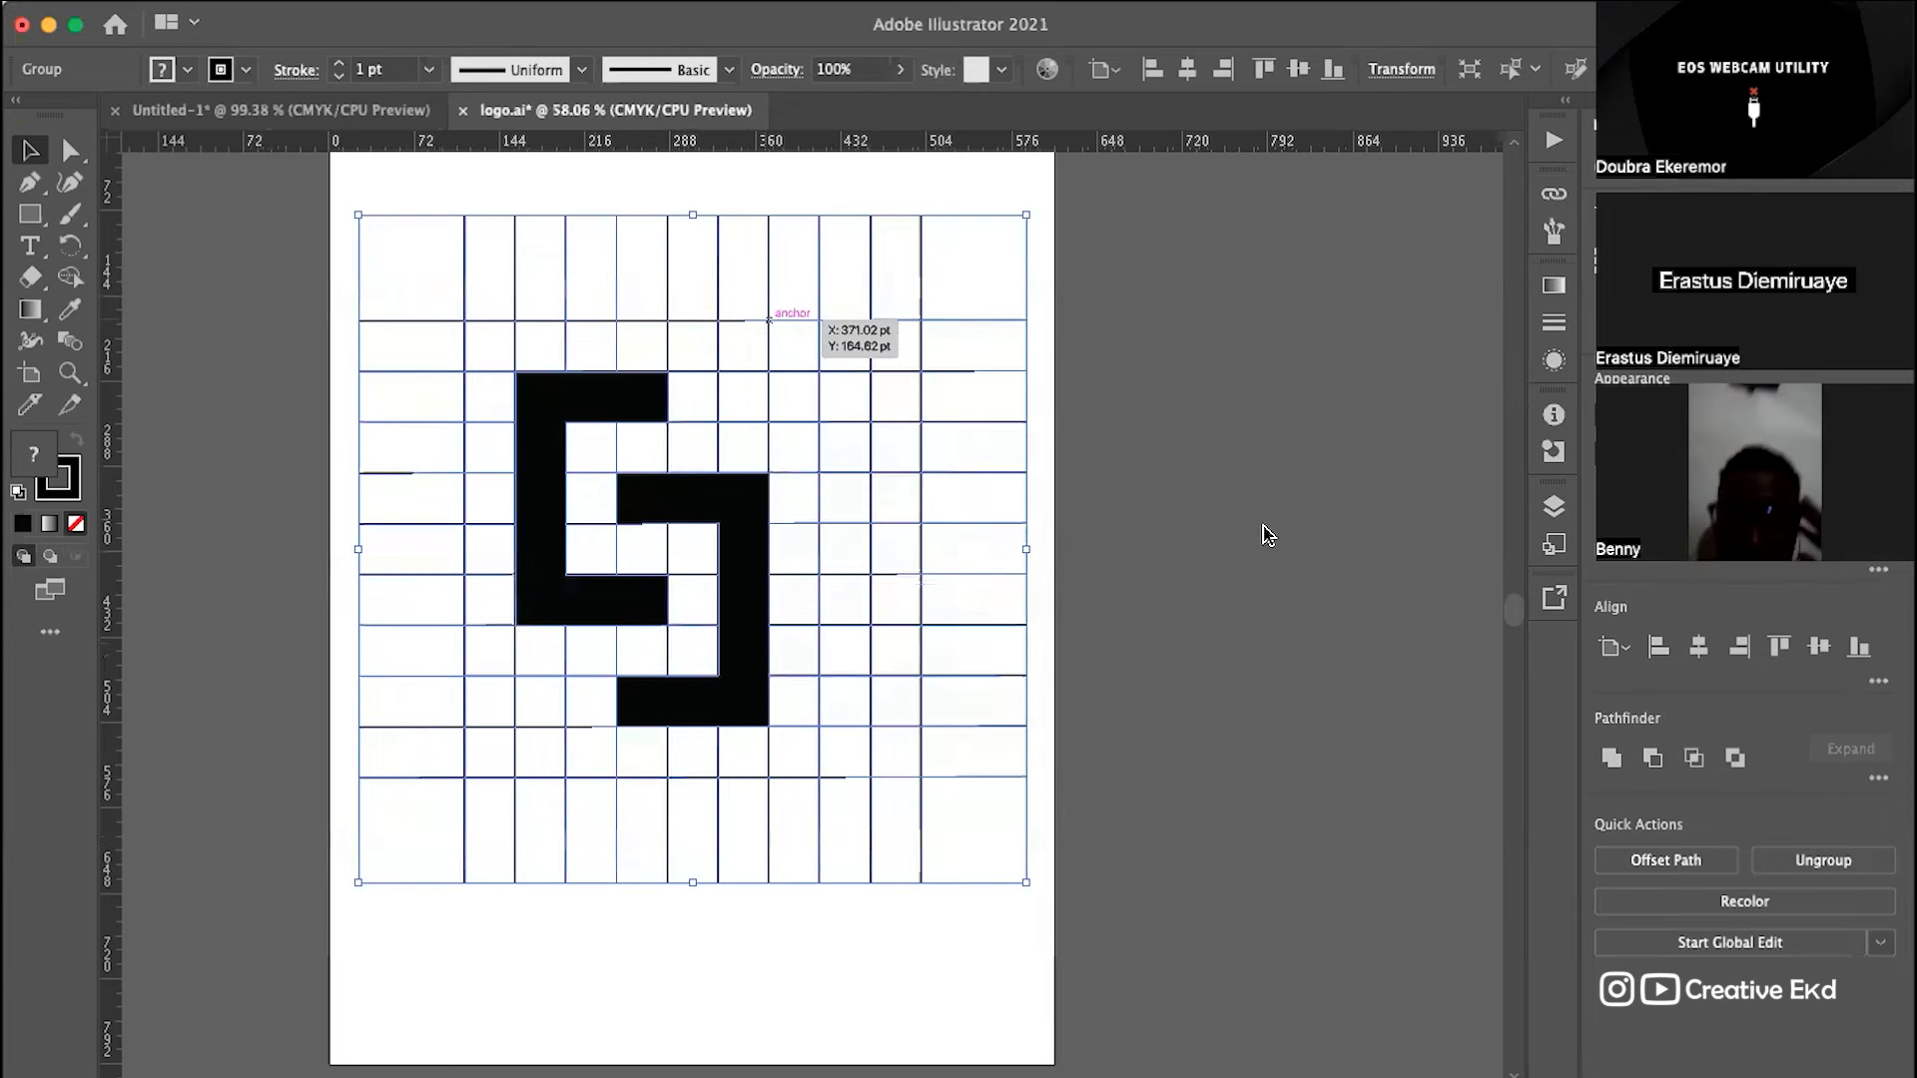
pyautogui.click(1082, 419)
# Step: Delete the grid line segments to the right of and above the two black shapes
pyautogui.click(883, 322)
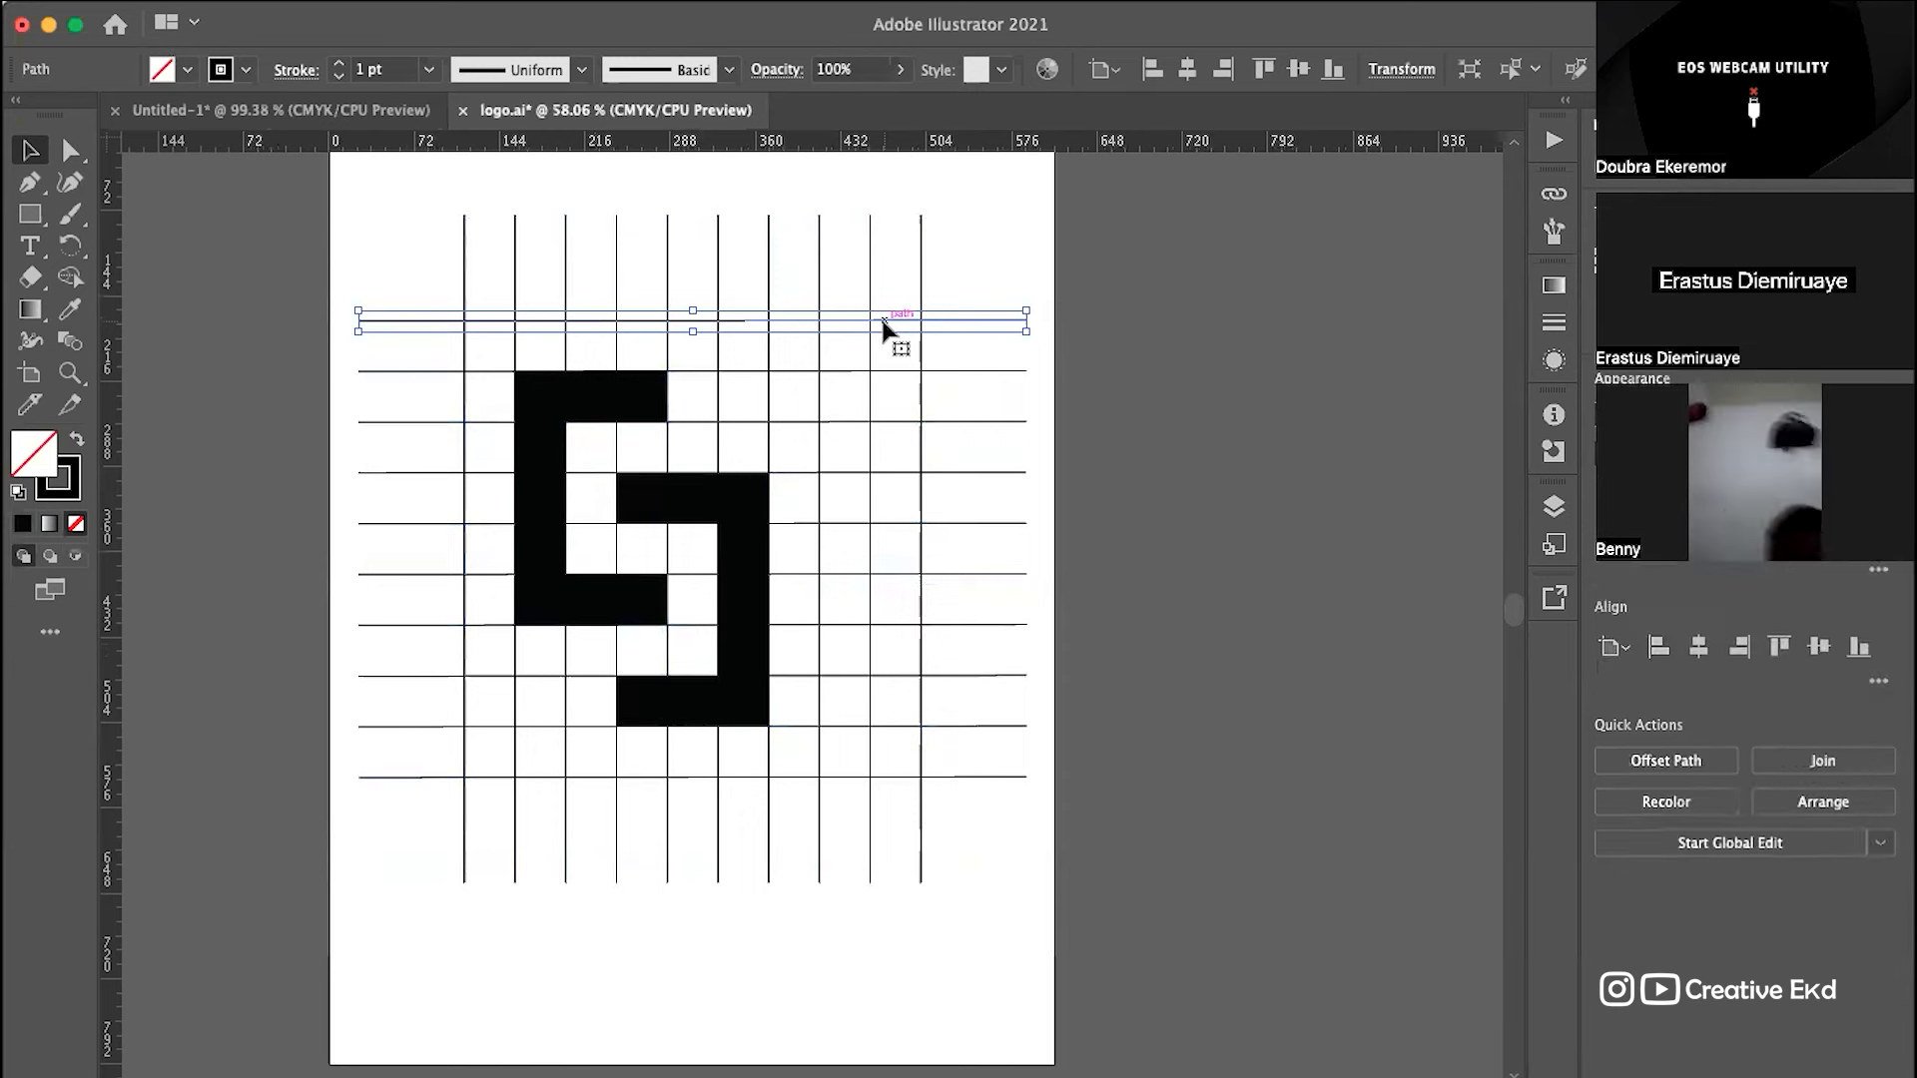
pyautogui.moveTo(1111, 216); pyautogui.dragTo(873, 493)
pyautogui.press('Delete')
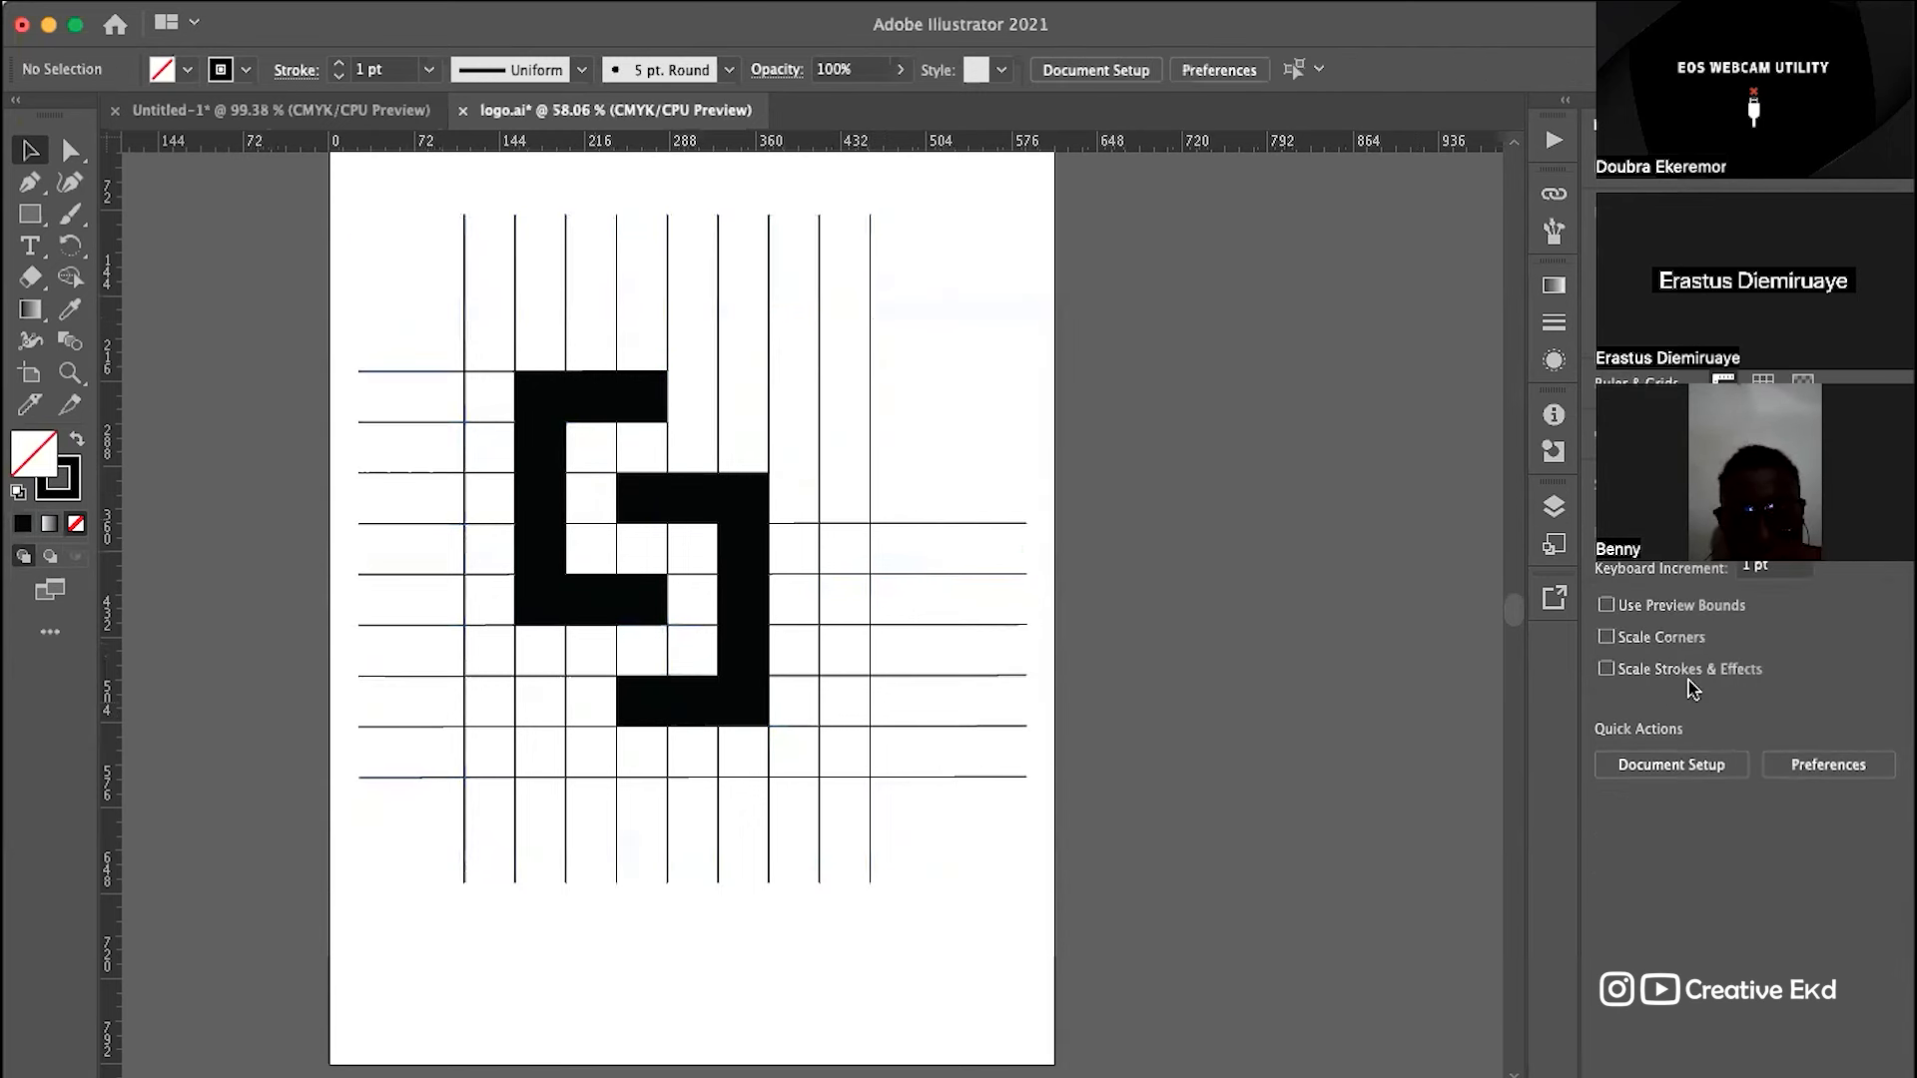
pyautogui.moveTo(1112, 436); pyautogui.dragTo(818, 880)
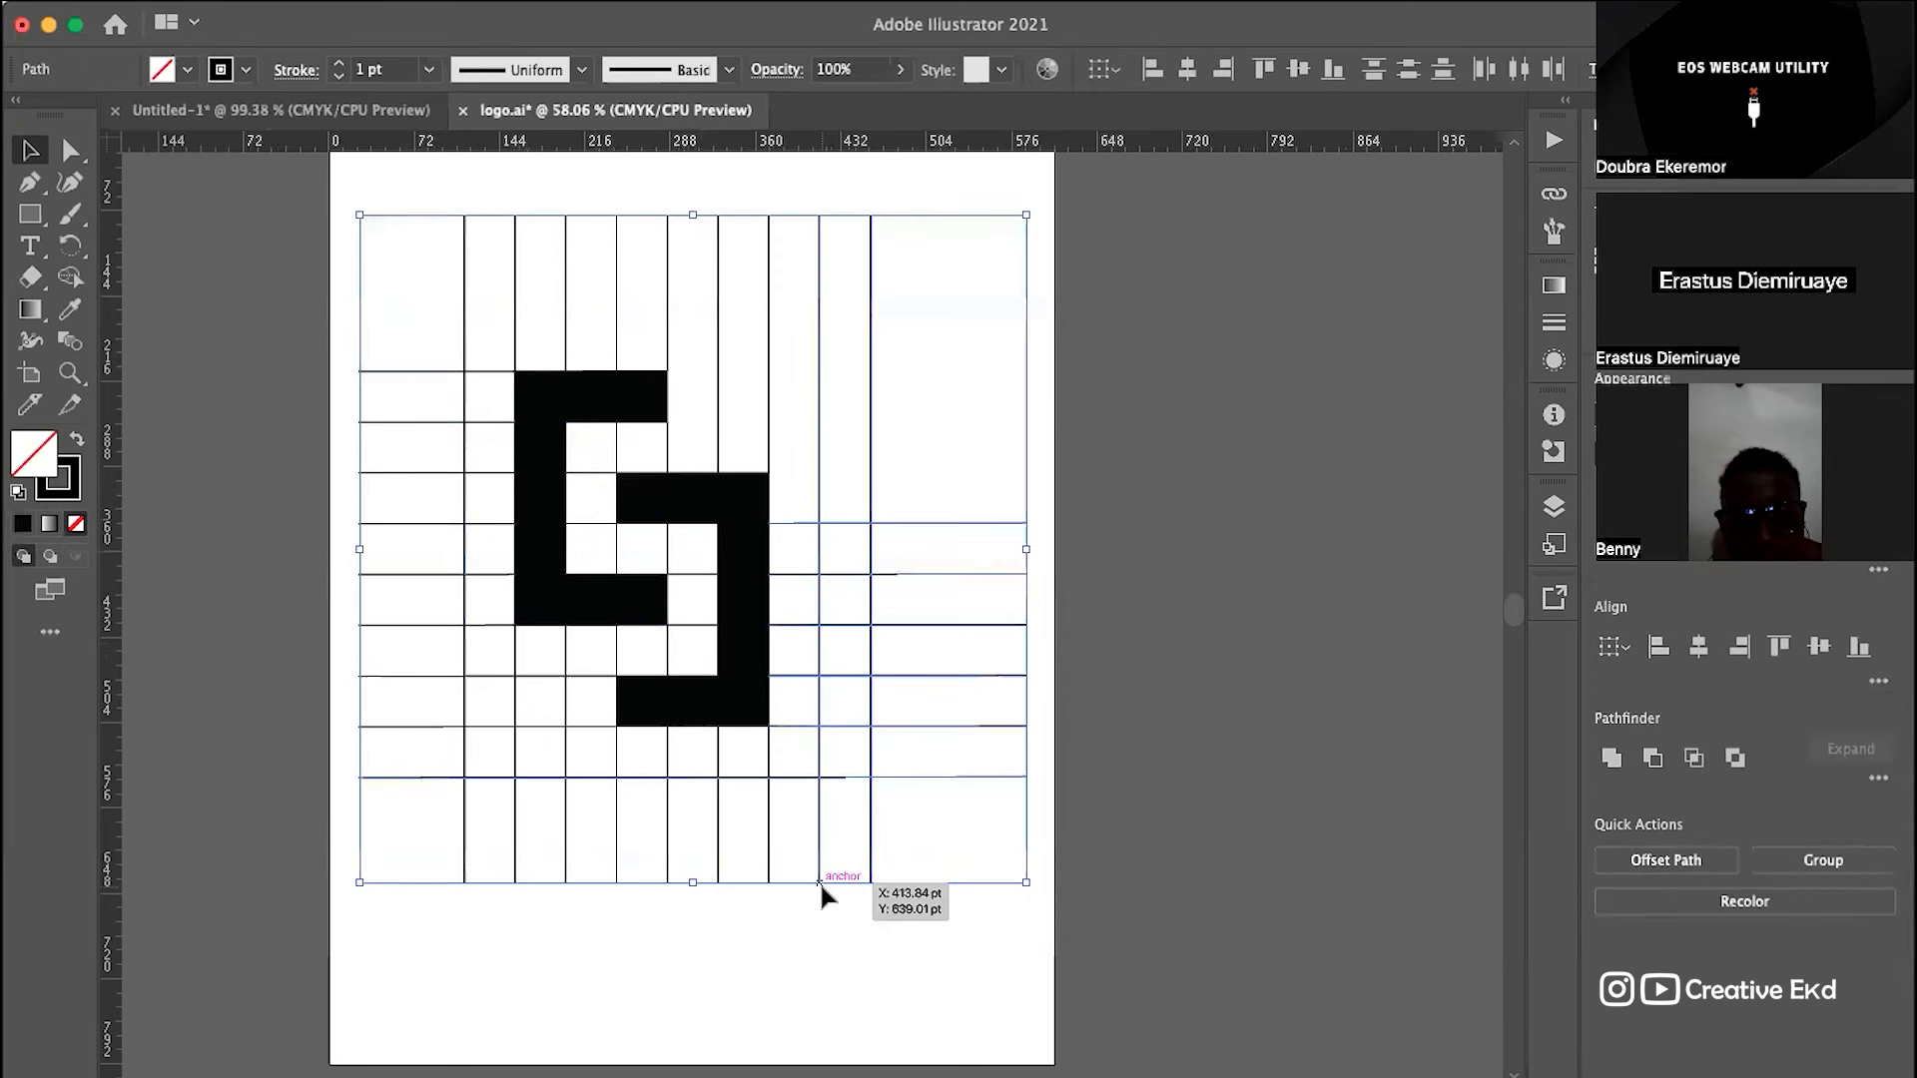
pyautogui.press('Delete')
pyautogui.moveTo(374, 179); pyautogui.dragTo(956, 349)
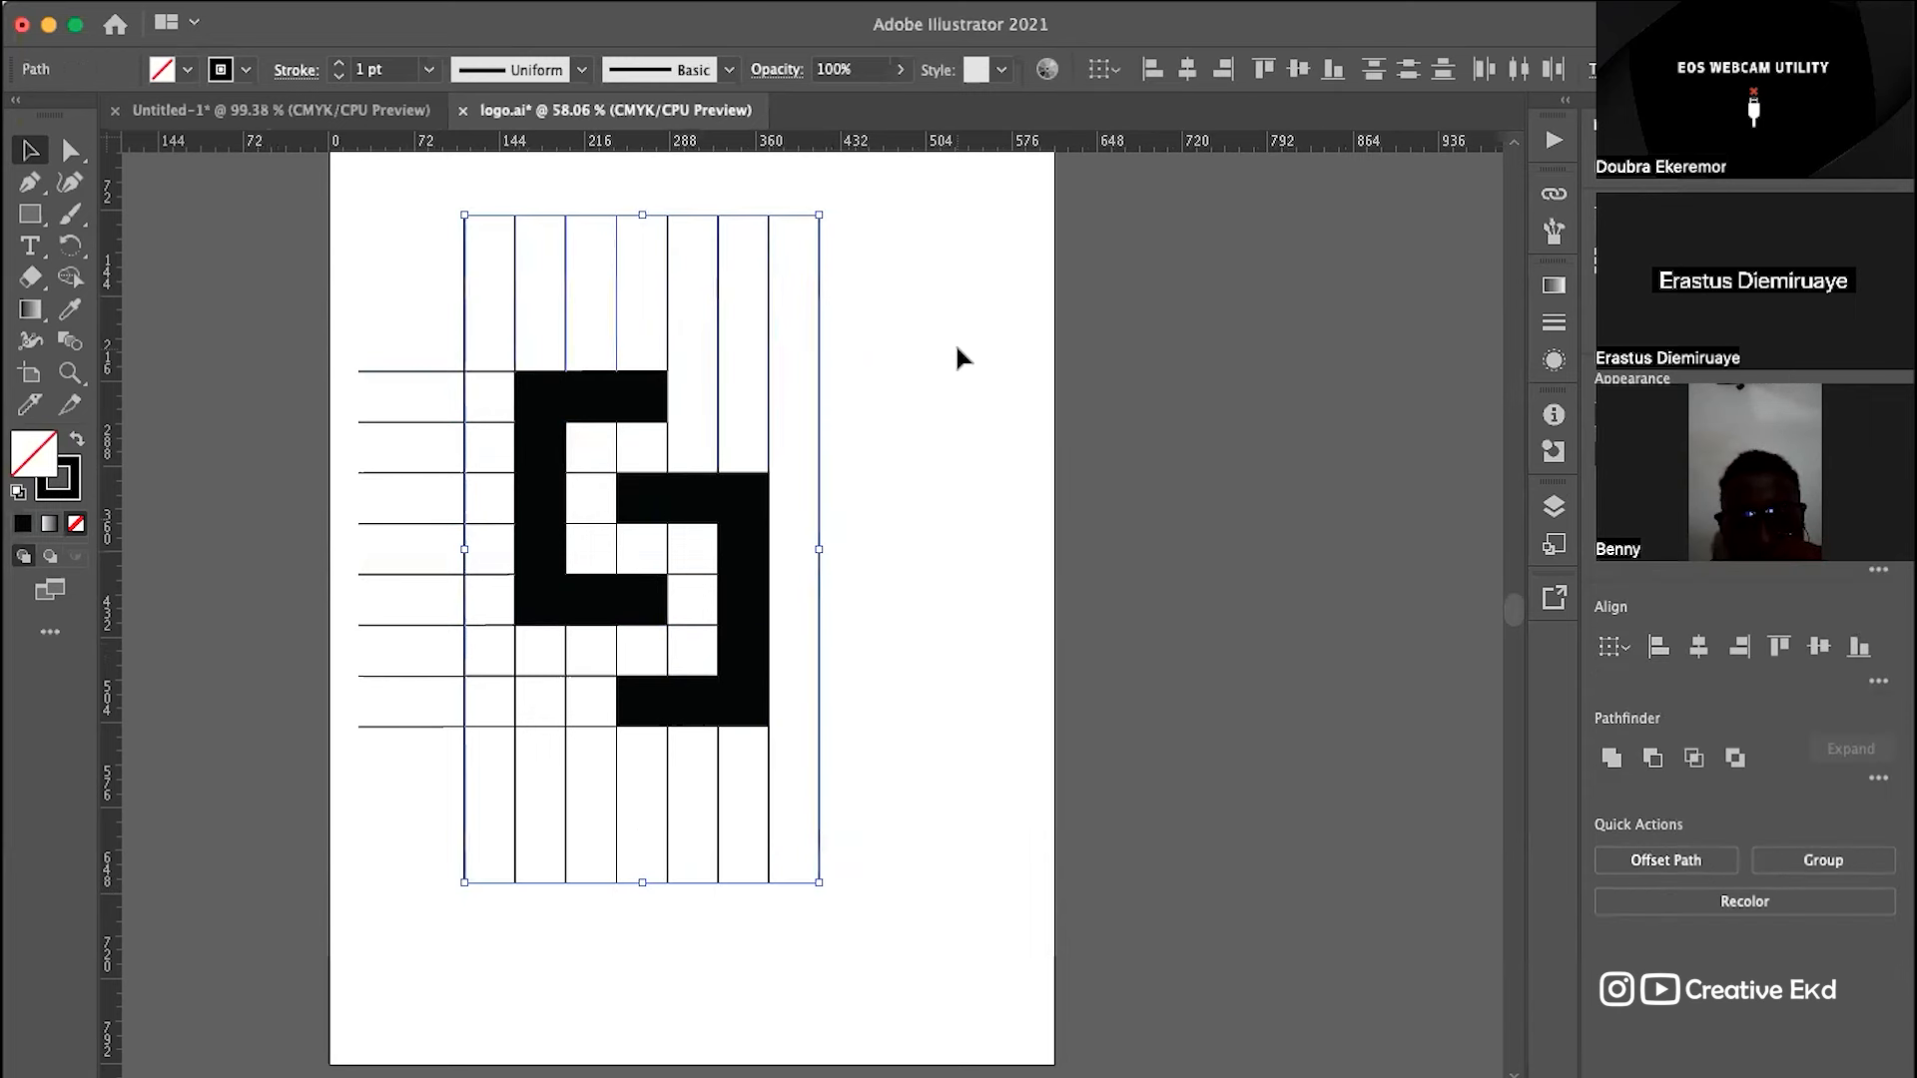
pyautogui.press('Delete')
# Step: Delete the horizontal segments left of the black shapes and the vertical segments below them
pyautogui.moveTo(423, 194); pyautogui.dragTo(397, 880)
pyautogui.press('Delete')
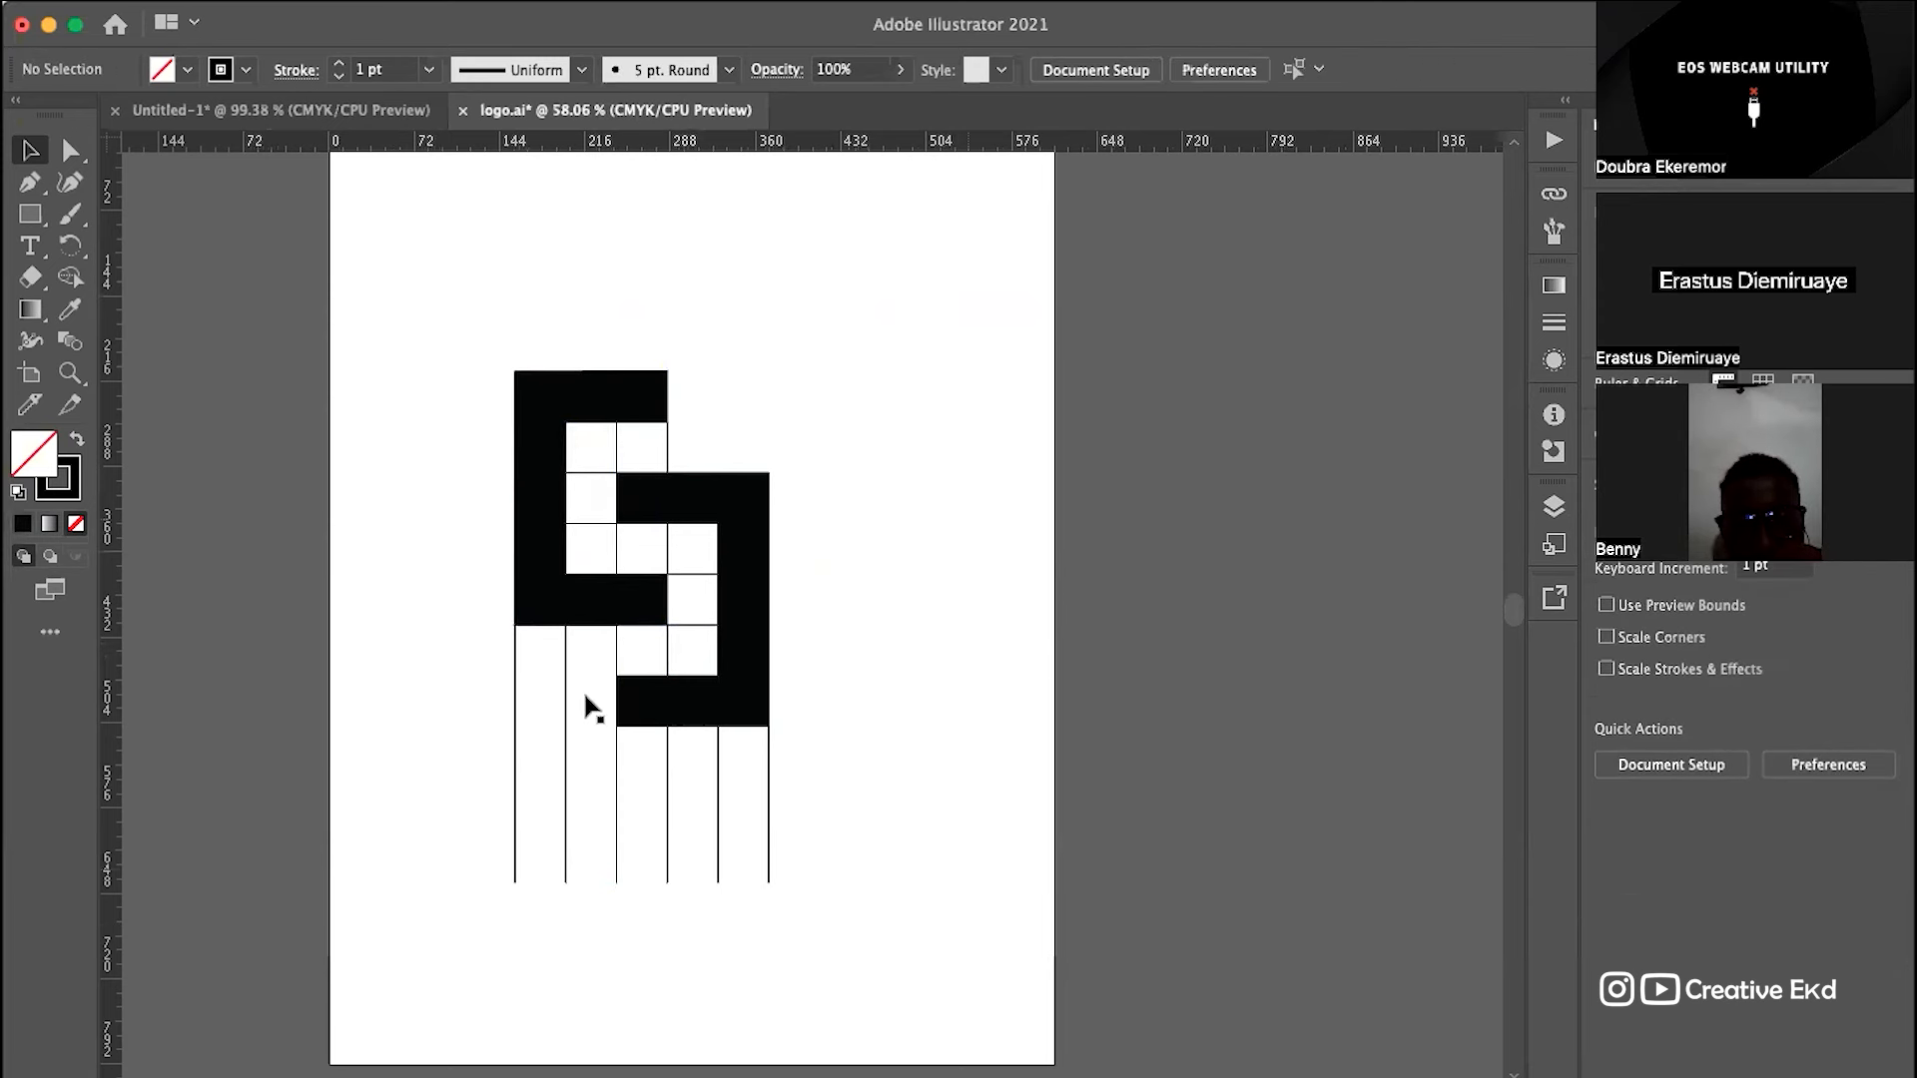
pyautogui.moveTo(466, 784); pyautogui.dragTo(939, 860)
pyautogui.press('Delete')
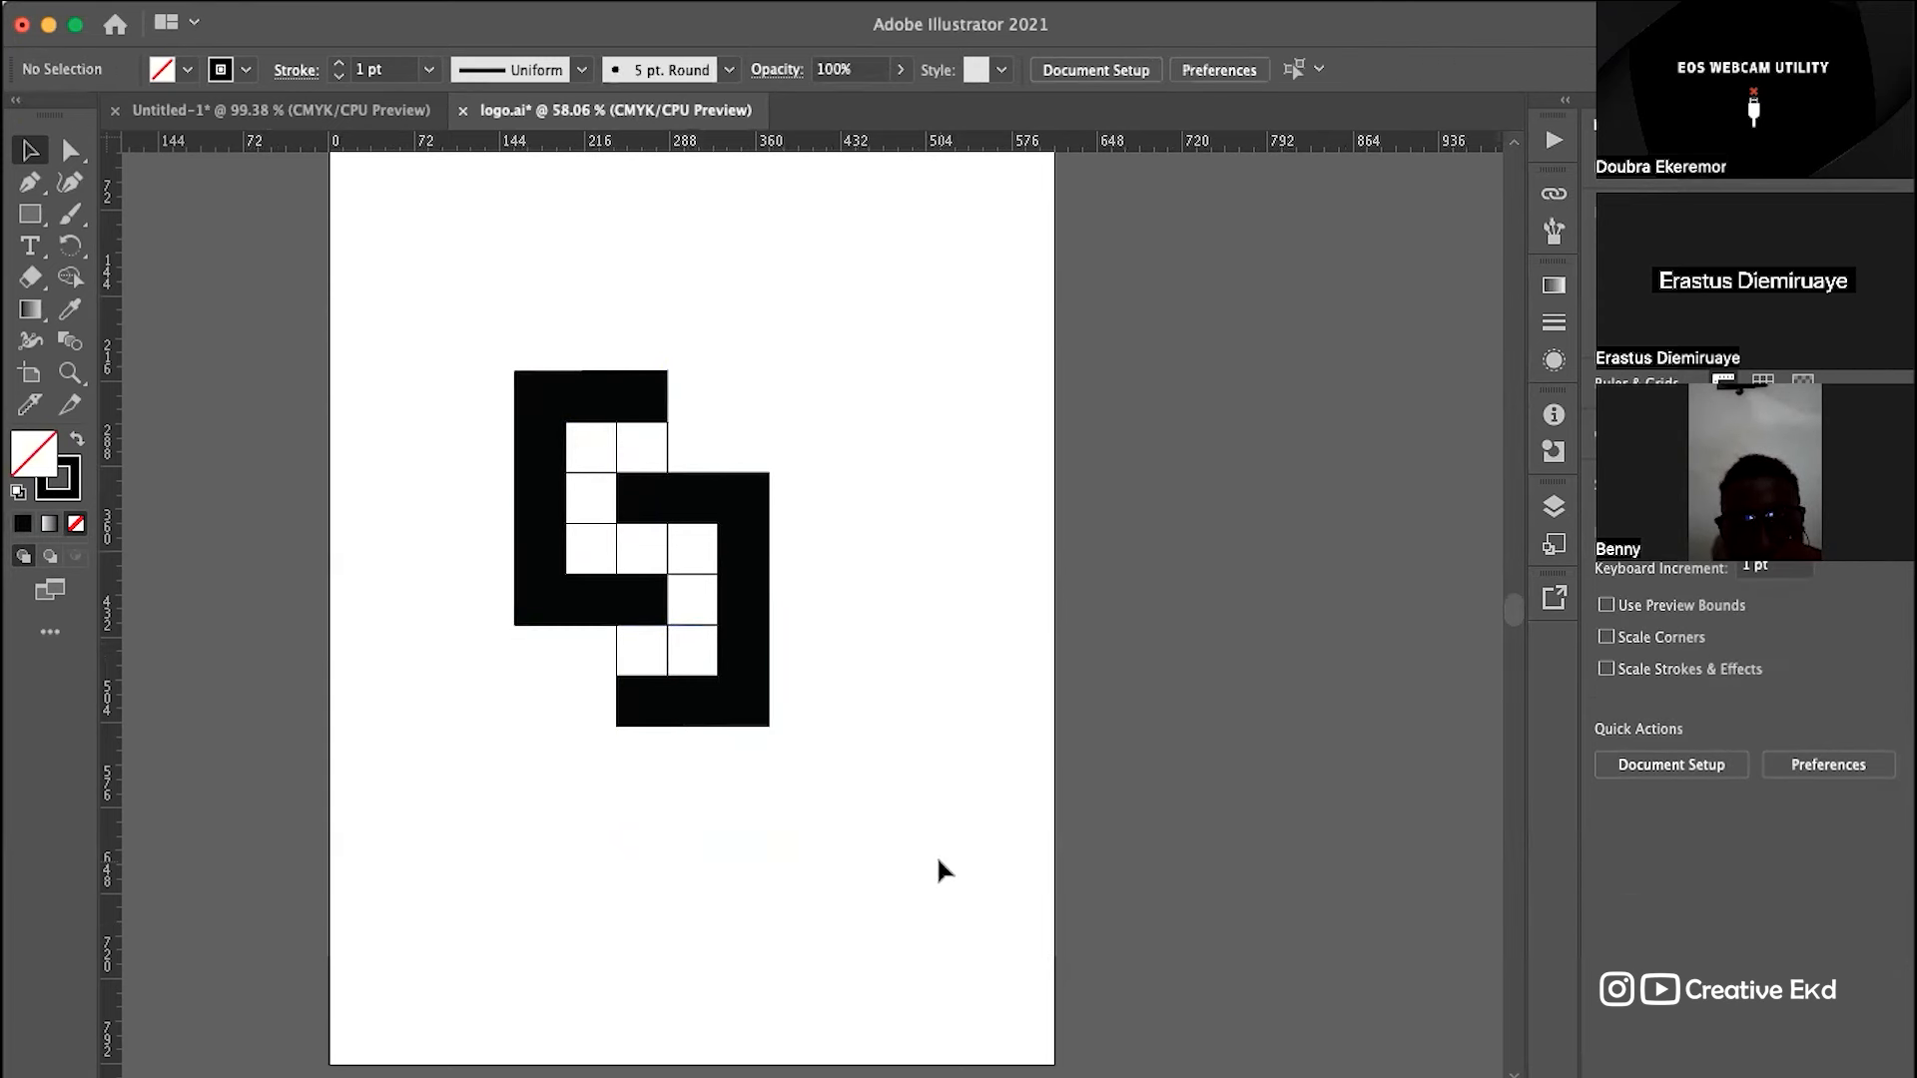
# Step: Delete the leftover grid segments inside the opening of the upper-left black C
pyautogui.scroll(3, 659, 734)
pyautogui.scroll(3, 659, 738)
pyautogui.hscroll(-1, 659, 738)
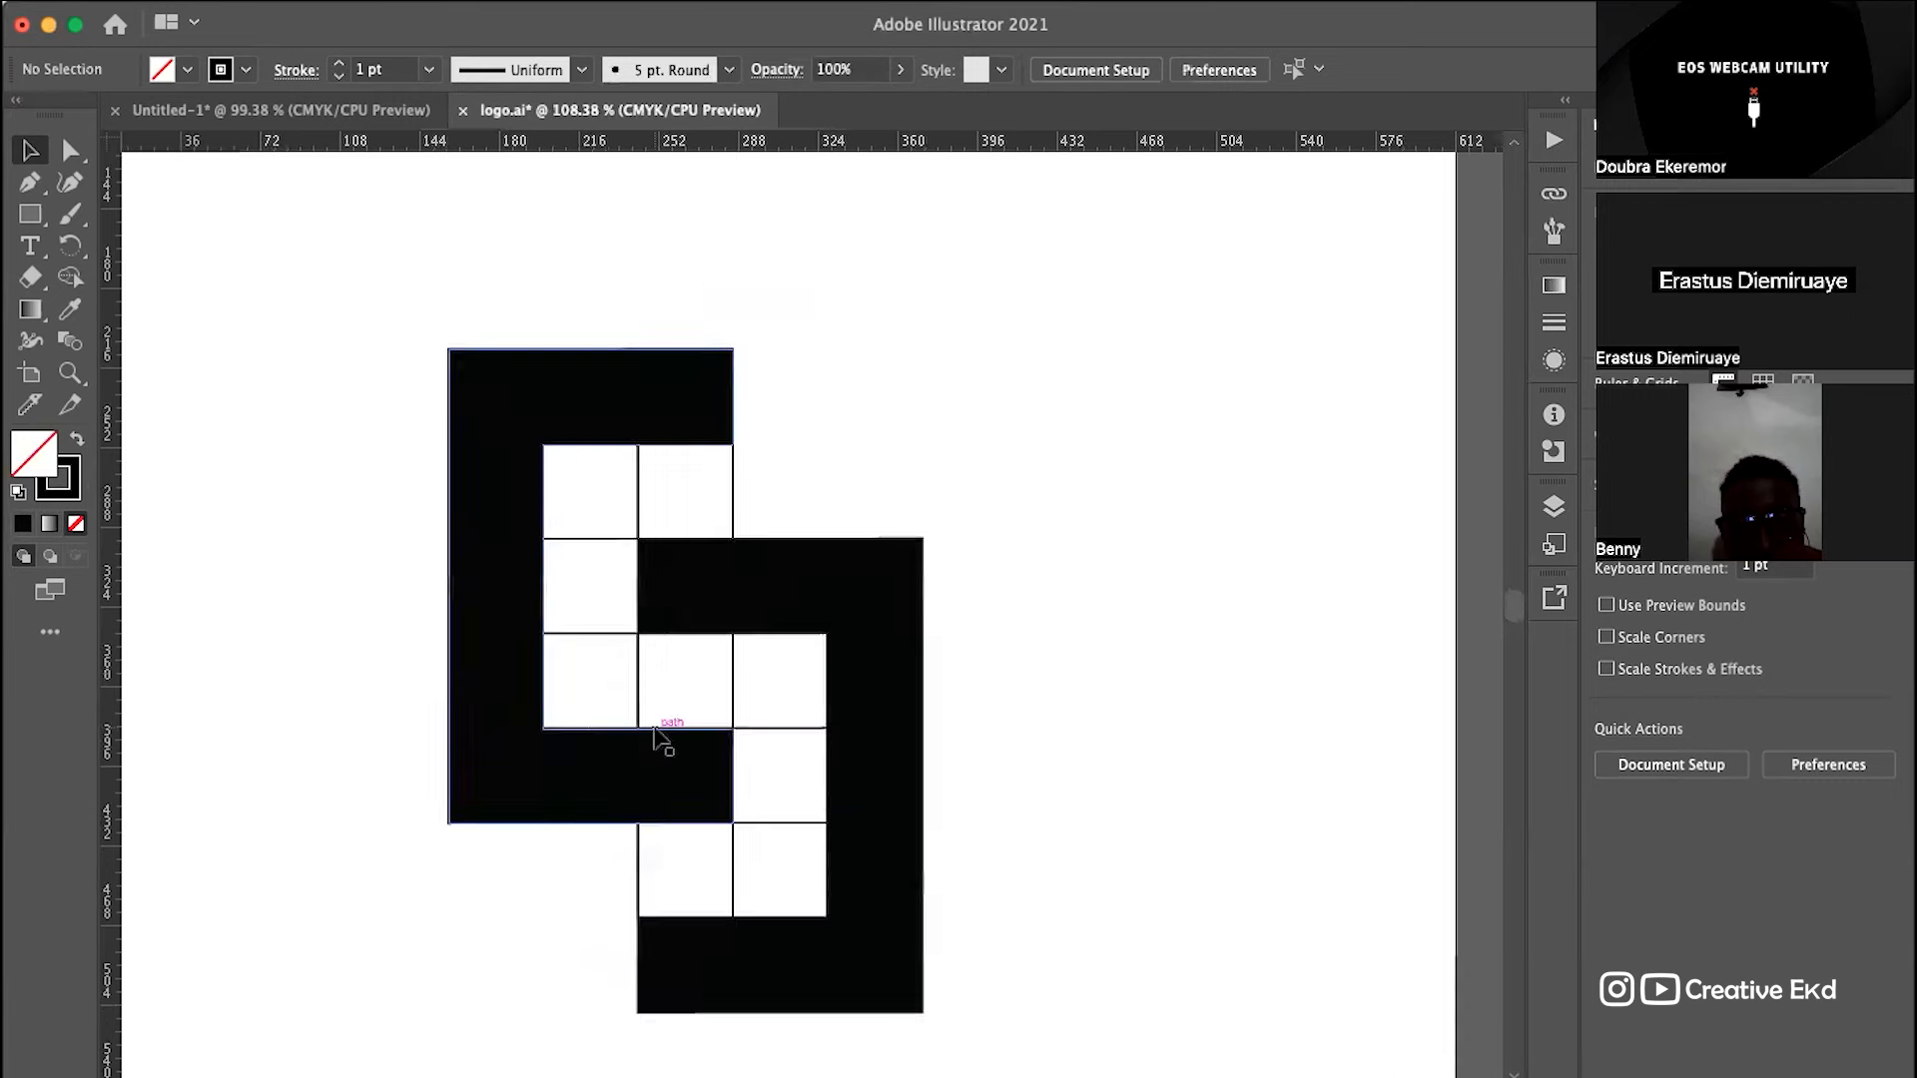
pyautogui.click(590, 539)
pyautogui.press('Delete')
pyautogui.moveTo(880, 488); pyautogui.dragTo(560, 463)
pyautogui.press('Delete')
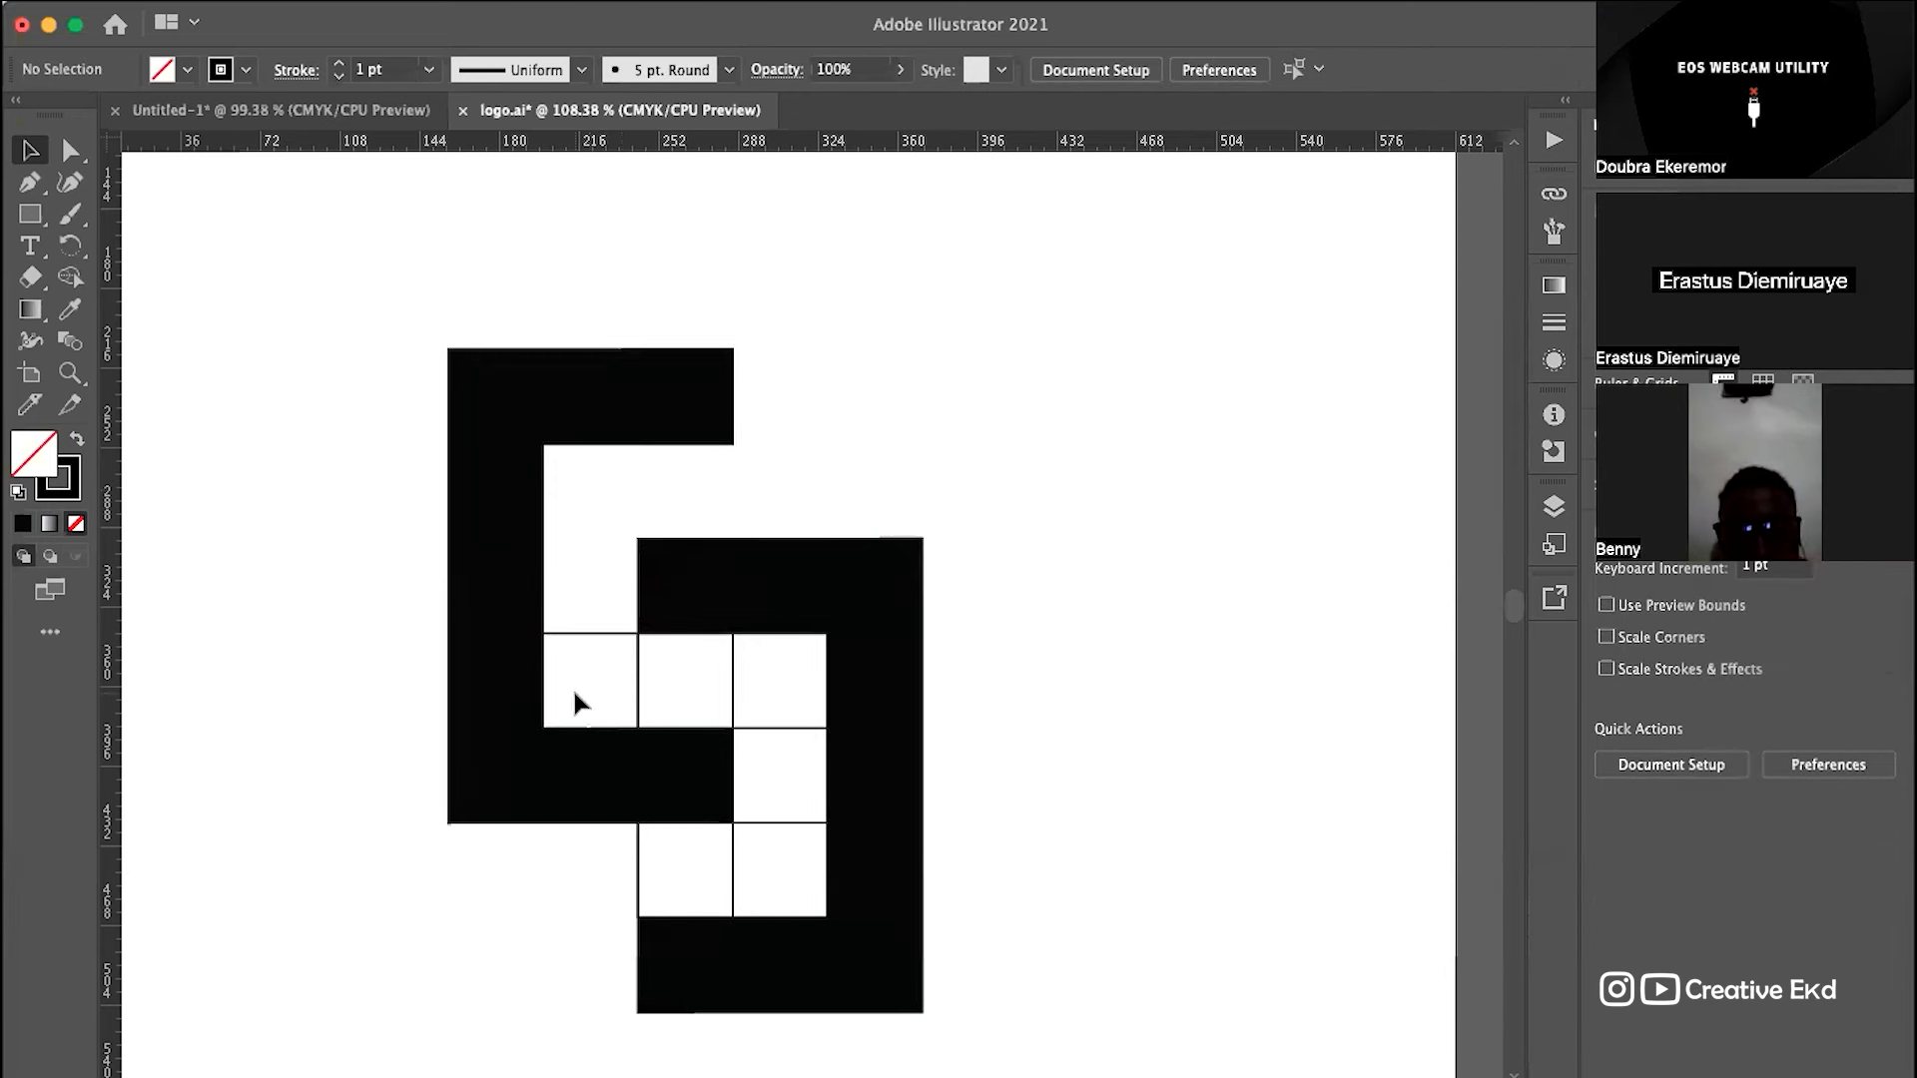
pyautogui.moveTo(779, 691); pyautogui.dragTo(787, 680)
pyautogui.press('Delete')
pyautogui.moveTo(595, 589); pyautogui.dragTo(599, 685)
pyautogui.press('Delete')
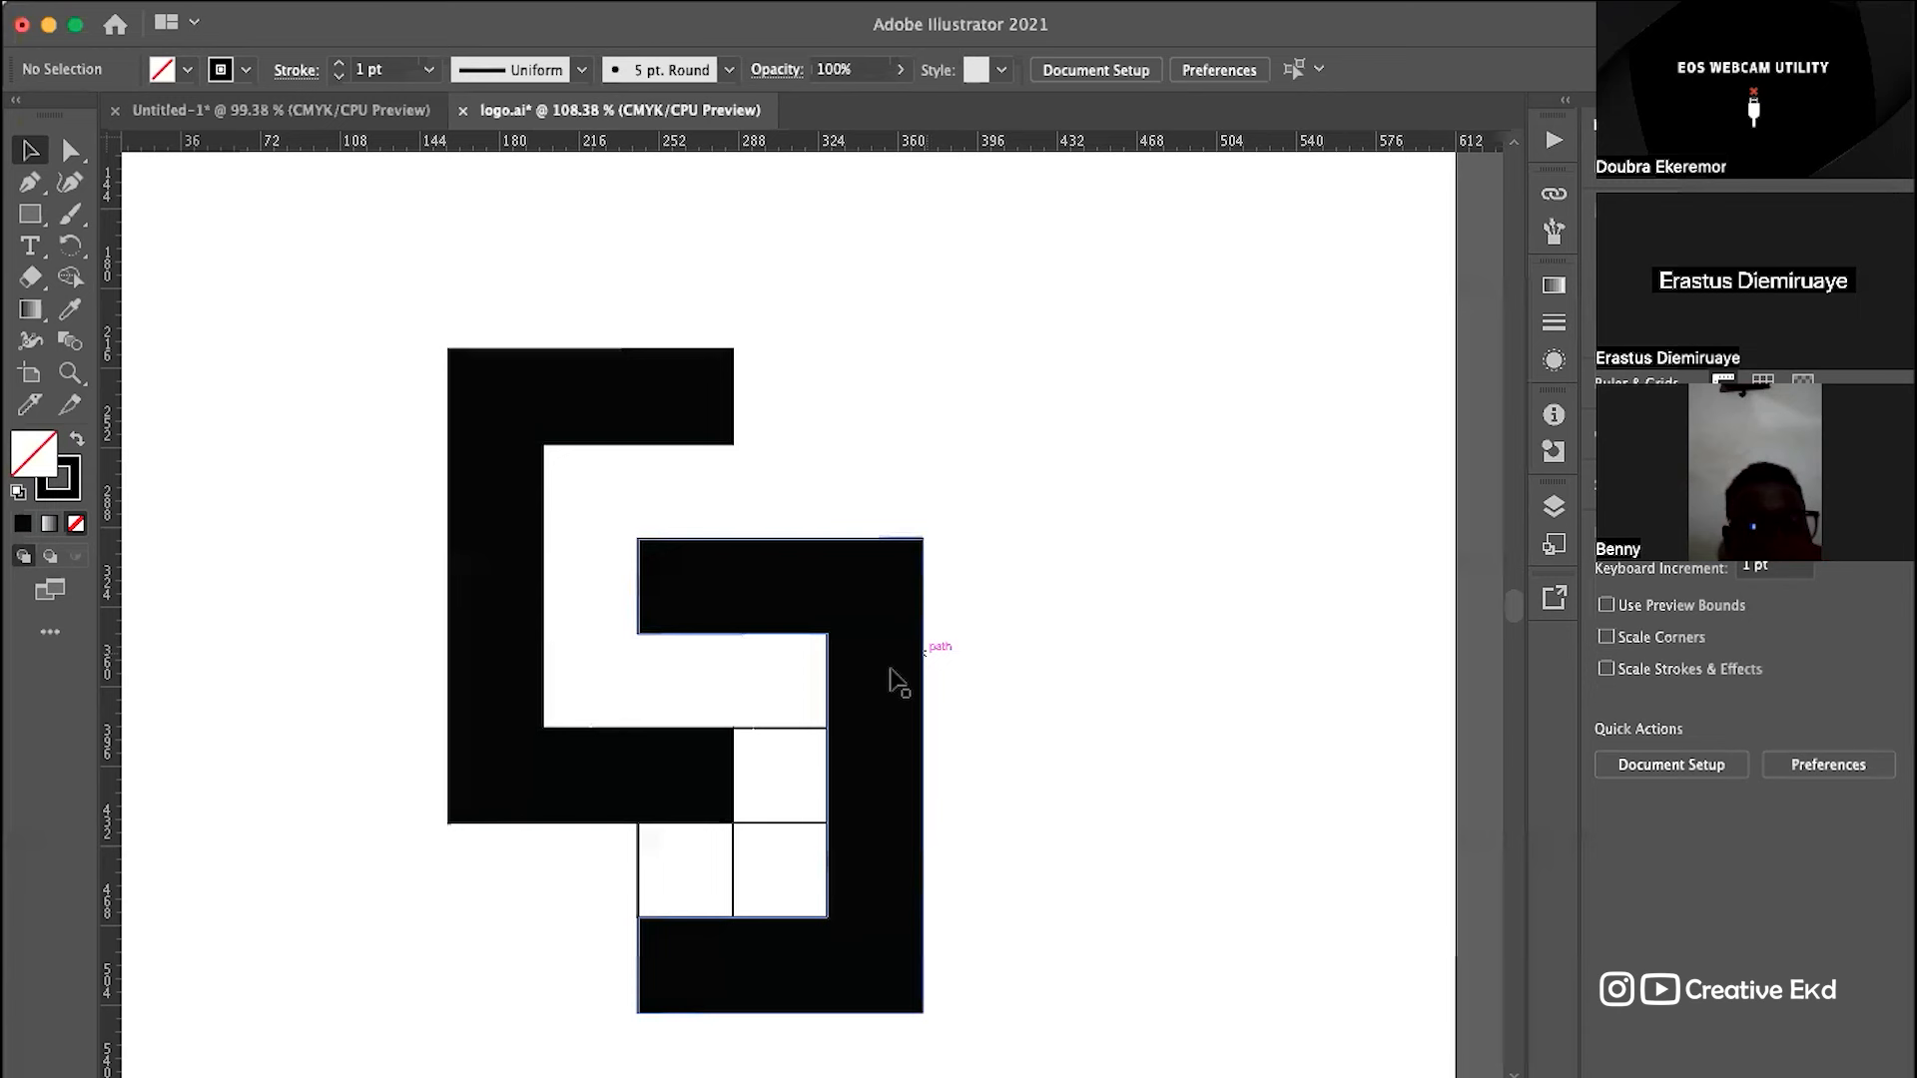
# Step: Delete the remaining cell segments between the upper C's lower arm and the mirrored C, leaving both black shapes intact
pyautogui.moveTo(765, 680); pyautogui.dragTo(780, 968)
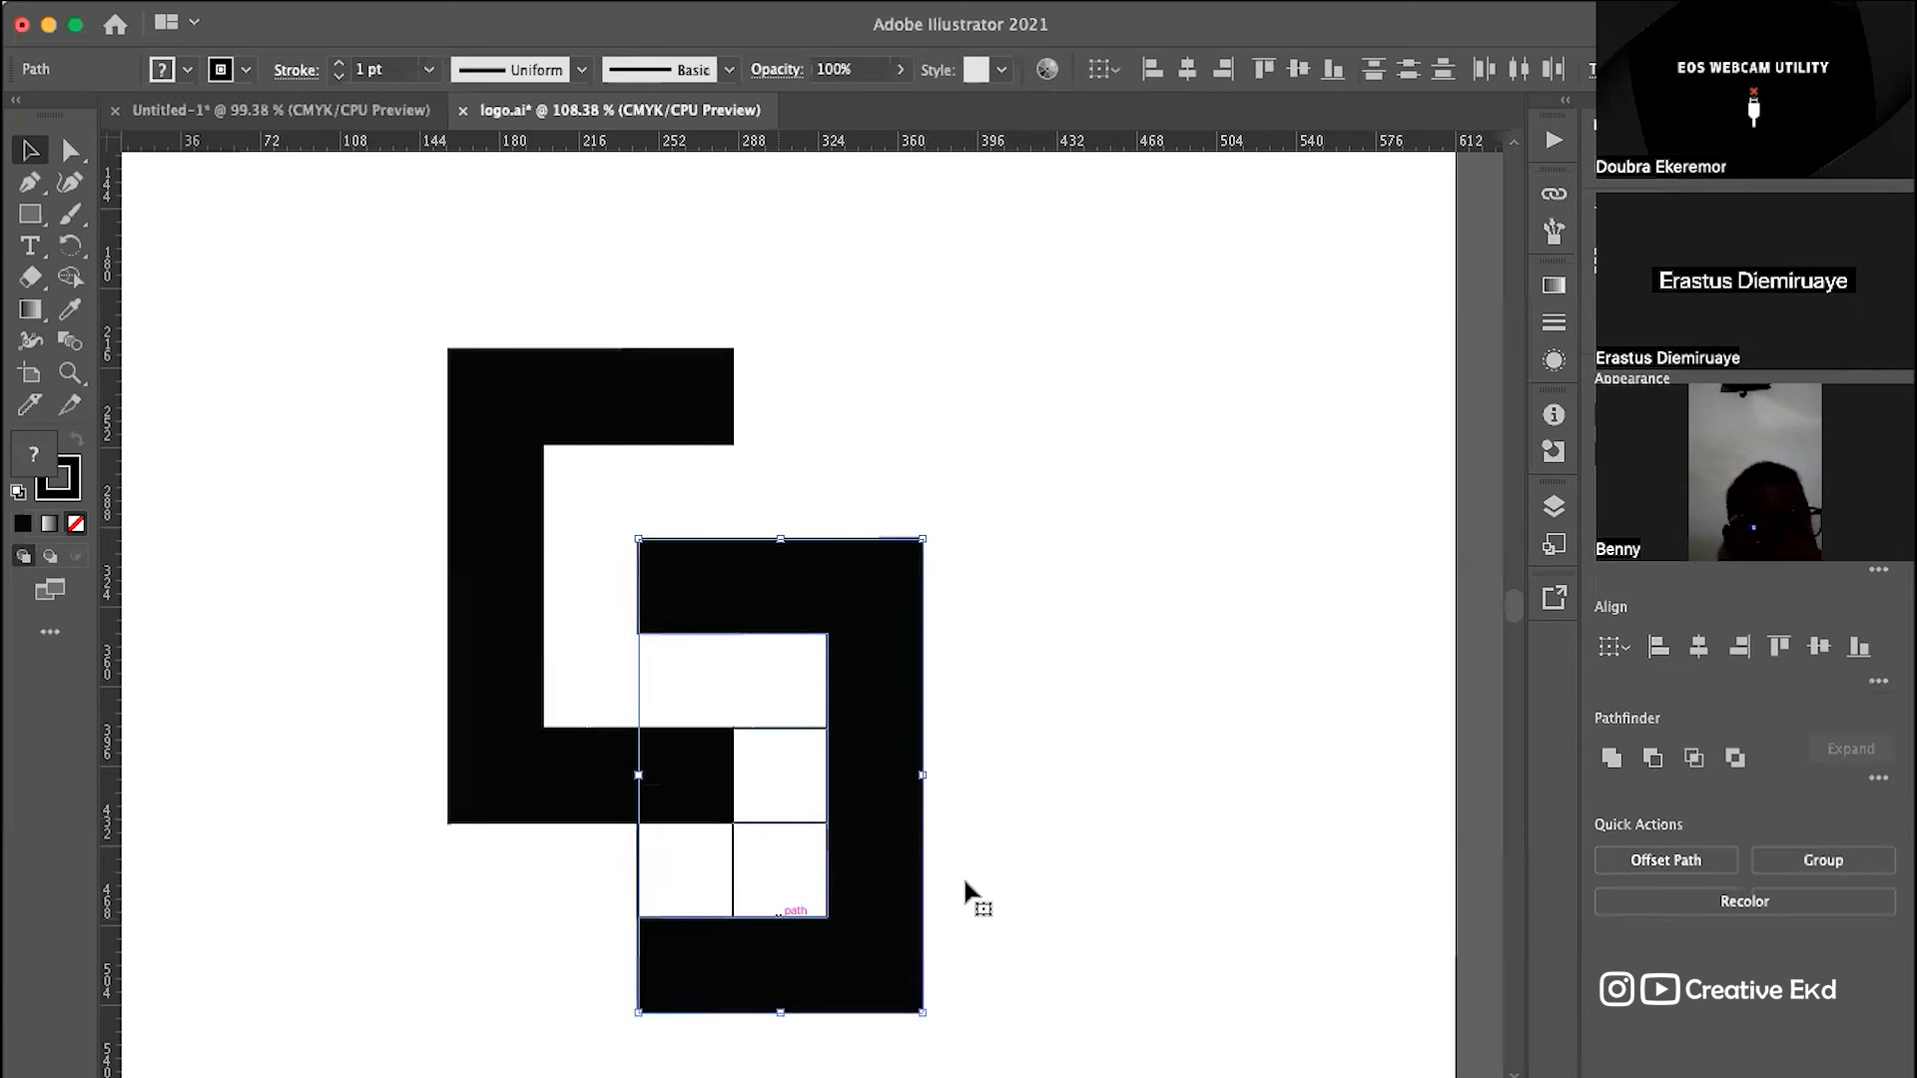
pyautogui.click(1178, 820)
pyautogui.moveTo(780, 691); pyautogui.dragTo(775, 900)
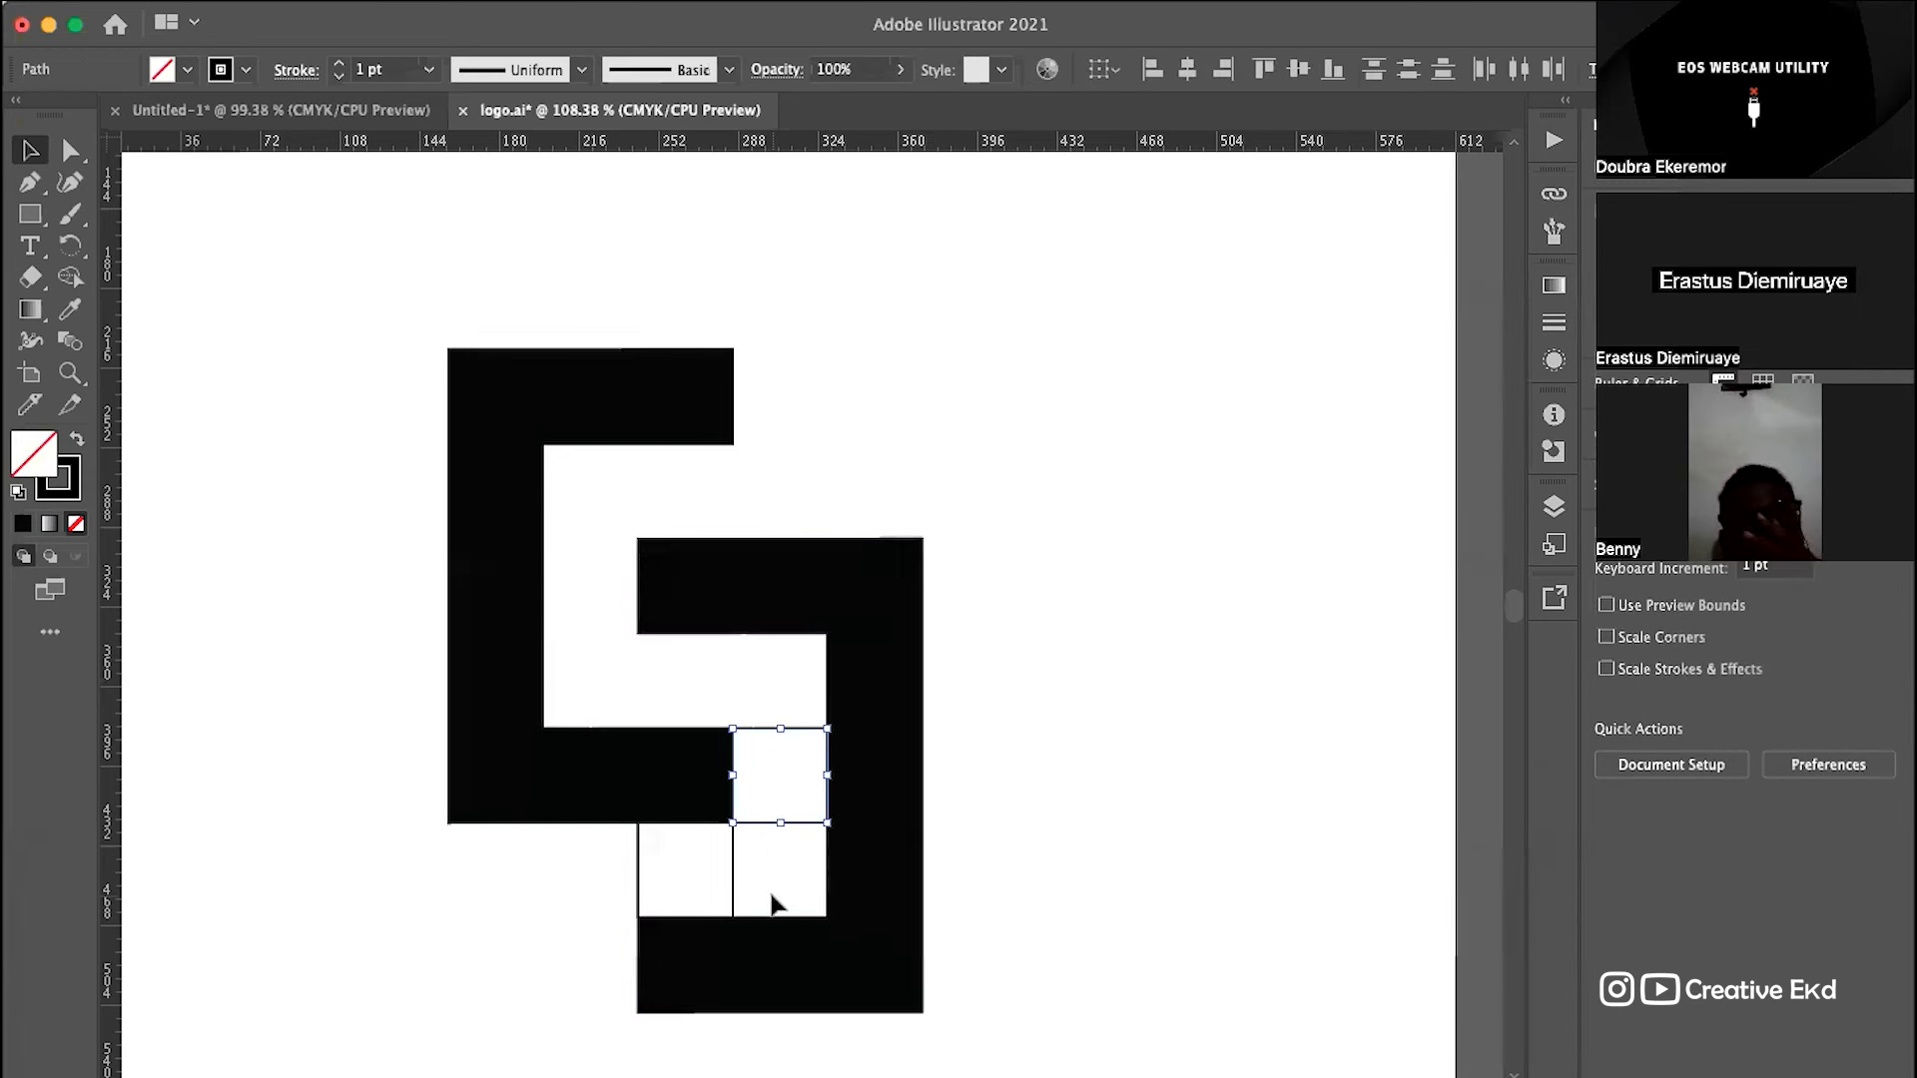
pyautogui.press('Delete')
pyautogui.moveTo(599, 854); pyautogui.dragTo(808, 908)
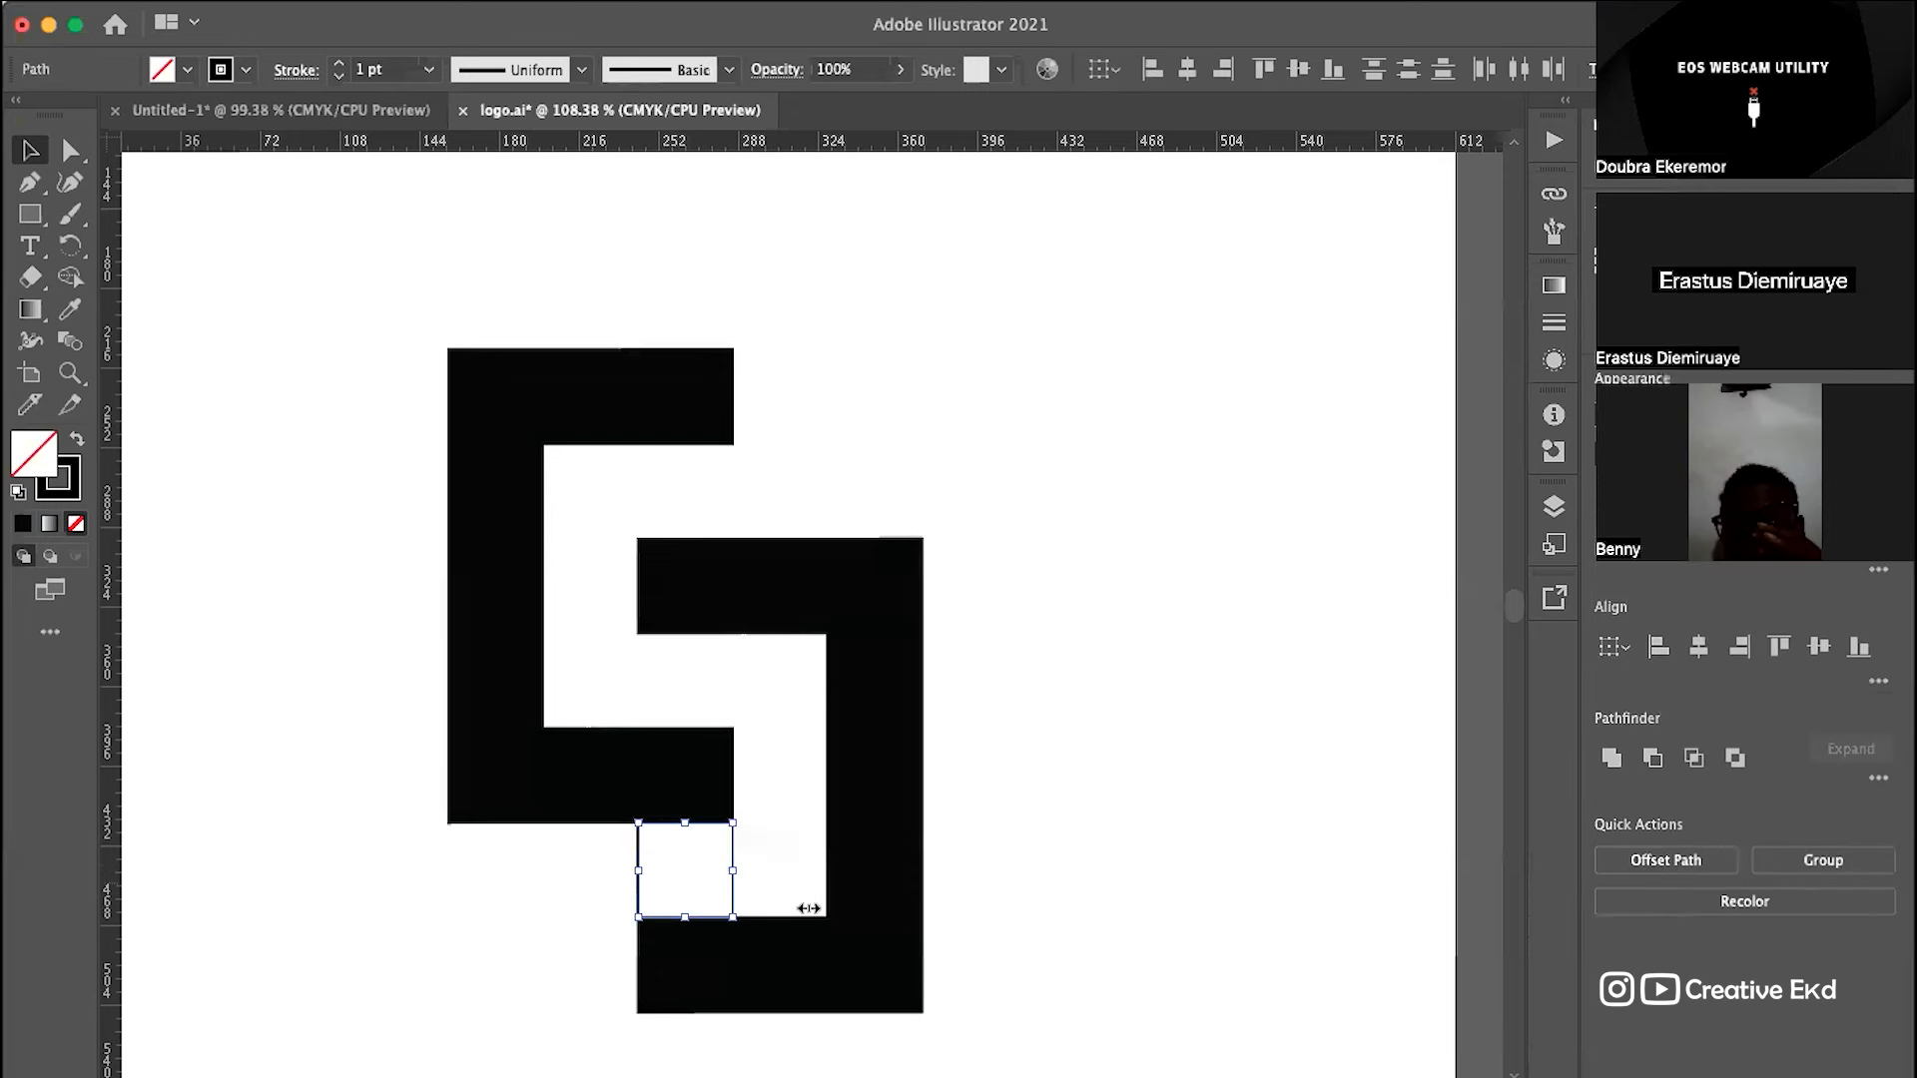
pyautogui.press('Delete')
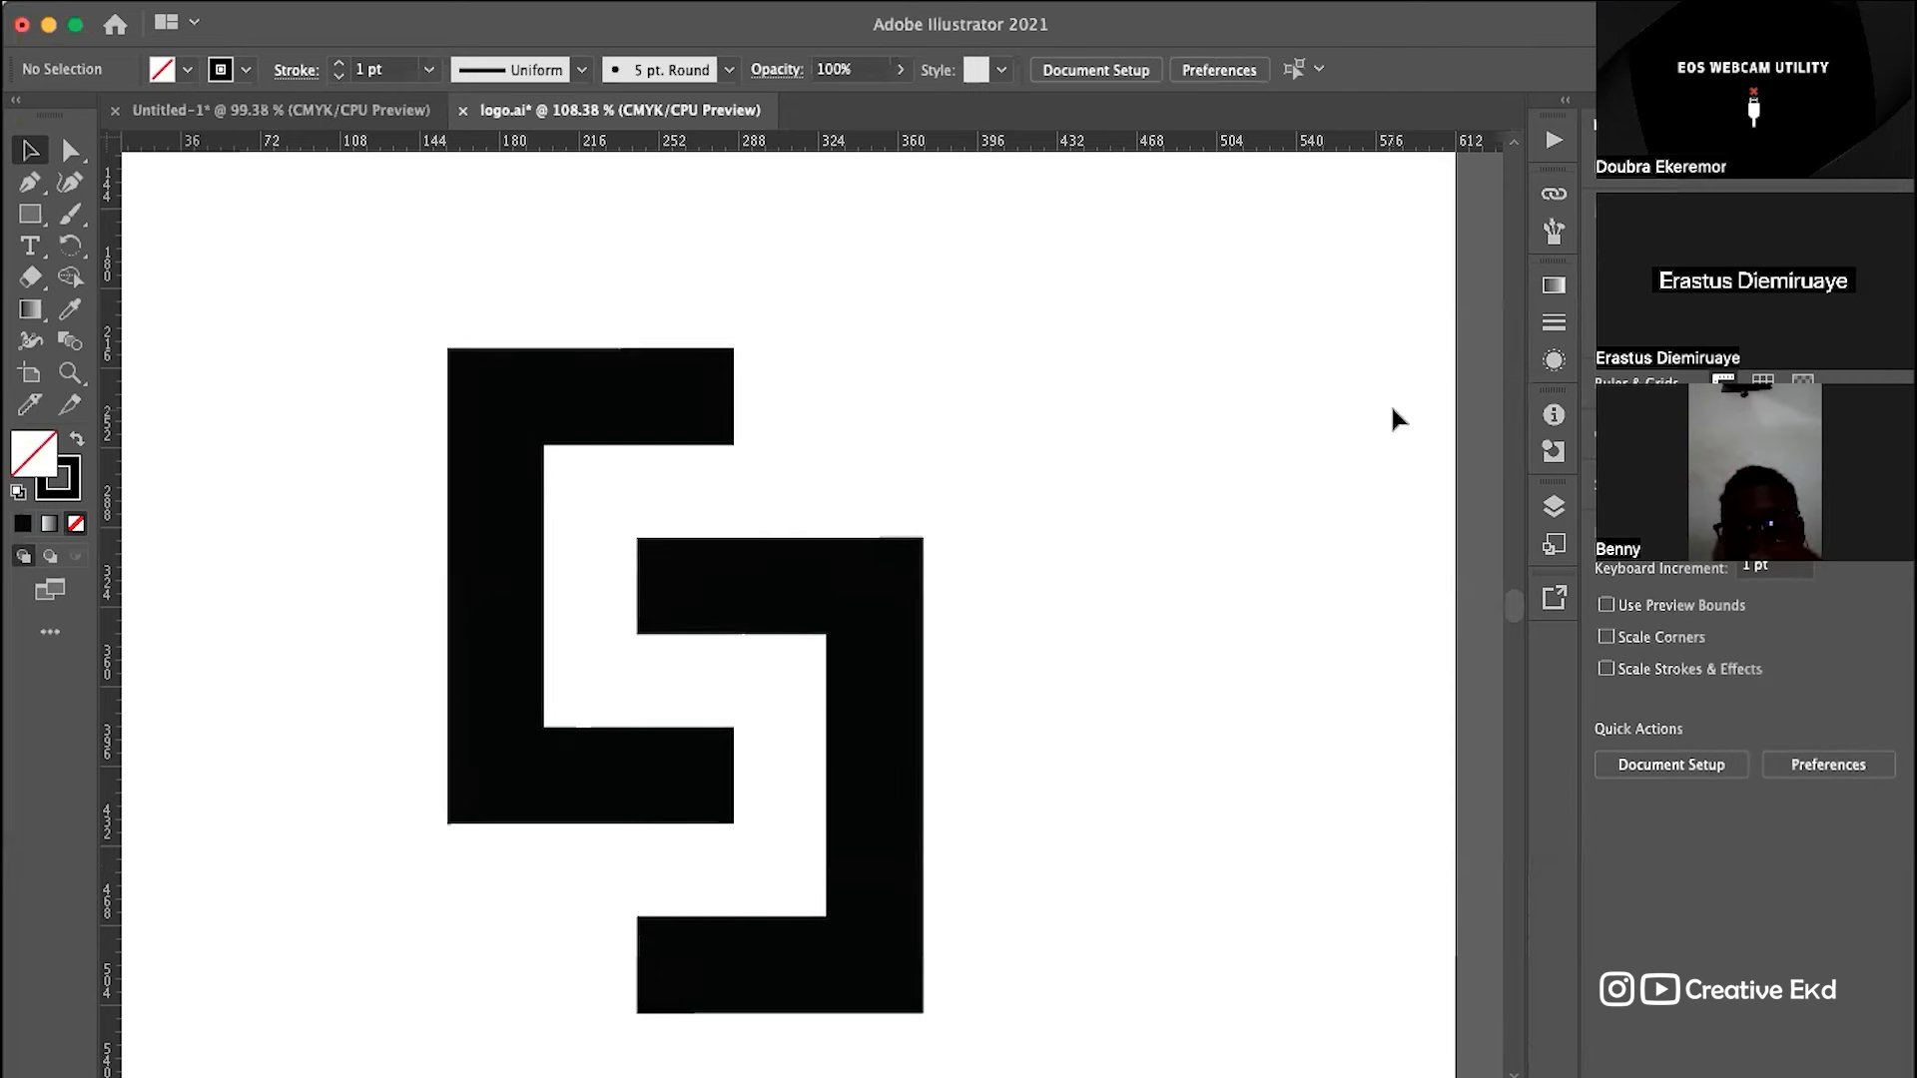
# Step: Select both black shapes and scale the logo down proportionally to about half its size
pyautogui.scroll(-1, 1072, 541)
pyautogui.scroll(-5, 1072, 541)
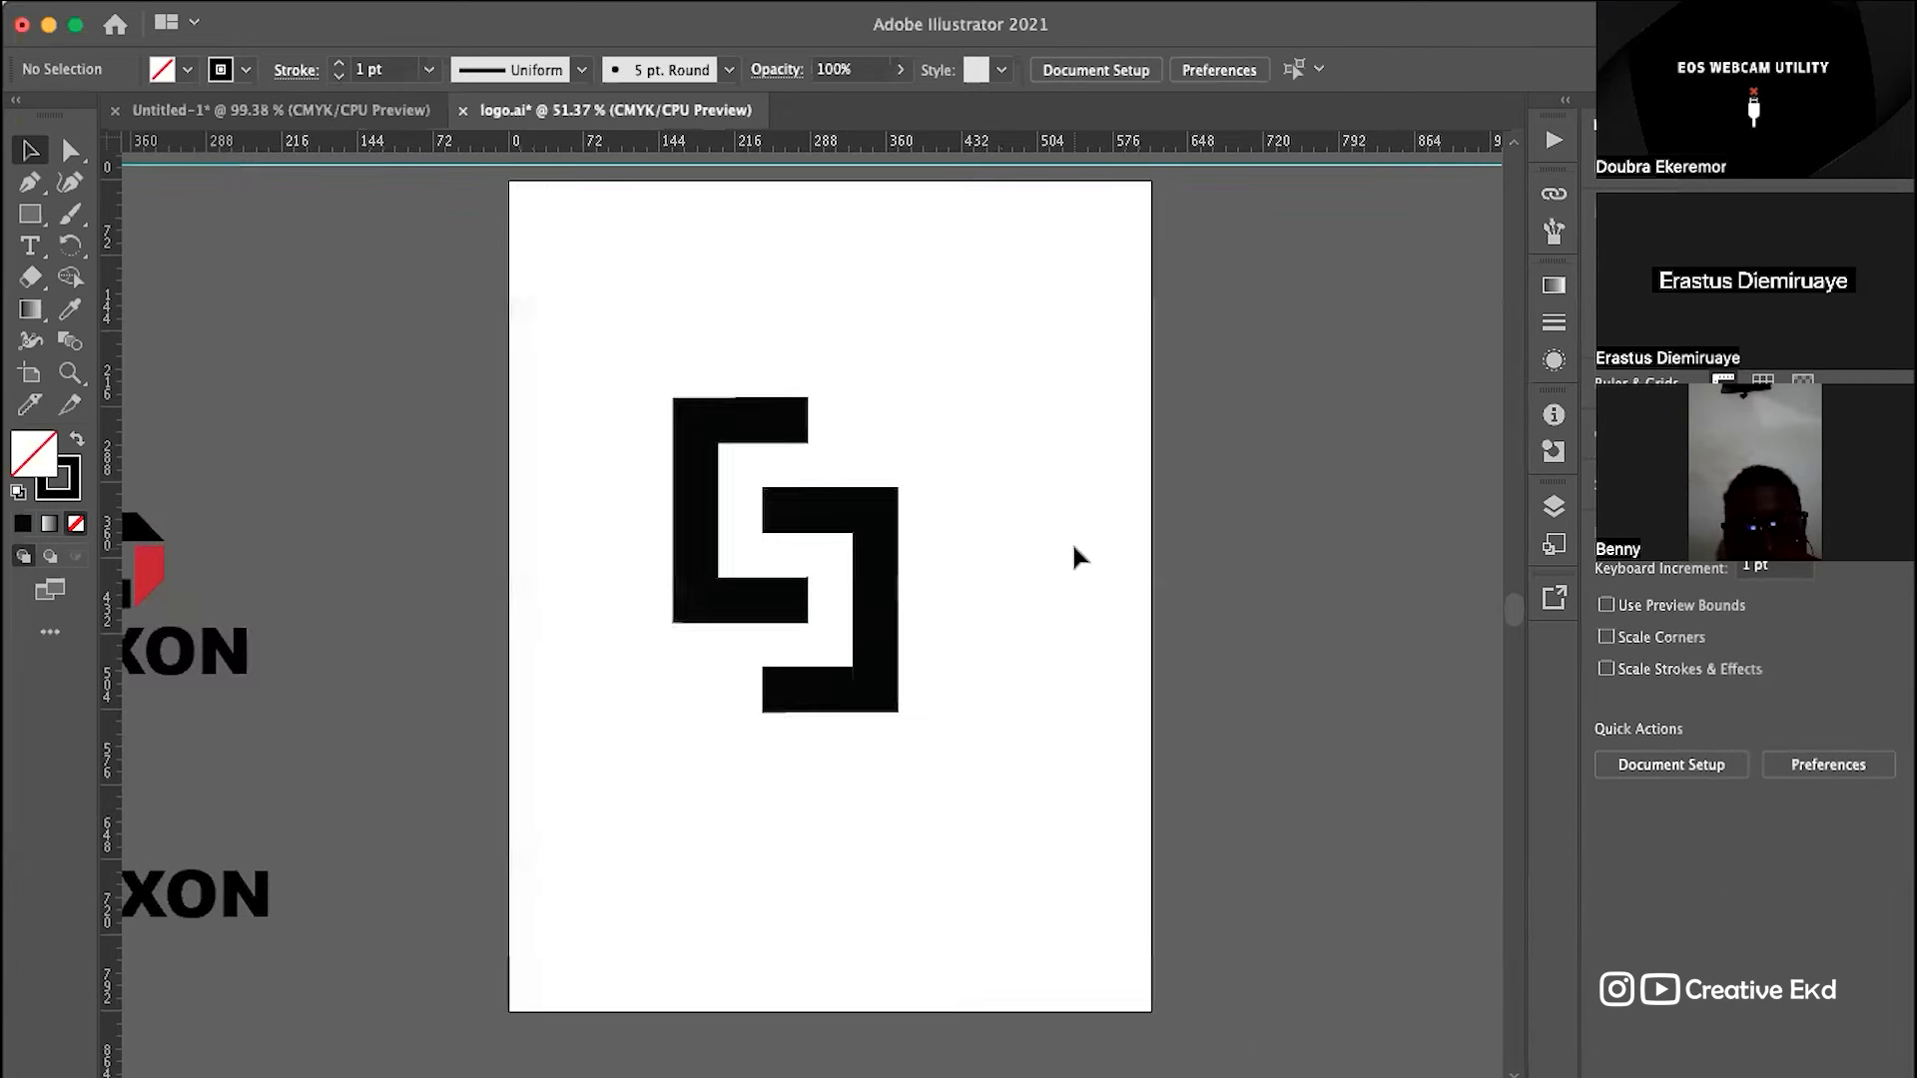
pyautogui.moveTo(1018, 325); pyautogui.dragTo(669, 839)
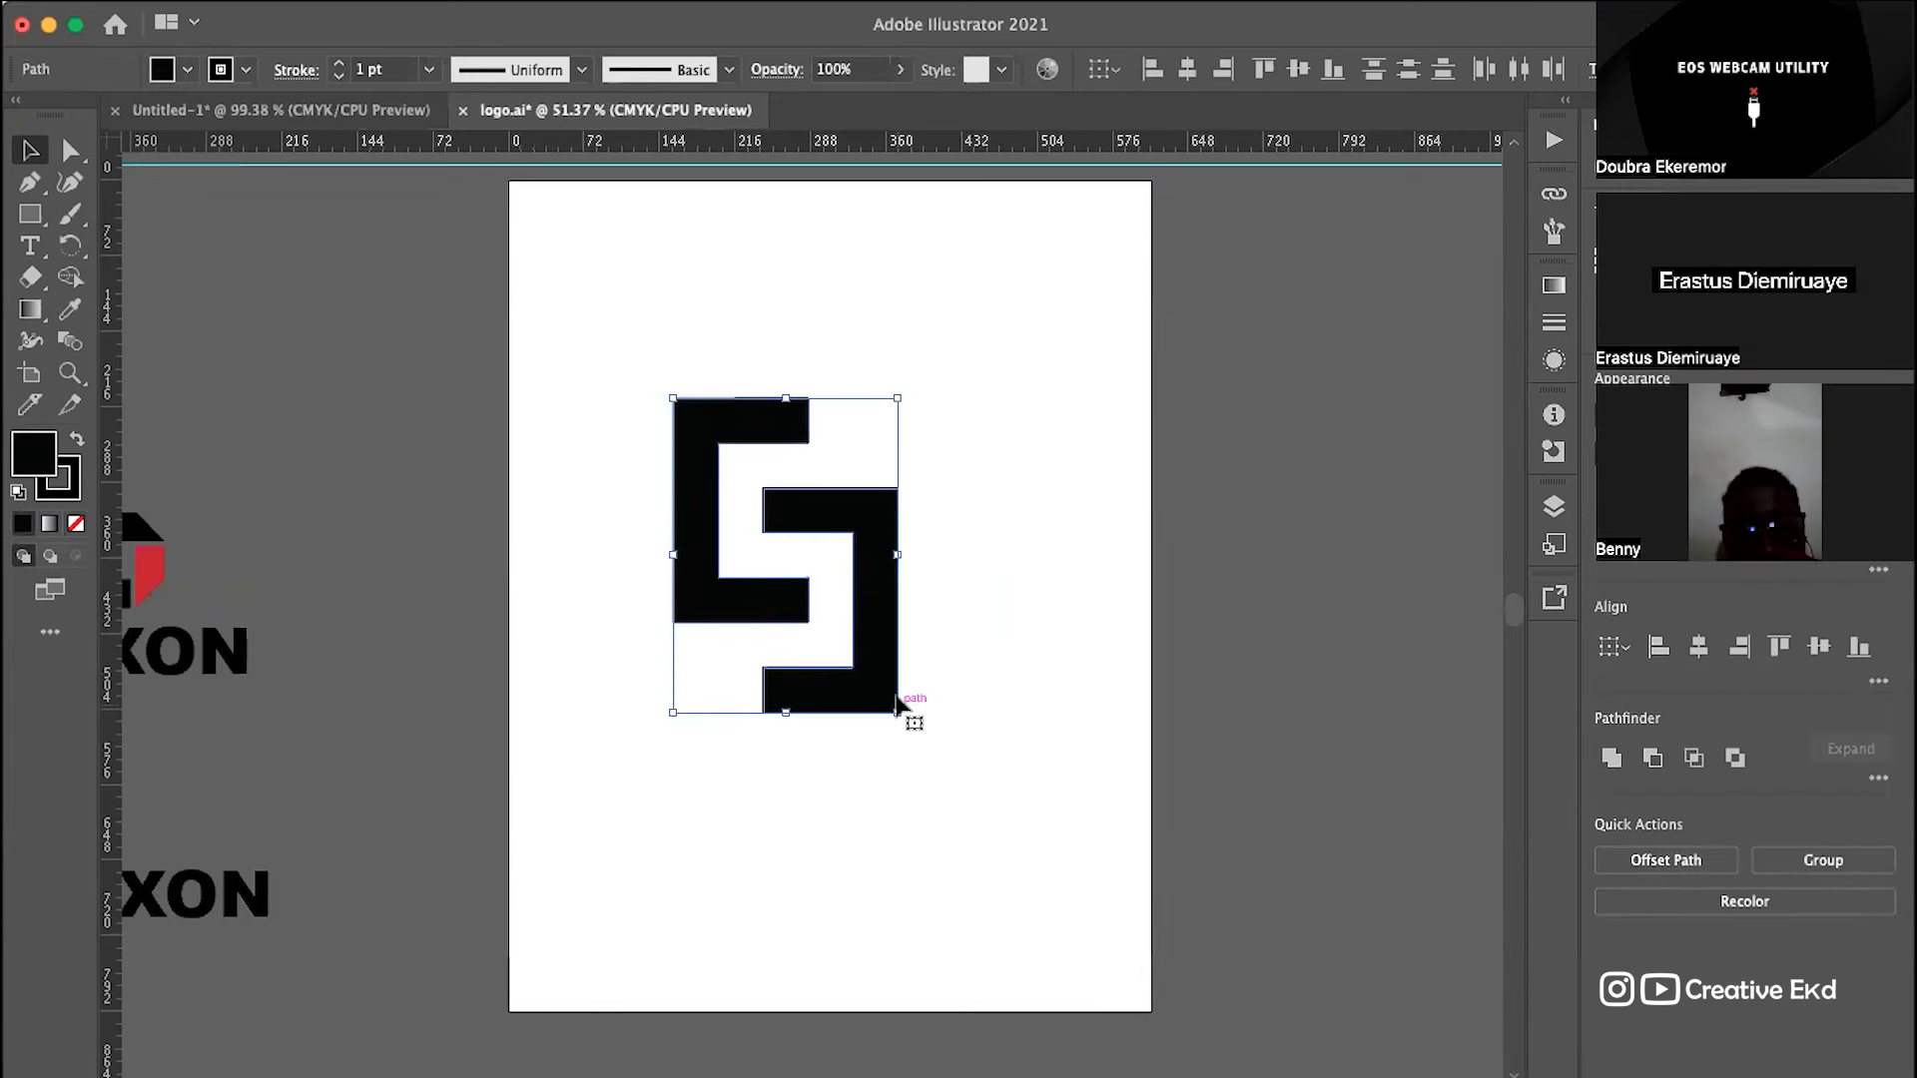
pyautogui.keyDown('shift'); pyautogui.click(870, 644); pyautogui.keyUp('shift')
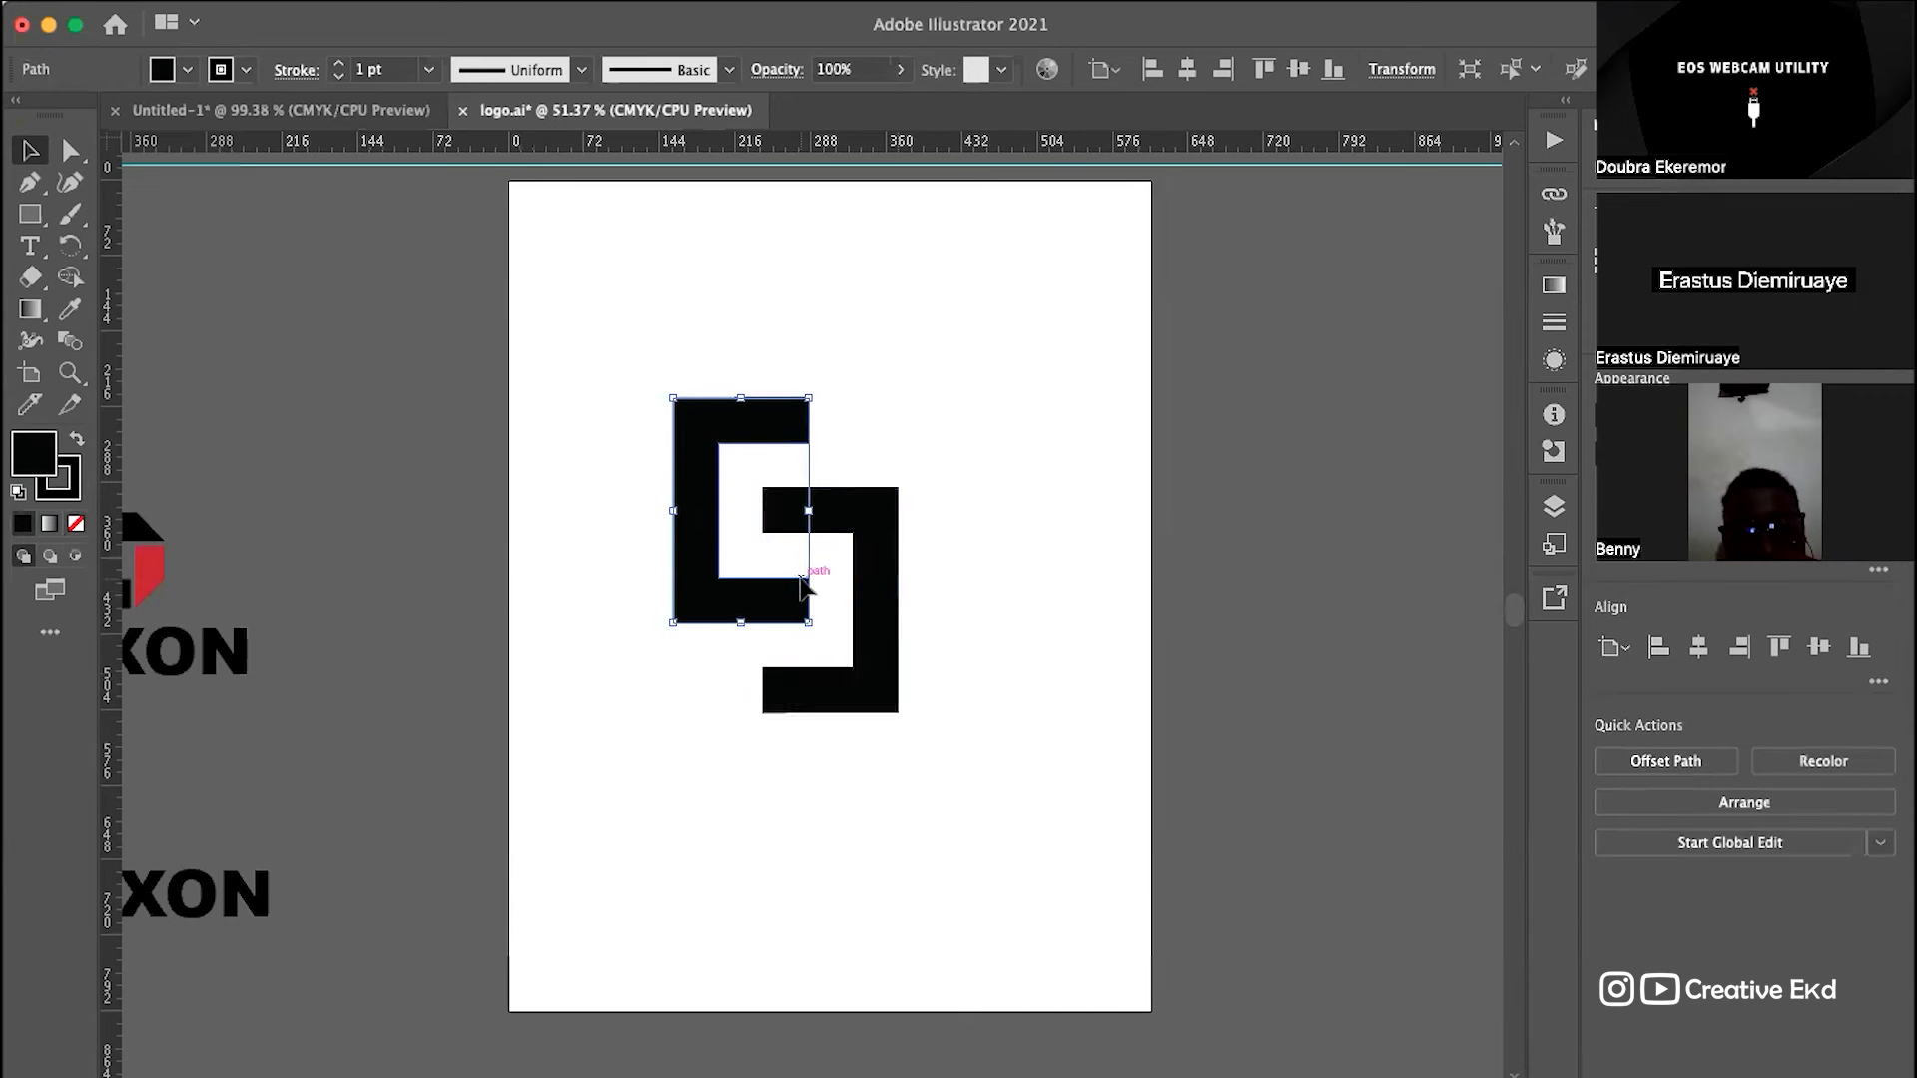
pyautogui.click(1154, 727)
pyautogui.moveTo(993, 320); pyautogui.dragTo(585, 823)
pyautogui.moveTo(896, 712); pyautogui.dragTo(778, 546)
pyautogui.click(984, 651)
pyautogui.scroll(5, 985, 644)
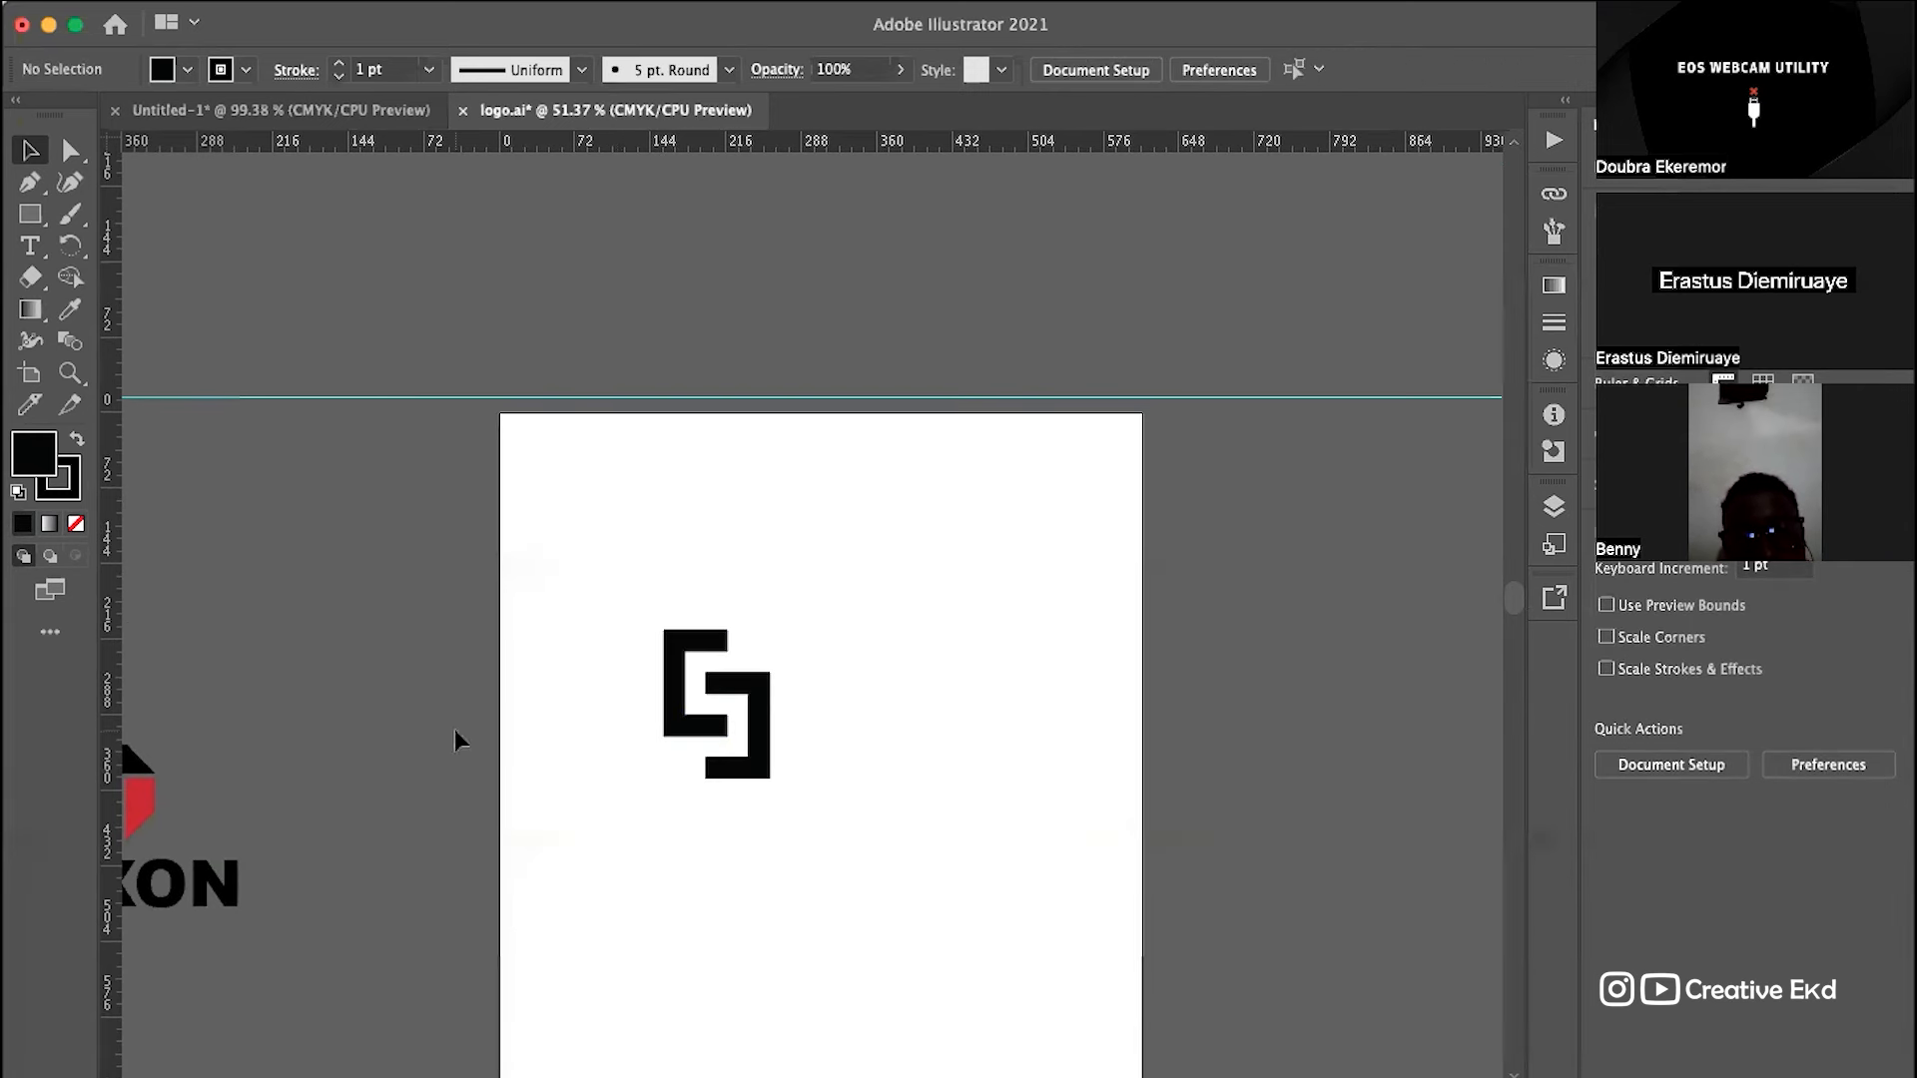
# Step: Return to the Selection tool and undo the logo's scaling
pyautogui.click(23, 245)
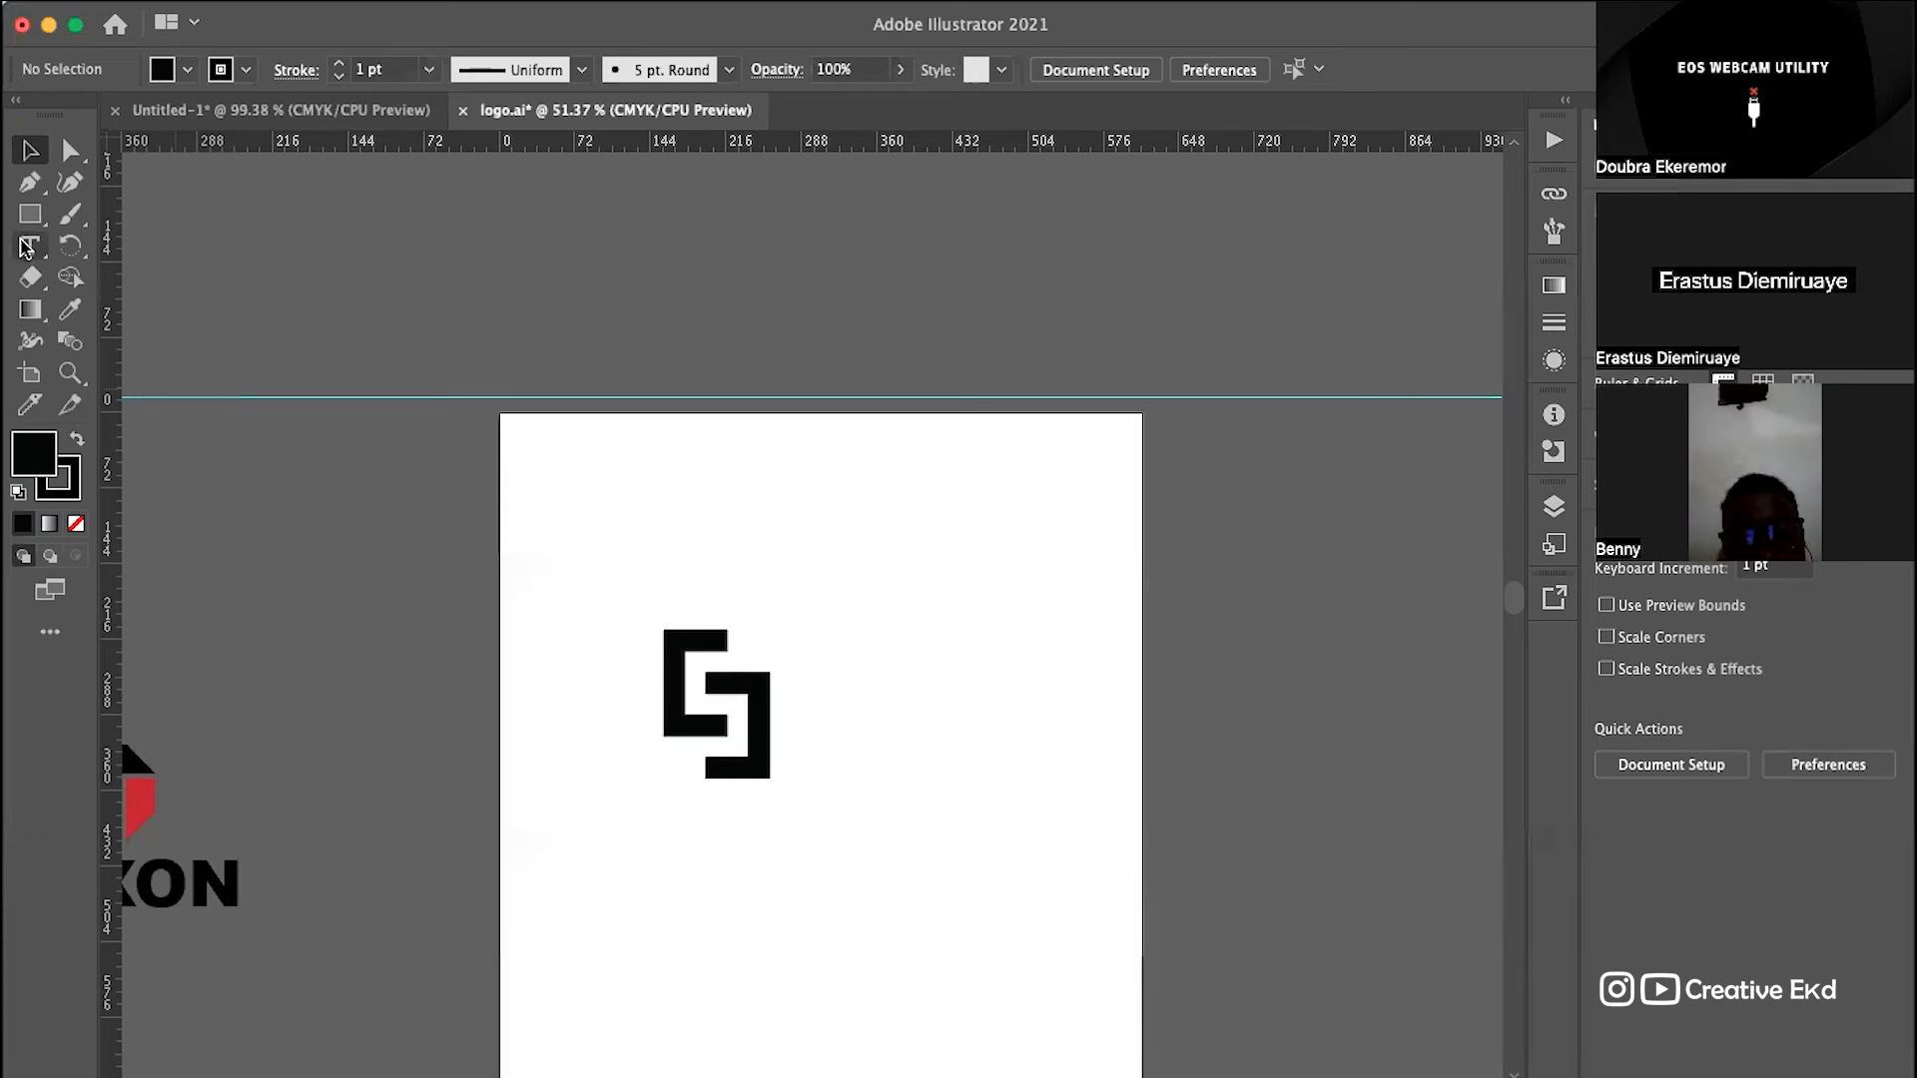
pyautogui.click(31, 151)
pyautogui.press('super+z')
pyautogui.scroll(-4, 1021, 885)
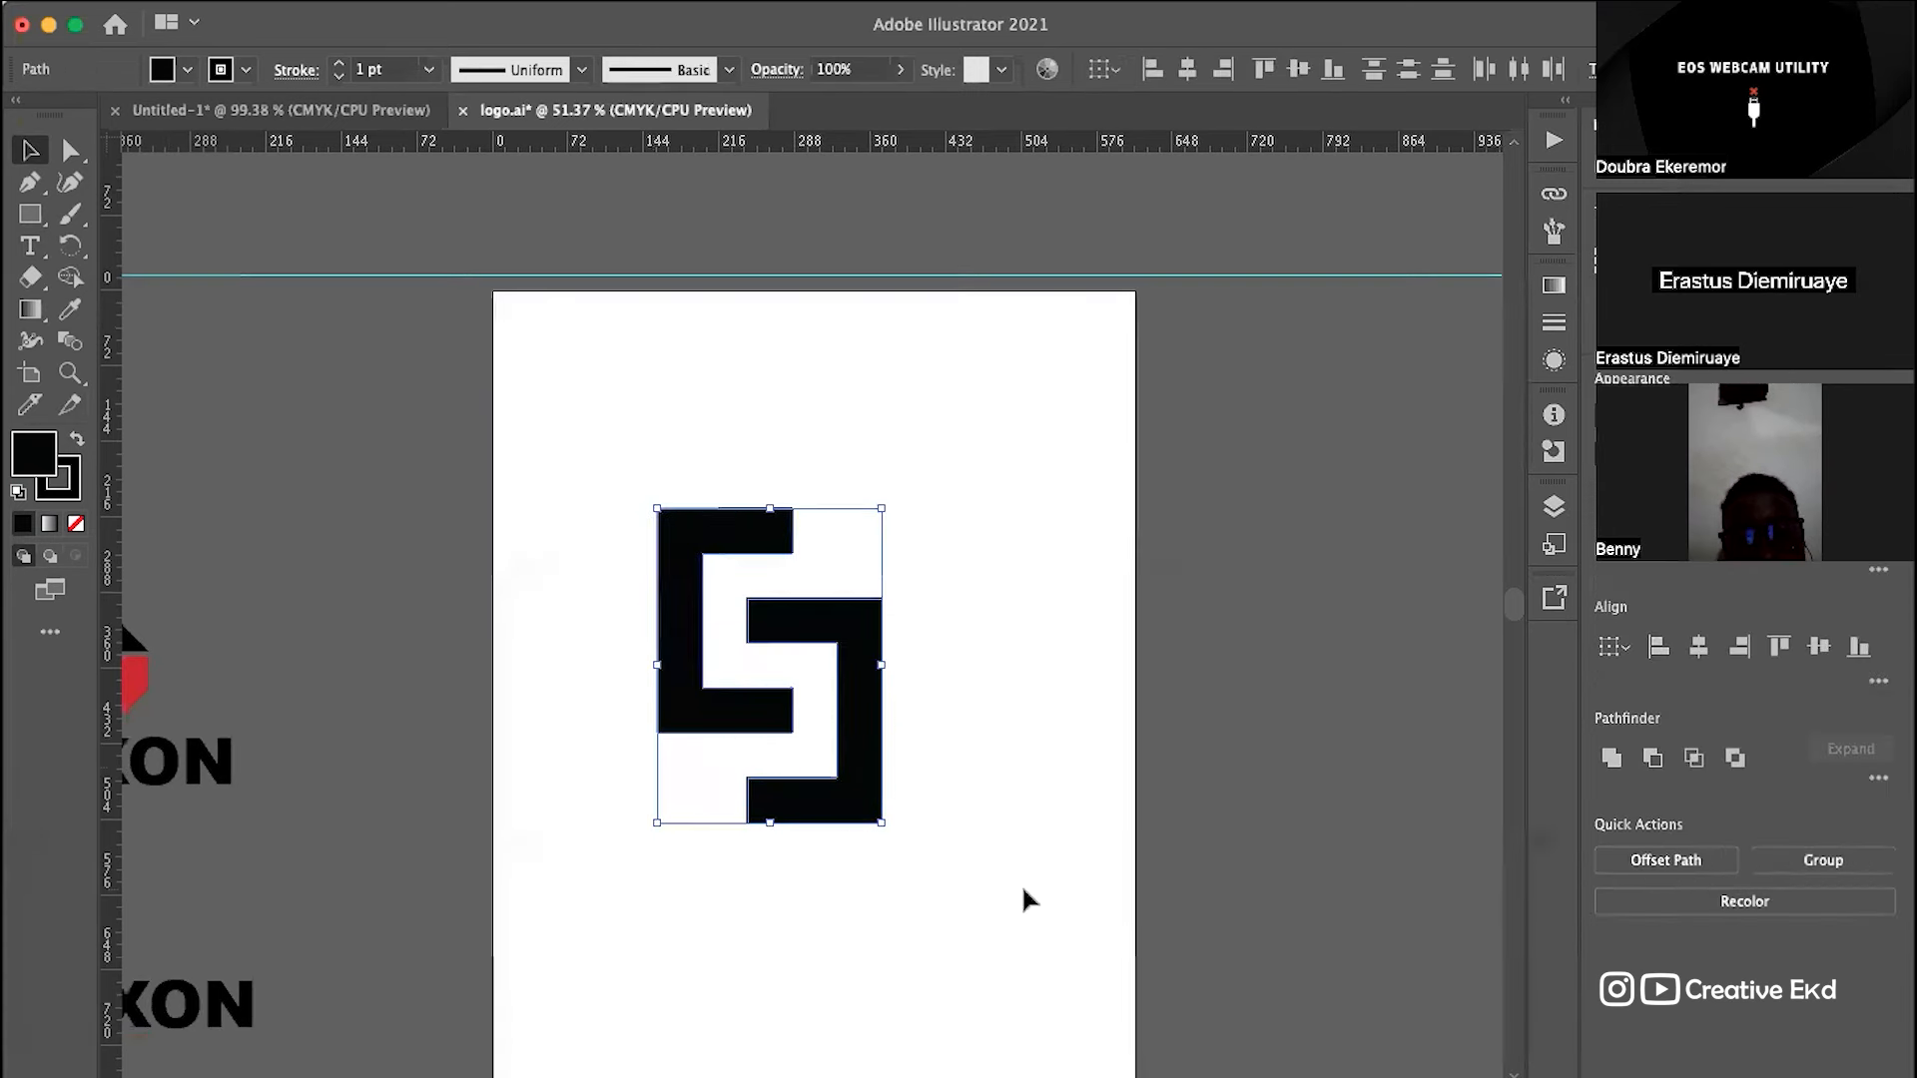
# Step: Undo the grid-line deletions until the full line grid surrounds both black shapes again, and clear the selection
pyautogui.press('shift+super+z')
pyautogui.press('super+z')
pyautogui.press('shift+super+z')
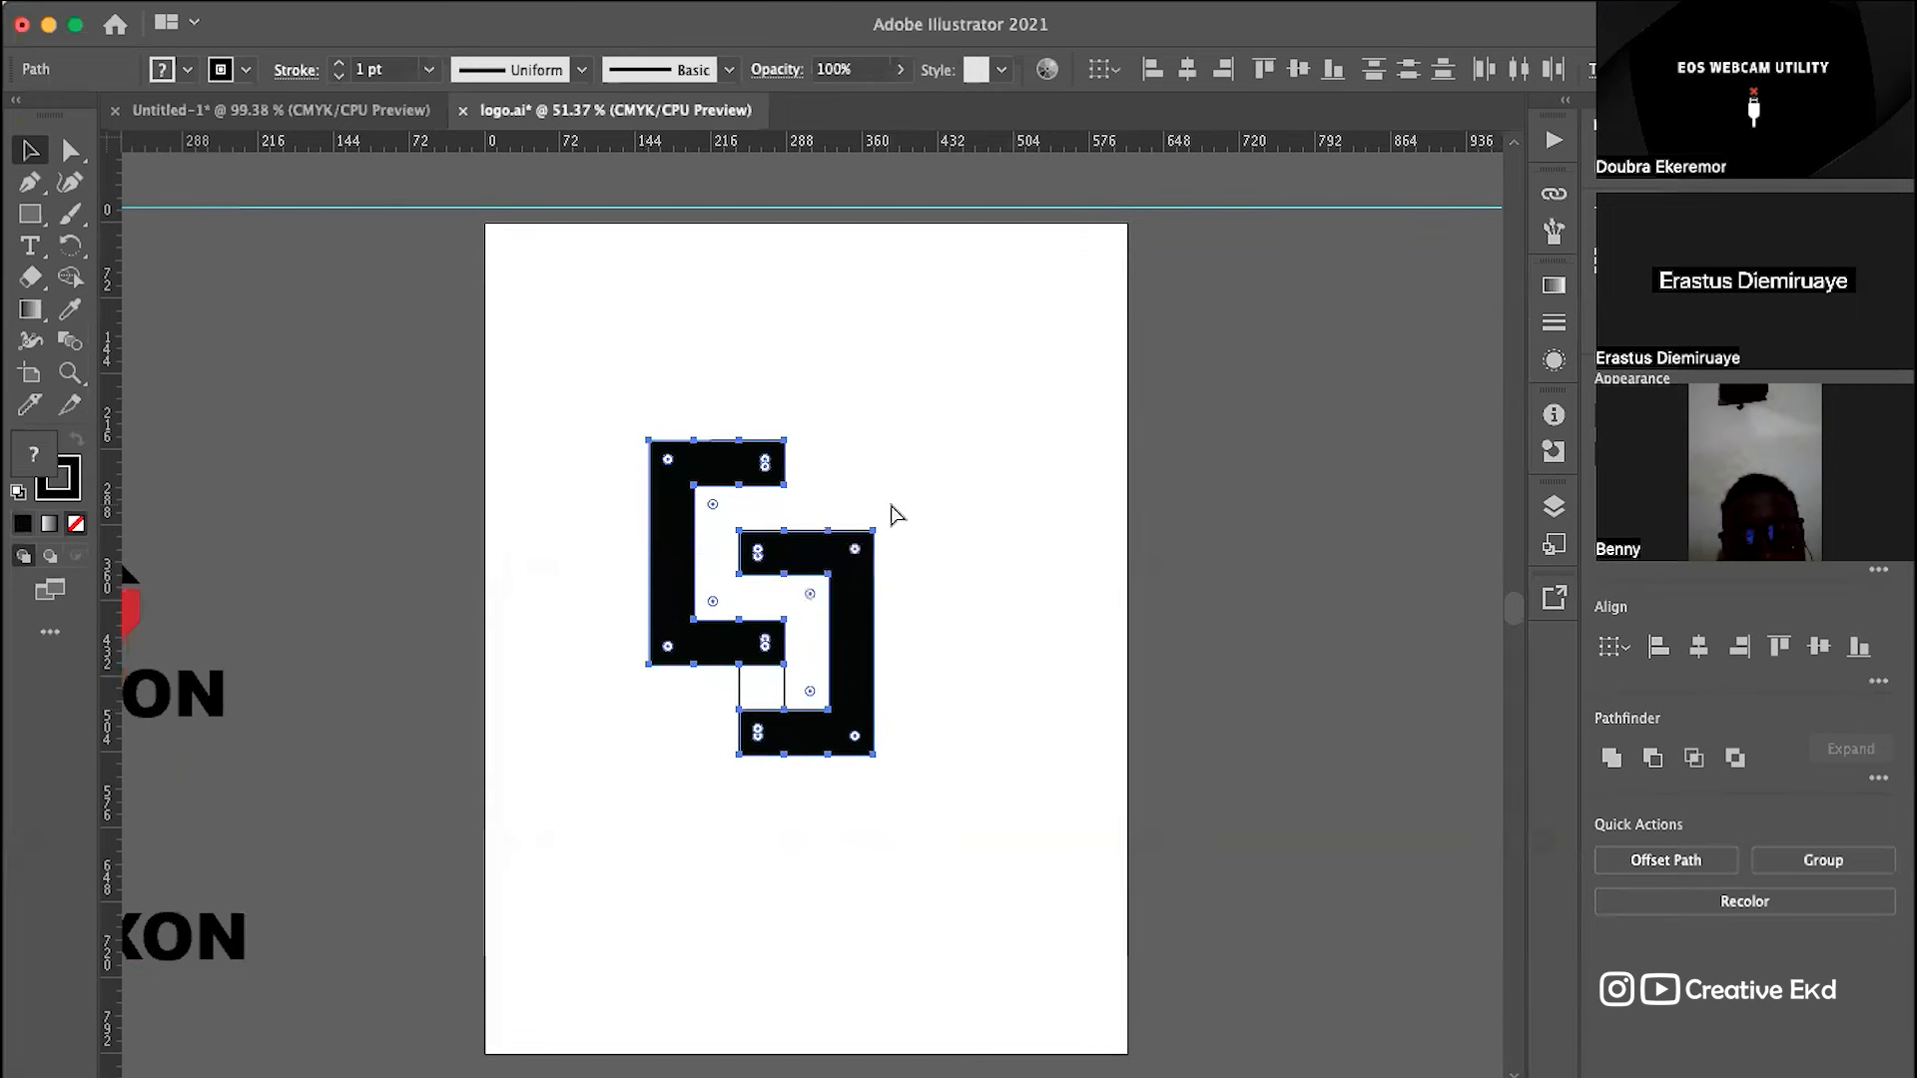
pyautogui.press('super+z')
pyautogui.press('super+z')
pyautogui.press('super+z')
pyautogui.press('super+z')
pyautogui.press('super+z')
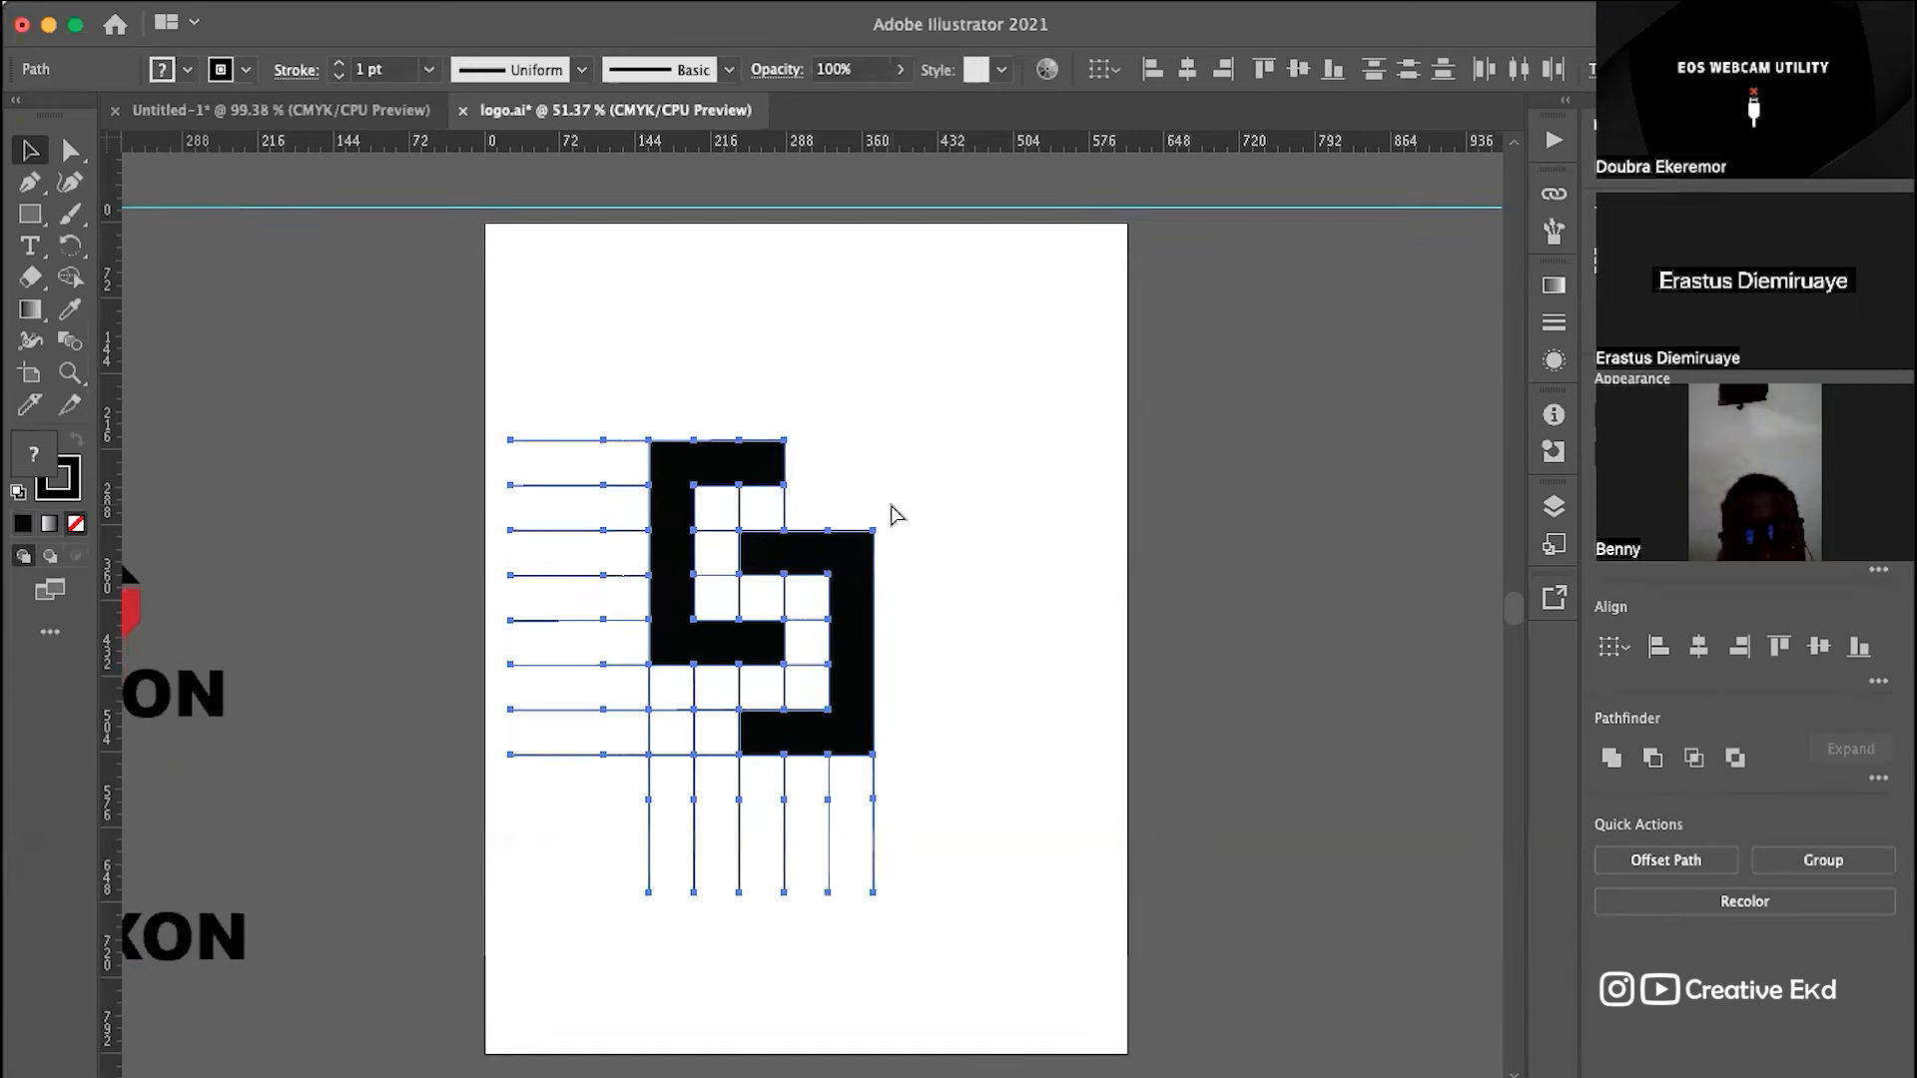
pyautogui.press('super+z')
pyautogui.press('super+z')
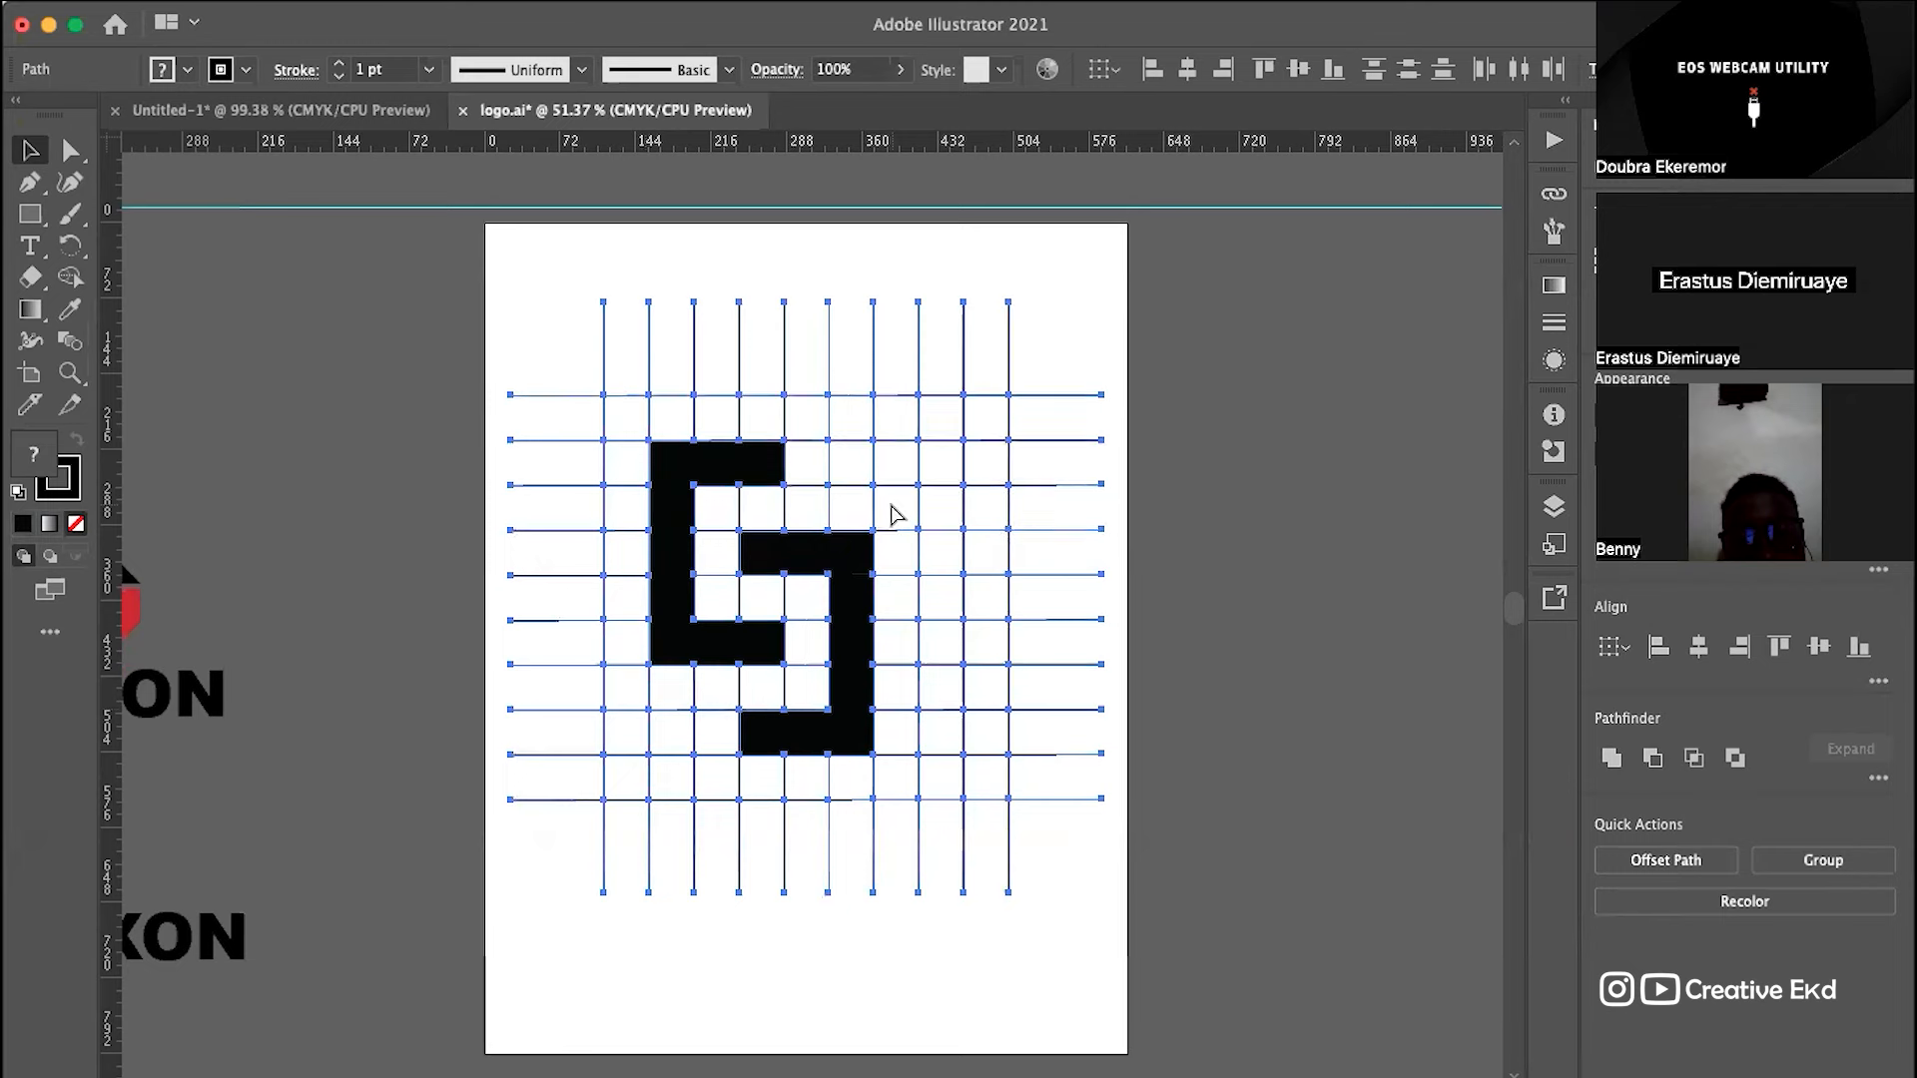
pyautogui.click(1020, 514)
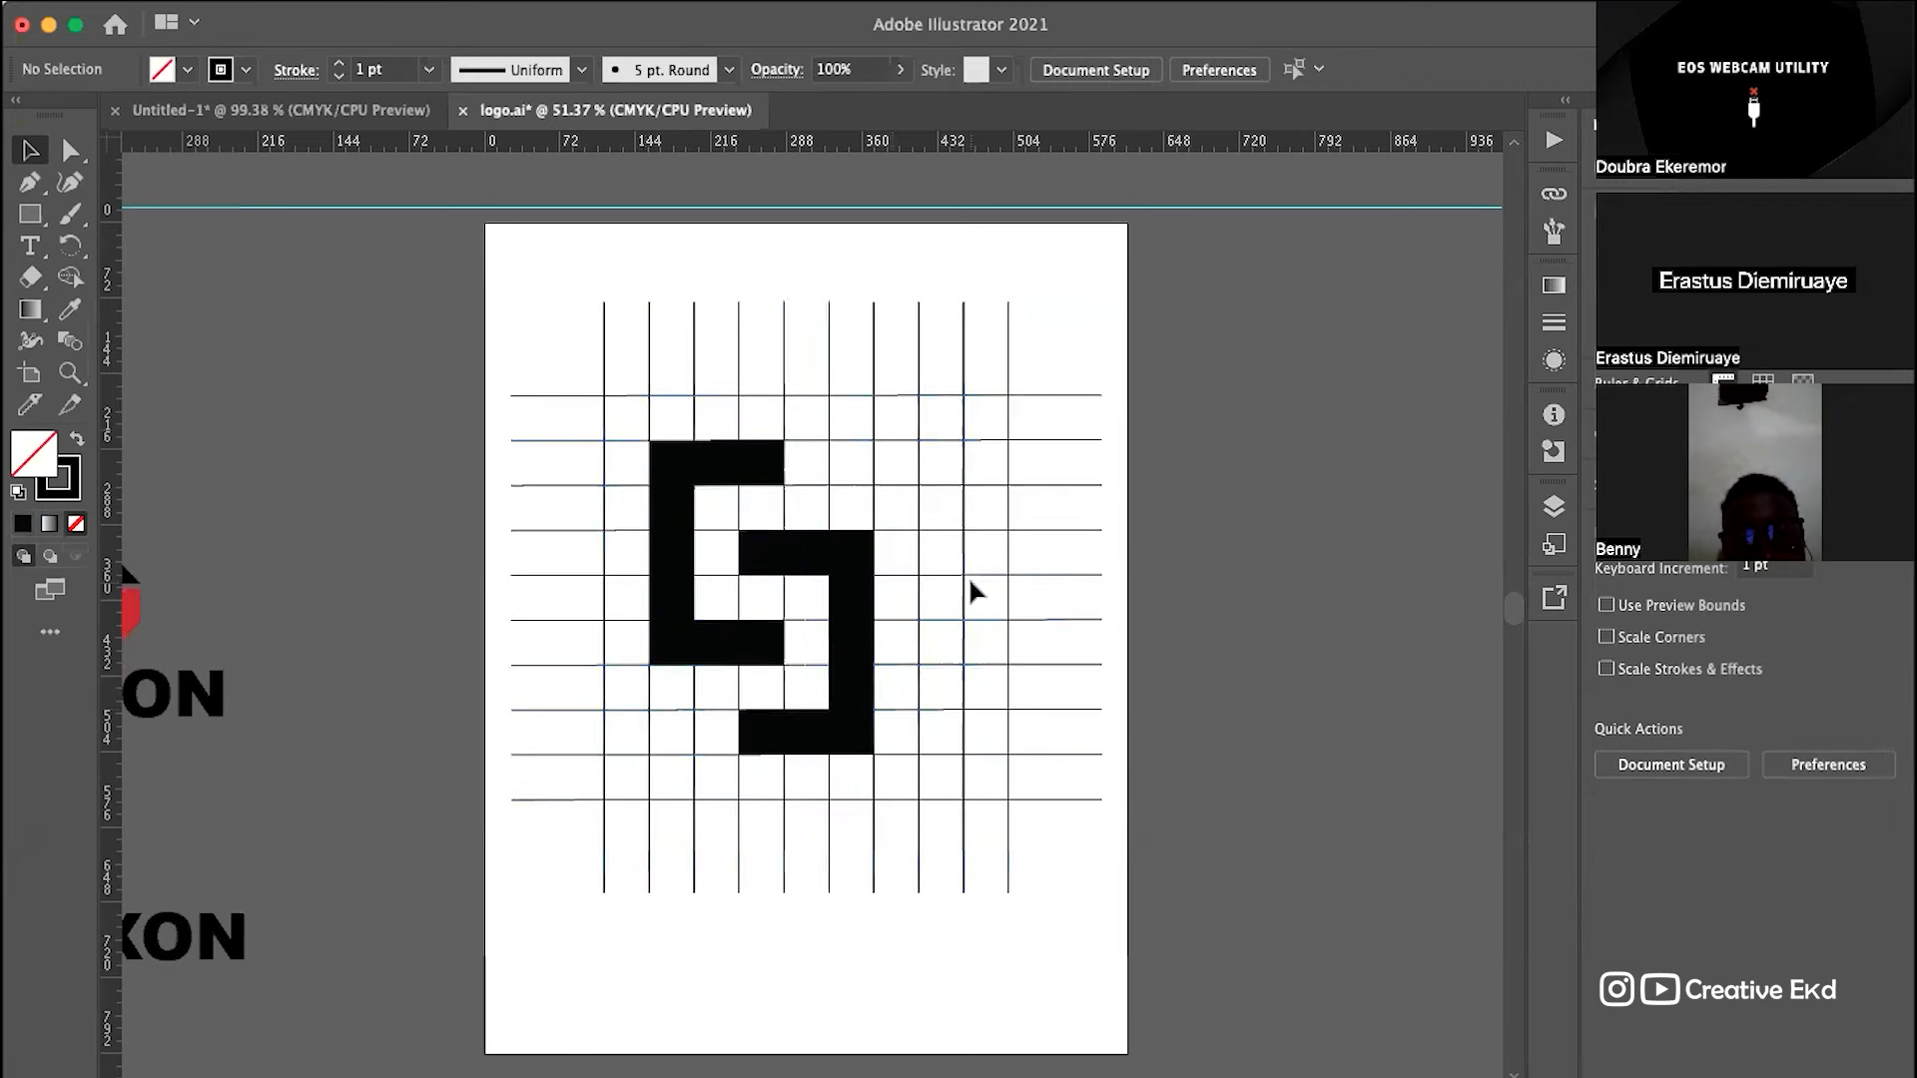
# Step: Examine how the two interlocking black shapes follow the cells of the line grid
pyautogui.keyDown('alt'); pyautogui.scroll(2, 1012, 531); pyautogui.keyUp('alt')
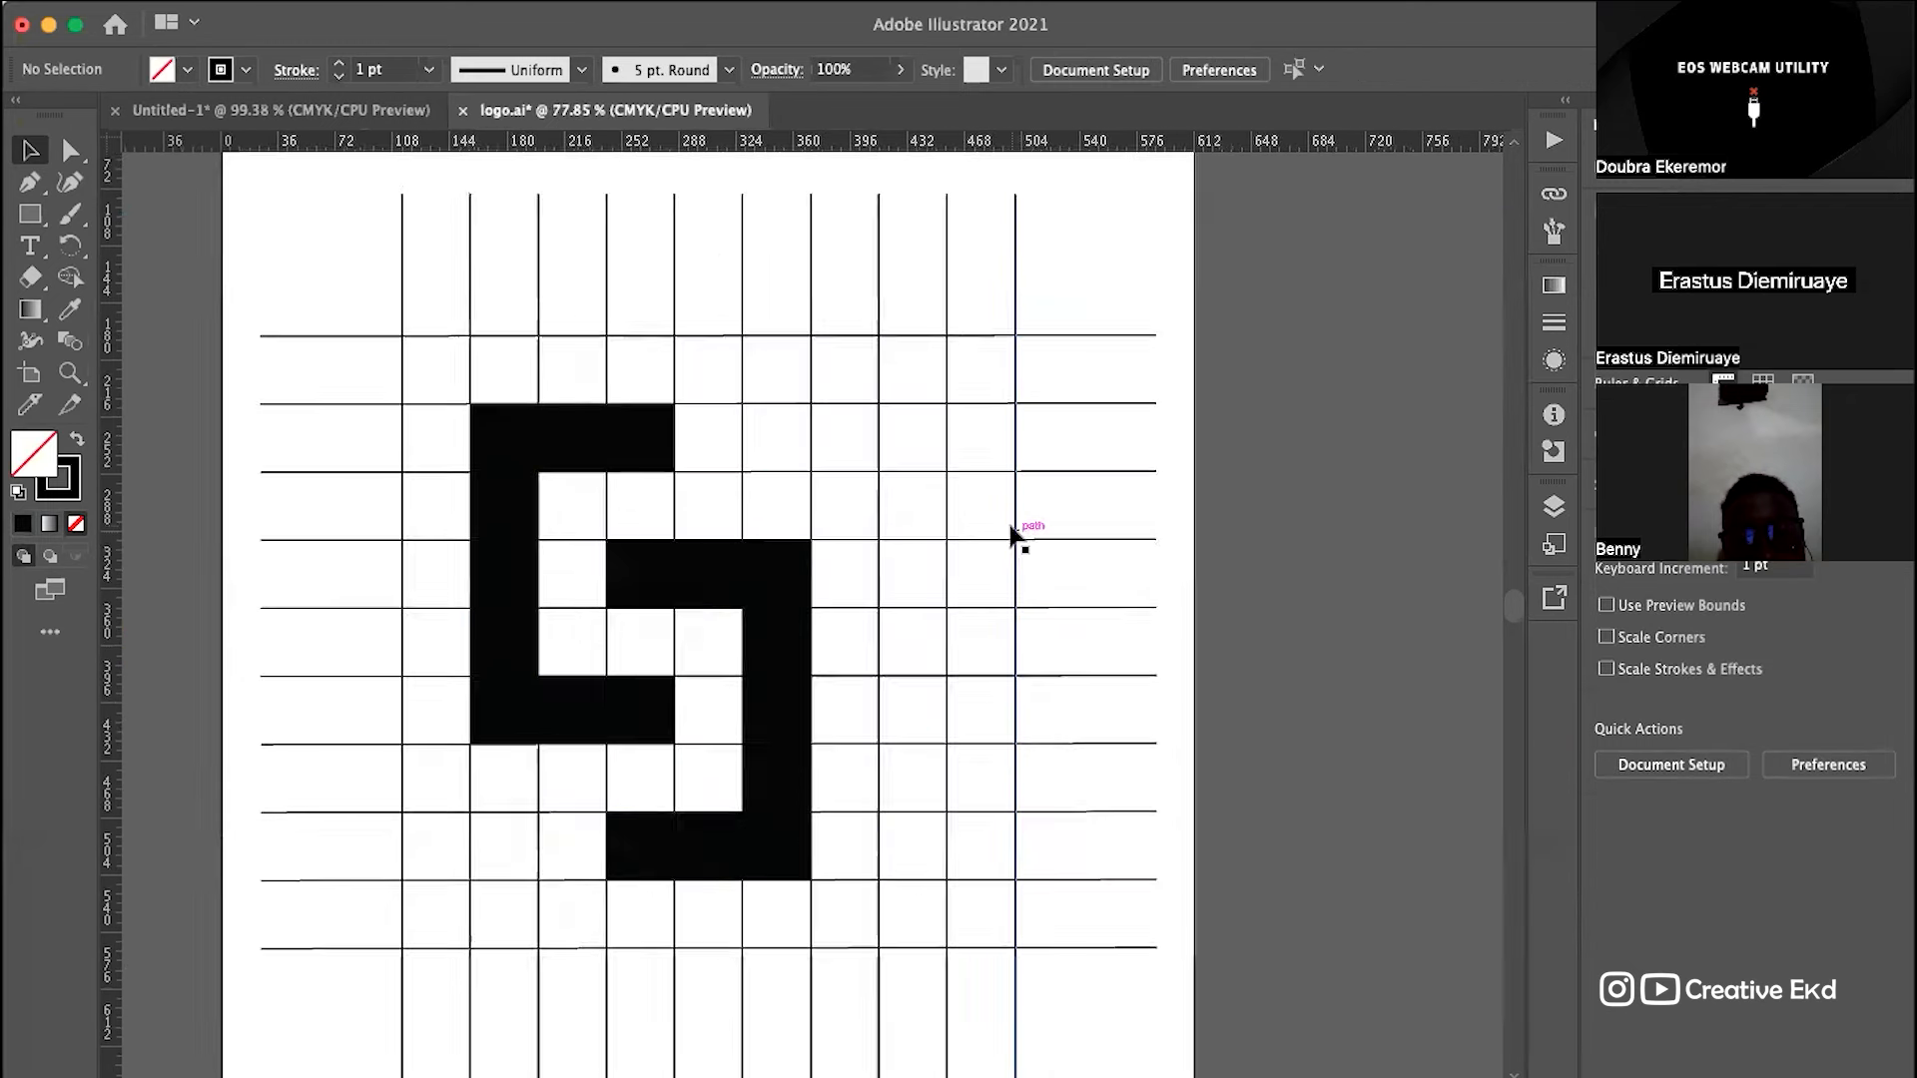
pyautogui.scroll(2, 1012, 536)
pyautogui.hscroll(-2, 1012, 535)
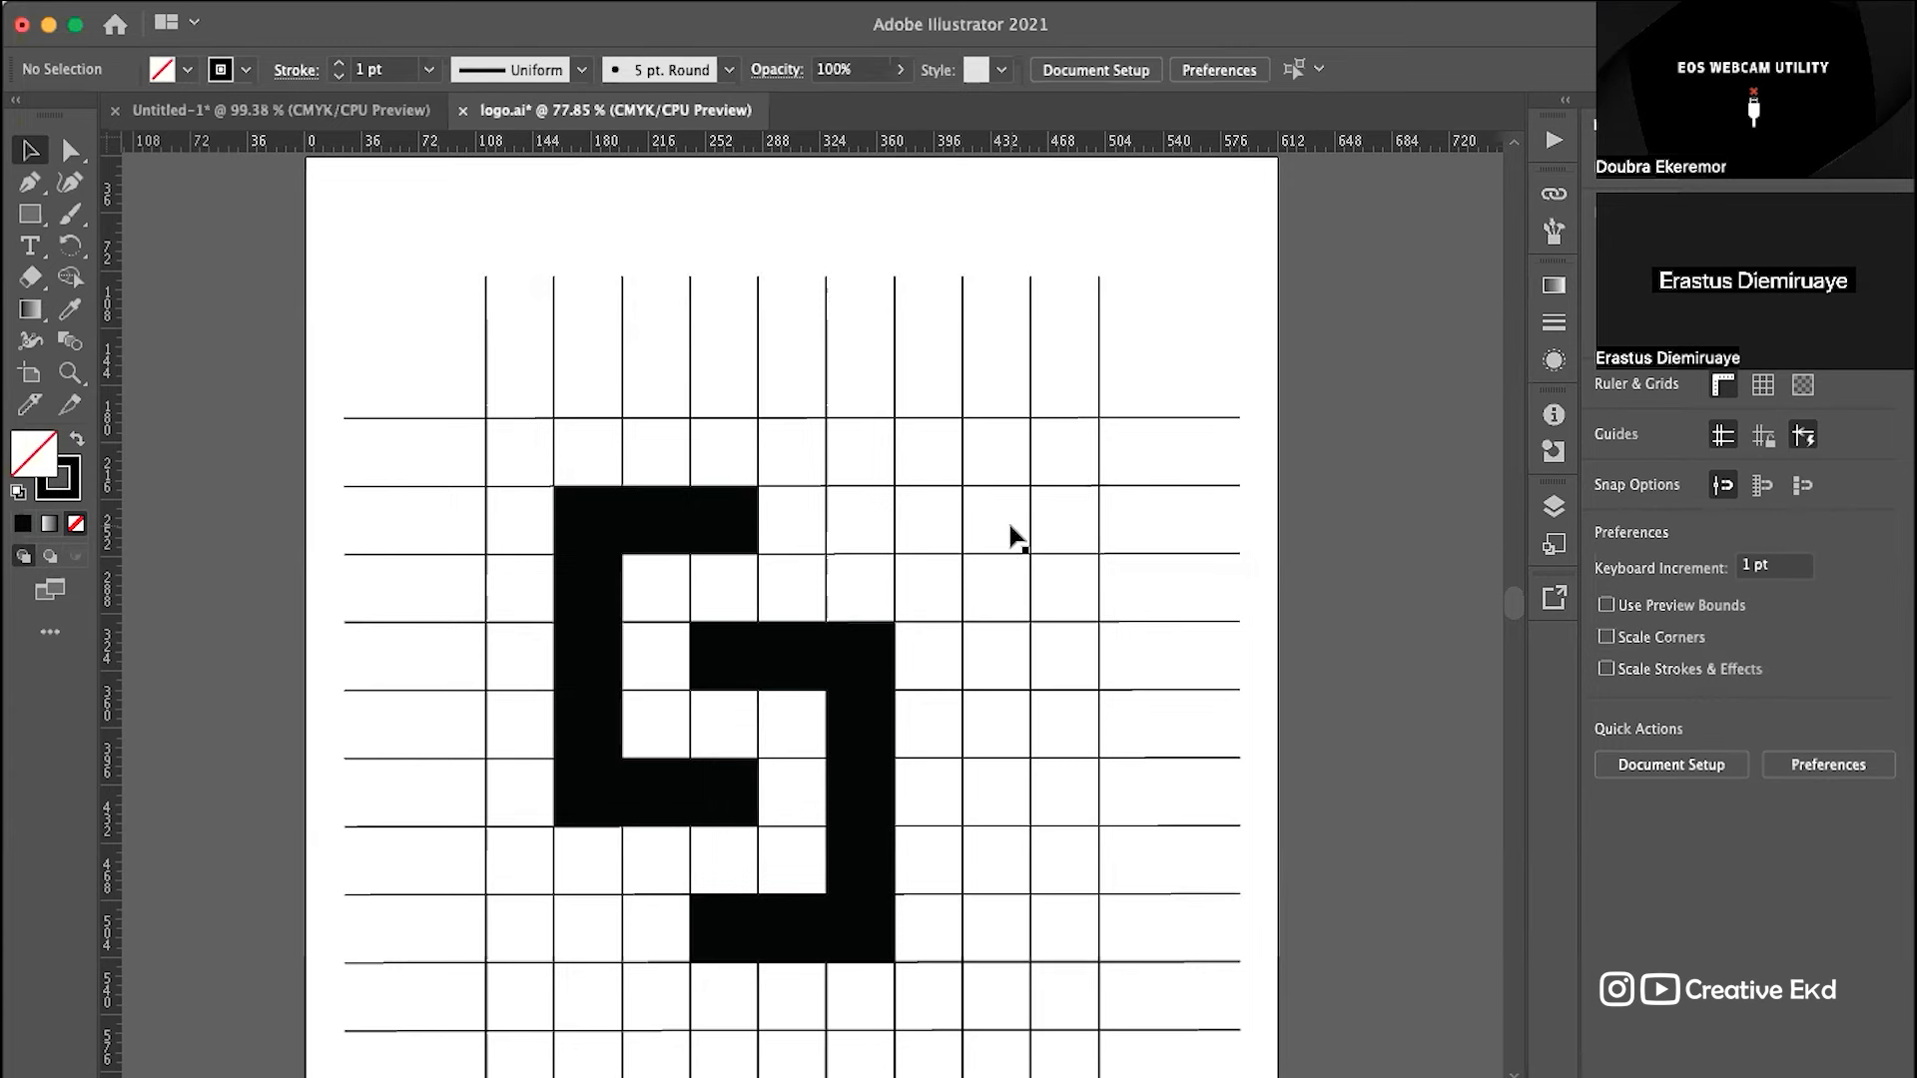
pyautogui.scroll(-3, 1012, 534)
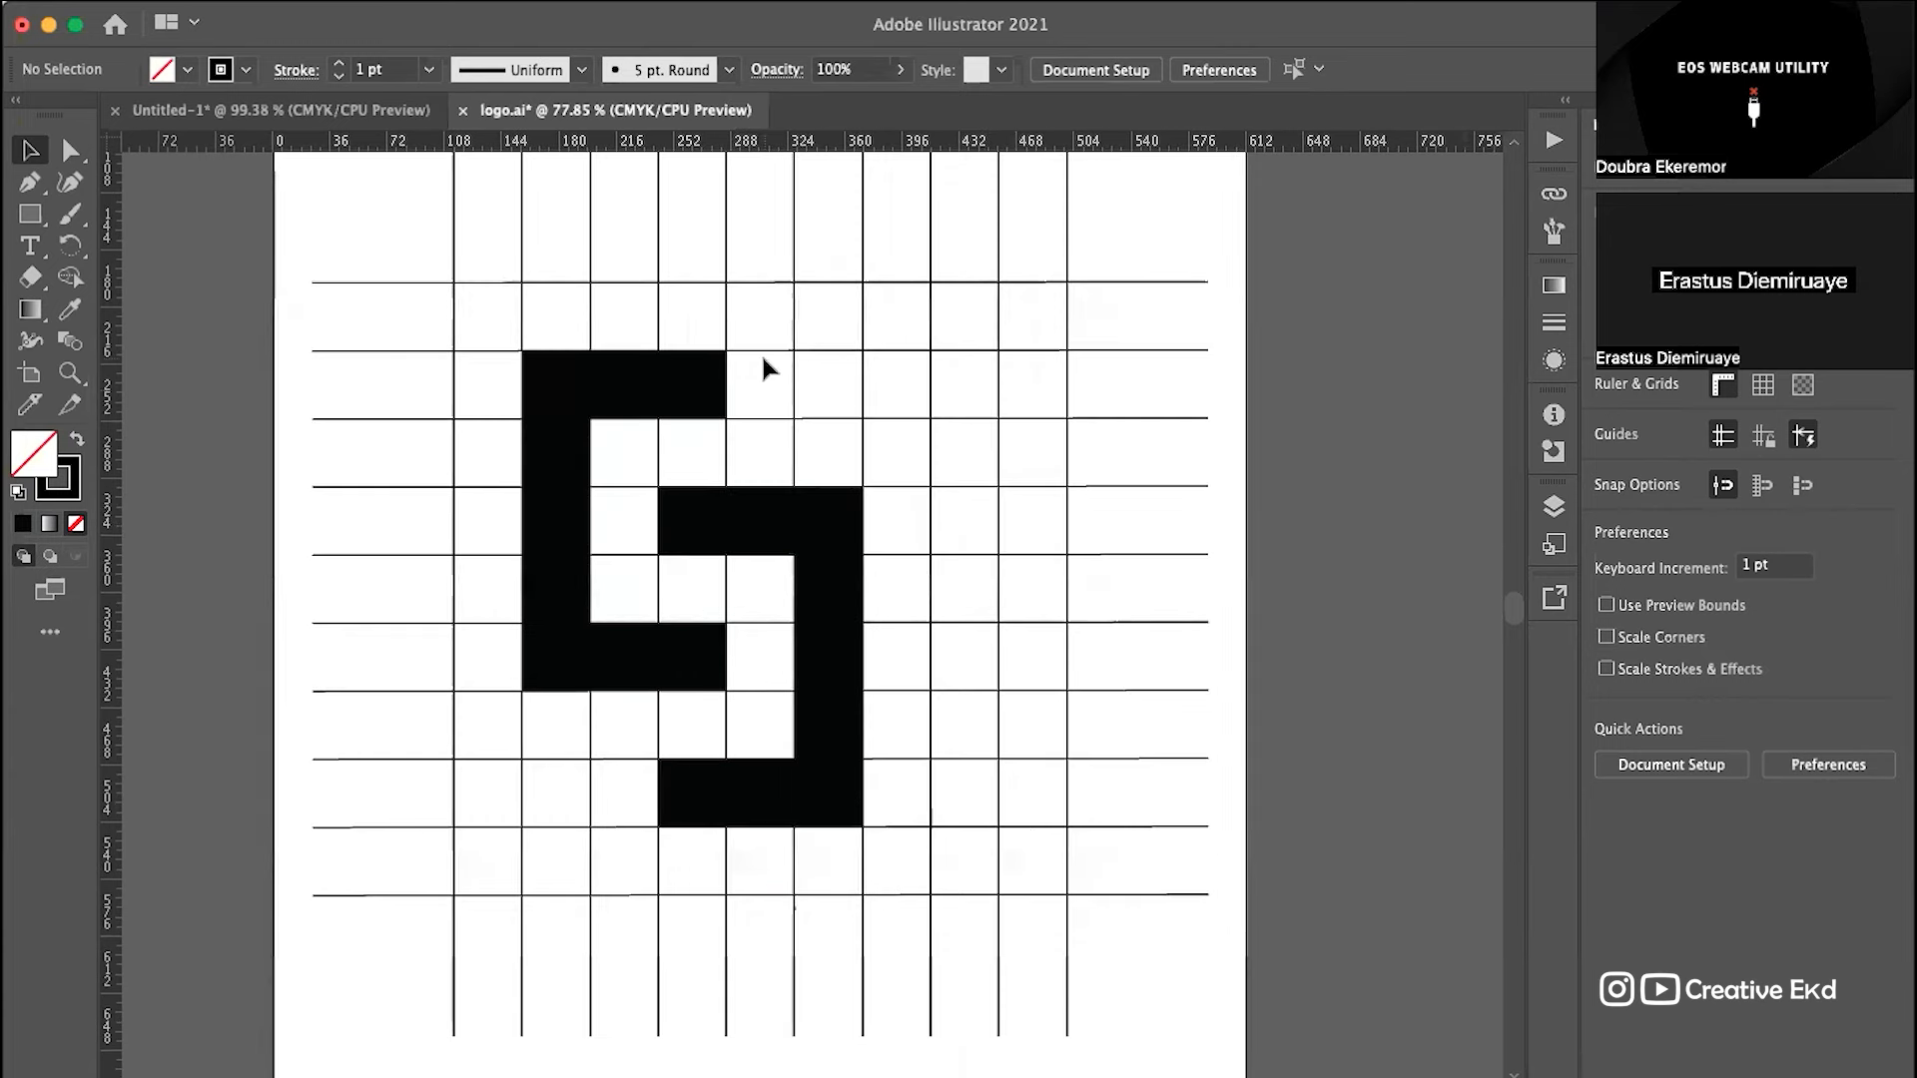
pyautogui.scroll(-3, 763, 358)
pyautogui.scroll(3, 763, 358)
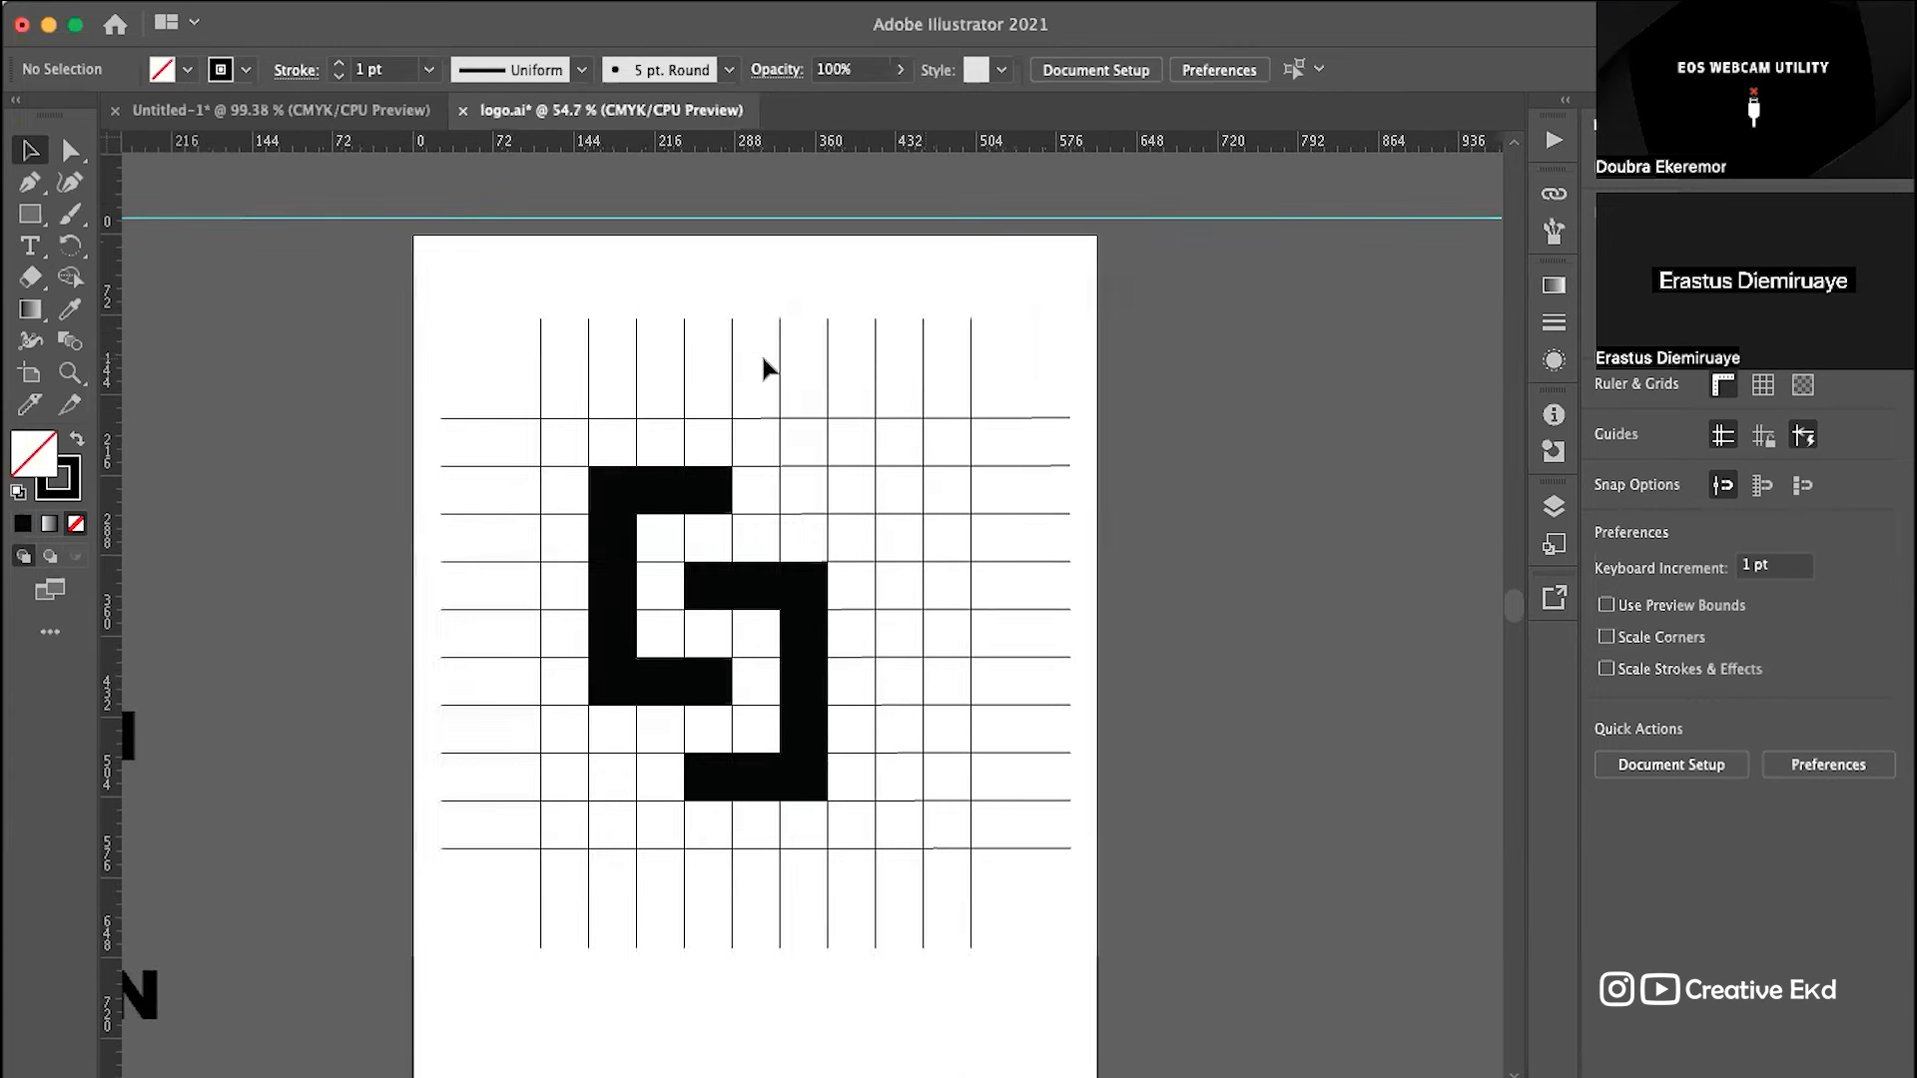
pyautogui.scroll(2, 757, 513)
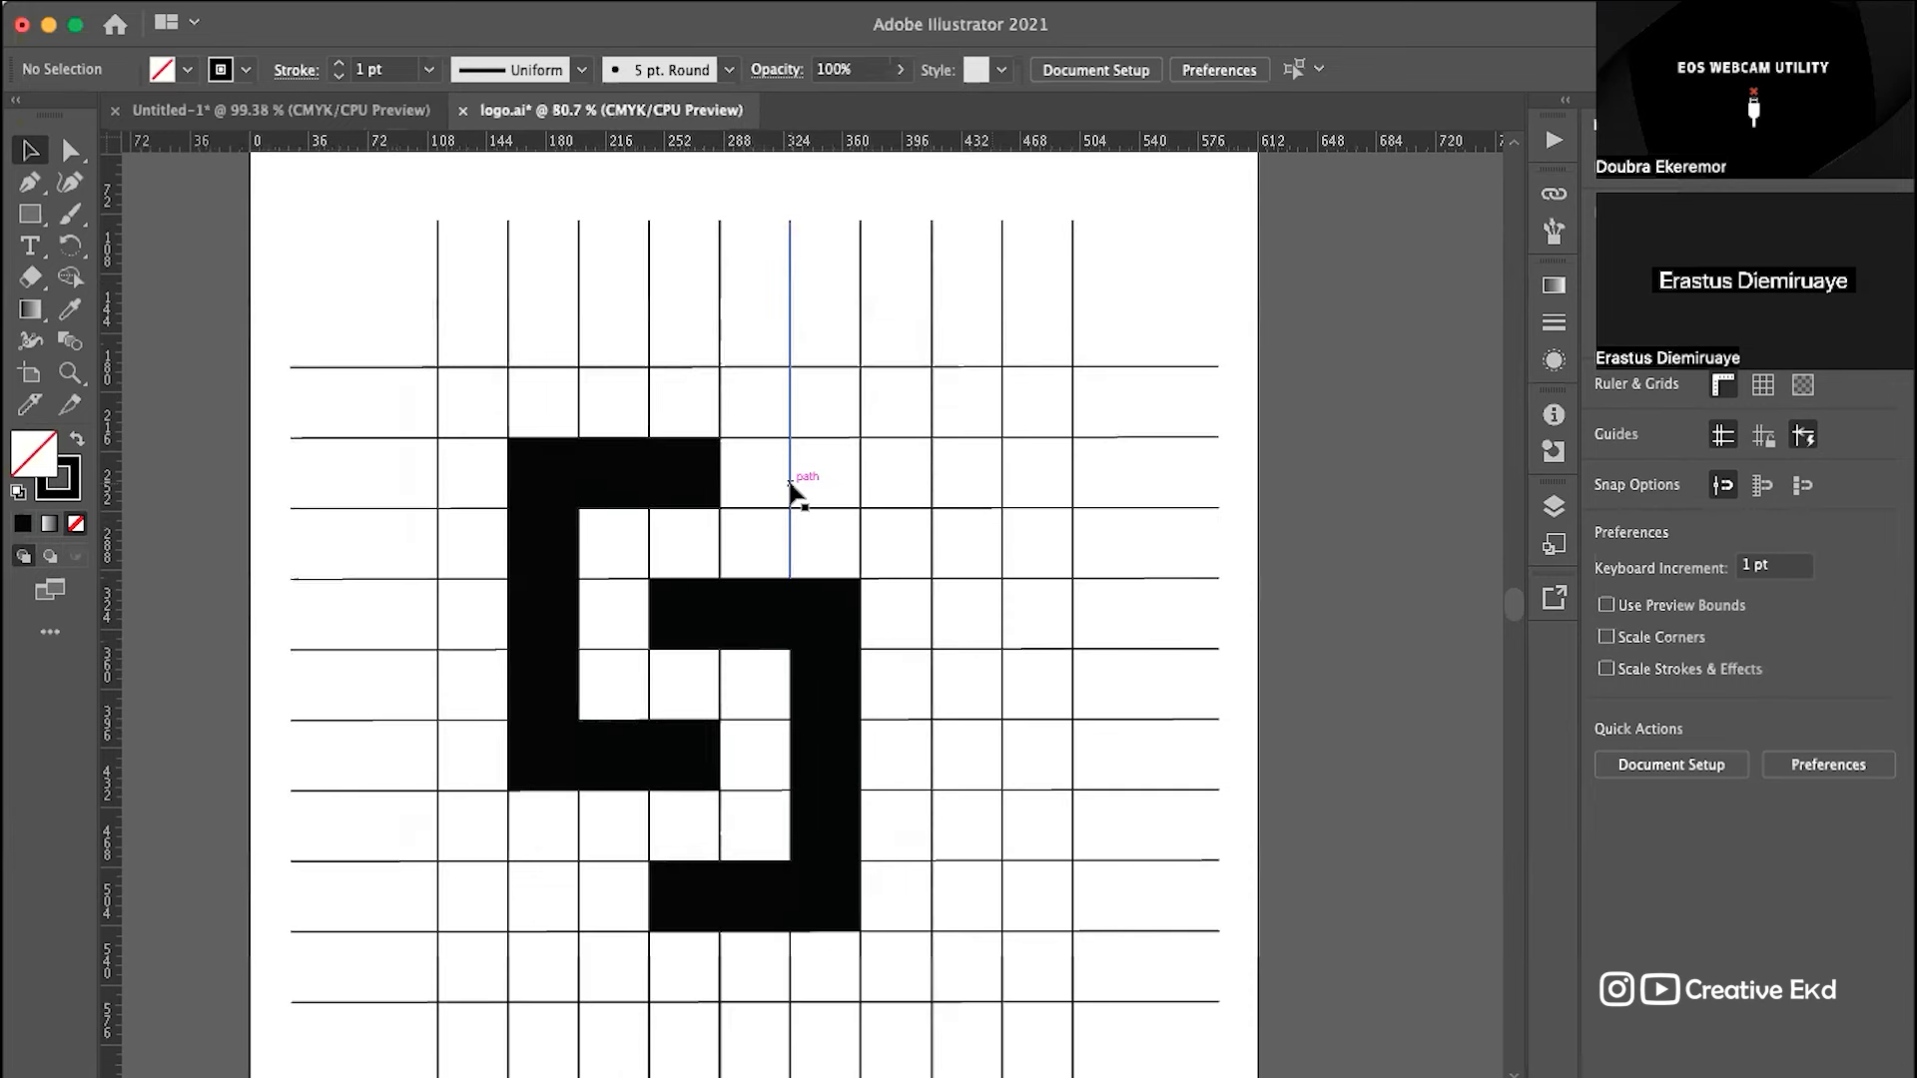
pyautogui.scroll(-2, 791, 489)
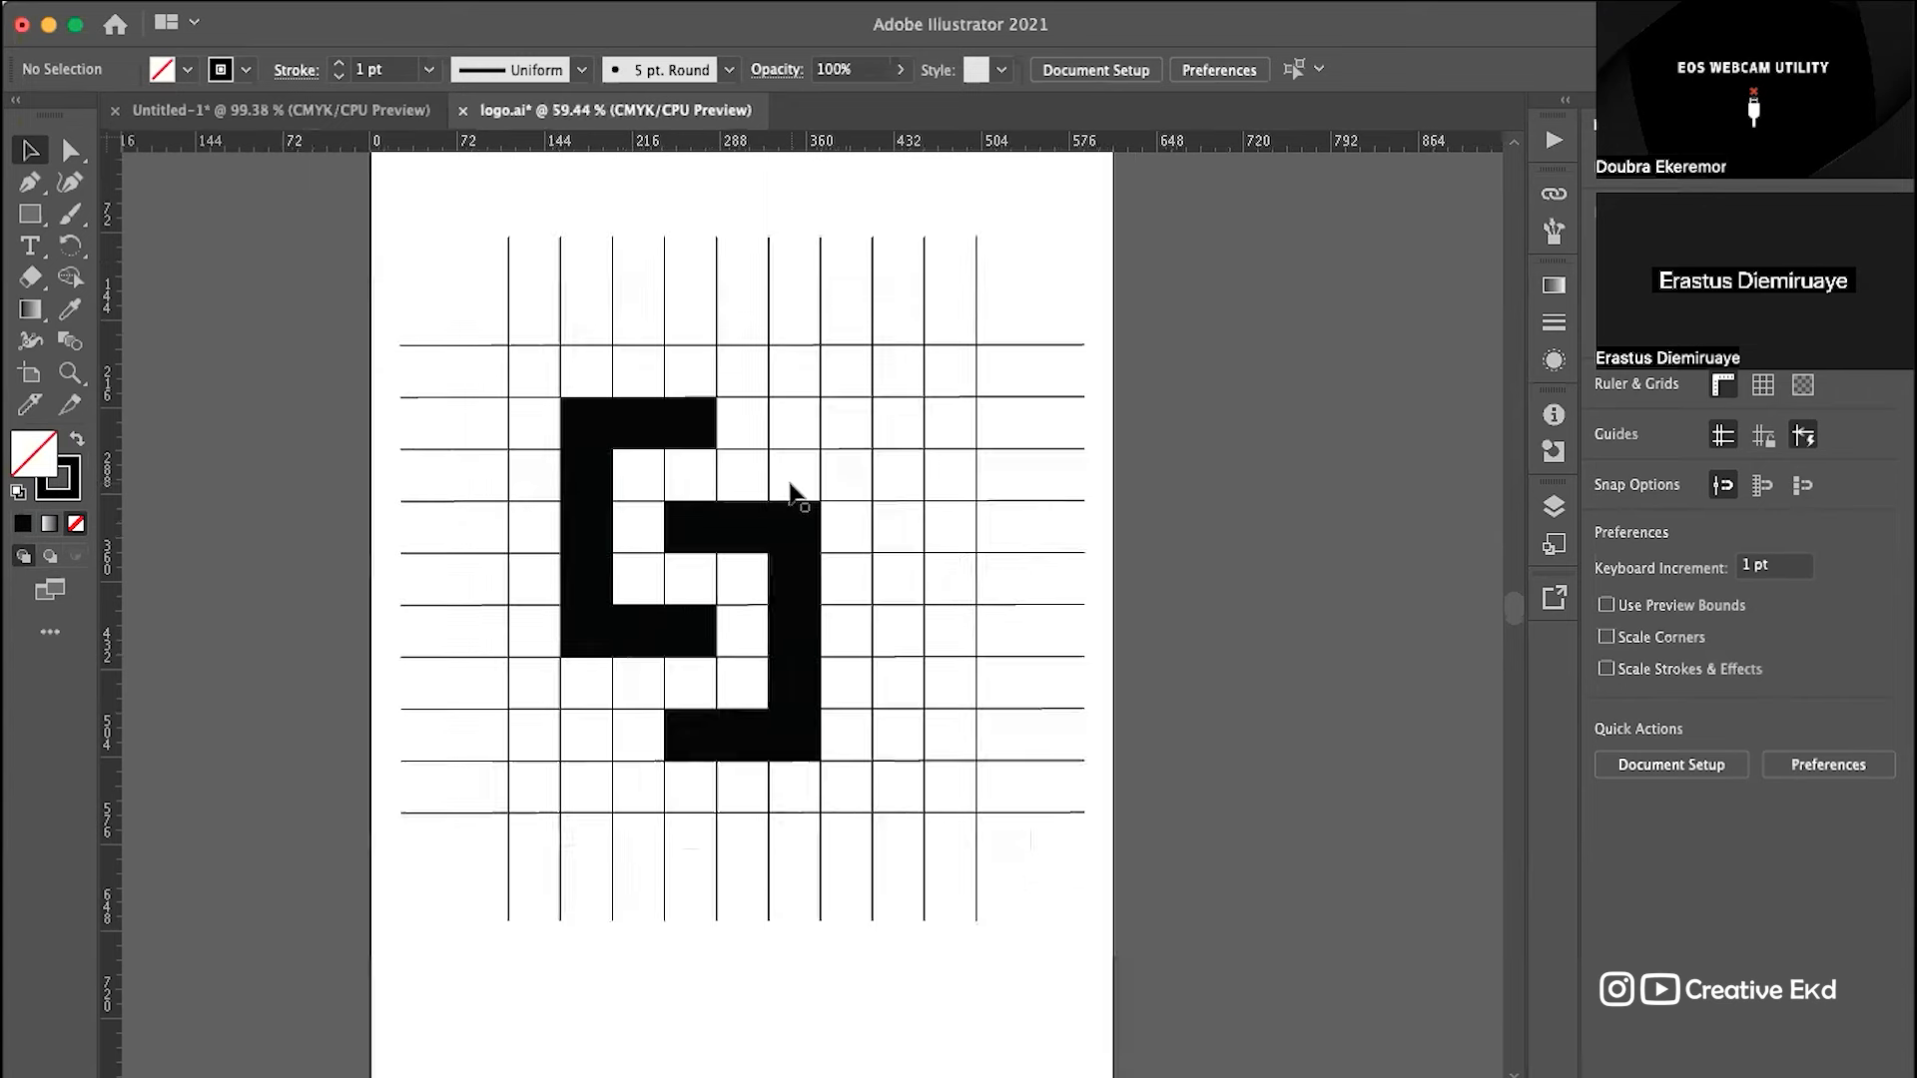
pyautogui.scroll(2, 938, 466)
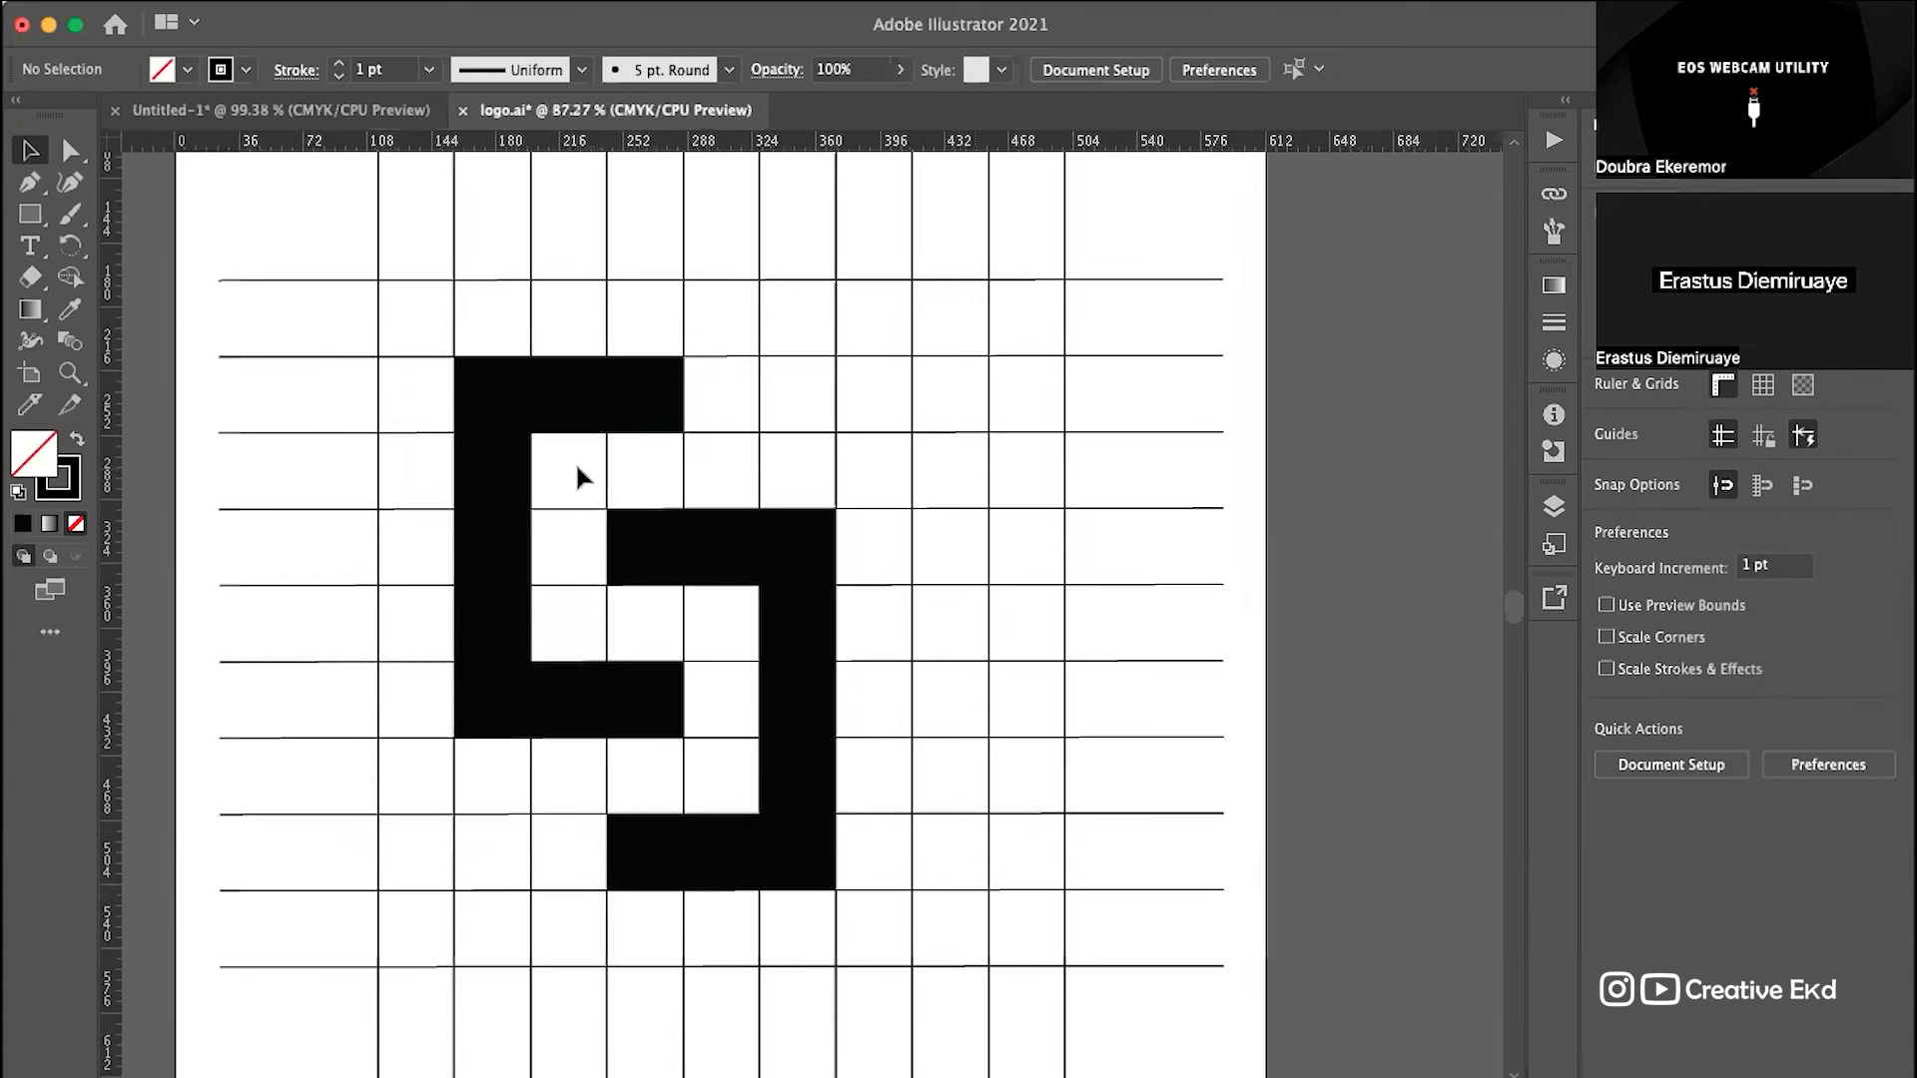
pyautogui.scroll(-4, 577, 464)
pyautogui.scroll(-1, 577, 477)
pyautogui.scroll(-2, 577, 477)
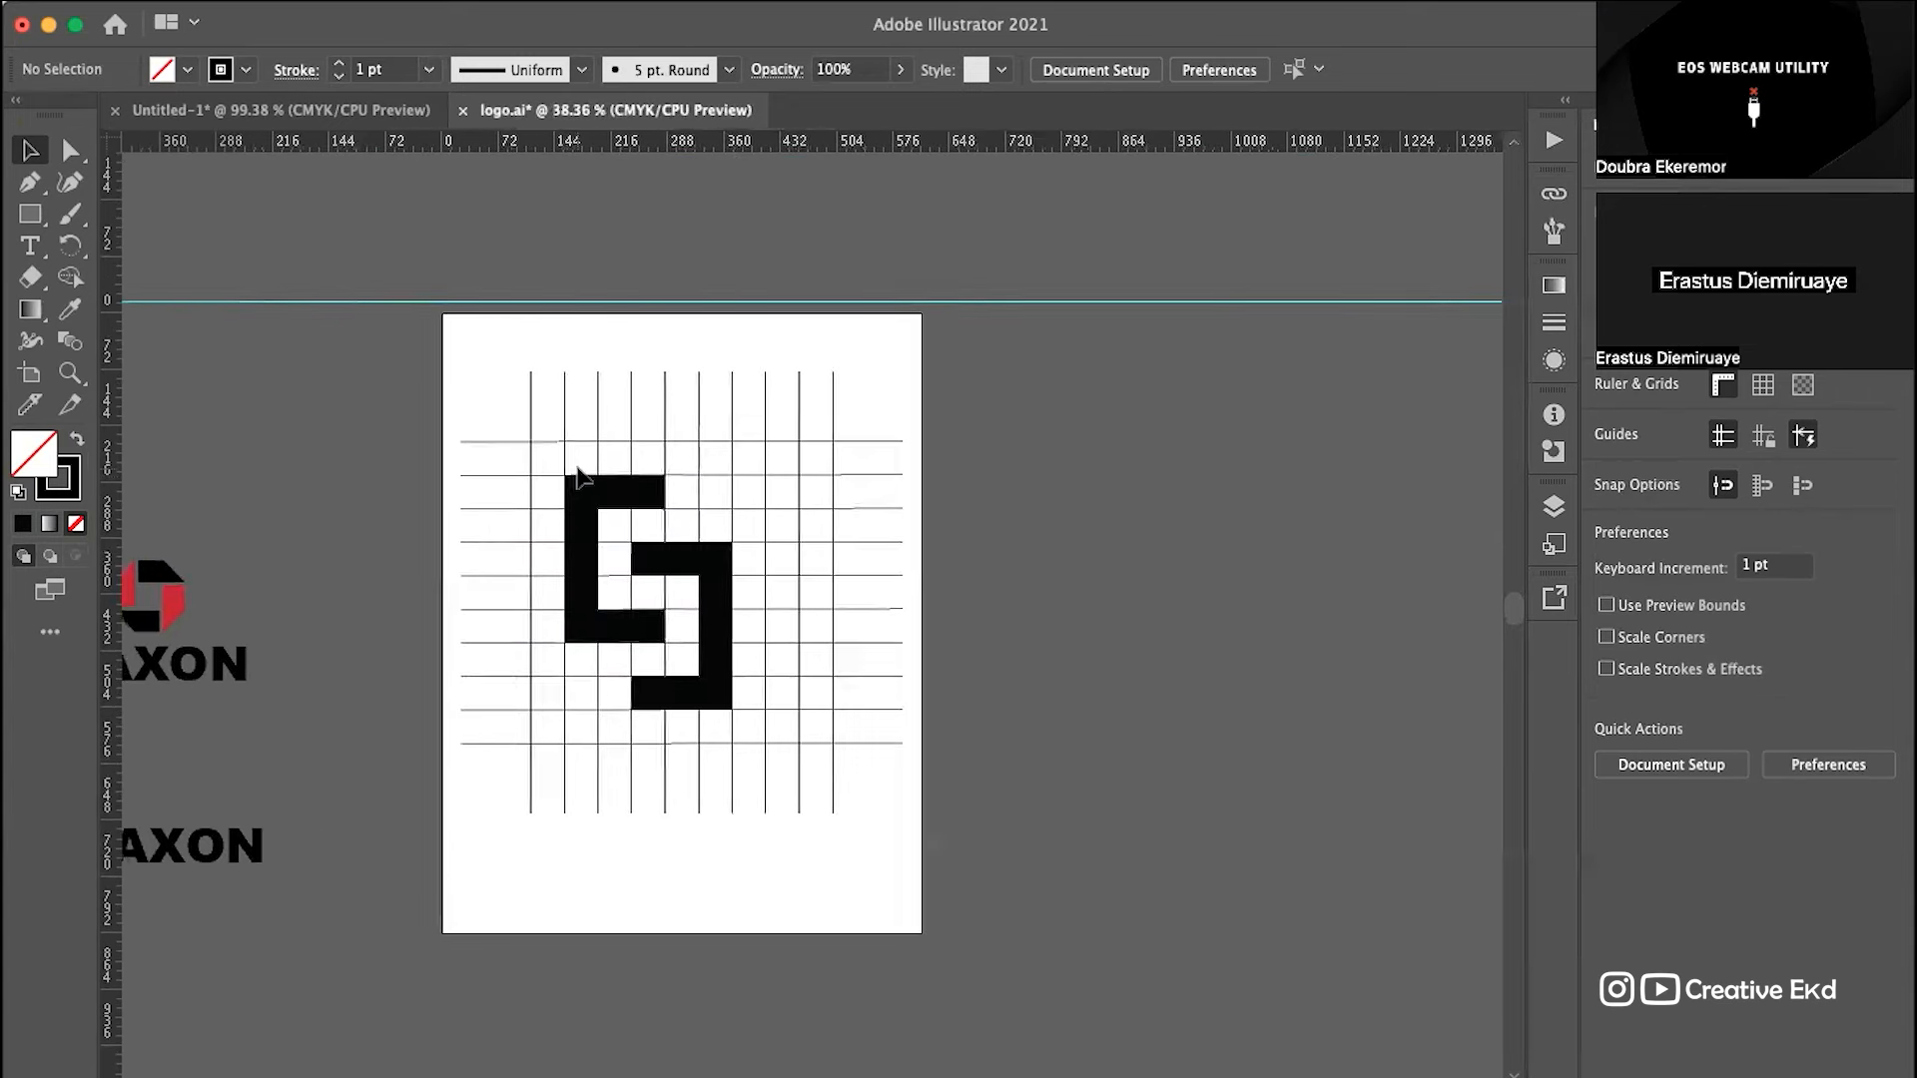
# Step: Undo the creation of the black shapes to return to the plain line grid, with nothing selected
pyautogui.moveTo(1022, 338); pyautogui.dragTo(425, 877)
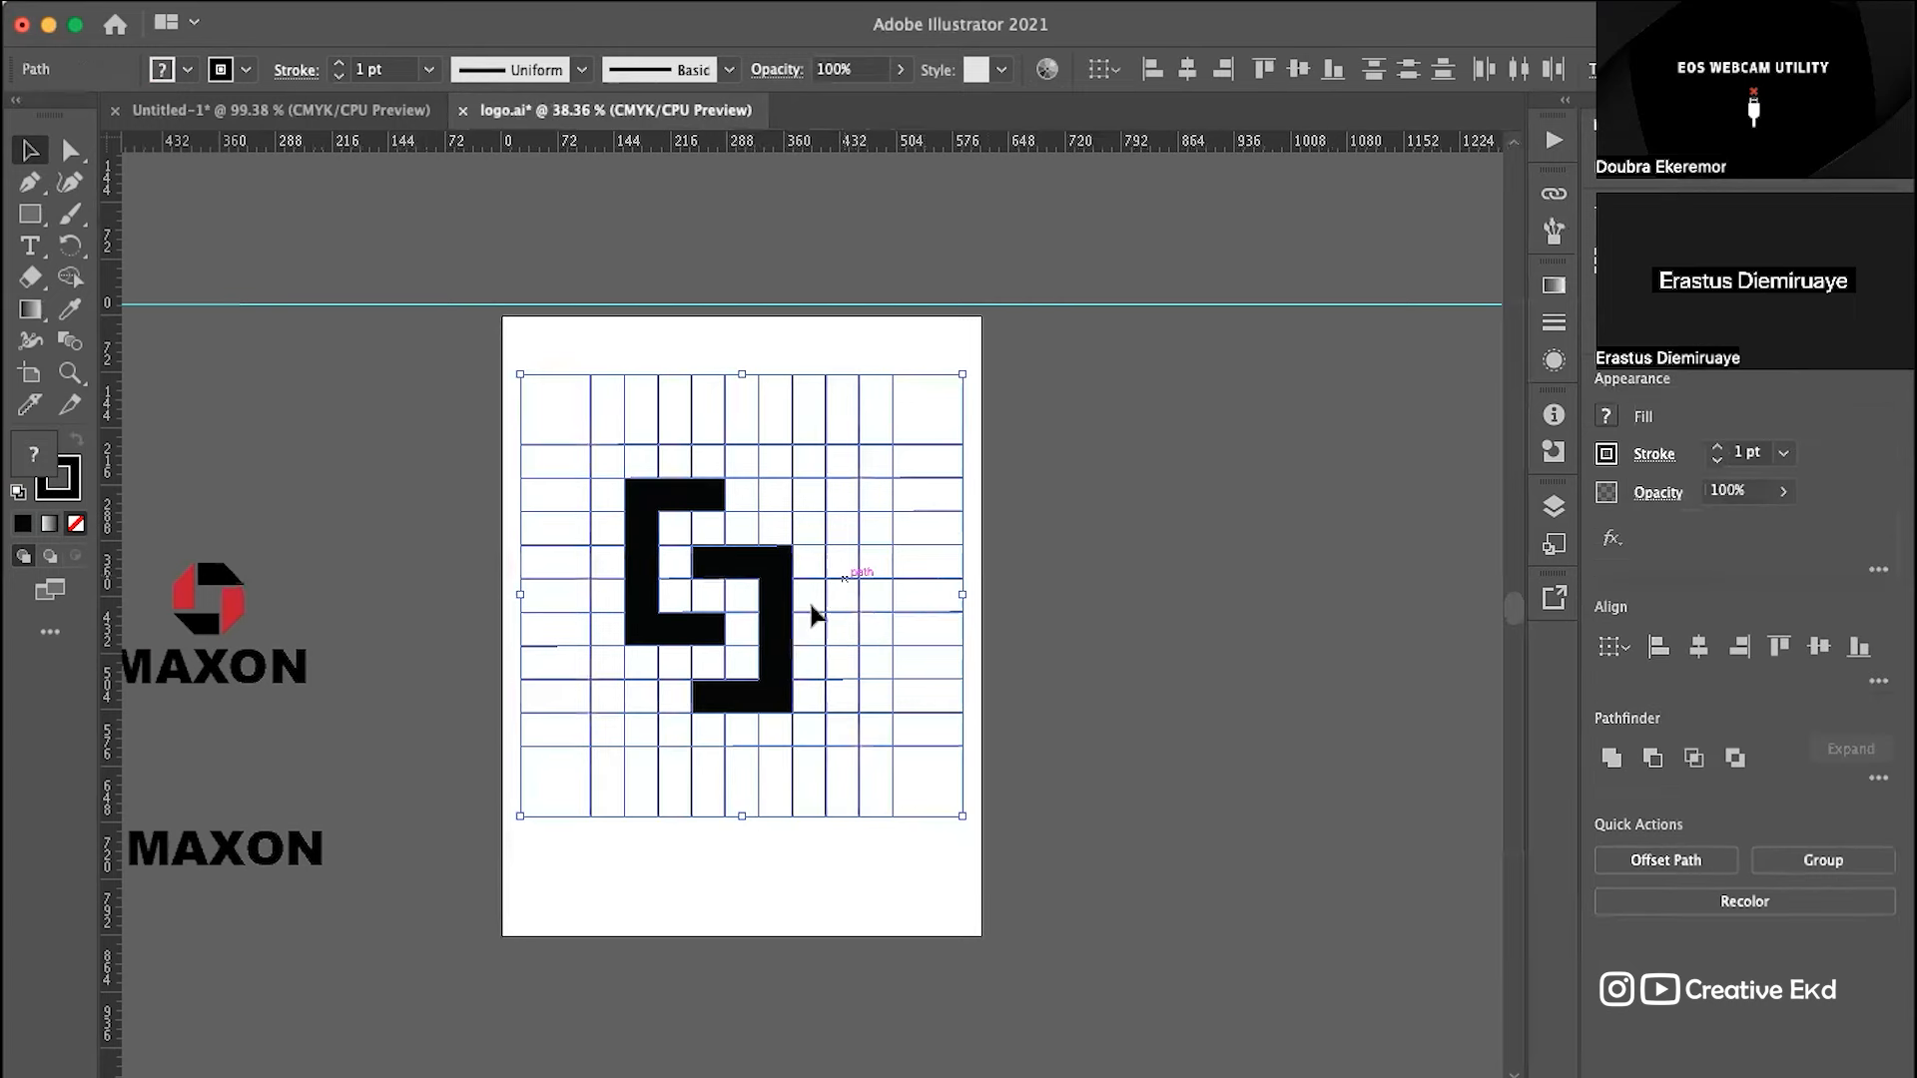
pyautogui.click(1182, 639)
pyautogui.press('super+a')
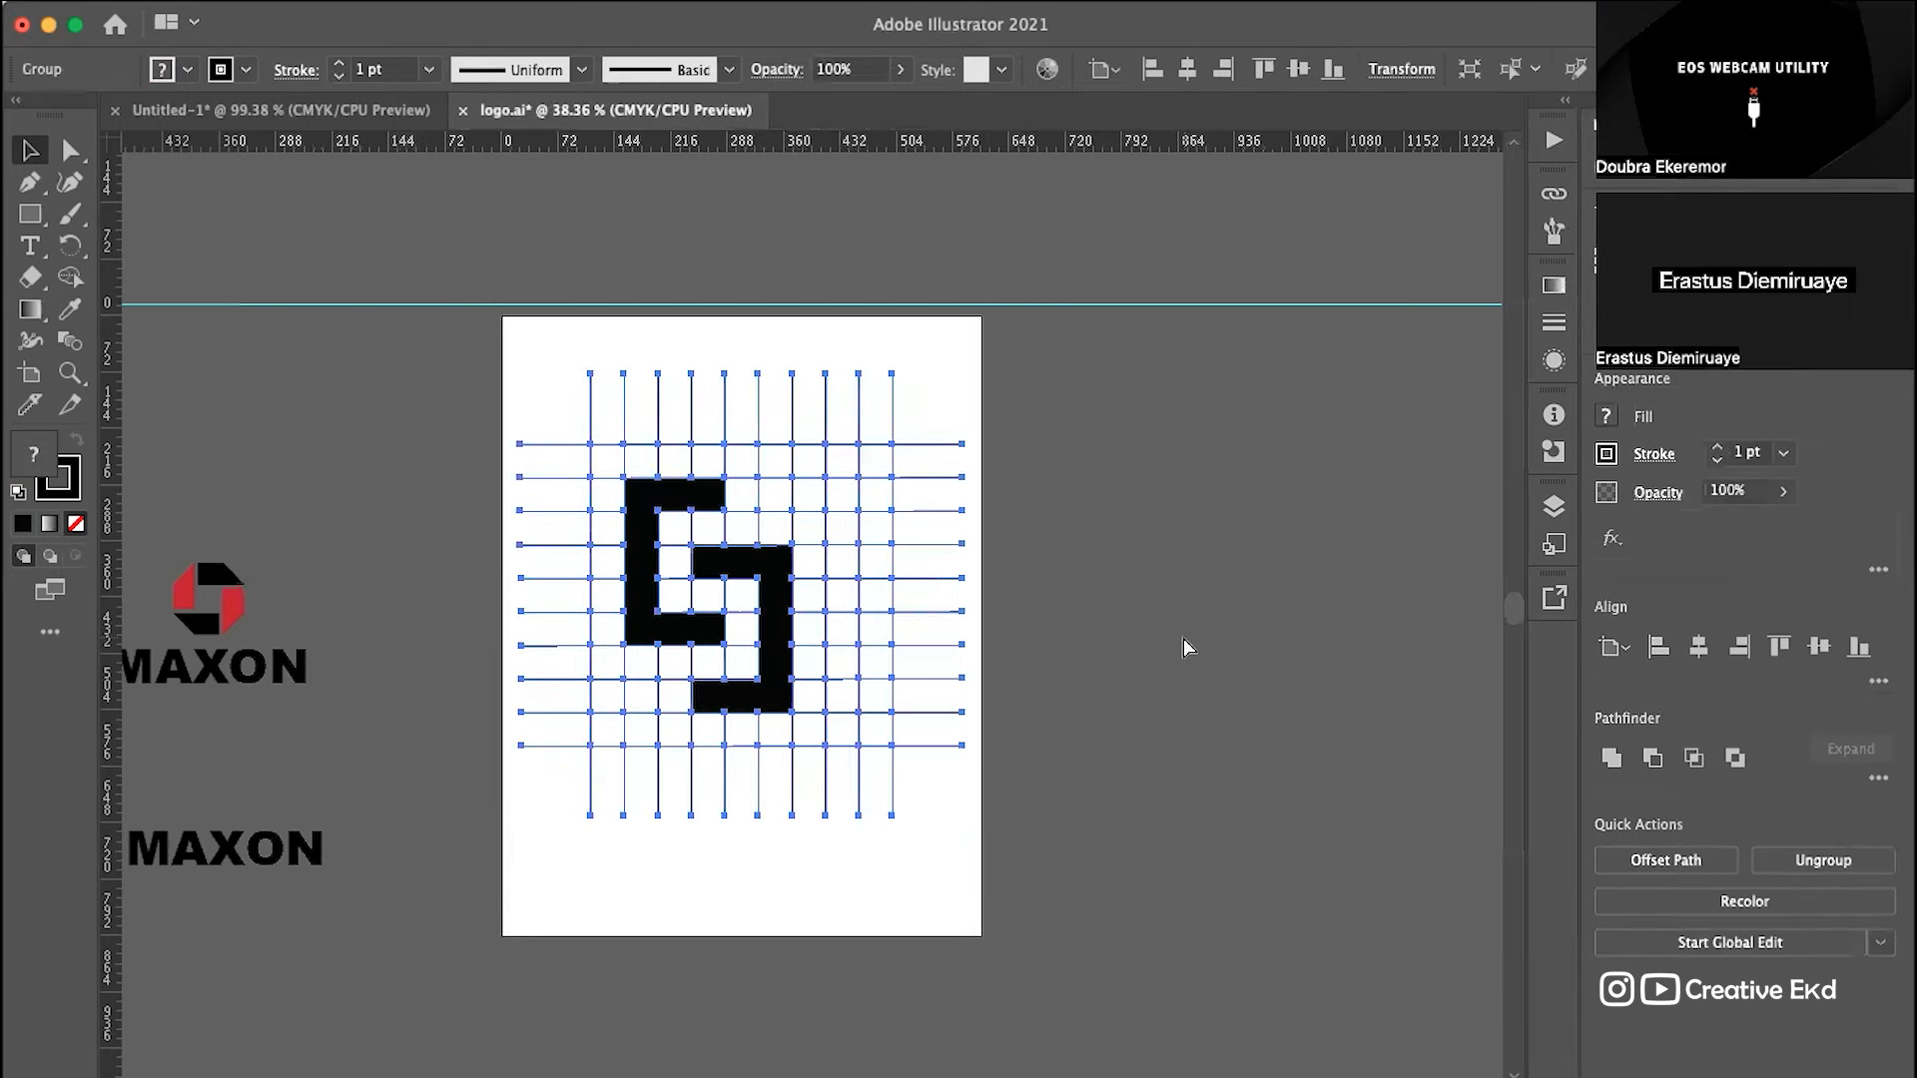
pyautogui.click(1182, 637)
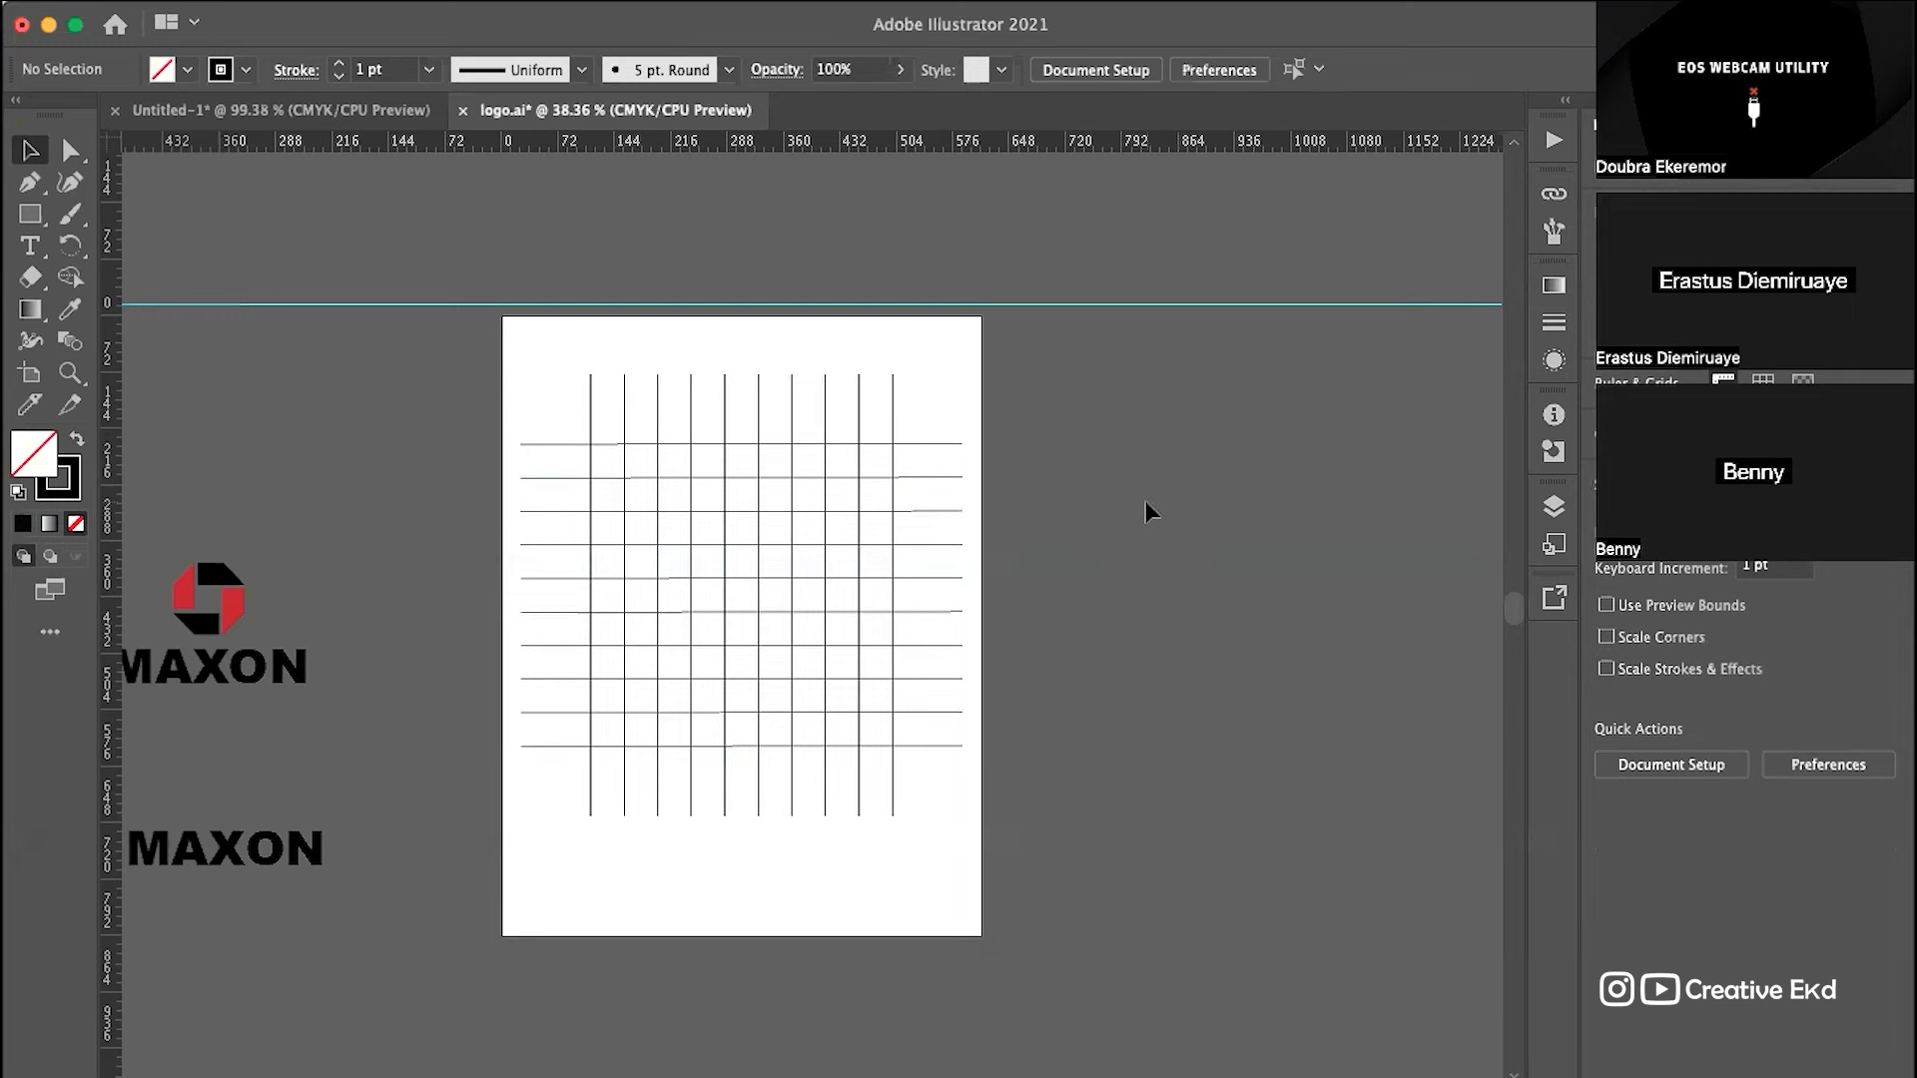
pyautogui.scroll(2, 908, 482)
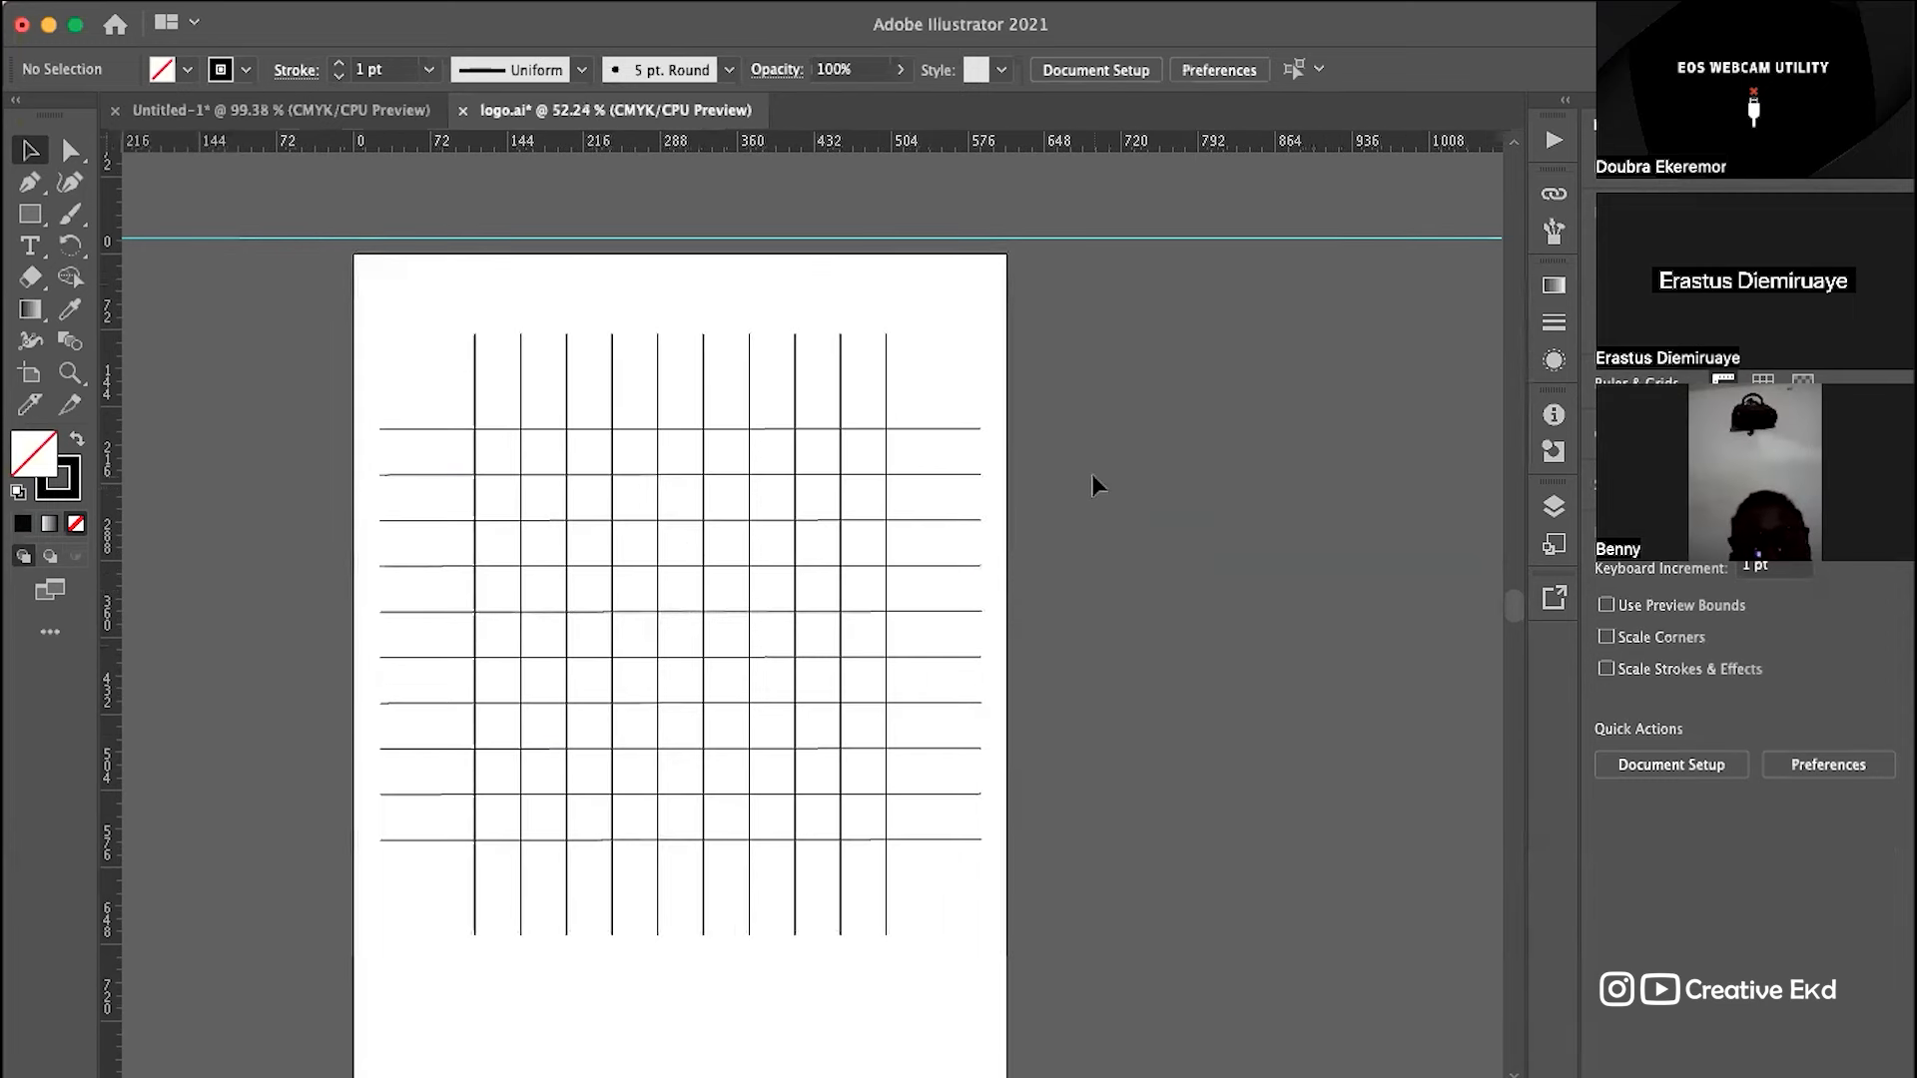
pyautogui.scroll(-2, 1188, 521)
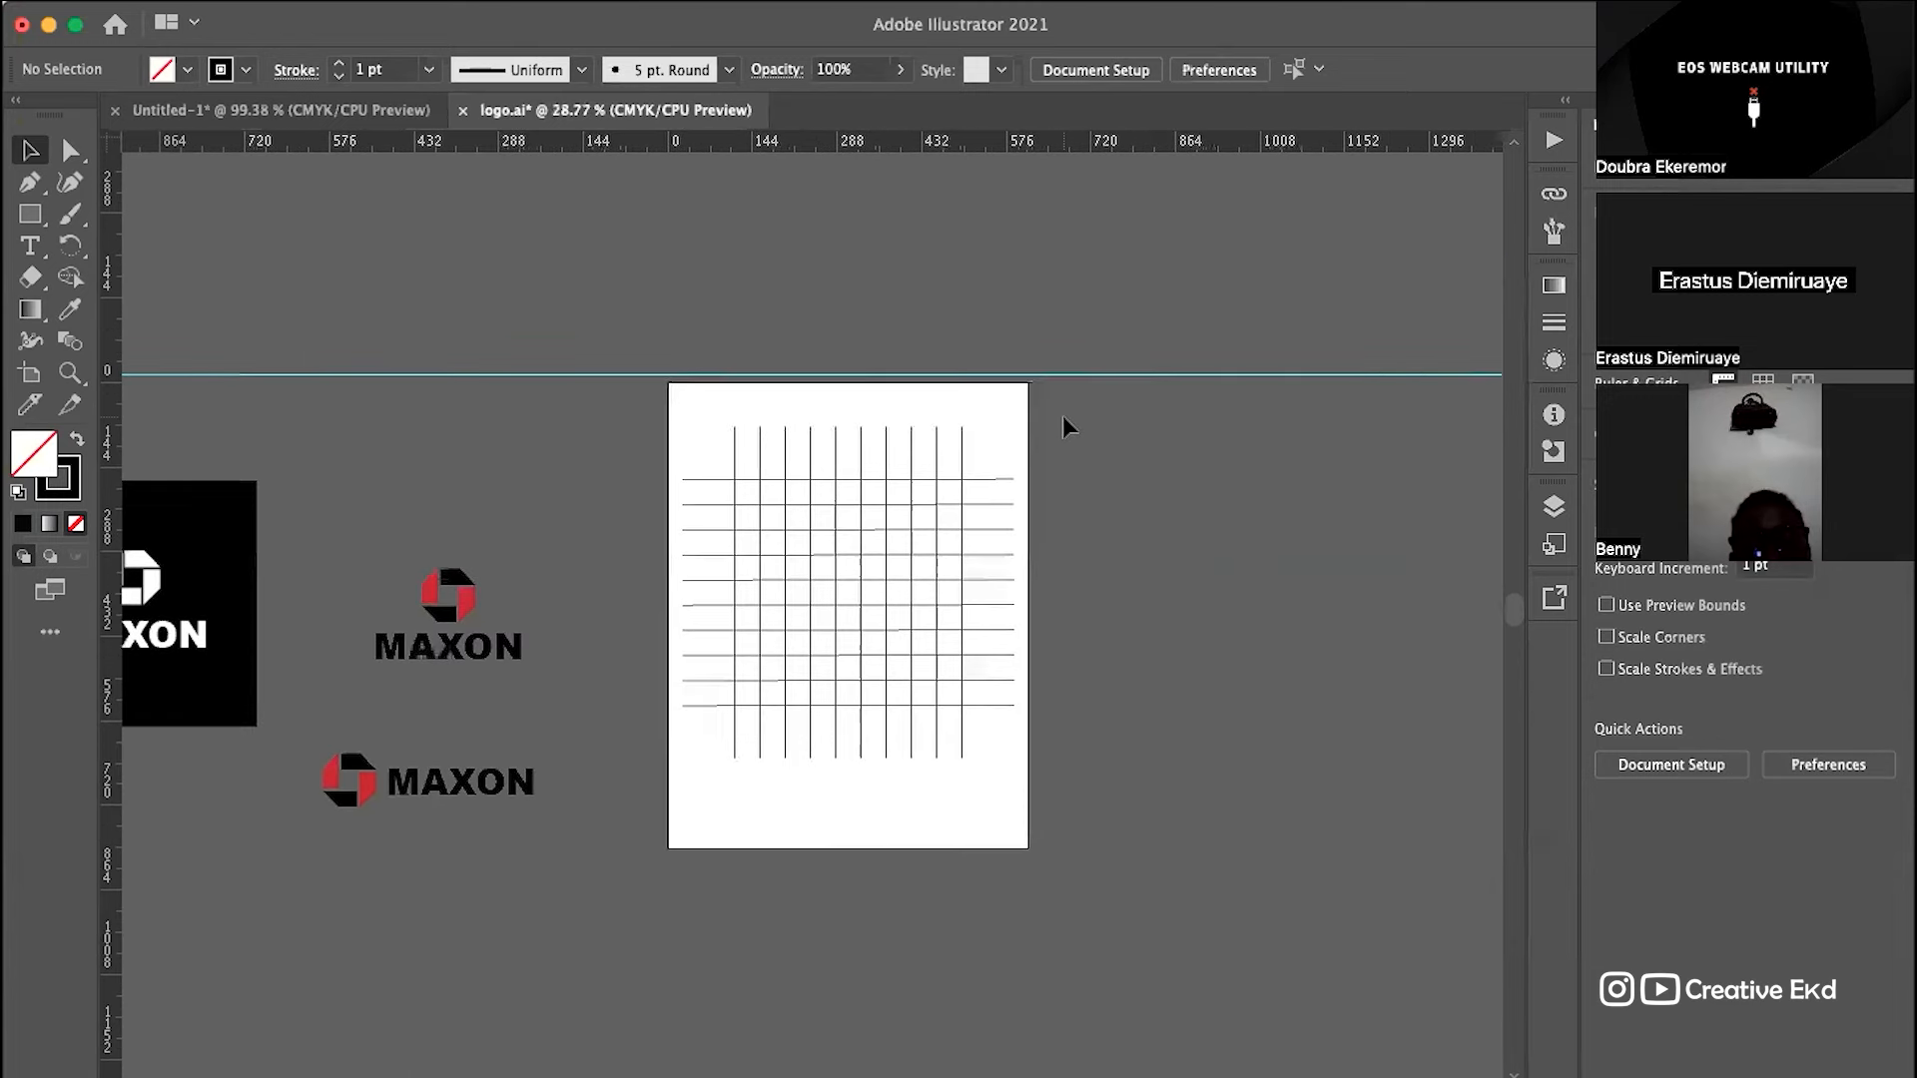
# Step: Select the entire grouped line grid on the artboard
pyautogui.moveTo(1096, 393); pyautogui.dragTo(625, 898)
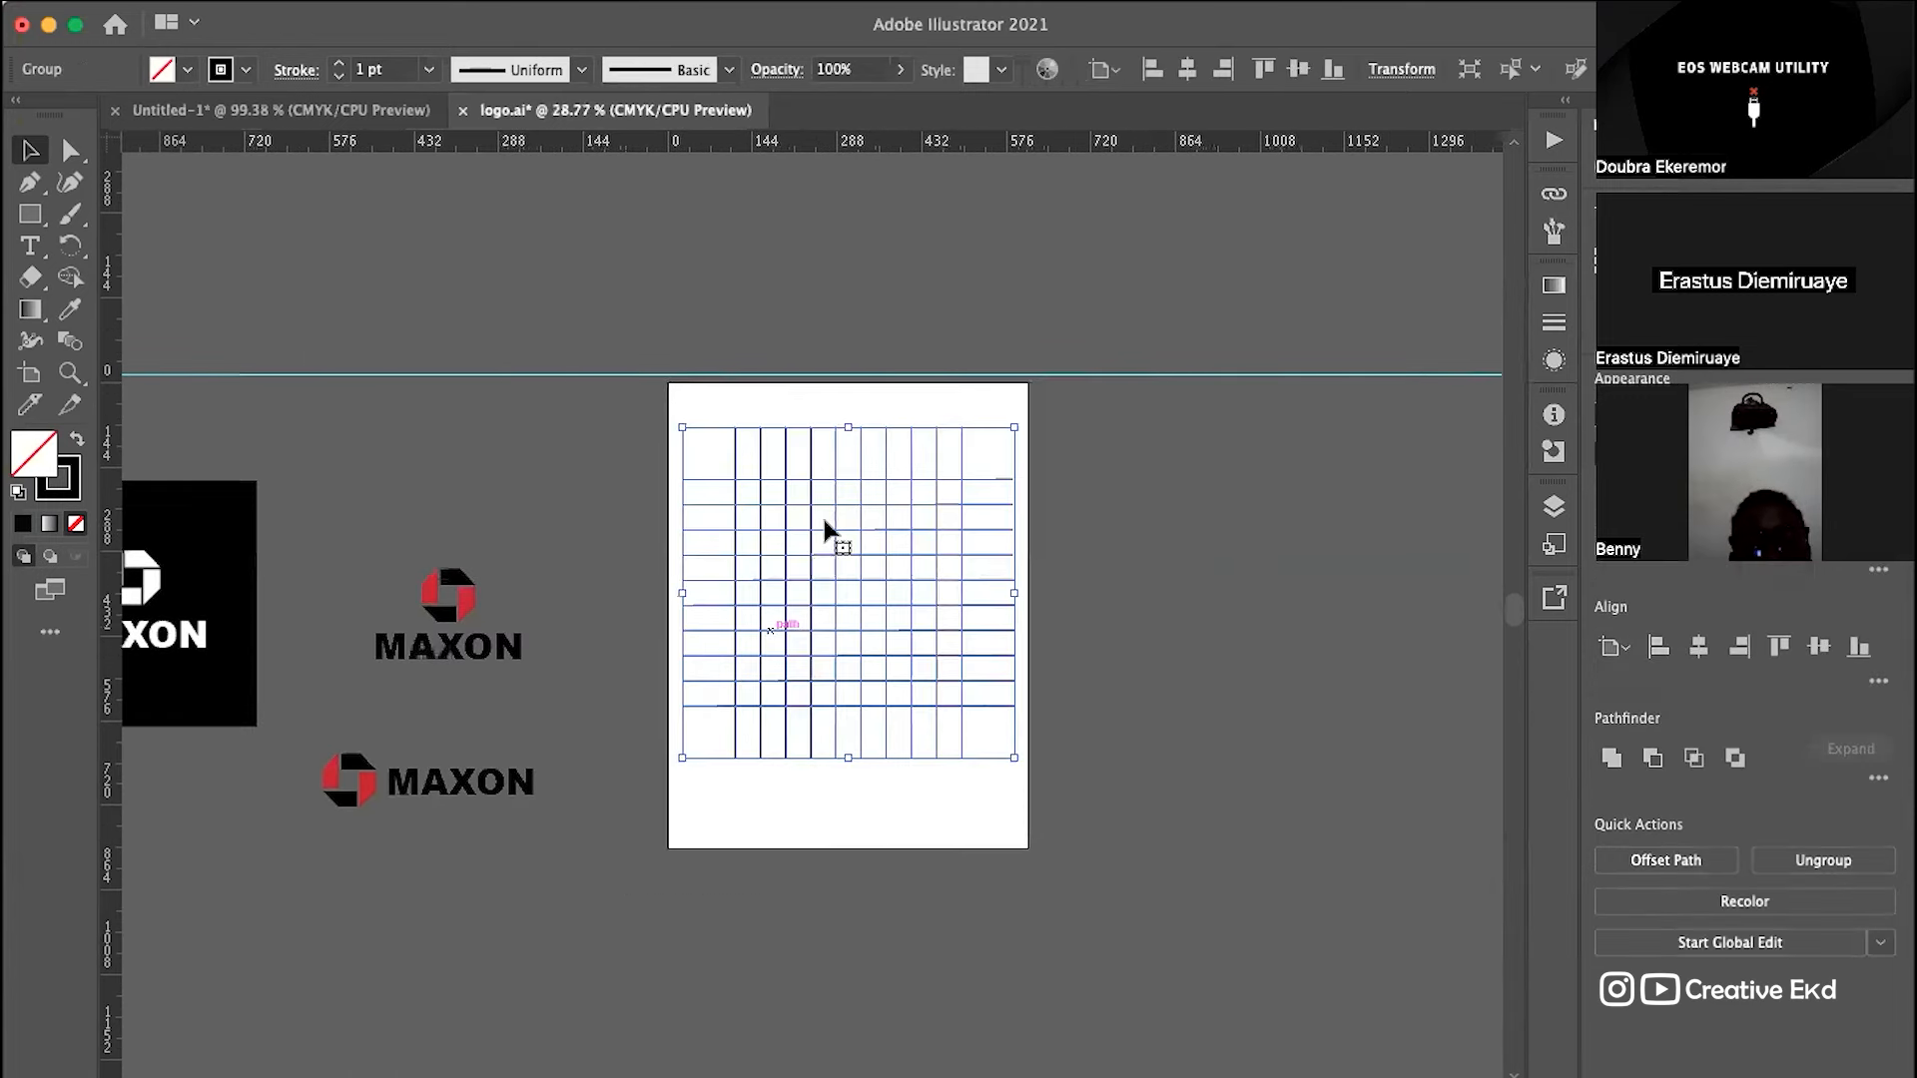
pyautogui.scroll(1, 835, 584)
pyautogui.hscroll(3, 834, 584)
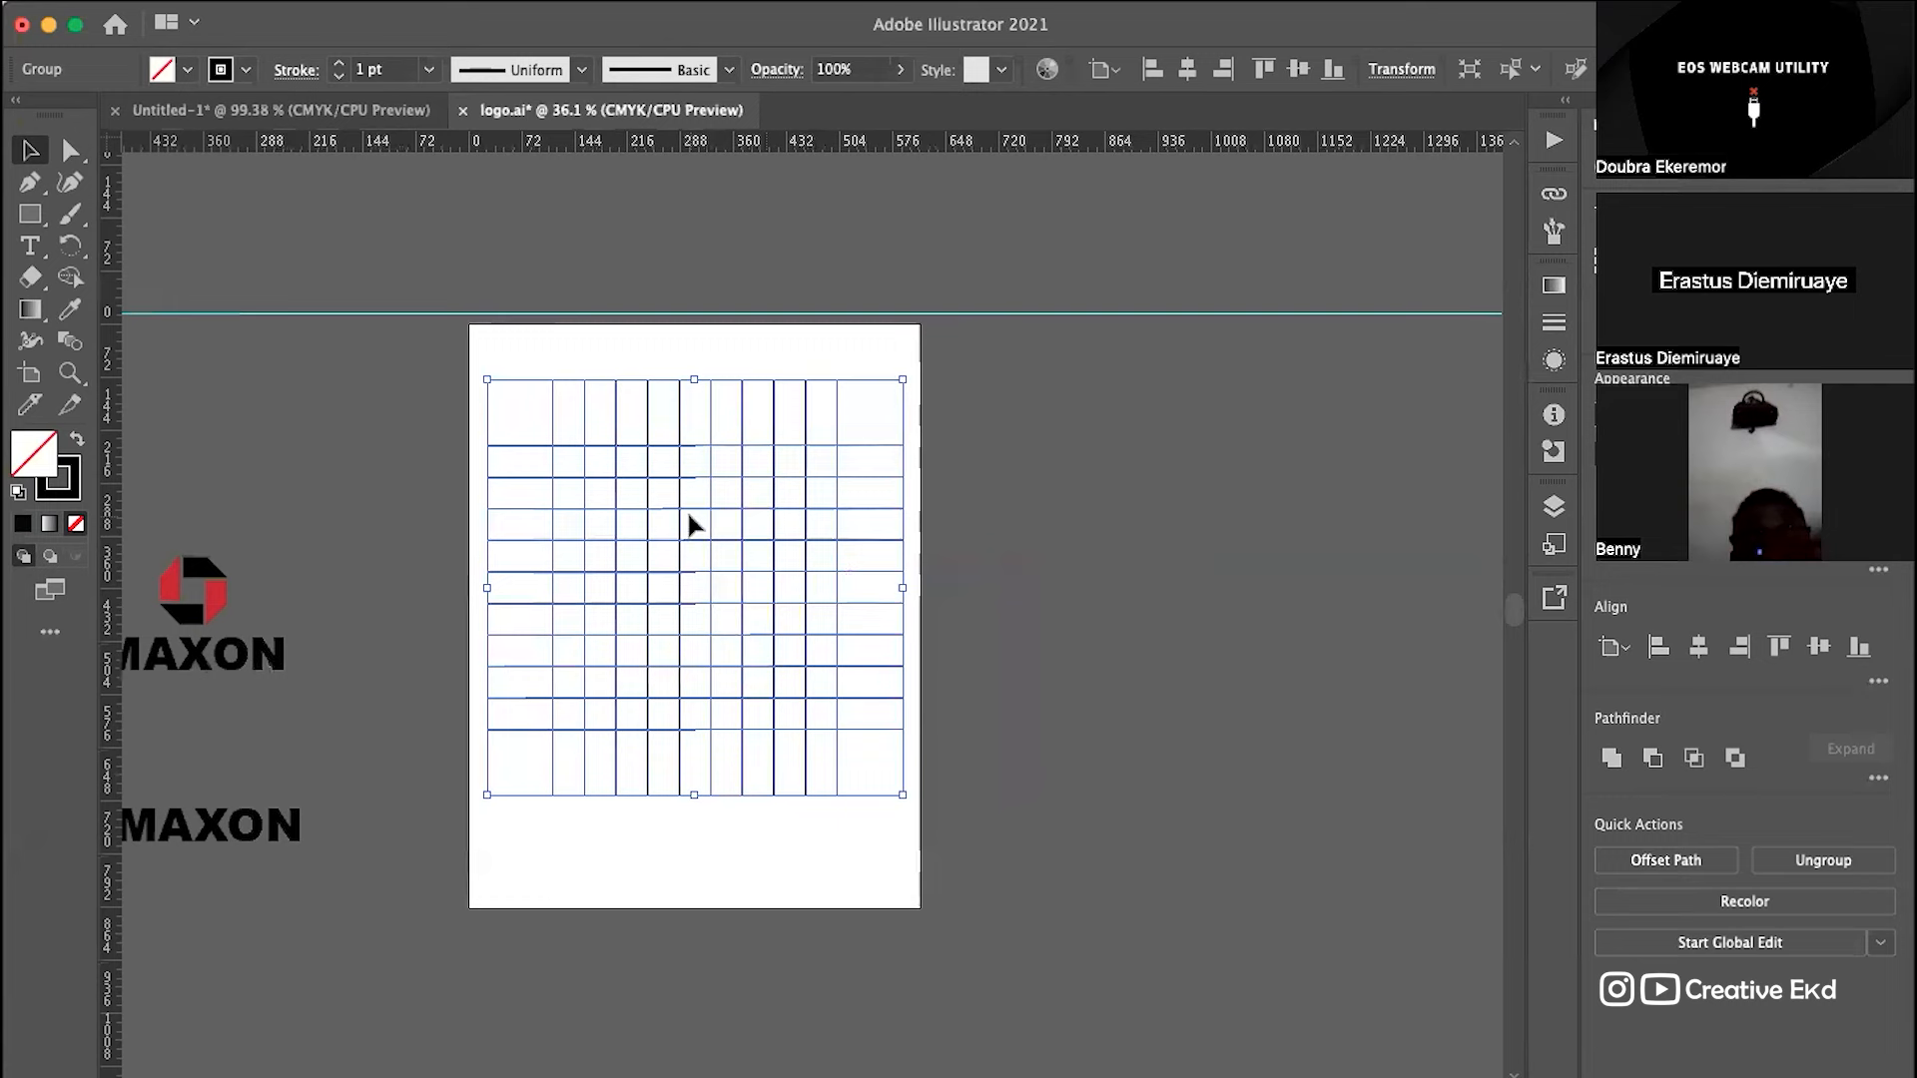
pyautogui.moveTo(680, 509); pyautogui.dragTo(1147, 517)
pyautogui.click(980, 729)
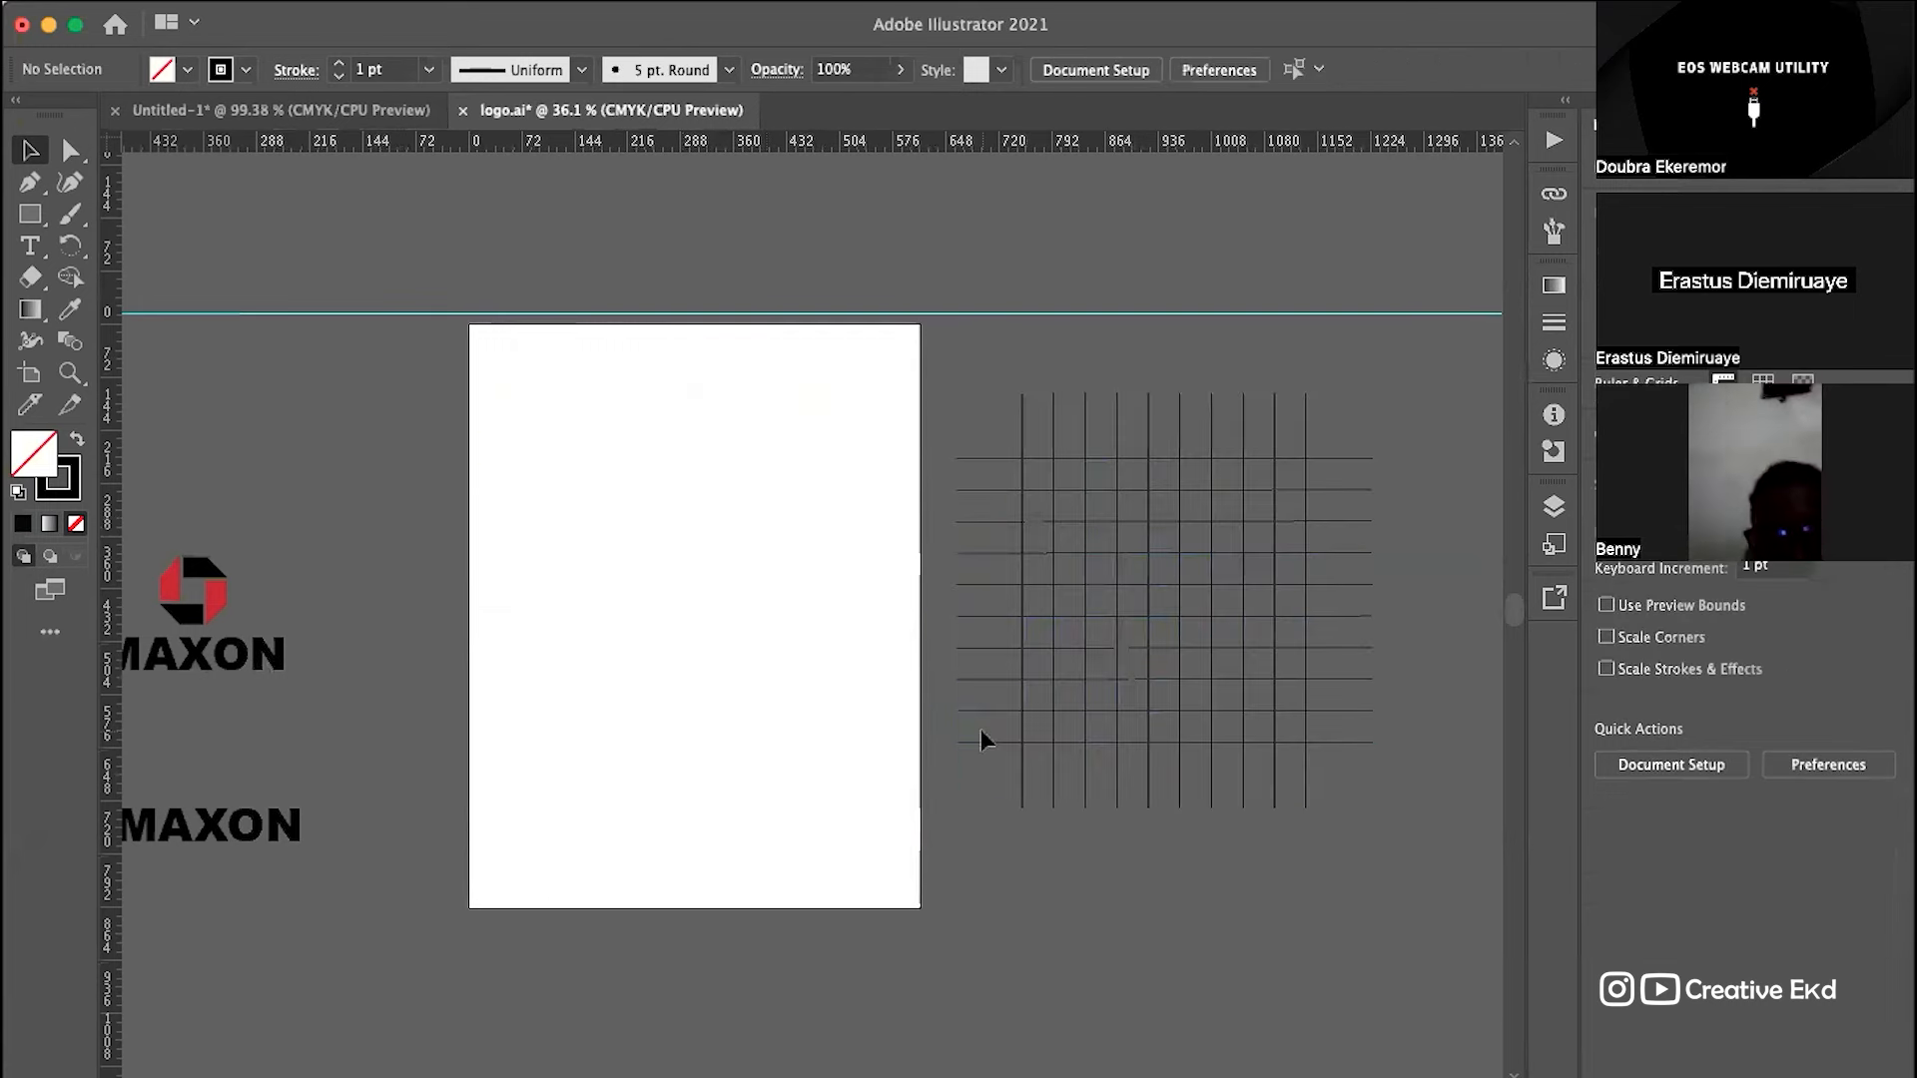
pyautogui.hotkey('ctrl', 'z')
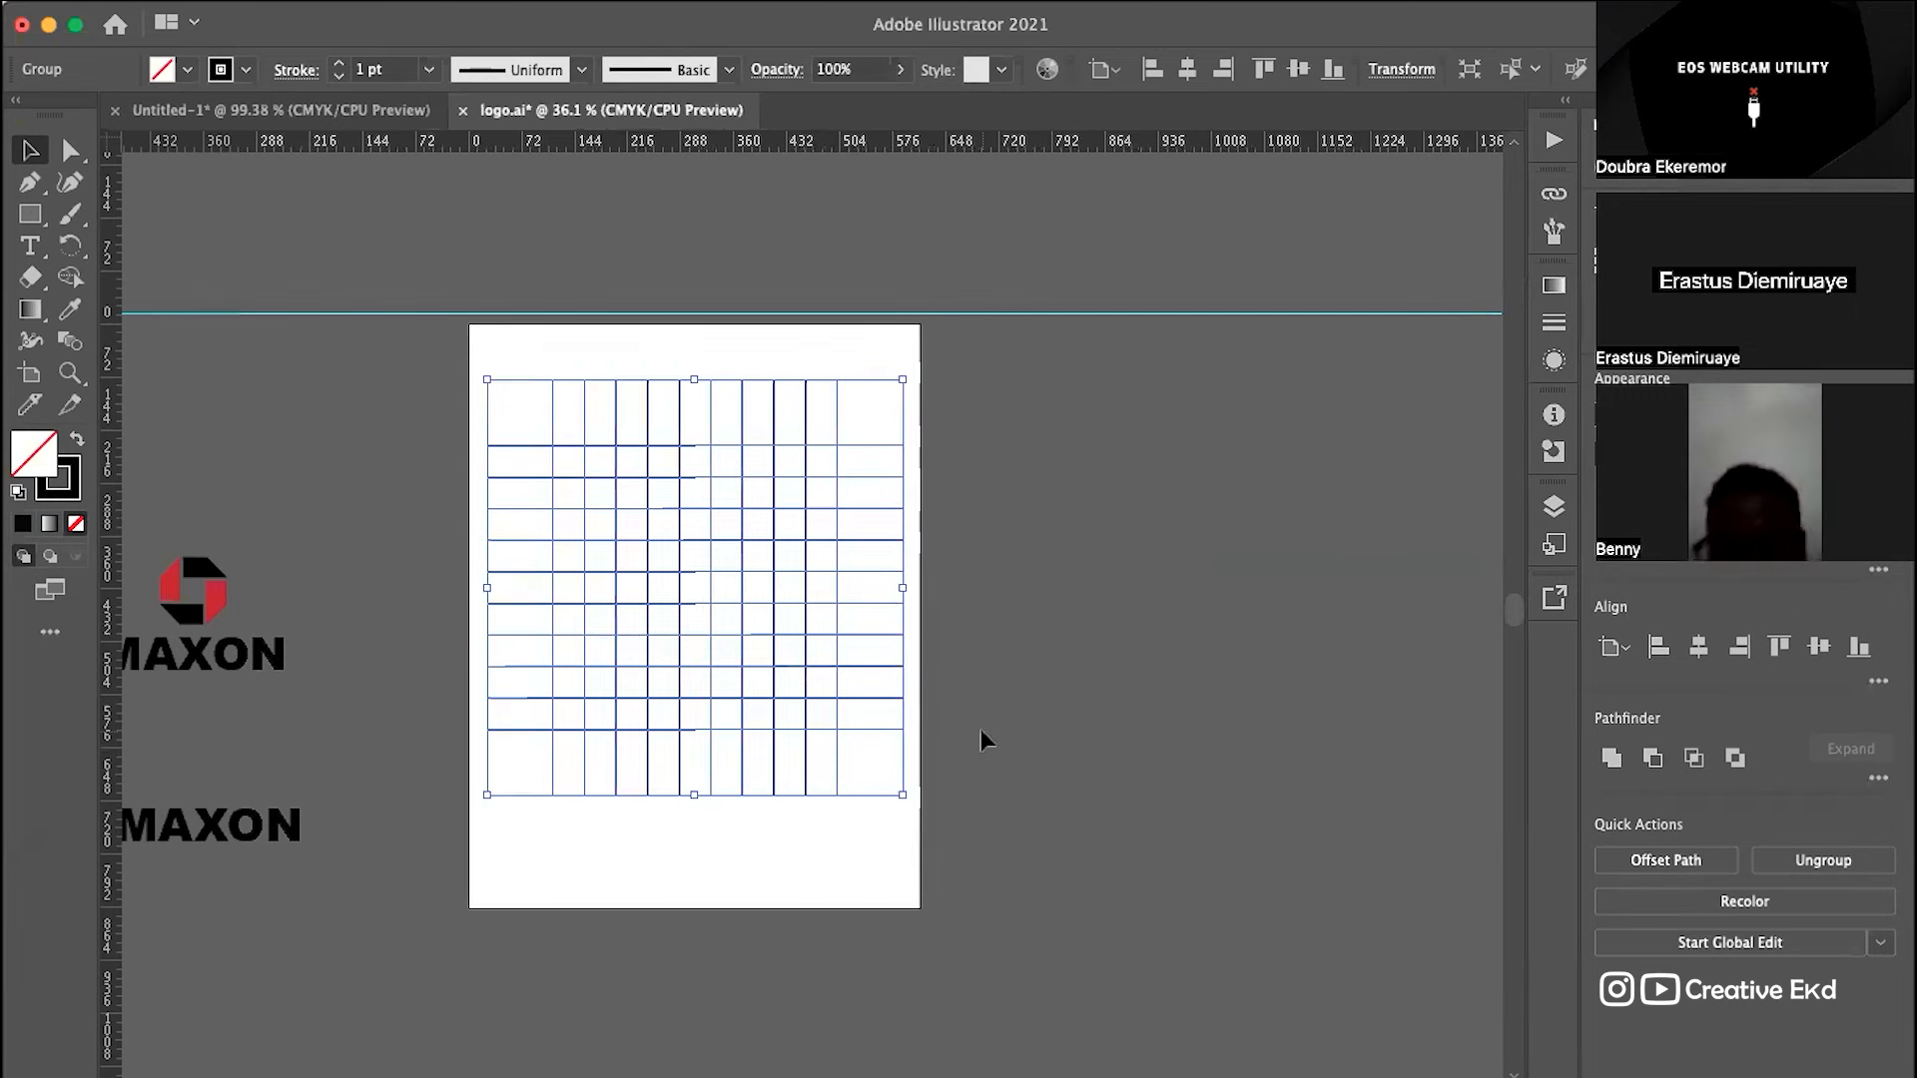
# Step: Move the grid group horizontally off the artboard onto the empty canvas beside it, and reselect it
pyautogui.moveTo(646, 542); pyautogui.dragTo(1122, 540)
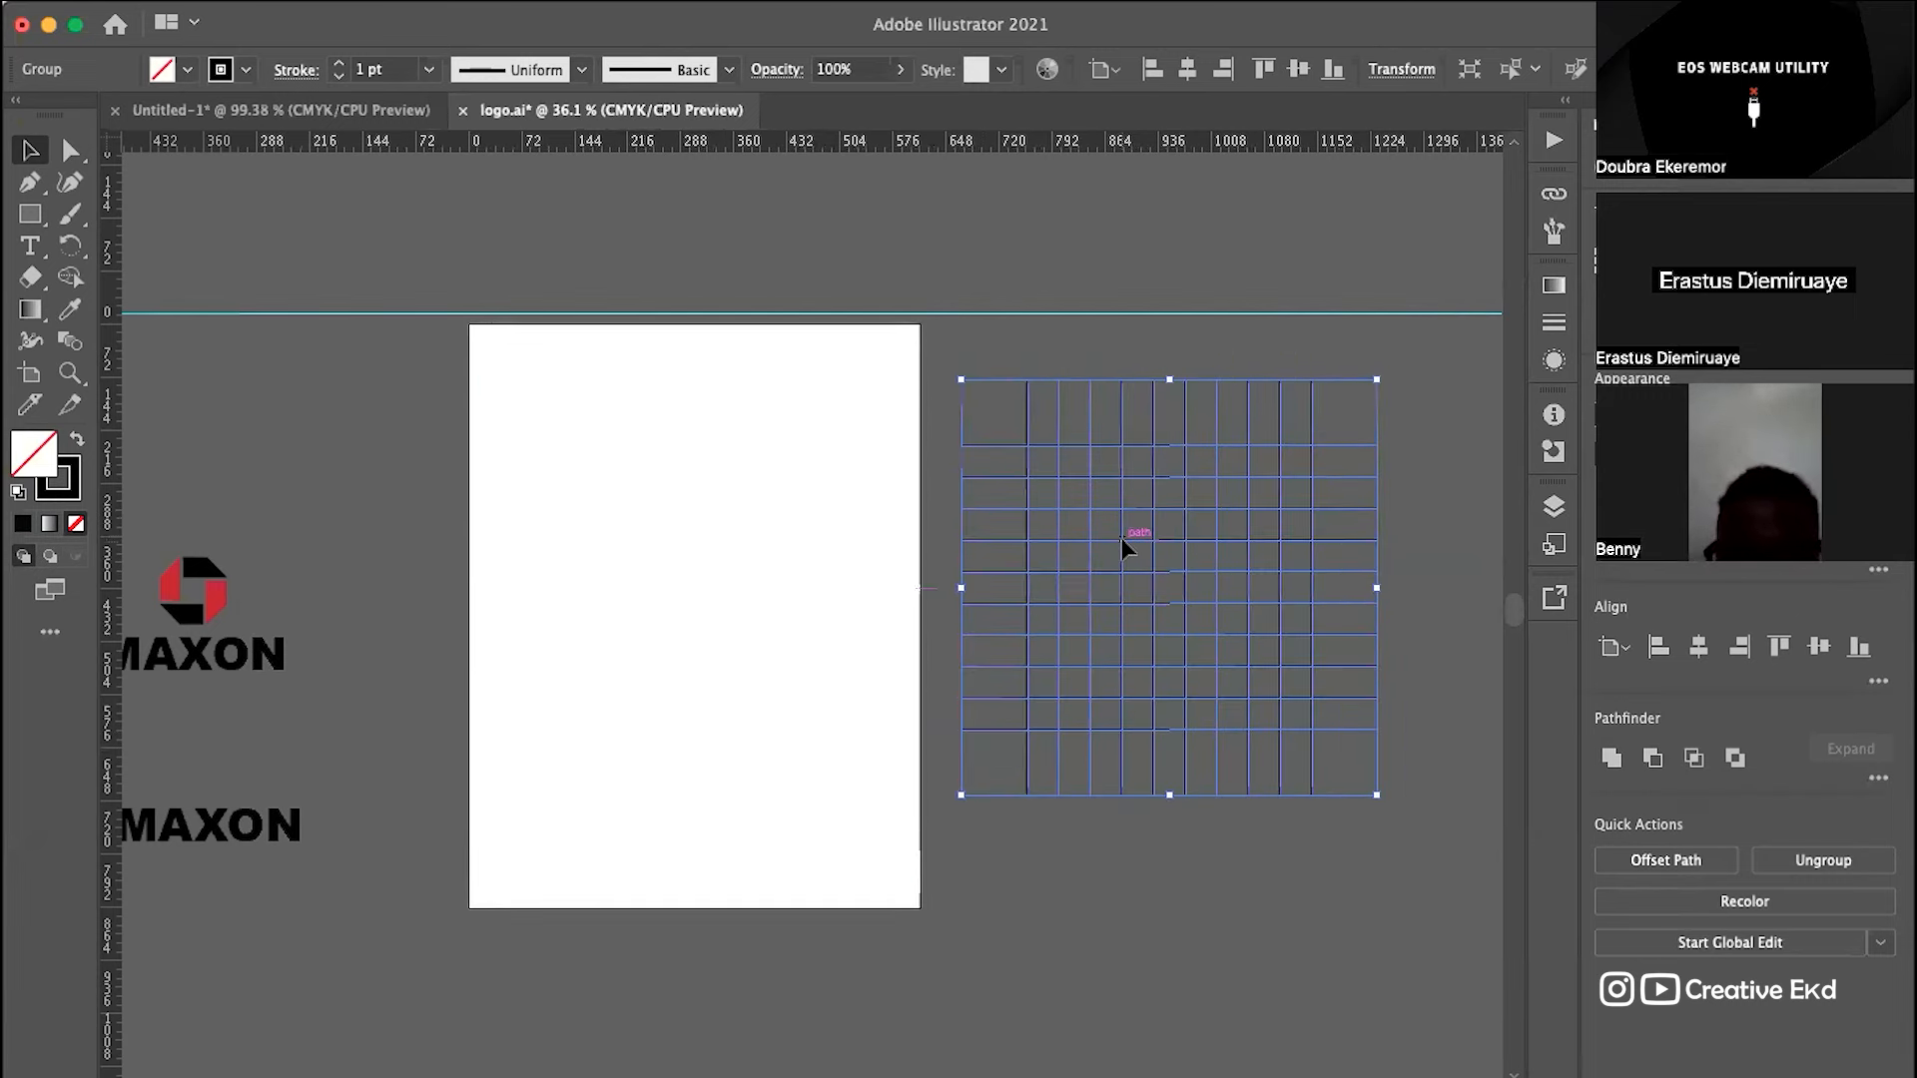
pyautogui.click(1371, 333)
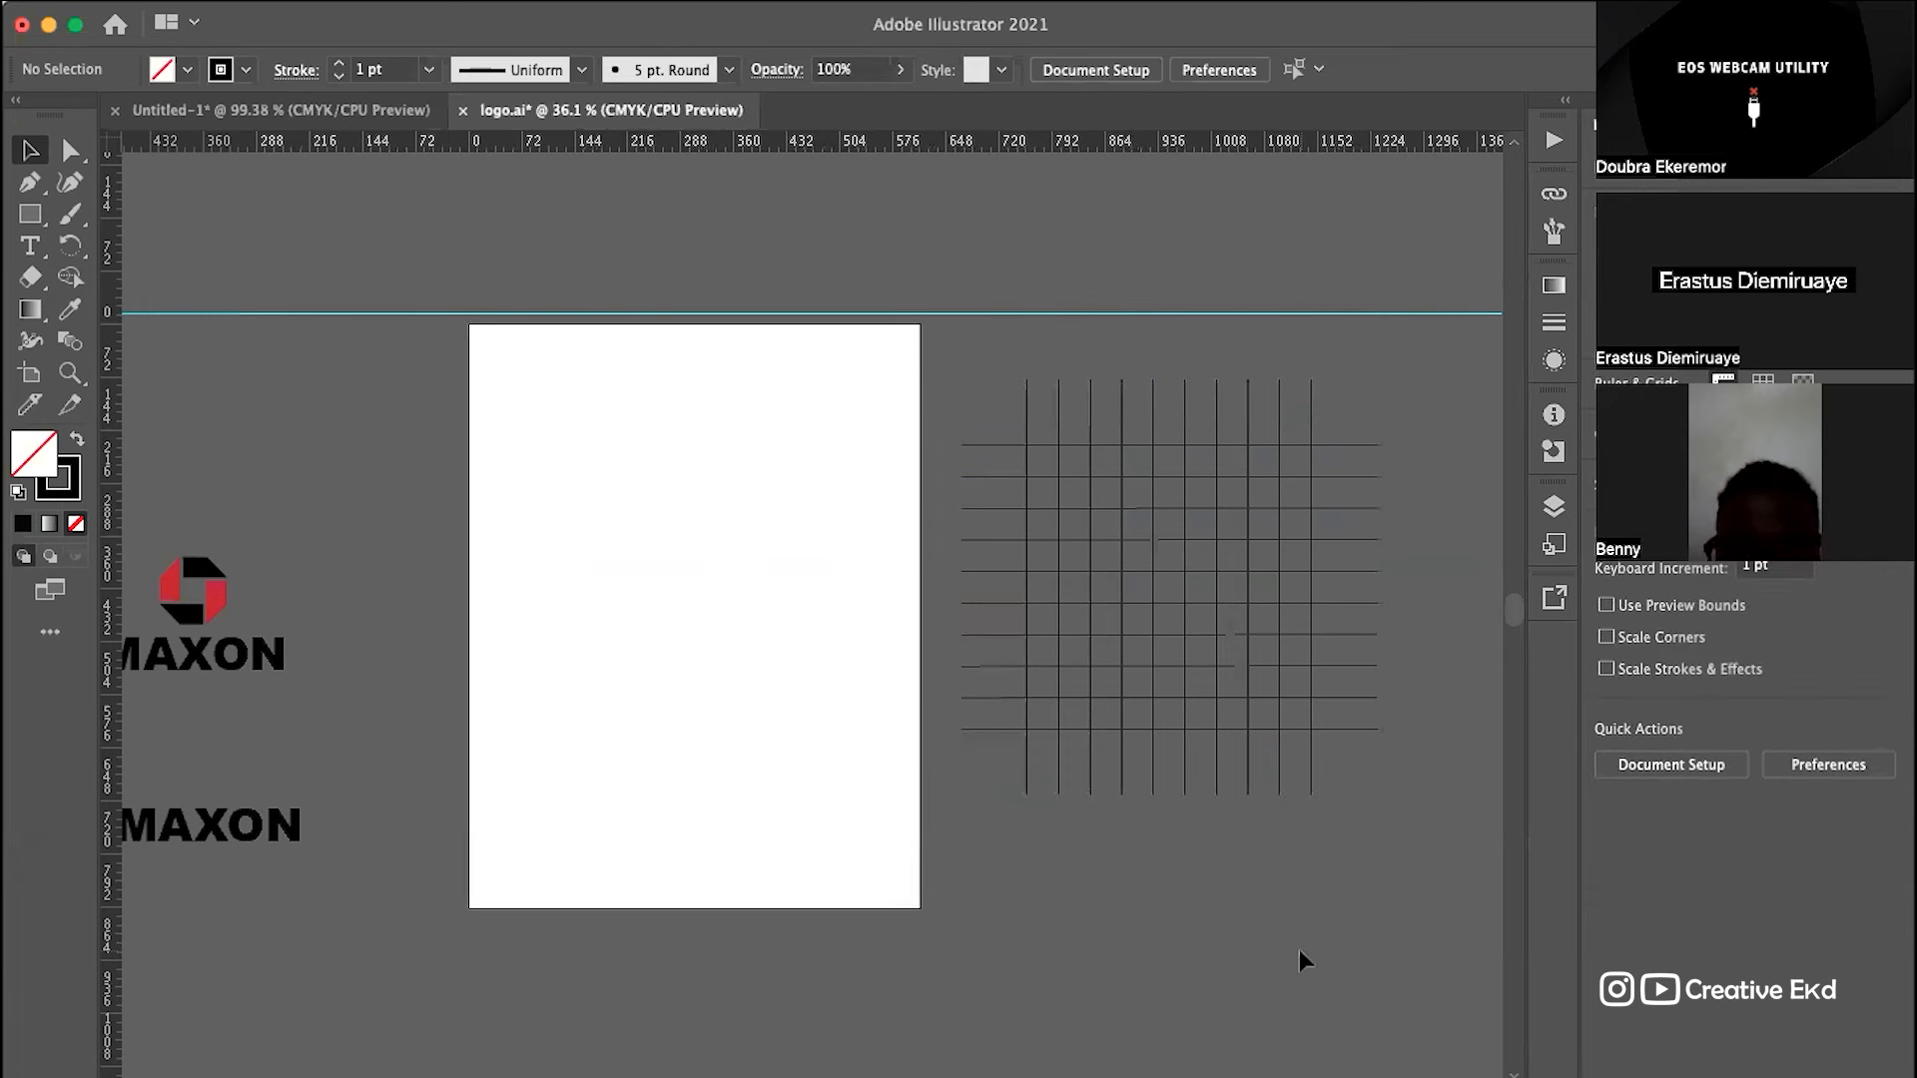
pyautogui.click(1054, 396)
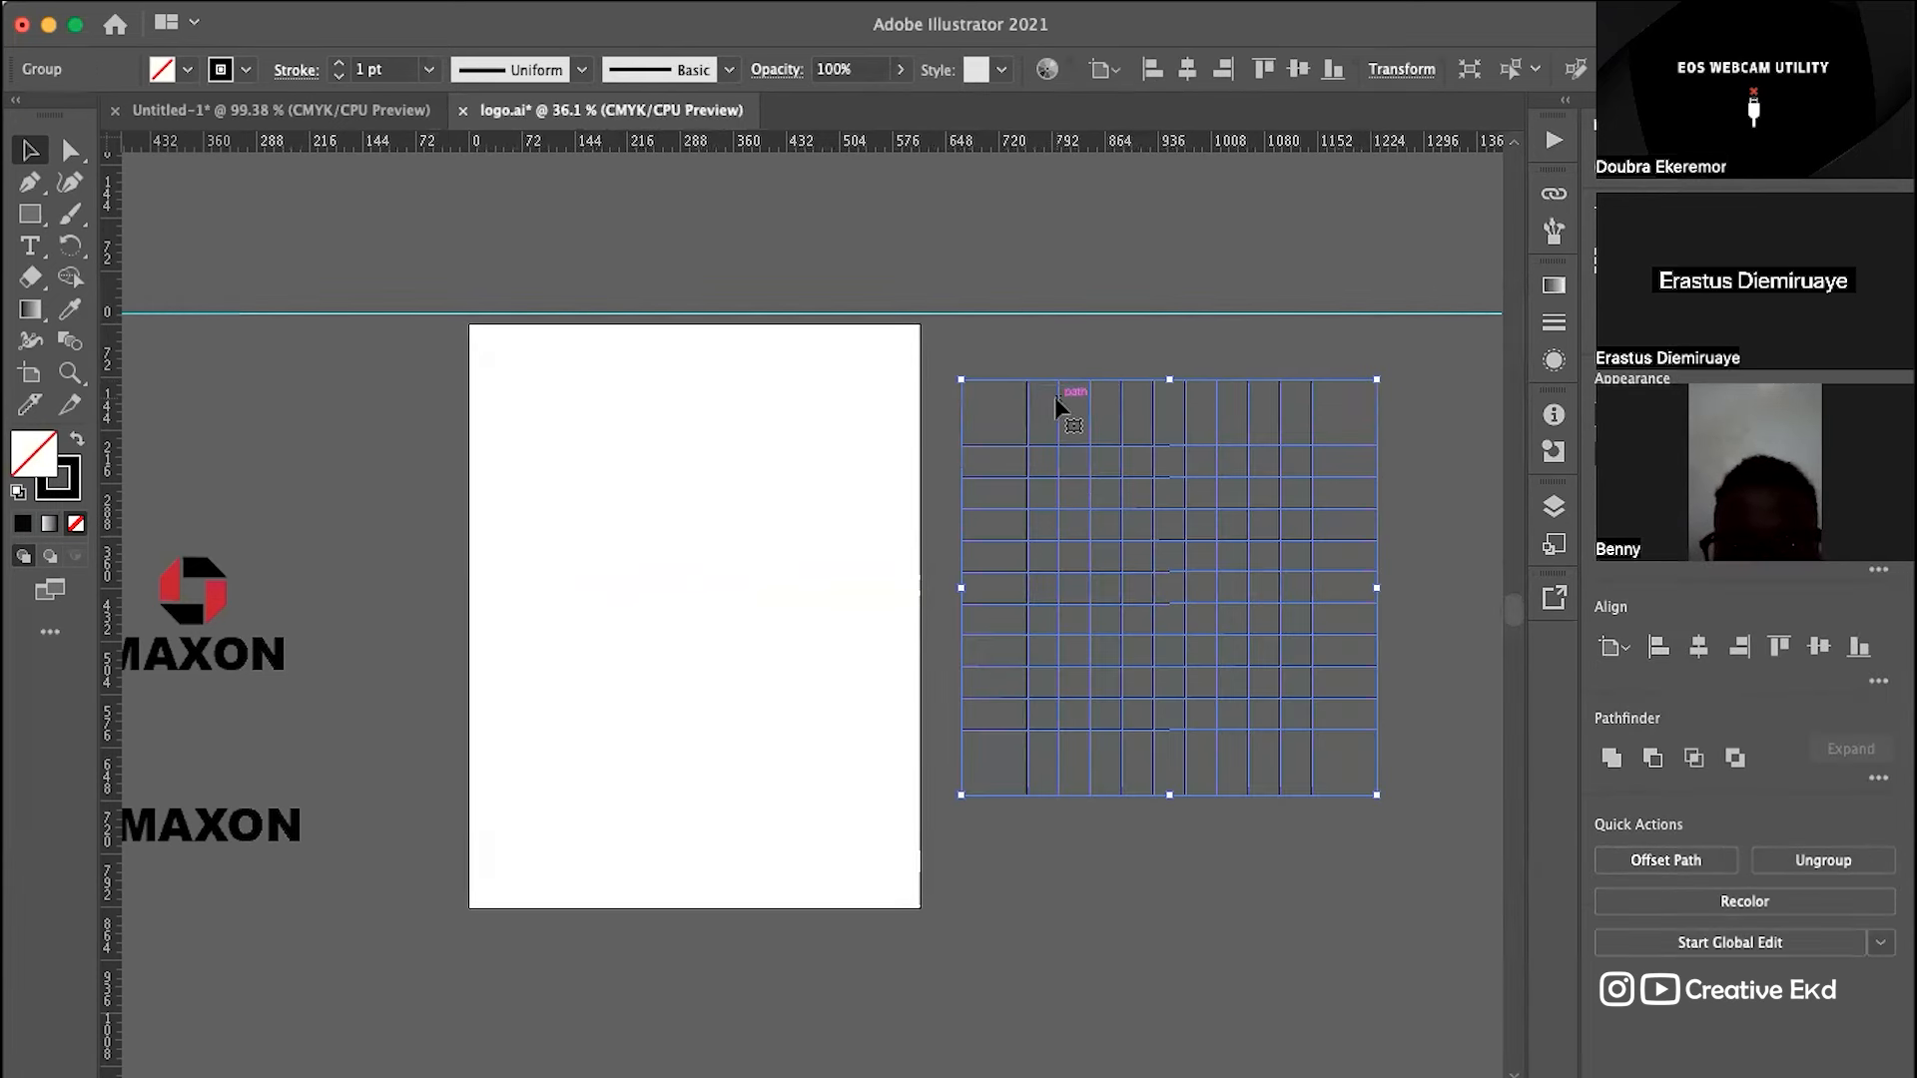
pyautogui.rightClick(1055, 402)
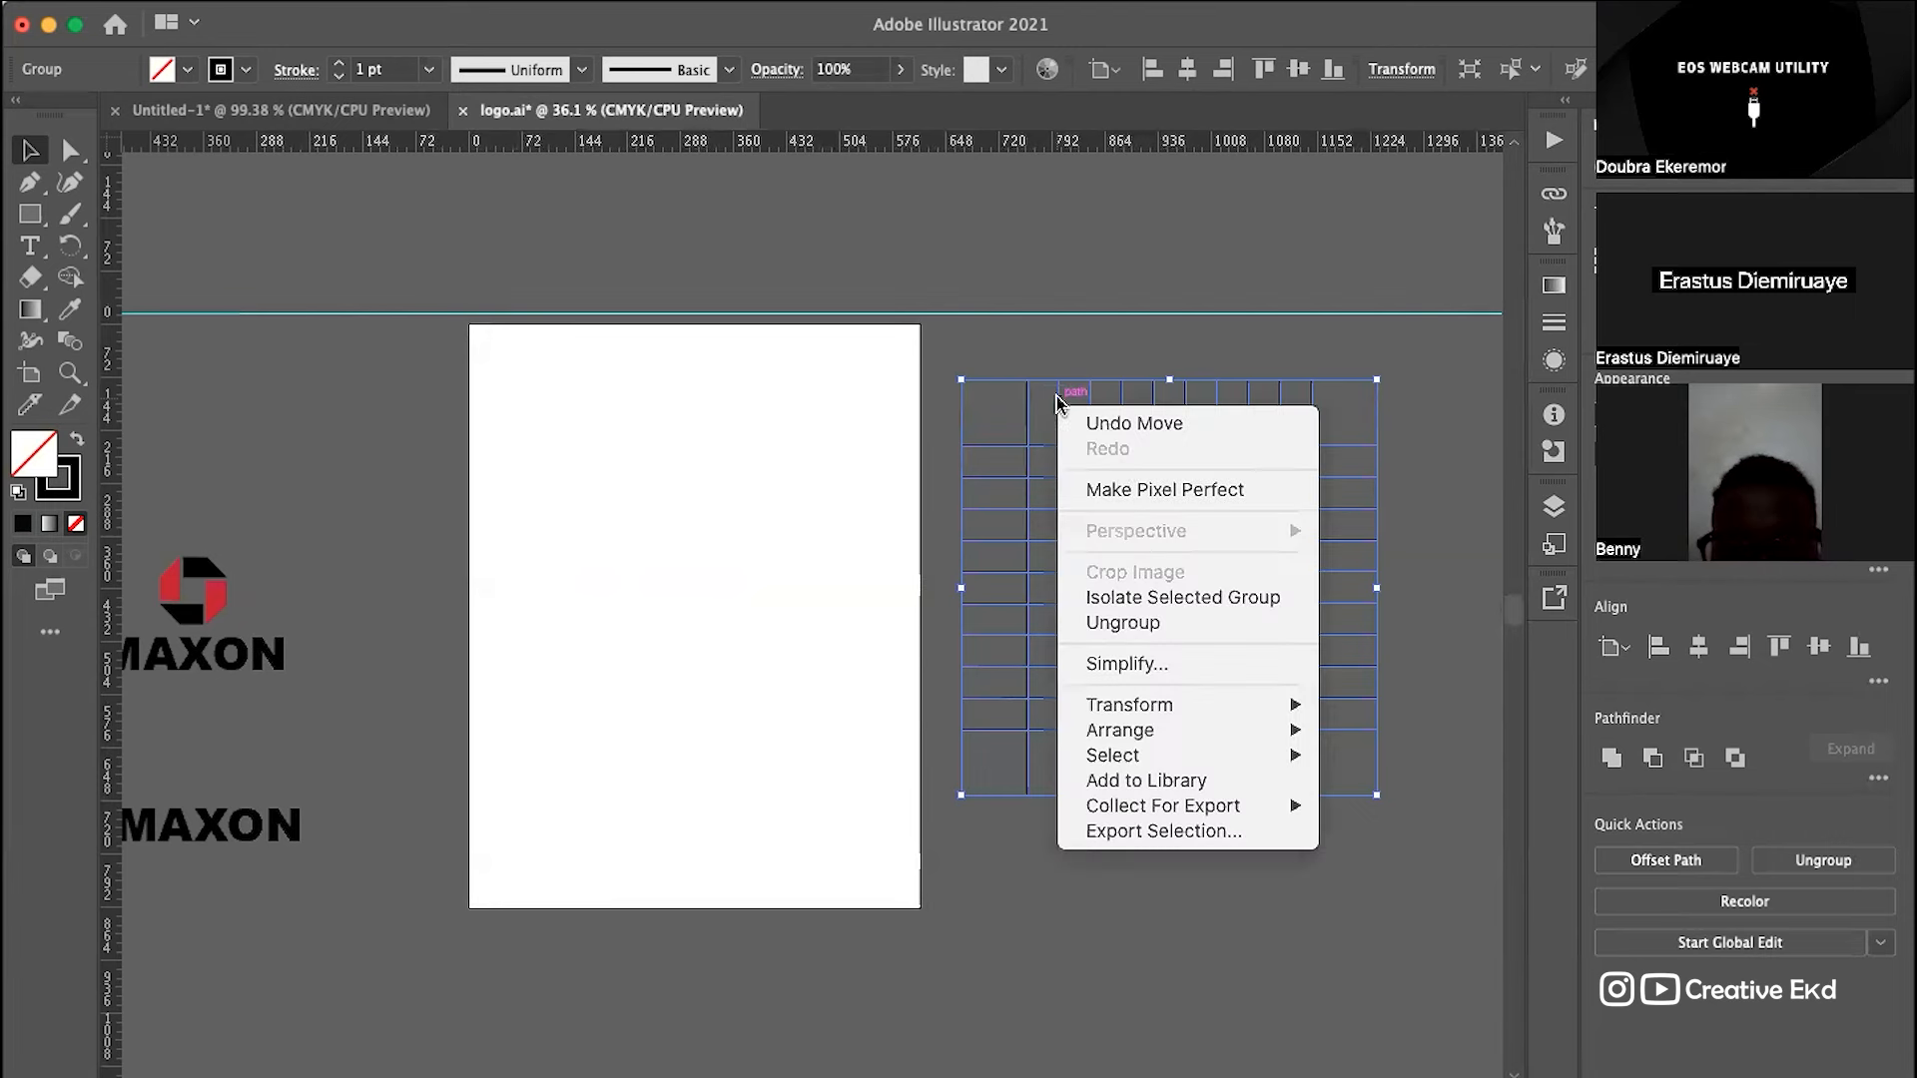
pyautogui.click(892, 361)
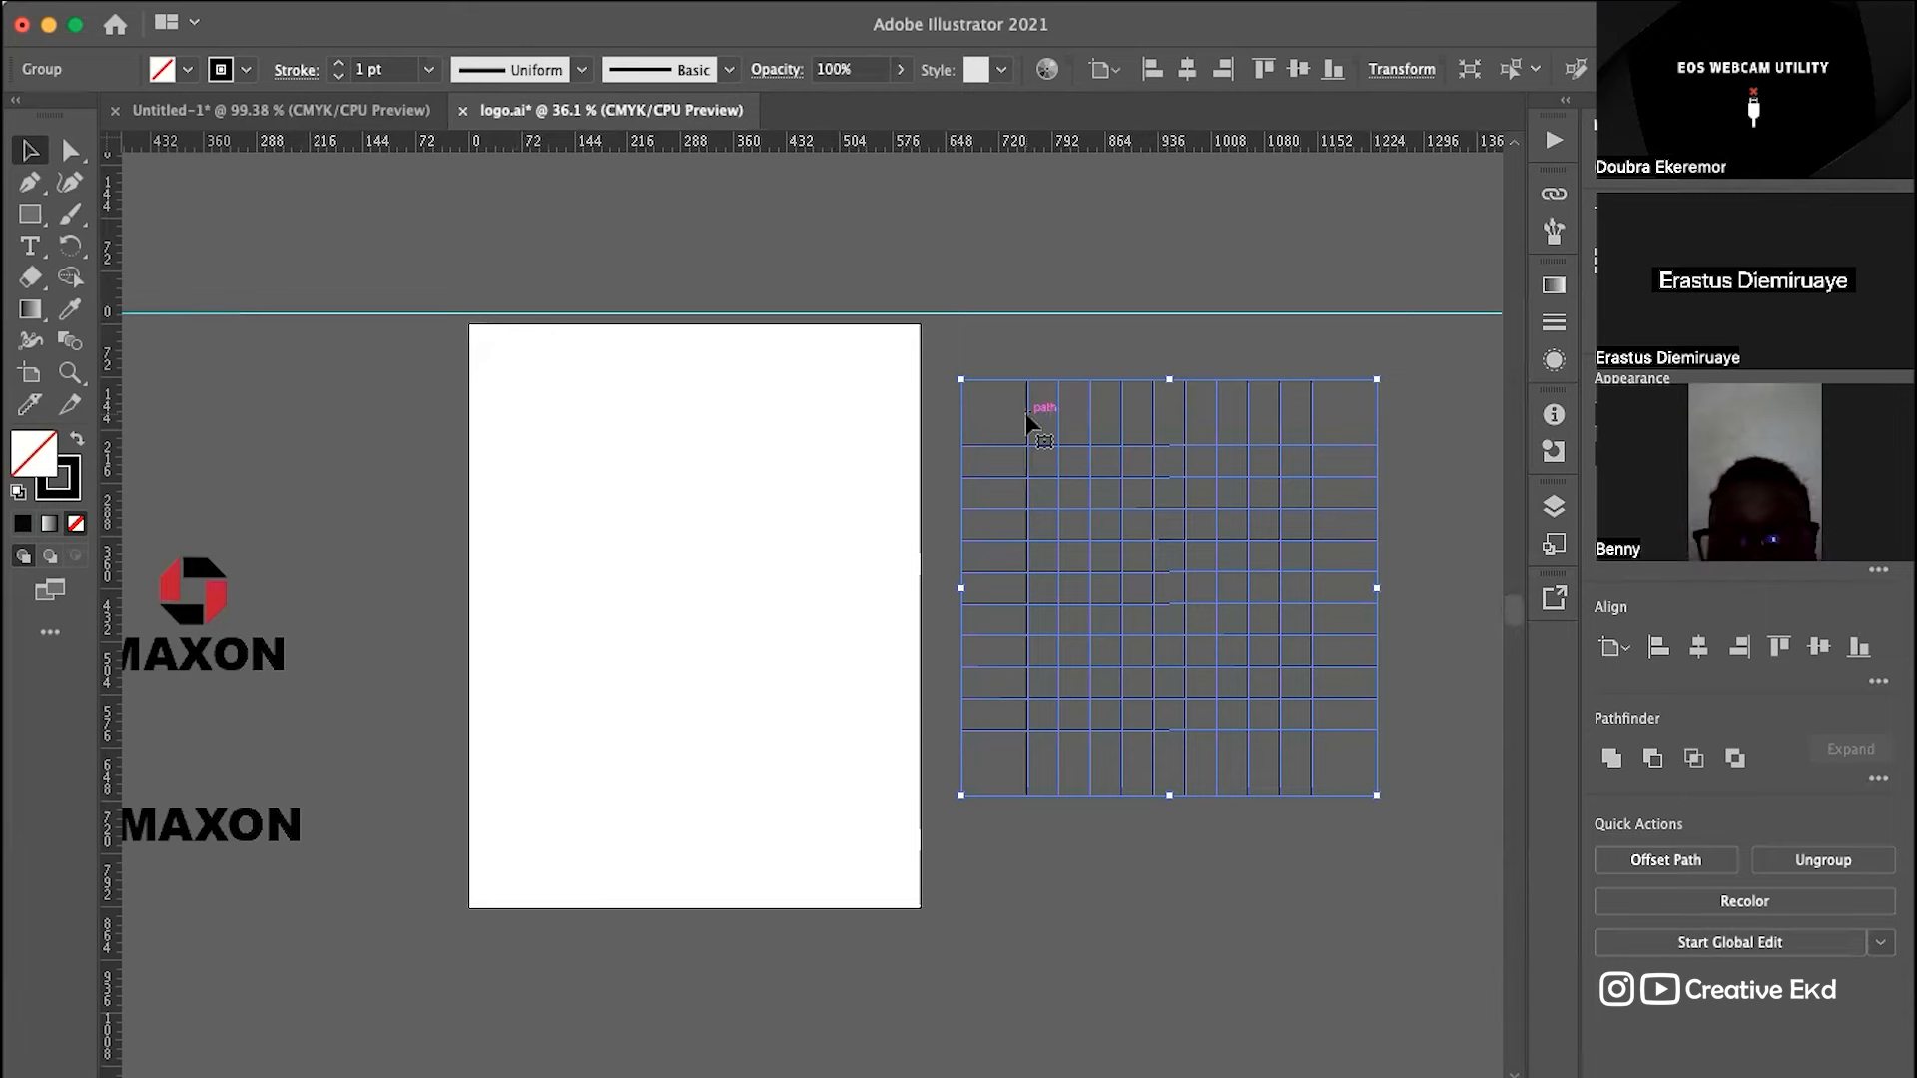
# Step: Place a duplicate of the grid back in the middle of the artboard, keeping the original on the canvas
pyautogui.moveTo(1028, 417); pyautogui.dragTo(556, 446)
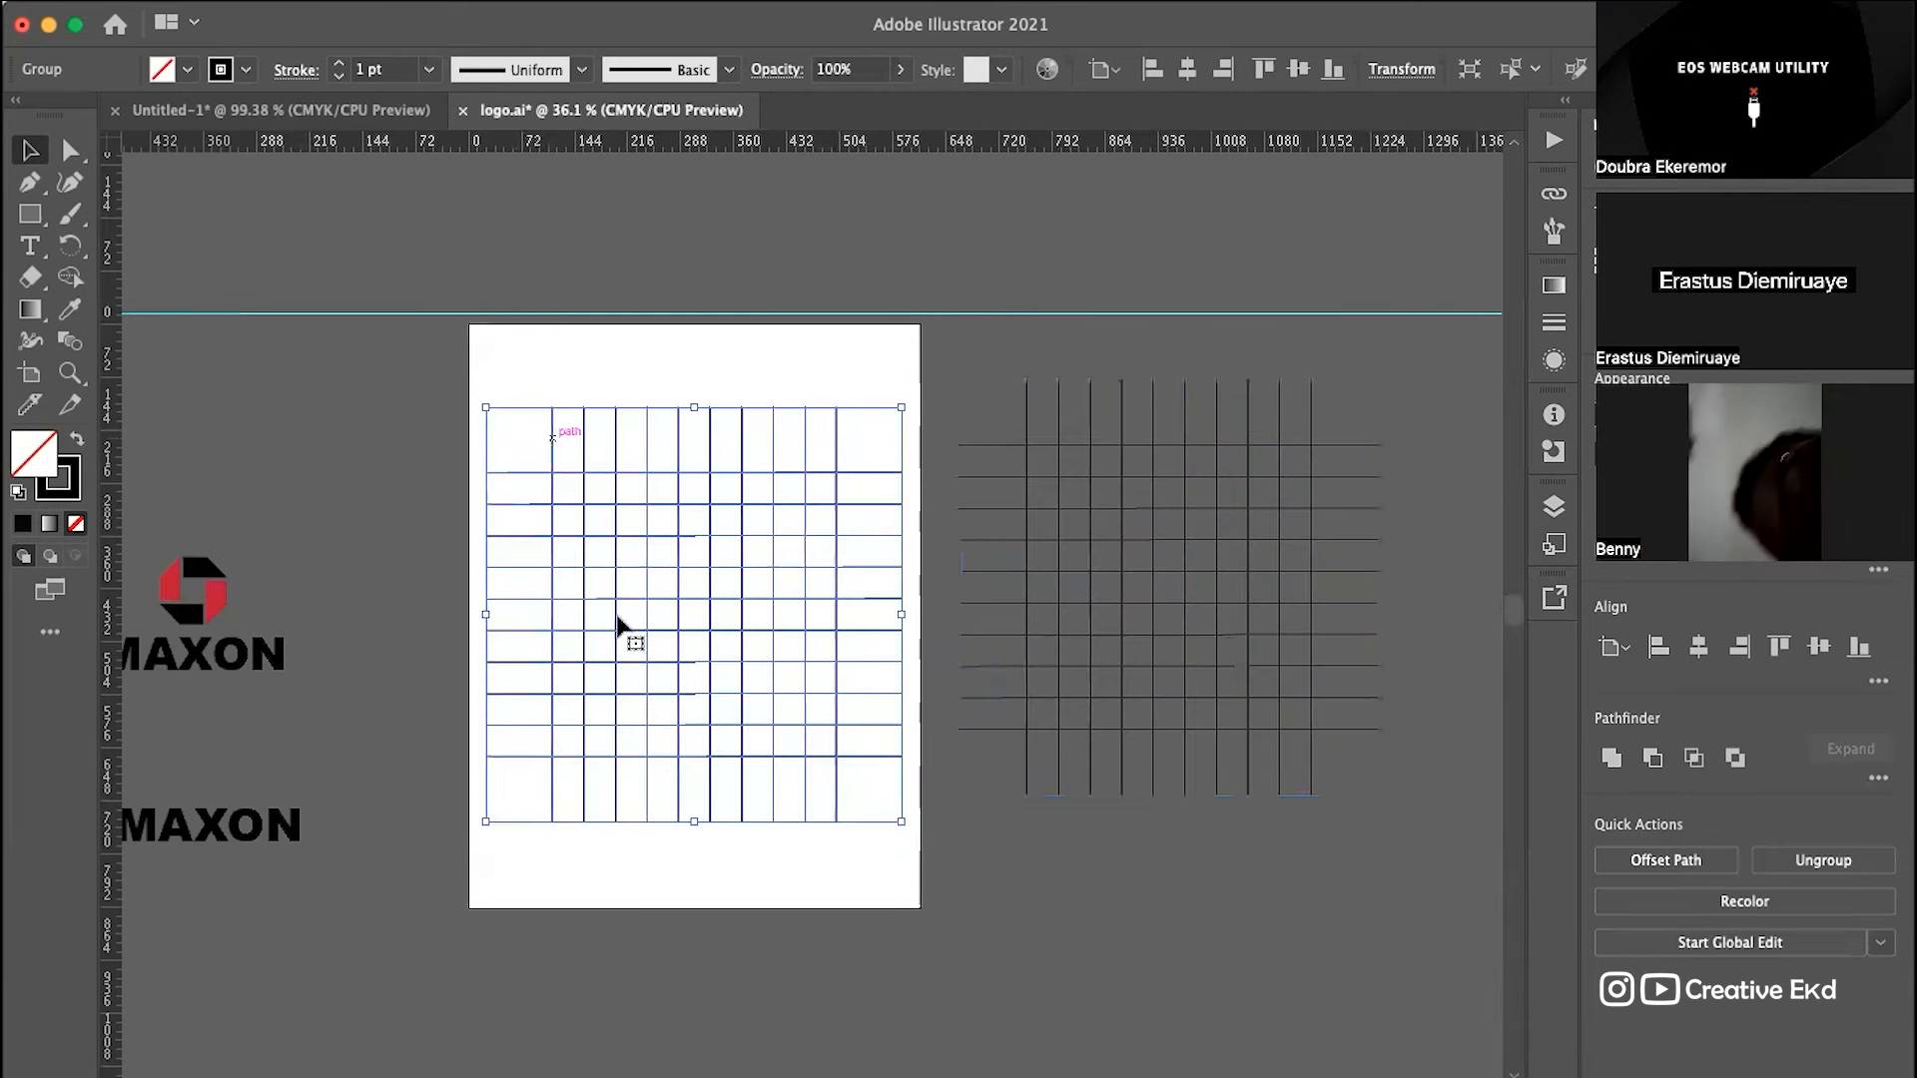
pyautogui.scroll(3, 627, 650)
pyautogui.hscroll(4, 644, 654)
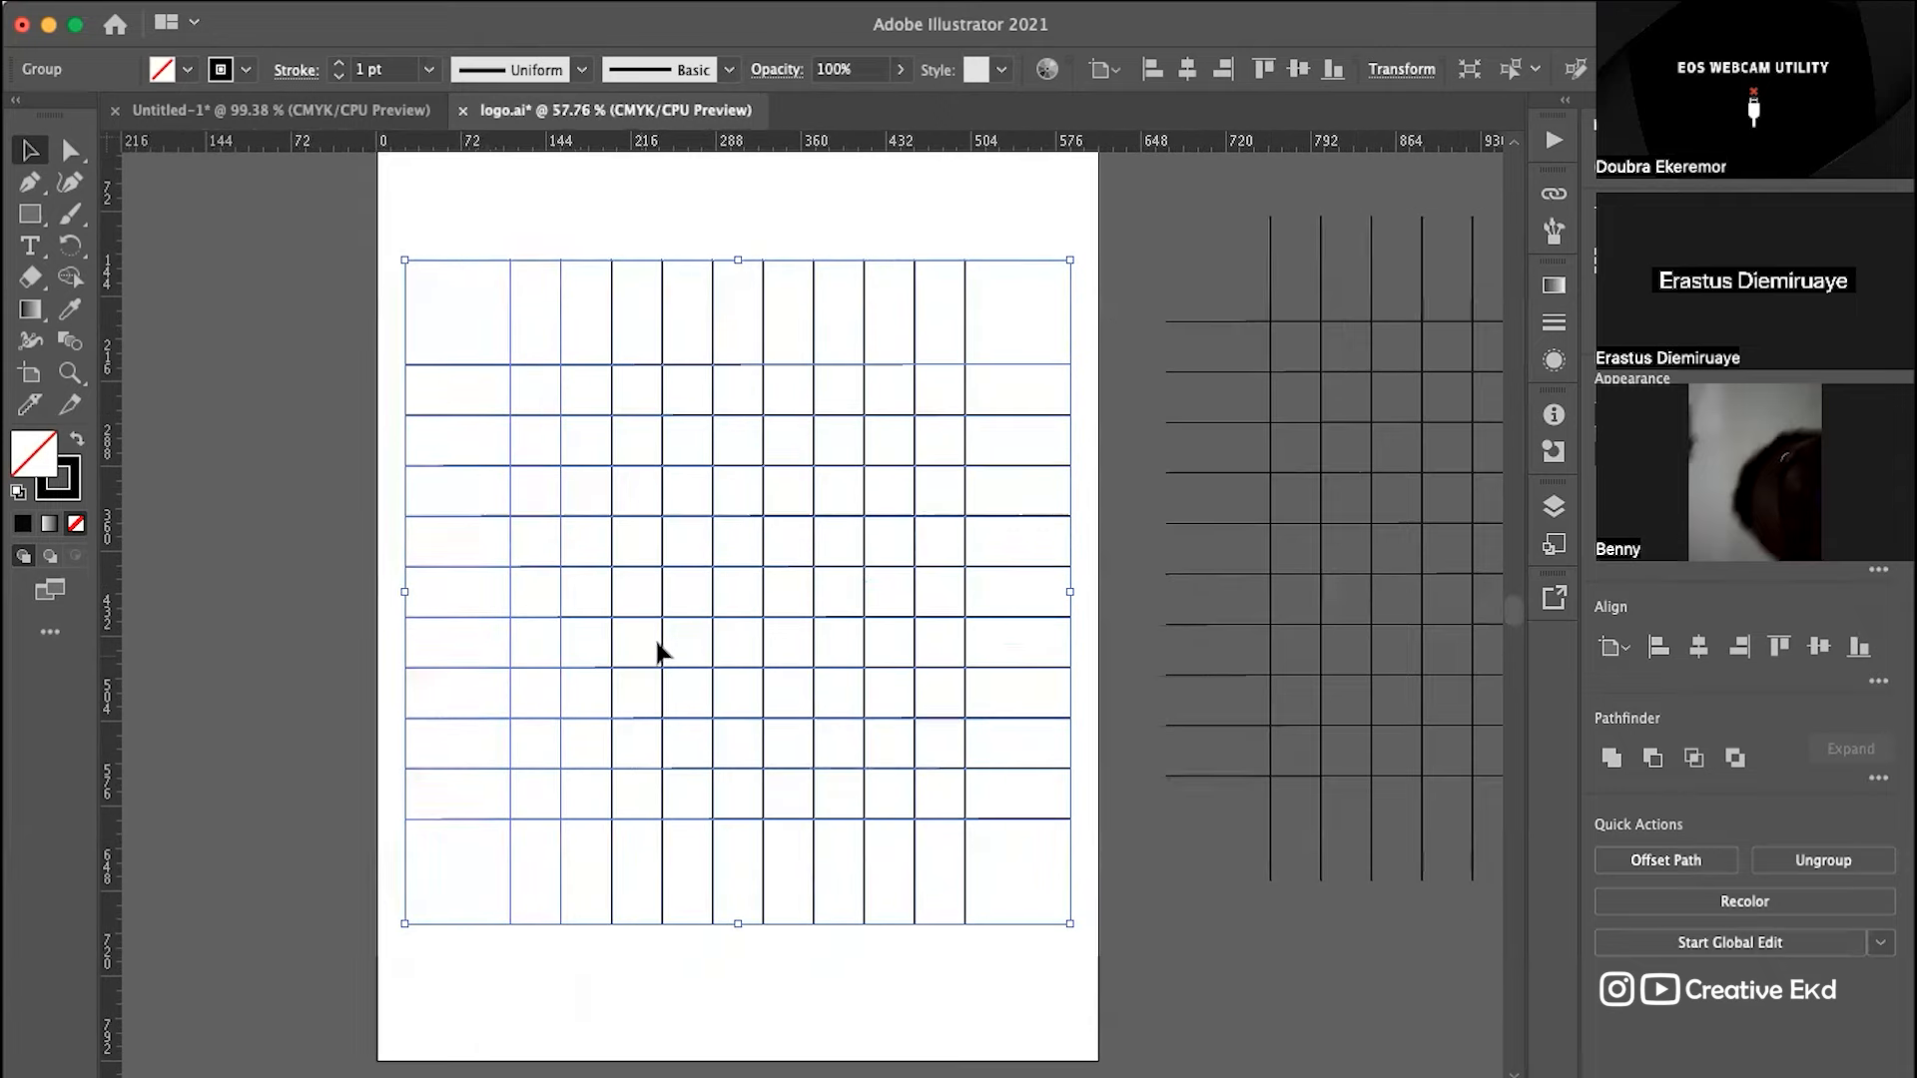
# Step: Ungroup the duplicated grid on the artboard into separate lines
pyautogui.click(1020, 260)
pyautogui.click(964, 304)
pyautogui.rightClick(964, 304)
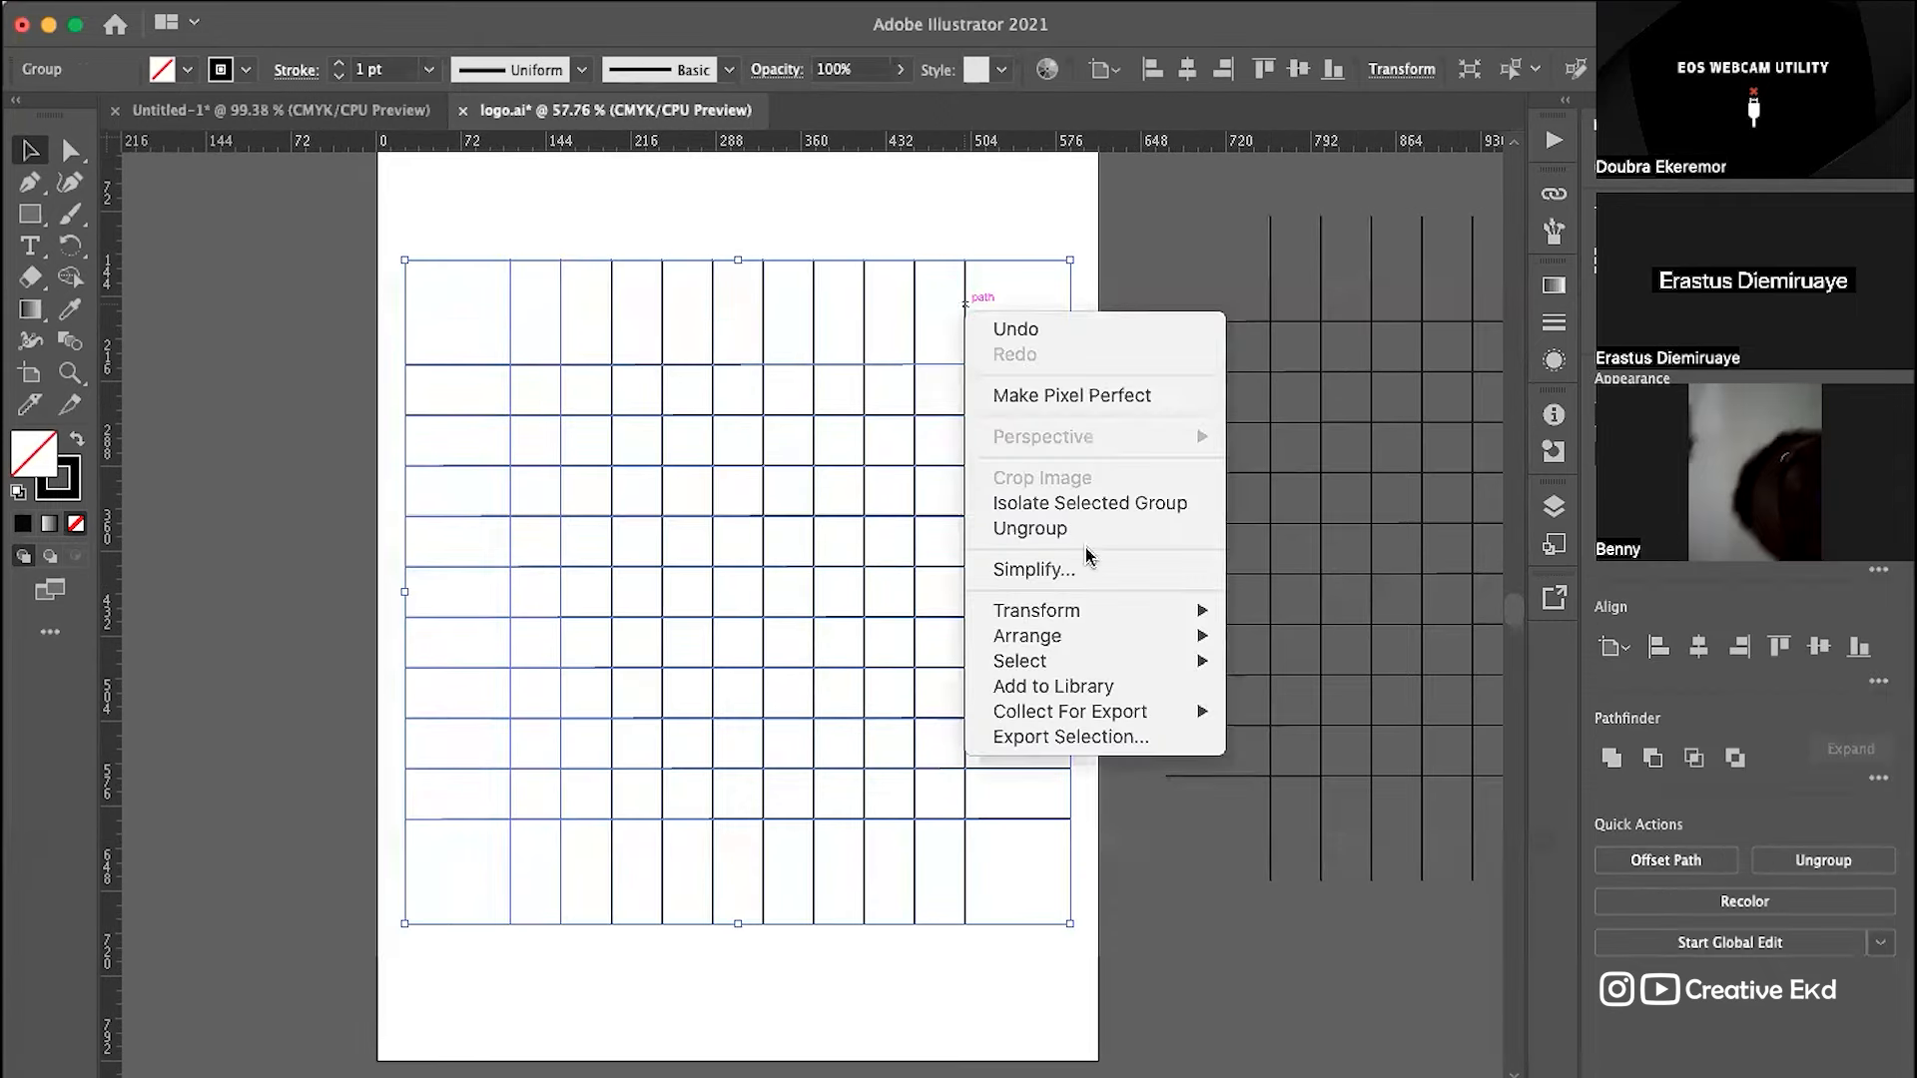
pyautogui.click(1064, 527)
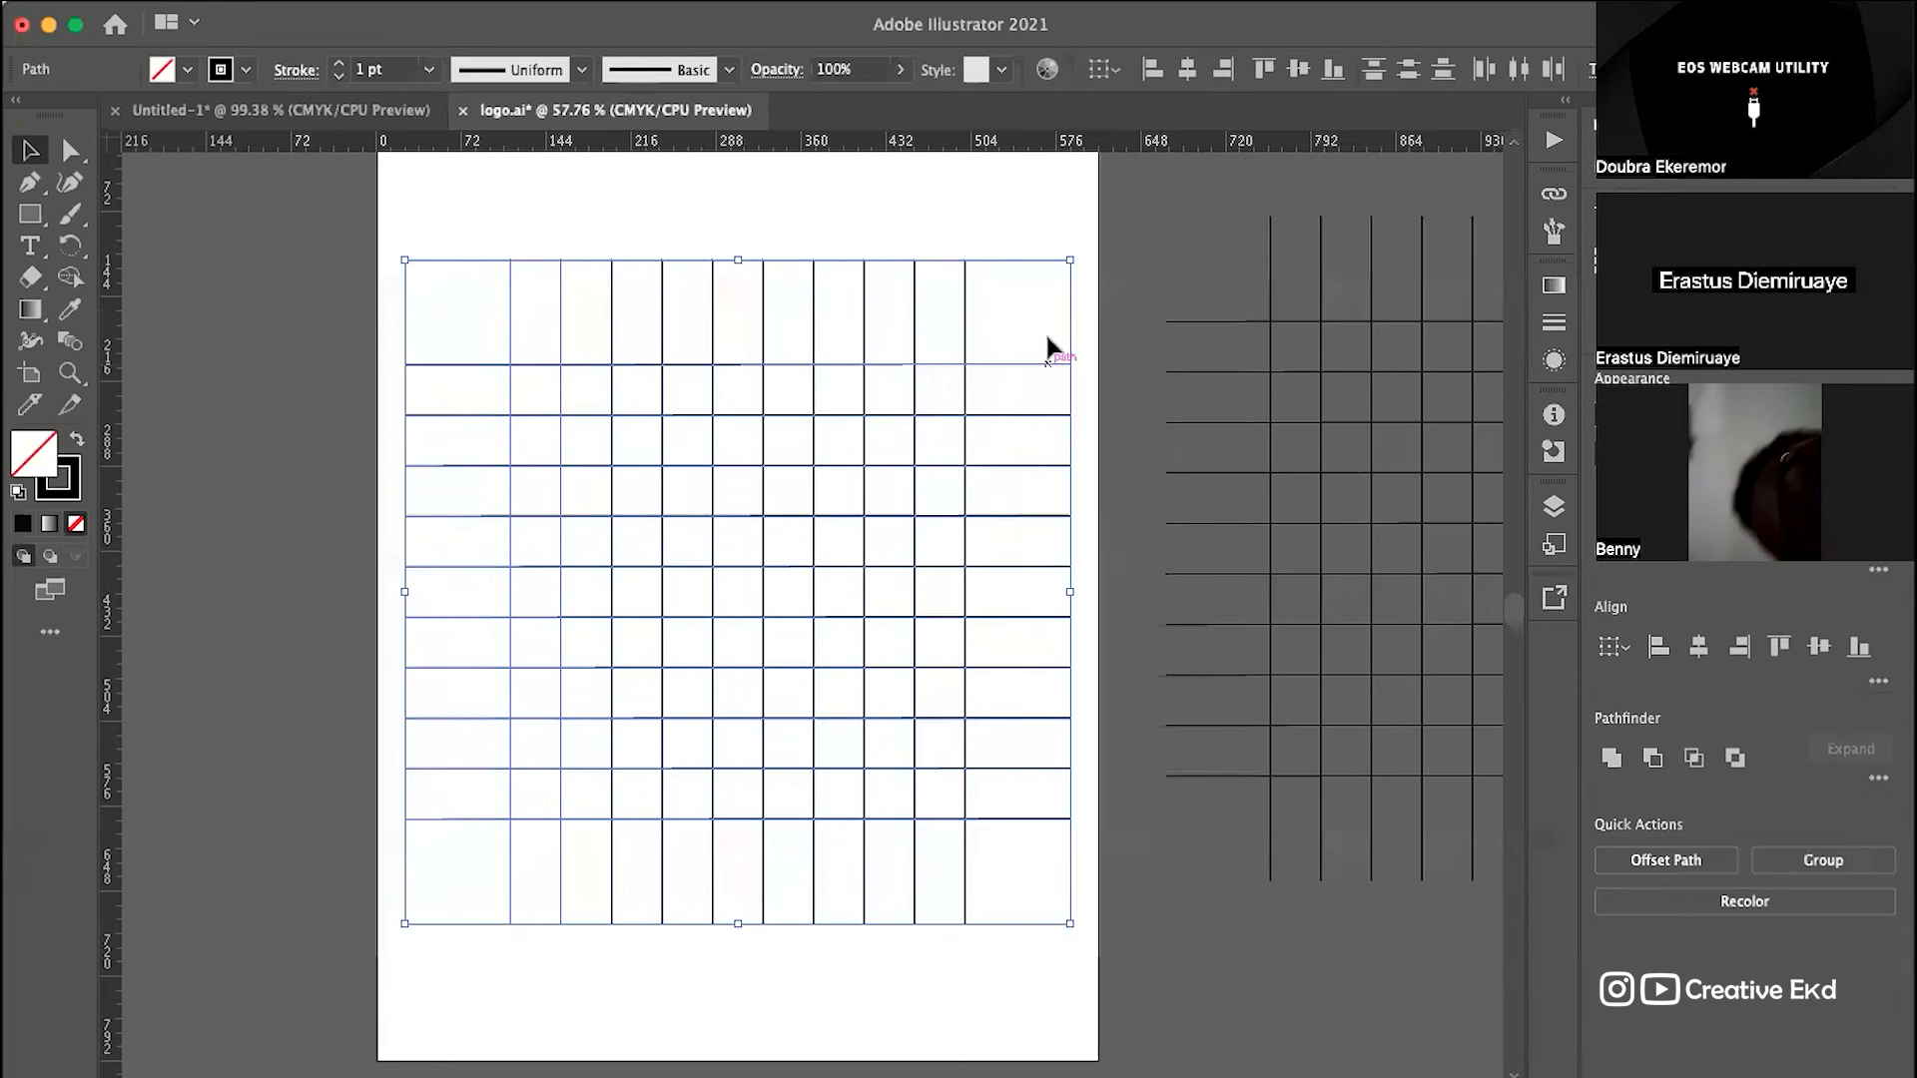
pyautogui.click(1007, 224)
pyautogui.moveTo(1042, 228); pyautogui.dragTo(431, 329)
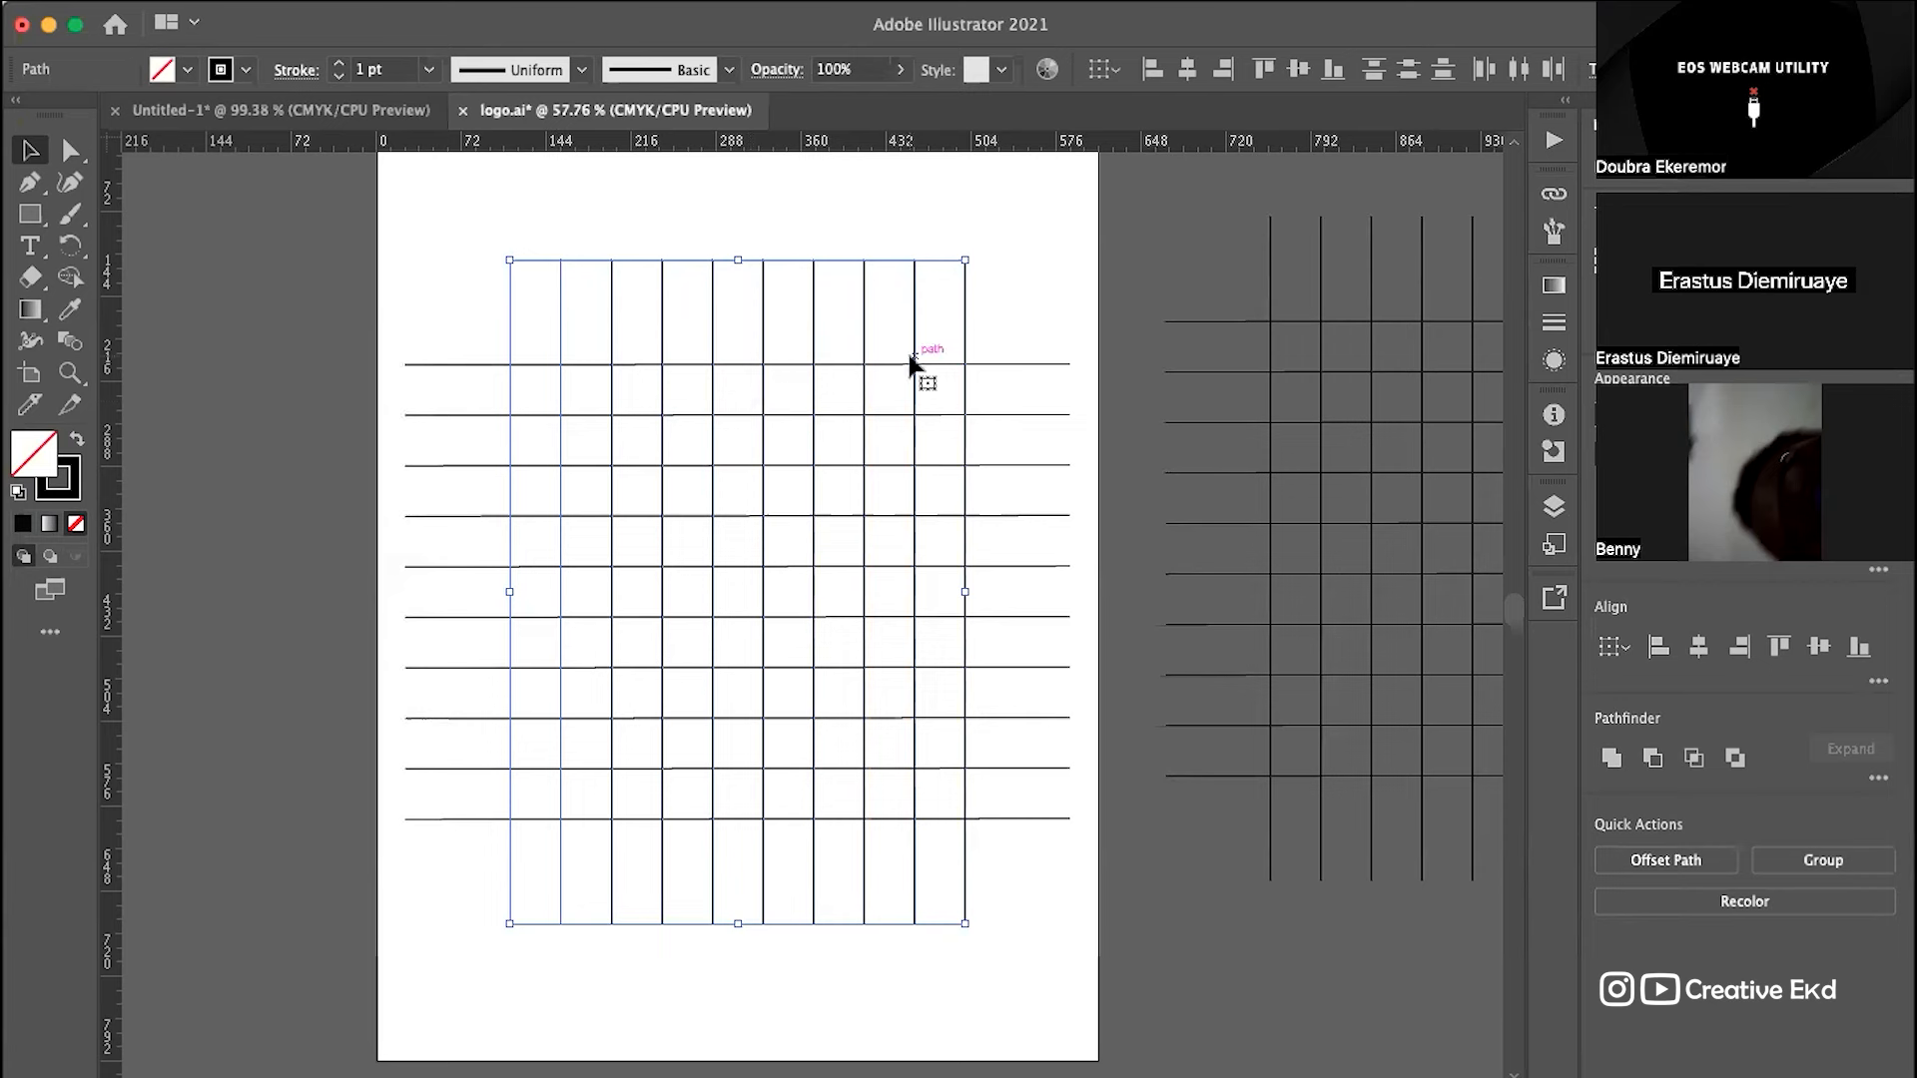
pyautogui.press('Delete')
pyautogui.moveTo(707, 276); pyautogui.dragTo(656, 747)
pyautogui.press('super+z')
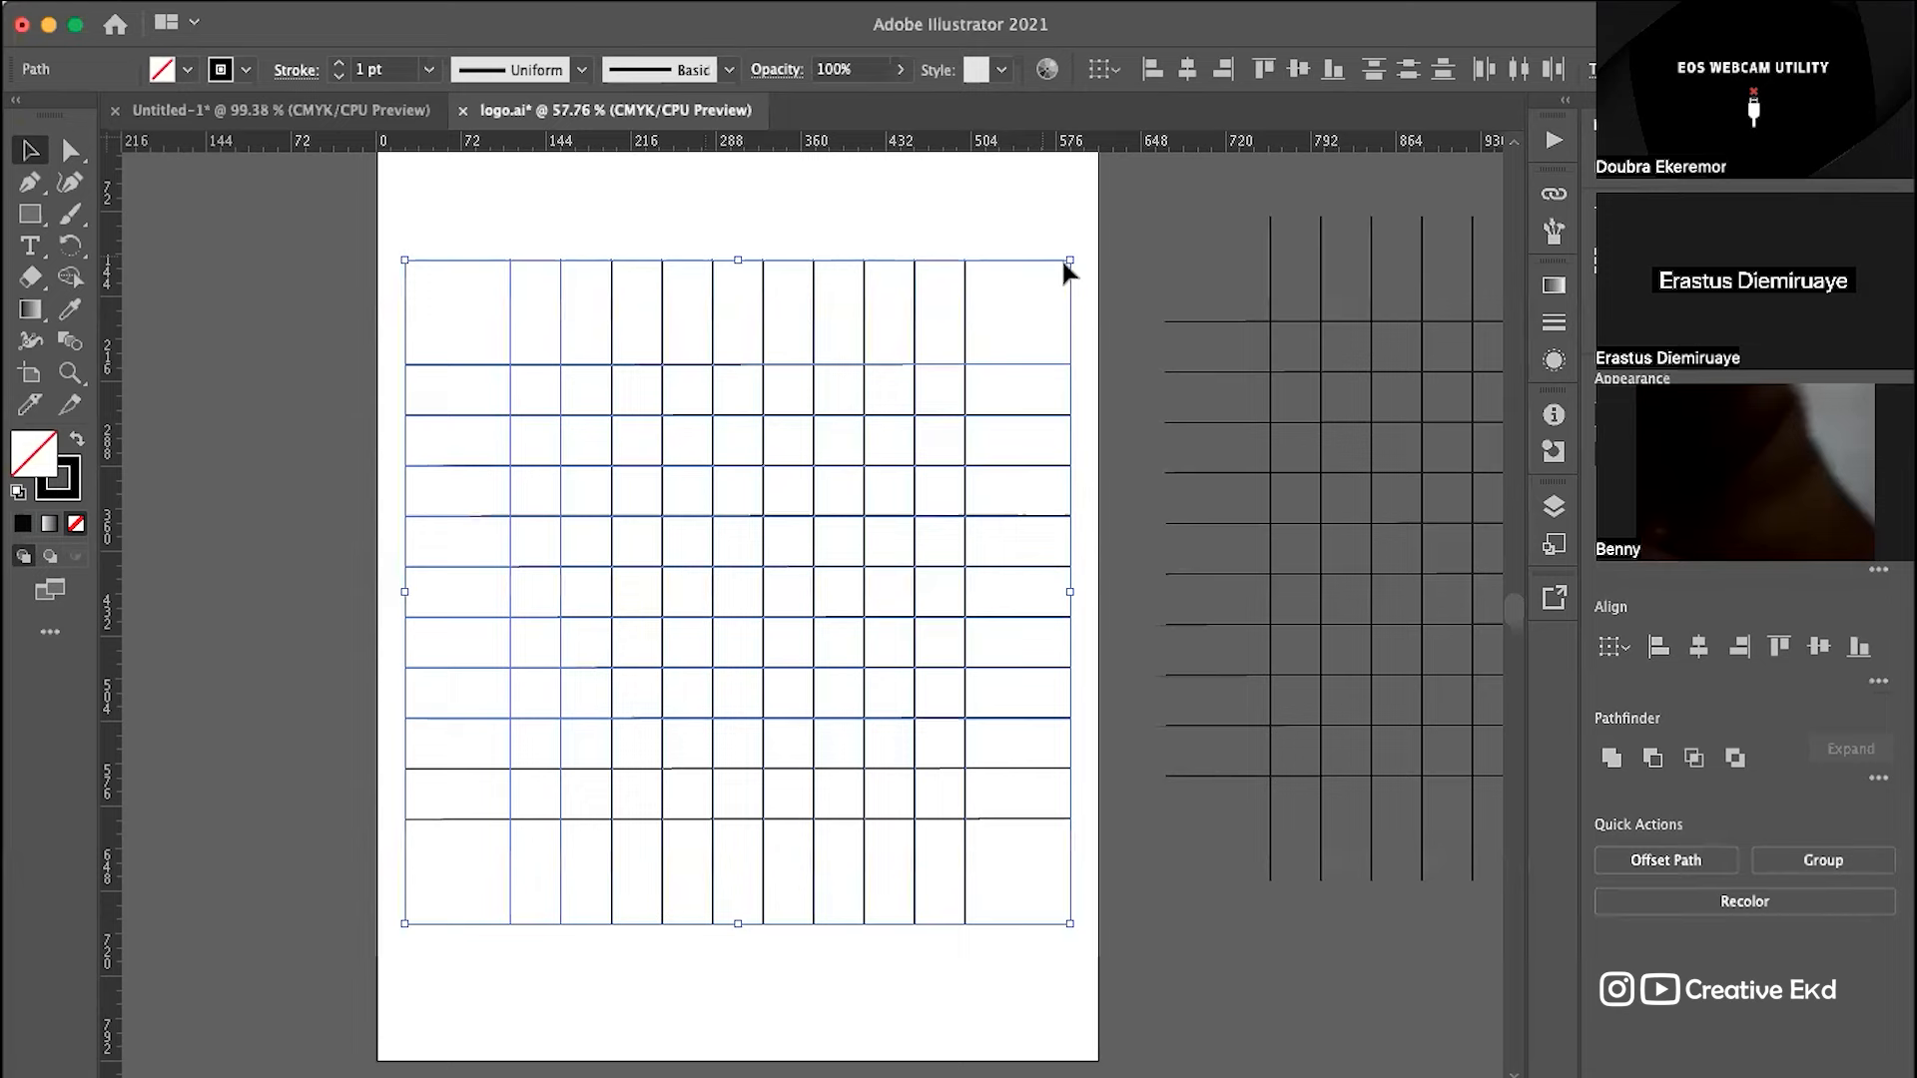
# Step: Delete all horizontal lines of the grid on the artboard, keeping only the vertical ones
pyautogui.click(1070, 278)
pyautogui.moveTo(1035, 267); pyautogui.dragTo(1009, 981)
pyautogui.press('Delete')
pyautogui.scroll(-4, 1174, 795)
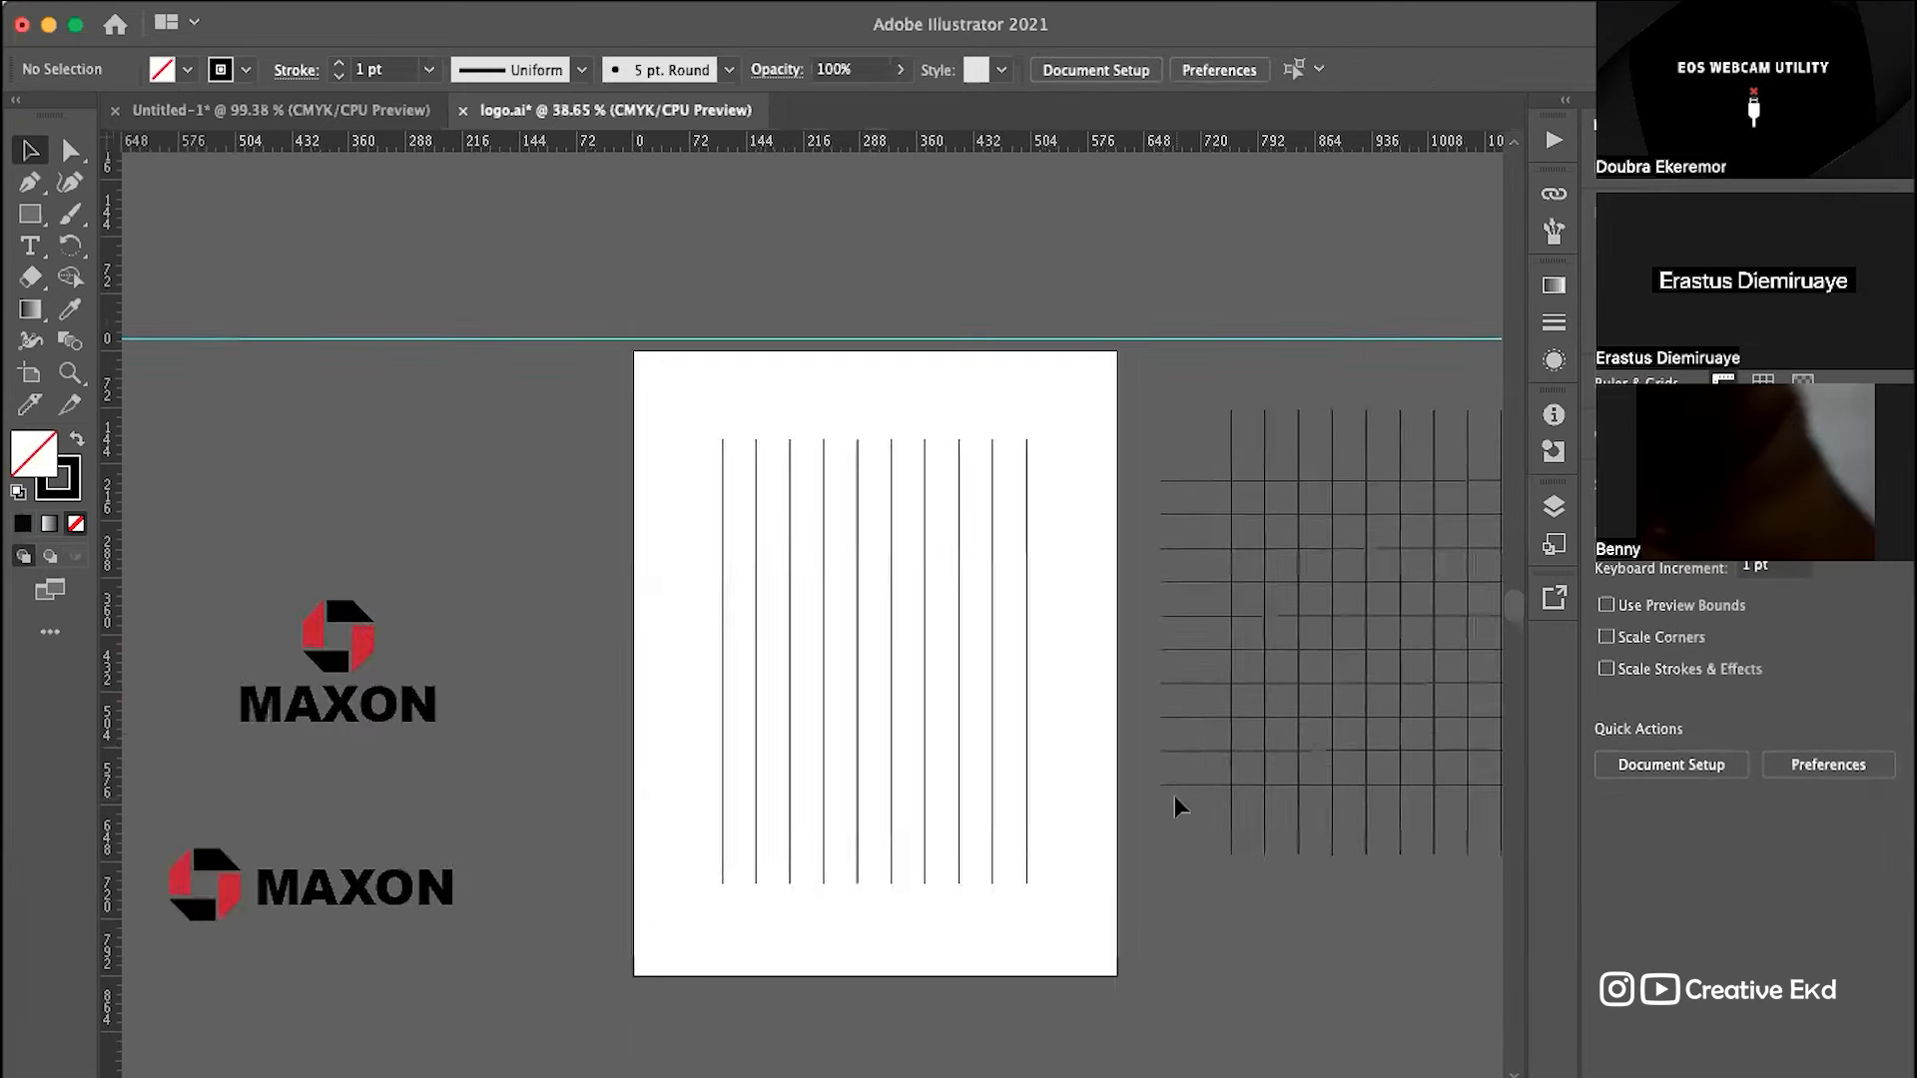
# Step: Move the spare grid on the canvas farther to the right, away from the artboard
pyautogui.hscroll(5, 1174, 795)
pyautogui.moveTo(897, 442); pyautogui.dragTo(1379, 902)
pyautogui.moveTo(1078, 699); pyautogui.dragTo(1370, 708)
pyautogui.click(913, 668)
# Step: Move the two red and black MAXON logos farther left, away from the artboard
pyautogui.hscroll(-5, 484, 748)
pyautogui.moveTo(430, 539); pyautogui.dragTo(70, 953)
pyautogui.moveTo(446, 833); pyautogui.dragTo(313, 834)
pyautogui.click(537, 799)
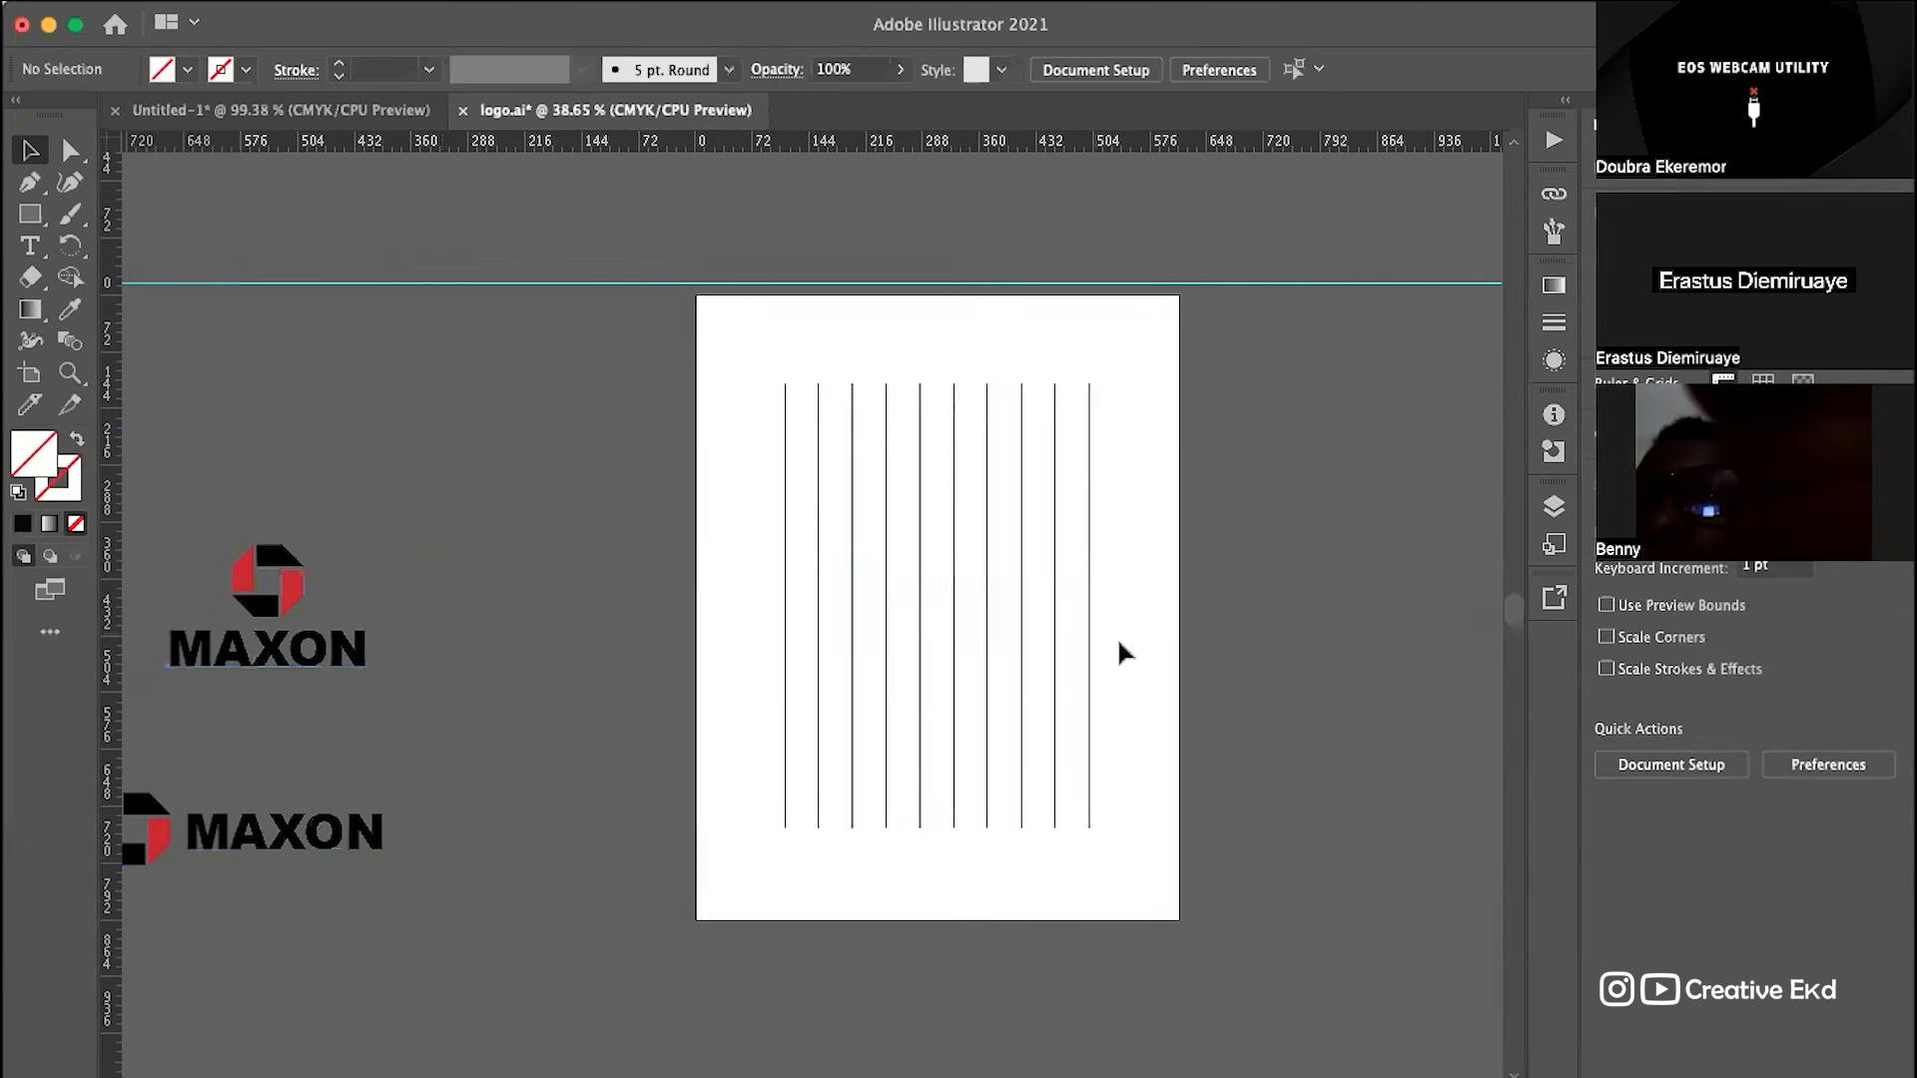
pyautogui.press('super+0')
pyautogui.click(606, 701)
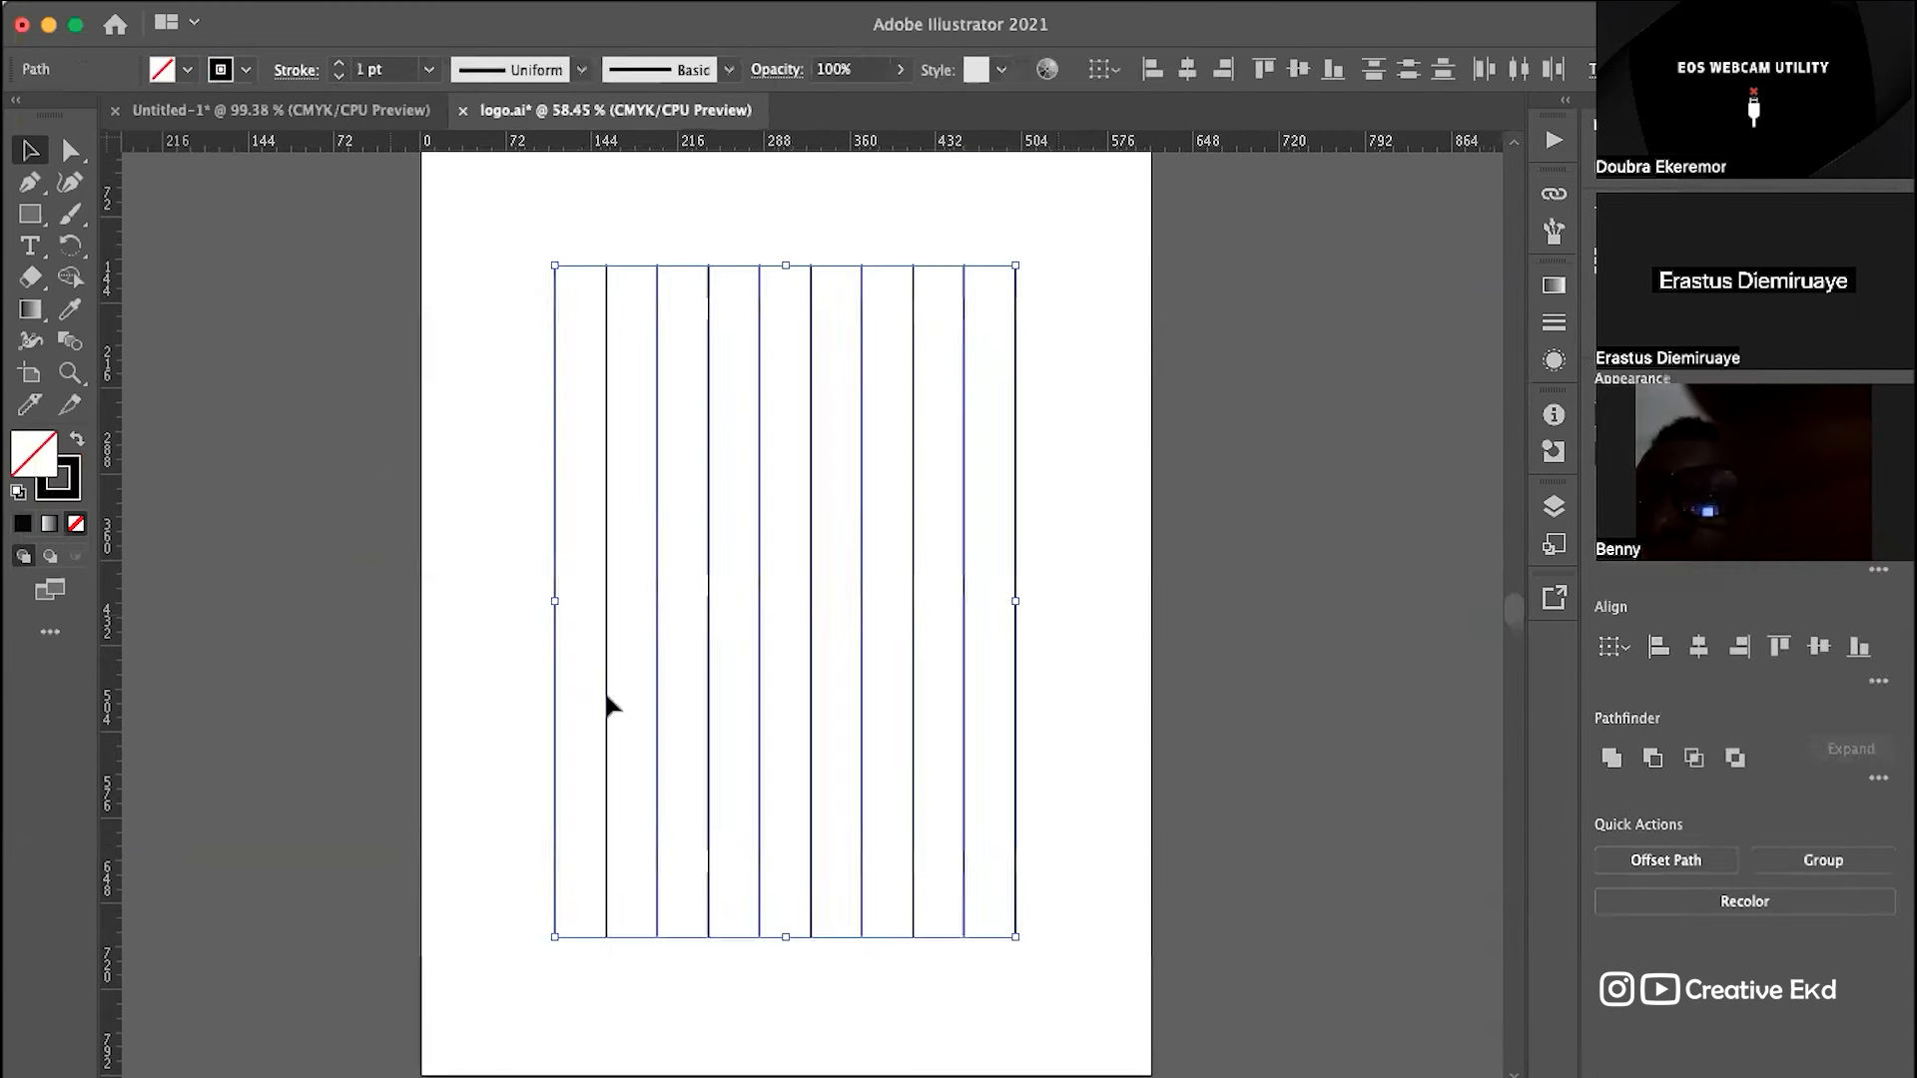
pyautogui.press('super+c')
pyautogui.press('super+v')
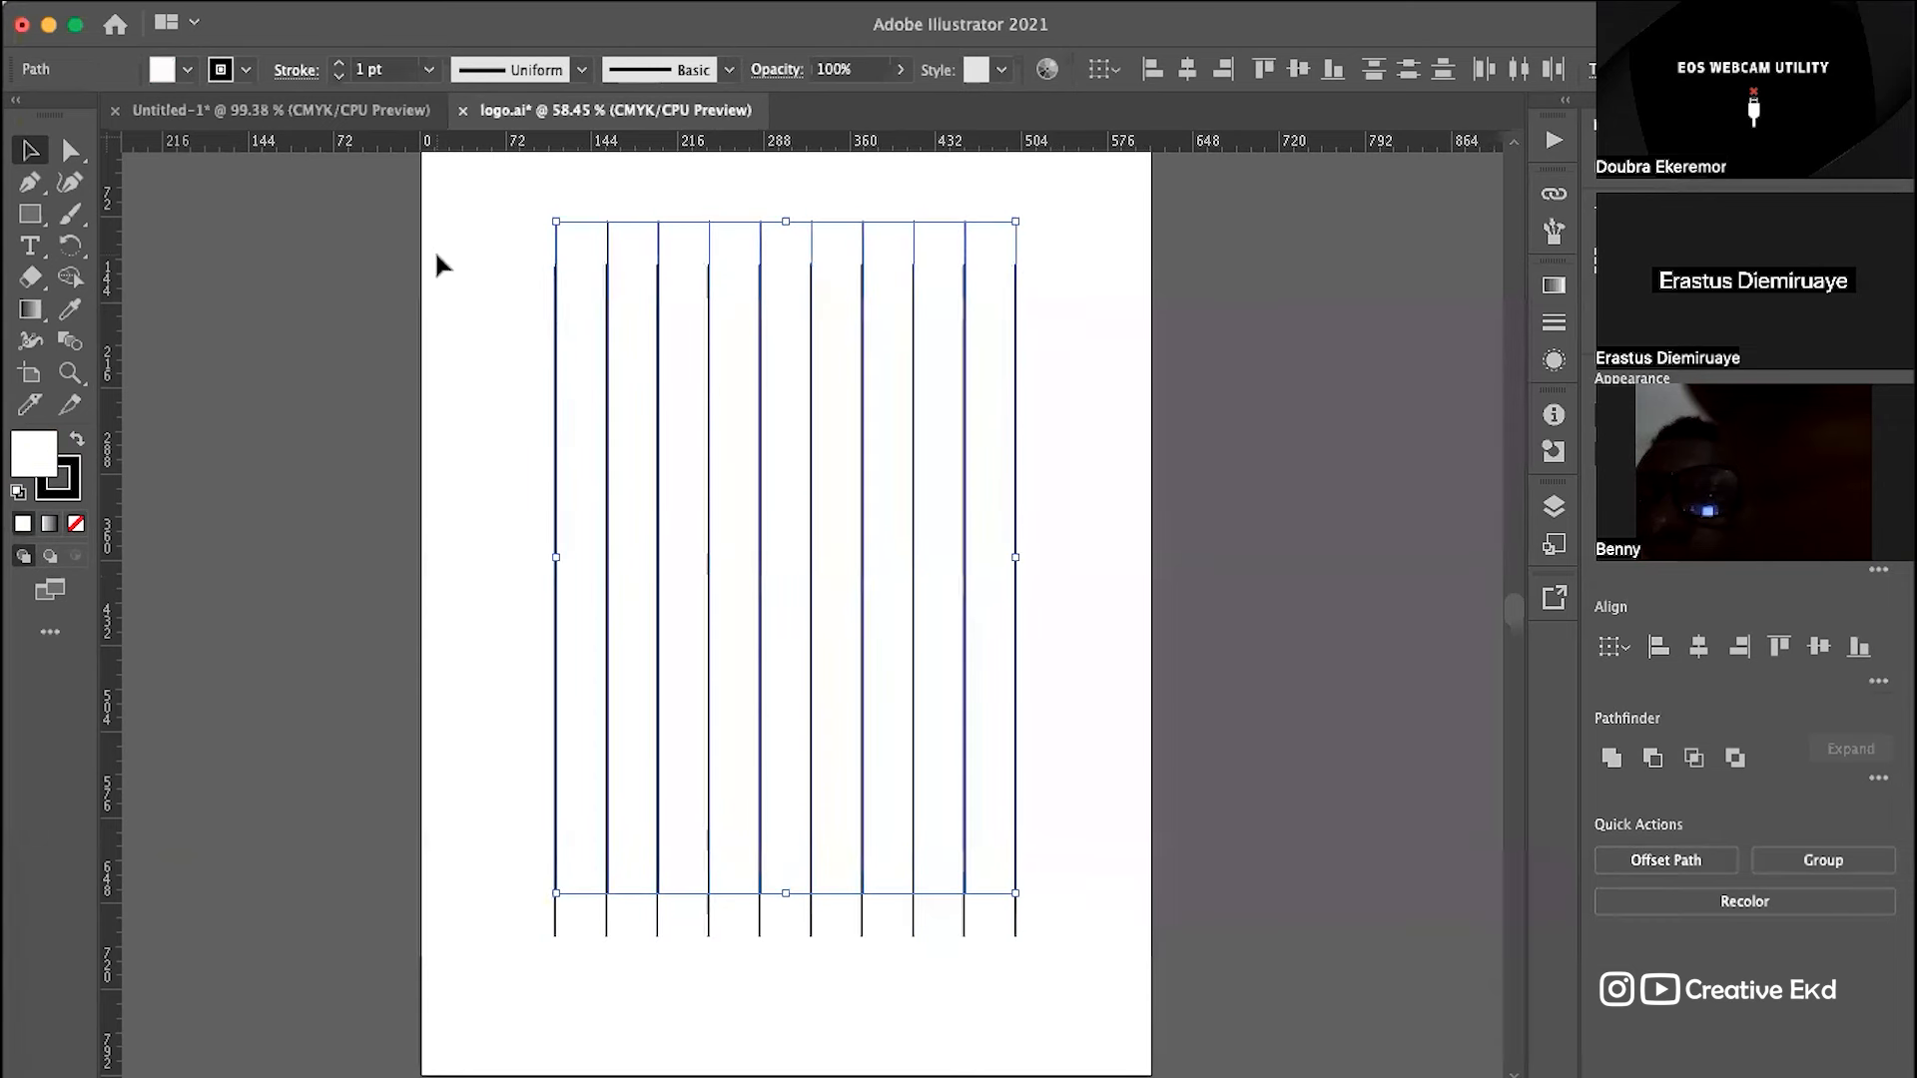
pyautogui.press('super+z')
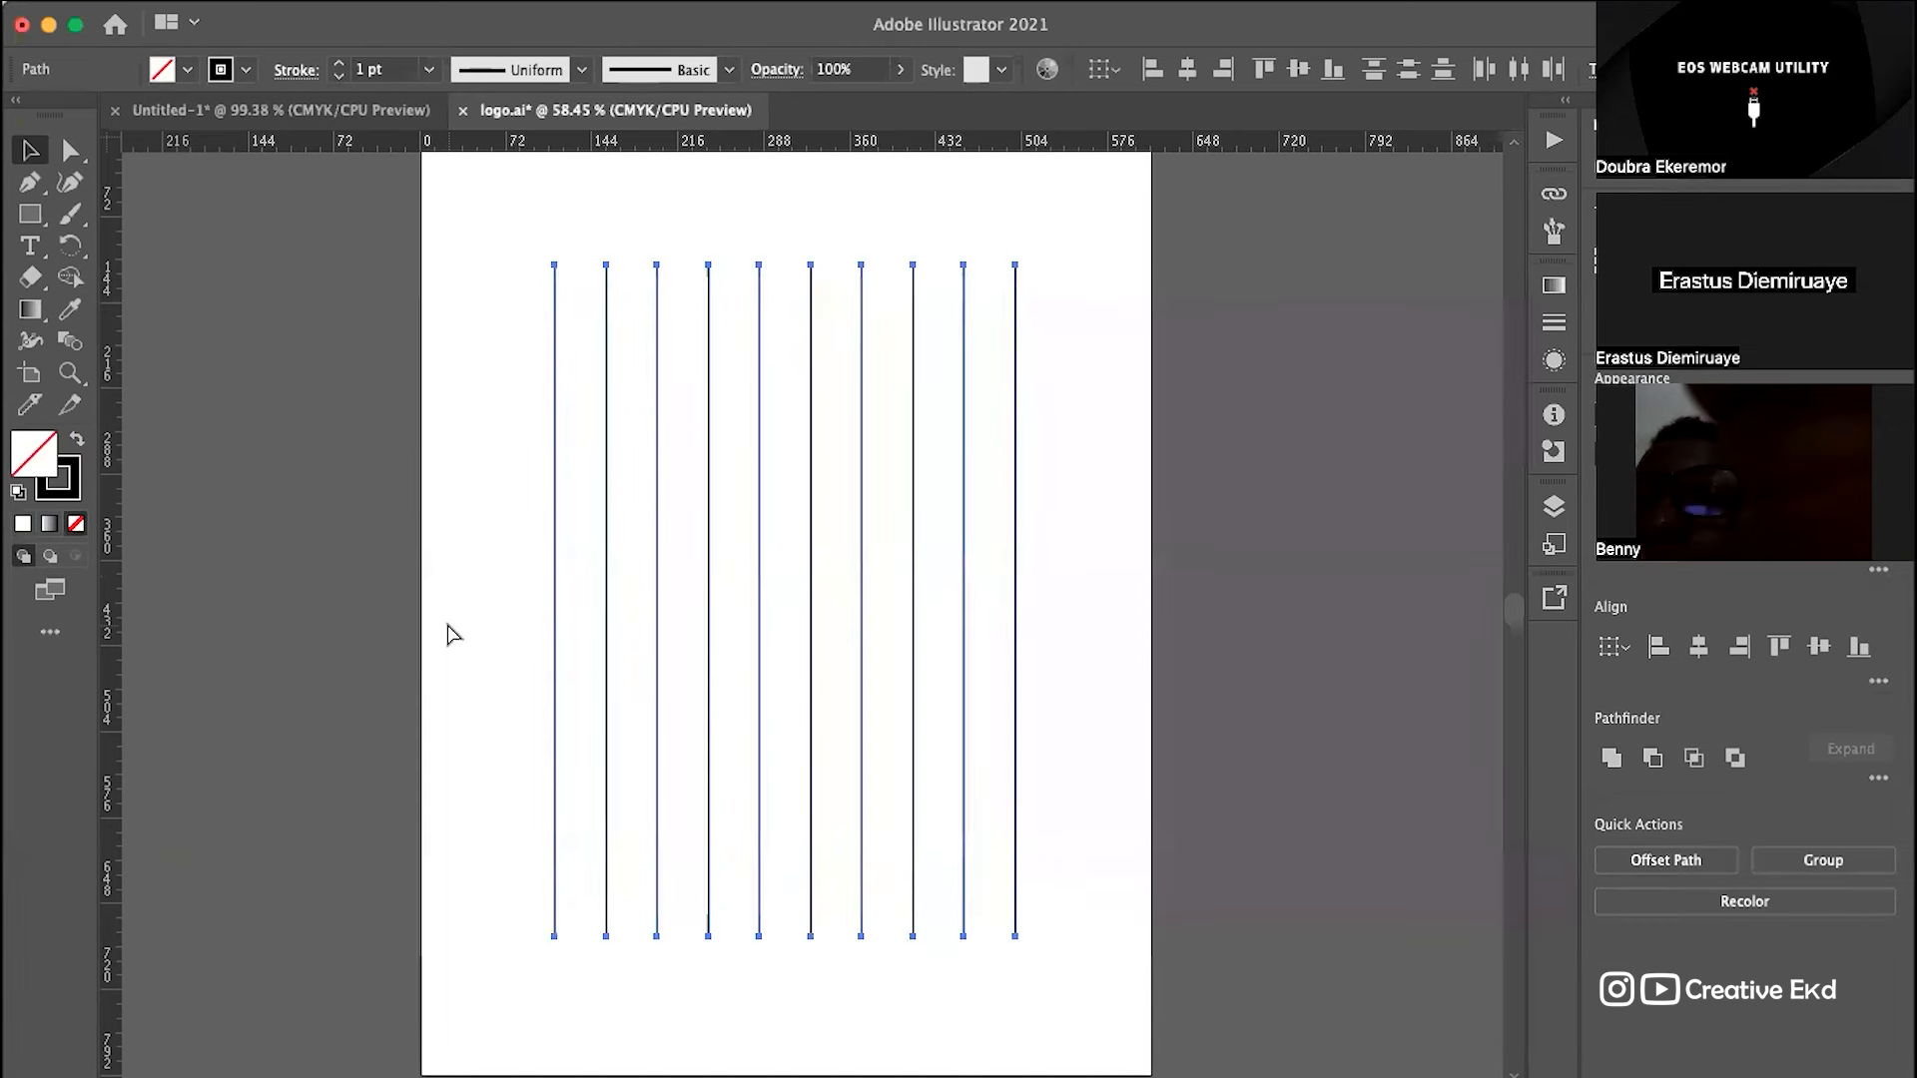
pyautogui.moveTo(1169, 235); pyautogui.dragTo(552, 959)
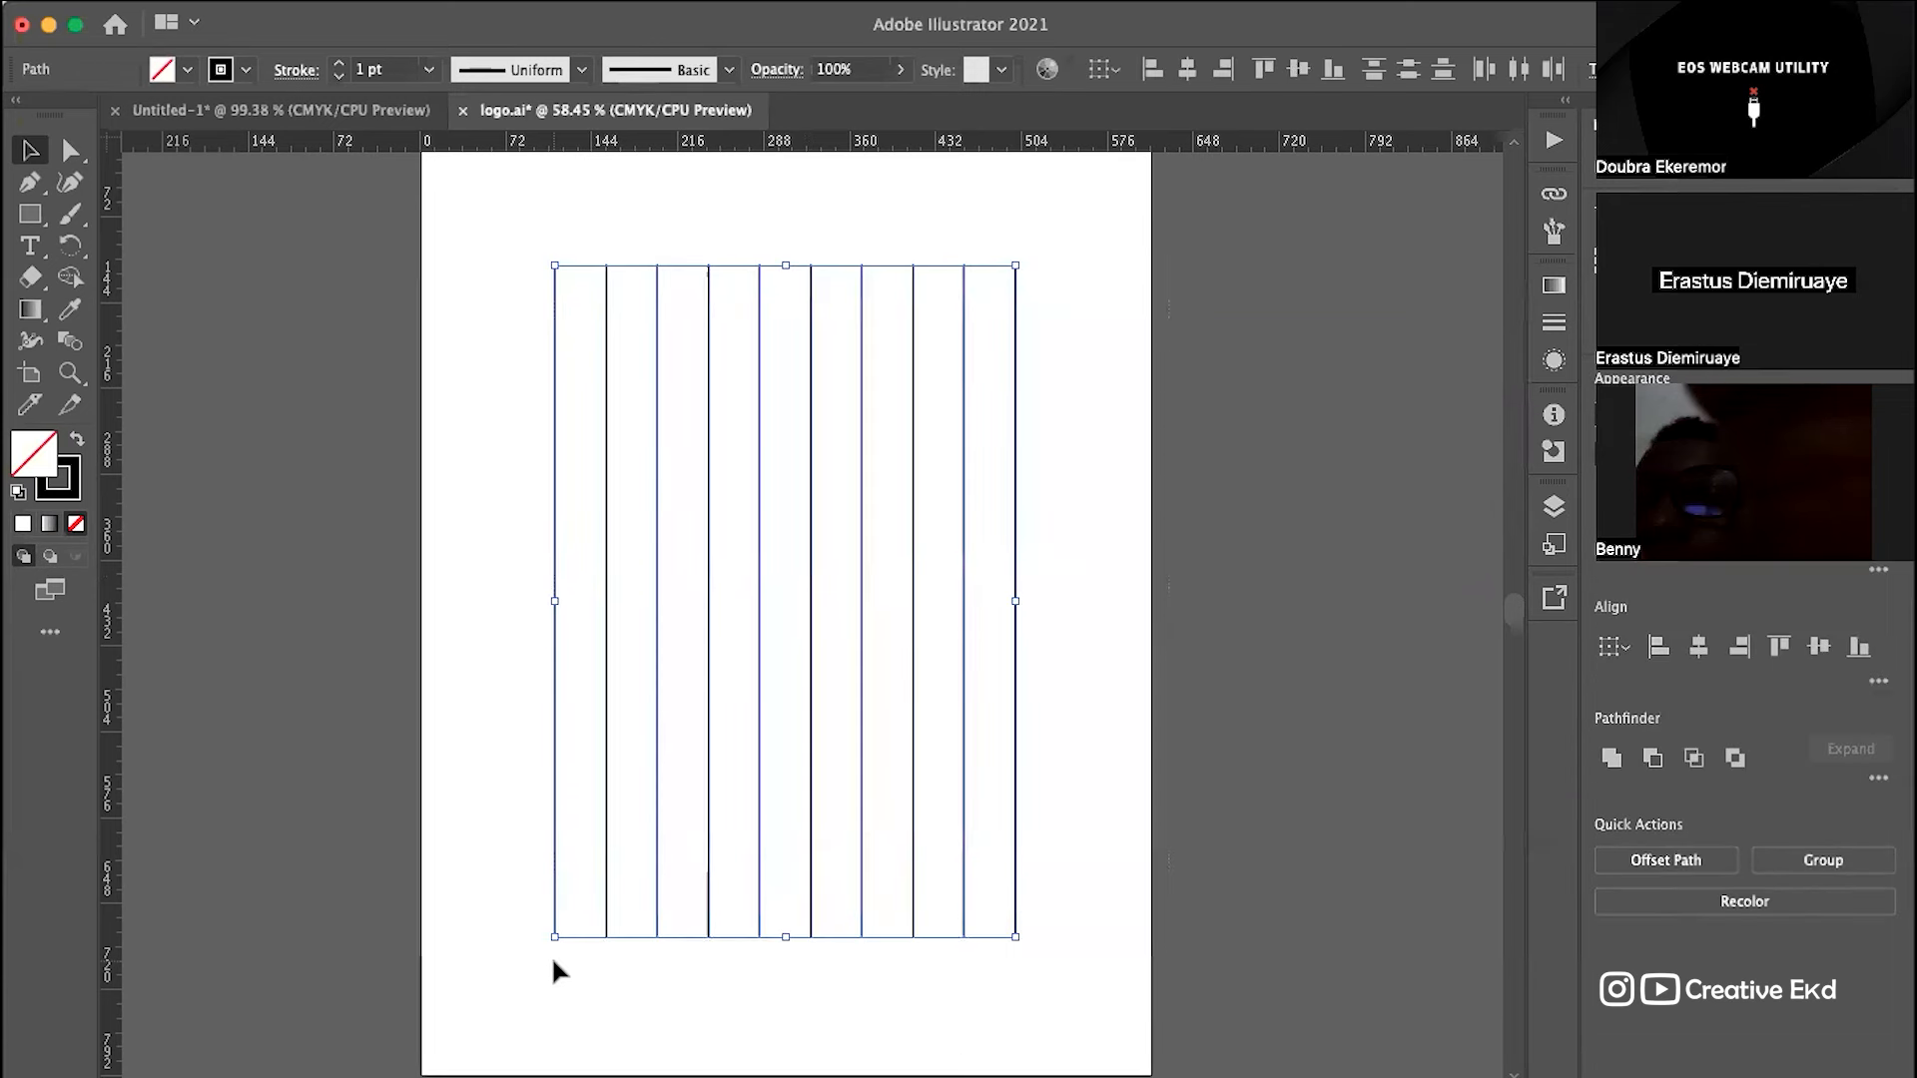
pyautogui.press('a')
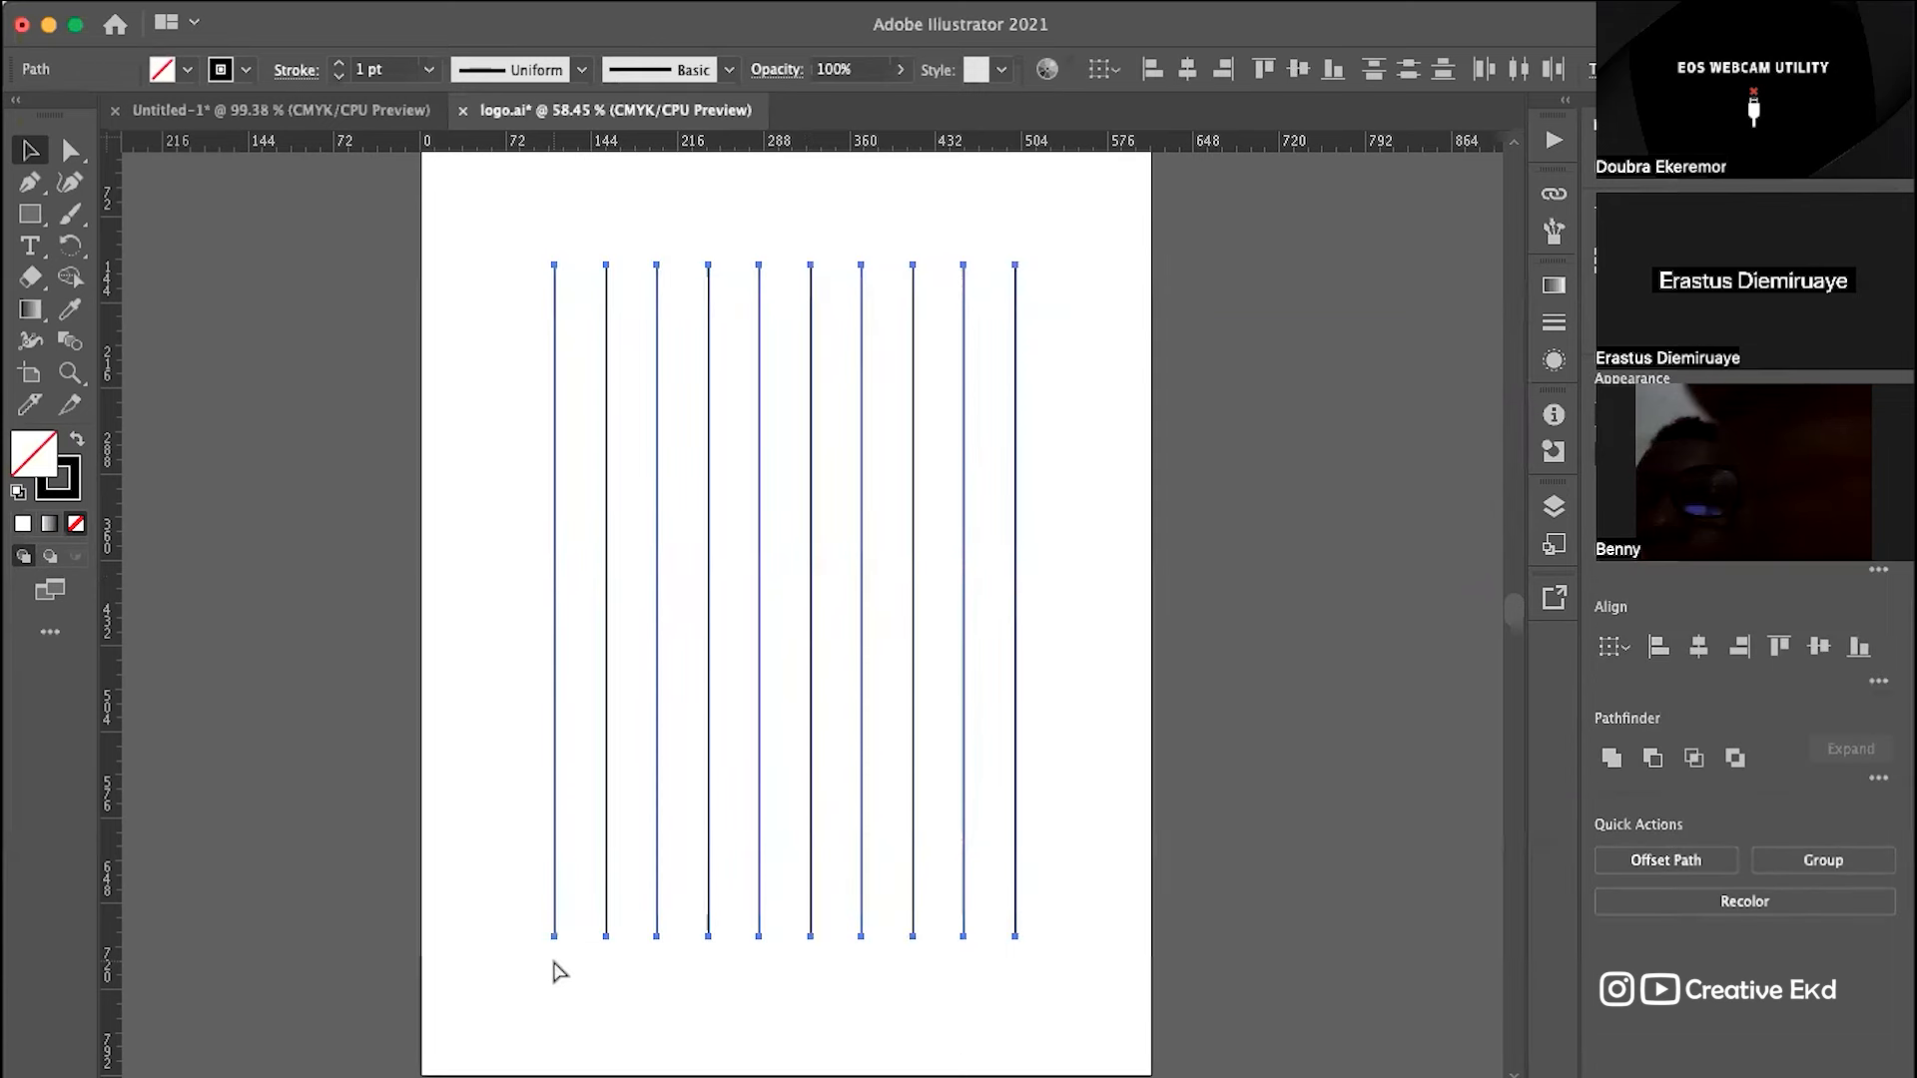
pyautogui.press('v')
pyautogui.press('super+g')
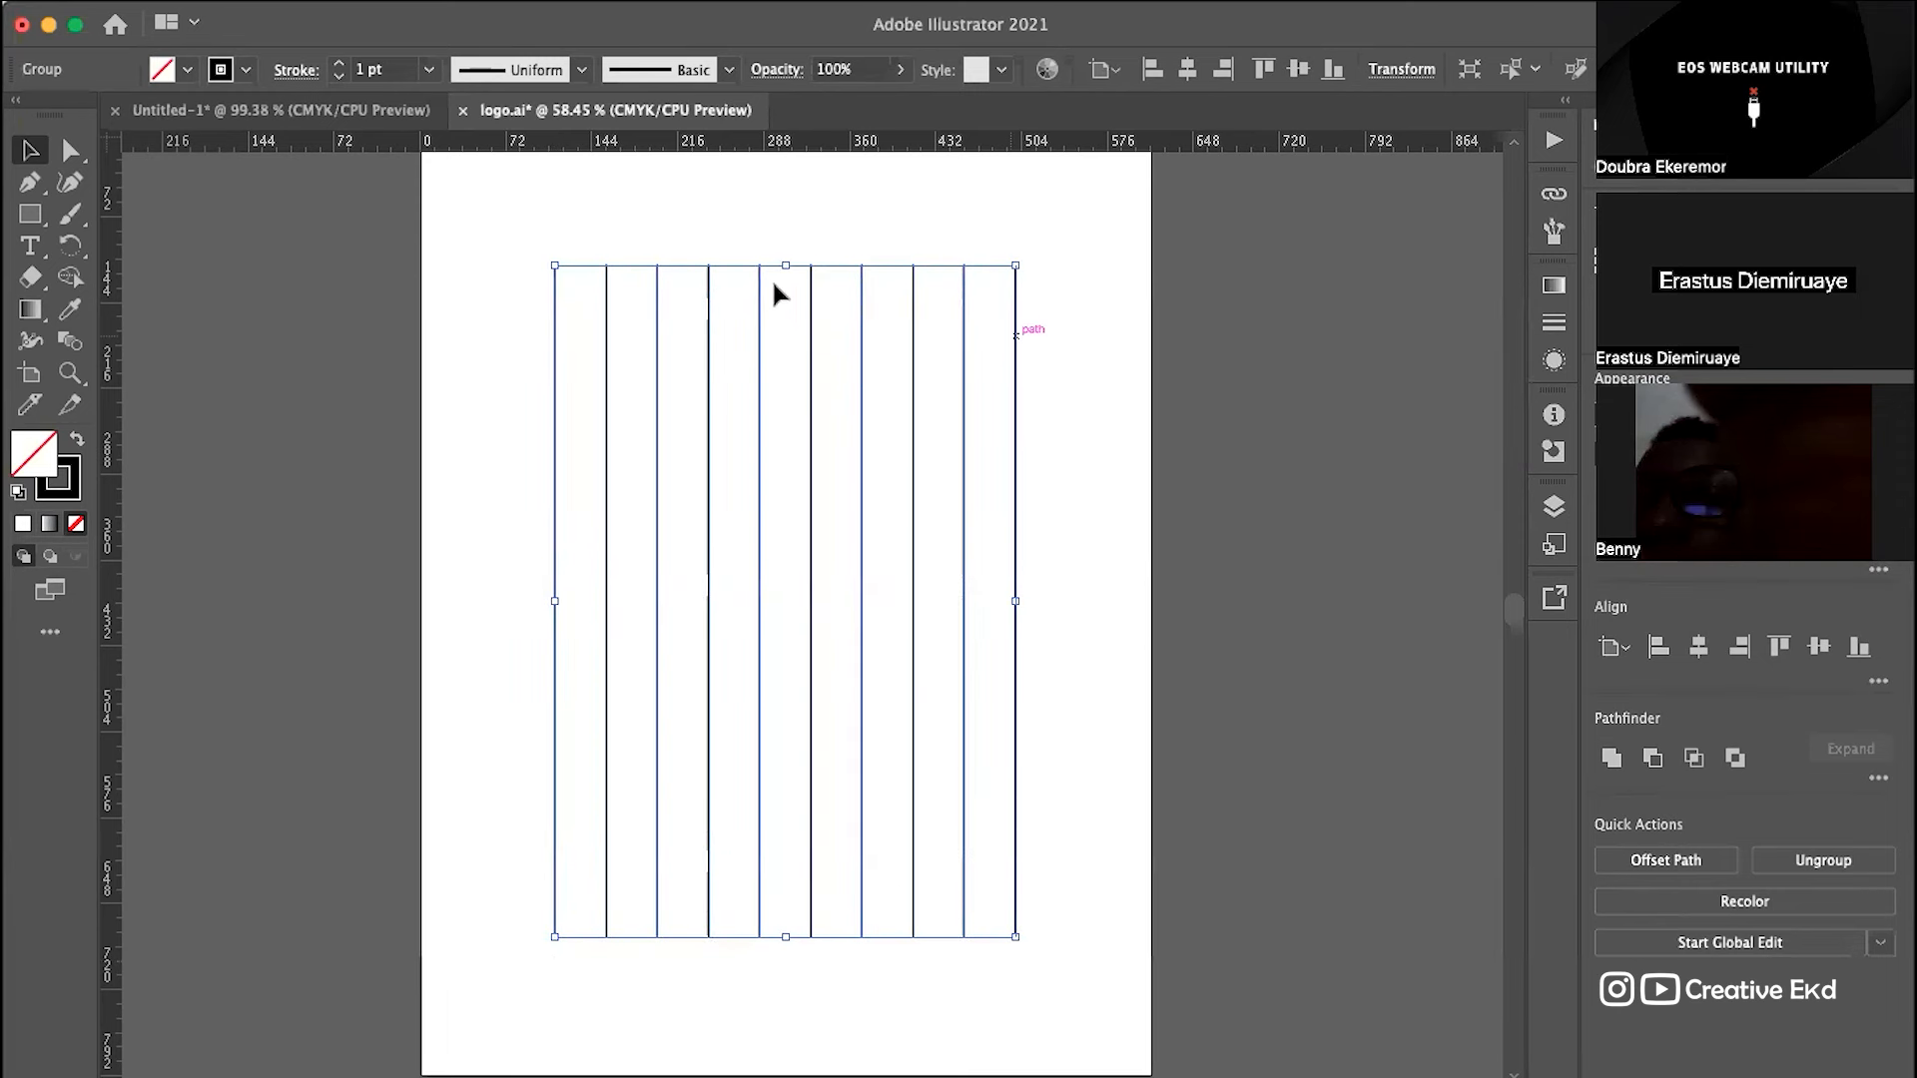
pyautogui.click(76, 252)
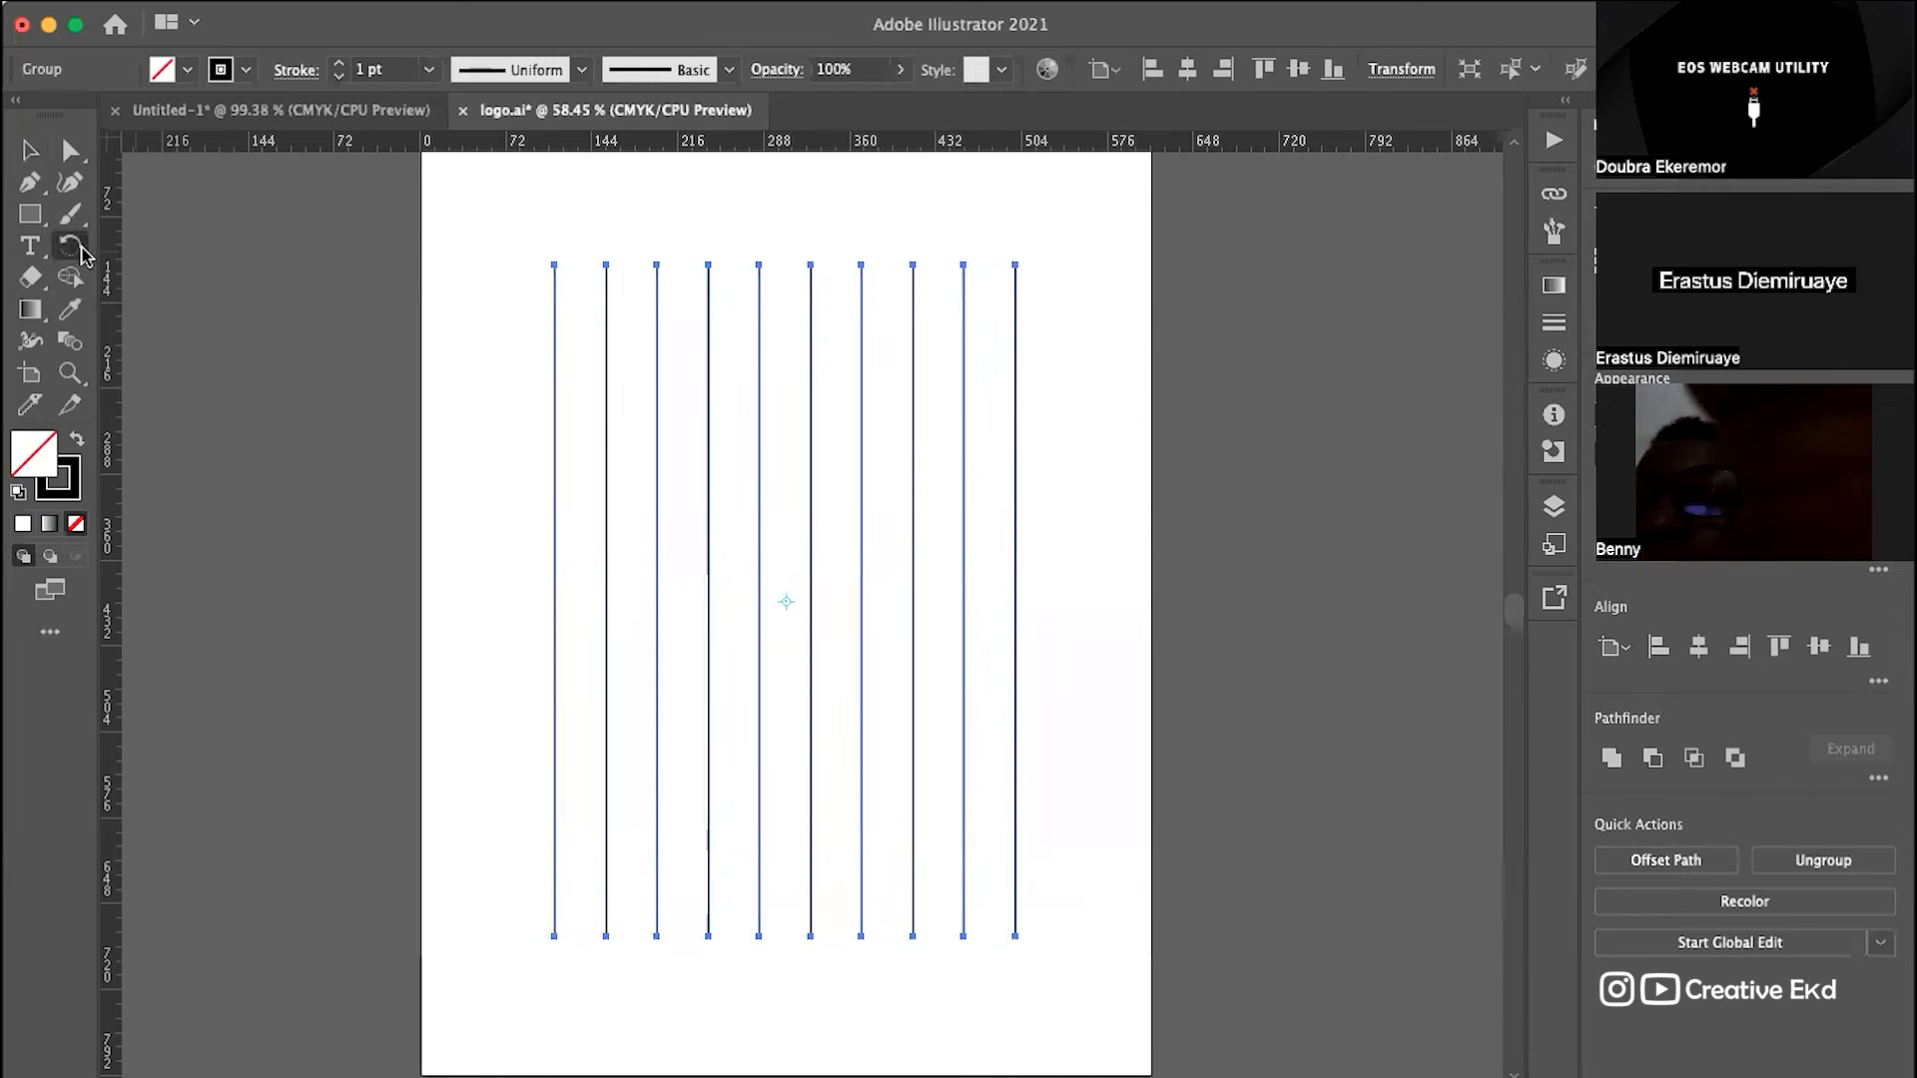
pyautogui.press('super+shift+g')
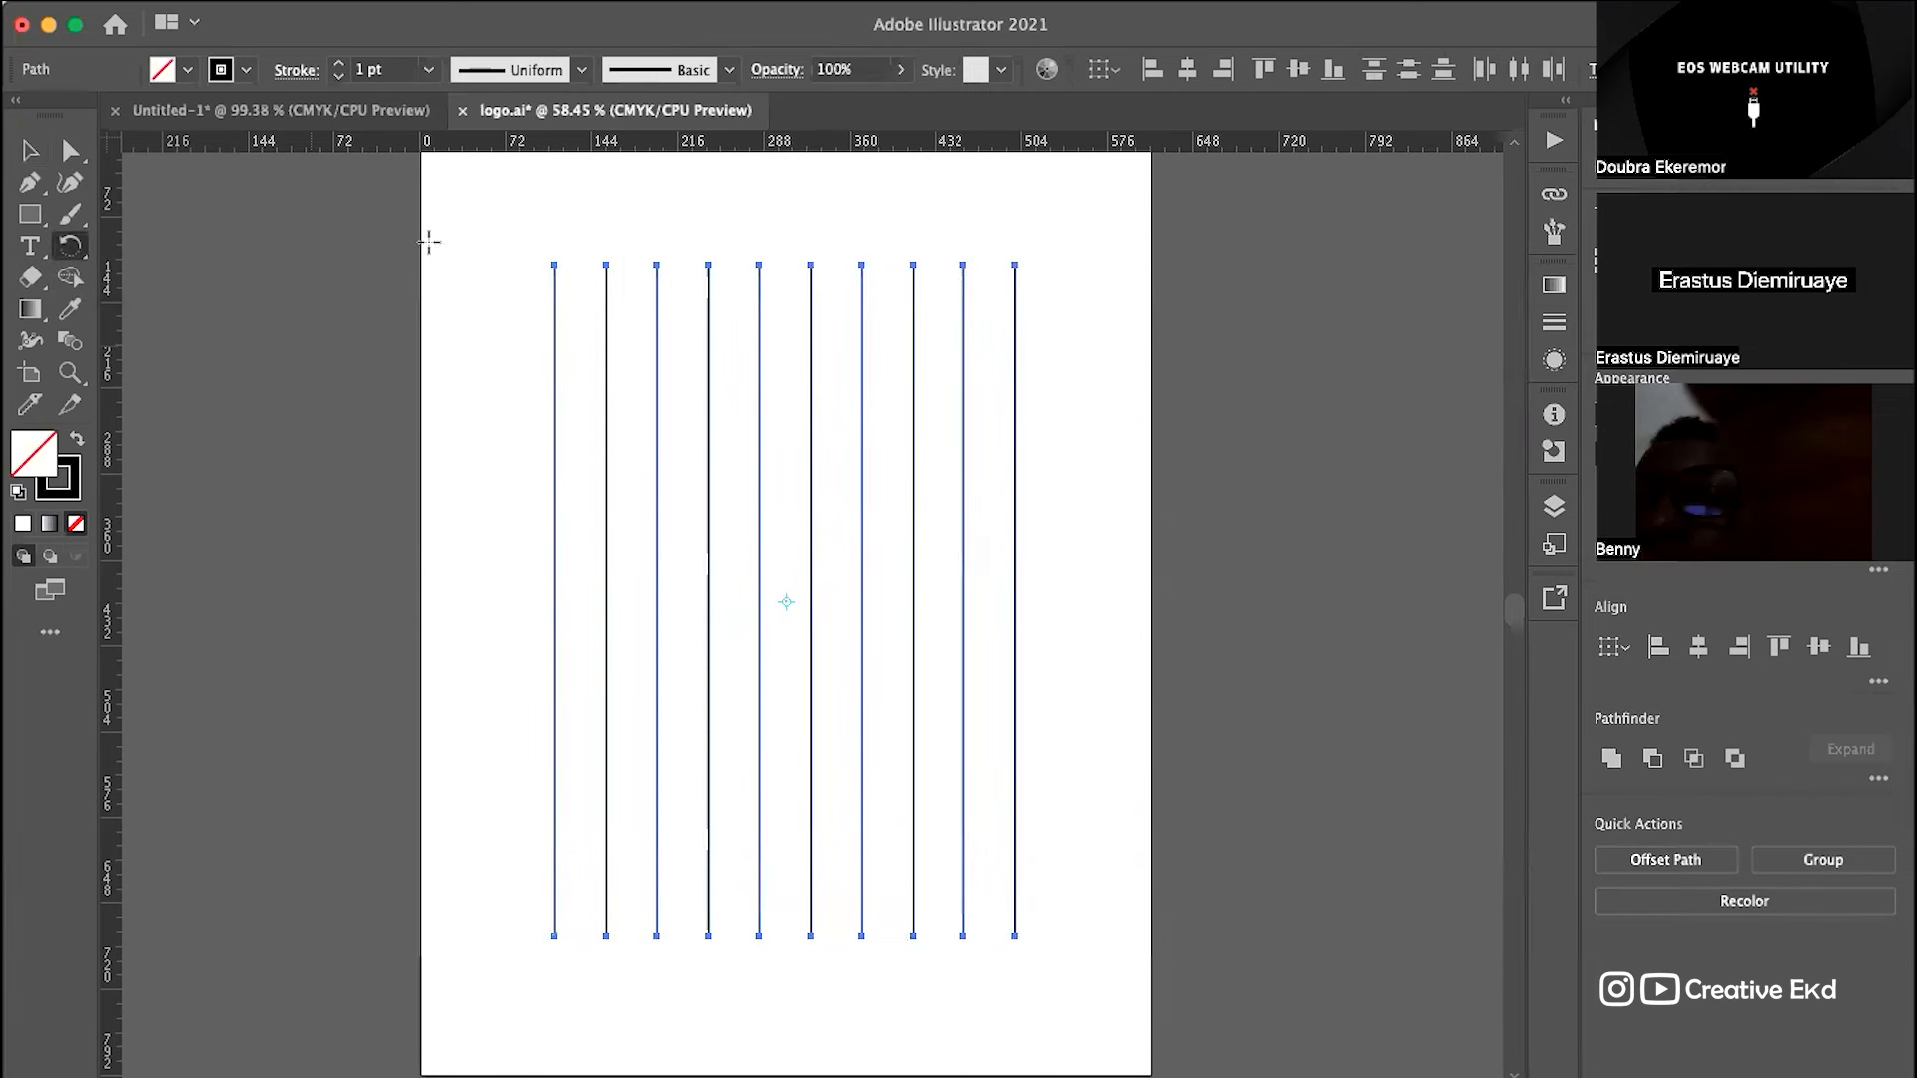
# Step: Select all vertical lines on the artboard and group them into one object
pyautogui.click(30, 146)
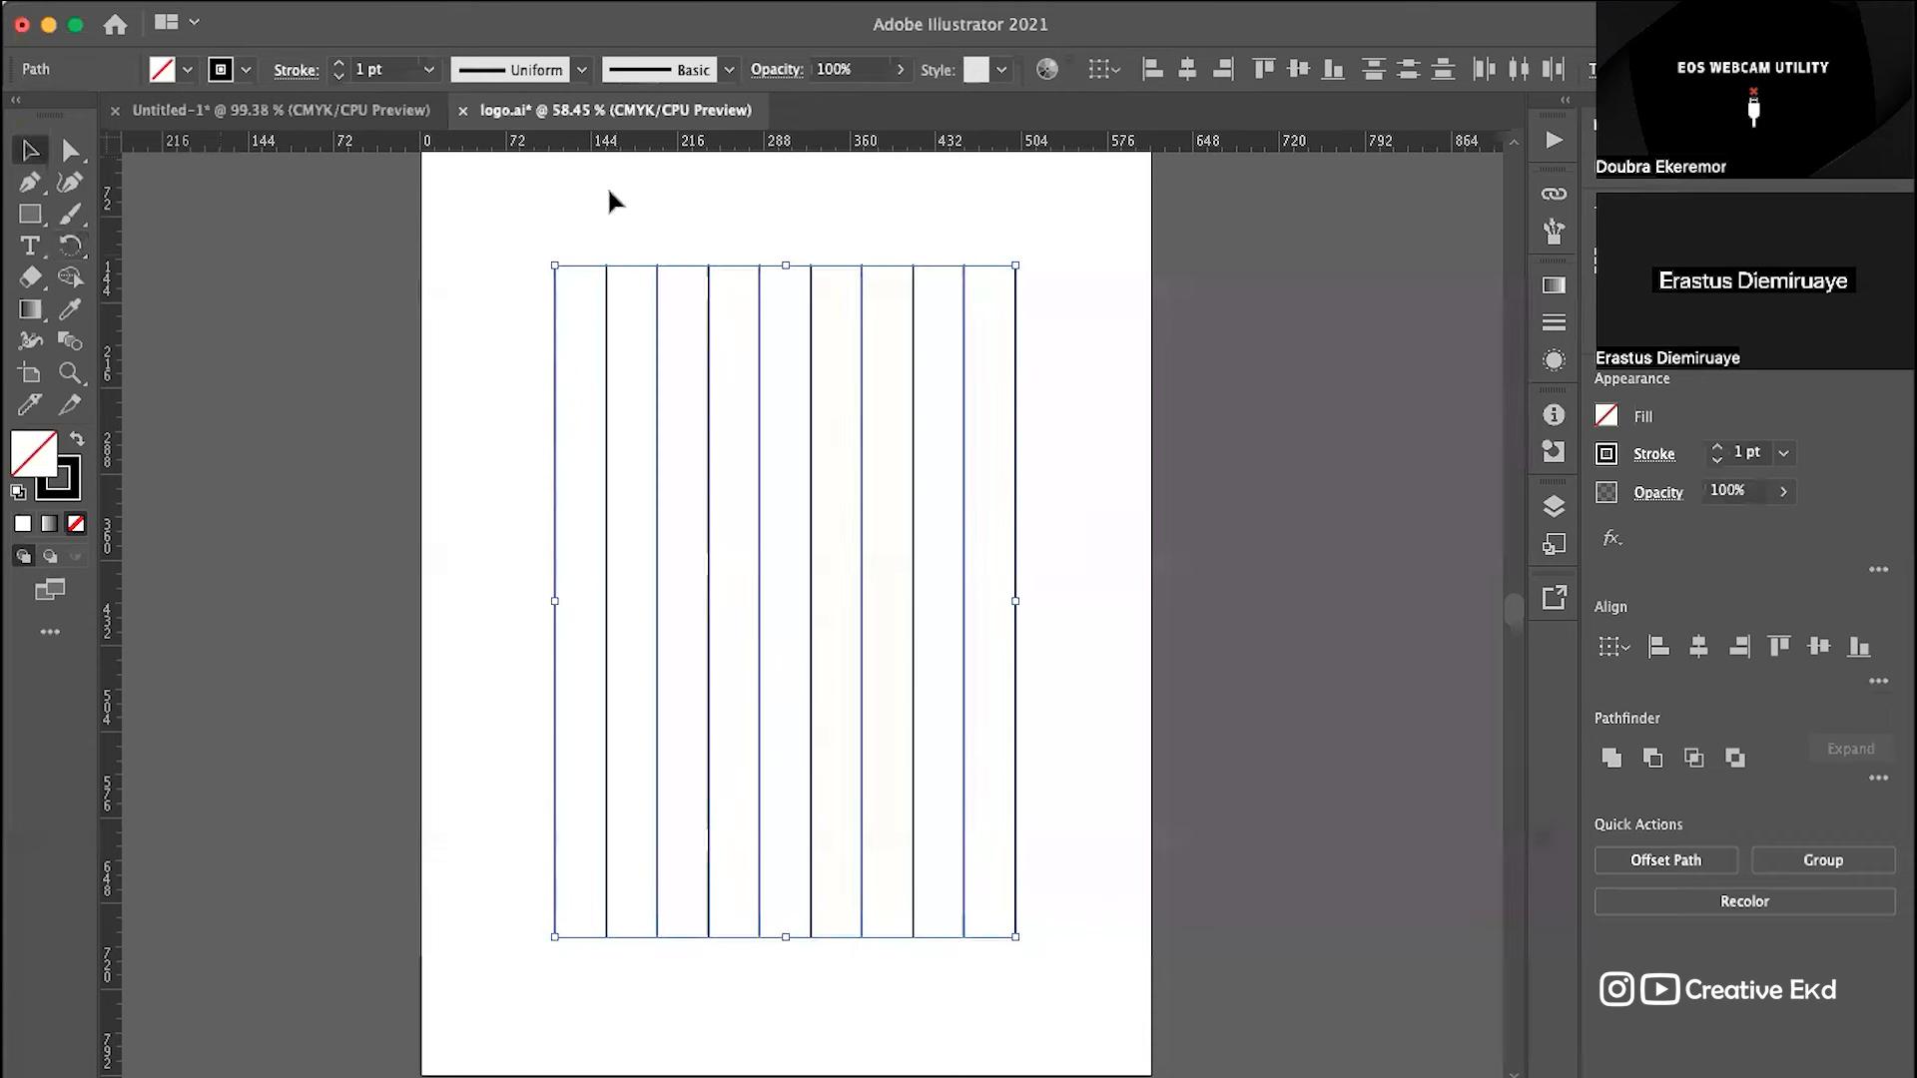
pyautogui.click(607, 184)
pyautogui.click(607, 291)
pyautogui.moveTo(447, 249); pyautogui.dragTo(1118, 943)
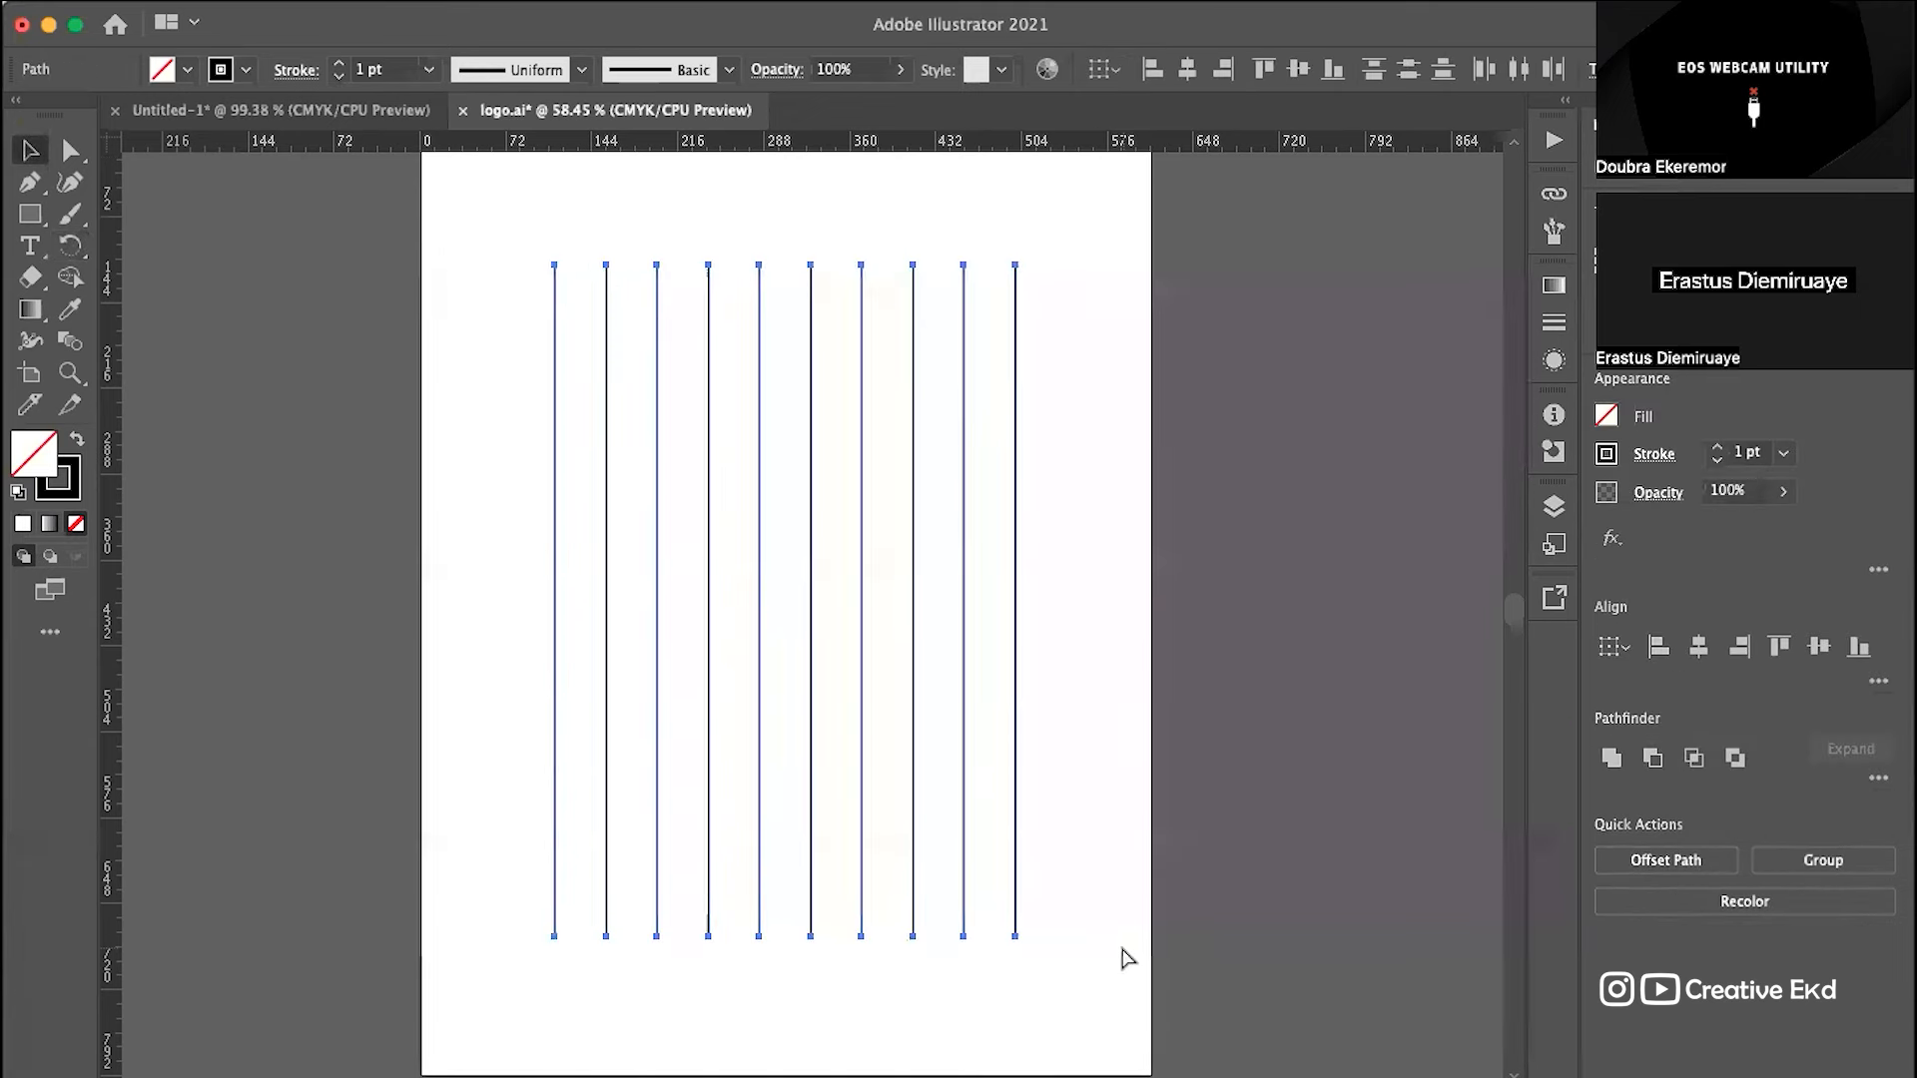
pyautogui.press('super+g')
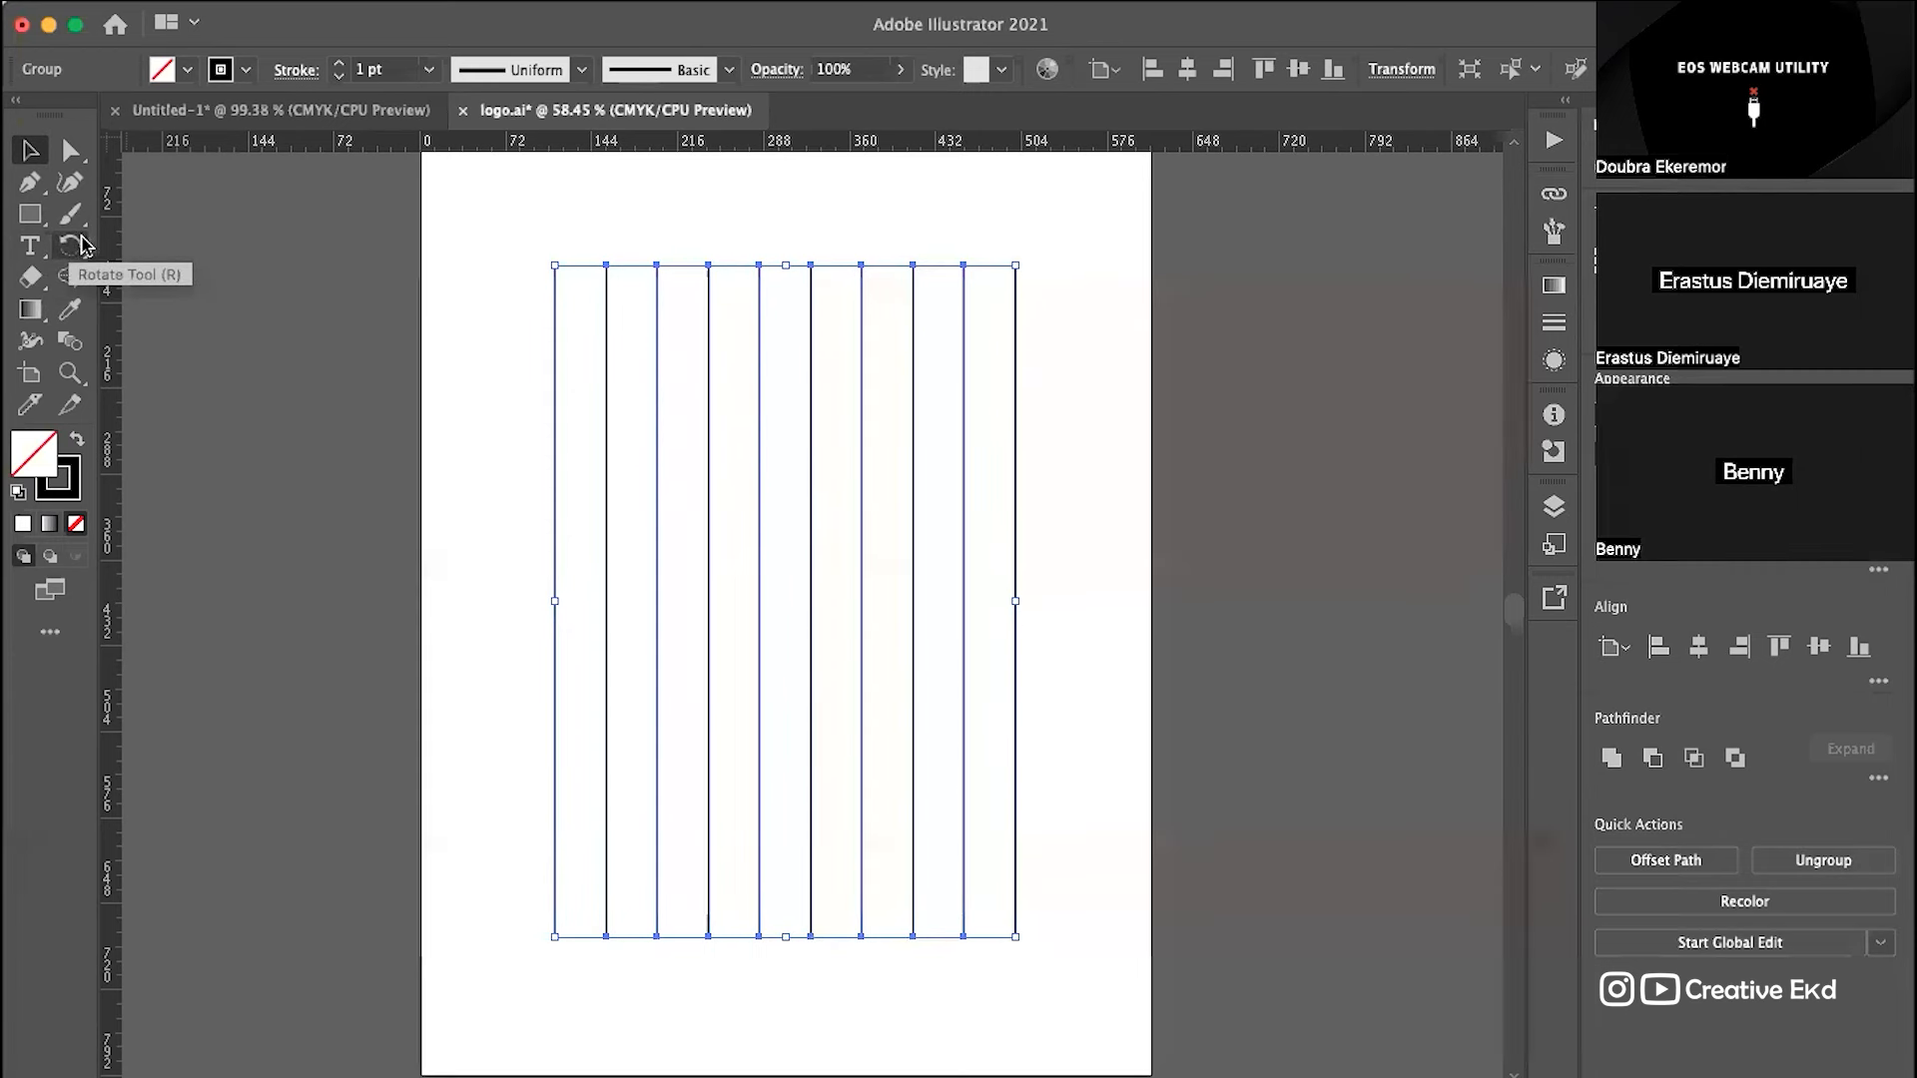
pyautogui.click(71, 247)
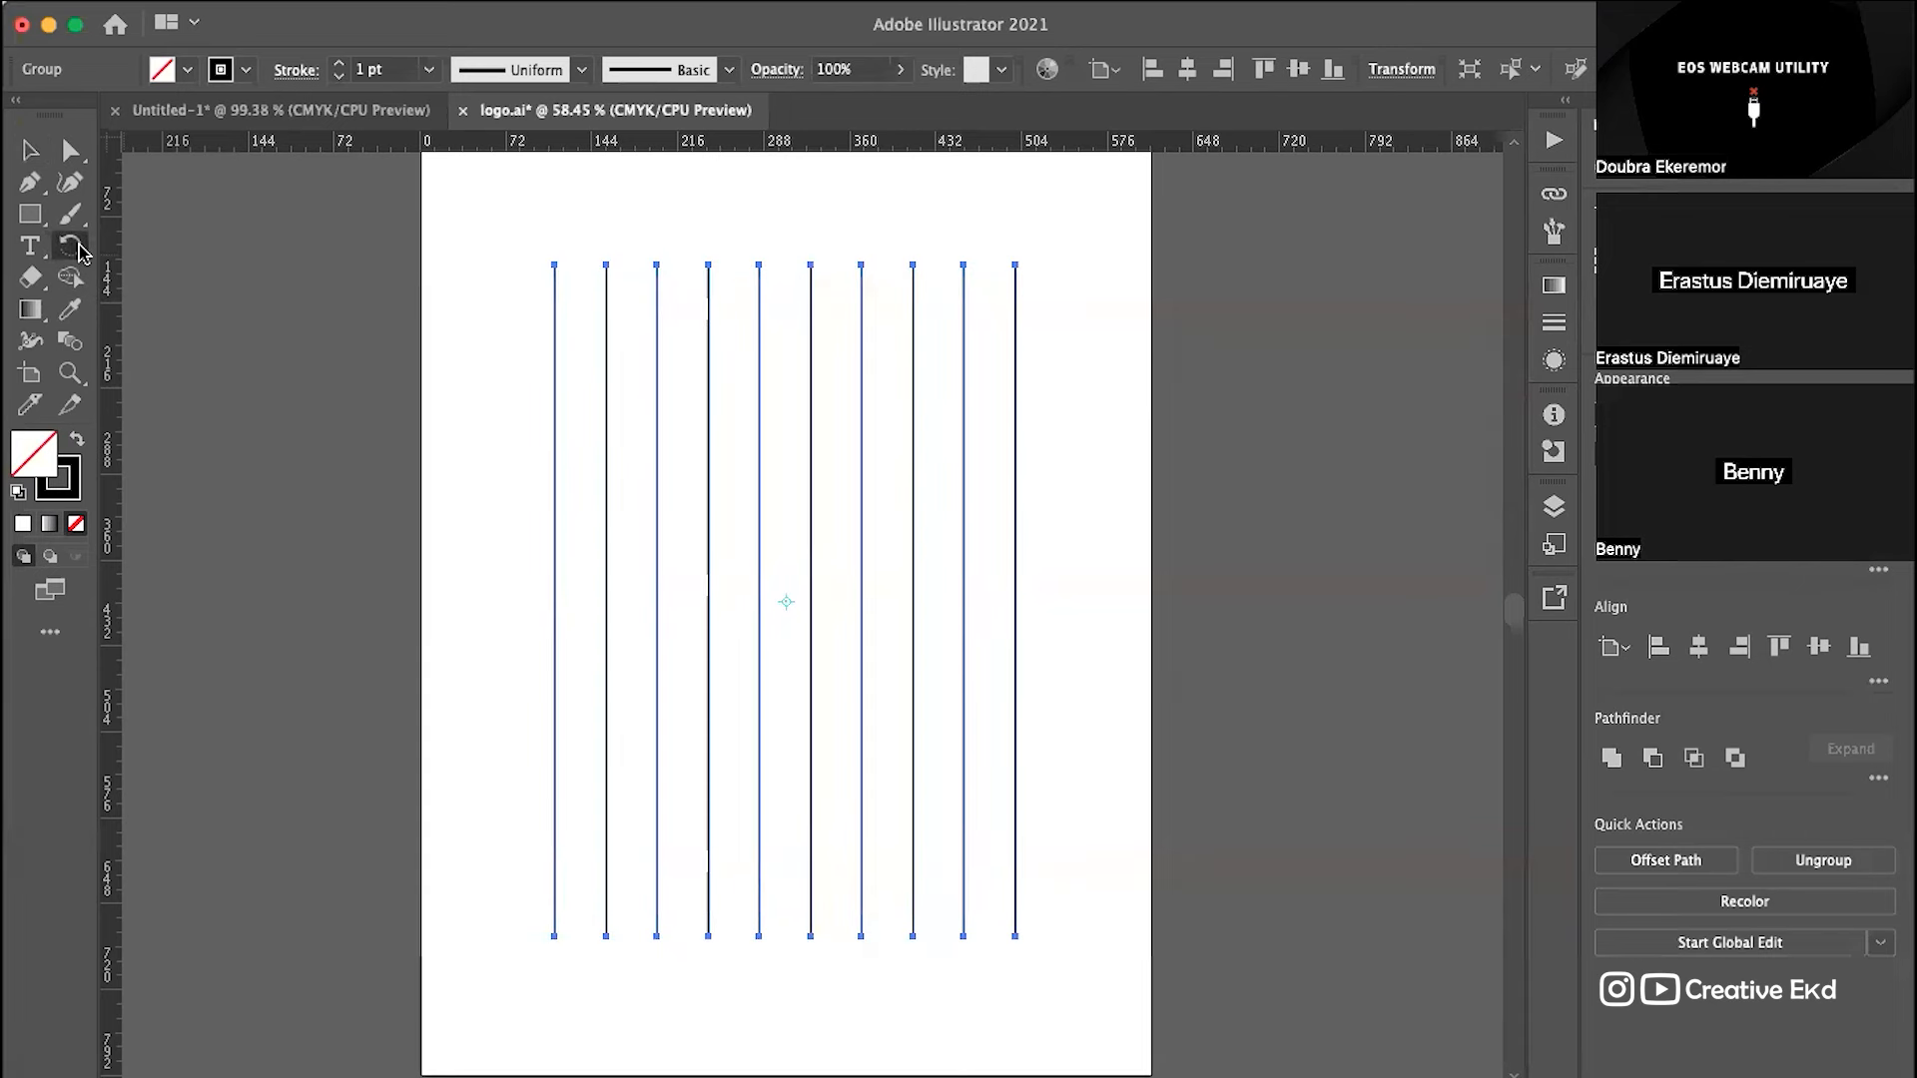
pyautogui.doubleClick(78, 247)
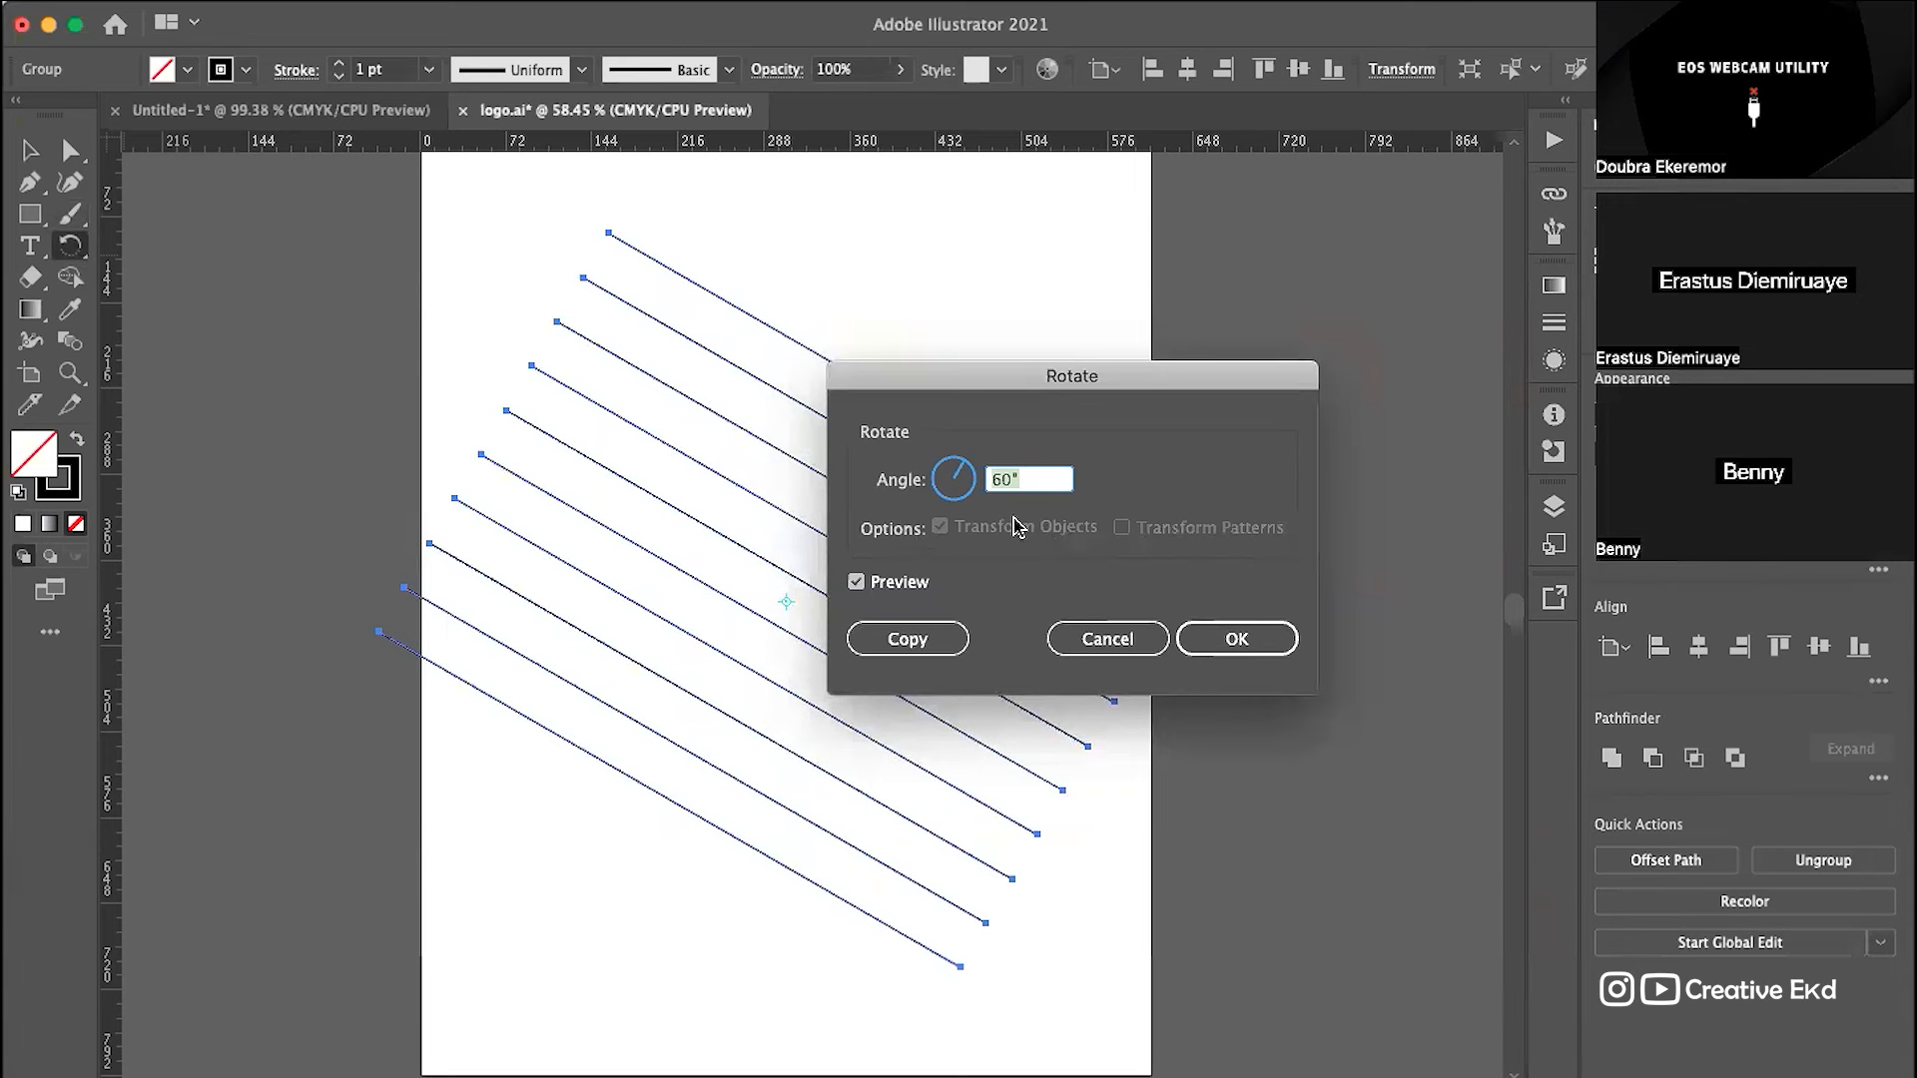
pyautogui.click(1227, 636)
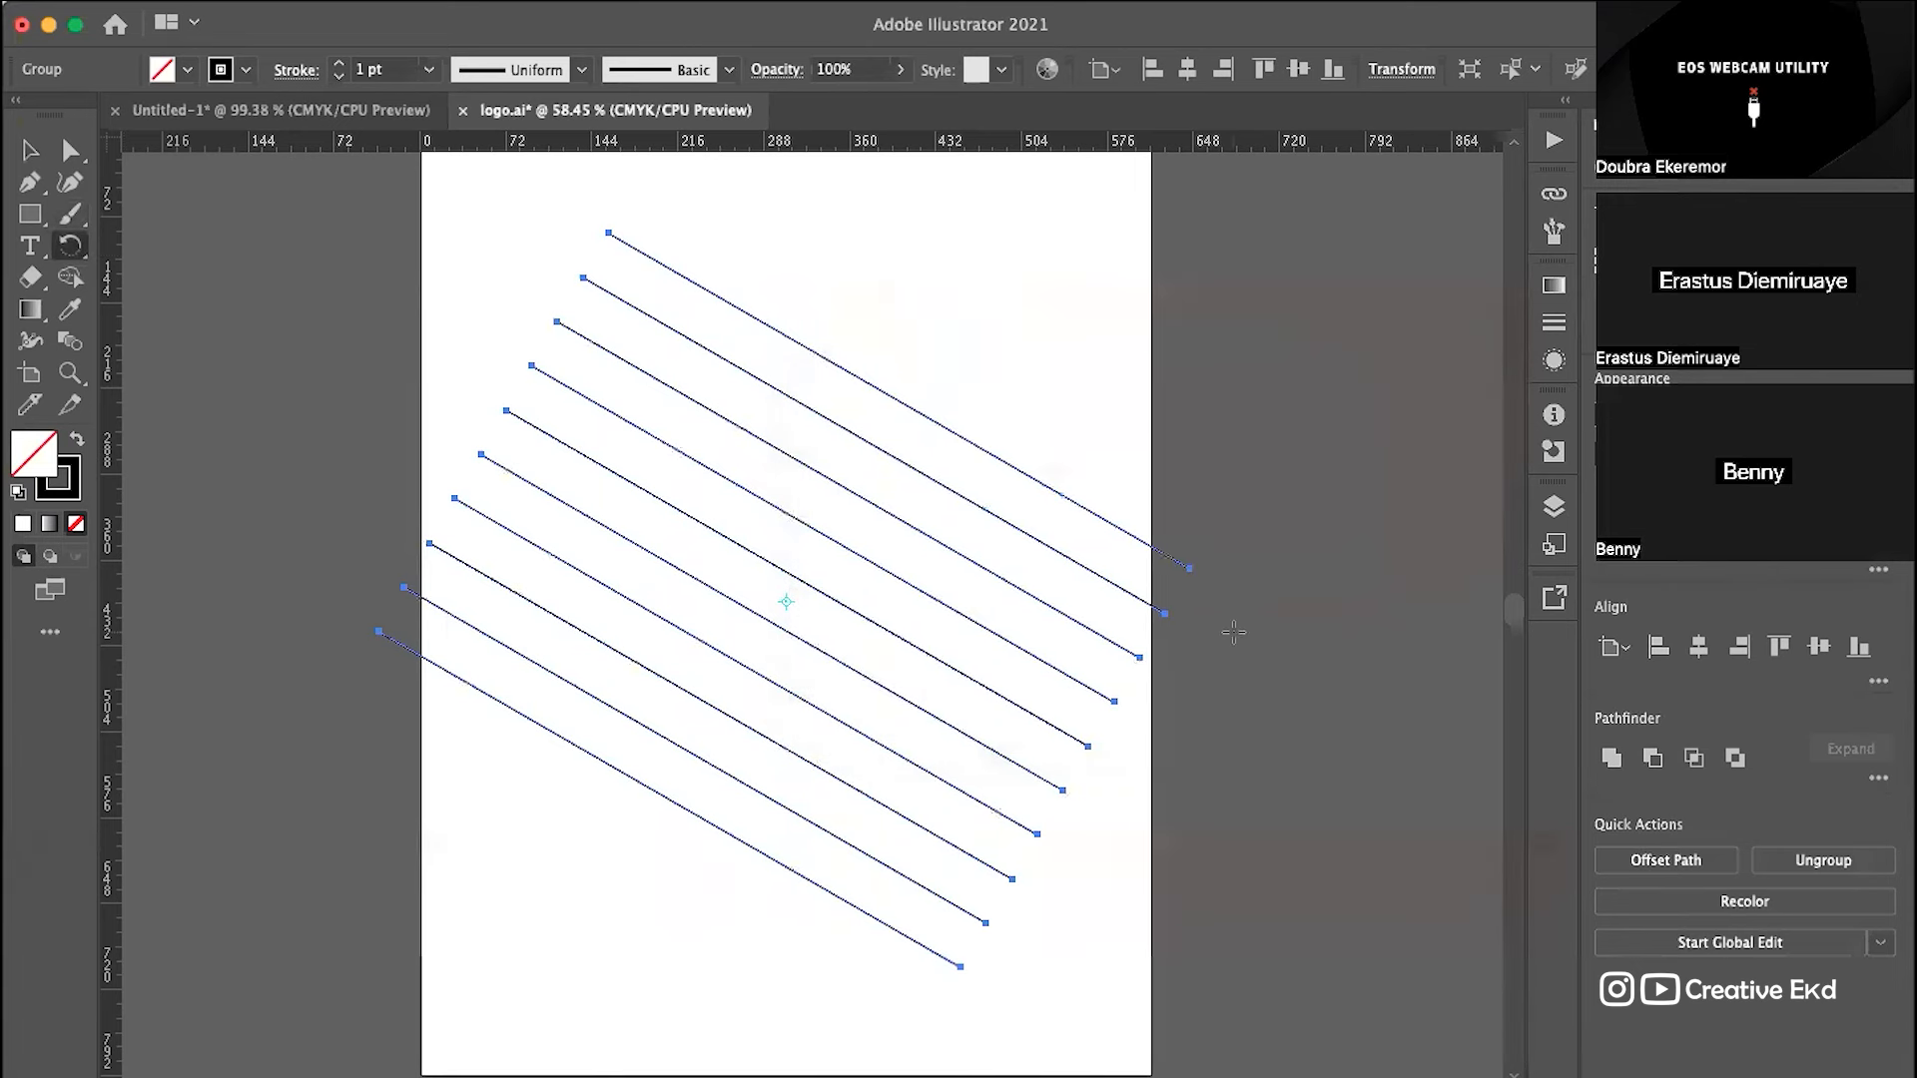
pyautogui.press('super+z')
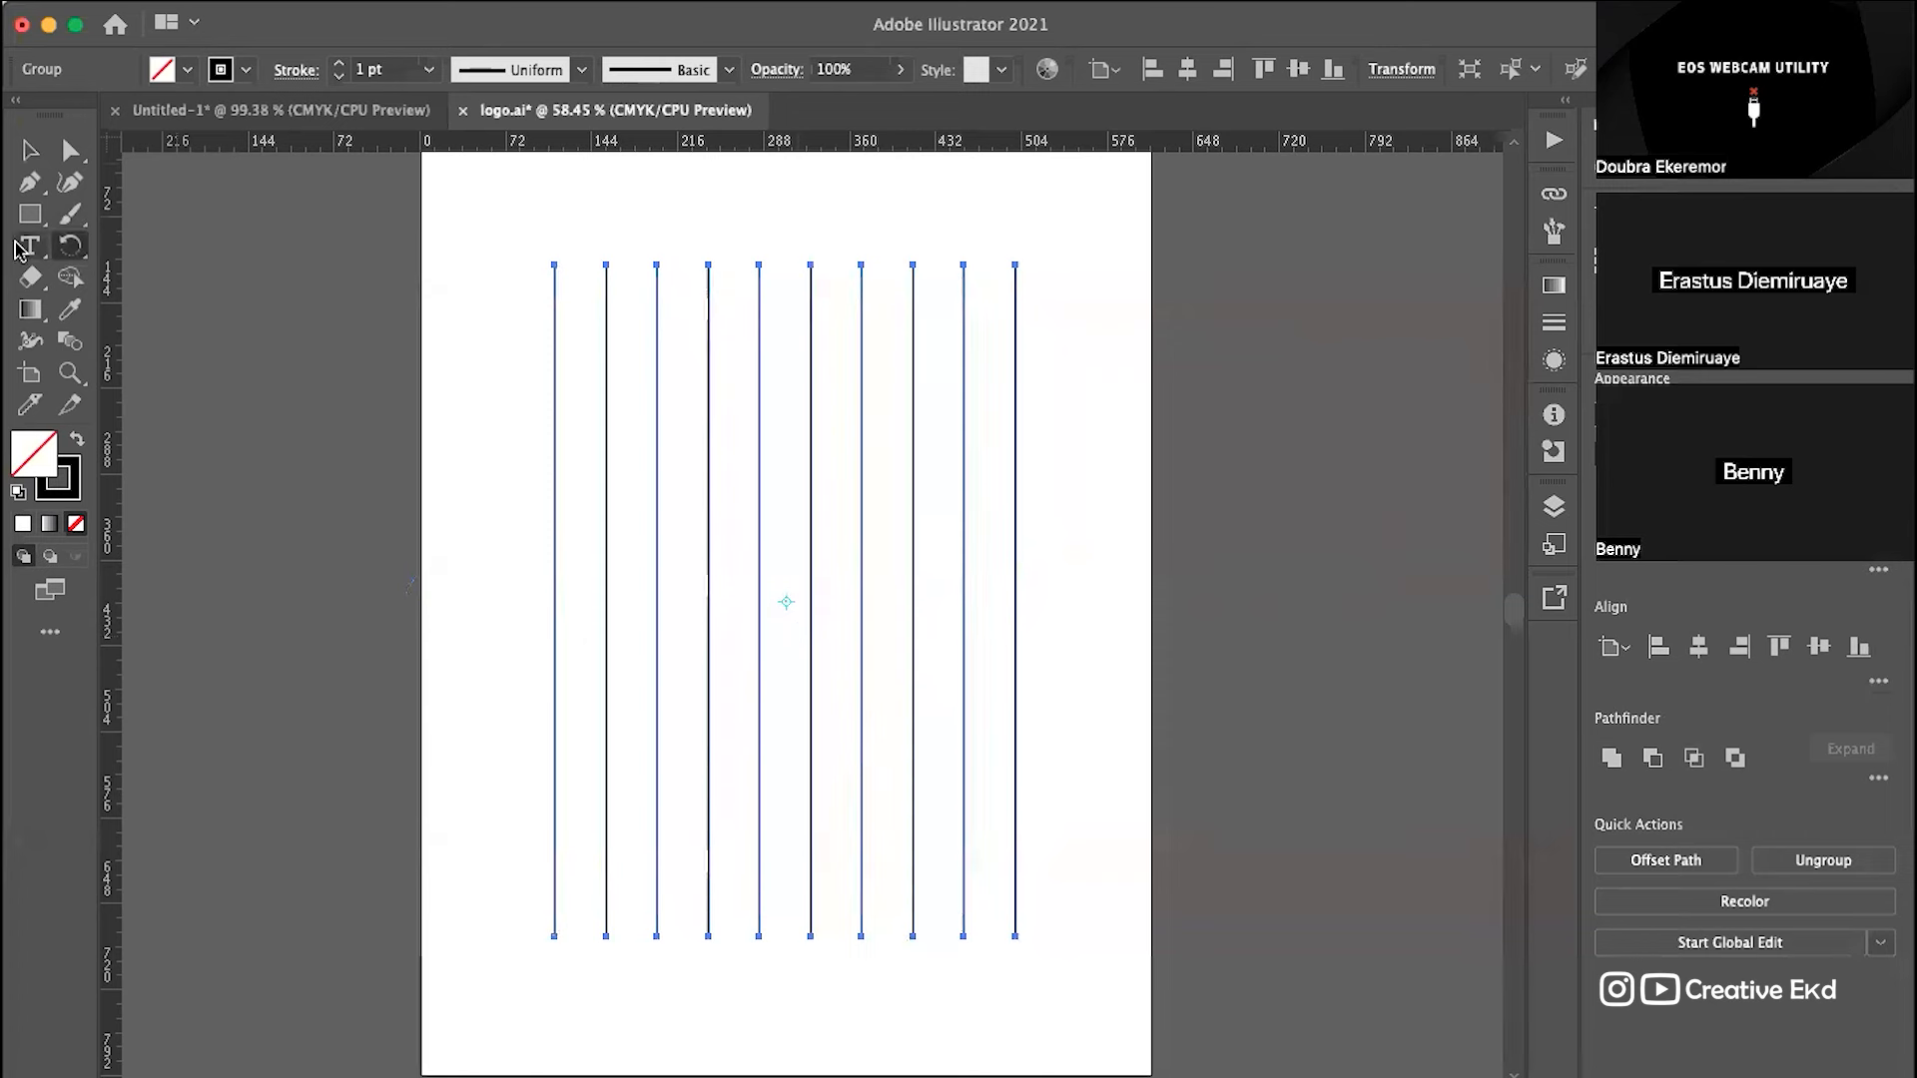
# Step: Create a copy of the vertical line group rotated by 60°, keeping the original lines in place
pyautogui.doubleClick(72, 247)
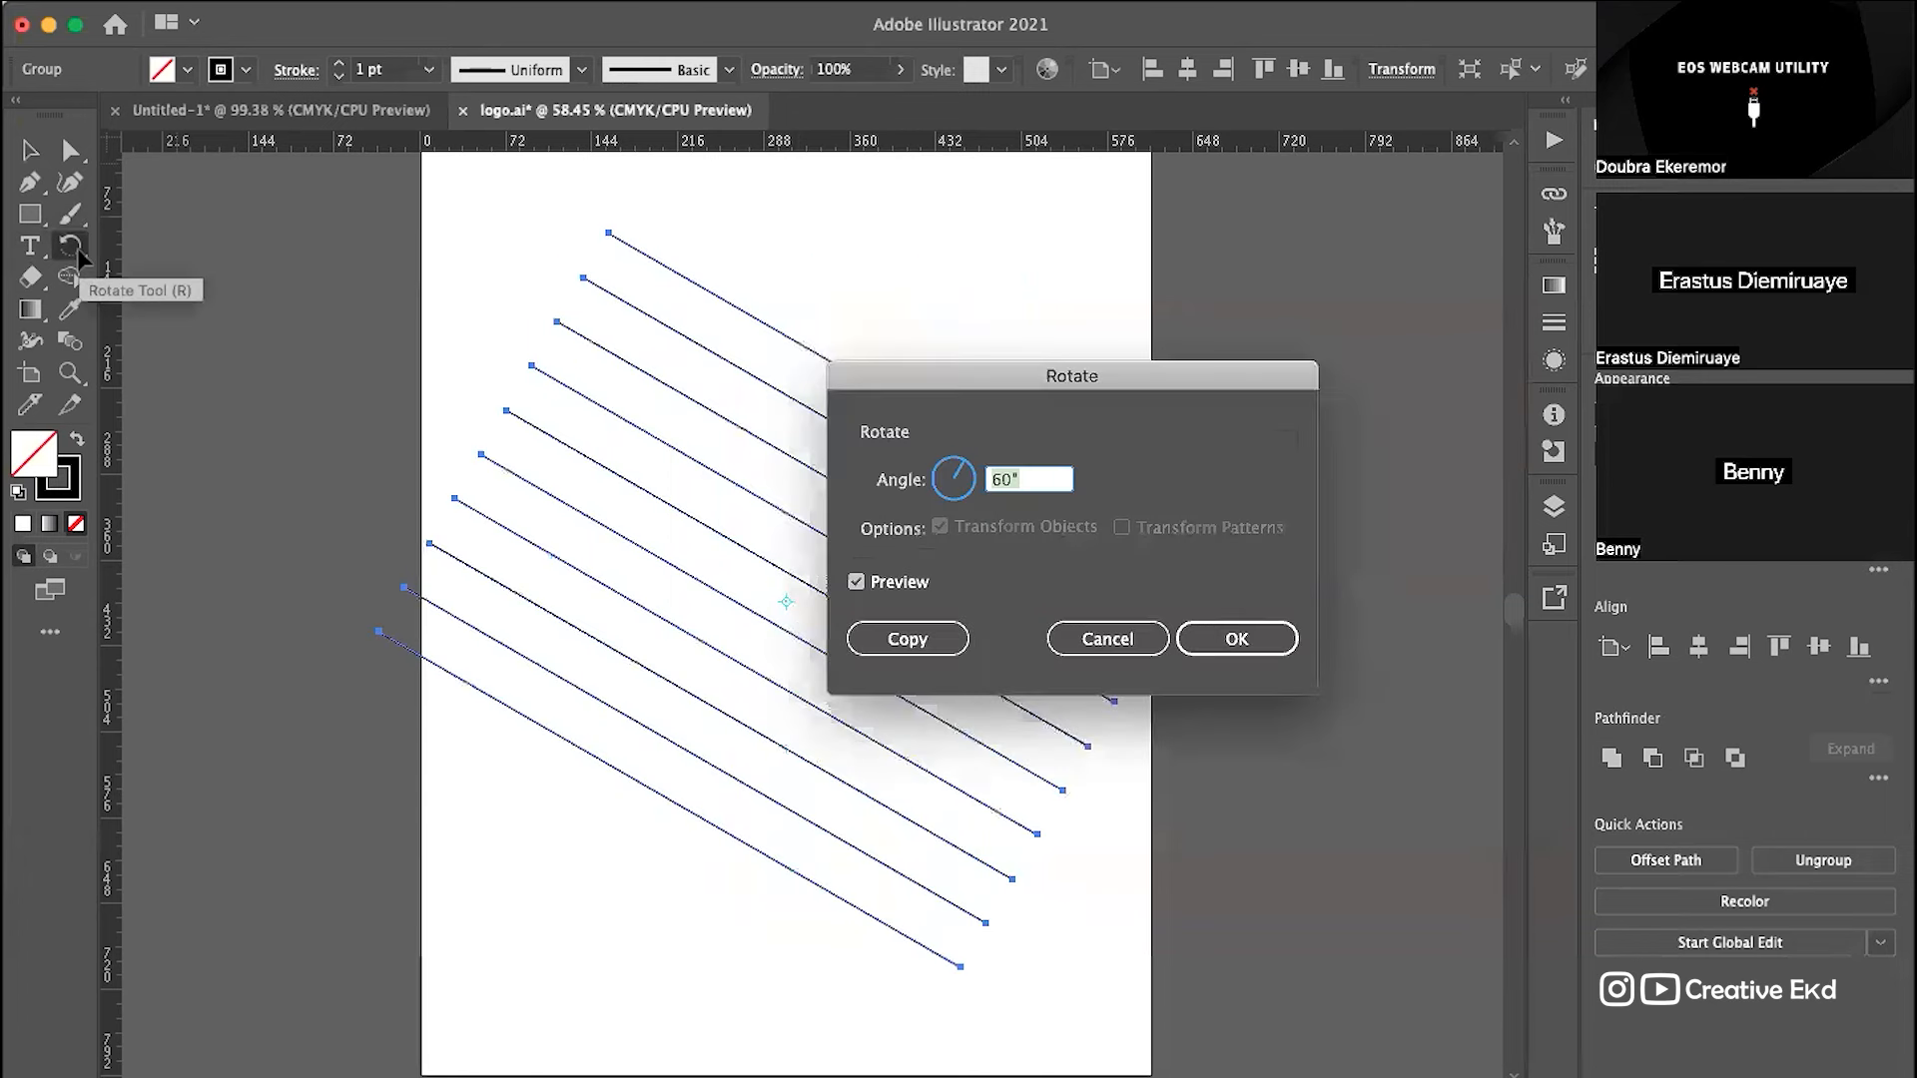
pyautogui.click(909, 641)
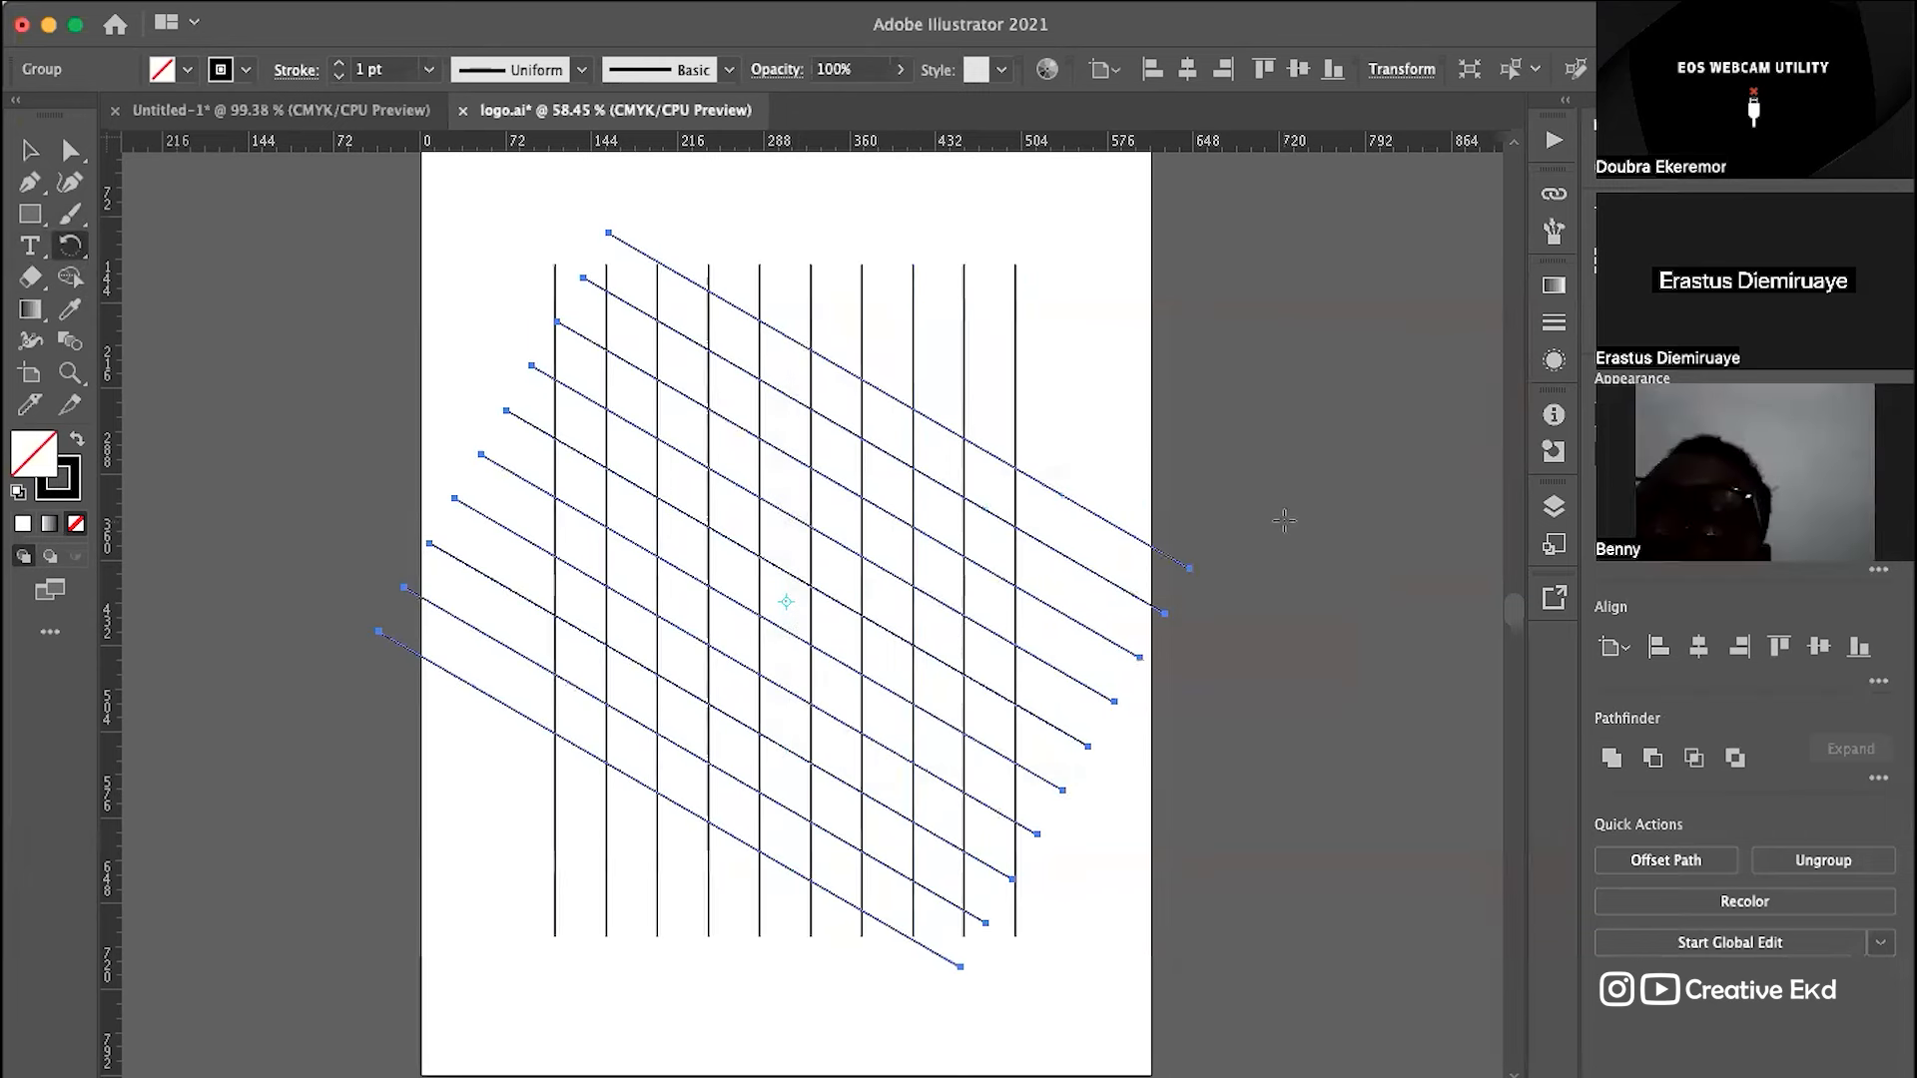
pyautogui.hscroll(2, 1047, 472)
pyautogui.scroll(-1, 1047, 471)
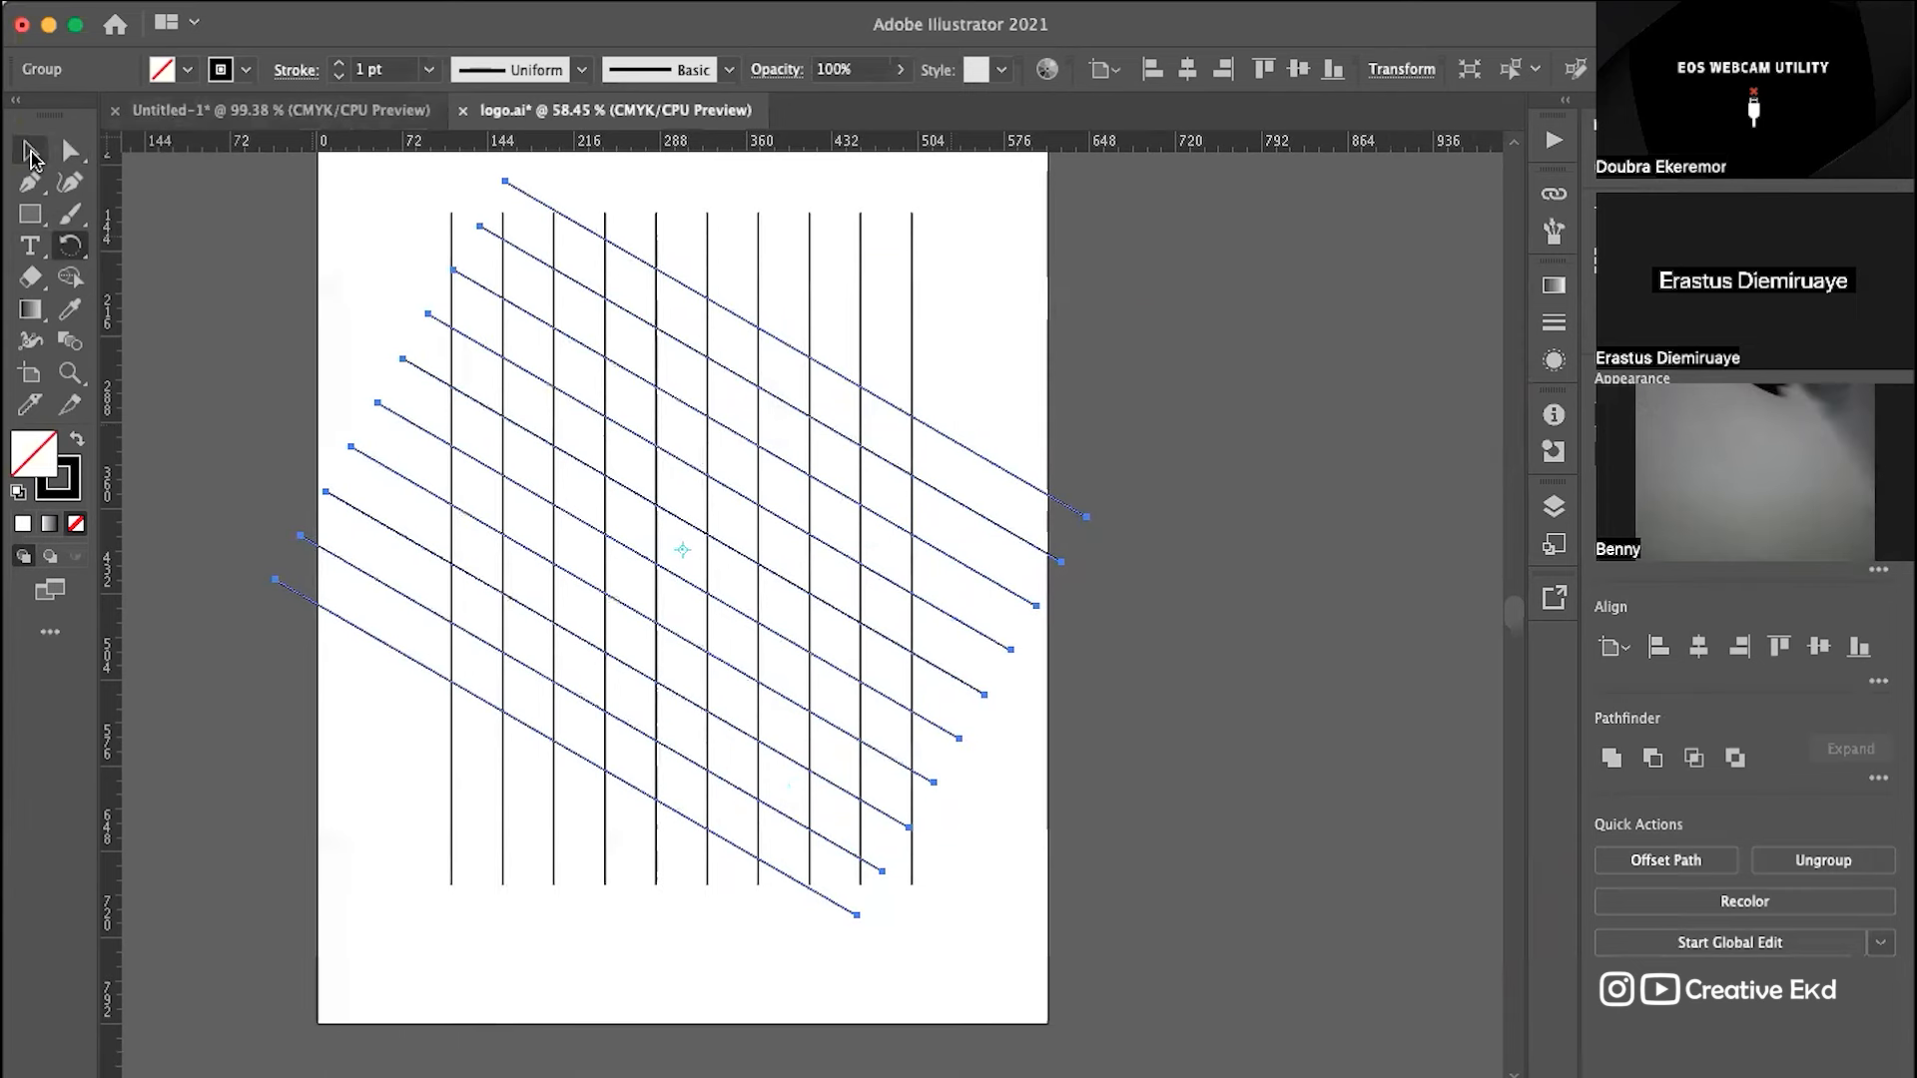
# Step: Create a further copy of the slanted line group rotated by 60° to complete the triangular grid, and deselect it
pyautogui.click(30, 155)
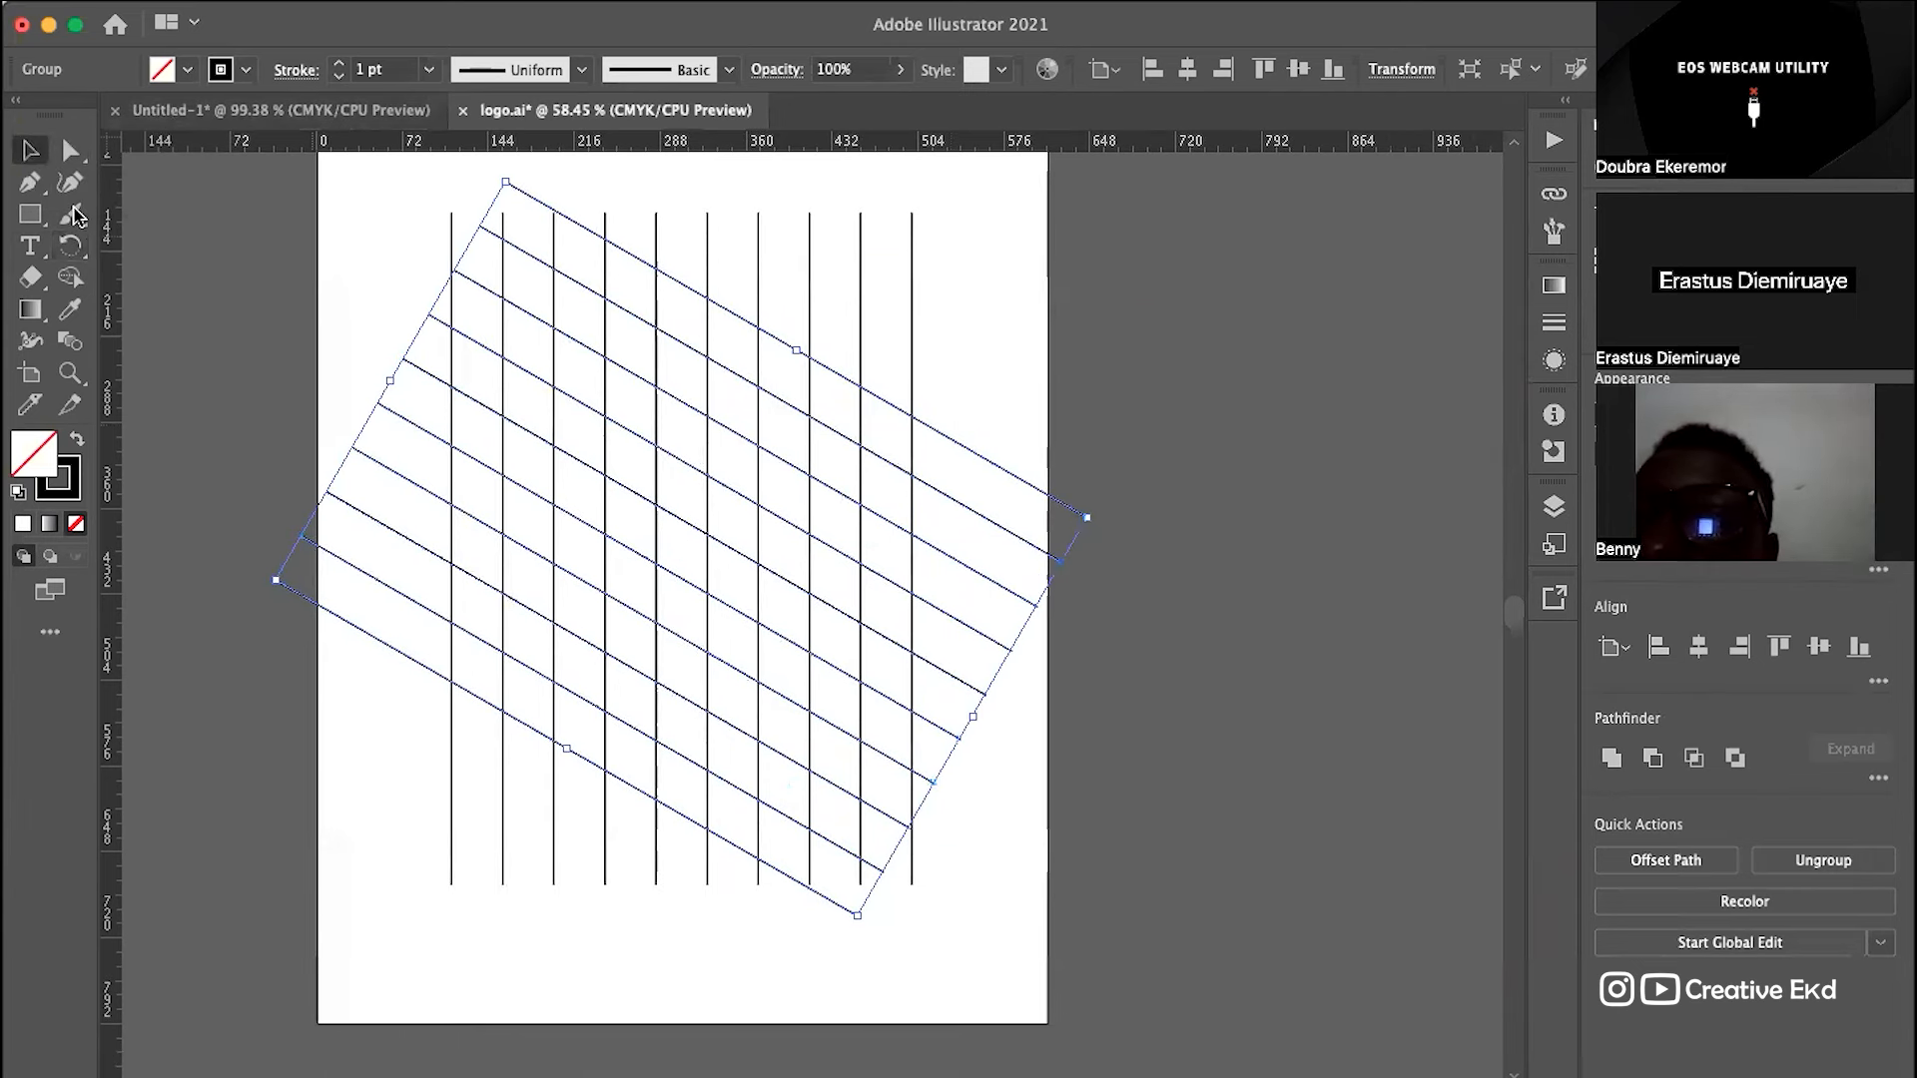
pyautogui.doubleClick(70, 244)
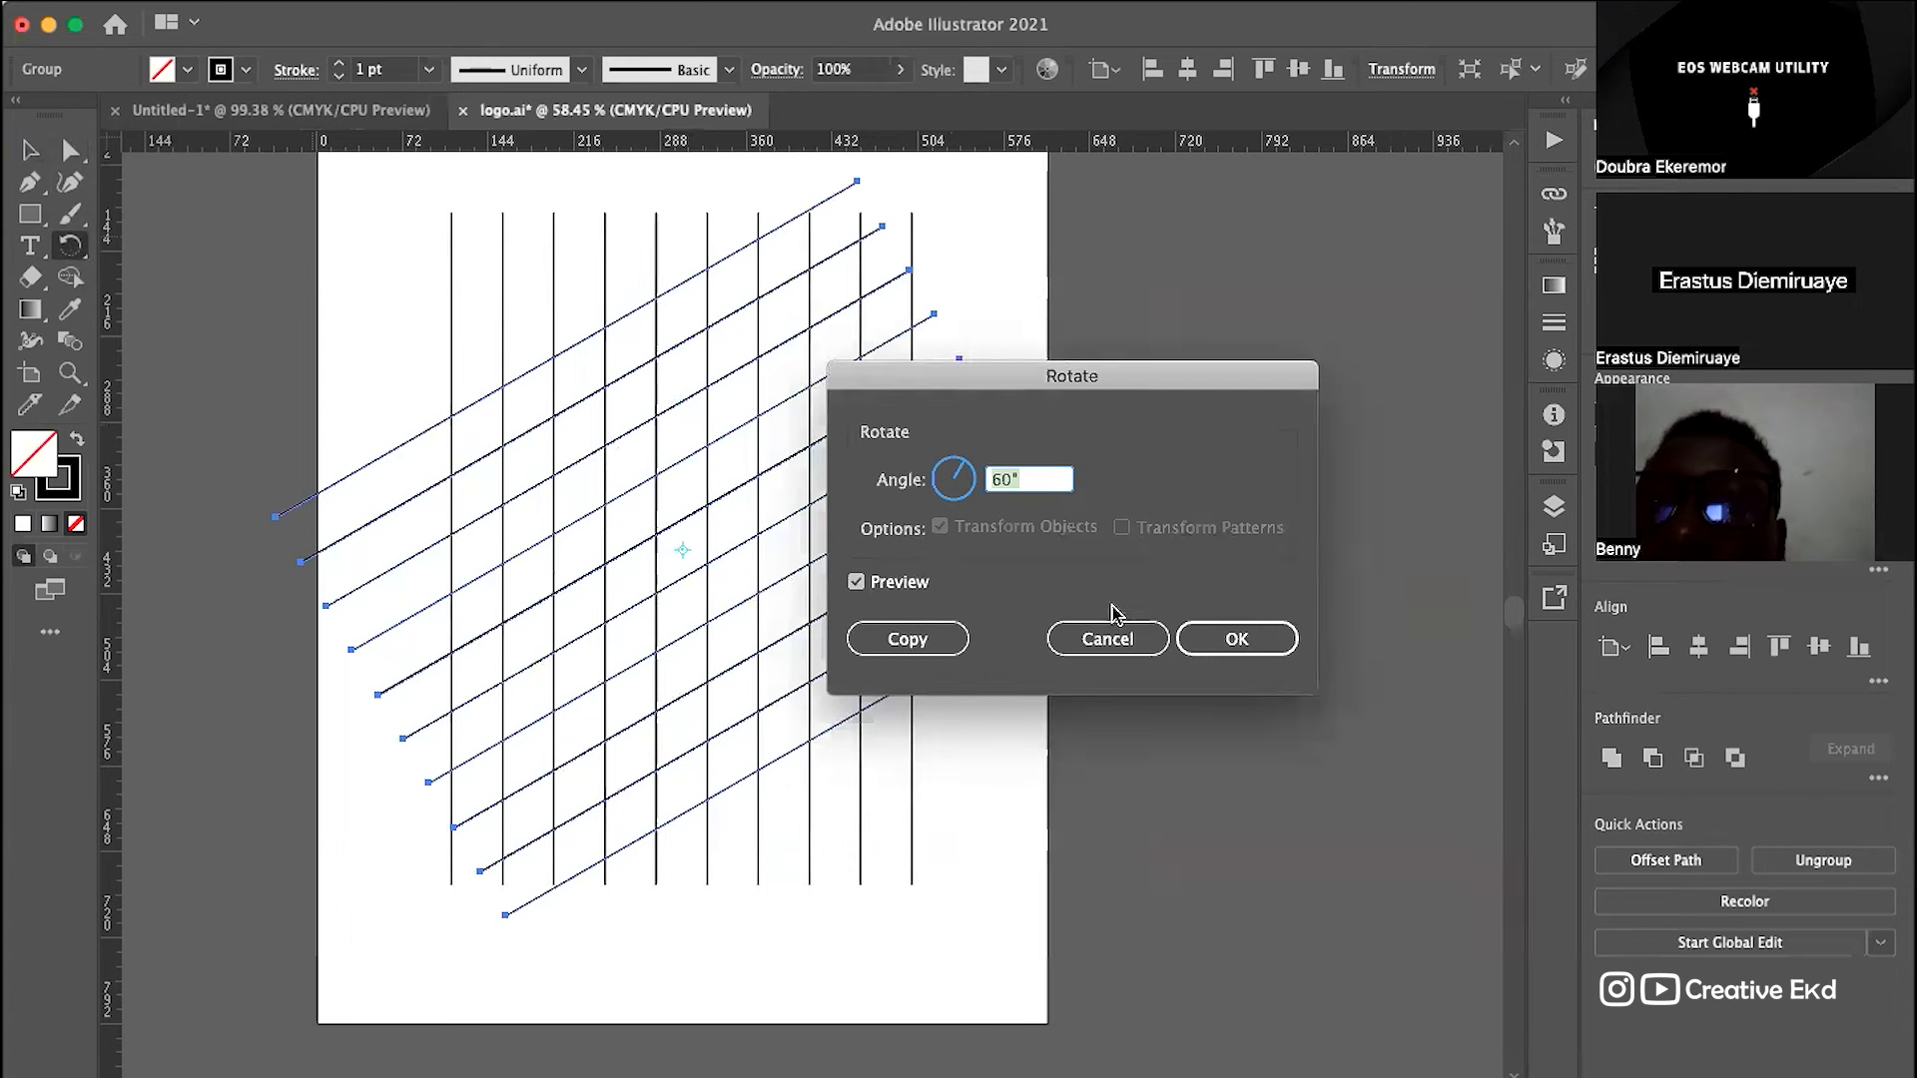
pyautogui.click(956, 639)
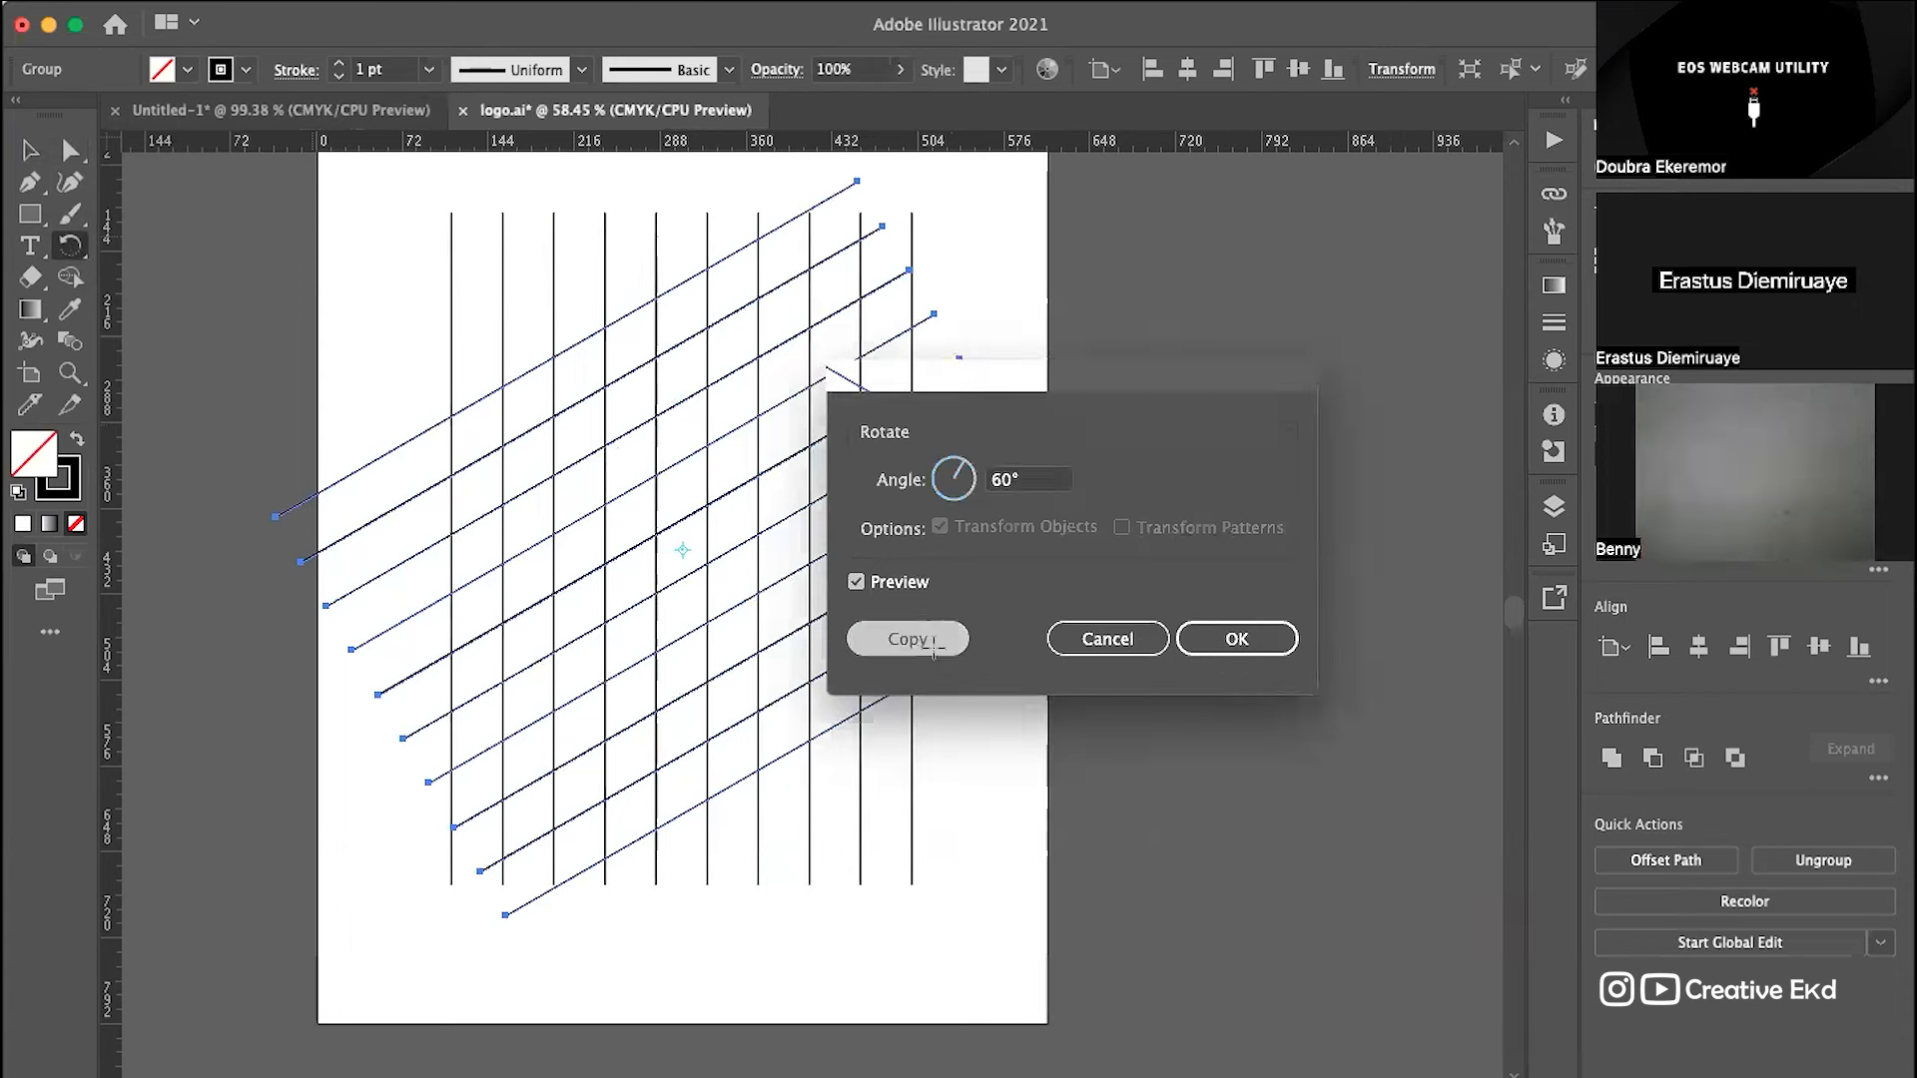
pyautogui.click(1185, 615)
pyautogui.press('v')
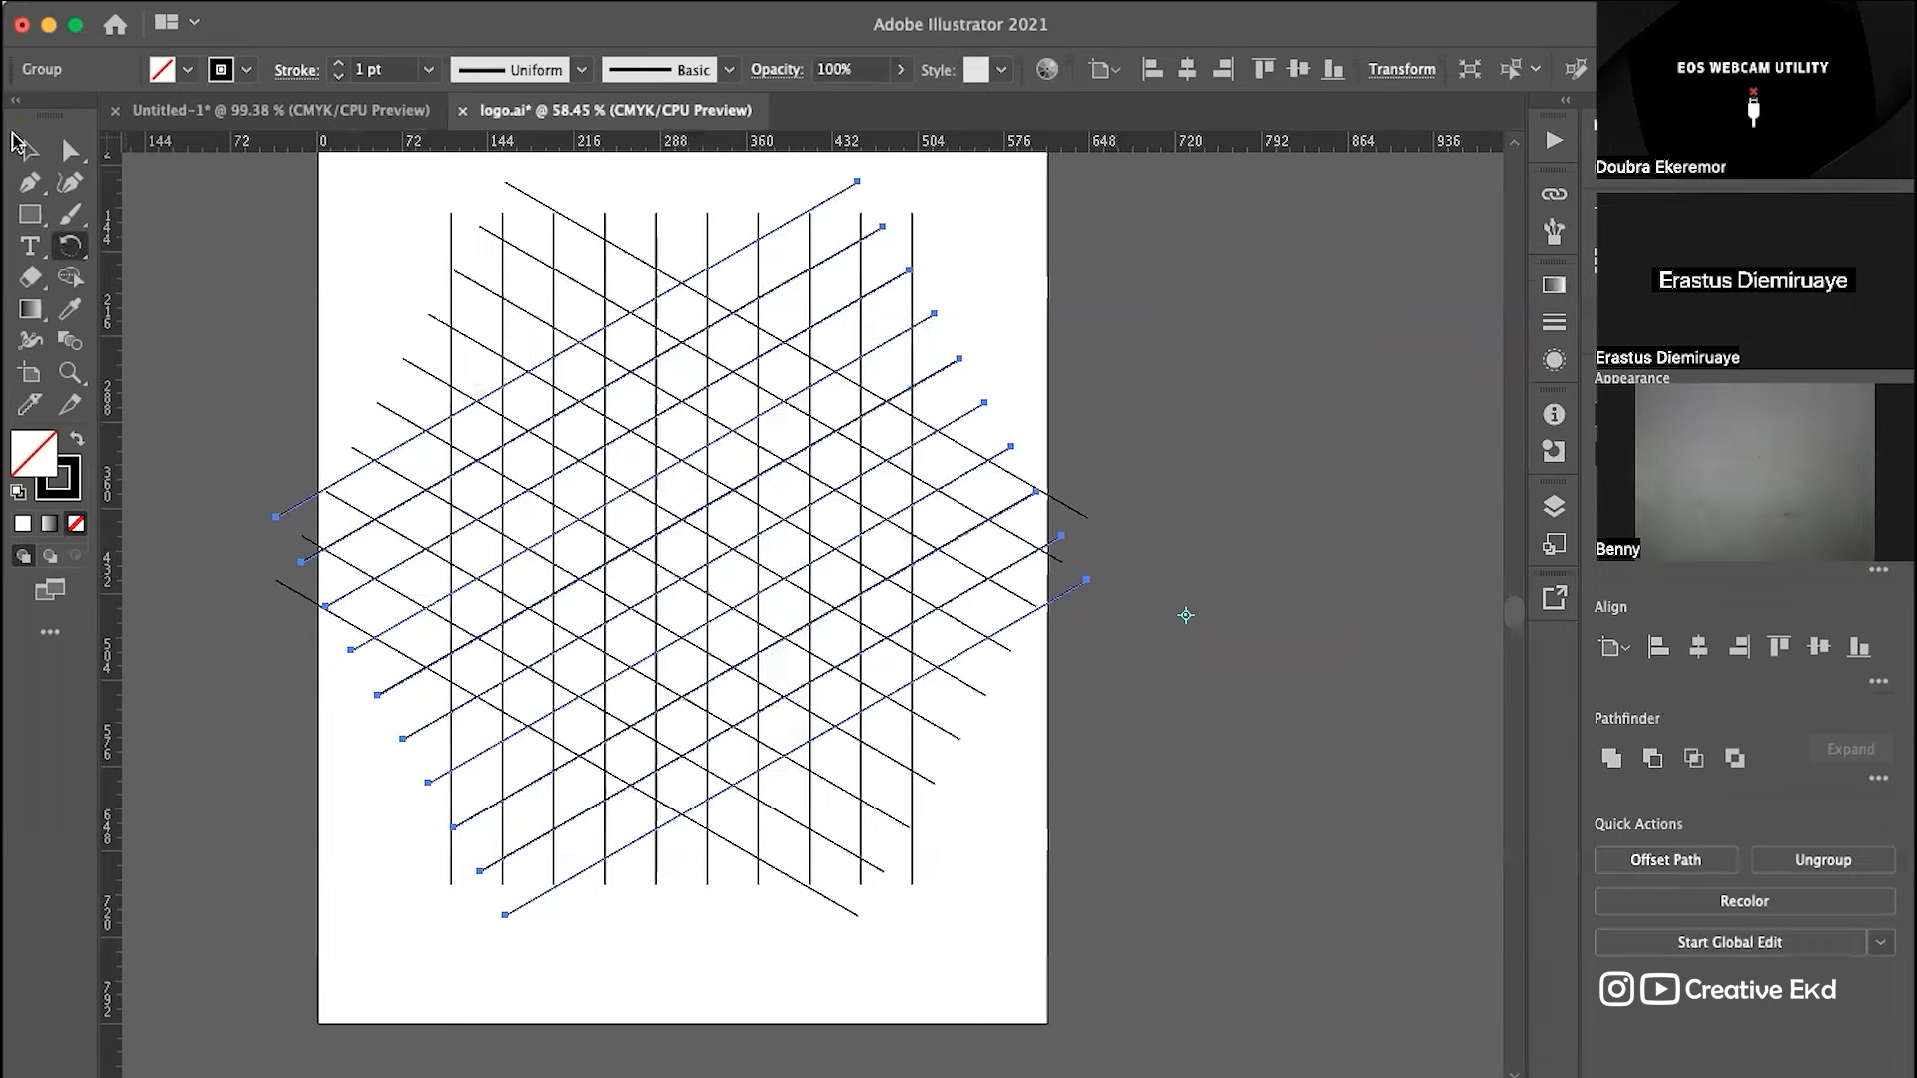
pyautogui.click(1248, 521)
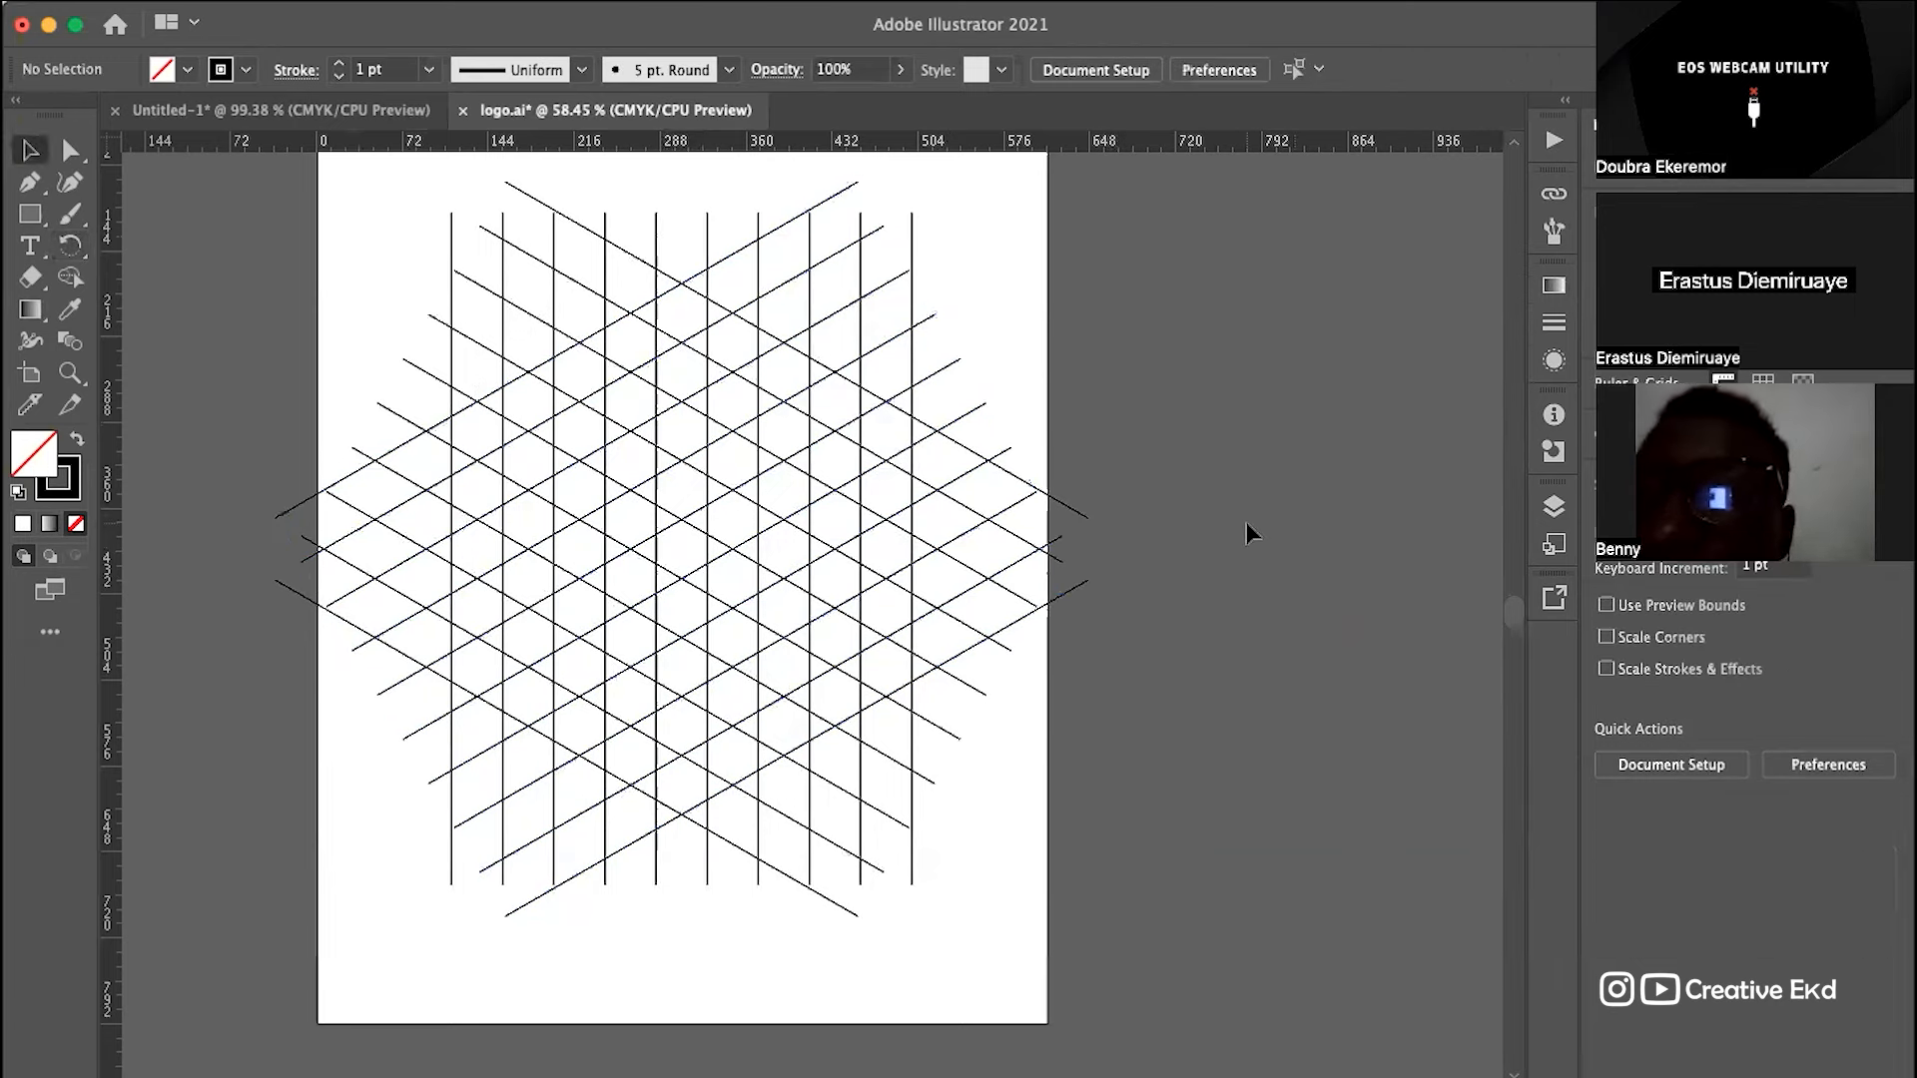
# Step: Examine the triangular line grid on the artboard and compare it with the spare square grid beside it
pyautogui.scroll(2, 1245, 523)
pyautogui.scroll(2, 1246, 521)
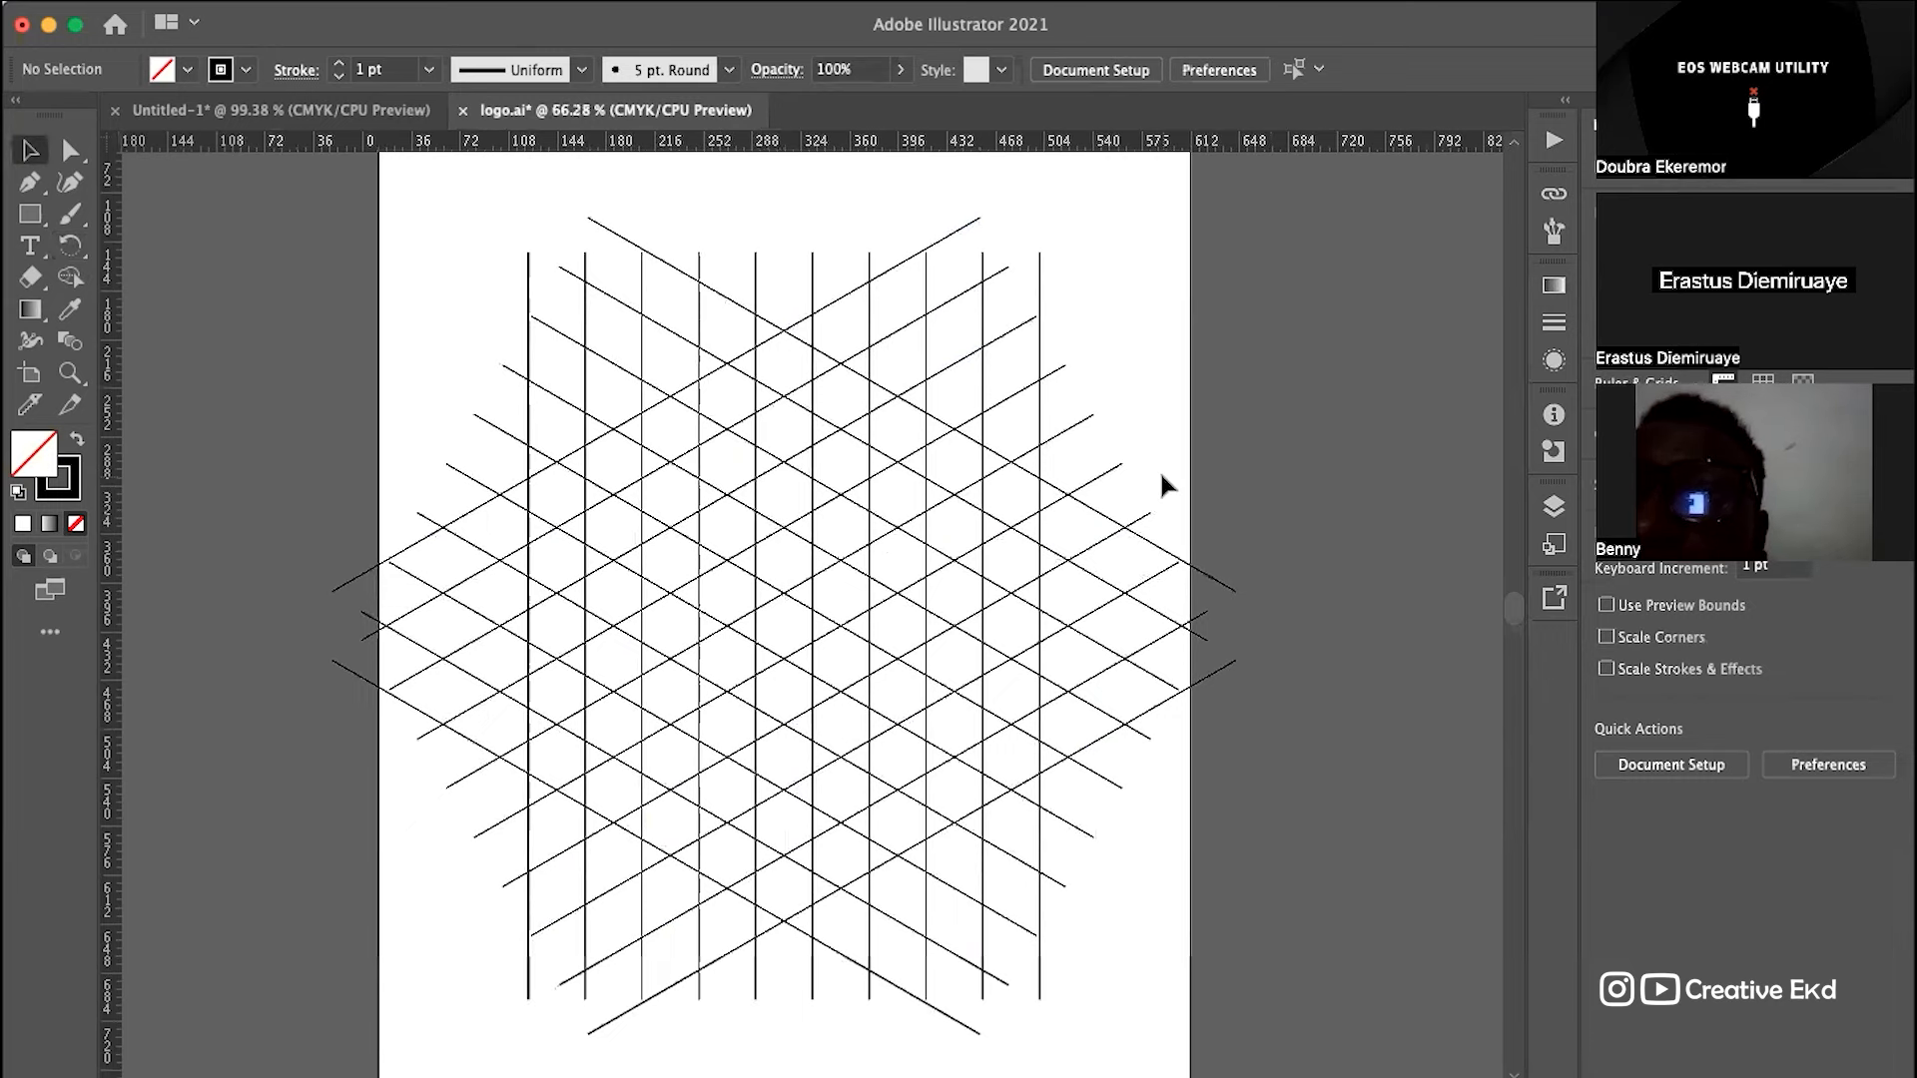
pyautogui.scroll(3, 1161, 477)
pyautogui.scroll(-3, 1161, 479)
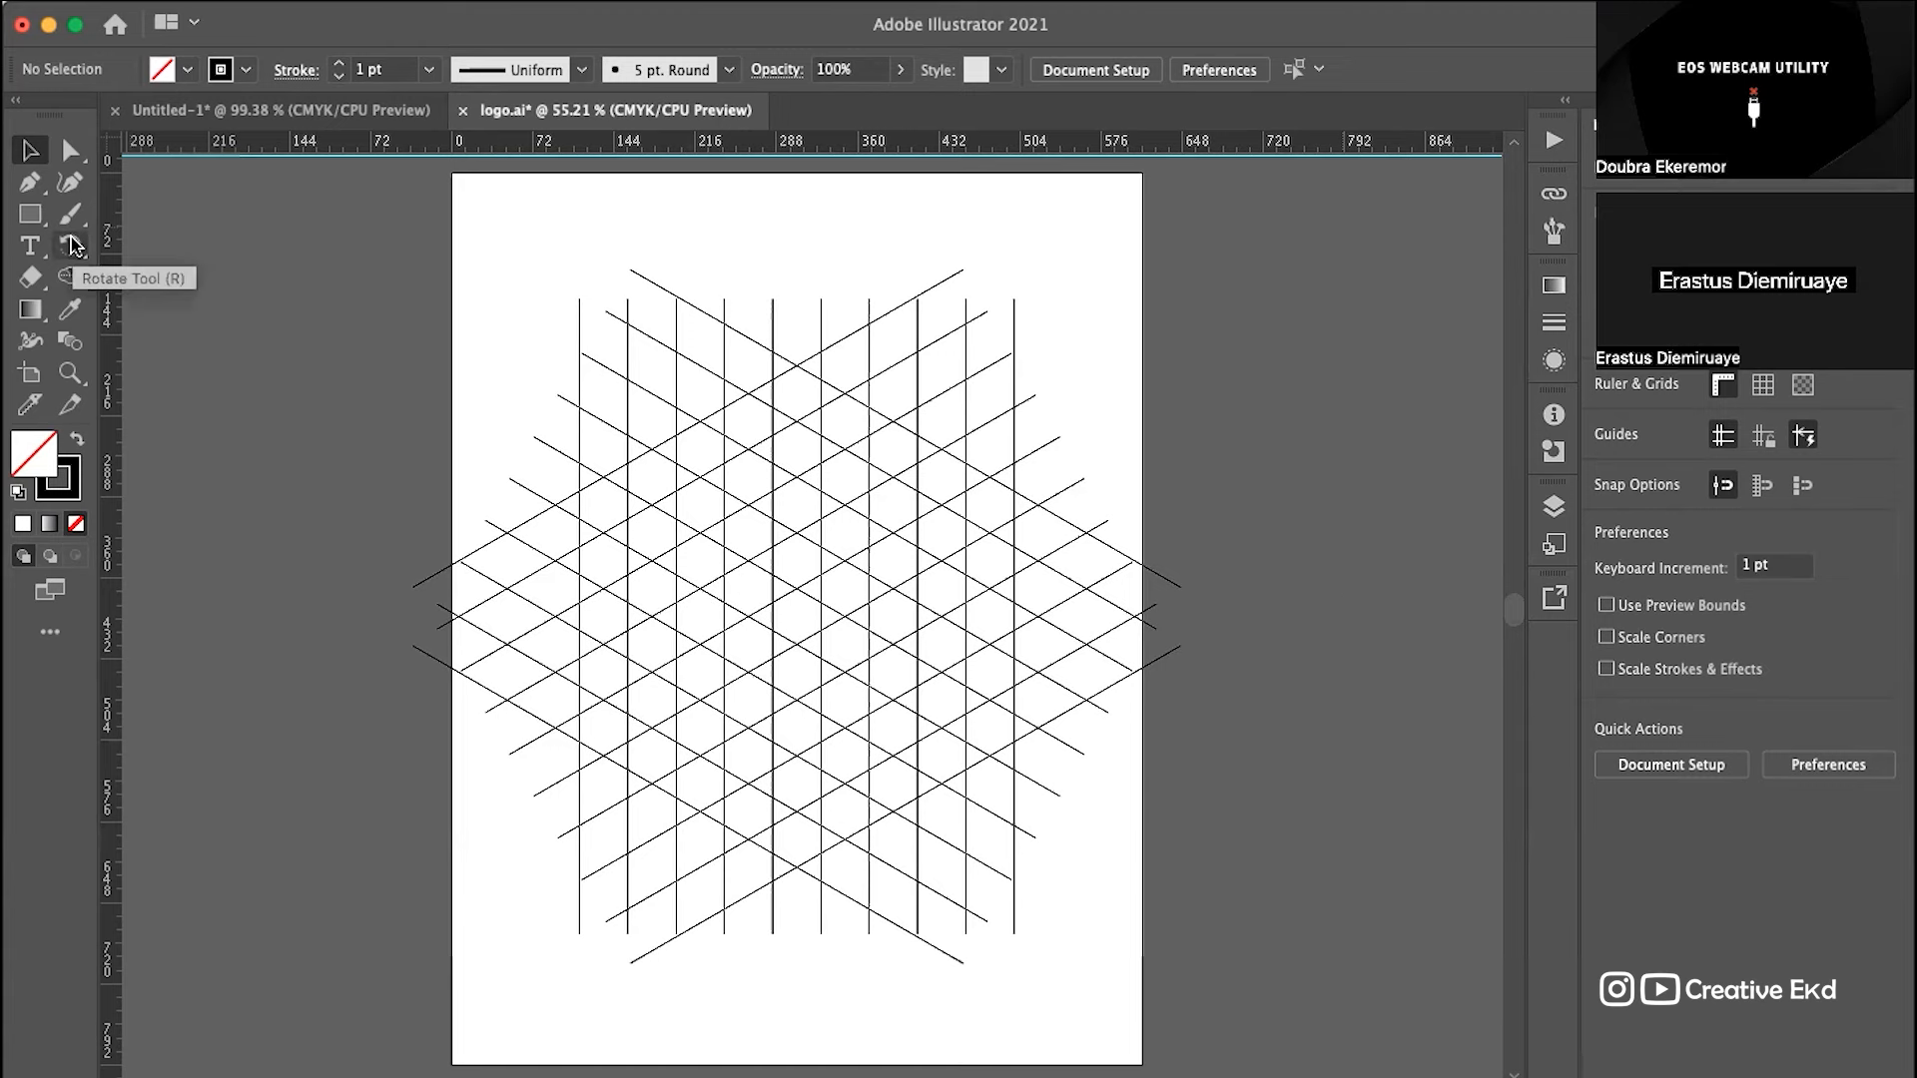
pyautogui.hscroll(3, 911, 586)
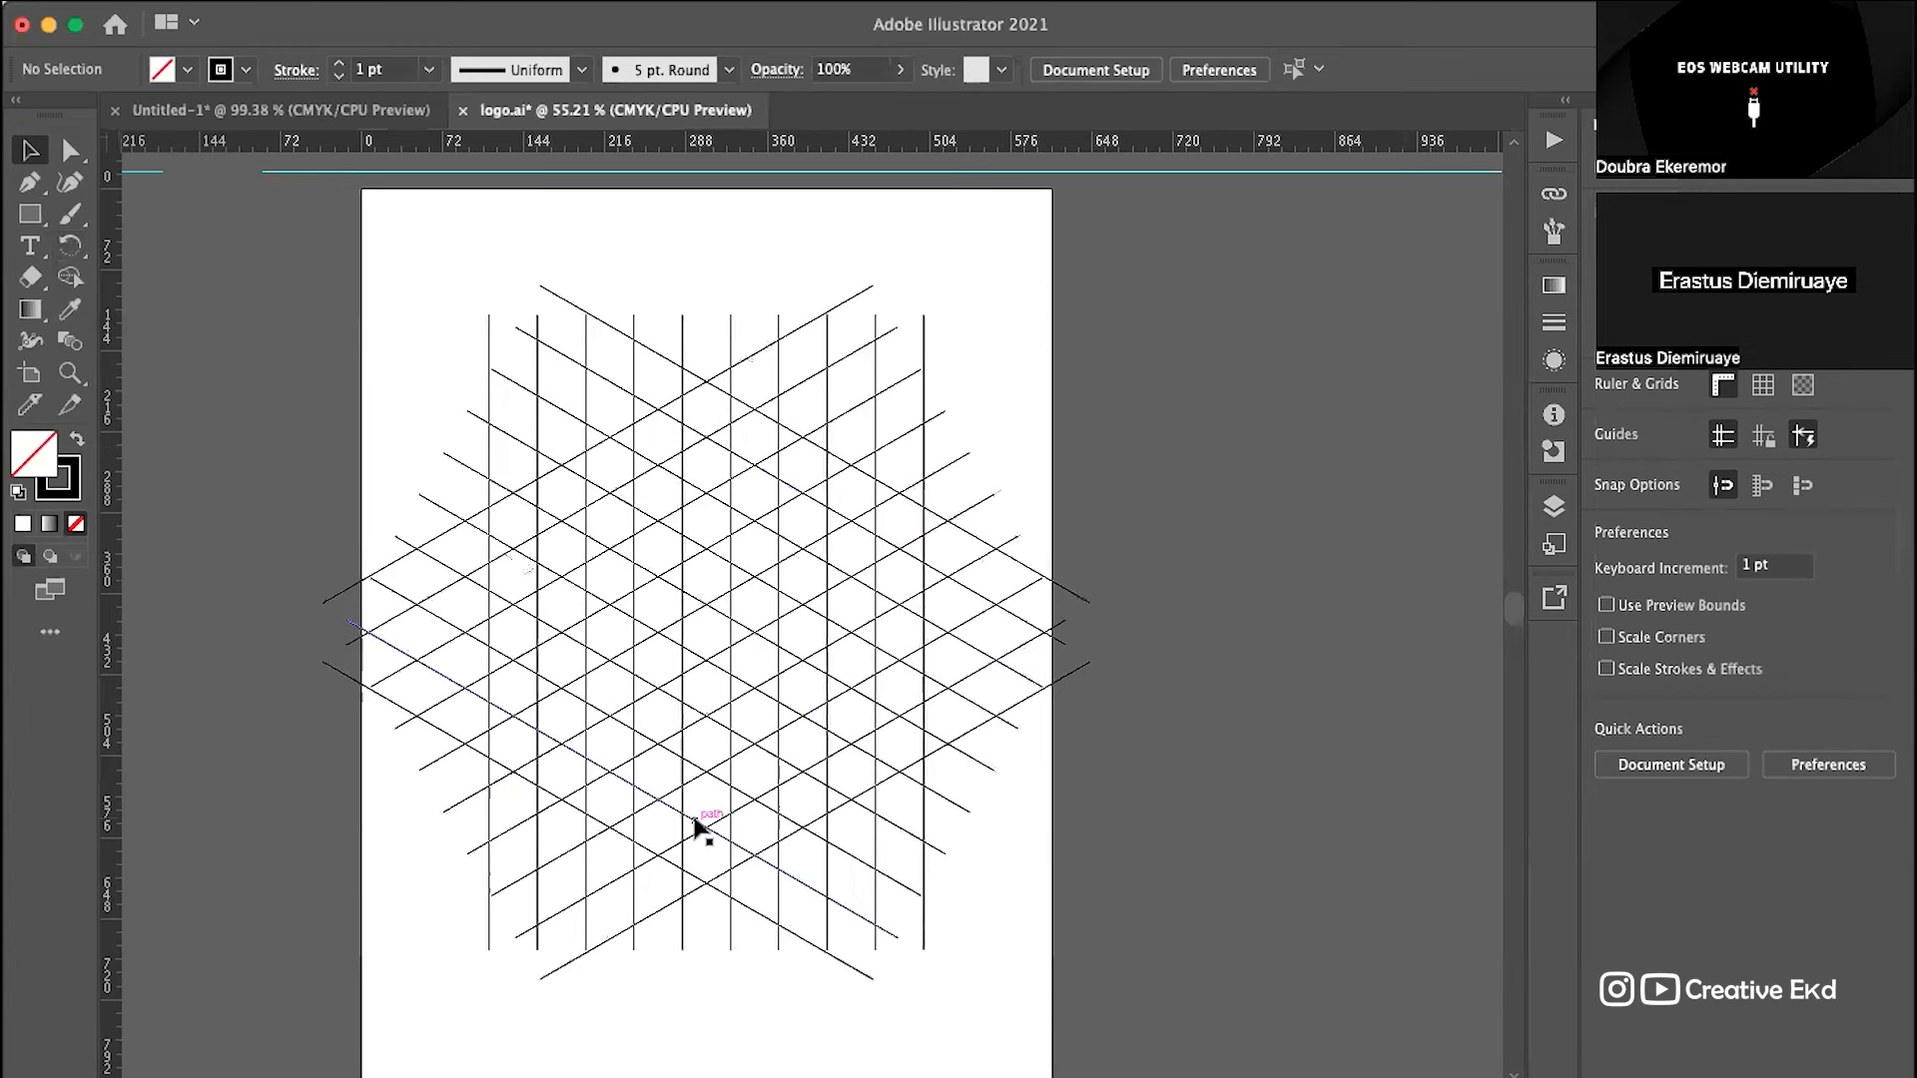
pyautogui.scroll(2, 693, 825)
pyautogui.click(739, 627)
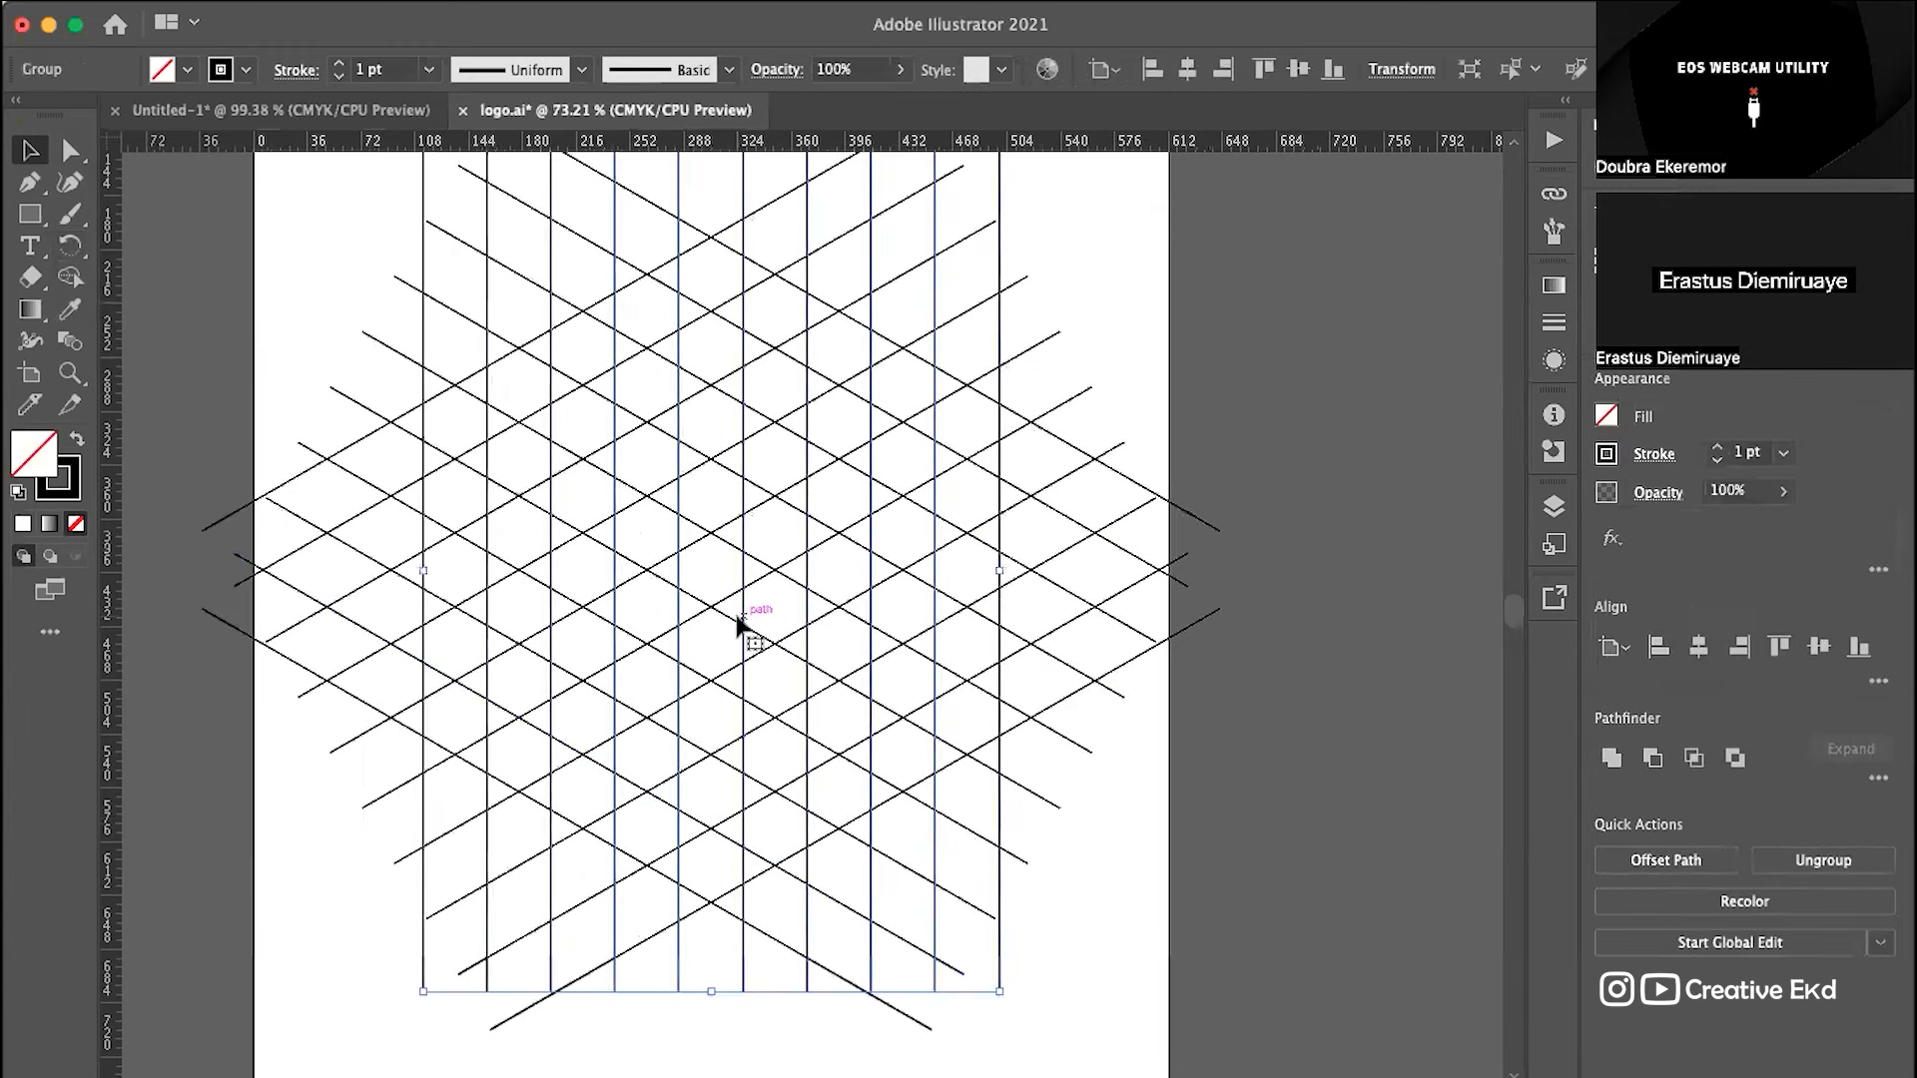
pyautogui.scroll(-1, 743, 619)
pyautogui.scroll(-4, 743, 619)
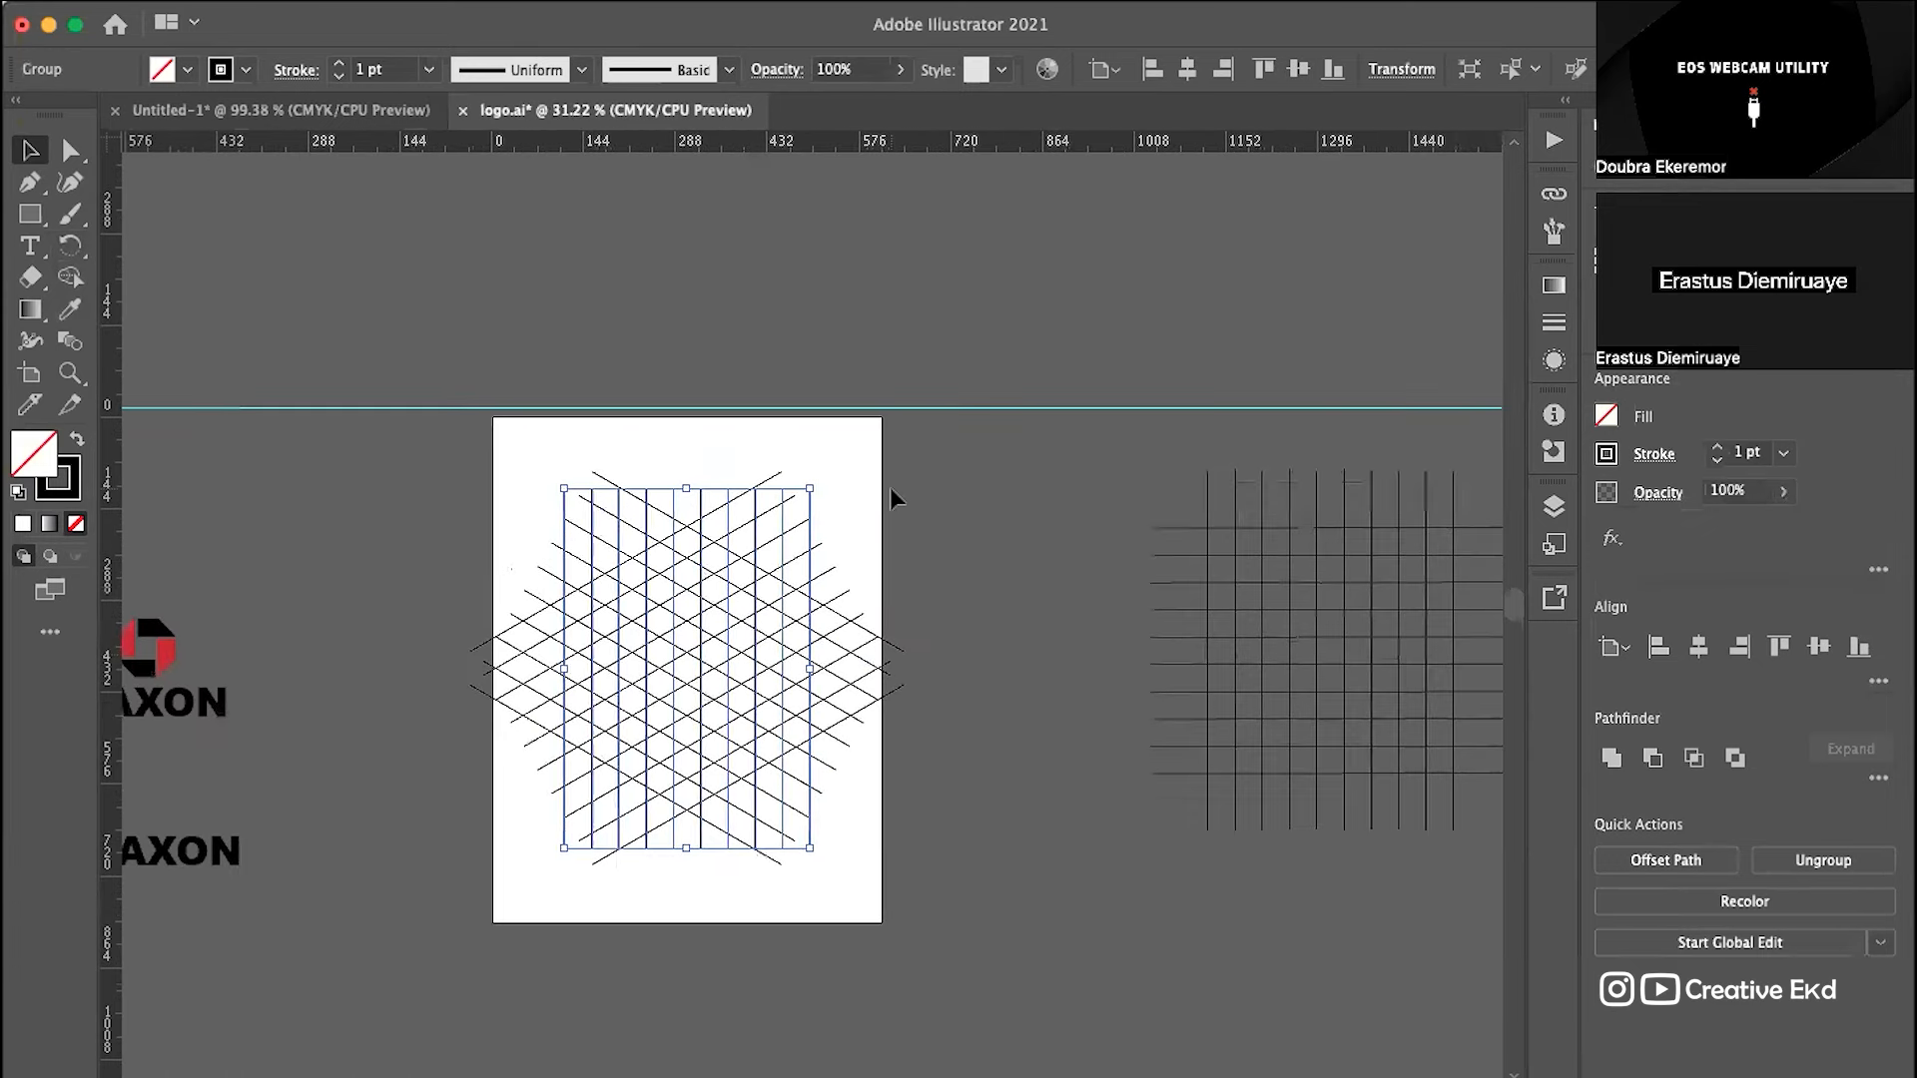
pyautogui.click(889, 487)
pyautogui.scroll(2, 889, 487)
pyautogui.scroll(-3, 890, 487)
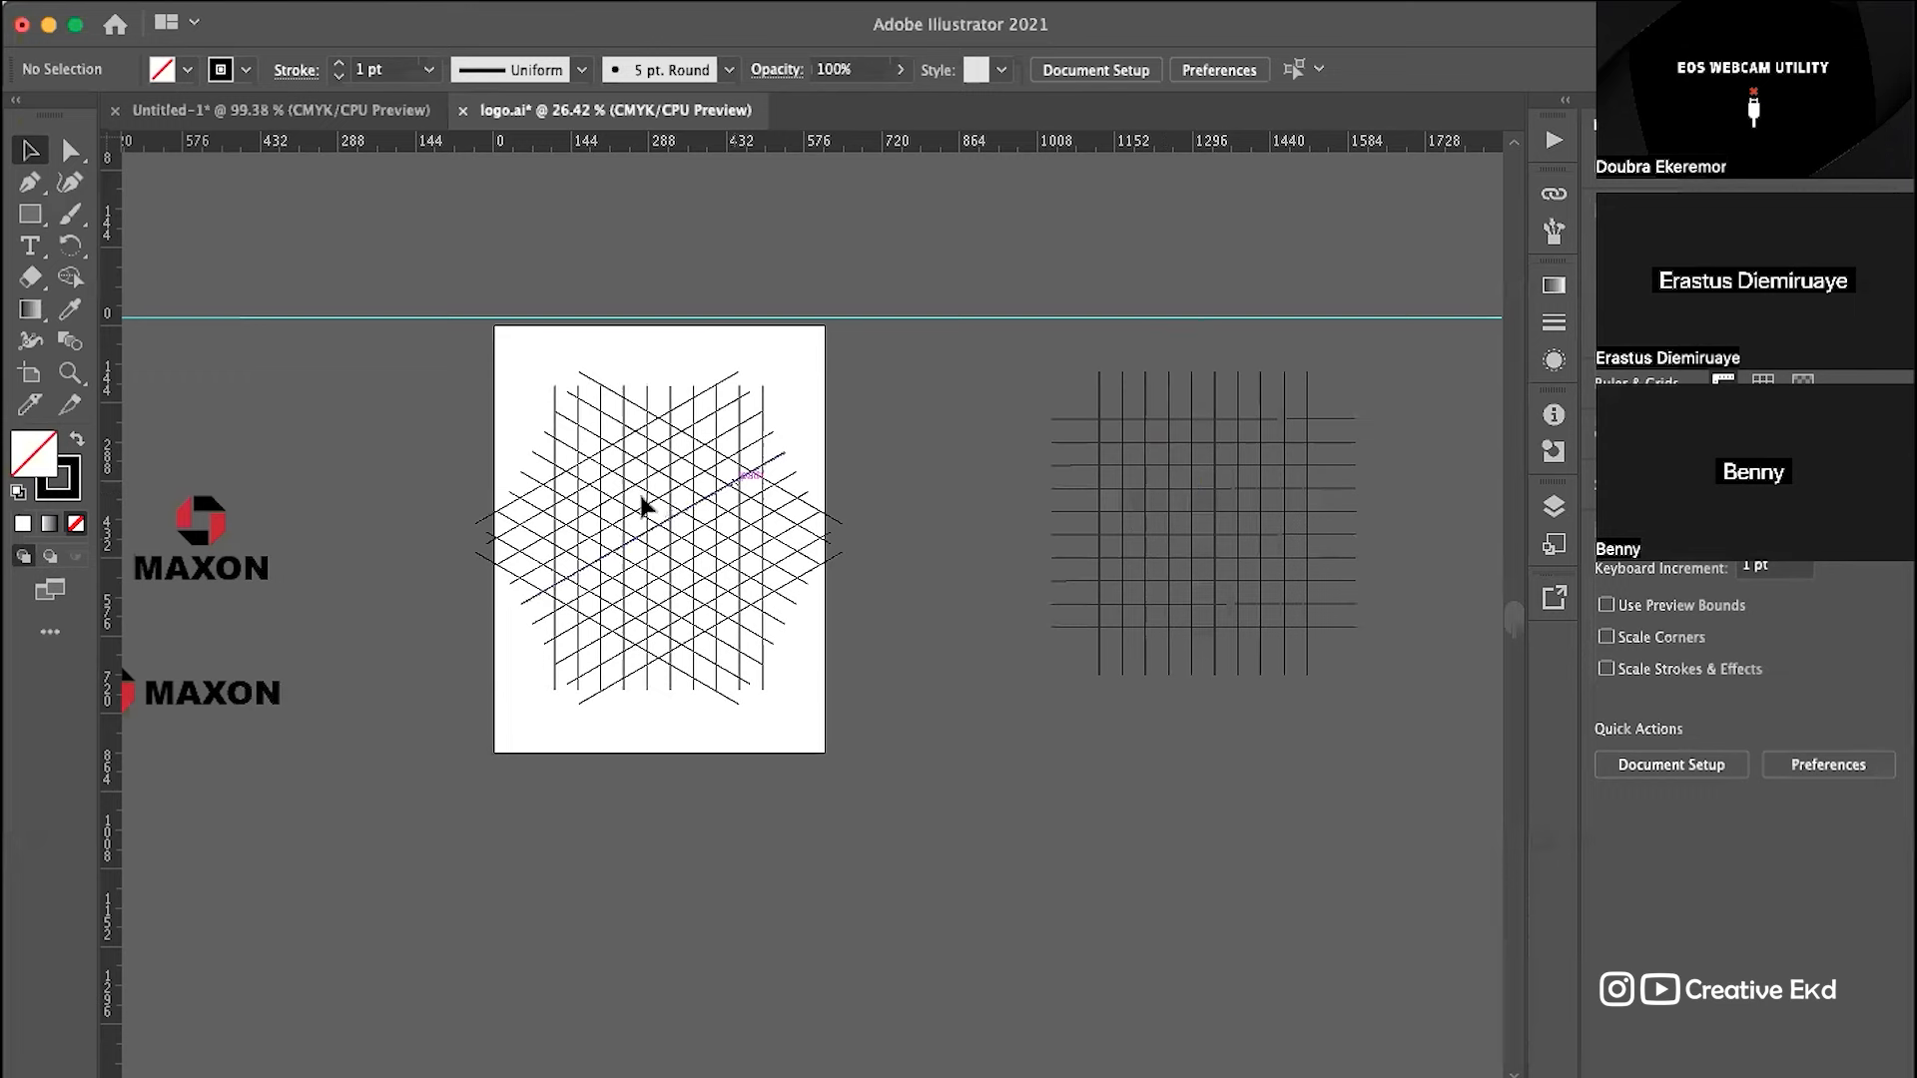
pyautogui.keyDown('alt'); pyautogui.scroll(3, 642, 508); pyautogui.keyUp('alt')
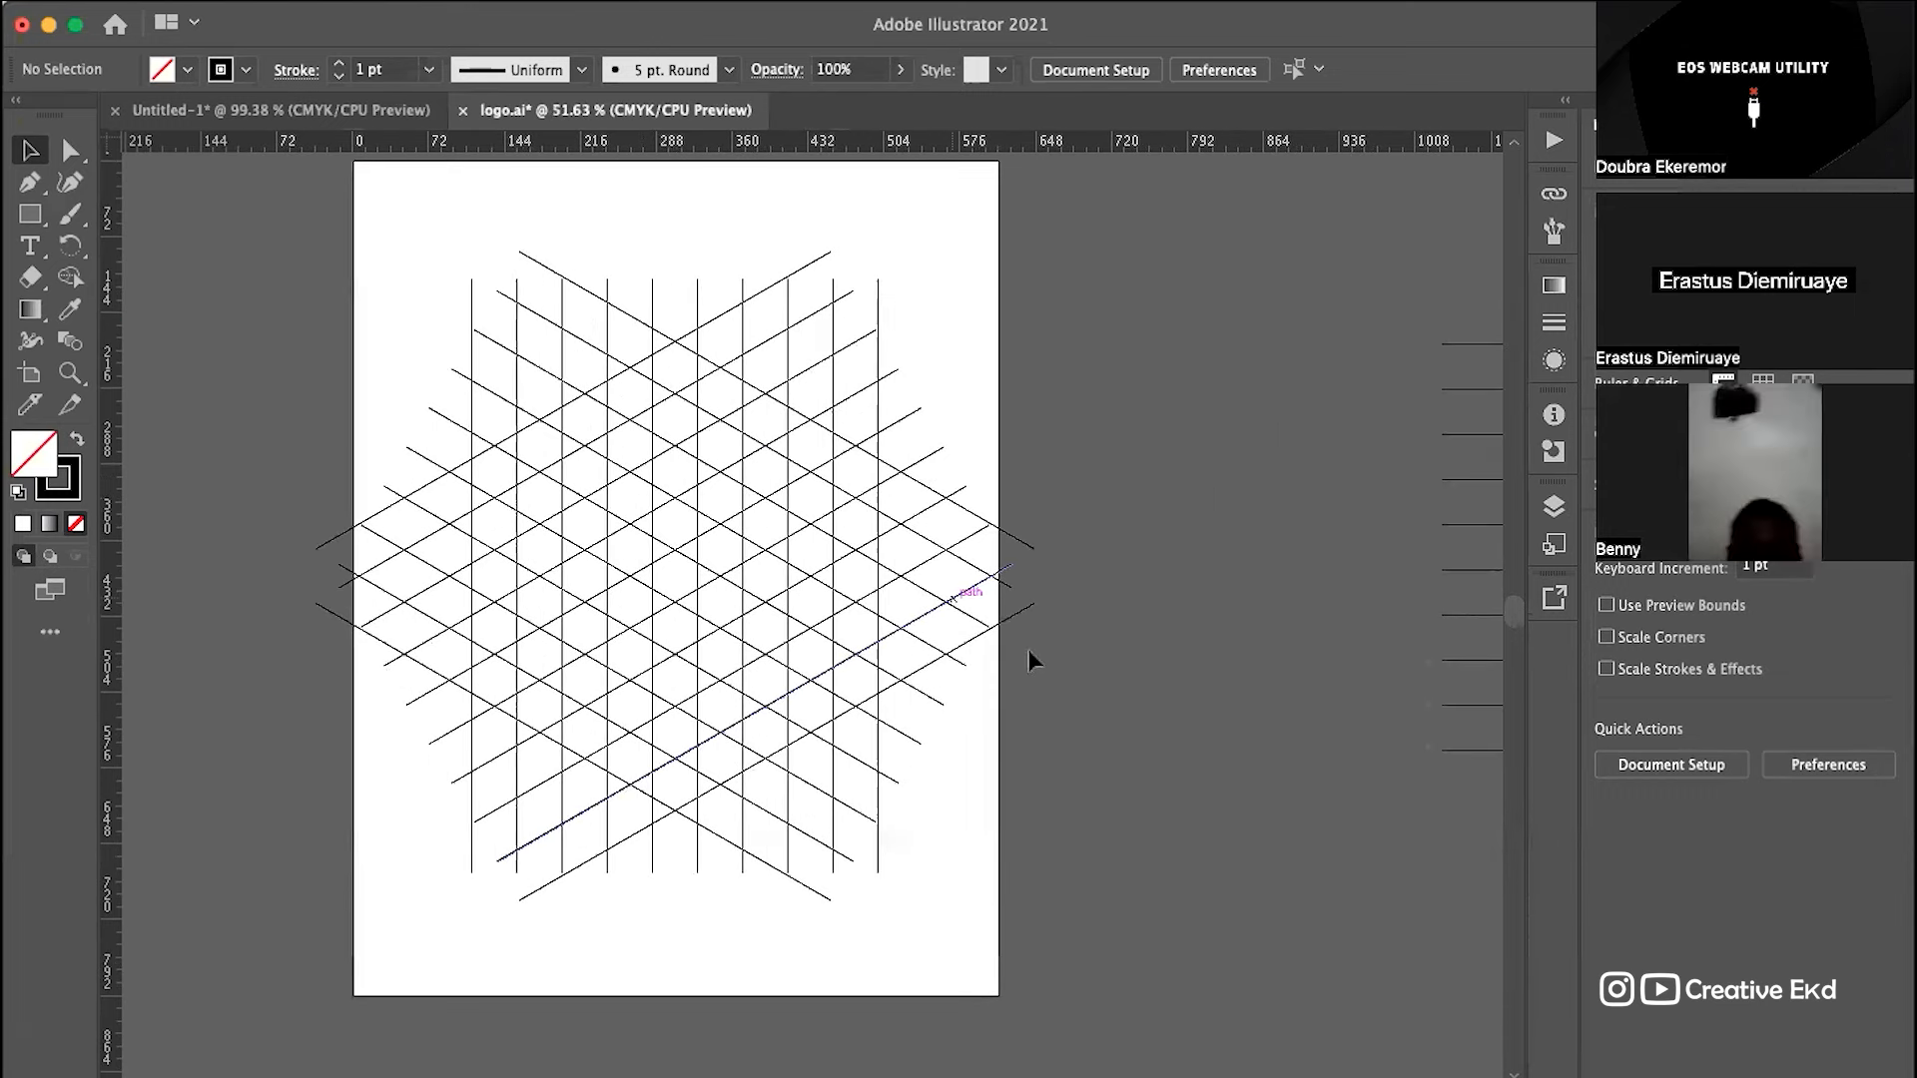
pyautogui.keyDown('alt'); pyautogui.scroll(-3, 1123, 716); pyautogui.keyUp('alt')
pyautogui.hscroll(3, 1123, 715)
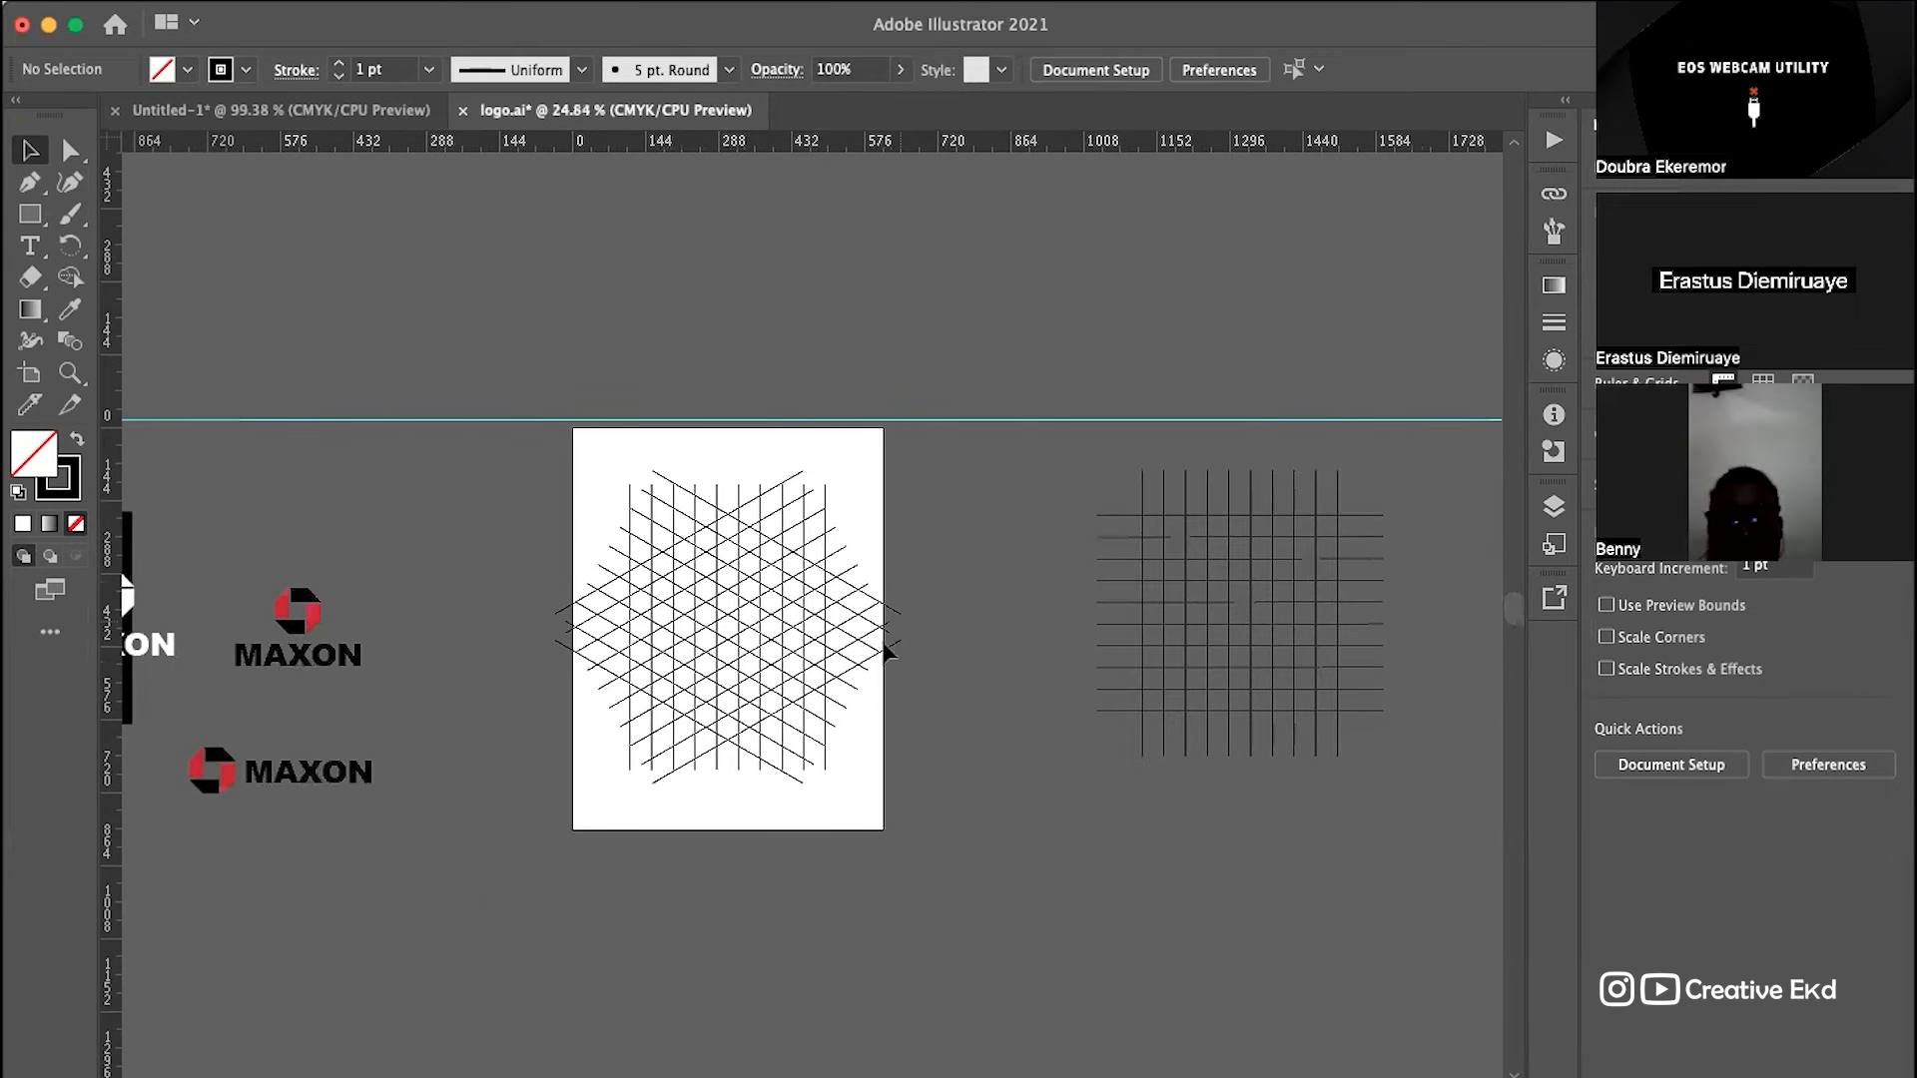
pyautogui.scroll(3, 704, 651)
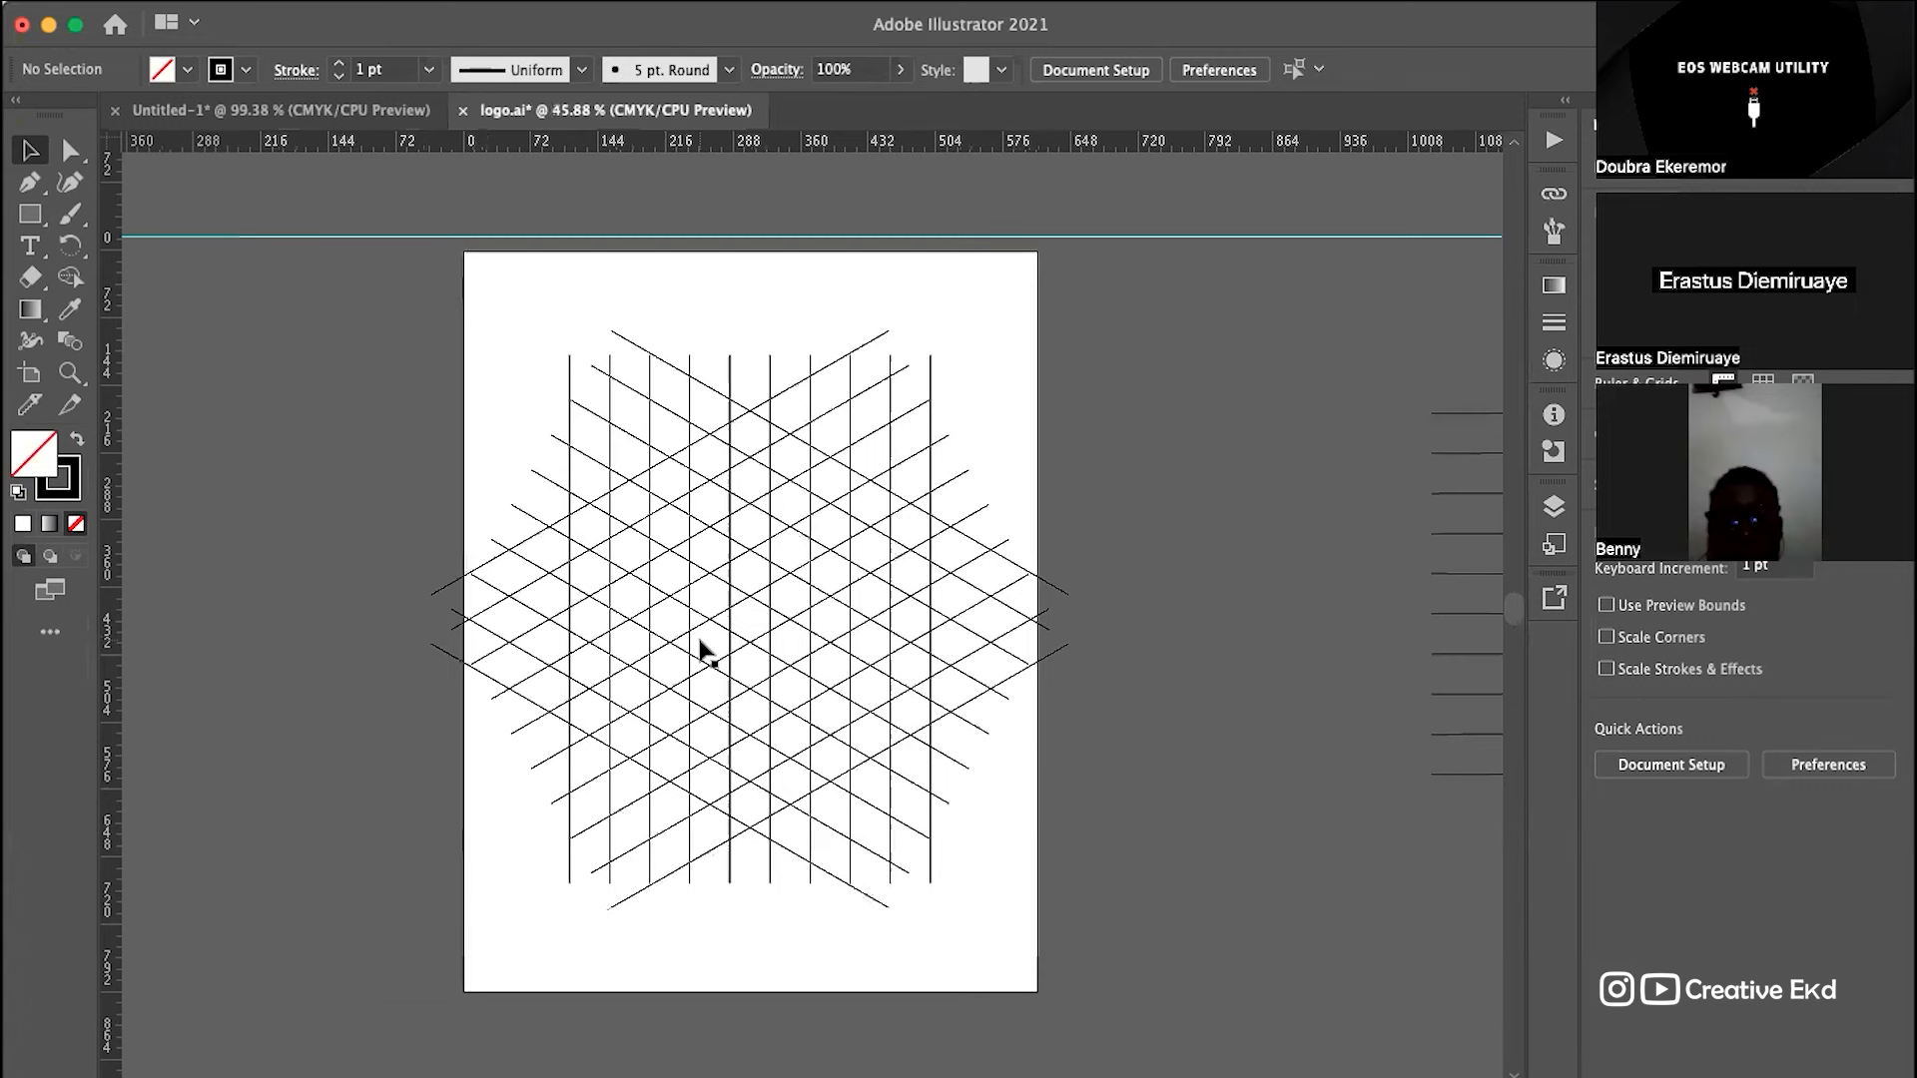
# Step: Preview rotating the vertical line group by 80°, 90° and 45°
pyautogui.scroll(-2, 701, 650)
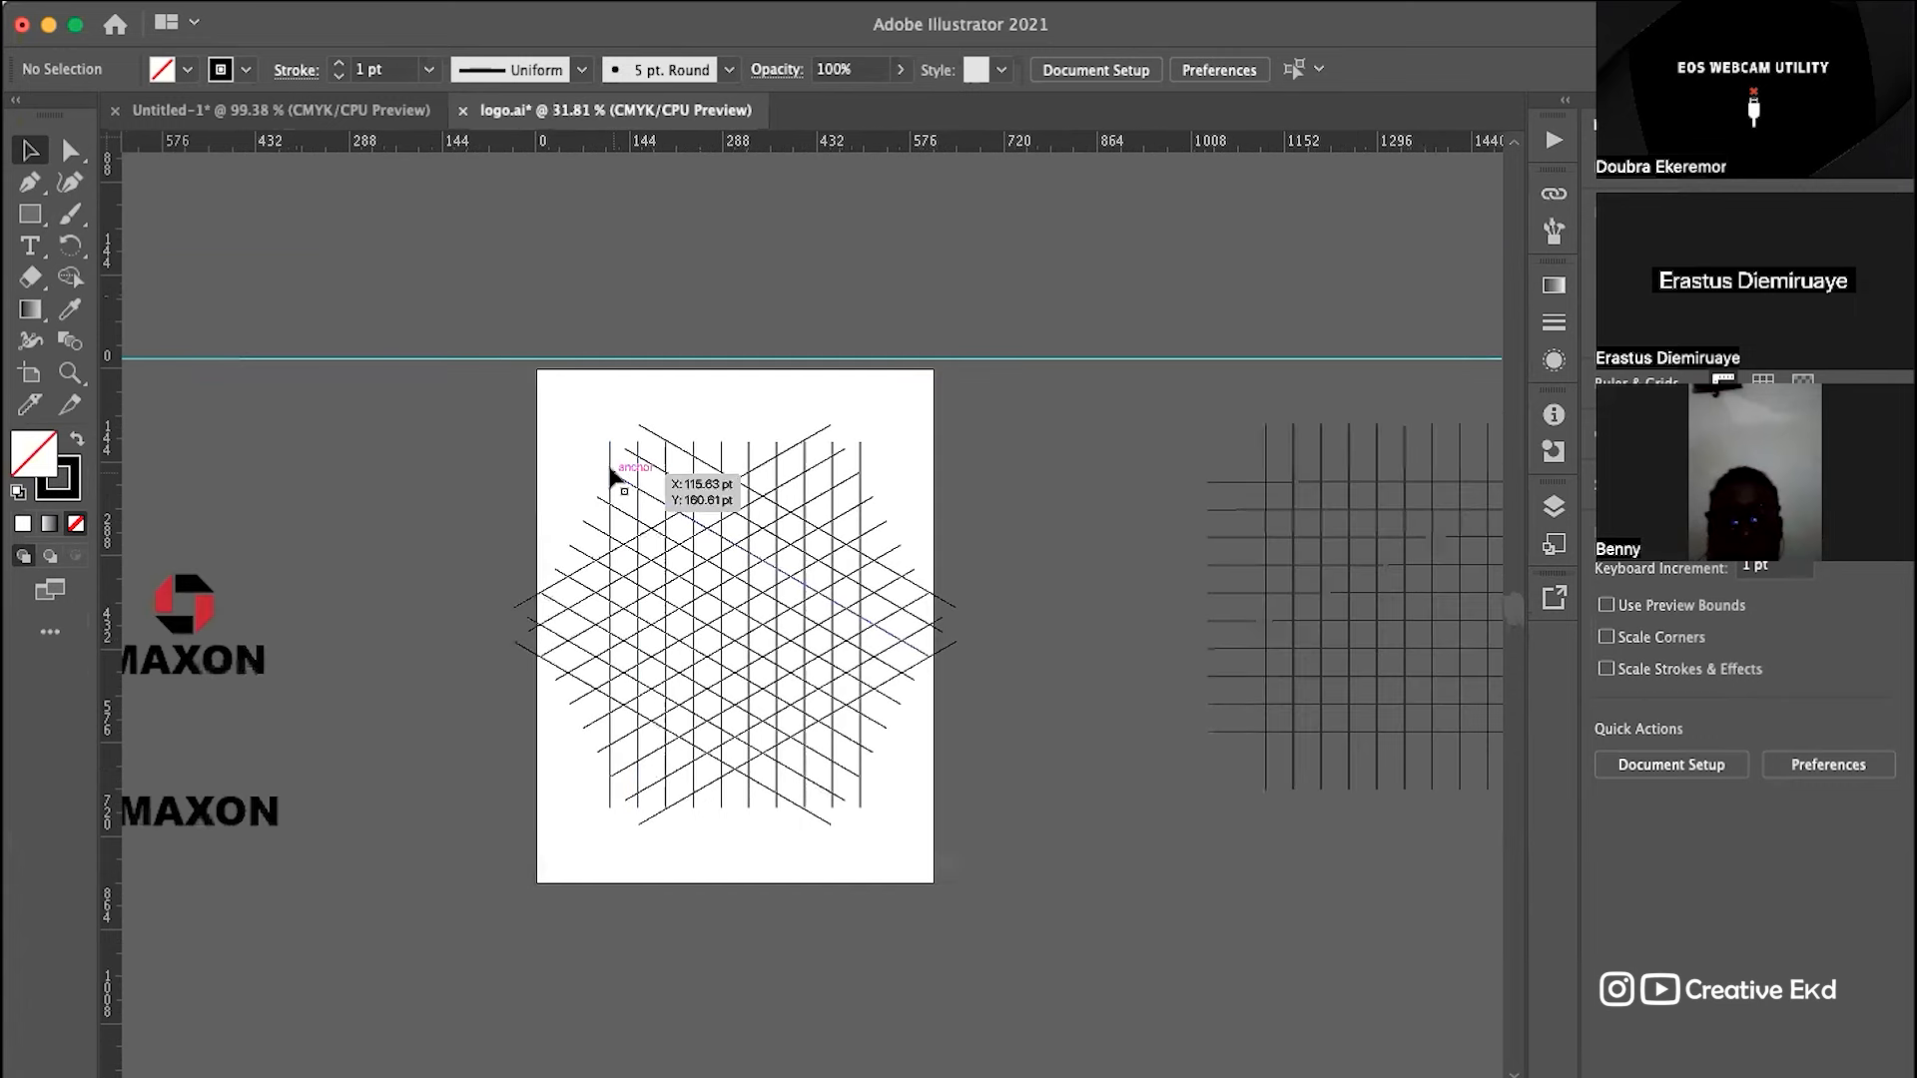
pyautogui.click(611, 466)
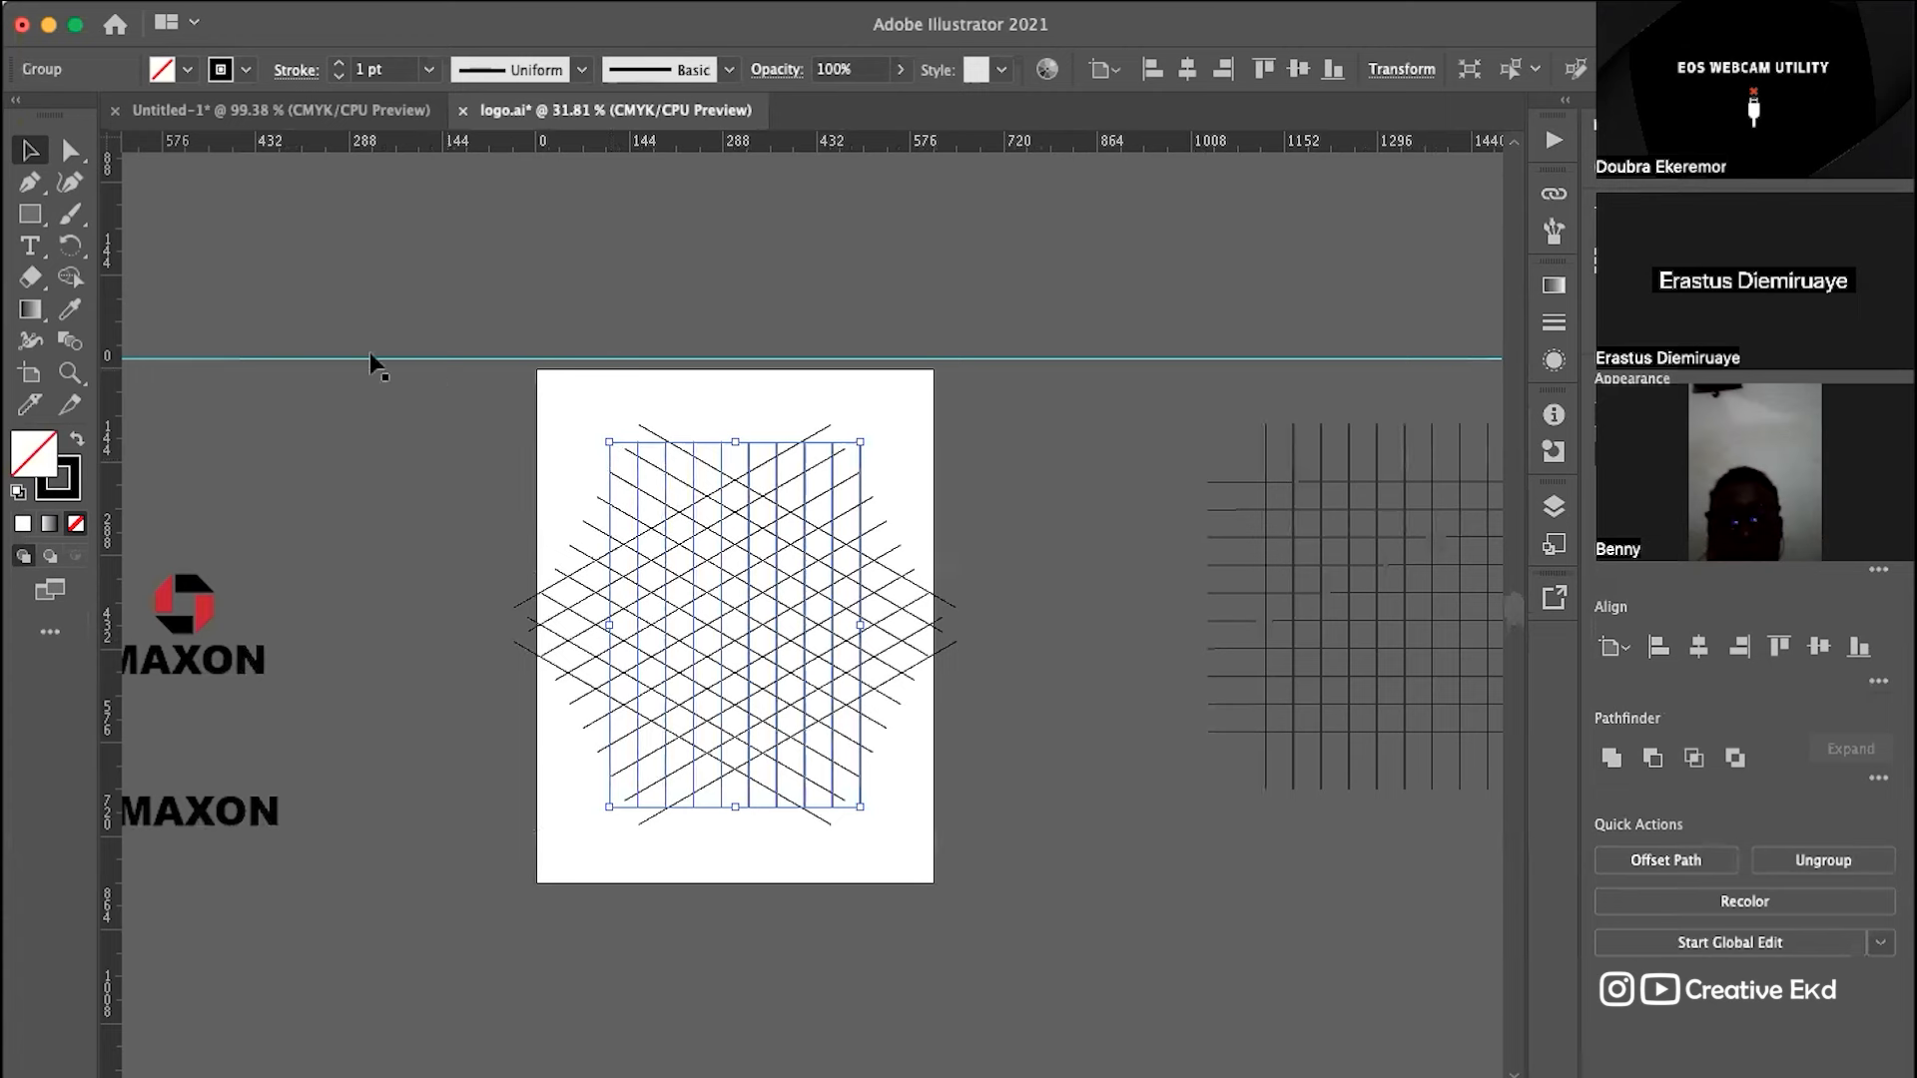
pyautogui.doubleClick(70, 244)
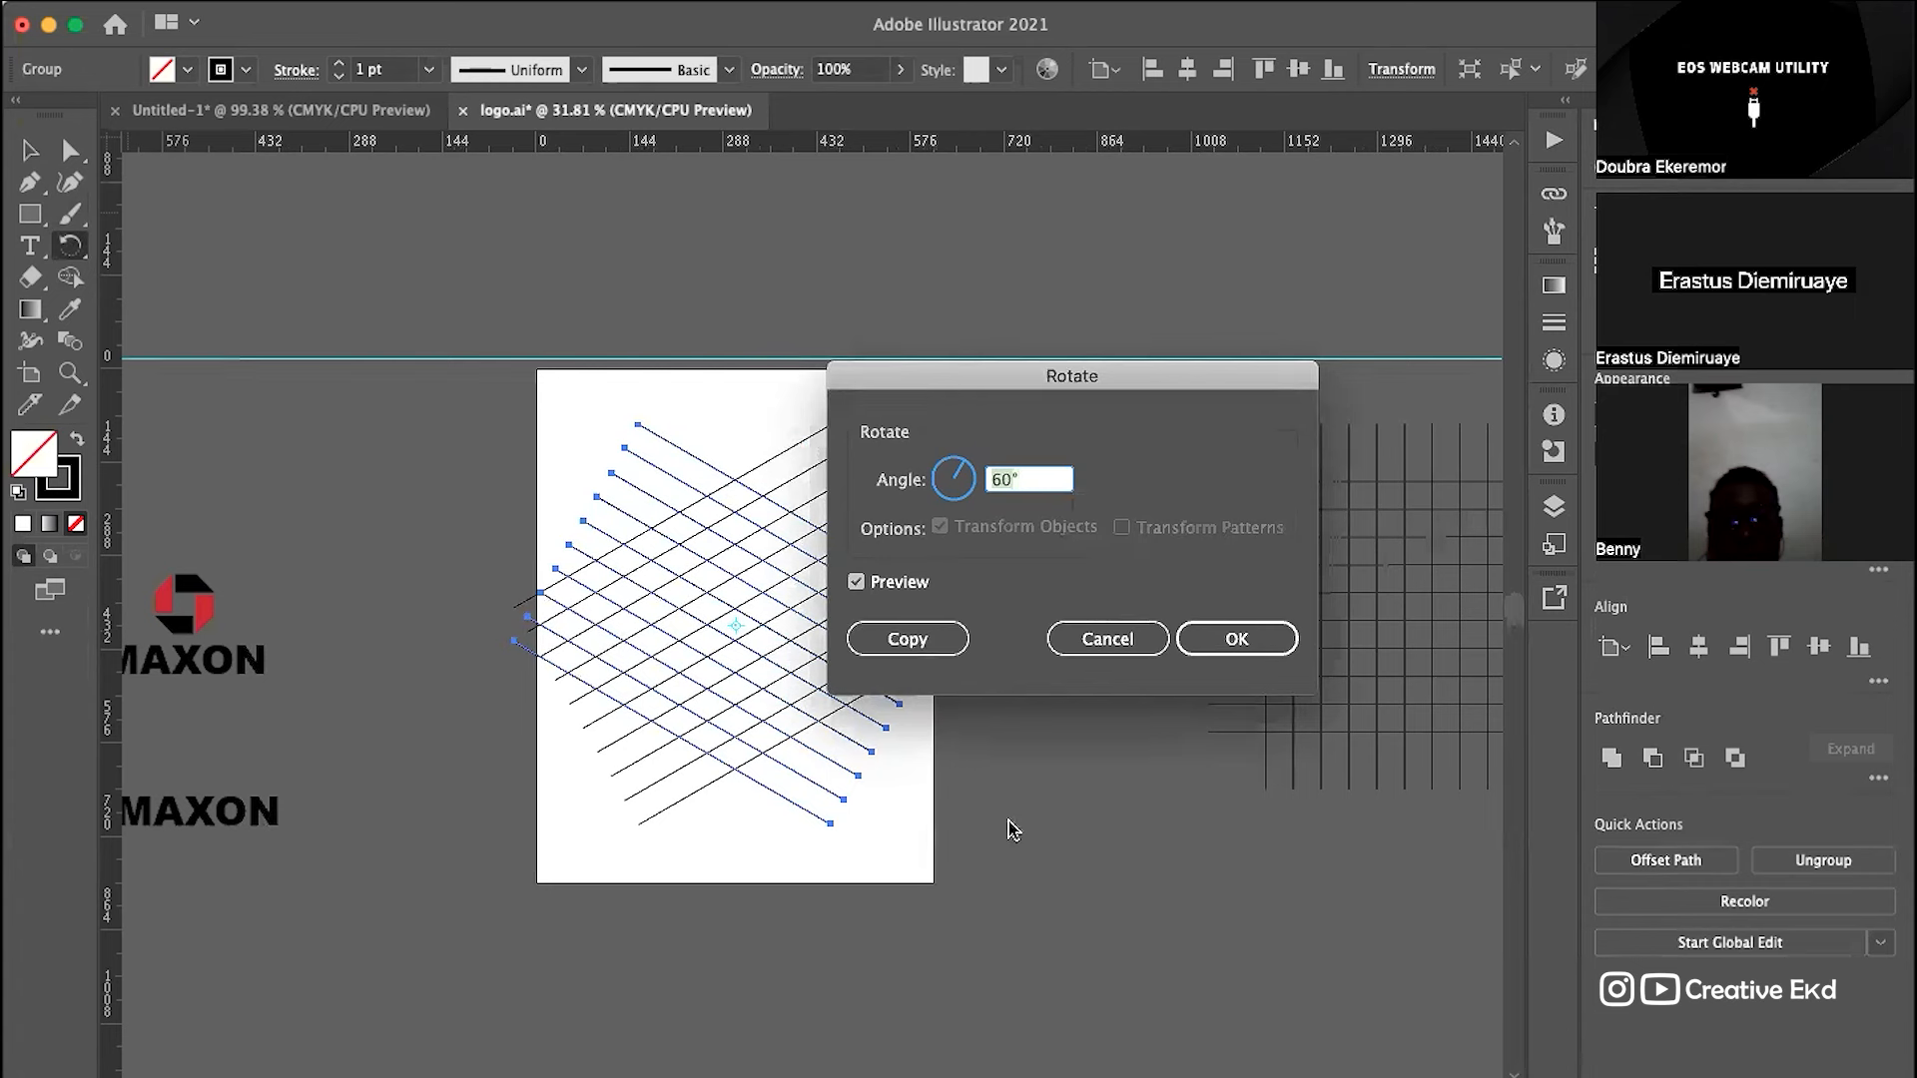
pyautogui.write('80')
pyautogui.press('BackSpace')
pyautogui.press('BackSpace')
pyautogui.write('90')
pyautogui.press('BackSpace')
pyautogui.press('BackSpace')
pyautogui.write('45')
pyautogui.press('BackSpace')
pyautogui.press('BackSpace')
pyautogui.moveTo(962, 473); pyautogui.dragTo(972, 479)
# Step: Try a copy of the vertical line group rotated by 1°, and undo it
pyautogui.doubleClick(1034, 479)
pyautogui.write('1')
pyautogui.click(907, 639)
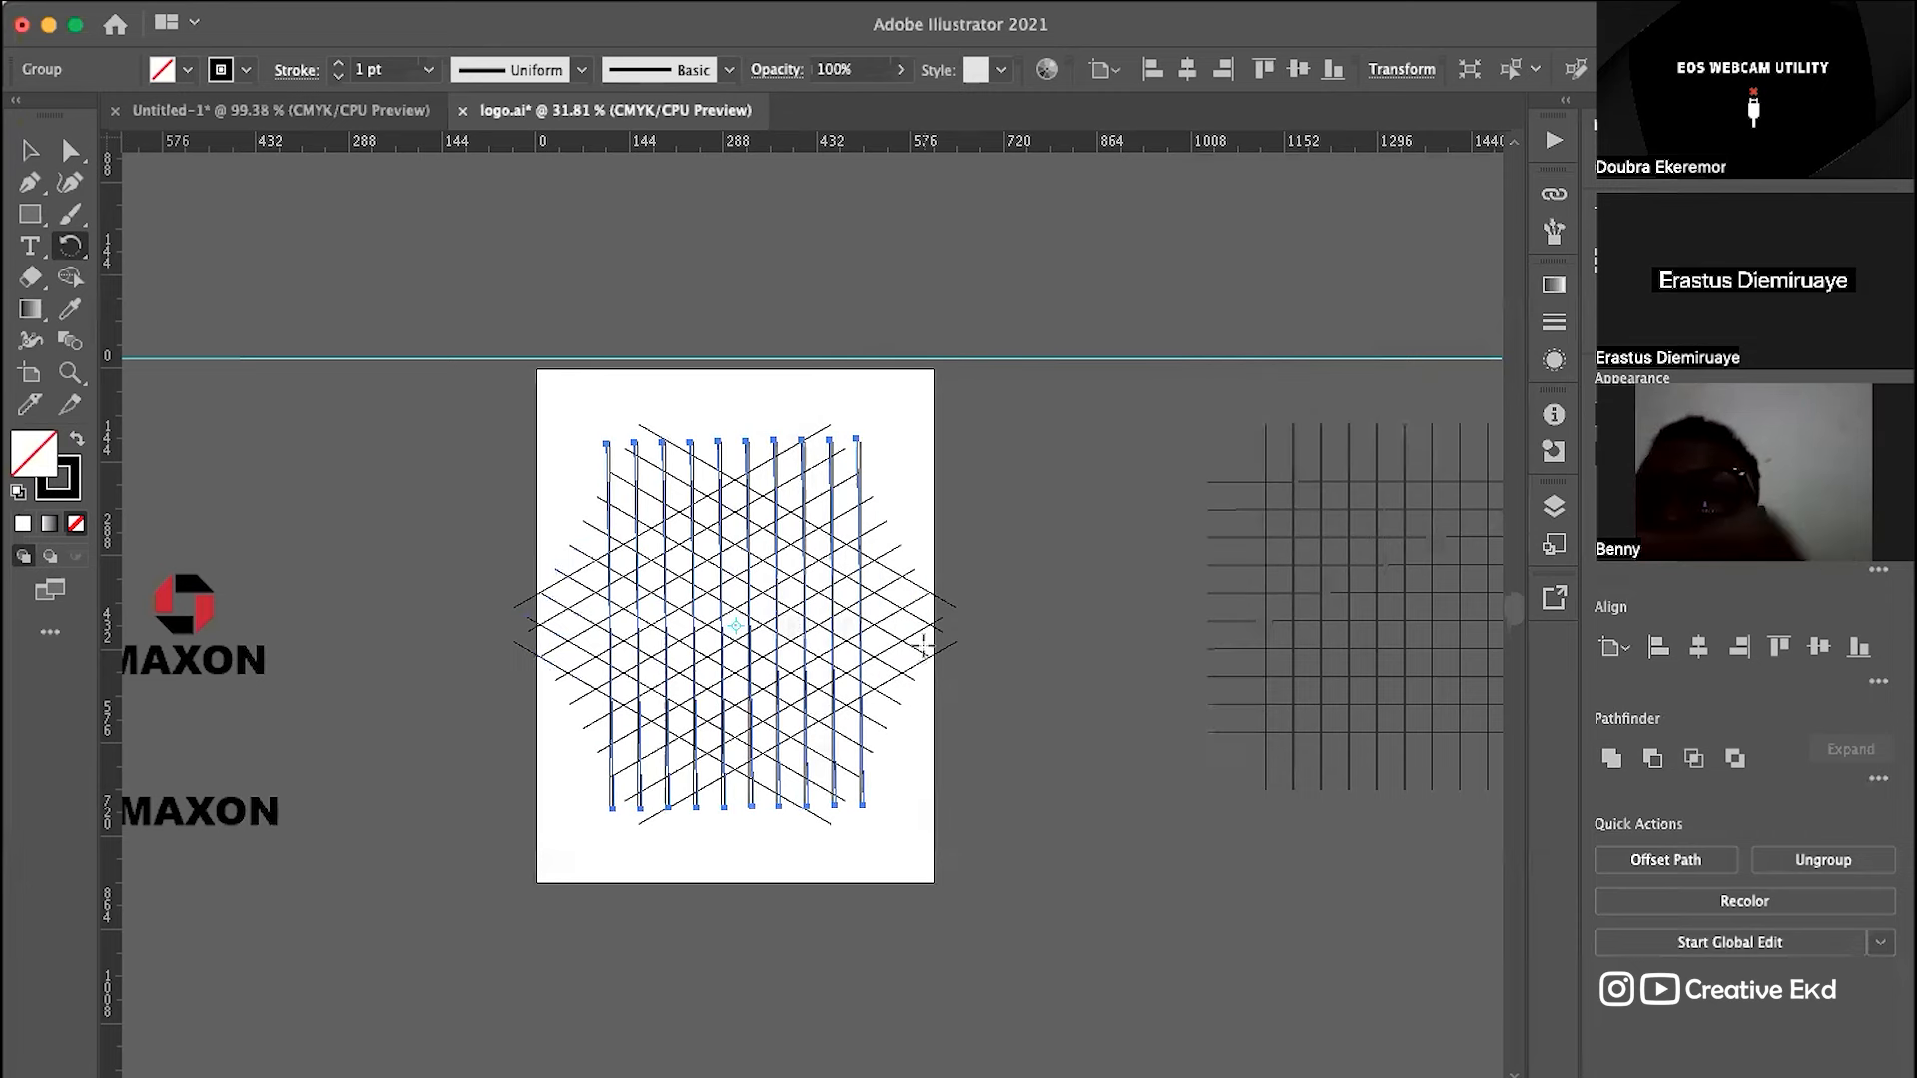
pyautogui.press('cmd+z')
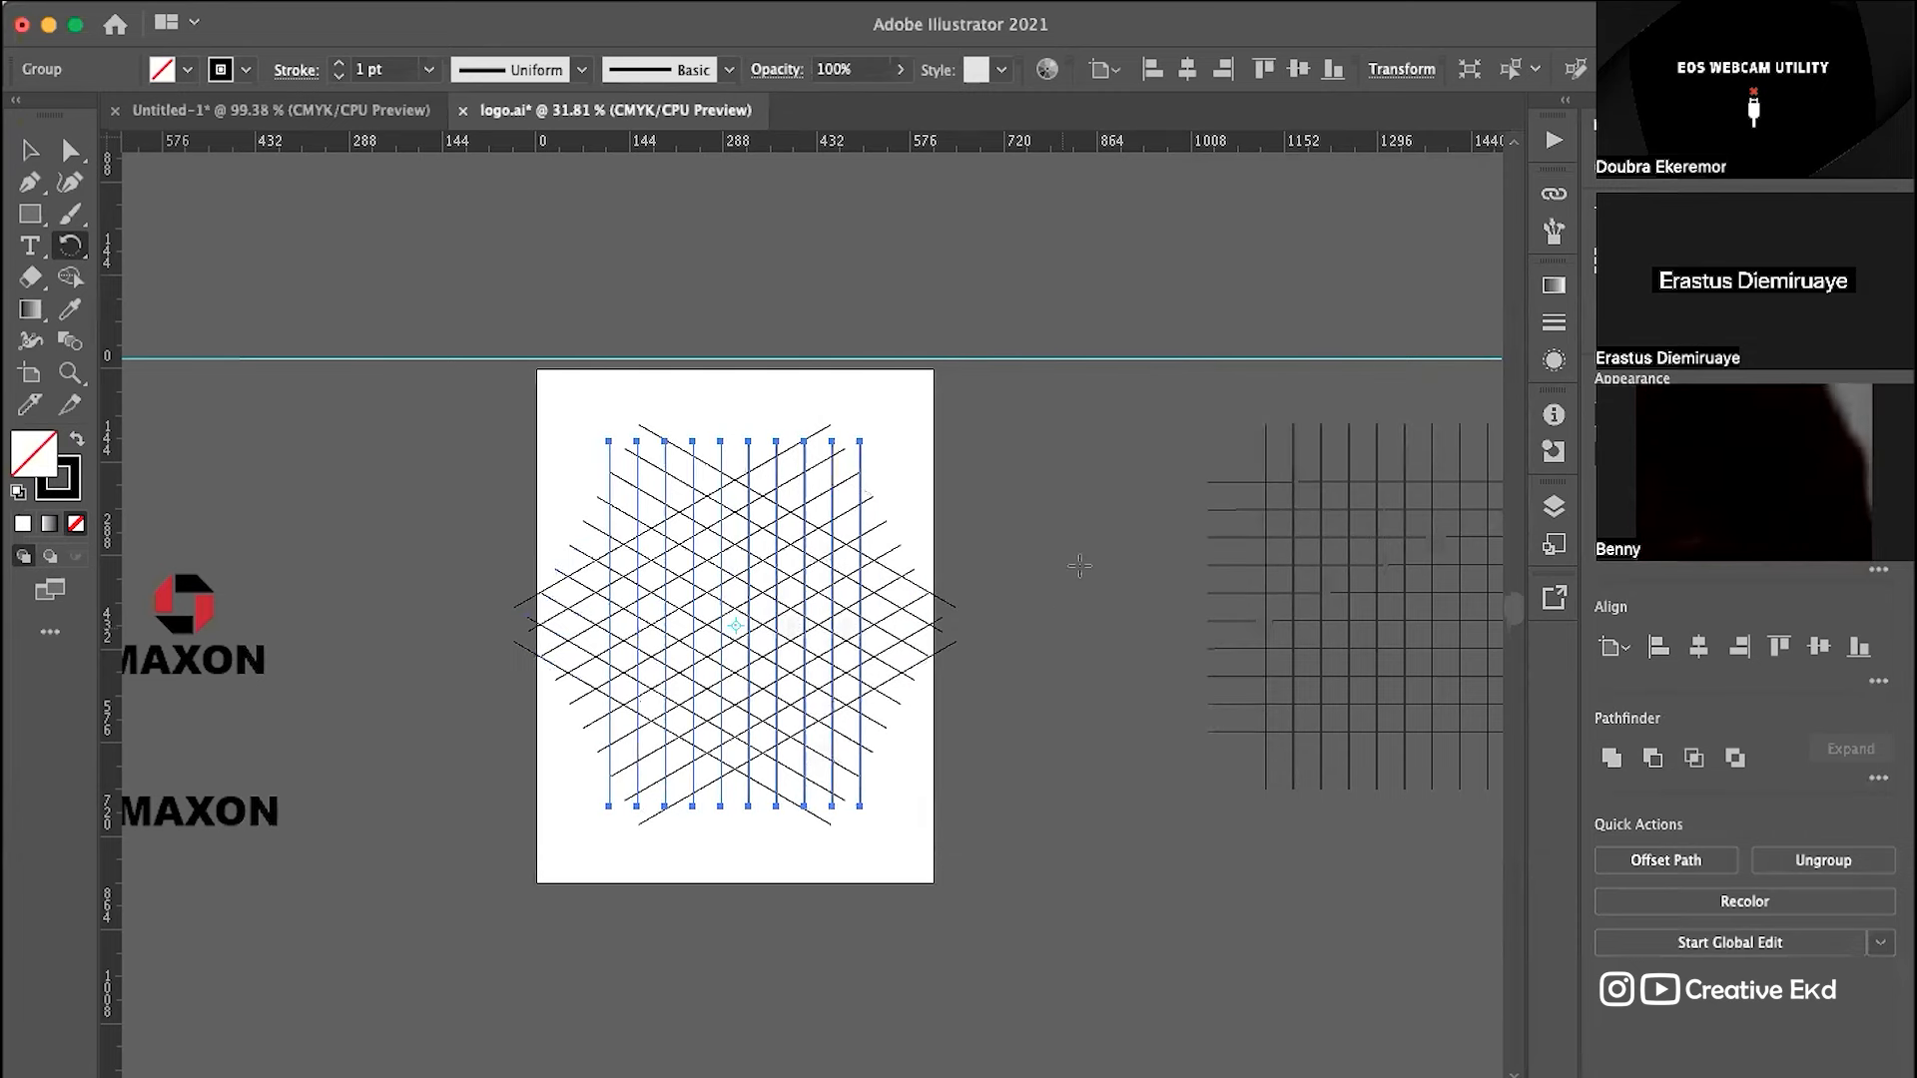
# Step: Add a duplicate of the slanted line group over the triangular grid, rotated until its lines run horizontally, and deselect it
pyautogui.press('v')
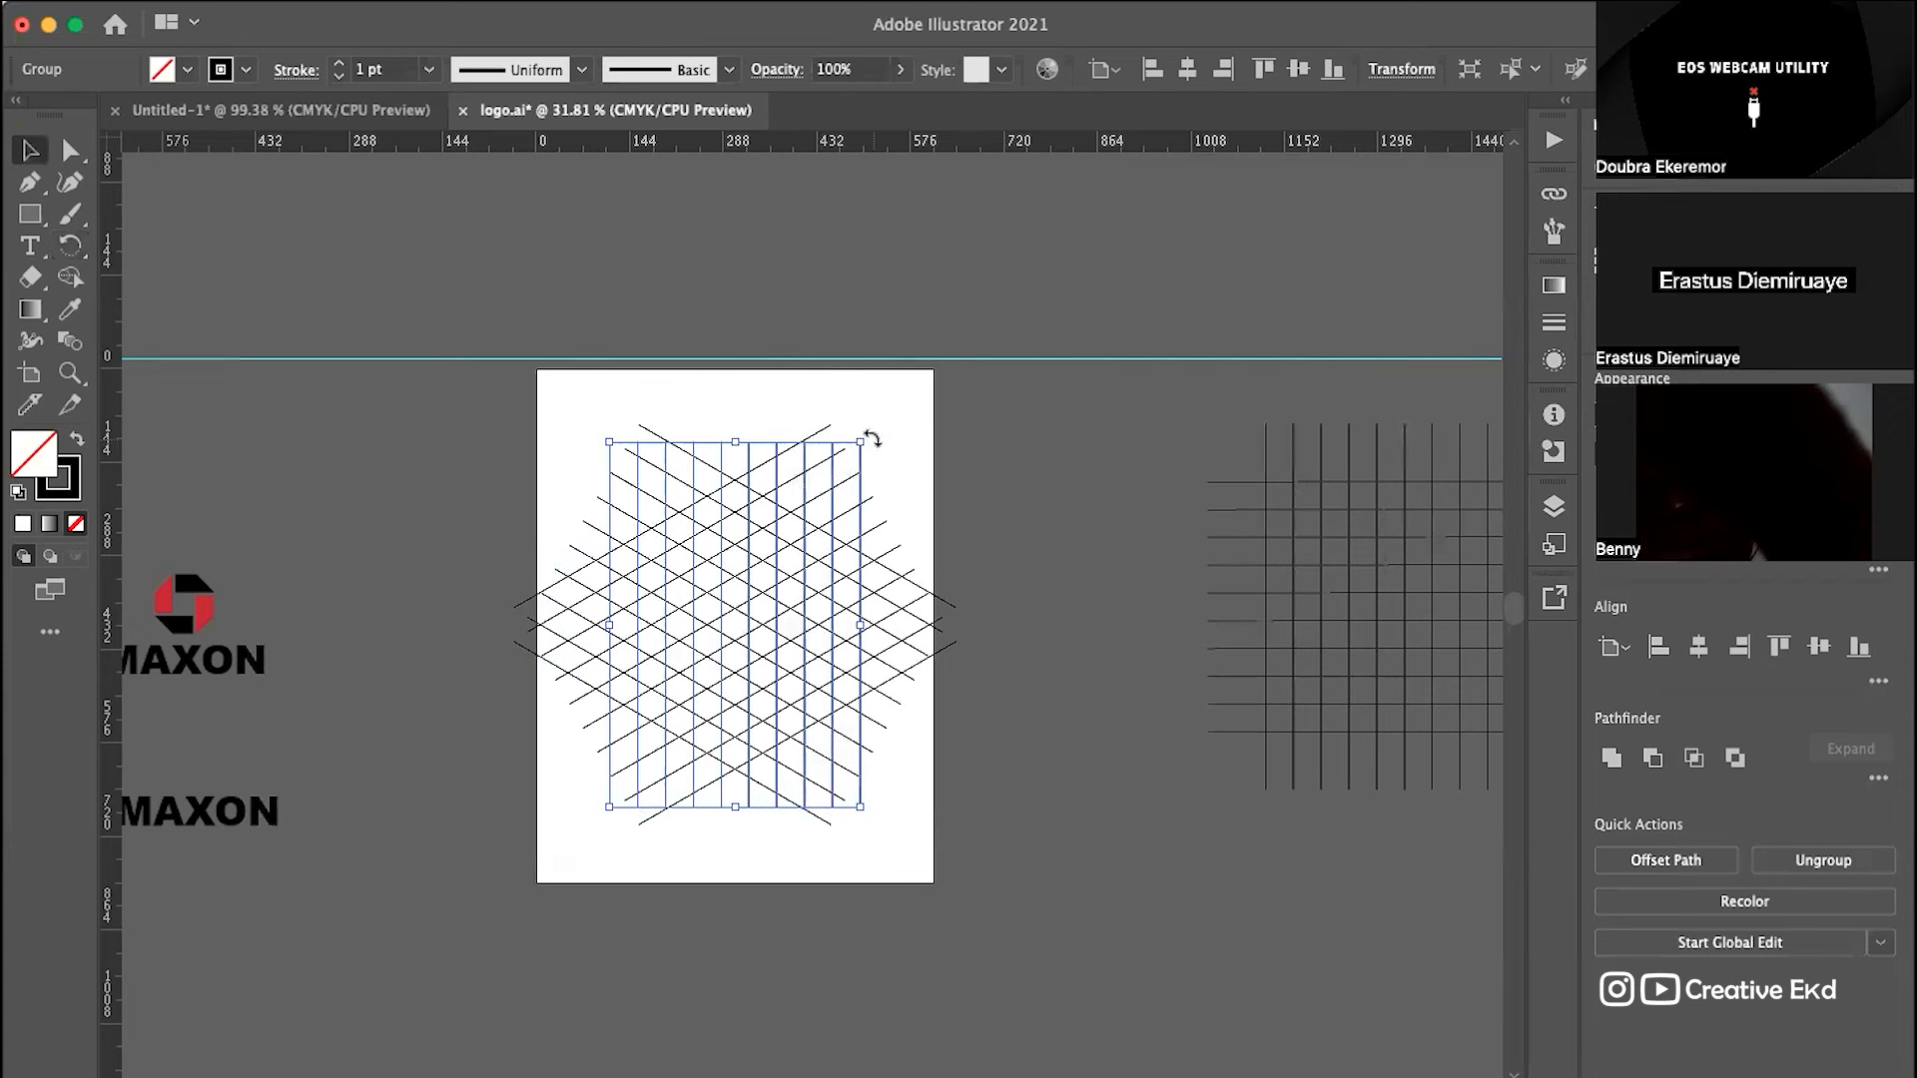
pyautogui.press('cmd+shift+b')
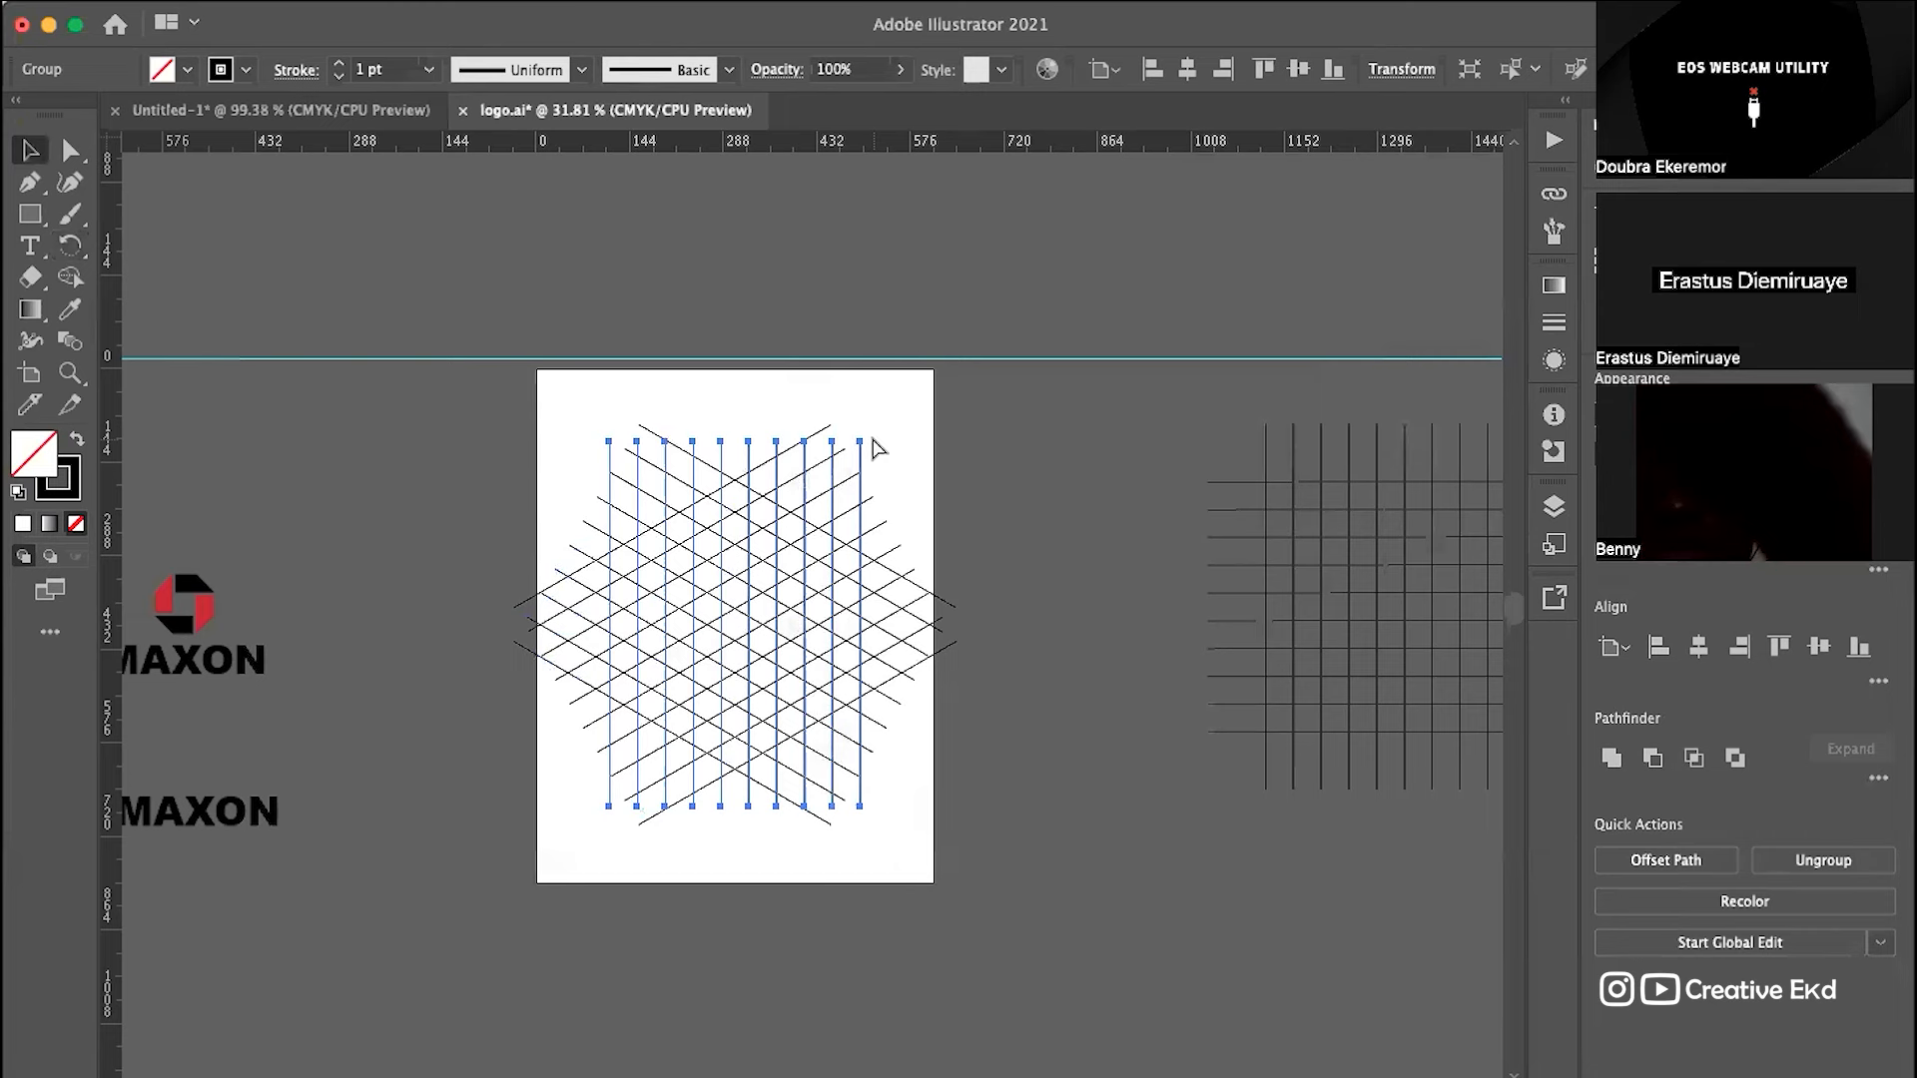
pyautogui.press('super+z')
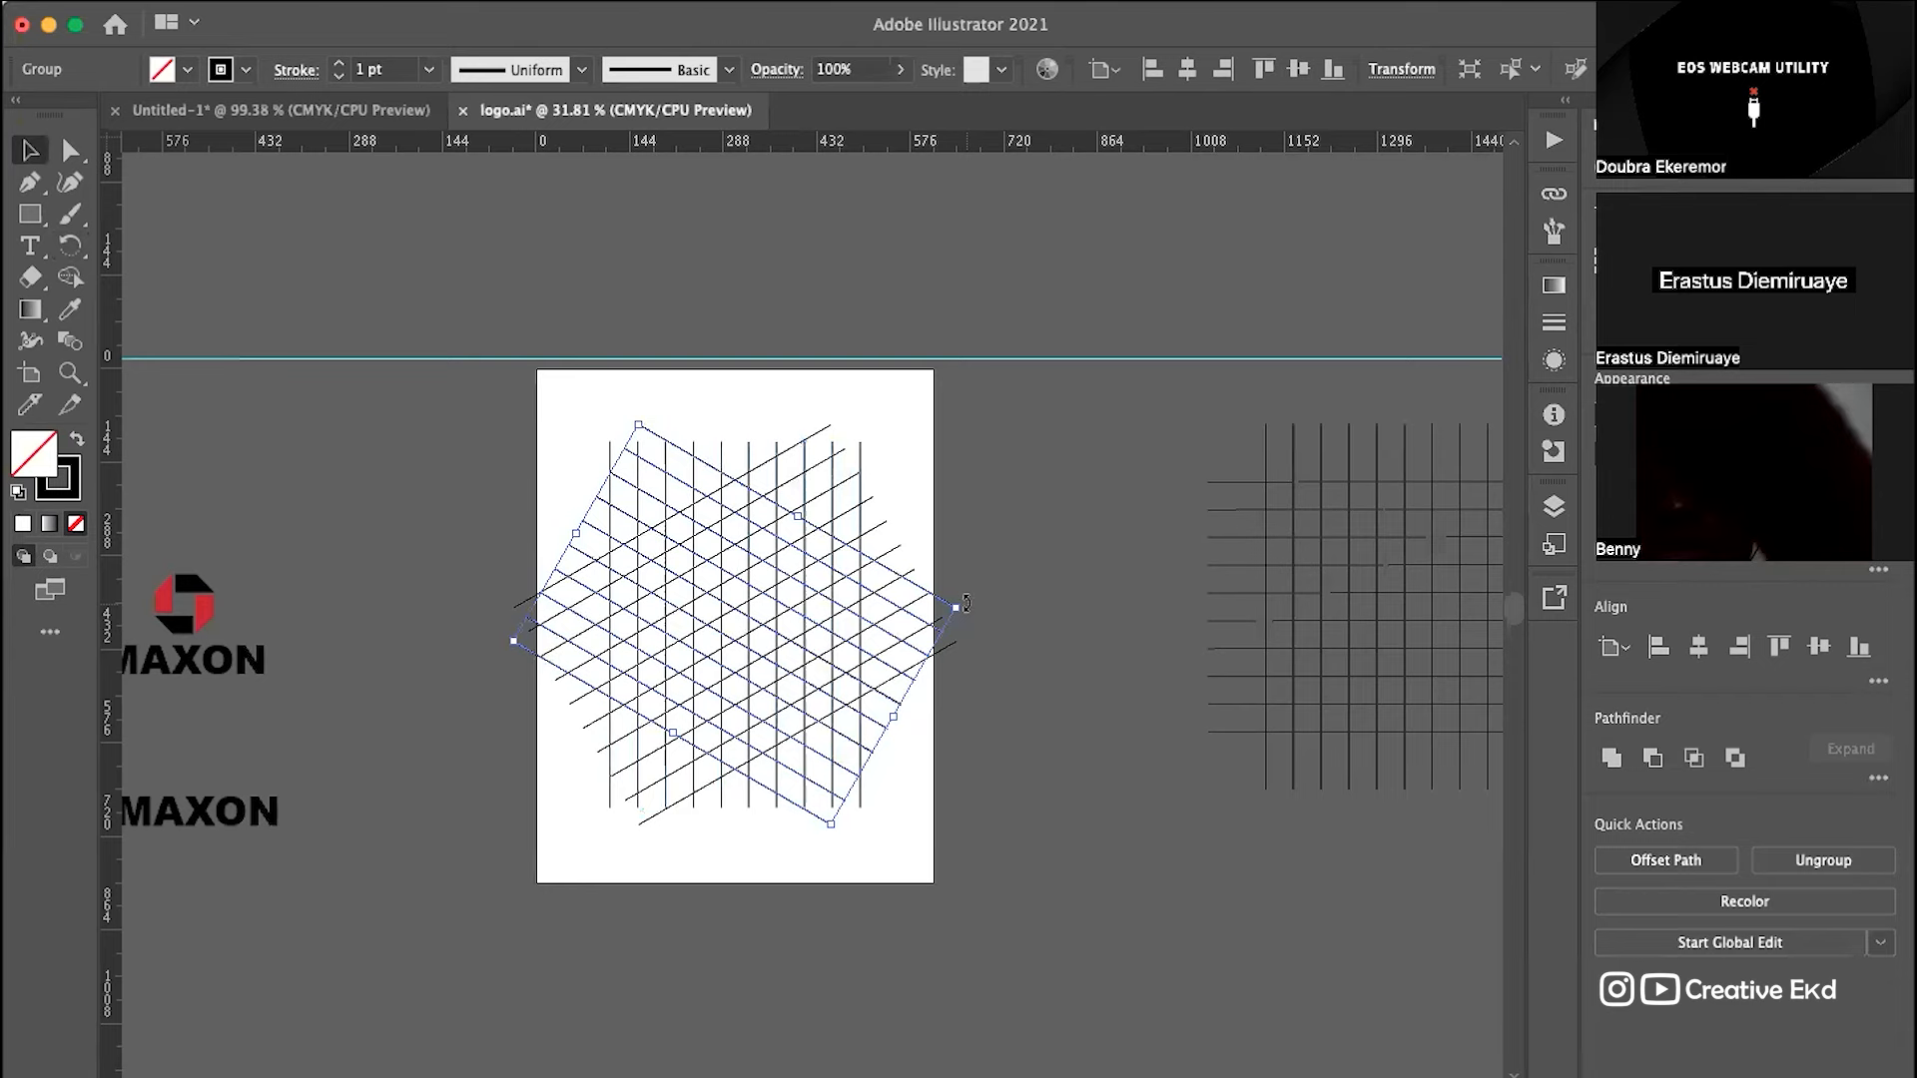
pyautogui.moveTo(965, 603); pyautogui.dragTo(920, 503)
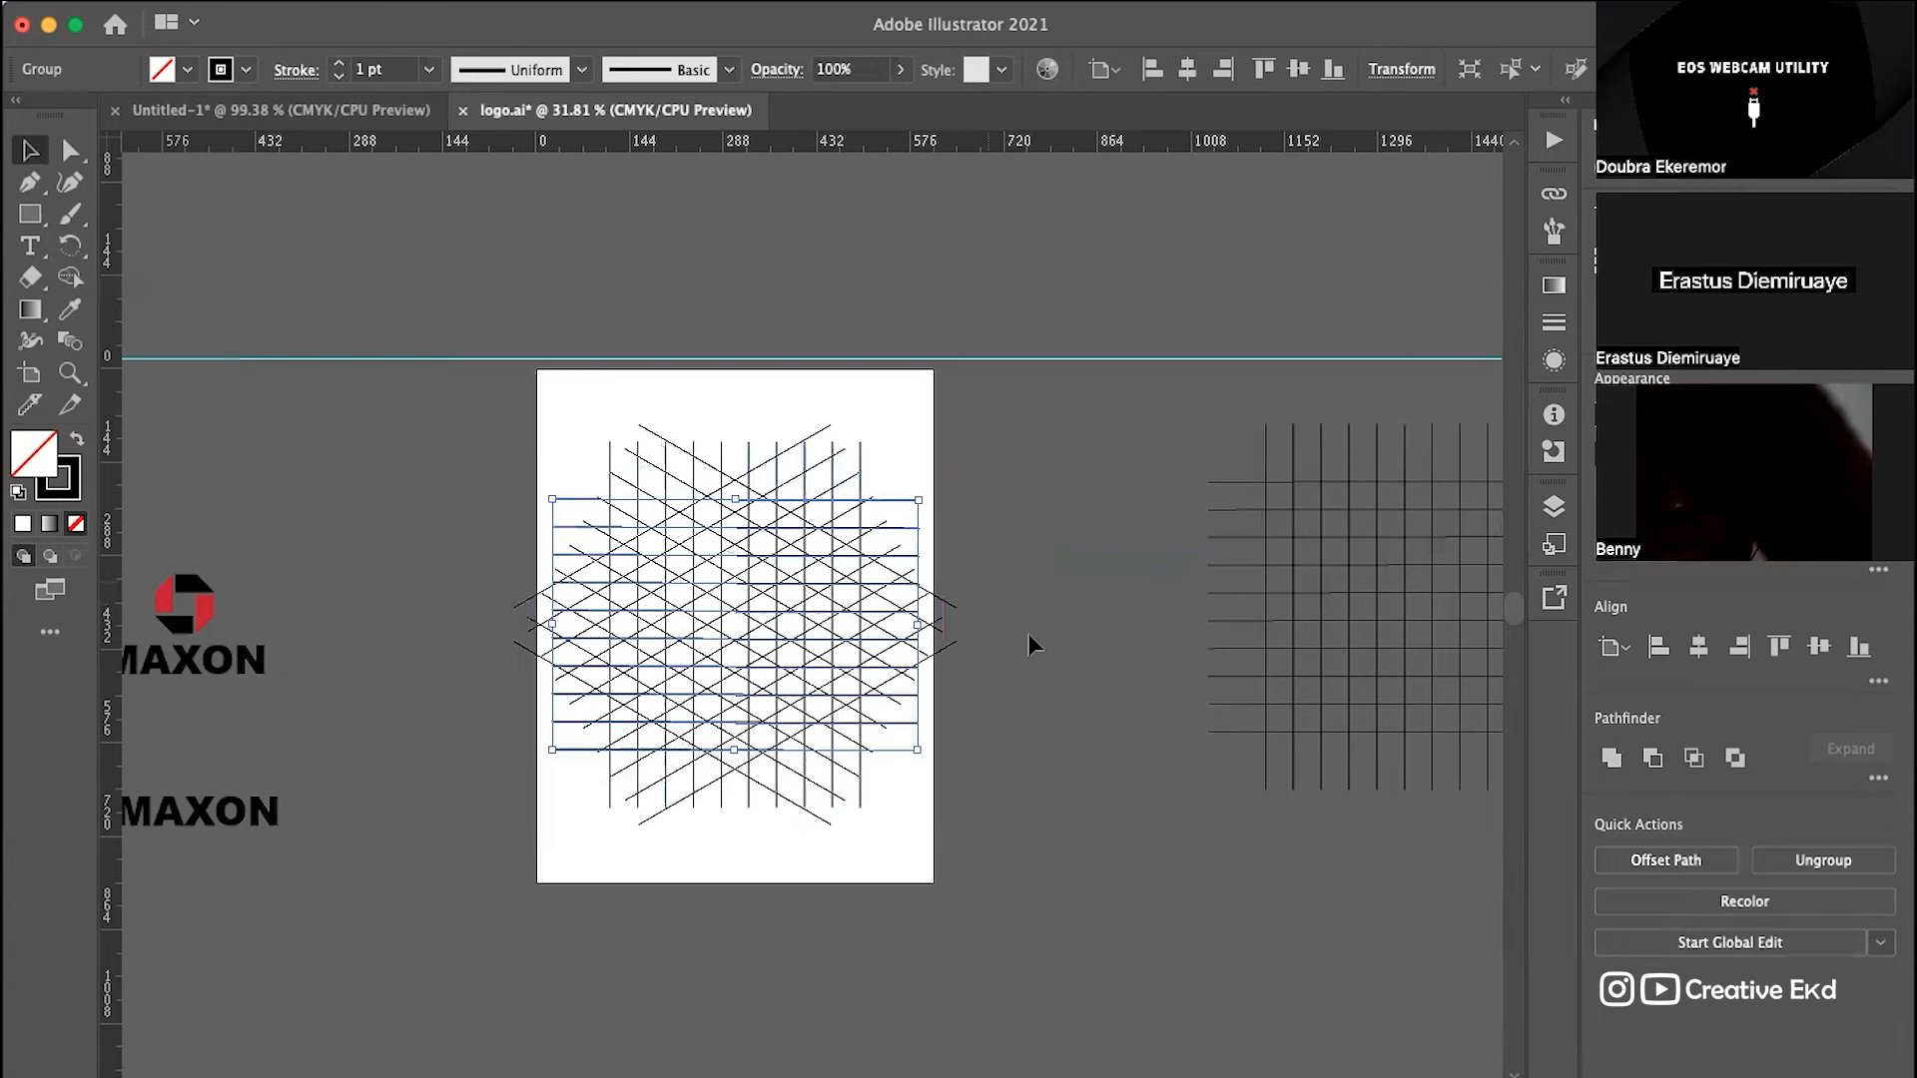
pyautogui.click(1099, 697)
# Step: Examine the combined grid of vertical, horizontal and slanted lines and compare it with the spare square grid beside it
pyautogui.scroll(3, 808, 621)
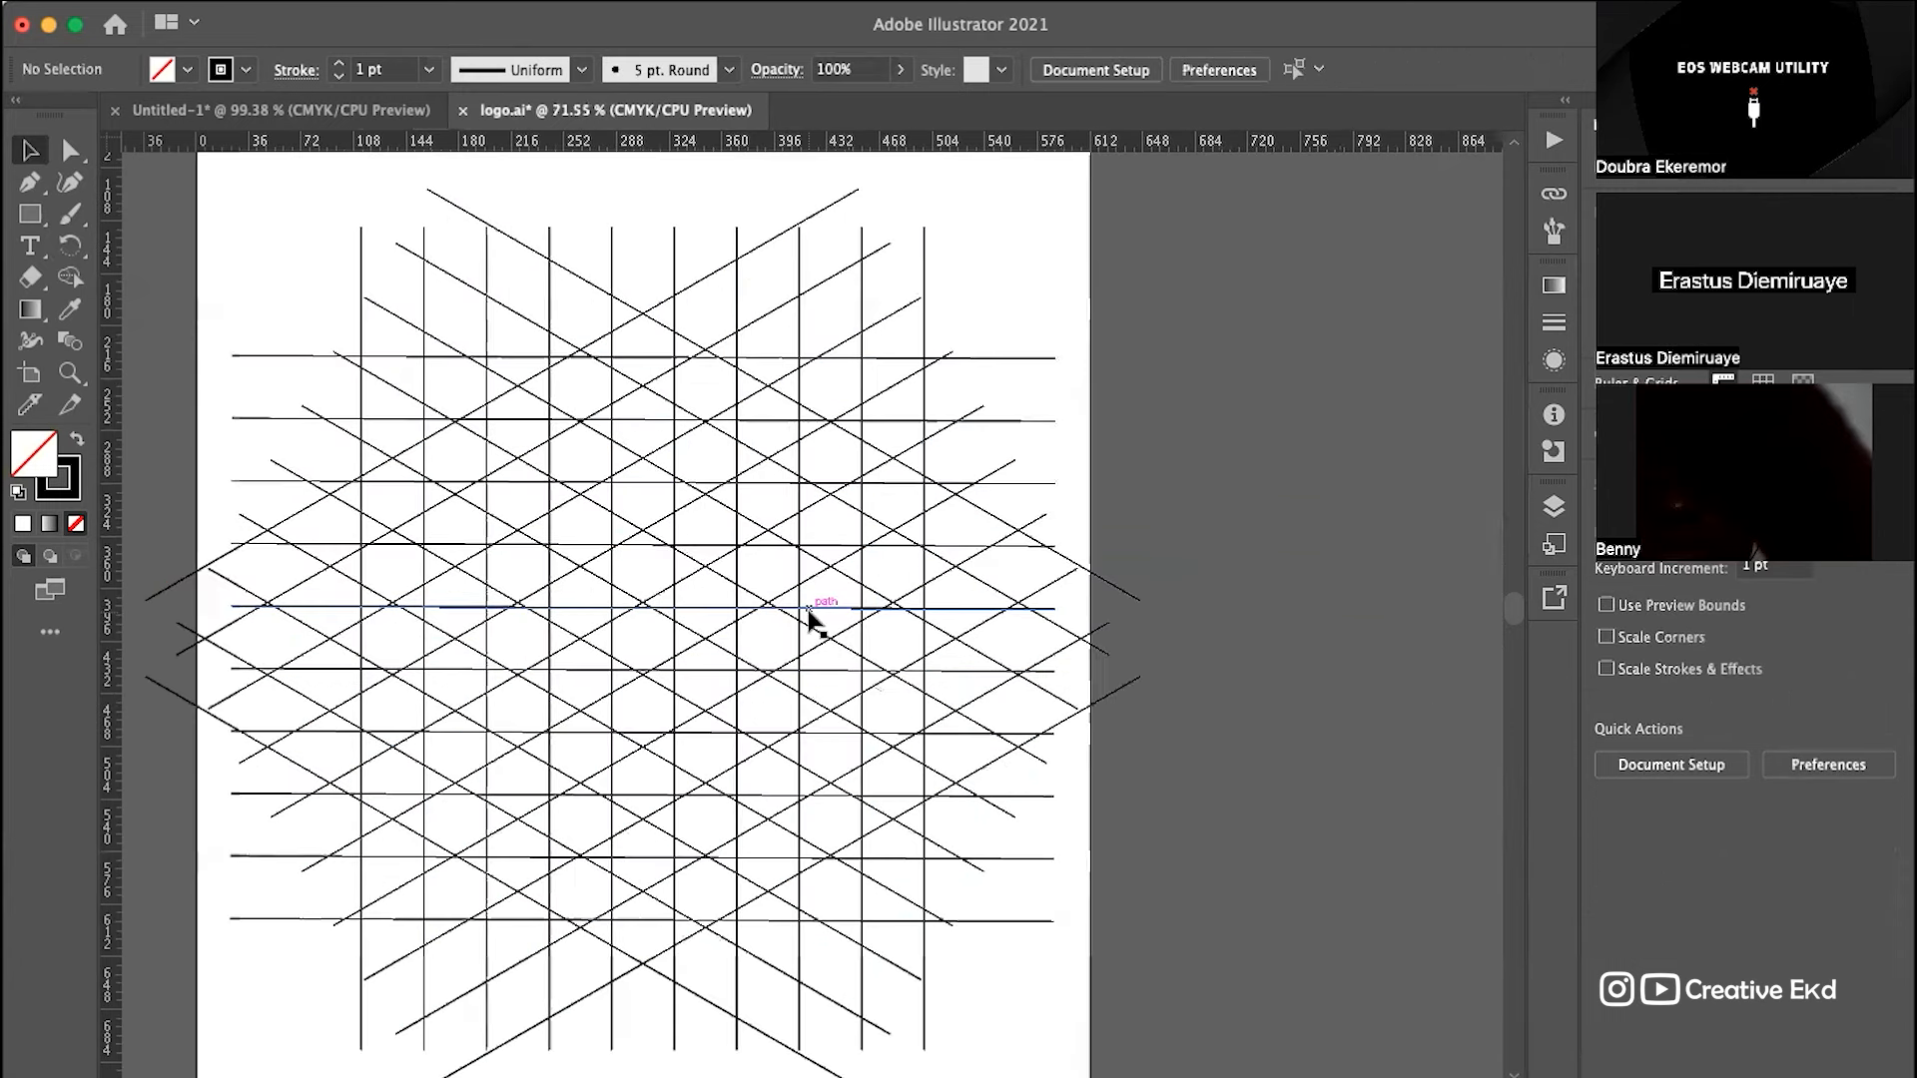
pyautogui.hscroll(-5, 1013, 779)
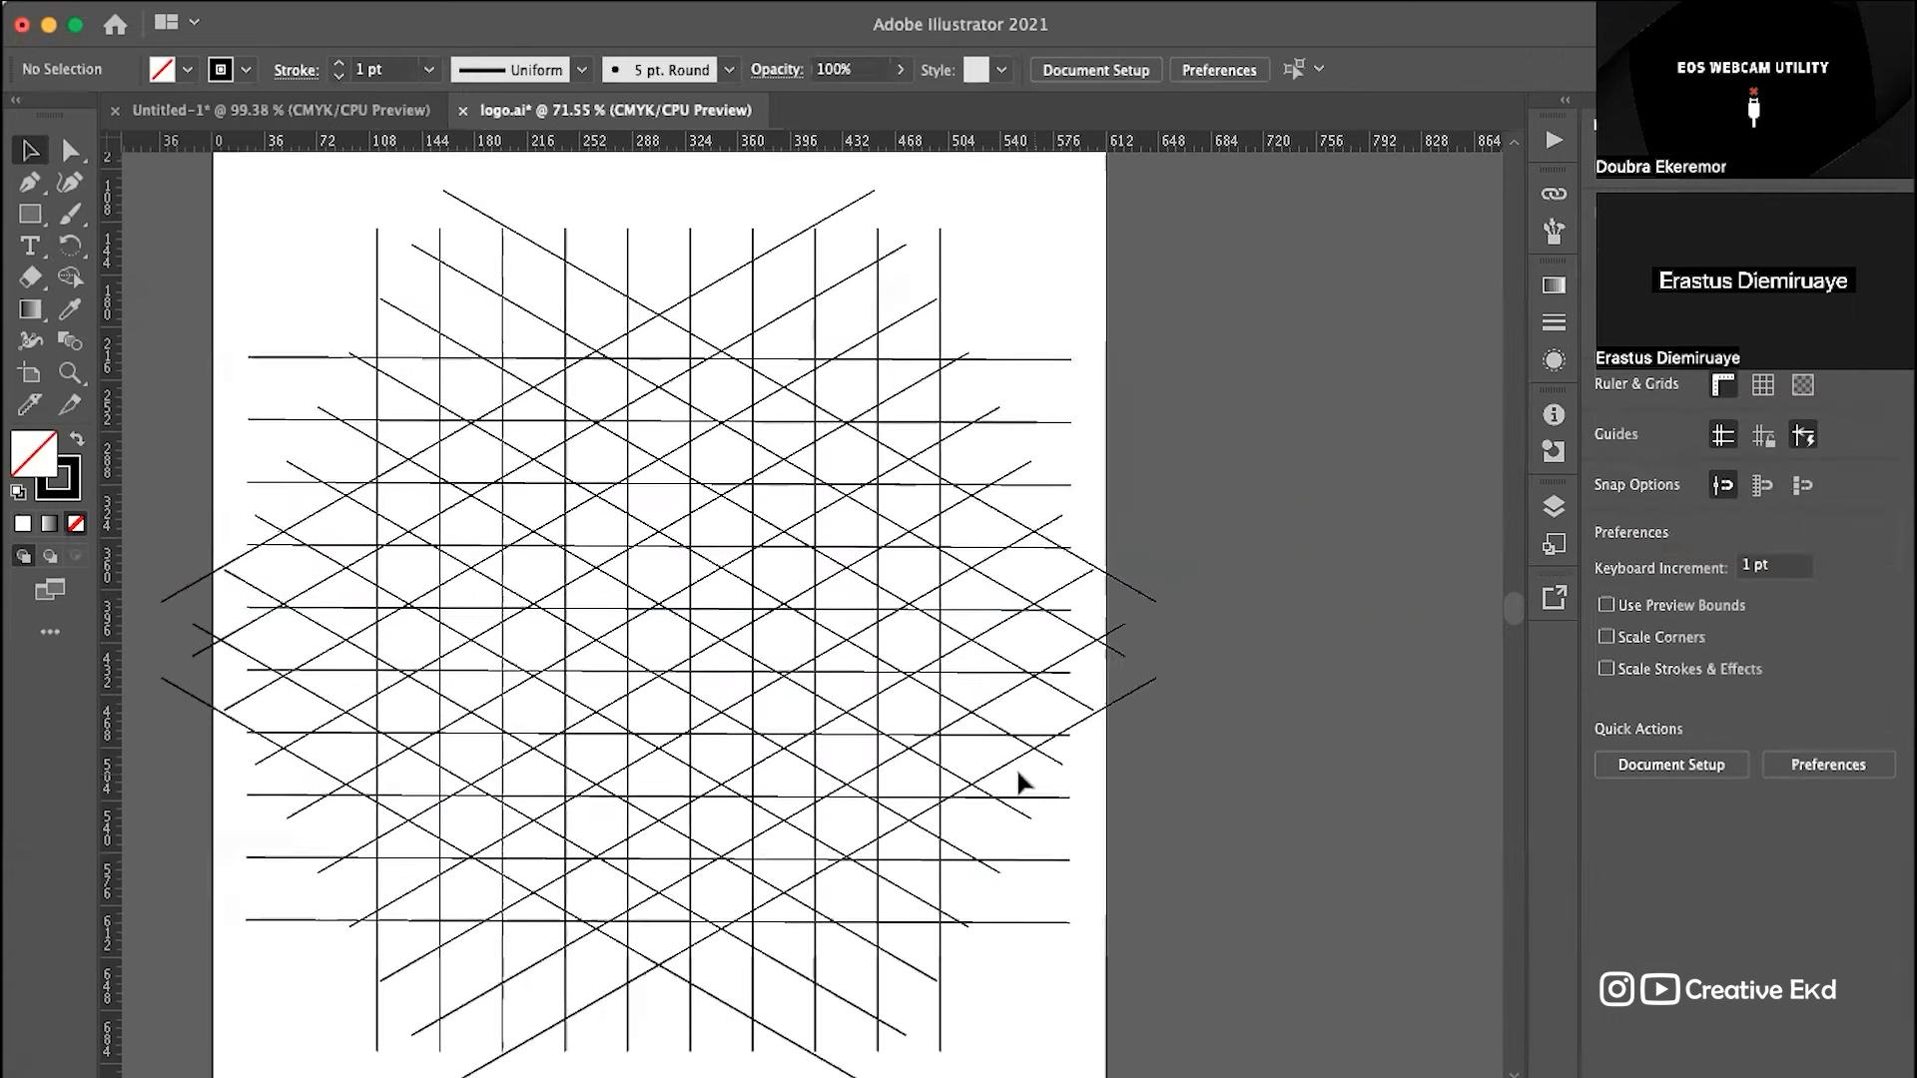
pyautogui.scroll(-2, 1018, 783)
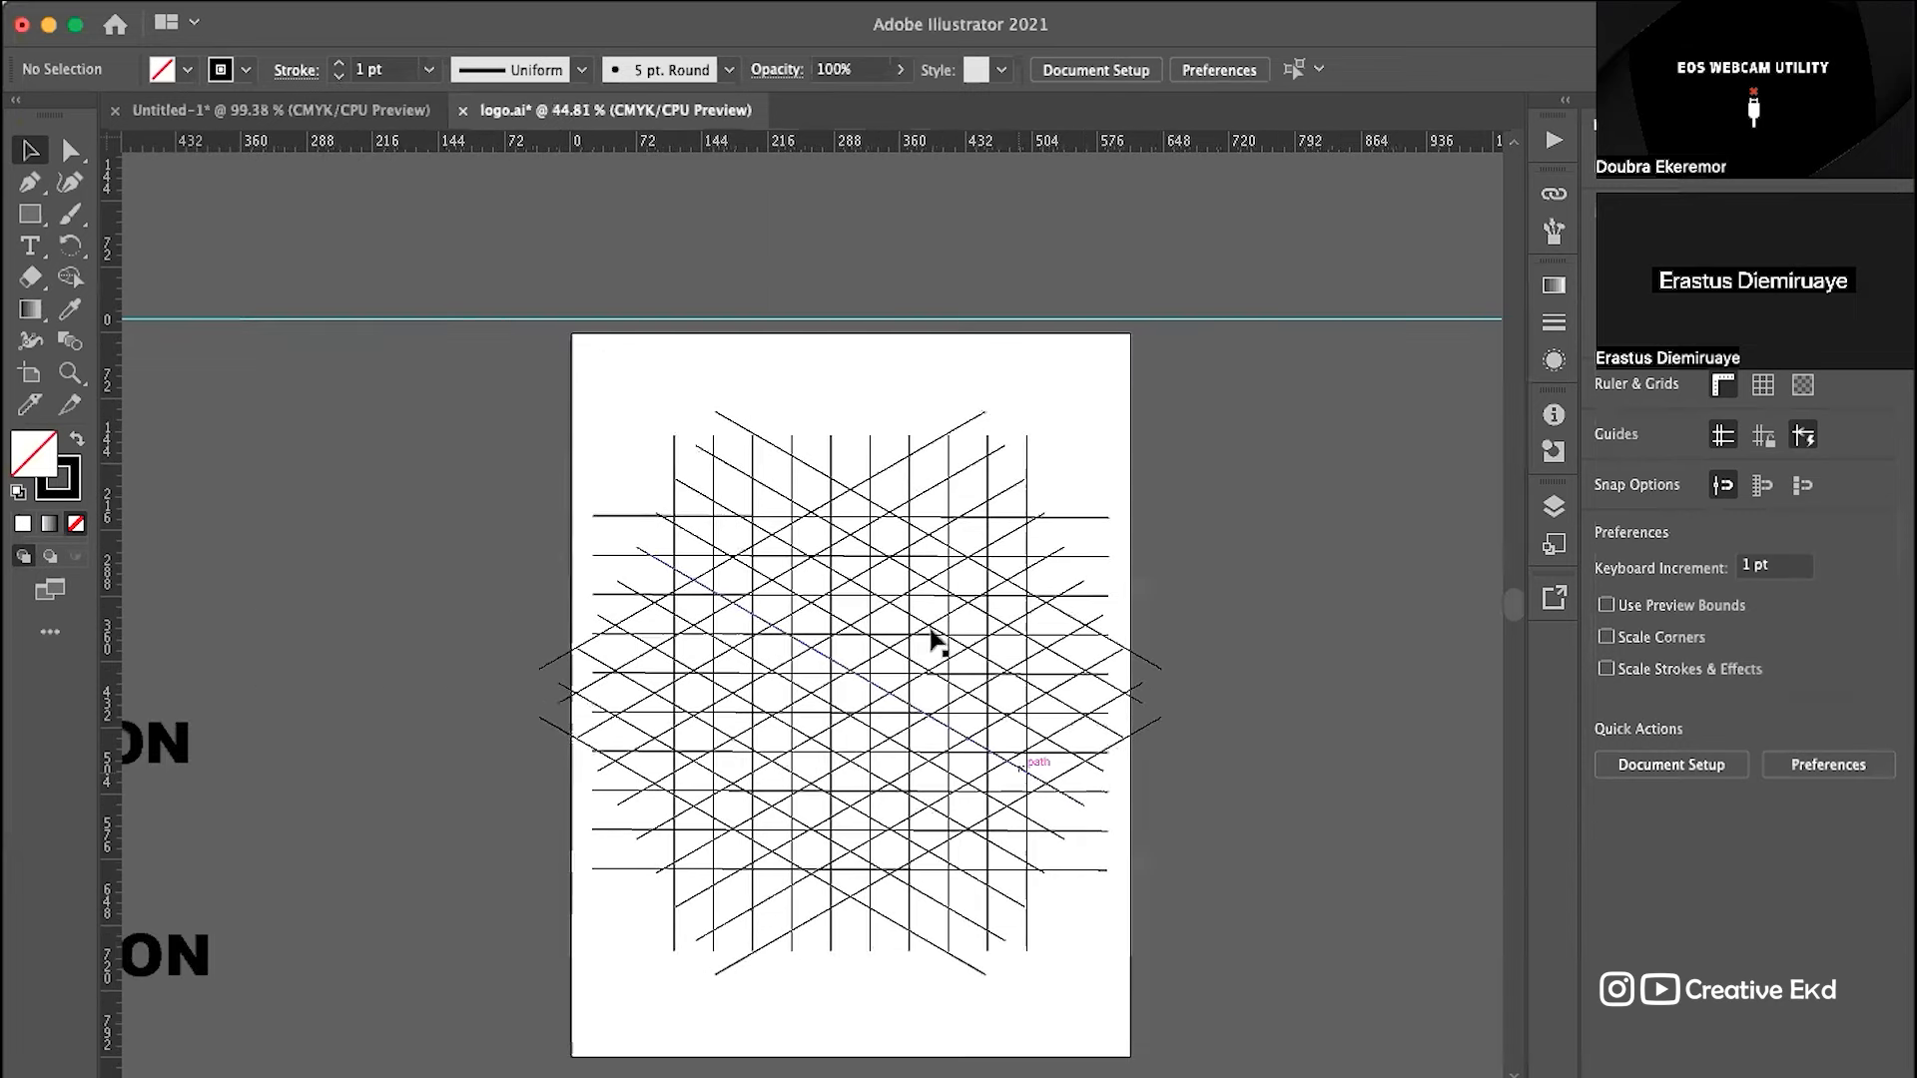
pyautogui.scroll(3, 907, 586)
pyautogui.scroll(1, 903, 589)
pyautogui.scroll(-3, 904, 589)
pyautogui.scroll(3, 903, 589)
pyautogui.rightClick(899, 581)
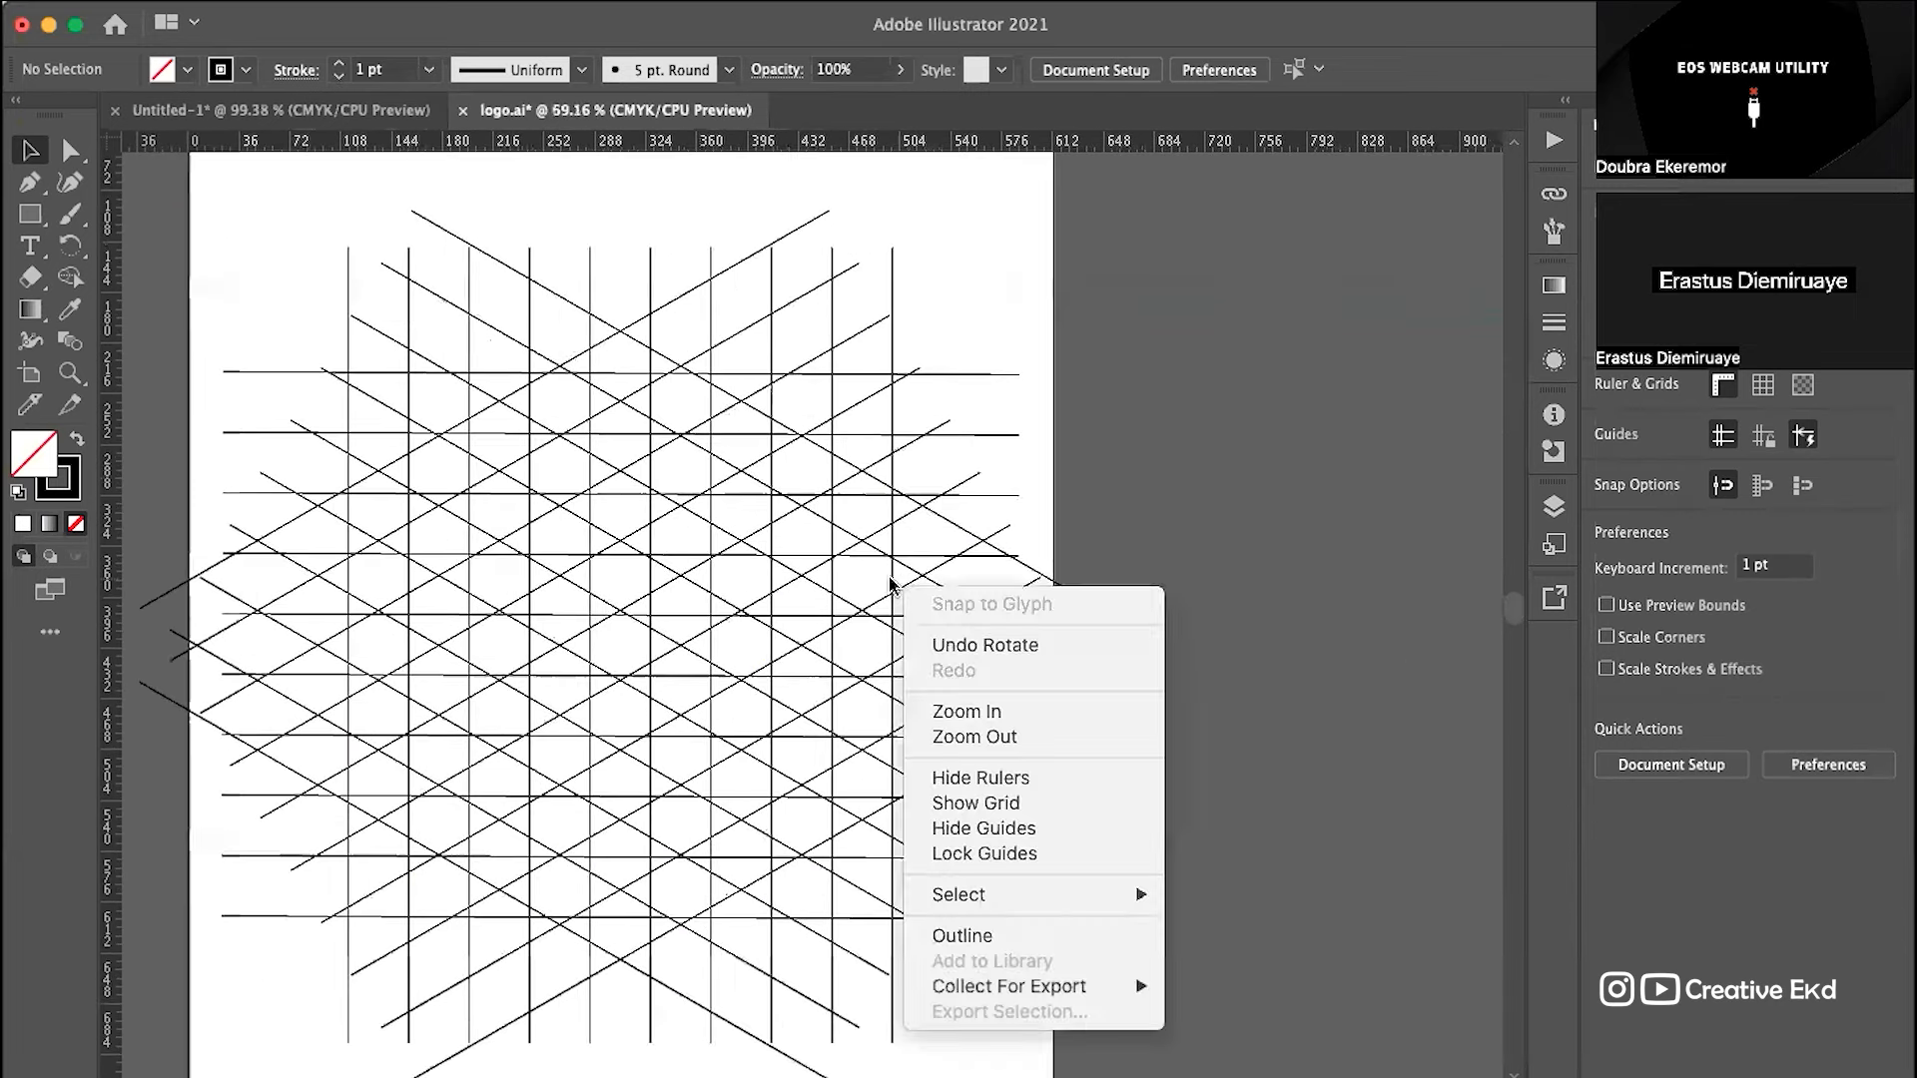
pyautogui.scroll(-2, 790, 571)
pyautogui.scroll(-2, 788, 575)
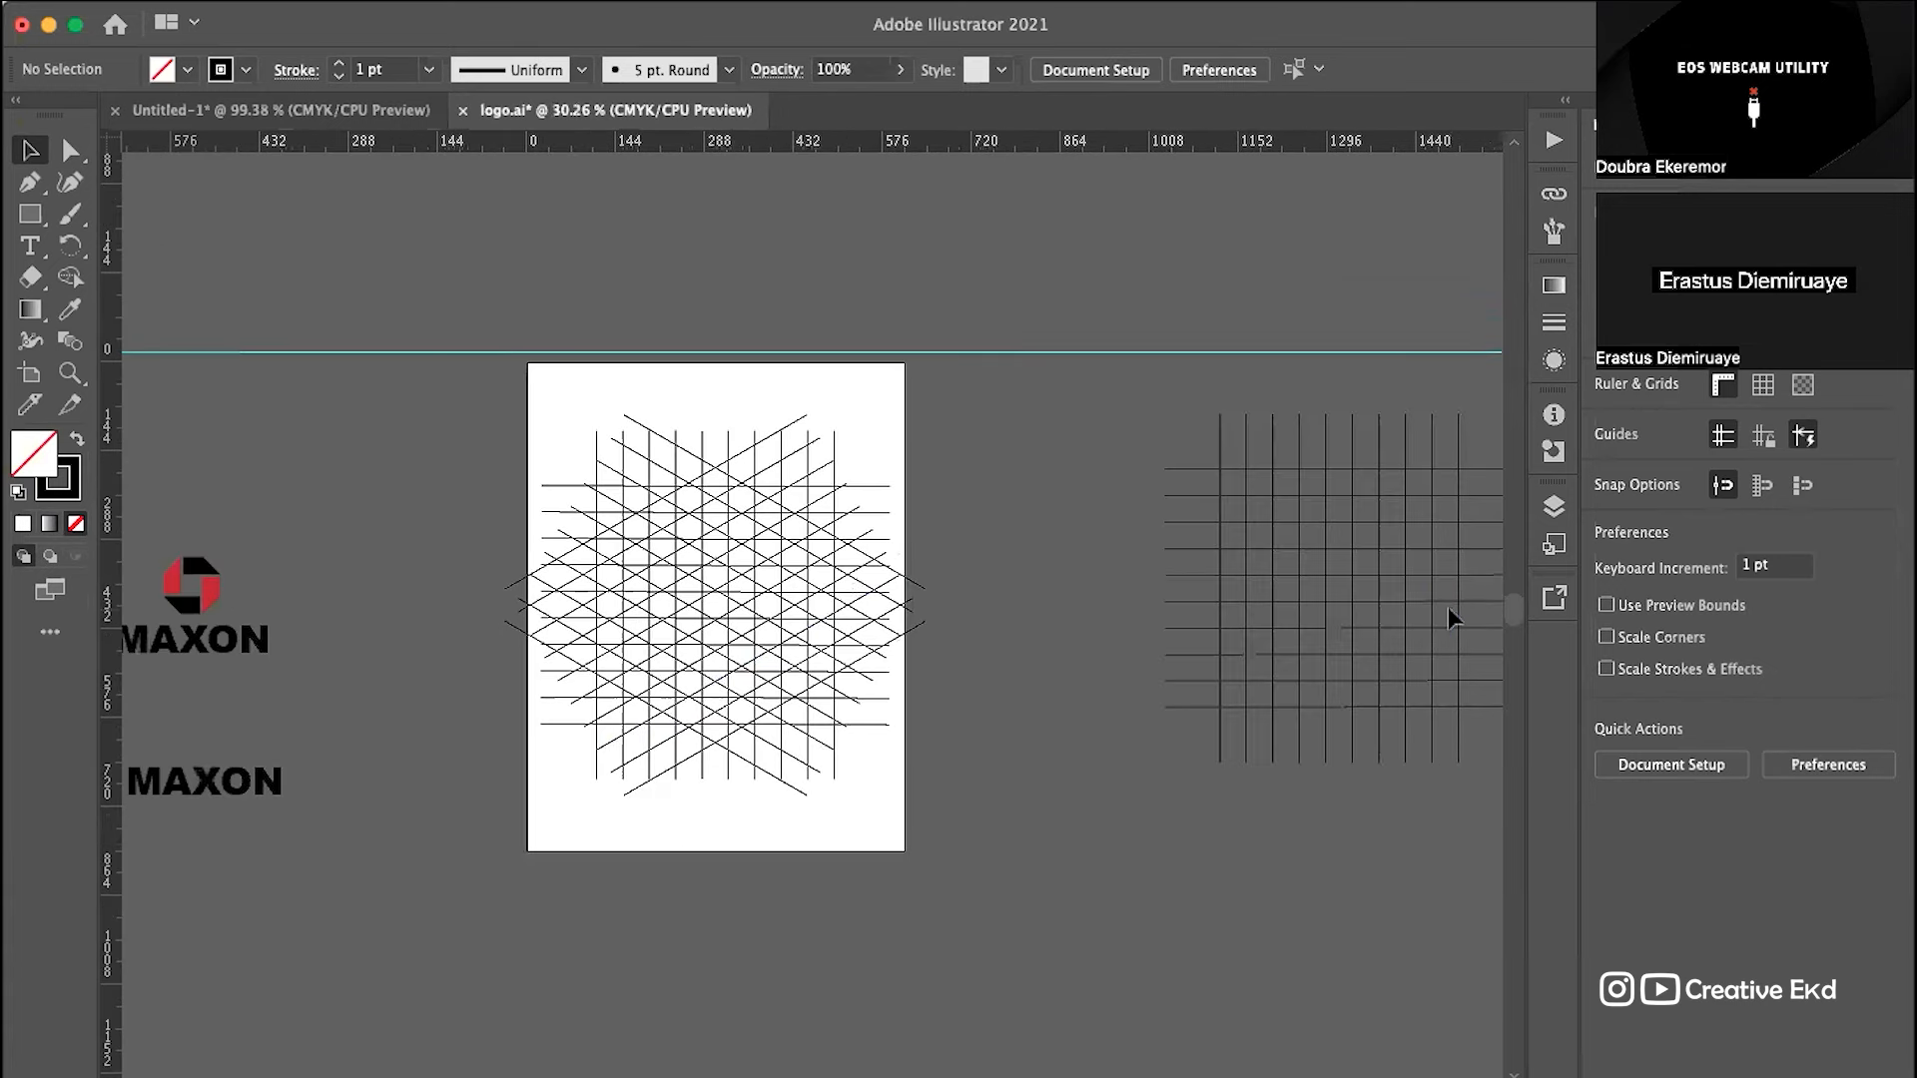
pyautogui.scroll(1, 736, 556)
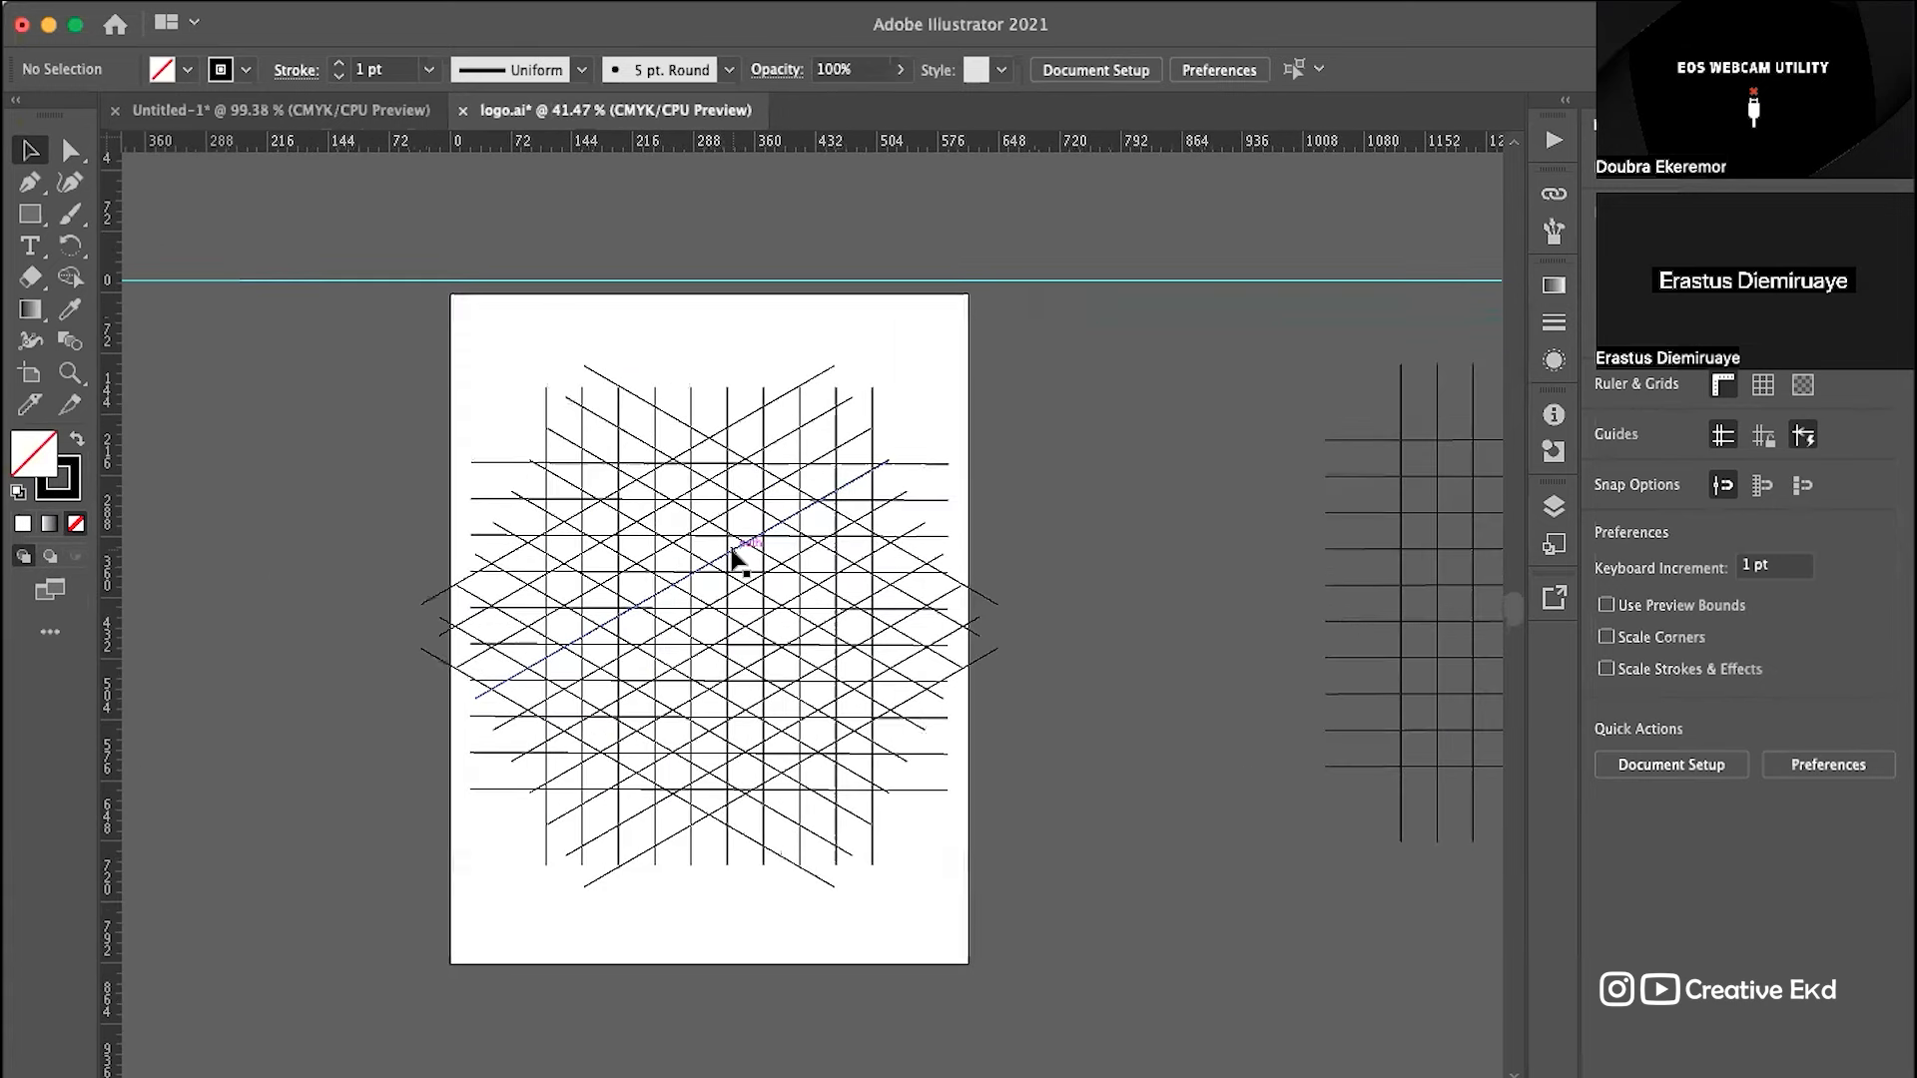
pyautogui.scroll(1, 736, 556)
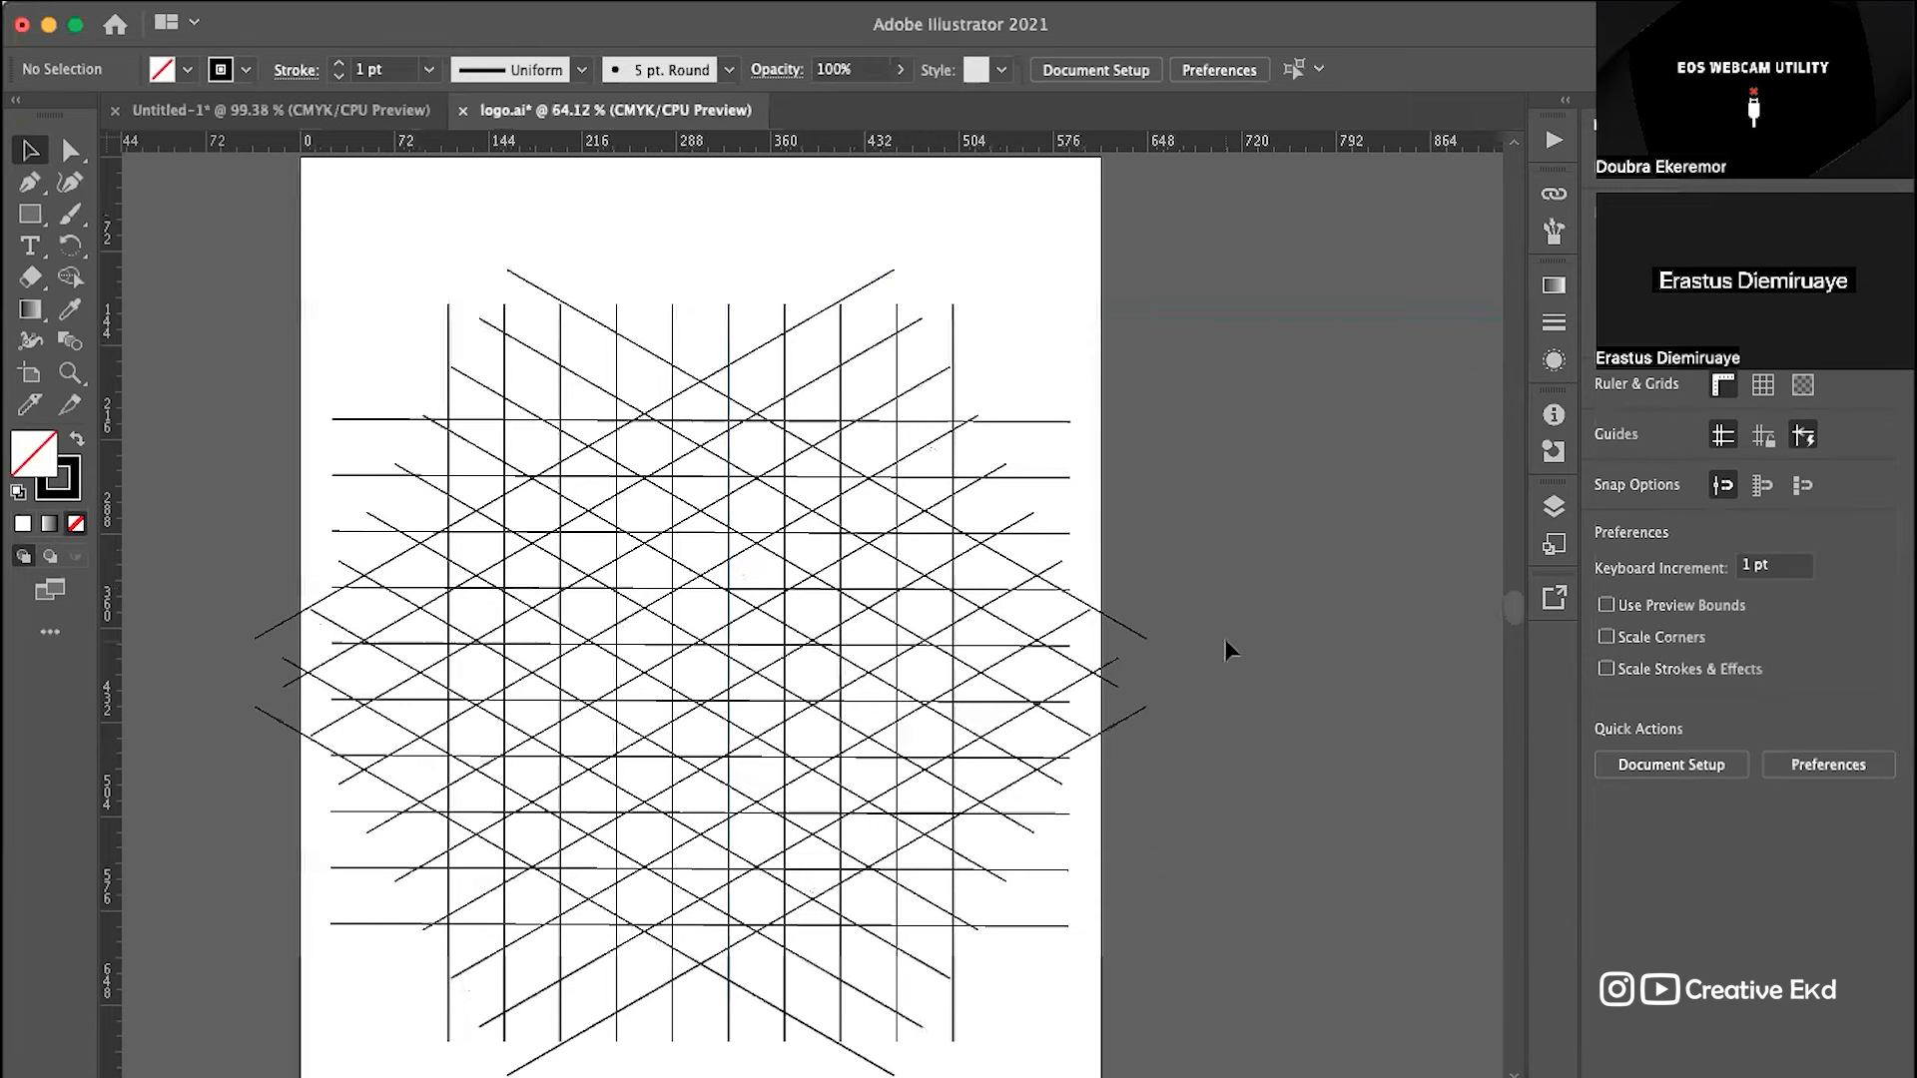
pyautogui.scroll(-3, 1228, 650)
pyautogui.hscroll(3, 838, 669)
pyautogui.scroll(1, 818, 689)
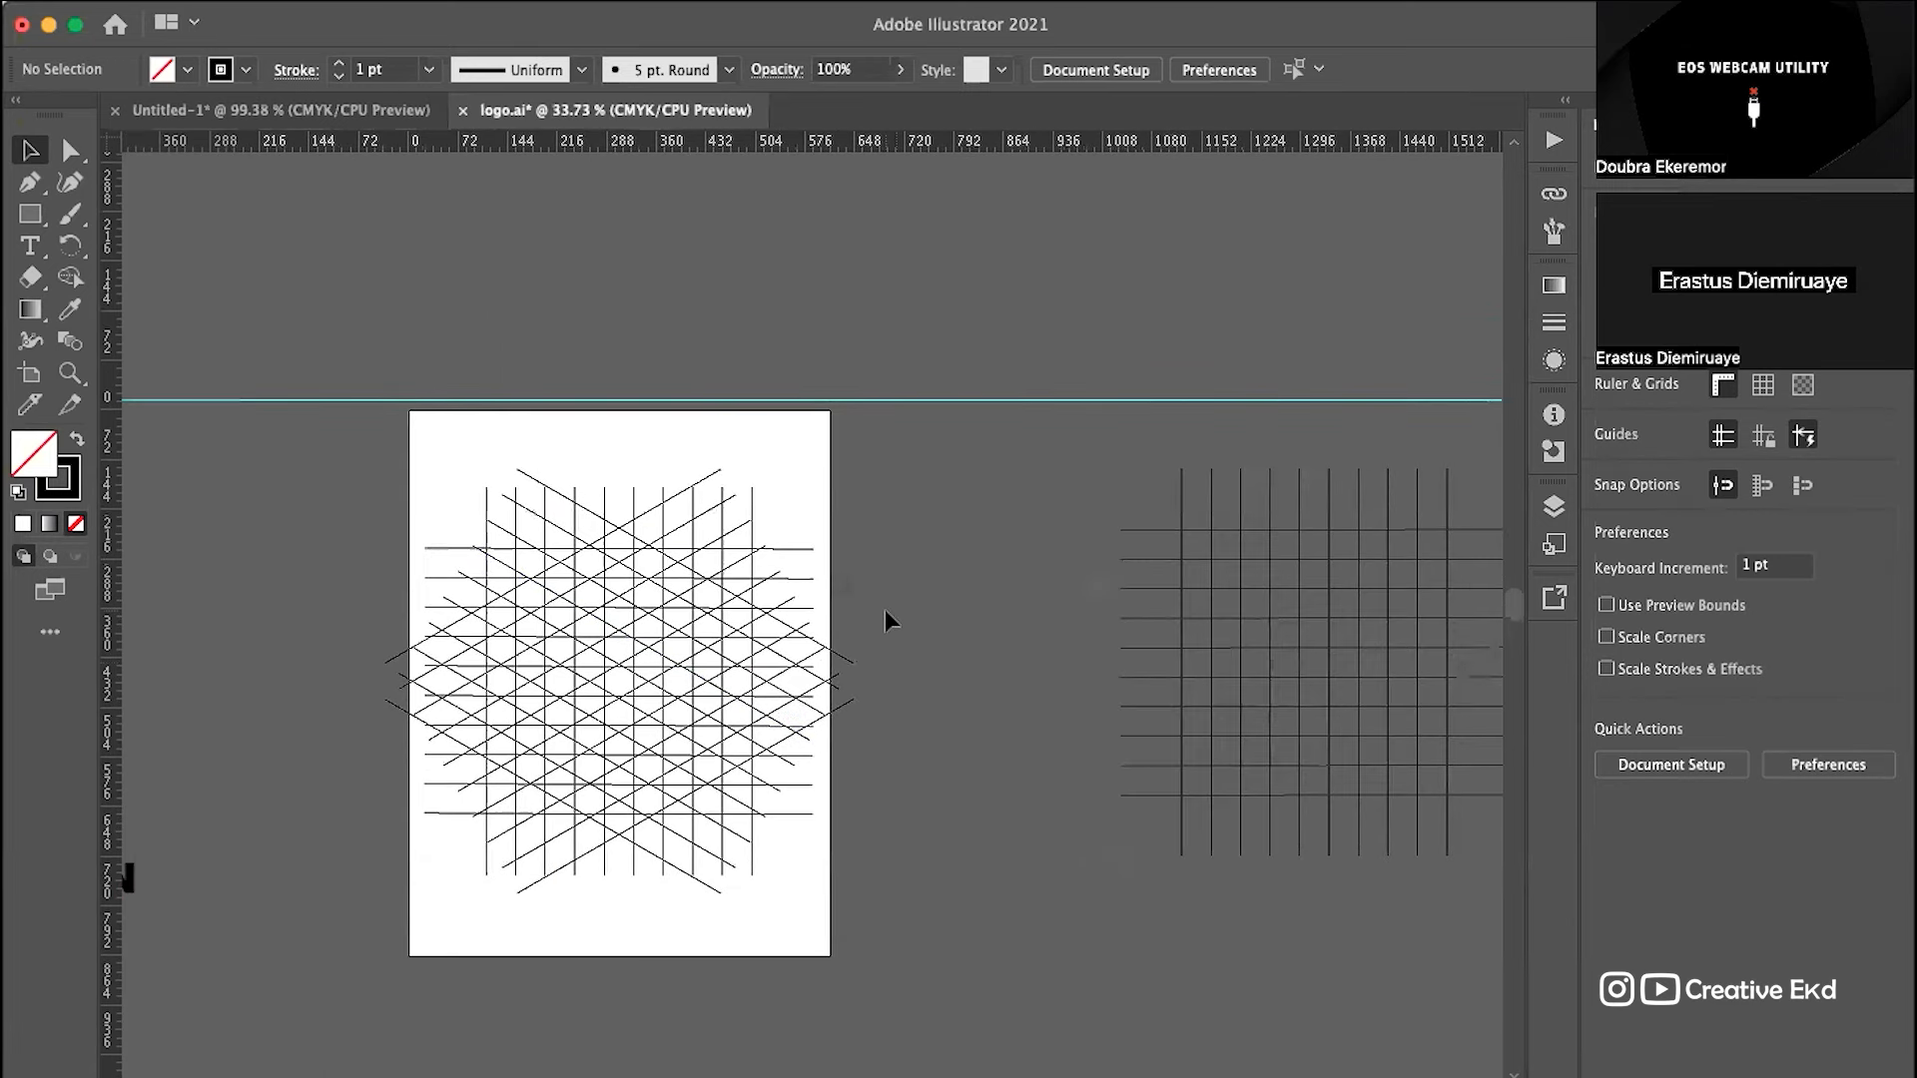
# Step: Inspect up close the crossings and cell shapes formed by the vertical, horizontal and slanted lines on the artboard
pyautogui.scroll(3, 884, 609)
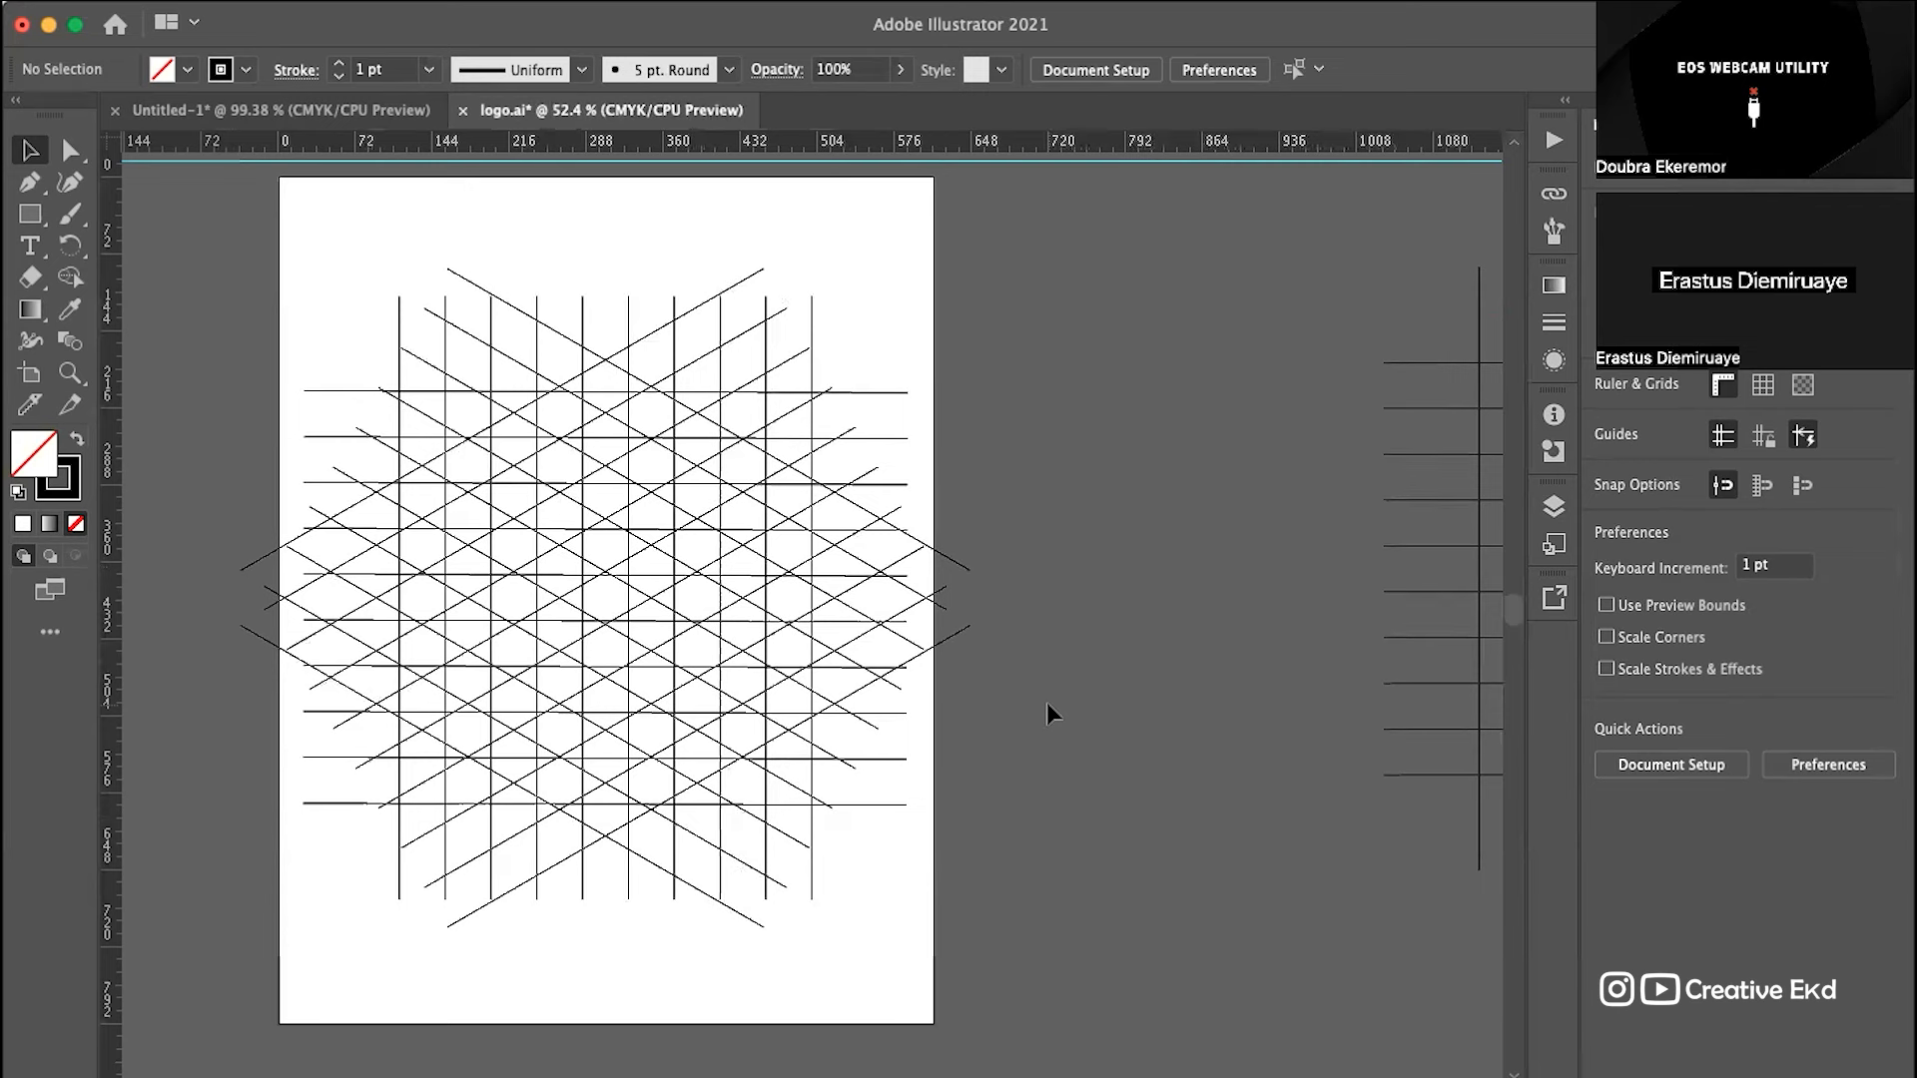
pyautogui.scroll(2, 903, 619)
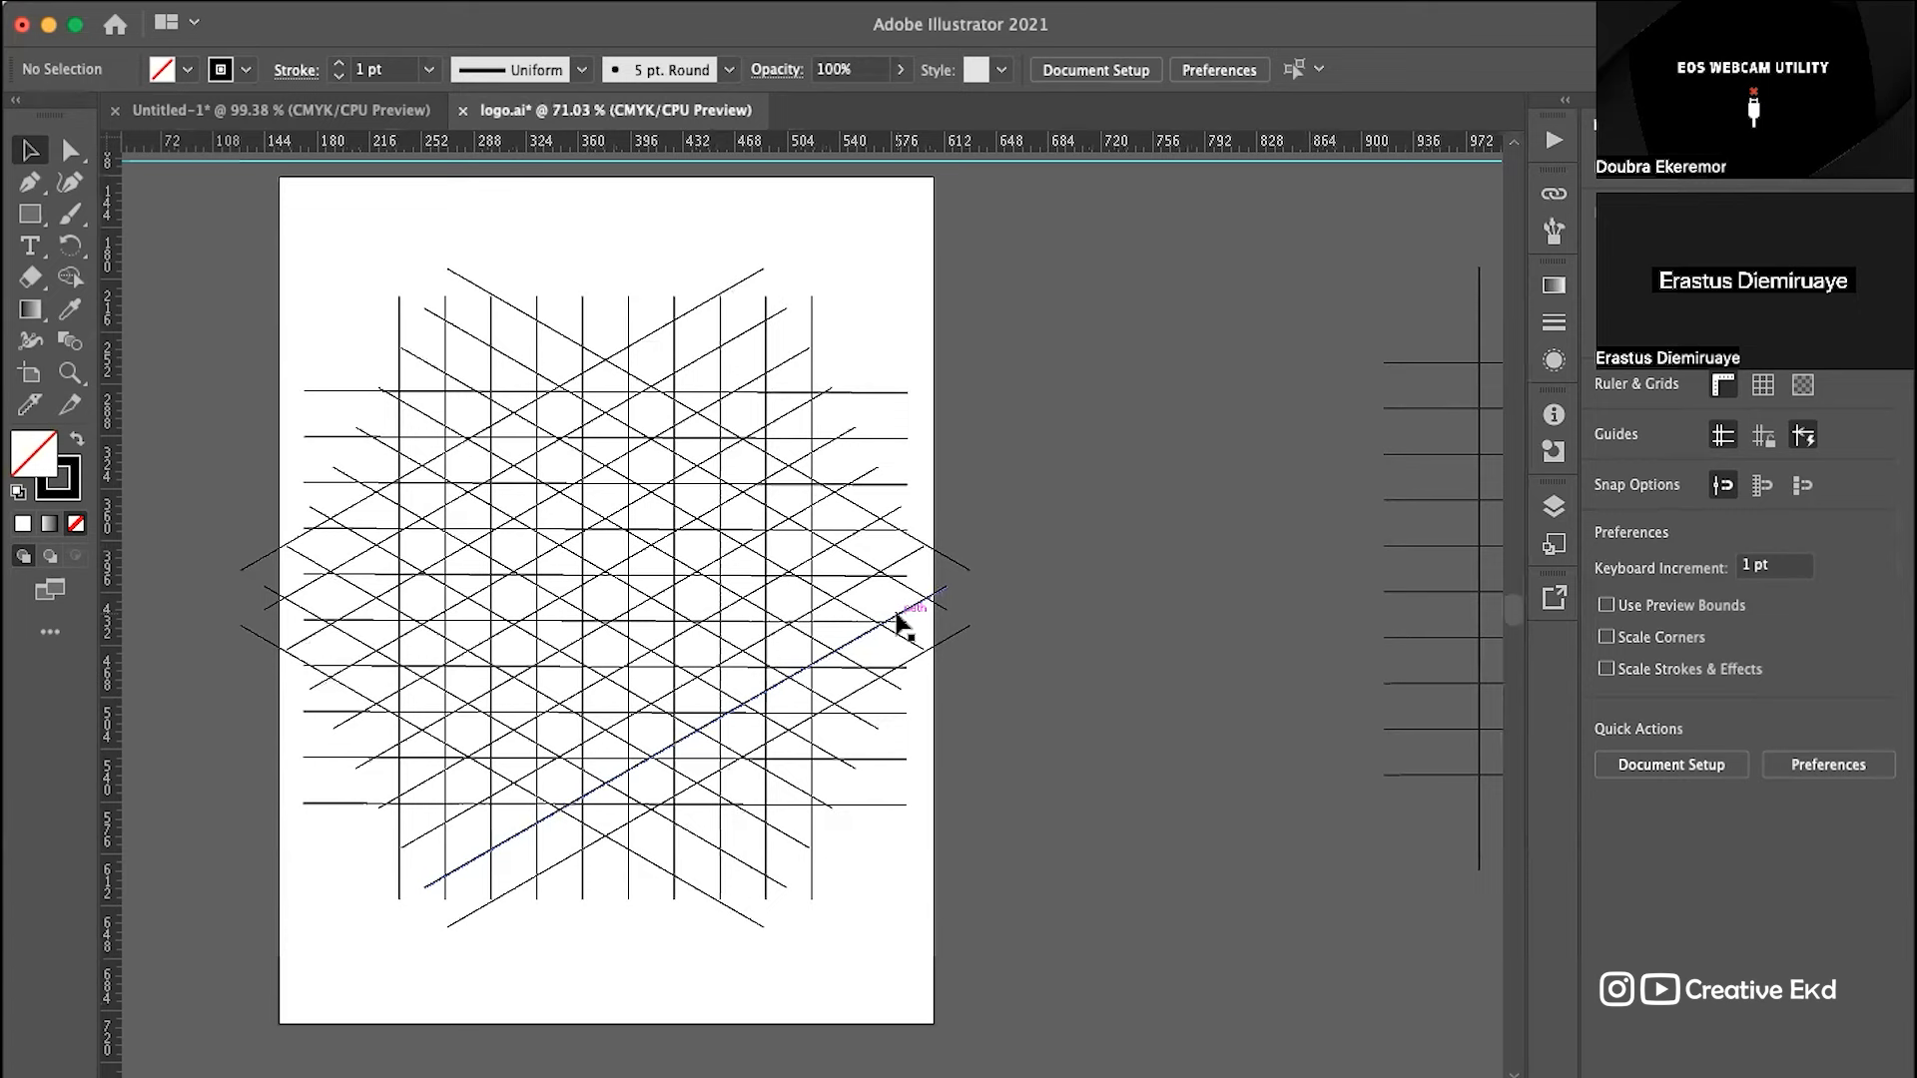
pyautogui.scroll(2, 393, 385)
pyautogui.scroll(-3, 556, 441)
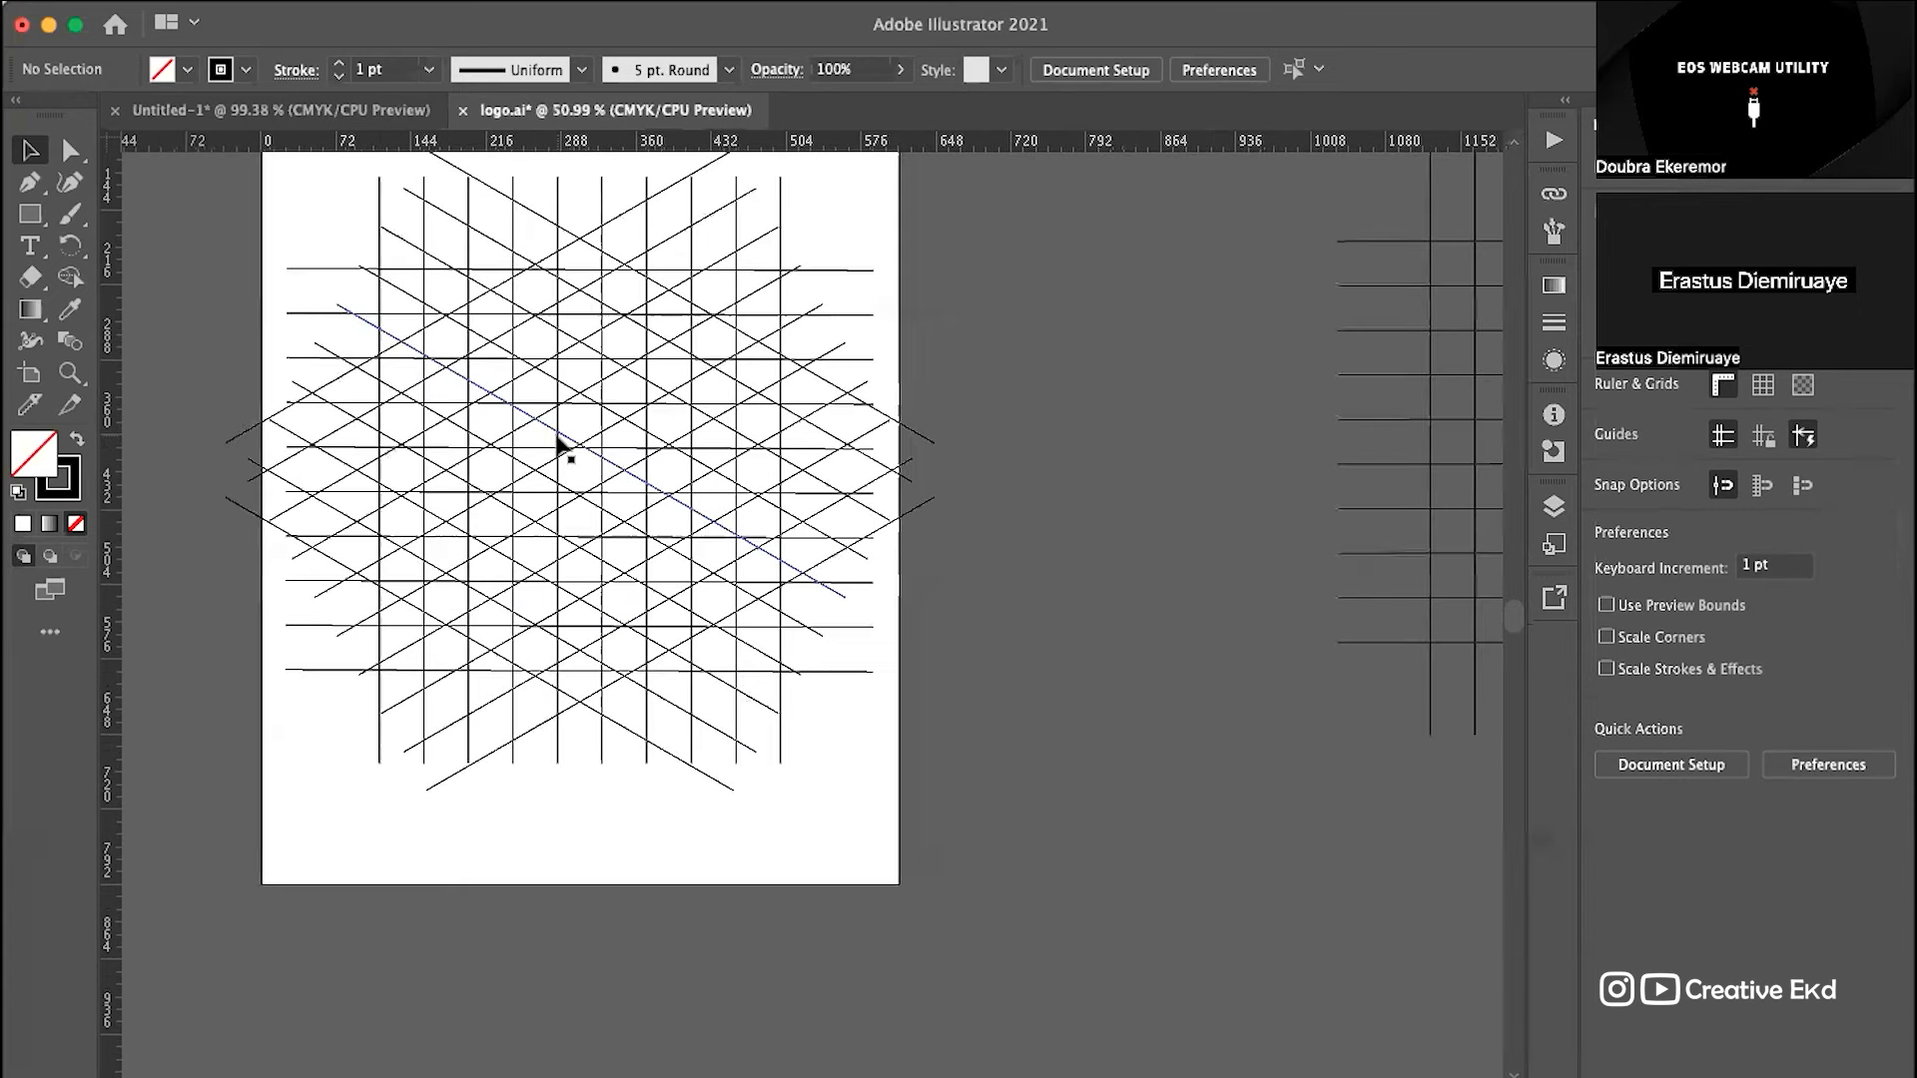
pyautogui.scroll(1, 556, 441)
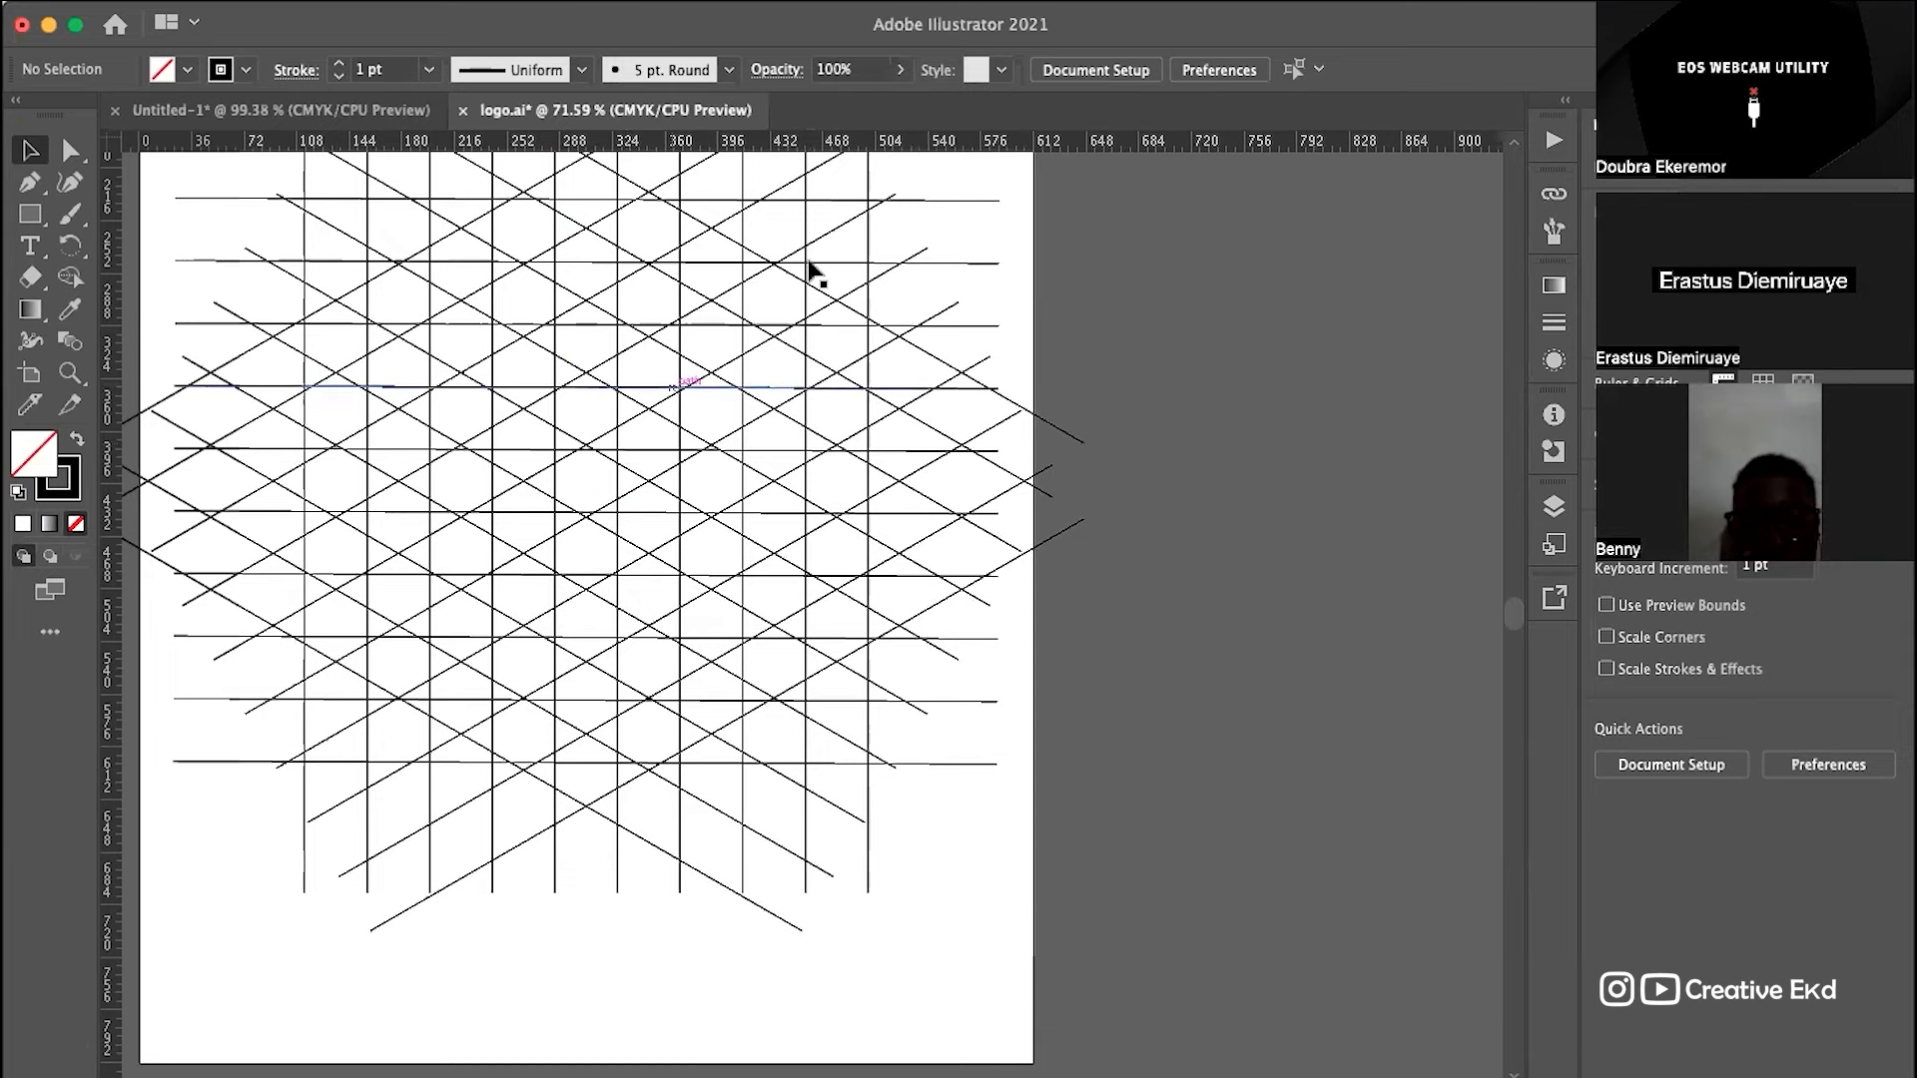
pyautogui.scroll(7, 565, 518)
pyautogui.scroll(-10, 565, 518)
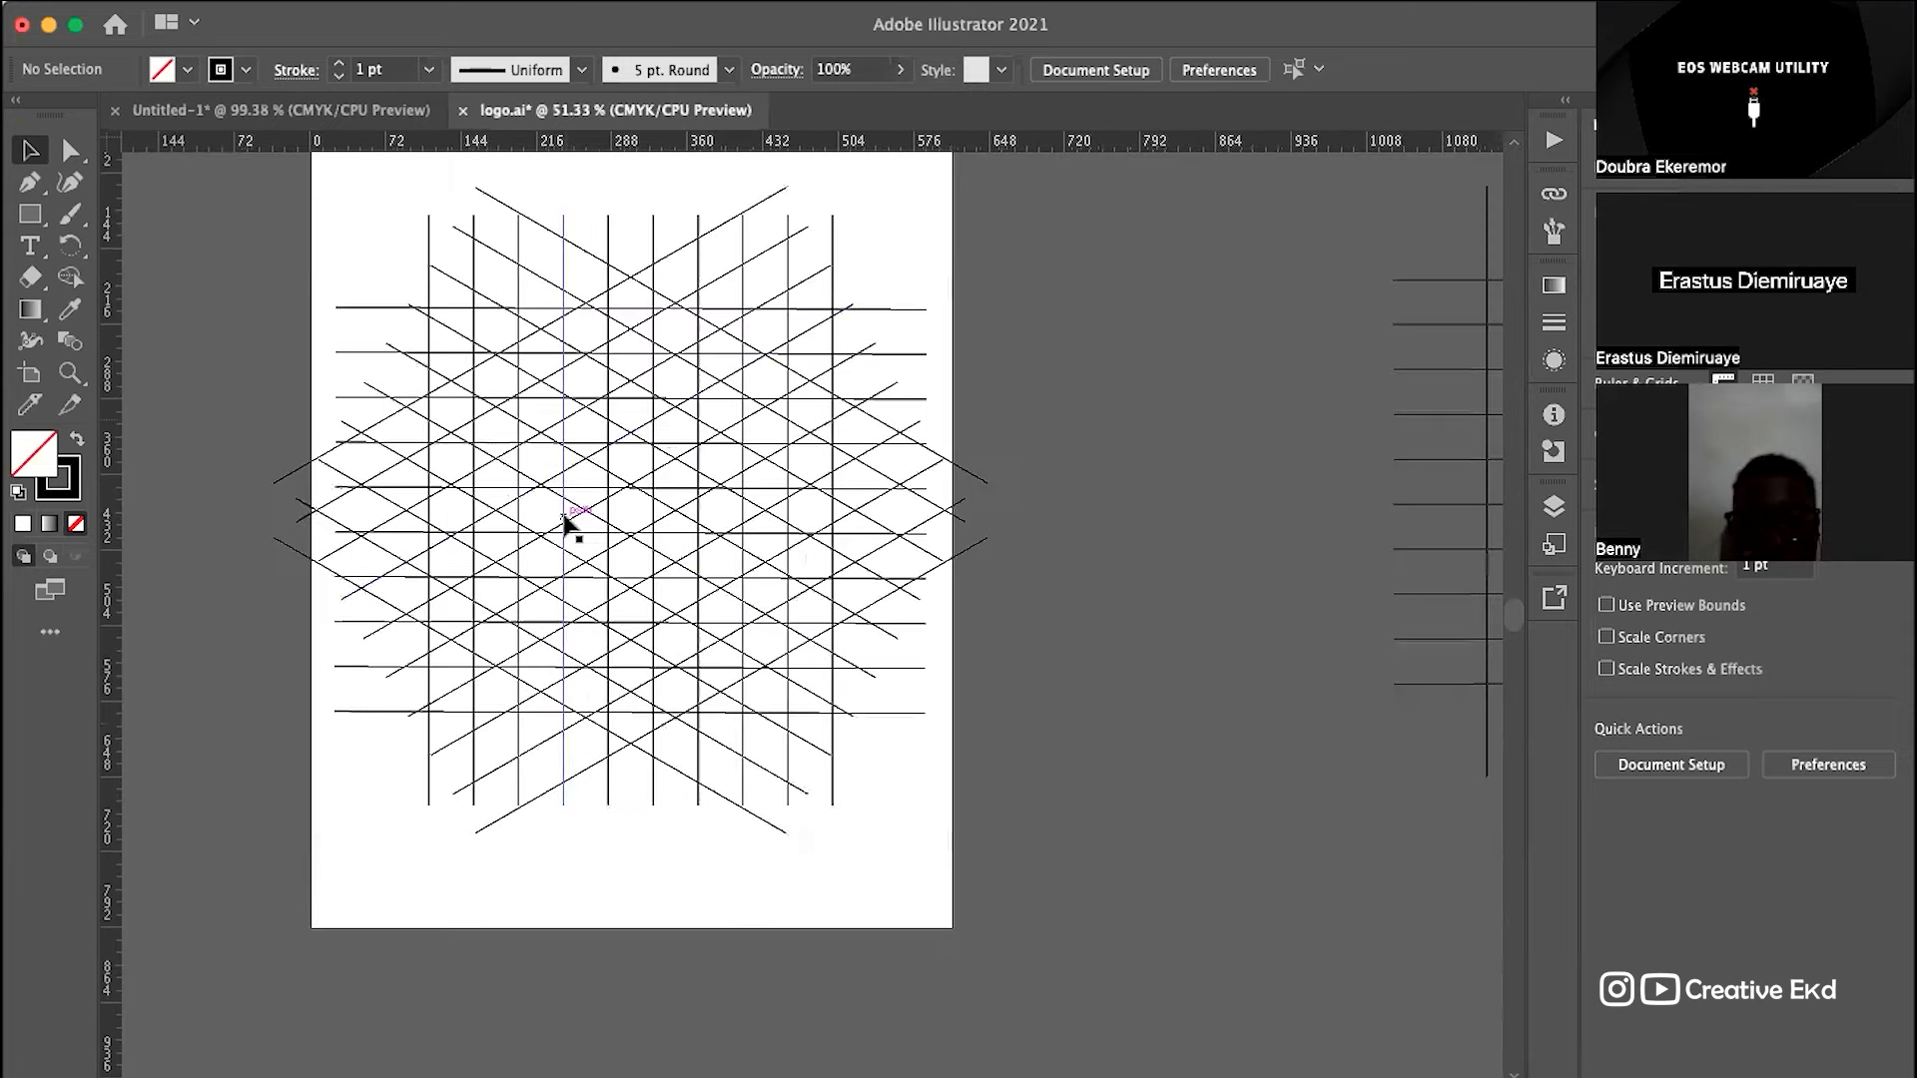
pyautogui.scroll(5, 659, 427)
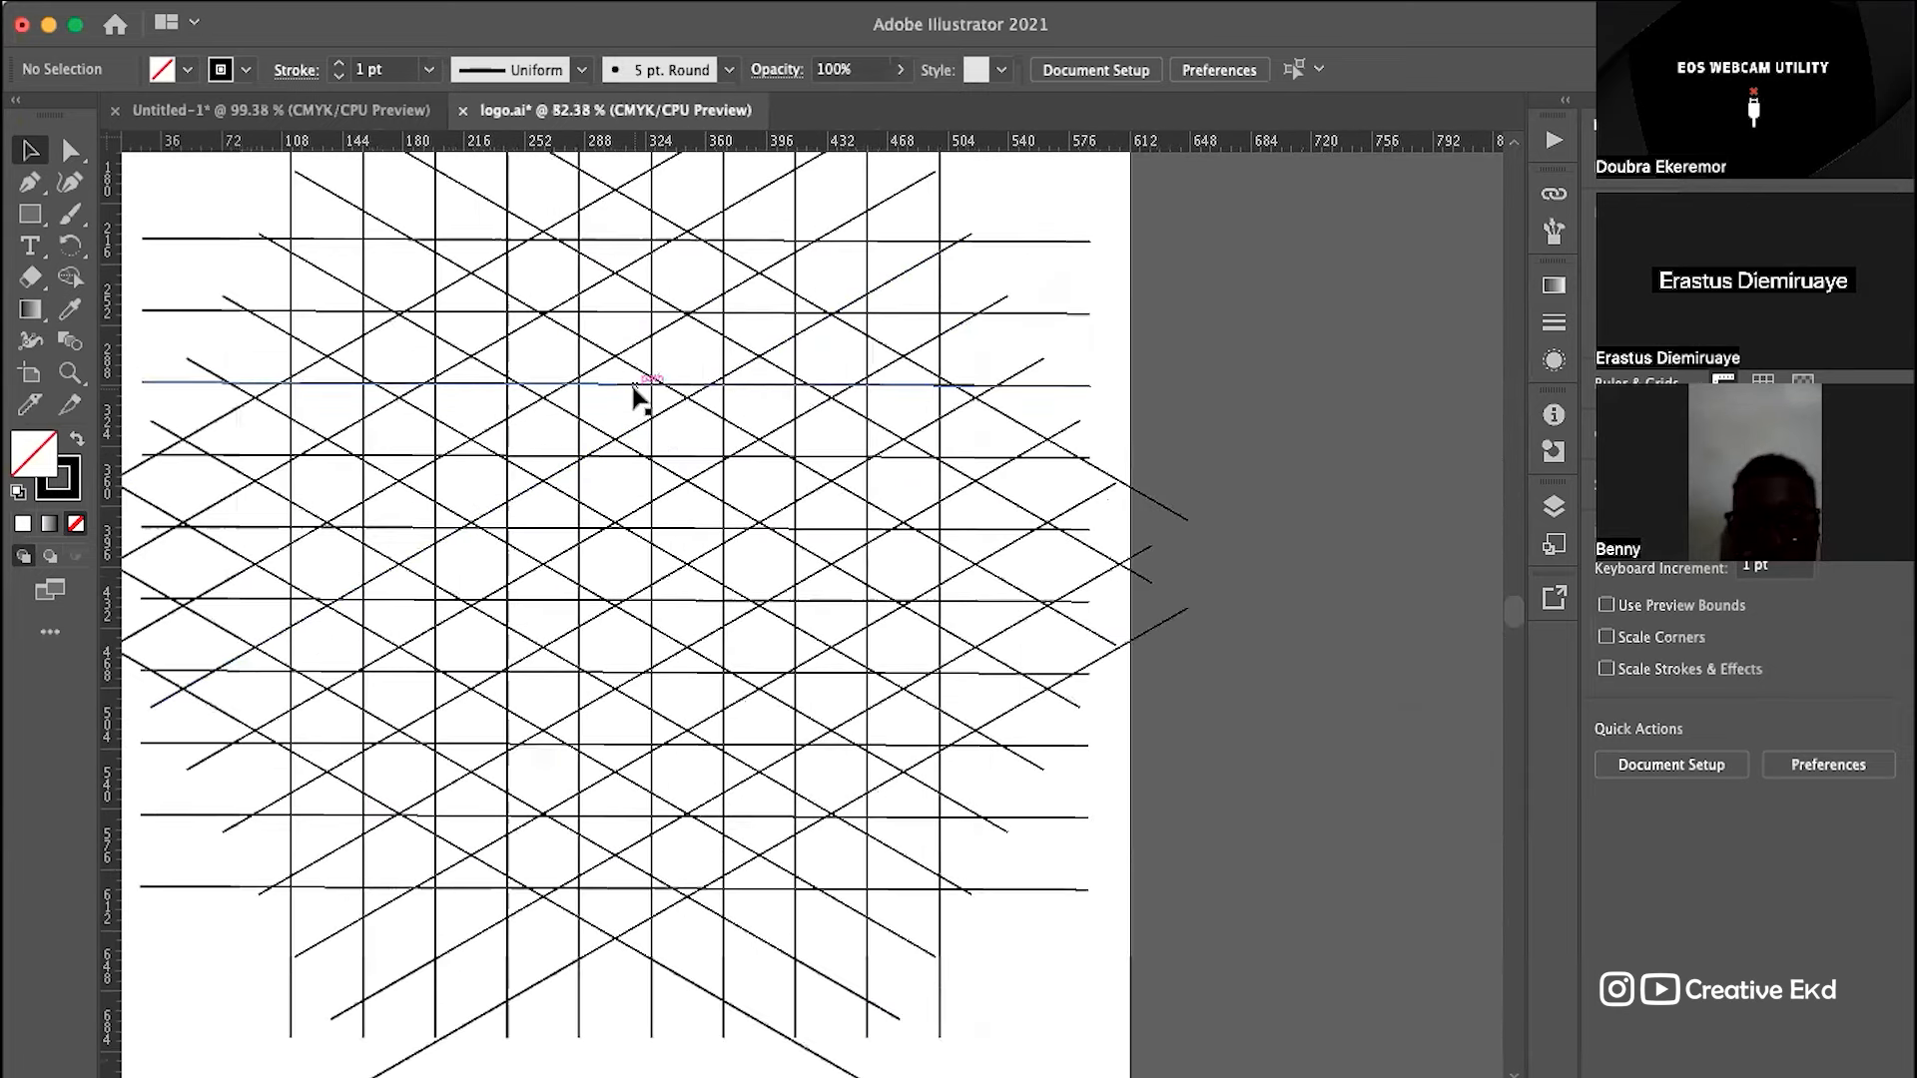
pyautogui.scroll(3, 633, 398)
pyautogui.scroll(-4, 837, 436)
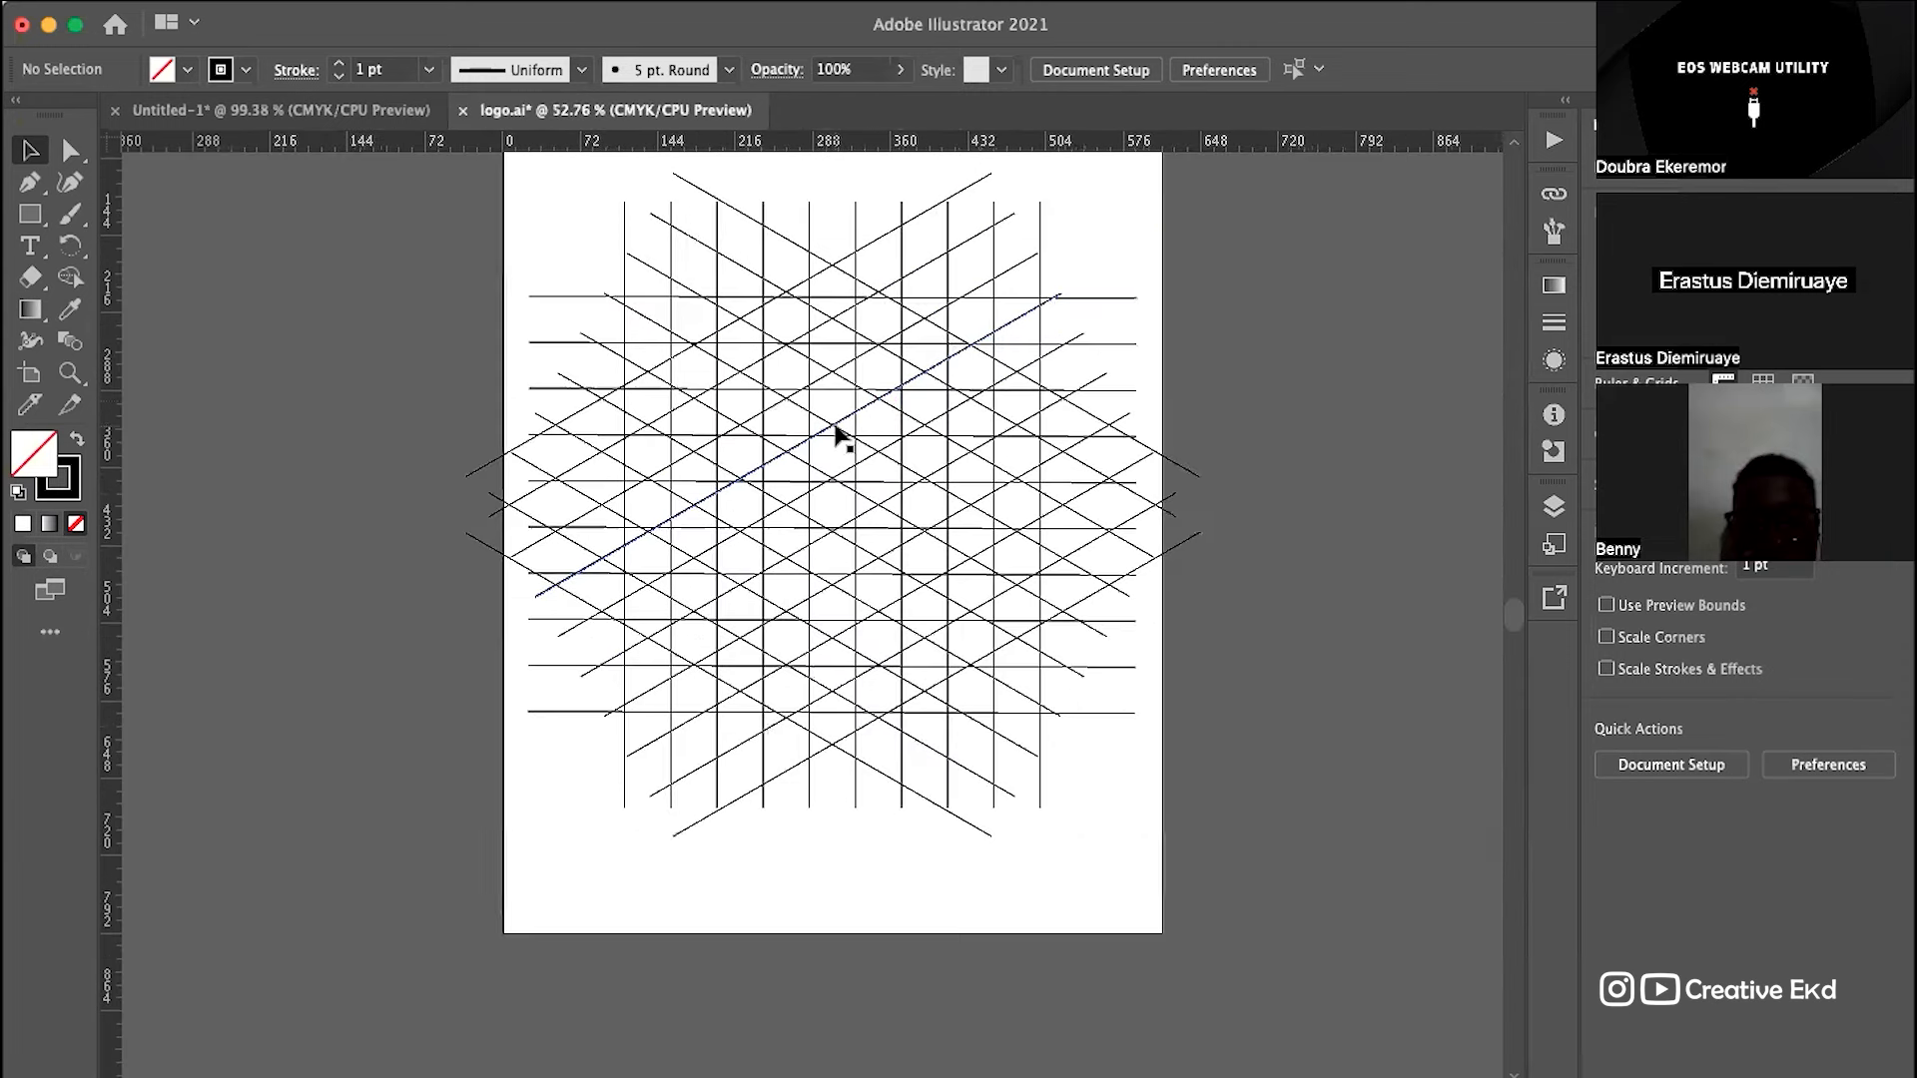
pyautogui.scroll(3, 847, 389)
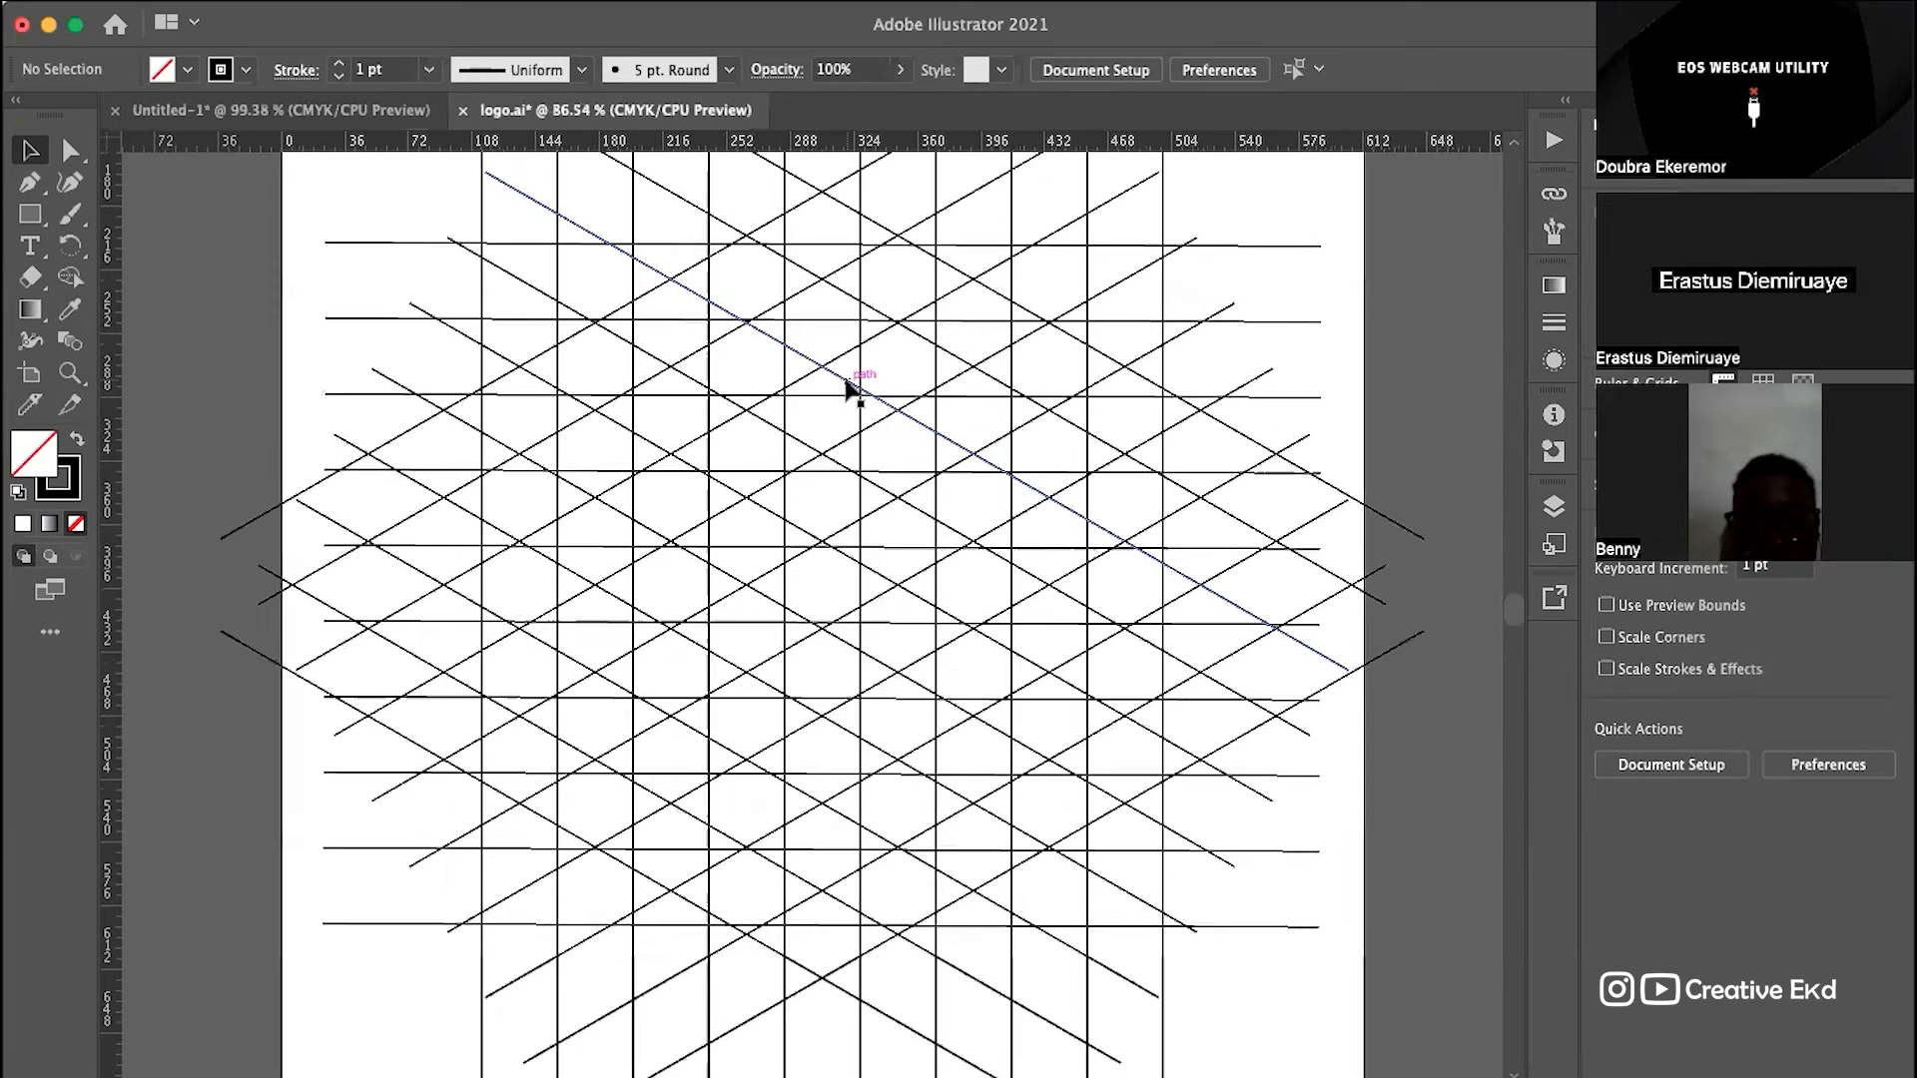
pyautogui.scroll(-4, 847, 389)
pyautogui.scroll(2, 846, 390)
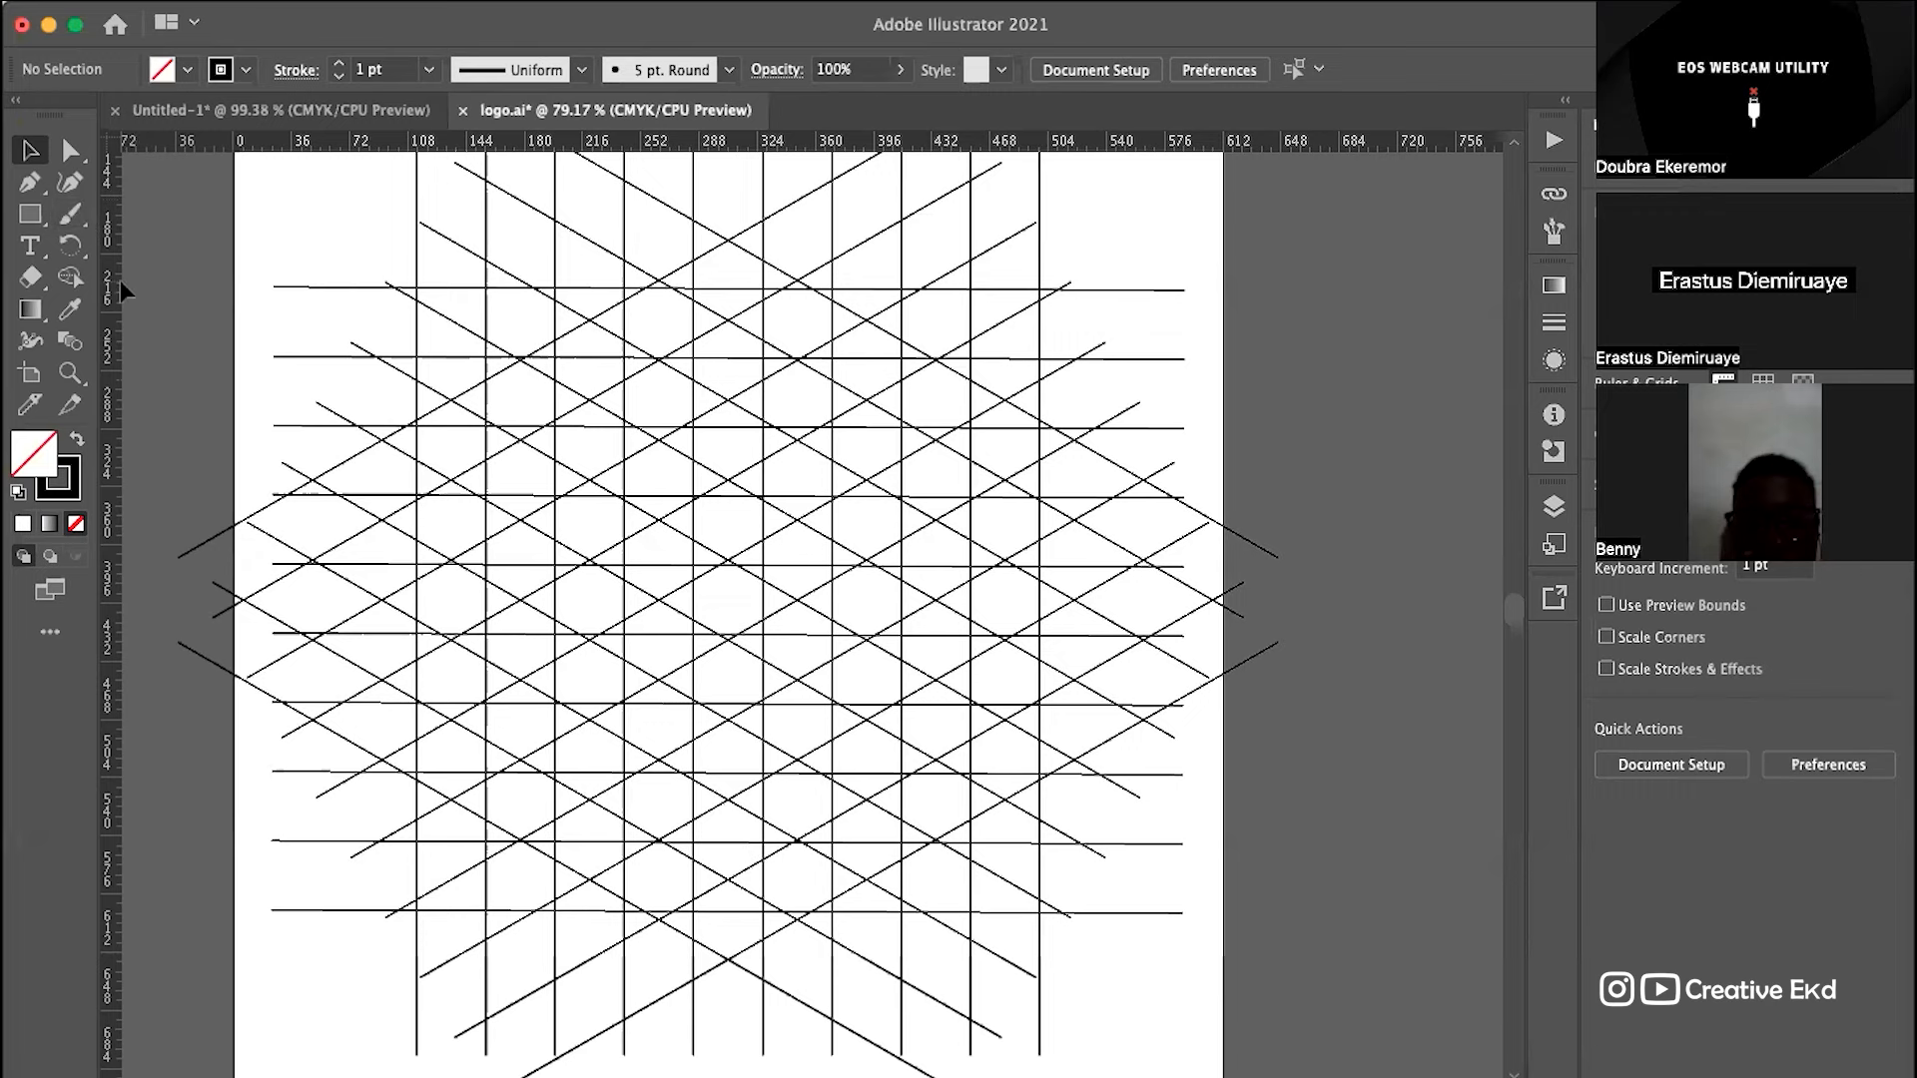
# Step: Select all line groups on the artboard, group them into one grid object, and deselect it
pyautogui.scroll(-3, 417, 384)
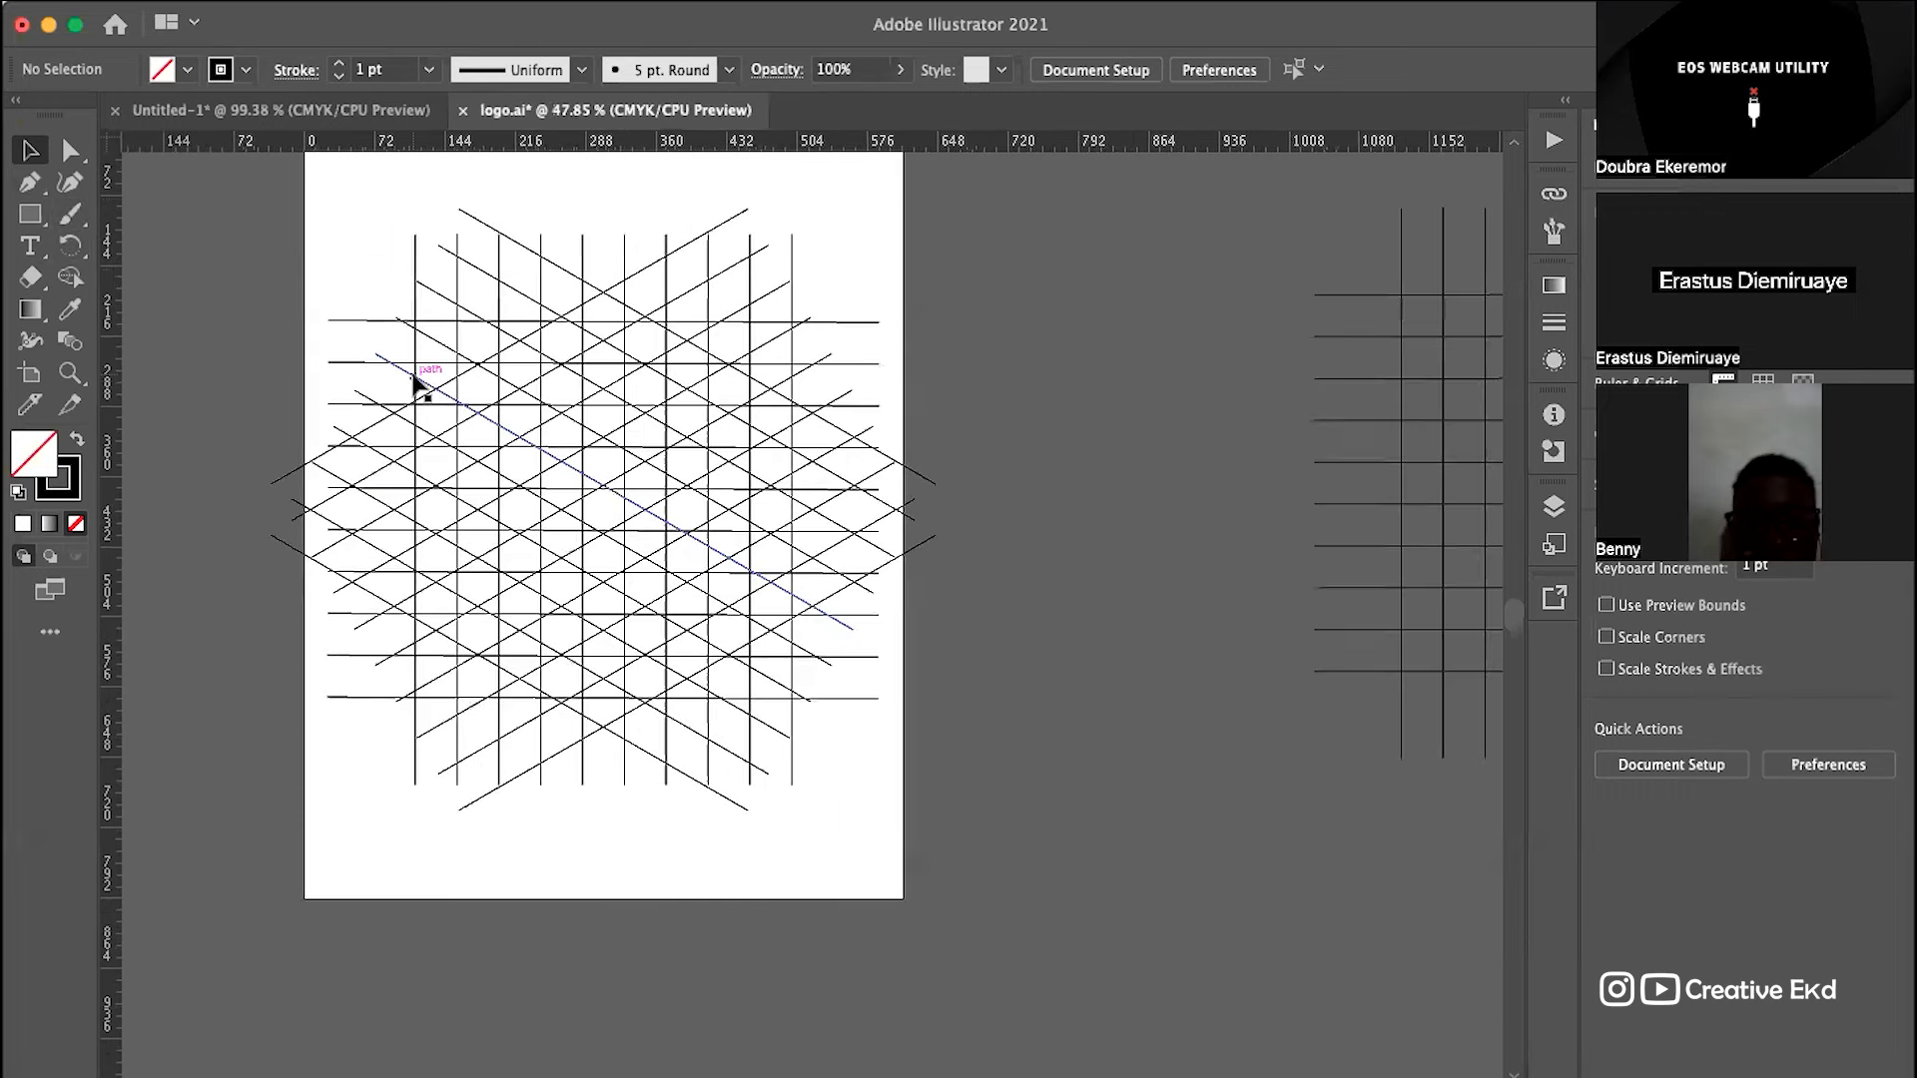
pyautogui.scroll(-3, 417, 385)
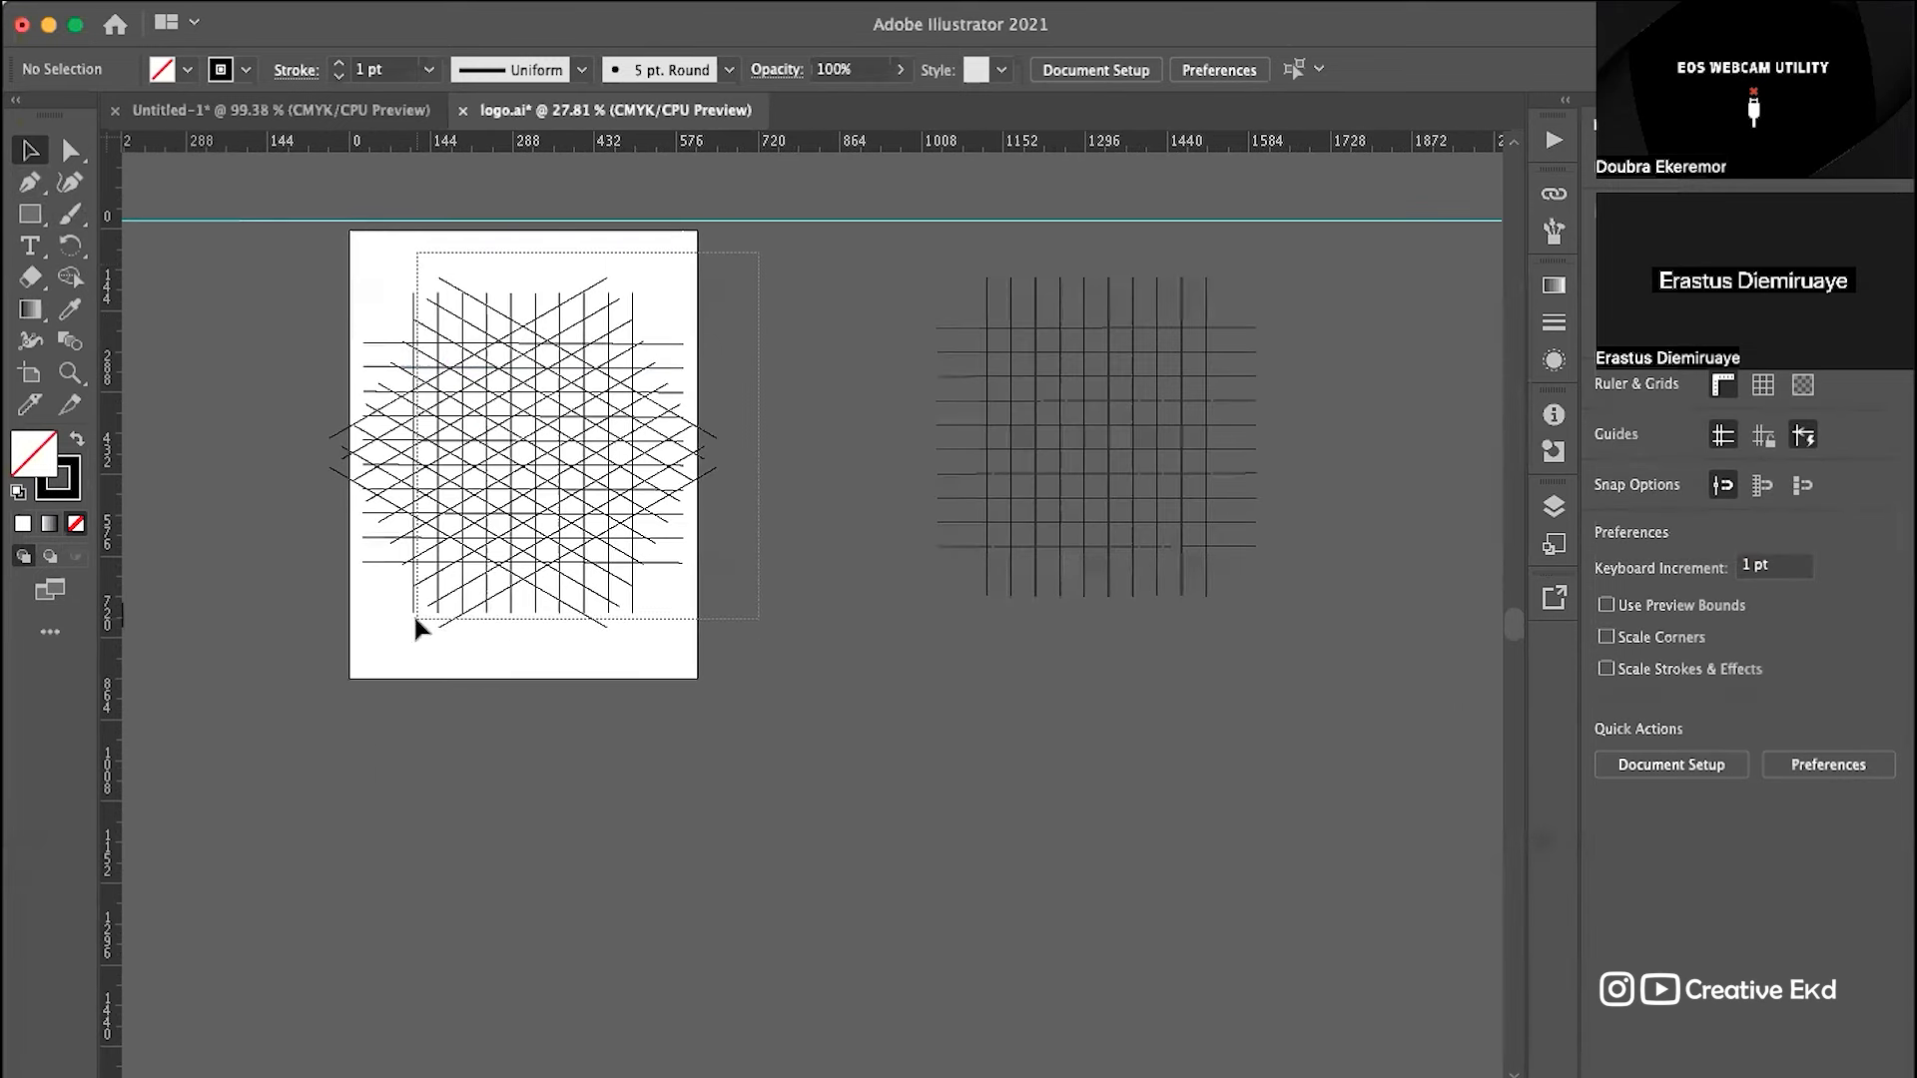
pyautogui.moveTo(311, 710); pyautogui.dragTo(311, 710)
pyautogui.press('super')
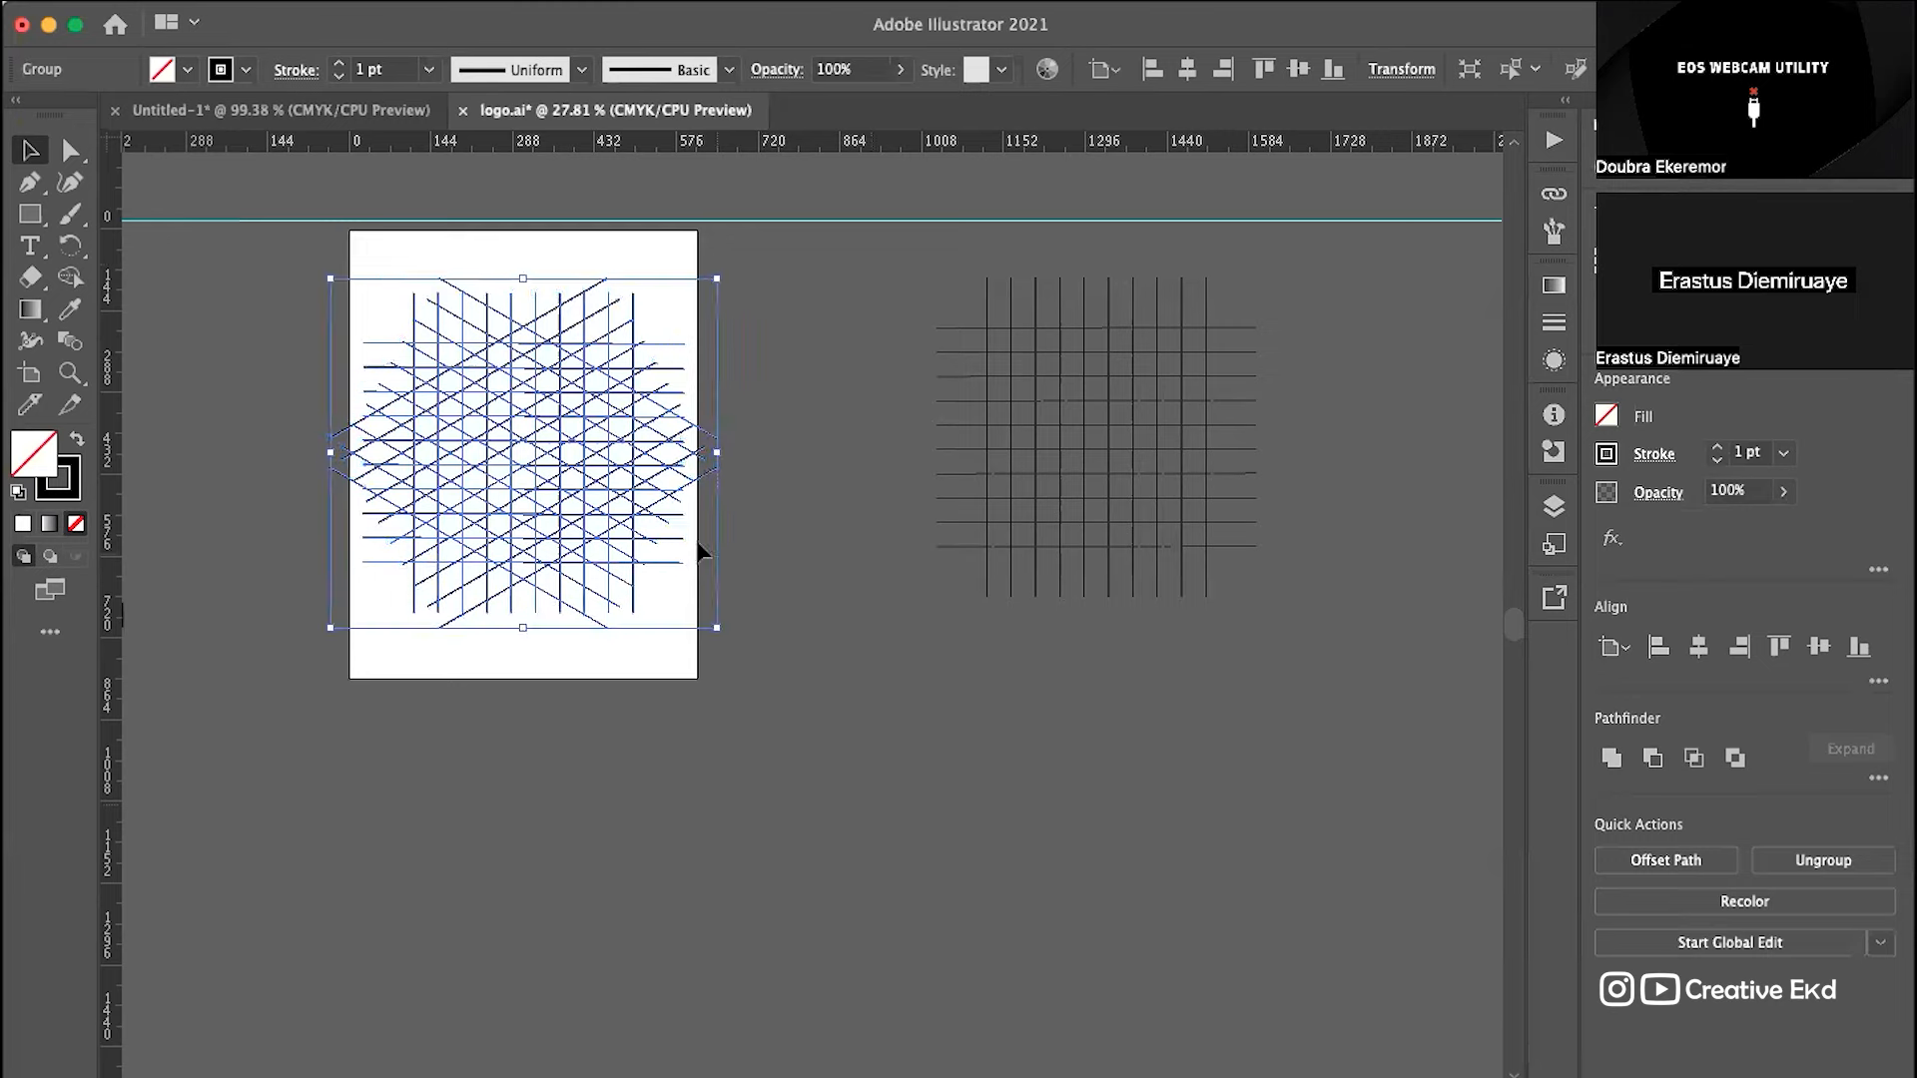
pyautogui.scroll(2, 552, 431)
pyautogui.scroll(2, 552, 432)
pyautogui.click(988, 451)
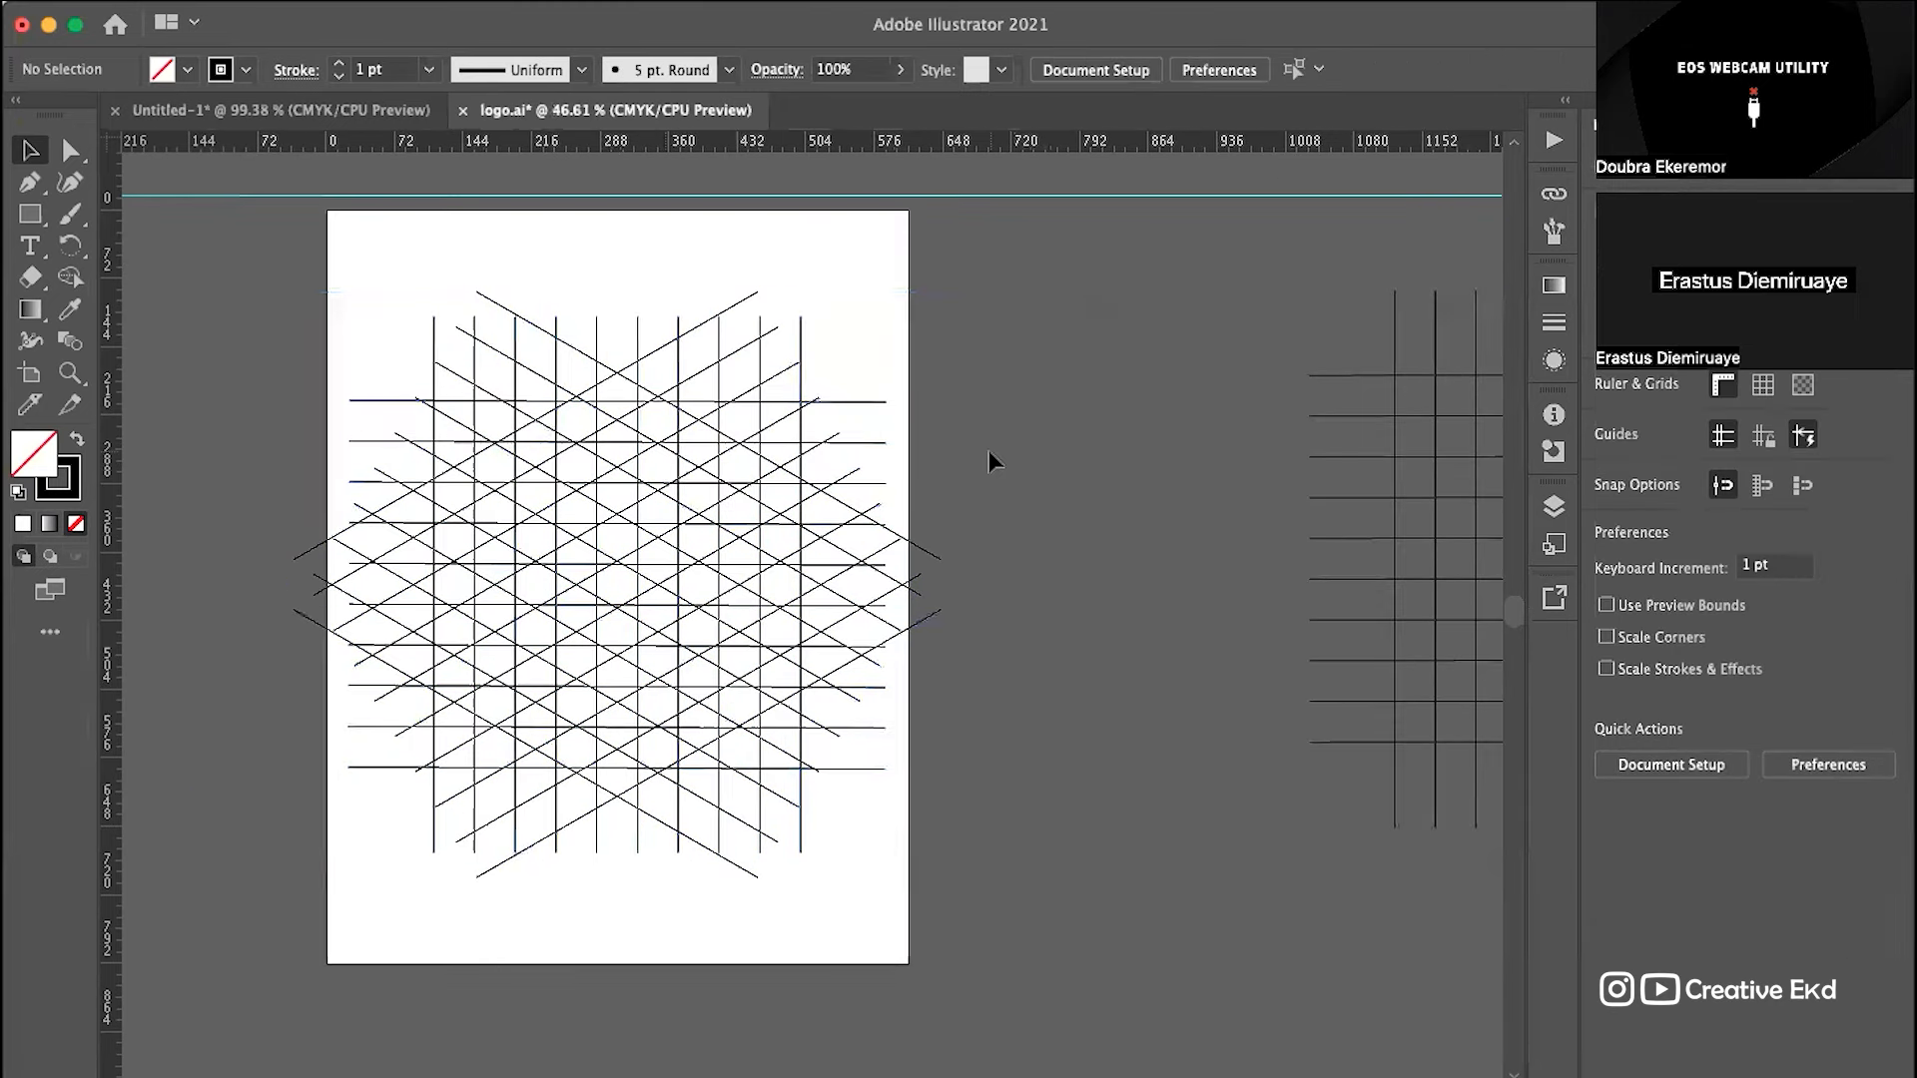
# Step: Select the grouped grid to check that its lines act as one object, deselect it, and view its lines up close
pyautogui.click(613, 489)
pyautogui.scroll(-1, 613, 491)
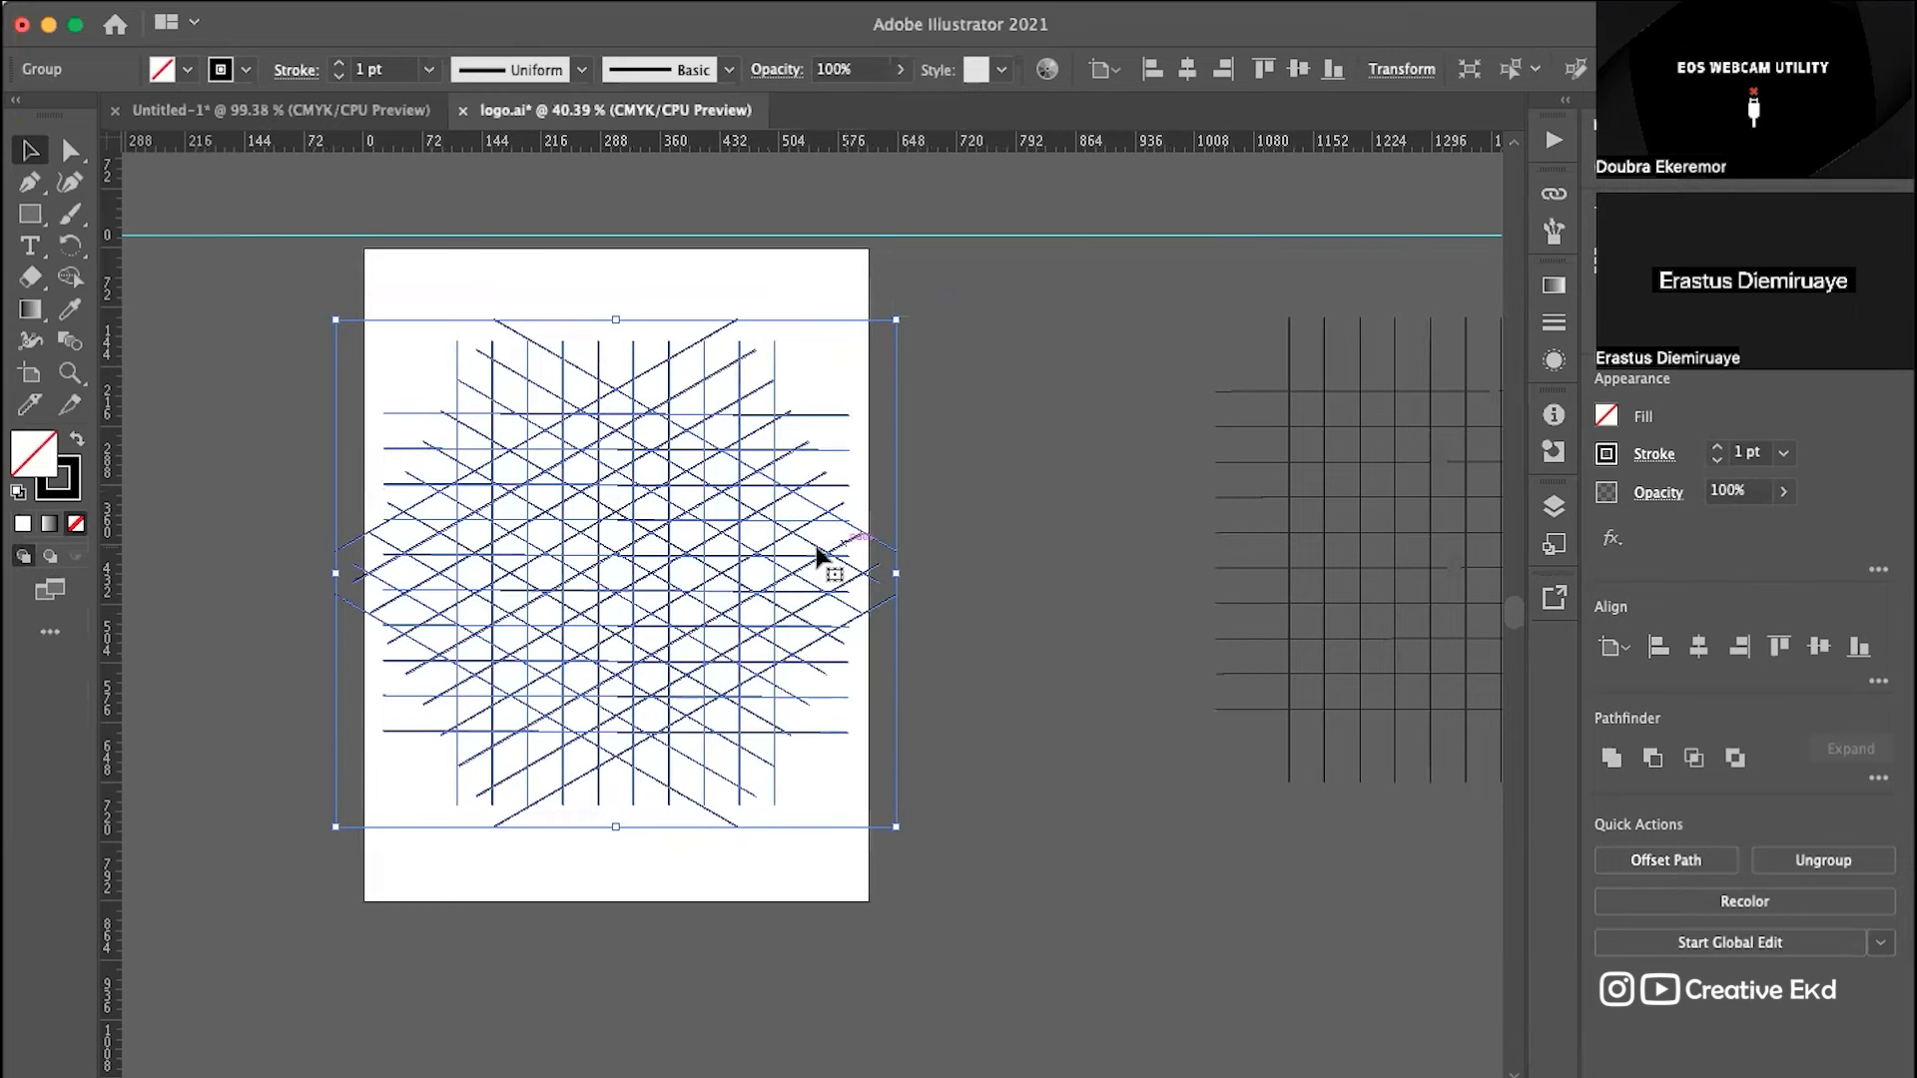
pyautogui.scroll(4, 615, 584)
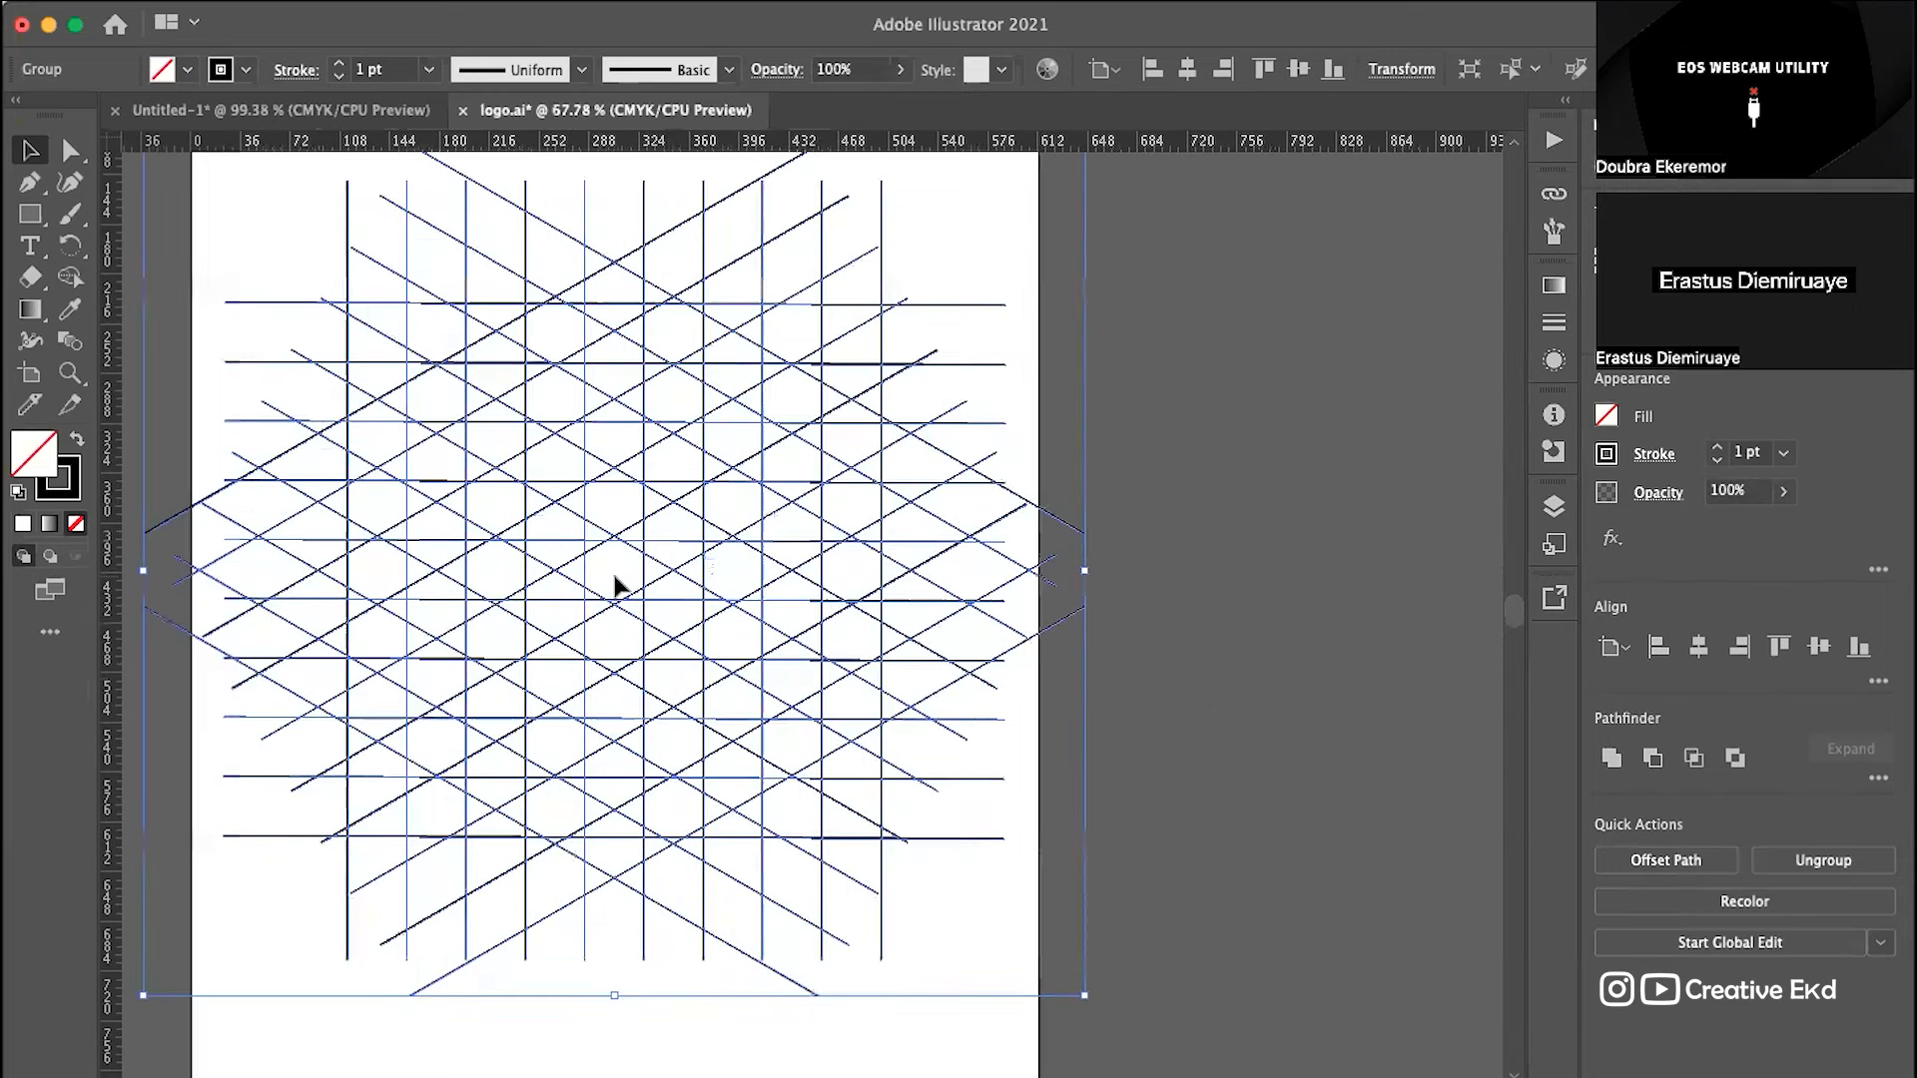
pyautogui.hscroll(-2, 699, 581)
pyautogui.scroll(-3, 805, 577)
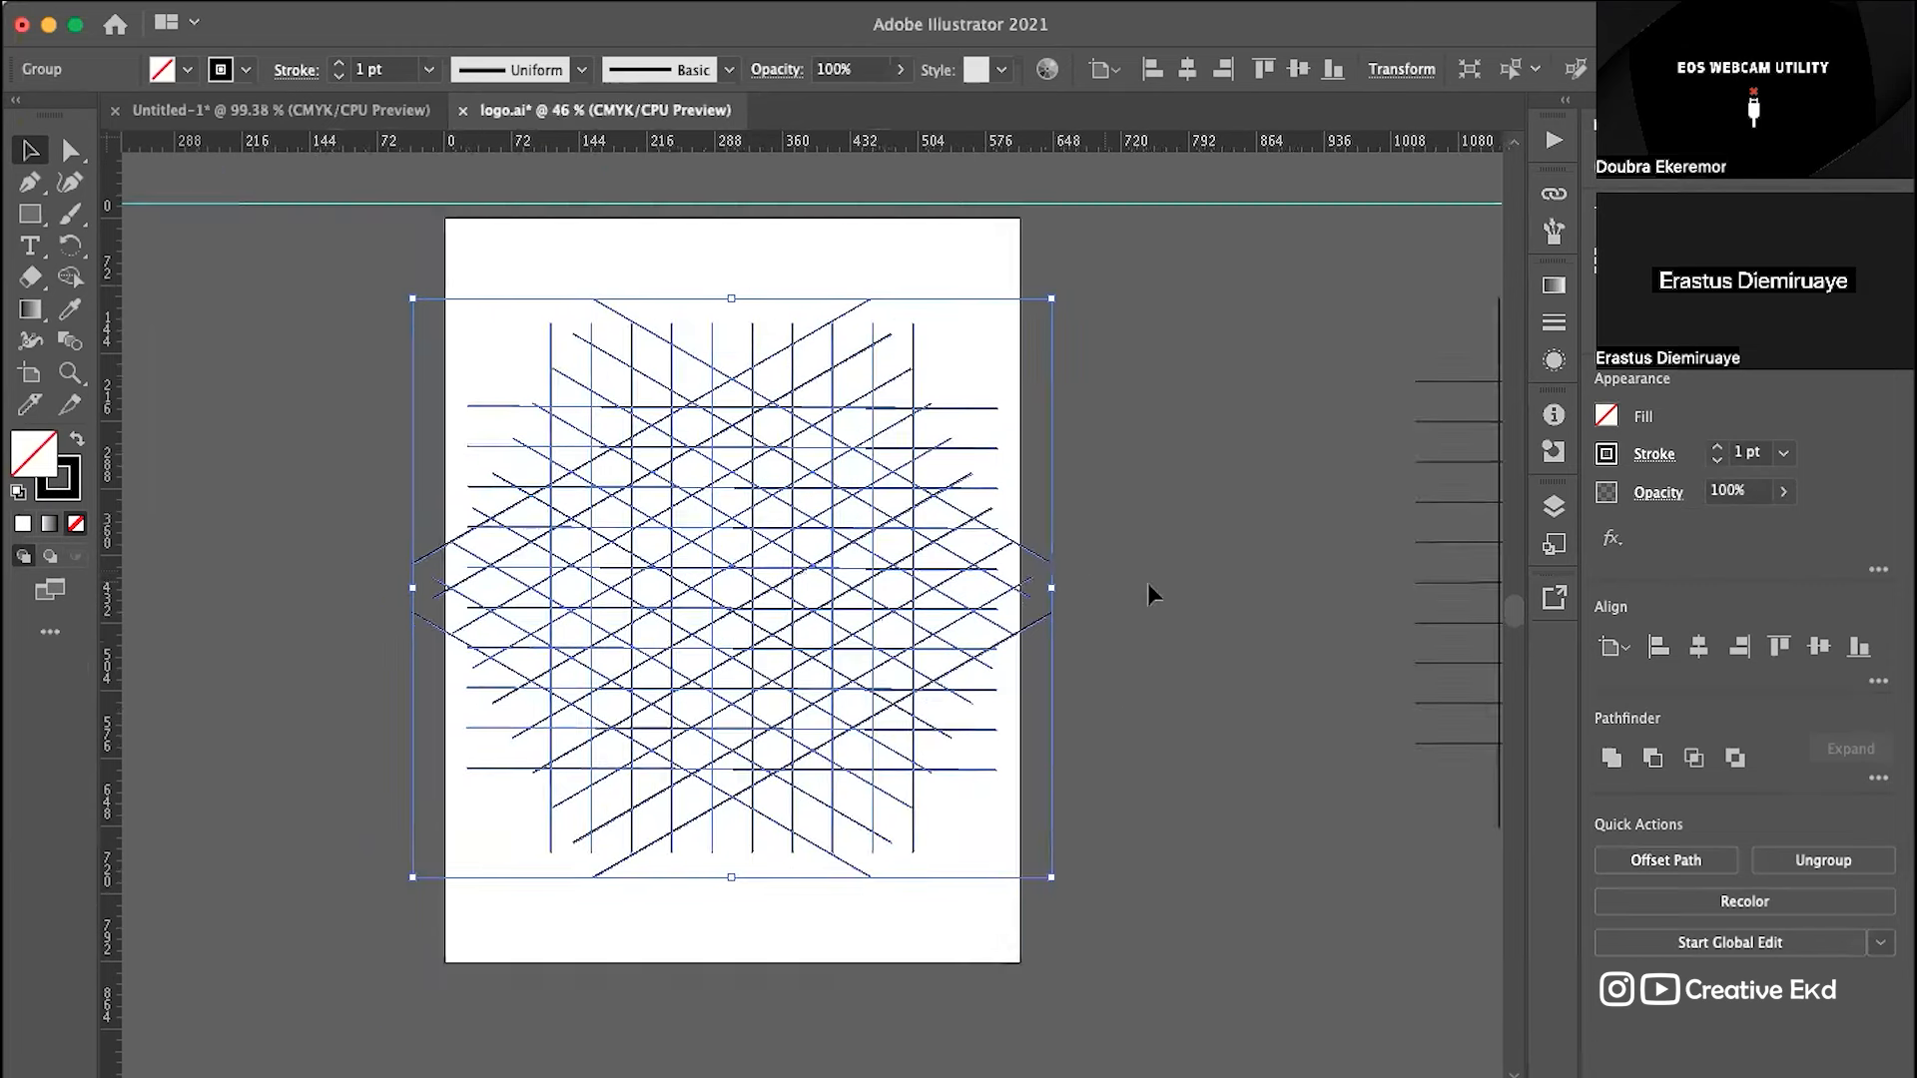
pyautogui.click(1240, 613)
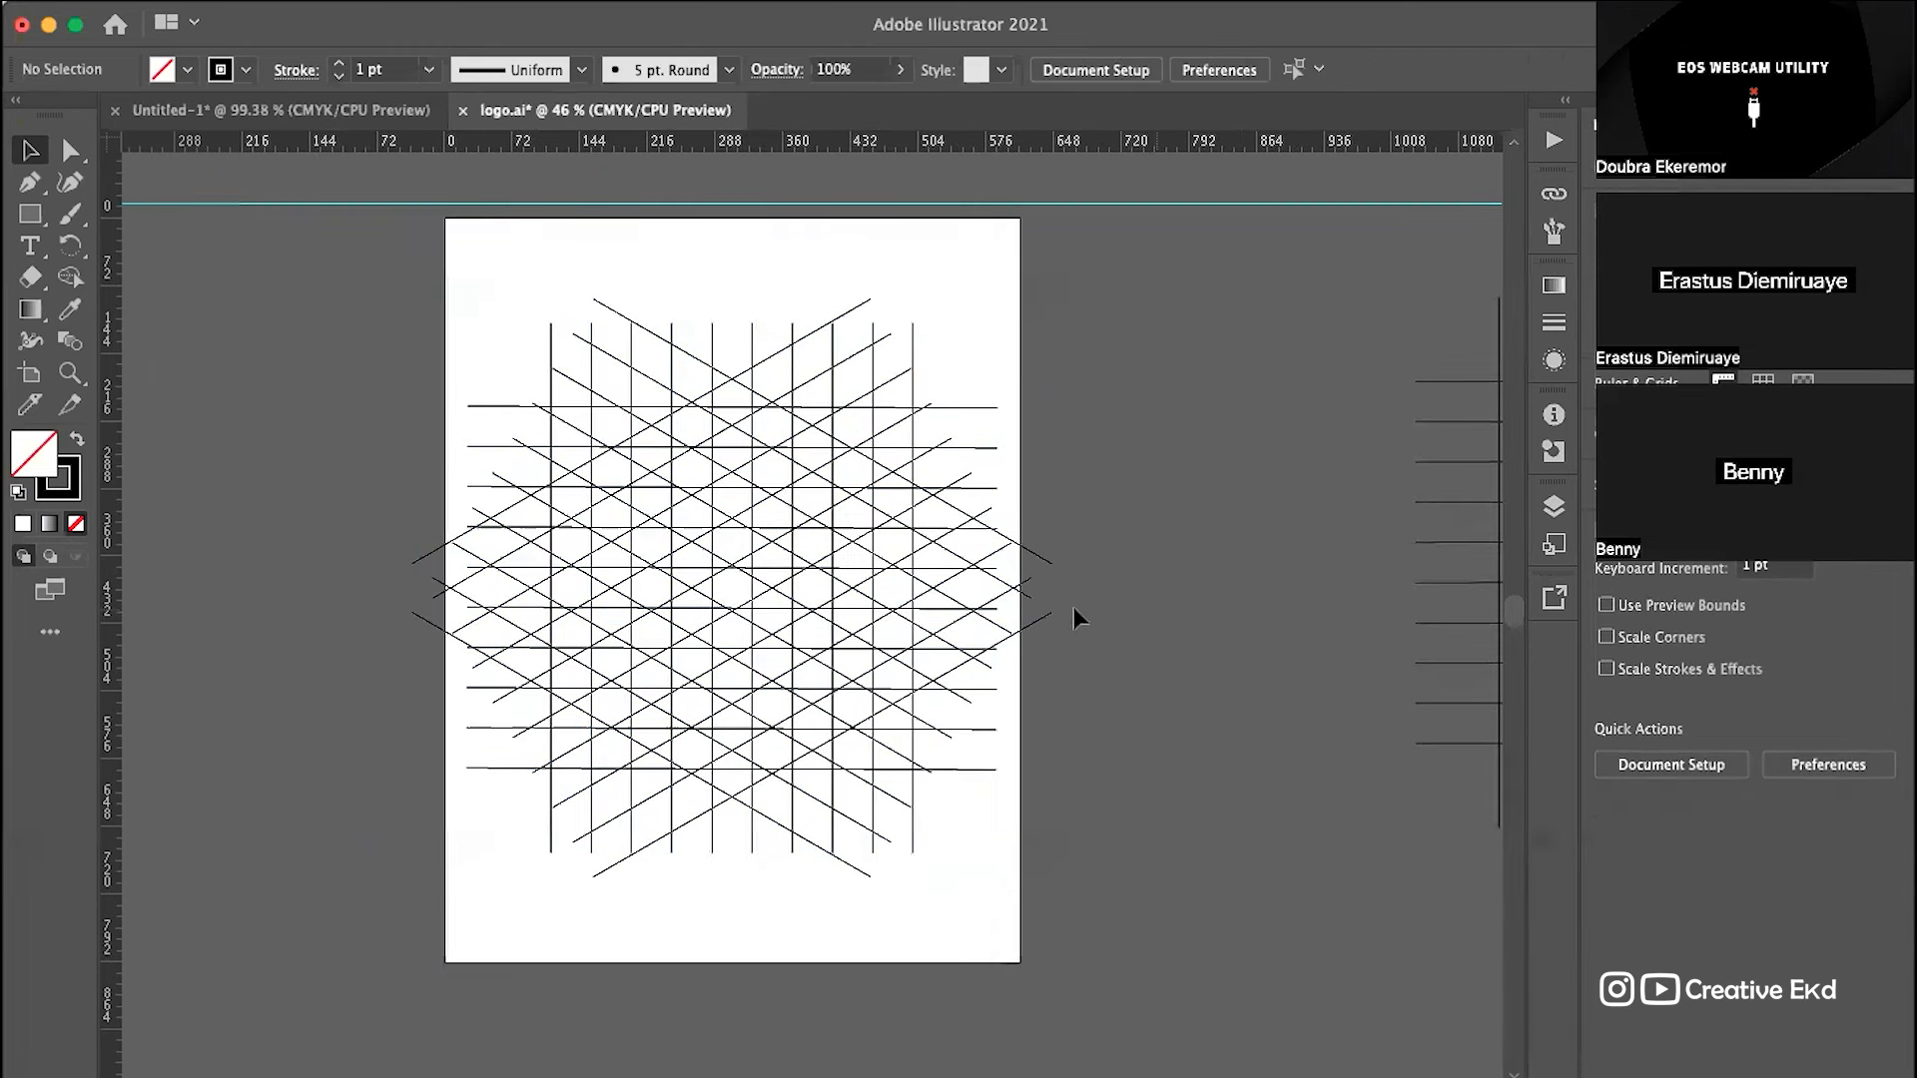
pyautogui.scroll(3, 671, 496)
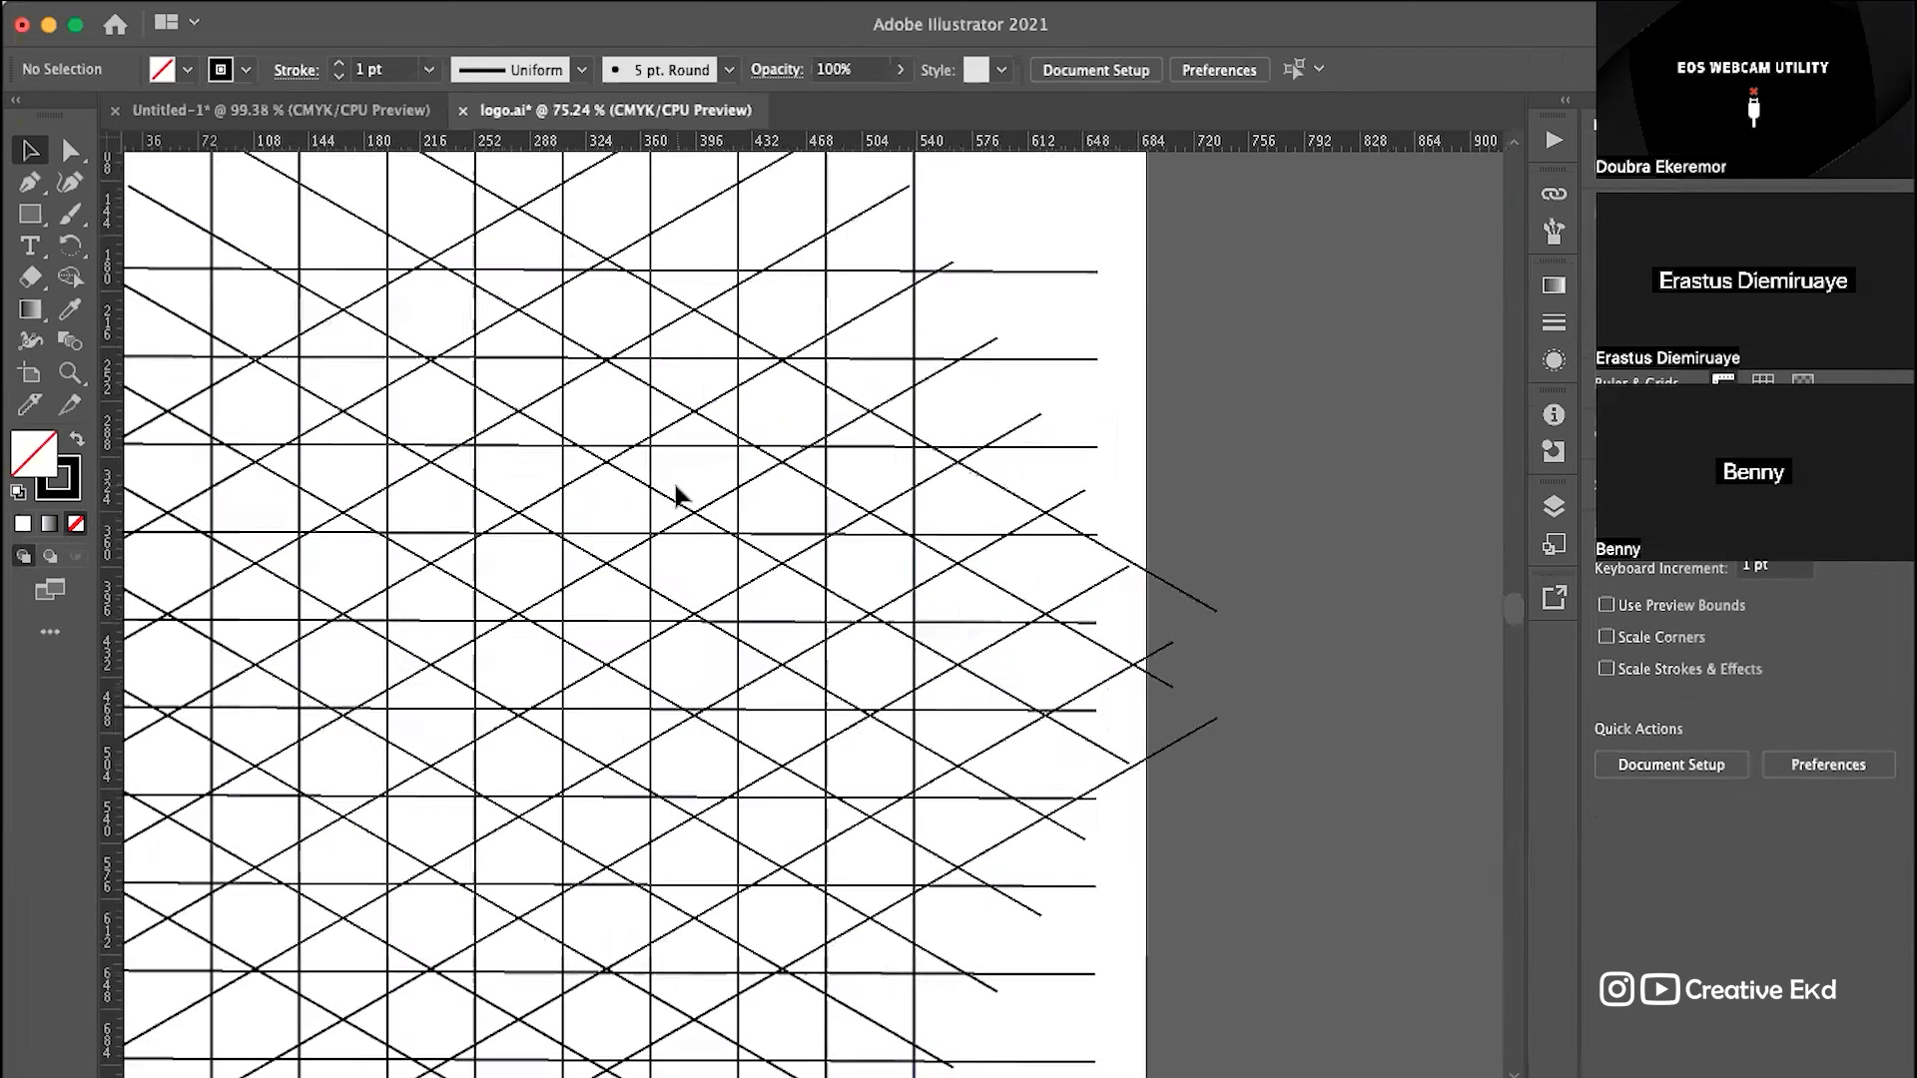
# Step: Remove the horizontal lines from the artboard grid, keeping only its vertical and slanted lines
pyautogui.hscroll(1, 436, 699)
pyautogui.hscroll(-3, 436, 699)
pyautogui.scroll(-2, 599, 623)
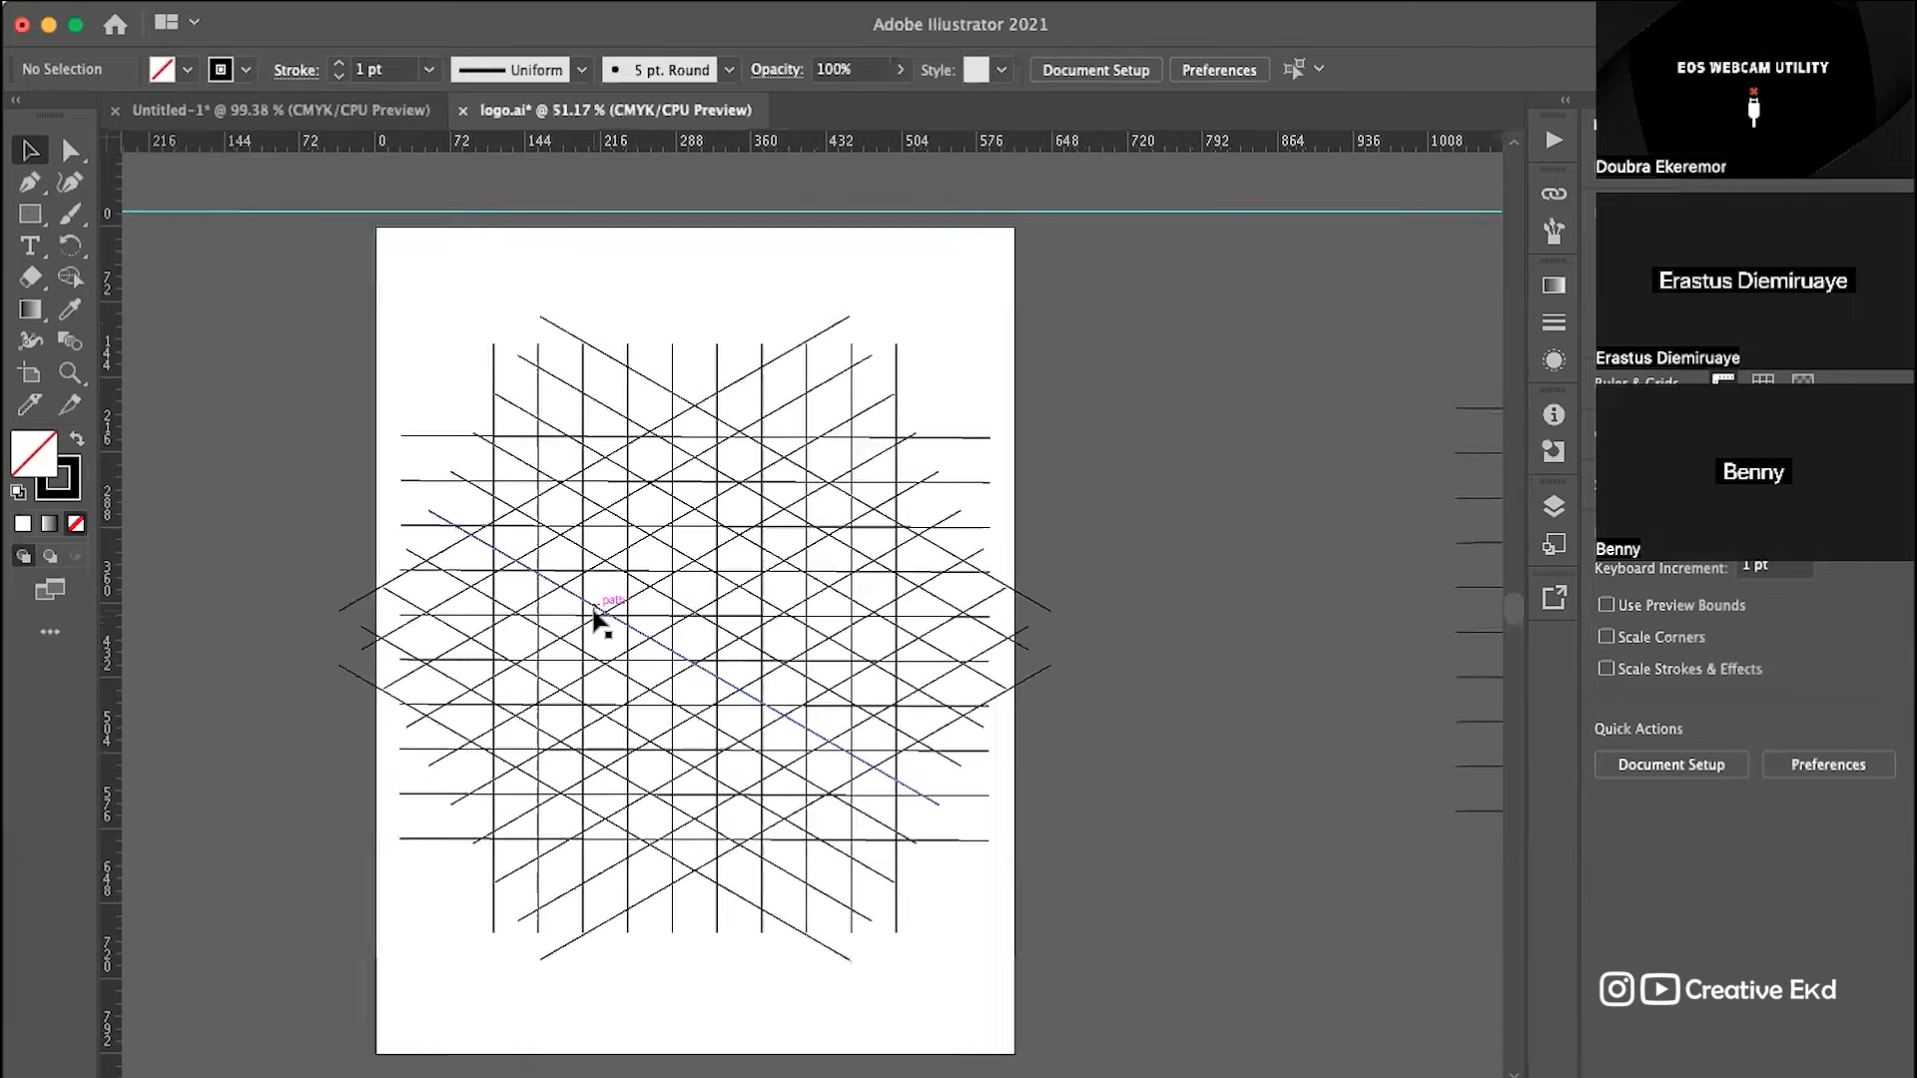
pyautogui.scroll(3, 651, 539)
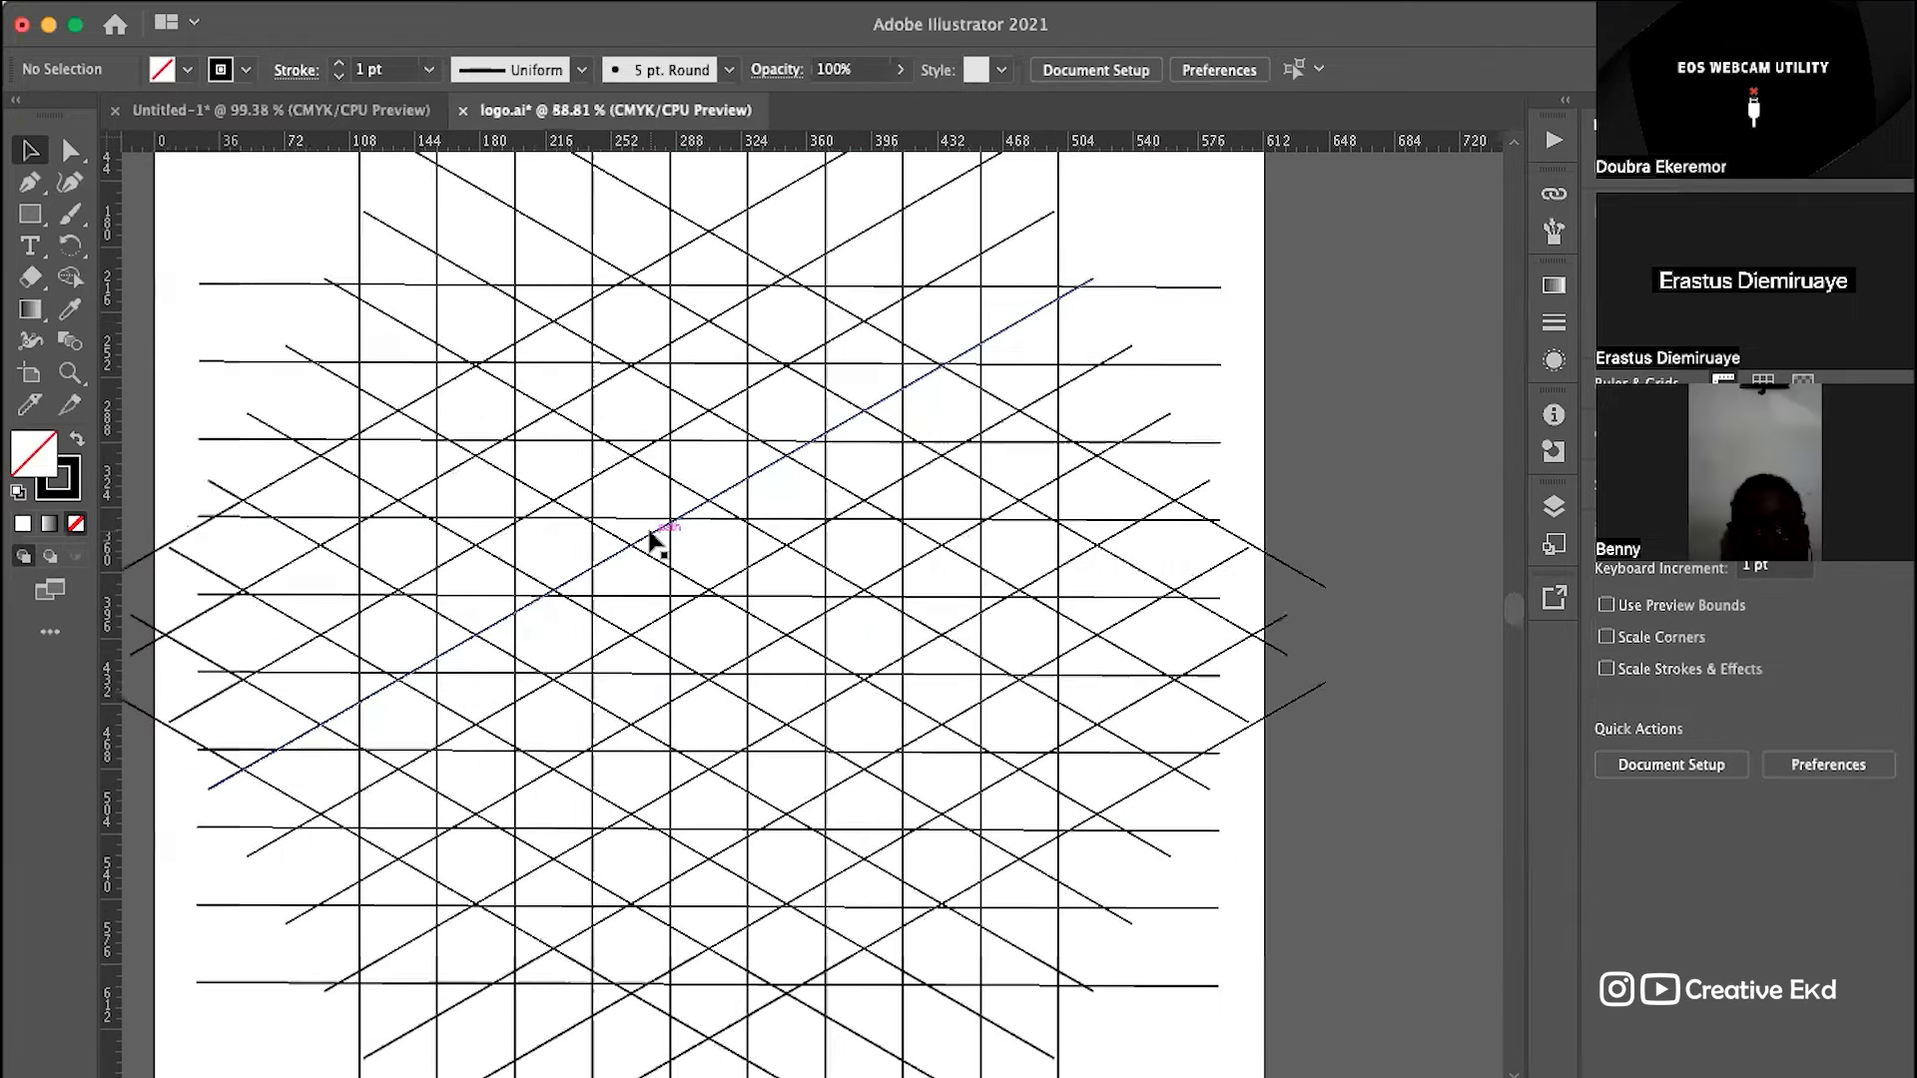
pyautogui.scroll(-1, 676, 715)
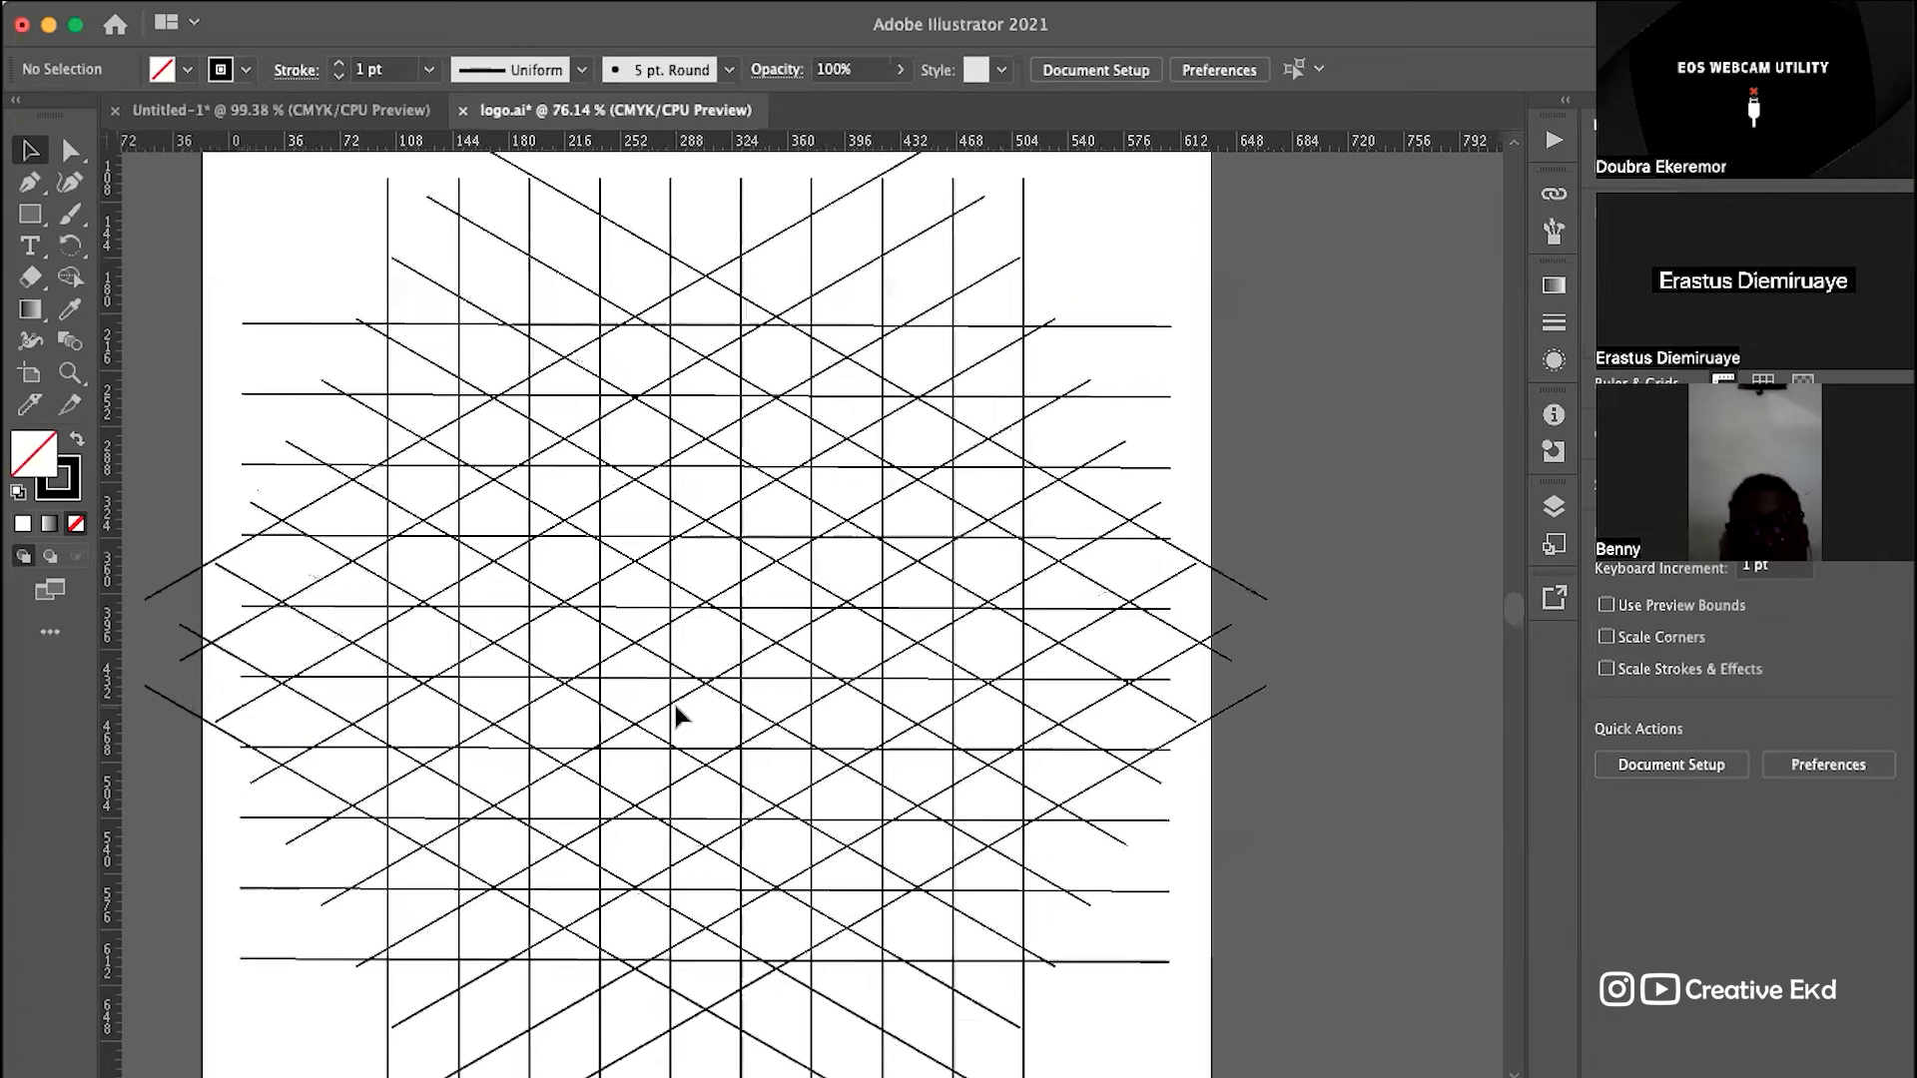
pyautogui.scroll(-1, 673, 638)
pyautogui.scroll(2, 672, 569)
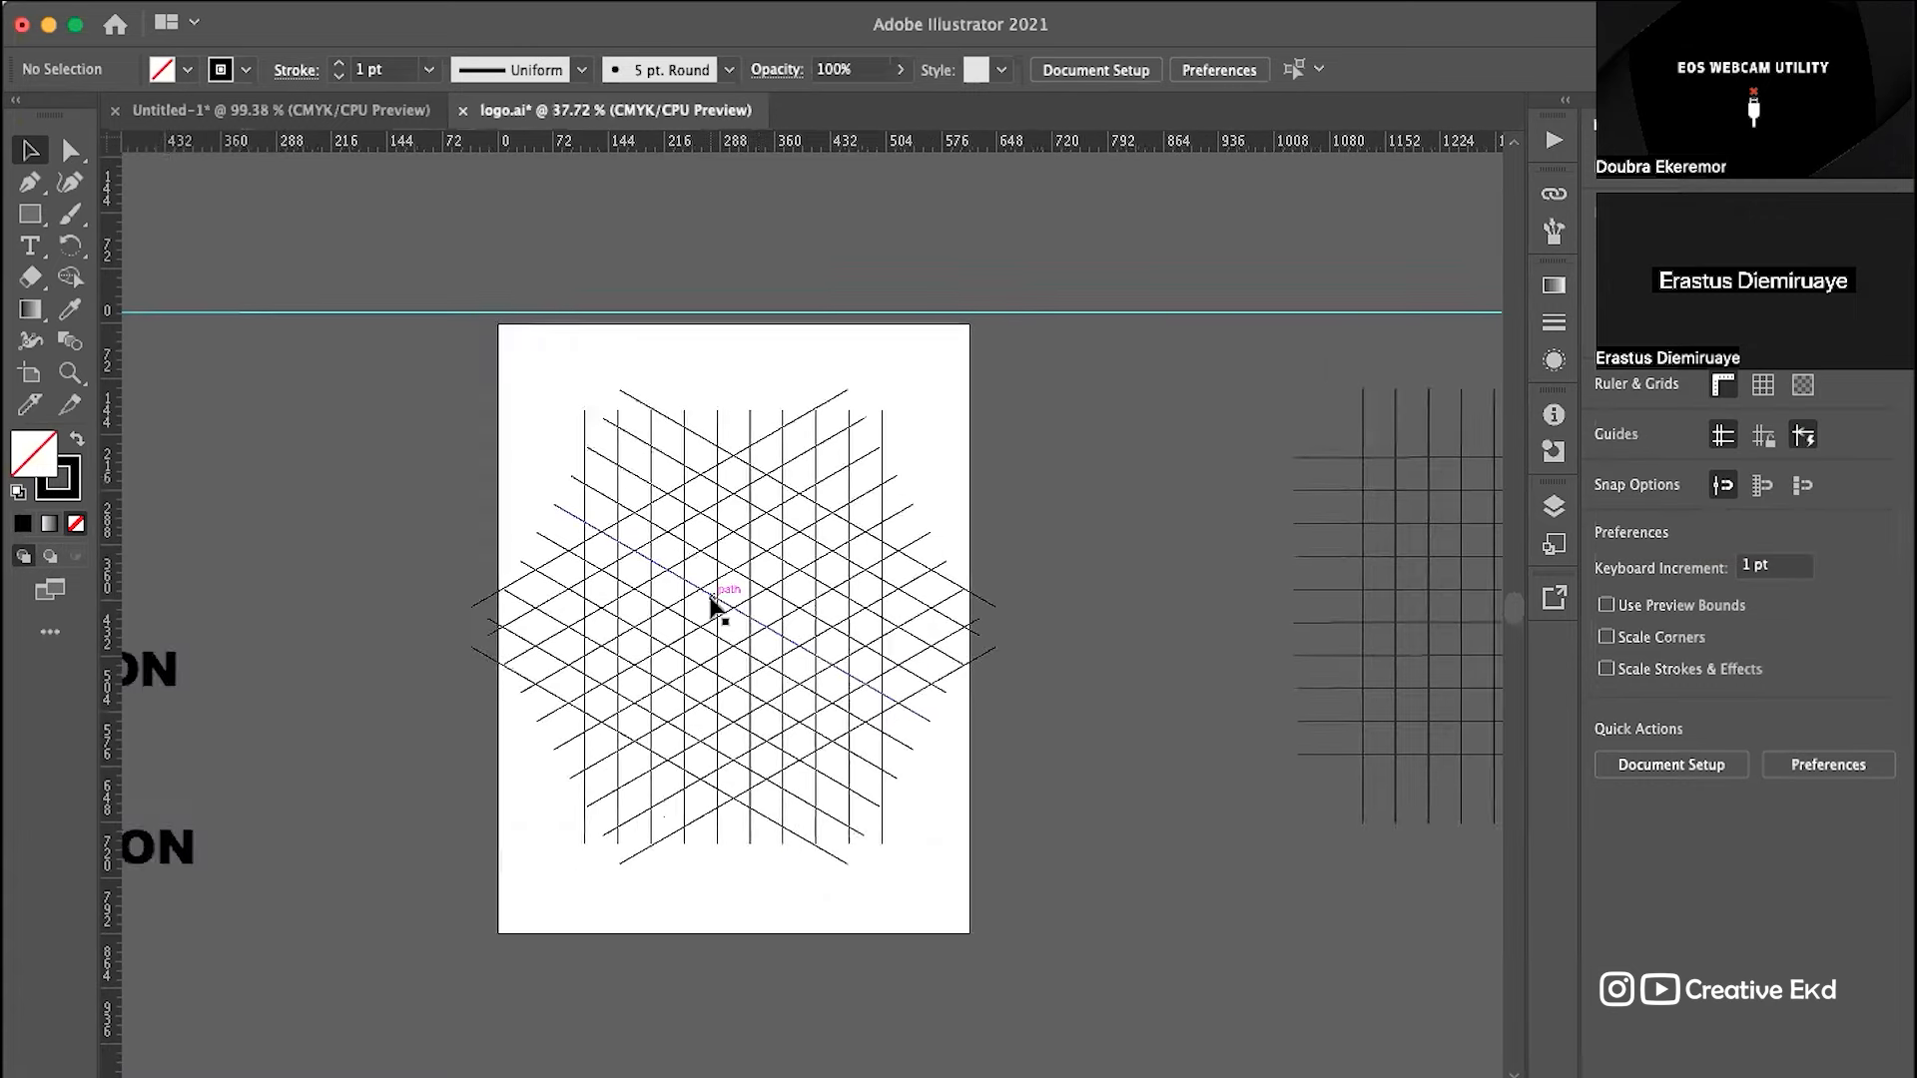
pyautogui.hscroll(4, 709, 599)
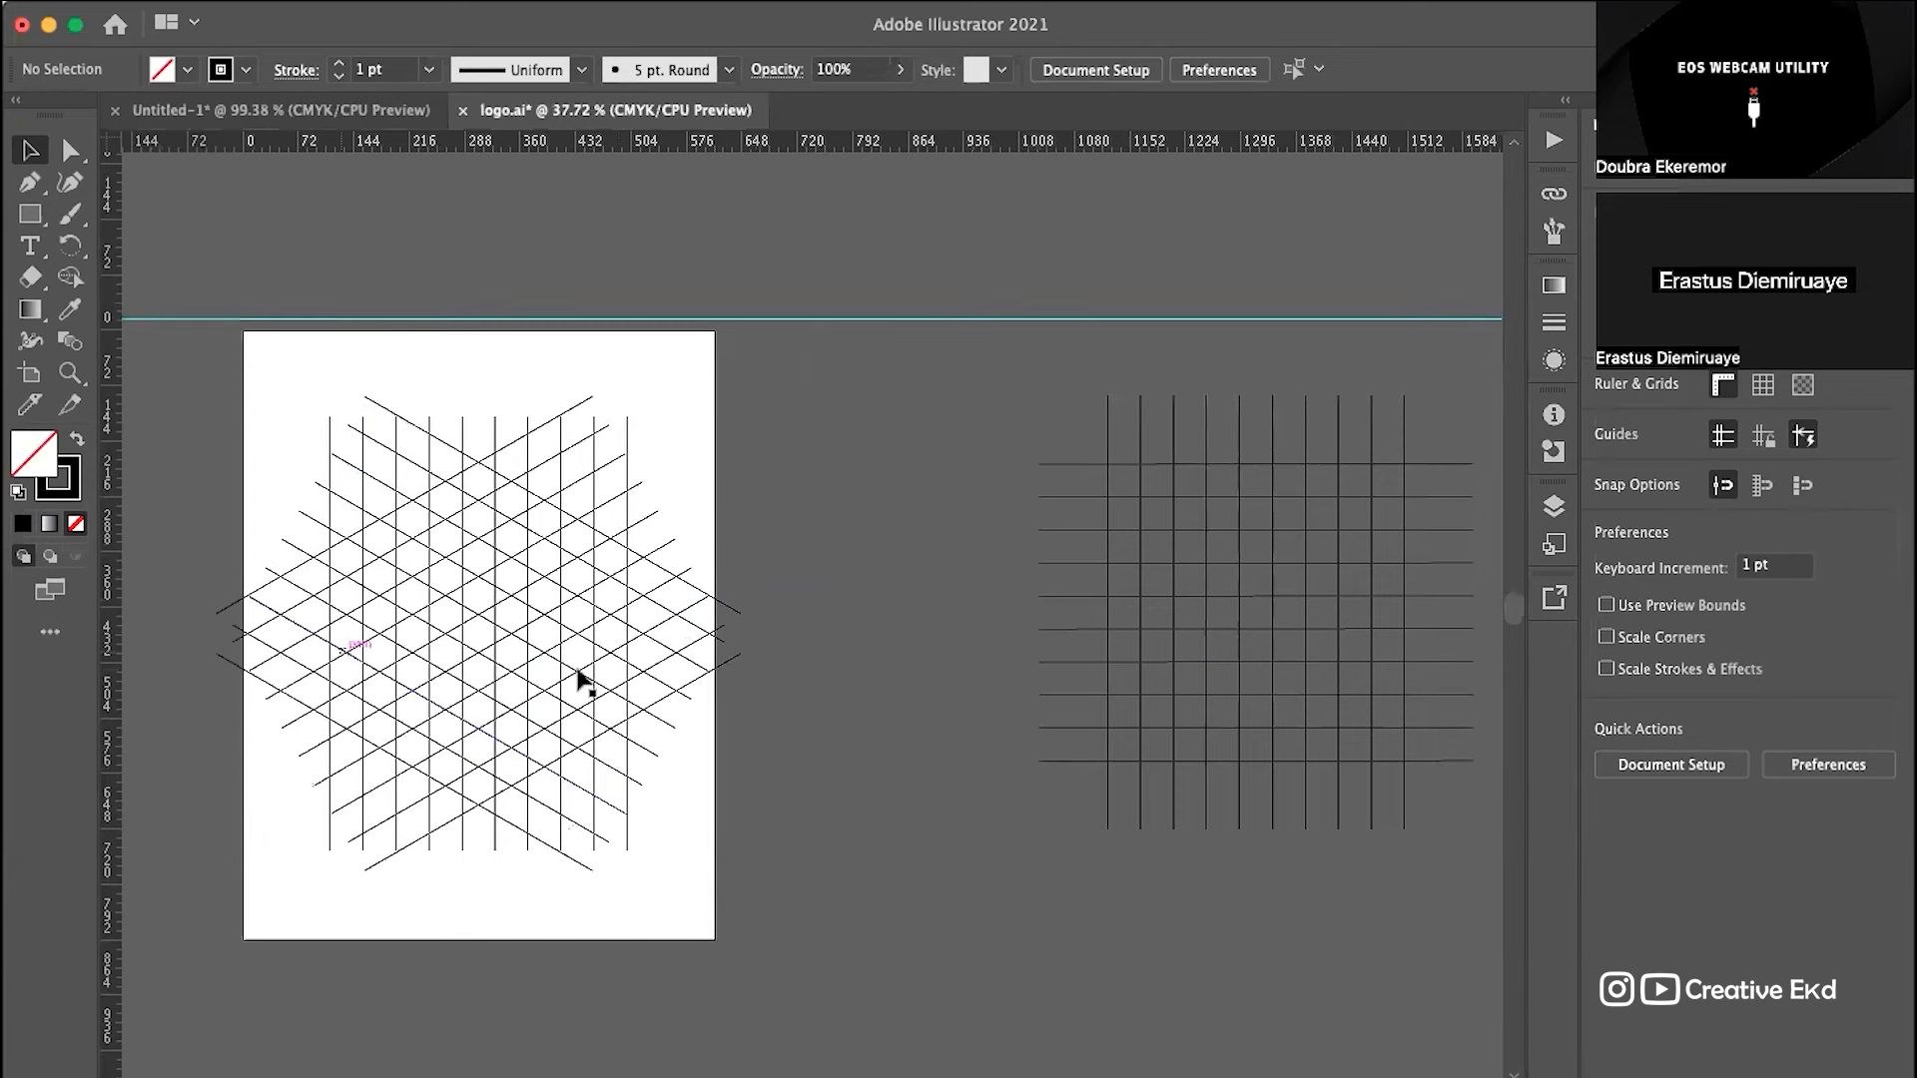
pyautogui.scroll(2, 582, 682)
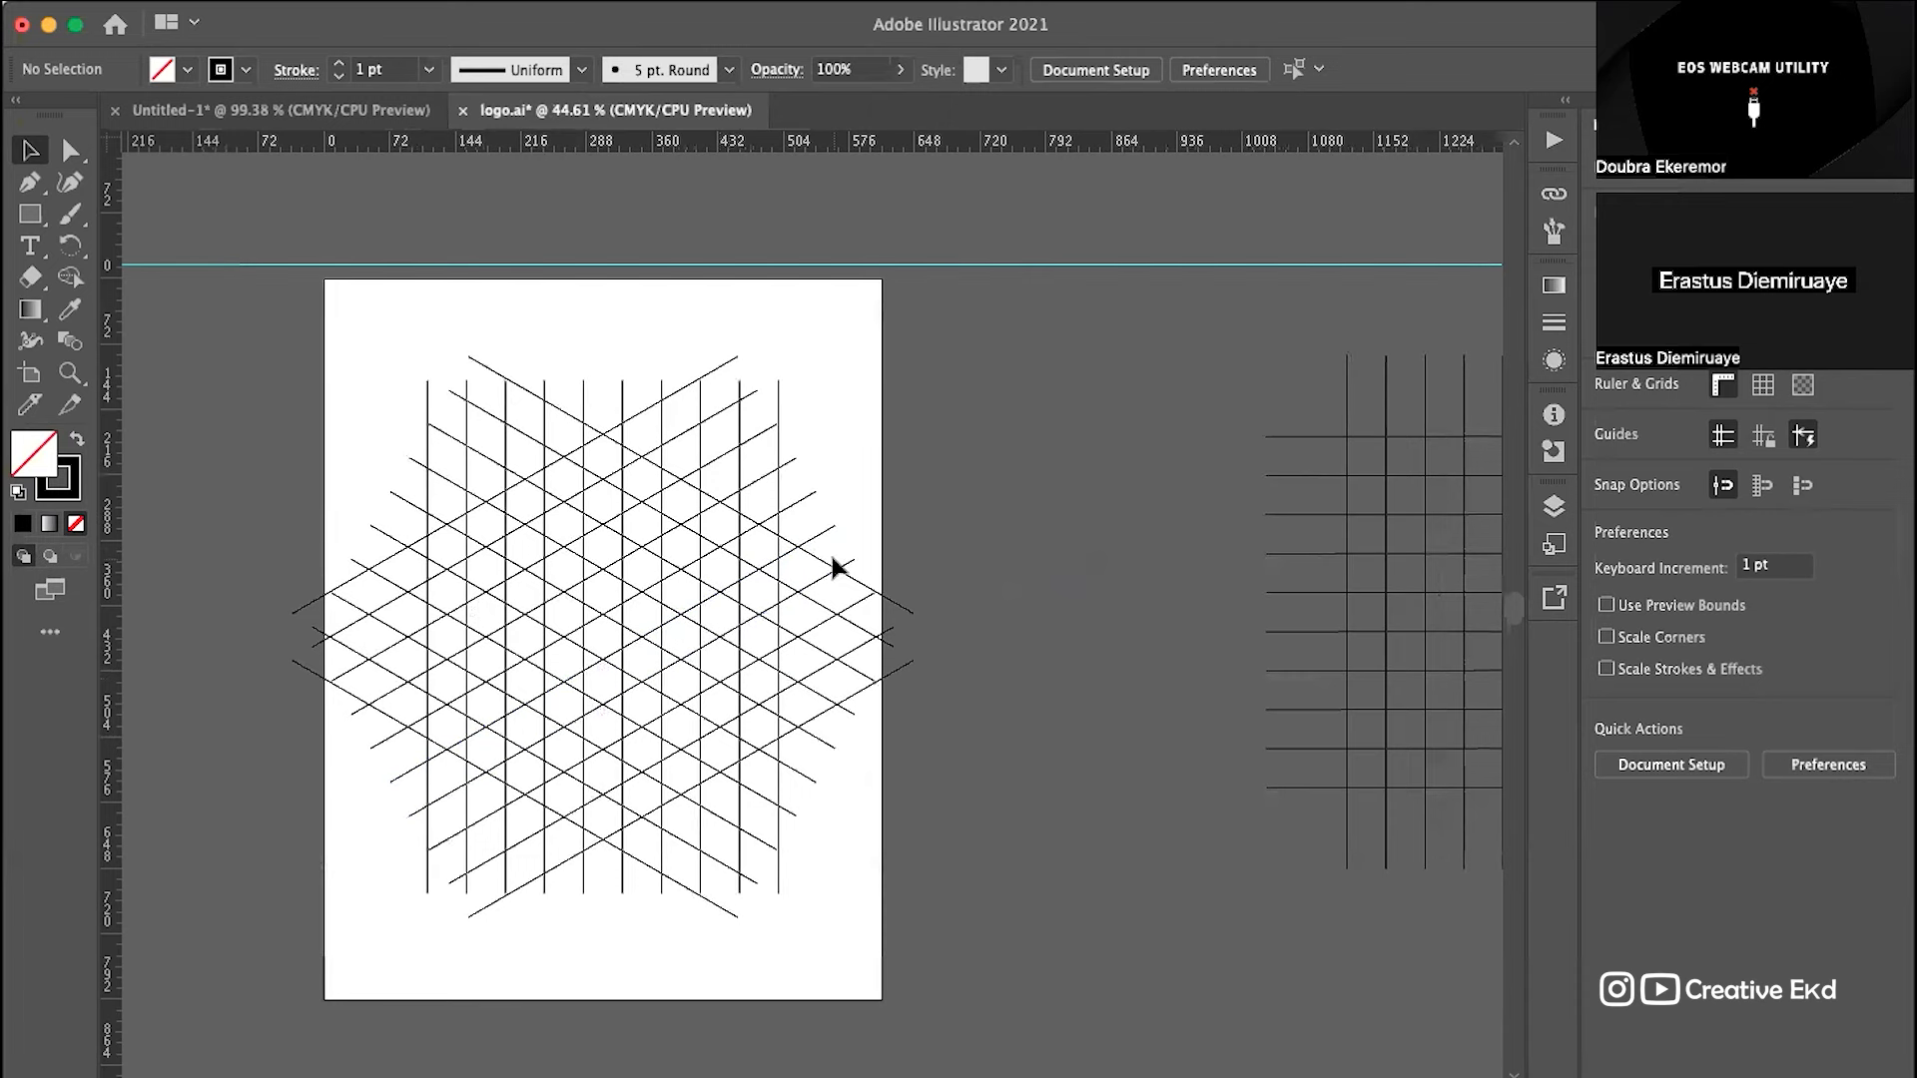
# Step: Select the artboard grid and the spare square grid in turn to compare them, and clear the selection
pyautogui.scroll(-2, 839, 561)
pyautogui.moveTo(891, 431); pyautogui.dragTo(397, 944)
pyautogui.click(989, 657)
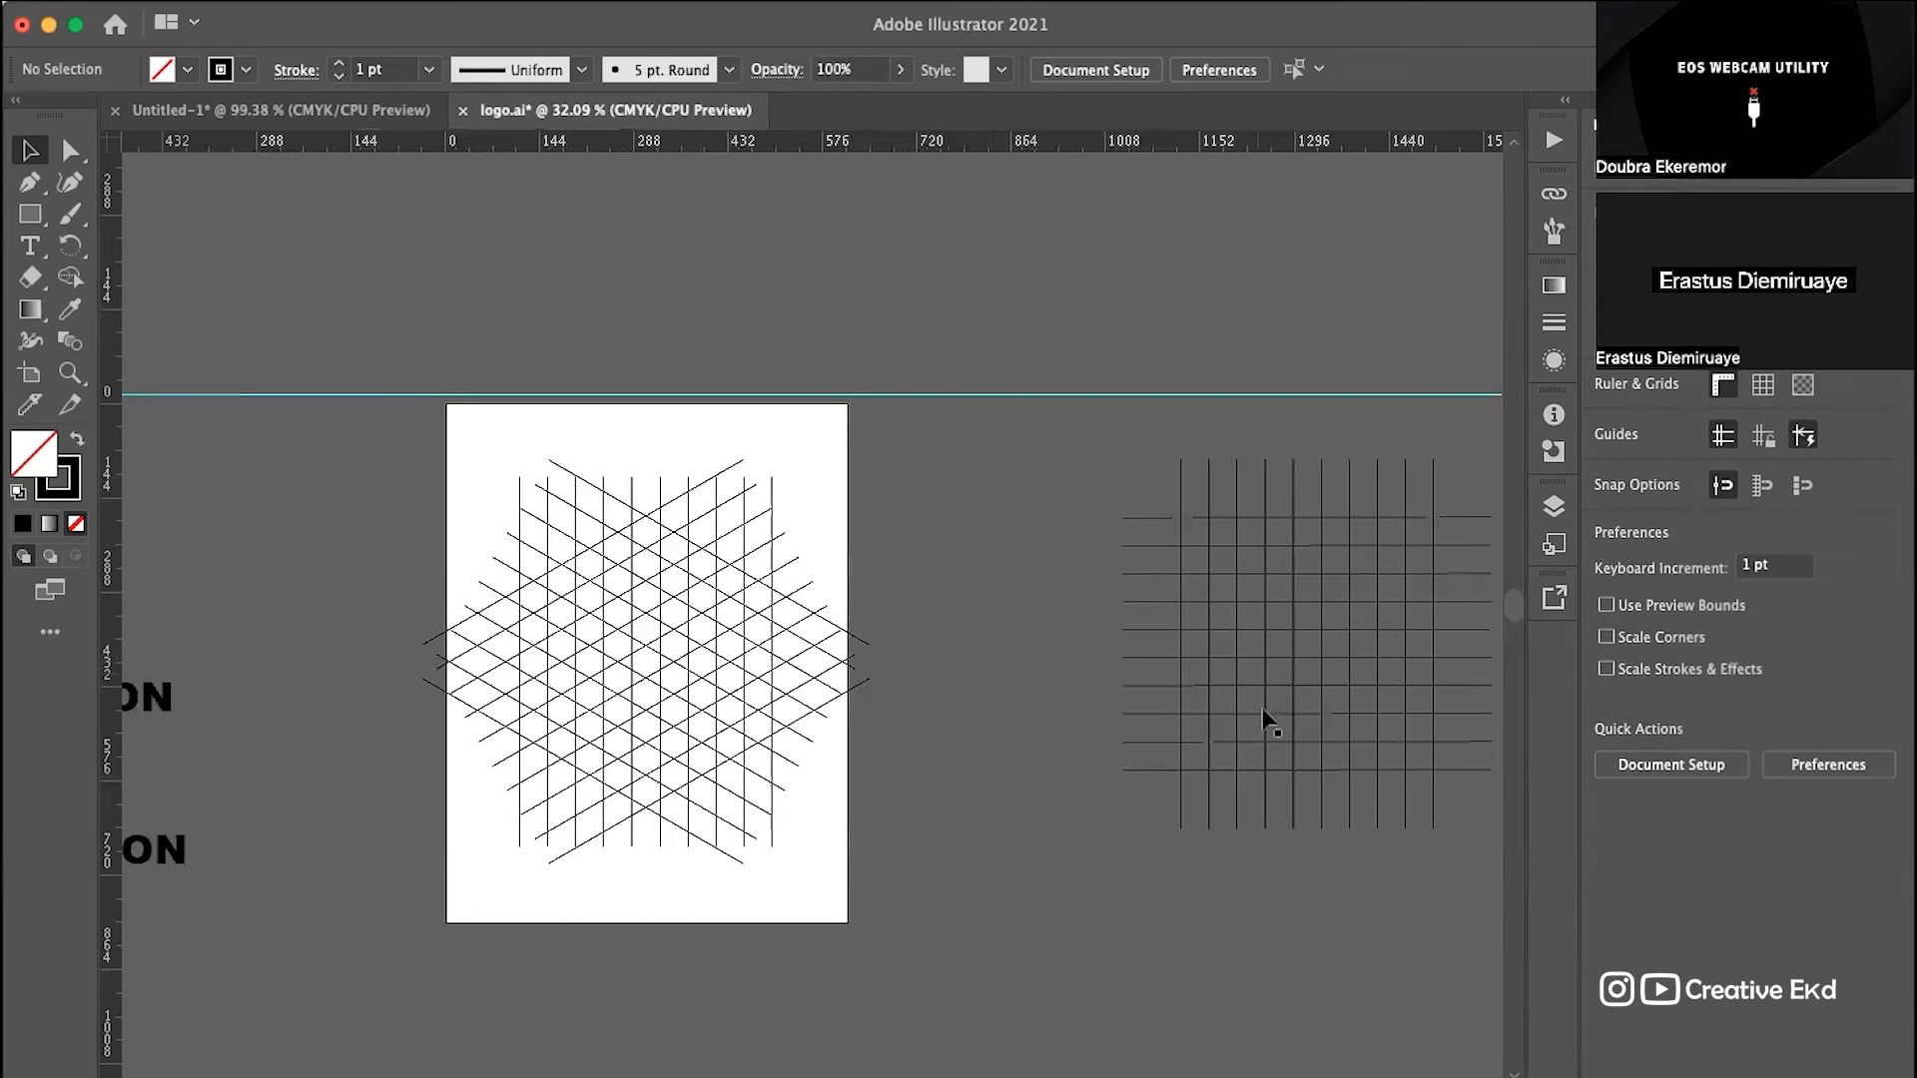
pyautogui.moveTo(1075, 564); pyautogui.dragTo(1342, 765)
pyautogui.moveTo(920, 498); pyautogui.dragTo(426, 865)
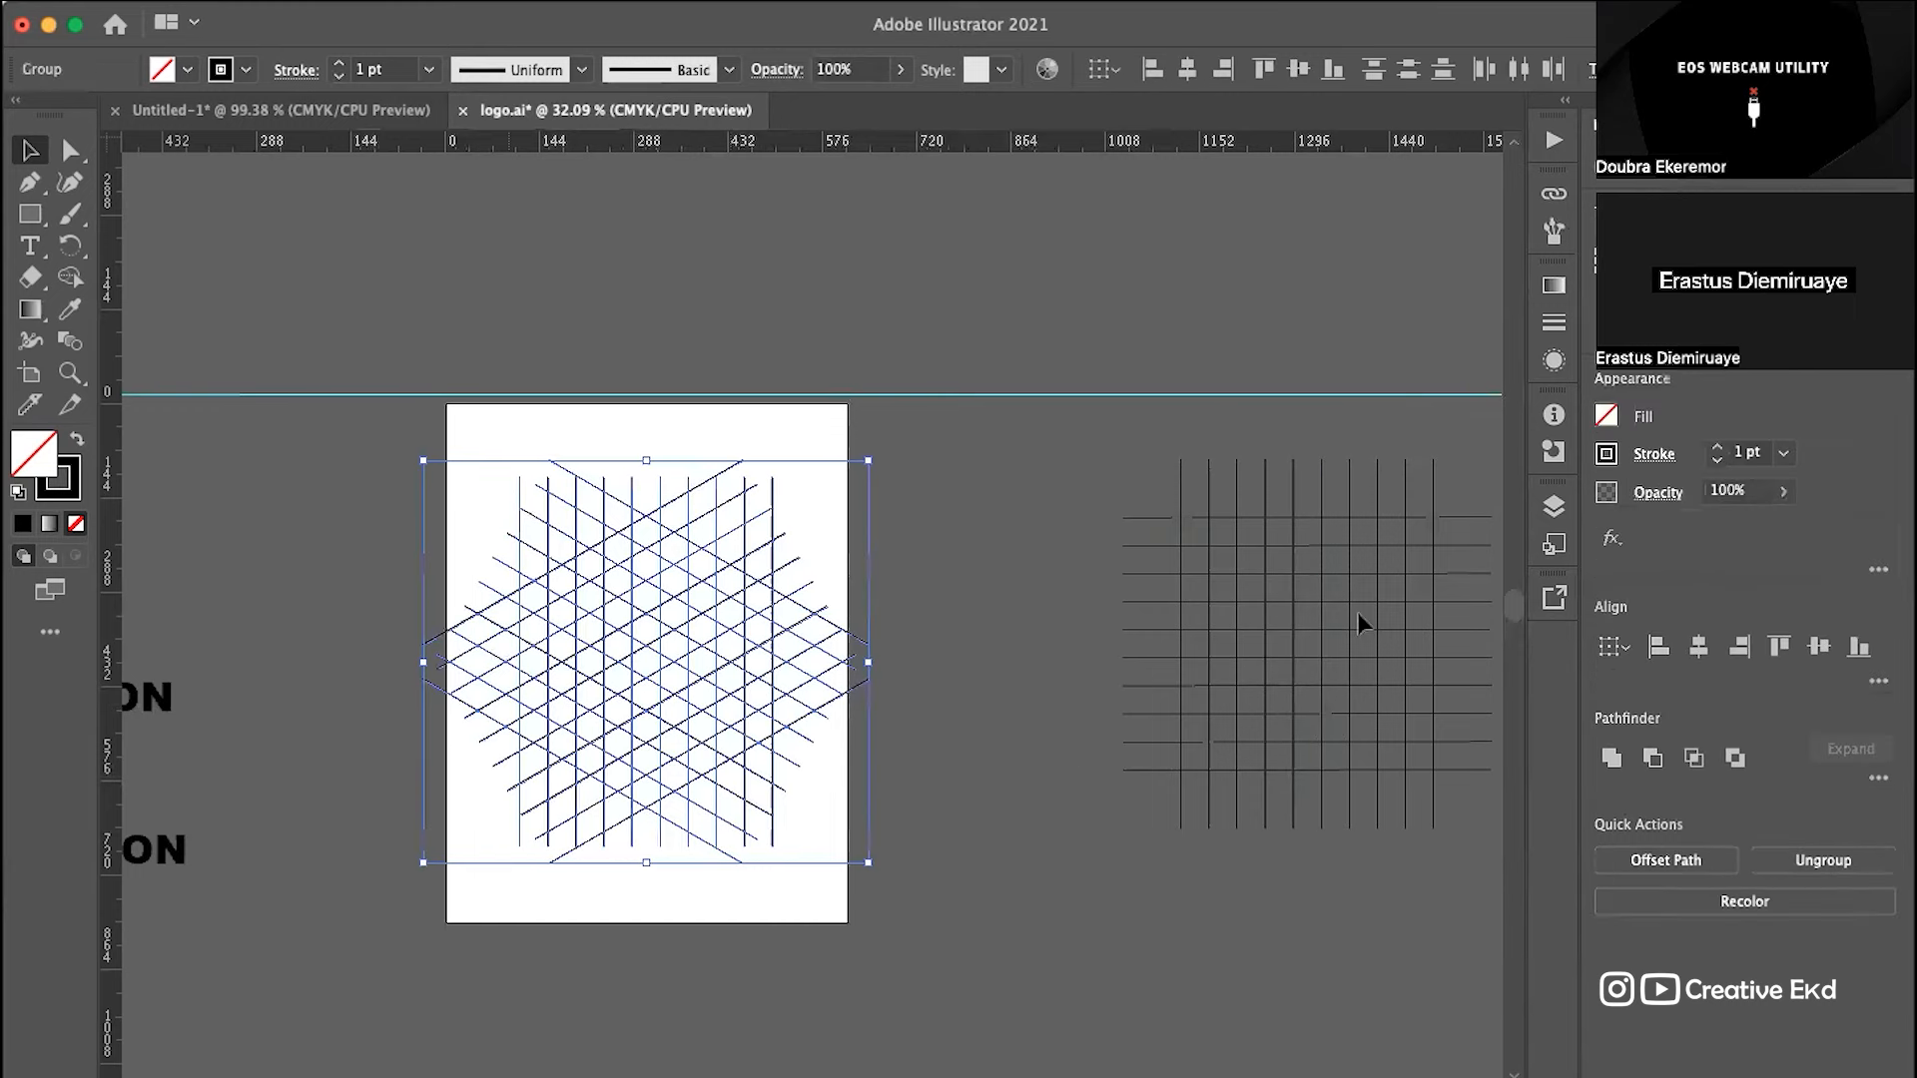
pyautogui.click(1034, 591)
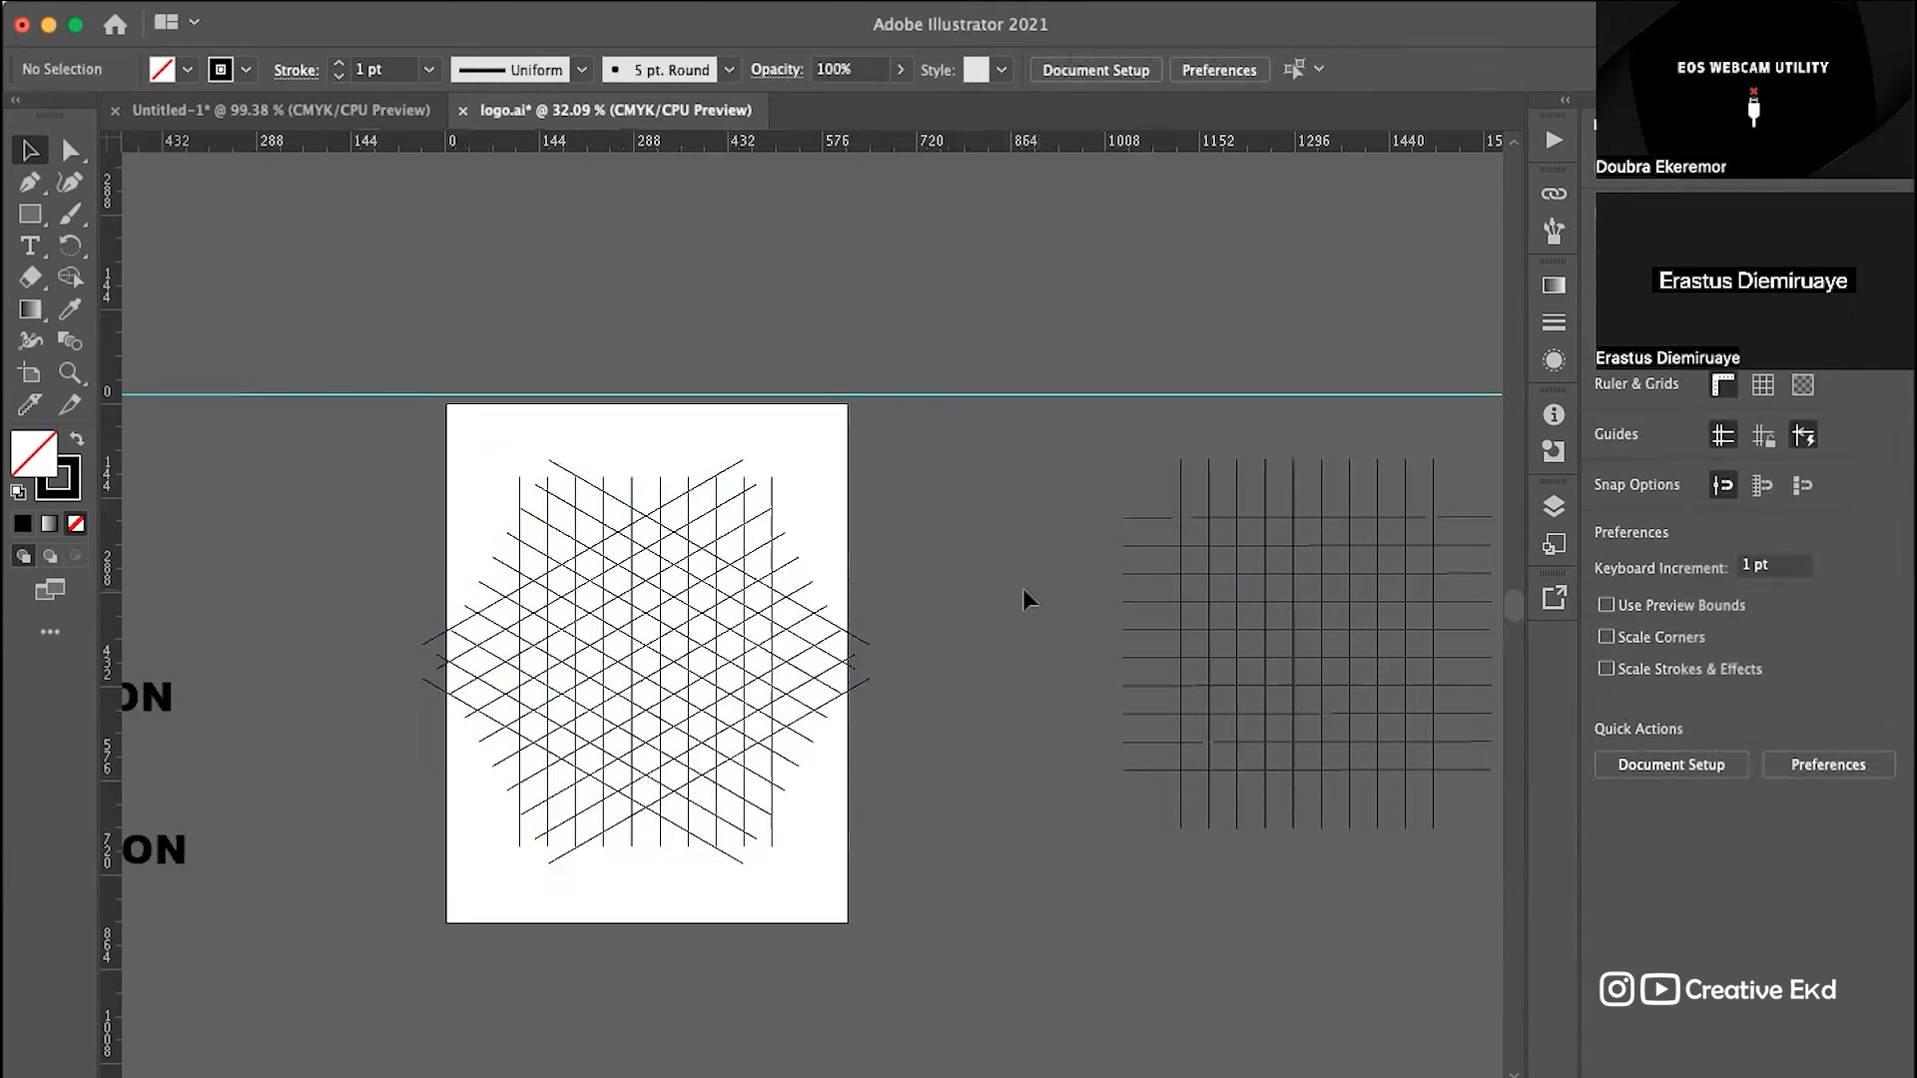
# Step: Try deleting the vertical line group from the artboard grid, undo the deletion, and clear the selection
pyautogui.scroll(2, 663, 535)
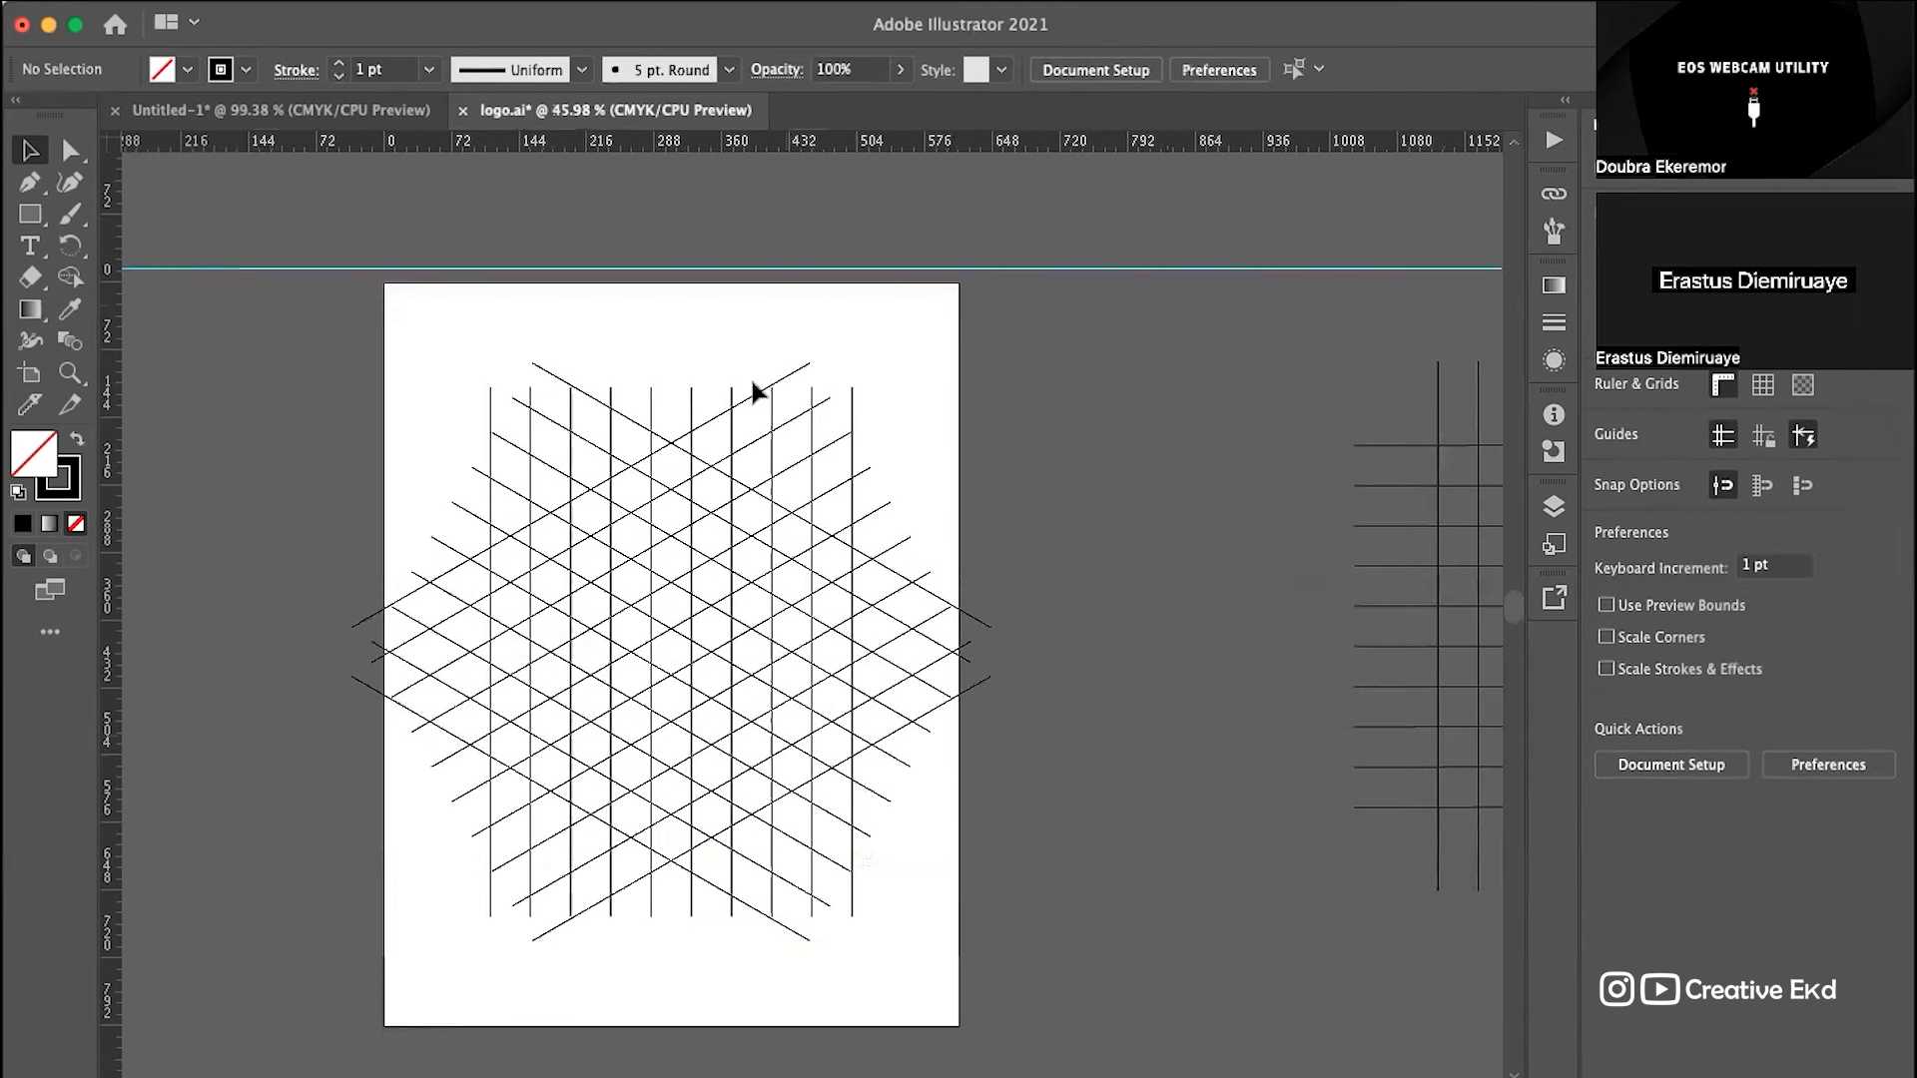
pyautogui.click(691, 400)
pyautogui.press('Delete')
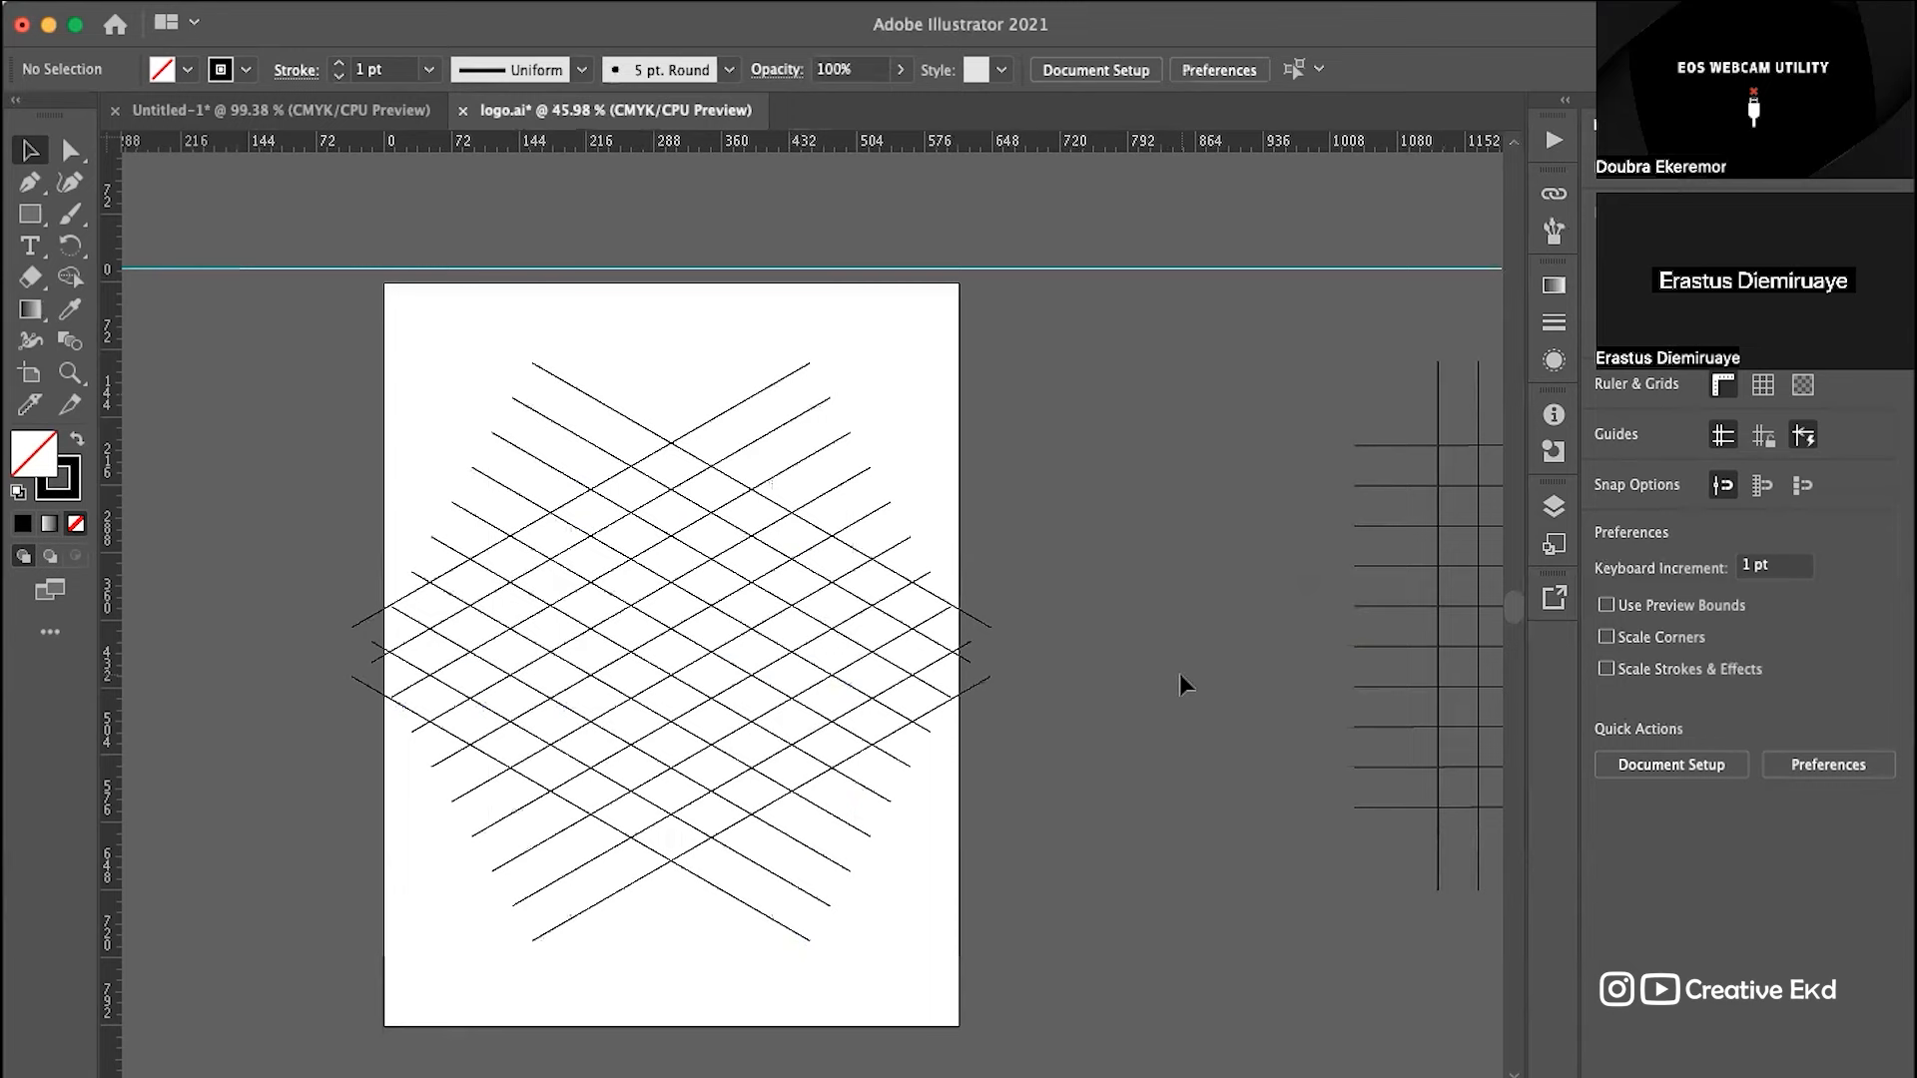
pyautogui.hotkey('ctrl', 'z')
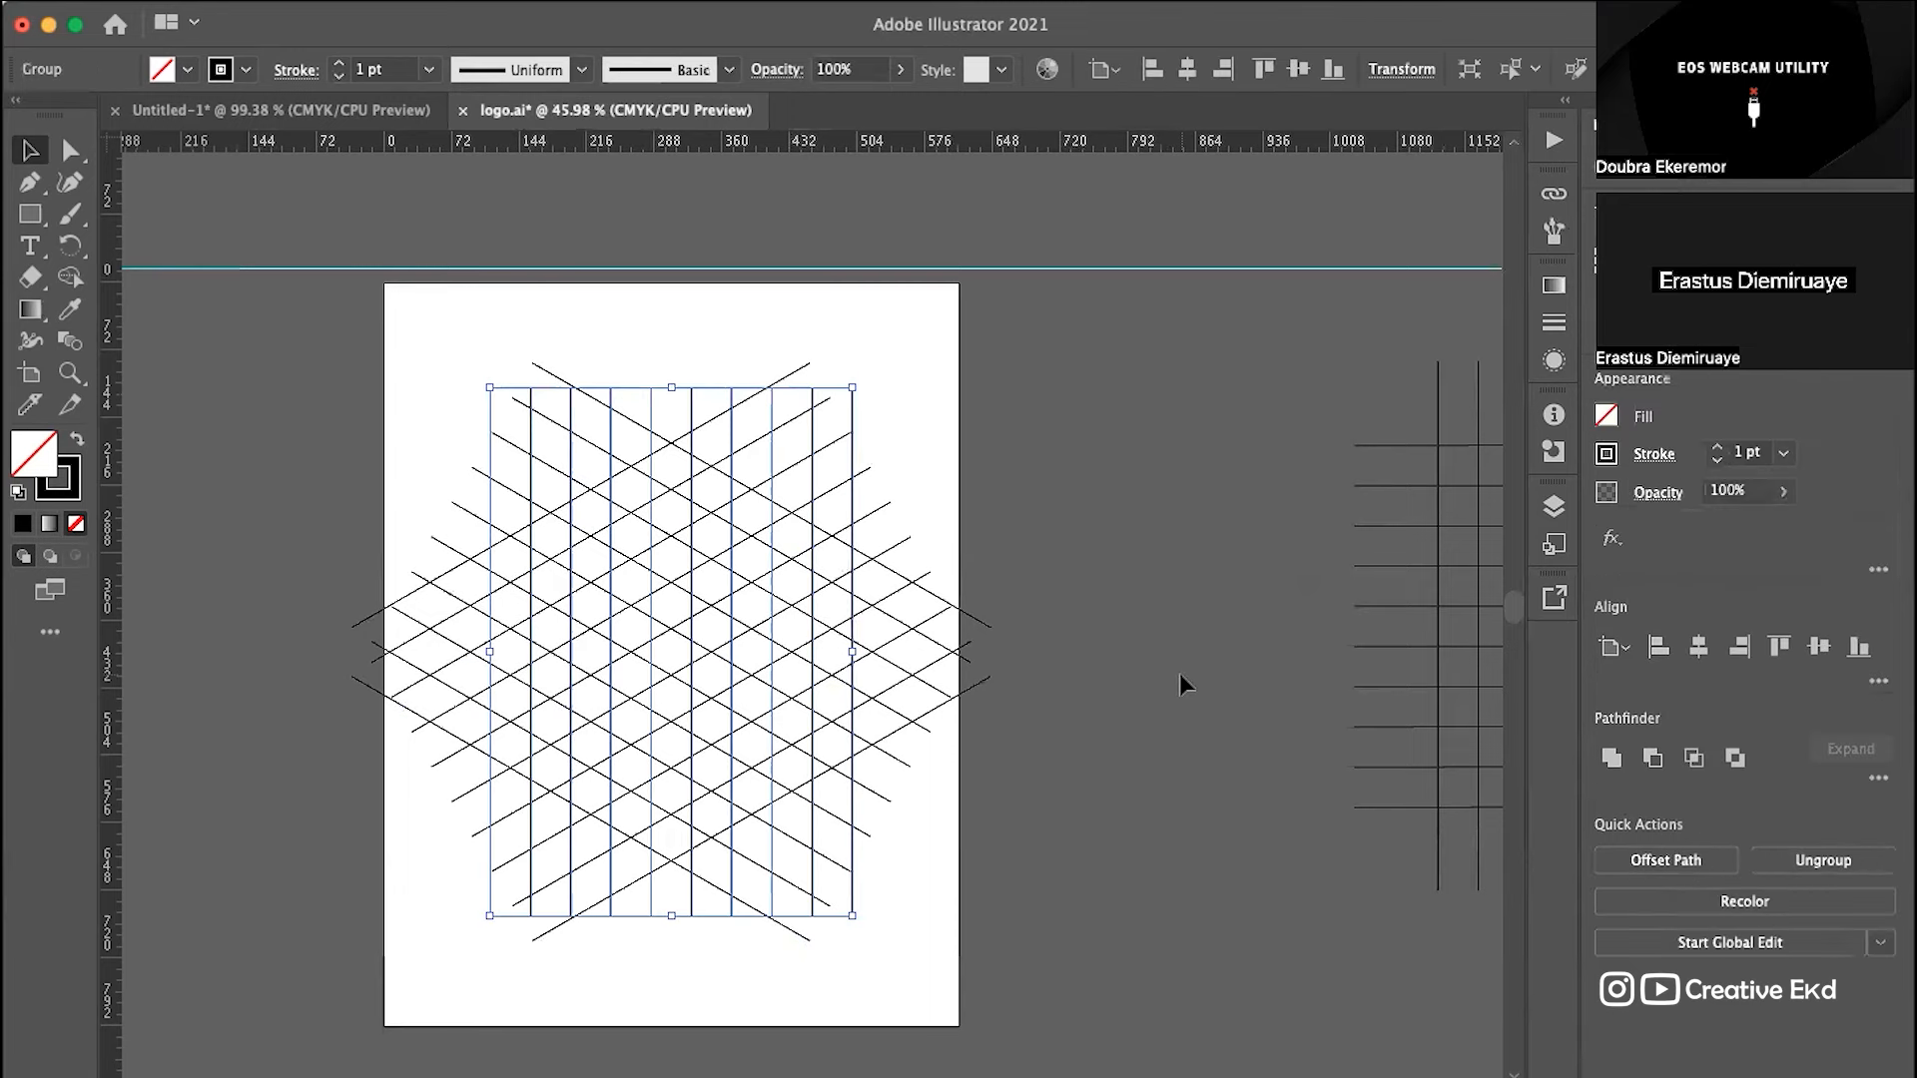
pyautogui.click(1105, 440)
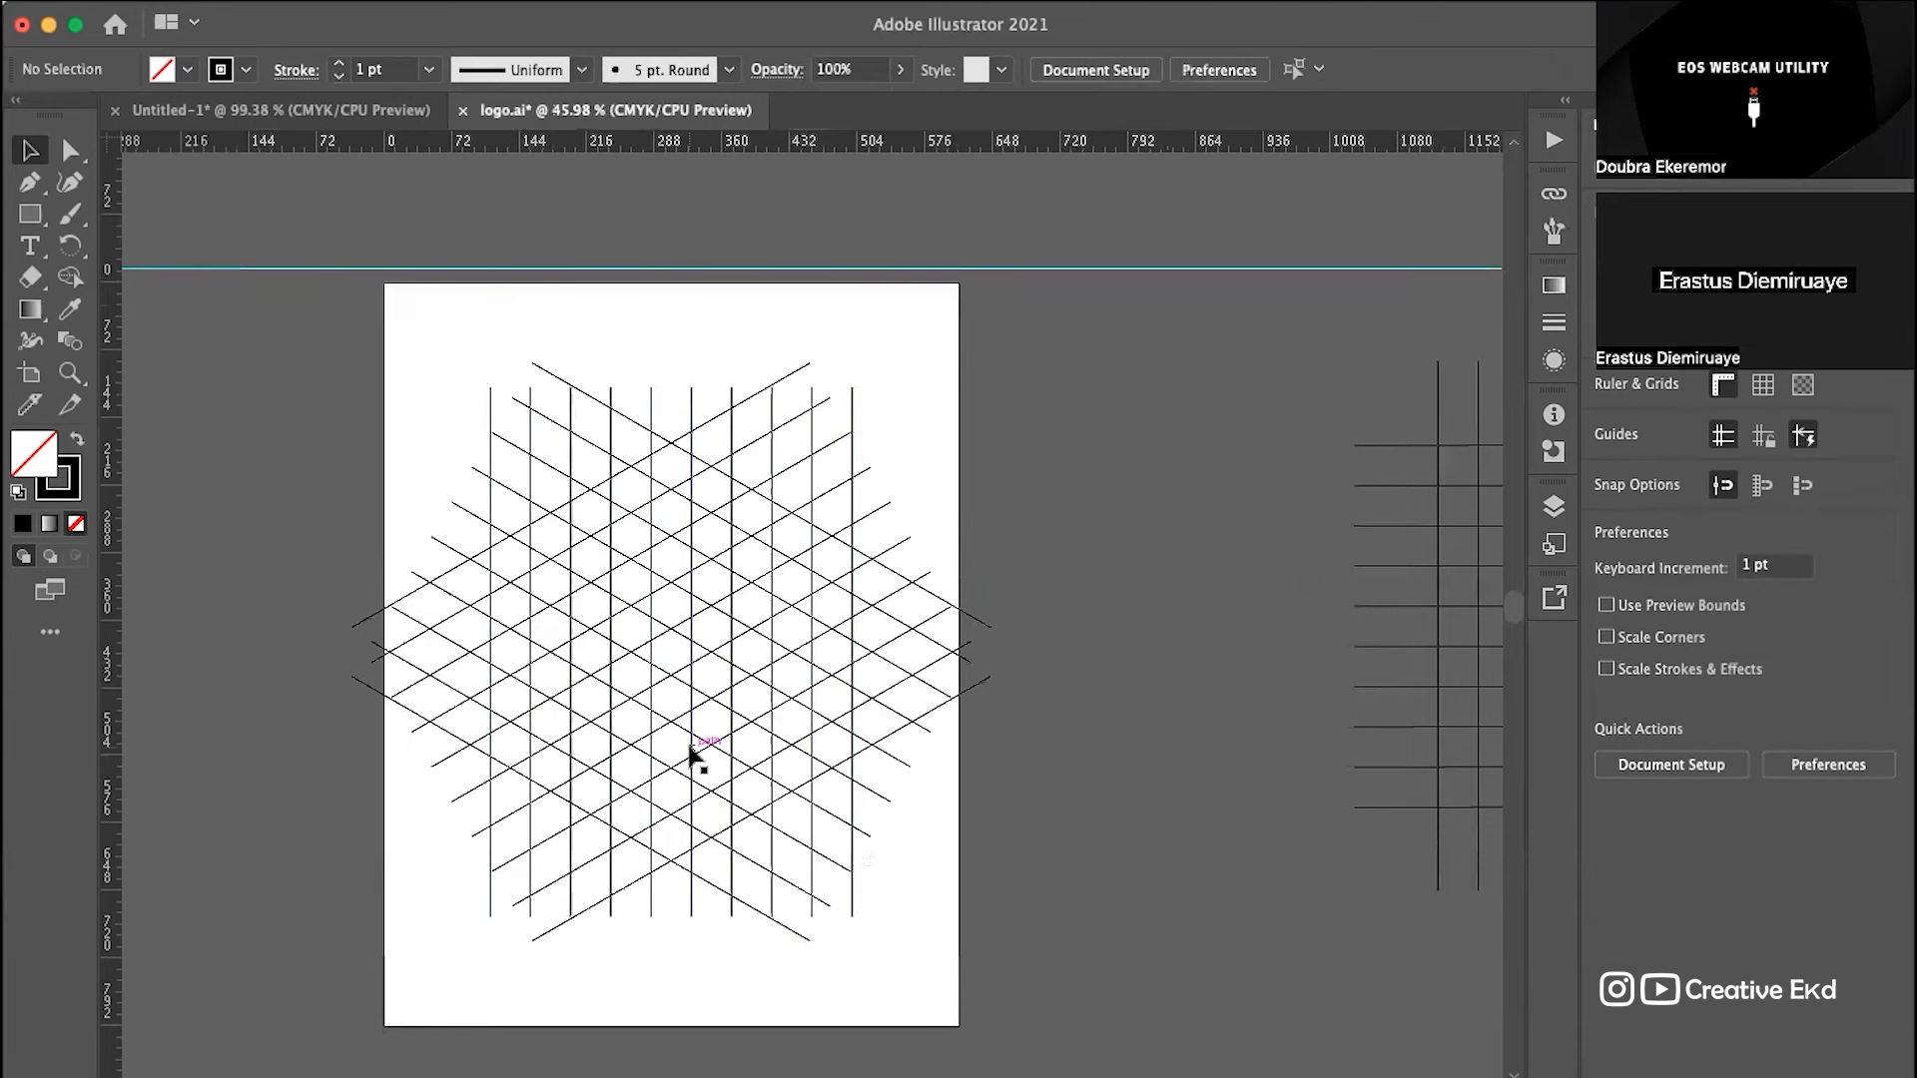
# Step: Place the gray W logo construction image beside the artboard, between the slanted grid and the spare square grid
pyautogui.scroll(3, 693, 757)
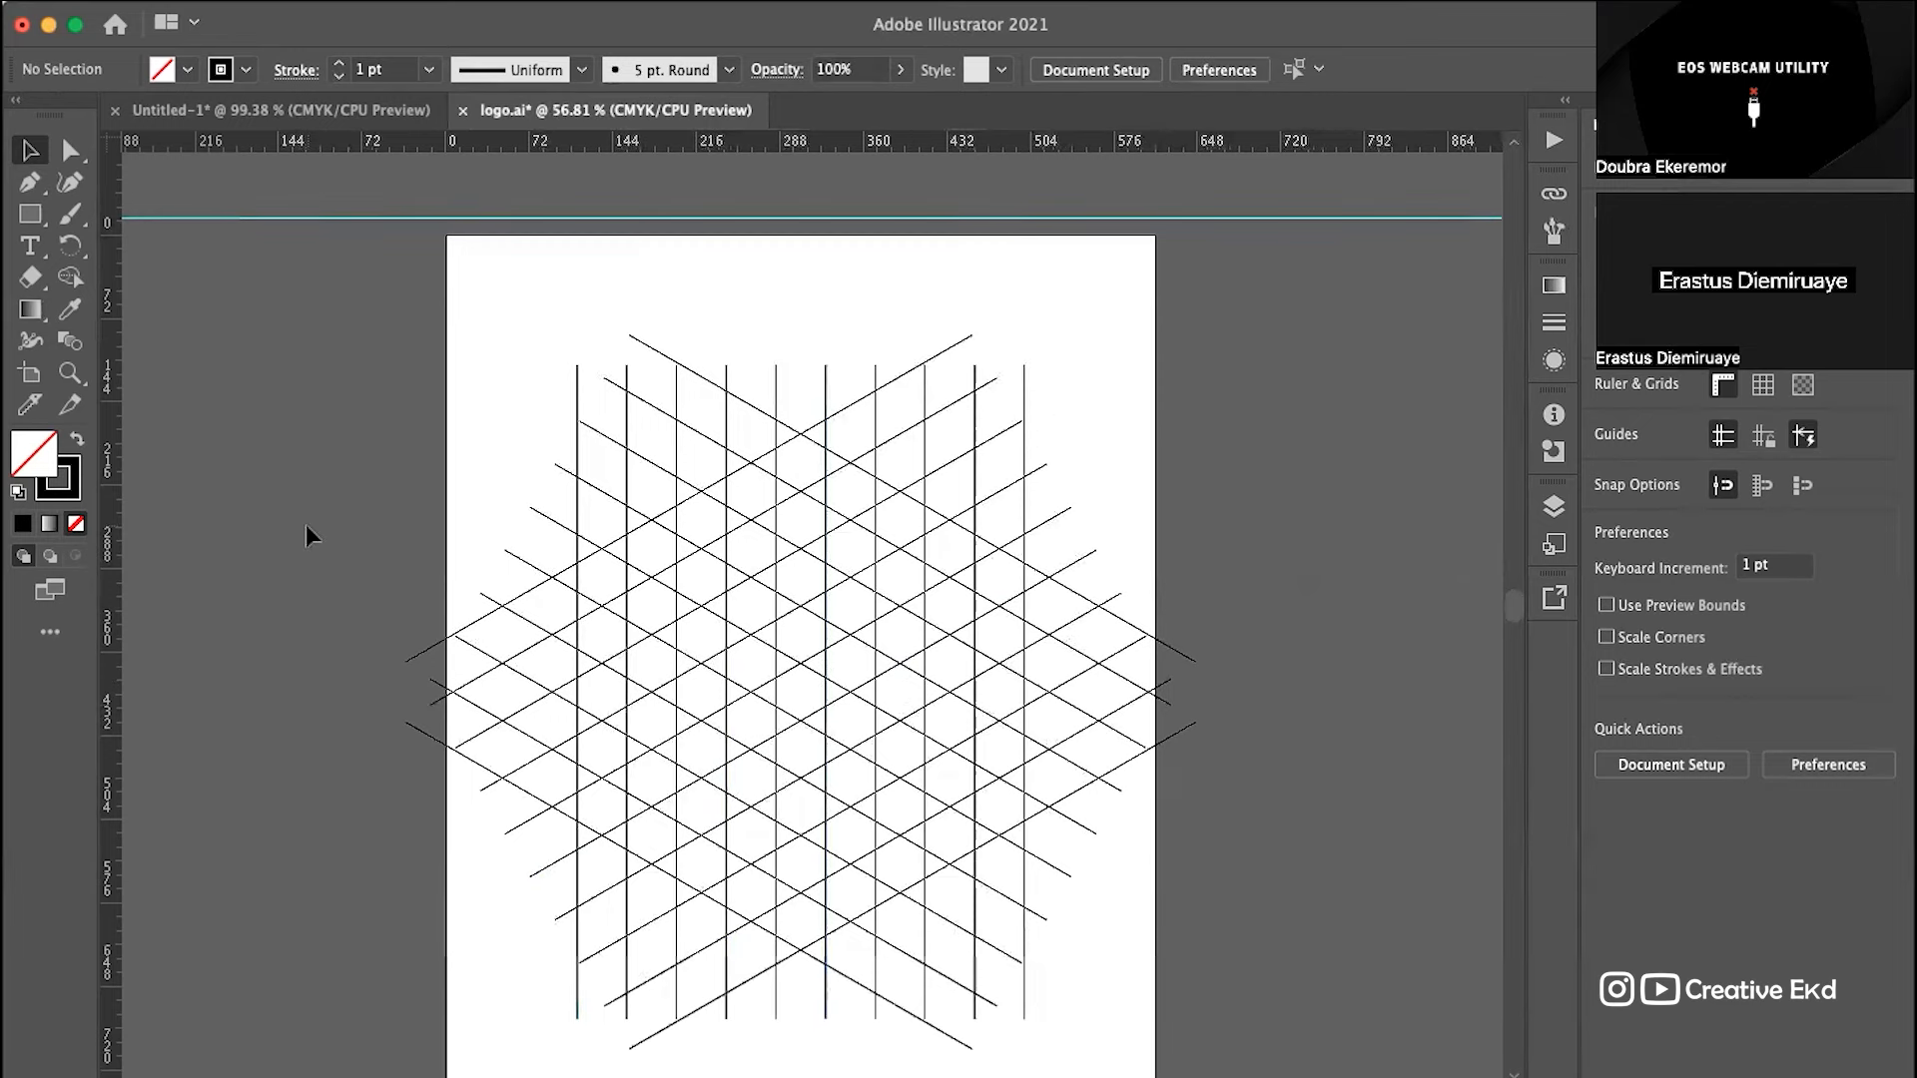
pyautogui.scroll(-4, 308, 535)
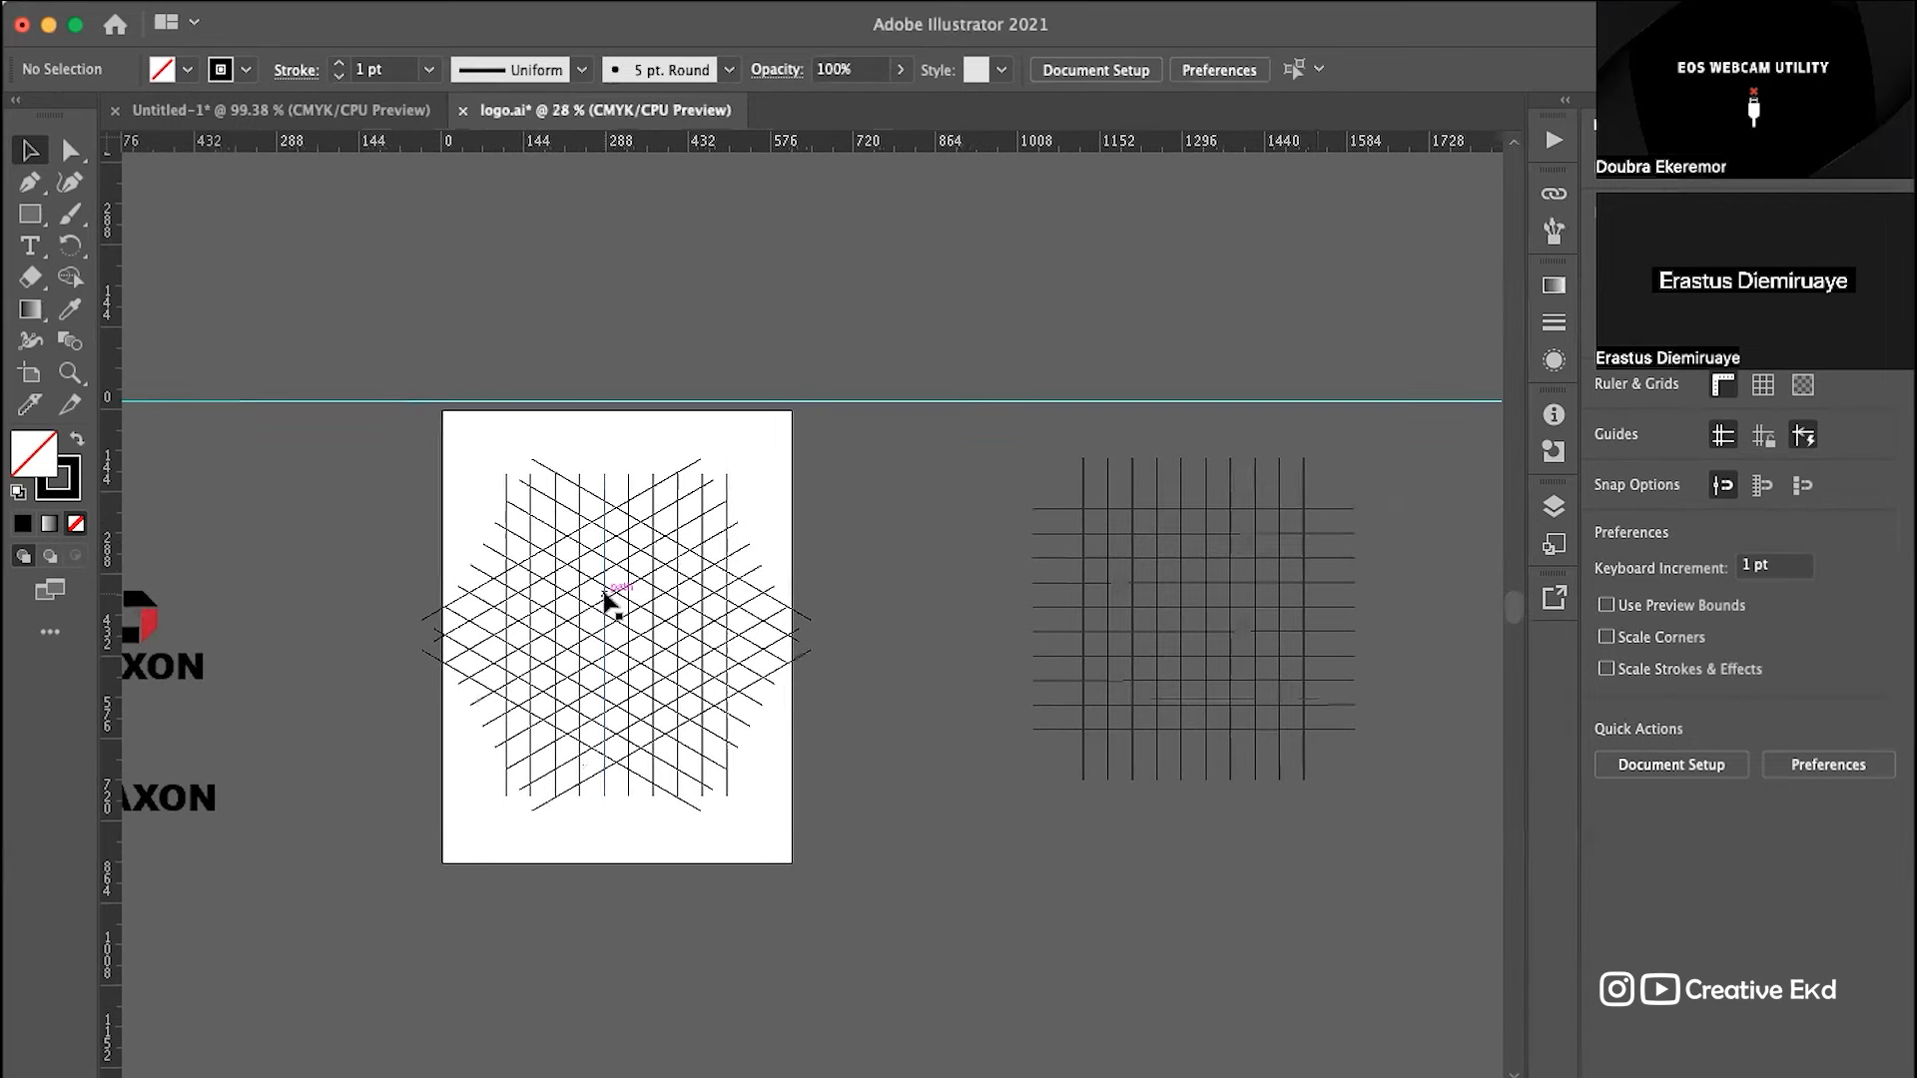
pyautogui.scroll(2, 609, 599)
pyautogui.click(599, 1076)
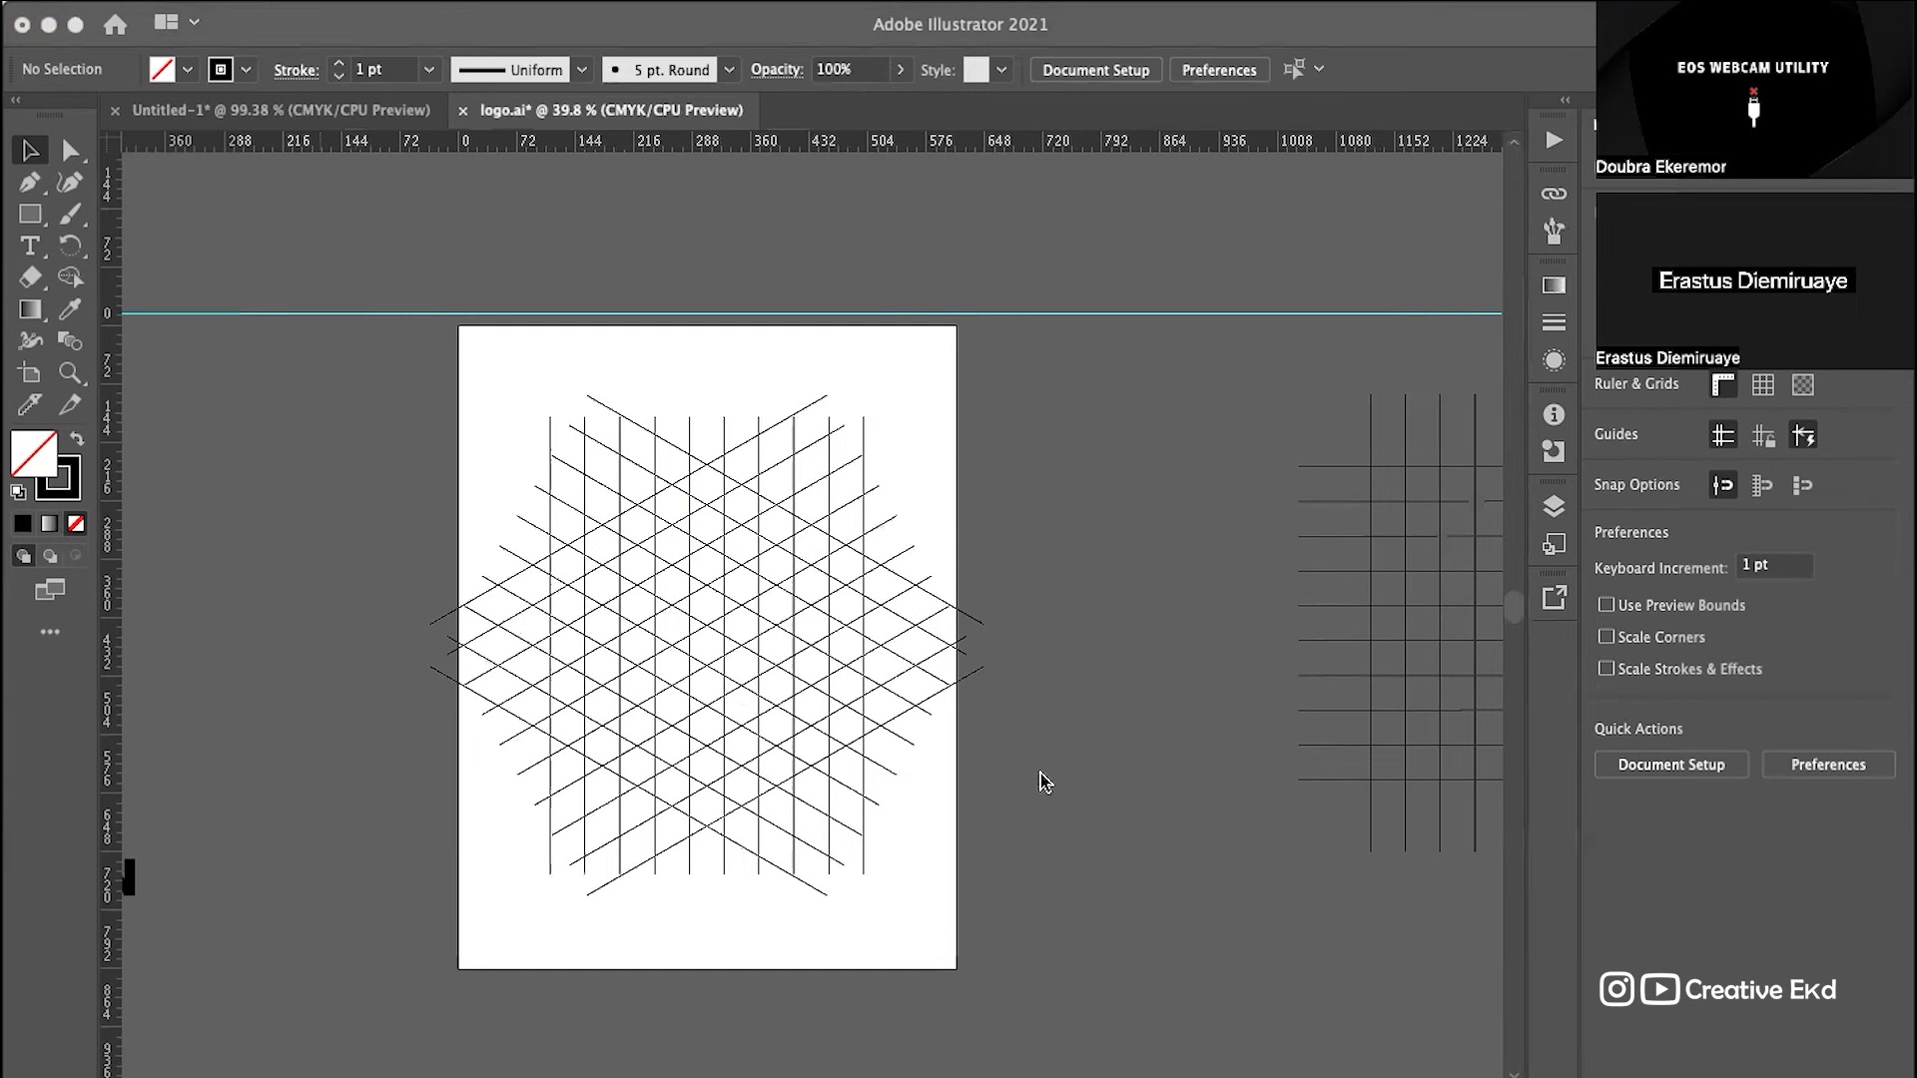
pyautogui.moveTo(974, 768); pyautogui.dragTo(1180, 622)
pyautogui.doubleClick(257, 427)
pyautogui.moveTo(1108, 496); pyautogui.dragTo(1004, 393)
pyautogui.click(1219, 859)
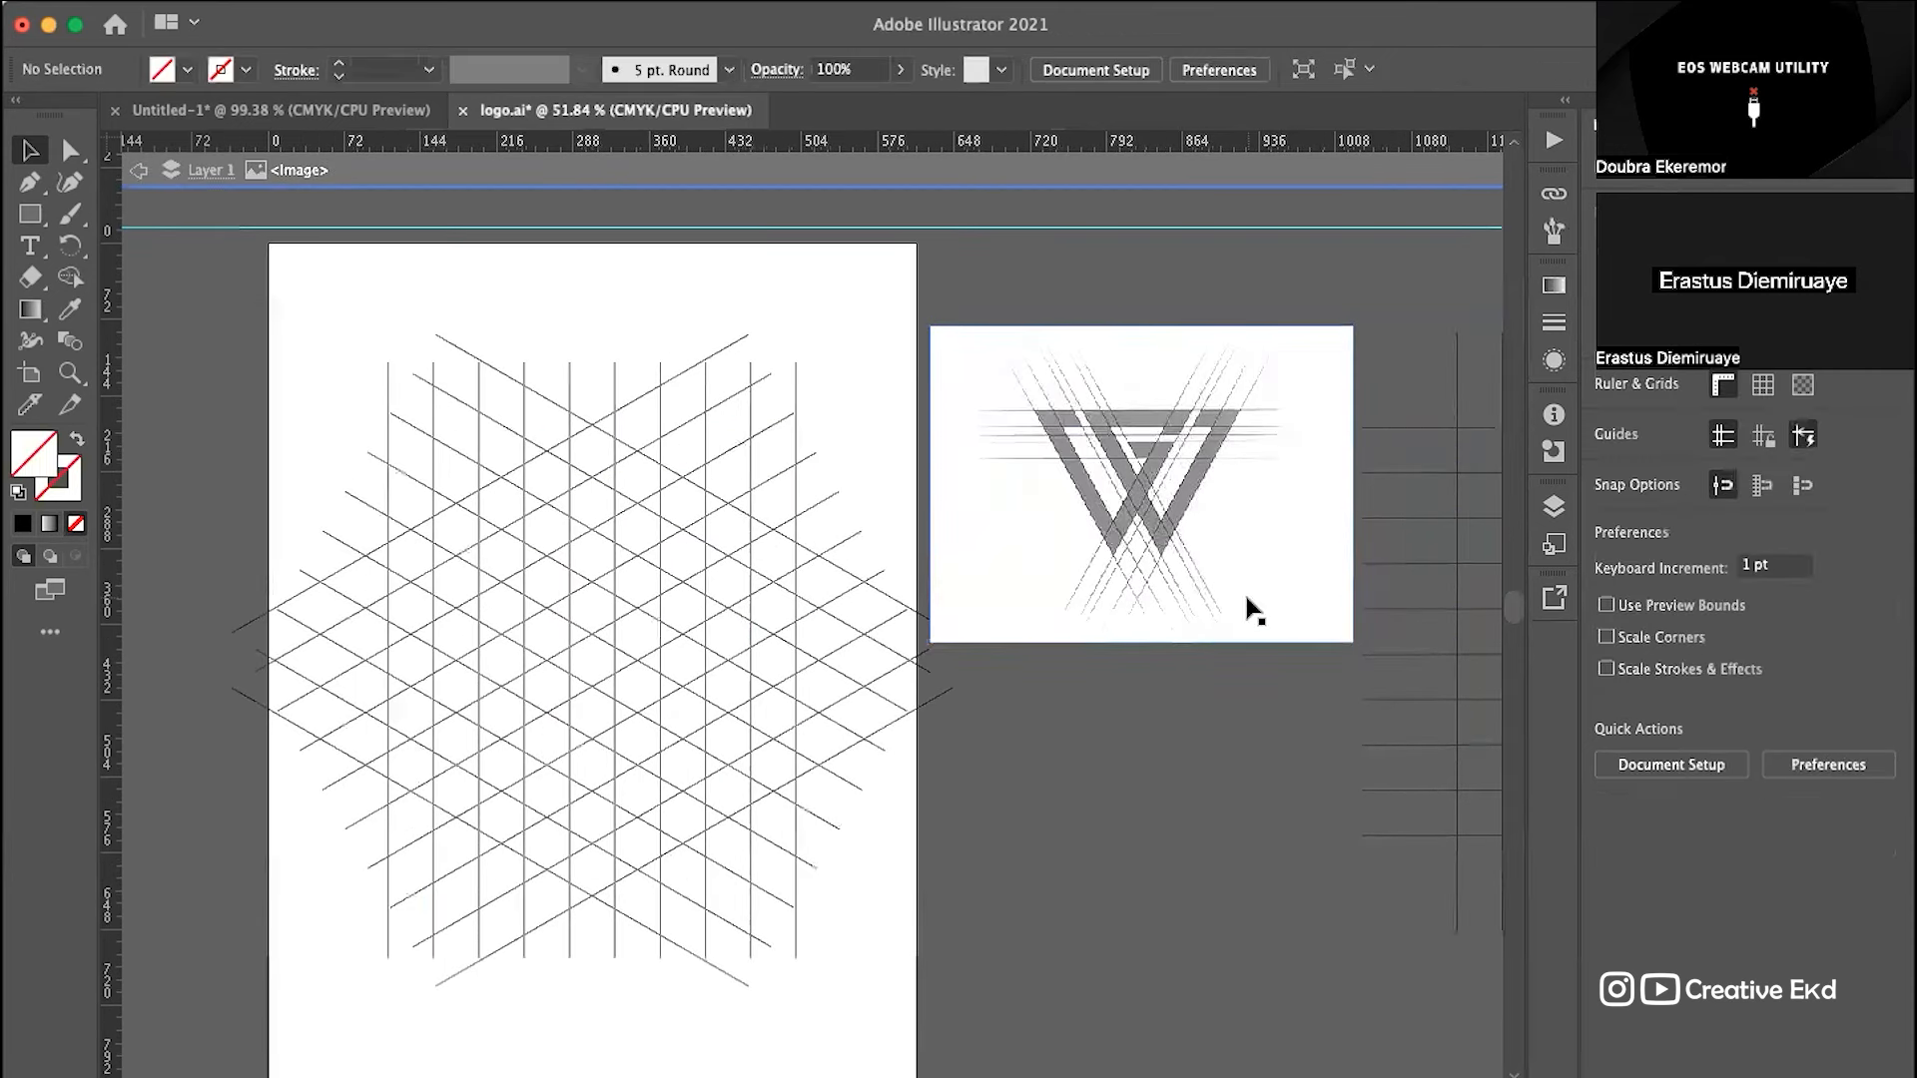
# Step: Examine in the W logo image how its bars, gaps and corners follow the horizontal and slanted construction lines
pyautogui.scroll(5, 1245, 608)
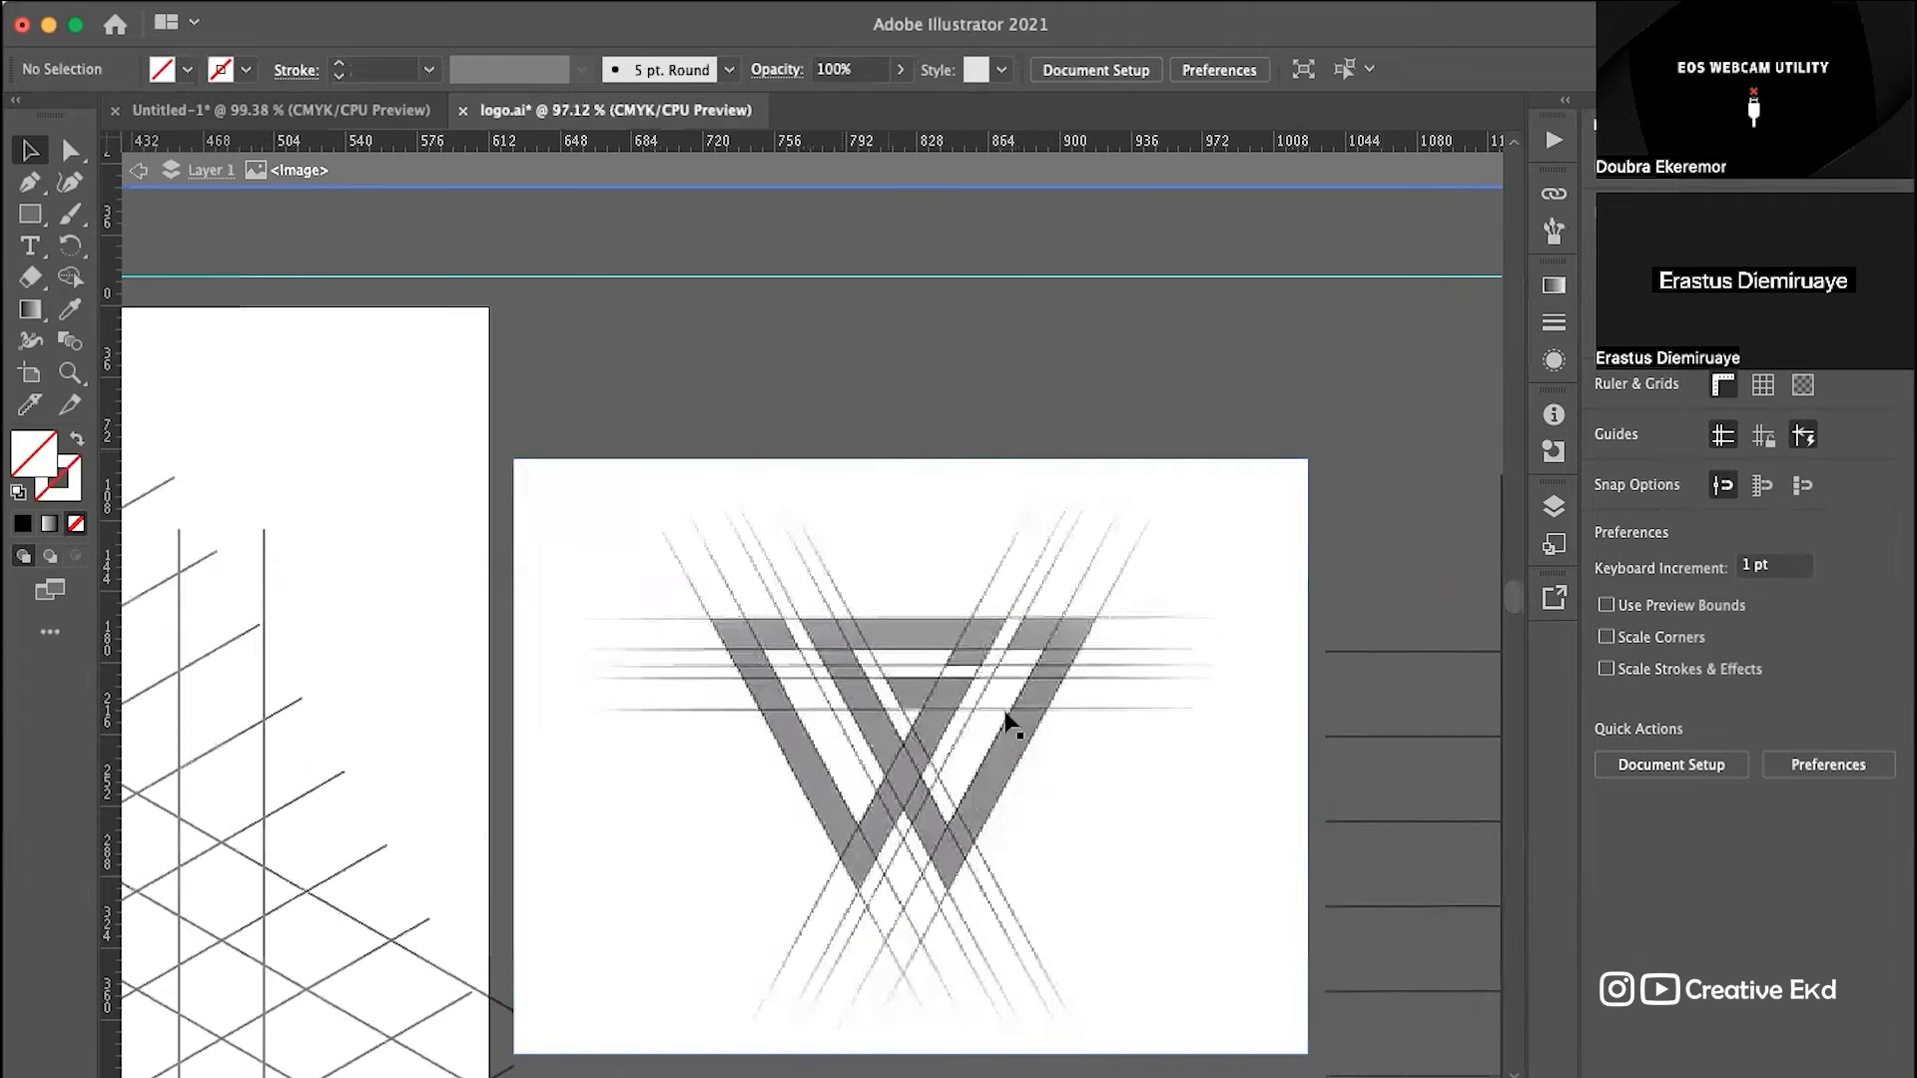
pyautogui.scroll(-3, 1005, 719)
pyautogui.hscroll(-3, 1006, 719)
pyautogui.scroll(-5, 1098, 751)
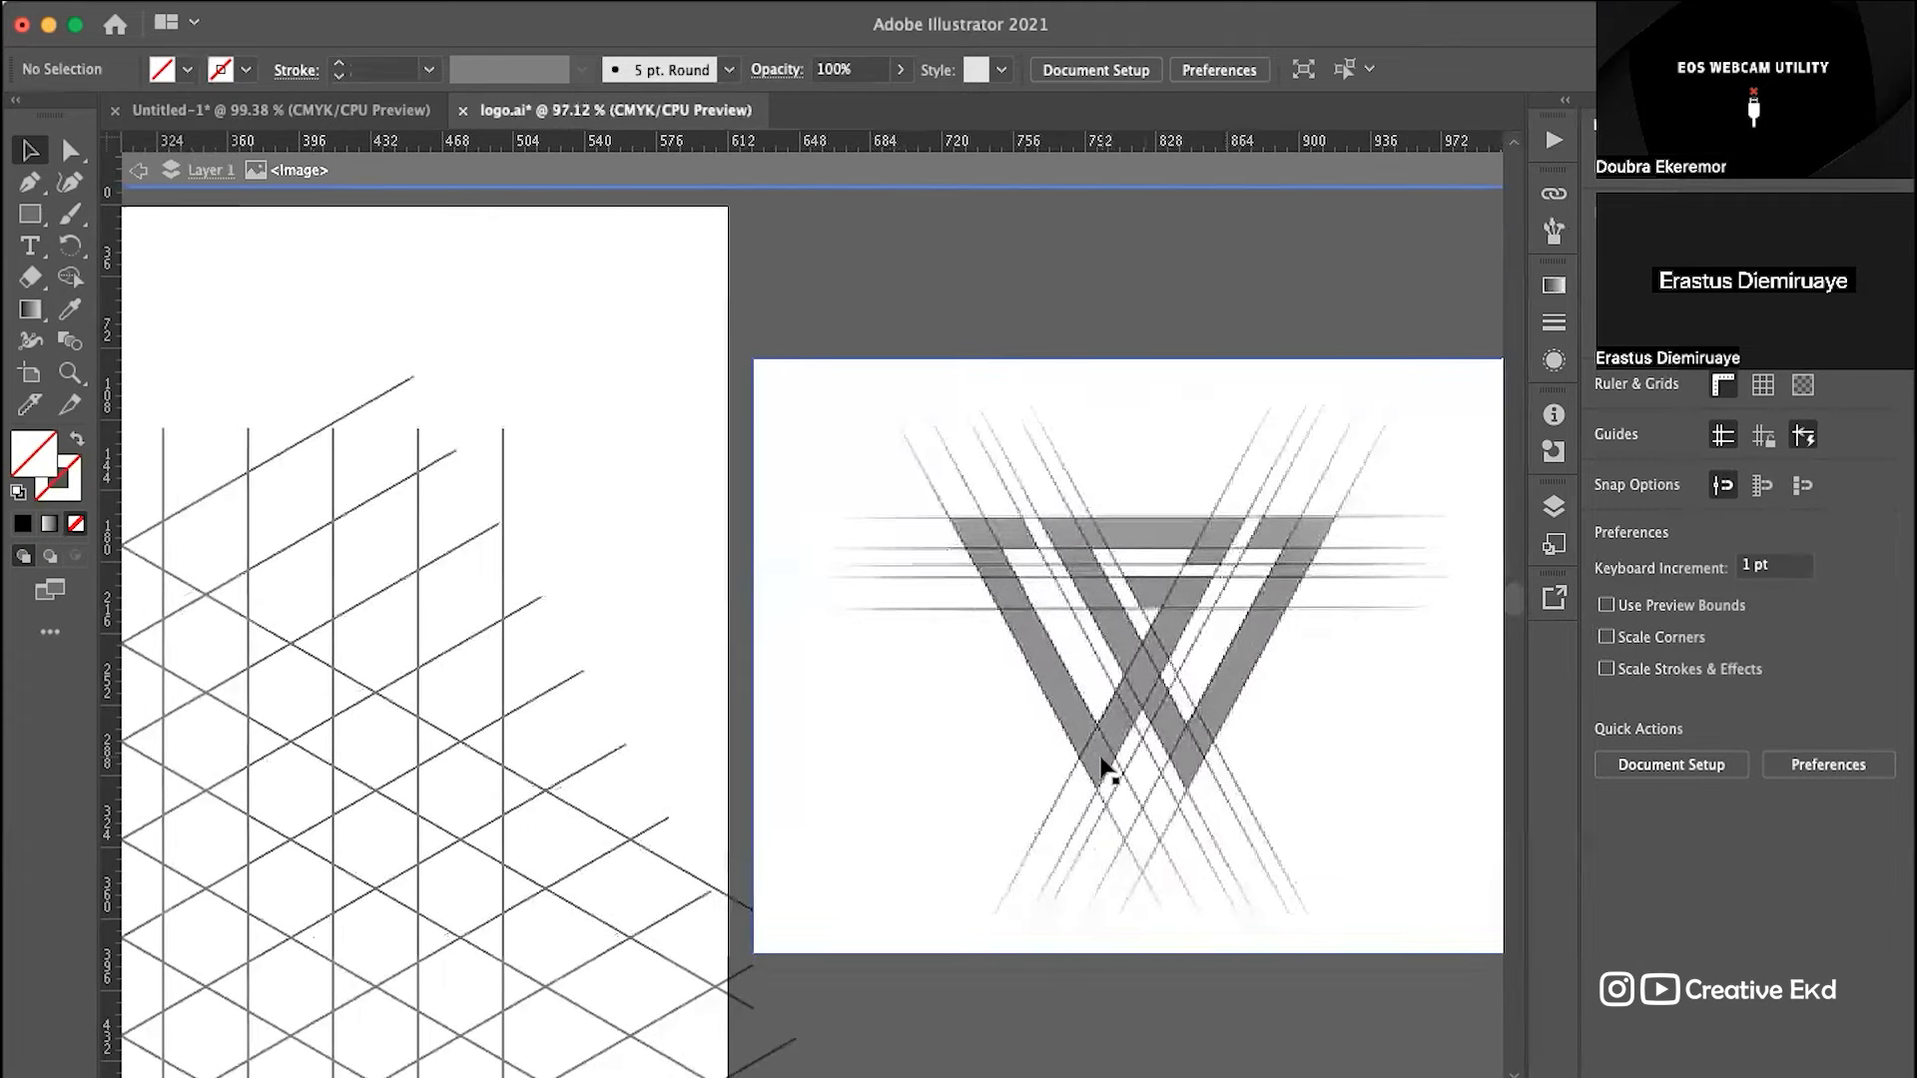
pyautogui.scroll(5, 1102, 761)
pyautogui.hscroll(3, 1100, 762)
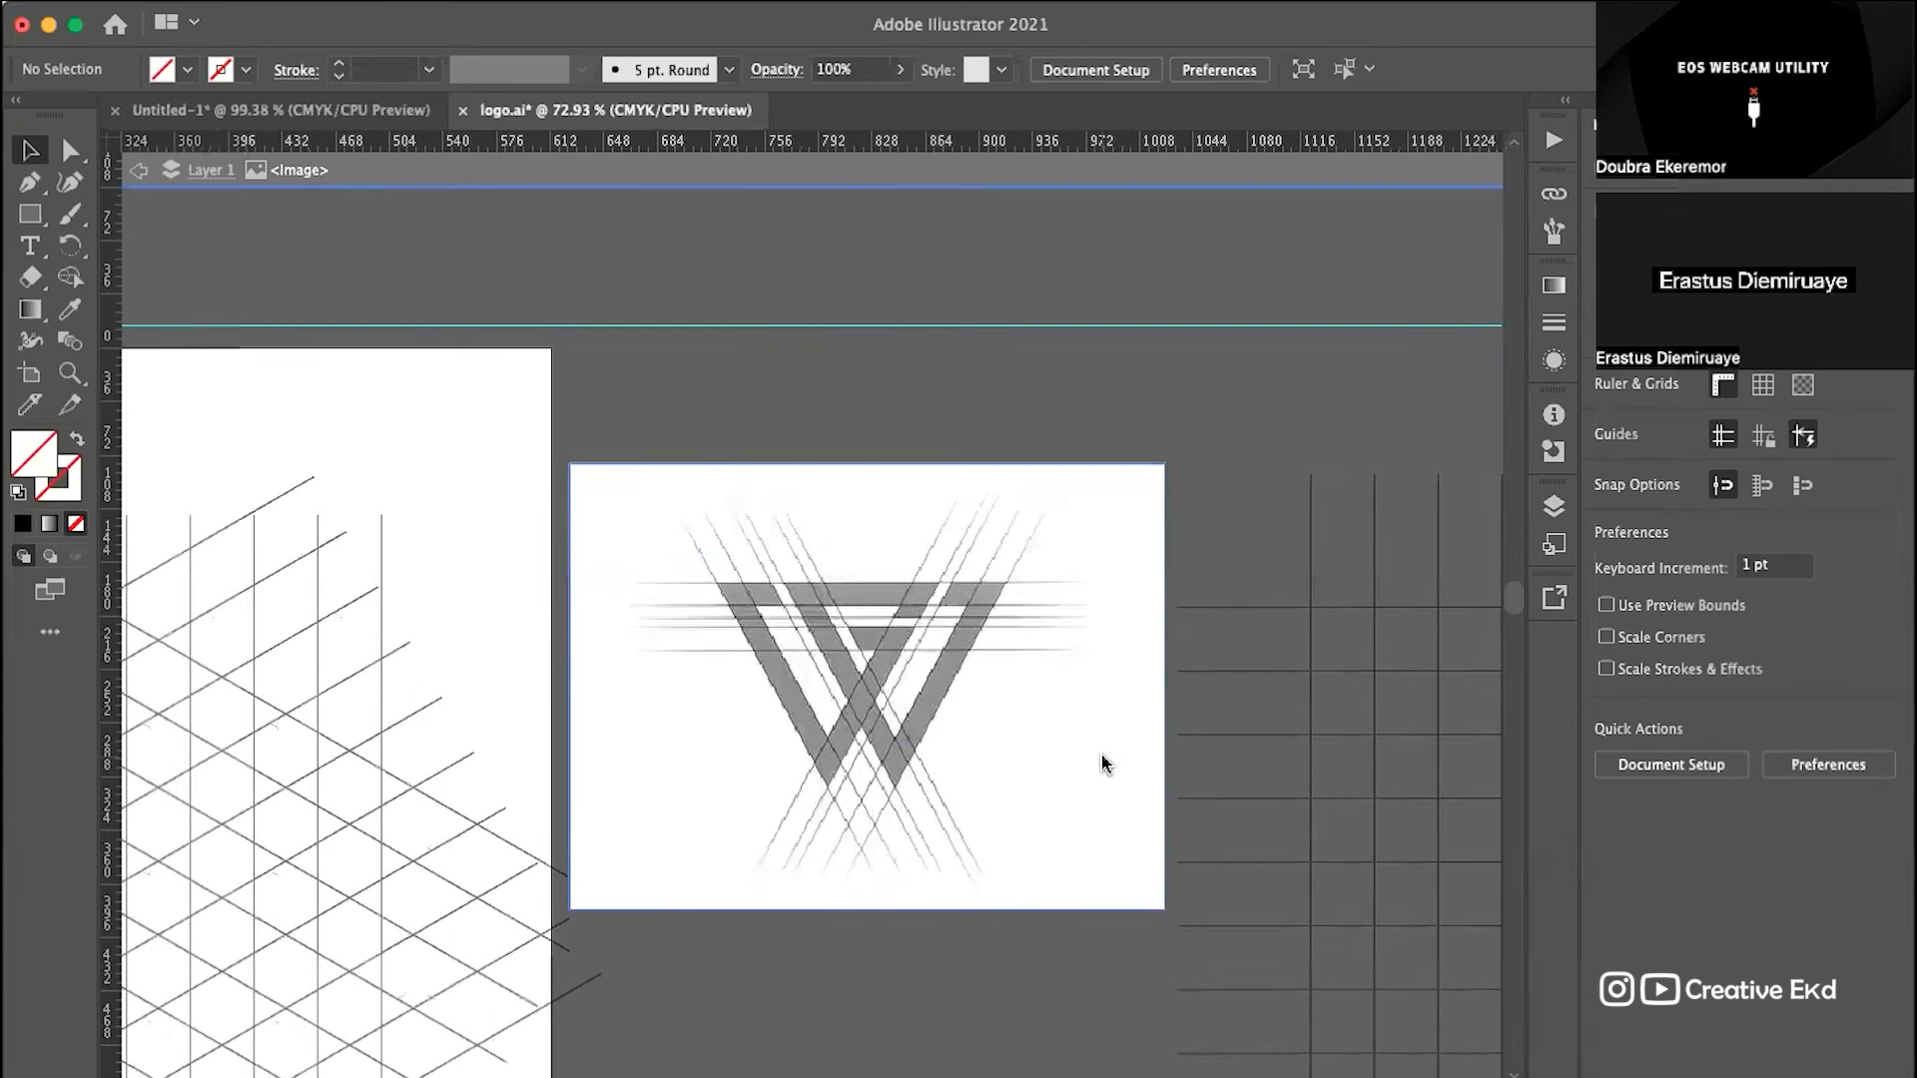
pyautogui.scroll(2, 811, 623)
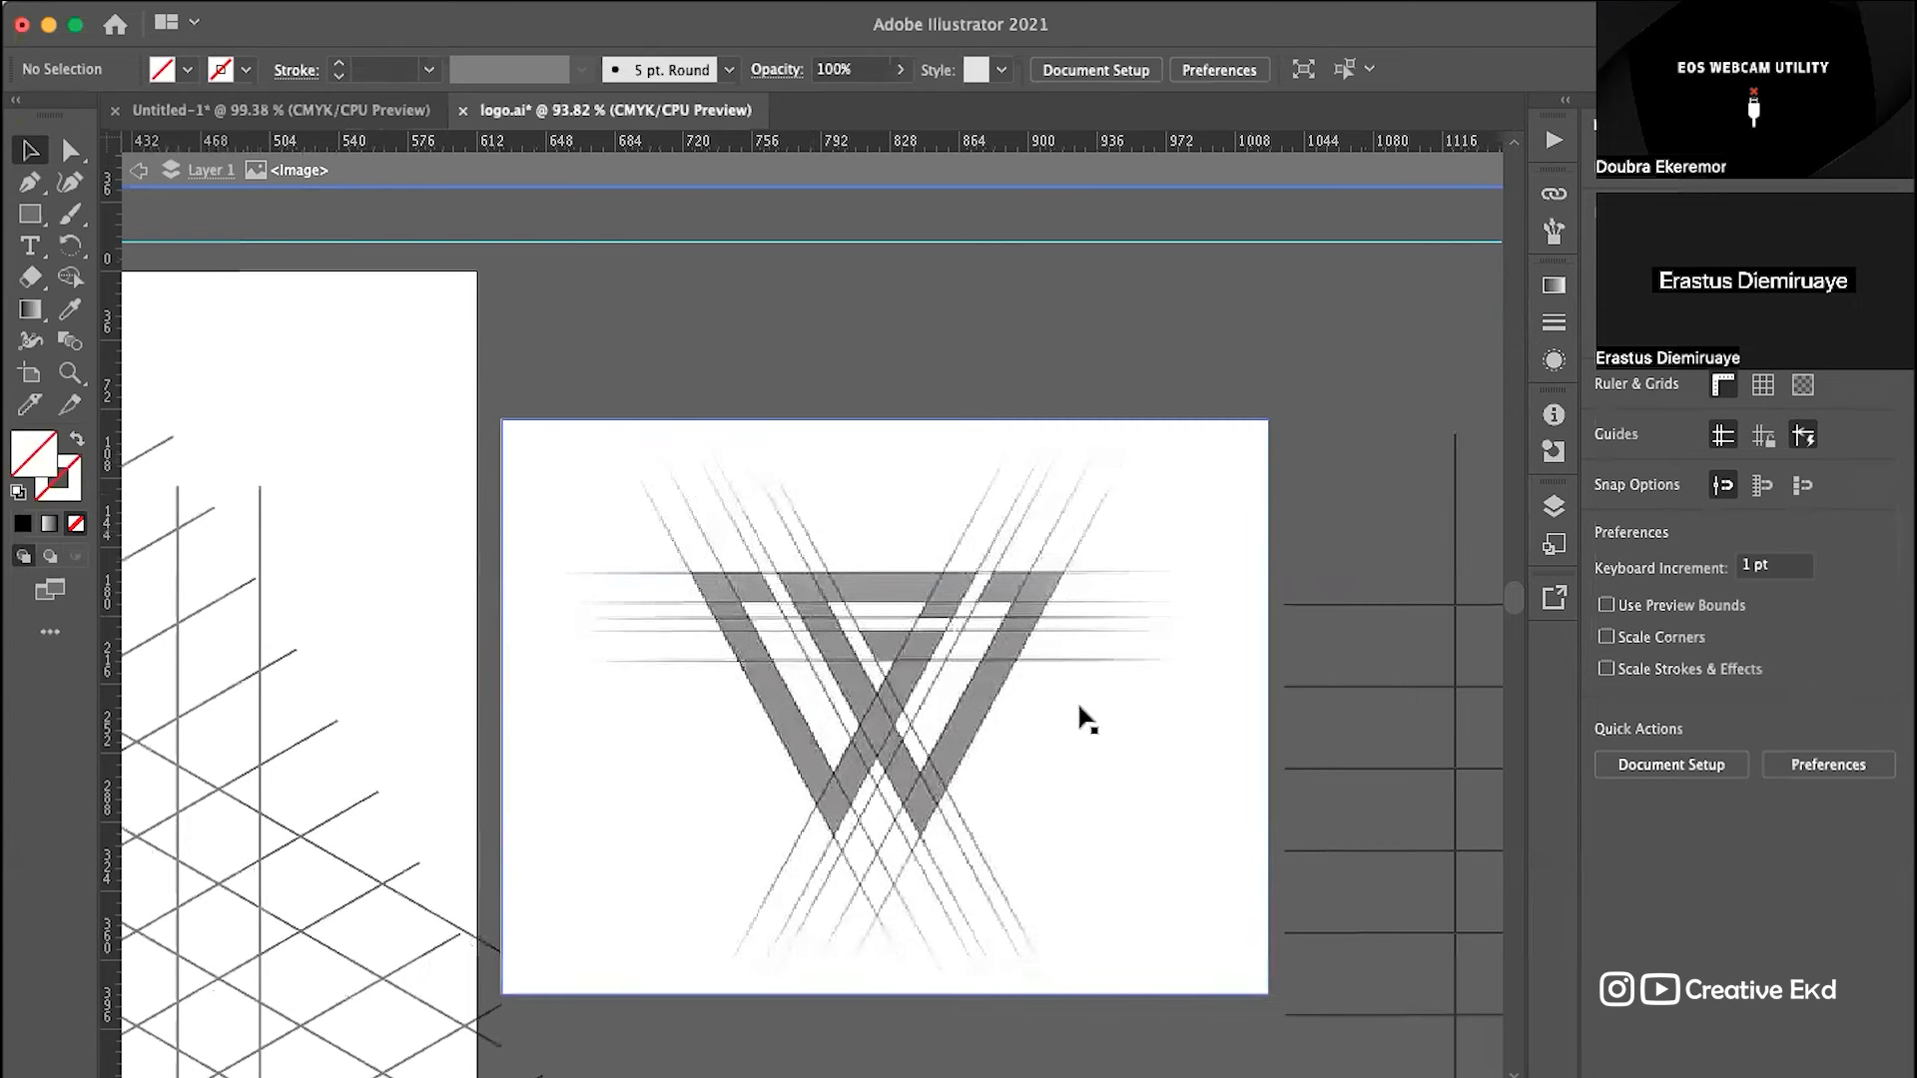
pyautogui.scroll(2, 1031, 799)
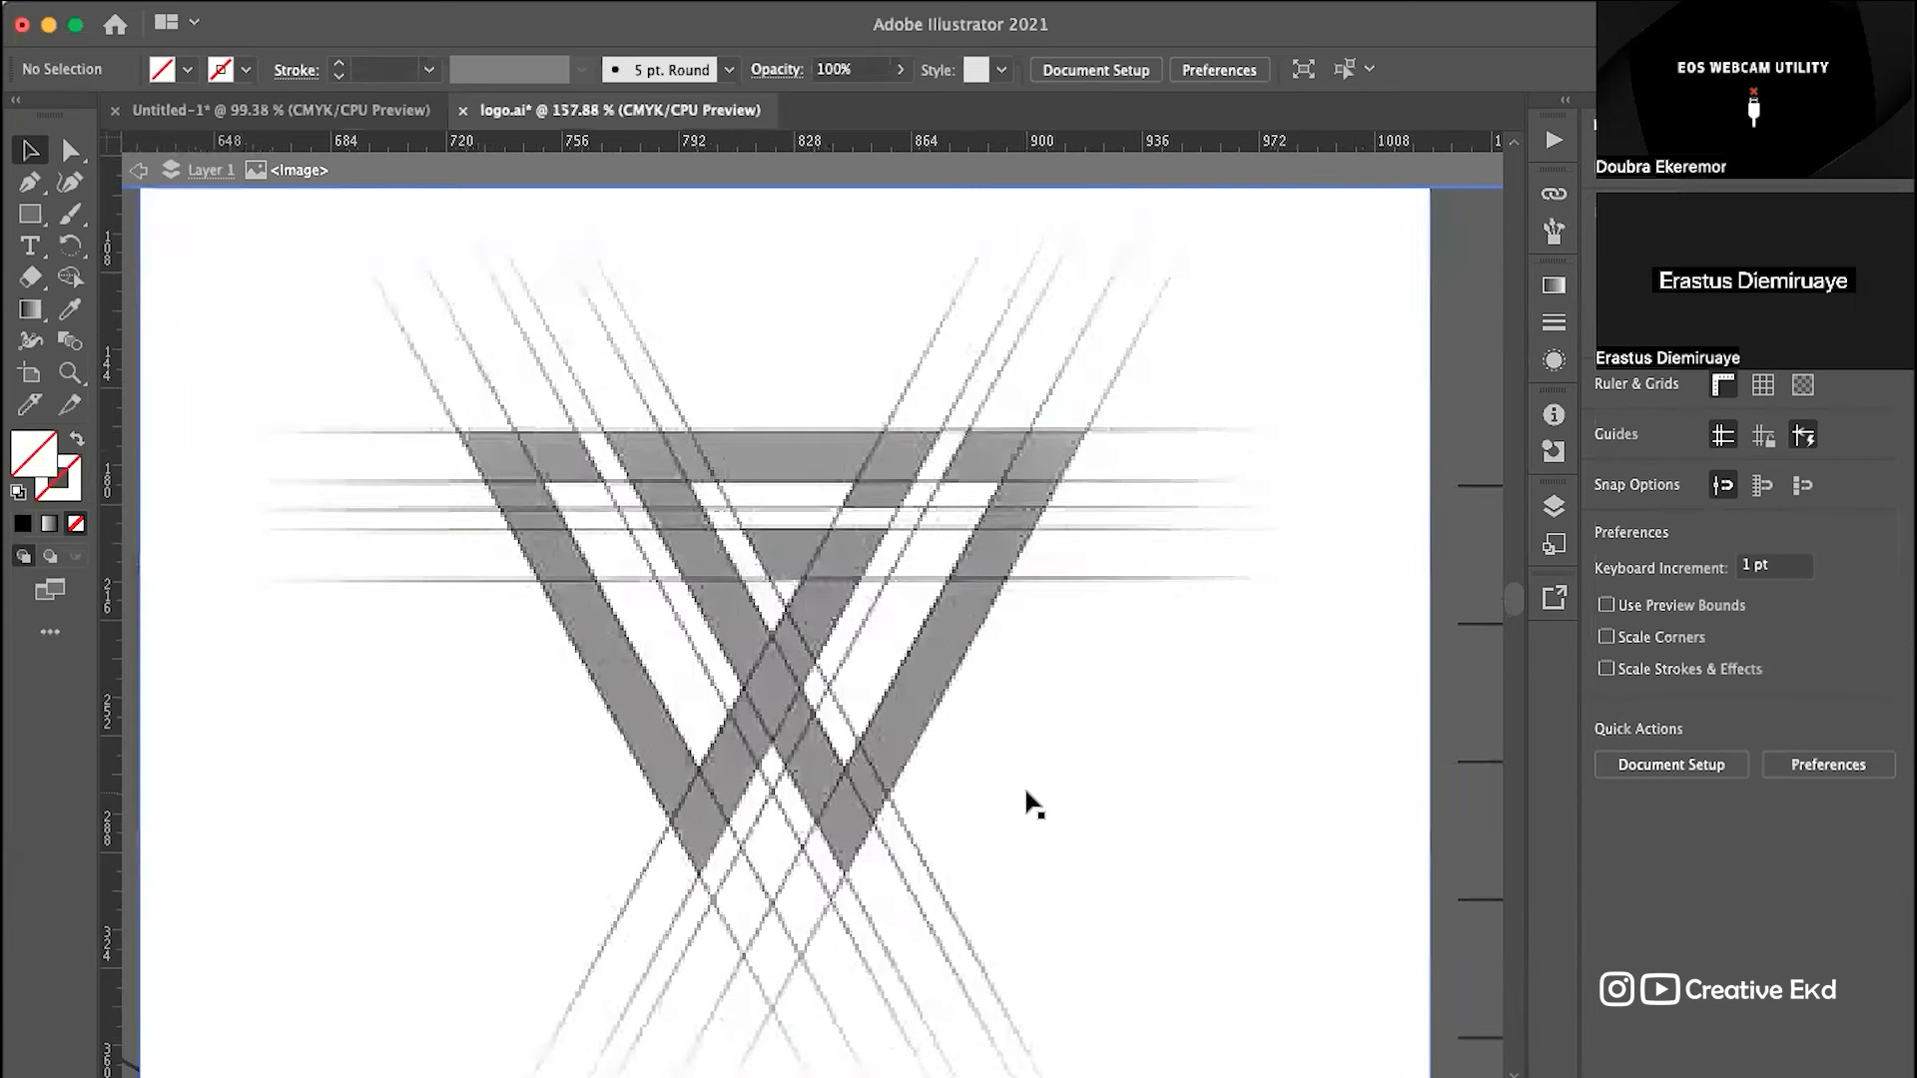
pyautogui.scroll(3, 889, 429)
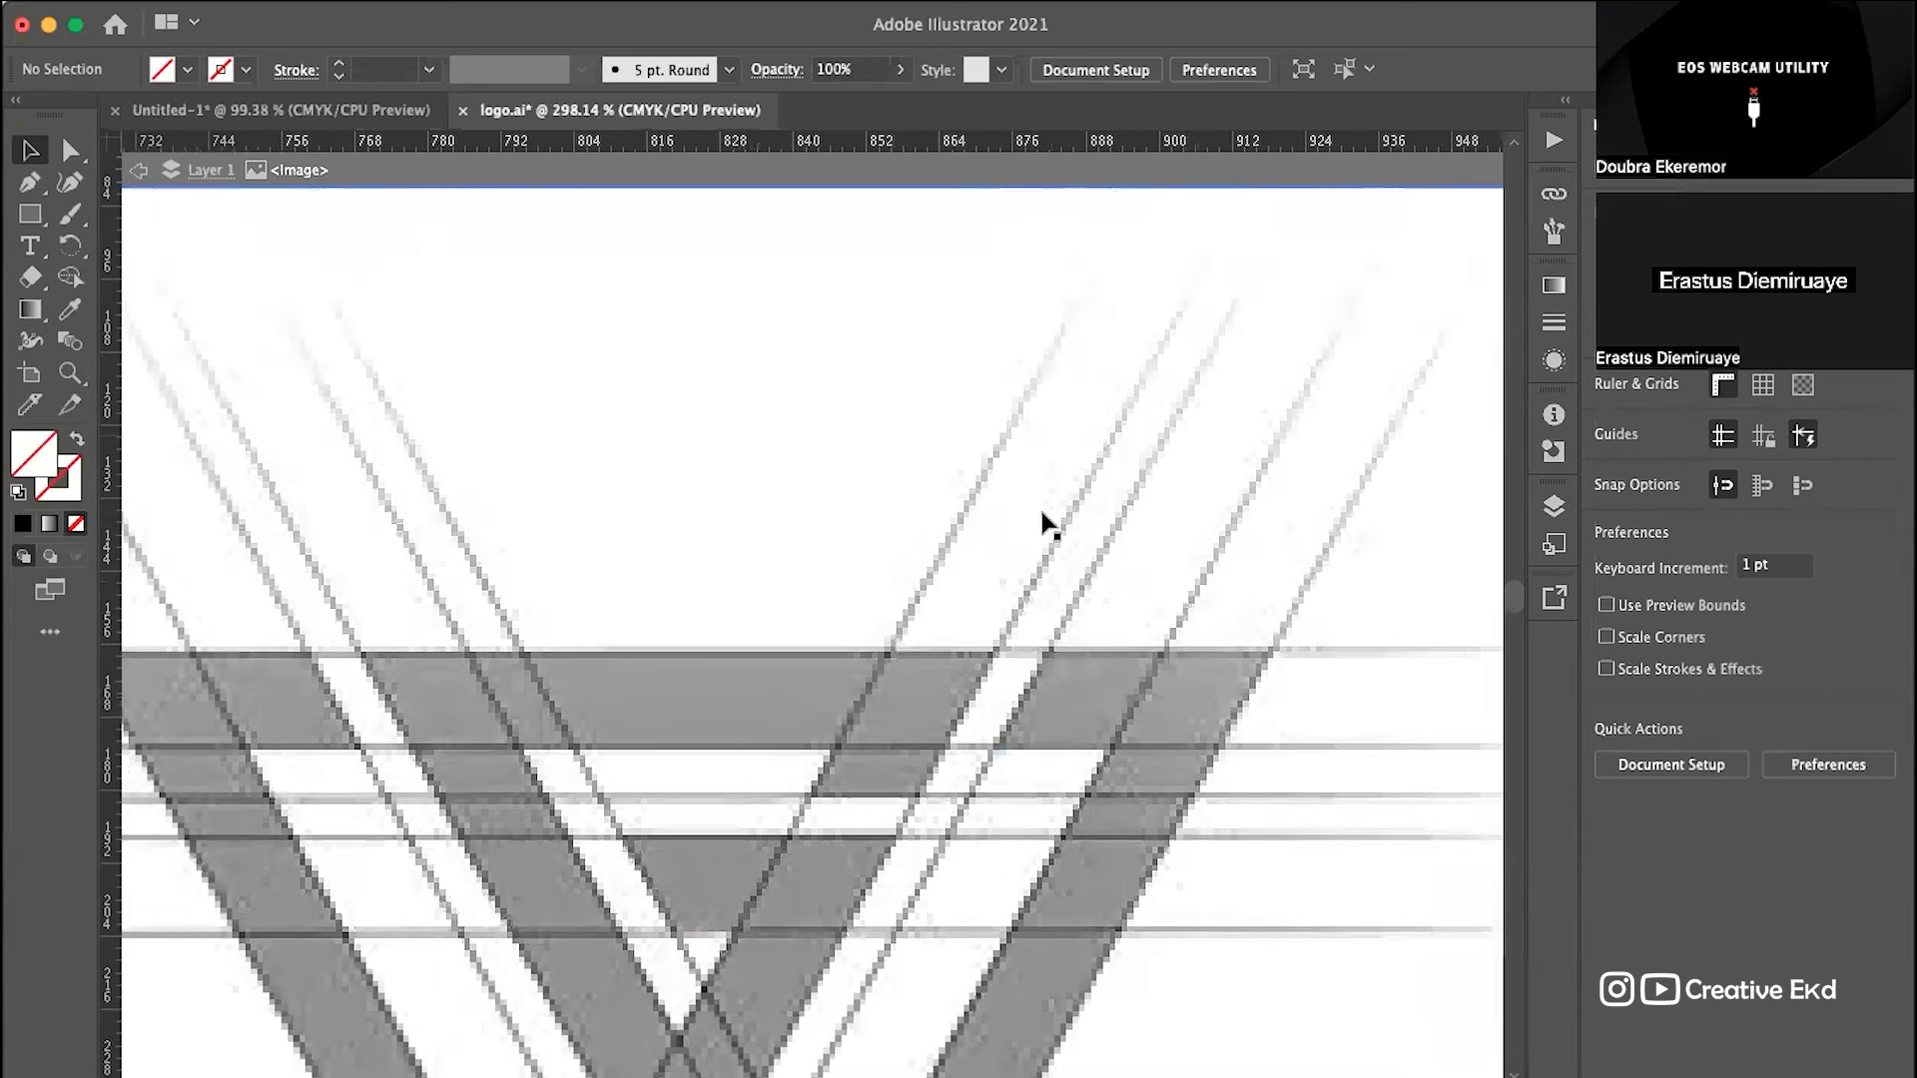
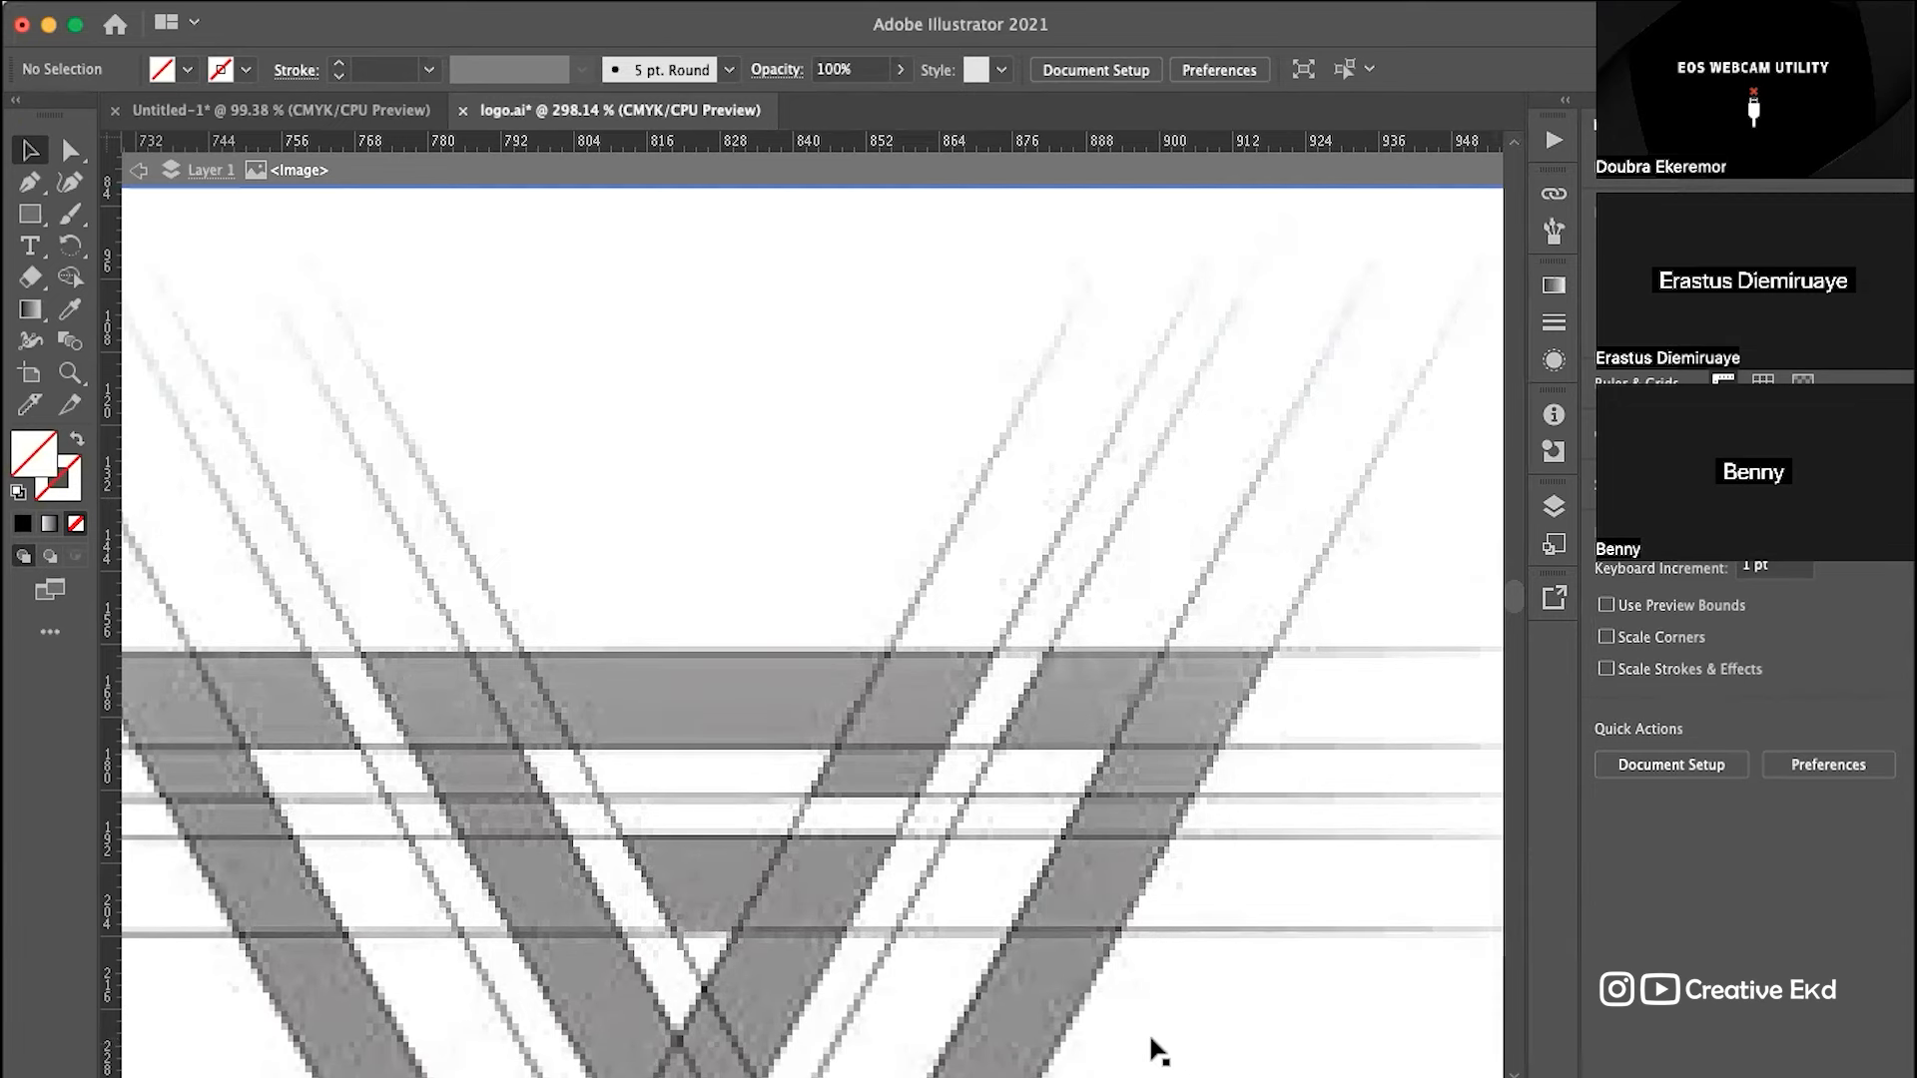
pyautogui.scroll(-3, 787, 483)
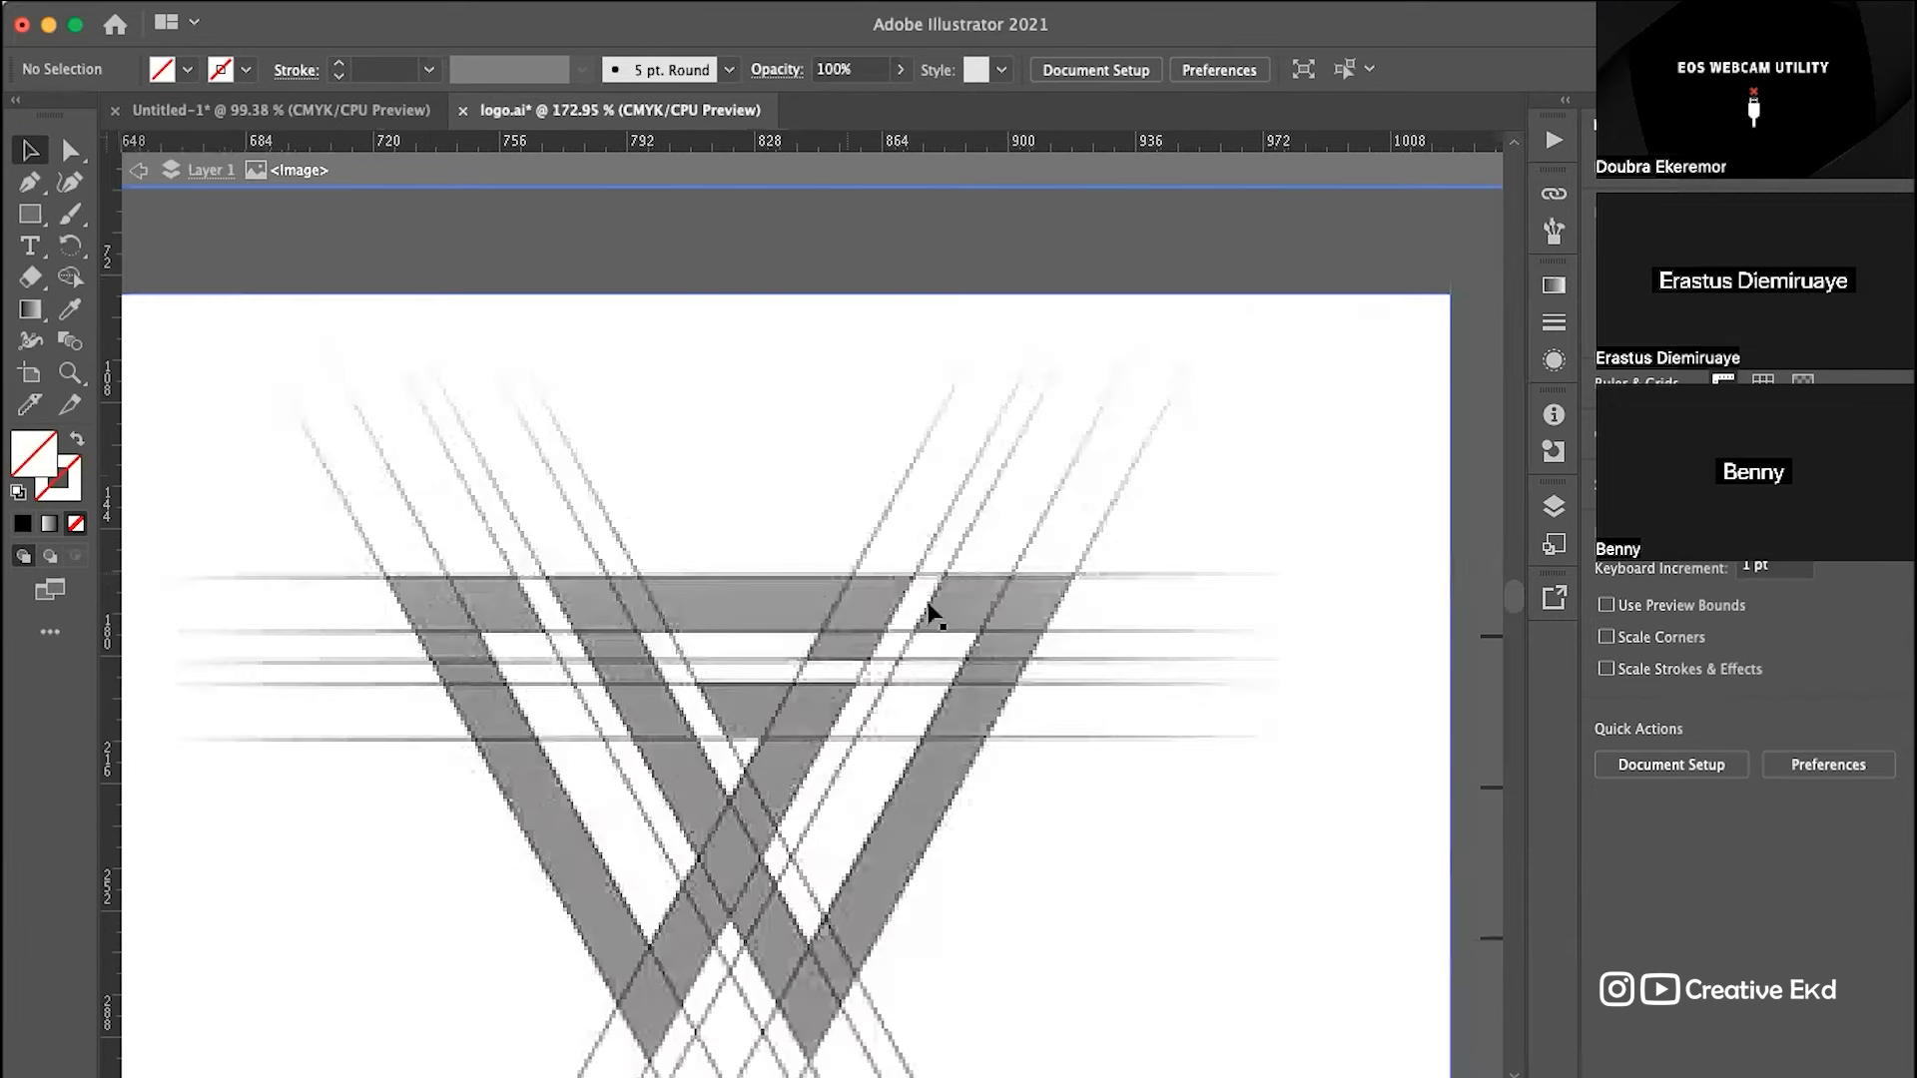
pyautogui.scroll(2, 792, 749)
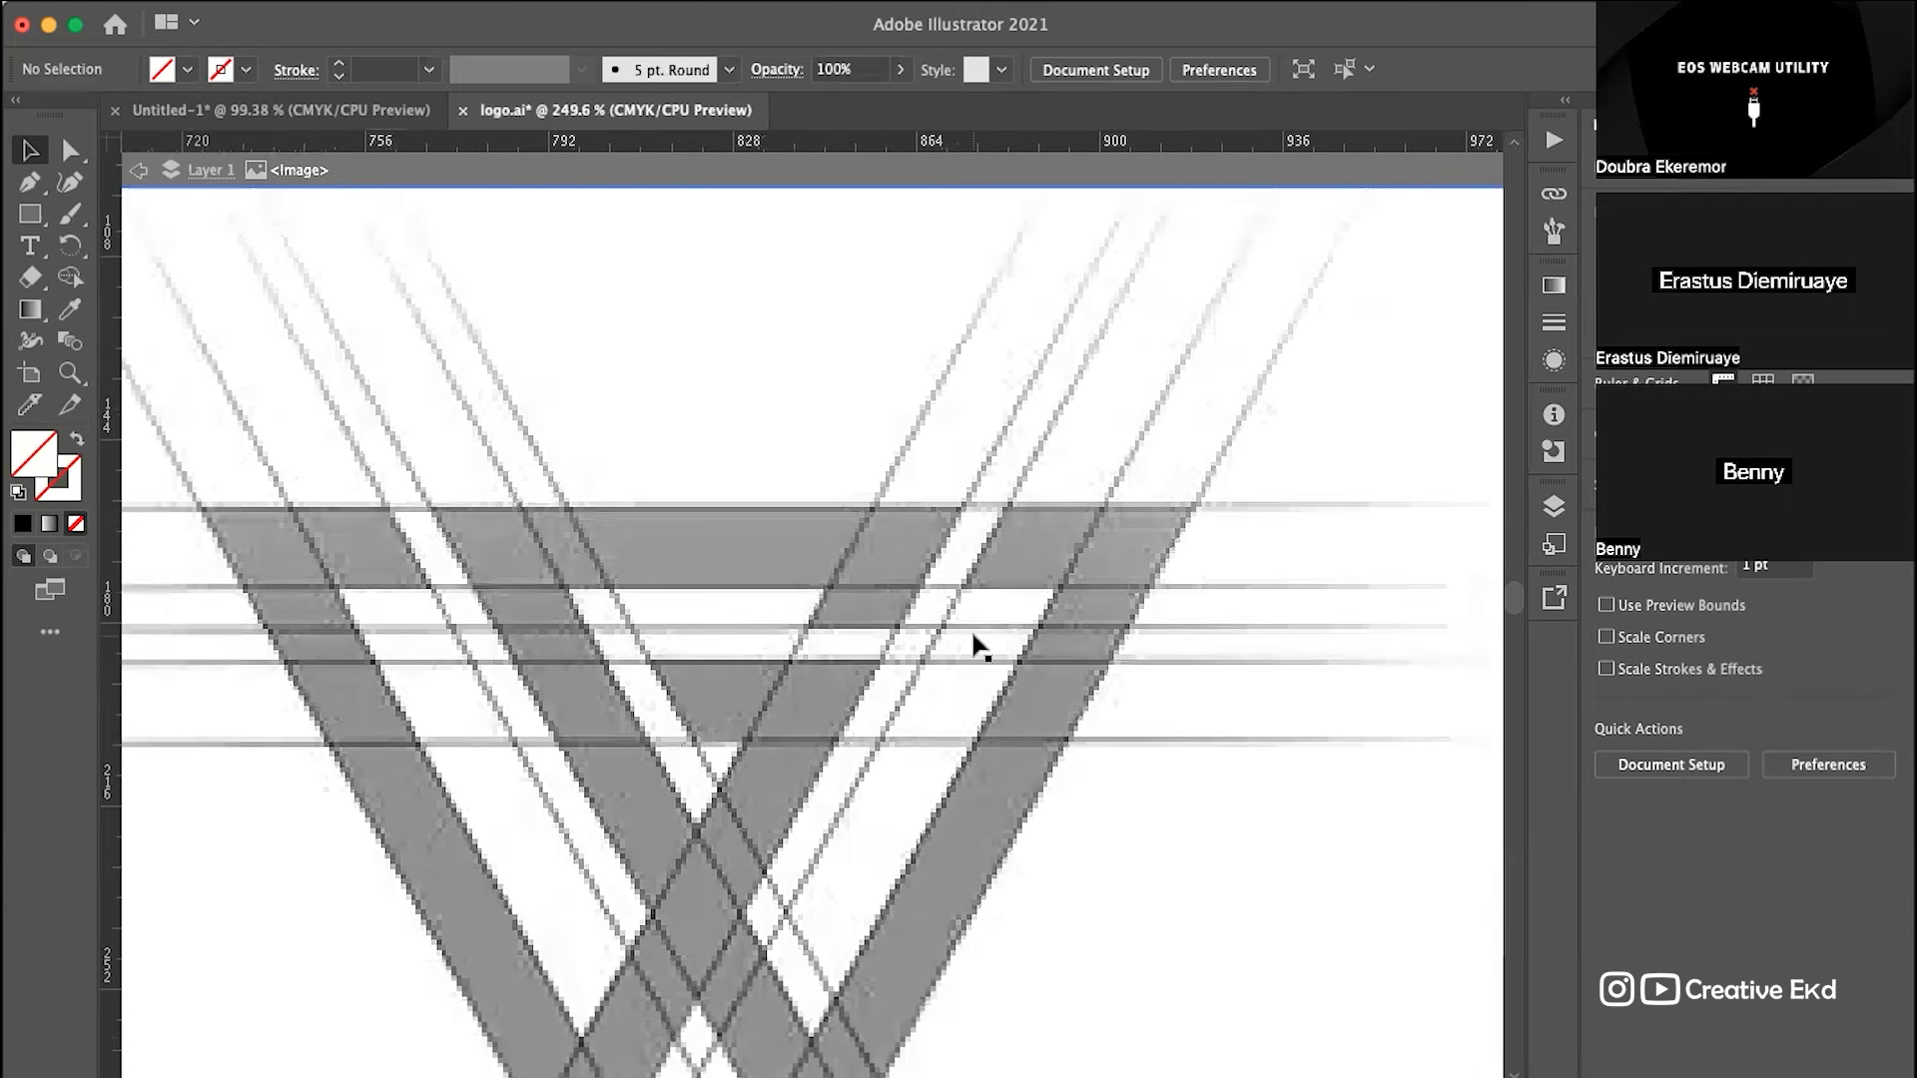
pyautogui.scroll(-4, 975, 645)
pyautogui.scroll(-3, 886, 644)
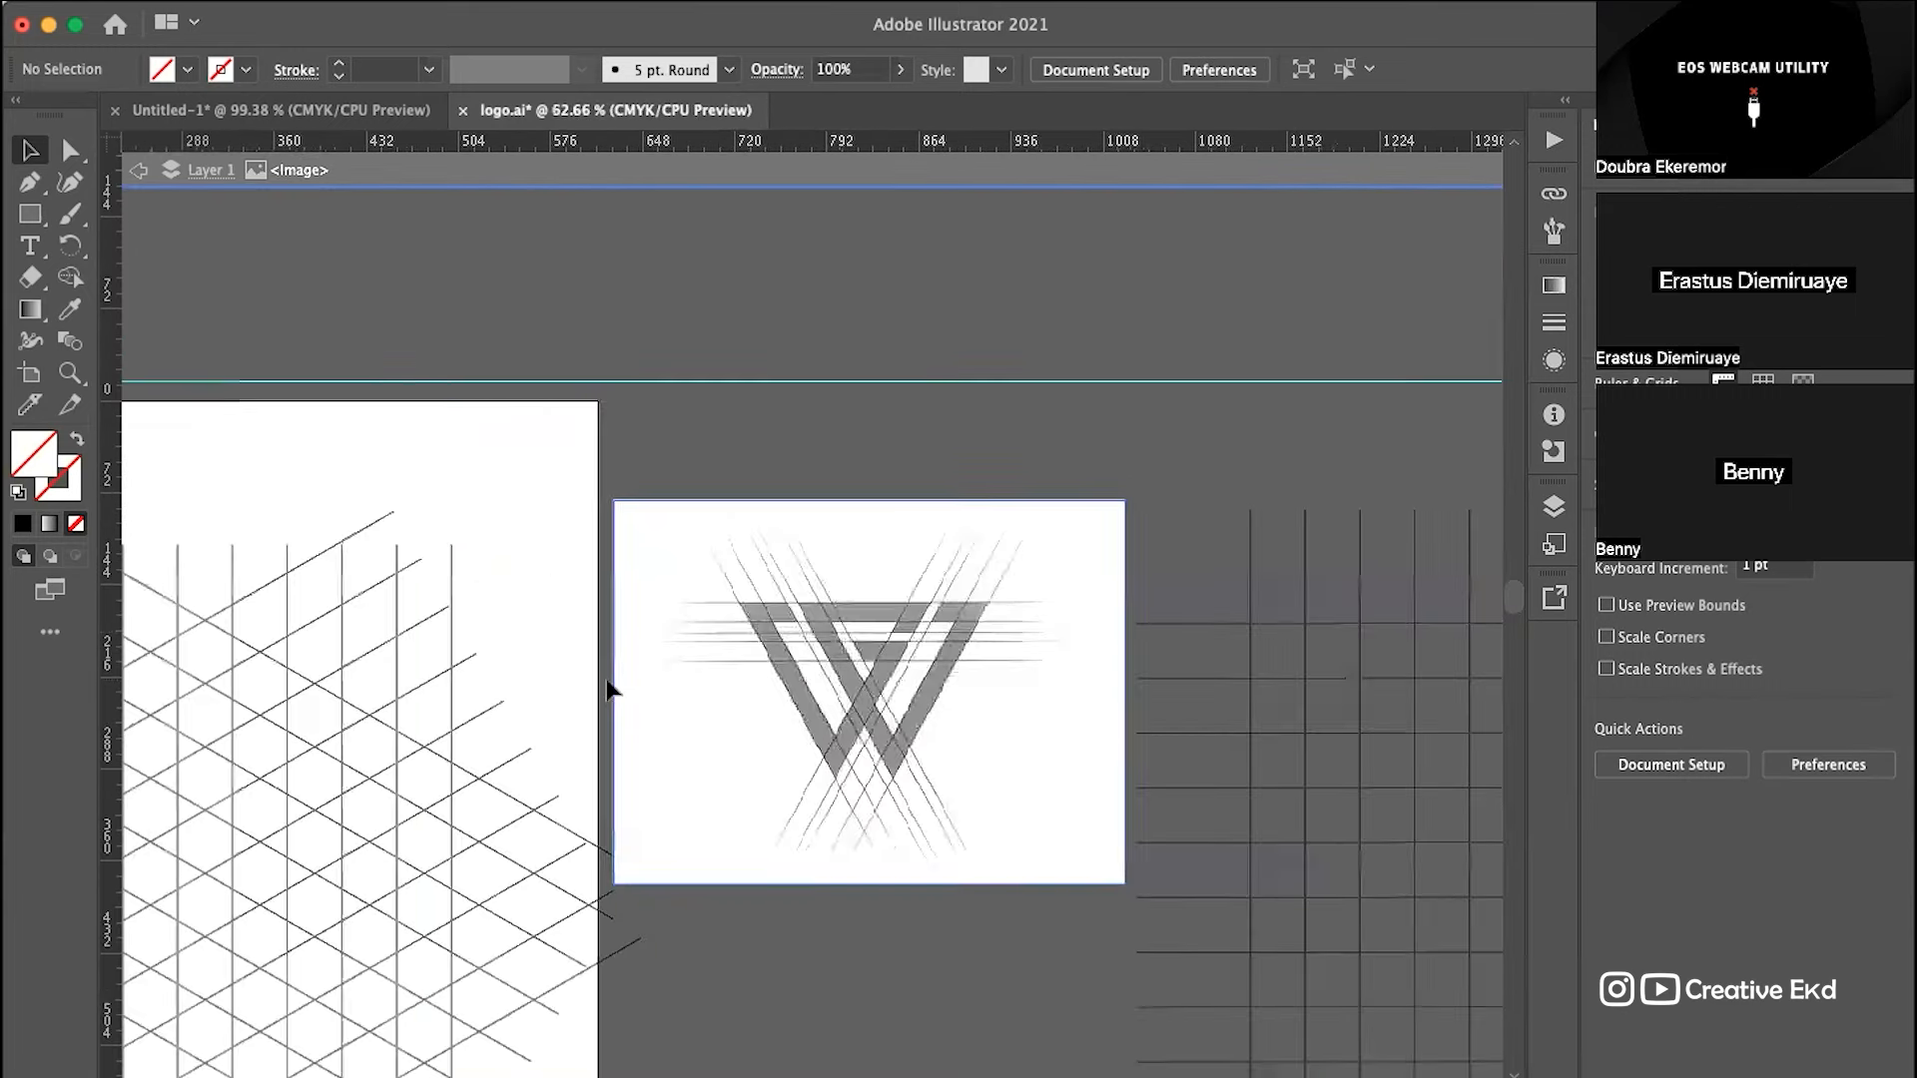
# Step: Exit the image's isolation mode and move the grid of vertical and slanted lines off the artboard, beyond the square grid
pyautogui.scroll(-7, 838, 654)
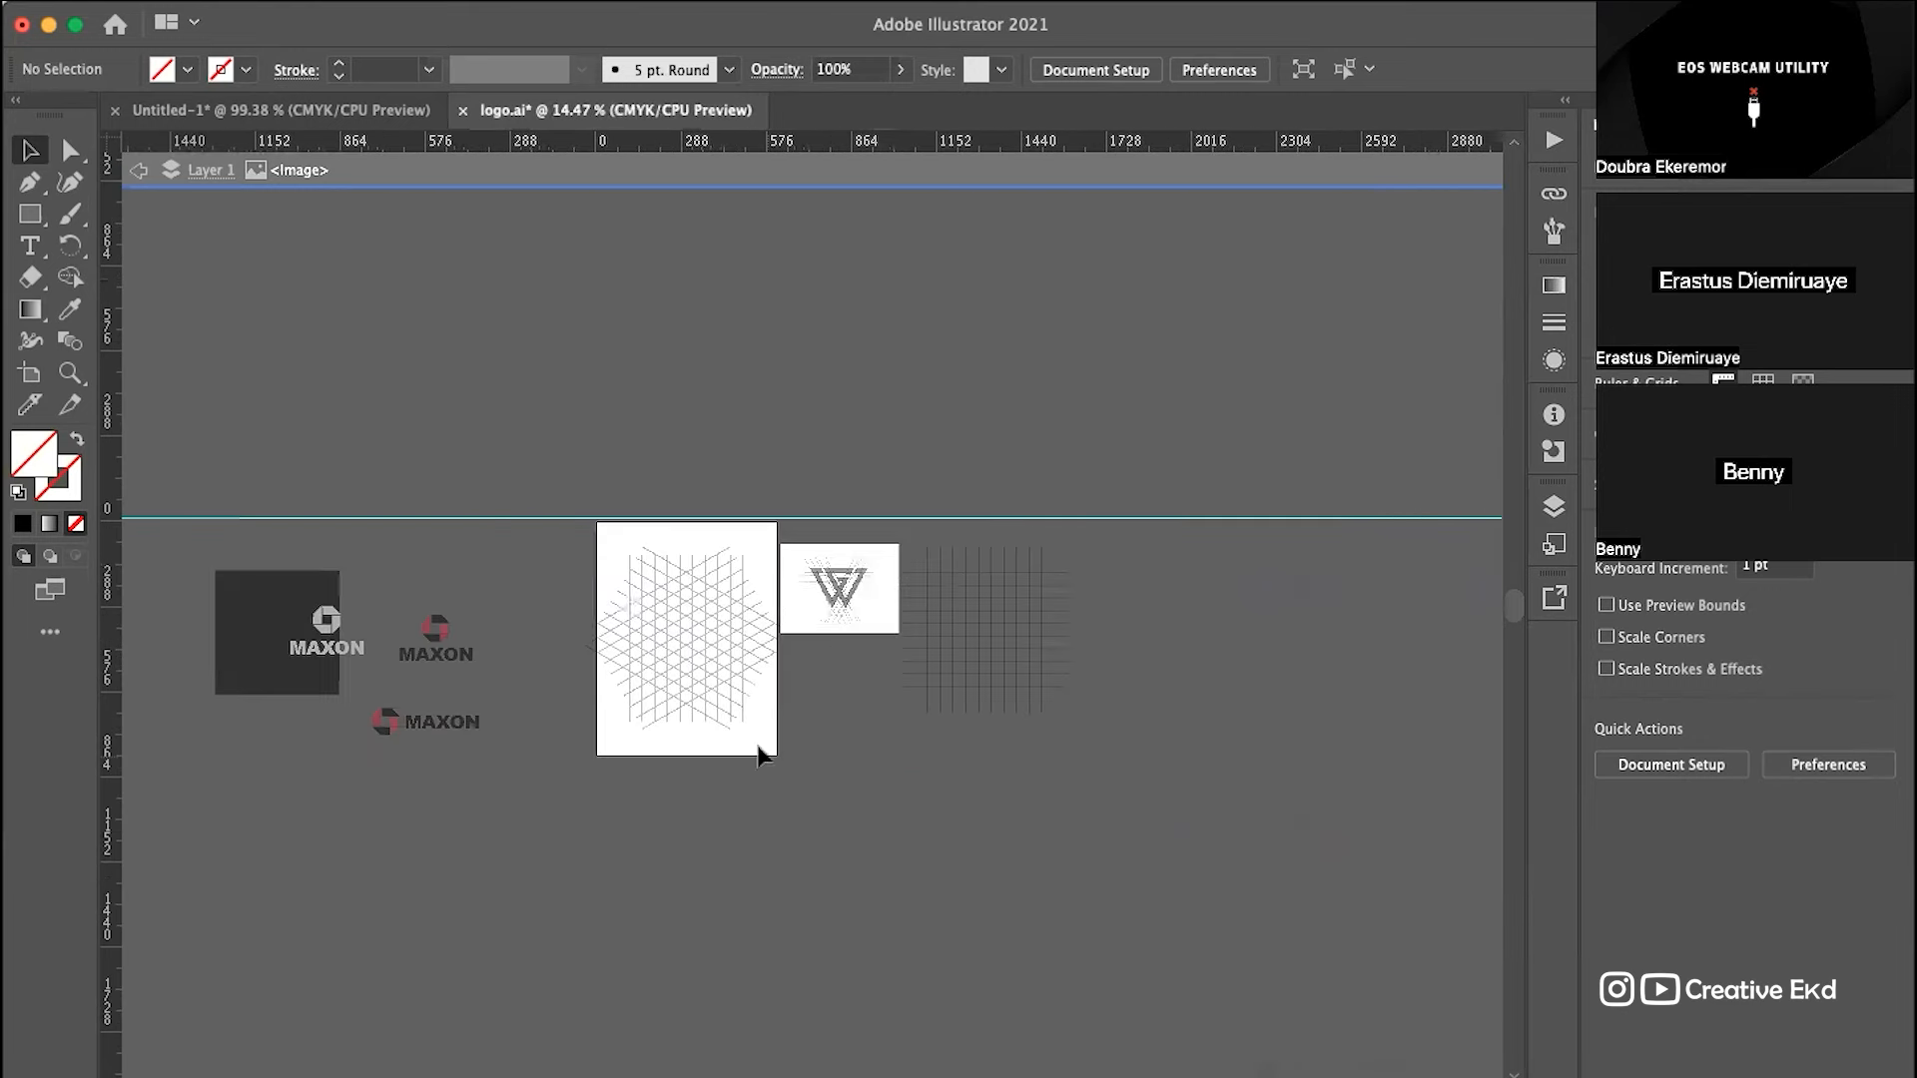
pyautogui.scroll(5, 675, 622)
pyautogui.moveTo(385, 334); pyautogui.dragTo(930, 974)
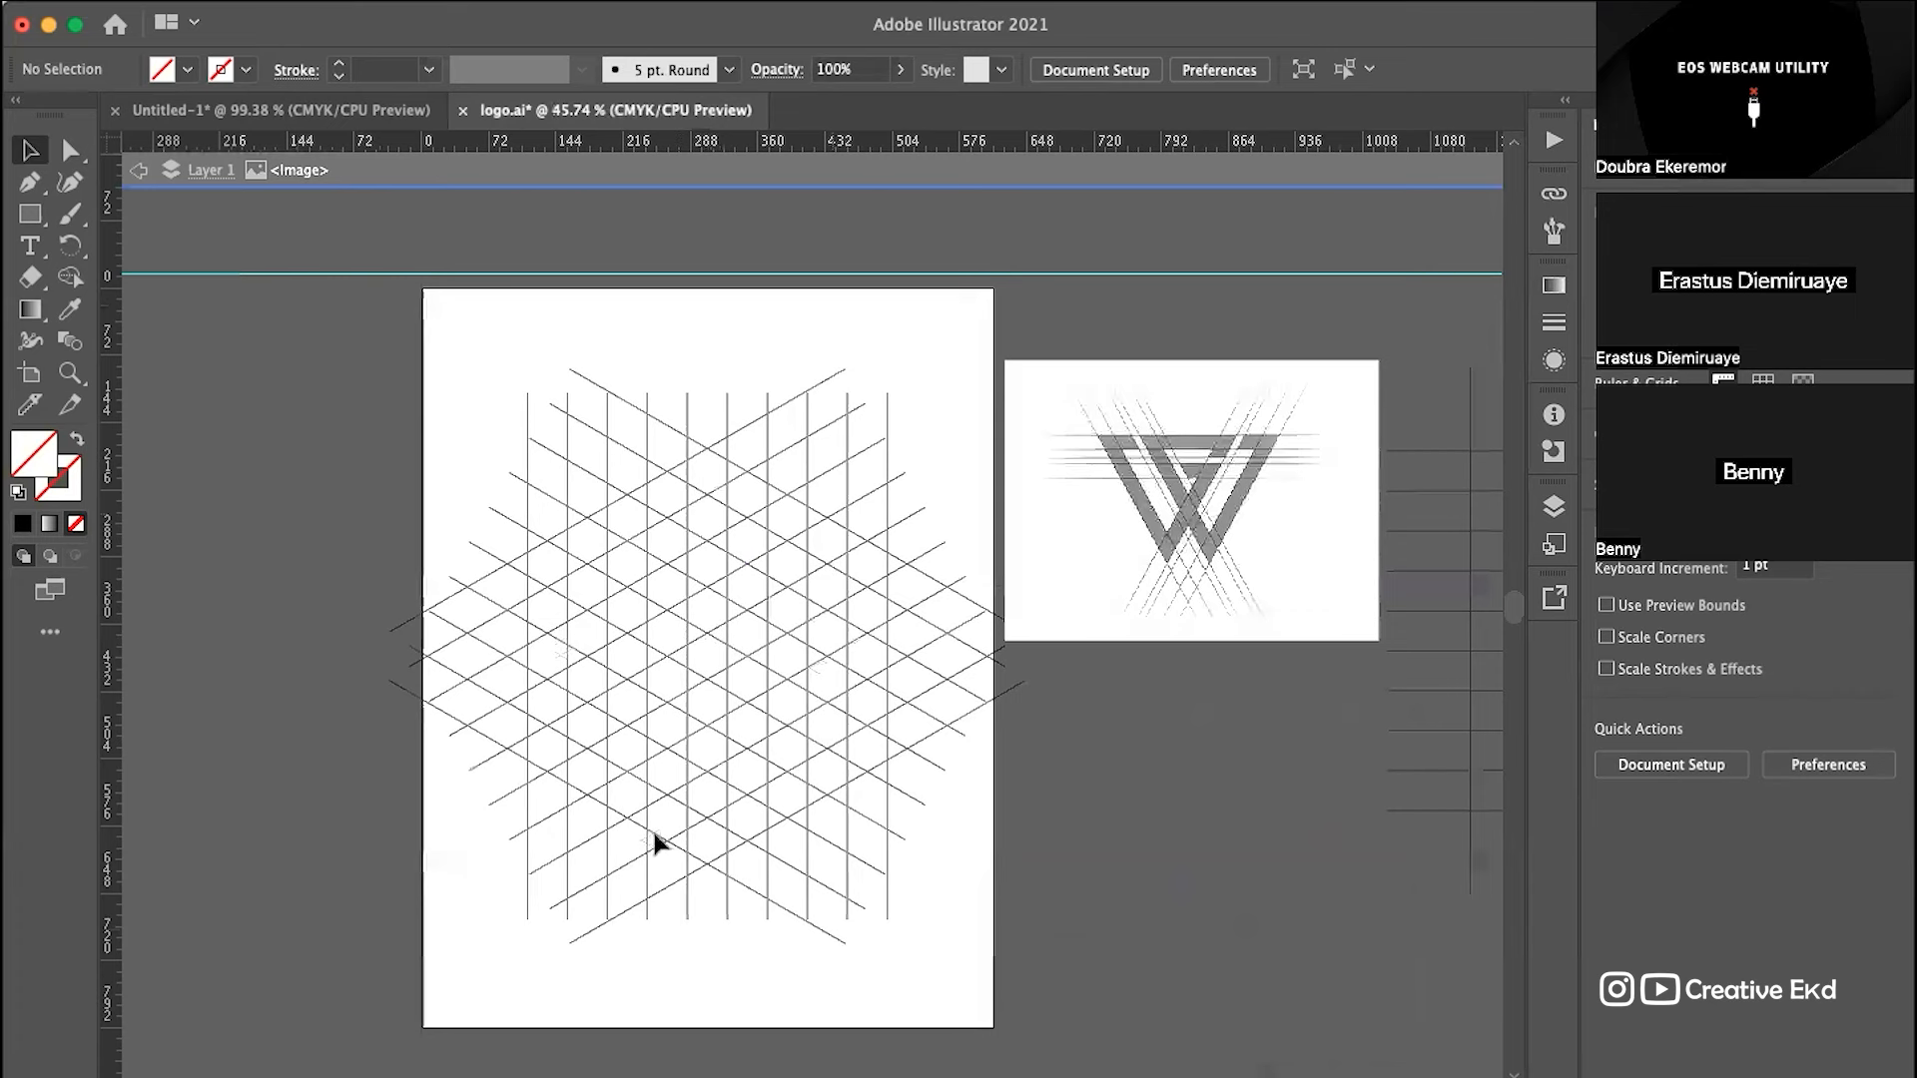
pyautogui.press('Escape')
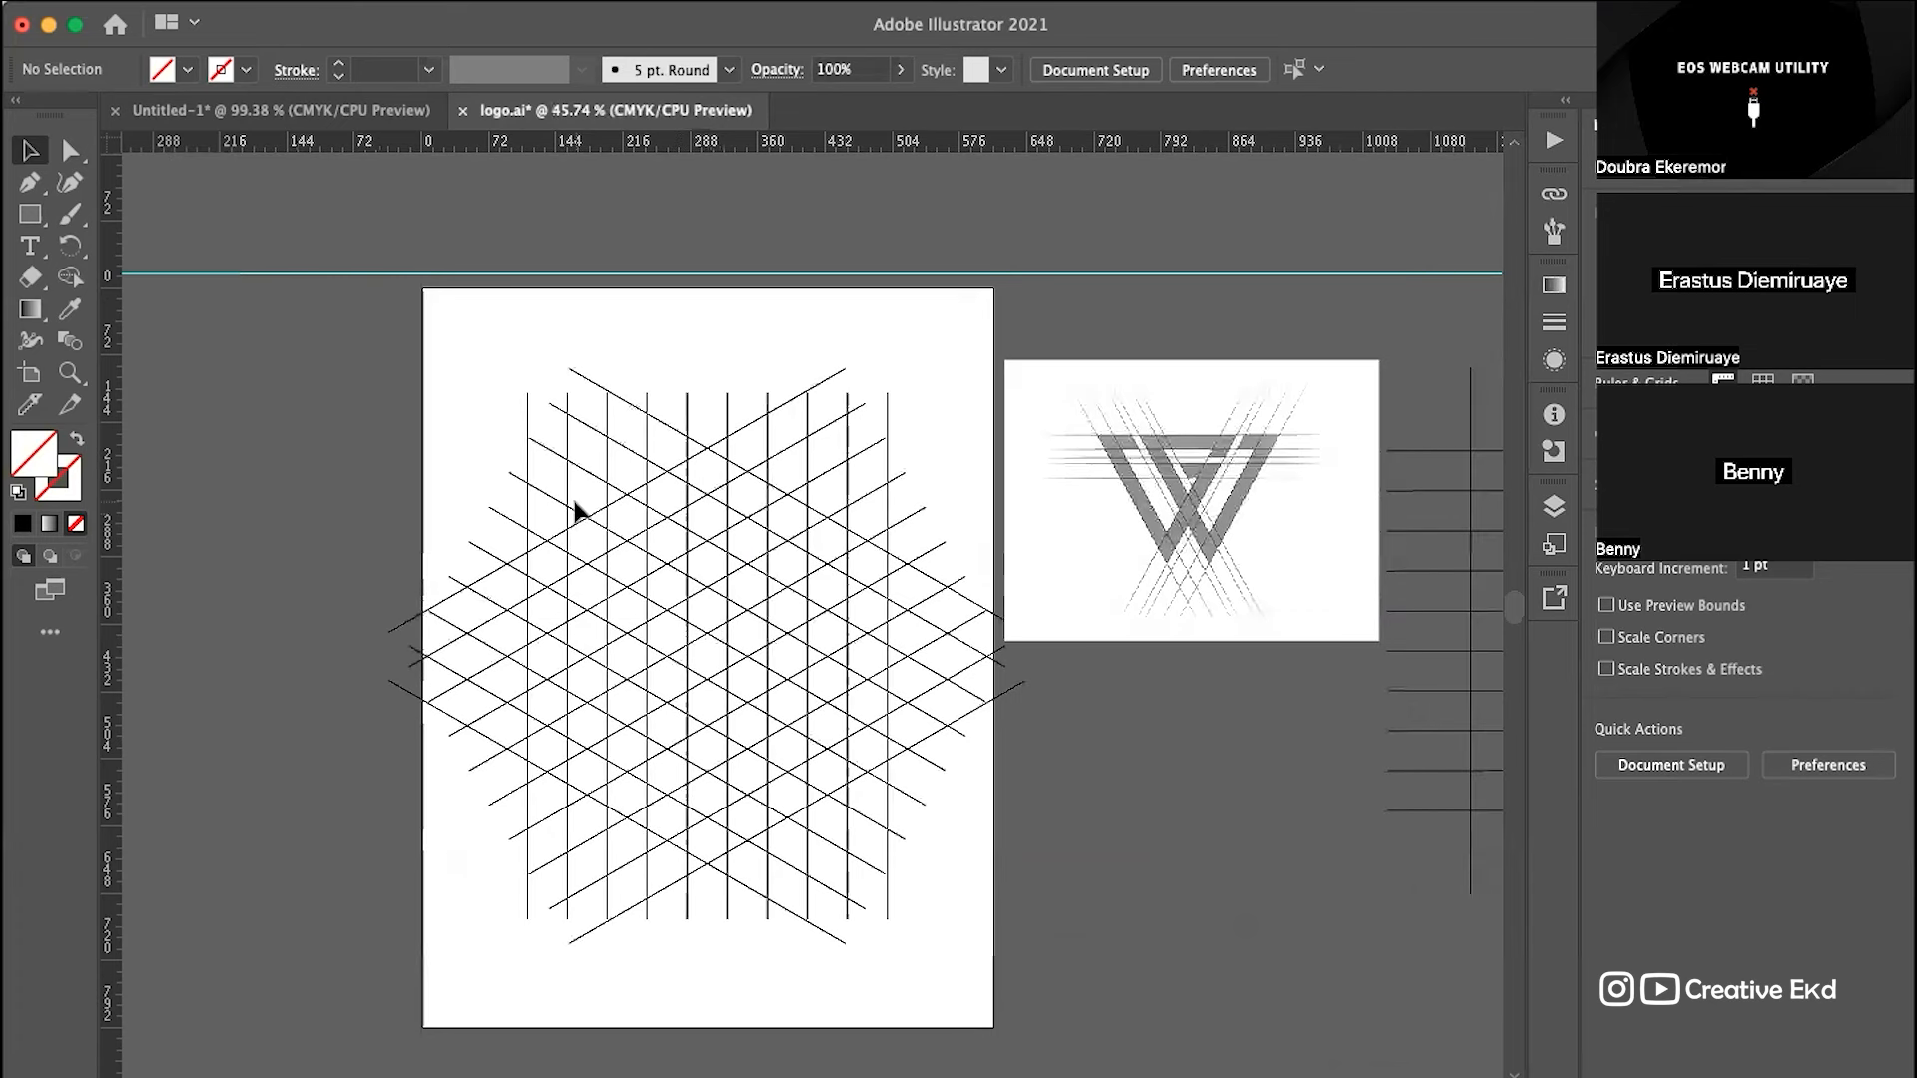
pyautogui.moveTo(338, 362); pyautogui.dragTo(795, 1001)
pyautogui.scroll(-5, 711, 629)
pyautogui.hscroll(3, 710, 628)
pyautogui.scroll(1, 710, 629)
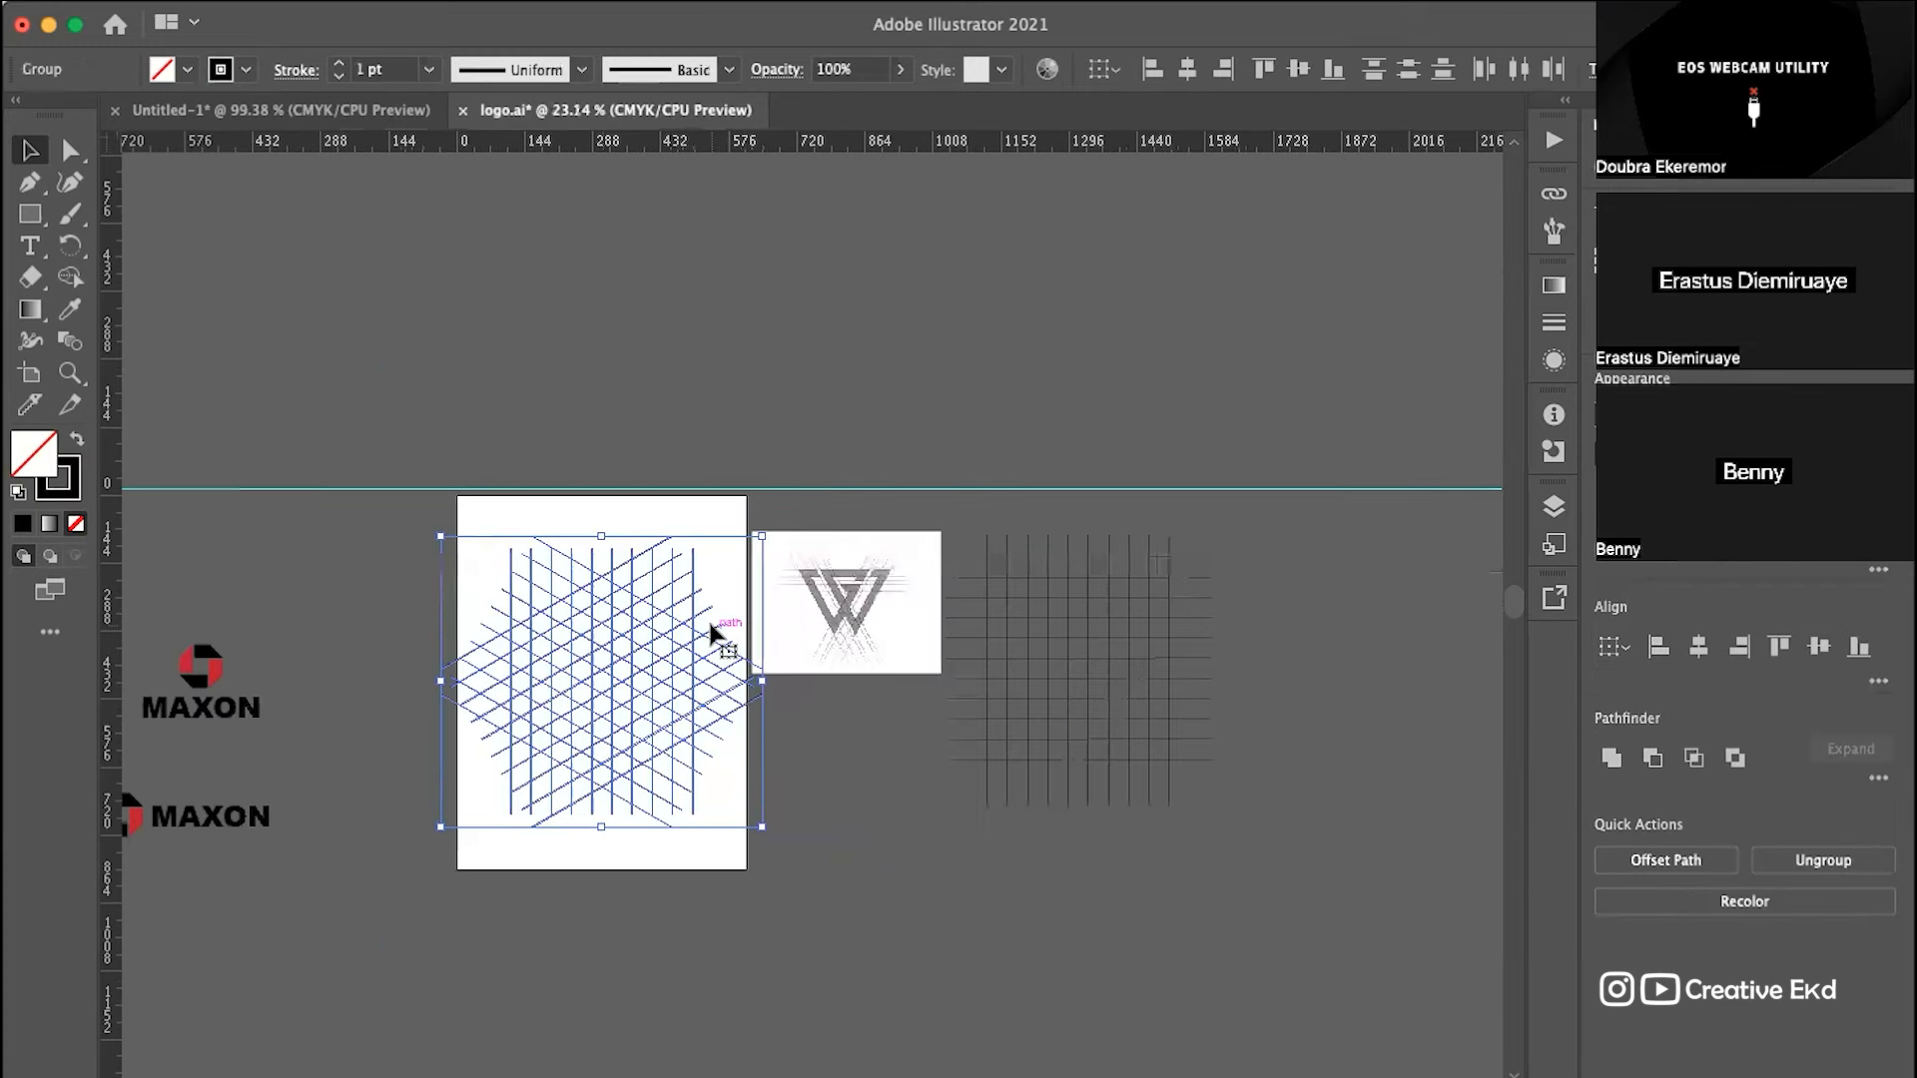
pyautogui.moveTo(602, 661); pyautogui.dragTo(1409, 635)
pyautogui.click(816, 849)
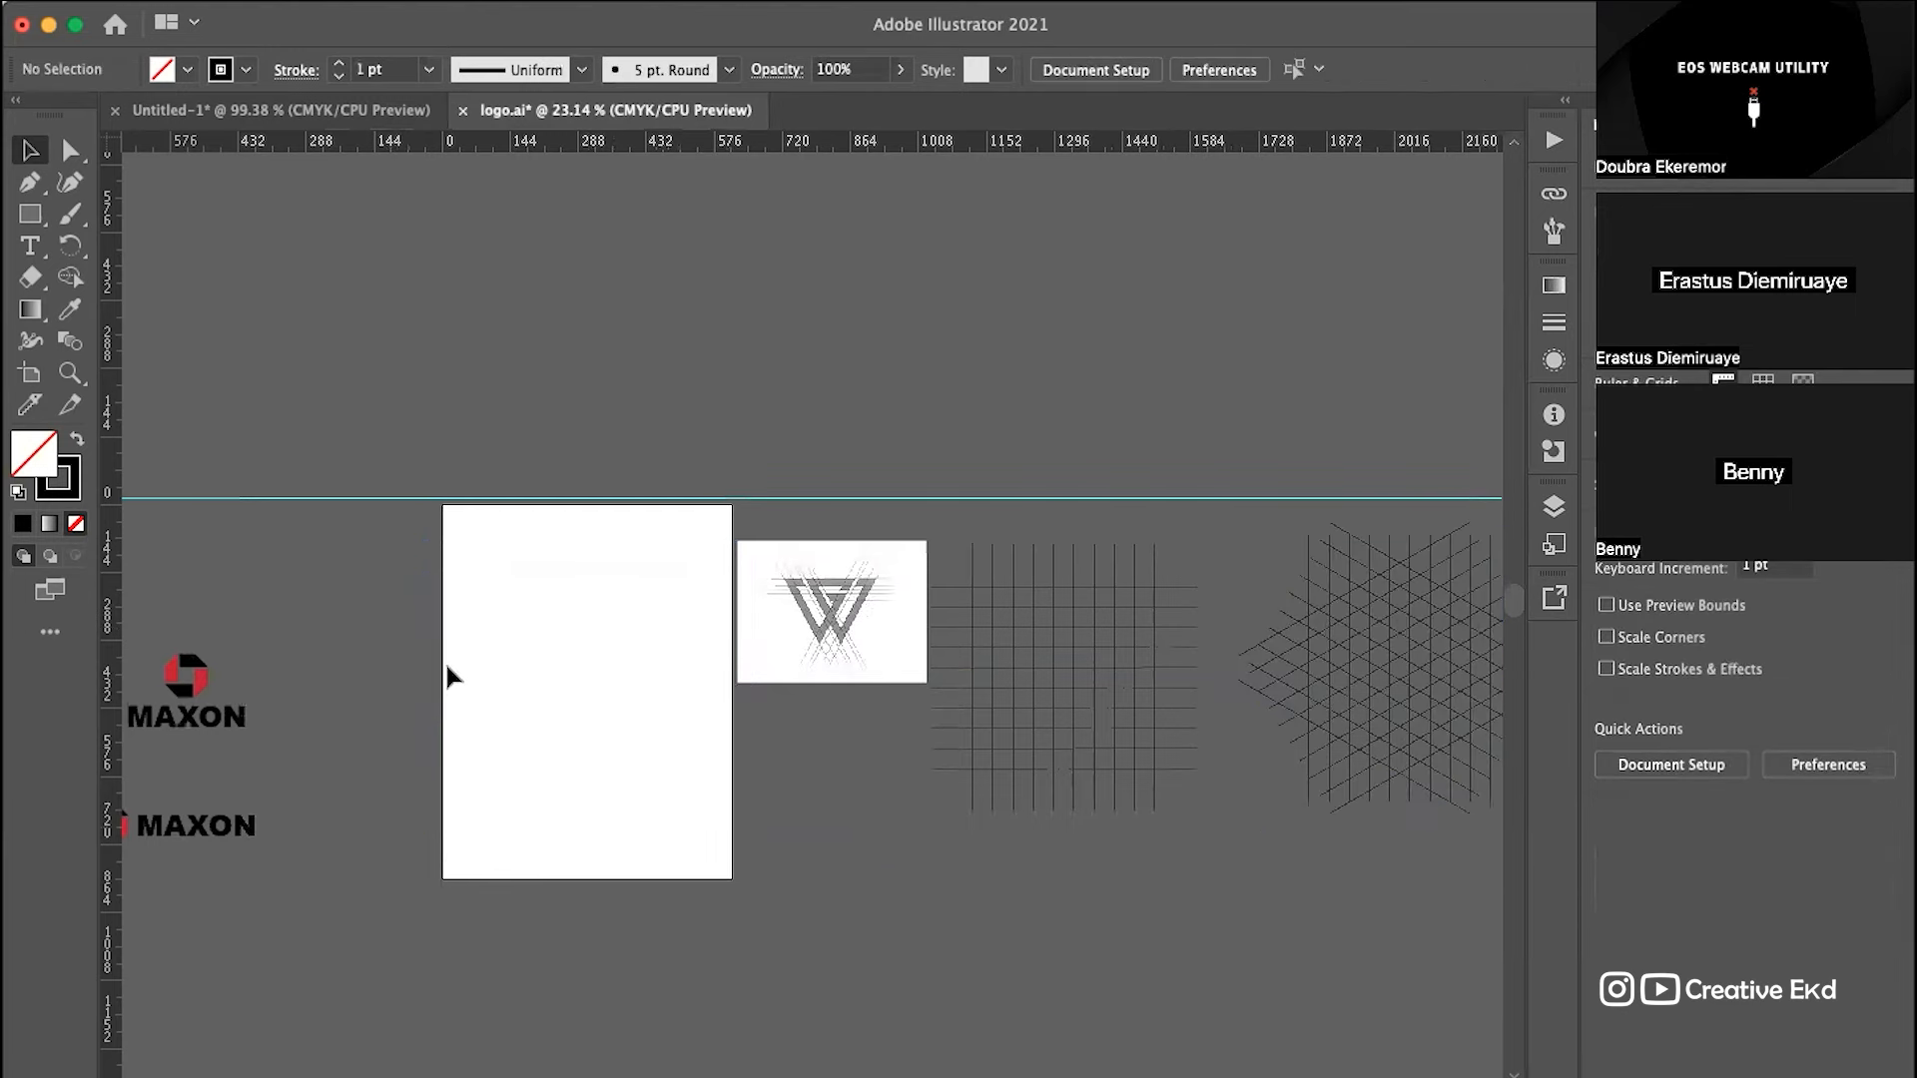
# Step: Inspect the W logo image next to the emptied artboard, studying the spacing and direction of its construction lines
pyautogui.scroll(5, 446, 661)
pyautogui.hscroll(2, 445, 661)
pyautogui.hscroll(2, 445, 661)
pyautogui.scroll(3, 985, 632)
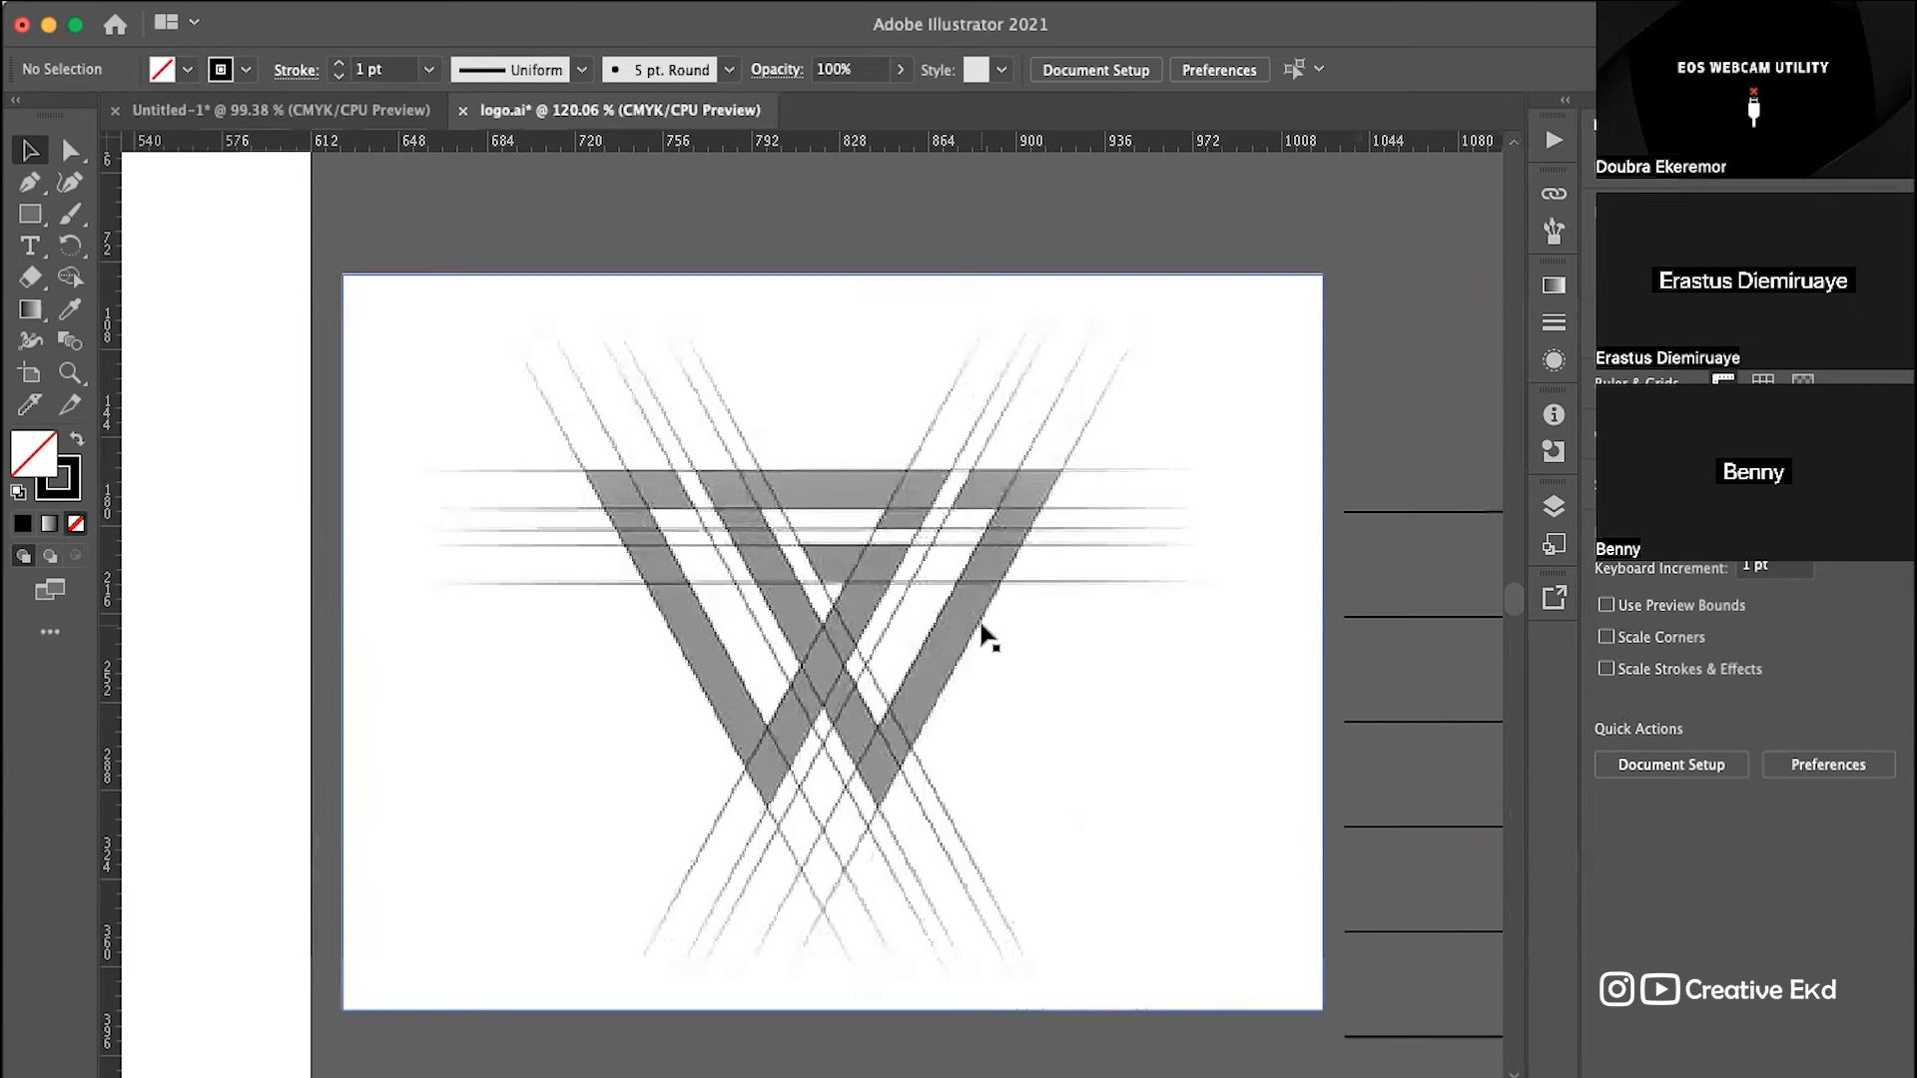
pyautogui.hscroll(-10, 813, 614)
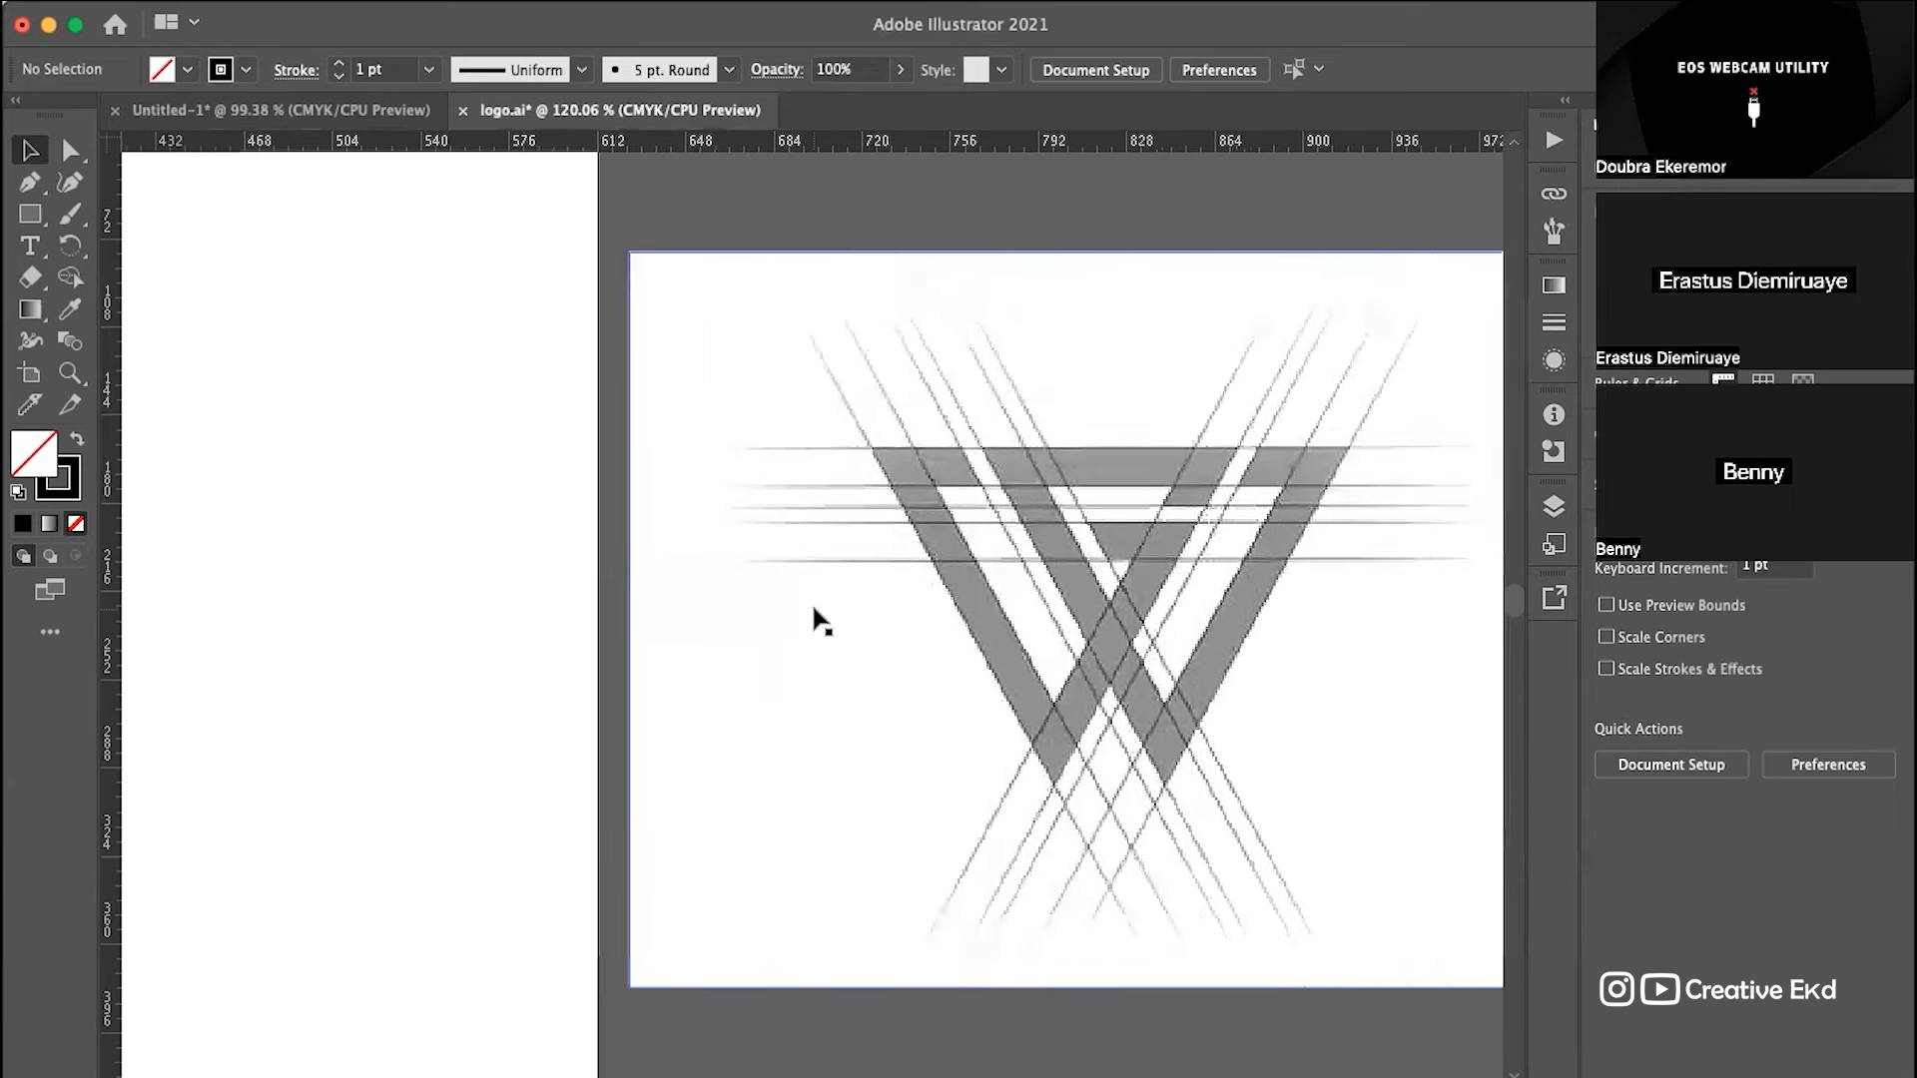
pyautogui.hscroll(10, 813, 614)
pyautogui.scroll(-2, 813, 614)
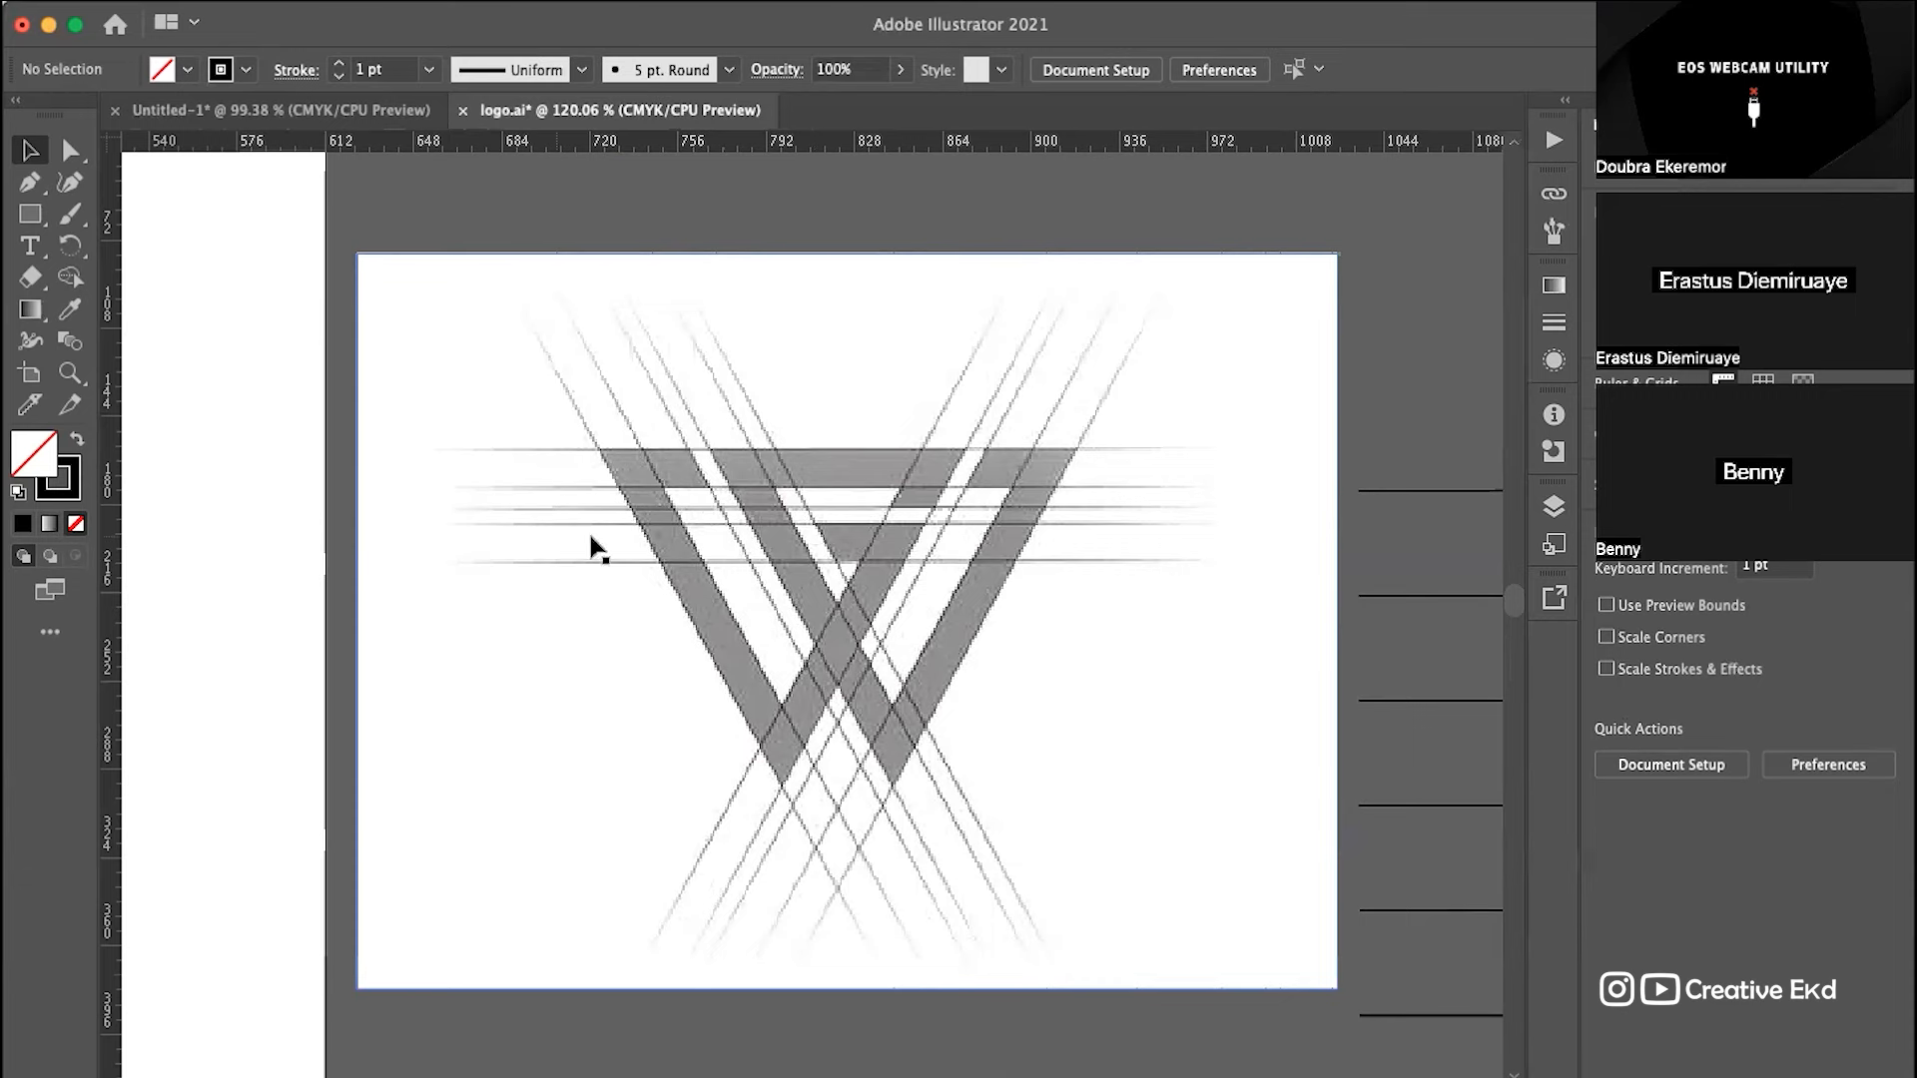
# Step: Draw a straight horizontal line about 430 pt long across the upper part of the empty artboard with the Pen tool
pyautogui.hscroll(-10, 599, 544)
pyautogui.scroll(-5, 602, 547)
pyautogui.hscroll(2, 602, 546)
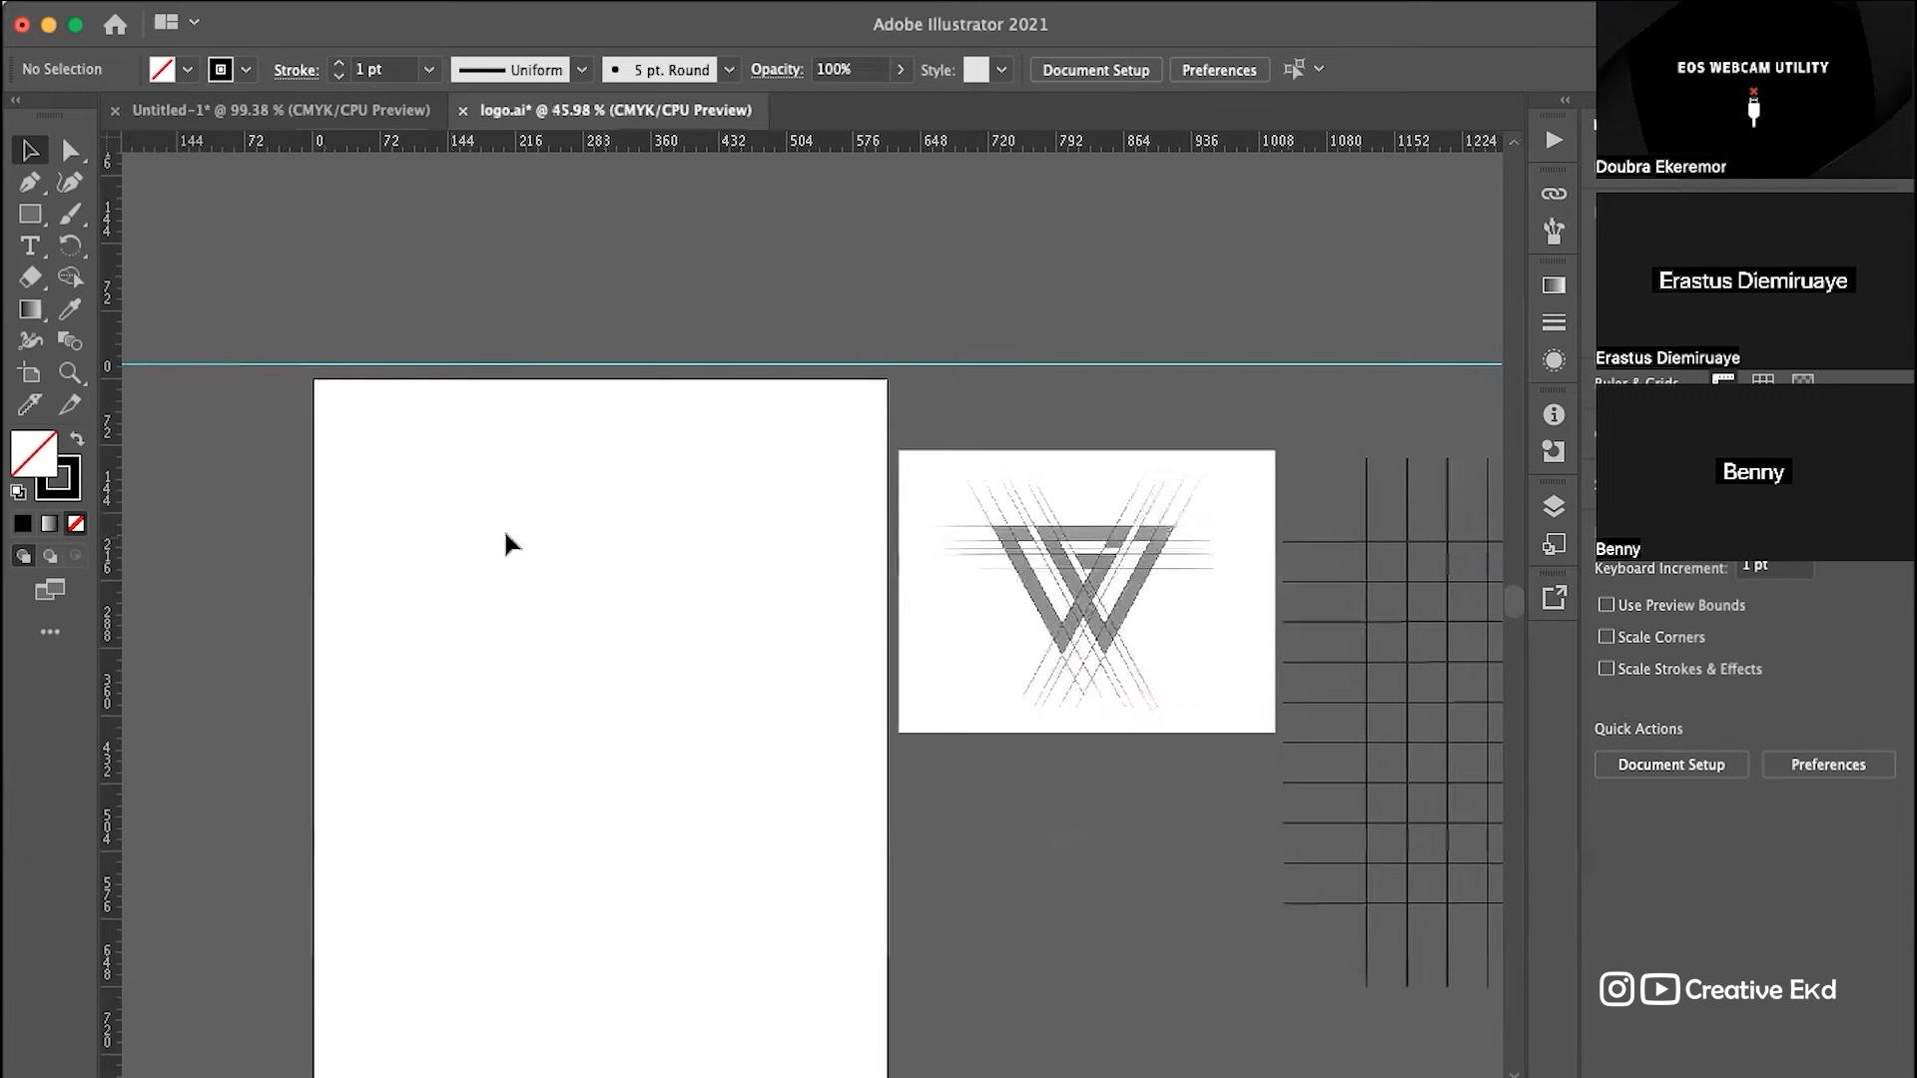
pyautogui.scroll(5, 503, 546)
pyautogui.scroll(-3, 506, 546)
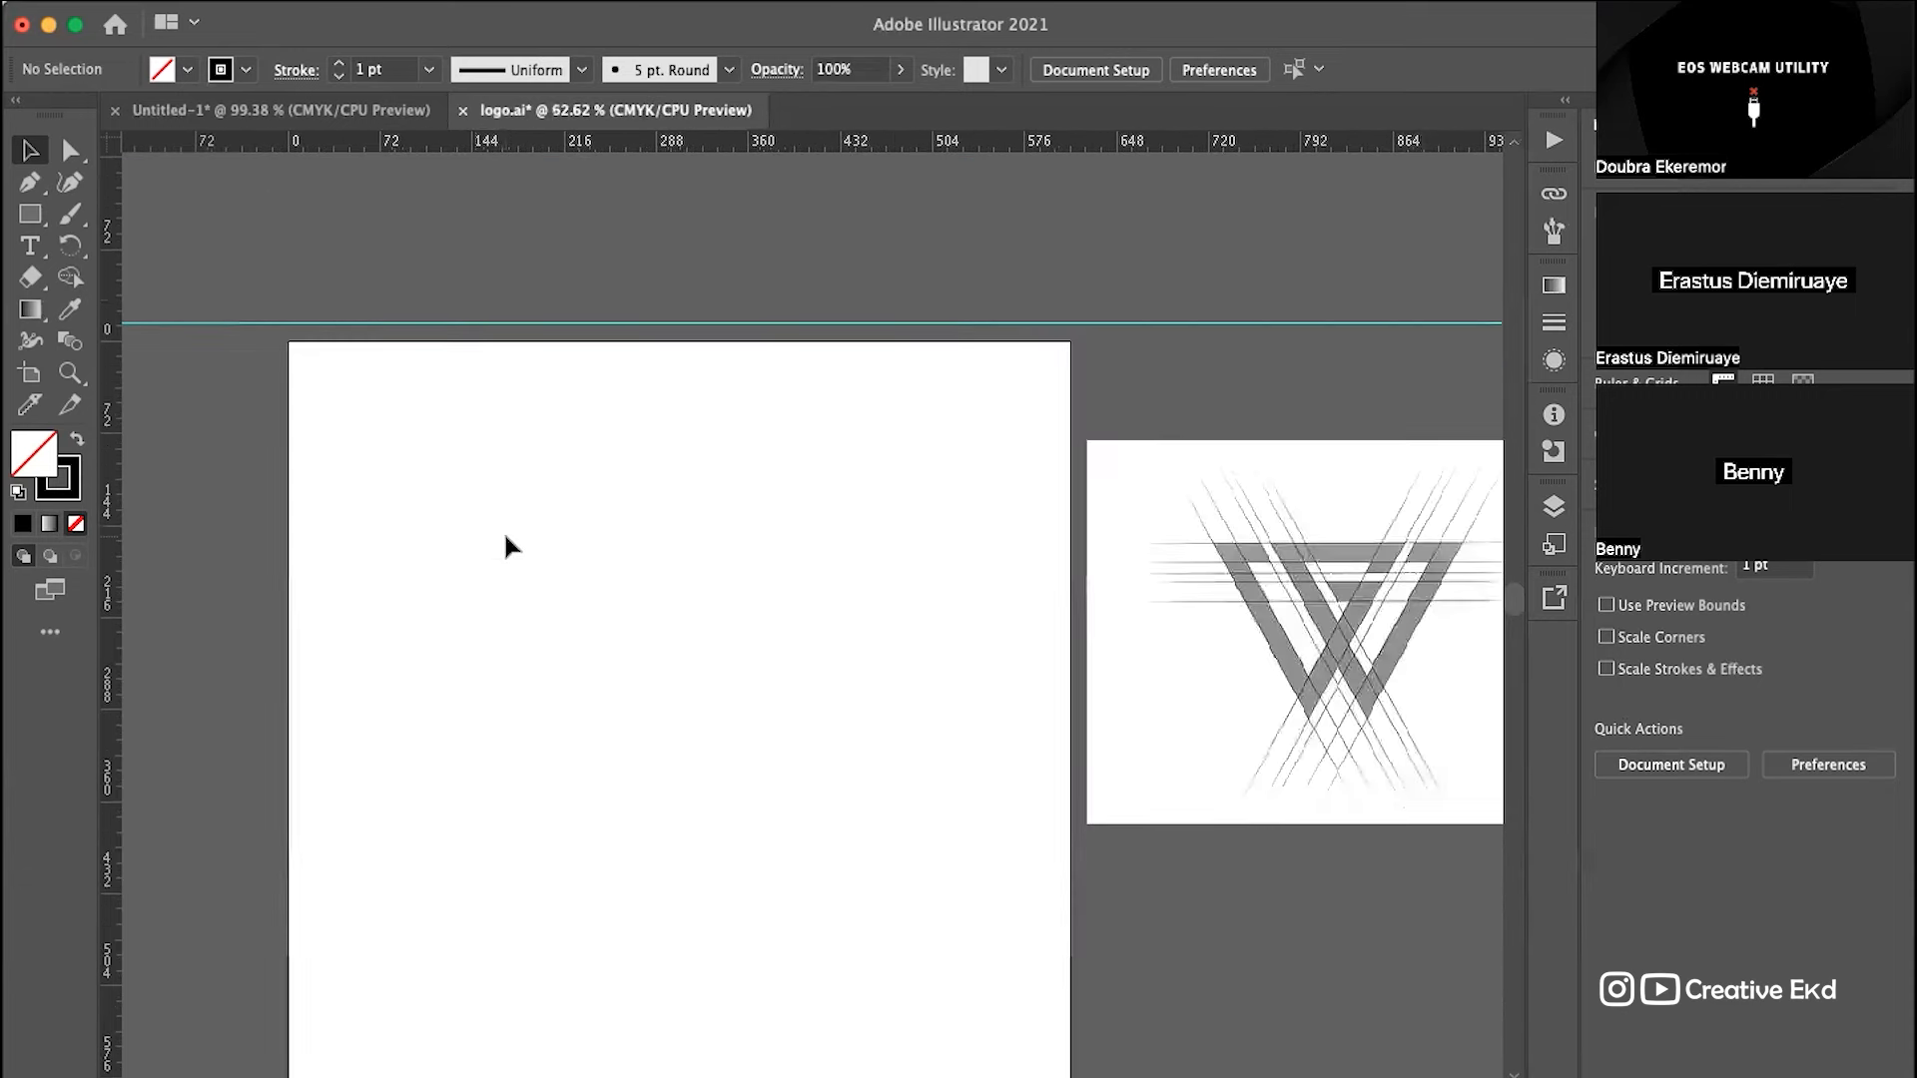
pyautogui.scroll(2, 503, 530)
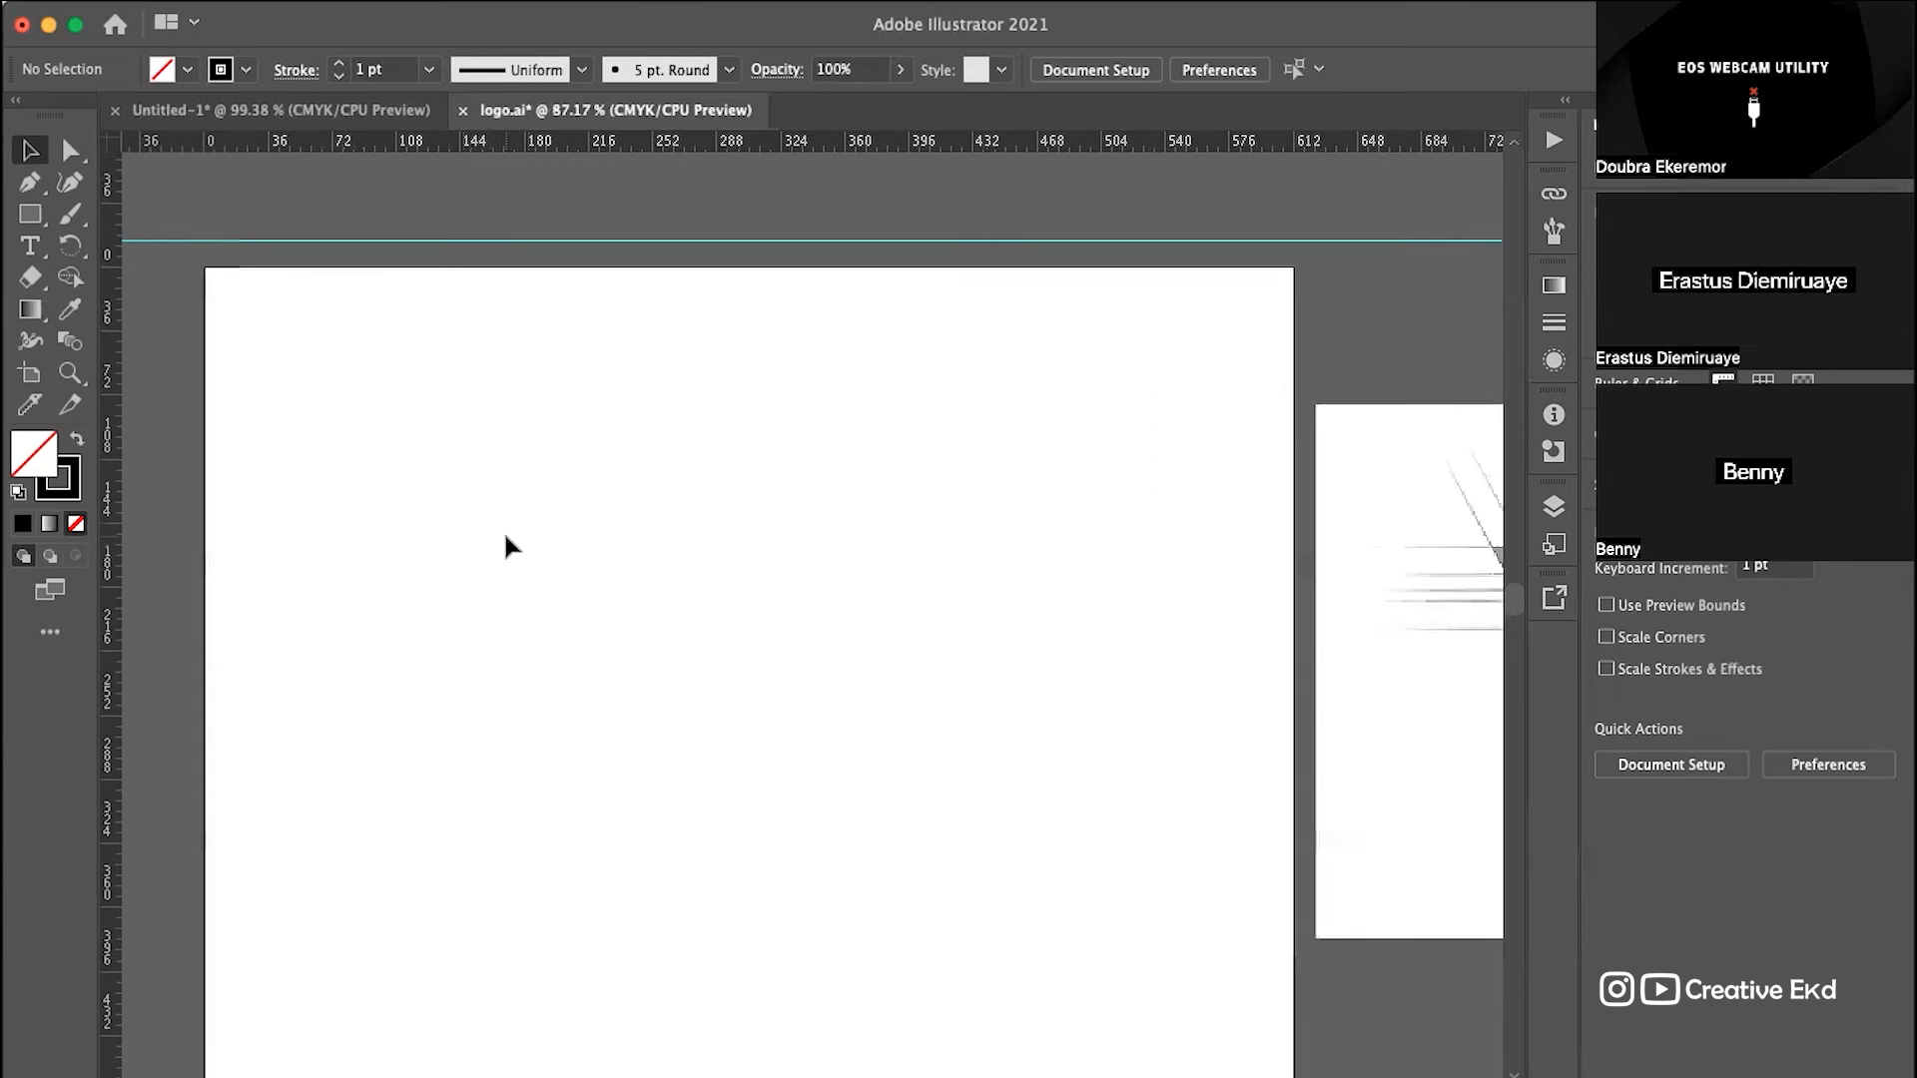
pyautogui.click(30, 183)
pyautogui.moveTo(291, 448); pyautogui.dragTo(774, 490)
pyautogui.moveTo(957, 449); pyautogui.dragTo(987, 436)
pyautogui.press('super+z')
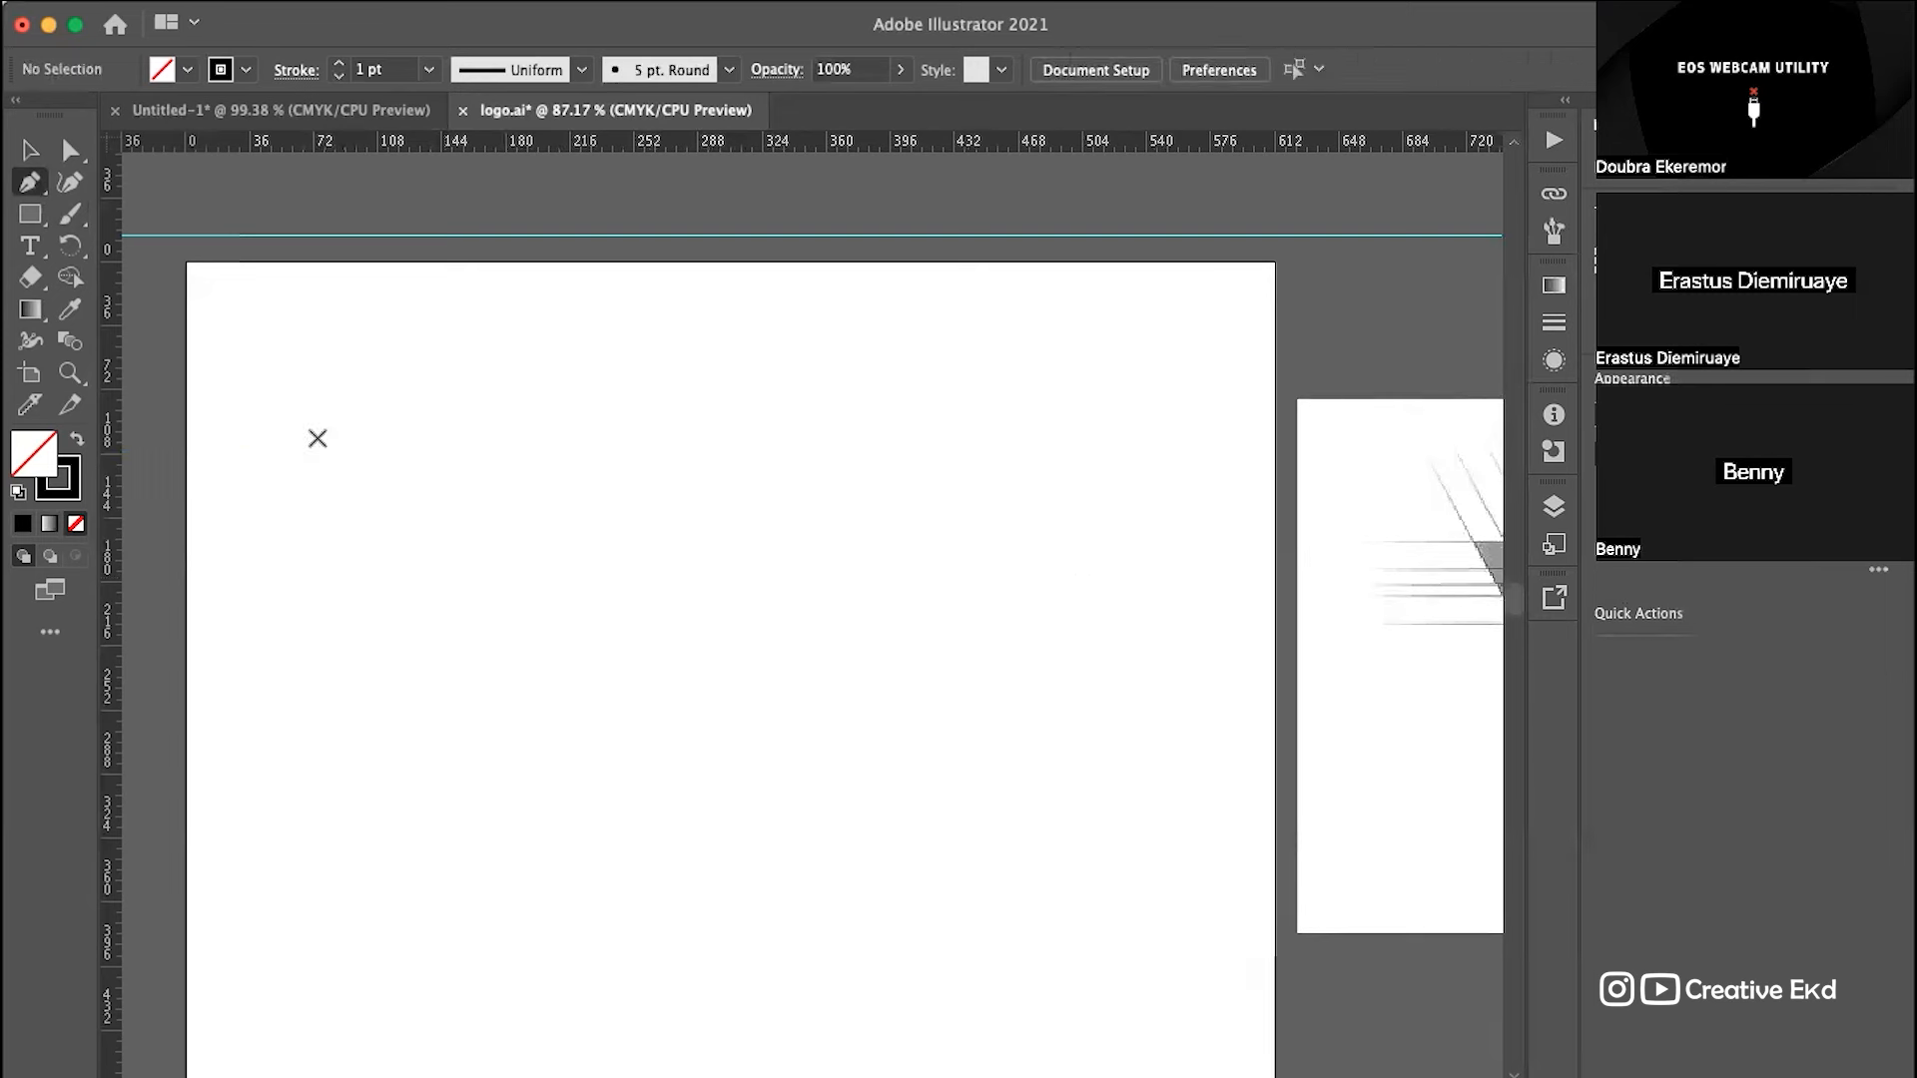
pyautogui.click(362, 419)
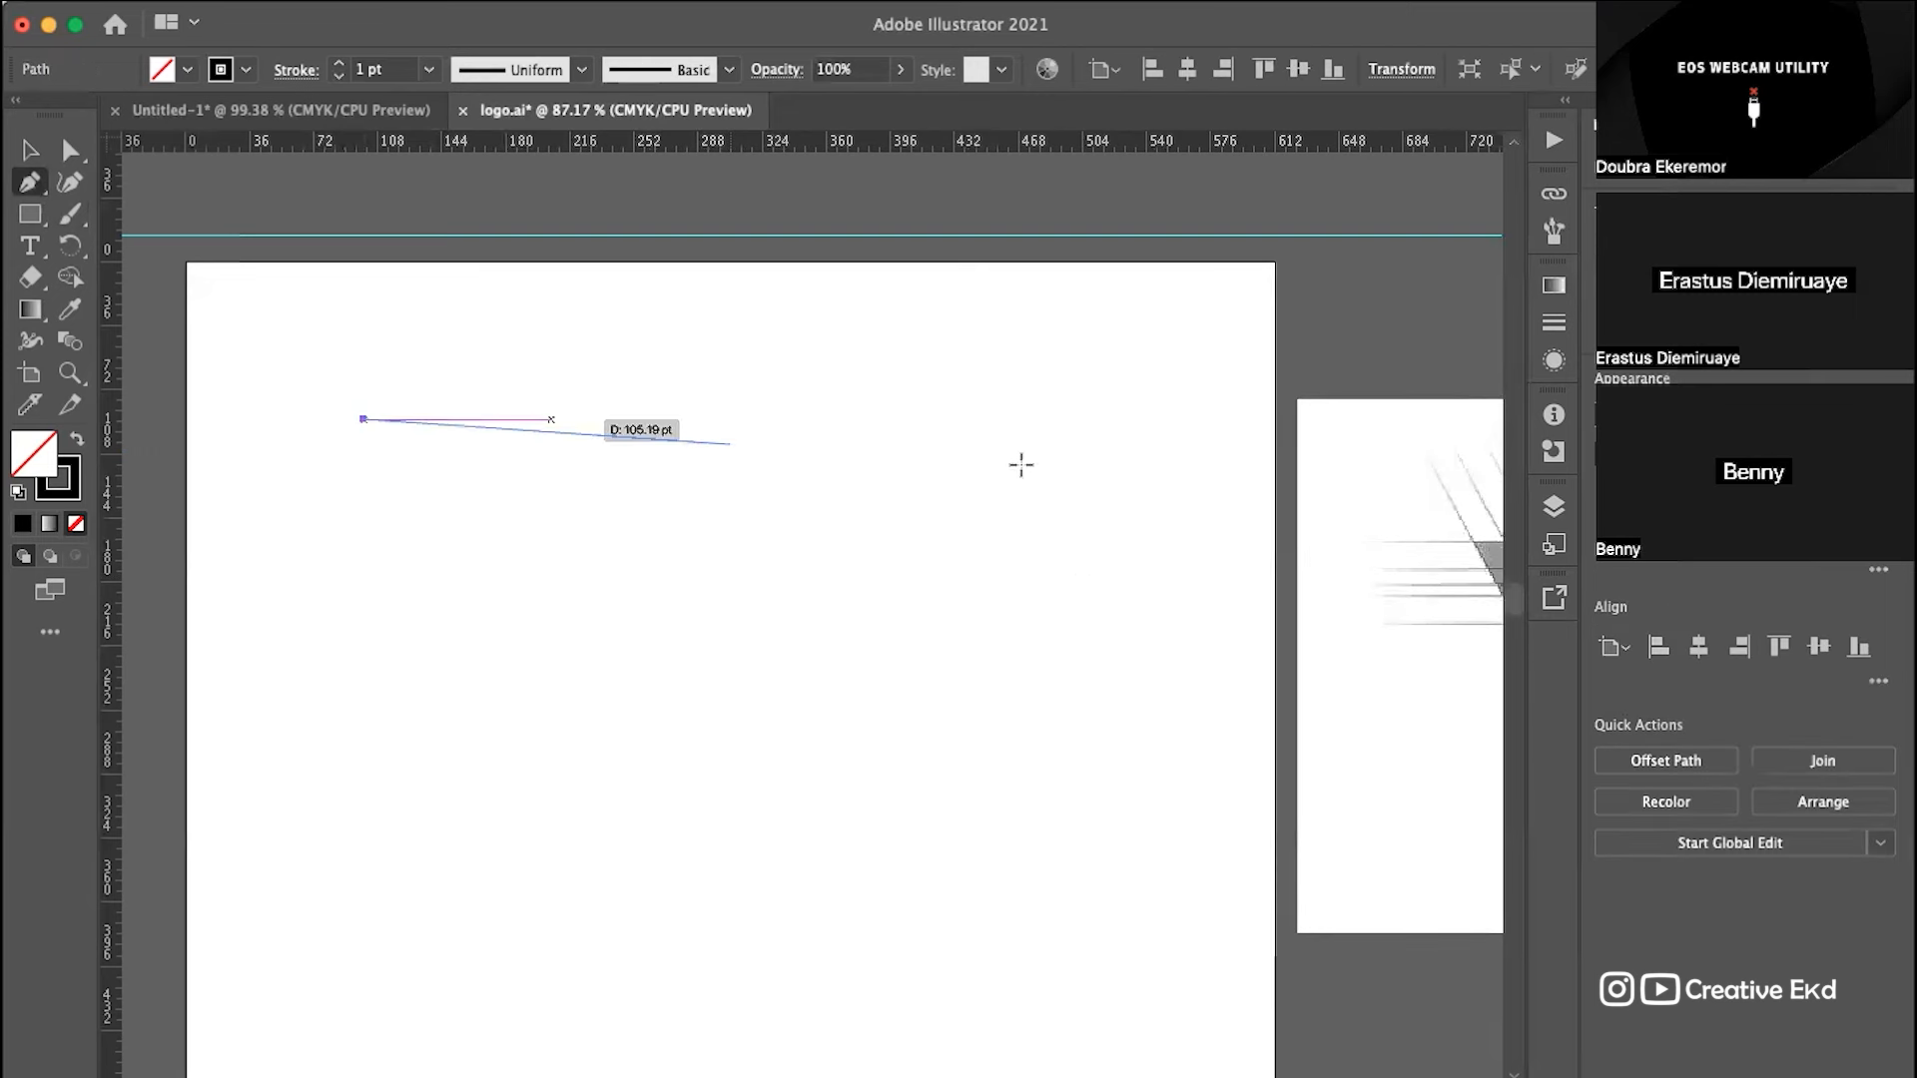
pyautogui.click(1127, 419)
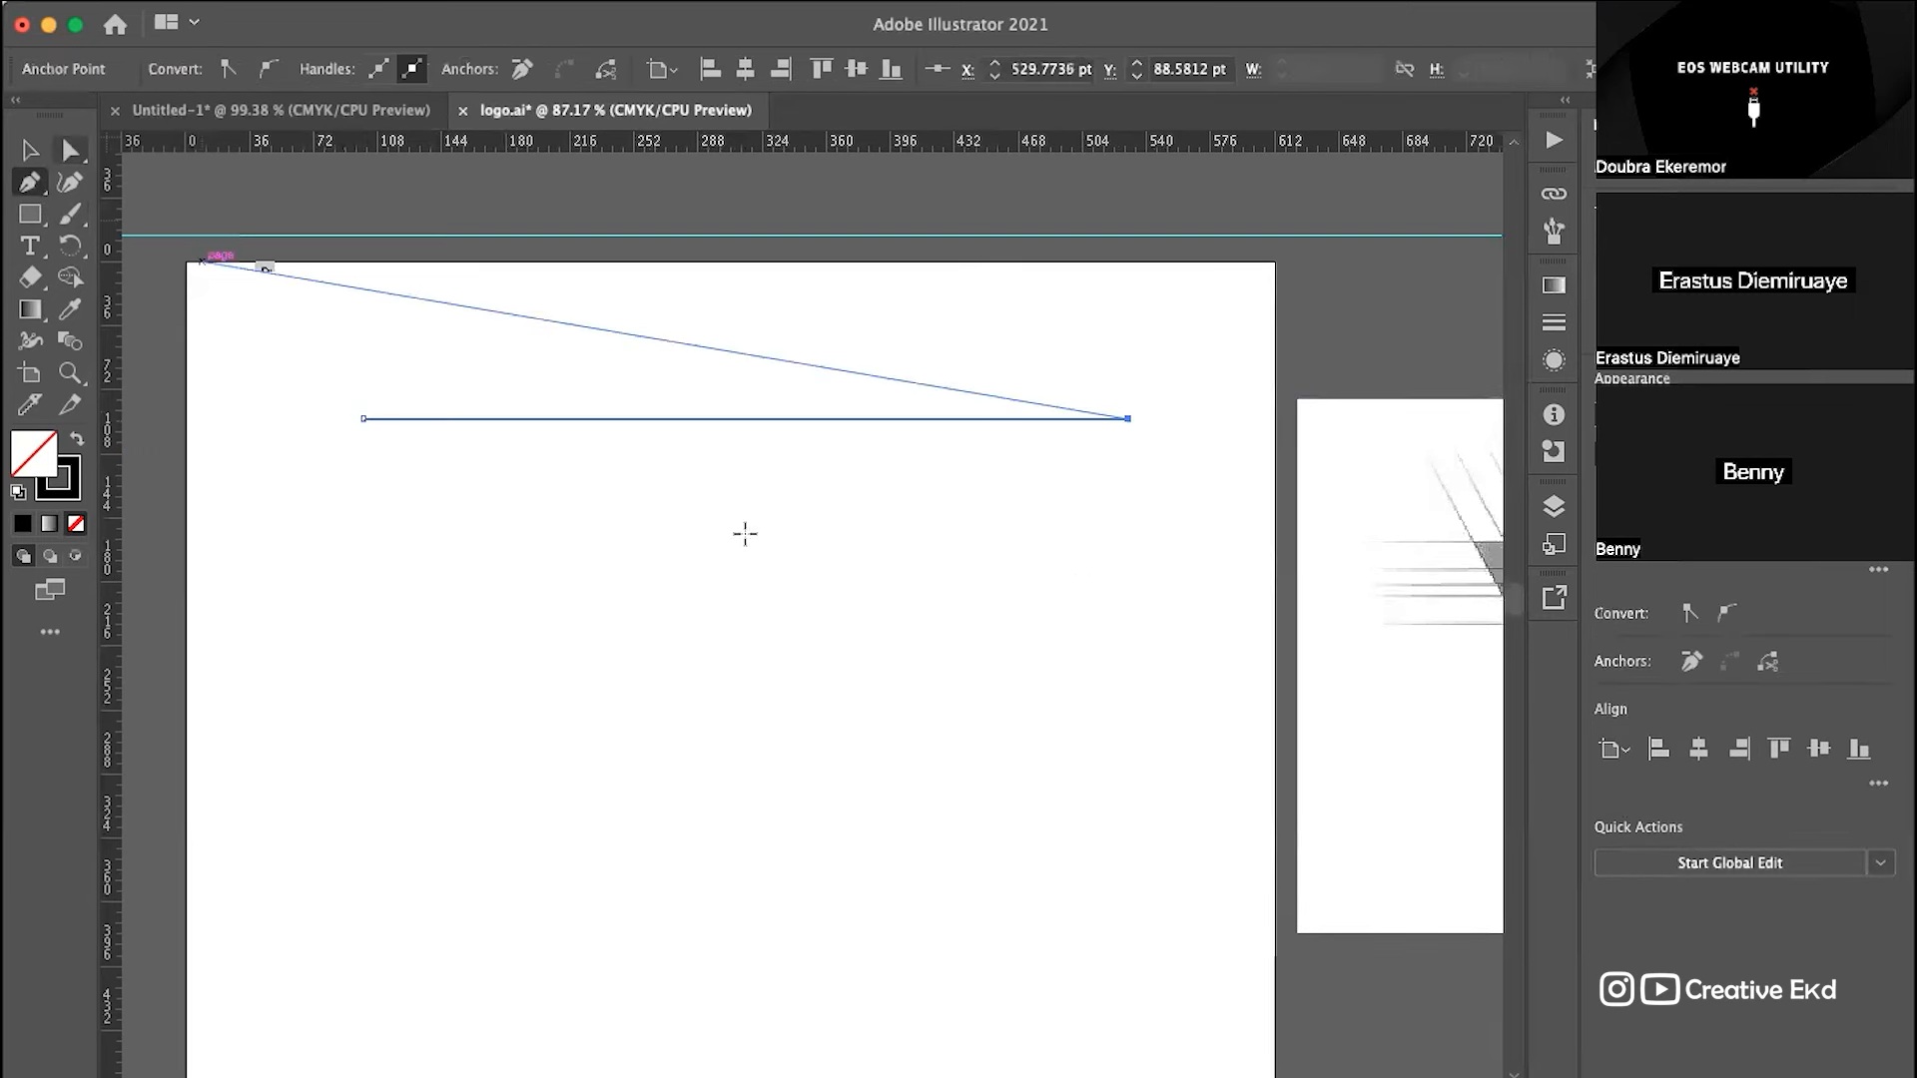
pyautogui.press('Escape')
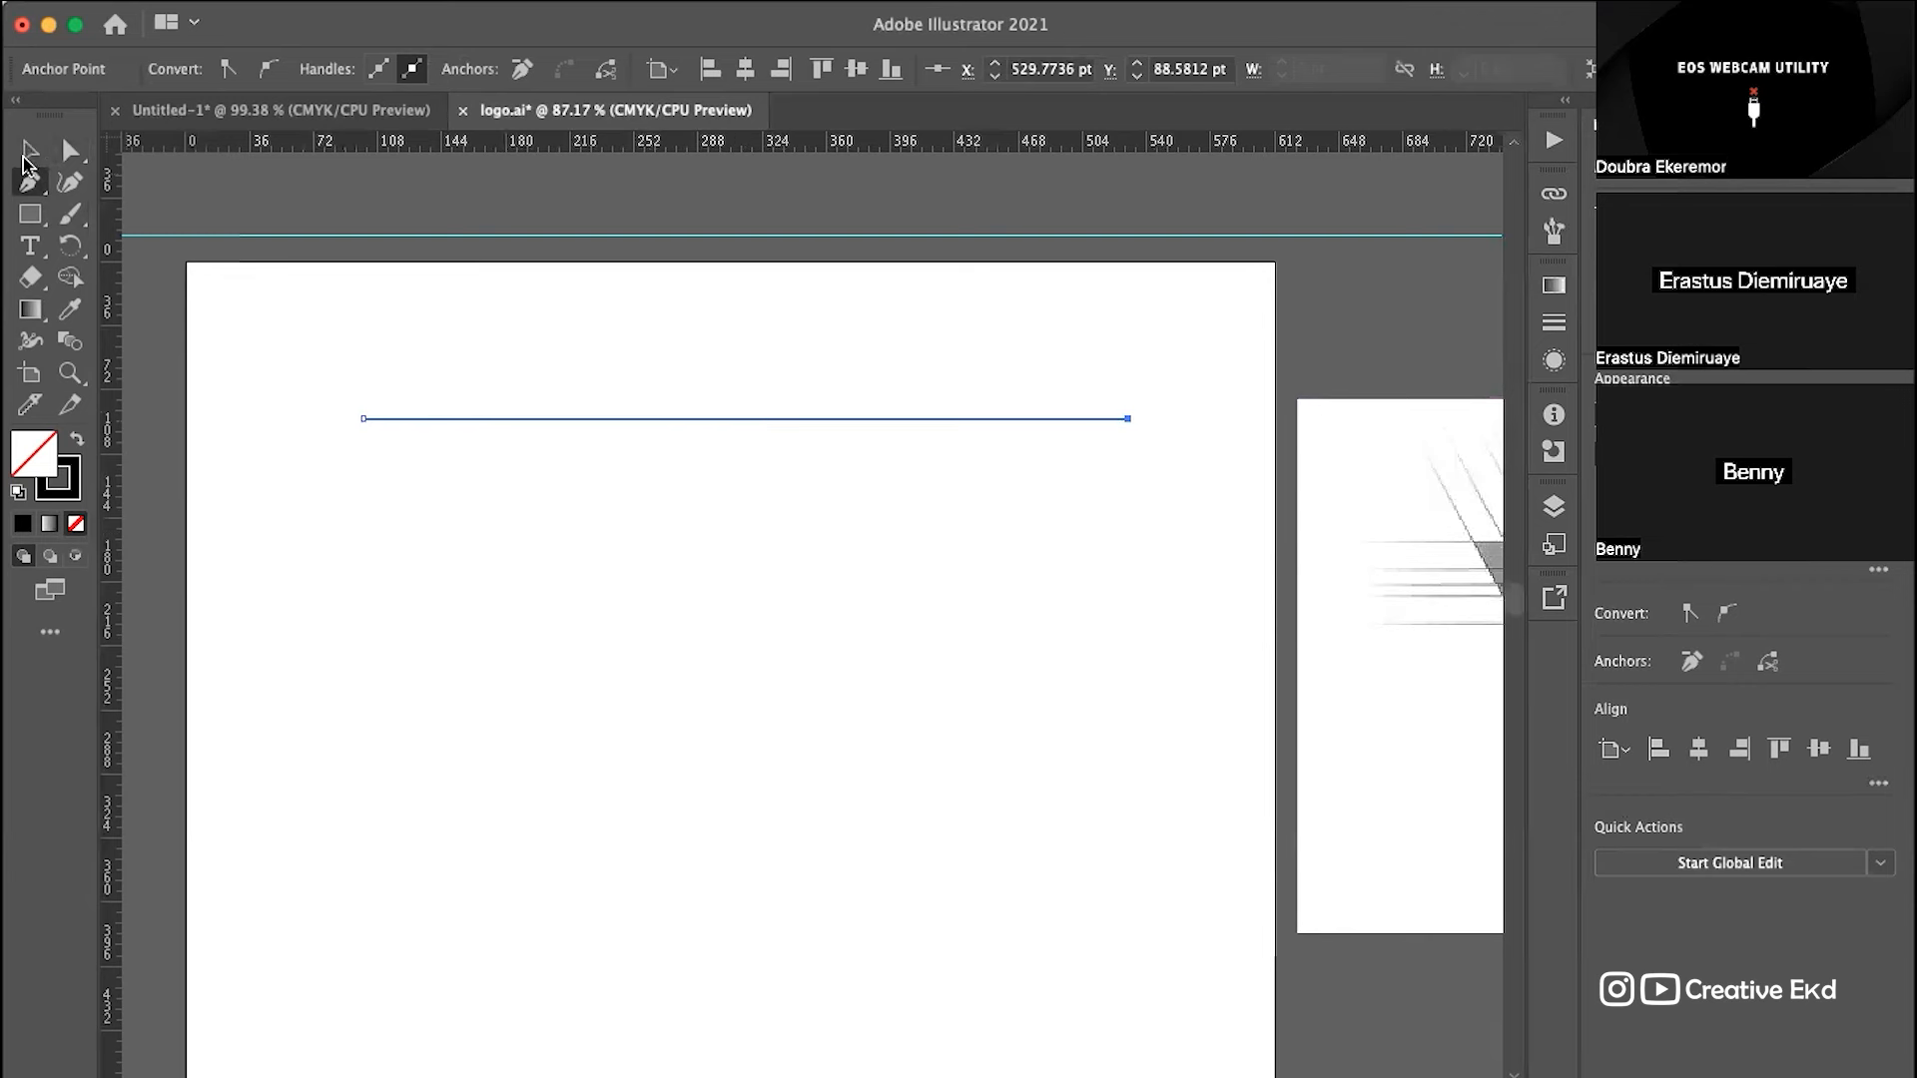
pyautogui.press('v')
# Step: Duplicate the horizontal line about 10 pt straight below the original
pyautogui.scroll(5, 654, 454)
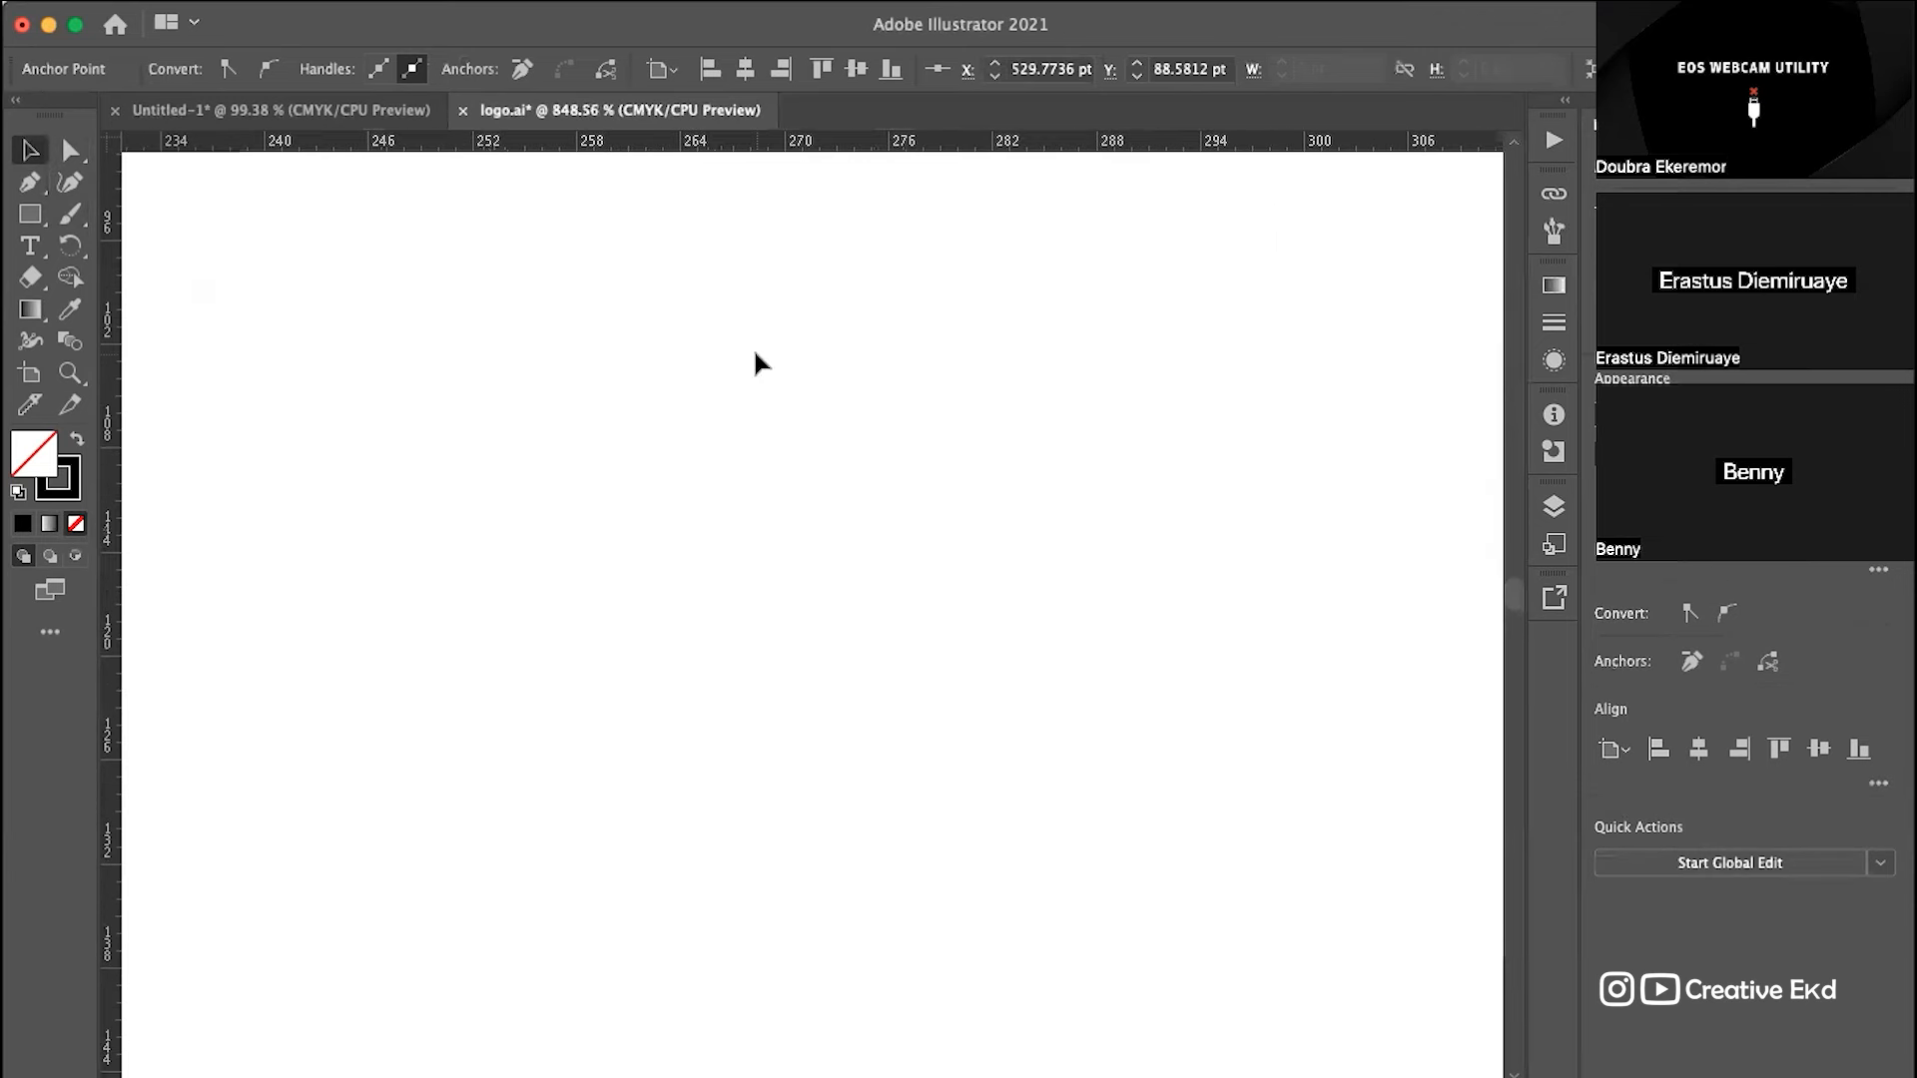
pyautogui.scroll(2, 755, 354)
pyautogui.scroll(2, 755, 361)
pyautogui.moveTo(736, 402); pyautogui.dragTo(742, 469)
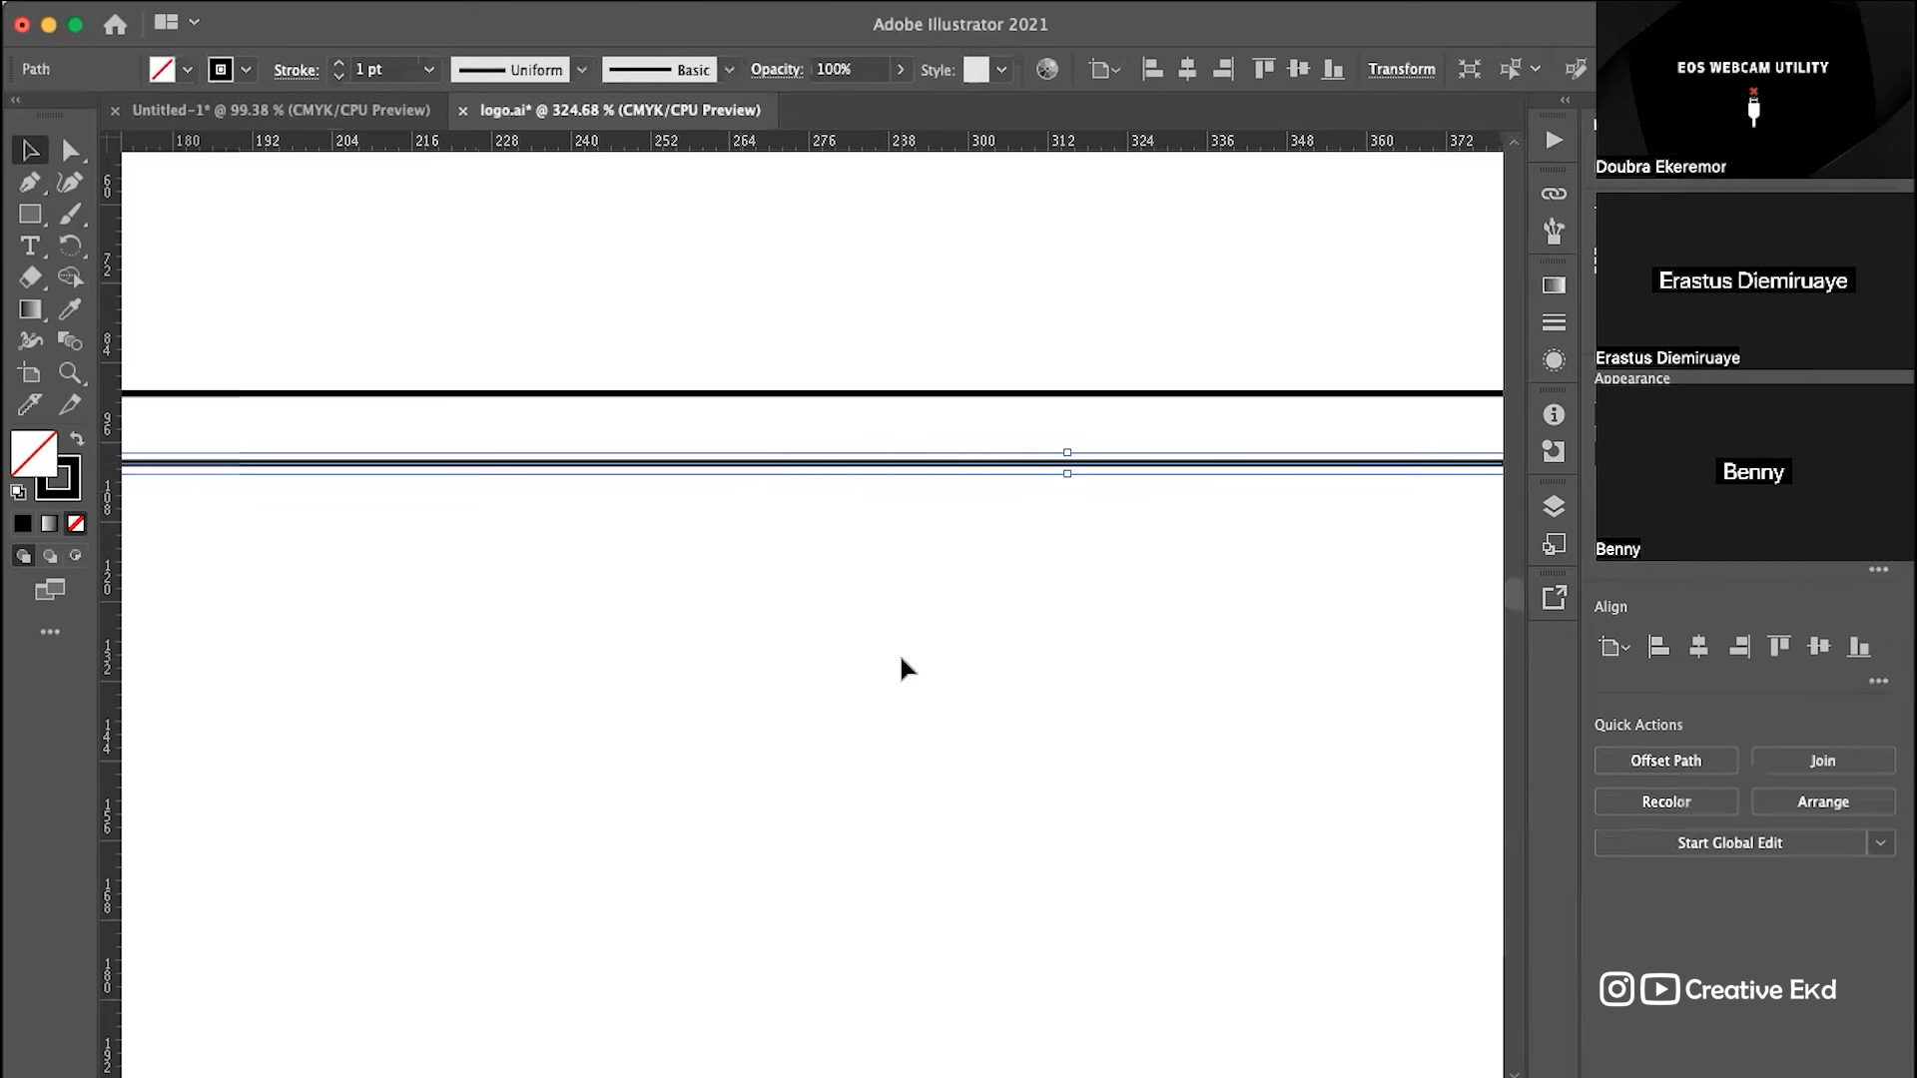
# Step: Repeat the line duplication at the same spacing until the stack holds 20 evenly spaced horizontal lines
pyautogui.scroll(-5, 902, 659)
pyautogui.scroll(3, 1442, 671)
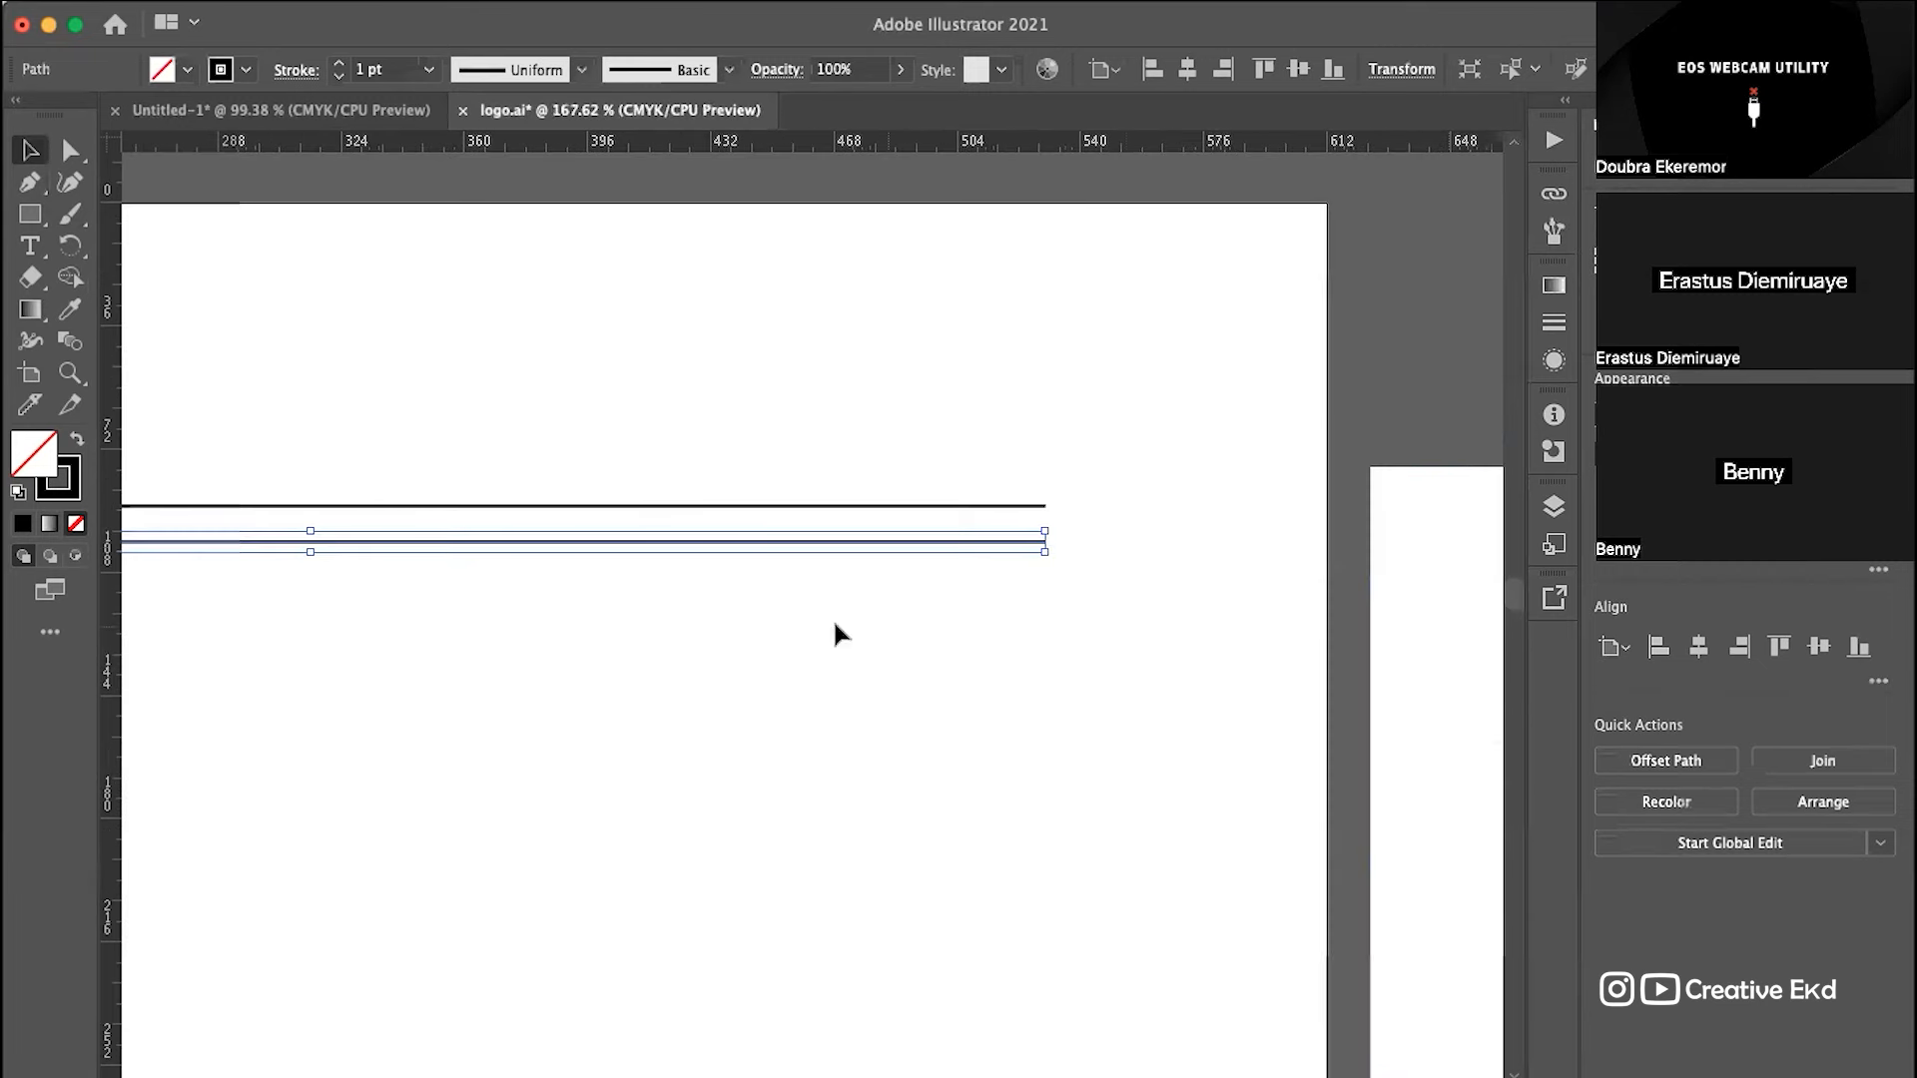
pyautogui.scroll(-3, 715, 617)
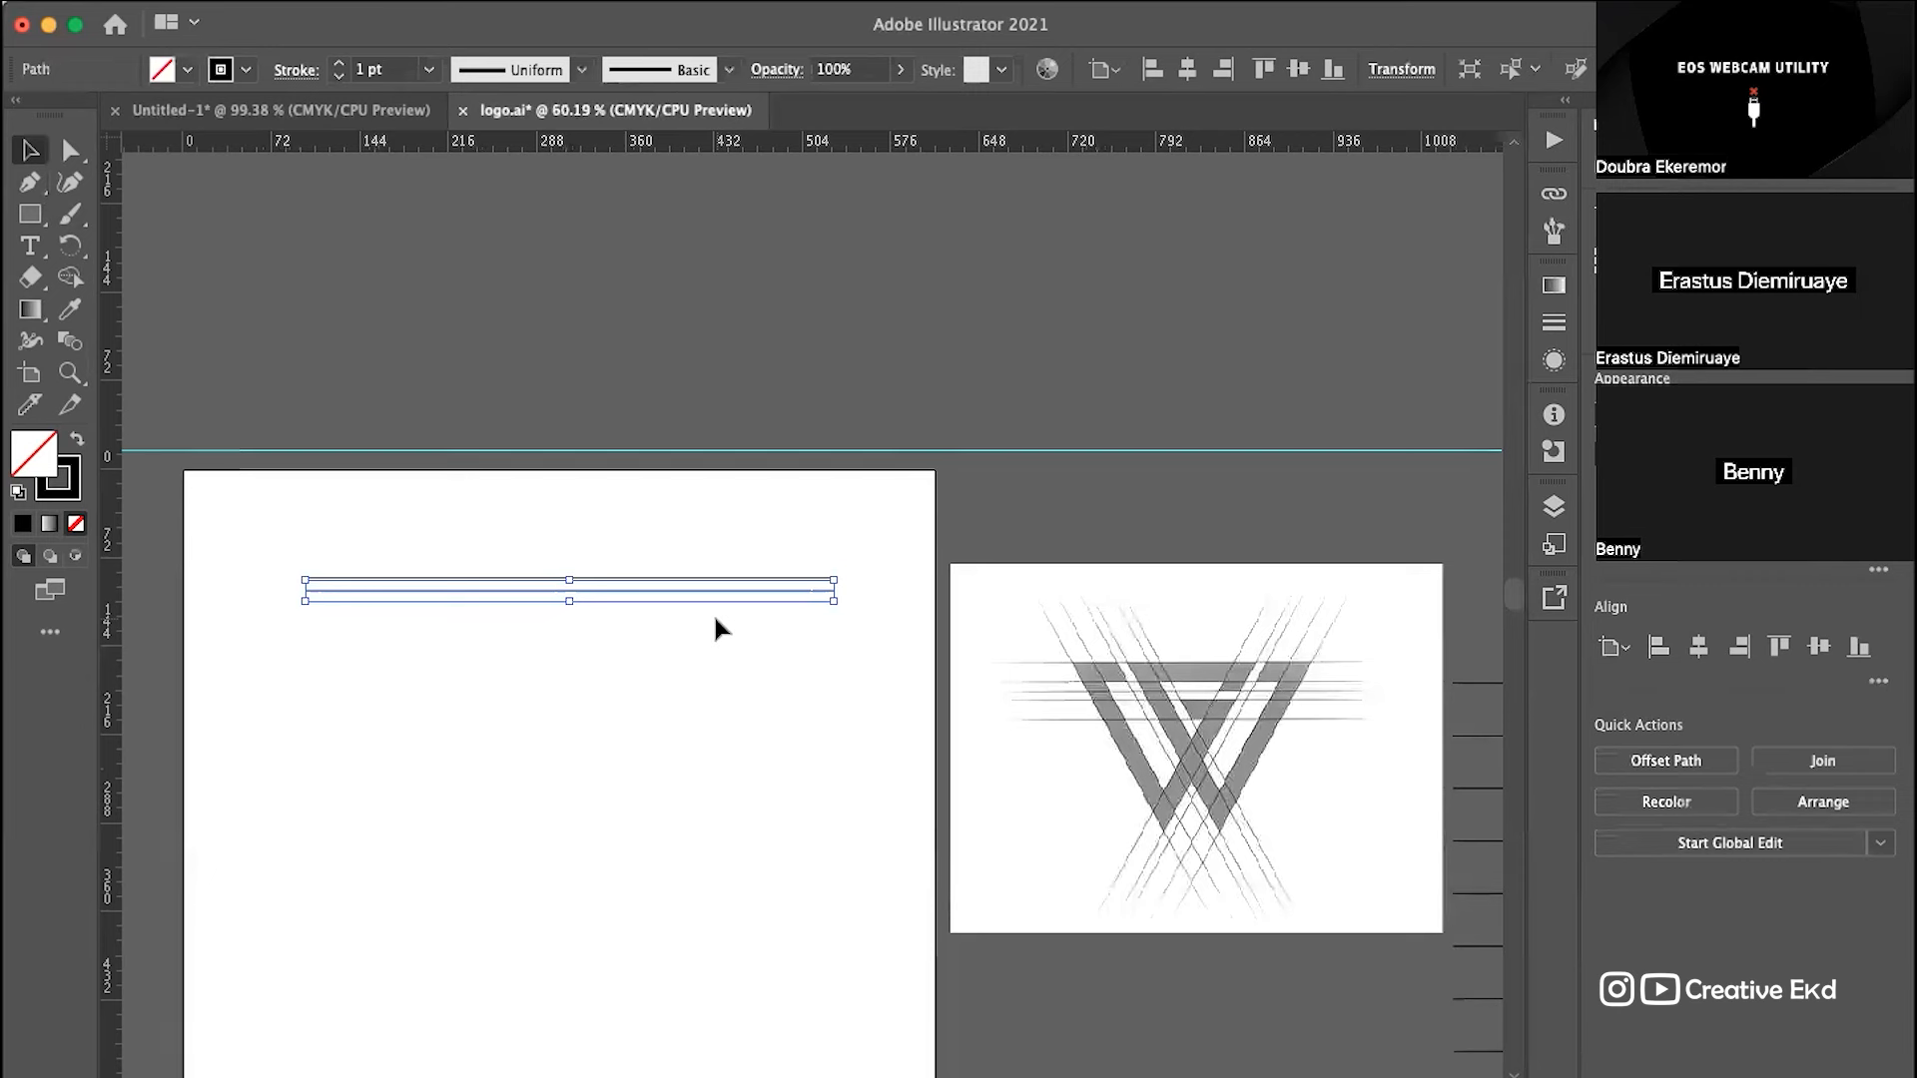
pyautogui.press('super+d')
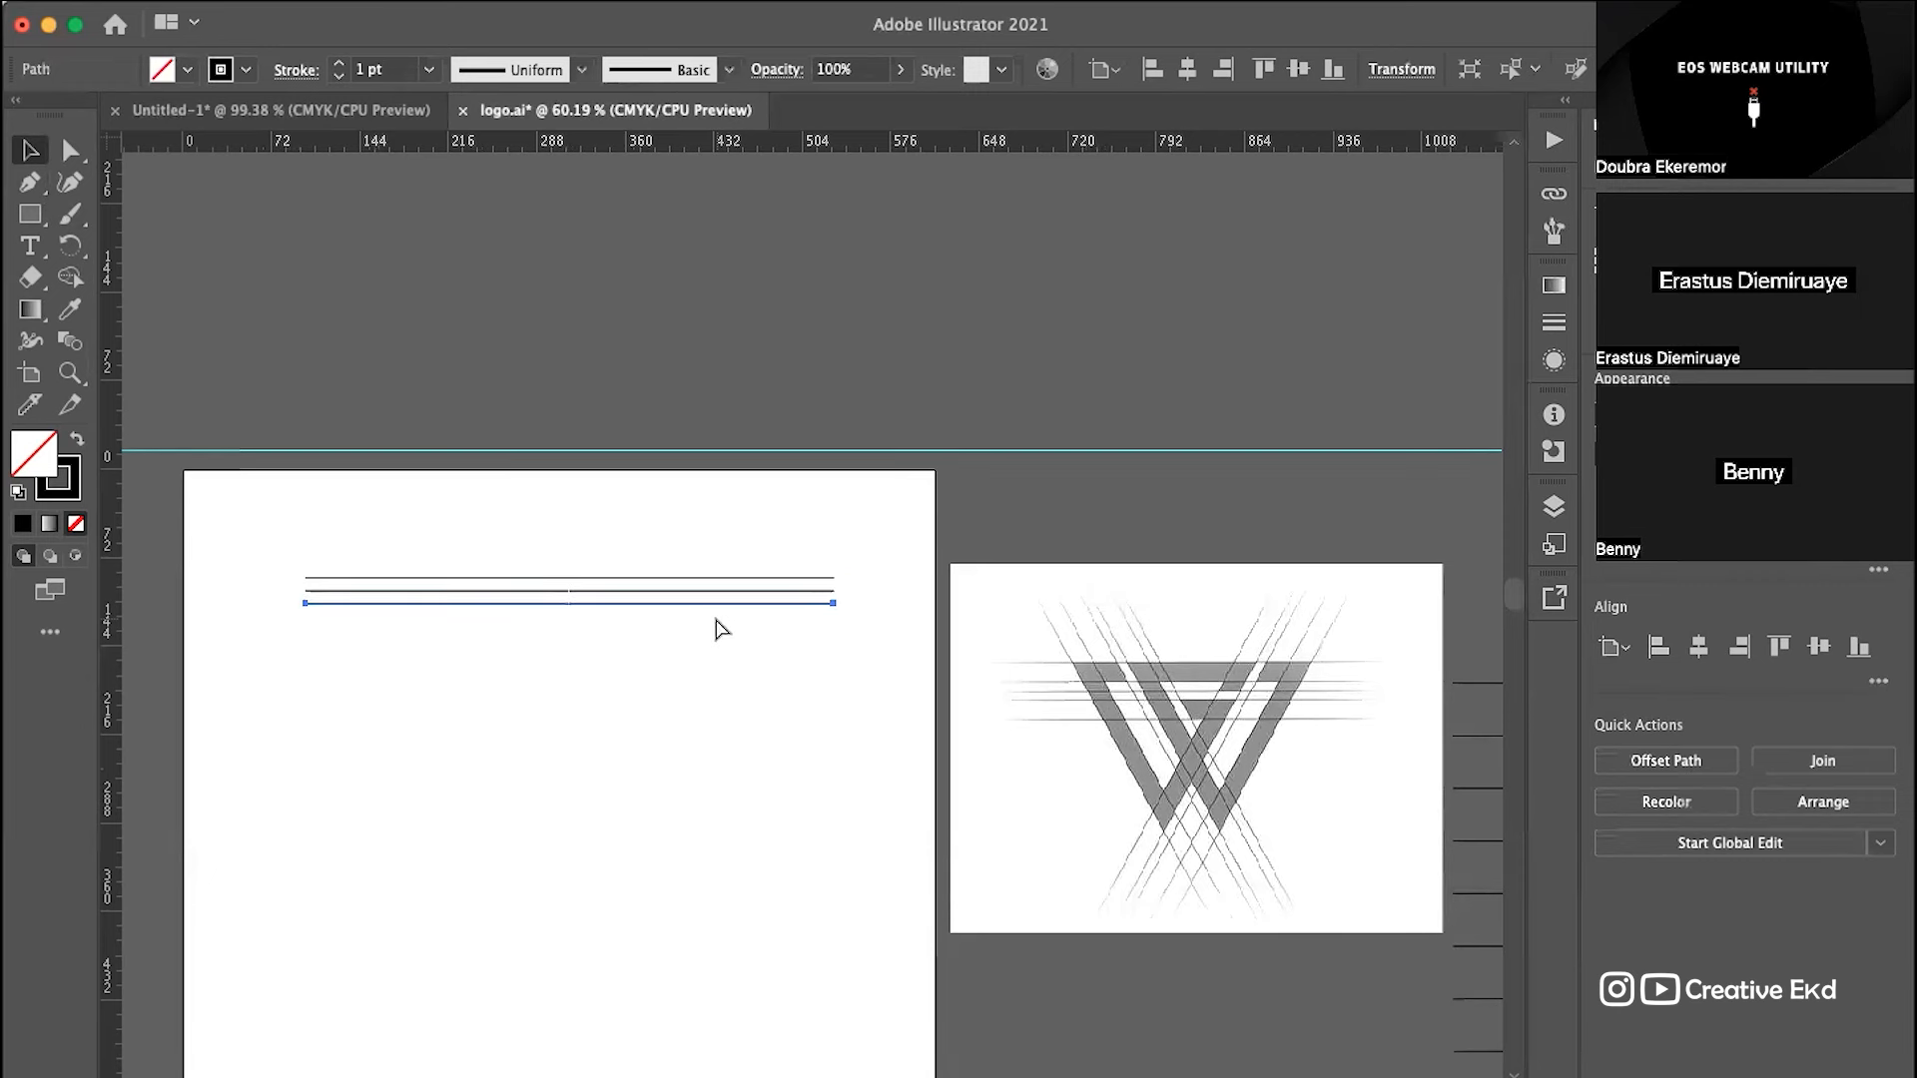
pyautogui.press('super+d')
pyautogui.press('super+d')
pyautogui.press('super+d')
pyautogui.press('super+d')
pyautogui.press('super+d')
pyautogui.press('super+d')
pyautogui.press('super+d')
pyautogui.press('super+d')
pyautogui.press('super+d')
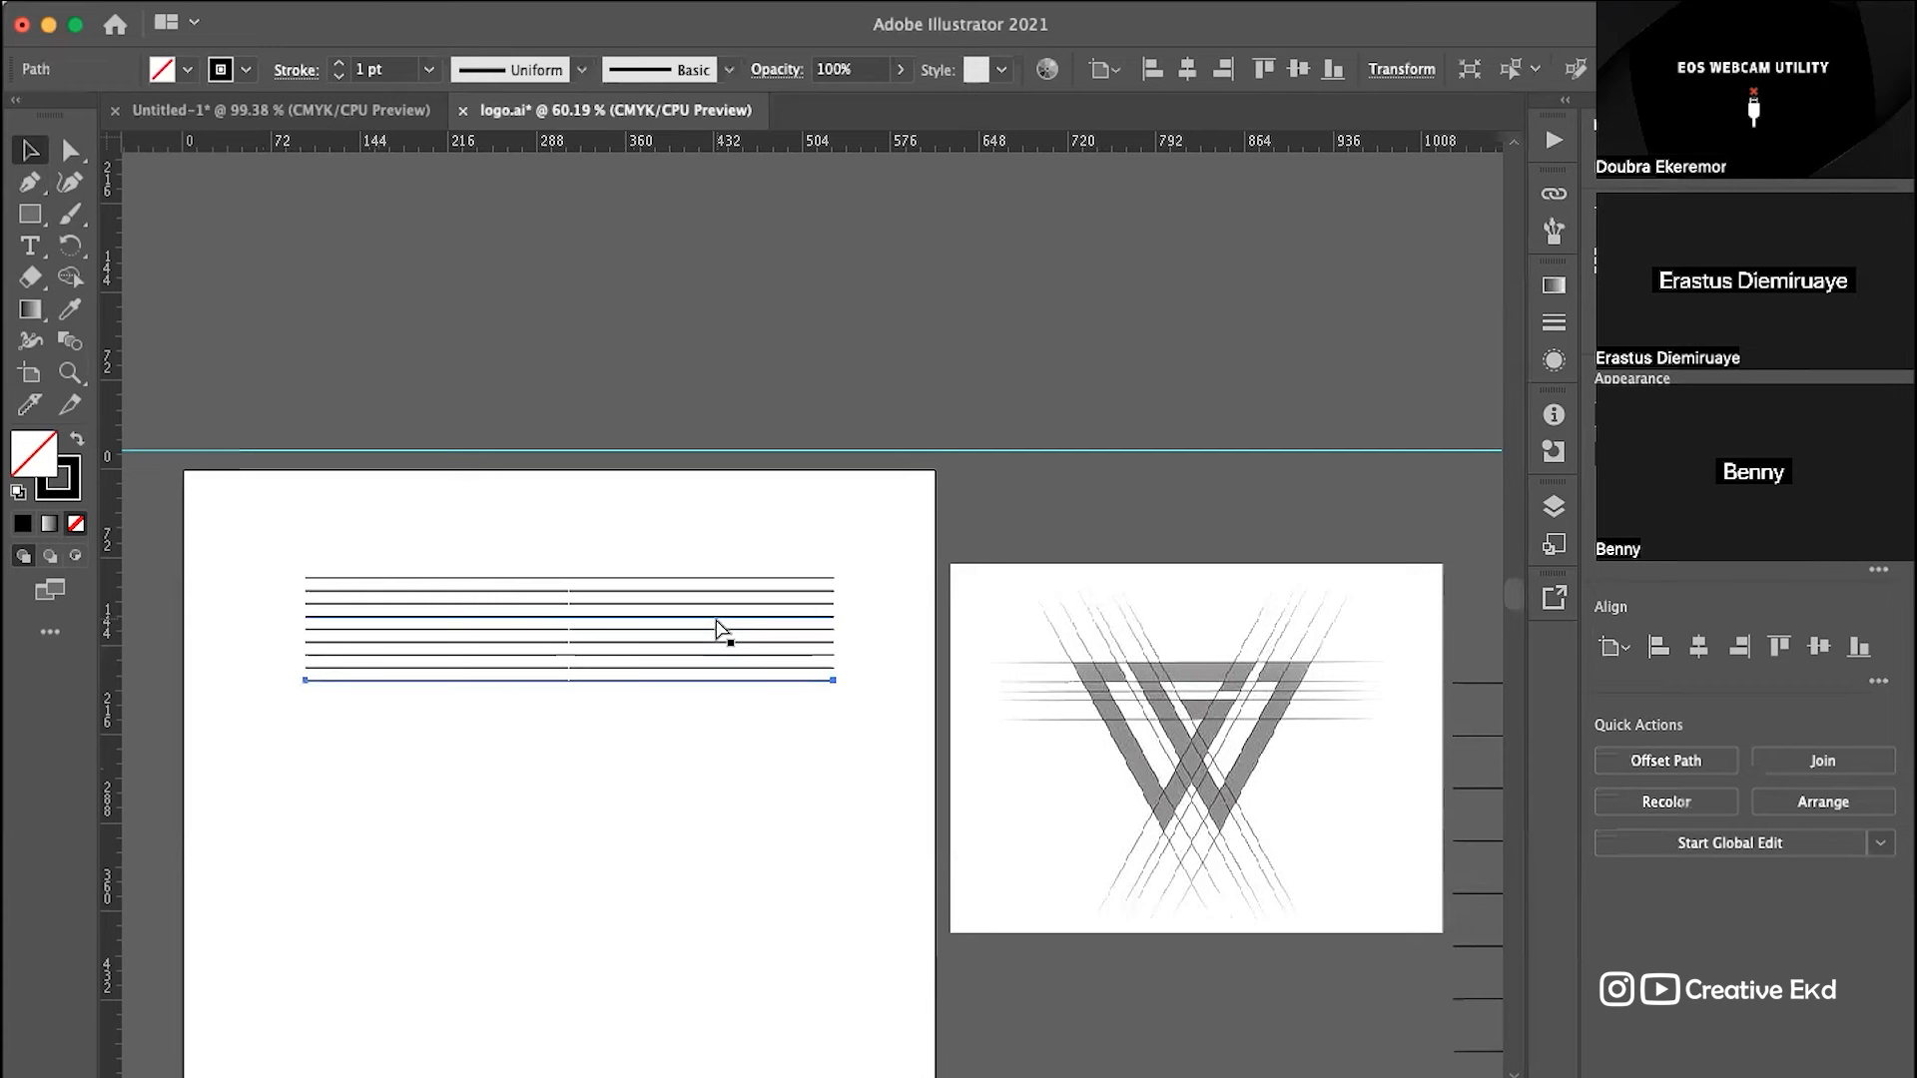
pyautogui.press('super+d')
pyautogui.press('super+d')
pyautogui.press('super+d')
pyautogui.press('super+d')
pyautogui.press('super+d')
pyautogui.press('super+d')
pyautogui.press('super+d')
pyautogui.press('super+d')
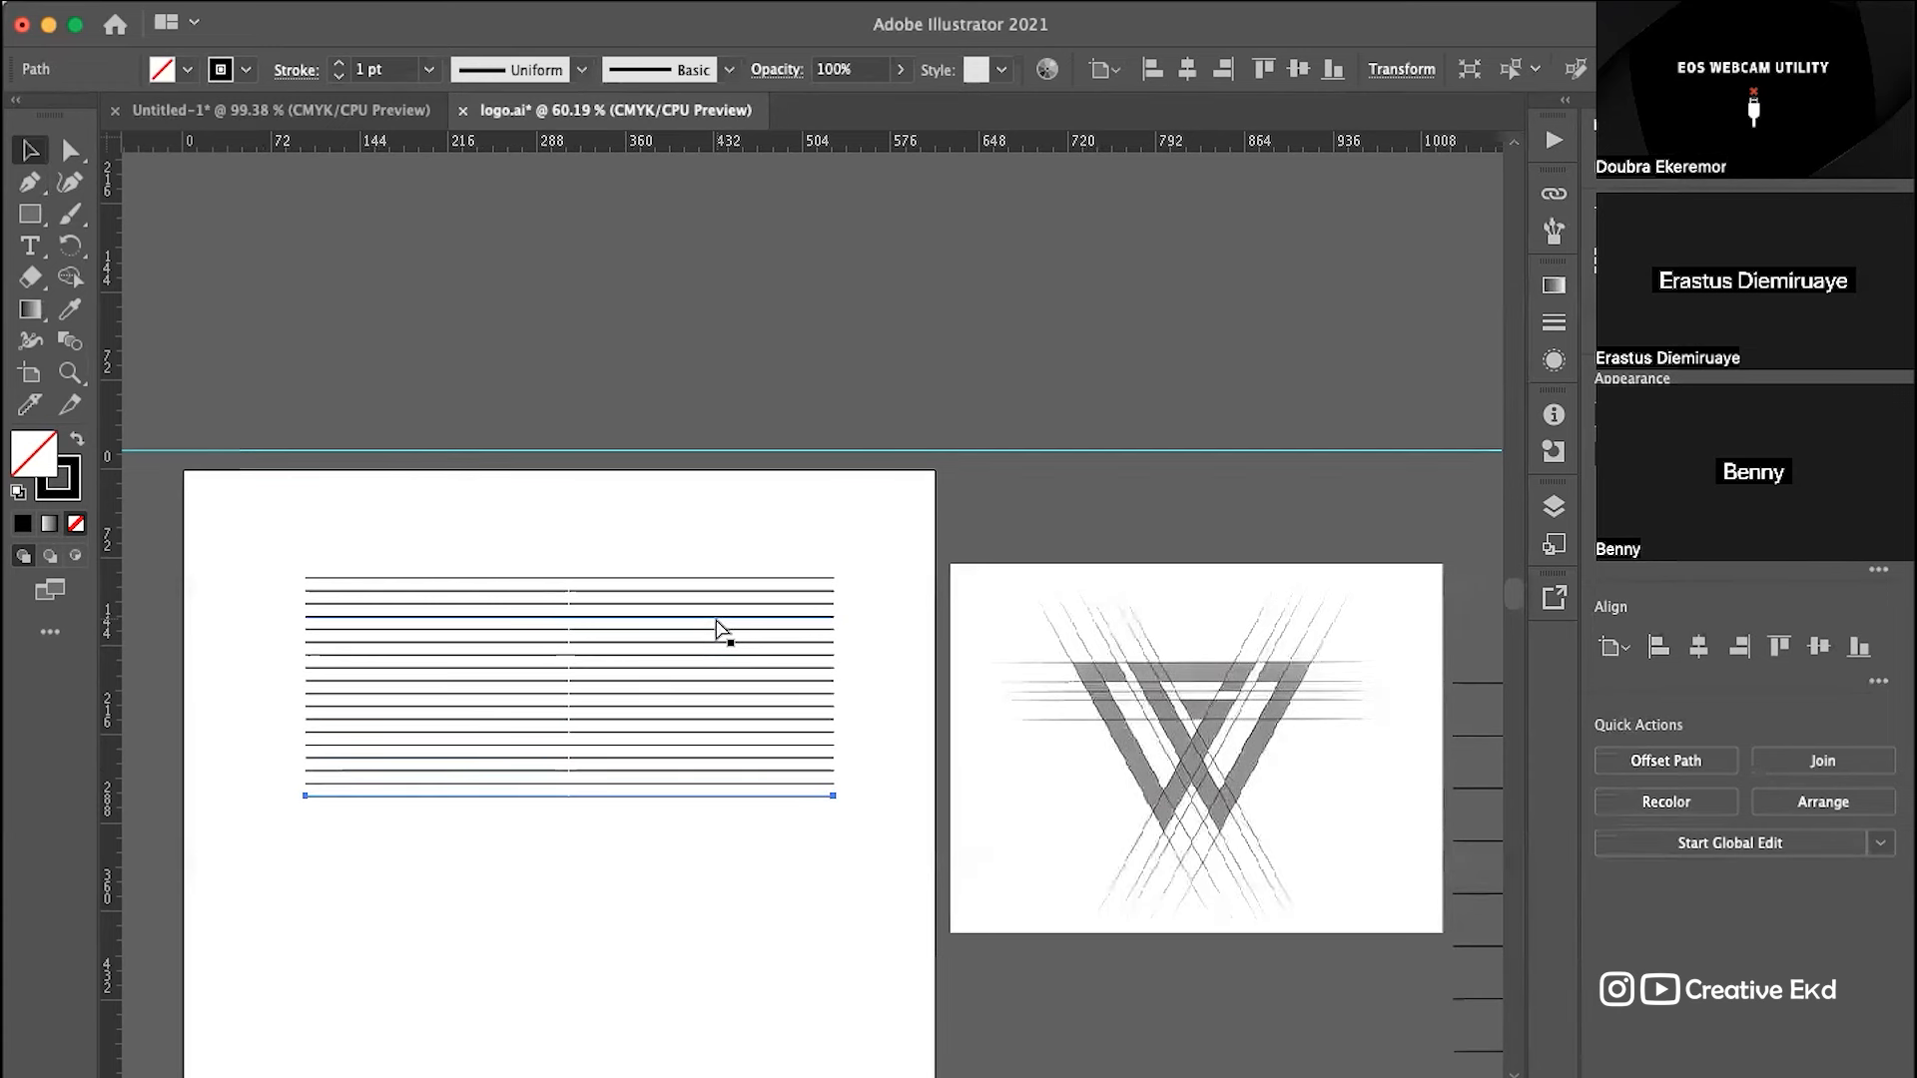
pyautogui.press('super+d')
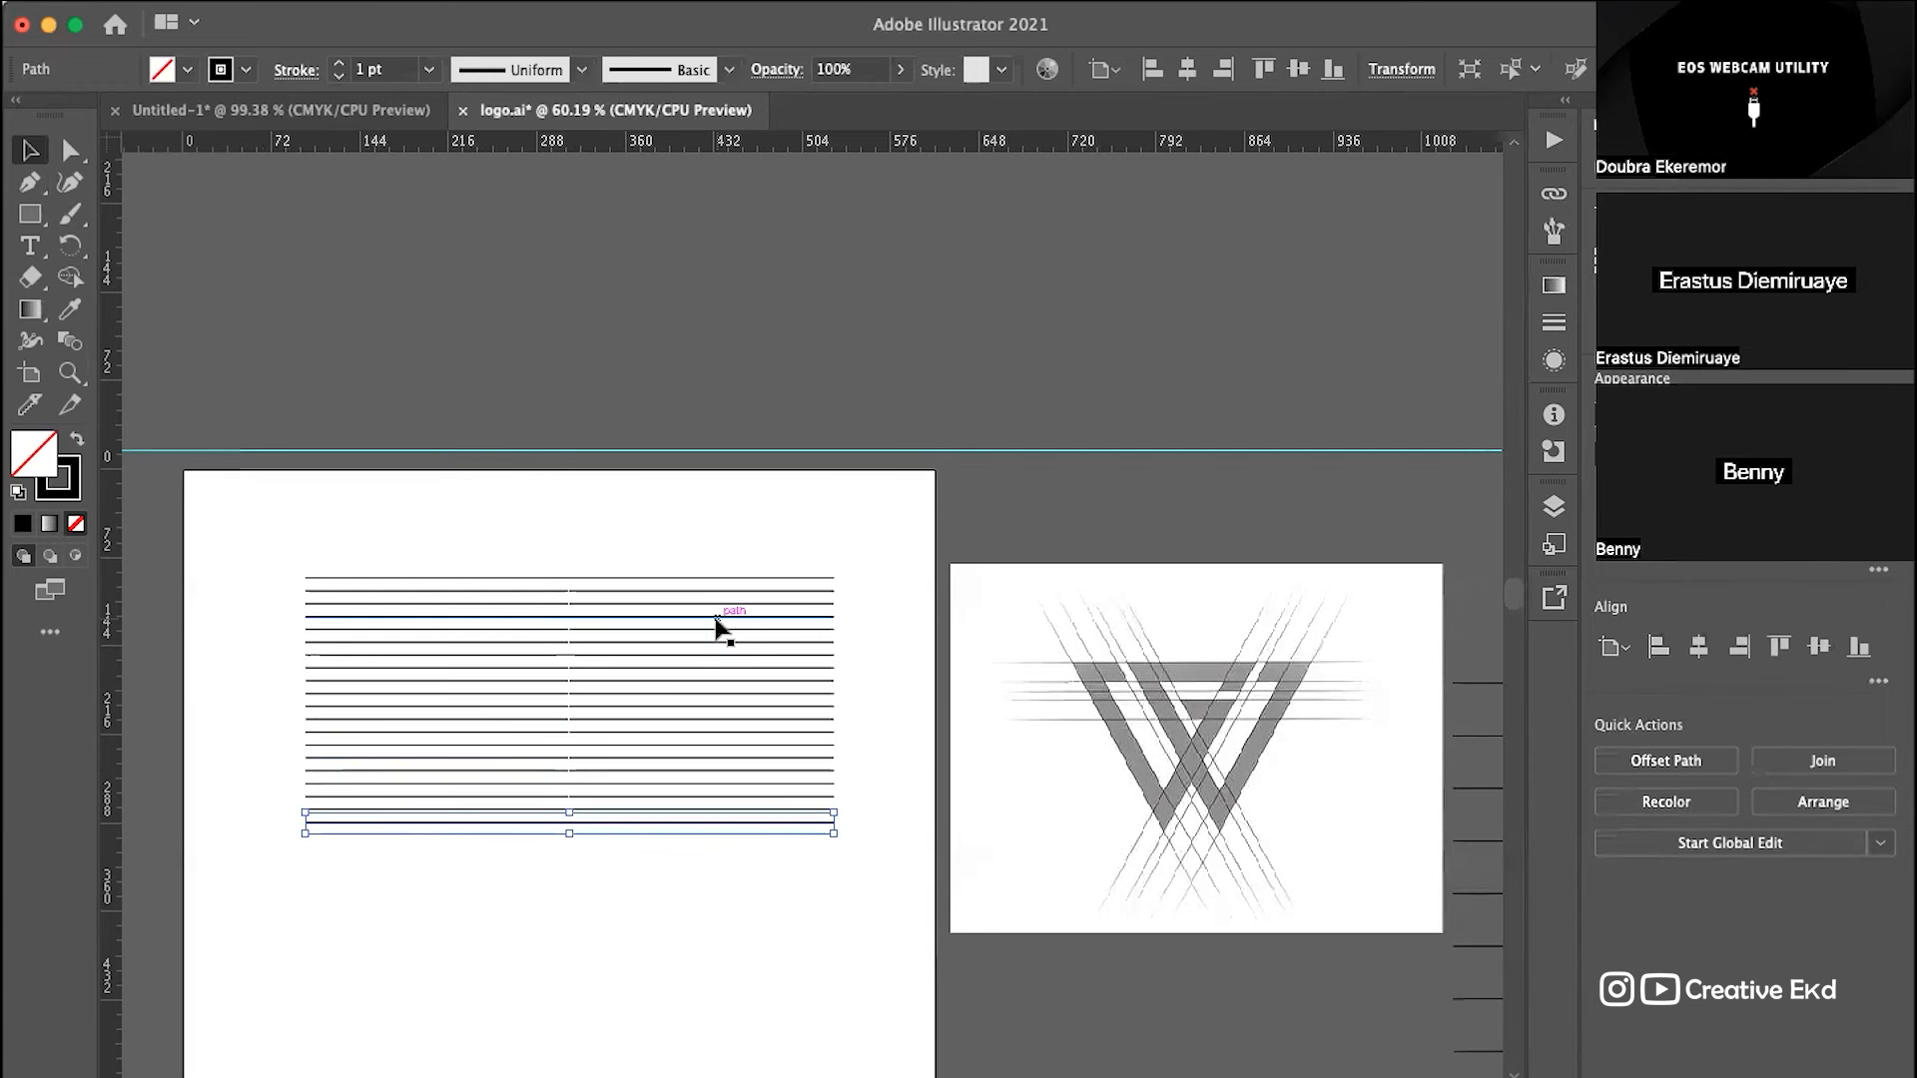
# Step: Select the whole stack of horizontal lines, move it about 77 pt straight down the artboard and deselect it
pyautogui.moveTo(235, 512); pyautogui.dragTo(915, 894)
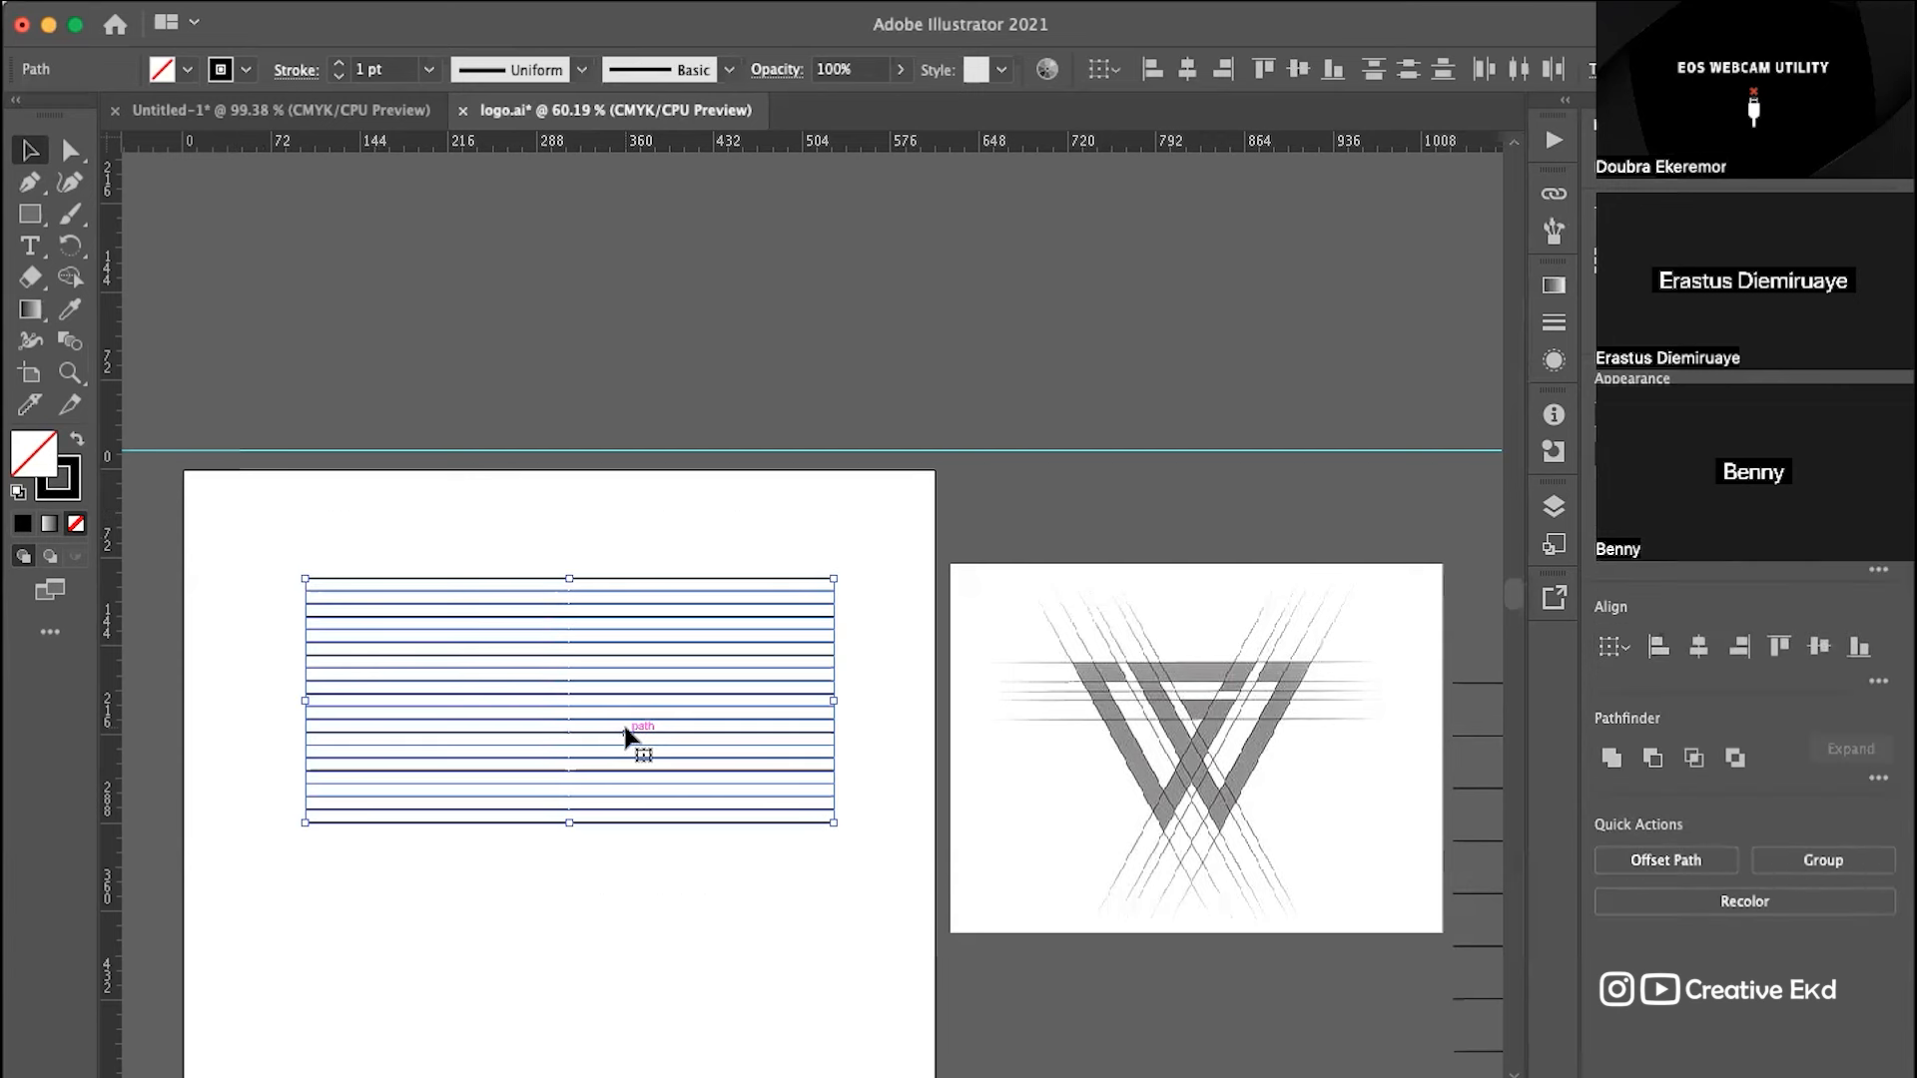
pyautogui.scroll(3, 578, 684)
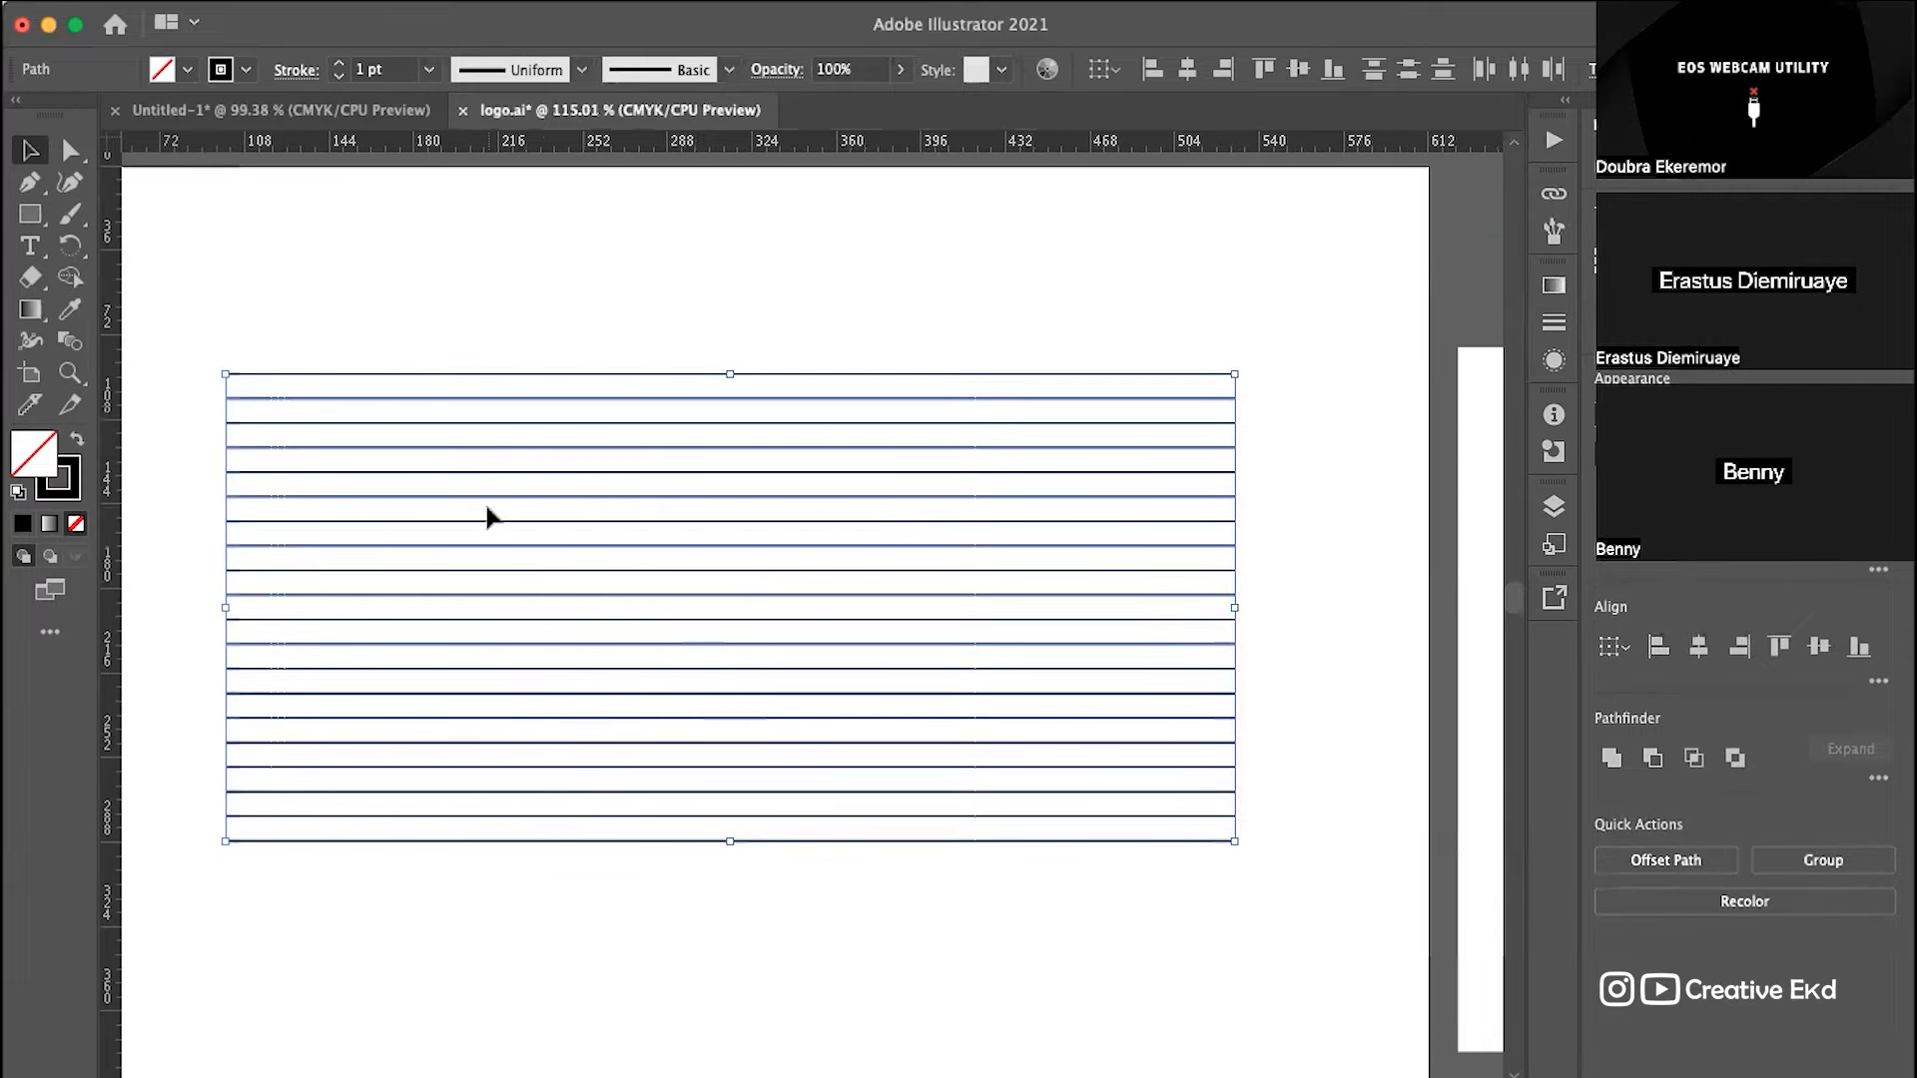
pyautogui.scroll(-3, 486, 507)
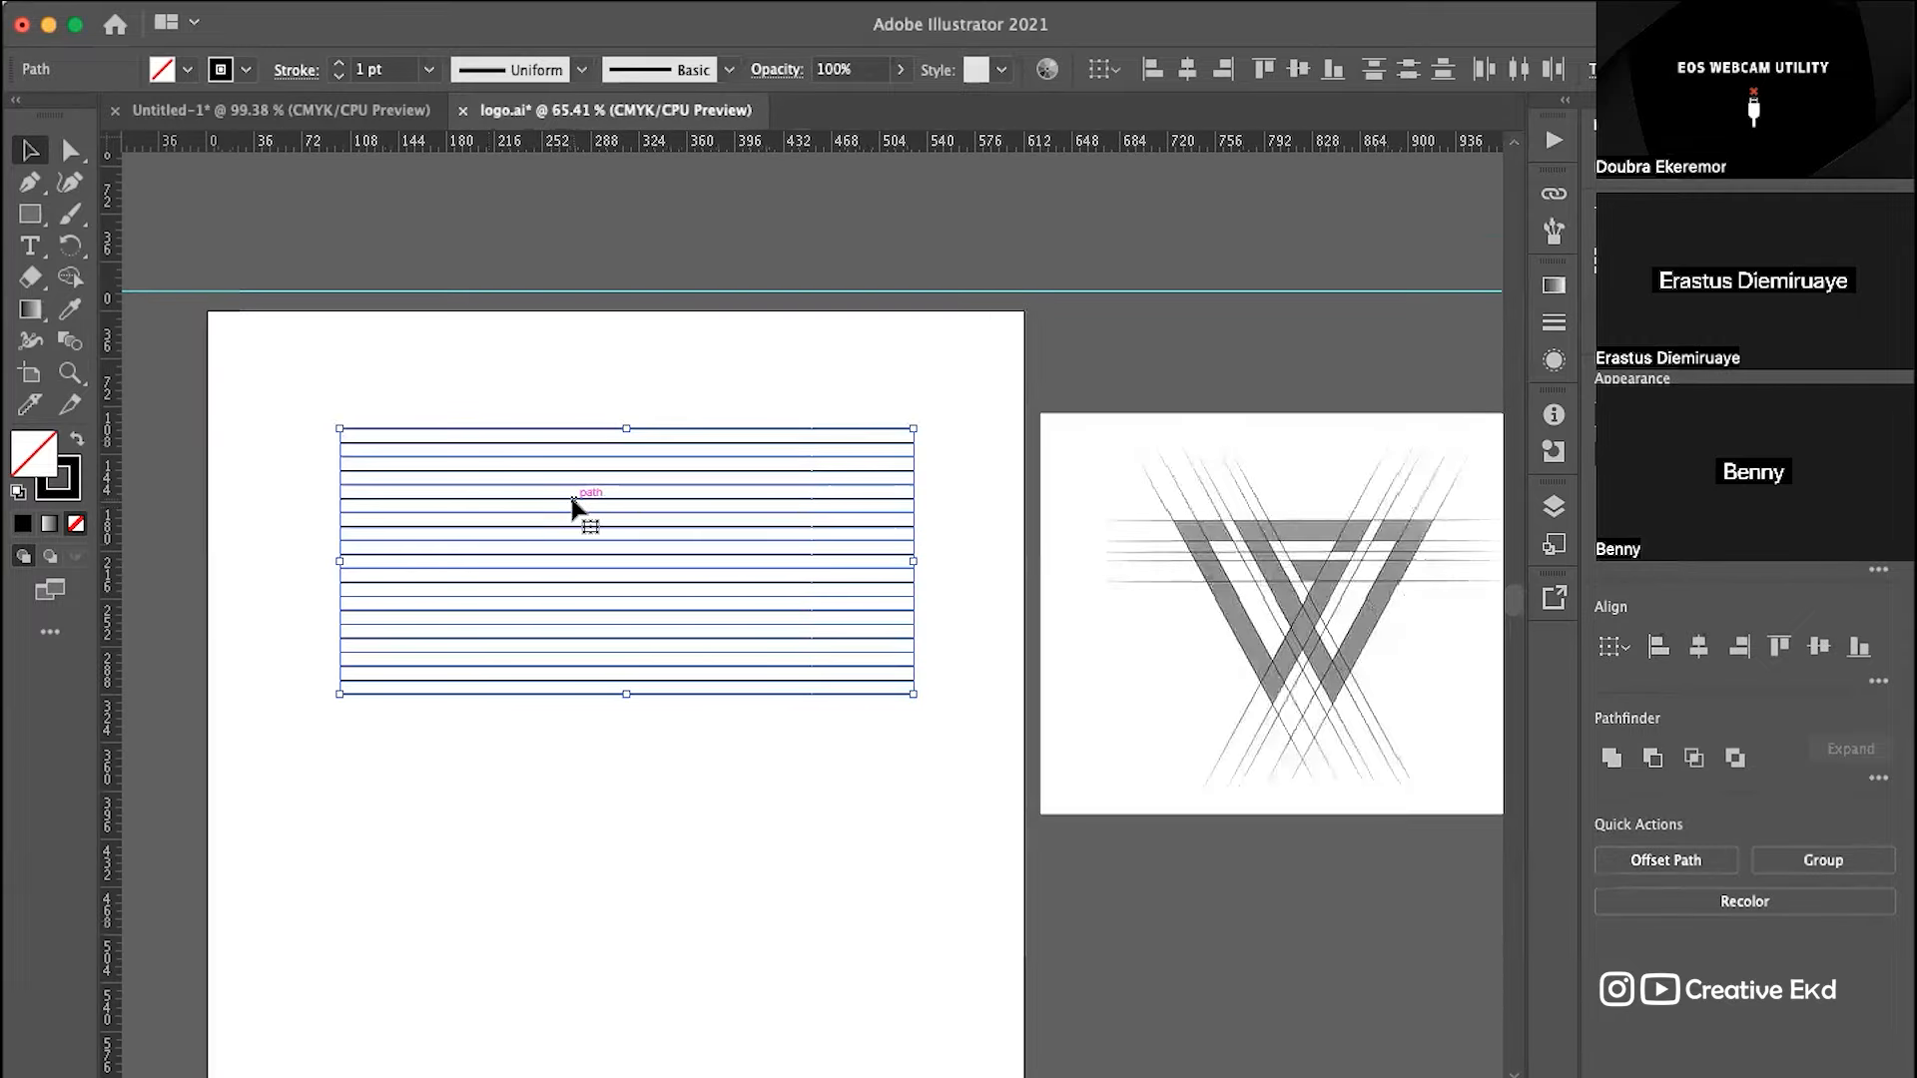
pyautogui.moveTo(573, 505); pyautogui.dragTo(572, 609)
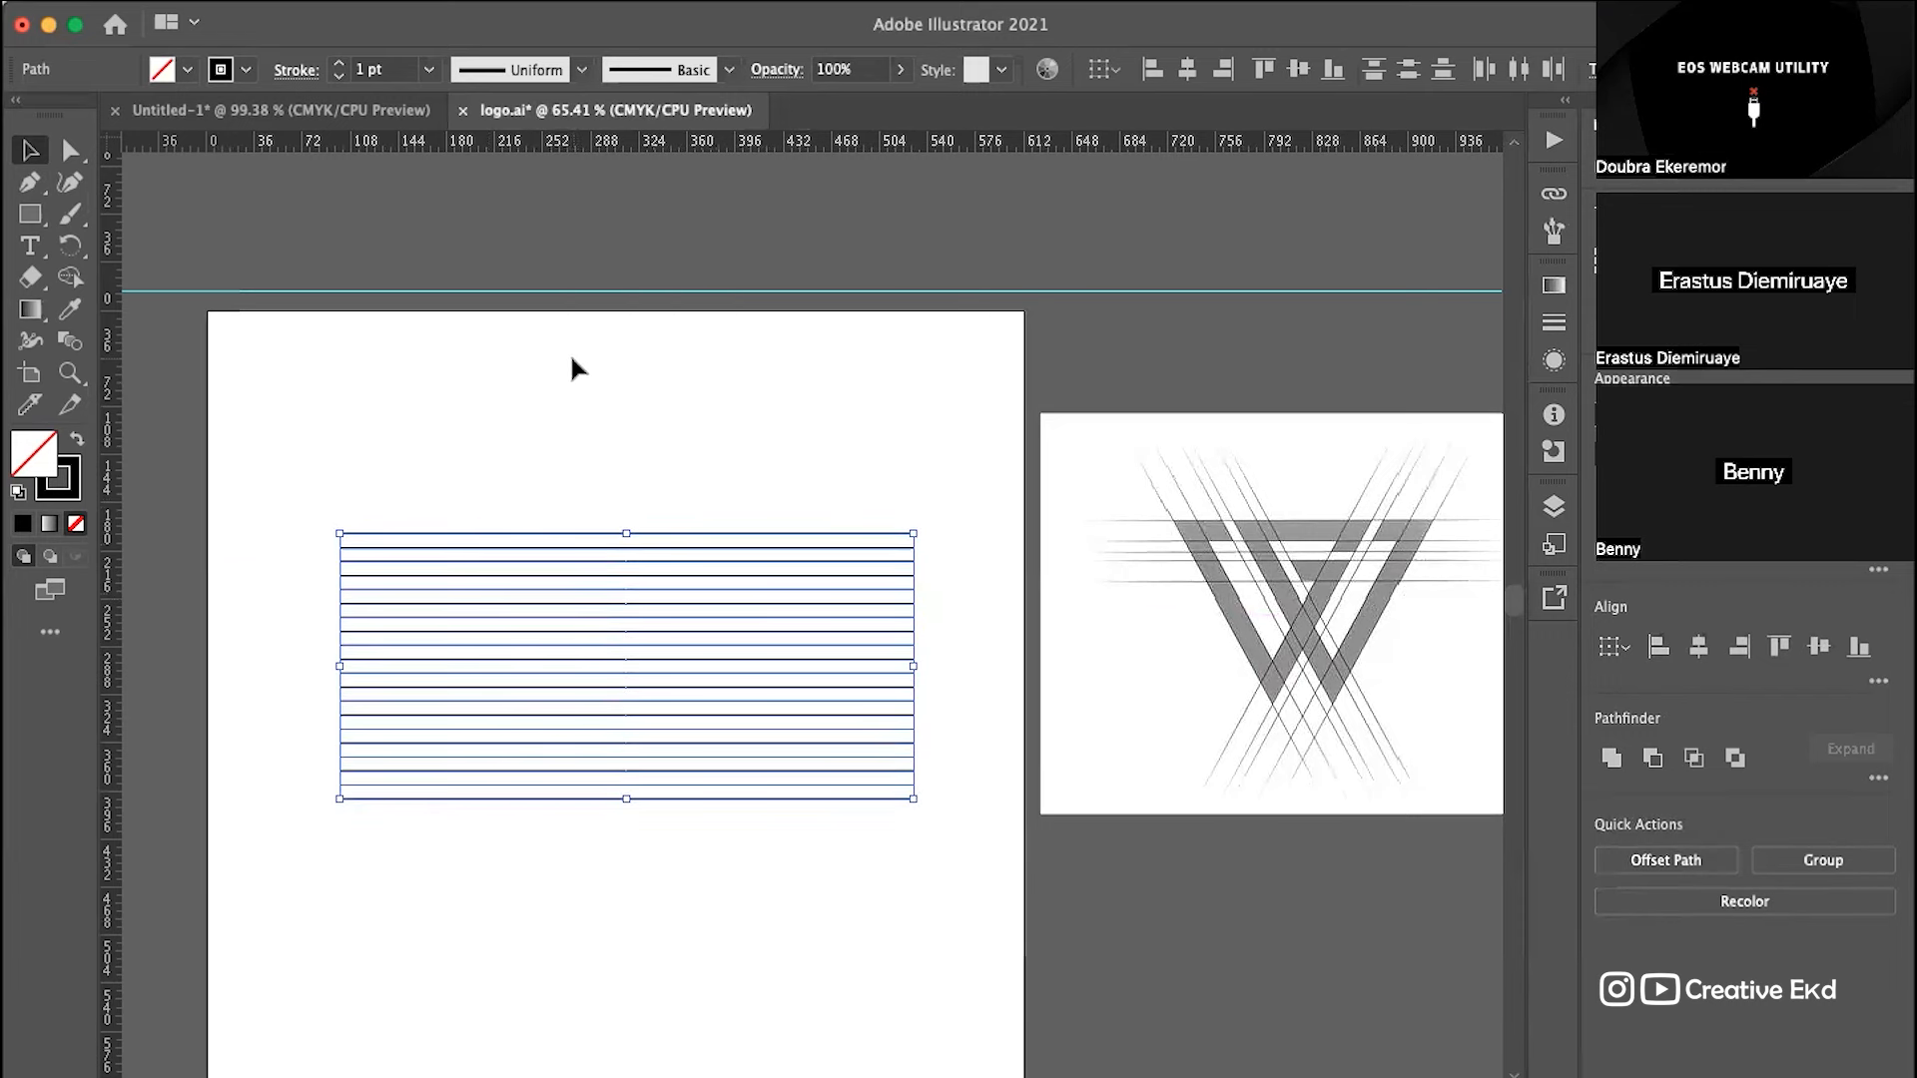
pyautogui.click(571, 358)
# Step: Examine the spacing between the stacked horizontal lines close up at their left ends
pyautogui.scroll(2, 674, 614)
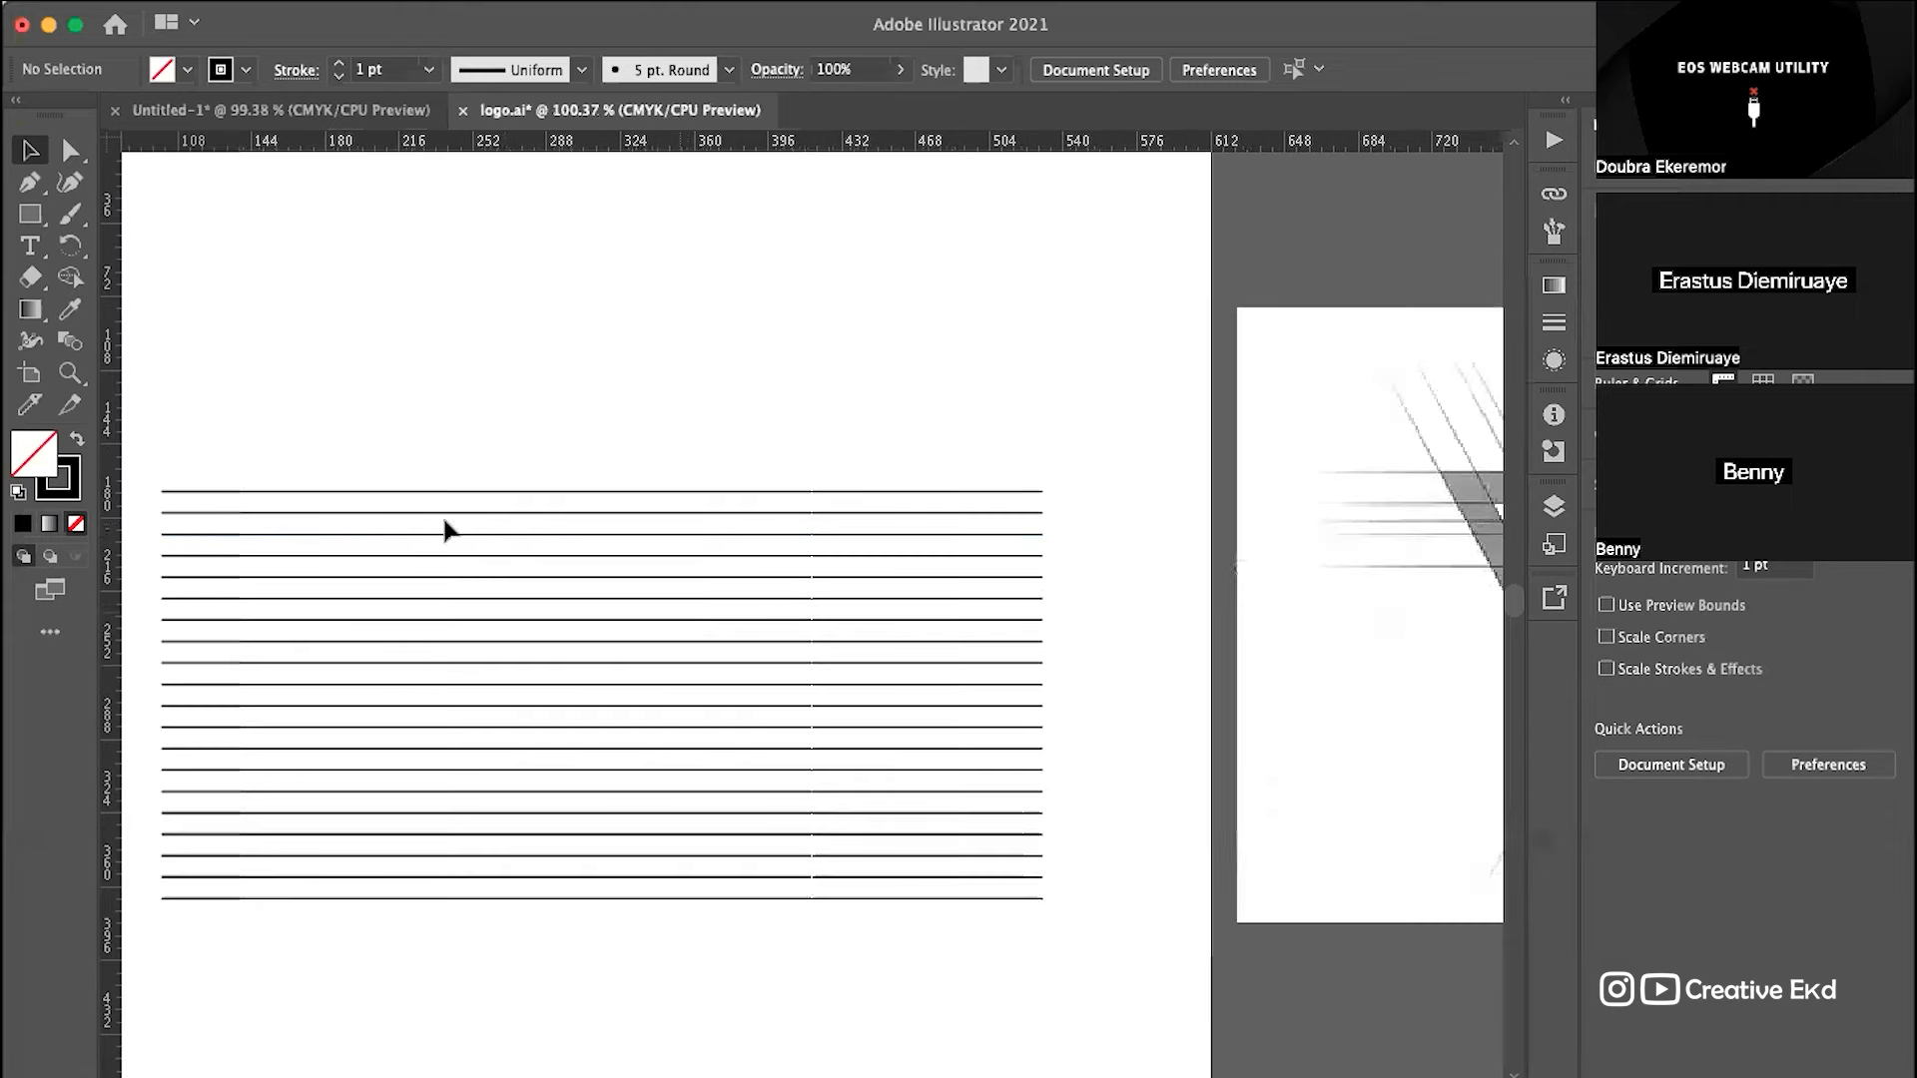
pyautogui.click(187, 514)
pyautogui.scroll(4, 185, 513)
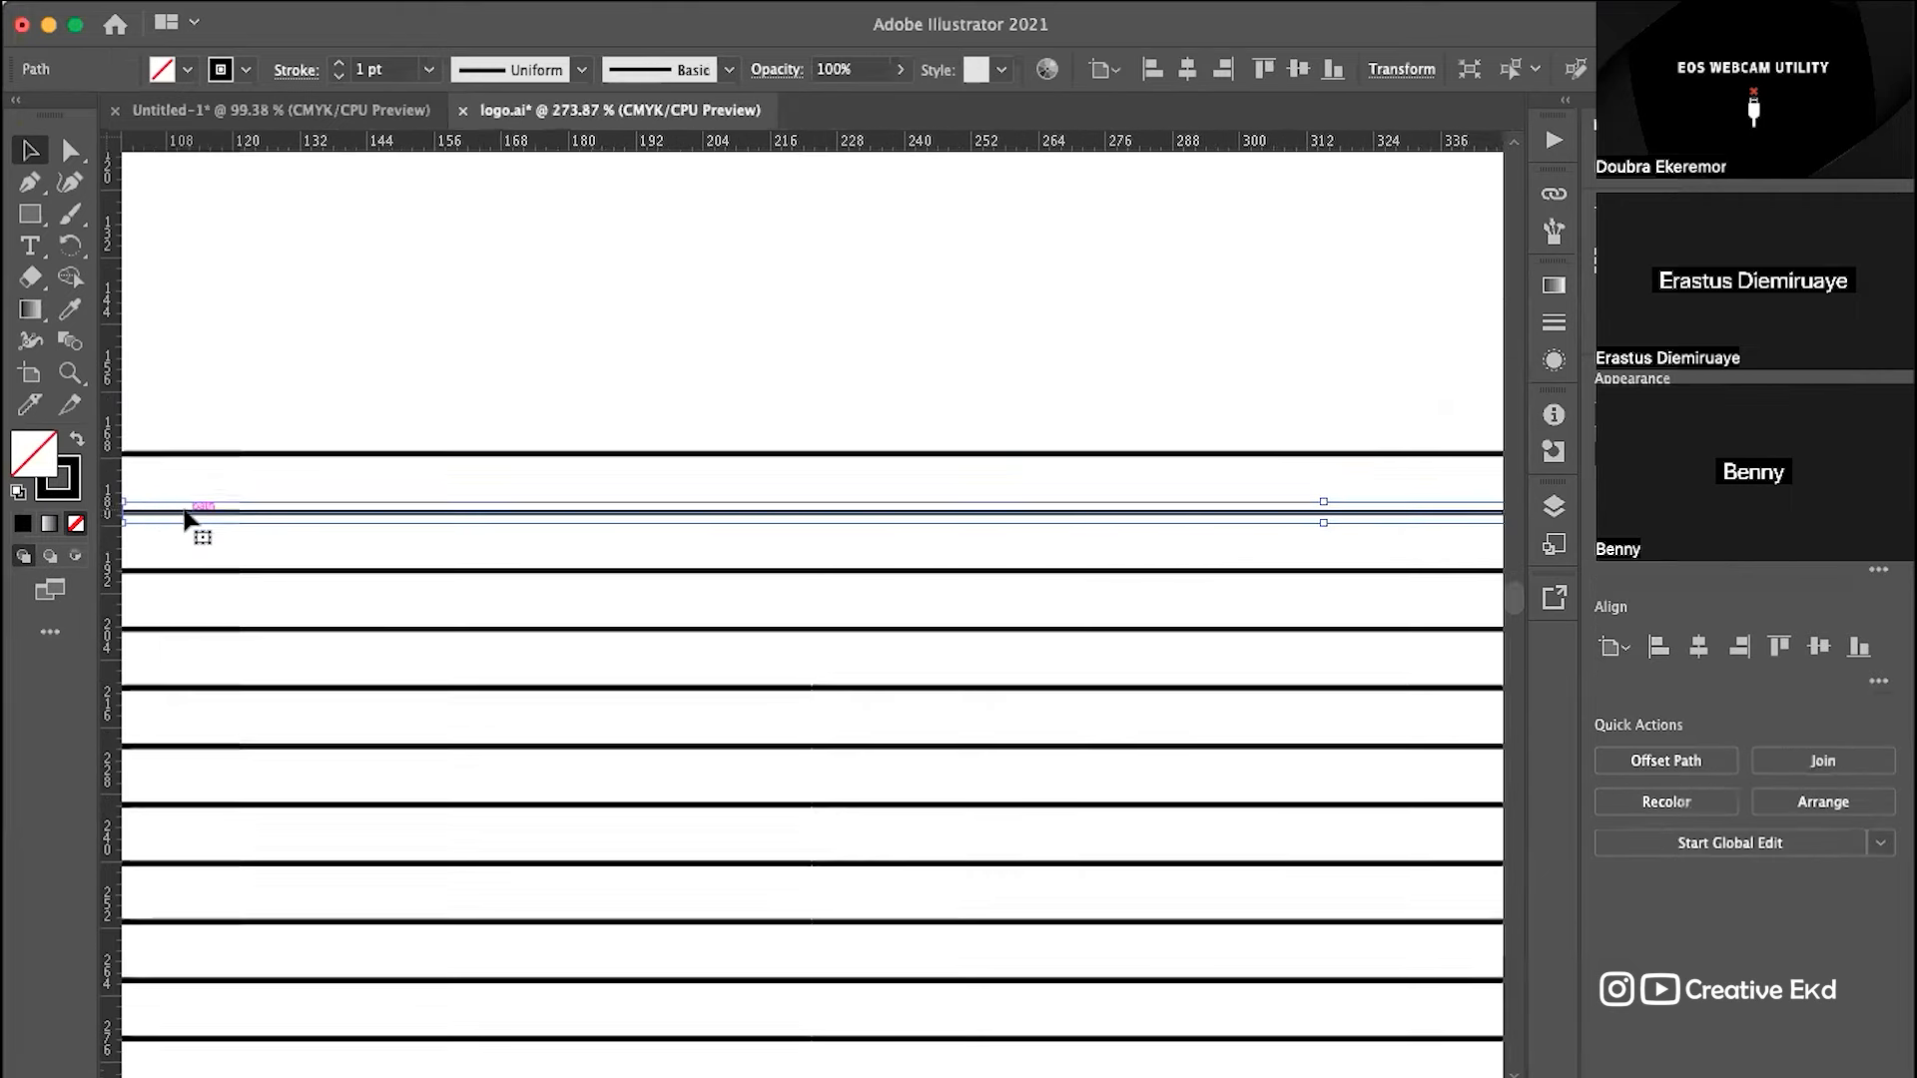
pyautogui.hscroll(-5, 187, 513)
pyautogui.scroll(1, 186, 513)
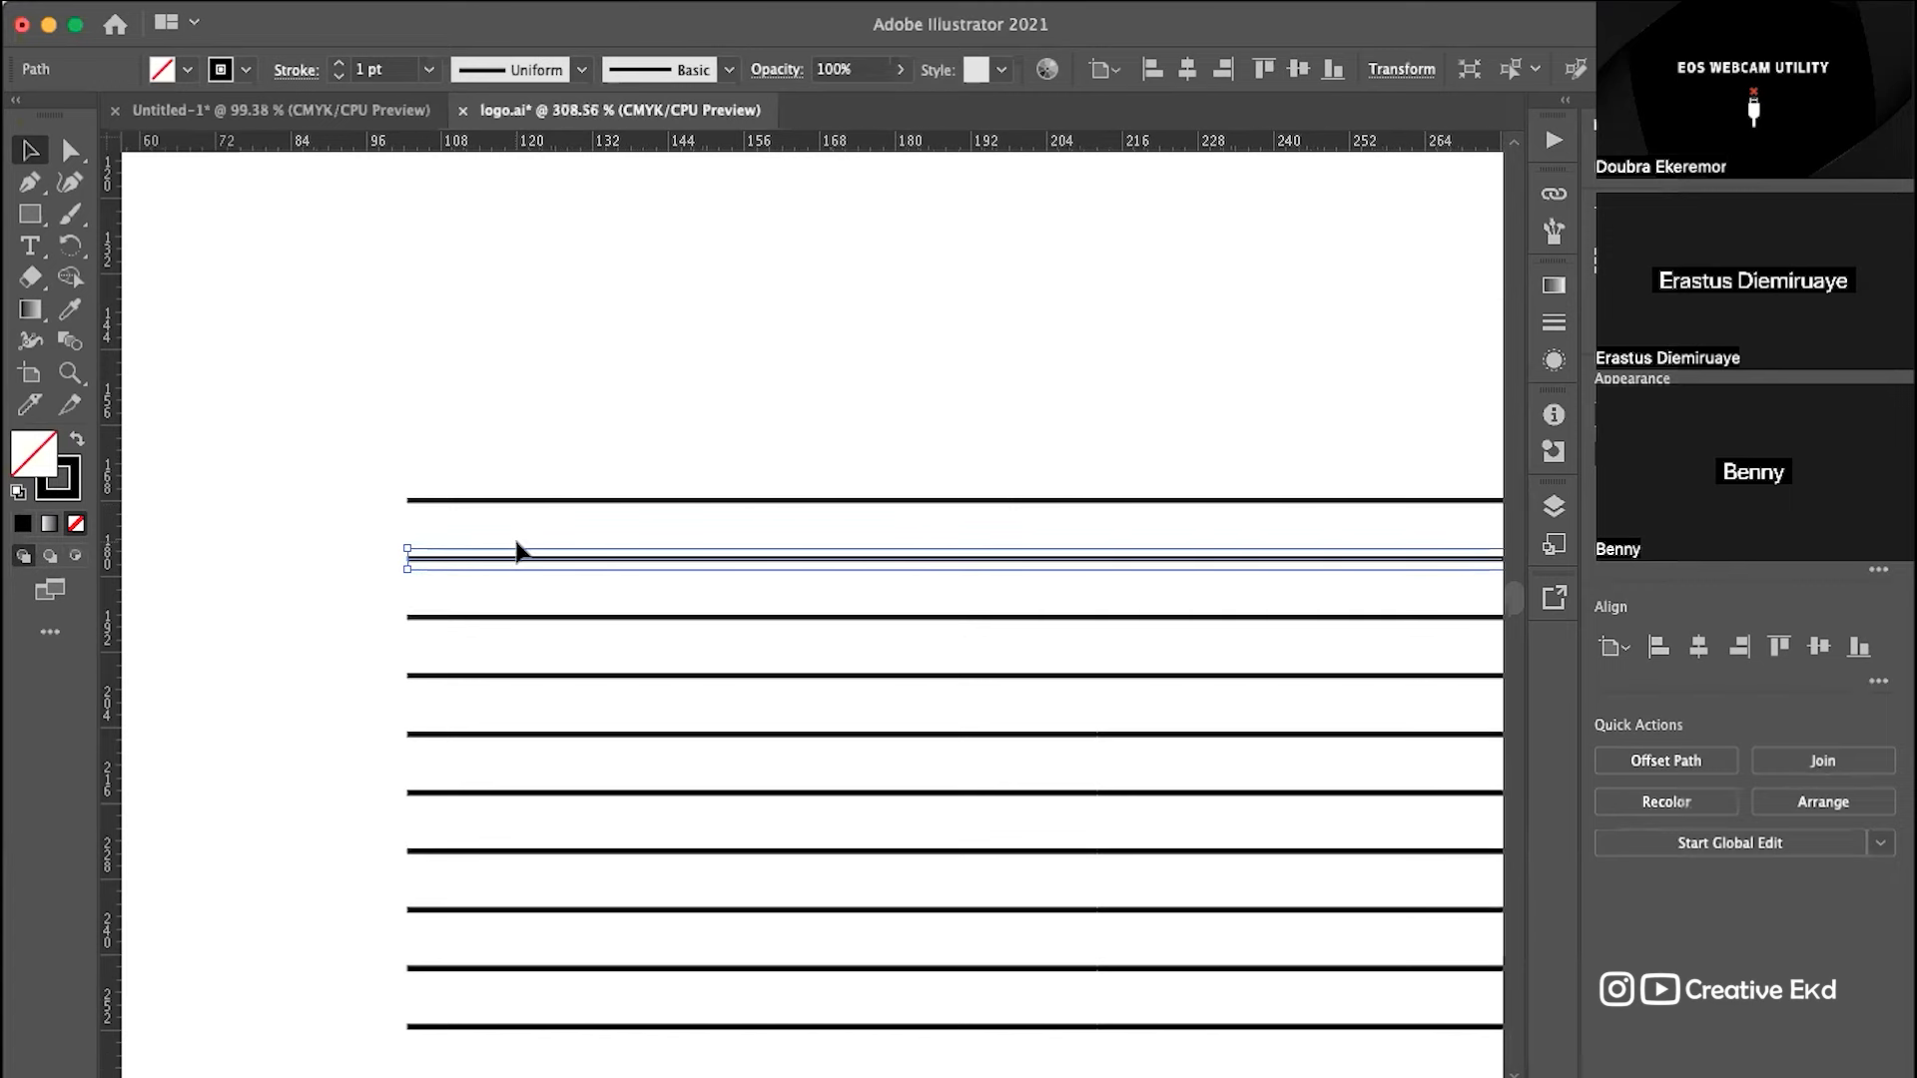
pyautogui.scroll(2, 519, 548)
pyautogui.click(412, 496)
pyautogui.scroll(-8, 501, 589)
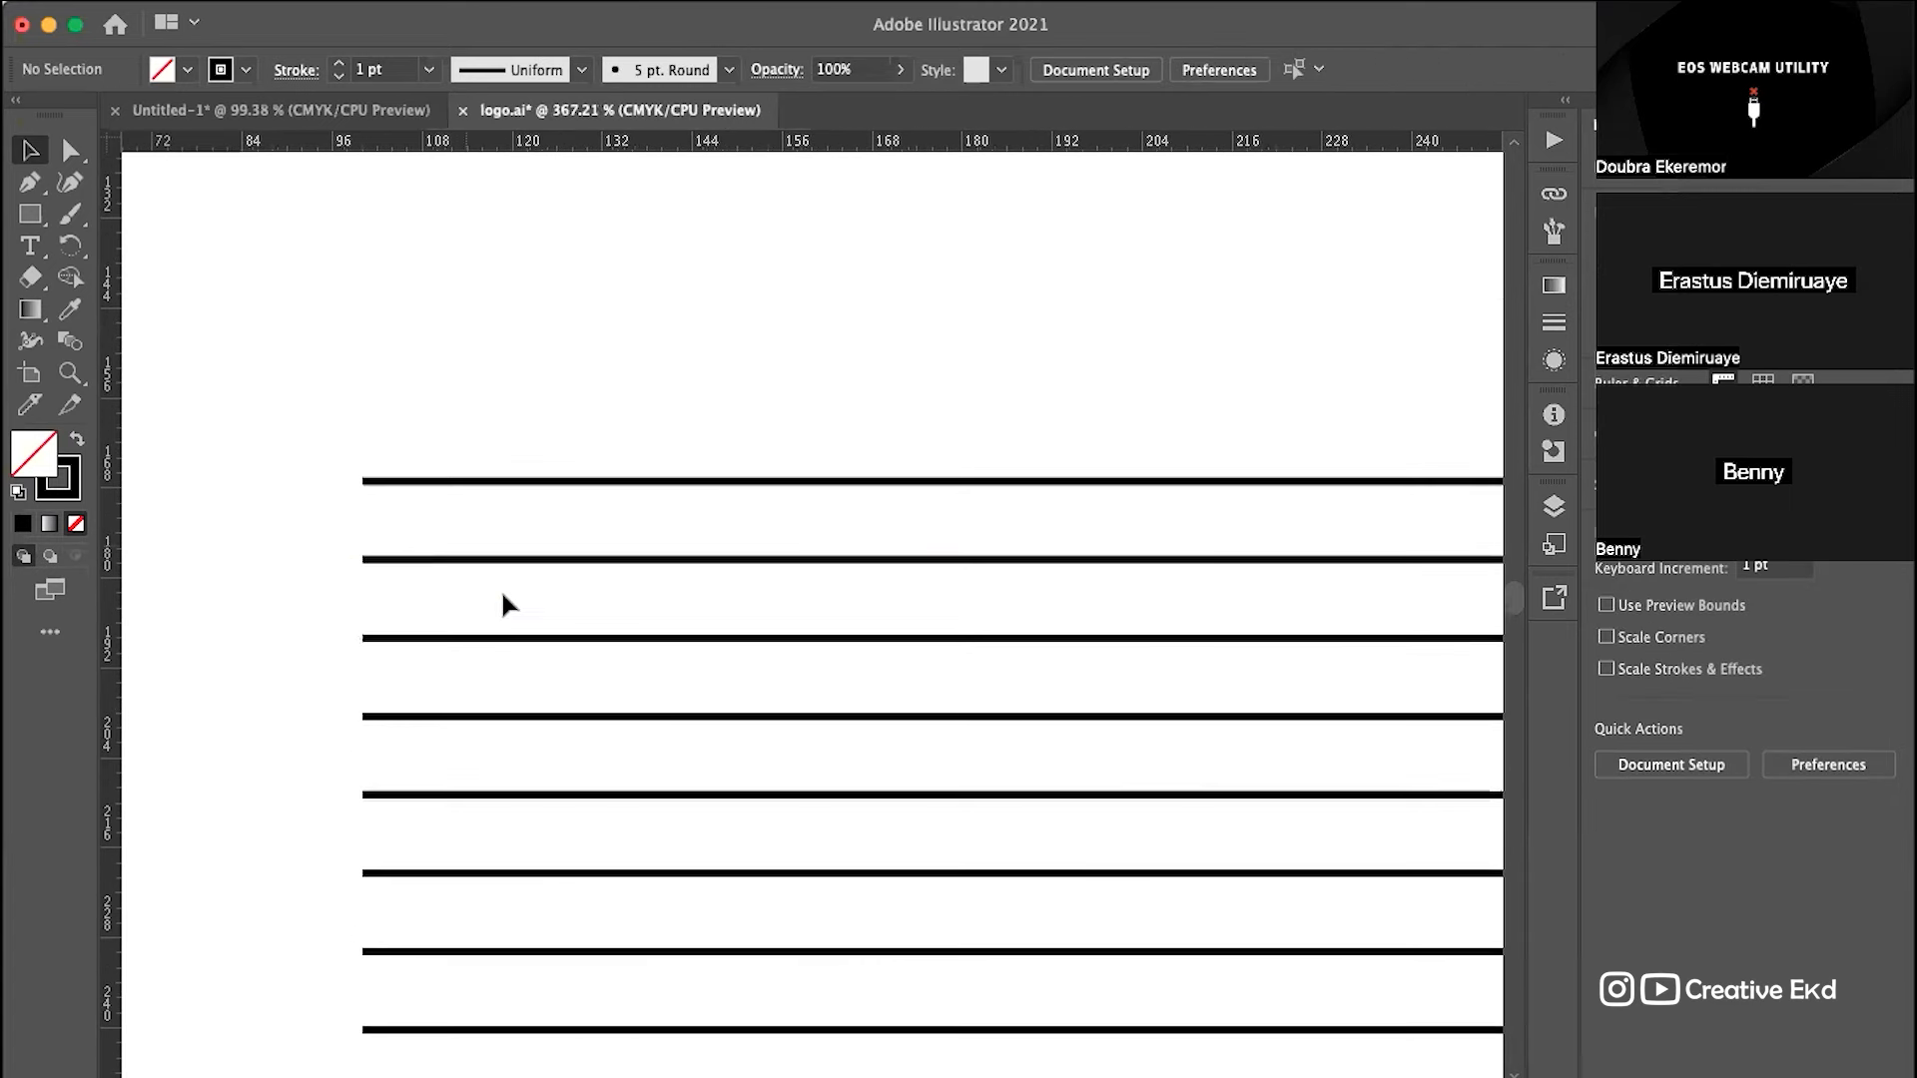
pyautogui.hscroll(3, 502, 593)
pyautogui.scroll(-1, 502, 593)
# Step: Select all the horizontal lines again and shift them about 16 pt further down the artboard
pyautogui.moveTo(991, 461); pyautogui.dragTo(218, 986)
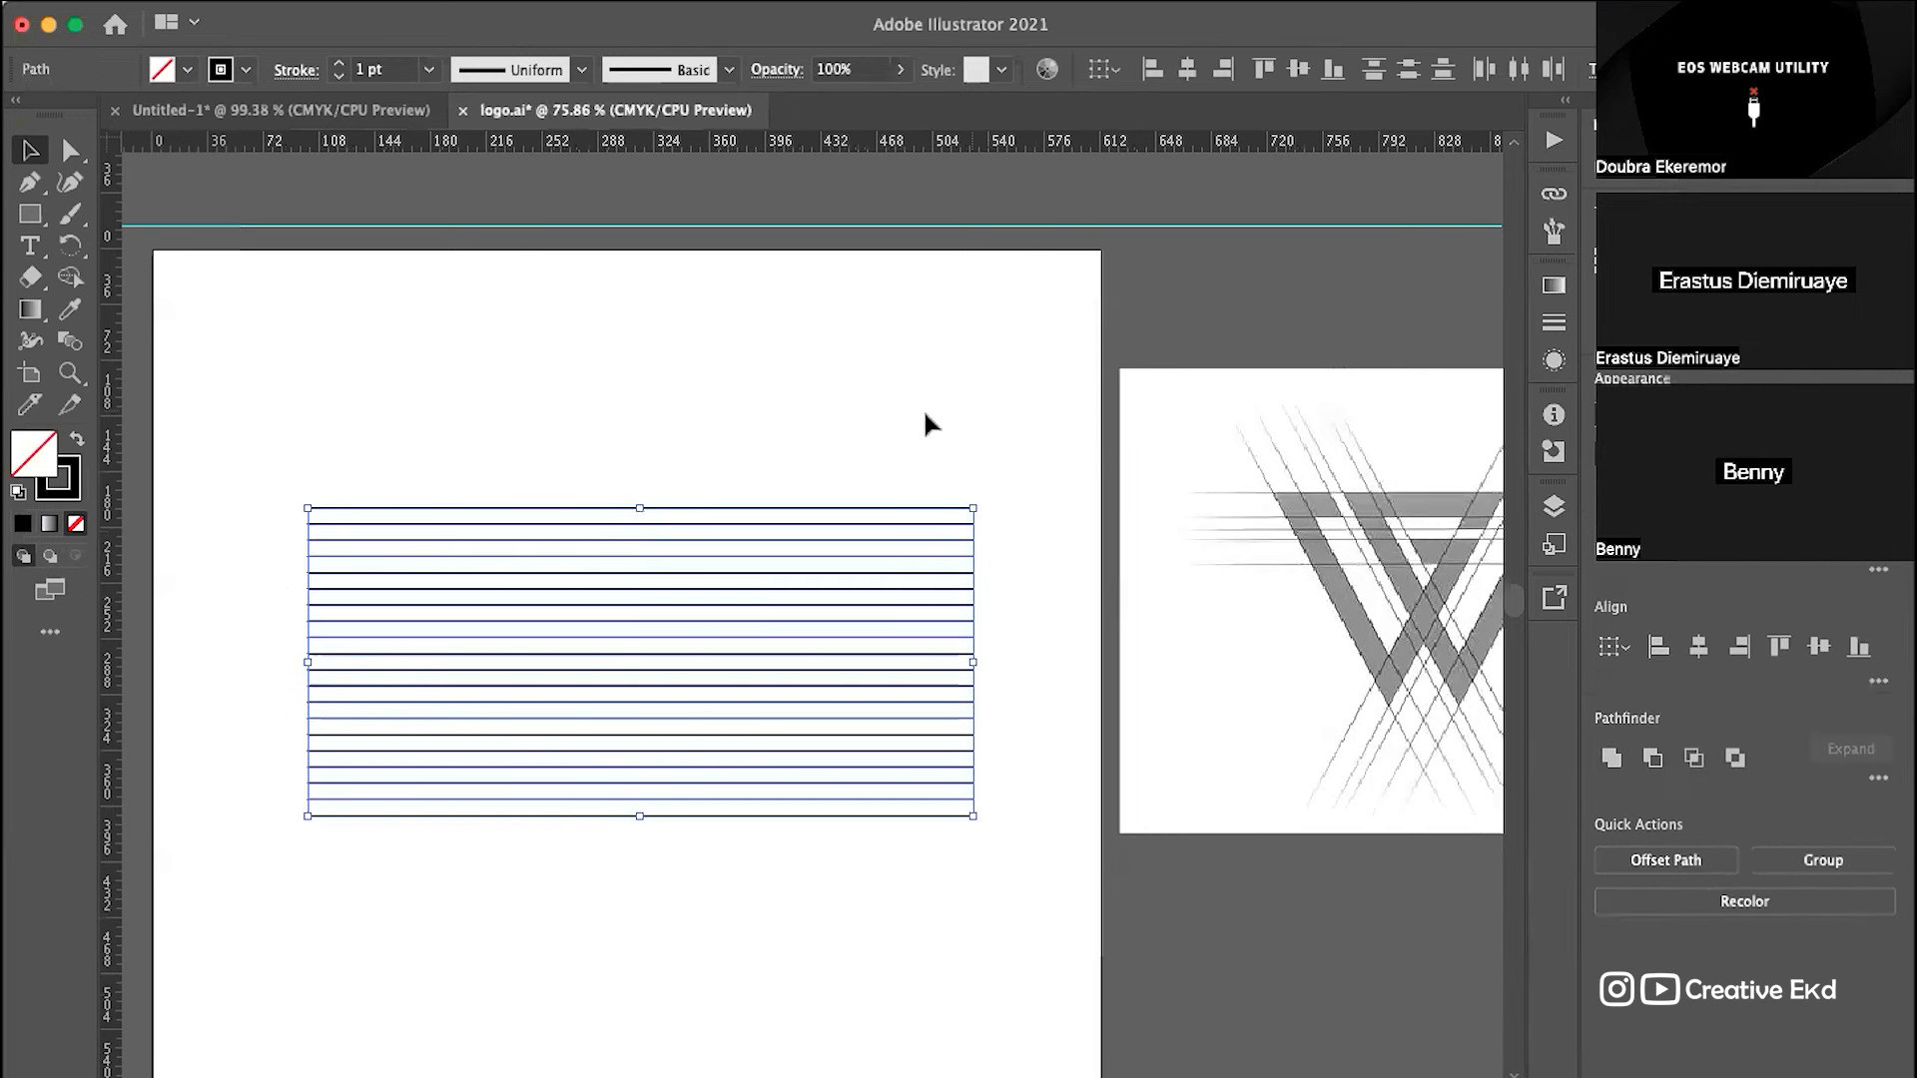
pyautogui.scroll(-1, 796, 595)
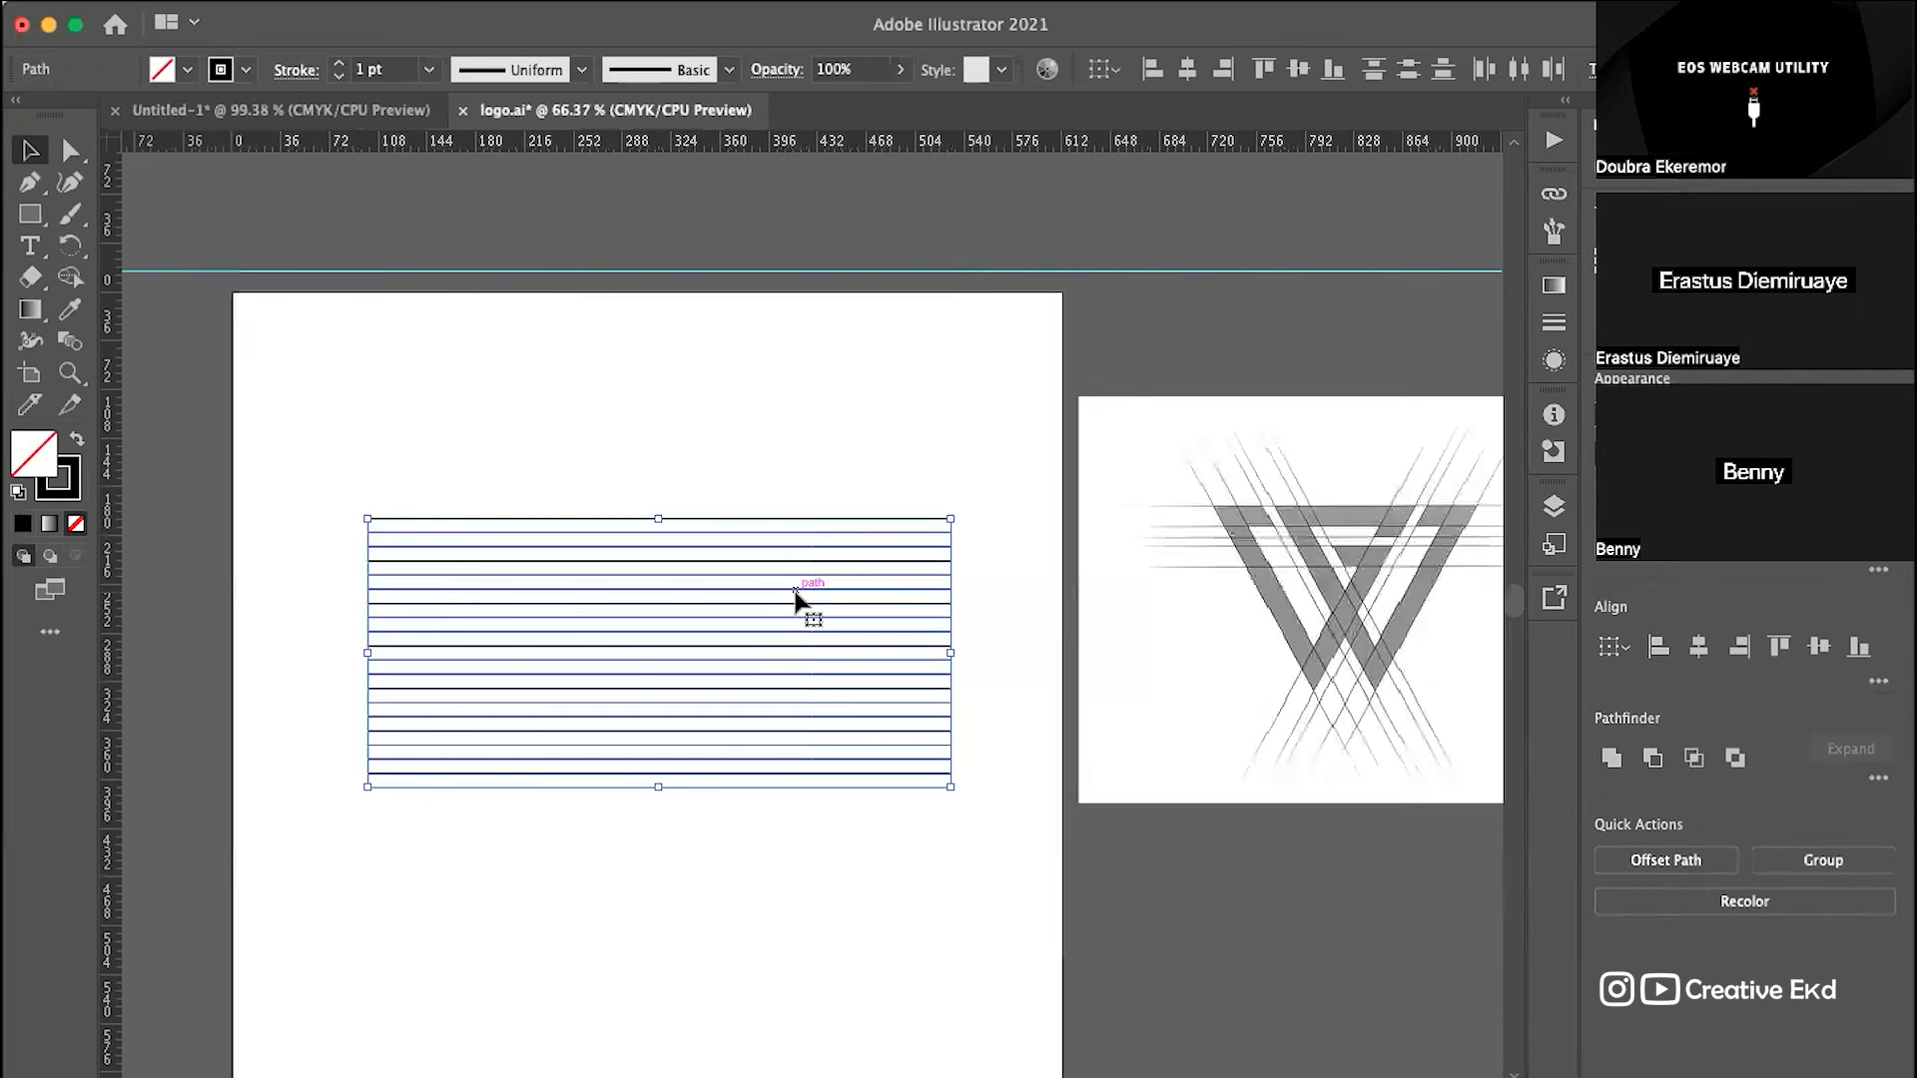
pyautogui.moveTo(795, 612); pyautogui.dragTo(795, 633)
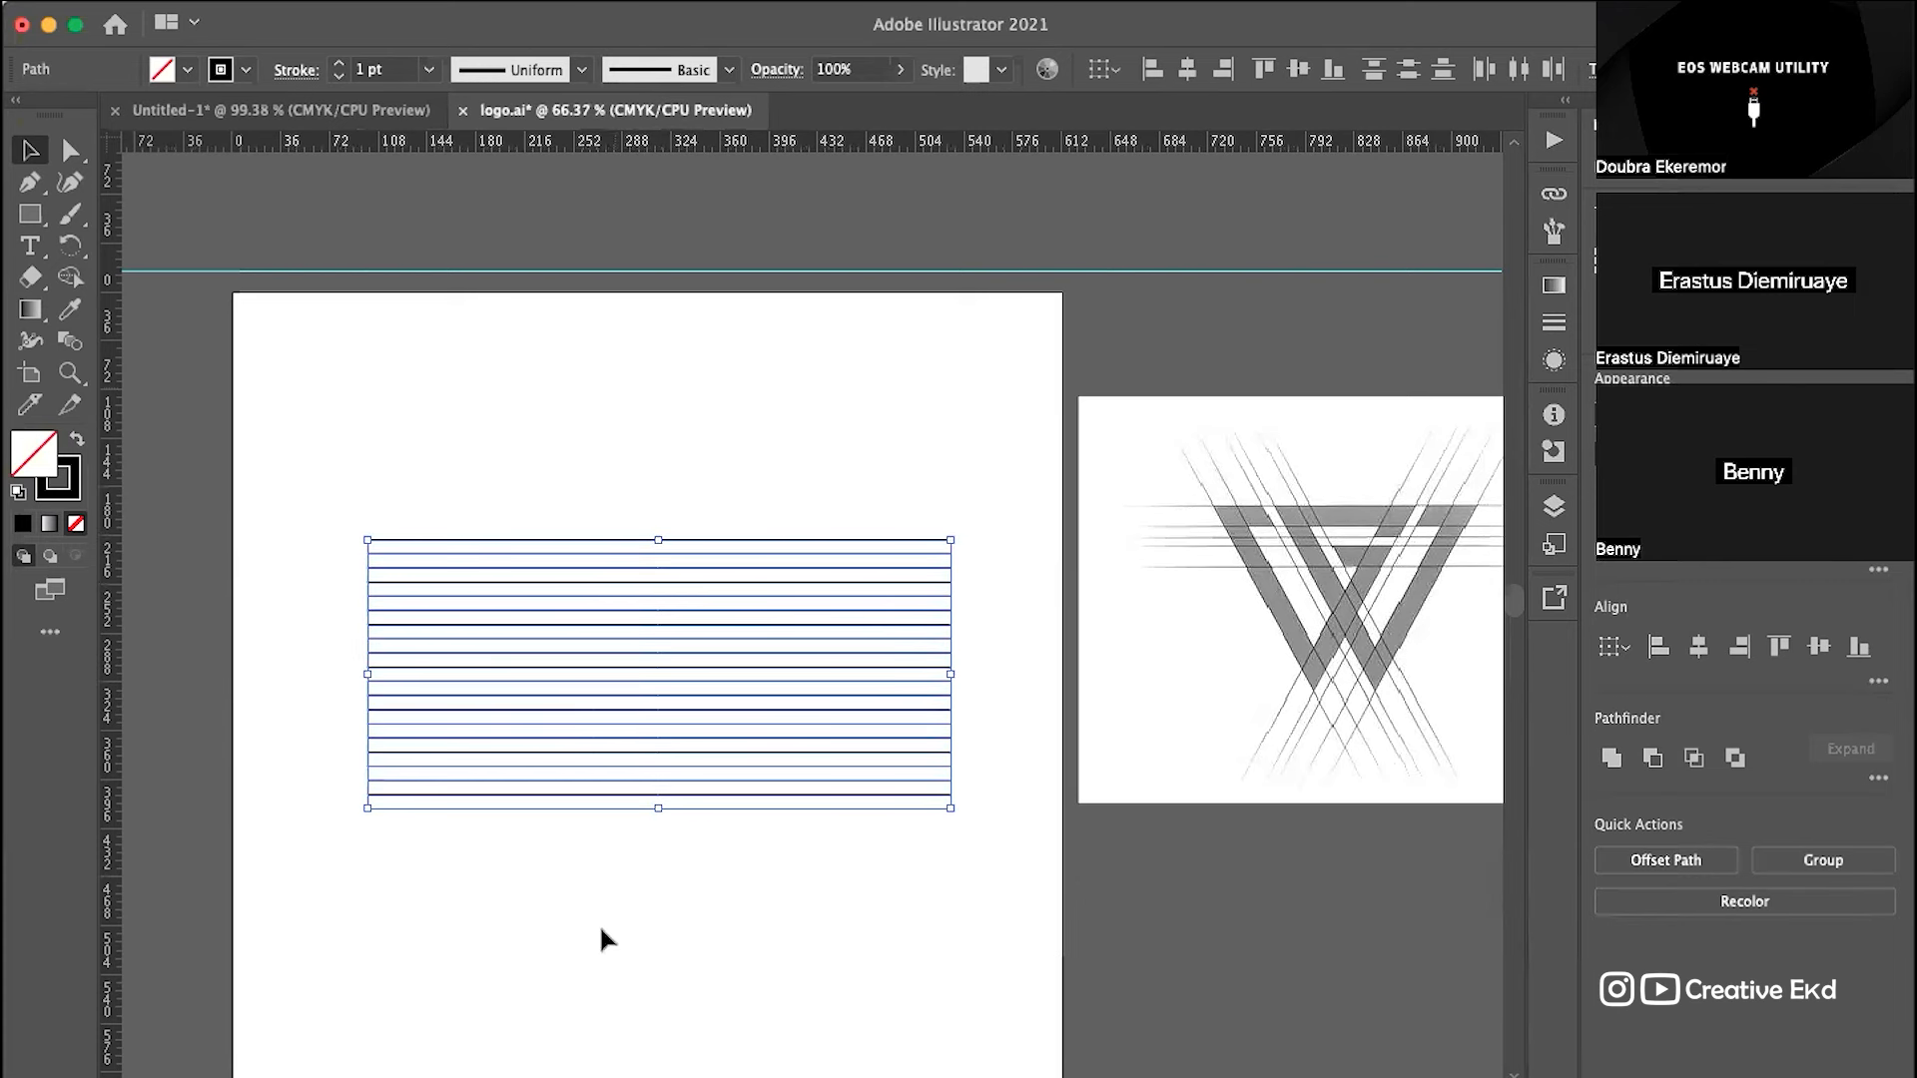
# Step: Create a copy of the horizontal line set rotated by 60°
pyautogui.scroll(-5, 674, 549)
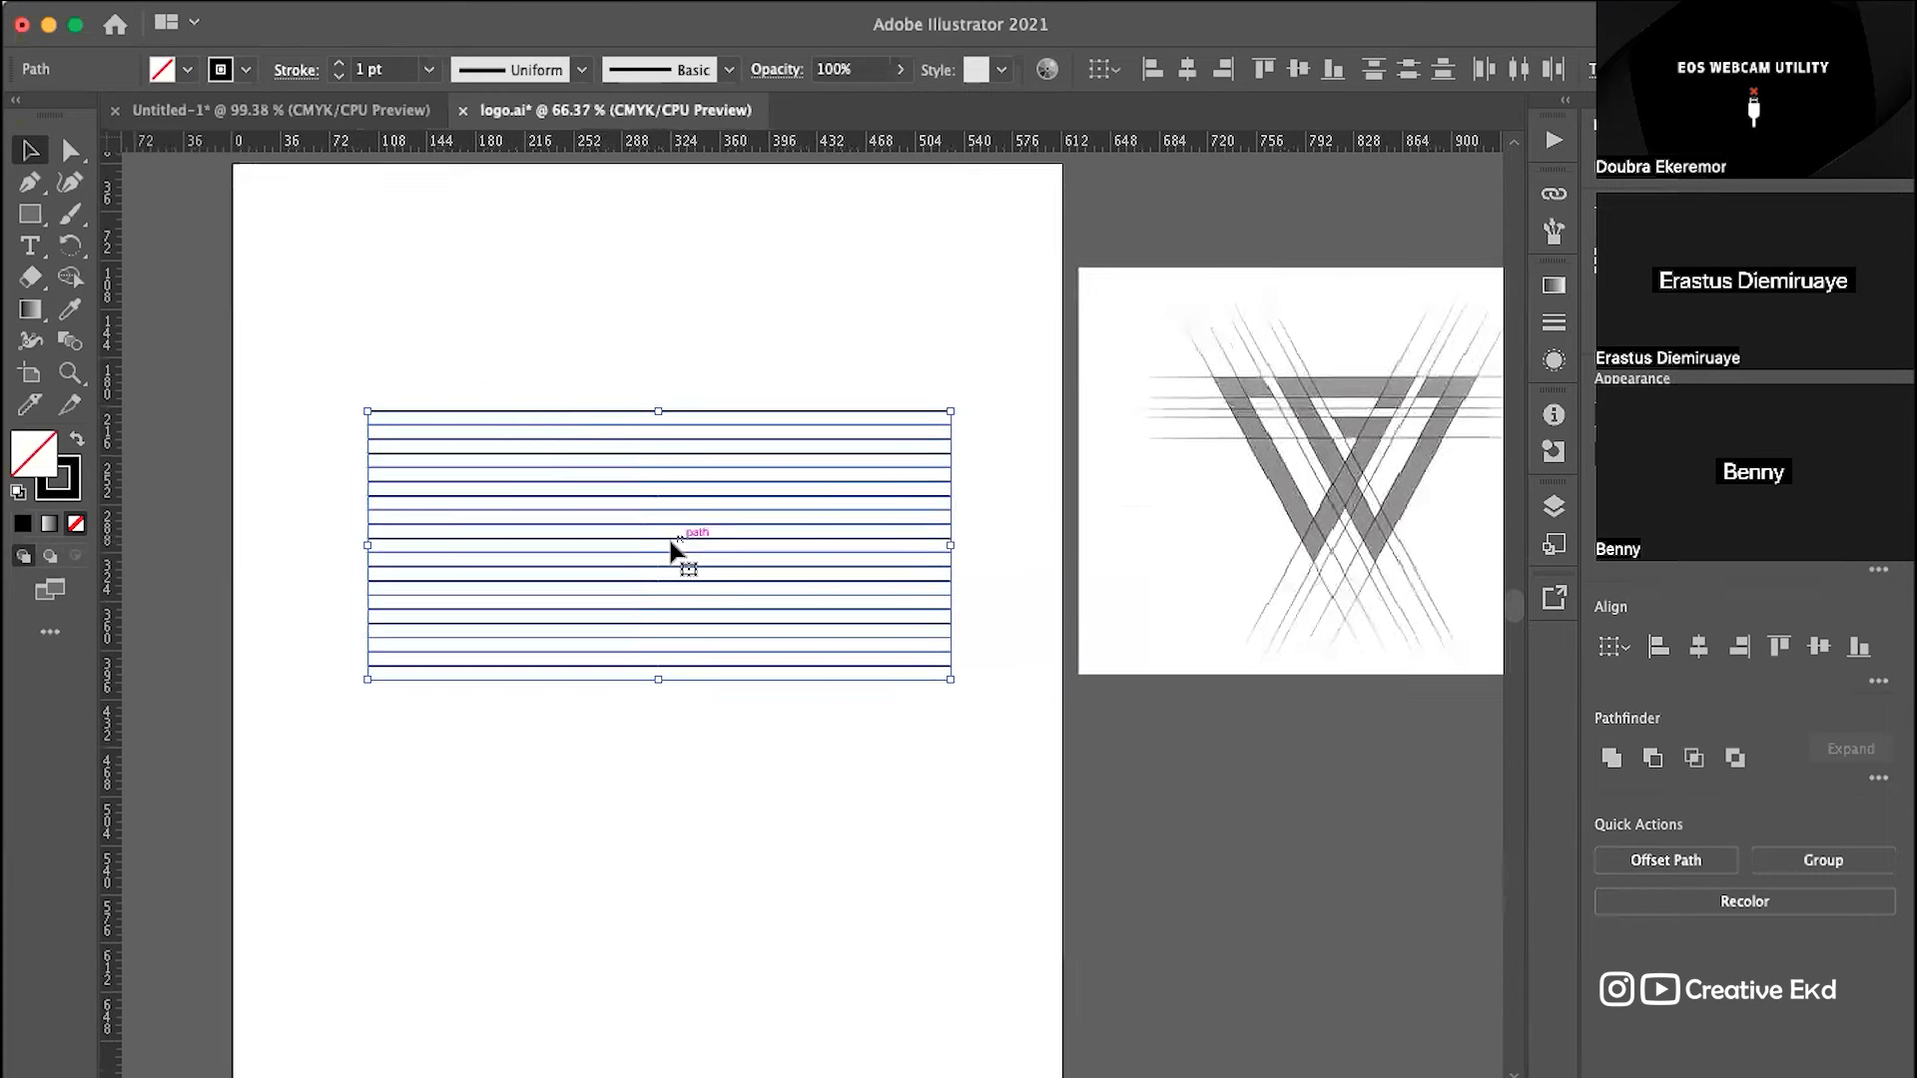
pyautogui.hscroll(-3, 671, 547)
pyautogui.scroll(3, 674, 547)
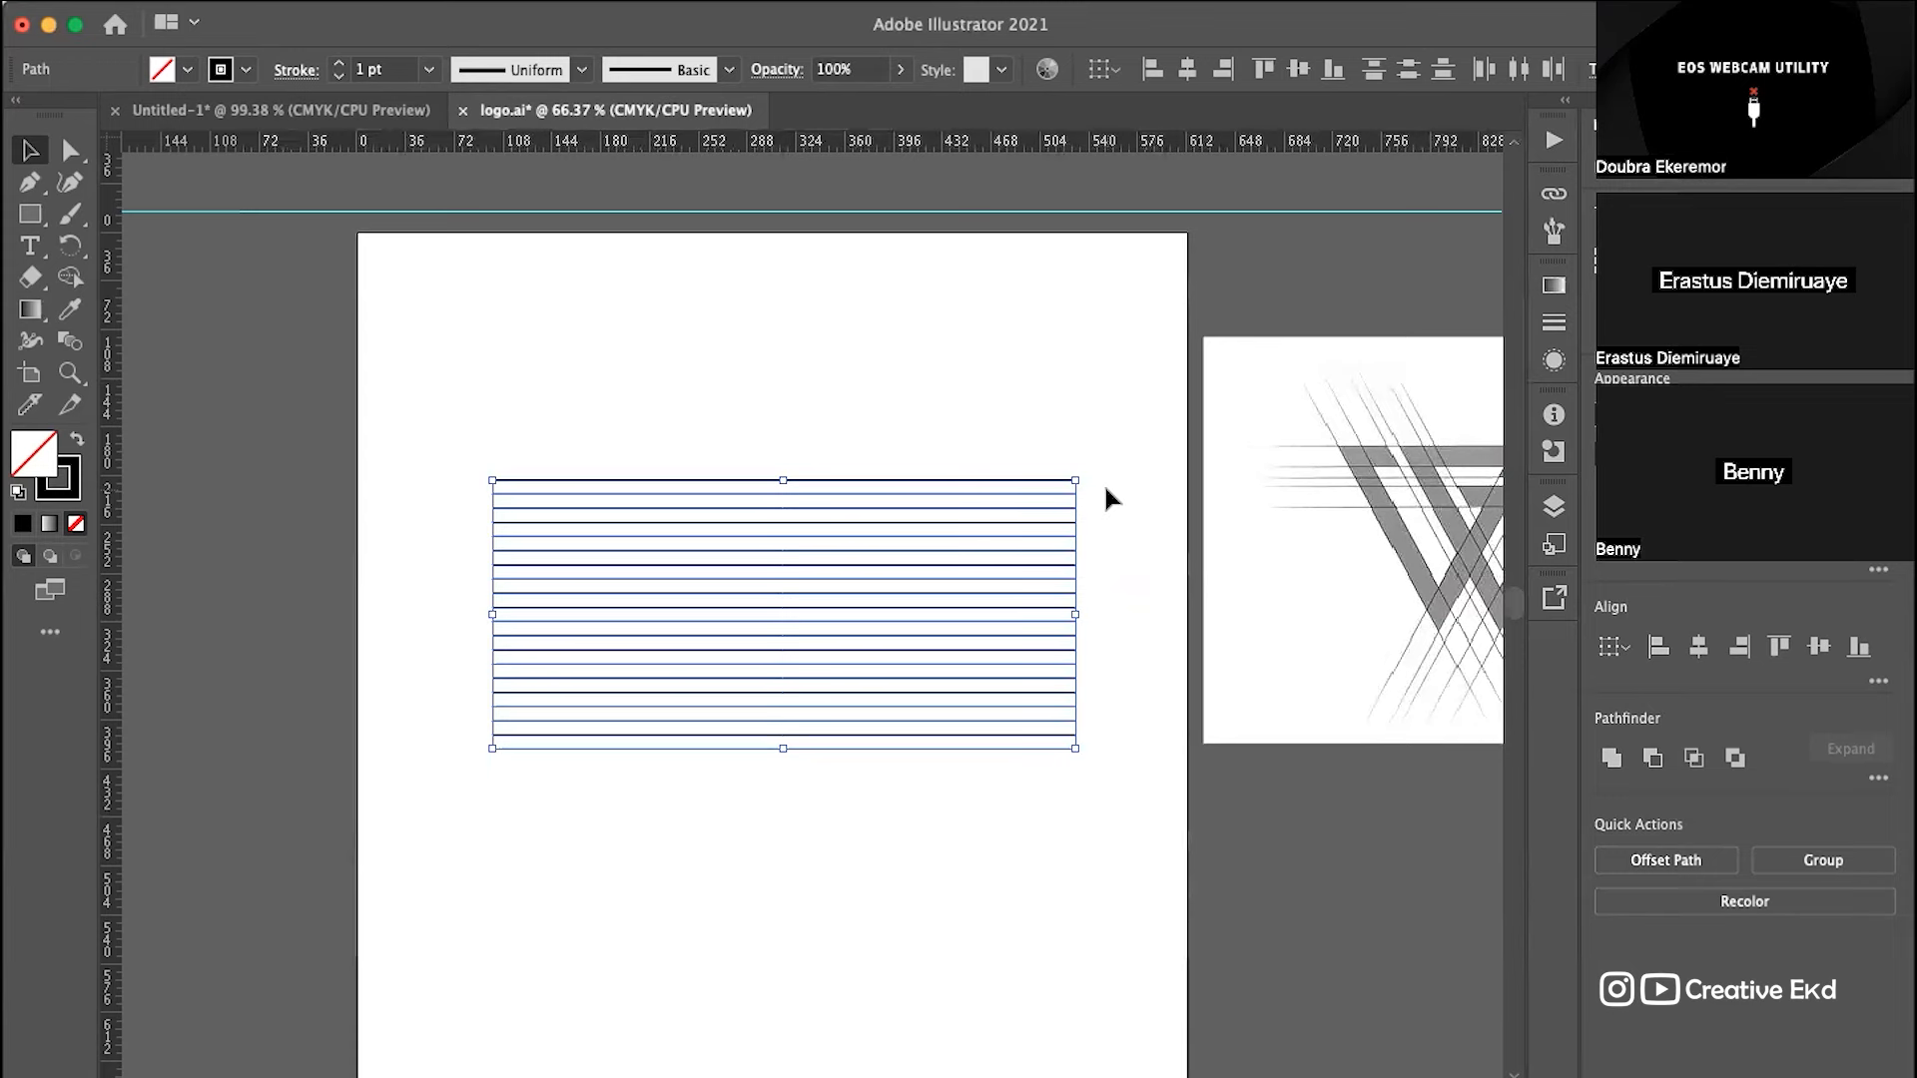
pyautogui.hscroll(5, 1148, 482)
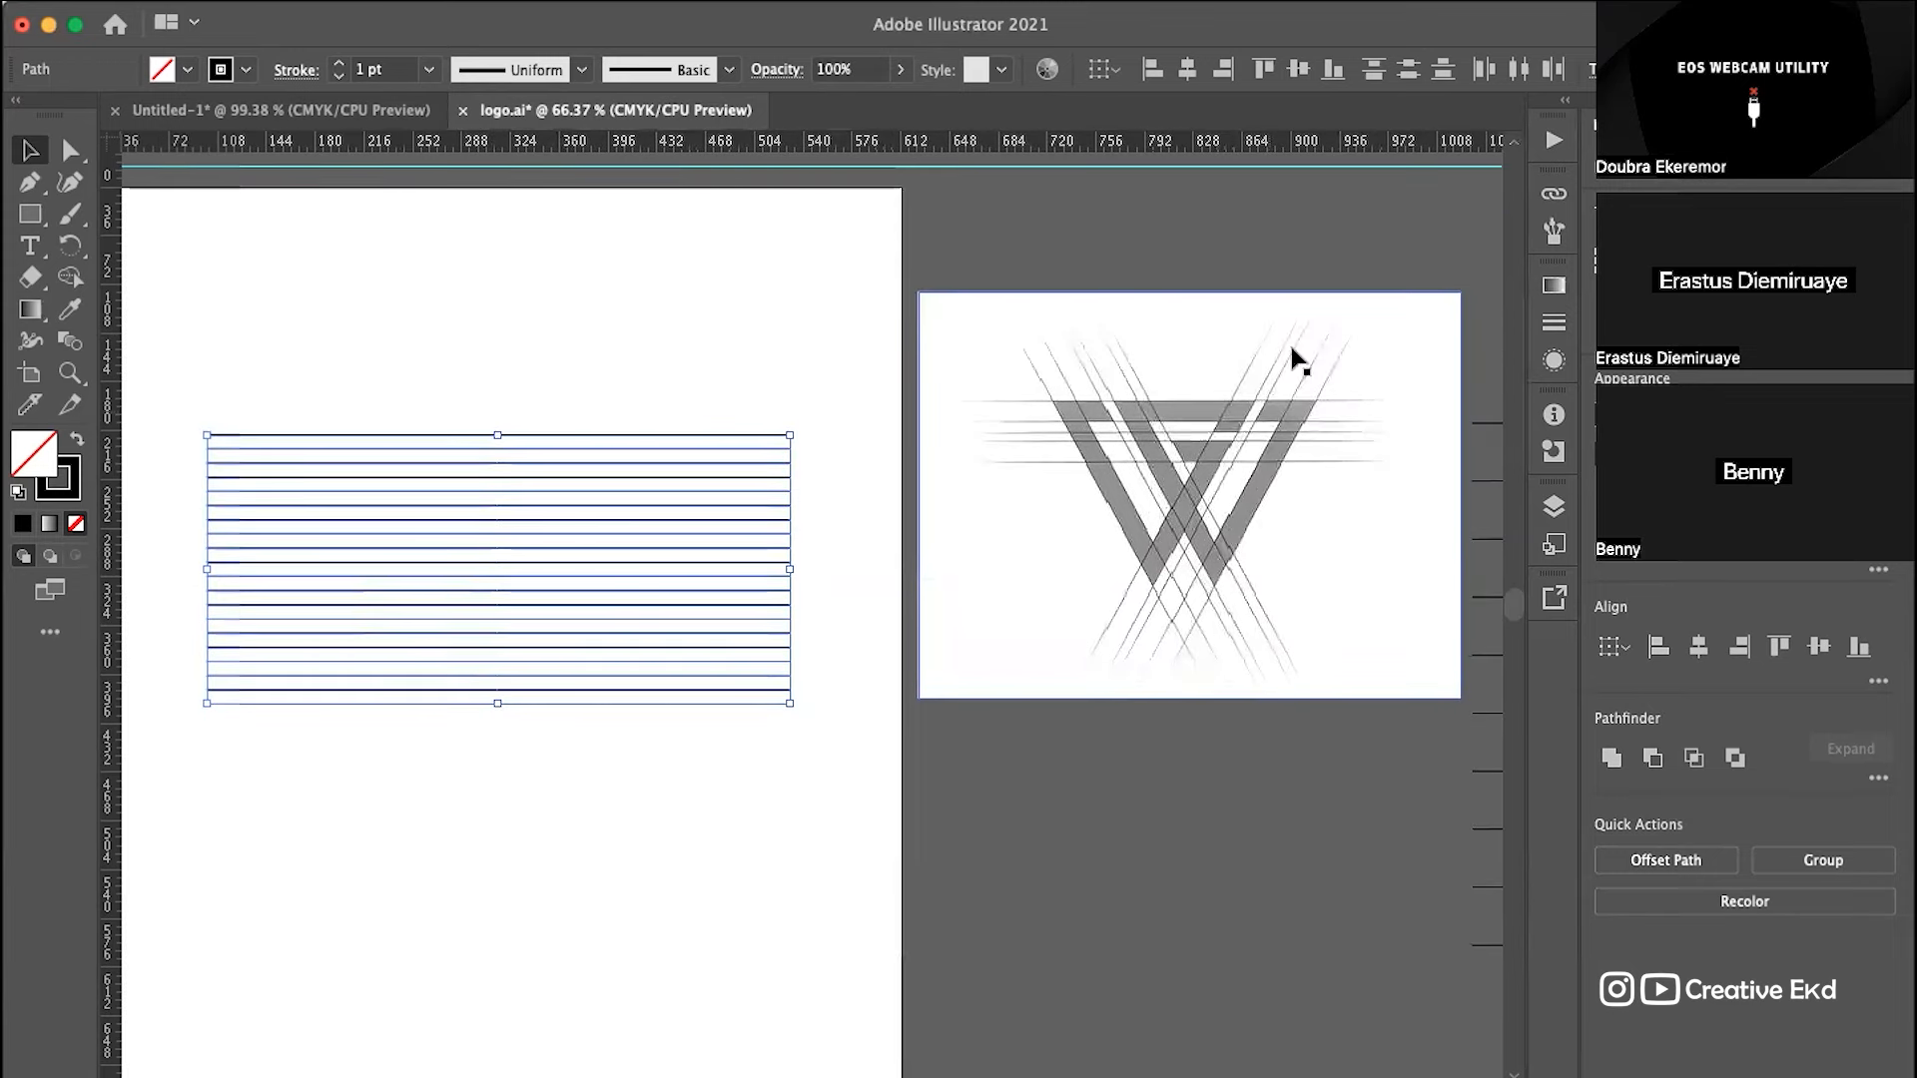
pyautogui.scroll(3, 389, 543)
pyautogui.hscroll(-2, 389, 543)
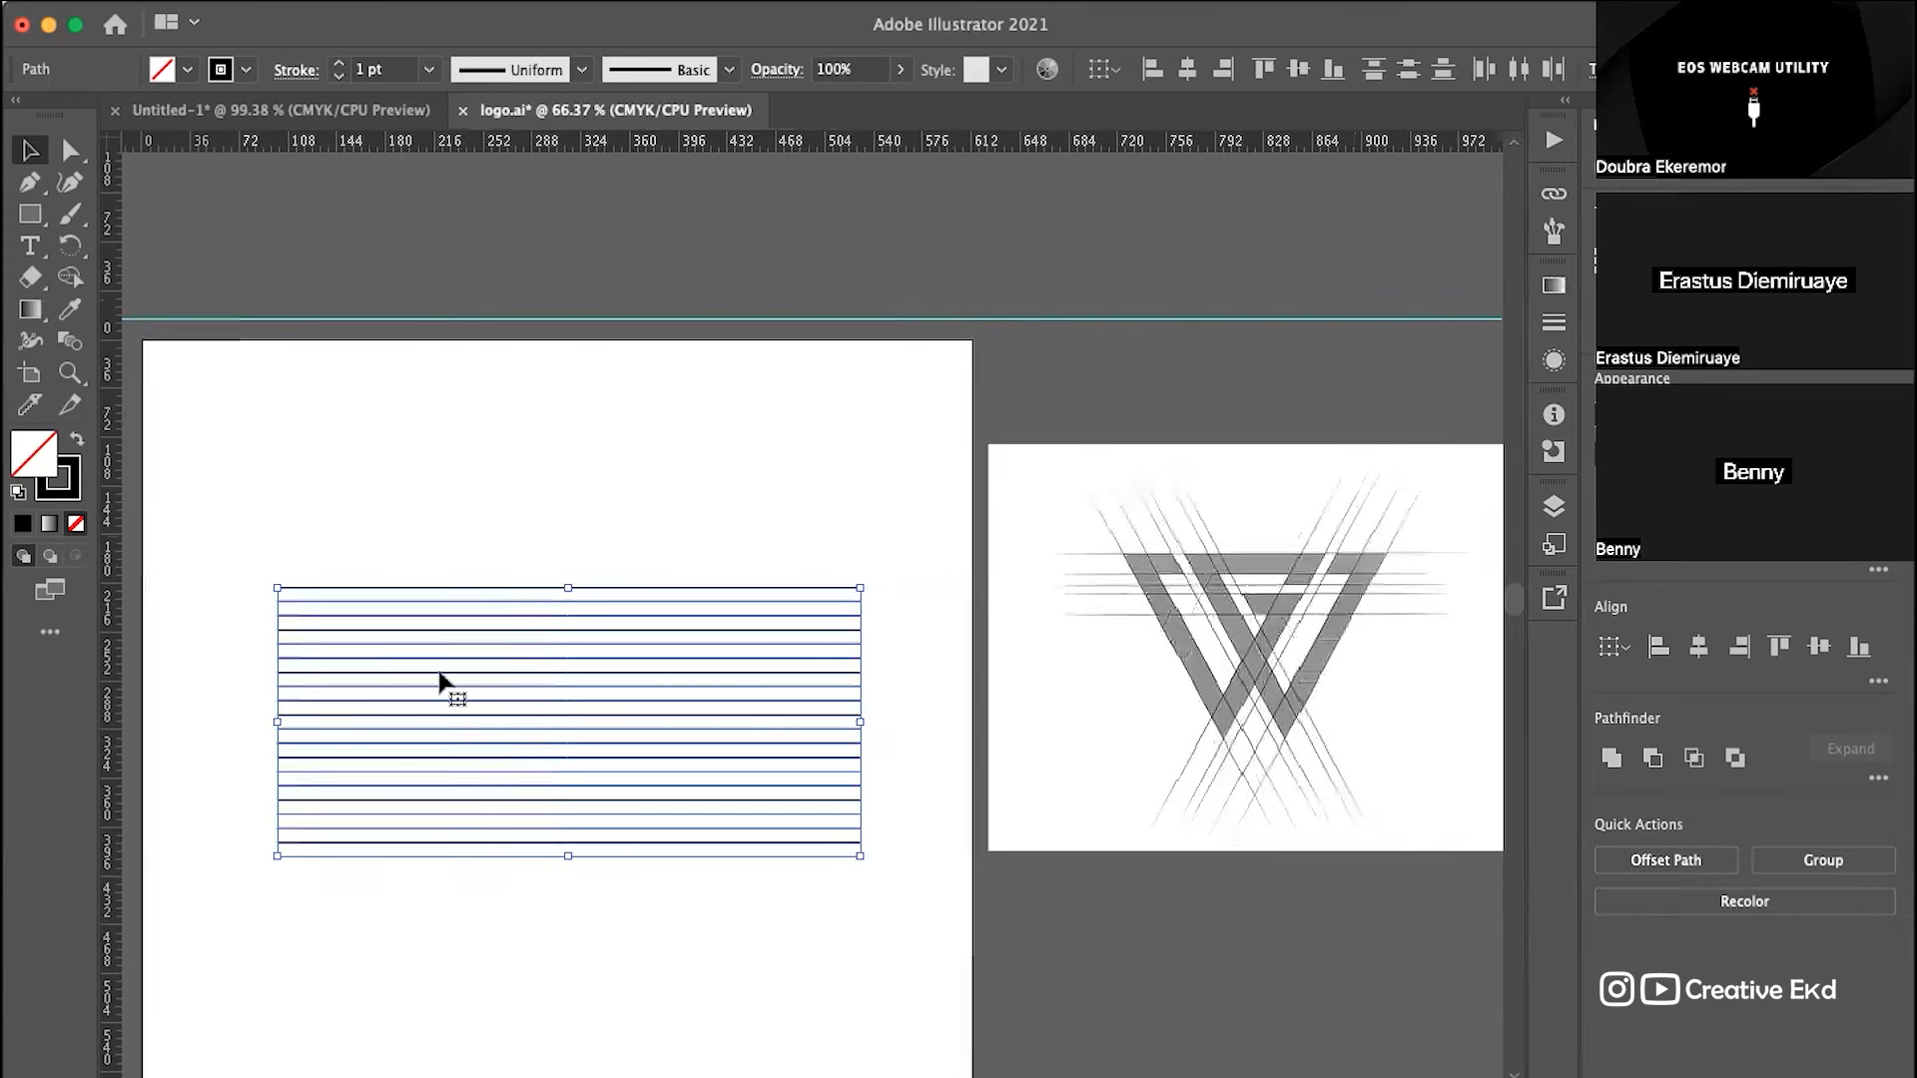
pyautogui.doubleClick(70, 245)
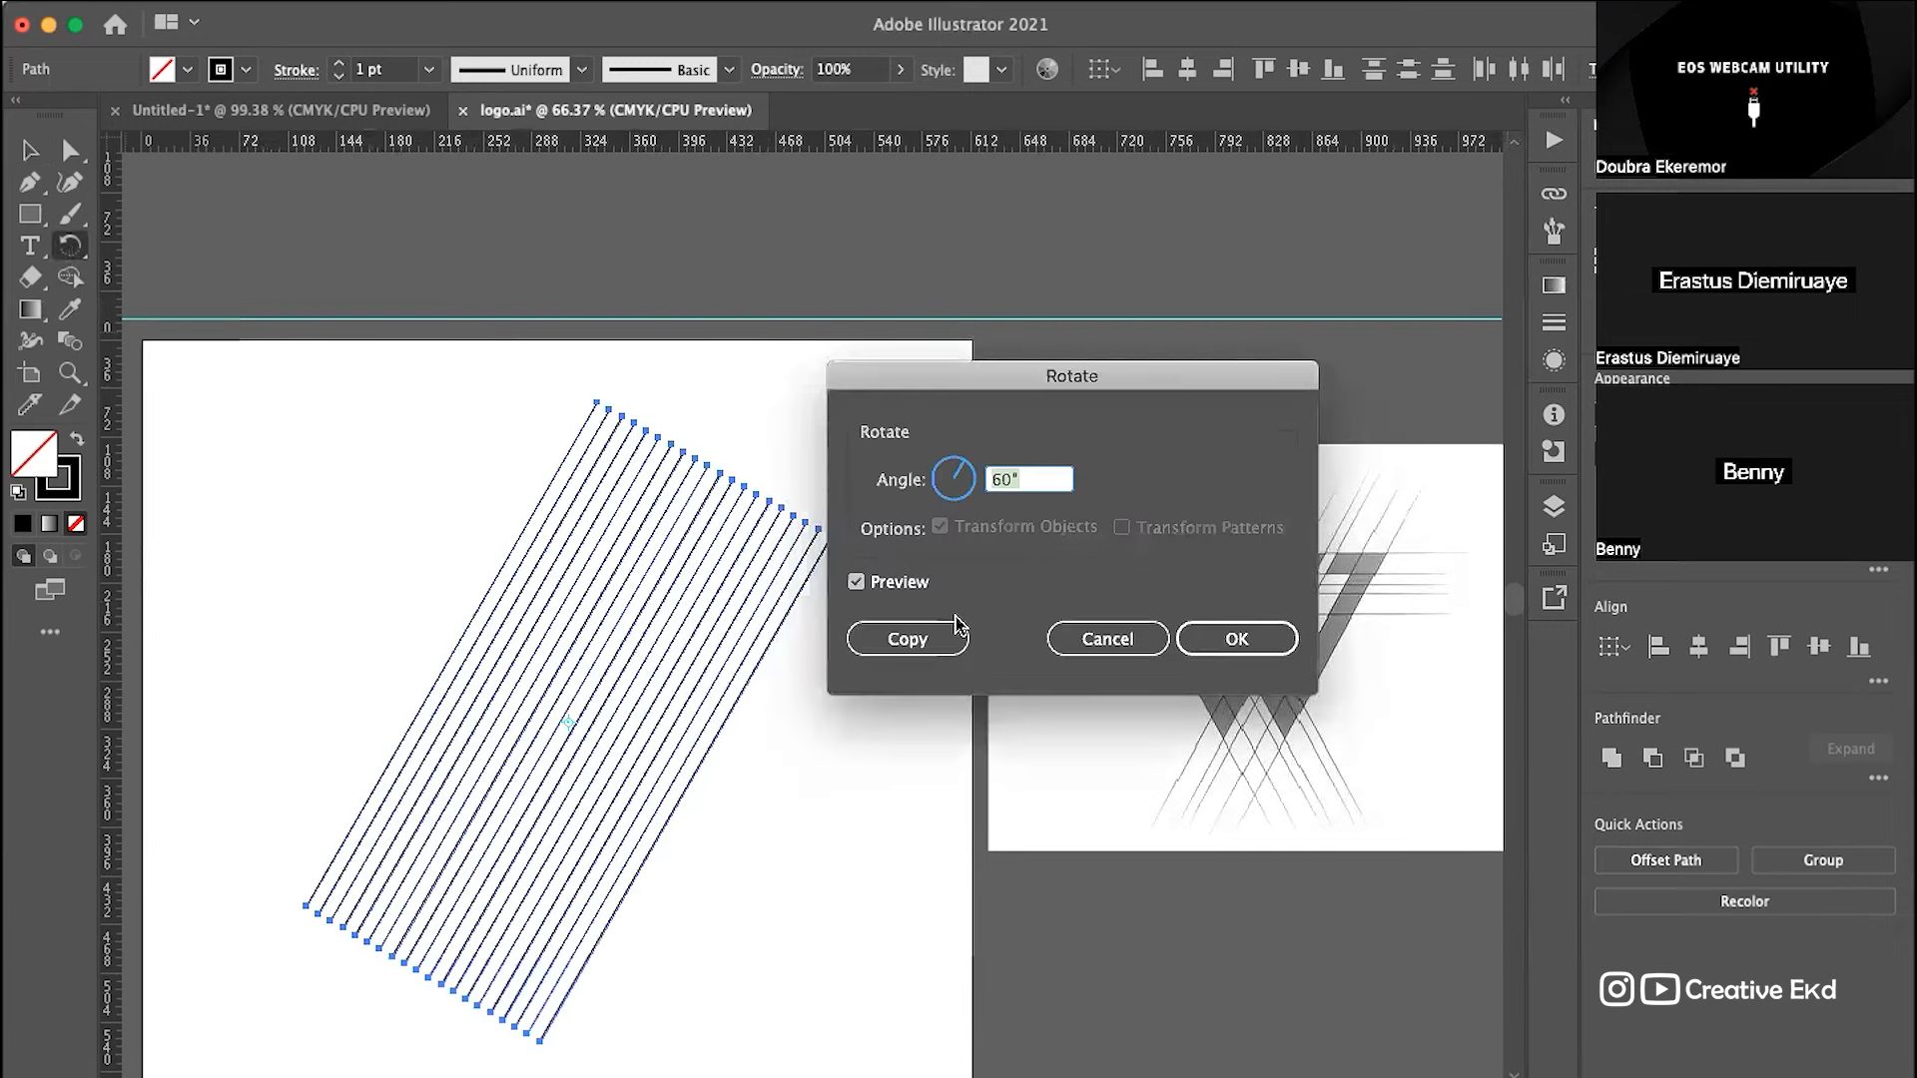
pyautogui.click(931, 649)
pyautogui.click(913, 644)
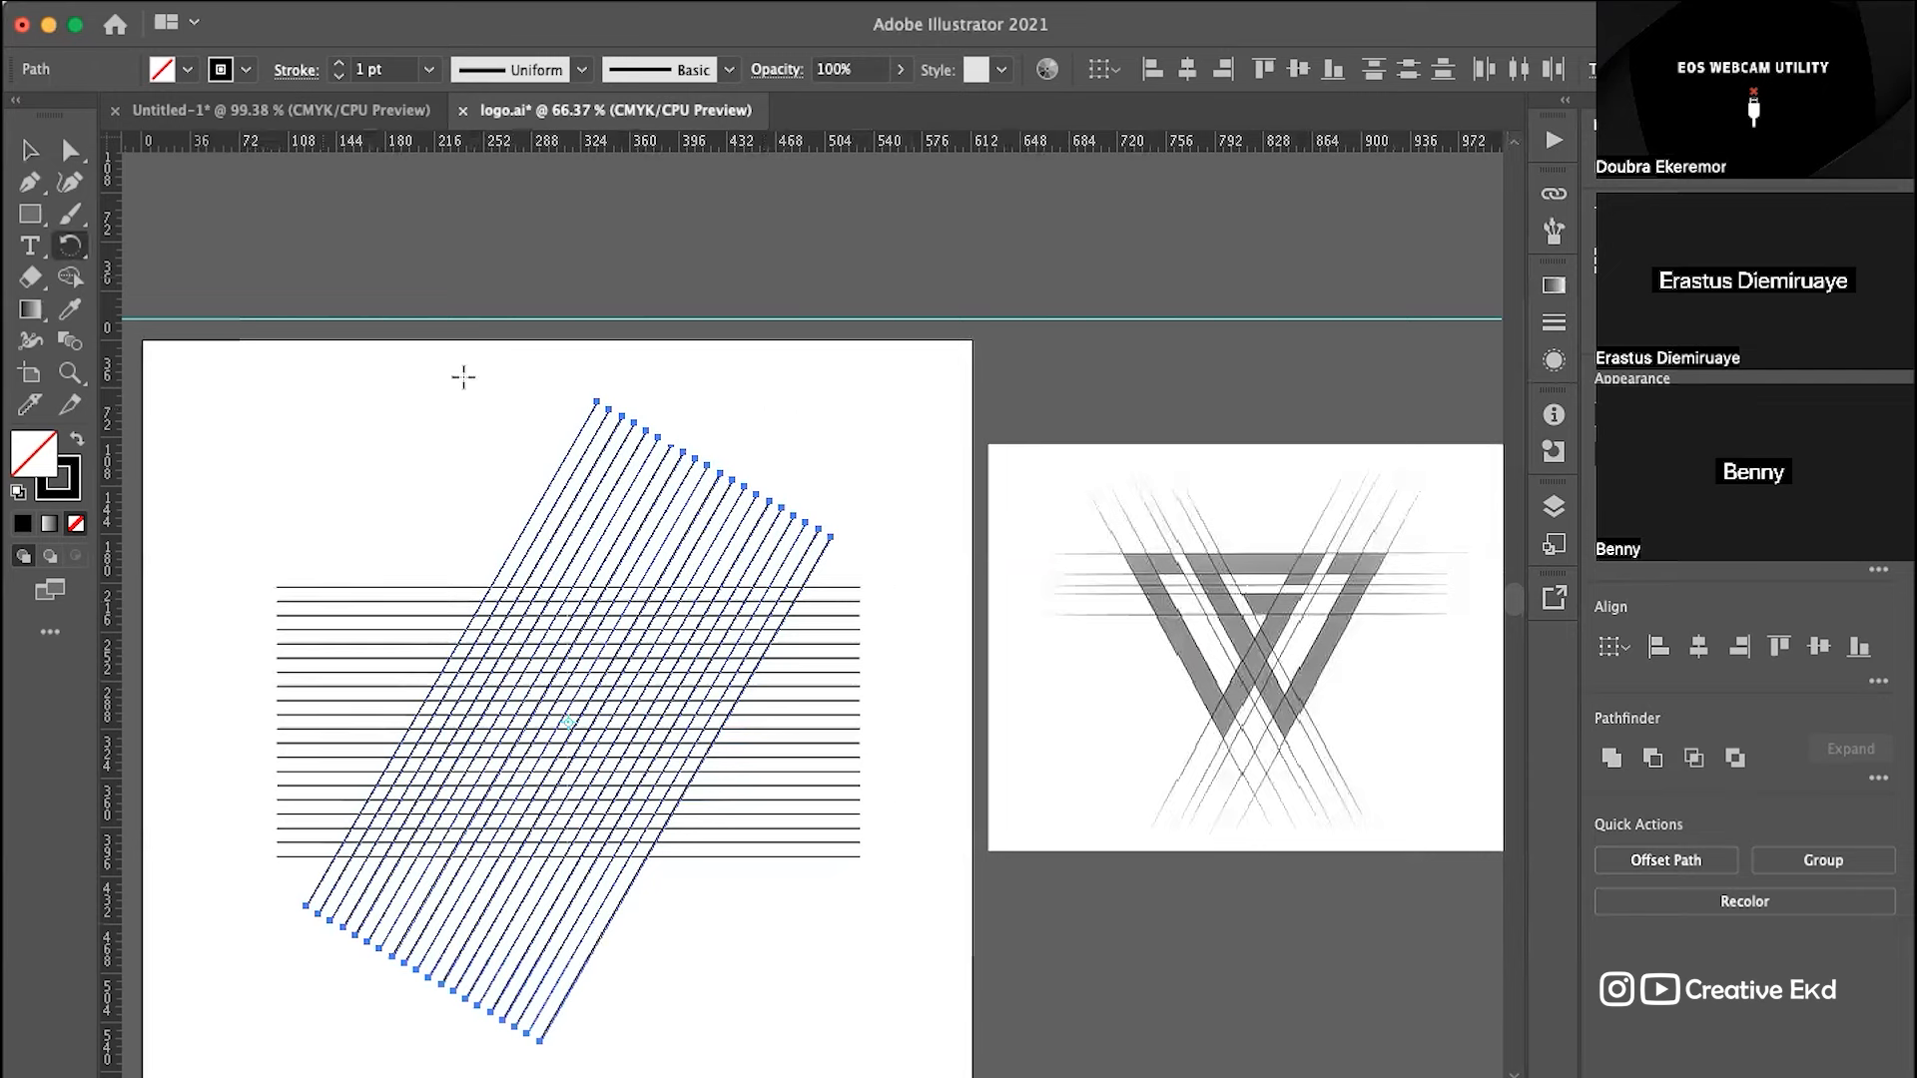
# Step: Create another copy from the slanted line set, rotated by a further 60°, to complete the triangular grid
pyautogui.doubleClick(70, 245)
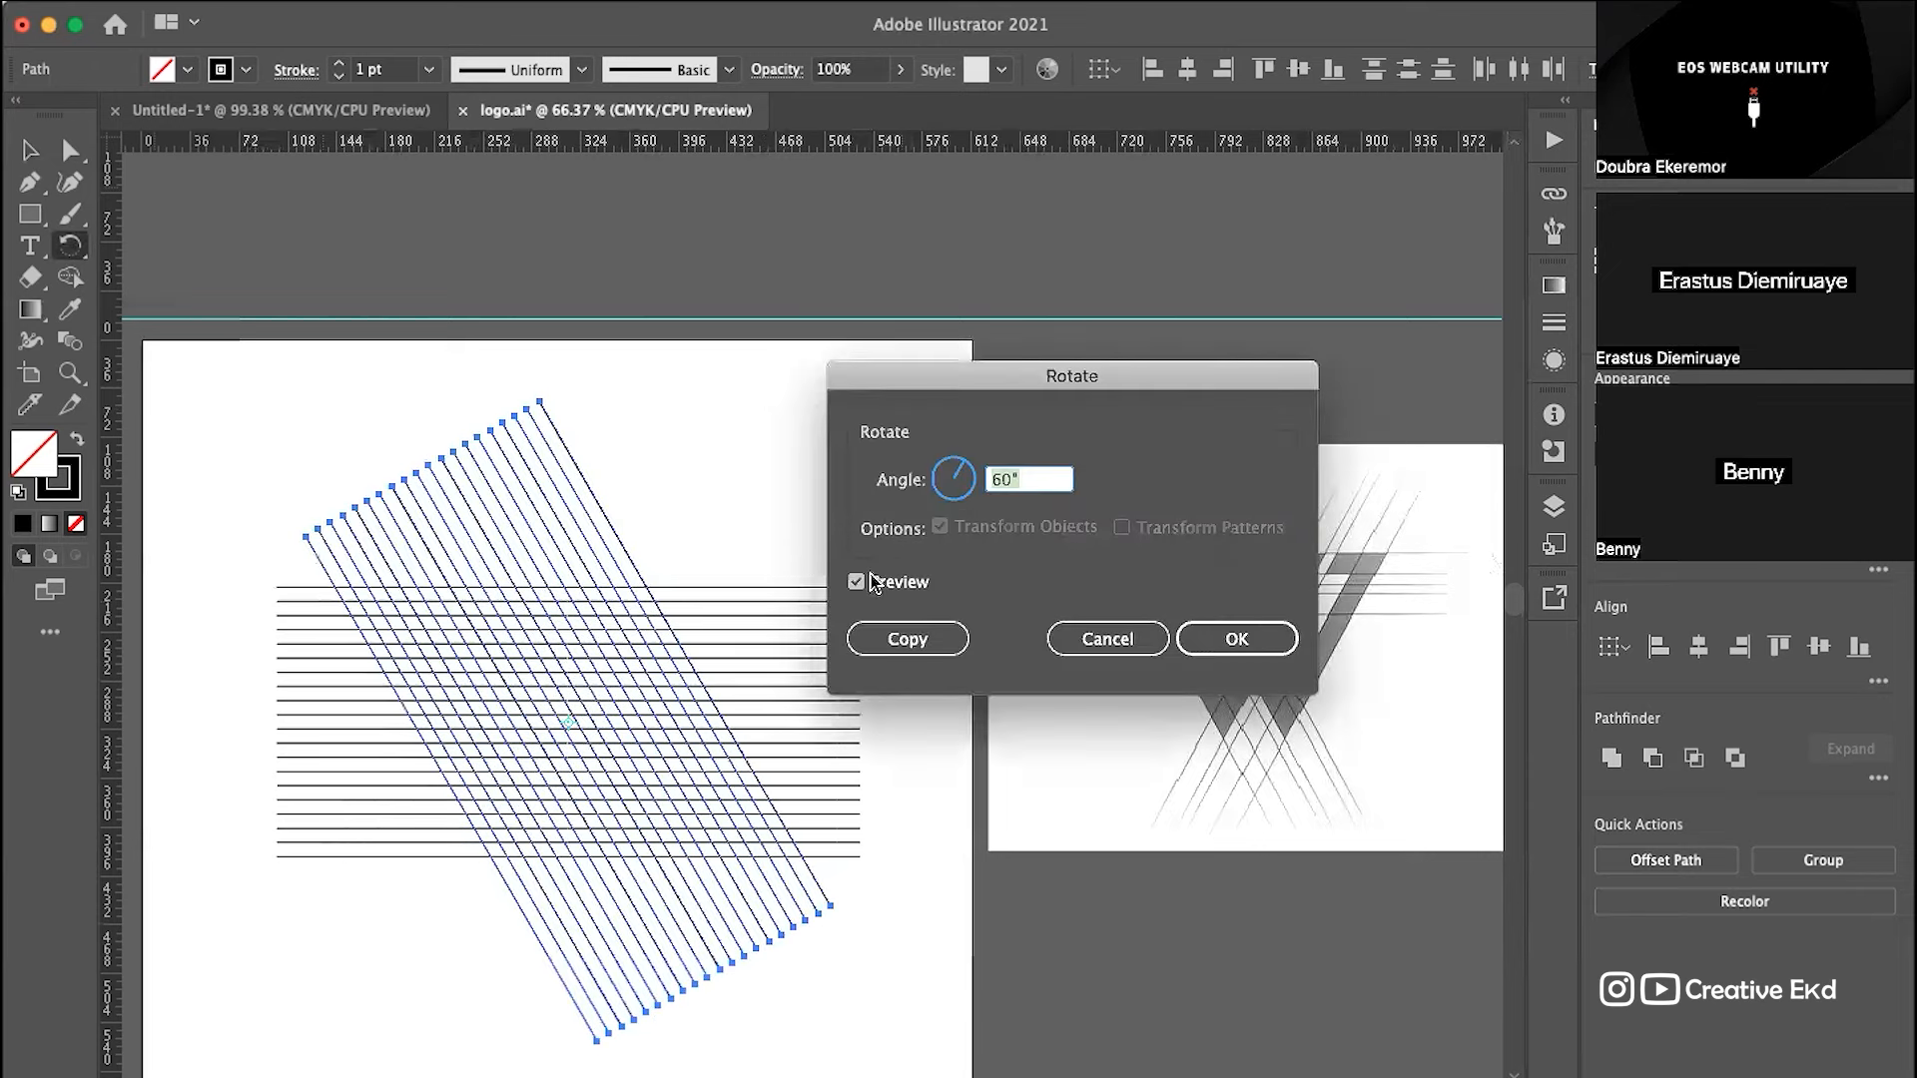
pyautogui.click(946, 639)
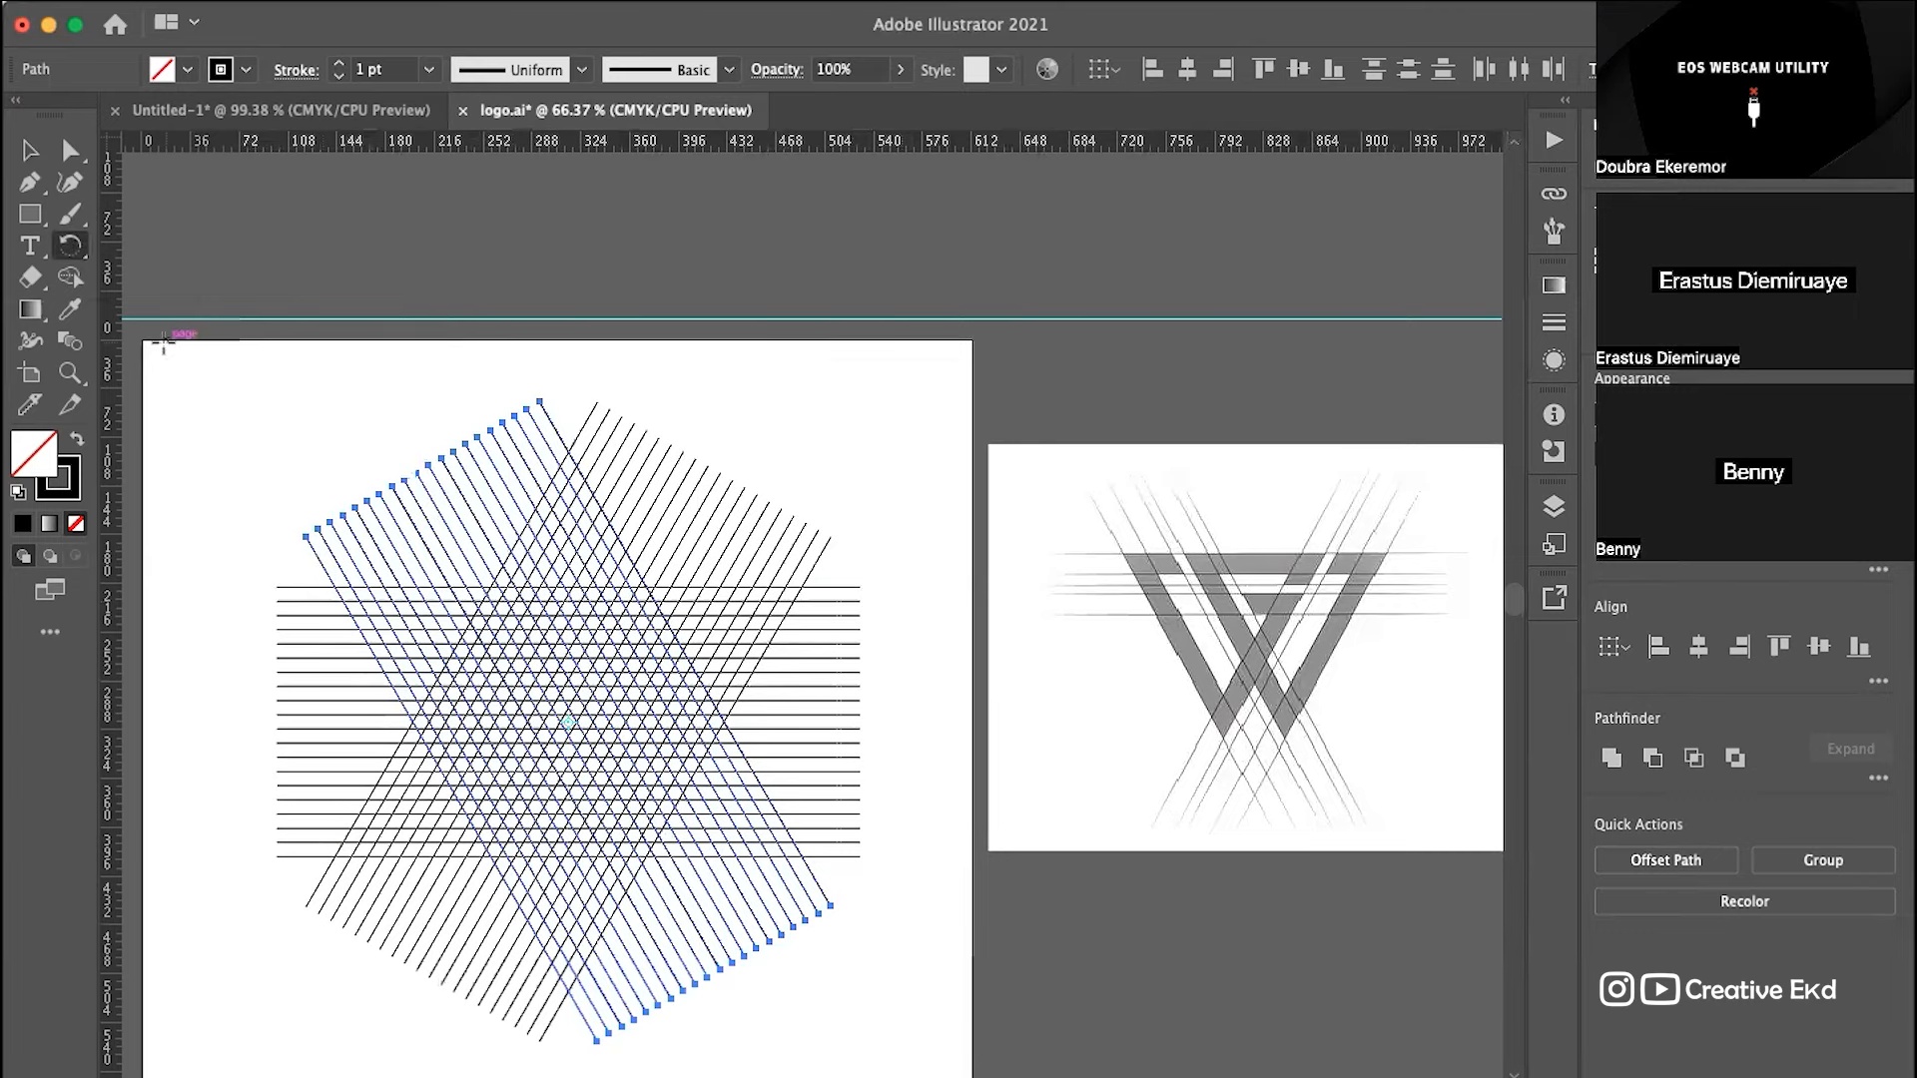
pyautogui.press('v')
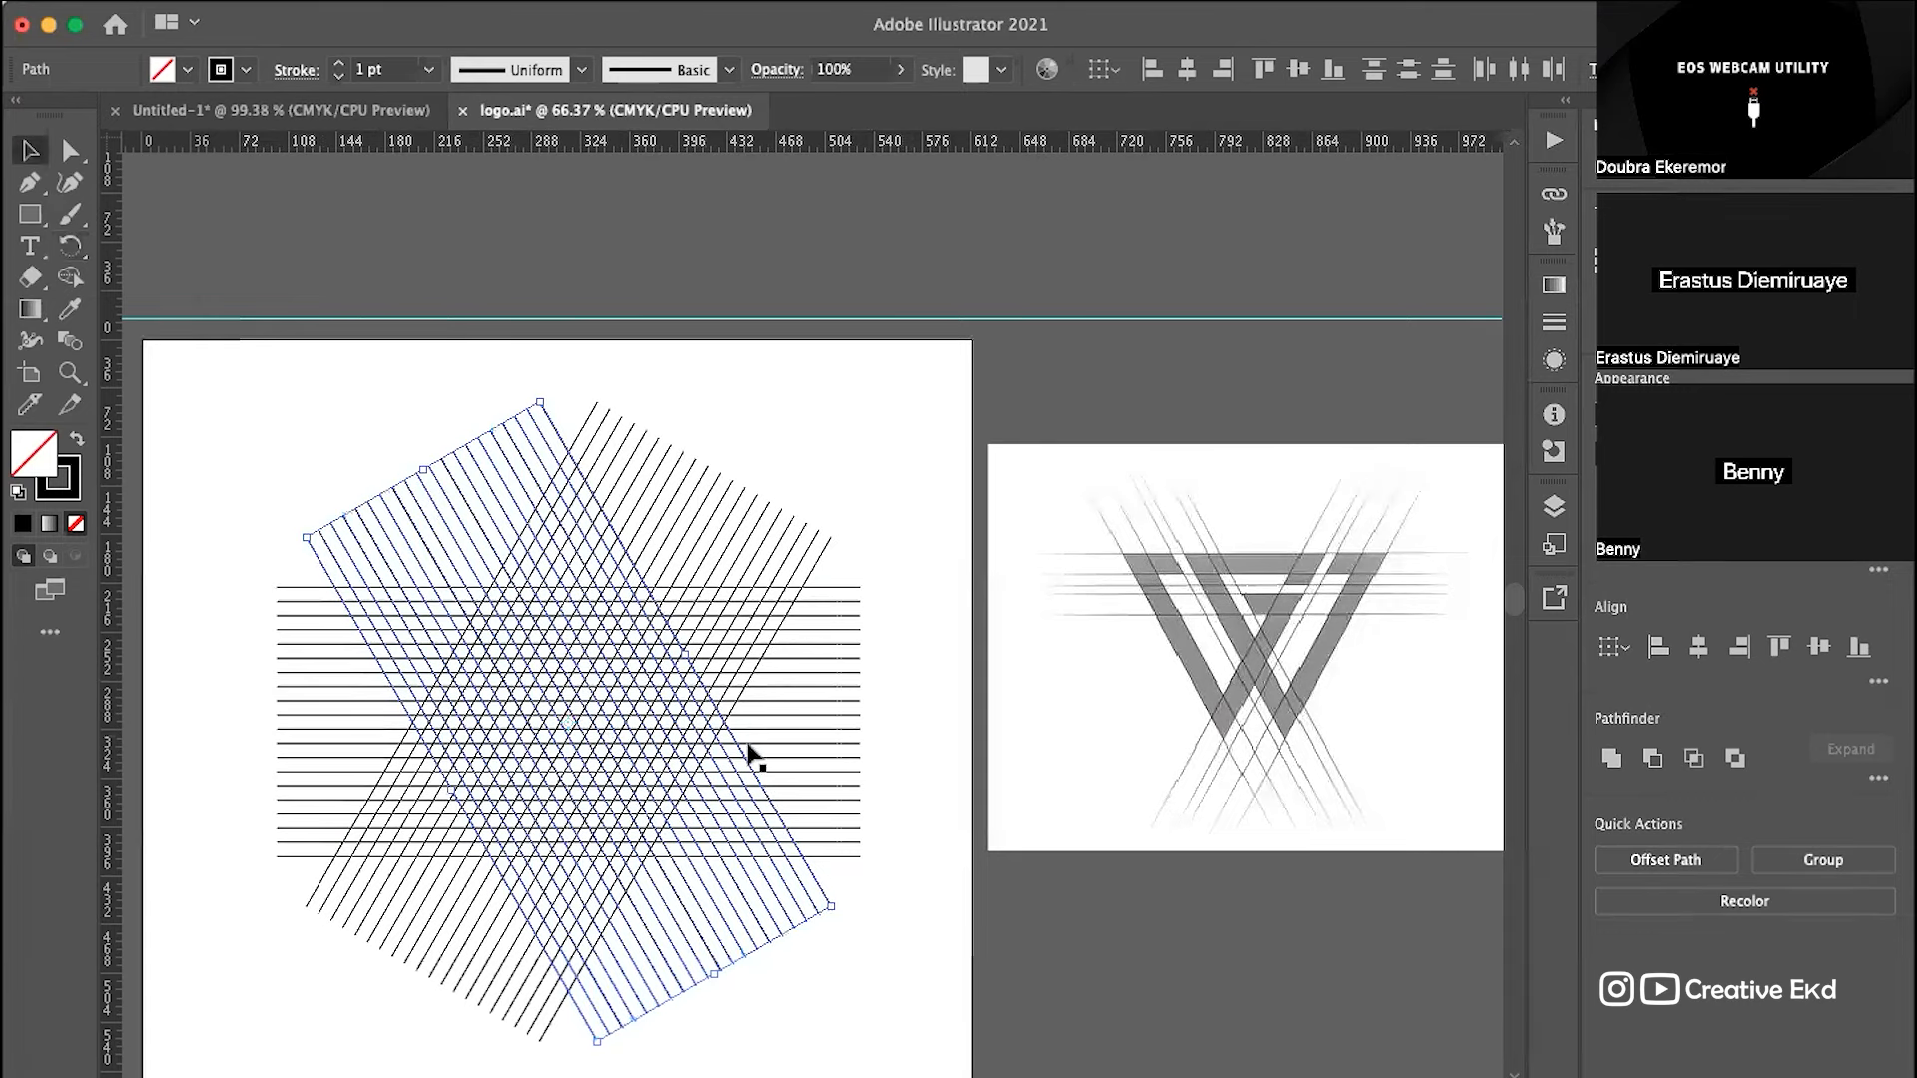
# Step: Move the W reference image from its place beside the artboard onto the triangular line grid
pyautogui.scroll(5, 560, 609)
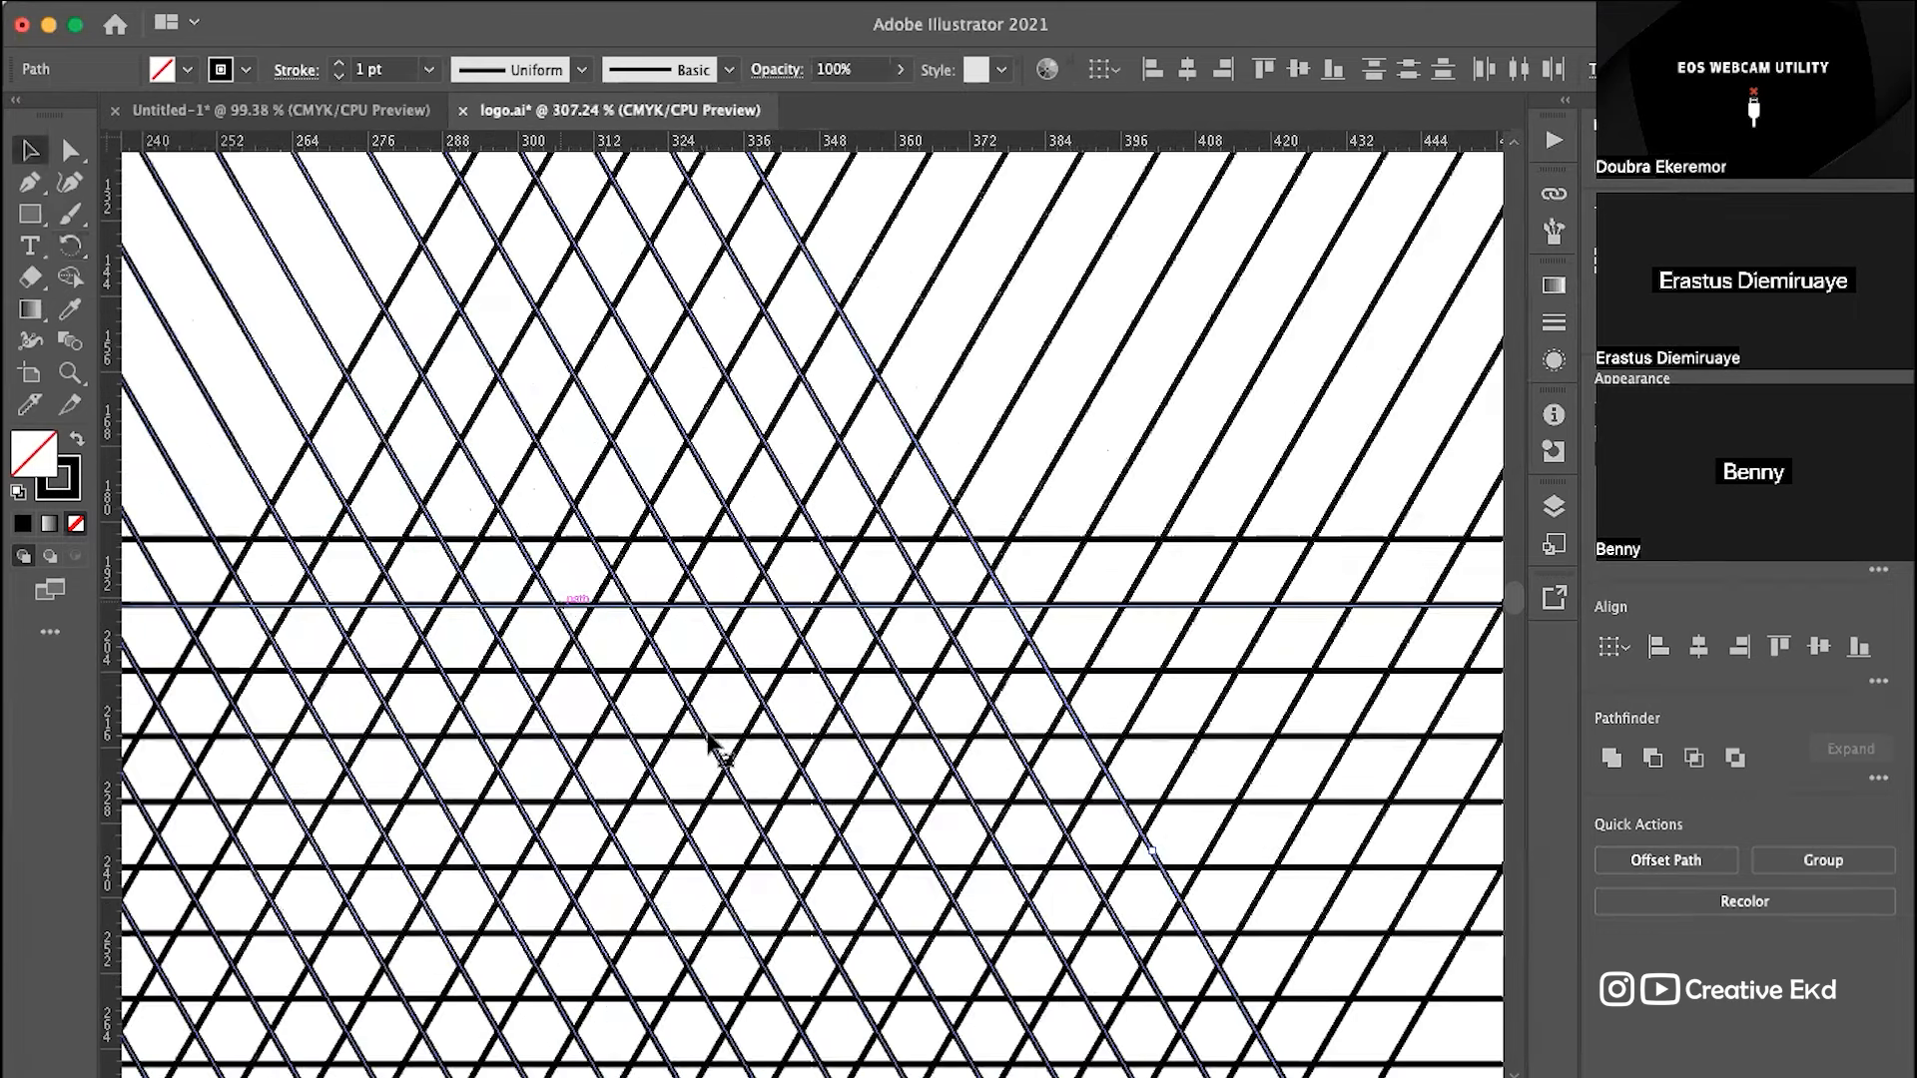
pyautogui.scroll(-2, 709, 740)
pyautogui.scroll(-2, 709, 740)
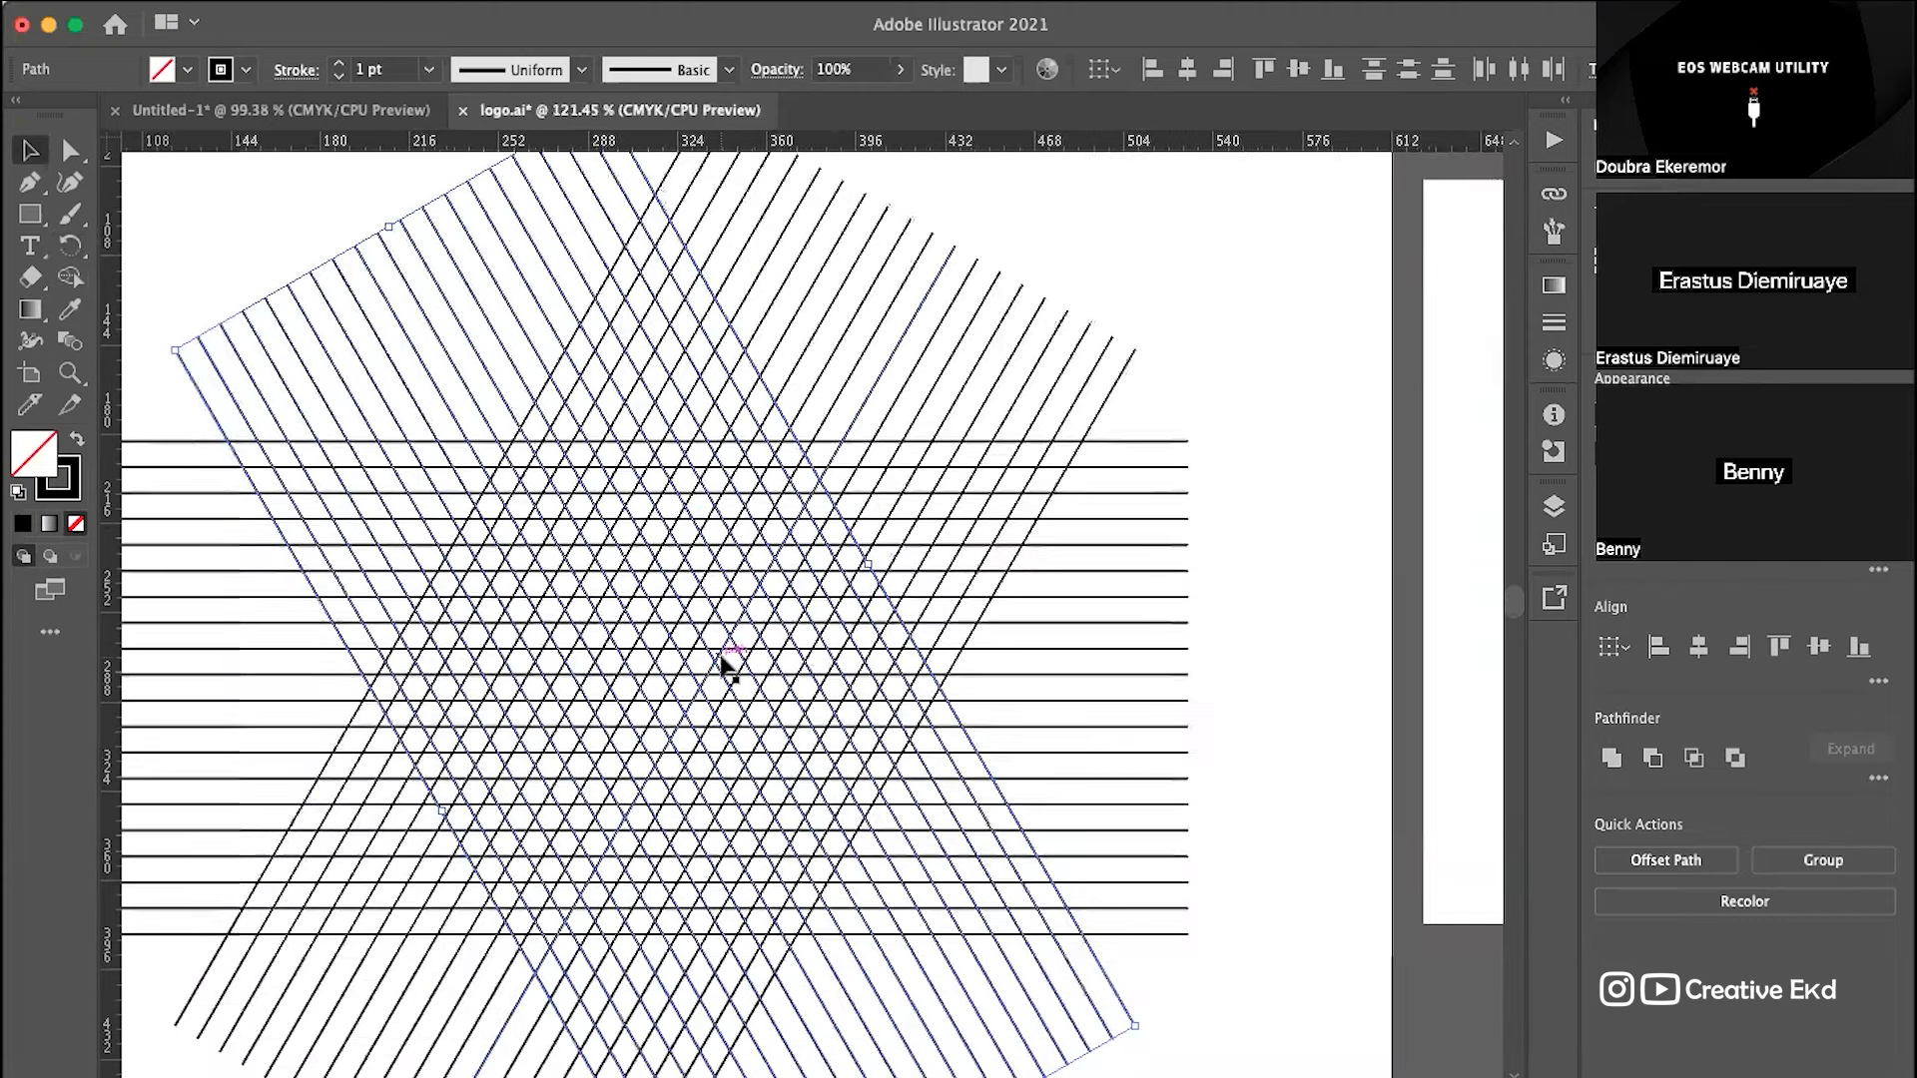
pyautogui.scroll(-1, 746, 664)
pyautogui.hscroll(4, 746, 664)
pyautogui.moveTo(1418, 567); pyautogui.dragTo(316, 666)
pyautogui.hscroll(-3, 315, 663)
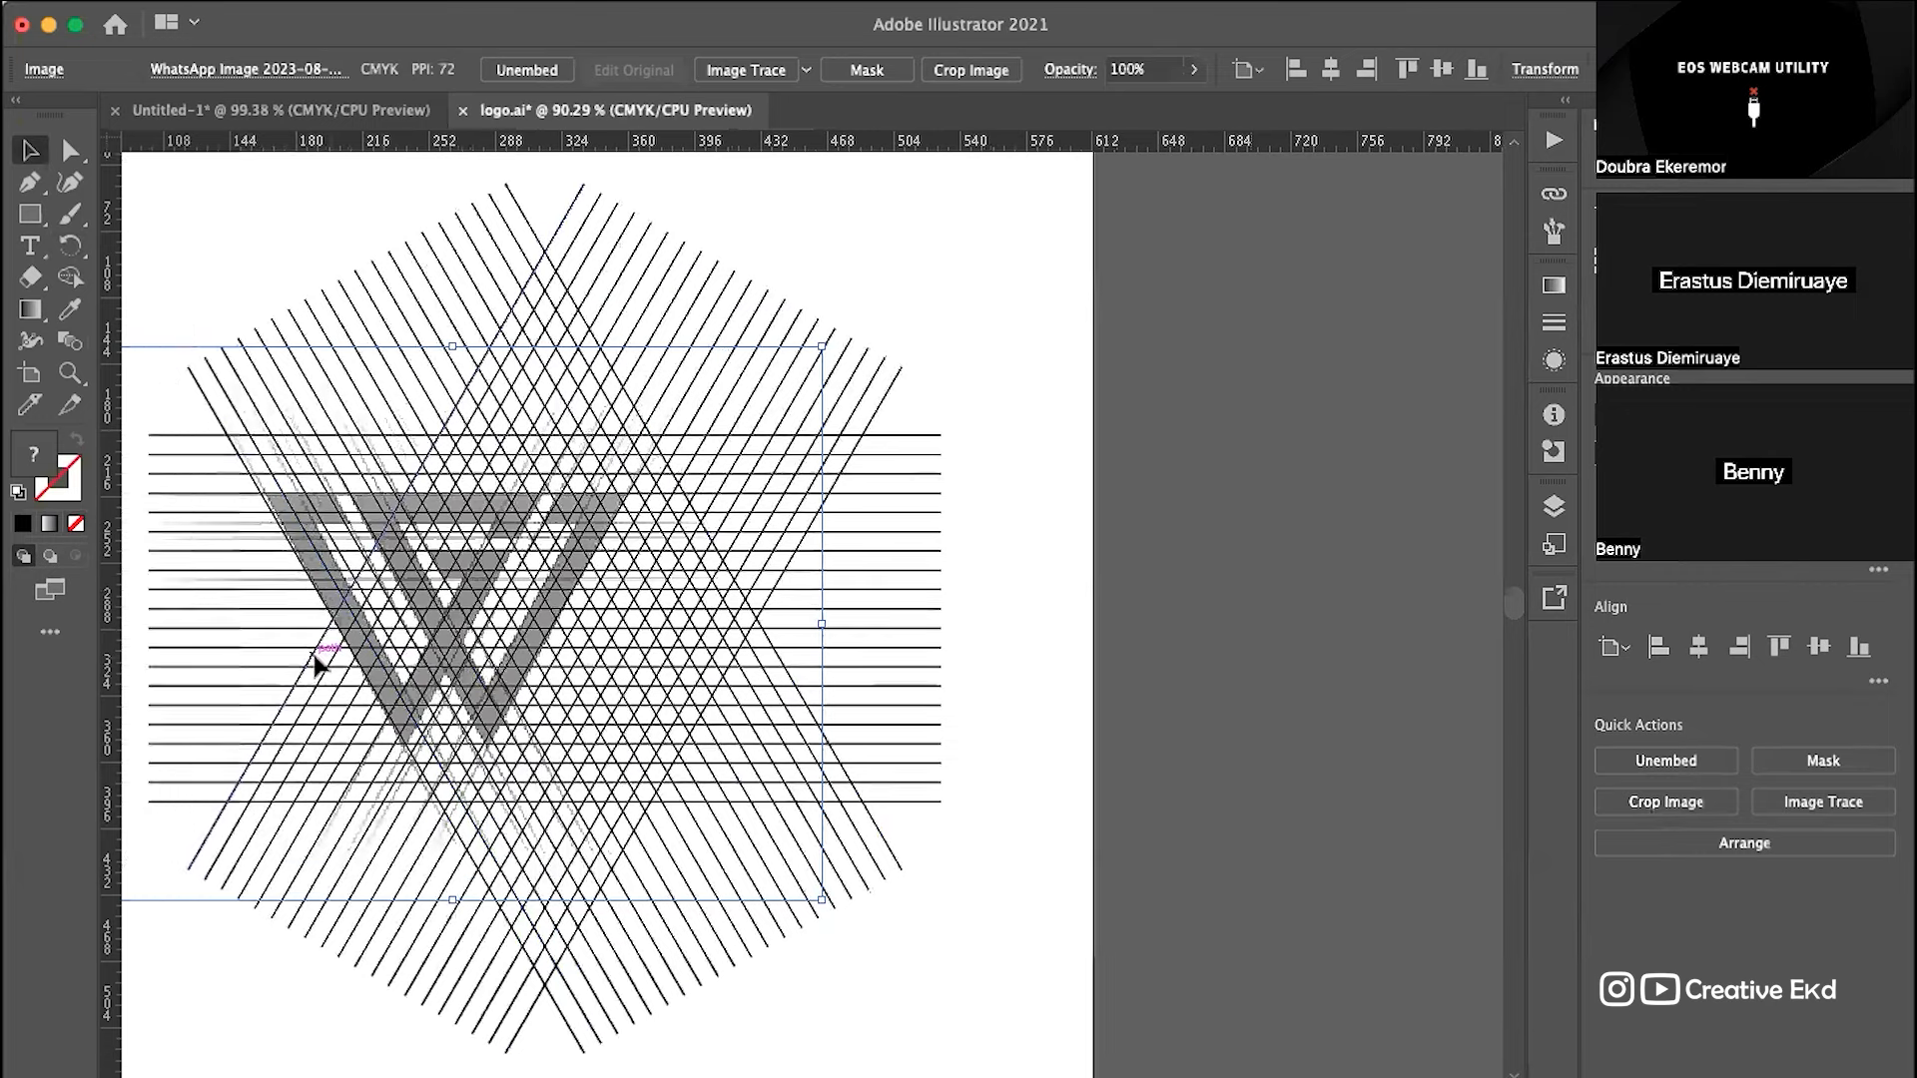
# Step: Nudge the reference image about 18 pt right and 13 pt up to line the W's strokes up with the grid
pyautogui.scroll(5, 315, 664)
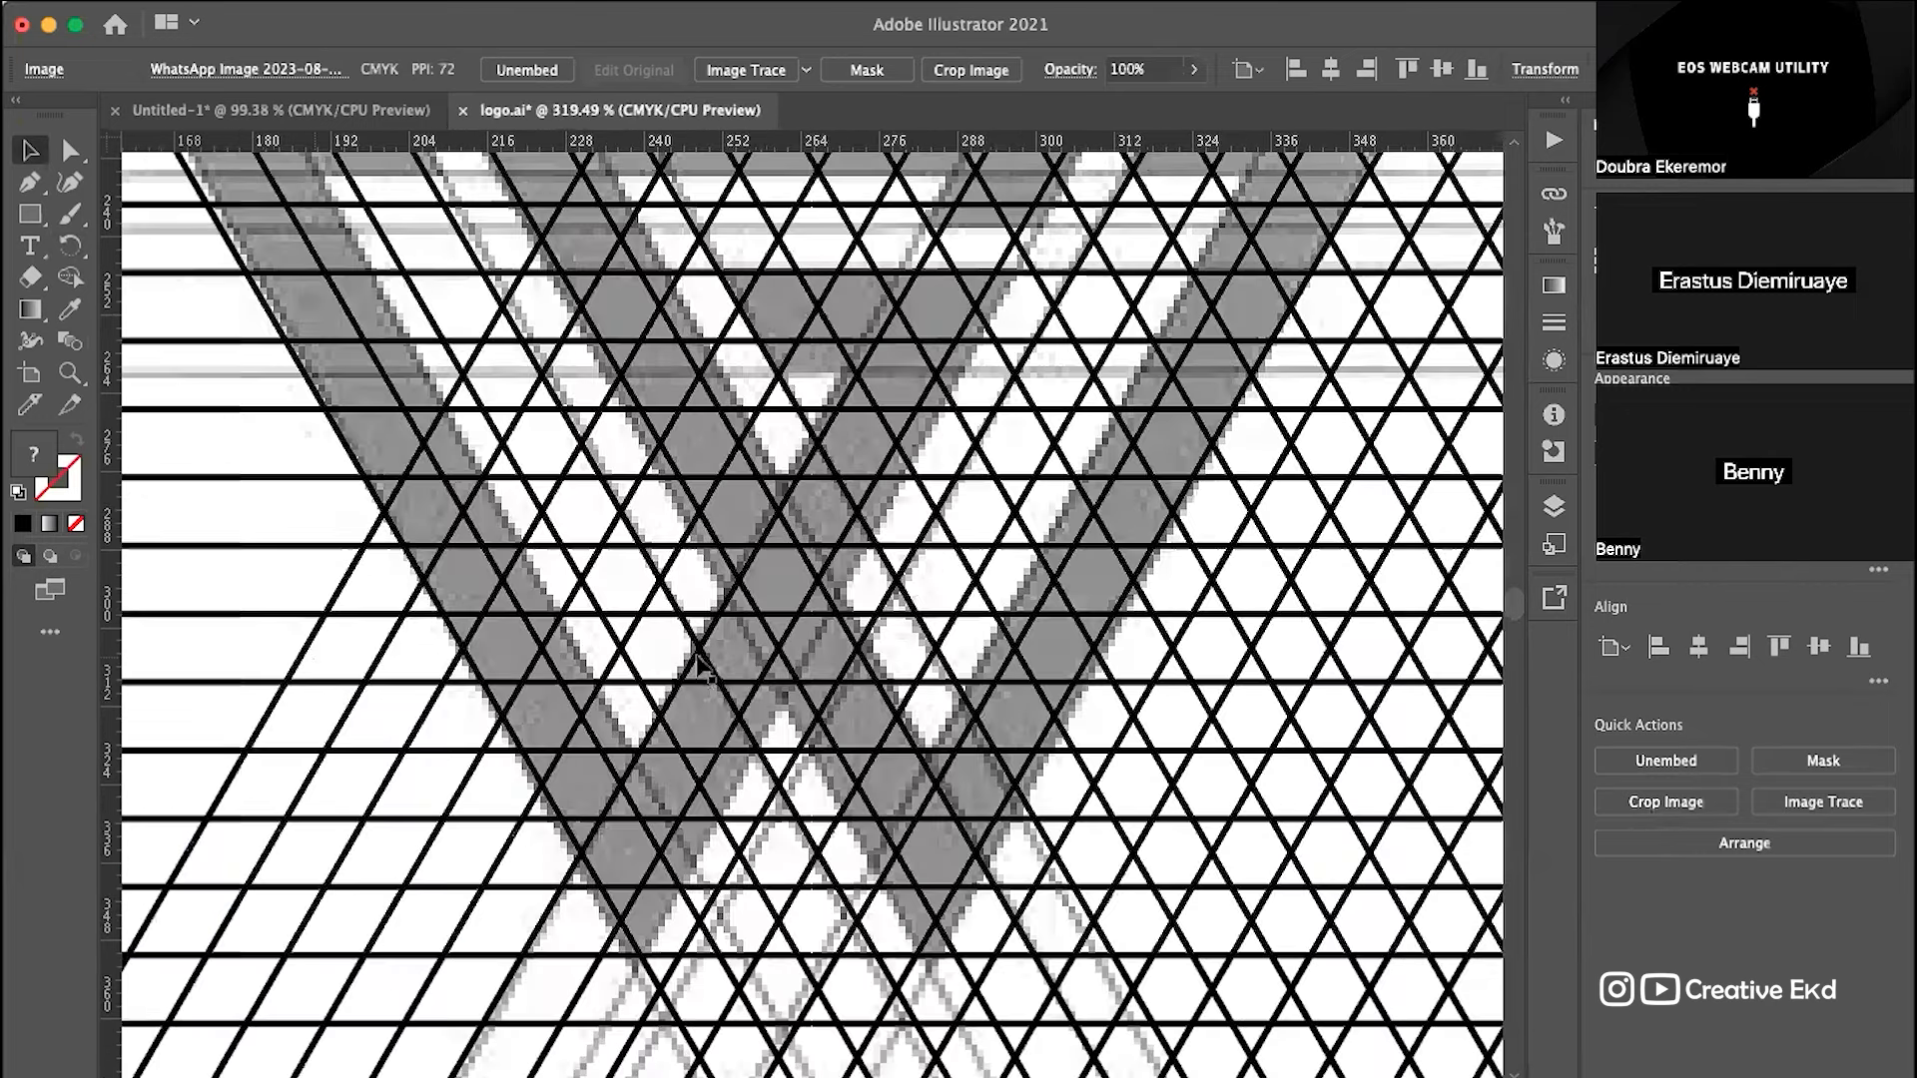
pyautogui.scroll(-4, 705, 659)
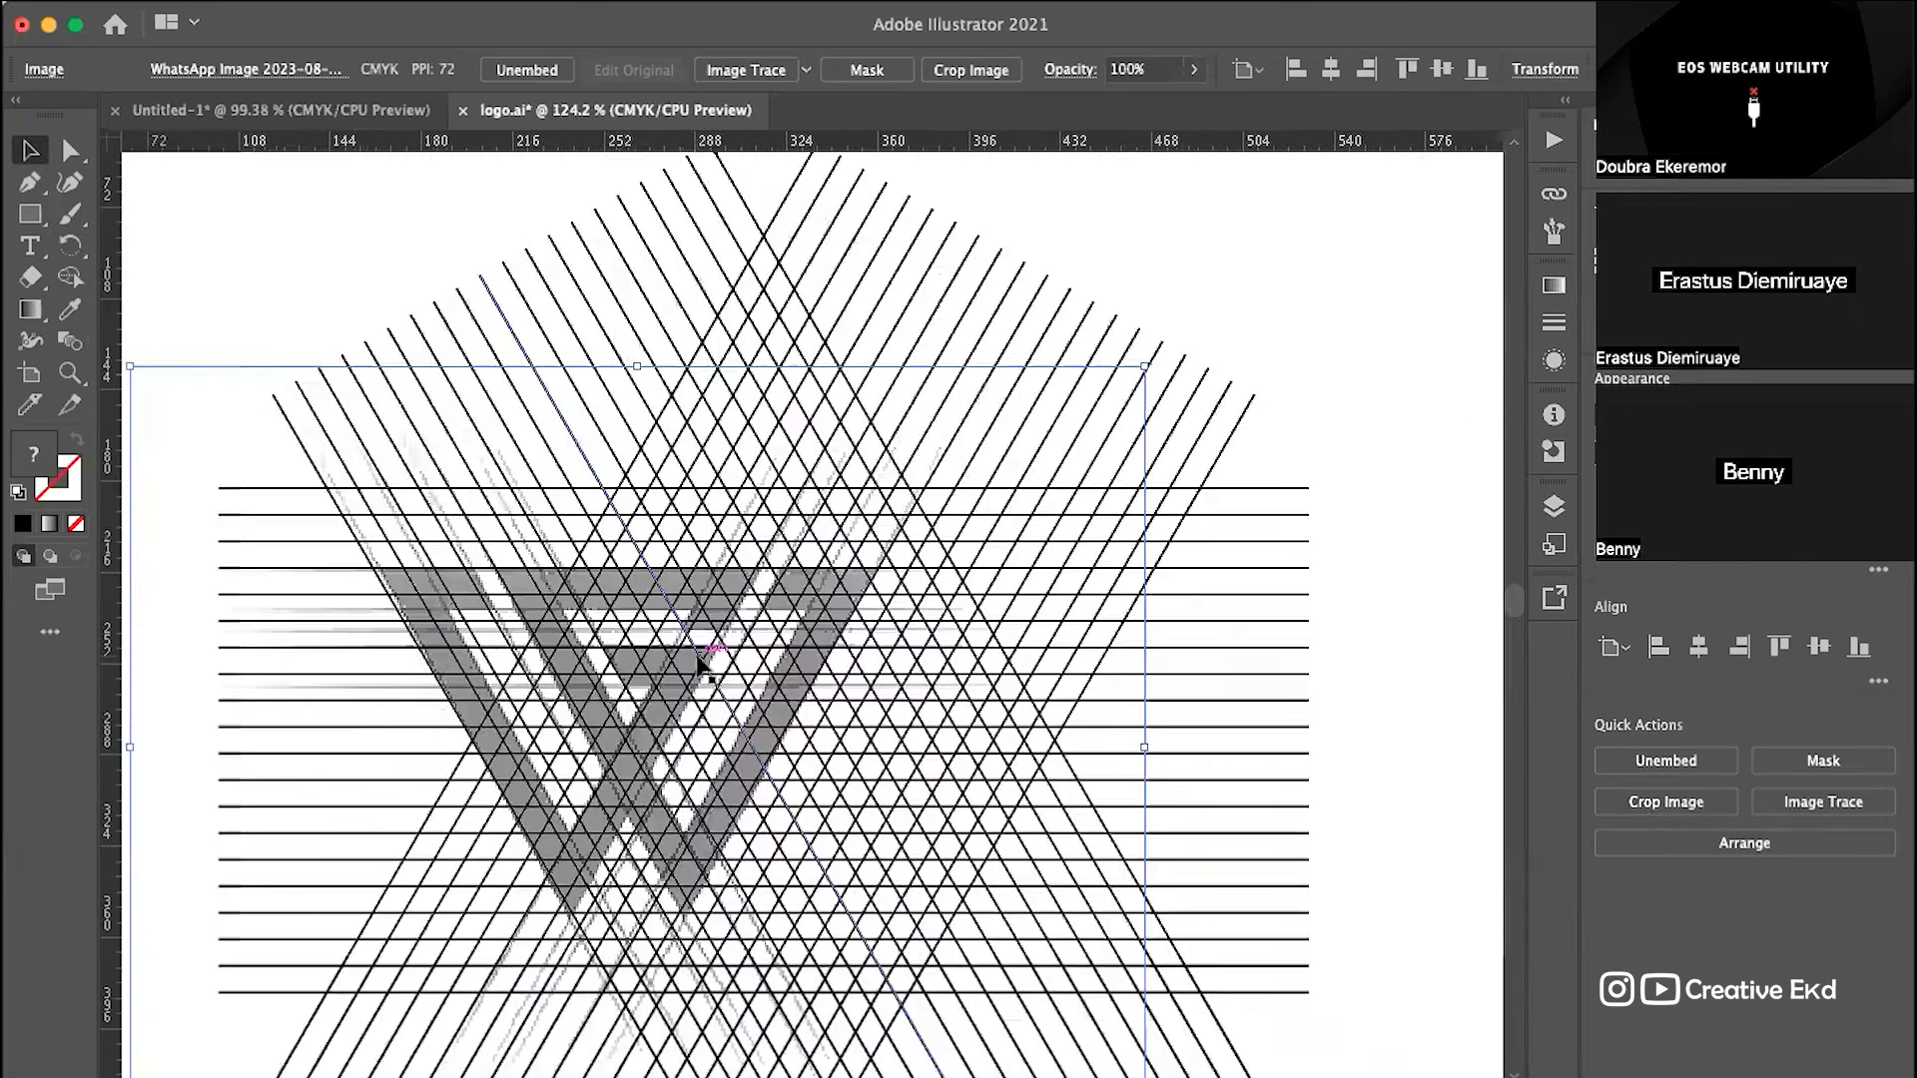
pyautogui.press('Right')
pyautogui.press('Right')
pyautogui.press('Right')
pyautogui.press('Right')
pyautogui.press('Right')
pyautogui.press('Right')
pyautogui.press('Right')
pyautogui.press('Right')
pyautogui.press('Right')
pyautogui.press('Right')
pyautogui.press('Right')
pyautogui.press('Right')
pyautogui.press('Right')
pyautogui.press('Right')
pyautogui.press('Right')
pyautogui.press('Right')
pyautogui.press('Right')
pyautogui.press('Right')
pyautogui.press('Right')
pyautogui.press('Right')
pyautogui.press('Up')
pyautogui.press('Up')
pyautogui.press('Up')
pyautogui.press('Up')
pyautogui.press('Up')
pyautogui.press('Up')
pyautogui.press('Right')
pyautogui.press('Right')
pyautogui.press('Up')
pyautogui.press('Up')
pyautogui.press('Up')
pyautogui.press('Up')
pyautogui.press('Up')
pyautogui.press('Up')
pyautogui.press('Up')
pyautogui.press('Up')
pyautogui.press('Up')
pyautogui.press('Up')
pyautogui.press('Up')
pyautogui.press('Up')
pyautogui.press('Up')
pyautogui.press('Up')
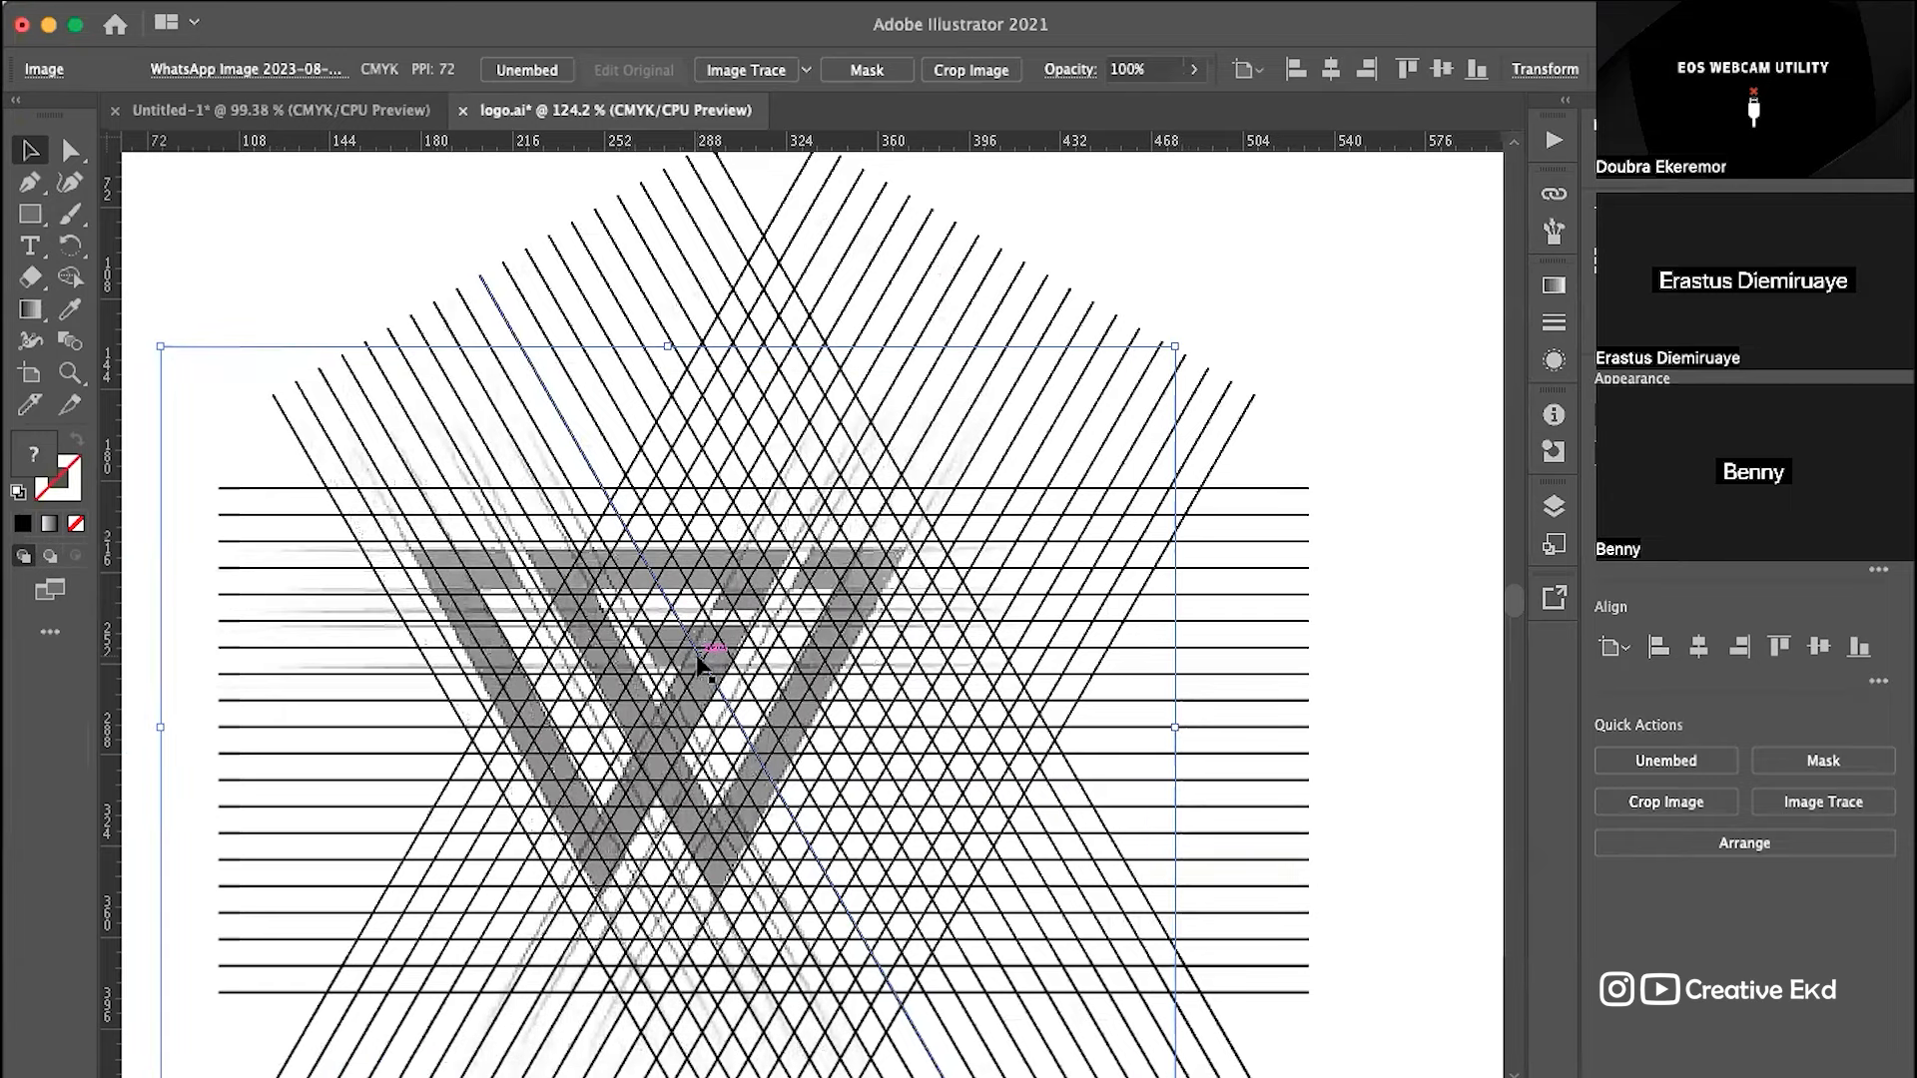
pyautogui.press('Up')
pyautogui.press('Up')
pyautogui.press('Up')
pyautogui.press('Up')
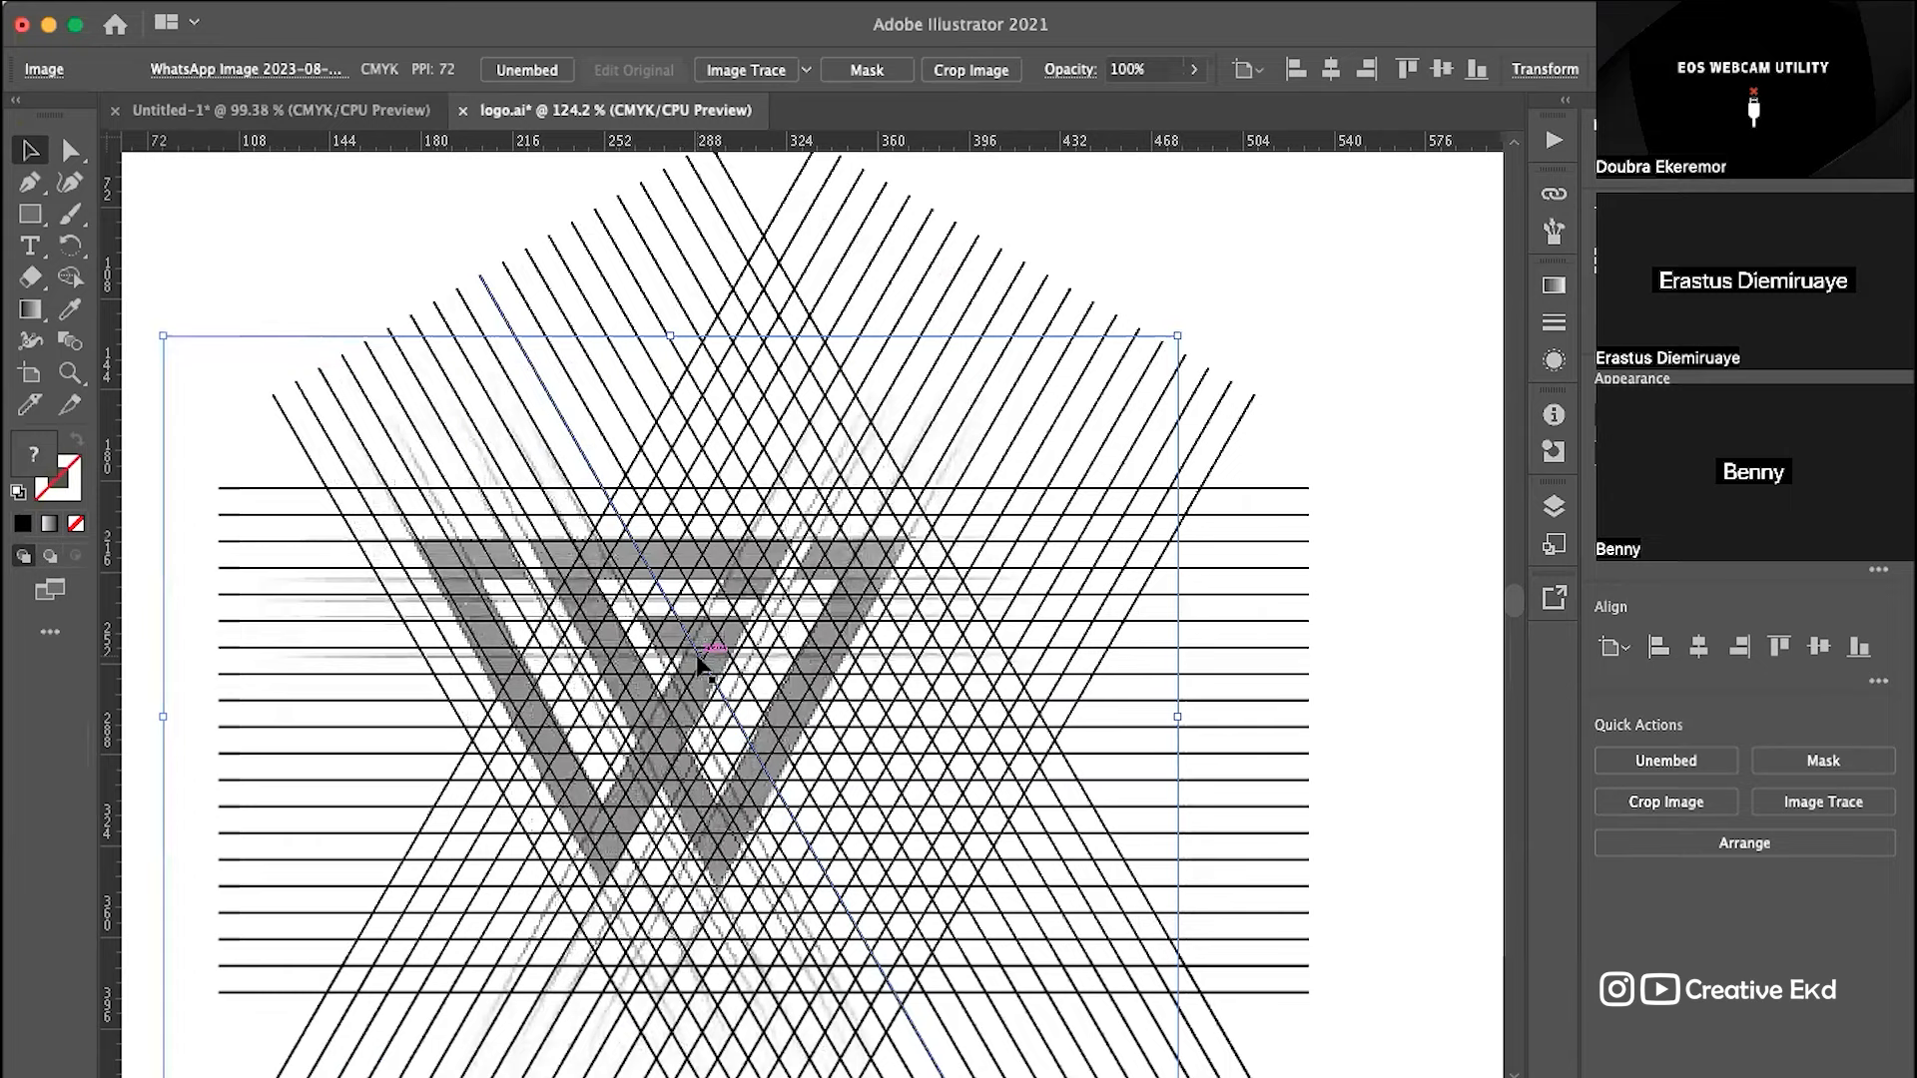
pyautogui.press('Right')
pyautogui.press('Right')
pyautogui.press('Right')
pyautogui.press('Right')
pyautogui.press('Right')
pyautogui.press('Right')
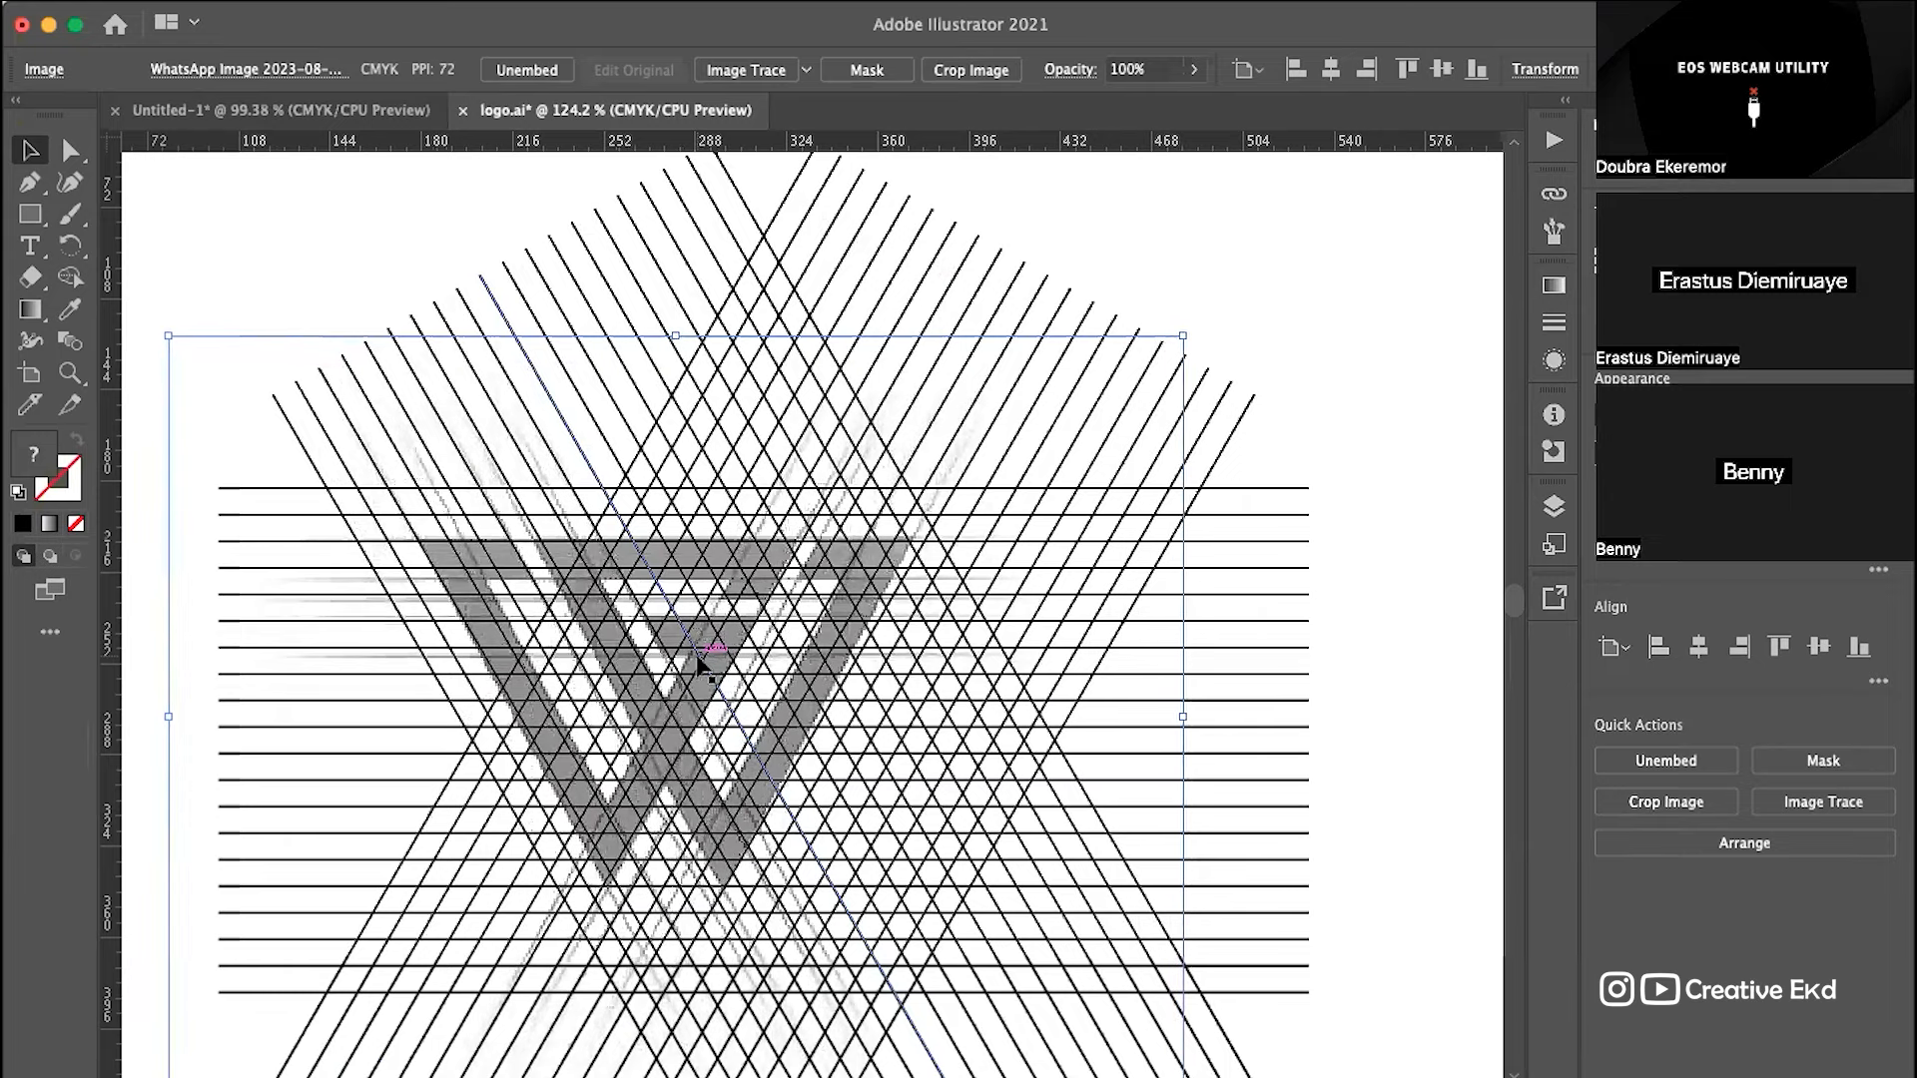
pyautogui.press('Up')
pyautogui.press('Up')
pyautogui.press('Up')
pyautogui.press('Up')
pyautogui.press('Right')
pyautogui.press('Right')
pyautogui.press('Right')
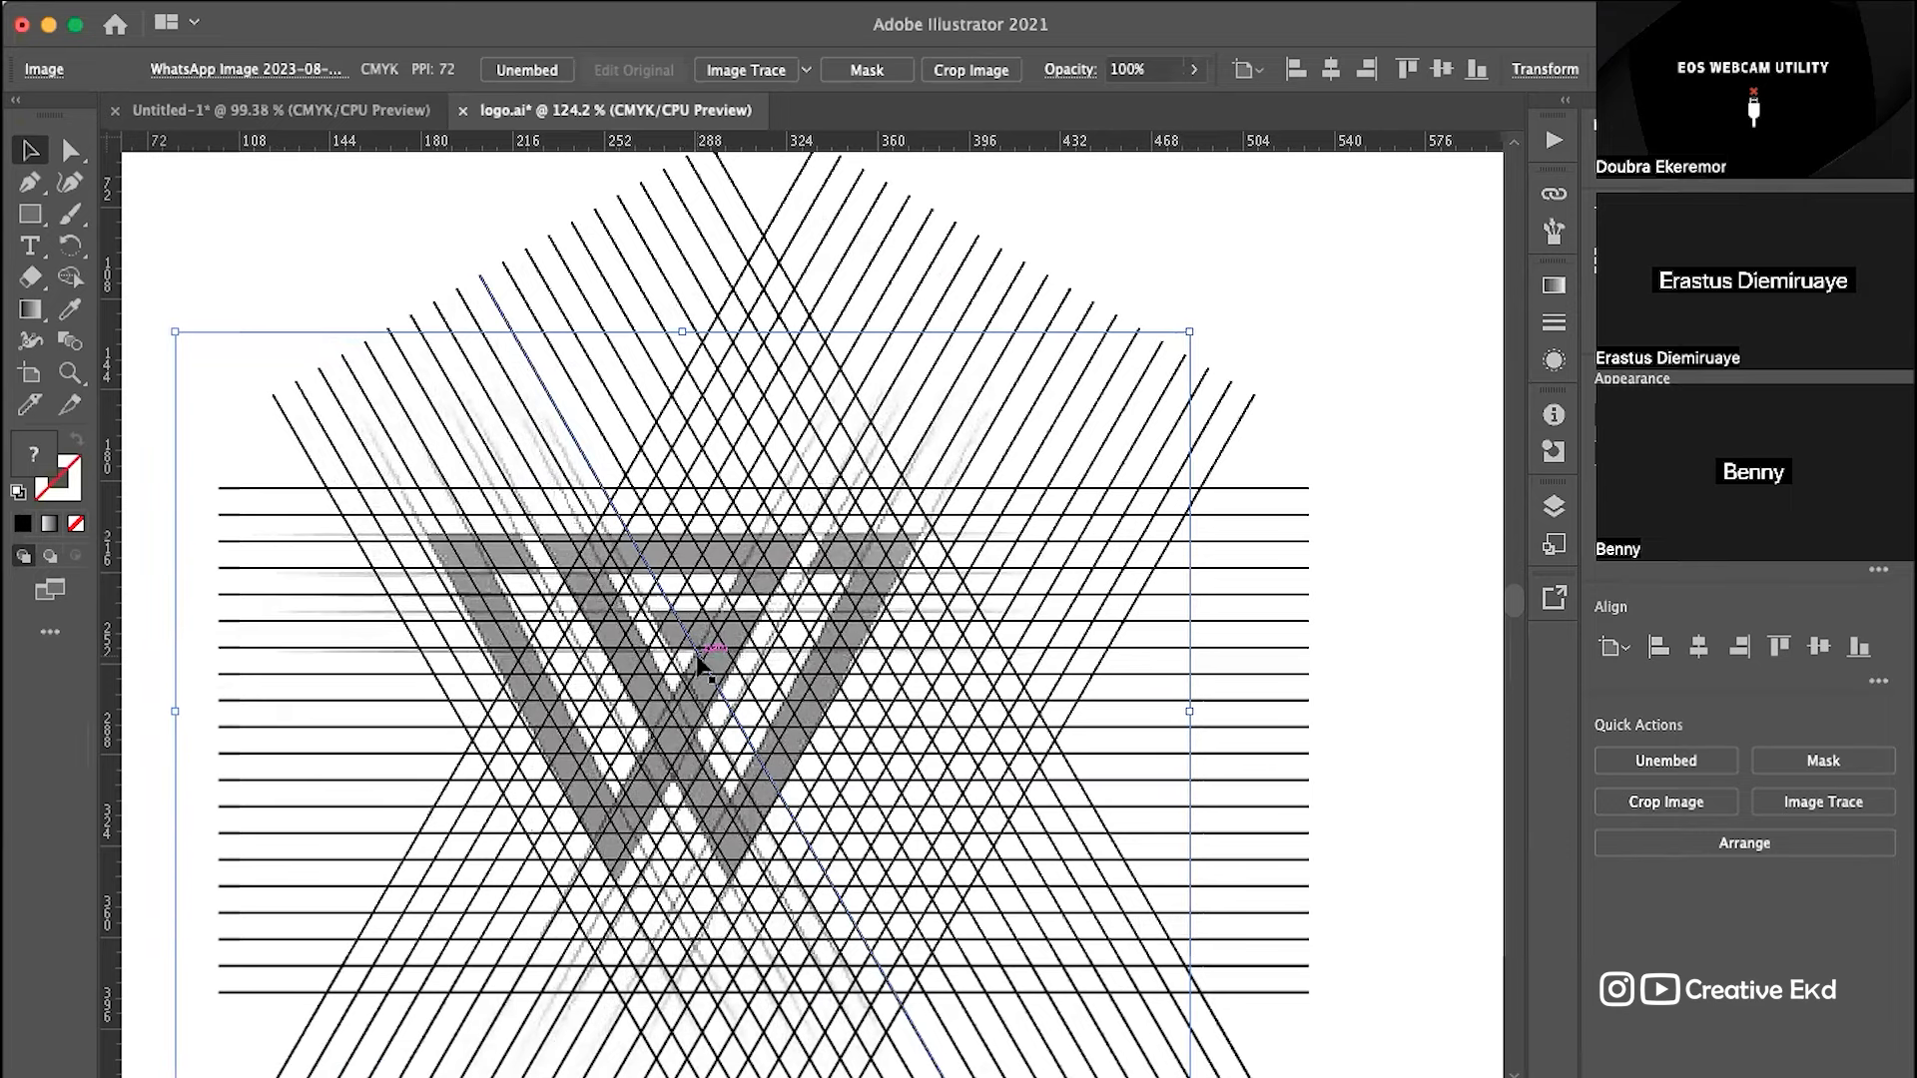
# Step: Try small left and right adjustments of the reference image to match its slanted strokes with the grid lines
pyautogui.scroll(3, 699, 661)
pyautogui.hscroll(-1, 698, 661)
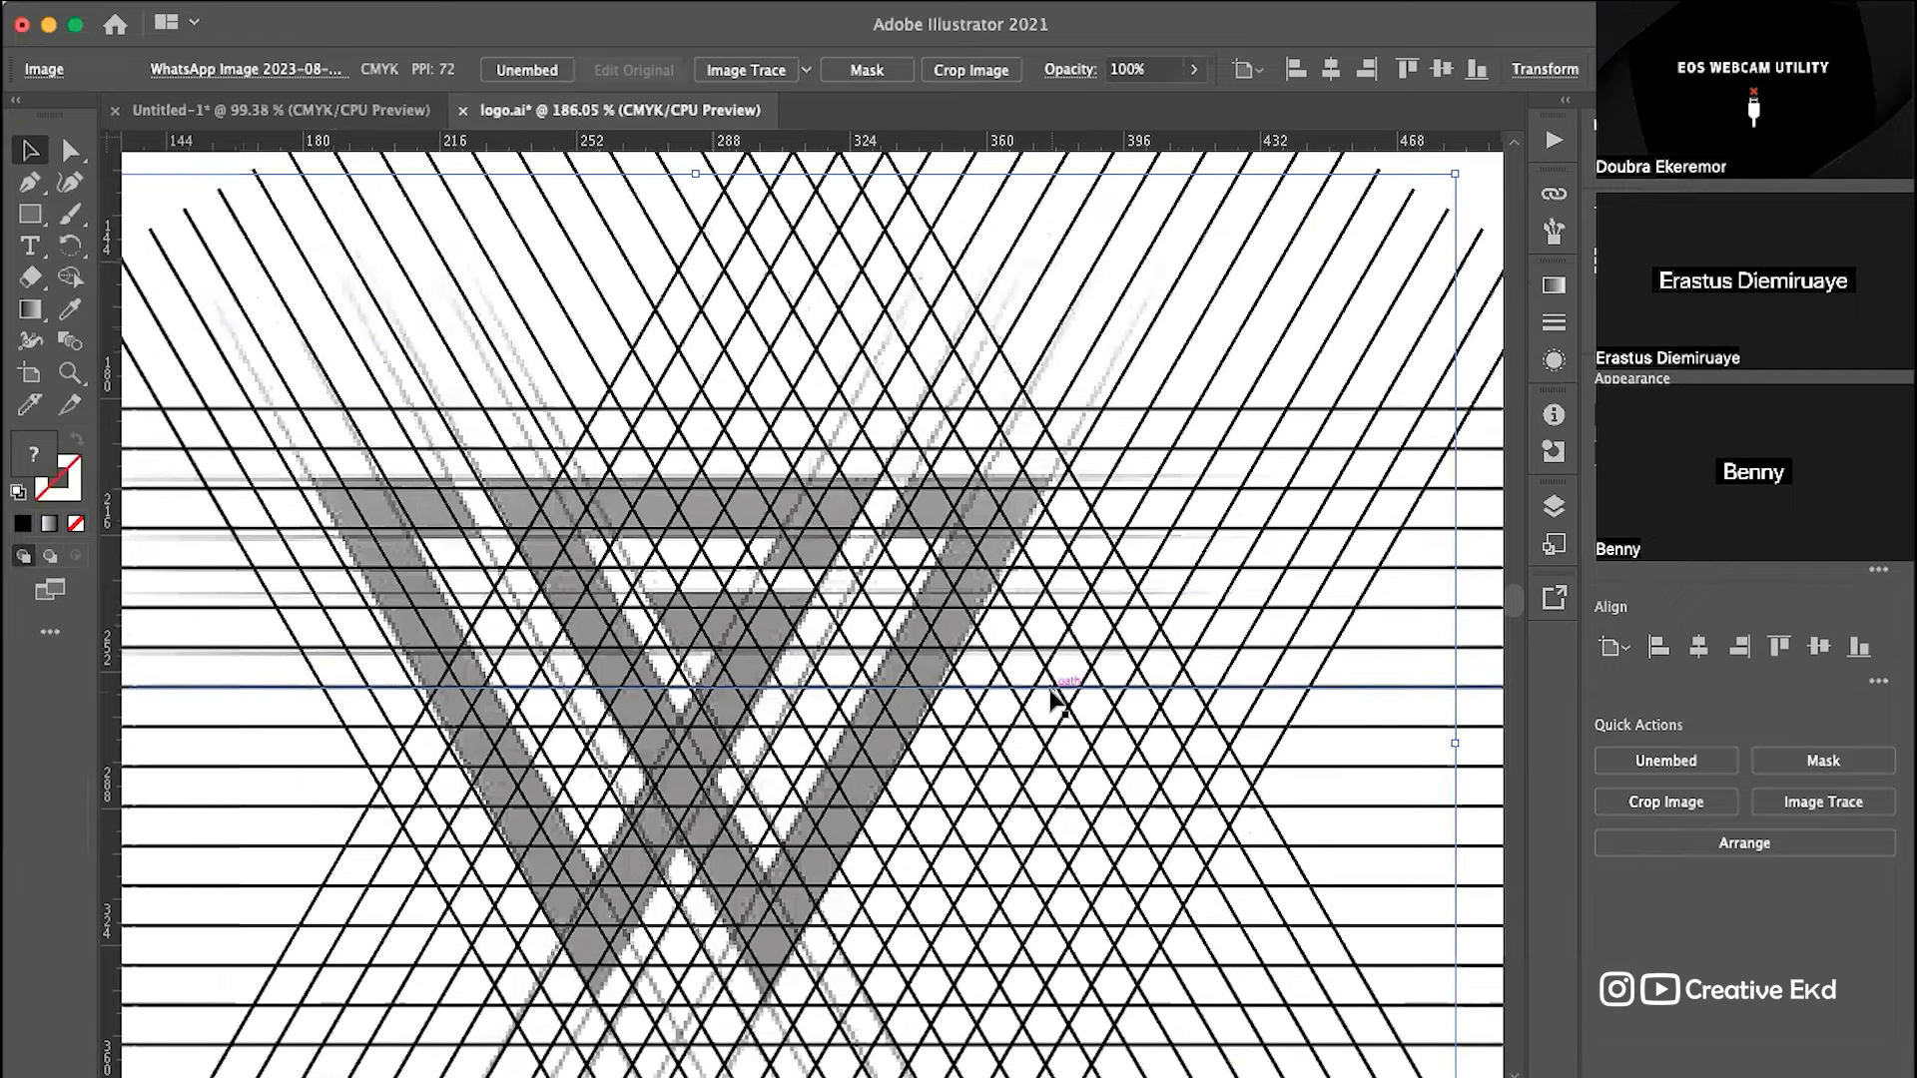
pyautogui.press('Right')
pyautogui.press('Right')
pyautogui.press('Right')
pyautogui.press('Right')
pyautogui.press('Right')
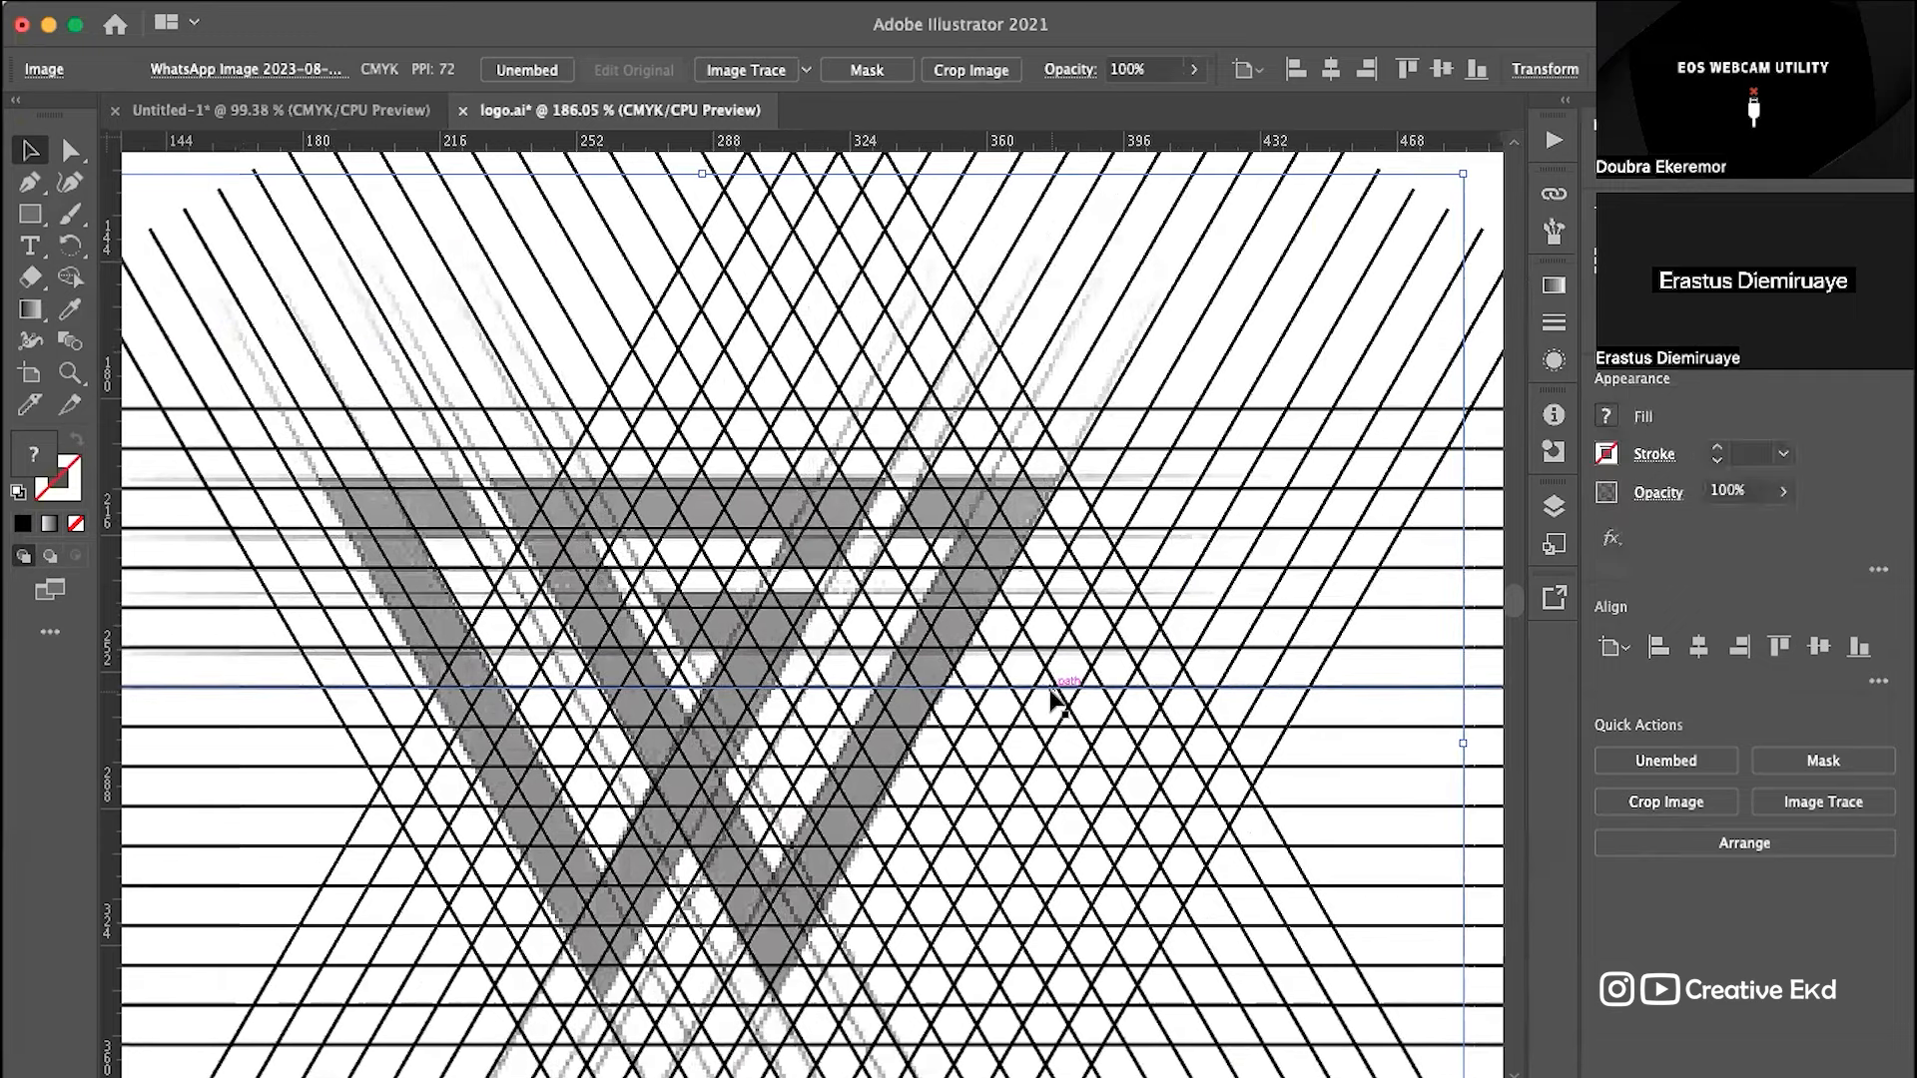
pyautogui.press('Left')
pyautogui.press('Left')
pyautogui.press('Left')
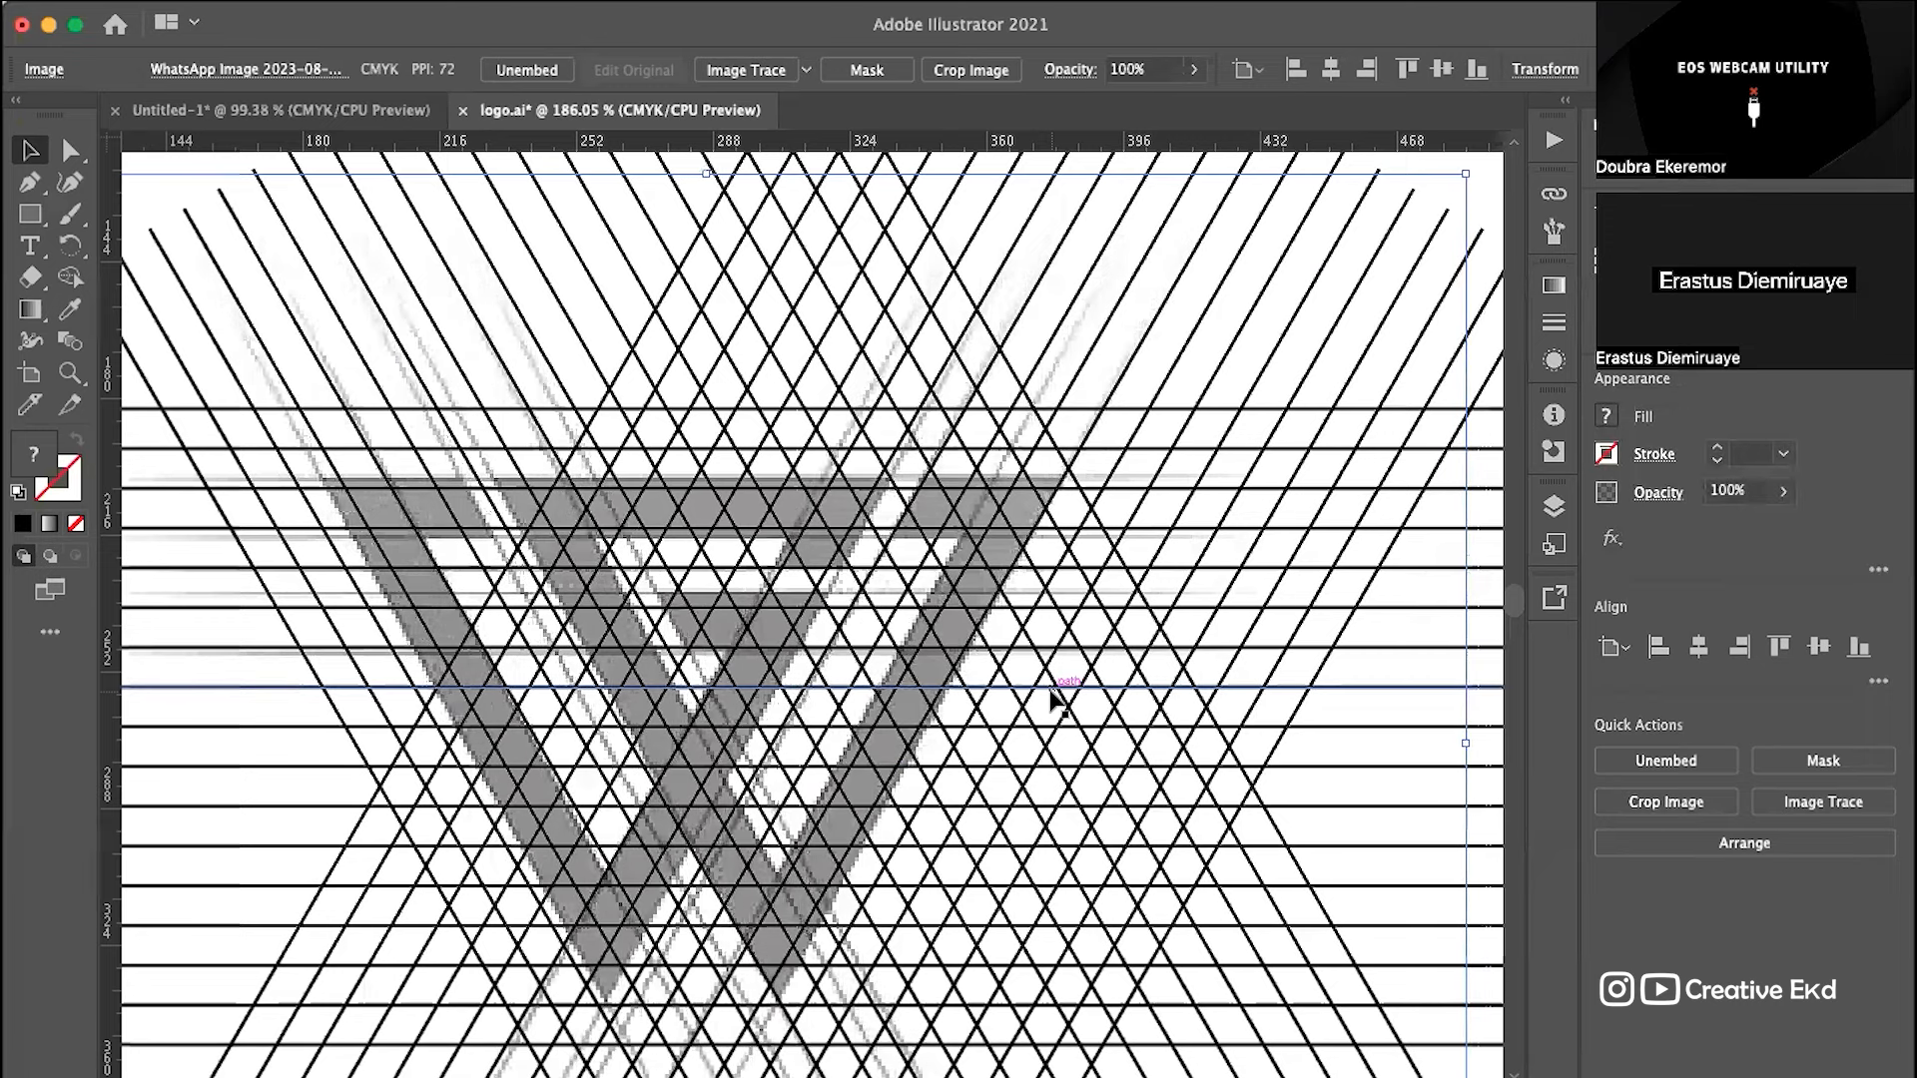
pyautogui.press('Left')
pyautogui.press('Left')
pyautogui.press('Left')
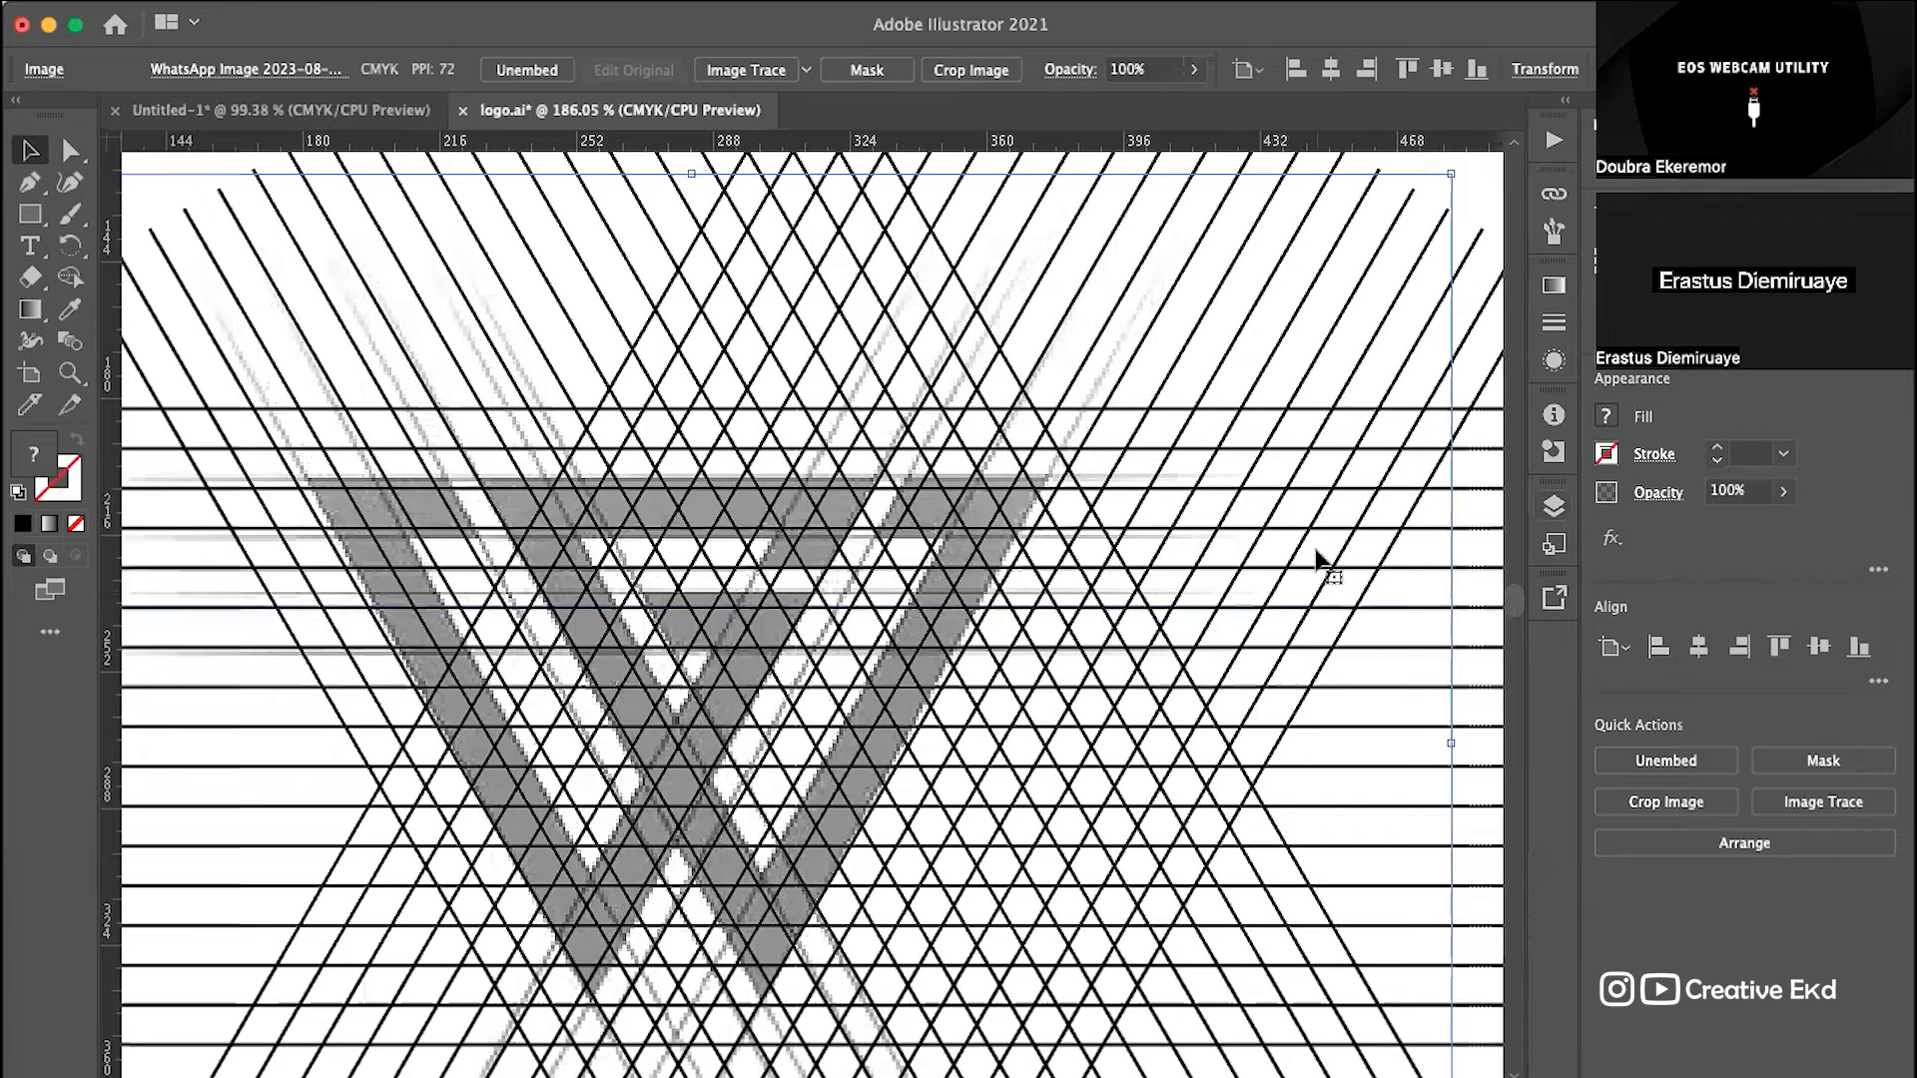
pyautogui.scroll(2, 1318, 554)
pyautogui.hscroll(2, 1318, 554)
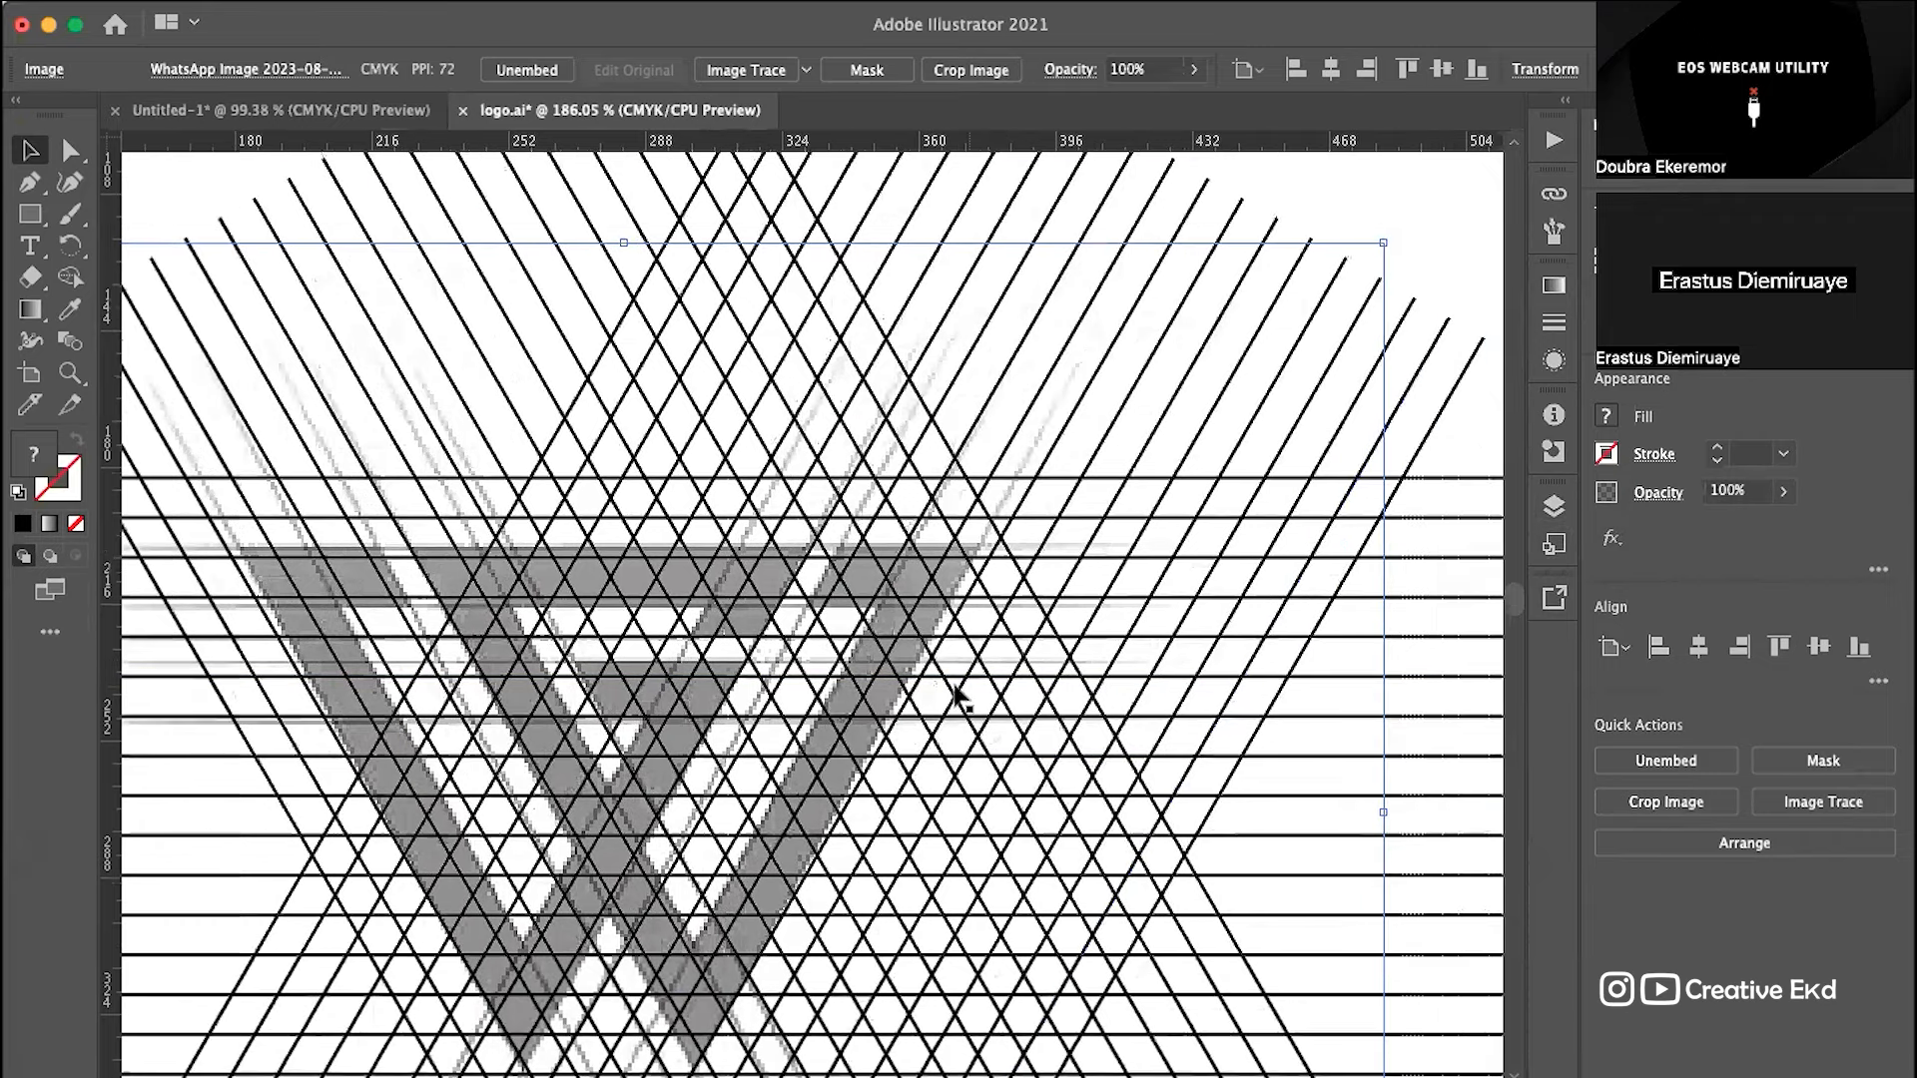
pyautogui.scroll(-1, 956, 699)
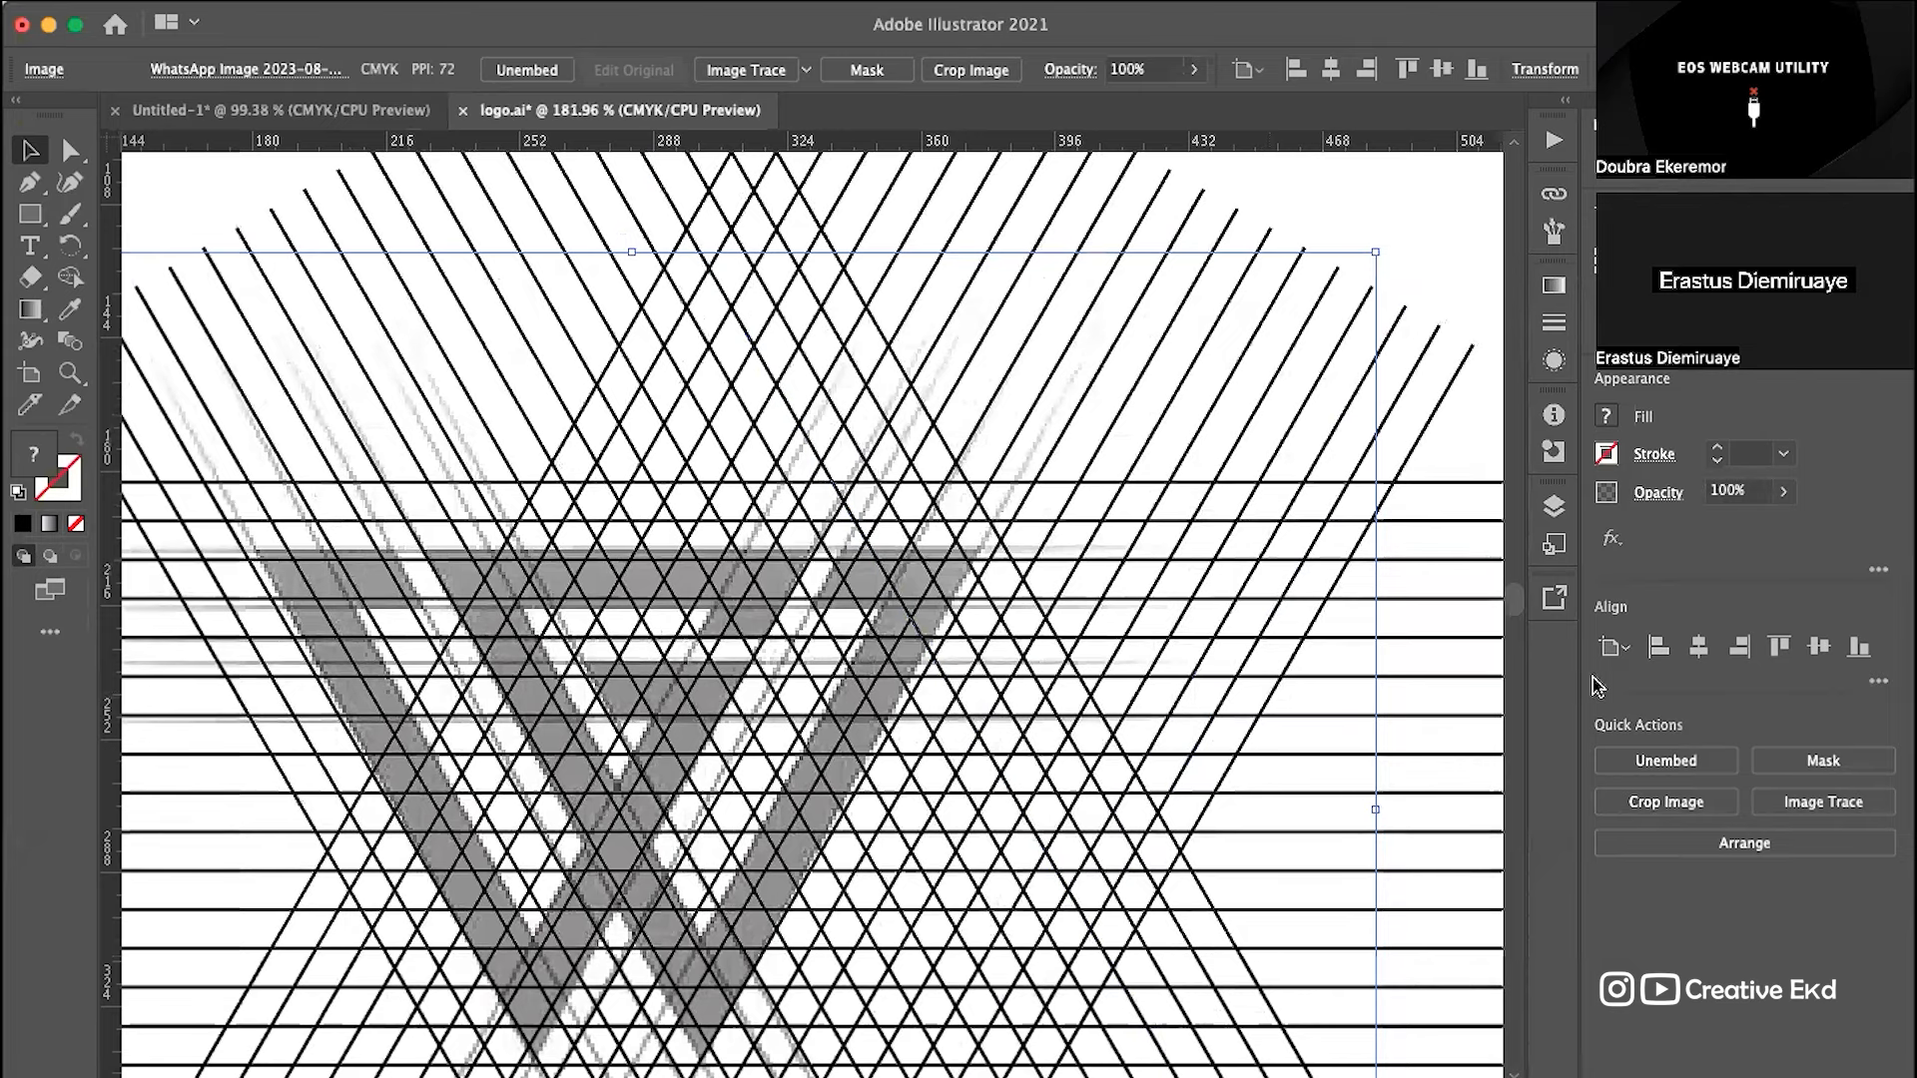
# Step: Show the objects listed in Layer 1 and lower the reference image's opacity to 32%
pyautogui.click(1554, 509)
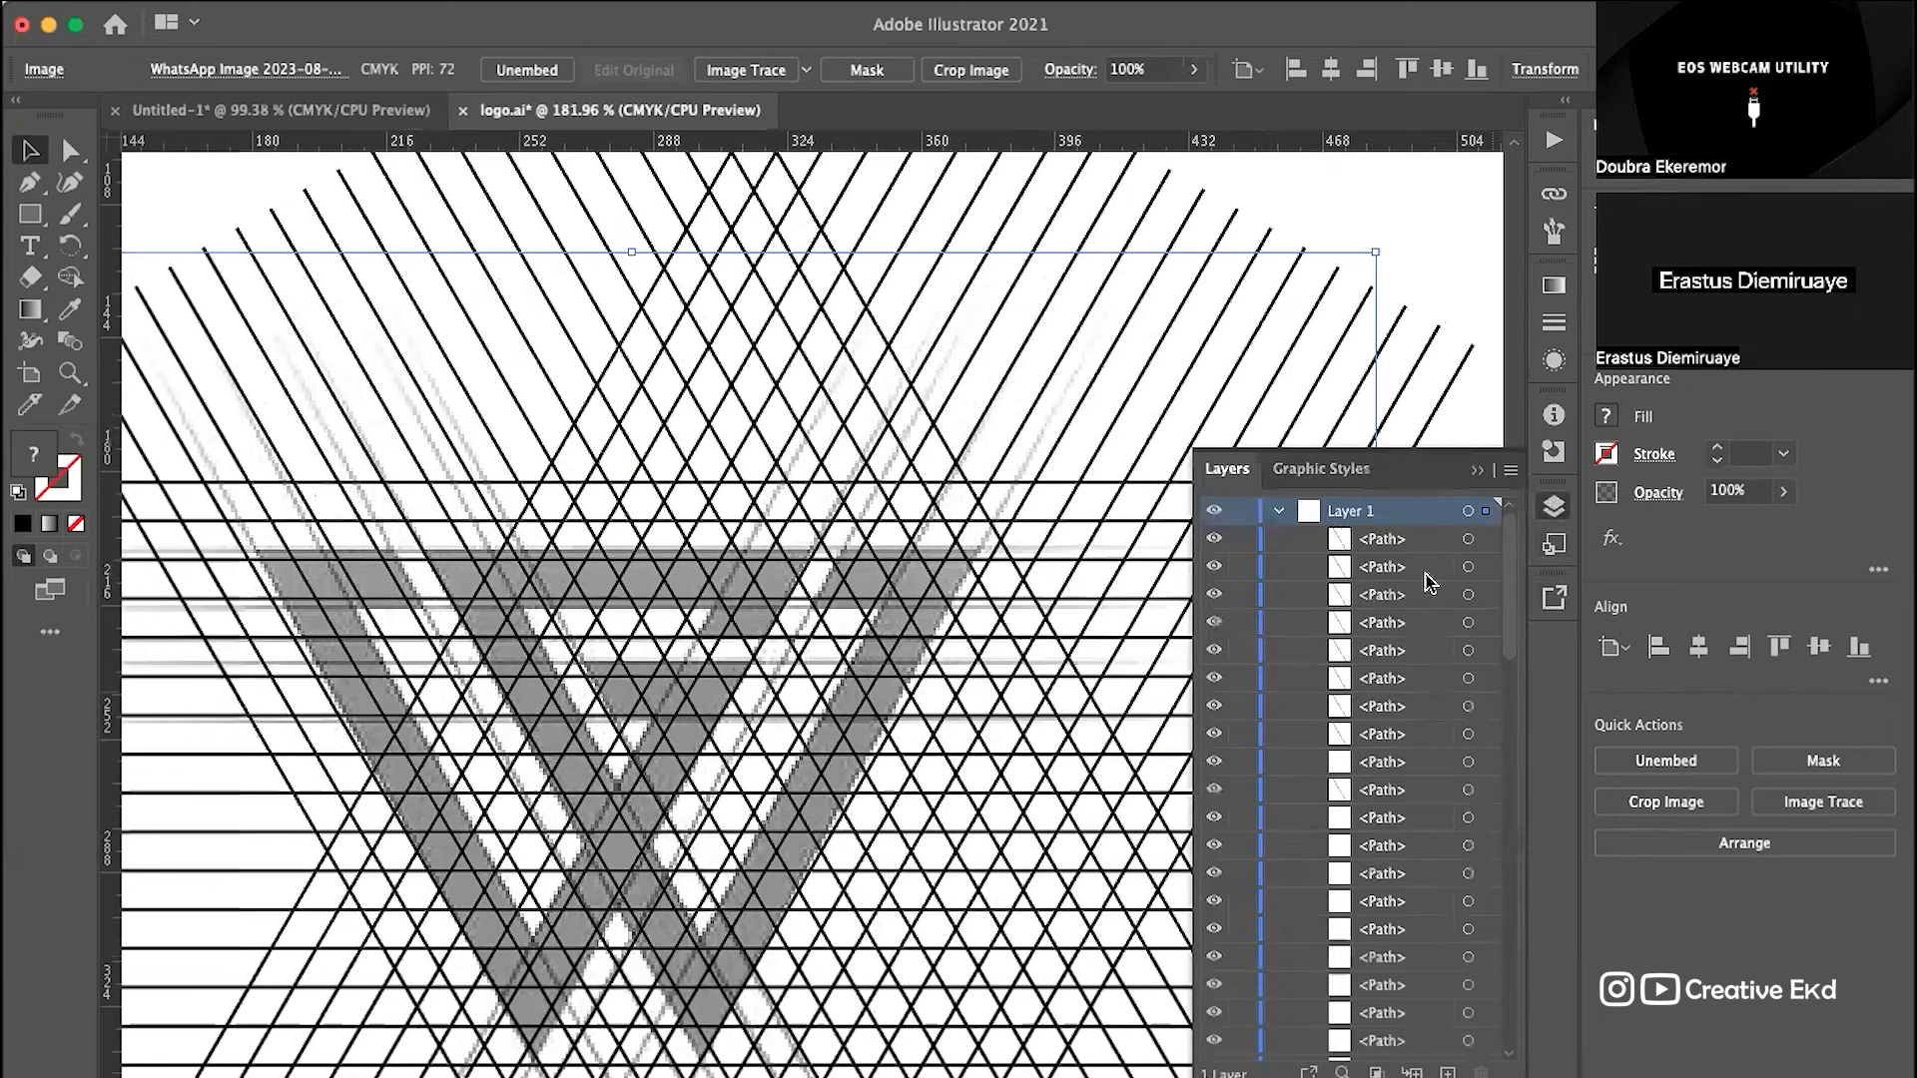
pyautogui.scroll(-1, 1385, 811)
pyautogui.scroll(-5, 1384, 802)
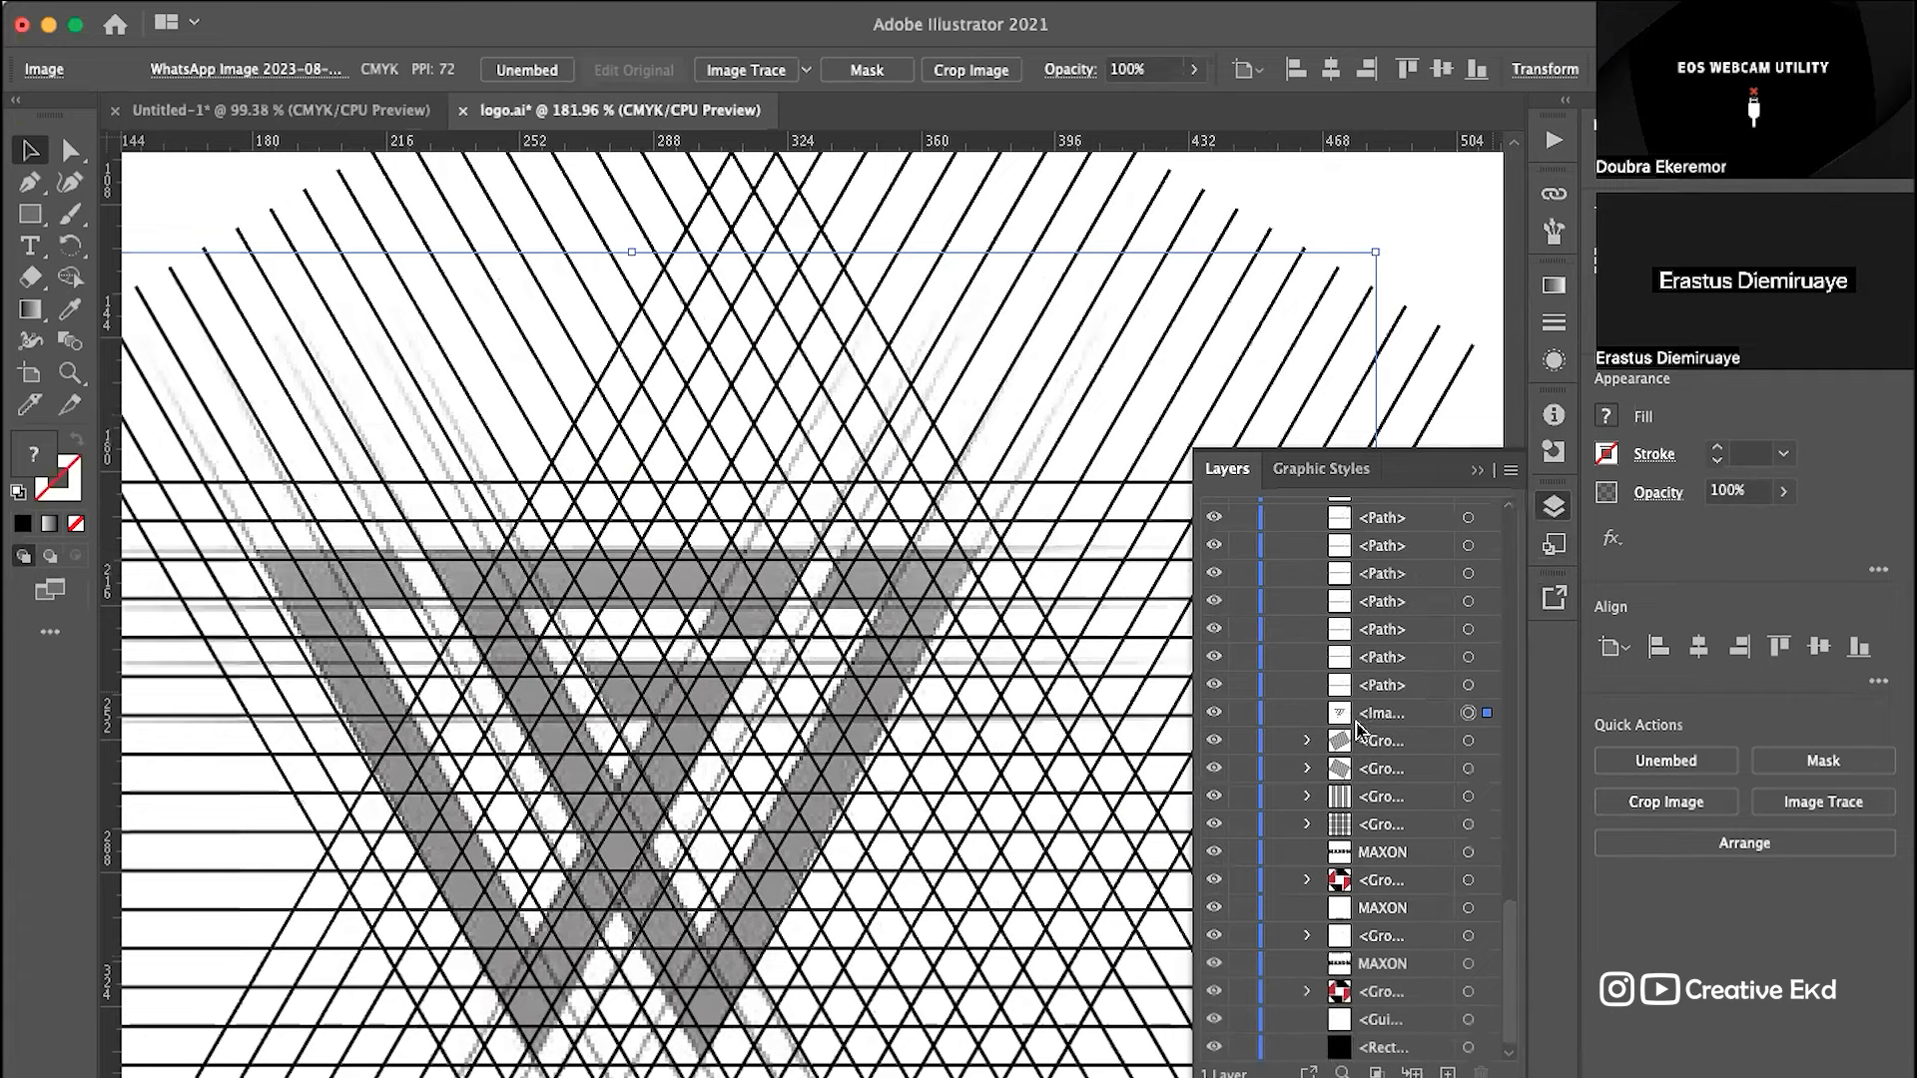
pyautogui.scroll(10, 1358, 739)
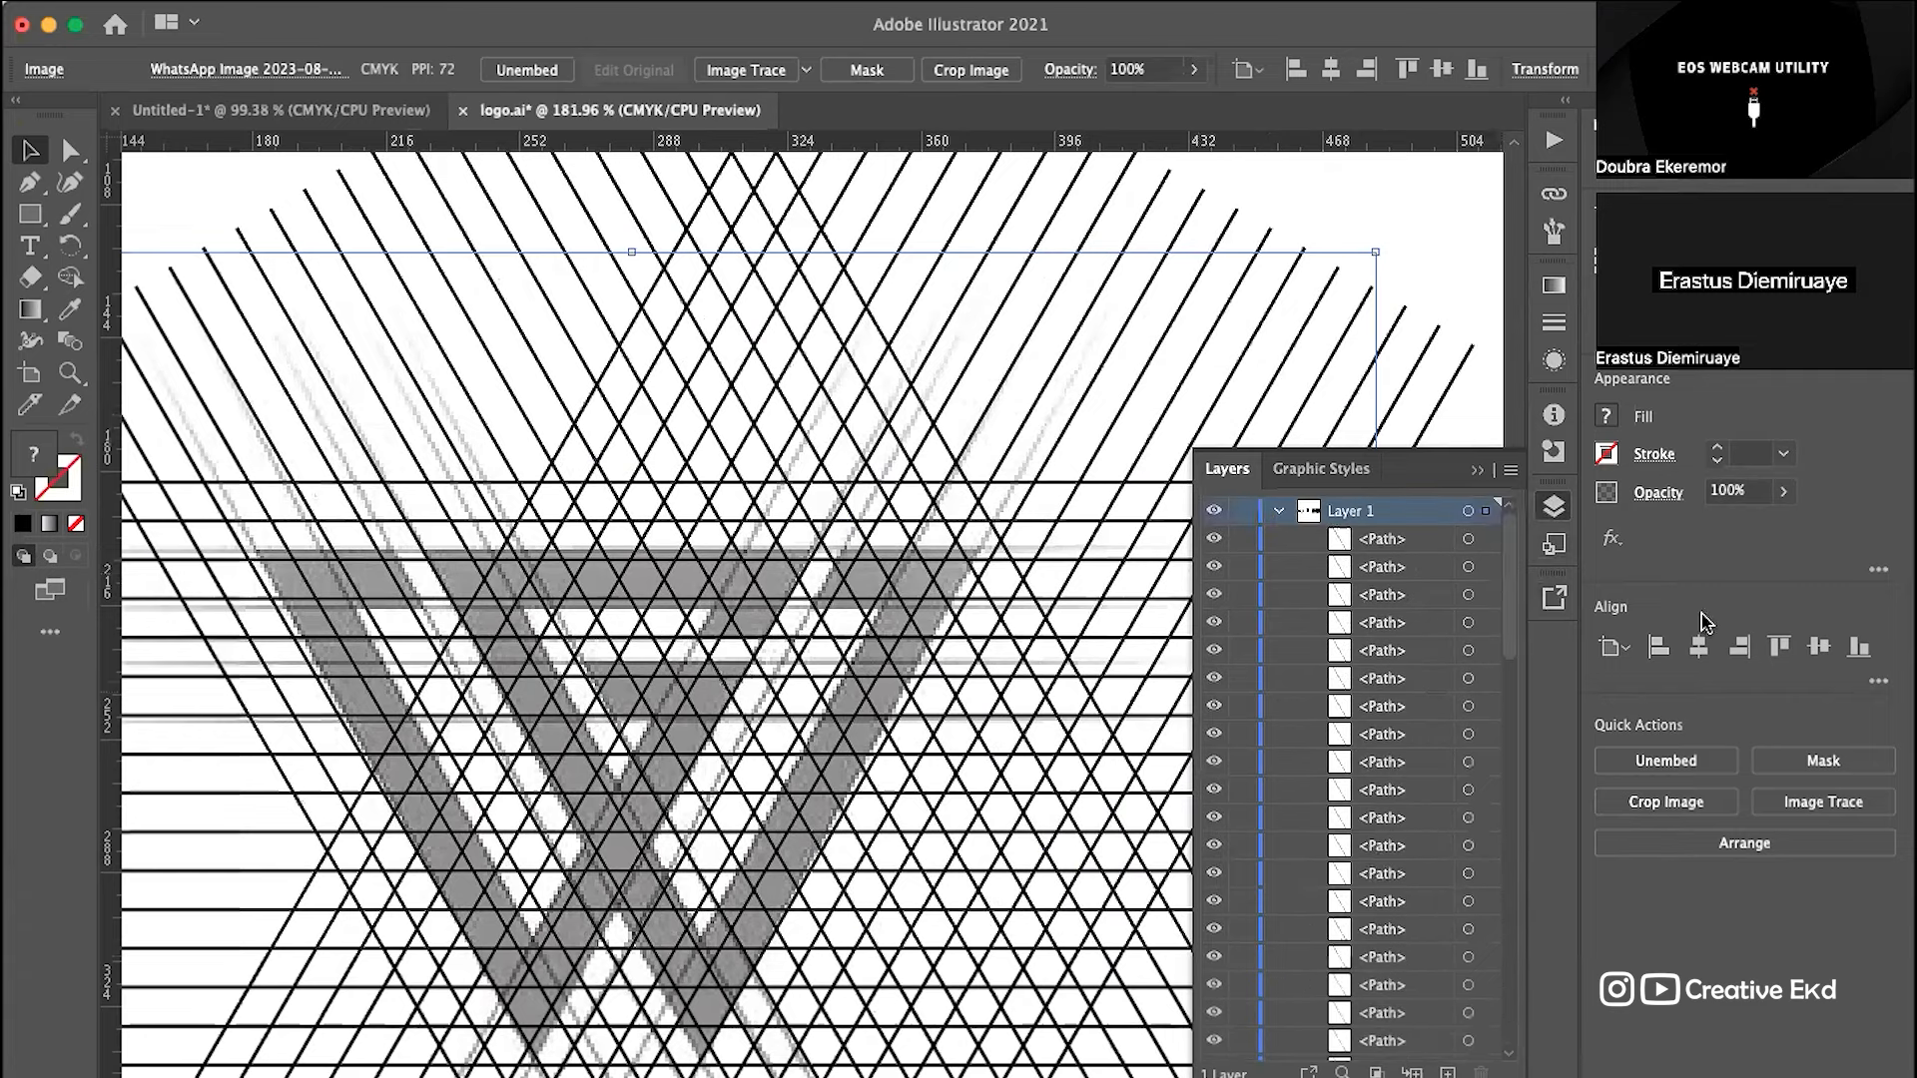
pyautogui.click(1784, 491)
pyautogui.click(1713, 526)
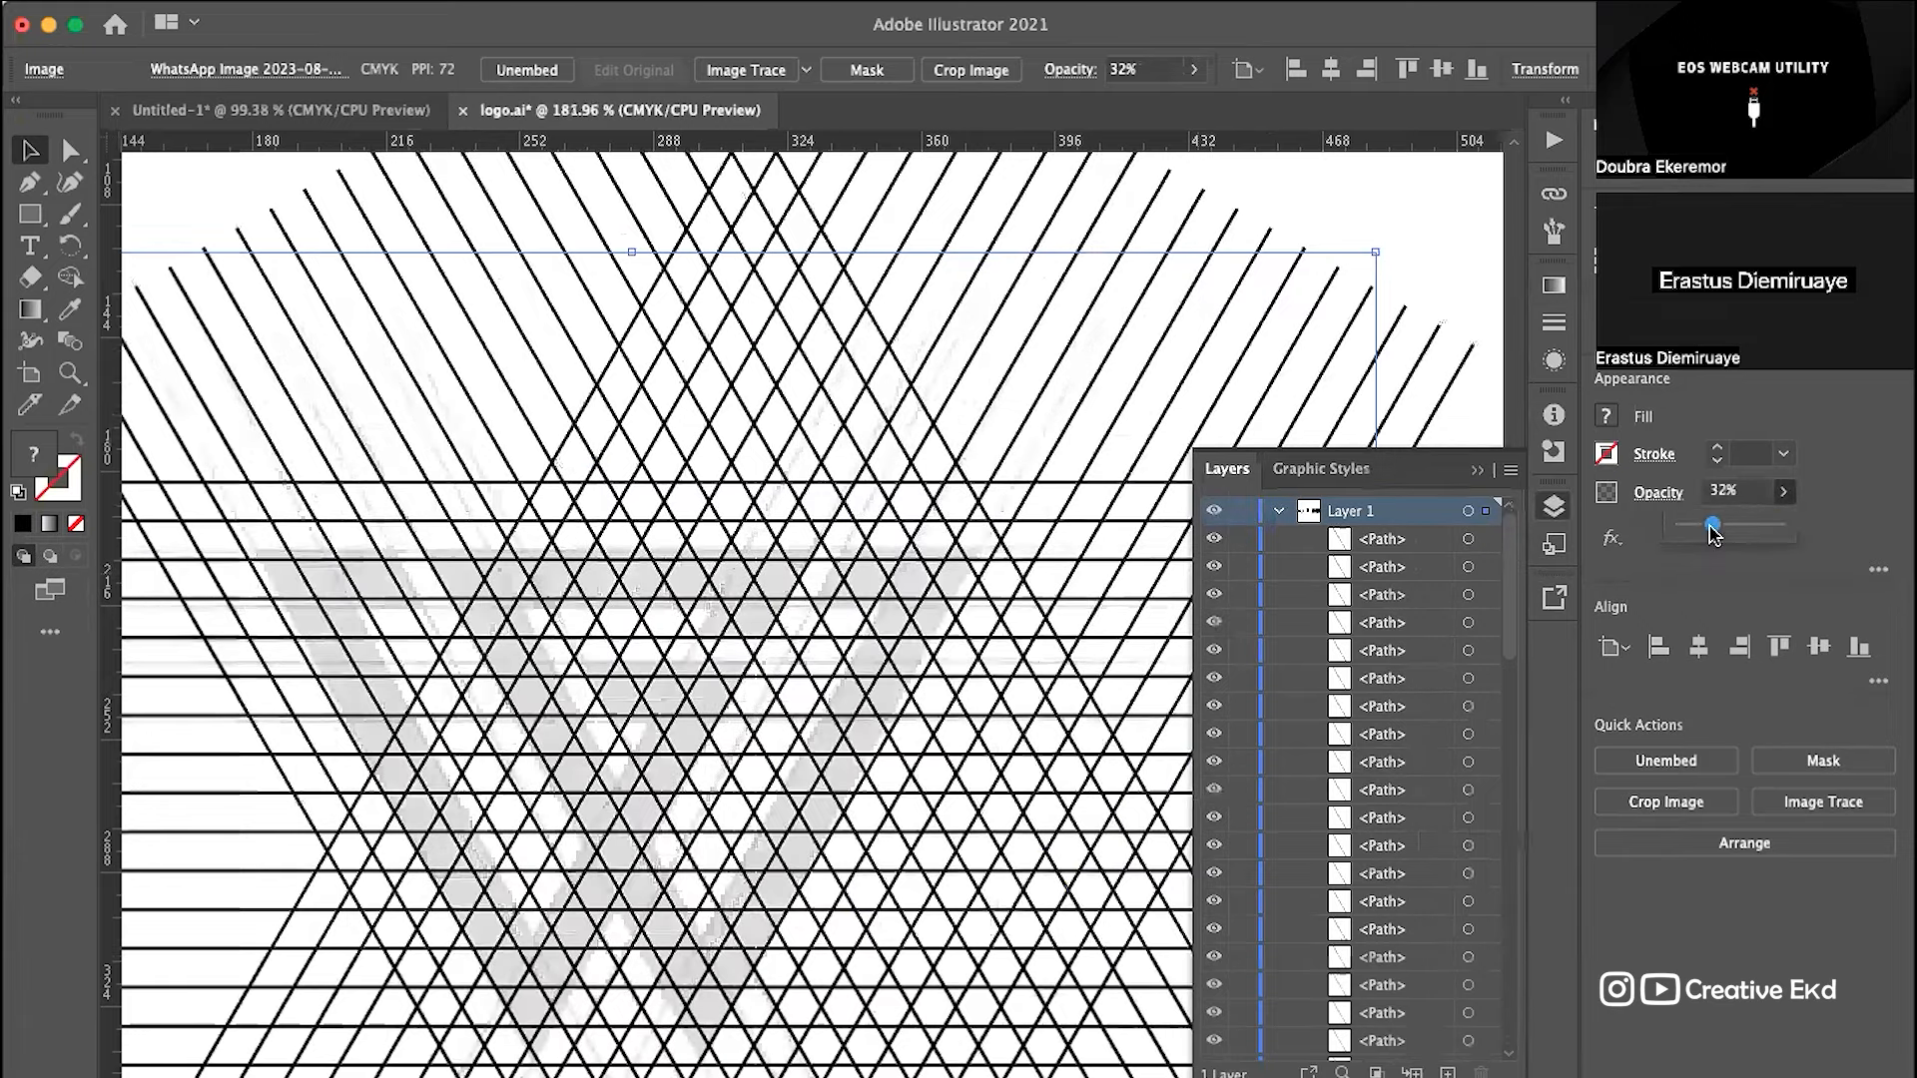
pyautogui.scroll(-2, 389, 749)
pyautogui.hscroll(-3, 389, 748)
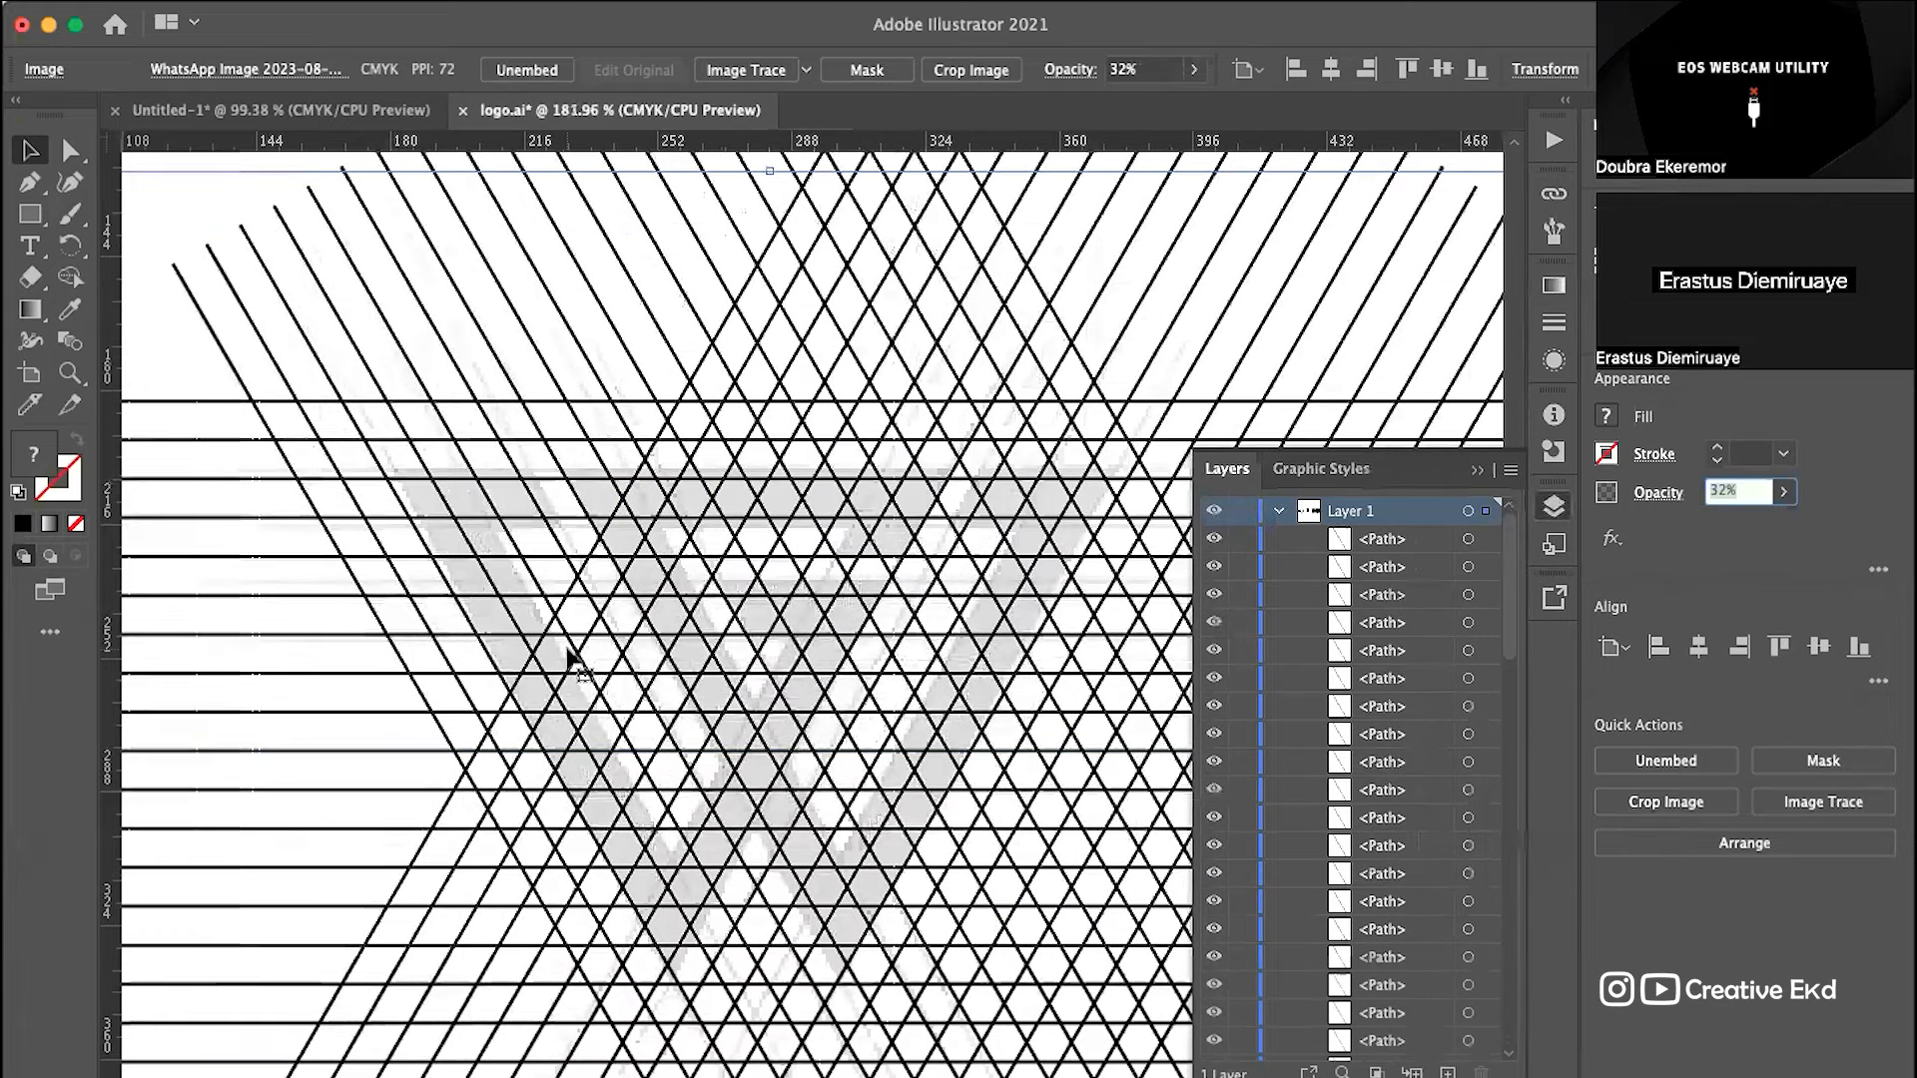
pyautogui.scroll(3, 567, 647)
pyautogui.hscroll(2, 470, 631)
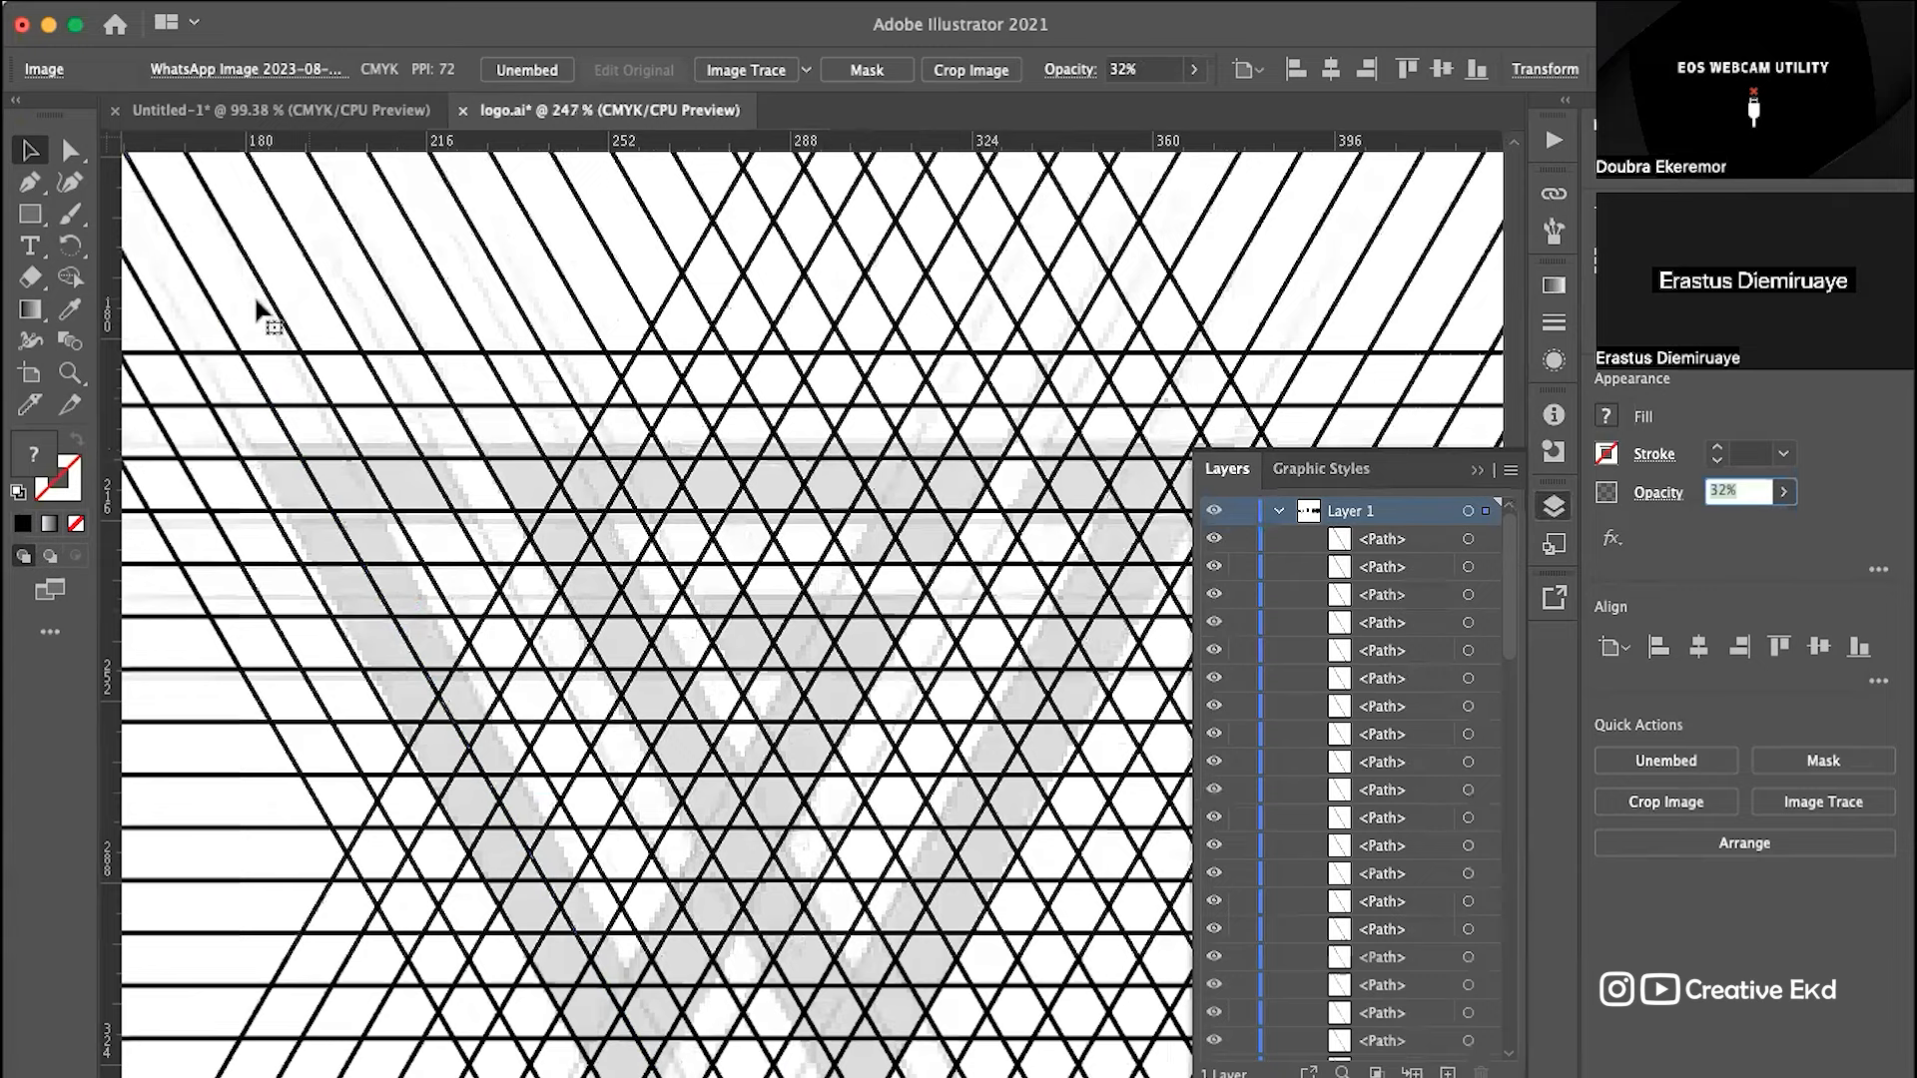
pyautogui.click(578, 322)
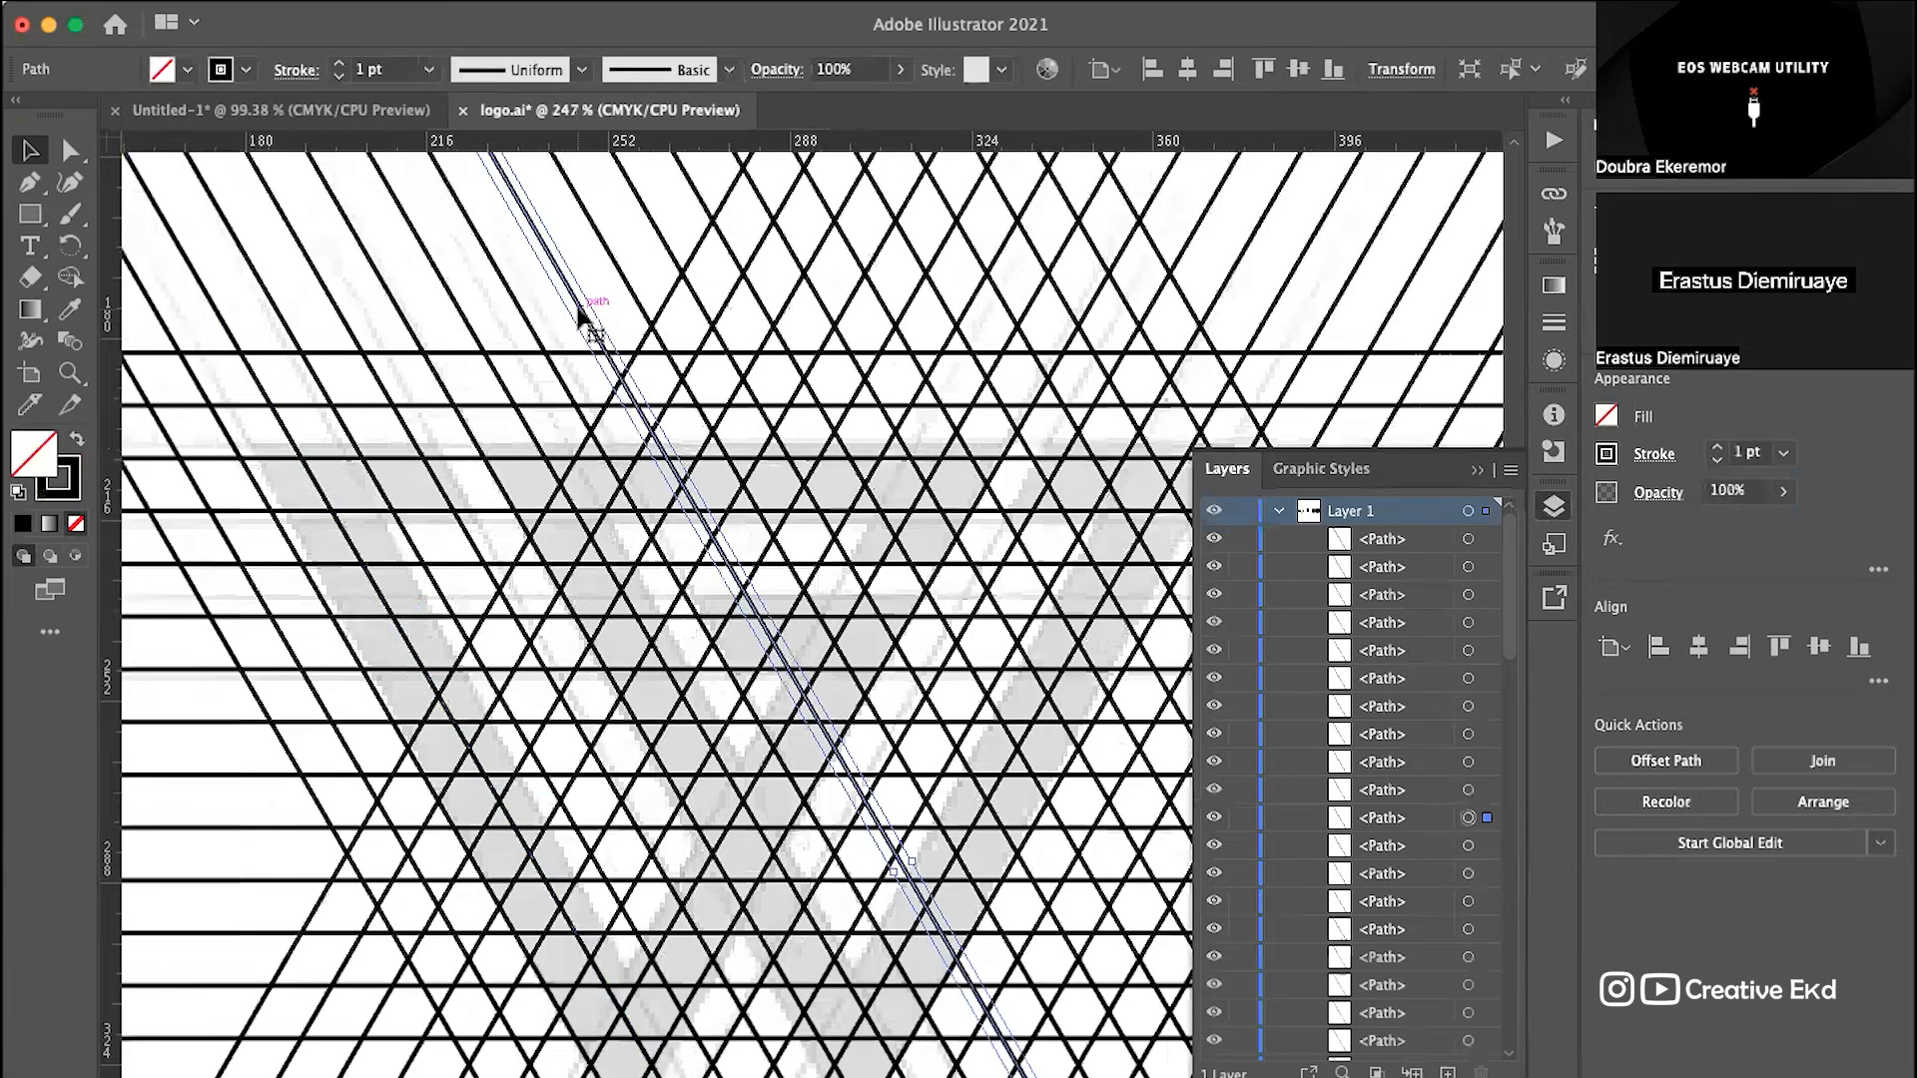
pyautogui.hscroll(-2, 579, 320)
pyautogui.press('super+0')
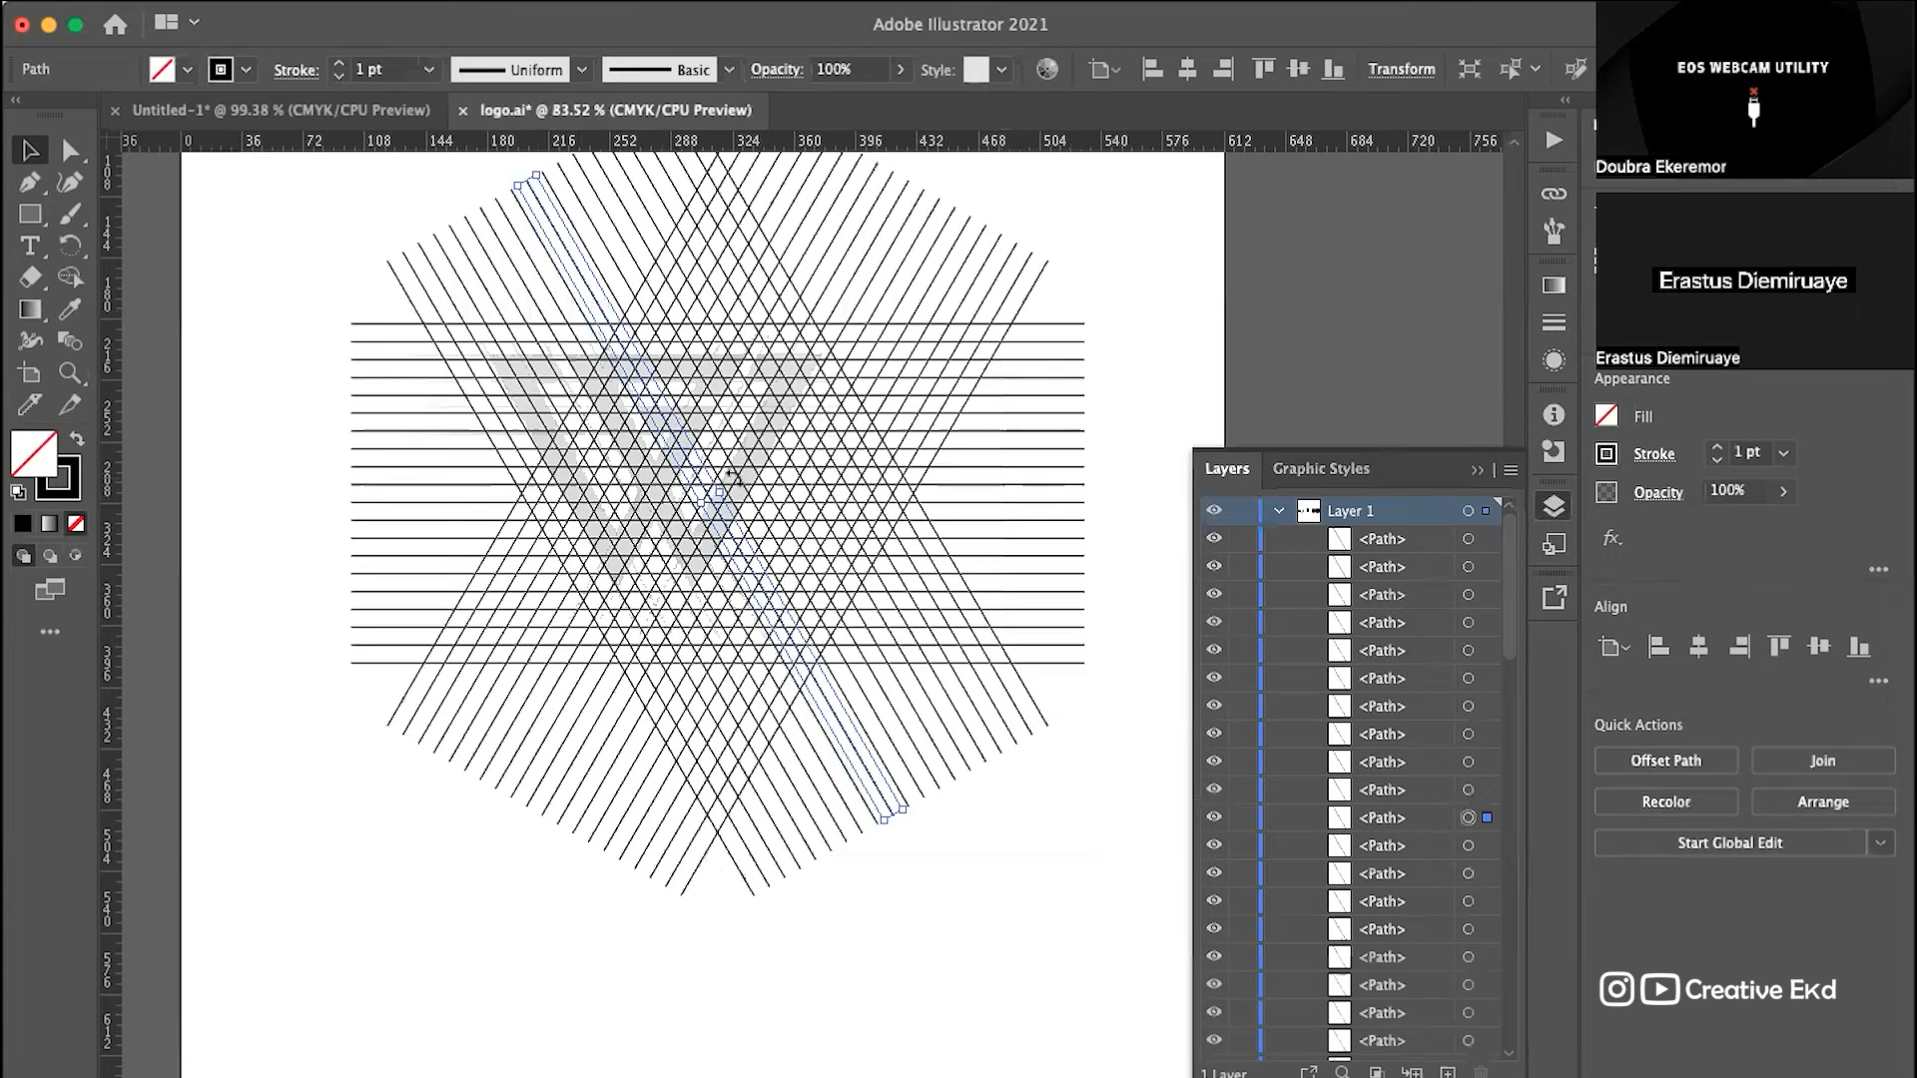
pyautogui.moveTo(1050, 269); pyautogui.dragTo(865, 908)
pyautogui.press('alt+super+0')
pyautogui.scroll(3, 867, 916)
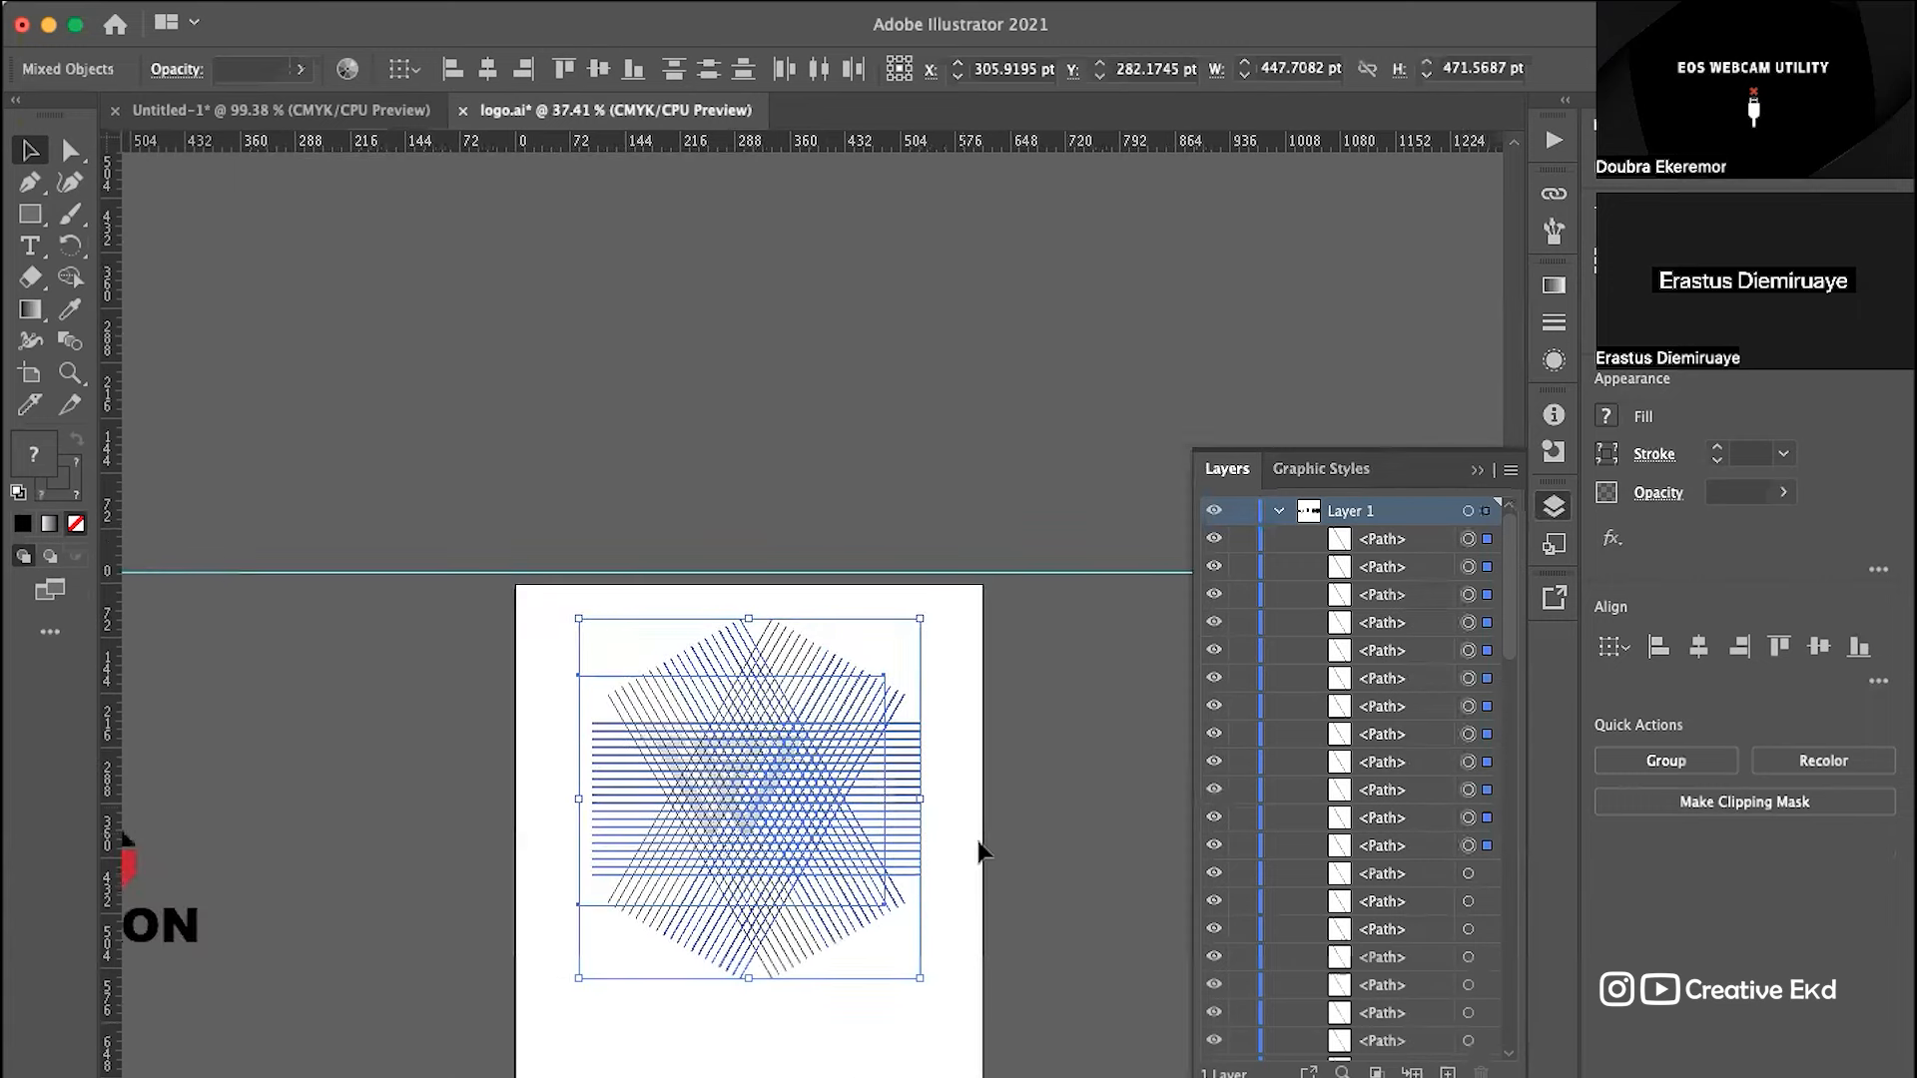
pyautogui.click(1069, 620)
pyautogui.scroll(3, 786, 839)
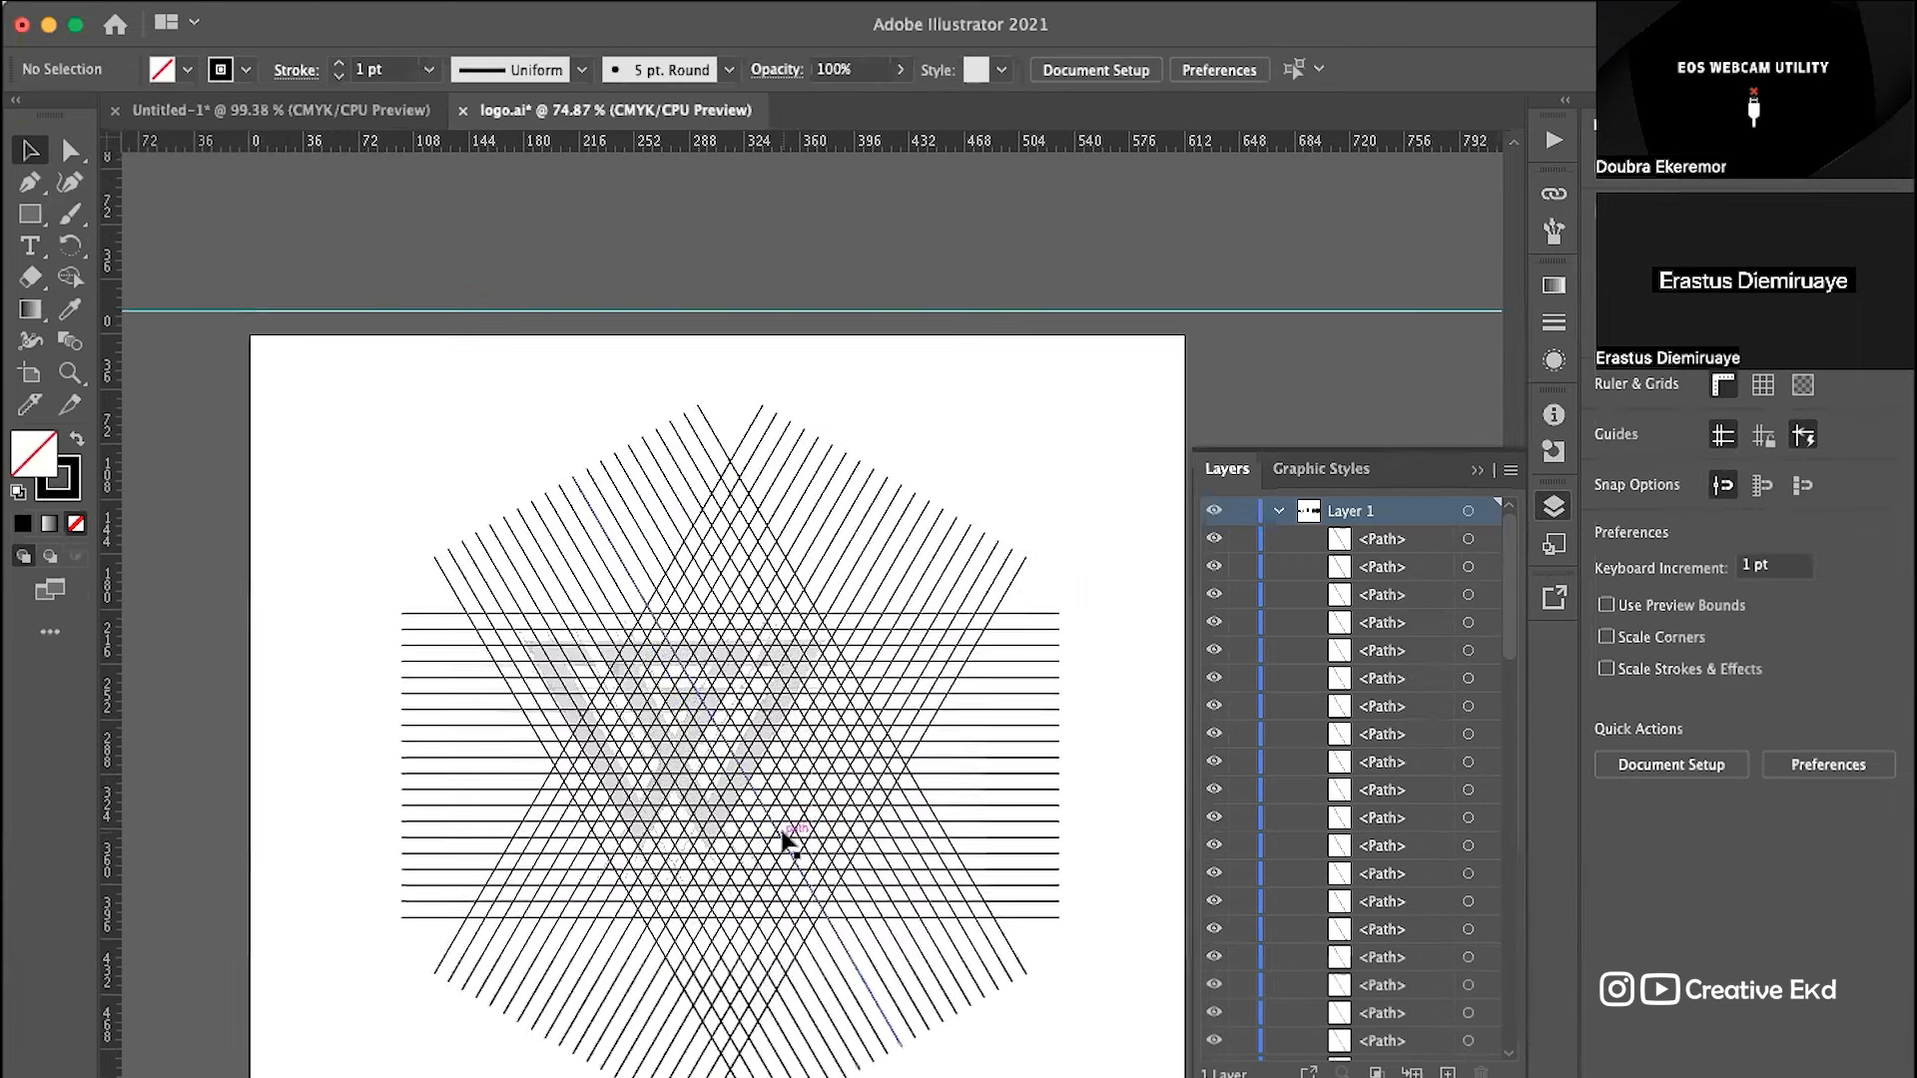
pyautogui.click(712, 587)
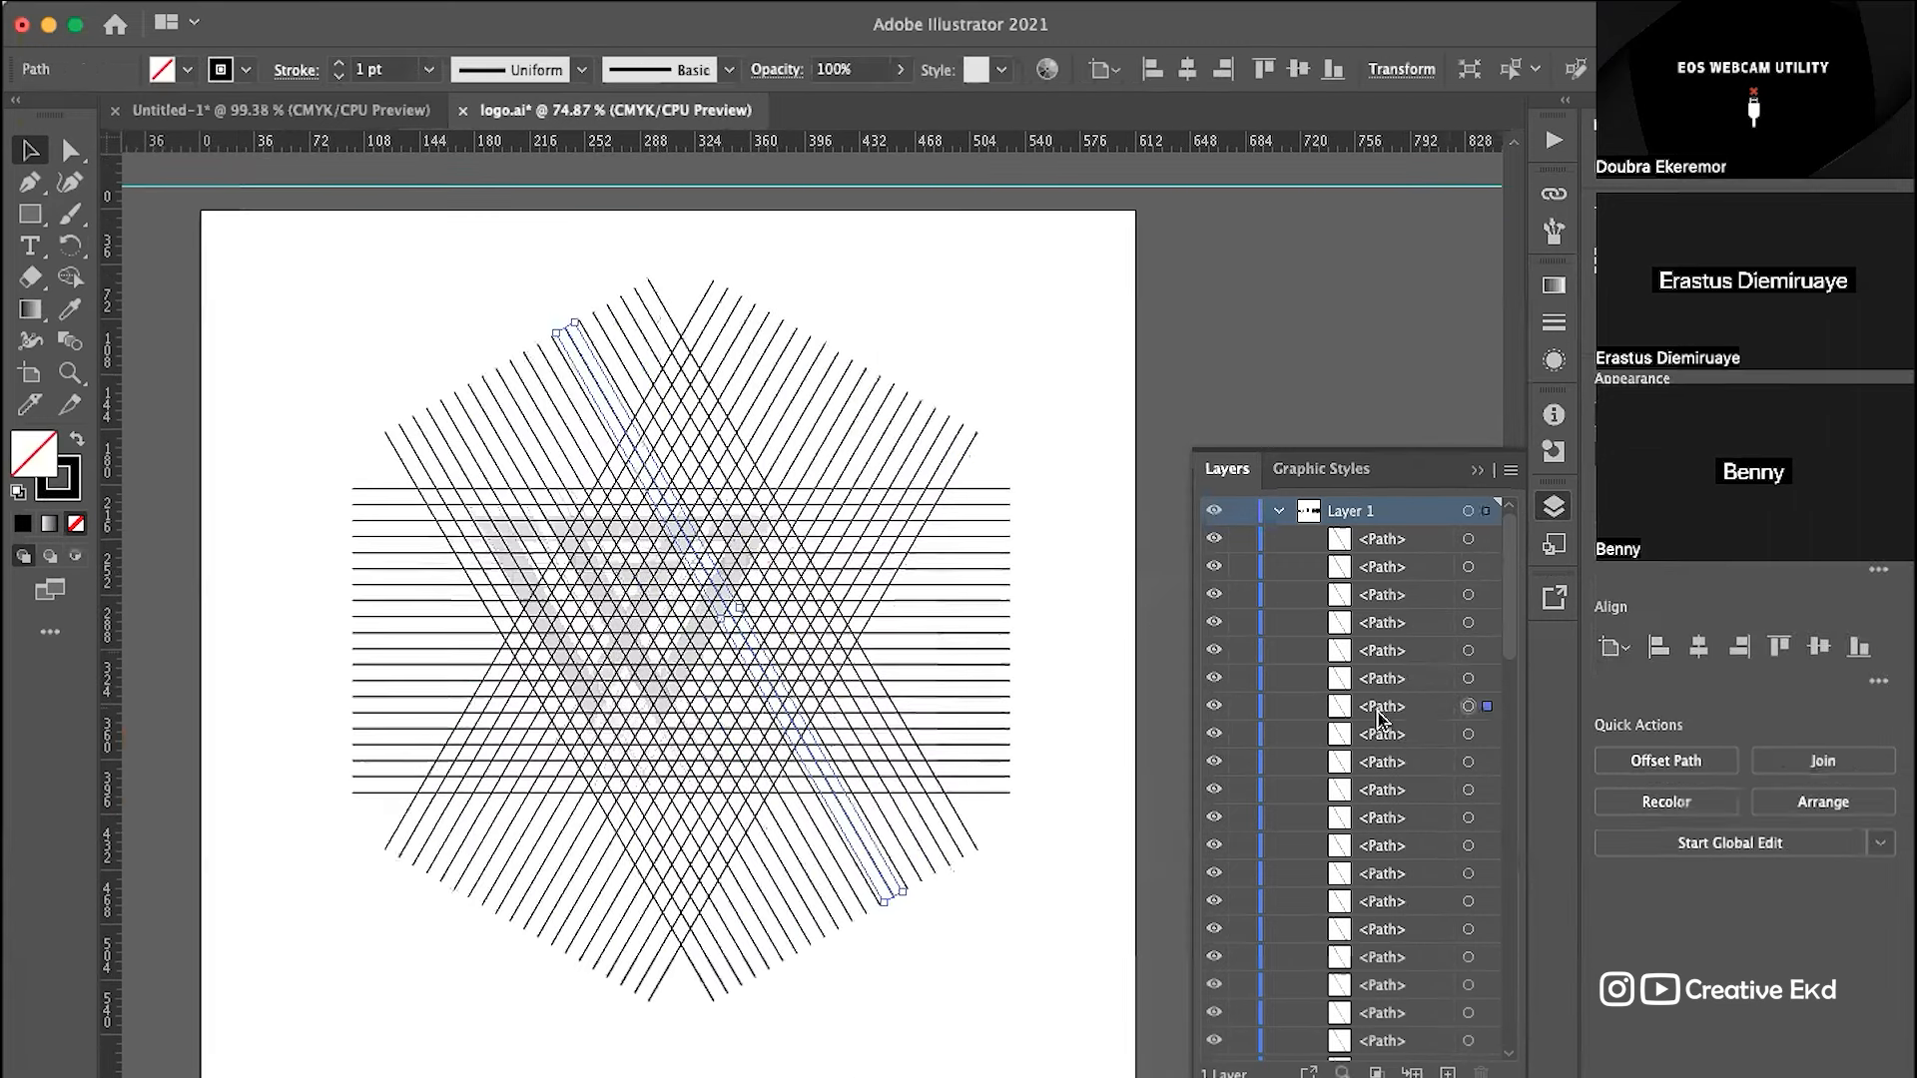
# Step: Move the faded reference image off the grid, clear of all its lines
pyautogui.click(364, 434)
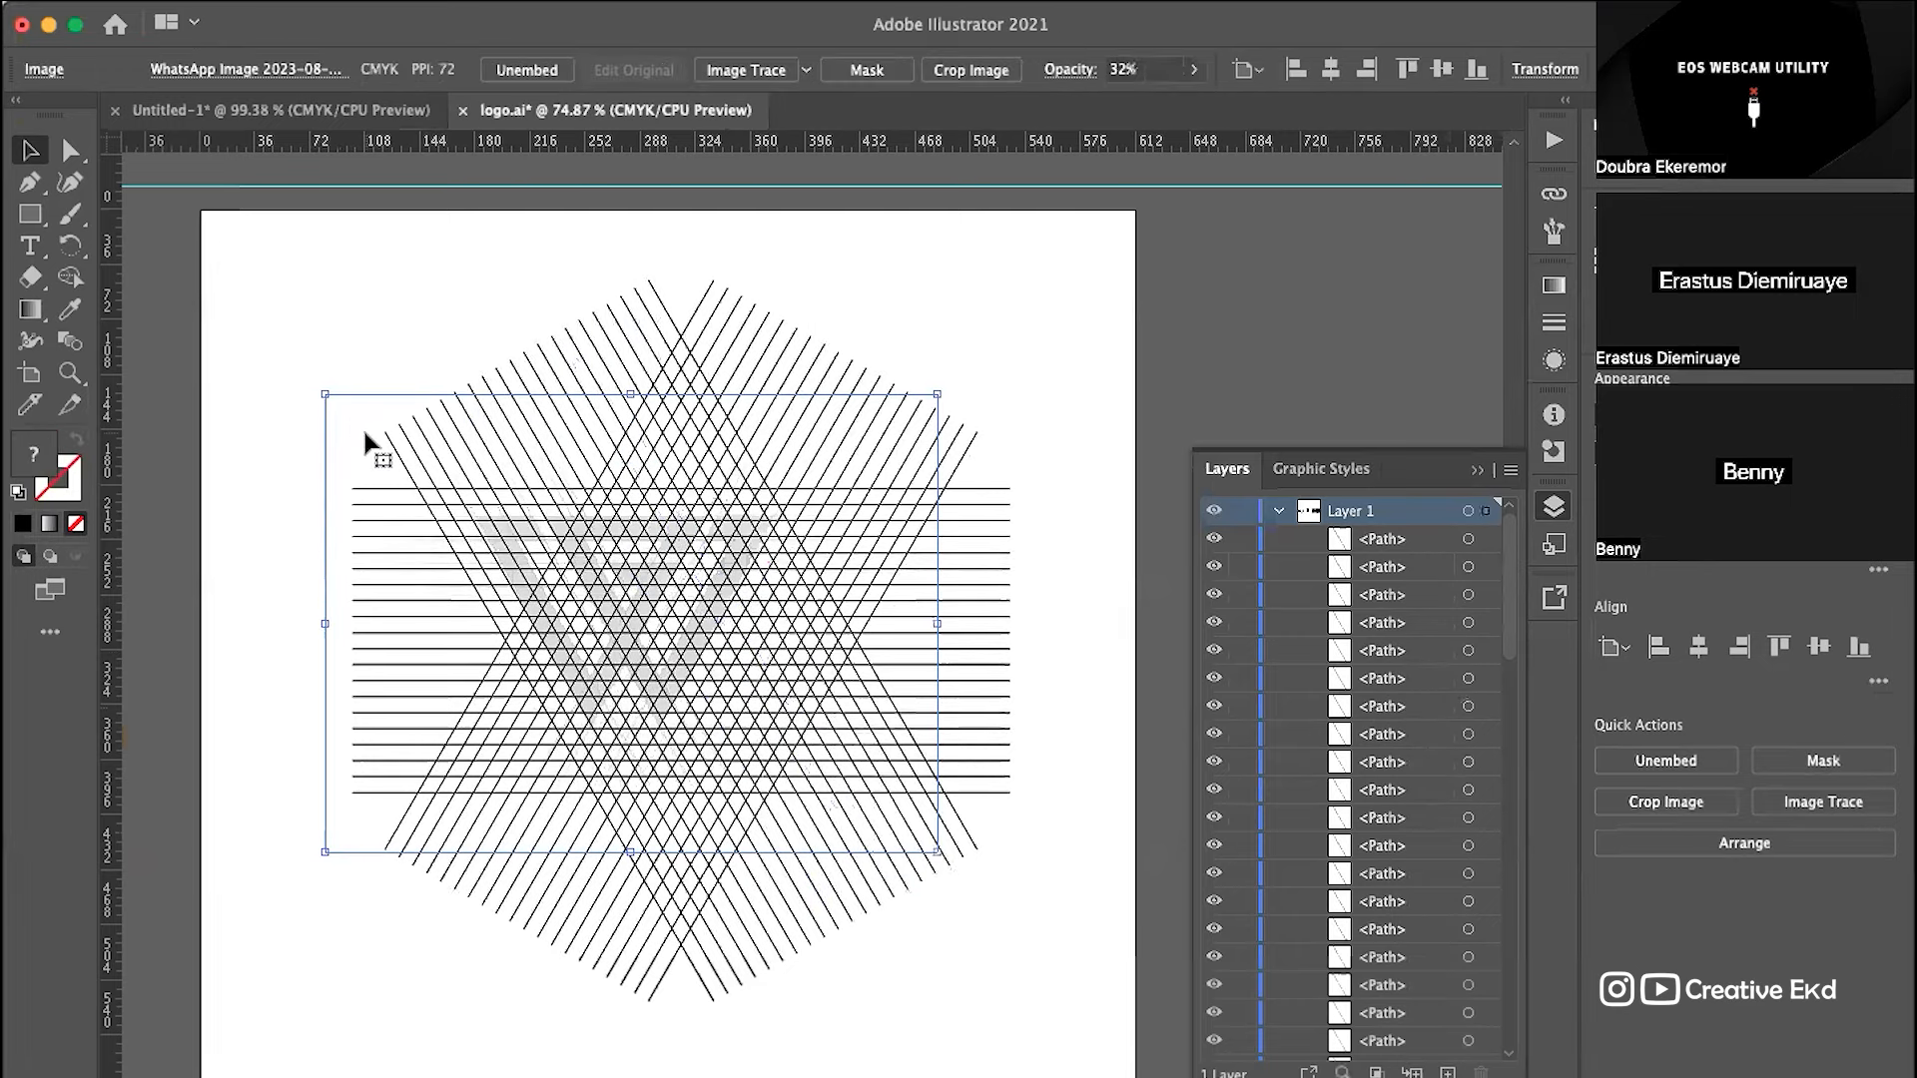
pyautogui.moveTo(365, 434); pyautogui.dragTo(174, 402)
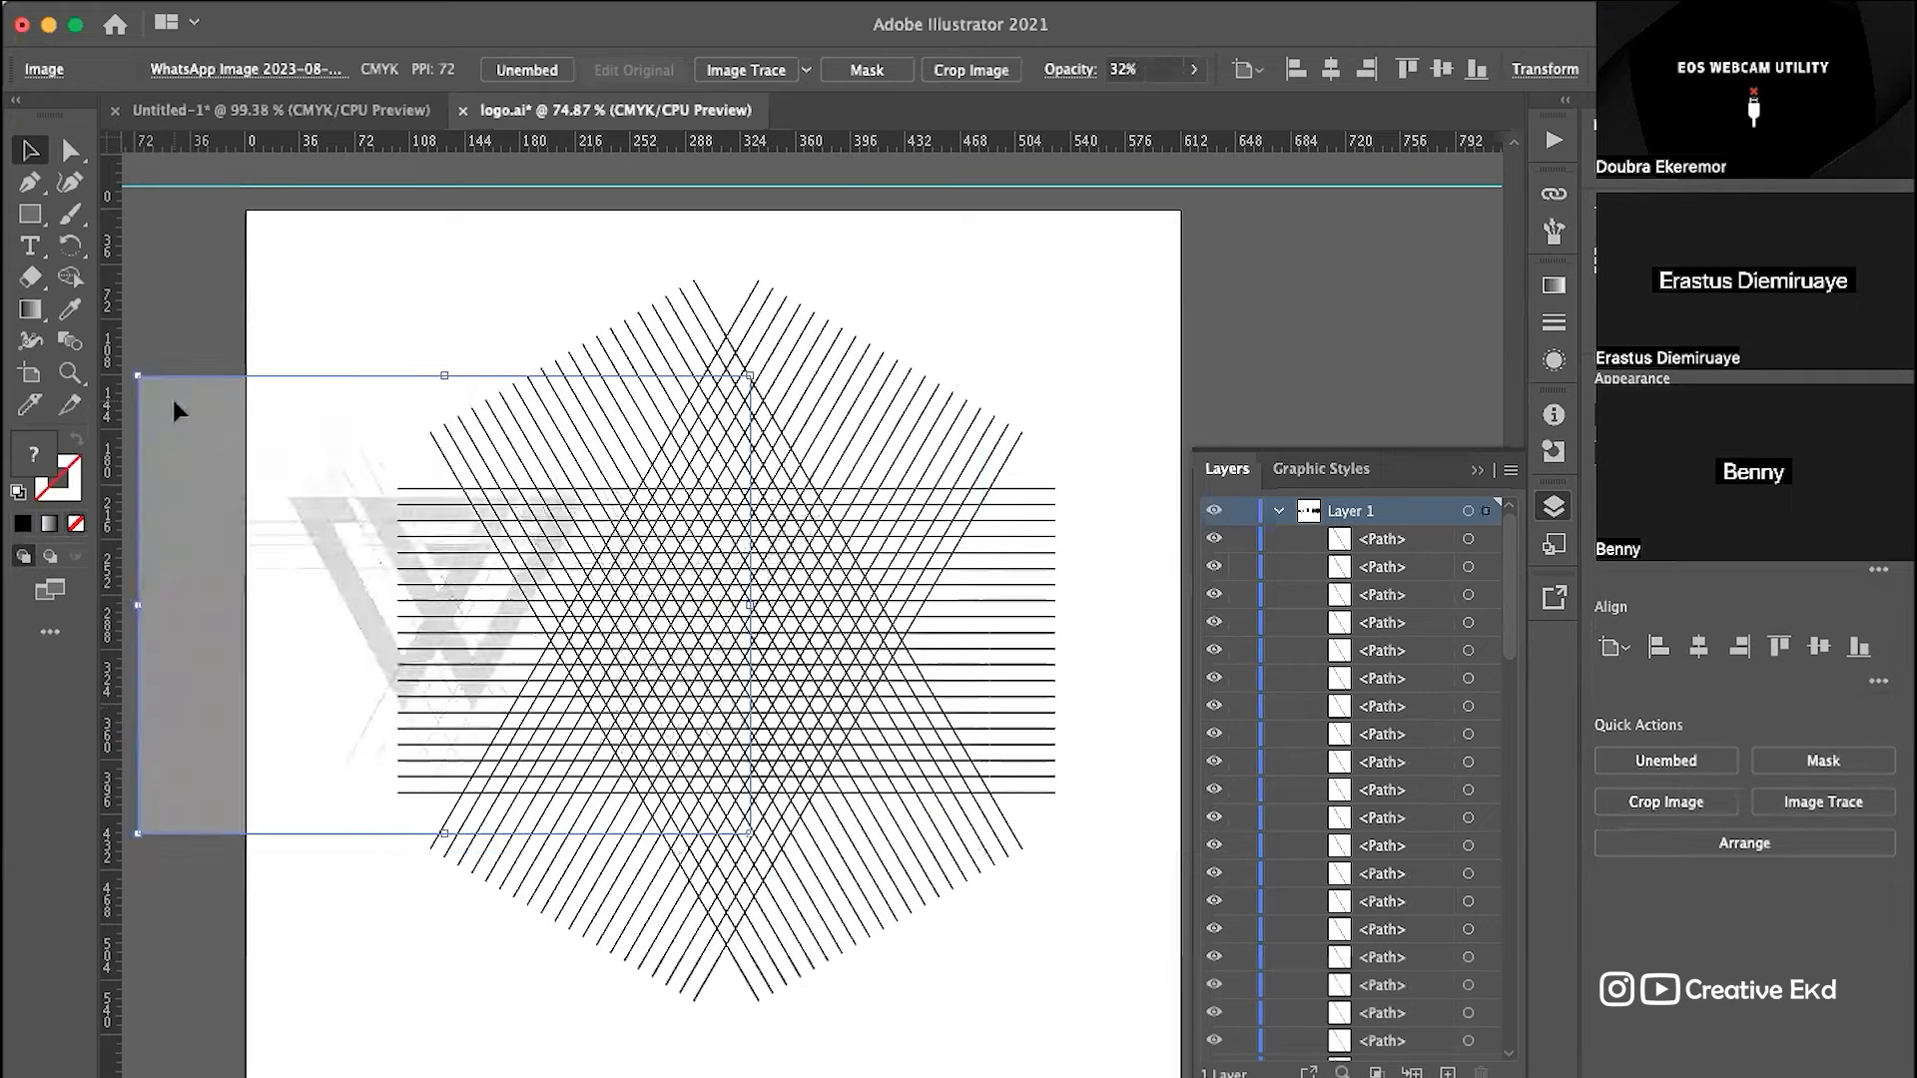
pyautogui.hscroll(-5, 376, 454)
pyautogui.moveTo(509, 554); pyautogui.dragTo(100, 554)
# Step: Select all the horizontal and slanted grid lines and group them into one object
pyautogui.moveTo(671, 229); pyautogui.dragTo(1122, 966)
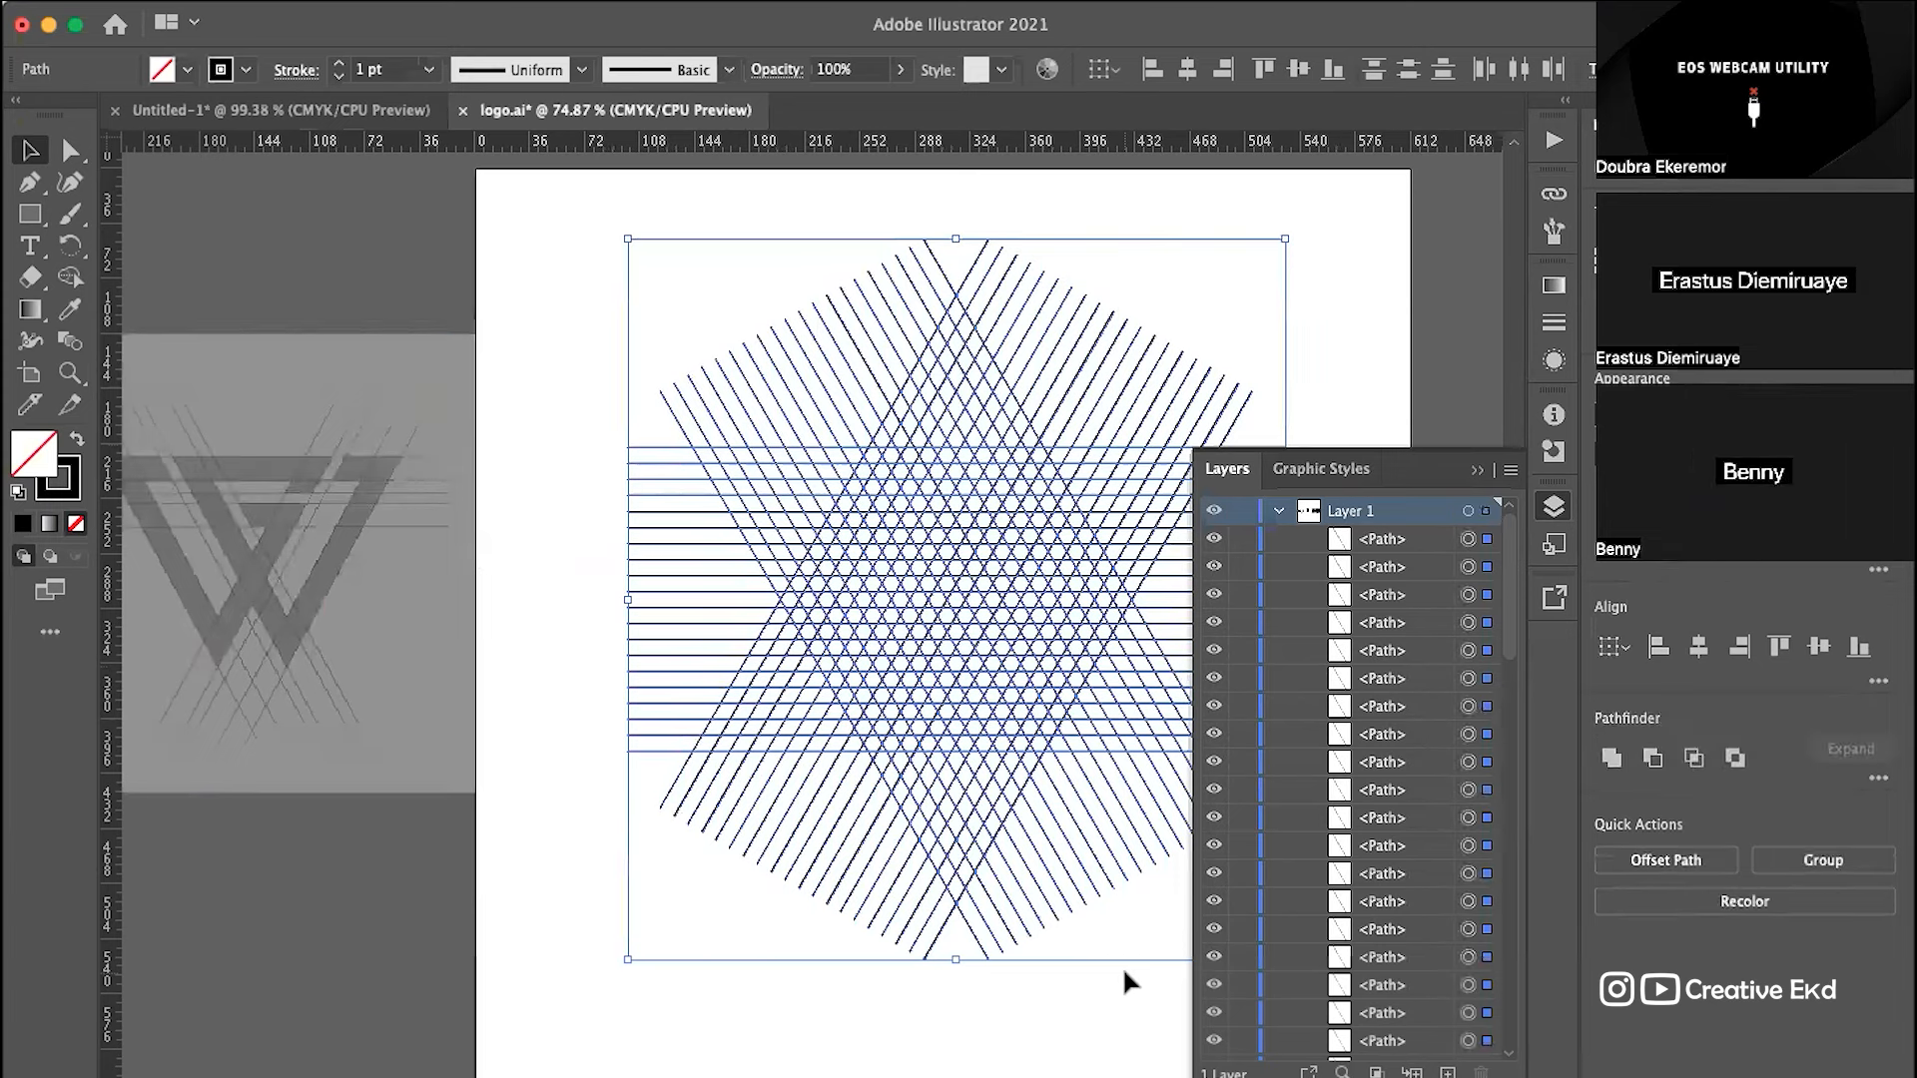
pyautogui.press('a')
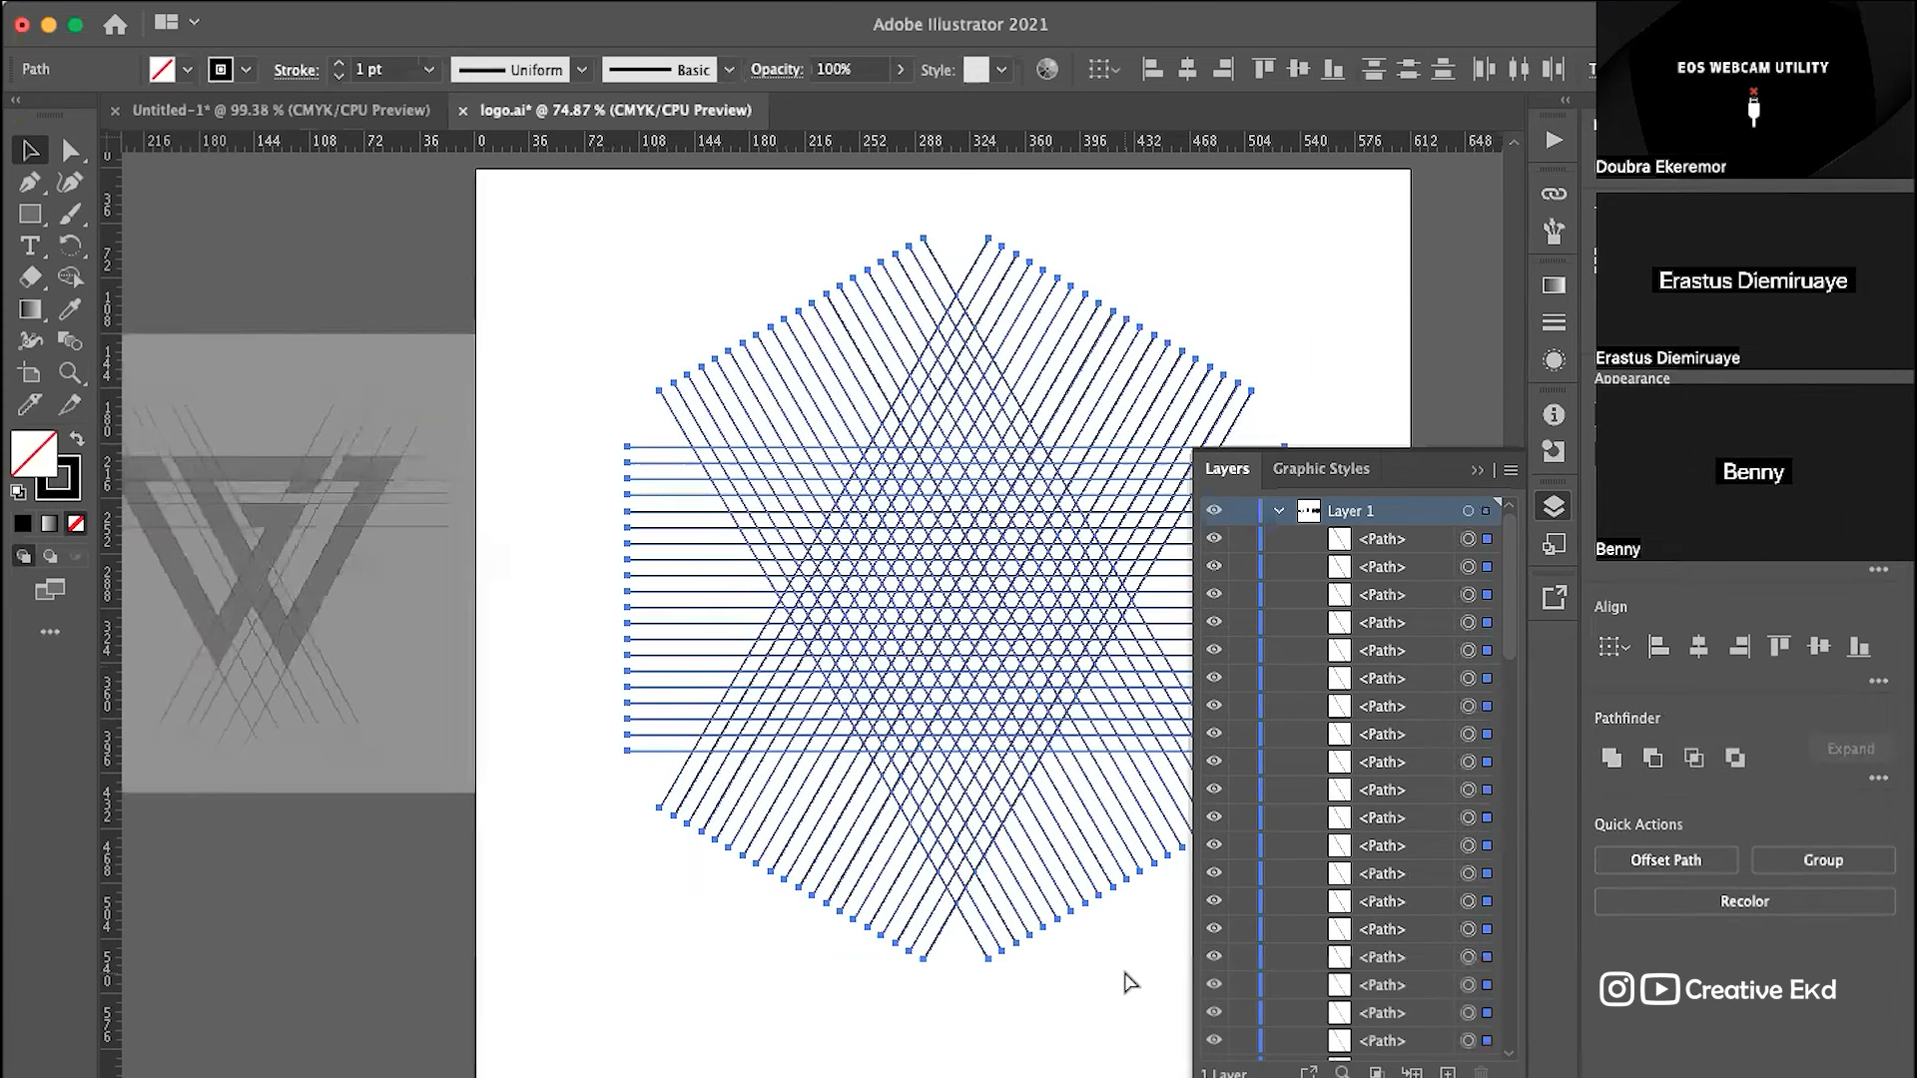
pyautogui.hotkey('ctrl', 'g')
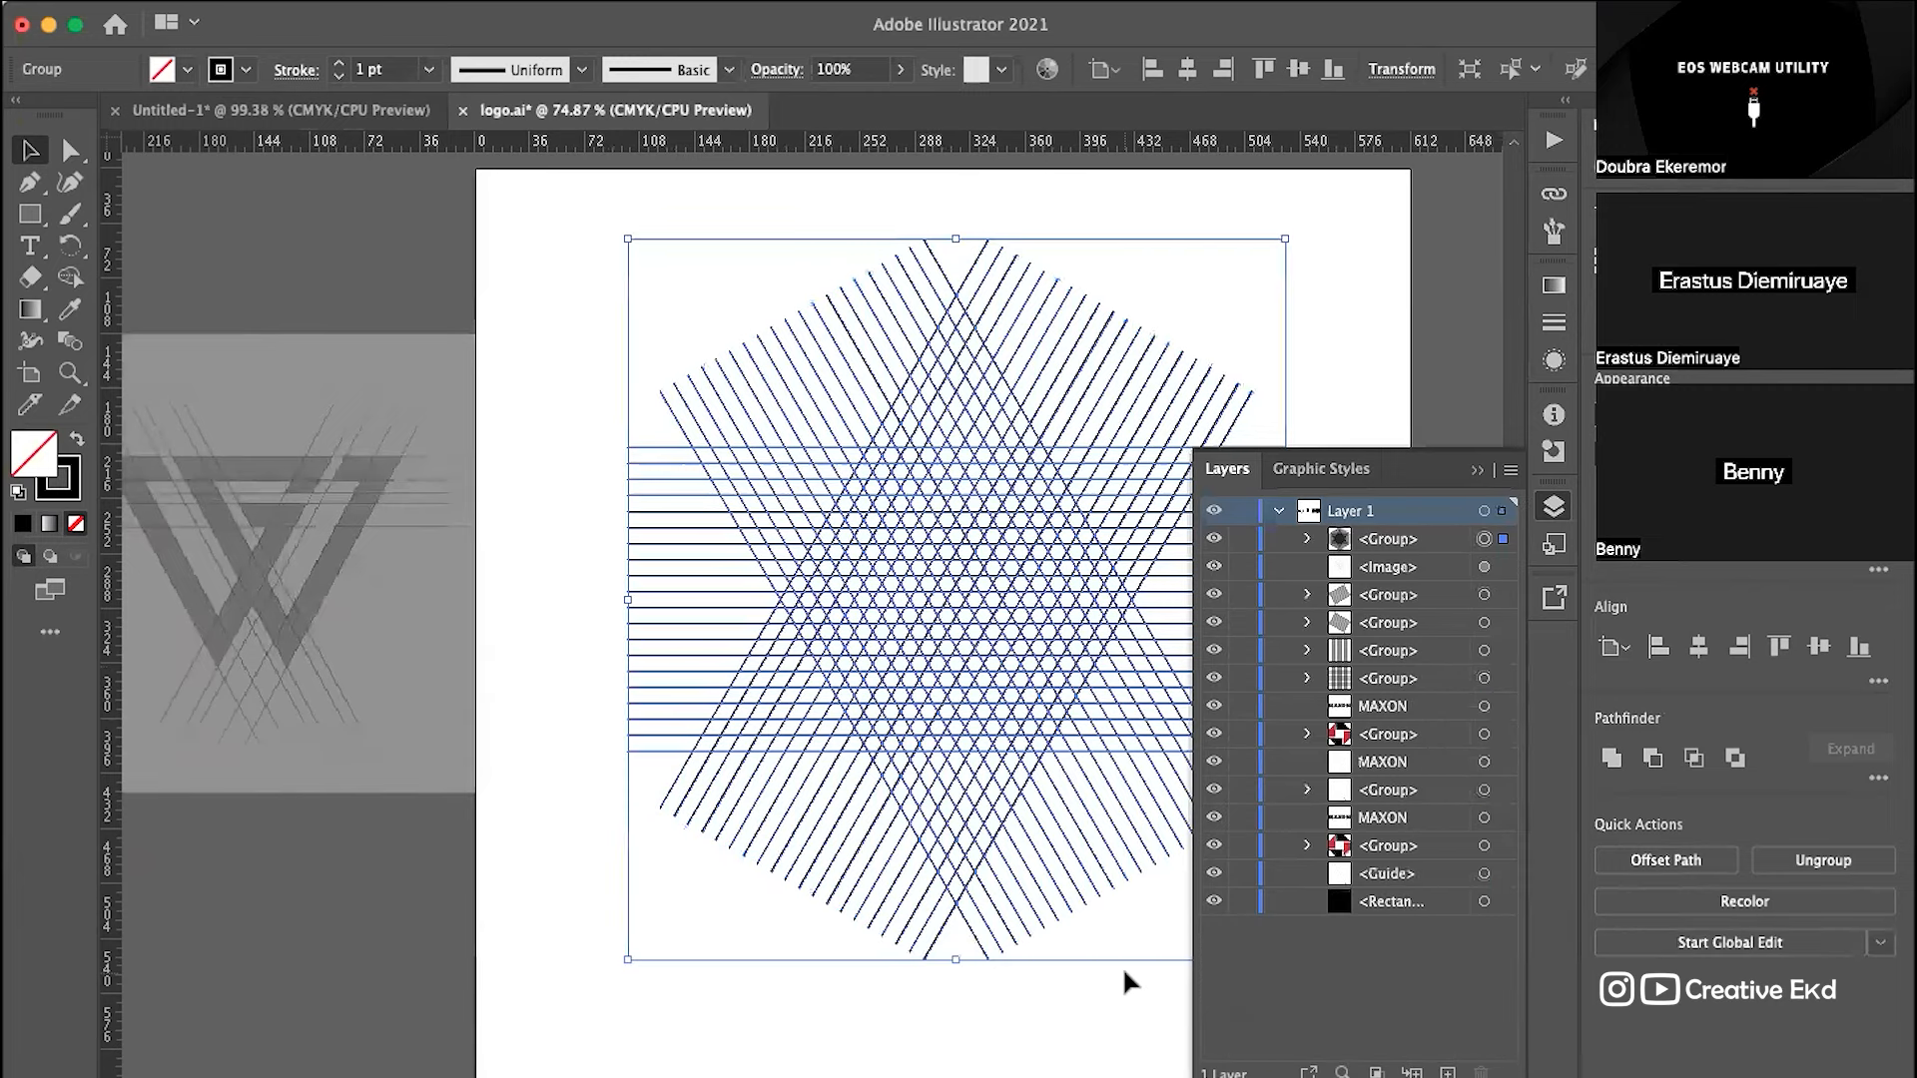
# Step: Move the reference image back under the grouped grid and nudge it about 32 pt left to align the W with the lines
pyautogui.hscroll(2, 1078, 619)
pyautogui.moveTo(185, 557); pyautogui.dragTo(966, 593)
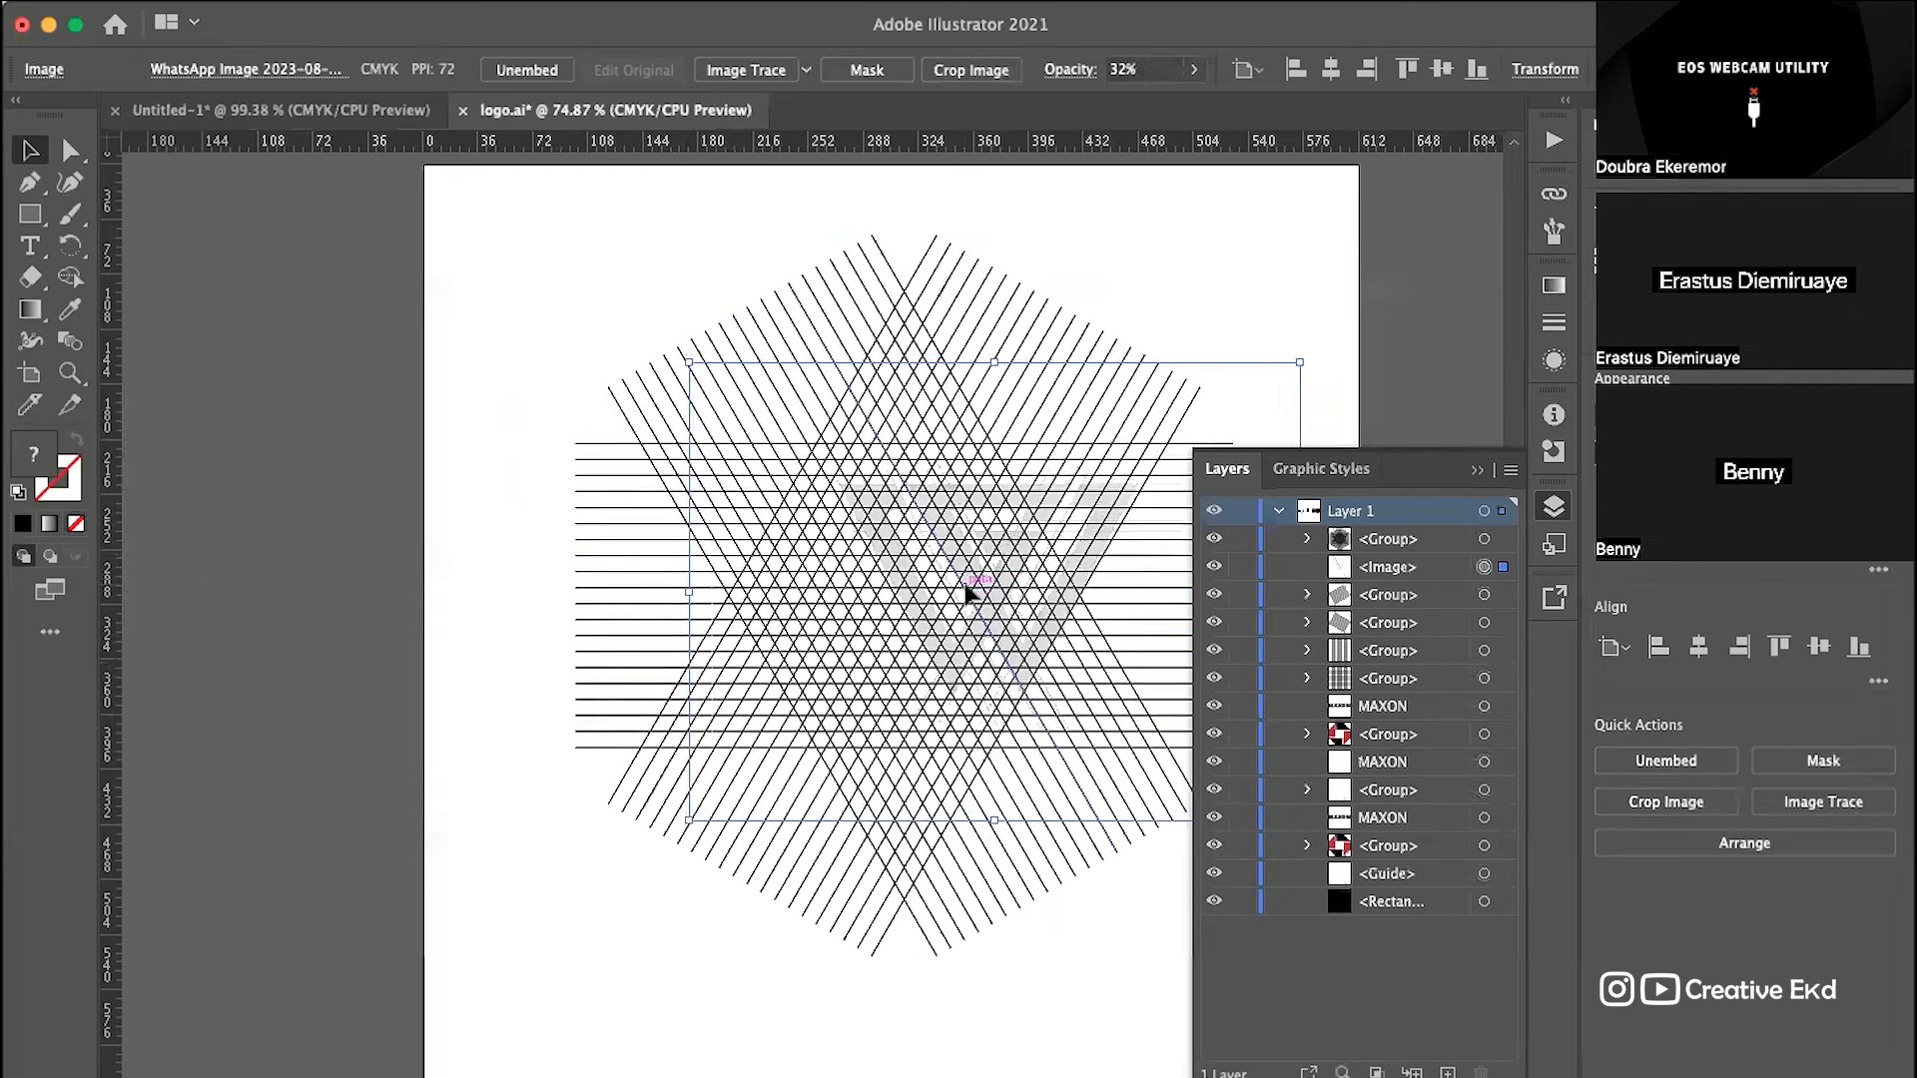
pyautogui.scroll(3, 966, 593)
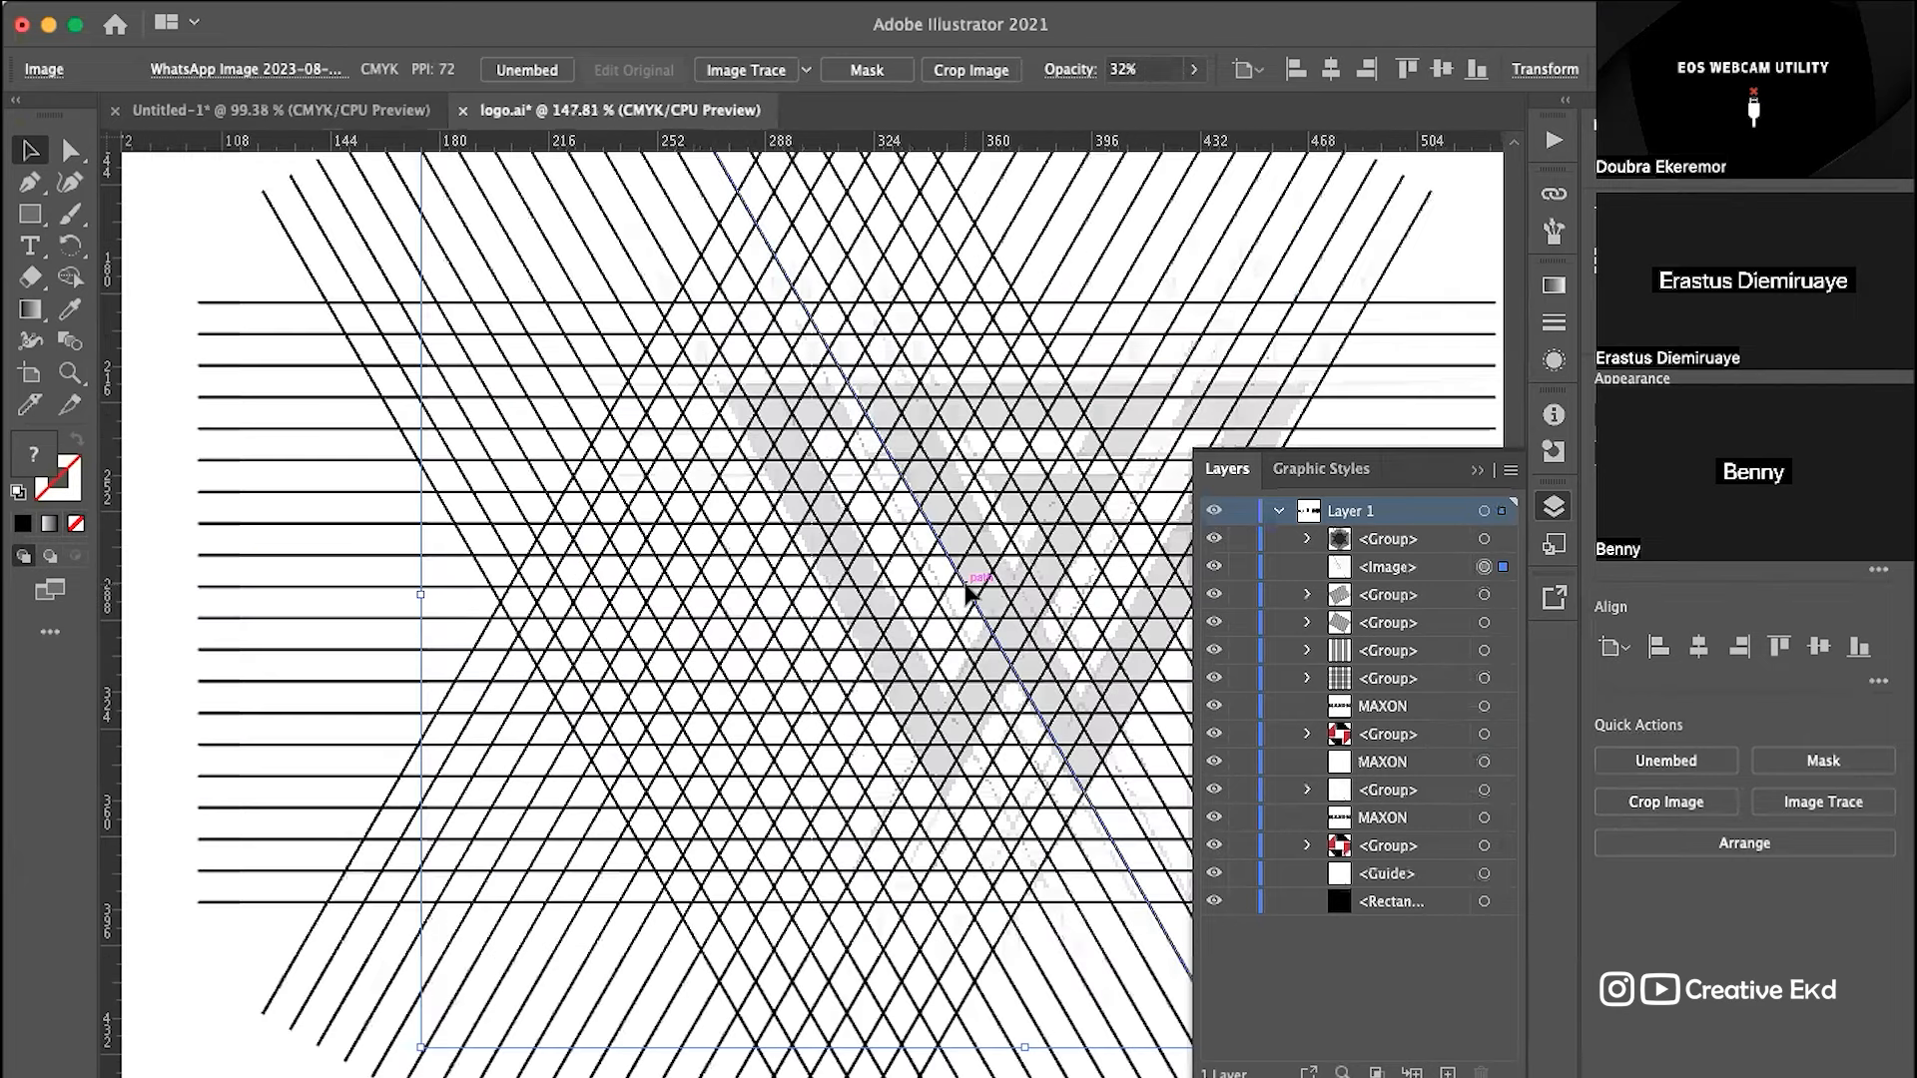
pyautogui.press('Left')
pyautogui.press('Left')
pyautogui.press('Left')
pyautogui.press('Left')
pyautogui.press('Left')
pyautogui.press('Left')
pyautogui.press('Left')
pyautogui.press('Left')
pyautogui.press('Left')
pyautogui.press('Left')
pyautogui.press('Left')
pyautogui.press('Left')
pyautogui.press('Left')
pyautogui.press('Left')
pyautogui.press('Left')
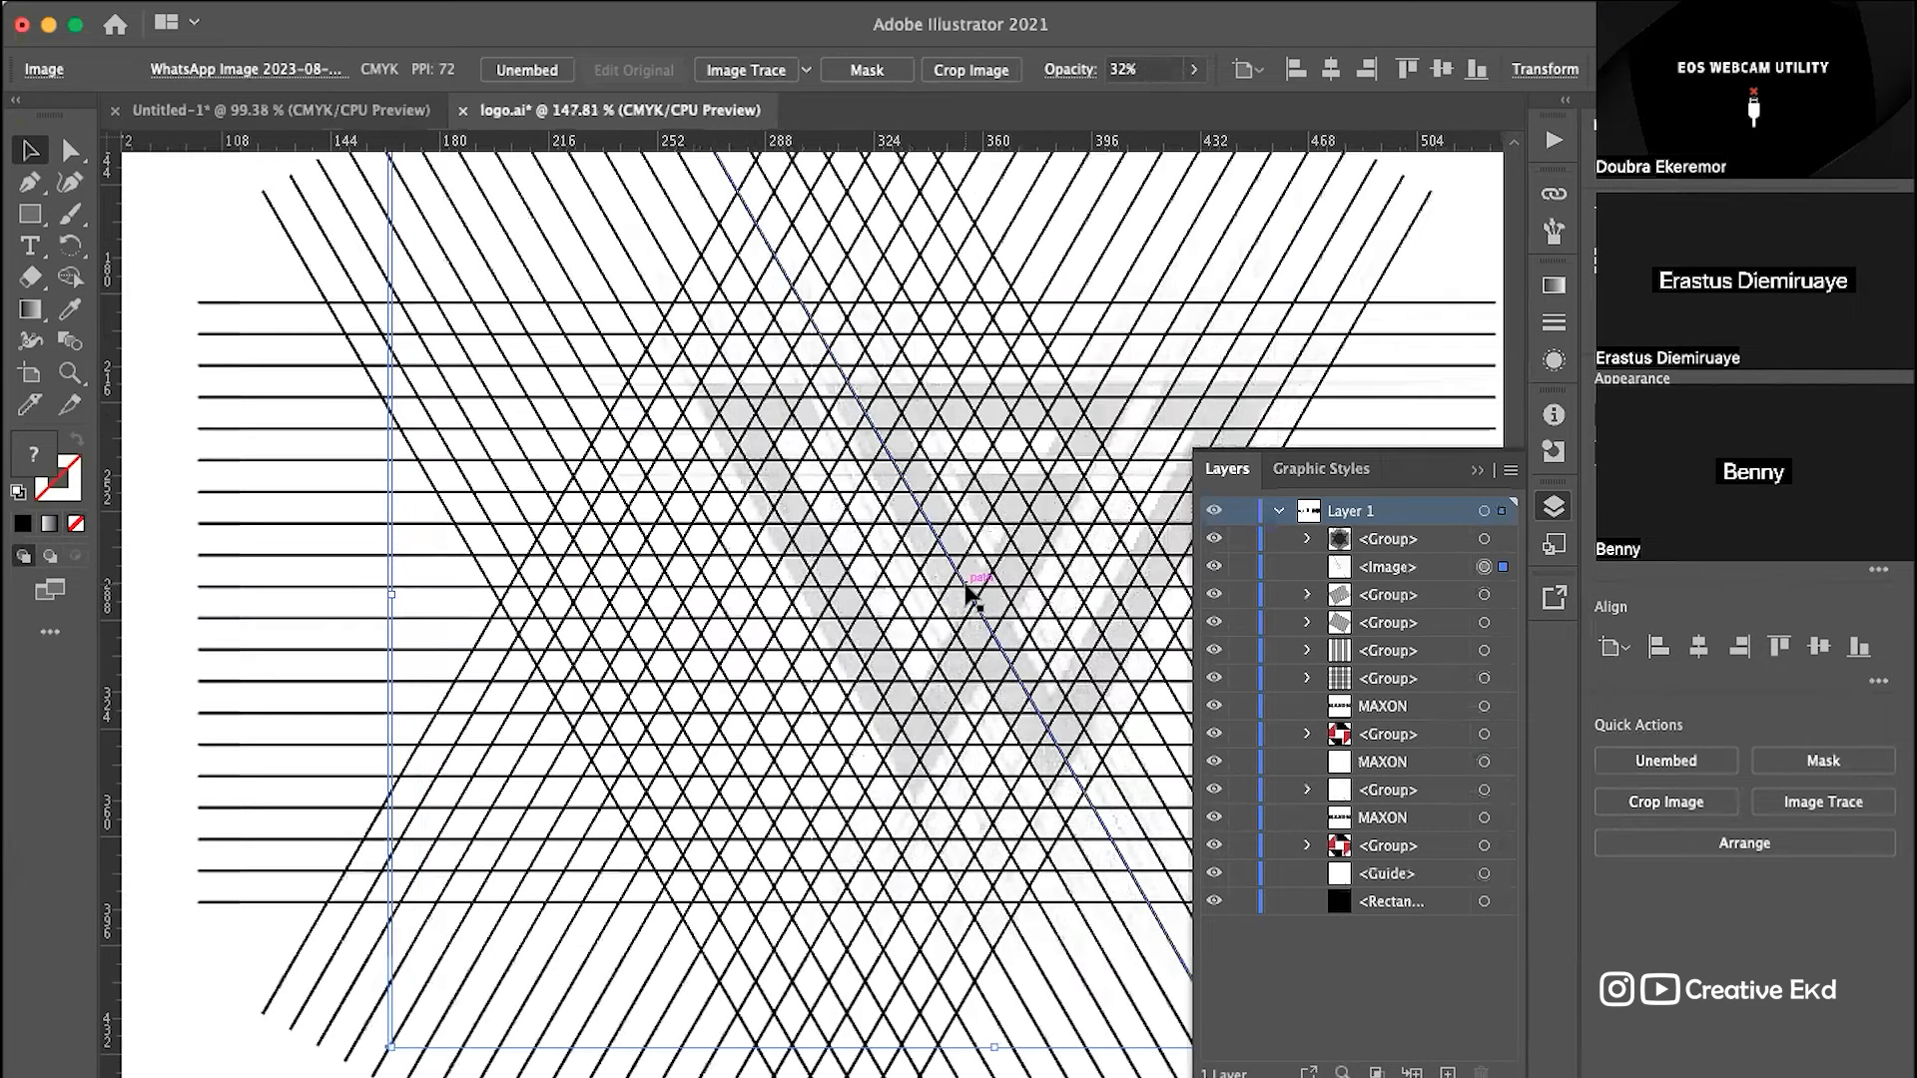
pyautogui.press('Left')
pyautogui.press('Left')
pyautogui.press('Left')
pyautogui.press('Left')
pyautogui.press('Left')
pyautogui.press('Left')
pyautogui.press('Left')
pyautogui.press('Left')
pyautogui.press('Left')
pyautogui.press('Left')
pyautogui.press('Left')
pyautogui.press('Left')
pyautogui.press('Left')
pyautogui.press('Left')
pyautogui.press('Left')
pyautogui.press('Left')
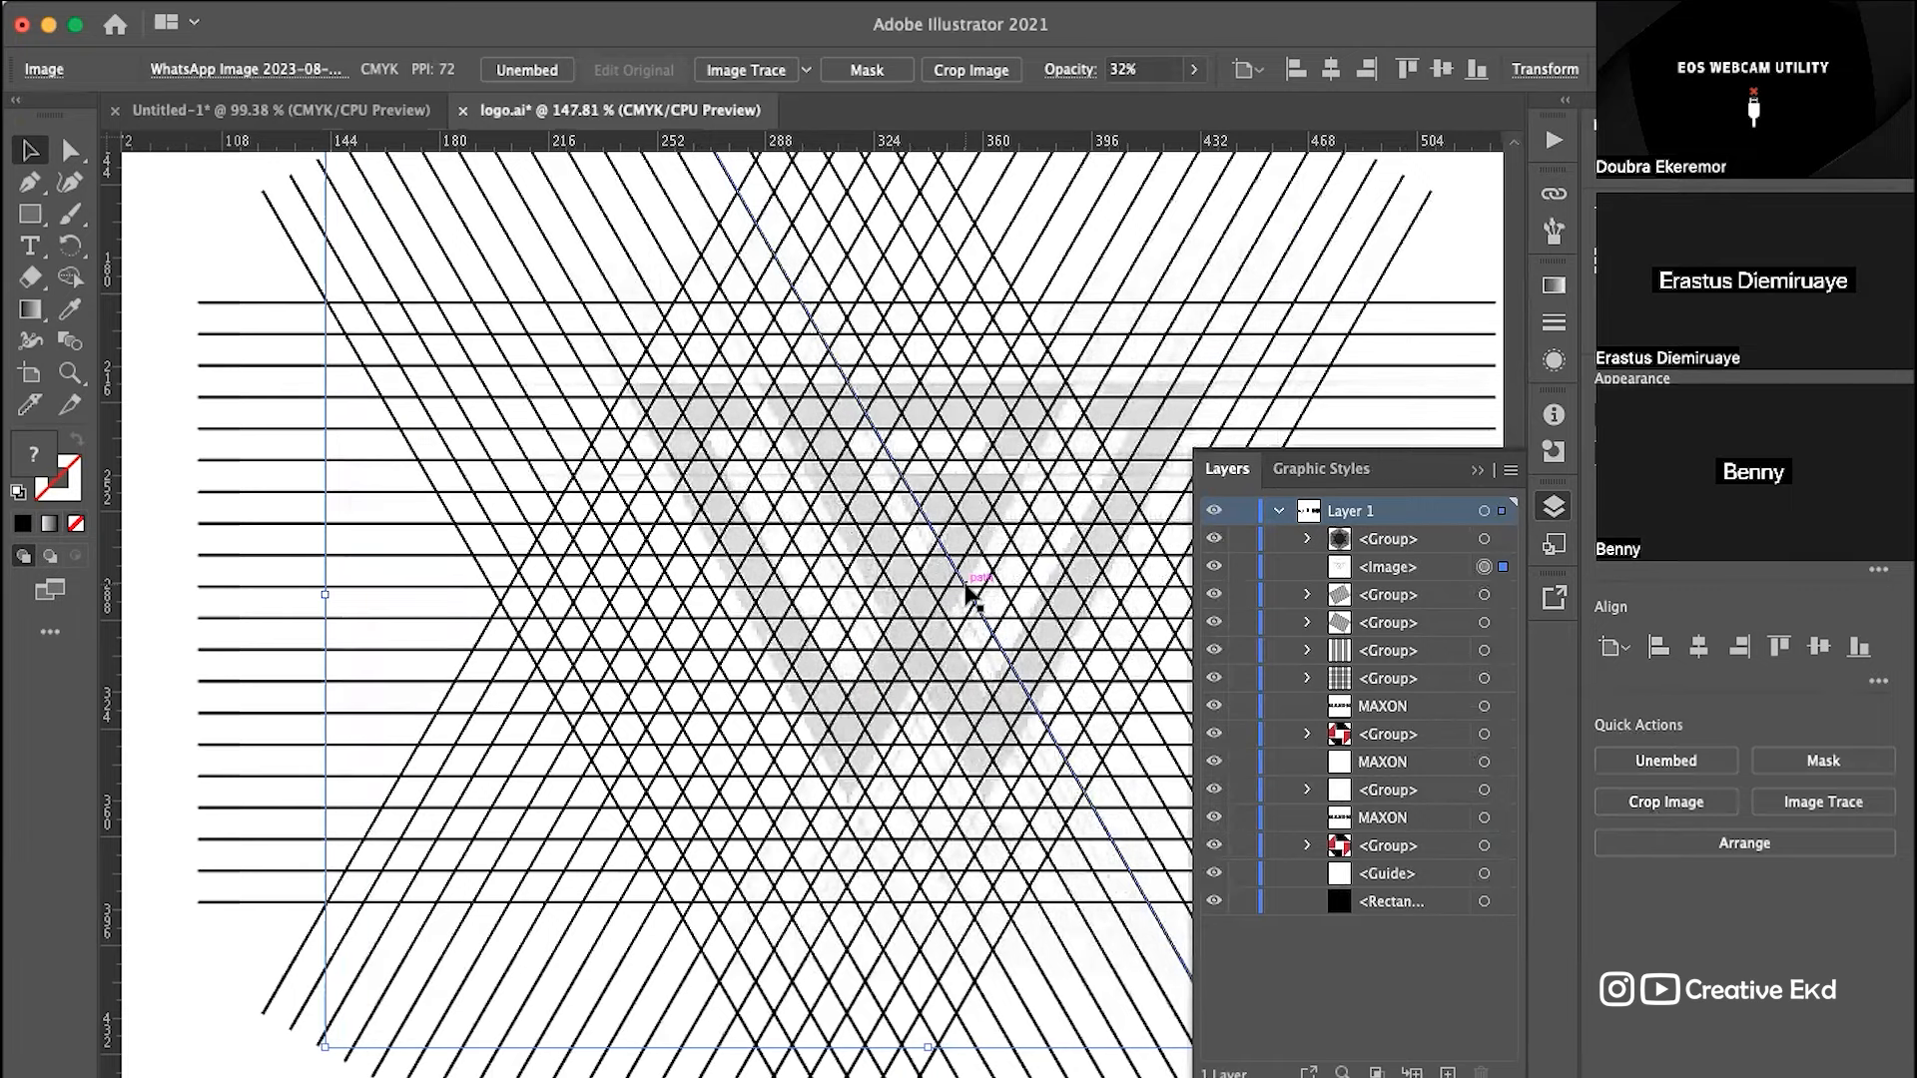
# Step: Nudge the faded reference image about 7 pt right to line the W up with the grid
pyautogui.hscroll(3, 799, 551)
pyautogui.press('Right')
pyautogui.press('Right')
pyautogui.press('Right')
pyautogui.press('Right')
pyautogui.press('Right')
pyautogui.press('Right')
pyautogui.press('Right')
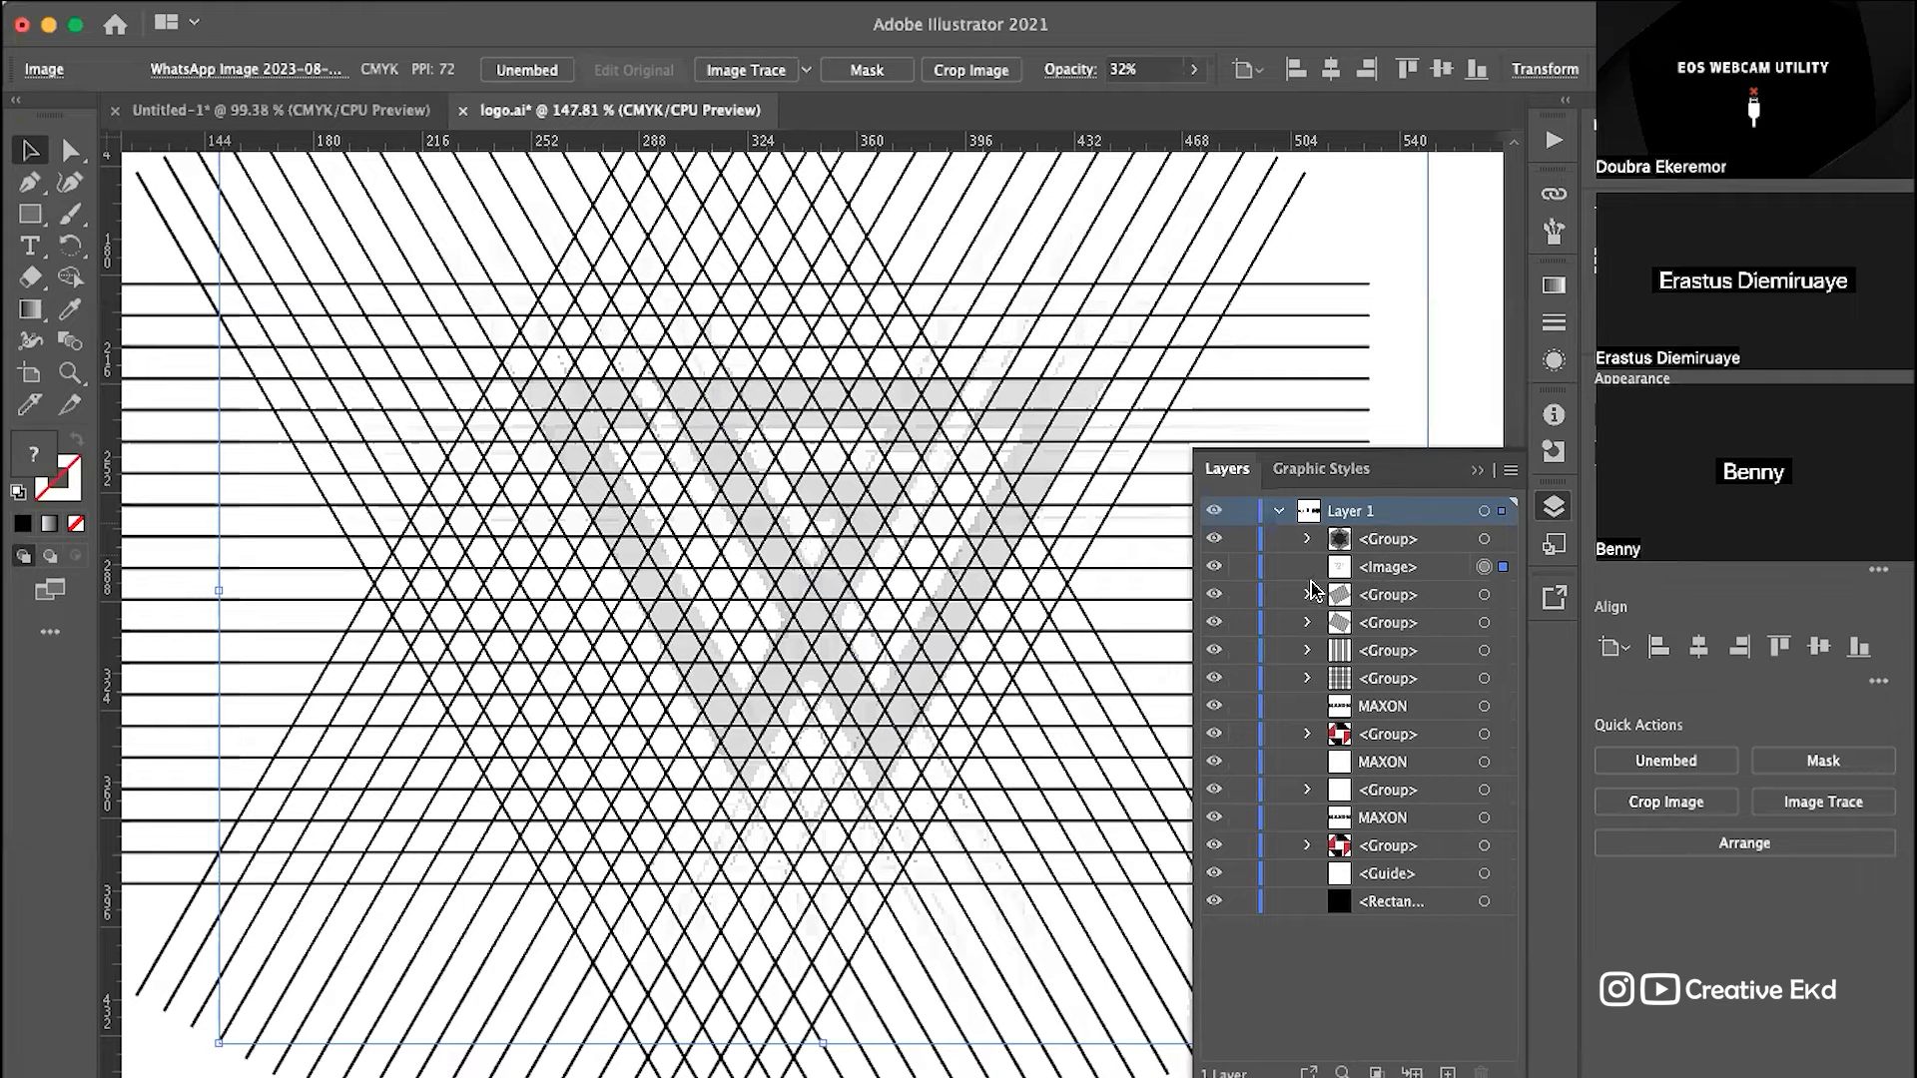
# Step: Select the grouped triangular grid and set up the Shape Builder tool with a black fill
pyautogui.click(1163, 262)
pyautogui.scroll(5, 901, 325)
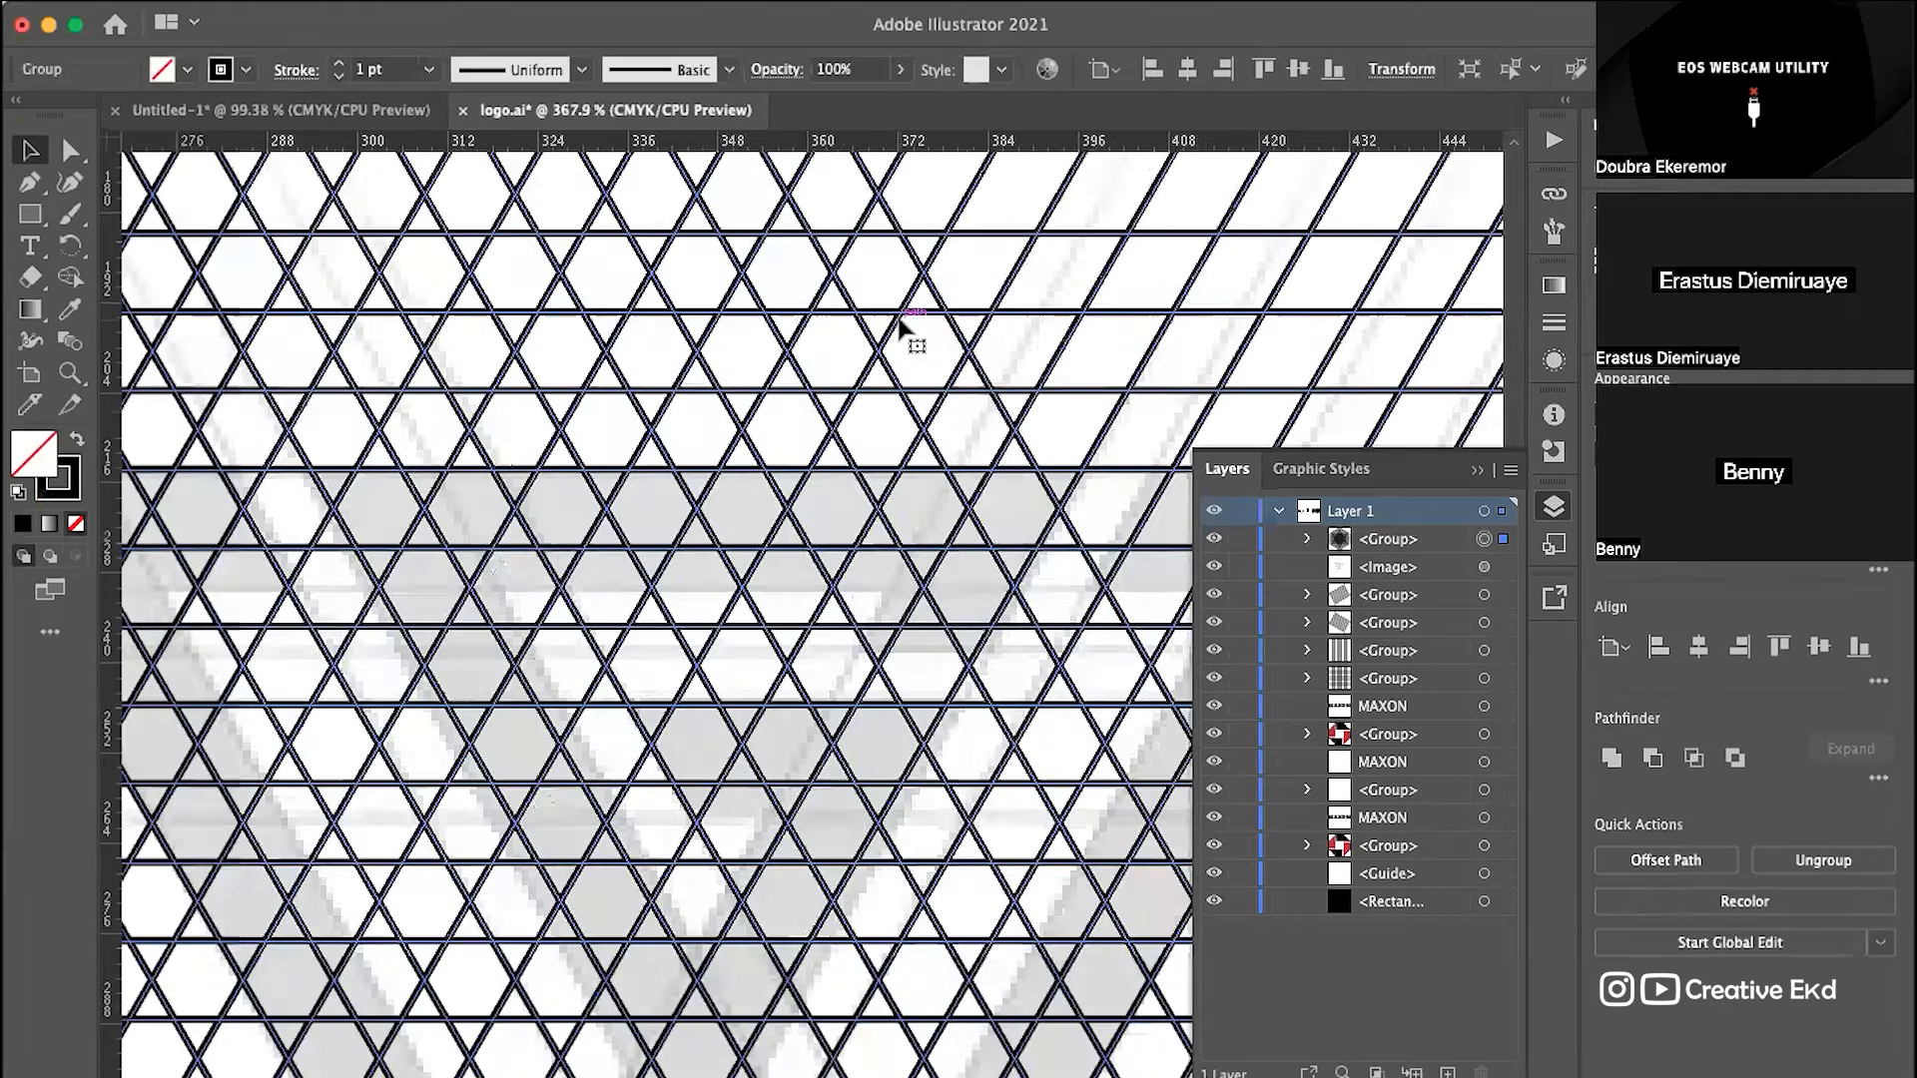
pyautogui.scroll(-4, 900, 324)
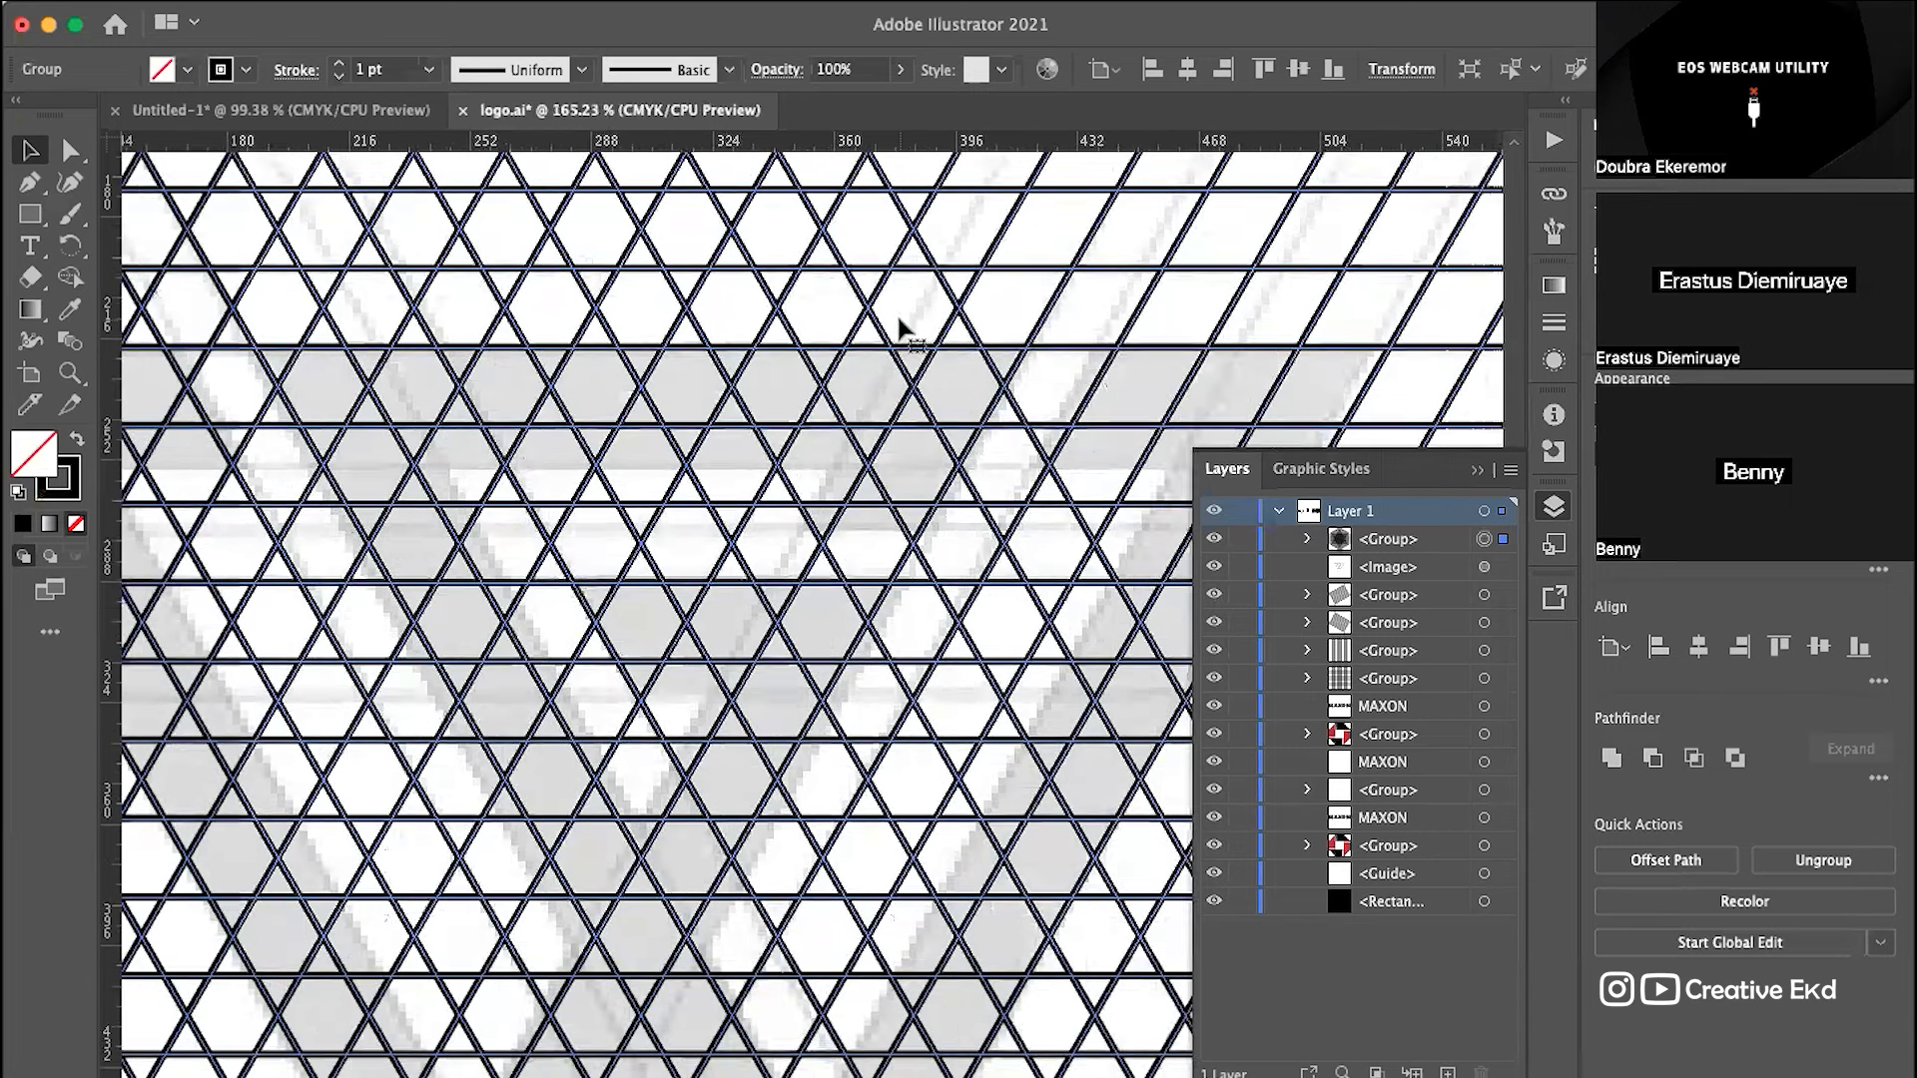
pyautogui.scroll(1, 901, 325)
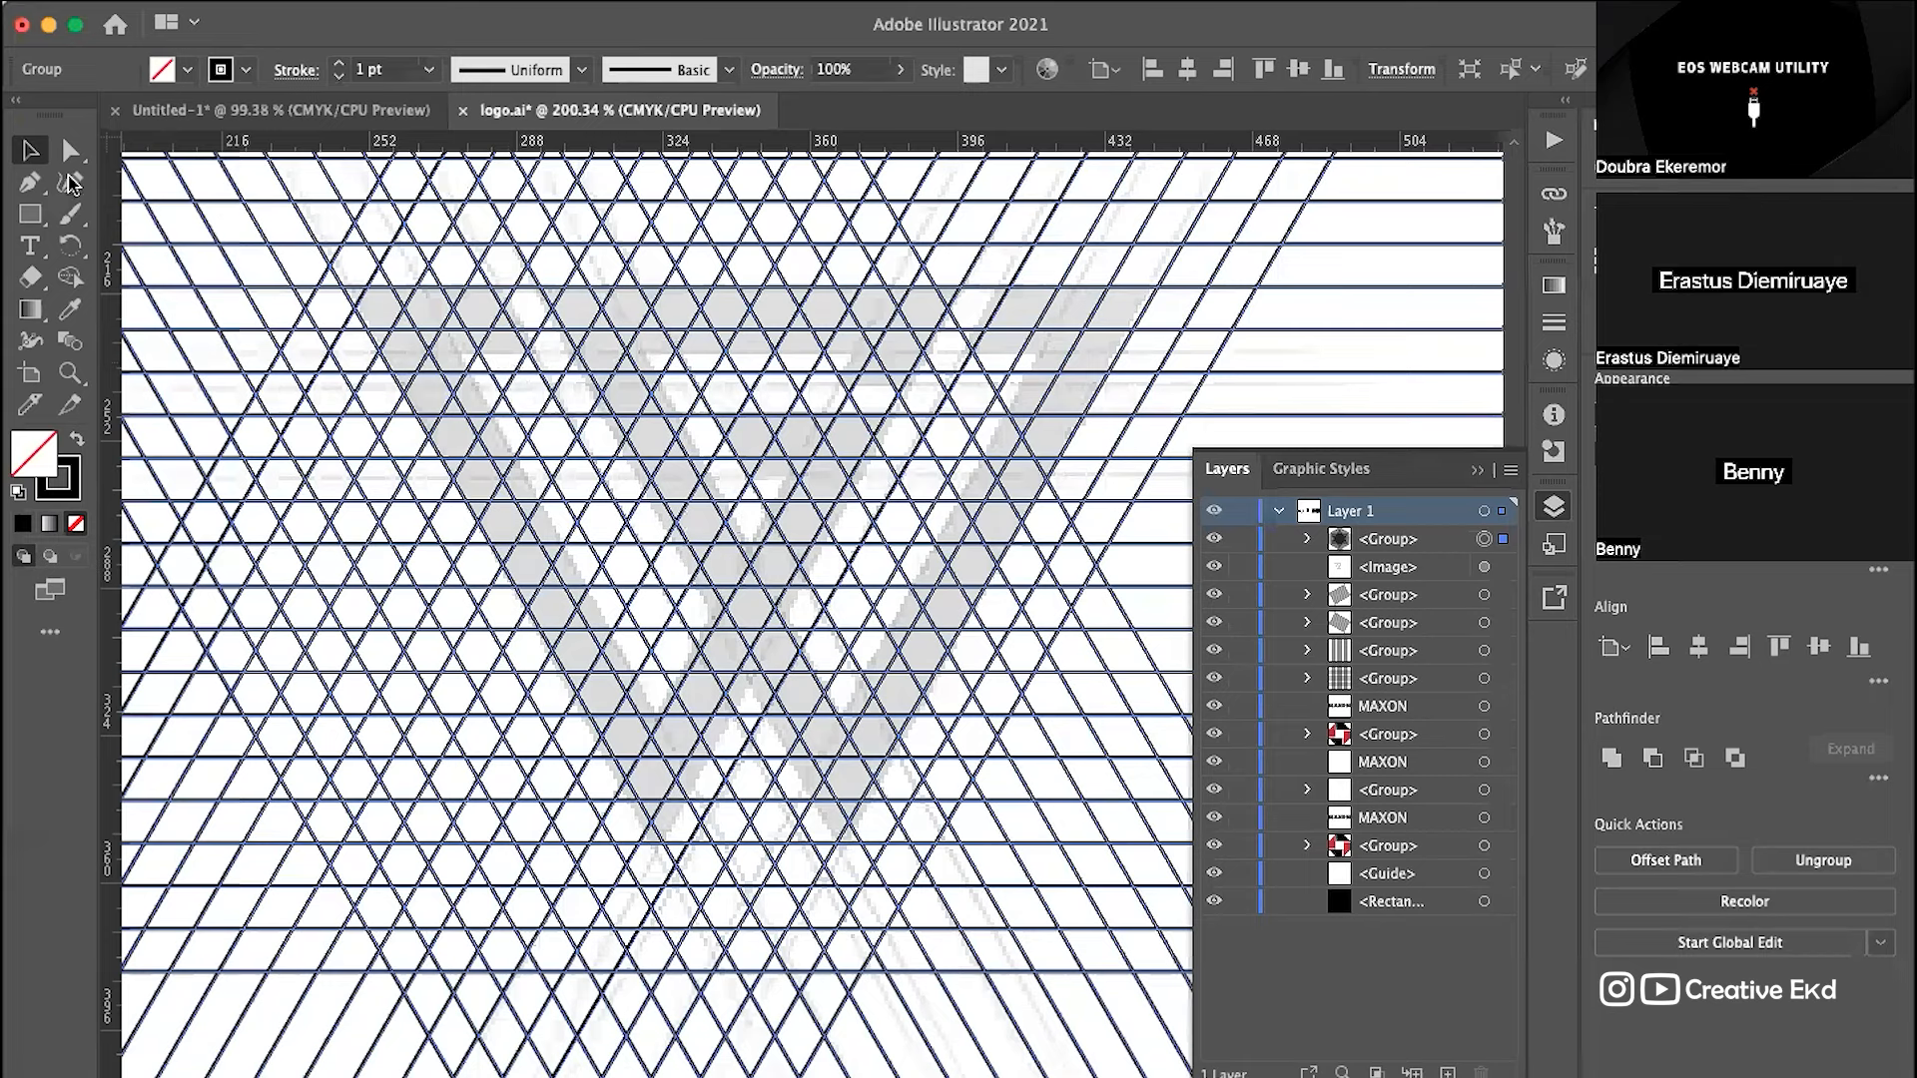
pyautogui.click(70, 277)
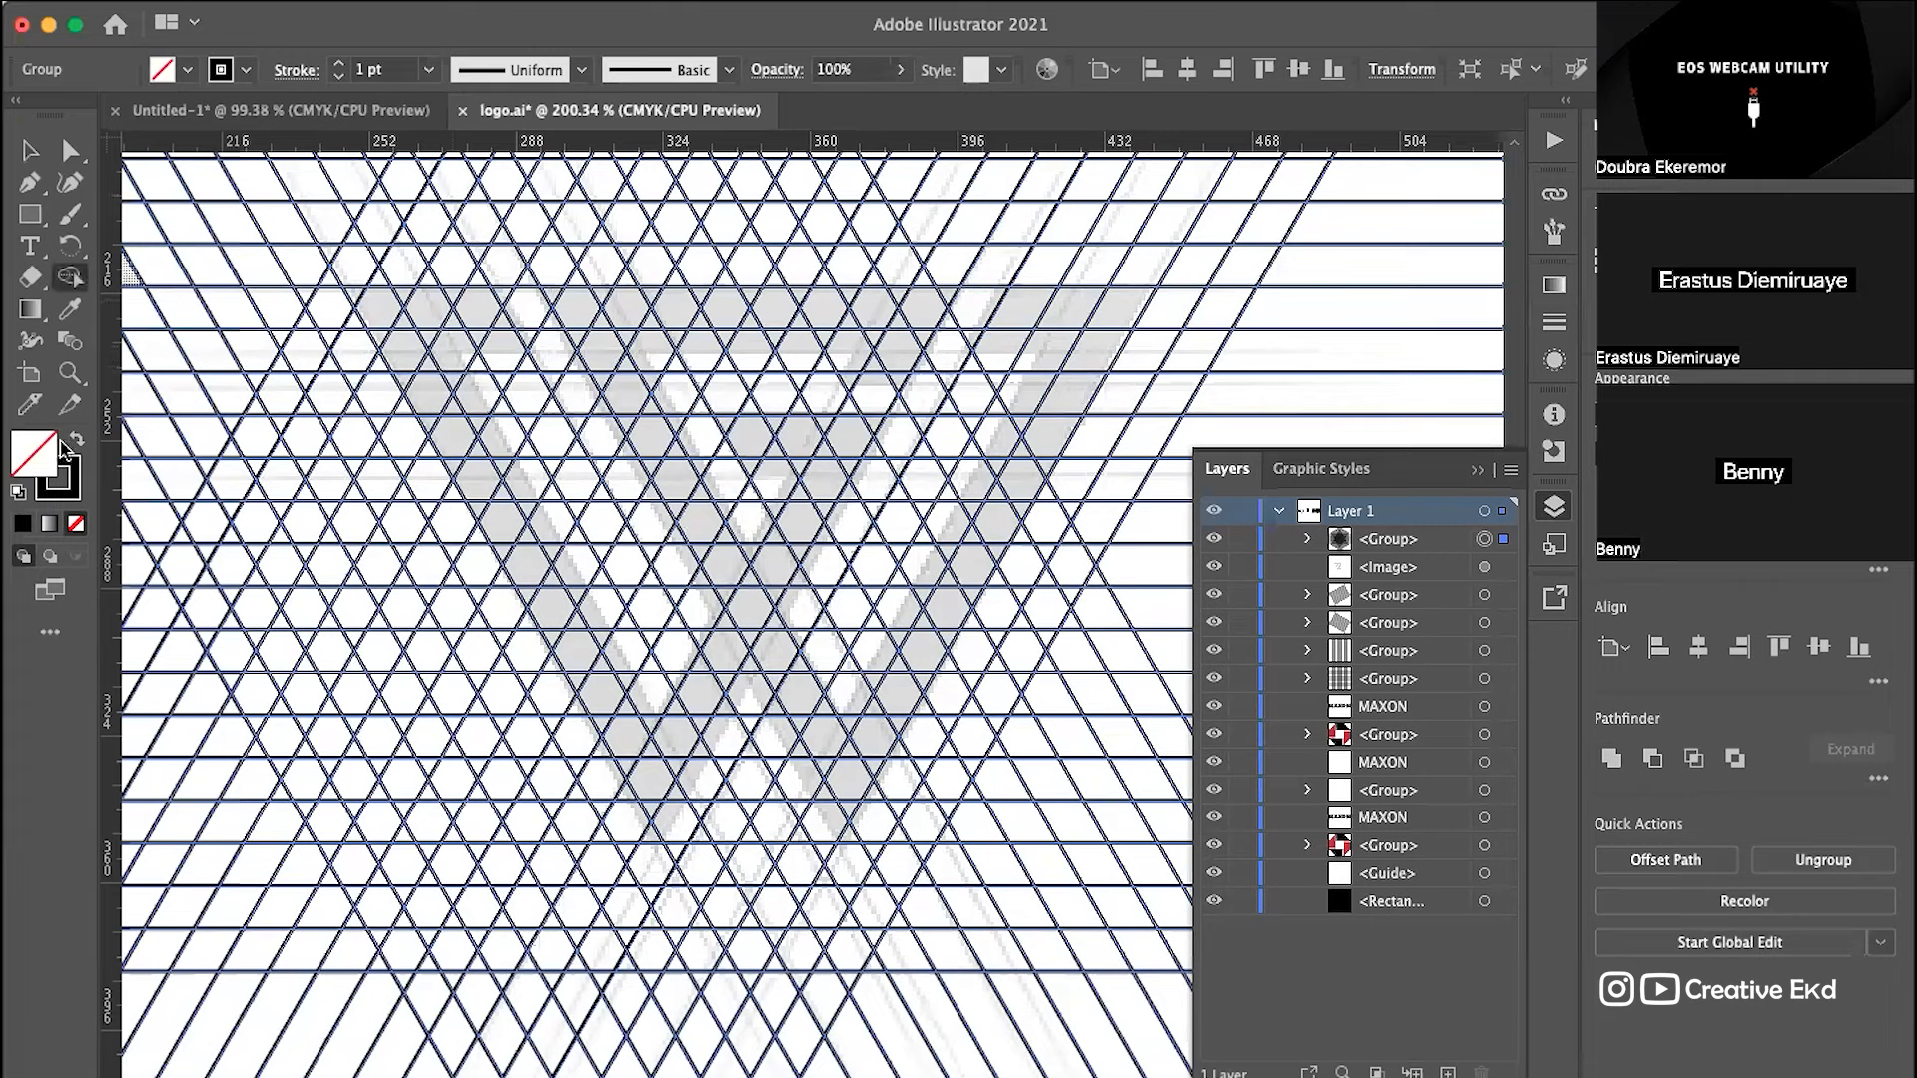
pyautogui.doubleClick(31, 461)
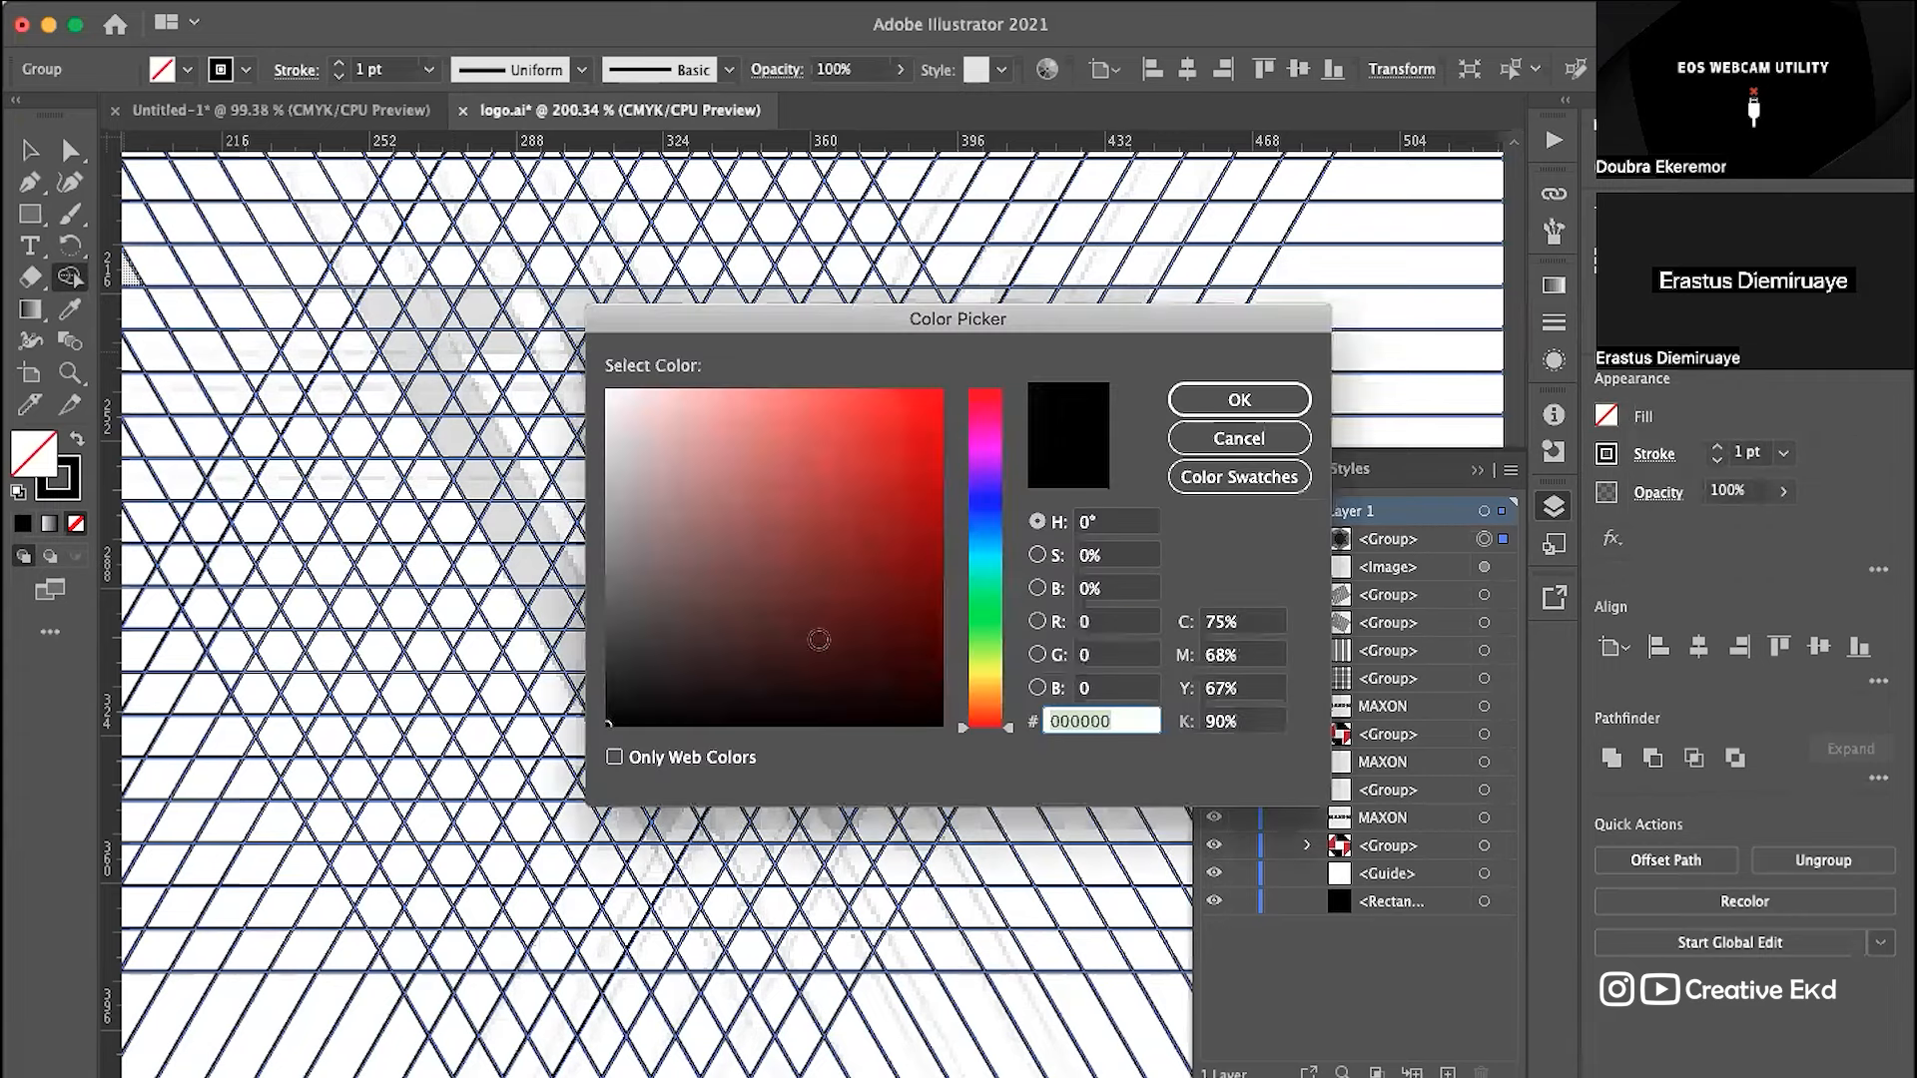
pyautogui.click(1272, 398)
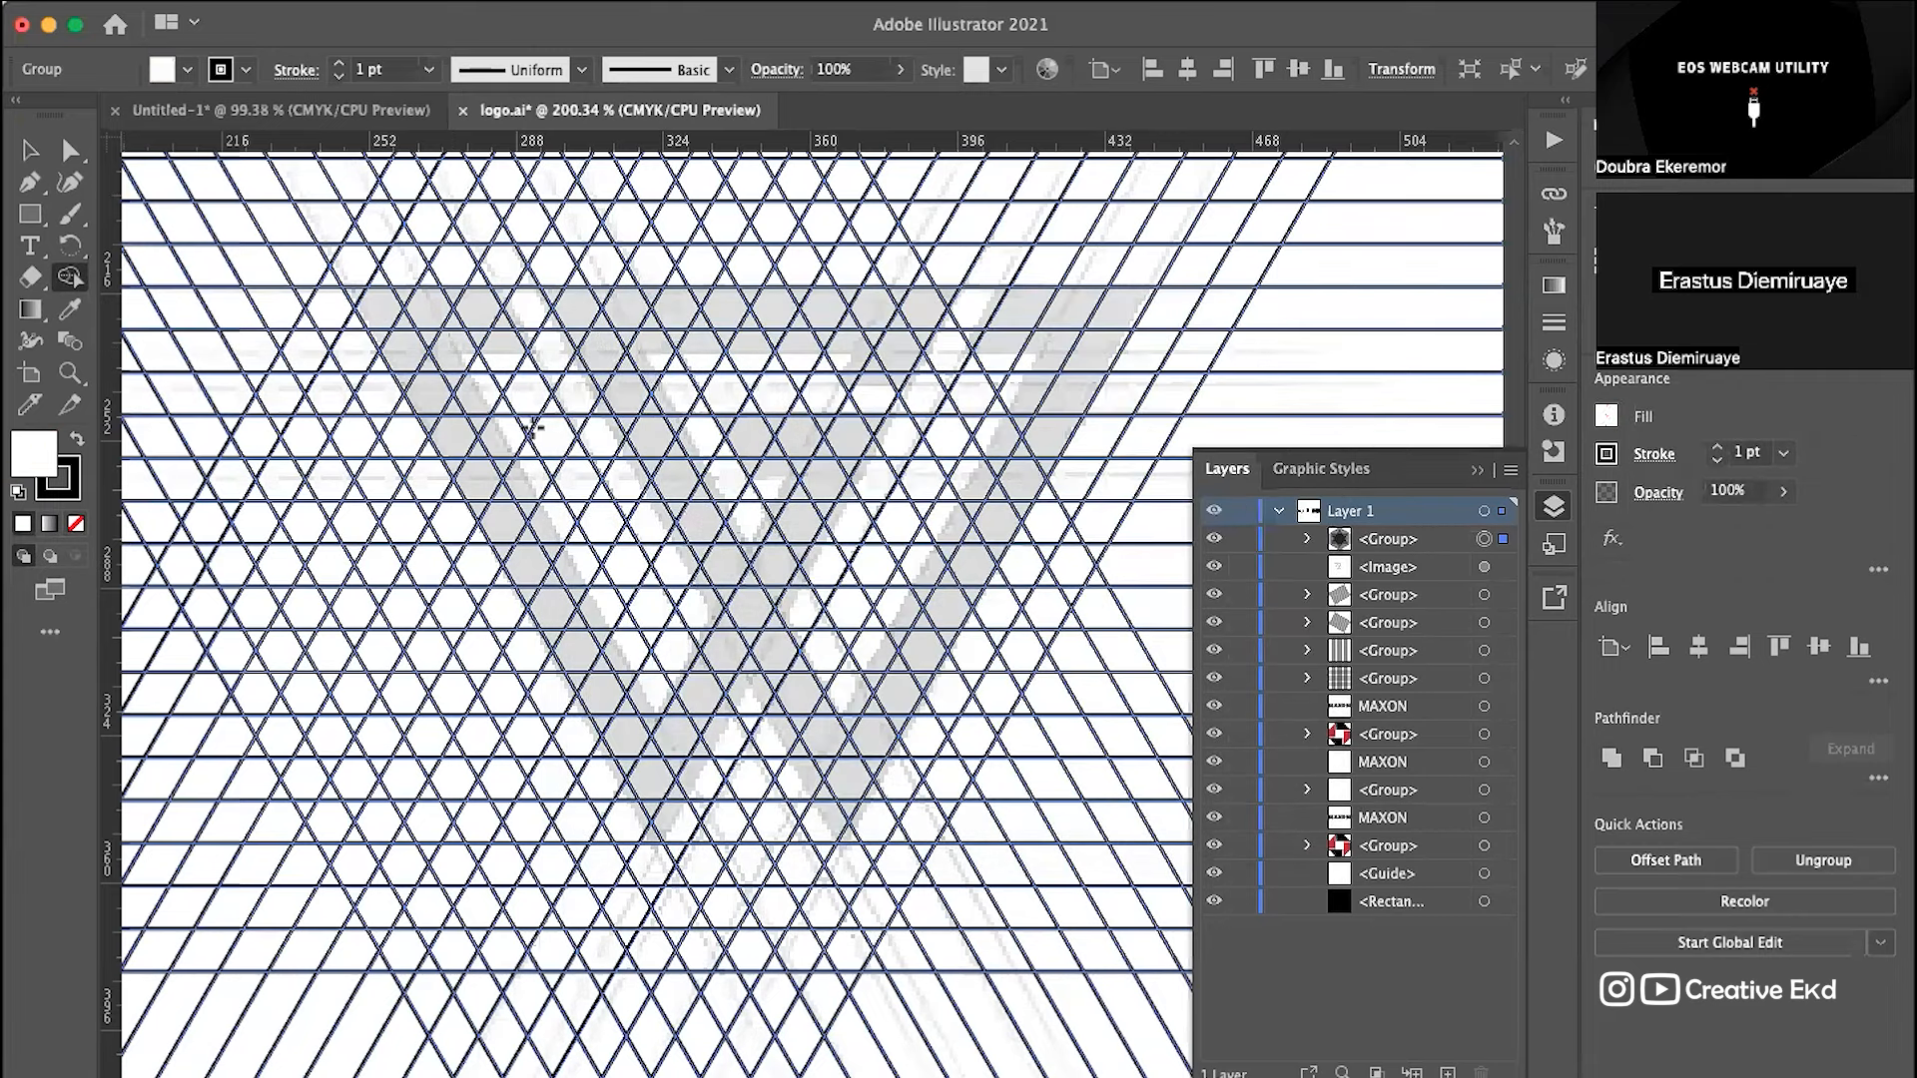
pyautogui.doubleClick(58, 461)
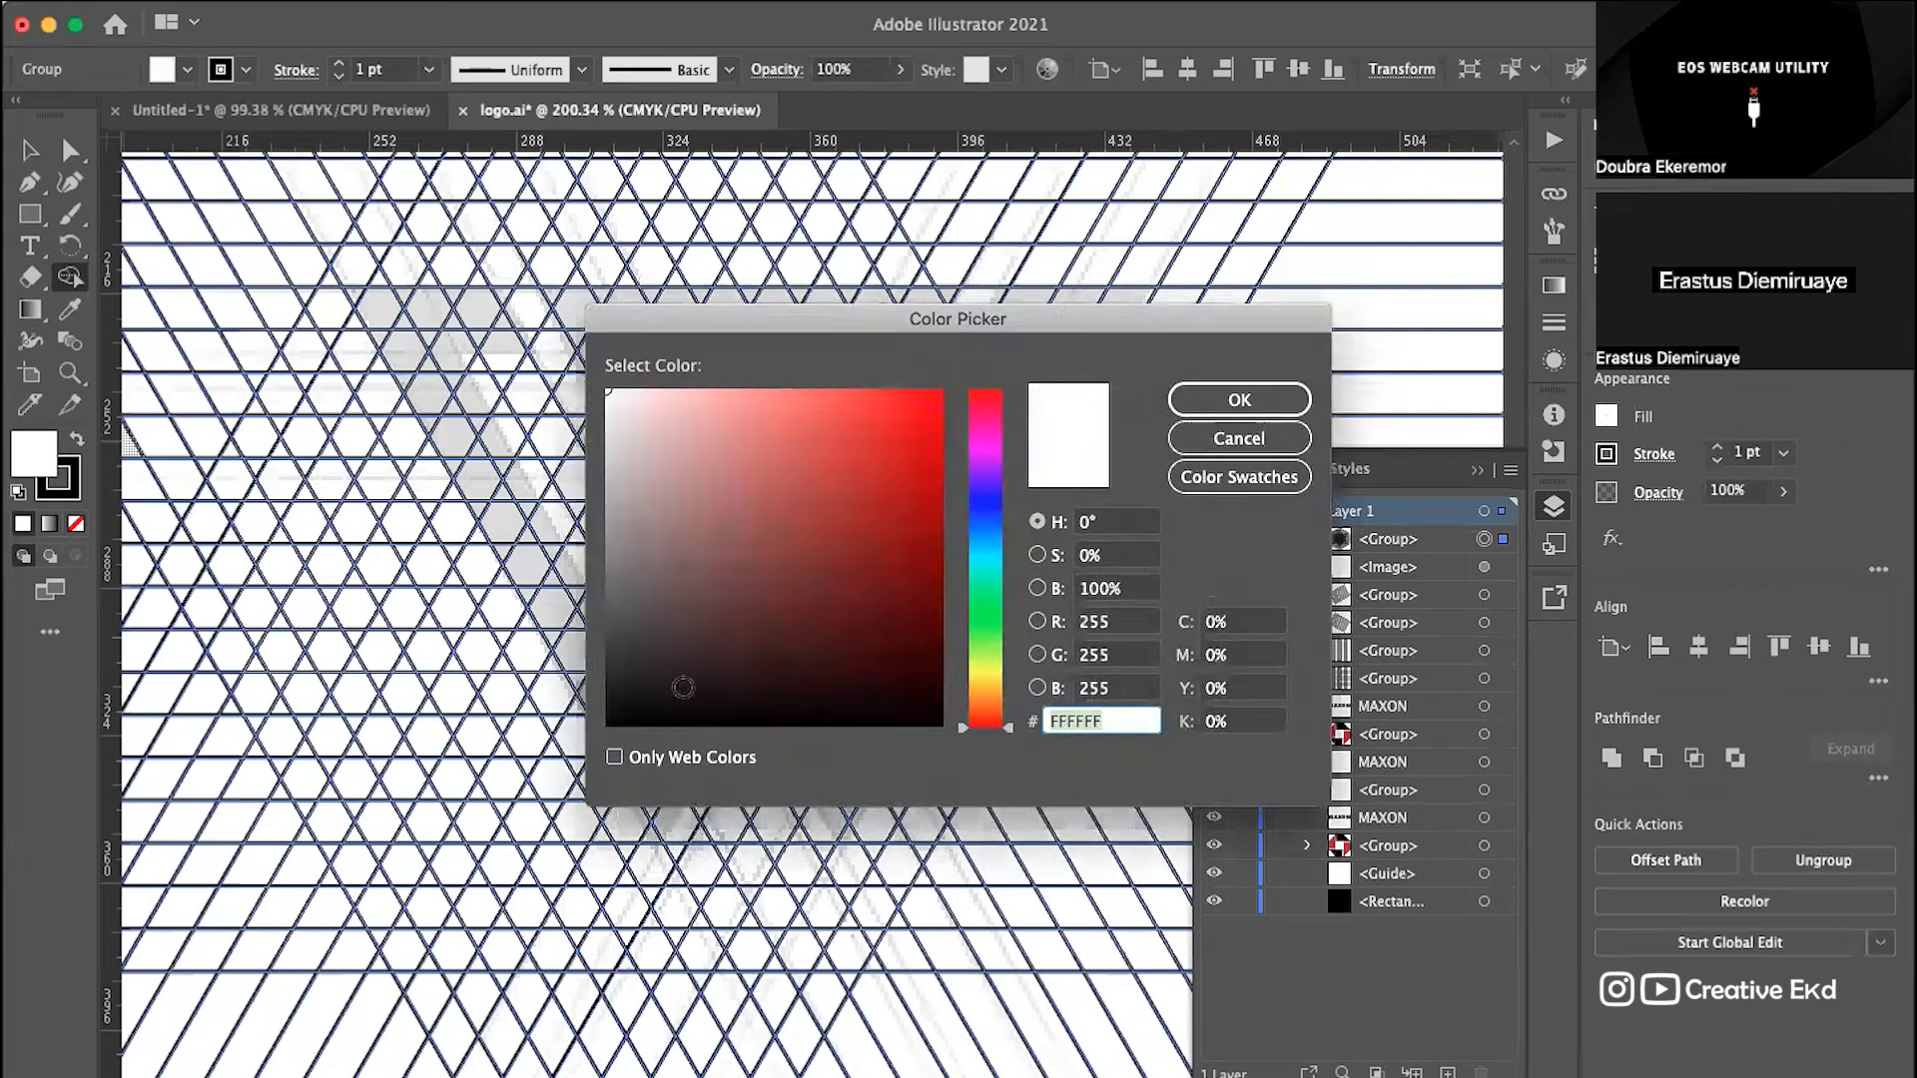
pyautogui.click(593, 737)
pyautogui.click(1238, 399)
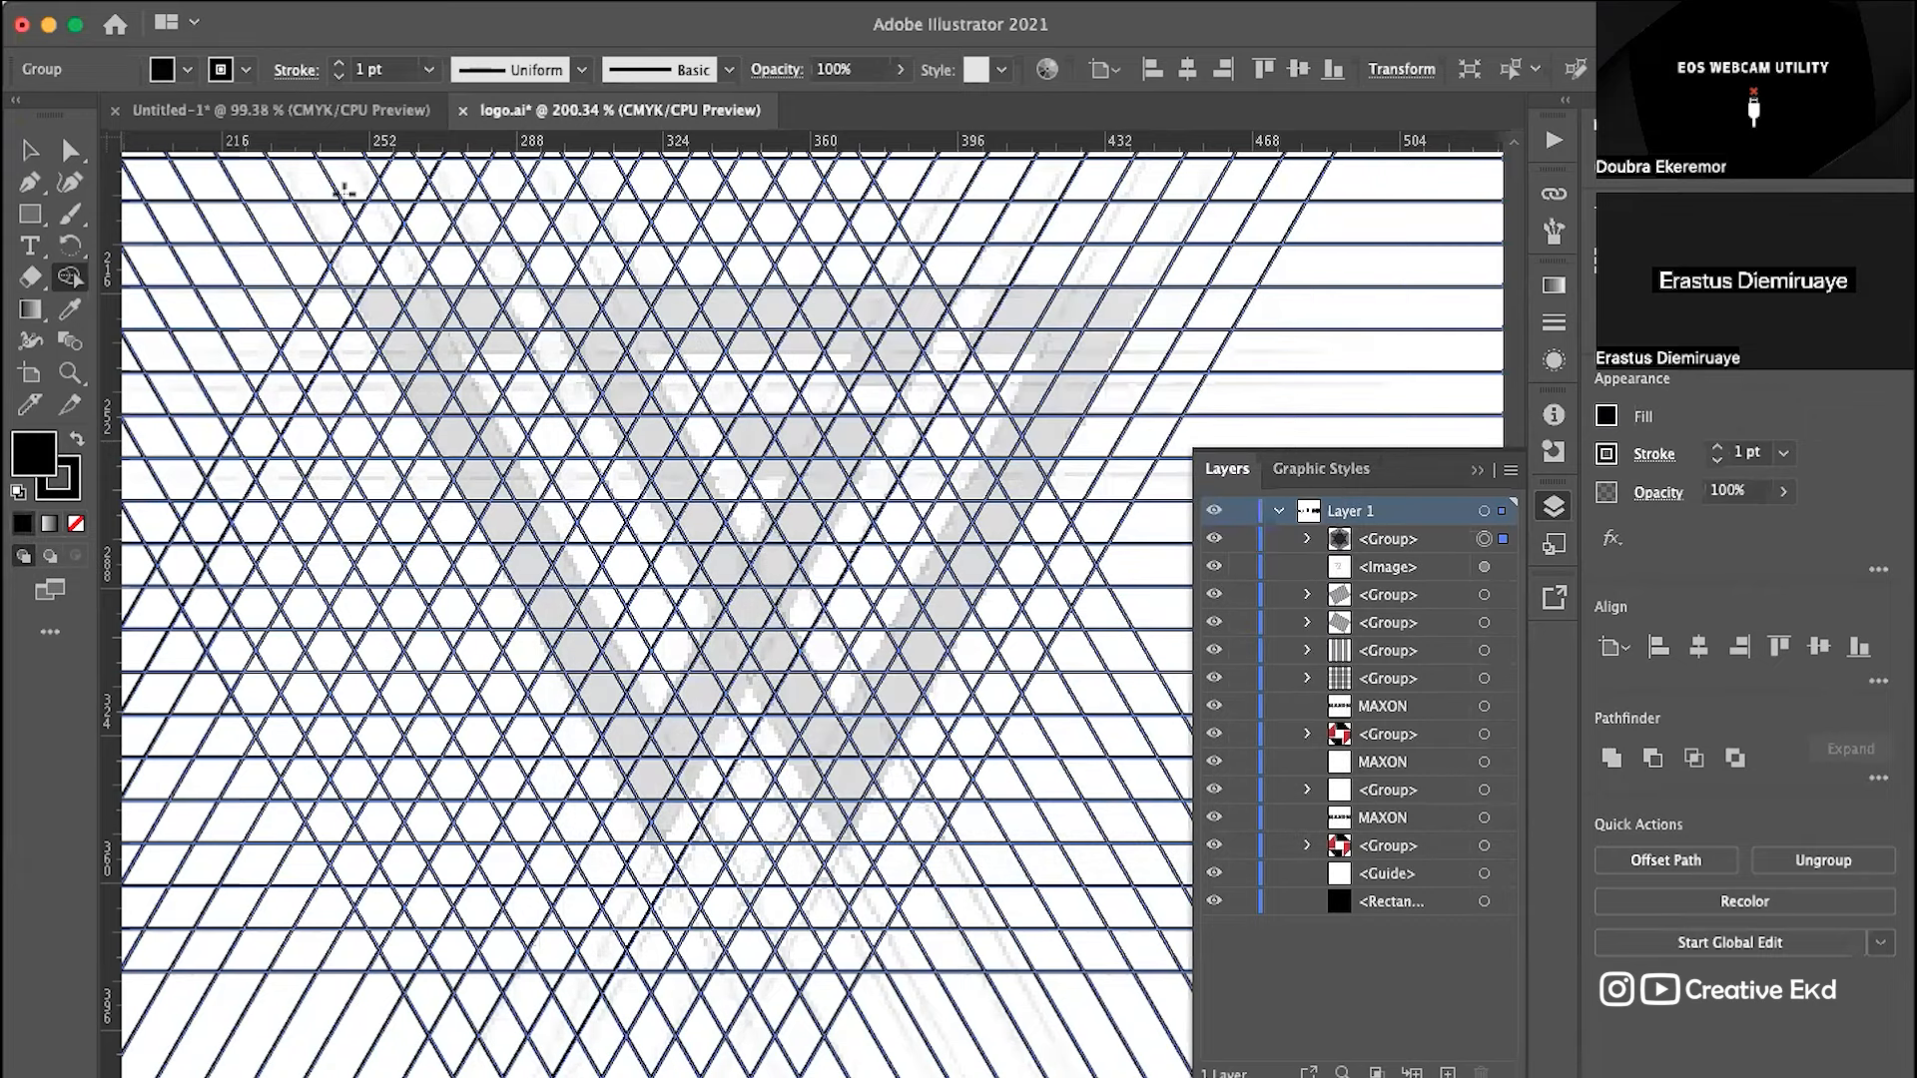
# Step: Try merging the grid cells at the upper end of the W's left arm with Shape Builder, then undo the merges
pyautogui.scroll(3, 526, 340)
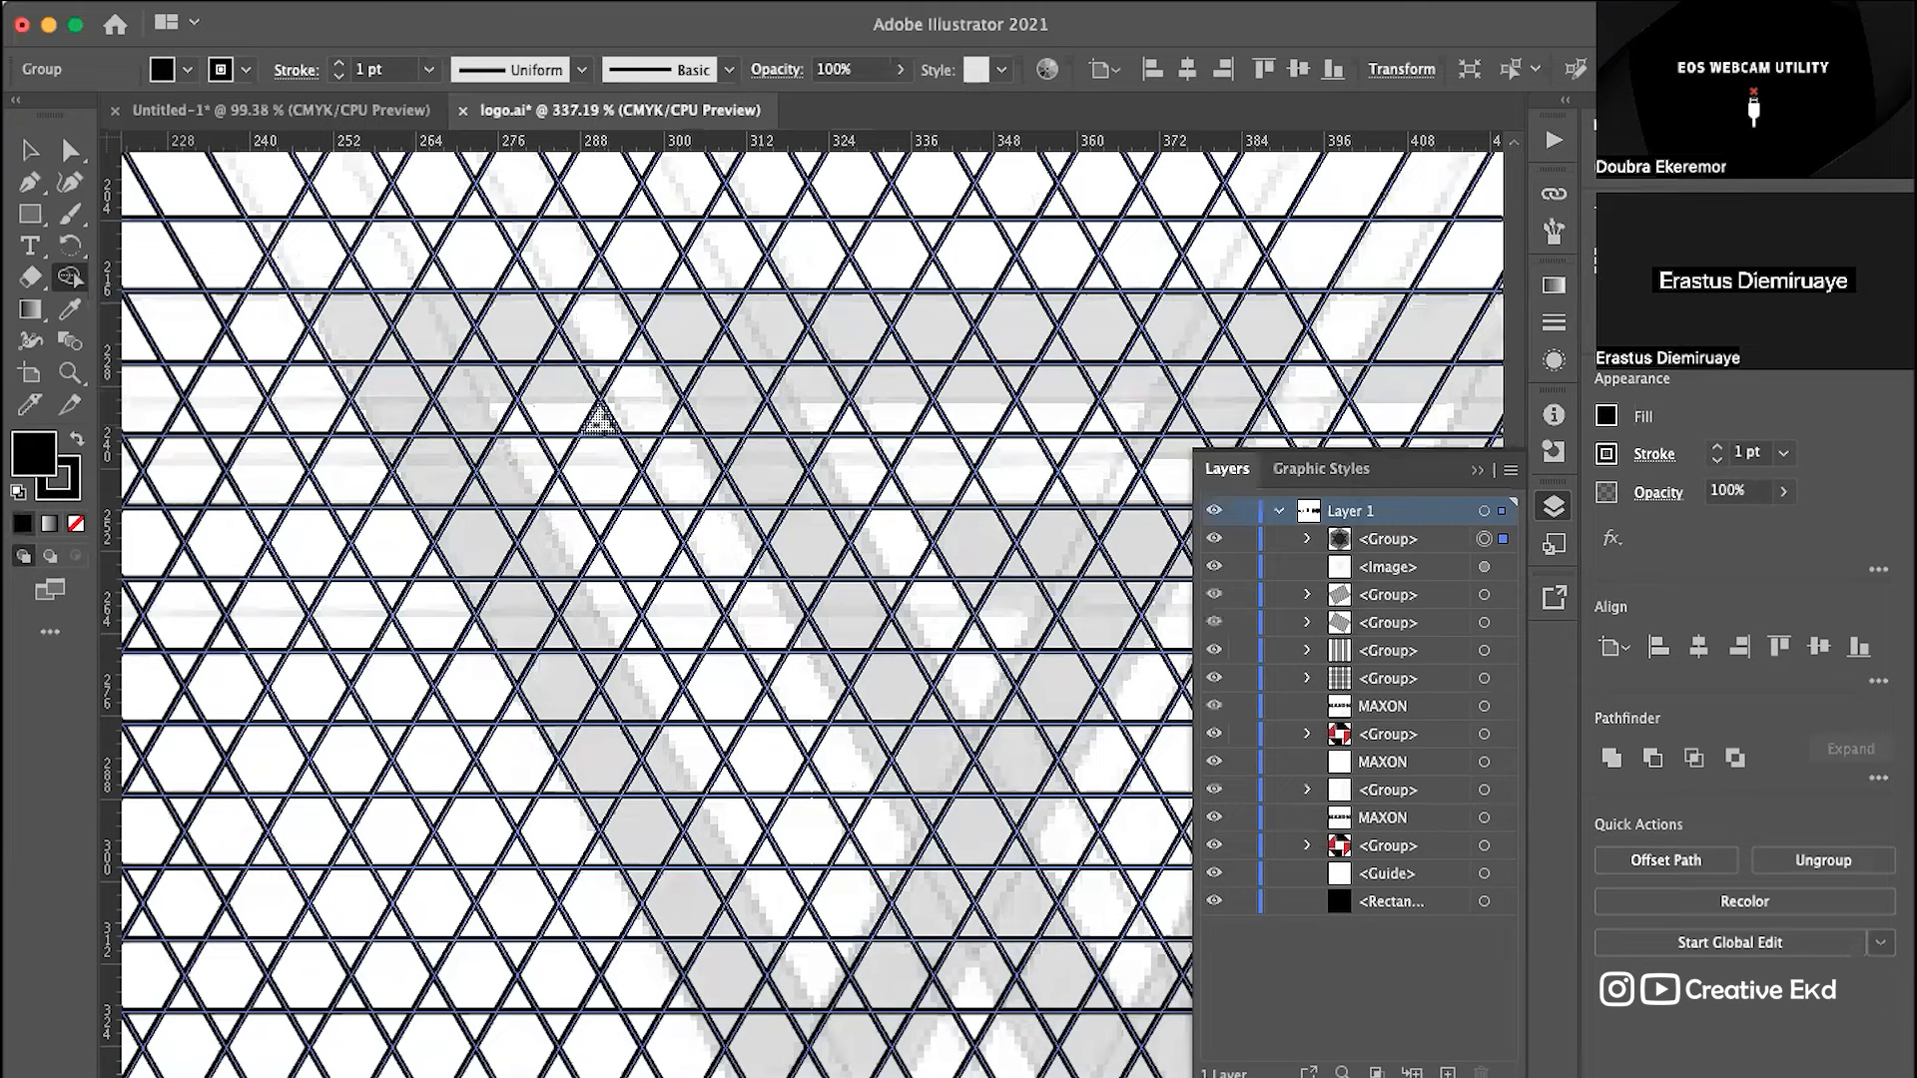
pyautogui.moveTo(599, 419)
pyautogui.mouseDown()
pyautogui.moveTo(500, 312)
pyautogui.moveTo(471, 303)
pyautogui.moveTo(552, 371)
pyautogui.mouseUp()
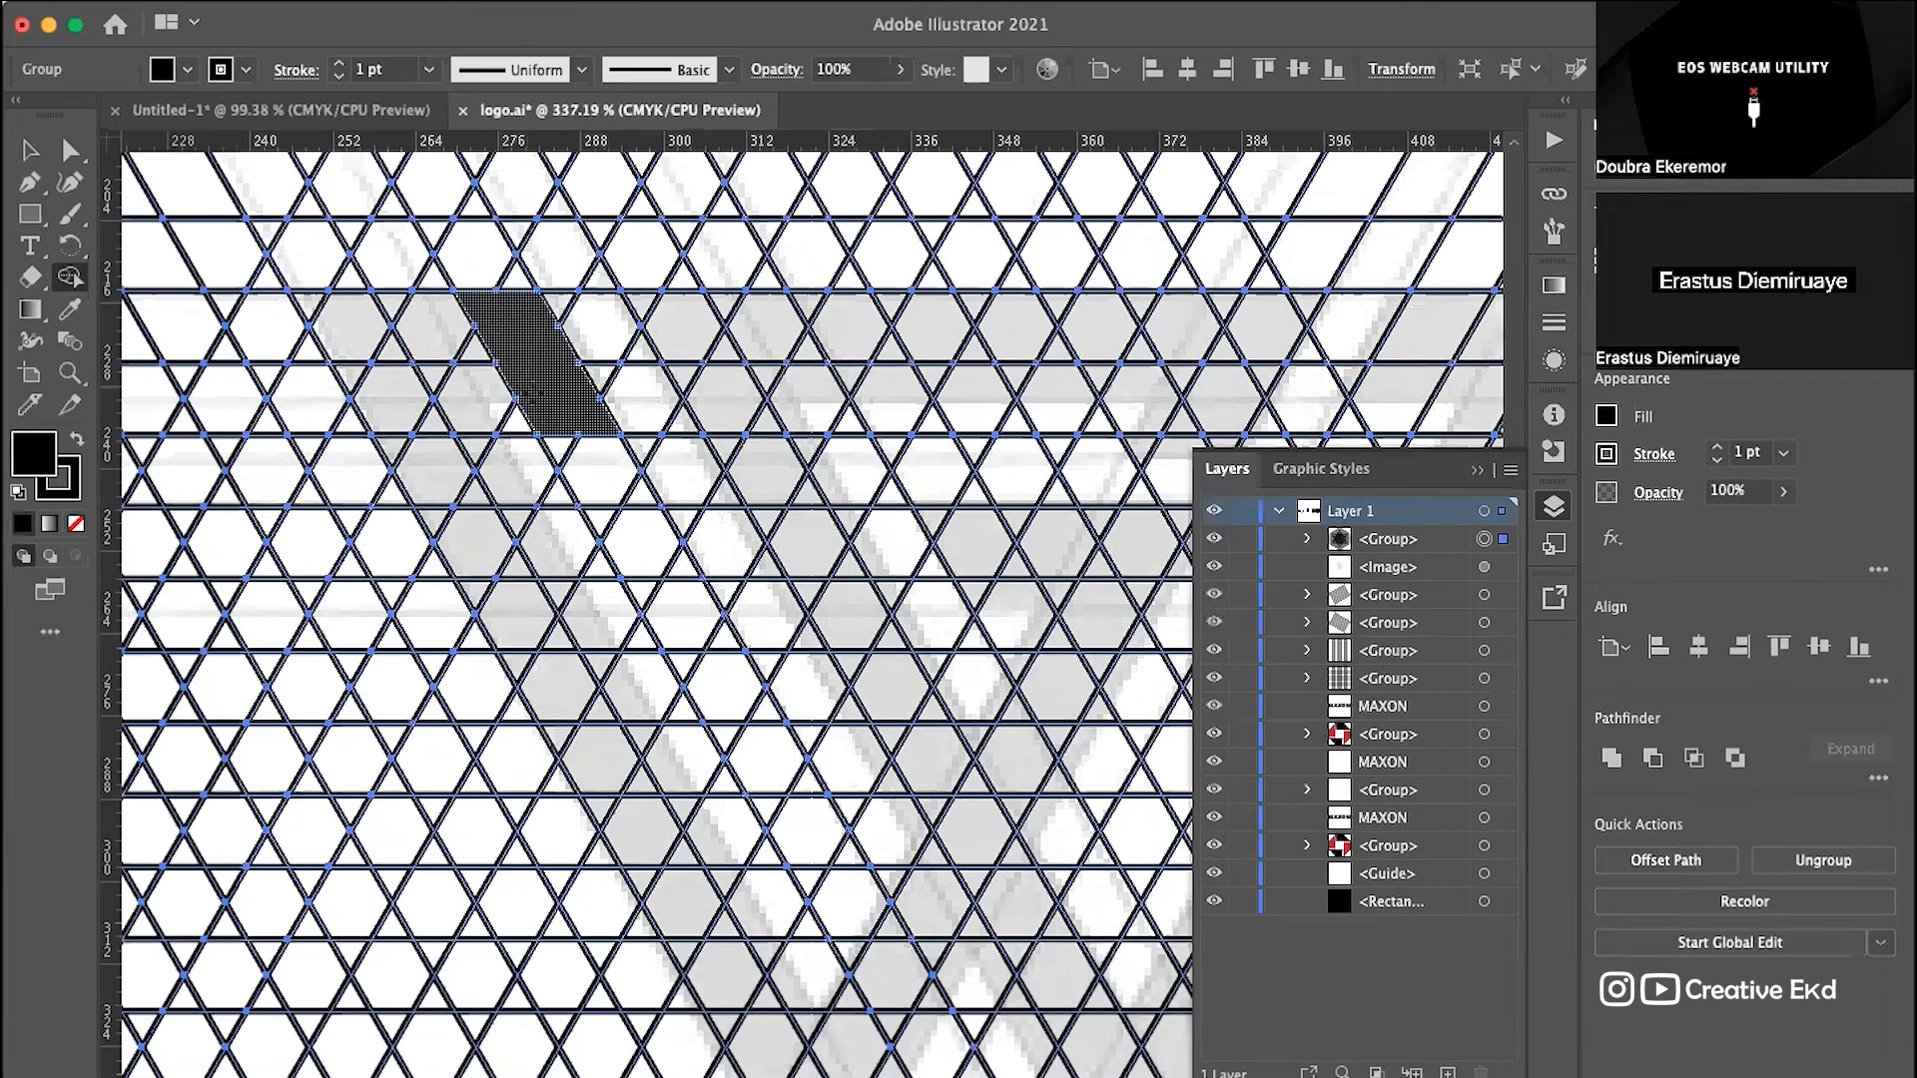
pyautogui.moveTo(549, 425)
pyautogui.mouseDown()
pyautogui.moveTo(399, 400)
pyautogui.moveTo(355, 353)
pyautogui.moveTo(485, 364)
pyautogui.mouseUp()
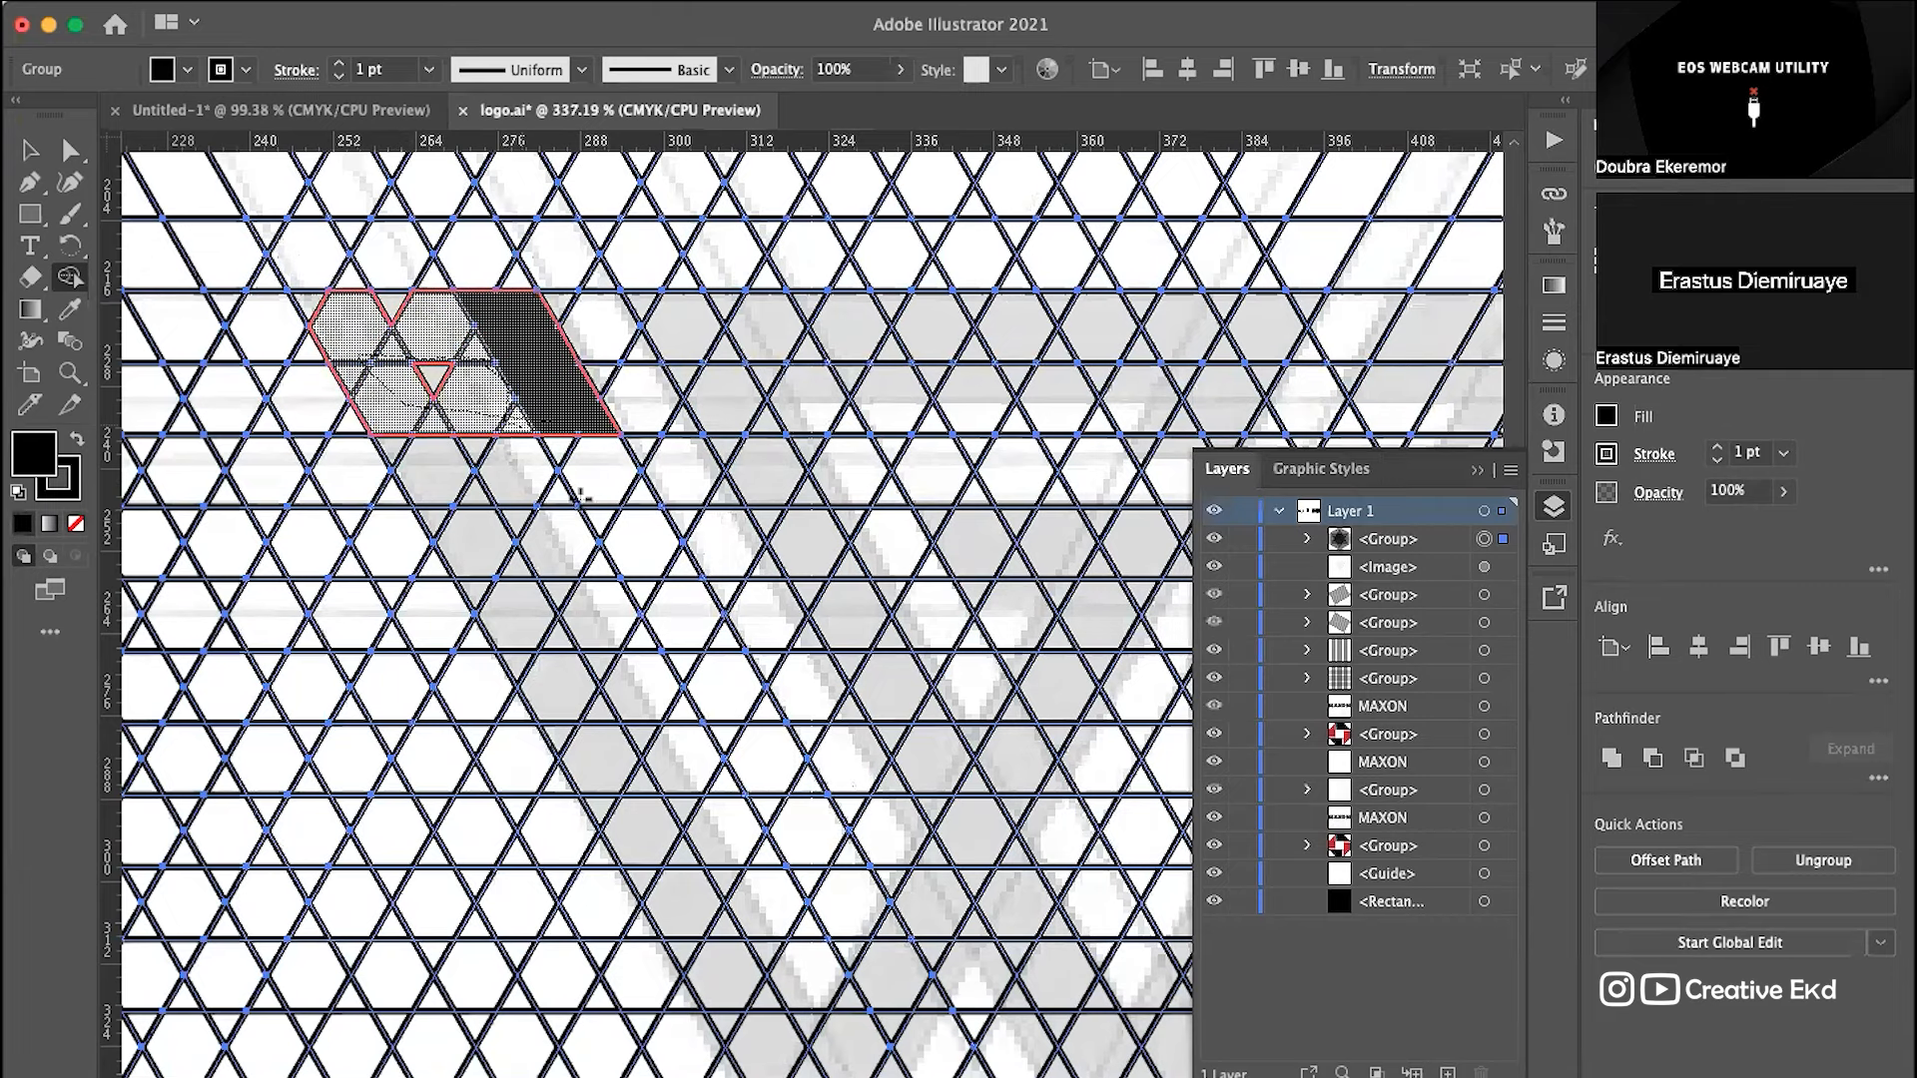
pyautogui.press('super+z')
pyautogui.press('super+z')
pyautogui.press('super+z')
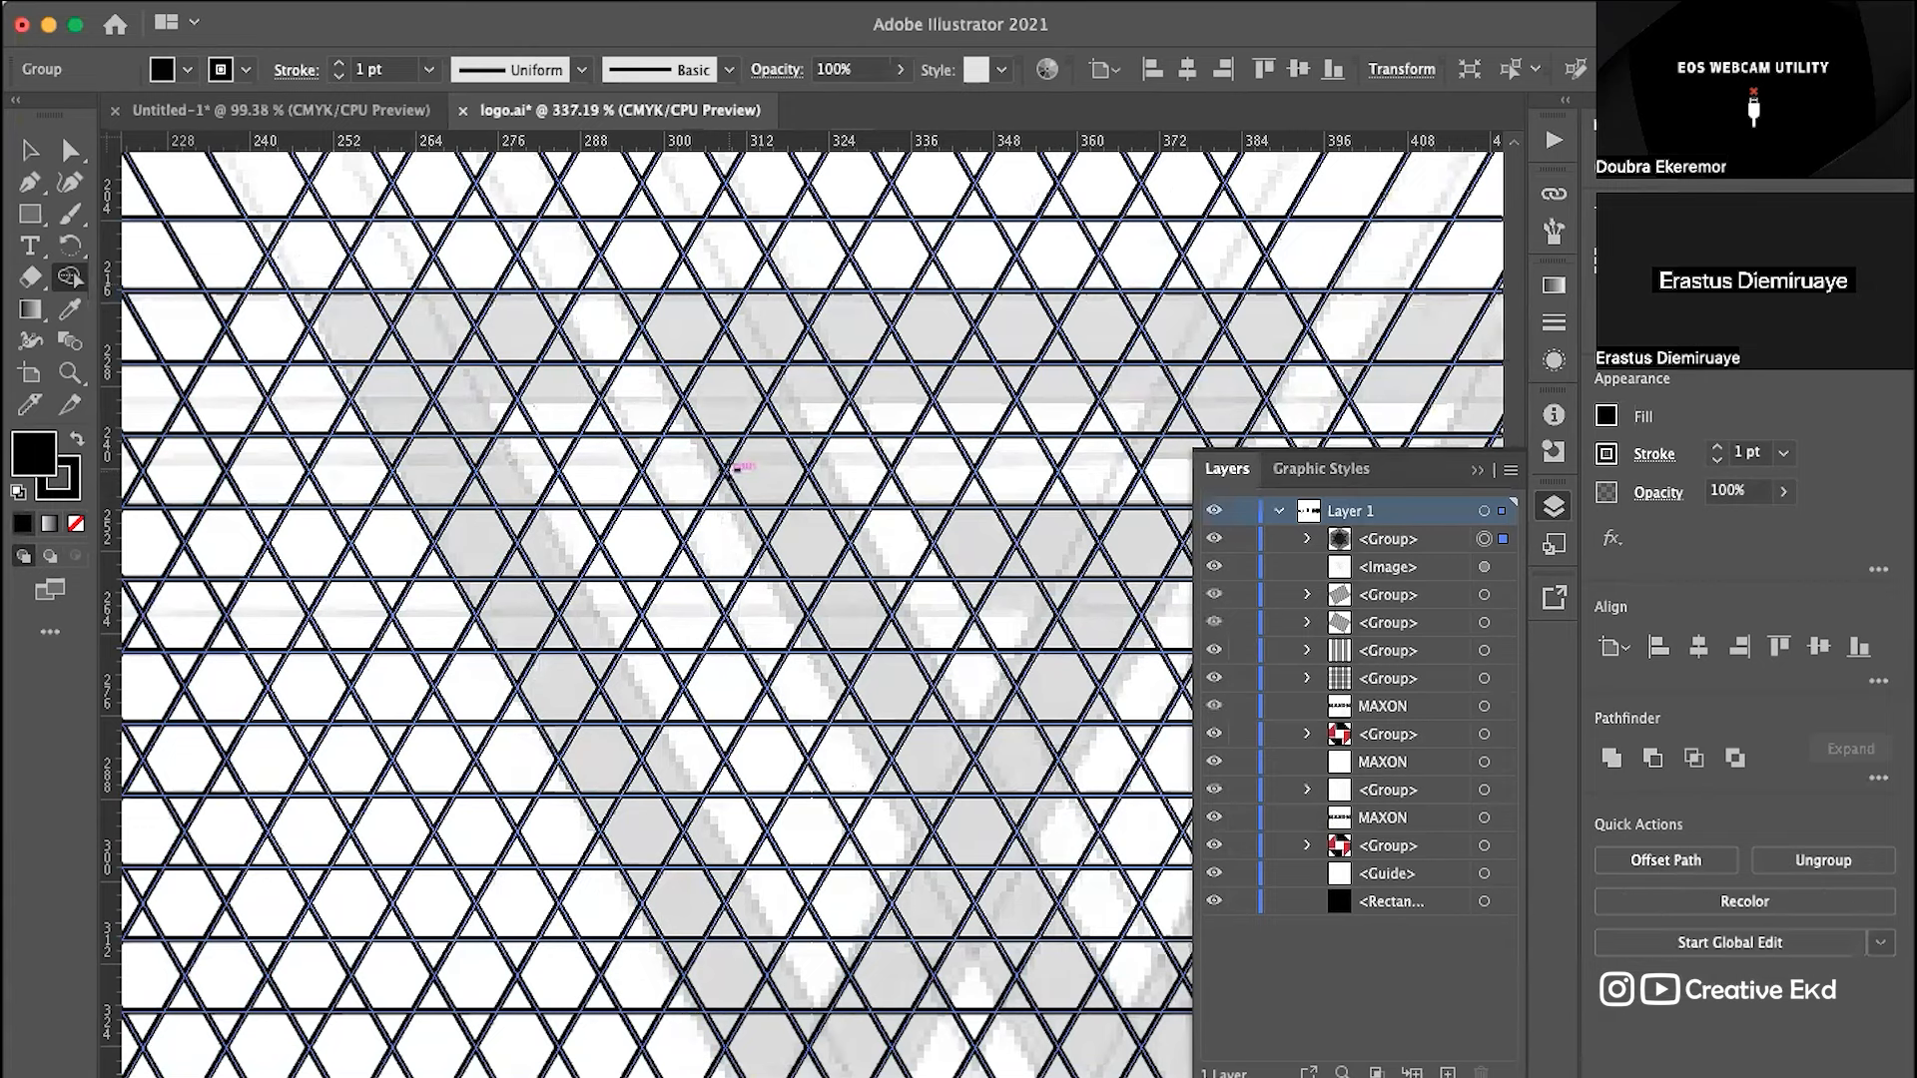
# Step: Reduce the selected grid lines' stroke weight to 0.5 pt
pyautogui.click(30, 151)
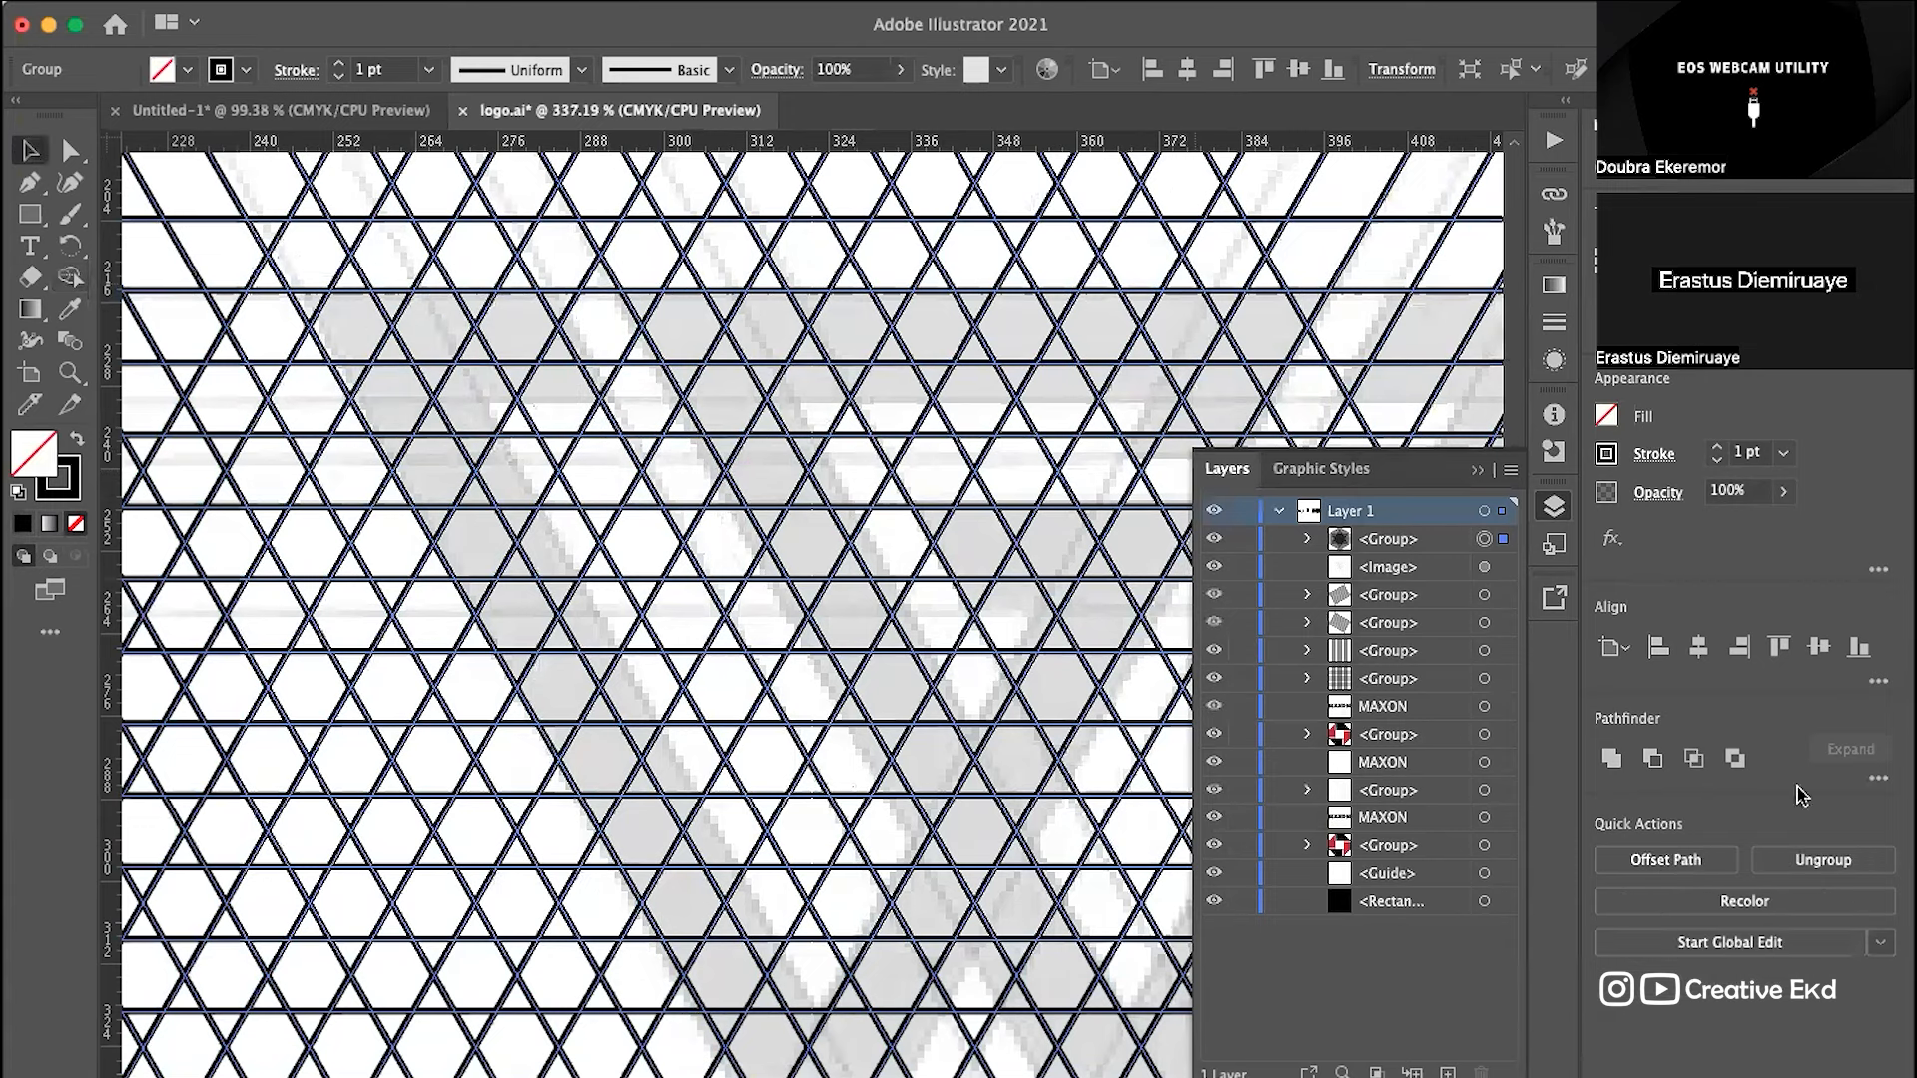
pyautogui.click(1783, 454)
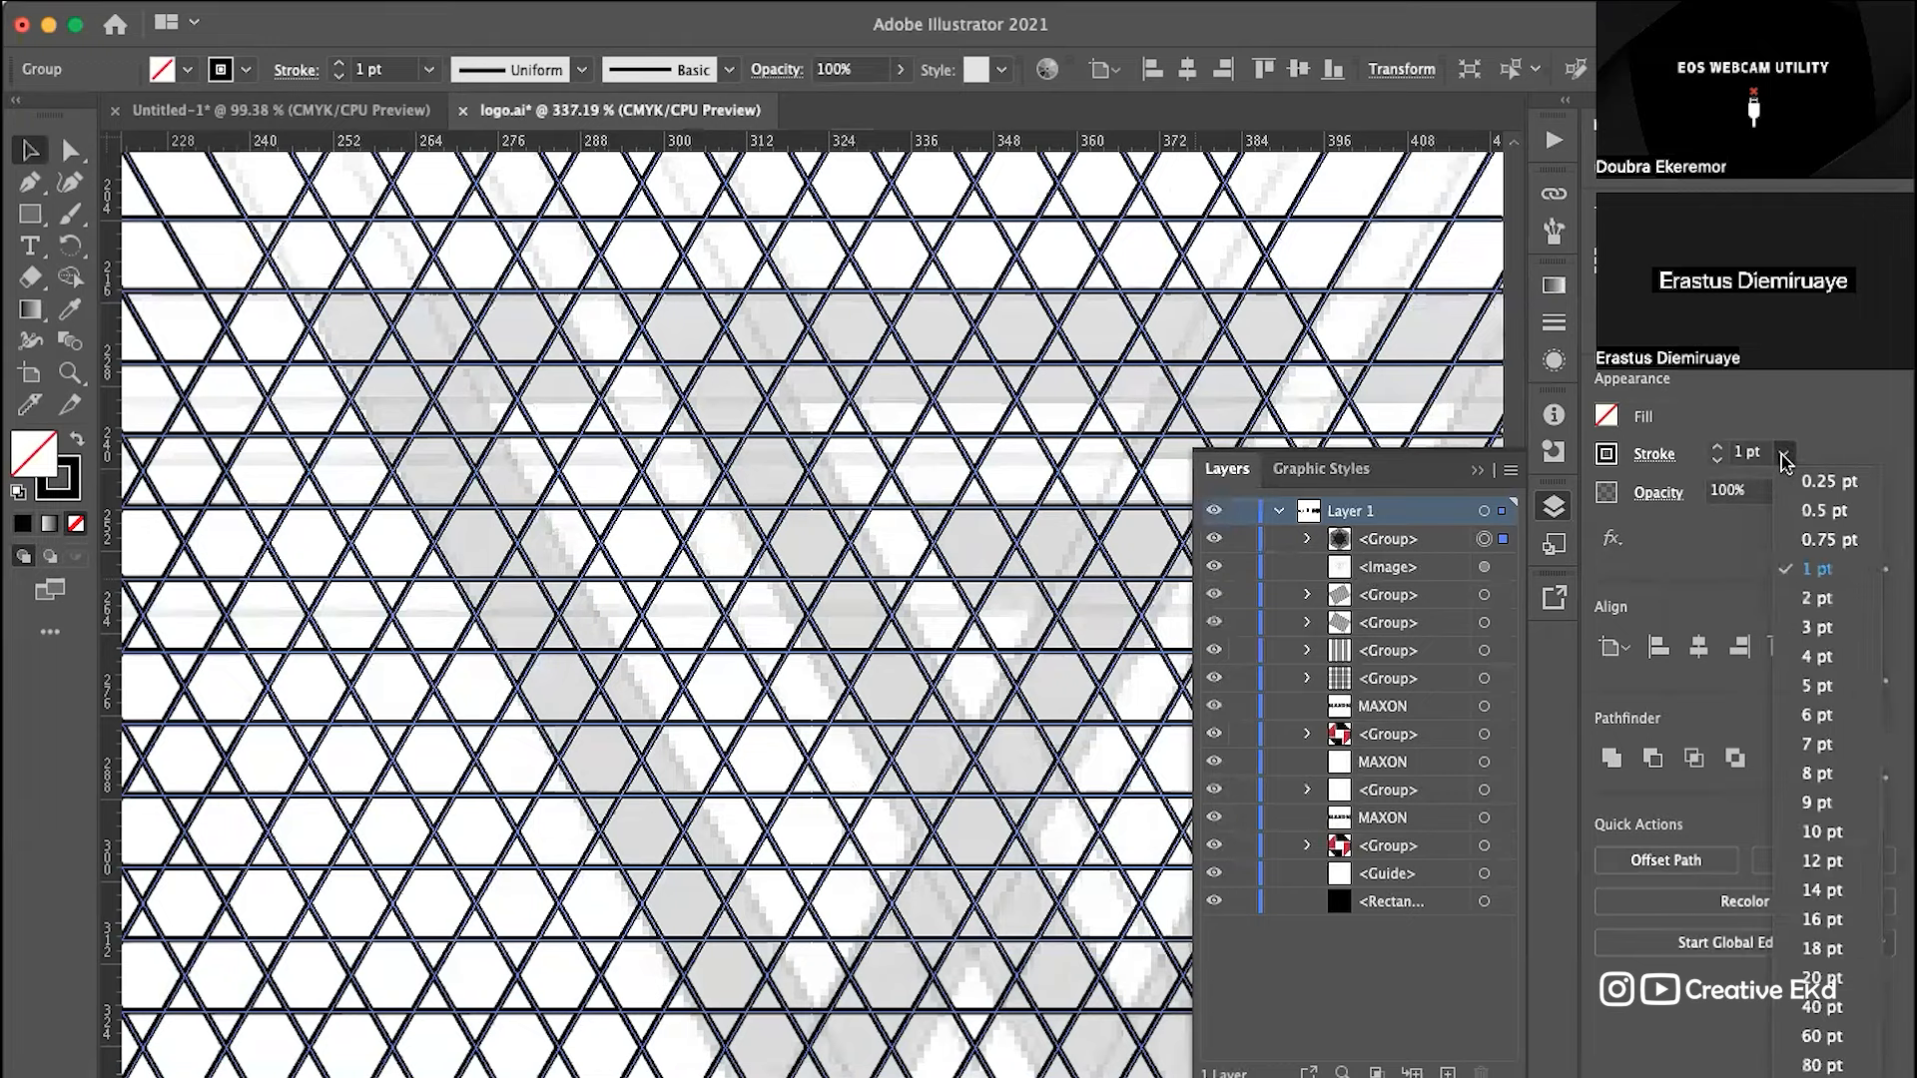
pyautogui.click(1784, 457)
pyautogui.click(1718, 461)
pyautogui.click(1718, 462)
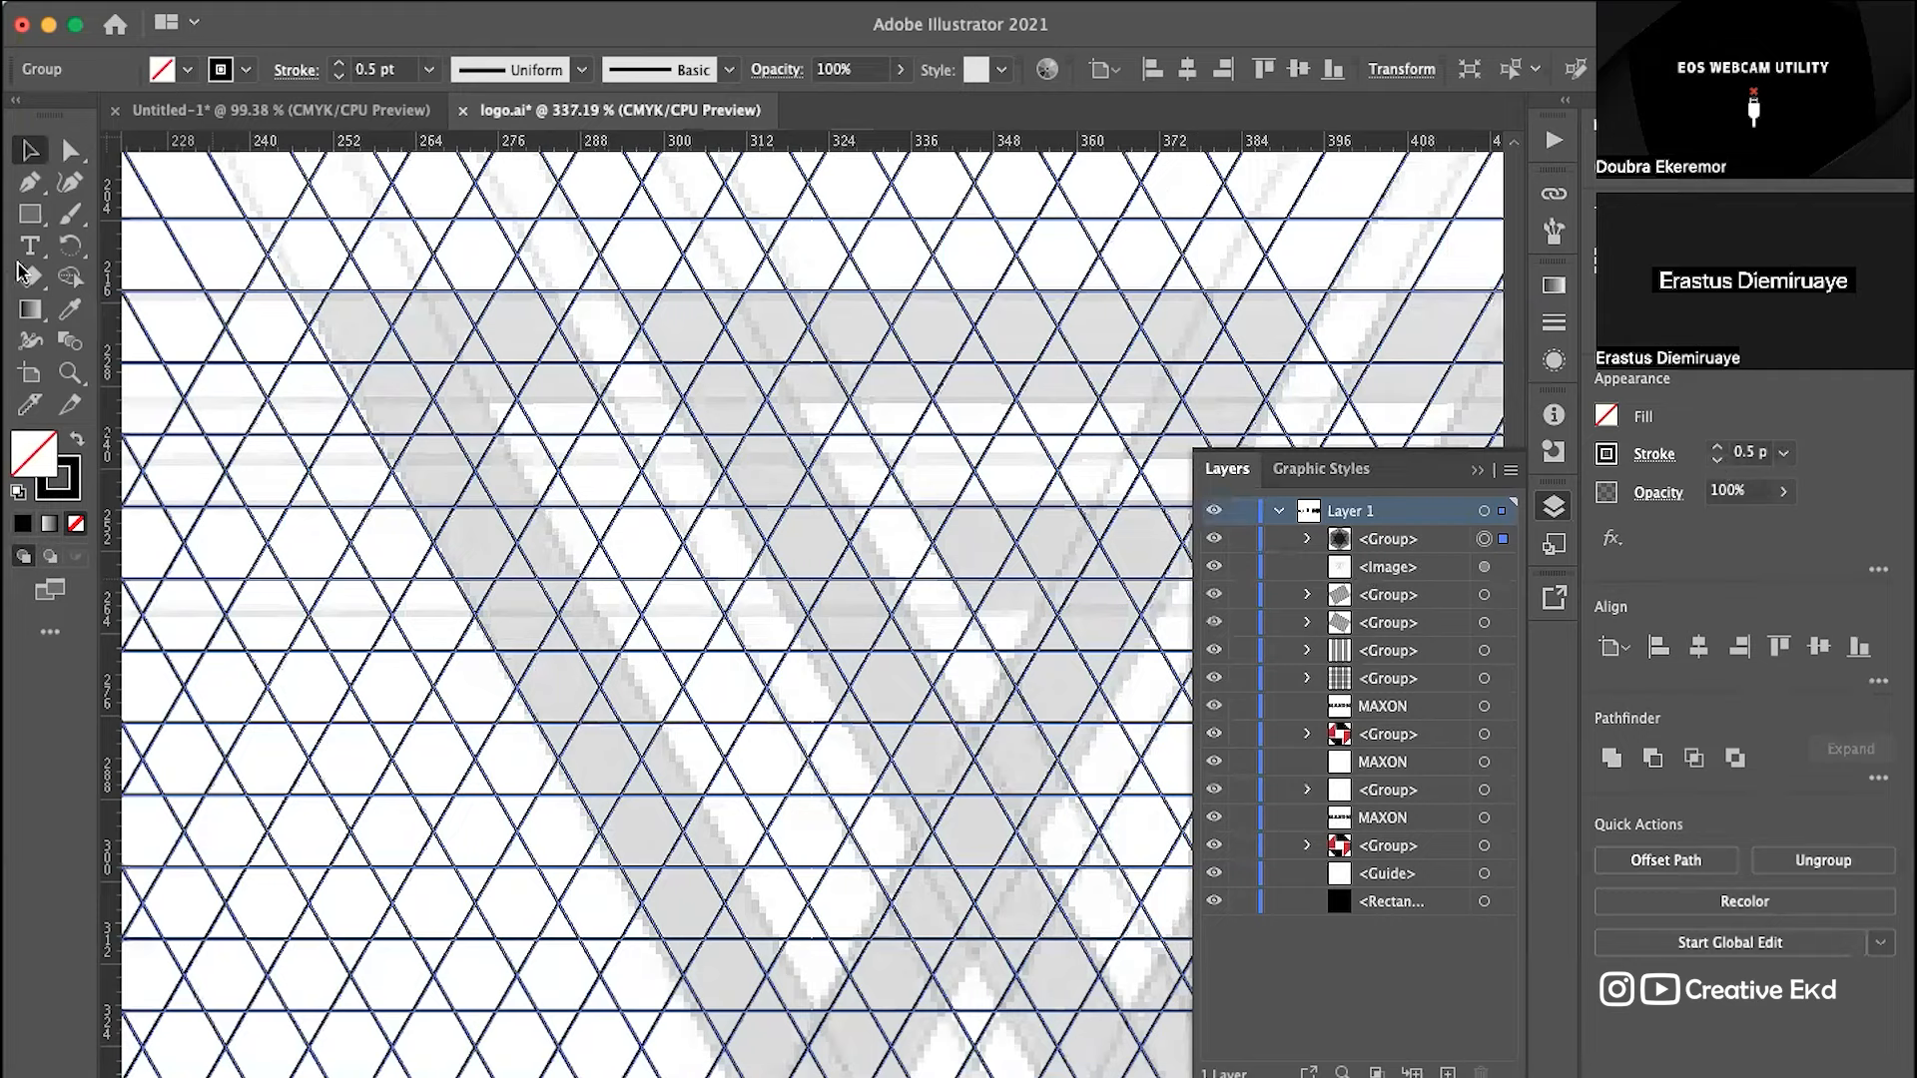
# Step: Try building shapes on the thinner grid at the W's upper left without a fill colour, then undo the merge
pyautogui.scroll(1, 532, 479)
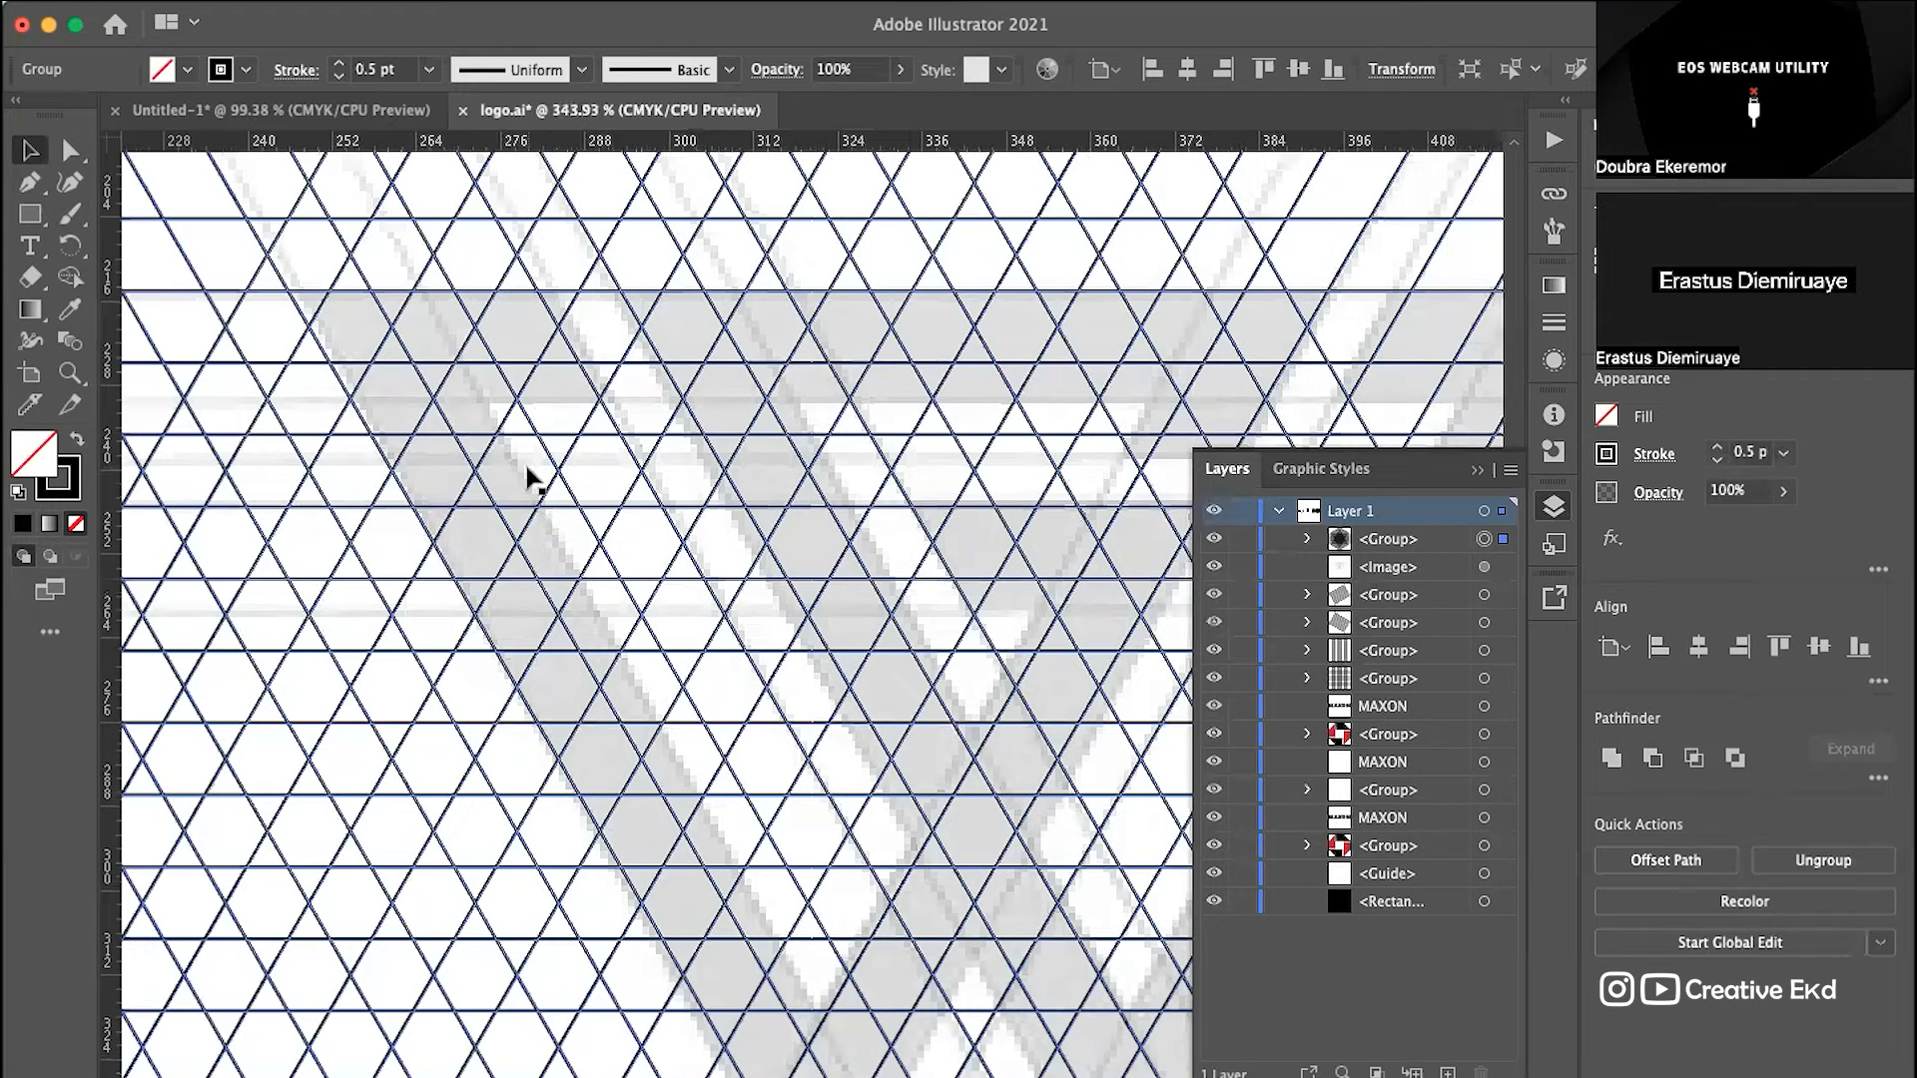
pyautogui.scroll(2, 532, 480)
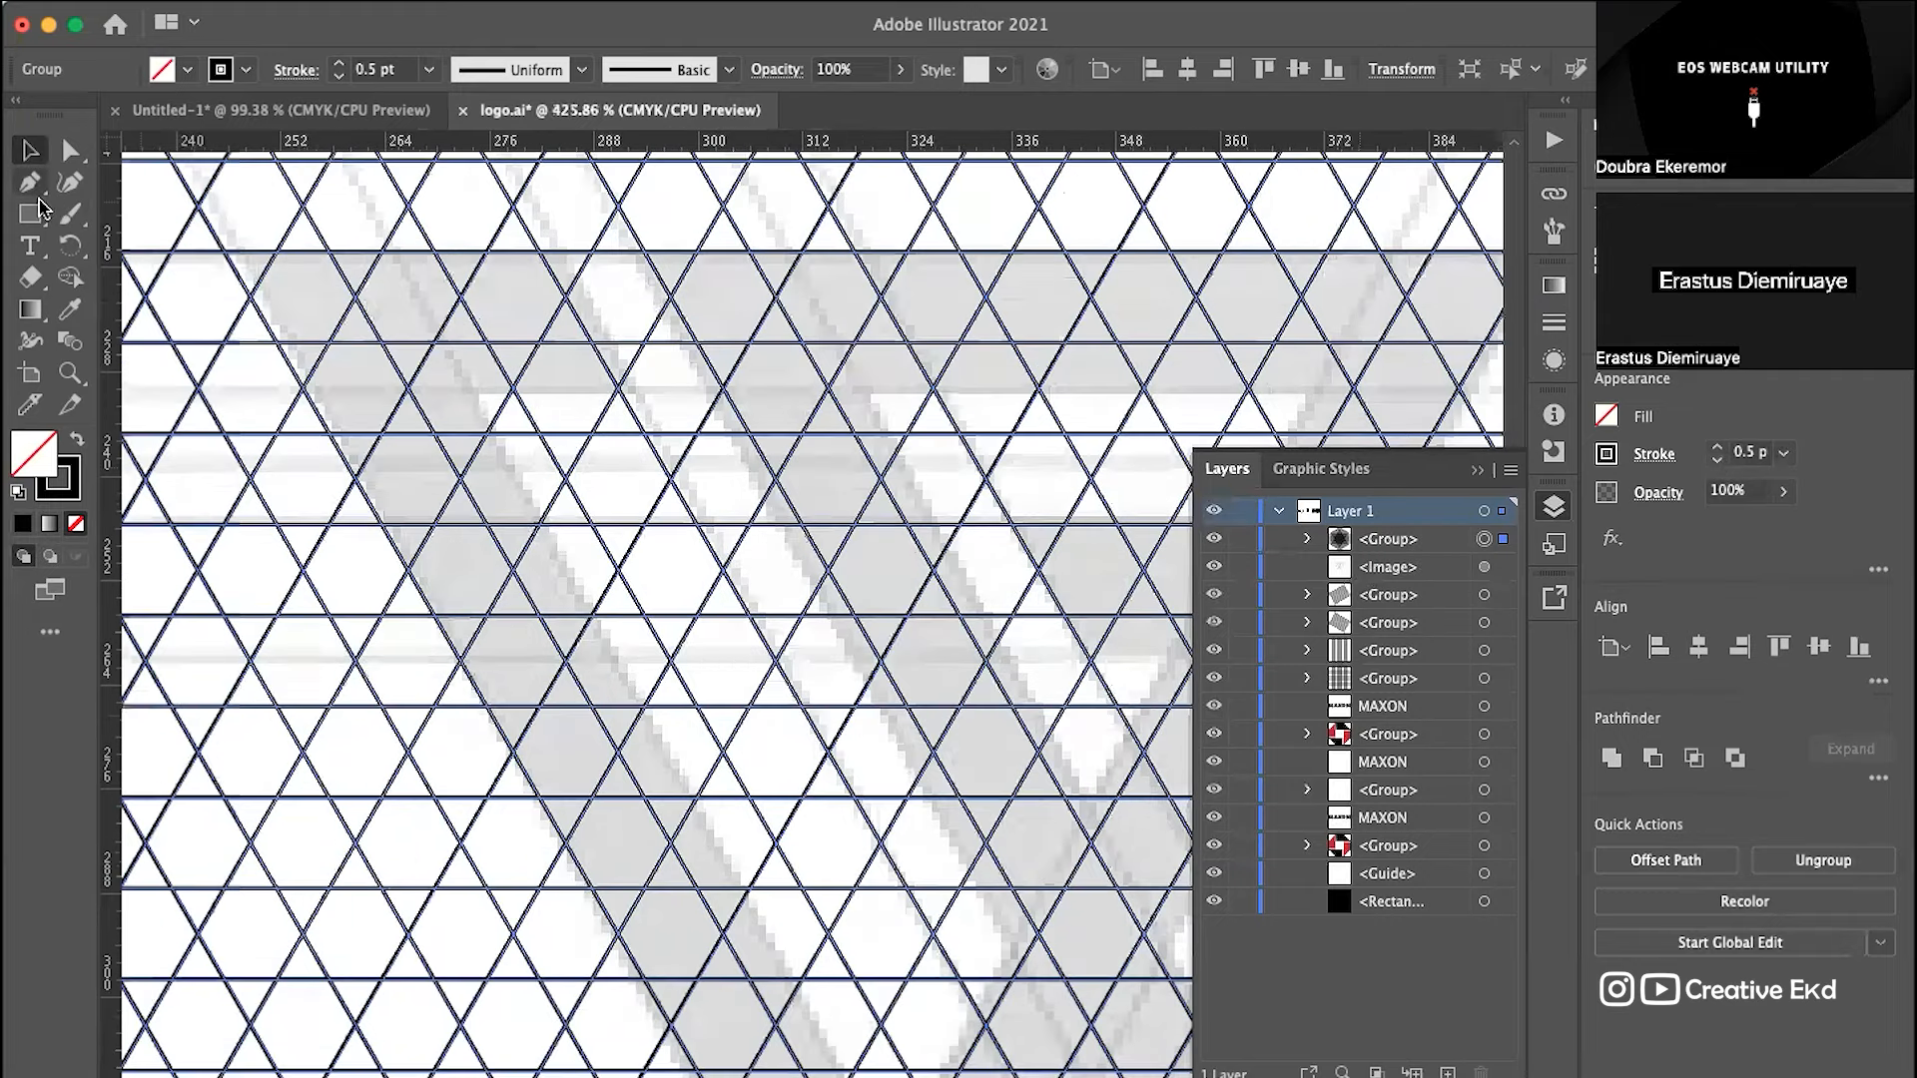
pyautogui.click(70, 277)
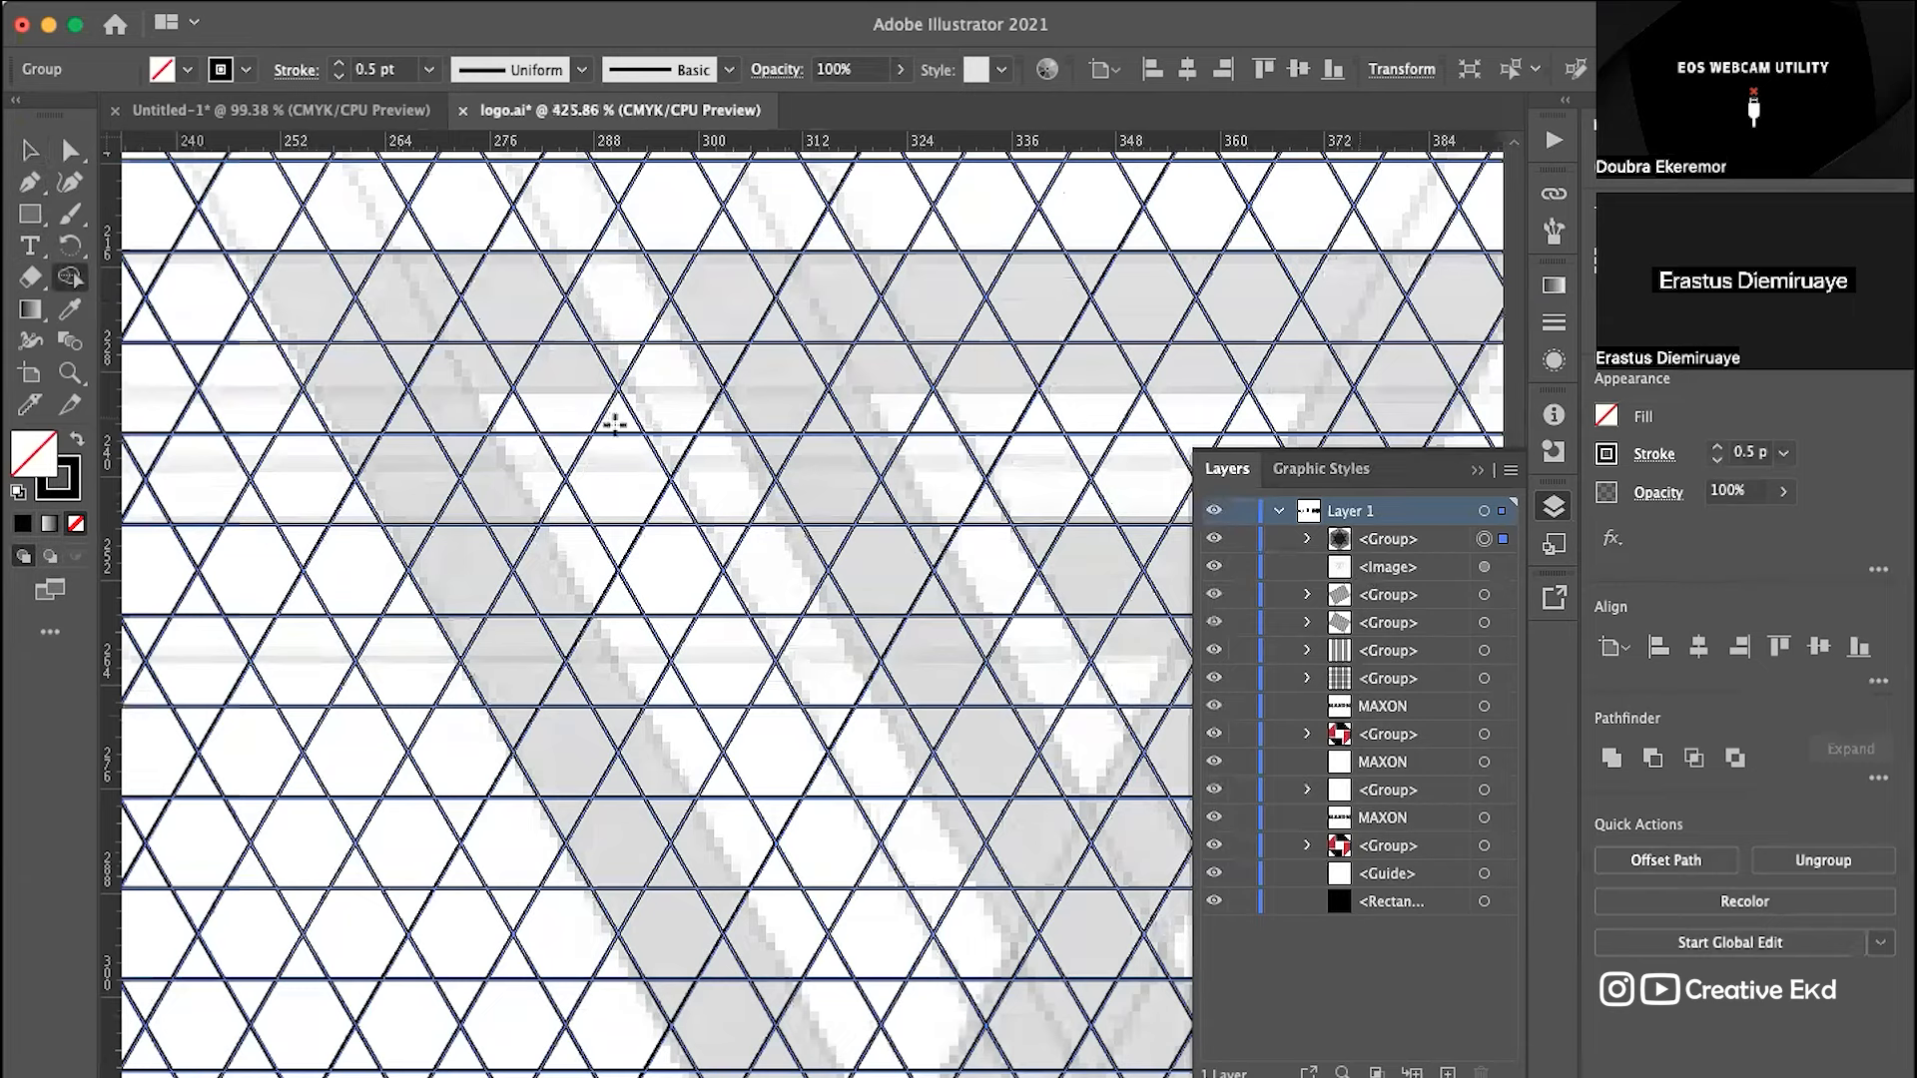
pyautogui.moveTo(614, 425); pyautogui.dragTo(571, 397)
pyautogui.moveTo(524, 326)
pyautogui.mouseDown()
pyautogui.moveTo(552, 330)
pyautogui.moveTo(461, 260)
pyautogui.moveTo(529, 379)
pyautogui.moveTo(564, 389)
pyautogui.mouseUp()
pyautogui.press('super+z')
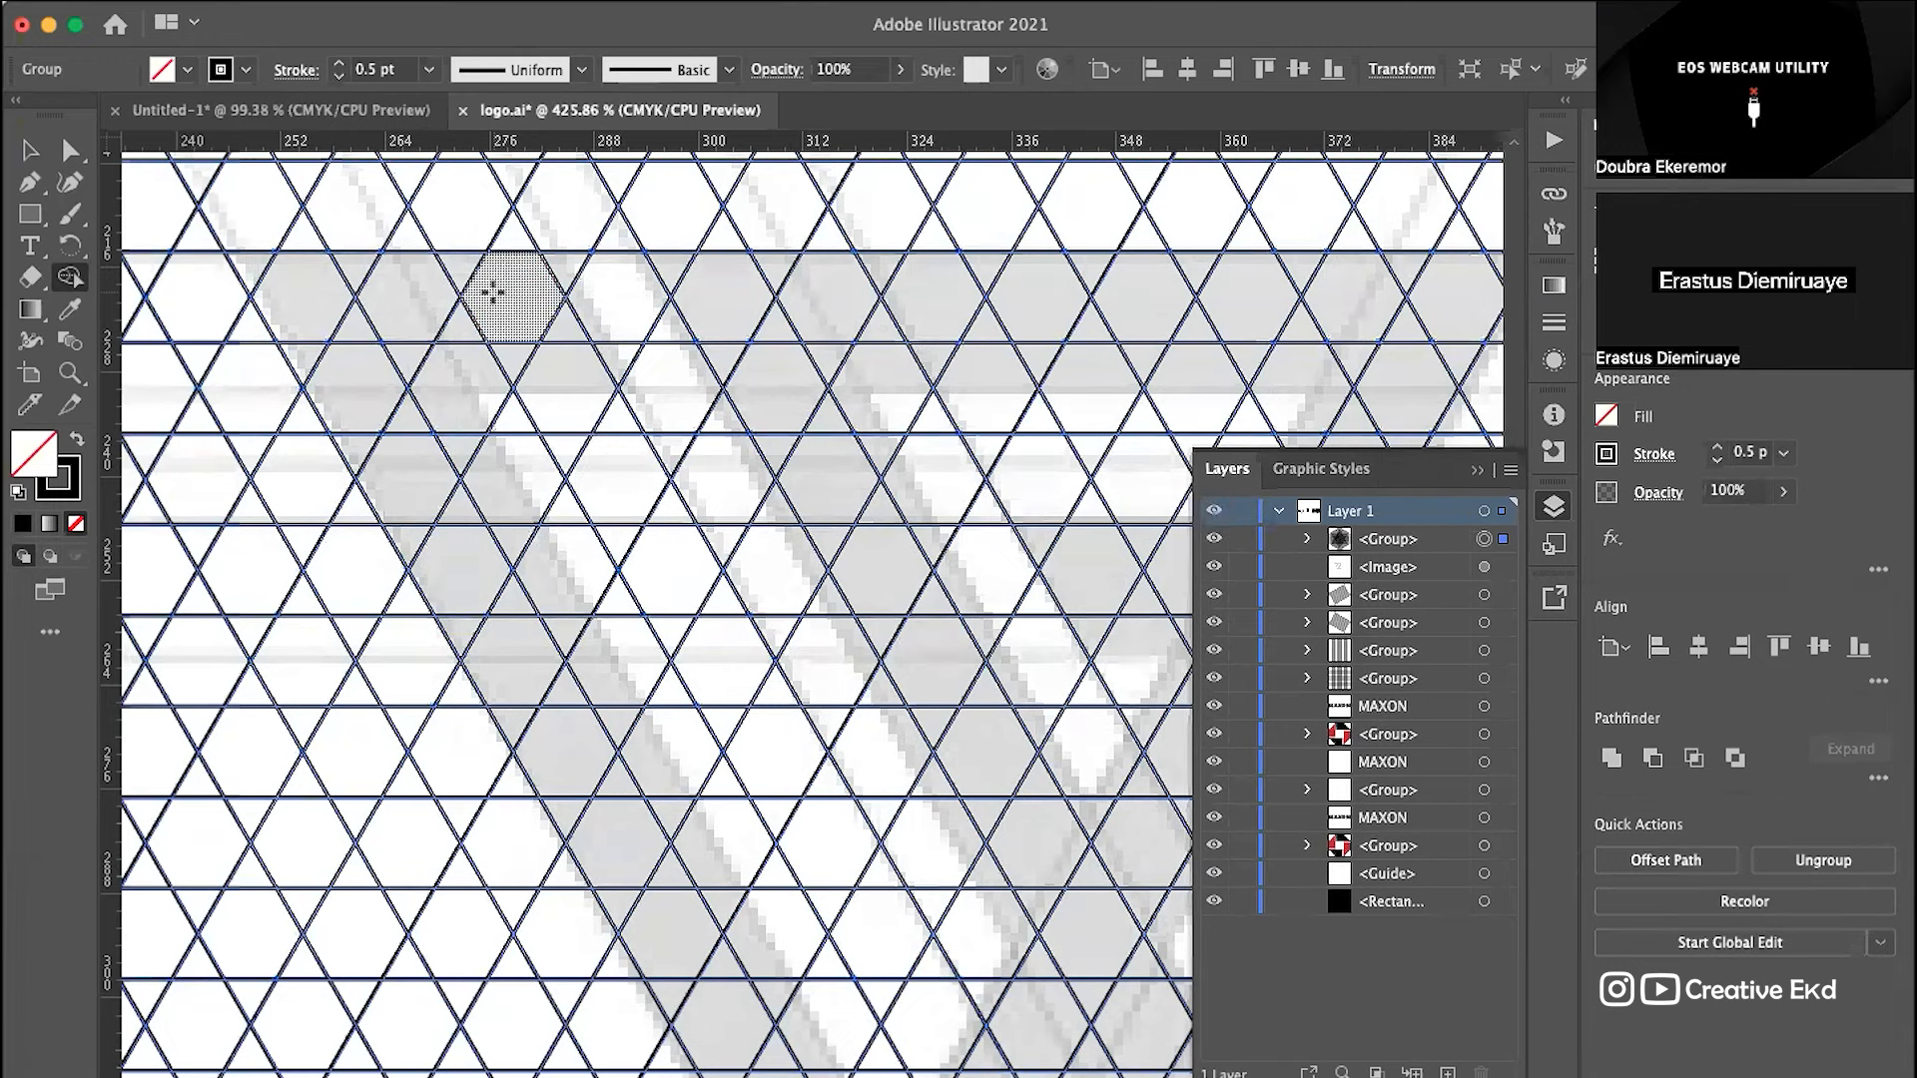
# Step: Set the fill for the shapes being built to black, keeping the stroke at black 000000
pyautogui.doubleClick(56, 474)
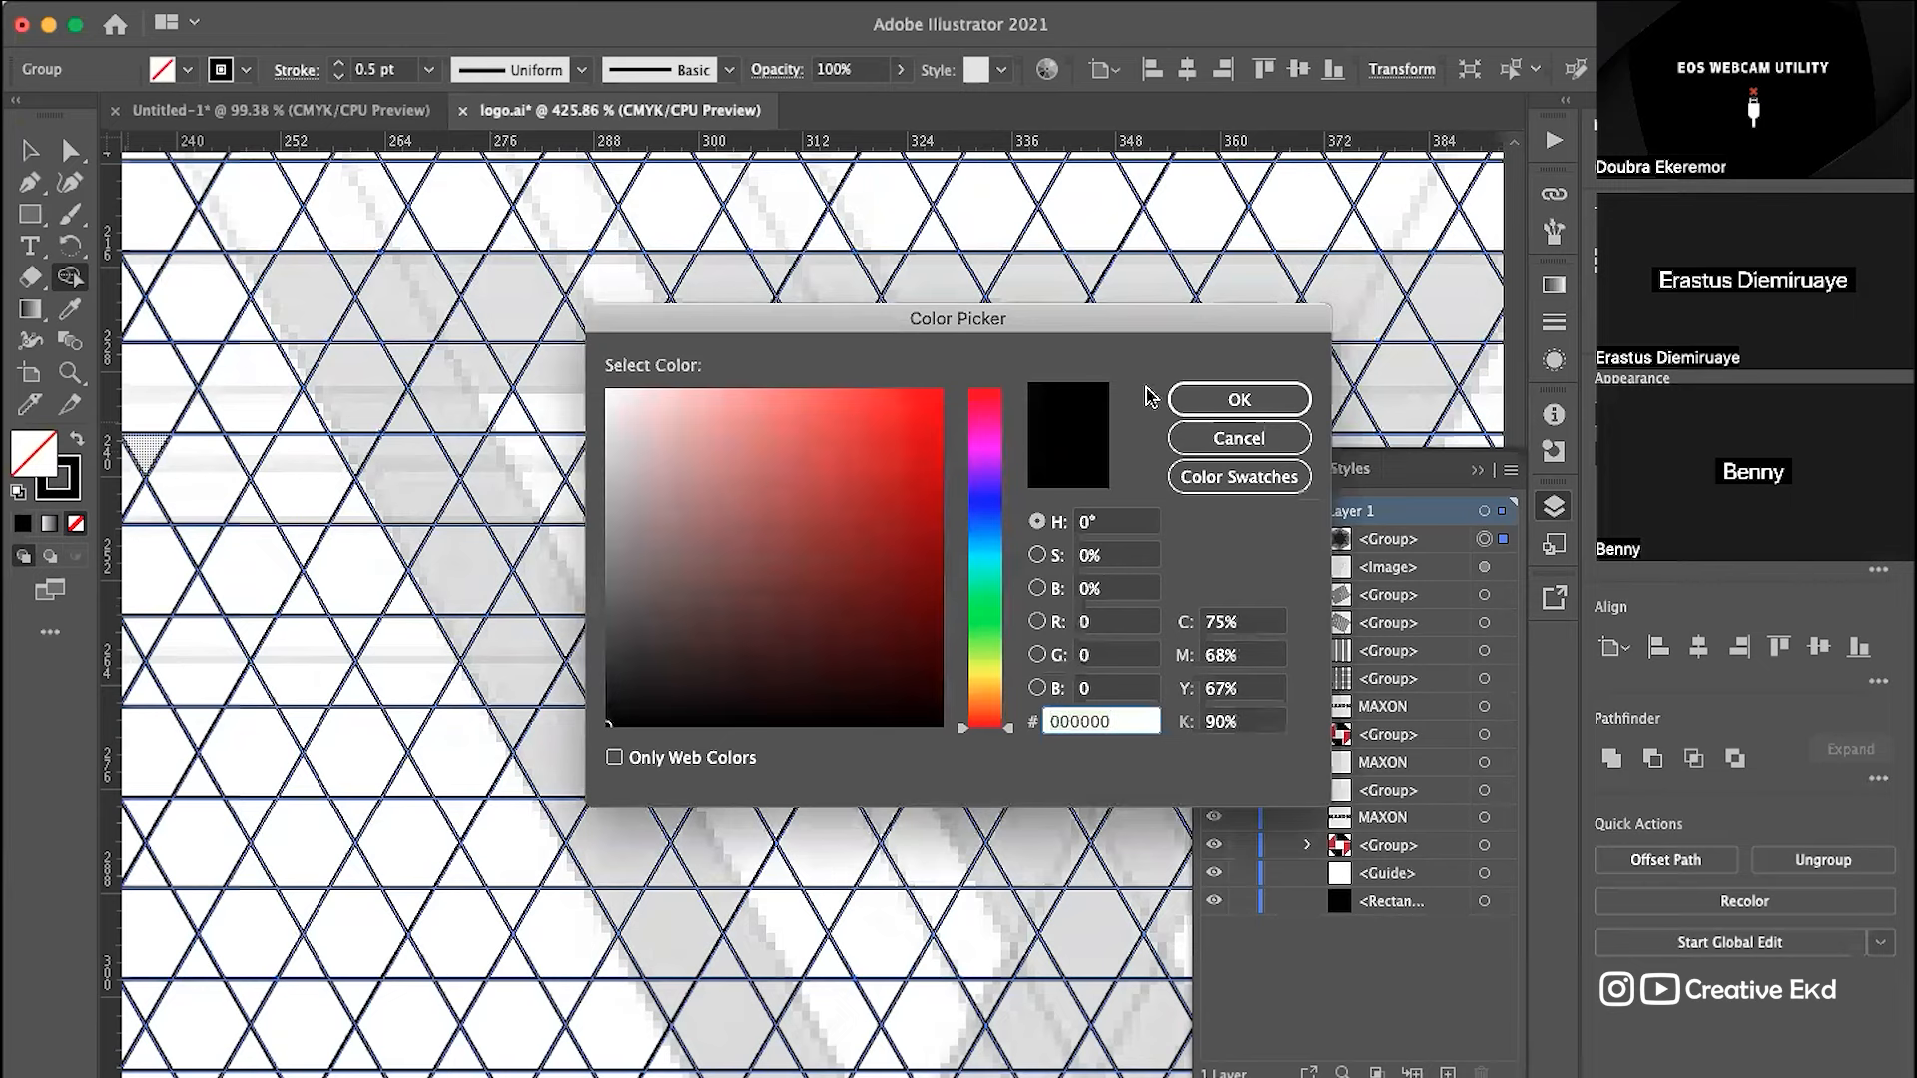
pyautogui.click(1203, 400)
pyautogui.doubleClick(33, 469)
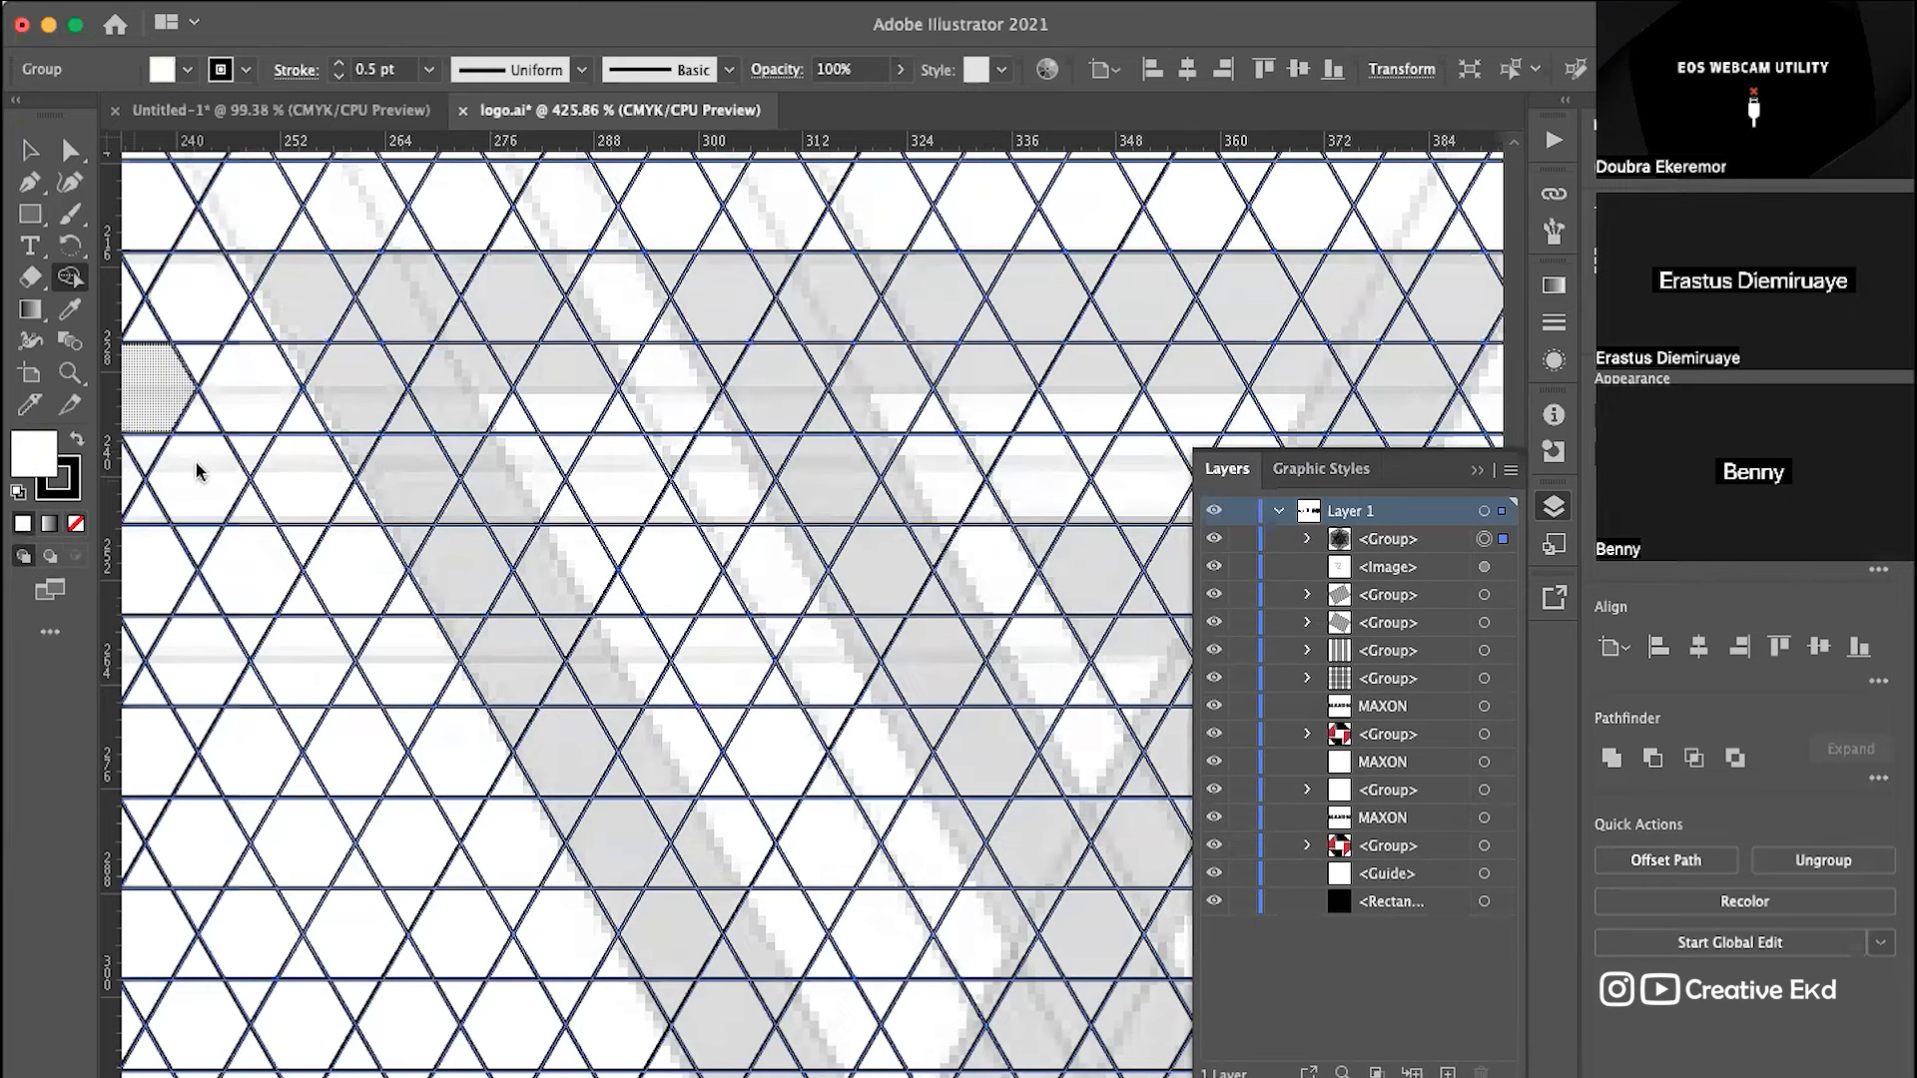
pyautogui.click(658, 667)
pyautogui.click(605, 718)
pyautogui.click(1203, 398)
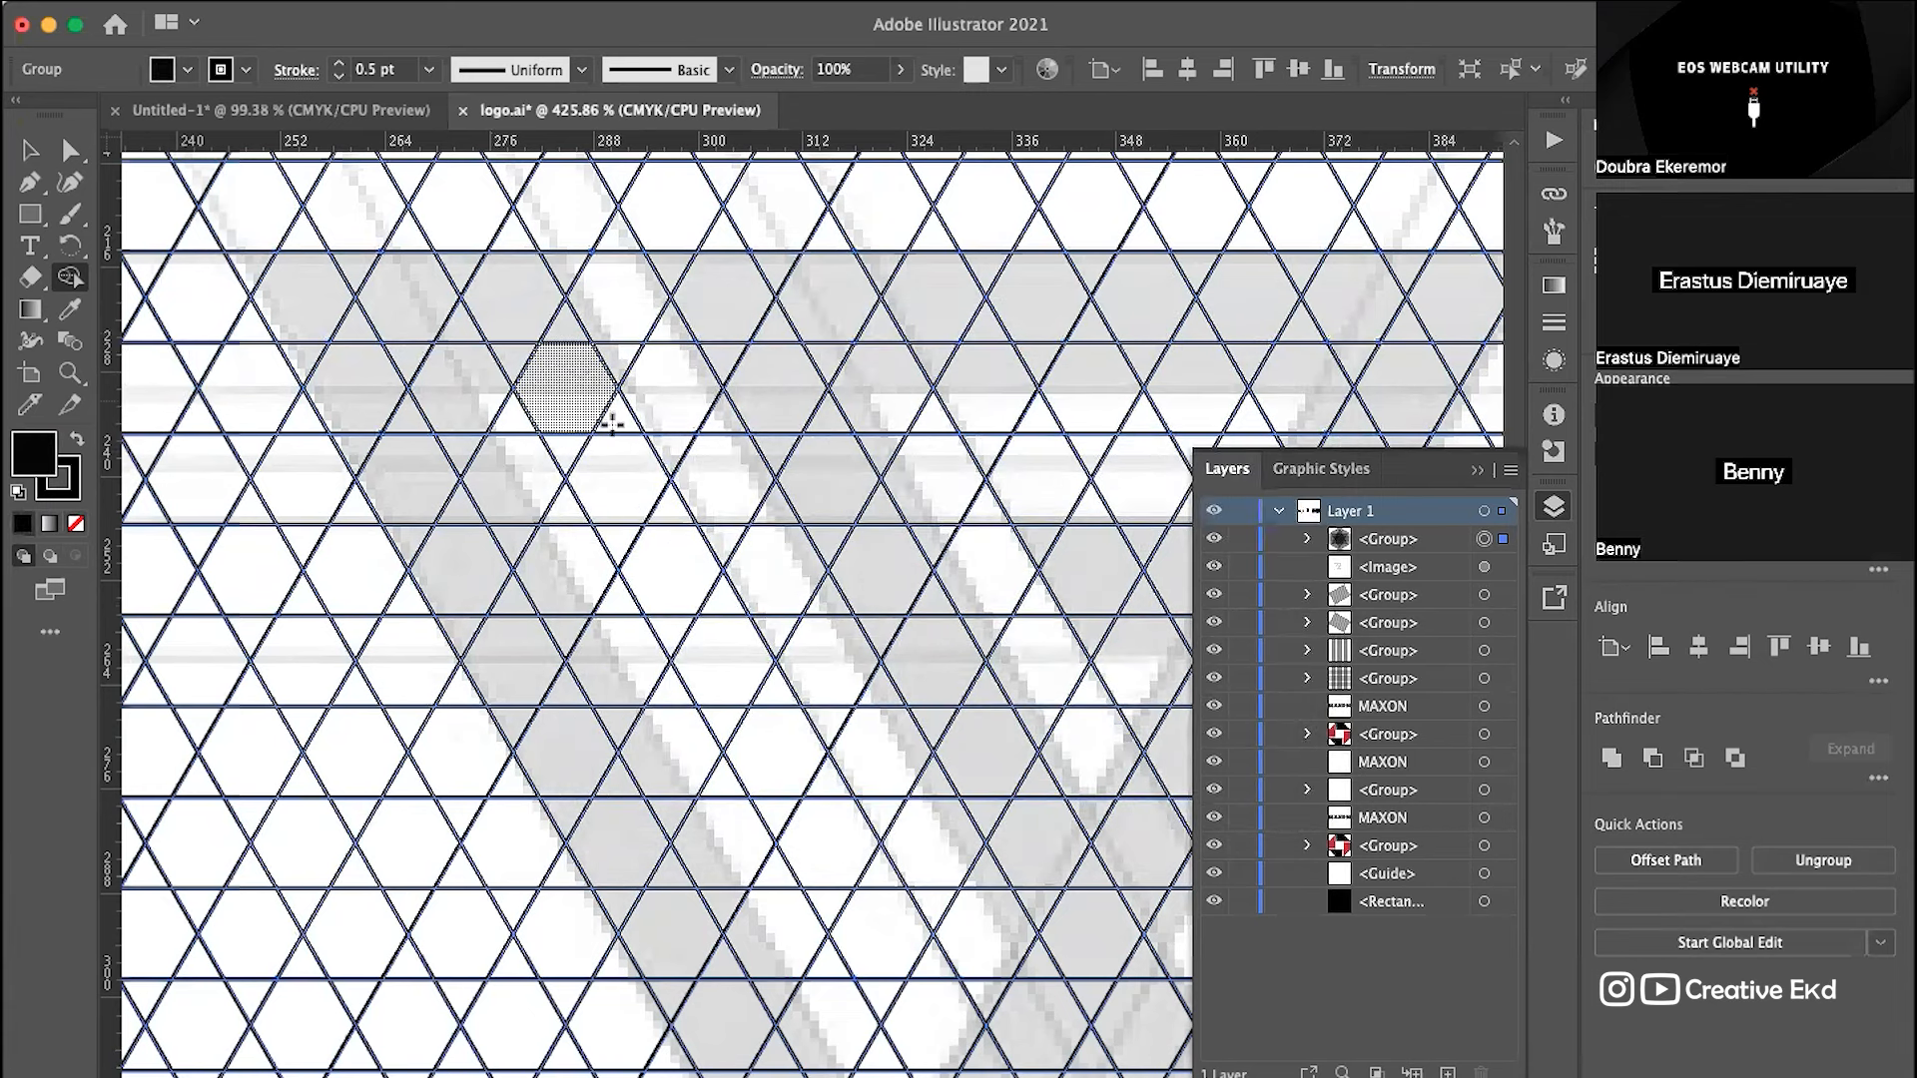
# Step: Merge the grid cells covering the upper part of the W's left arm into one black shape with Shape Builder
pyautogui.moveTo(605, 428)
pyautogui.mouseDown()
pyautogui.moveTo(538, 400)
pyautogui.moveTo(512, 352)
pyautogui.moveTo(559, 342)
pyautogui.moveTo(468, 263)
pyautogui.moveTo(318, 295)
pyautogui.moveTo(343, 322)
pyautogui.moveTo(431, 324)
pyautogui.moveTo(523, 386)
pyautogui.mouseUp()
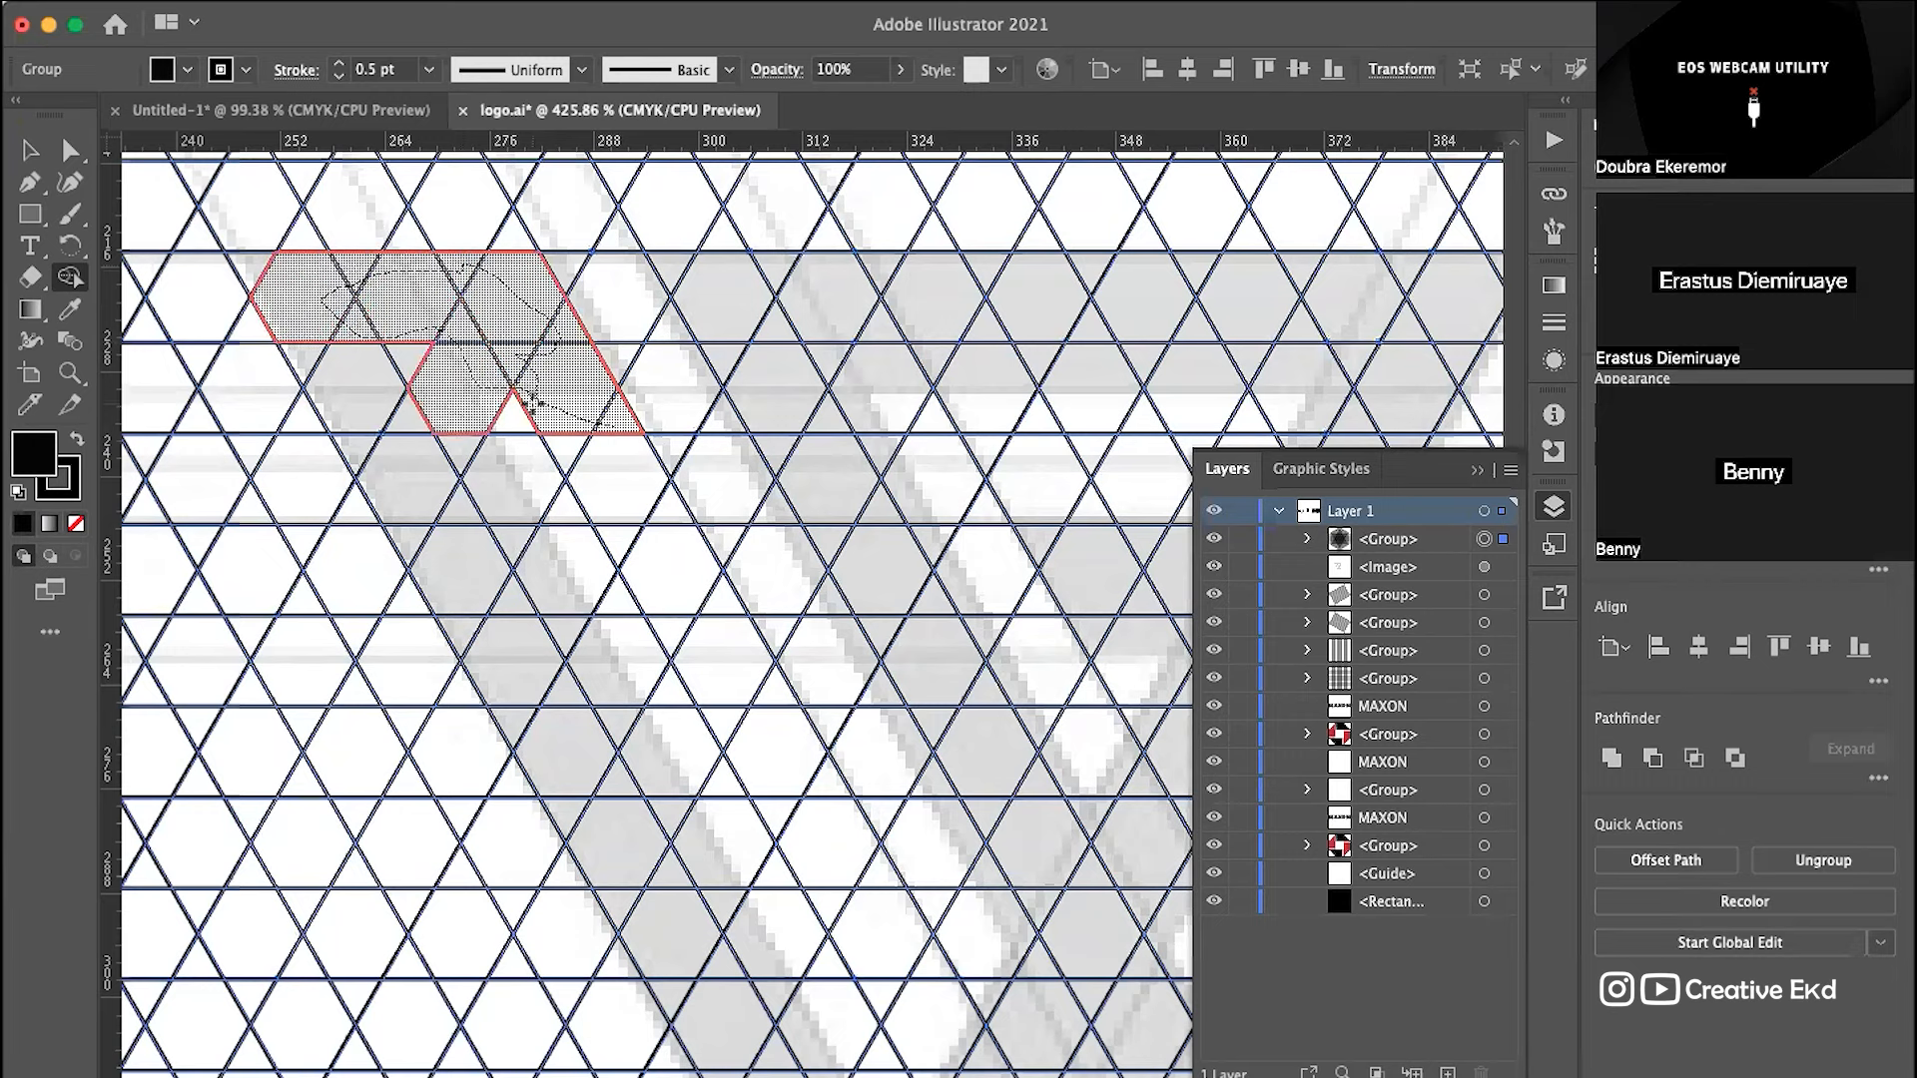
pyautogui.moveTo(487, 419); pyautogui.dragTo(619, 414)
pyautogui.moveTo(496, 411); pyautogui.dragTo(731, 814)
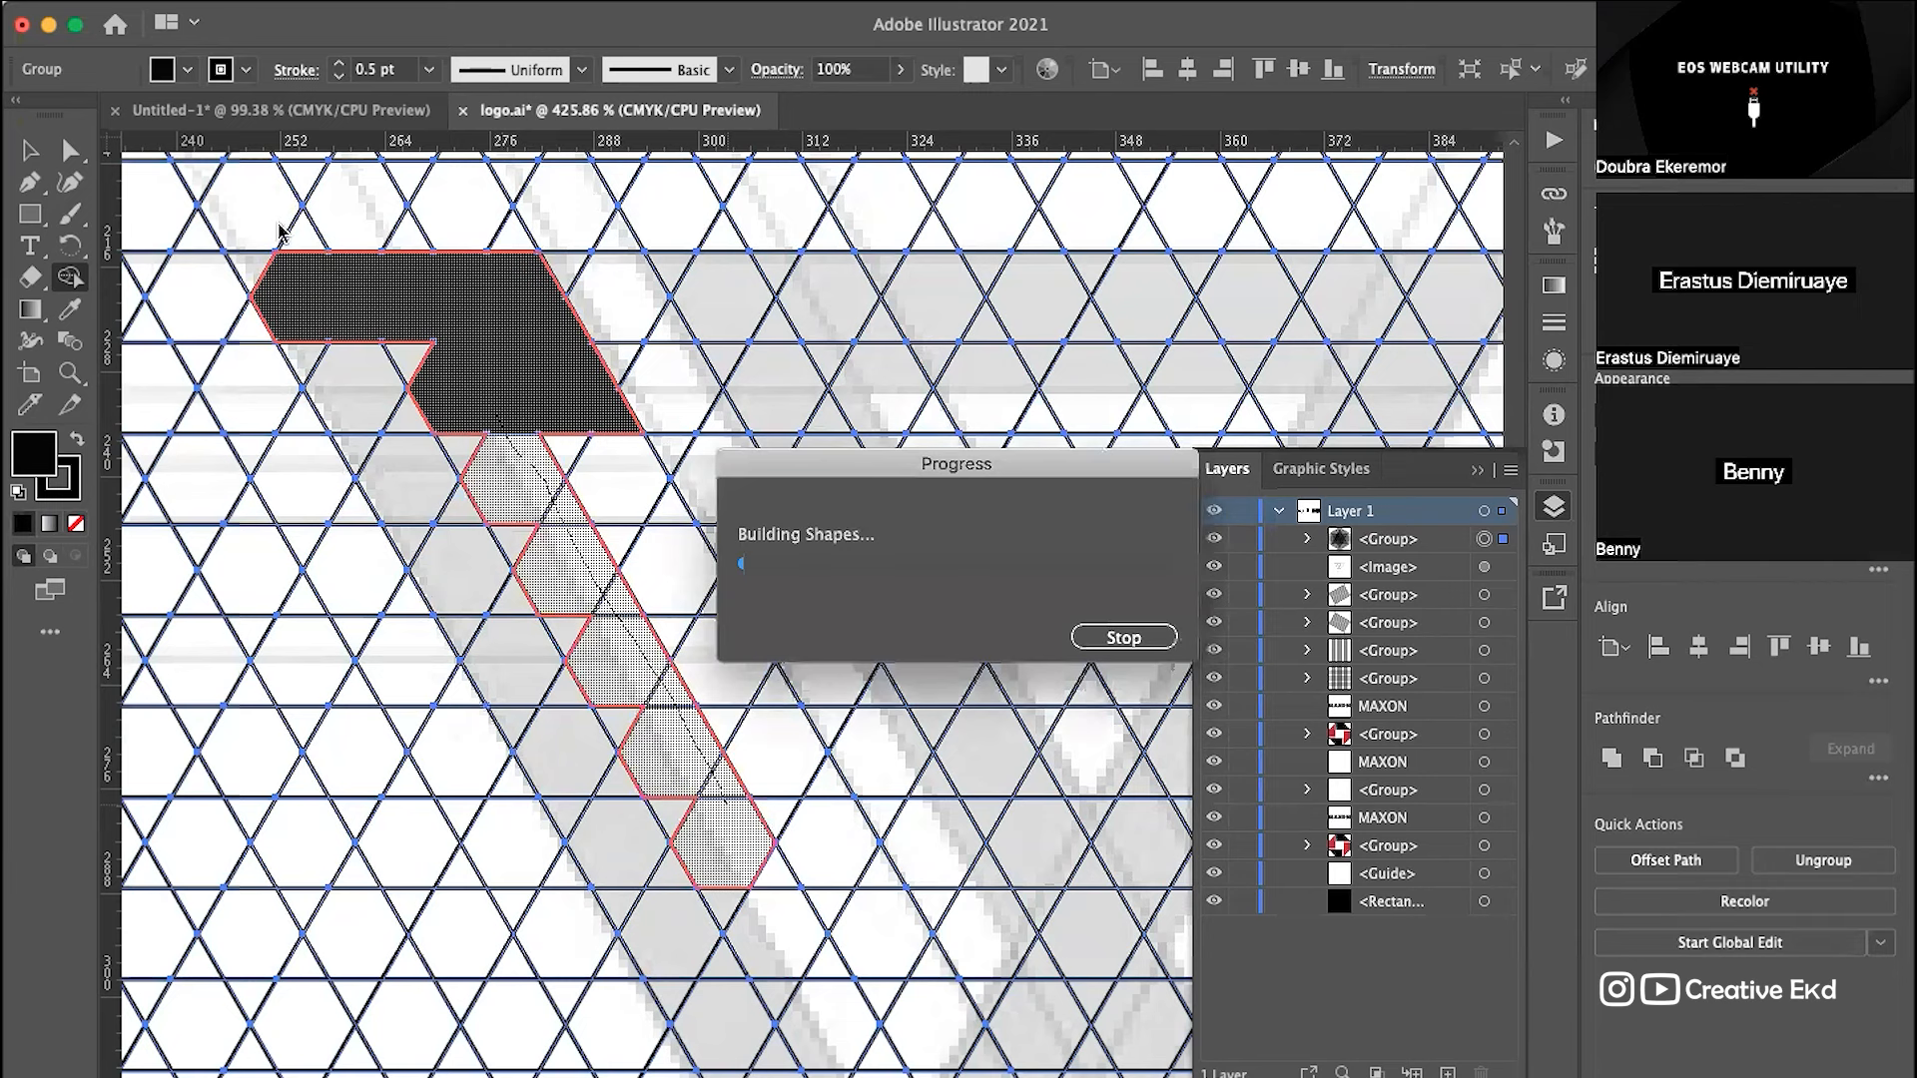
pyautogui.moveTo(298, 311); pyautogui.dragTo(244, 267)
pyautogui.moveTo(317, 349); pyautogui.dragTo(315, 347)
pyautogui.moveTo(348, 411); pyautogui.dragTo(567, 820)
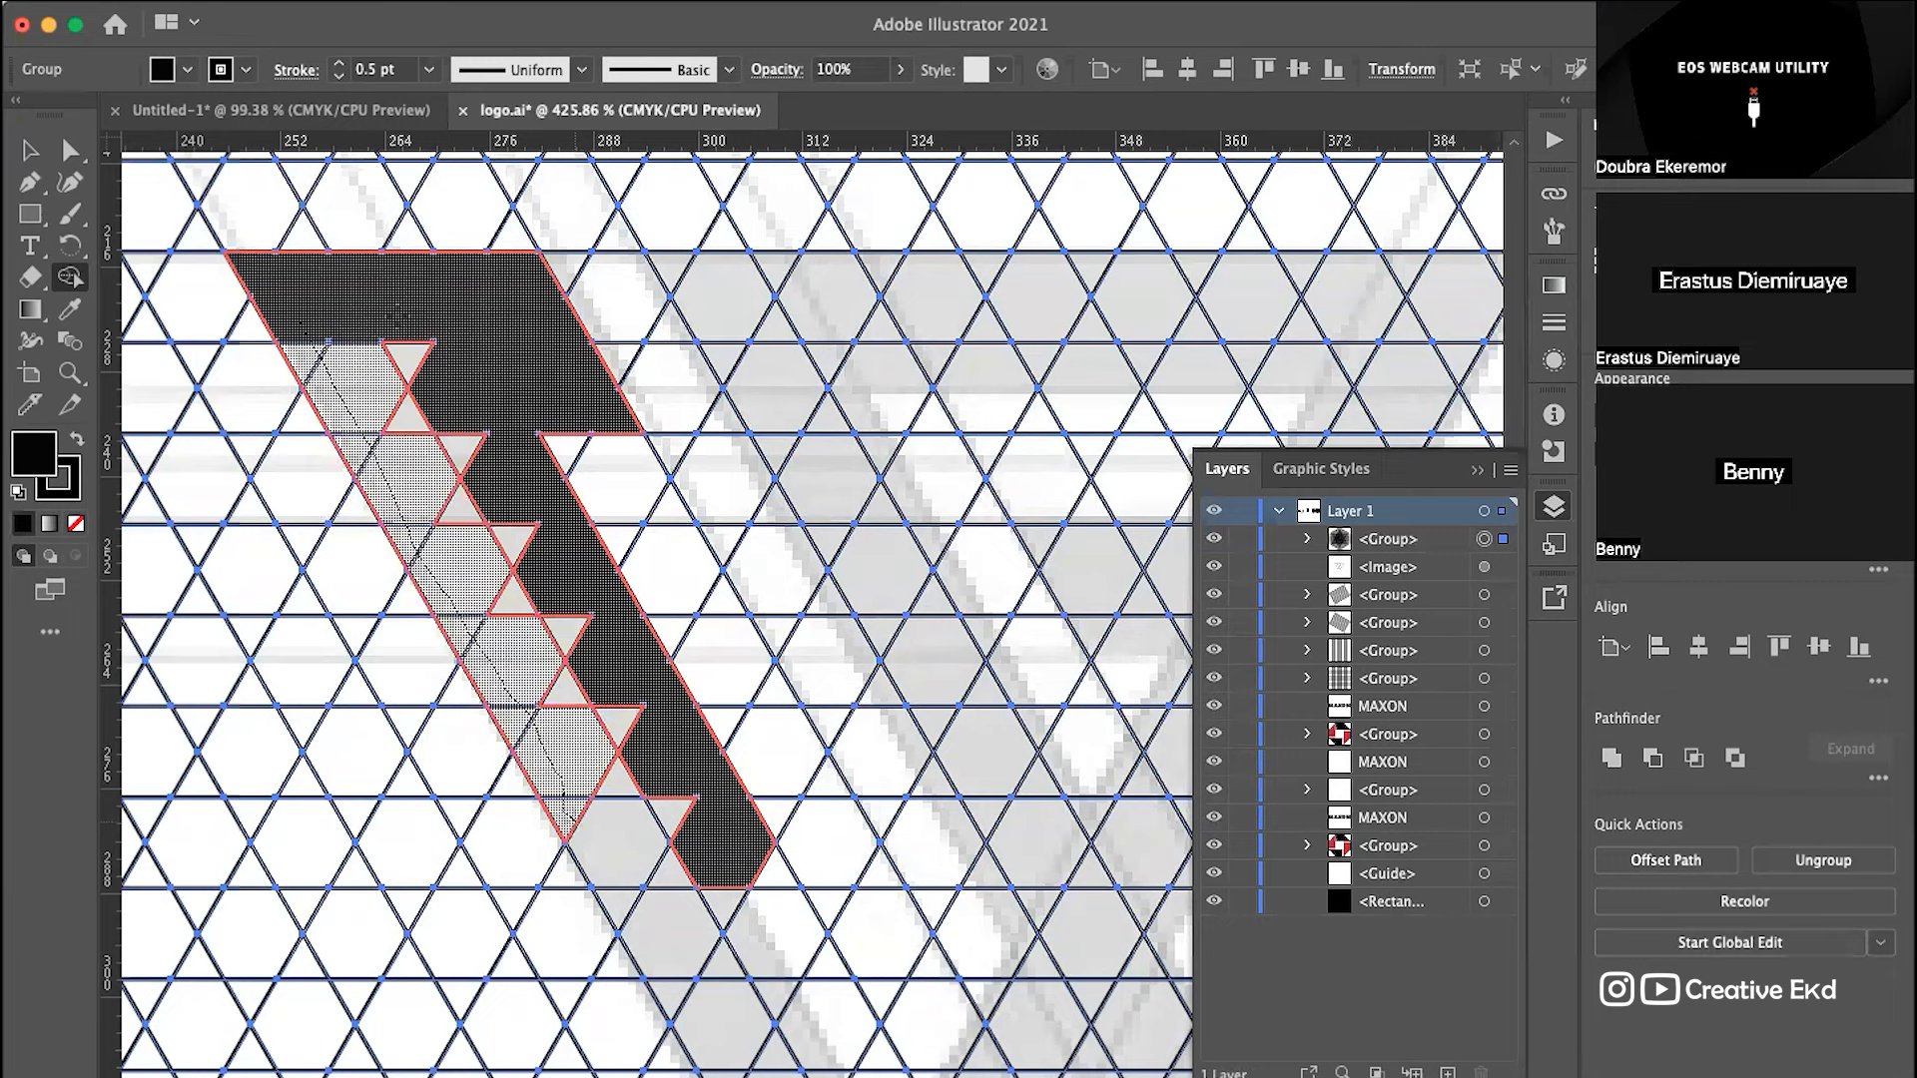
pyautogui.moveTo(406, 369)
pyautogui.mouseDown()
pyautogui.moveTo(411, 418)
pyautogui.moveTo(461, 451)
pyautogui.moveTo(478, 507)
pyautogui.moveTo(462, 501)
pyautogui.moveTo(511, 541)
pyautogui.moveTo(521, 616)
pyautogui.moveTo(566, 639)
pyautogui.moveTo(564, 687)
pyautogui.moveTo(613, 720)
pyautogui.mouseUp()
# Step: Extend the black shape along both edges of the W's left arm down to its pointed lower tip
pyautogui.scroll(-3, 699, 779)
pyautogui.hscroll(2, 699, 778)
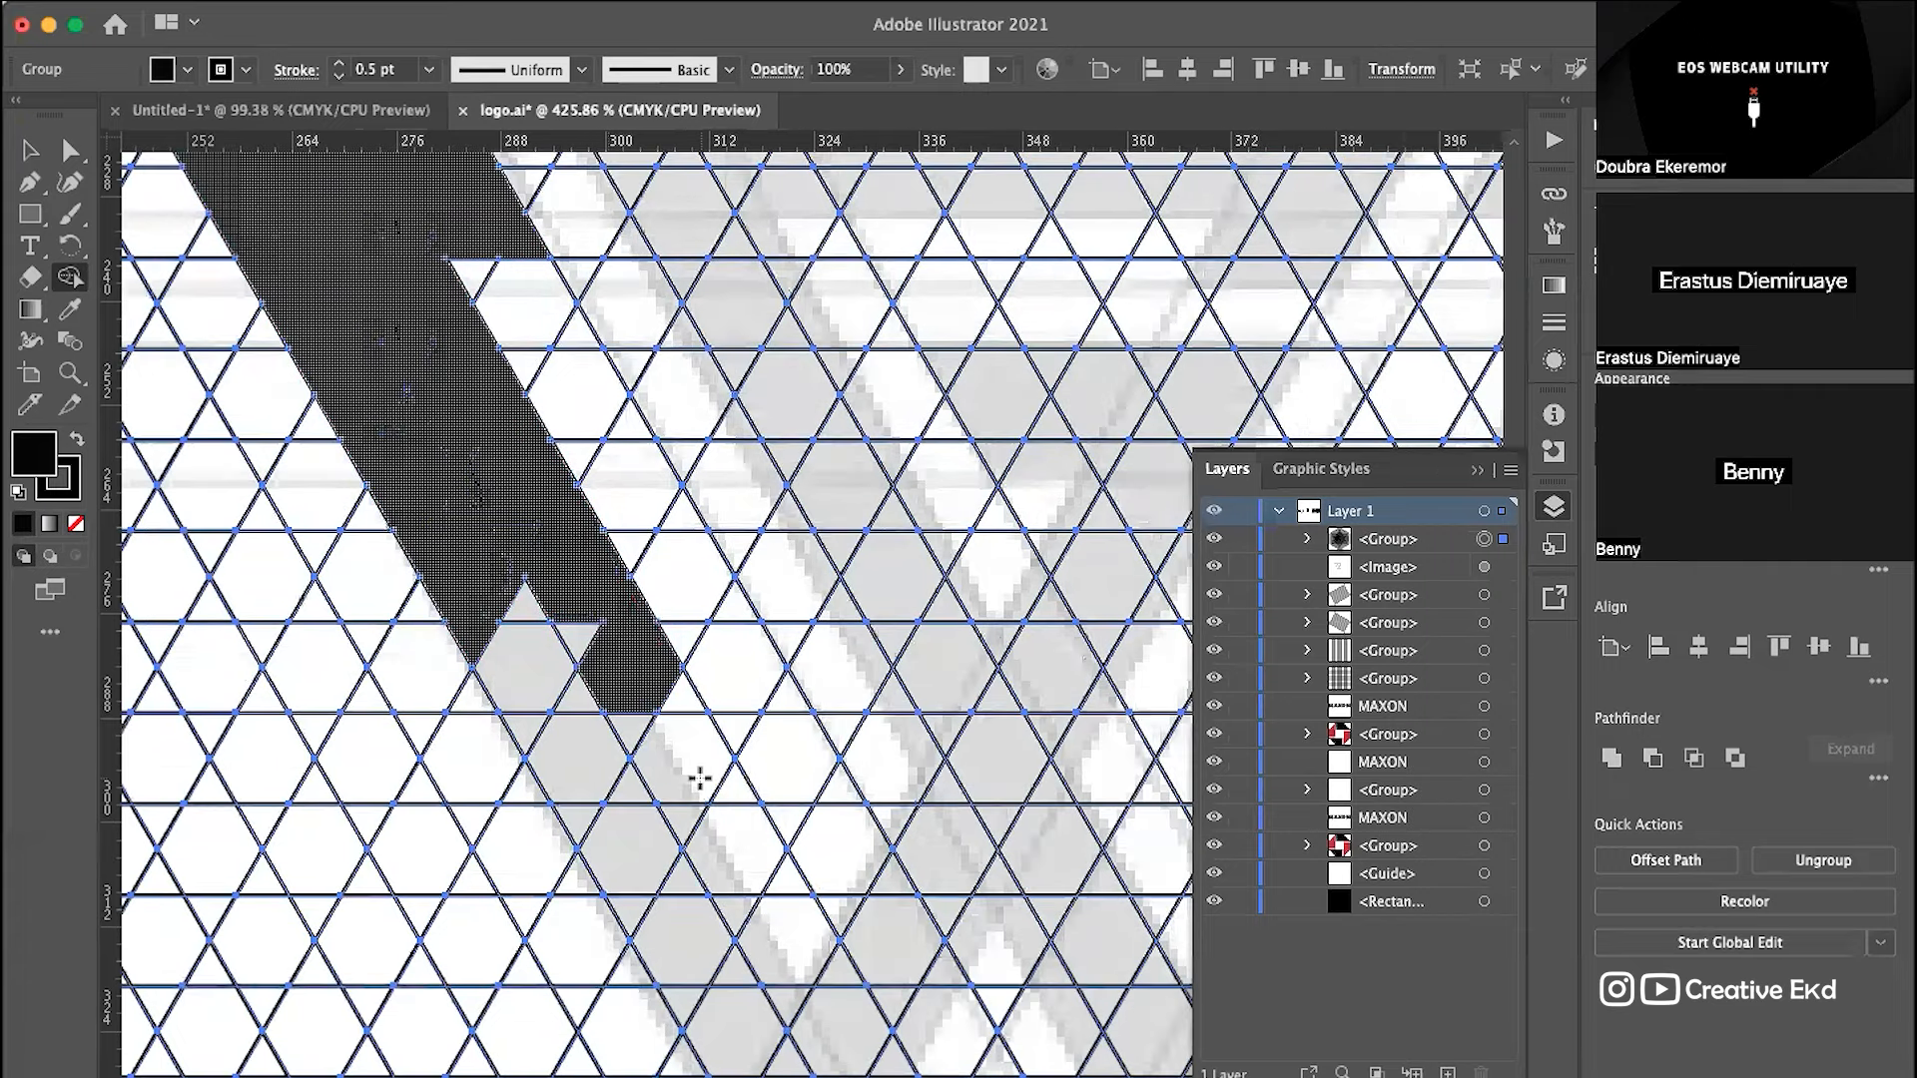
pyautogui.scroll(-3, 699, 778)
pyautogui.hscroll(3, 698, 779)
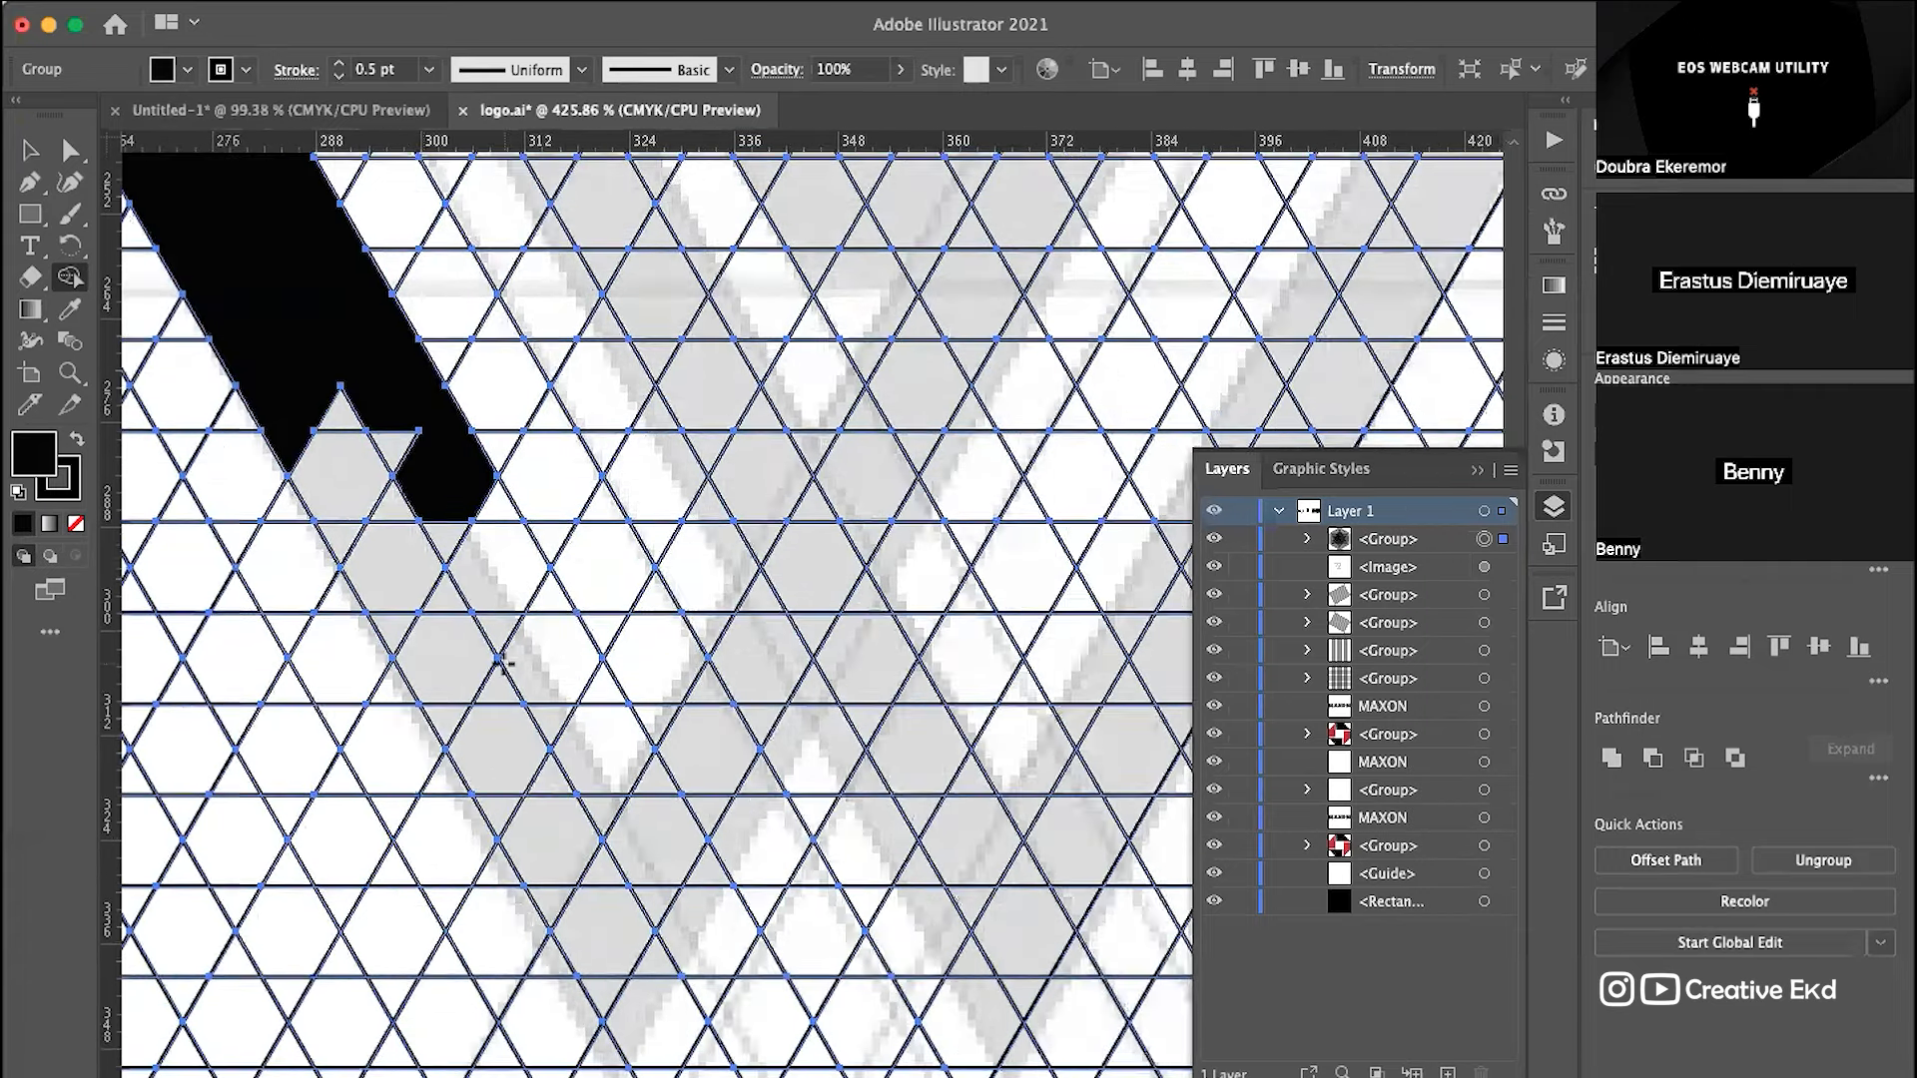
pyautogui.moveTo(239, 318); pyautogui.dragTo(421, 678)
pyautogui.moveTo(481, 786)
pyautogui.mouseDown()
pyautogui.moveTo(533, 829)
pyautogui.moveTo(551, 911)
pyautogui.mouseUp()
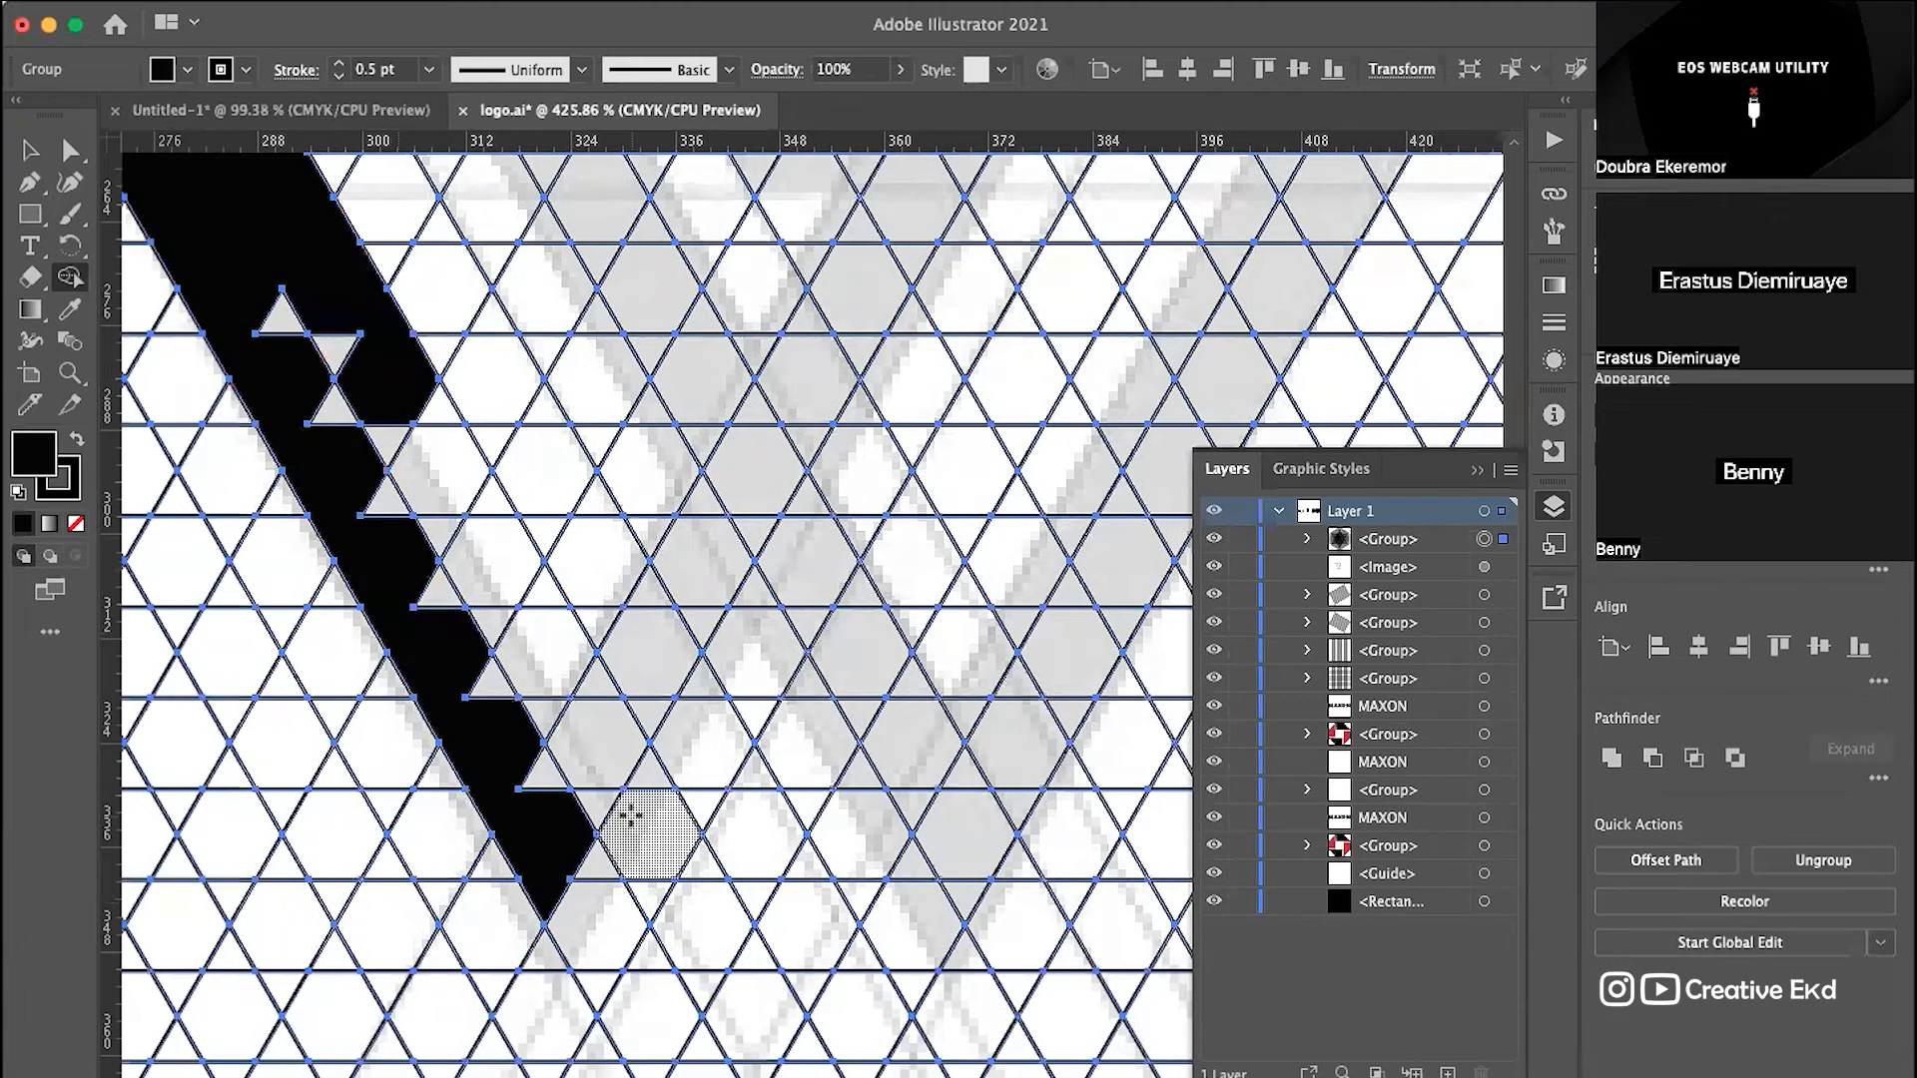
pyautogui.moveTo(403, 372)
pyautogui.mouseDown()
pyautogui.moveTo(516, 560)
pyautogui.moveTo(601, 746)
pyautogui.mouseUp()
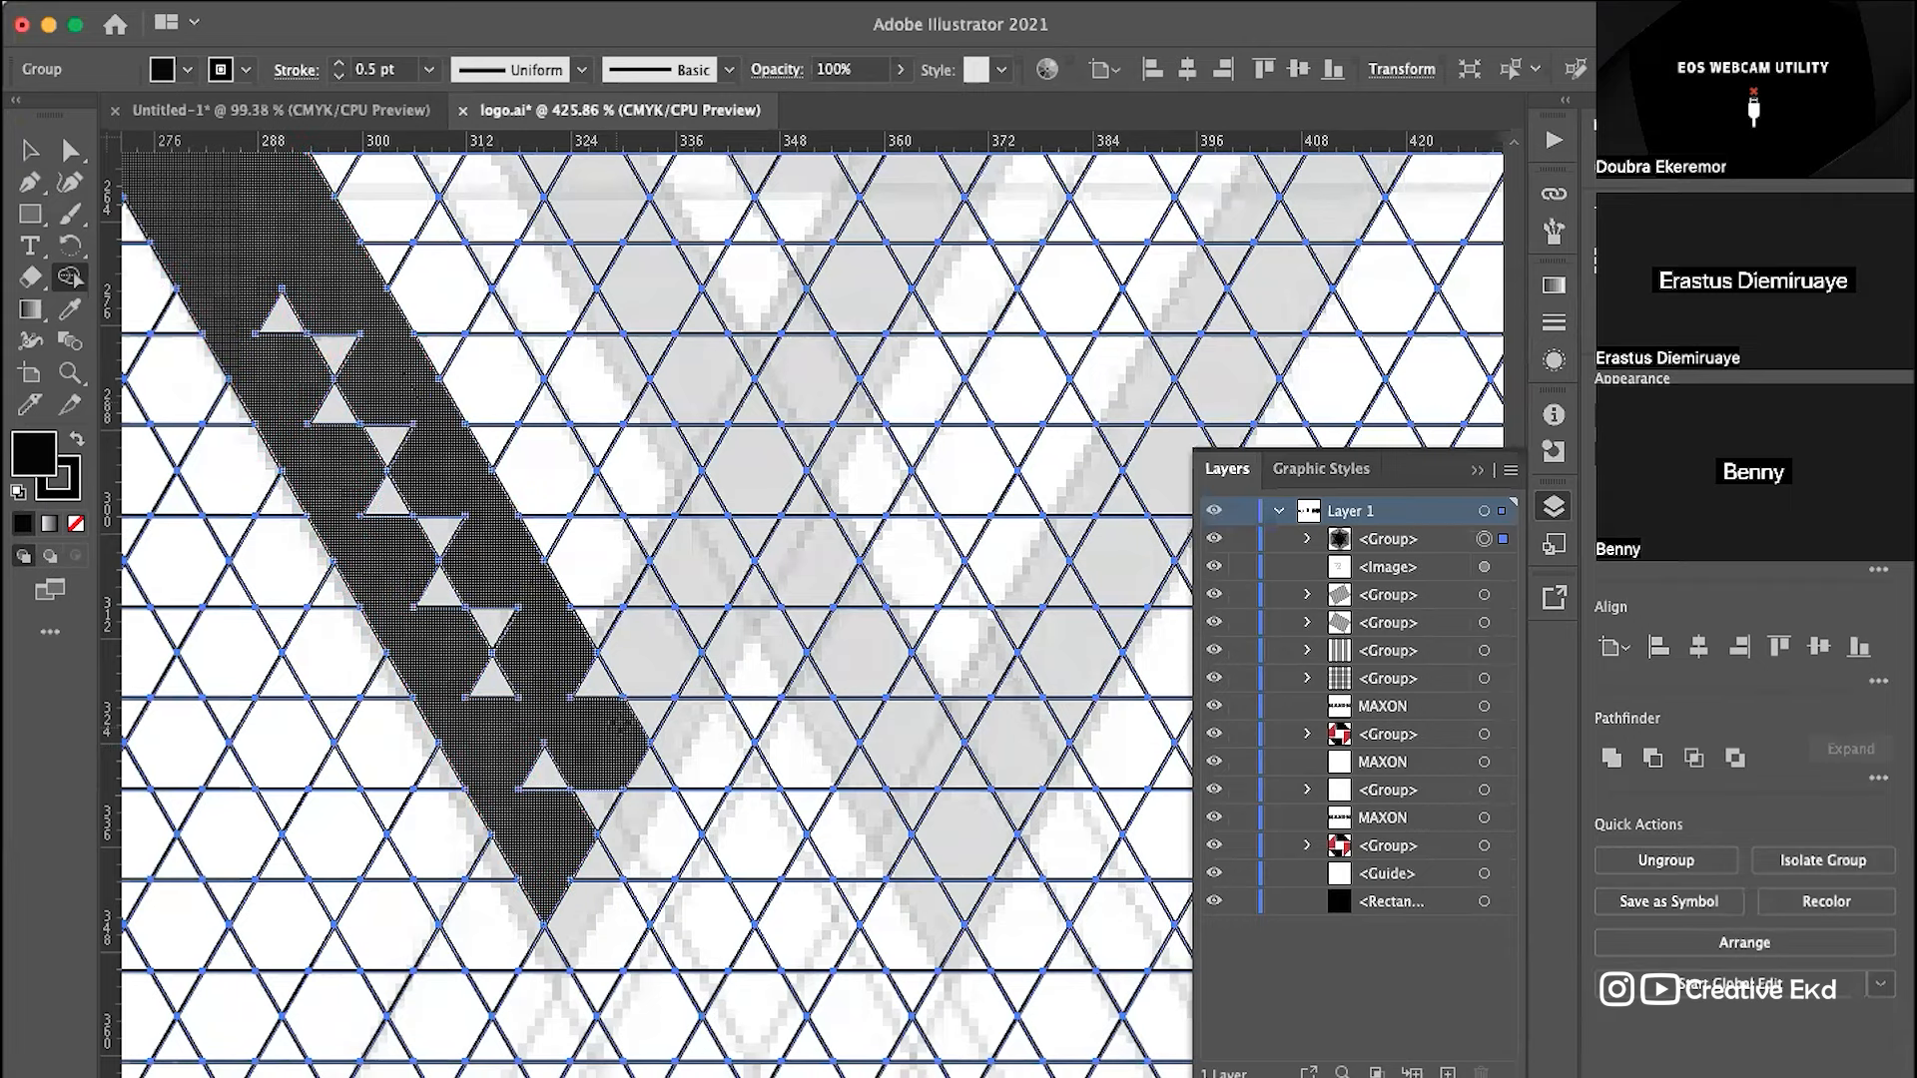
# Step: Examine the black left arm's lower end and the neighbouring W strokes for cells still to merge
pyautogui.hscroll(1, 621, 721)
pyautogui.scroll(1, 614, 703)
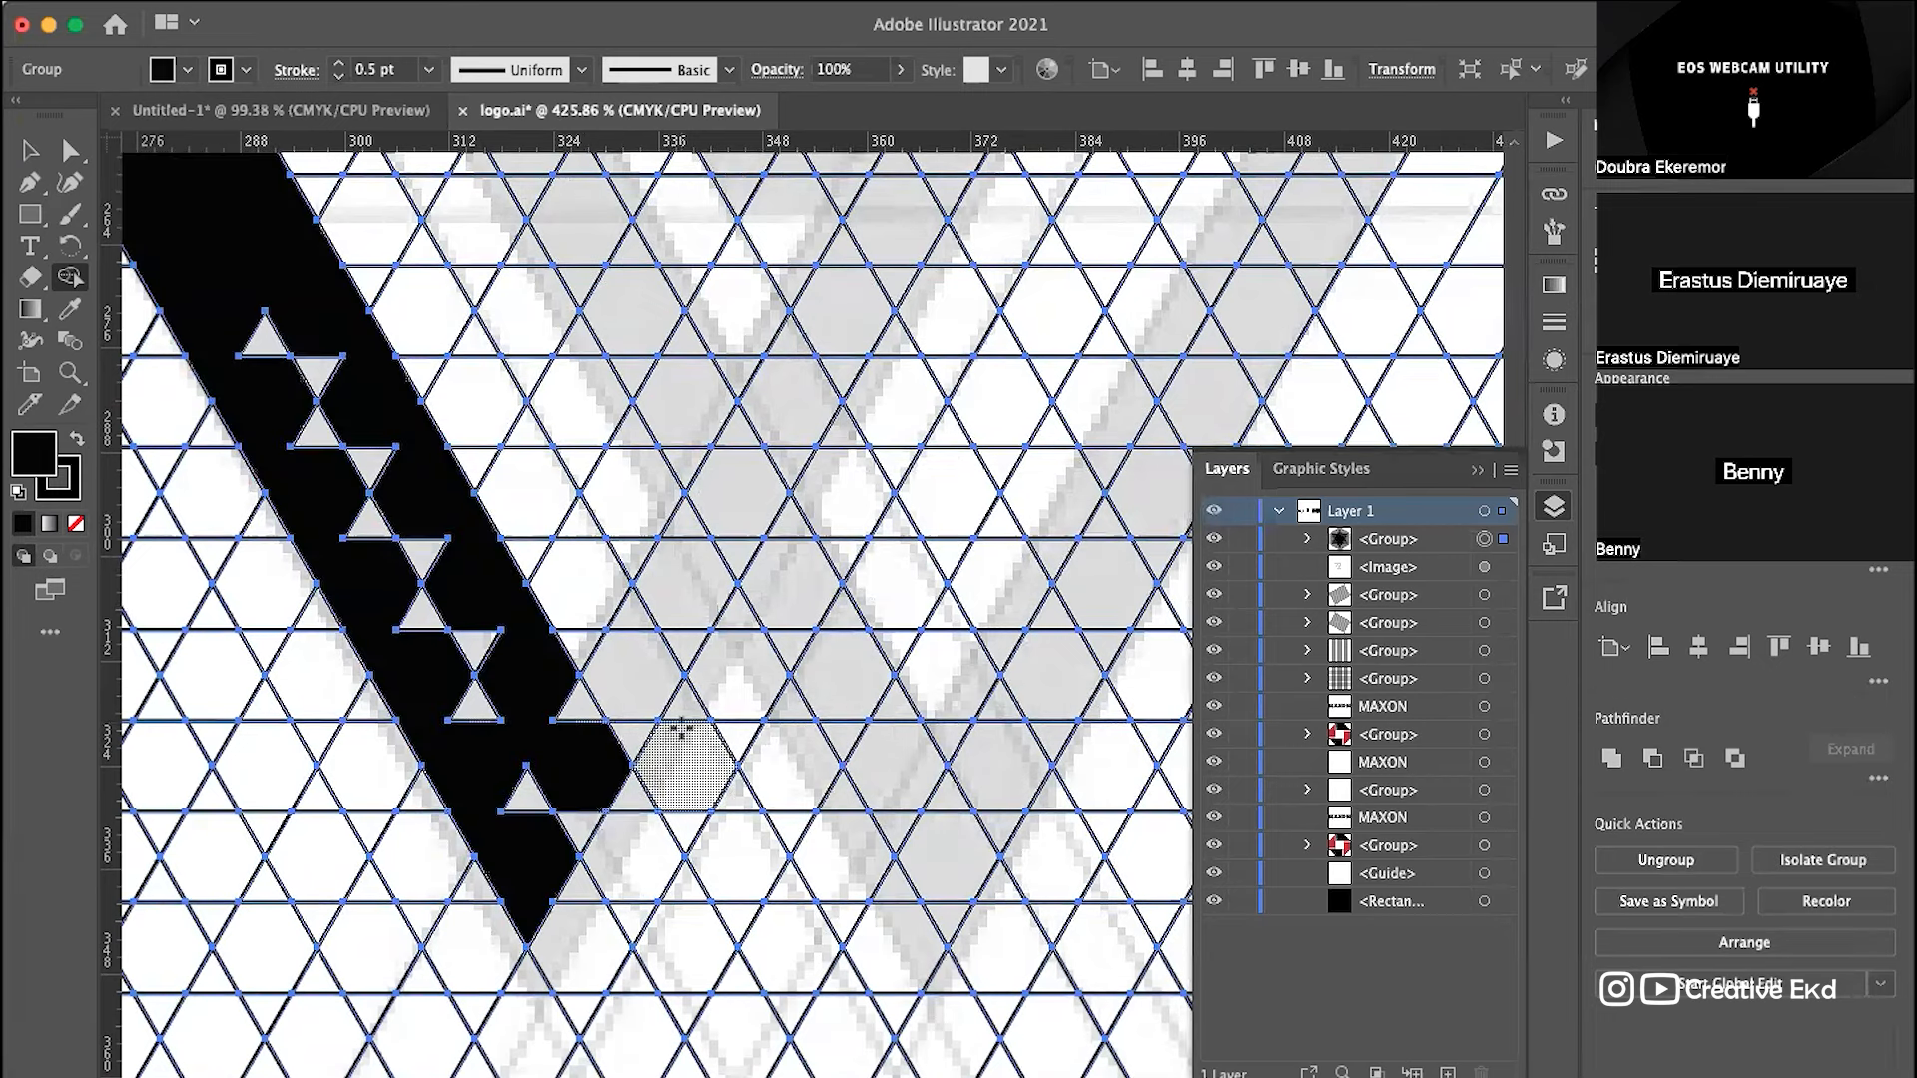
pyautogui.scroll(-2, 669, 749)
pyautogui.hscroll(1, 669, 749)
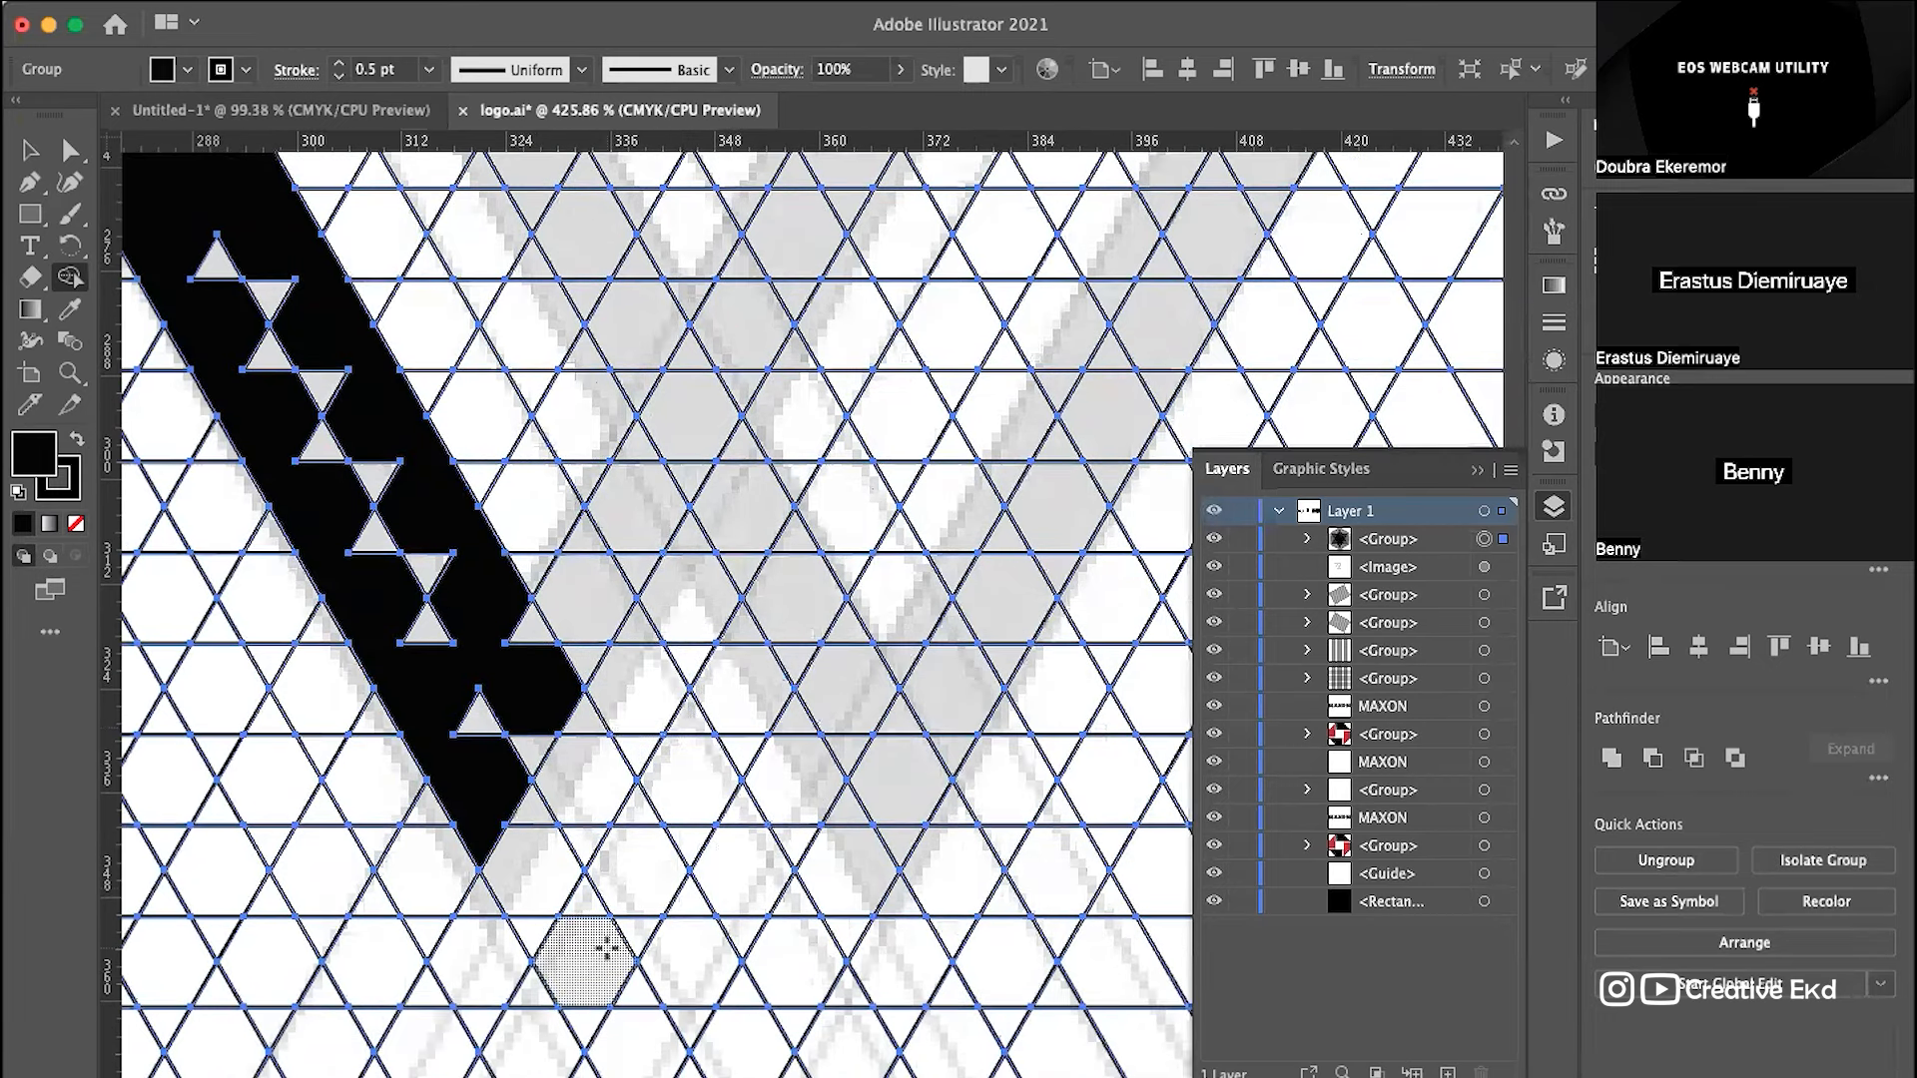
pyautogui.scroll(5, 606, 947)
pyautogui.hscroll(-3, 607, 946)
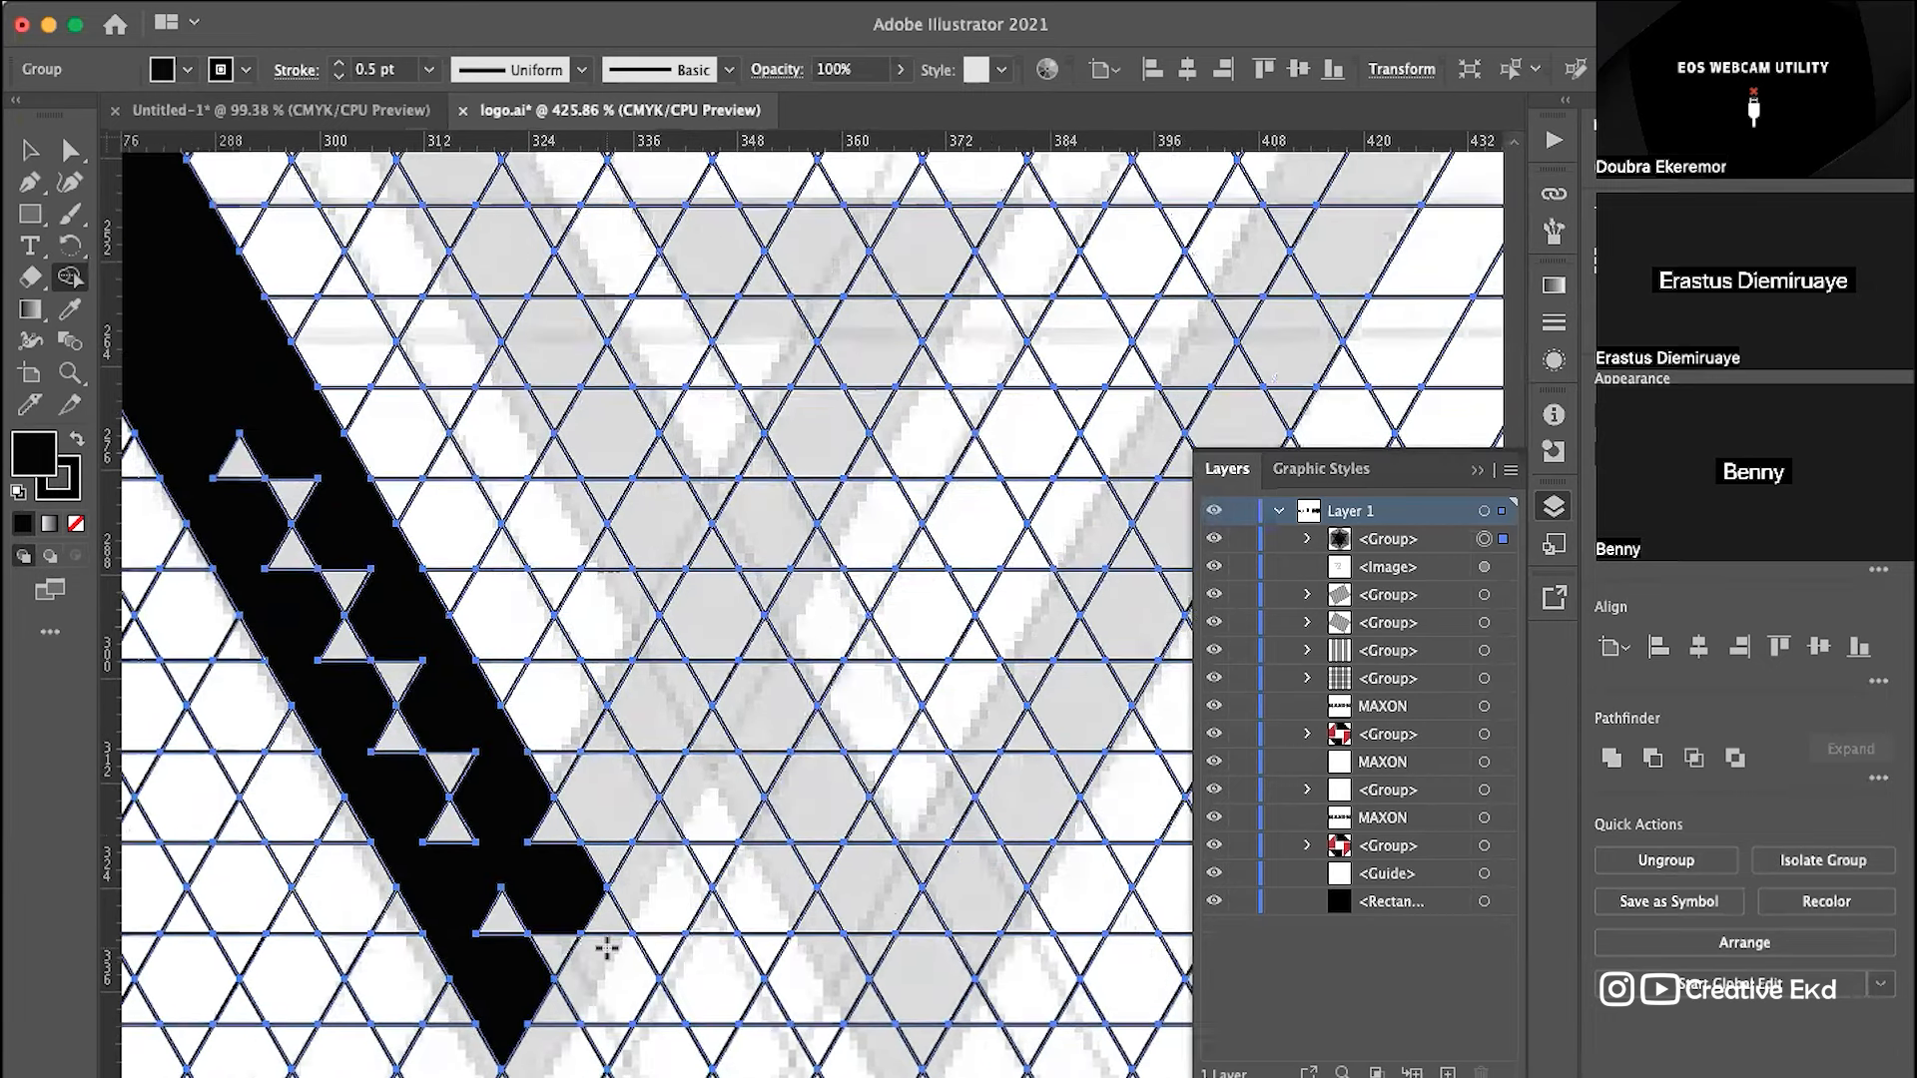
pyautogui.scroll(-3, 607, 946)
pyautogui.hscroll(2, 607, 946)
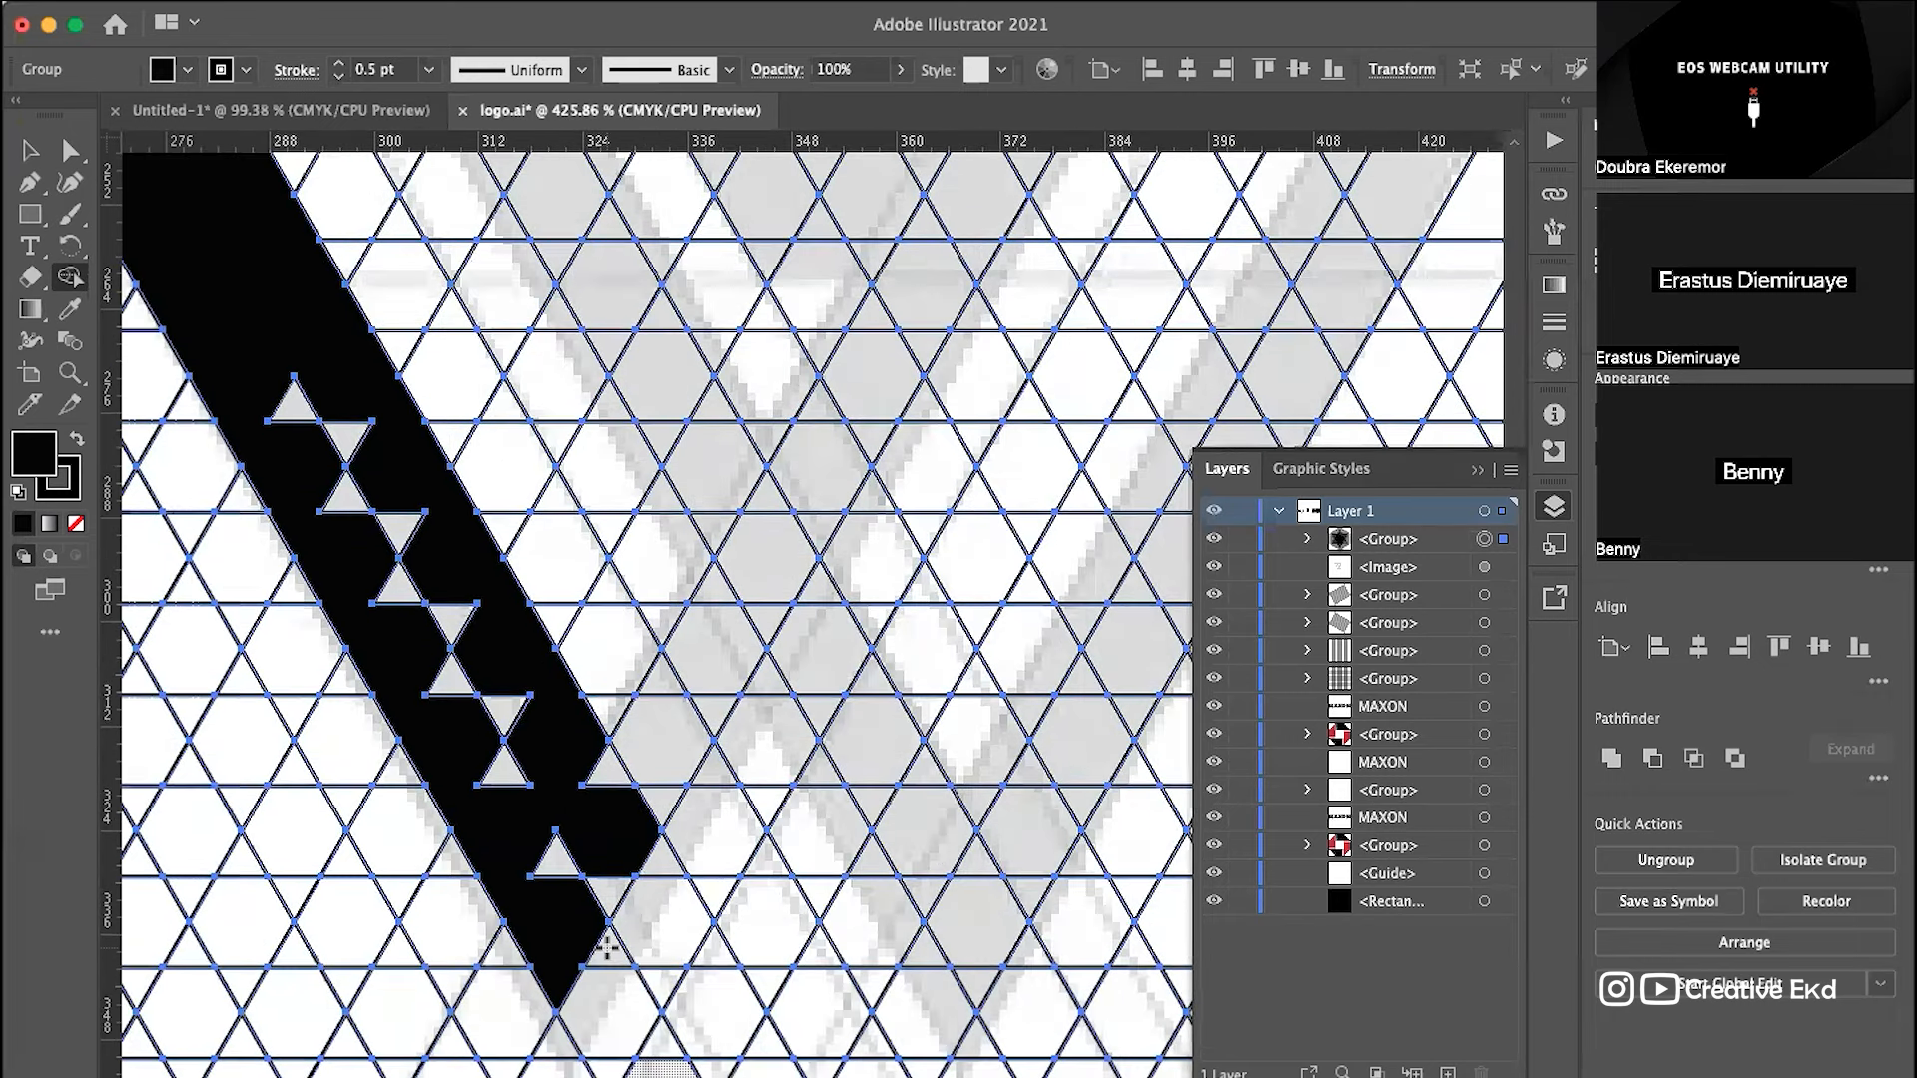
pyautogui.scroll(-2, 593, 934)
pyautogui.hscroll(2, 593, 935)
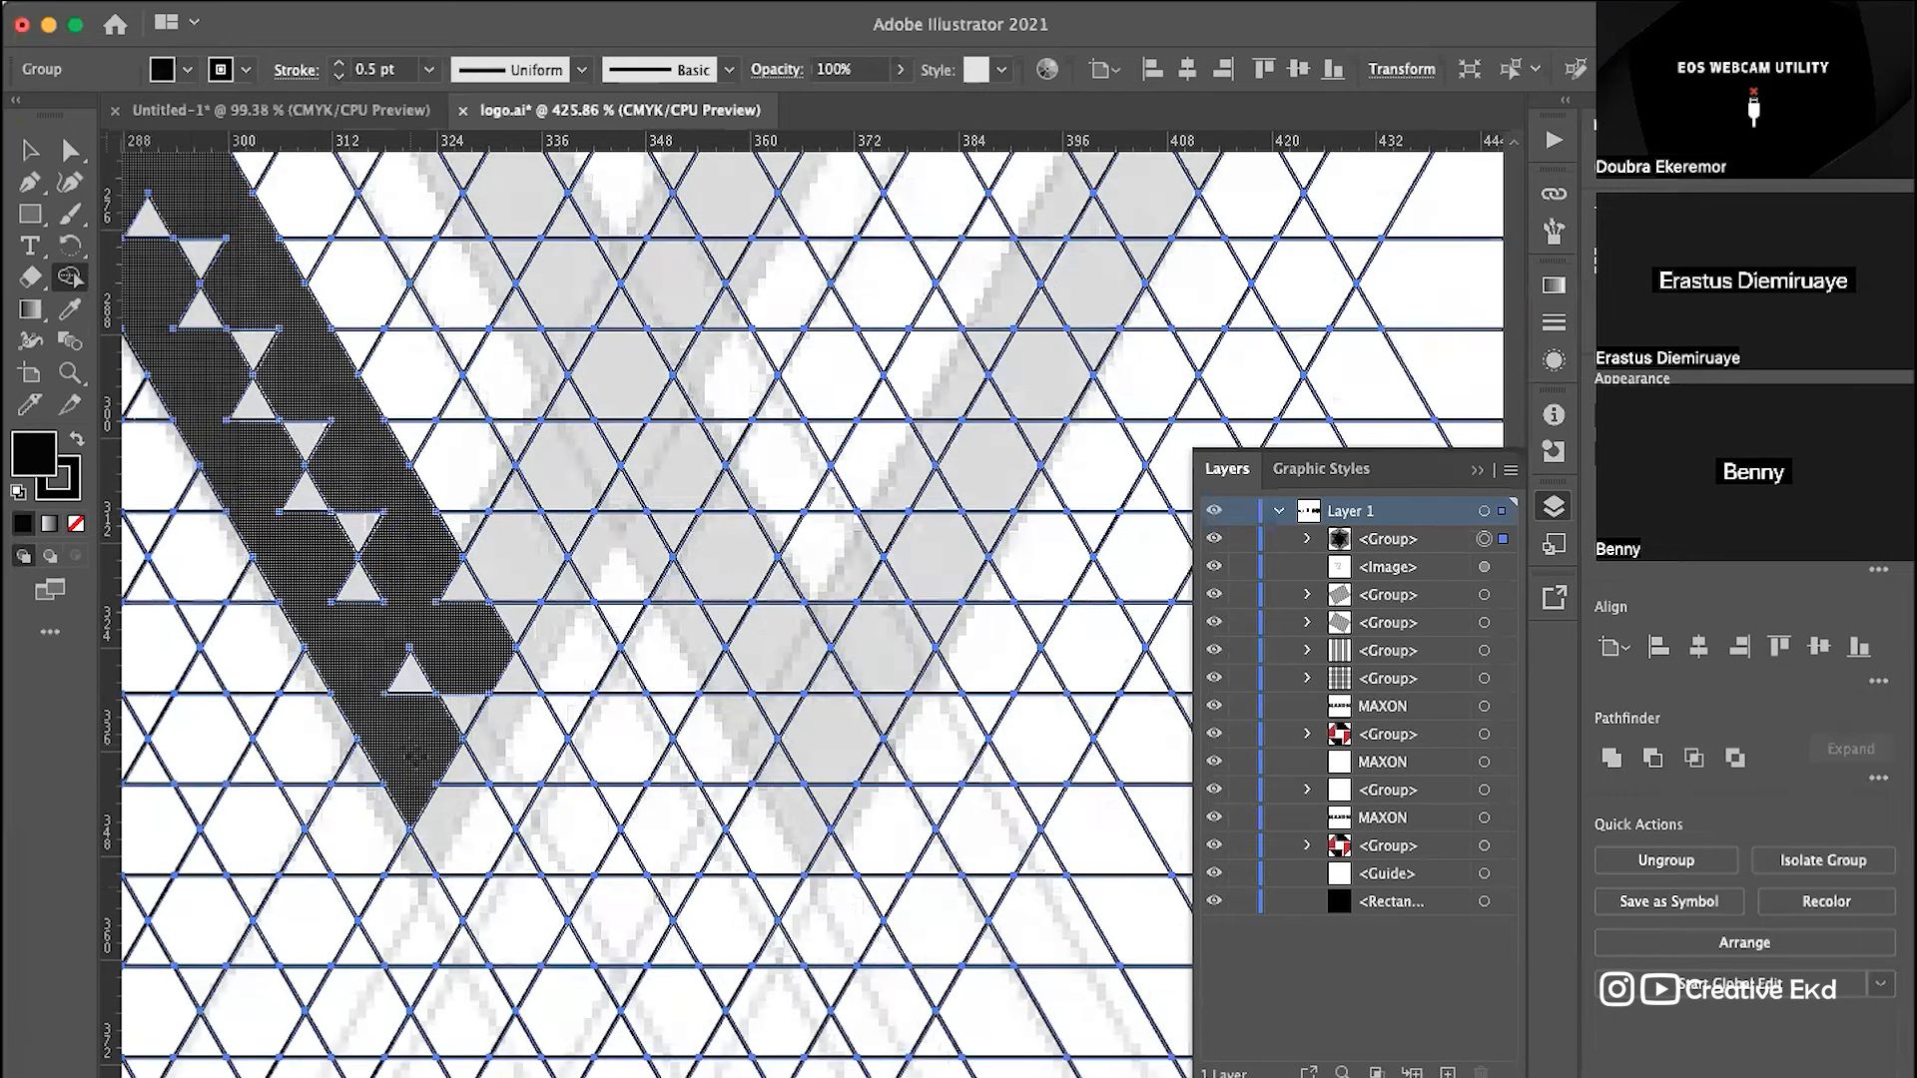
# Step: Extend the black shape from the left arm's lower tip up into the W's adjoining rising stroke with Shape Builder
pyautogui.moveTo(420, 759)
pyautogui.mouseDown()
pyautogui.moveTo(467, 841)
pyautogui.moveTo(465, 887)
pyautogui.moveTo(514, 724)
pyautogui.moveTo(624, 536)
pyautogui.mouseUp()
pyautogui.moveTo(445, 647); pyautogui.dragTo(571, 399)
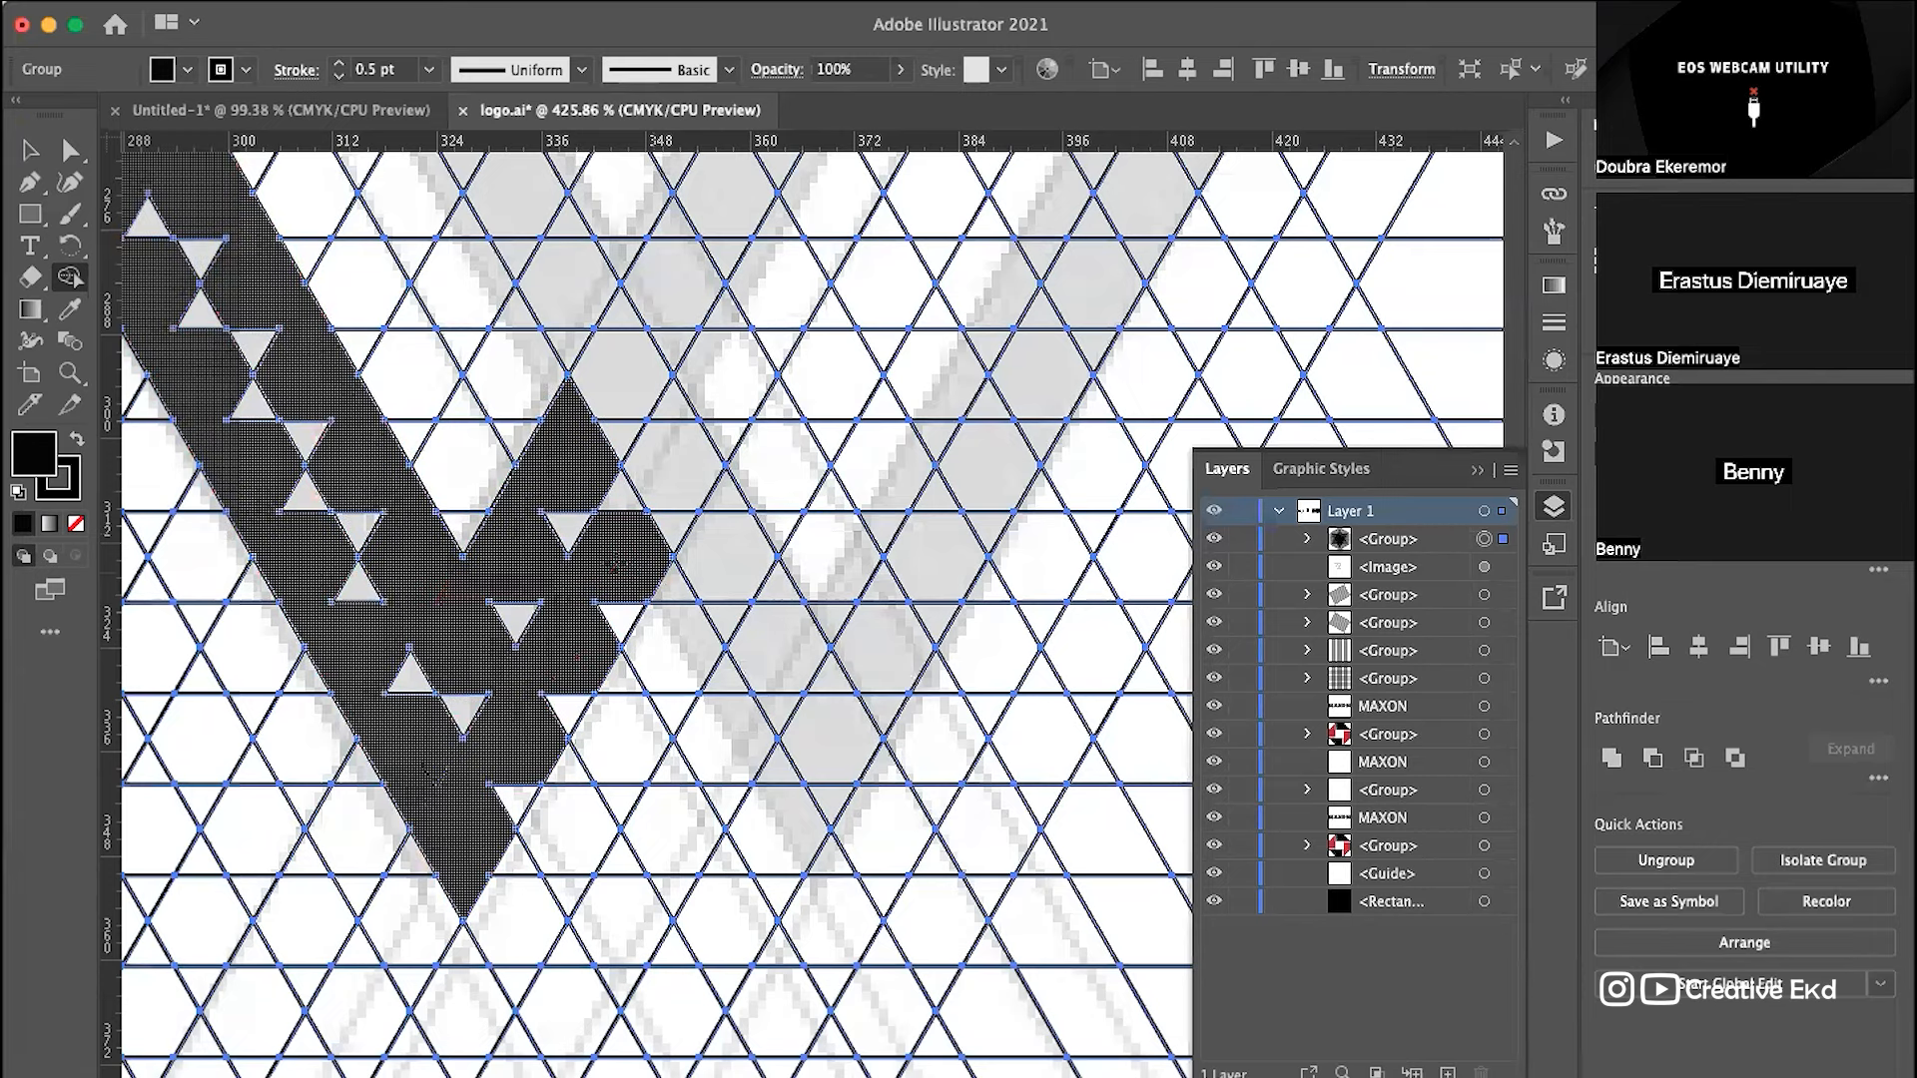
# Step: Merge the leftover triangular gaps along the middle of the W's left arm into the black shape
pyautogui.hscroll(-5, 306, 432)
pyautogui.scroll(2, 307, 432)
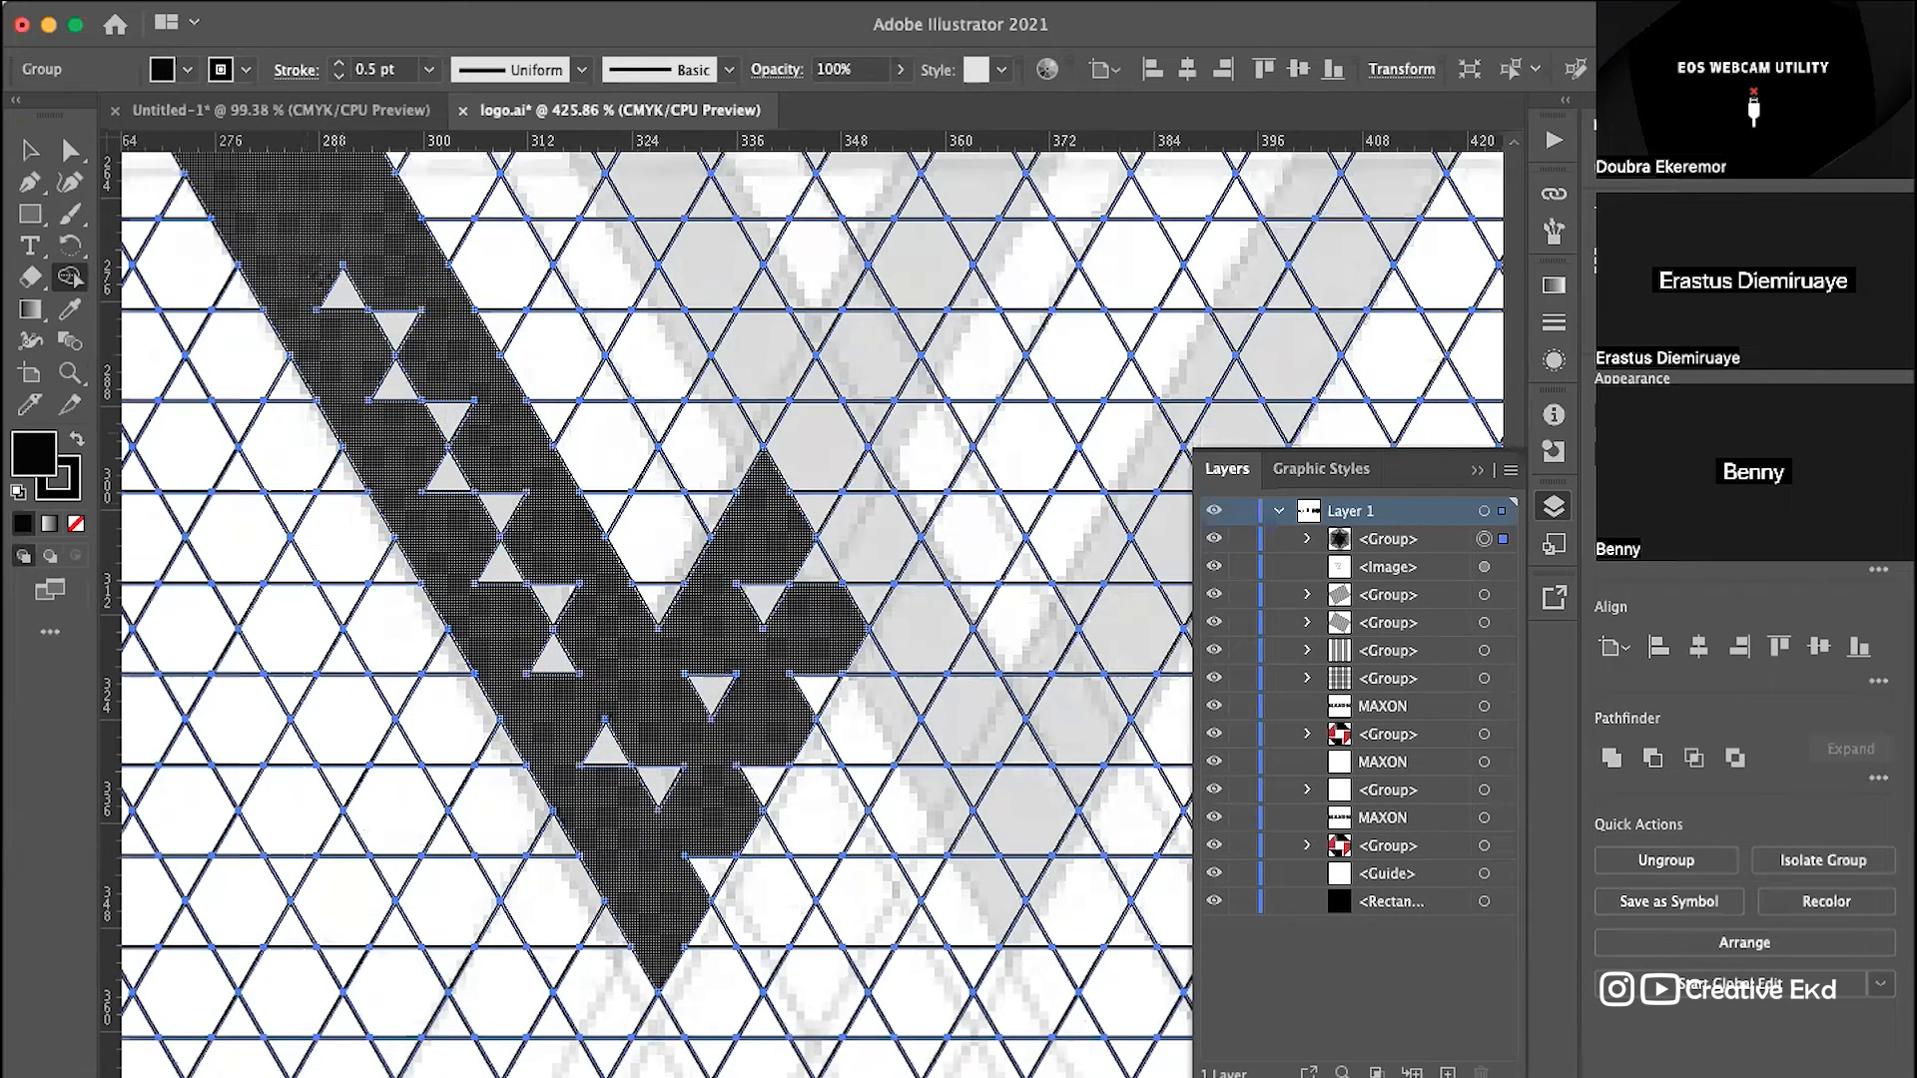
pyautogui.moveTo(313, 269)
pyautogui.mouseDown()
pyautogui.moveTo(428, 406)
pyautogui.moveTo(399, 390)
pyautogui.moveTo(448, 420)
pyautogui.moveTo(448, 480)
pyautogui.moveTo(488, 506)
pyautogui.moveTo(505, 580)
pyautogui.moveTo(583, 643)
pyautogui.moveTo(603, 687)
pyautogui.moveTo(557, 671)
pyautogui.mouseUp()
# Step: Merge the leftover triangles at the junction of the left arm and rising stroke, plus the notches along the stroke's outer edge, into the black shape
pyautogui.hscroll(3, 643, 720)
pyautogui.scroll(-2, 644, 720)
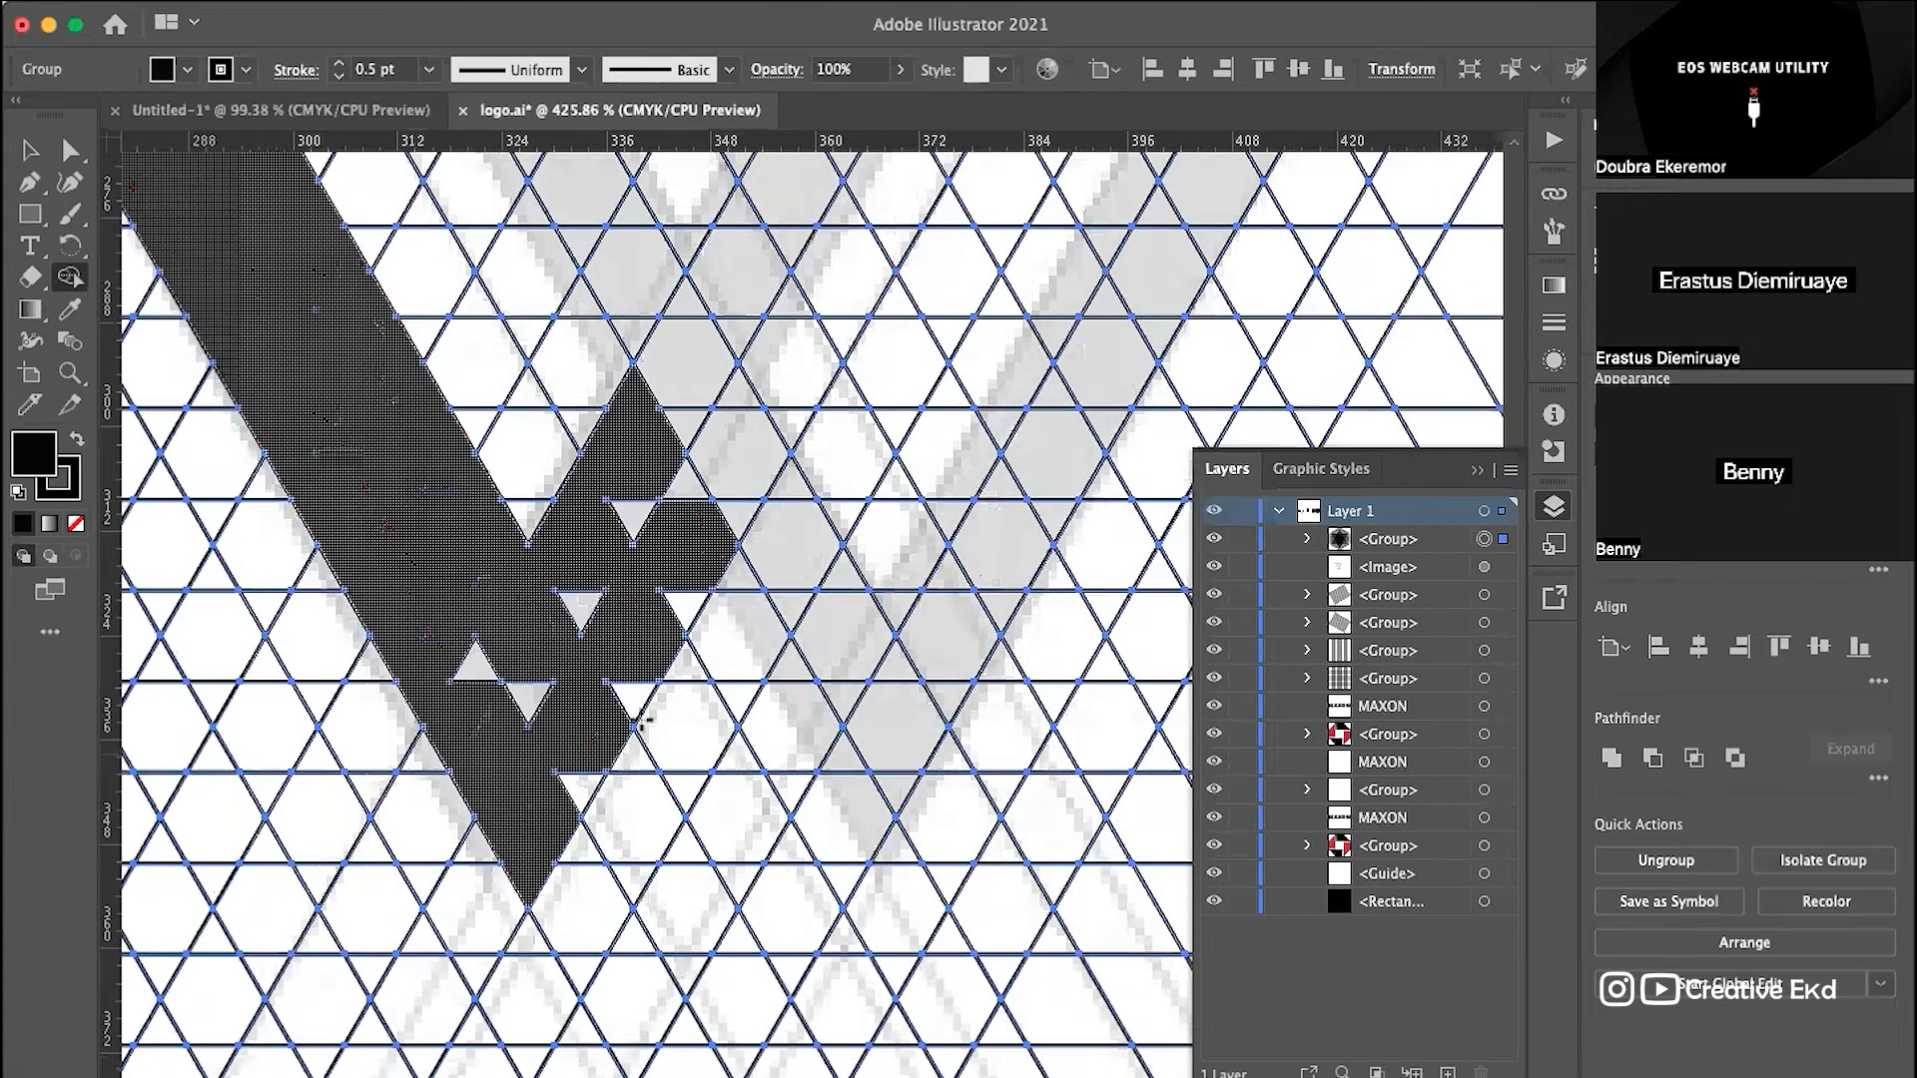
pyautogui.hscroll(1, 644, 721)
pyautogui.scroll(-1, 644, 720)
pyautogui.moveTo(419, 619)
pyautogui.mouseDown()
pyautogui.moveTo(492, 677)
pyautogui.moveTo(557, 555)
pyautogui.mouseUp()
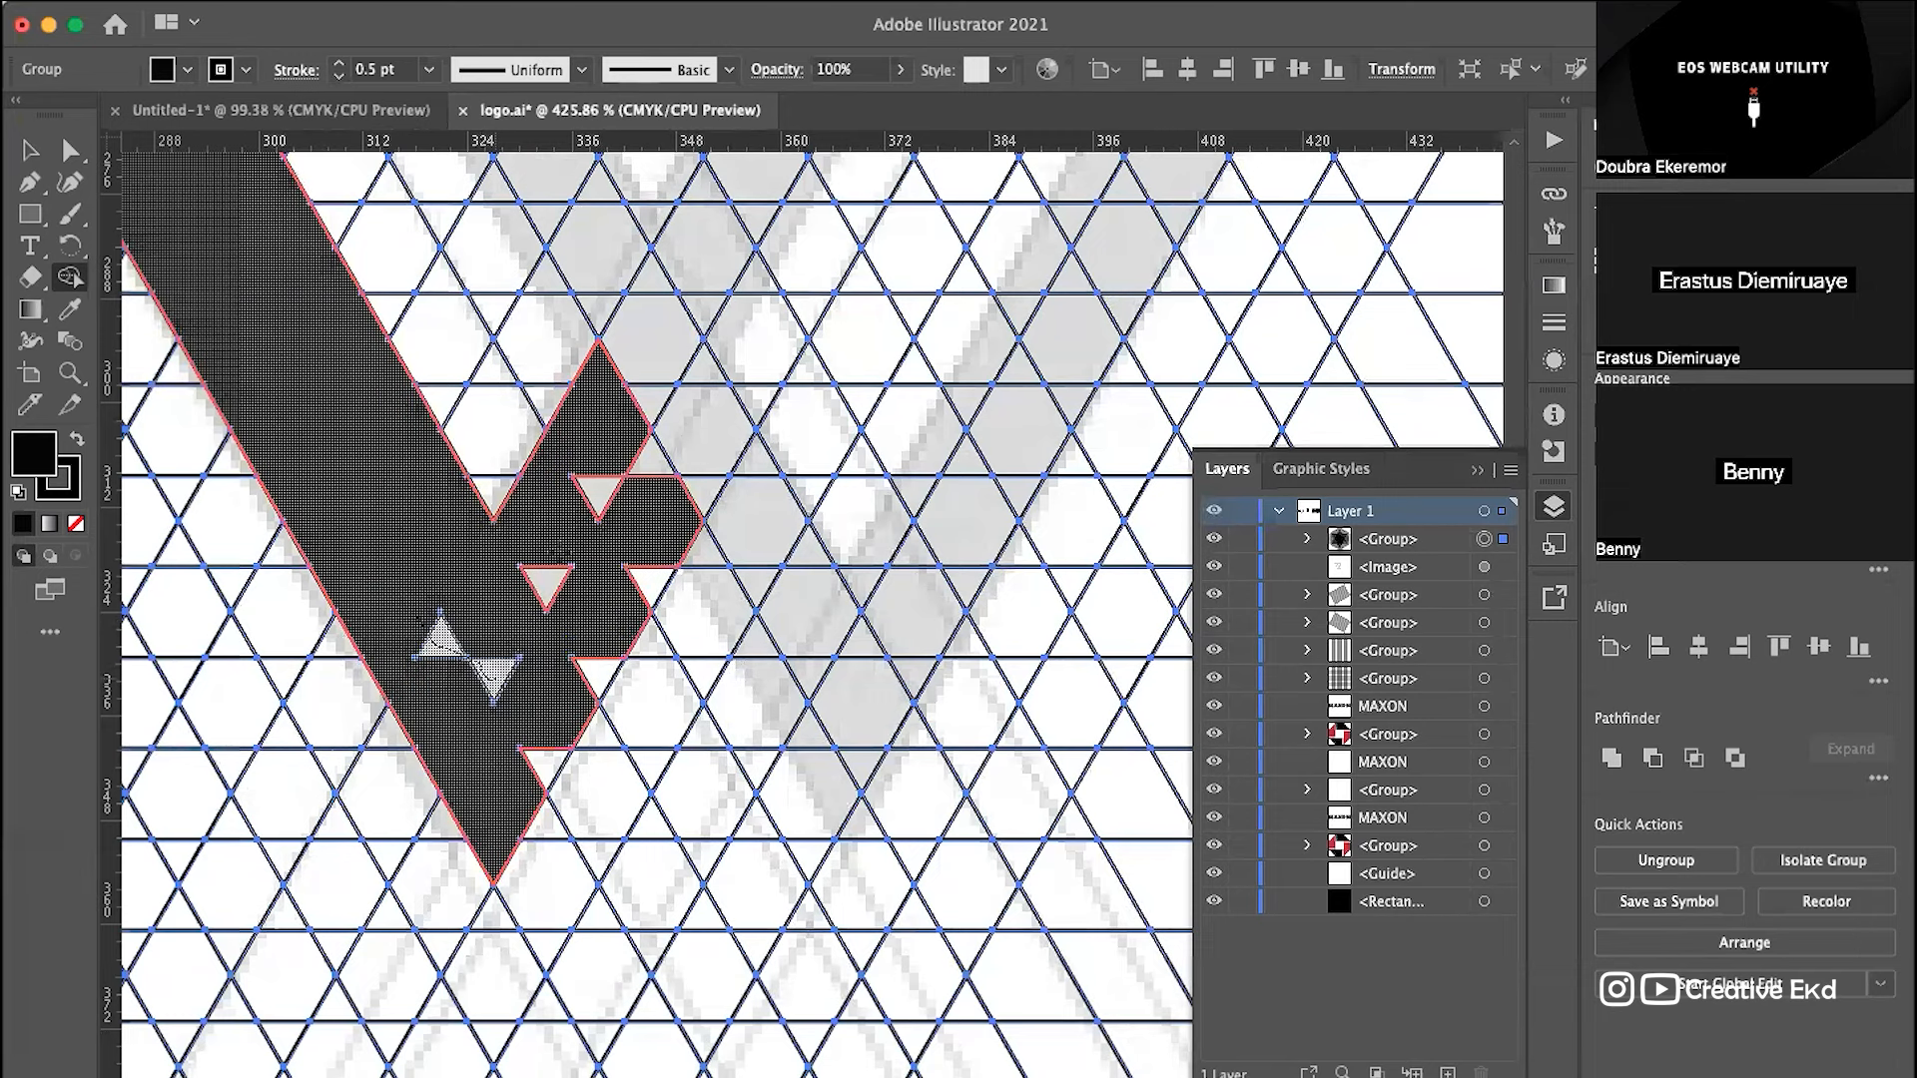
pyautogui.moveTo(609, 489)
pyautogui.mouseDown()
pyautogui.moveTo(547, 591)
pyautogui.moveTo(557, 719)
pyautogui.mouseUp()
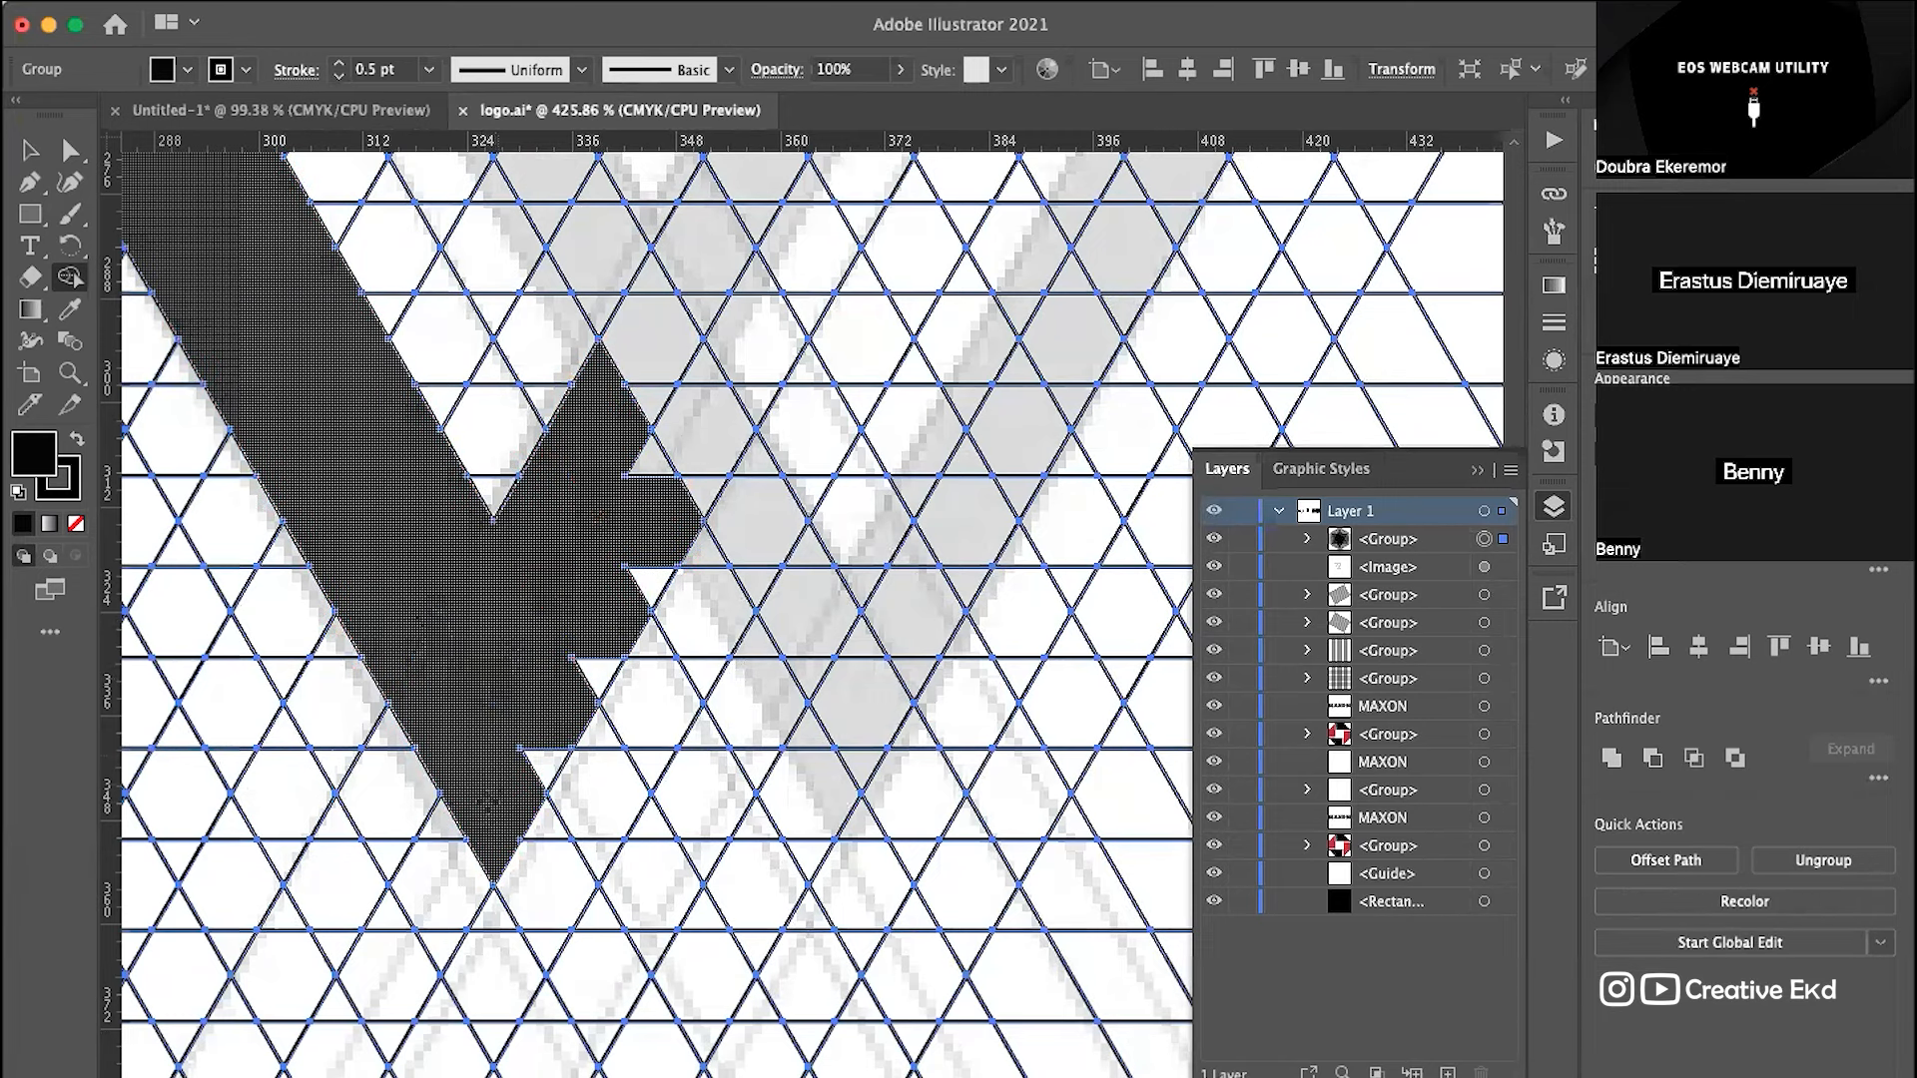
pyautogui.moveTo(504, 796)
pyautogui.mouseDown()
pyautogui.moveTo(639, 592)
pyautogui.moveTo(683, 489)
pyautogui.moveTo(638, 454)
pyautogui.moveTo(711, 389)
pyautogui.moveTo(699, 400)
pyautogui.mouseUp()
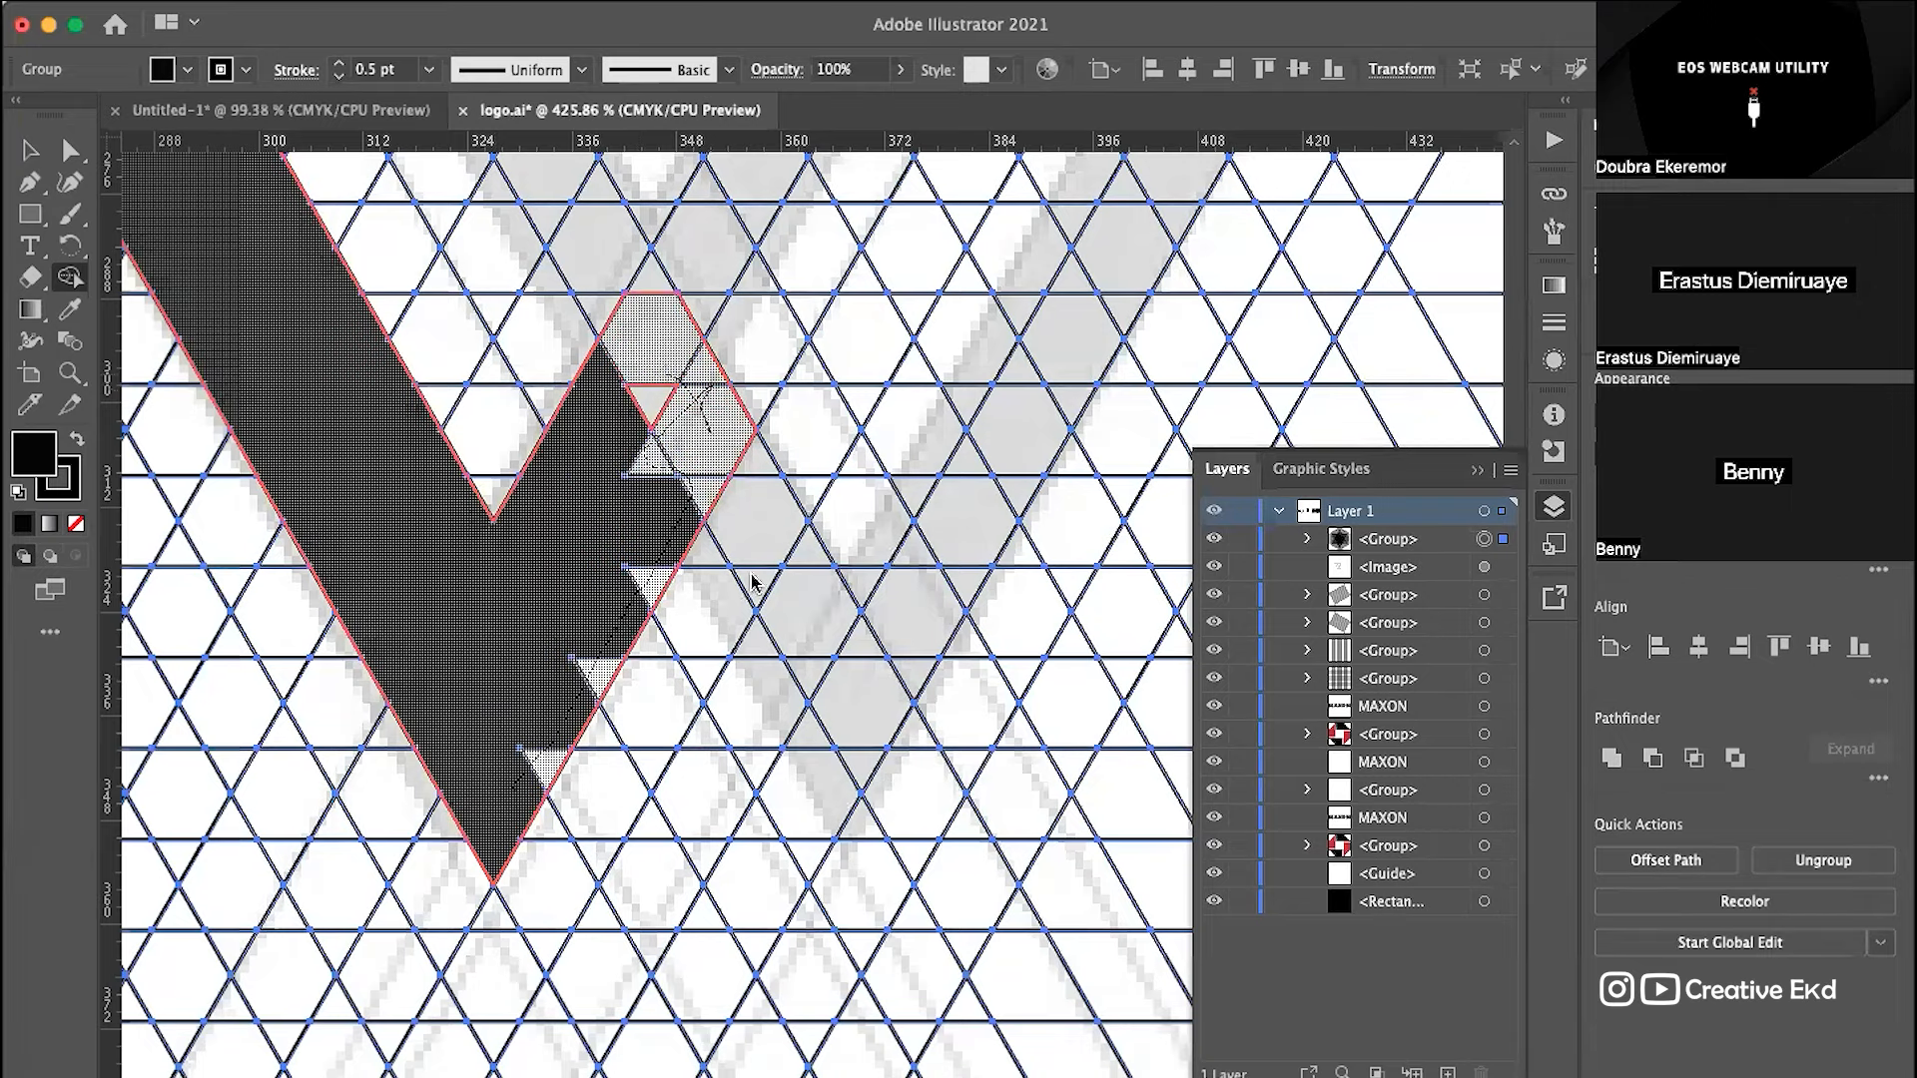
# Step: With the Shape Builder, merge the grid cells above the first V's inner arm, following the shaded sketch along both crossing diagonals
pyautogui.scroll(5, 692, 442)
pyautogui.scroll(2, 692, 442)
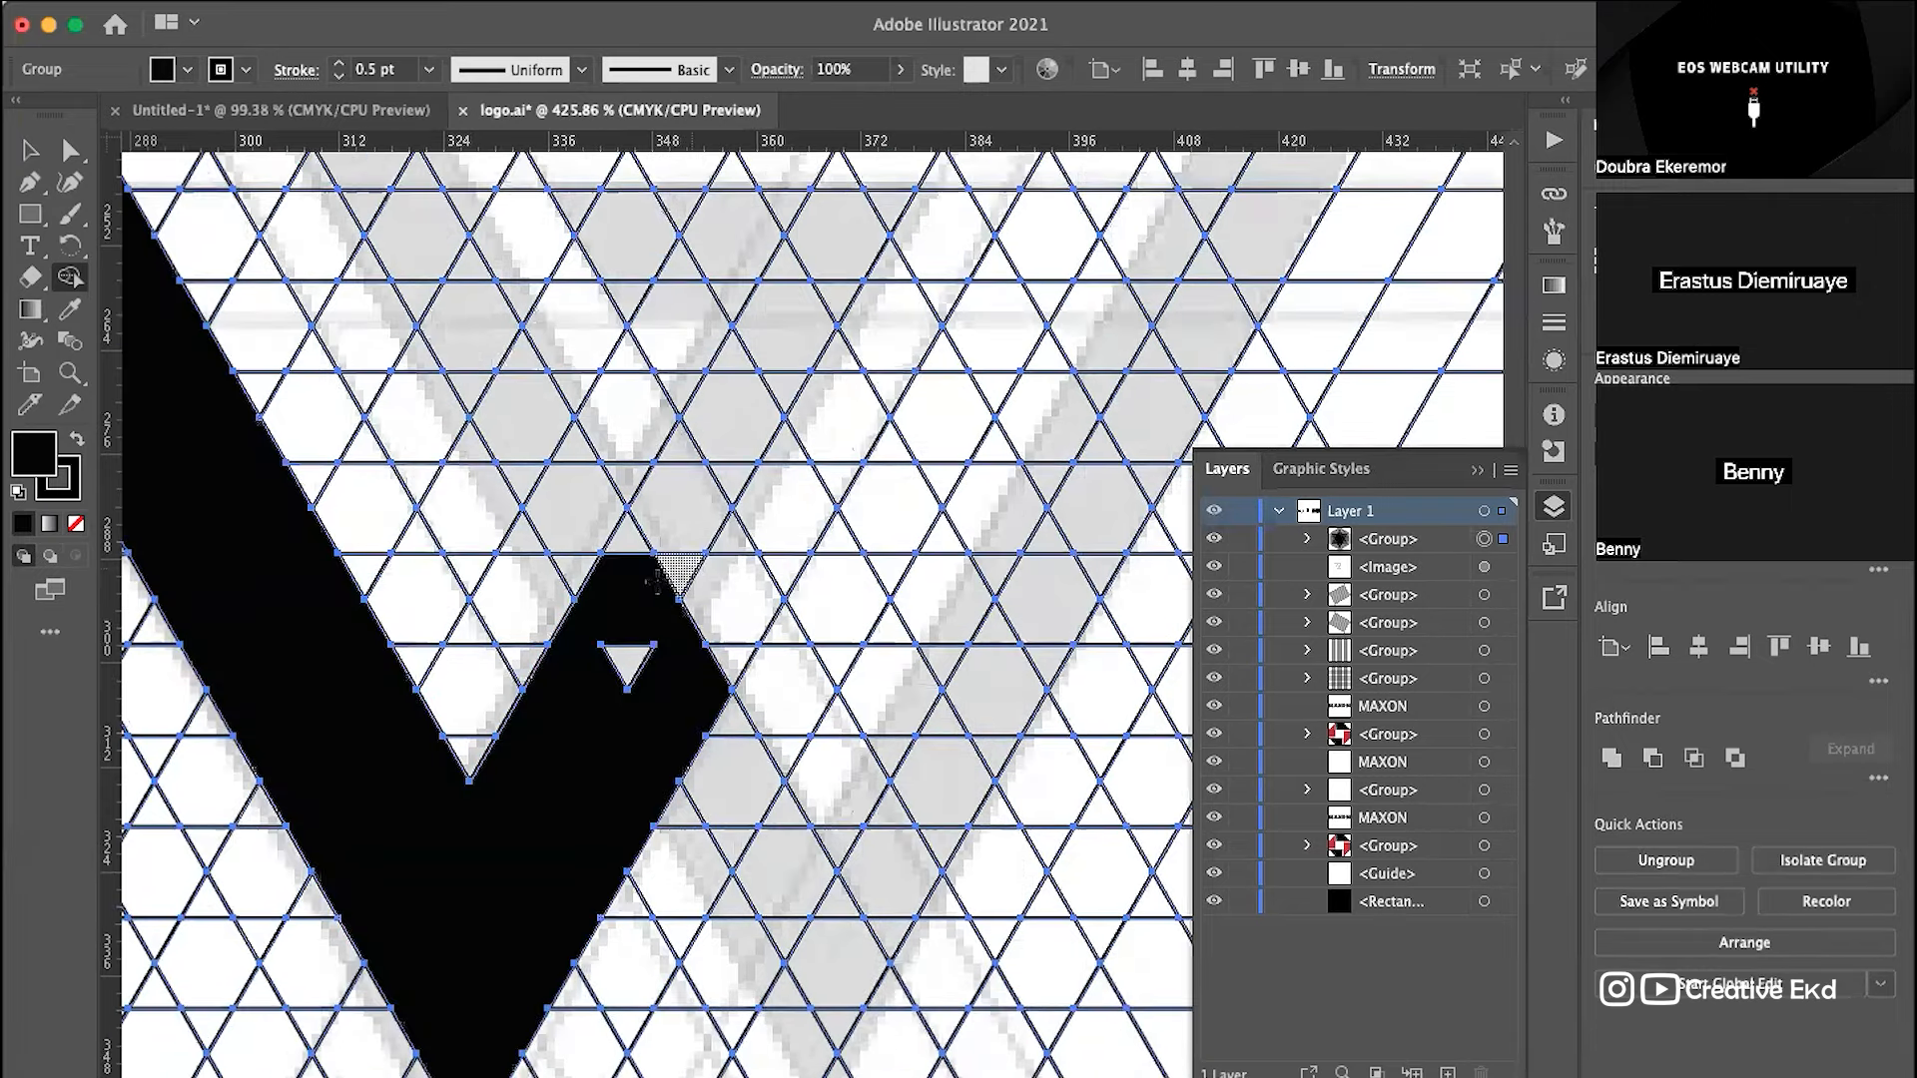
pyautogui.moveTo(547, 461)
pyautogui.mouseDown()
pyautogui.moveTo(609, 539)
pyautogui.moveTo(560, 342)
pyautogui.moveTo(649, 529)
pyautogui.mouseUp()
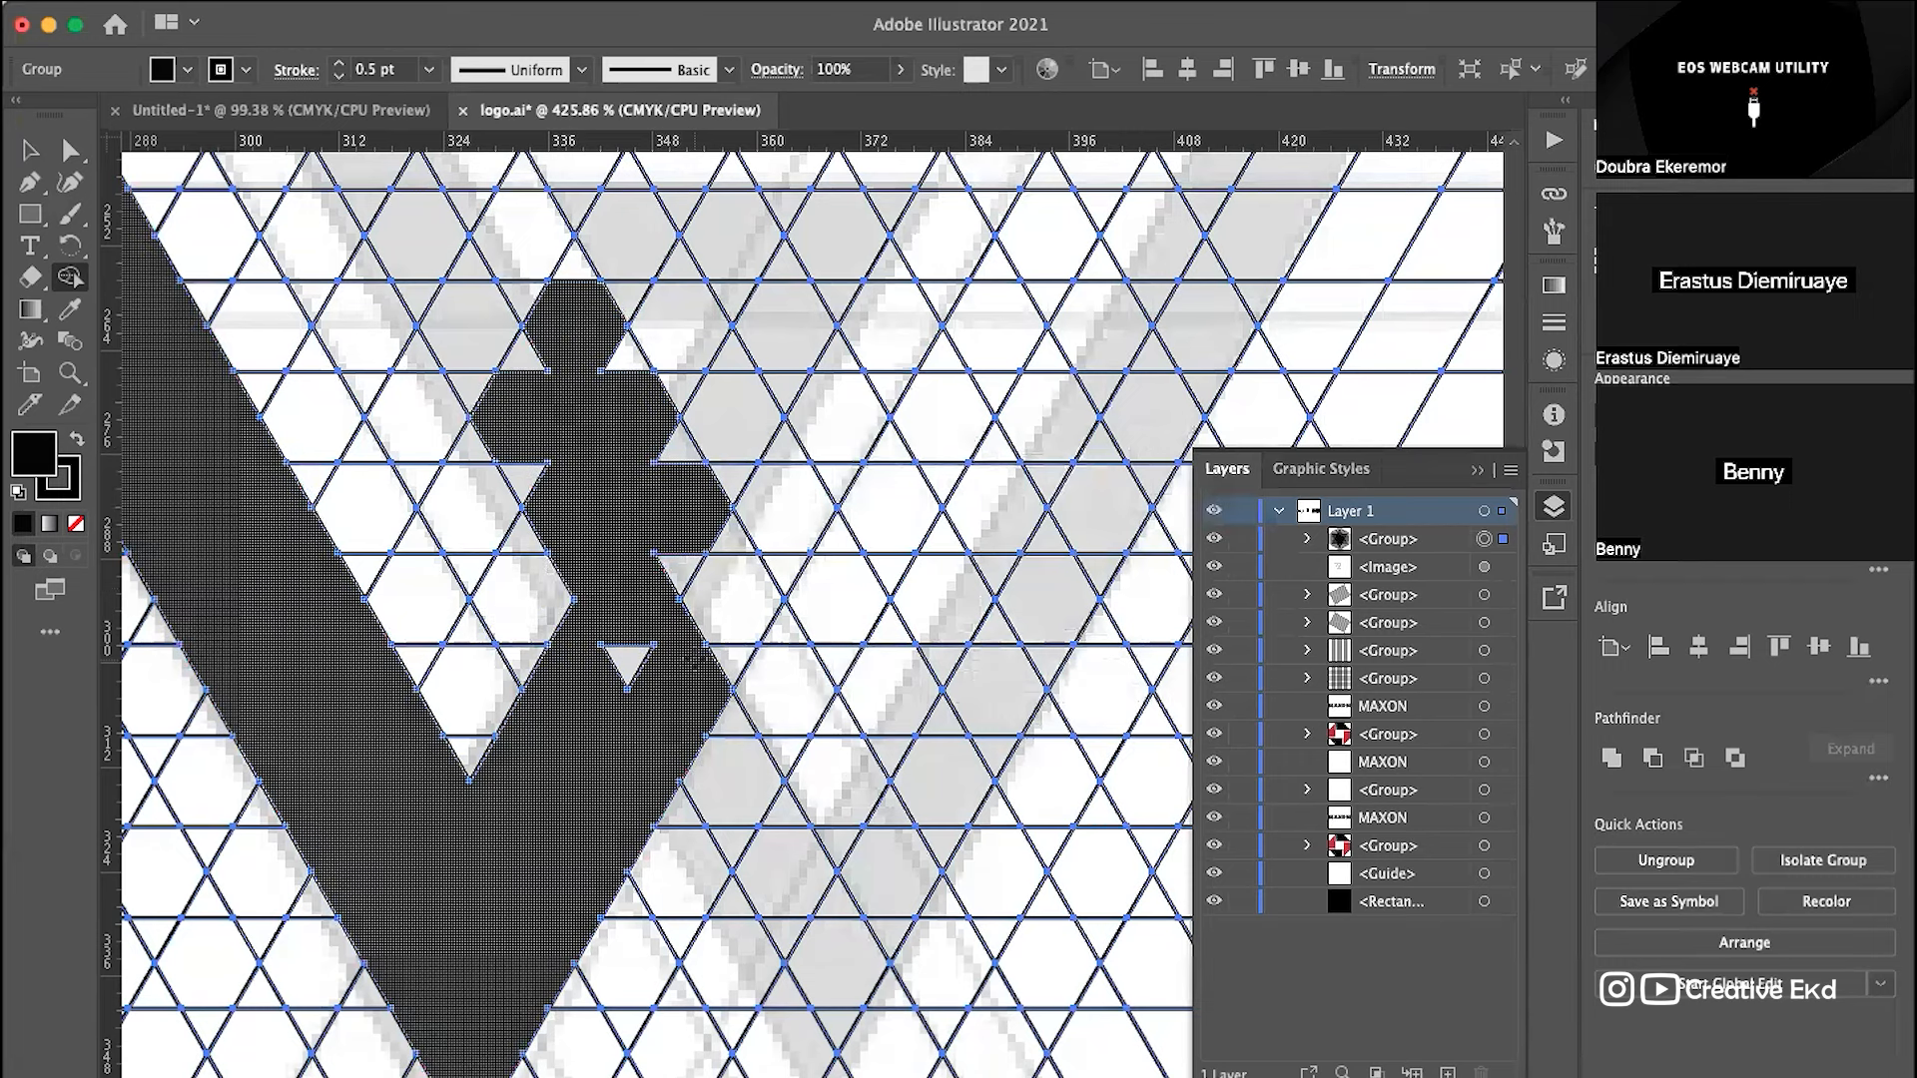
pyautogui.moveTo(704, 639); pyautogui.dragTo(847, 413)
pyautogui.moveTo(671, 521)
pyautogui.mouseDown()
pyautogui.moveTo(782, 315)
pyautogui.moveTo(732, 502)
pyautogui.mouseUp()
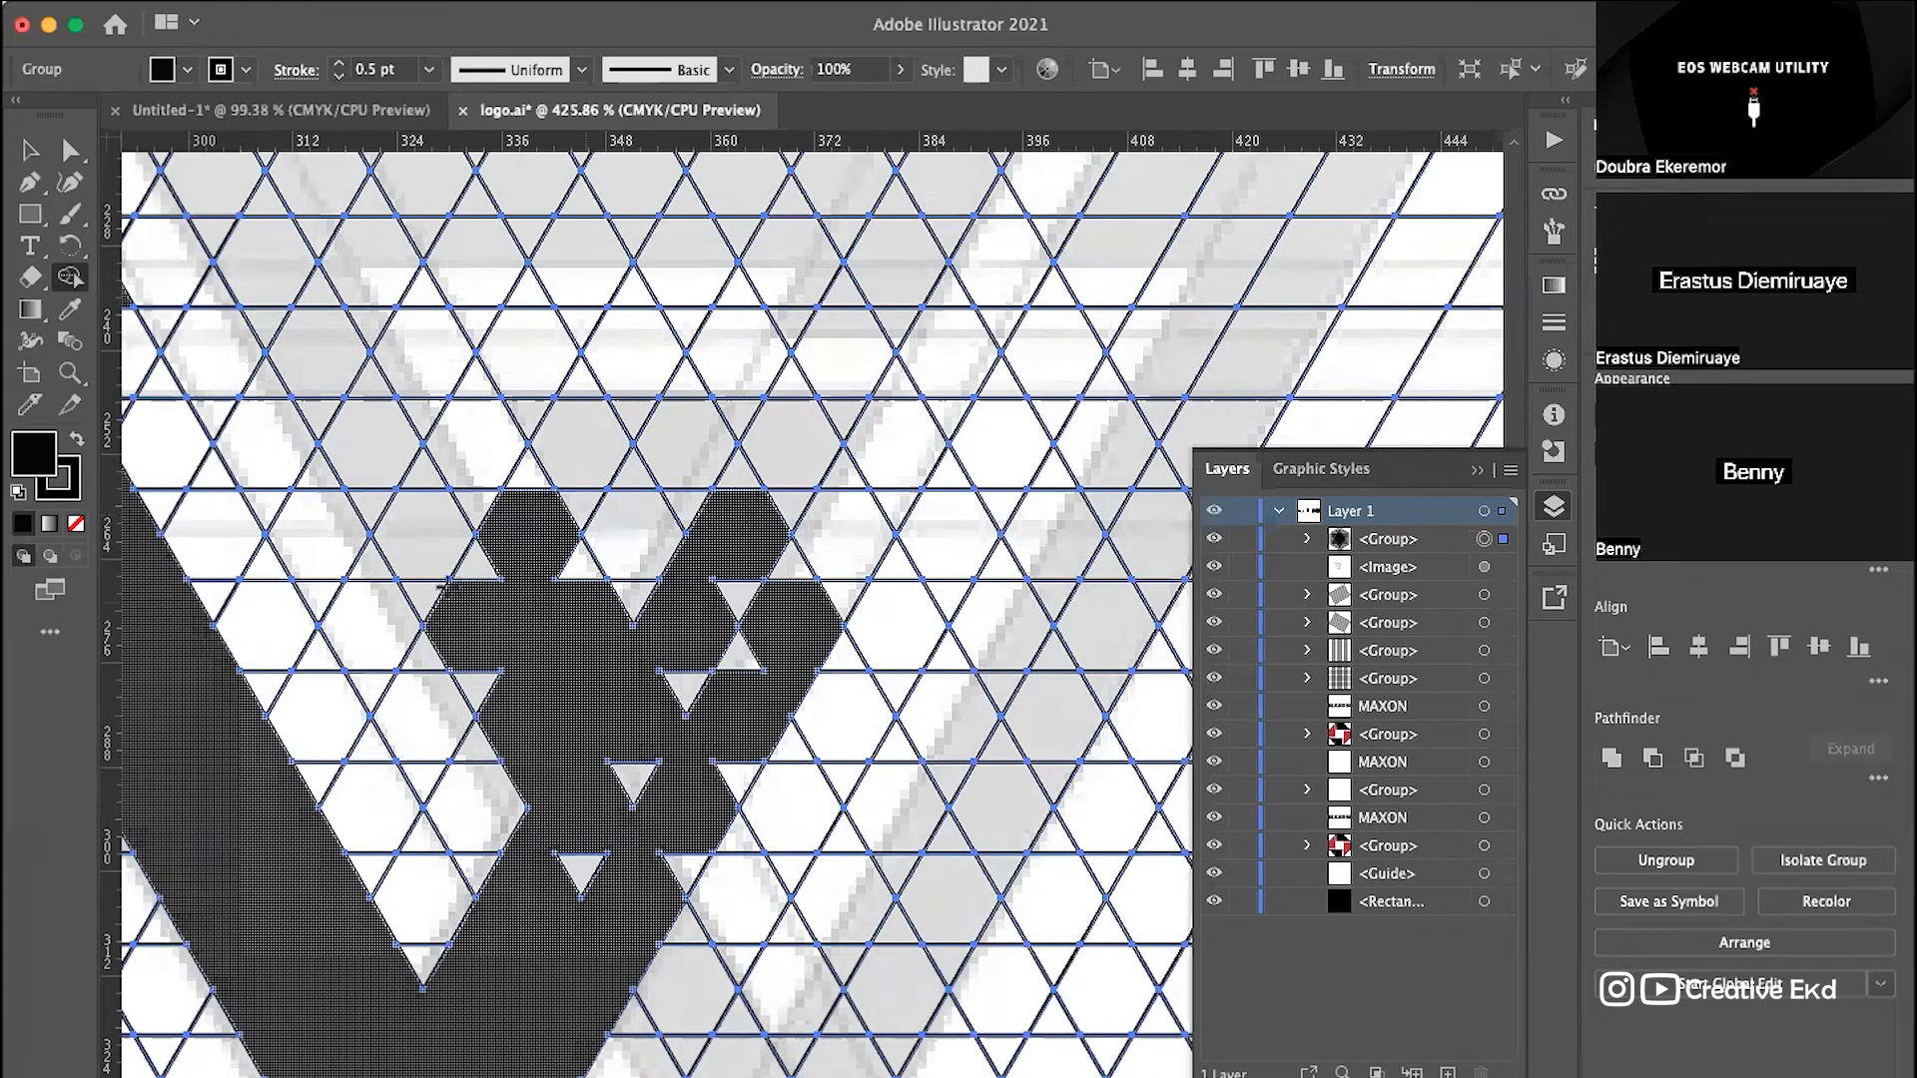
# Step: Extend the second diagonal stroke toward its upper-left end at full width and merge the small triangular gaps inside it
pyautogui.moveTo(488, 677); pyautogui.dragTo(311, 382)
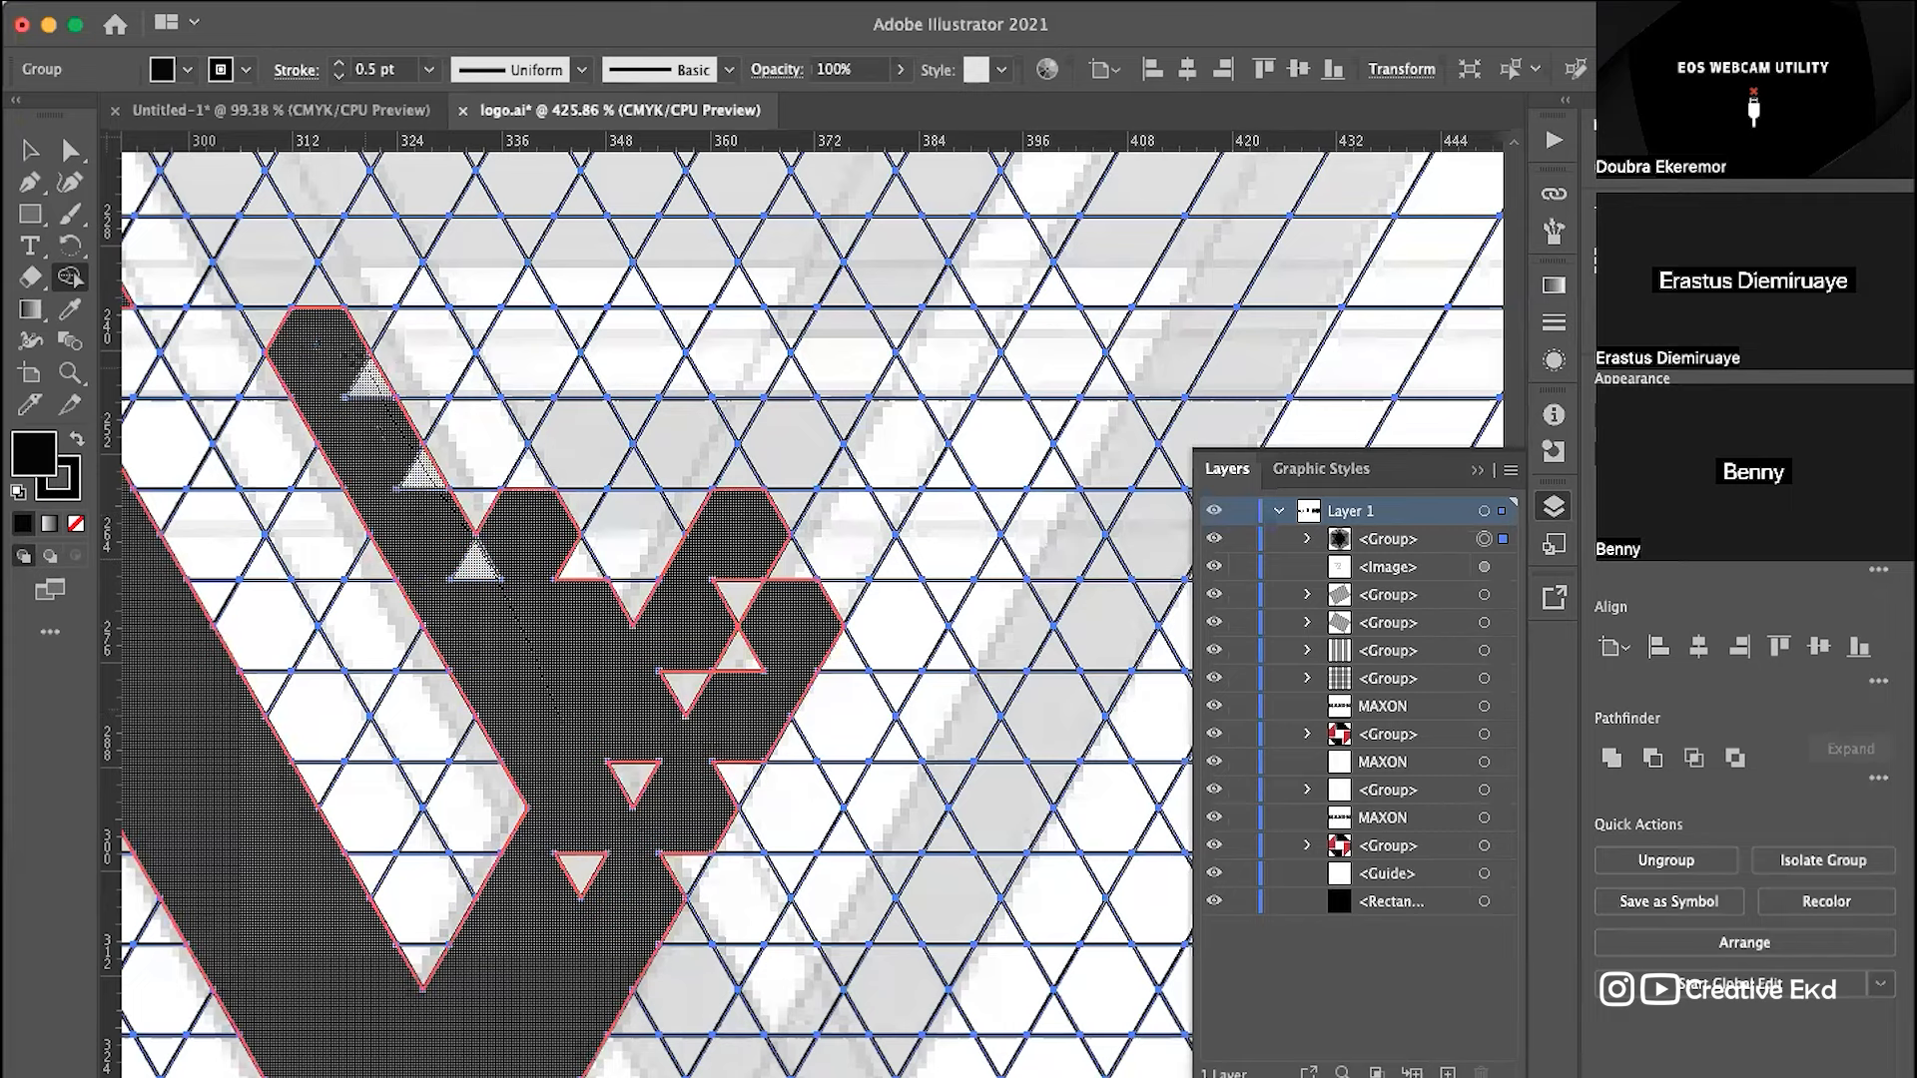
pyautogui.moveTo(548, 650); pyautogui.dragTo(548, 651)
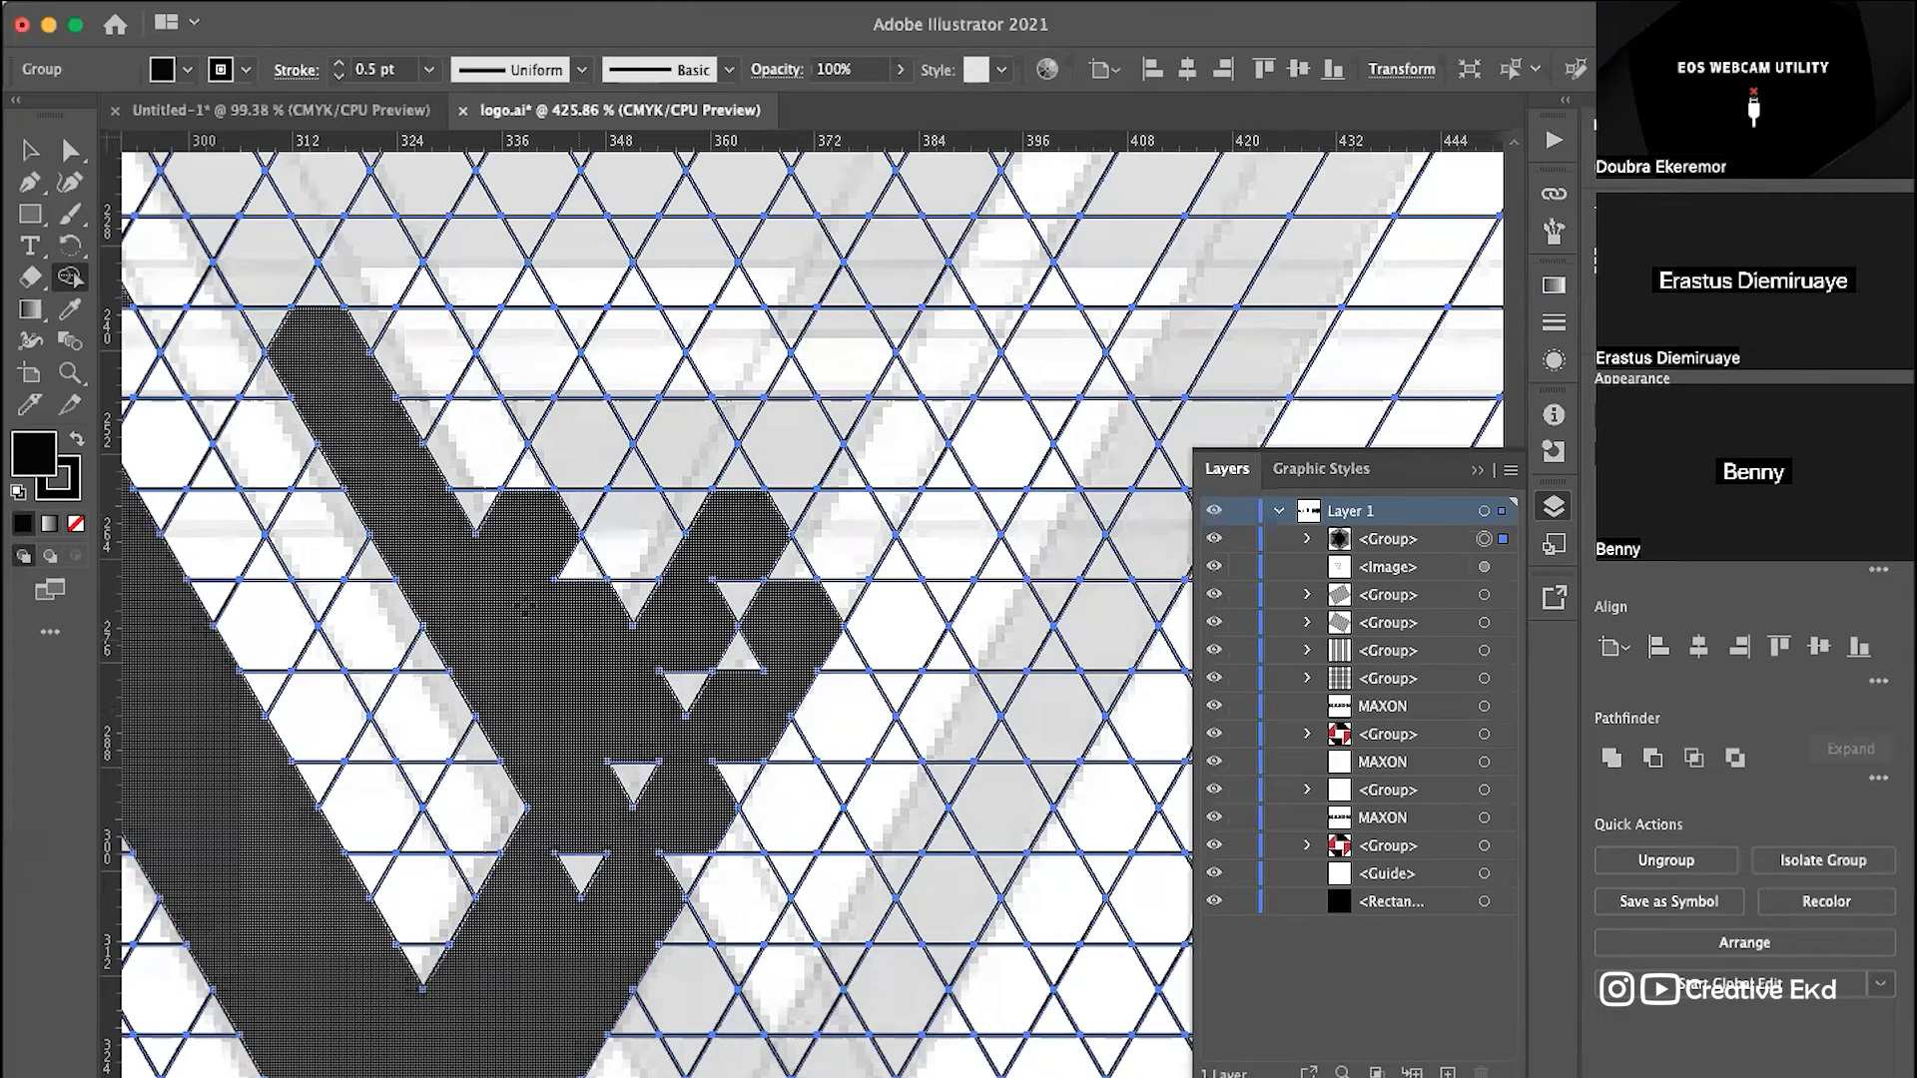
pyautogui.moveTo(370, 258); pyautogui.dragTo(582, 612)
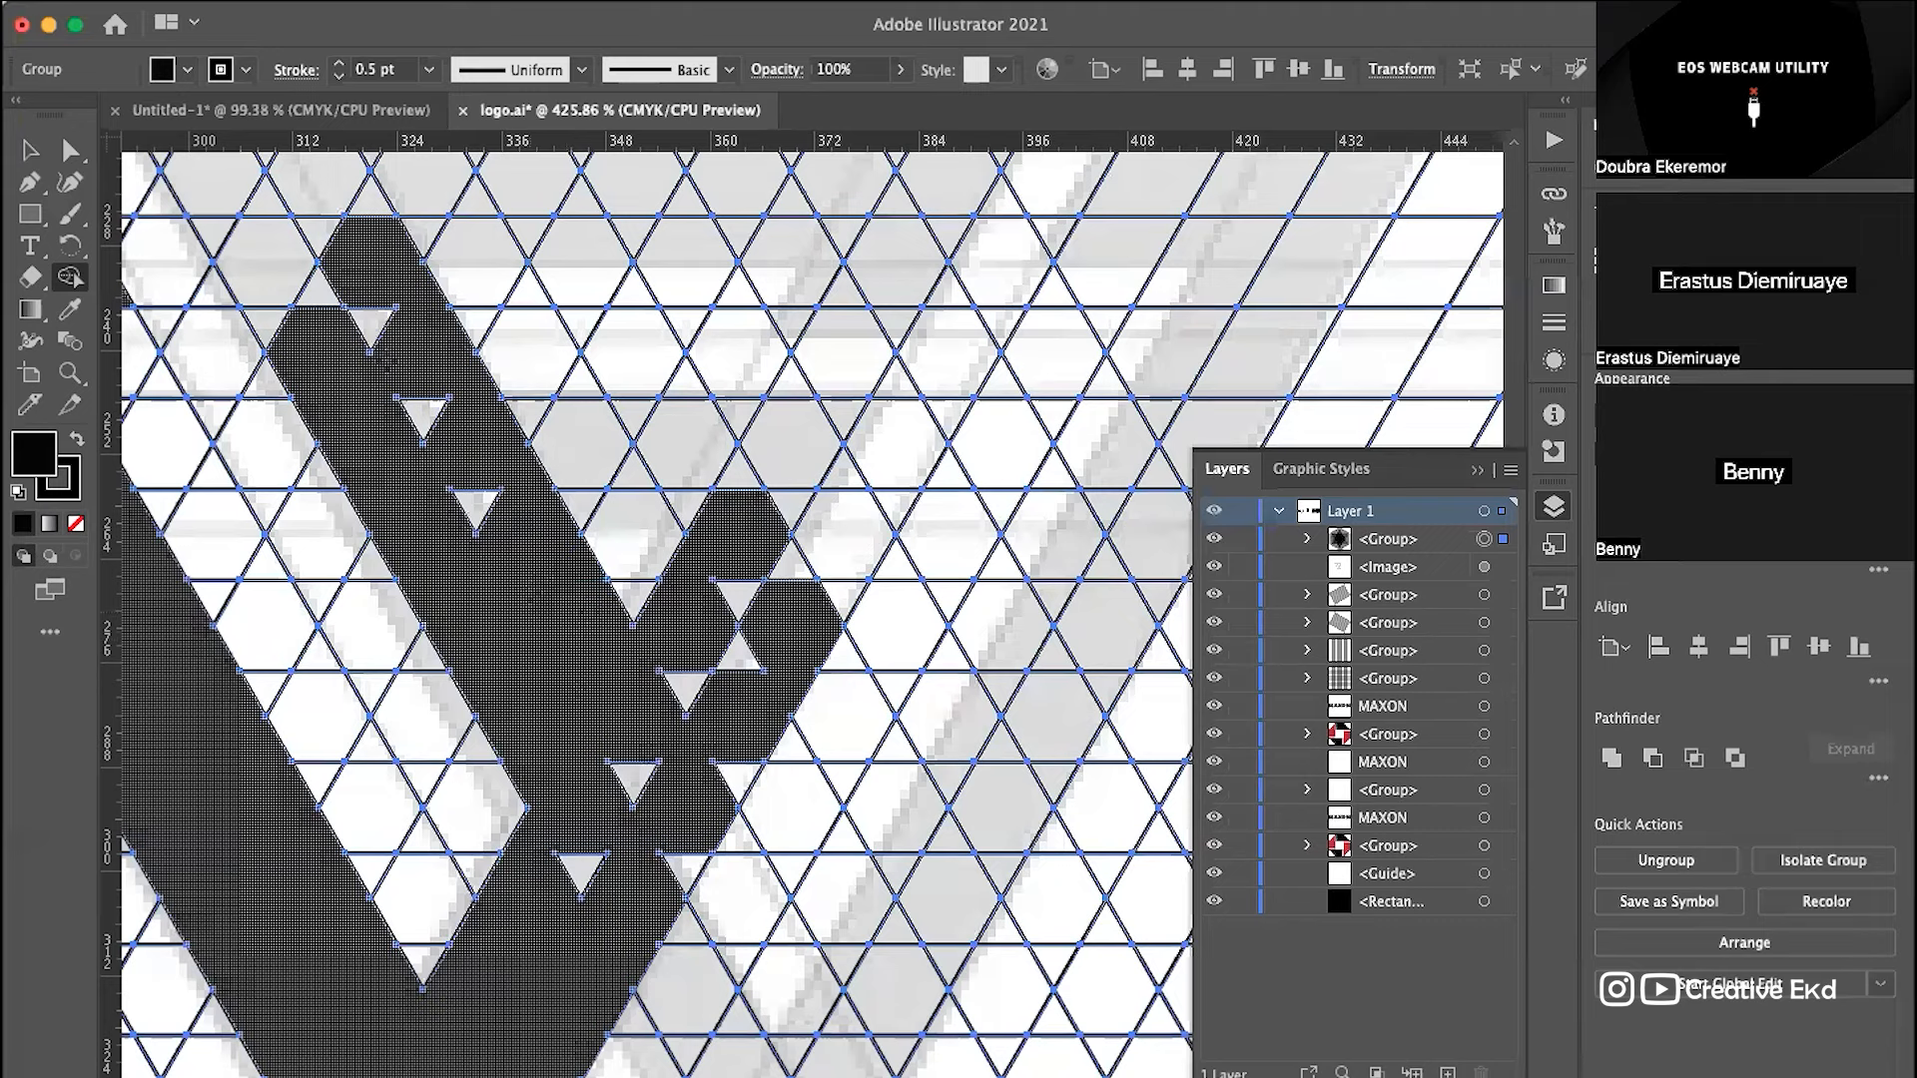
pyautogui.moveTo(371, 324); pyautogui.dragTo(481, 529)
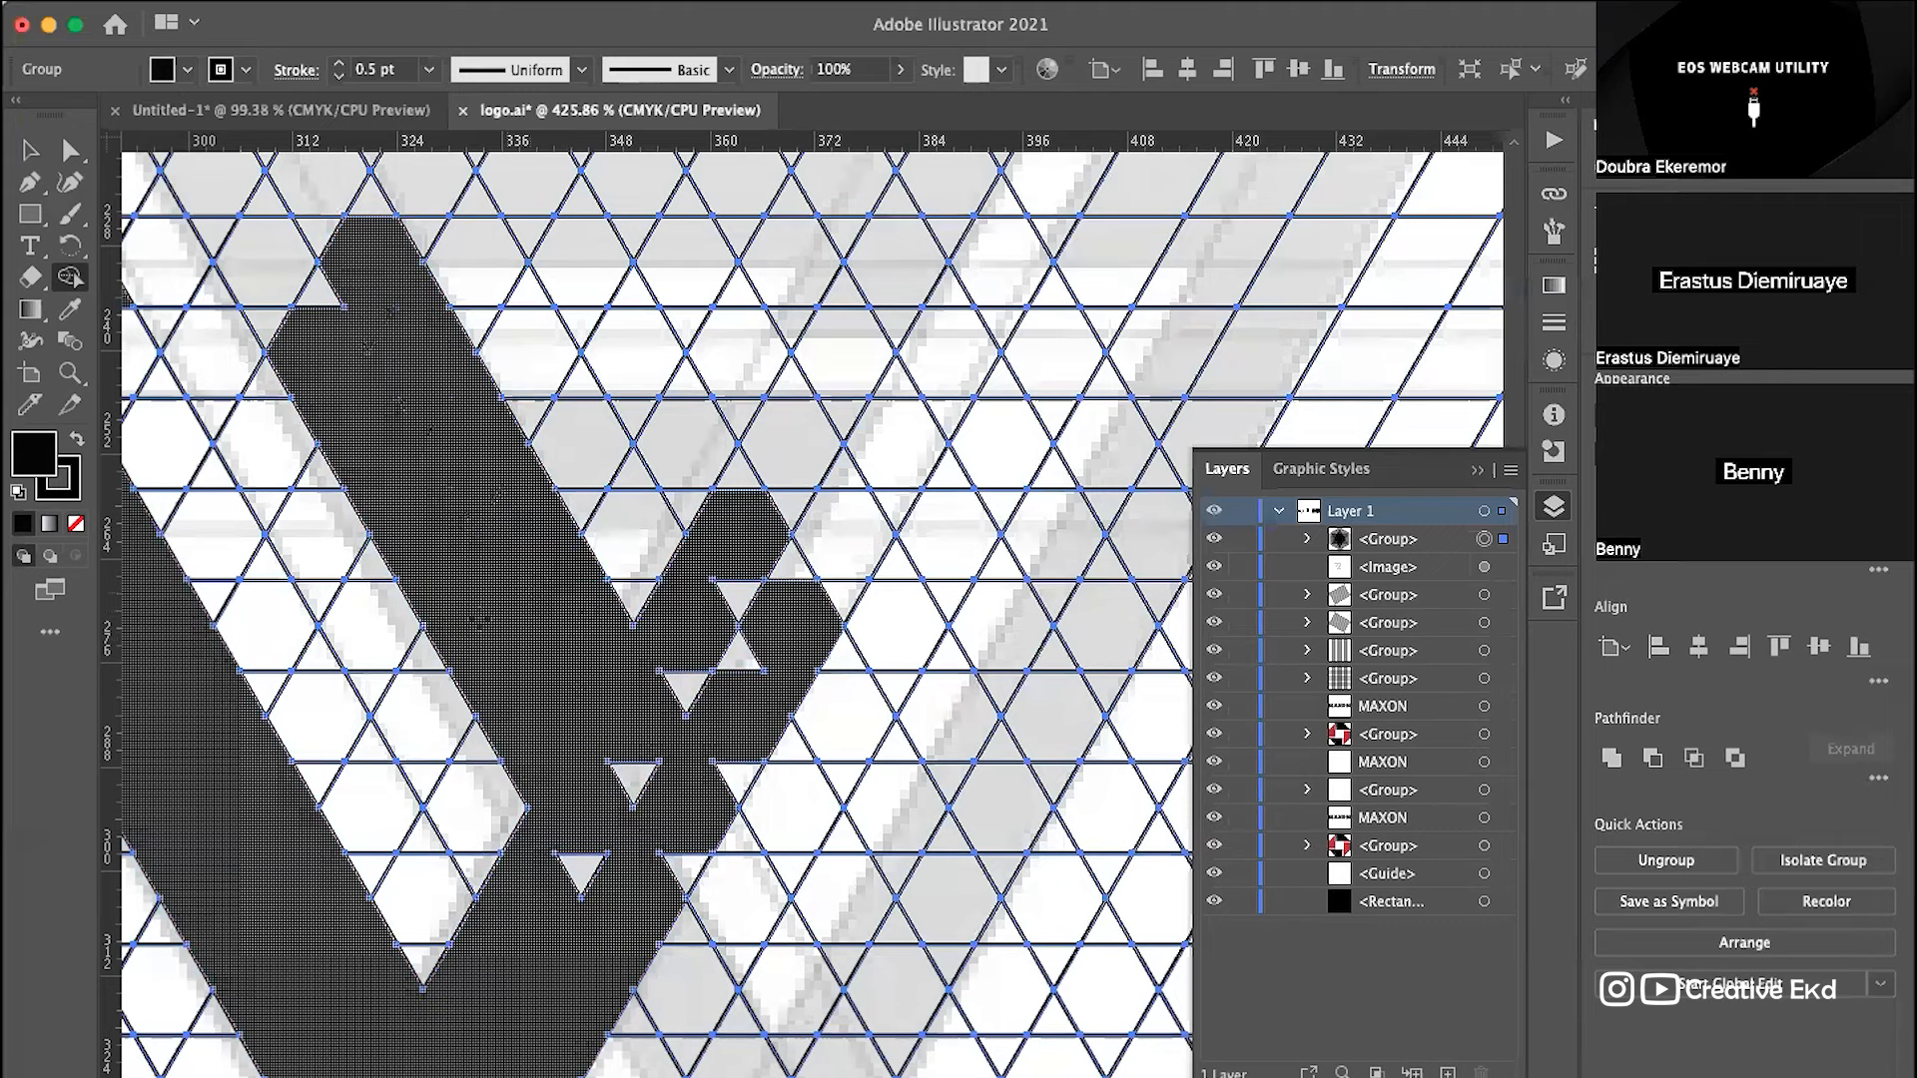
pyautogui.scroll(3, 516, 689)
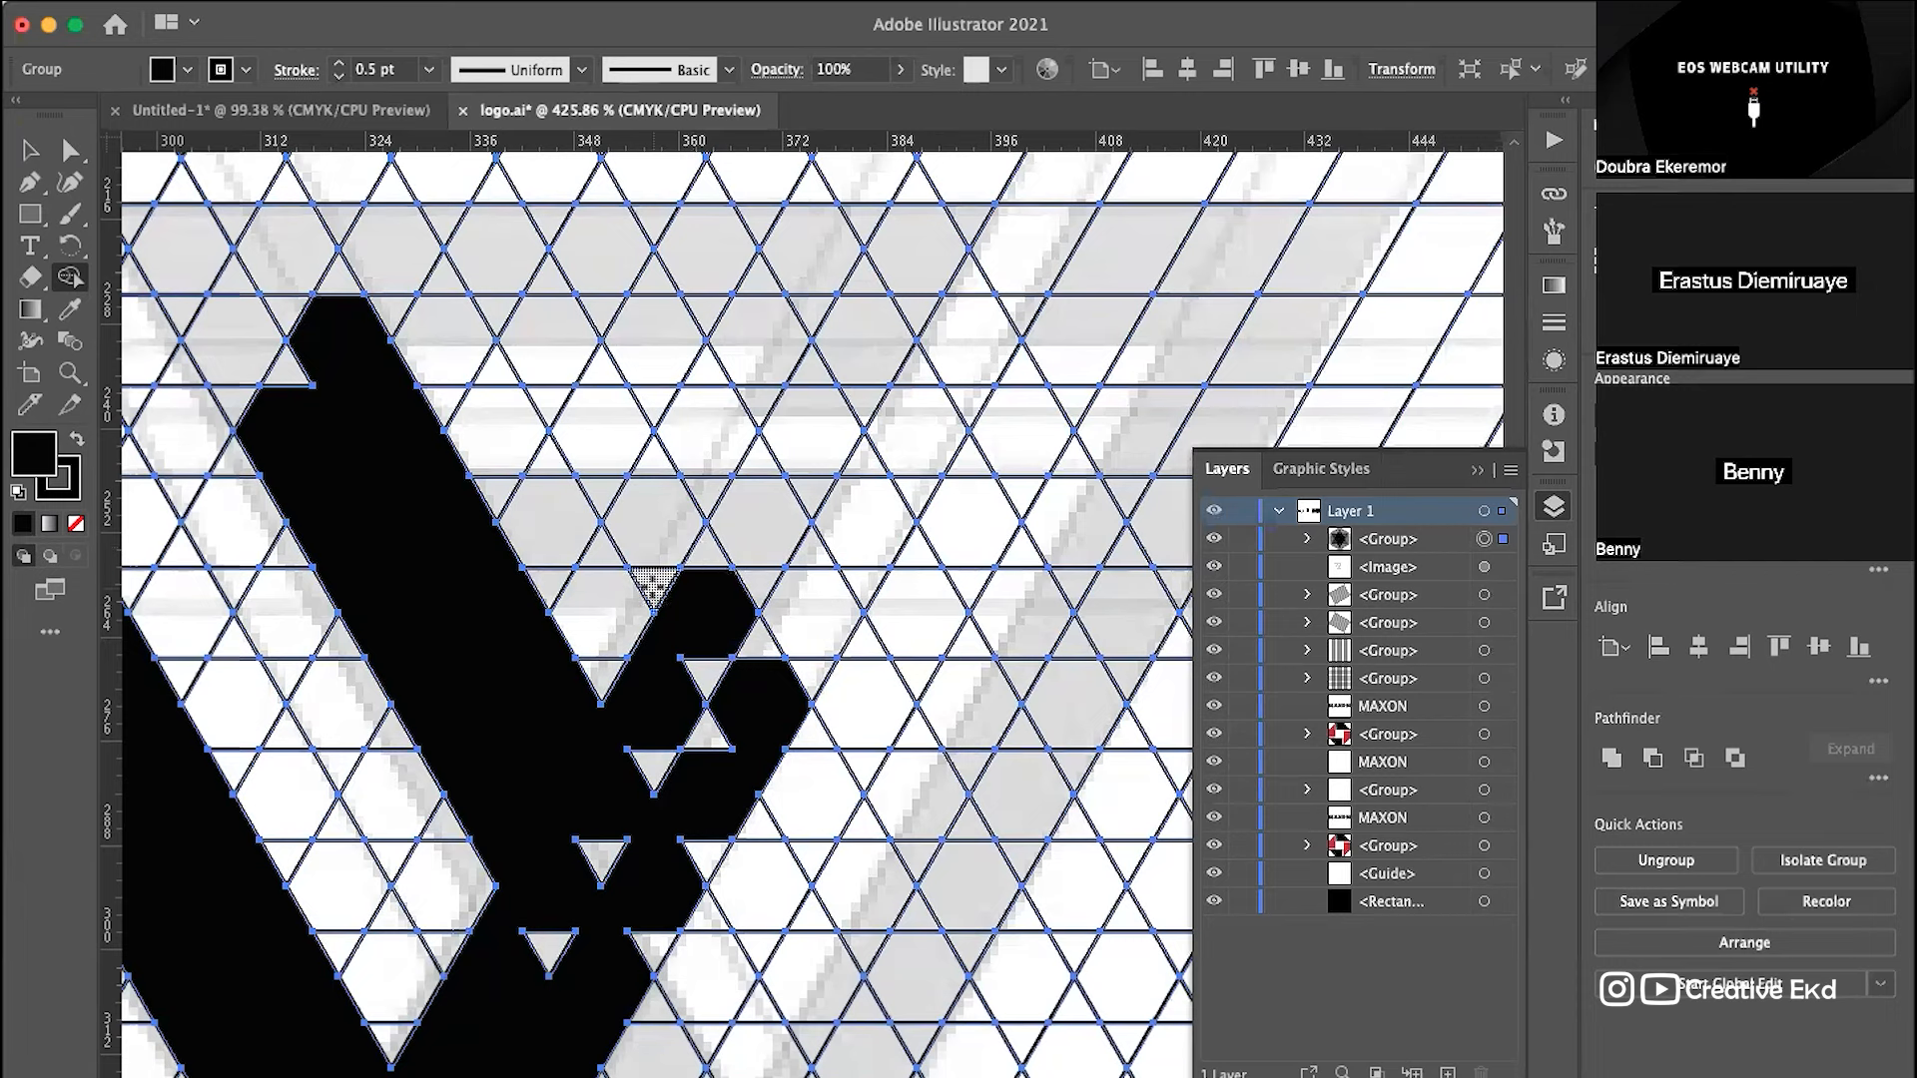
pyautogui.moveTo(702, 561)
pyautogui.mouseDown()
pyautogui.moveTo(647, 524)
pyautogui.moveTo(599, 471)
pyautogui.mouseUp()
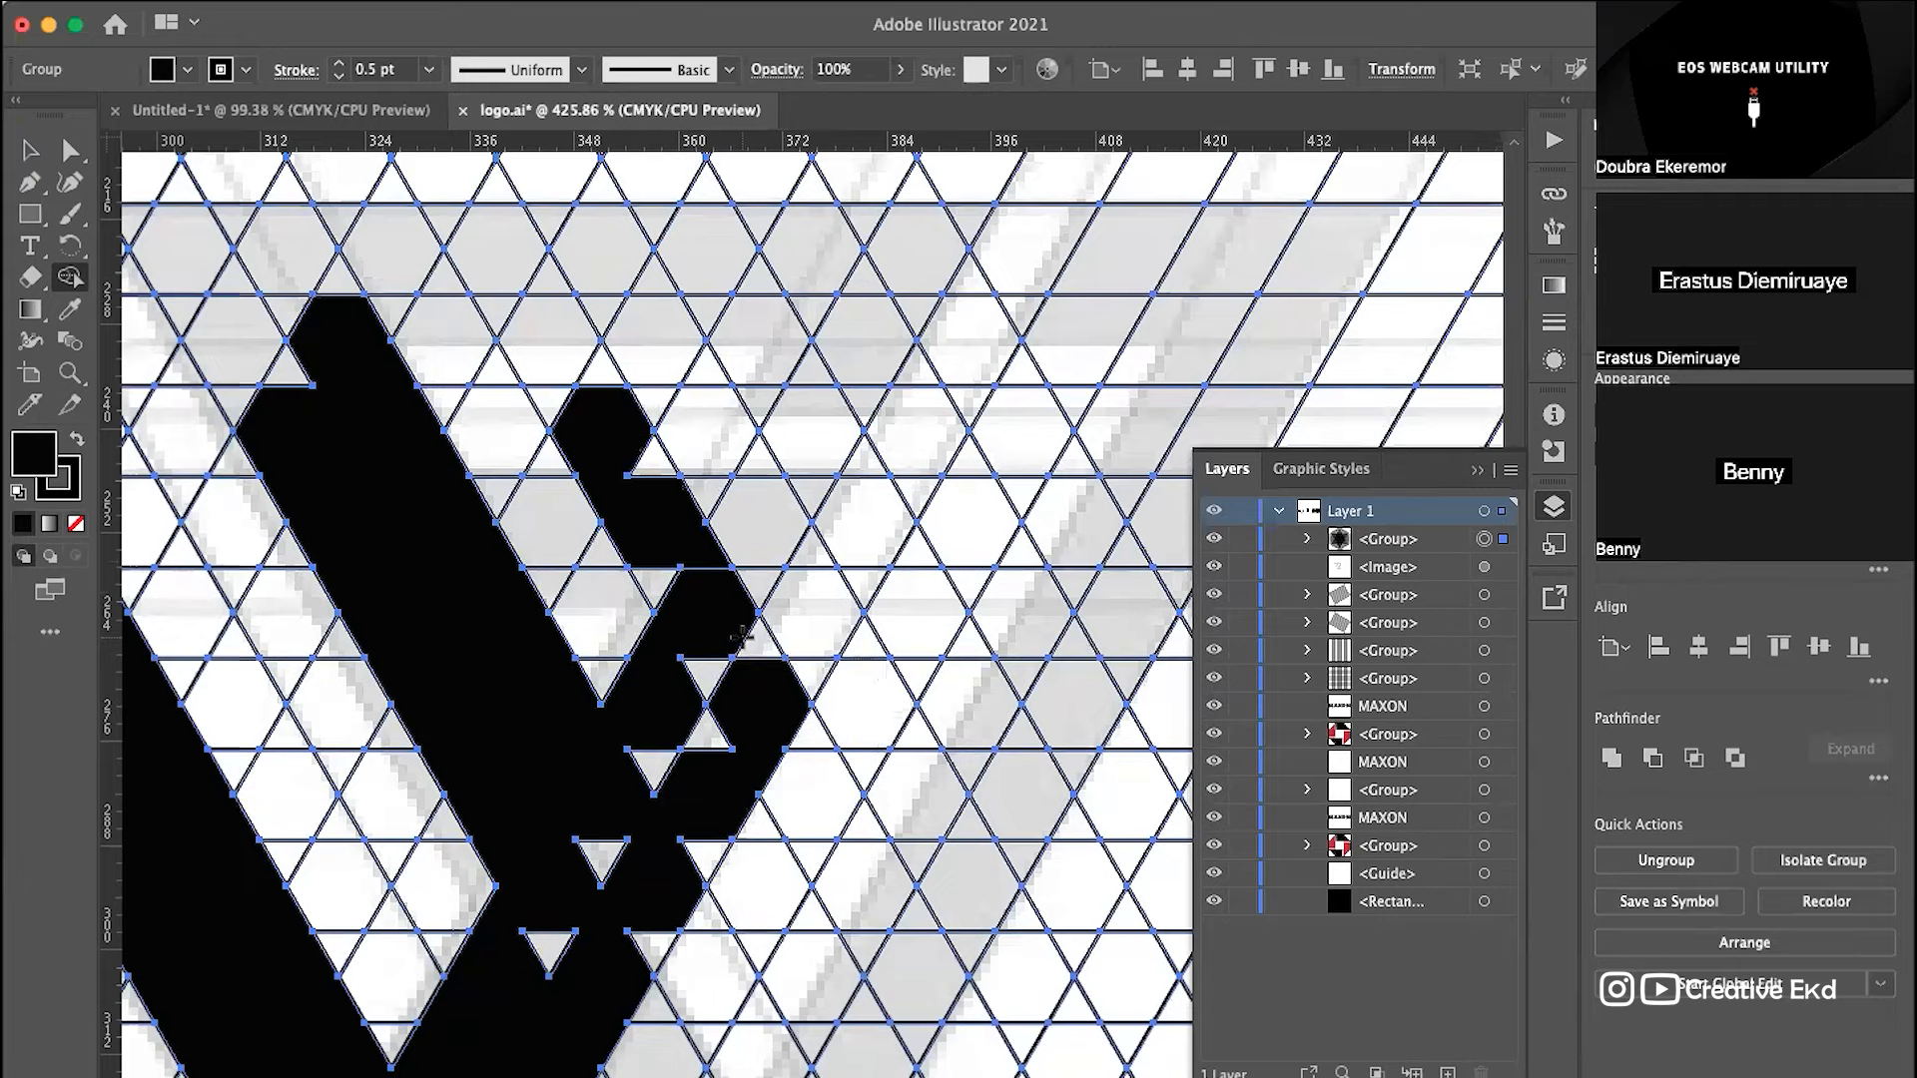
pyautogui.hotkey('ctrl', 'z')
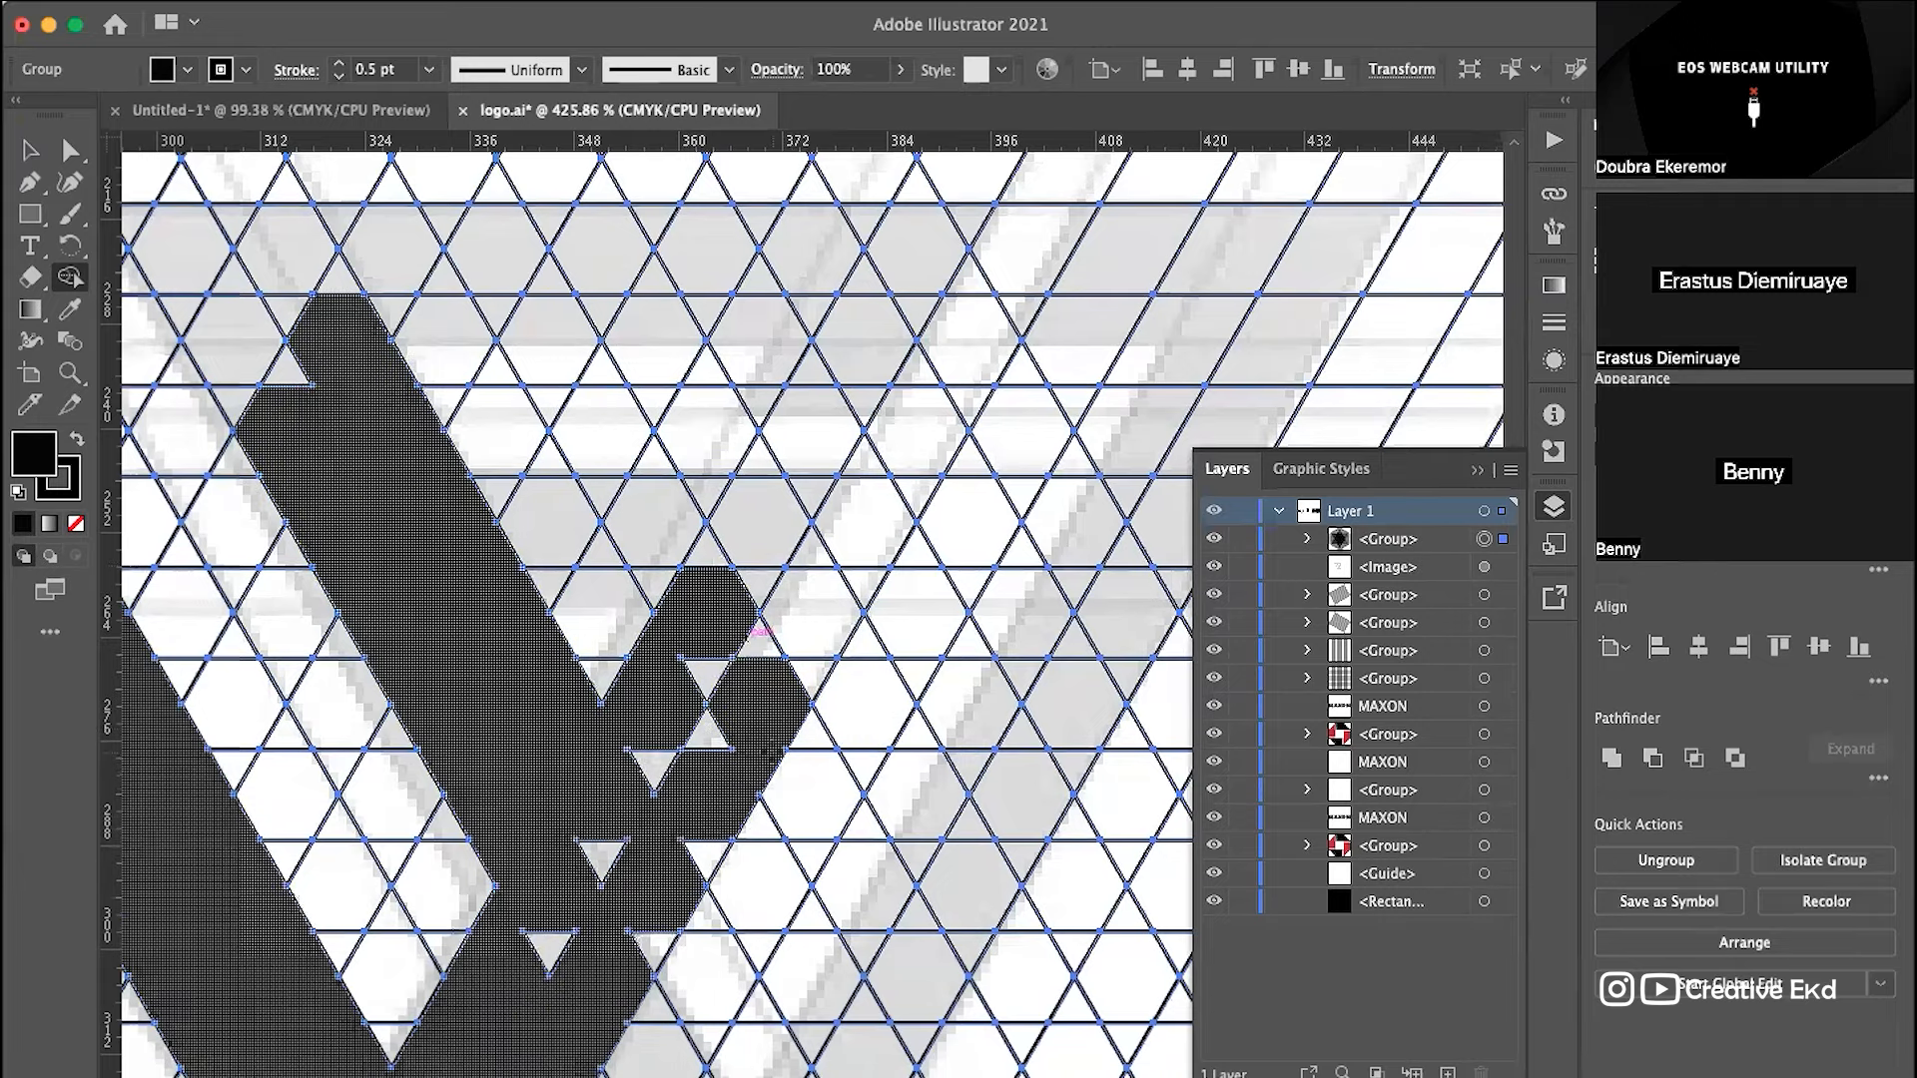
# Step: Merge the two rows of shaded cells forming the horizontal bar atop the second diagonal, filling its triangular gaps
pyautogui.scroll(5, 769, 752)
pyautogui.hscroll(-3, 769, 751)
pyautogui.scroll(-1, 763, 1003)
pyautogui.hscroll(1, 762, 1003)
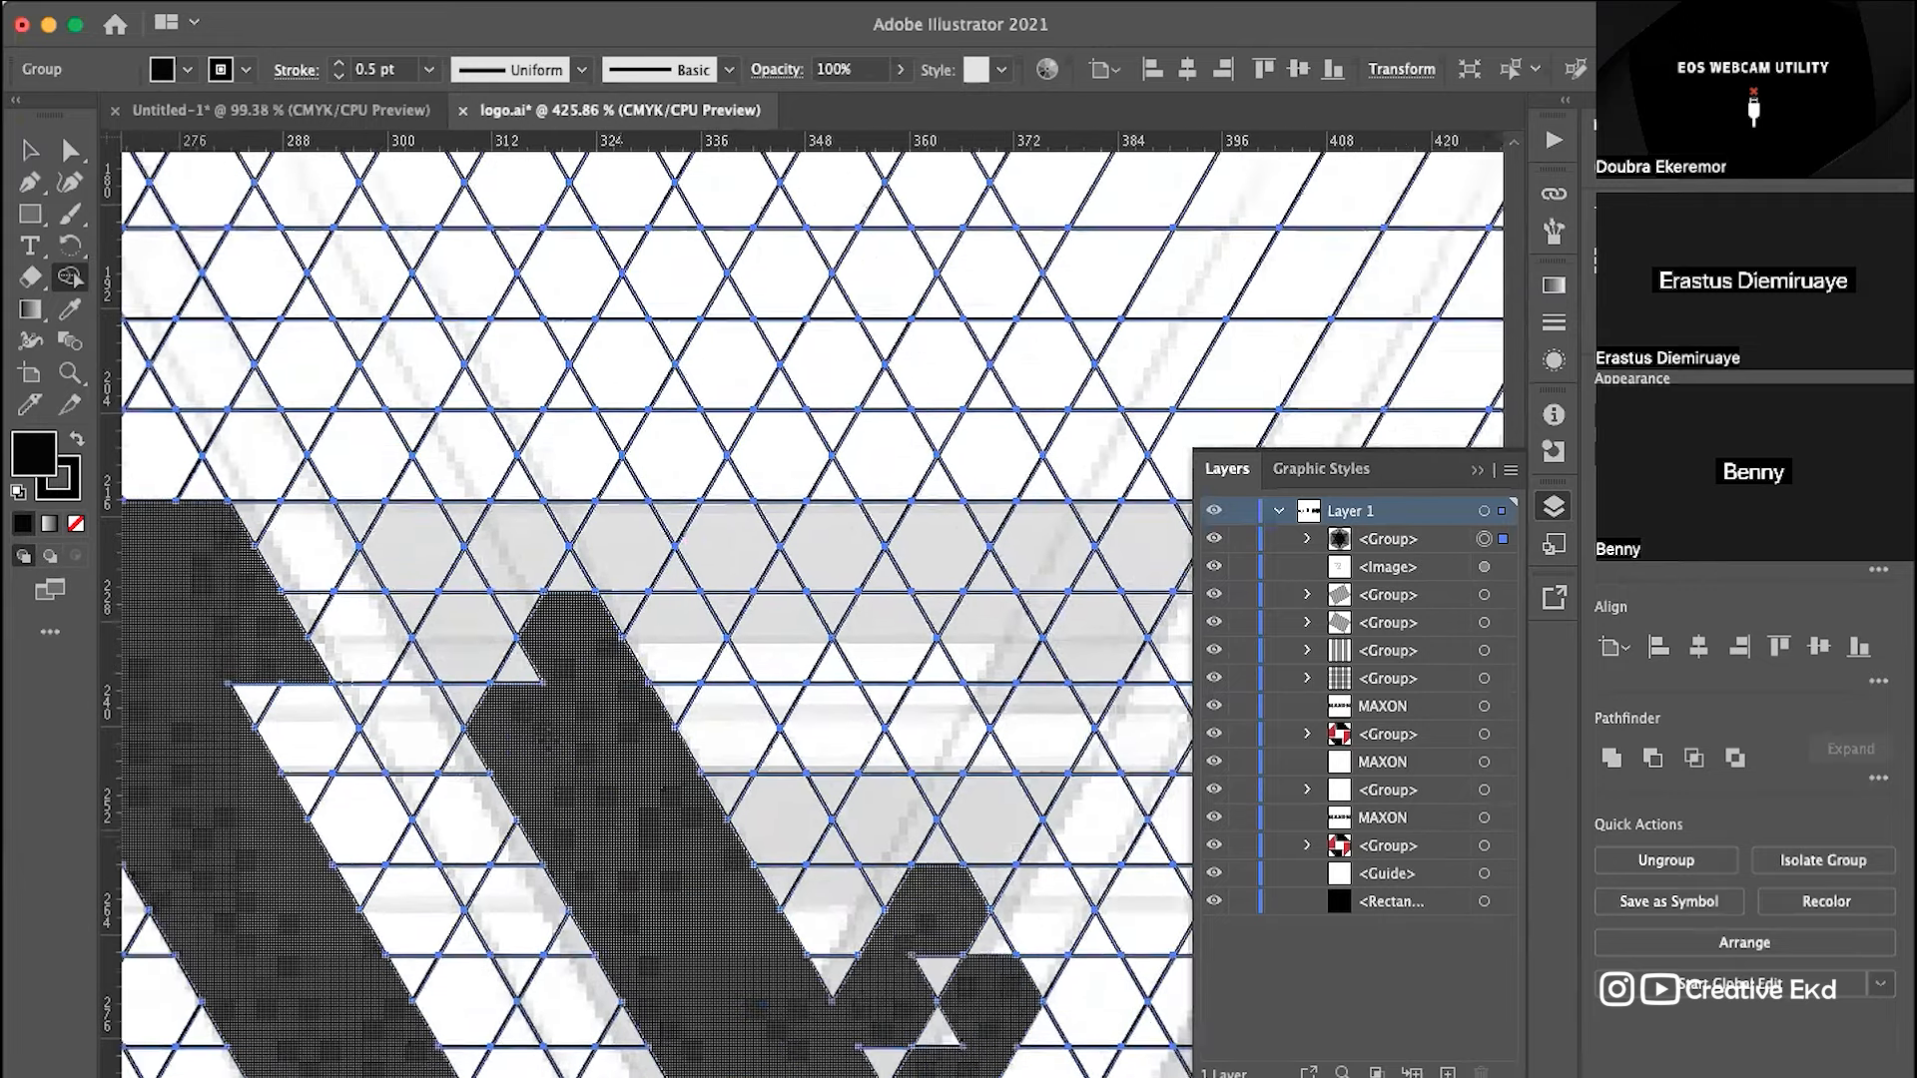
pyautogui.scroll(-1, 804, 604)
pyautogui.hscroll(1, 803, 605)
pyautogui.moveTo(599, 627)
pyautogui.mouseDown()
pyautogui.moveTo(752, 648)
pyautogui.moveTo(923, 642)
pyautogui.moveTo(921, 594)
pyautogui.moveTo(636, 547)
pyautogui.mouseUp()
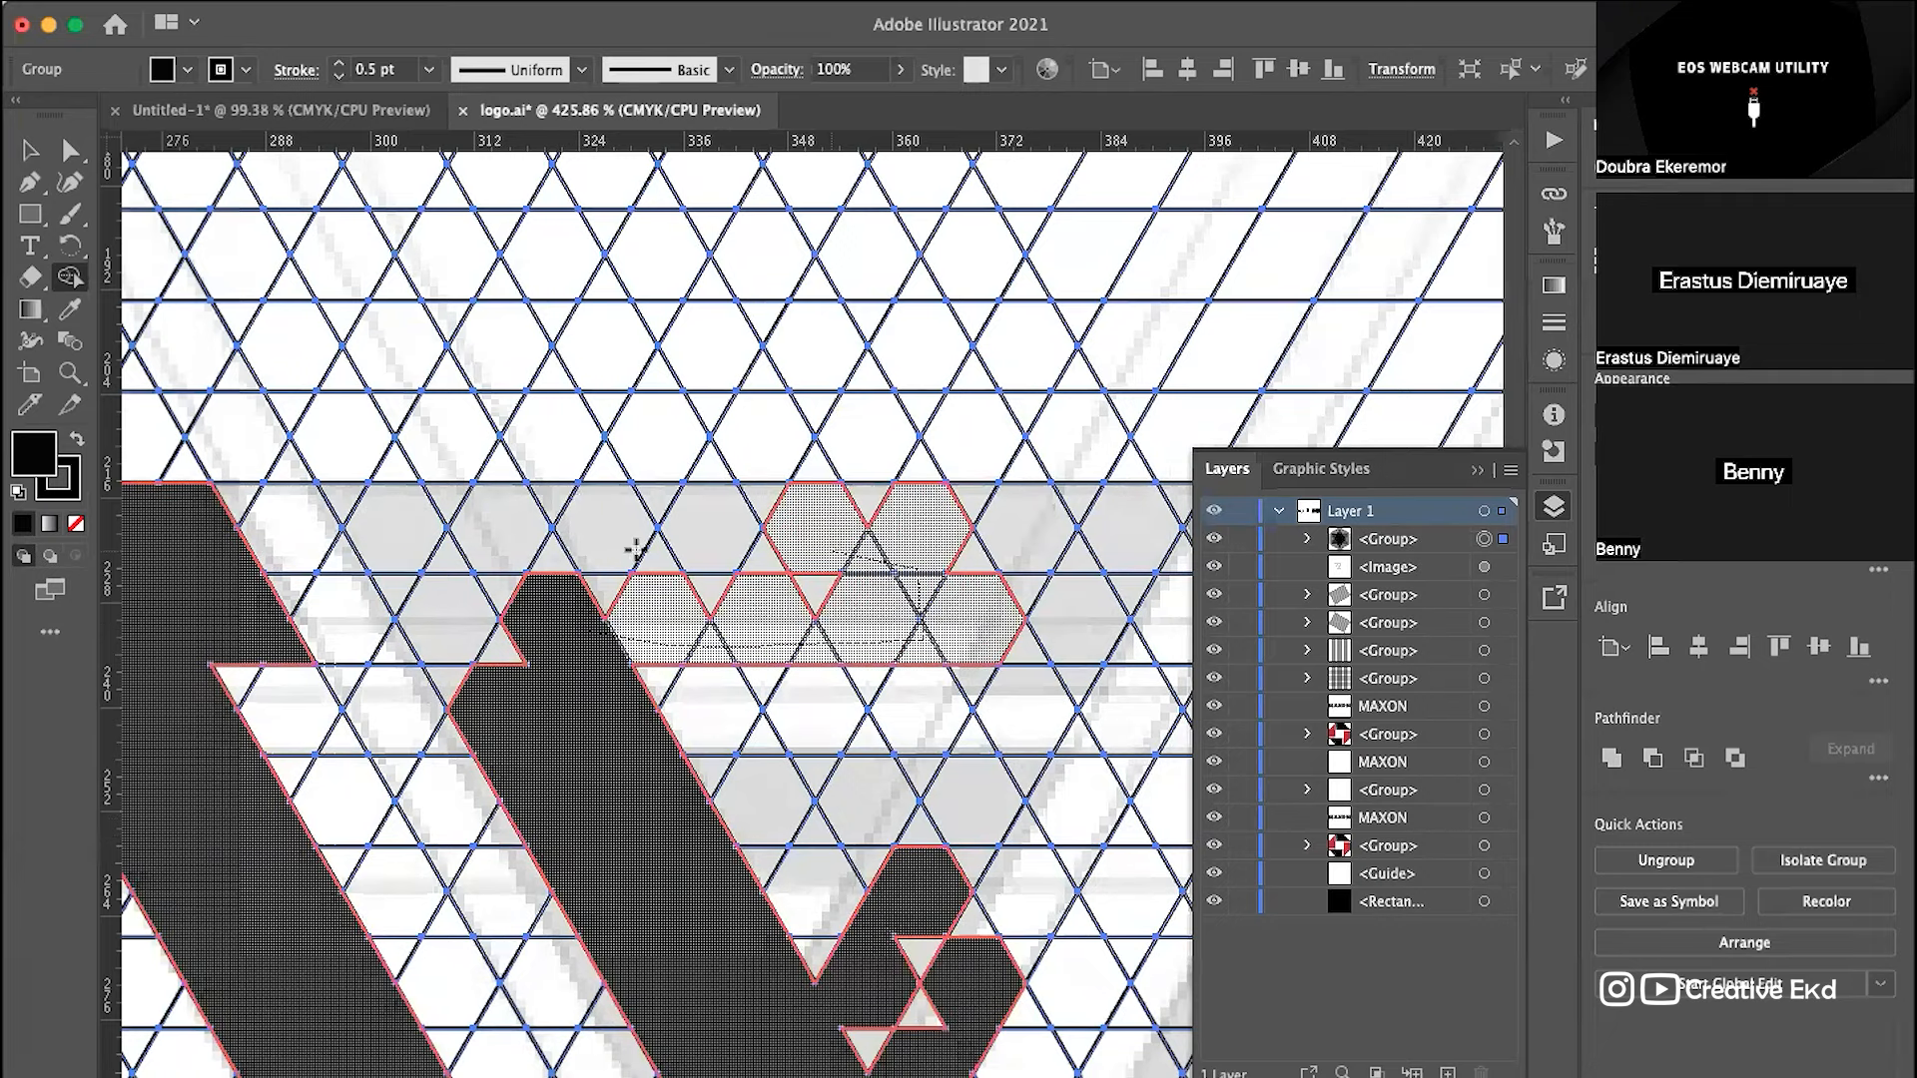
pyautogui.moveTo(412, 542)
pyautogui.mouseDown()
pyautogui.moveTo(503, 677)
pyautogui.moveTo(425, 639)
pyautogui.moveTo(382, 591)
pyautogui.moveTo(384, 559)
pyautogui.mouseUp()
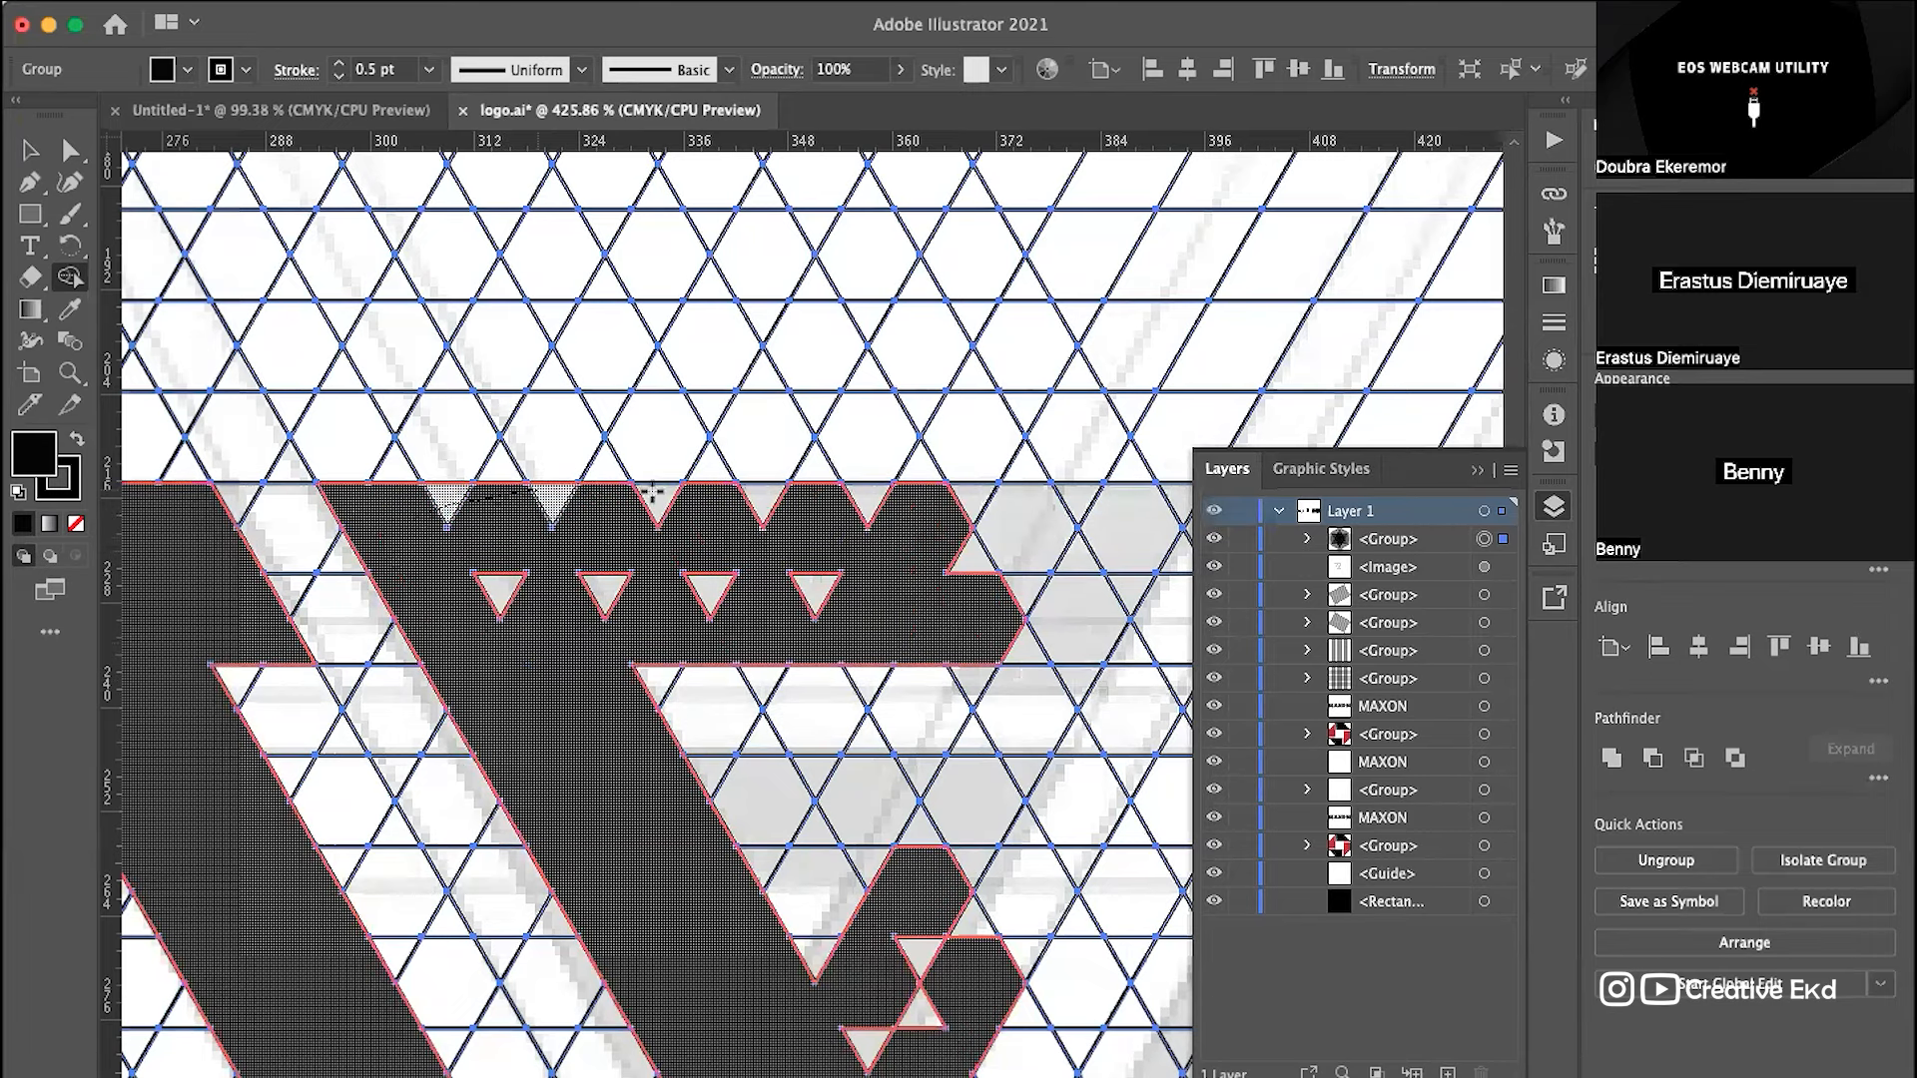
pyautogui.moveTo(459, 581); pyautogui.dragTo(859, 591)
# Step: Join the second V's left stroke to its pointed lower tip and start its right stroke by merging the shaded cells
pyautogui.scroll(-2, 679, 597)
pyautogui.hscroll(3, 679, 596)
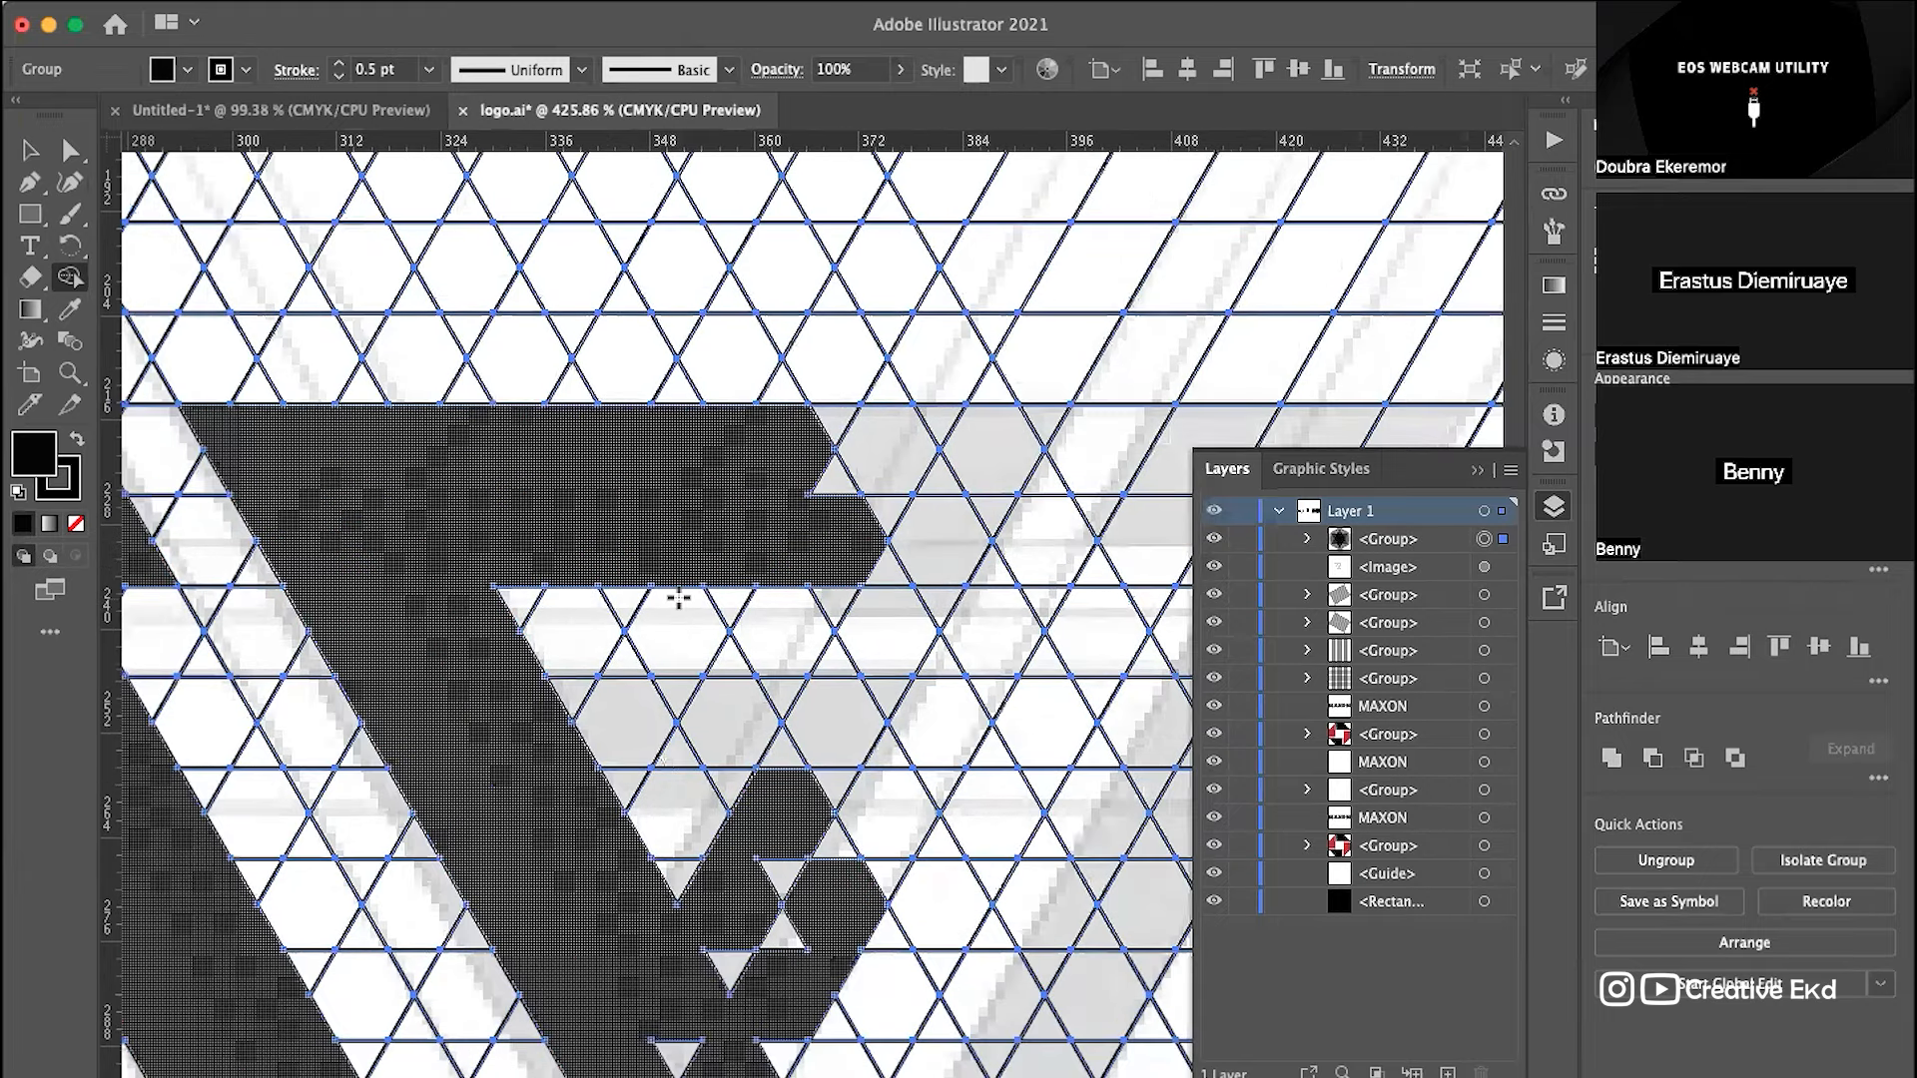
pyautogui.scroll(-2, 679, 597)
pyautogui.hscroll(2, 679, 597)
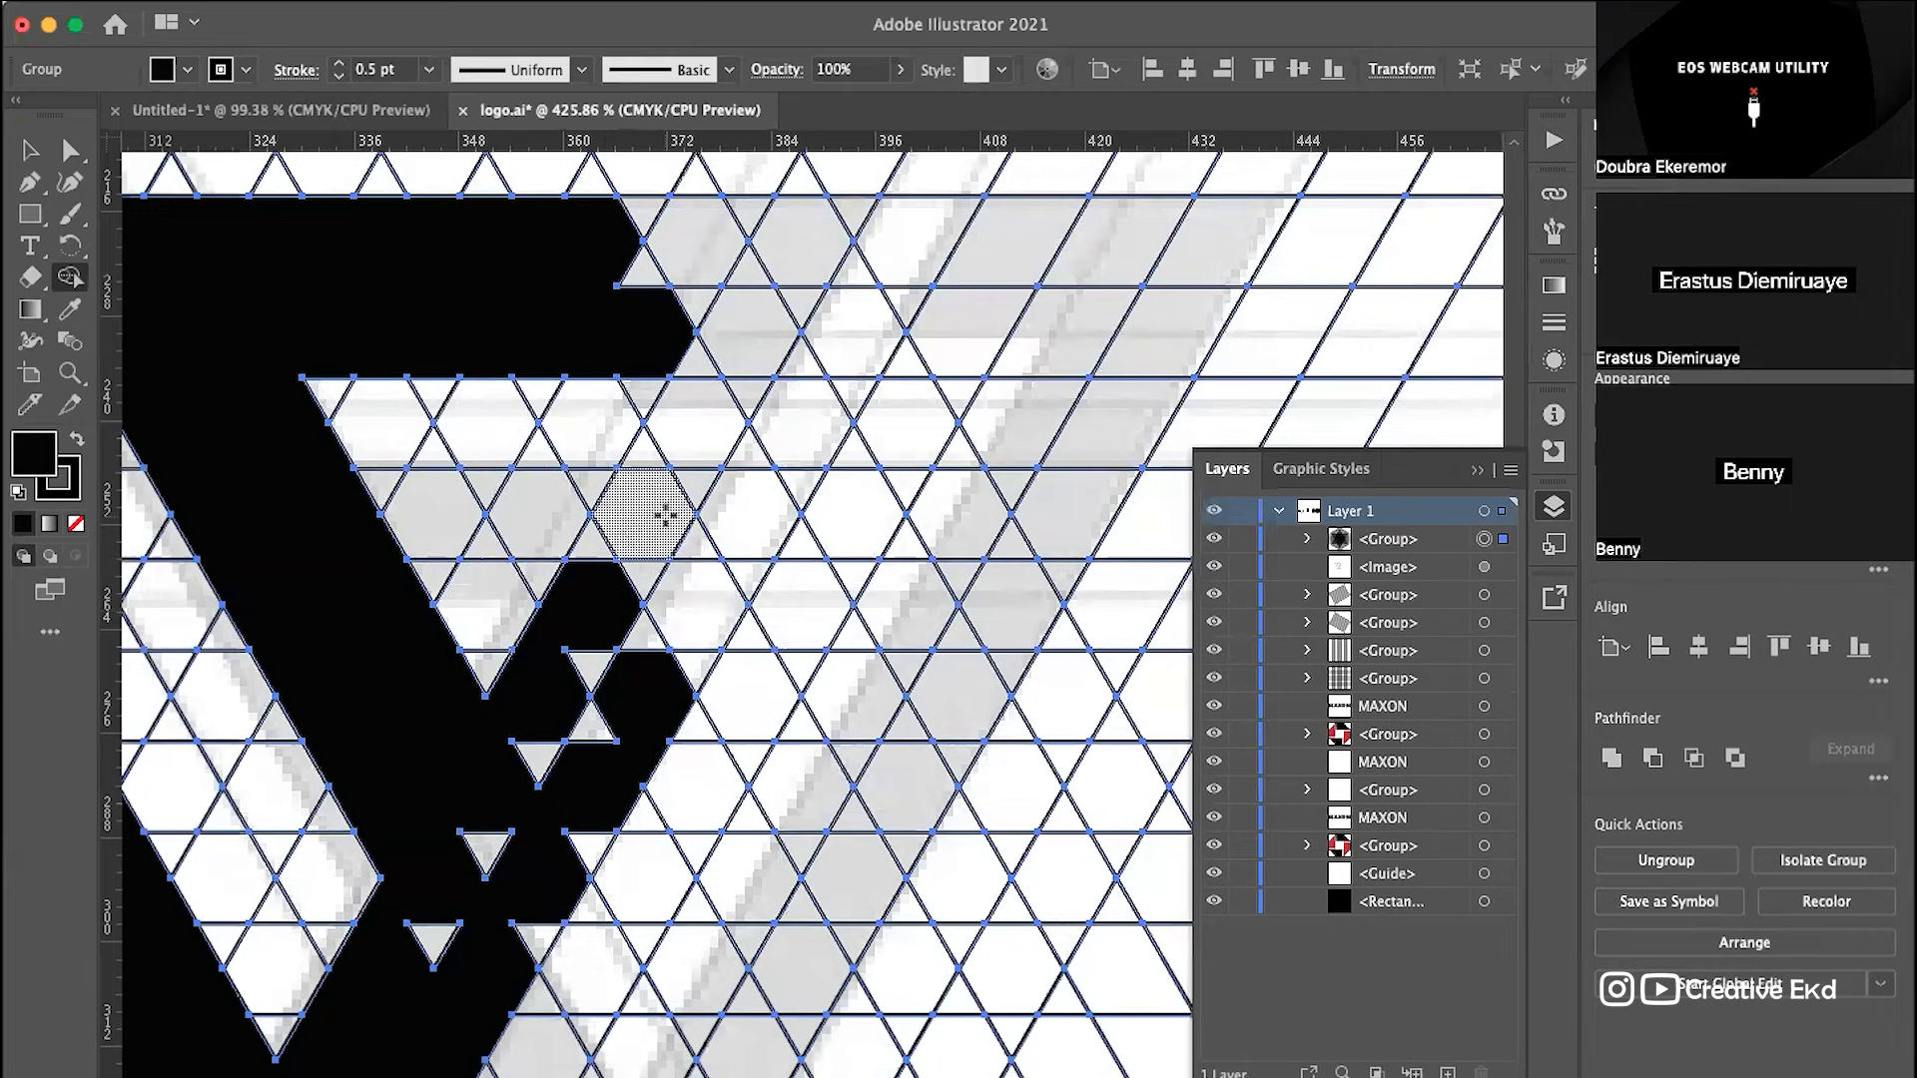
pyautogui.scroll(-1, 649, 509)
pyautogui.hscroll(1, 648, 509)
pyautogui.scroll(-5, 788, 735)
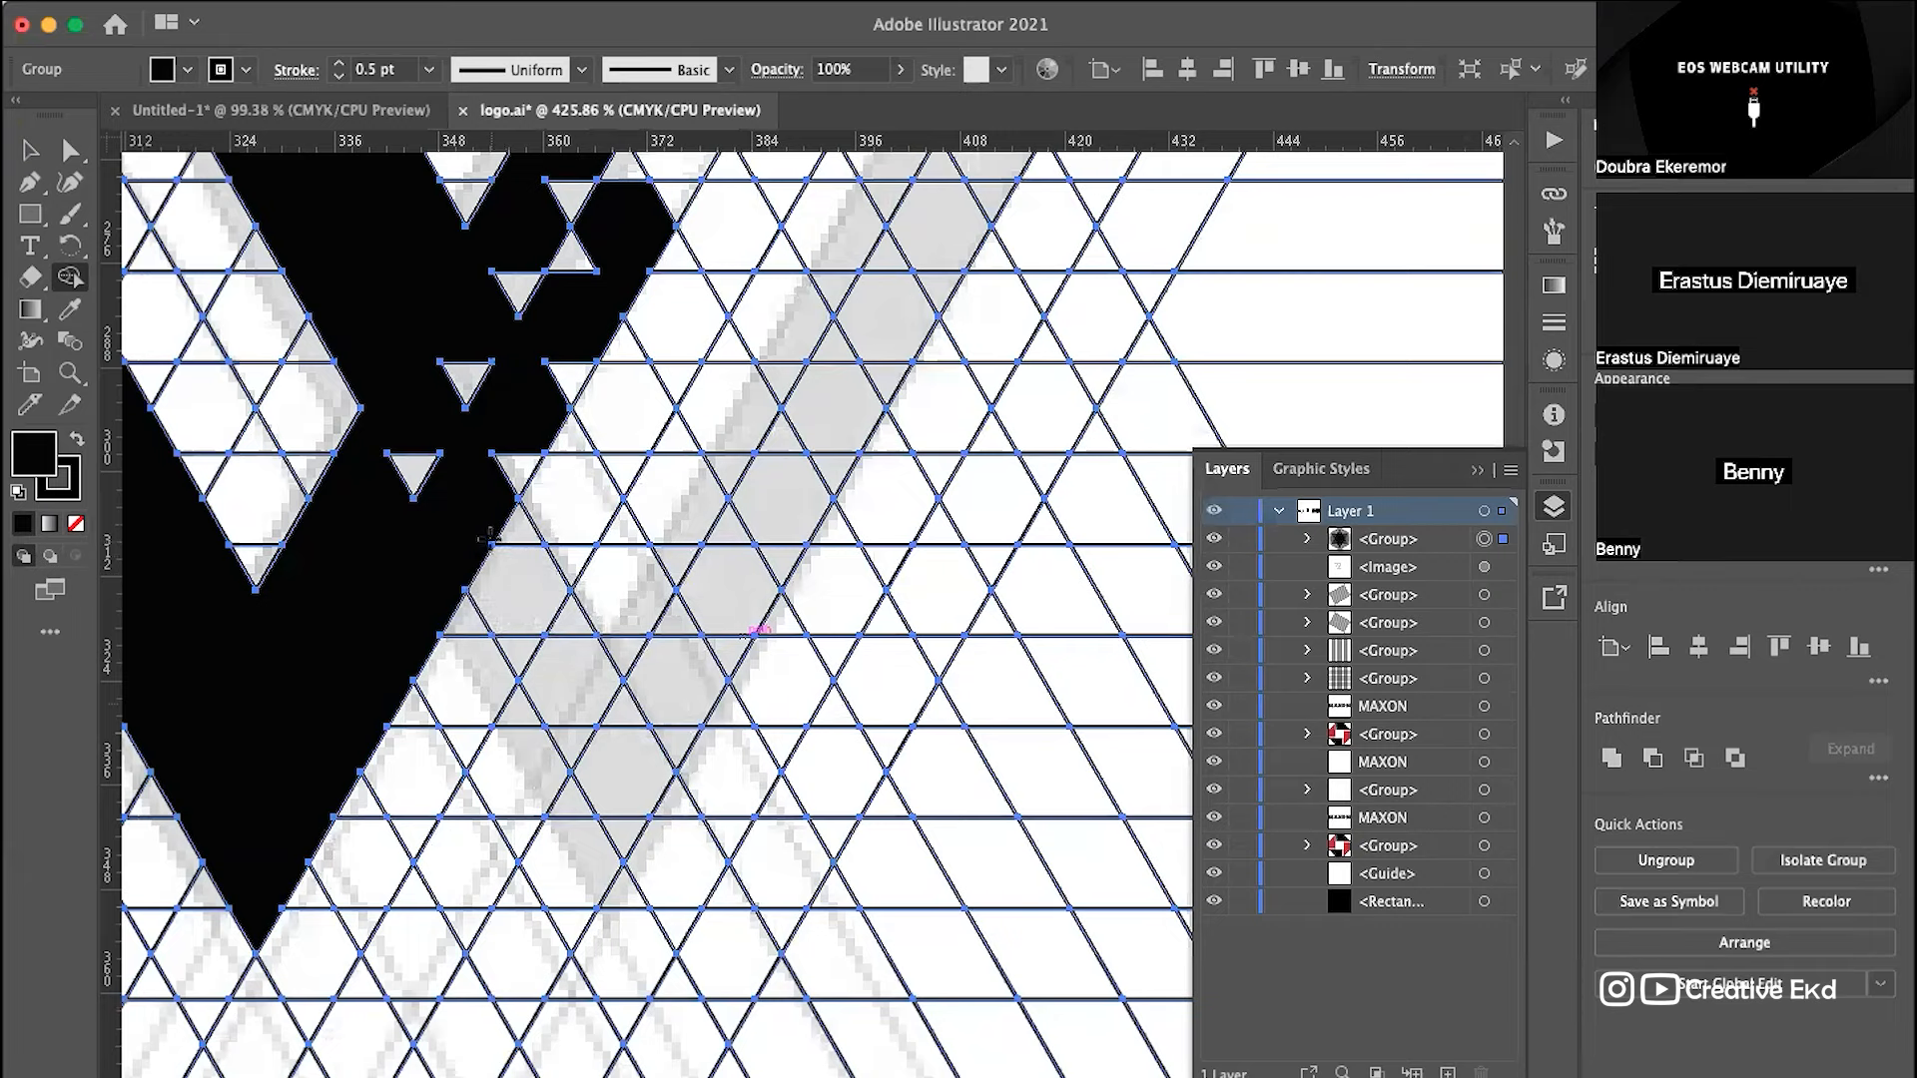
pyautogui.moveTo(490, 539)
pyautogui.mouseDown()
pyautogui.moveTo(619, 772)
pyautogui.moveTo(713, 556)
pyautogui.moveTo(883, 299)
pyautogui.mouseUp()
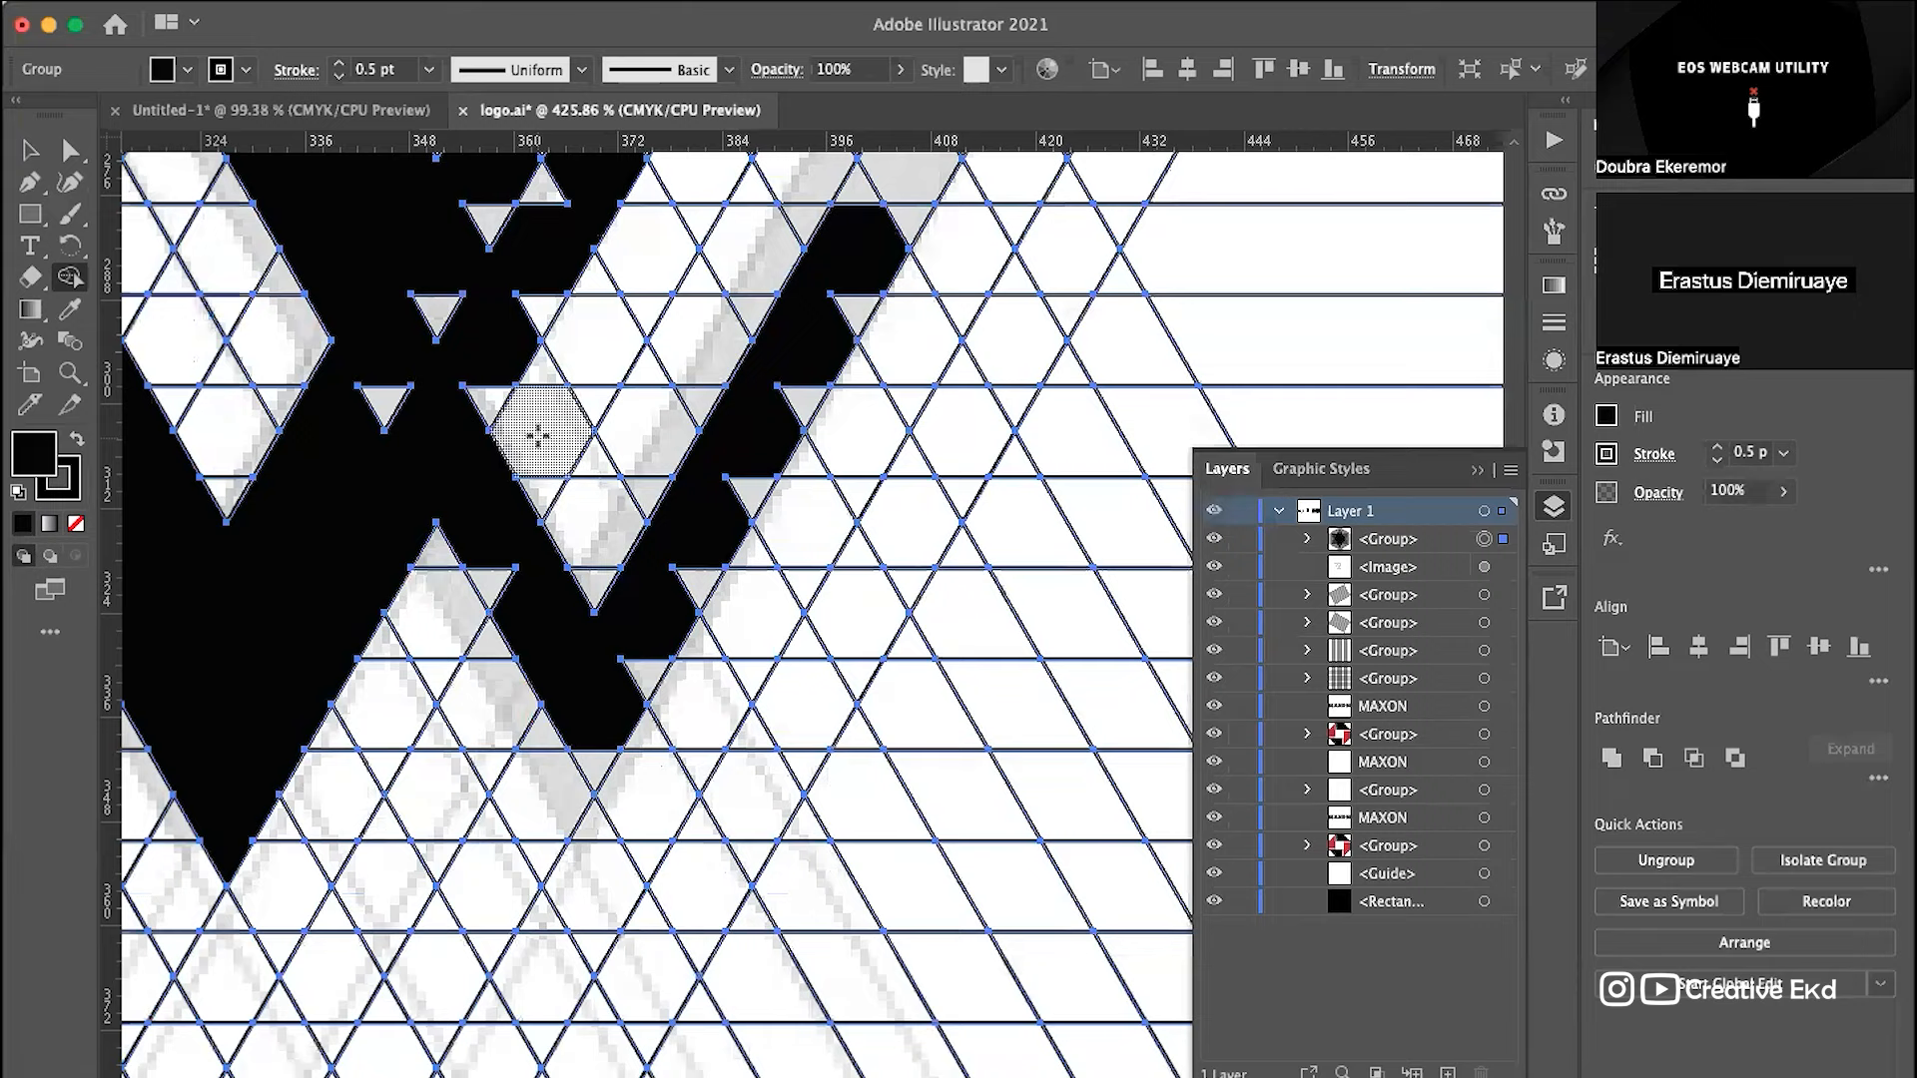
pyautogui.moveTo(519, 401)
pyautogui.mouseDown()
pyautogui.moveTo(719, 735)
pyautogui.moveTo(674, 833)
pyautogui.moveTo(619, 788)
pyautogui.mouseUp()
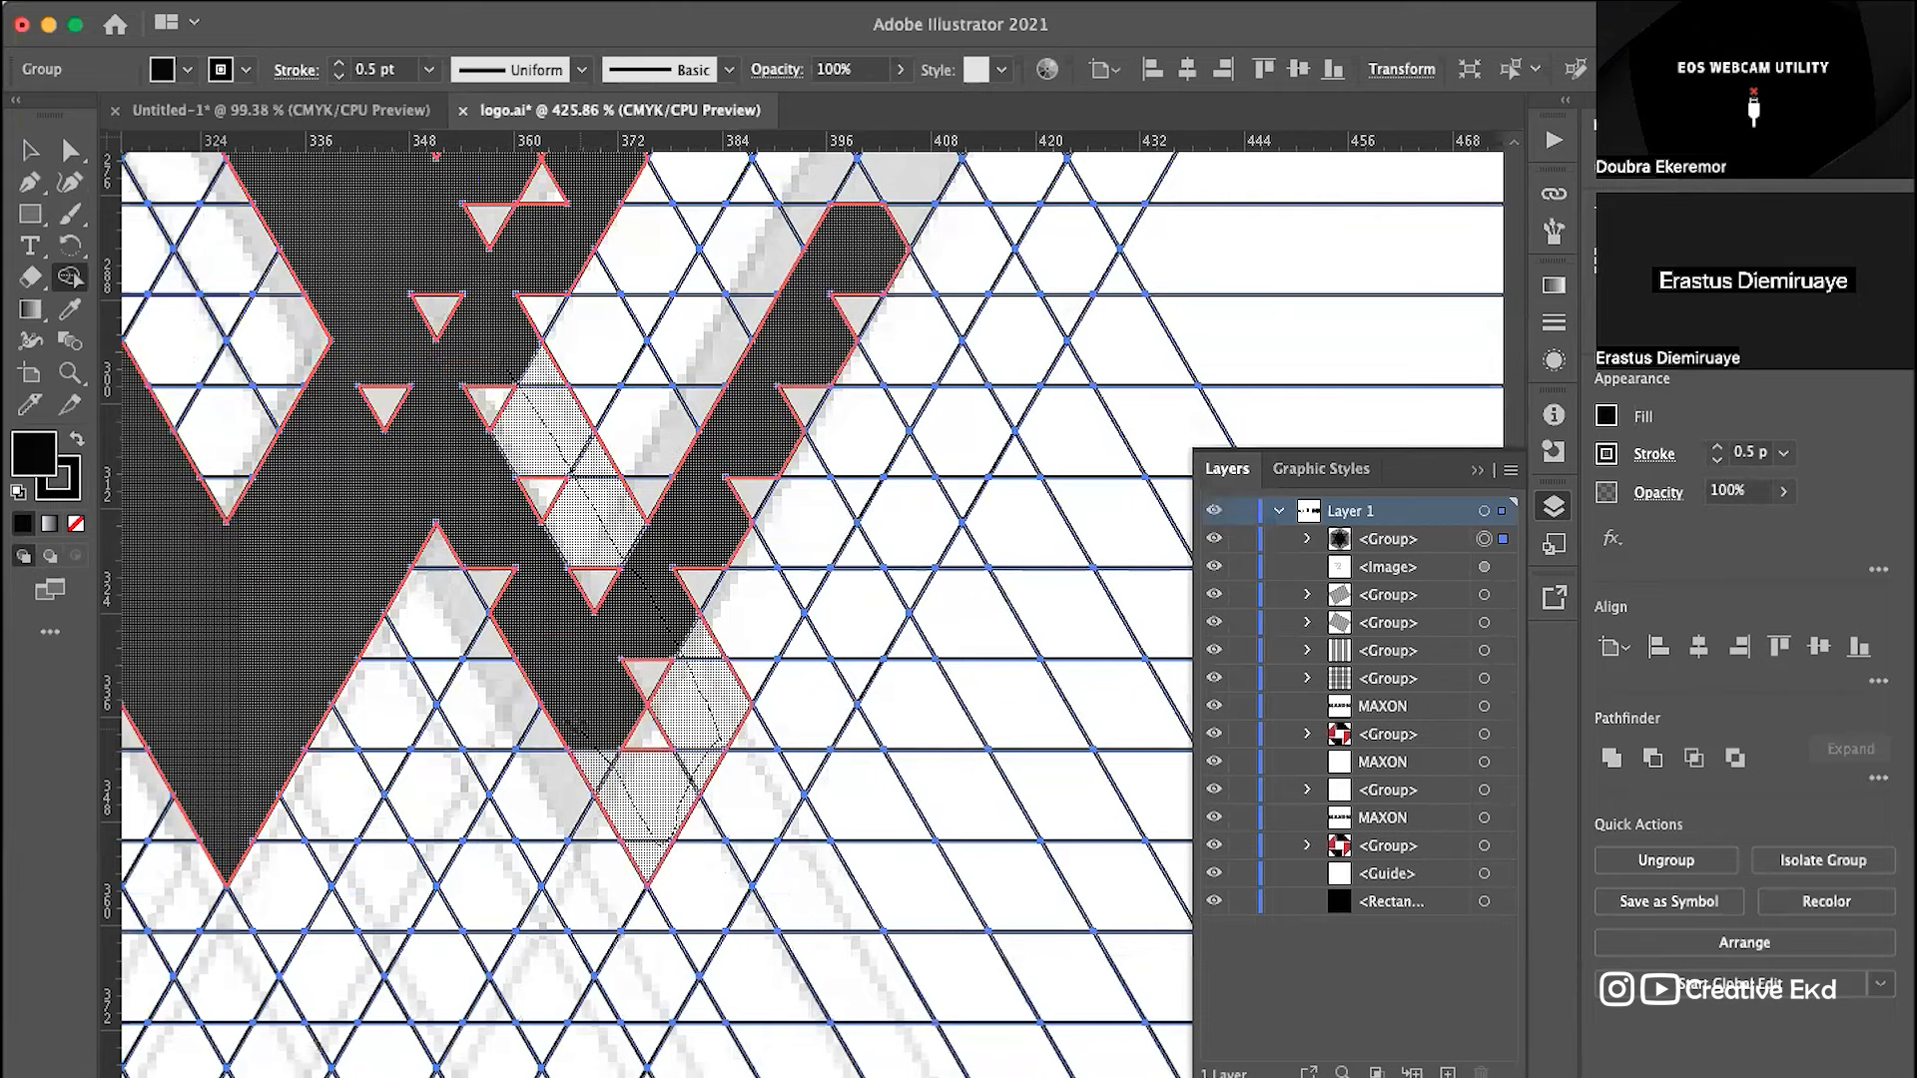
# Step: Merge the cells along the outer edge of the second V's right stroke, from the lower tip up to the logo's top line
pyautogui.moveTo(726, 736)
pyautogui.mouseDown()
pyautogui.moveTo(711, 740)
pyautogui.moveTo(764, 599)
pyautogui.moveTo(1006, 160)
pyautogui.mouseUp()
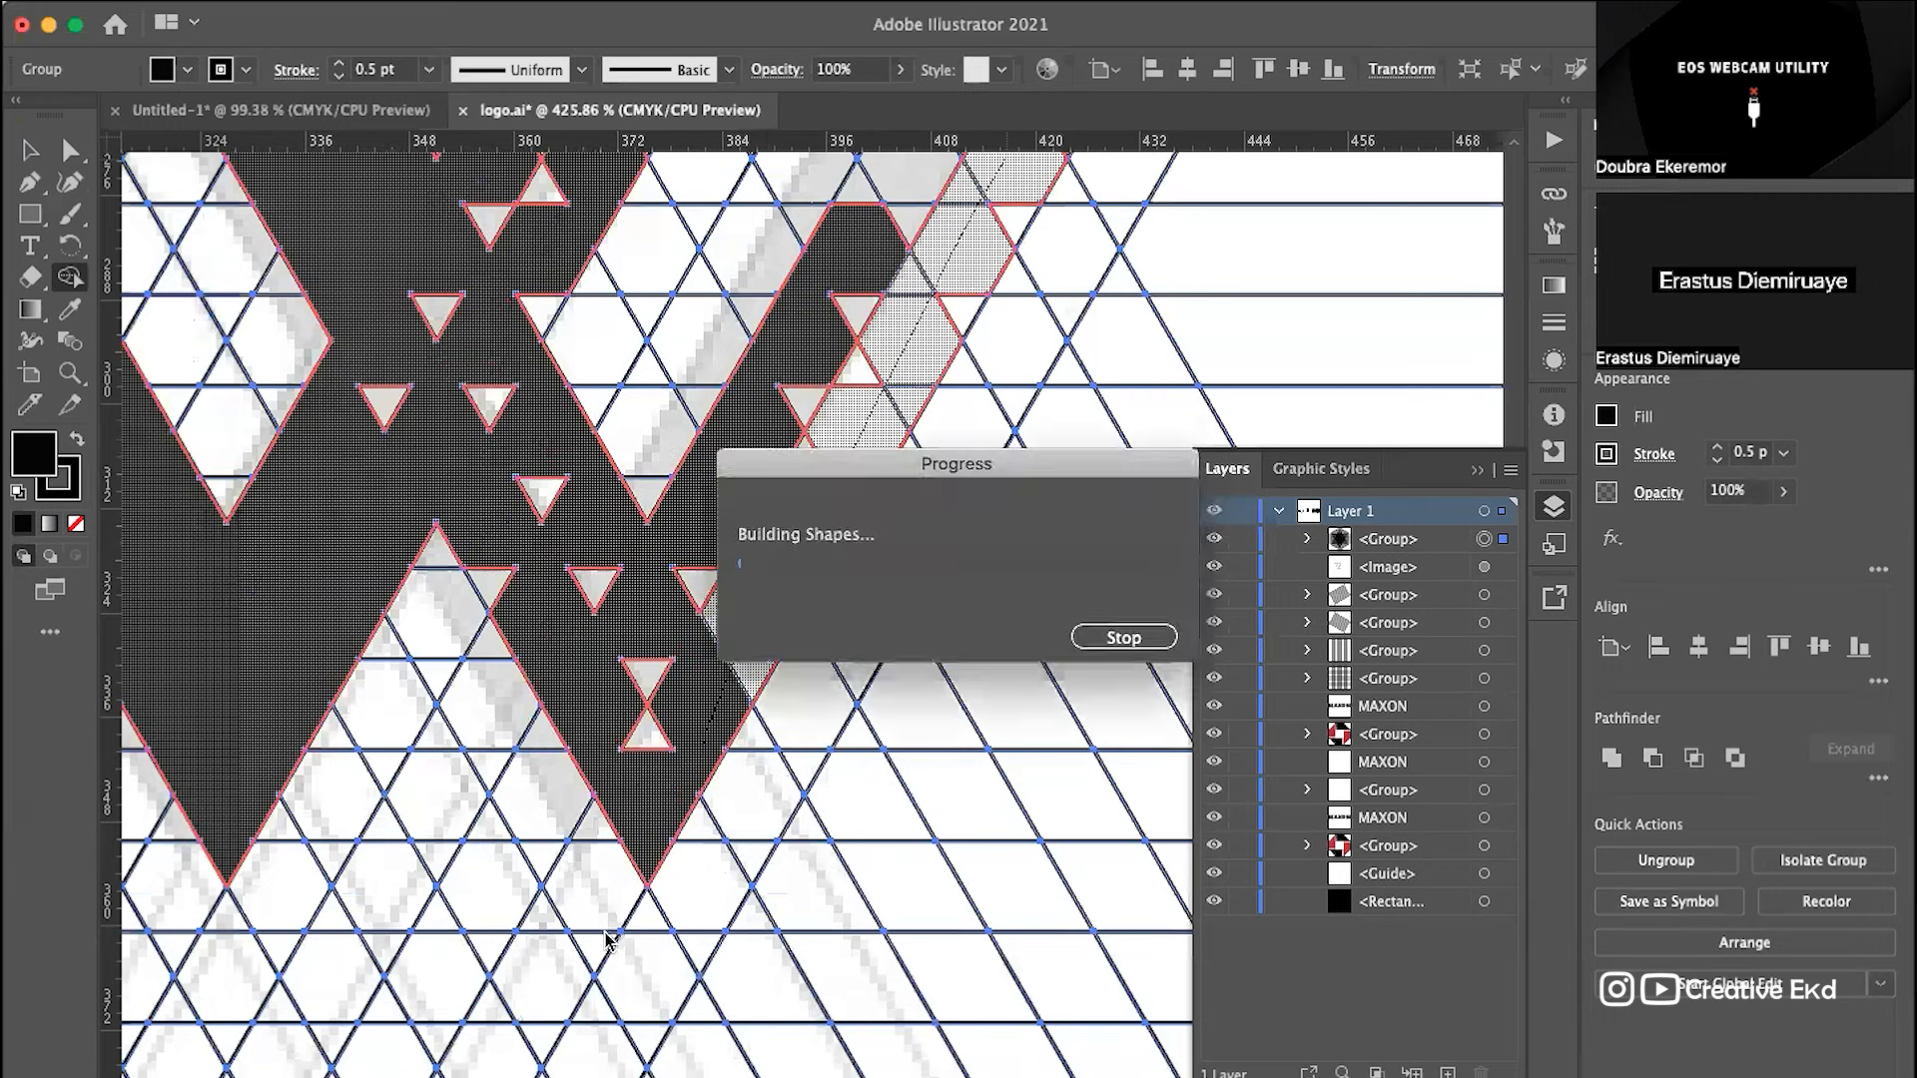
pyautogui.scroll(10, 708, 569)
pyautogui.hscroll(3, 708, 569)
pyautogui.moveTo(803, 838)
pyautogui.mouseDown()
pyautogui.moveTo(955, 576)
pyautogui.moveTo(1097, 225)
pyautogui.moveTo(1018, 233)
pyautogui.mouseUp()
# Step: Widen the second V's right stroke inward near its top end by merging the adjacent shaded cells
pyautogui.hscroll(-3, 783, 535)
pyautogui.scroll(8, 784, 536)
pyautogui.hscroll(3, 619, 517)
pyautogui.scroll(1, 619, 518)
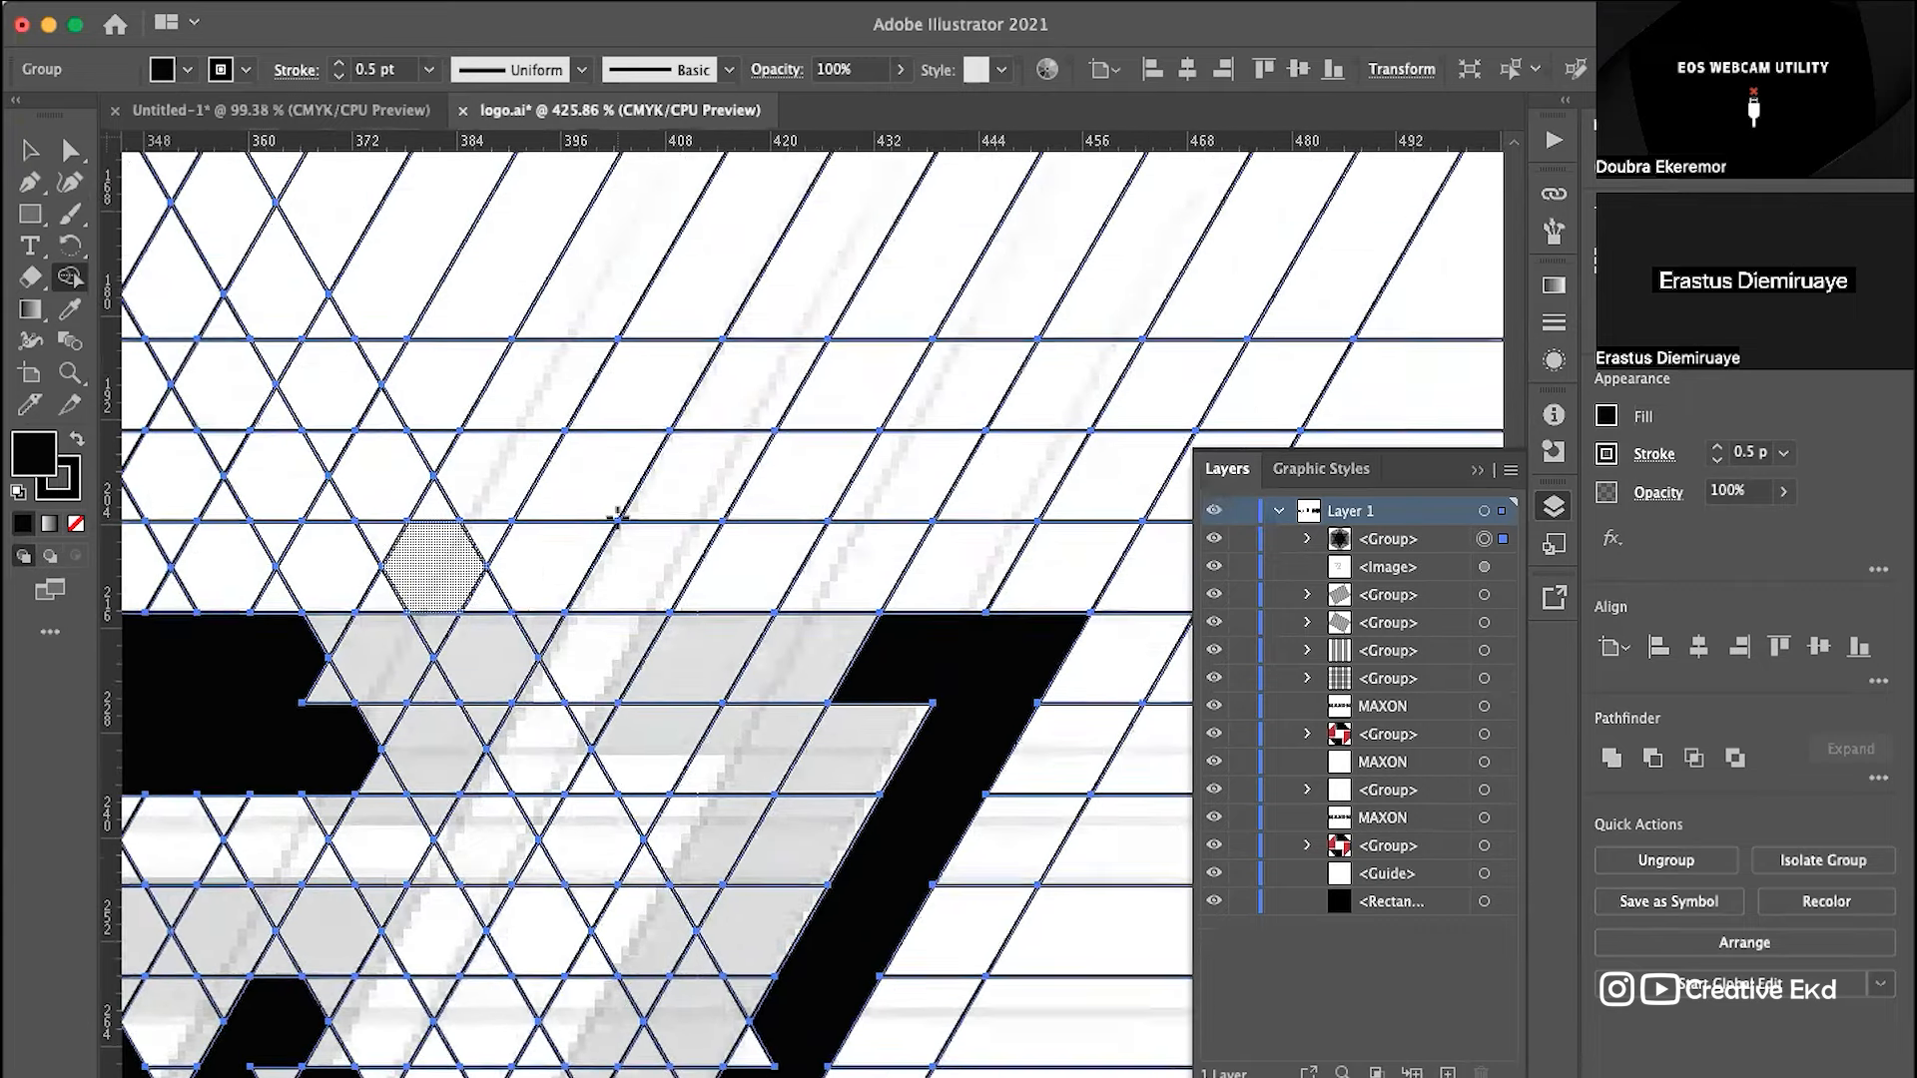
pyautogui.scroll(-3, 617, 517)
pyautogui.hscroll(-1, 616, 518)
pyautogui.scroll(-1, 616, 518)
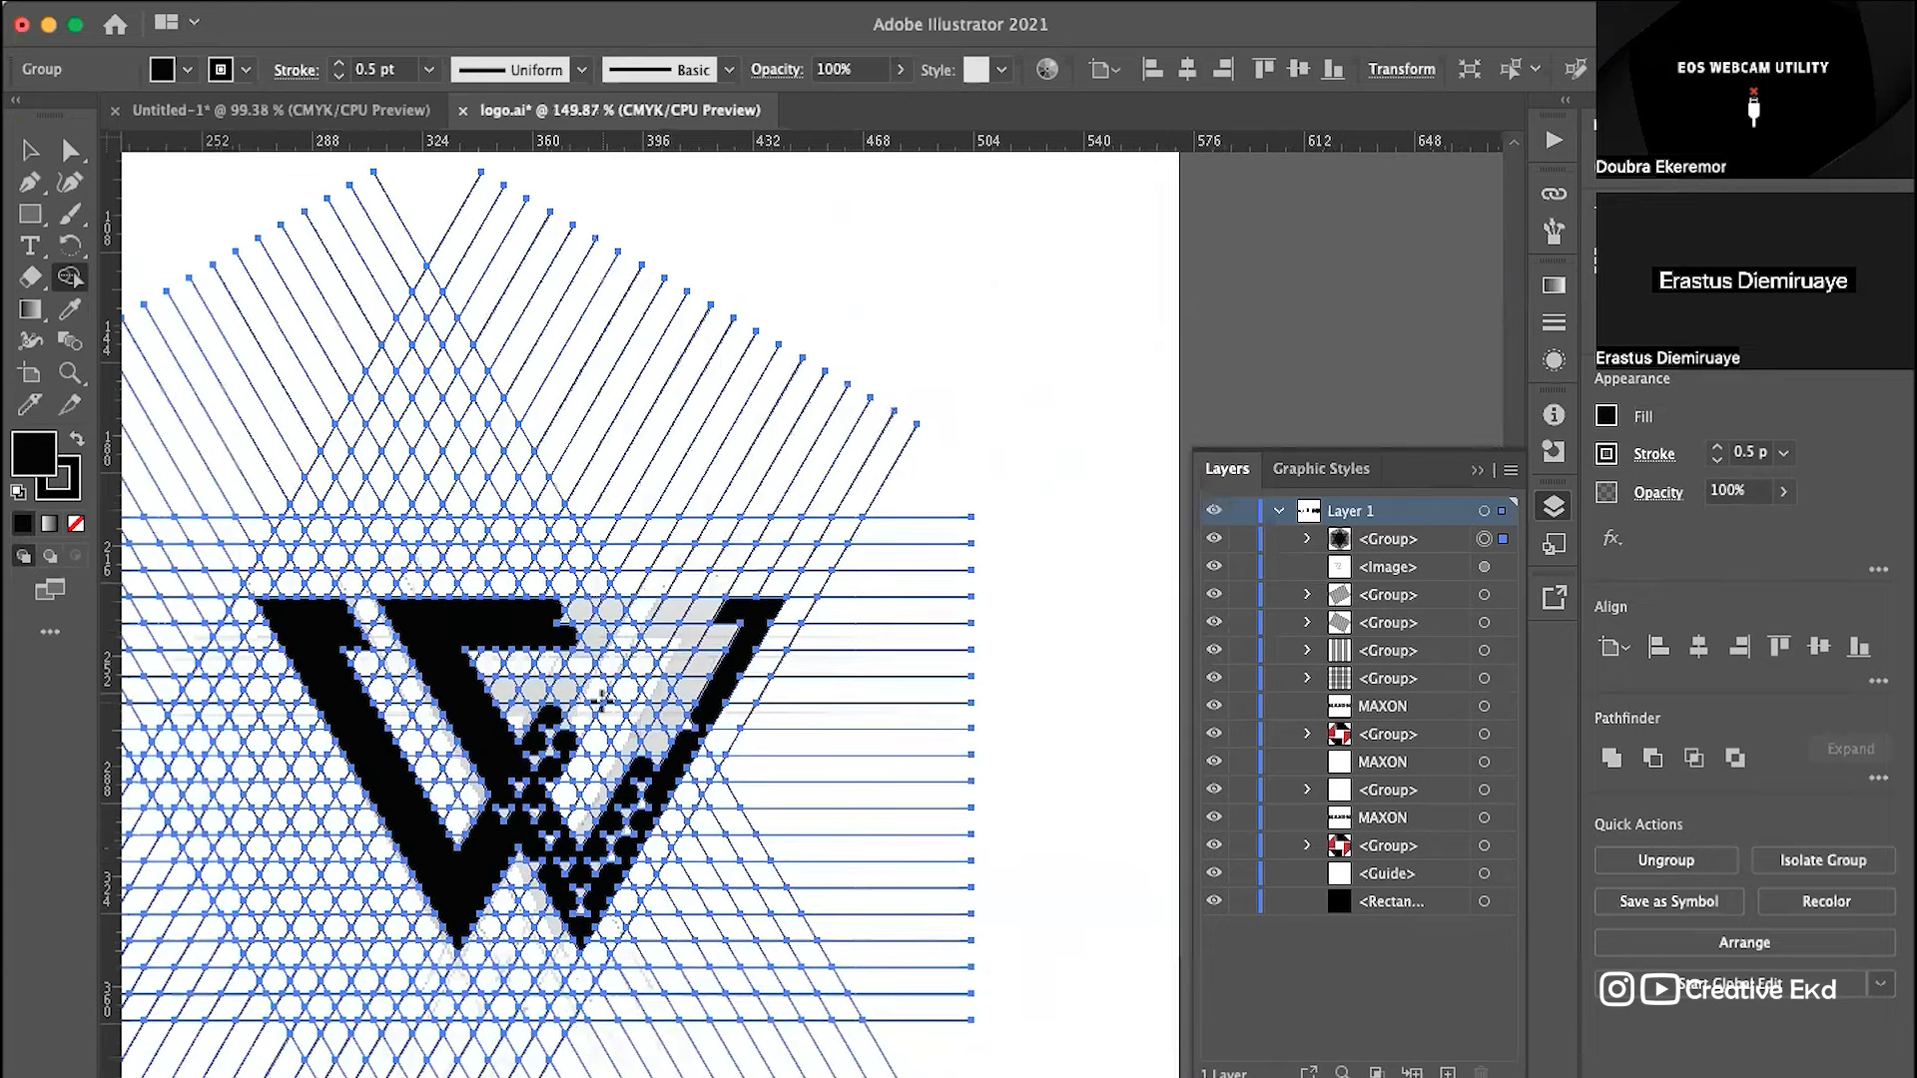
pyautogui.scroll(1, 601, 701)
pyautogui.hscroll(-1, 601, 698)
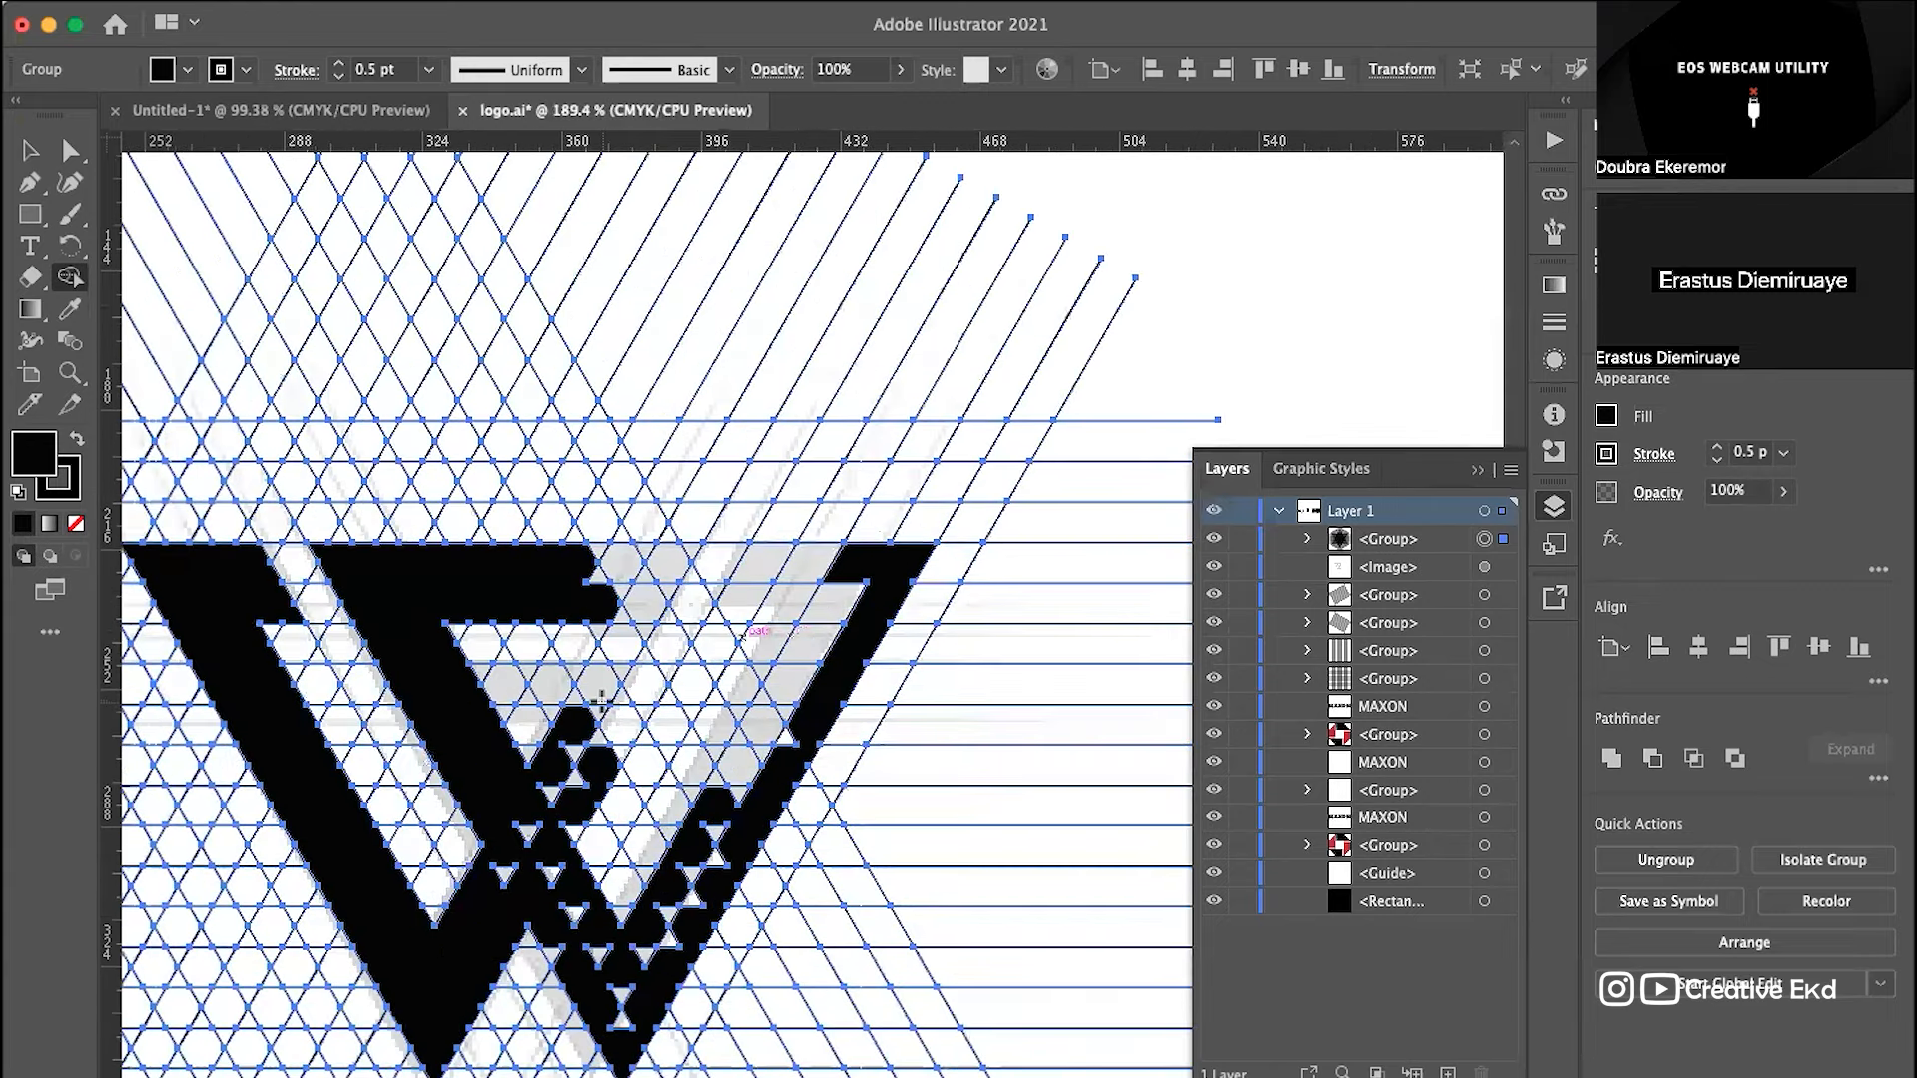
pyautogui.moveTo(866, 568); pyautogui.dragTo(728, 565)
pyautogui.moveTo(845, 571)
pyautogui.mouseDown()
pyautogui.moveTo(804, 569)
pyautogui.moveTo(786, 597)
pyautogui.moveTo(808, 596)
pyautogui.moveTo(777, 711)
pyautogui.moveTo(720, 818)
pyautogui.moveTo(941, 569)
pyautogui.mouseUp()
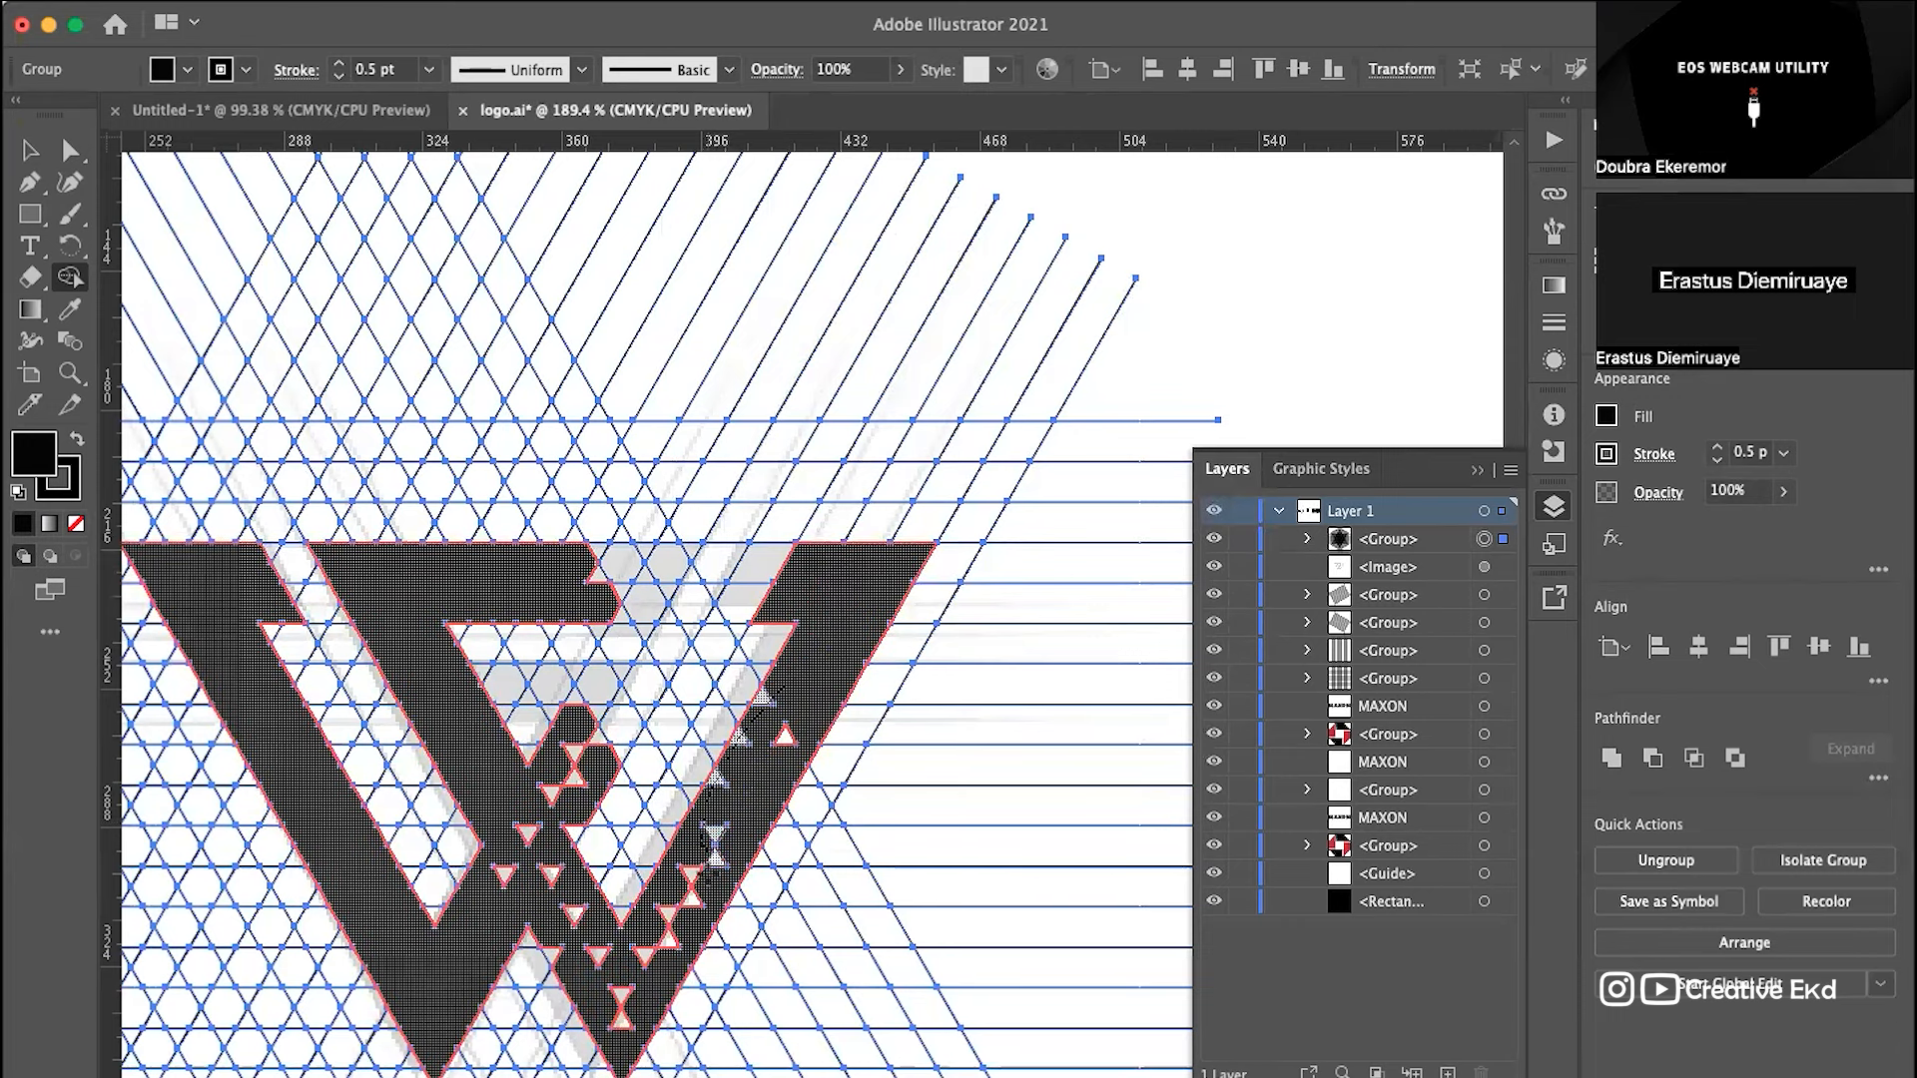
# Step: Merge the remaining small triangular gaps in the right stroke, the lower tip and the crossing of the two V shapes
pyautogui.moveTo(646, 983); pyautogui.dragTo(639, 989)
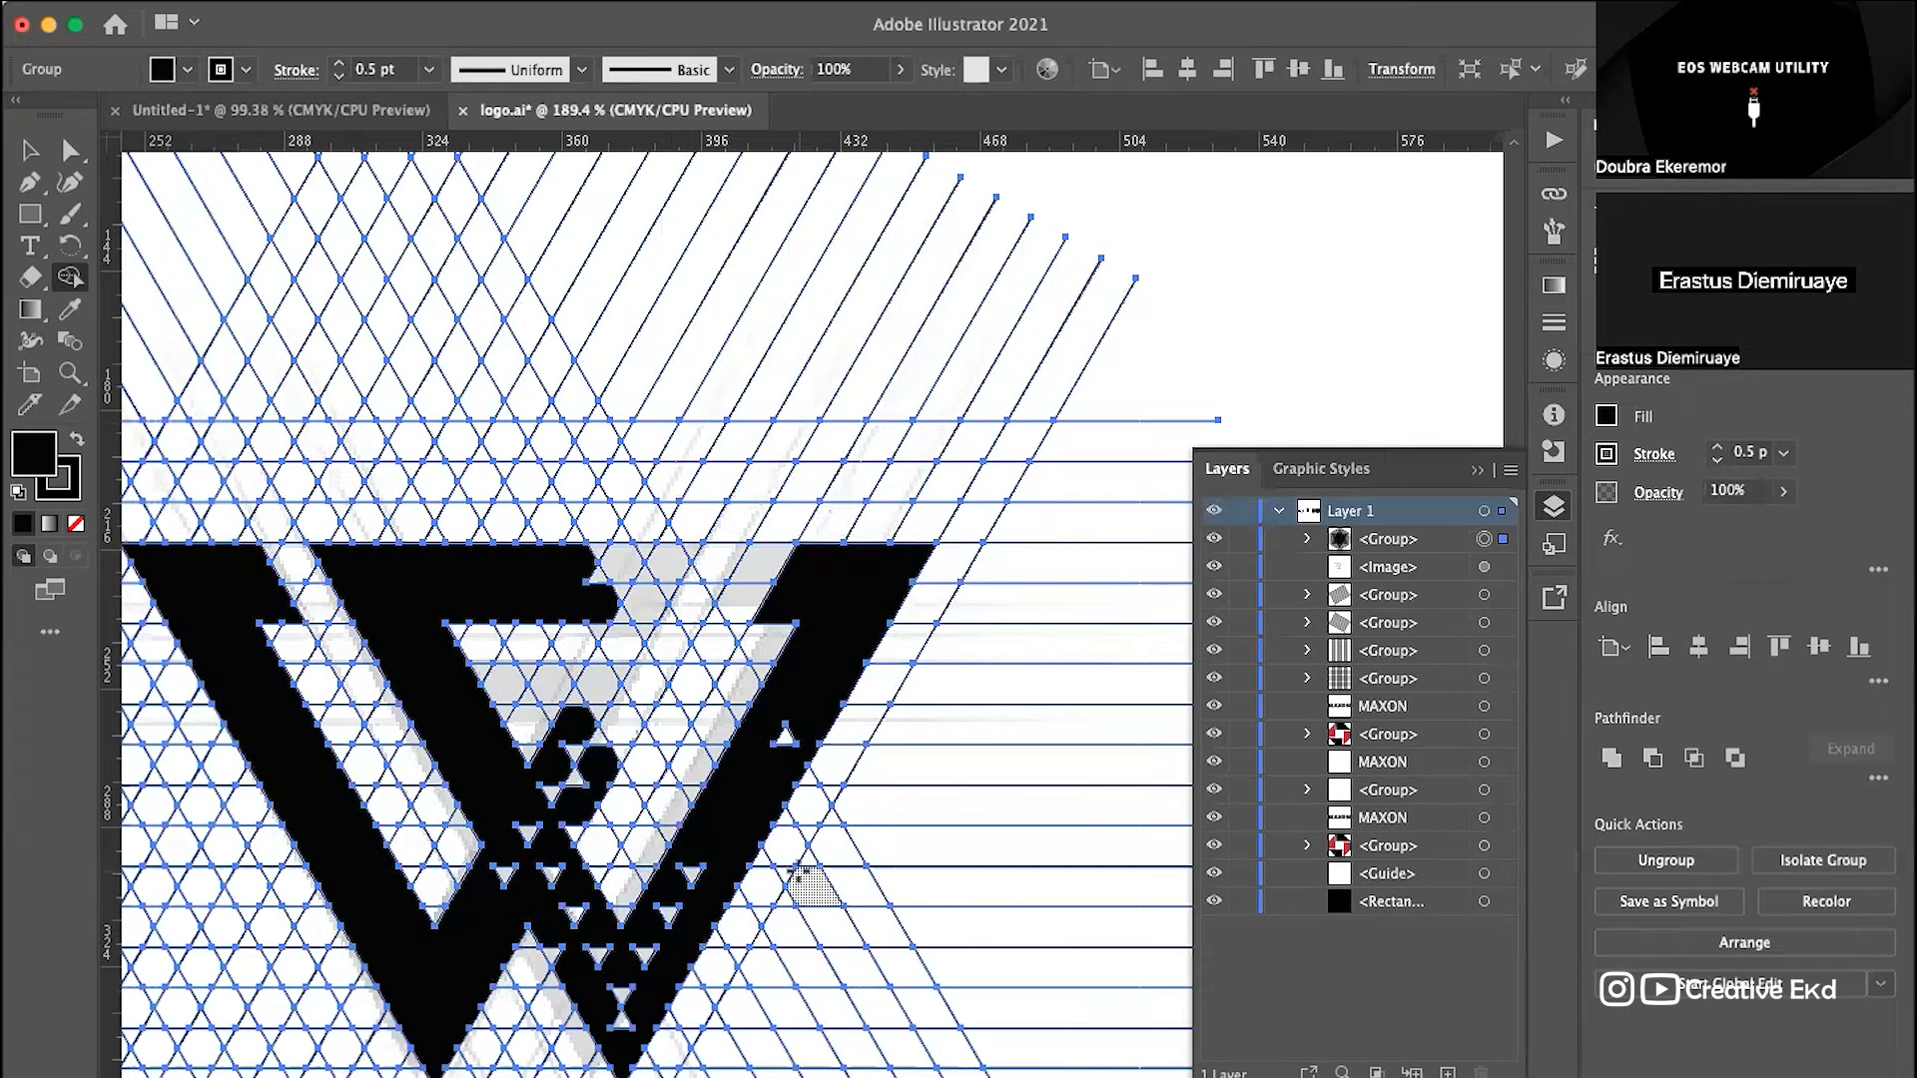
pyautogui.moveTo(795, 700); pyautogui.dragTo(784, 767)
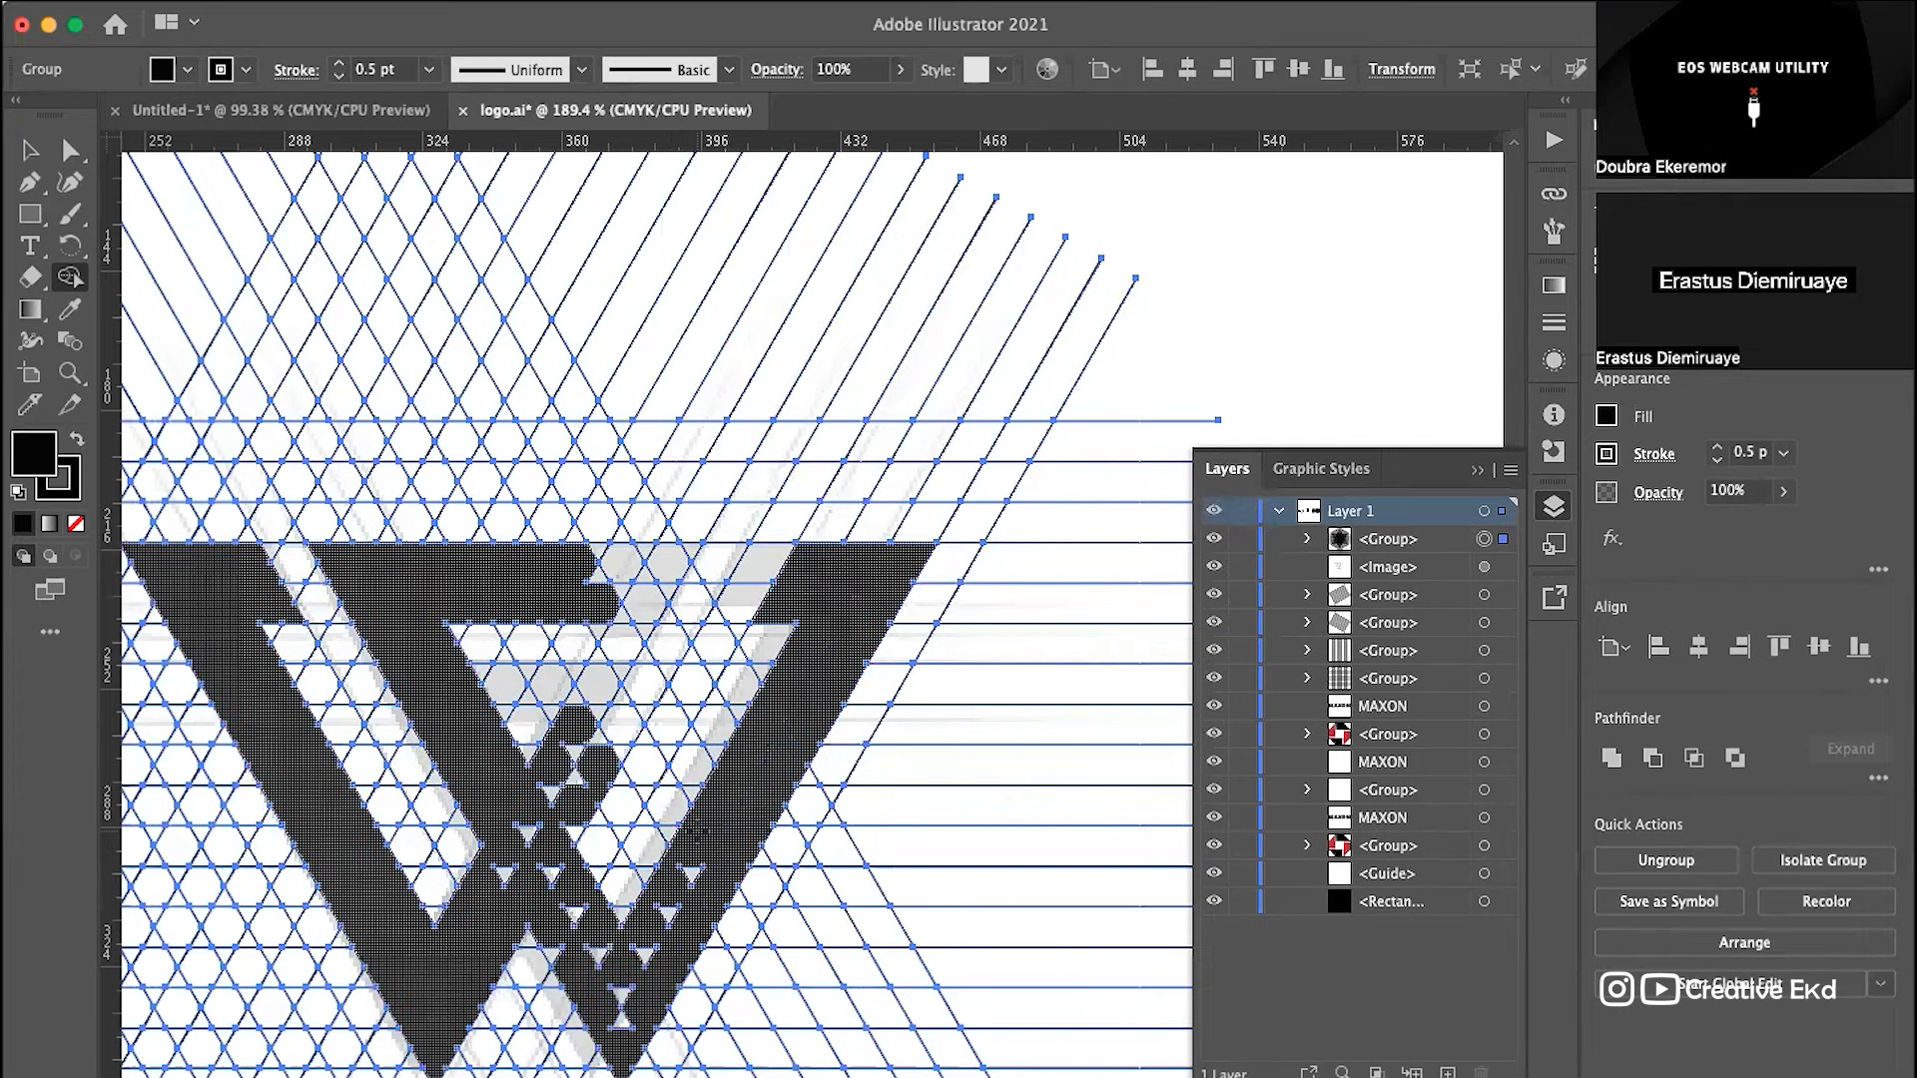
pyautogui.scroll(-5, 931, 712)
pyautogui.moveTo(755, 650)
pyautogui.mouseDown()
pyautogui.moveTo(722, 762)
pyautogui.moveTo(671, 835)
pyautogui.moveTo(663, 812)
pyautogui.mouseUp()
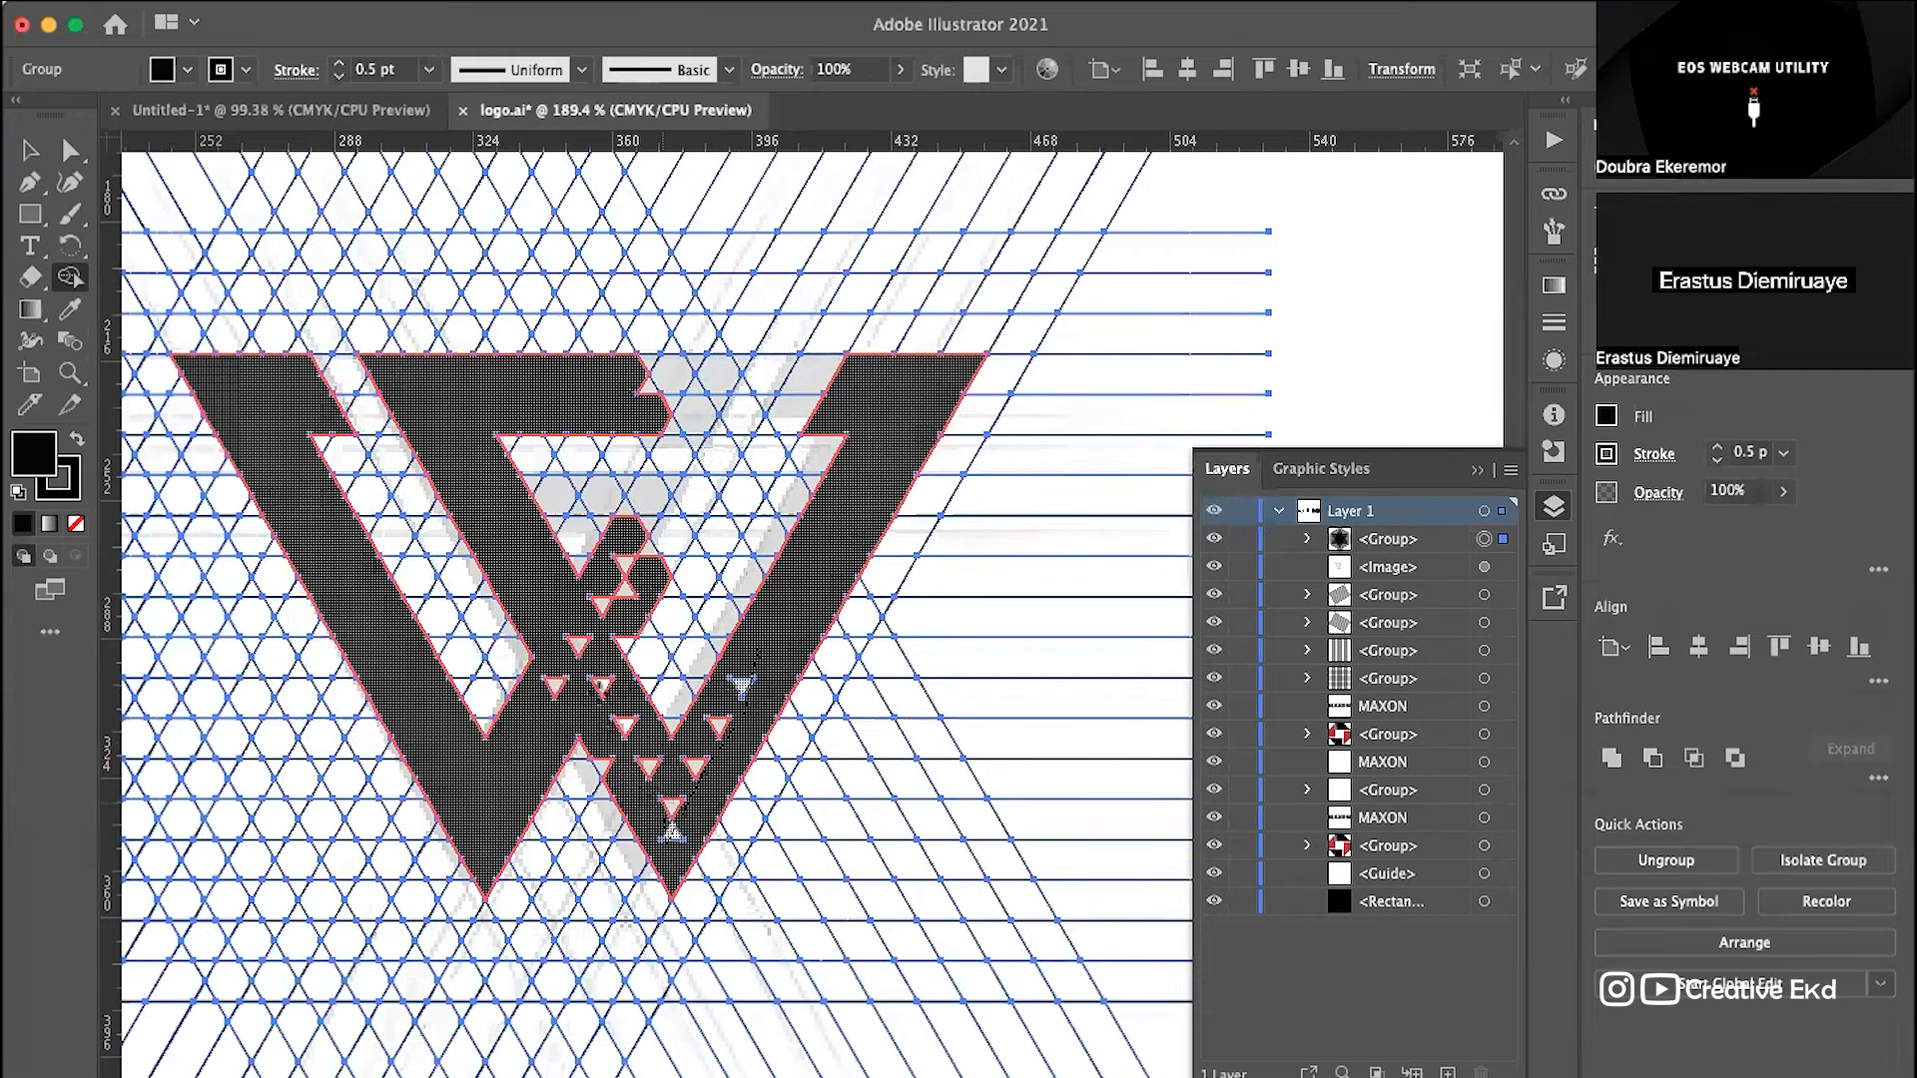
pyautogui.moveTo(571, 639); pyautogui.dragTo(619, 765)
pyautogui.moveTo(555, 655)
pyautogui.mouseDown()
pyautogui.moveTo(550, 726)
pyautogui.moveTo(607, 775)
pyautogui.mouseUp()
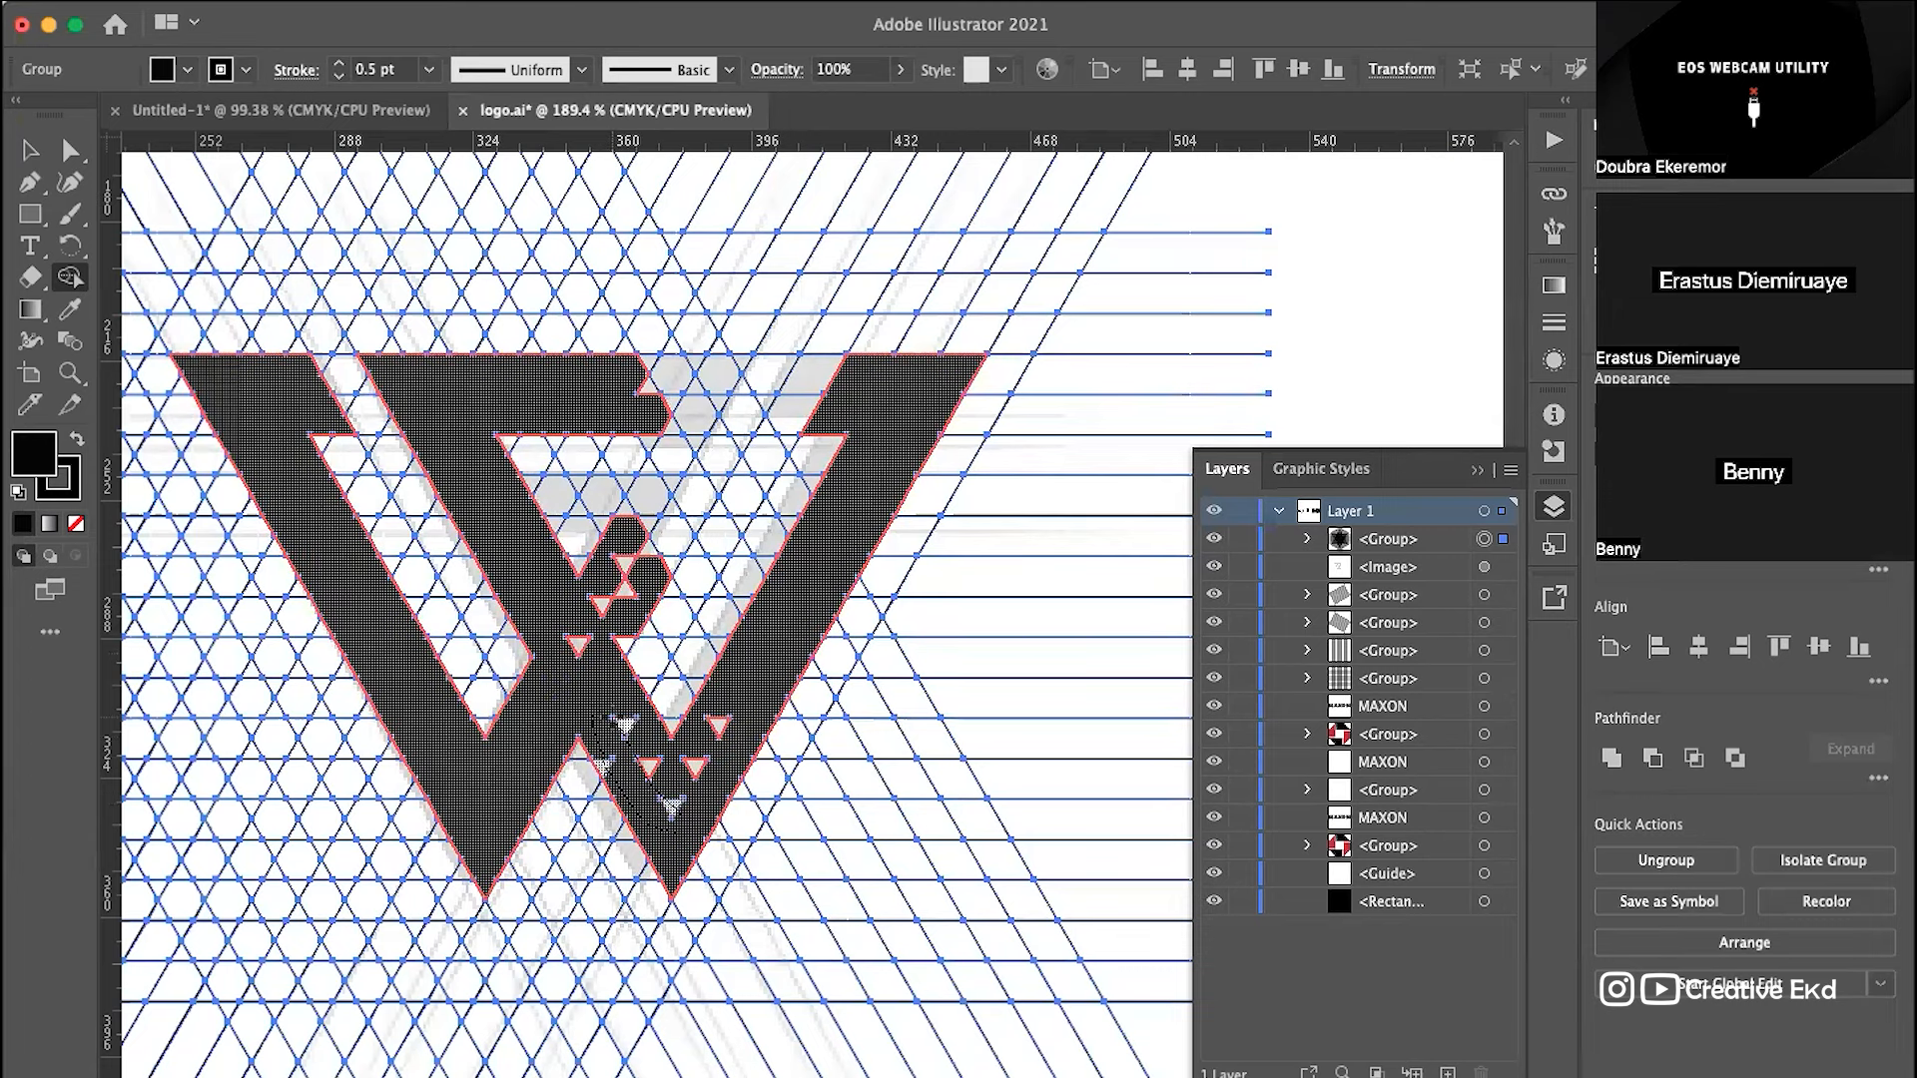
pyautogui.moveTo(667, 804)
pyautogui.mouseDown()
pyautogui.moveTo(698, 769)
pyautogui.moveTo(653, 781)
pyautogui.mouseUp()
pyautogui.moveTo(716, 860); pyautogui.dragTo(740, 902)
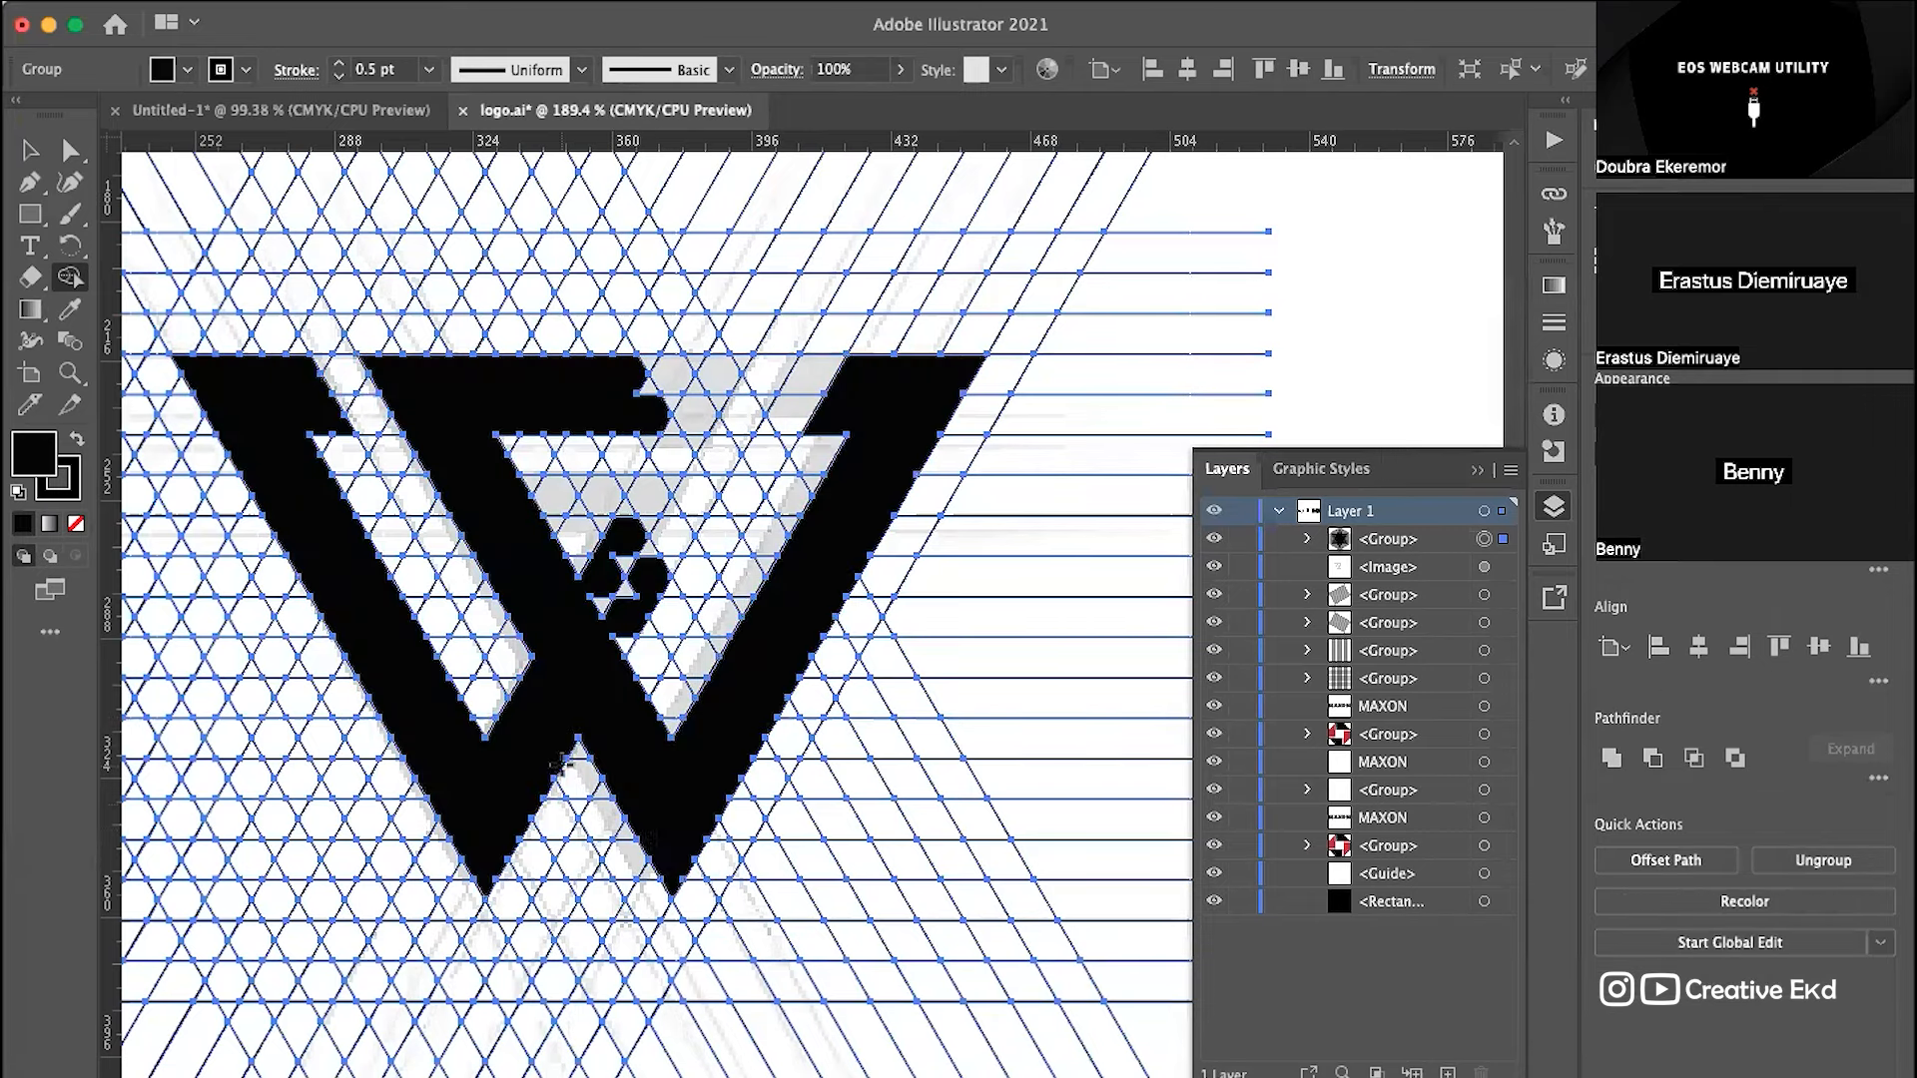
# Step: Extend the horizontal top bar to its slanted right end by merging the remaining shaded cells
pyautogui.scroll(2, 625, 612)
pyautogui.scroll(3, 625, 611)
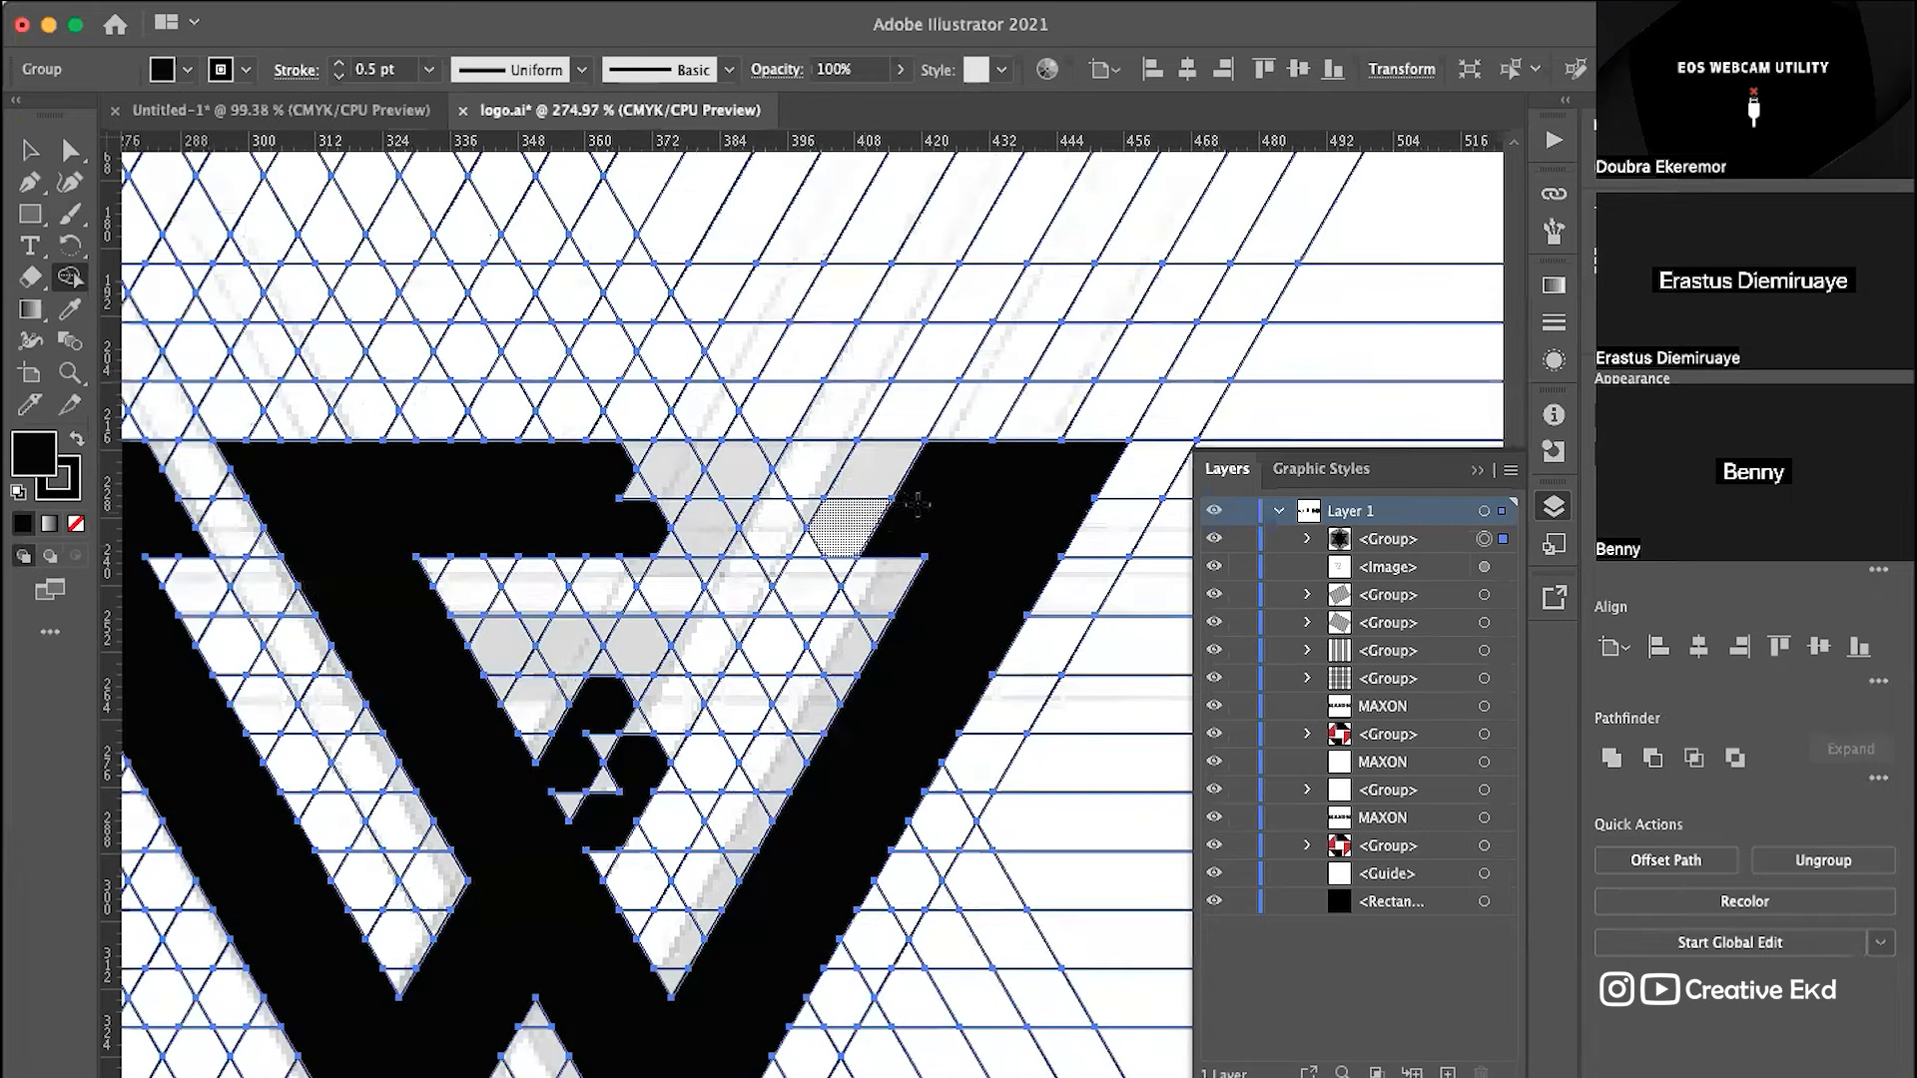
pyautogui.hscroll(-2, 874, 557)
pyautogui.scroll(-3, 875, 557)
pyautogui.scroll(-1, 875, 557)
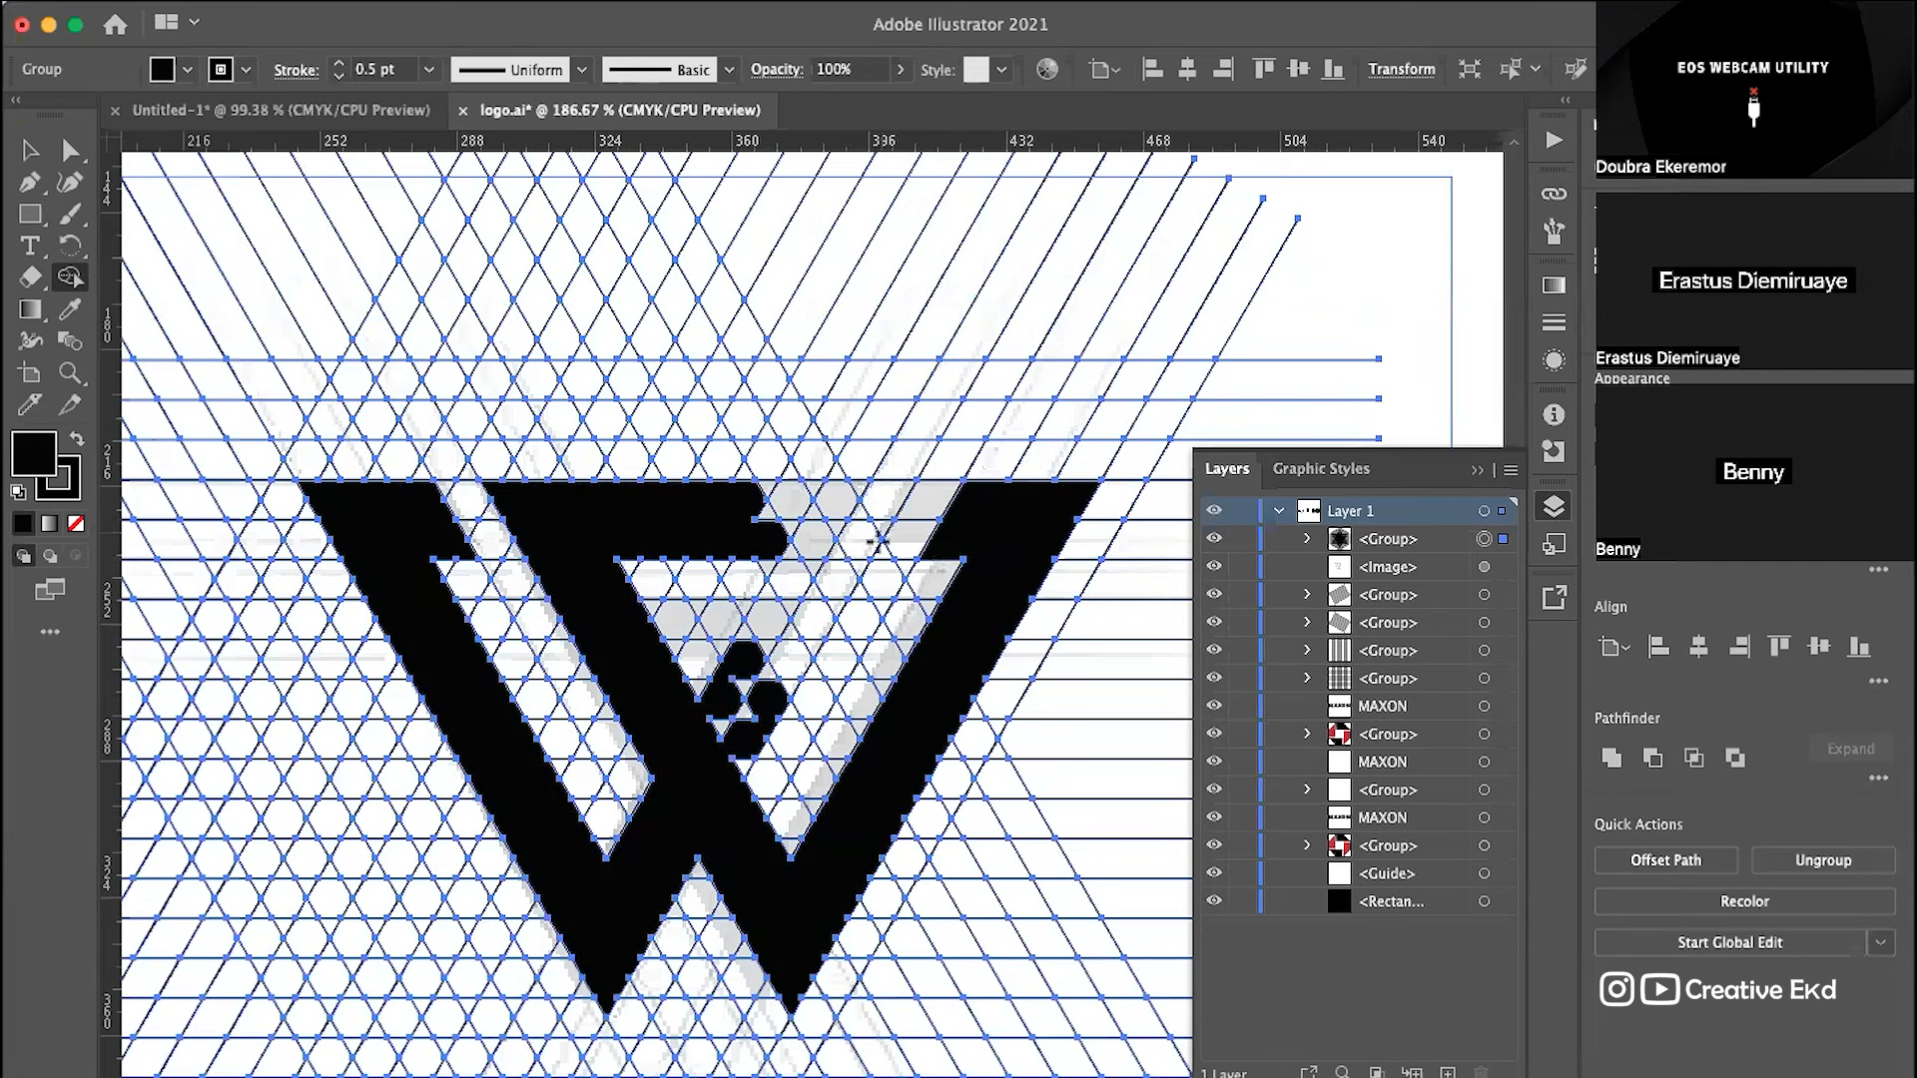
pyautogui.moveTo(859, 540)
pyautogui.mouseDown()
pyautogui.moveTo(878, 496)
pyautogui.moveTo(751, 498)
pyautogui.moveTo(727, 535)
pyautogui.moveTo(847, 546)
pyautogui.moveTo(898, 511)
pyautogui.moveTo(824, 551)
pyautogui.moveTo(789, 511)
pyautogui.moveTo(826, 511)
pyautogui.mouseUp()
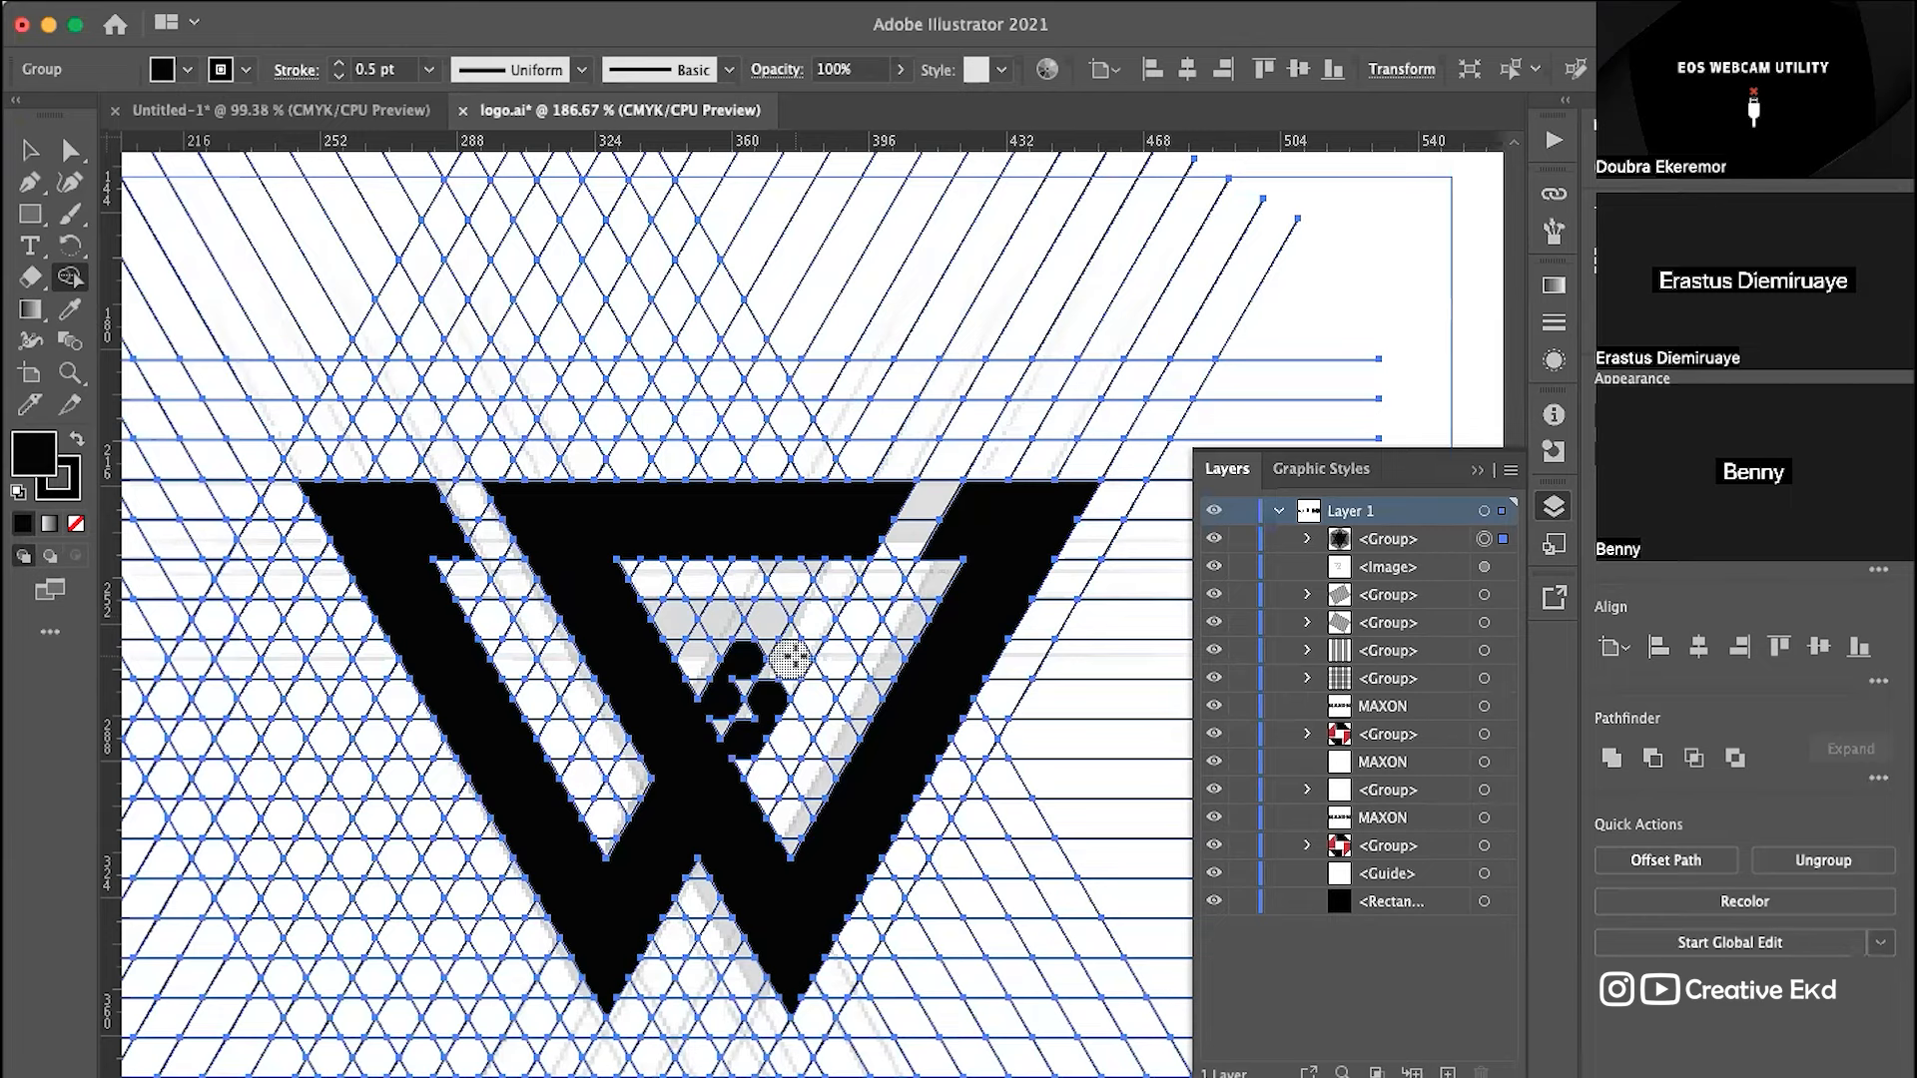
# Step: Merge the cells above the crossing into a short inner stroke with a flat top below the top bar, extended left into the shaded area
pyautogui.moveTo(789, 657)
pyautogui.mouseDown()
pyautogui.moveTo(814, 622)
pyautogui.moveTo(764, 619)
pyautogui.moveTo(735, 675)
pyautogui.moveTo(765, 675)
pyautogui.moveTo(791, 638)
pyautogui.mouseUp()
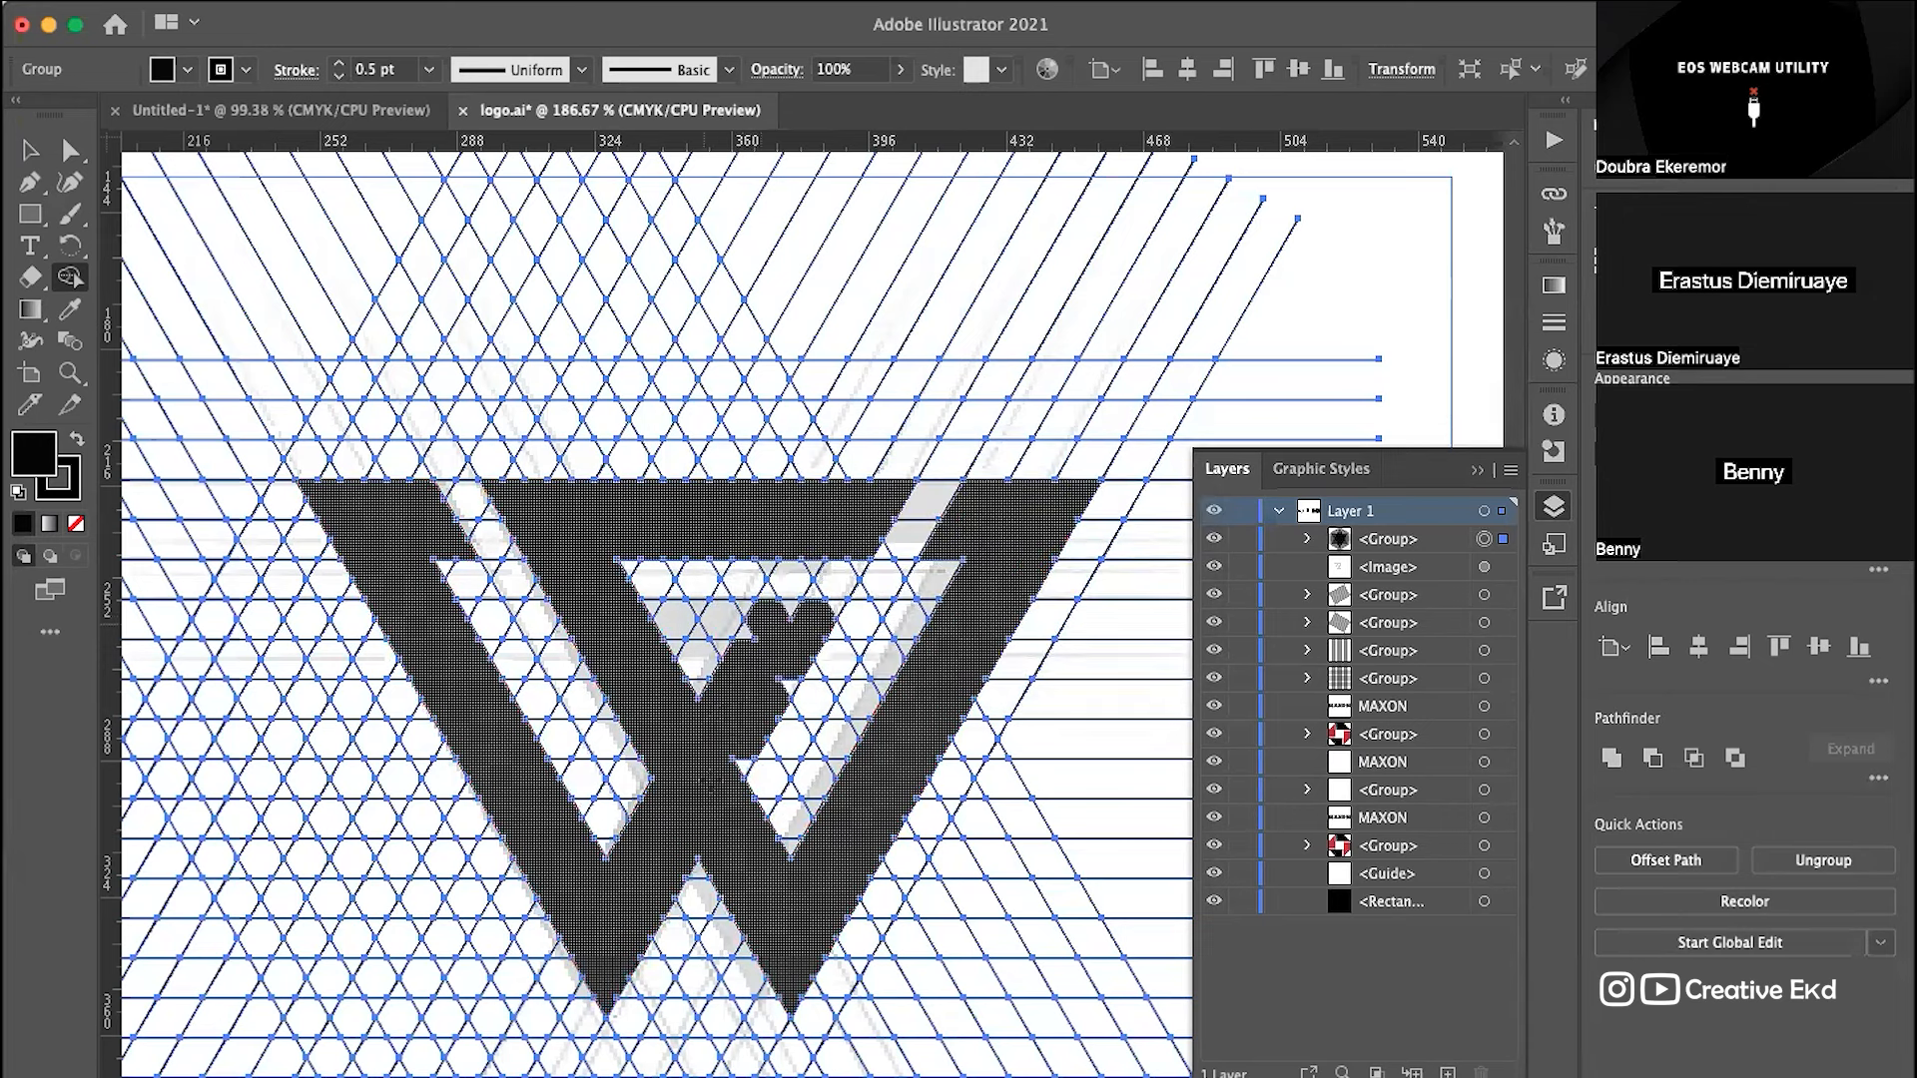
pyautogui.moveTo(742, 765); pyautogui.dragTo(744, 764)
pyautogui.click(788, 606)
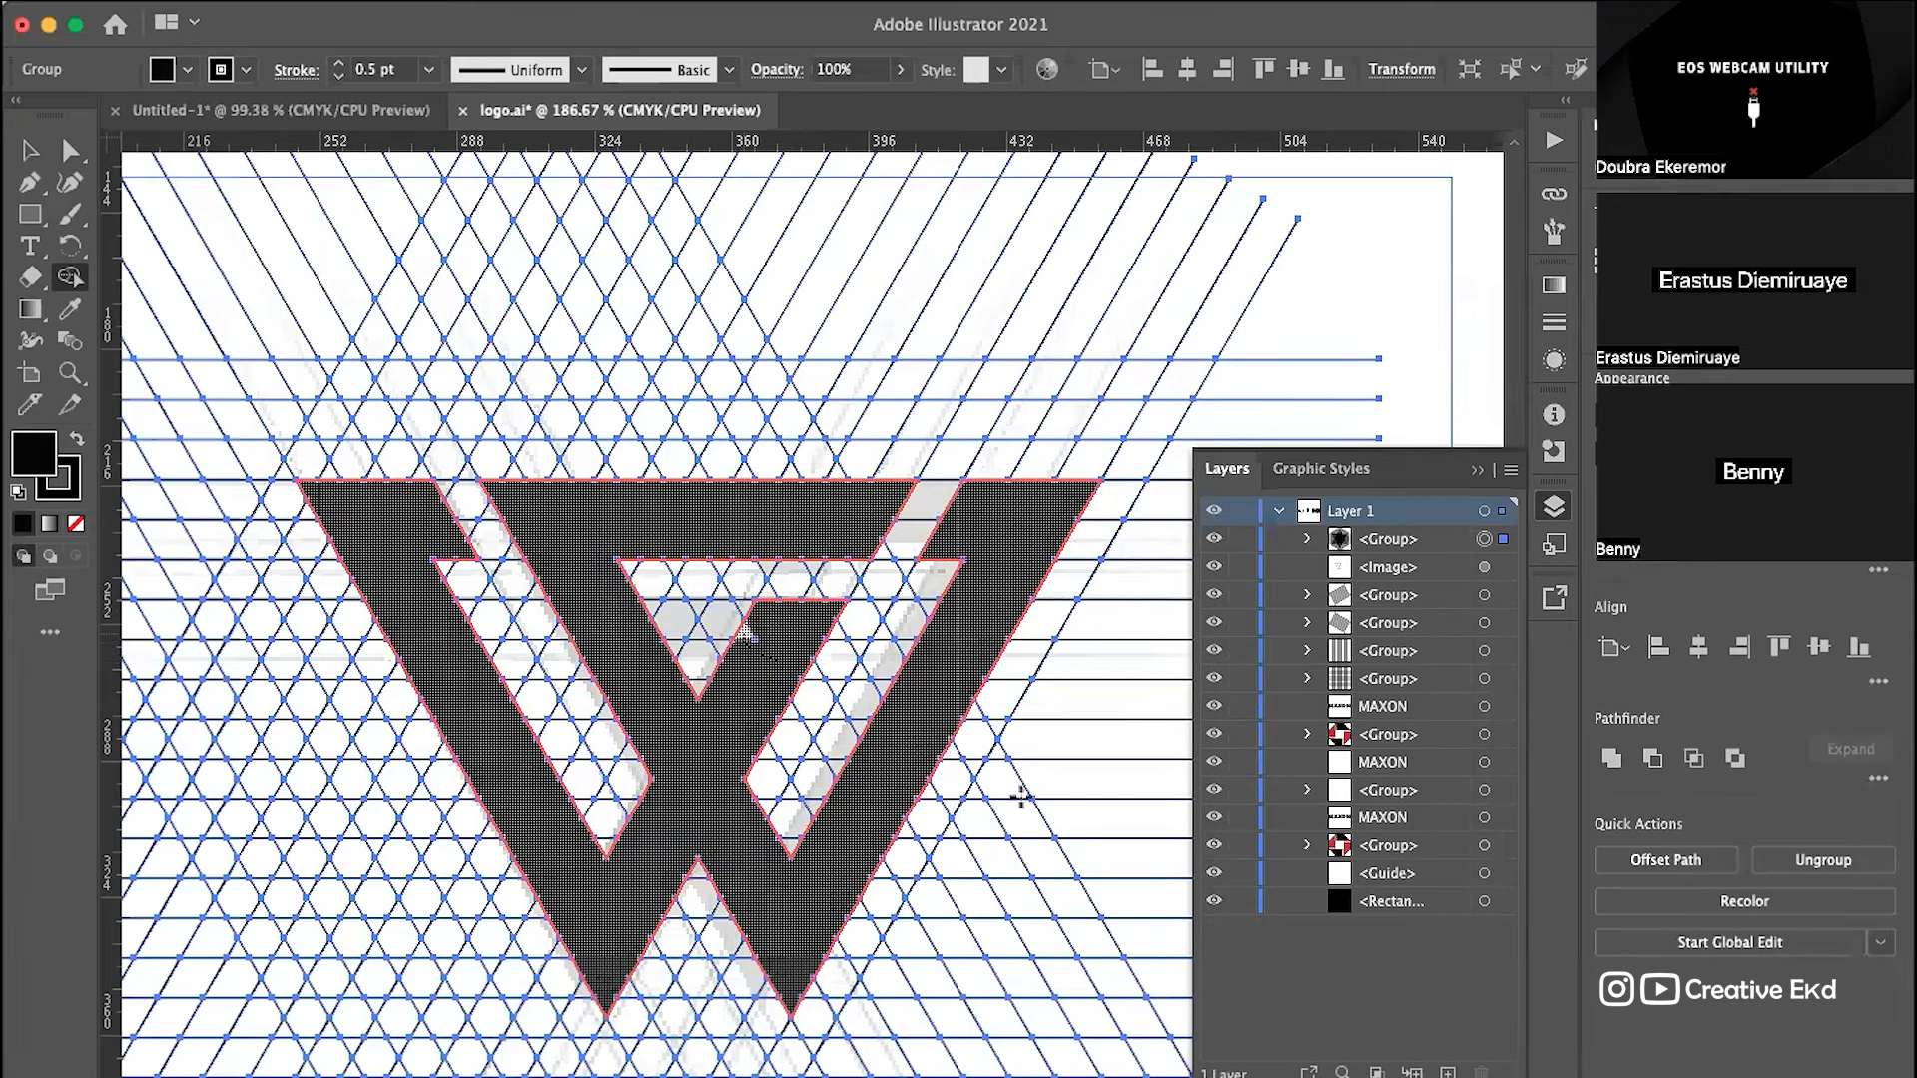
pyautogui.hscroll(-1, 1020, 663)
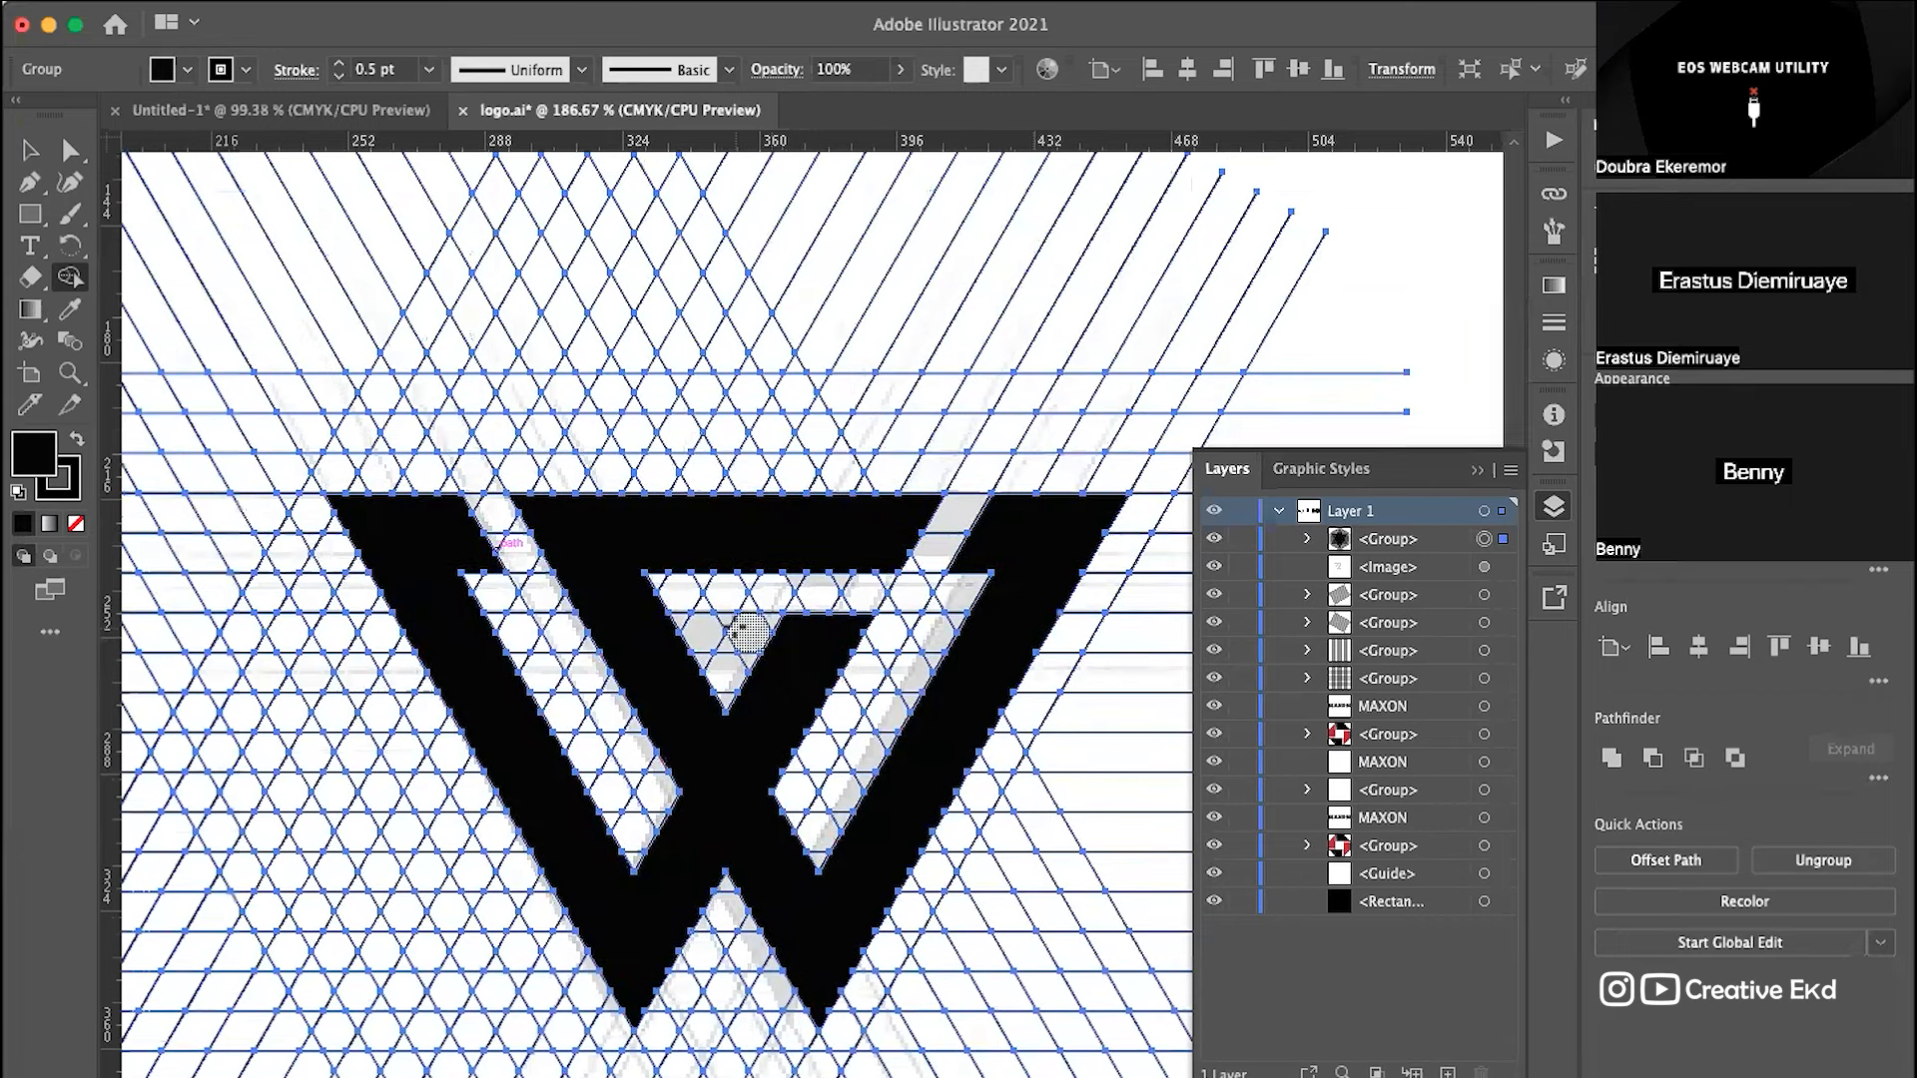
pyautogui.click(938, 710)
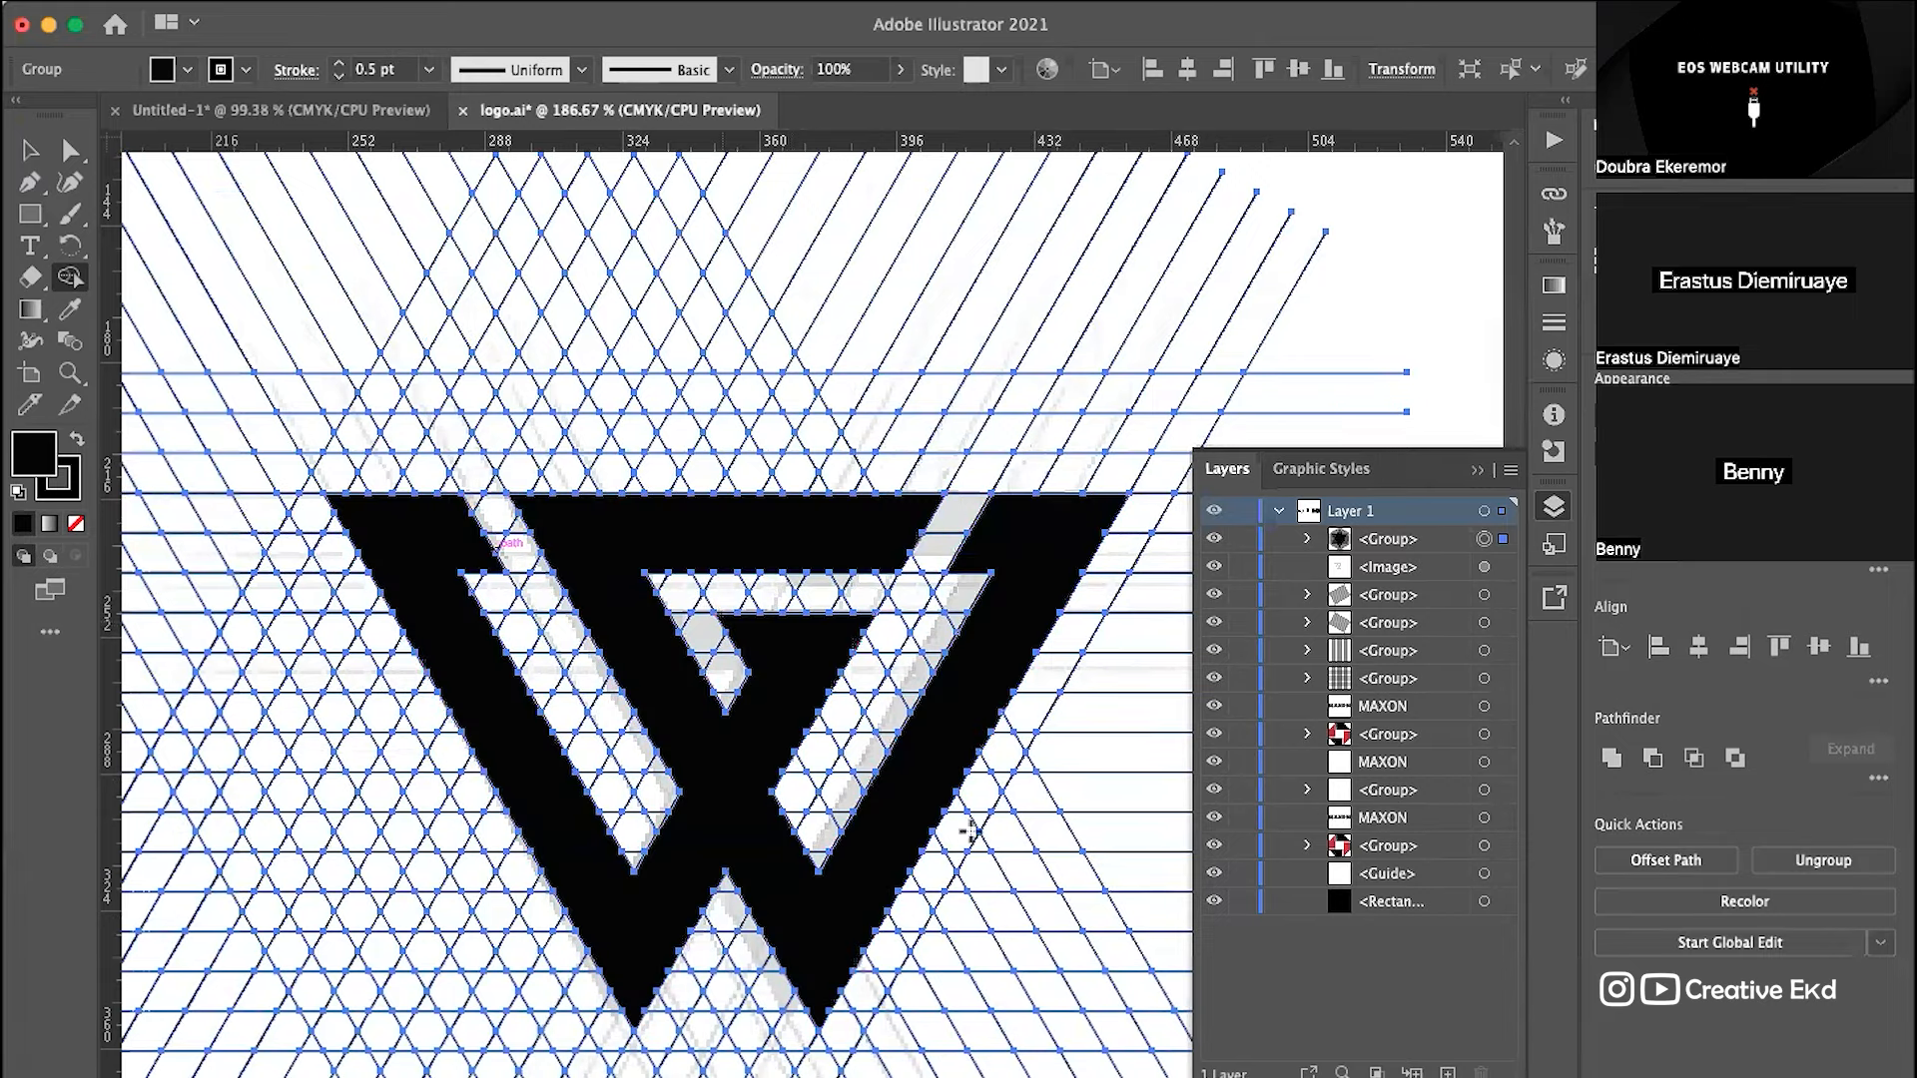
# Step: Inspect the merged W shape against the grid and the shaded sketch, both close up and as a whole
pyautogui.scroll(-3, 799, 928)
pyautogui.hscroll(-2, 798, 928)
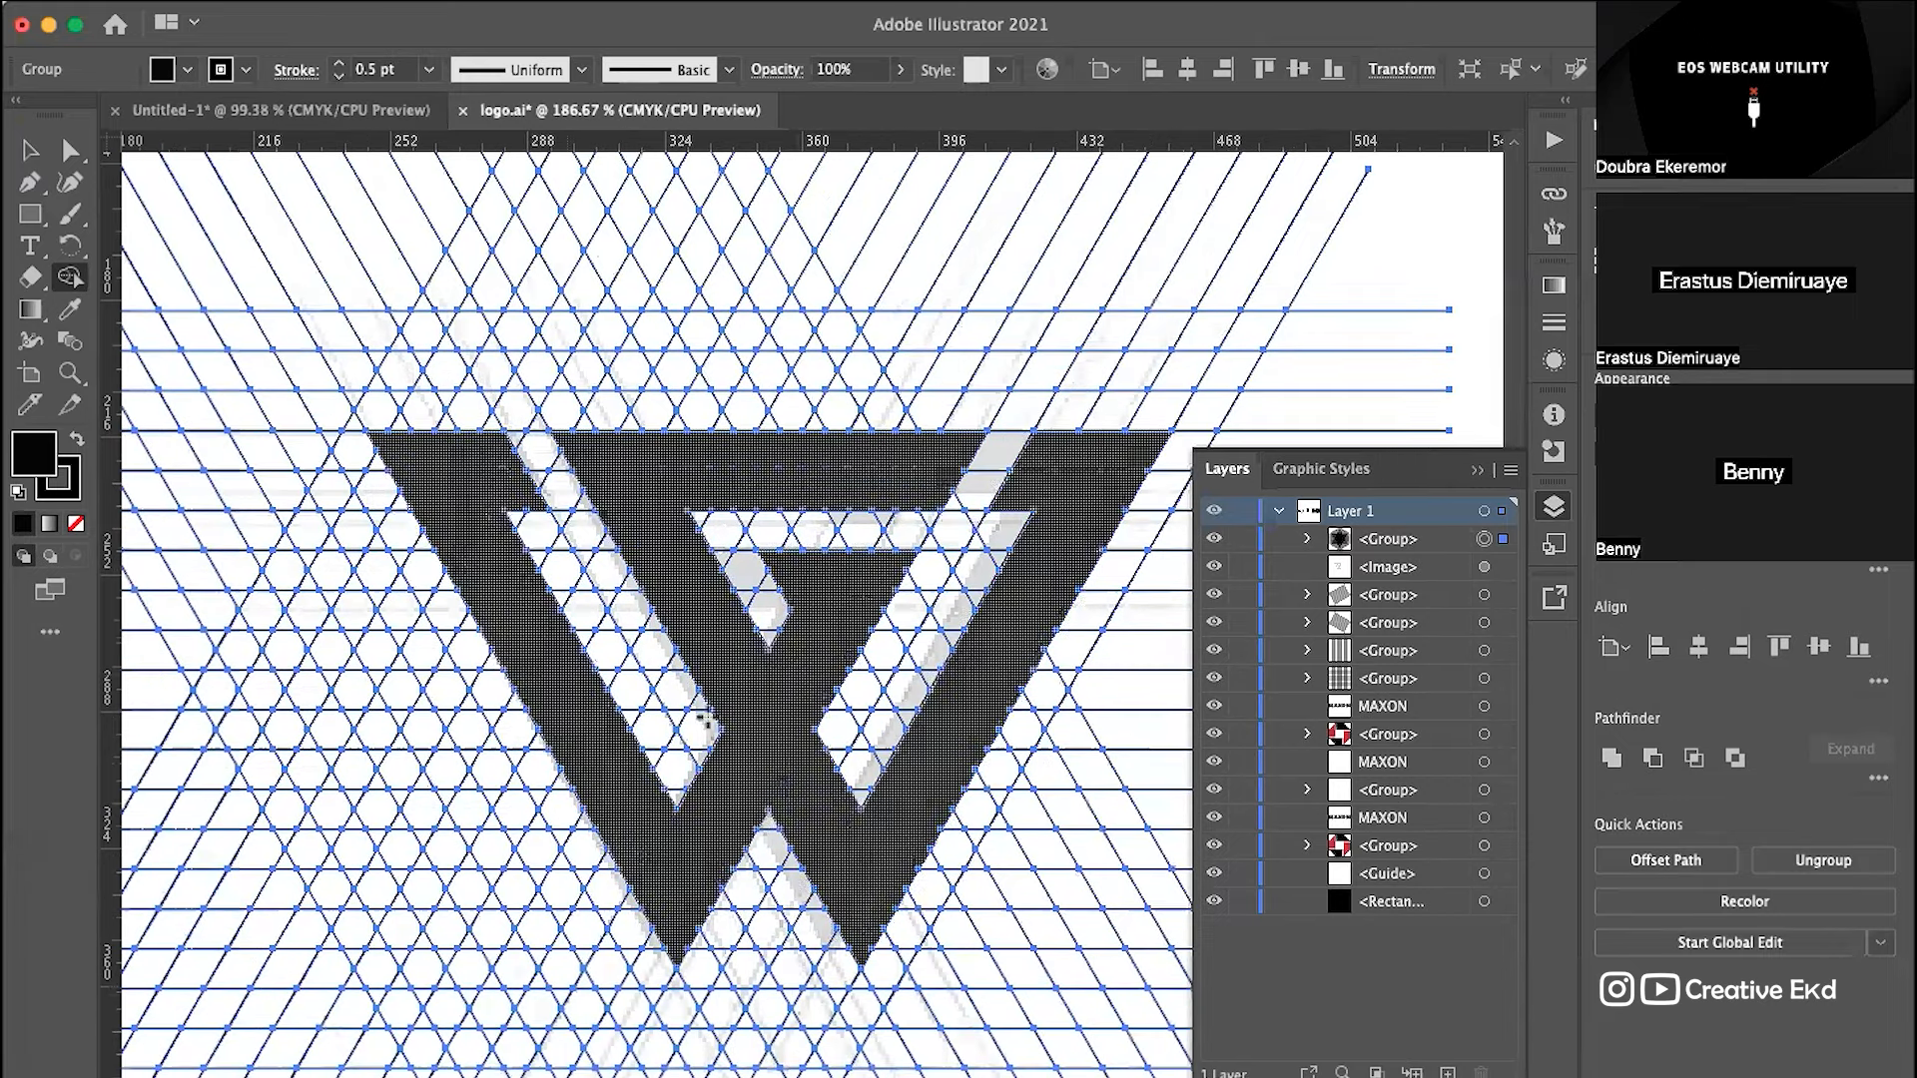
pyautogui.scroll(-3, 859, 769)
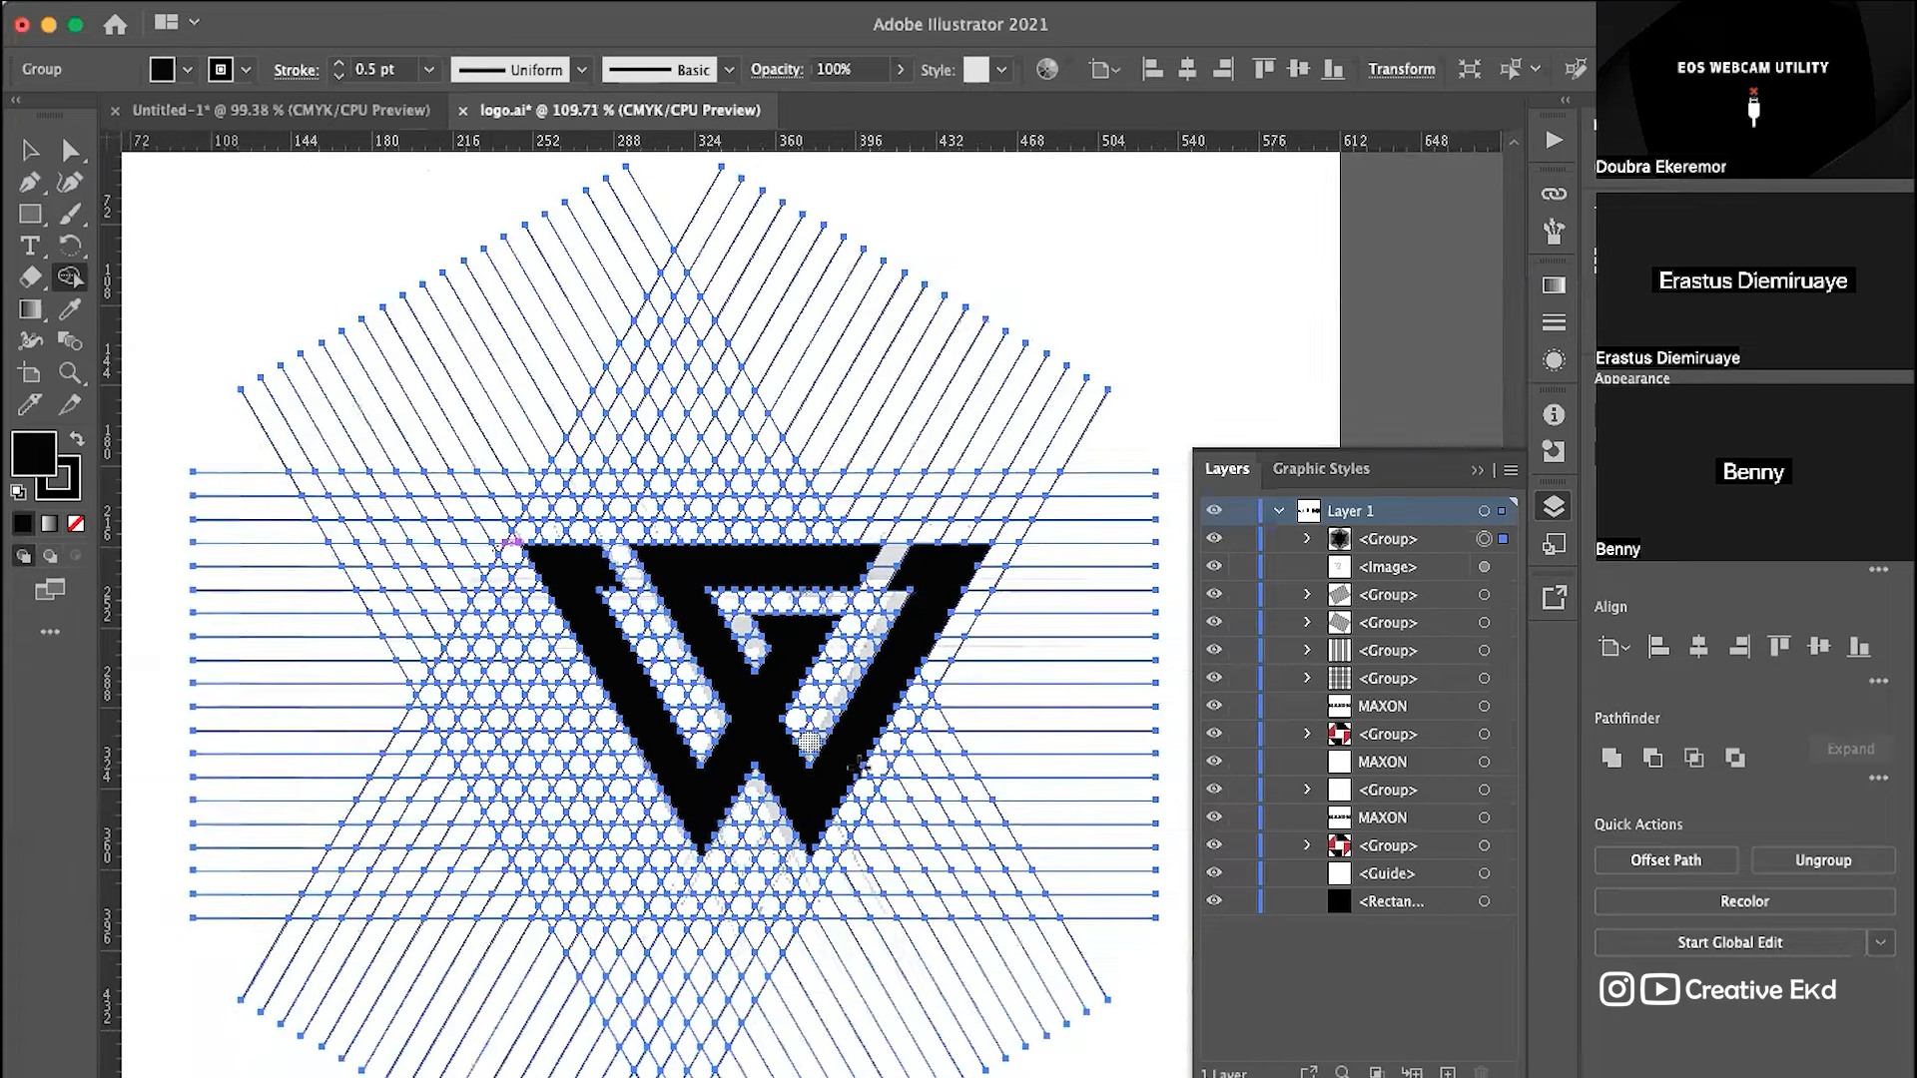
pyautogui.scroll(4, 799, 609)
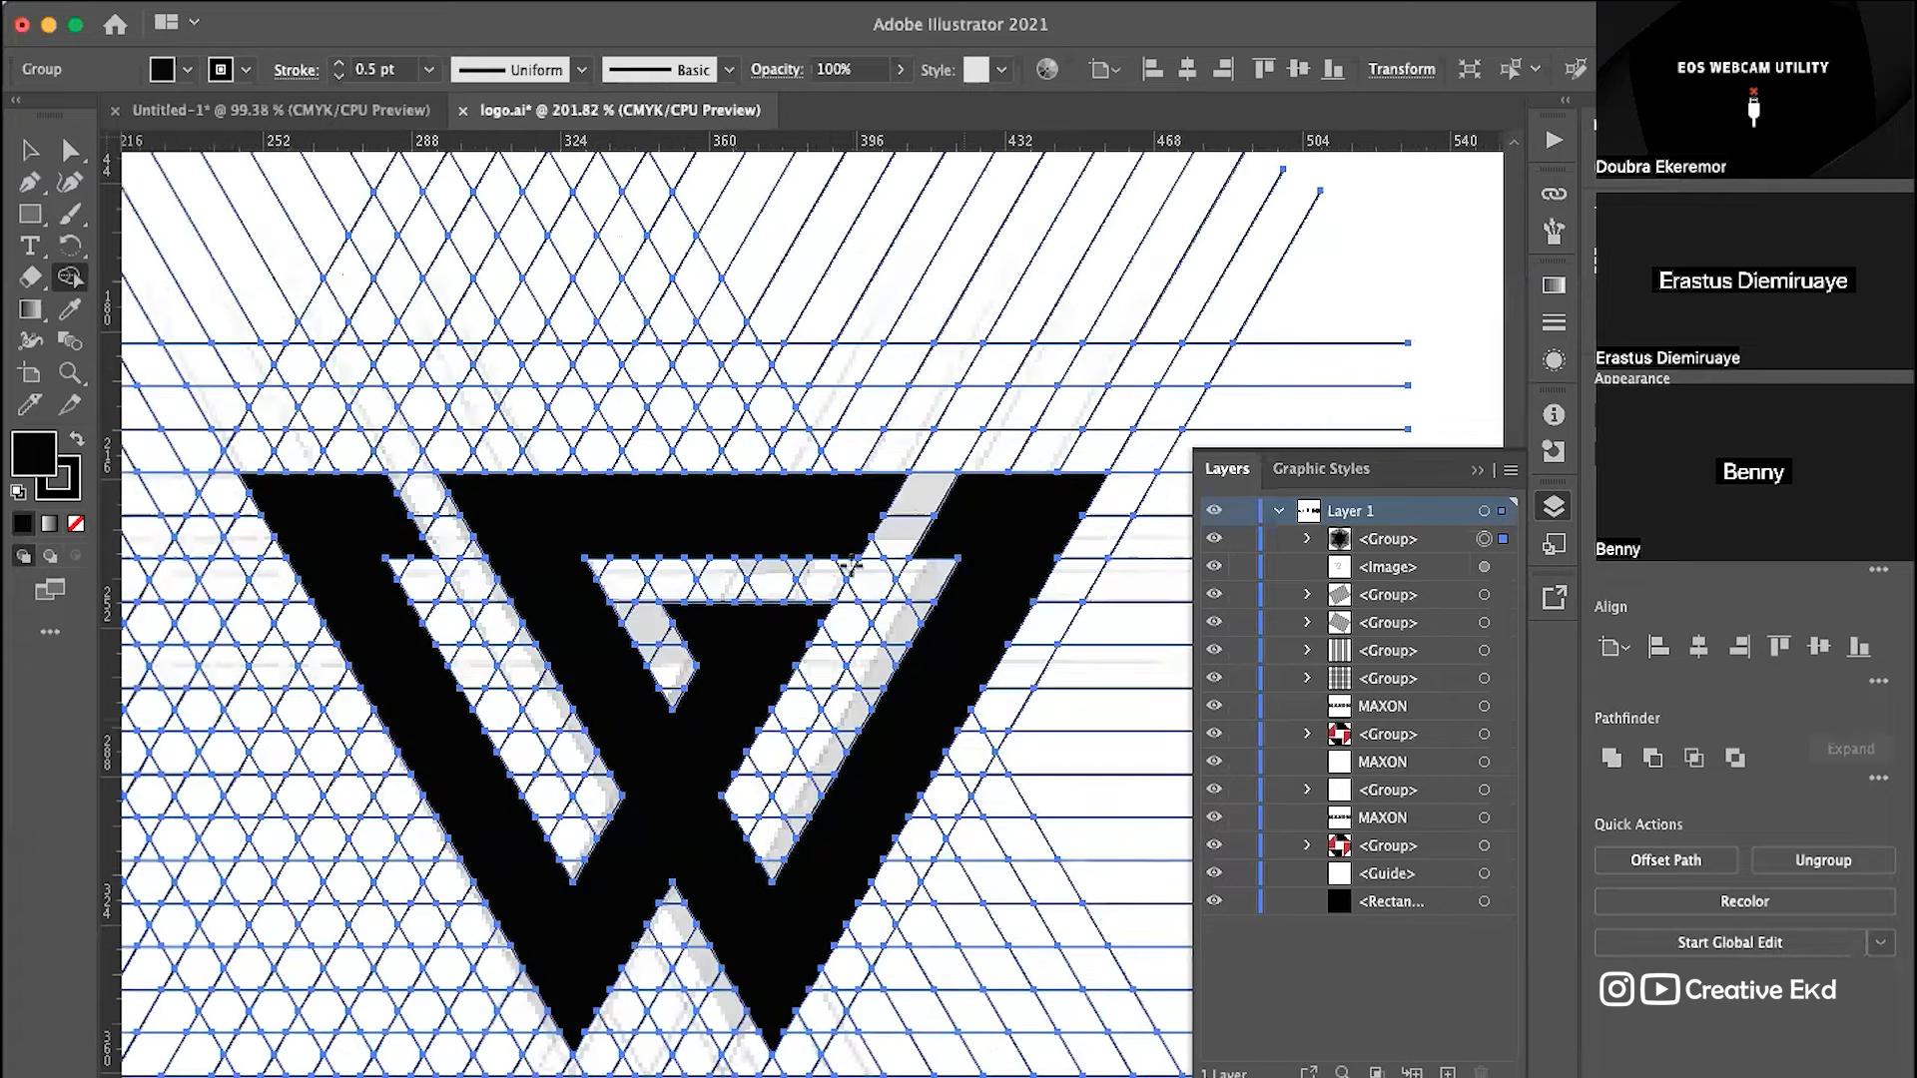
pyautogui.scroll(3, 749, 873)
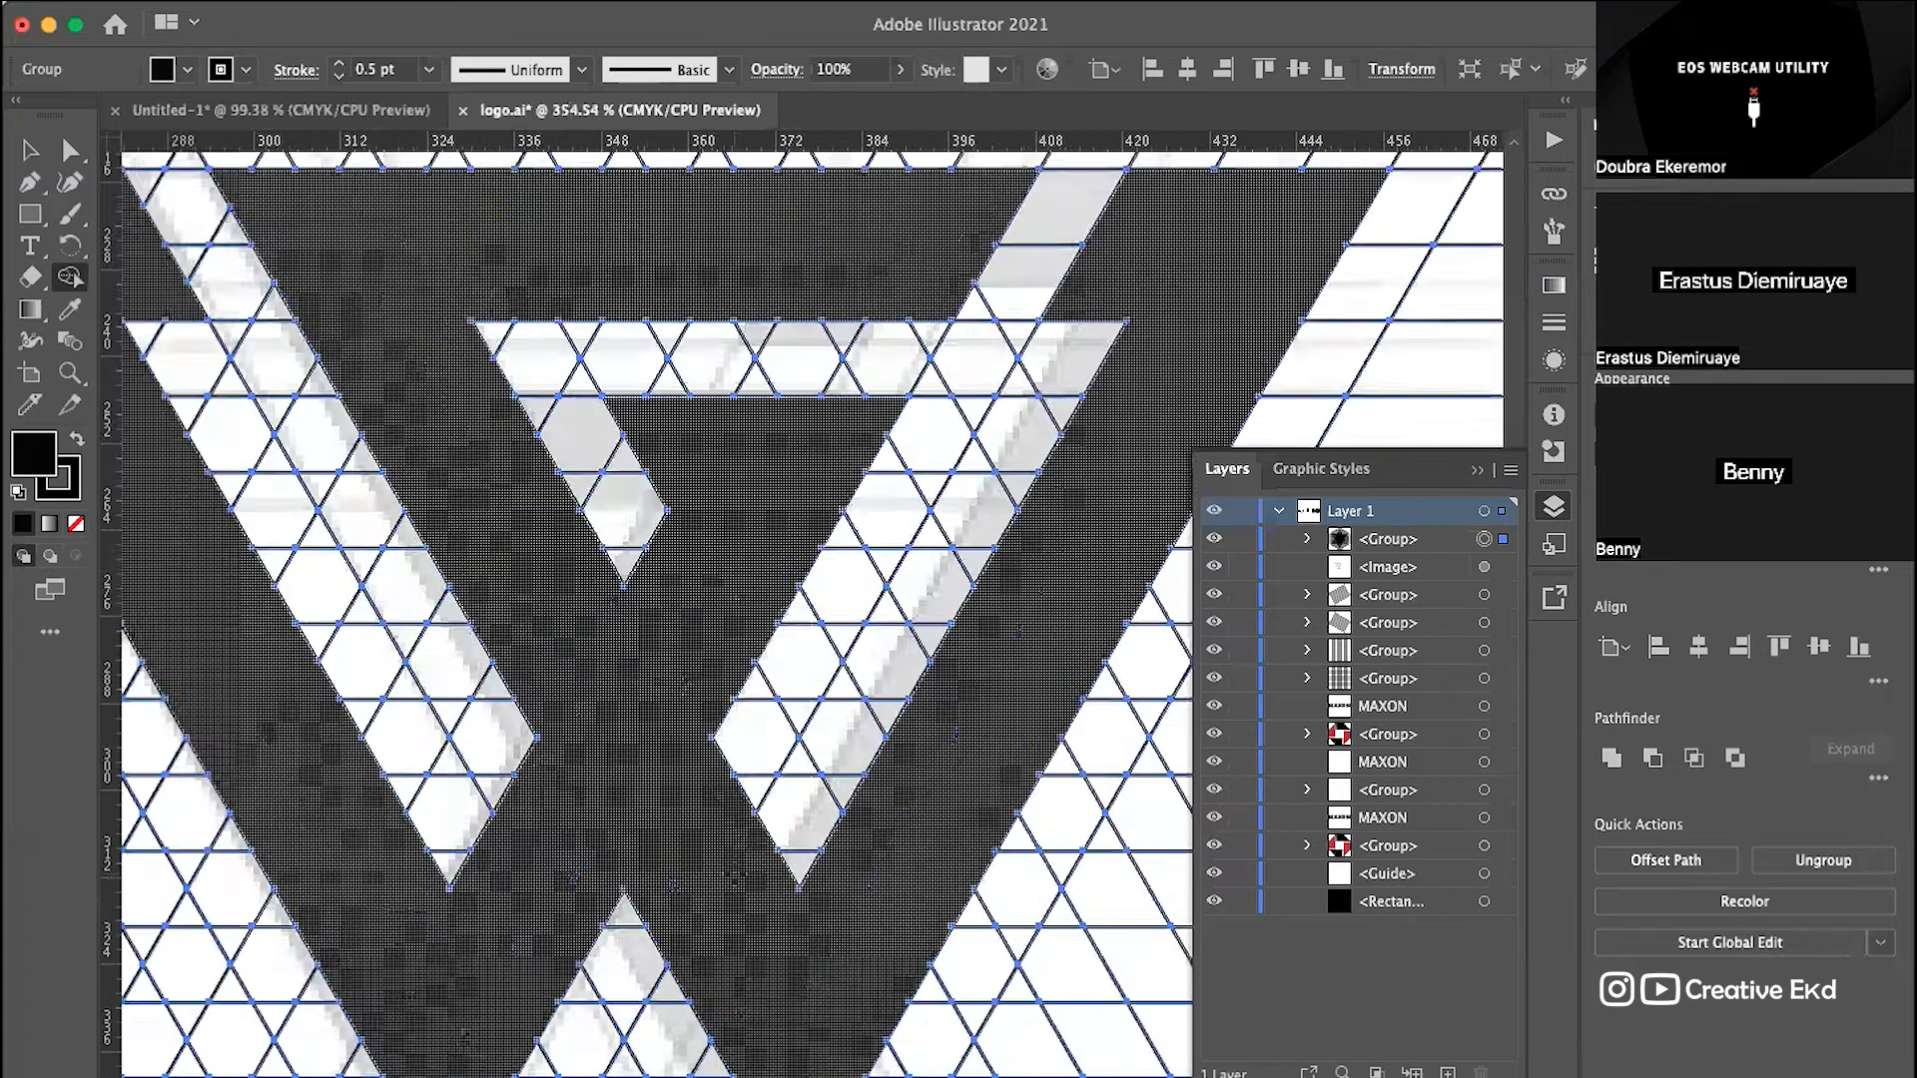
pyautogui.scroll(-5, 756, 848)
pyautogui.hscroll(5, 484, 640)
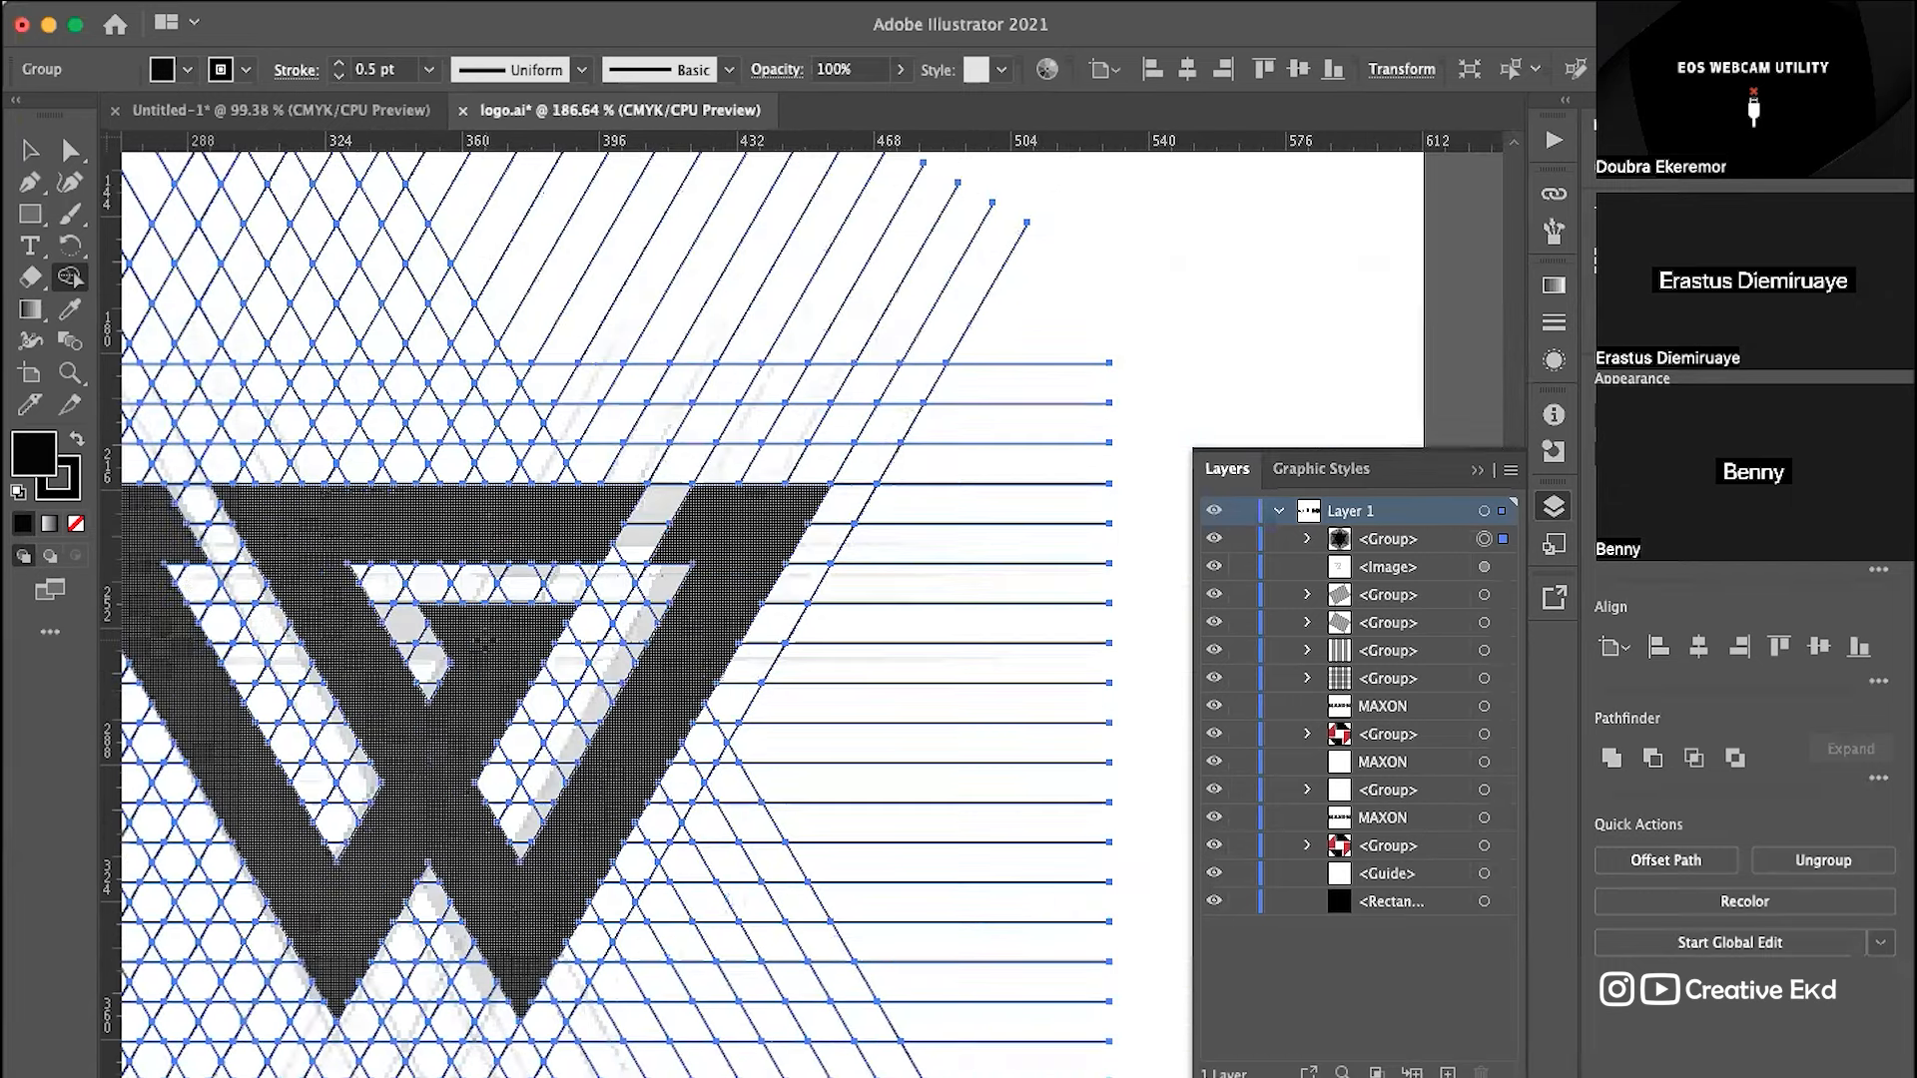
pyautogui.hscroll(-4, 484, 640)
pyautogui.scroll(-2, 485, 640)
# Step: Duplicate the line grid, W shape and sketch image together to the empty area right of the artboard
pyautogui.press('v')
pyautogui.scroll(-4, 746, 682)
pyautogui.click(1035, 300)
pyautogui.moveTo(1032, 298); pyautogui.dragTo(390, 1073)
pyautogui.scroll(-2, 649, 689)
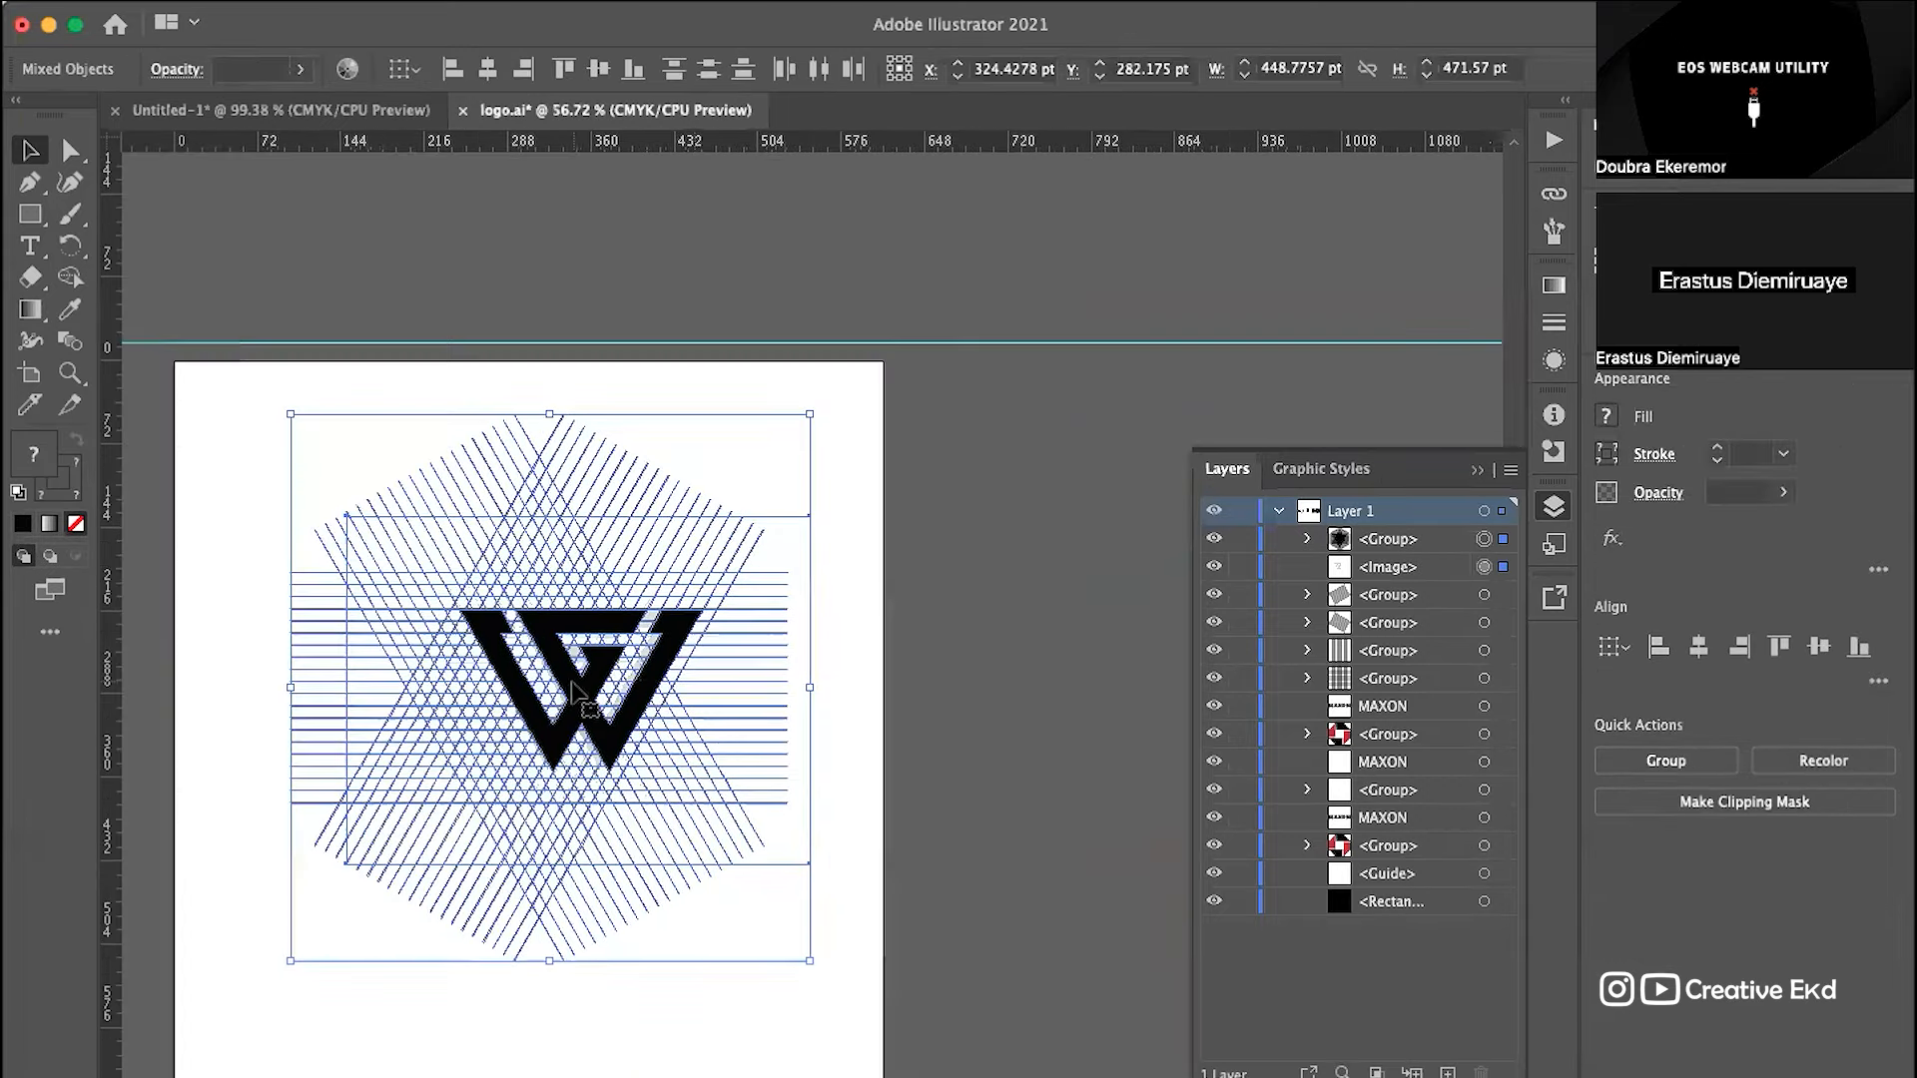
pyautogui.moveTo(589, 704); pyautogui.dragTo(1164, 707)
pyautogui.hscroll(3, 910, 751)
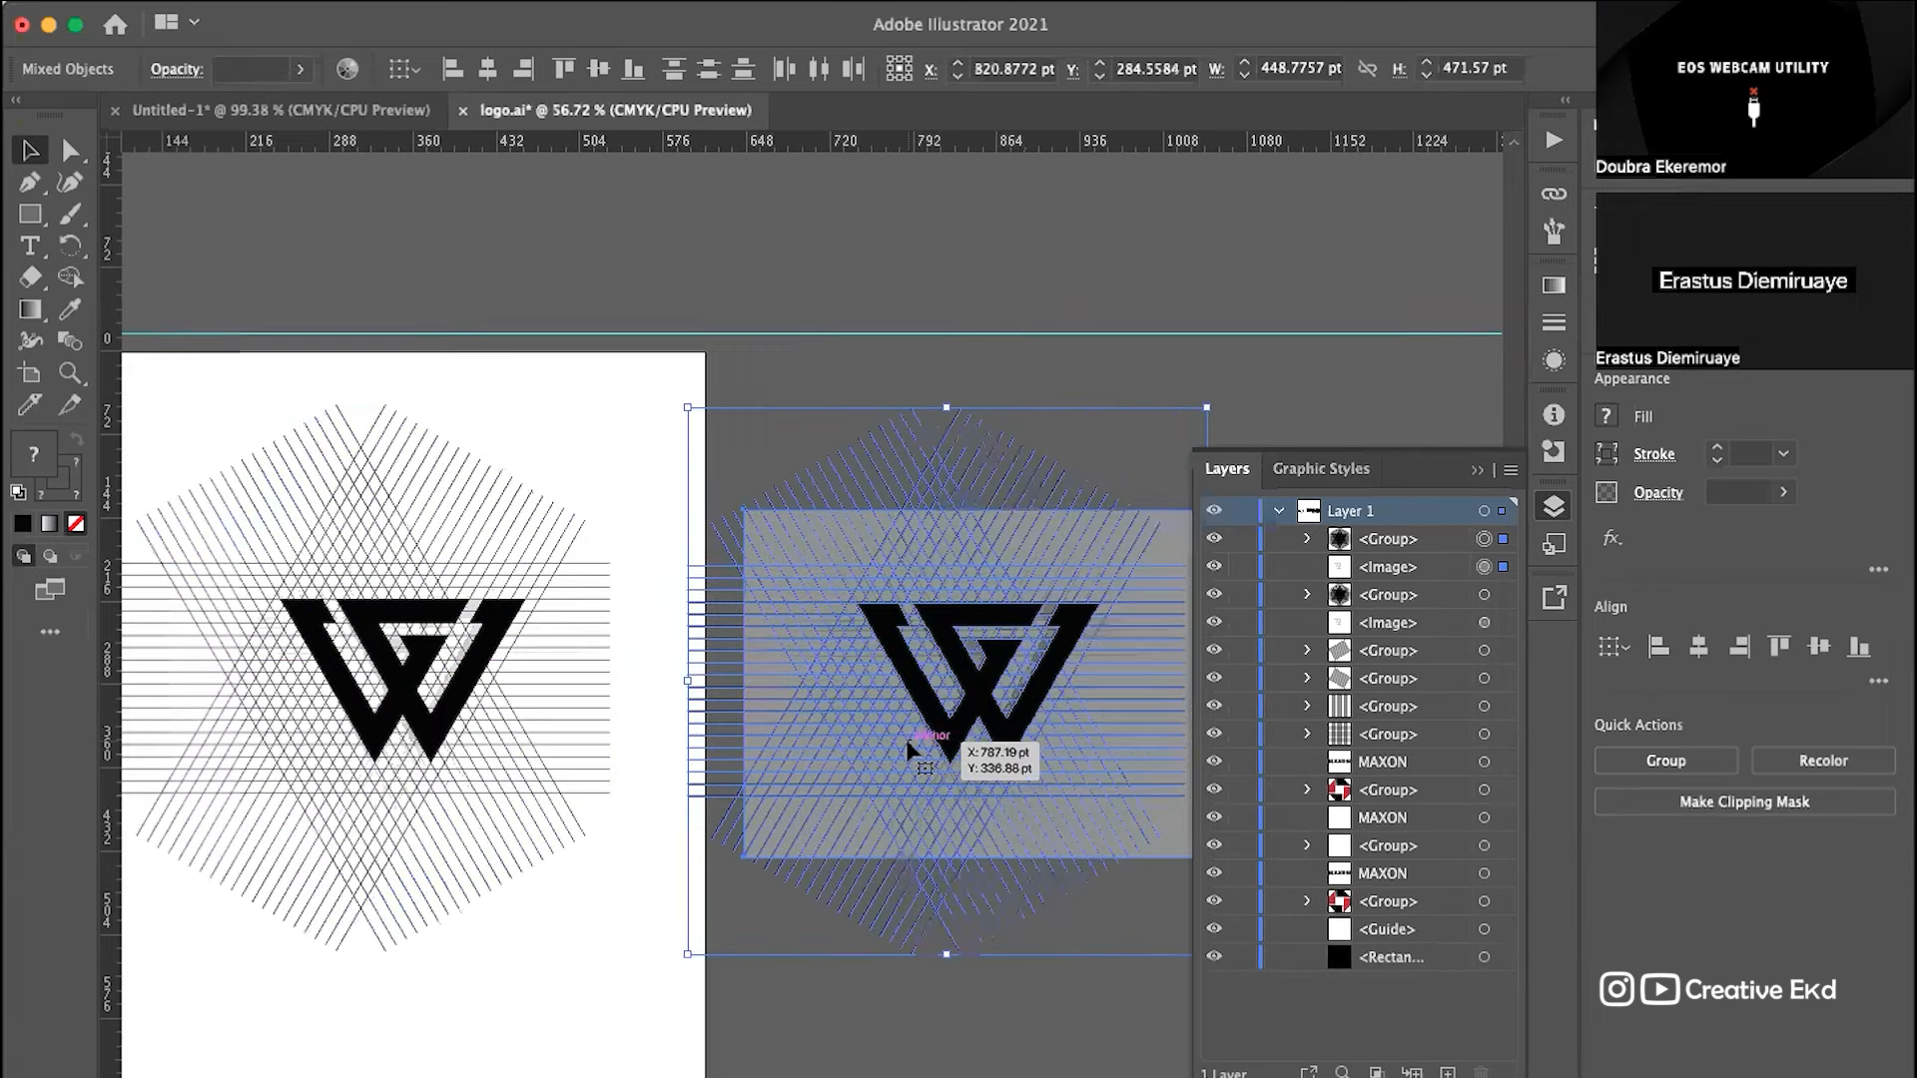
pyautogui.hscroll(3, 911, 748)
pyautogui.scroll(-2, 1009, 744)
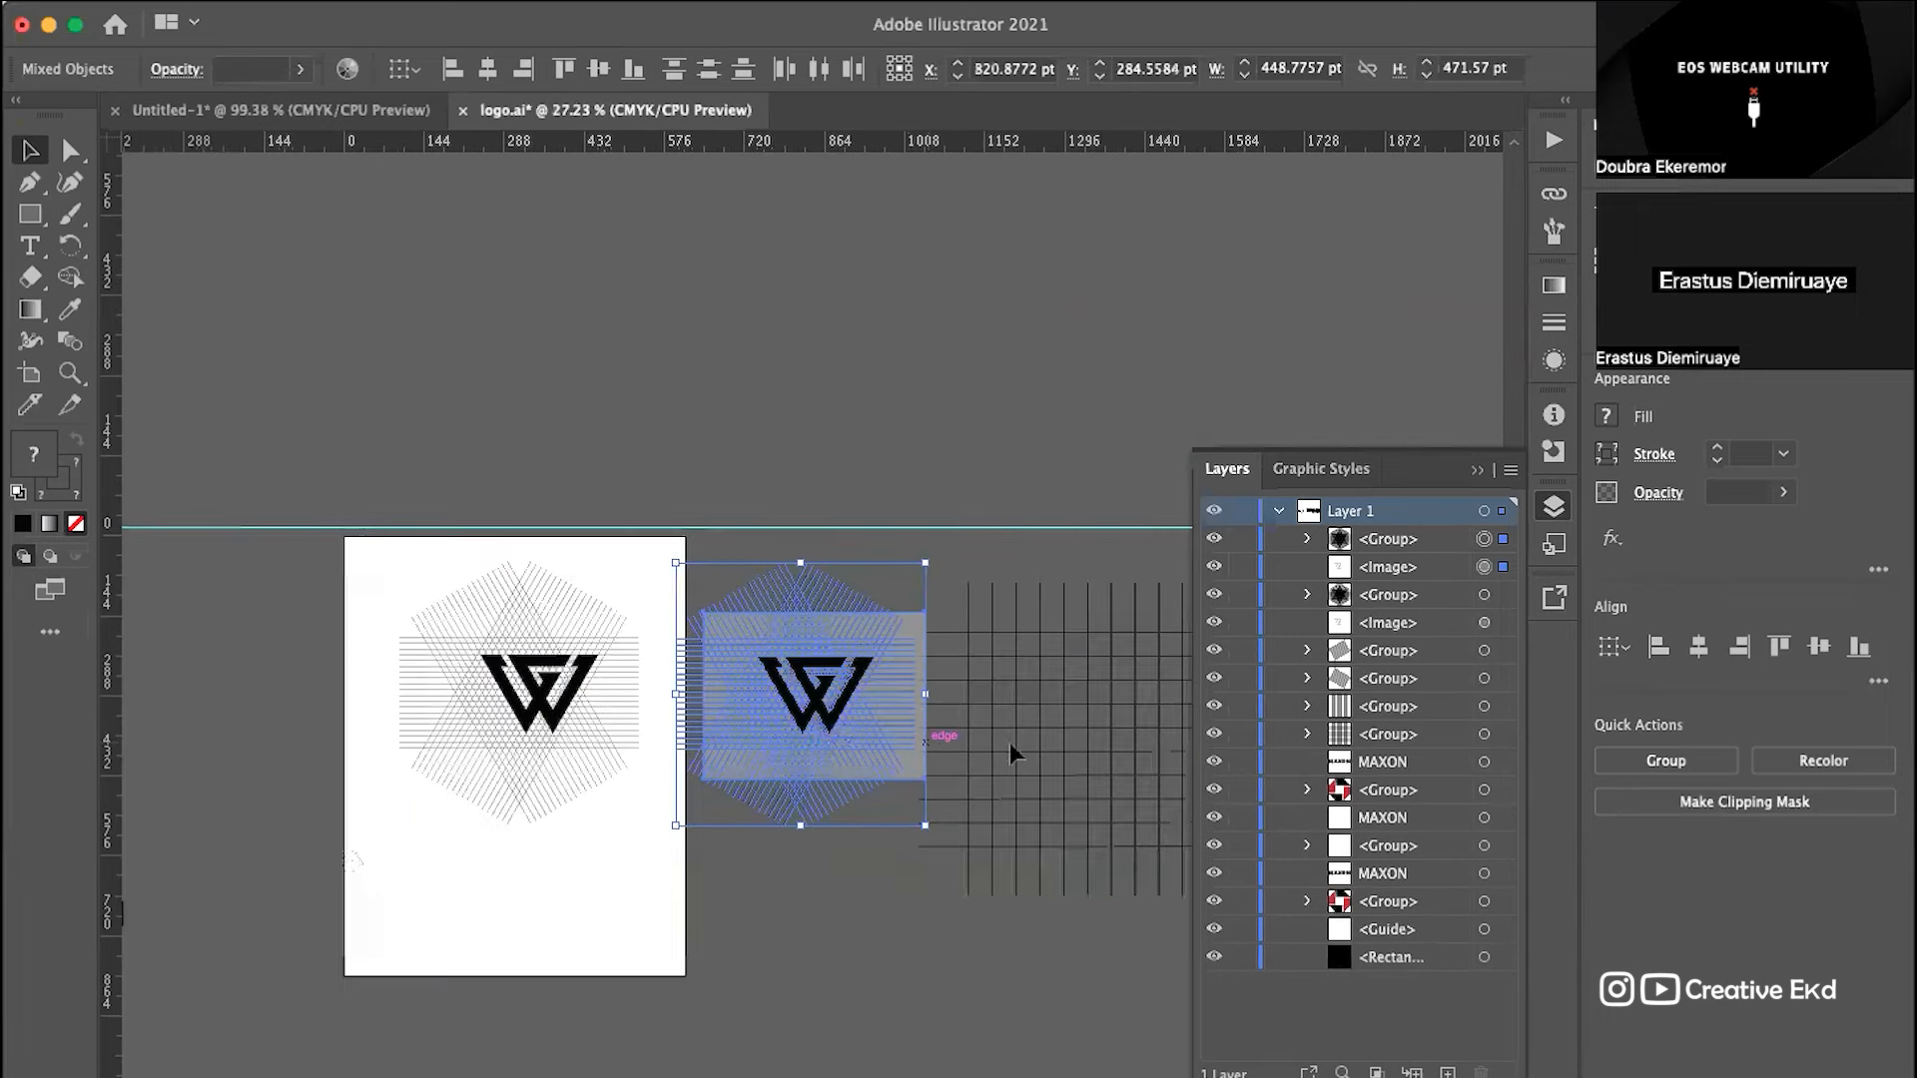
pyautogui.click(583, 903)
# Step: Ungroup the original line grid and W shape on the artboard
pyautogui.scroll(4, 449, 687)
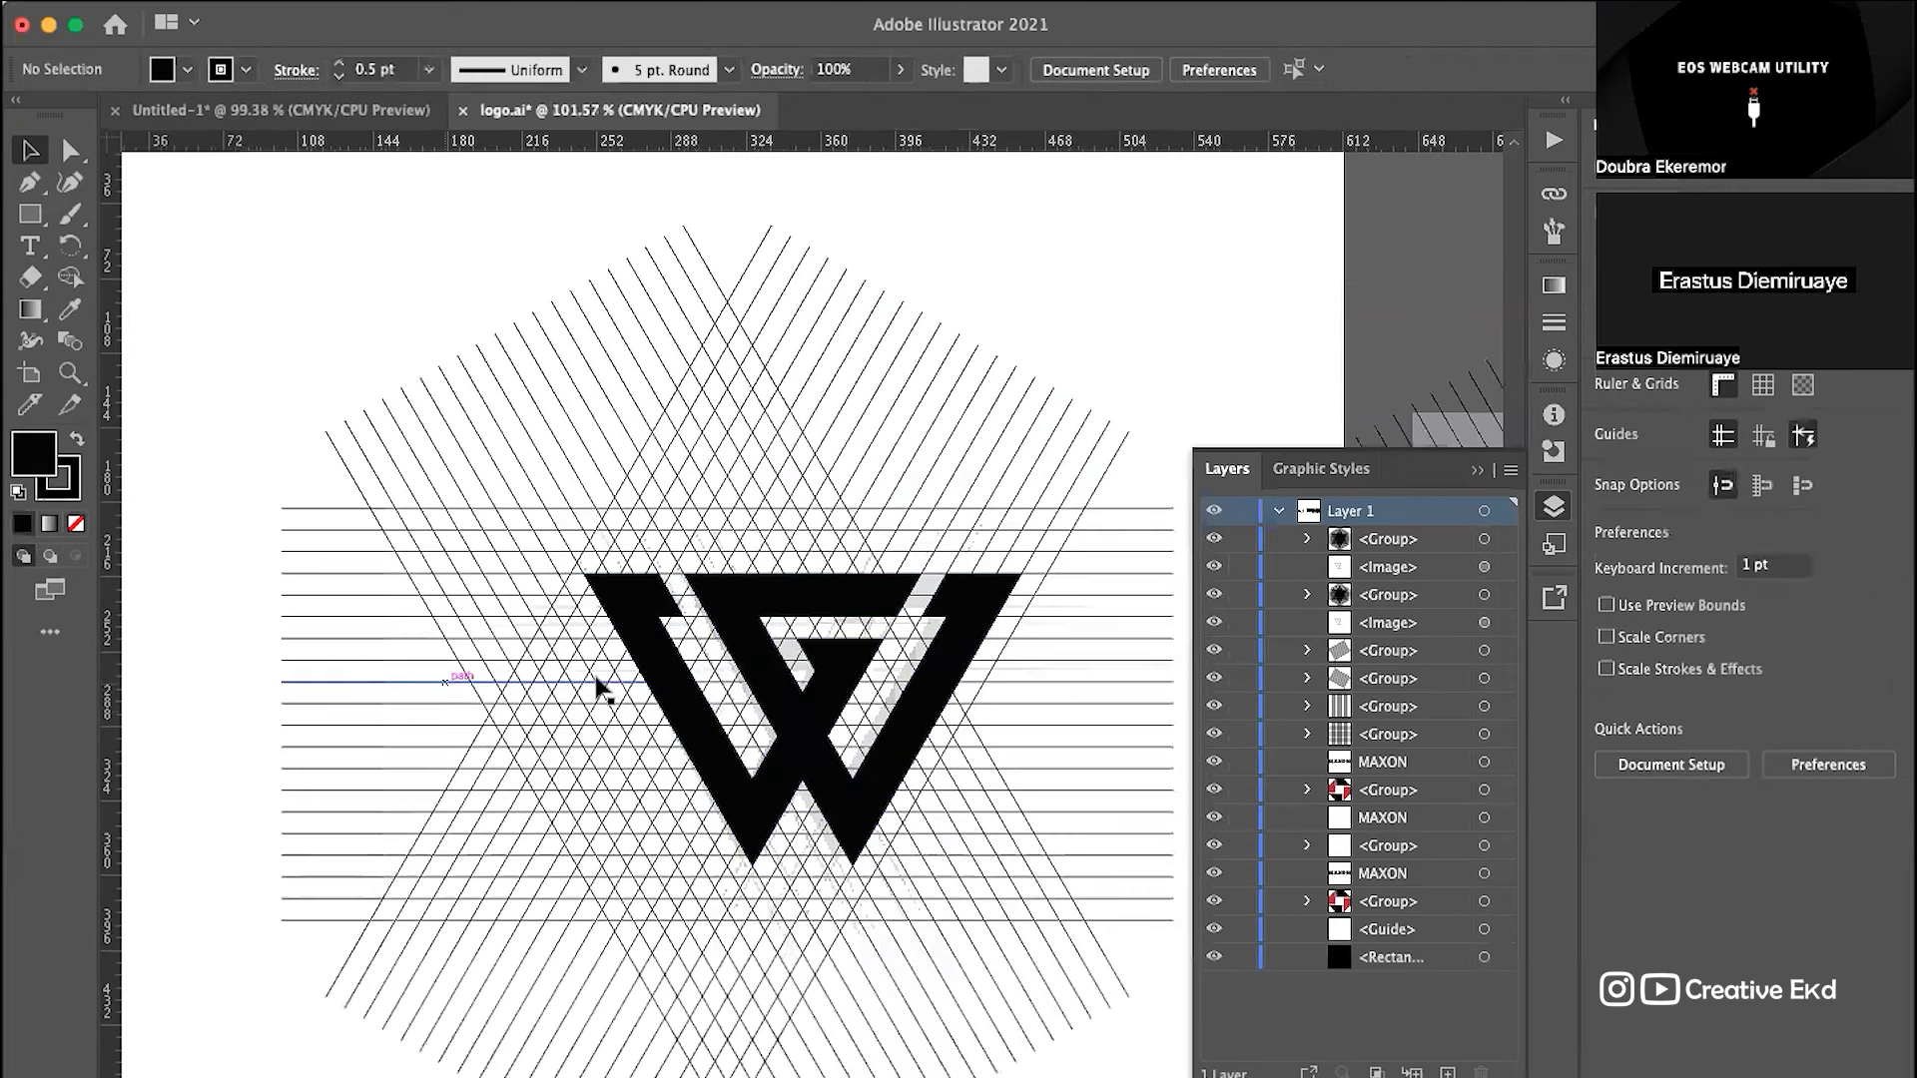
pyautogui.click(796, 715)
pyautogui.hscroll(4, 577, 629)
pyautogui.scroll(-1, 577, 629)
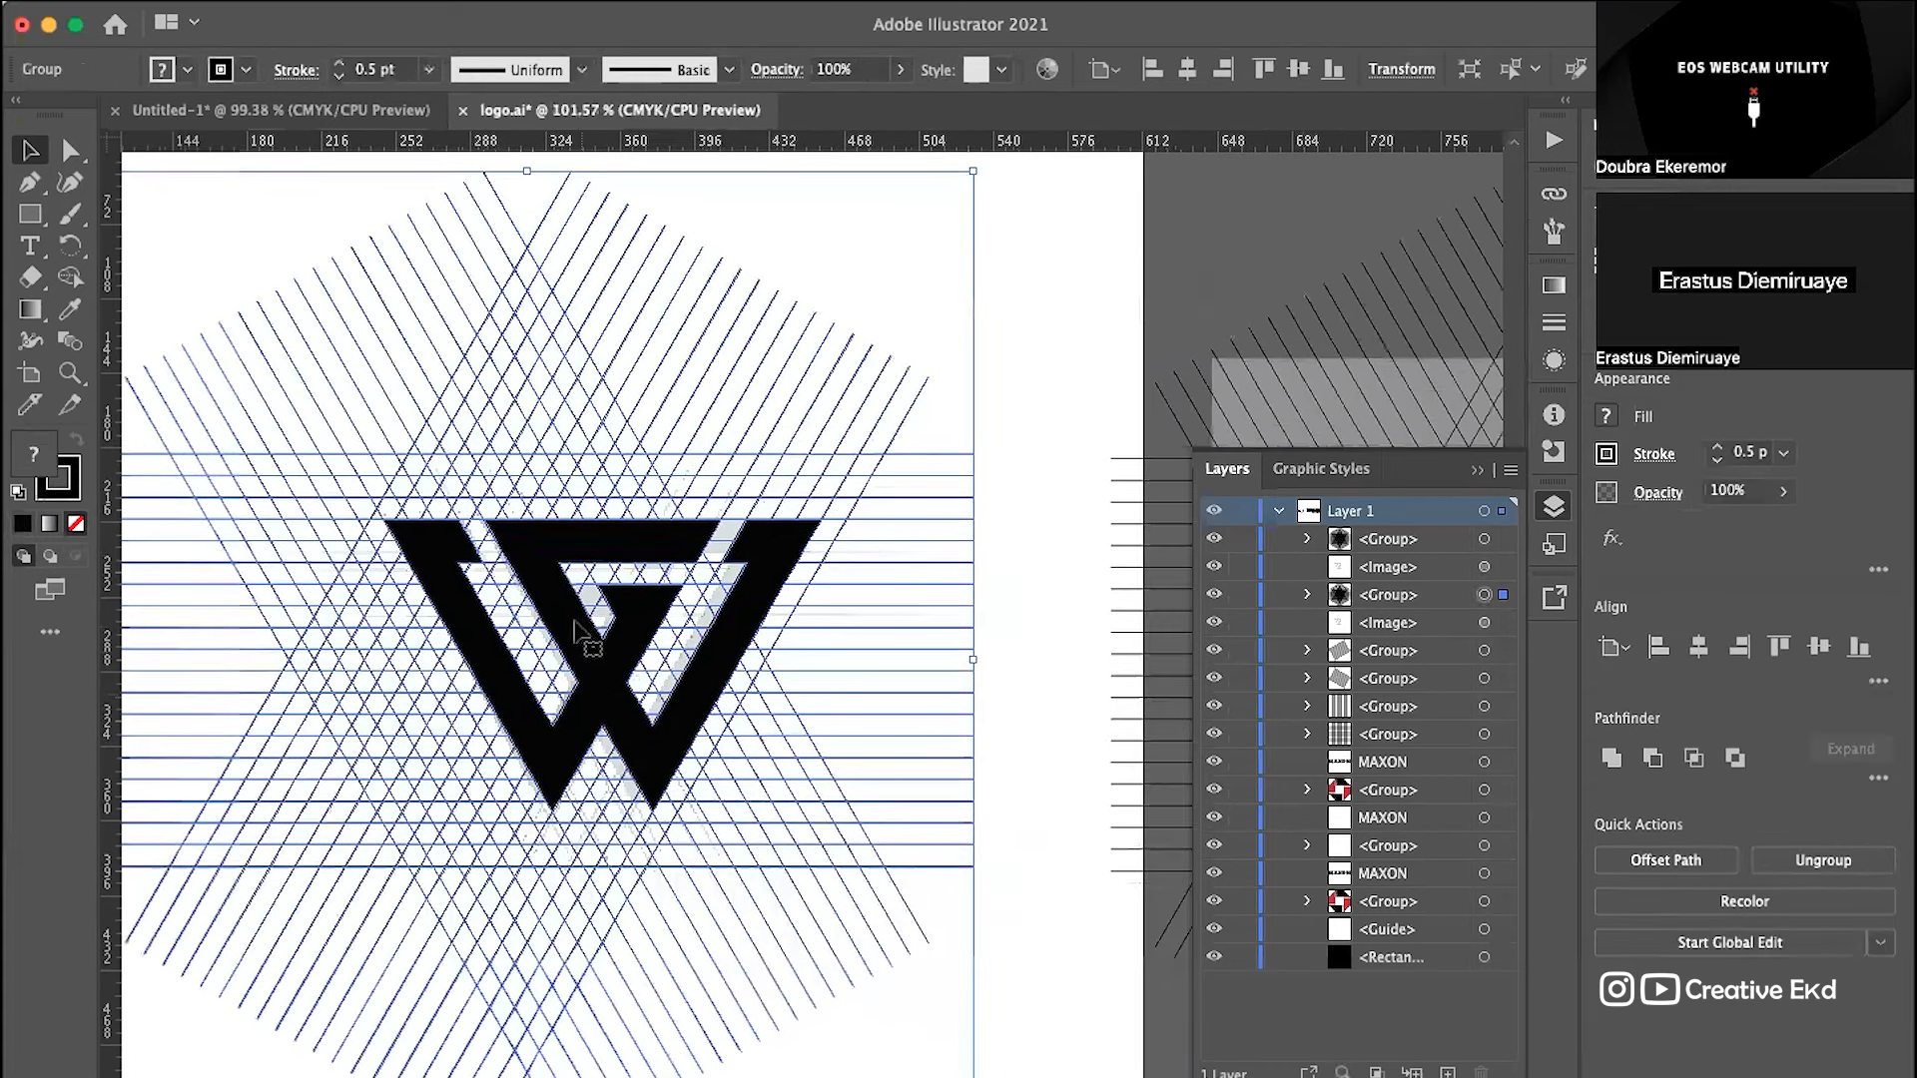
pyautogui.rightClick(576, 627)
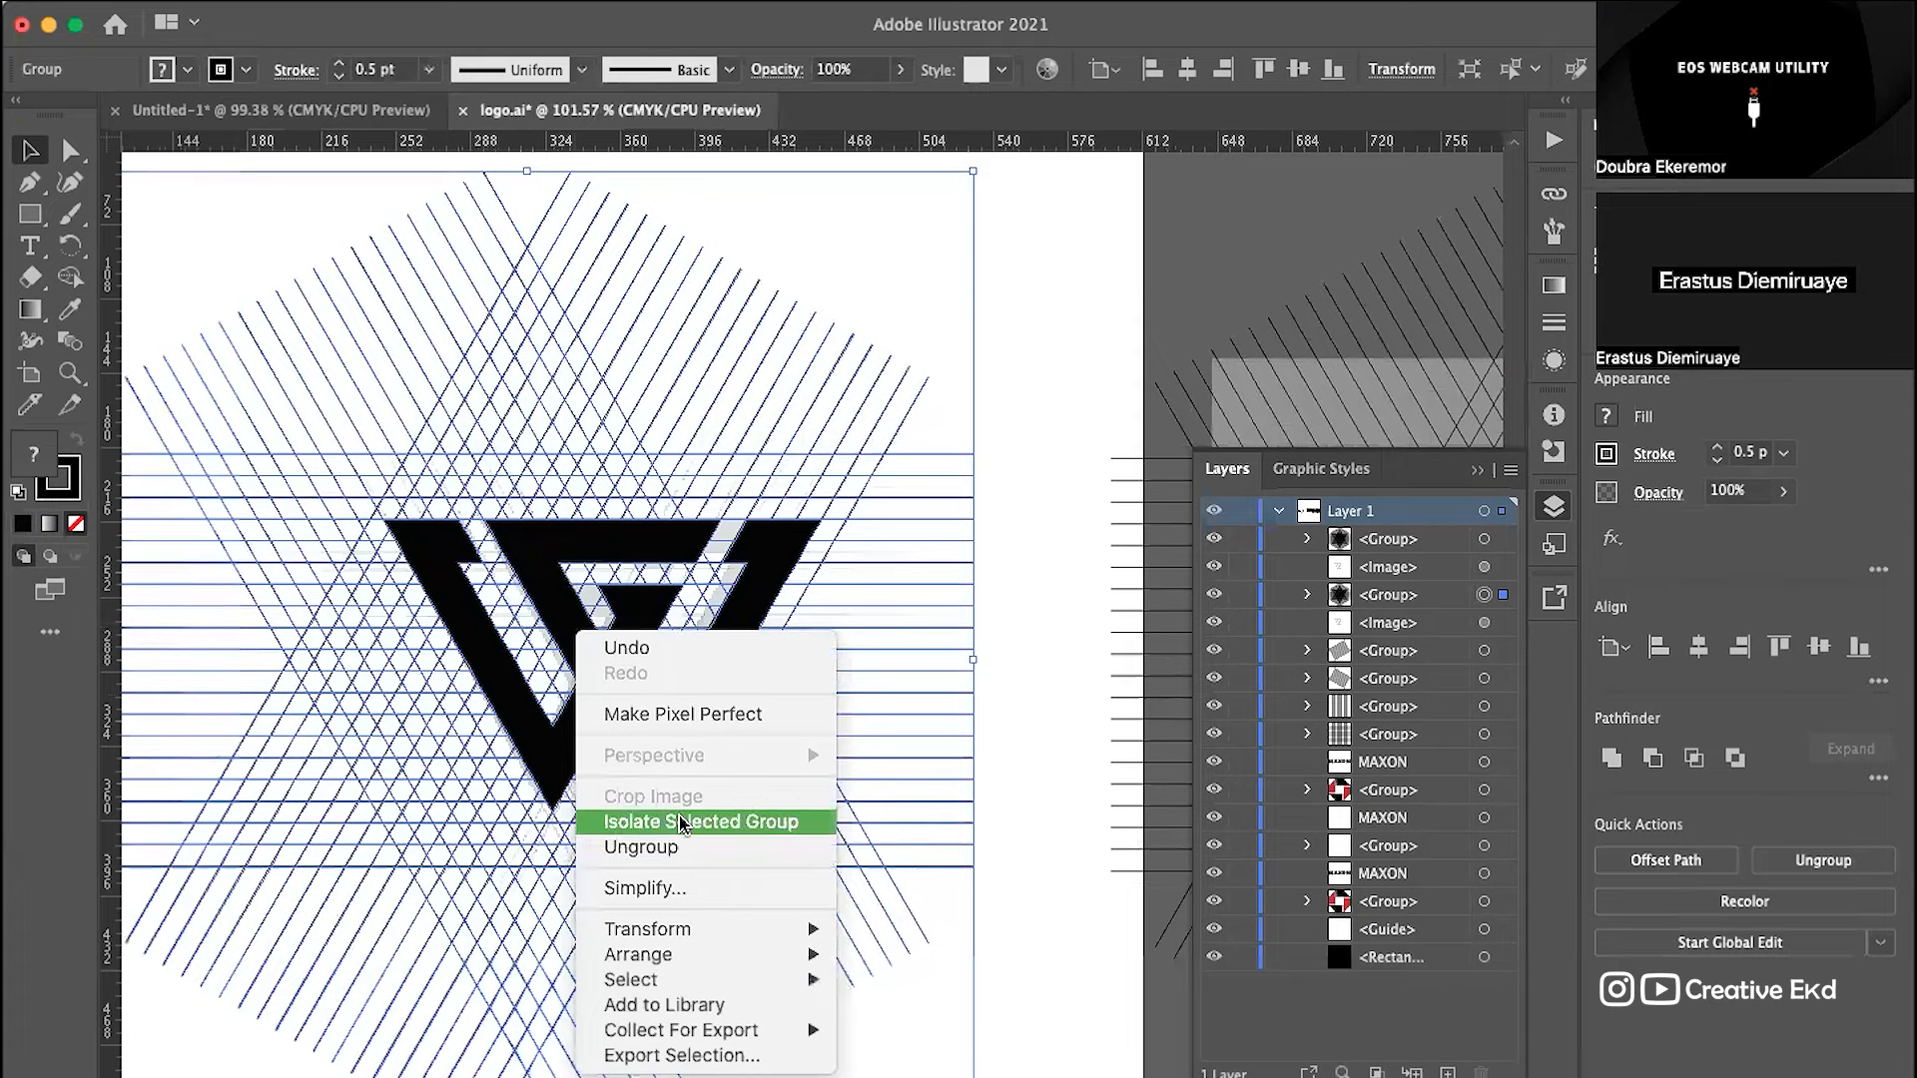
pyautogui.click(661, 847)
pyautogui.click(1069, 301)
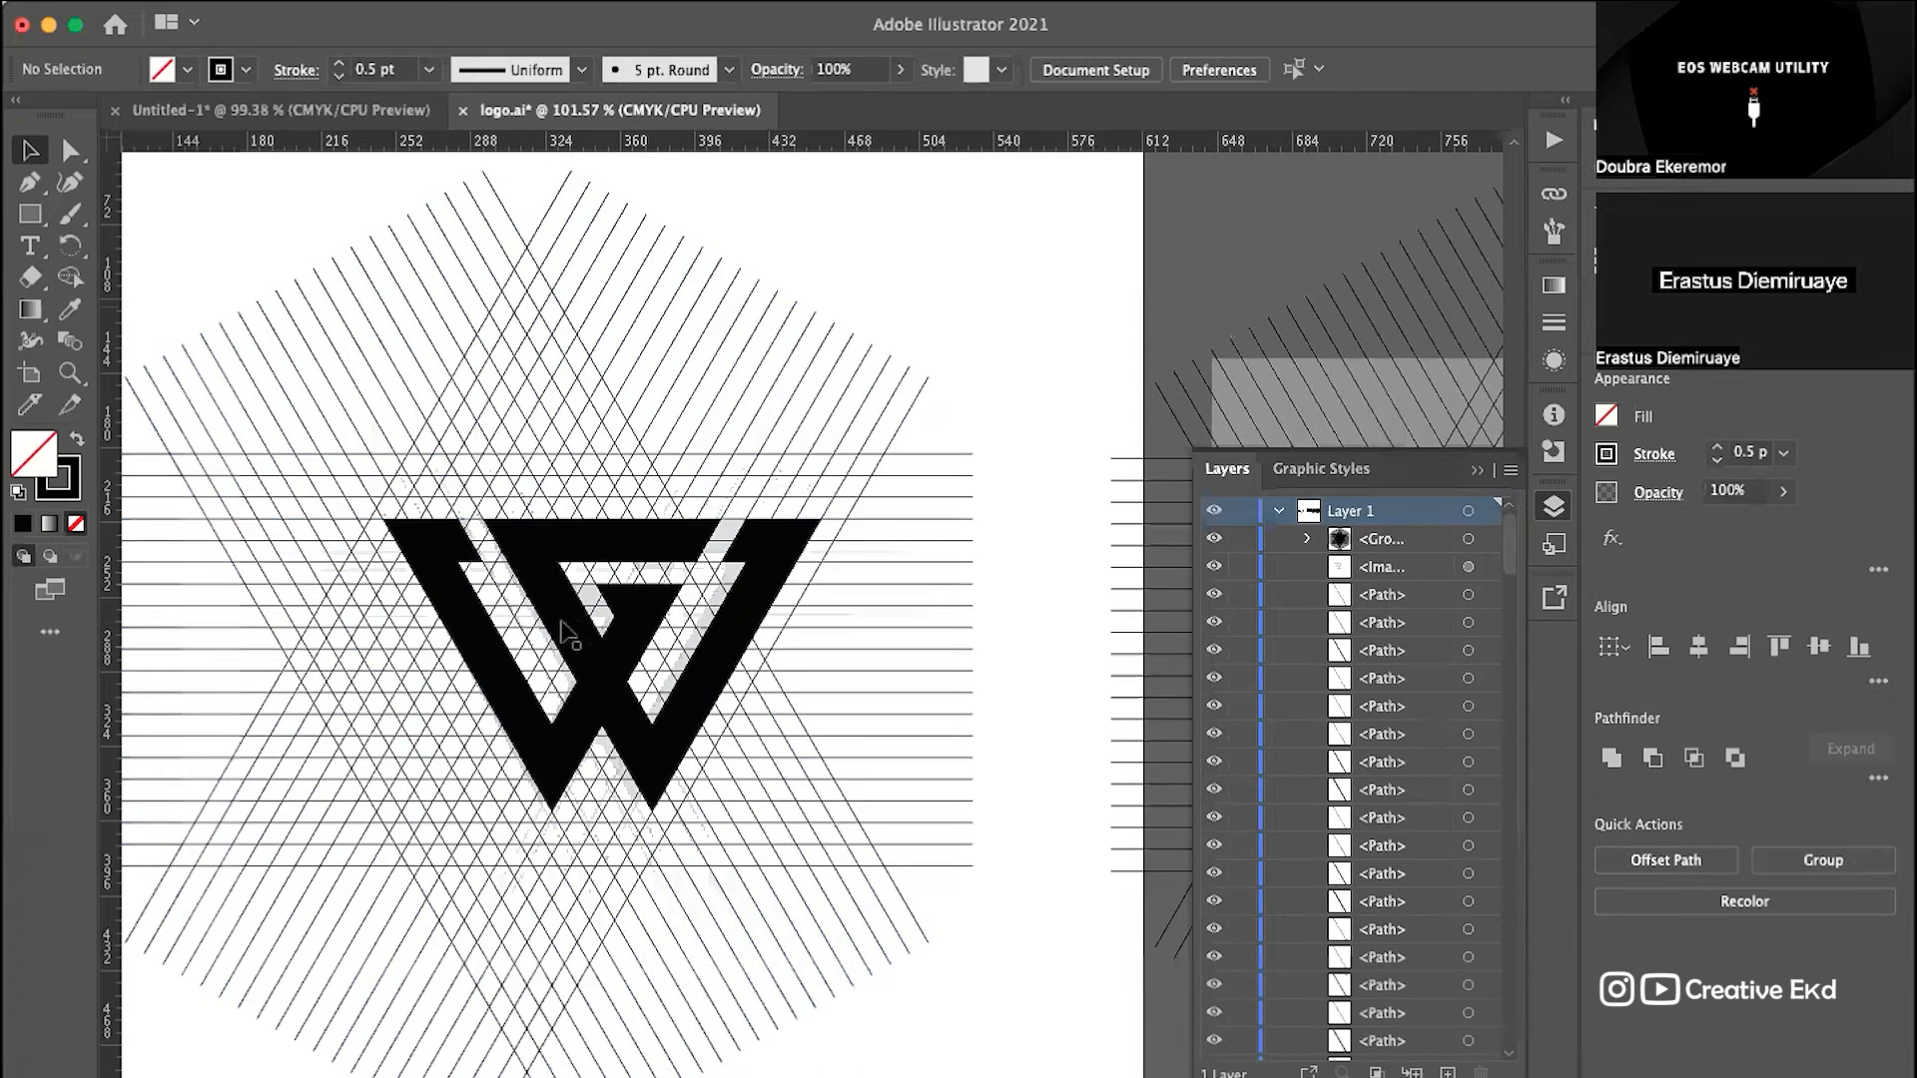
# Step: Try to move the W shape rightward out of the original line grid, and undo the move
pyautogui.click(569, 526)
pyautogui.moveTo(569, 526); pyautogui.dragTo(724, 564)
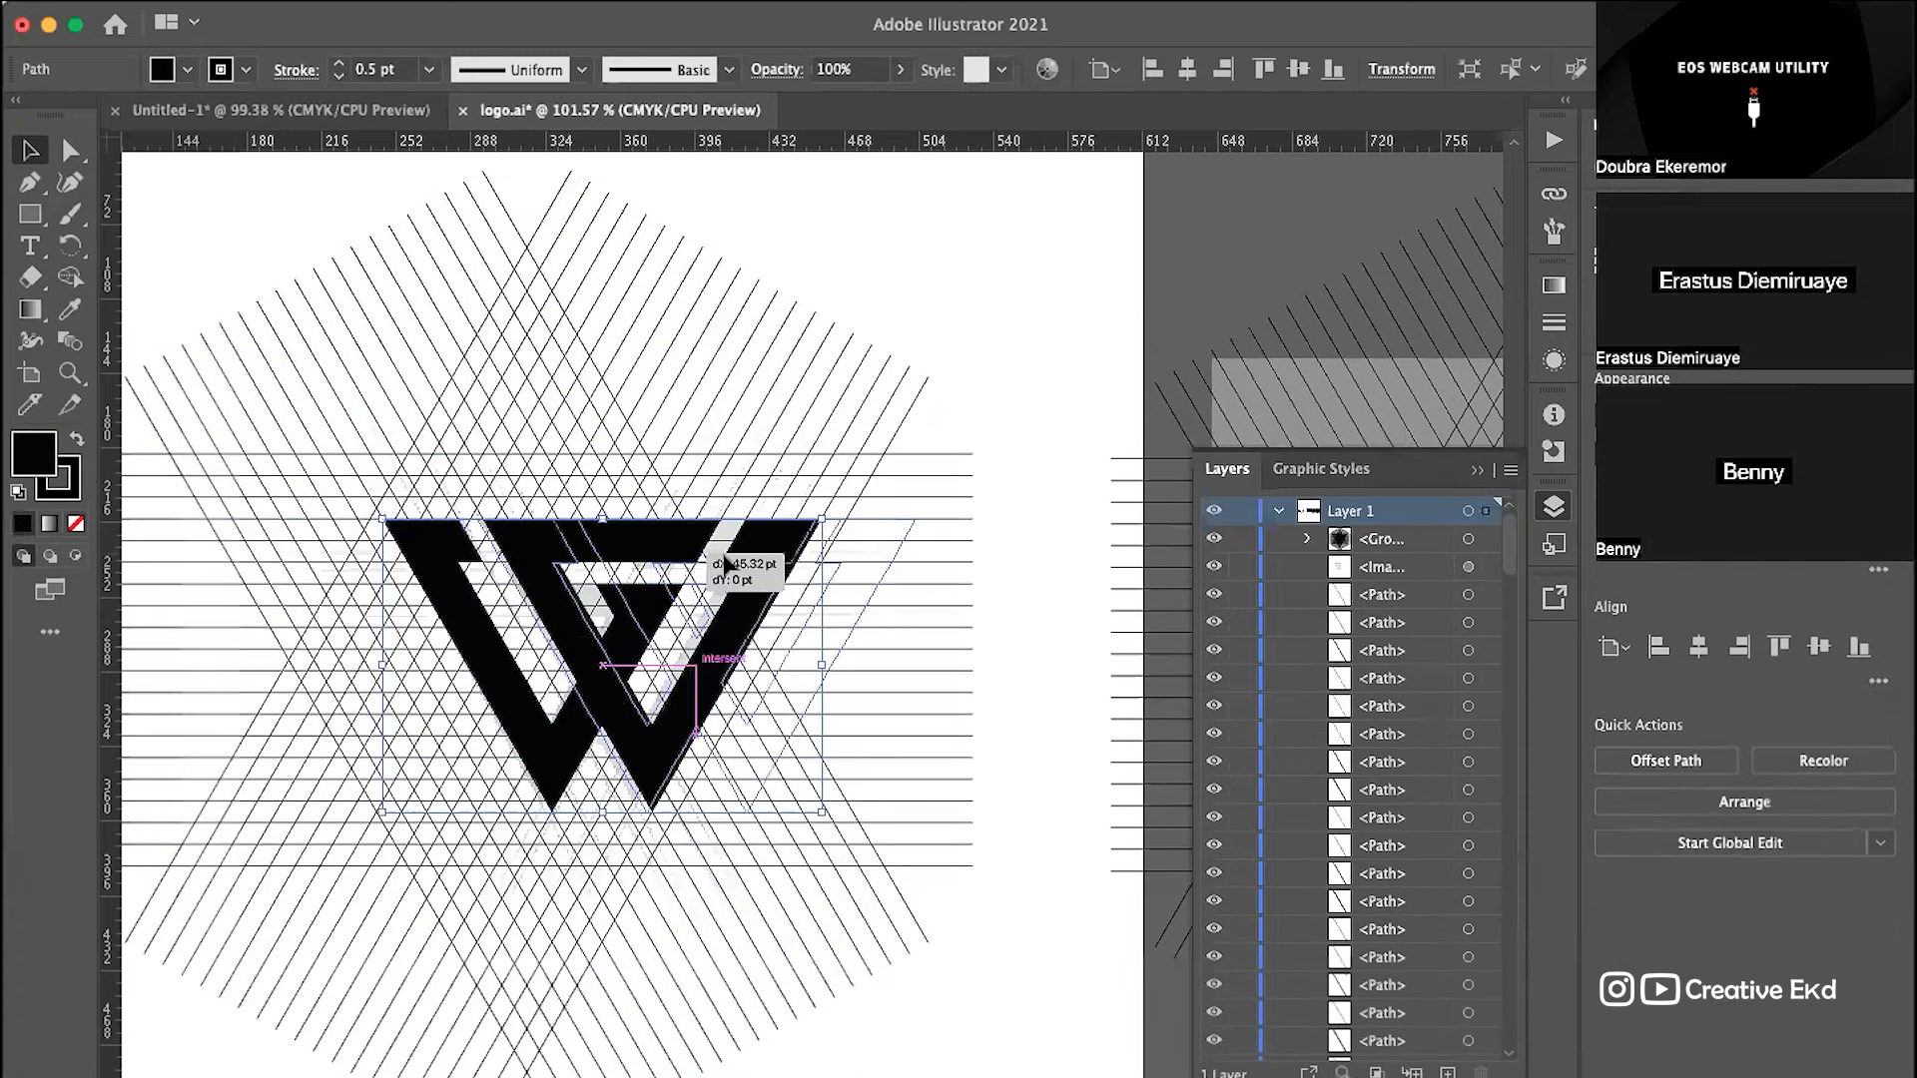
pyautogui.press('super+z')
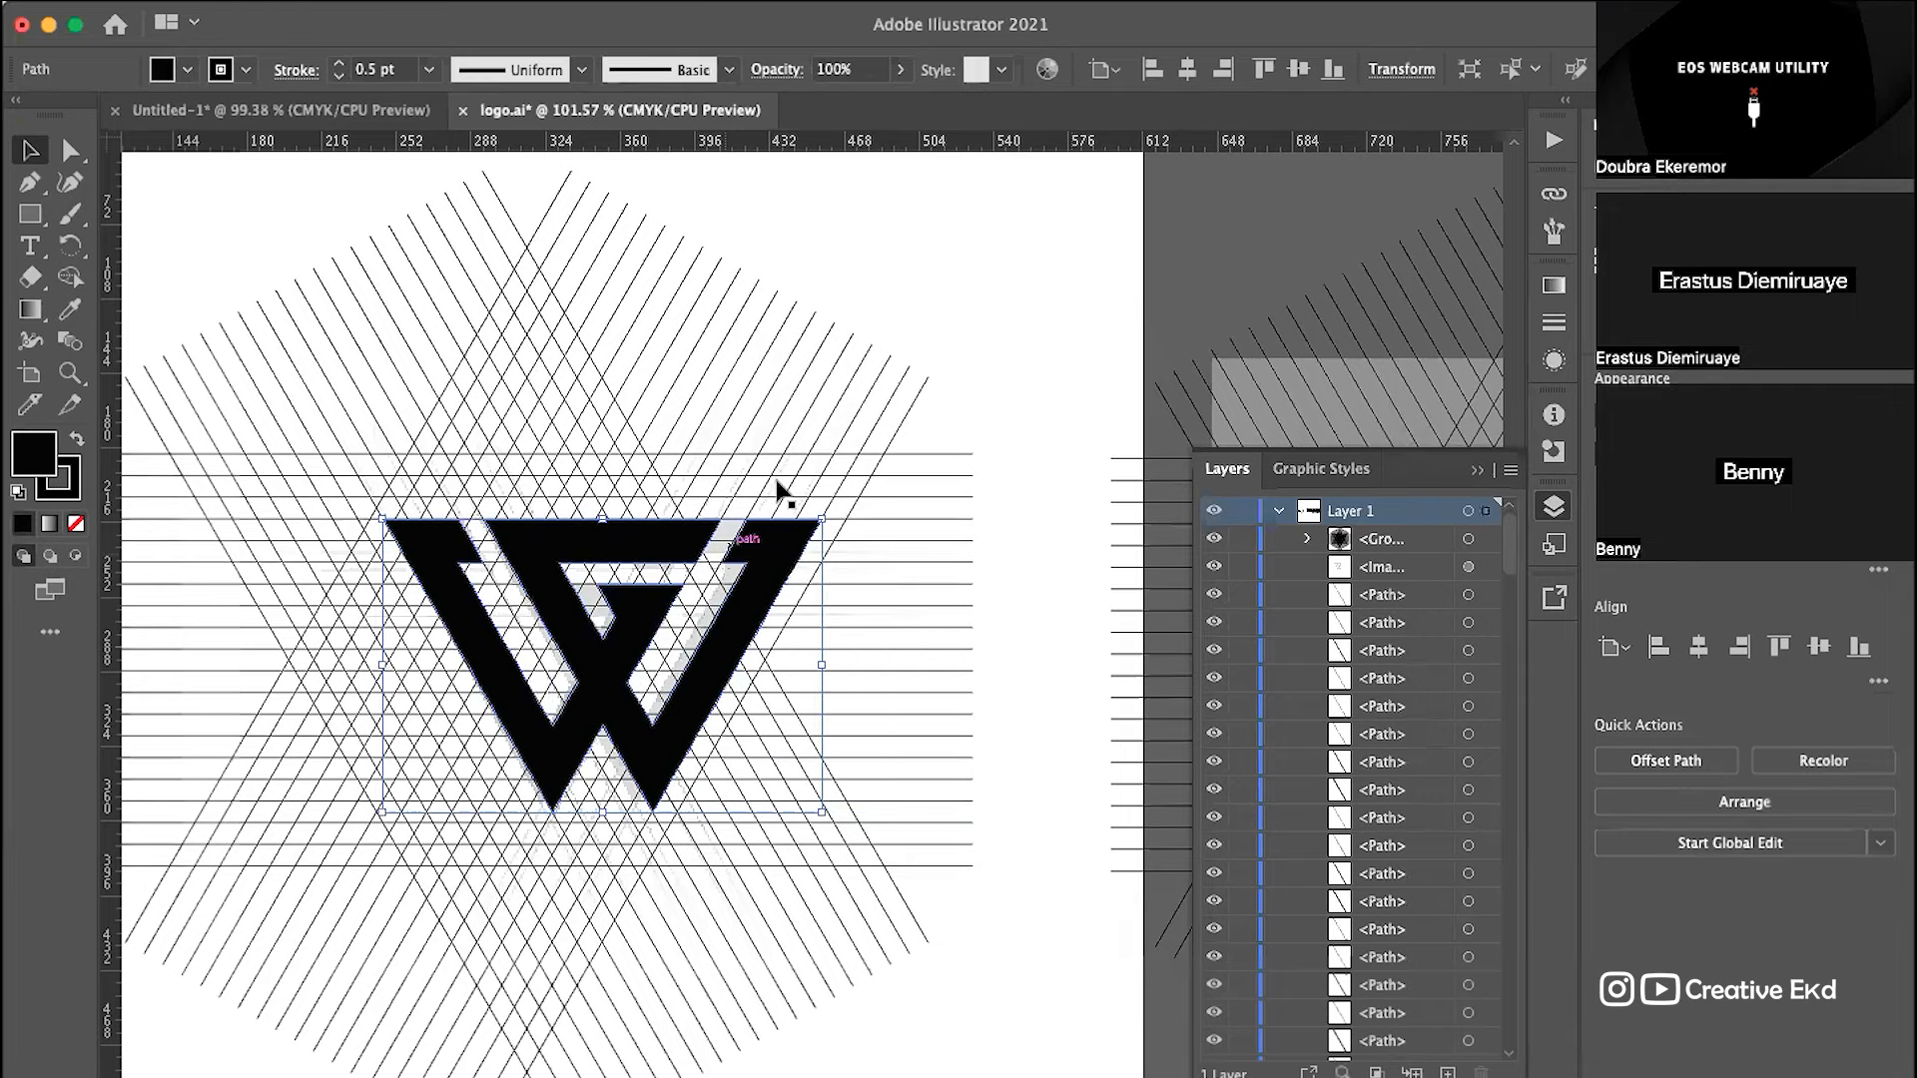
# Step: Delete the original line grid, W shape and sketch image from the artboard, along with the horizontal guide
pyautogui.scroll(-5, 584, 671)
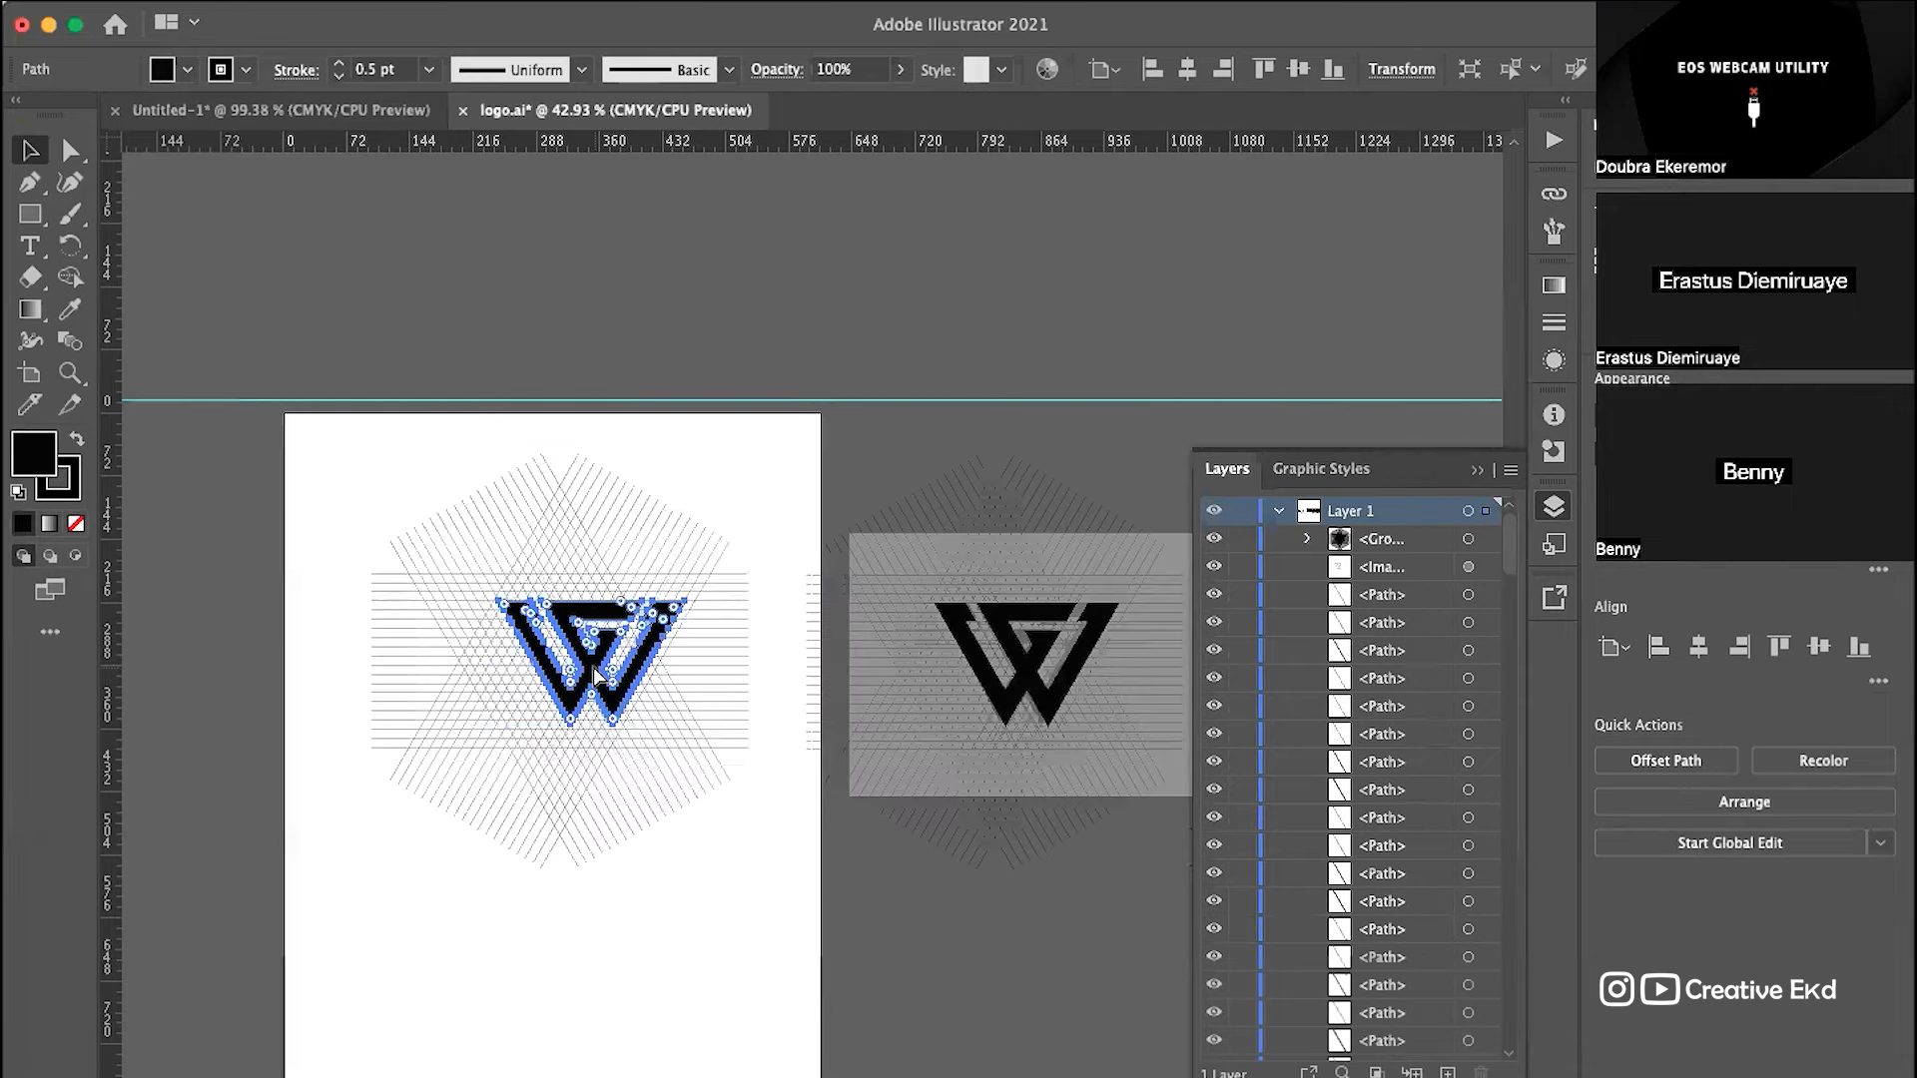
pyautogui.press('super+a')
pyautogui.moveTo(267, 430); pyautogui.dragTo(812, 946)
pyautogui.moveTo(357, 317); pyautogui.dragTo(744, 898)
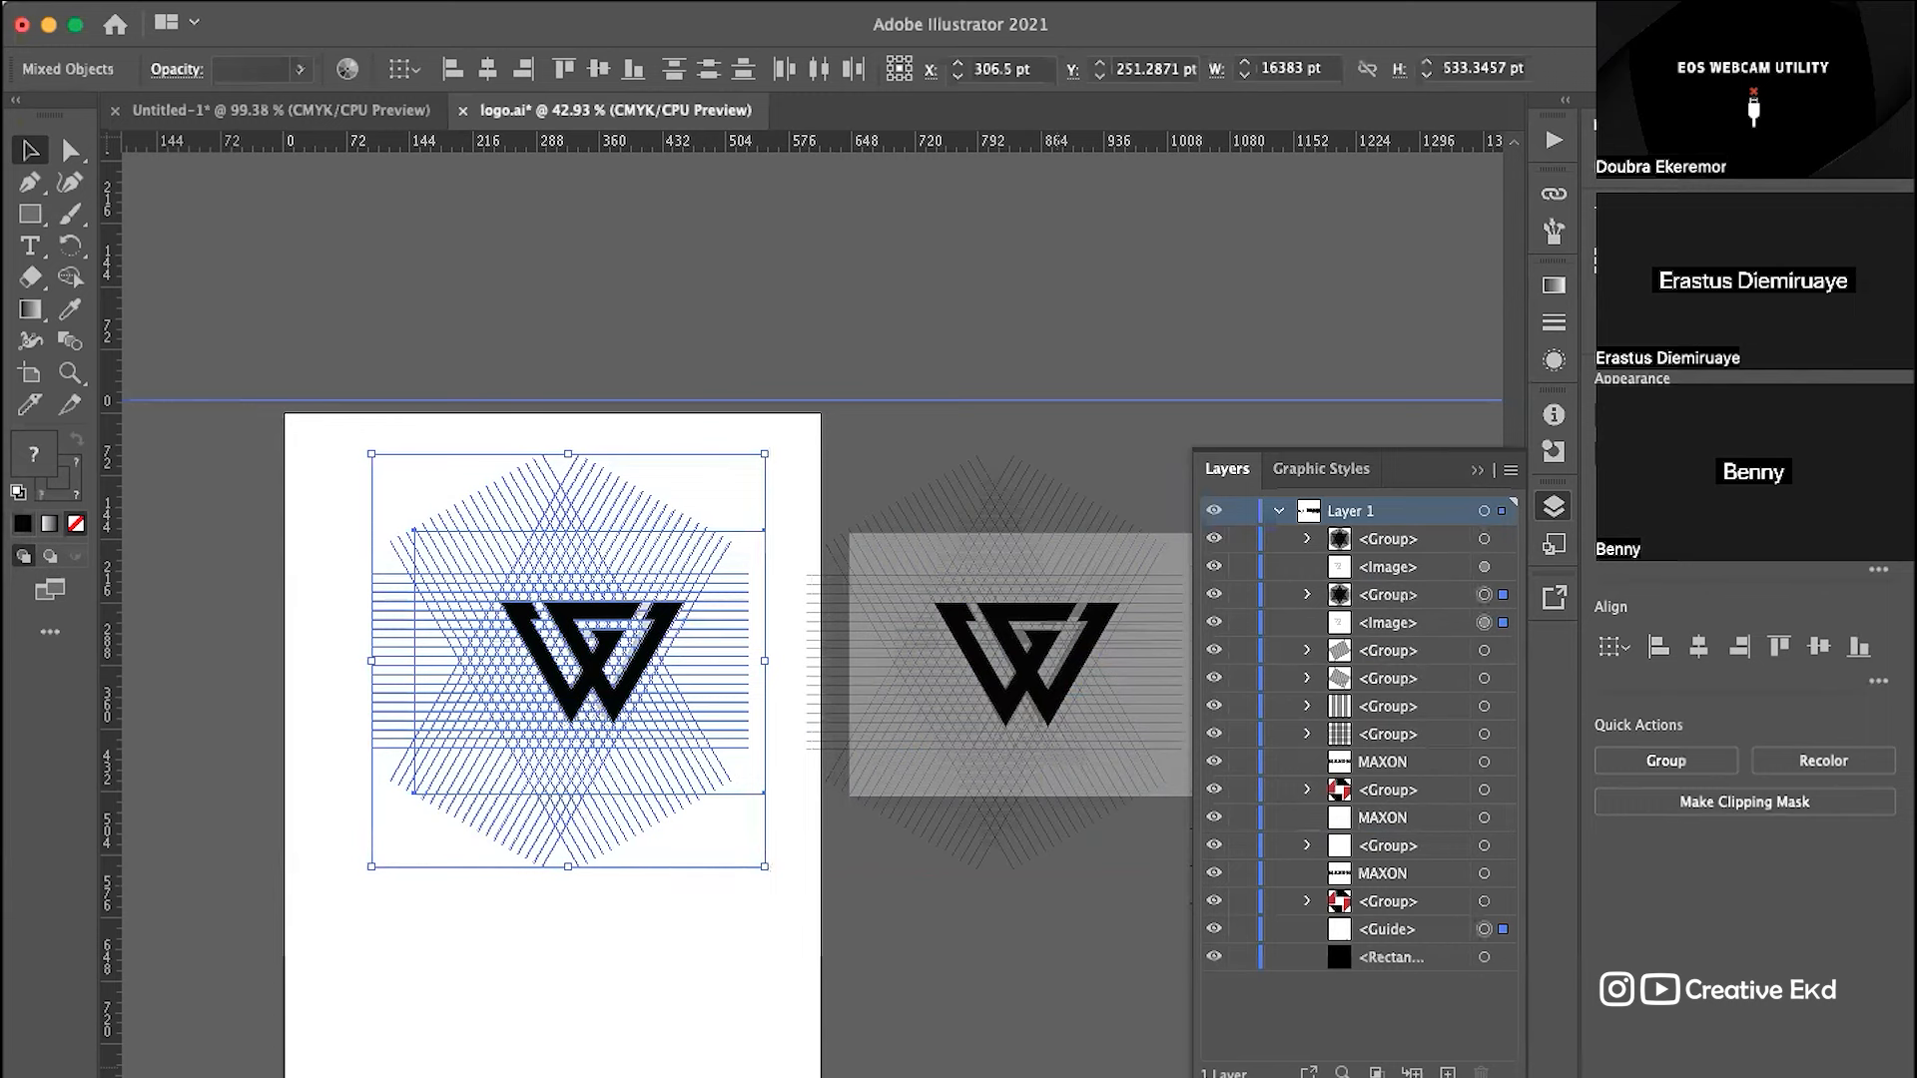
pyautogui.press('Delete')
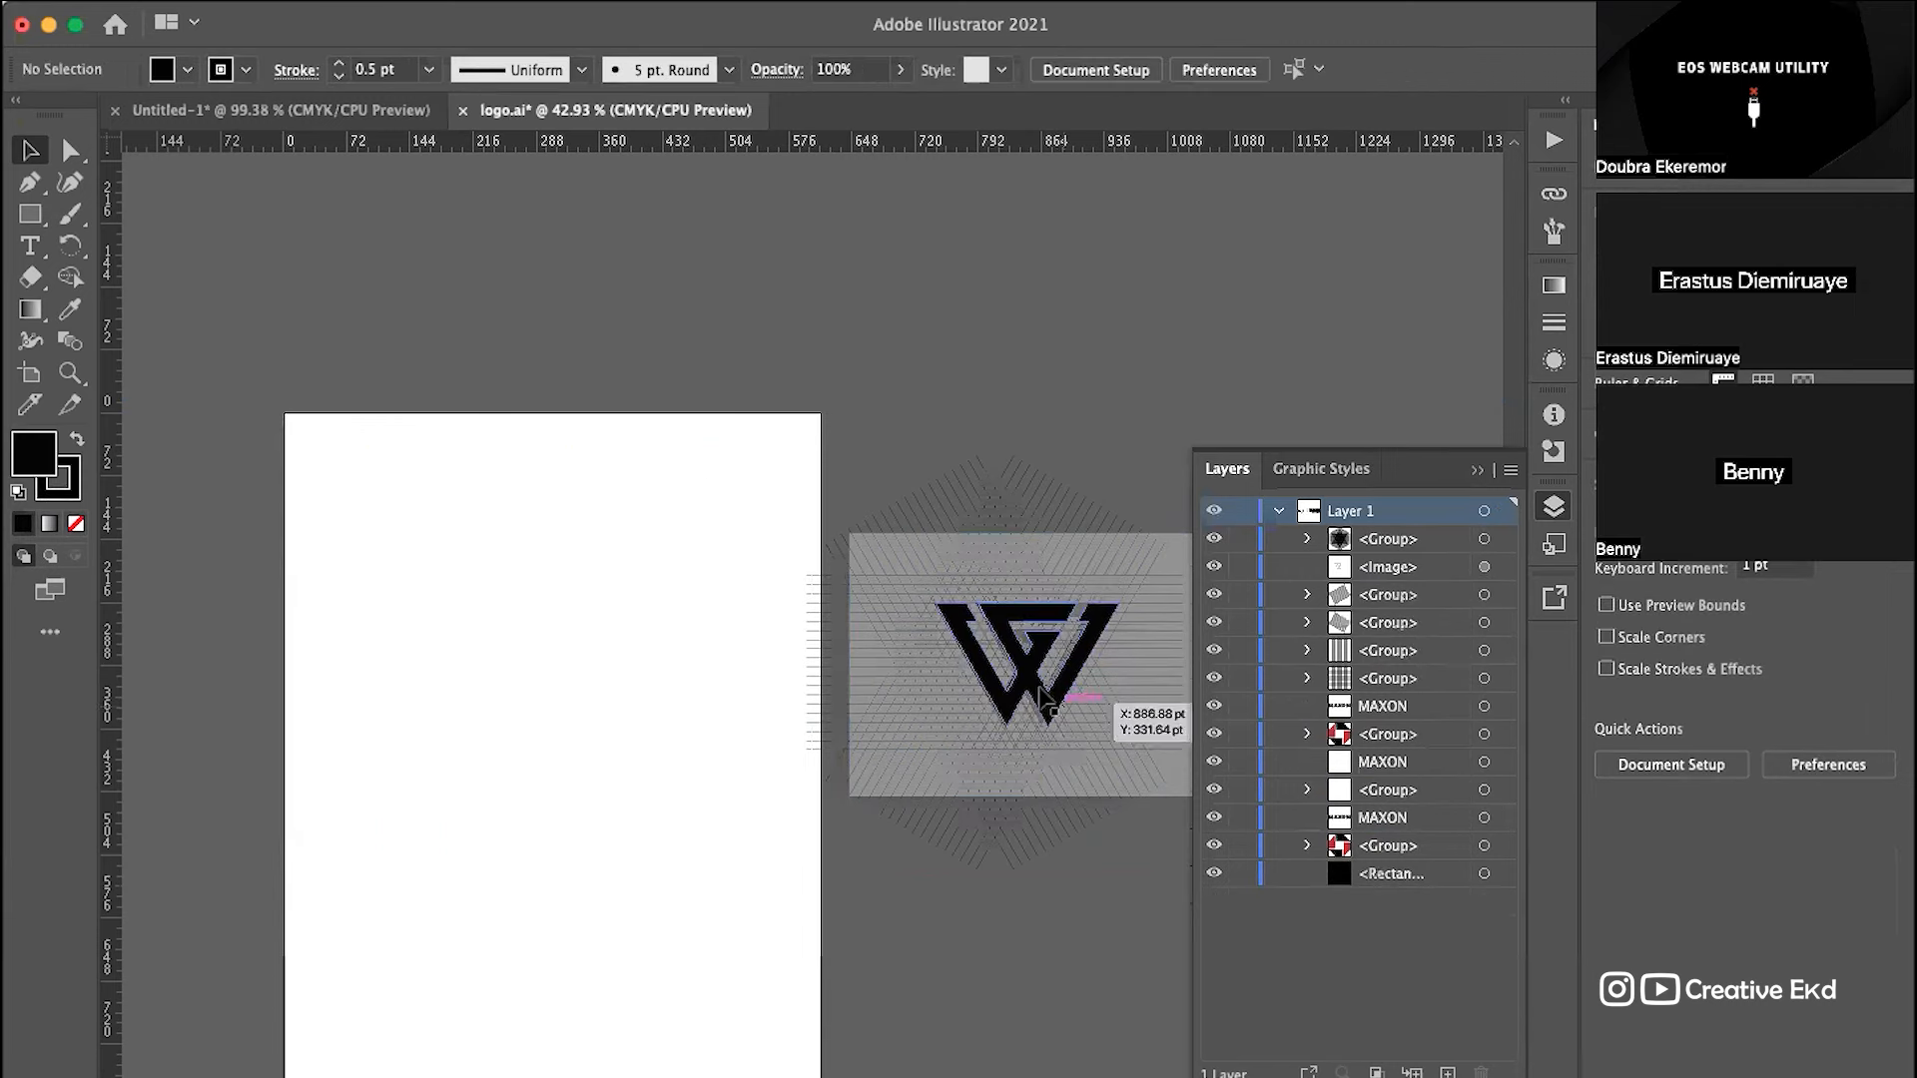
# Step: Ungroup the grid copy beside the artboard and place a duplicate of its W shape on the blank artboard
pyautogui.click(1048, 703)
pyautogui.rightClick(1047, 694)
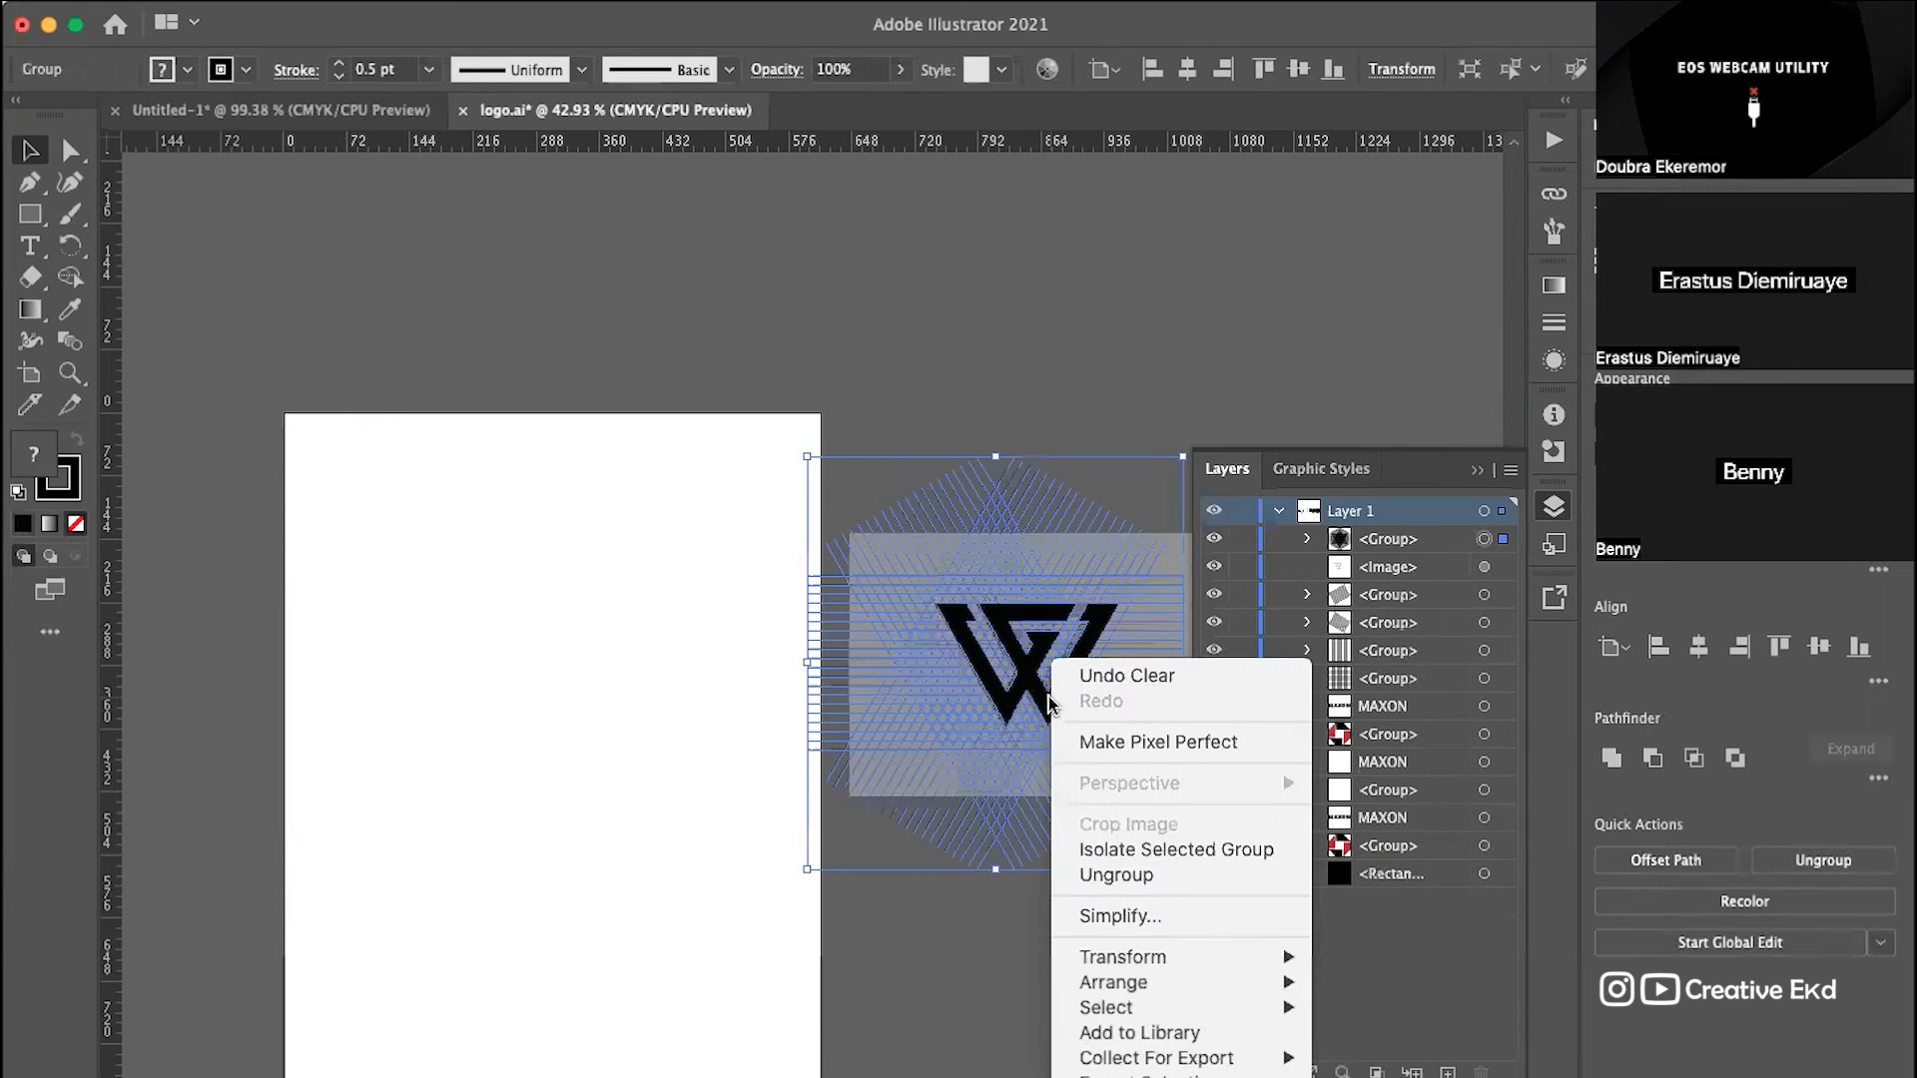
pyautogui.click(1123, 881)
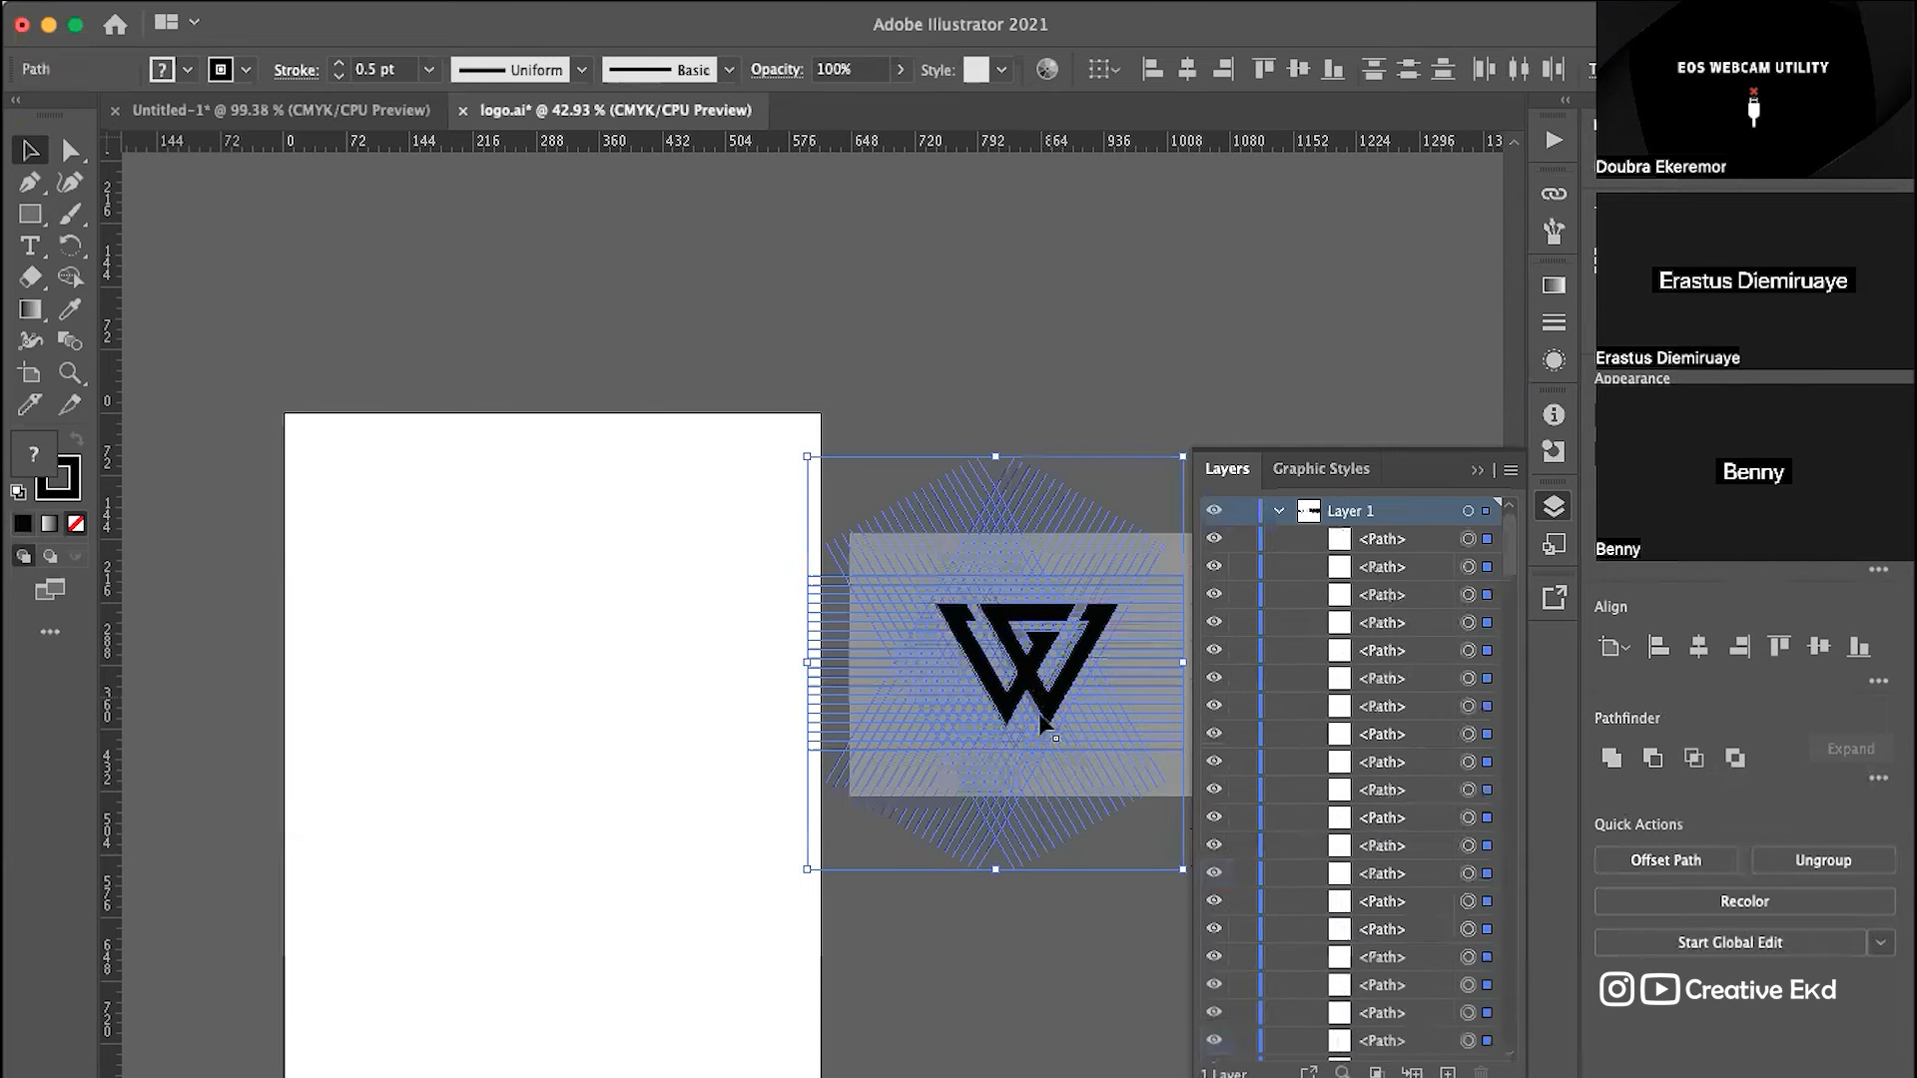
pyautogui.click(620, 697)
pyautogui.click(1045, 704)
pyautogui.moveTo(1045, 703); pyautogui.dragTo(558, 718)
pyautogui.click(663, 856)
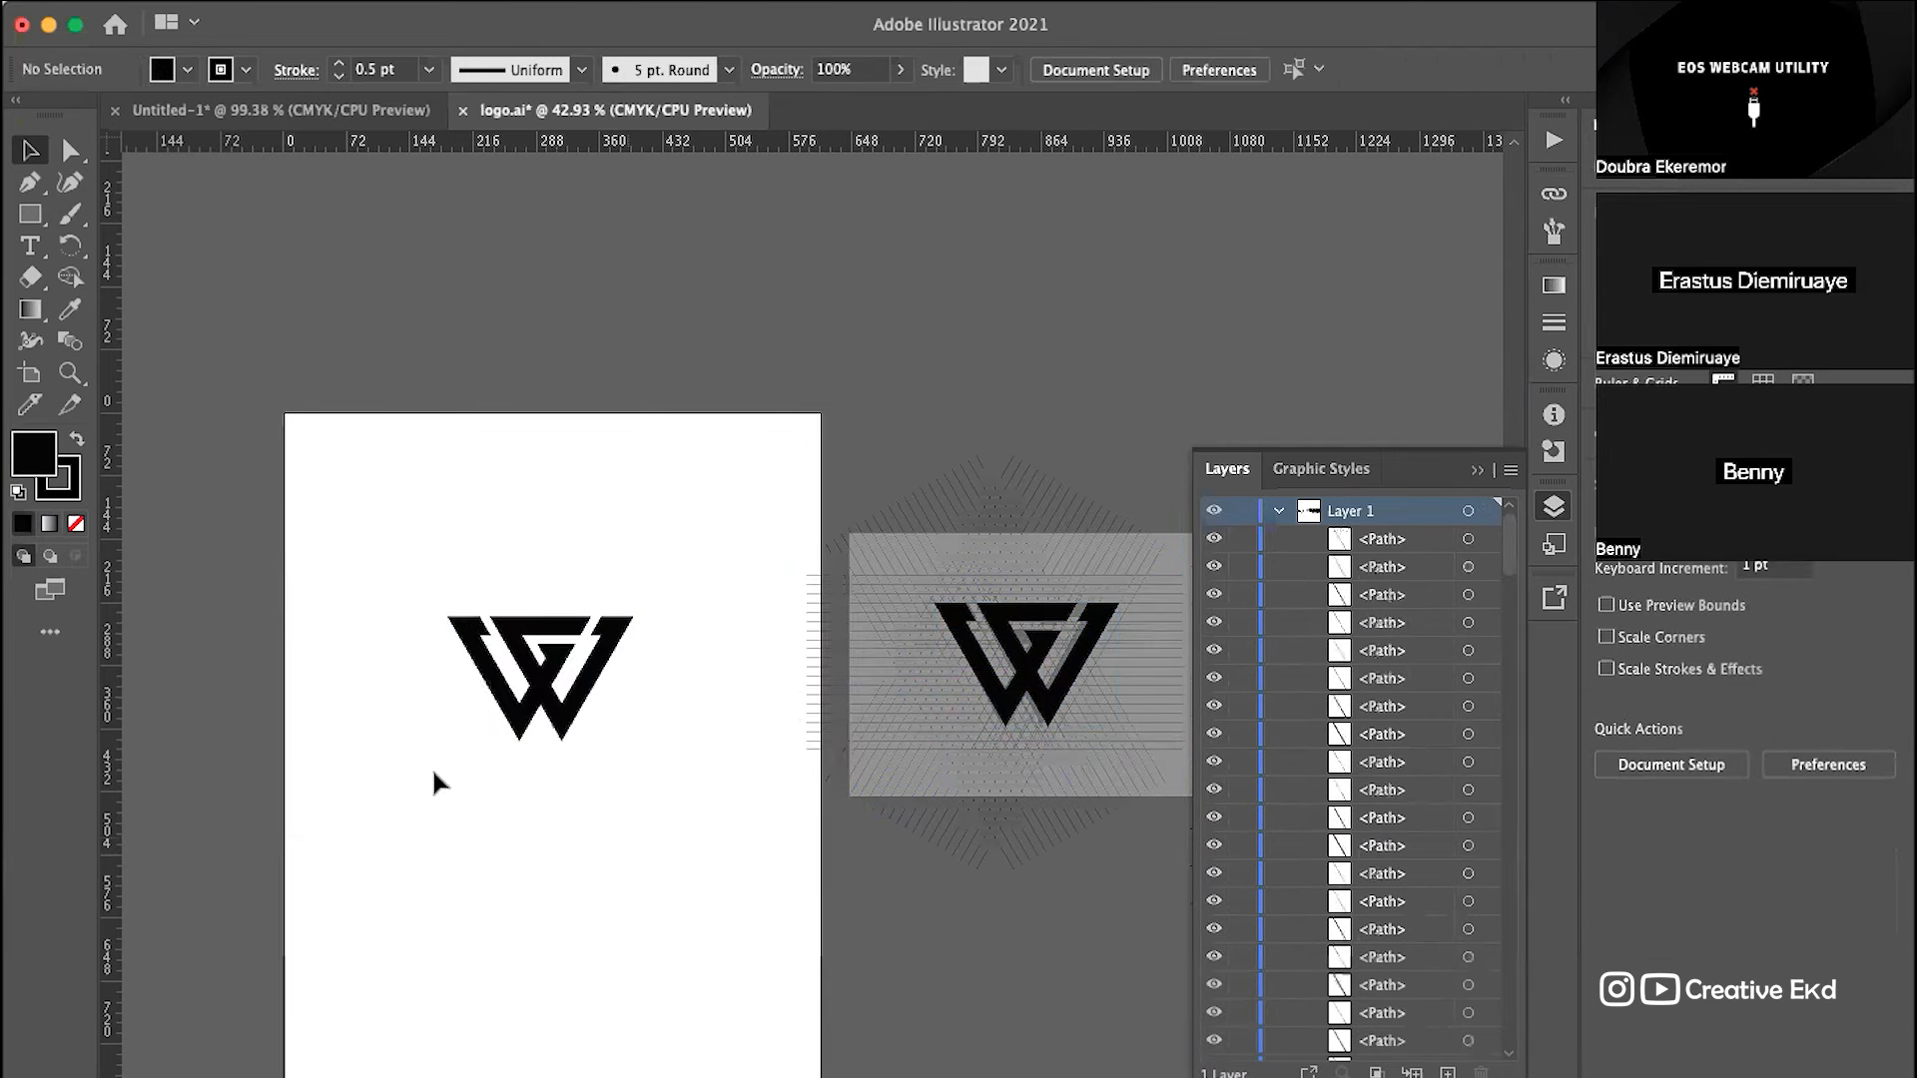
# Step: Examine the isolated W shape on the artboard up close and from a distance
pyautogui.scroll(3, 432, 768)
pyautogui.scroll(1, 433, 769)
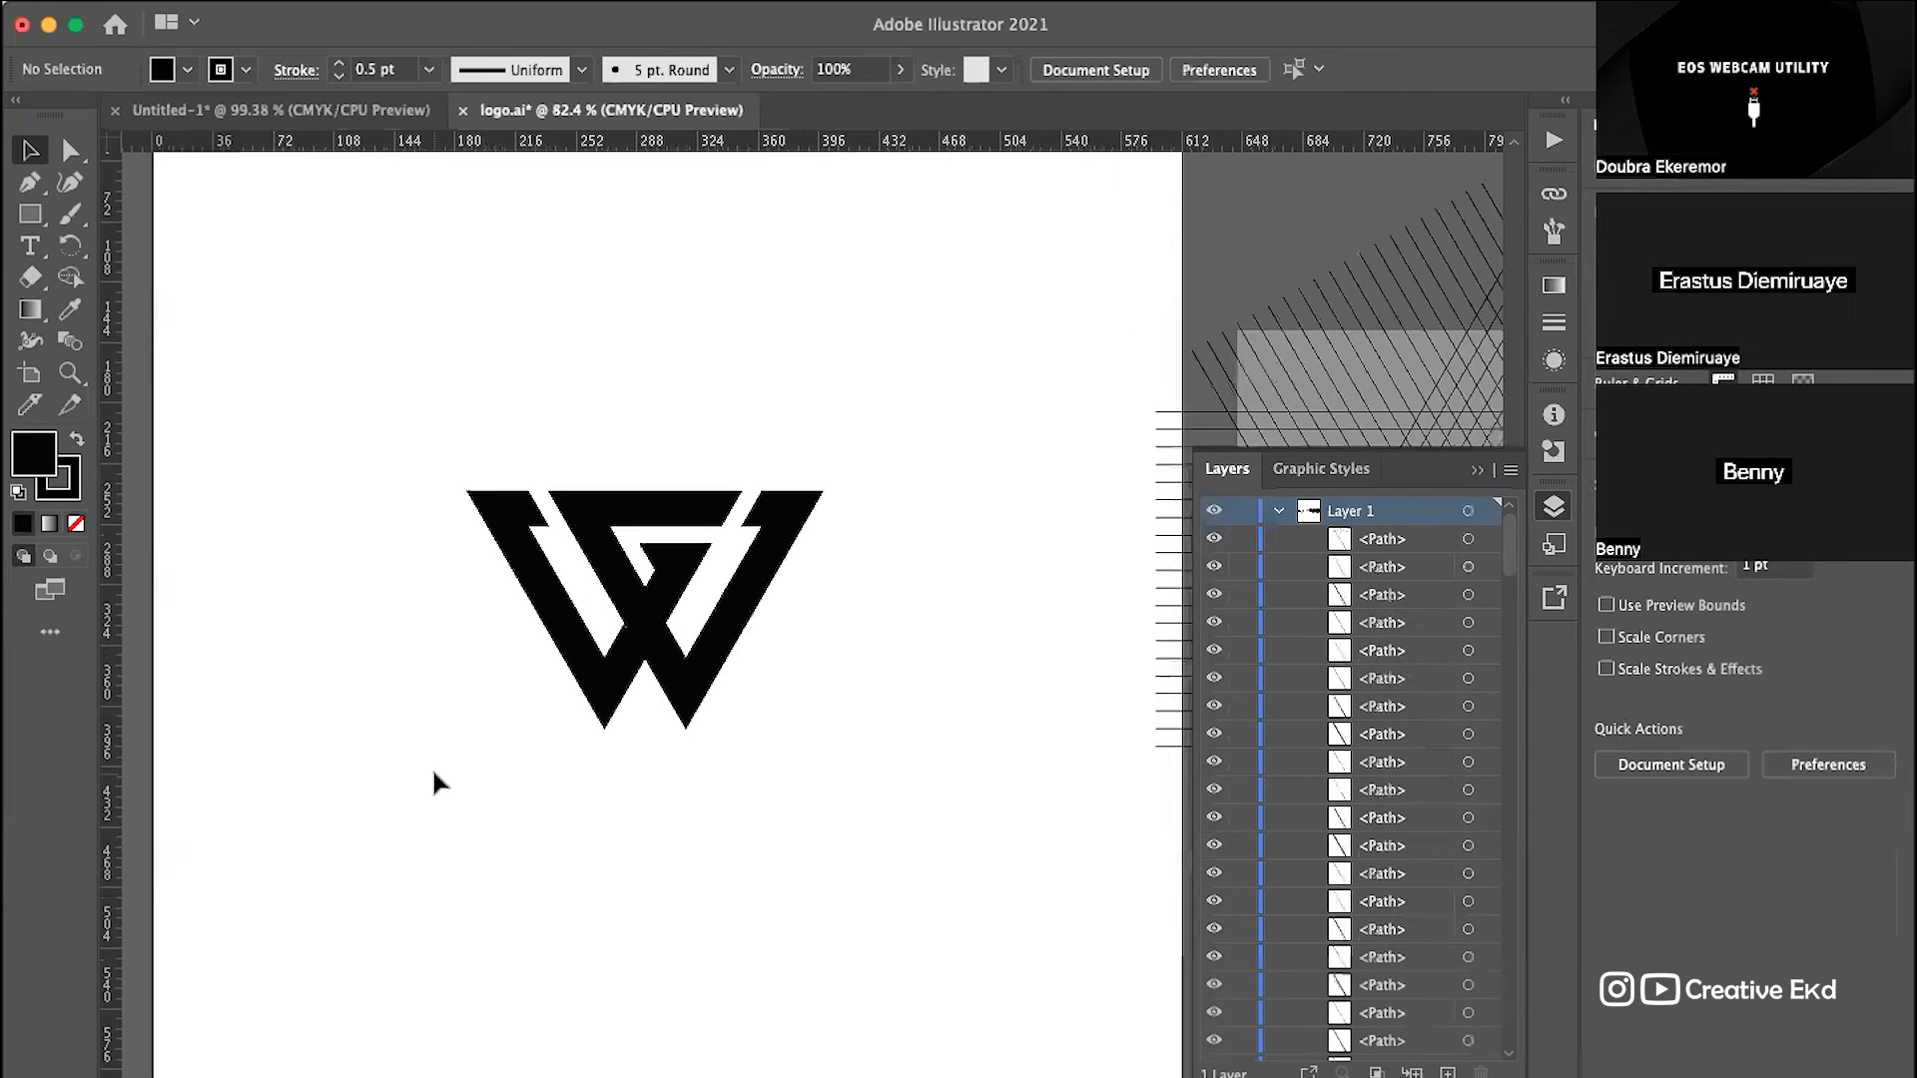
pyautogui.scroll(-3, 431, 767)
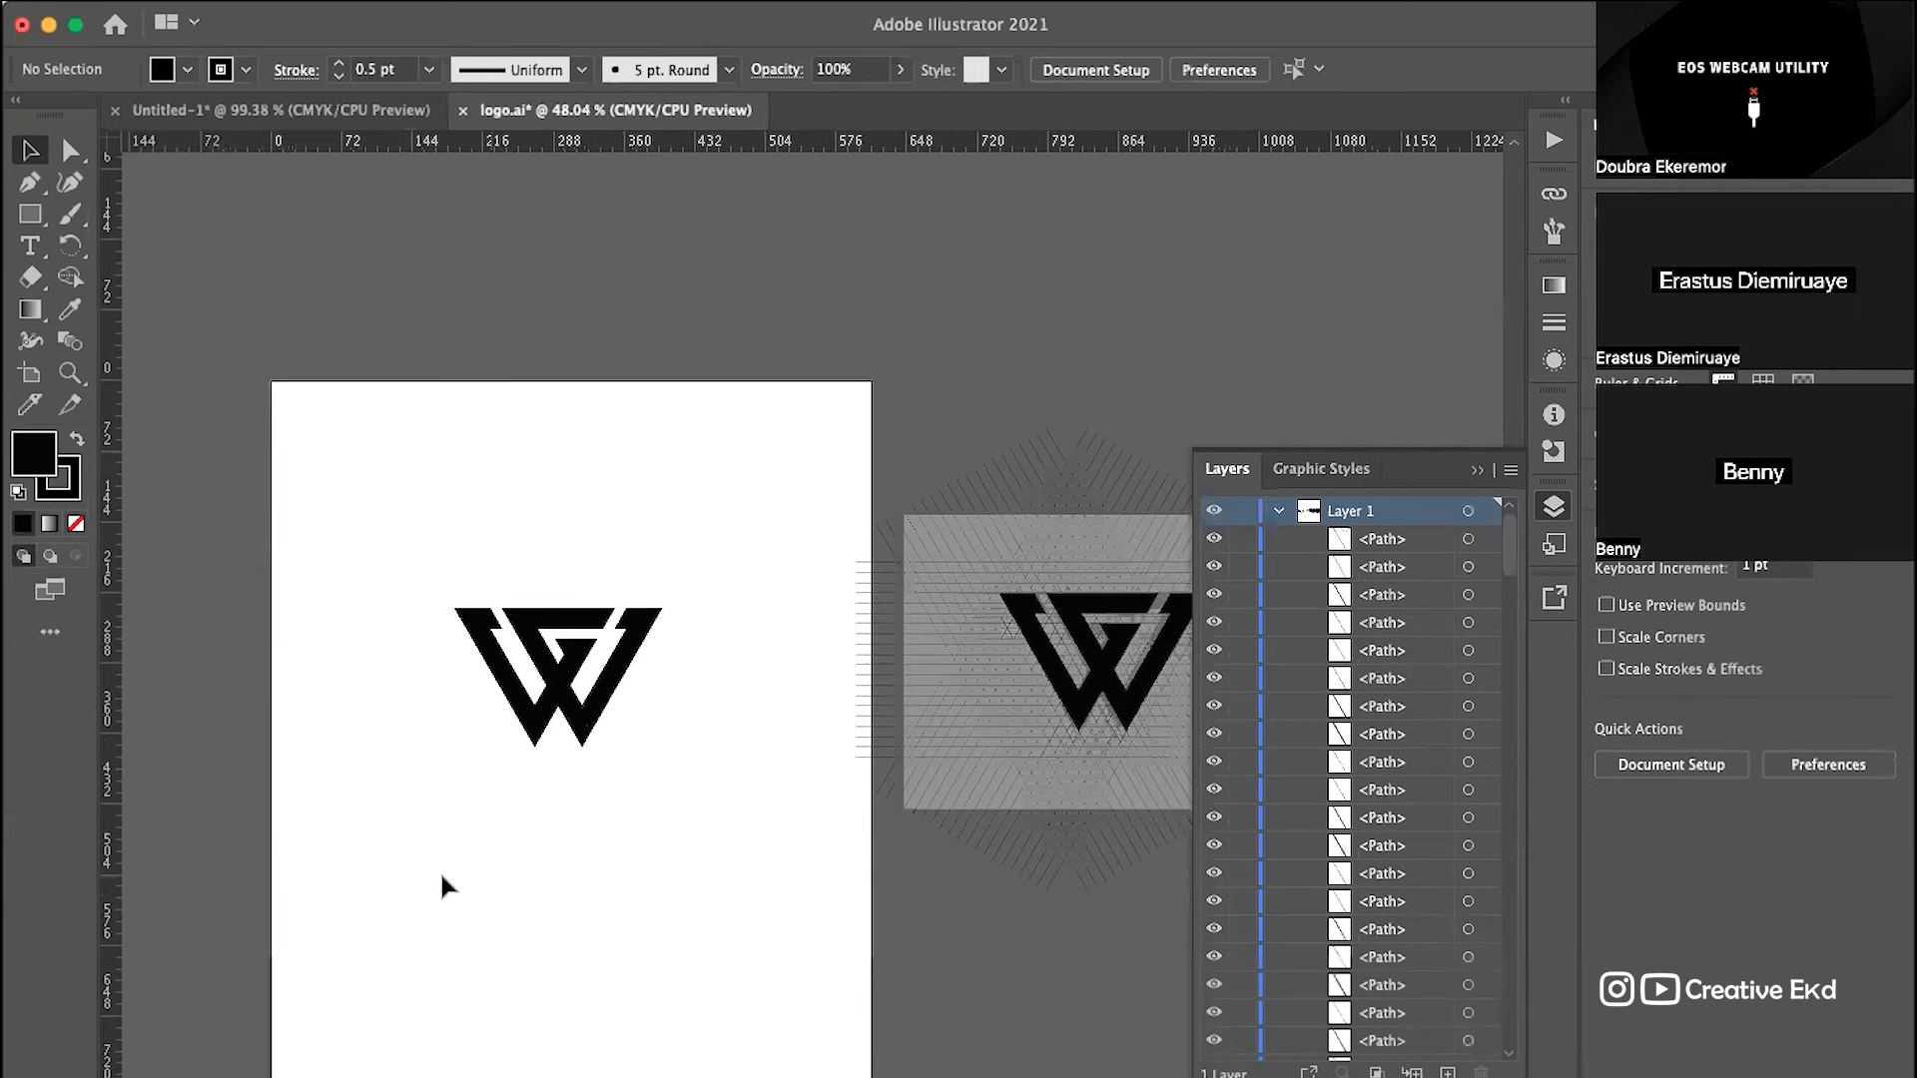
pyautogui.scroll(5, 554, 638)
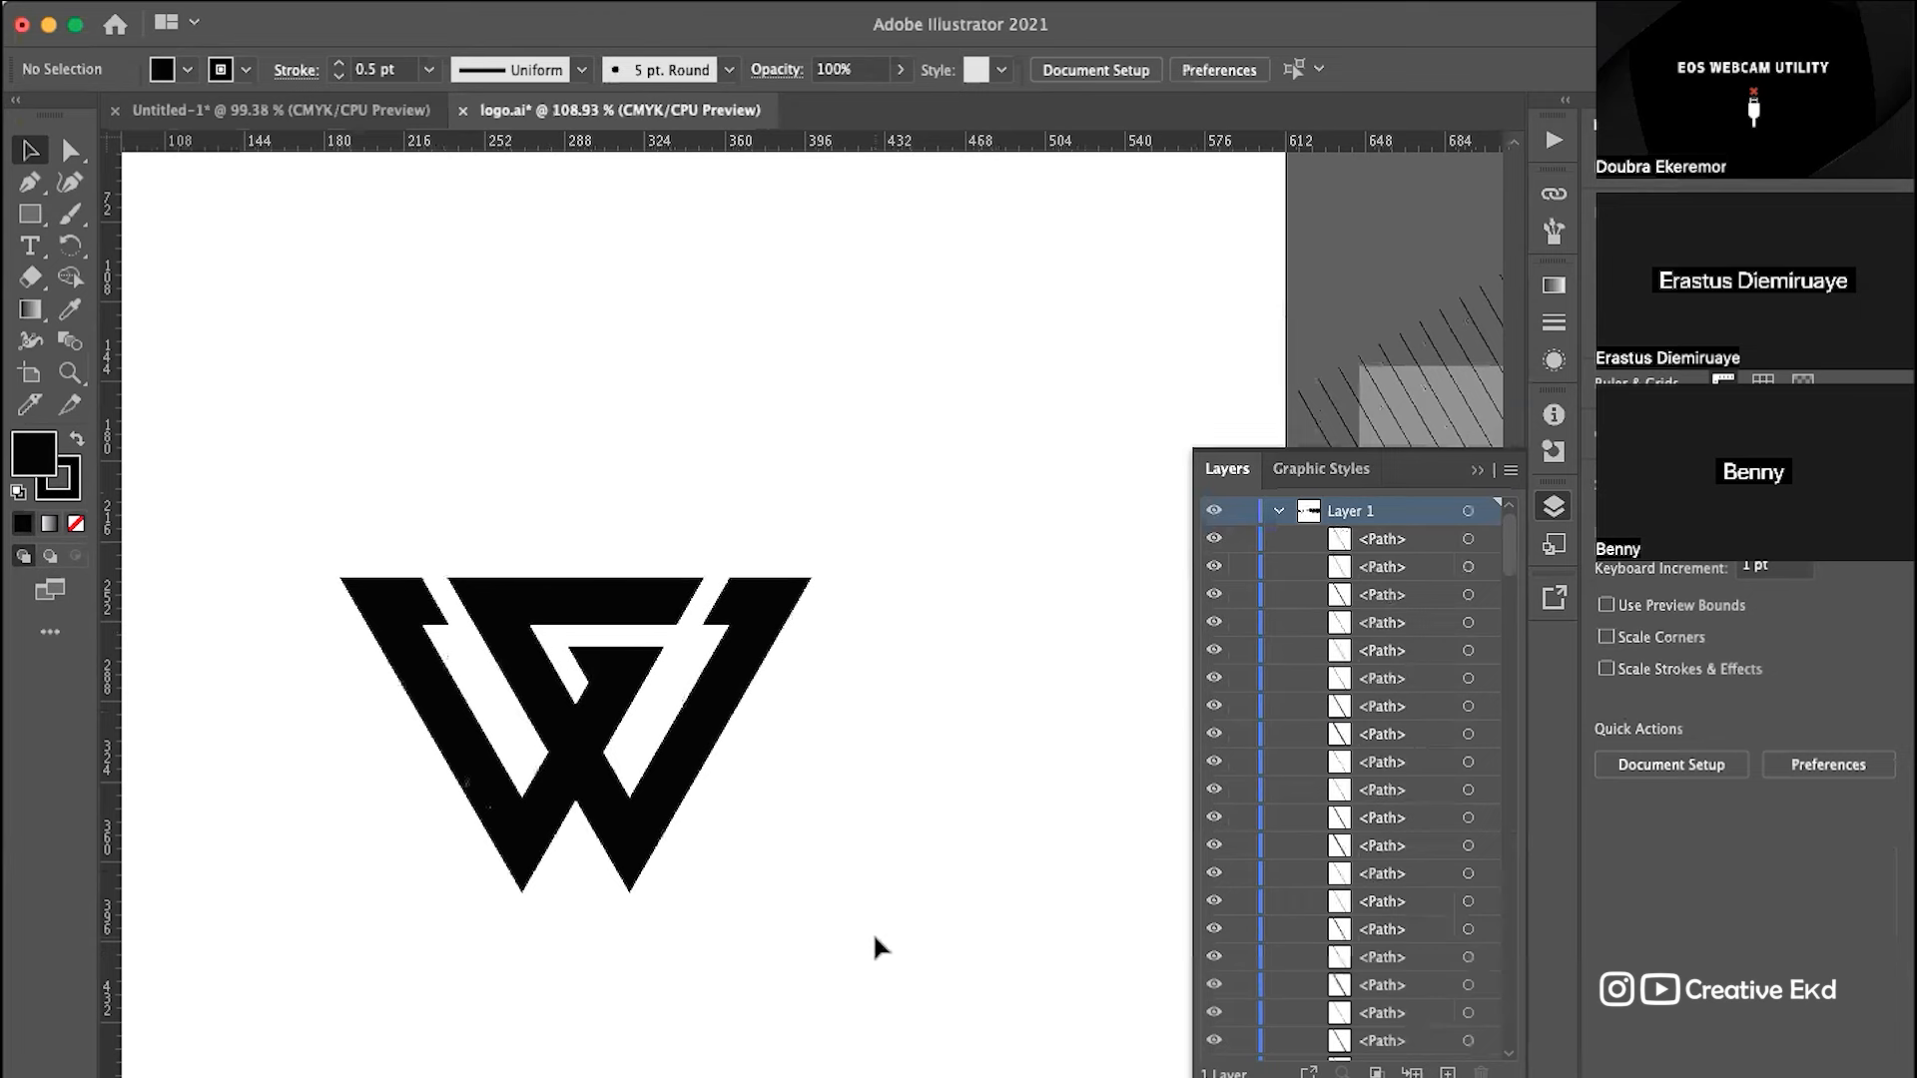
pyautogui.scroll(-3, 873, 931)
pyautogui.hscroll(-3, 873, 931)
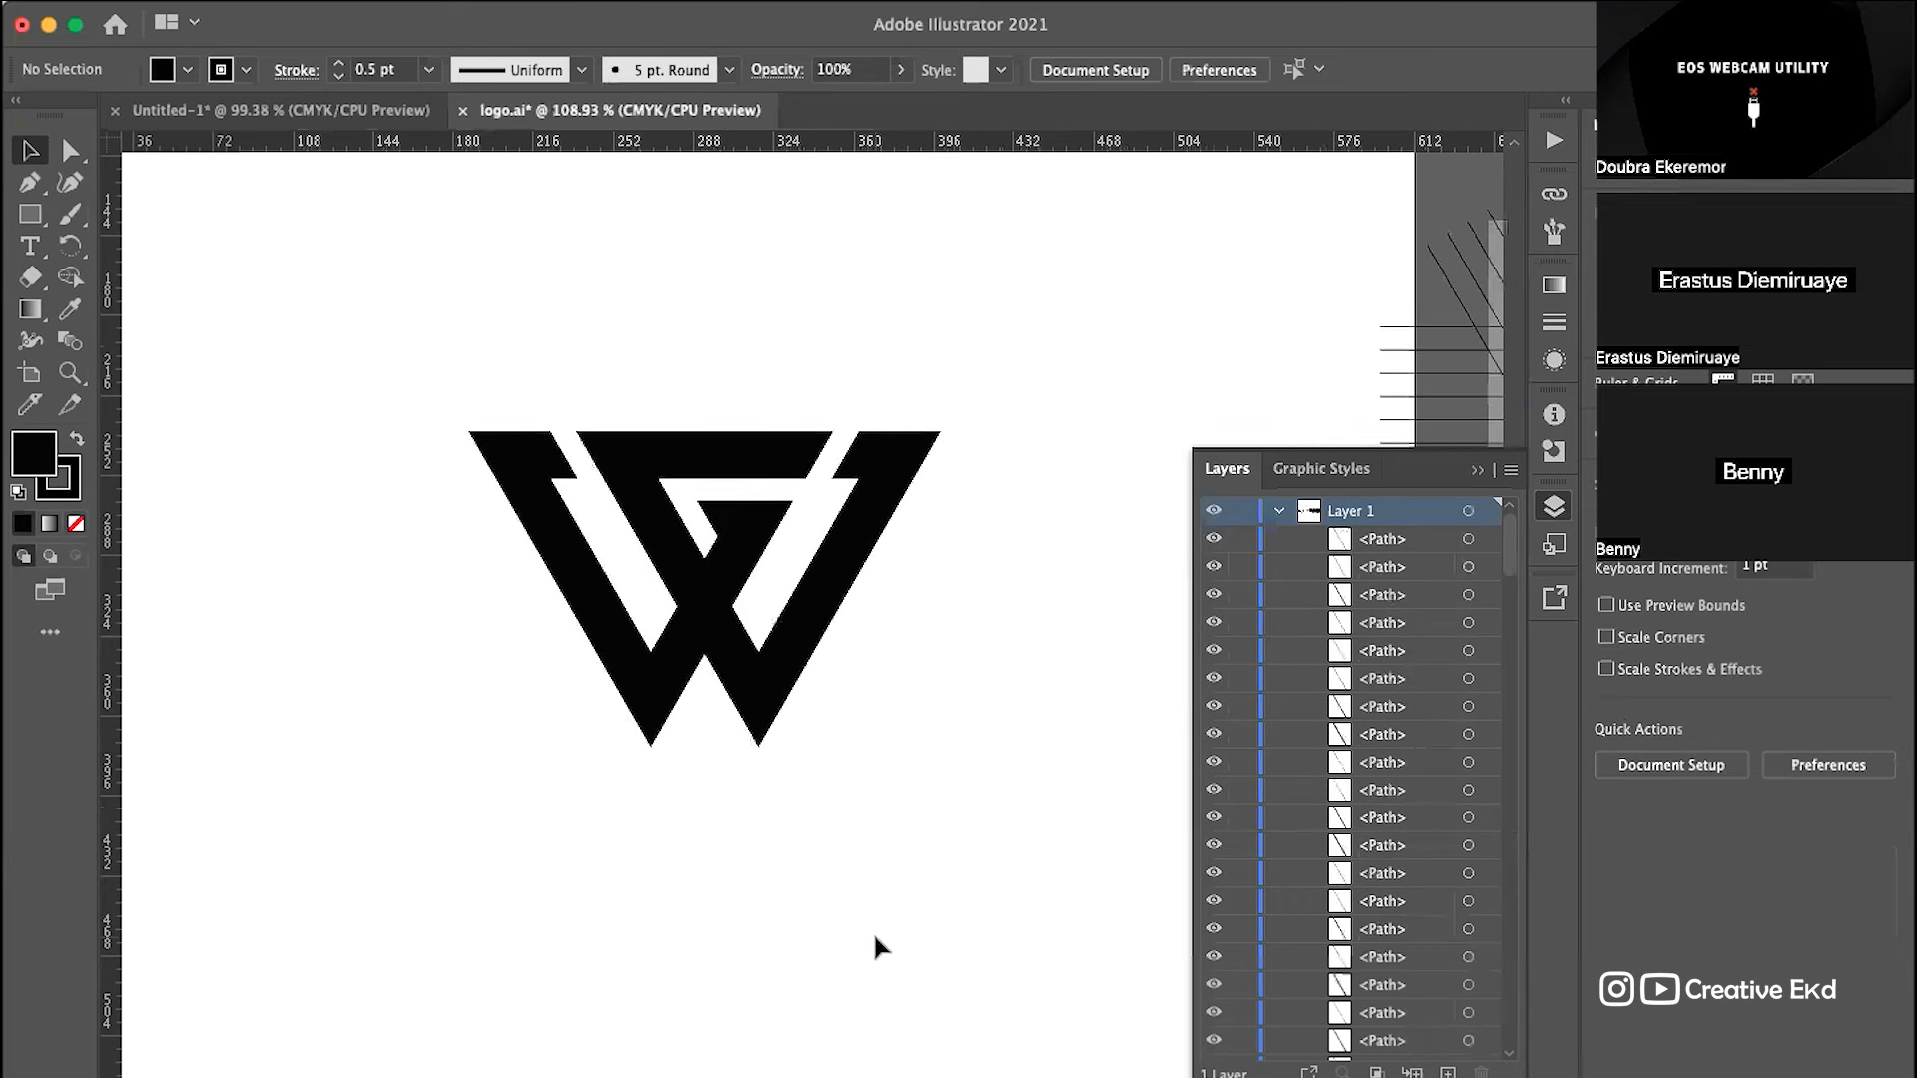
# Step: Try rounding all corners of the W shape by about 3.48 pt, and undo the rounding
pyautogui.click(561, 511)
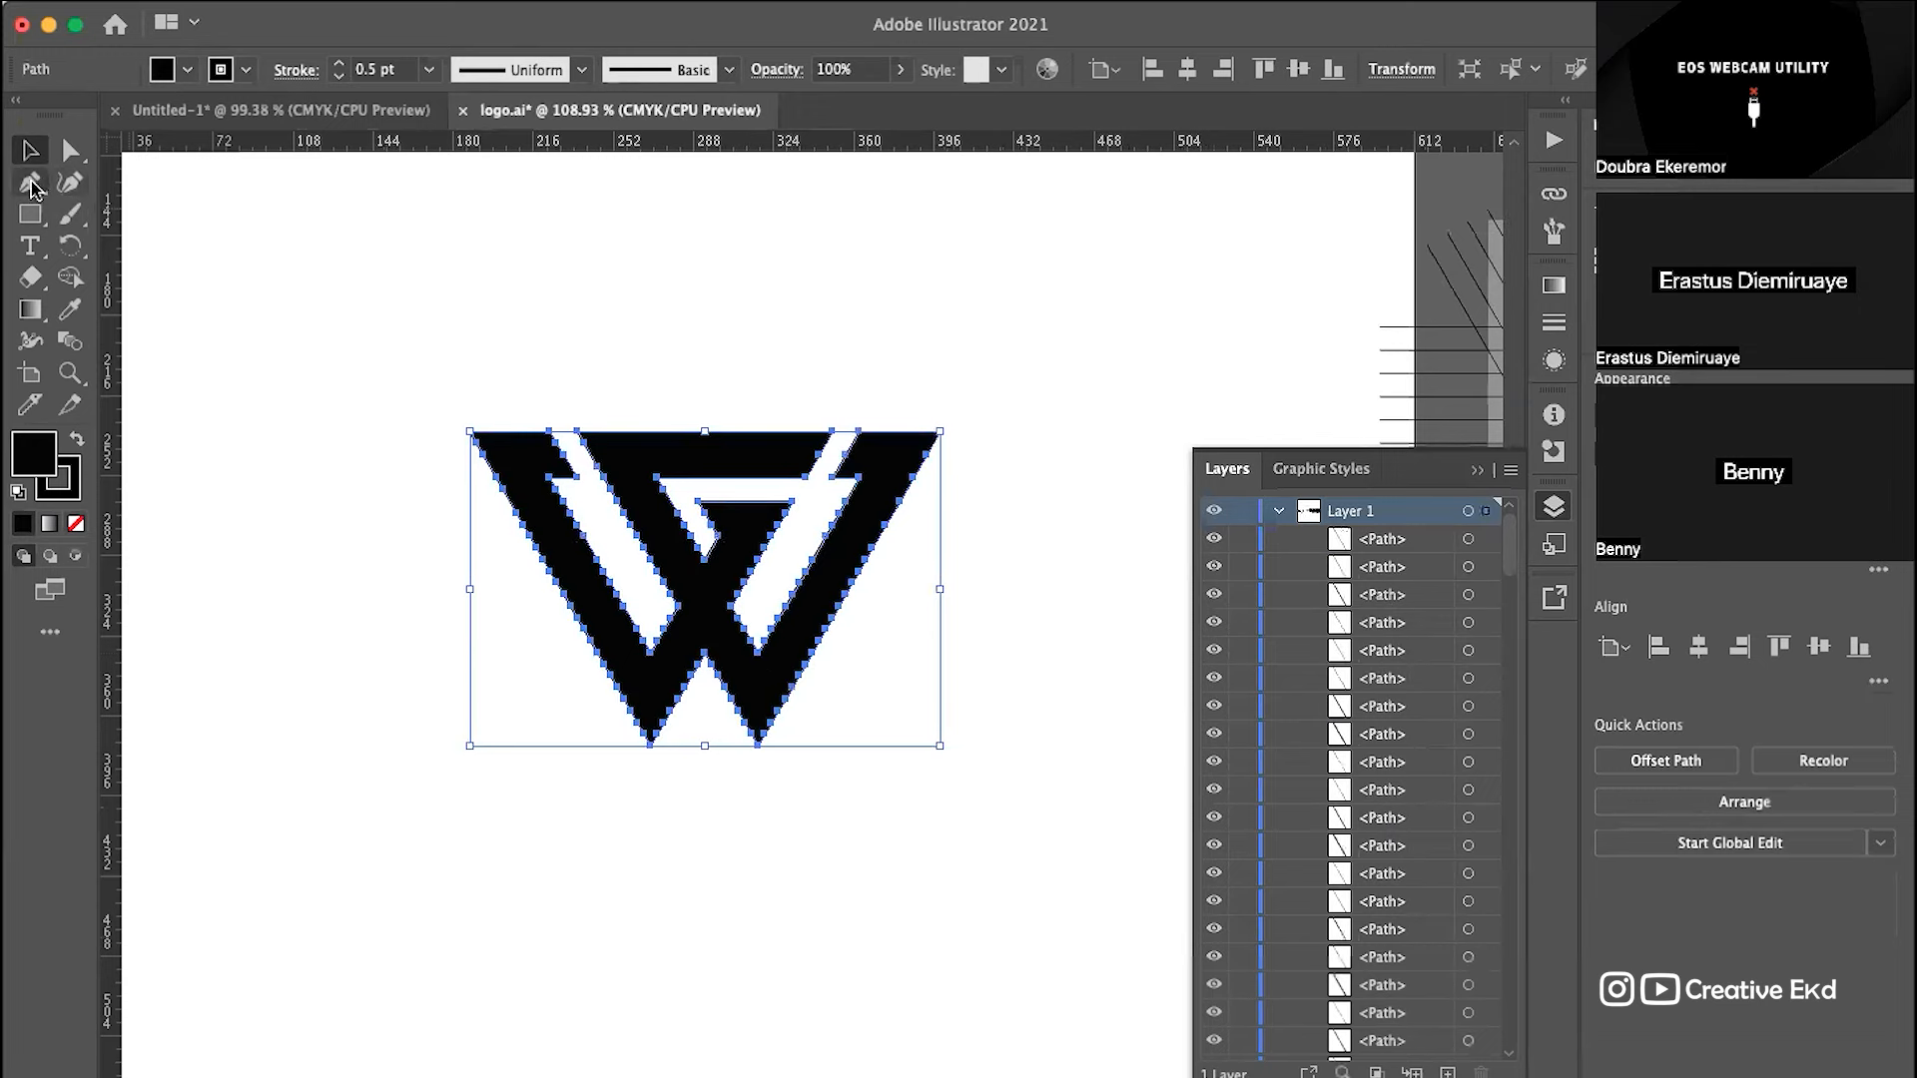
pyautogui.click(70, 151)
pyautogui.click(72, 154)
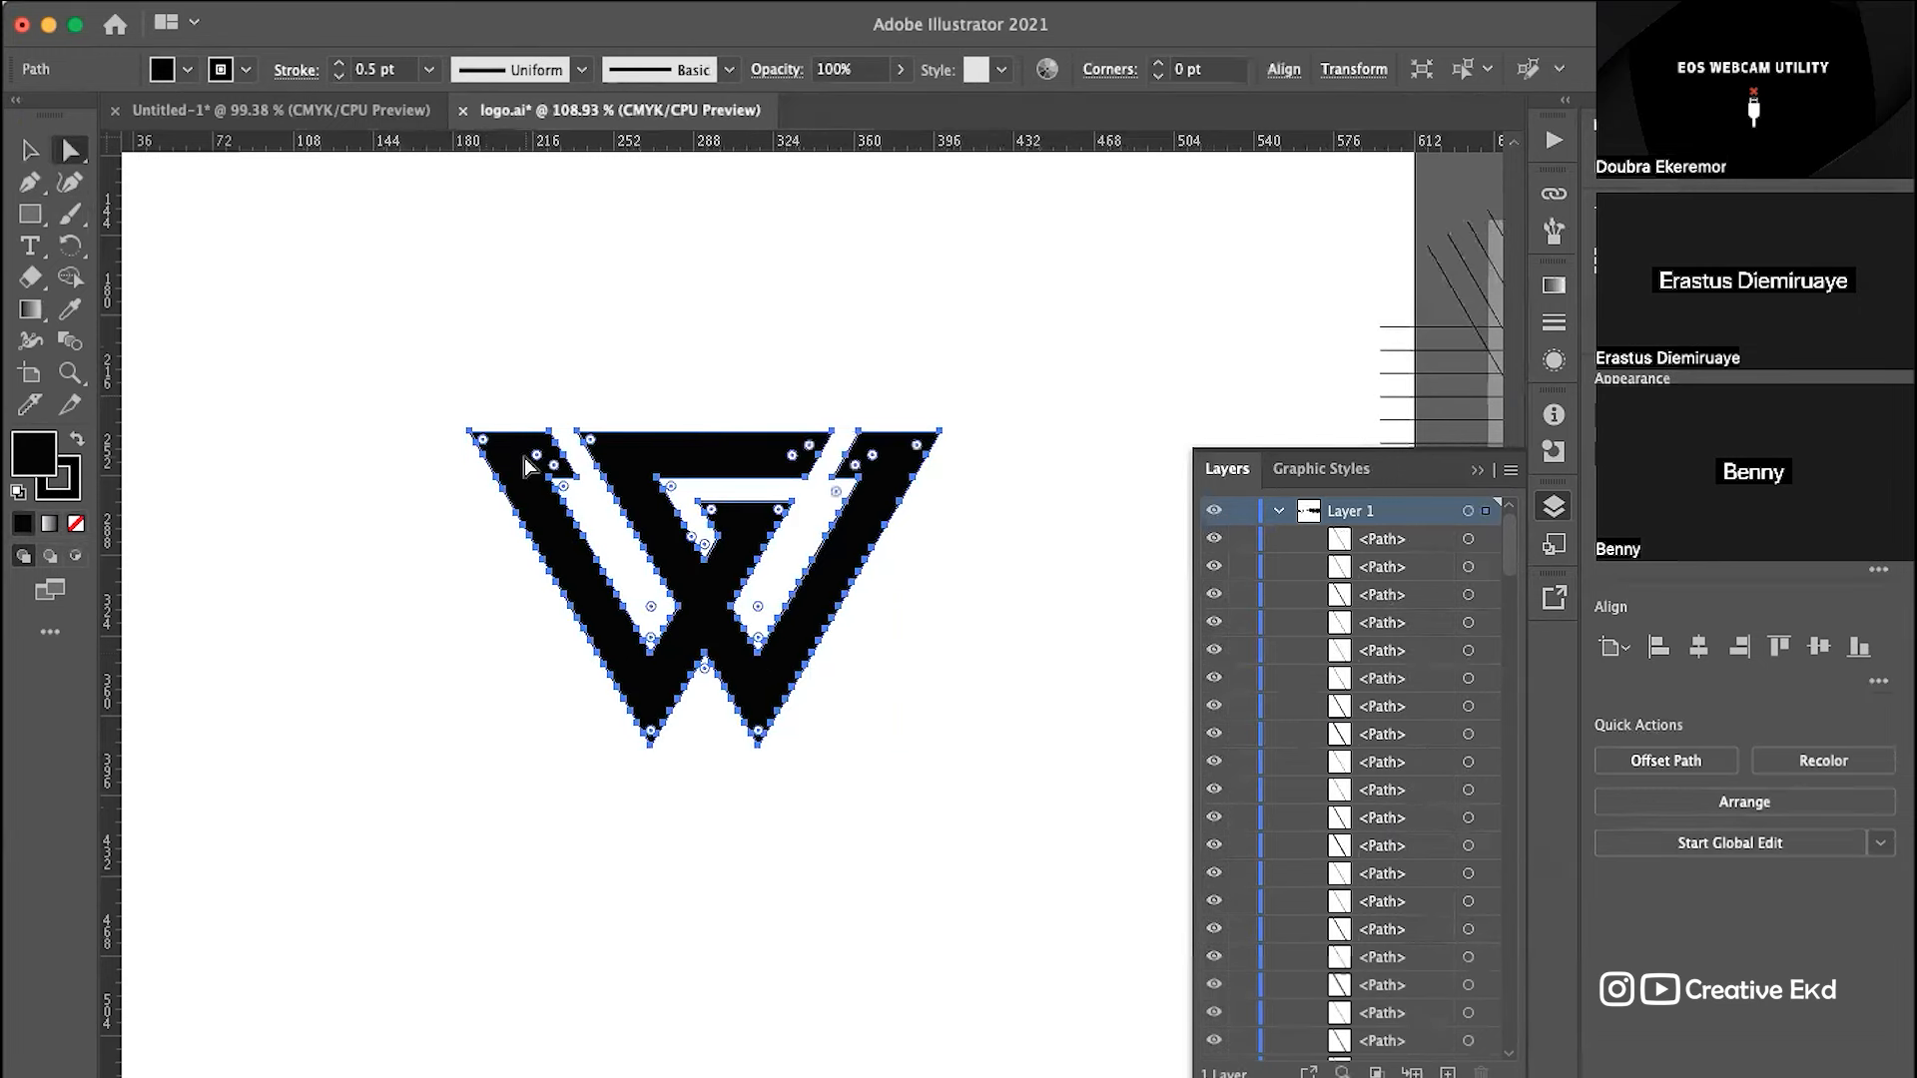
pyautogui.scroll(5, 524, 458)
pyautogui.moveTo(181, 311); pyautogui.dragTo(391, 413)
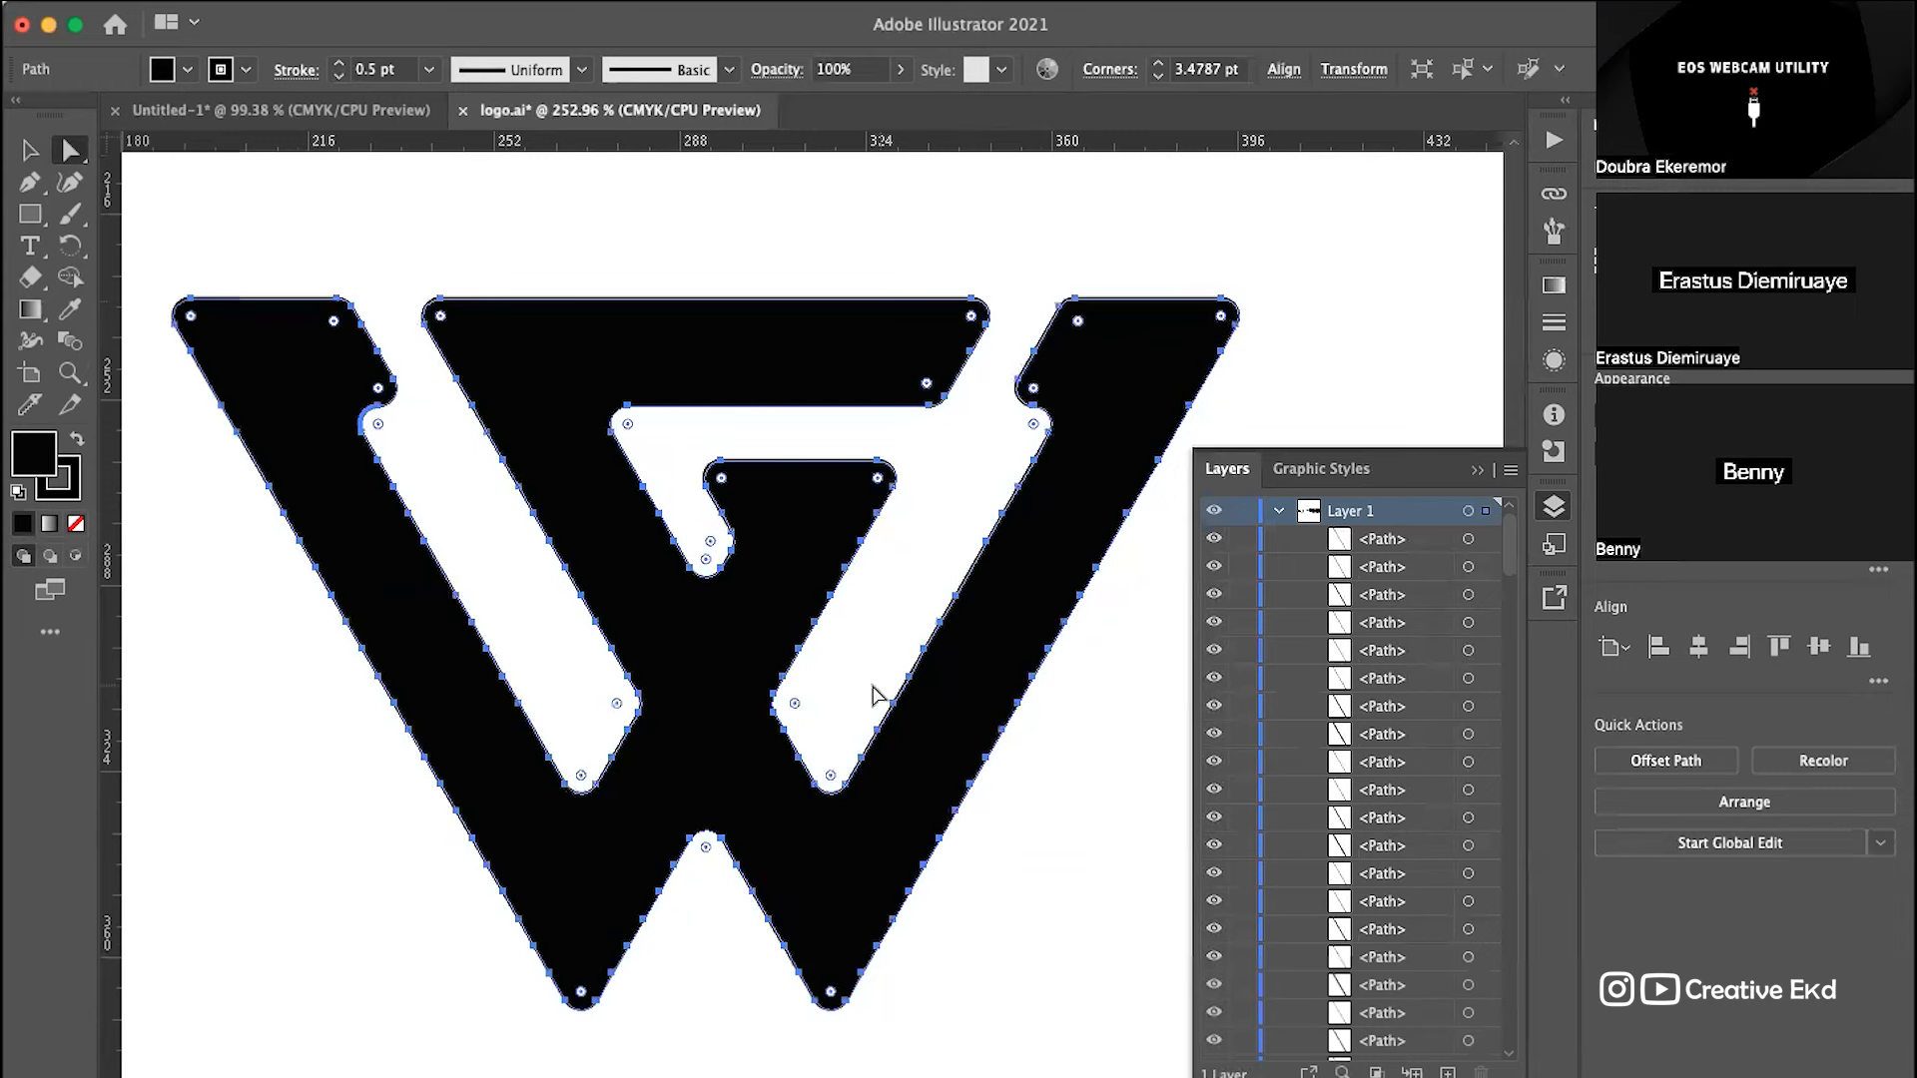
pyautogui.click(30, 150)
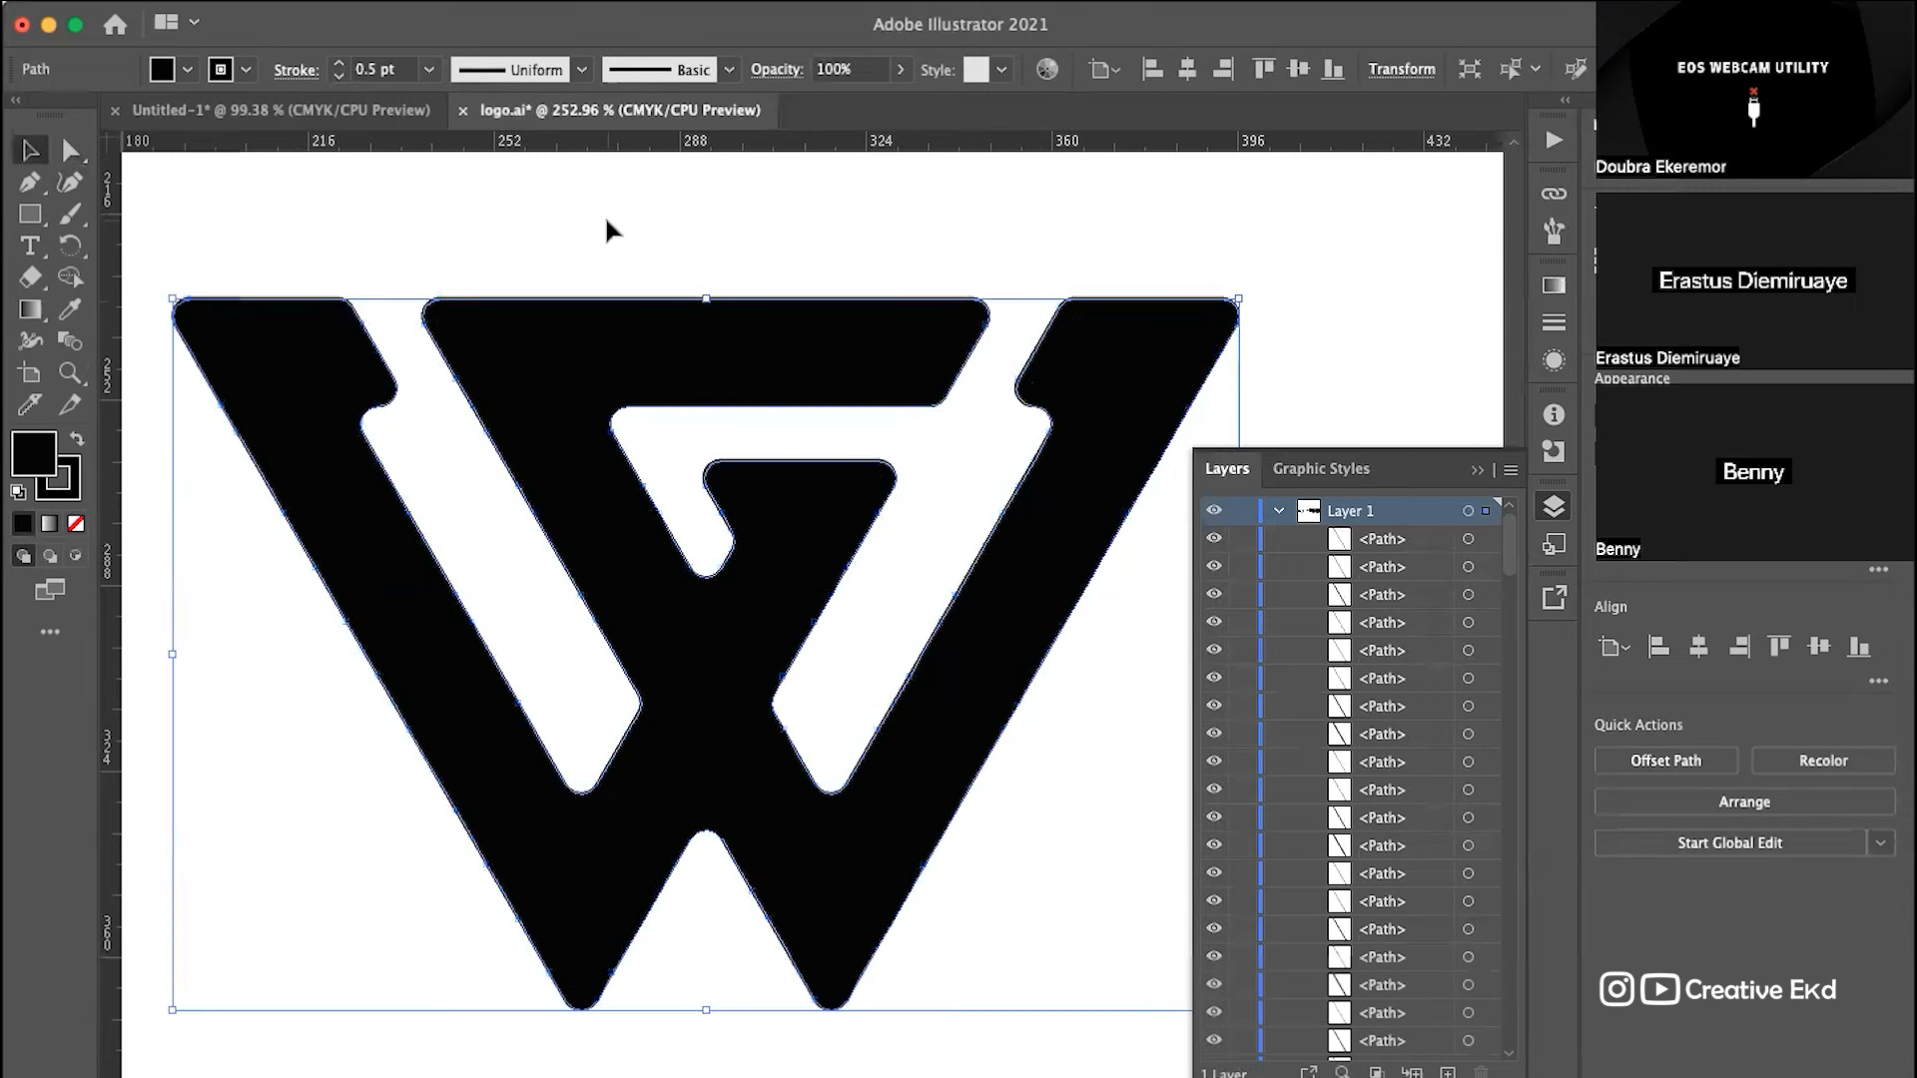
pyautogui.click(606, 229)
pyautogui.press('super+z')
pyautogui.press('super+z')
# Step: Round all corners of the W shape by about 3.48 pt and deselect it
pyautogui.click(68, 150)
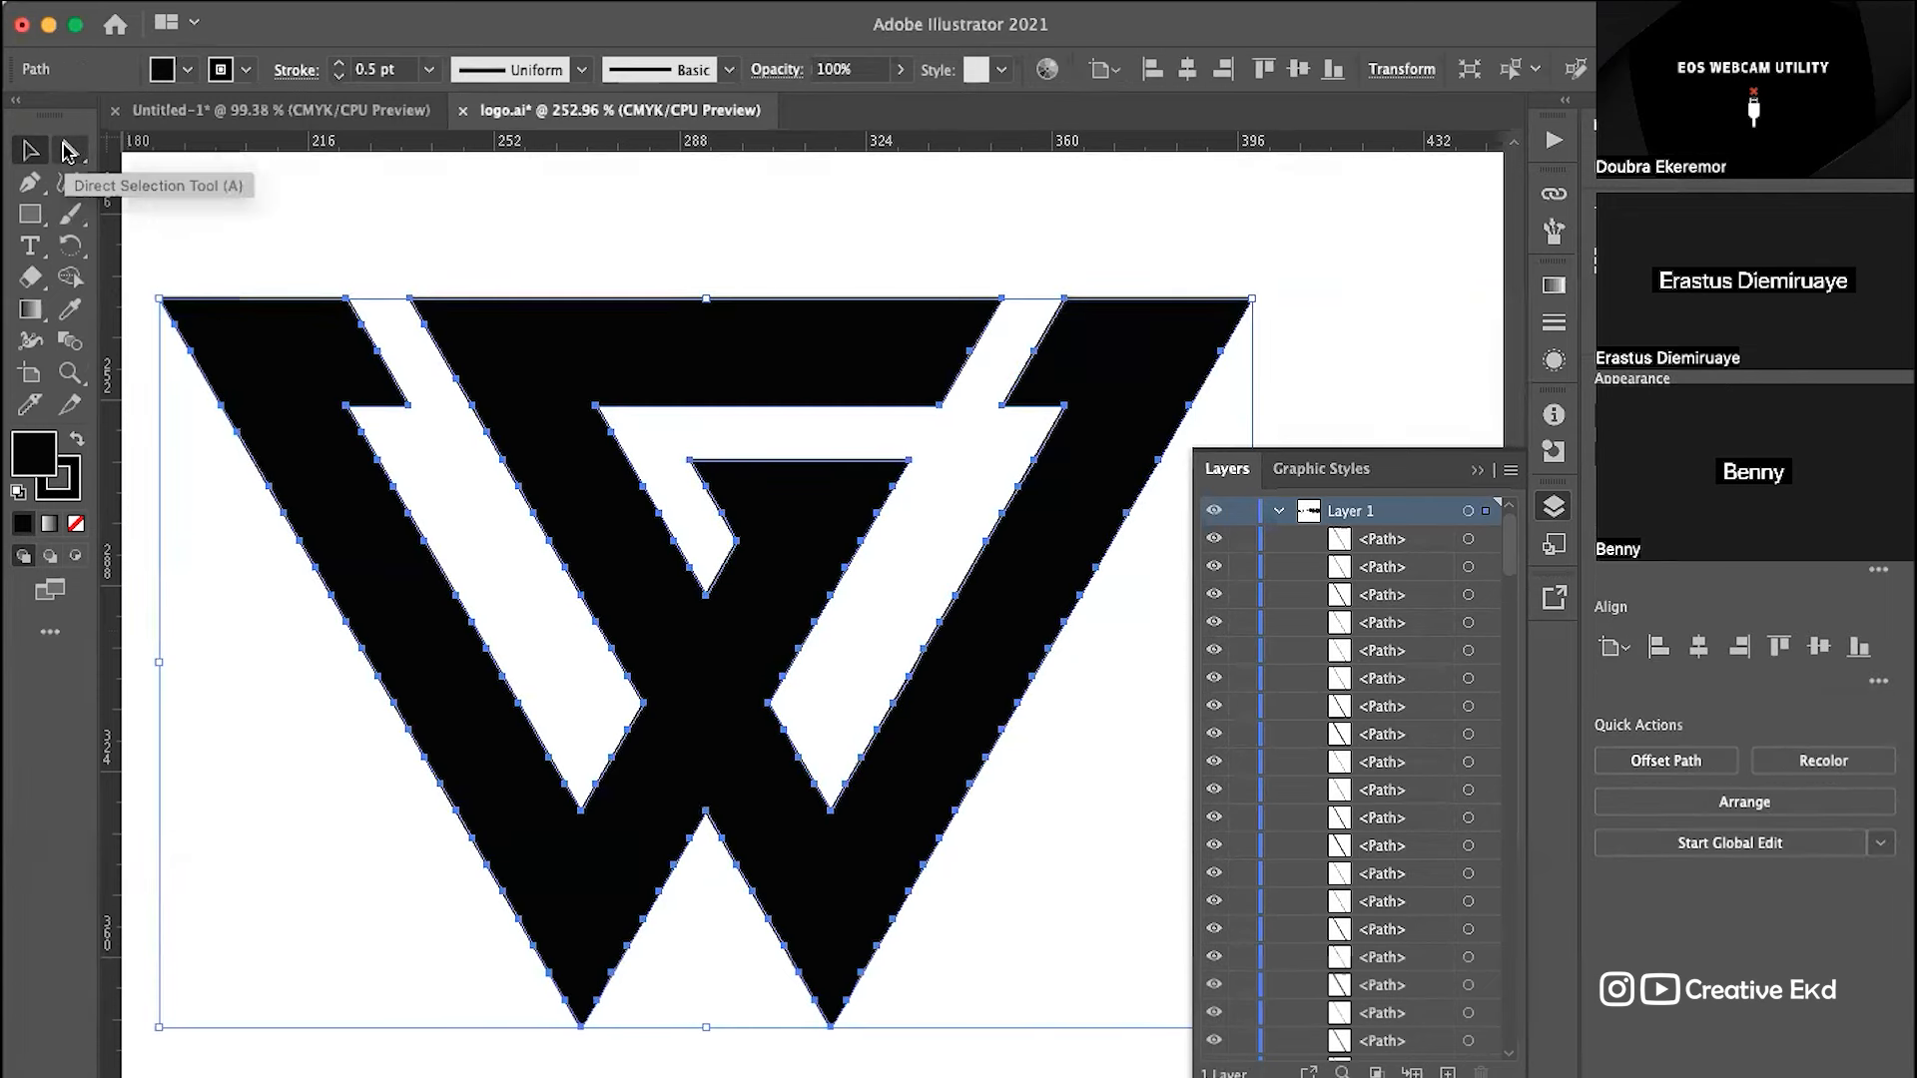
pyautogui.click(68, 150)
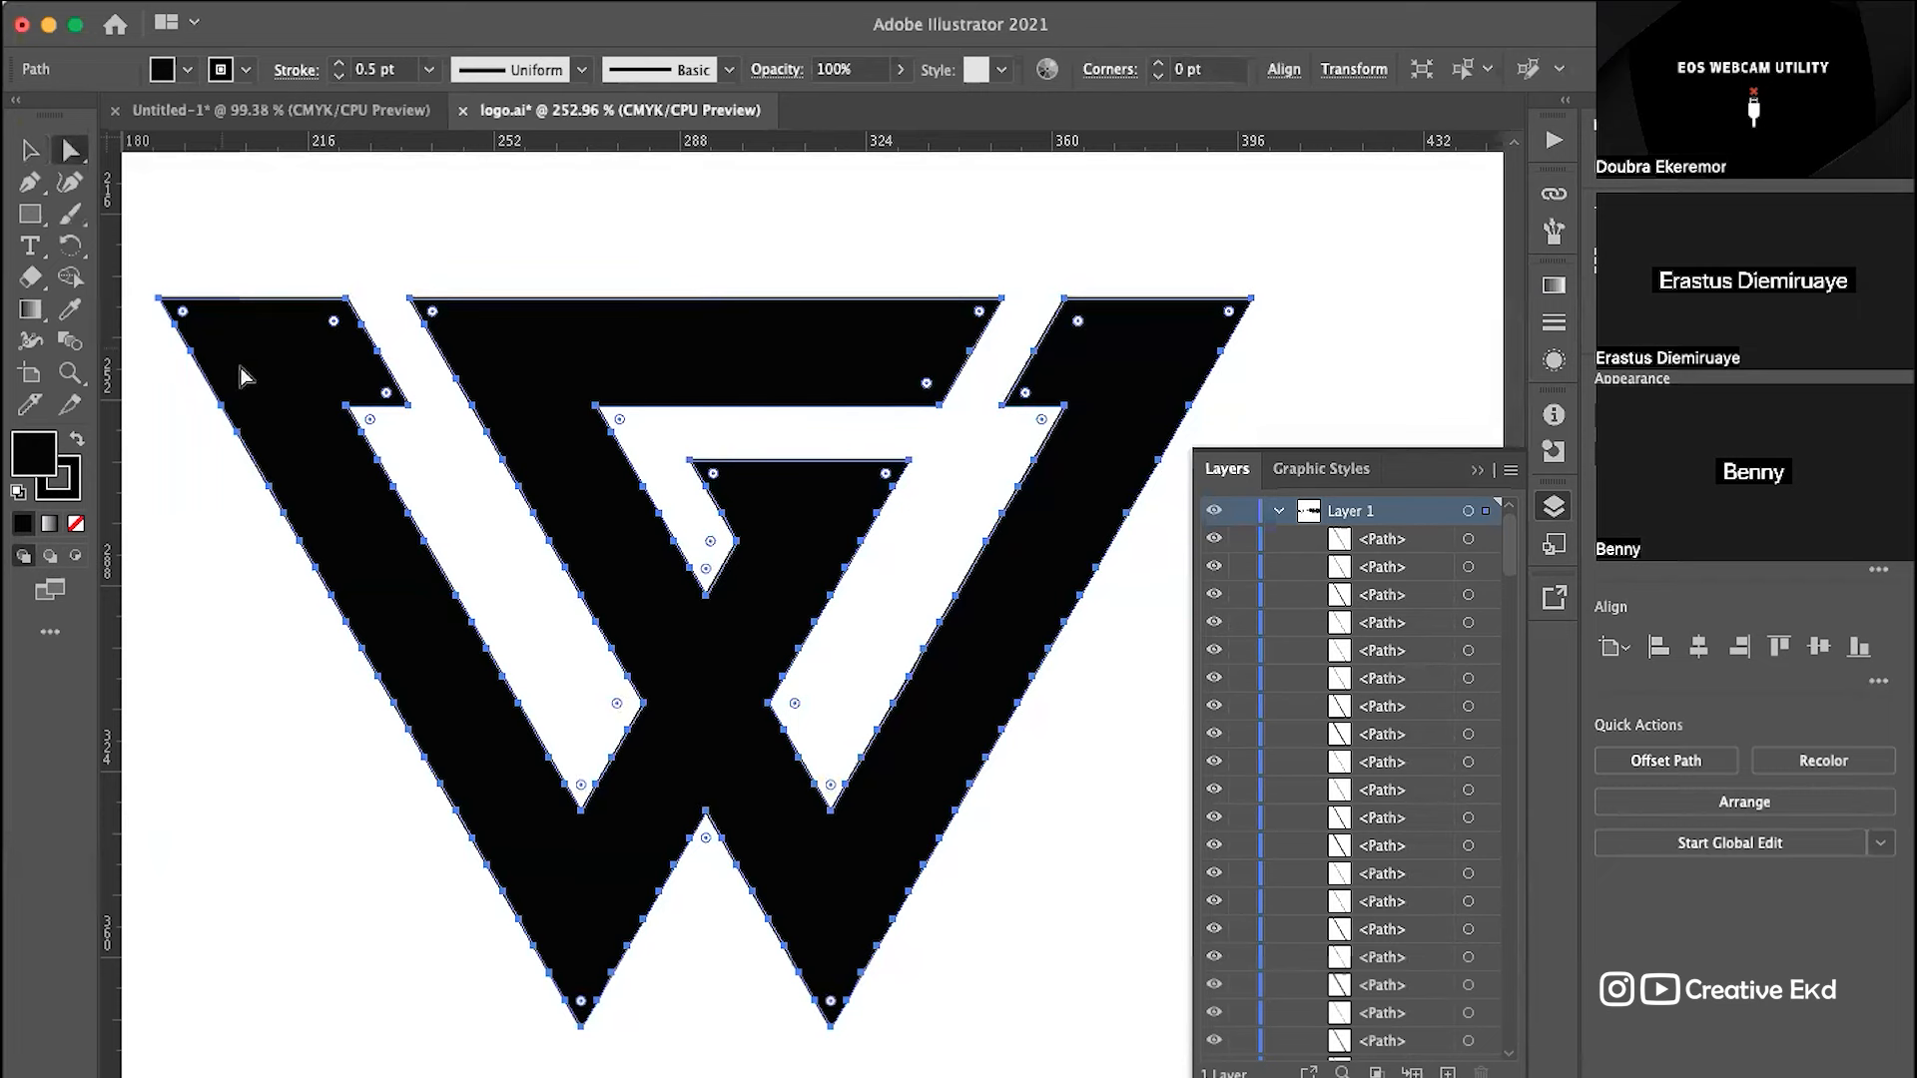
pyautogui.scroll(-3, 744, 269)
pyautogui.hscroll(2, 743, 270)
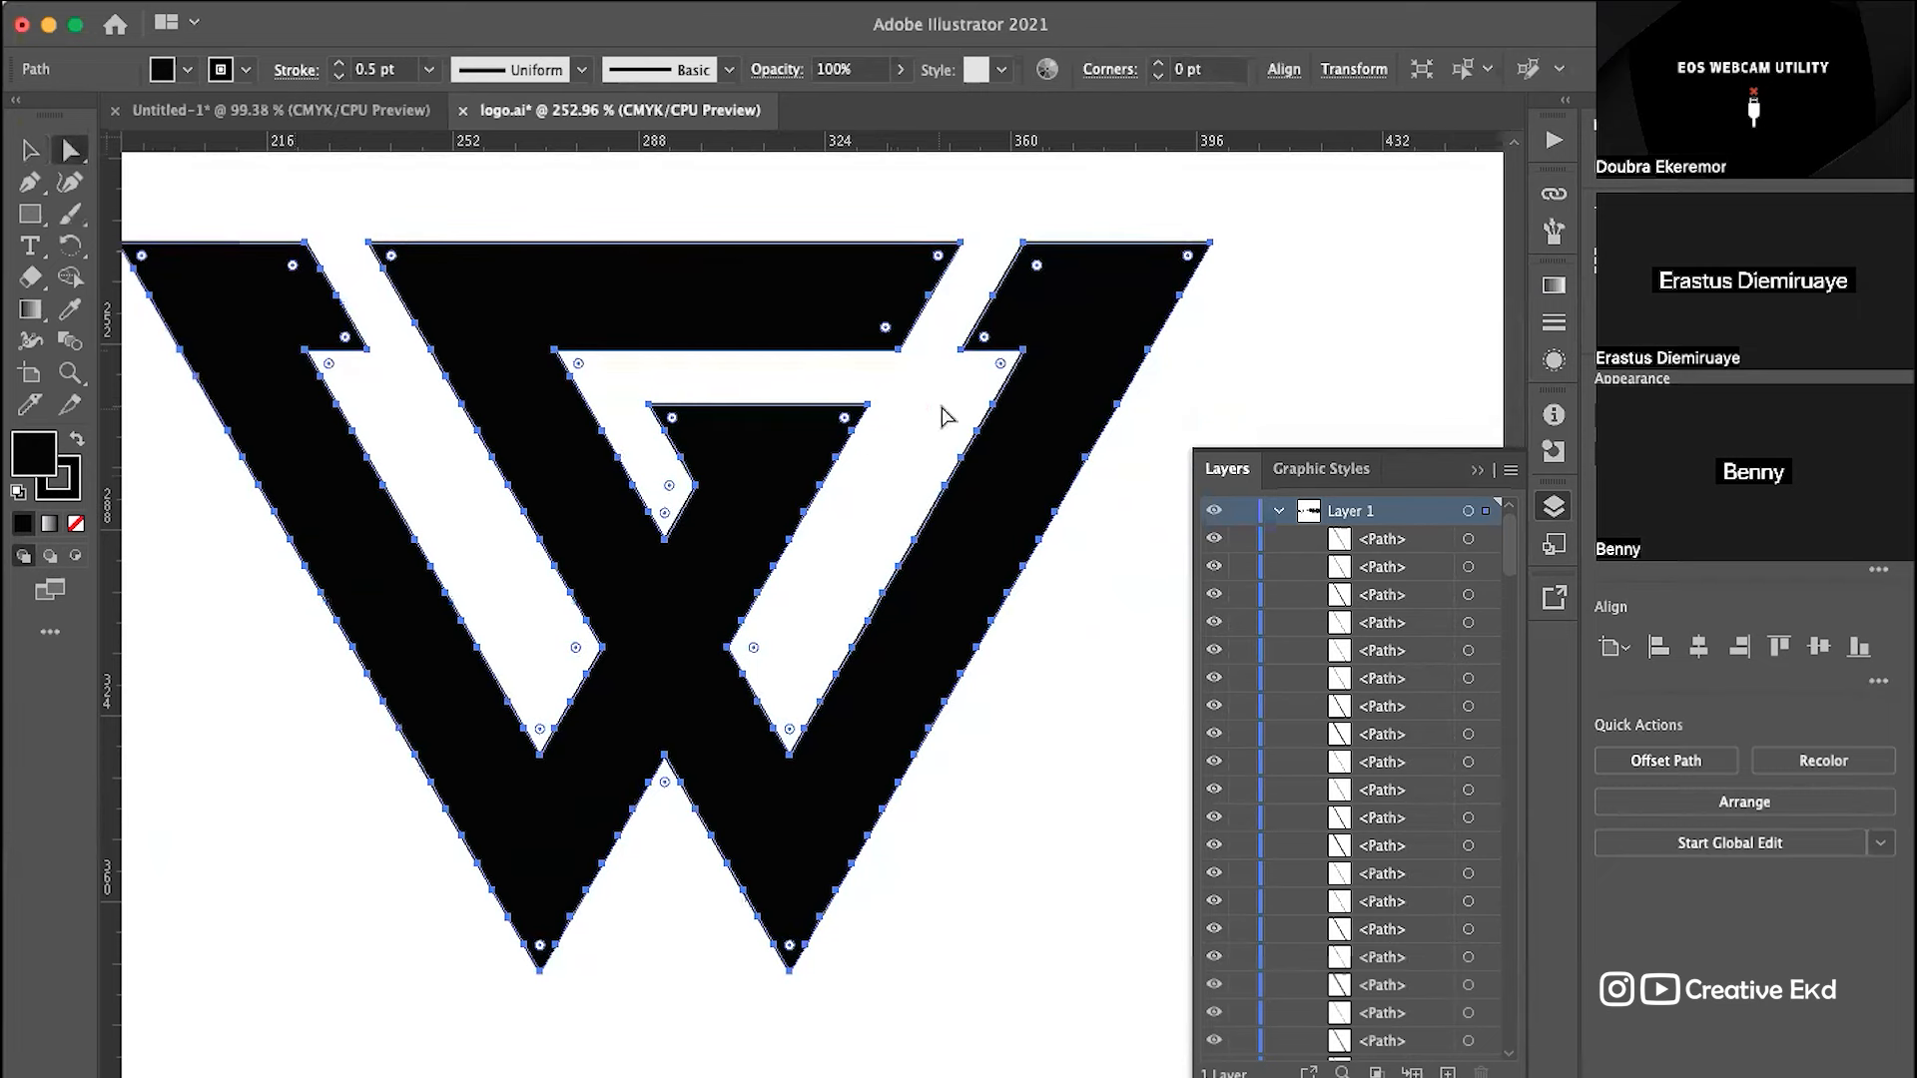
pyautogui.scroll(-3, 664, 634)
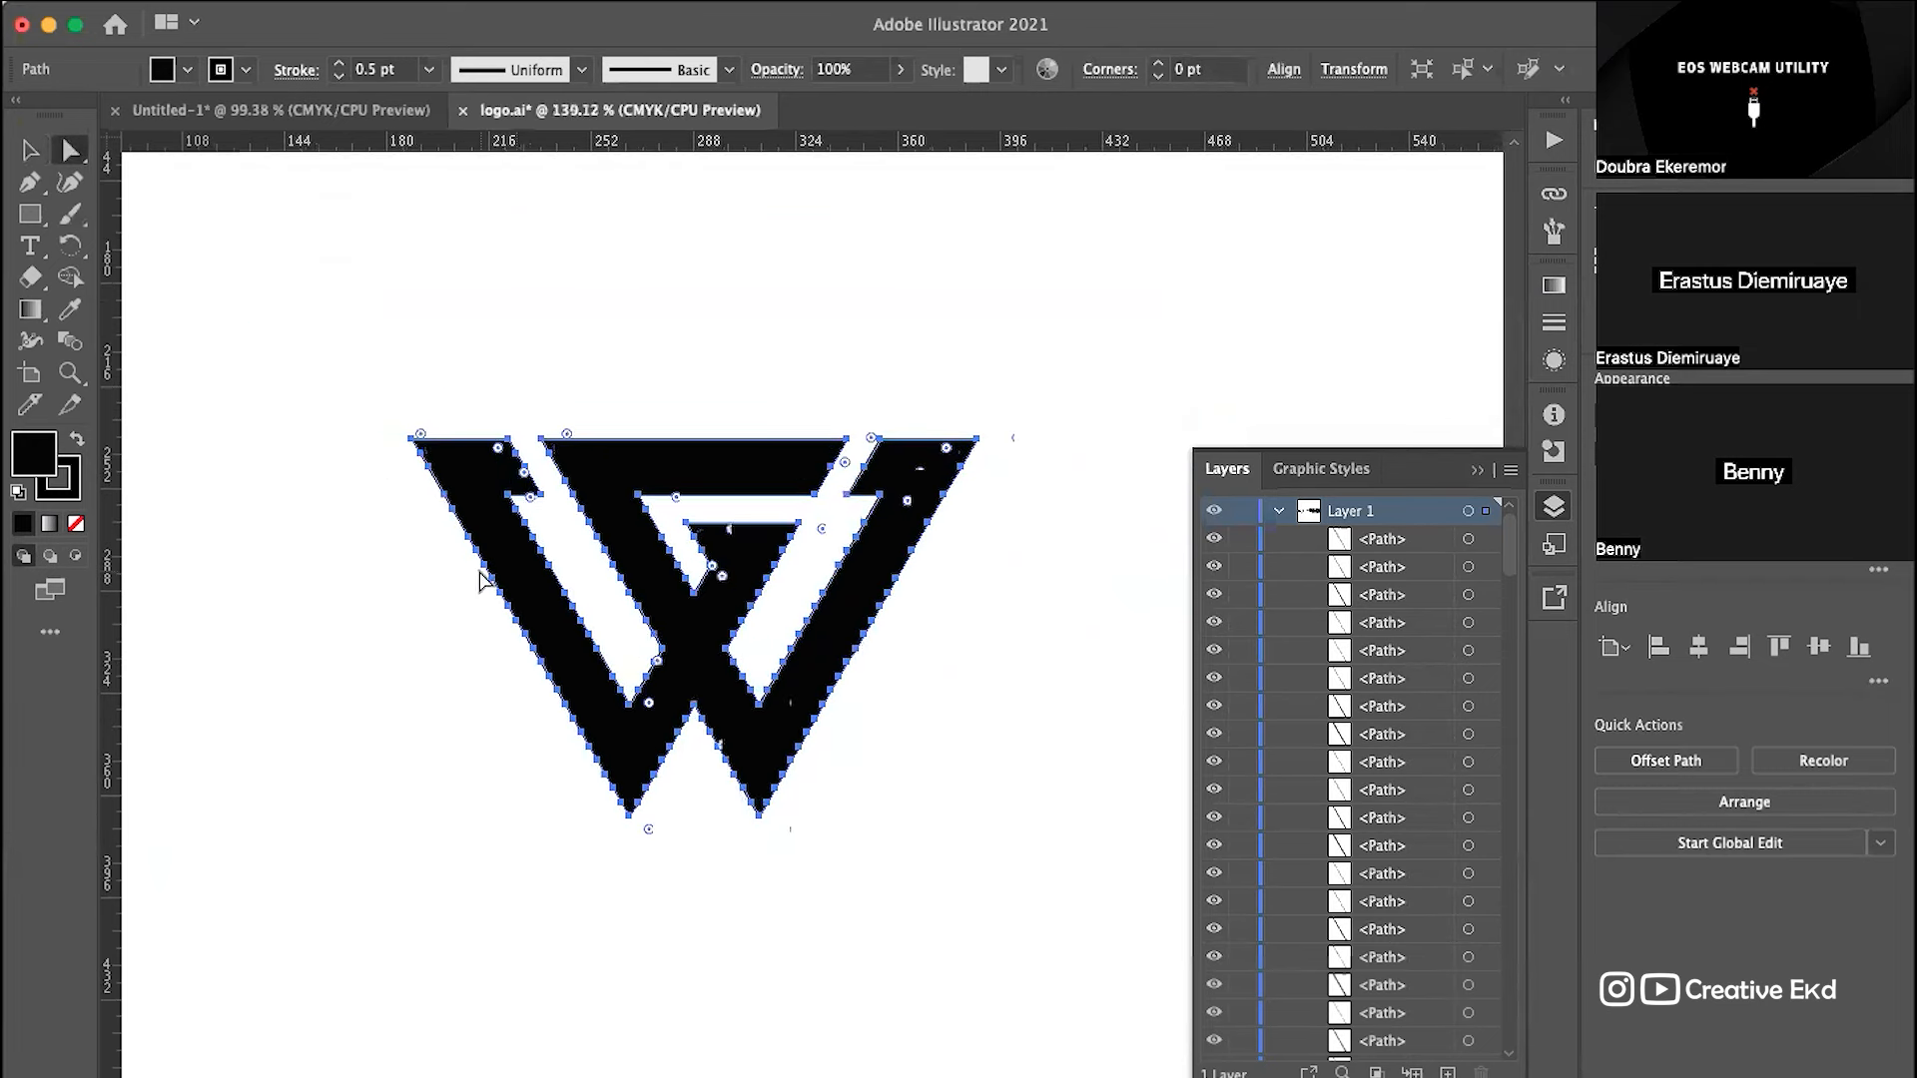
pyautogui.scroll(2, 479, 579)
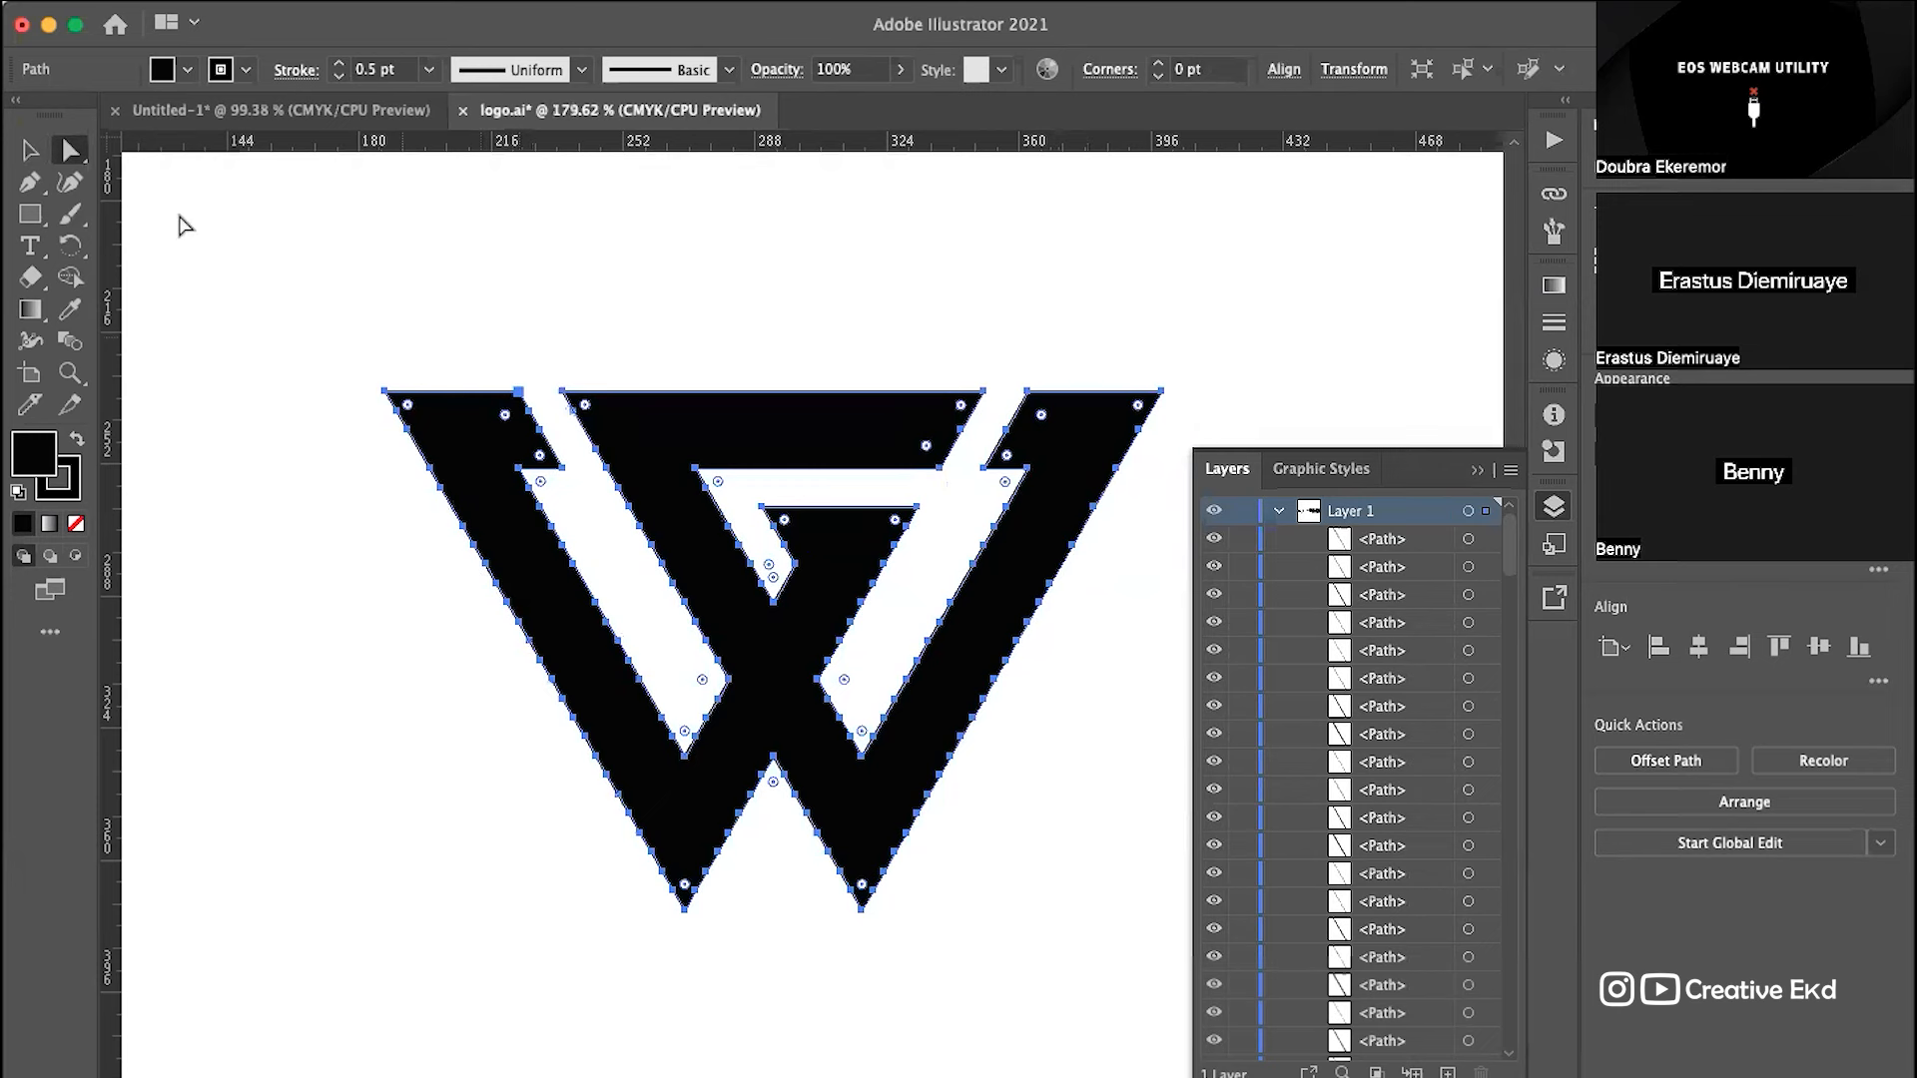
pyautogui.click(72, 151)
pyautogui.scroll(3, 489, 456)
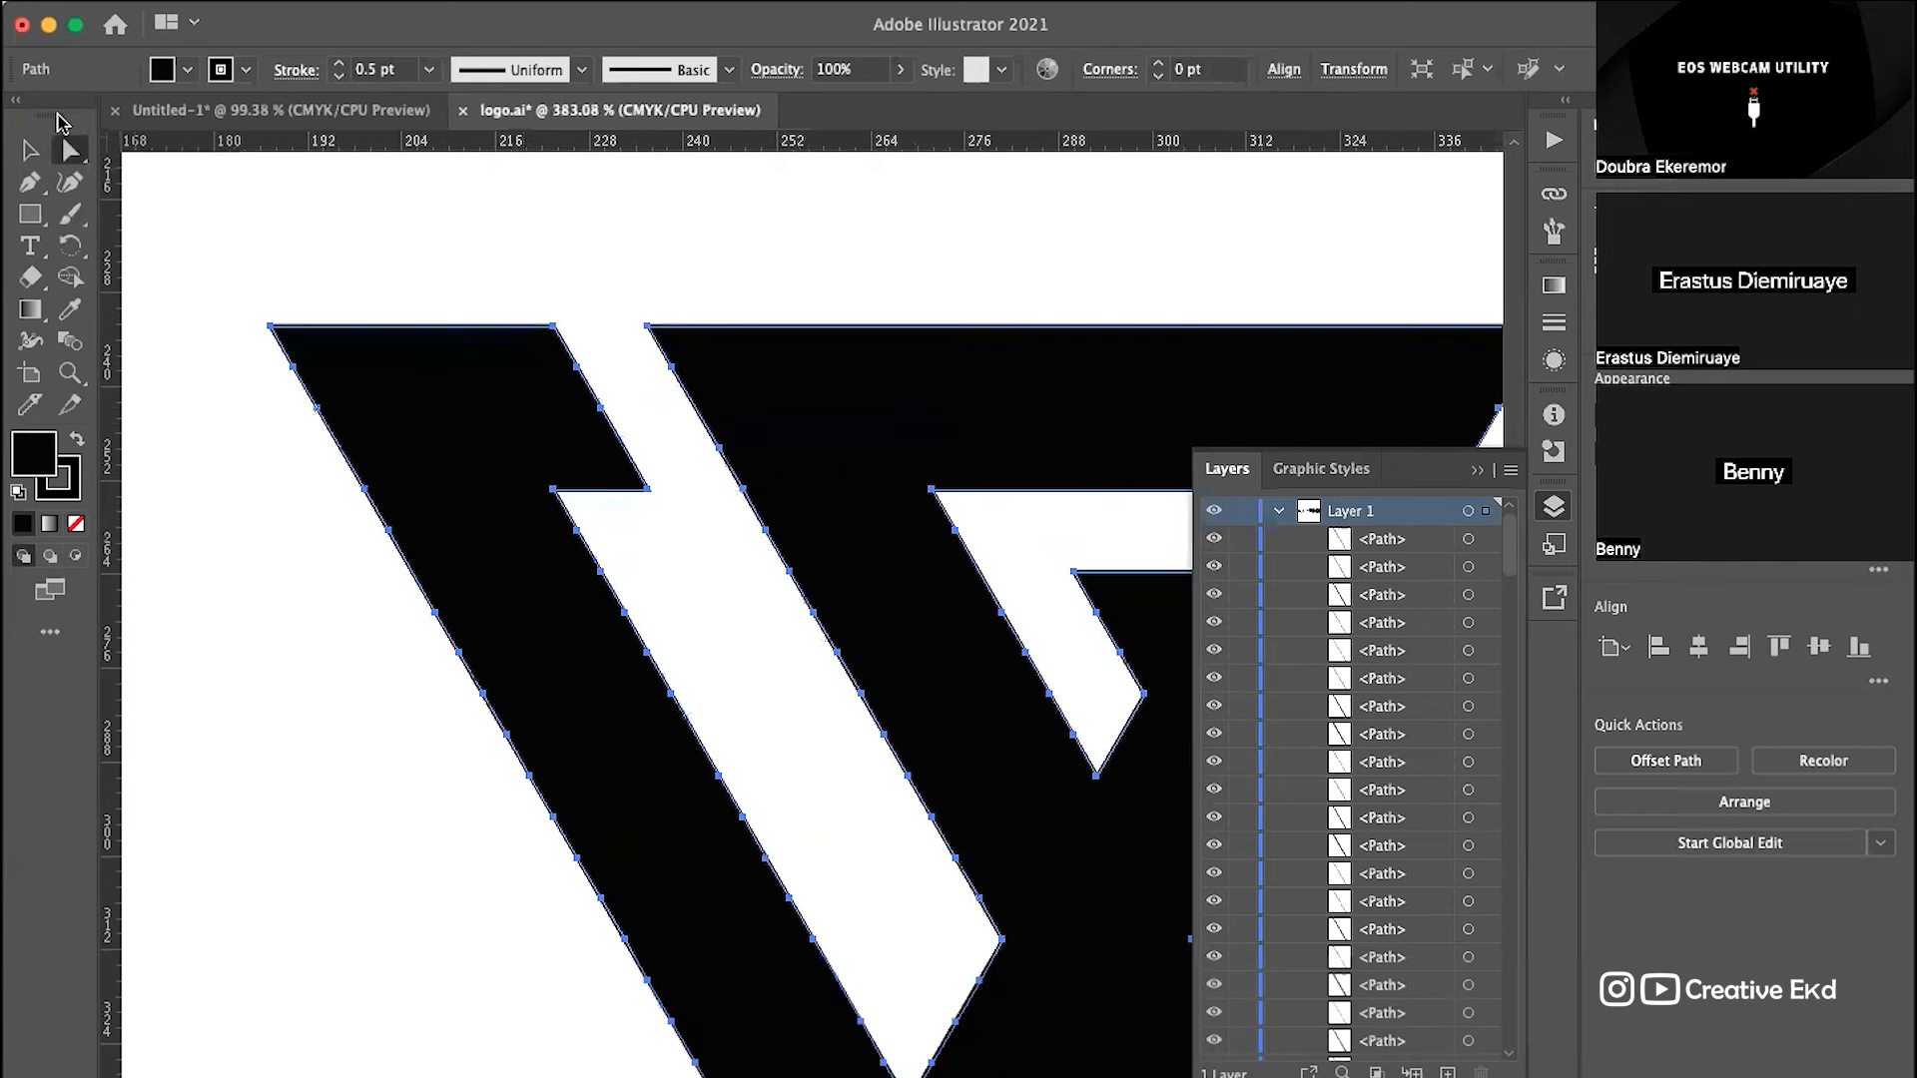
pyautogui.click(75, 155)
pyautogui.scroll(-5, 655, 527)
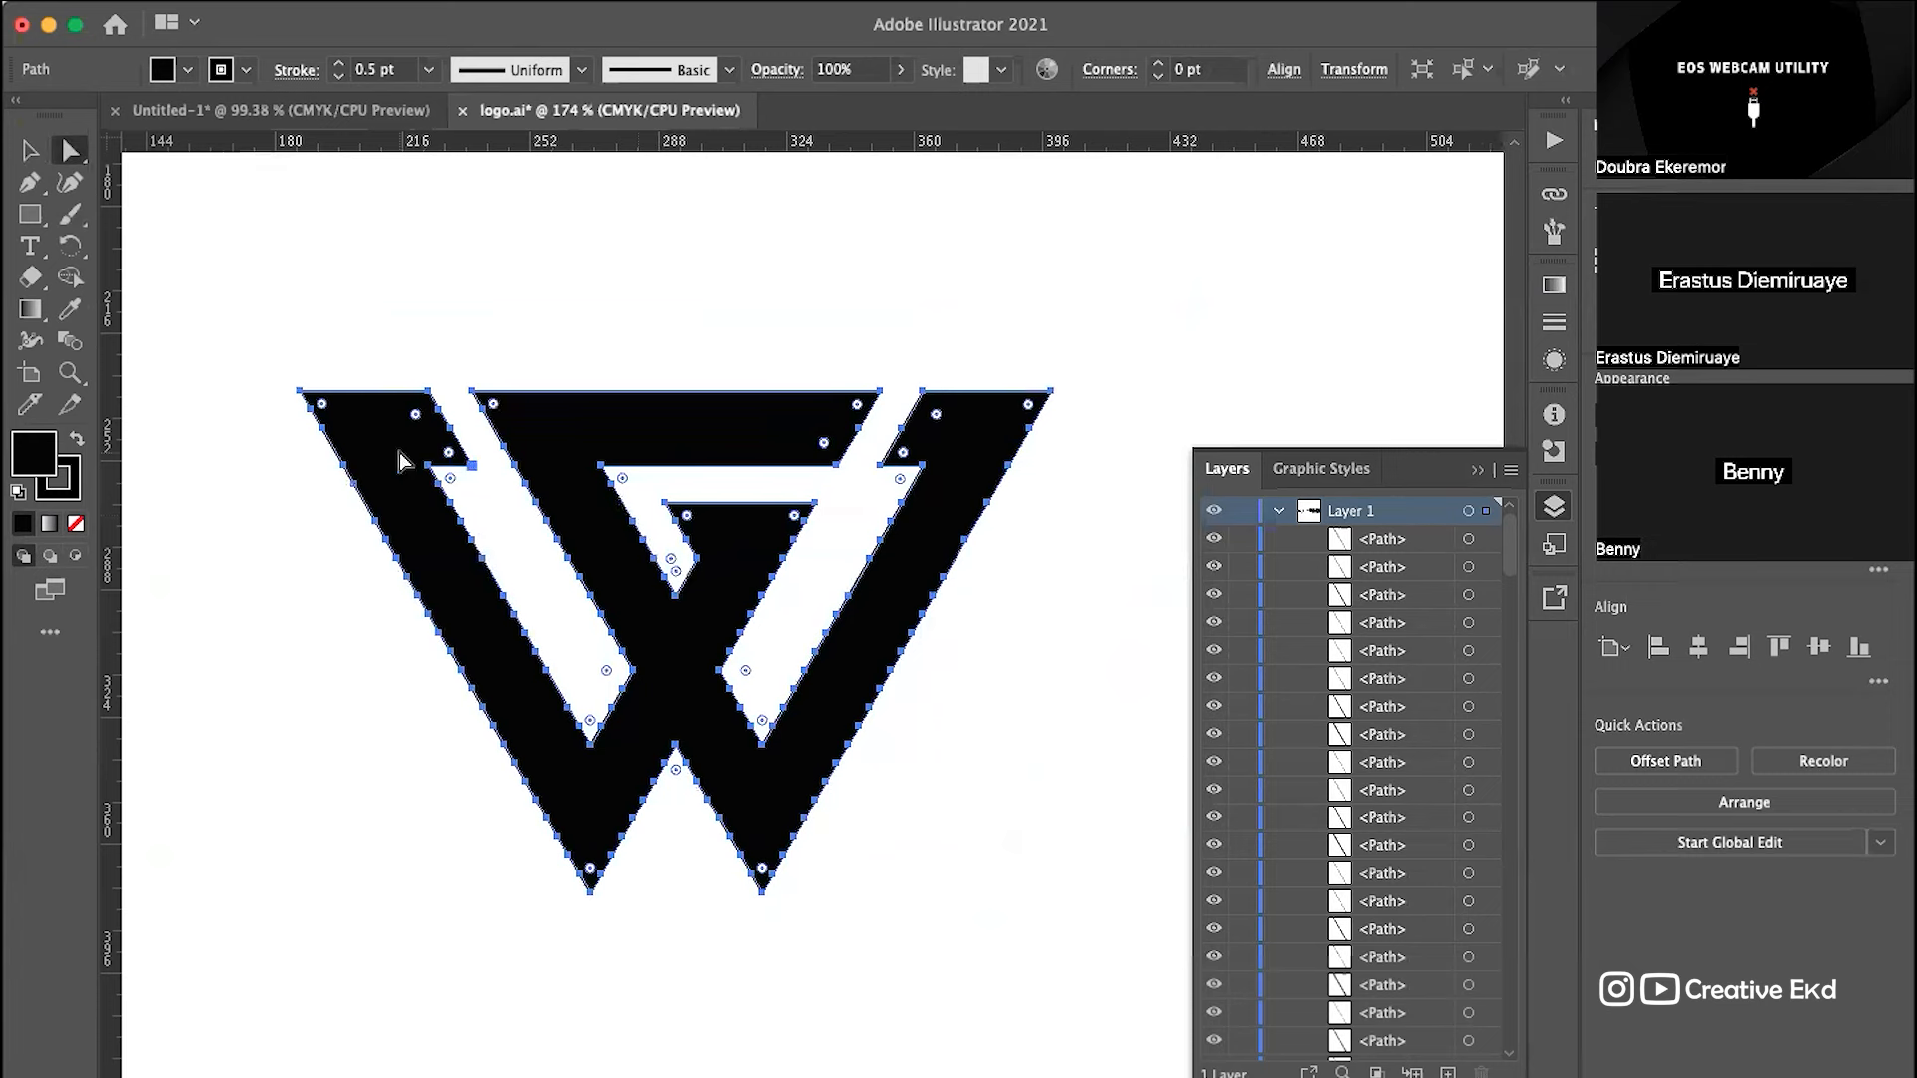
pyautogui.scroll(3, 400, 457)
pyautogui.scroll(3, 400, 457)
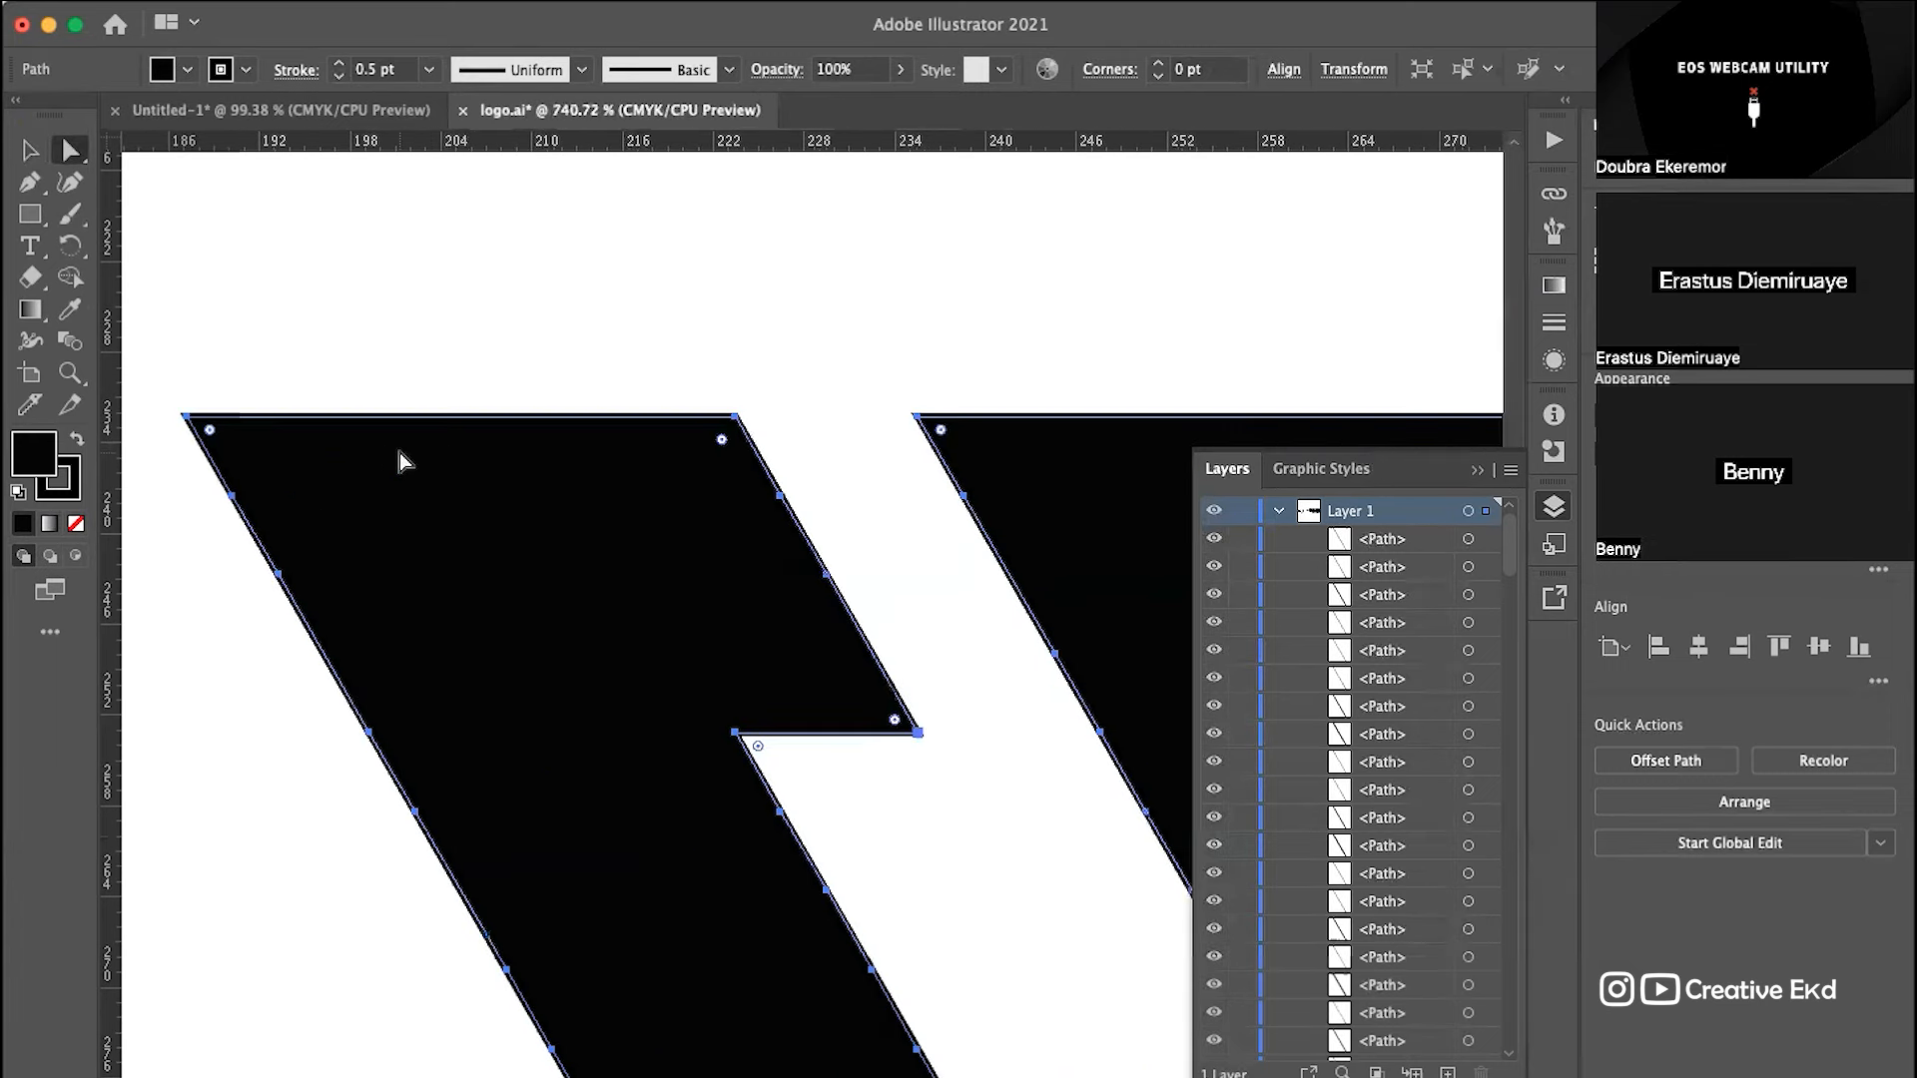
pyautogui.moveTo(210, 429); pyautogui.dragTo(504, 551)
pyautogui.scroll(-6, 988, 786)
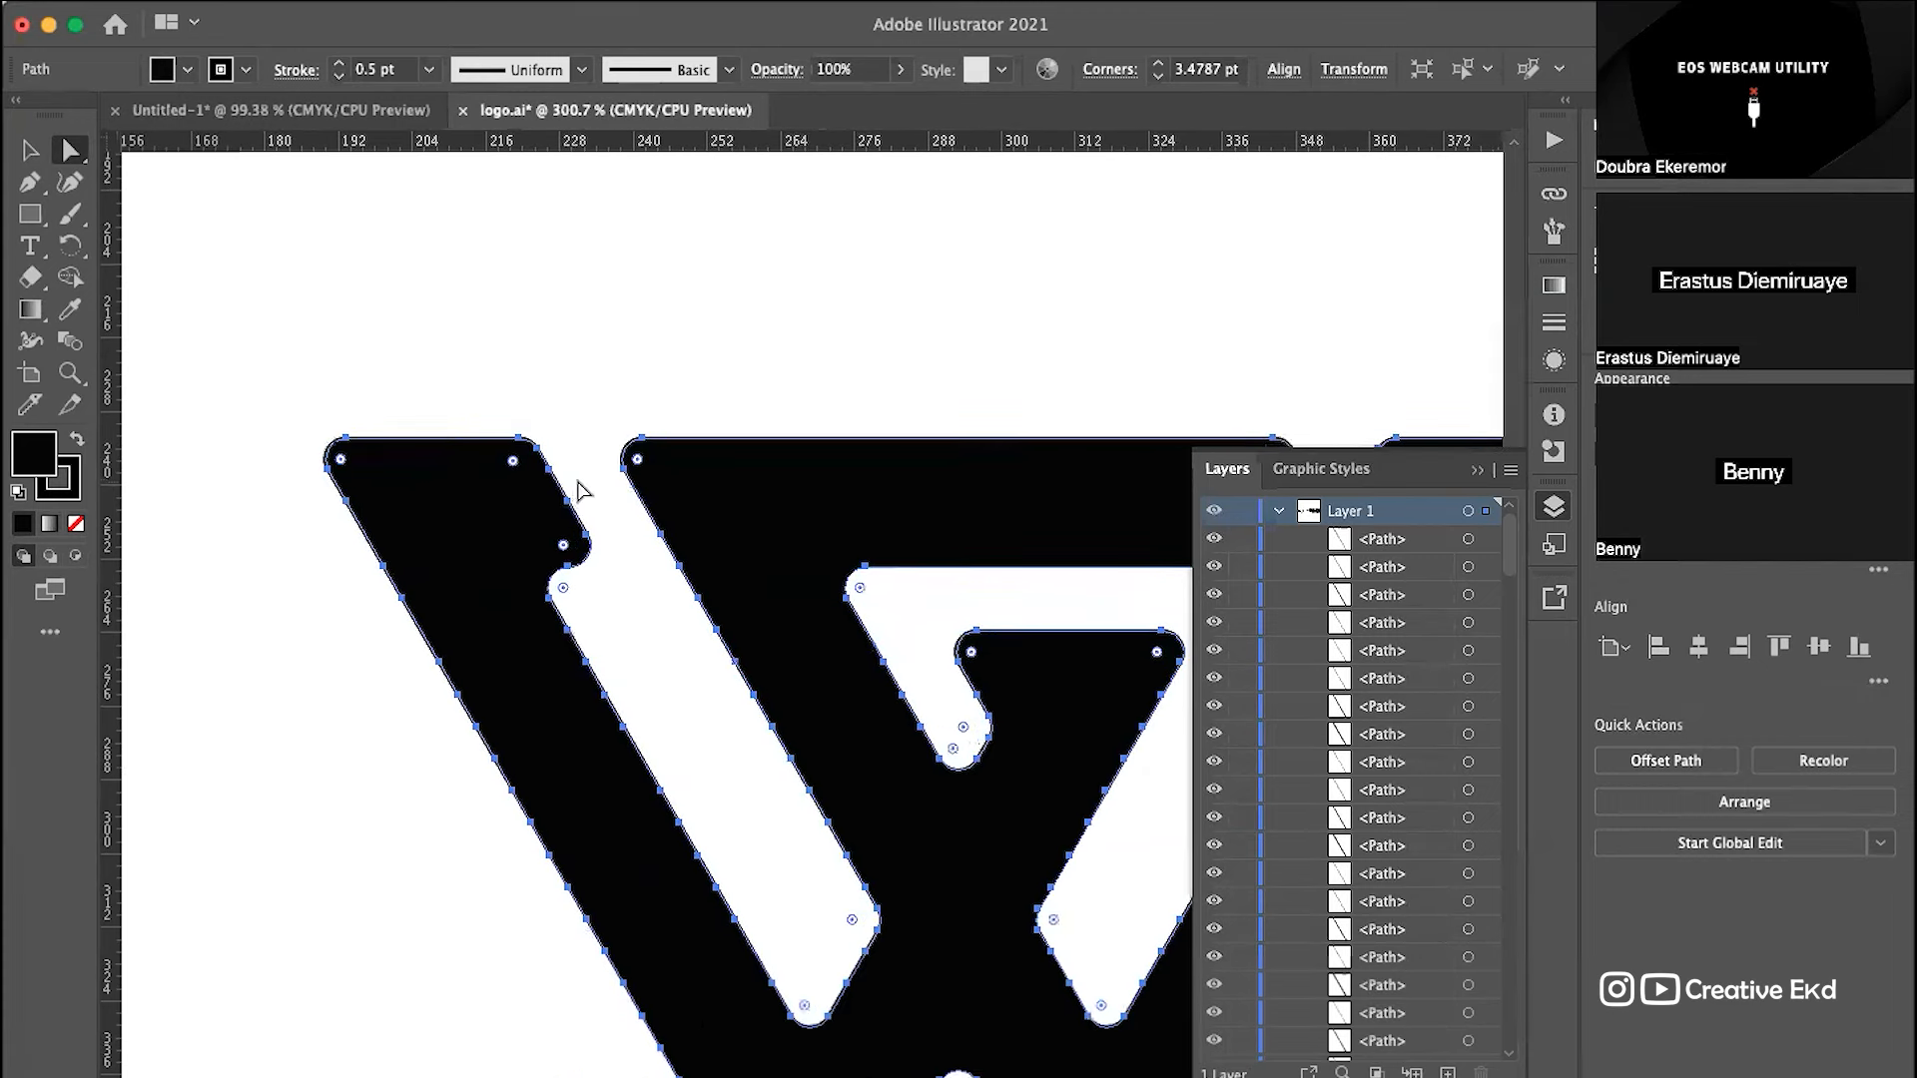
pyautogui.scroll(-5, 577, 482)
pyautogui.click(36, 151)
pyautogui.click(500, 260)
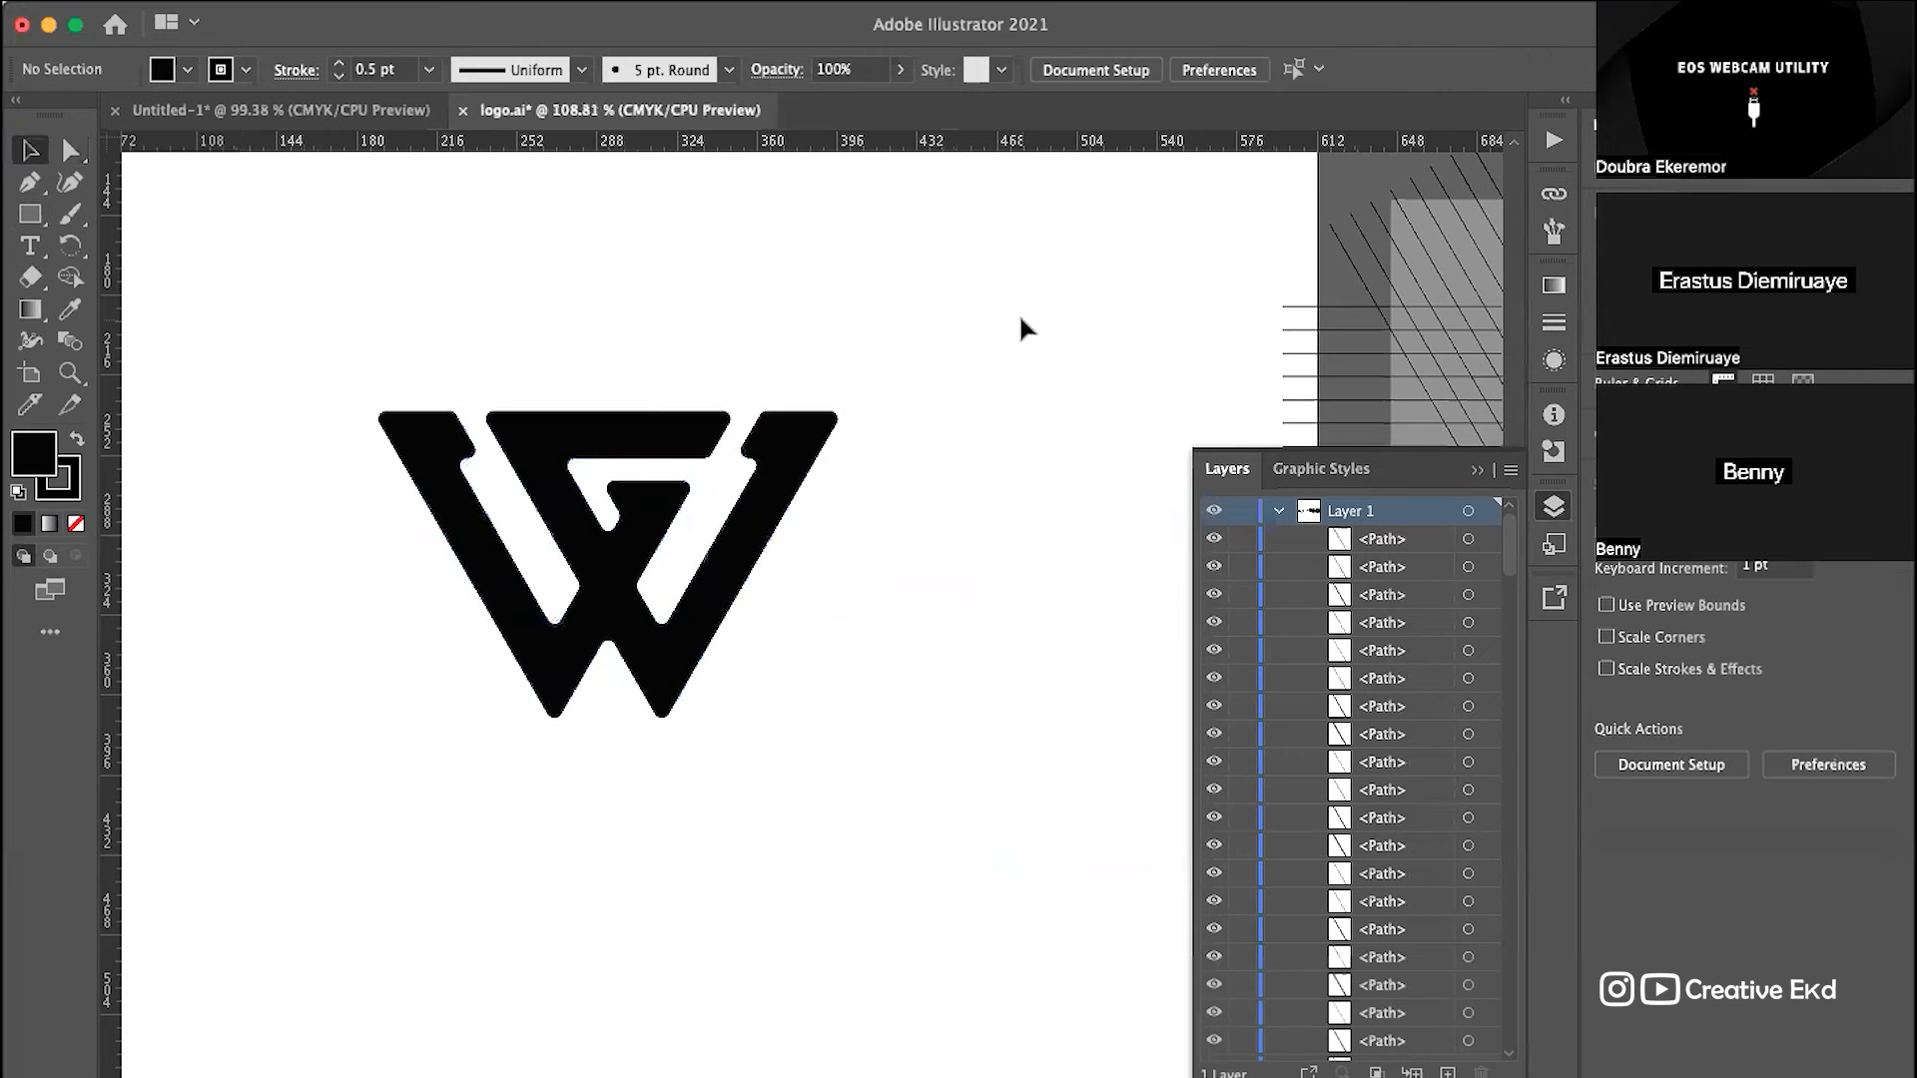
# Step: Reset the left arm's top inner corner and the pointed notch corner below it to a 0 pt radius
pyautogui.scroll(3, 829, 662)
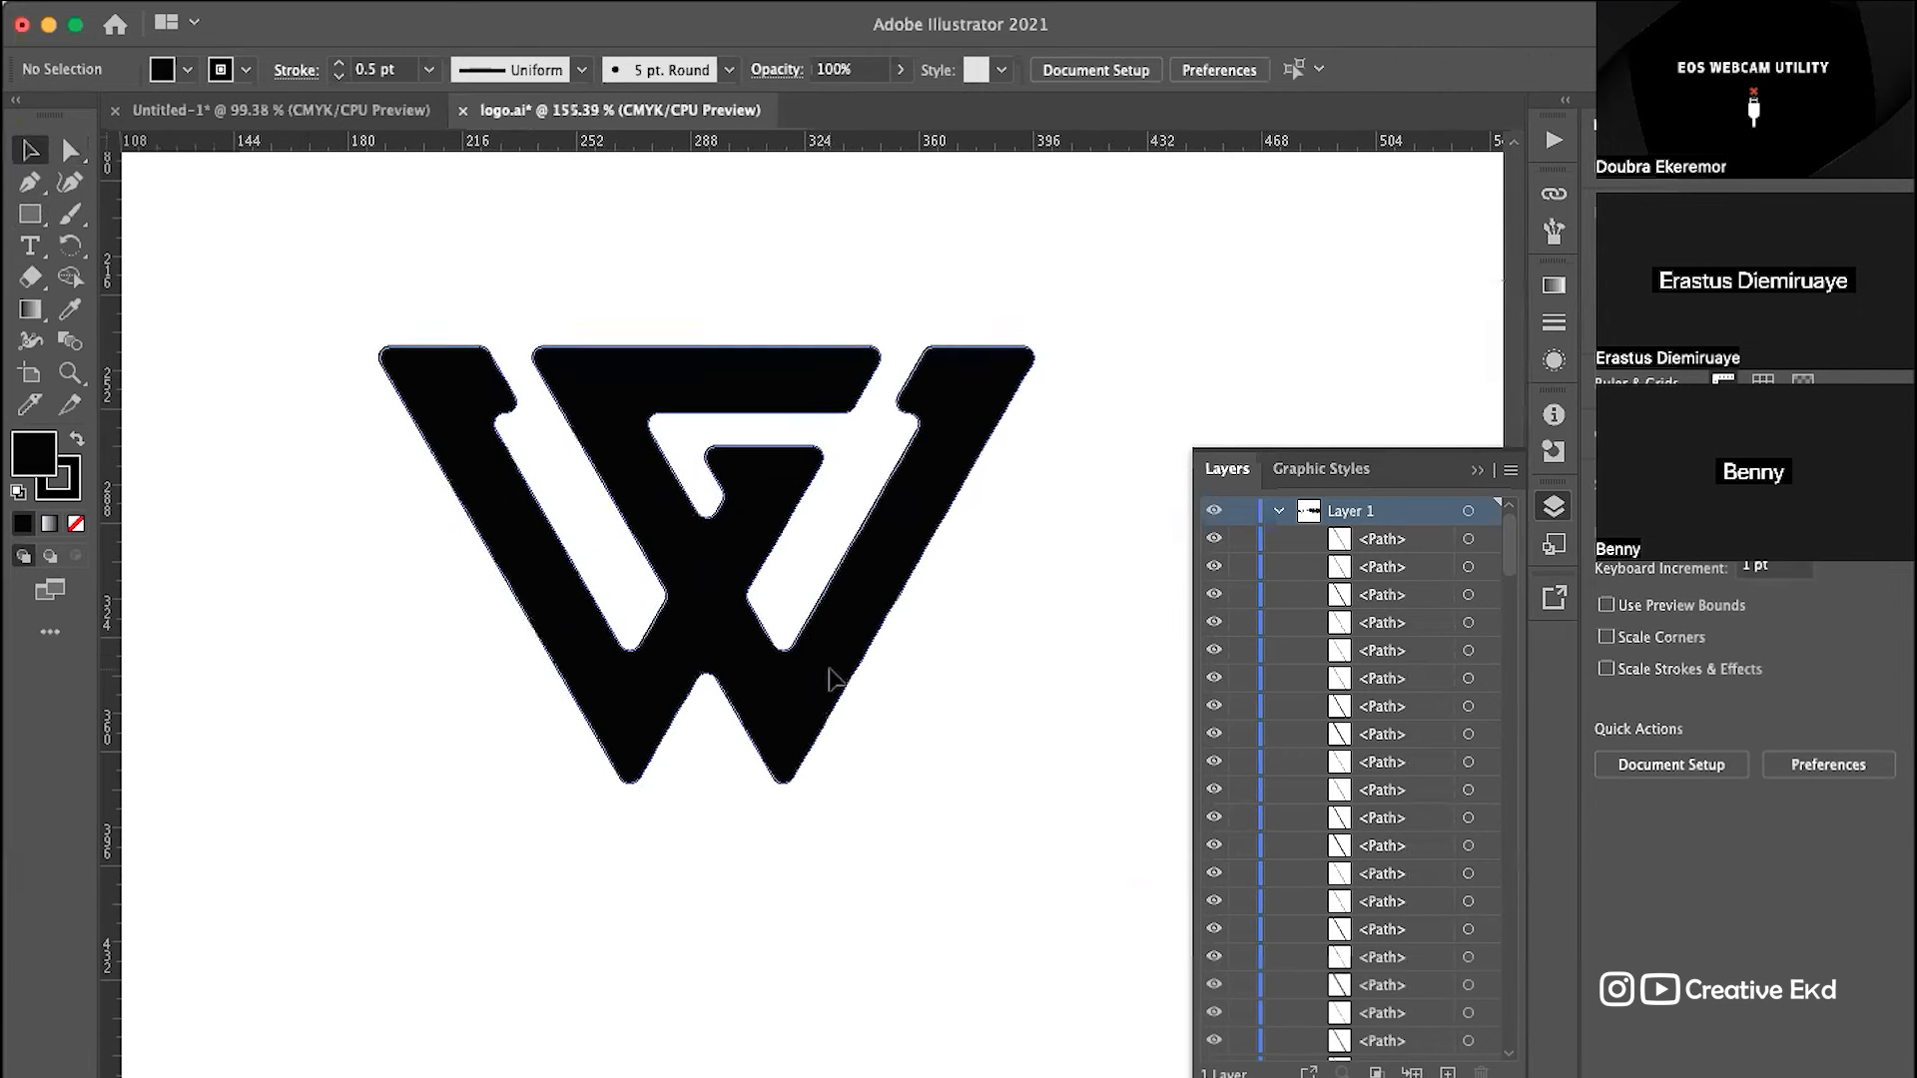
pyautogui.scroll(-1, 976, 798)
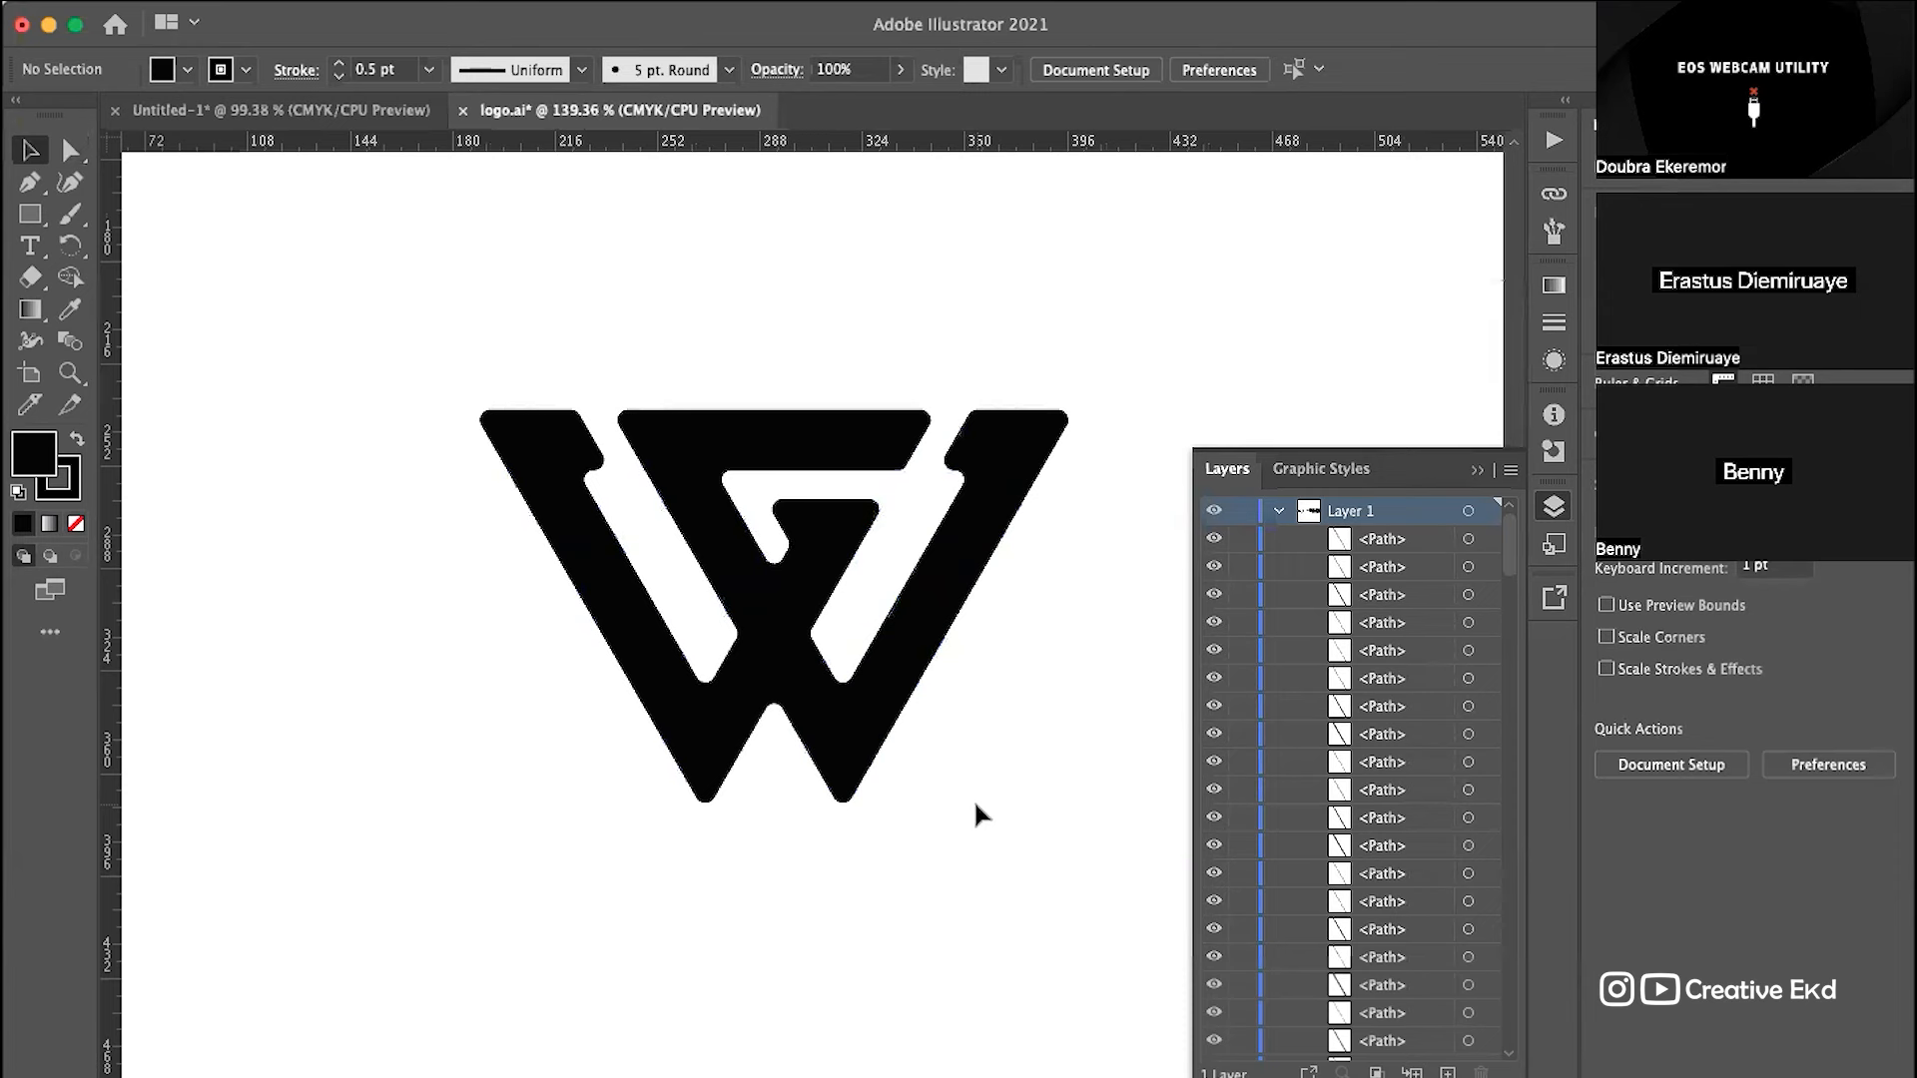
pyautogui.scroll(5, 878, 519)
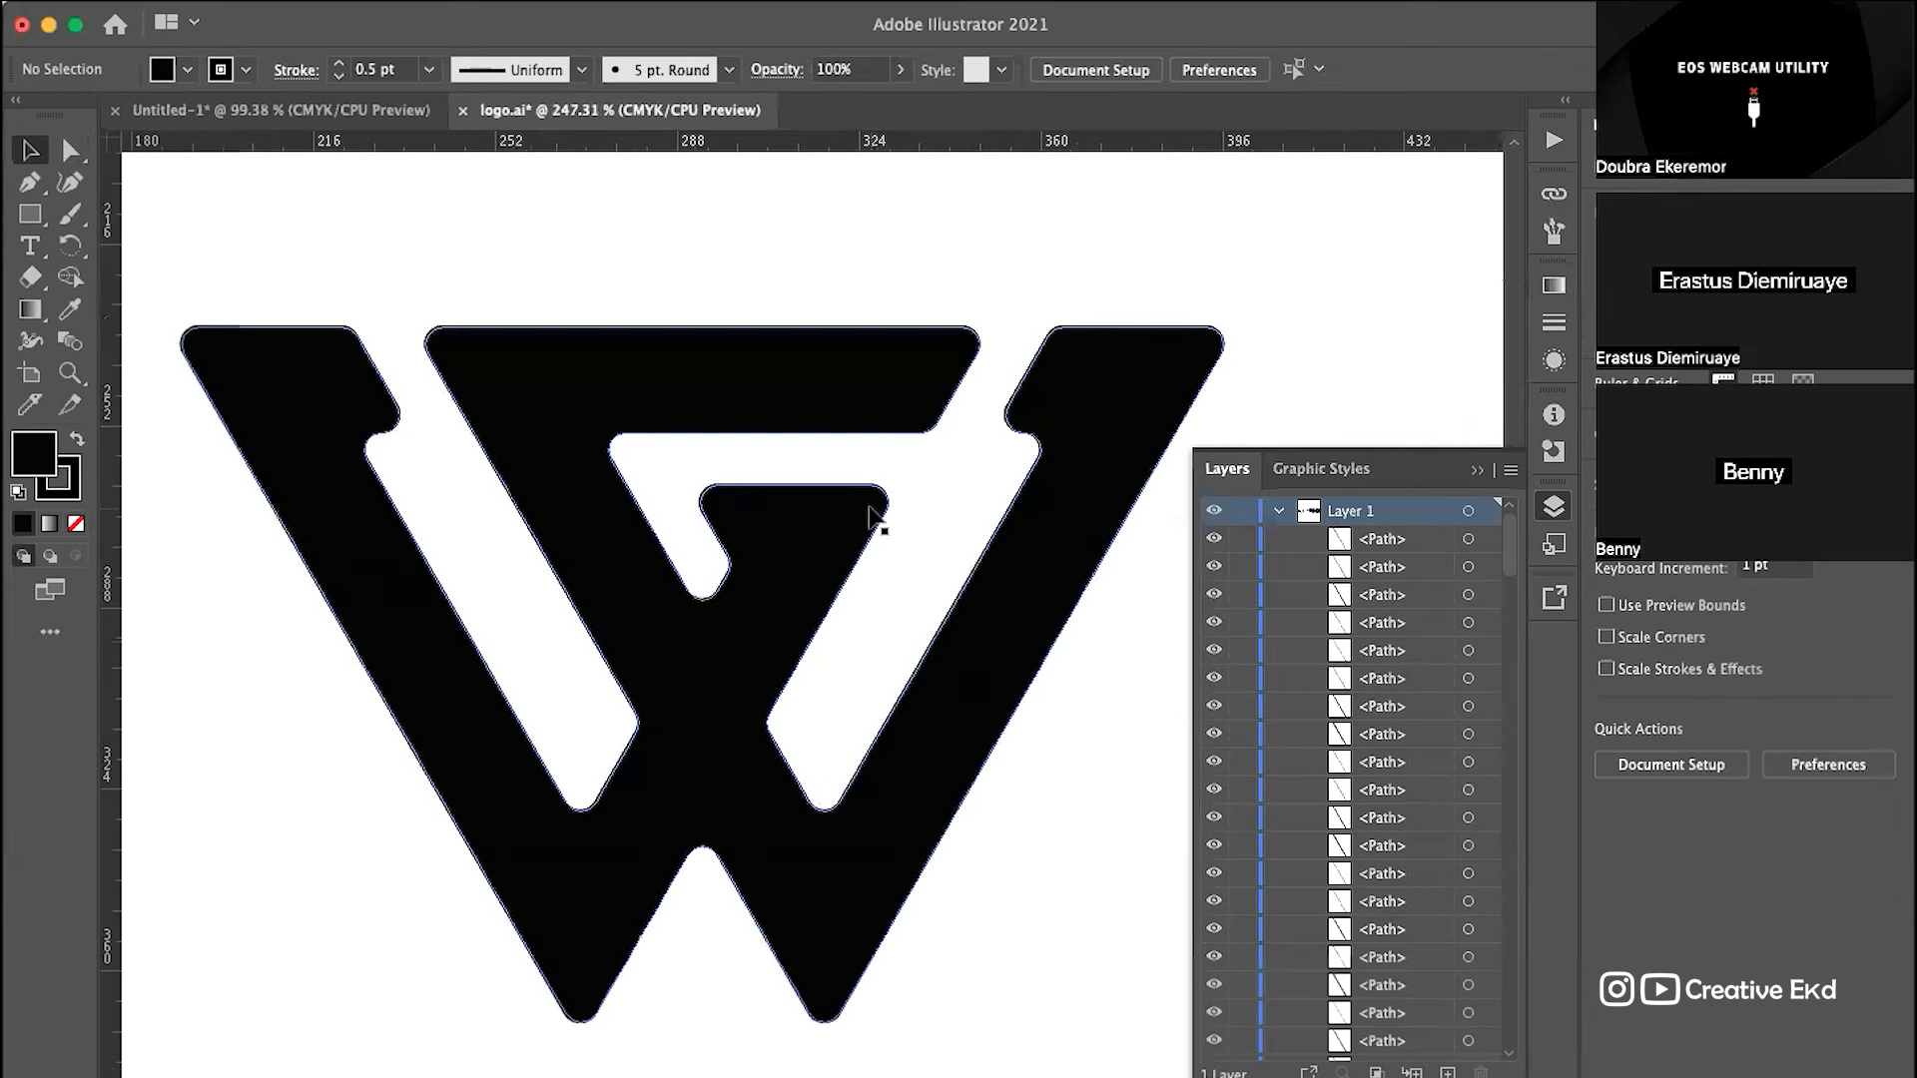
pyautogui.scroll(-5, 877, 519)
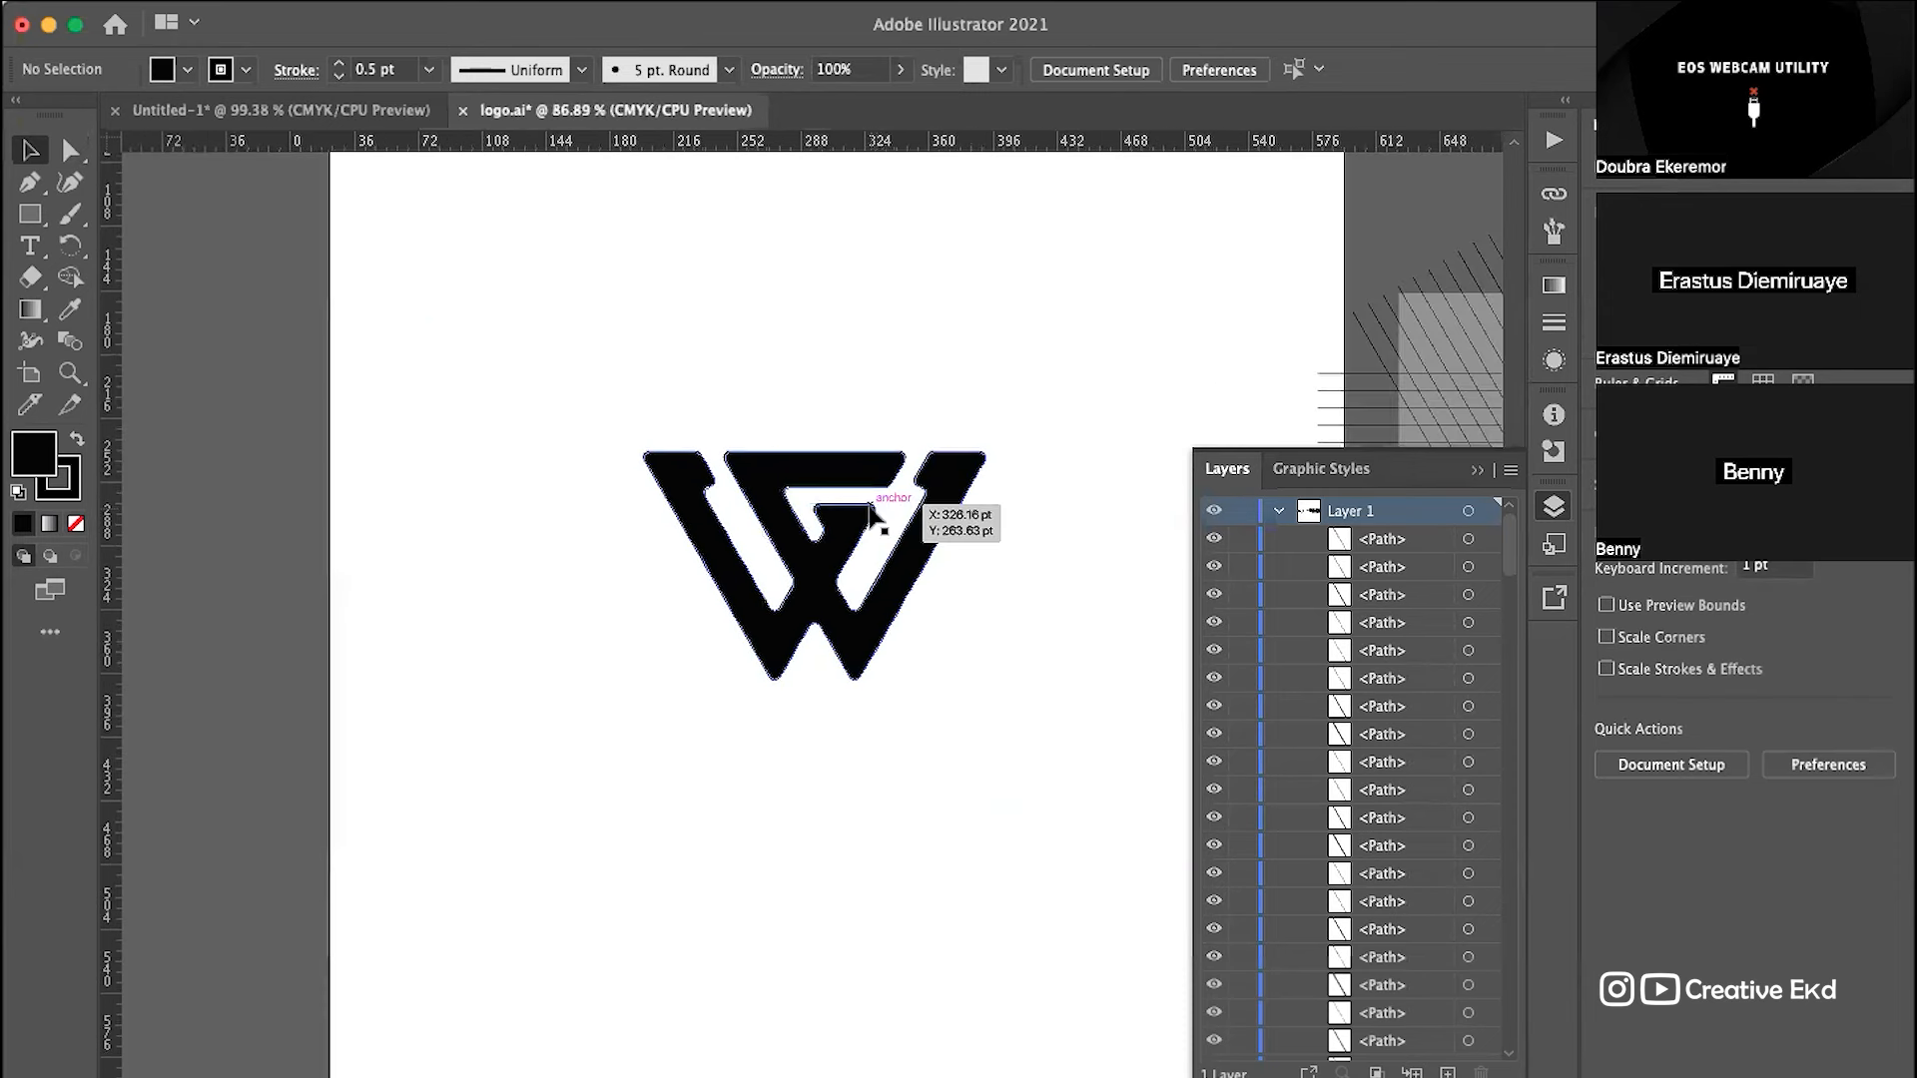
pyautogui.scroll(7, 870, 514)
pyautogui.click(465, 385)
pyautogui.scroll(5, 465, 385)
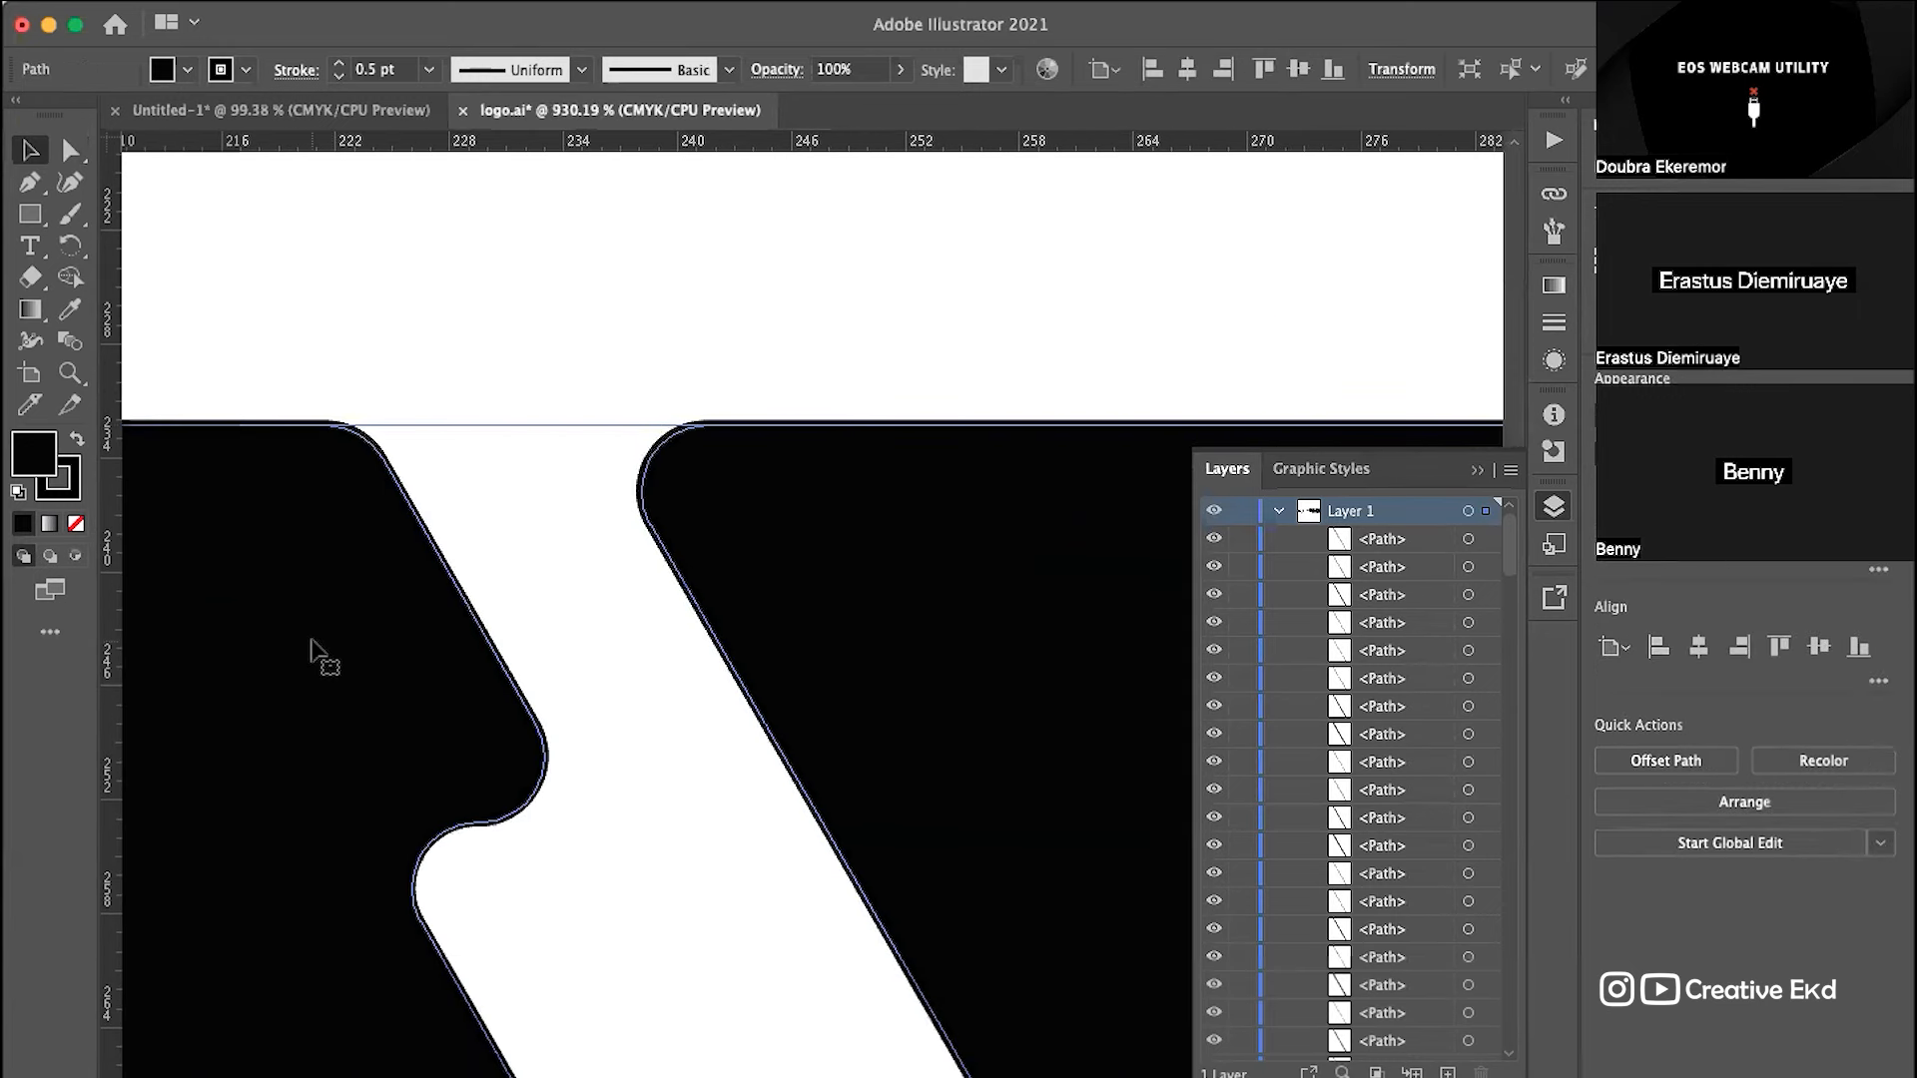
pyautogui.click(70, 151)
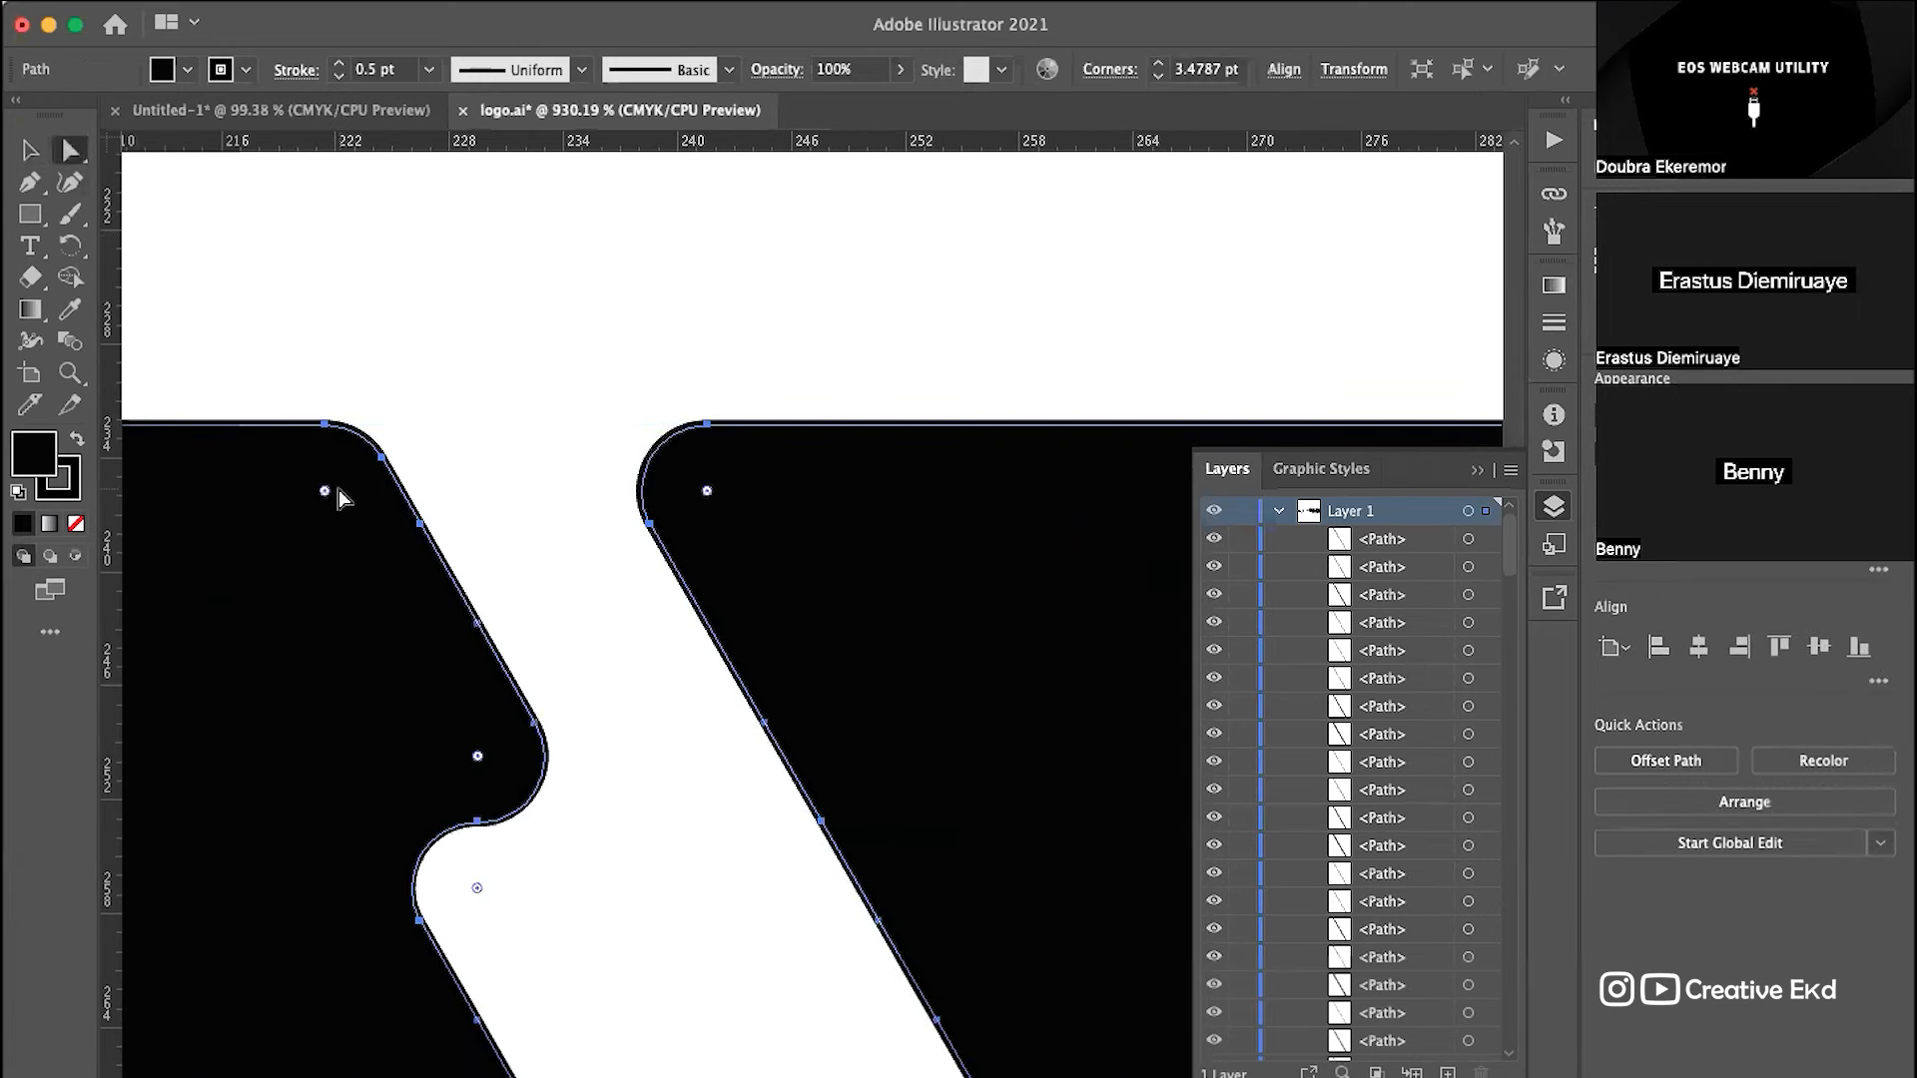
pyautogui.moveTo(326, 489); pyautogui.dragTo(696, 423)
pyautogui.click(478, 758)
pyautogui.moveTo(478, 757); pyautogui.dragTo(817, 735)
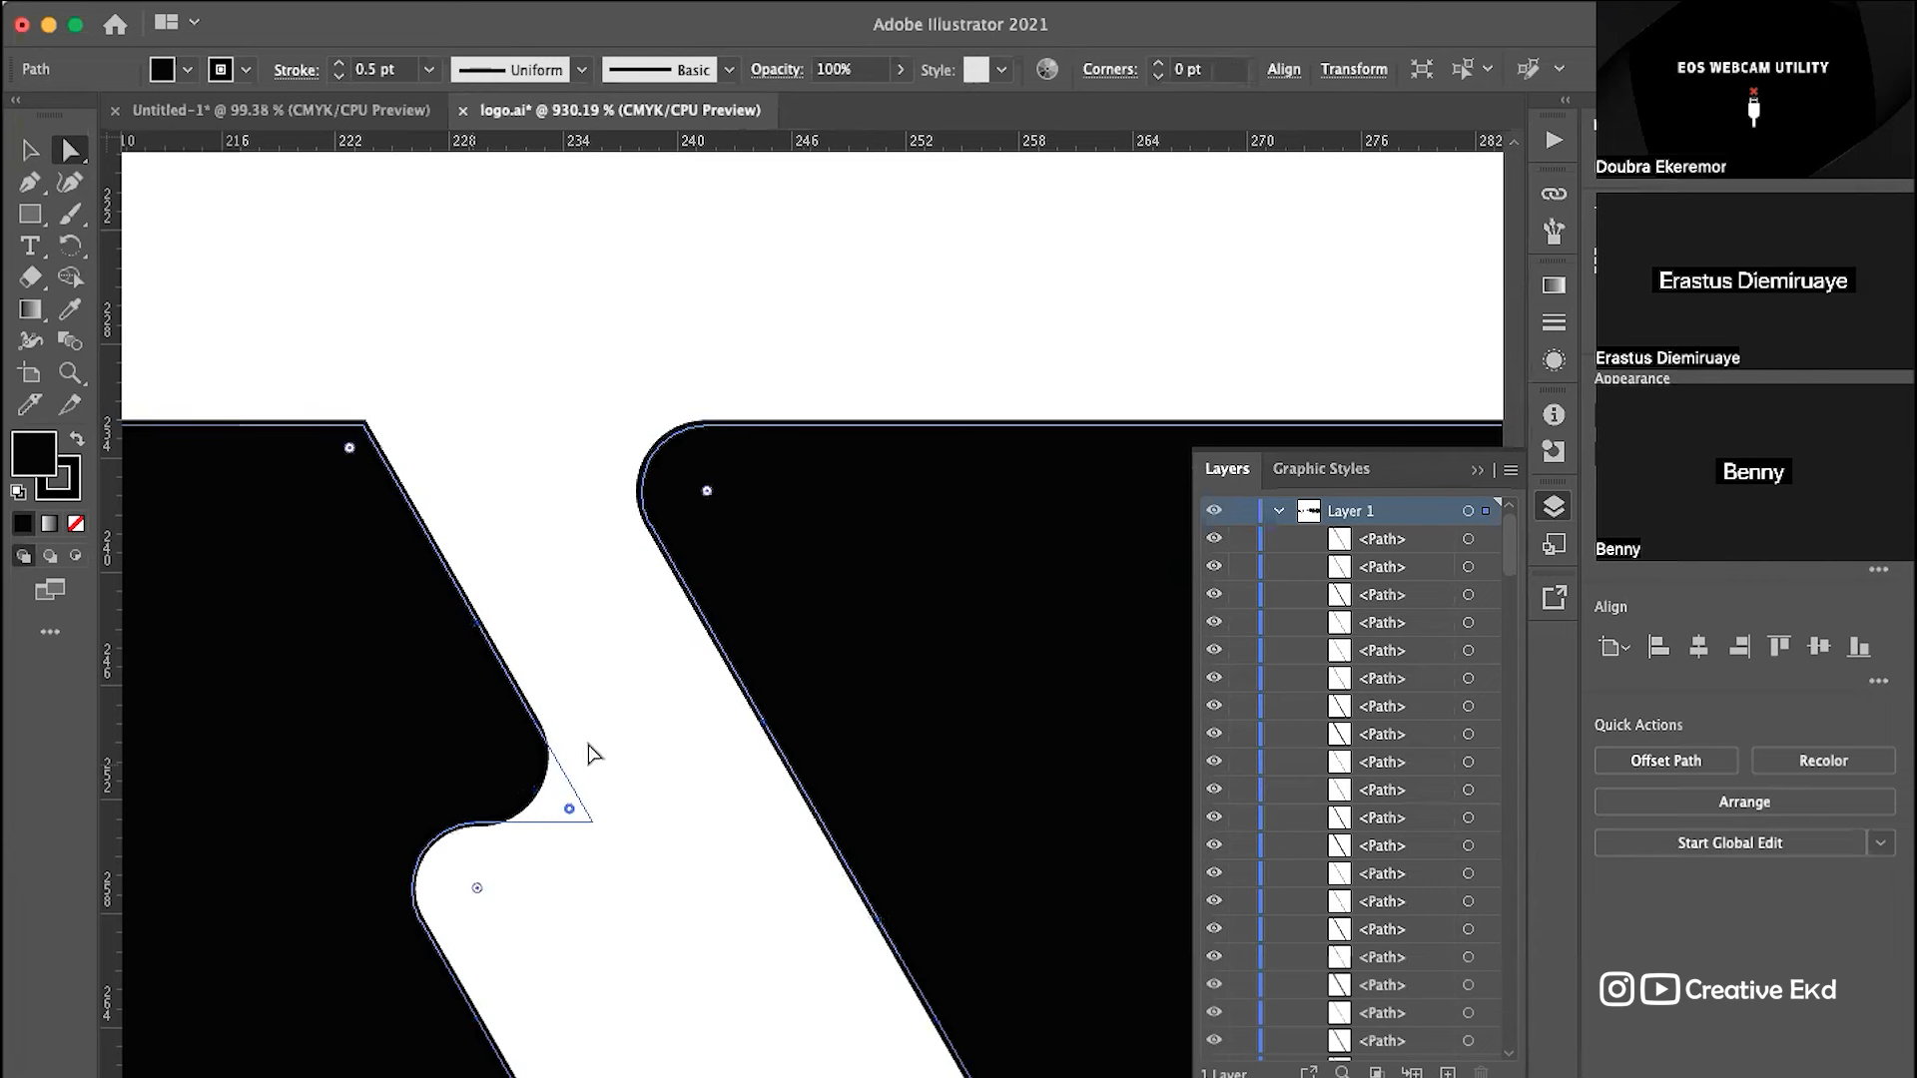
# Step: Reset the middle bar's top-left and top-right corners to a 0 pt radius
pyautogui.click(709, 489)
pyautogui.scroll(6, 717, 512)
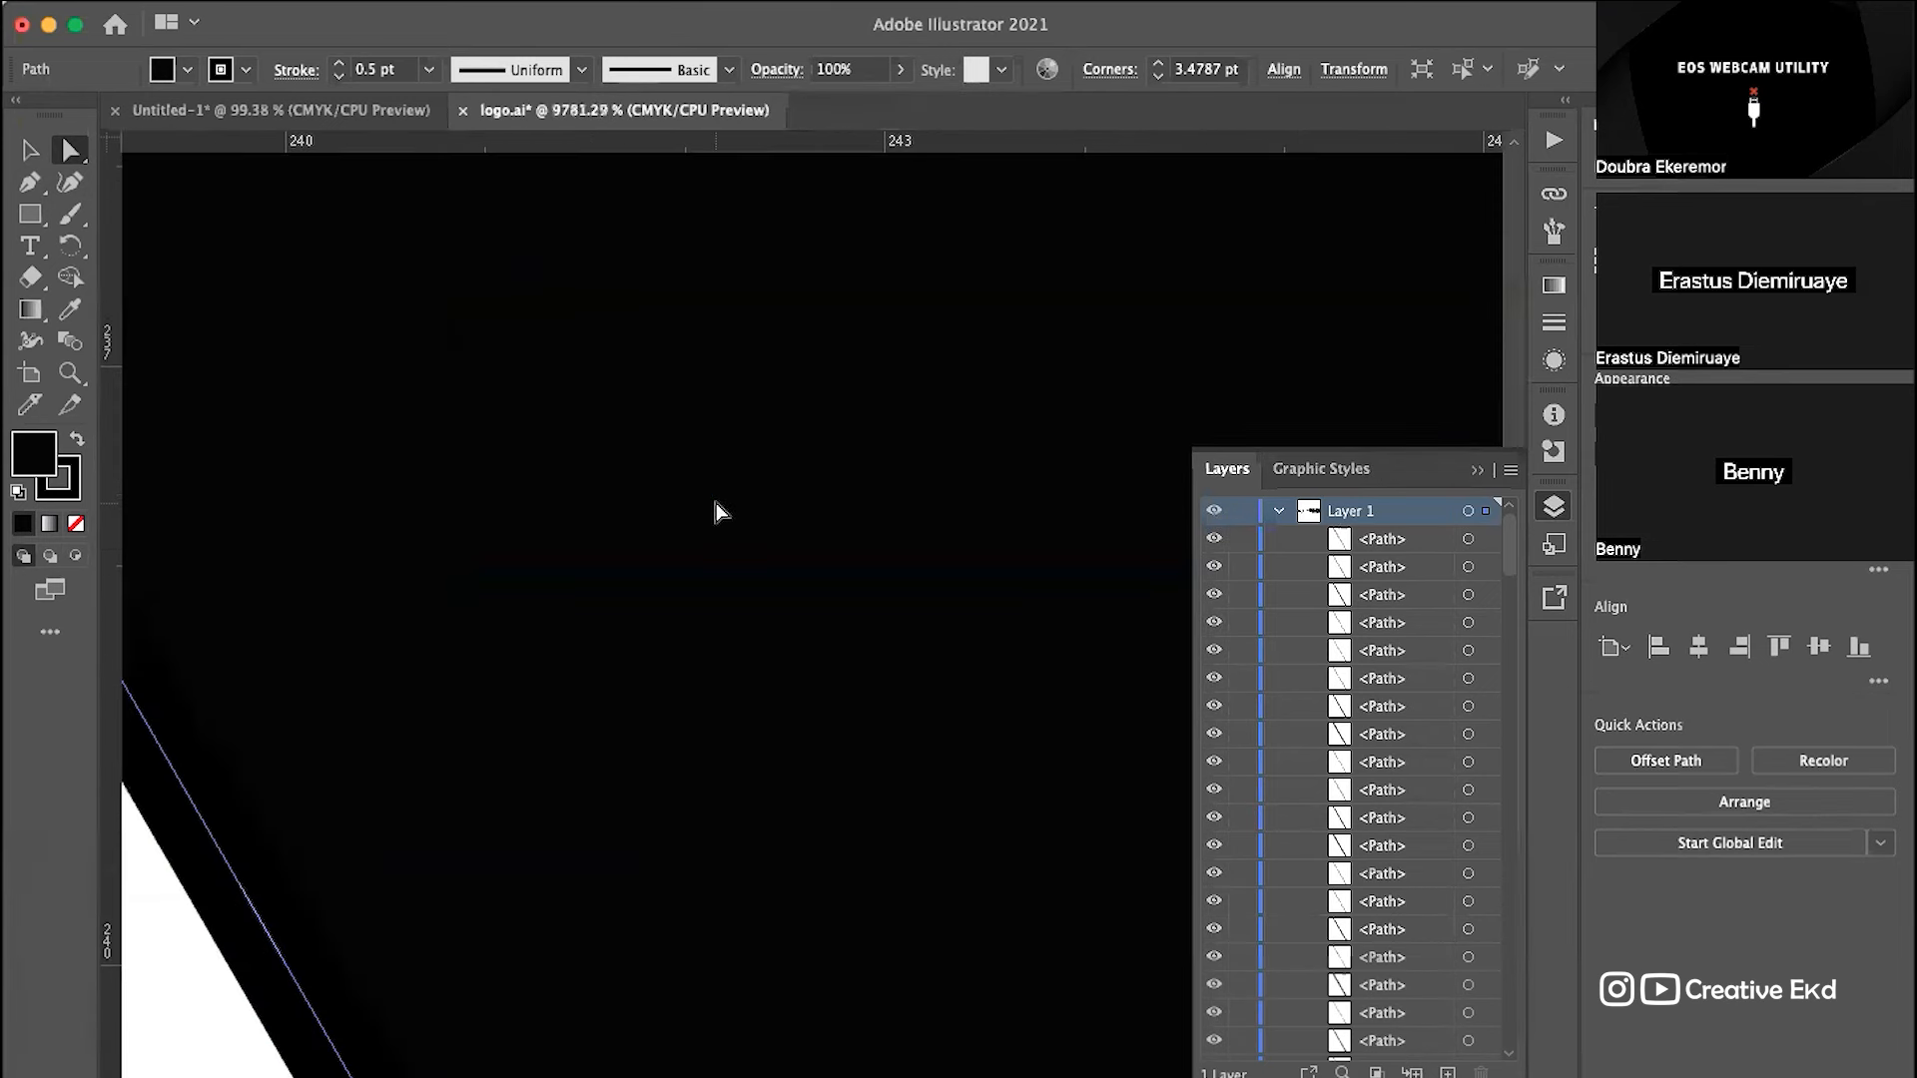
pyautogui.scroll(-5, 887, 447)
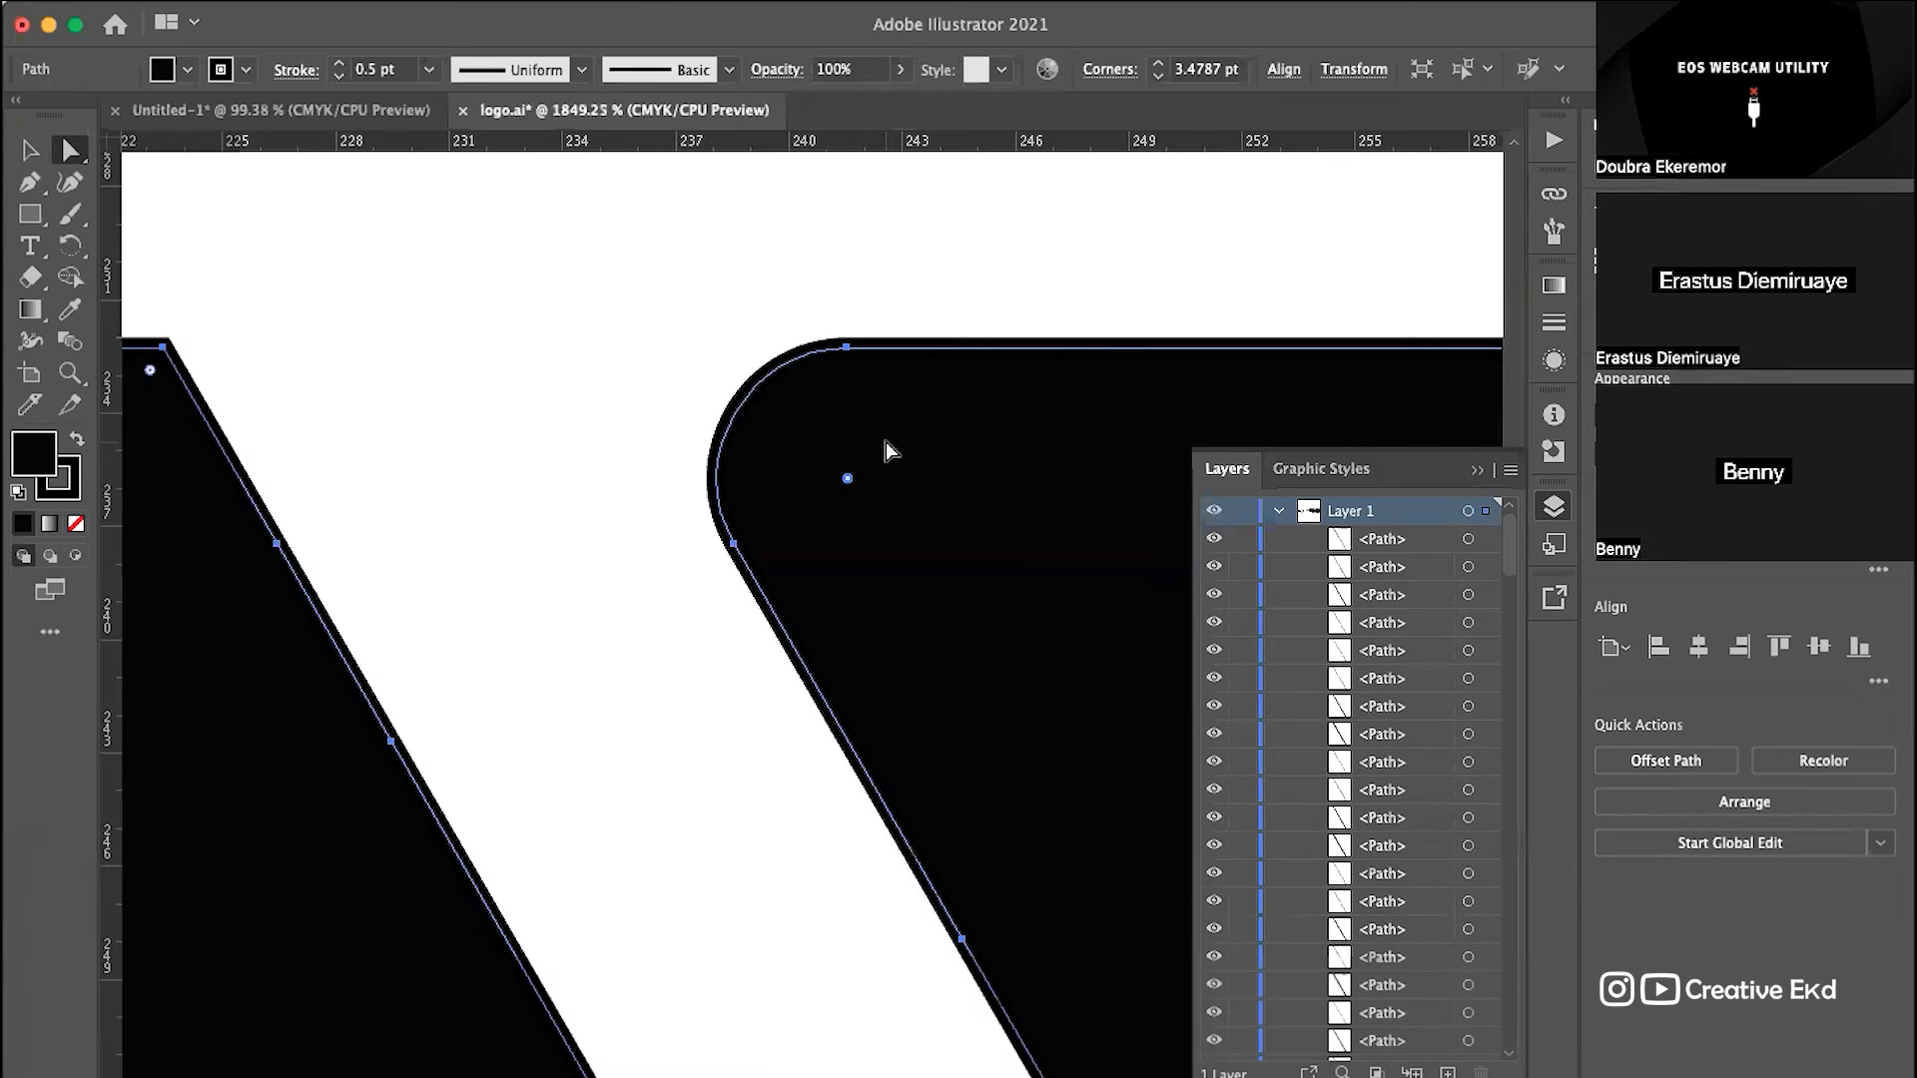
pyautogui.moveTo(847, 481); pyautogui.dragTo(420, 305)
pyautogui.scroll(-8, 824, 753)
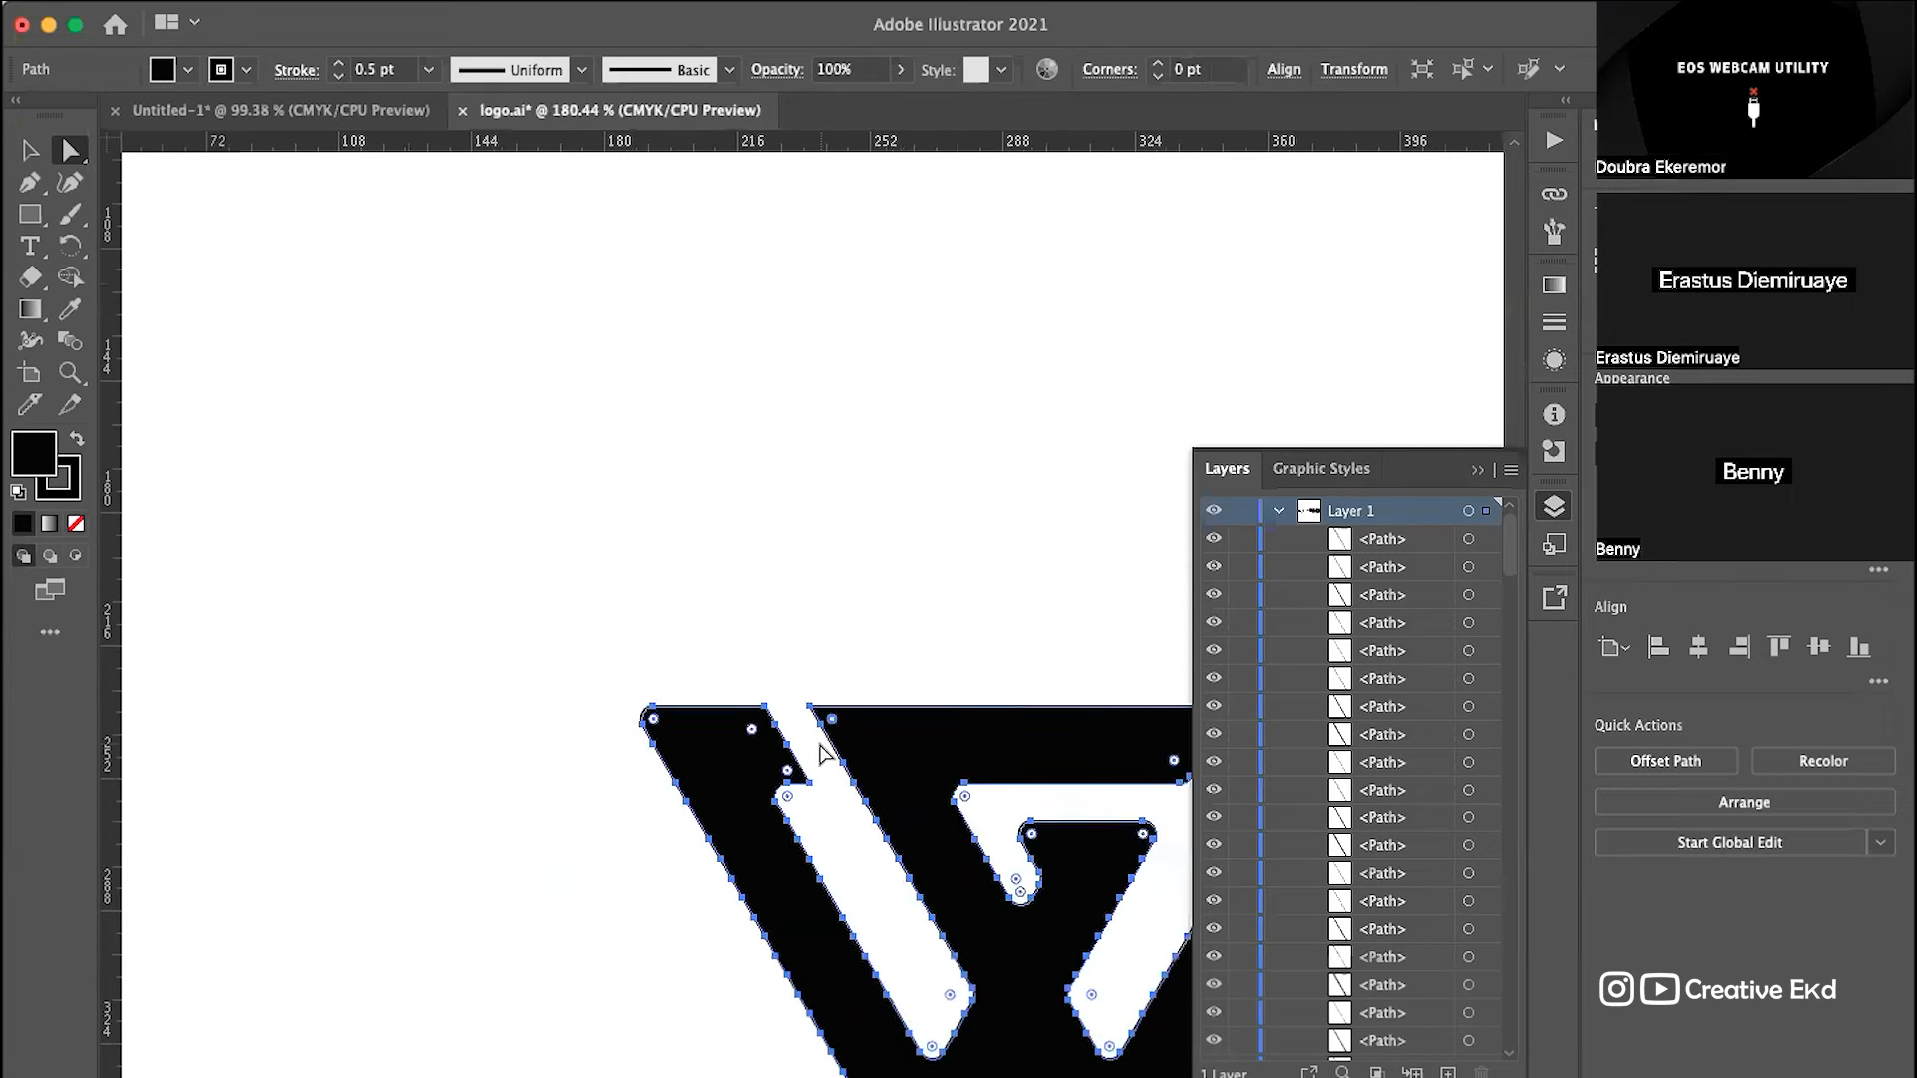
pyautogui.scroll(6, 953, 499)
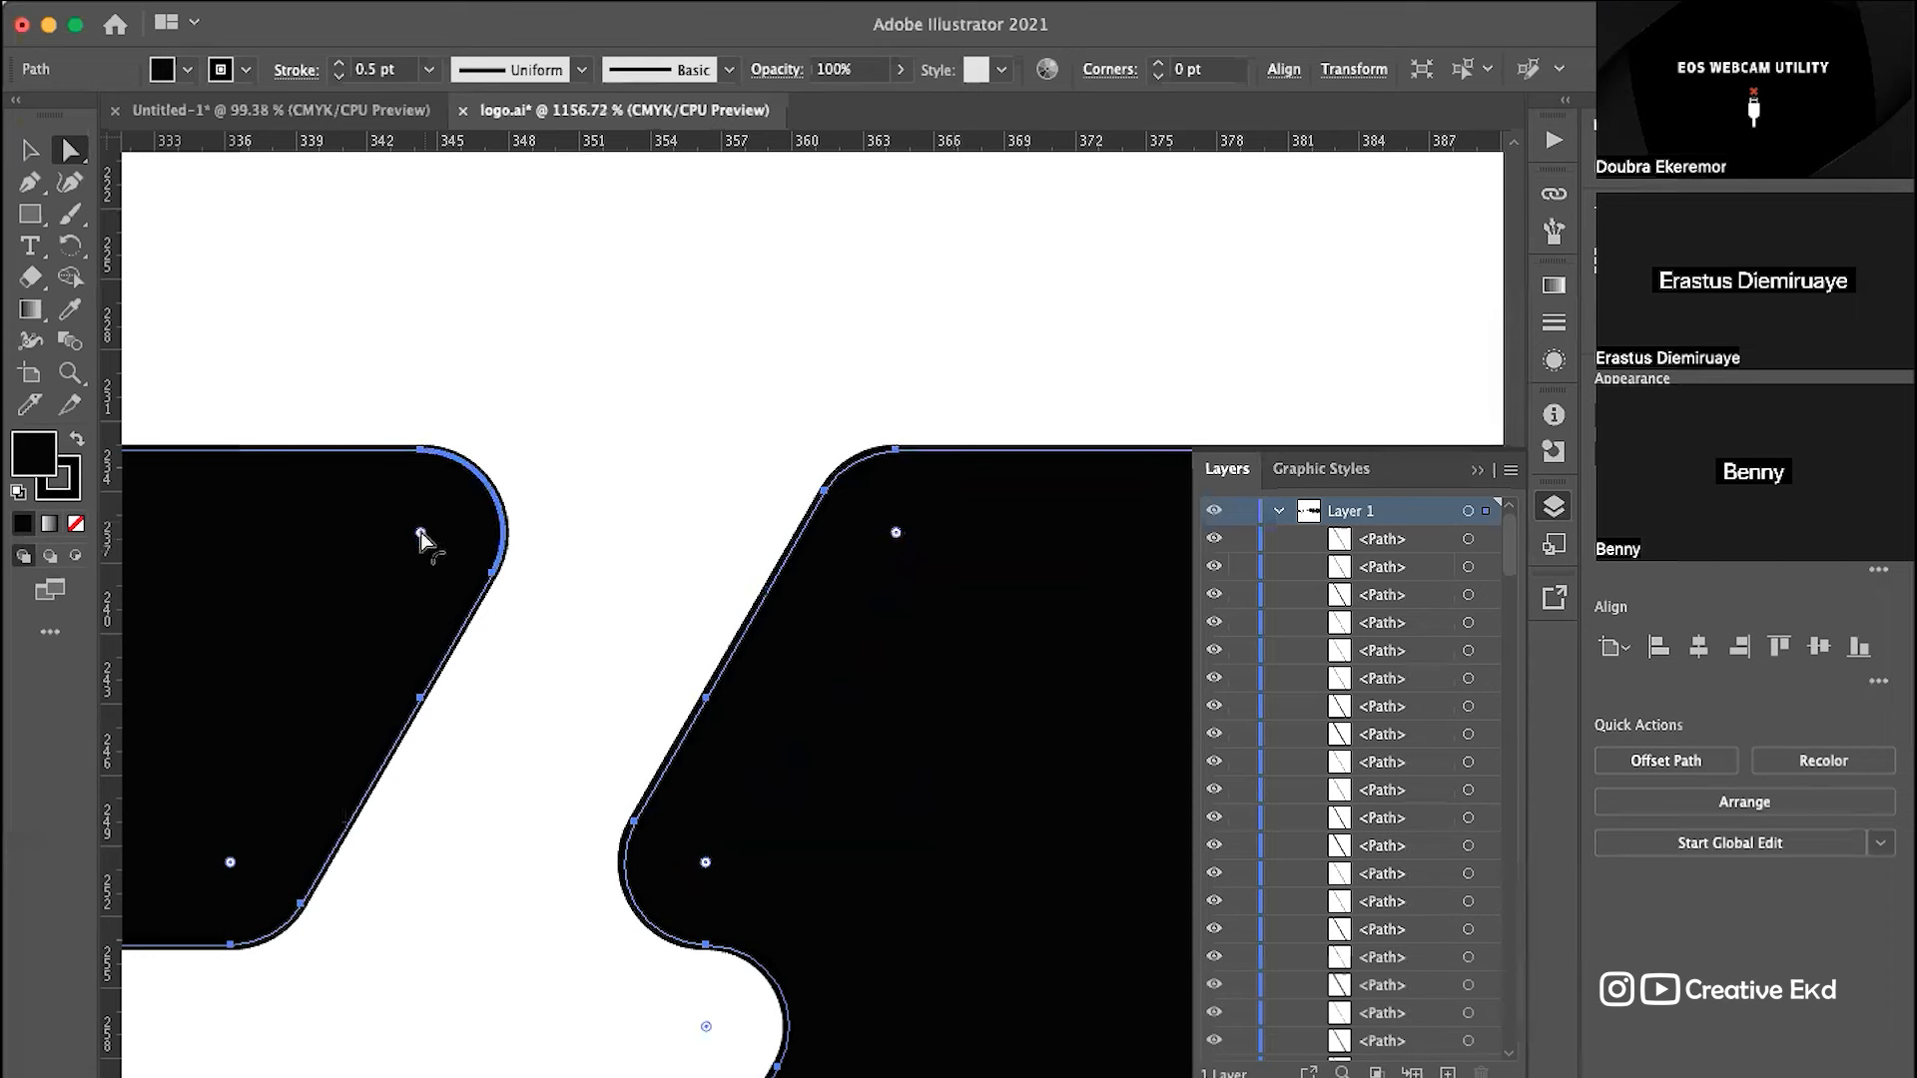
pyautogui.moveTo(420, 535); pyautogui.dragTo(775, 308)
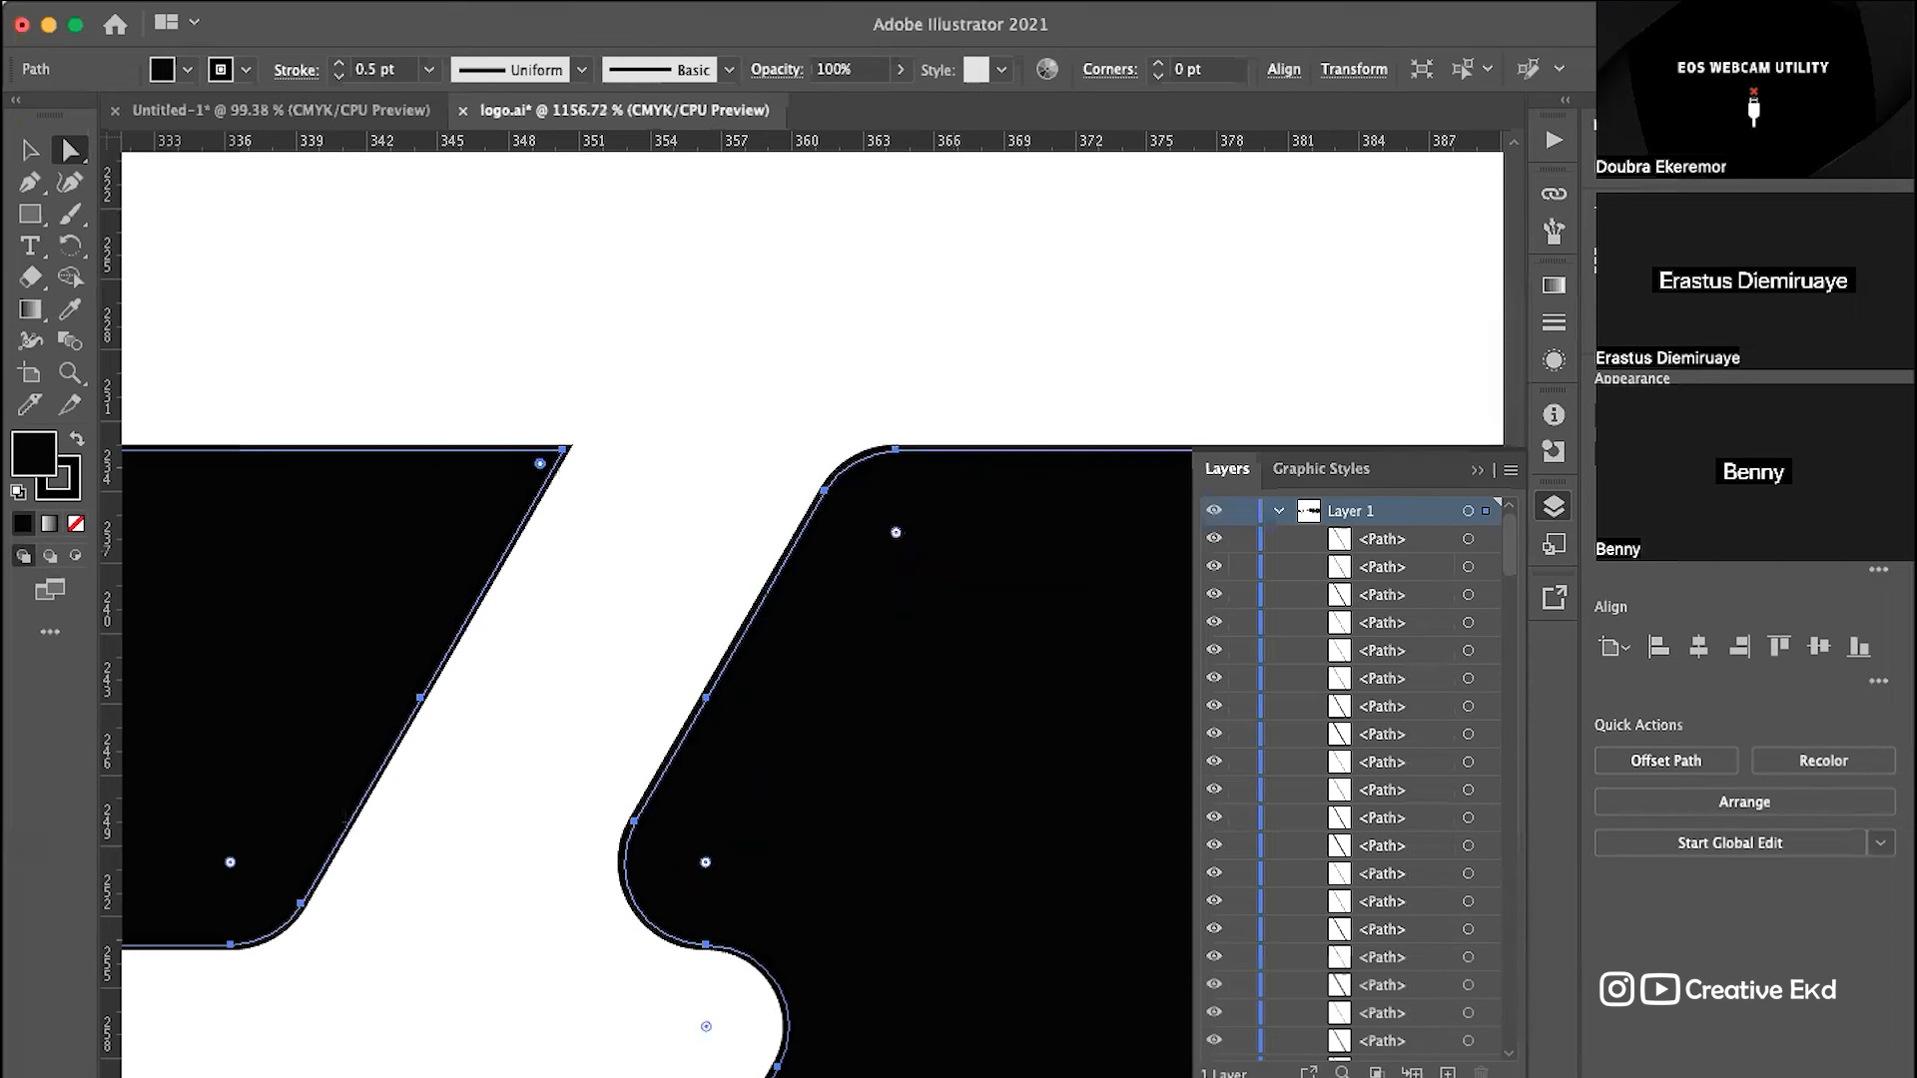
pyautogui.scroll(-4, 449, 843)
pyautogui.hscroll(-5, 450, 842)
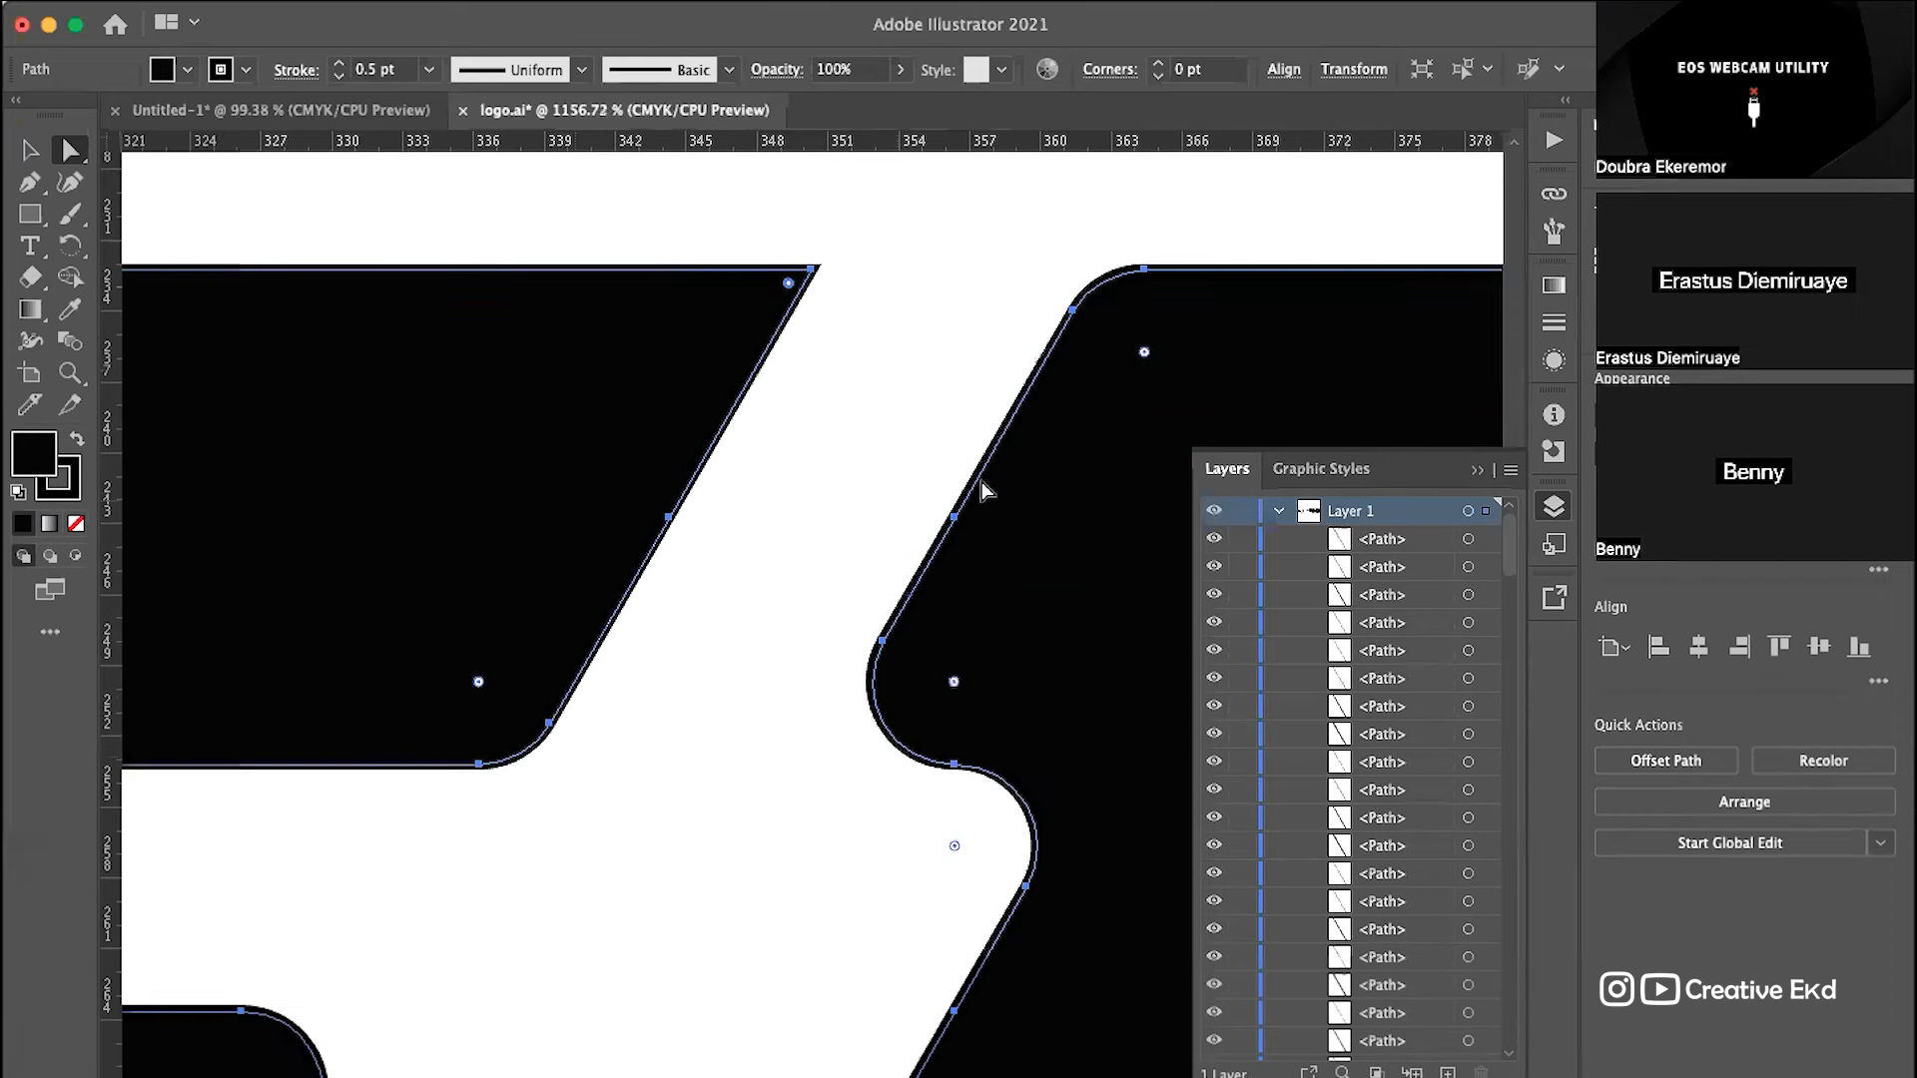
# Step: Reset the right arm's top inner corner to a sharp point and deselect the W shape
pyautogui.hscroll(5, 983, 481)
pyautogui.scroll(2, 949, 469)
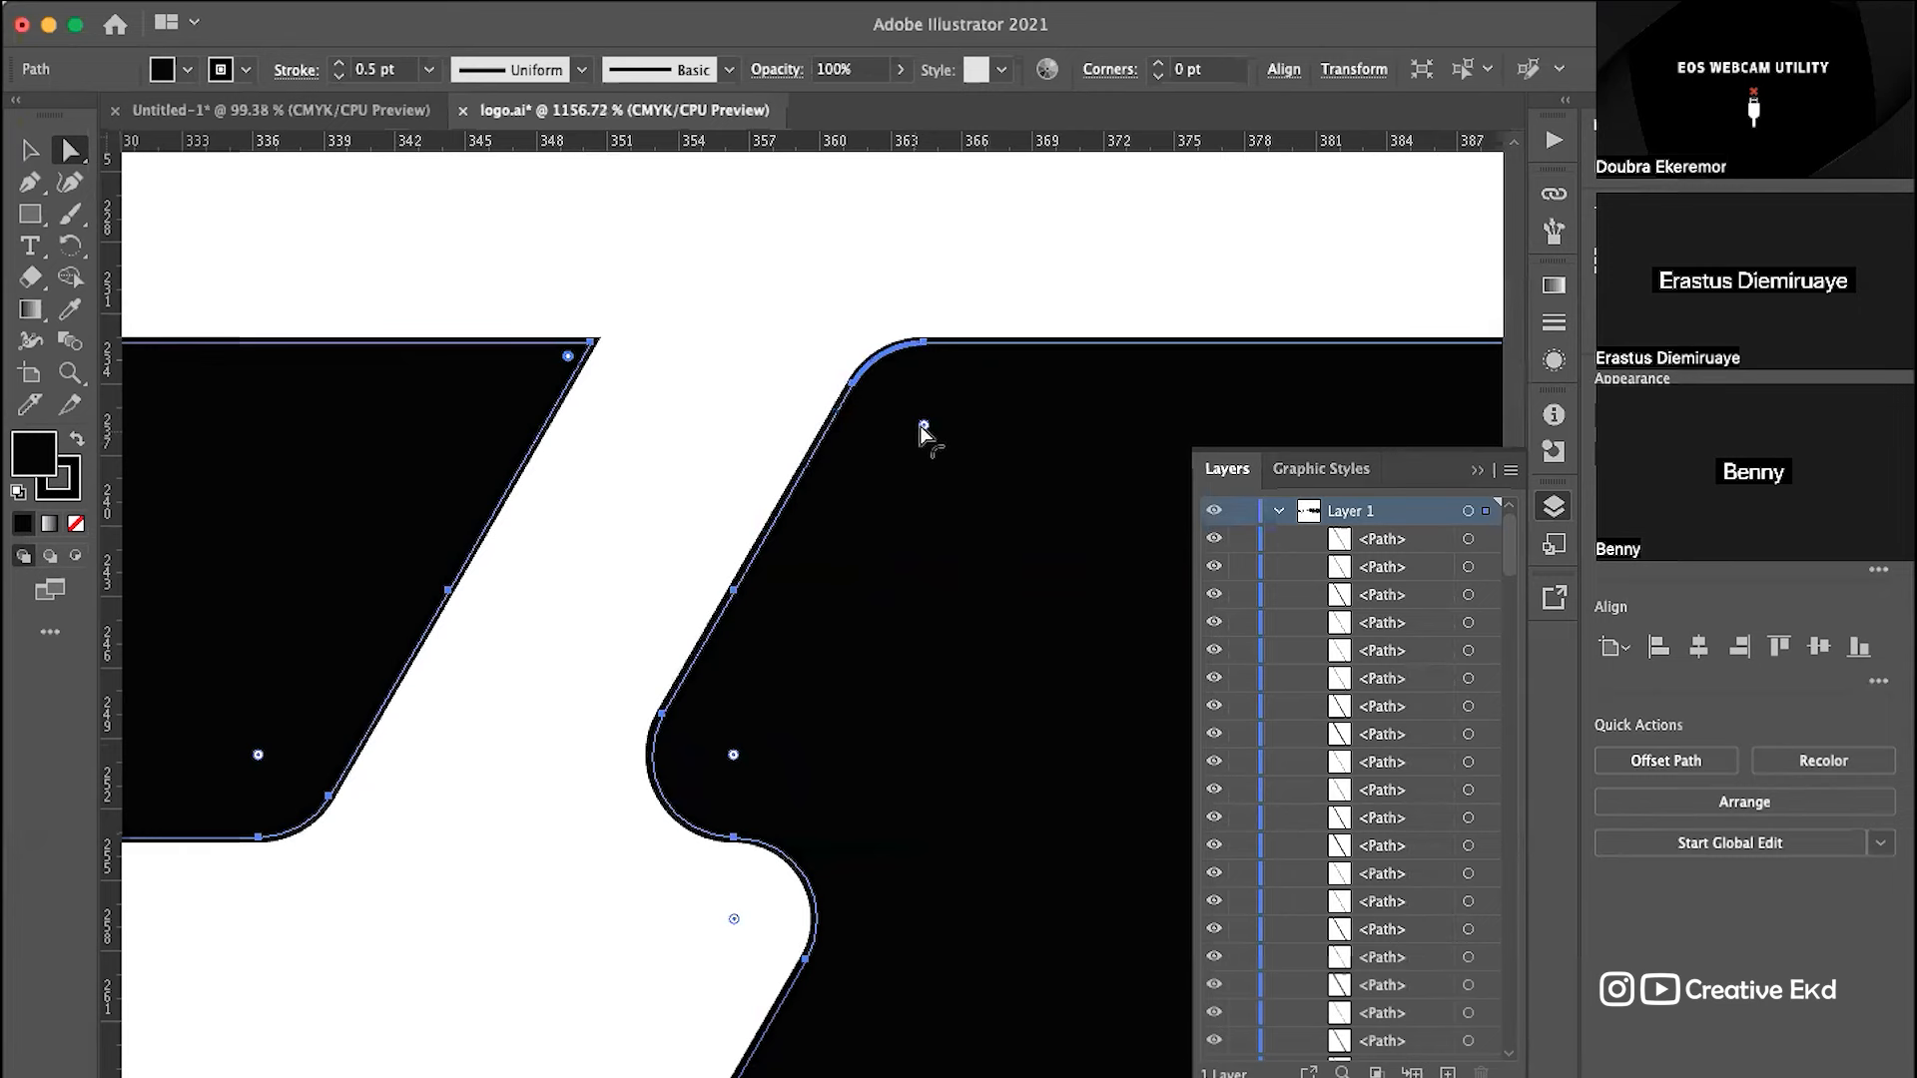
pyautogui.moveTo(920, 426); pyautogui.dragTo(1248, 70)
pyautogui.scroll(-10, 749, 648)
pyautogui.press('v')
pyautogui.click(807, 445)
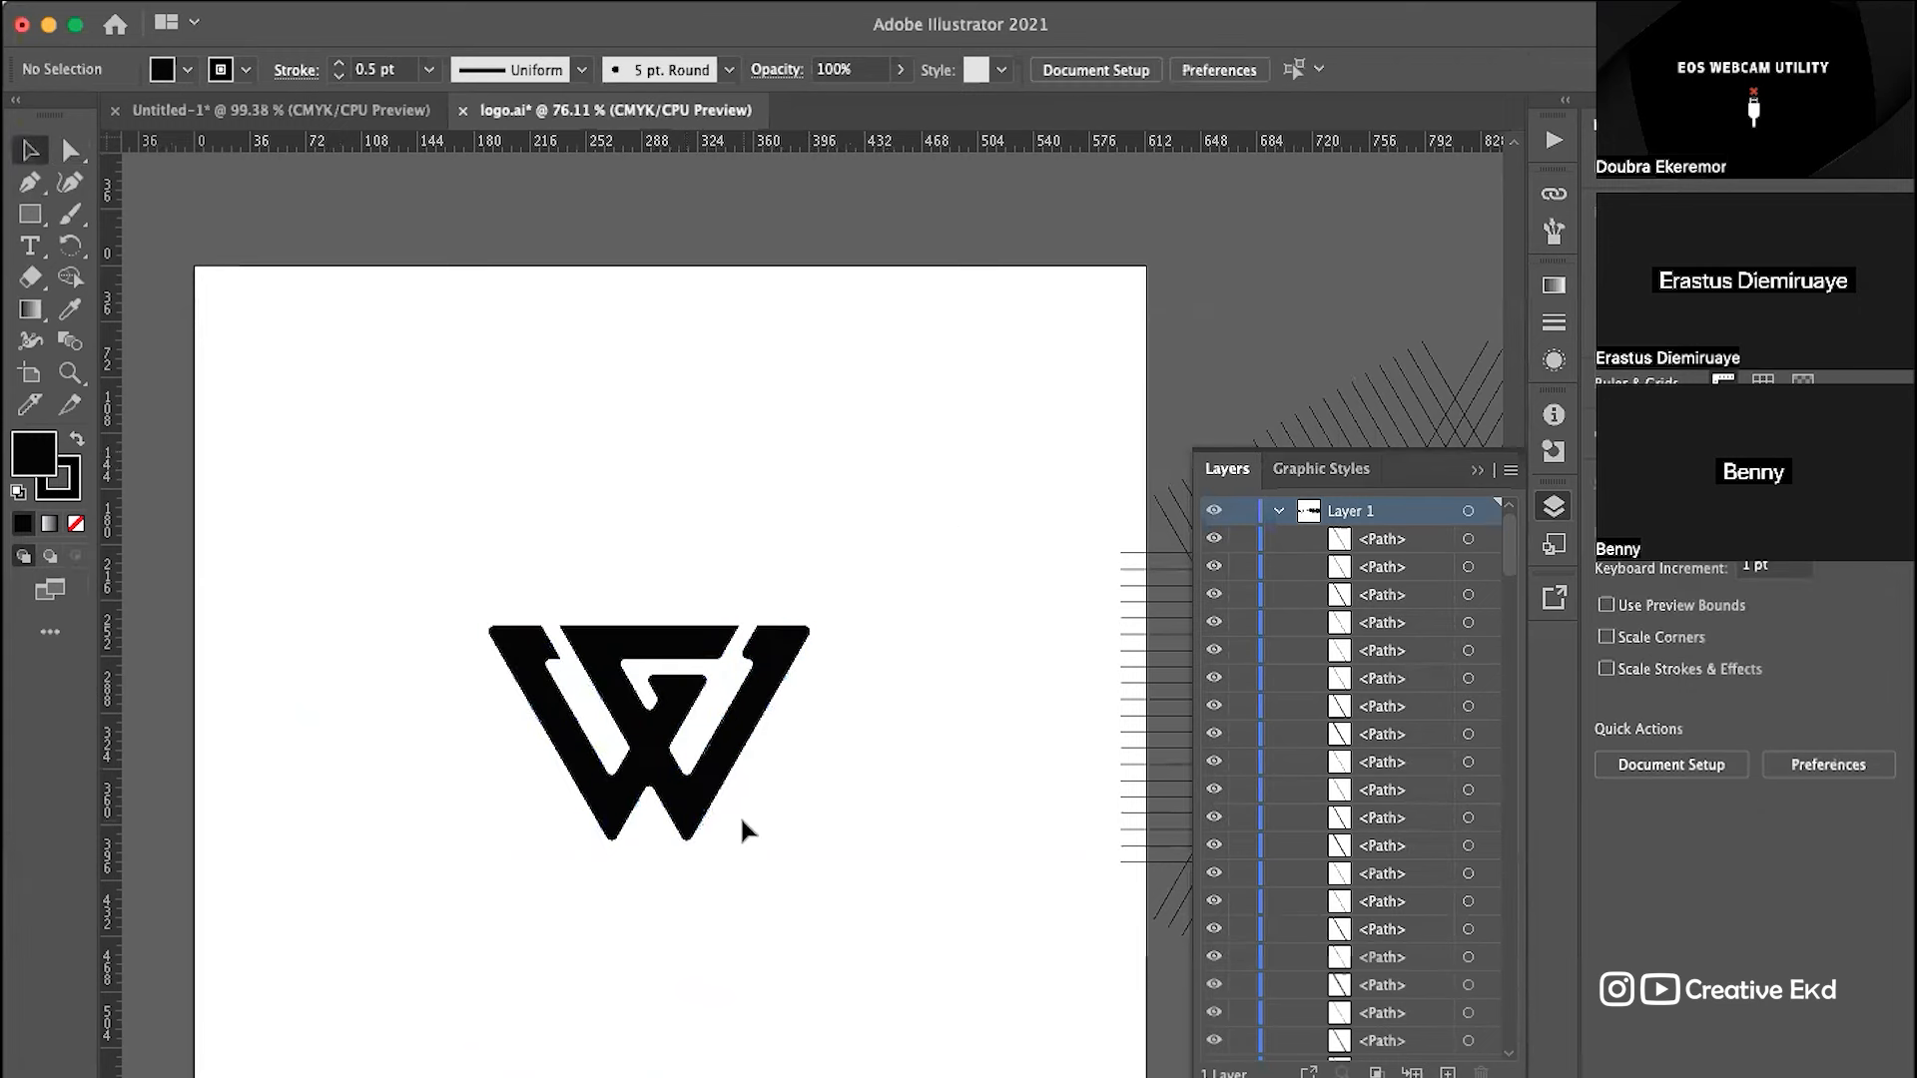
# Step: Reset the pointed notch corner on the inner side of the right arm to a 0 pt radius
pyautogui.scroll(8, 740, 815)
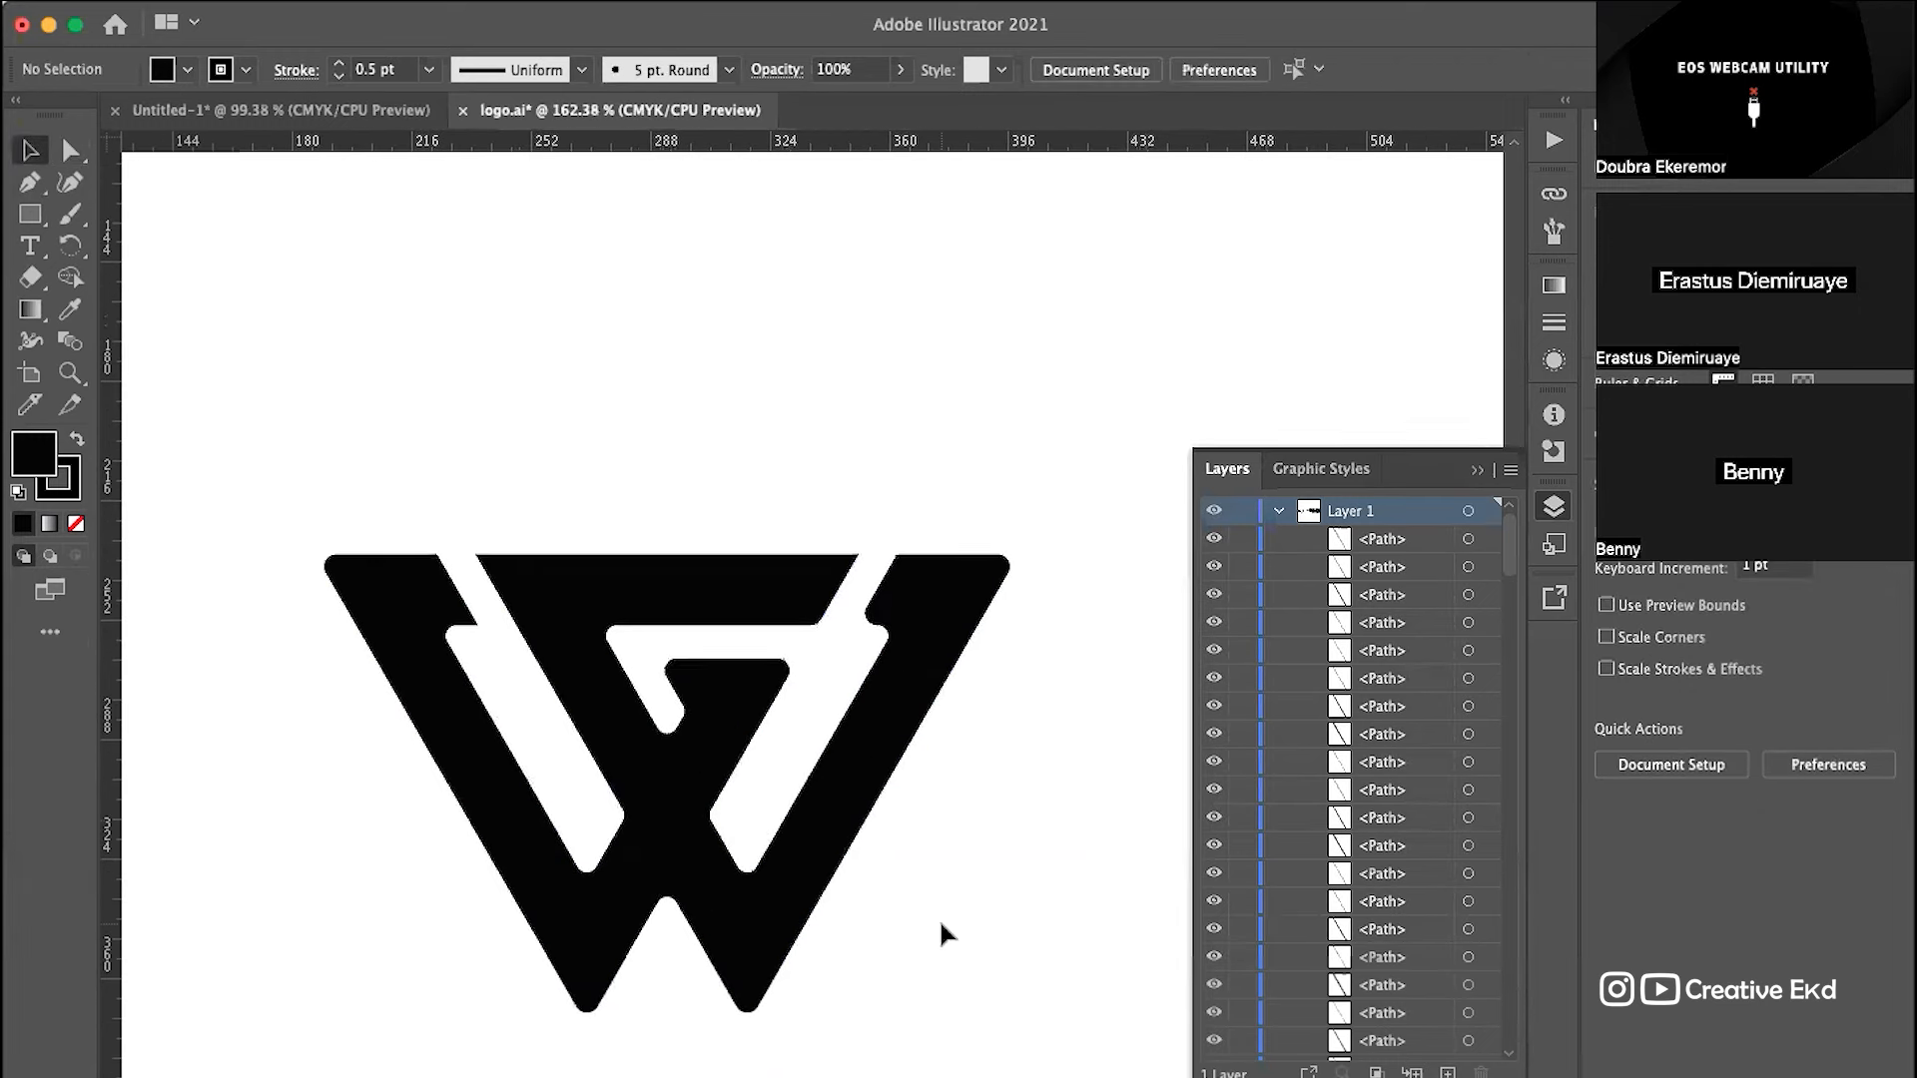
pyautogui.hscroll(-3, 941, 932)
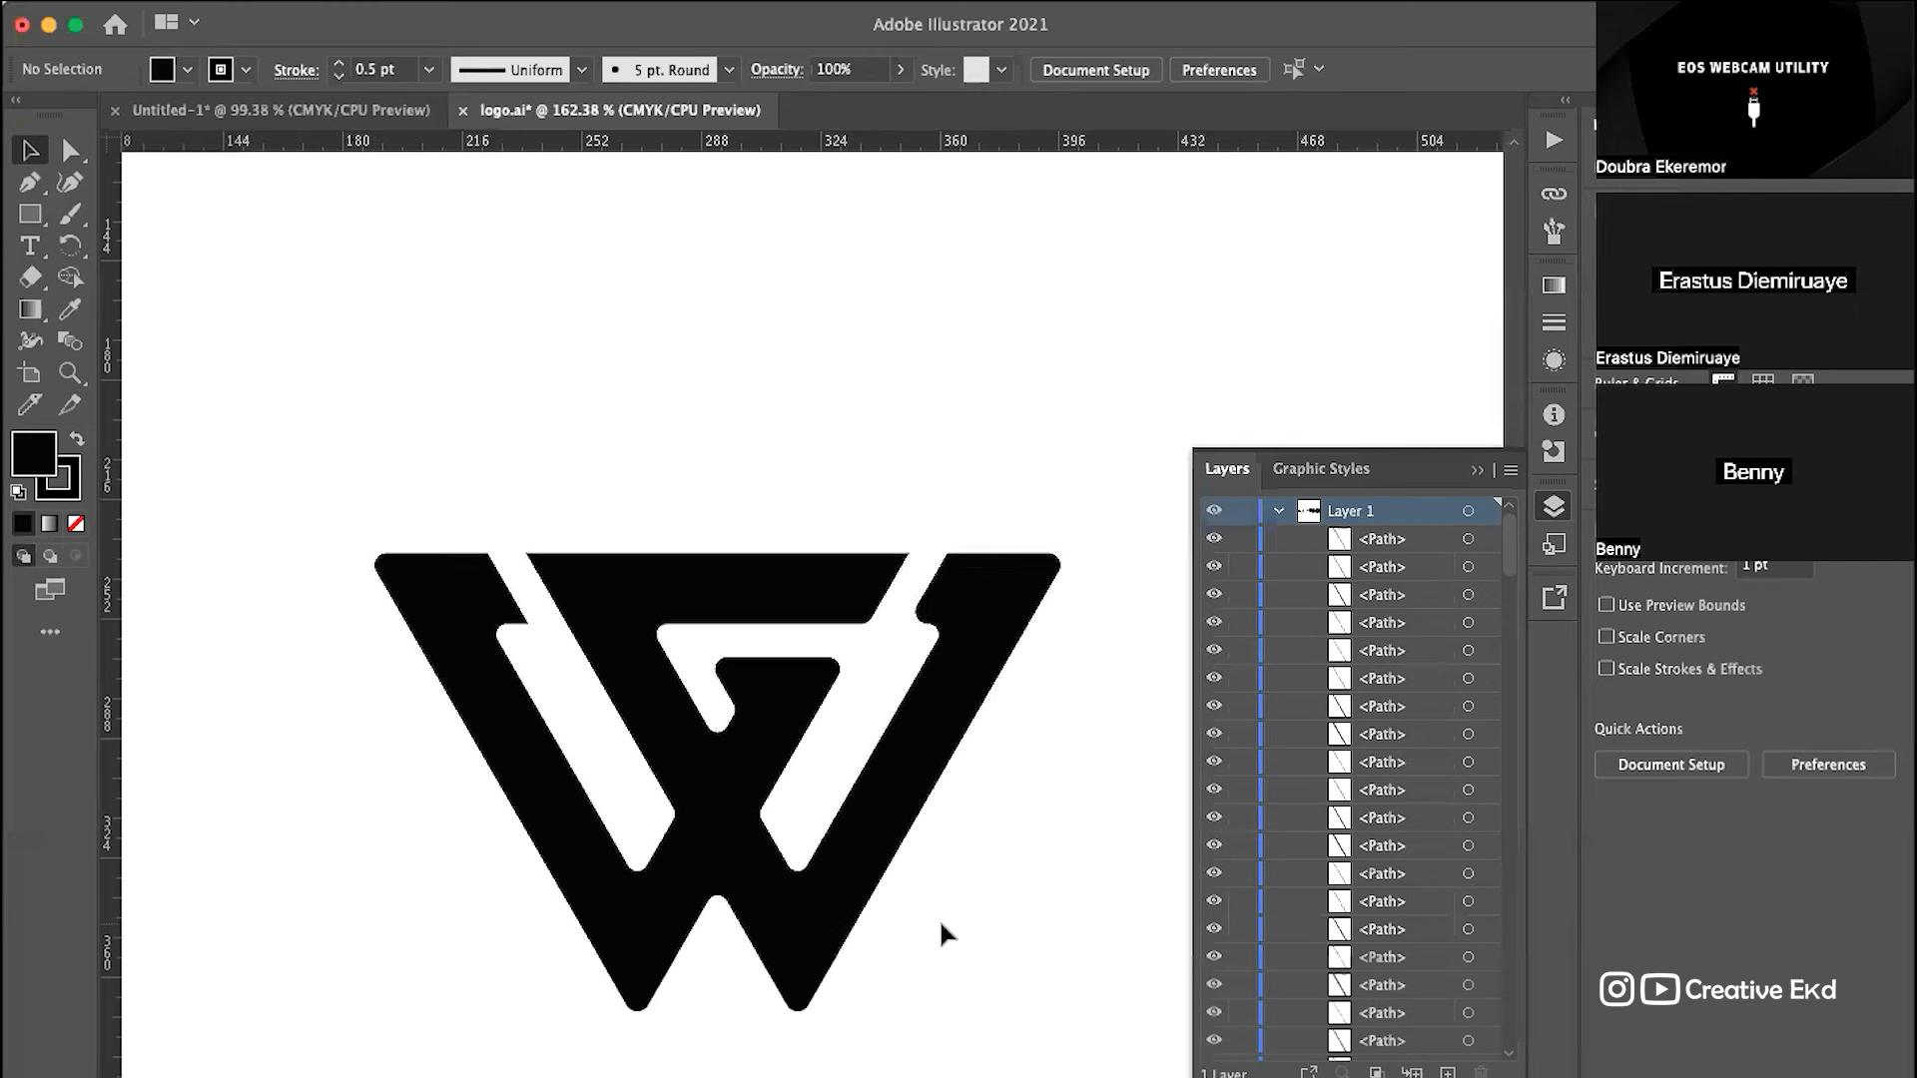
pyautogui.click(997, 642)
pyautogui.press('a')
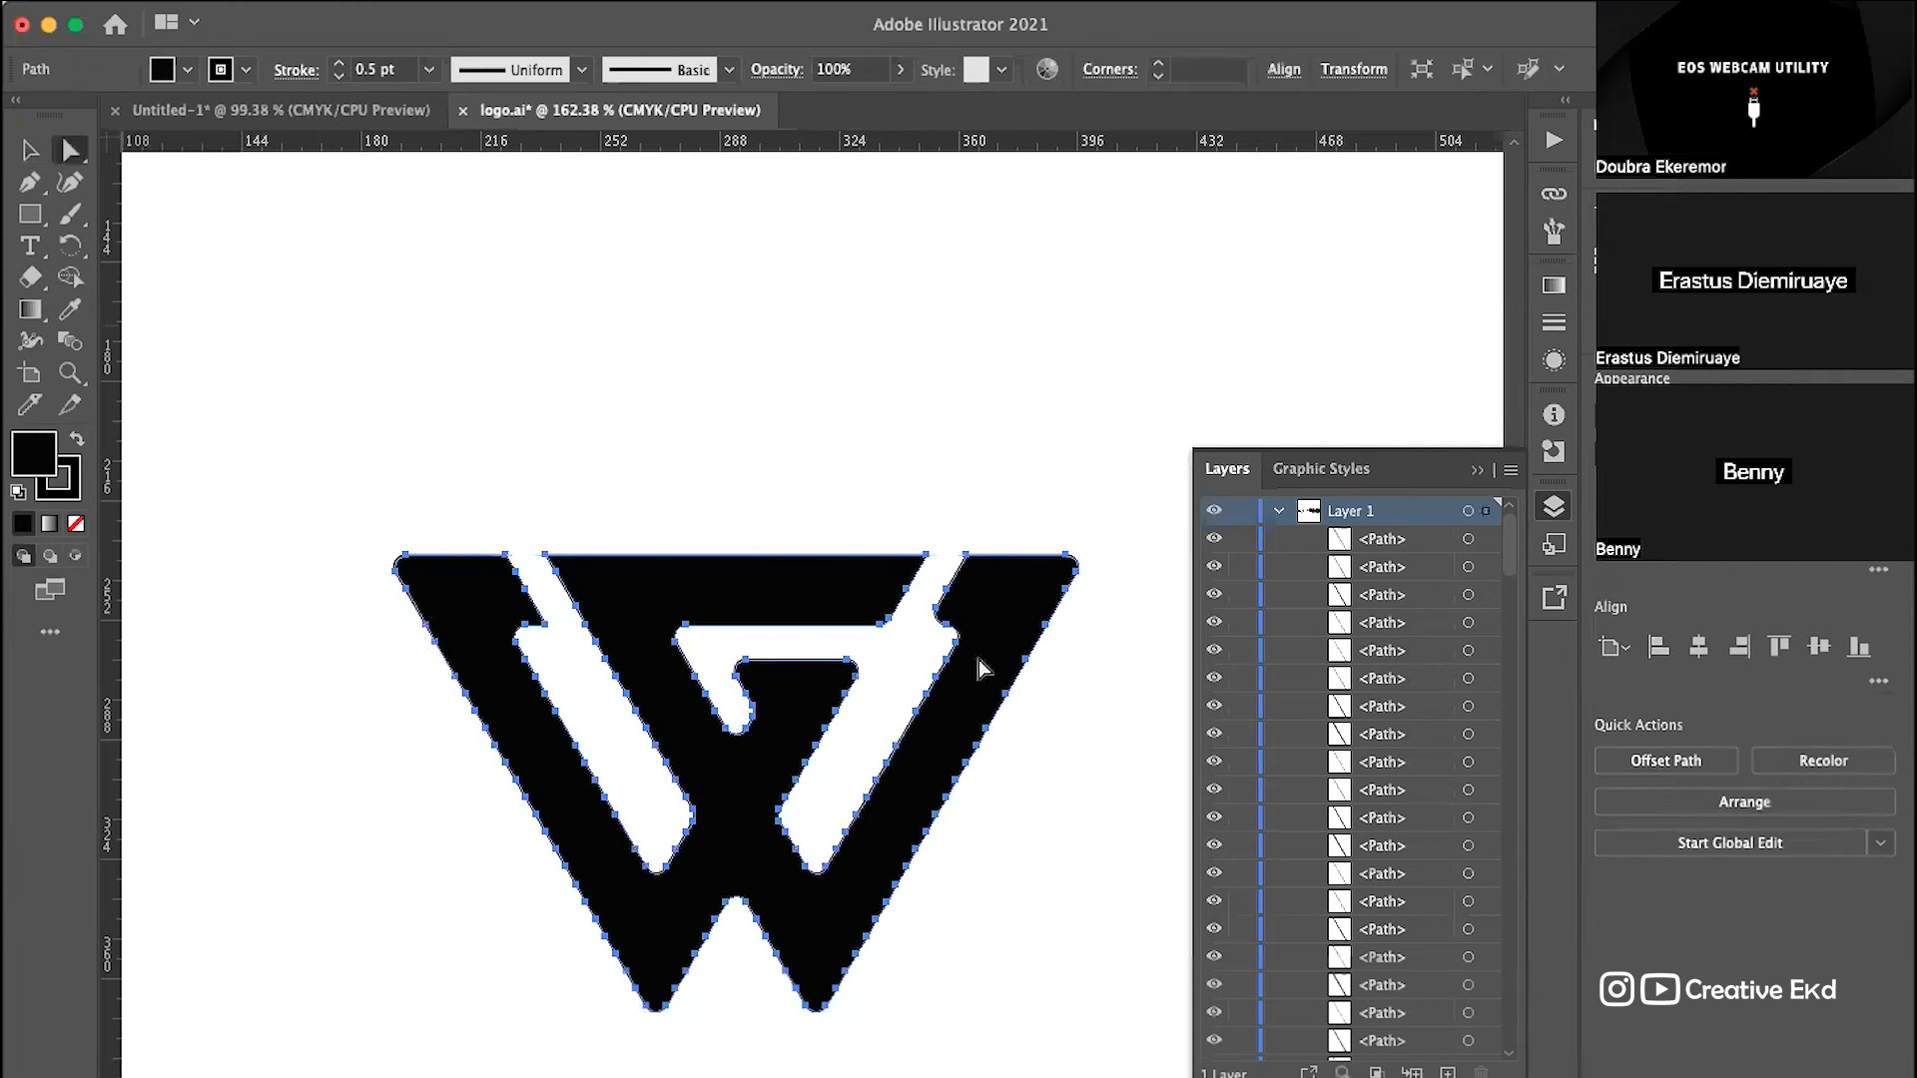
pyautogui.scroll(15, 986, 726)
pyautogui.scroll(8, 986, 727)
pyautogui.scroll(5, 986, 727)
pyautogui.moveTo(600, 511); pyautogui.dragTo(188, 718)
pyautogui.scroll(-10, 599, 725)
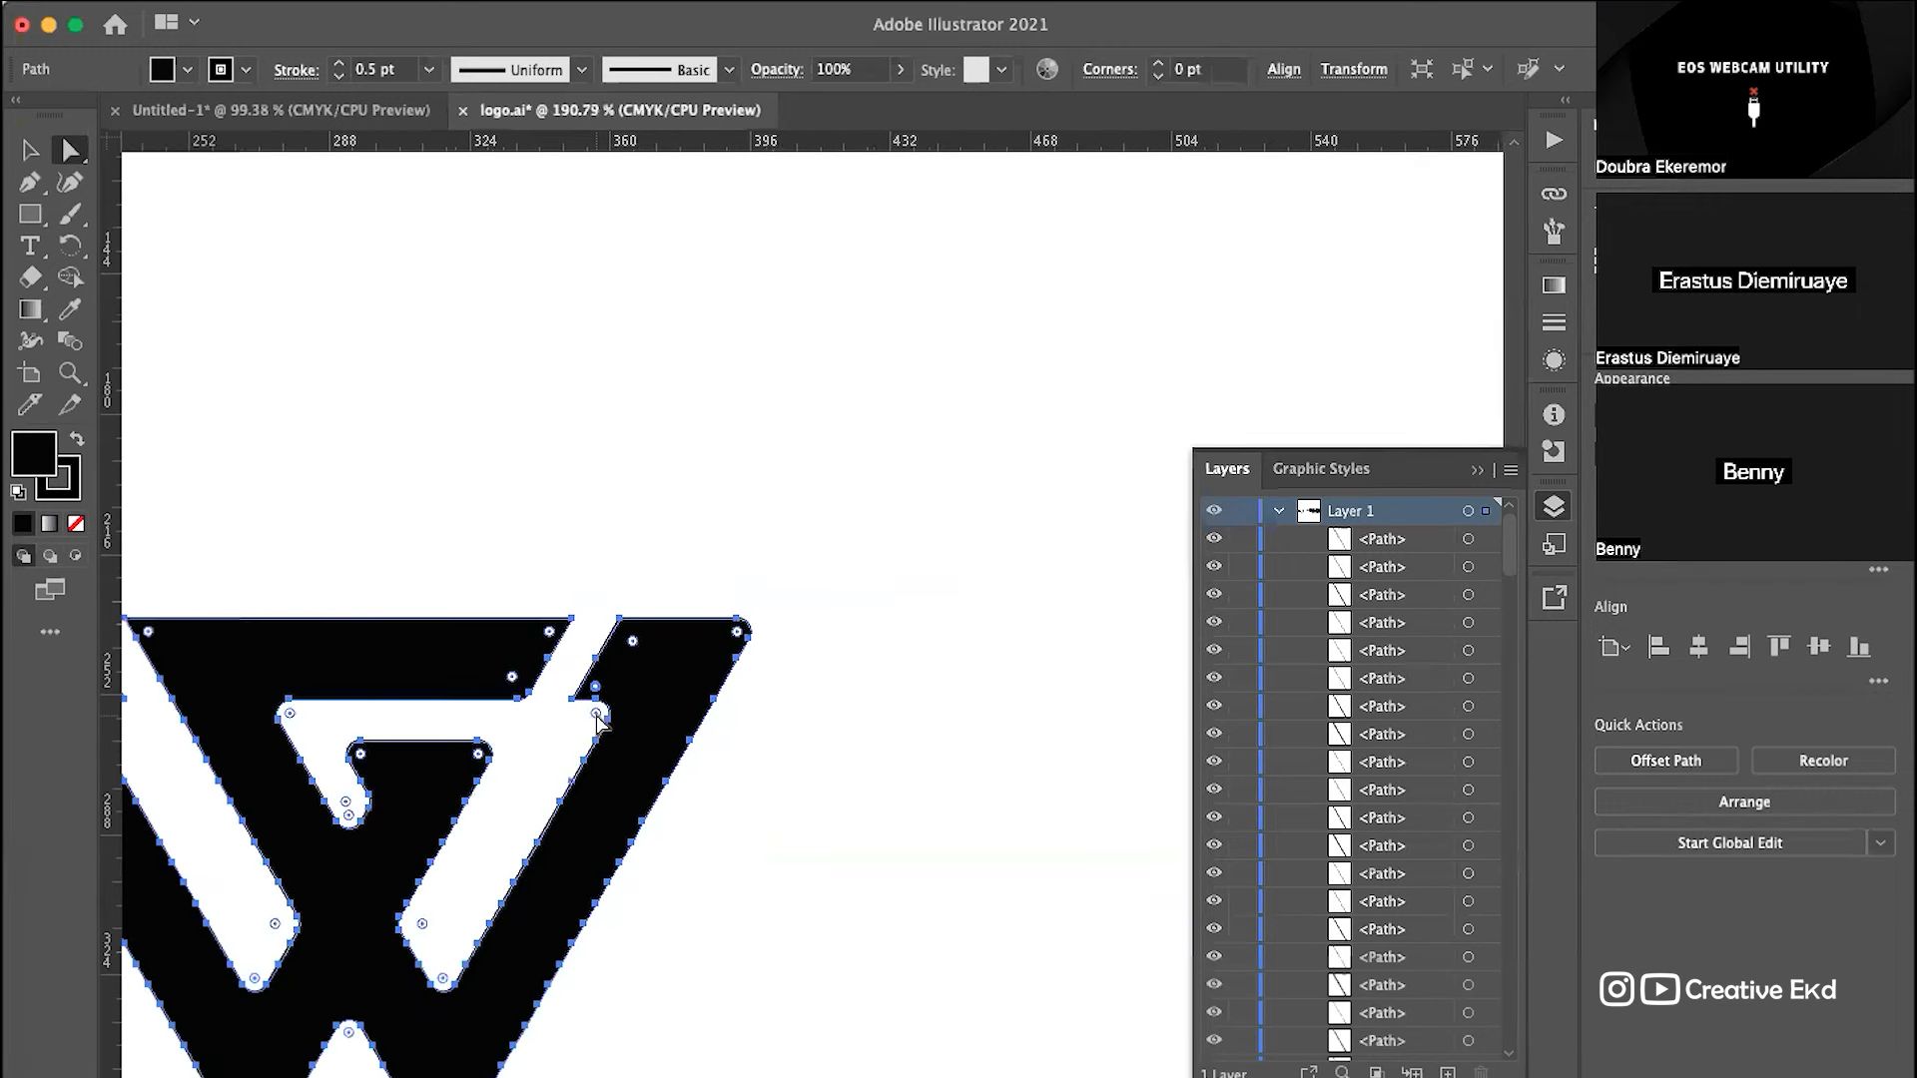
# Step: Reset the middle bar's lower-right corner to a 0 pt radius and deselect the W shape
pyautogui.scroll(10, 529, 684)
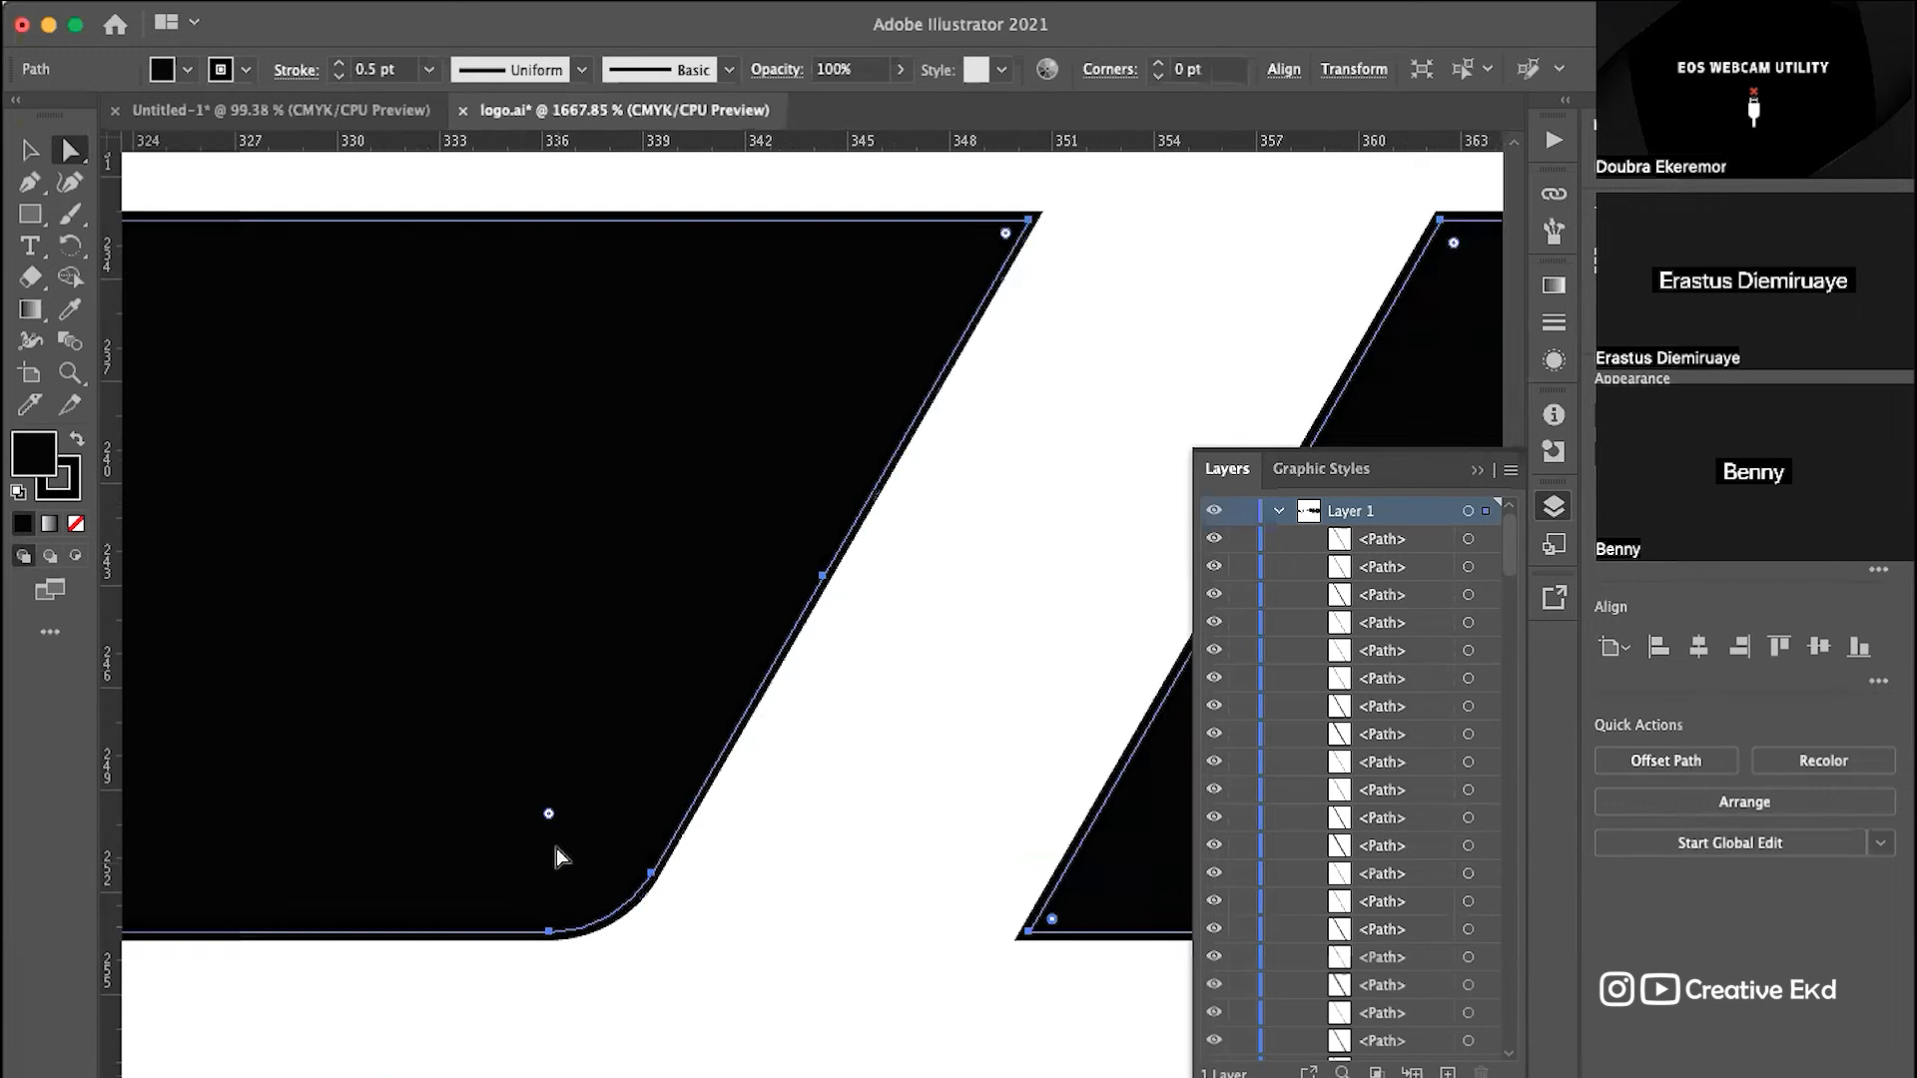
pyautogui.moveTo(550, 813); pyautogui.dragTo(737, 1046)
pyautogui.scroll(-12, 740, 818)
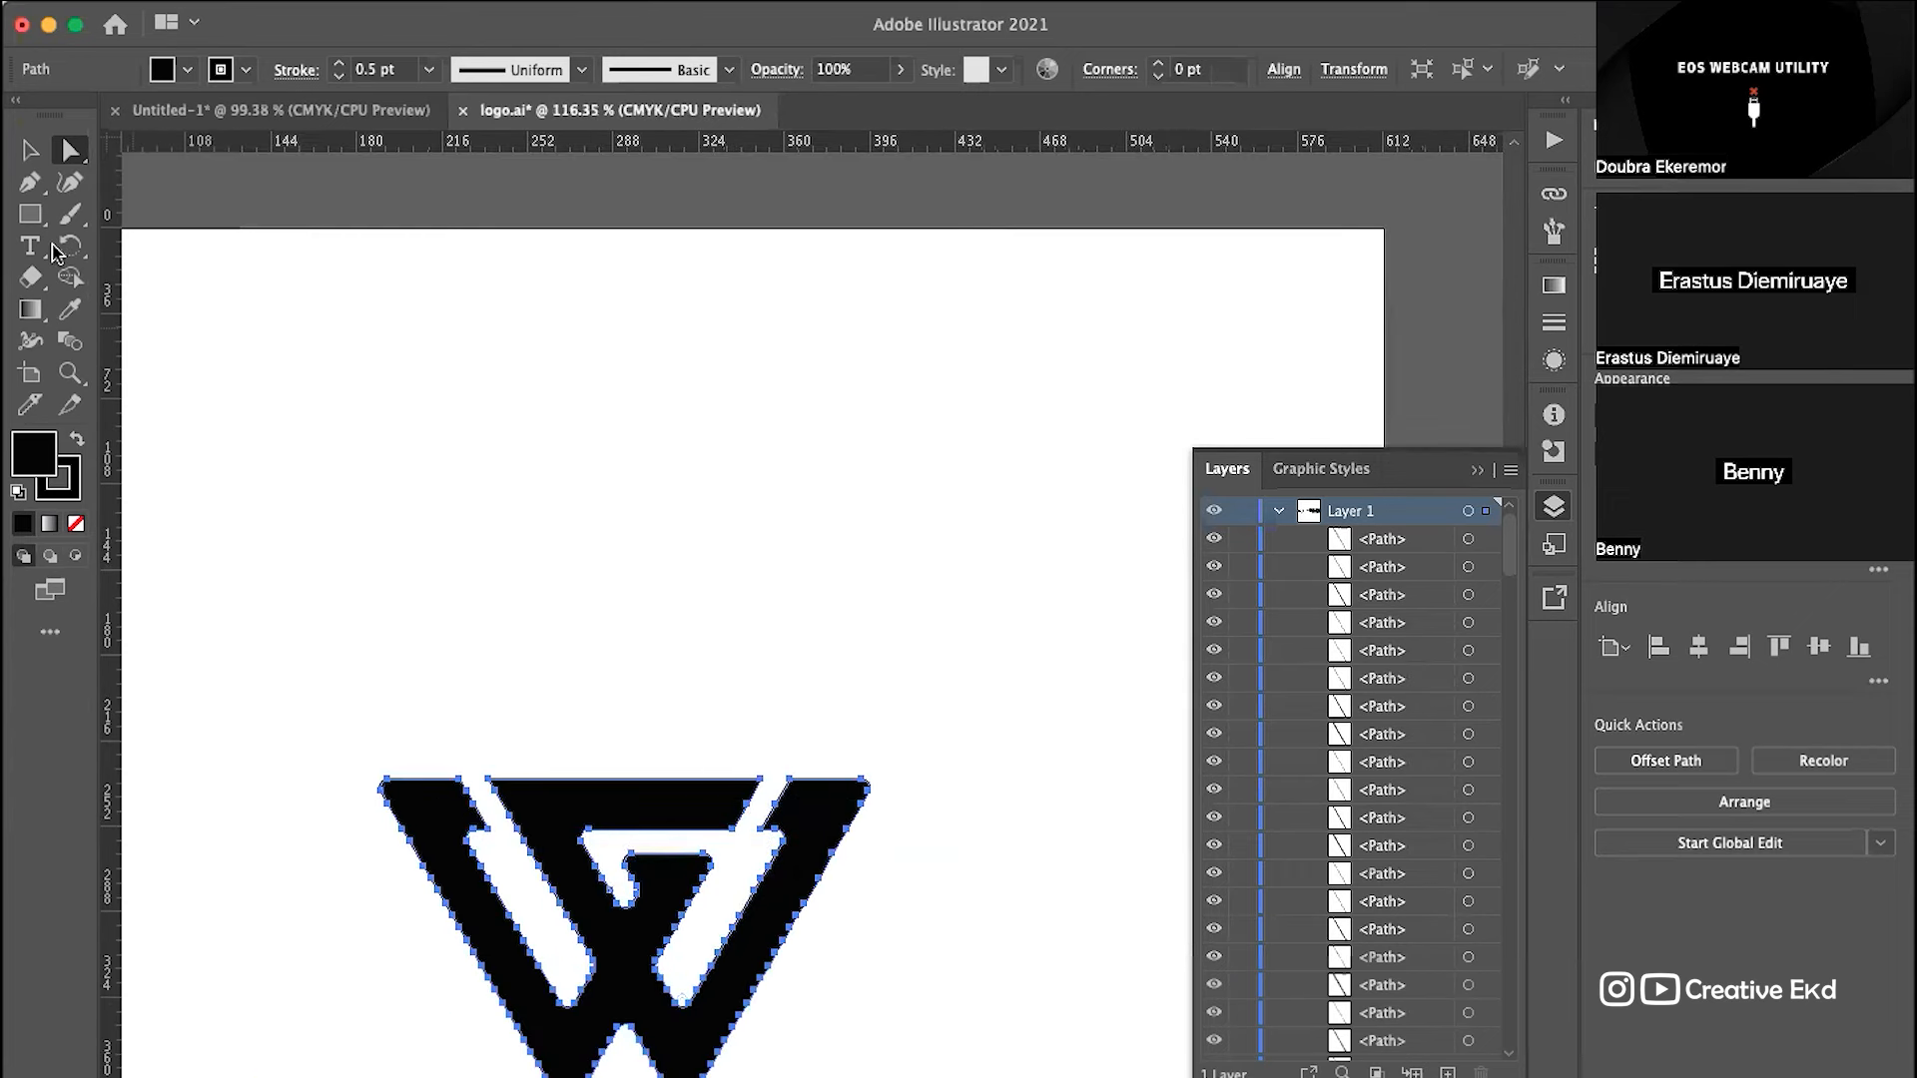
pyautogui.click(30, 150)
pyautogui.click(780, 554)
pyautogui.scroll(-3, 782, 560)
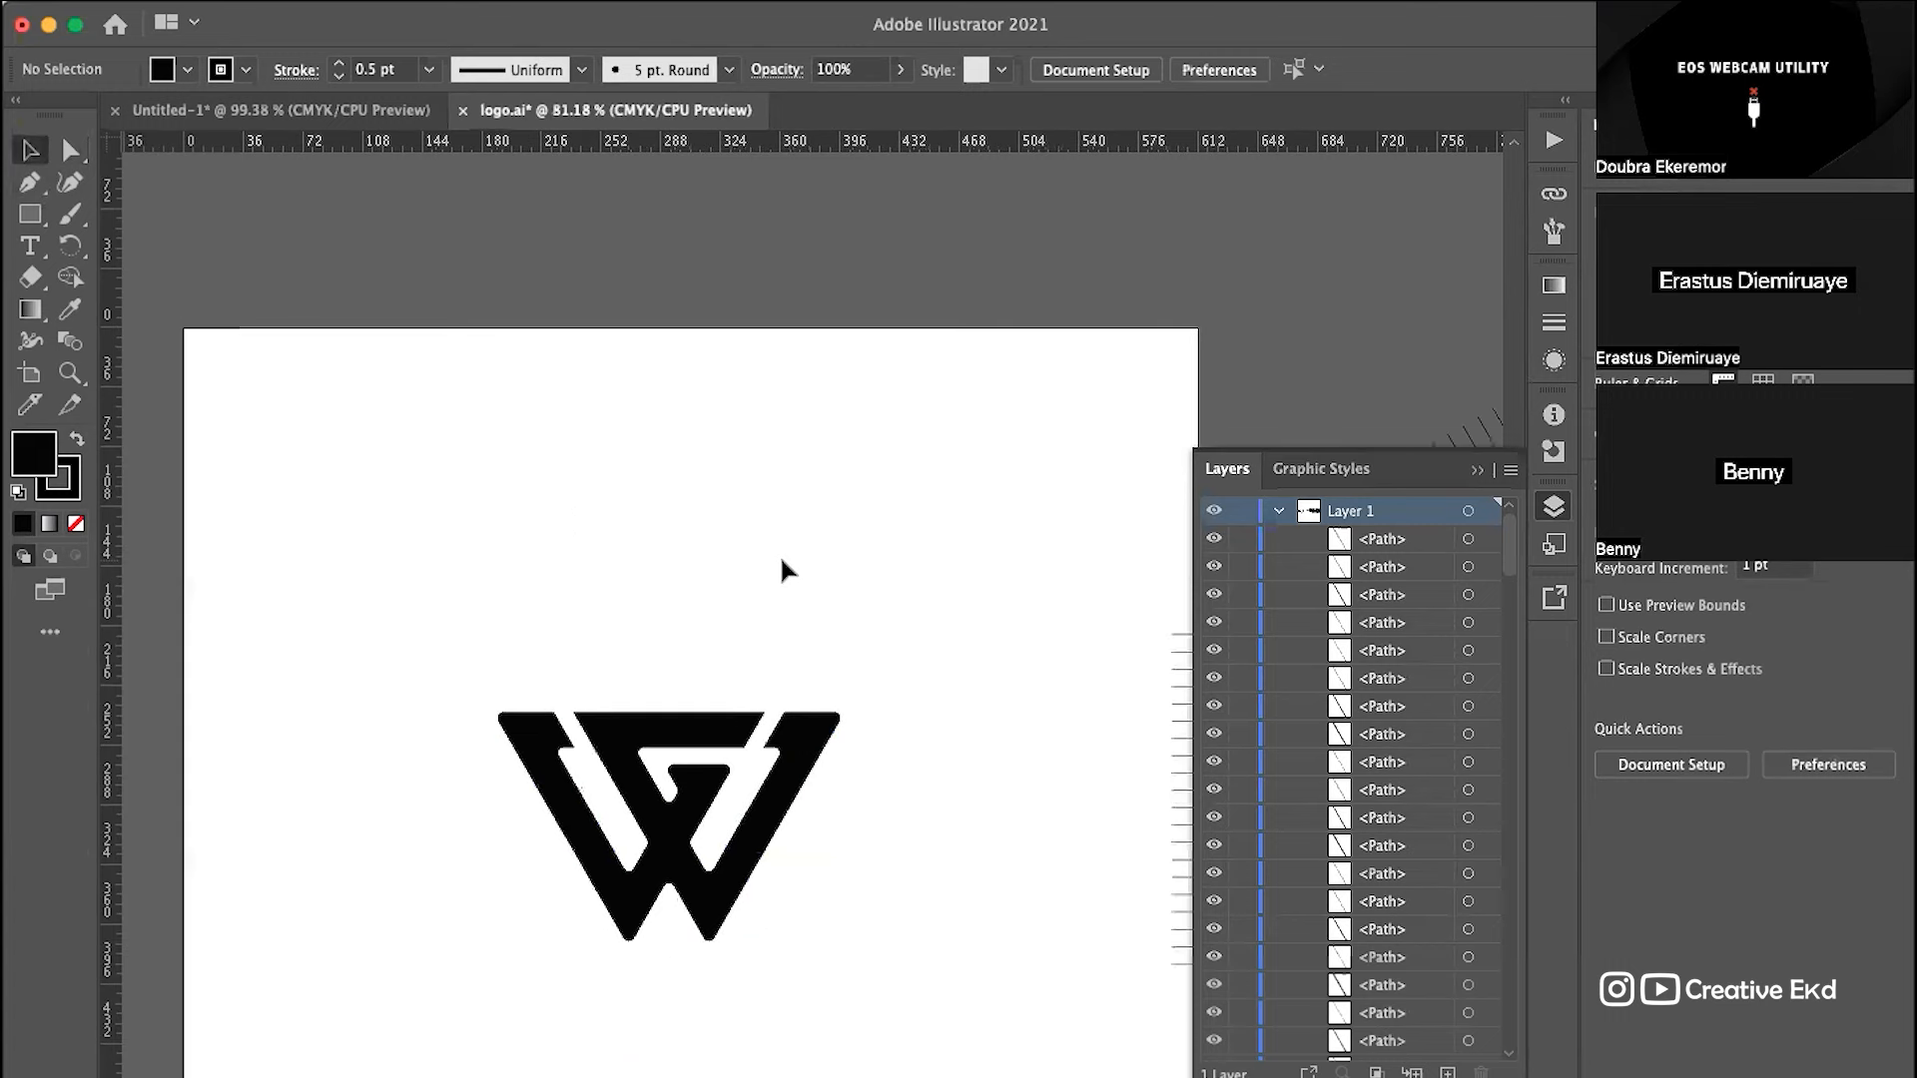
# Step: Undo the recent sharp-corner resets on the middle bar and both arm notches, and deselect the W shape
pyautogui.scroll(6, 782, 560)
pyautogui.scroll(-5, 781, 560)
pyautogui.hscroll(-2, 781, 560)
pyautogui.scroll(2, 806, 722)
pyautogui.scroll(2, 811, 733)
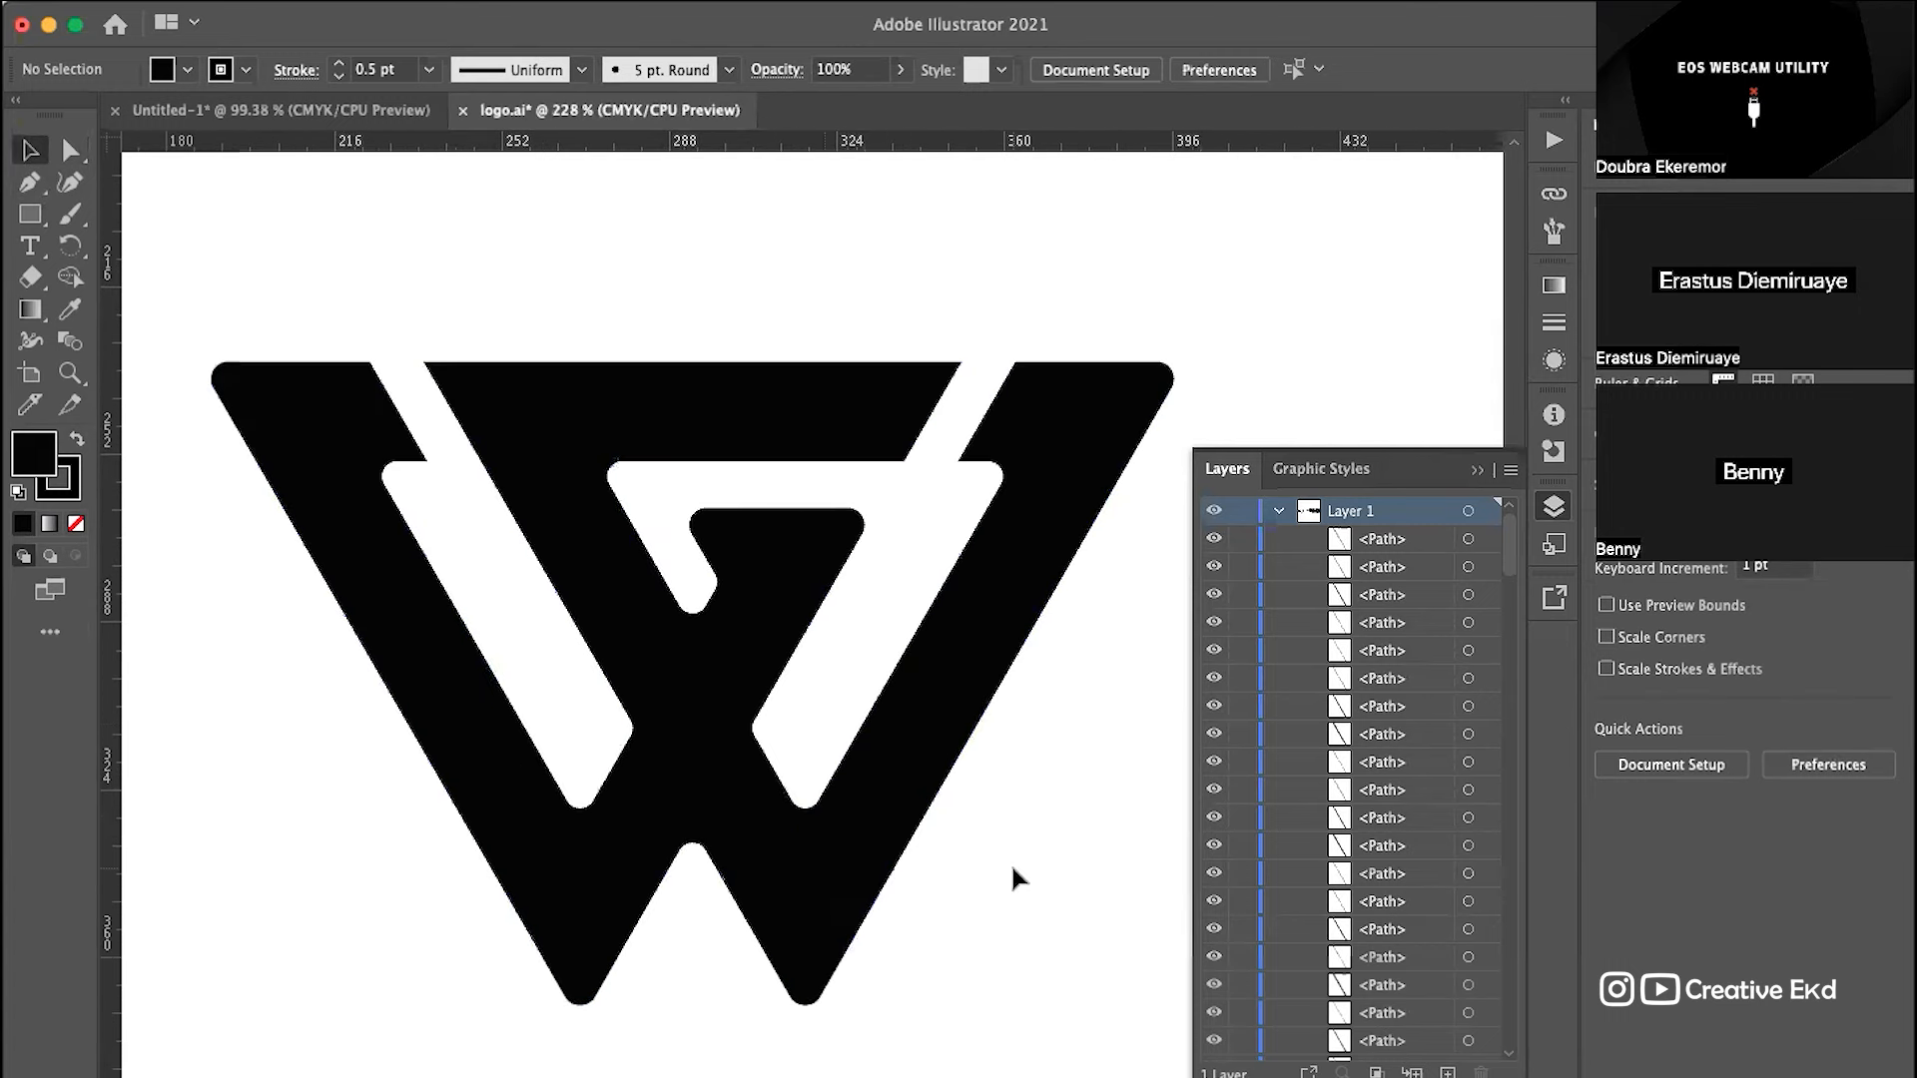
pyautogui.press('super+a')
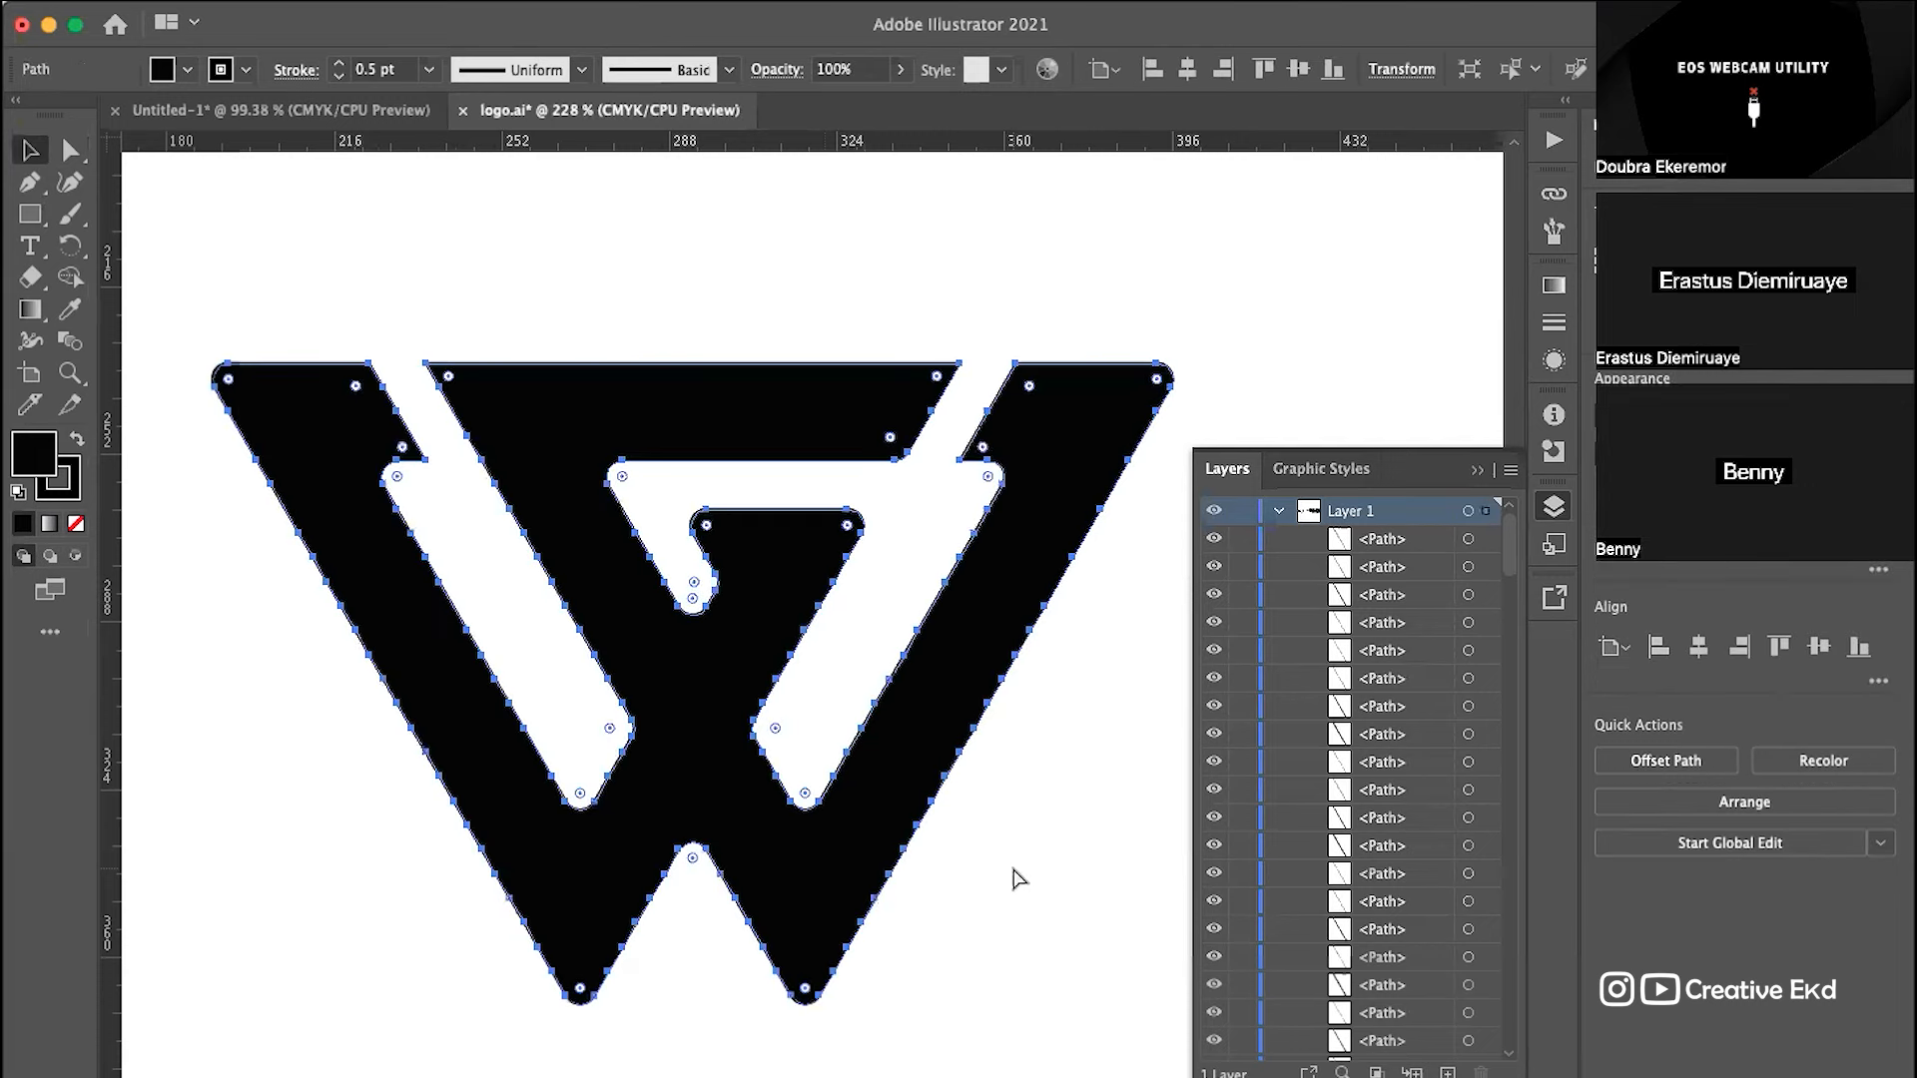
pyautogui.press('super+z')
pyautogui.press('super+z')
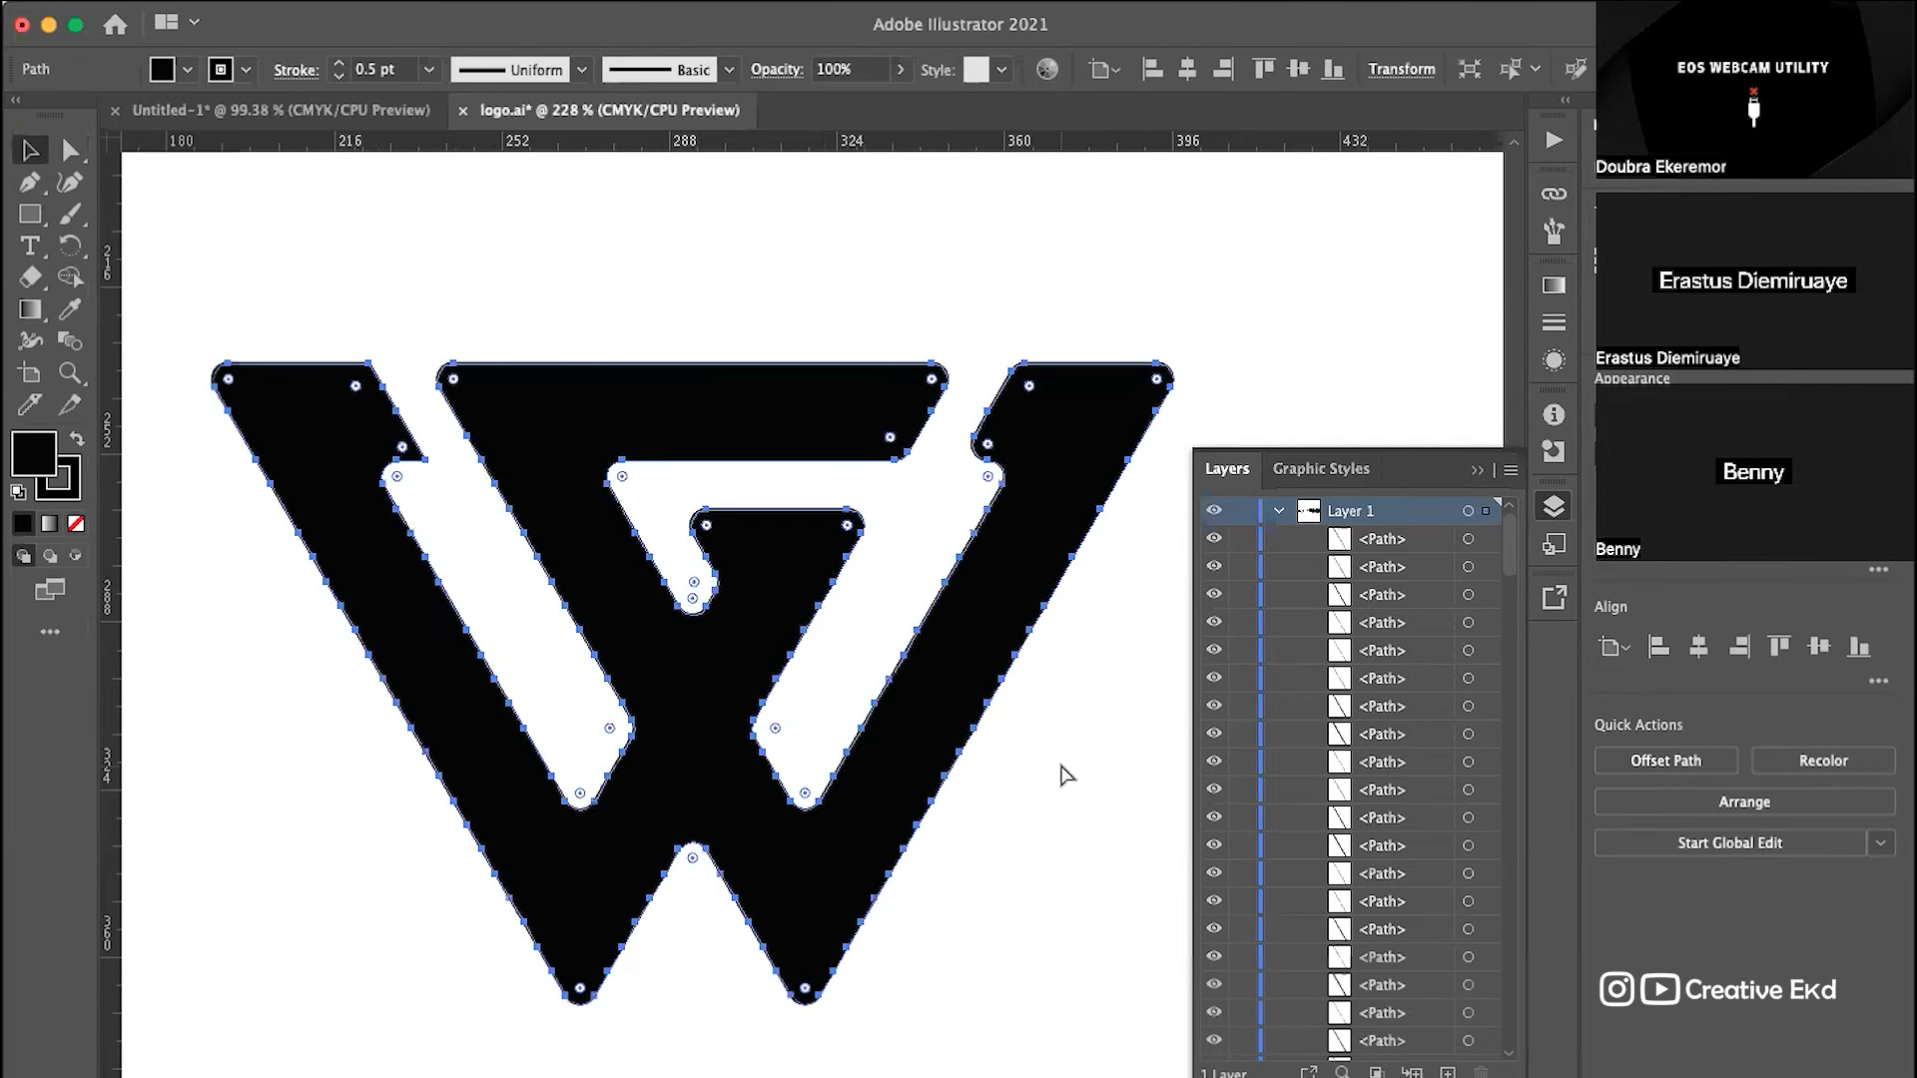
pyautogui.press('super+z')
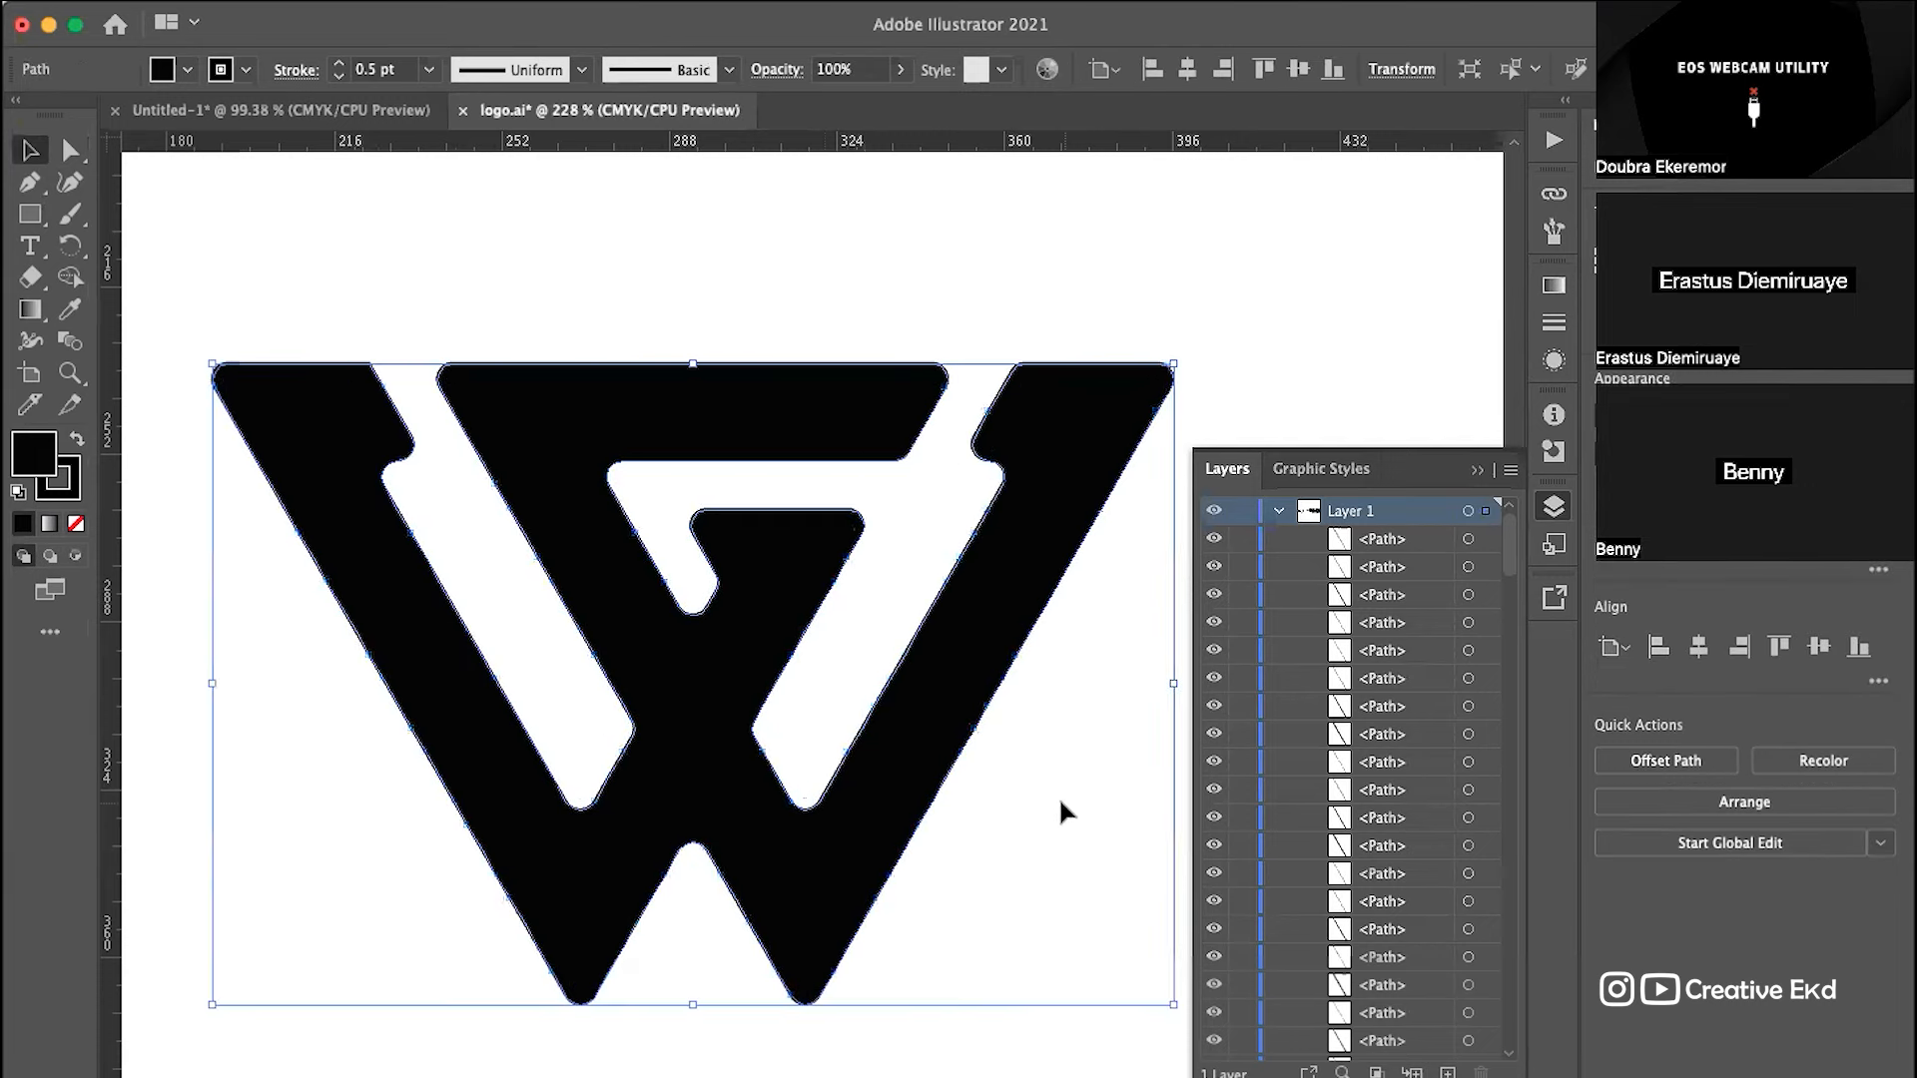
pyautogui.click(761, 301)
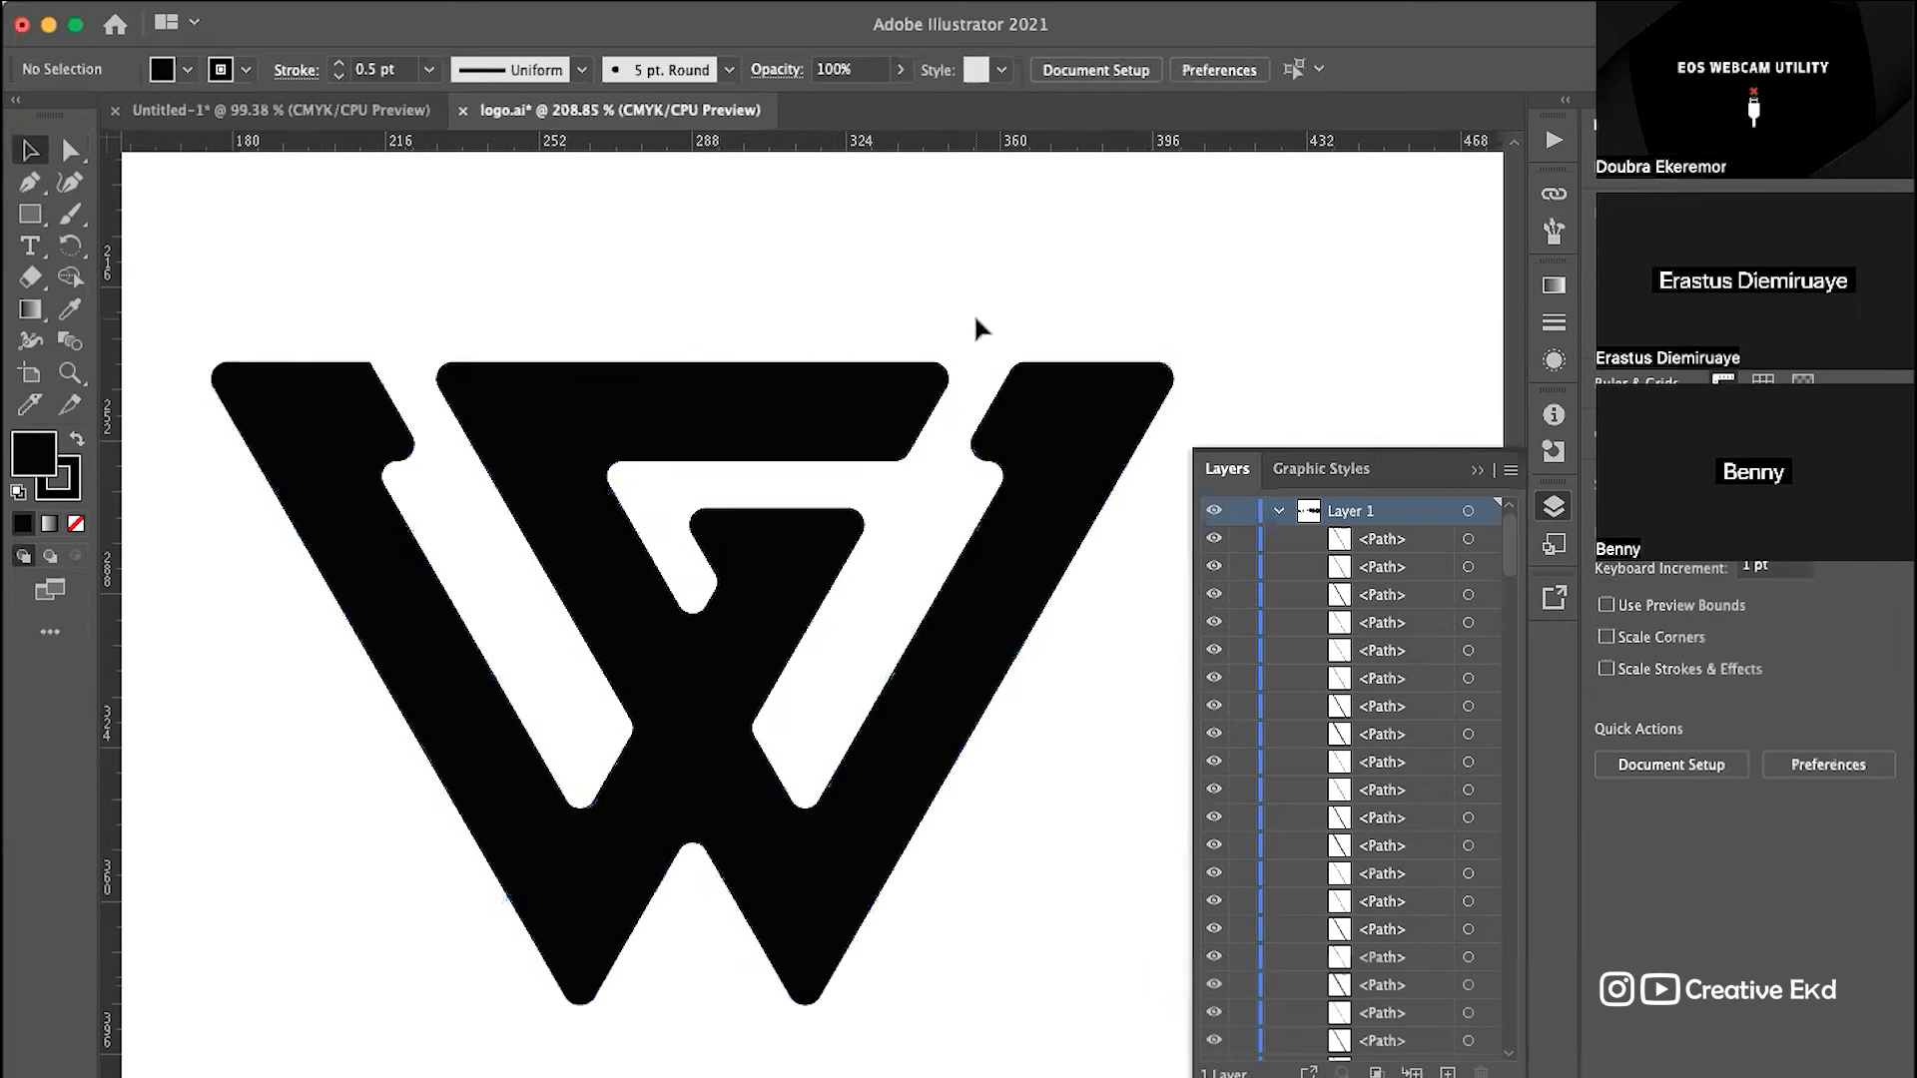
# Step: Reset the pointed notch corners on the inner sides of the left and right arms to a 0 pt radius and deselect
pyautogui.press('super+0')
pyautogui.scroll(4, 978, 333)
pyautogui.hscroll(3, 979, 333)
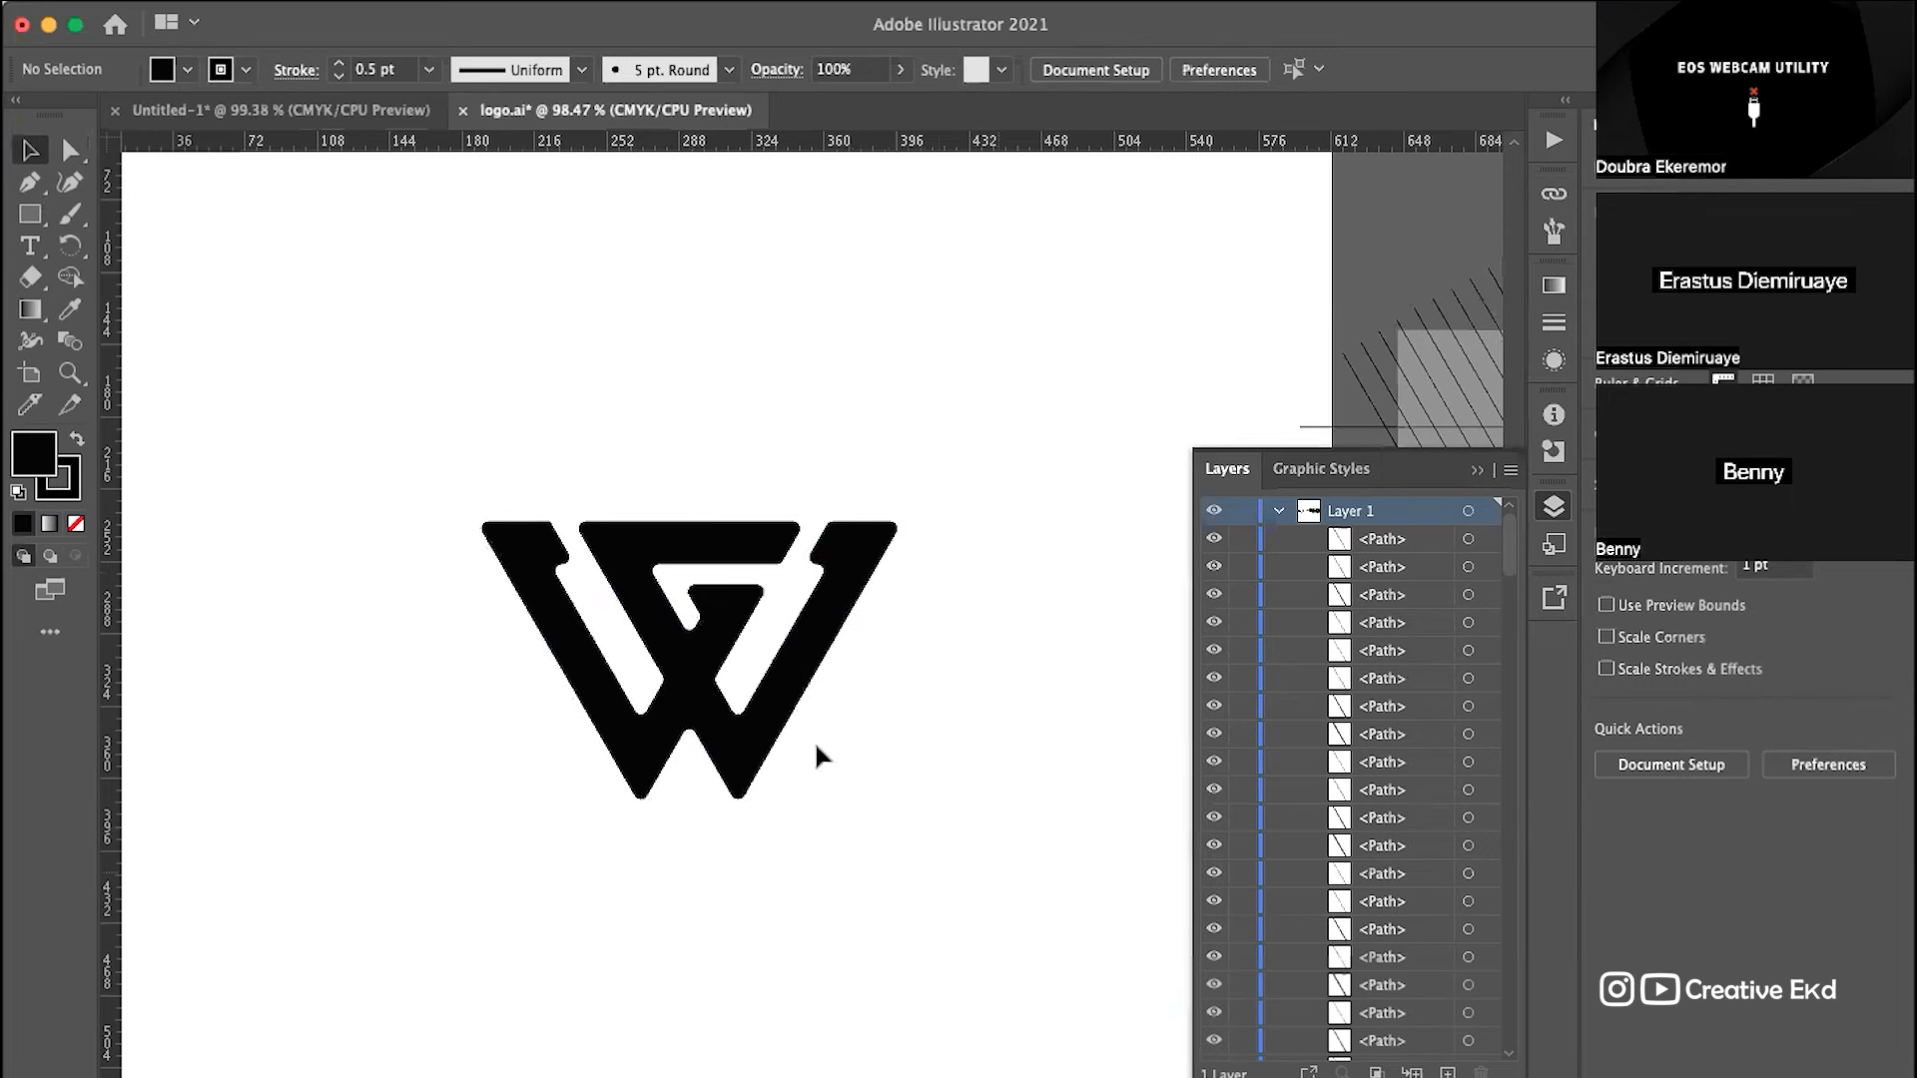
pyautogui.scroll(5, 812, 740)
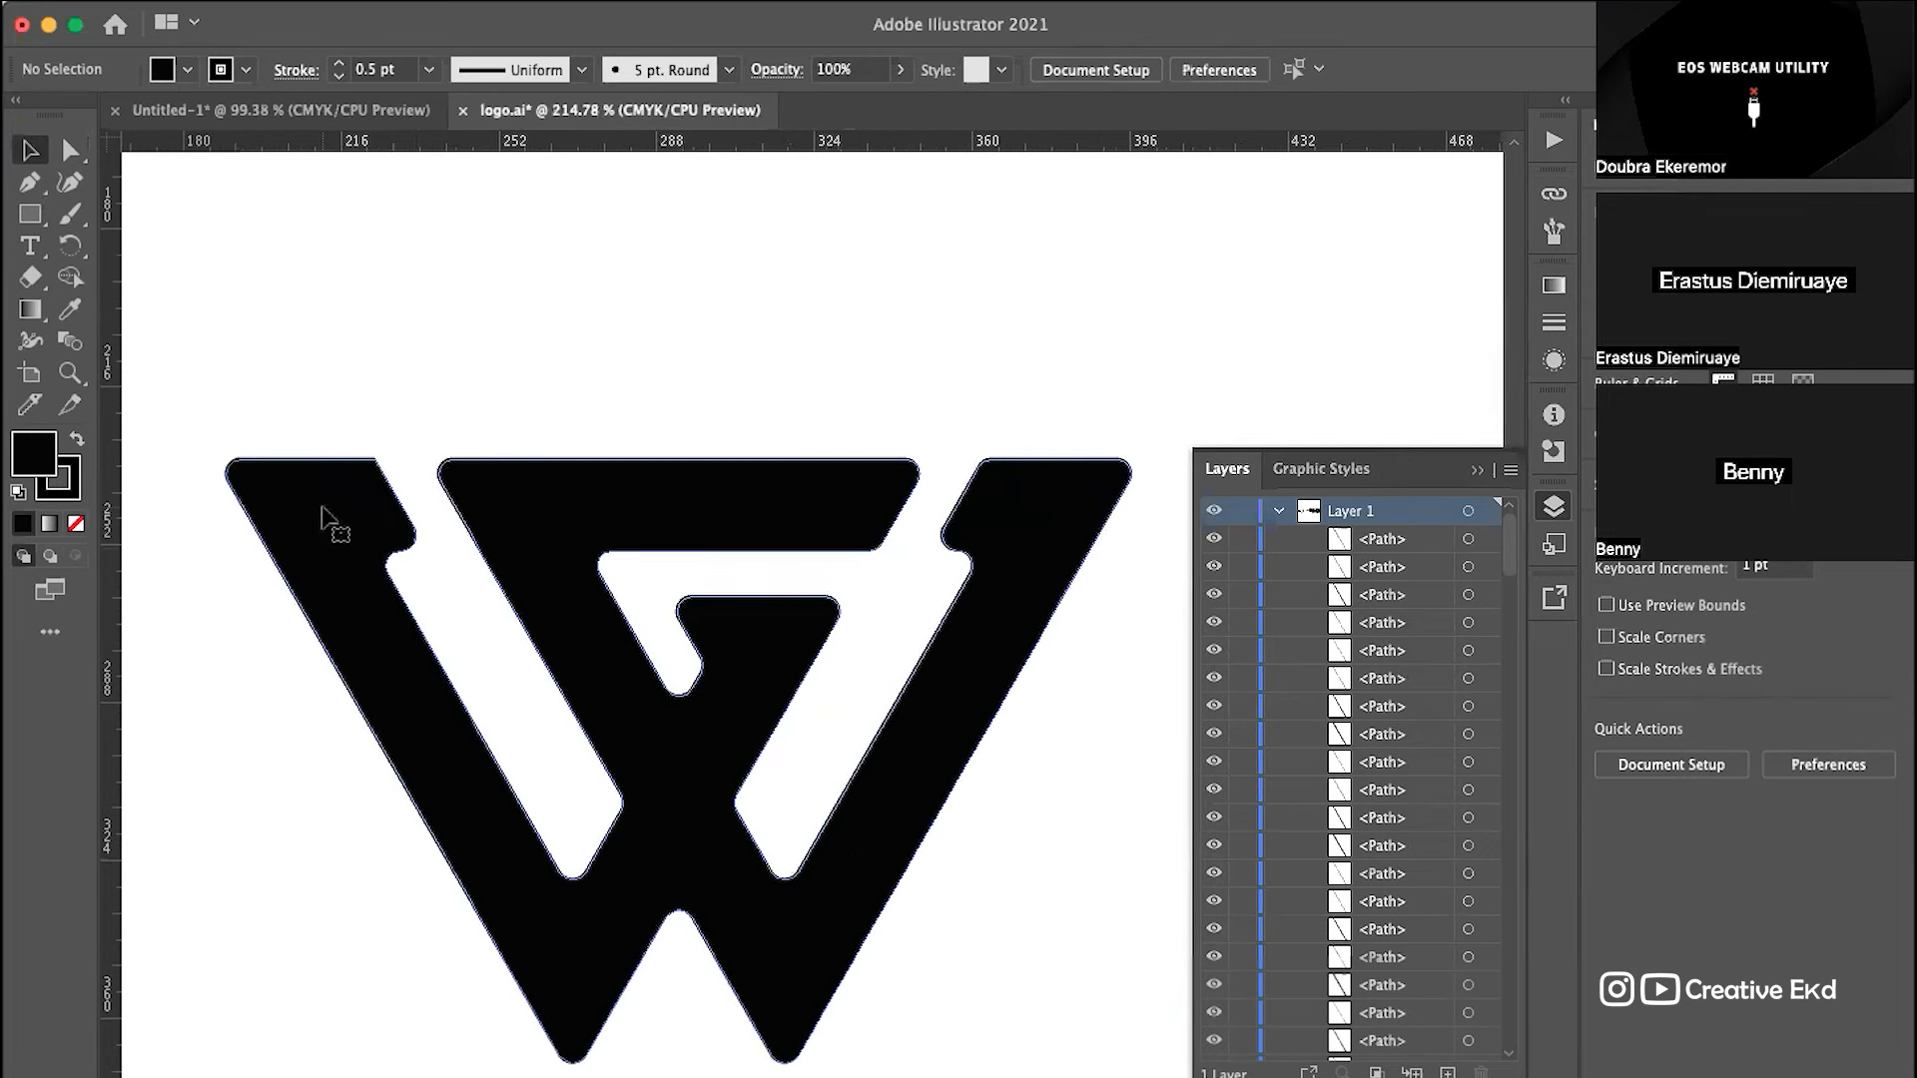
pyautogui.click(323, 508)
pyautogui.click(70, 150)
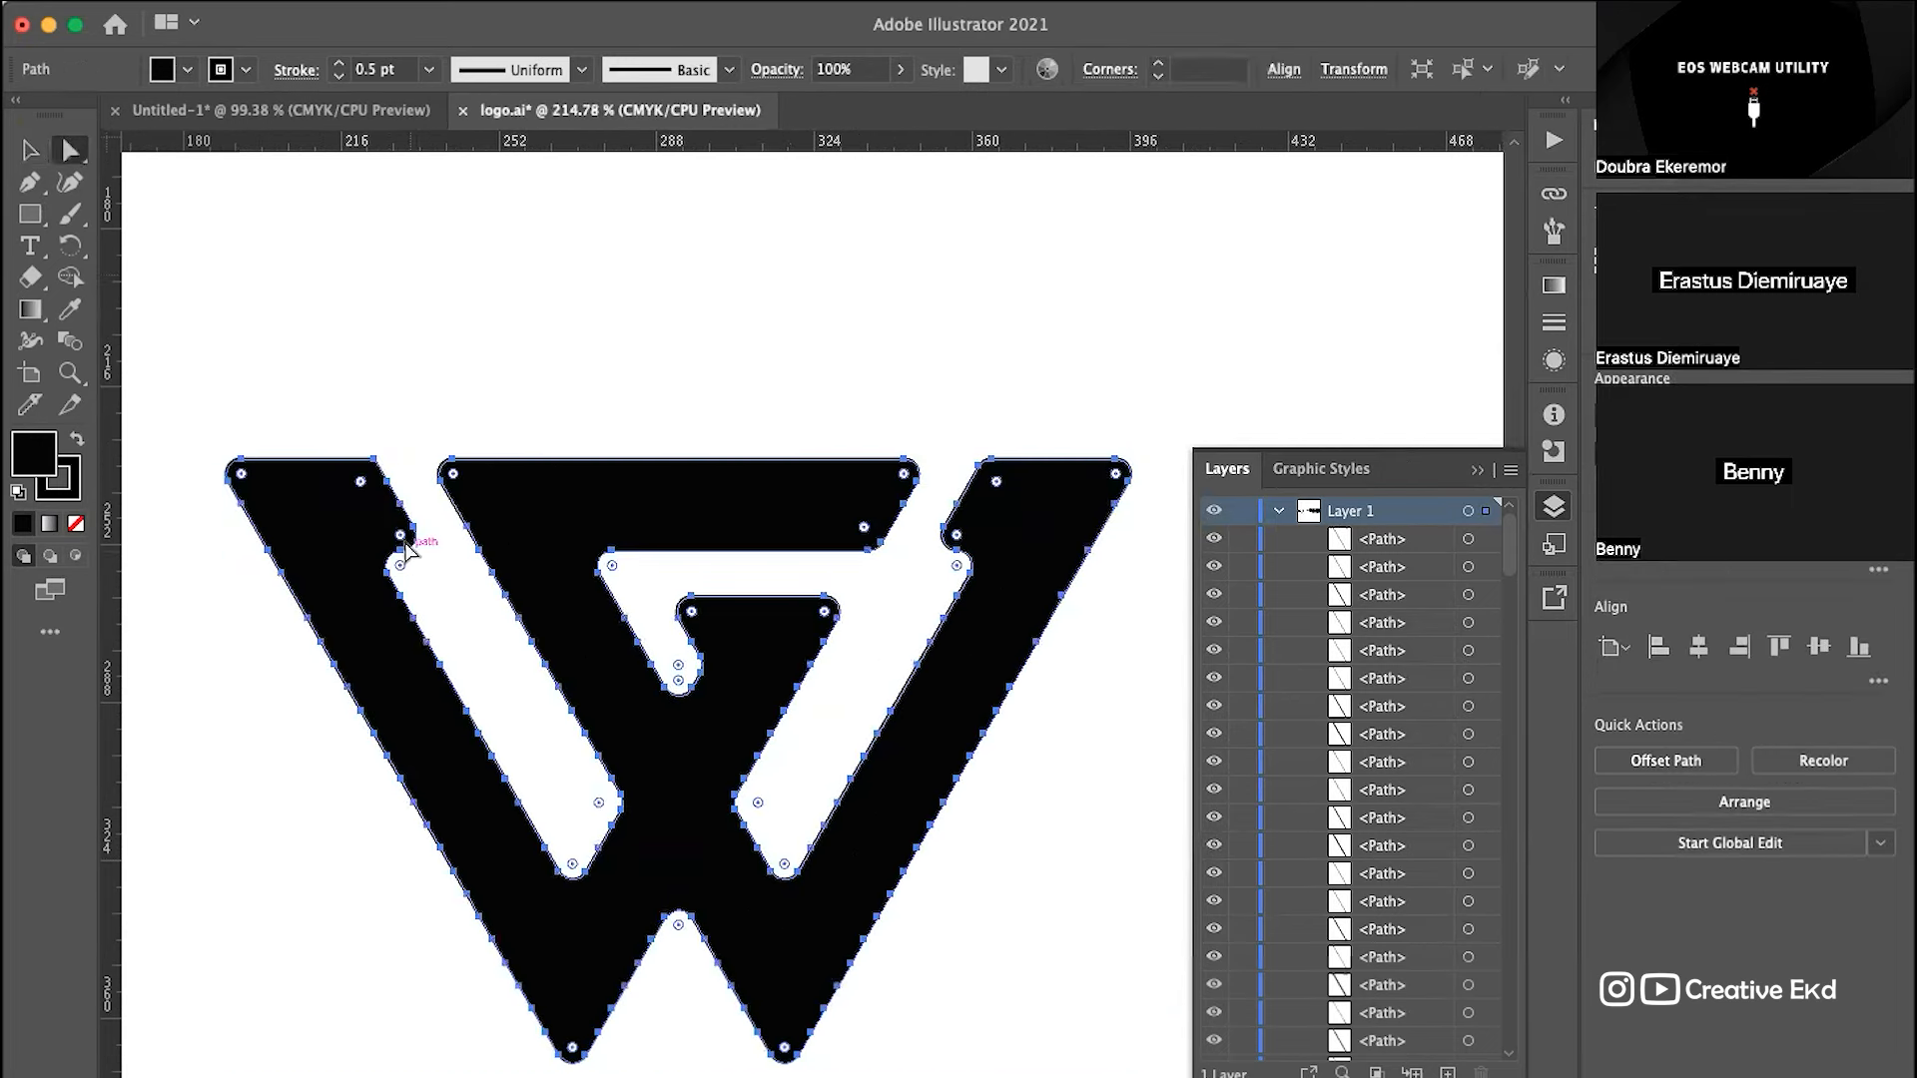
pyautogui.moveTo(399, 544); pyautogui.dragTo(544, 587)
pyautogui.click(956, 537)
pyautogui.moveTo(956, 539); pyautogui.dragTo(876, 634)
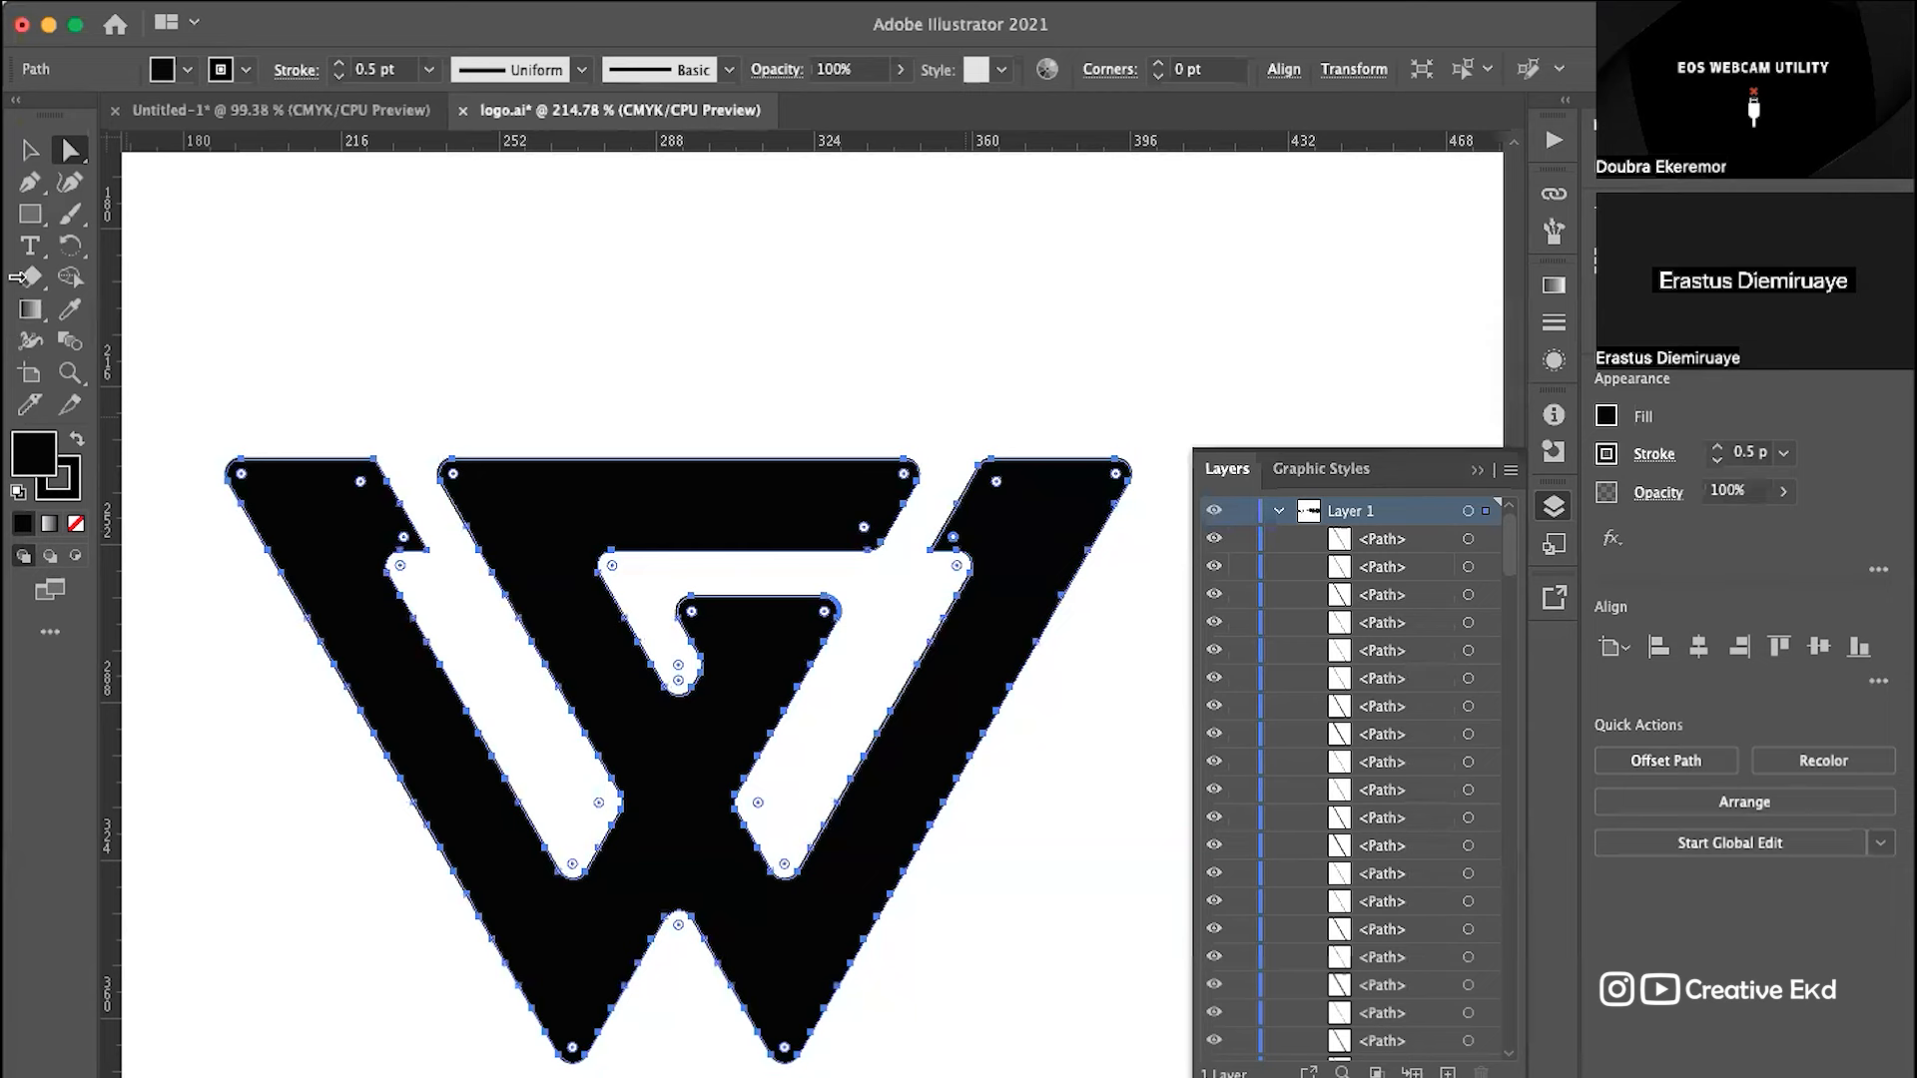
pyautogui.click(30, 150)
pyautogui.click(485, 284)
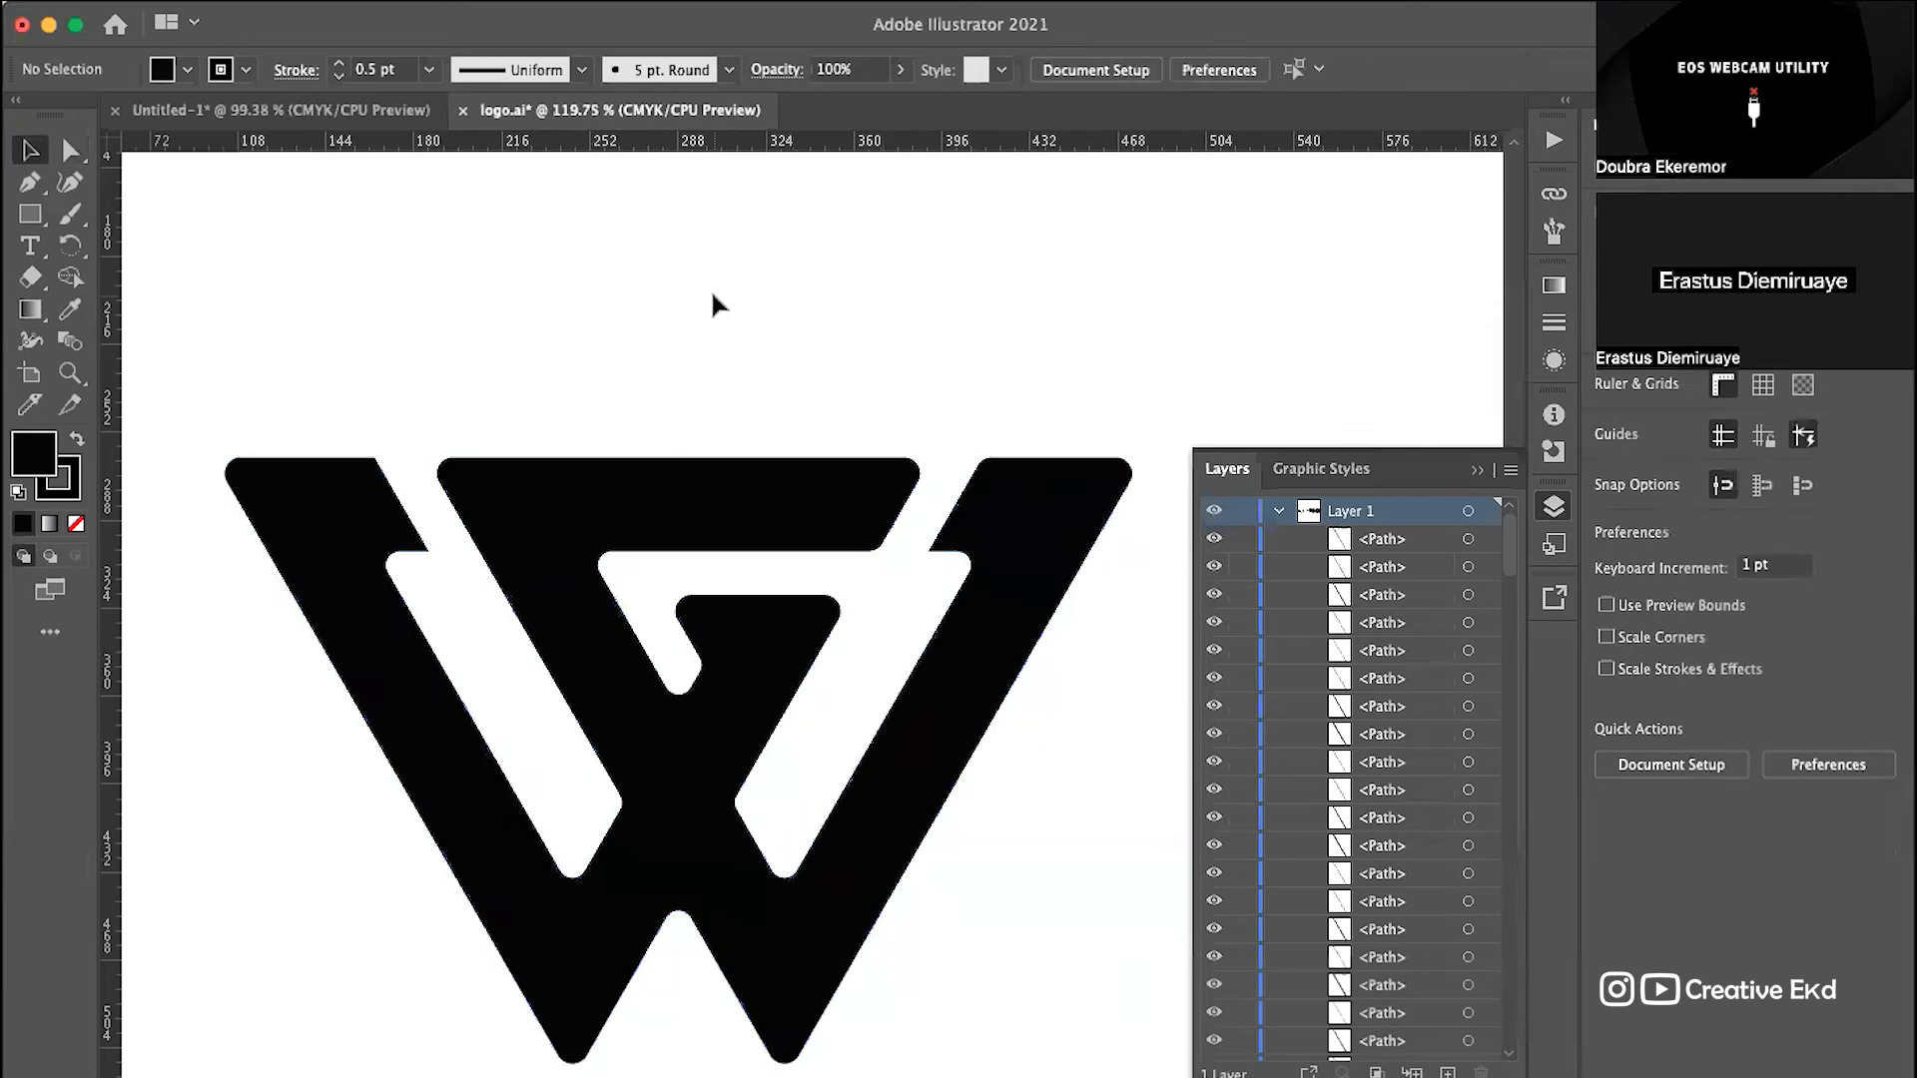
pyautogui.scroll(-3, 711, 289)
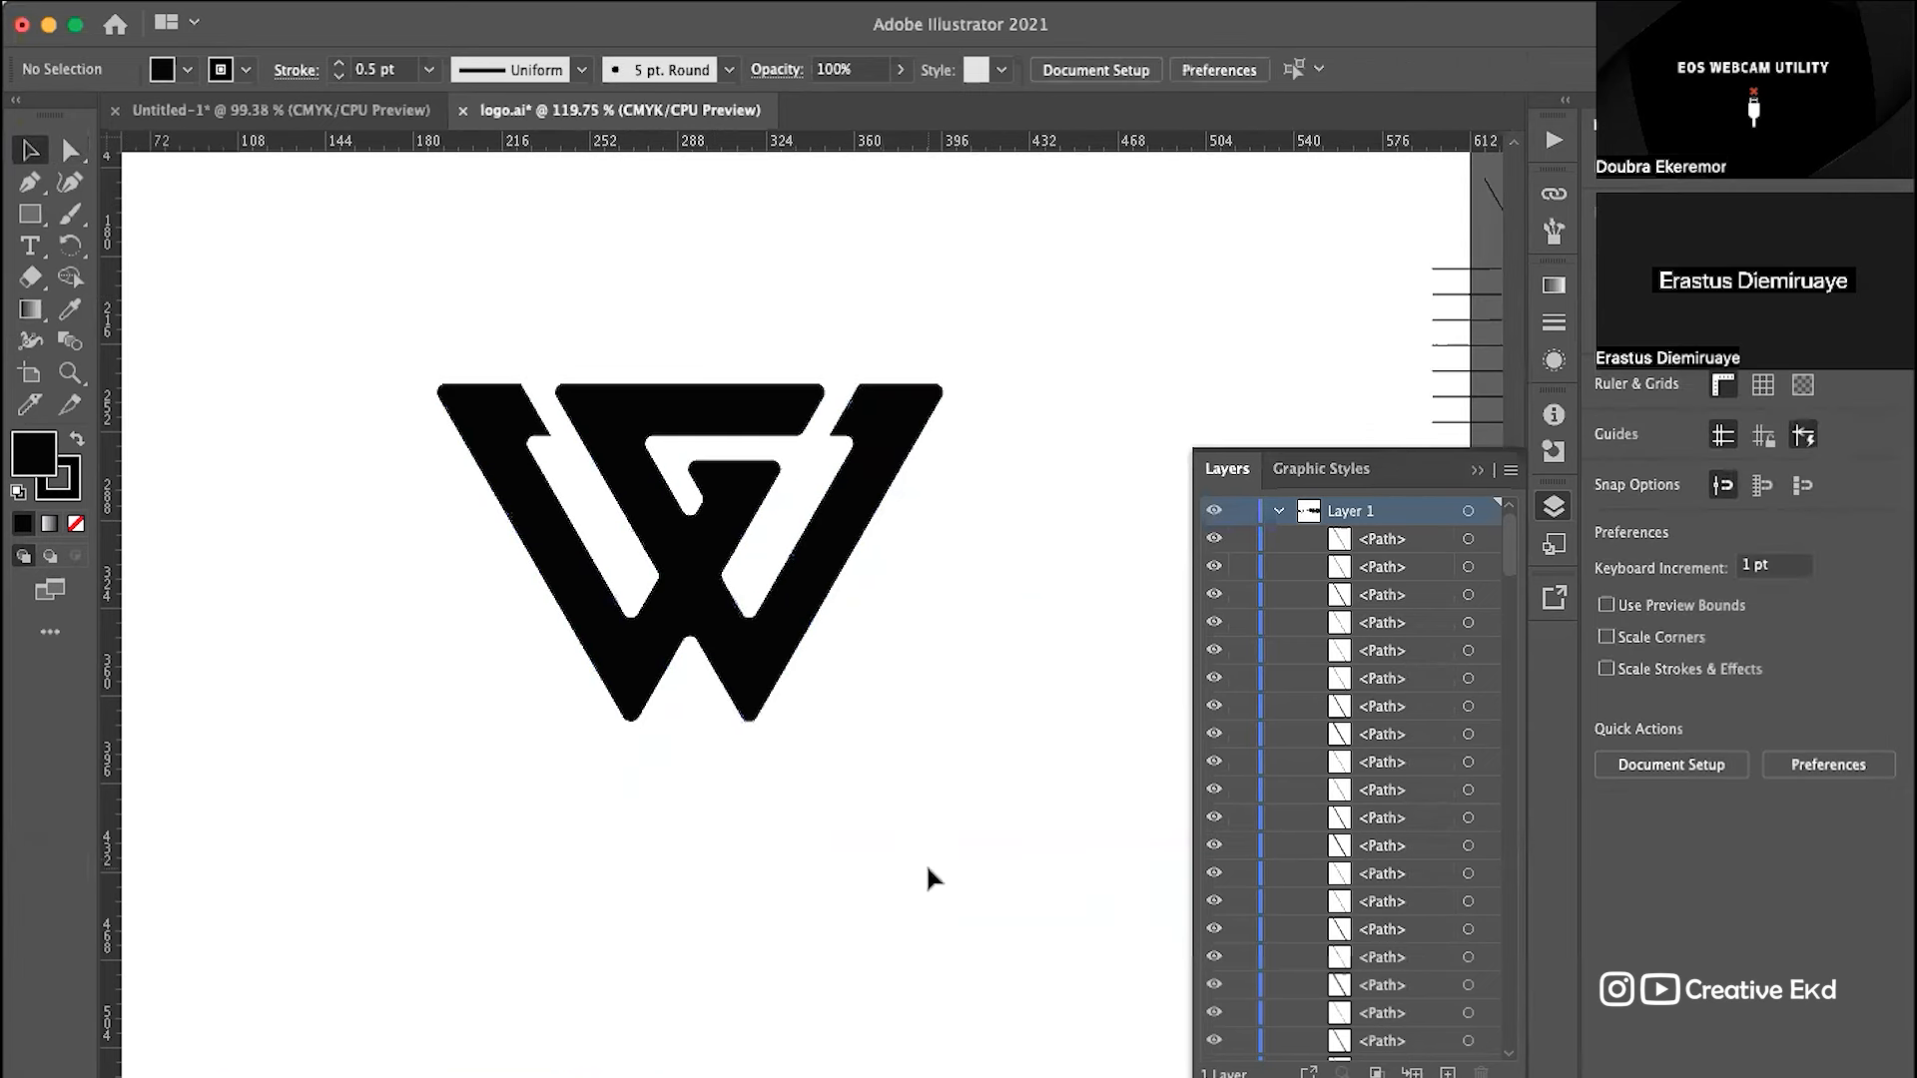
pyautogui.scroll(-3, 929, 874)
pyautogui.scroll(-3, 848, 818)
pyautogui.hscroll(3, 848, 818)
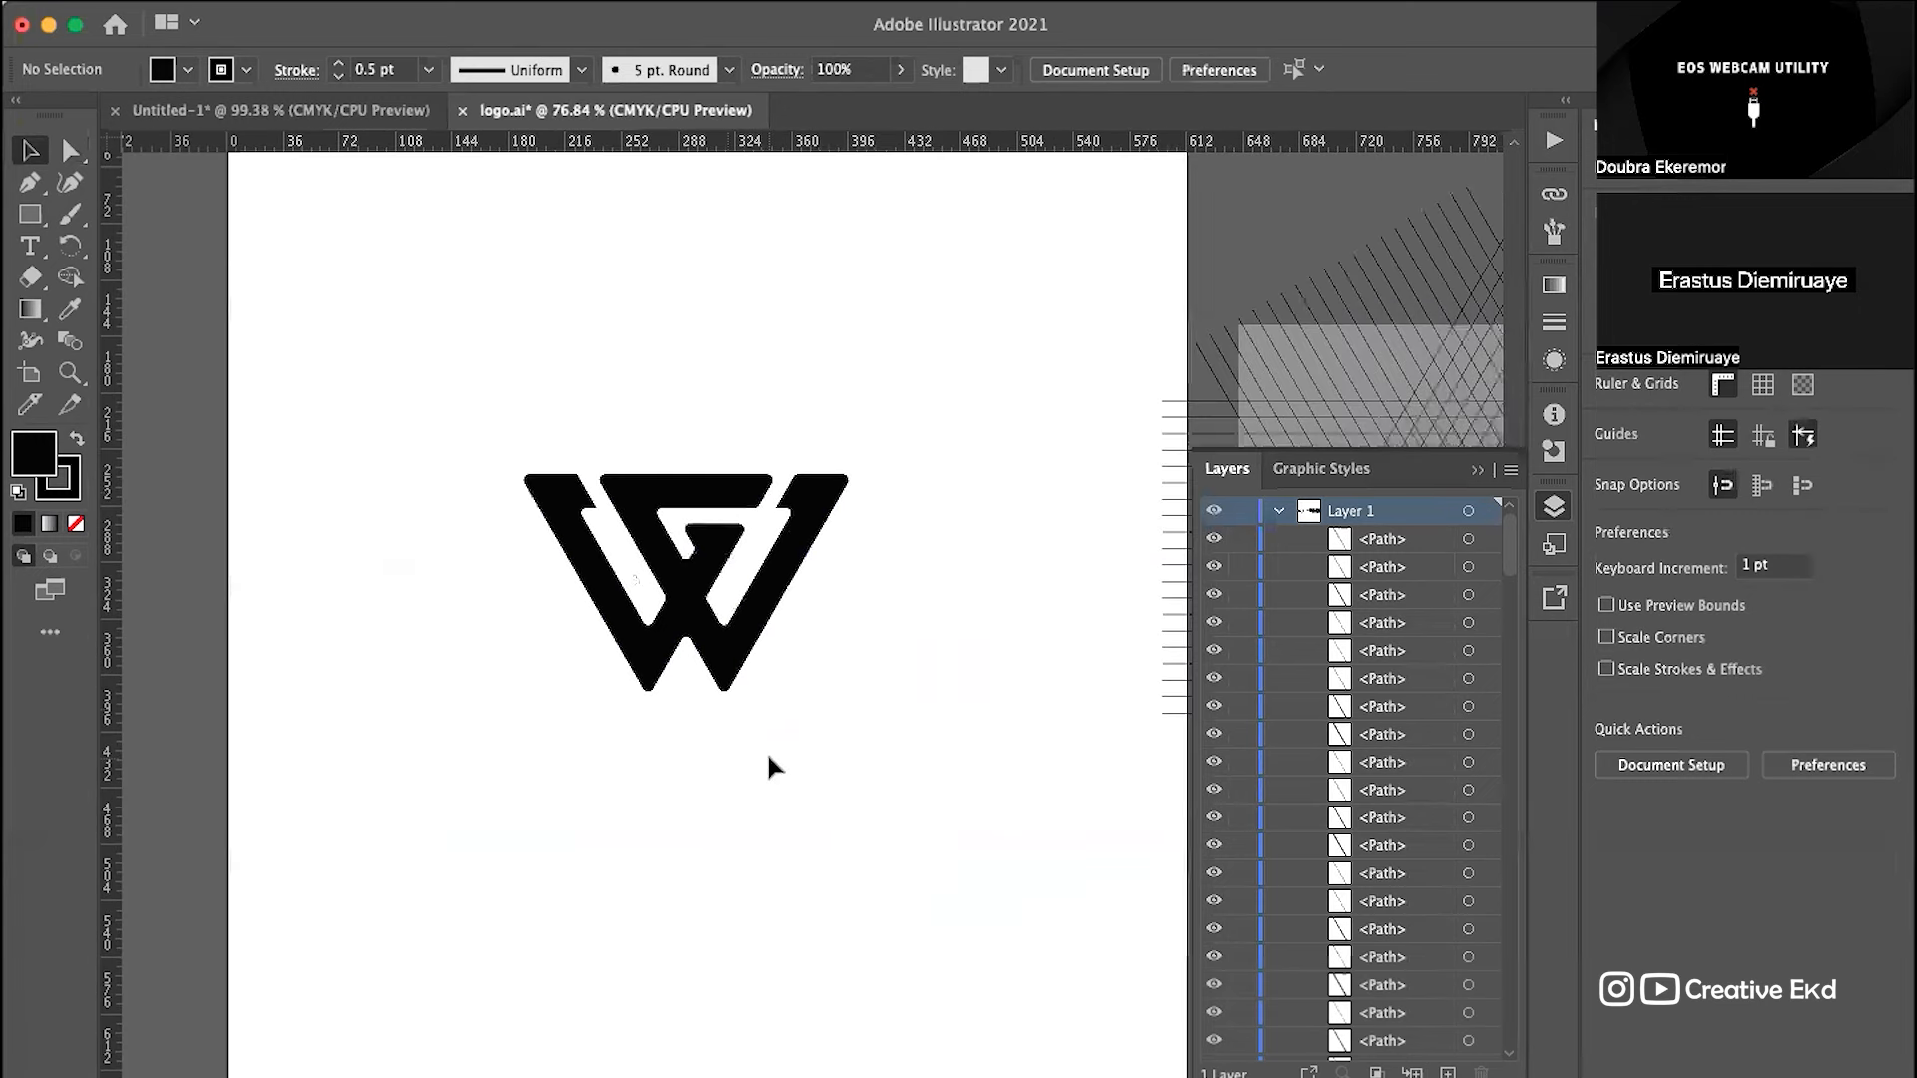
pyautogui.click(694, 634)
pyautogui.click(896, 712)
pyautogui.click(30, 246)
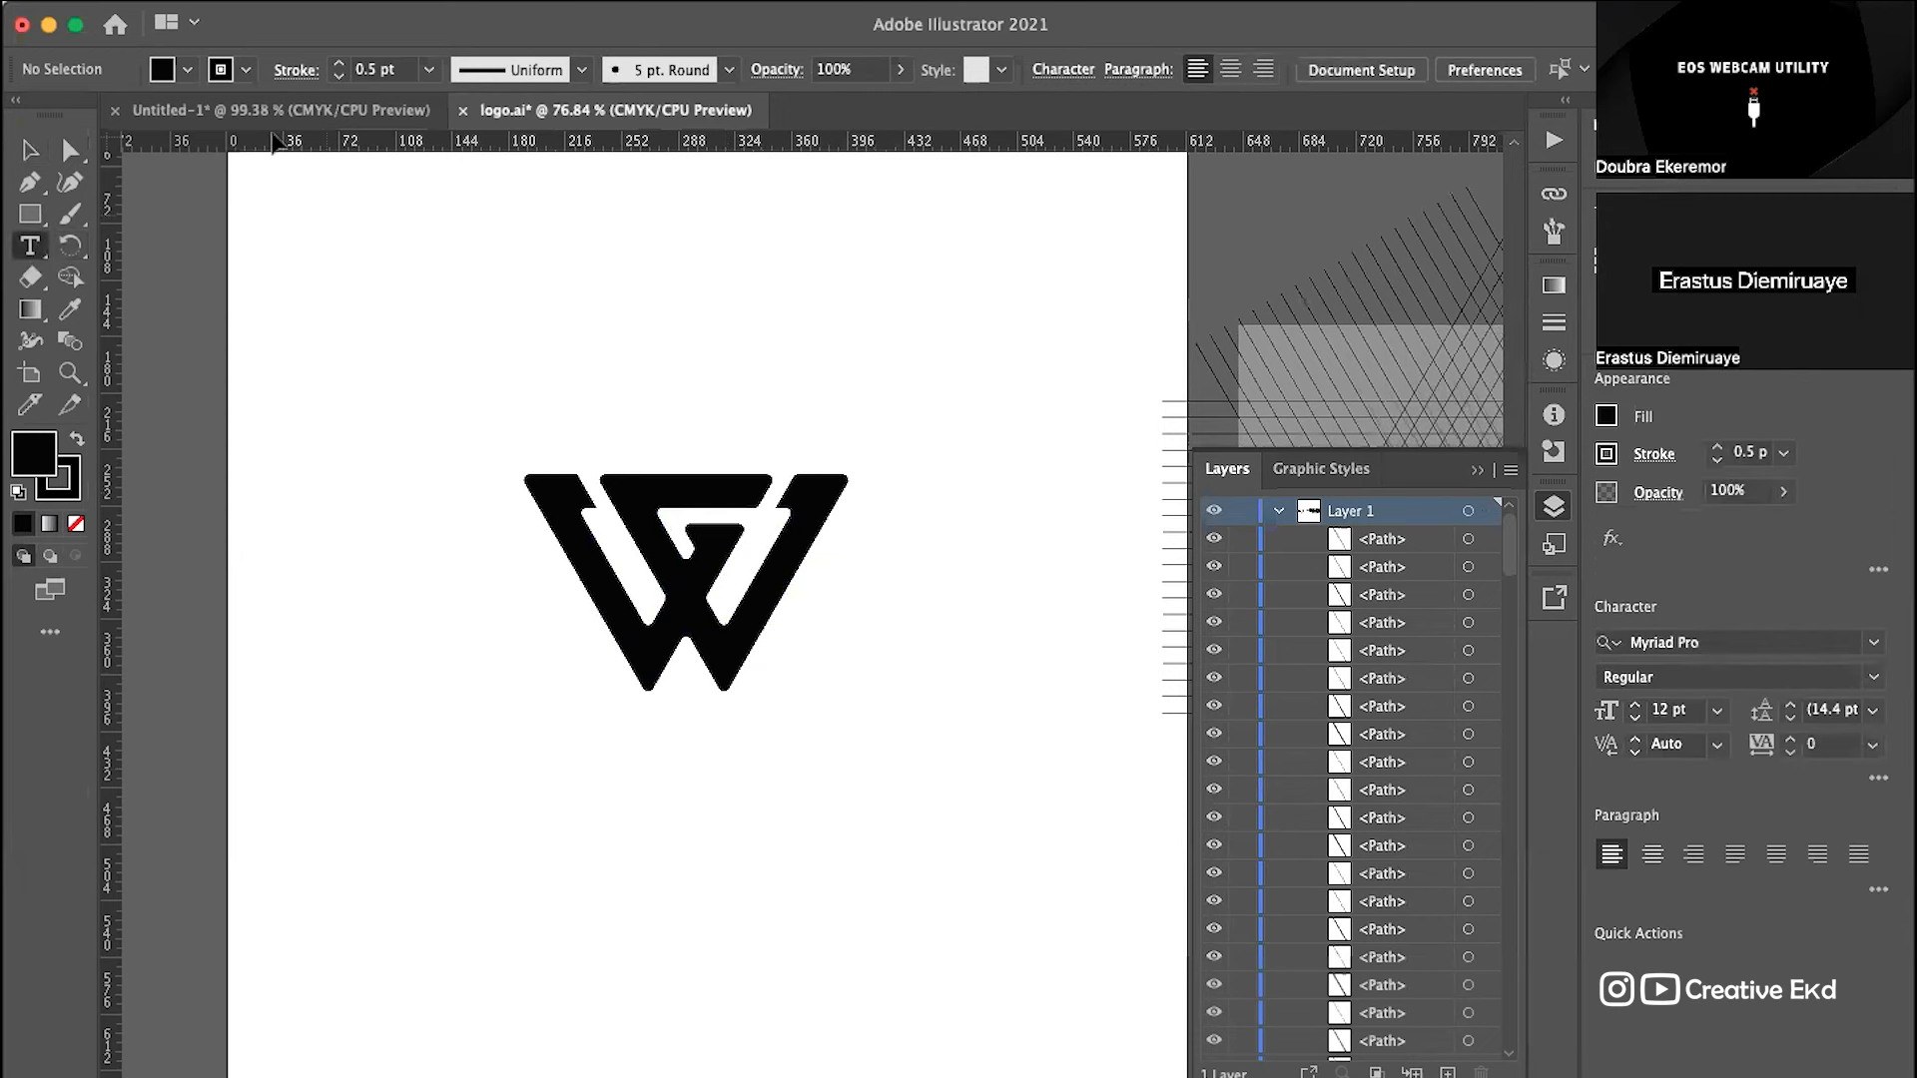
pyautogui.click(29, 150)
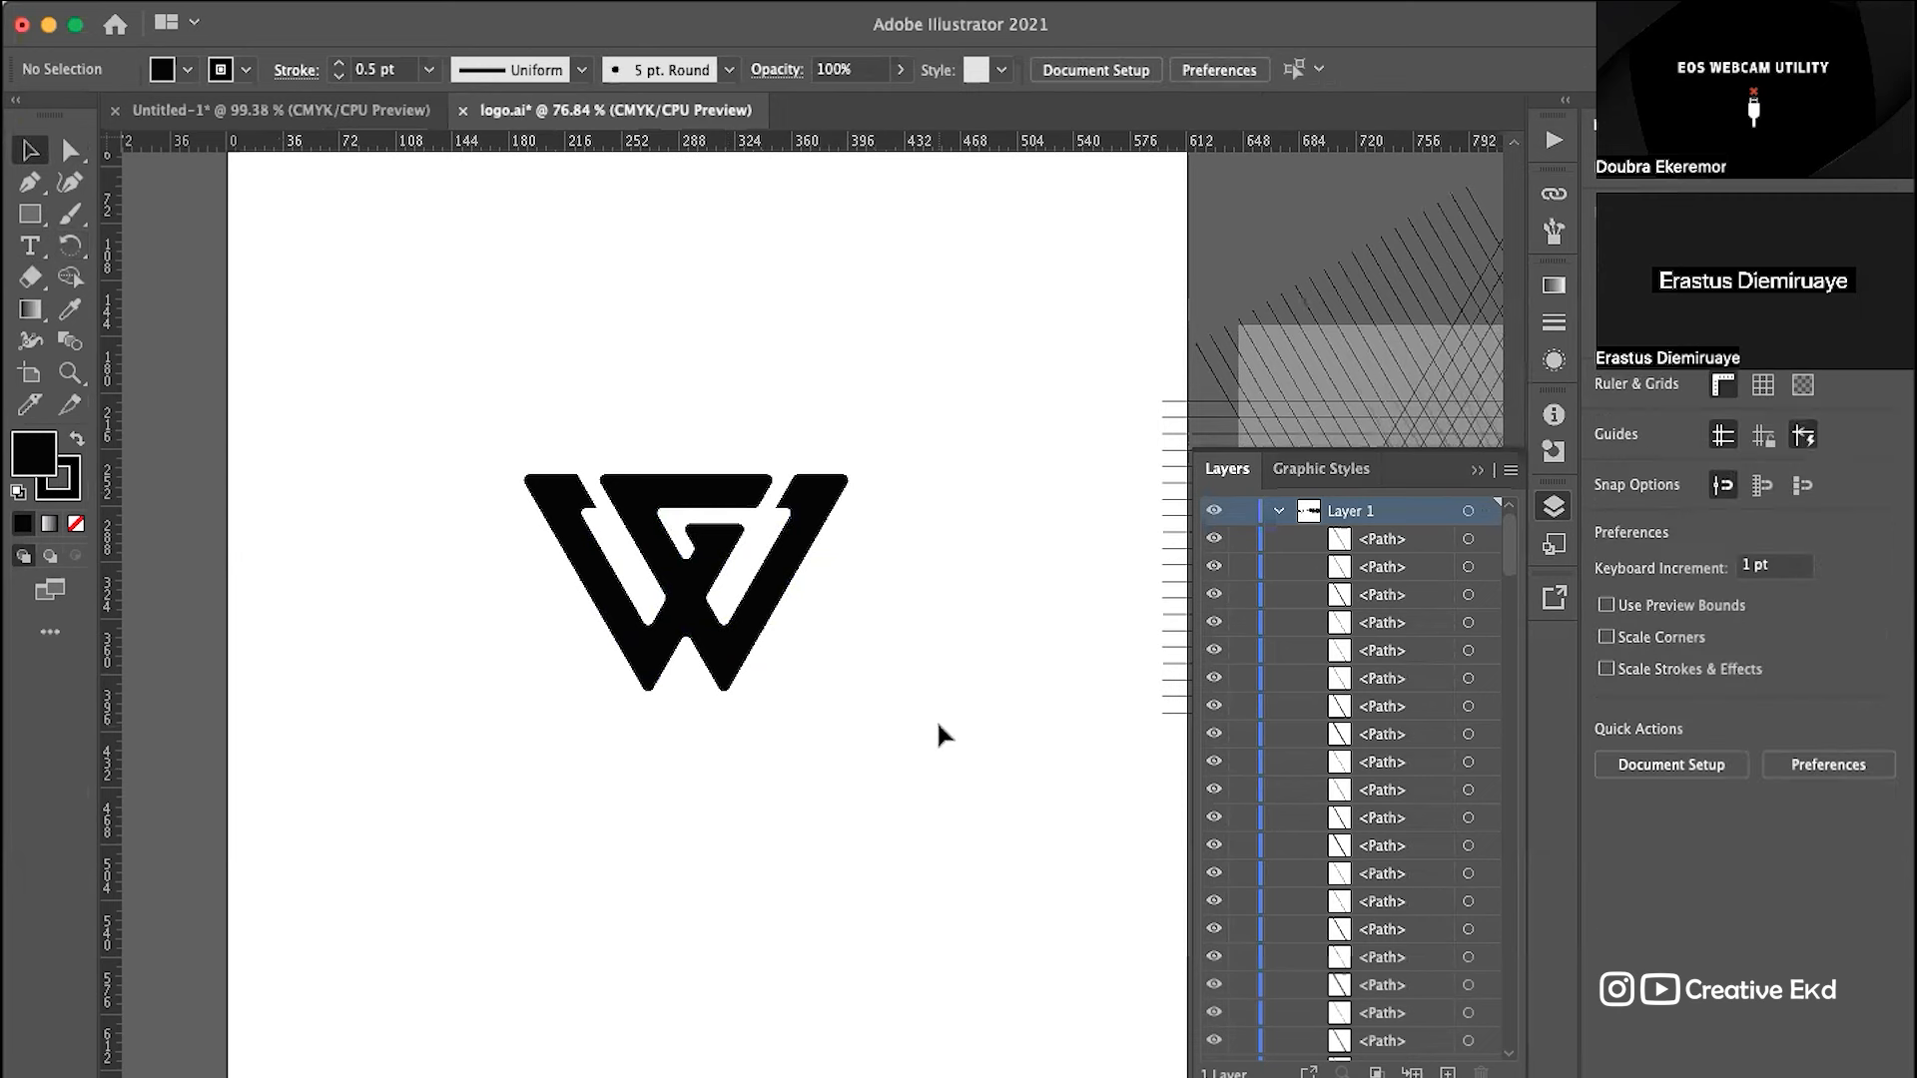
pyautogui.click(740, 642)
pyautogui.click(970, 755)
# Step: Step back and forward through the edit history to restore the W shape from before its corners were rounded, and deselect it
pyautogui.press('super+a')
pyautogui.press('Delete')
pyautogui.press('super+z')
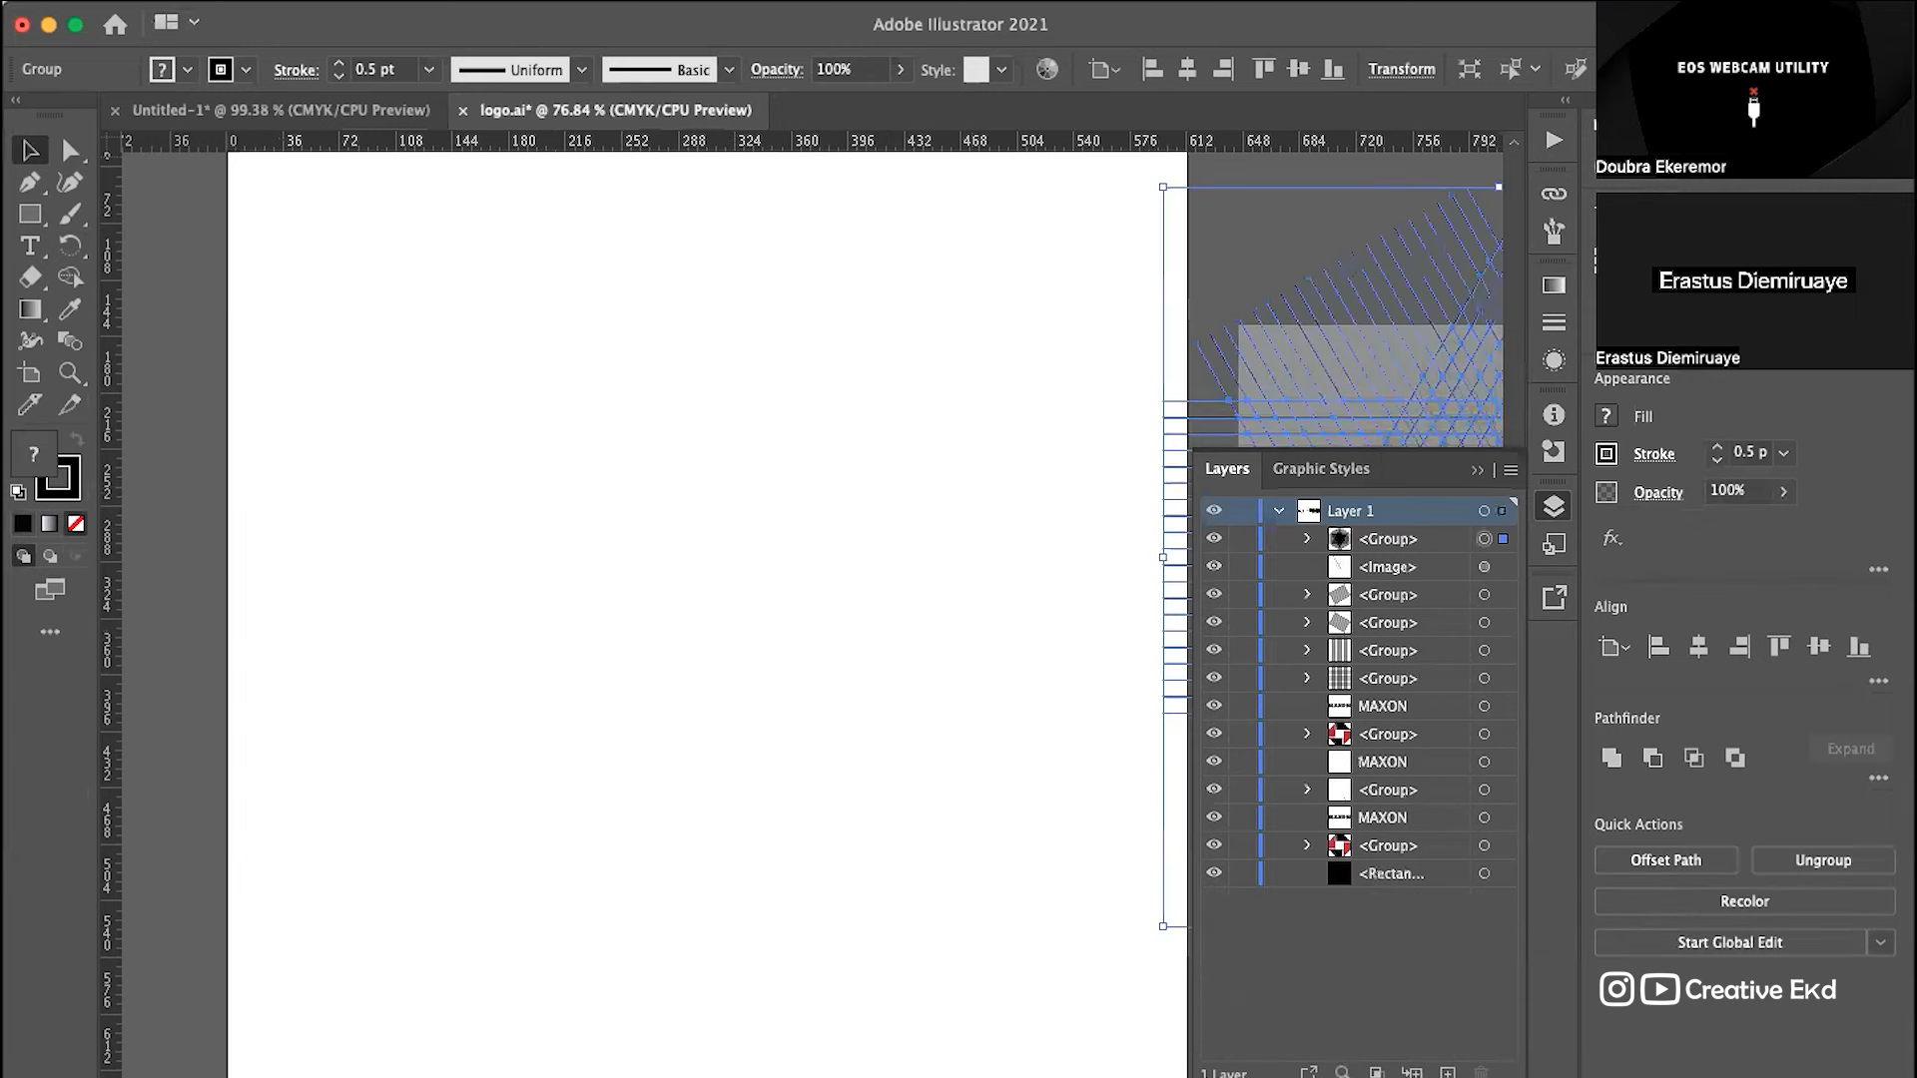
pyautogui.click(258, 2)
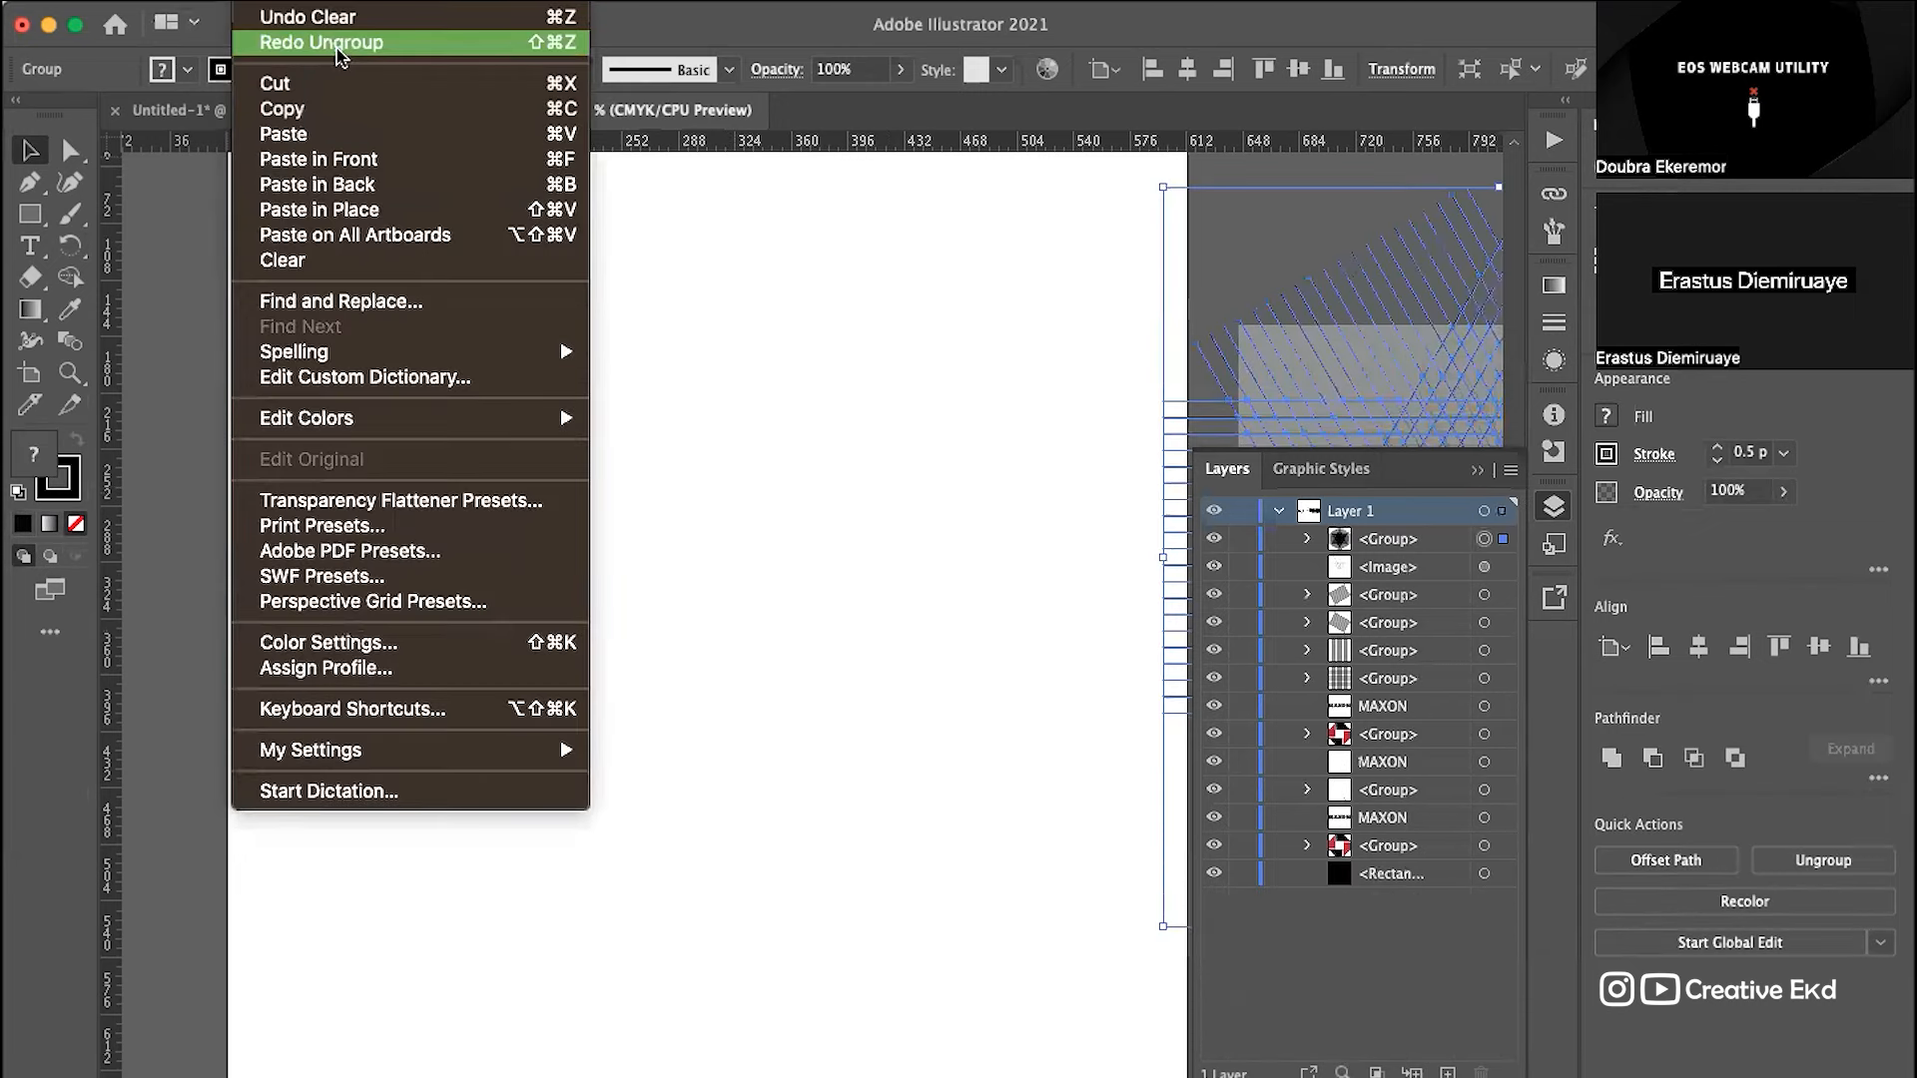
pyautogui.click(335, 45)
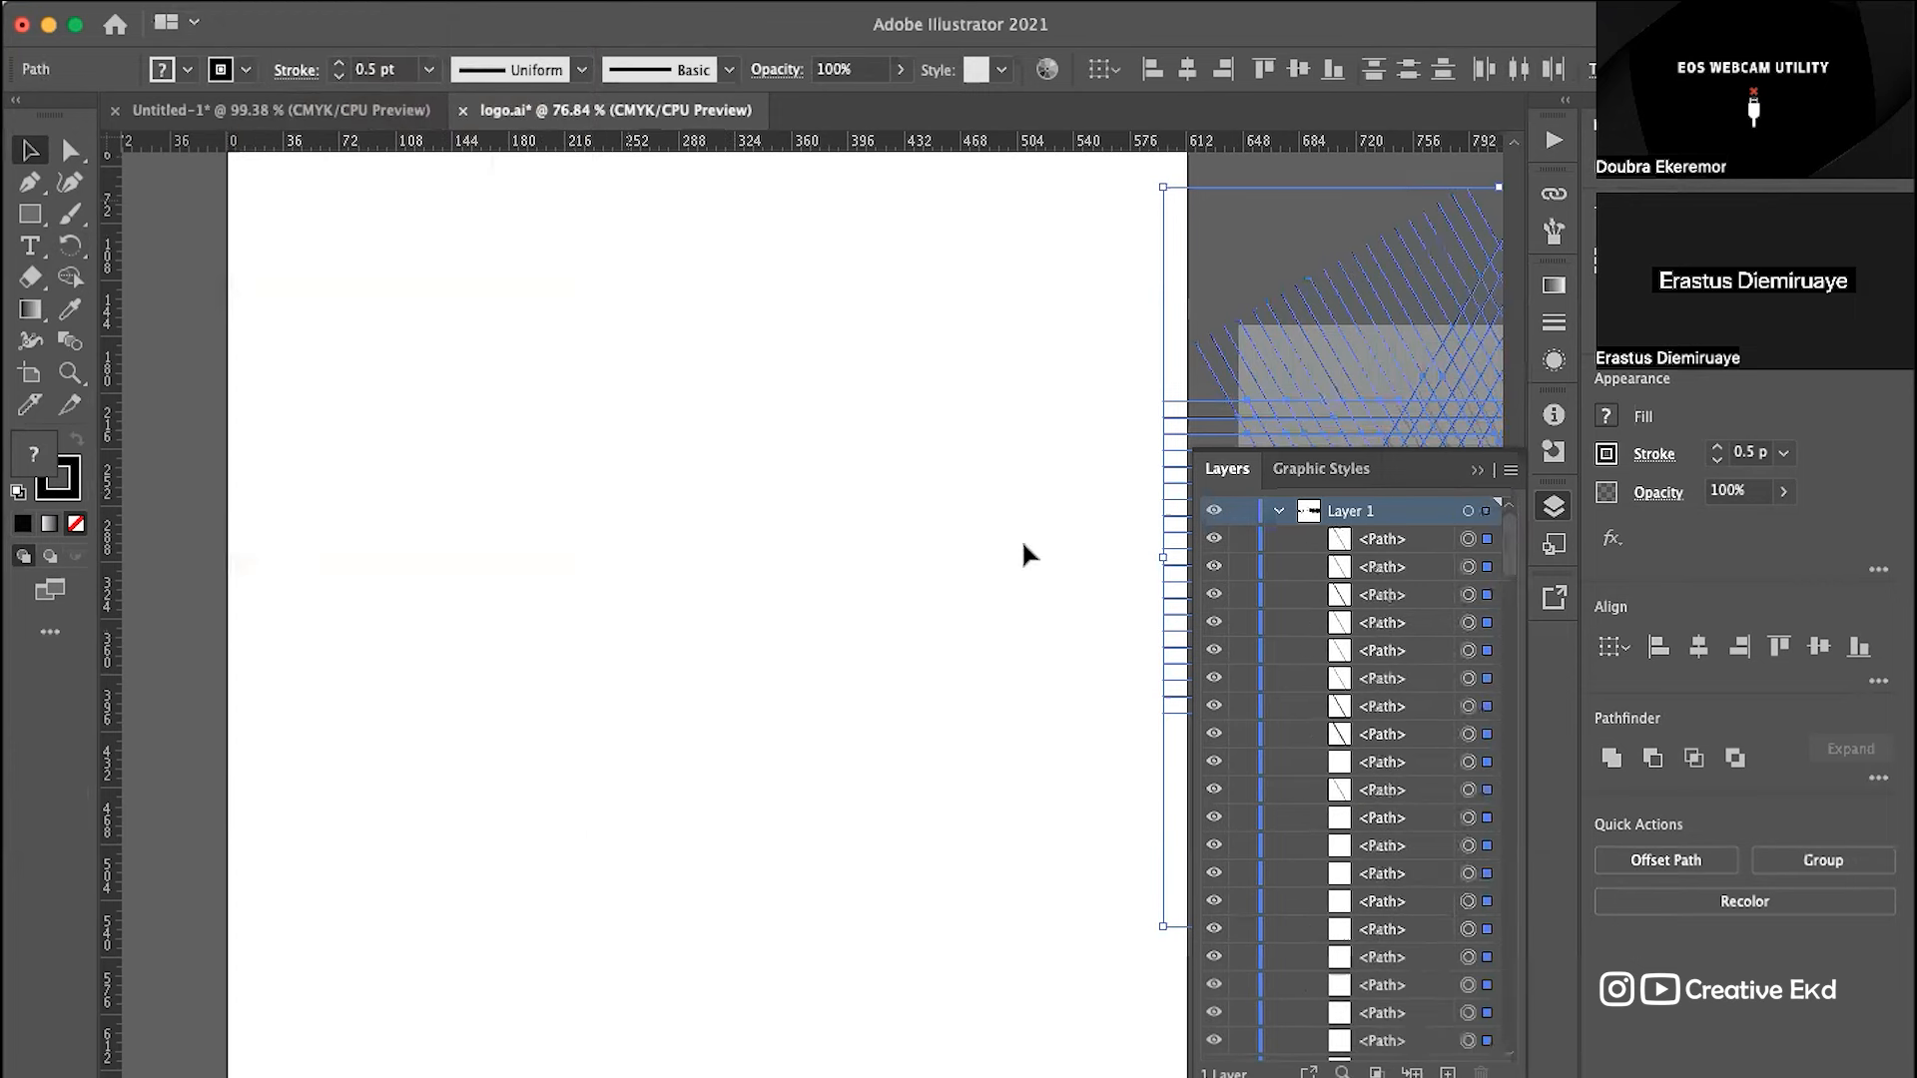
pyautogui.press('super+shift+z')
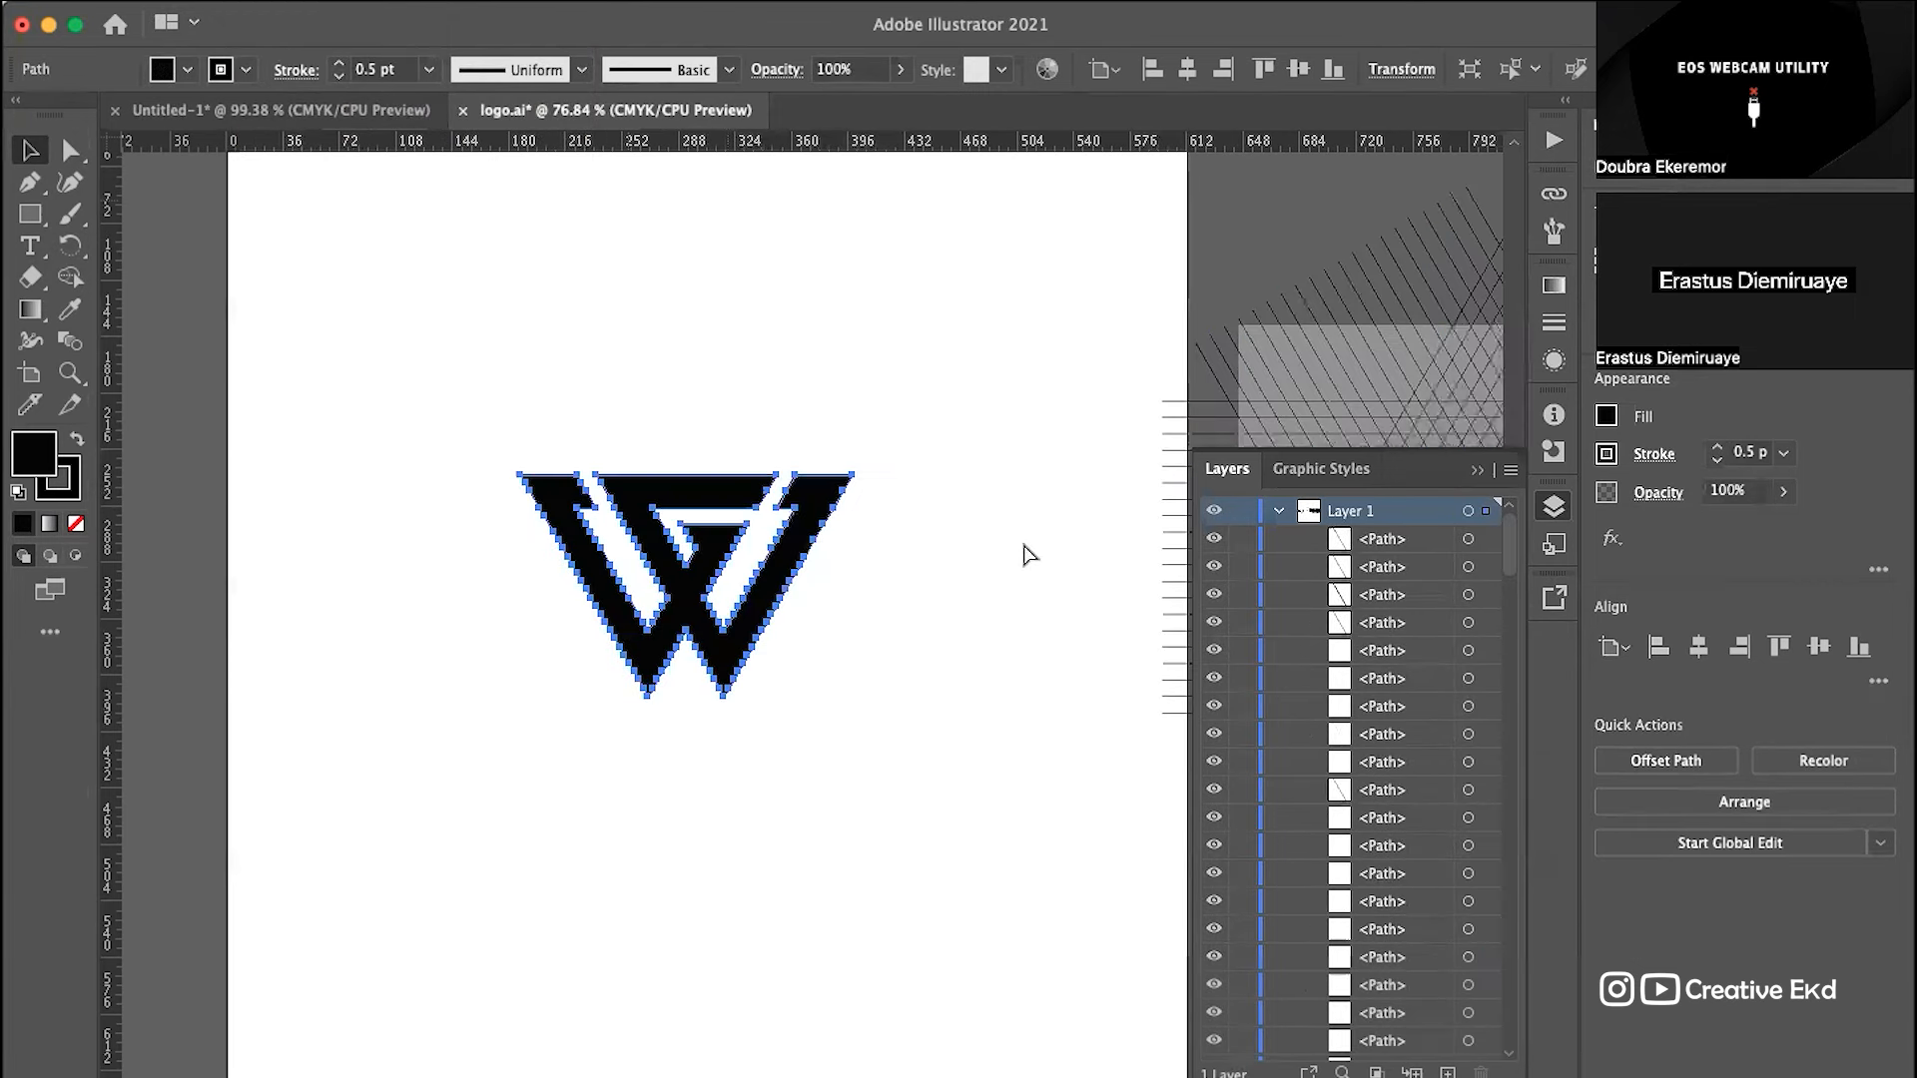
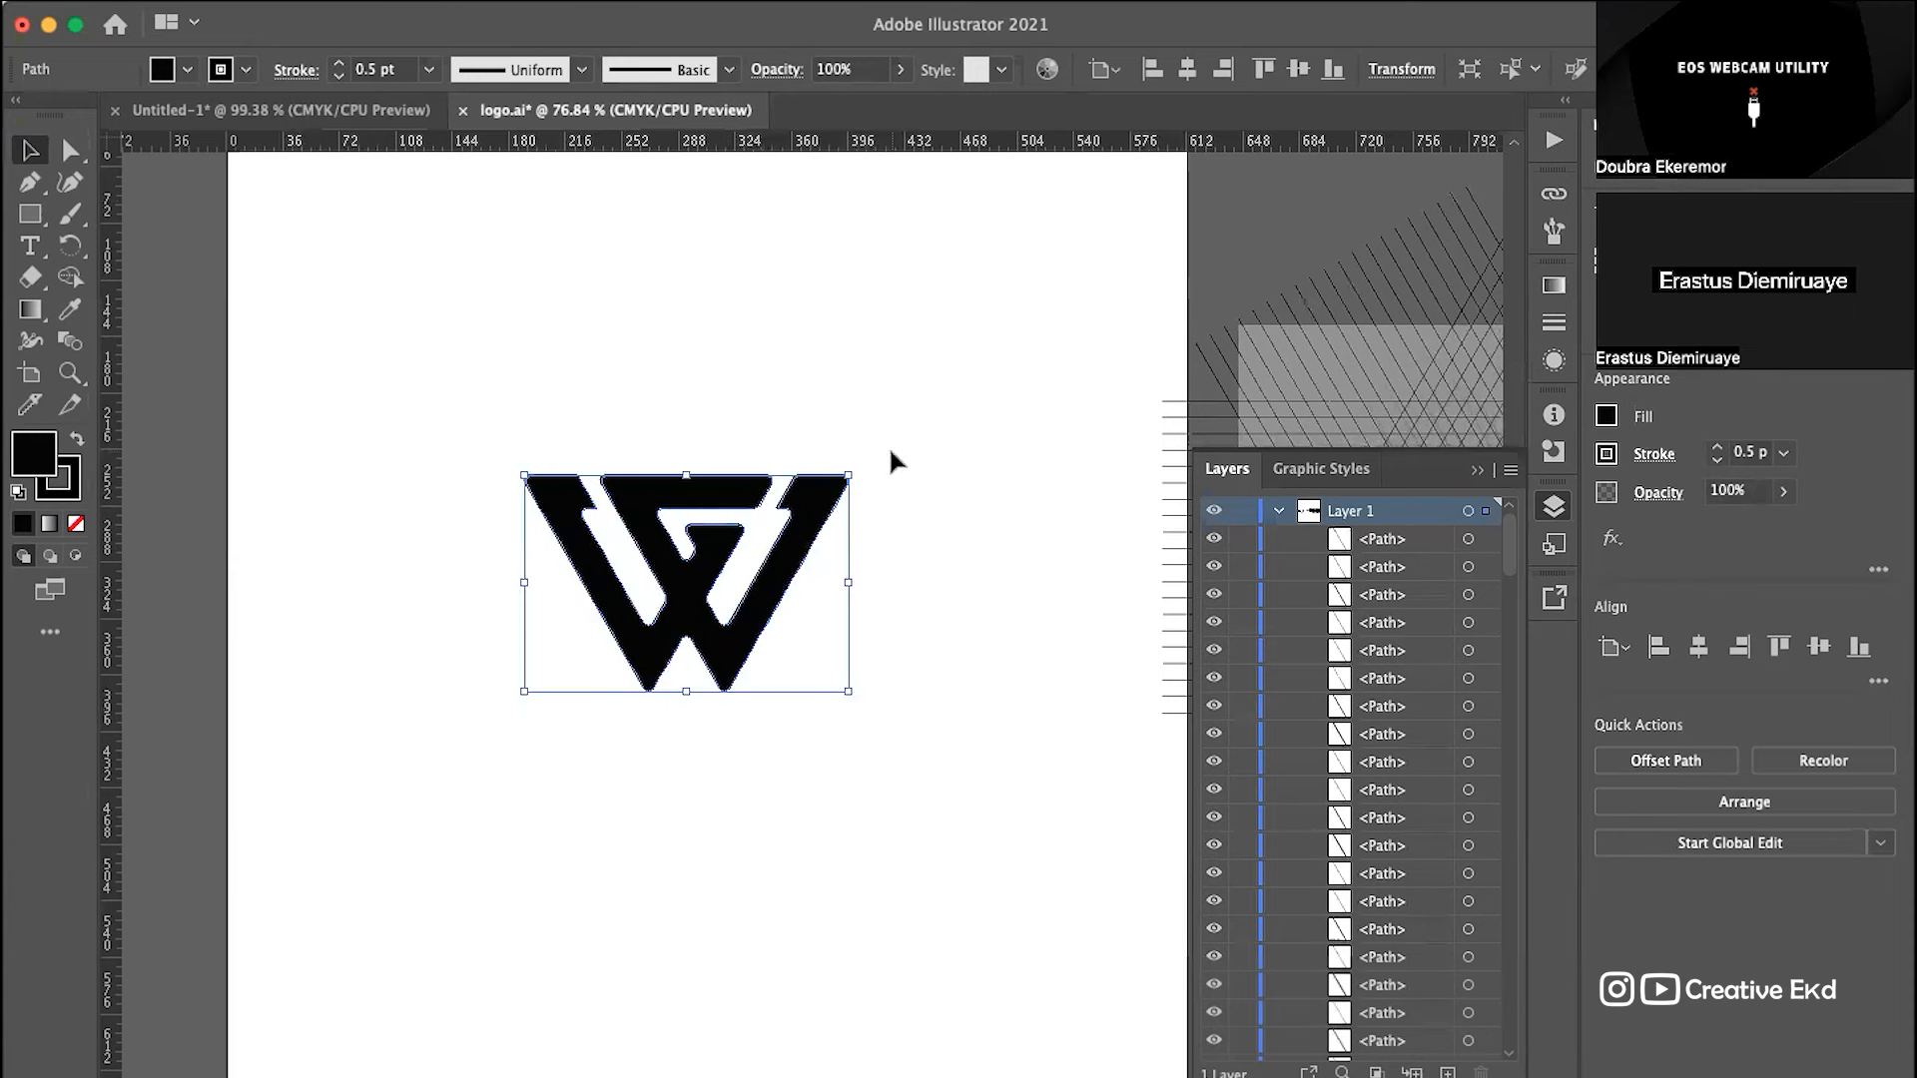
pyautogui.press('super')
pyautogui.press('super+z')
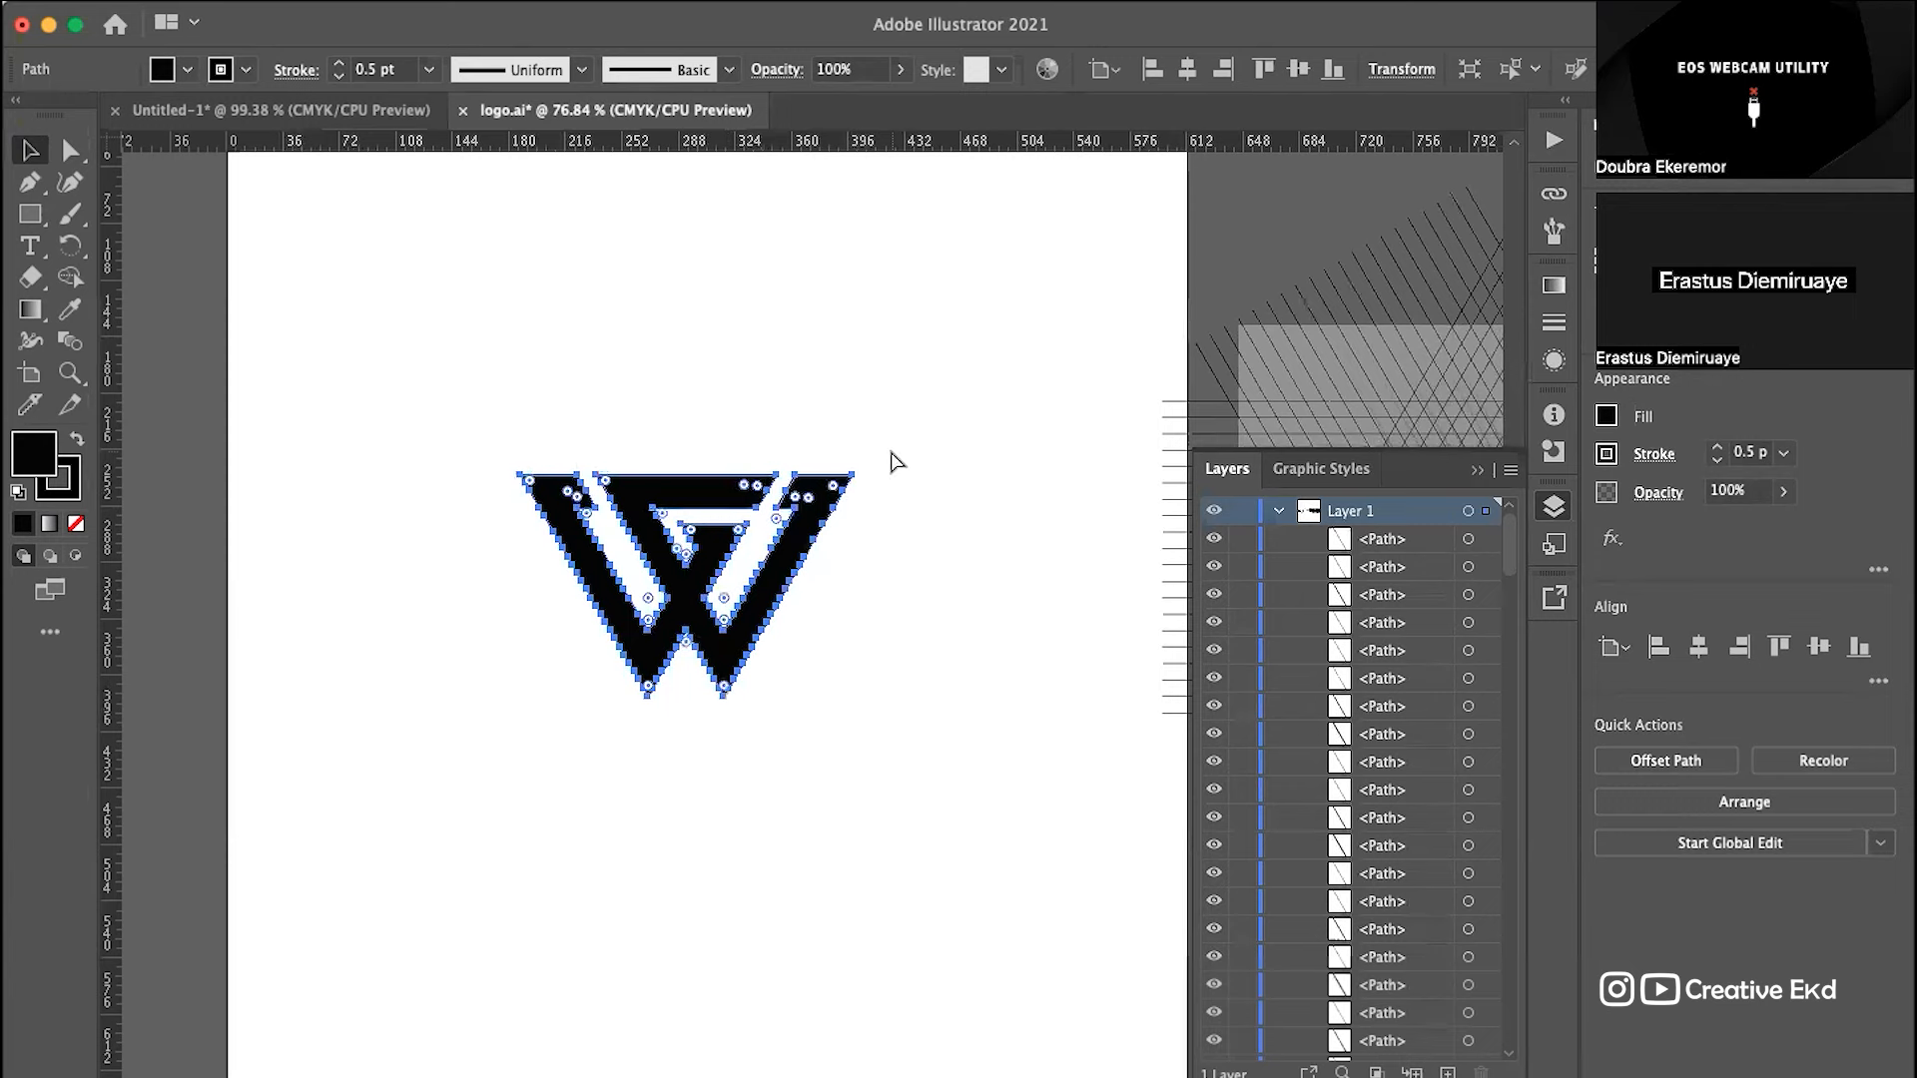
pyautogui.click(391, 314)
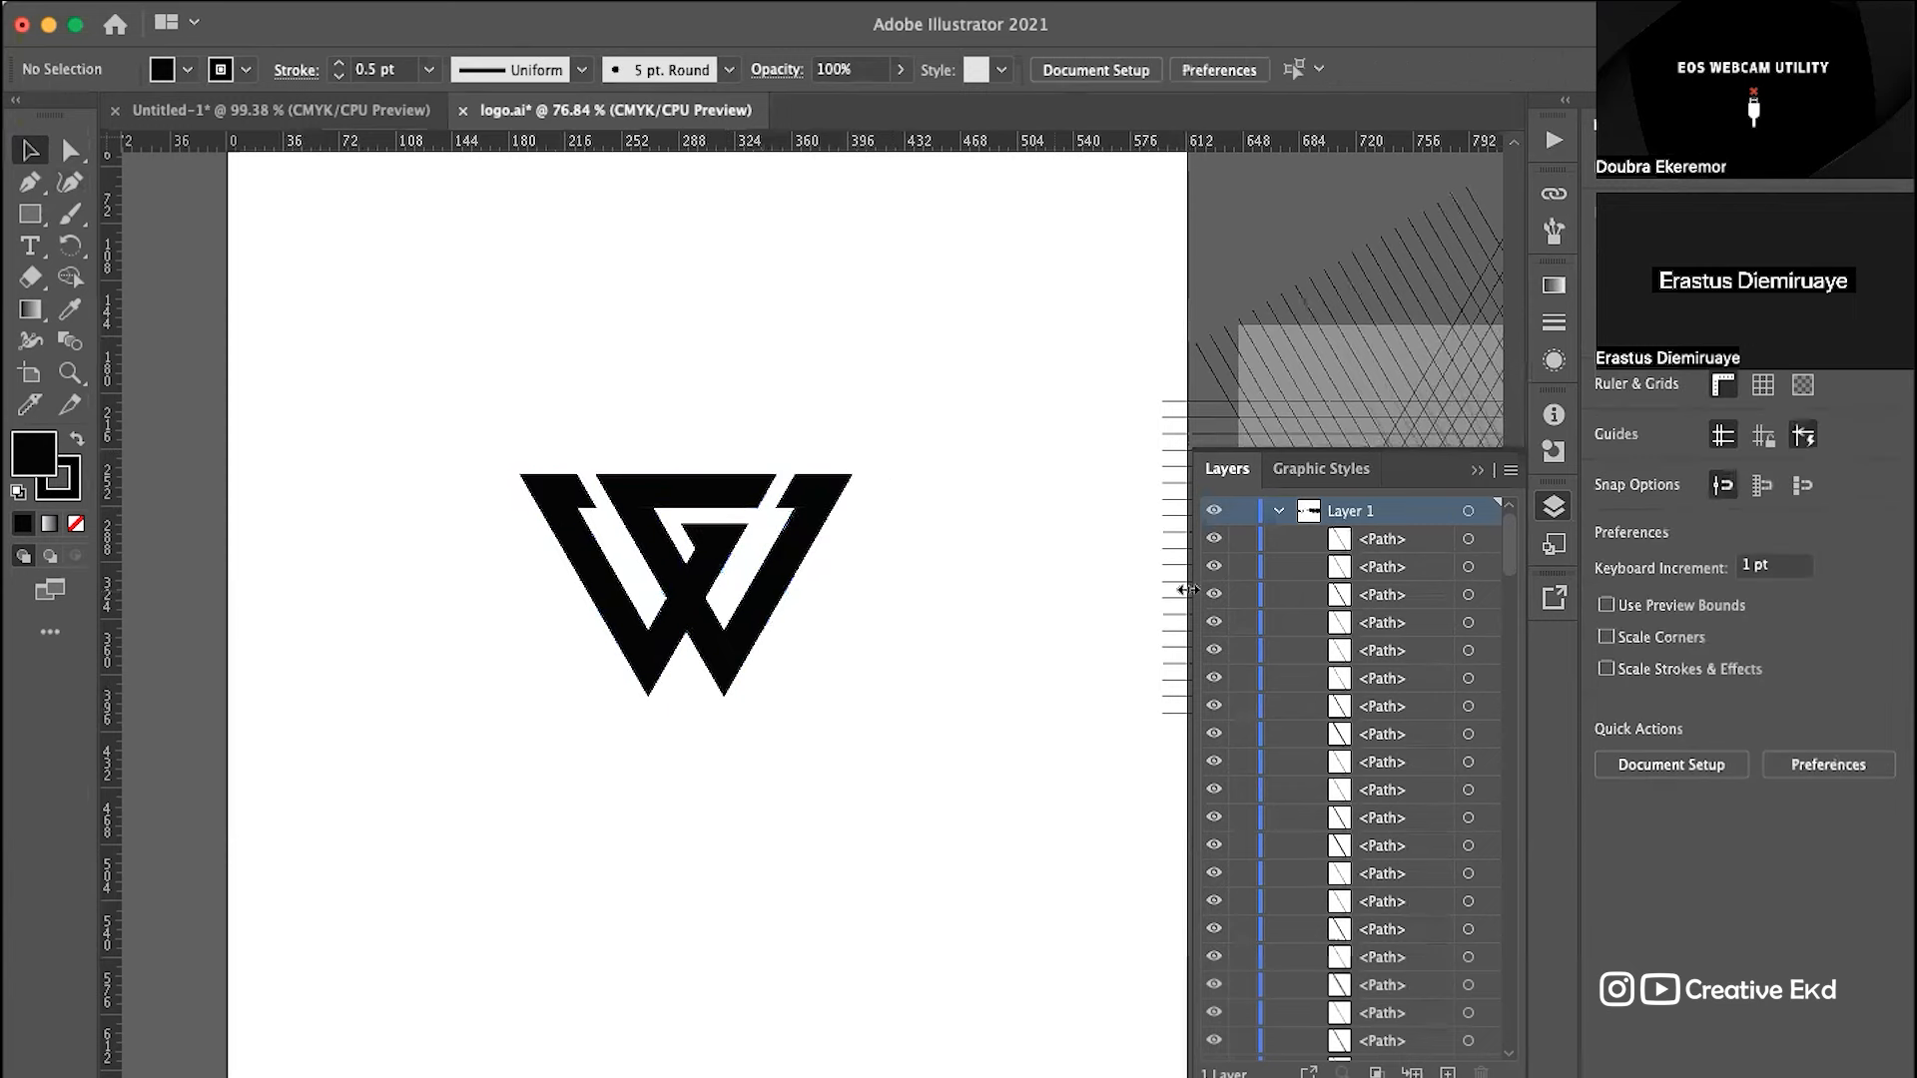
# Step: Scale the sharp-cornered W logo down proportionally about its center to about 120 pt wide and deselect it
pyautogui.scroll(3, 859, 626)
pyautogui.hscroll(-2, 860, 626)
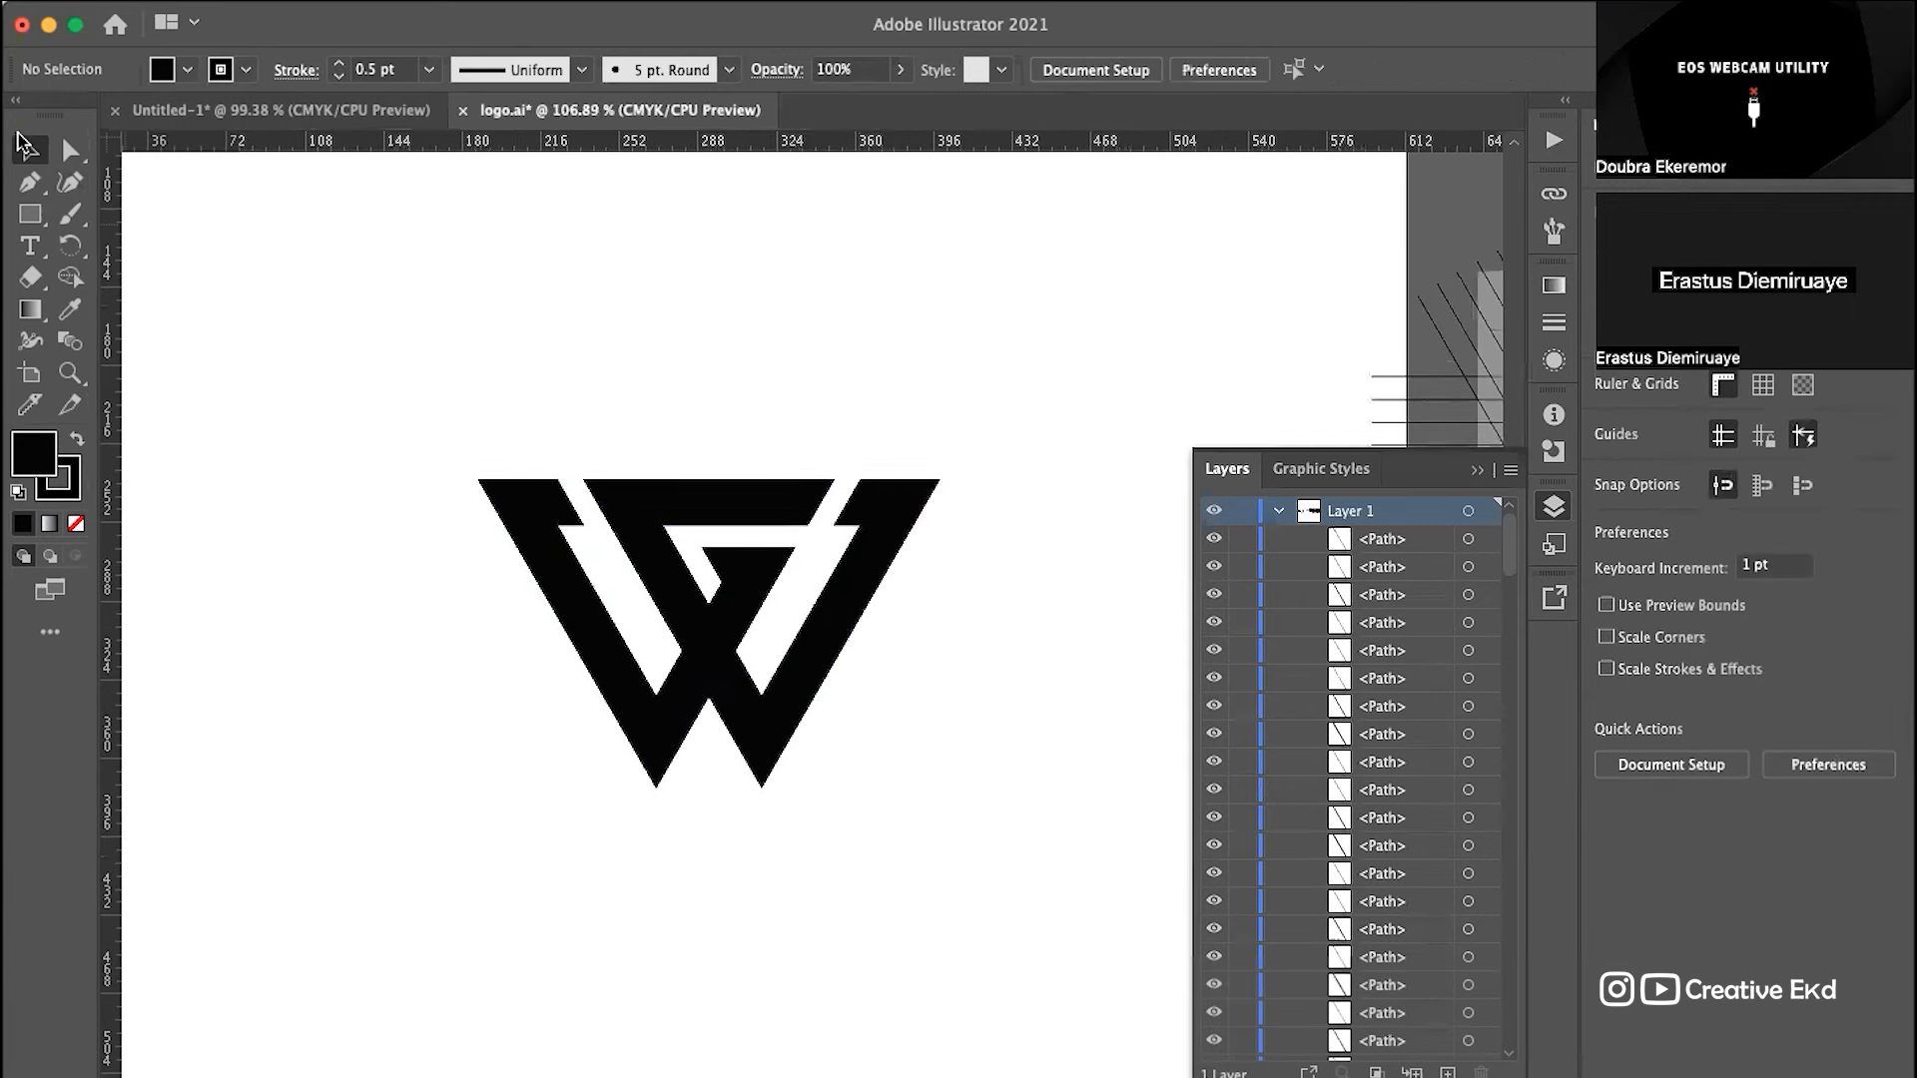
pyautogui.click(751, 654)
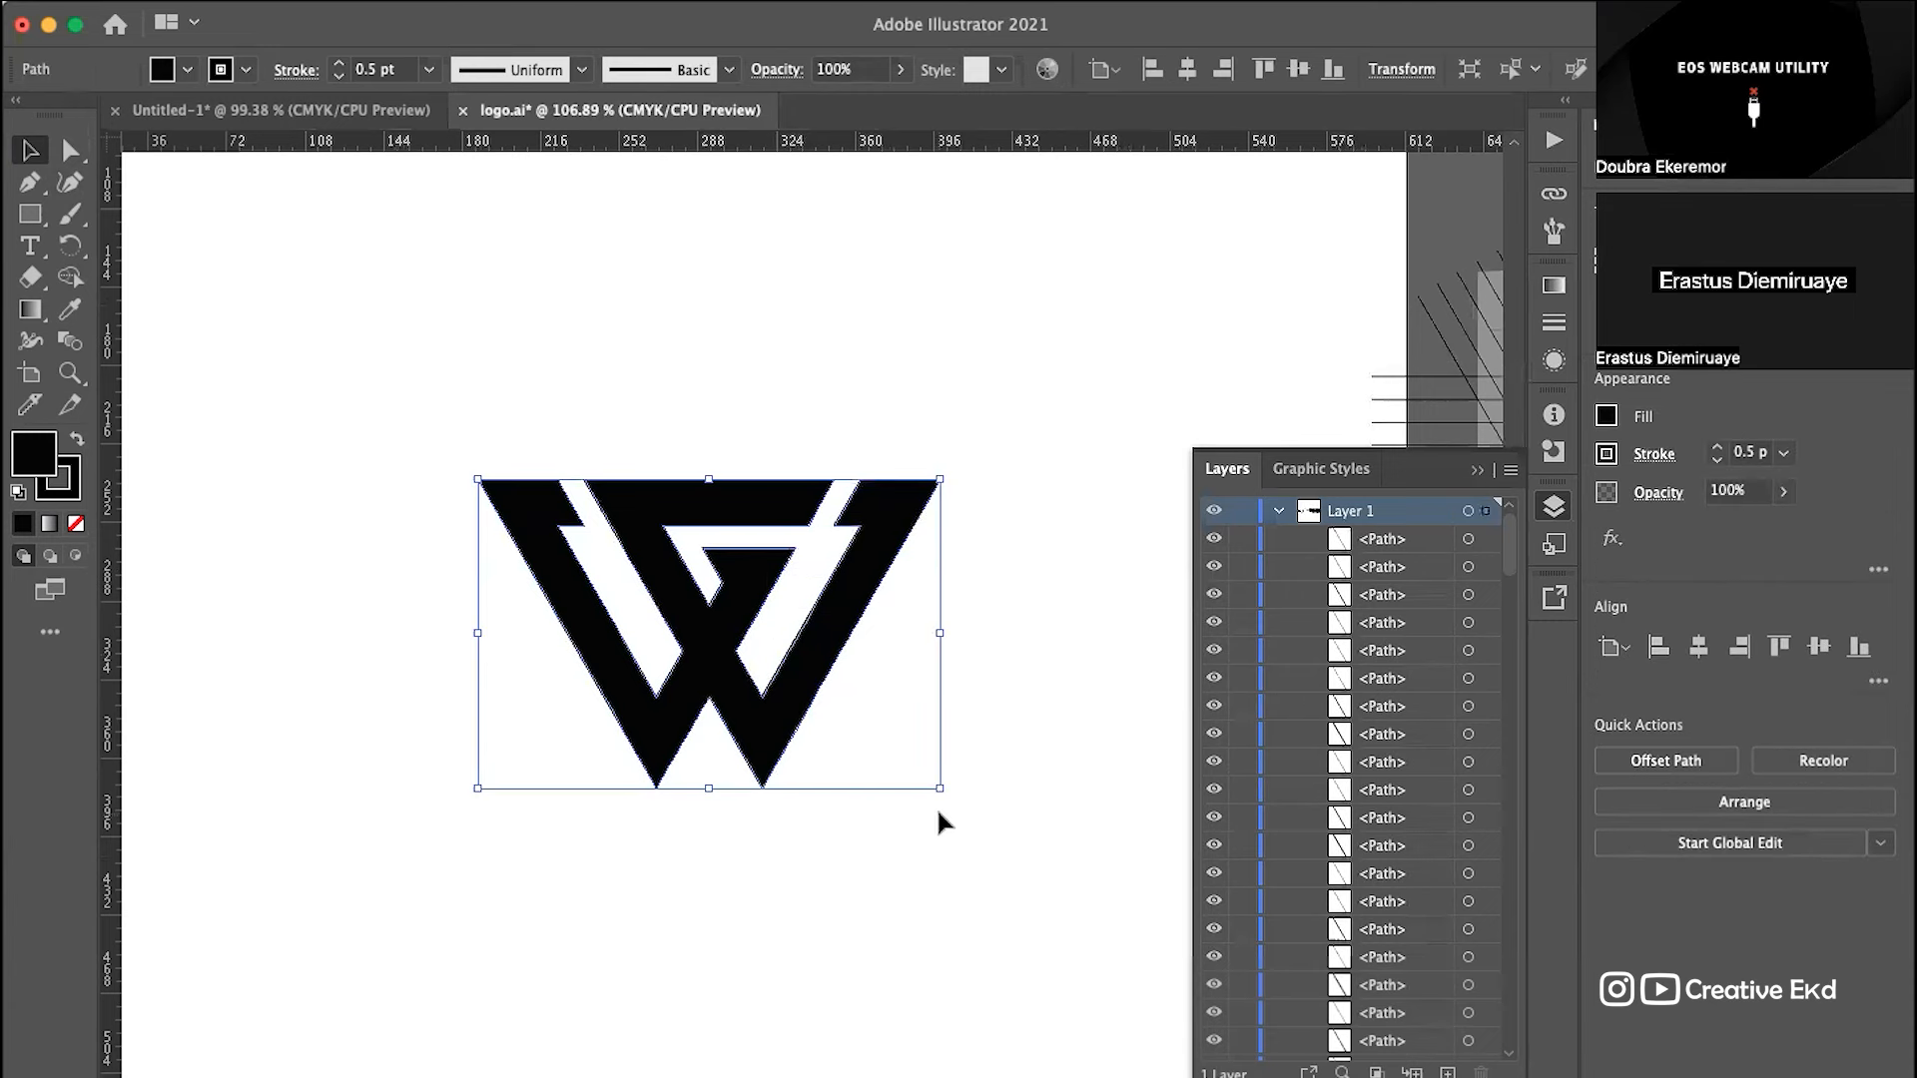
pyautogui.moveTo(939, 789); pyautogui.dragTo(843, 723)
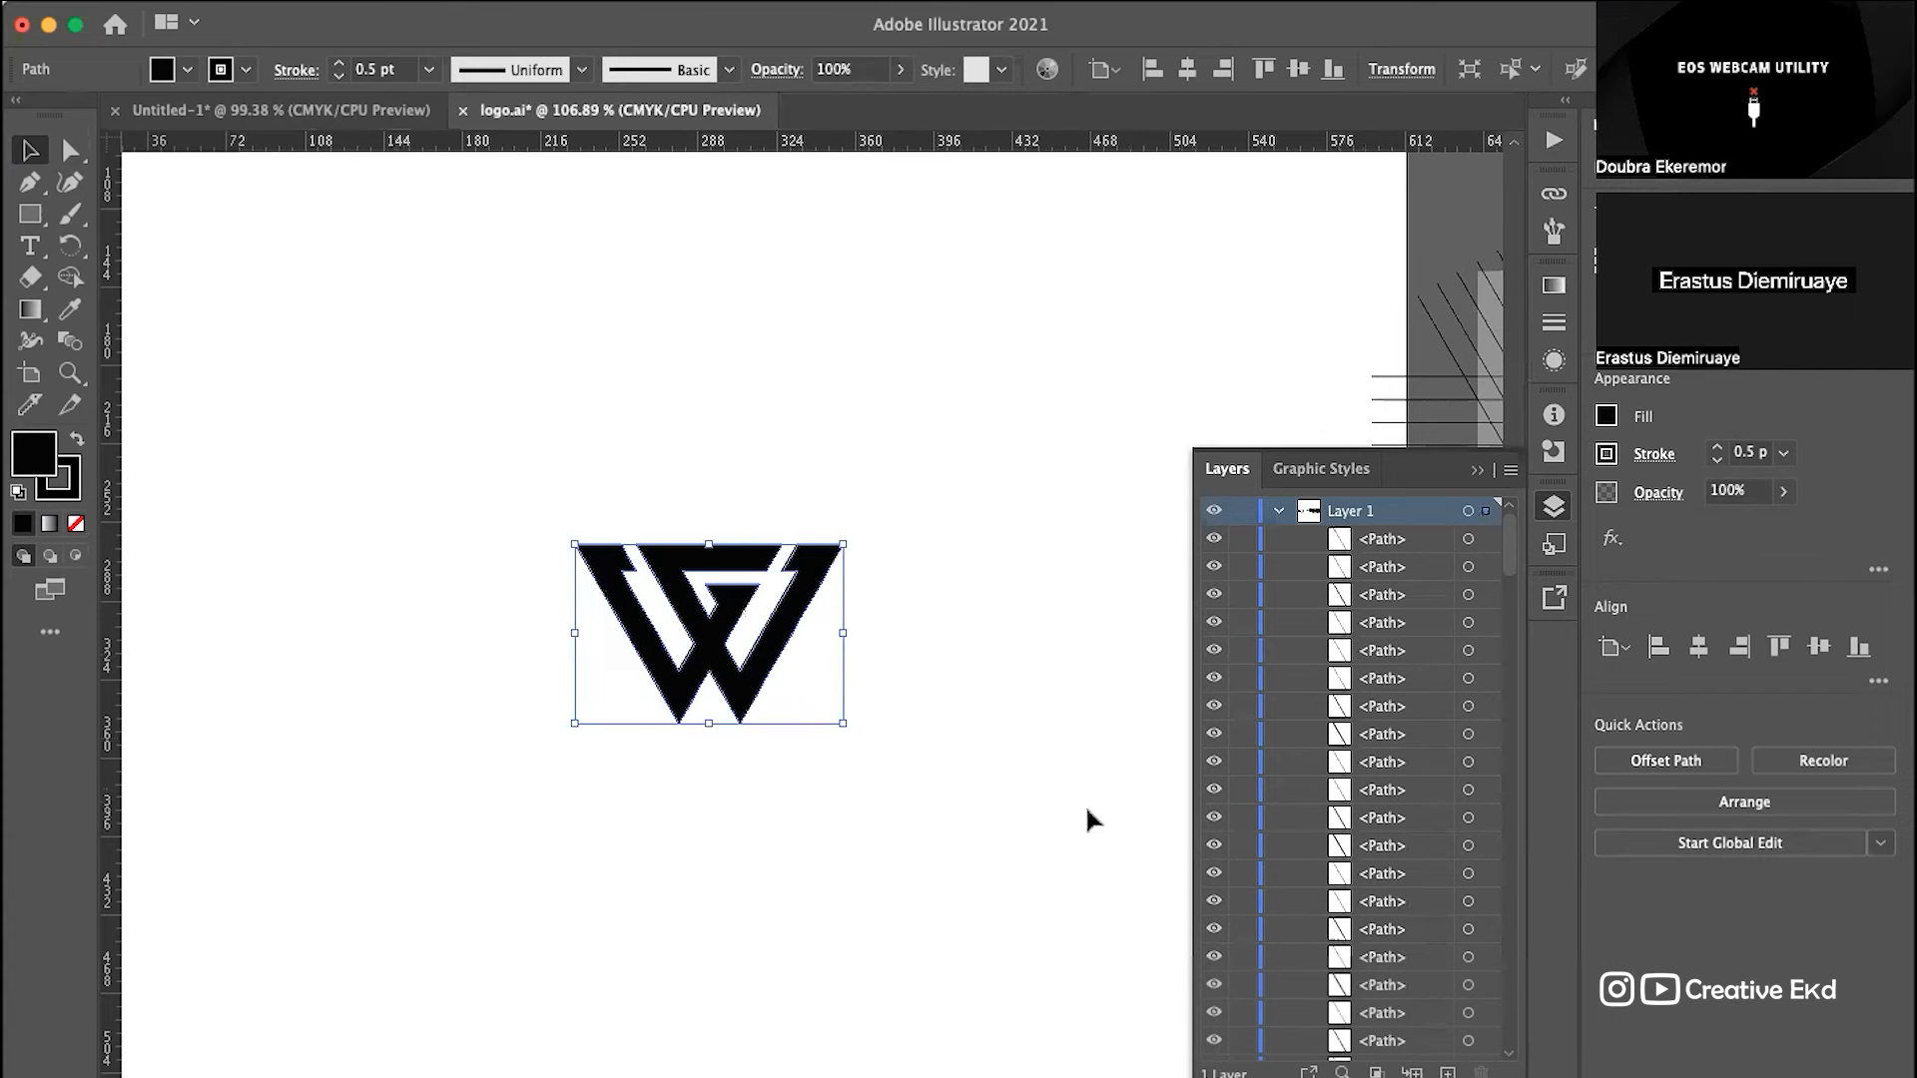
pyautogui.click(880, 877)
pyautogui.scroll(-5, 814, 868)
pyautogui.hscroll(2, 815, 869)
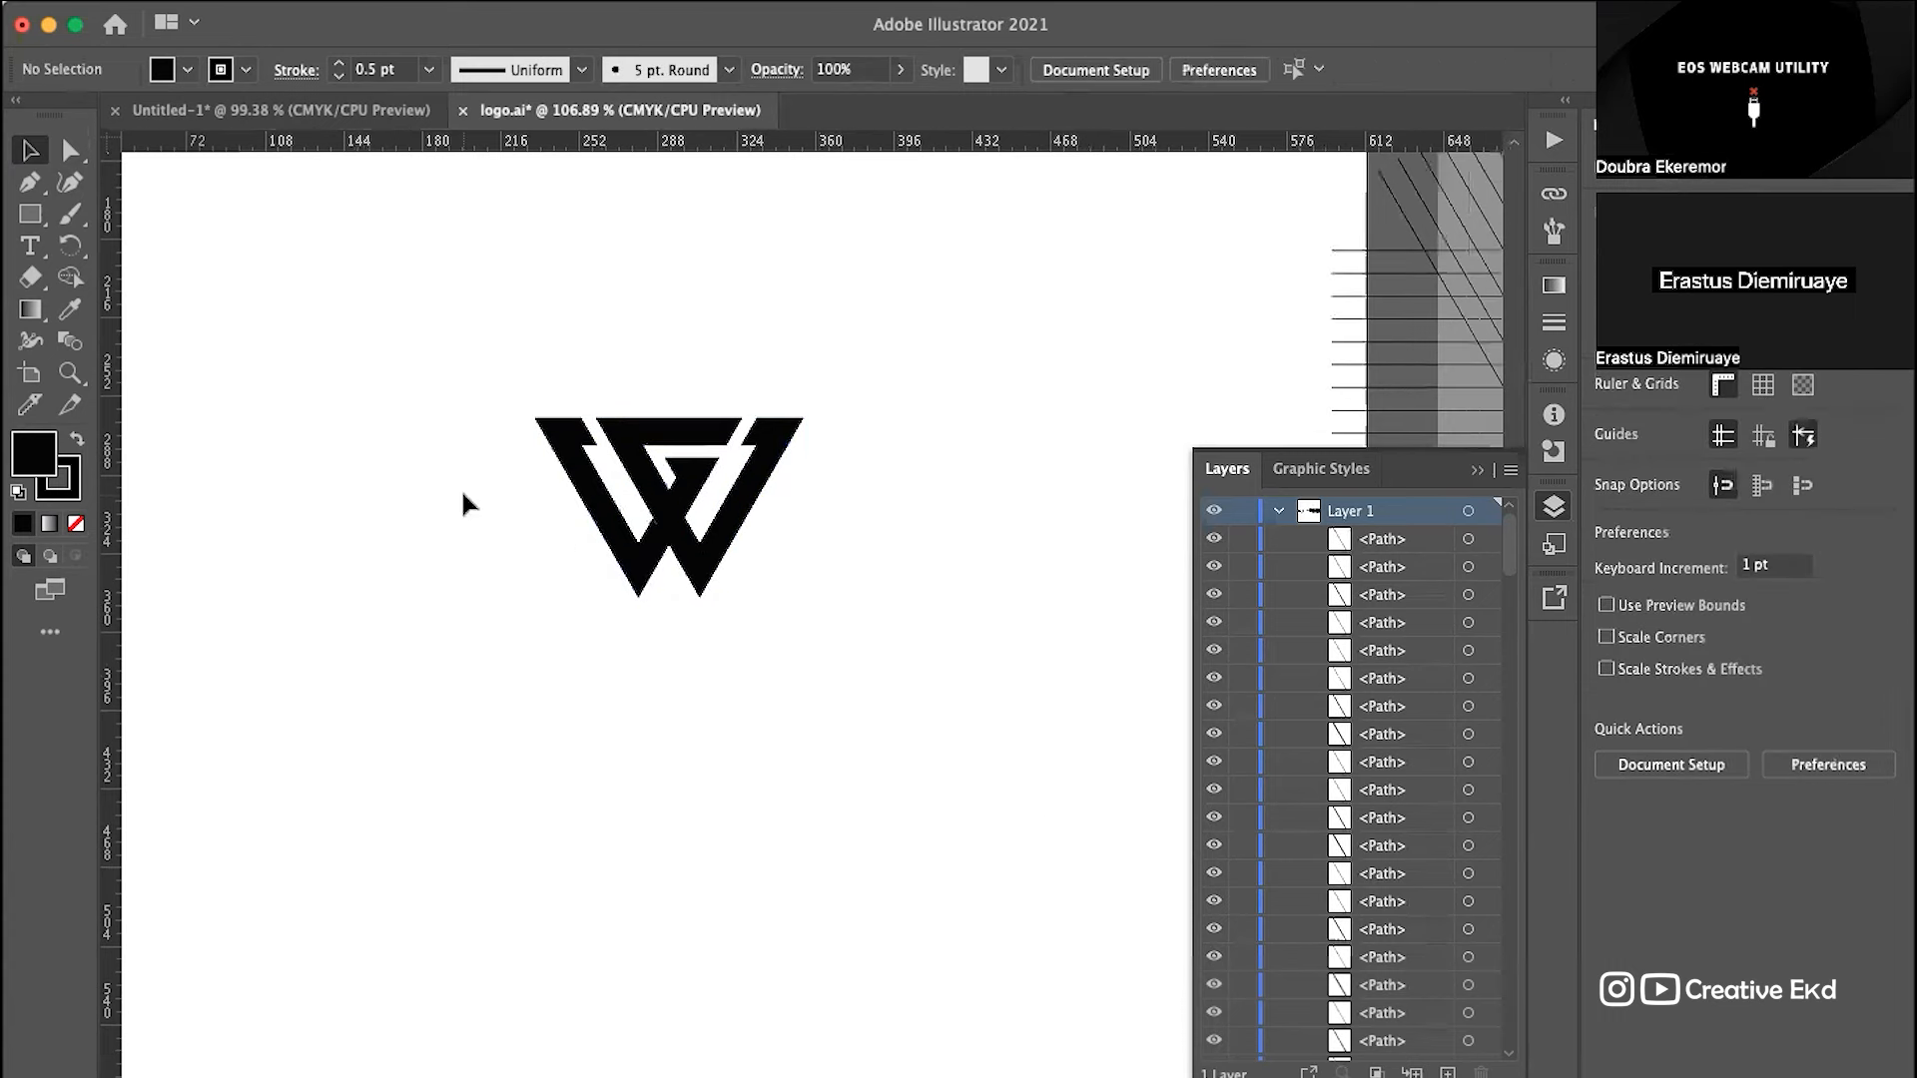
# Step: Add the text WAGON below the W logo and enlarge it to about 30.4 pt
pyautogui.click(30, 255)
pyautogui.click(579, 629)
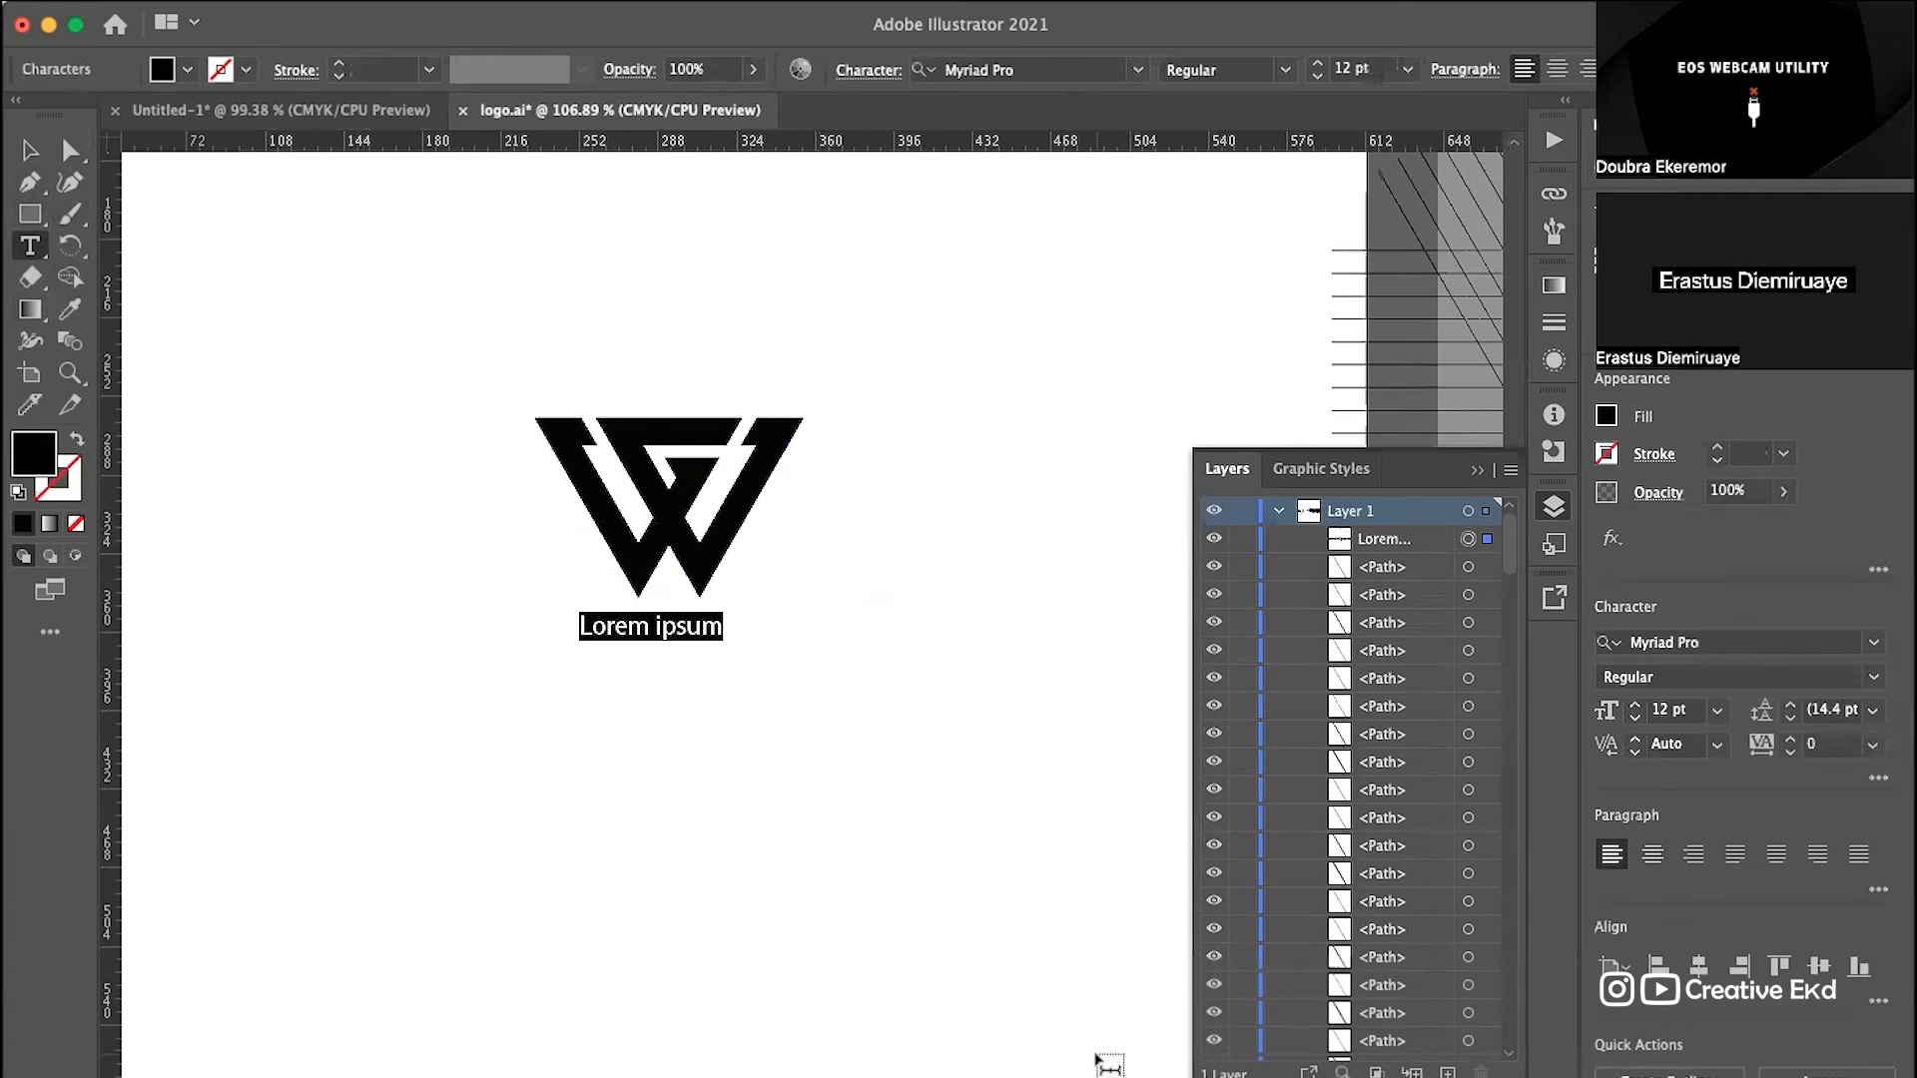
pyautogui.write('WAGI')
pyautogui.press('BackSpace')
pyautogui.write('ON')
pyautogui.click(30, 149)
pyautogui.click(659, 626)
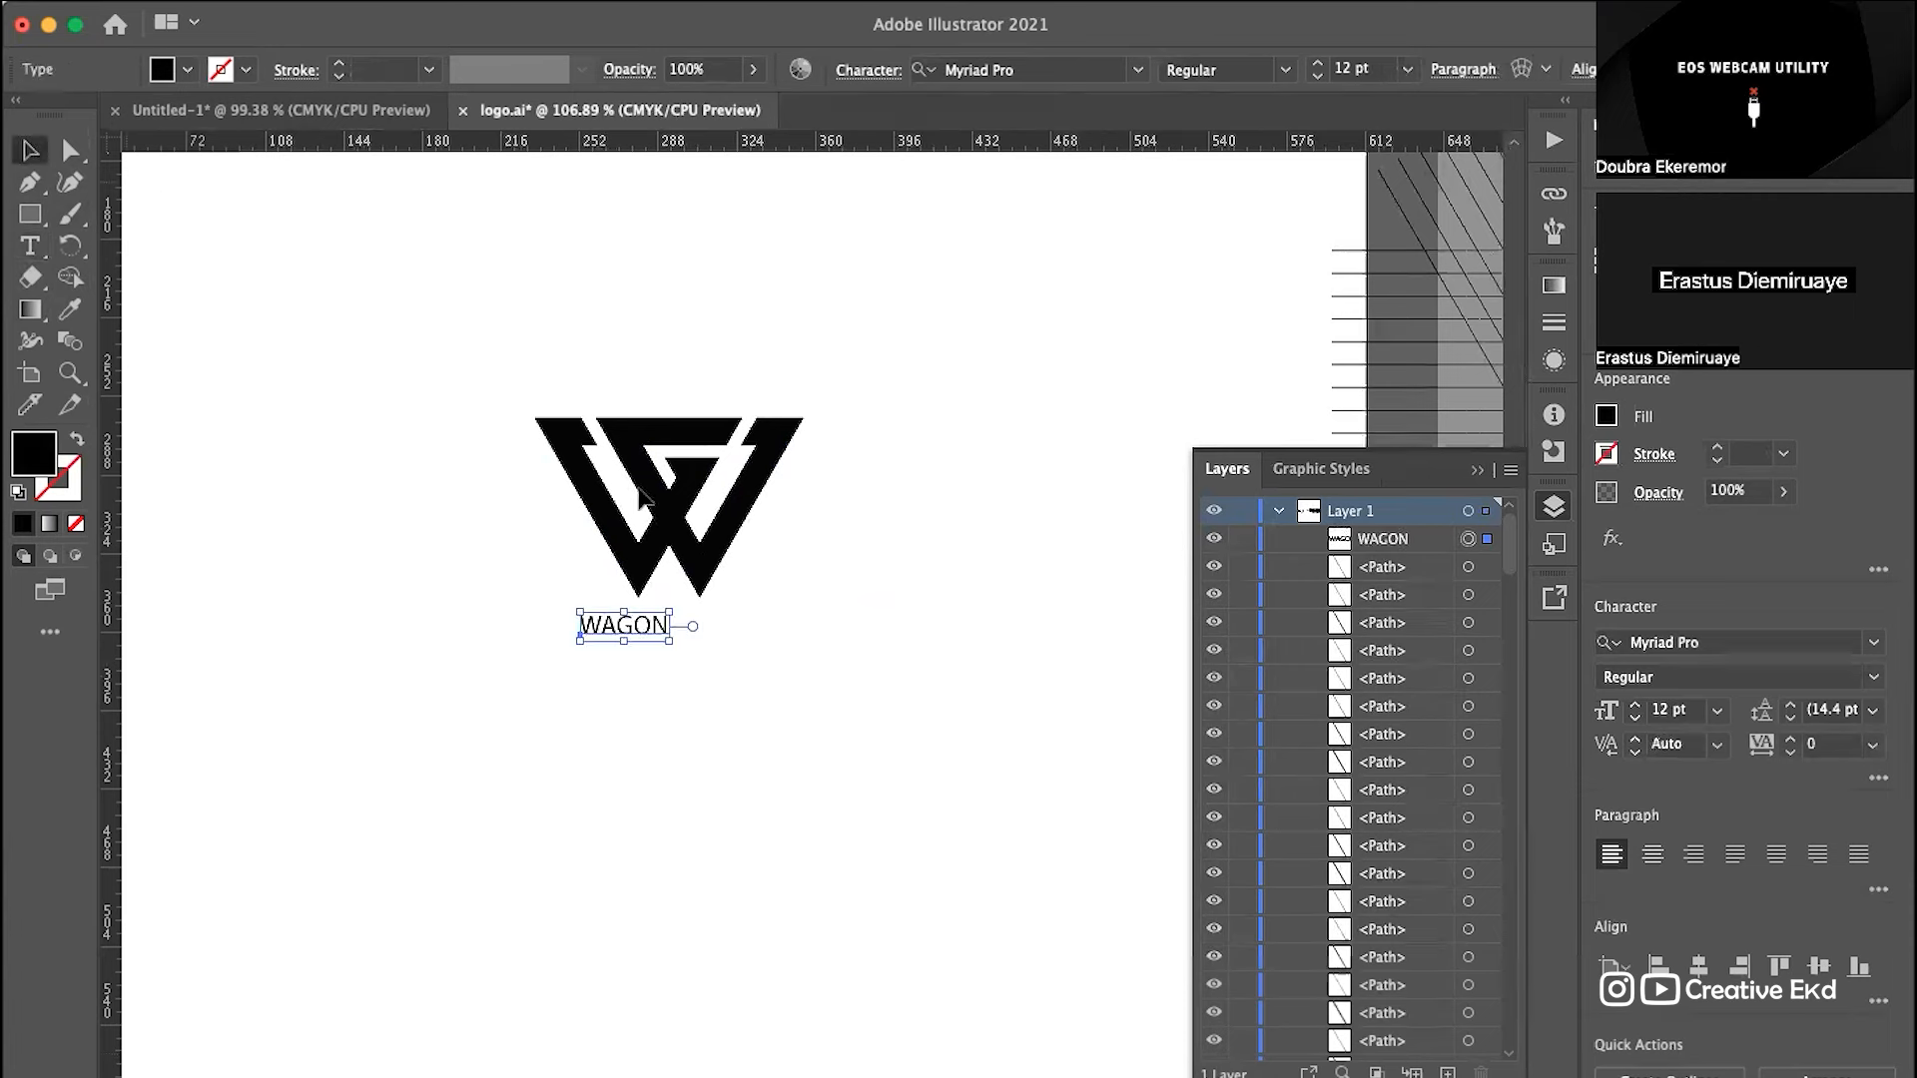
pyautogui.moveTo(670, 640)
pyautogui.mouseDown()
pyautogui.moveTo(903, 693)
pyautogui.moveTo(640, 661)
pyautogui.mouseUp()
# Step: Search the font families for "VU" and "VIX", clear the search, and preview listed fonts such as Bodoni 72 on the WAGON text
pyautogui.click(1713, 639)
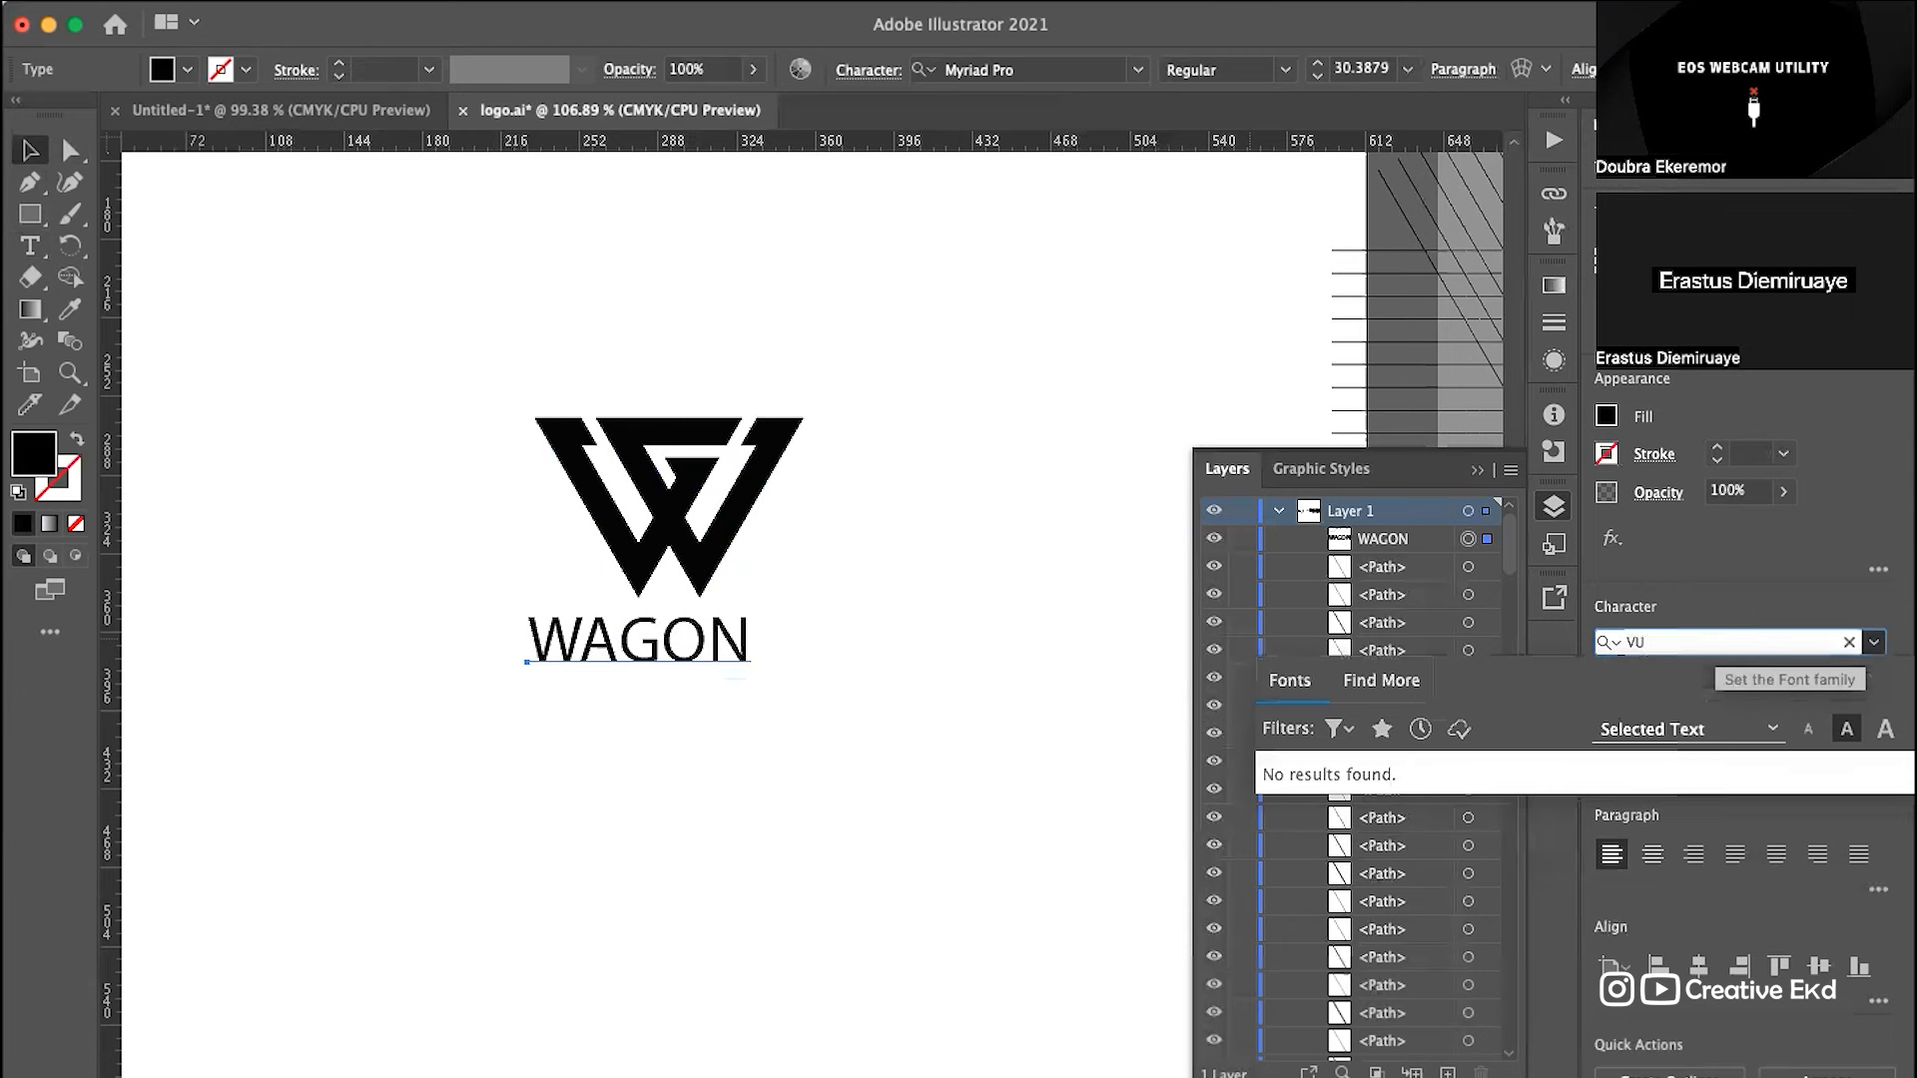
pyautogui.press('BackSpace')
pyautogui.write('IX')
pyautogui.press('BackSpace')
pyautogui.press('BackSpace')
pyautogui.press('BackSpace')
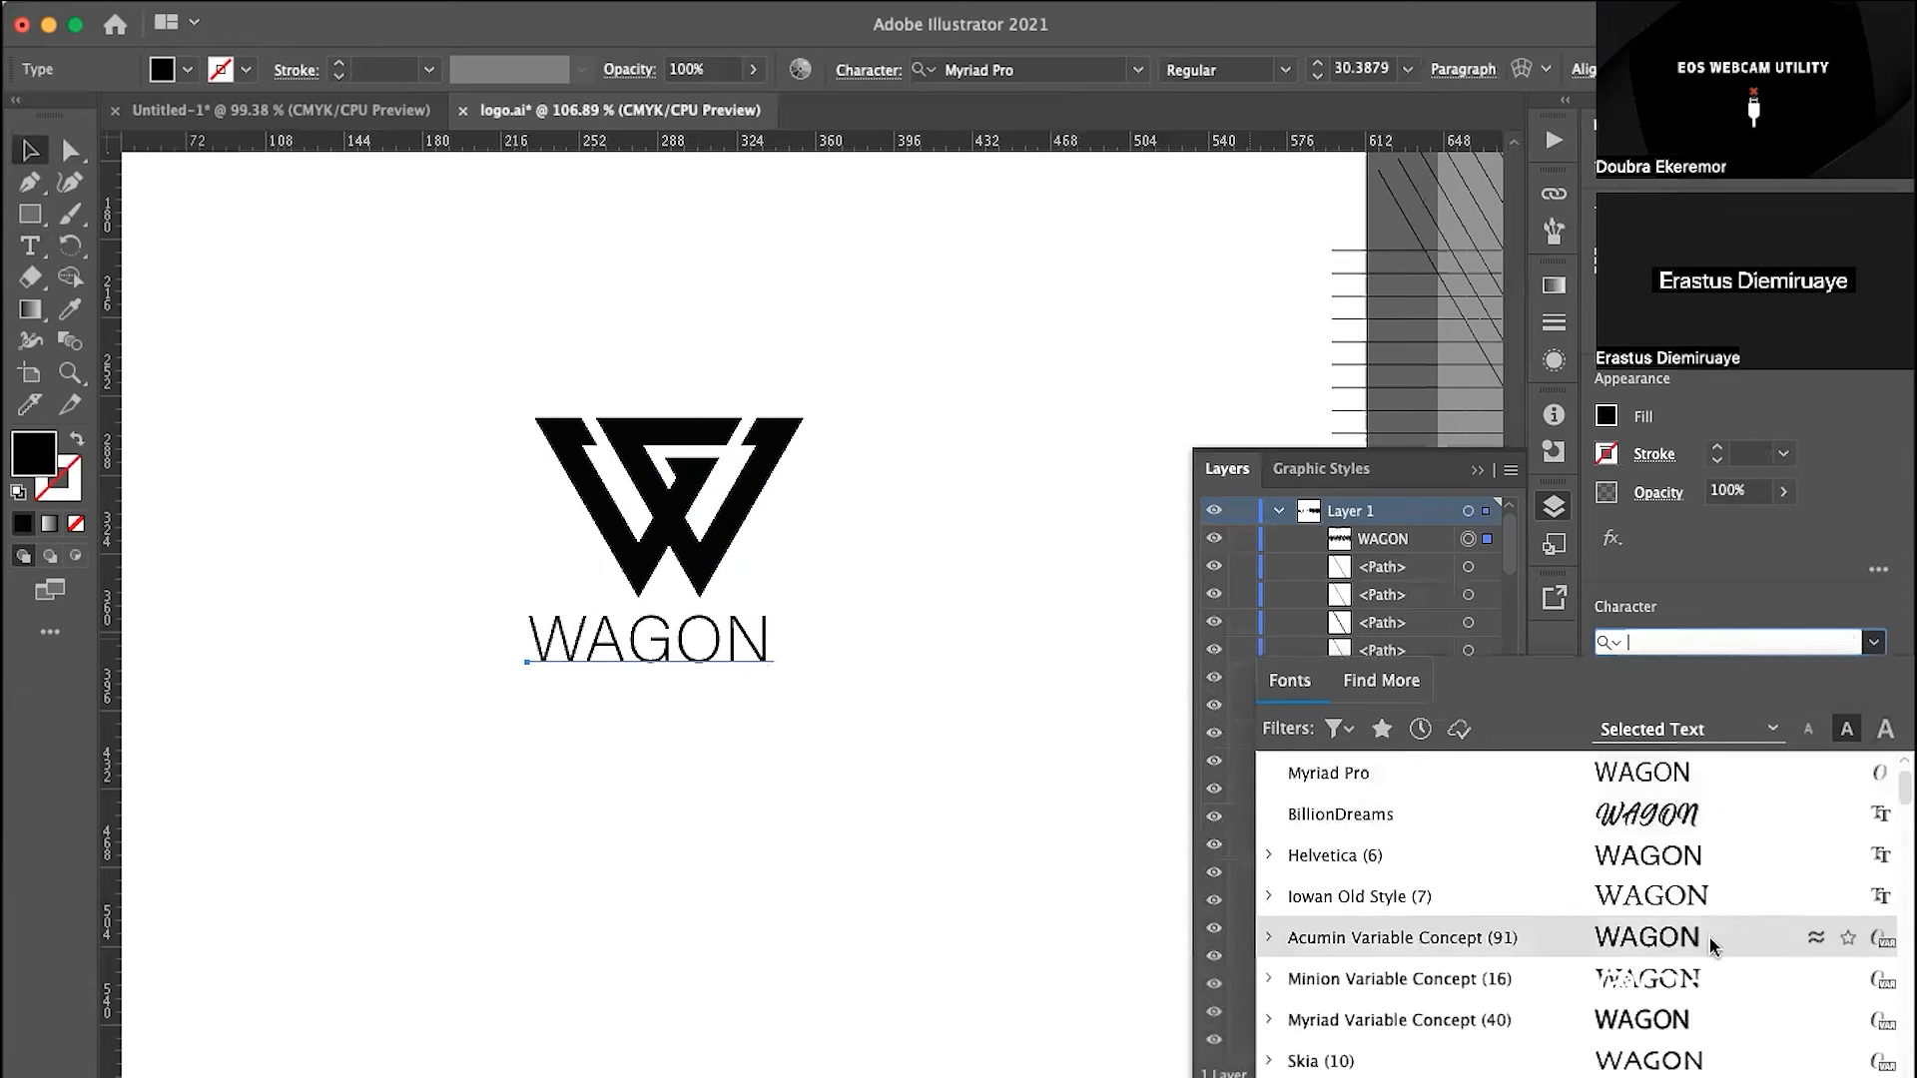
pyautogui.scroll(-1, 1712, 946)
pyautogui.scroll(-5, 1712, 947)
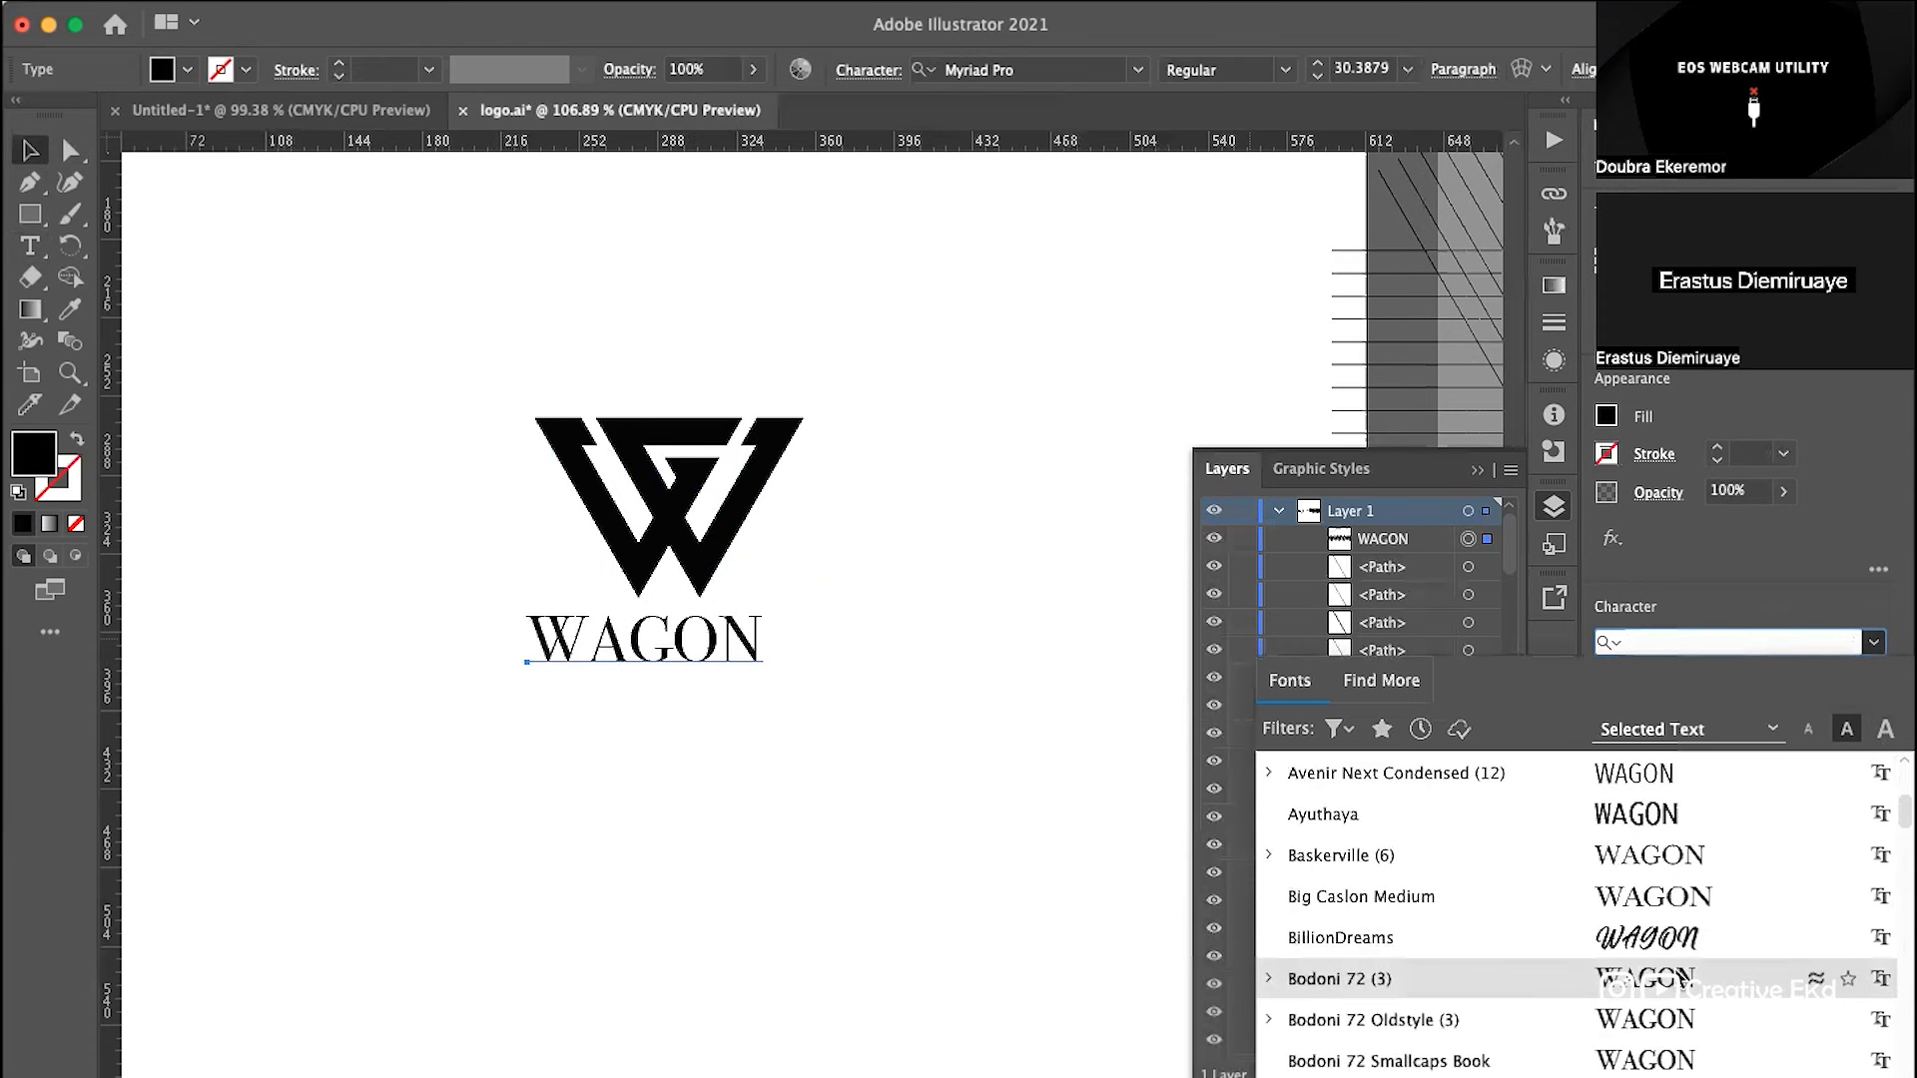
pyautogui.scroll(-4, 1712, 979)
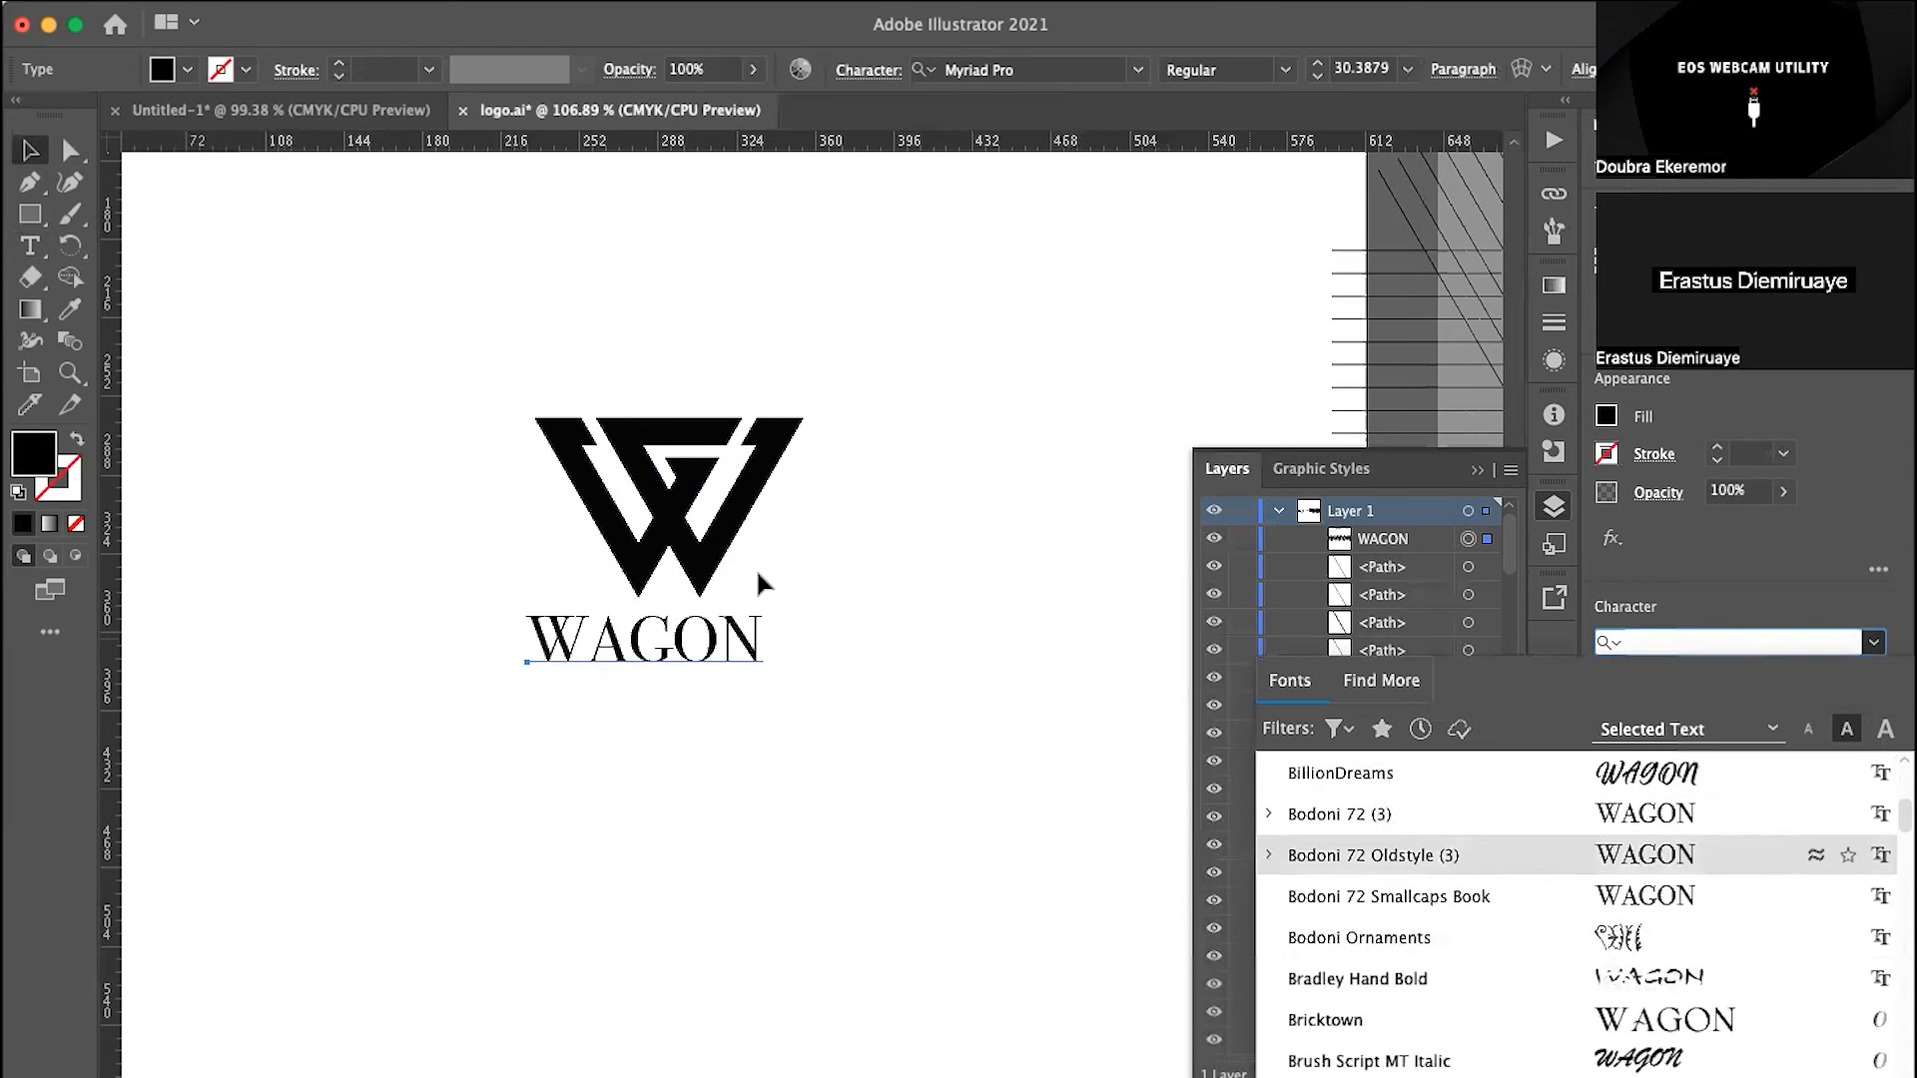
# Step: Undo the last move of the WAGON text below the W logo and save the document
pyautogui.click(662, 647)
pyautogui.doubleClick(619, 643)
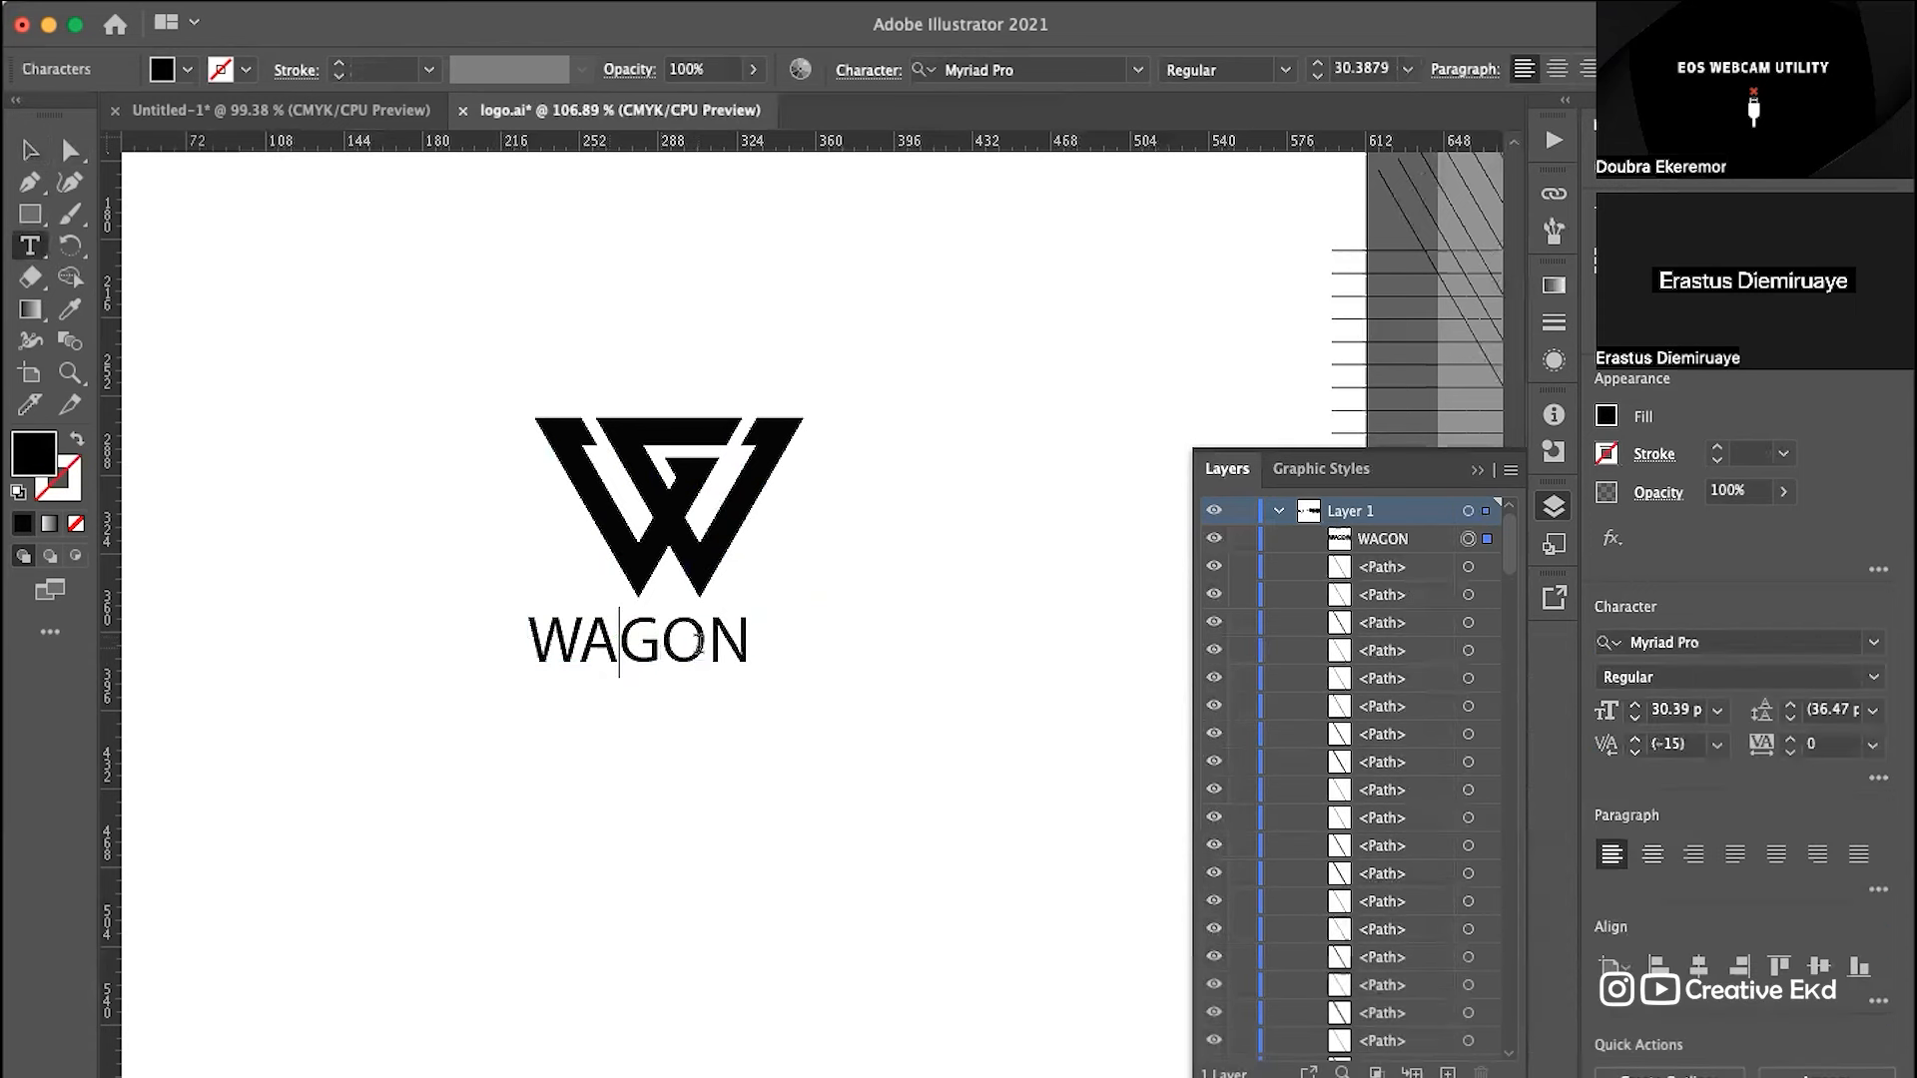
pyautogui.press('super+z')
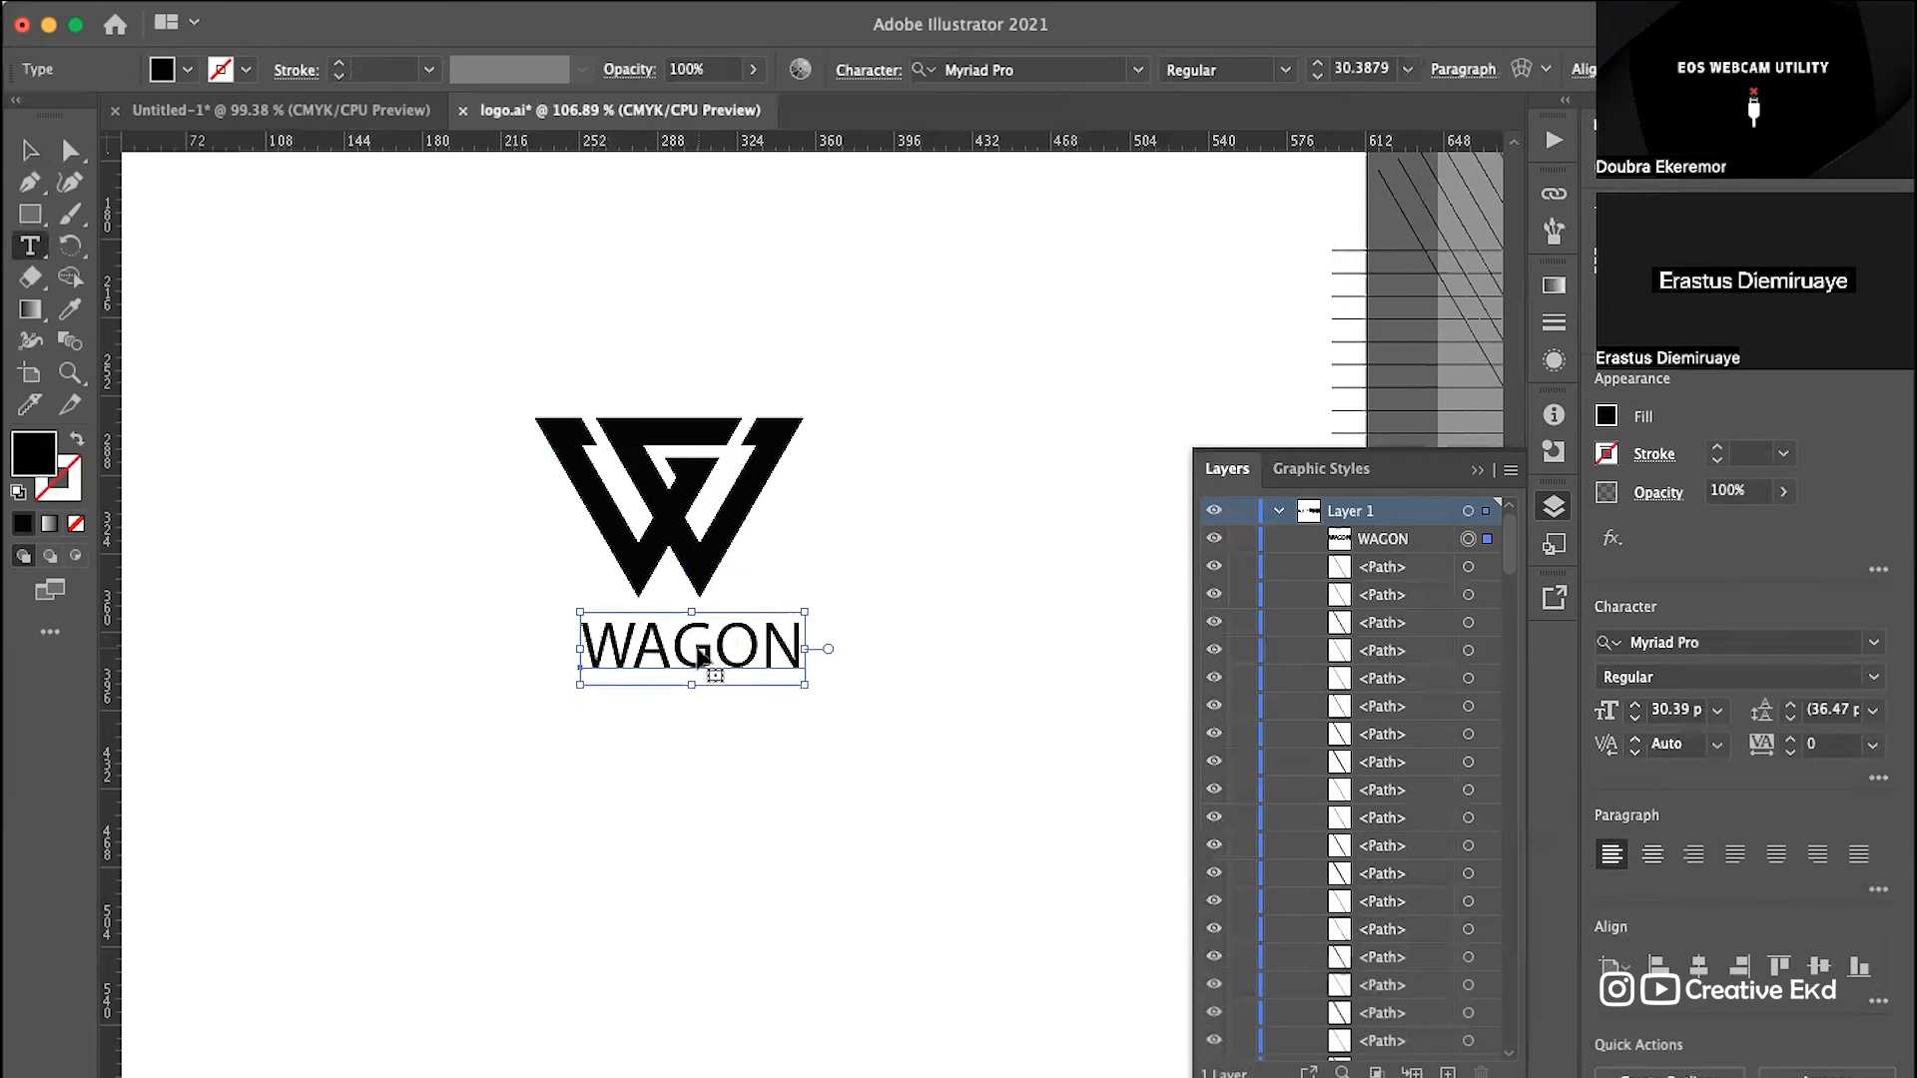
pyautogui.click(697, 644)
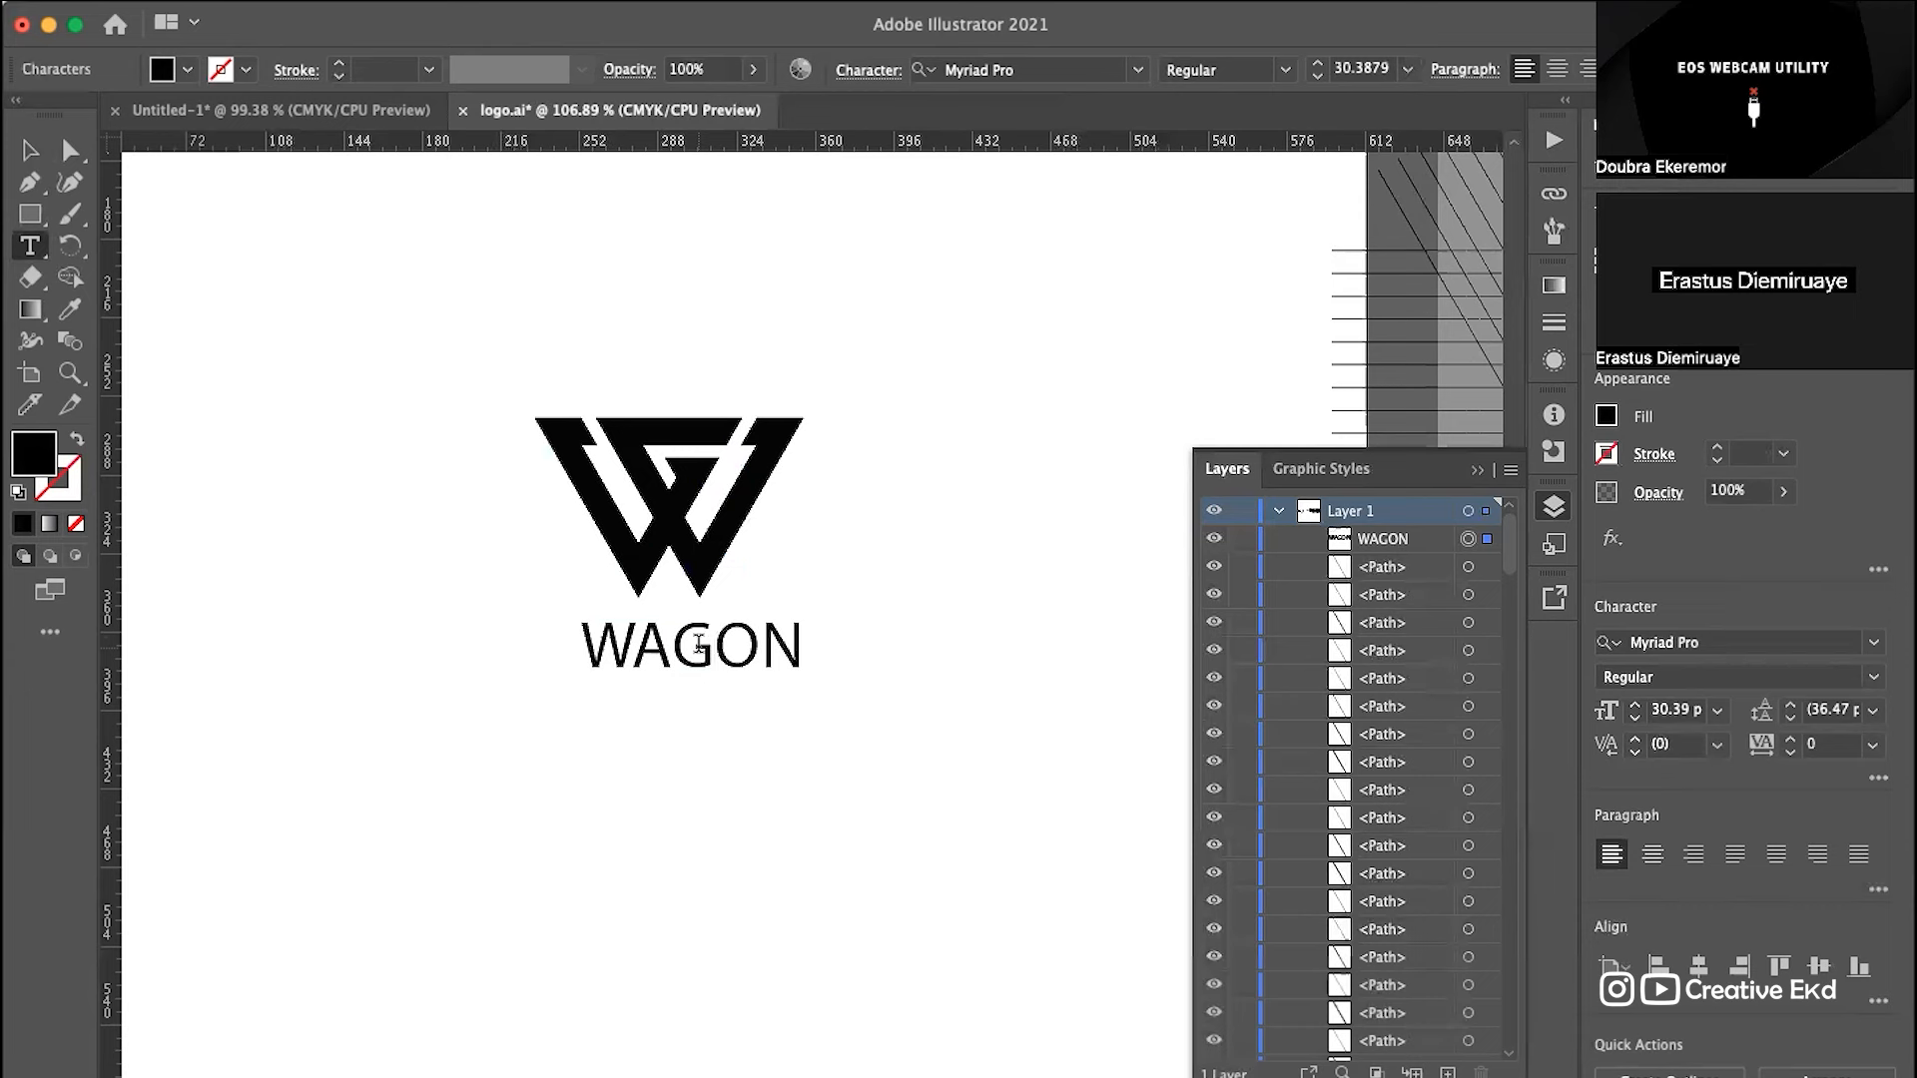
pyautogui.press('super')
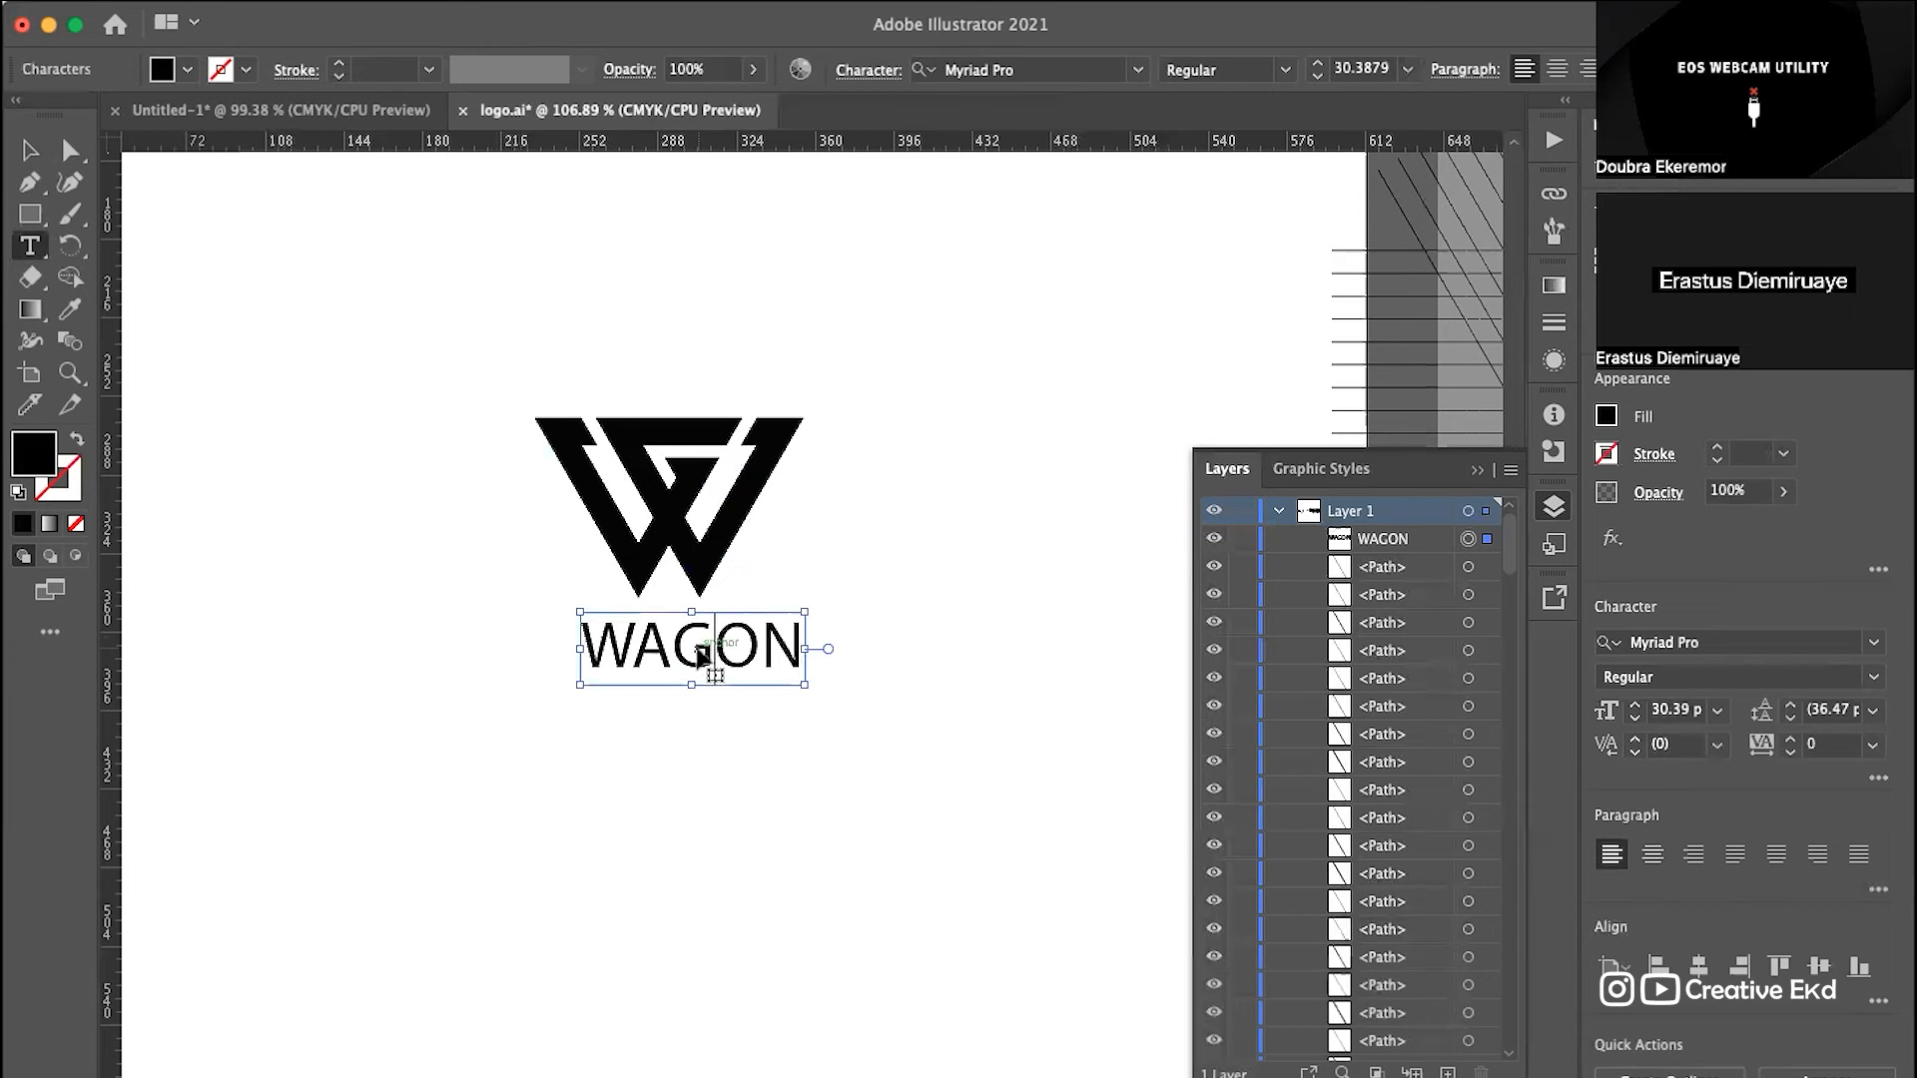
pyautogui.press('super+s')
# Step: Replace the whole WAGON text with G-WAGON
pyautogui.press('super+a')
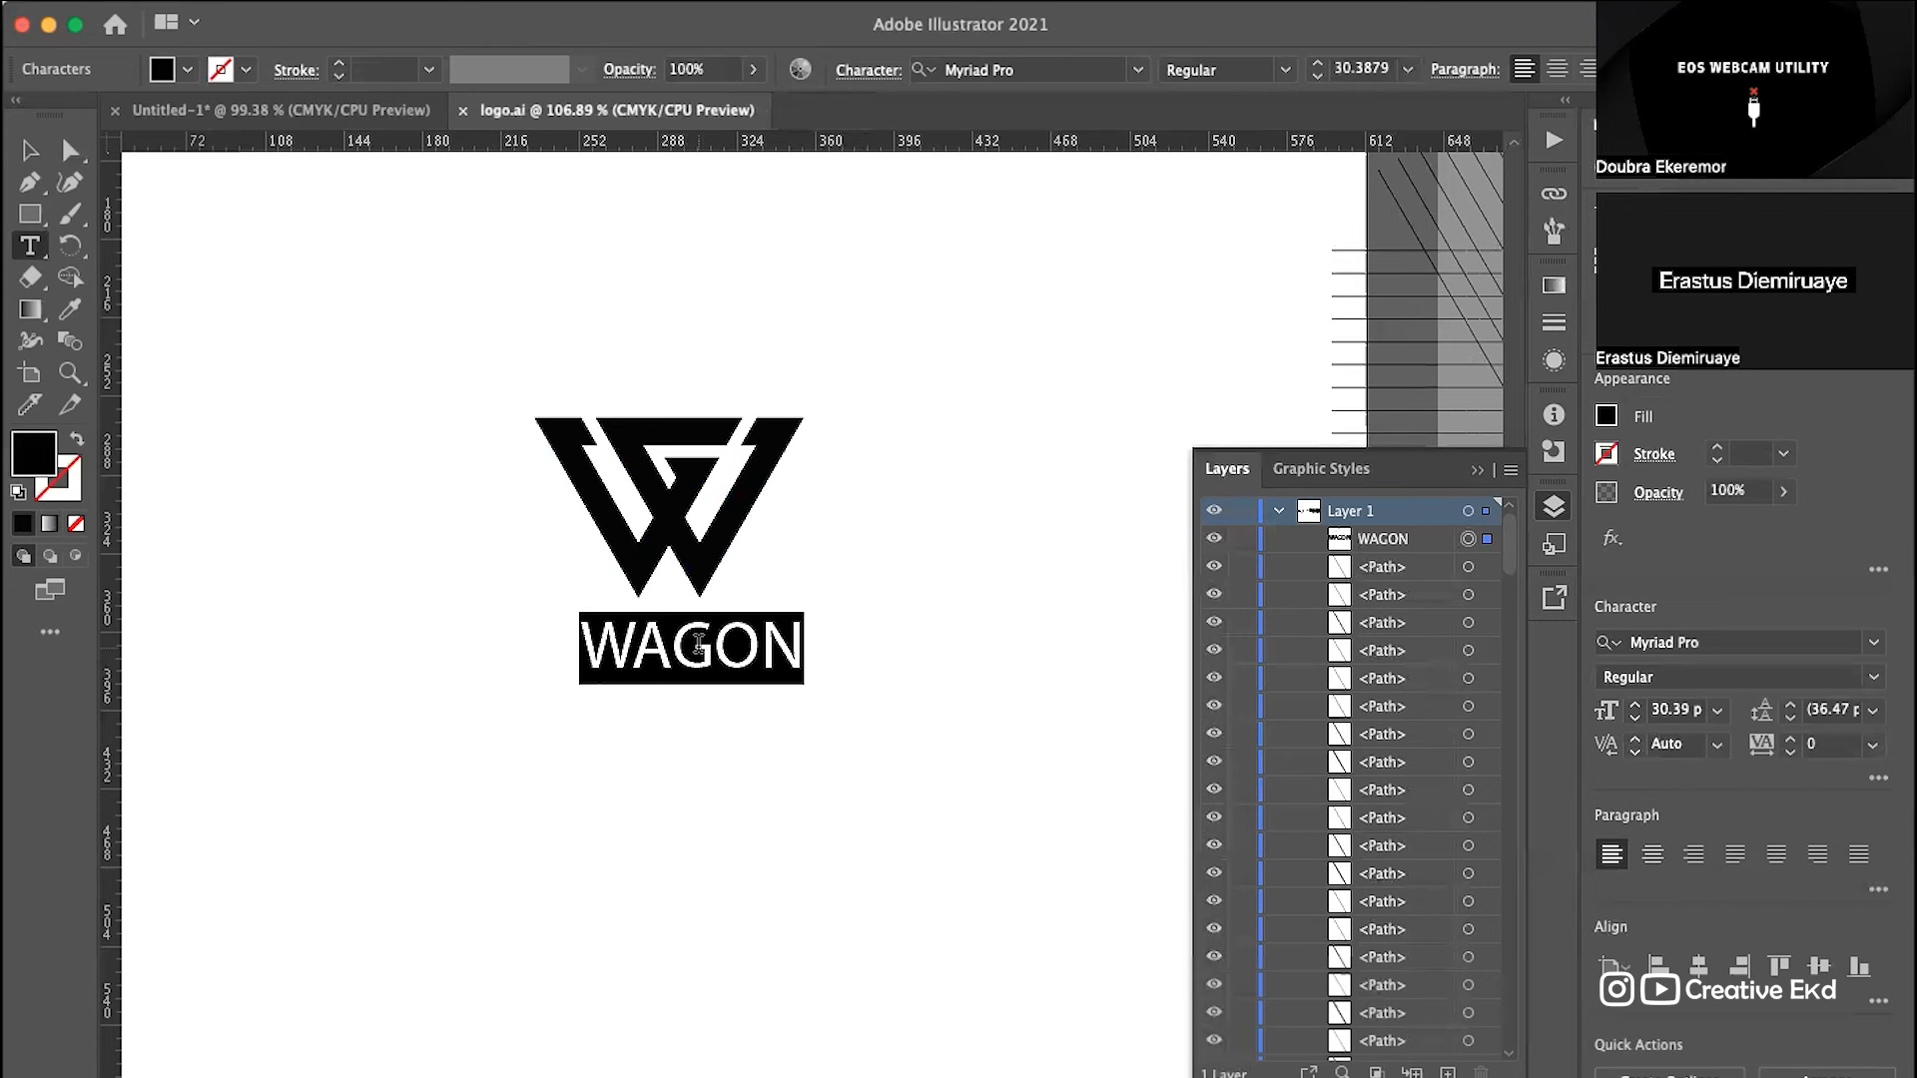
pyautogui.write('G')
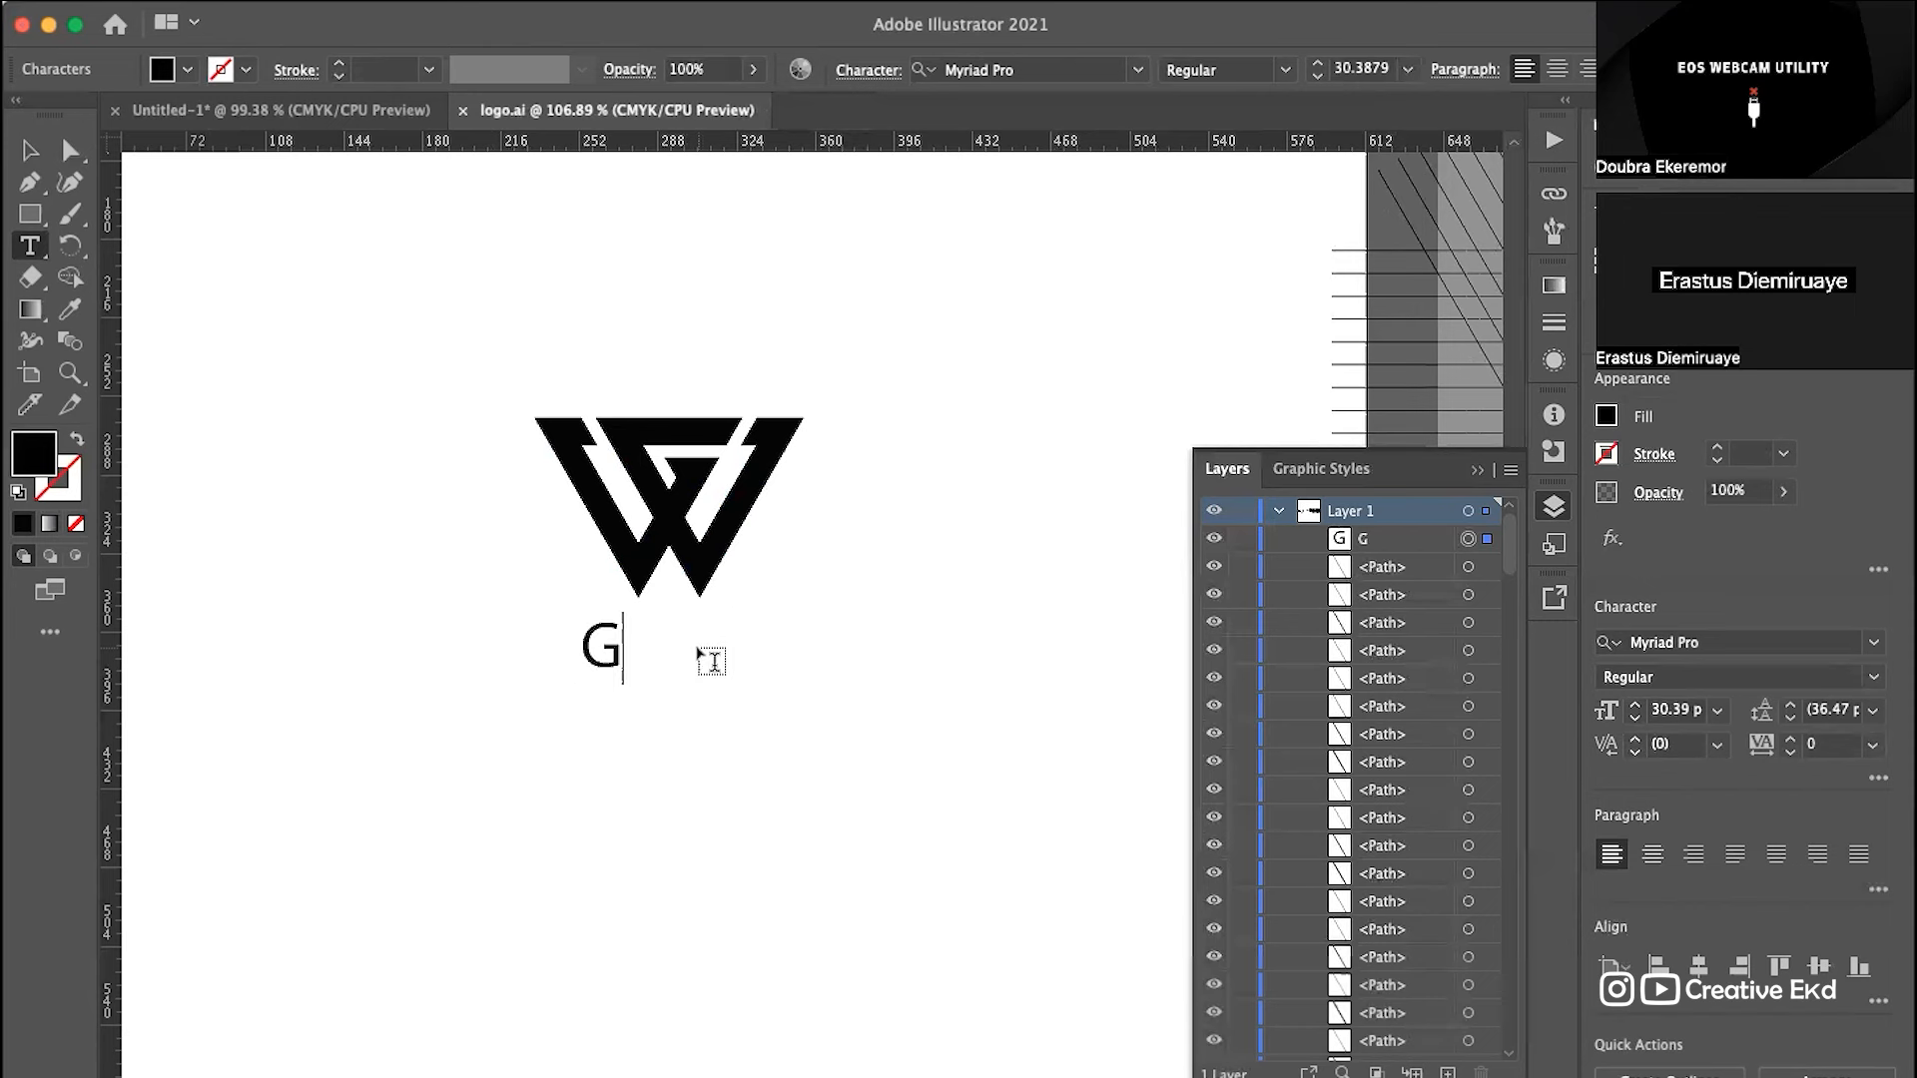
pyautogui.write('-W')
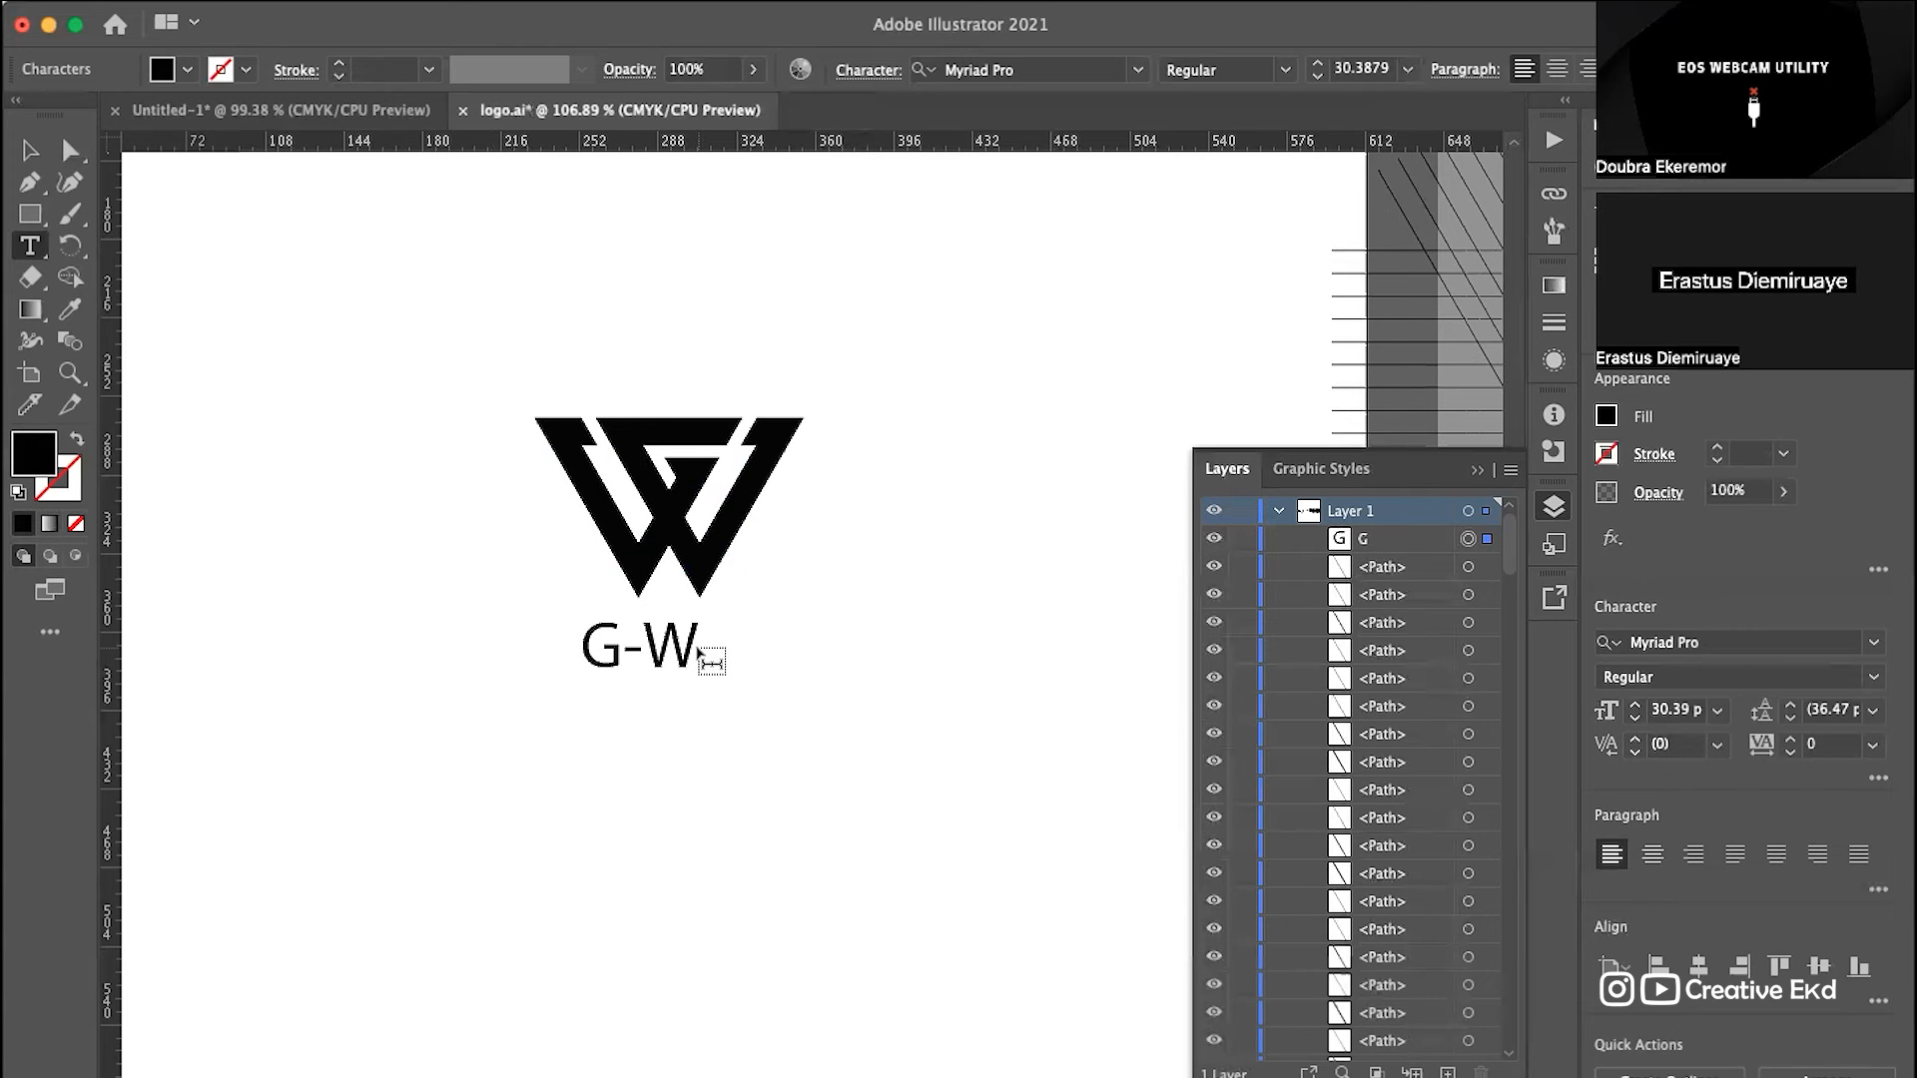
pyautogui.write('AGON')
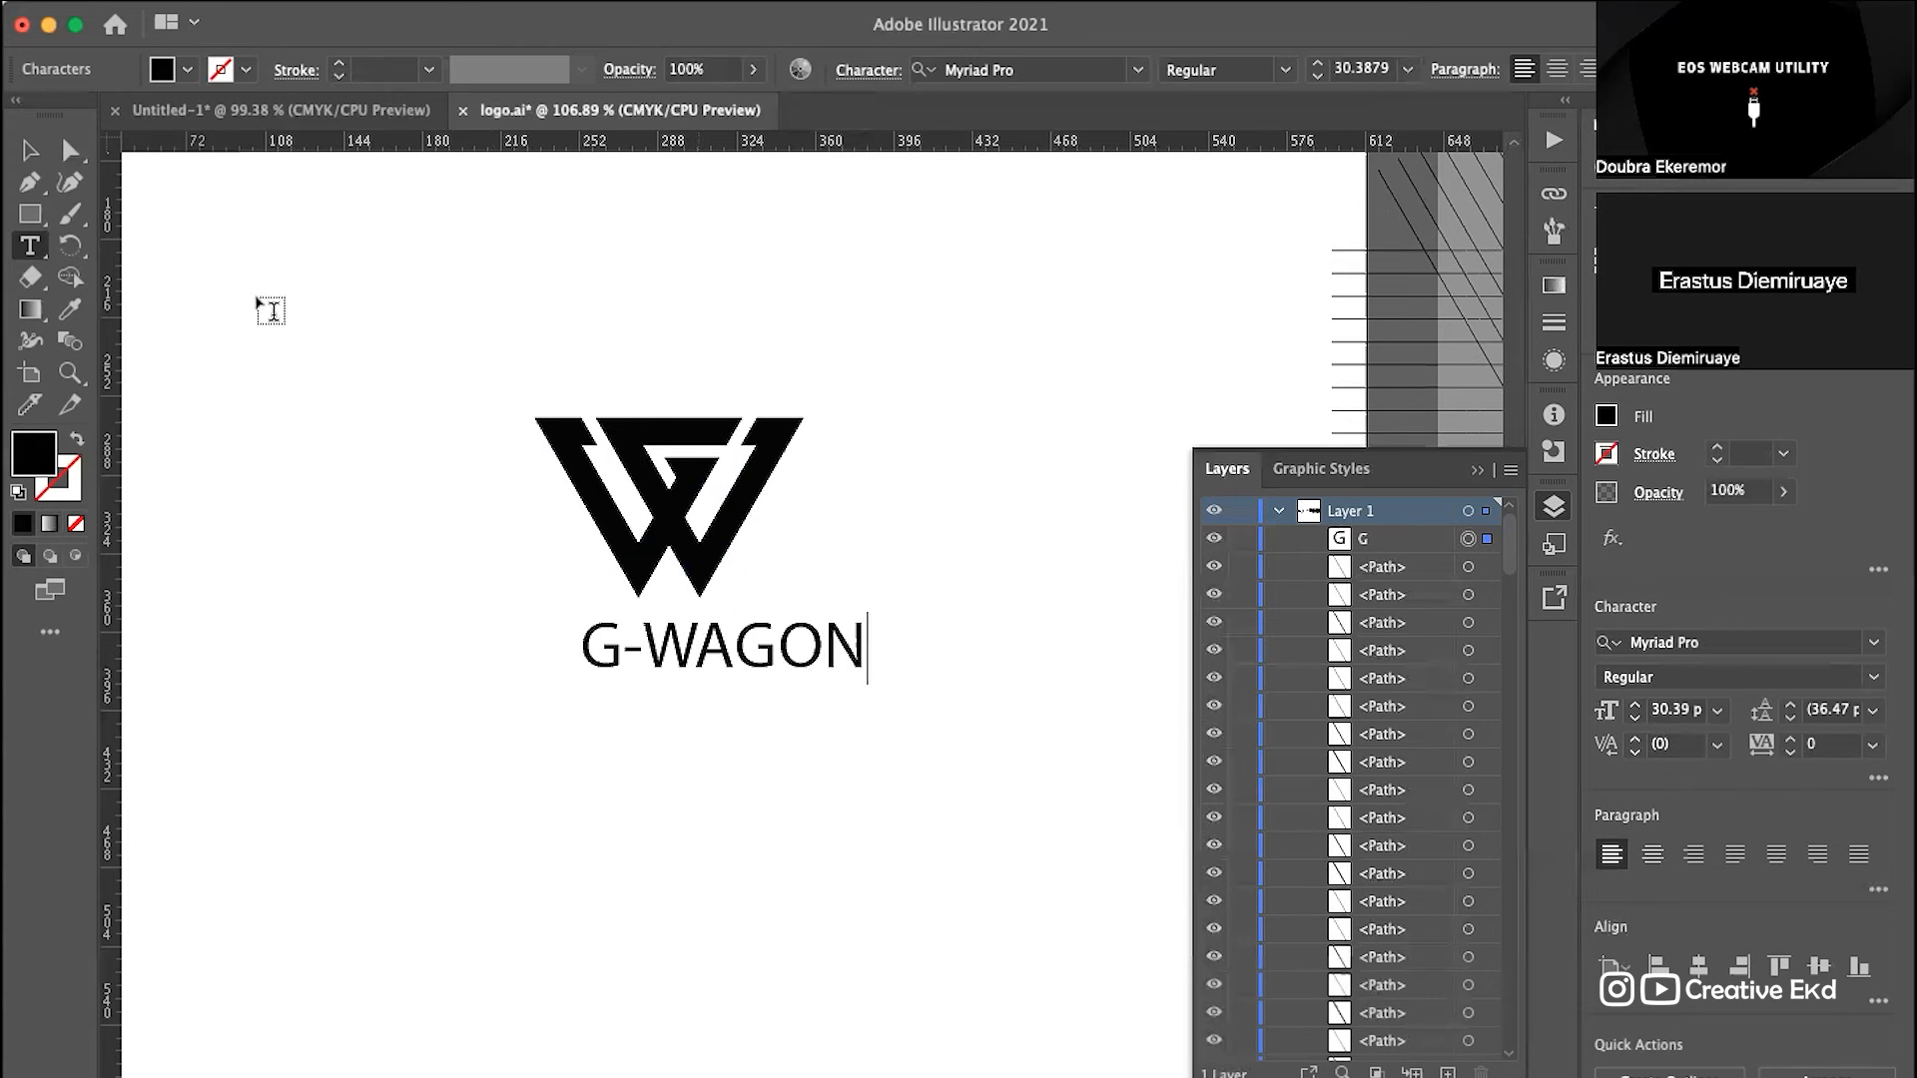
# Step: Move the G-WAGON wordmark so it sits centred beneath the W logo, and deselect it
pyautogui.click(31, 148)
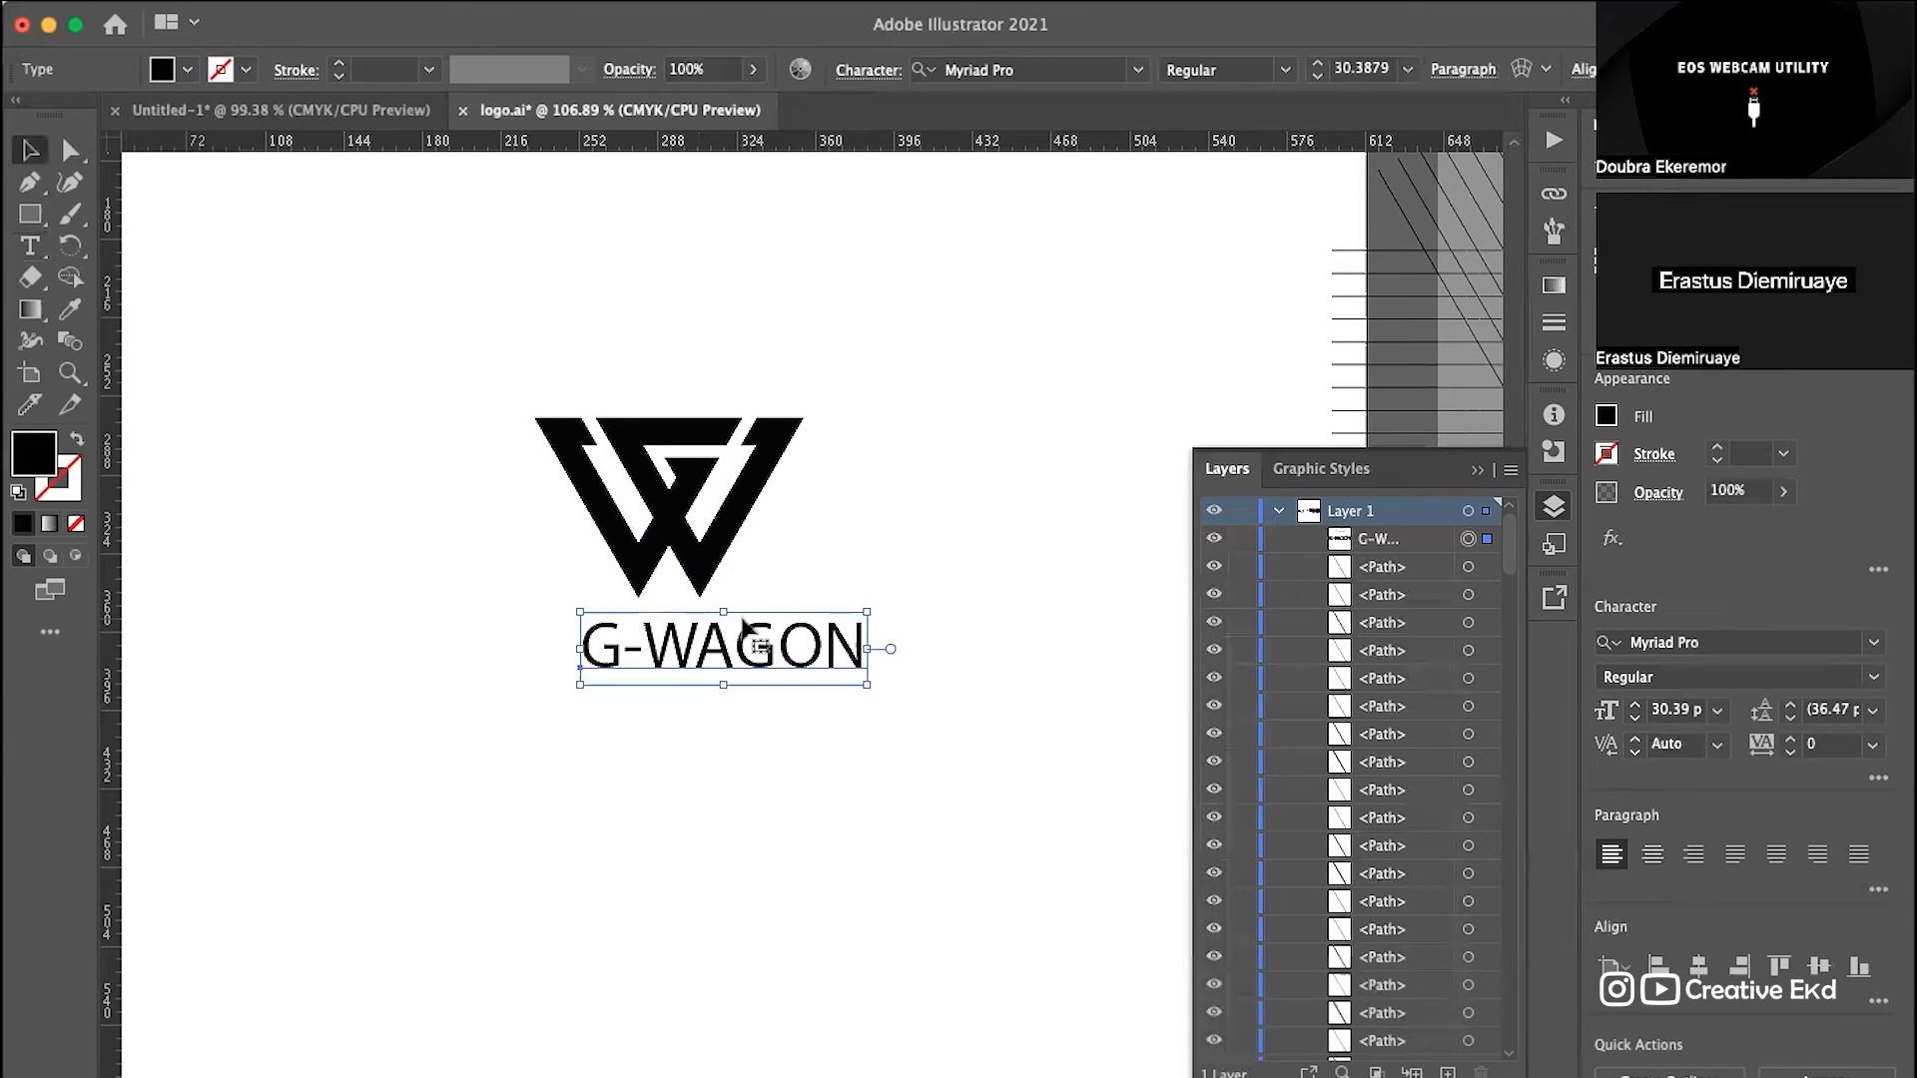
pyautogui.moveTo(757, 624); pyautogui.dragTo(683, 624)
pyautogui.click(877, 487)
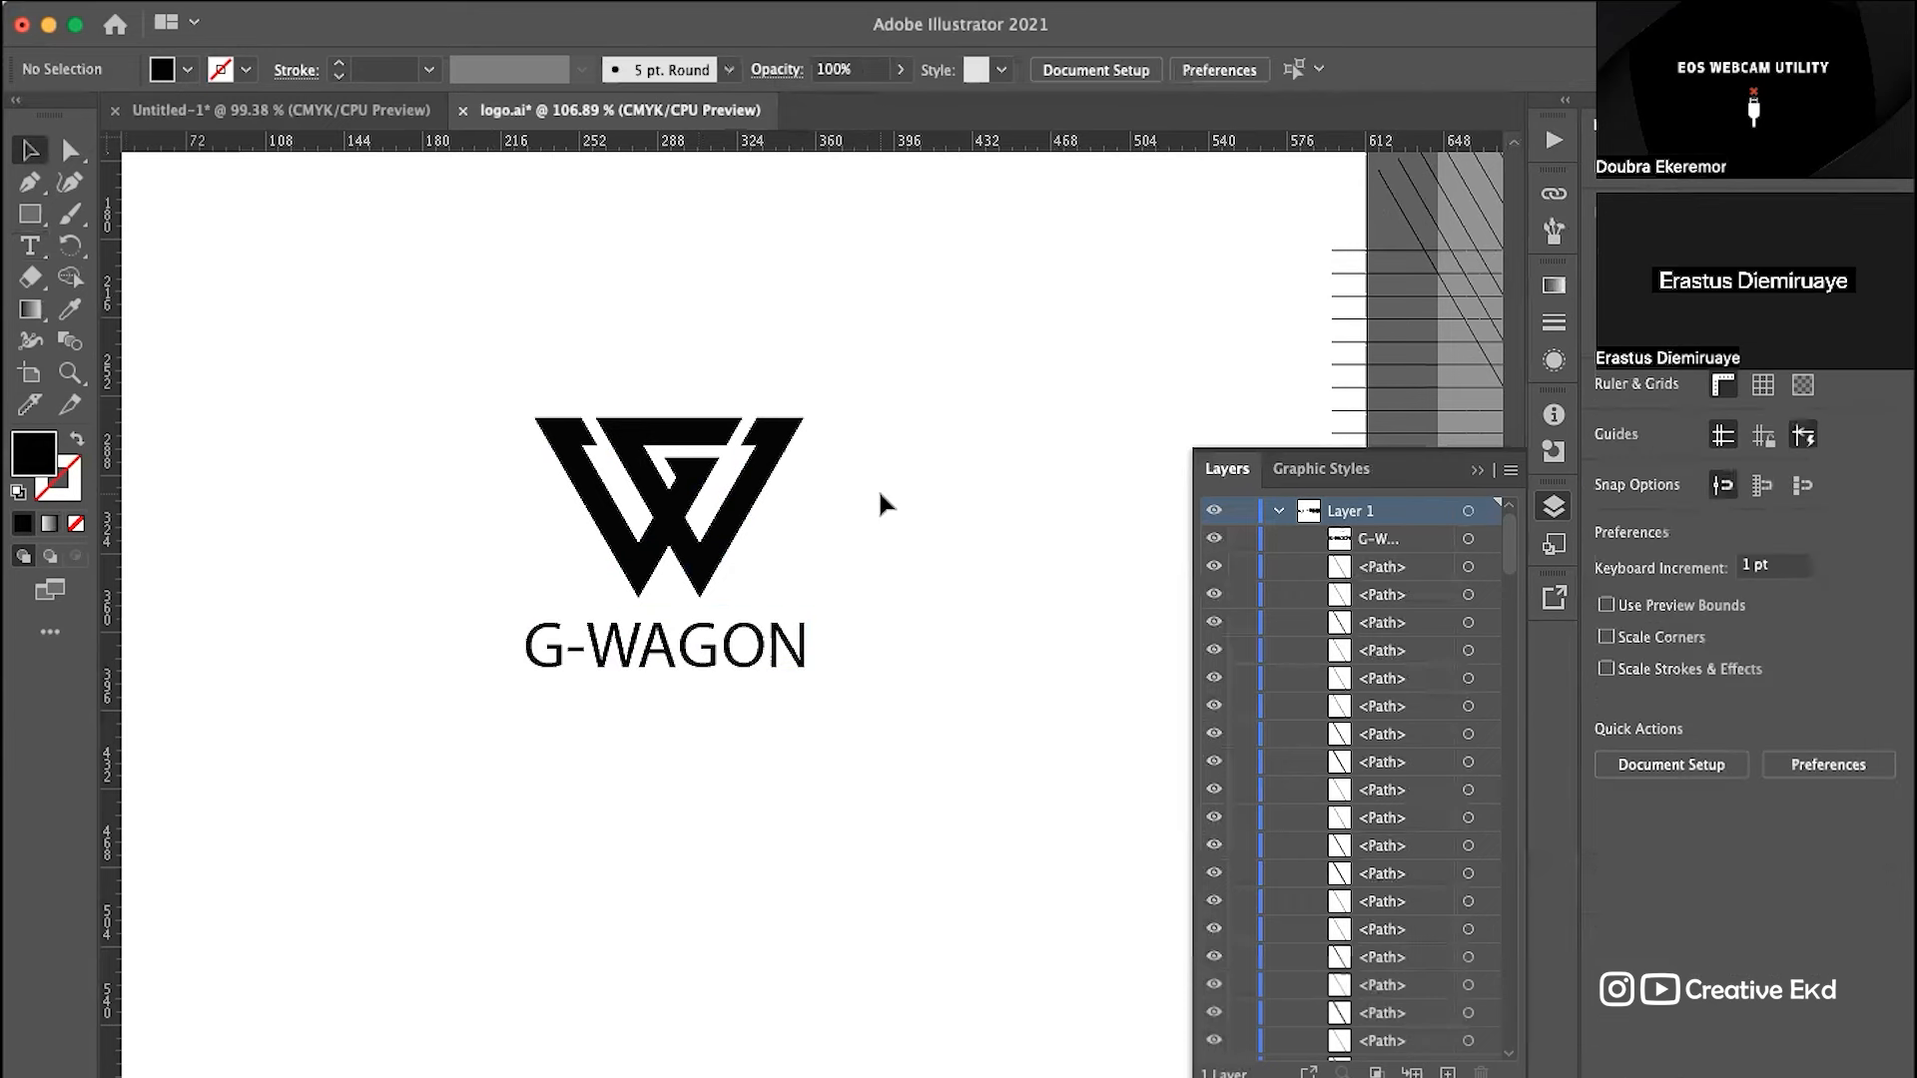
pyautogui.scroll(-2, 997, 591)
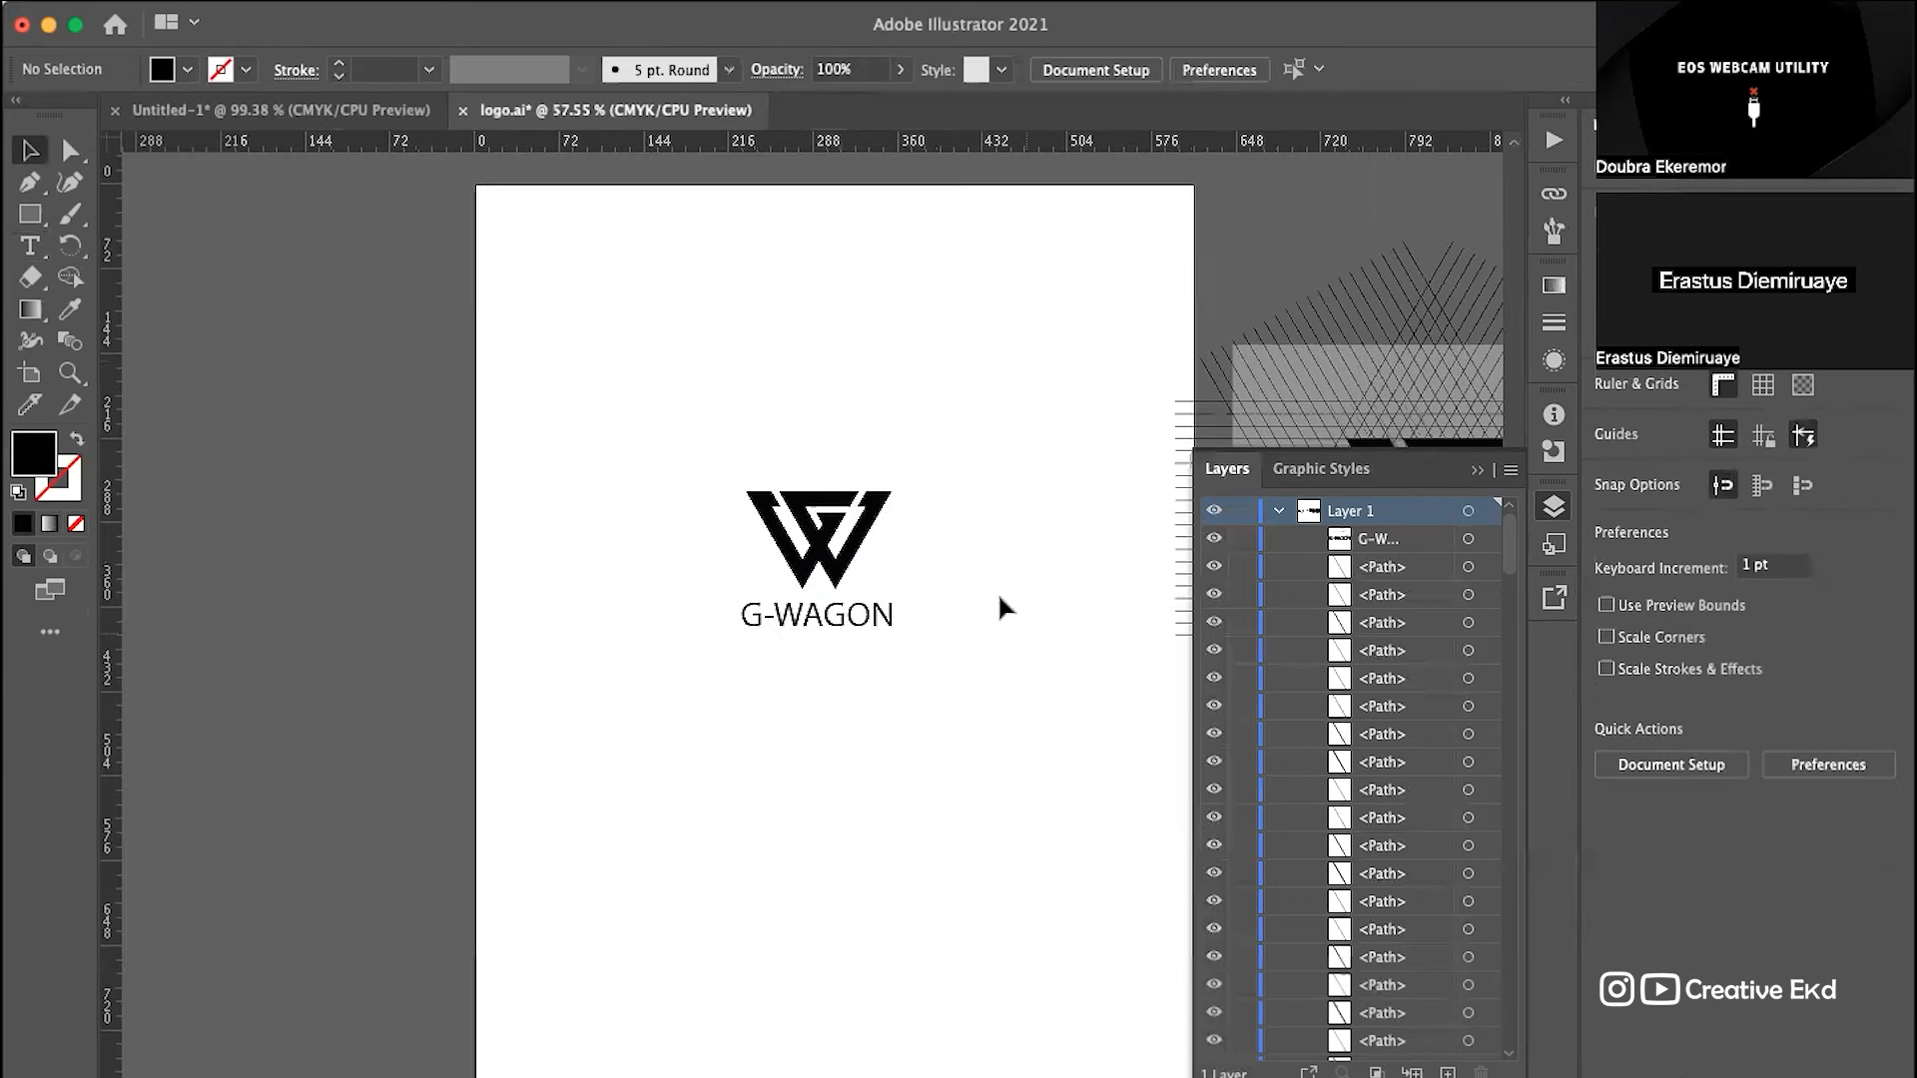
pyautogui.scroll(1, 976, 595)
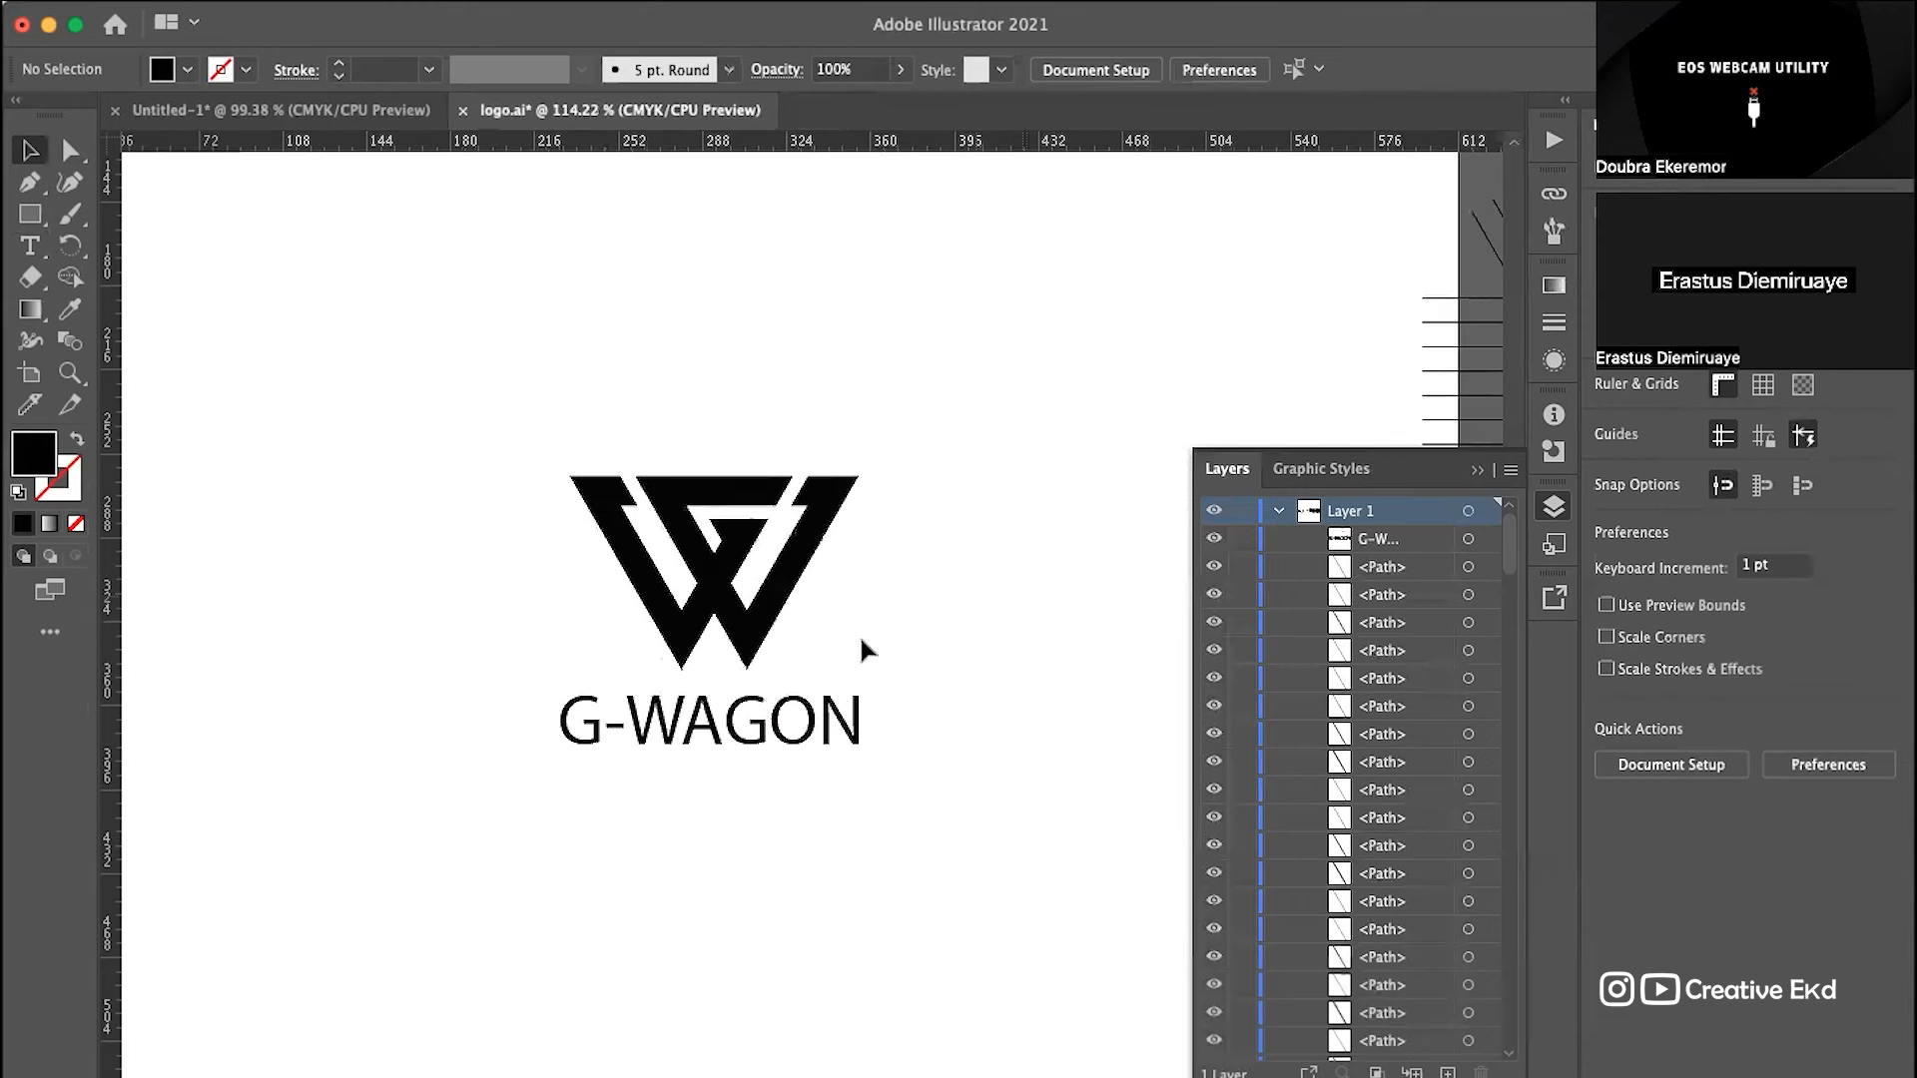
# Step: Enlarge the G-WAGON wordmark to about 42 pt so it extends past both sides of the W, and deselect it
pyautogui.click(735, 720)
pyautogui.moveTo(870, 769); pyautogui.dragTo(984, 770)
pyautogui.click(950, 561)
pyautogui.press('super+0')
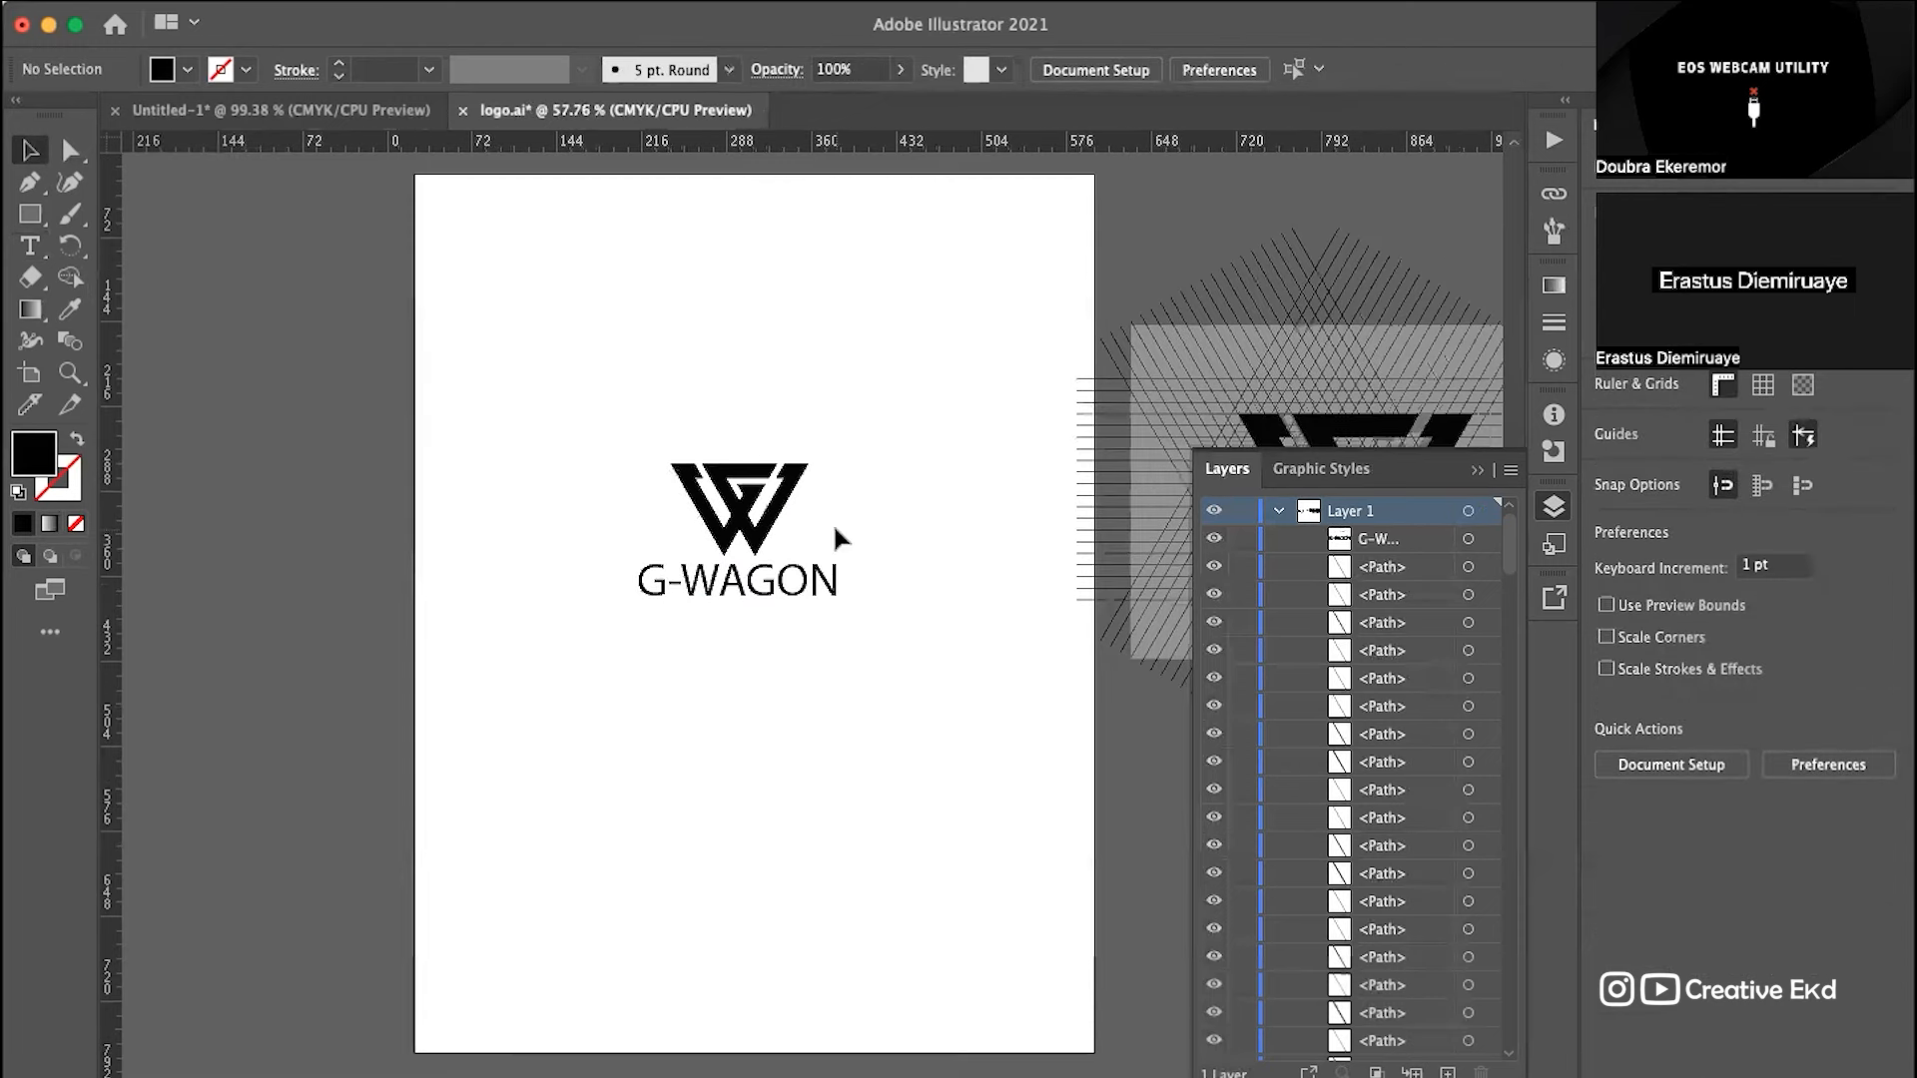
pyautogui.scroll(3, 832, 523)
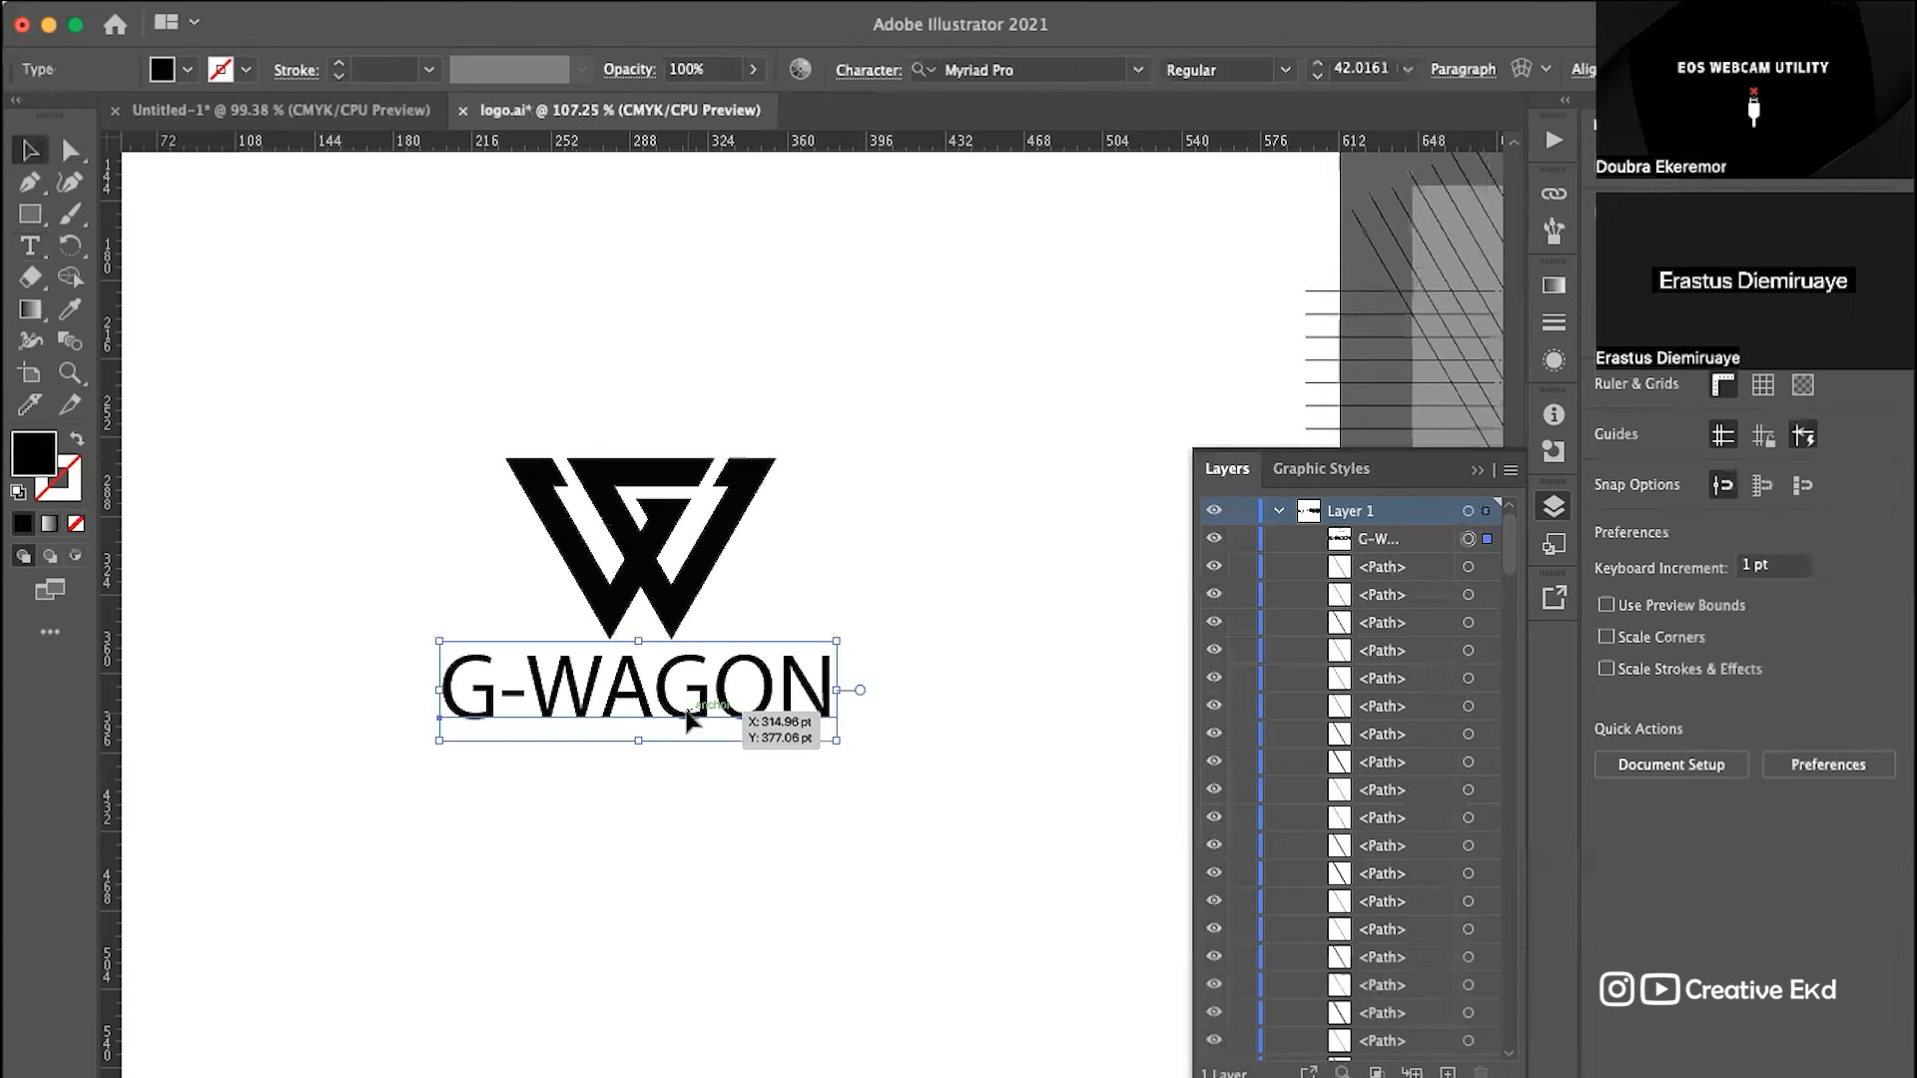
pyautogui.click(688, 713)
pyautogui.click(871, 581)
# Step: Move the complete logo to the upper part of the artboard and place a duplicate of it below
pyautogui.scroll(-3, 913, 575)
pyautogui.moveTo(874, 443); pyautogui.dragTo(554, 826)
pyautogui.moveTo(714, 599); pyautogui.dragTo(638, 641)
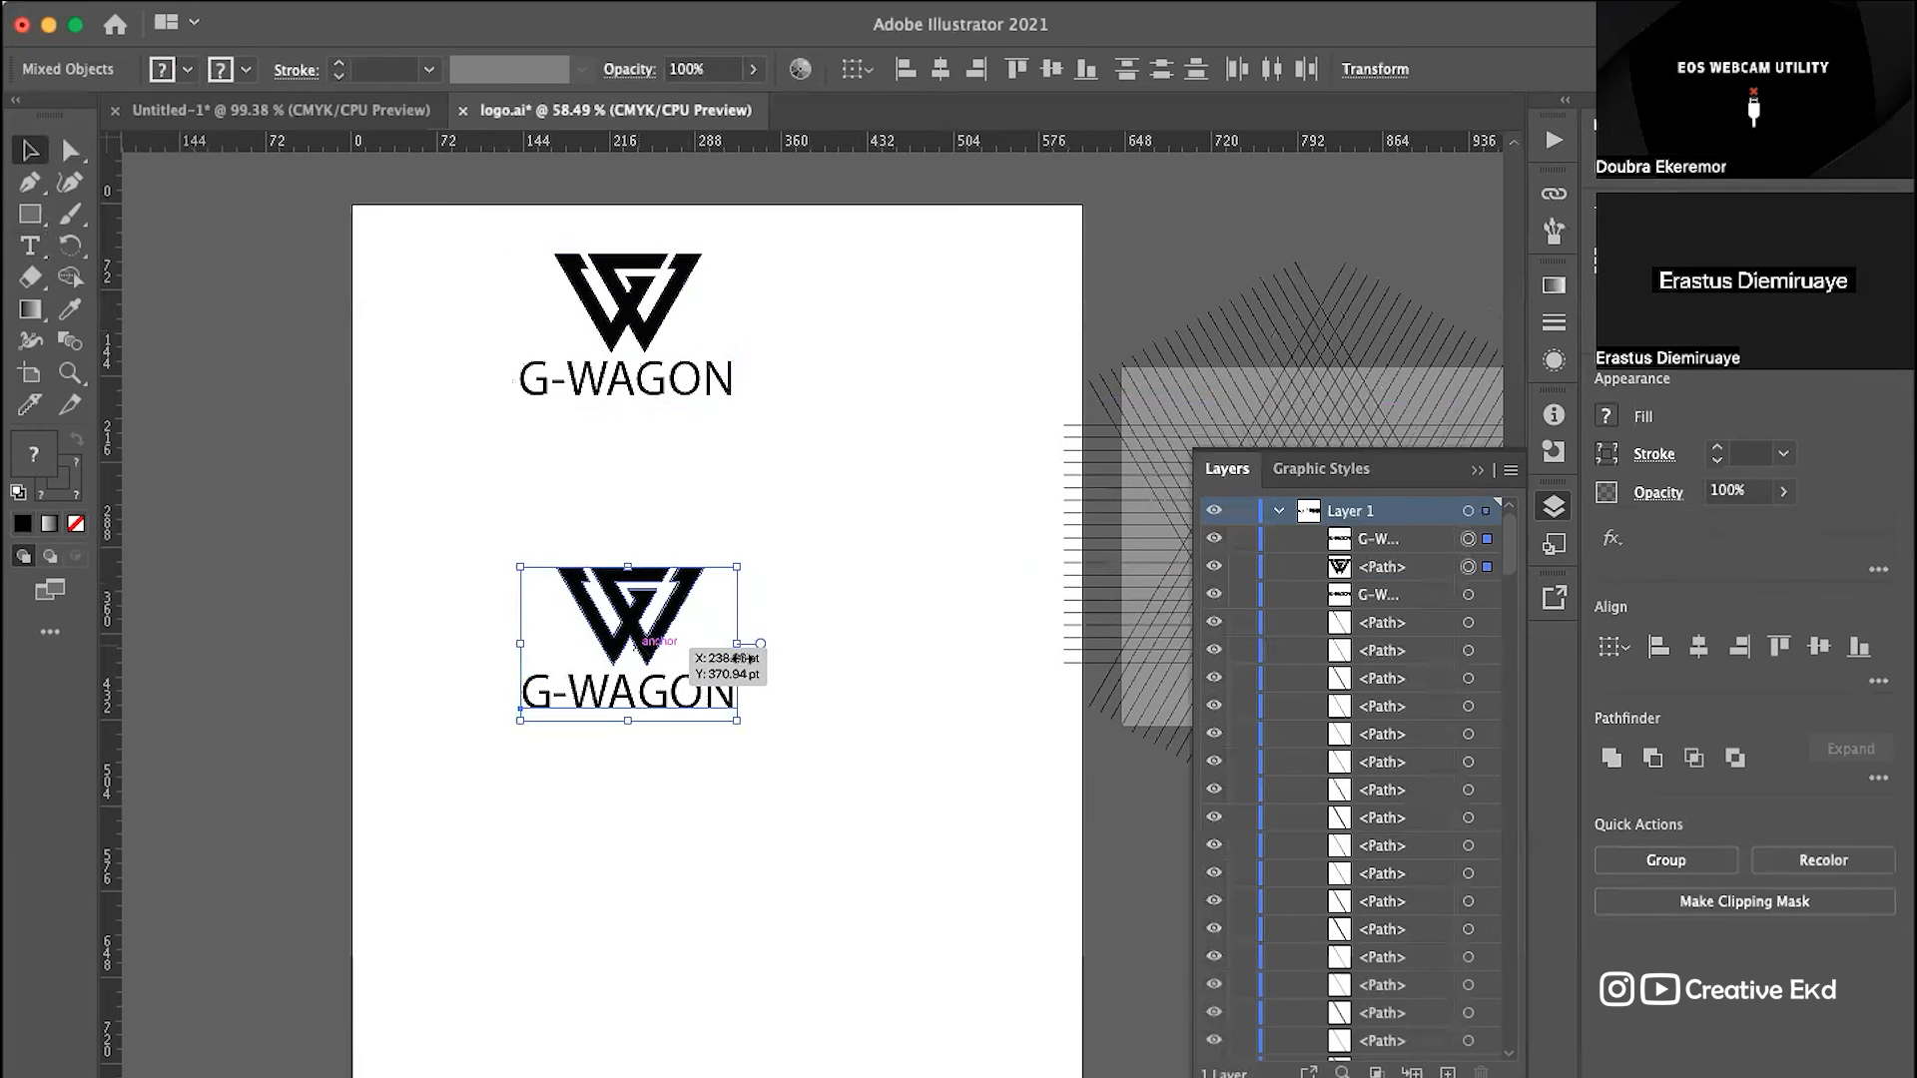
pyautogui.click(837, 691)
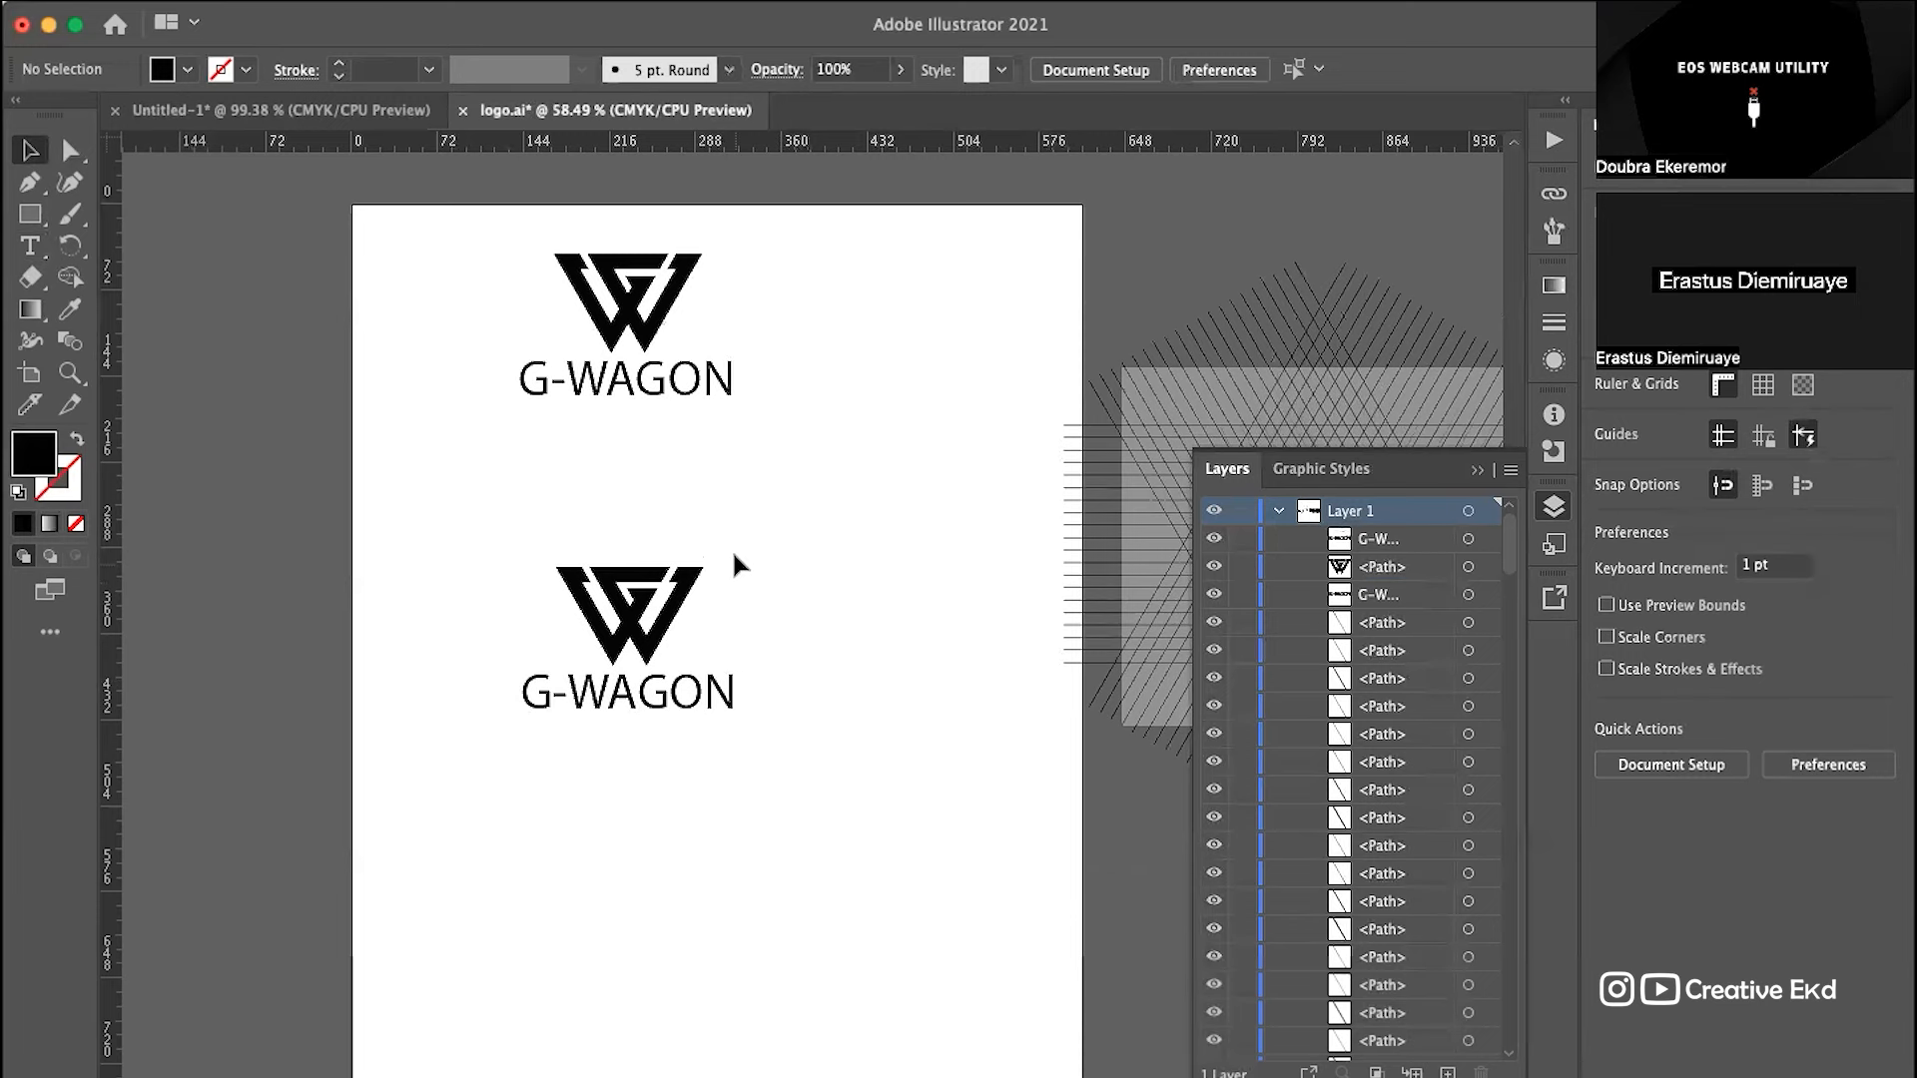
# Step: Move the upper logo, both W and wordmark, off the artboard to the empty area on its left side
pyautogui.scroll(5, 739, 525)
pyautogui.moveTo(802, 431); pyautogui.dragTo(485, 702)
pyautogui.hscroll(-3, 854, 577)
pyautogui.moveTo(823, 561); pyautogui.dragTo(398, 511)
pyautogui.click(584, 793)
pyautogui.hscroll(-3, 586, 799)
# Step: Group the W and the G-WAGON wordmark of the logo outside the artboard
pyautogui.click(20, 208)
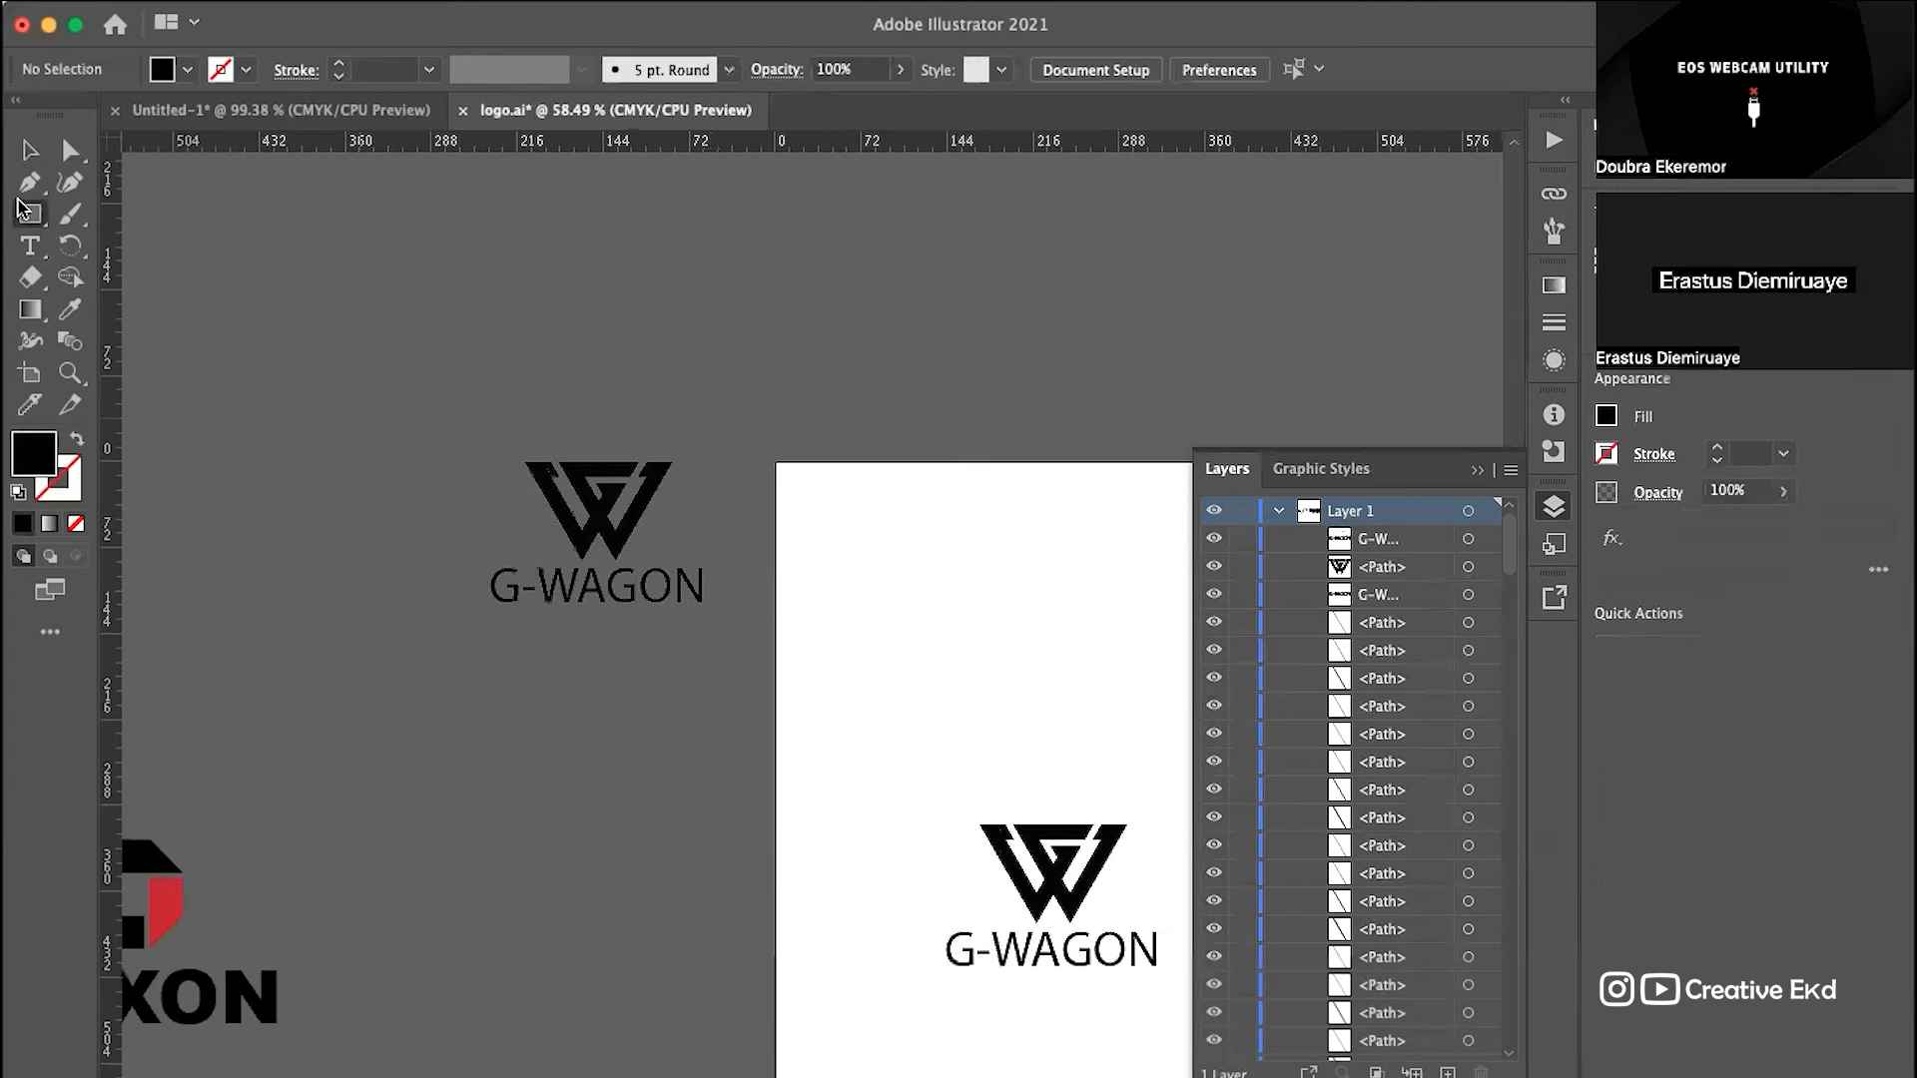
pyautogui.press('v')
pyautogui.moveTo(691, 584); pyautogui.dragTo(728, 633)
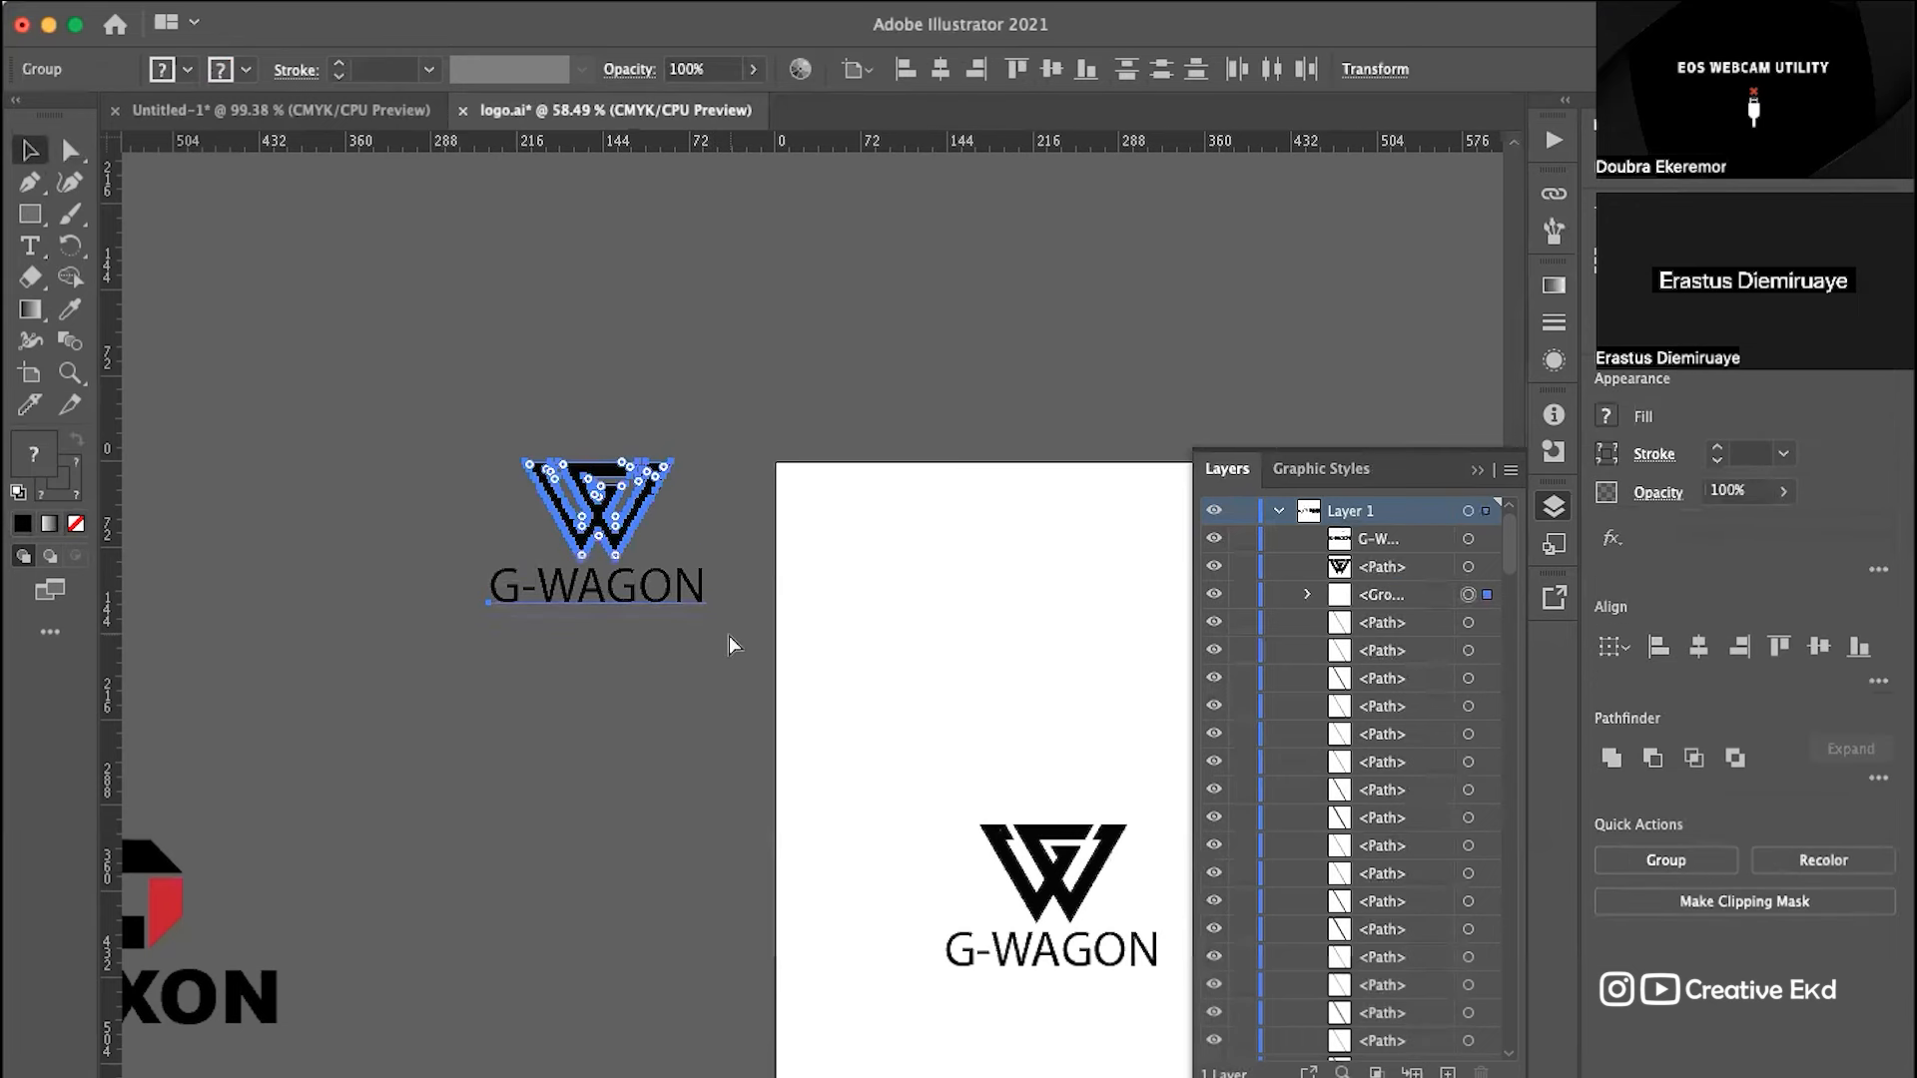
pyautogui.press('super+g')
pyautogui.click(417, 344)
# Step: Draw a large black square over the grouped logo, position it around the logo and send it to the back
pyautogui.press('m')
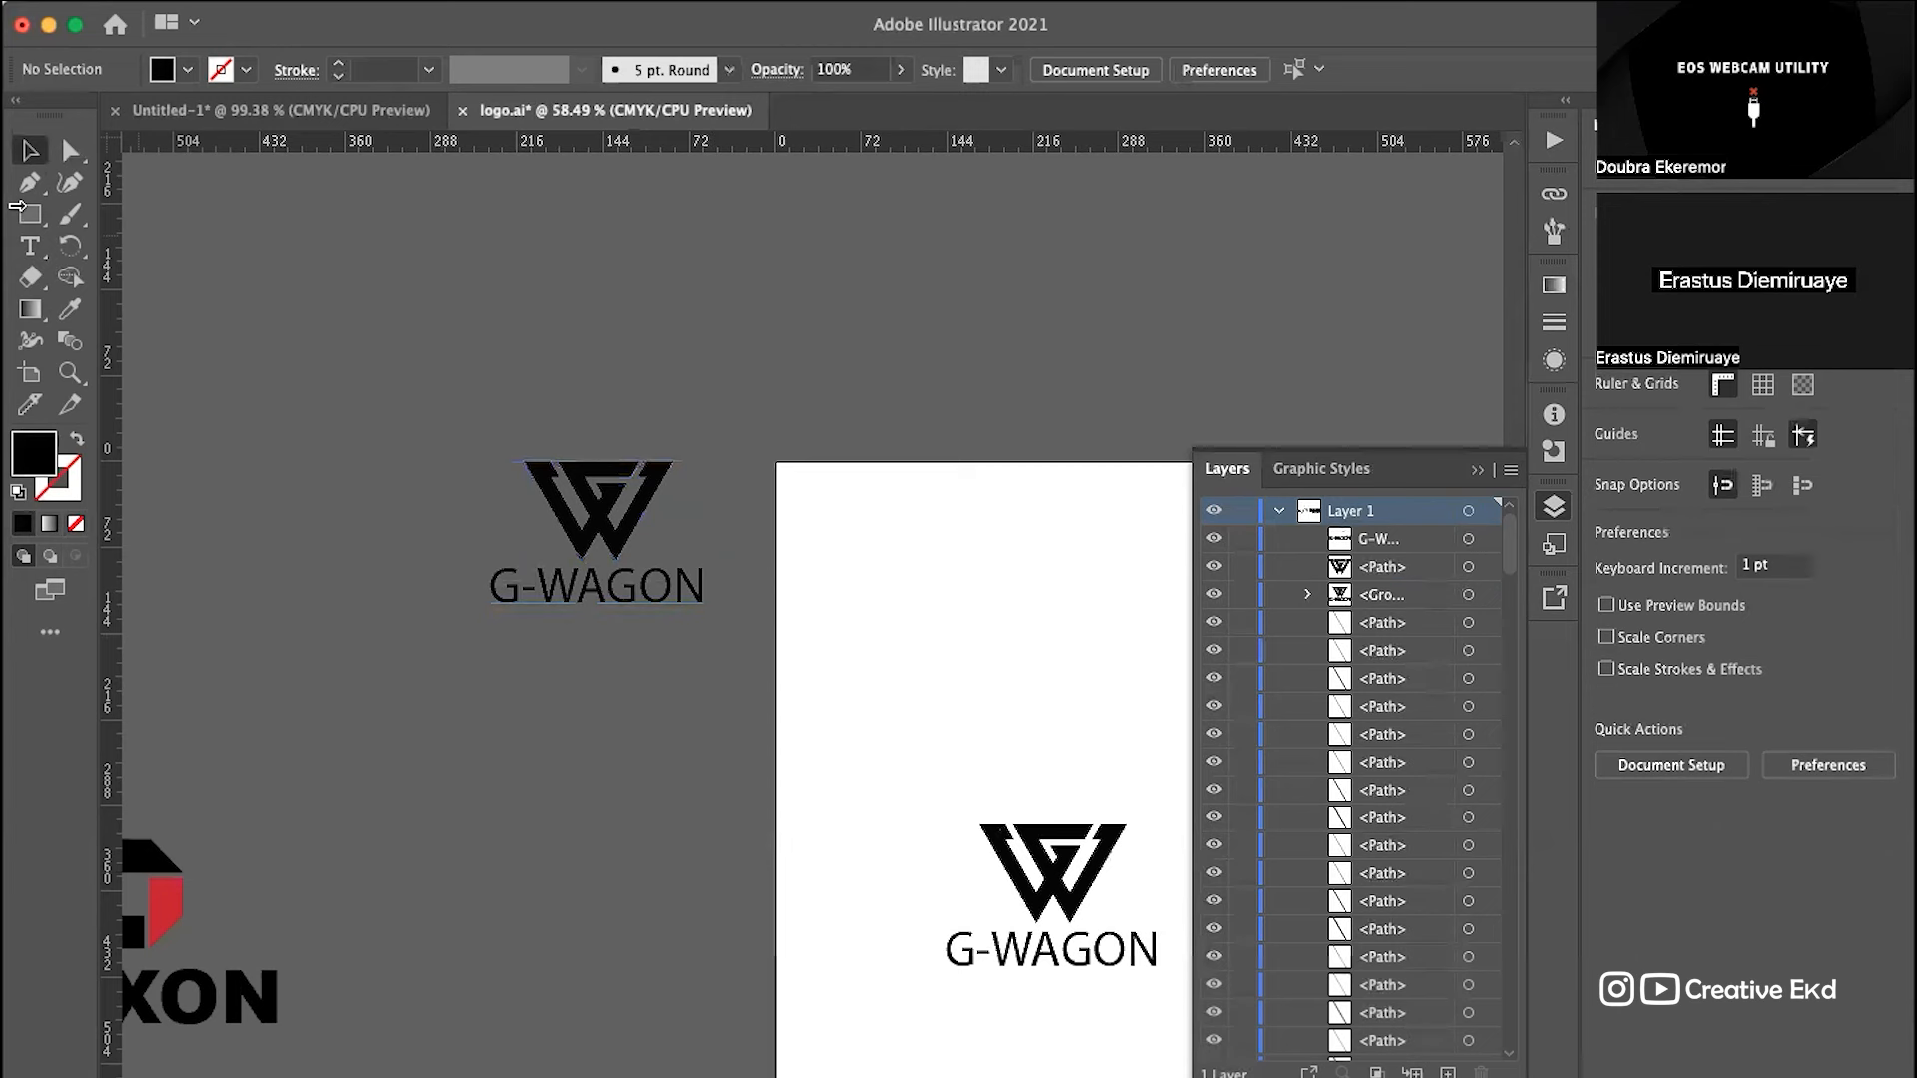
pyautogui.moveTo(394, 331); pyautogui.dragTo(840, 775)
pyautogui.click(30, 152)
pyautogui.moveTo(610, 449)
pyautogui.mouseDown()
pyautogui.moveTo(572, 450)
pyautogui.moveTo(587, 458)
pyautogui.mouseUp()
pyautogui.rightClick(629, 483)
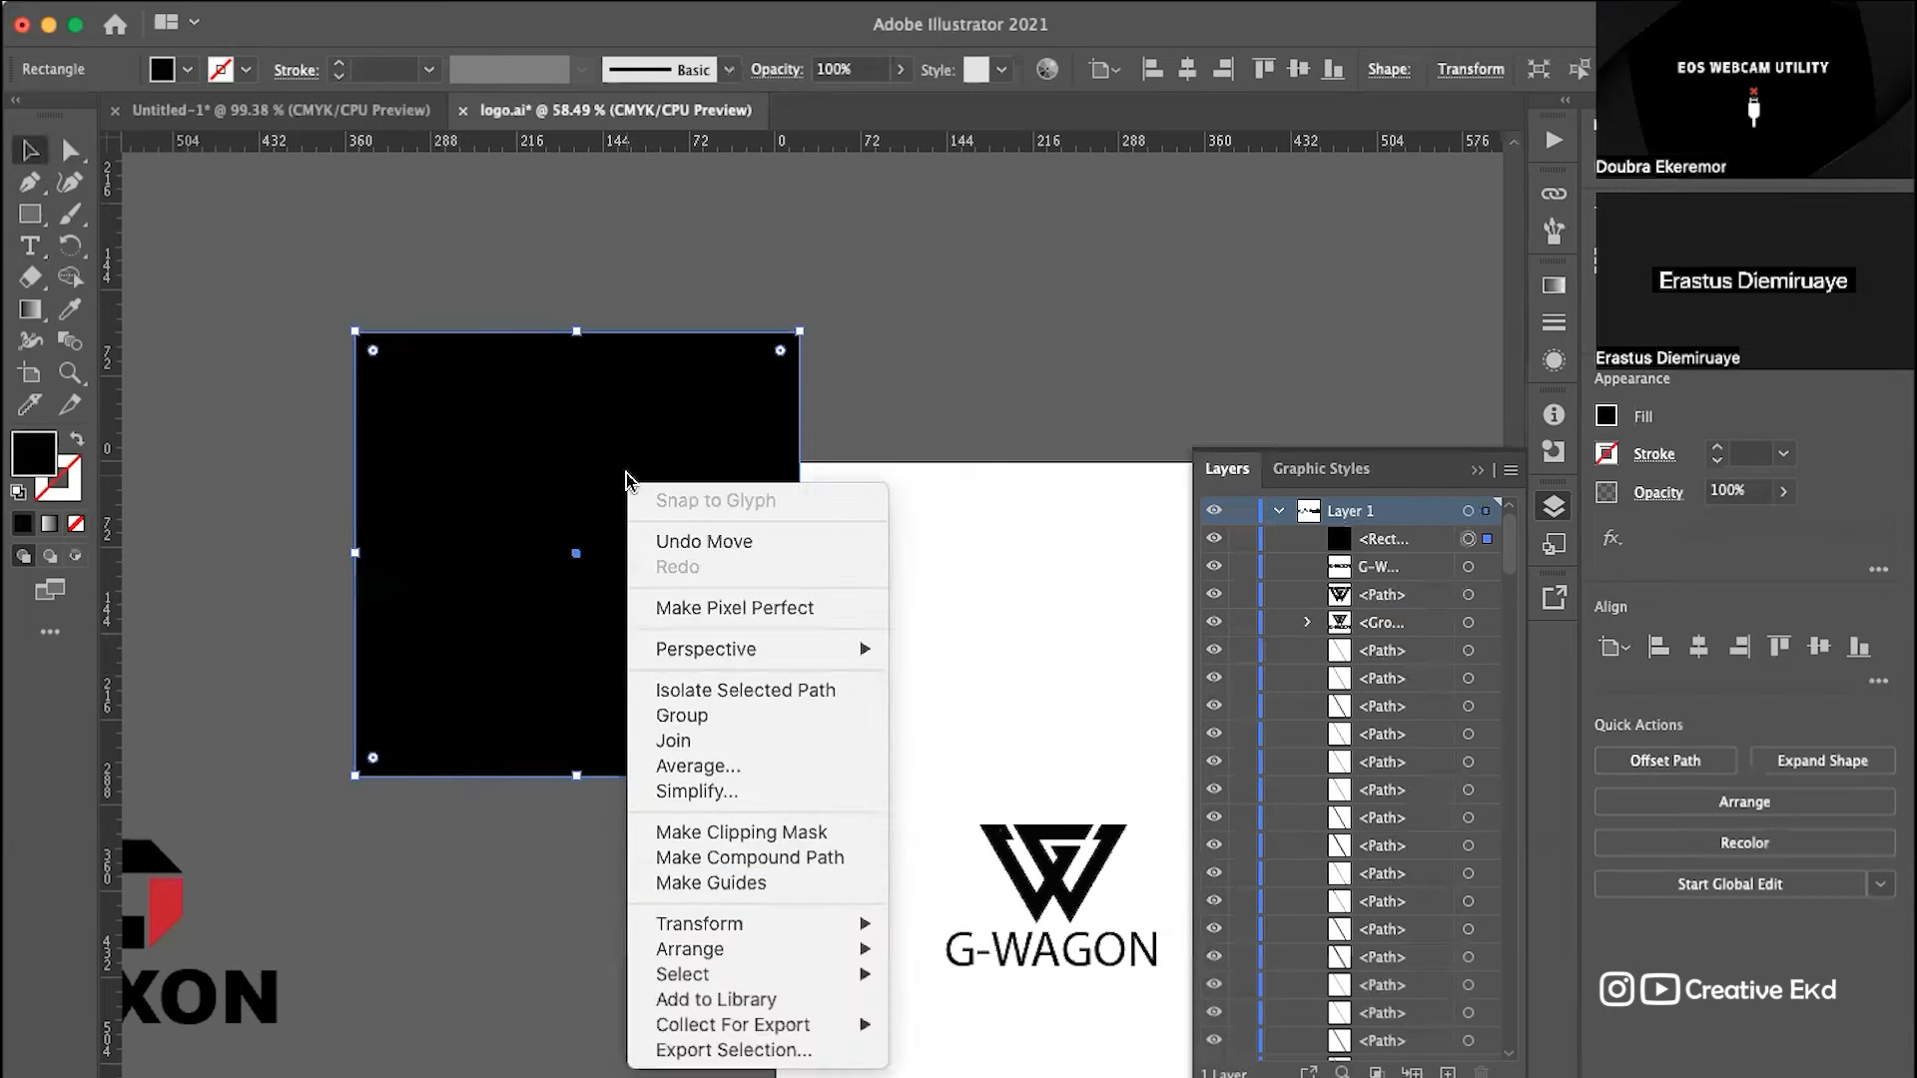
pyautogui.moveTo(736, 948)
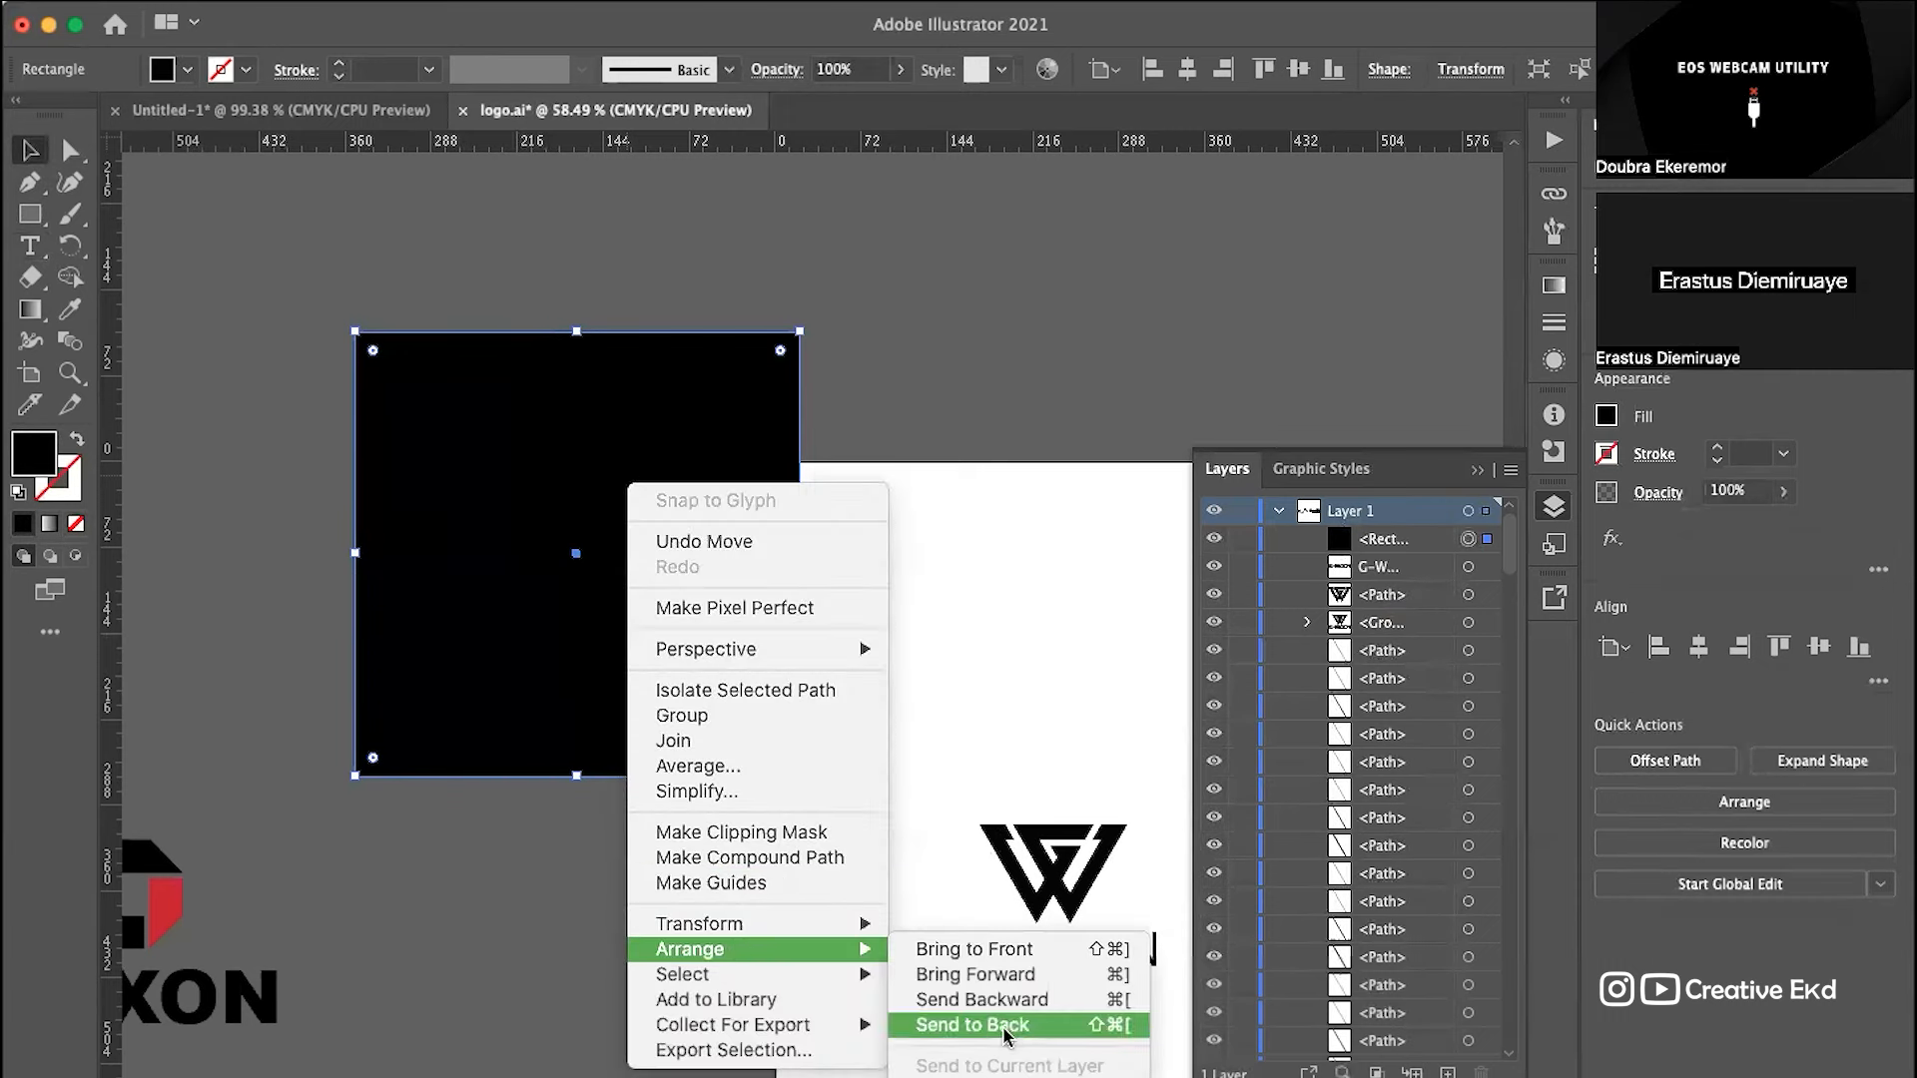
pyautogui.click(997, 1025)
pyautogui.click(915, 774)
# Step: Fill the grouped logo on the black square with white and deselect it
pyautogui.click(644, 551)
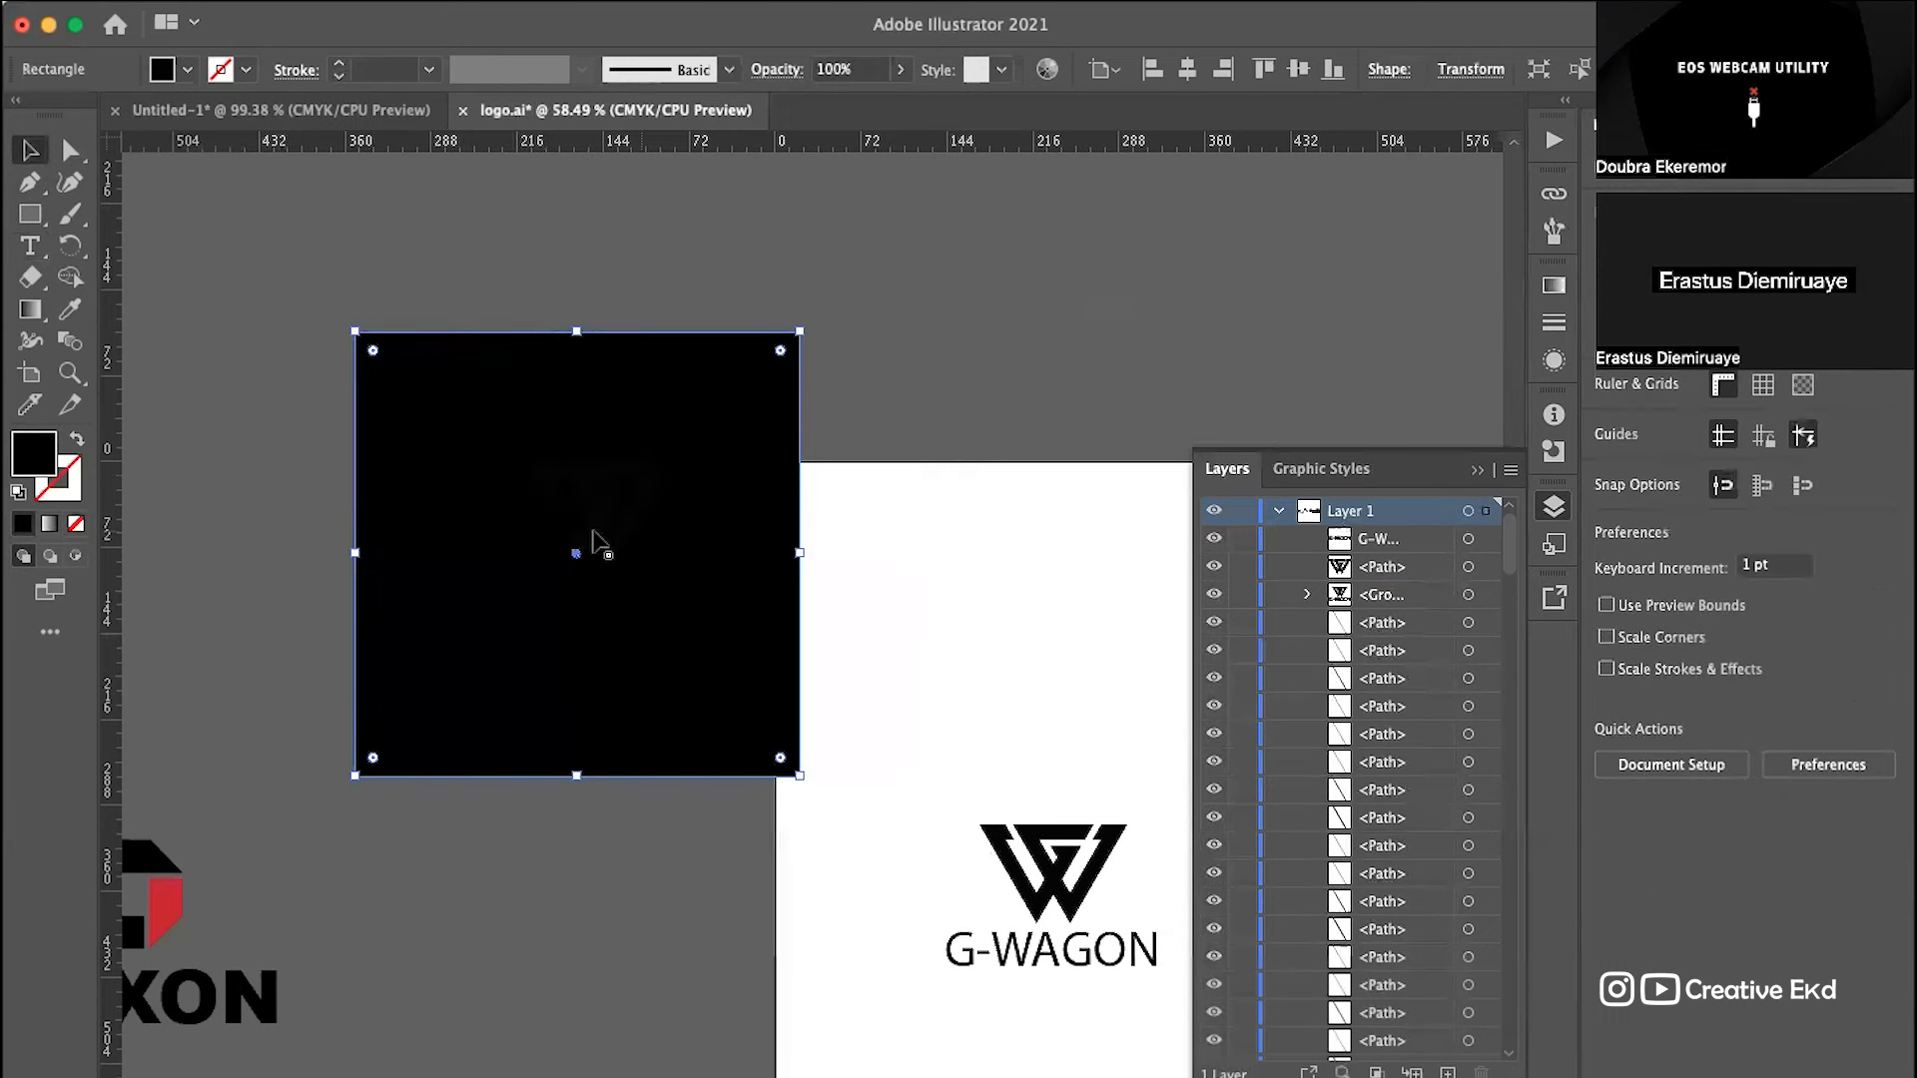
pyautogui.click(630, 517)
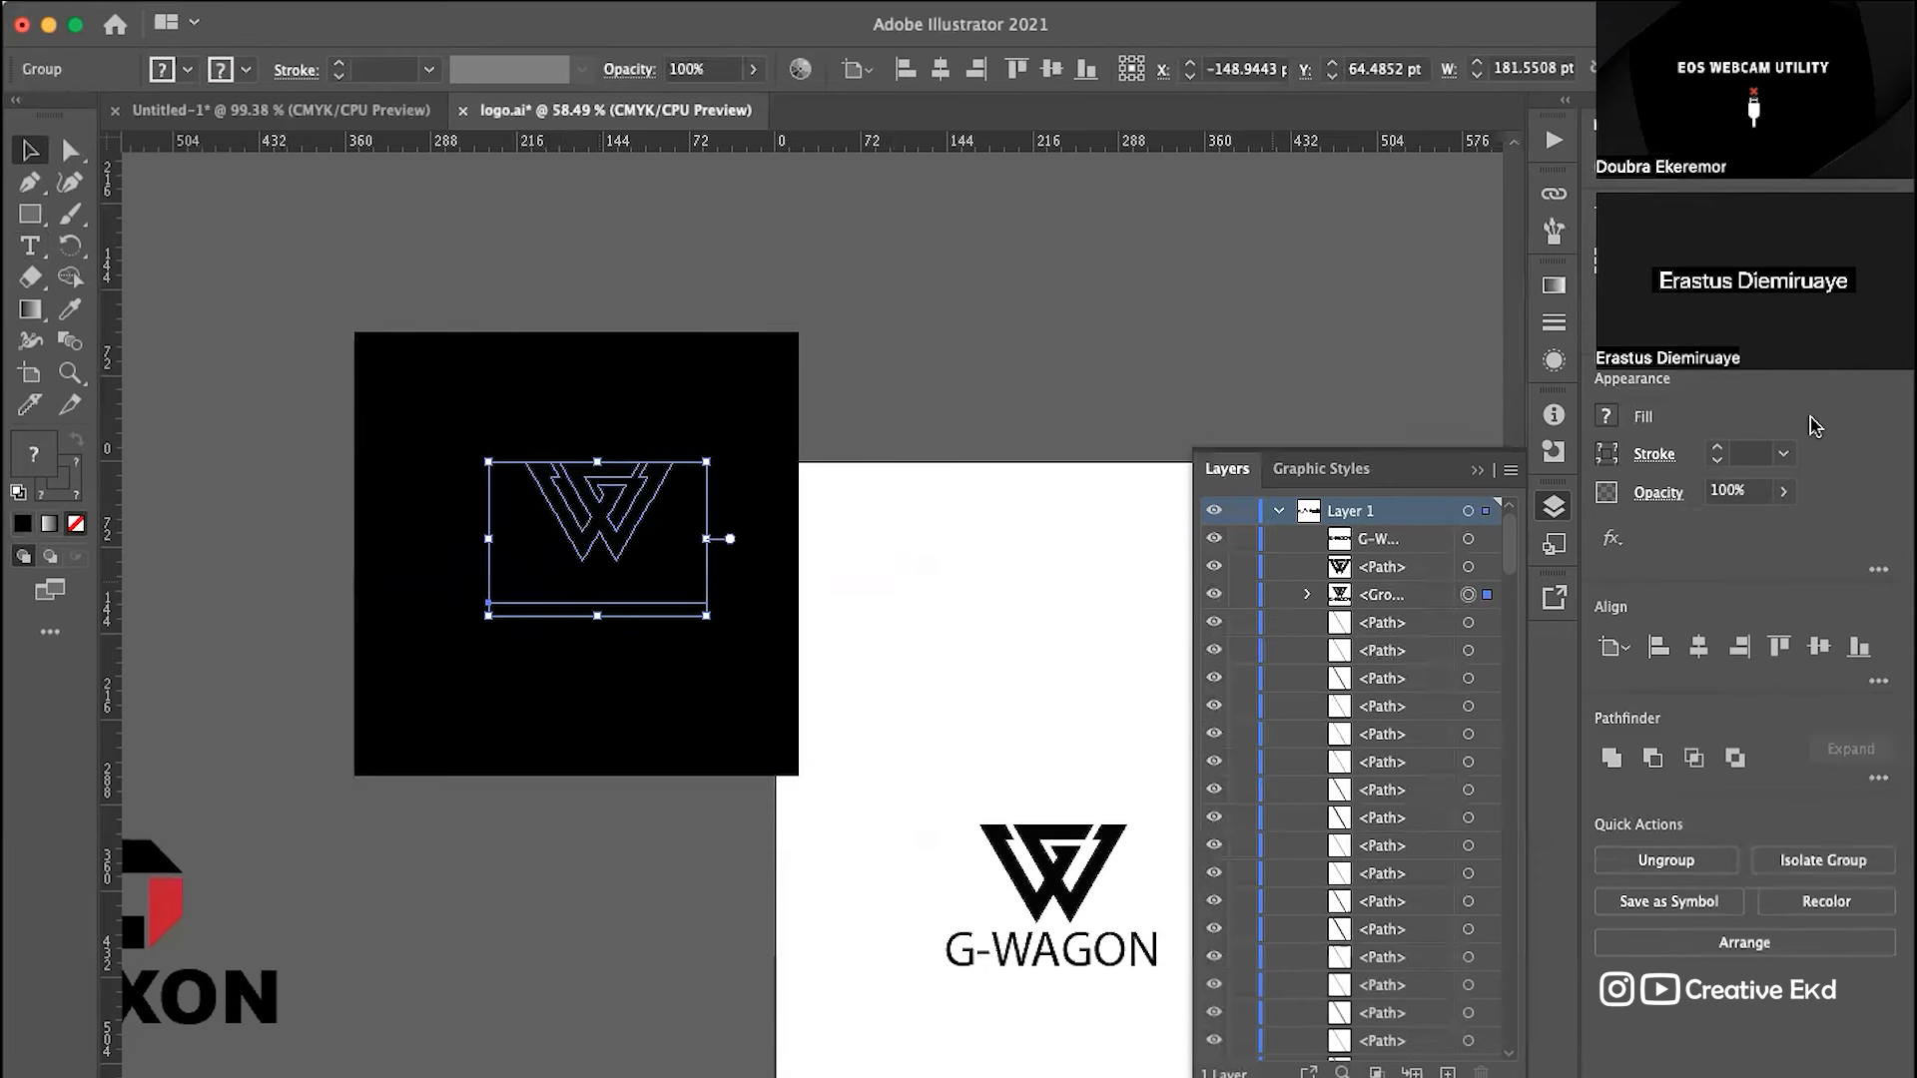
pyautogui.click(1606, 418)
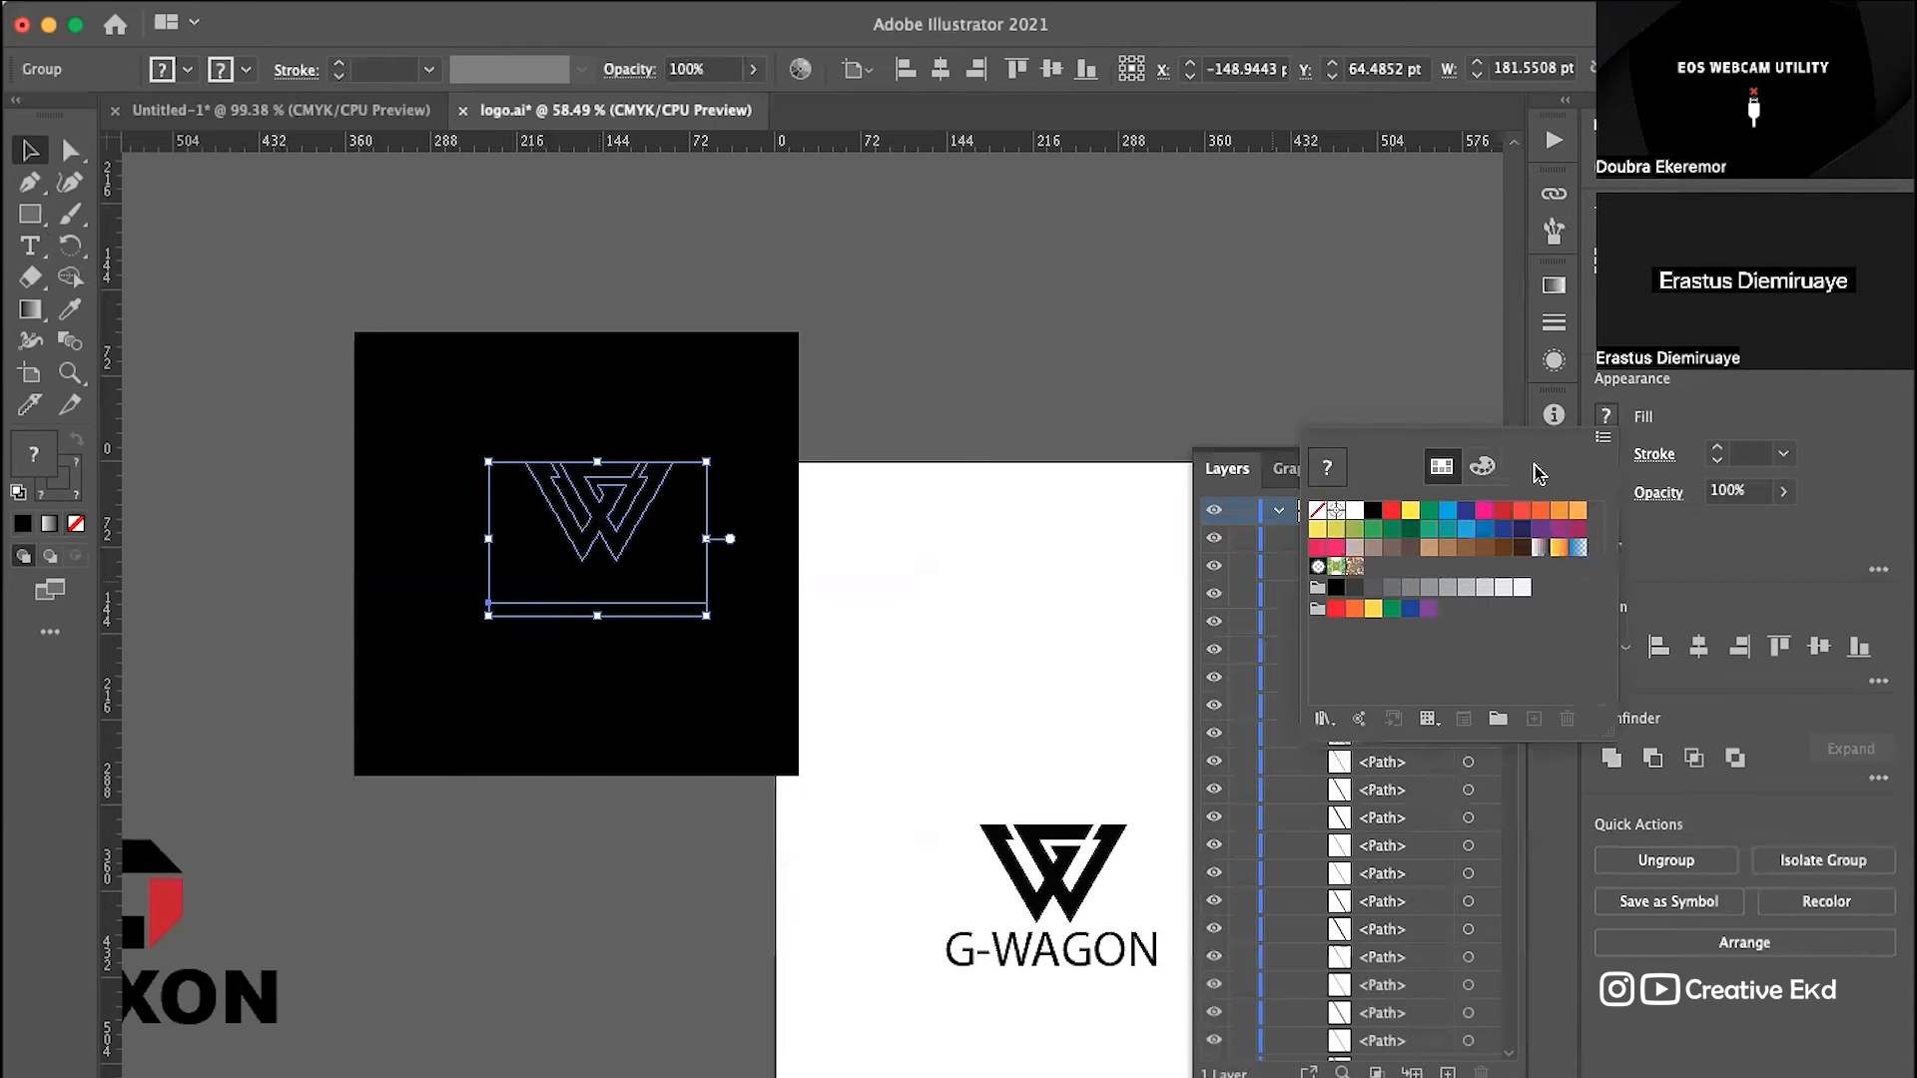
pyautogui.click(1354, 512)
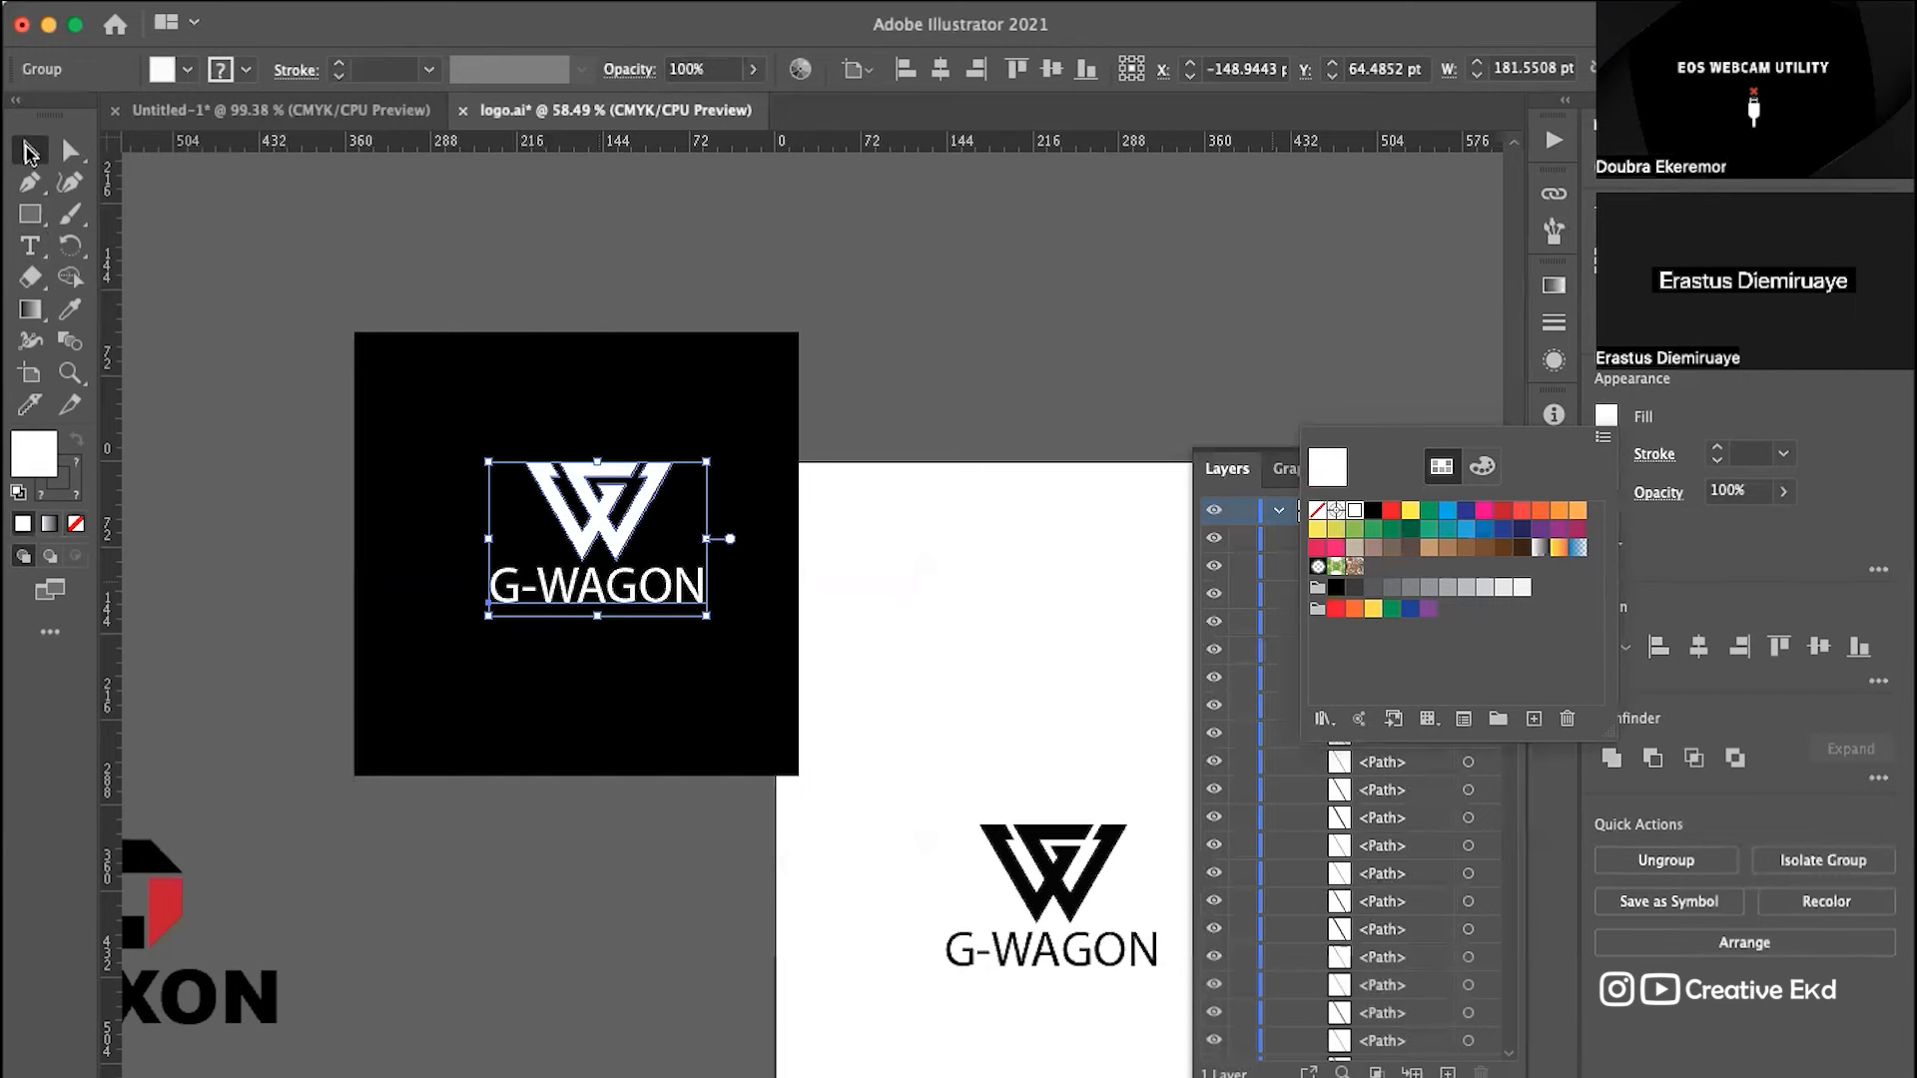
pyautogui.click(667, 202)
# Step: Shift the black square slightly so the white logo sits centred on it, and deselect it
pyautogui.hscroll(-3, 667, 202)
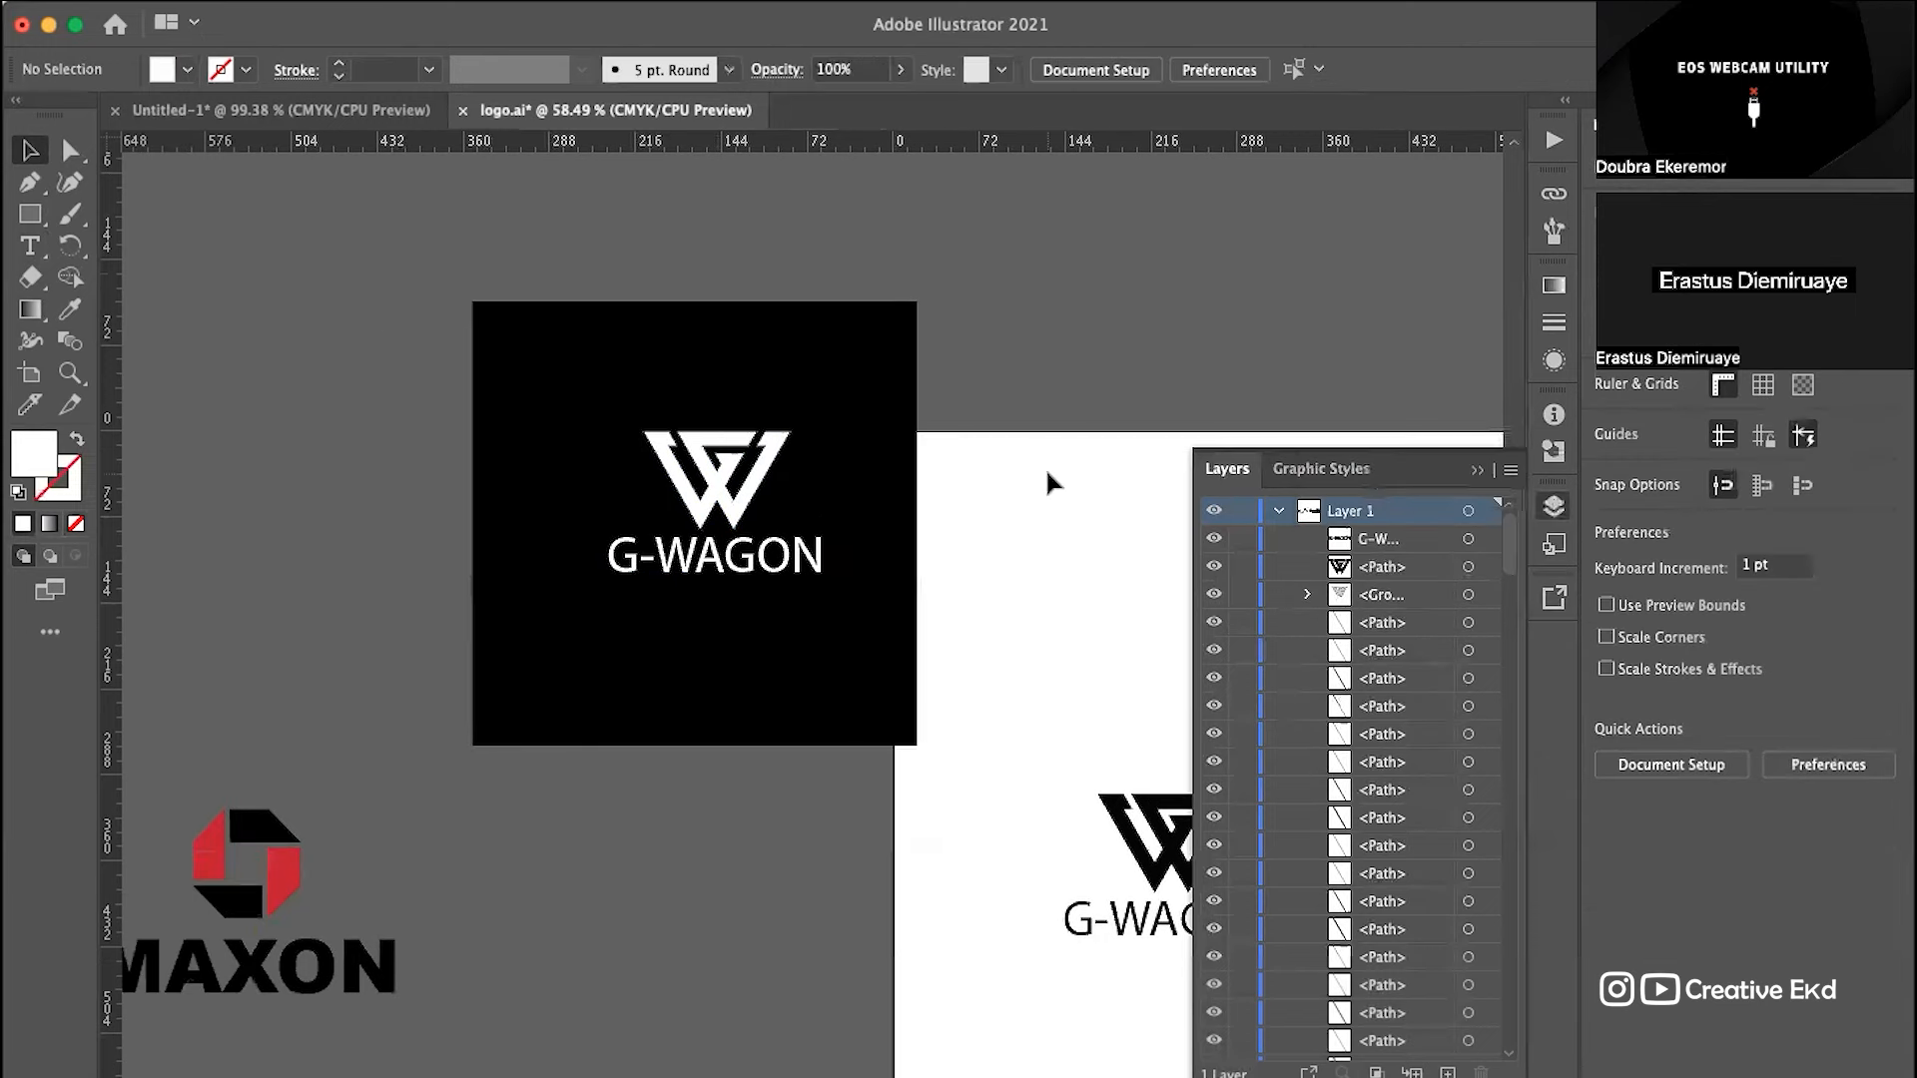
pyautogui.click(838, 404)
pyautogui.moveTo(868, 415); pyautogui.dragTo(893, 402)
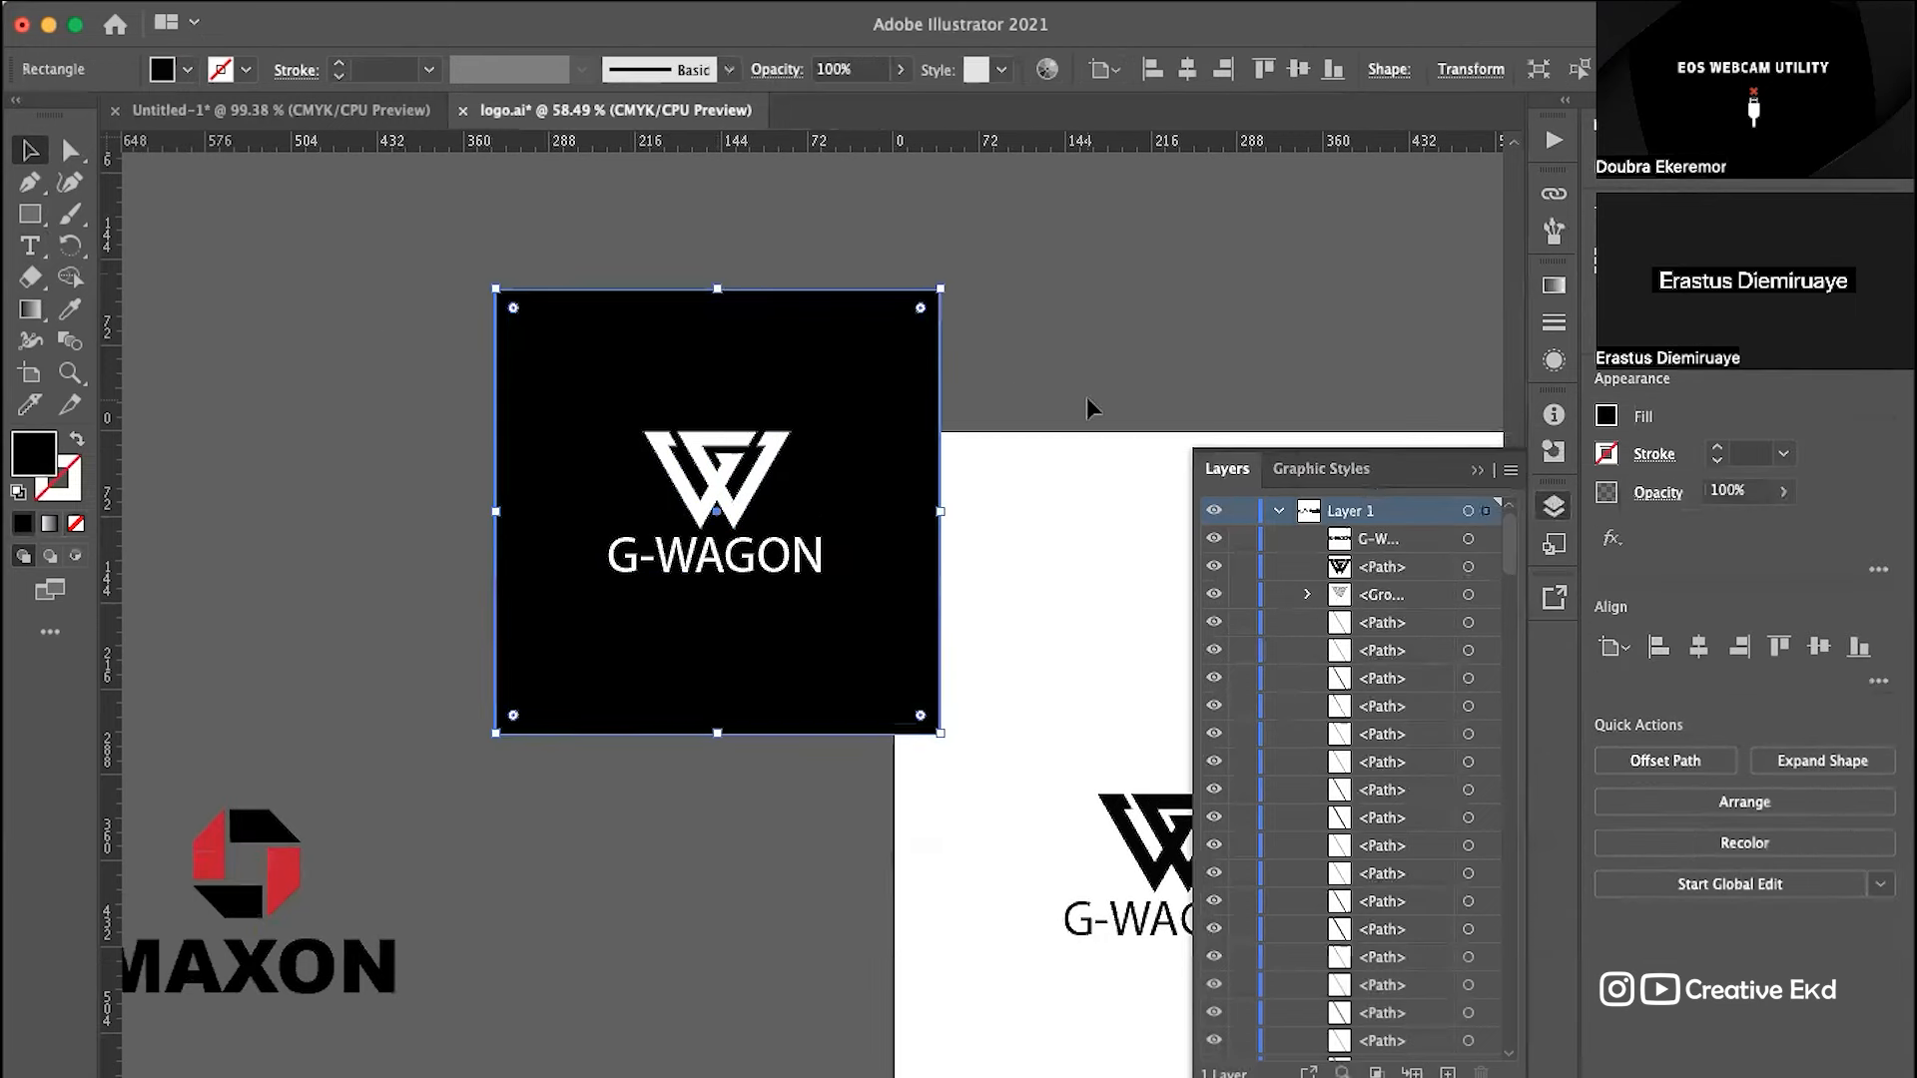
pyautogui.click(1086, 397)
# Step: Rearrange the black logo on the artboard horizontally, moving the W aside and placing the G-WAGON wordmark directly to its right
pyautogui.hscroll(5, 1087, 398)
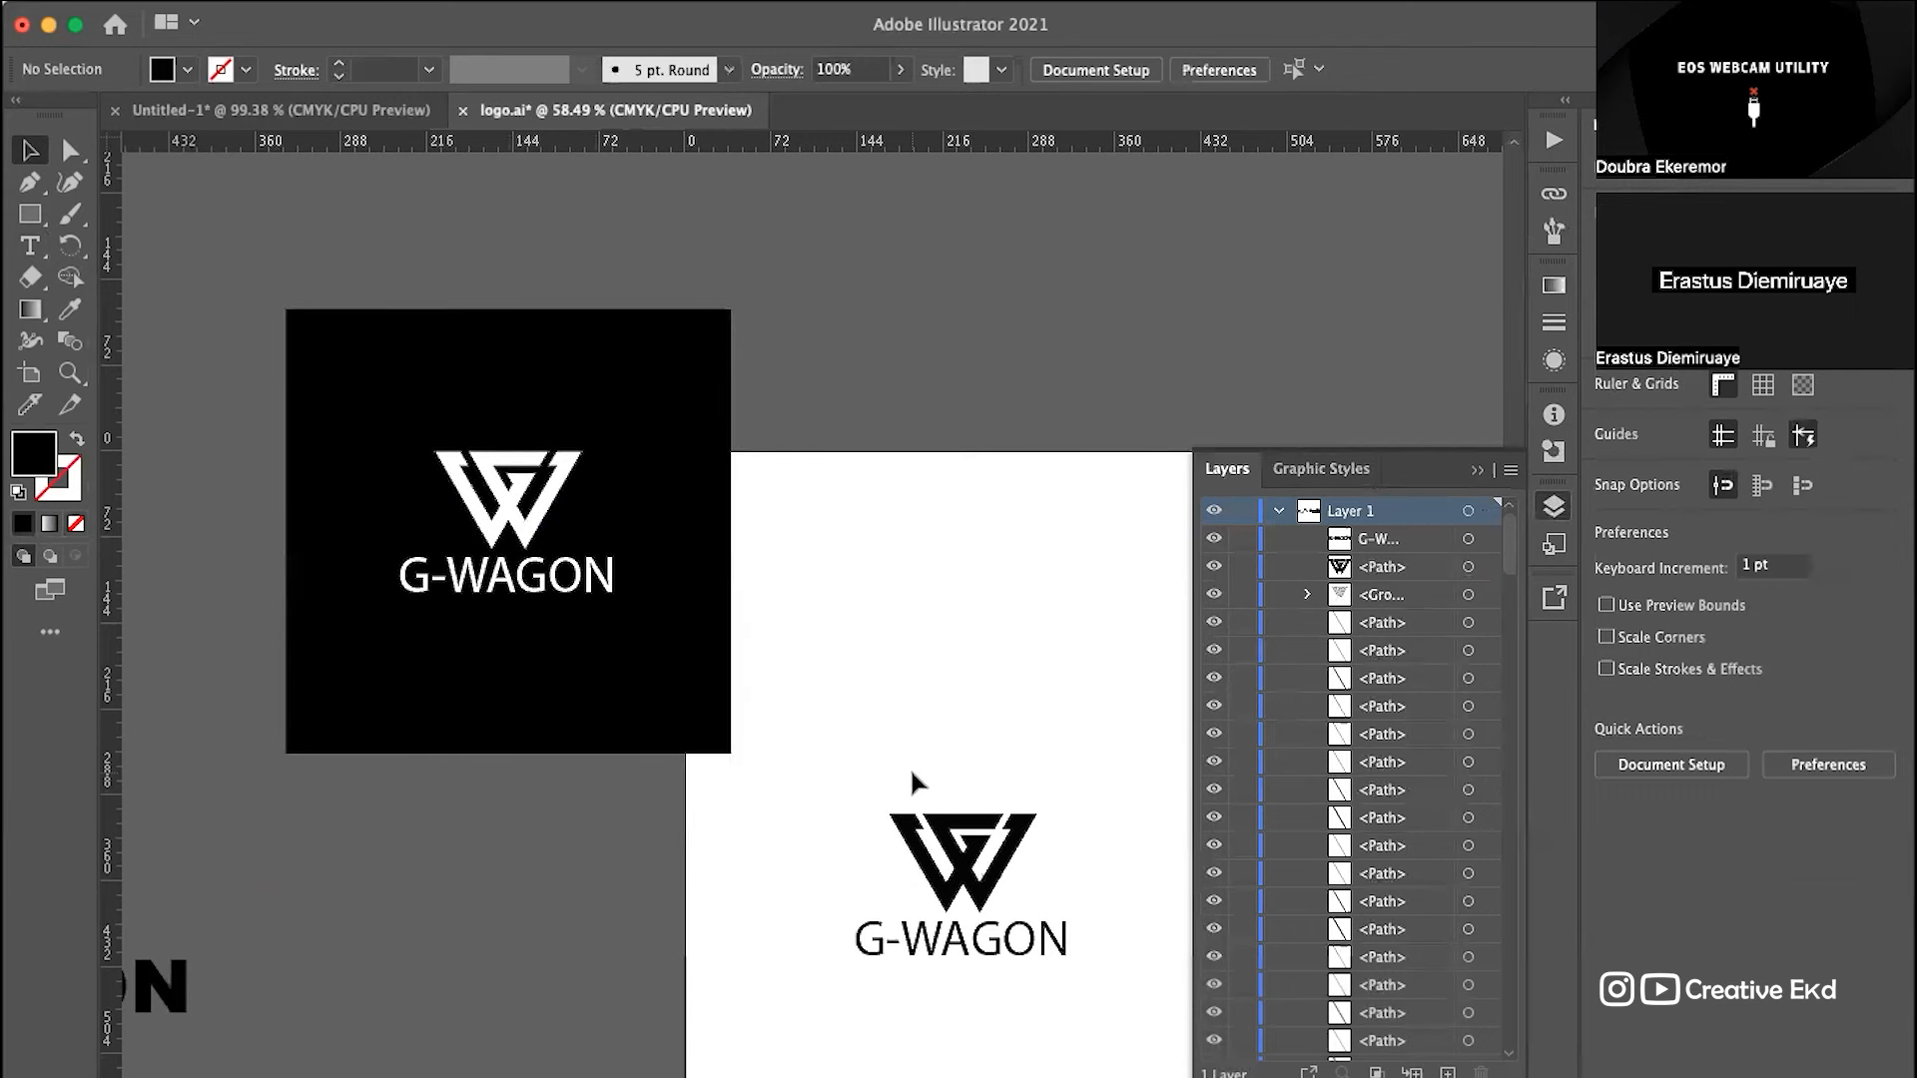
pyautogui.scroll(-3, 748, 699)
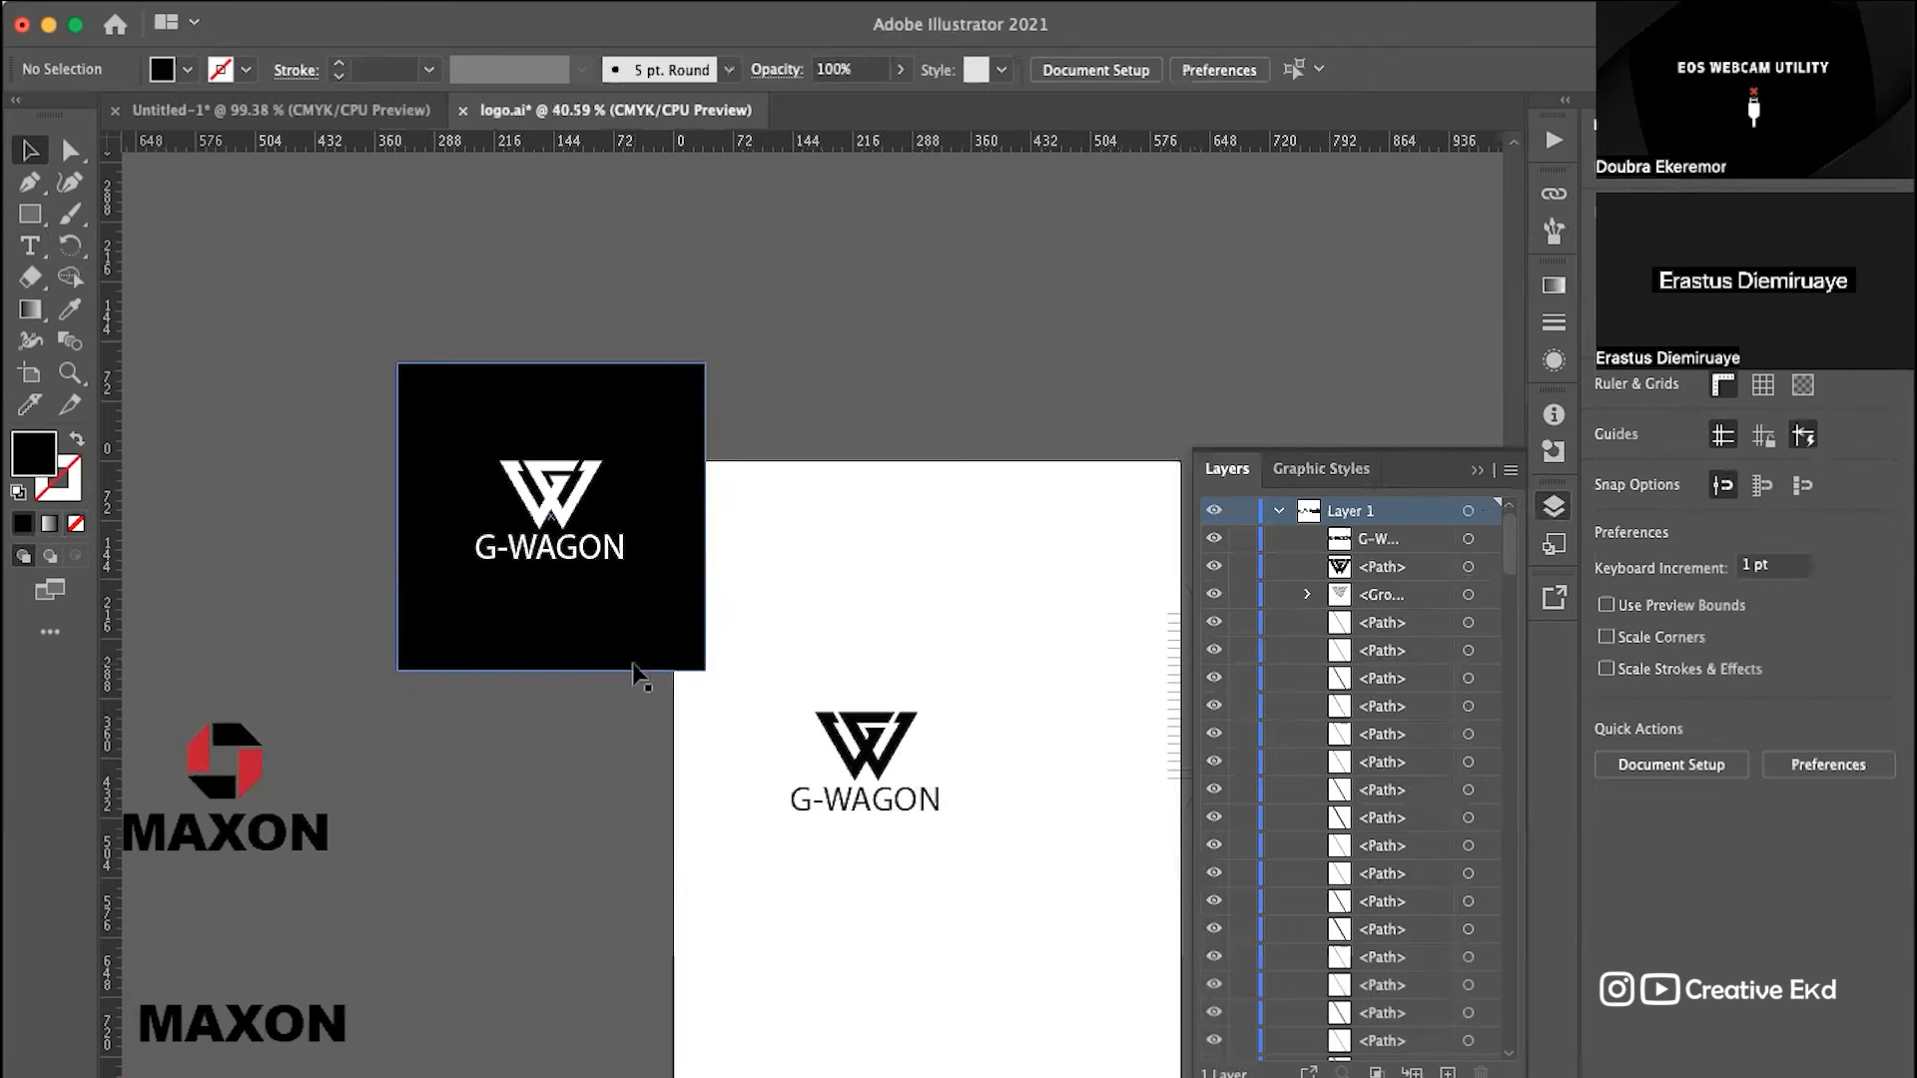
pyautogui.scroll(2, 821, 741)
pyautogui.click(619, 522)
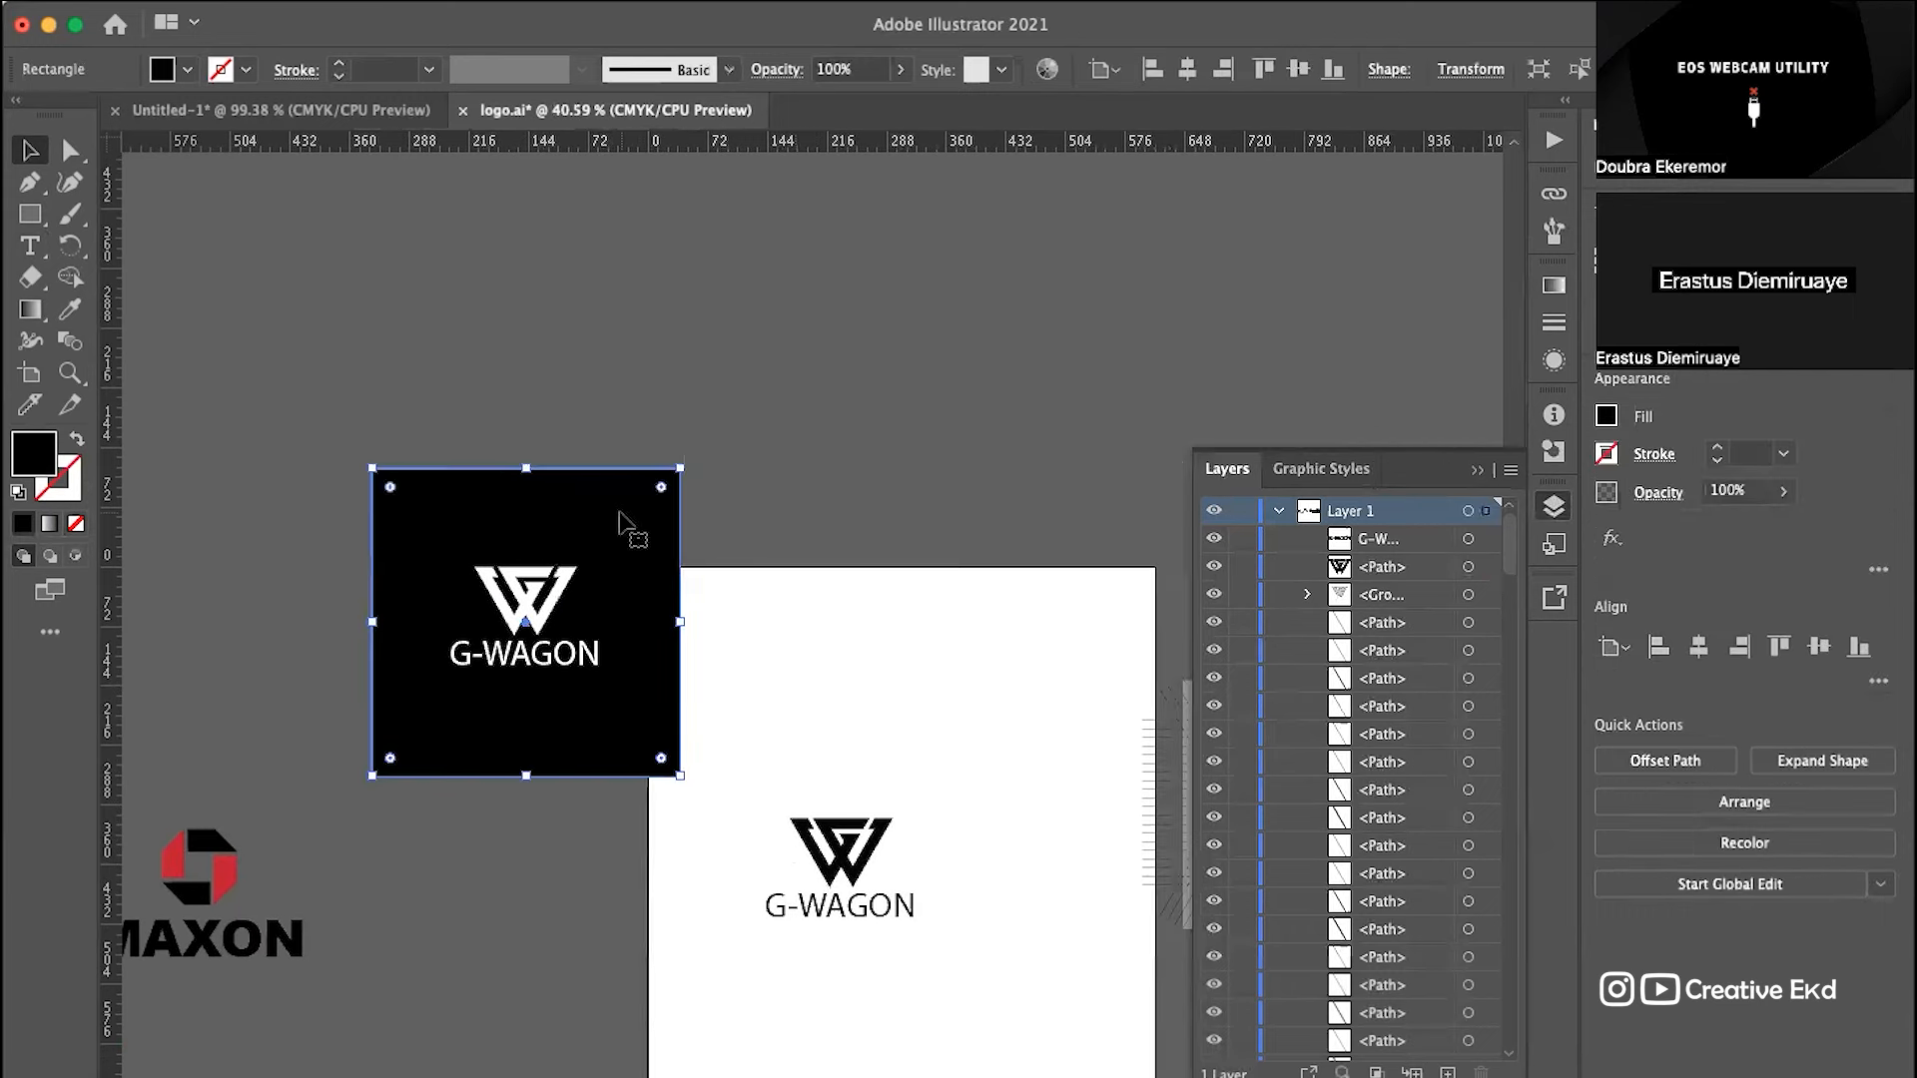
pyautogui.scroll(3, 655, 560)
pyautogui.scroll(-2, 933, 875)
pyautogui.scroll(-3, 938, 938)
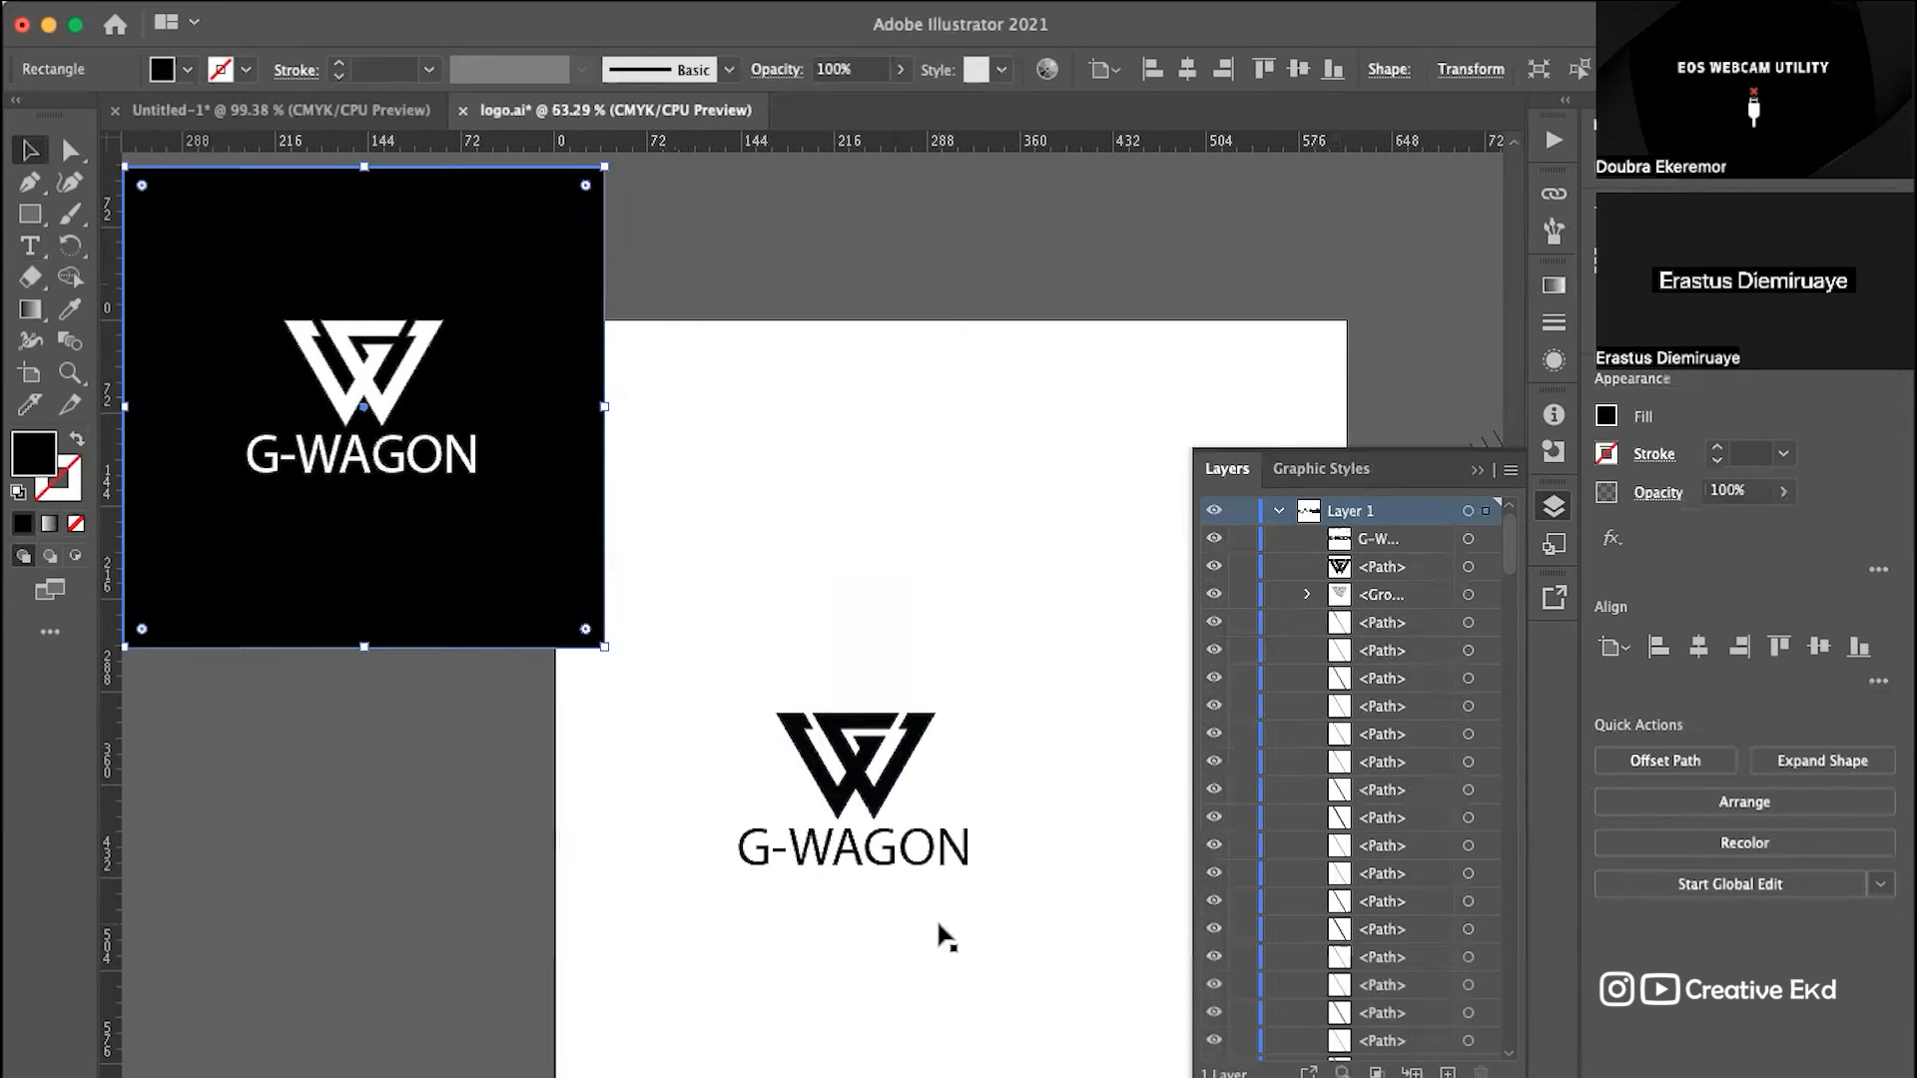
pyautogui.click(846, 763)
pyautogui.moveTo(817, 769); pyautogui.dragTo(698, 723)
pyautogui.moveTo(854, 871); pyautogui.dragTo(931, 759)
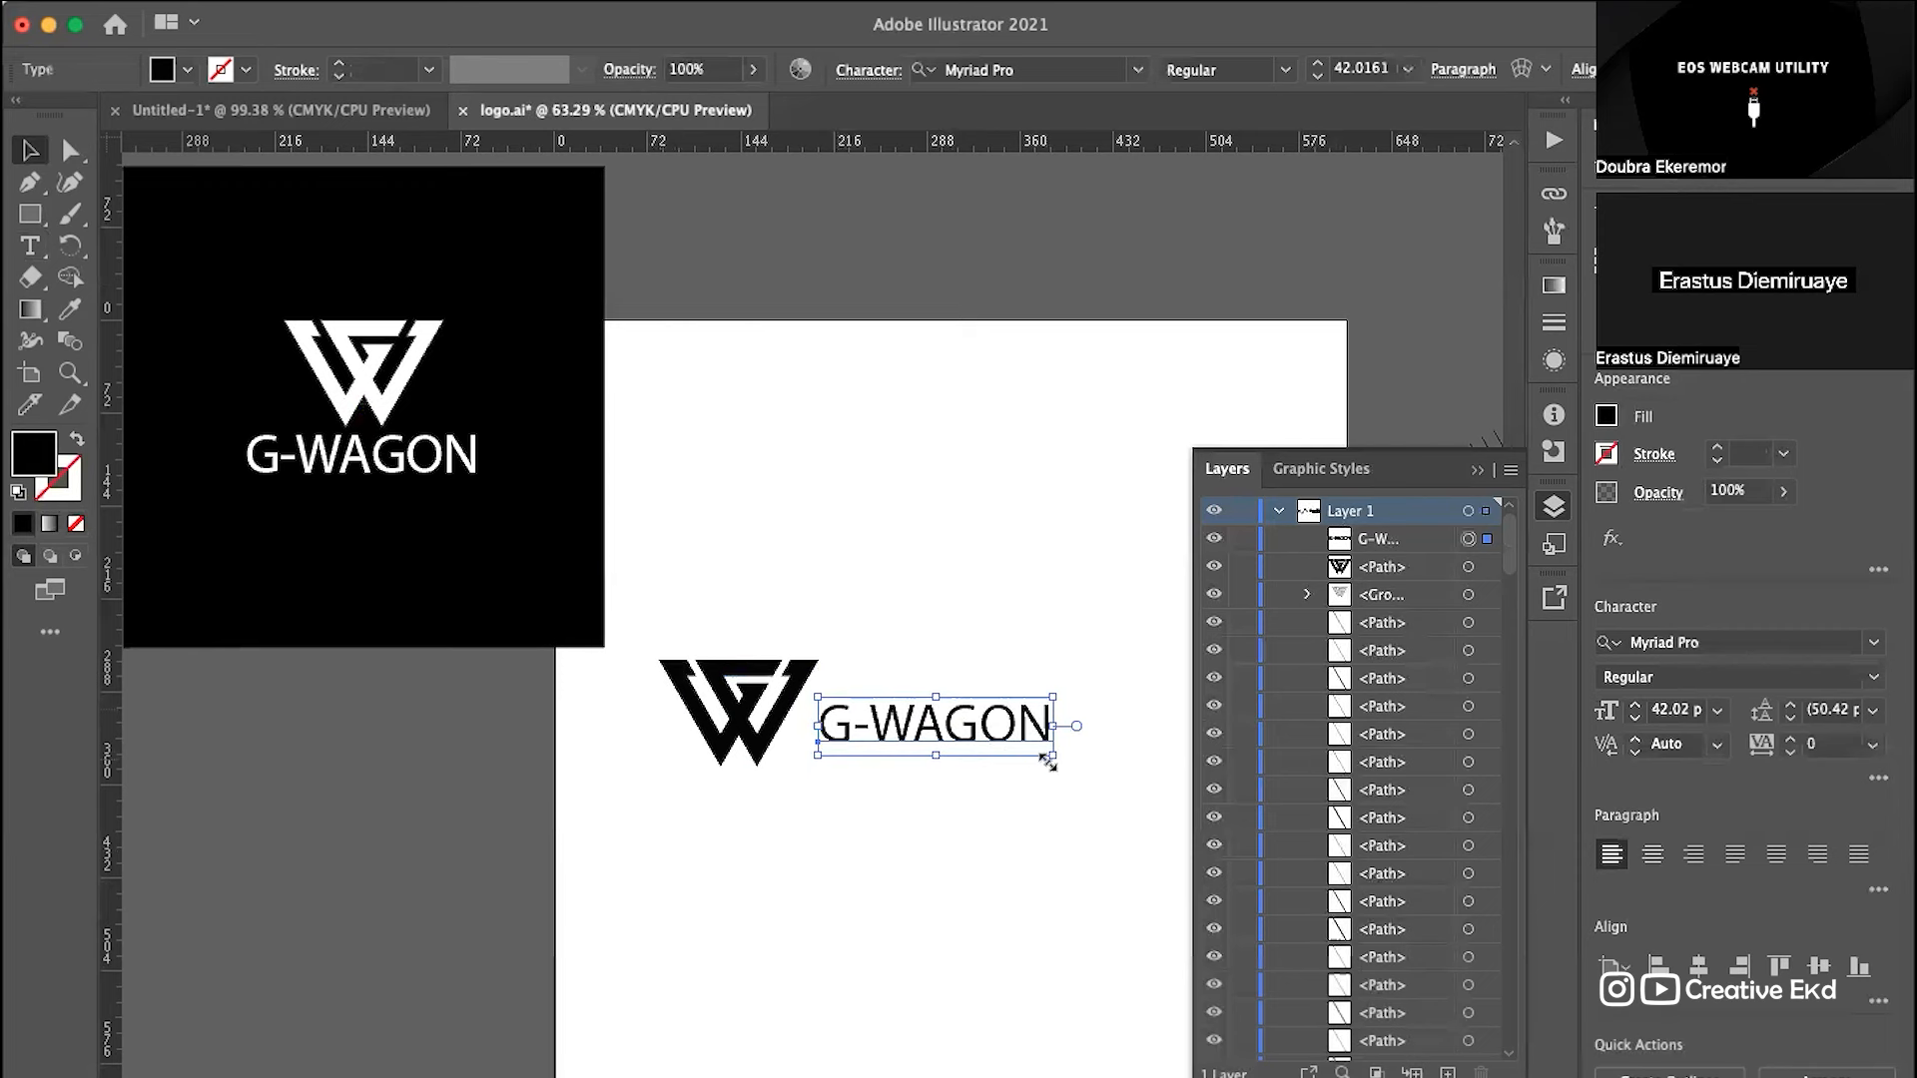
# Step: Scale the black W down proportionally about its center to suit the wordmark's height, and deselect it
pyautogui.click(792, 729)
pyautogui.moveTo(816, 763); pyautogui.dragTo(729, 737)
pyautogui.click(783, 595)
pyautogui.click(962, 608)
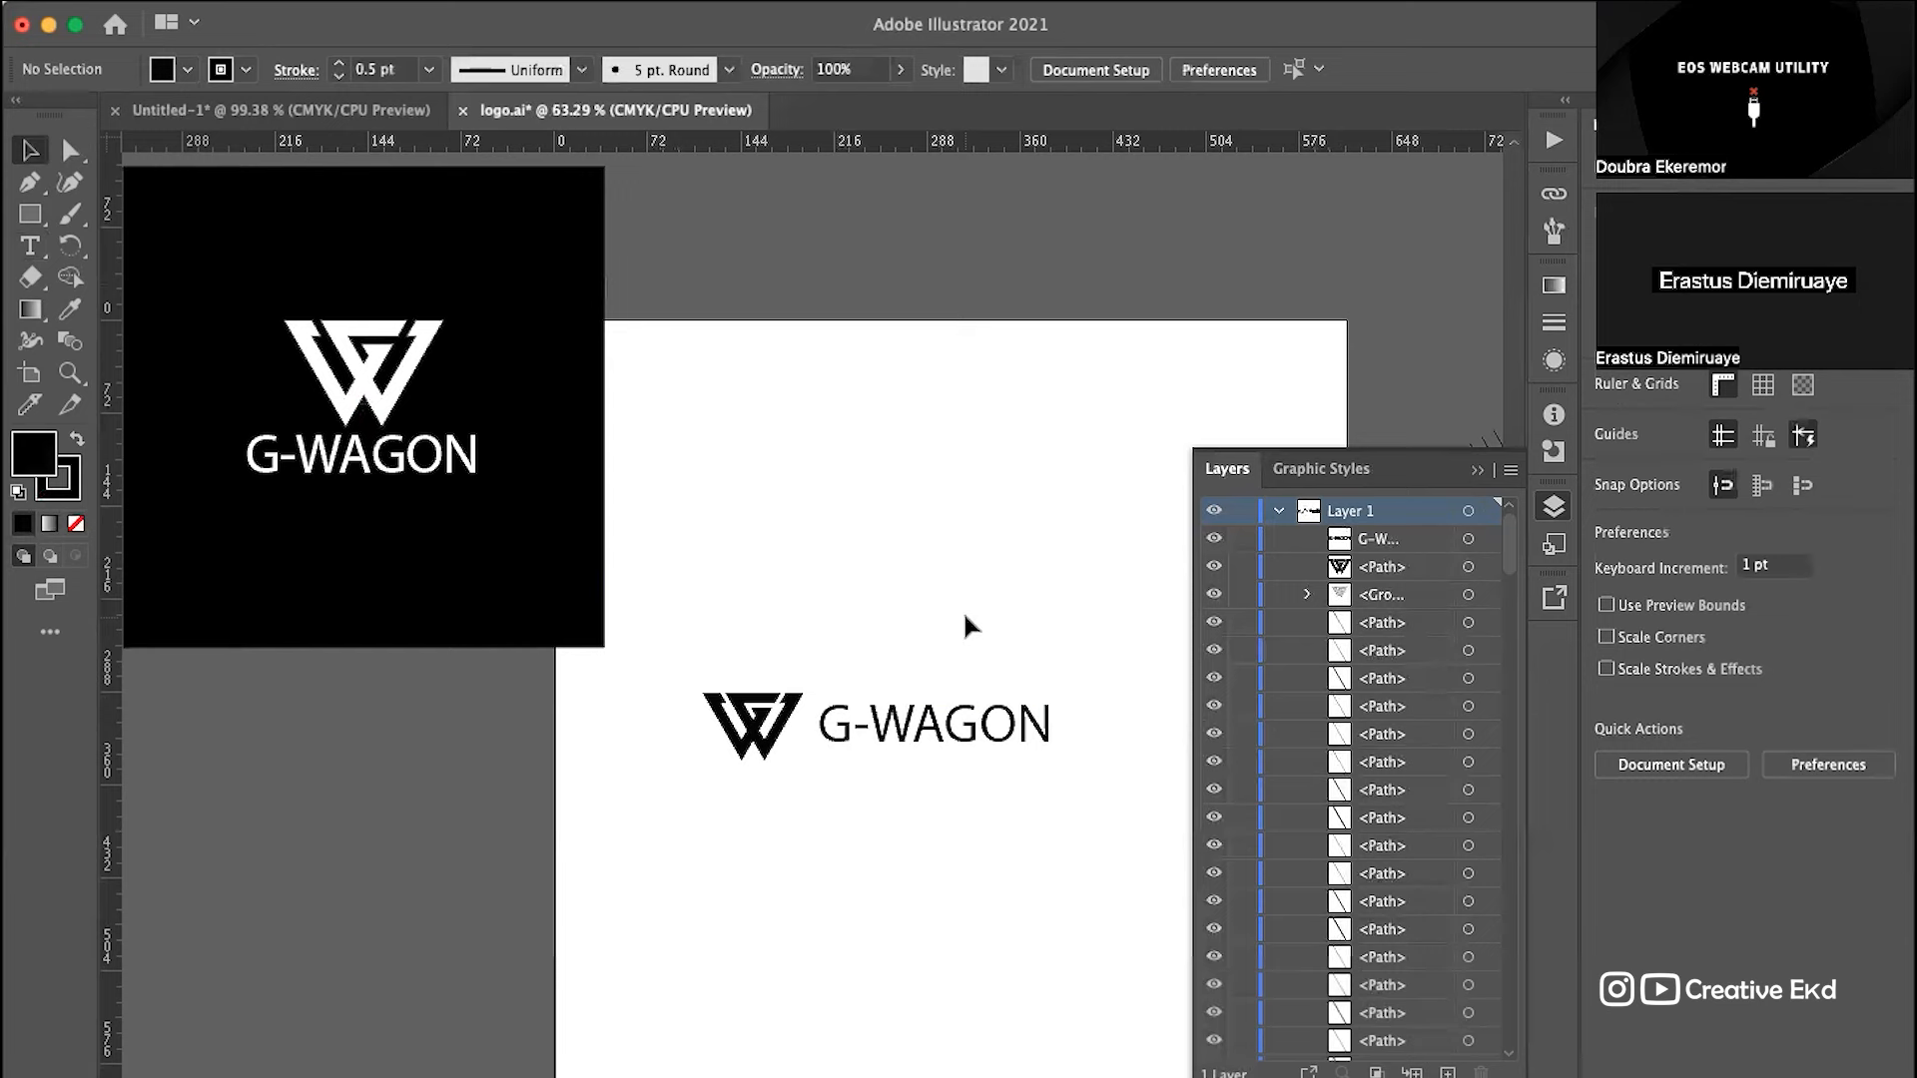
# Step: Move the horizontal logo's W and wordmark up above the artboard, beside the black square
pyautogui.hscroll(-2, 964, 615)
pyautogui.scroll(1, 964, 615)
pyautogui.moveTo(1008, 678); pyautogui.dragTo(707, 874)
pyautogui.moveTo(954, 774); pyautogui.dragTo(904, 524)
pyautogui.scroll(3, 835, 535)
# Step: Group the horizontal logo's black W and G-WAGON wordmark above the artboard
pyautogui.click(556, 500)
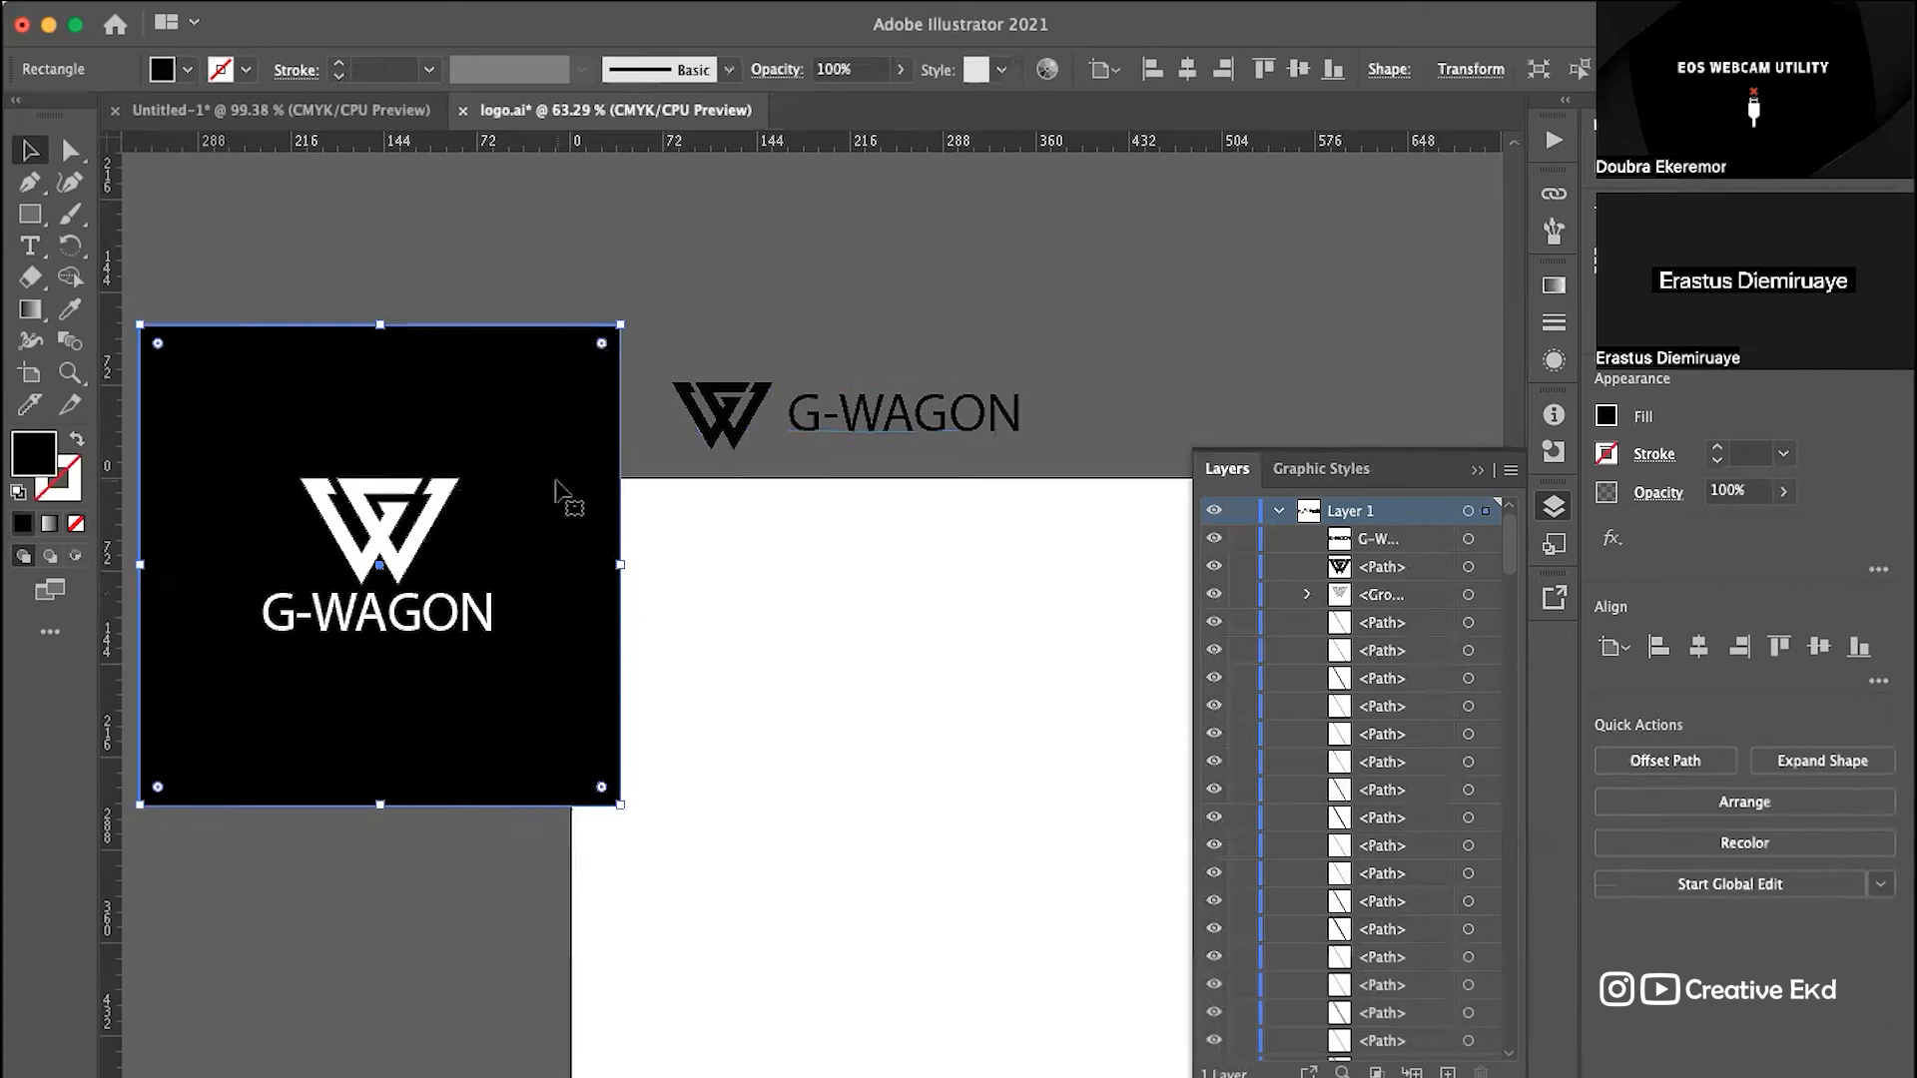
pyautogui.click(807, 437)
pyautogui.moveTo(1004, 286); pyautogui.dragTo(699, 454)
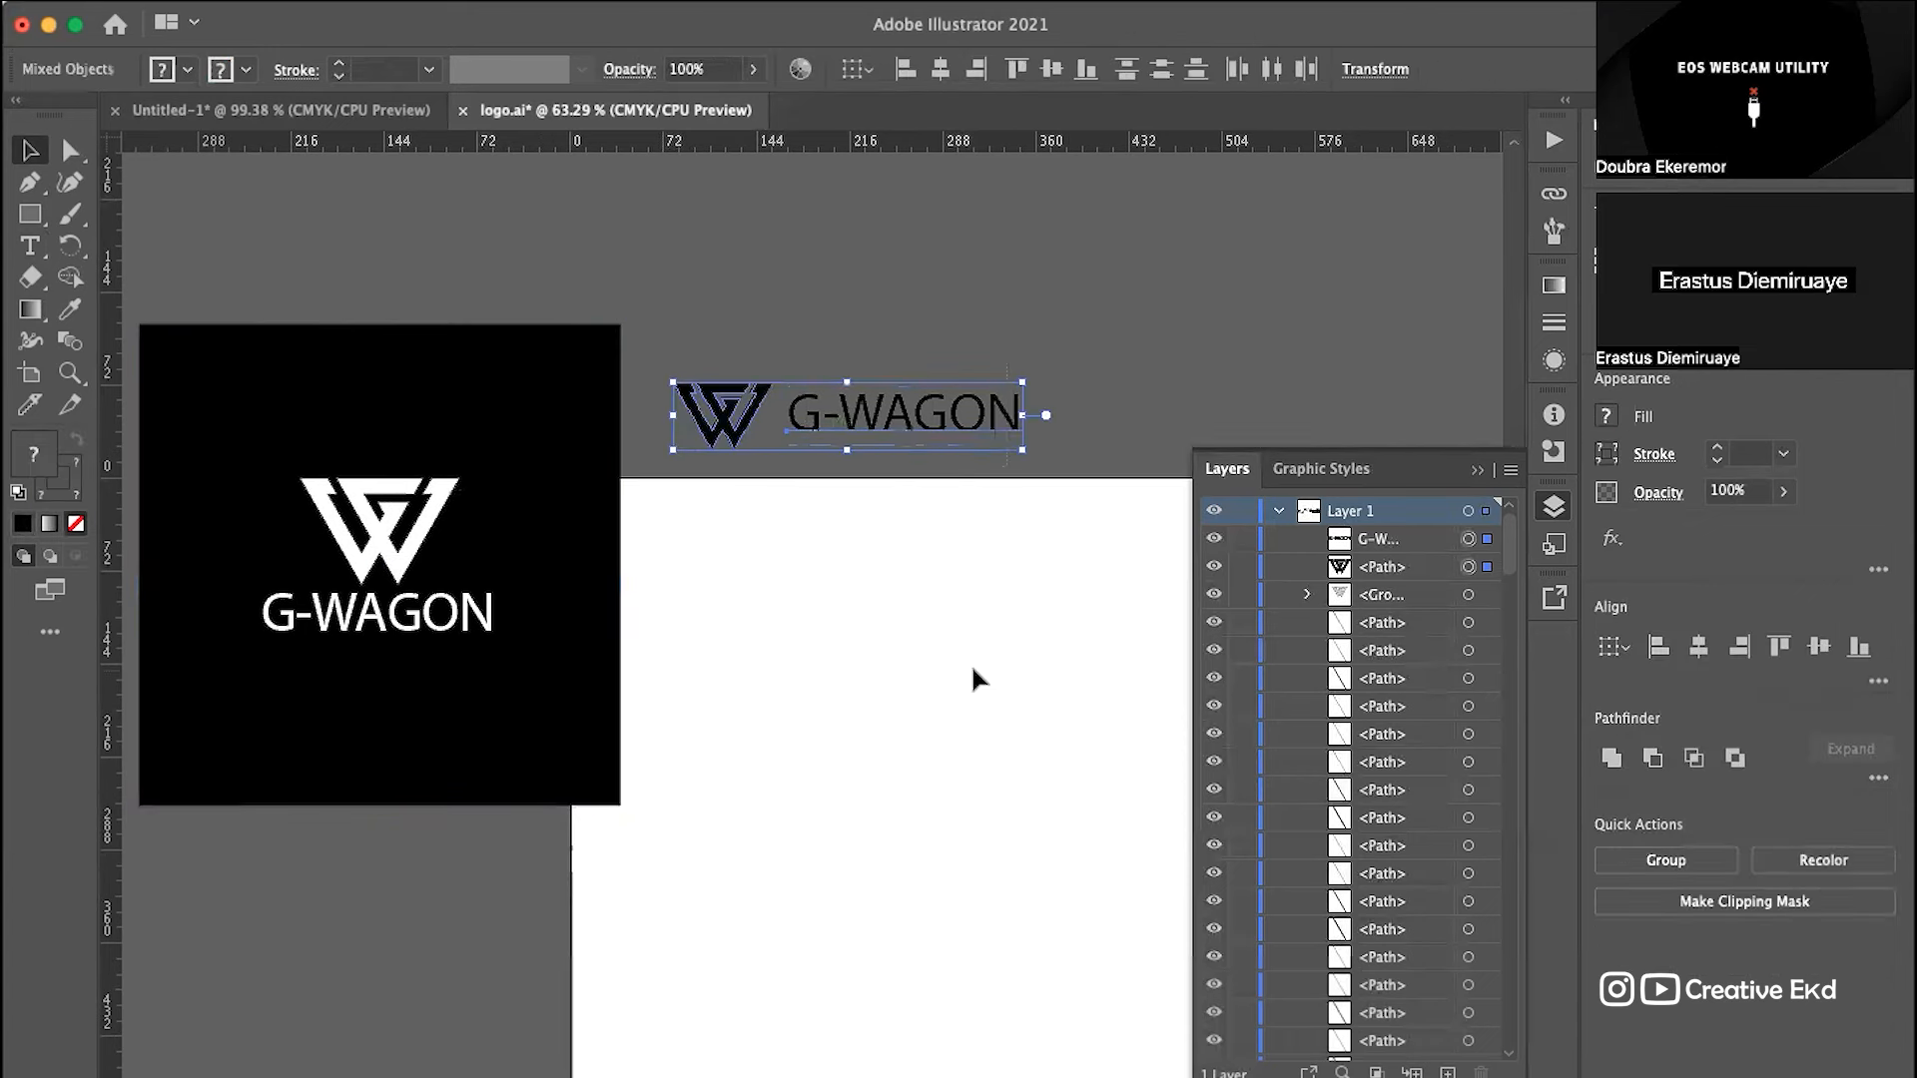
pyautogui.press('super+v')
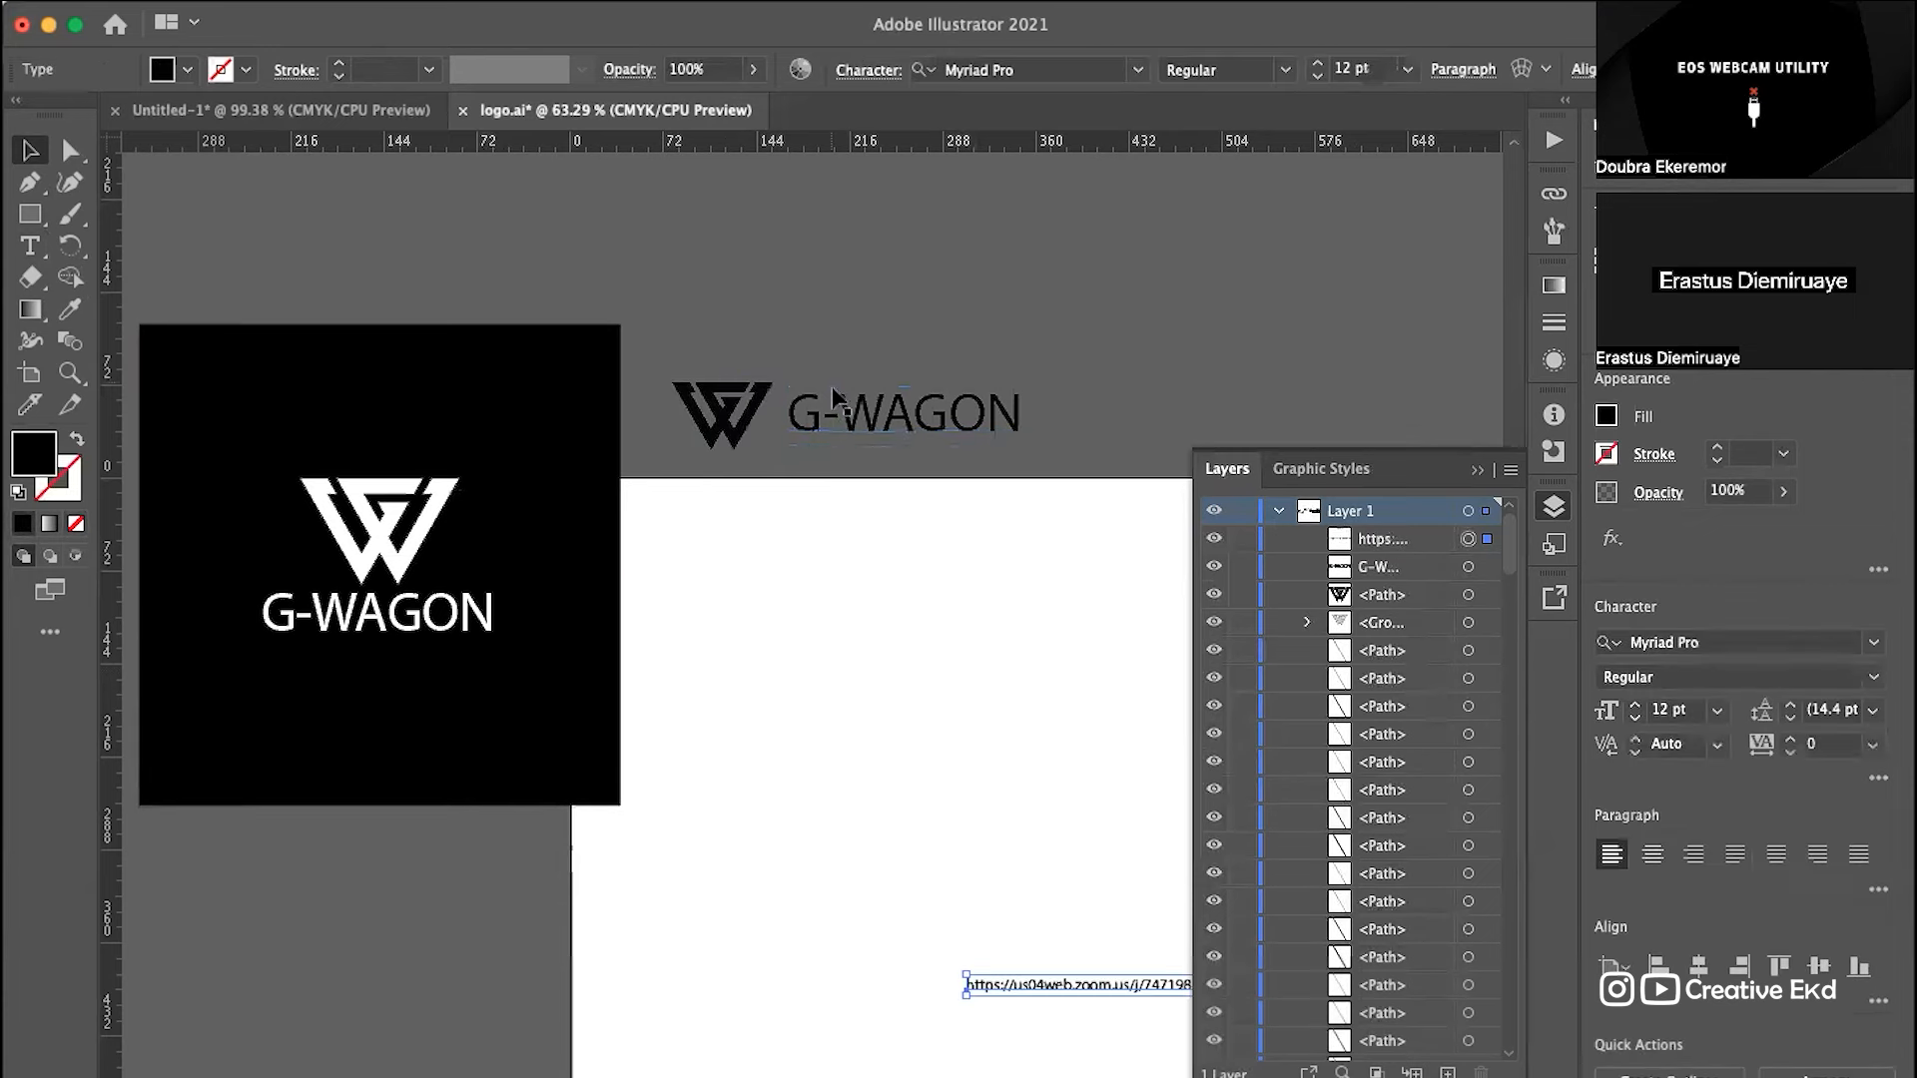
pyautogui.press('super+z')
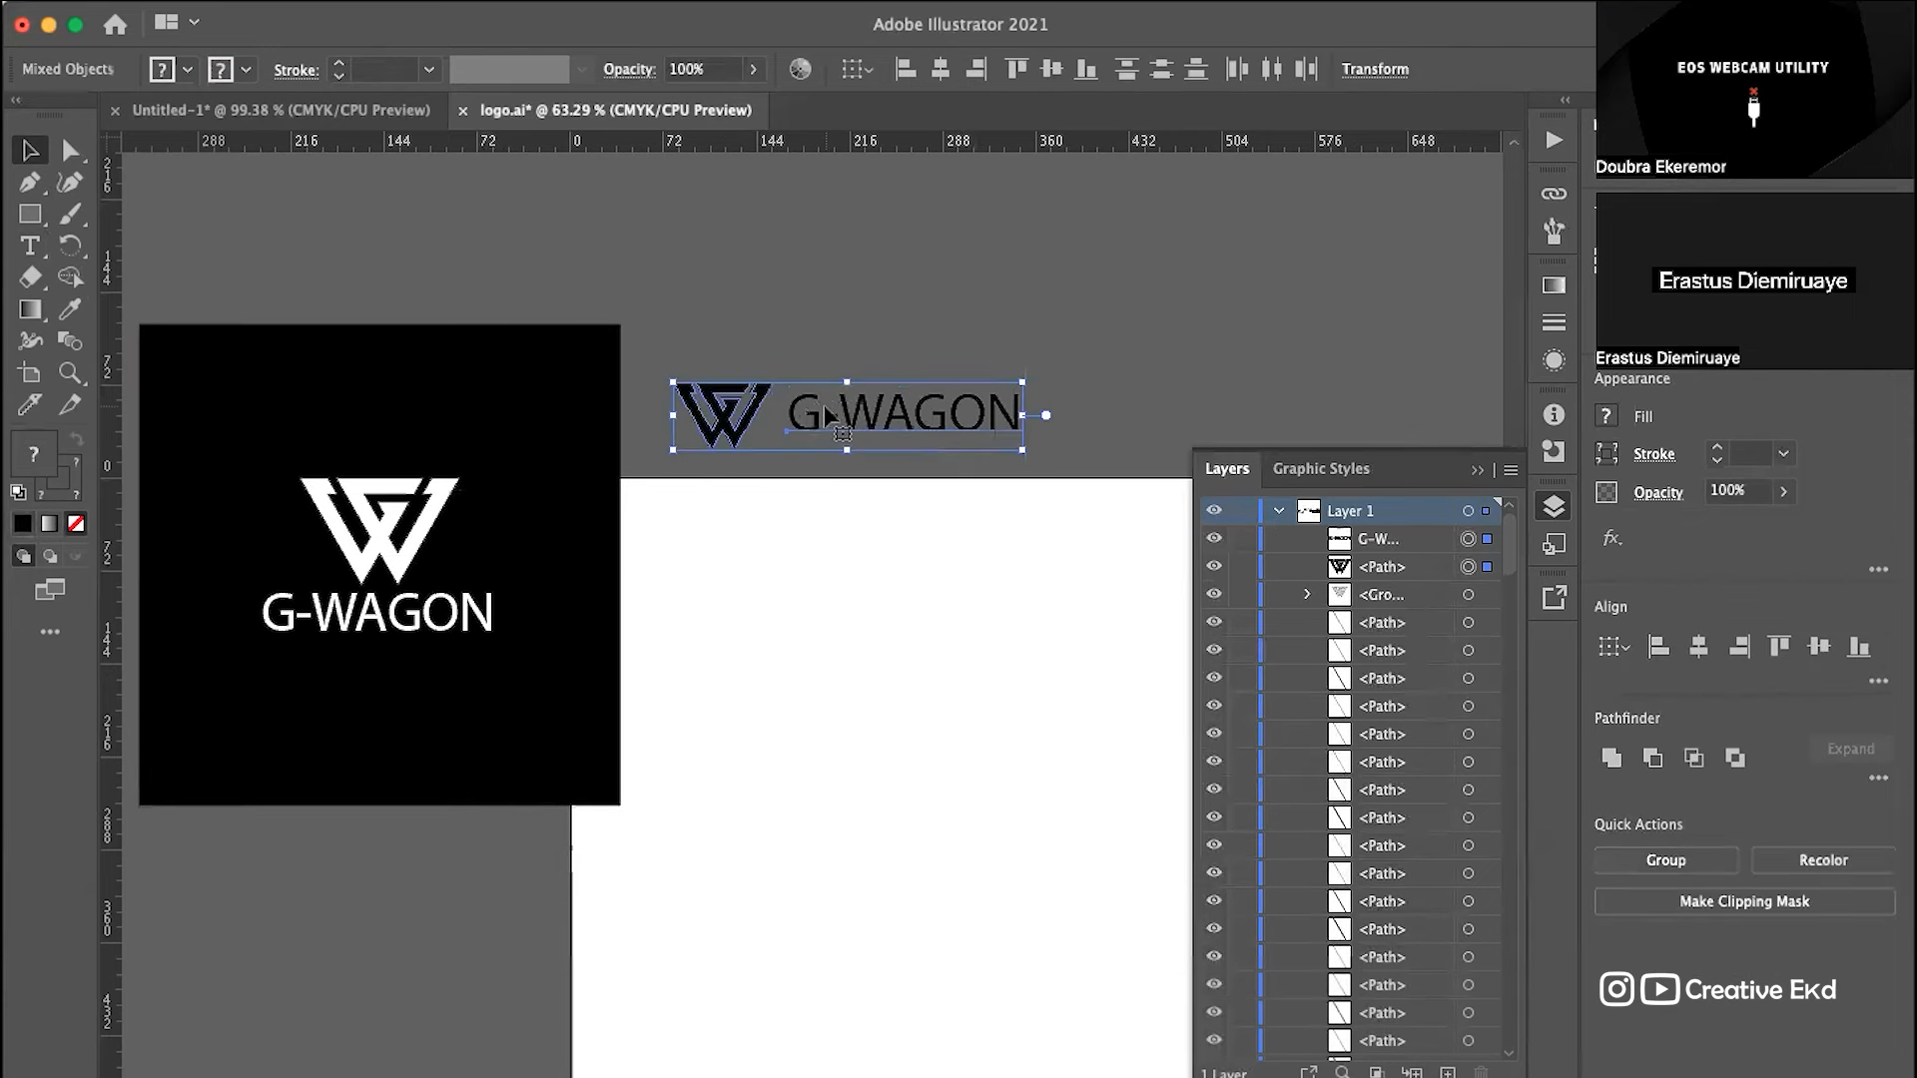
pyautogui.press('super+g')
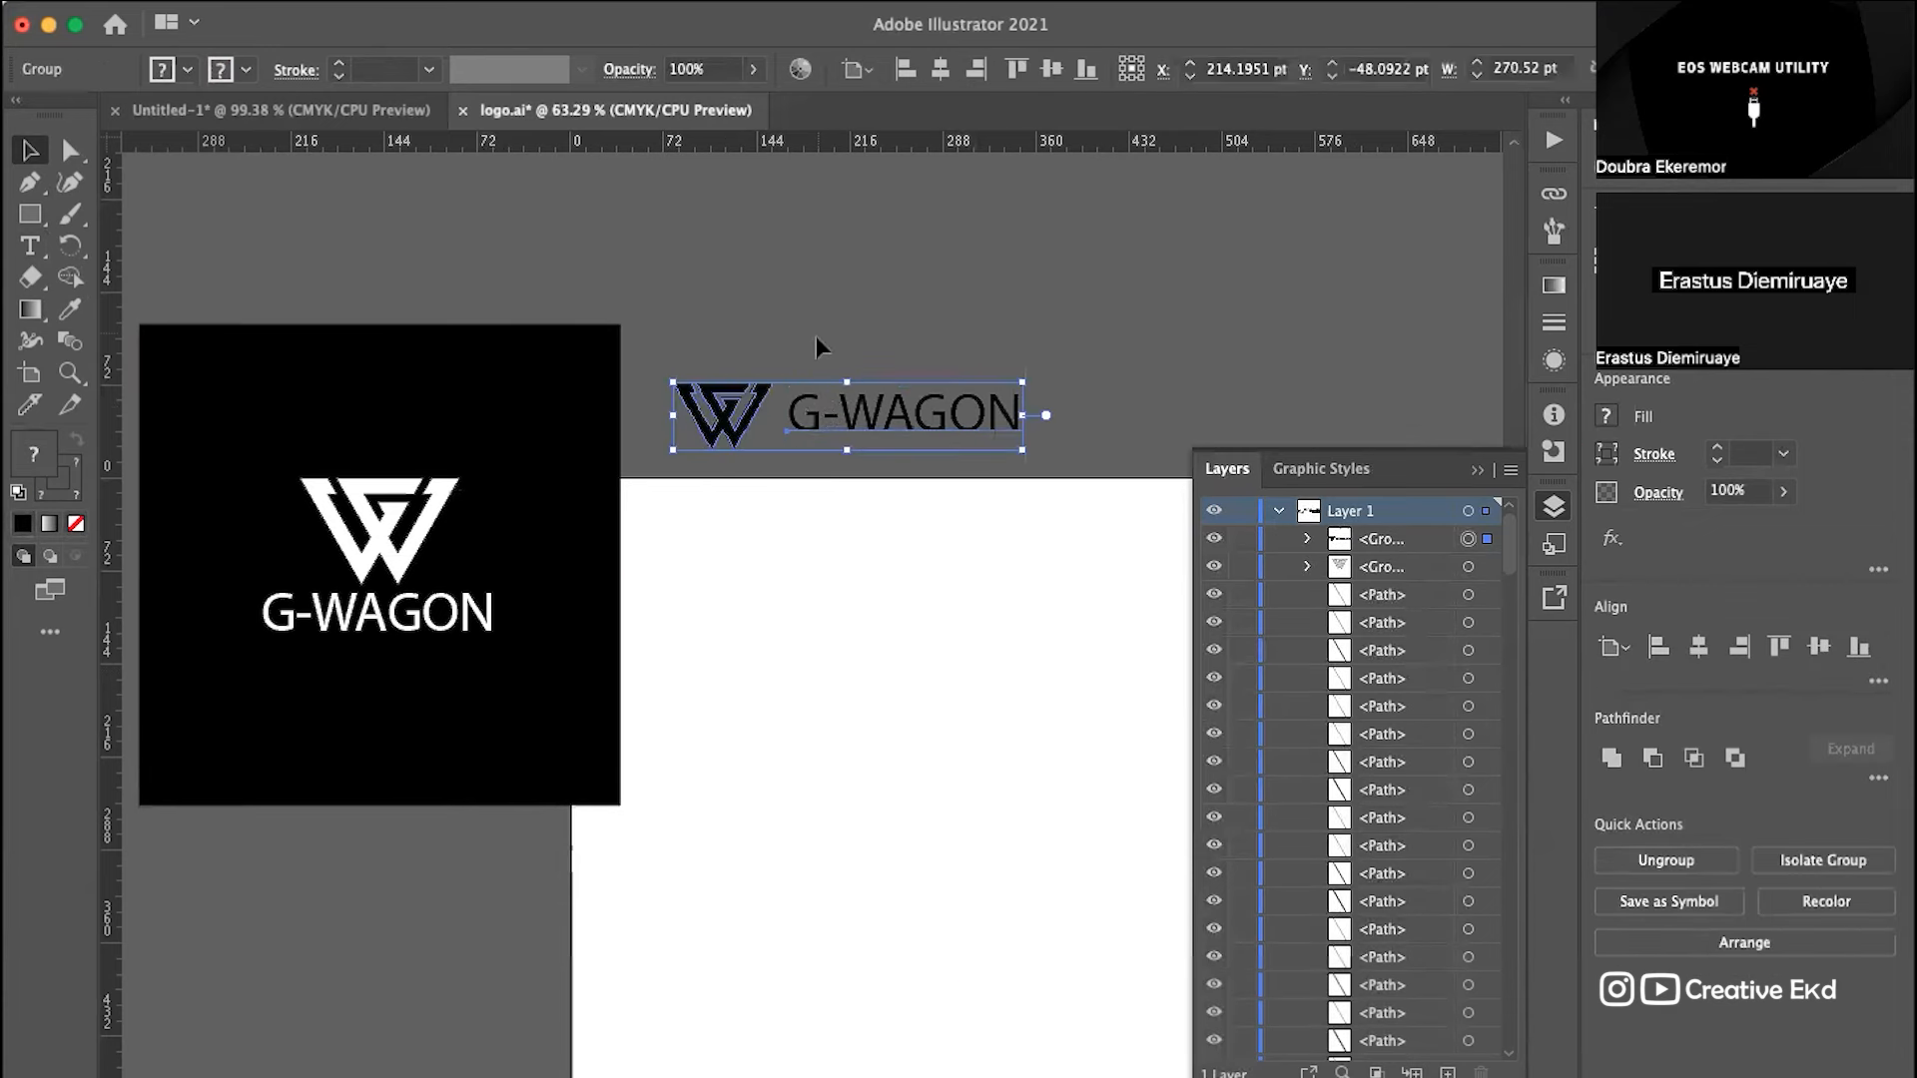
# Step: Draw a rectangle over the horizontal logo, starting at the black square's upper corner, and fill it dark green (C=90 M=30 Y=95 K=30)
pyautogui.click(30, 213)
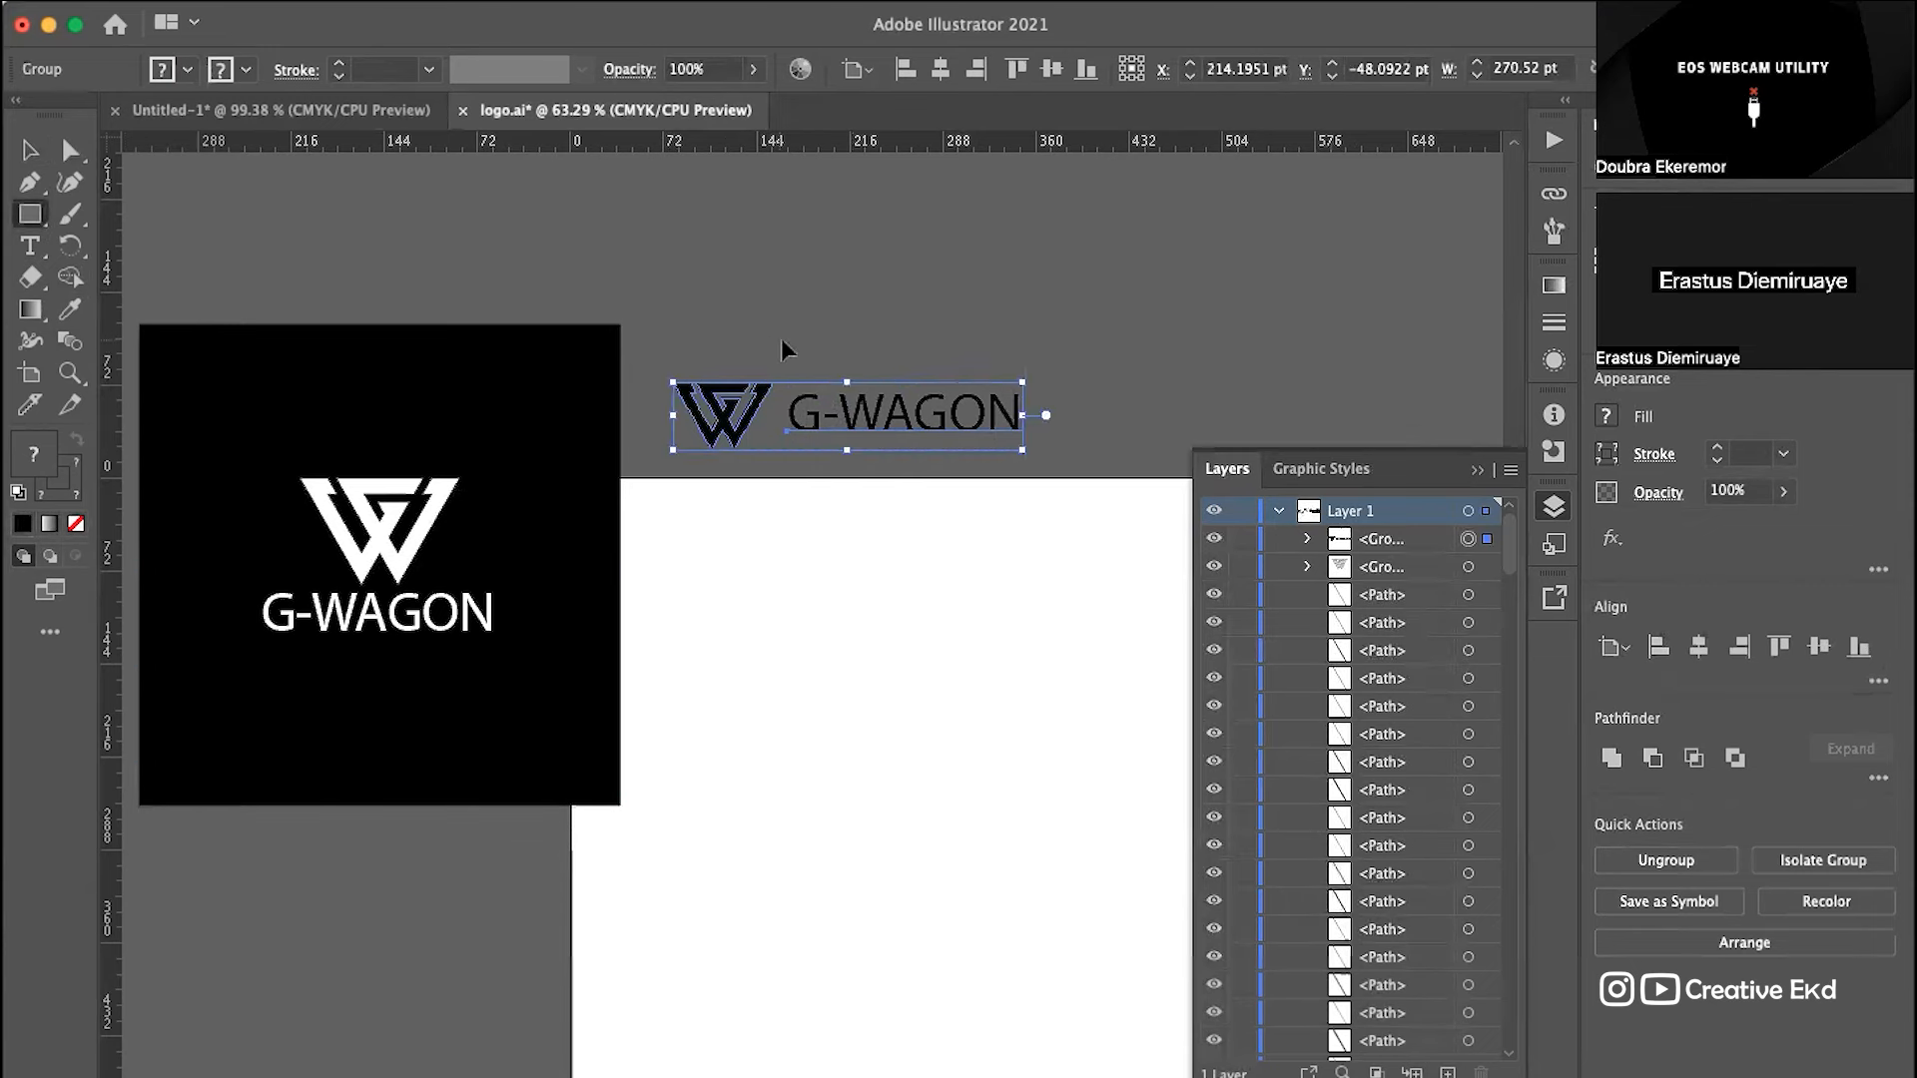
pyautogui.moveTo(620, 325); pyautogui.dragTo(1051, 497)
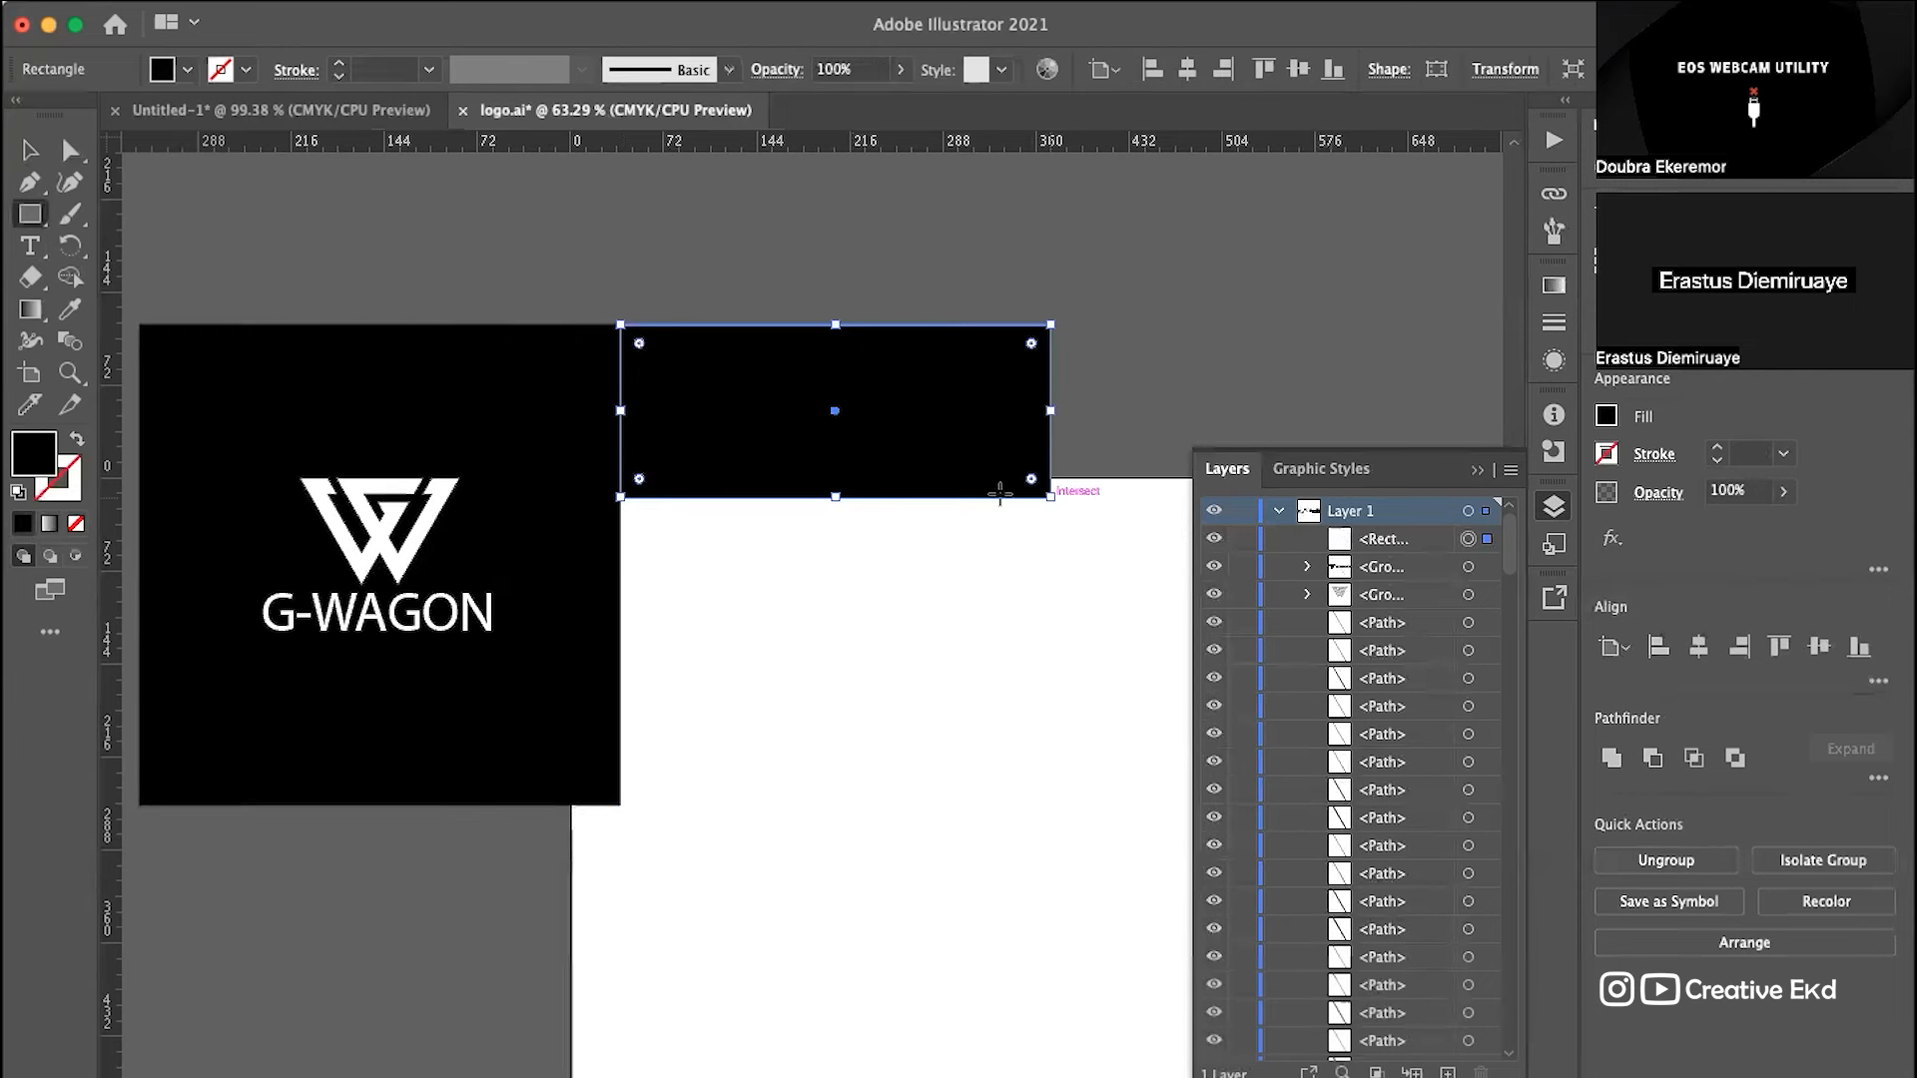
pyautogui.click(187, 69)
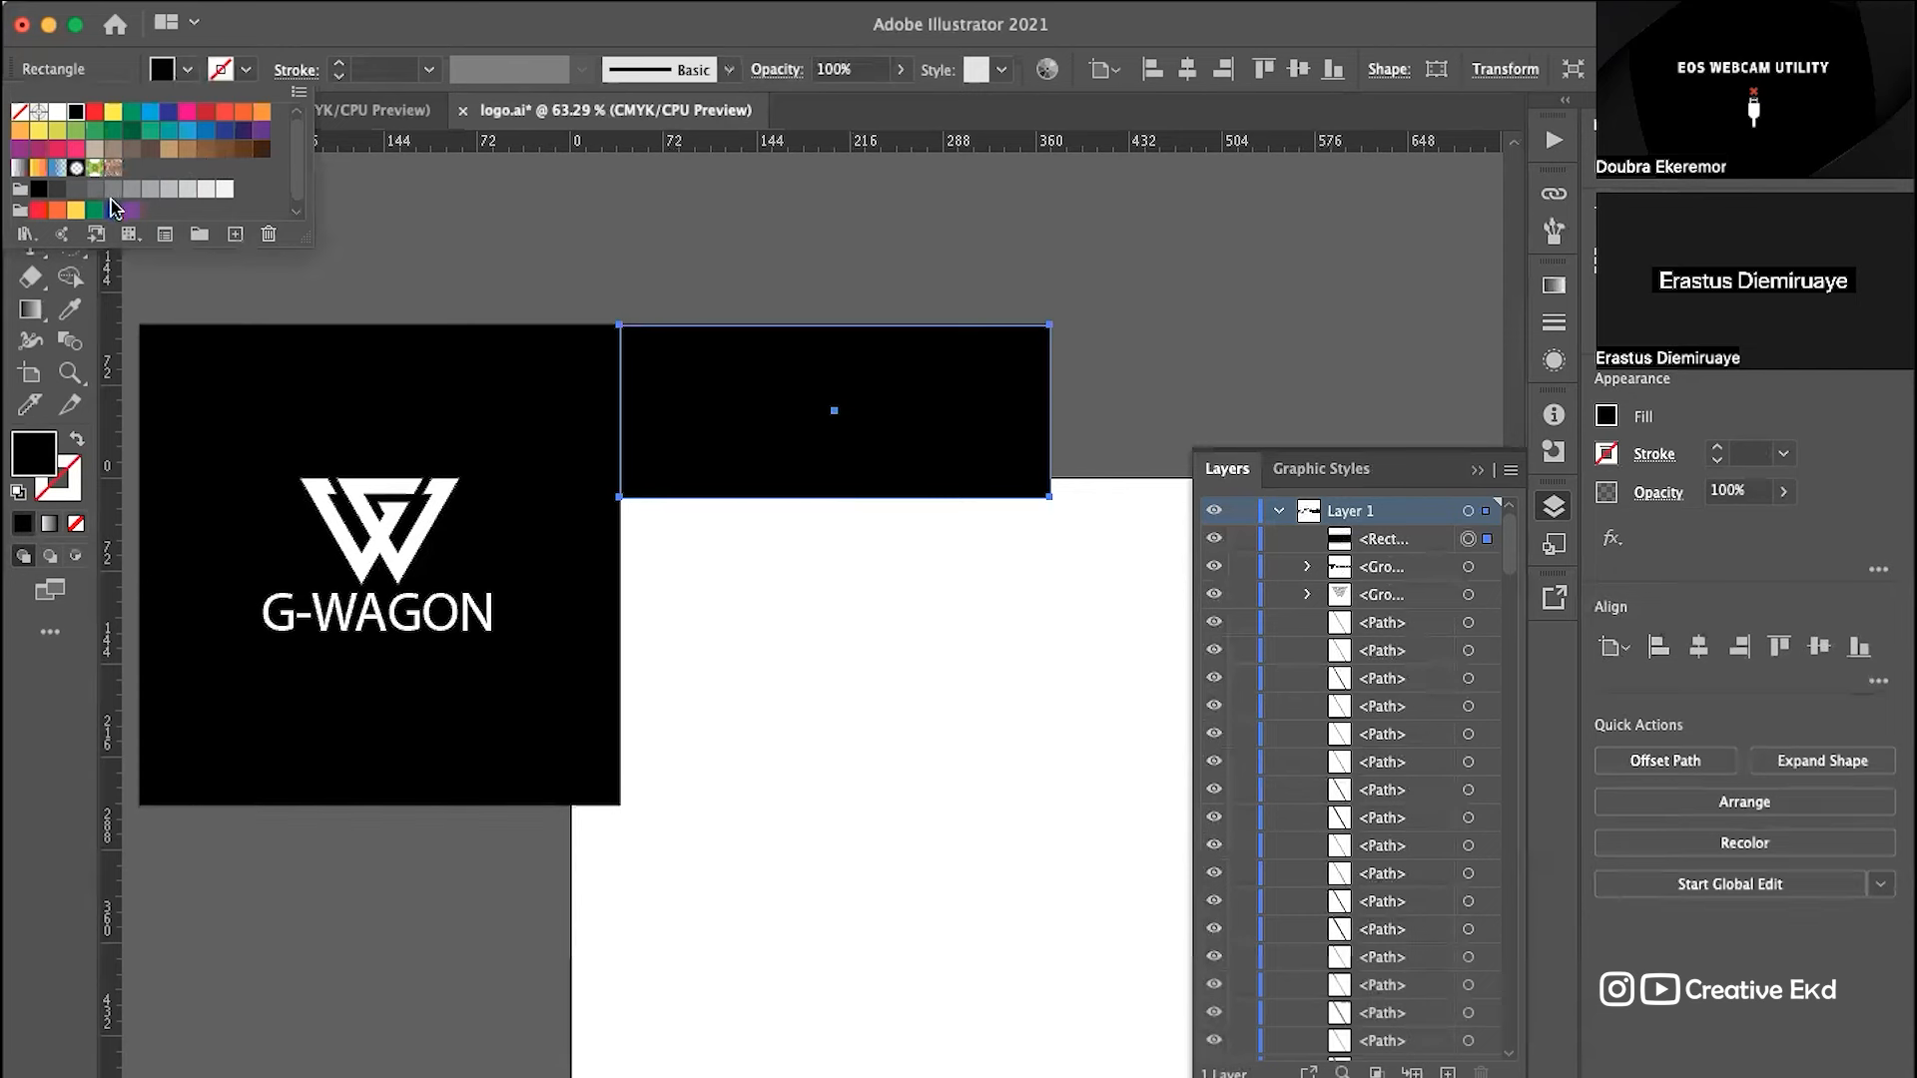
pyautogui.click(227, 117)
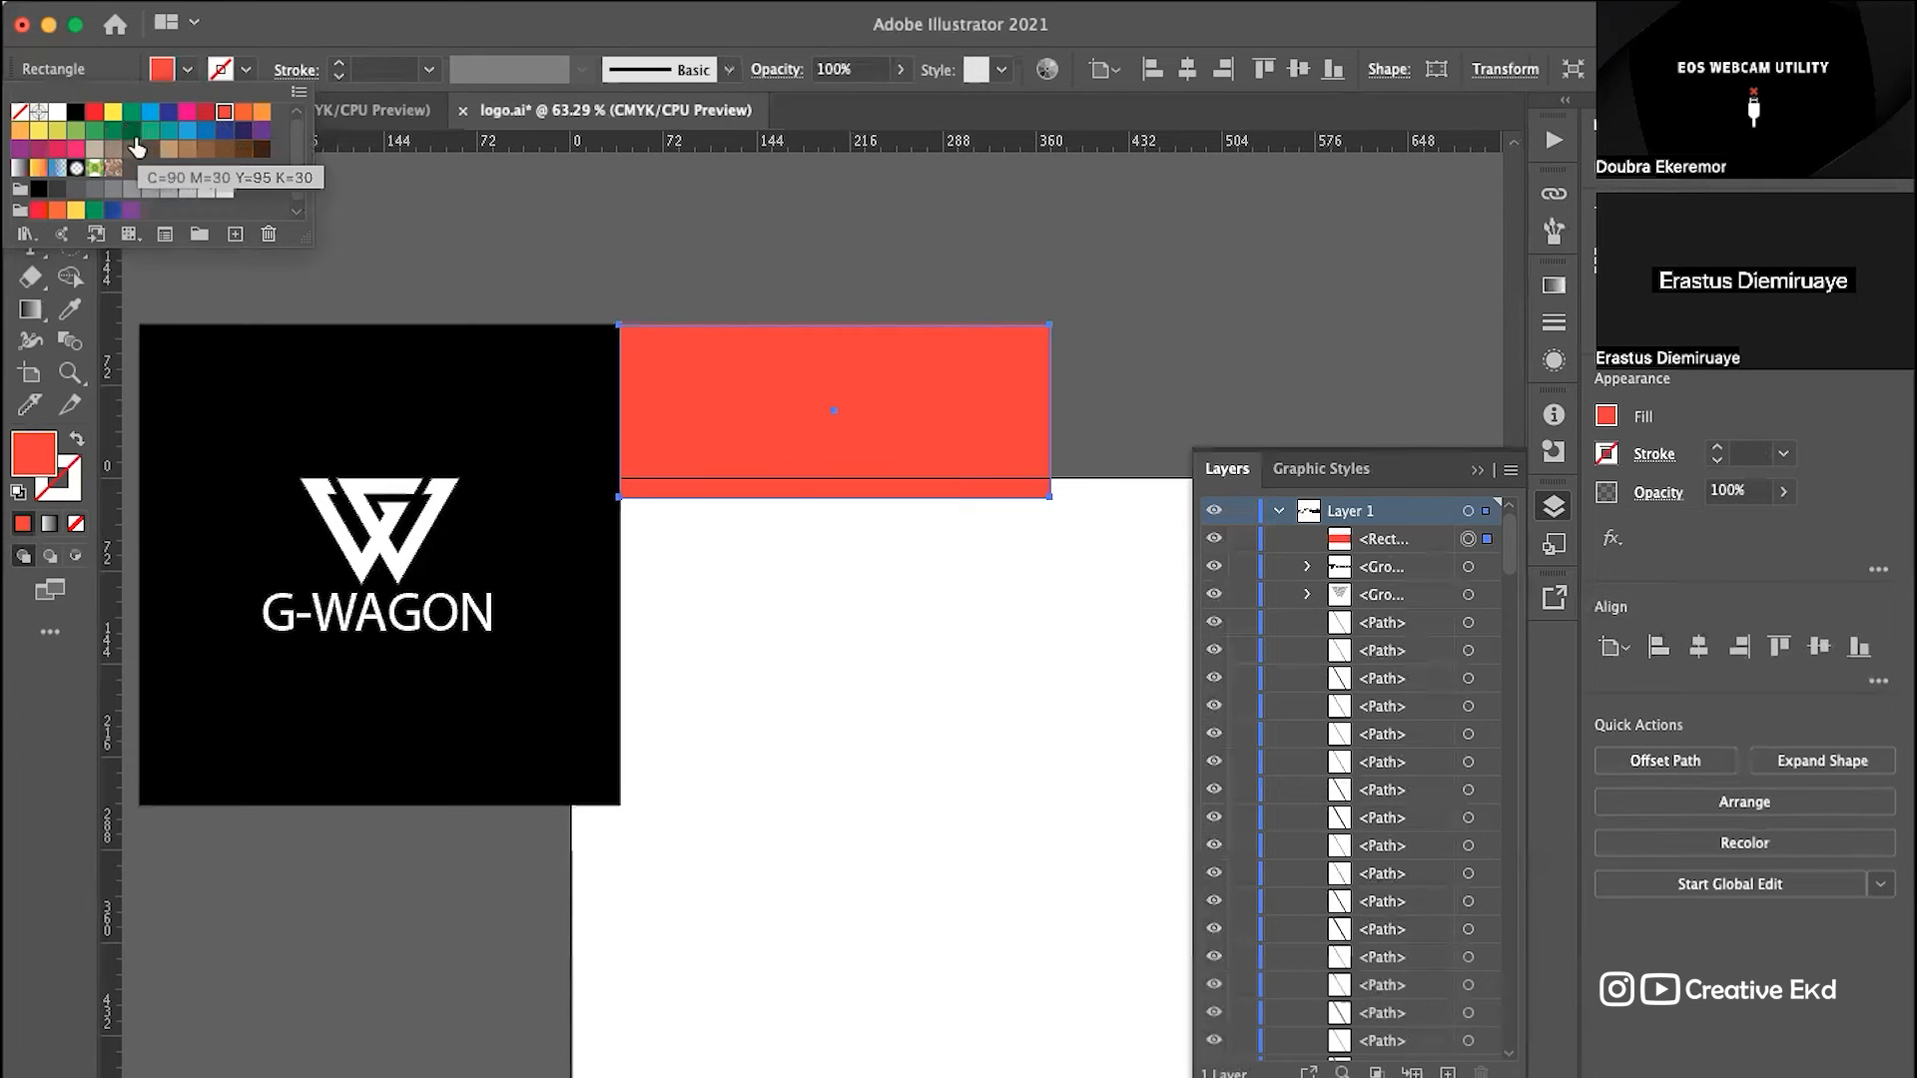
pyautogui.click(132, 131)
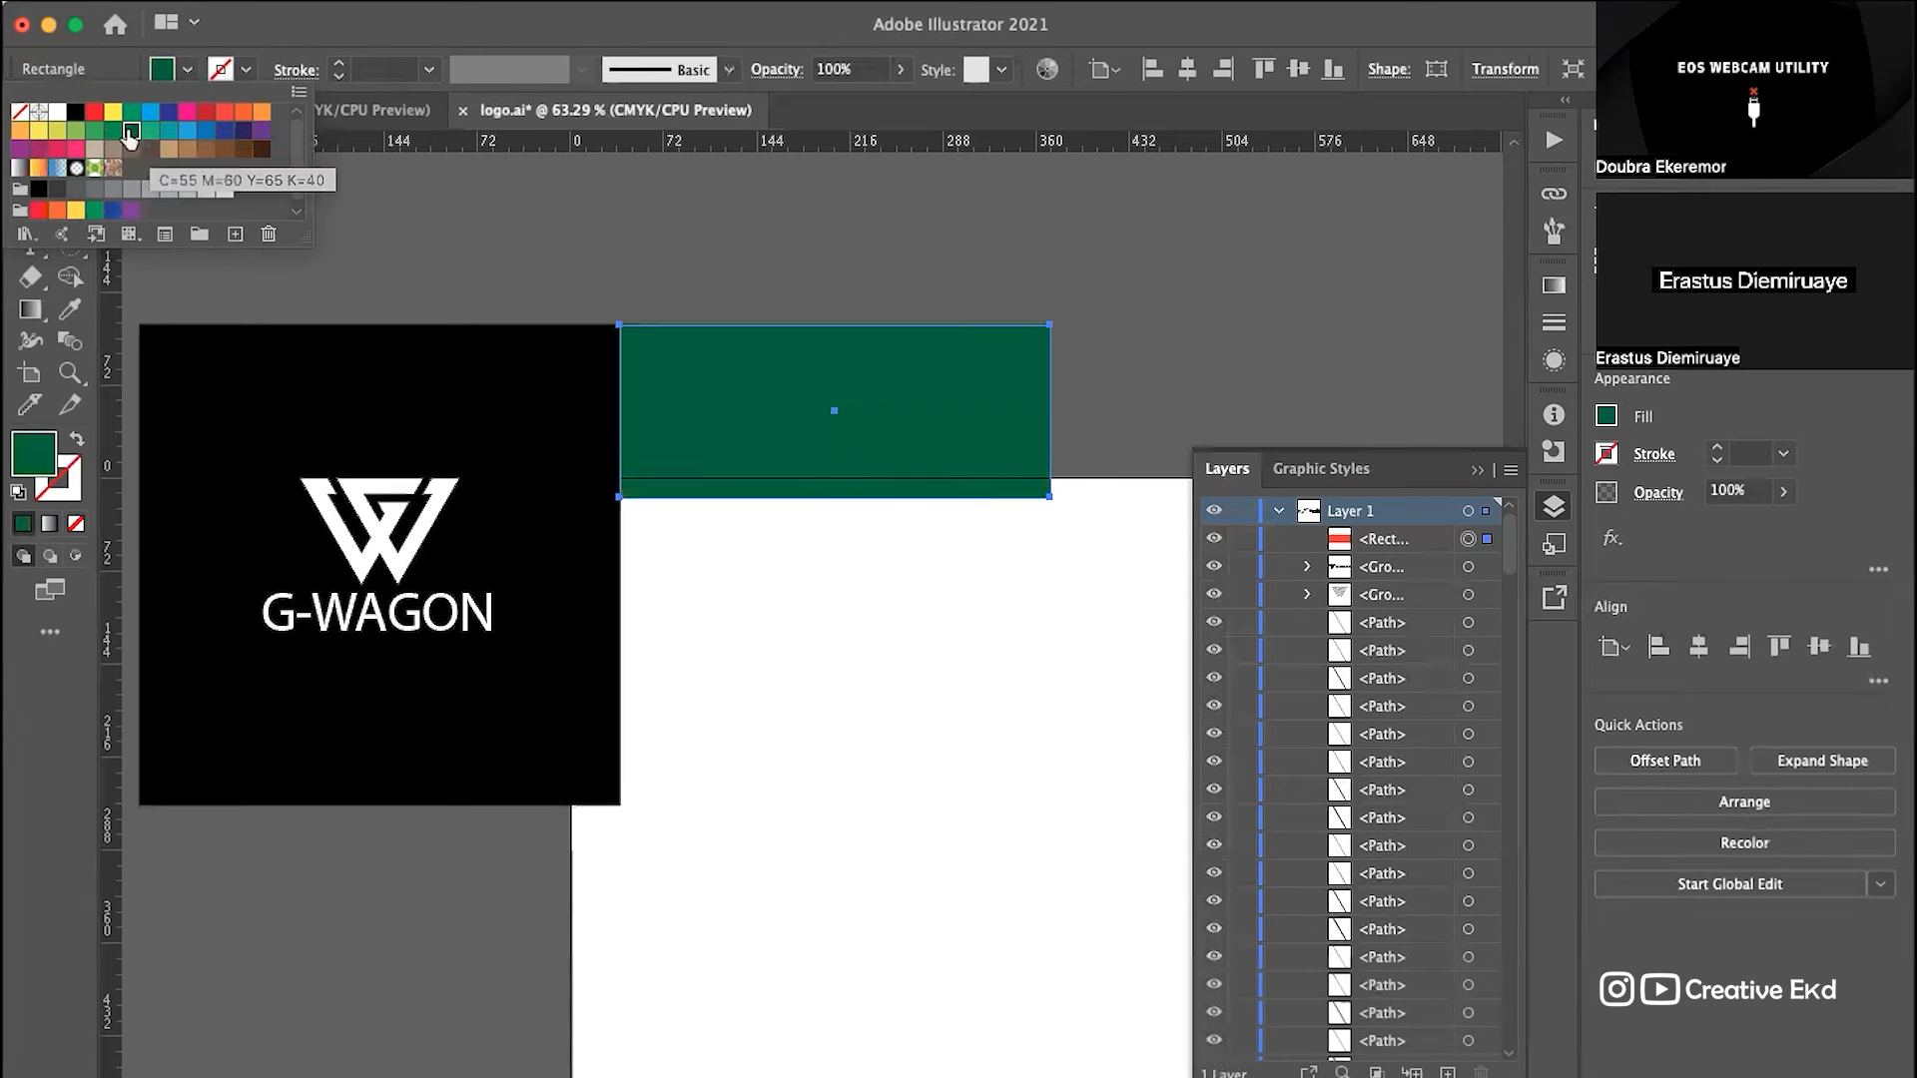
pyautogui.click(22, 162)
pyautogui.click(990, 261)
# Step: Send the green rectangle to the back, behind the horizontal logo
pyautogui.click(920, 355)
pyautogui.rightClick(920, 357)
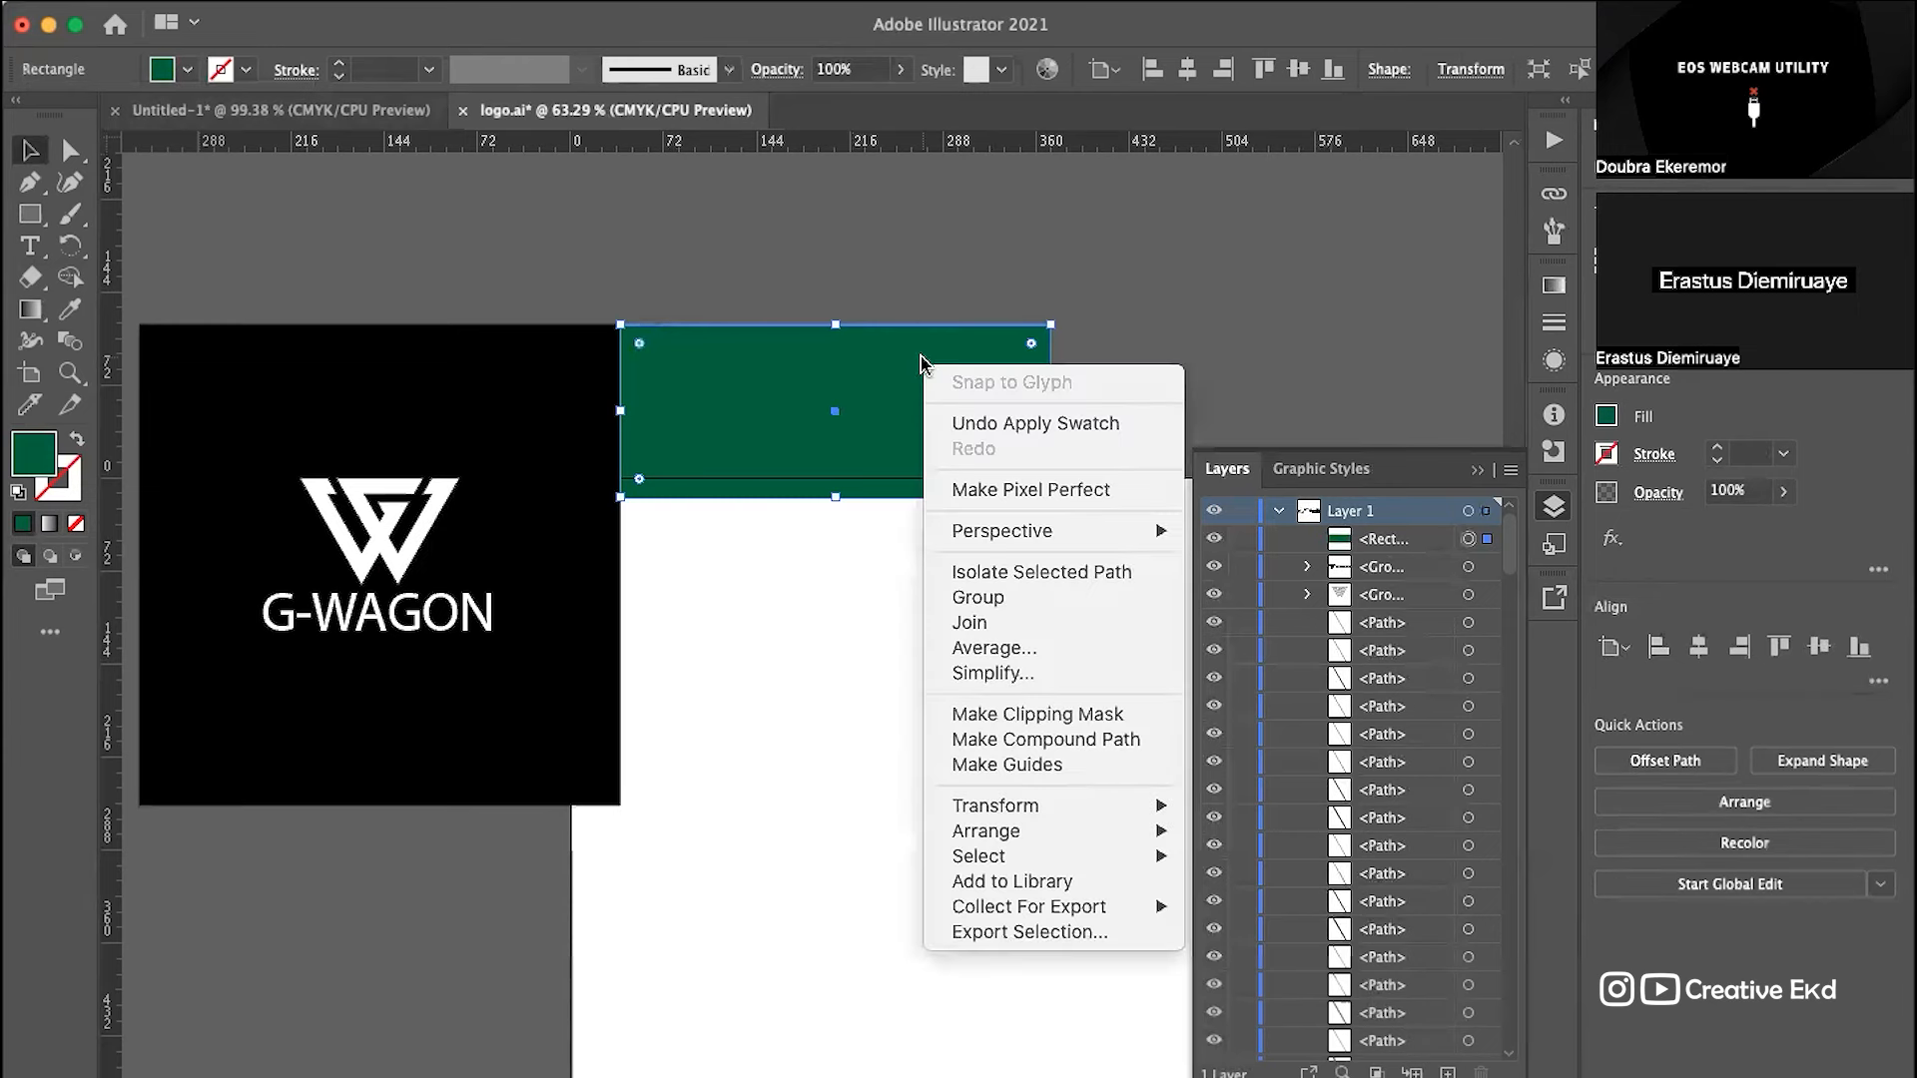
pyautogui.moveTo(1048, 831)
pyautogui.click(1267, 906)
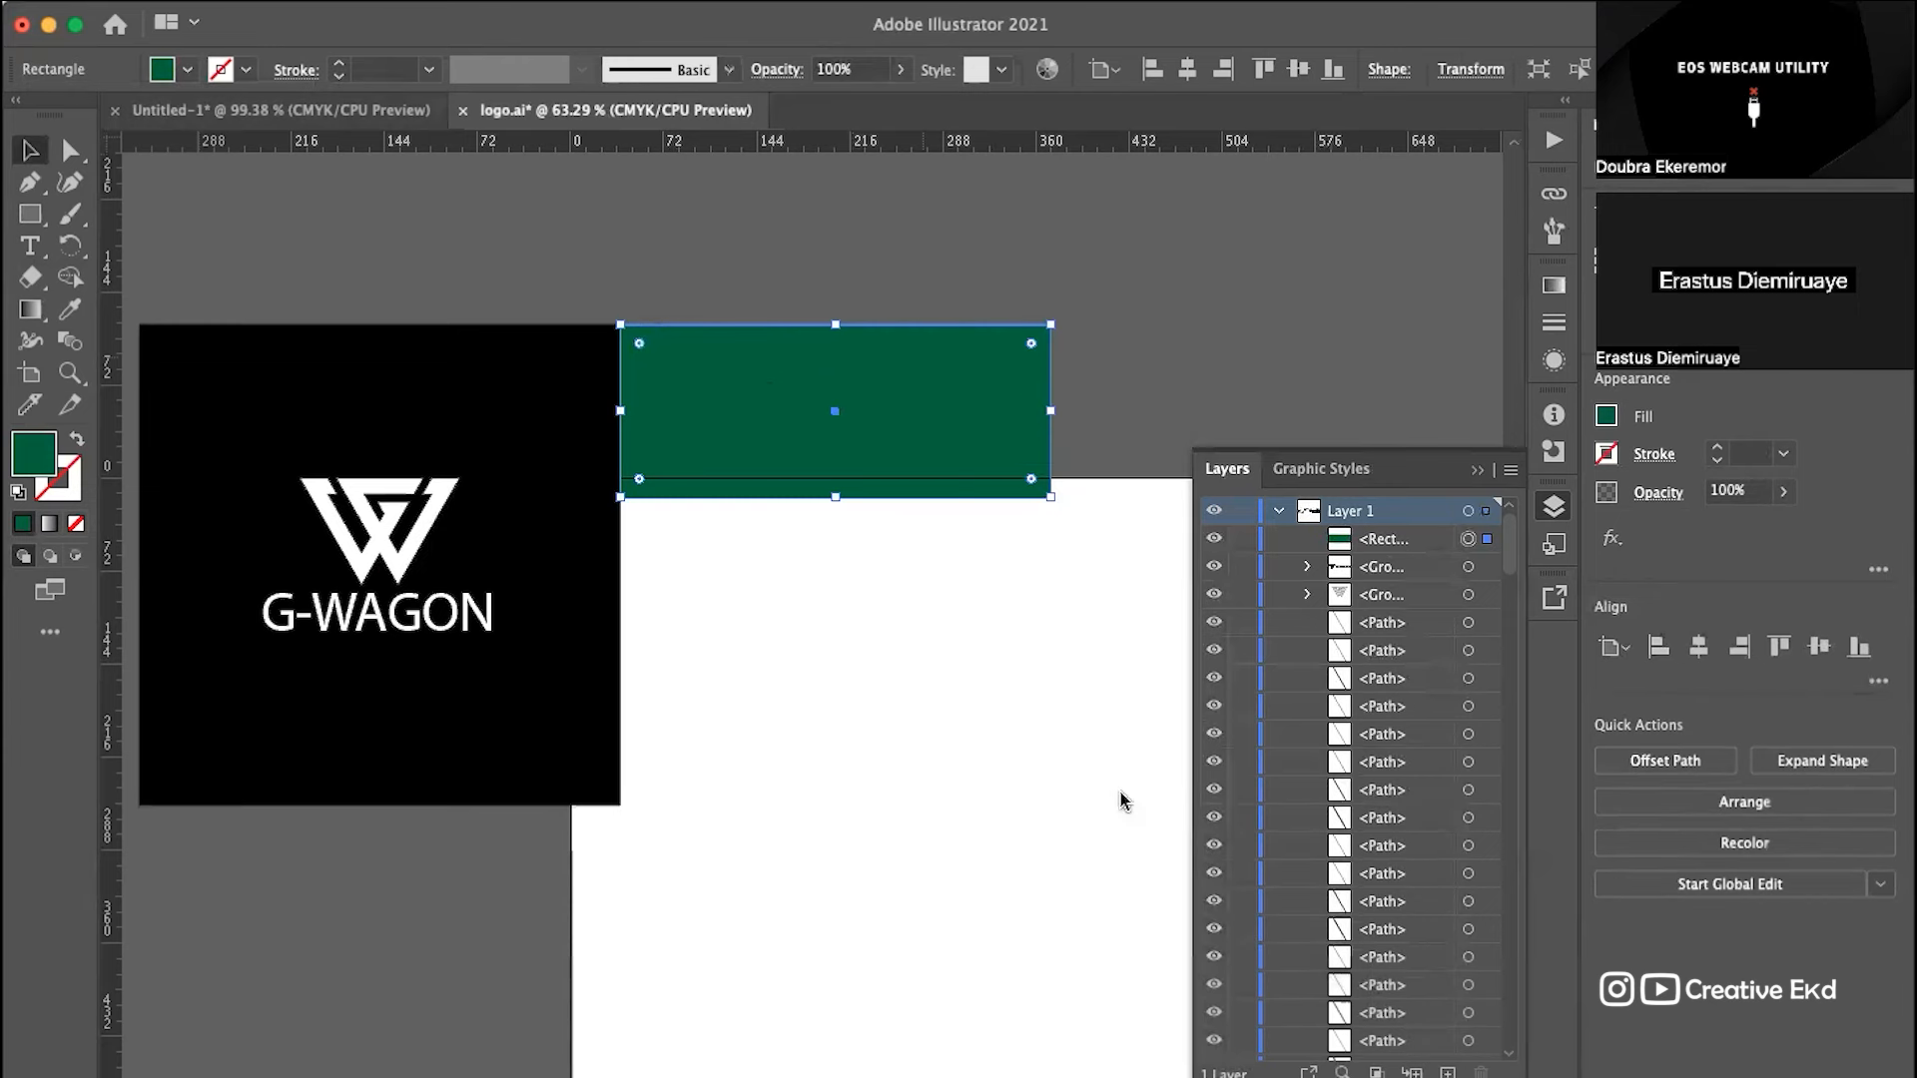
pyautogui.click(970, 687)
# Step: Fill the grouped horizontal logo on the green rectangle with white and deselect it
pyautogui.click(898, 427)
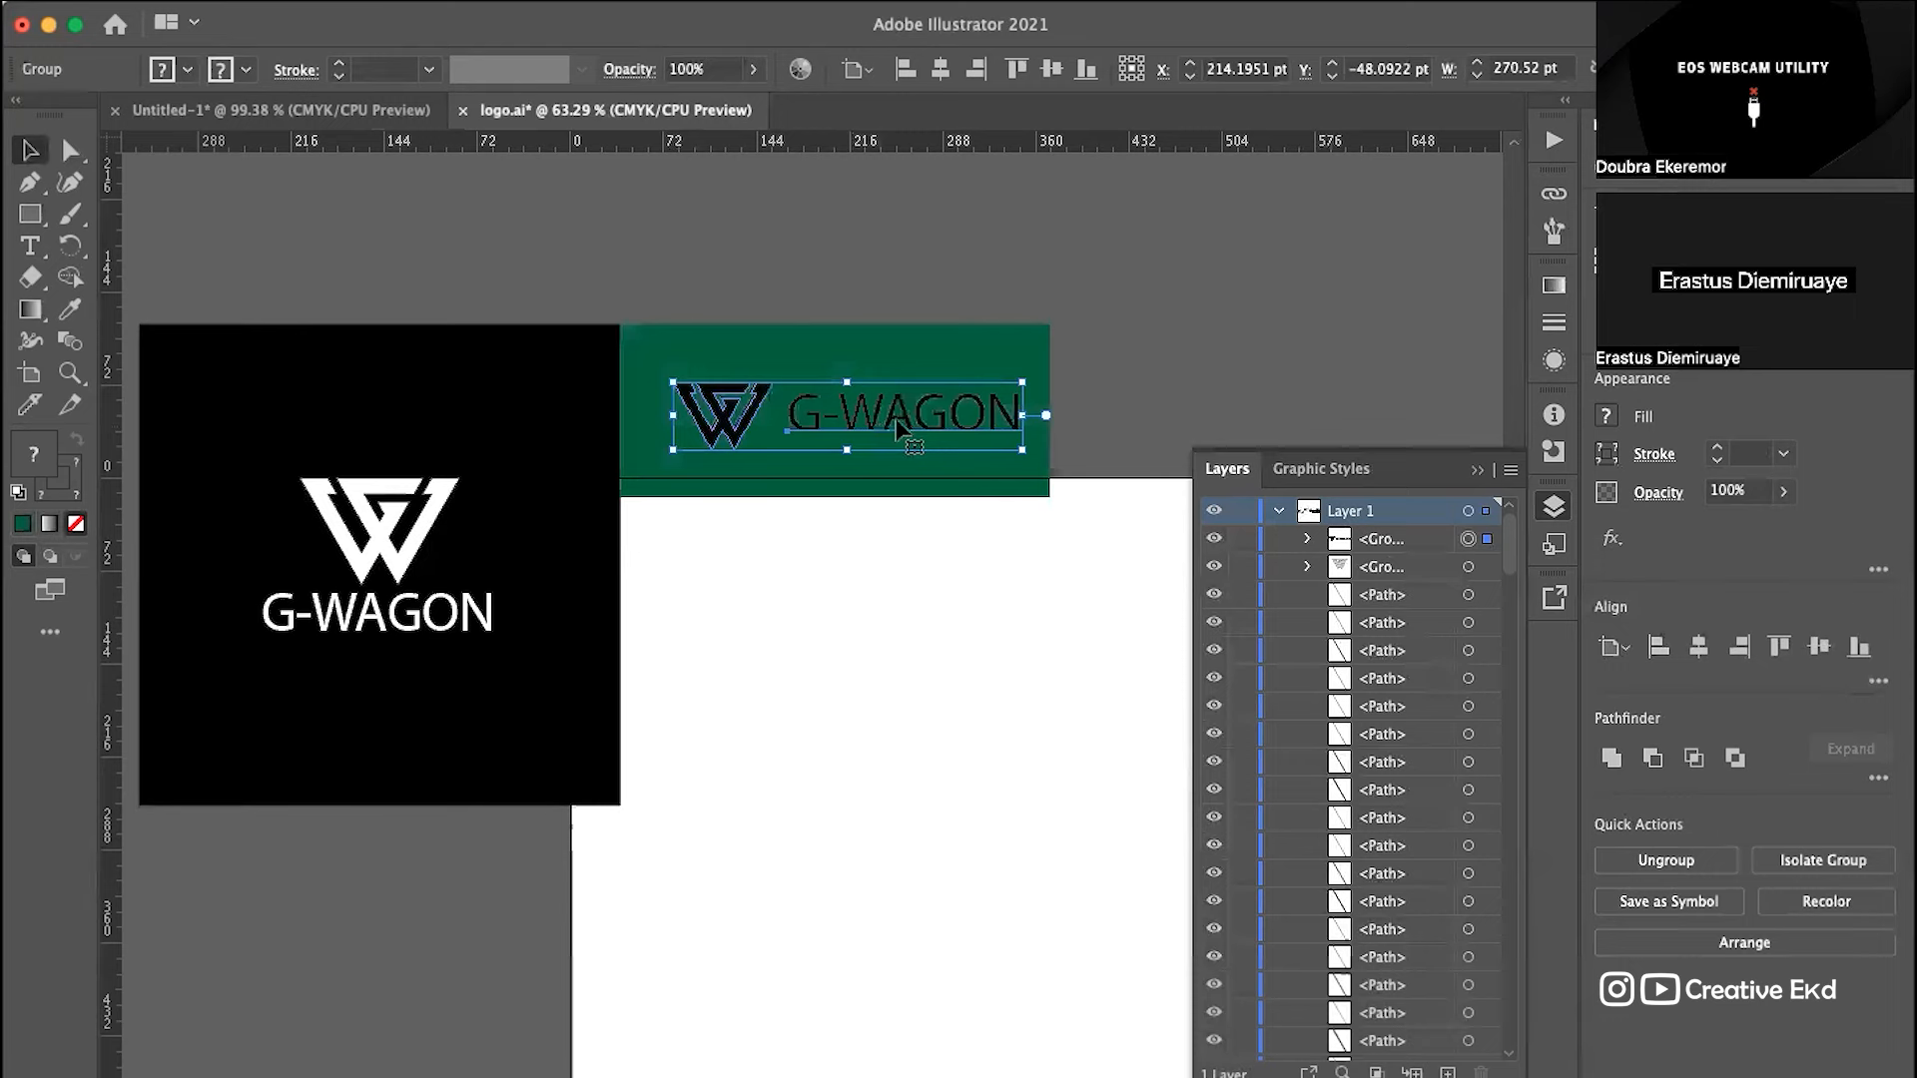
pyautogui.click(1605, 416)
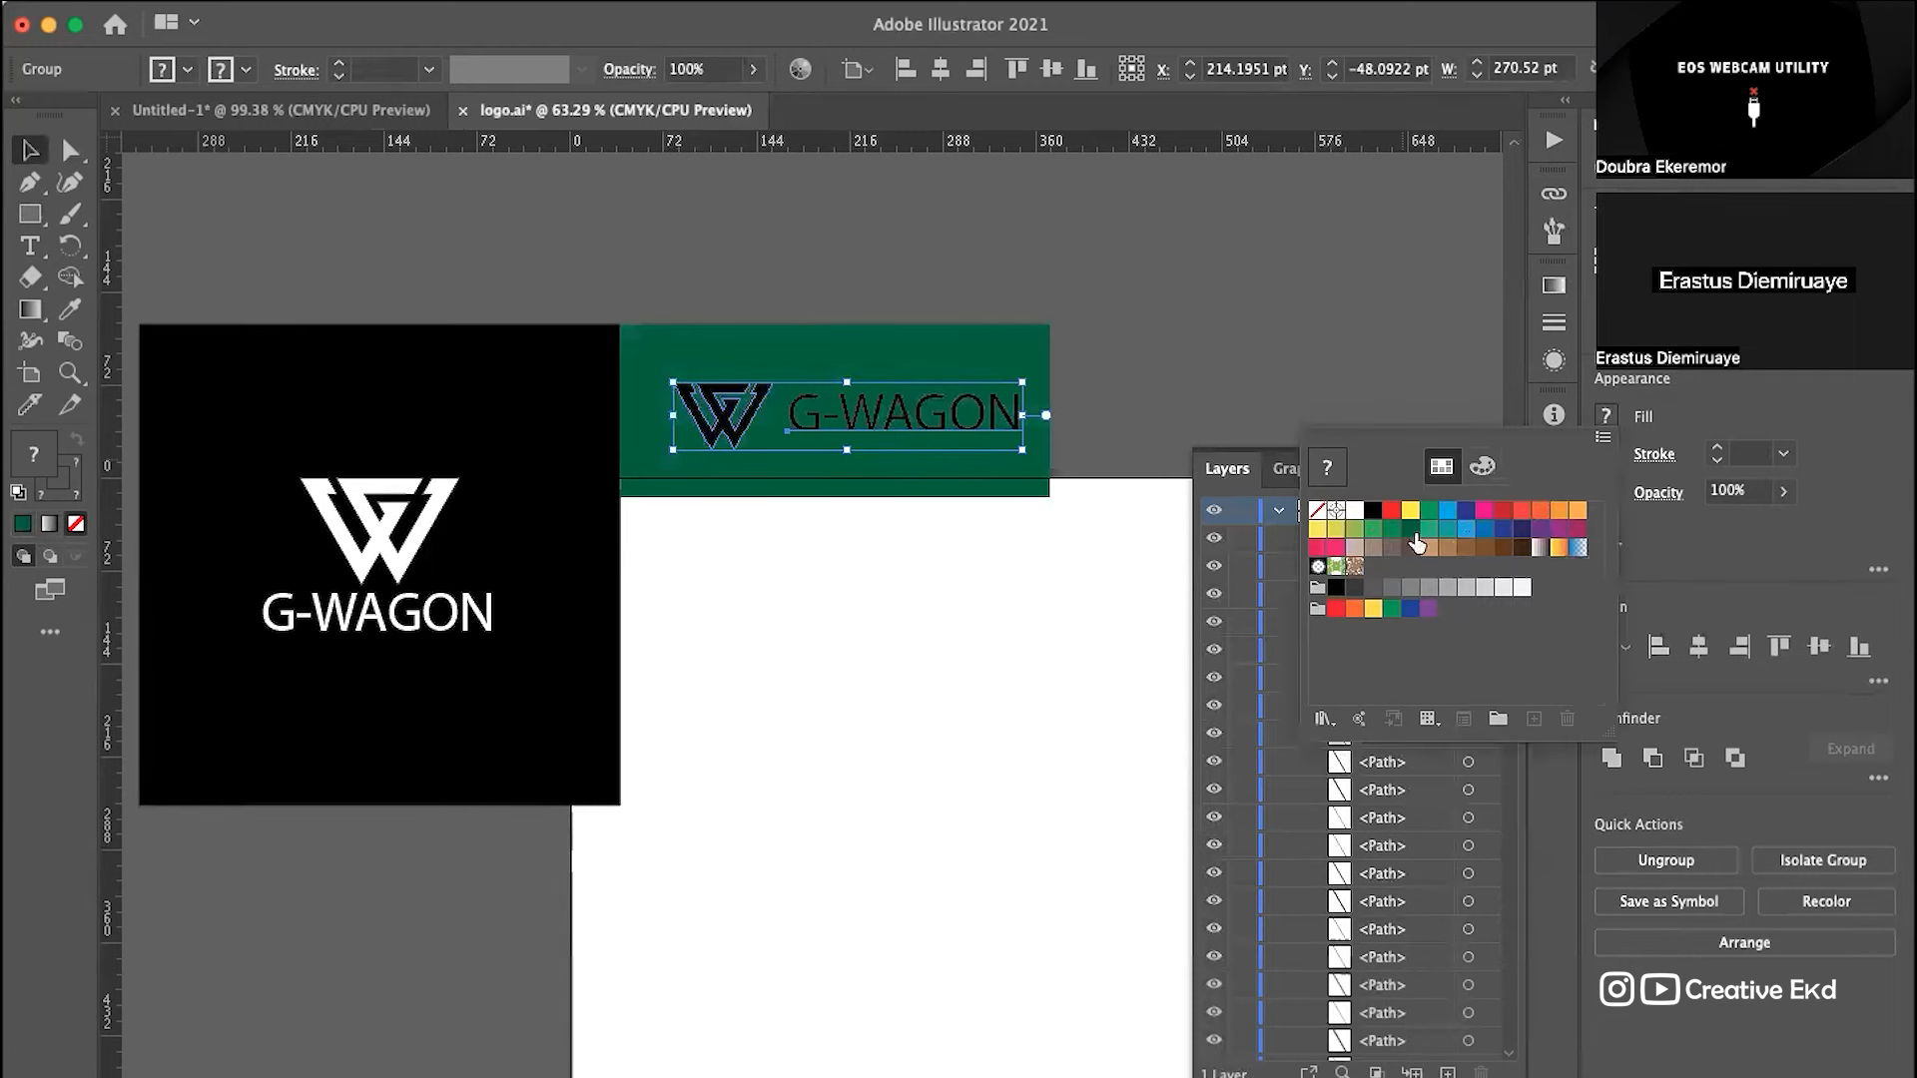
pyautogui.click(1356, 513)
pyautogui.click(1201, 317)
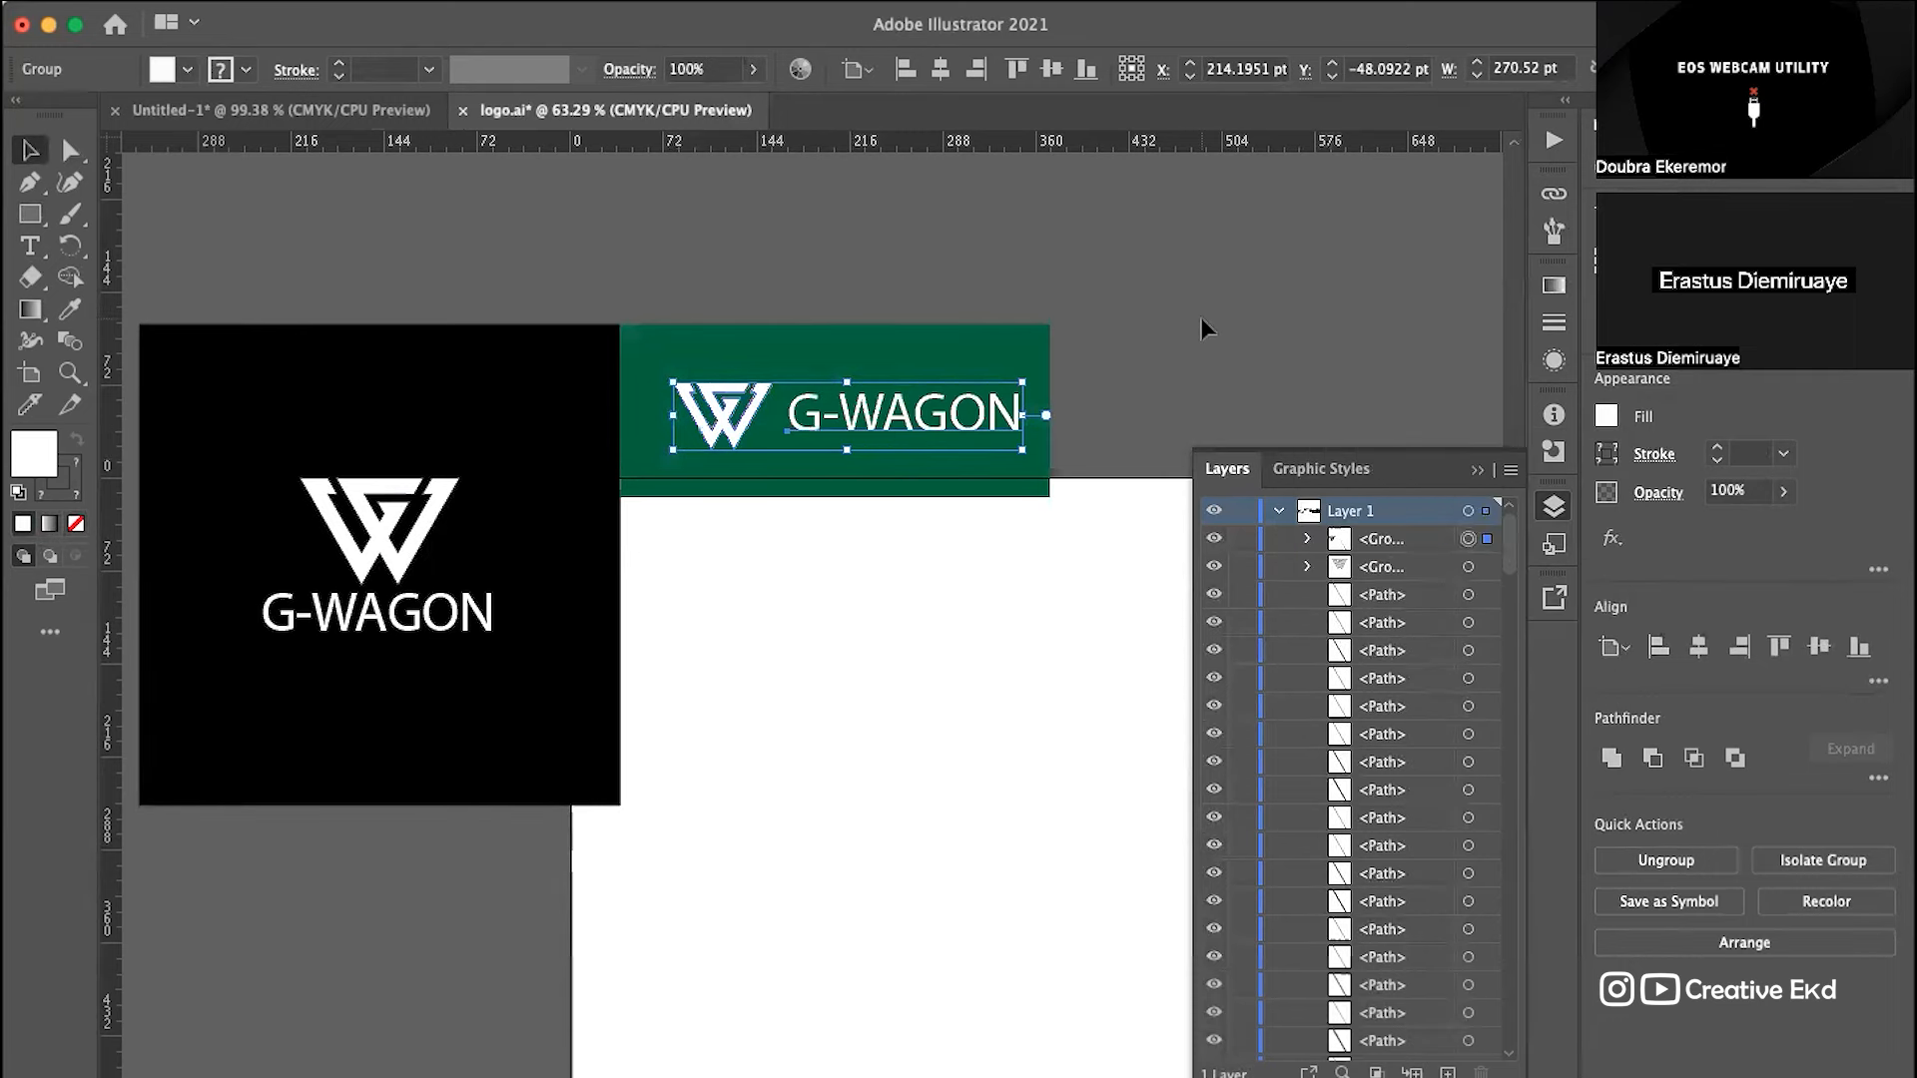
pyautogui.click(1201, 317)
pyautogui.hscroll(-2, 1200, 317)
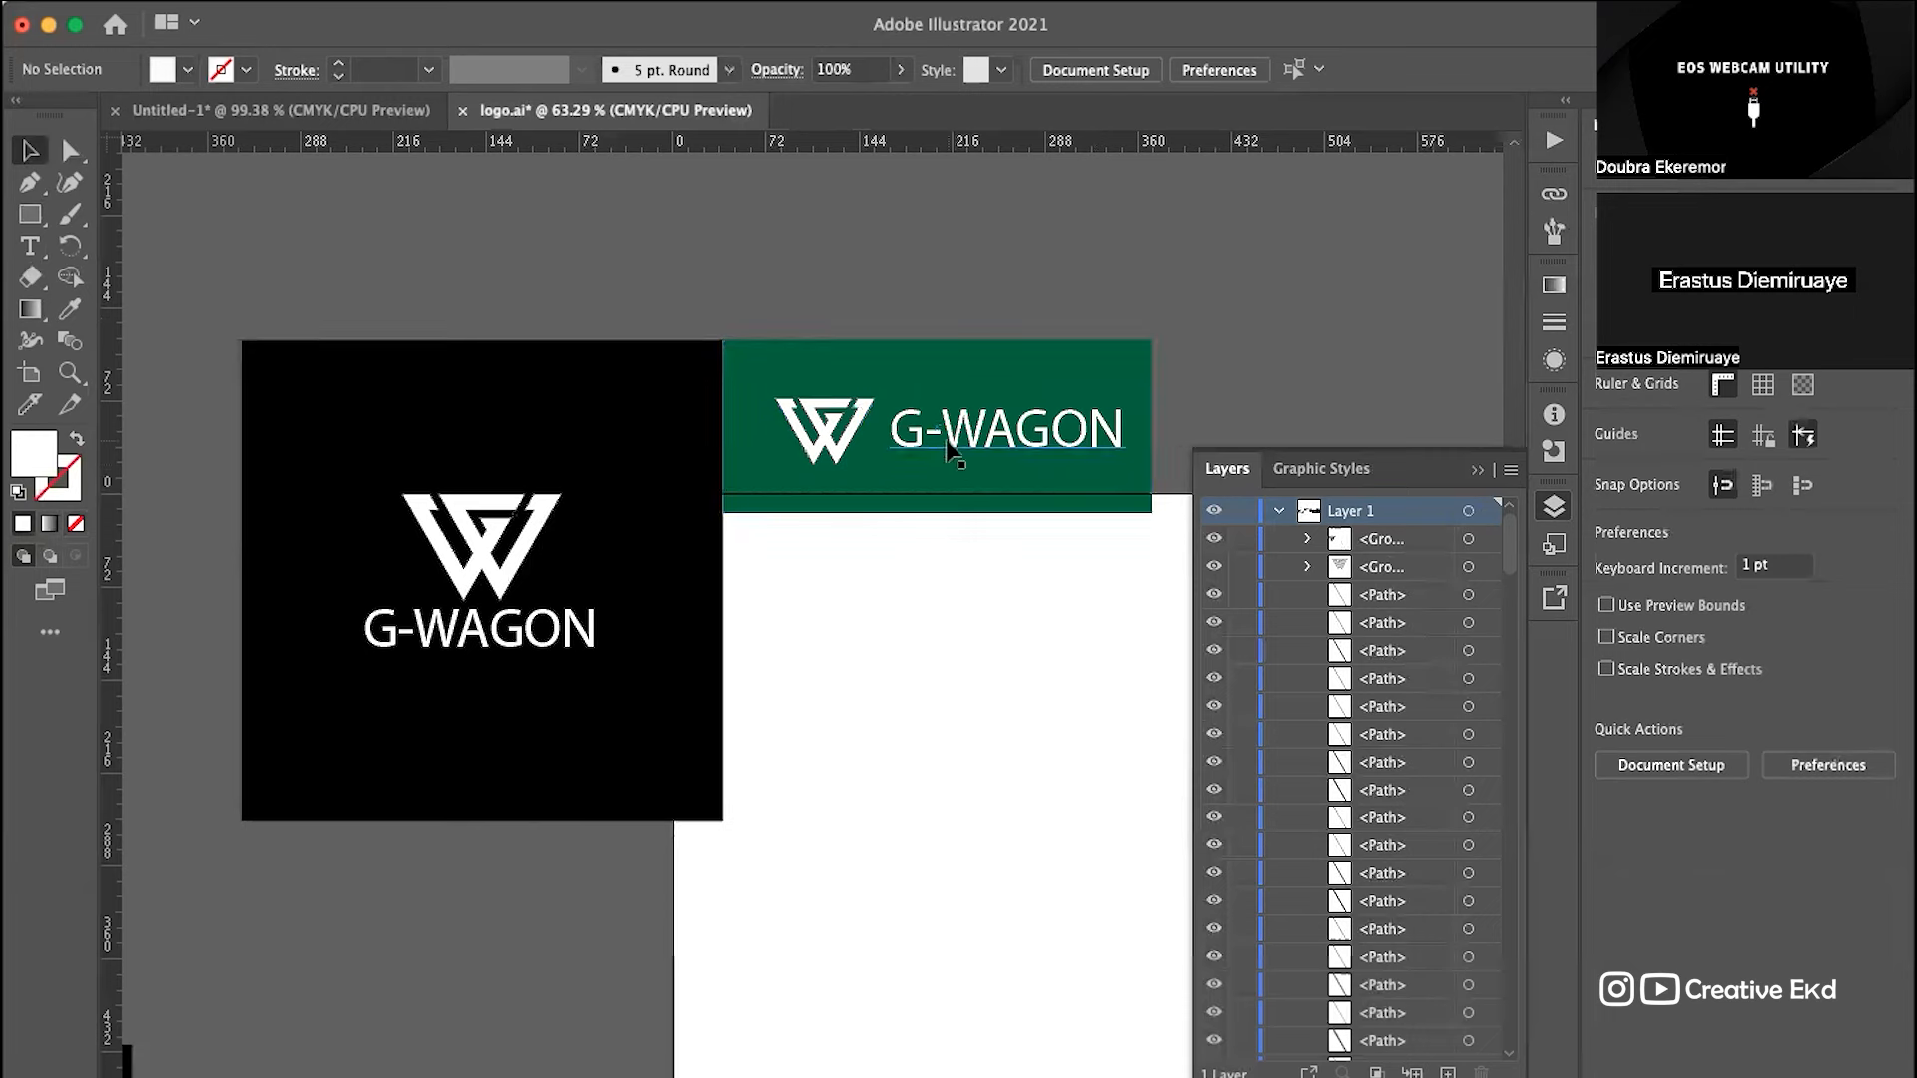
# Step: Isolate the horizontal logo group, set its G-WAGON wordmark in Gilroy ExtraBold after previewing other fonts, and leave isolation
pyautogui.click(973, 444)
pyautogui.doubleClick(1013, 454)
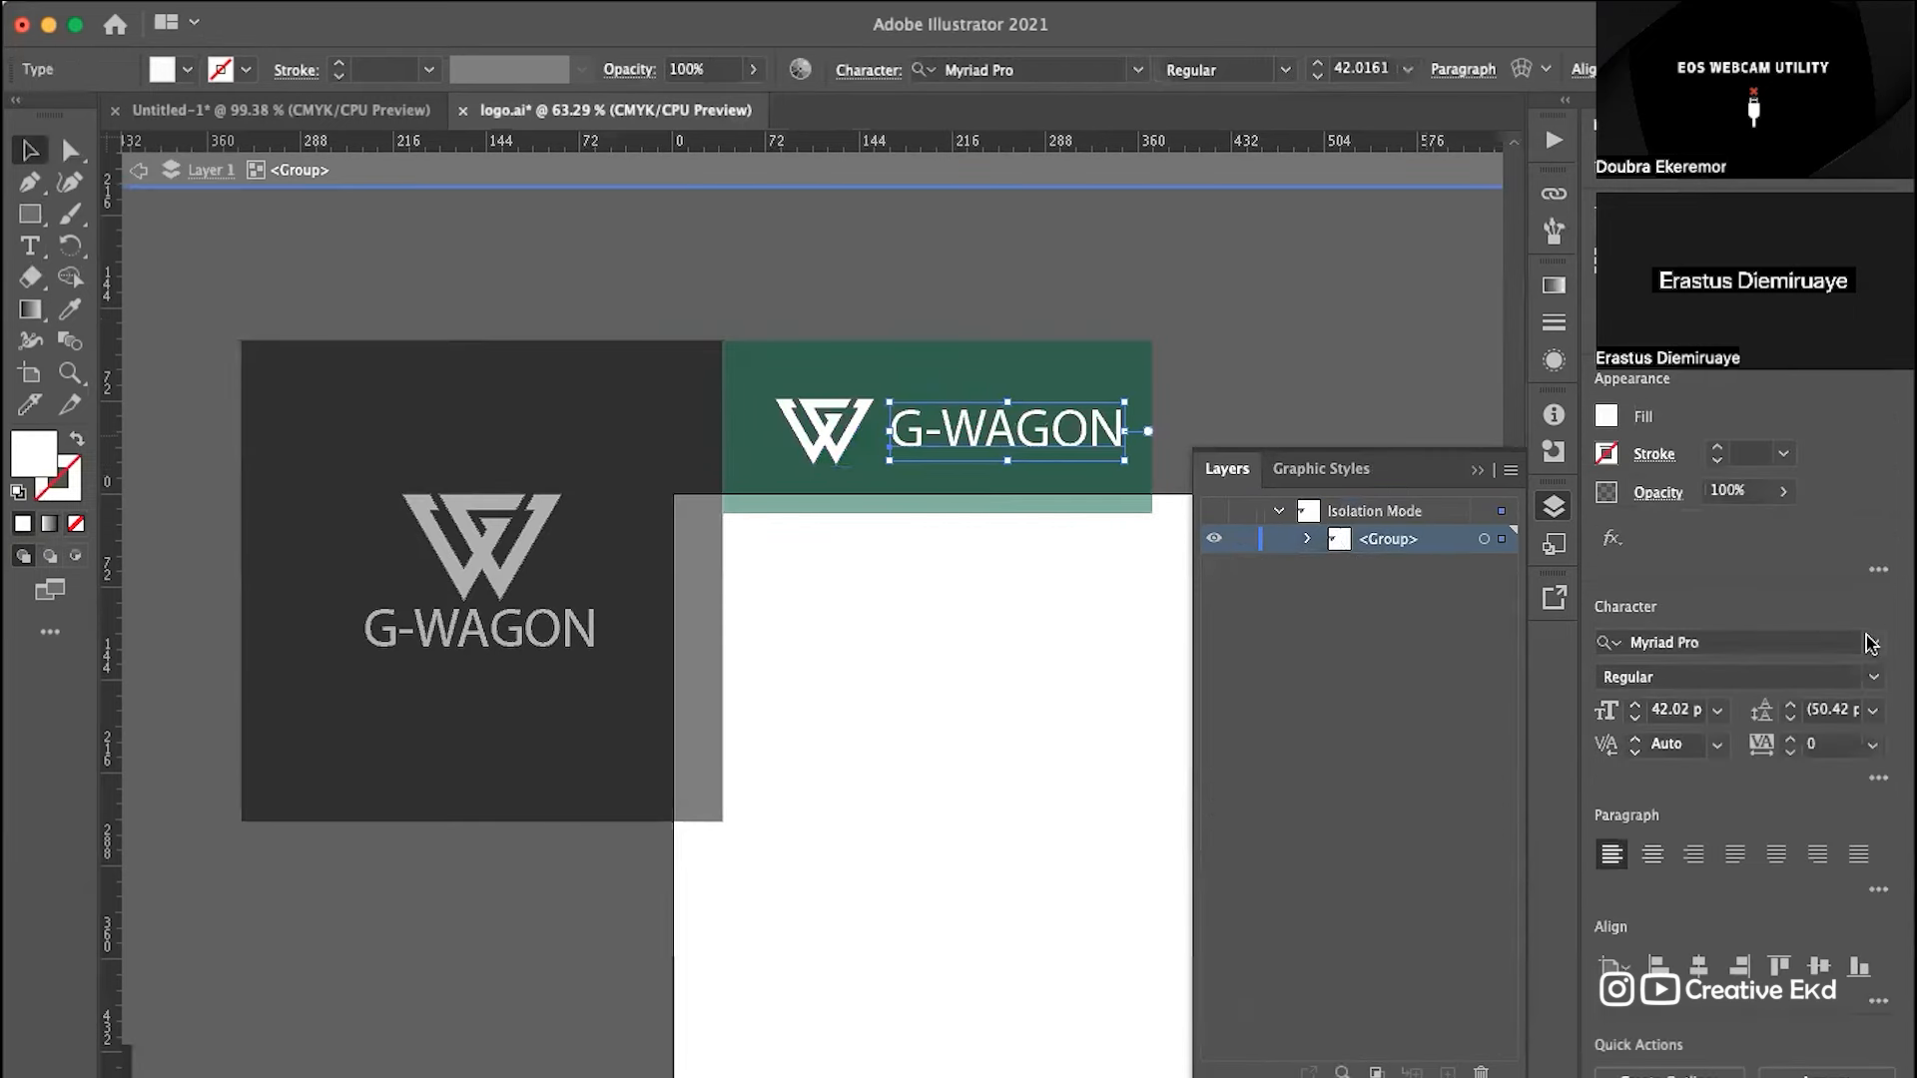
pyautogui.click(1811, 647)
pyautogui.scroll(-10, 1597, 898)
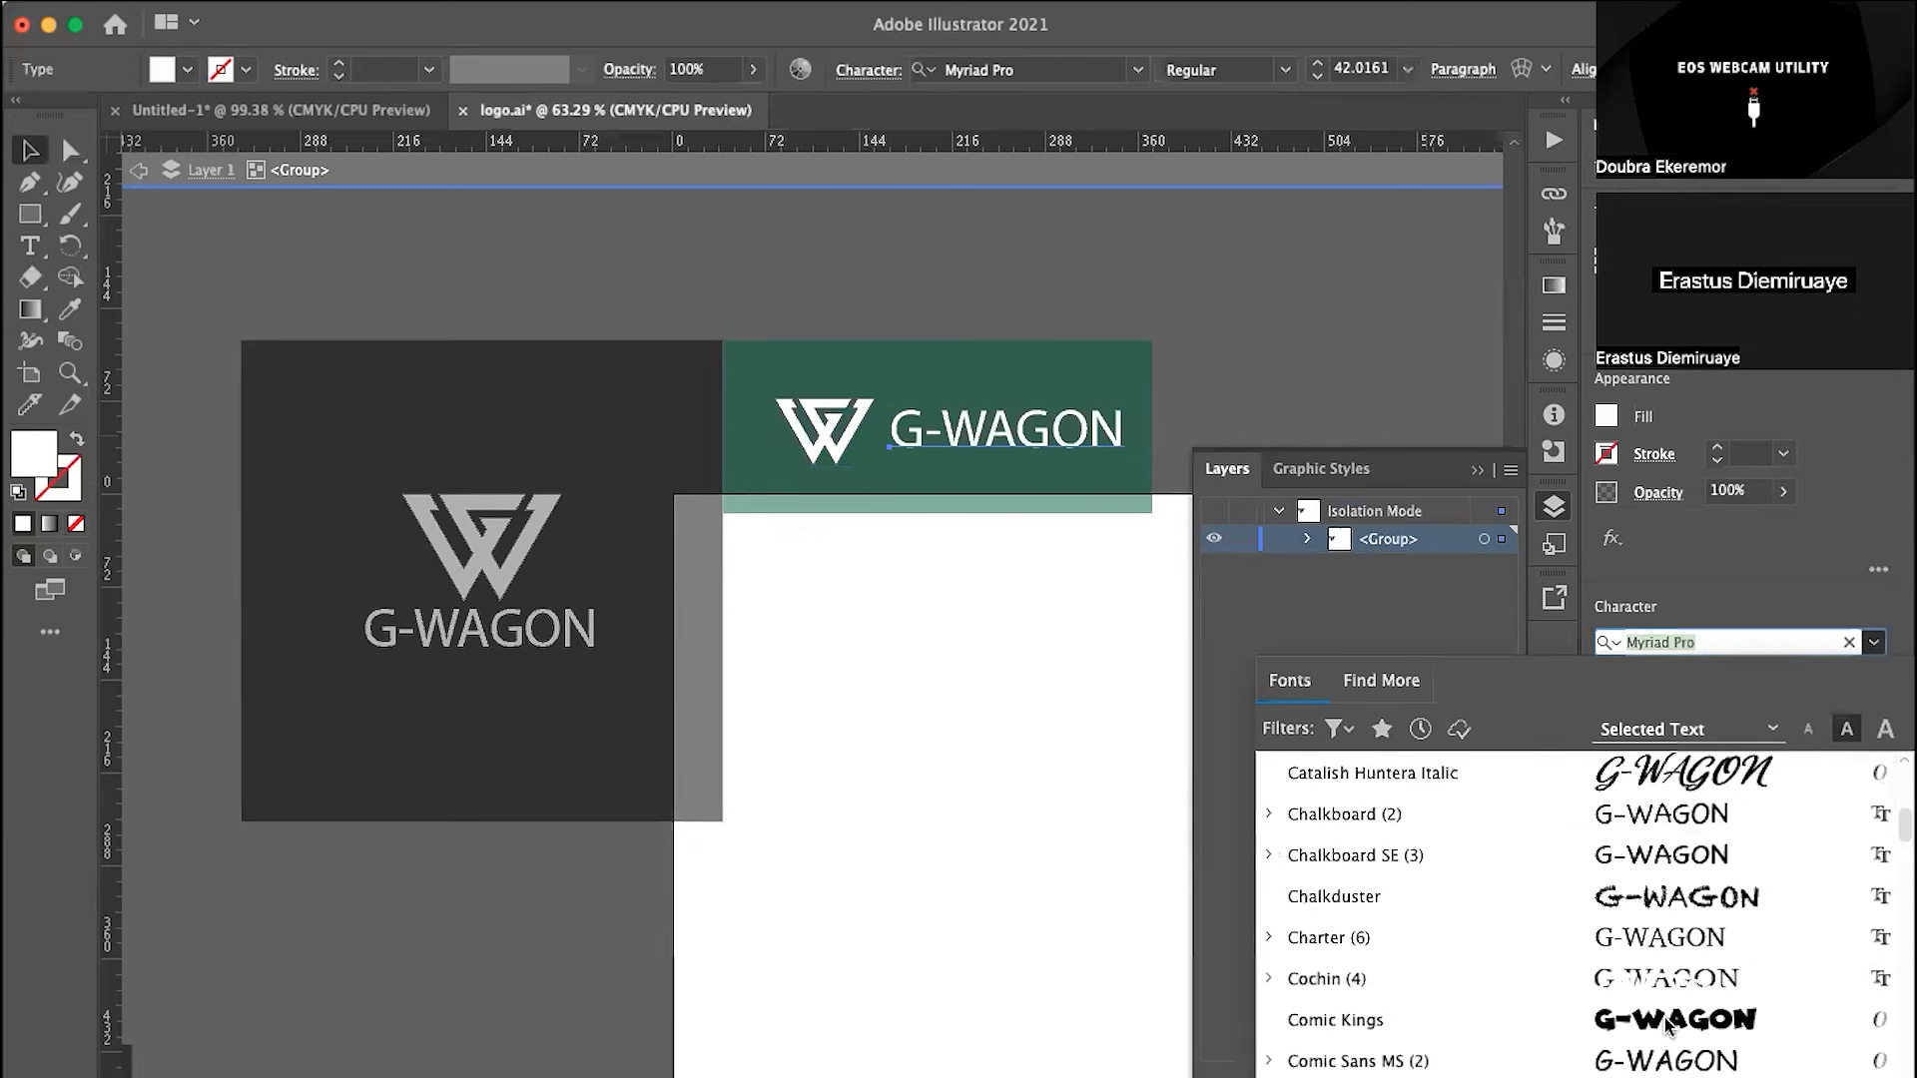
pyautogui.scroll(-15, 1662, 948)
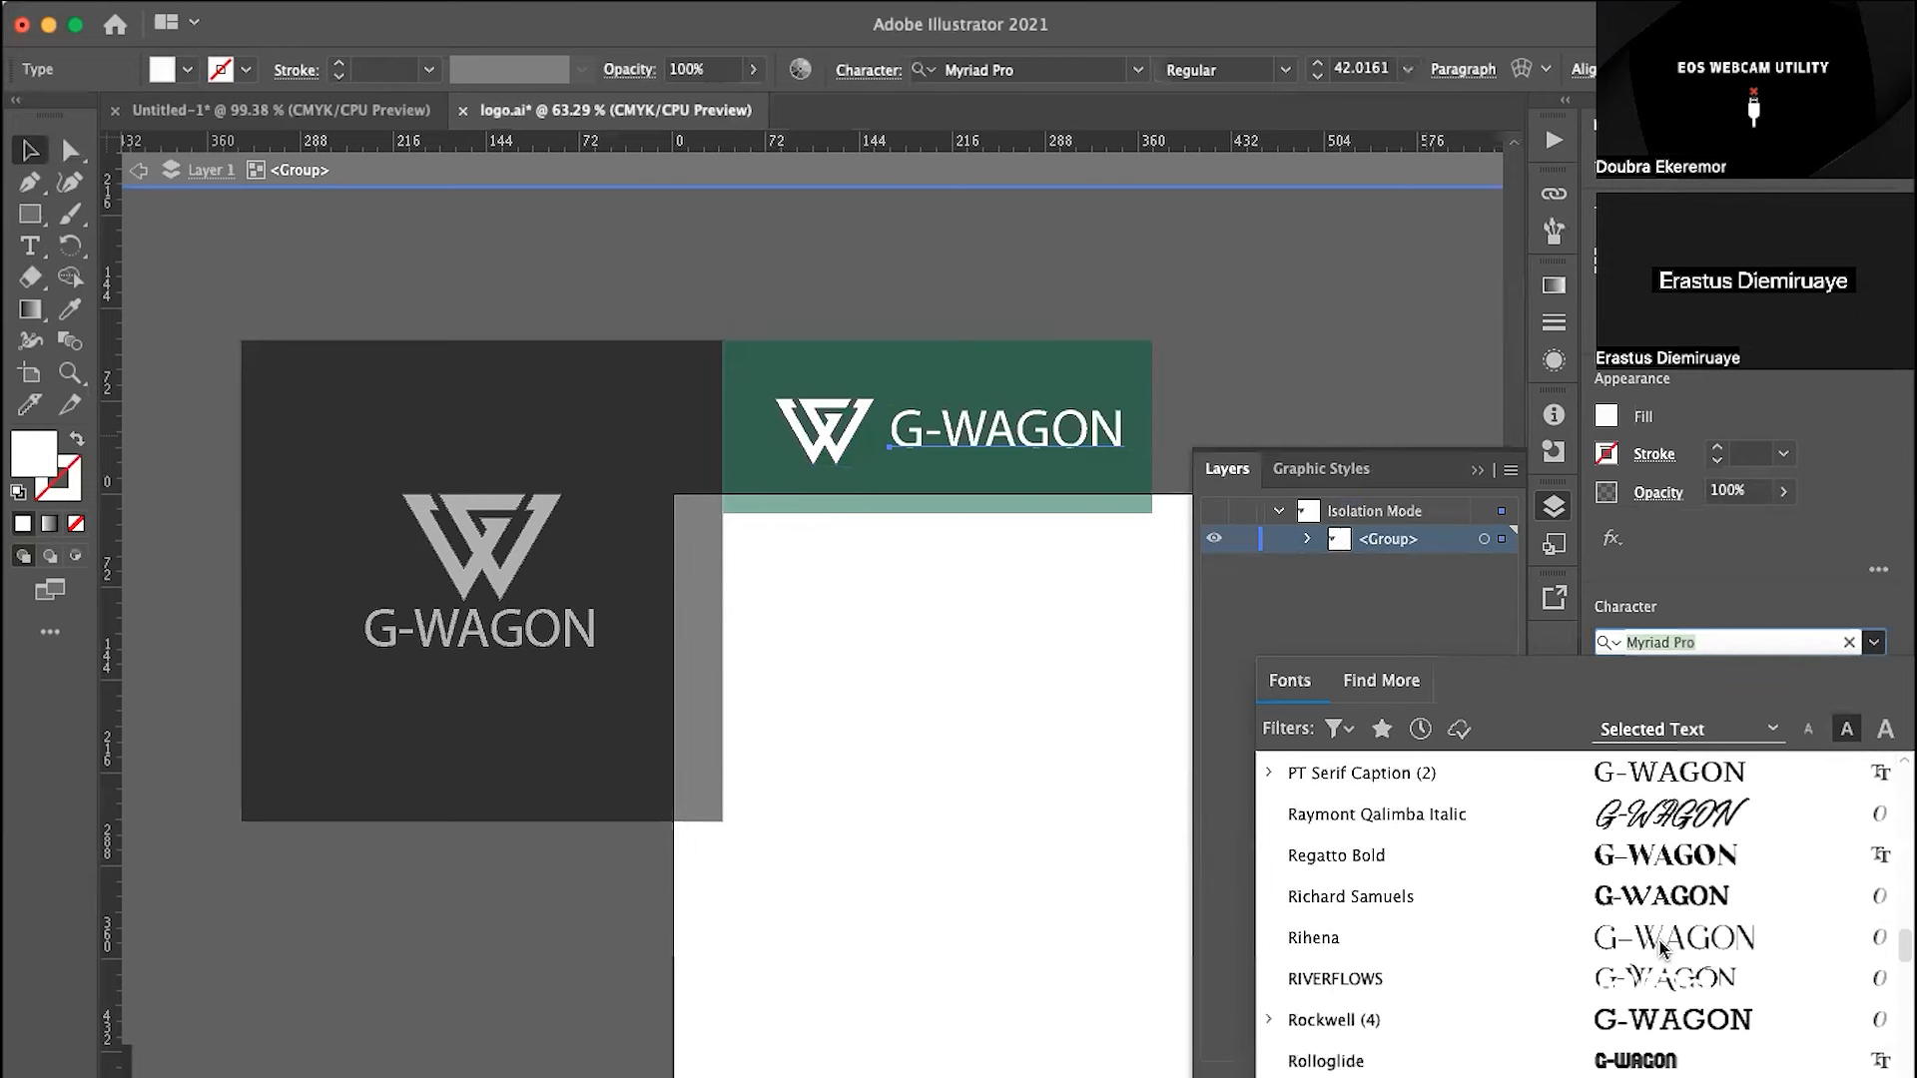
pyautogui.scroll(-10, 1659, 864)
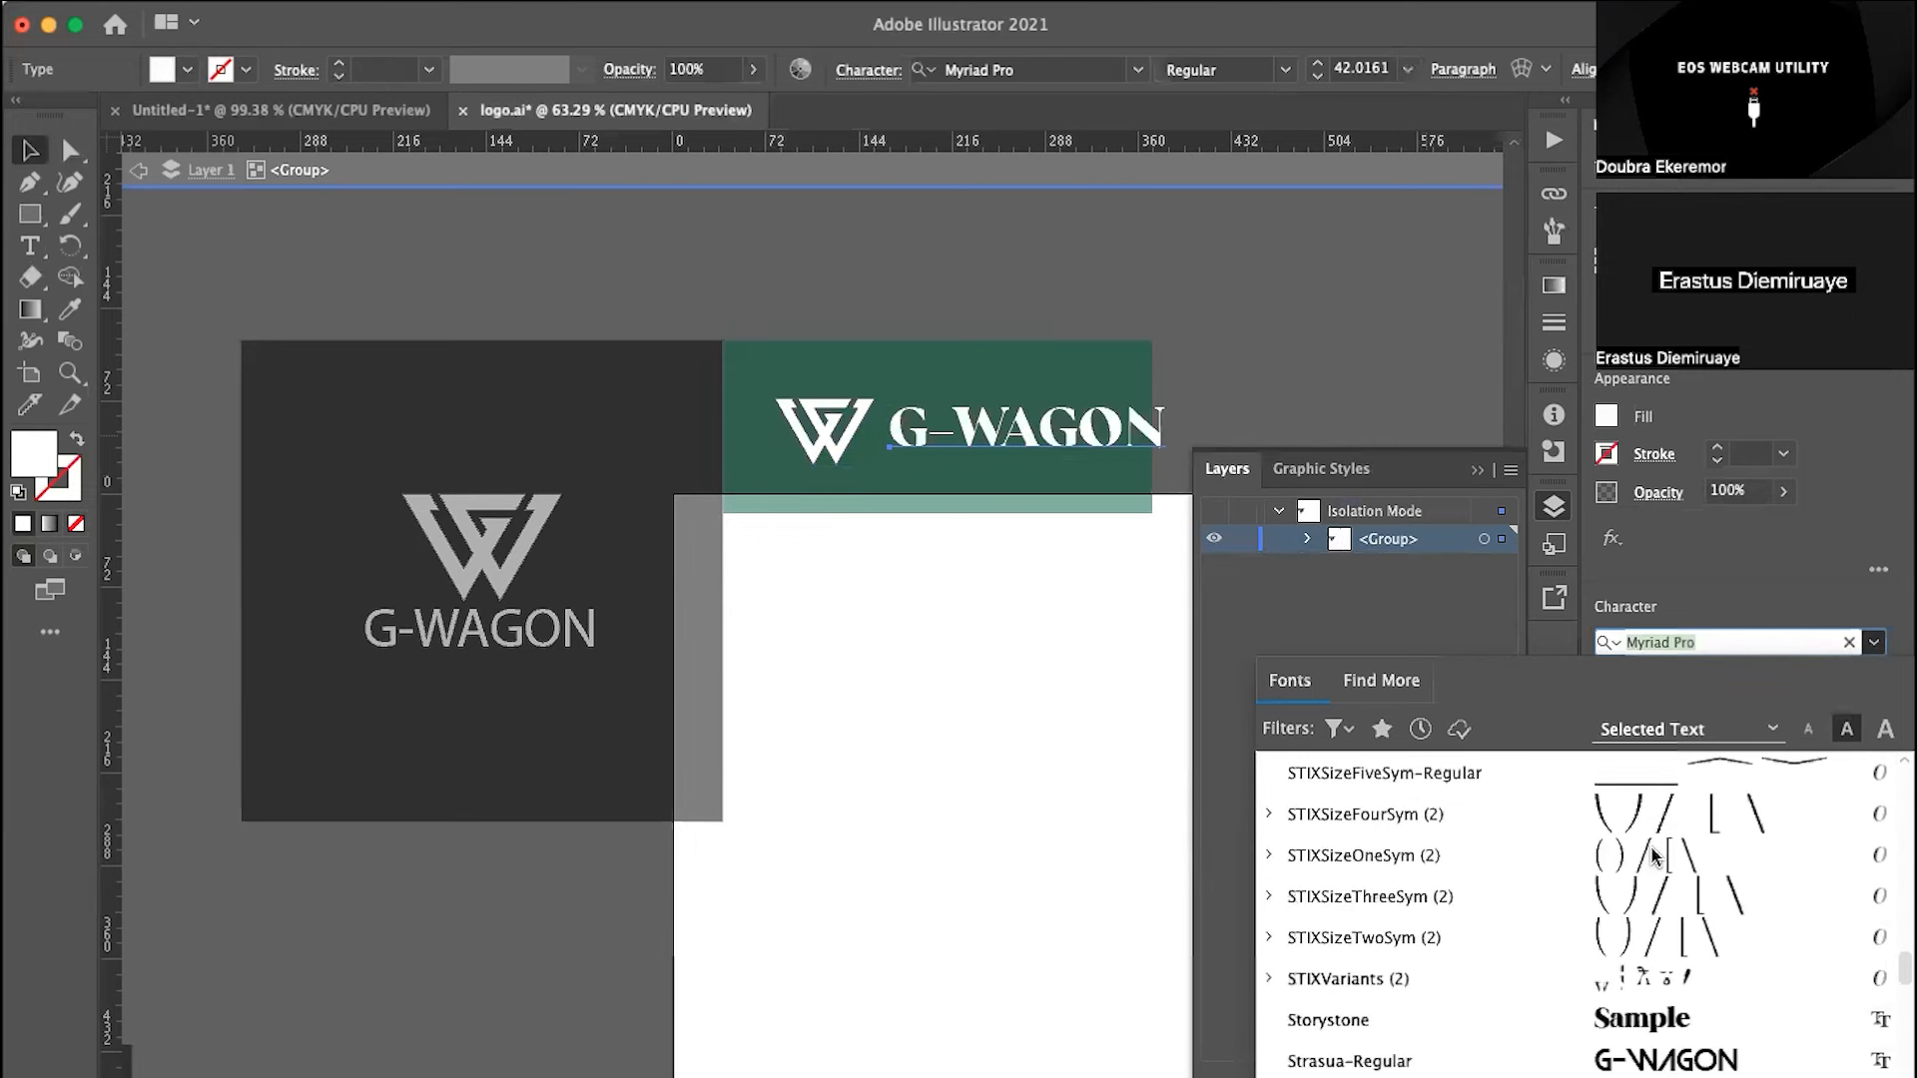
pyautogui.scroll(3, 1657, 853)
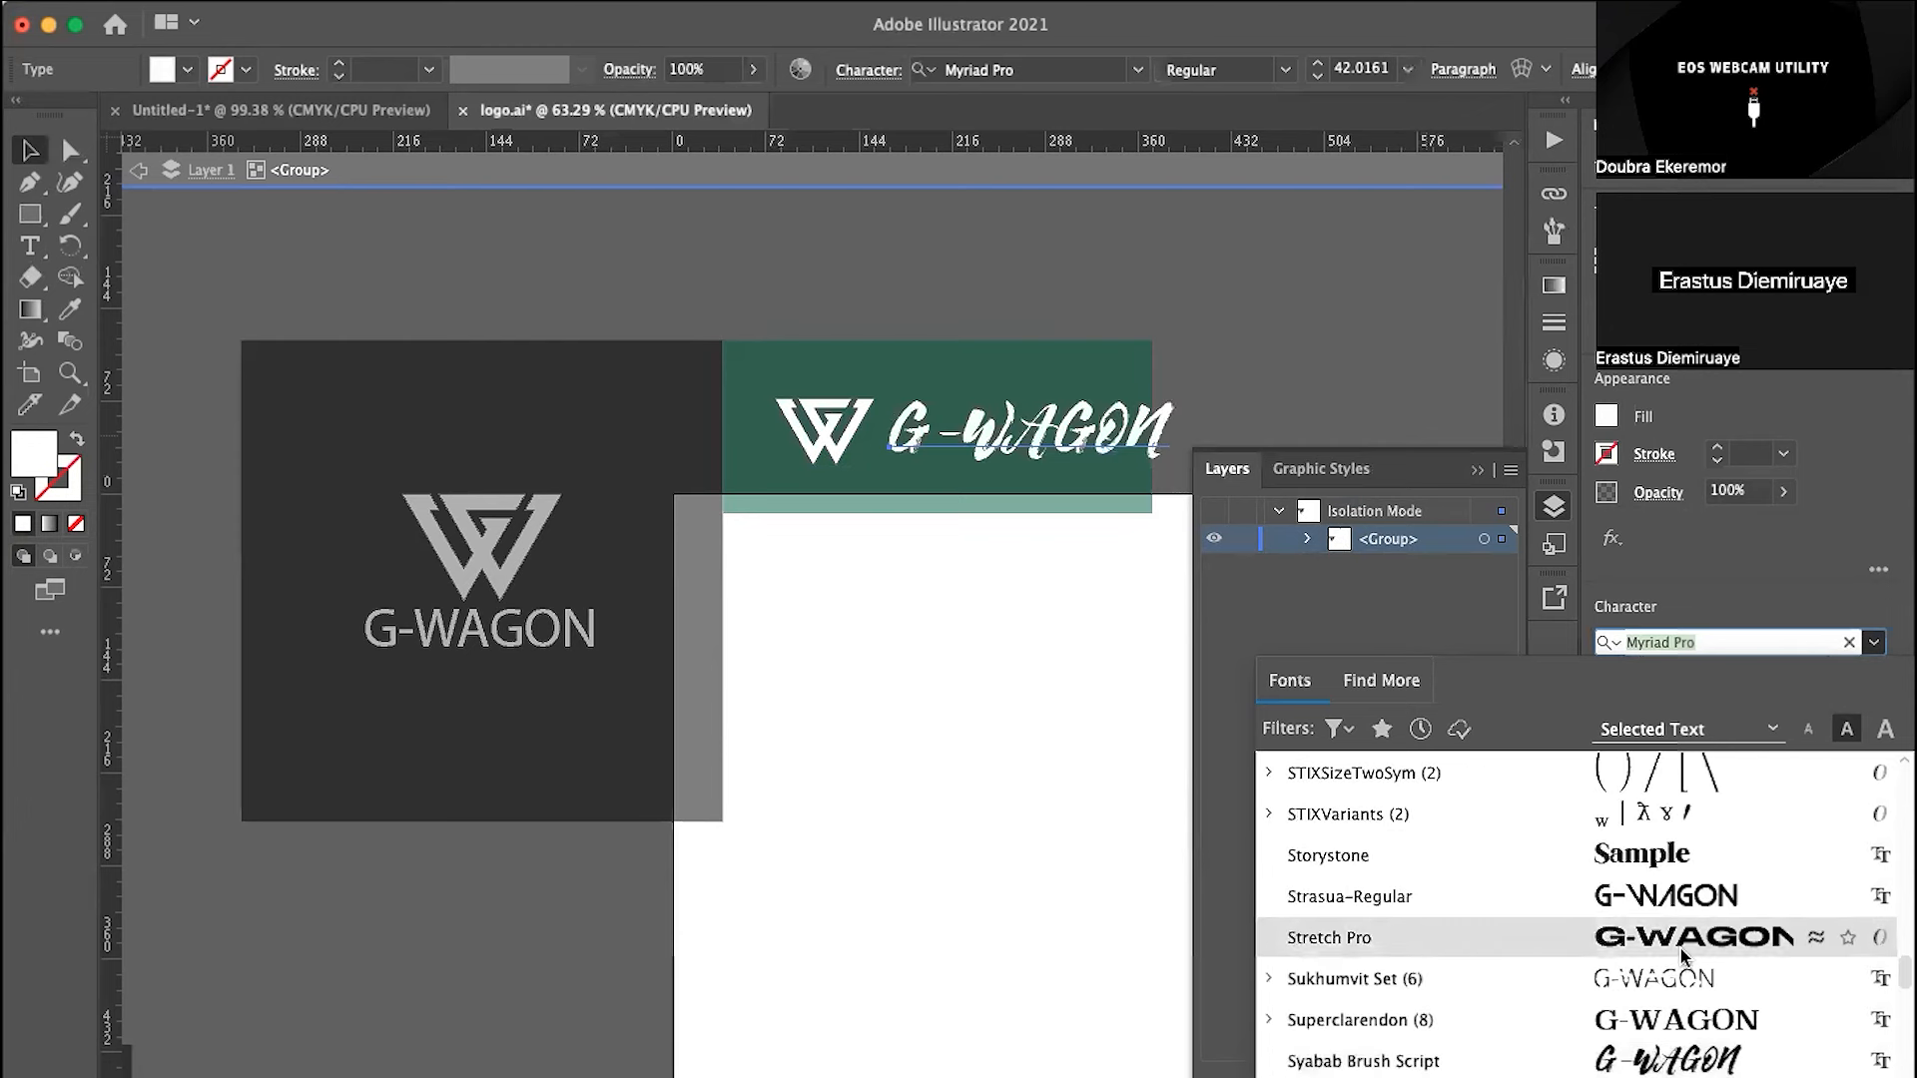
pyautogui.scroll(3, 1680, 940)
pyautogui.scroll(-15, 1680, 940)
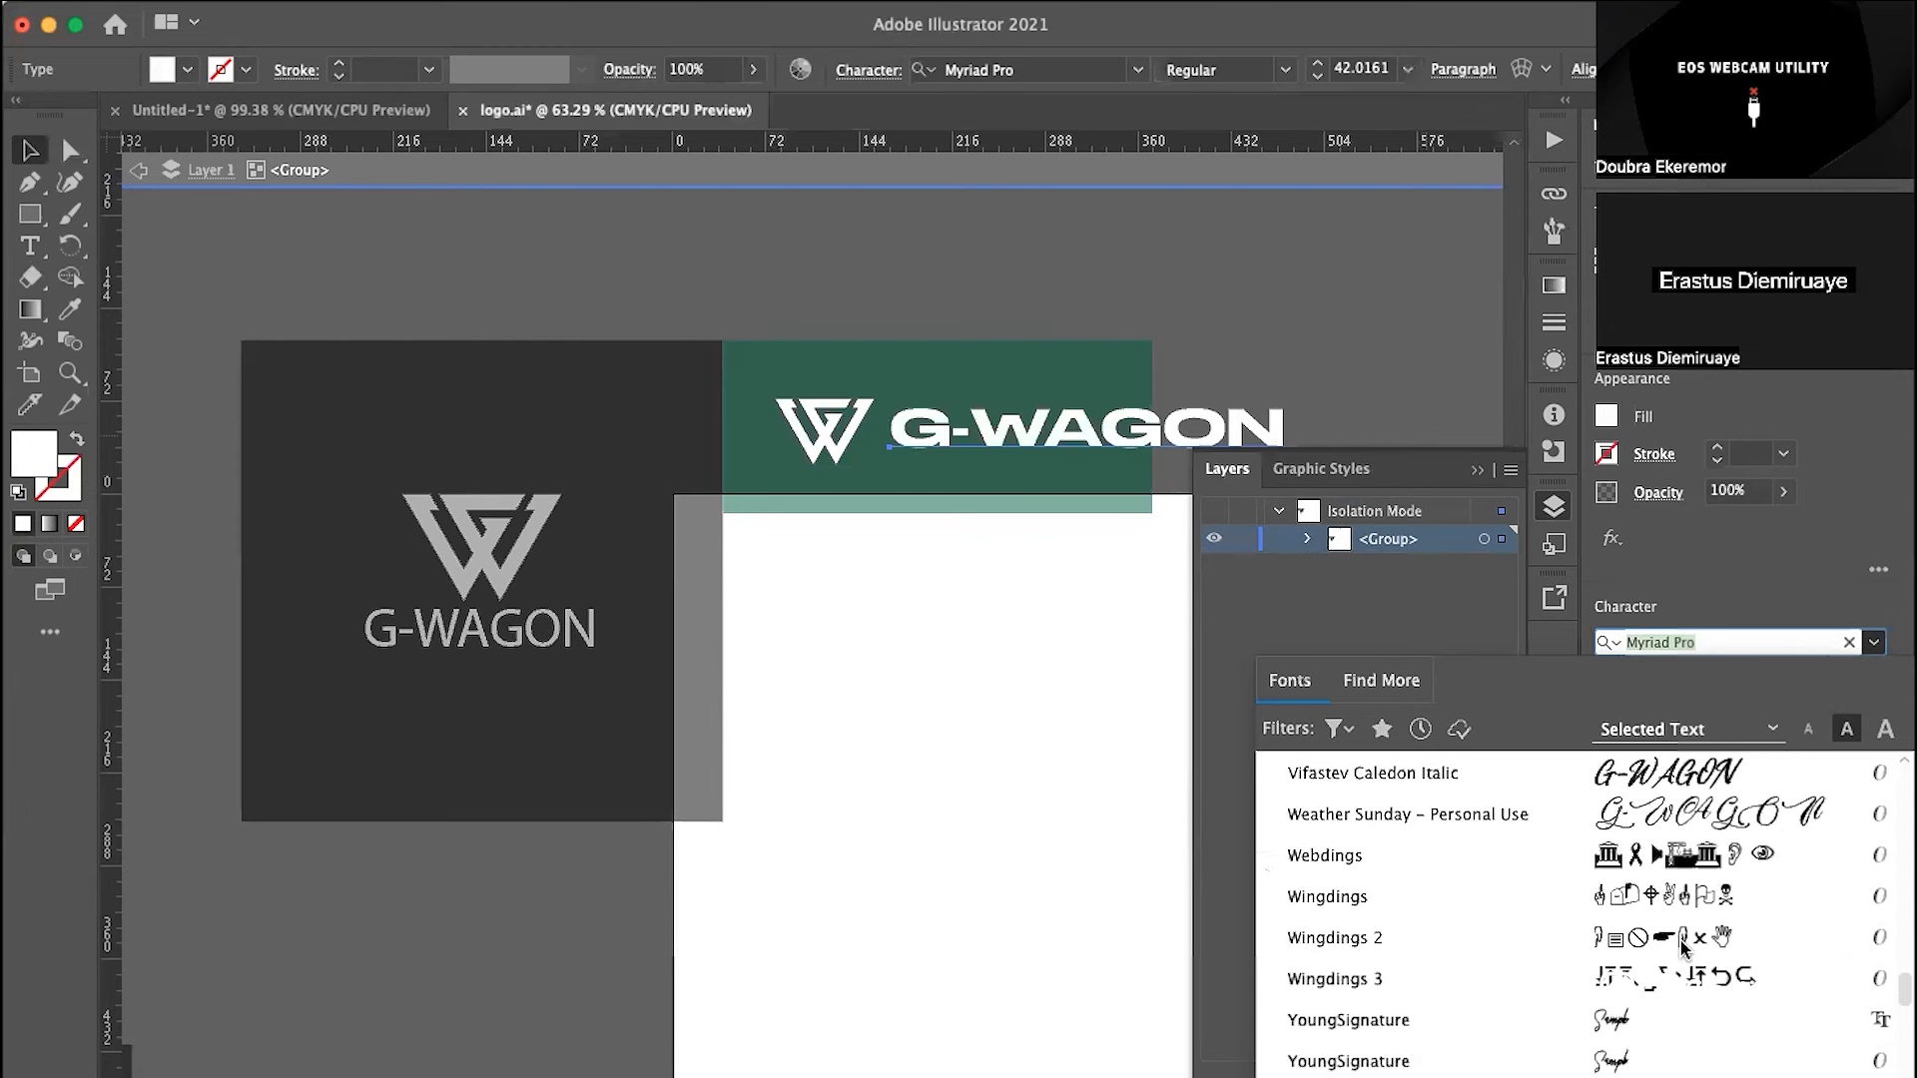
pyautogui.scroll(-5, 1680, 940)
pyautogui.scroll(20, 1680, 941)
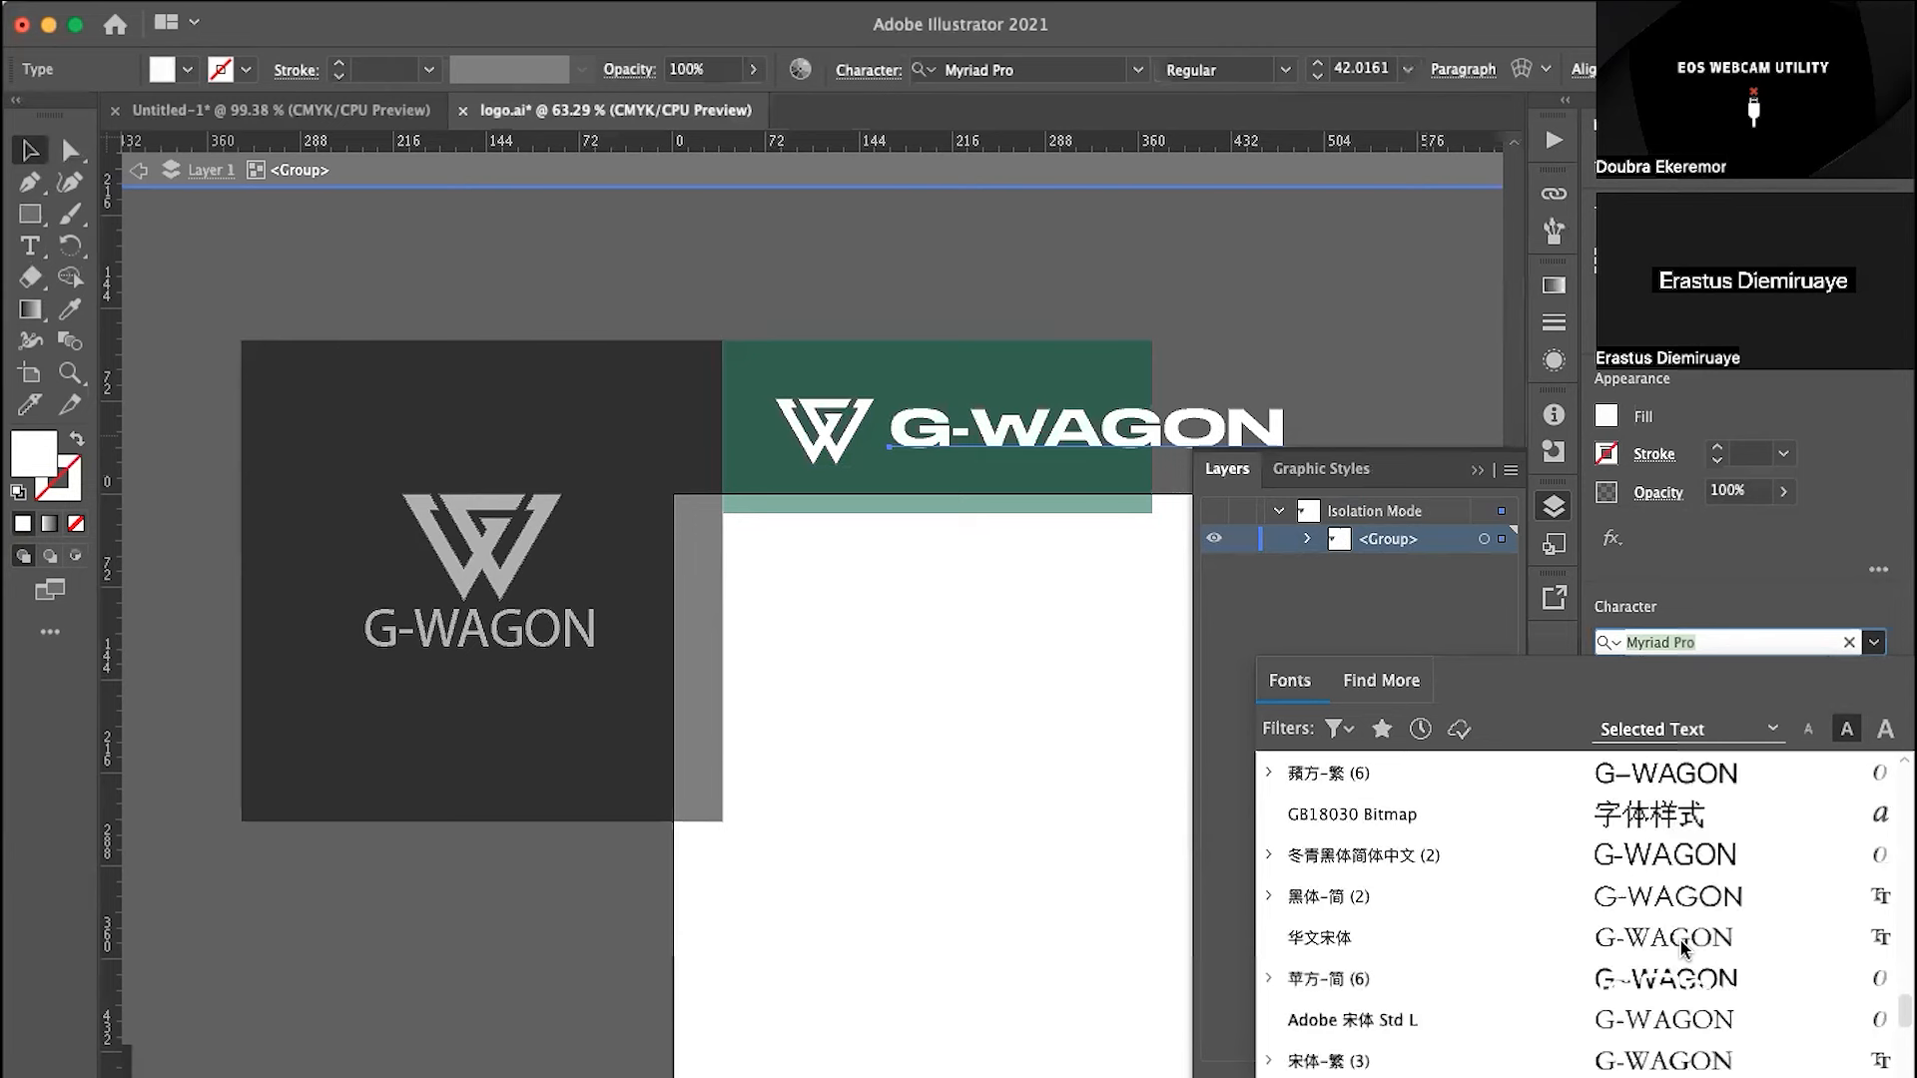
pyautogui.scroll(20, 1680, 941)
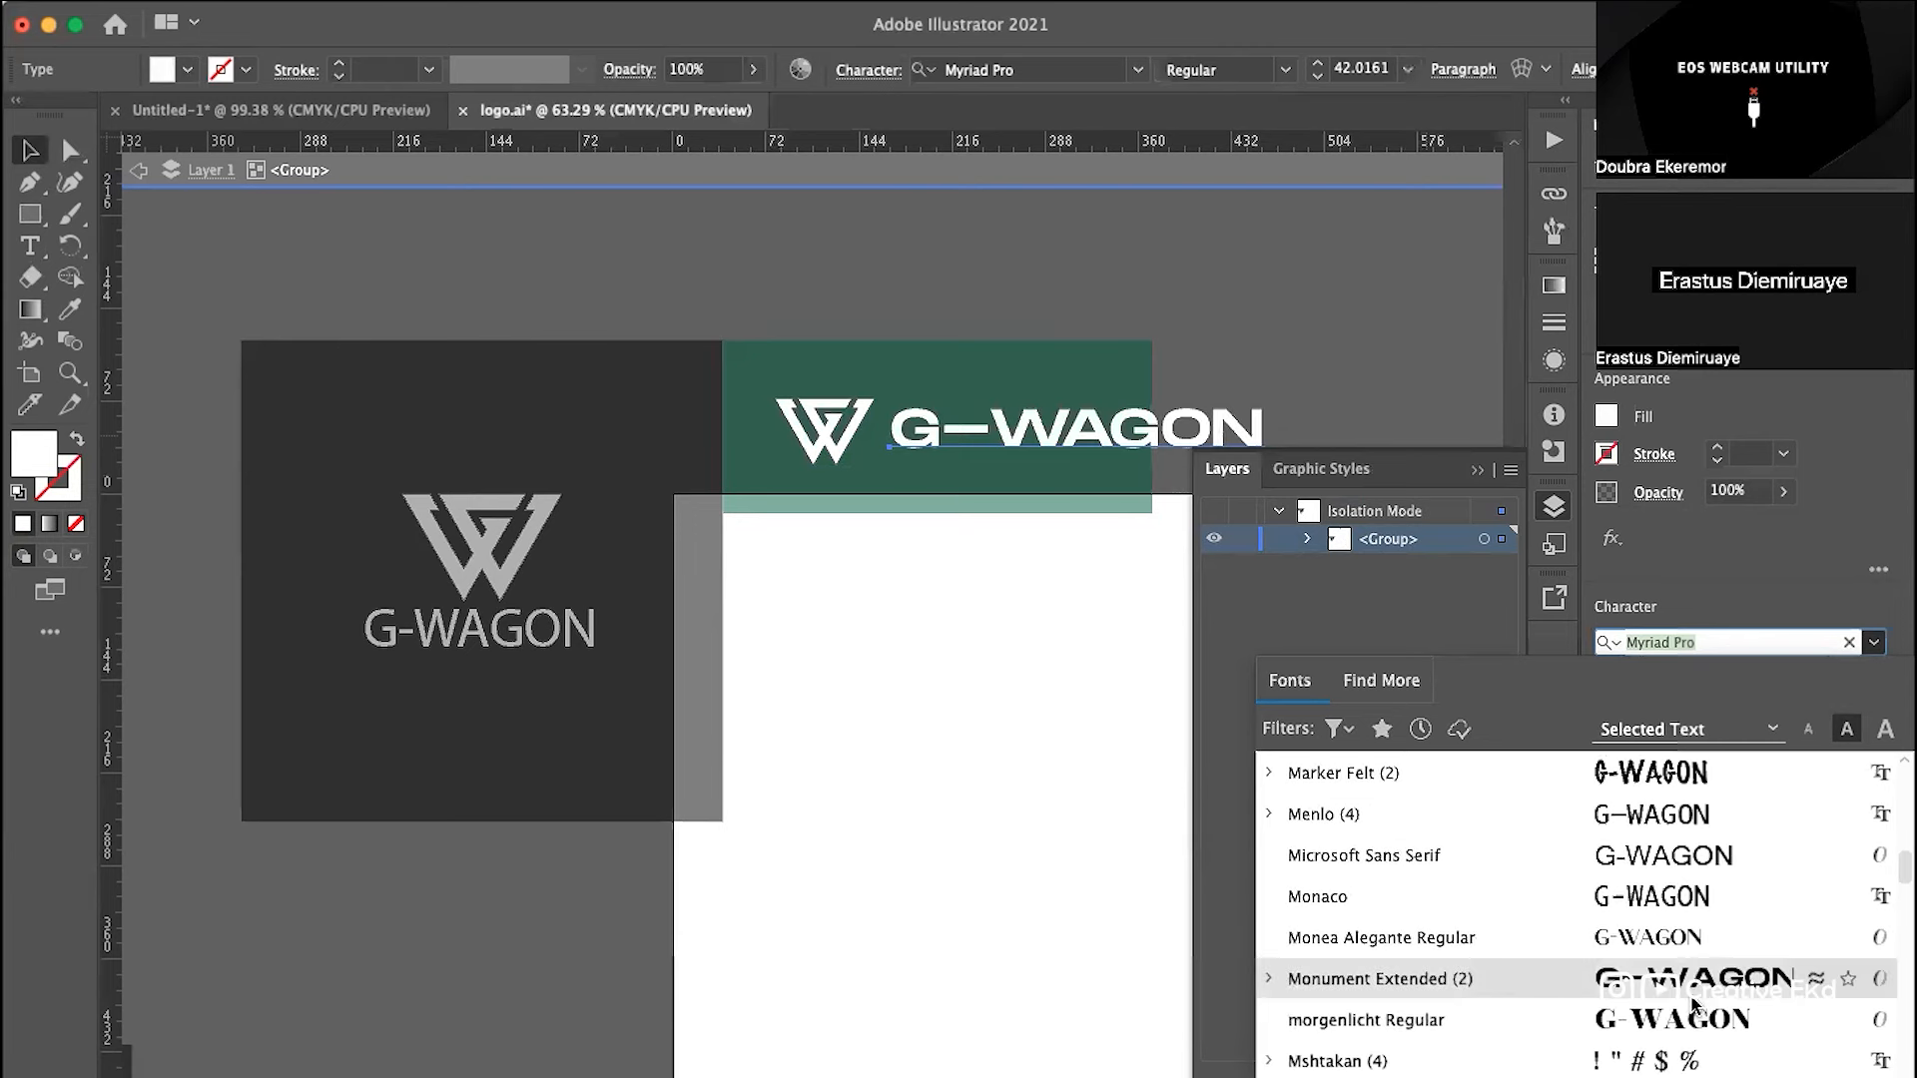
pyautogui.scroll(15, 1687, 1003)
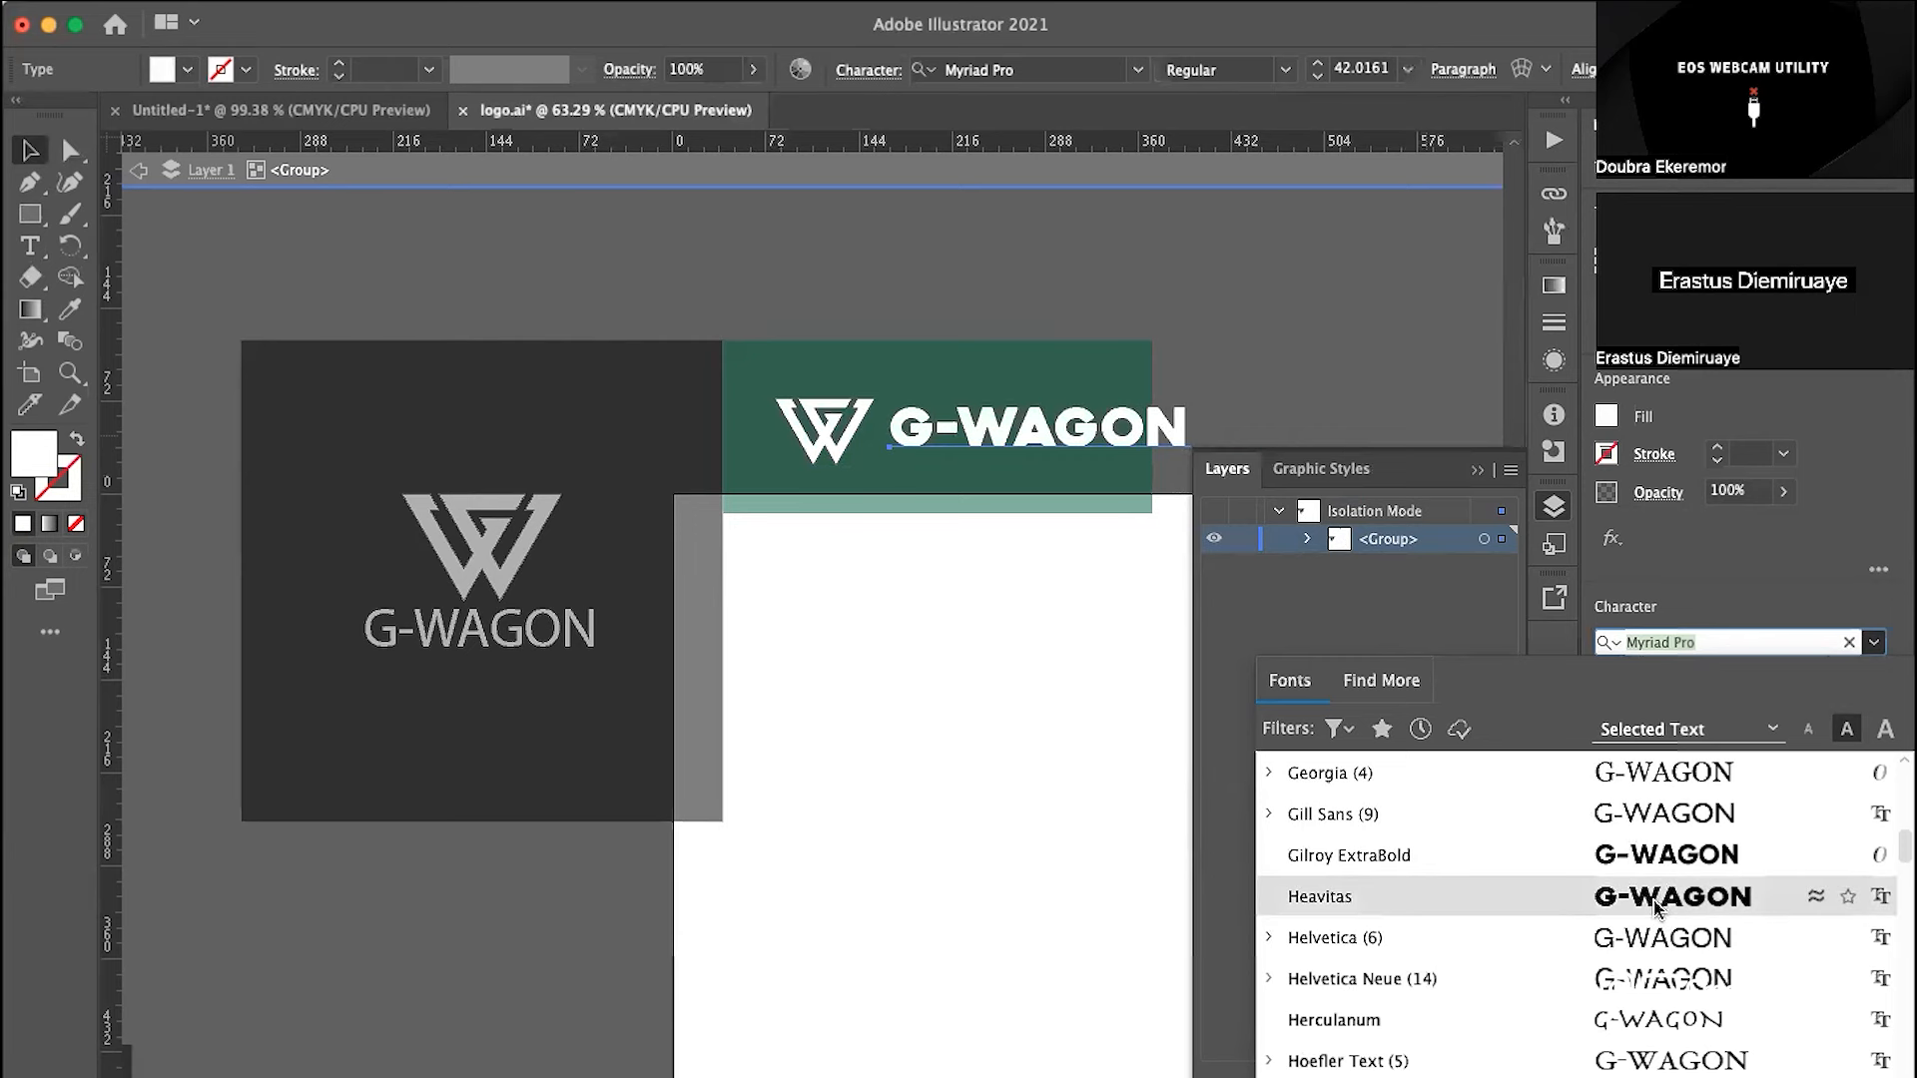
pyautogui.scroll(2, 1654, 906)
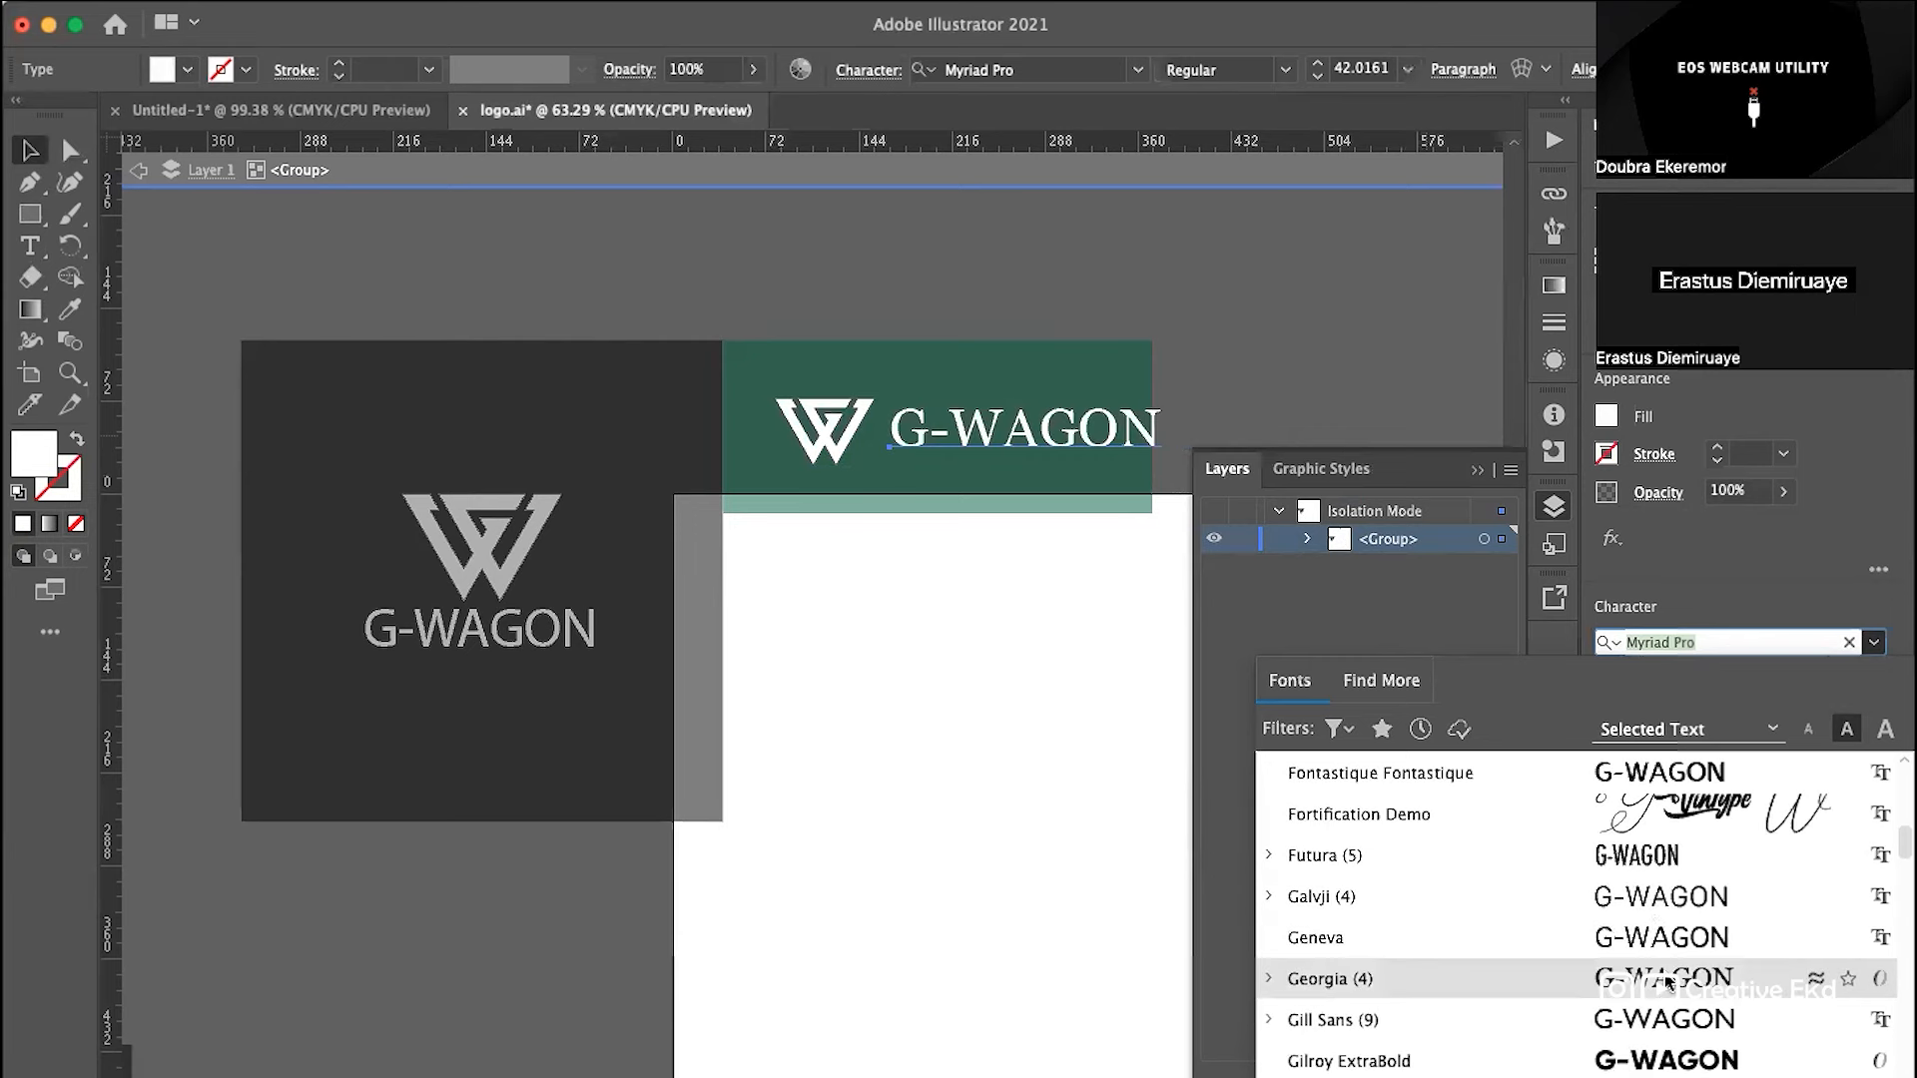
pyautogui.click(1654, 1048)
pyautogui.click(1166, 317)
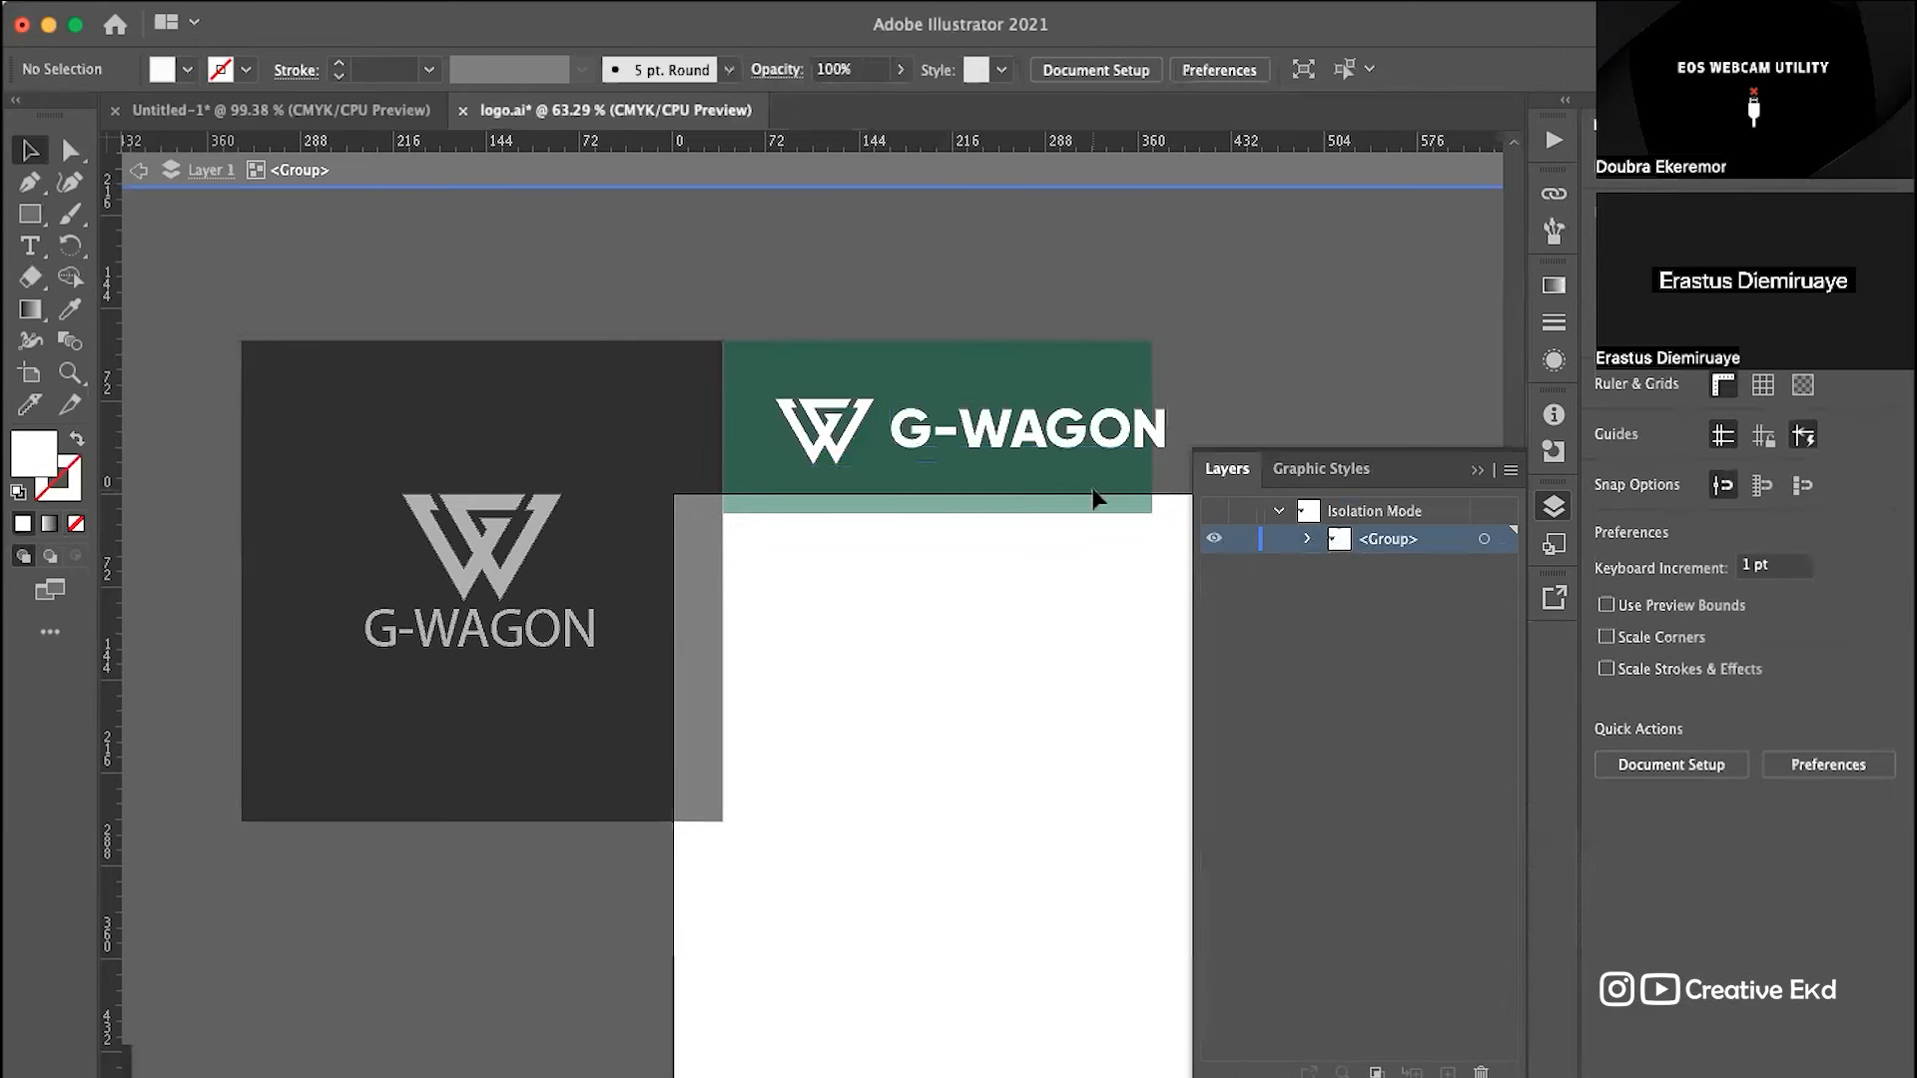
pyautogui.doubleClick(1114, 277)
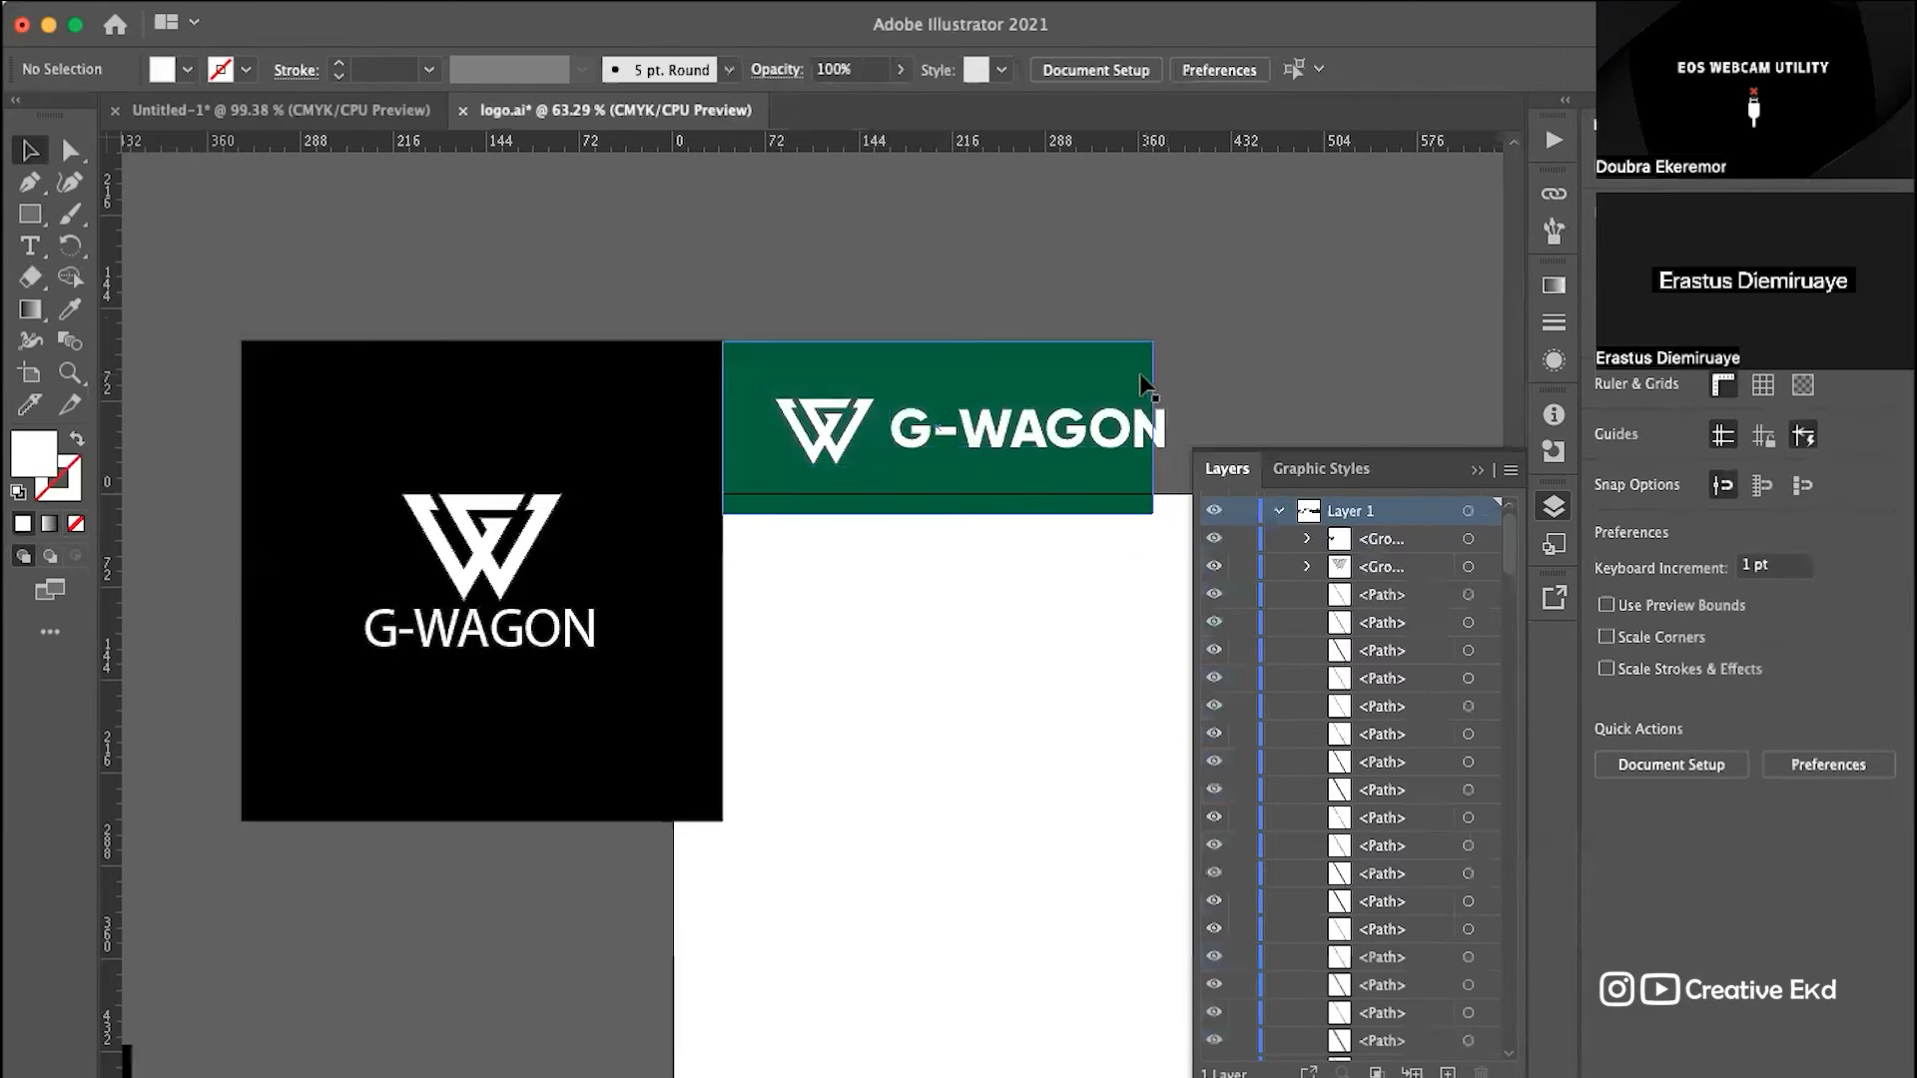
# Step: Isolate the horizontal logo group and shift its wordmark left toward the W so it fits within the green rectangle
pyautogui.click(1088, 413)
pyautogui.scroll(-3, 998, 360)
pyautogui.hscroll(3, 998, 360)
pyautogui.click(992, 339)
pyautogui.doubleClick(996, 337)
pyautogui.moveTo(995, 337); pyautogui.dragTo(970, 347)
pyautogui.click(1274, 304)
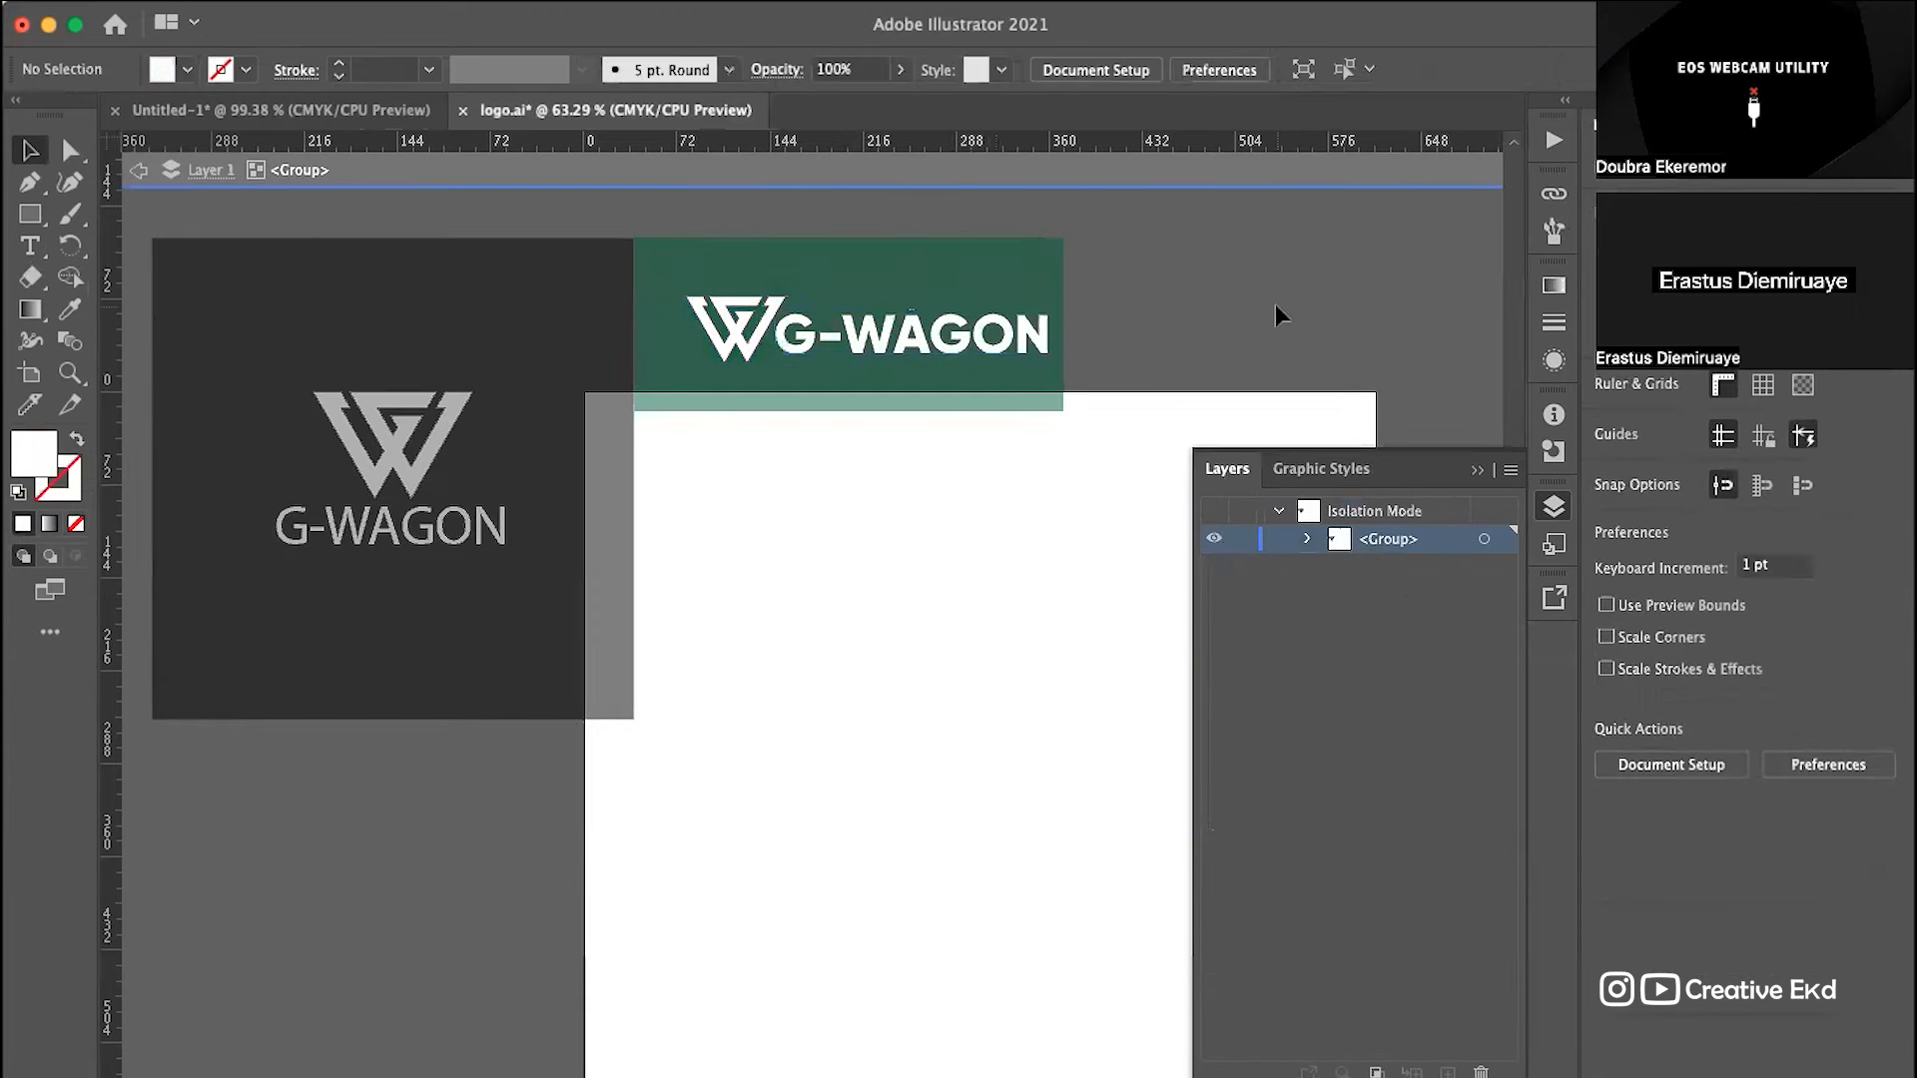
# Step: Scale the horizontal logo's W down proportionally so it clears the wordmark and suits the letter height
pyautogui.scroll(1, 1132, 427)
pyautogui.hscroll(-1, 1132, 427)
pyautogui.scroll(2, 1134, 427)
pyautogui.scroll(1, 1134, 429)
pyautogui.click(943, 431)
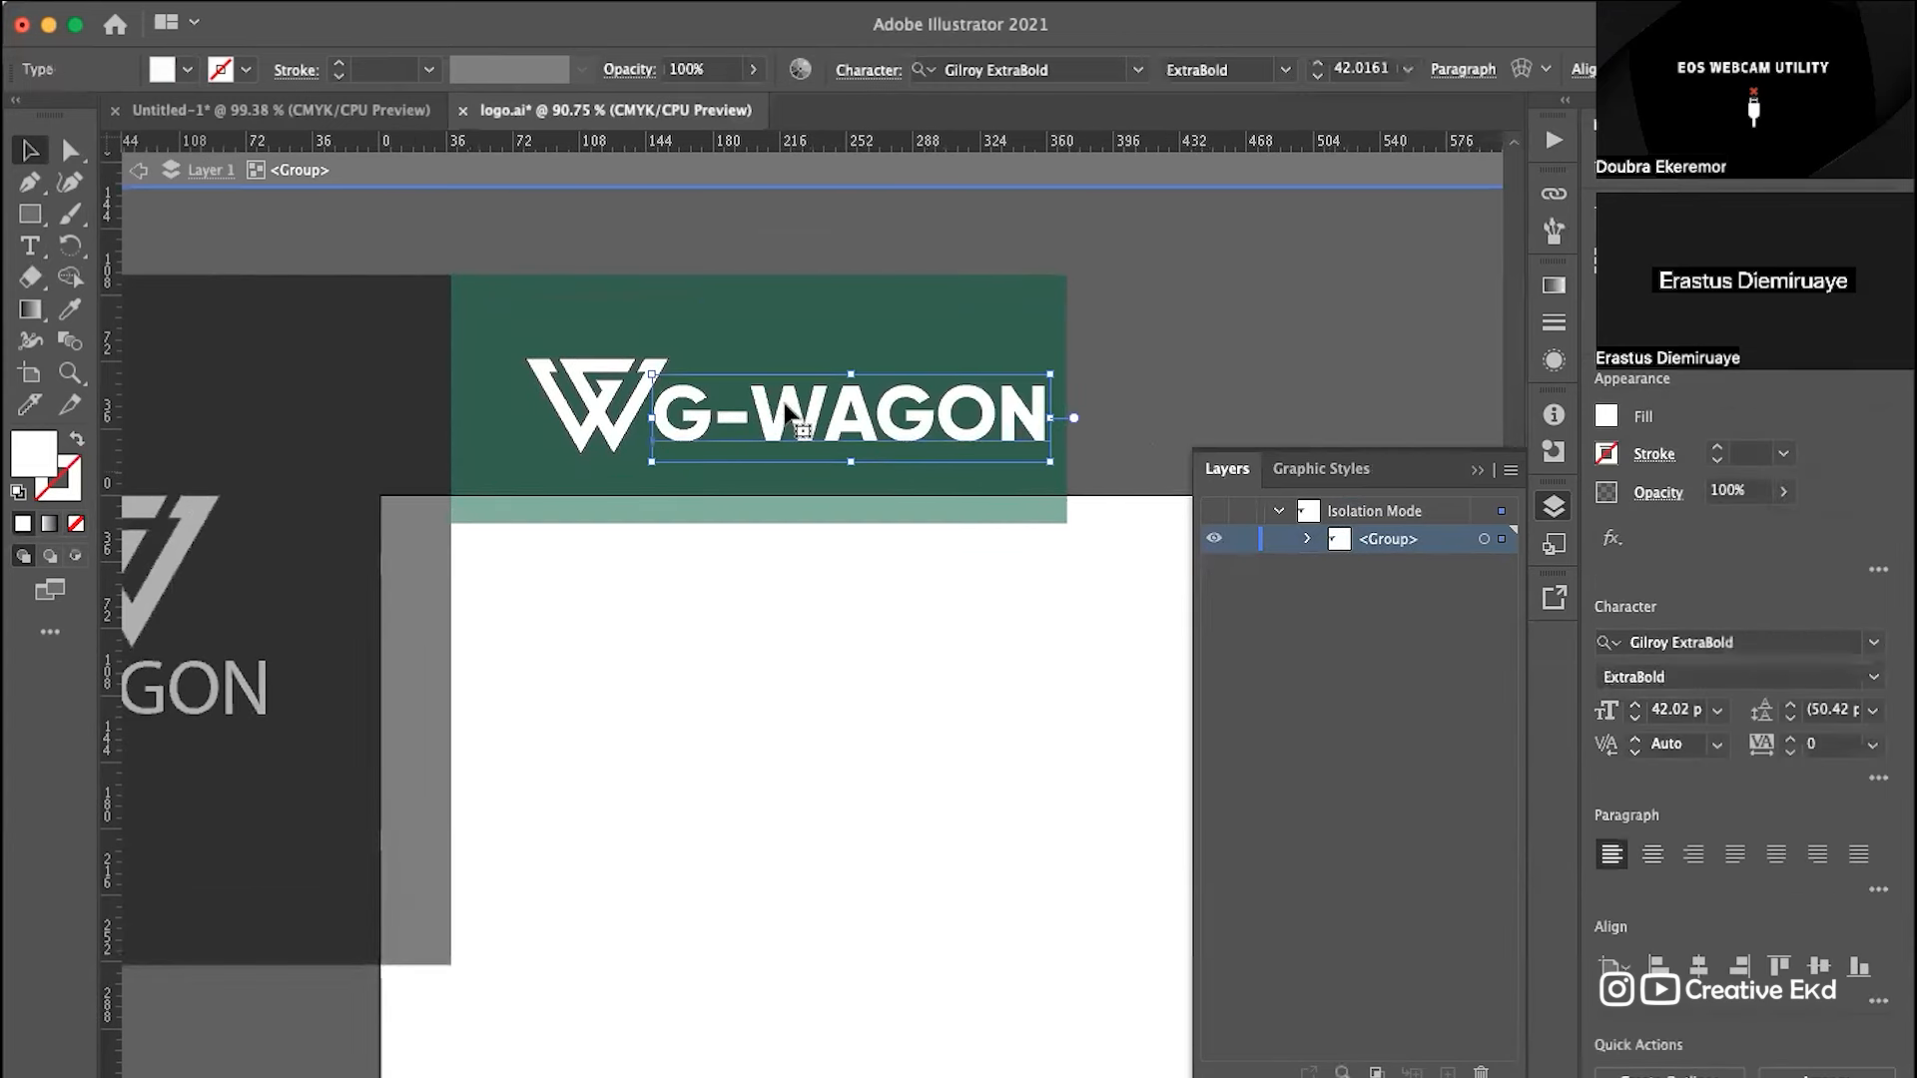
pyautogui.click(574, 389)
pyautogui.moveTo(666, 460); pyautogui.dragTo(639, 431)
pyautogui.click(1164, 462)
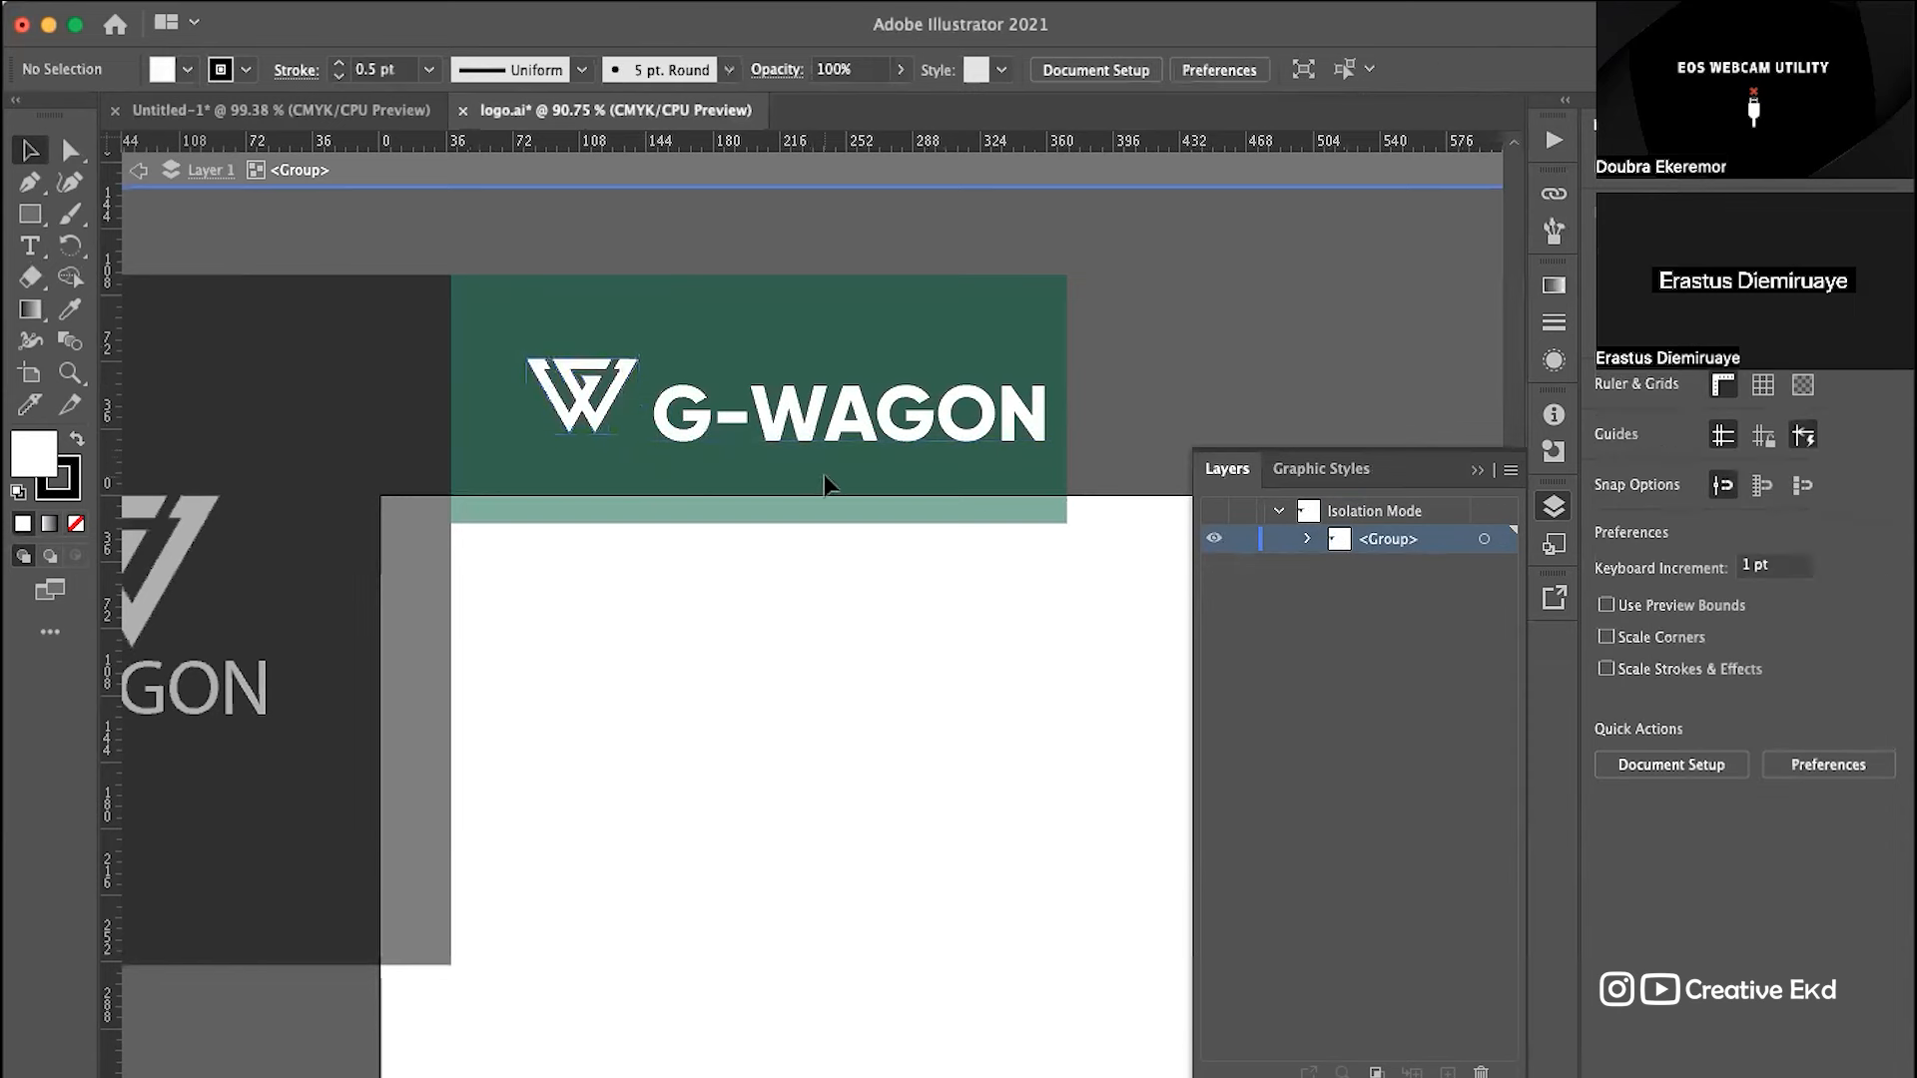
# Step: Move the wordmark up level with the reduced W, then left until it sits close beside it
pyautogui.click(777, 437)
pyautogui.moveTo(776, 437); pyautogui.dragTo(778, 425)
pyautogui.click(1182, 332)
pyautogui.moveTo(955, 414); pyautogui.dragTo(933, 416)
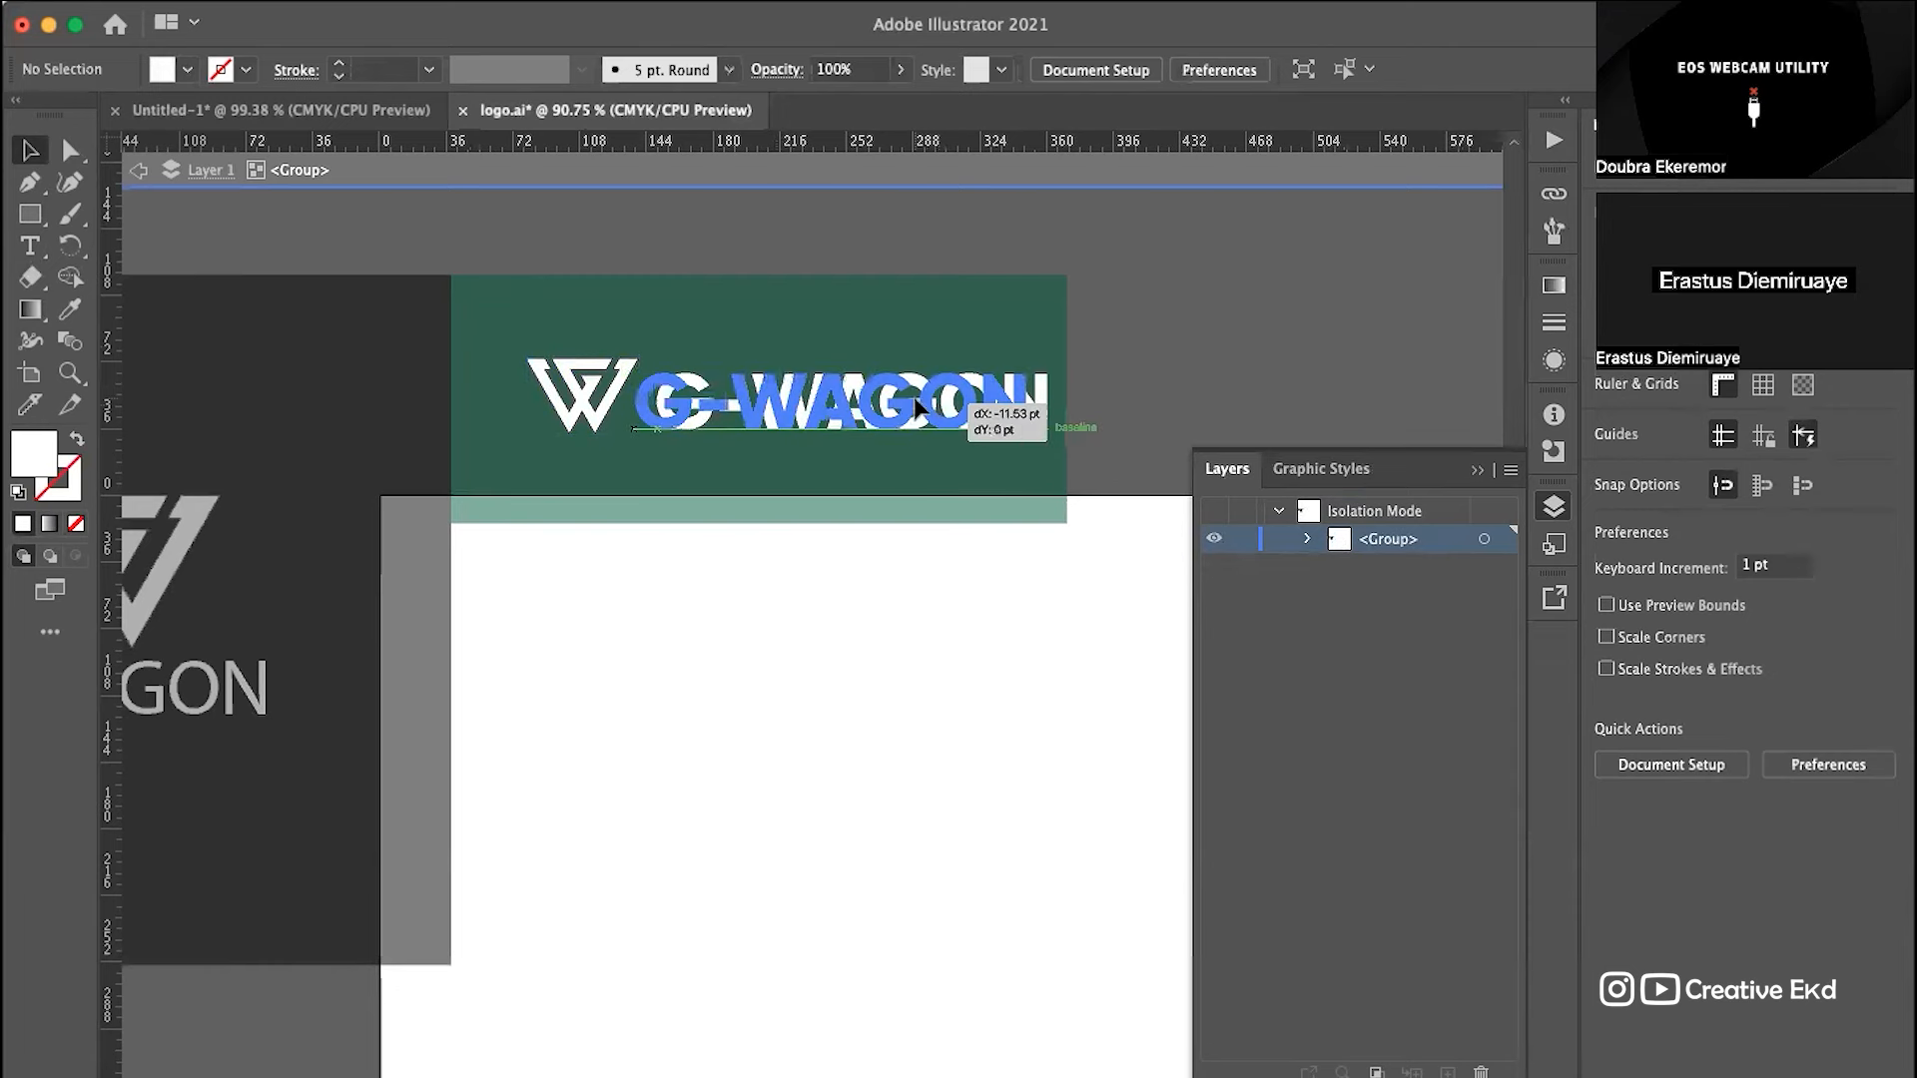
pyautogui.click(1231, 303)
# Step: Fine-tune the spacing and vertical alignment of the W and wordmark on the green rectangle, then leave group isolation and deselect everything
pyautogui.hscroll(-3, 1229, 301)
pyautogui.moveTo(720, 440); pyautogui.dragTo(710, 456)
pyautogui.click(865, 256)
pyautogui.click(705, 473)
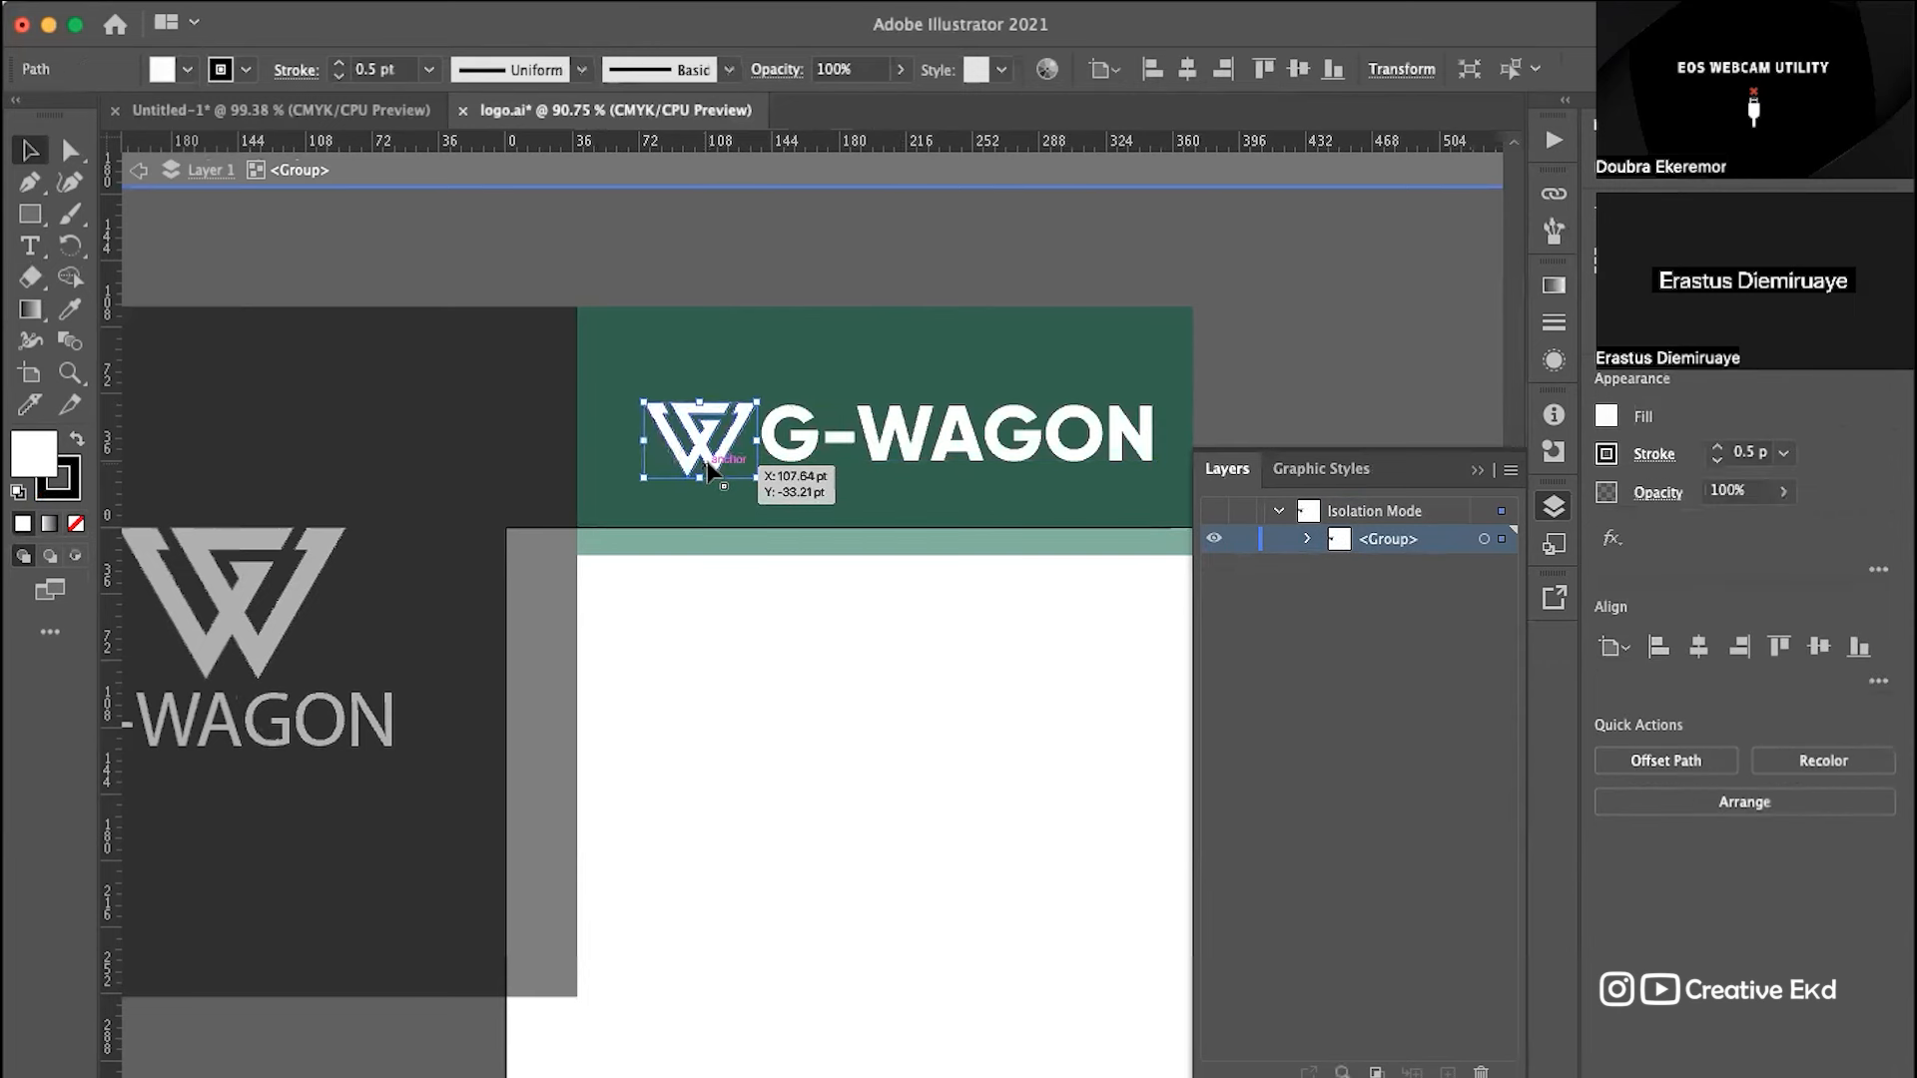
pyautogui.moveTo(705, 473); pyautogui.dragTo(773, 469)
pyautogui.click(779, 461)
pyautogui.click(943, 238)
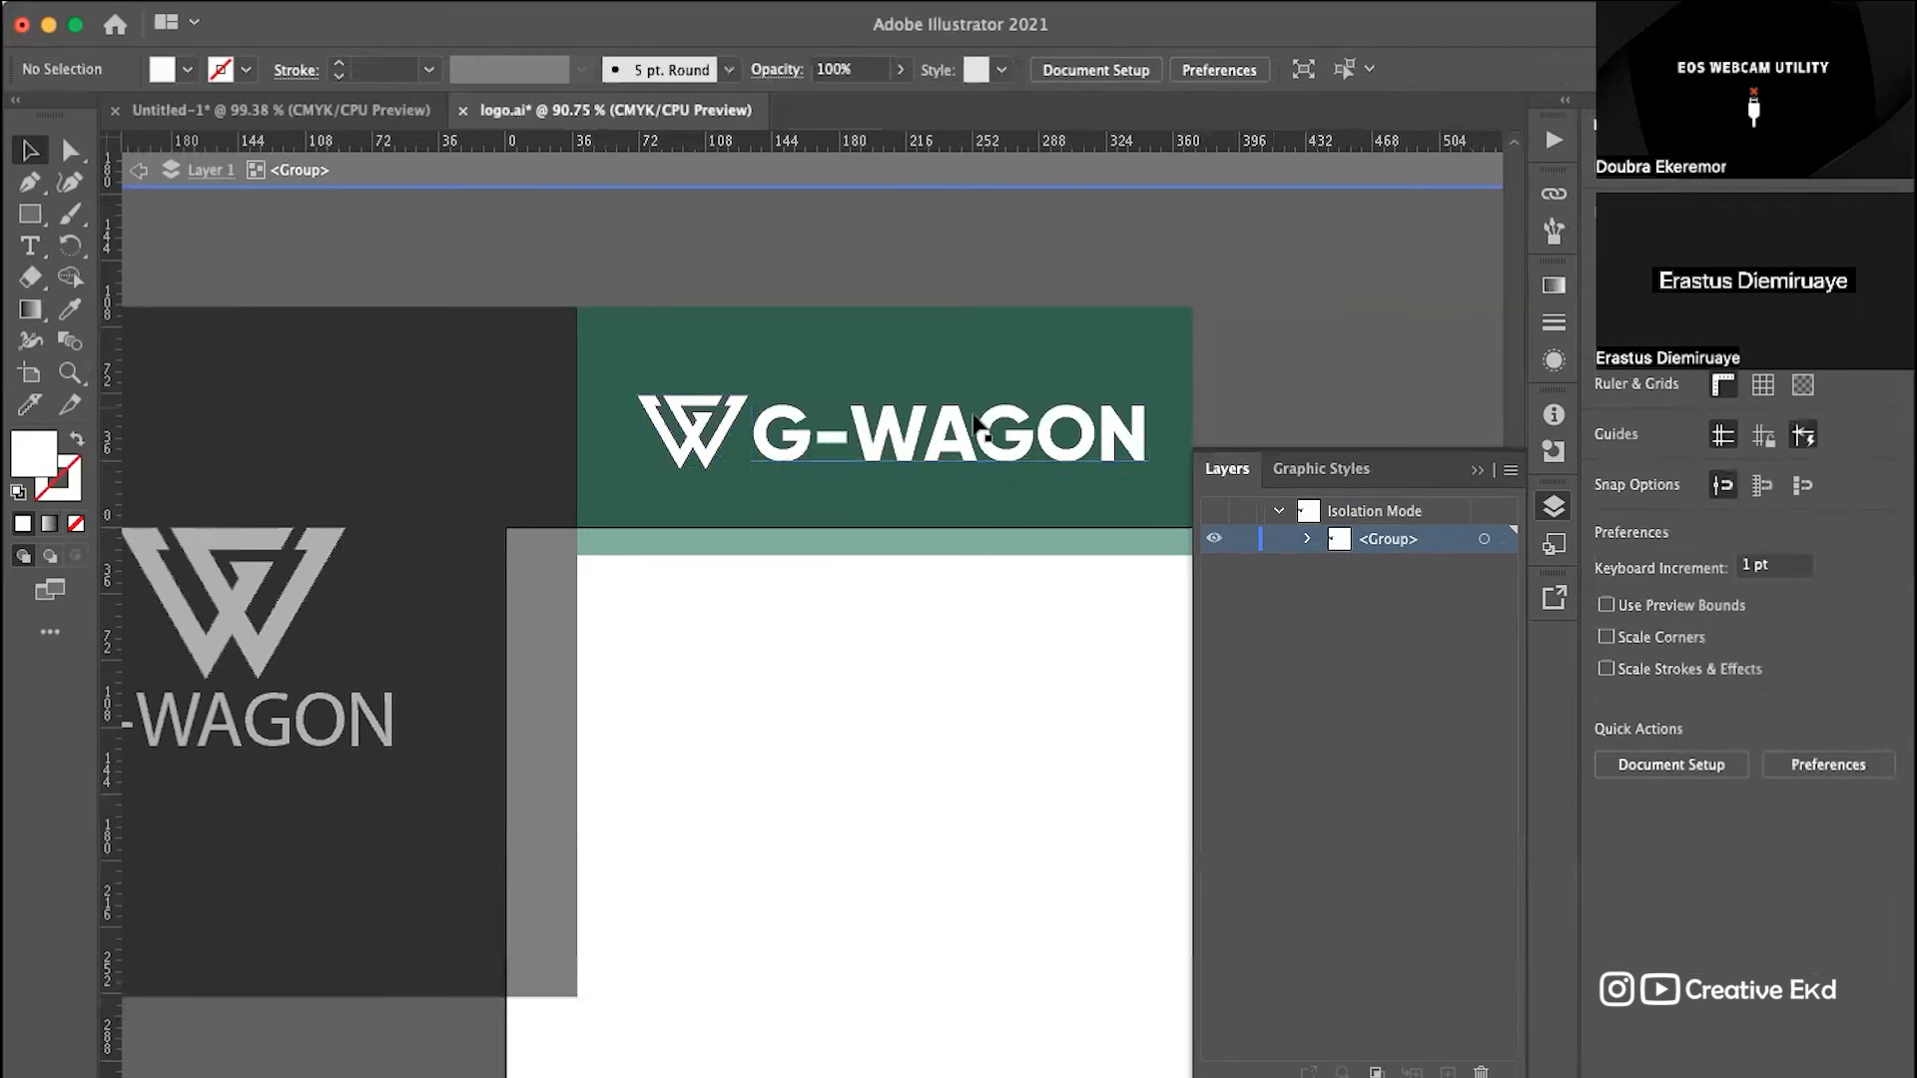
pyautogui.doubleClick(853, 723)
pyautogui.click(1044, 352)
pyautogui.click(872, 266)
pyautogui.scroll(-5, 873, 267)
pyautogui.hscroll(5, 875, 285)
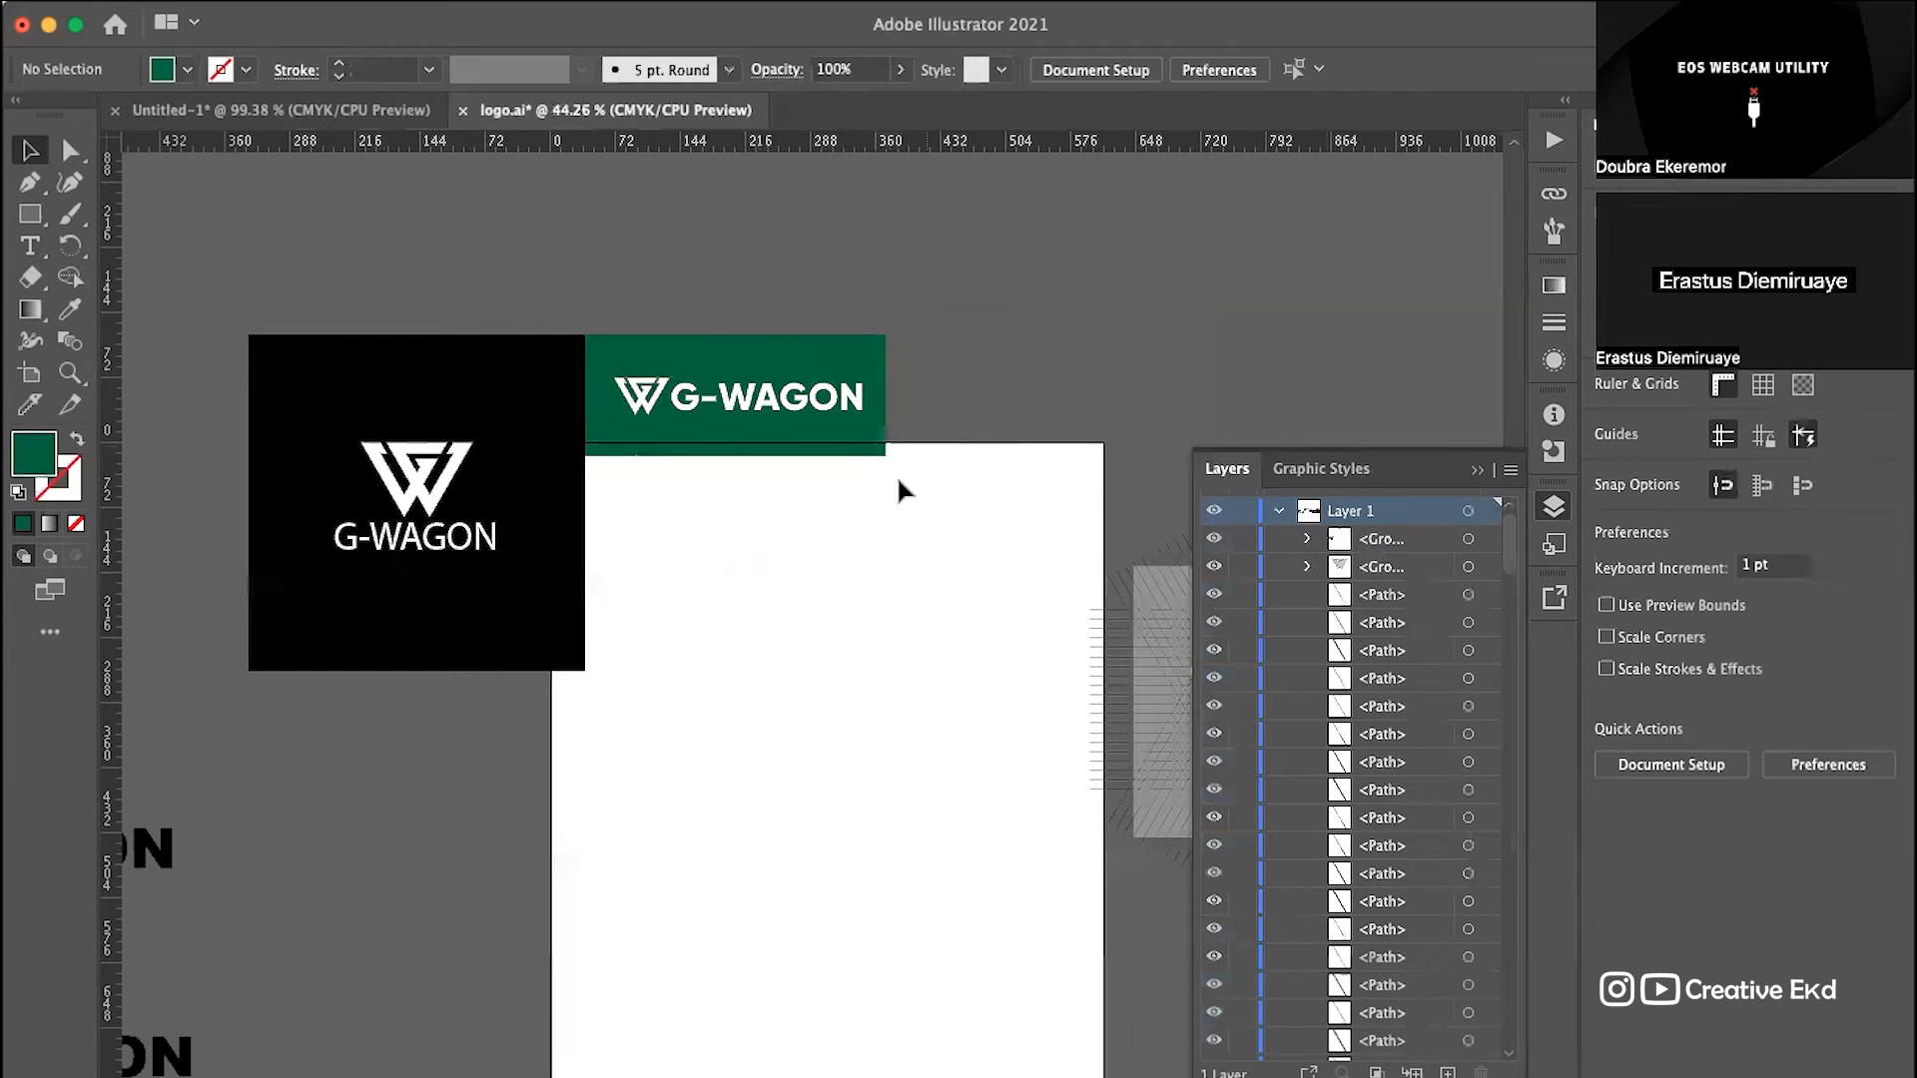
# Step: Duplicate the green rectangle with its white horizontal logo directly below the original, then deselect everything
pyautogui.scroll(2, 821, 489)
pyautogui.scroll(4, 820, 489)
pyautogui.hscroll(-4, 820, 490)
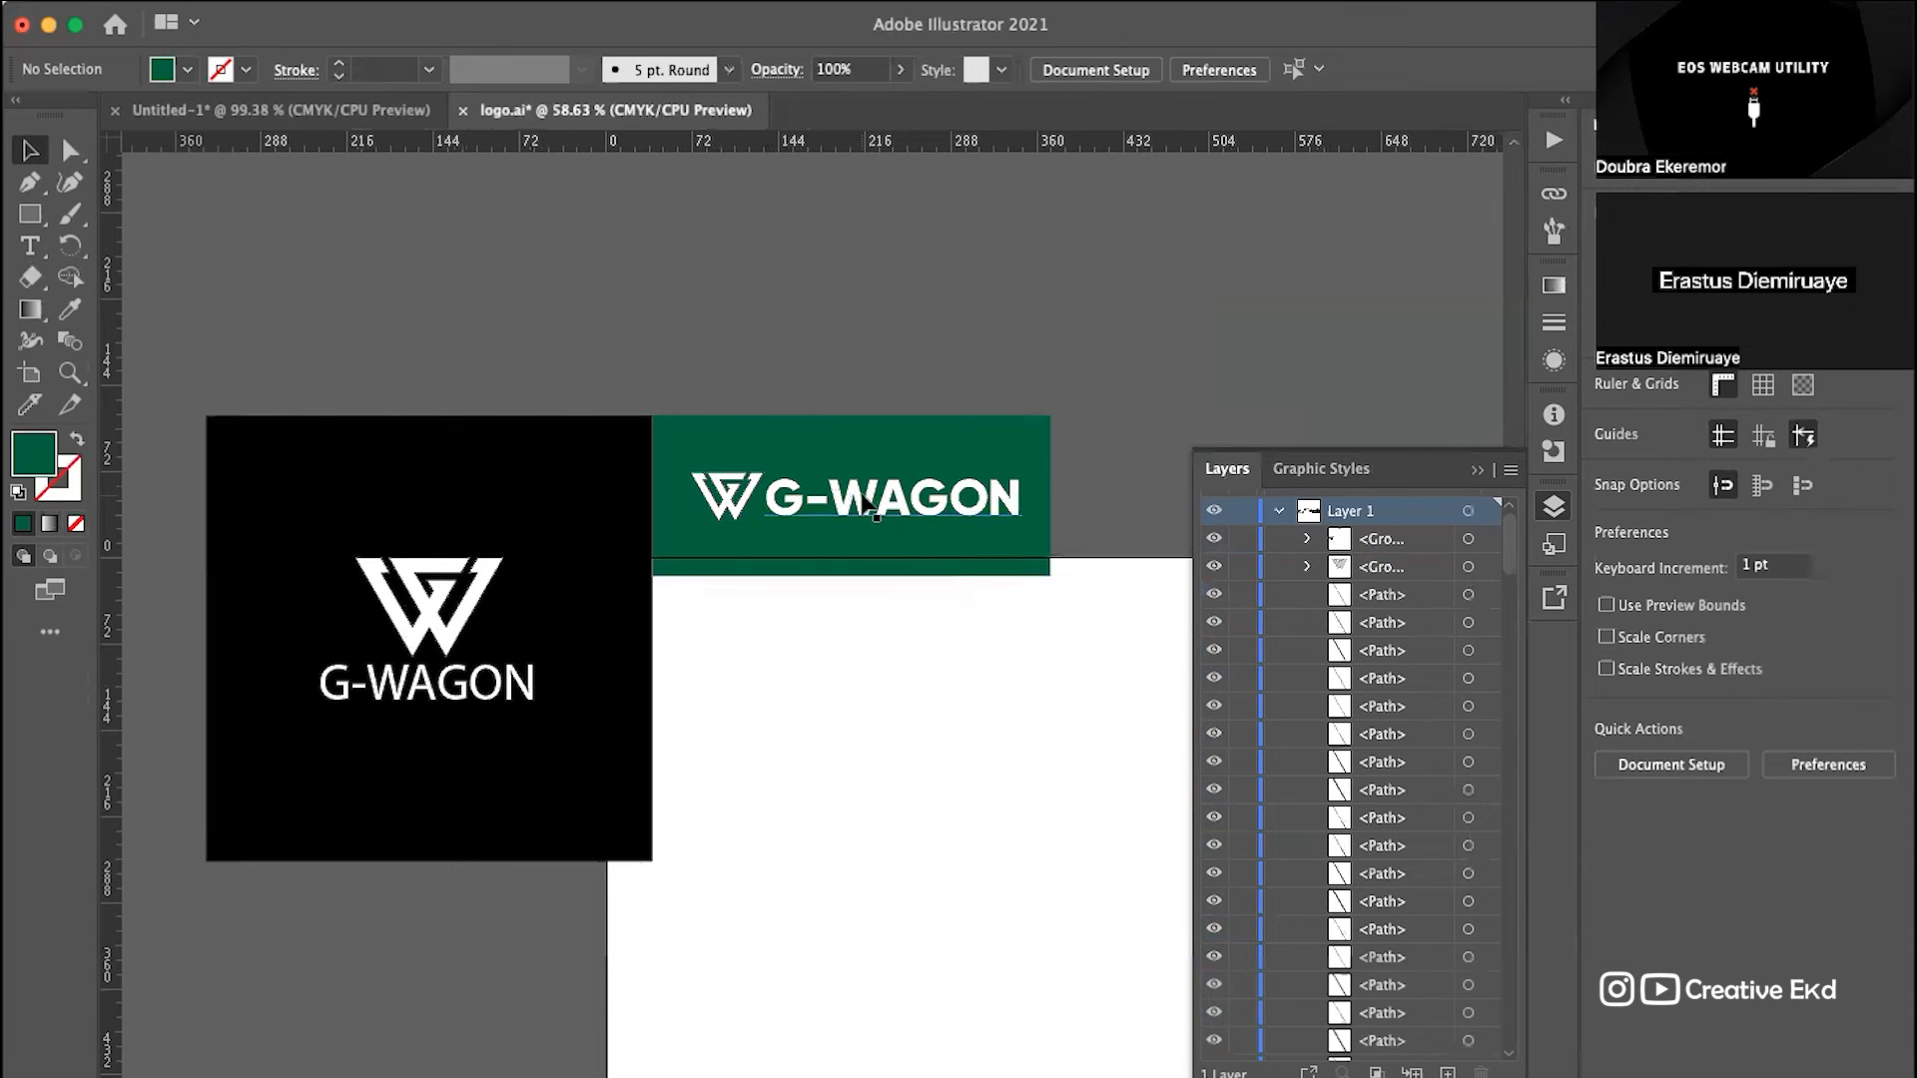
pyautogui.moveTo(821, 360); pyautogui.dragTo(801, 705)
pyautogui.click(831, 822)
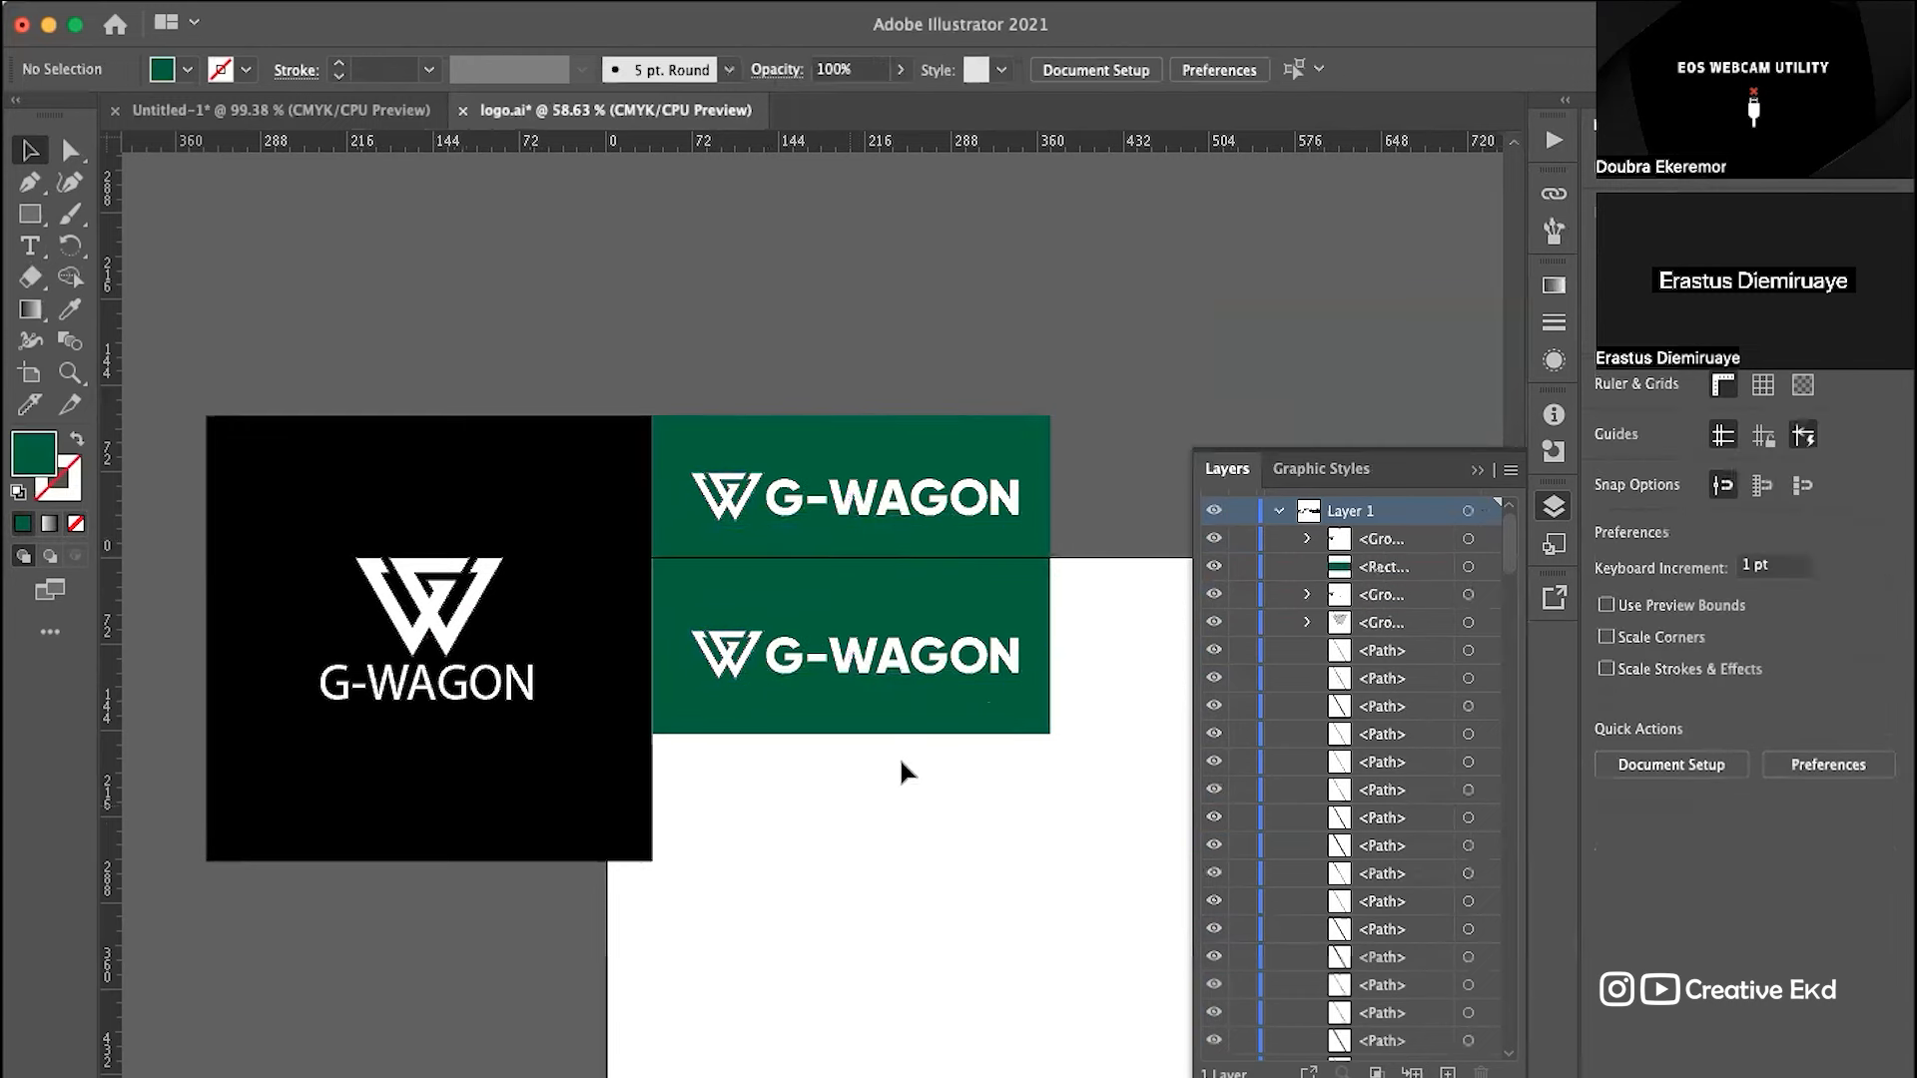
# Step: Recolour the logo on the lower green rectangle light yellow after trying blue and red fills
pyautogui.click(909, 666)
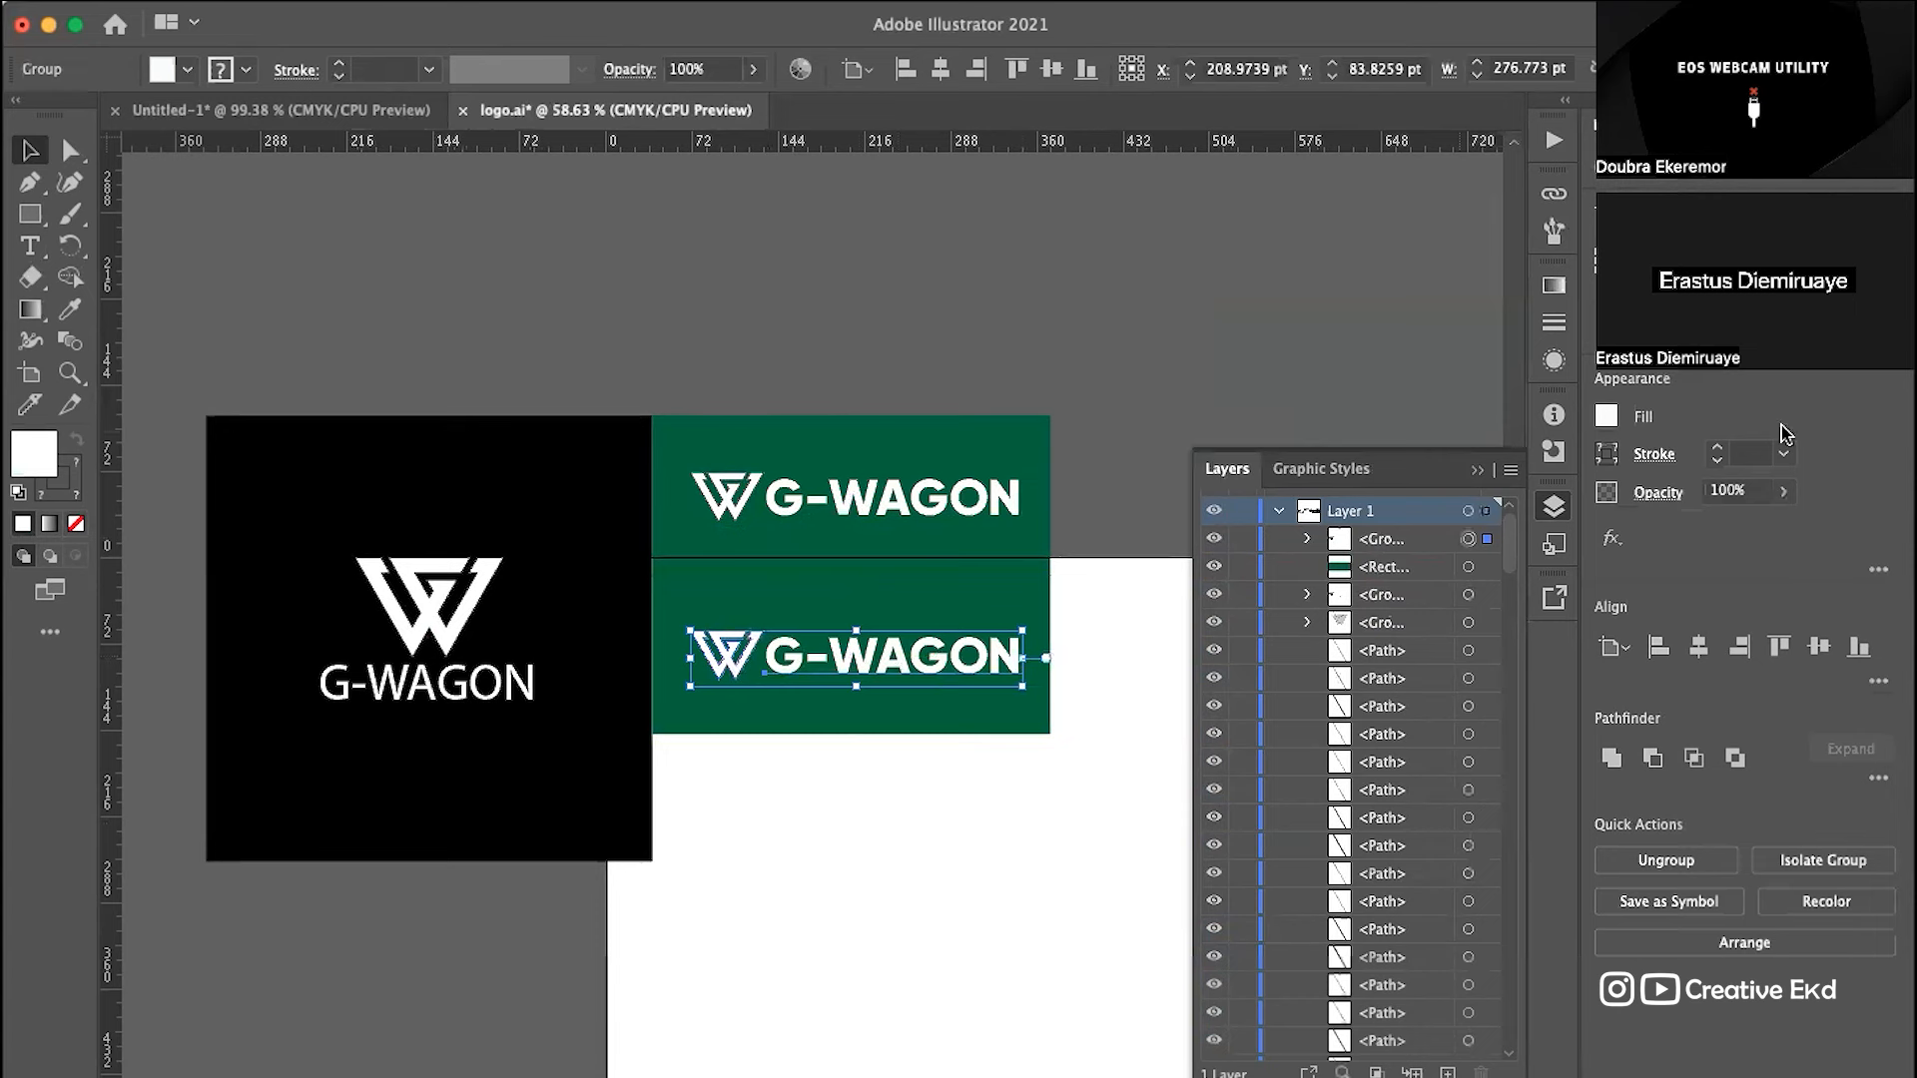
pyautogui.click(1605, 419)
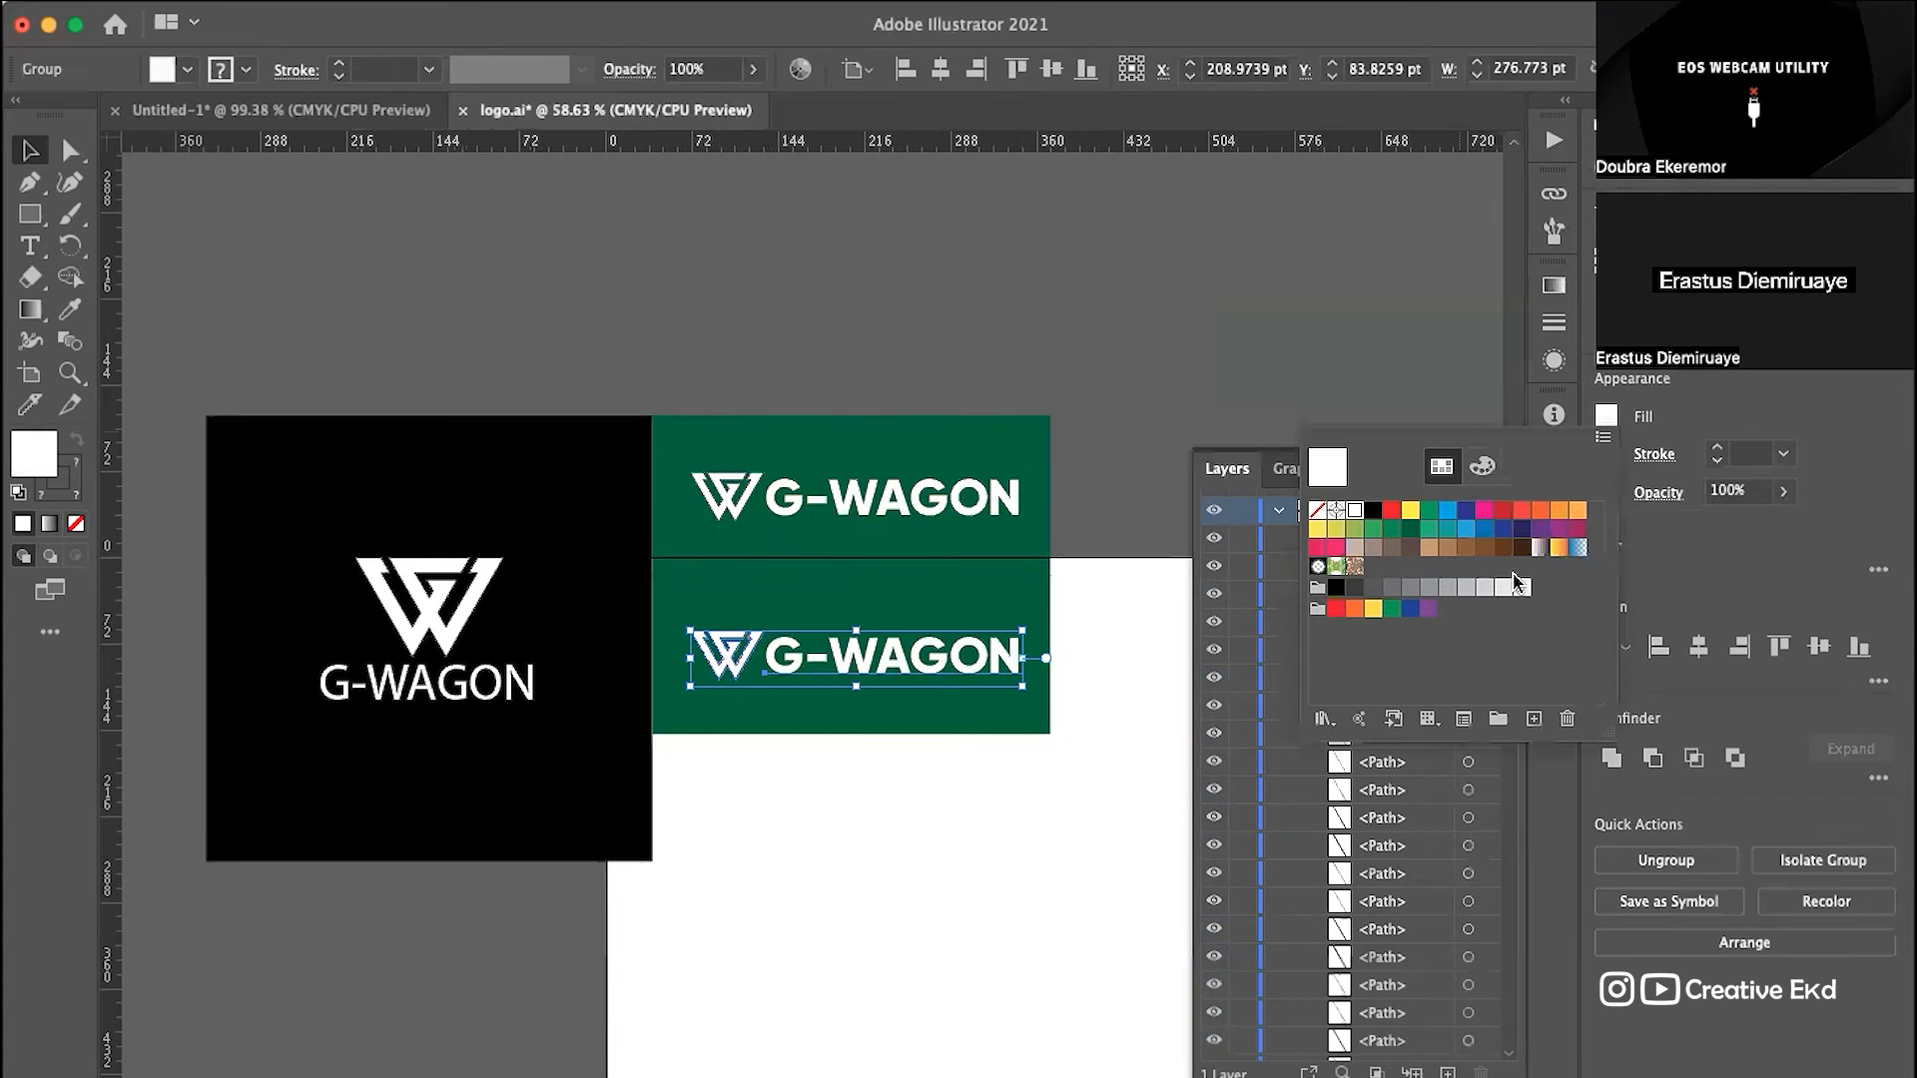
pyautogui.click(1464, 514)
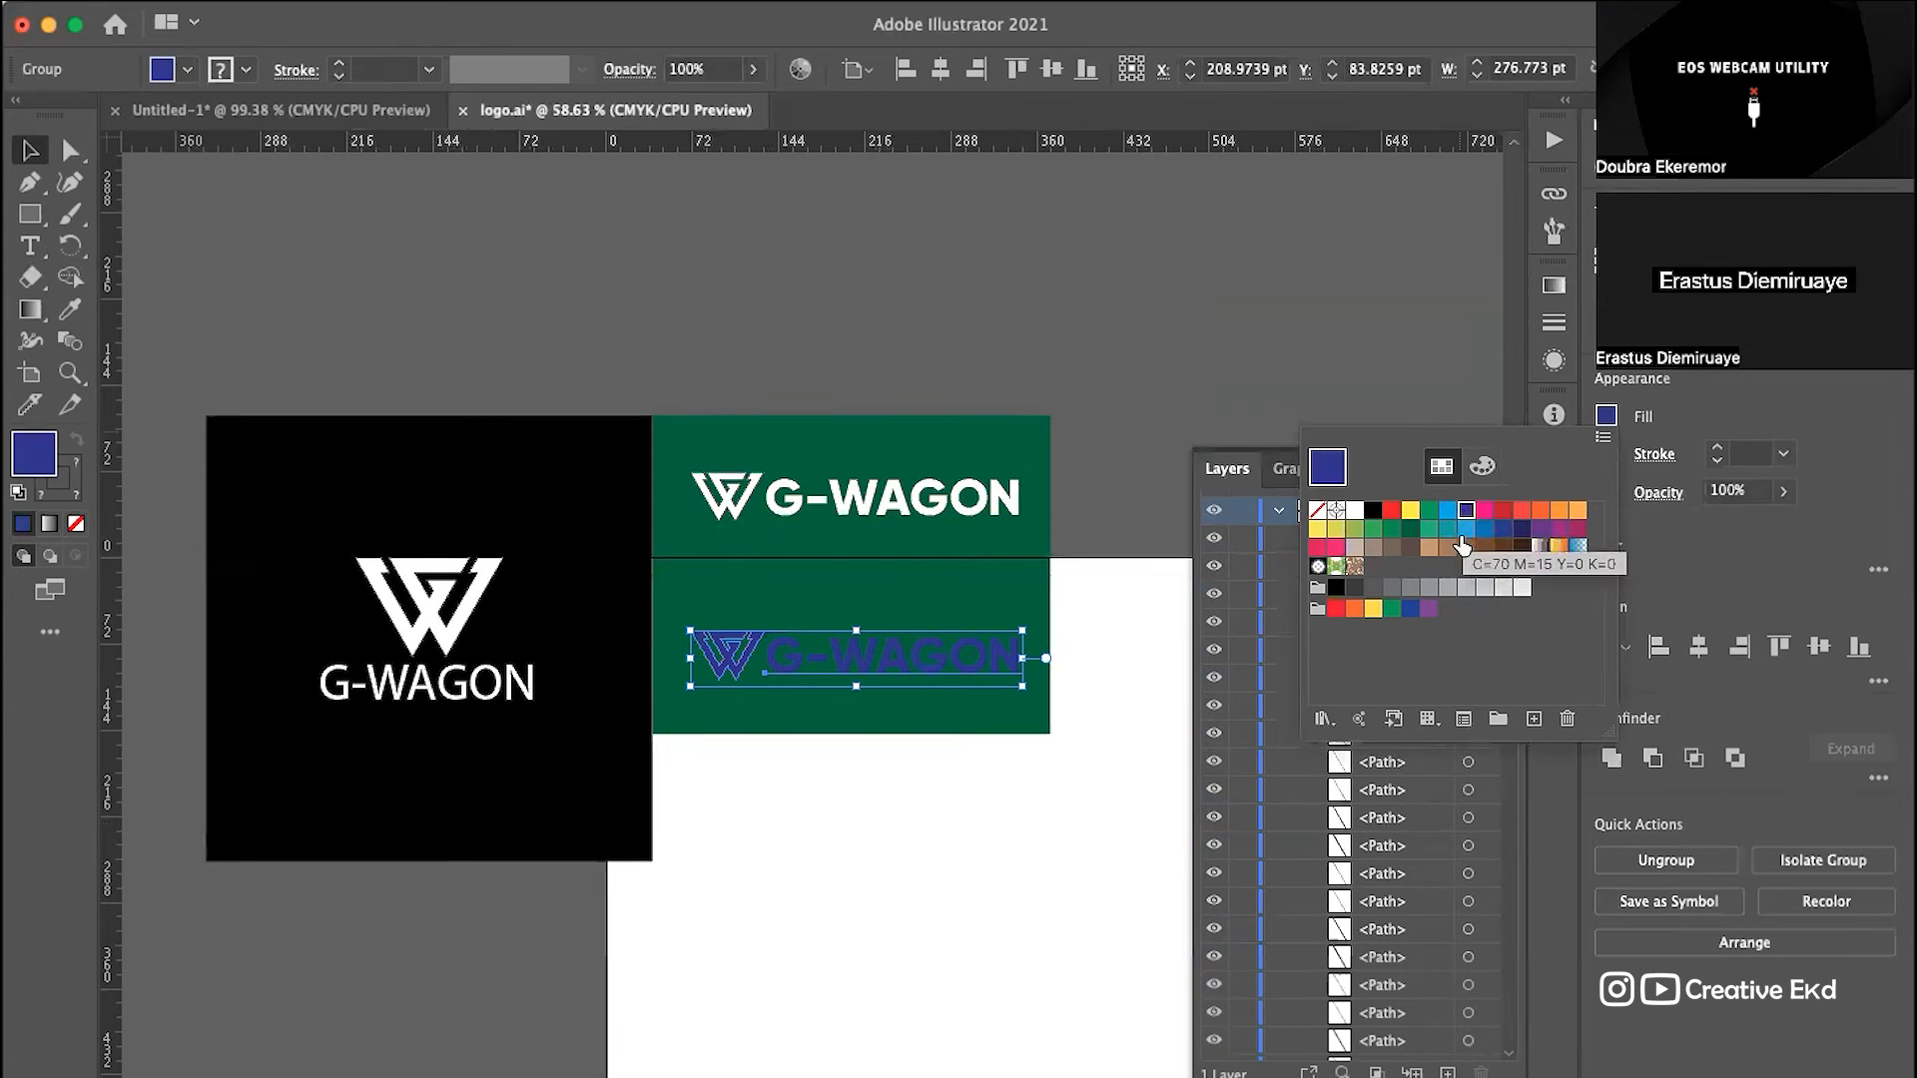
pyautogui.click(1503, 511)
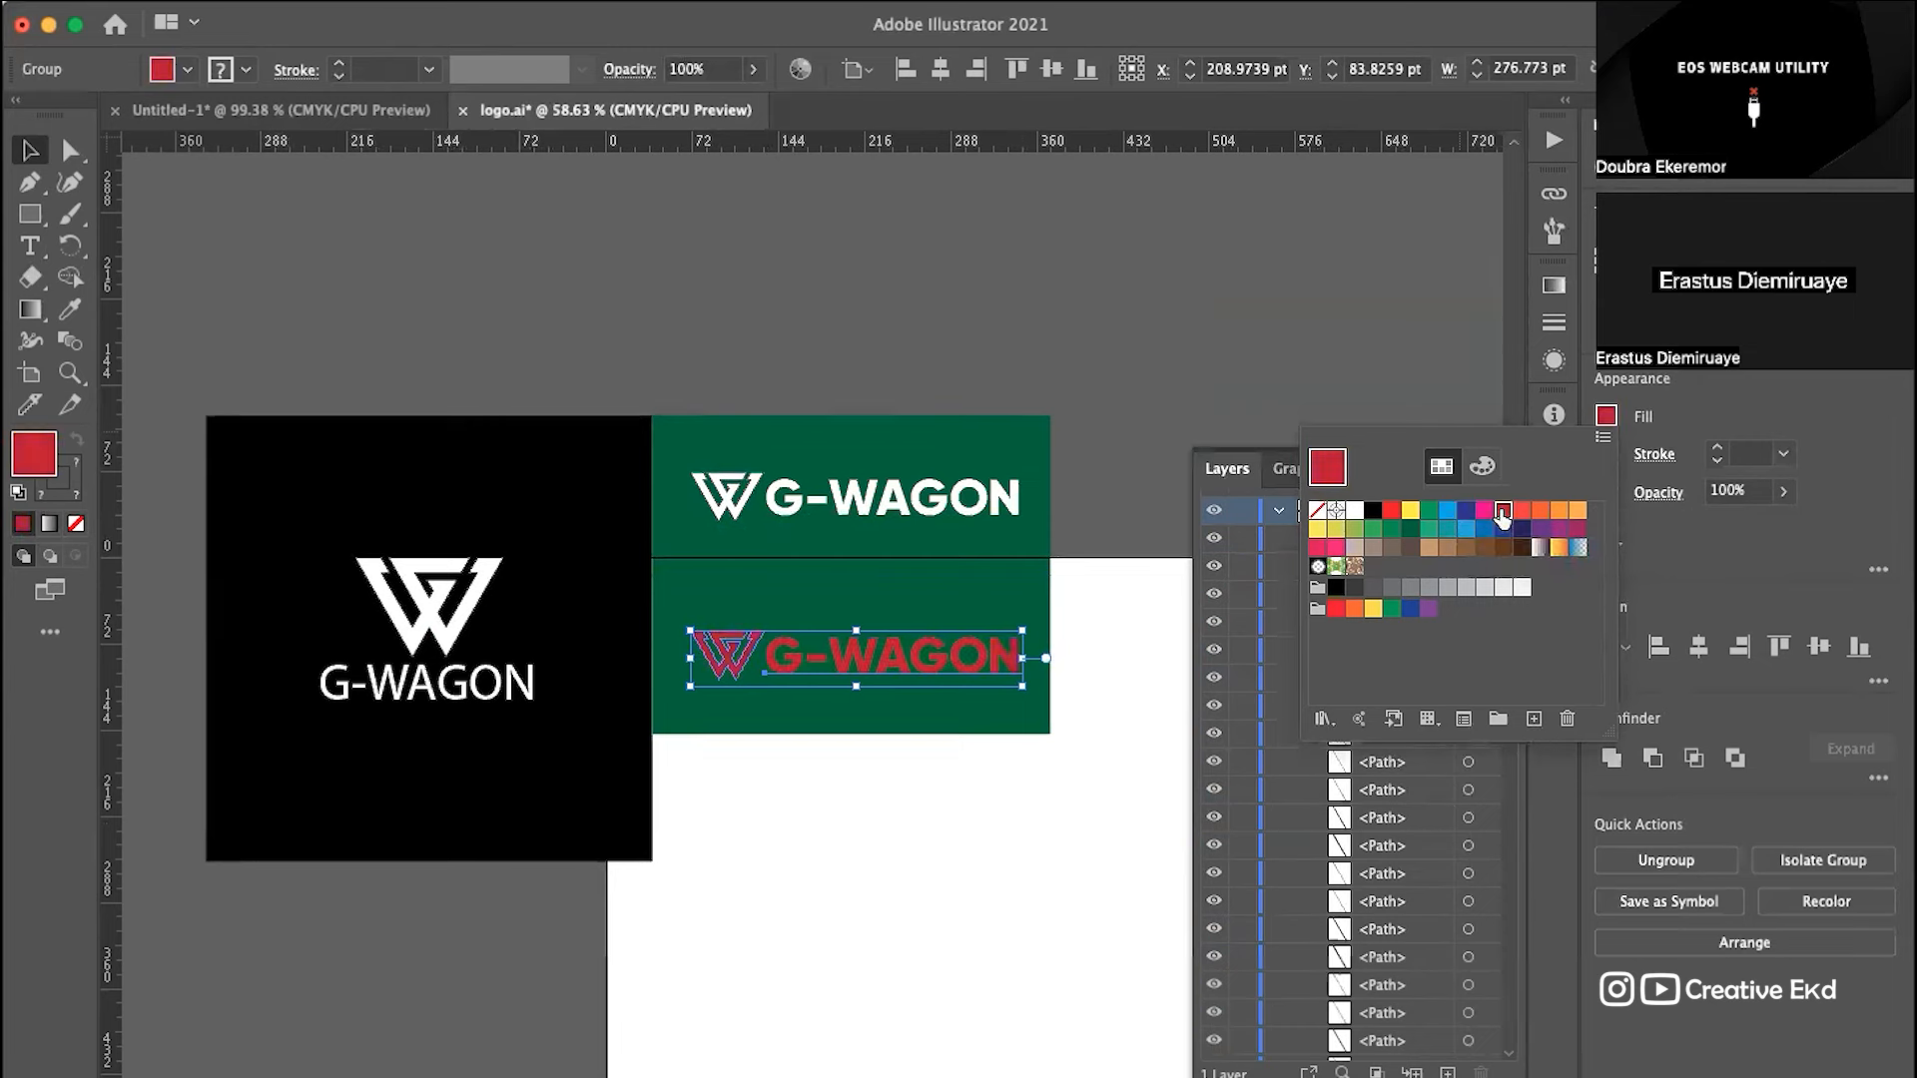
pyautogui.click(1321, 531)
pyautogui.click(1170, 379)
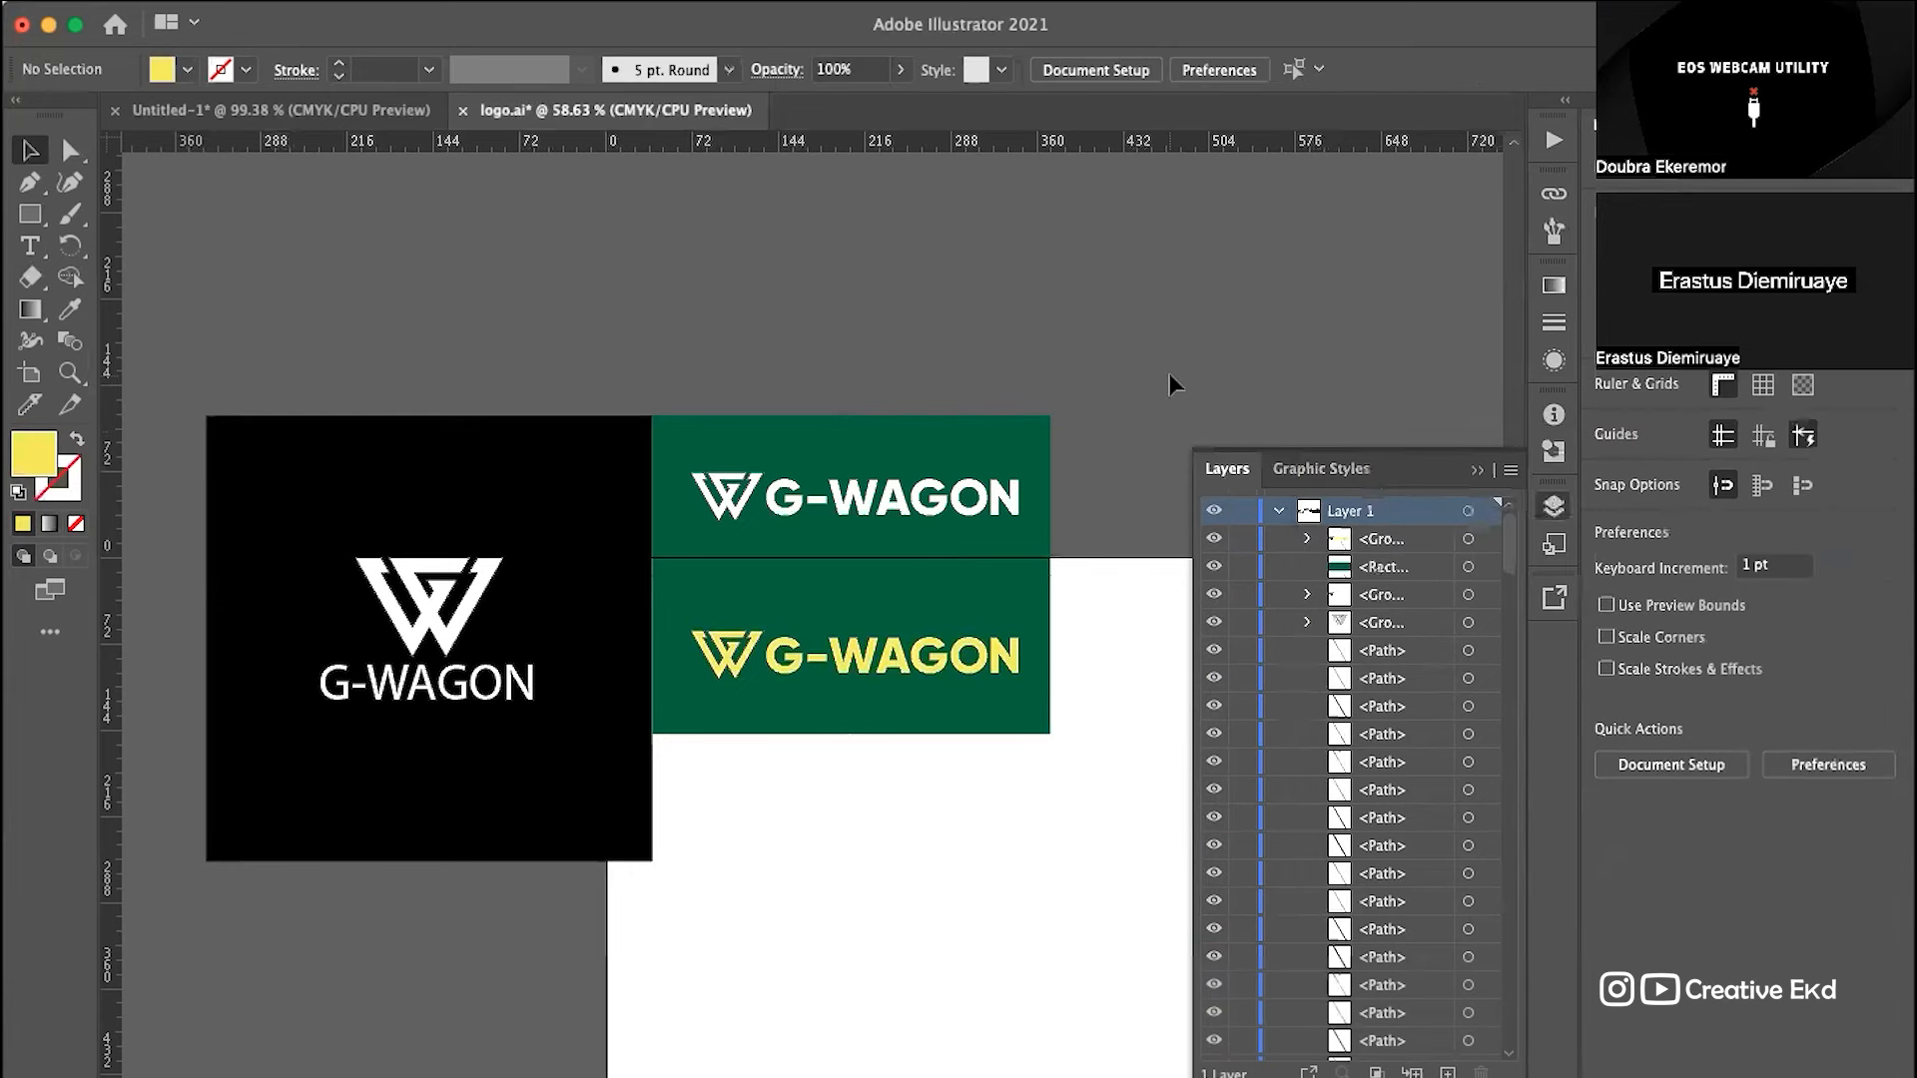
# Step: Move the black square and both green rectangles together up and left, clear of the artboard, and deselect them
pyautogui.scroll(-1, 1170, 384)
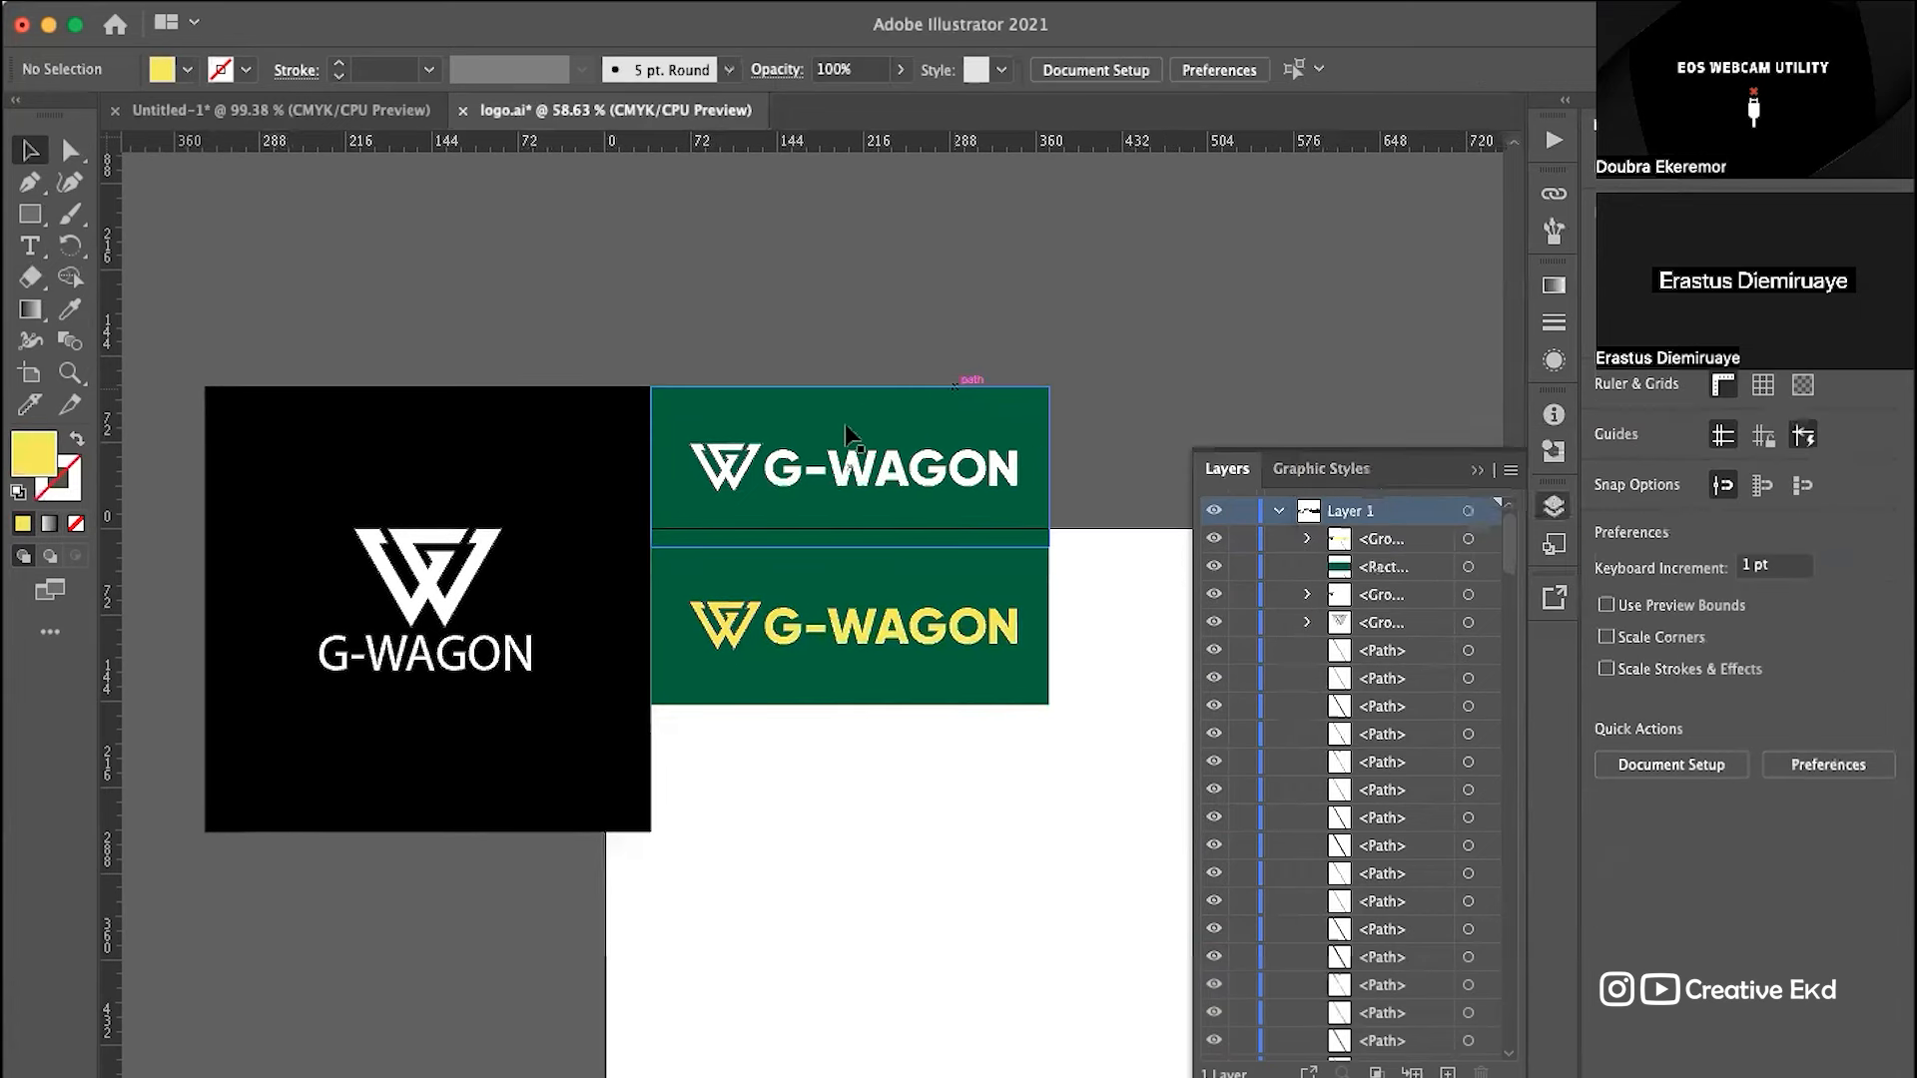
pyautogui.click(1041, 559)
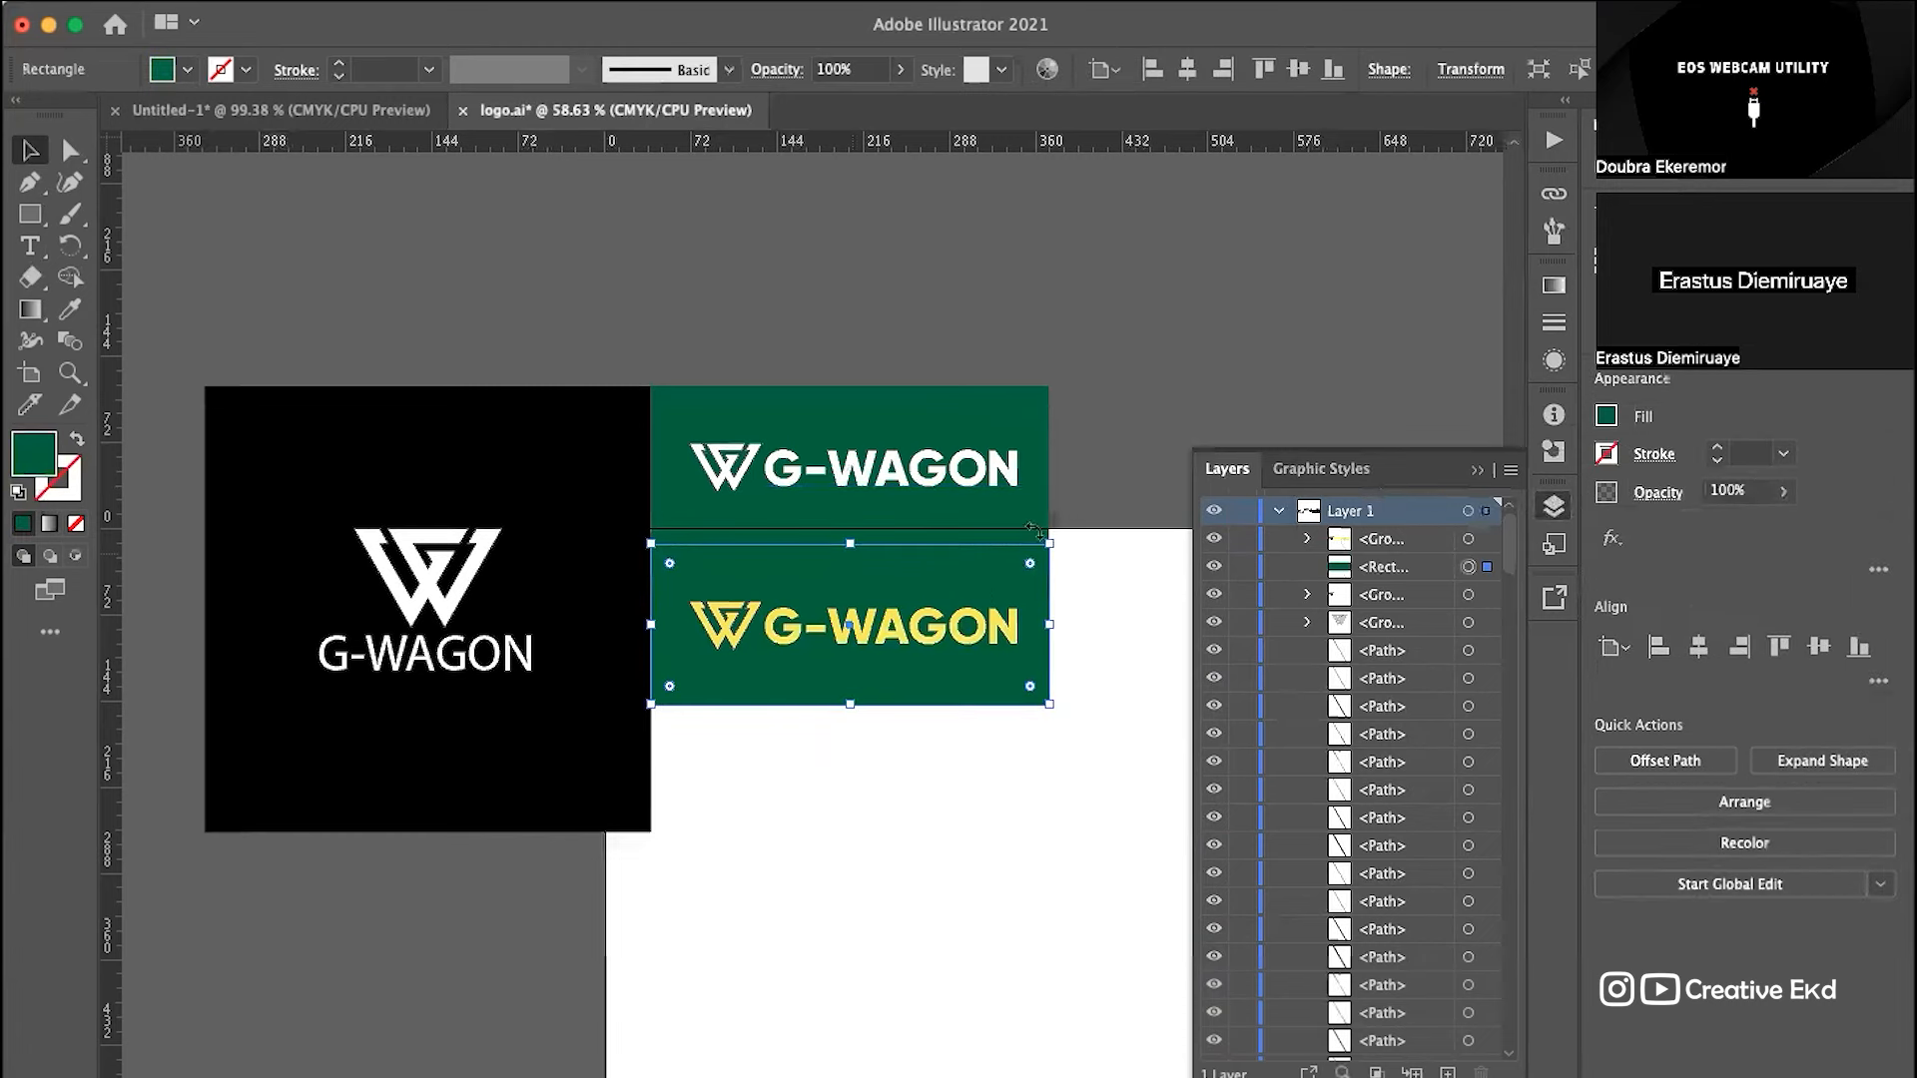
pyautogui.scroll(-3, 953, 425)
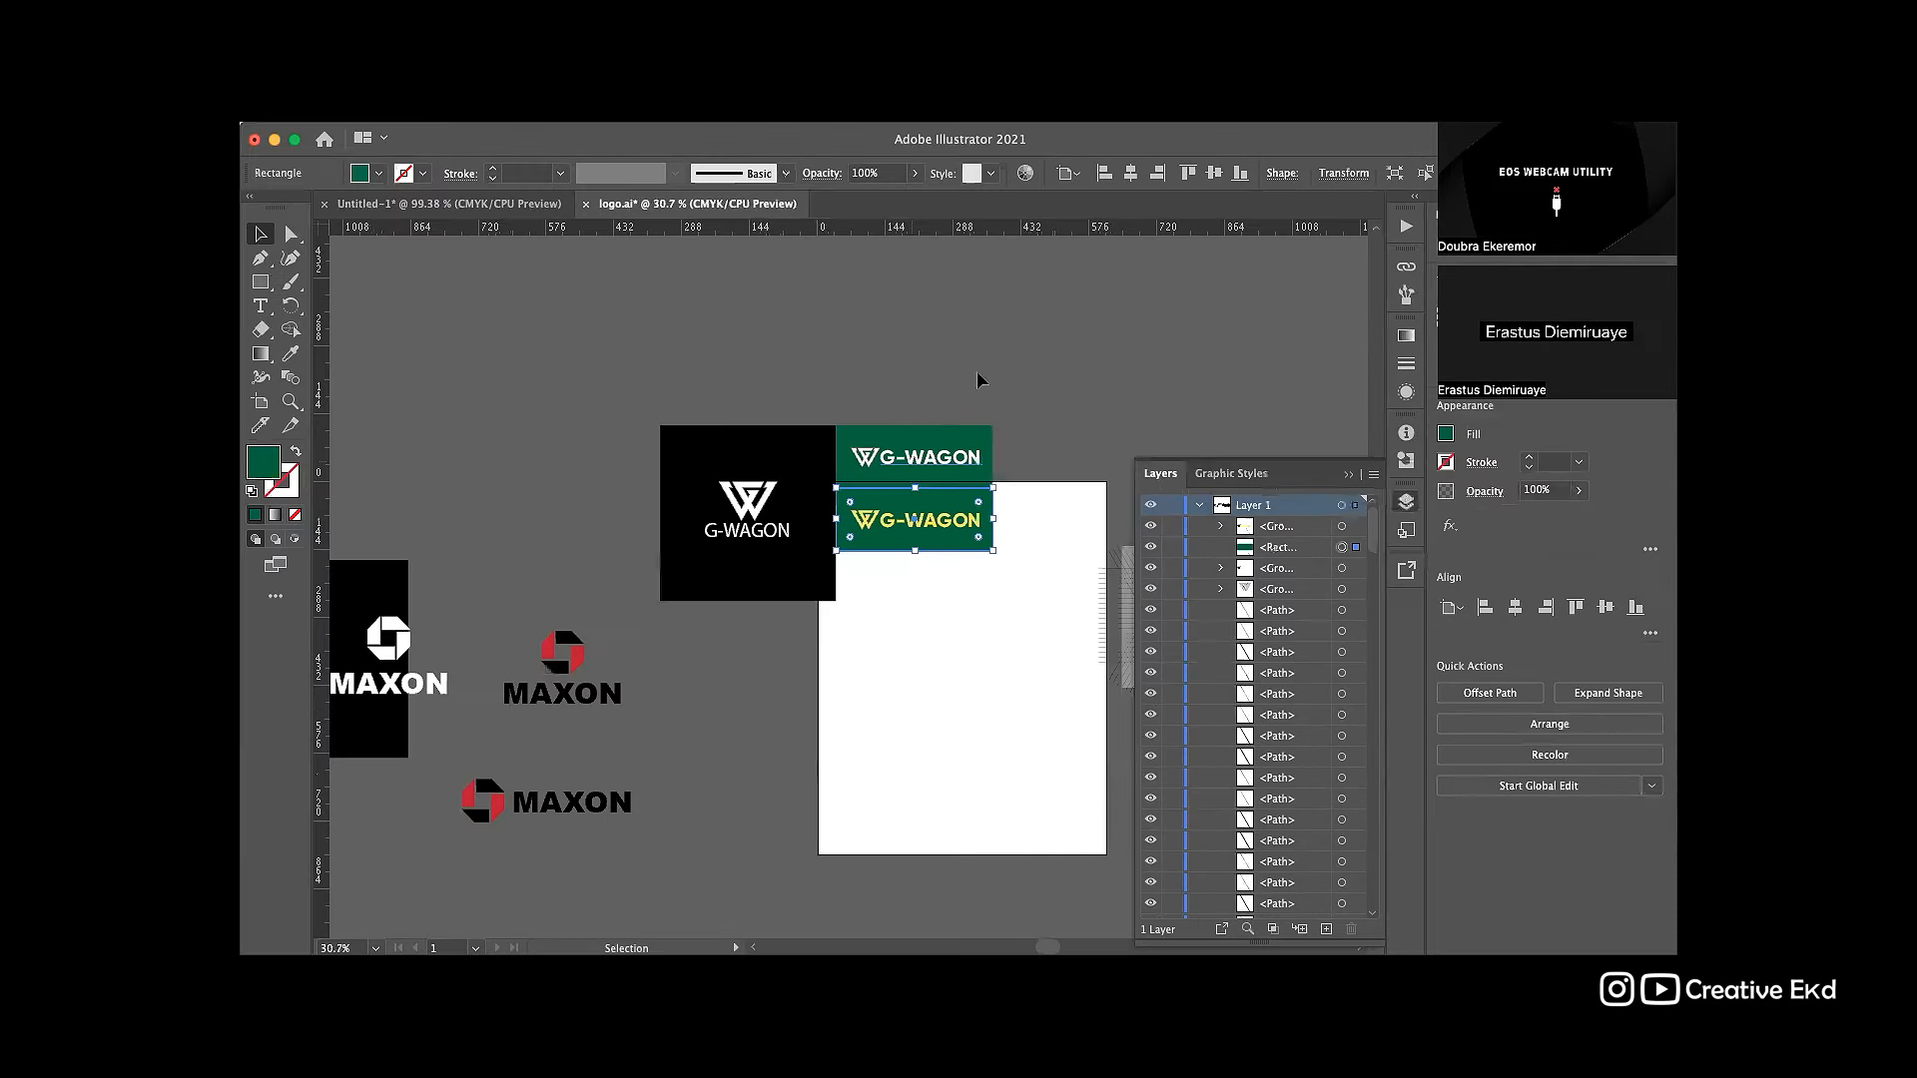
pyautogui.hscroll(1, 779, 556)
pyautogui.moveTo(1004, 377); pyautogui.dragTo(629, 661)
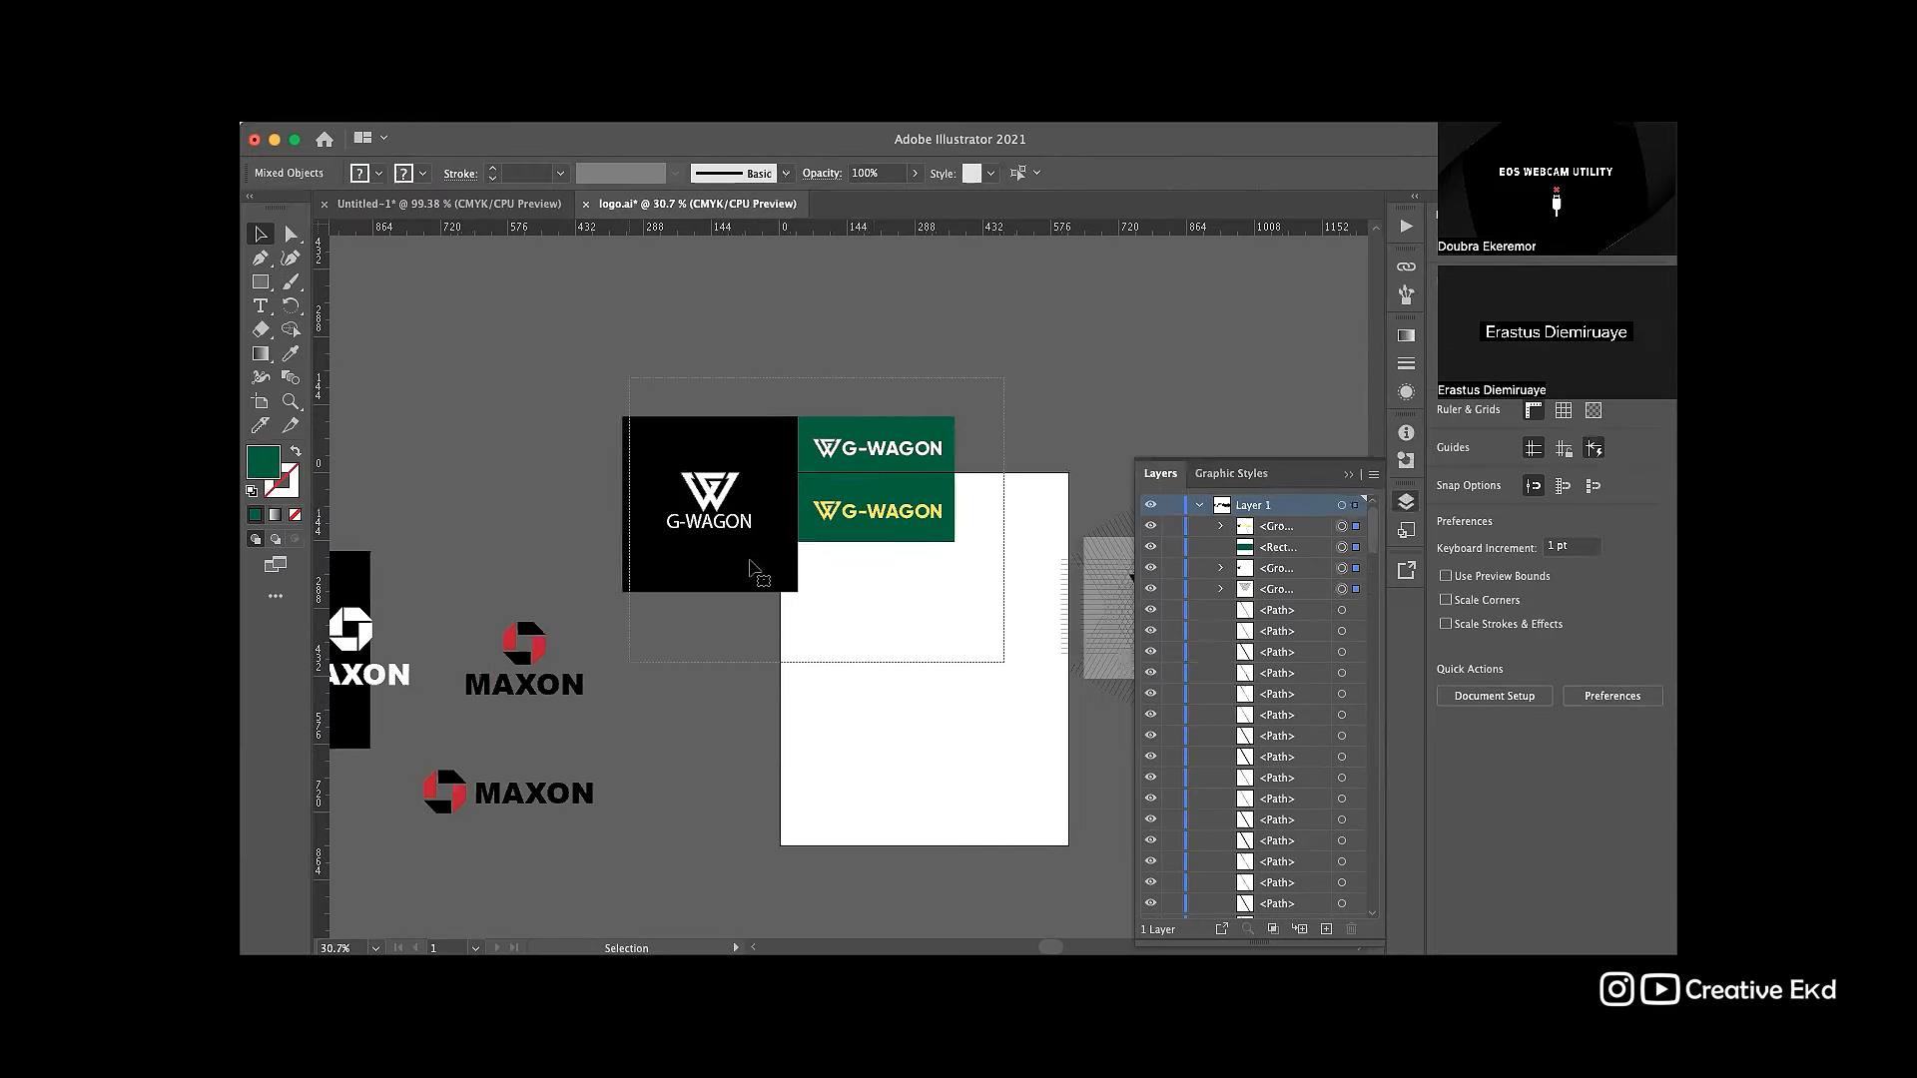
pyautogui.moveTo(747, 560); pyautogui.dragTo(601, 424)
pyautogui.click(713, 525)
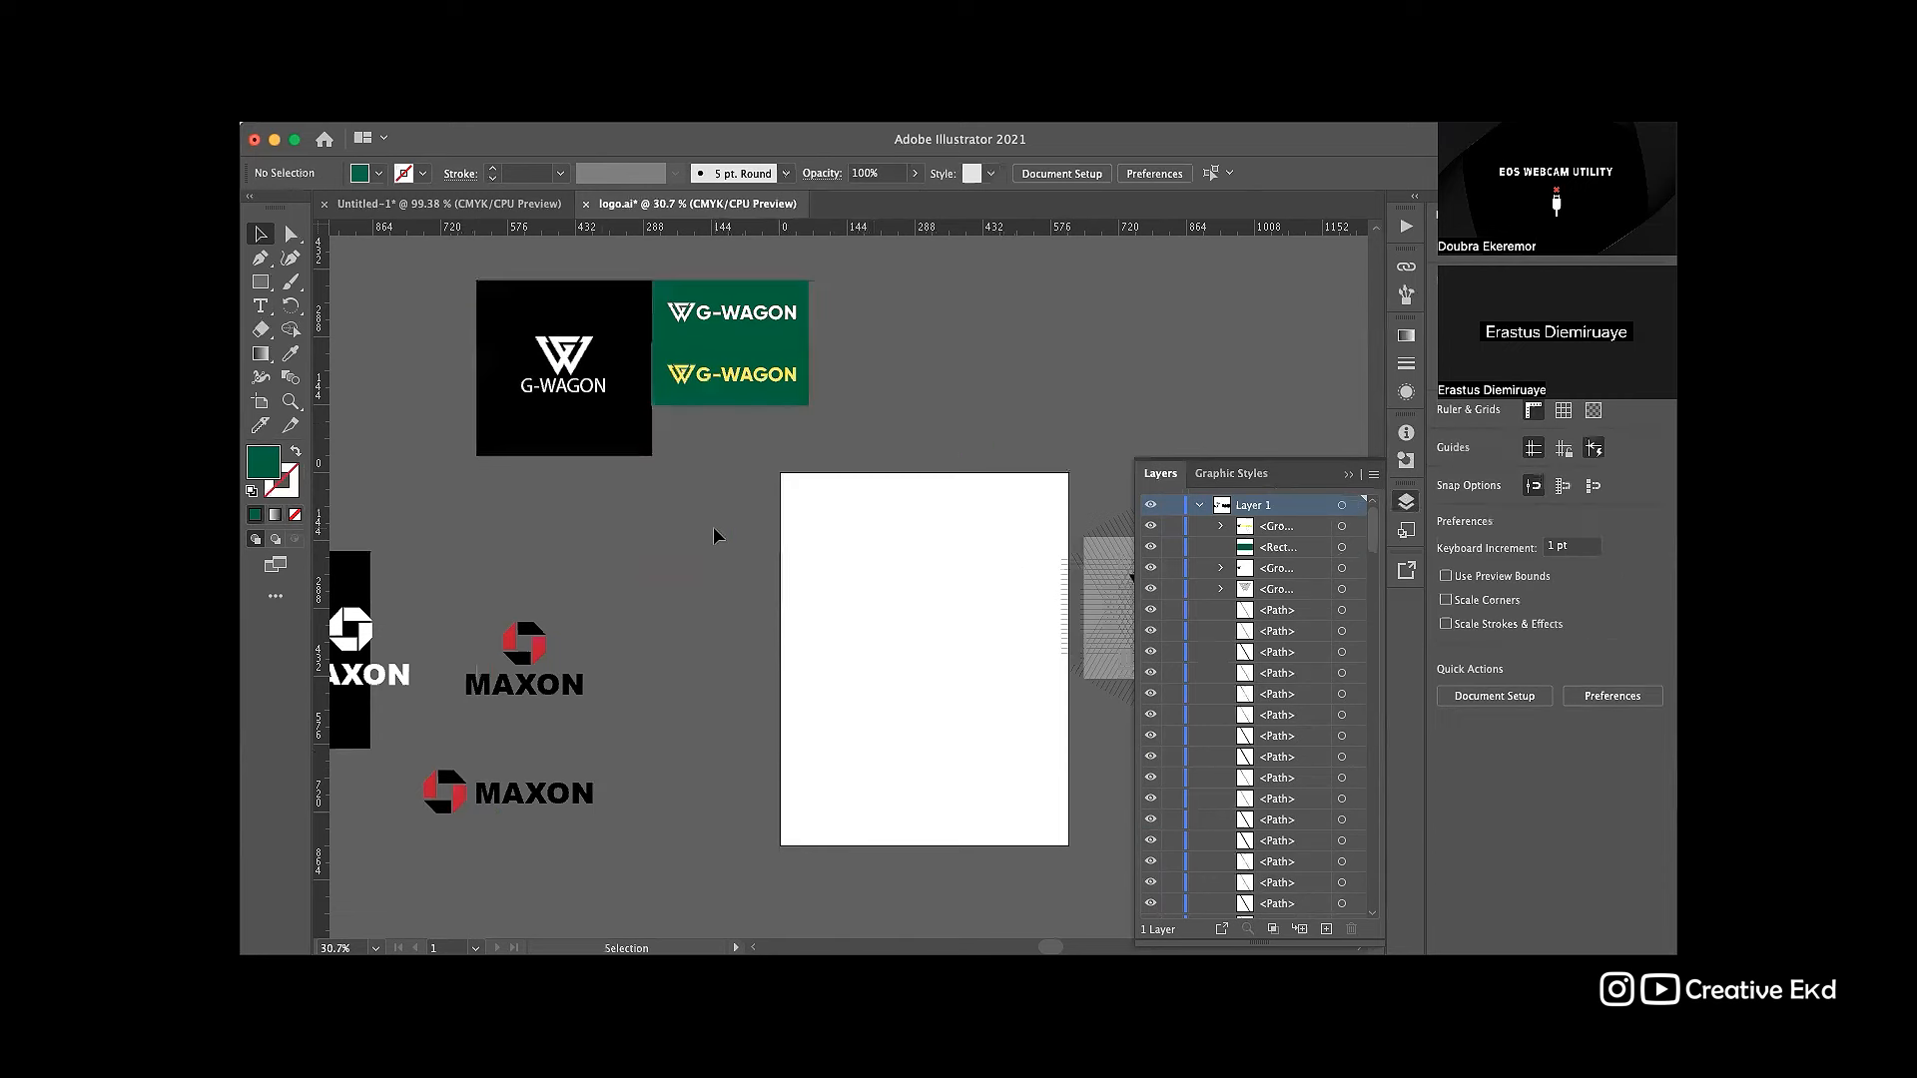
# Step: Fill the upper green rectangle behind the white logo with yellow
pyautogui.hscroll(-3, 713, 527)
pyautogui.scroll(2, 714, 528)
pyautogui.scroll(3, 715, 519)
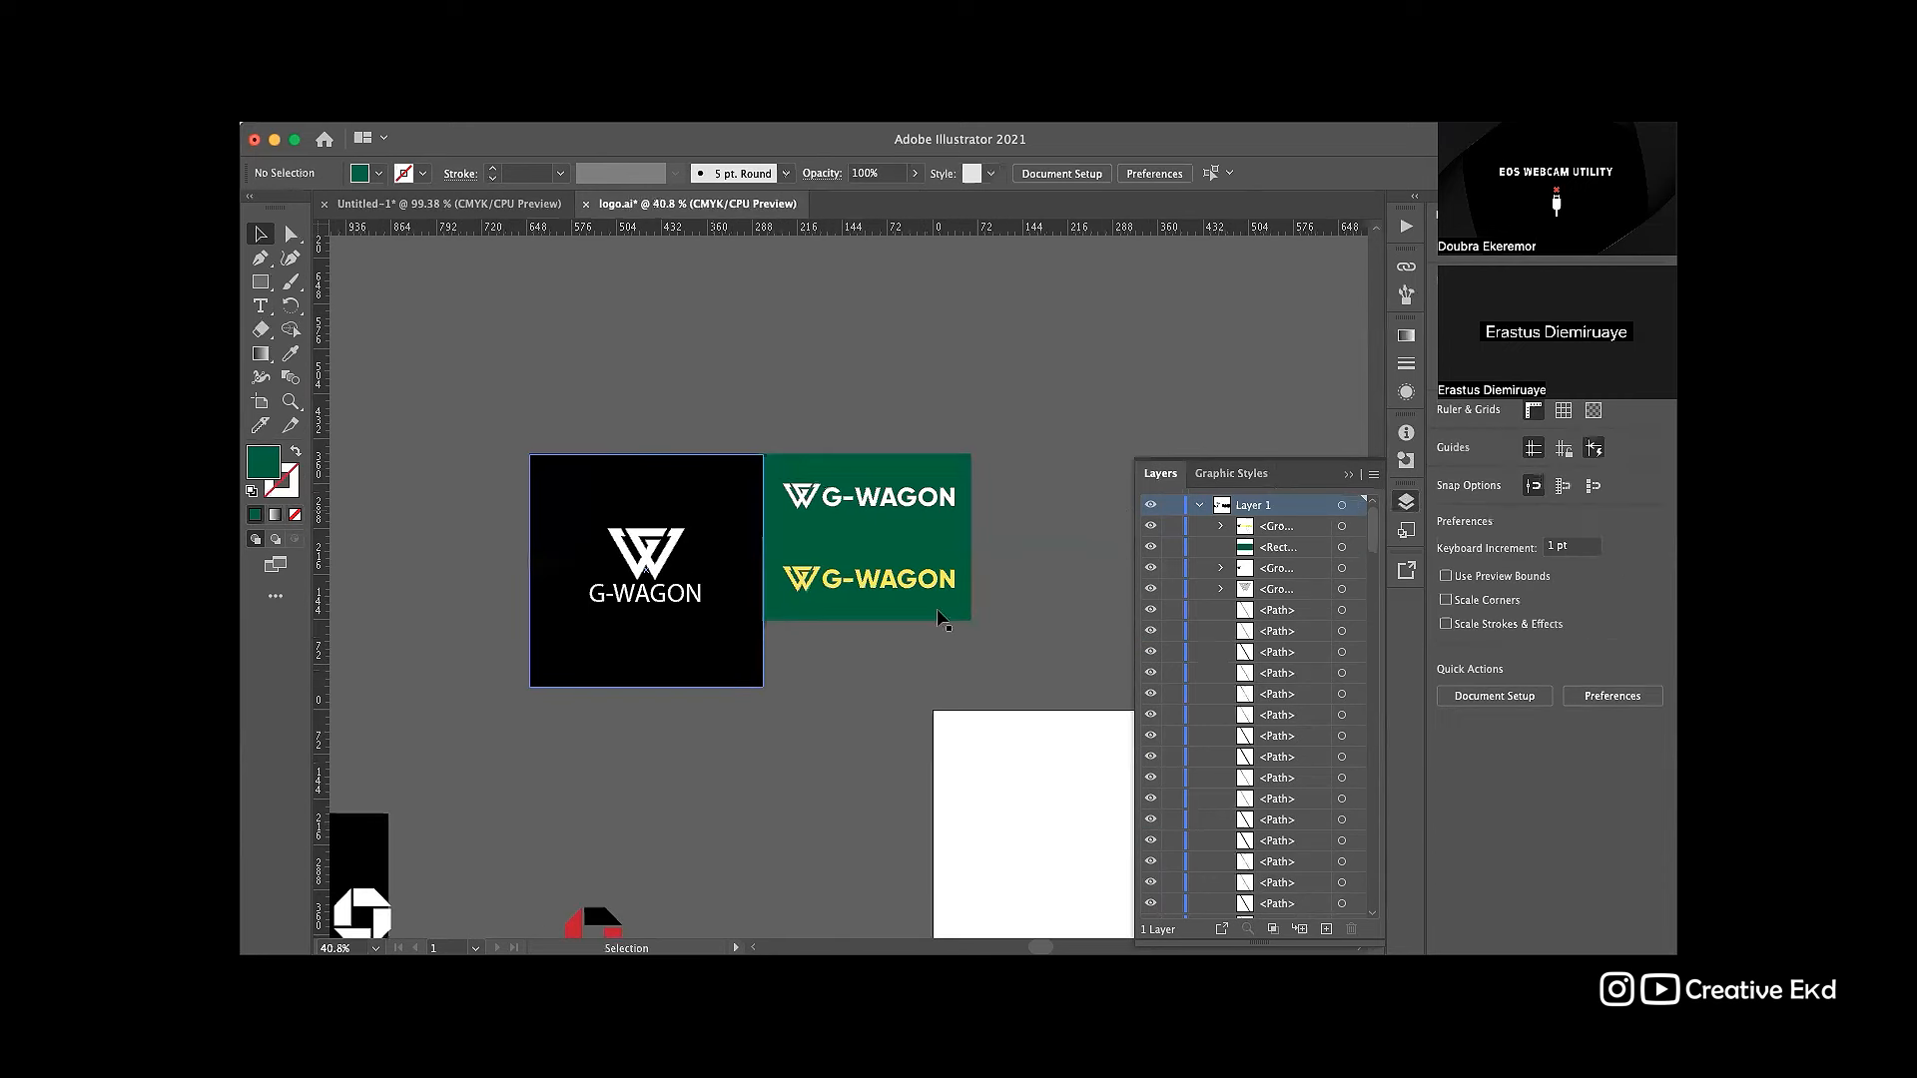
pyautogui.click(949, 611)
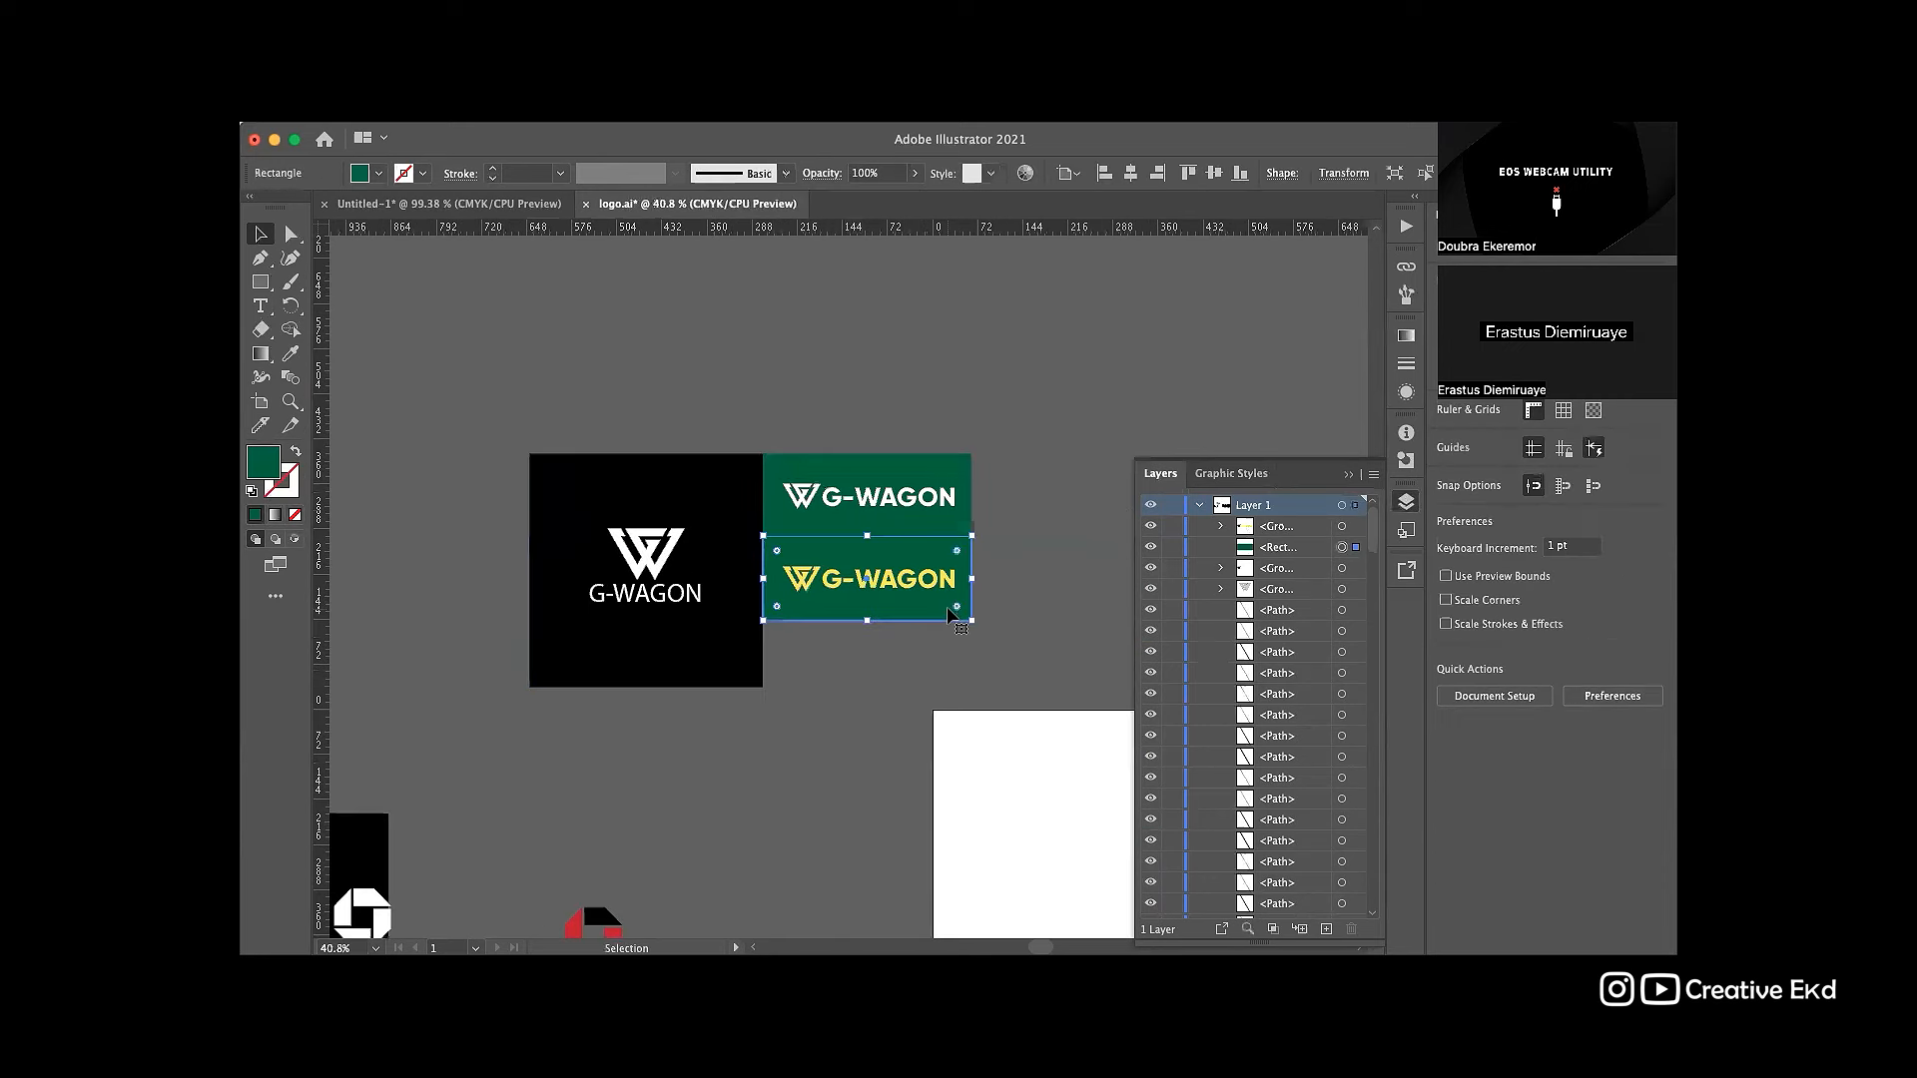
pyautogui.click(983, 565)
pyautogui.click(935, 519)
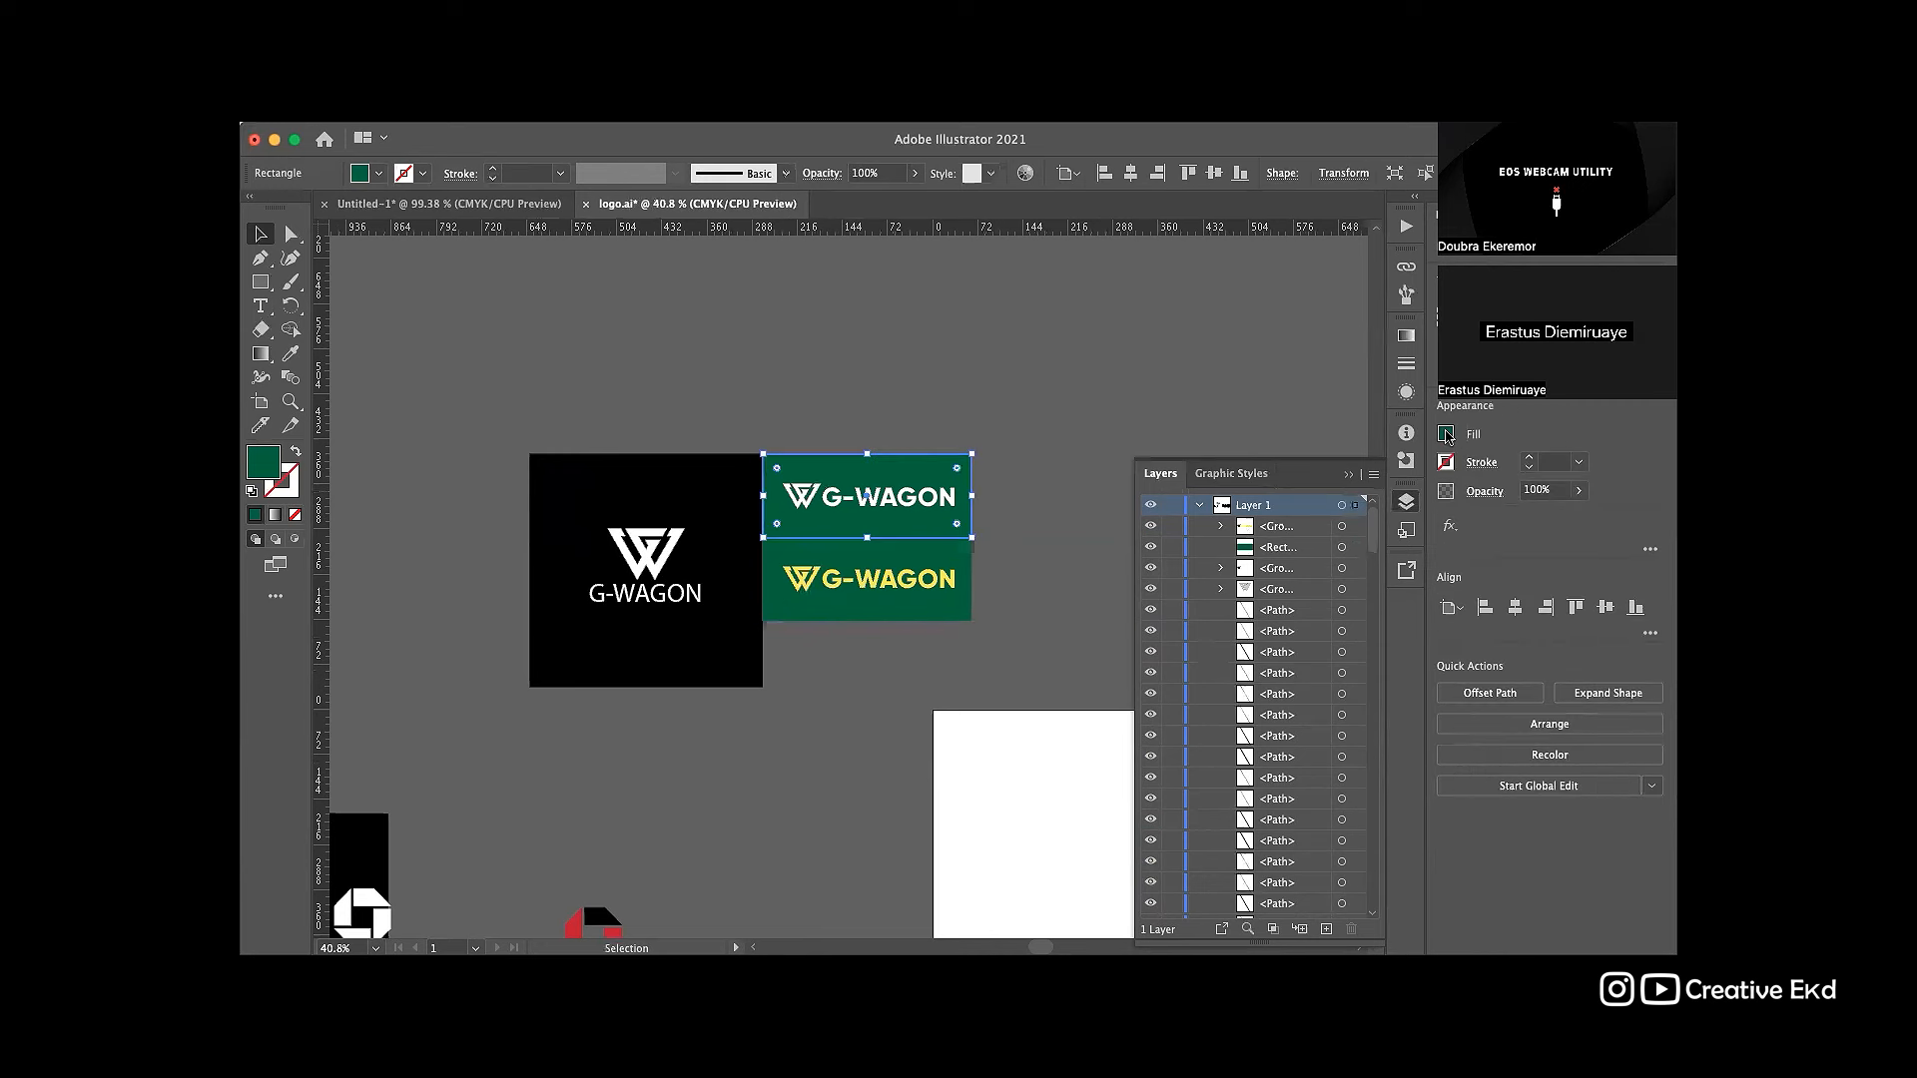
pyautogui.click(1445, 434)
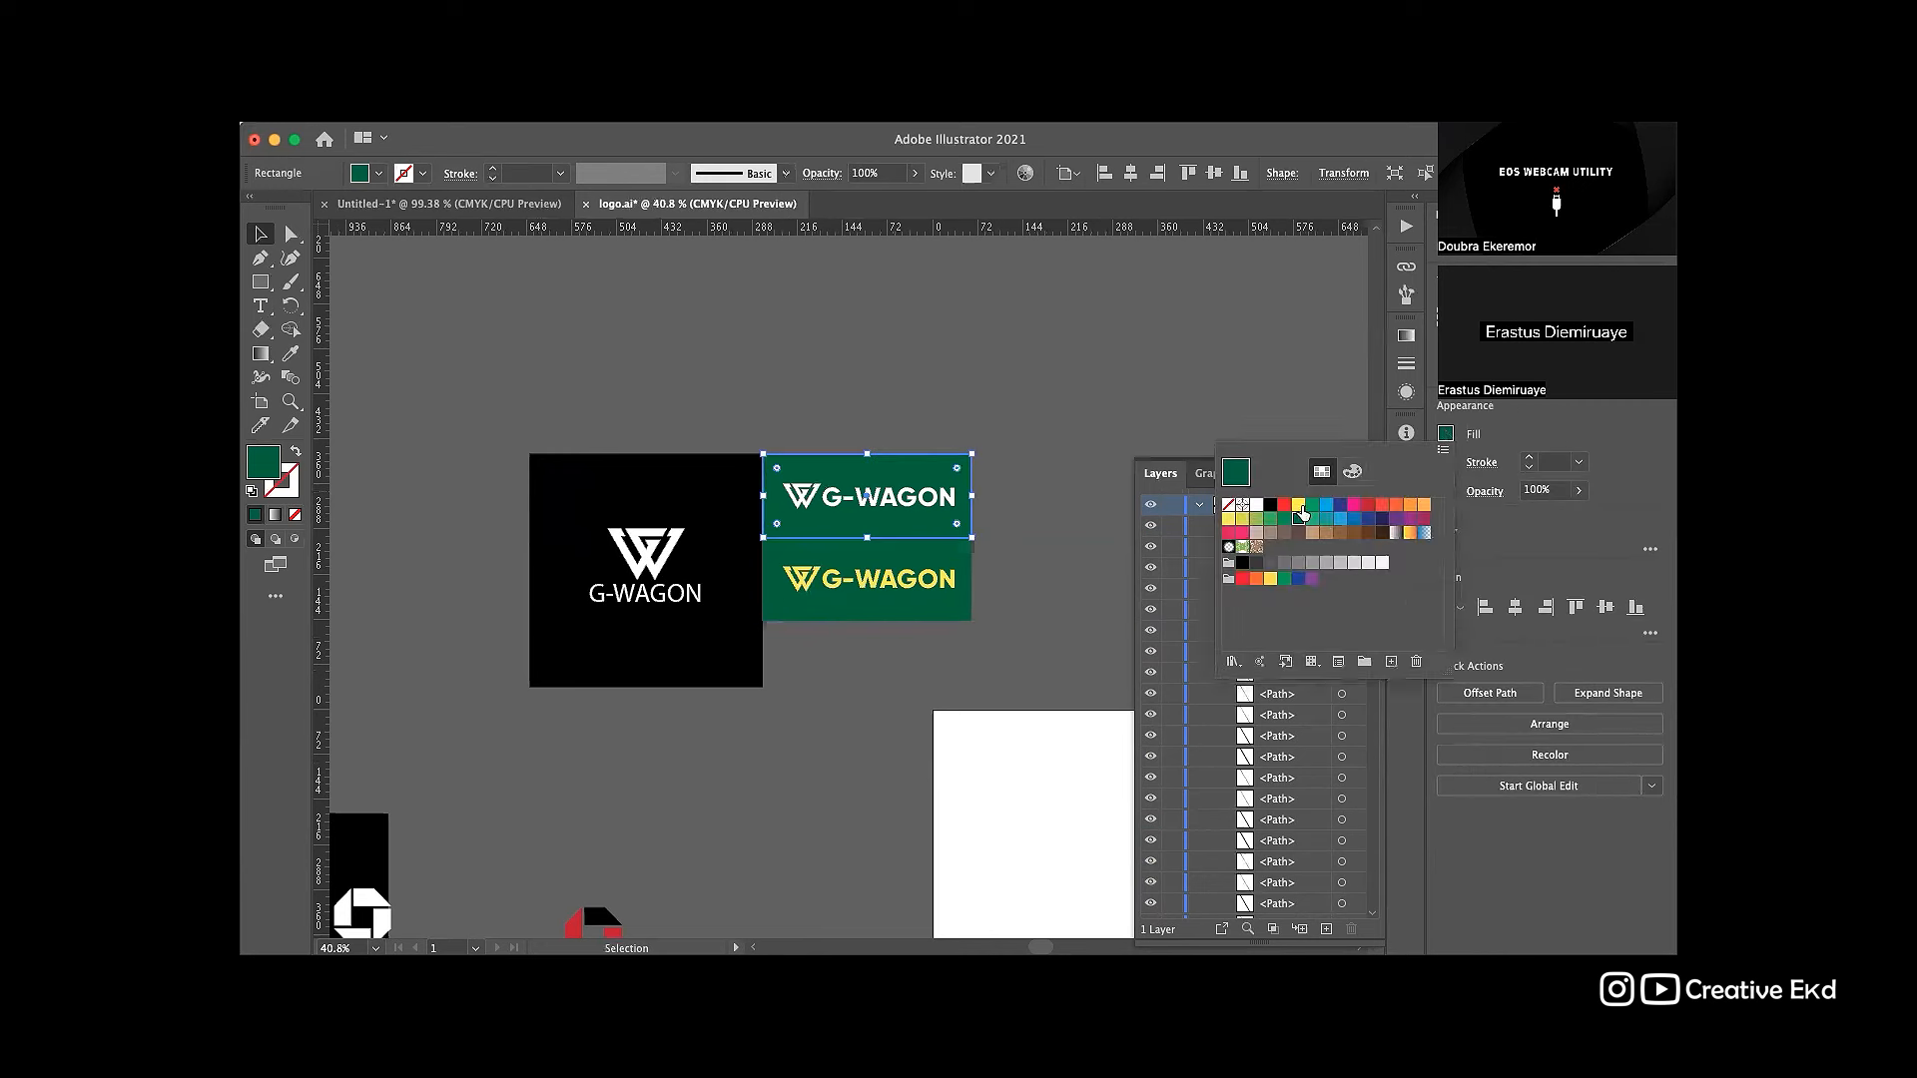
pyautogui.click(1298, 505)
pyautogui.click(861, 452)
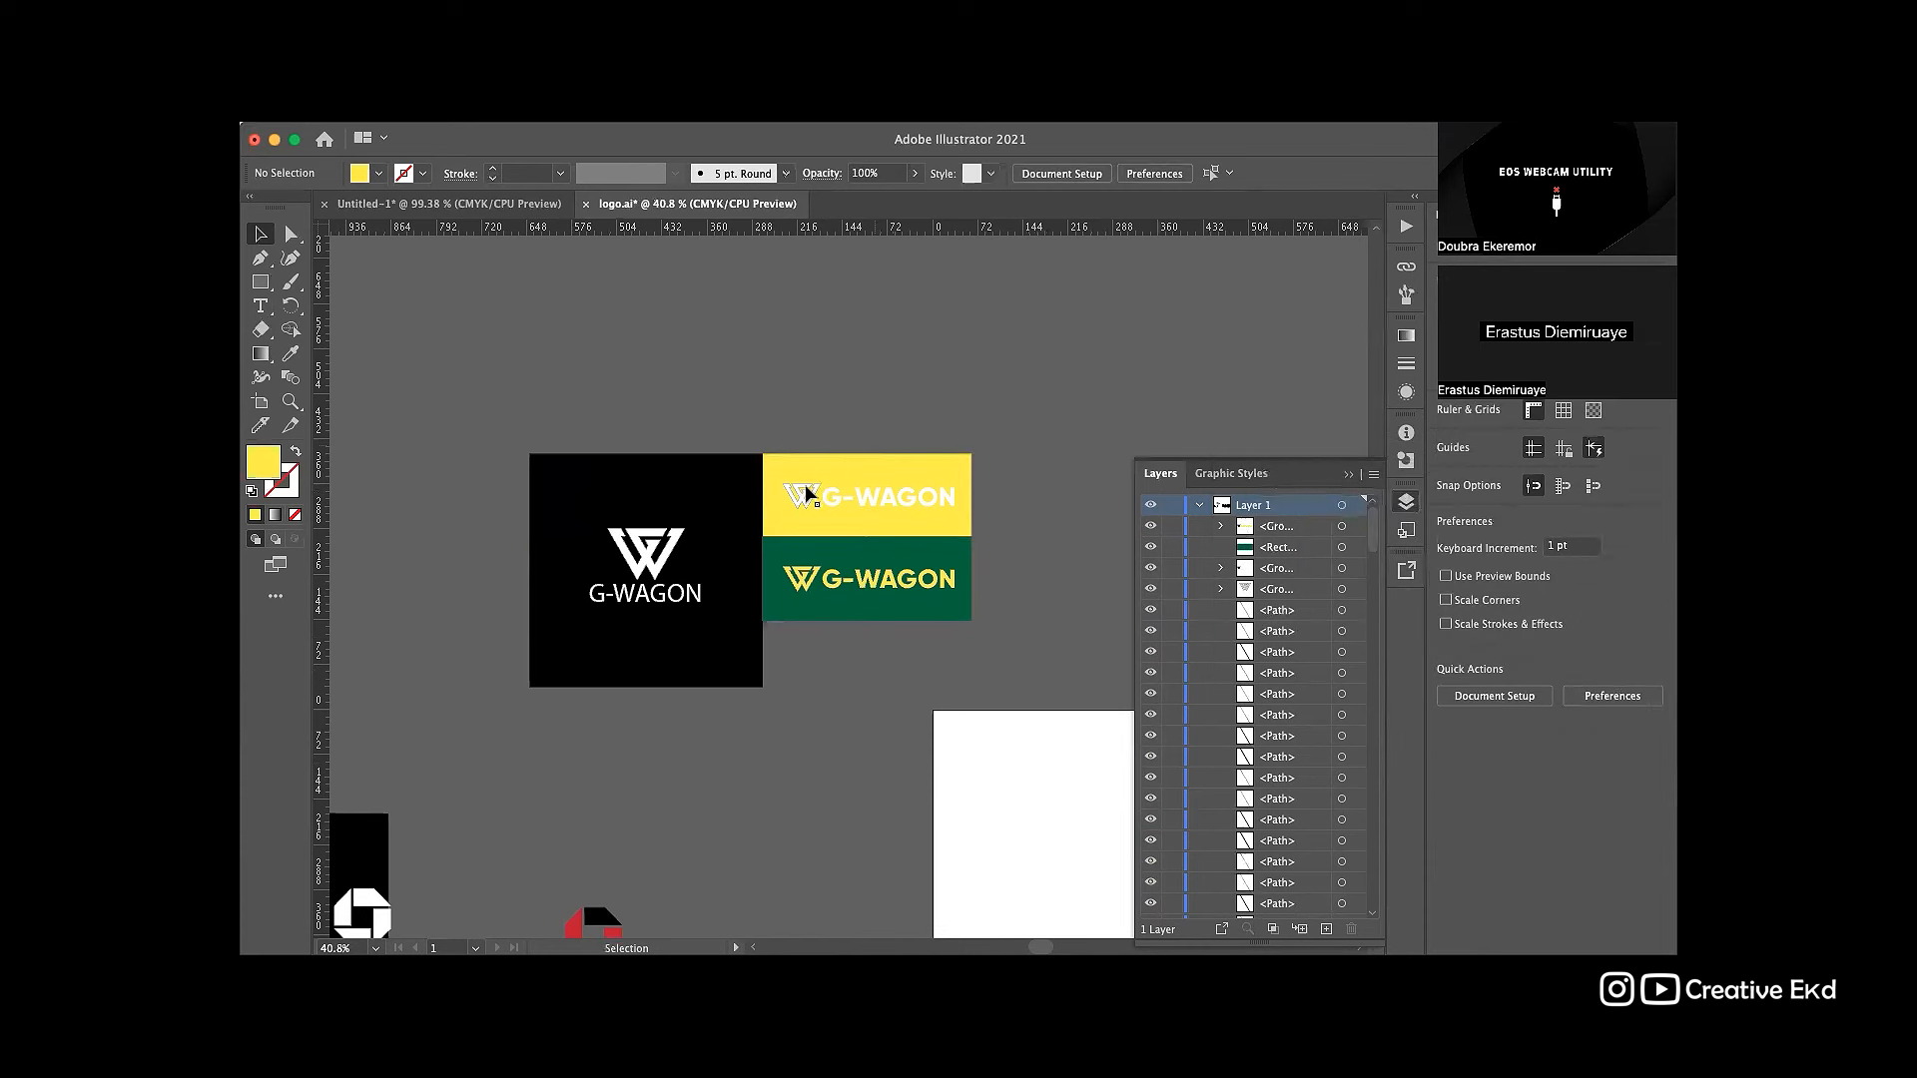
# Step: Recolour the white logo on the yellow rectangle dark green, using the C=90 M=30 Y=95 K=30 swatch
pyautogui.click(817, 491)
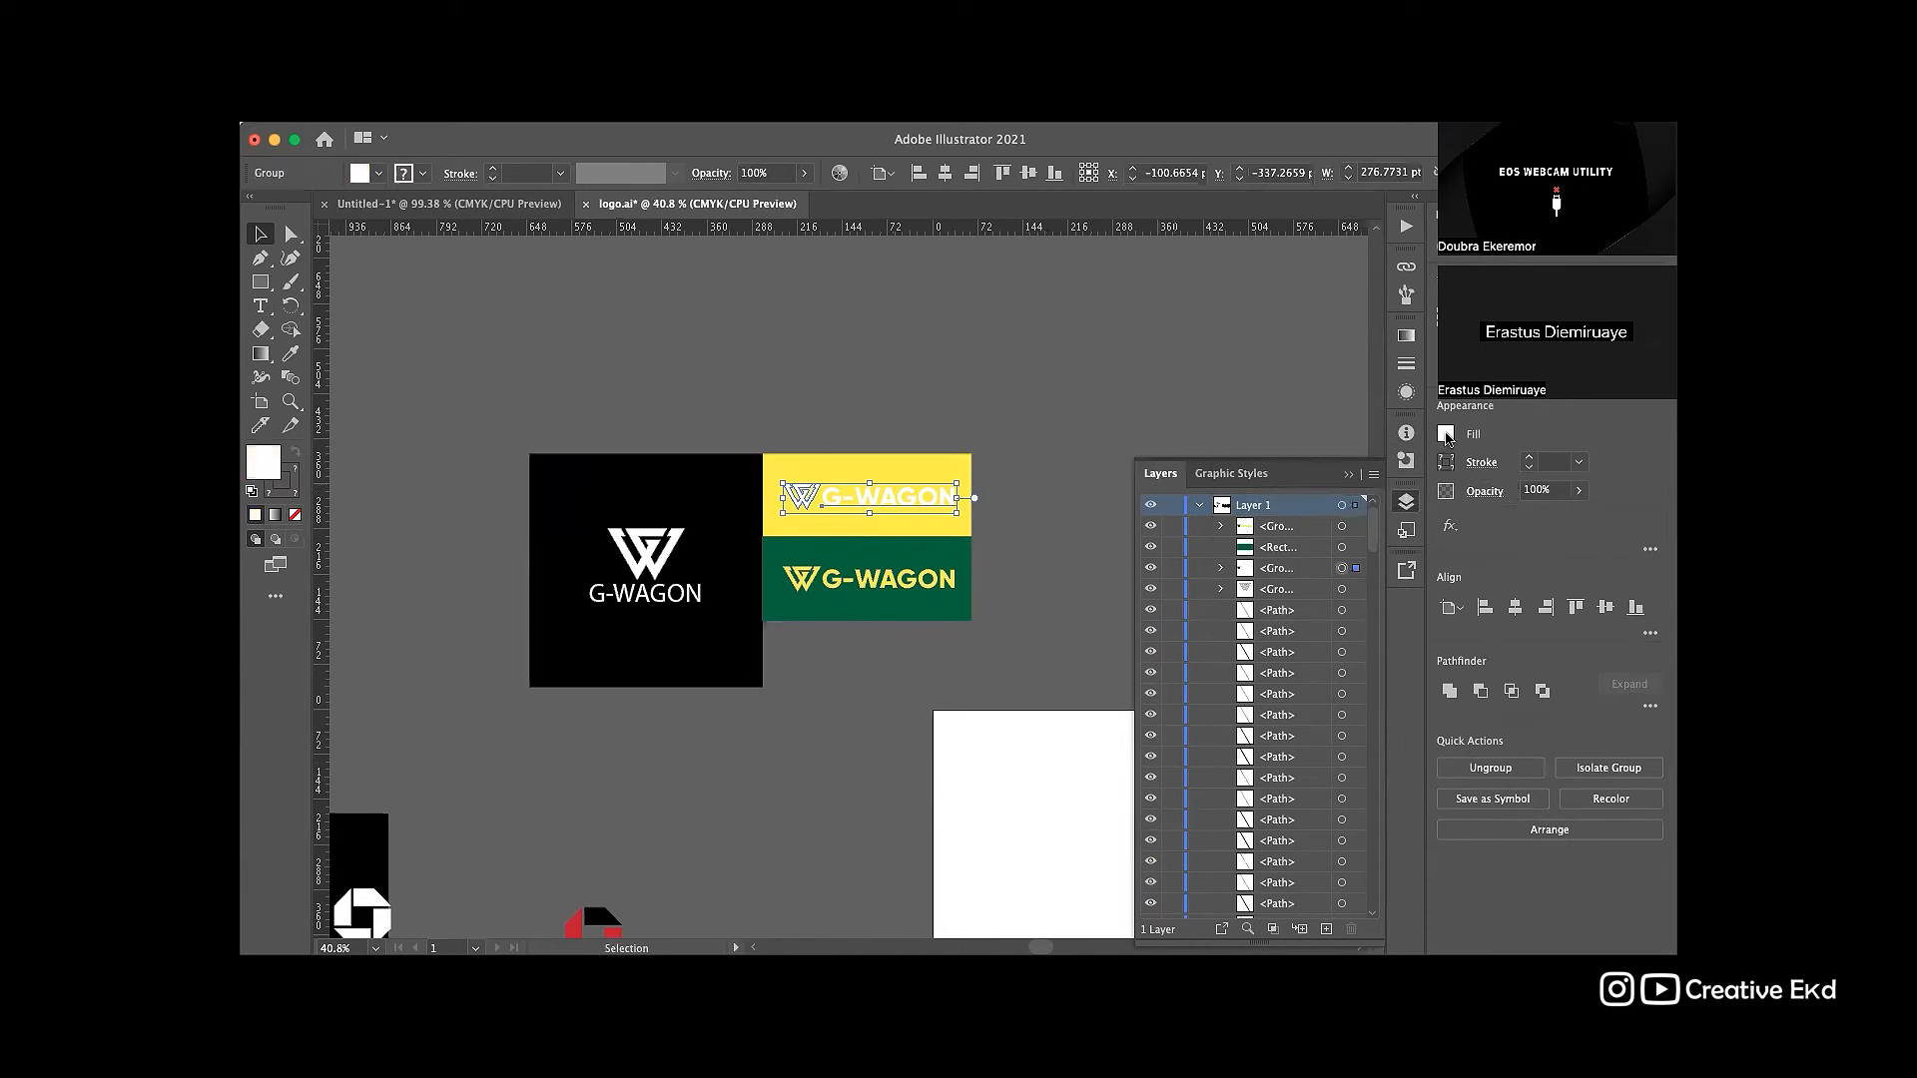
pyautogui.click(1445, 433)
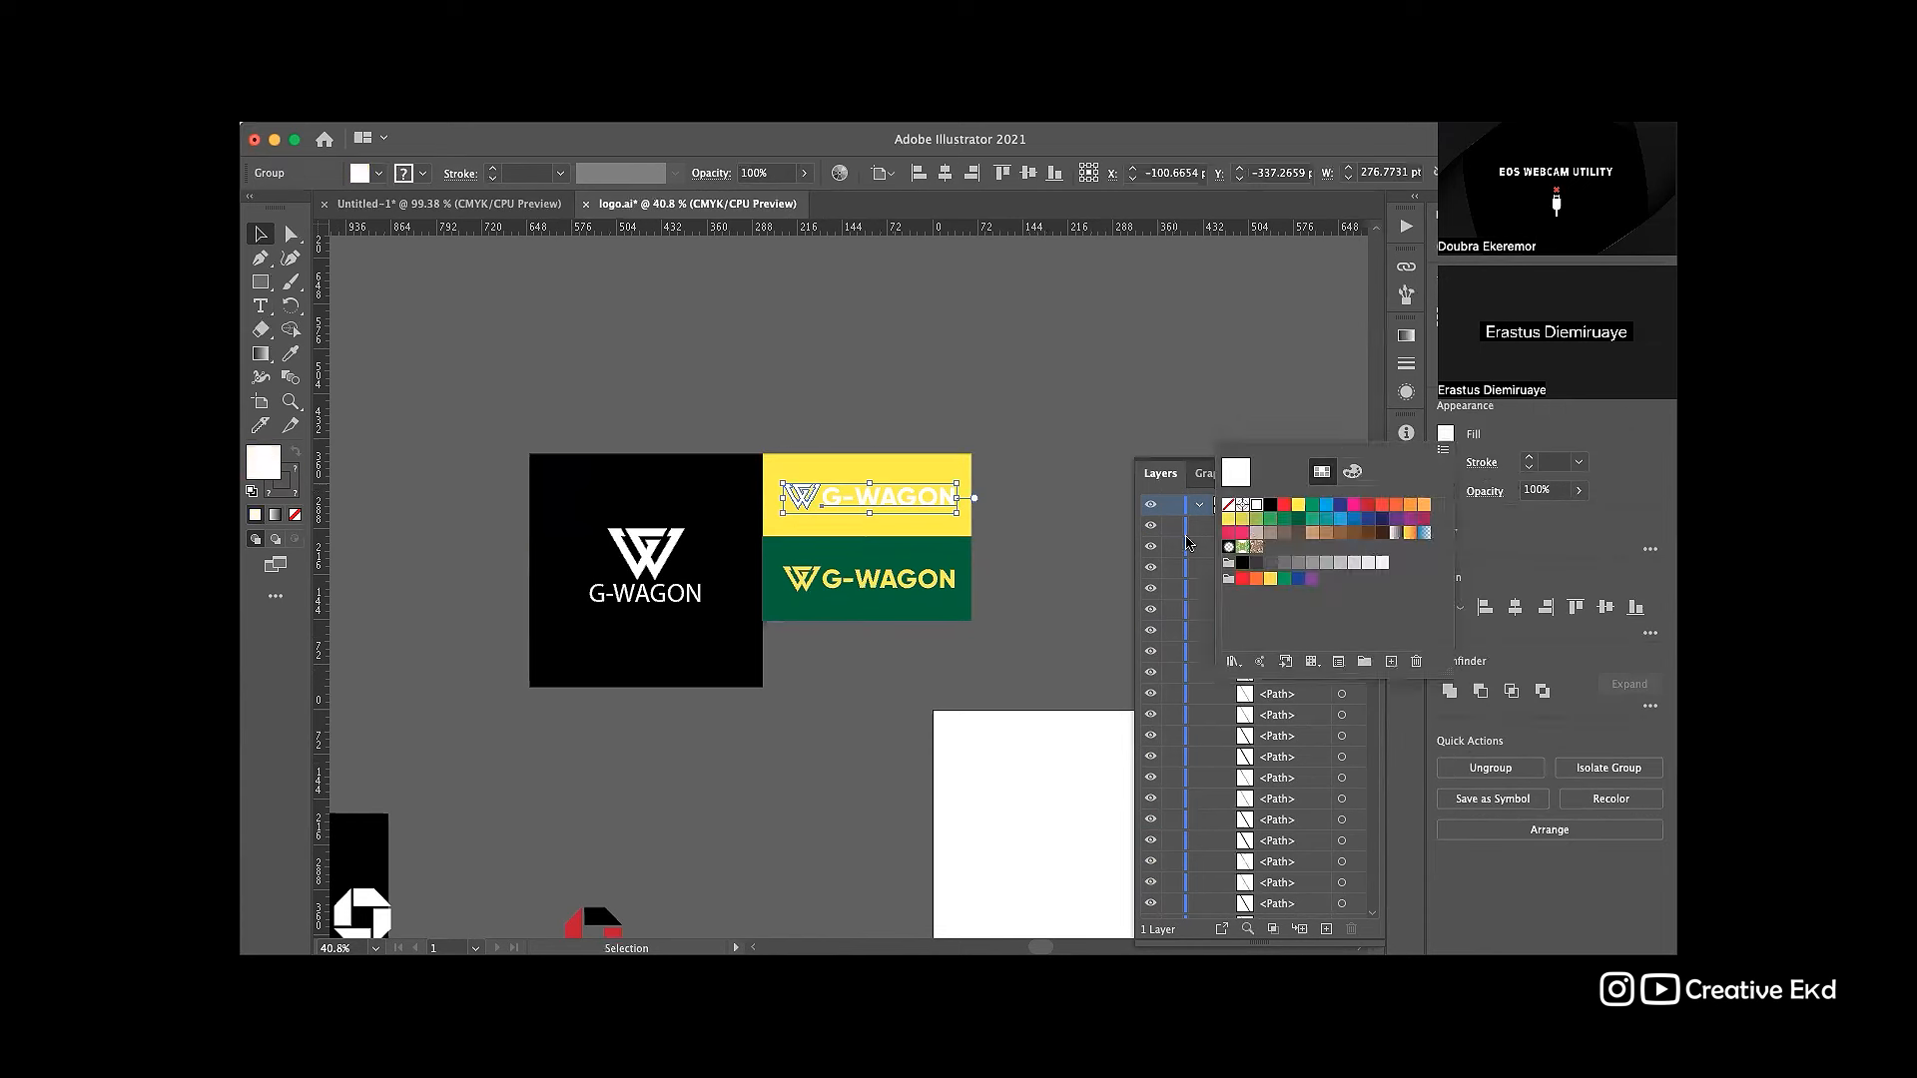
pyautogui.click(1301, 527)
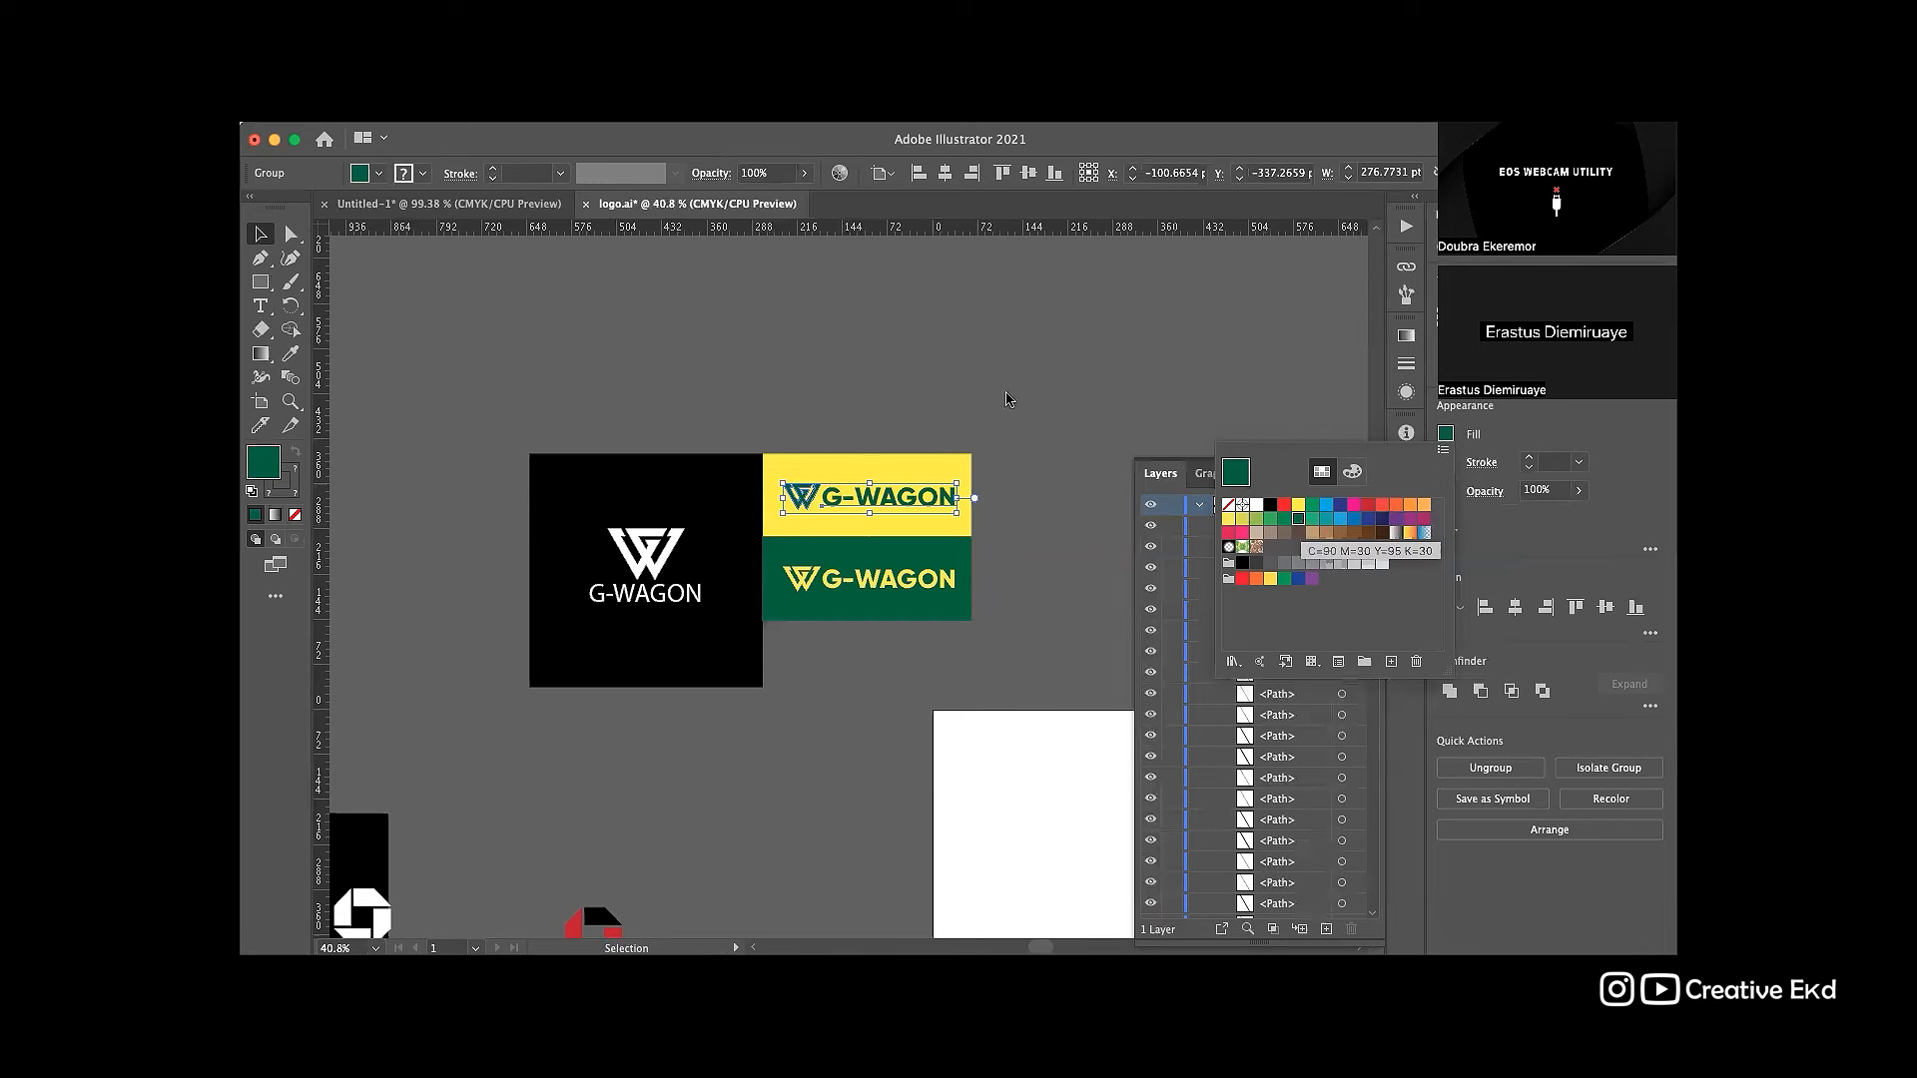
pyautogui.click(1016, 427)
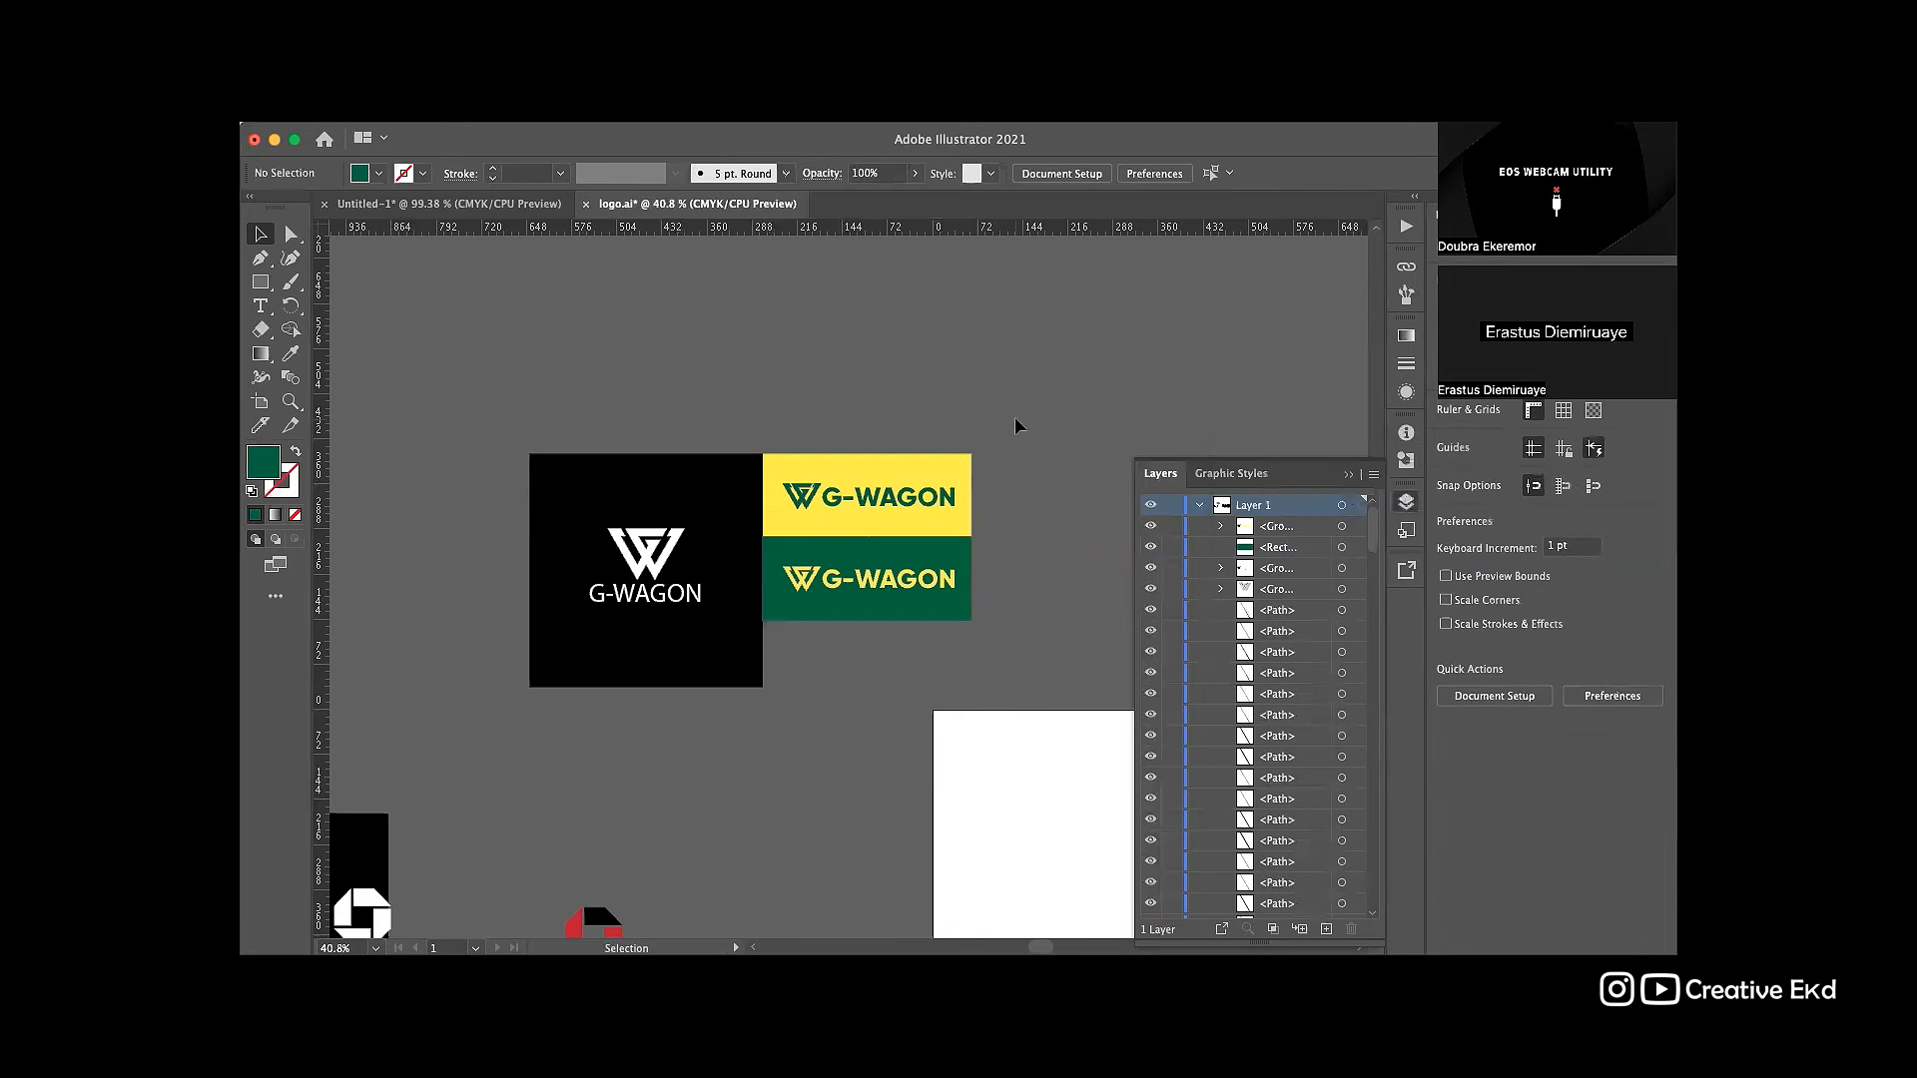
# Step: Shift the dark green logo 5 pt down within the yellow rectangle, remove its stroke and deselect it
pyautogui.scroll(3, 1016, 426)
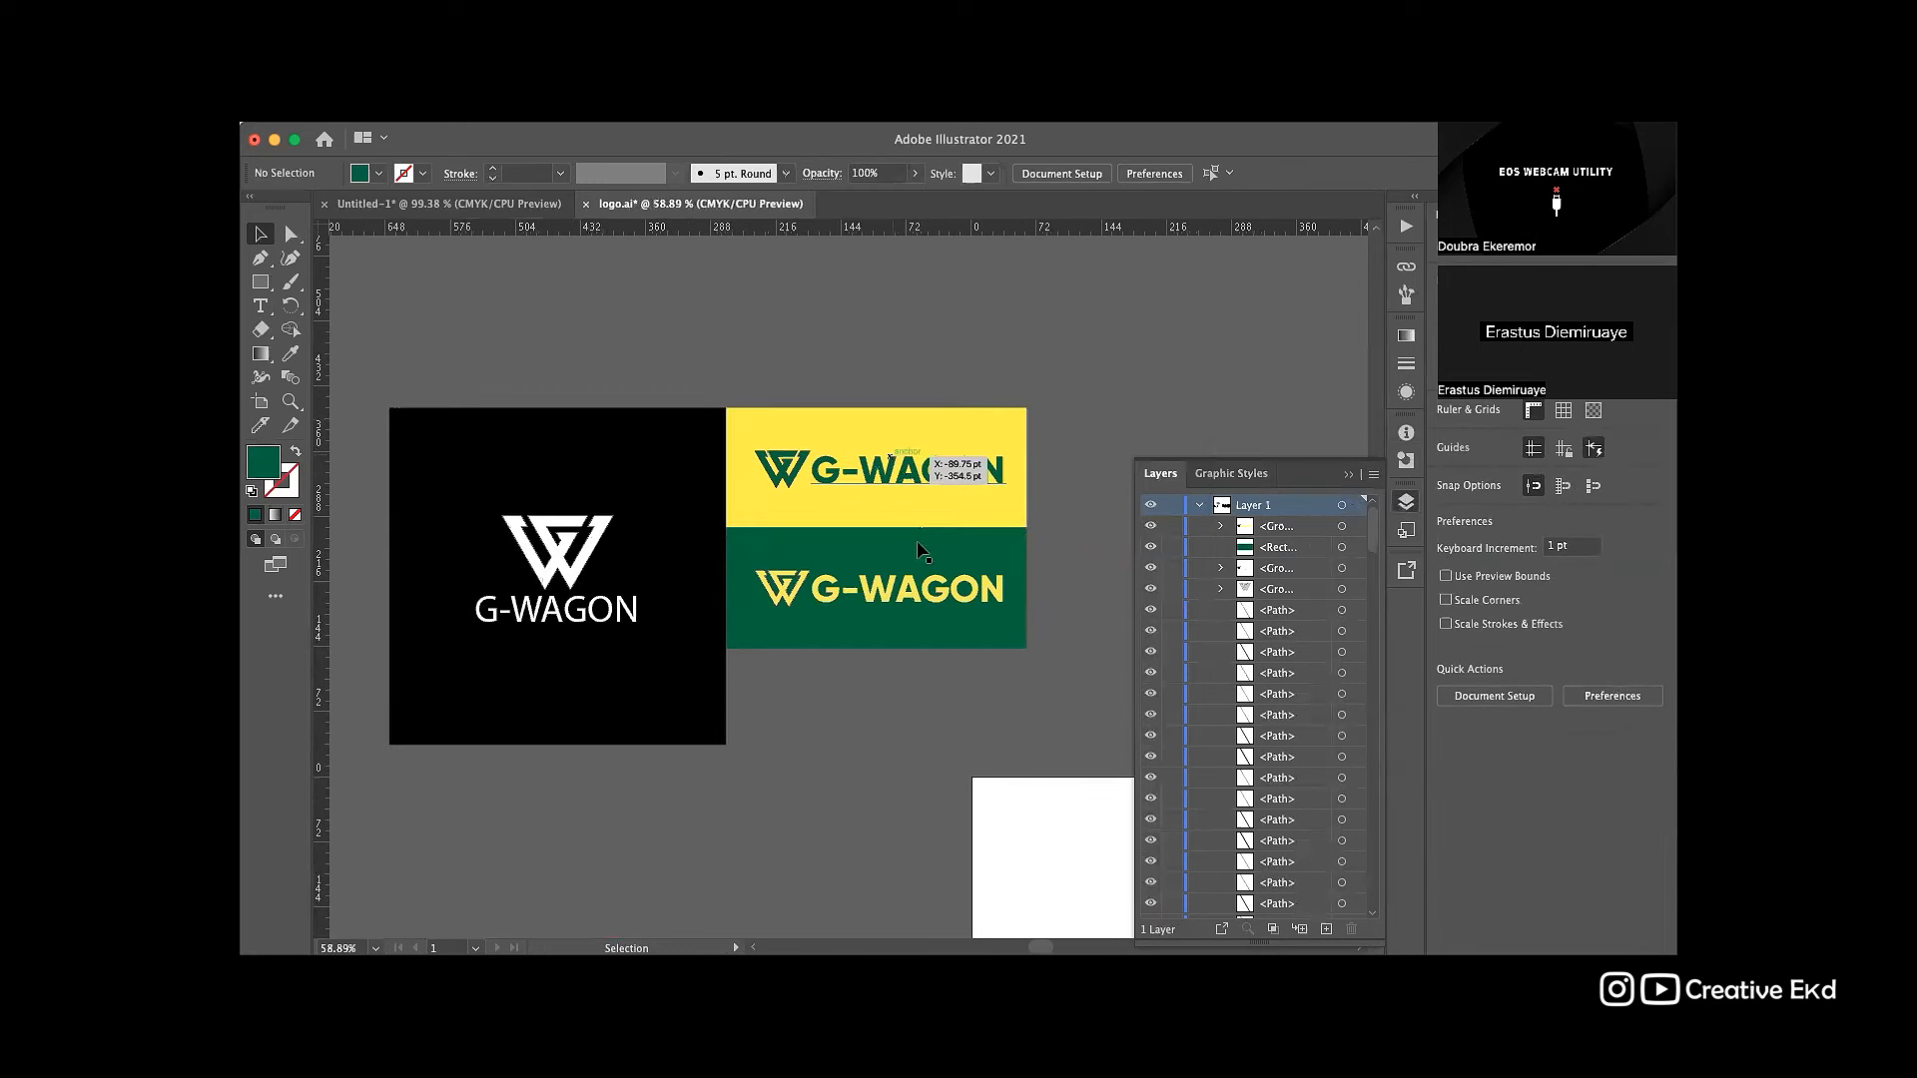
pyautogui.click(898, 467)
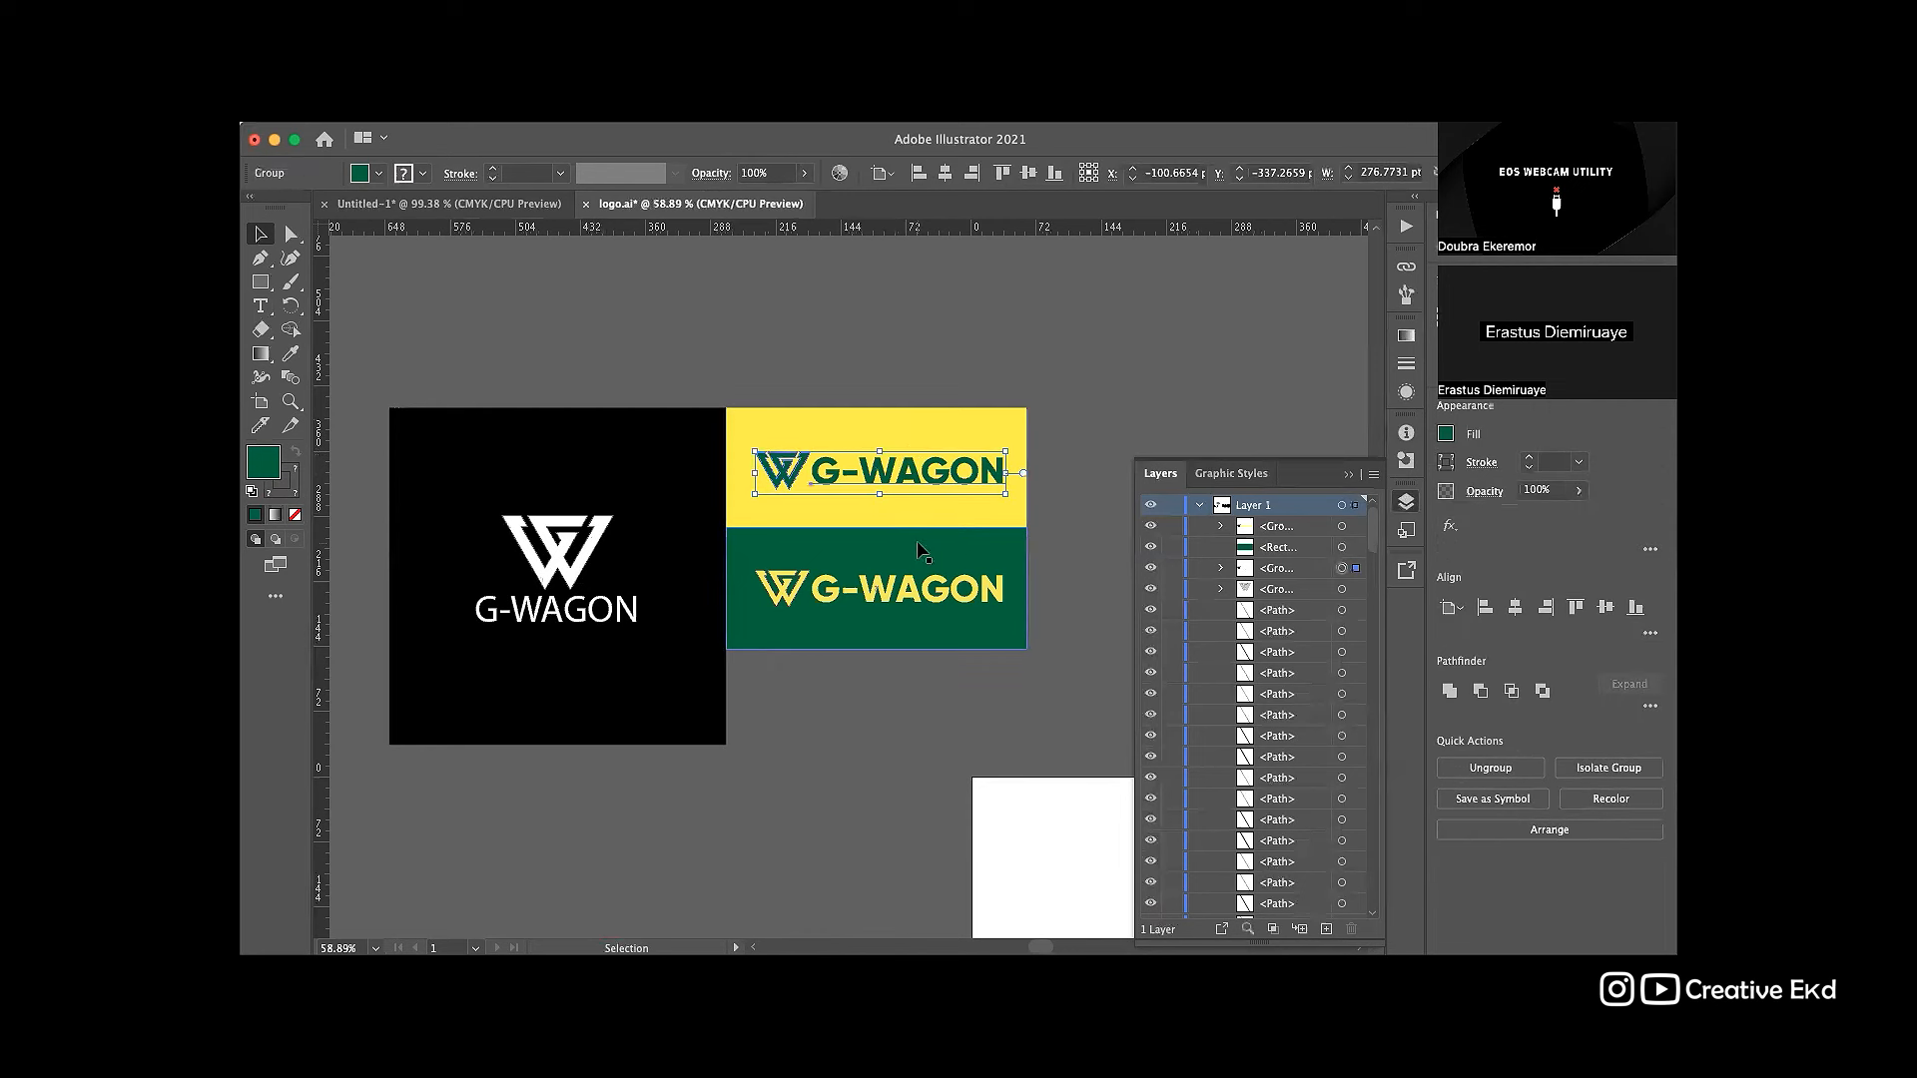
pyautogui.click(1529, 467)
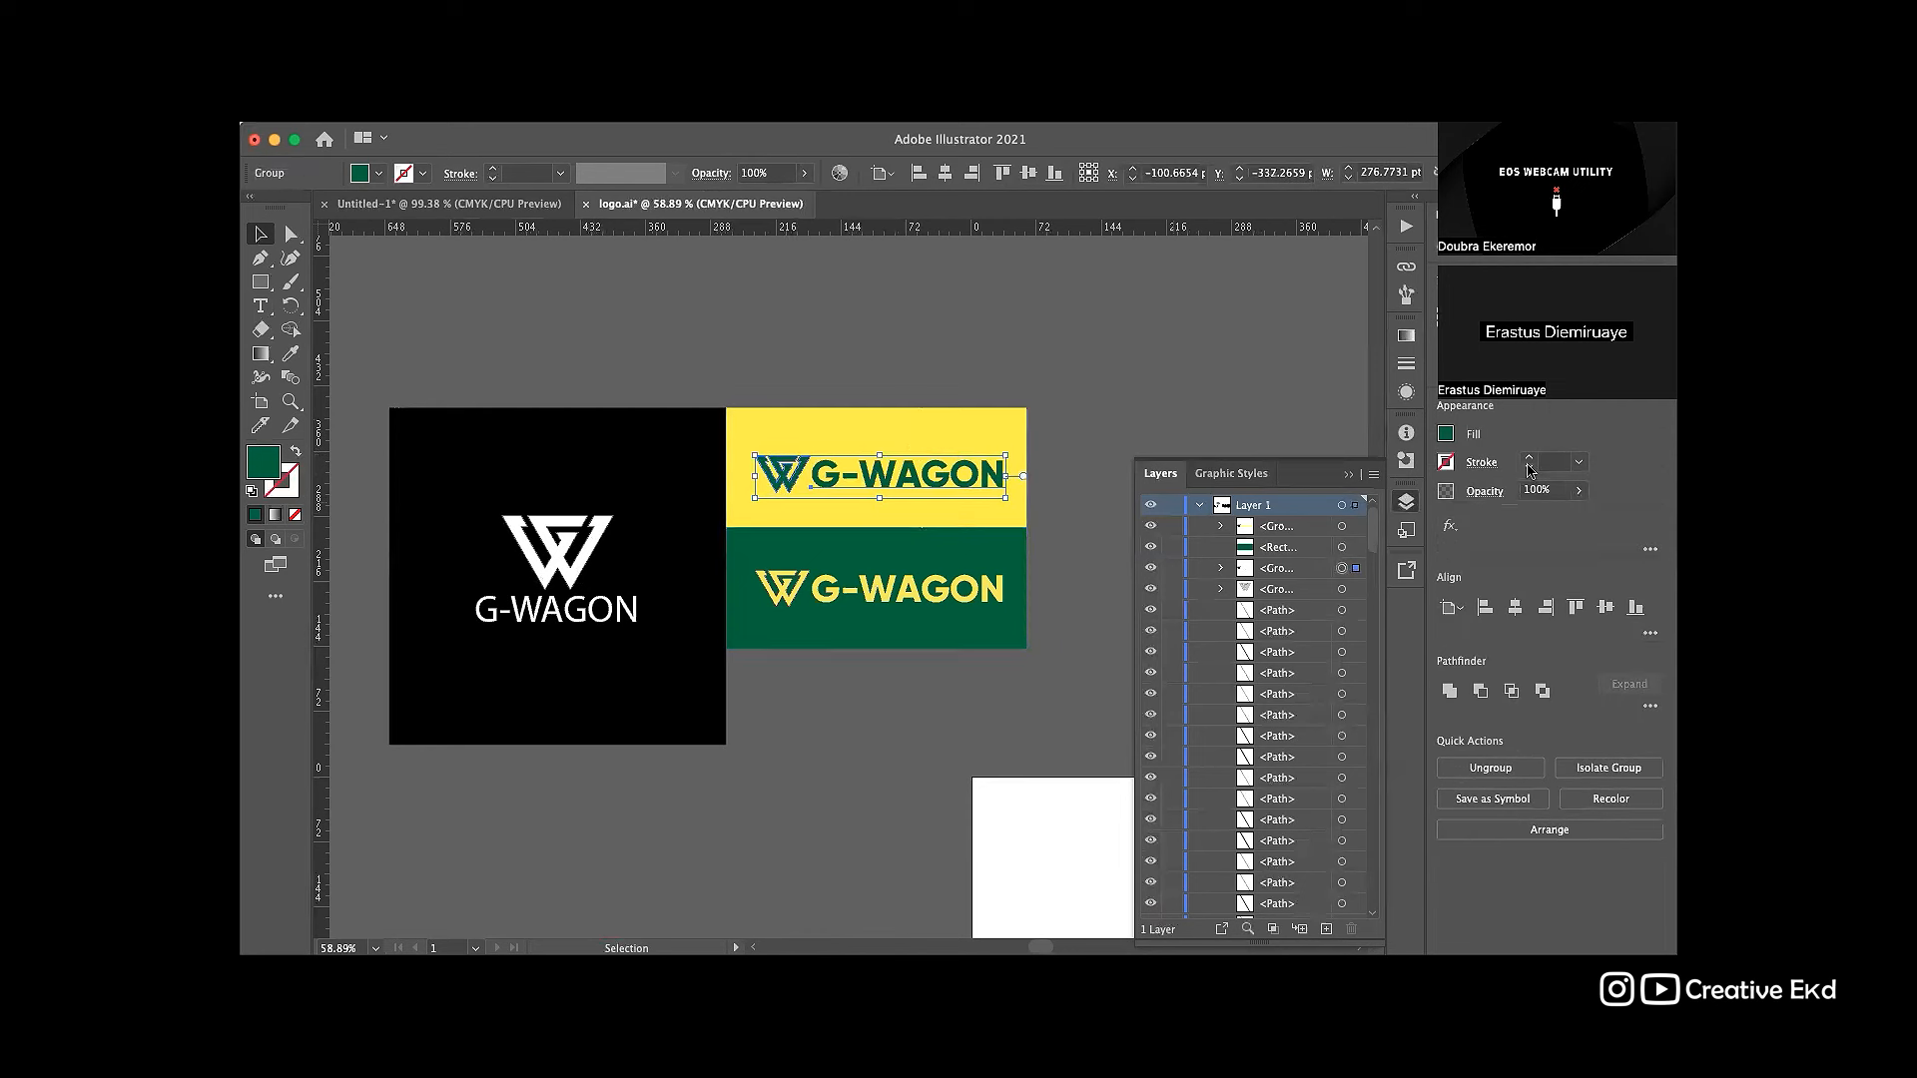
pyautogui.click(1068, 357)
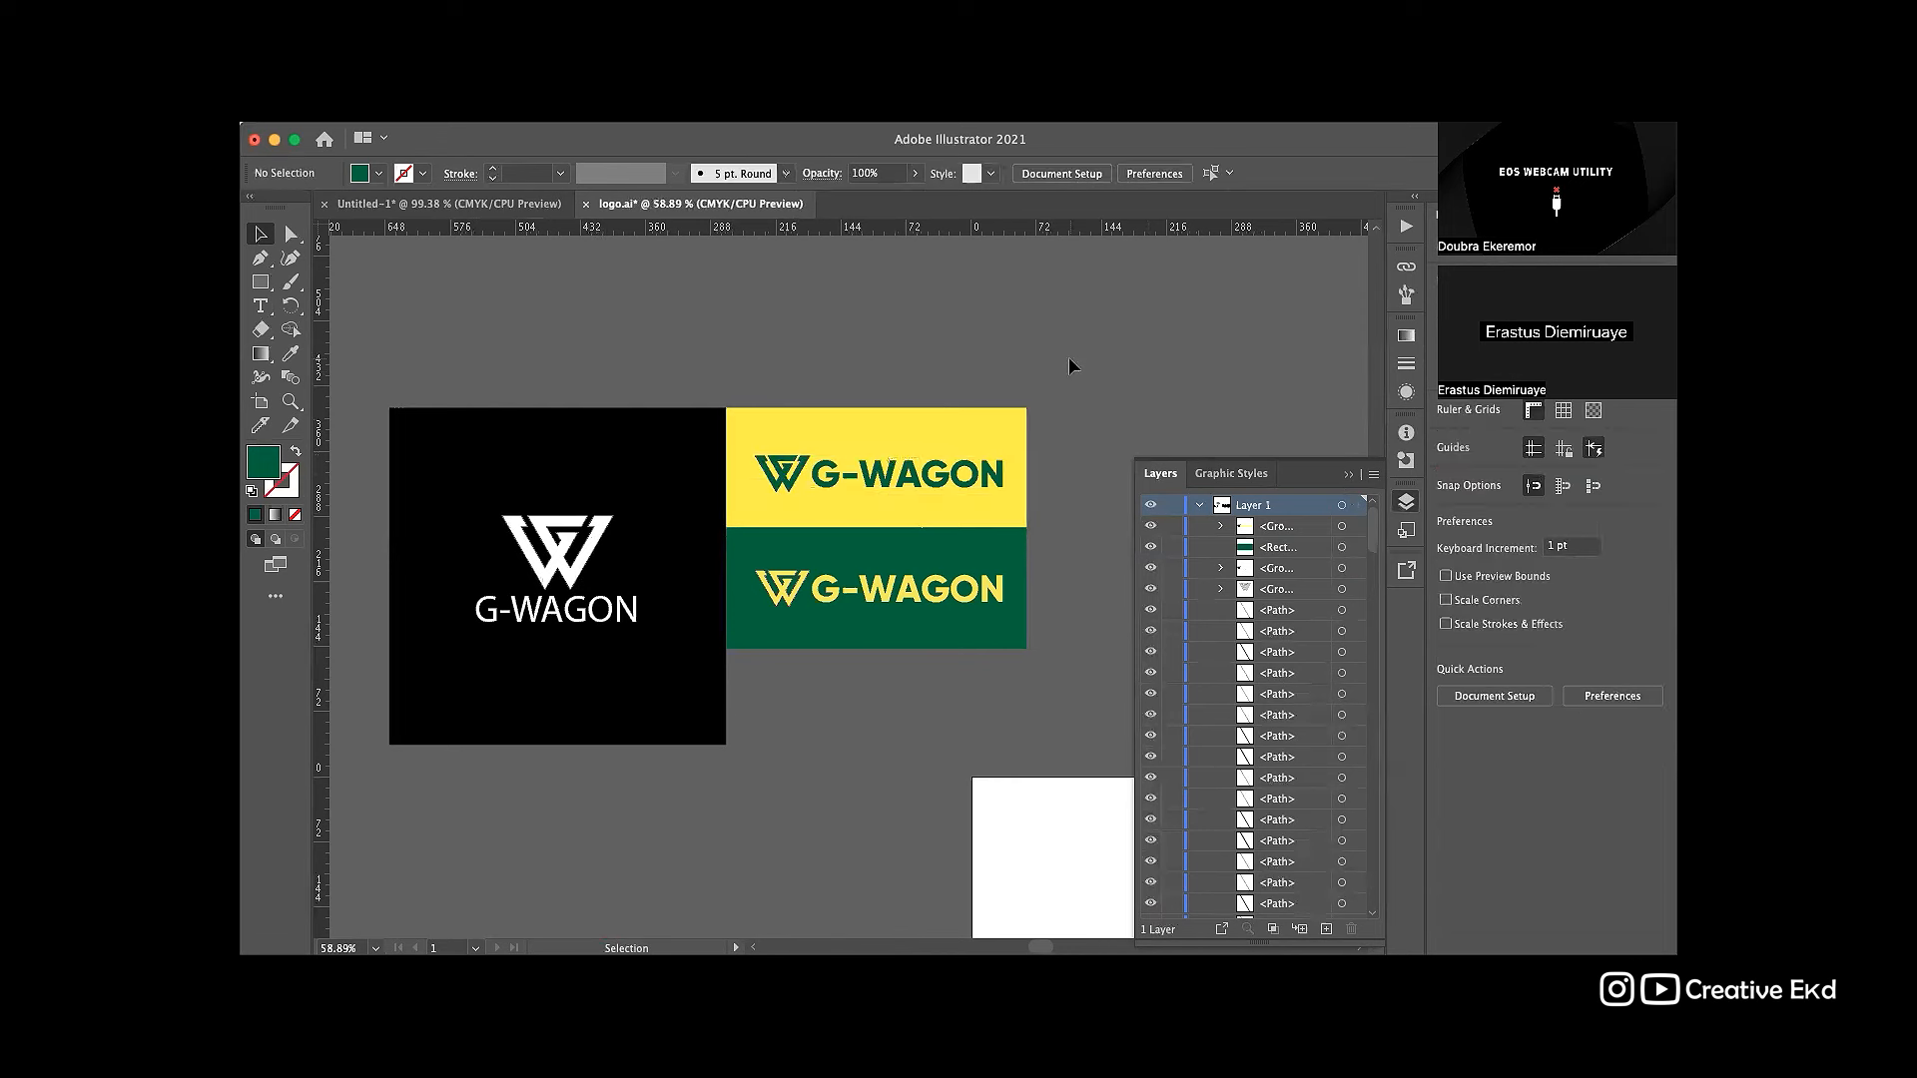
pyautogui.scroll(2, 1130, 310)
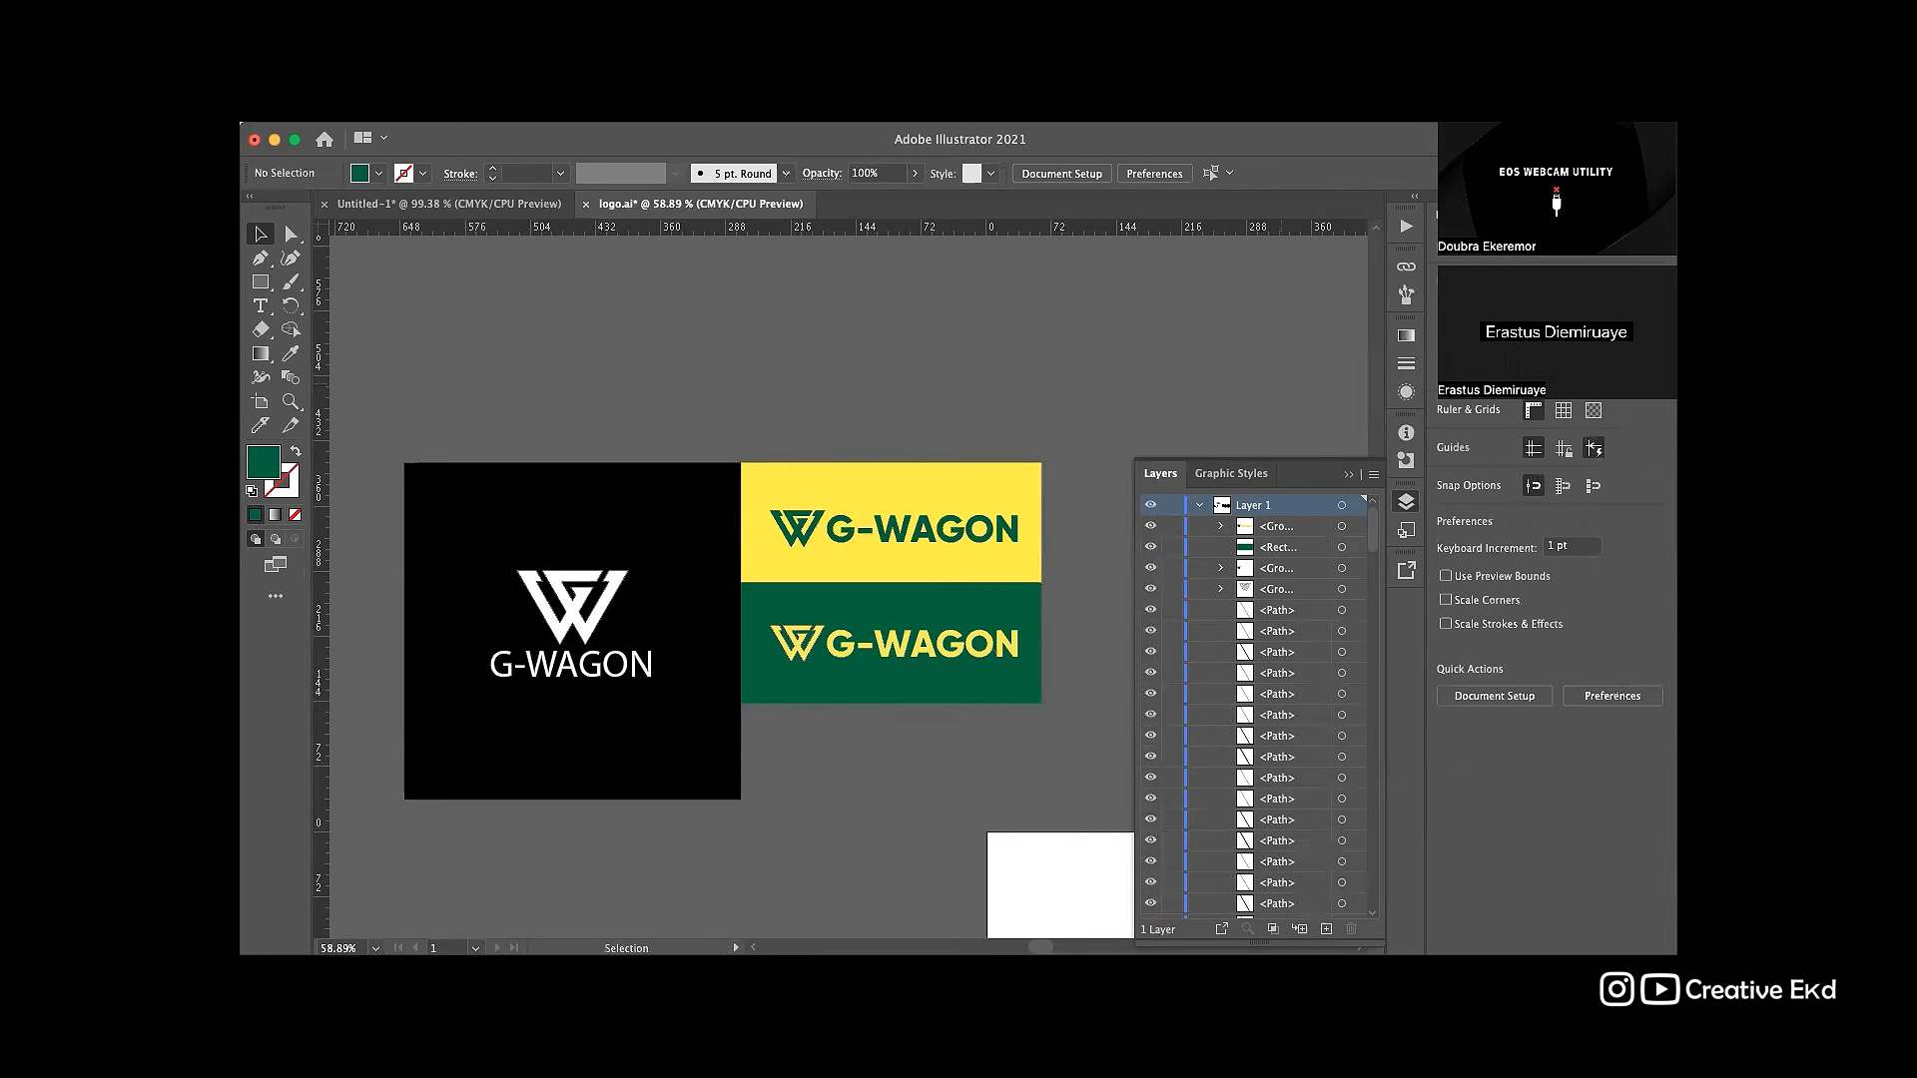
pyautogui.scroll(-2, 1038, 629)
pyautogui.hscroll(2, 1039, 629)
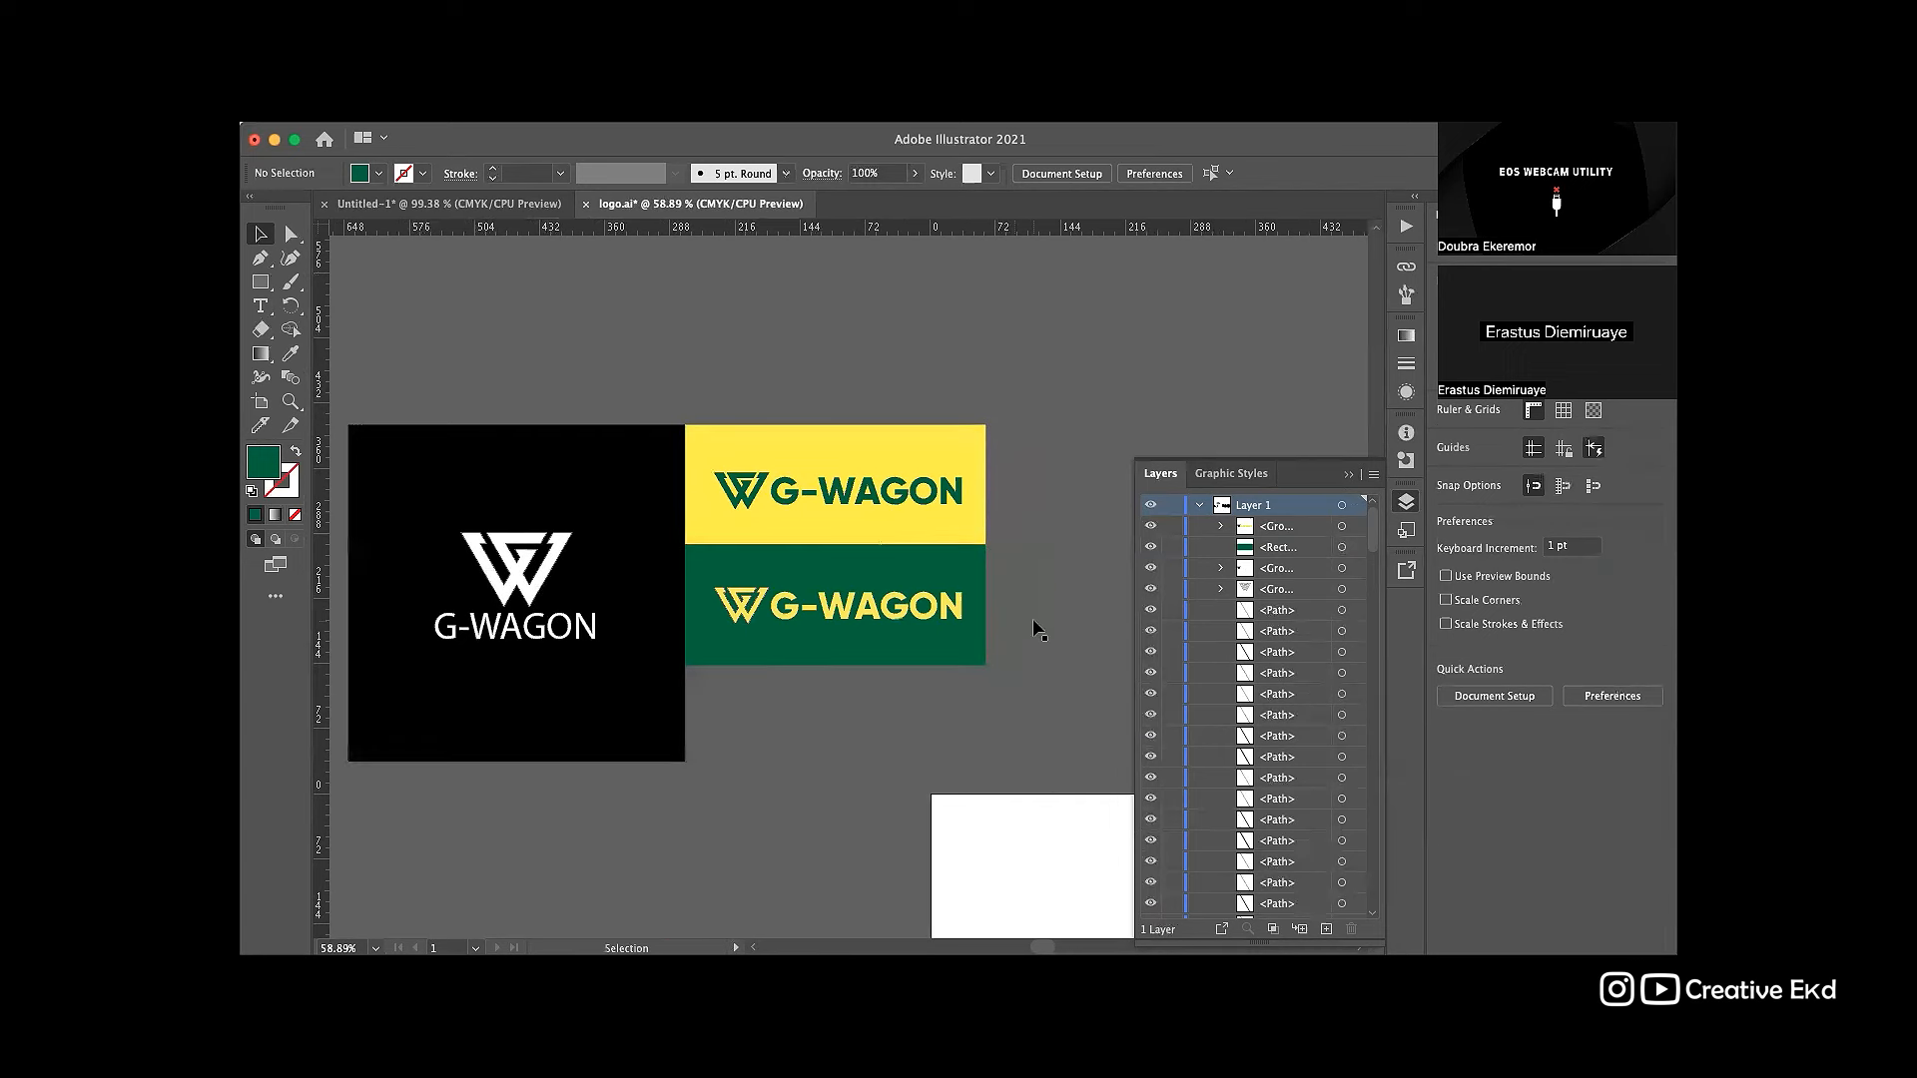
pyautogui.hscroll(2, 1038, 628)
pyautogui.scroll(2, 1039, 629)
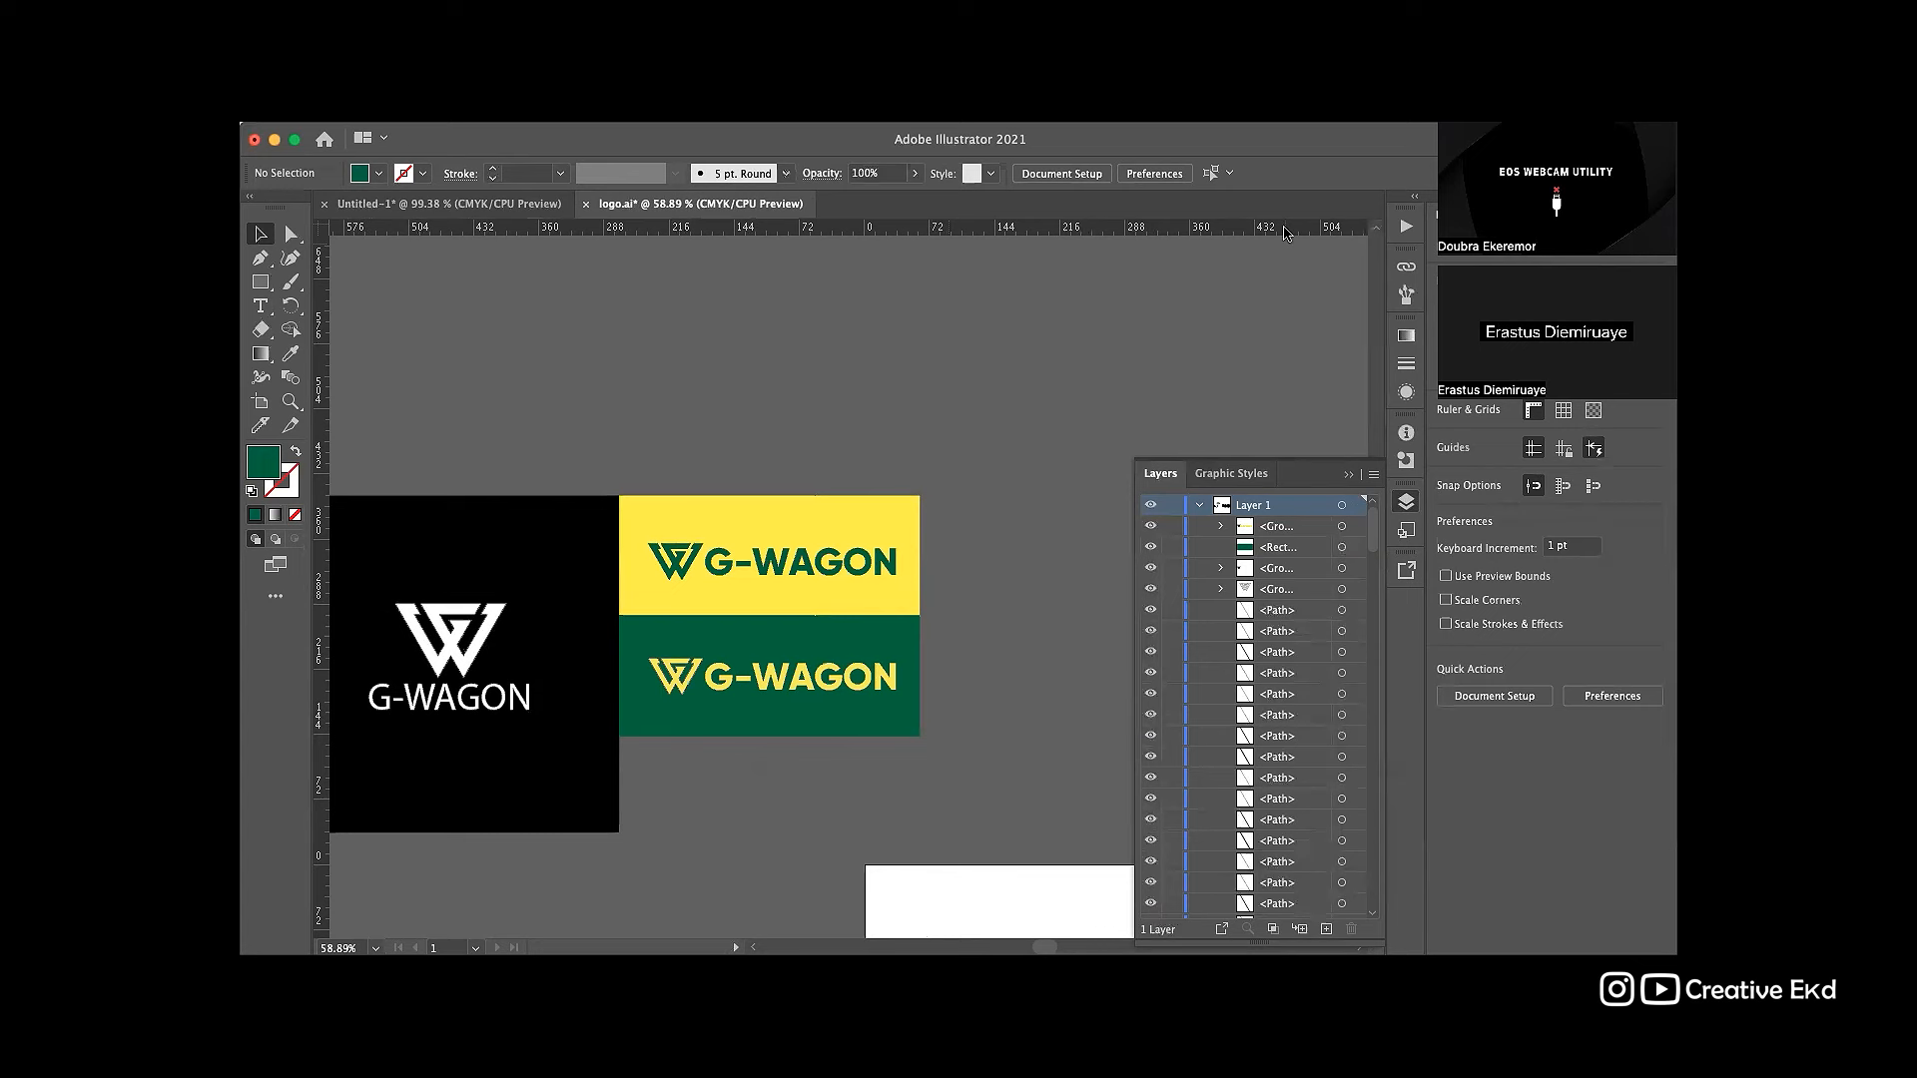
pyautogui.hscroll(-2, 1343, 299)
pyautogui.scroll(-1, 1343, 299)
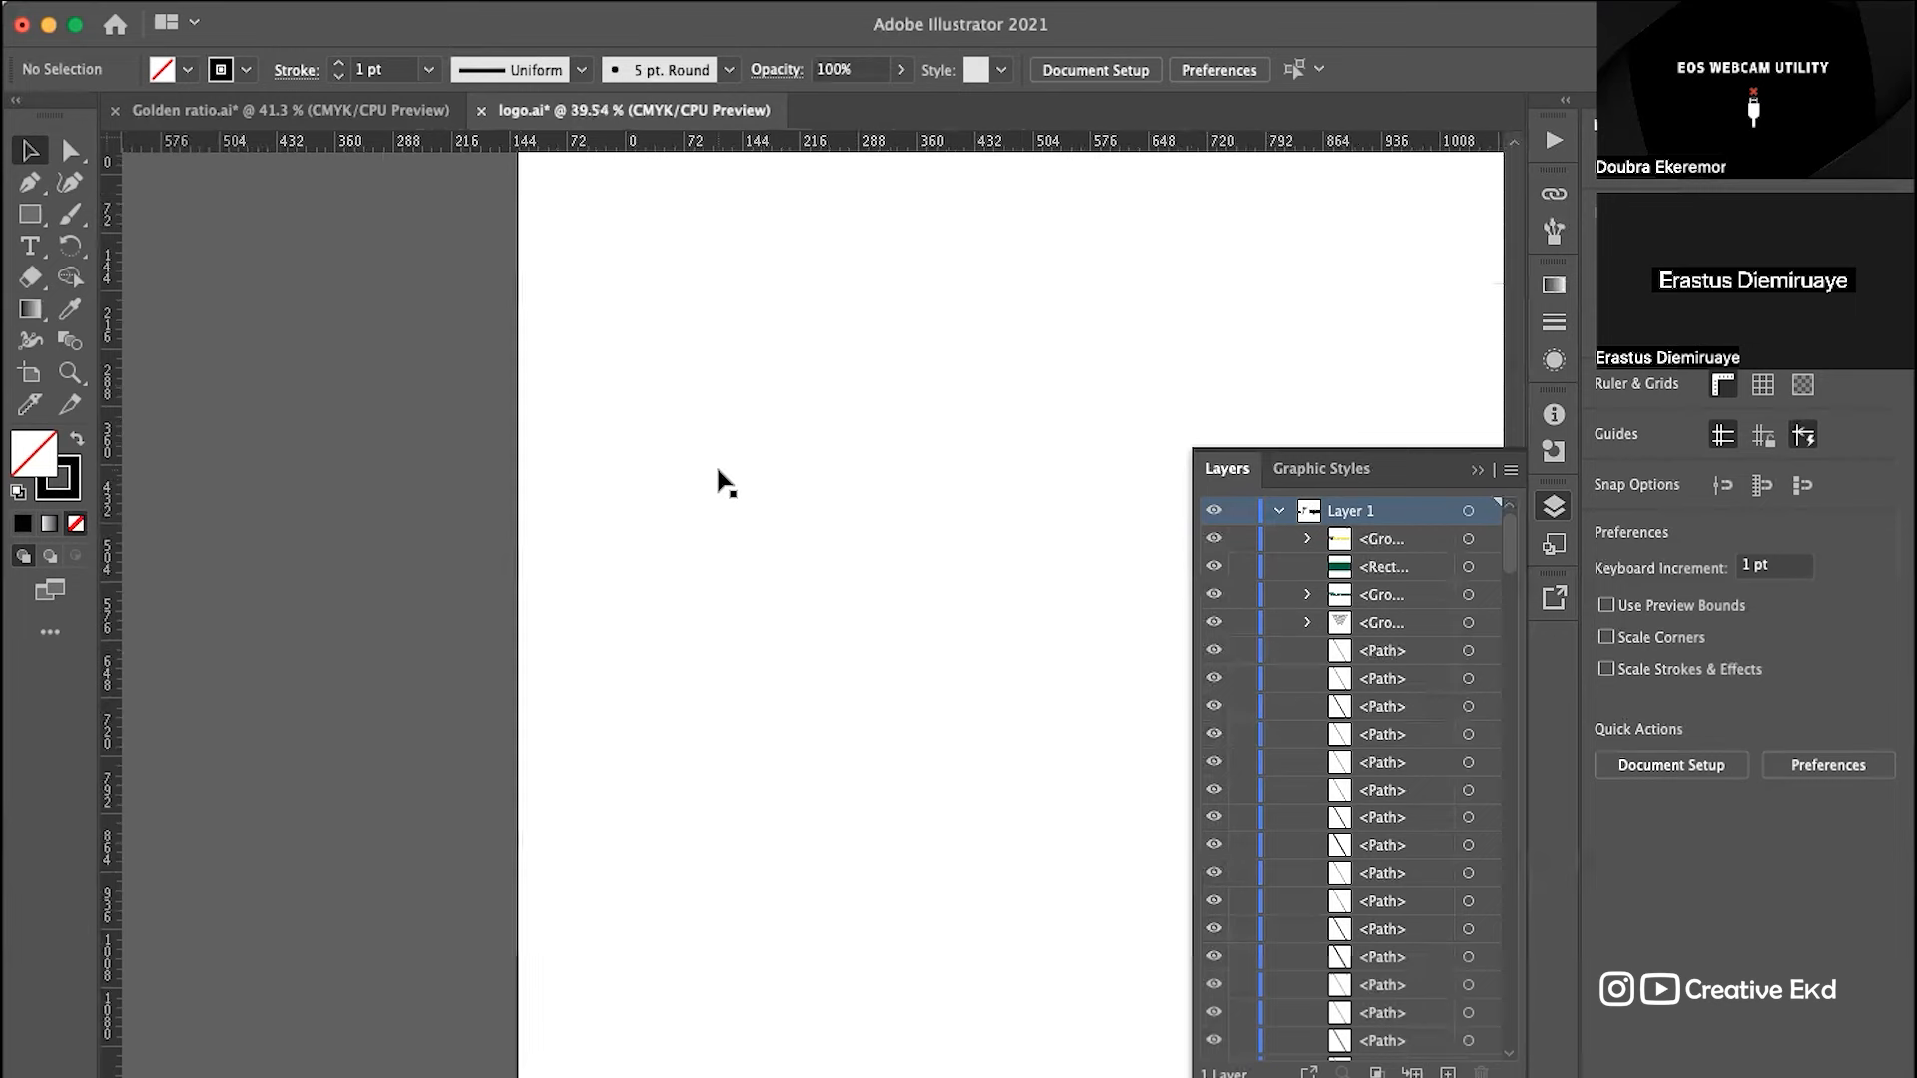
# Step: Examine the line grids beside the artboard and the W monogram built on them
pyautogui.scroll(-5, 779, 480)
pyautogui.scroll(3, 719, 480)
pyautogui.hscroll(10, 719, 480)
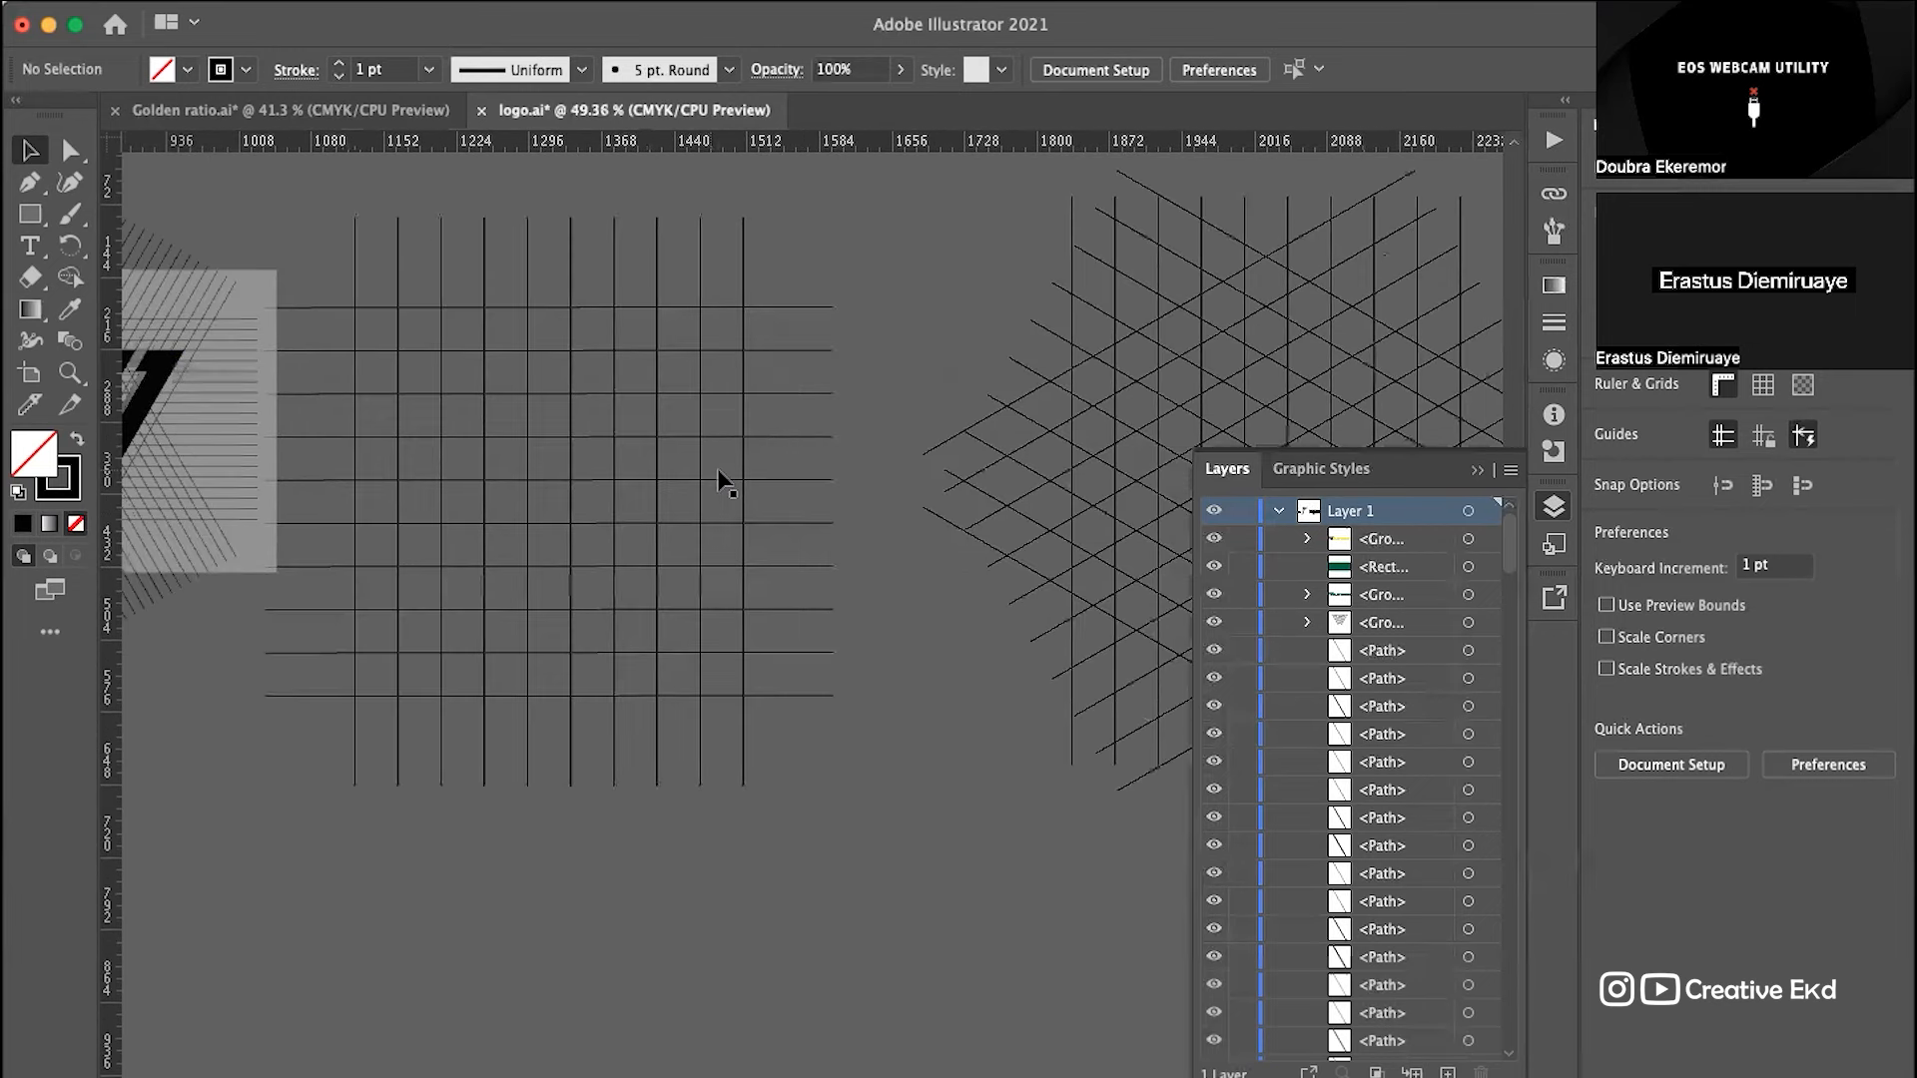
pyautogui.hscroll(-10, 720, 481)
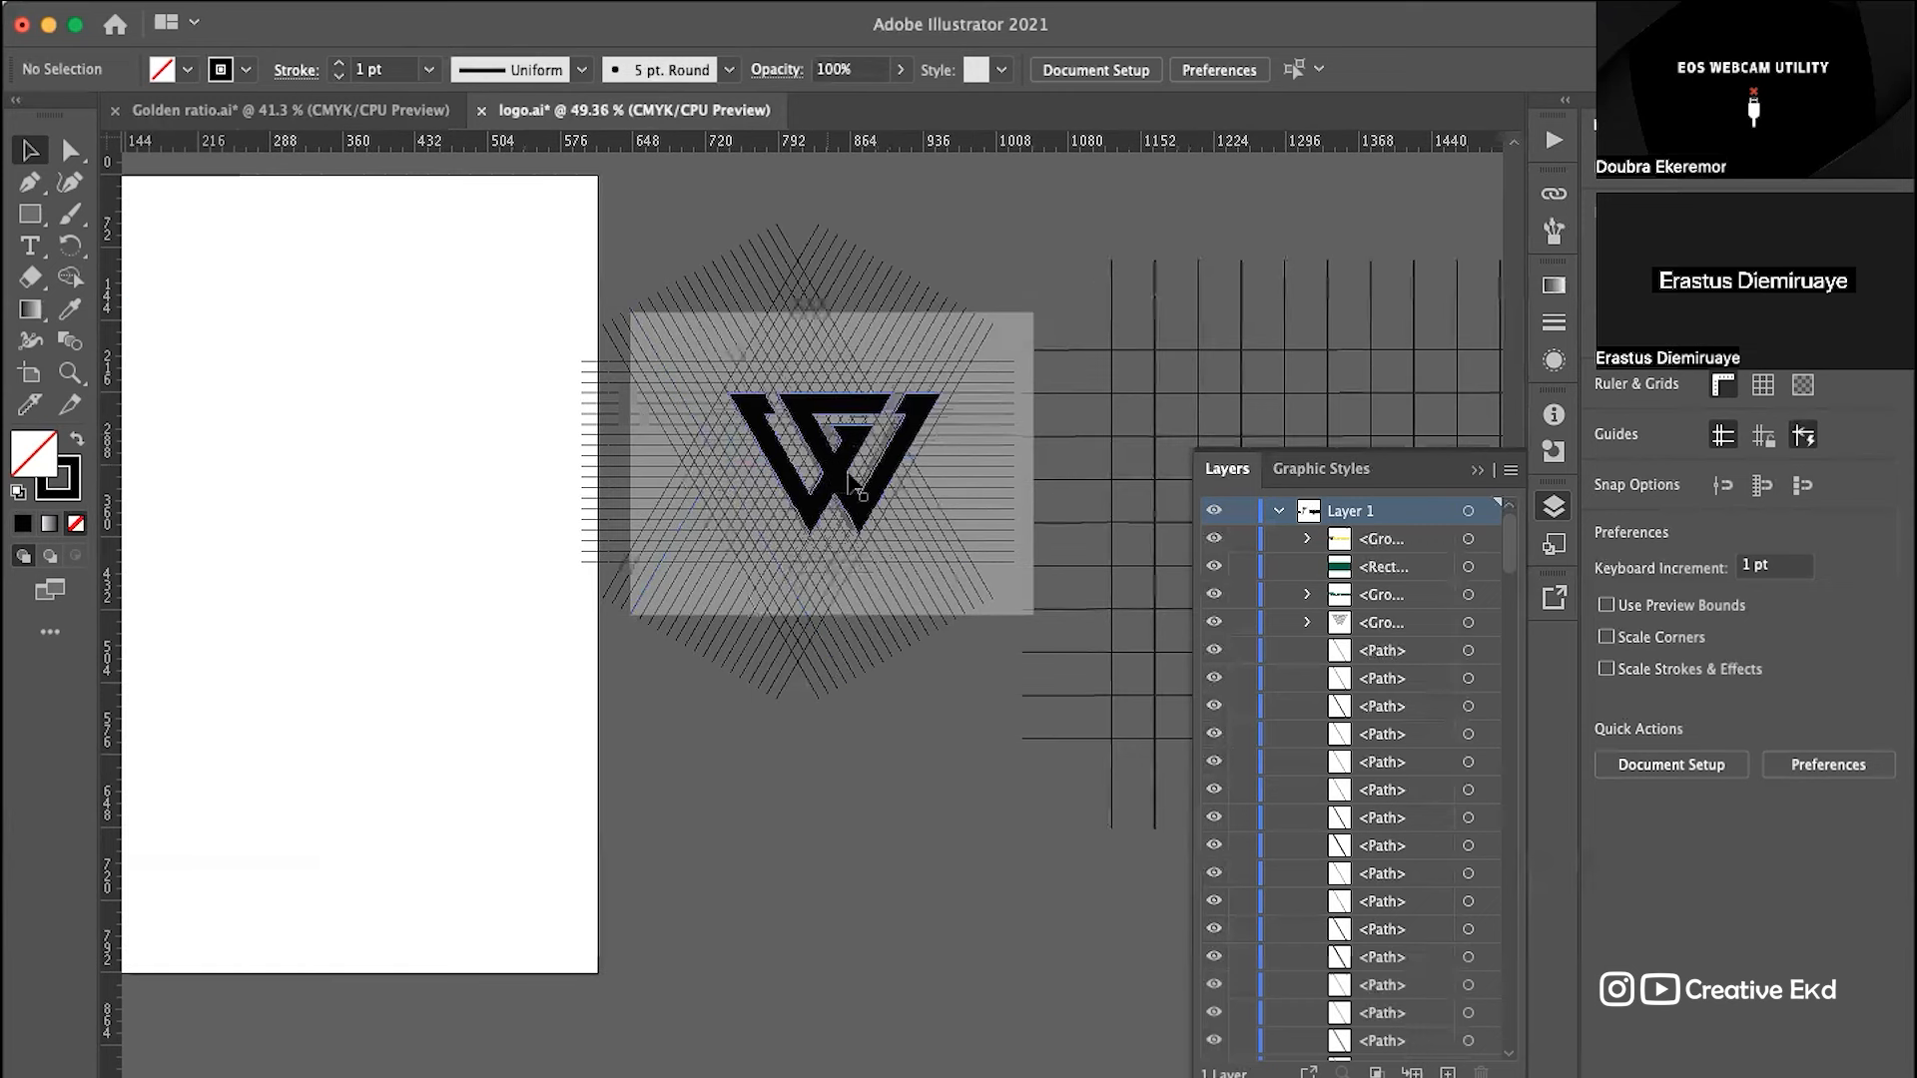
# Step: Switch to the Golden ratio.ai document
pyautogui.press('super+Tab')
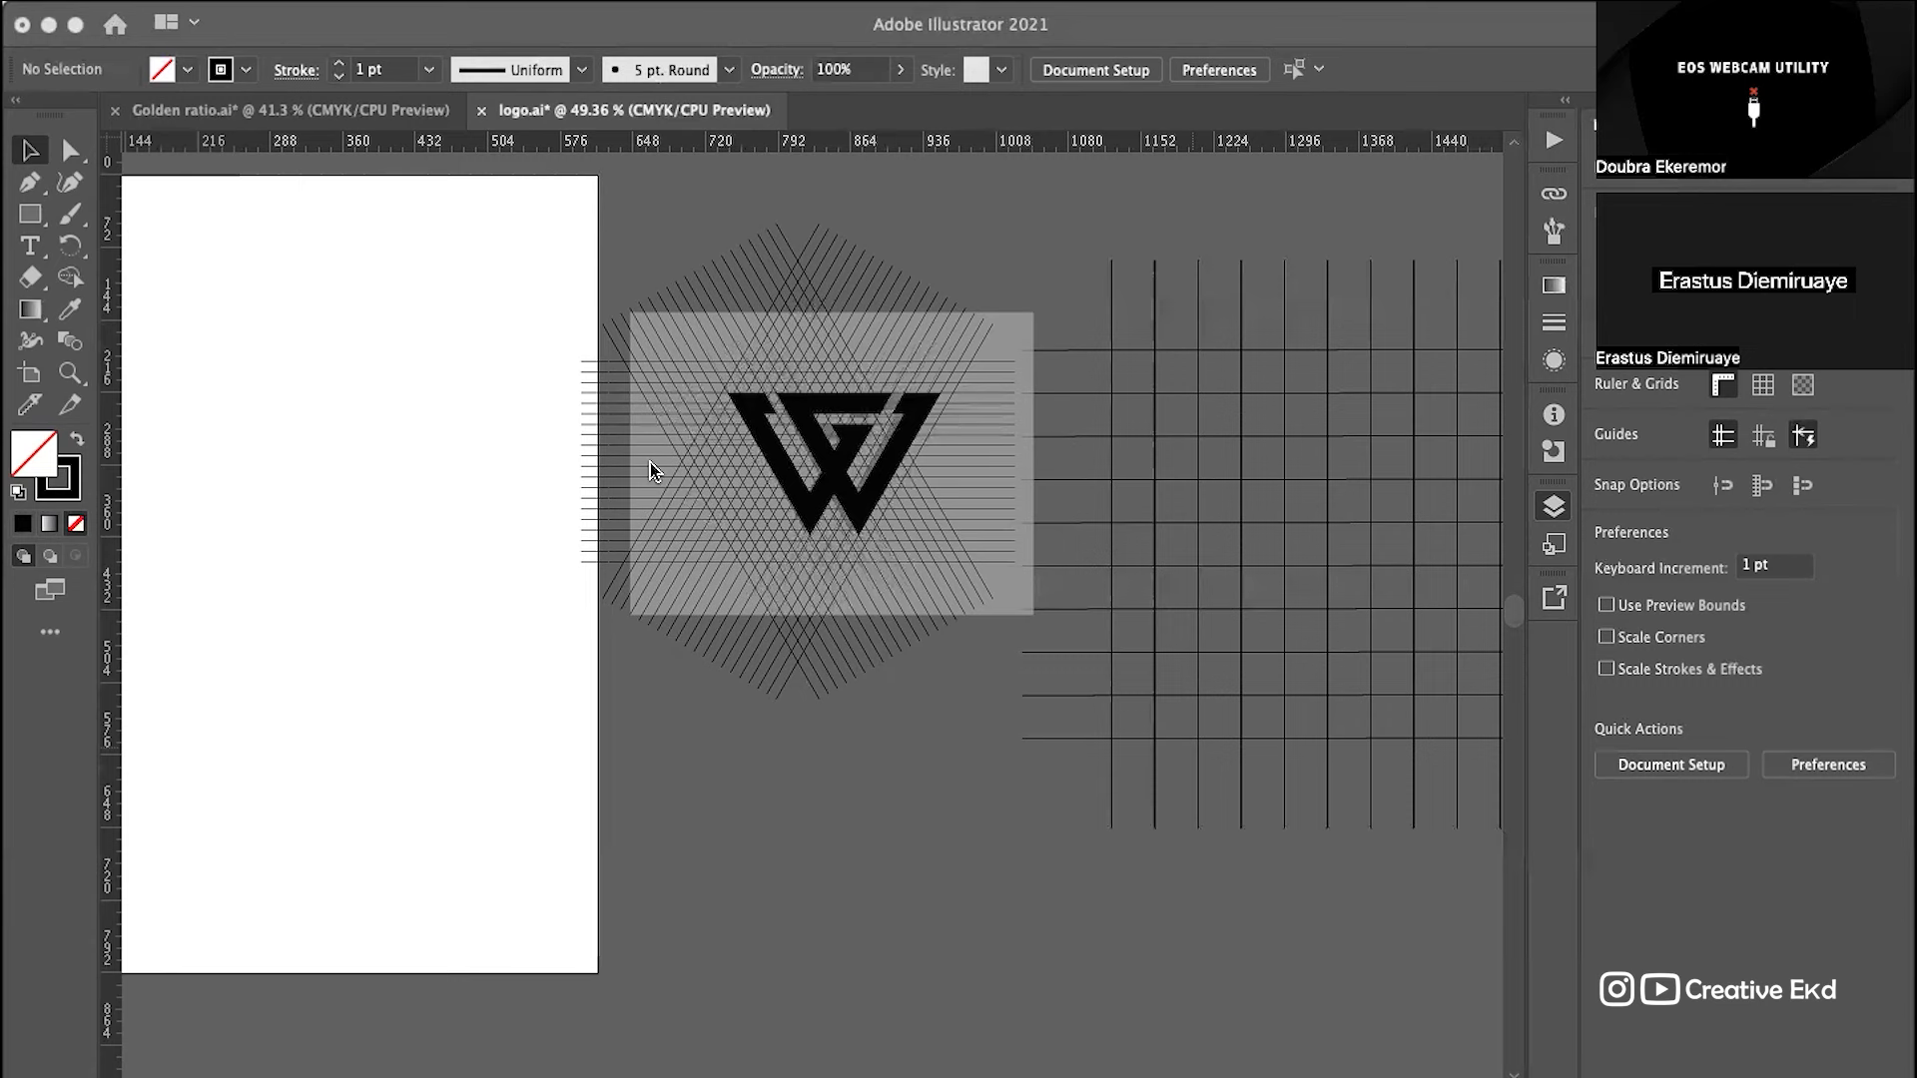
pyautogui.click(649, 1028)
pyautogui.hscroll(-4, 409, 228)
pyautogui.scroll(2, 409, 228)
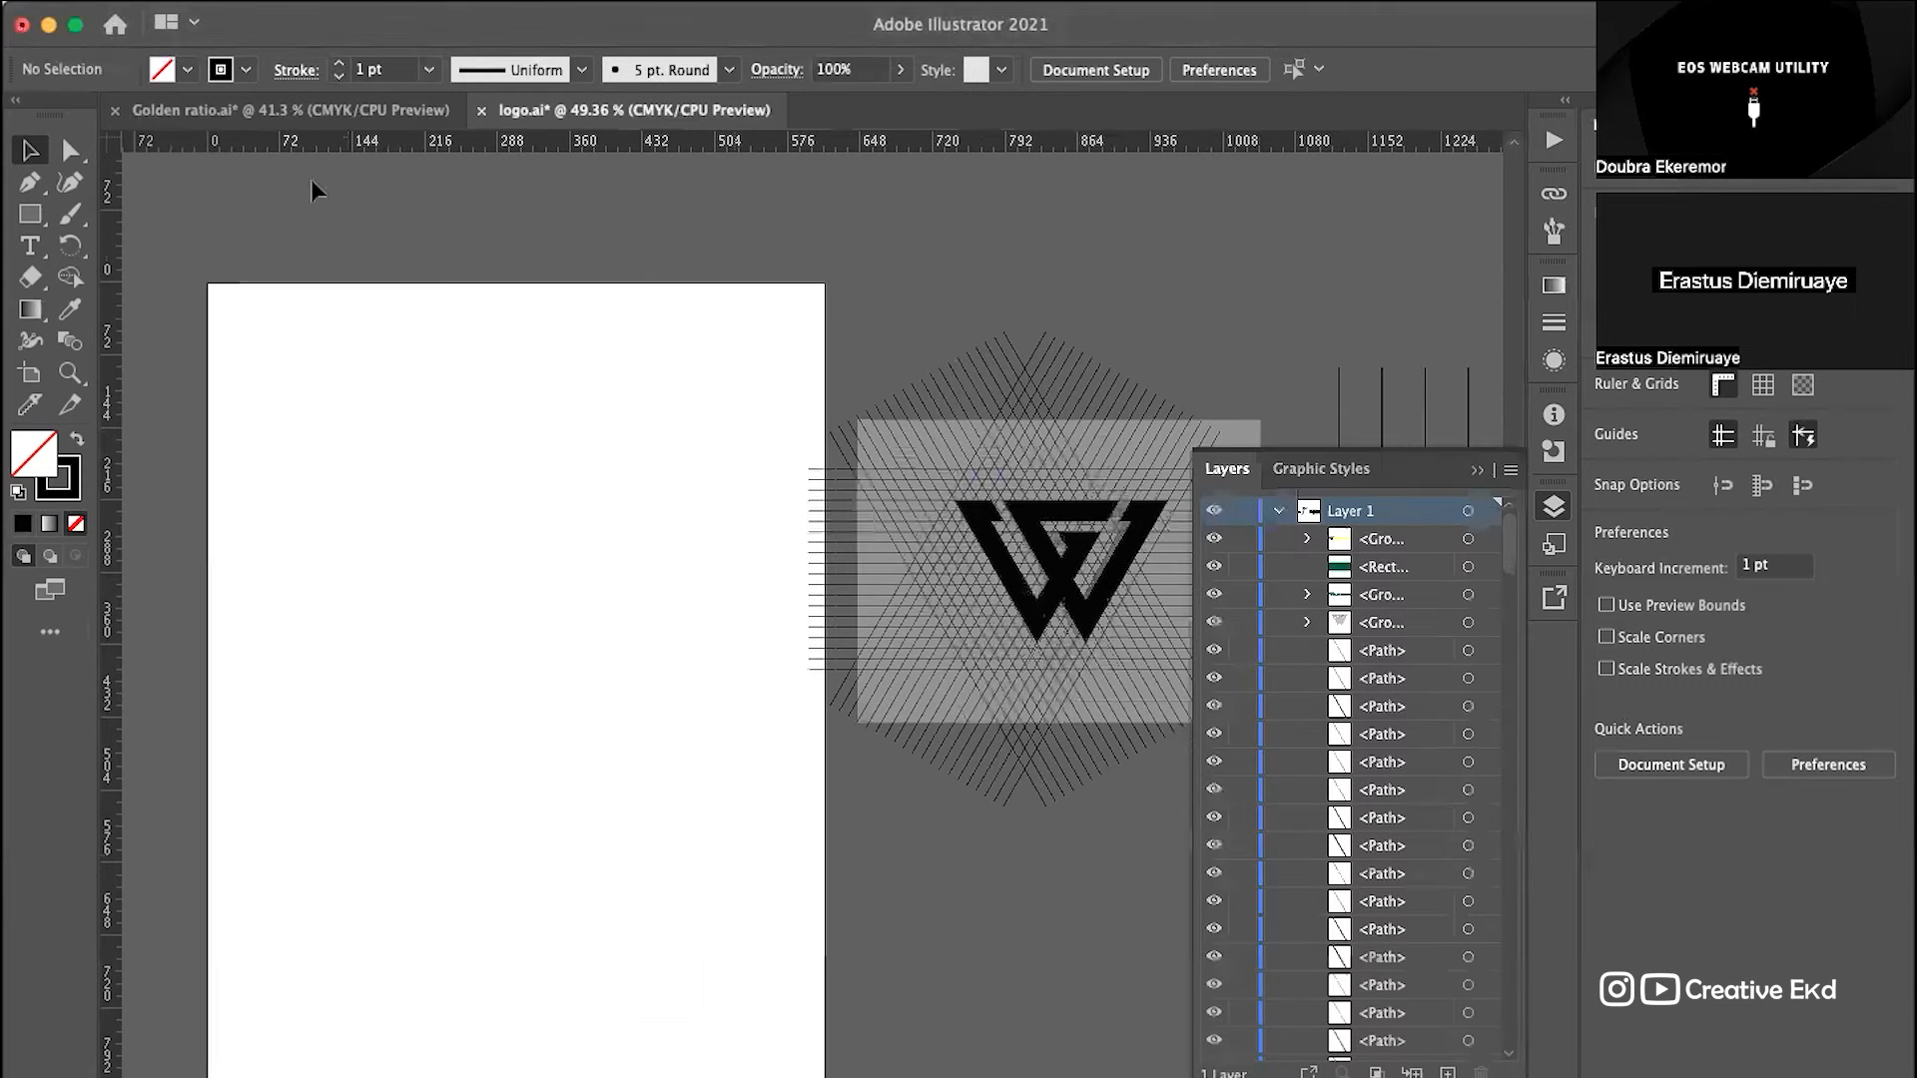
pyautogui.click(280, 110)
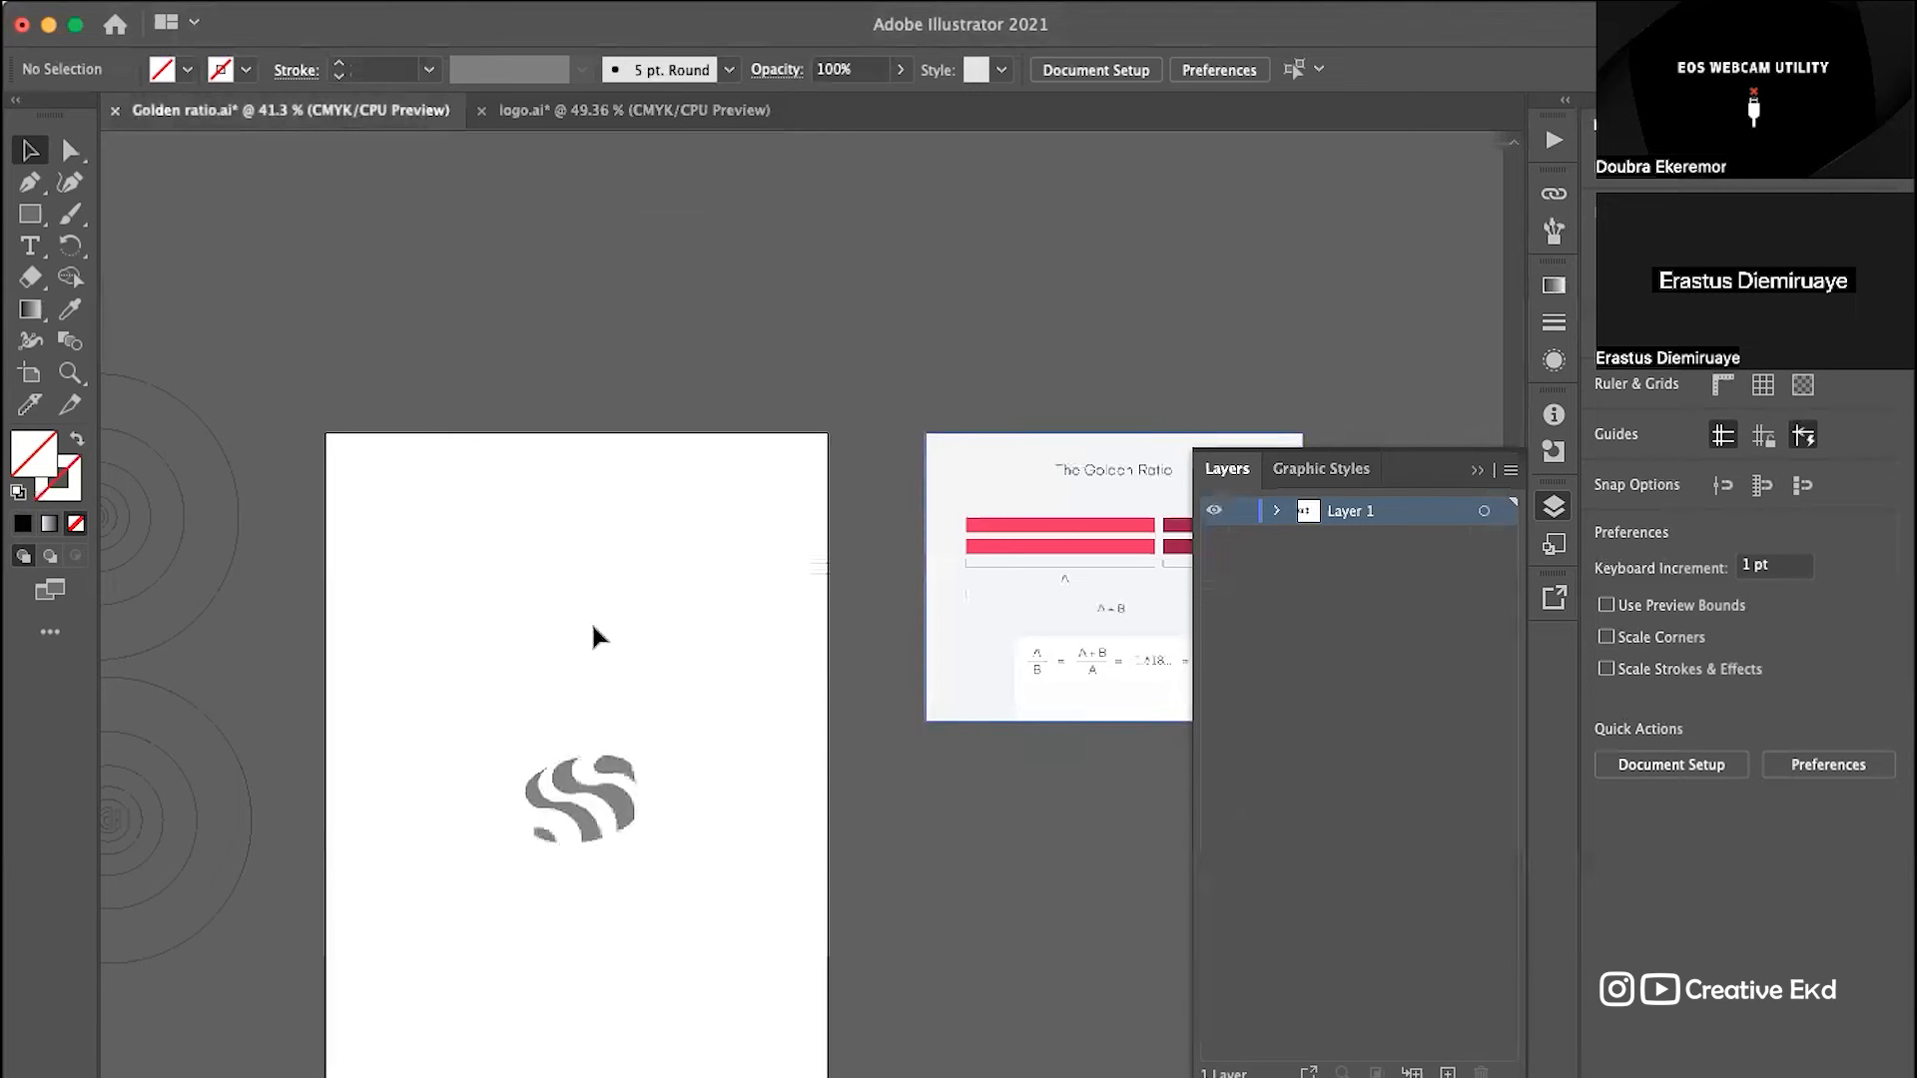
pyautogui.hscroll(-4, 478, 509)
pyautogui.scroll(2, 479, 509)
pyautogui.scroll(6, 478, 509)
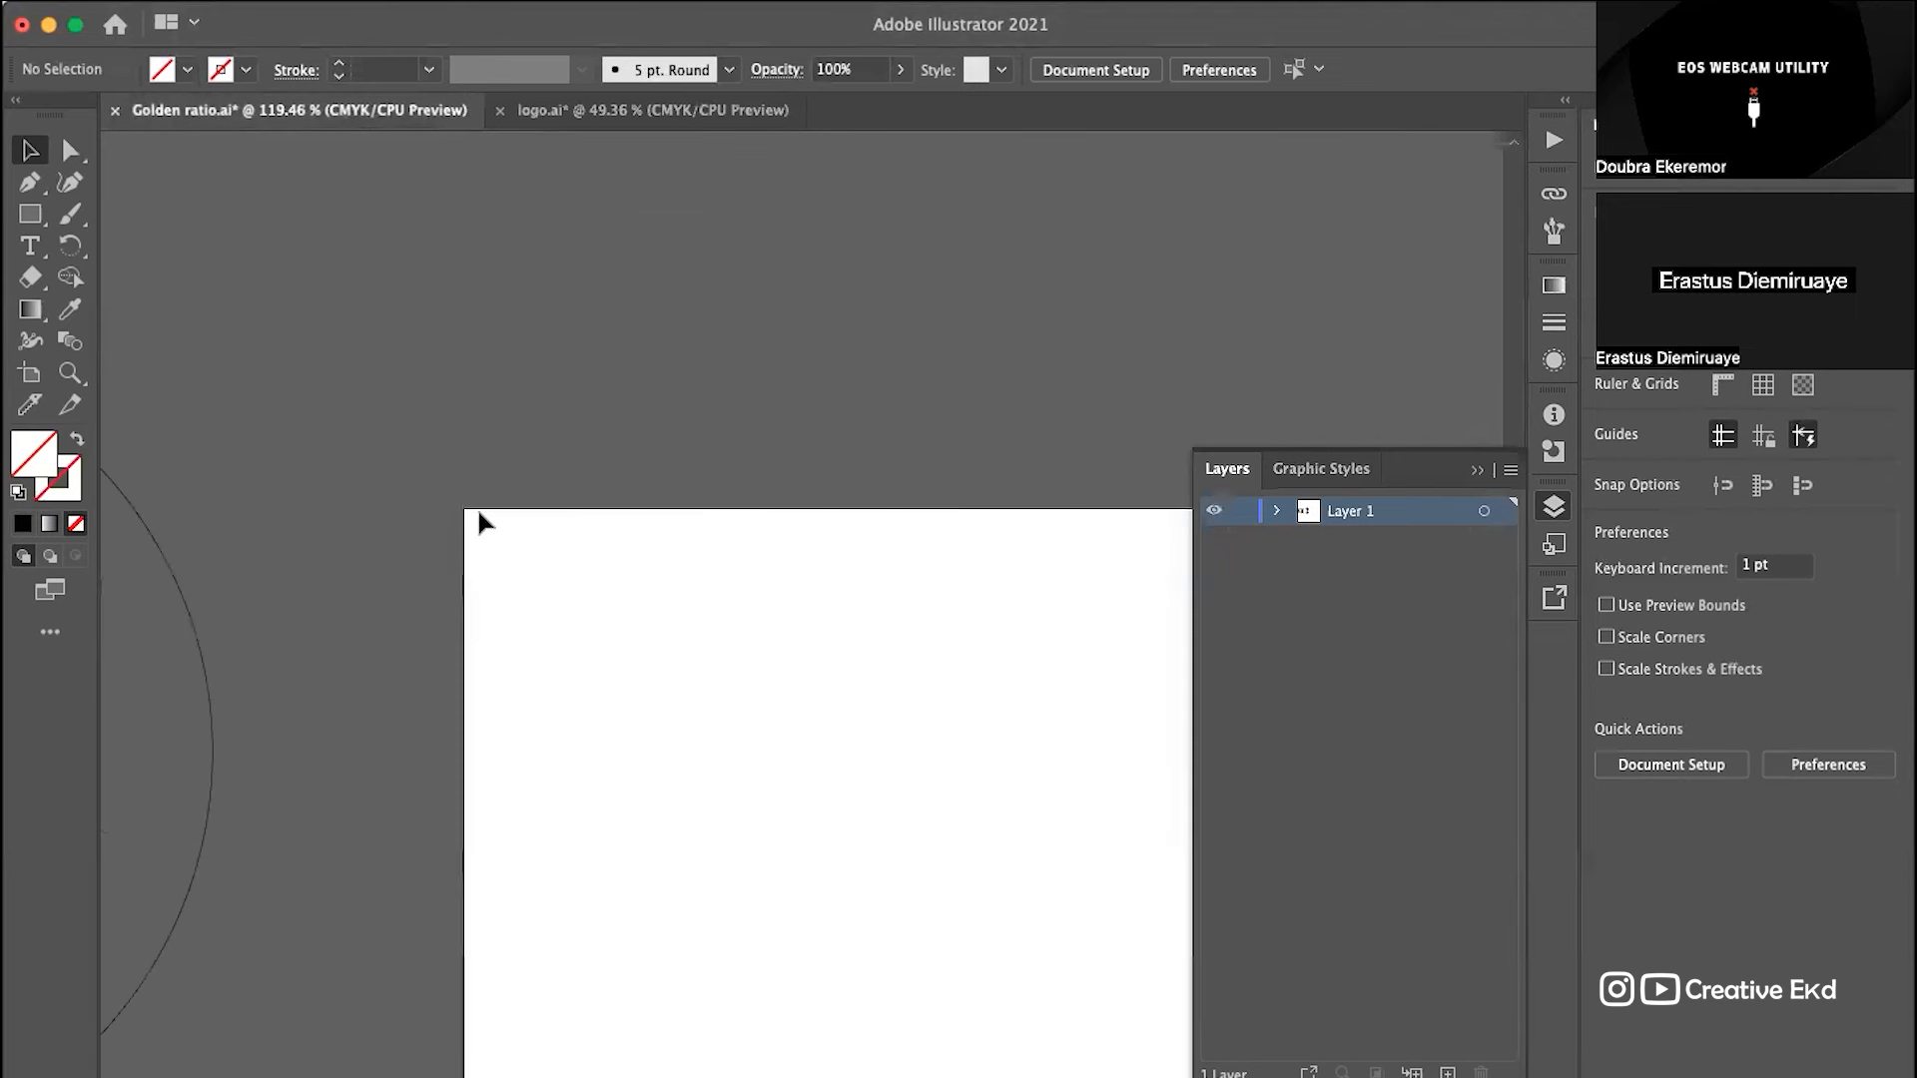
# Step: Add the point text "GOLDEN" on the upper part of the artboard
pyautogui.scroll(-5, 478, 517)
pyautogui.hscroll(3, 478, 517)
pyautogui.click(30, 249)
pyautogui.click(565, 527)
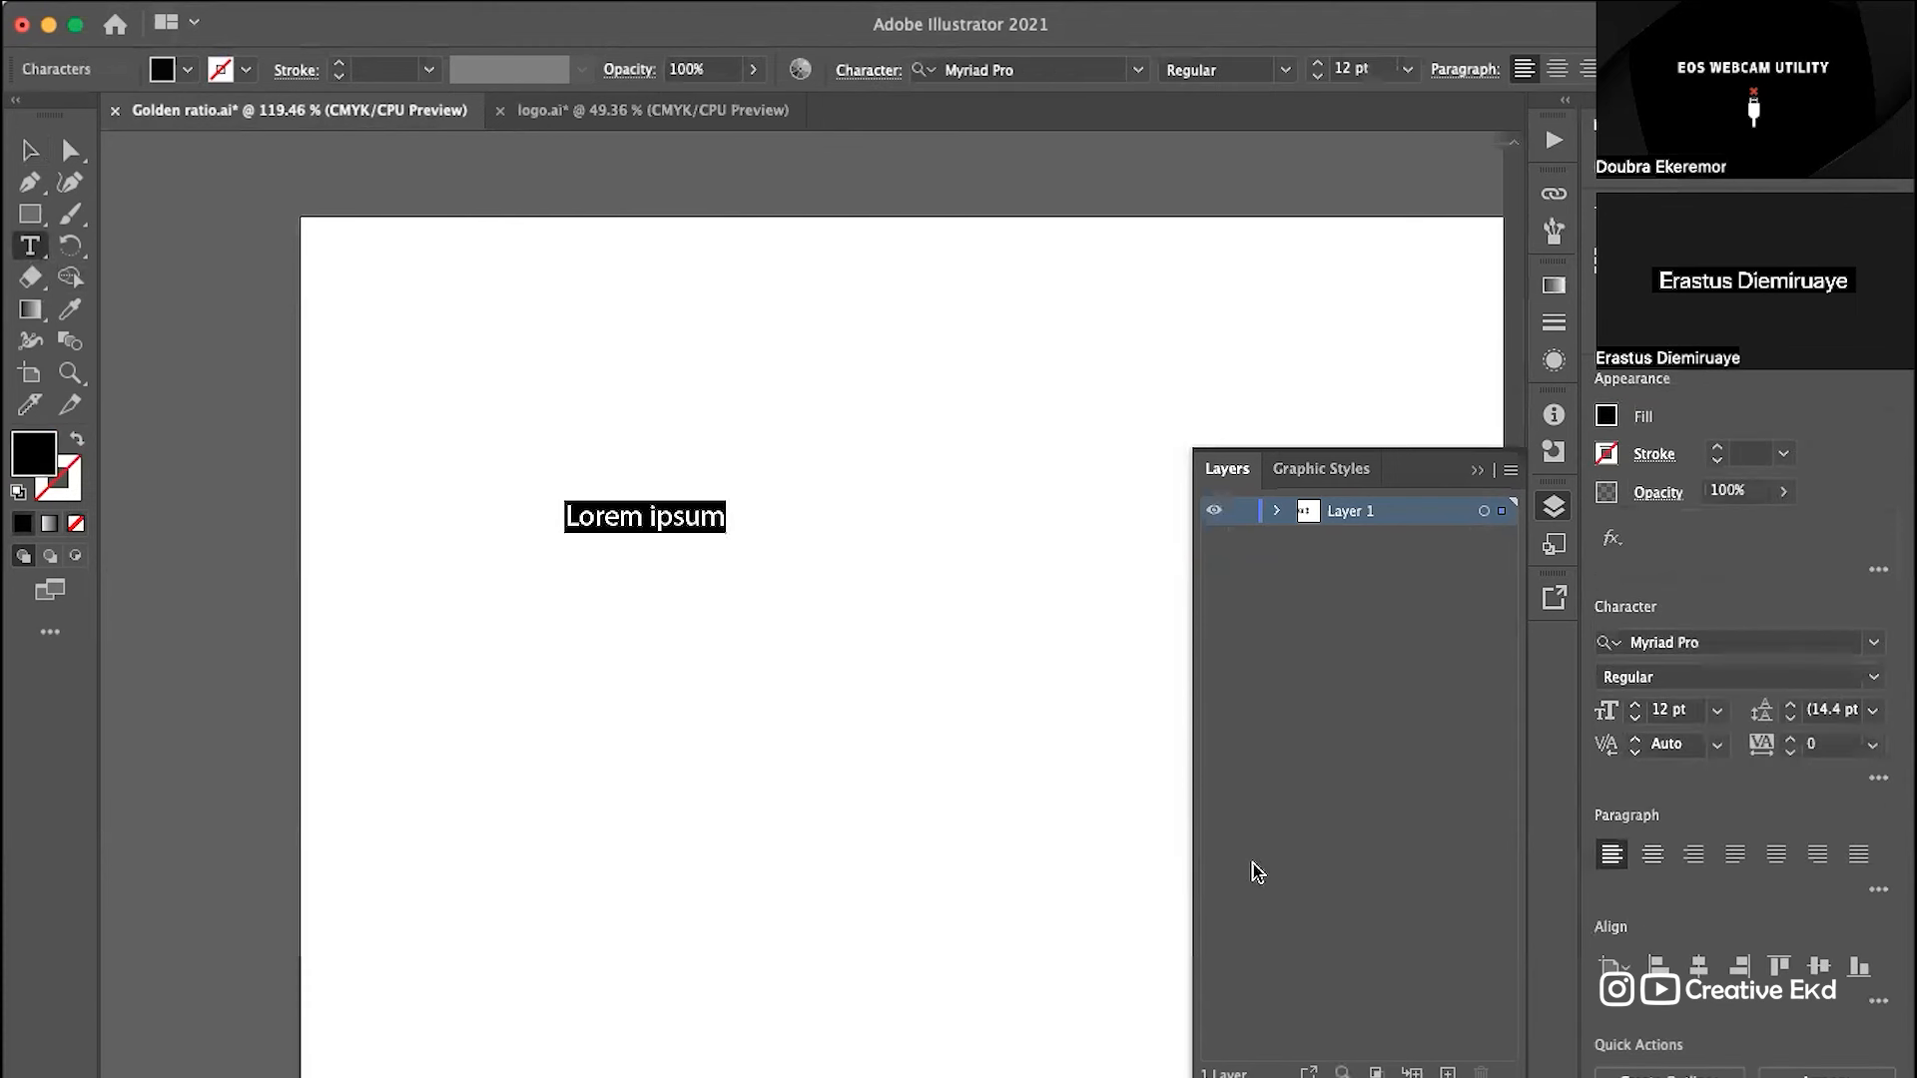
pyautogui.write('GOLDEN')
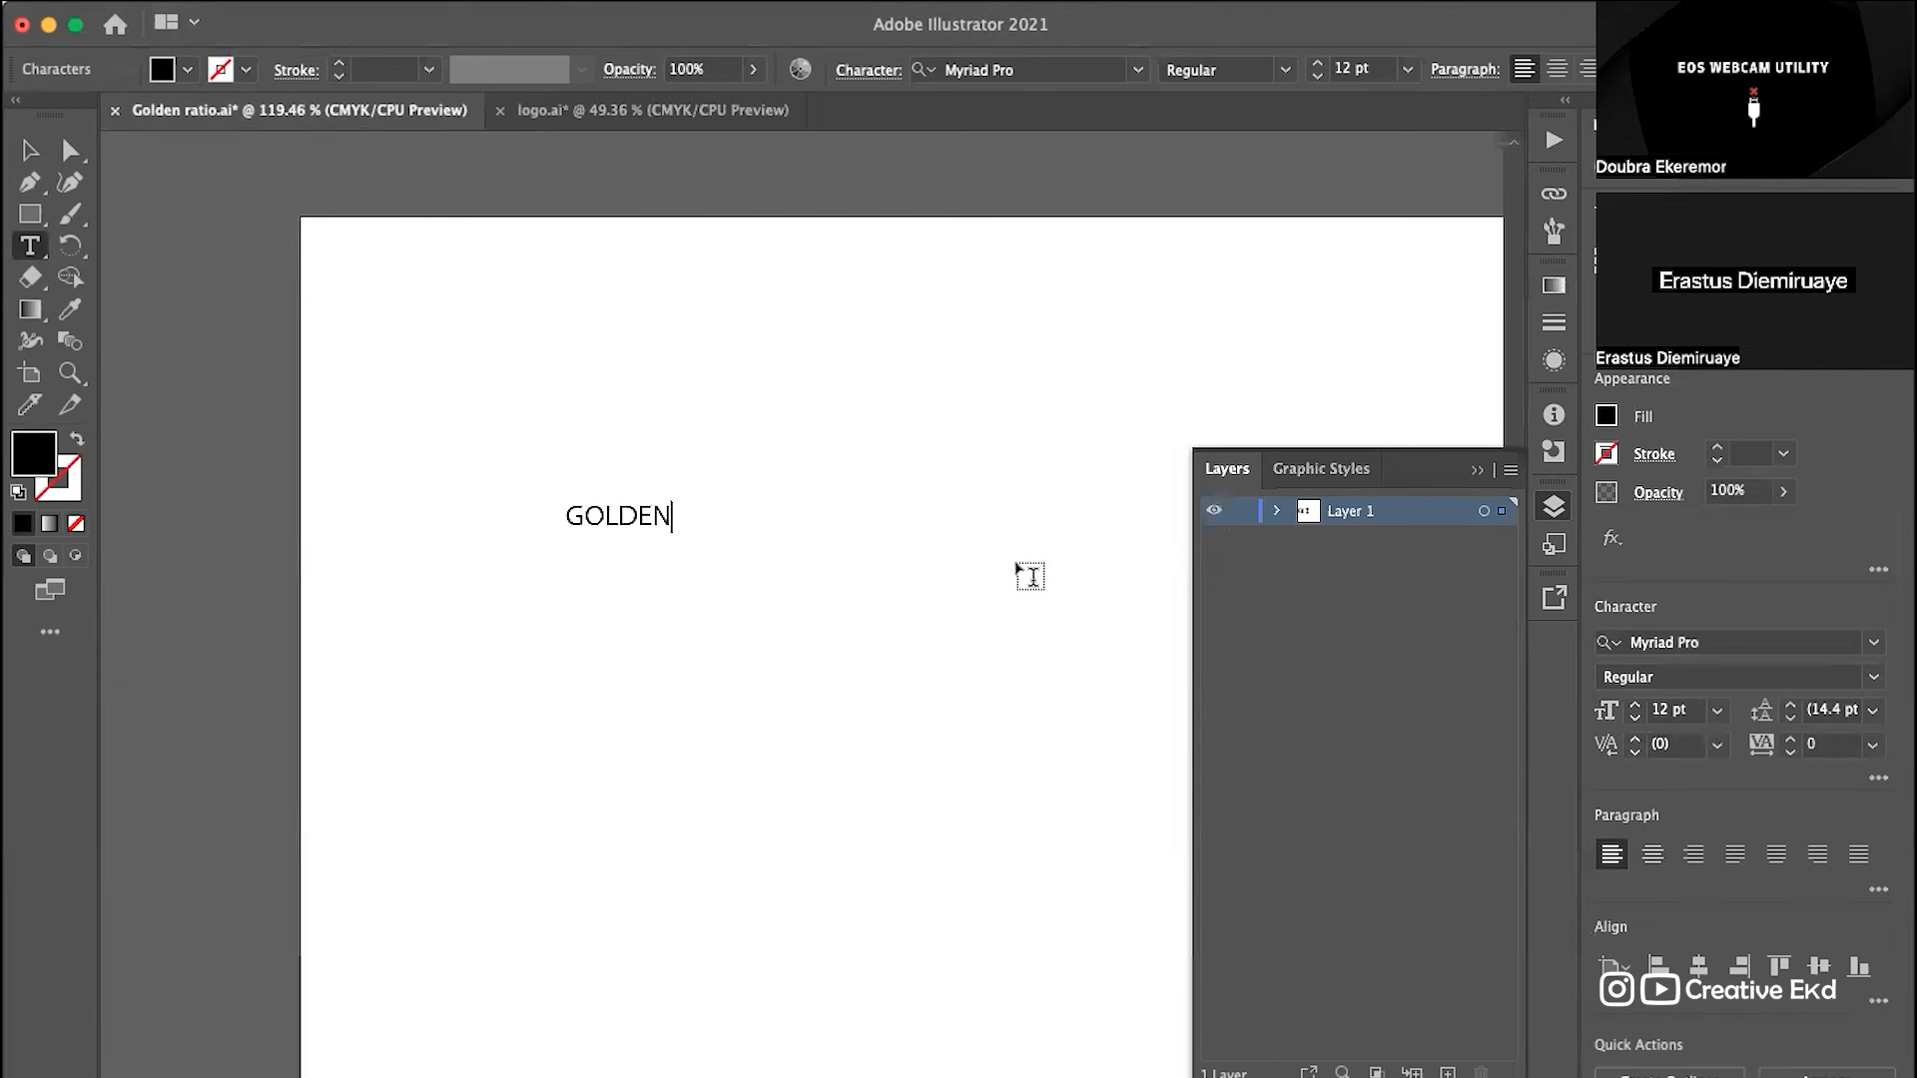
pyautogui.click(30, 149)
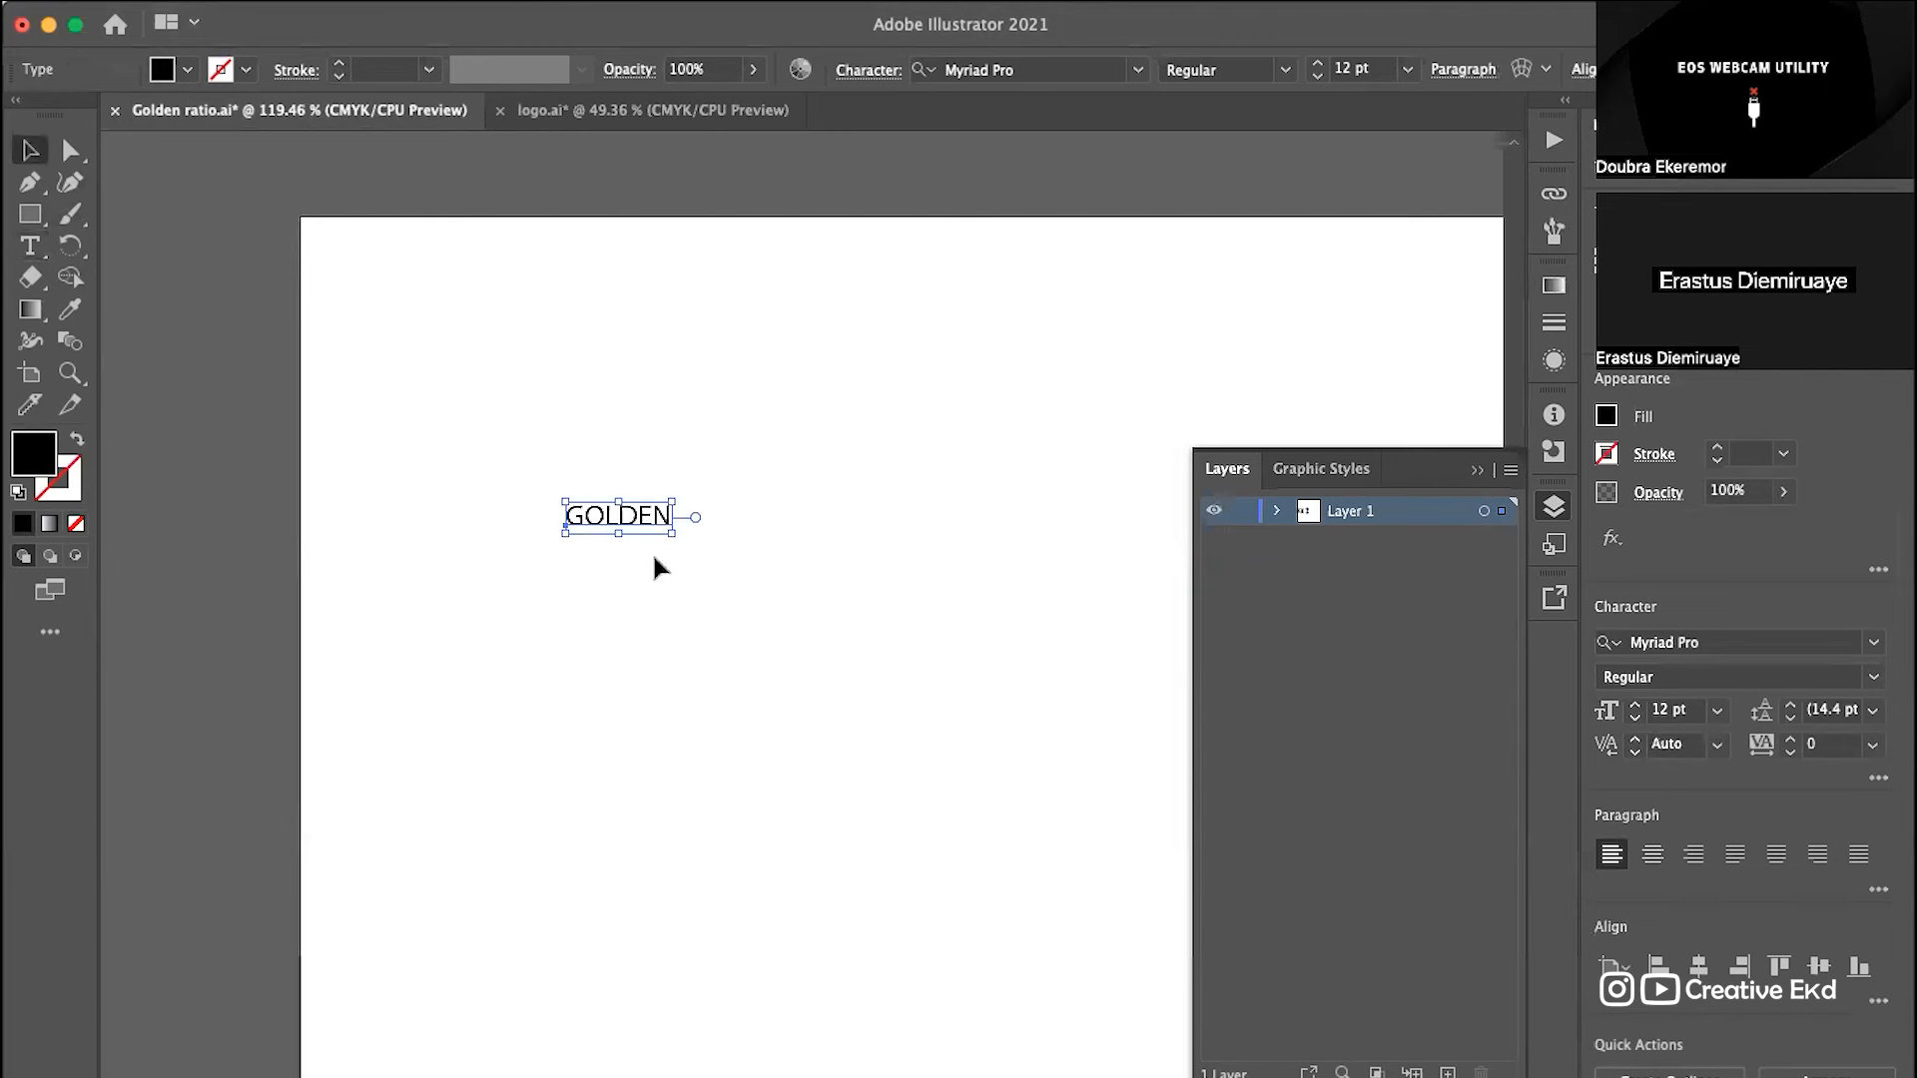
# Step: Enlarge the GOLDEN text to about 79 pt and place it near the artboard's upper left corner
pyautogui.moveTo(670, 535); pyautogui.dragTo(1100, 839)
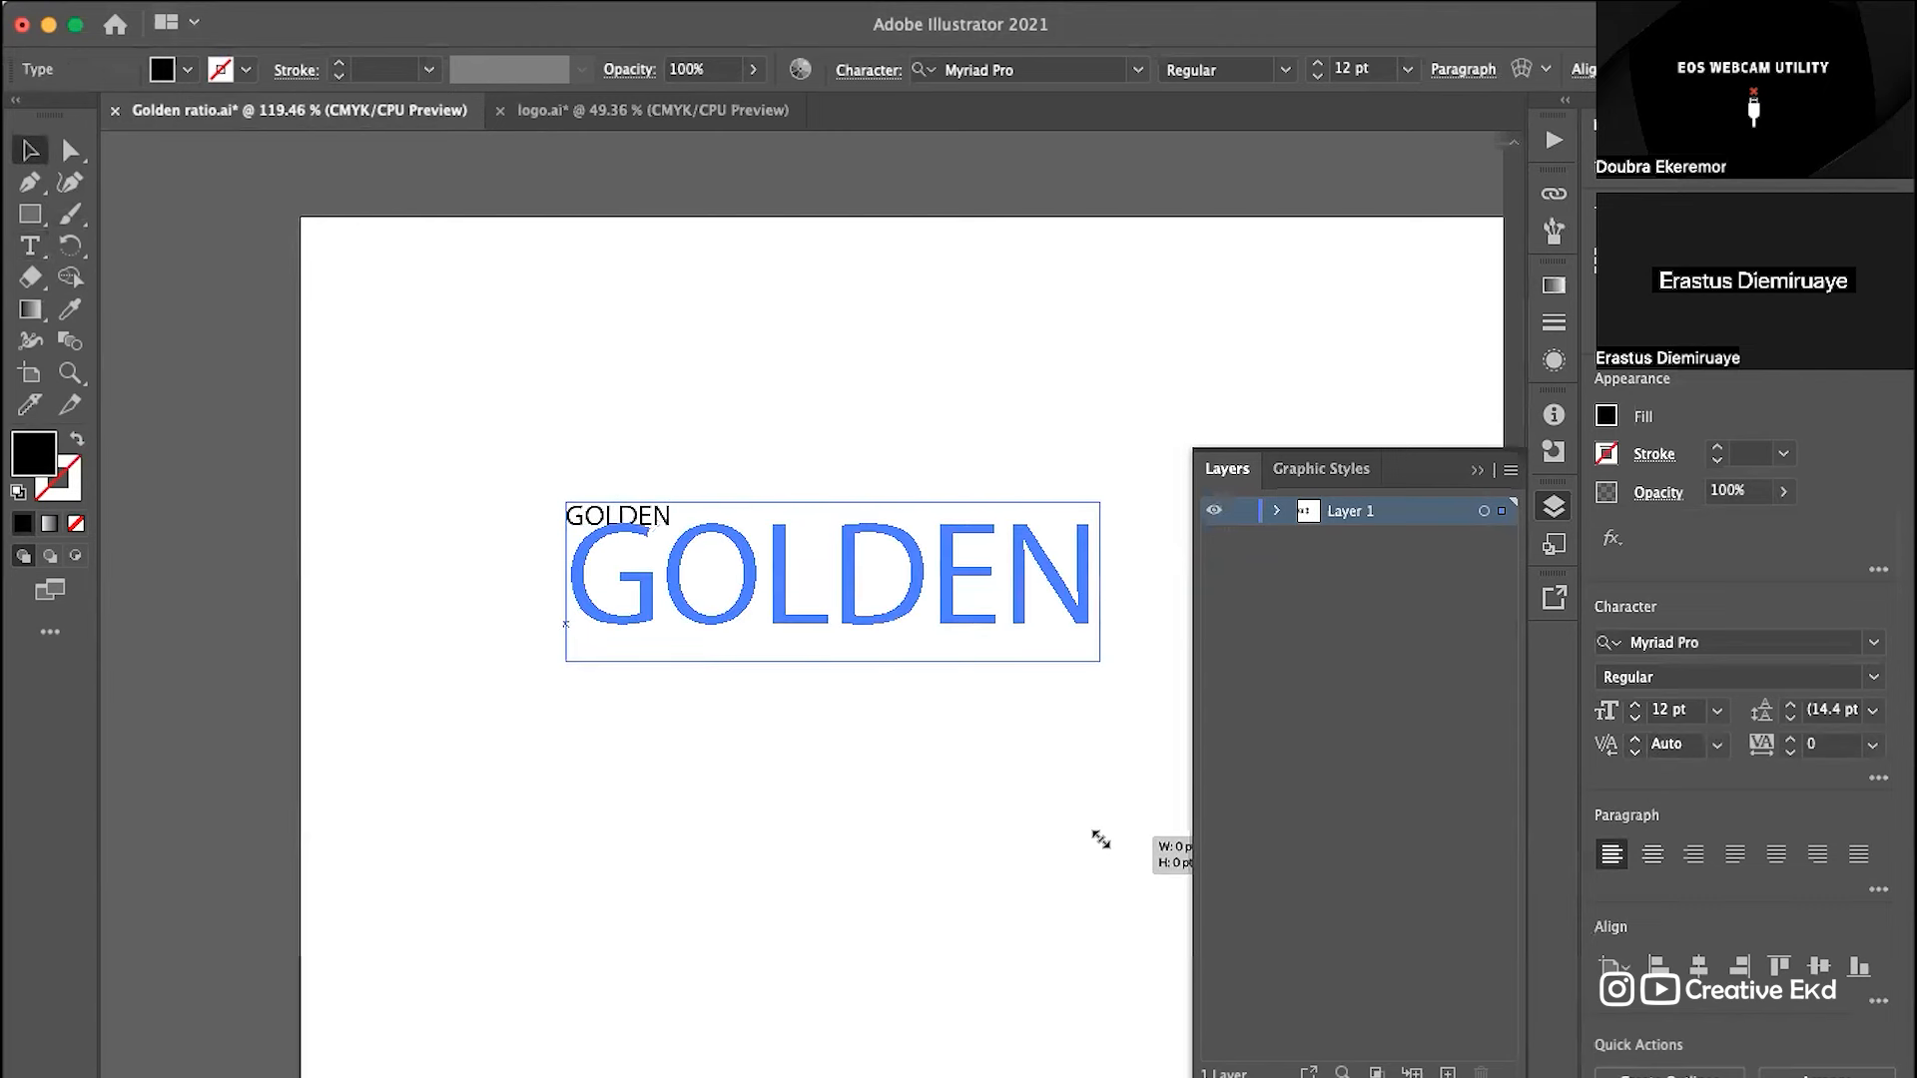
pyautogui.moveTo(773, 549); pyautogui.dragTo(593, 306)
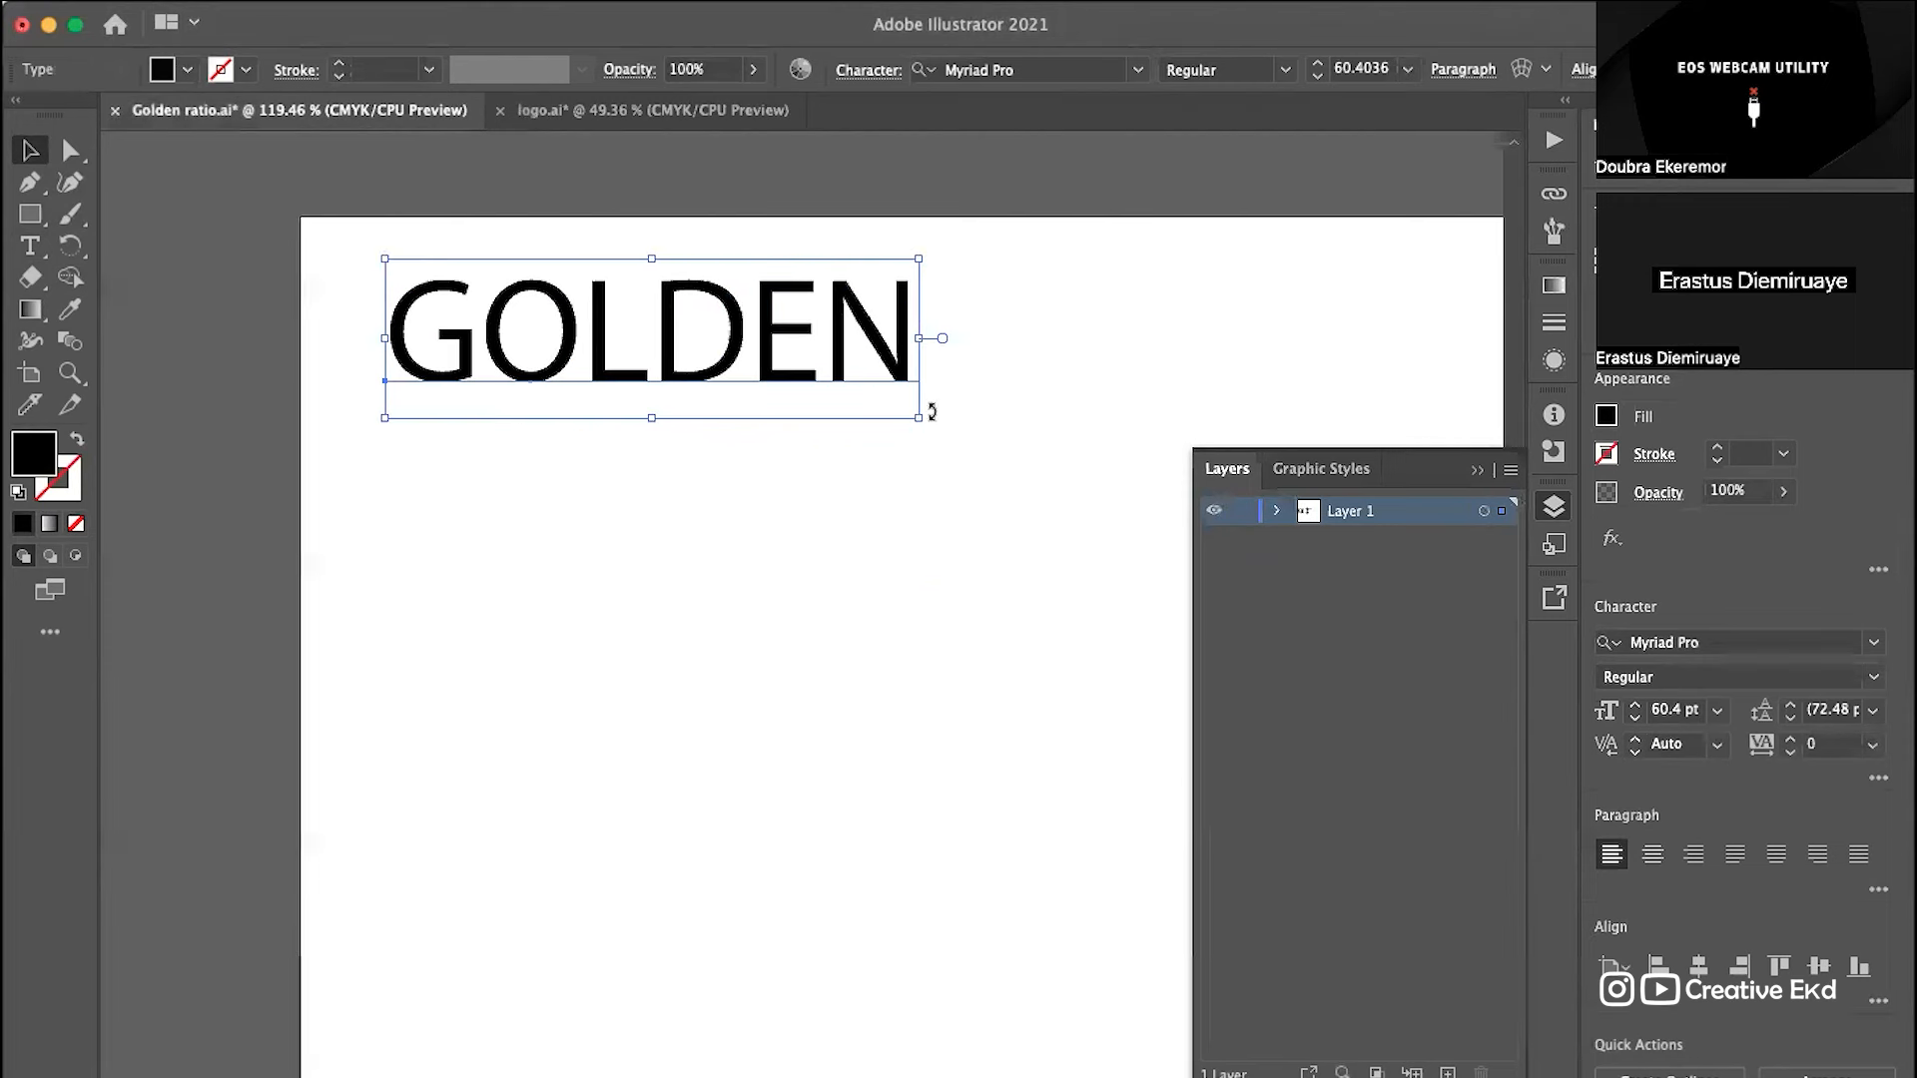
pyautogui.moveTo(918, 417); pyautogui.dragTo(1080, 487)
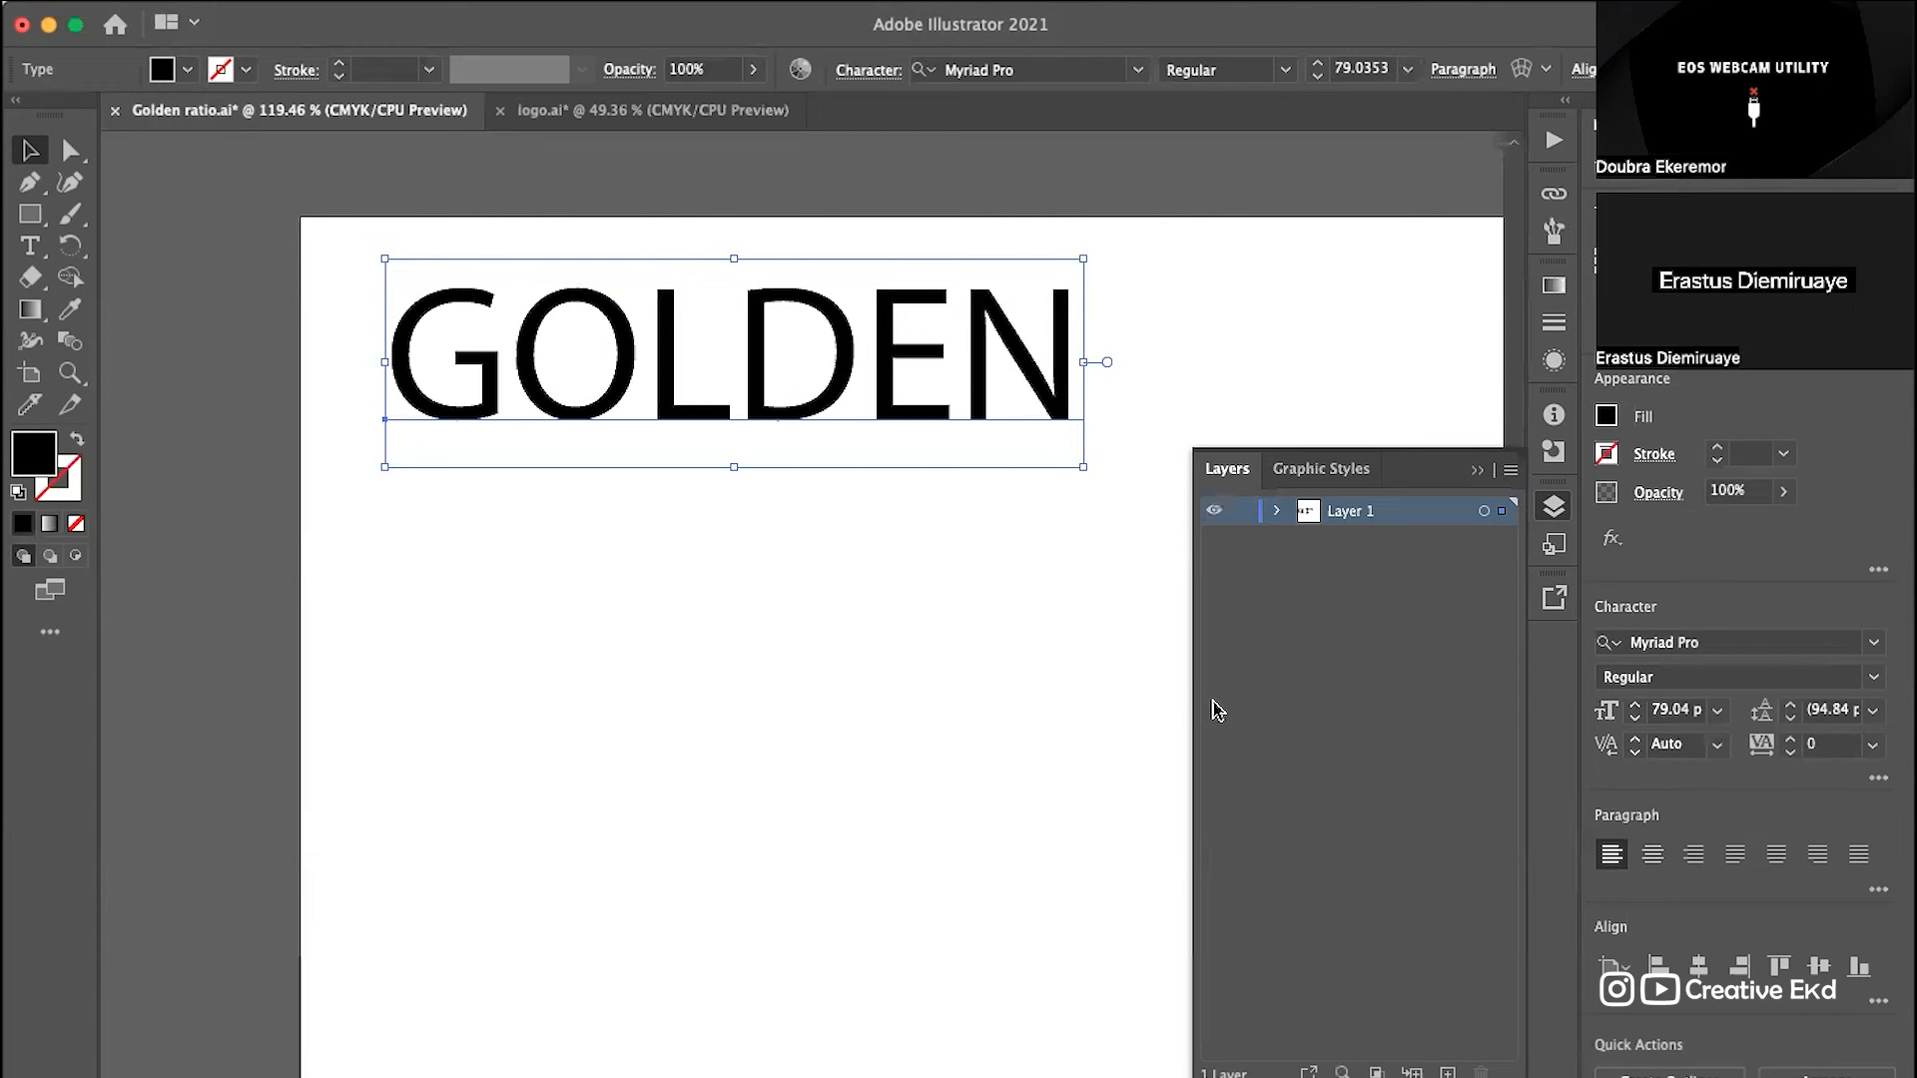
# Step: Extend the GOLDEN heading so it reads "GOLDEN GOLD"
pyautogui.doubleClick(1060, 304)
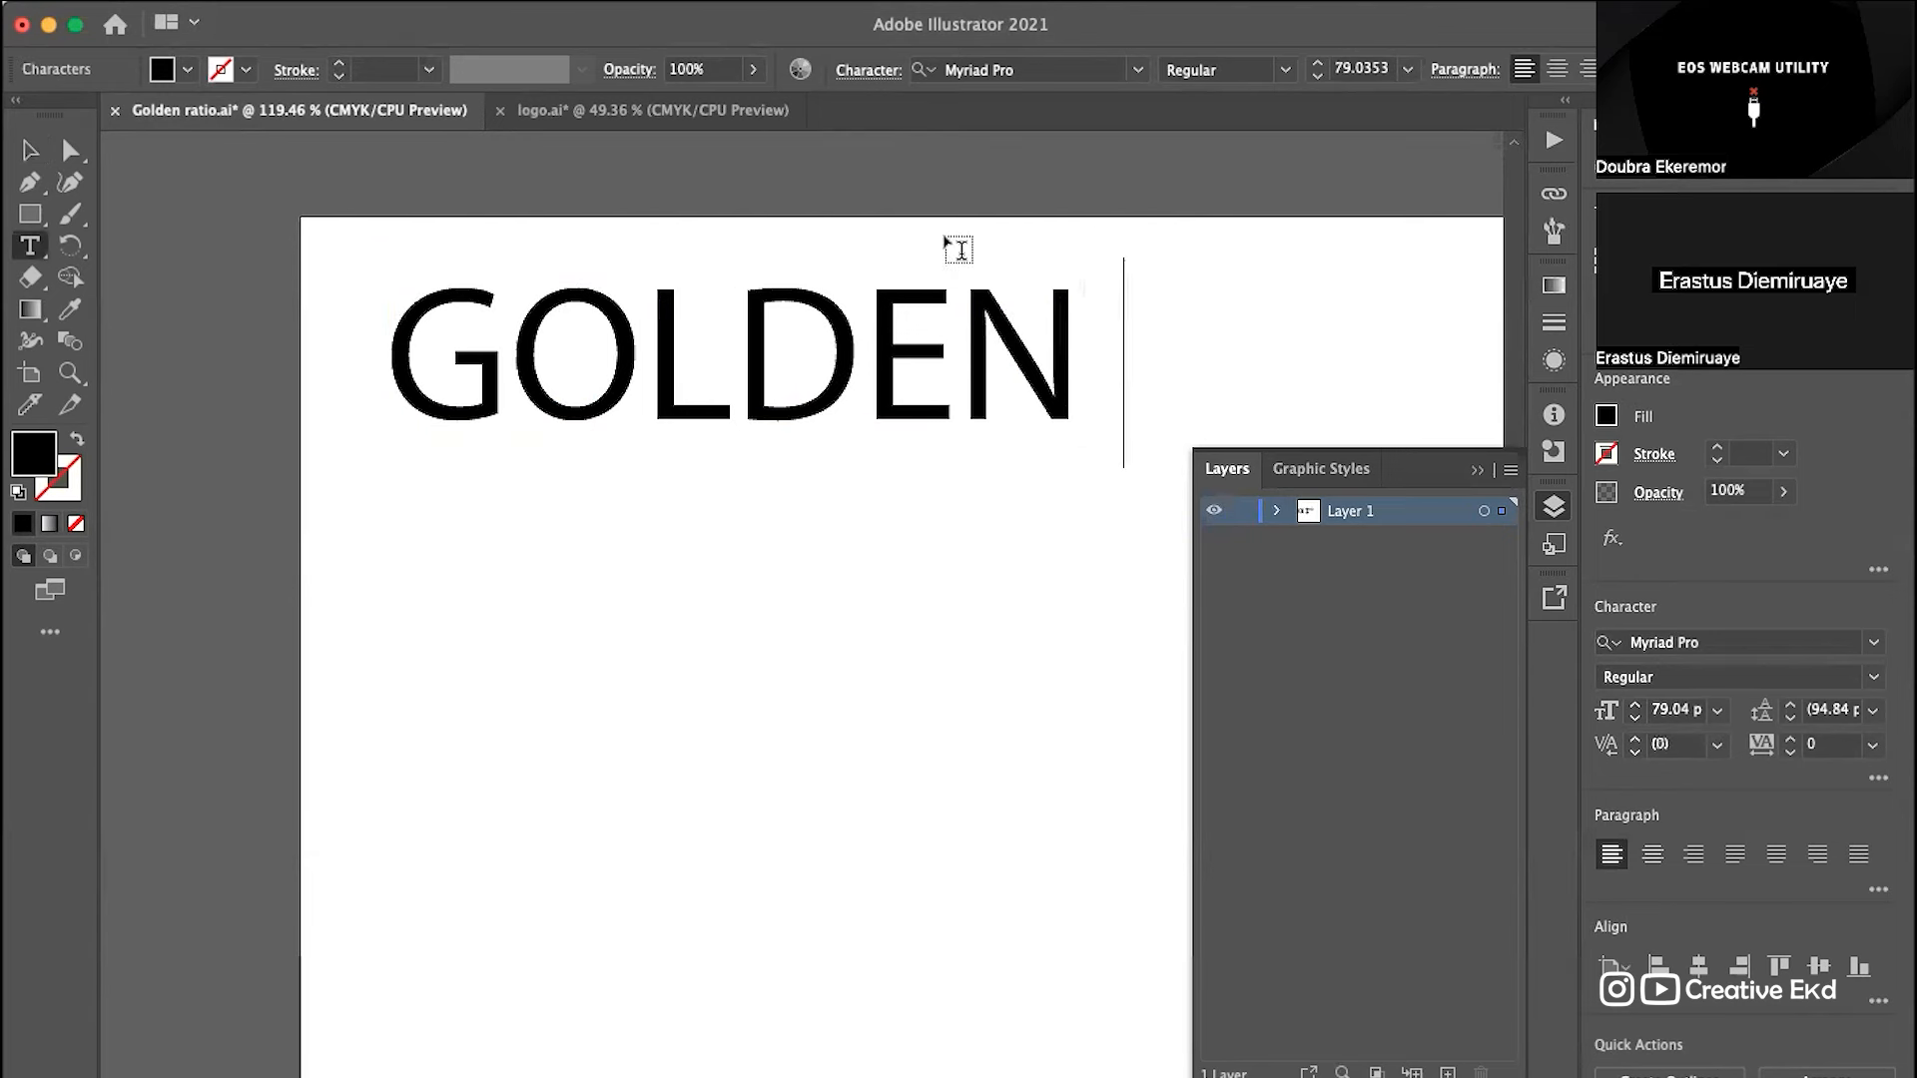
pyautogui.write('G')
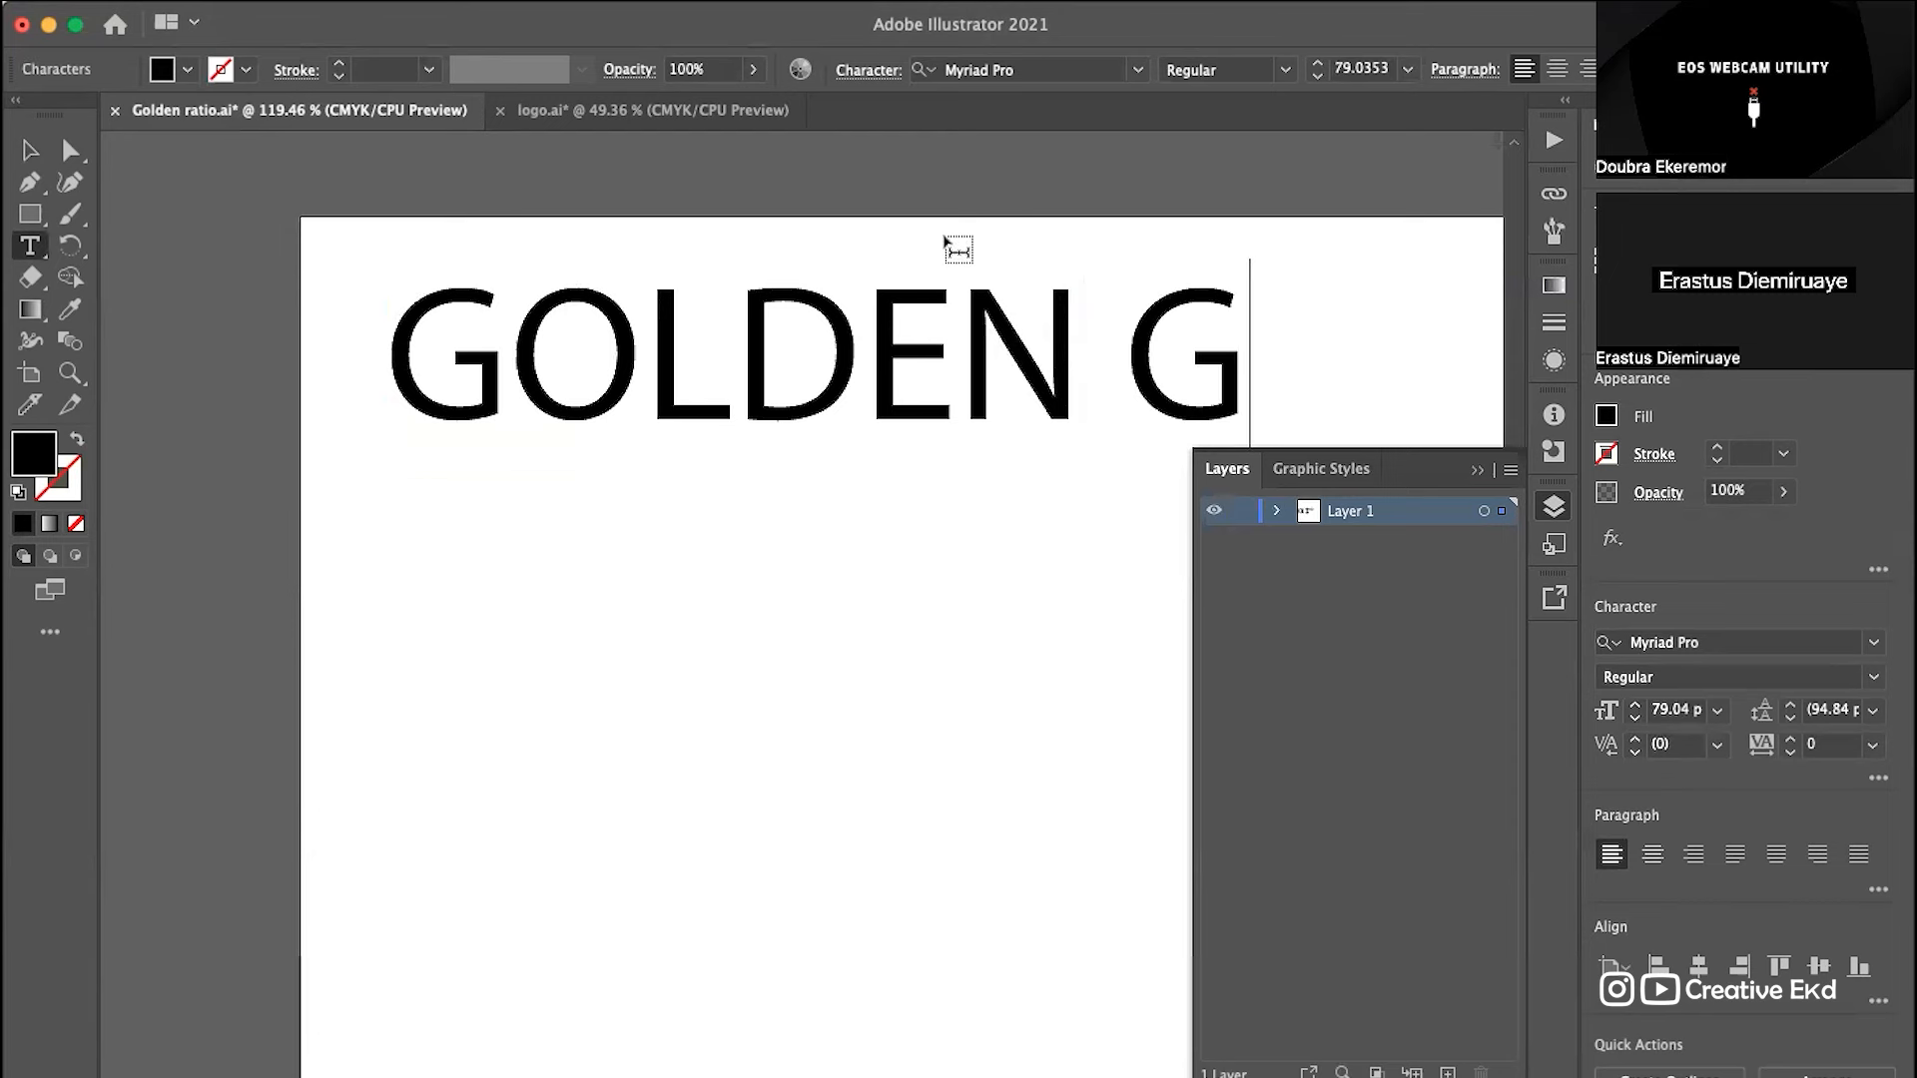
pyautogui.write('O')
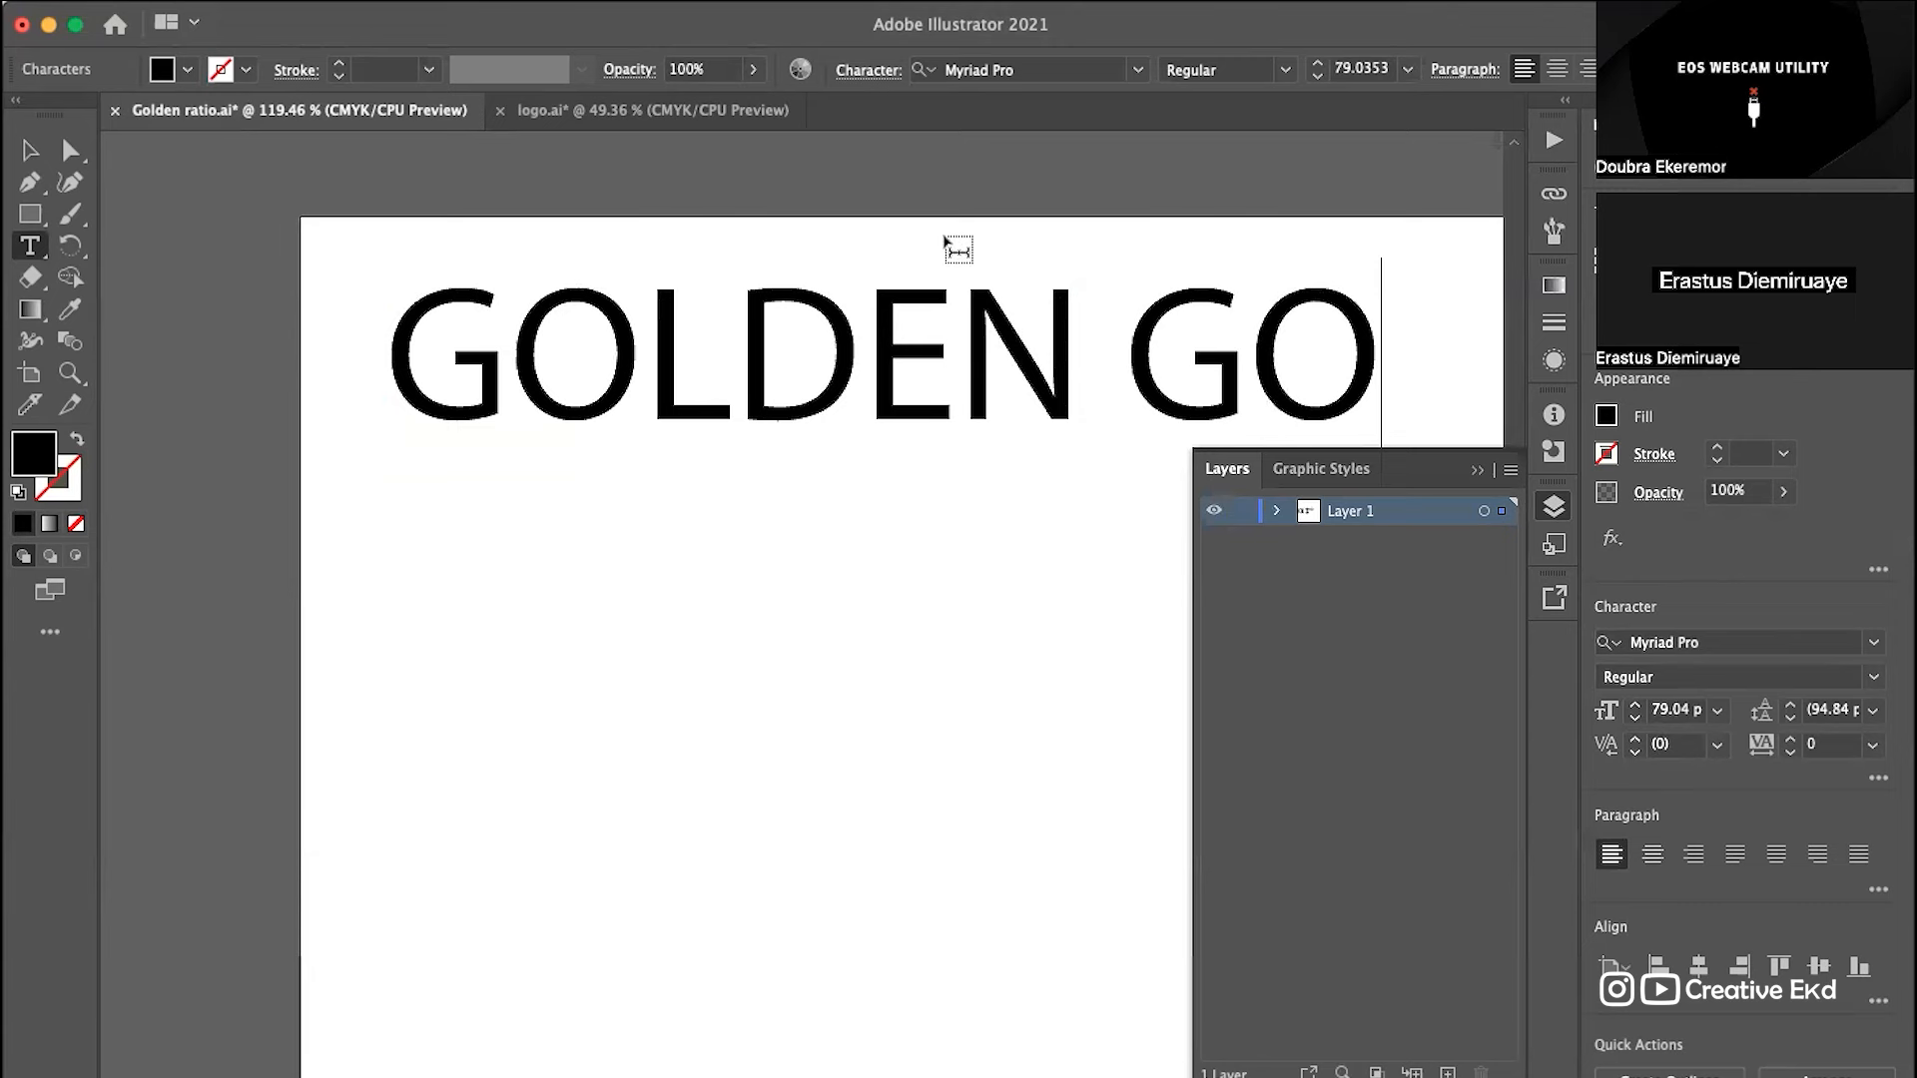
pyautogui.write('L')
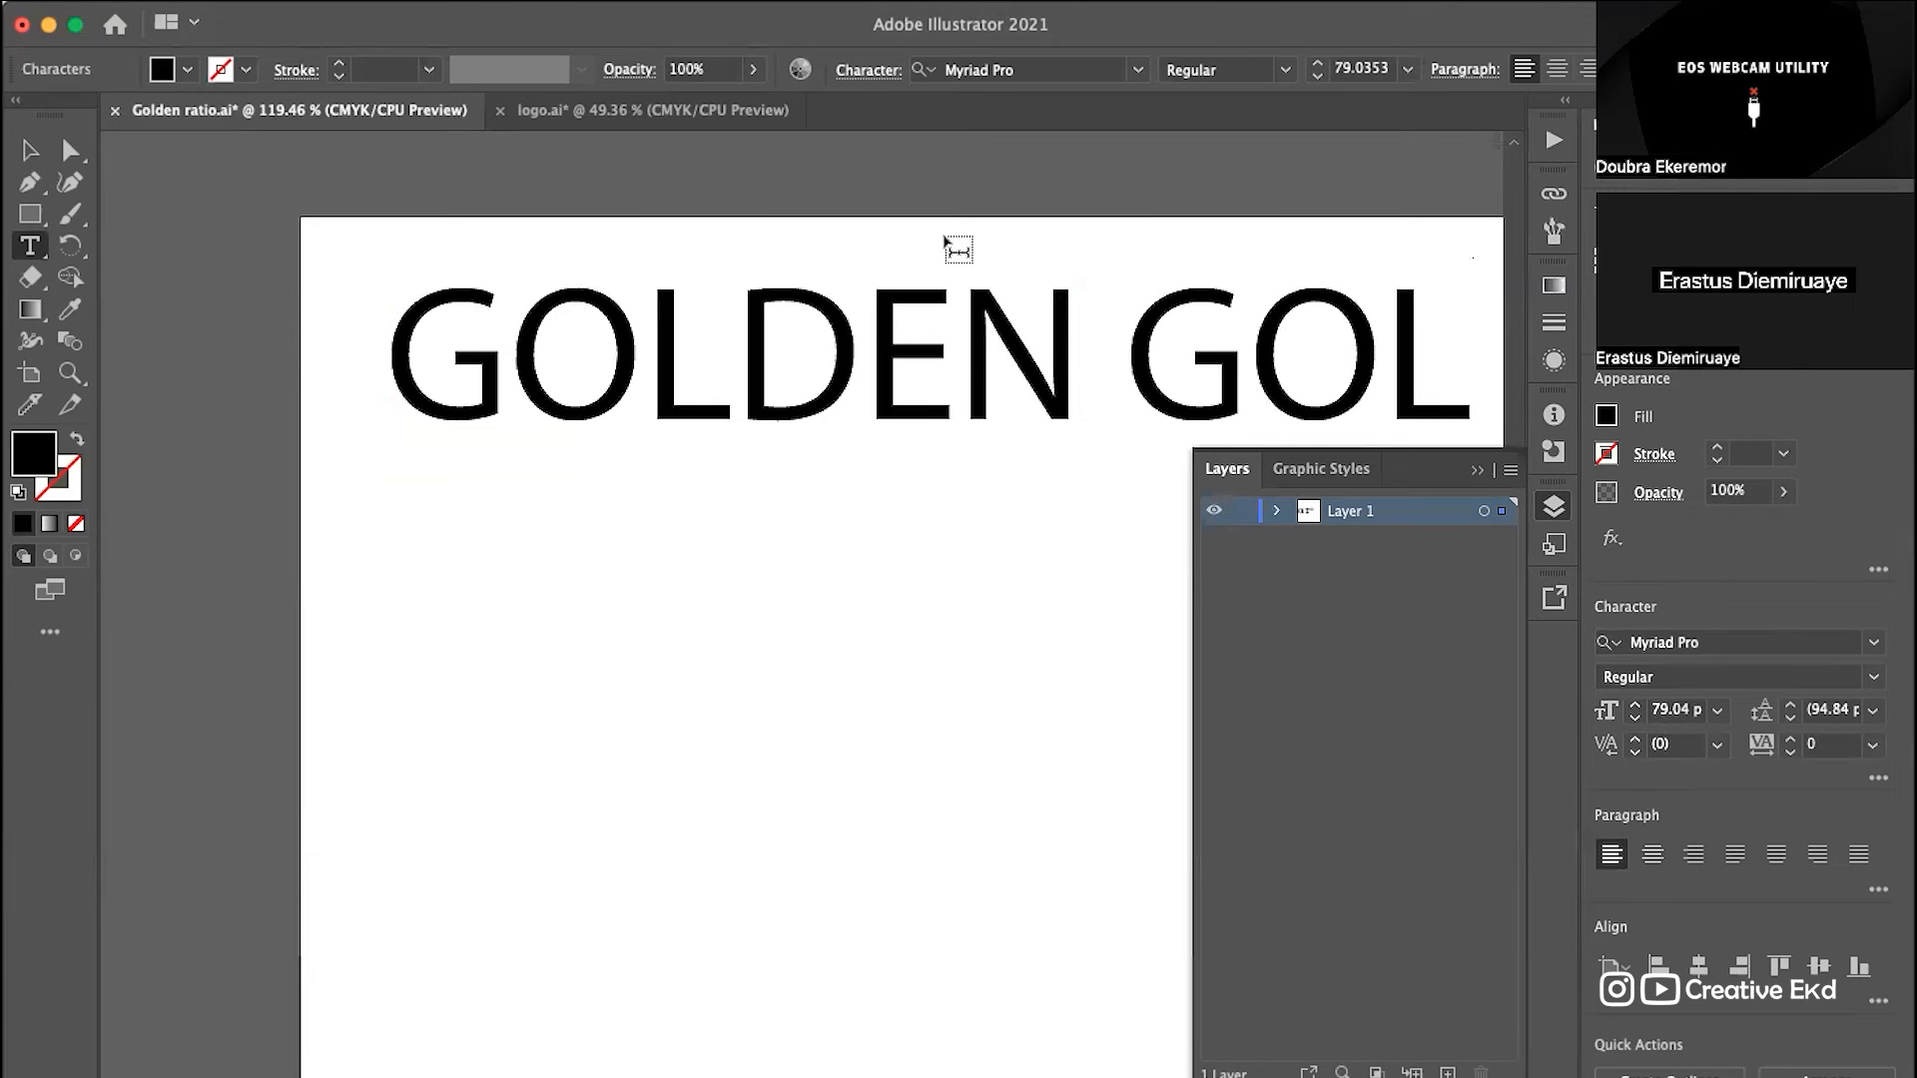
pyautogui.click(30, 151)
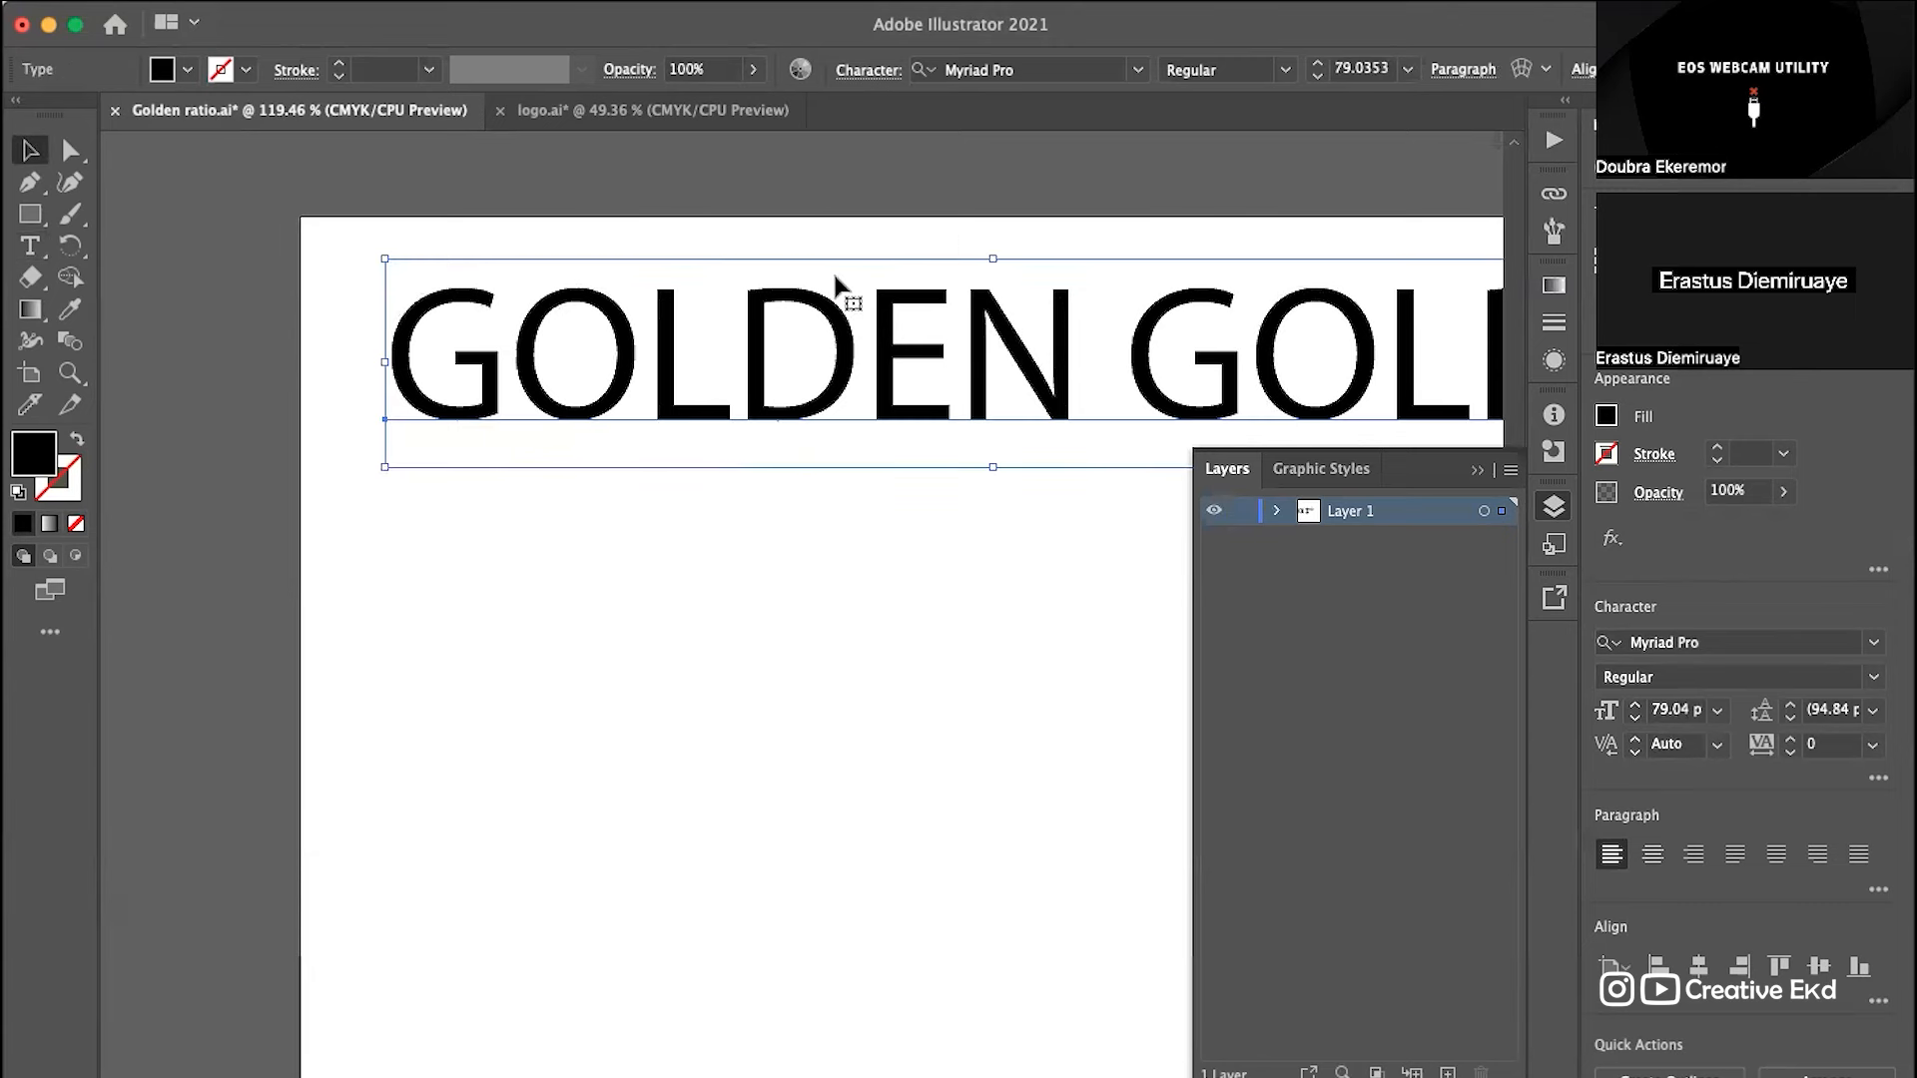
pyautogui.hscroll(4, 834, 275)
pyautogui.scroll(-5, 835, 276)
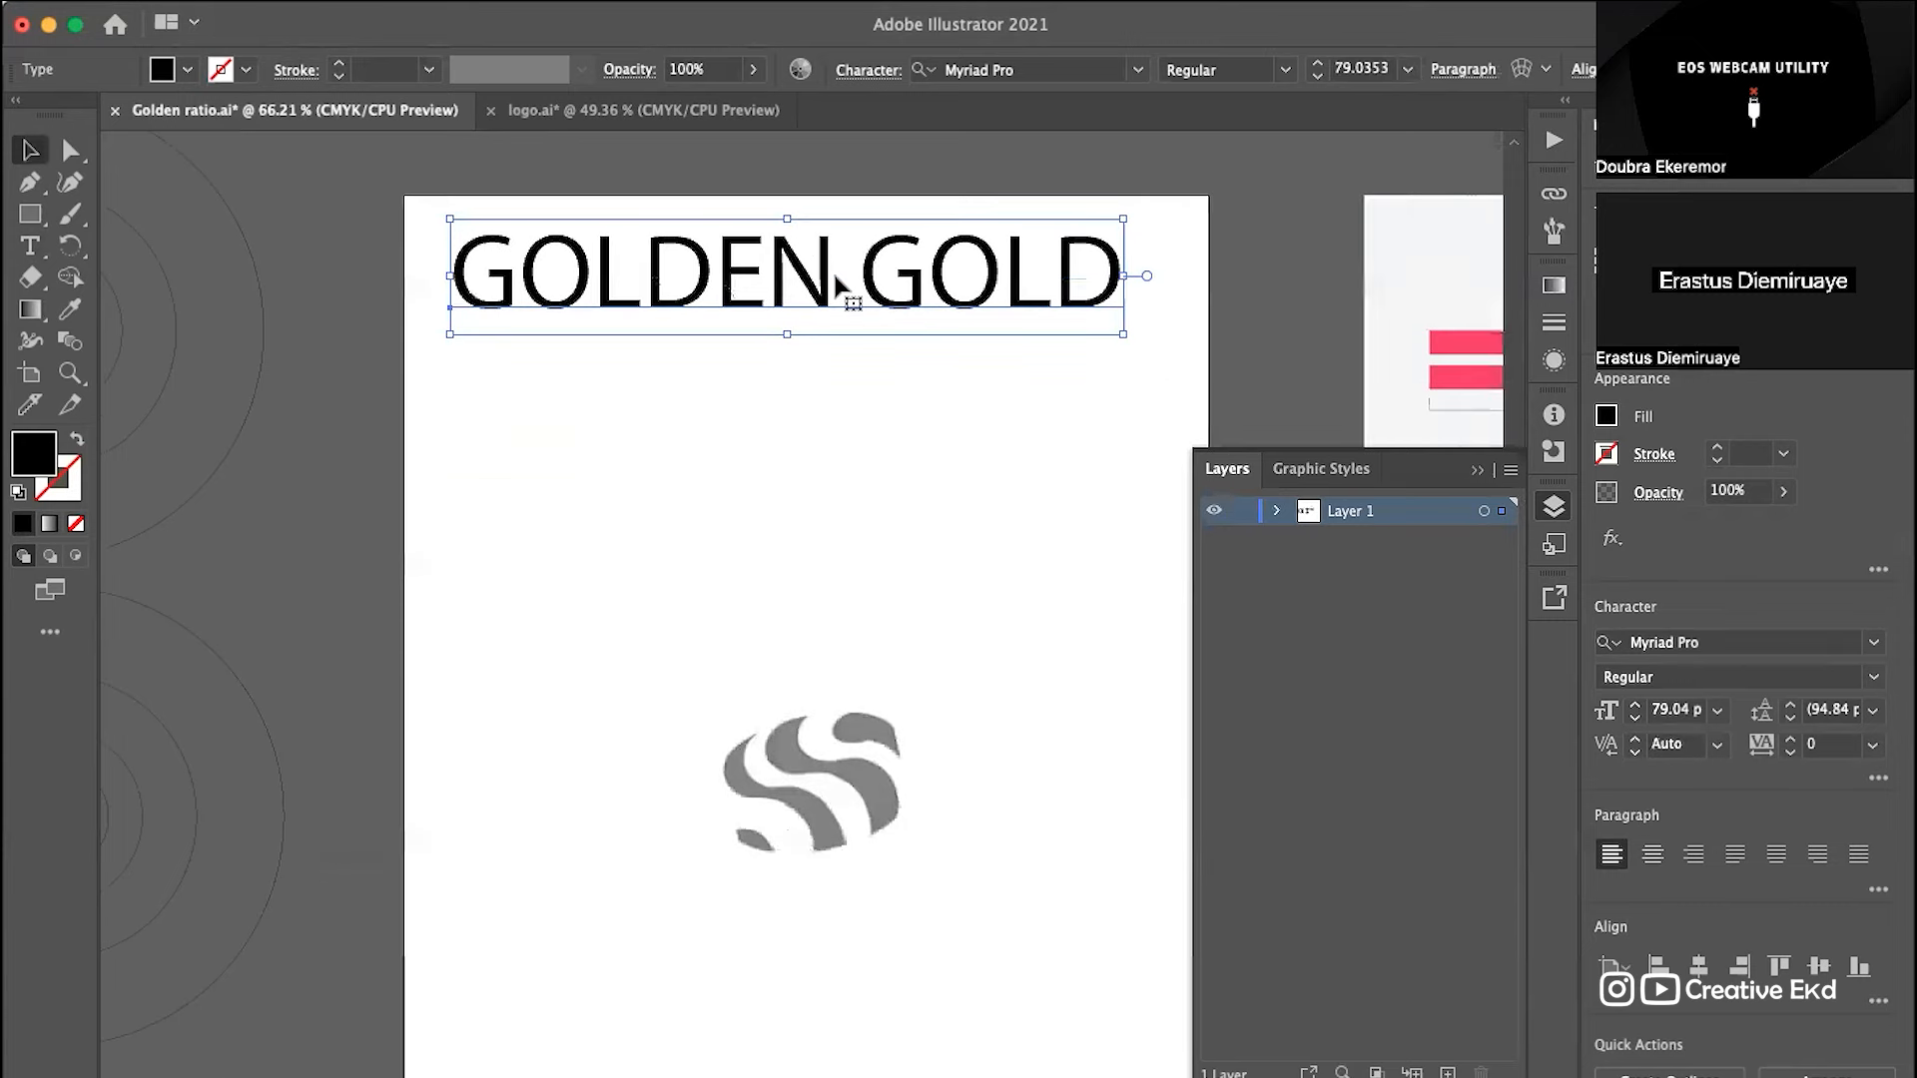
pyautogui.scroll(5, 835, 277)
pyautogui.scroll(1, 835, 276)
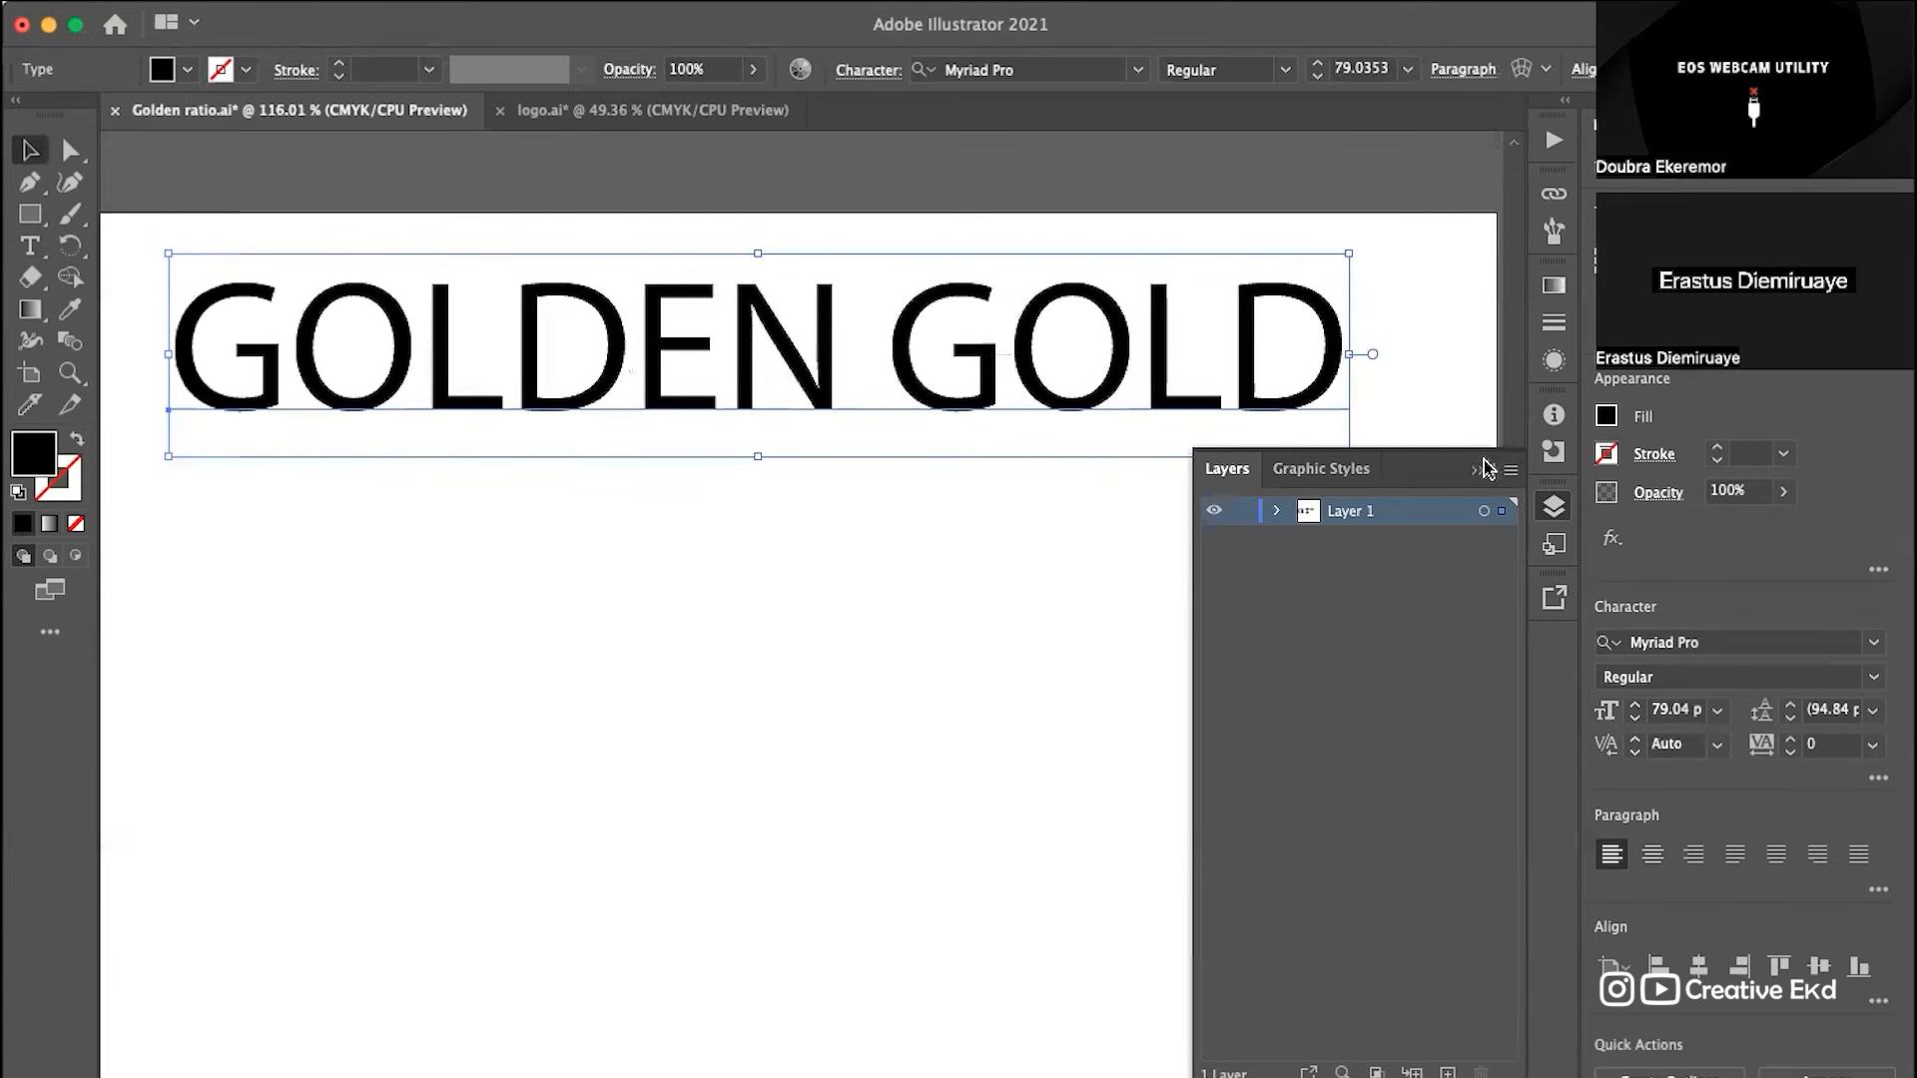
# Step: Collapse the Layers panel and deselect the GOLDEN GOLD heading
pyautogui.click(1479, 470)
pyautogui.hscroll(-1, 1108, 542)
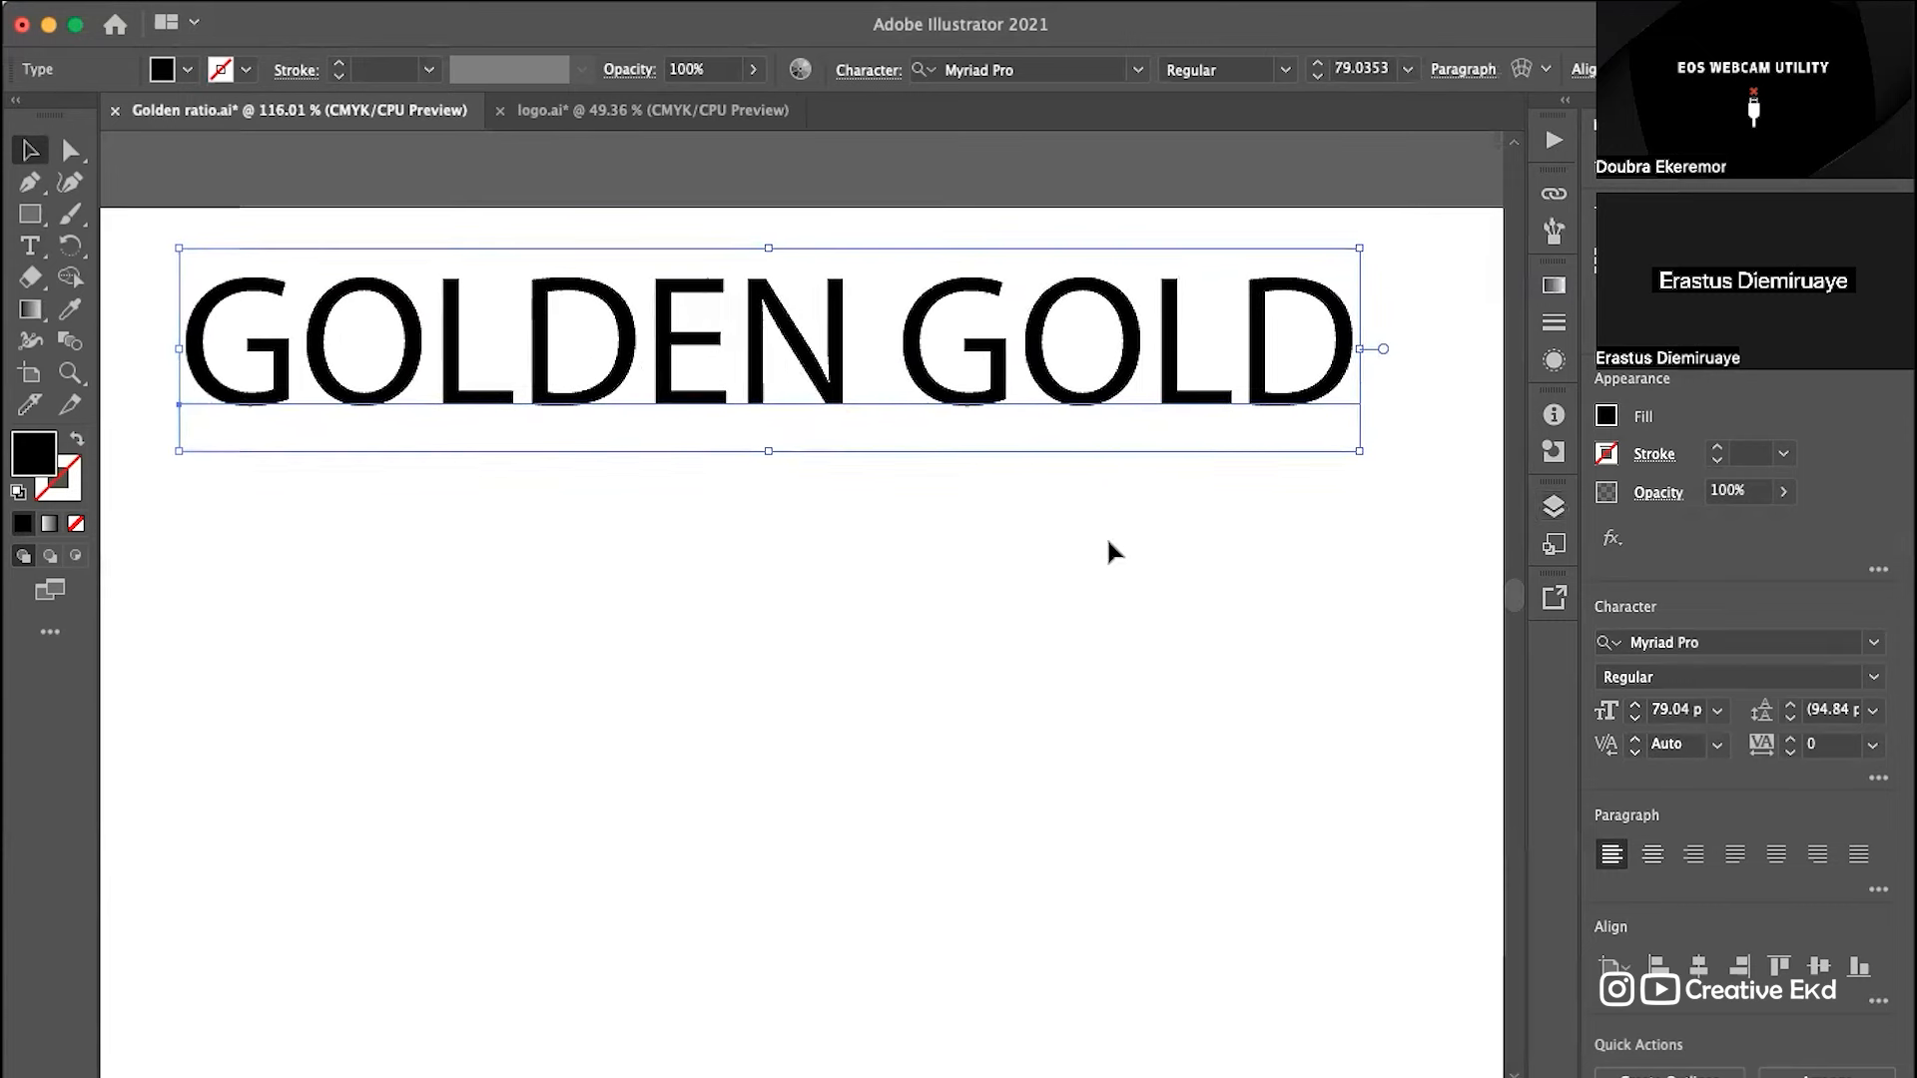
pyautogui.scroll(-1, 1108, 552)
pyautogui.hscroll(-1, 1108, 542)
pyautogui.scroll(-1, 1108, 542)
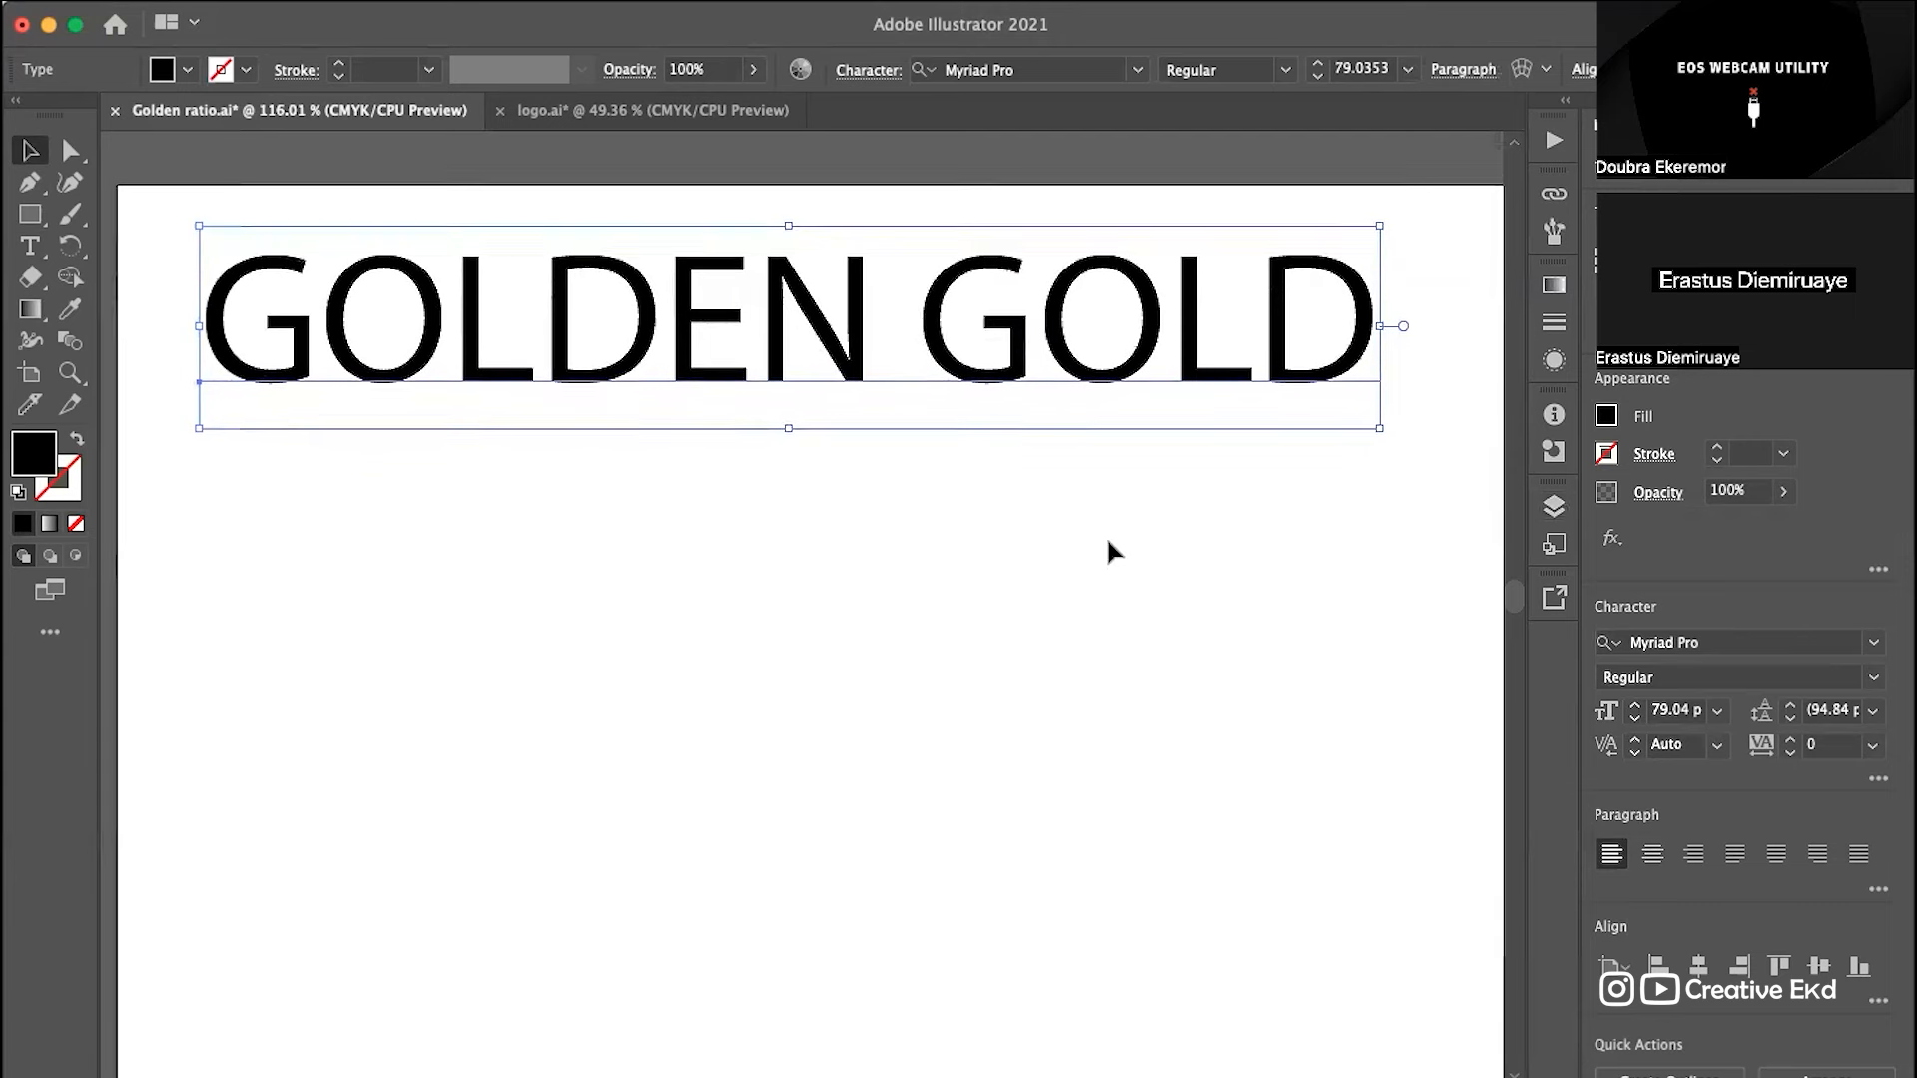
pyautogui.click(901, 541)
pyautogui.click(1025, 339)
pyautogui.click(1058, 594)
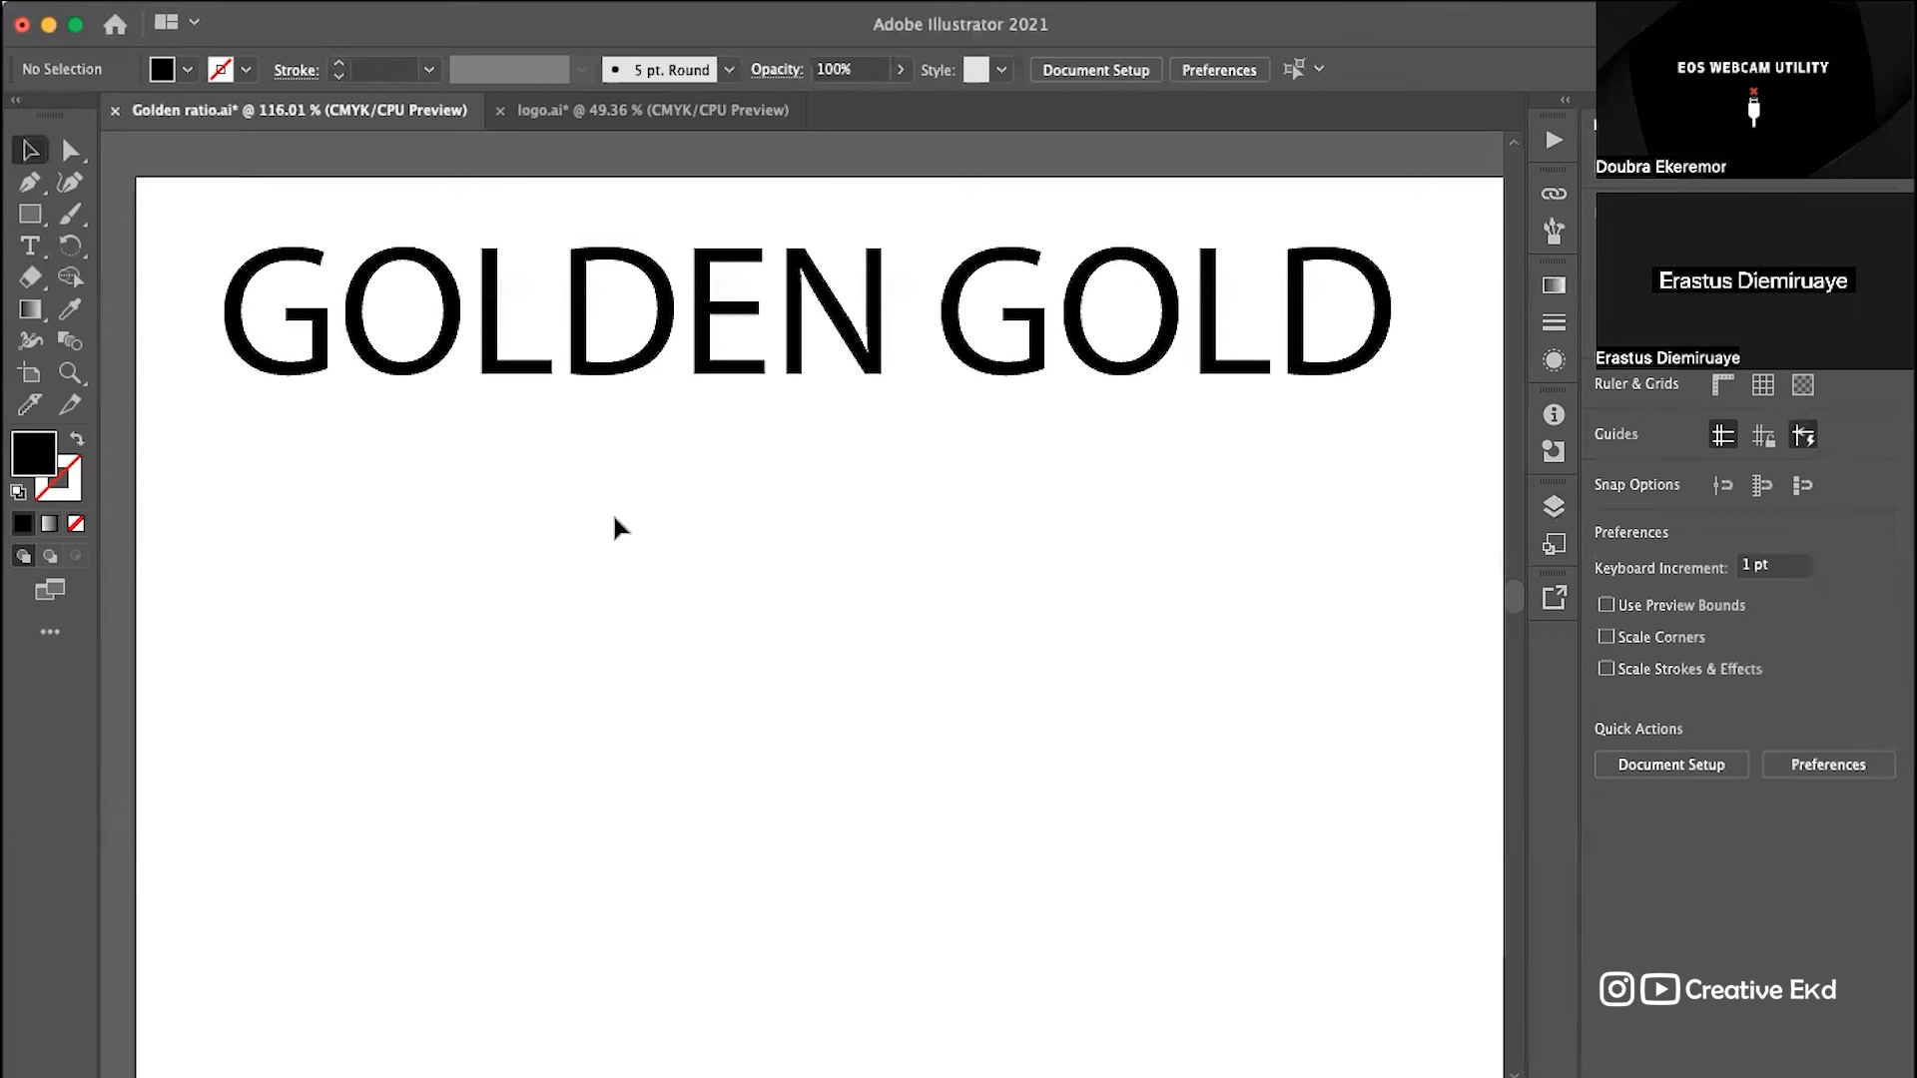
# Step: Add the text "1.618" below the GOLDEN GOLD heading and enlarge it to about 67.5 pt
pyautogui.click(30, 246)
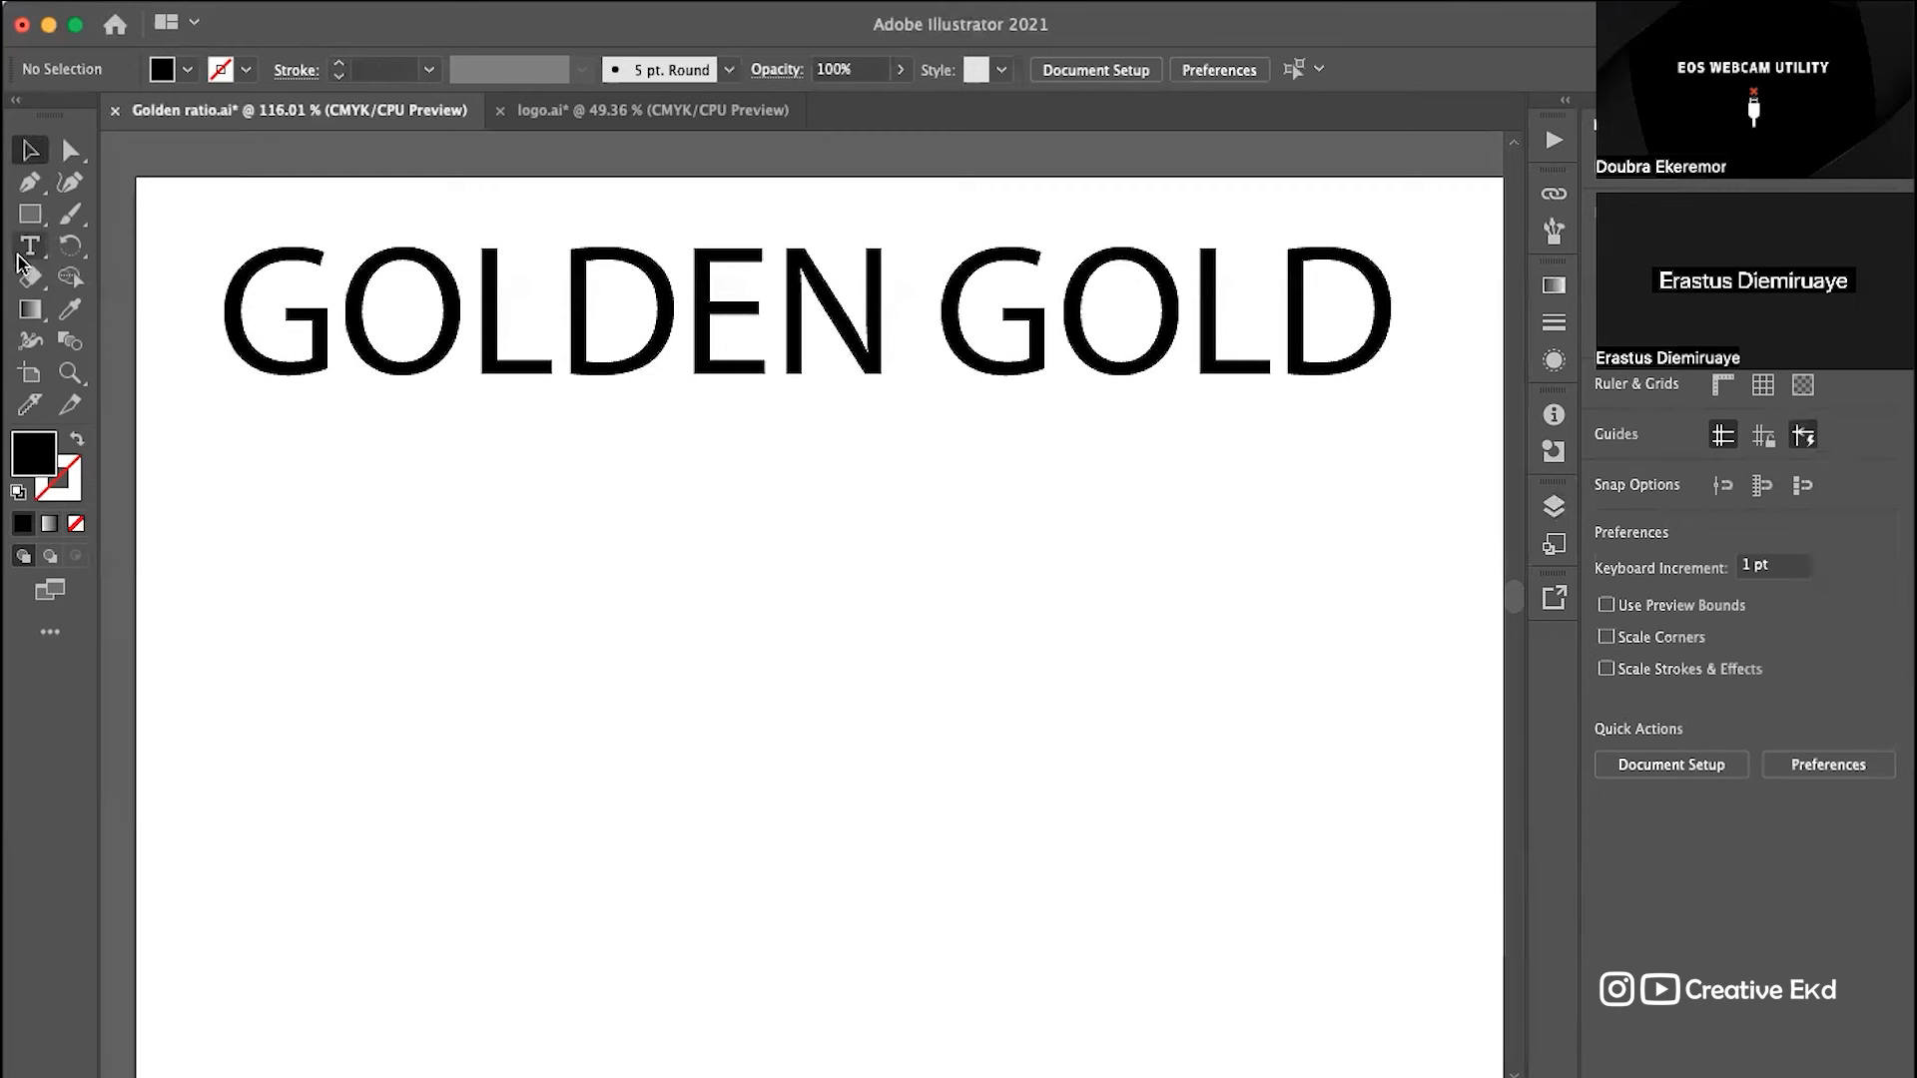
pyautogui.click(656, 664)
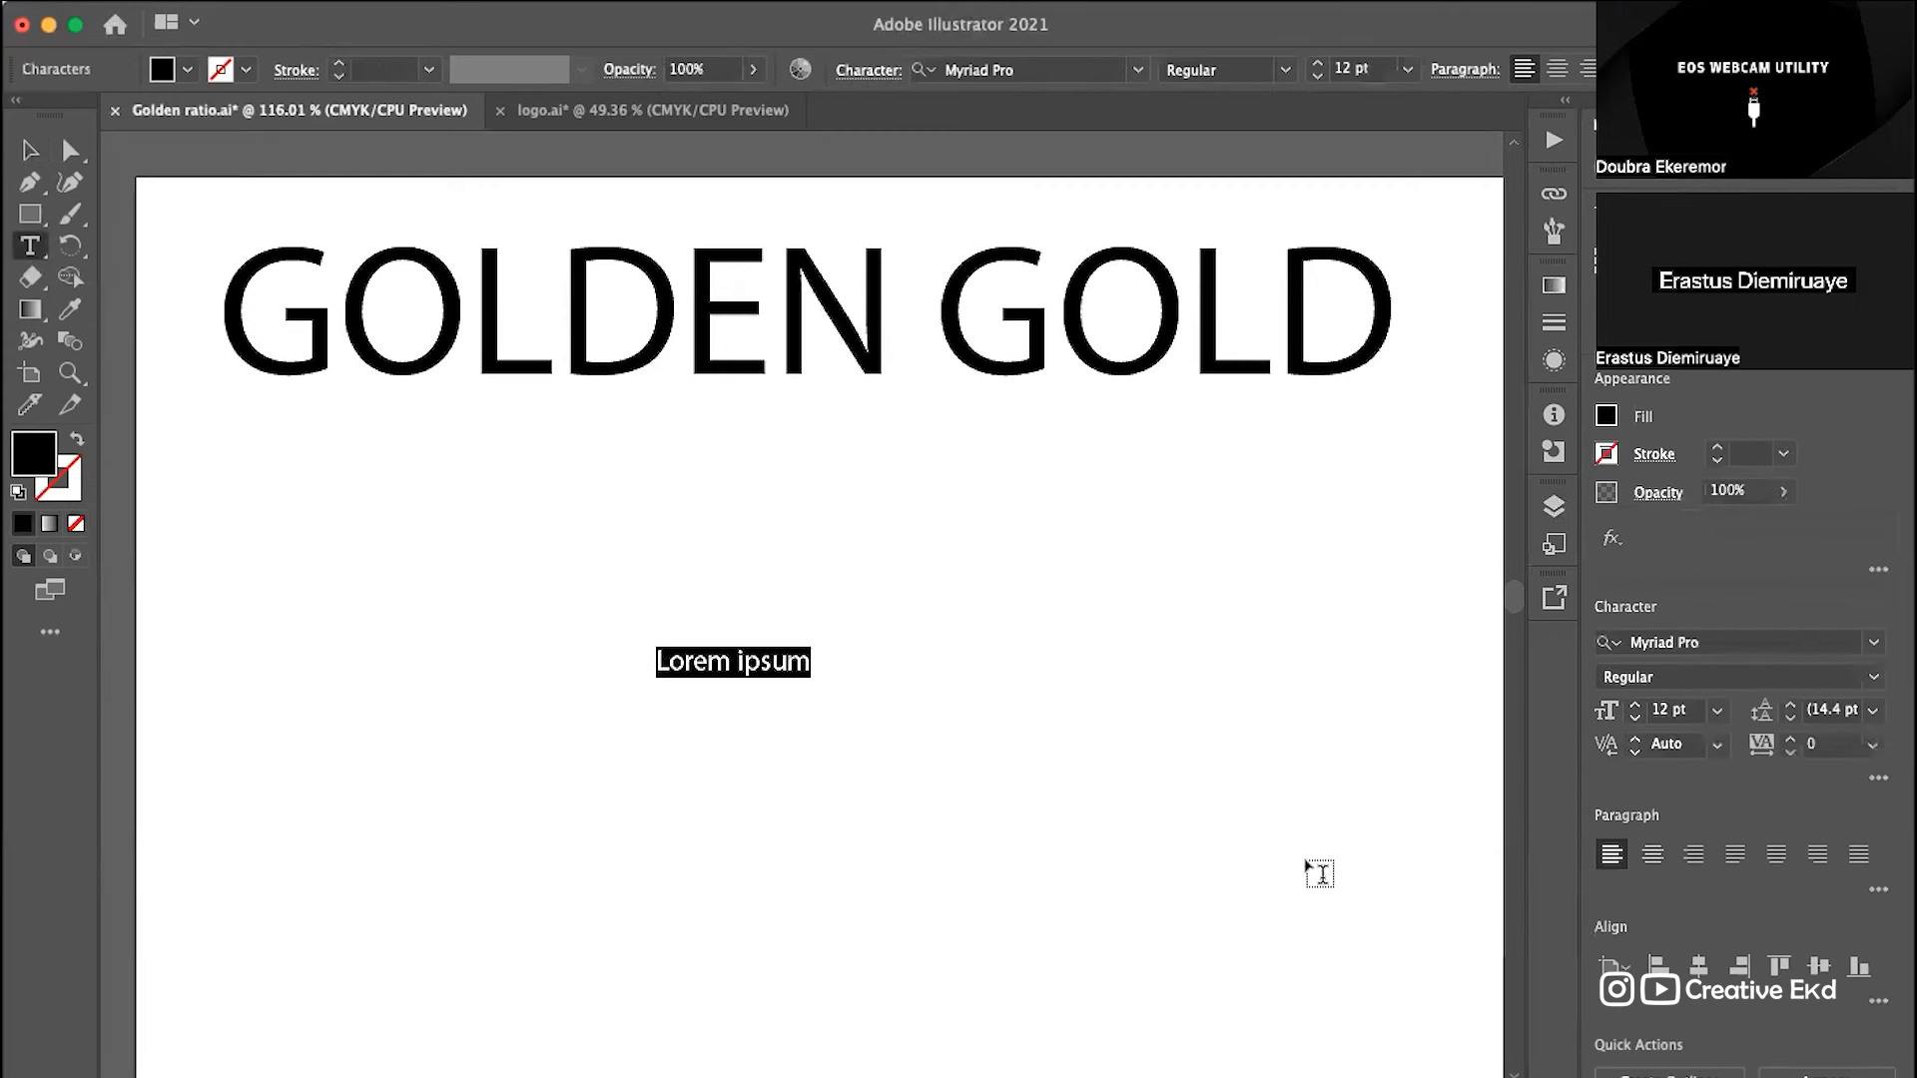
pyautogui.write('1.6')
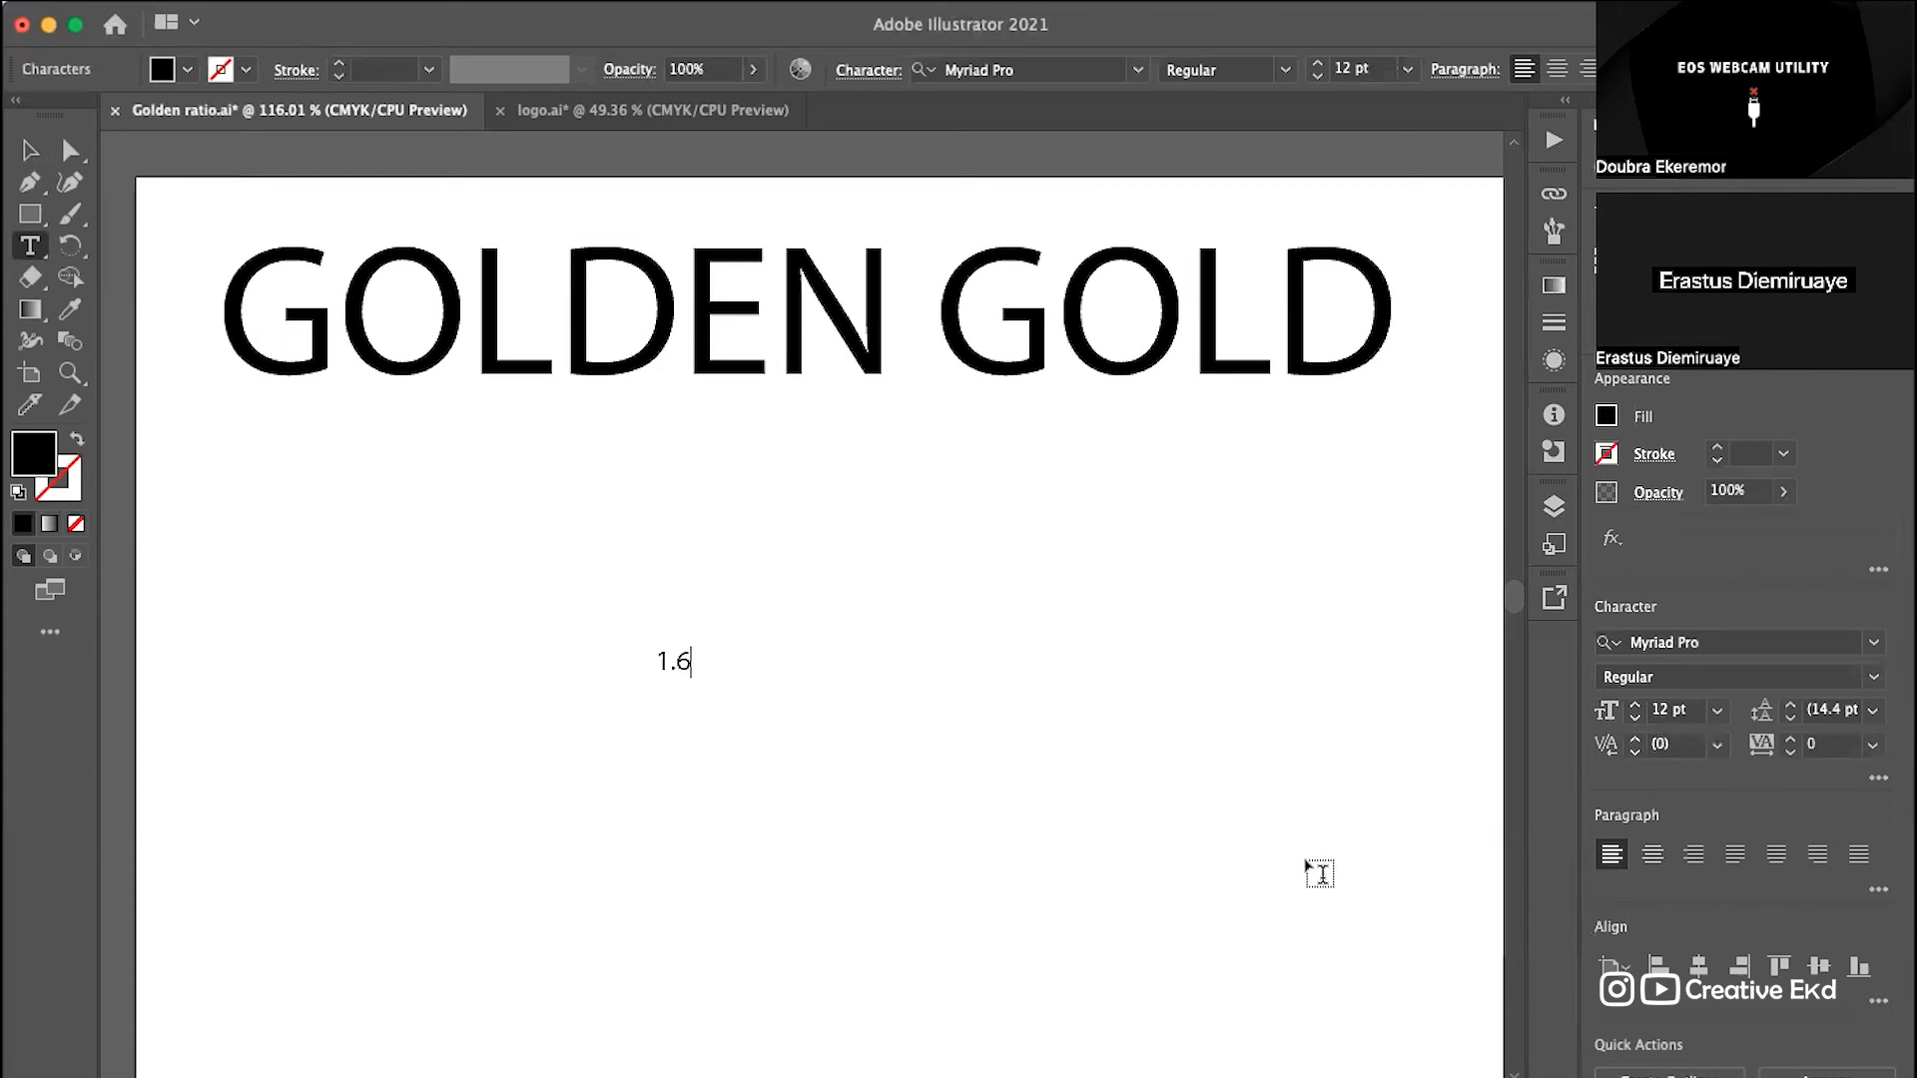
pyautogui.write('18')
pyautogui.click(30, 149)
pyautogui.moveTo(720, 668); pyautogui.dragTo(1016, 761)
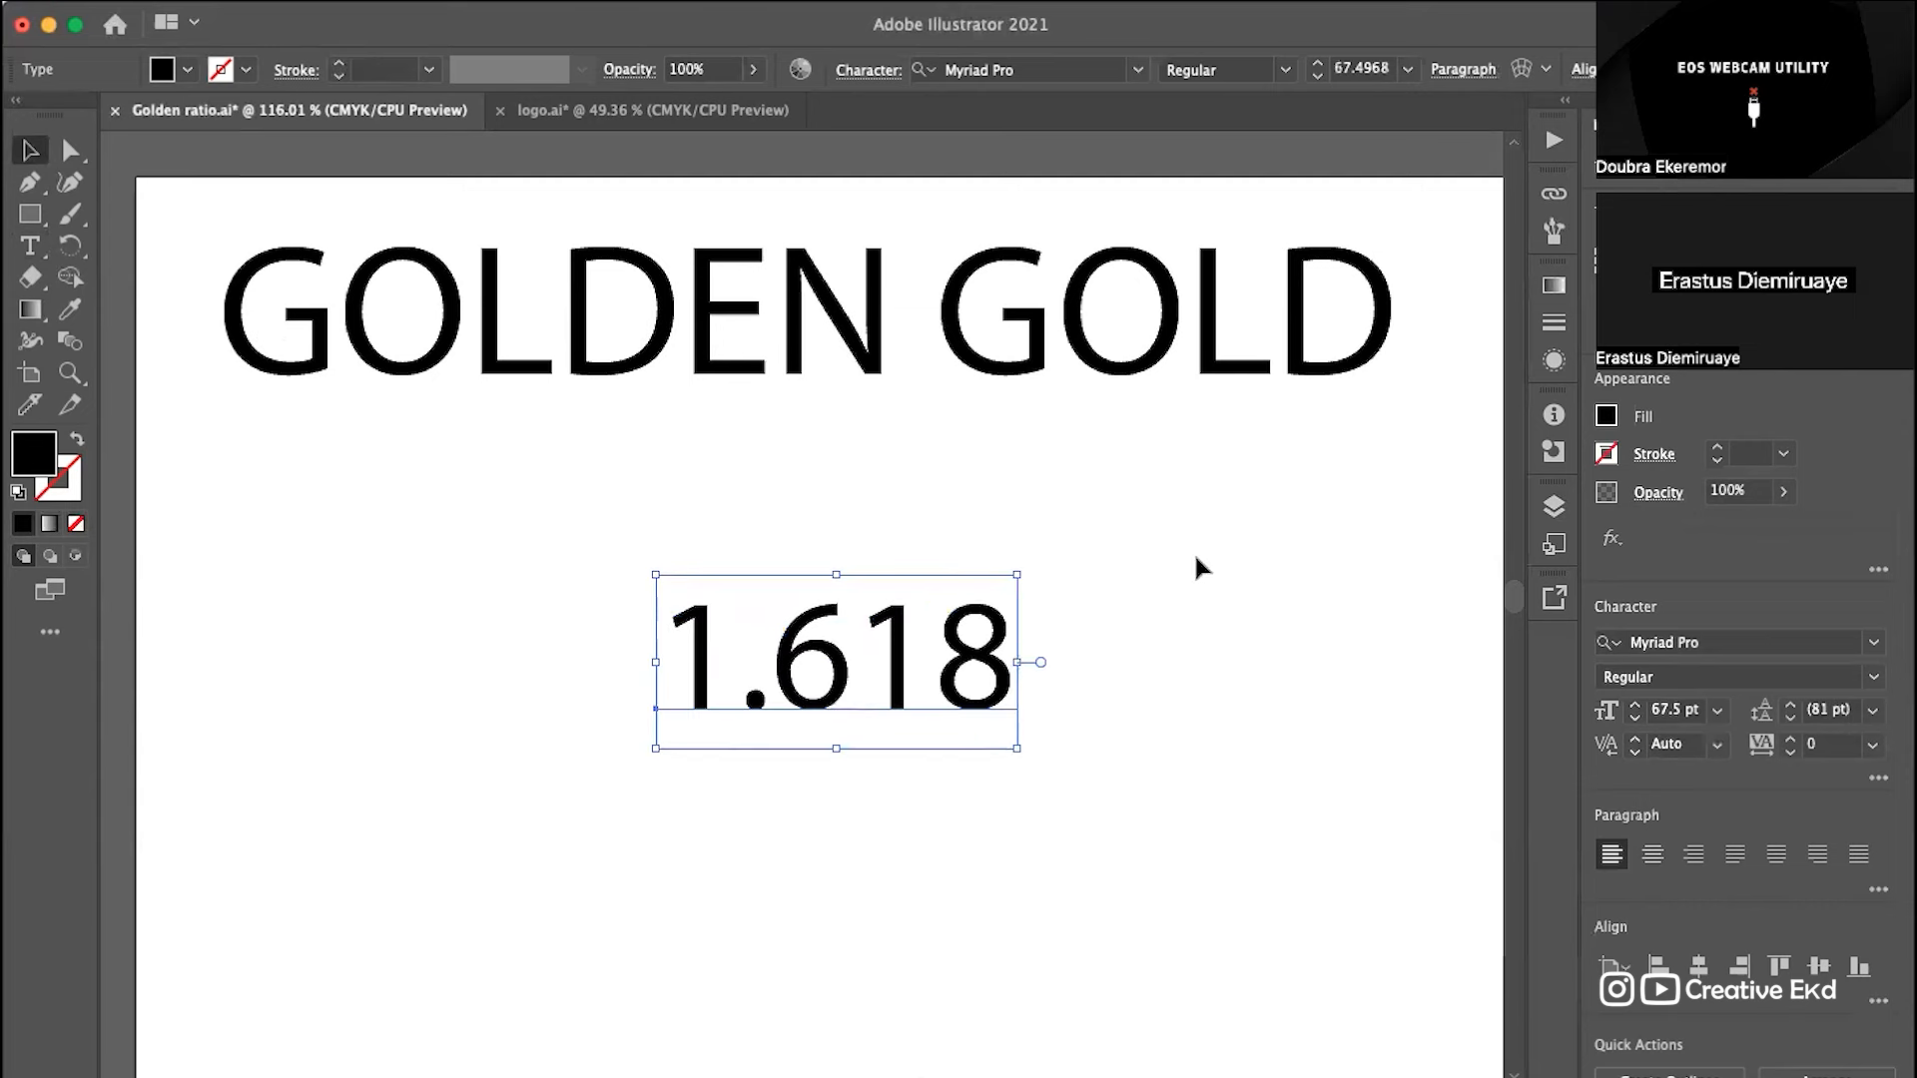
# Step: Move the 1.618 text up close beneath the GOLDEN GOLD heading and deselect it
pyautogui.click(1198, 567)
pyautogui.moveTo(894, 680); pyautogui.dragTo(807, 561)
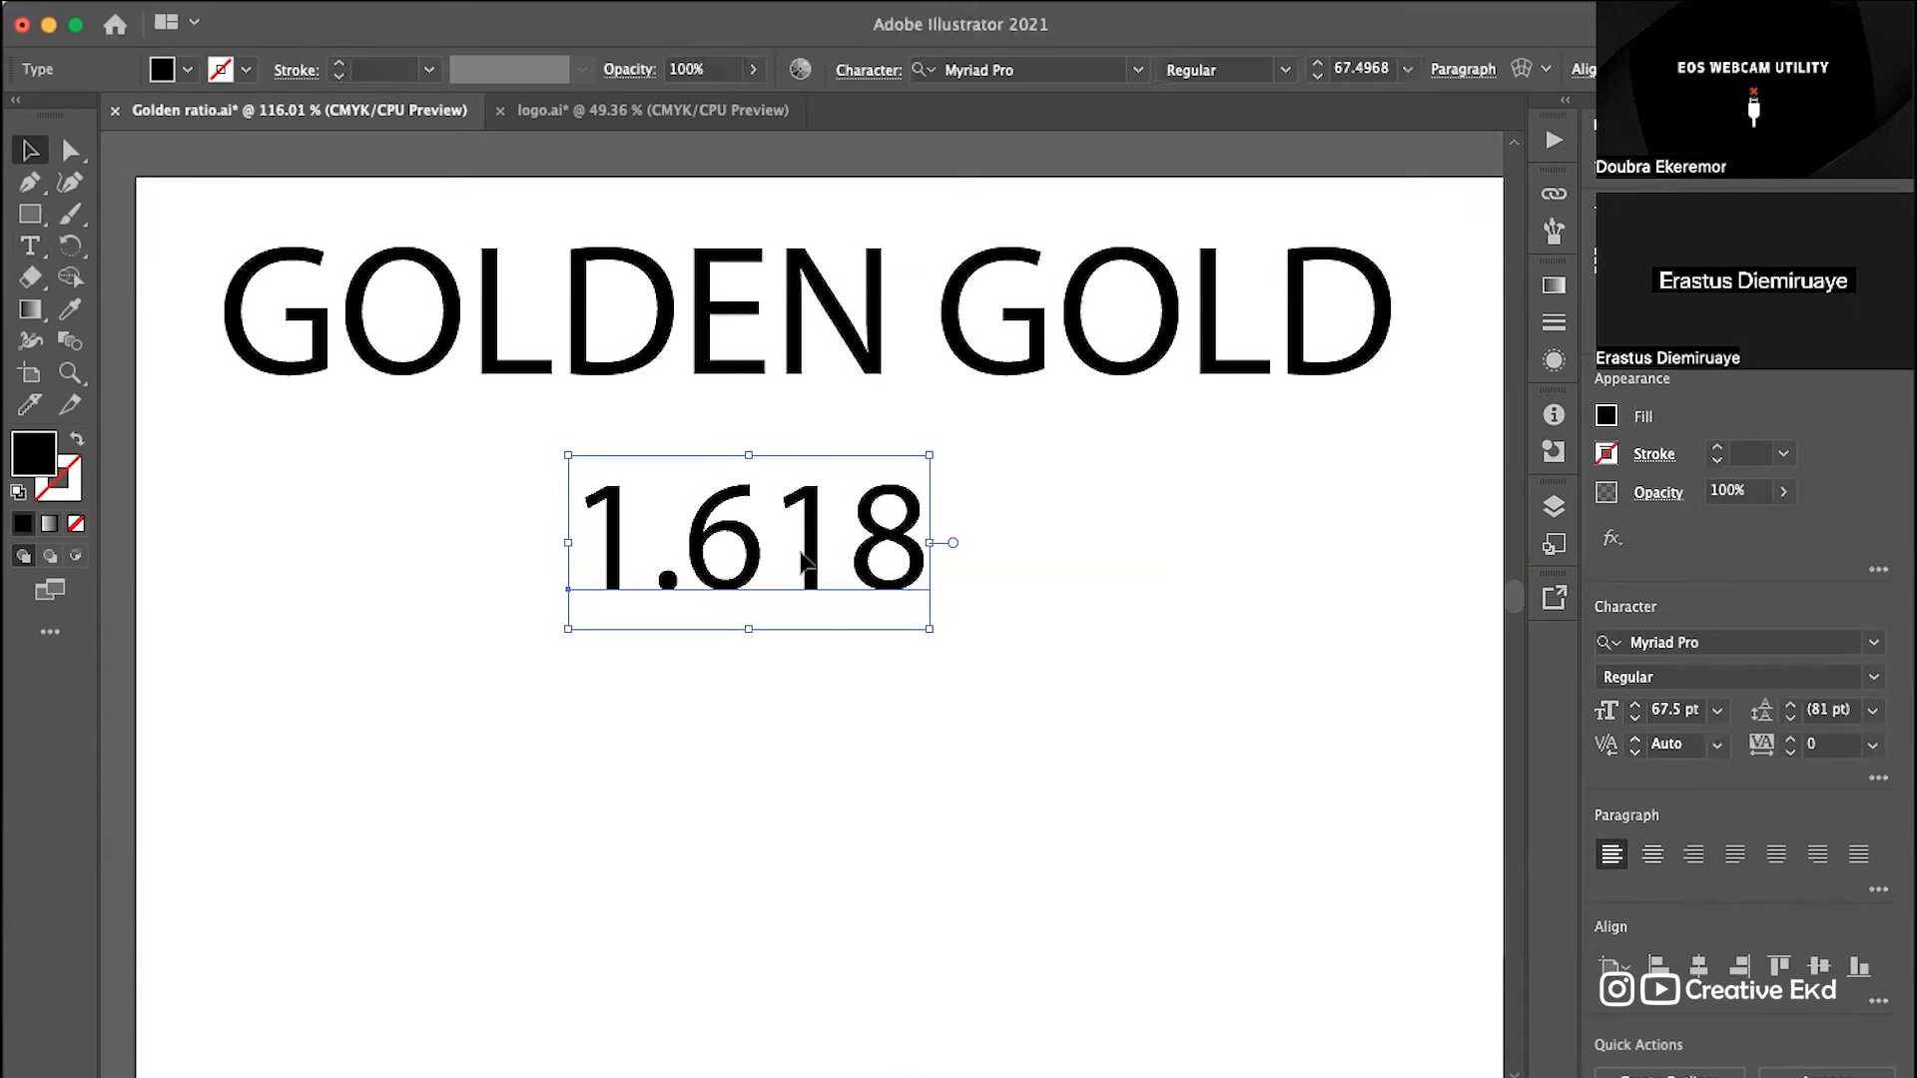
pyautogui.click(1062, 847)
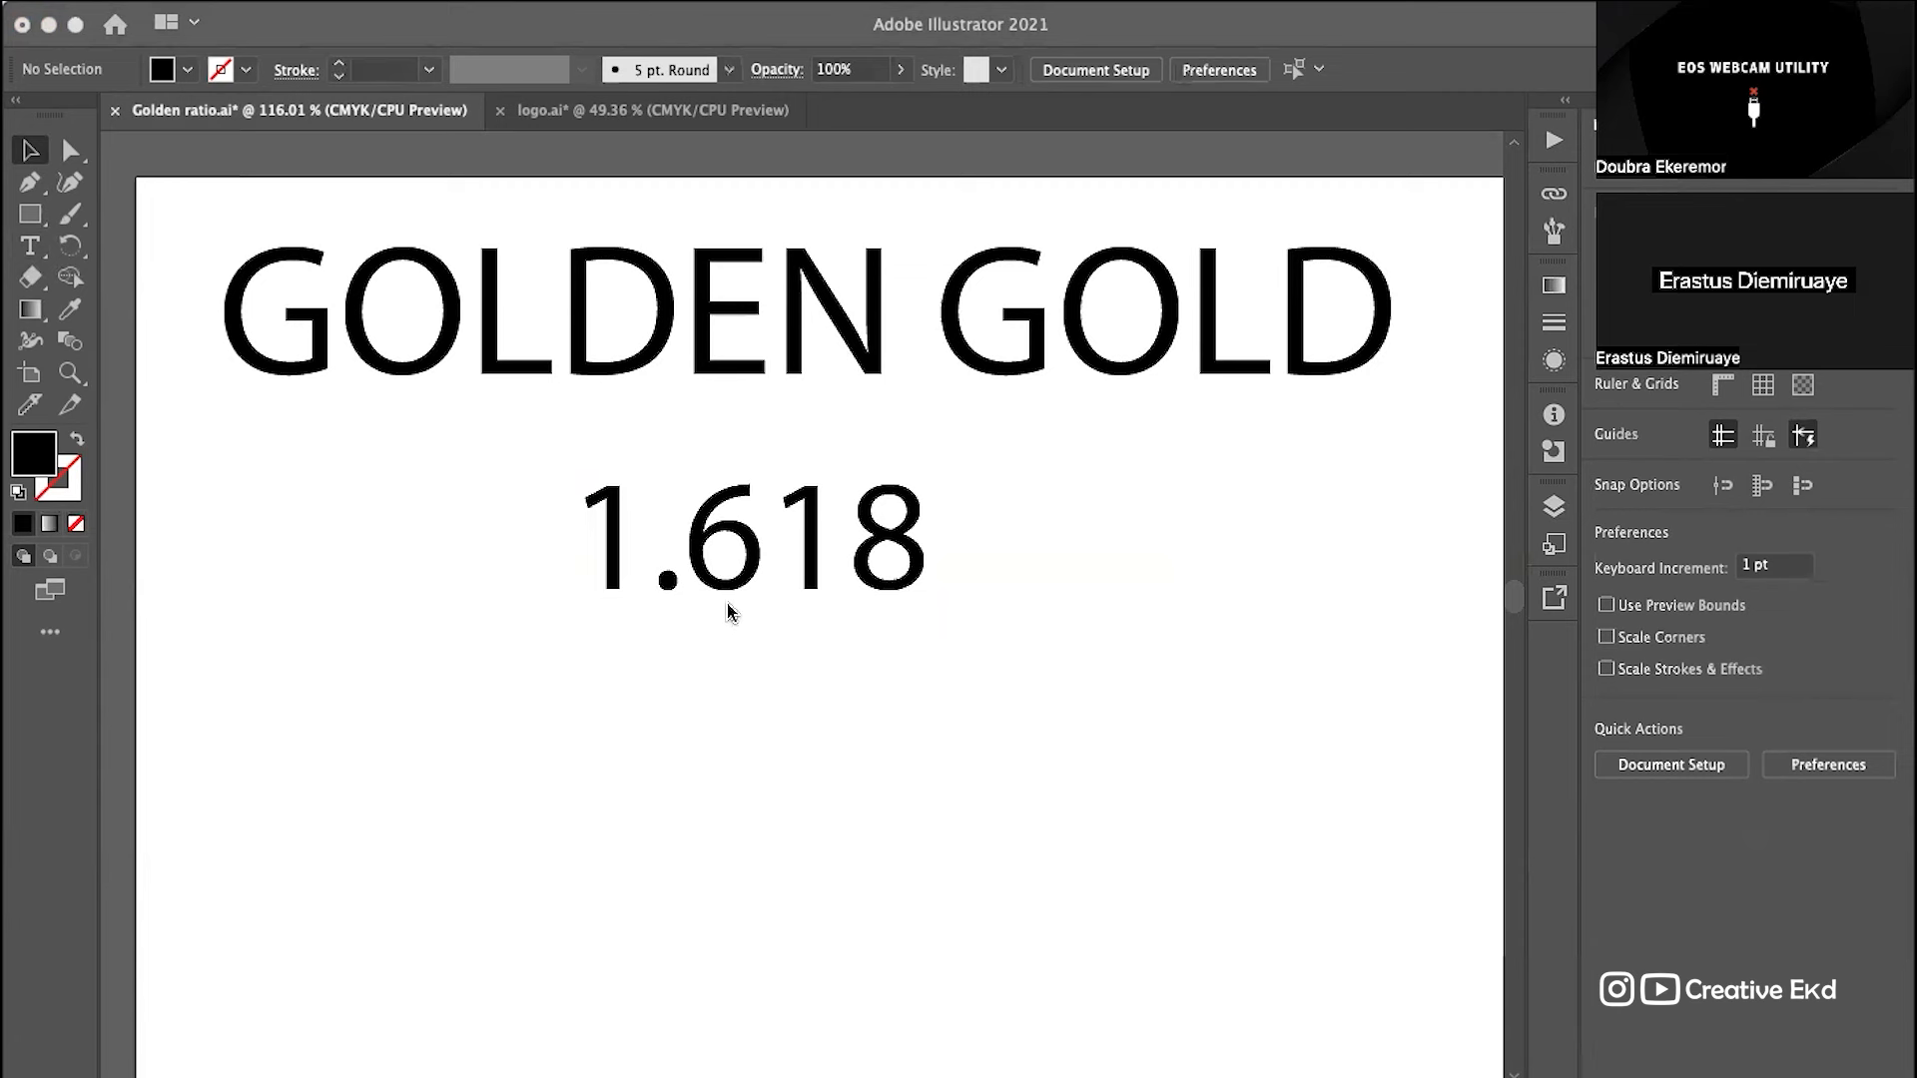
# Step: Insert the red rose picture with the golden spiral overlay below the 1.618 text and exit isolation mode
pyautogui.press('super+shift+4')
pyautogui.press('Escape')
pyautogui.moveTo(1787, 1073); pyautogui.dragTo(1210, 979)
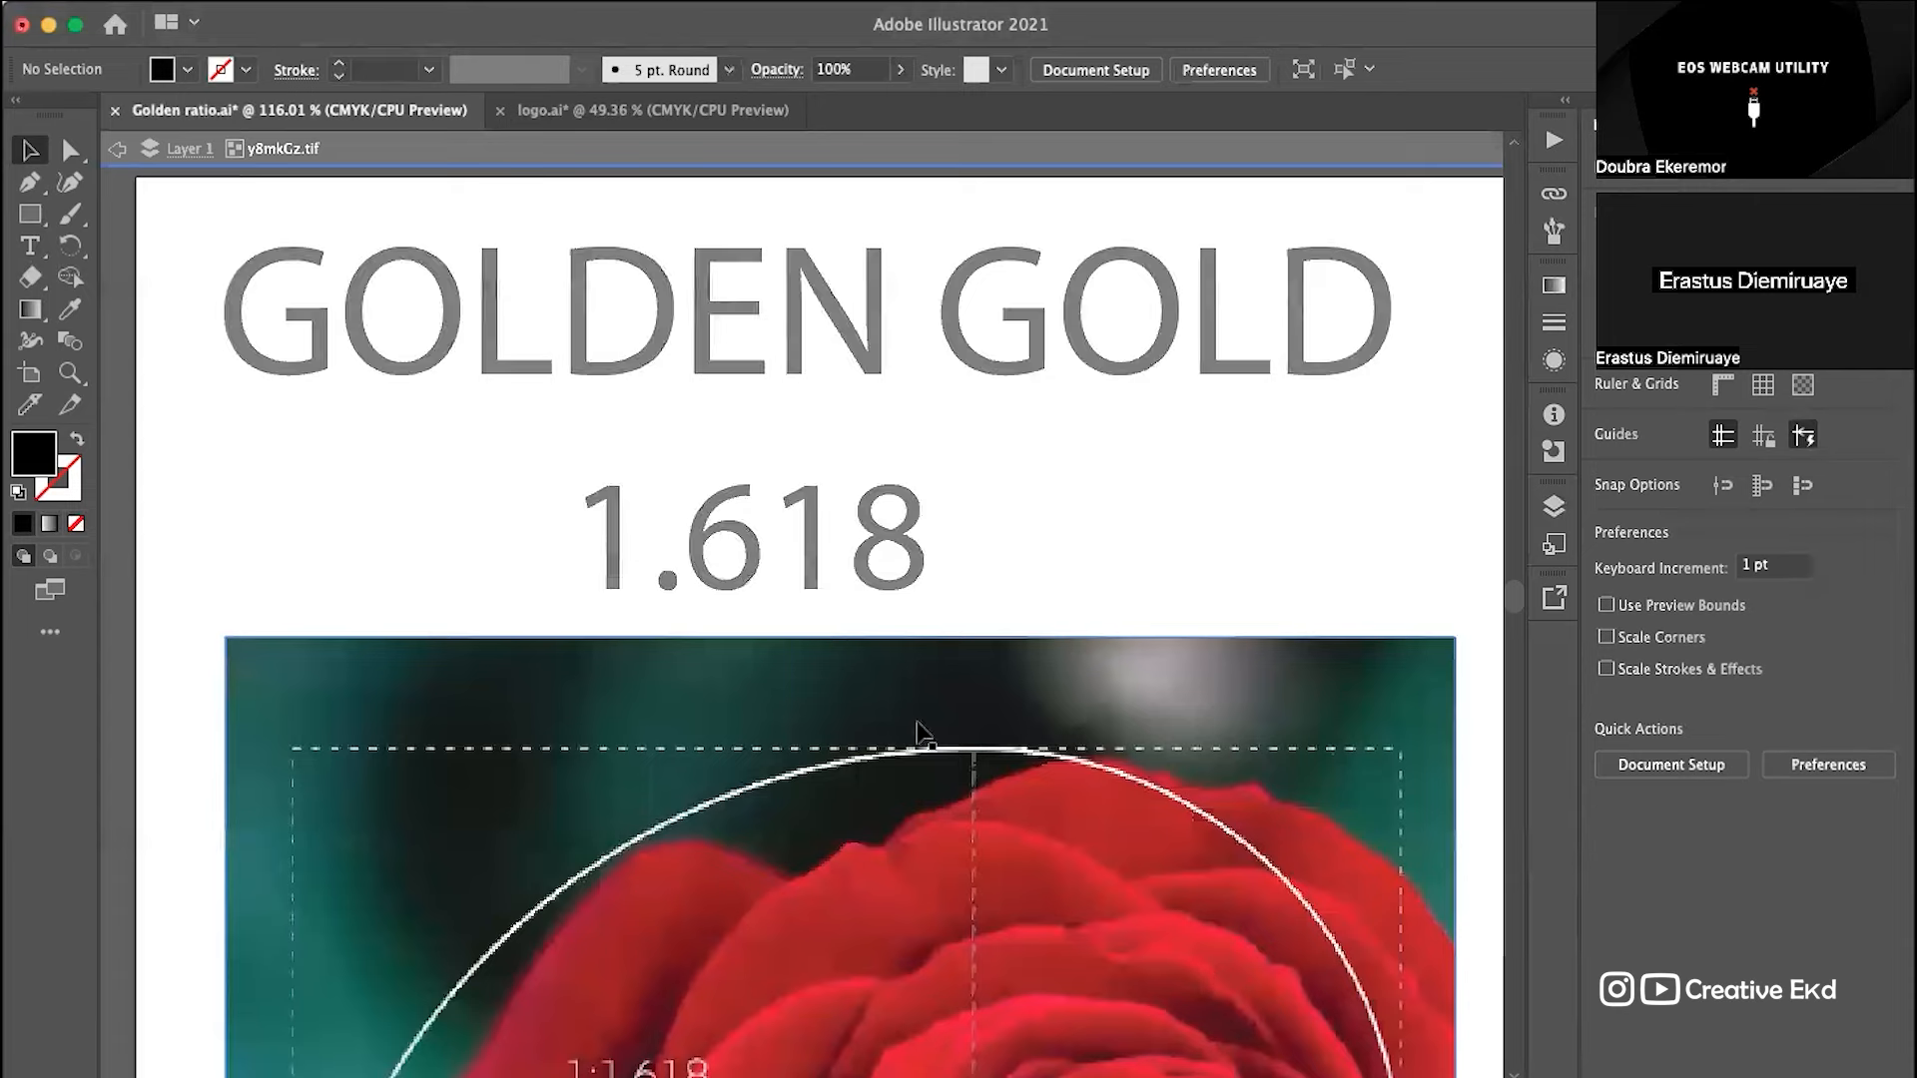
pyautogui.scroll(-5, 920, 731)
pyautogui.doubleClick(1294, 299)
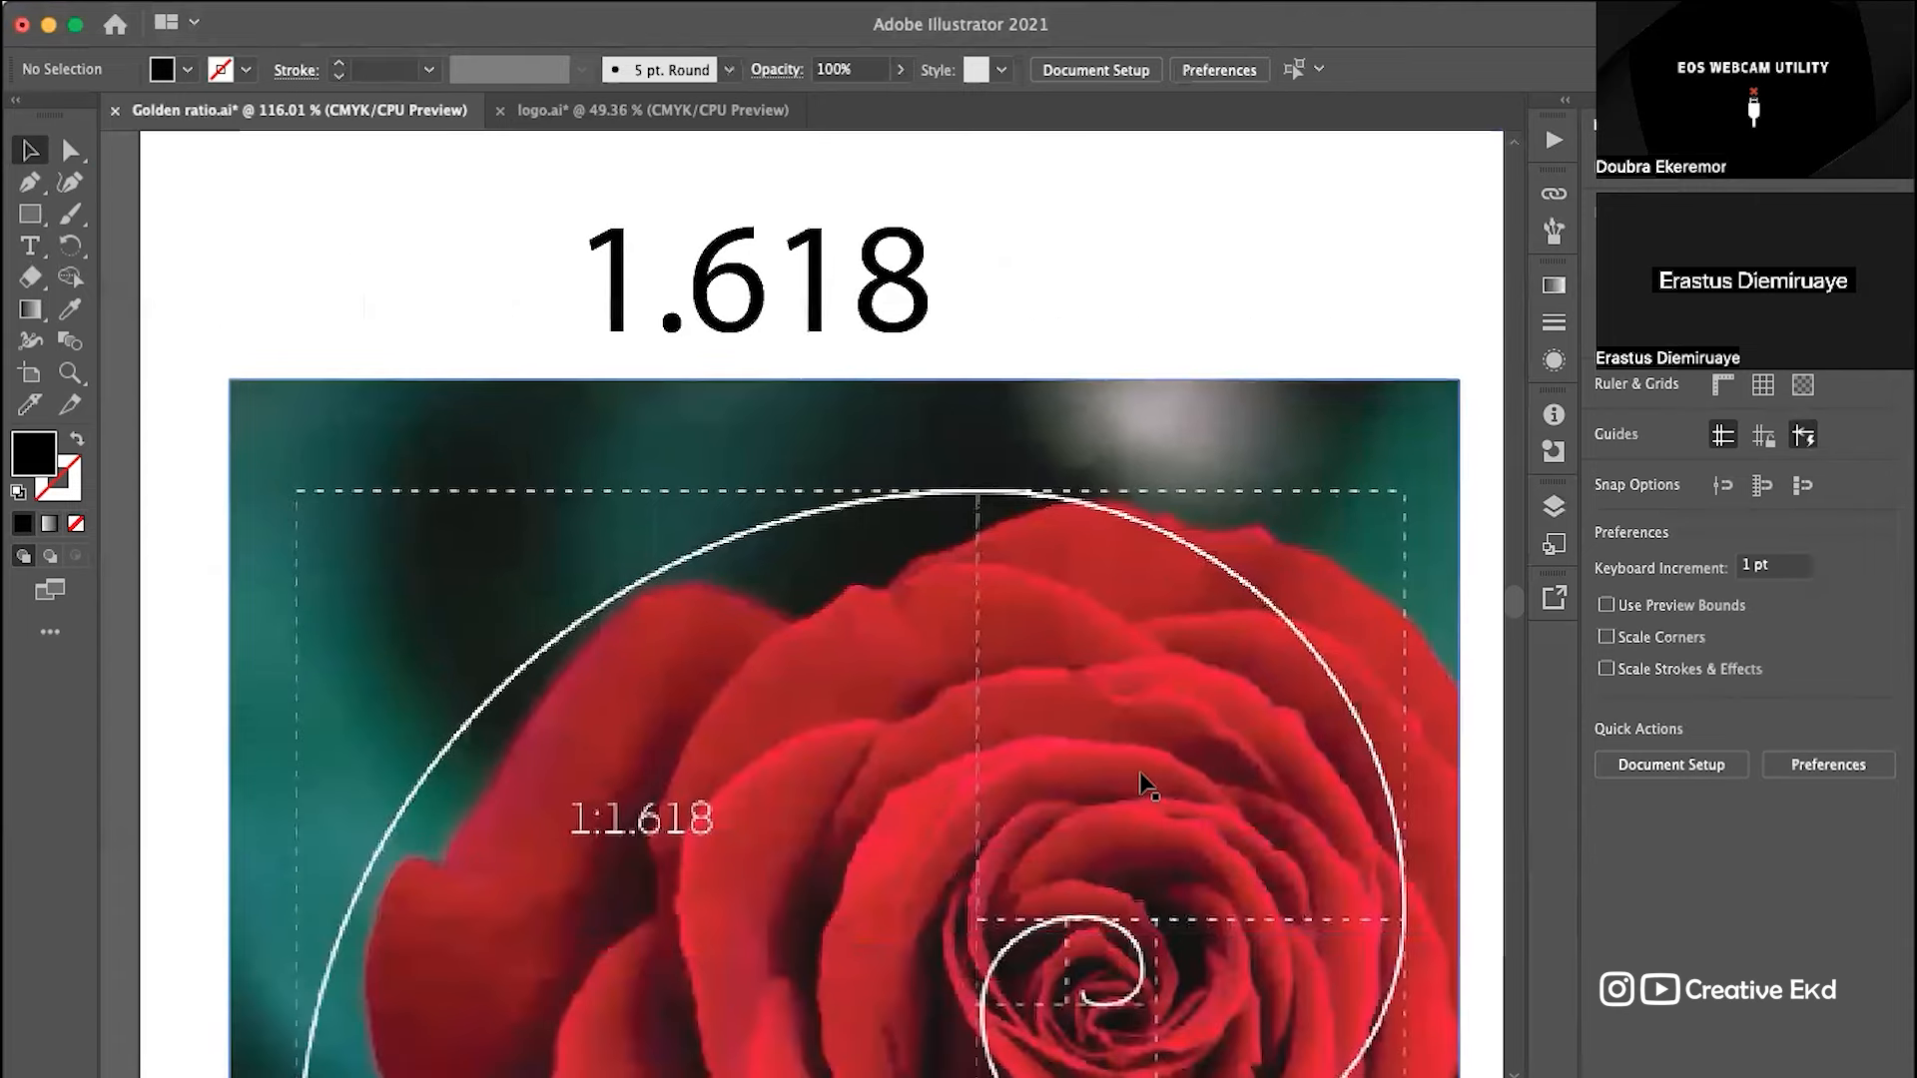
# Step: Examine the golden spiral and its 1:1.618 subdivisions over the rose picture
pyautogui.scroll(-5, 1143, 788)
pyautogui.scroll(3, 973, 685)
pyautogui.scroll(-3, 973, 686)
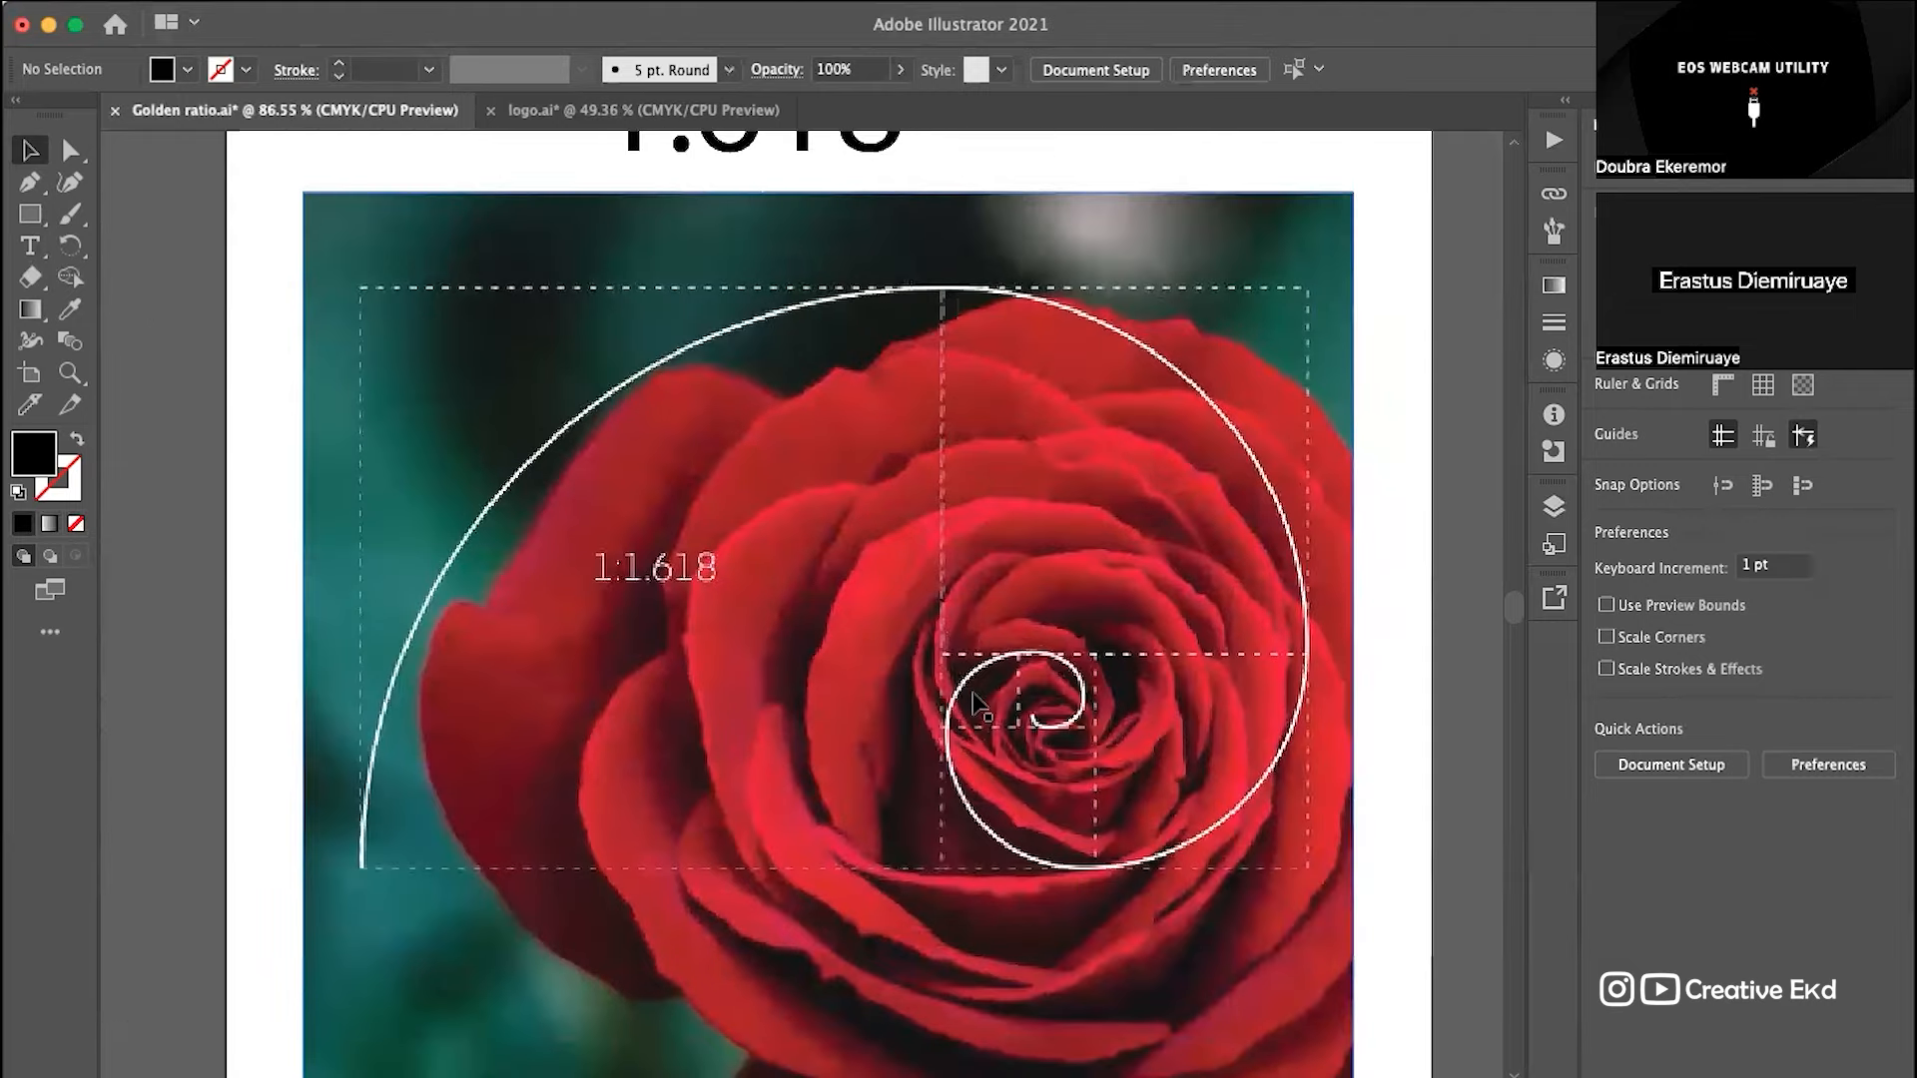
pyautogui.scroll(3, 954, 587)
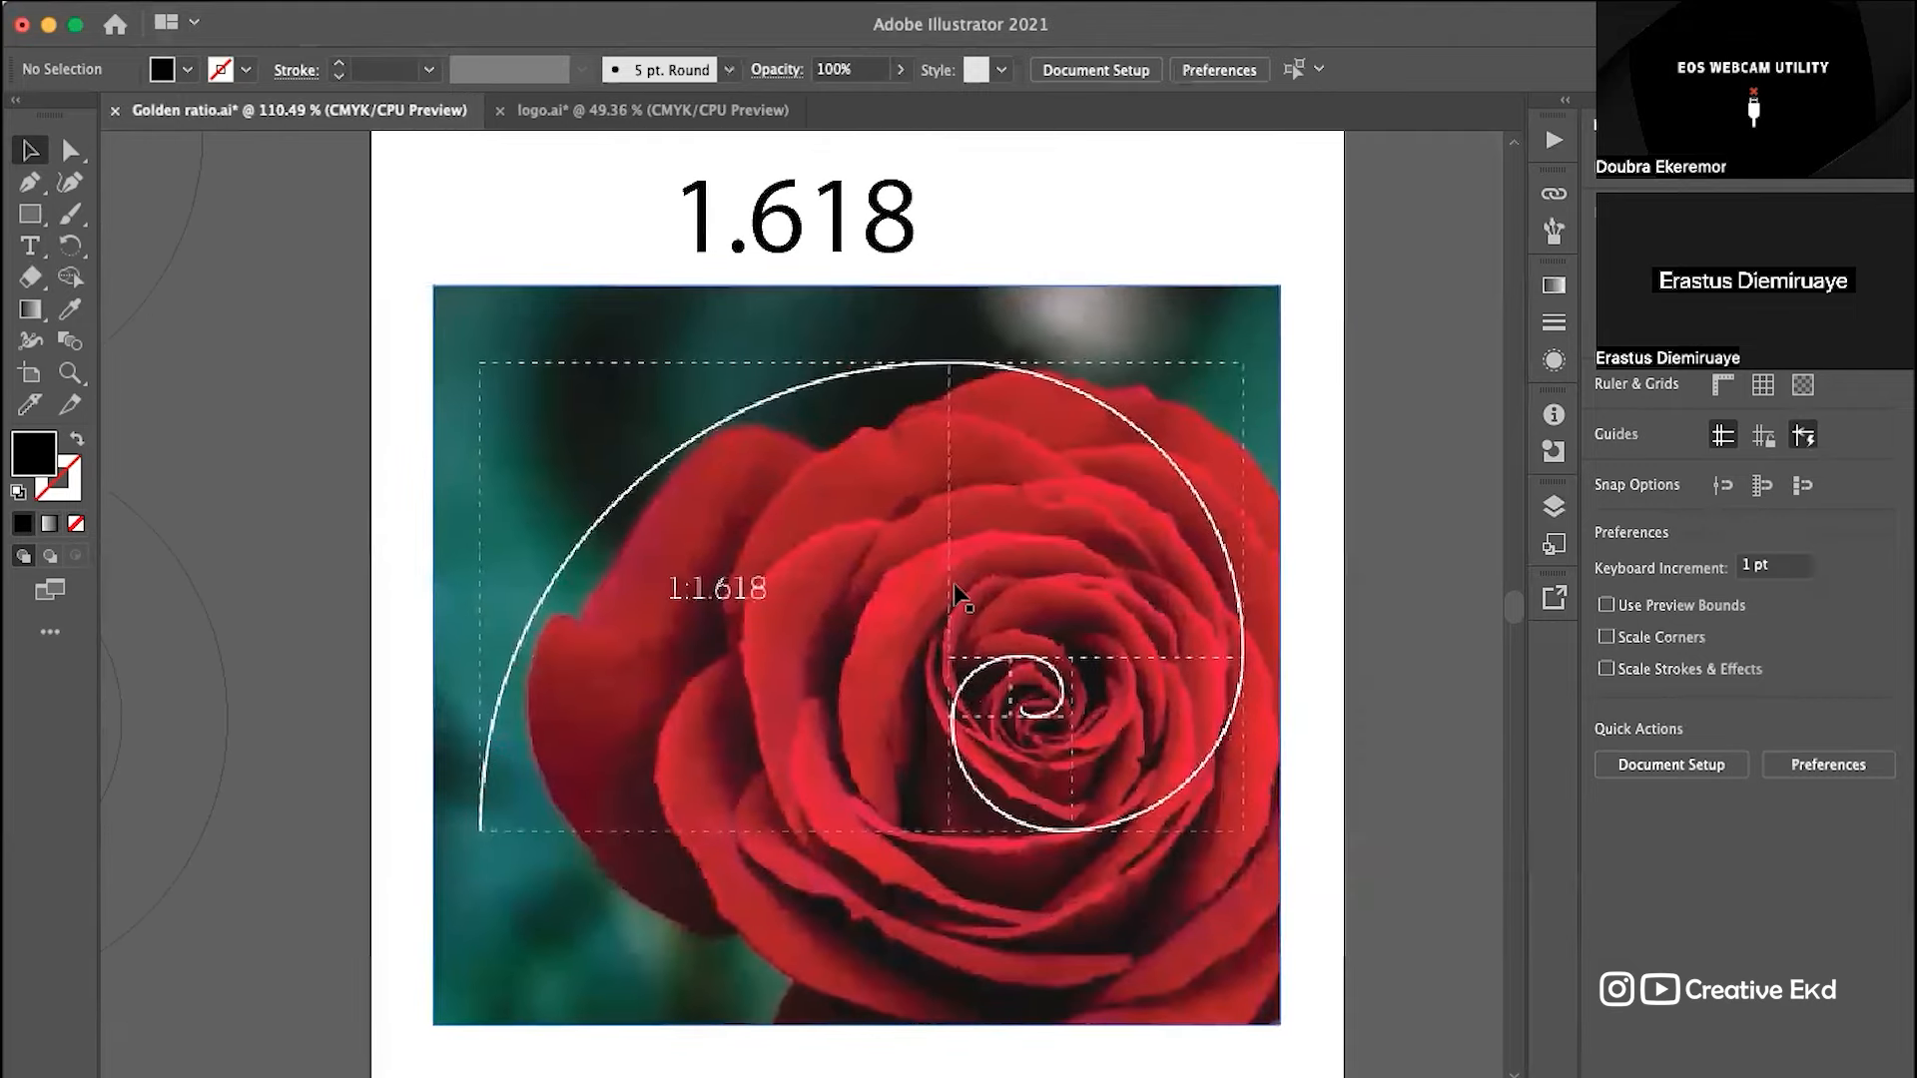
pyautogui.scroll(-3, 954, 587)
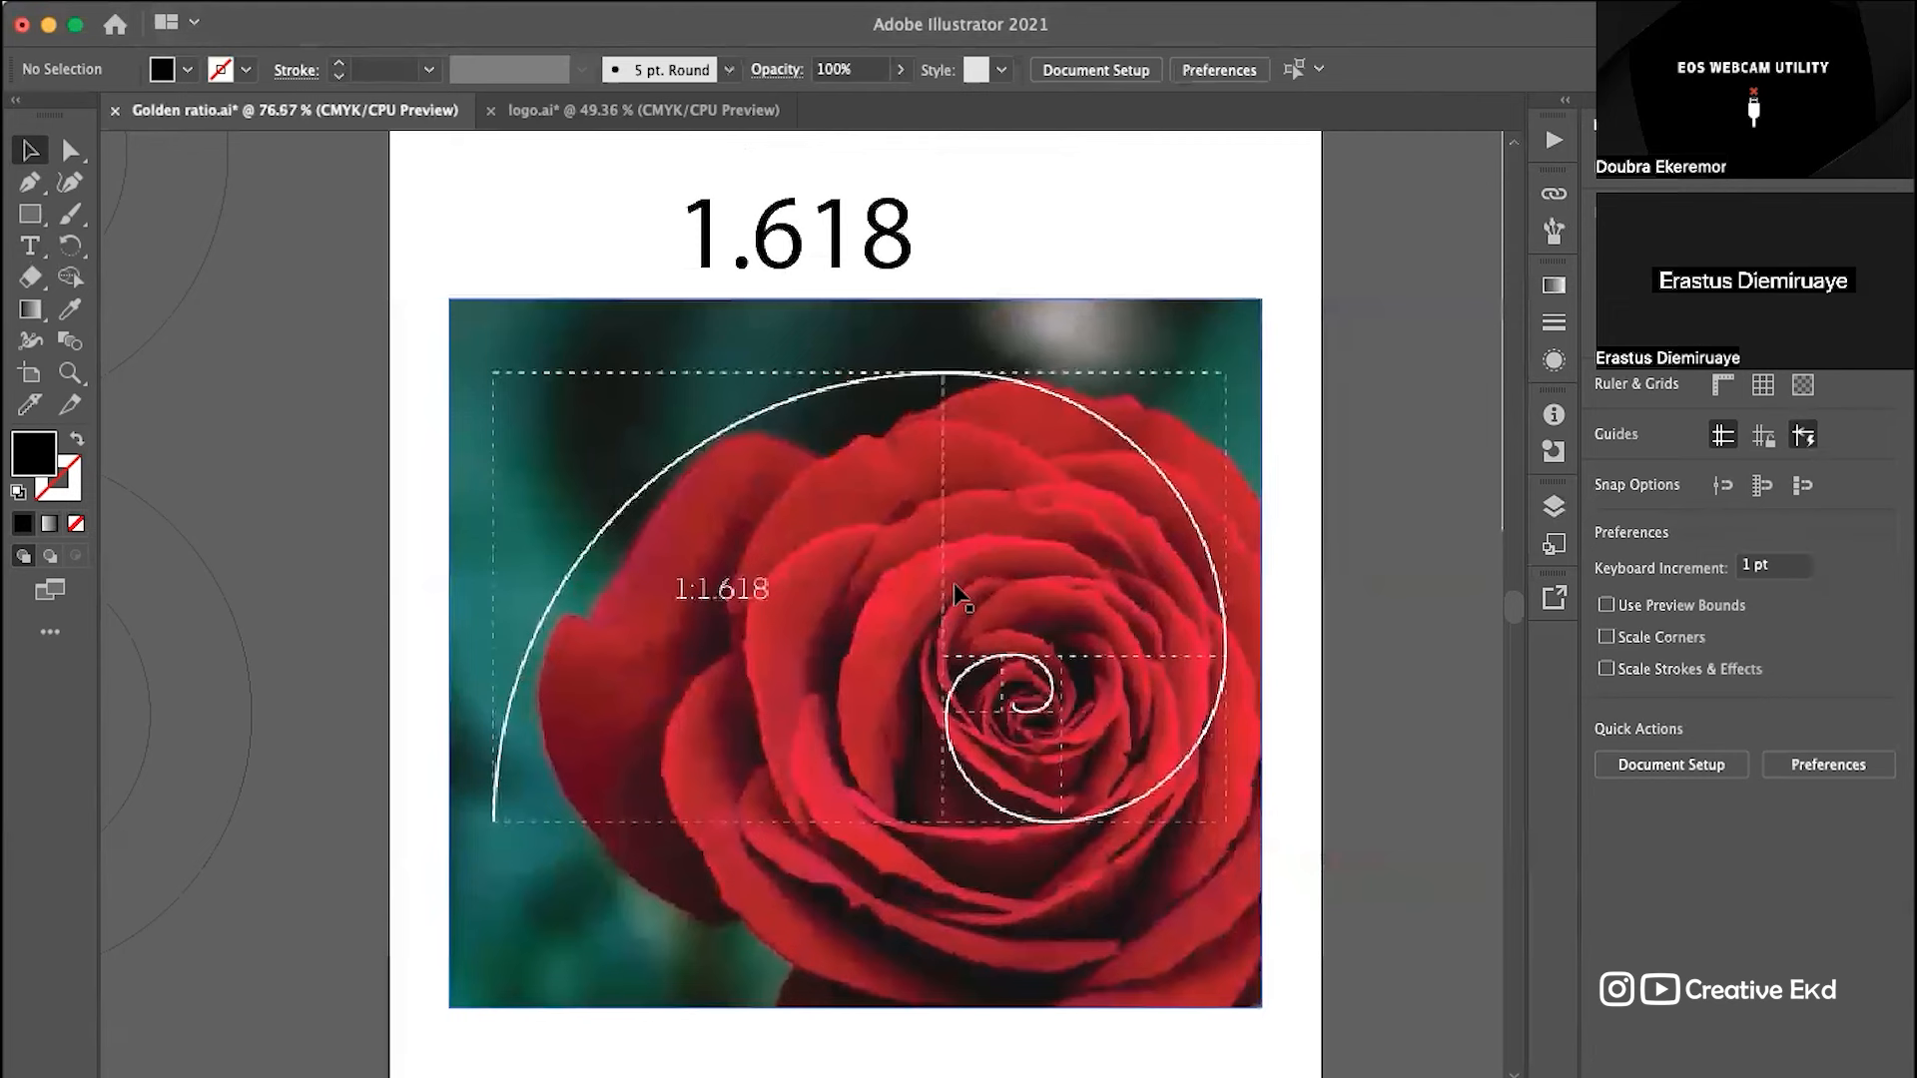
pyautogui.scroll(-2, 954, 583)
# Step: Delete the rose picture from the artboard
pyautogui.click(980, 535)
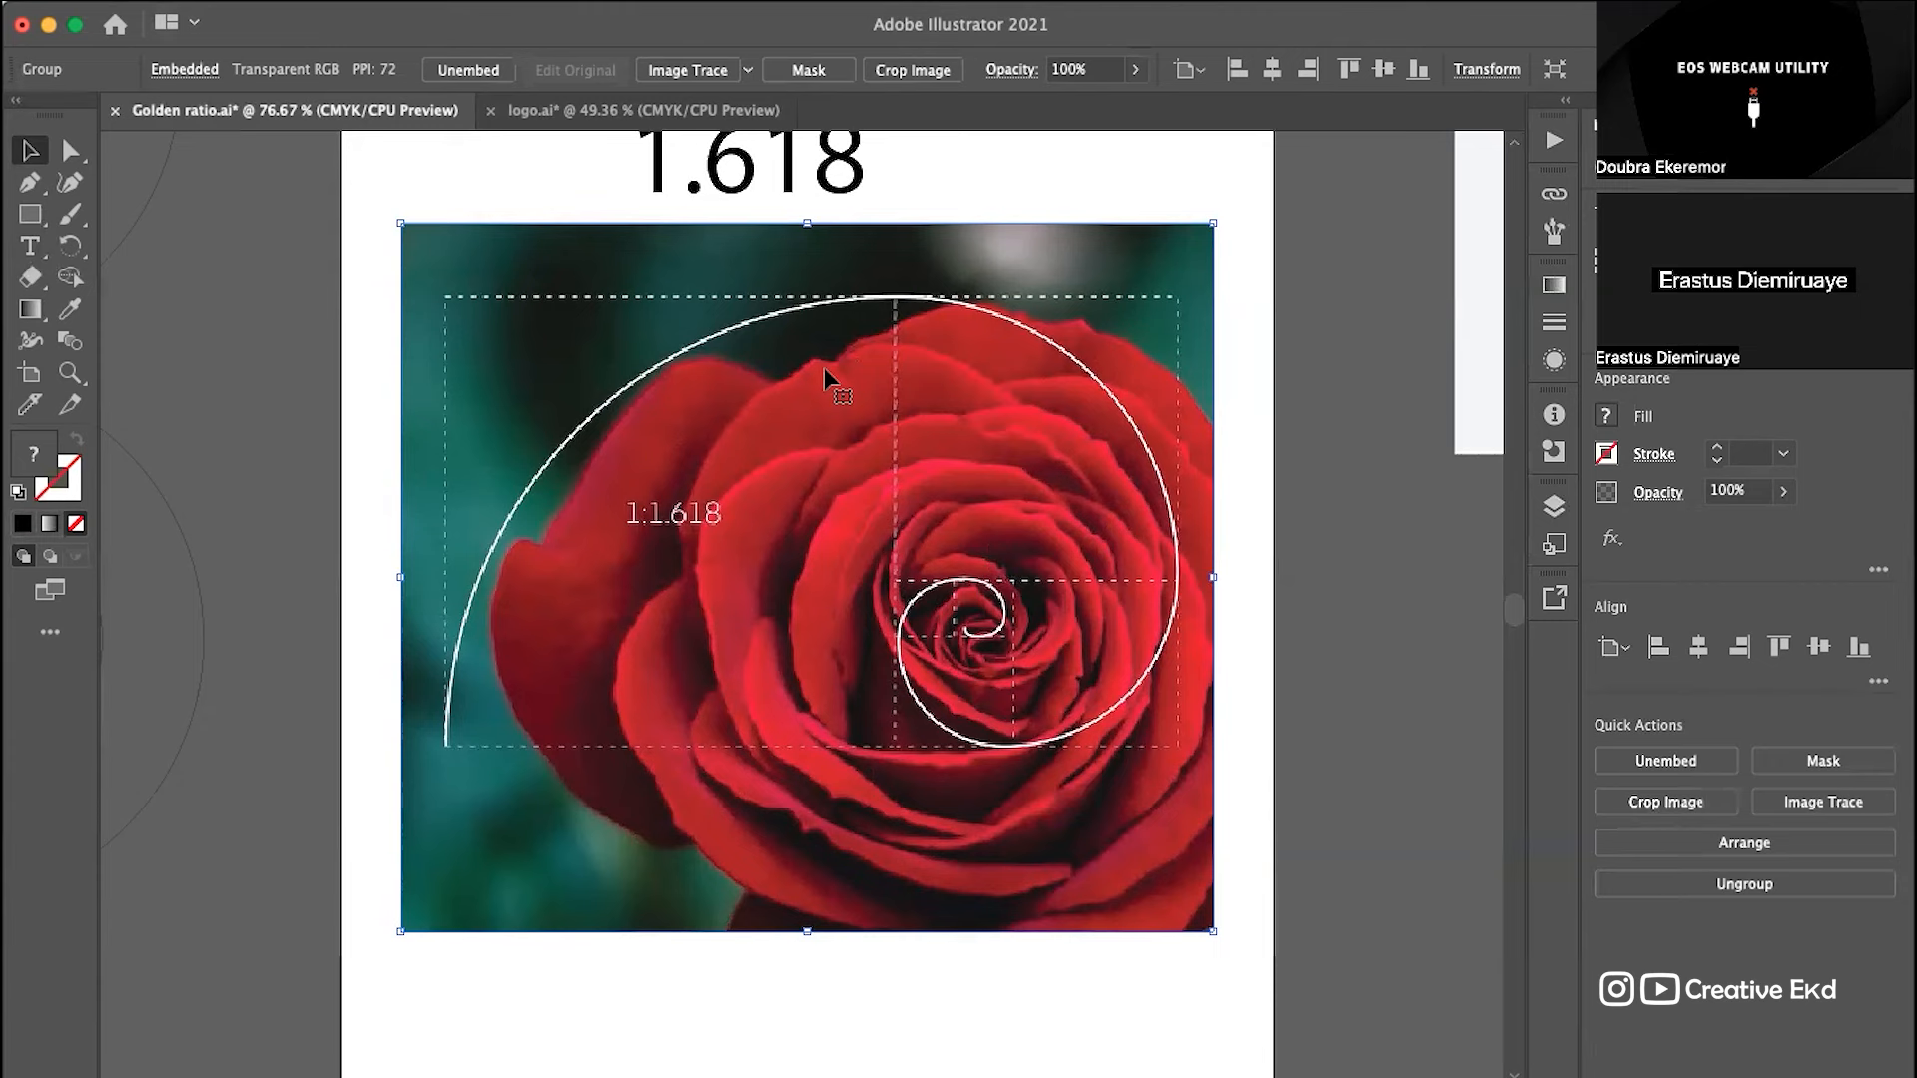
pyautogui.press('Delete')
pyautogui.scroll(5, 889, 223)
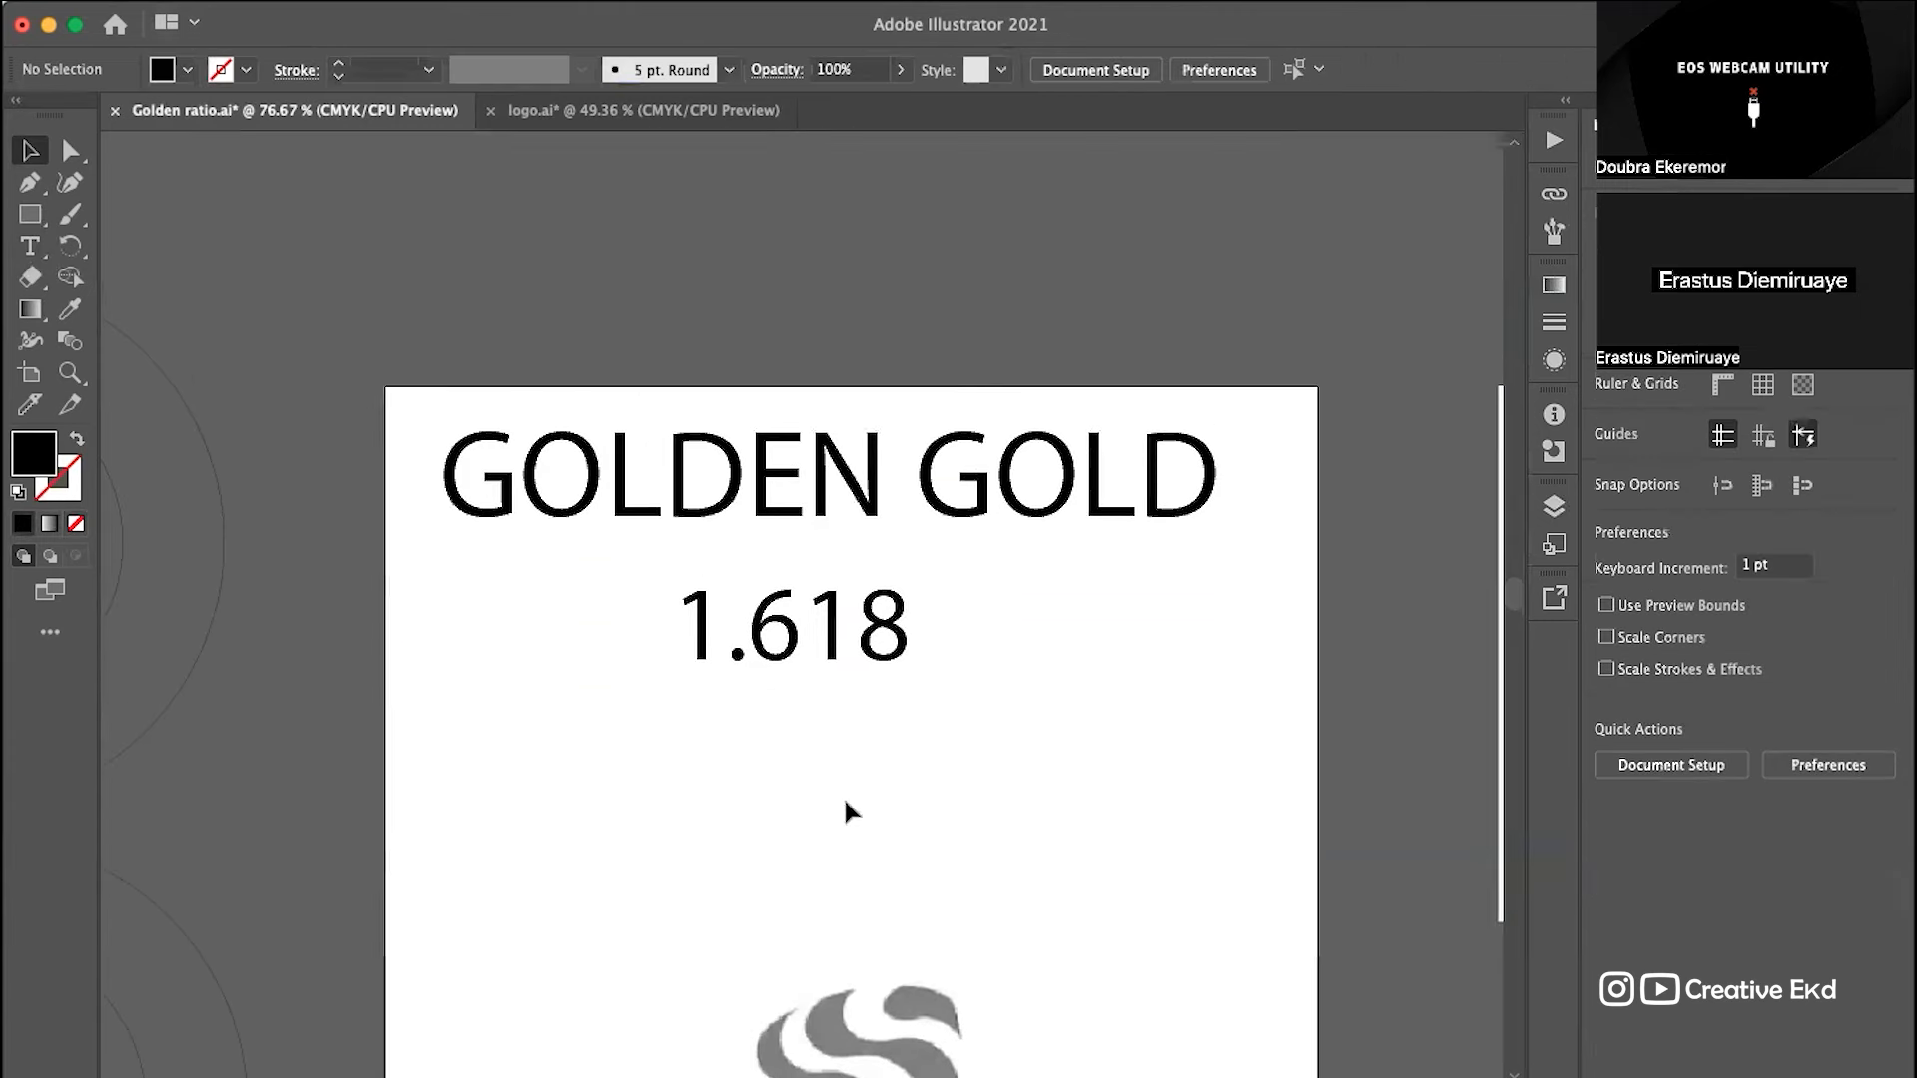
pyautogui.scroll(1, 742, 352)
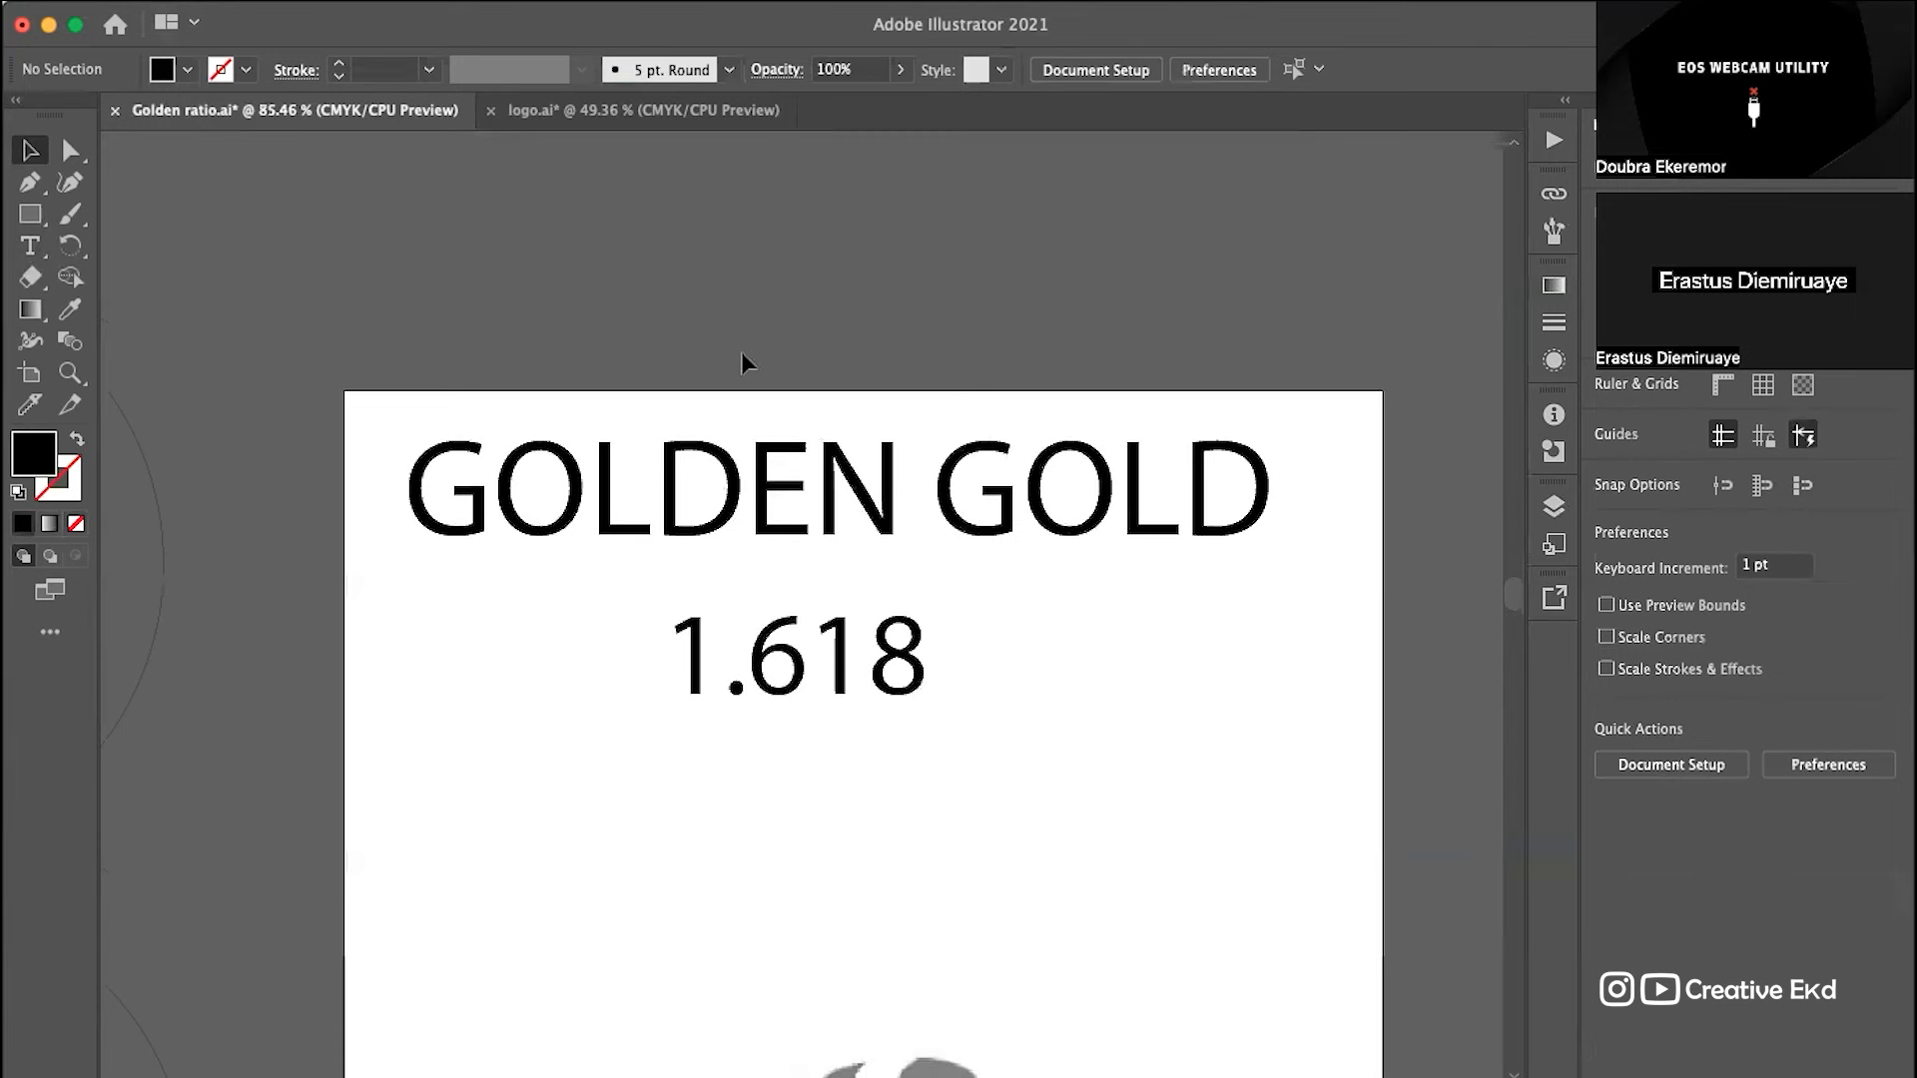
pyautogui.scroll(3, 741, 351)
pyautogui.scroll(-4, 733, 537)
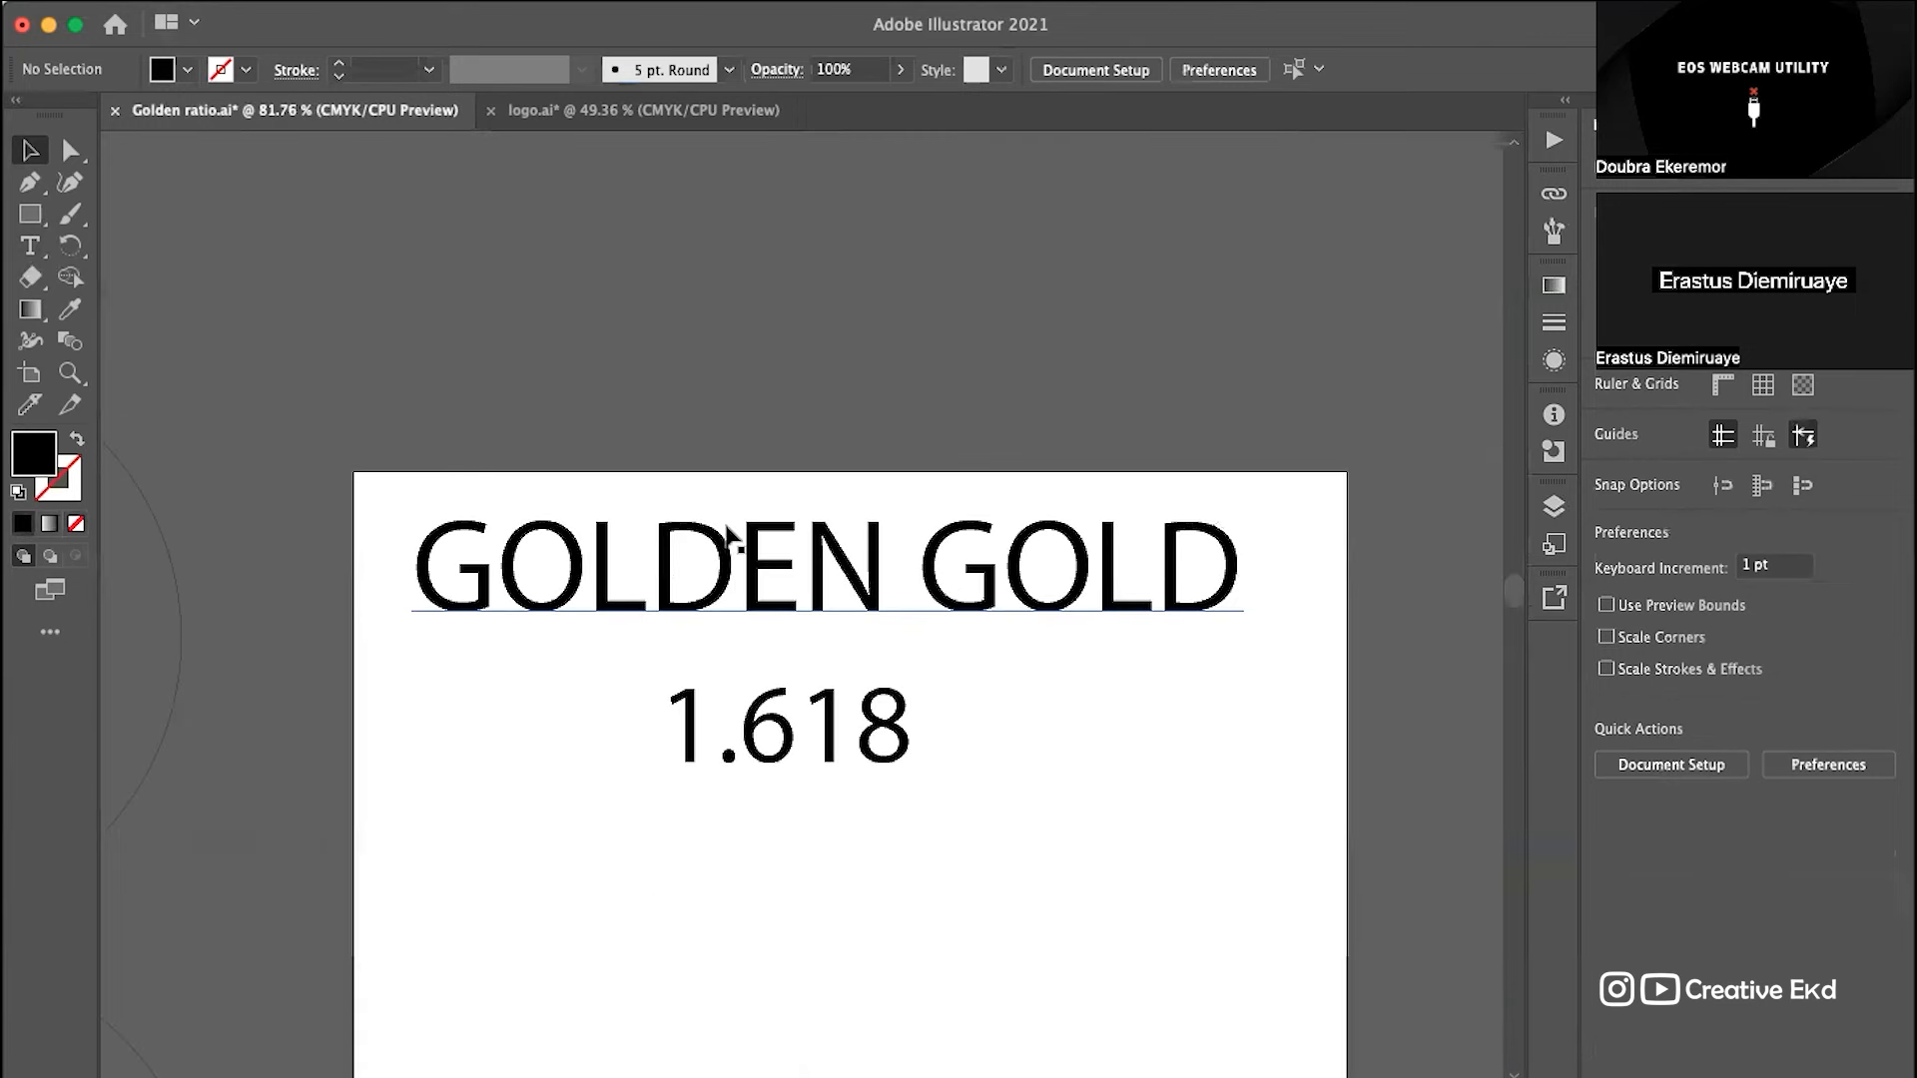
# Step: Scale the 1.618 text down to about 36 pt and place it just beneath the left end of the GOLDEN GOLD heading
pyautogui.click(656, 554)
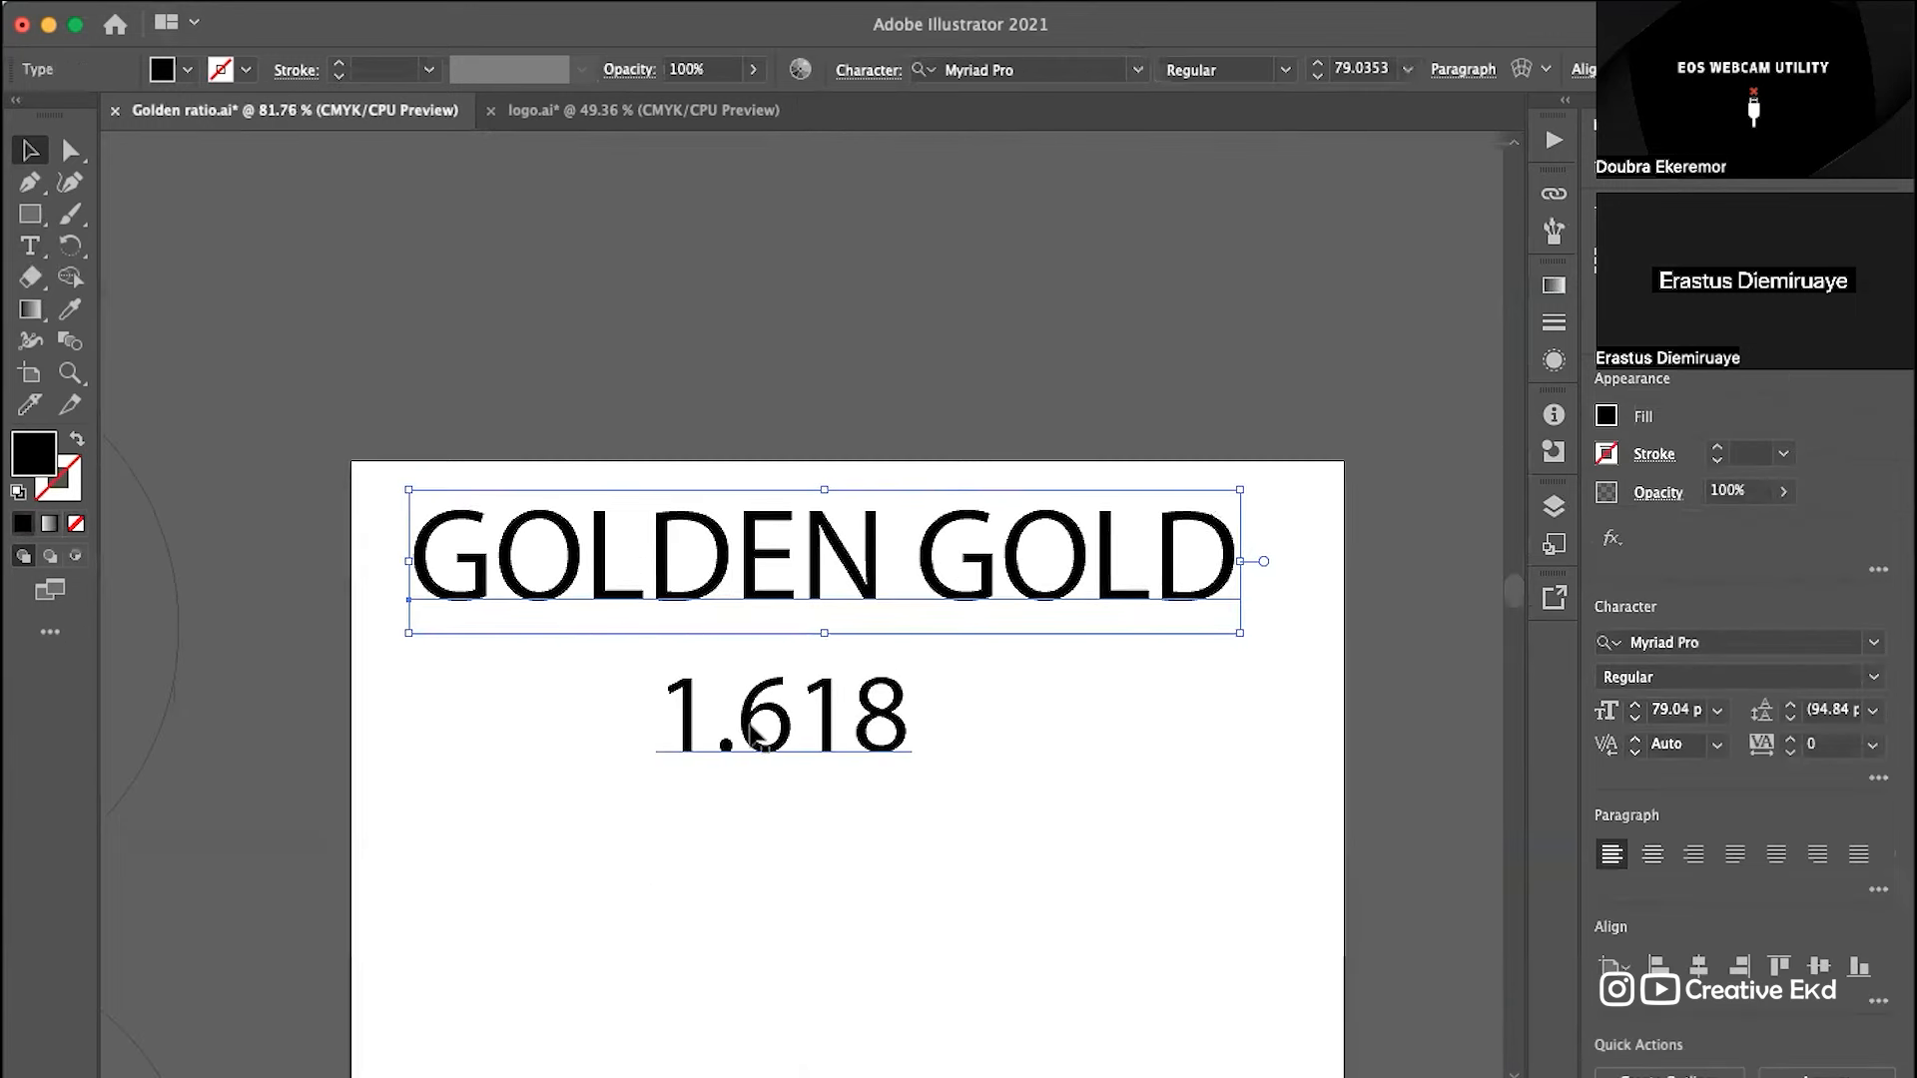
pyautogui.click(756, 738)
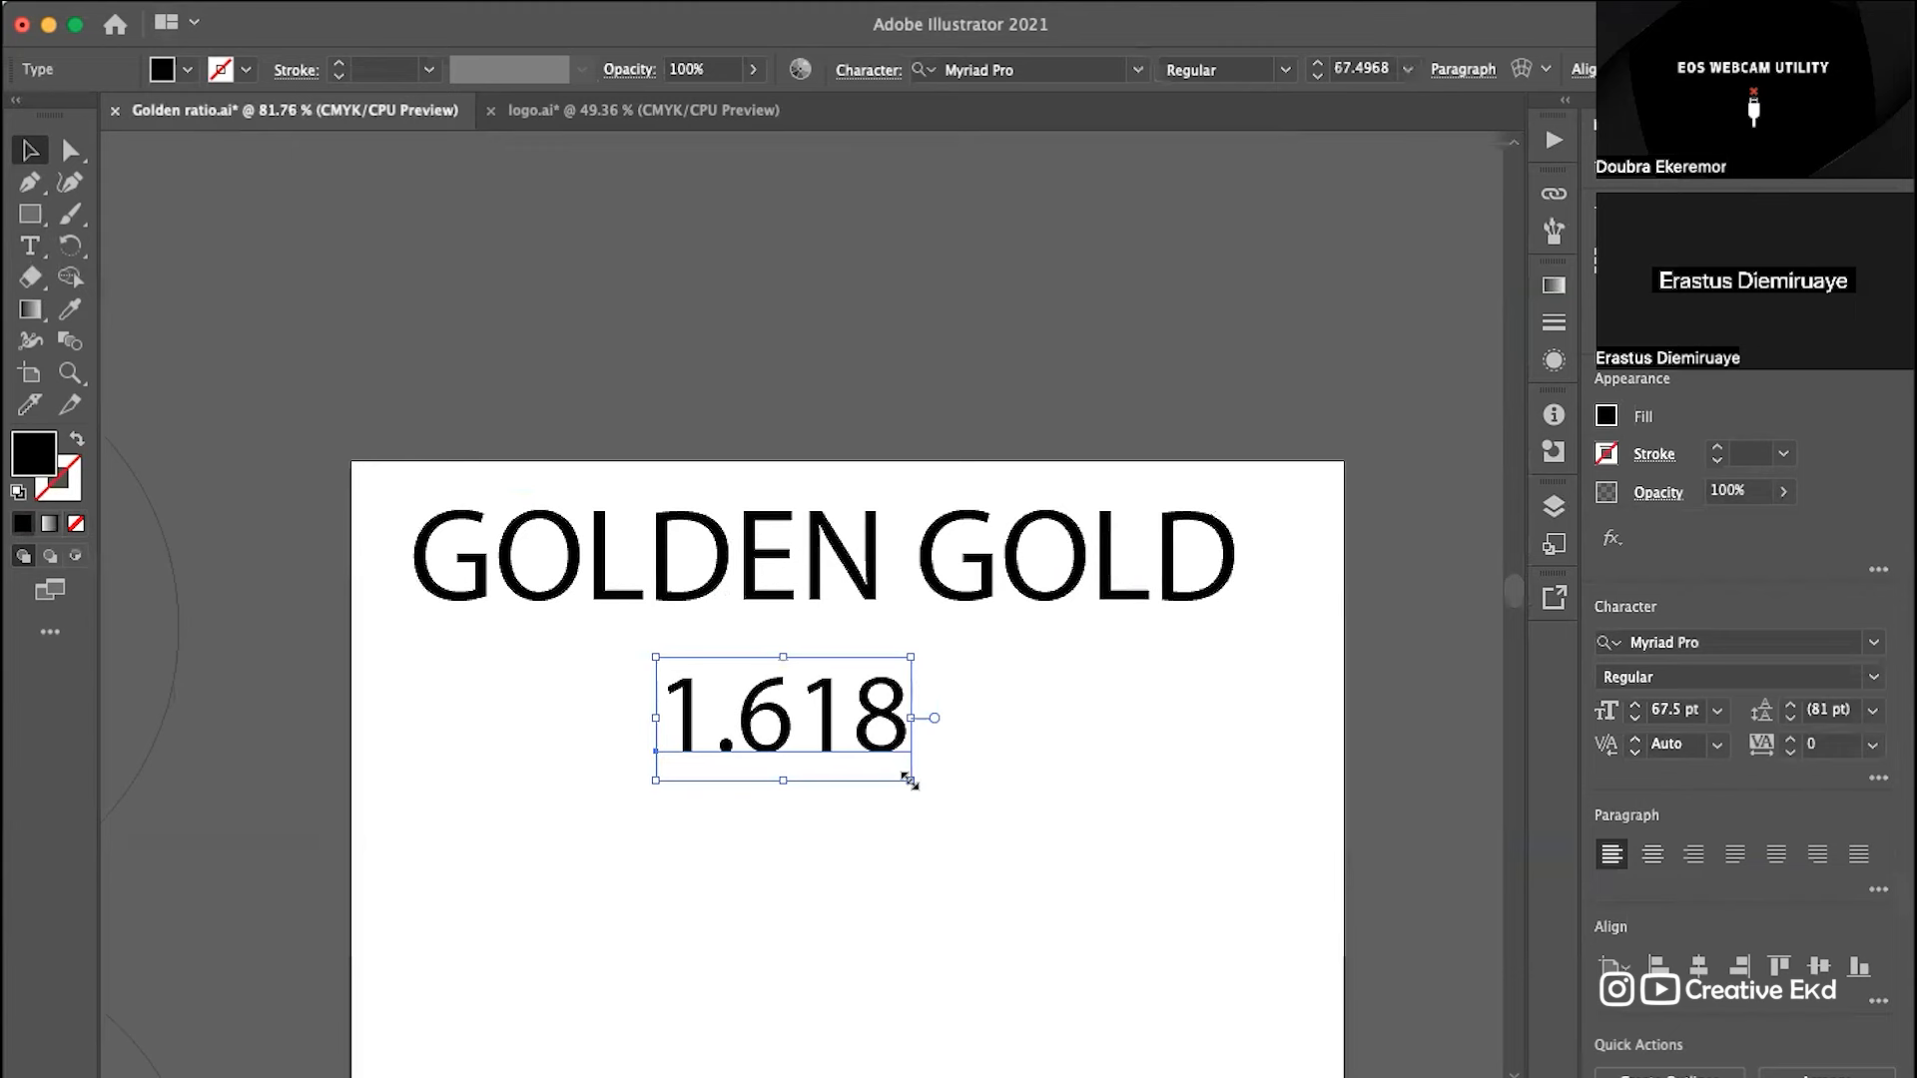
pyautogui.moveTo(910, 781); pyautogui.dragTo(881, 715)
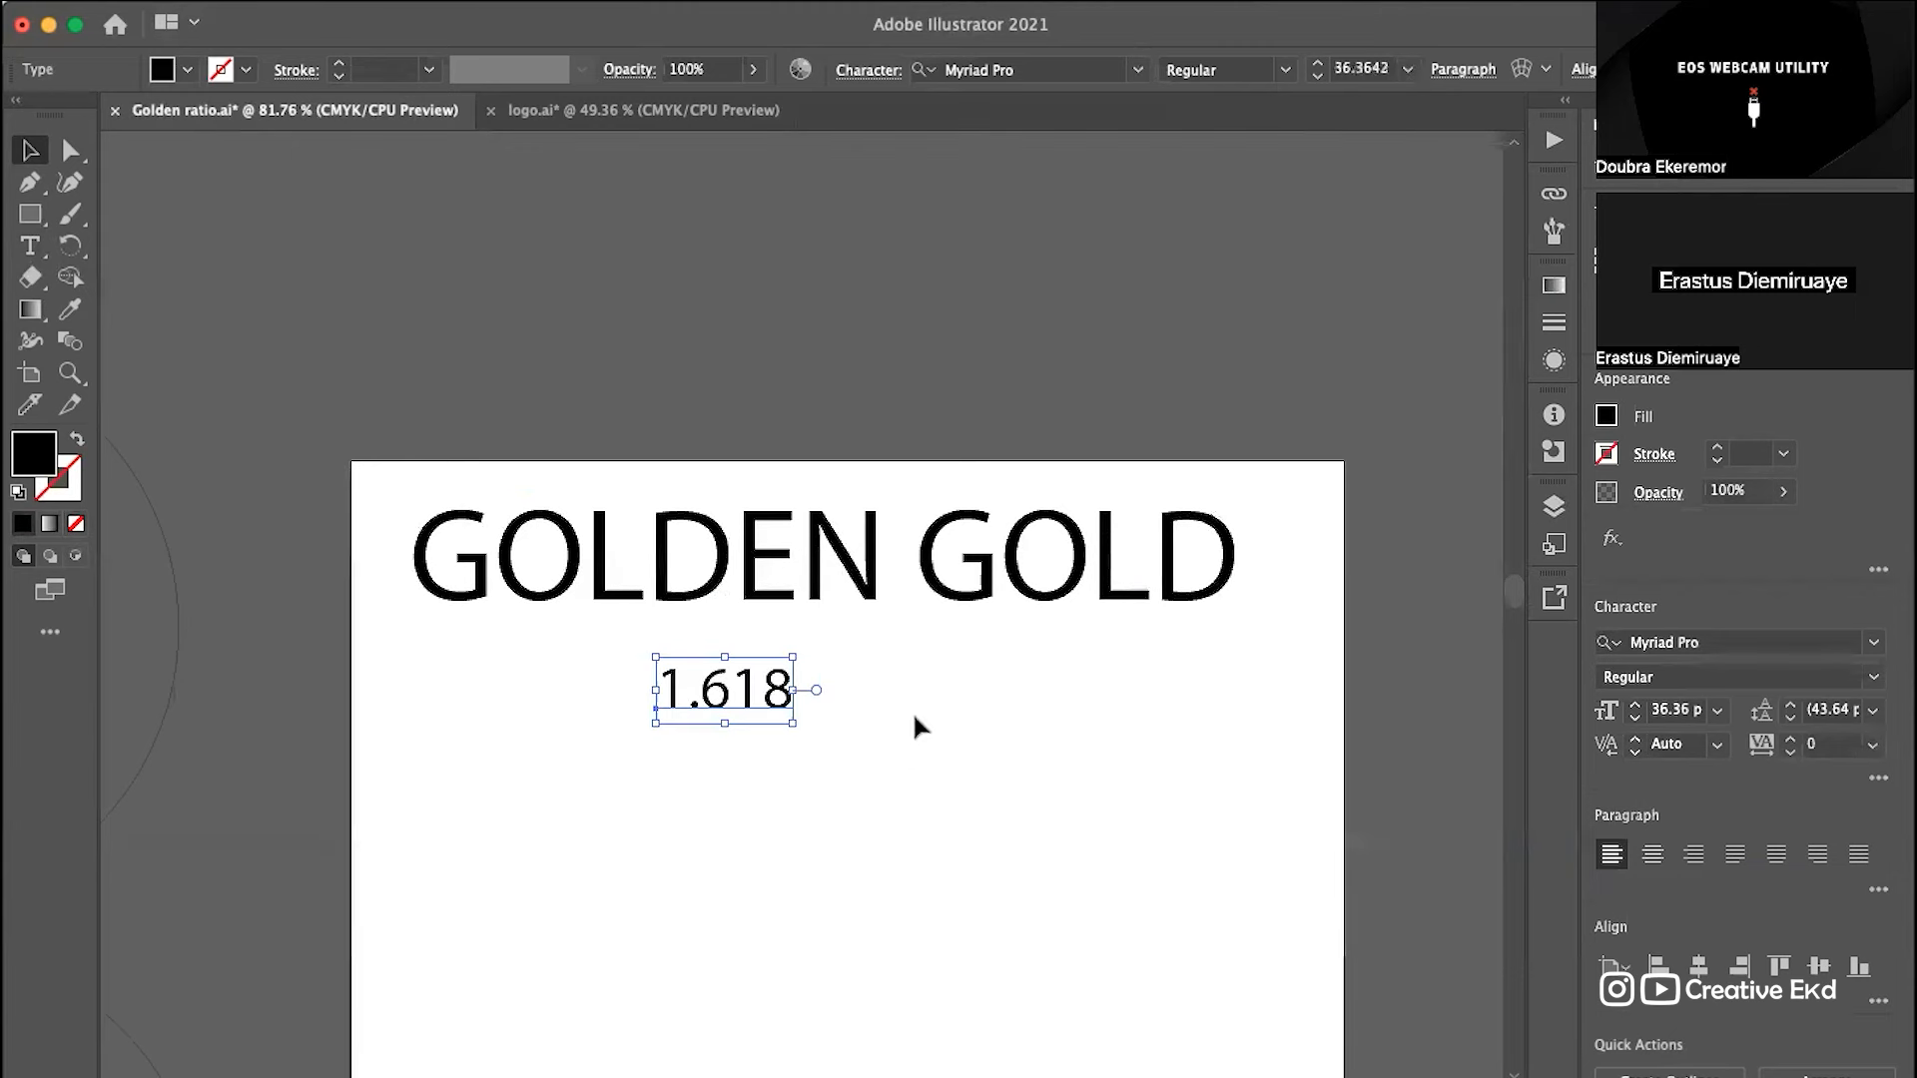
pyautogui.moveTo(749, 717); pyautogui.dragTo(524, 684)
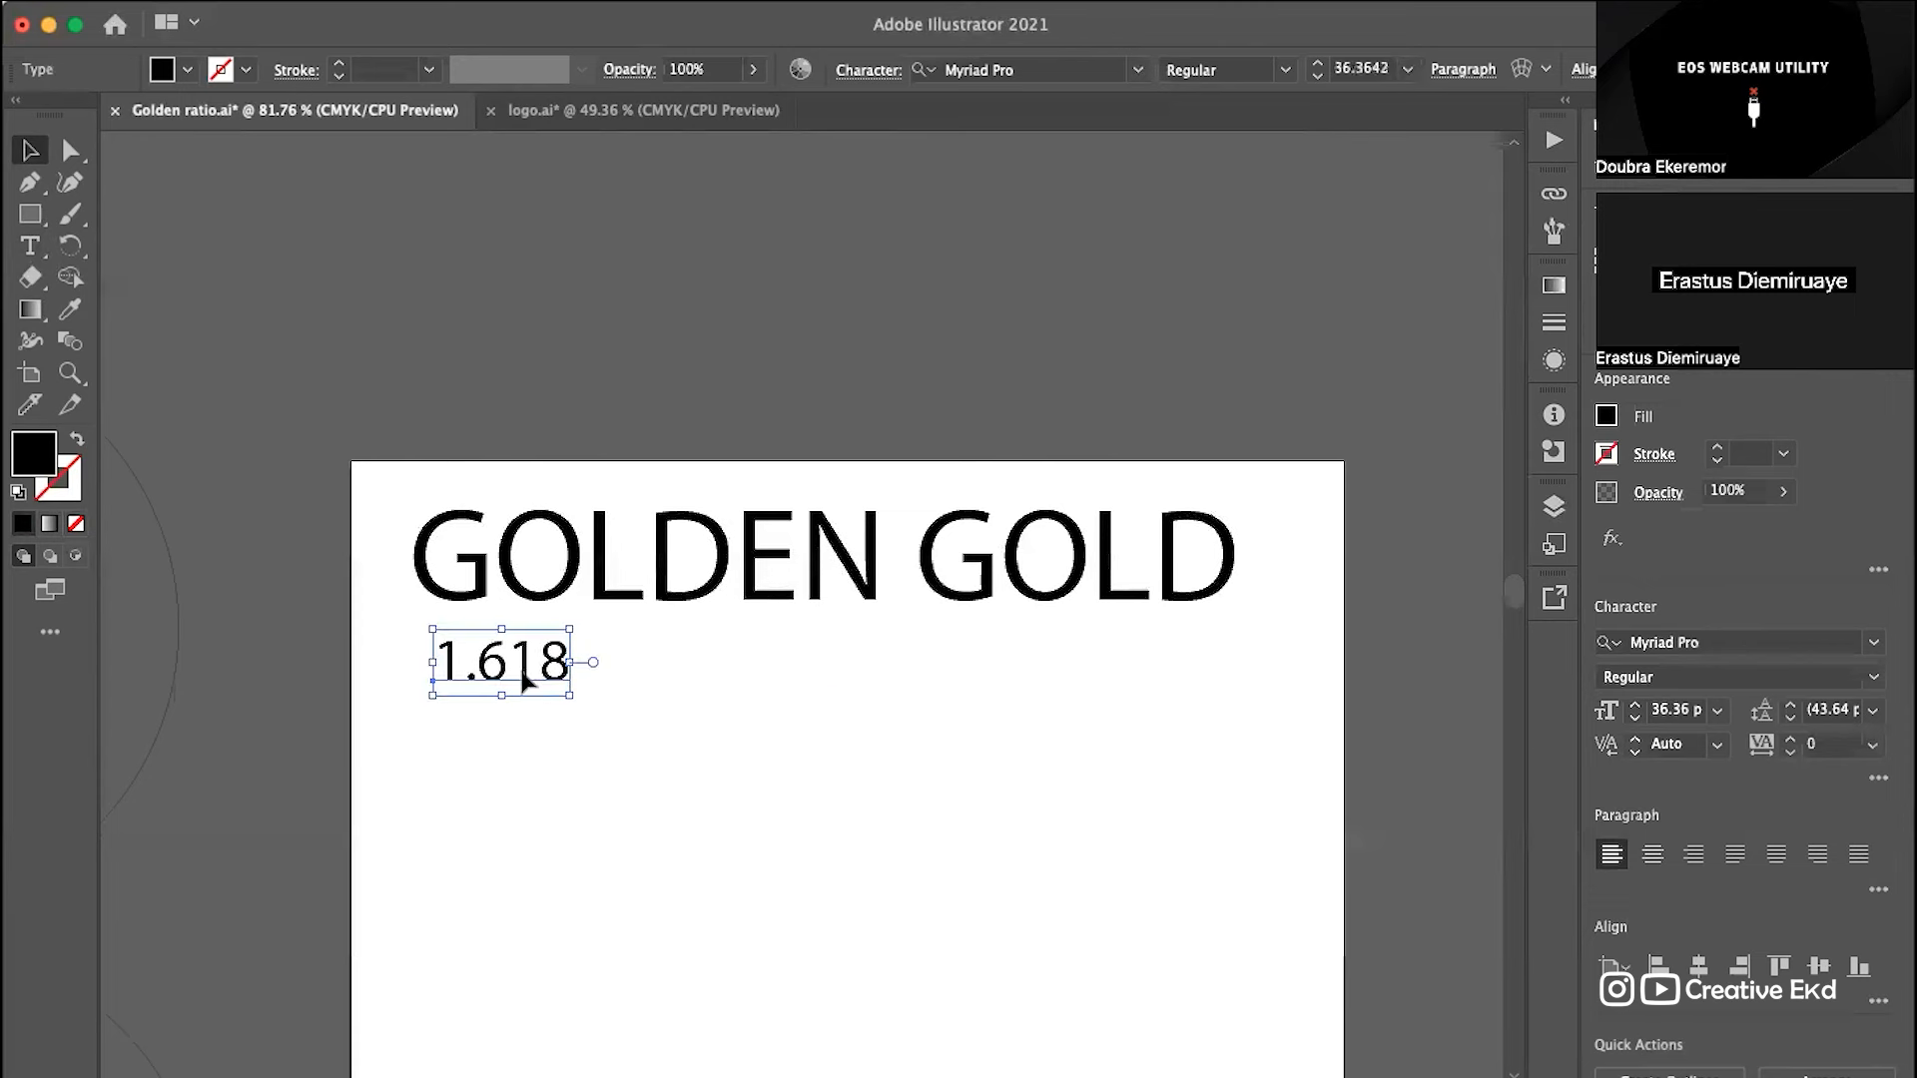
pyautogui.click(721, 668)
pyautogui.click(625, 555)
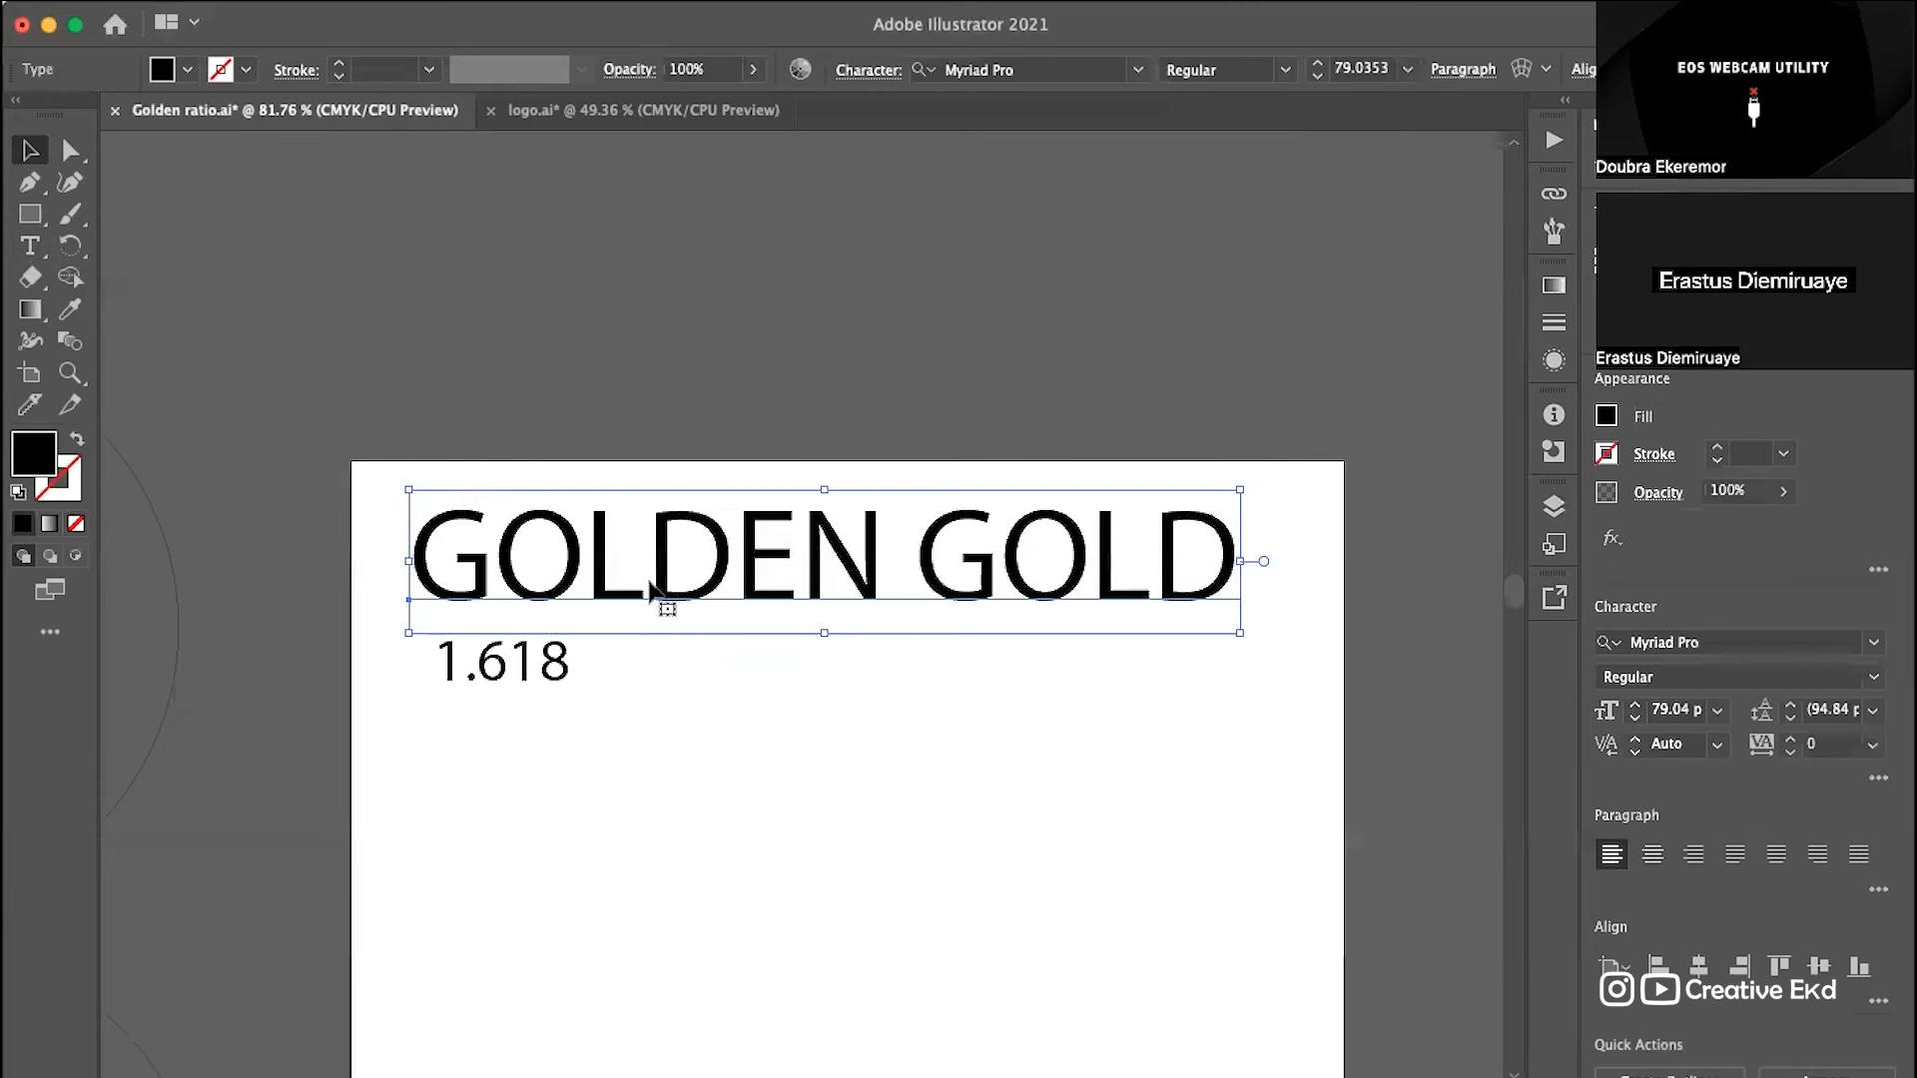
pyautogui.click(552, 663)
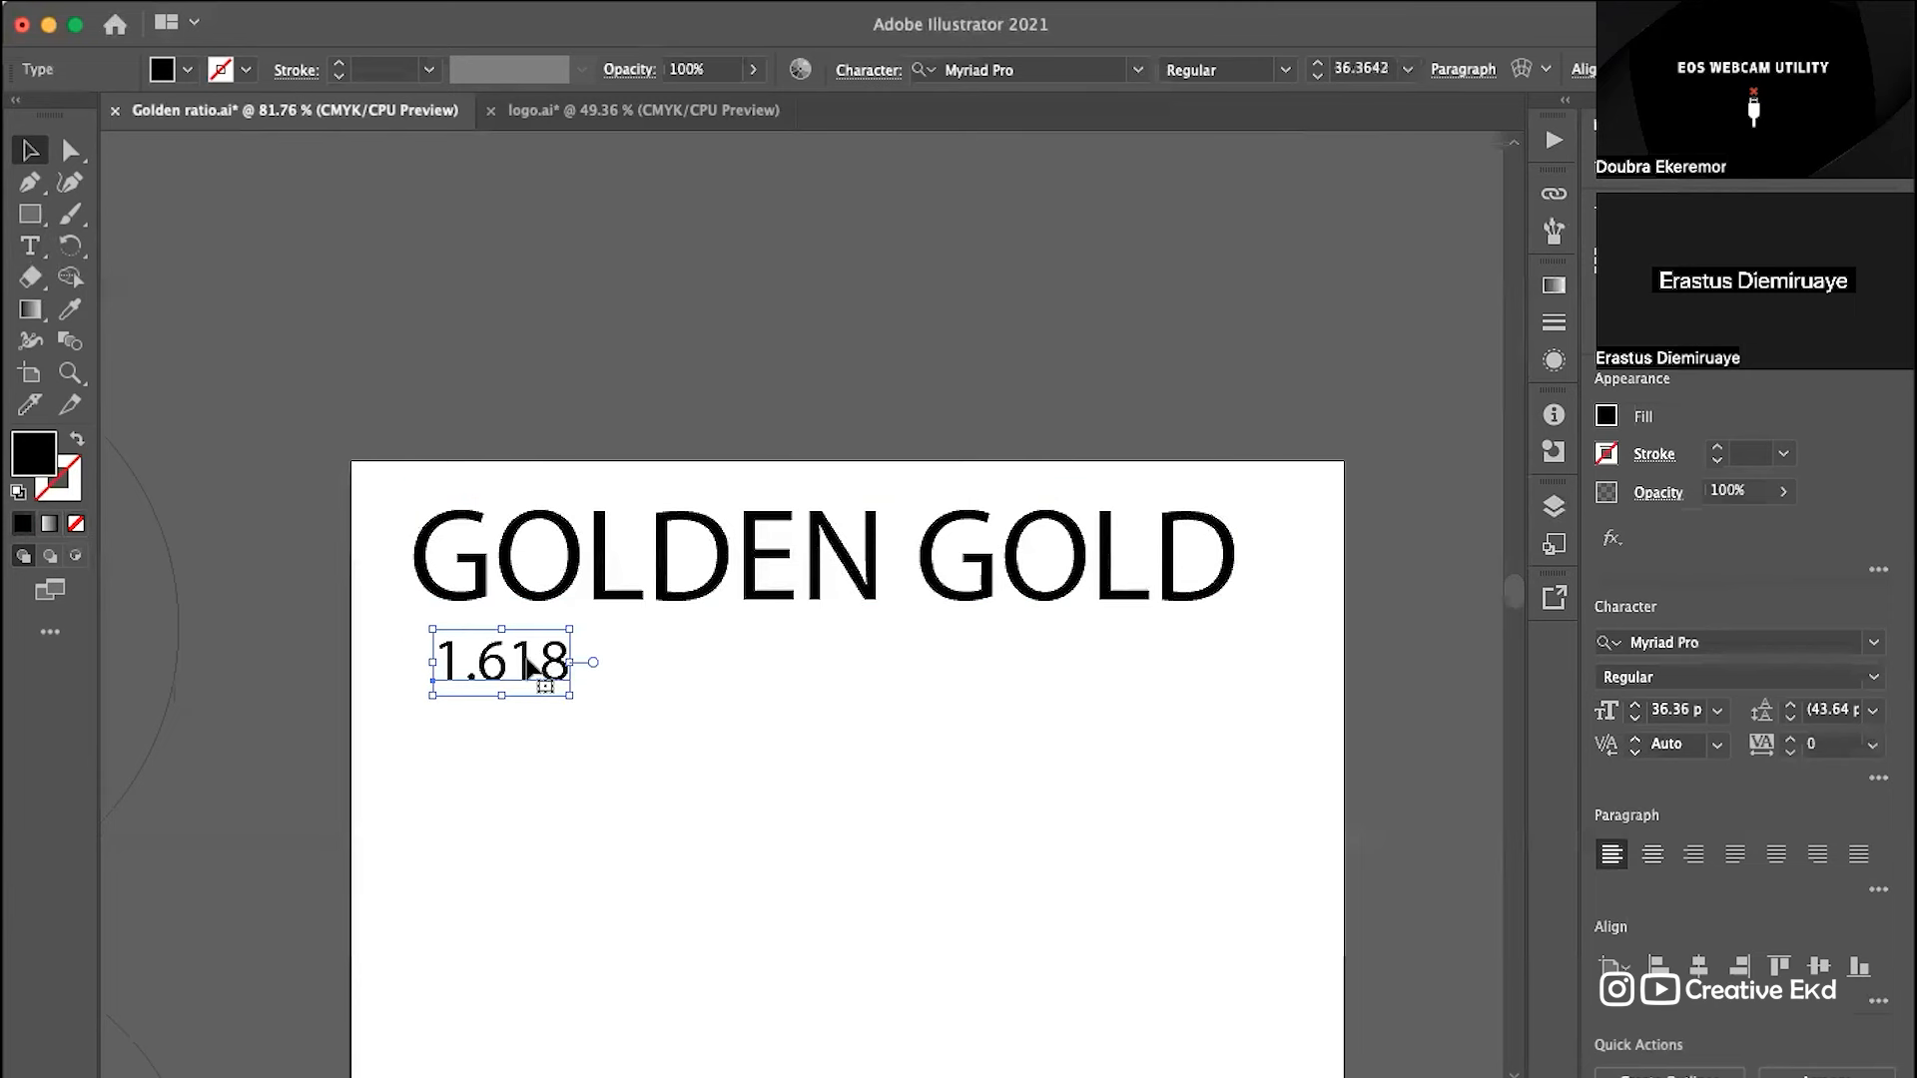
pyautogui.moveTo(492, 666)
pyautogui.mouseDown()
pyautogui.moveTo(468, 654)
pyautogui.moveTo(512, 655)
pyautogui.mouseUp()
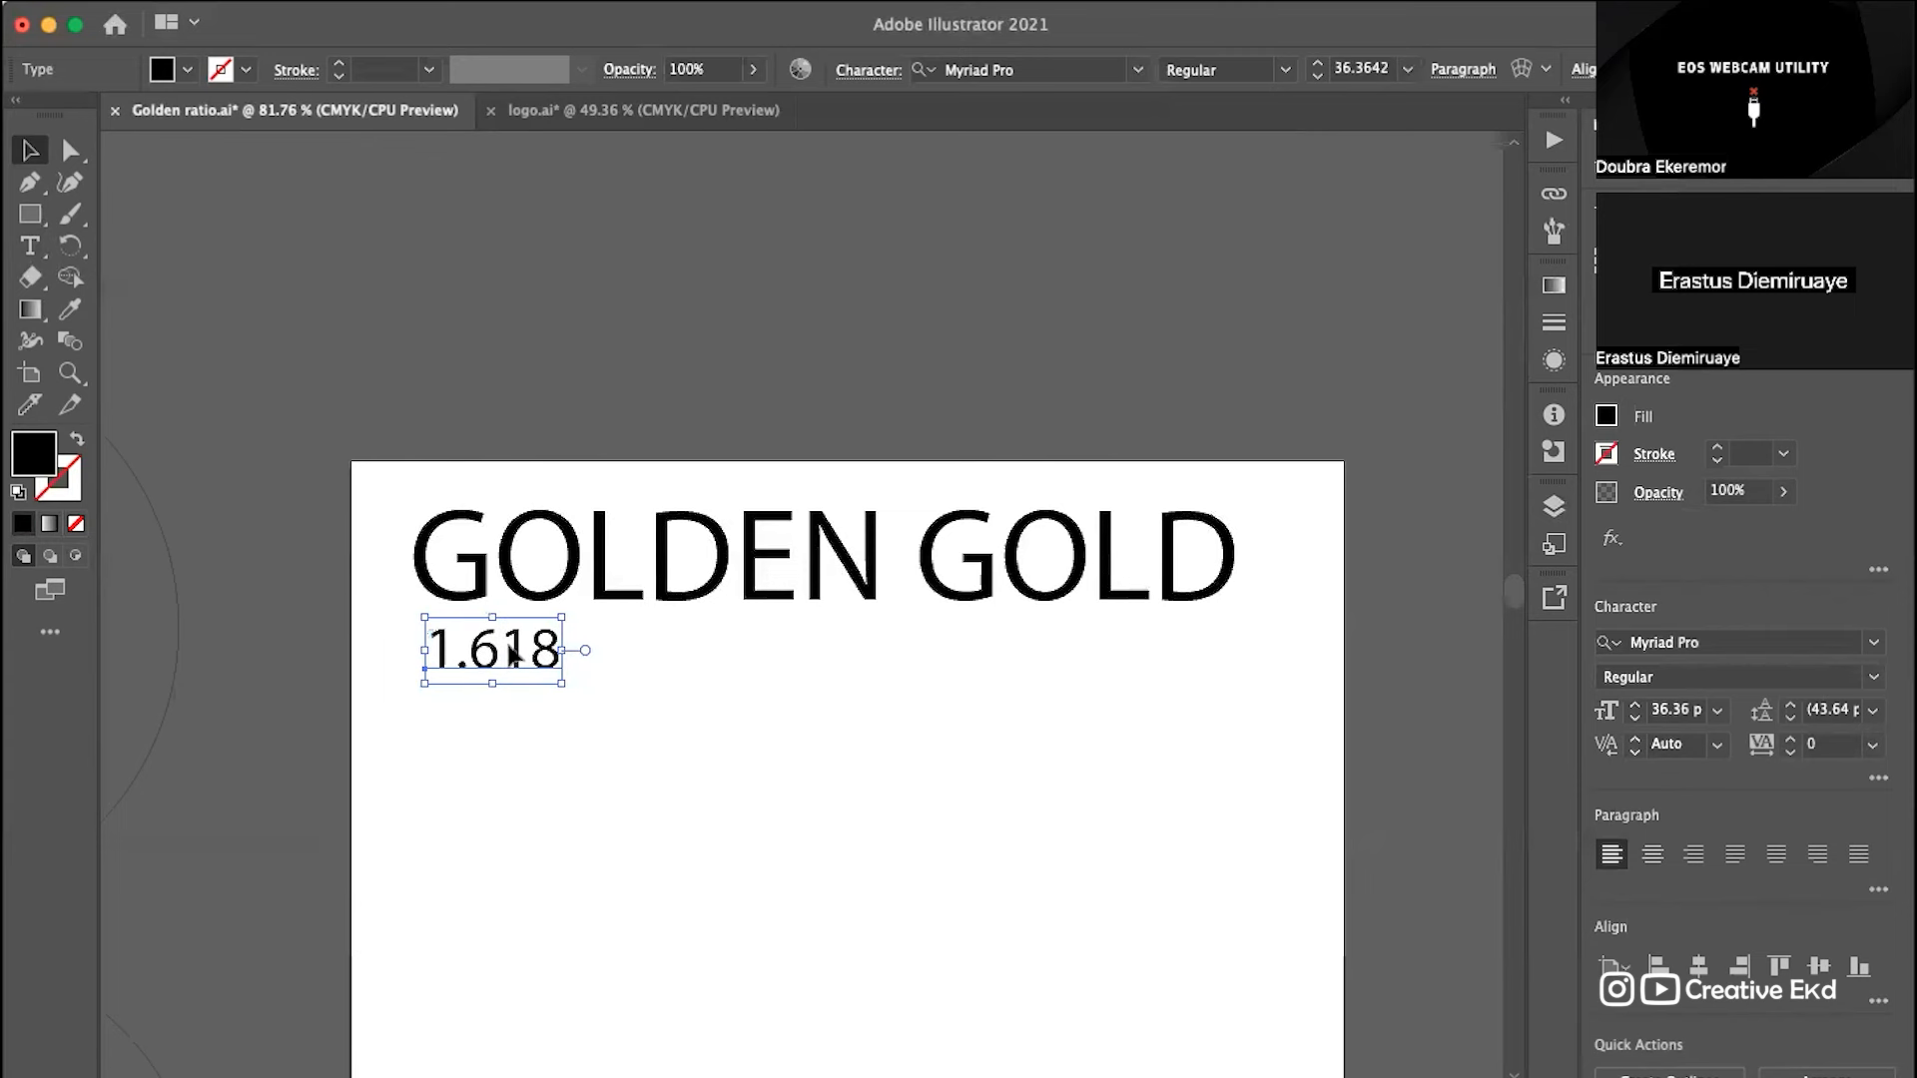
# Step: Try a 20 pt font size on the GOLDEN GOLD heading, settle on 70 pt, and deselect it
pyautogui.click(602, 559)
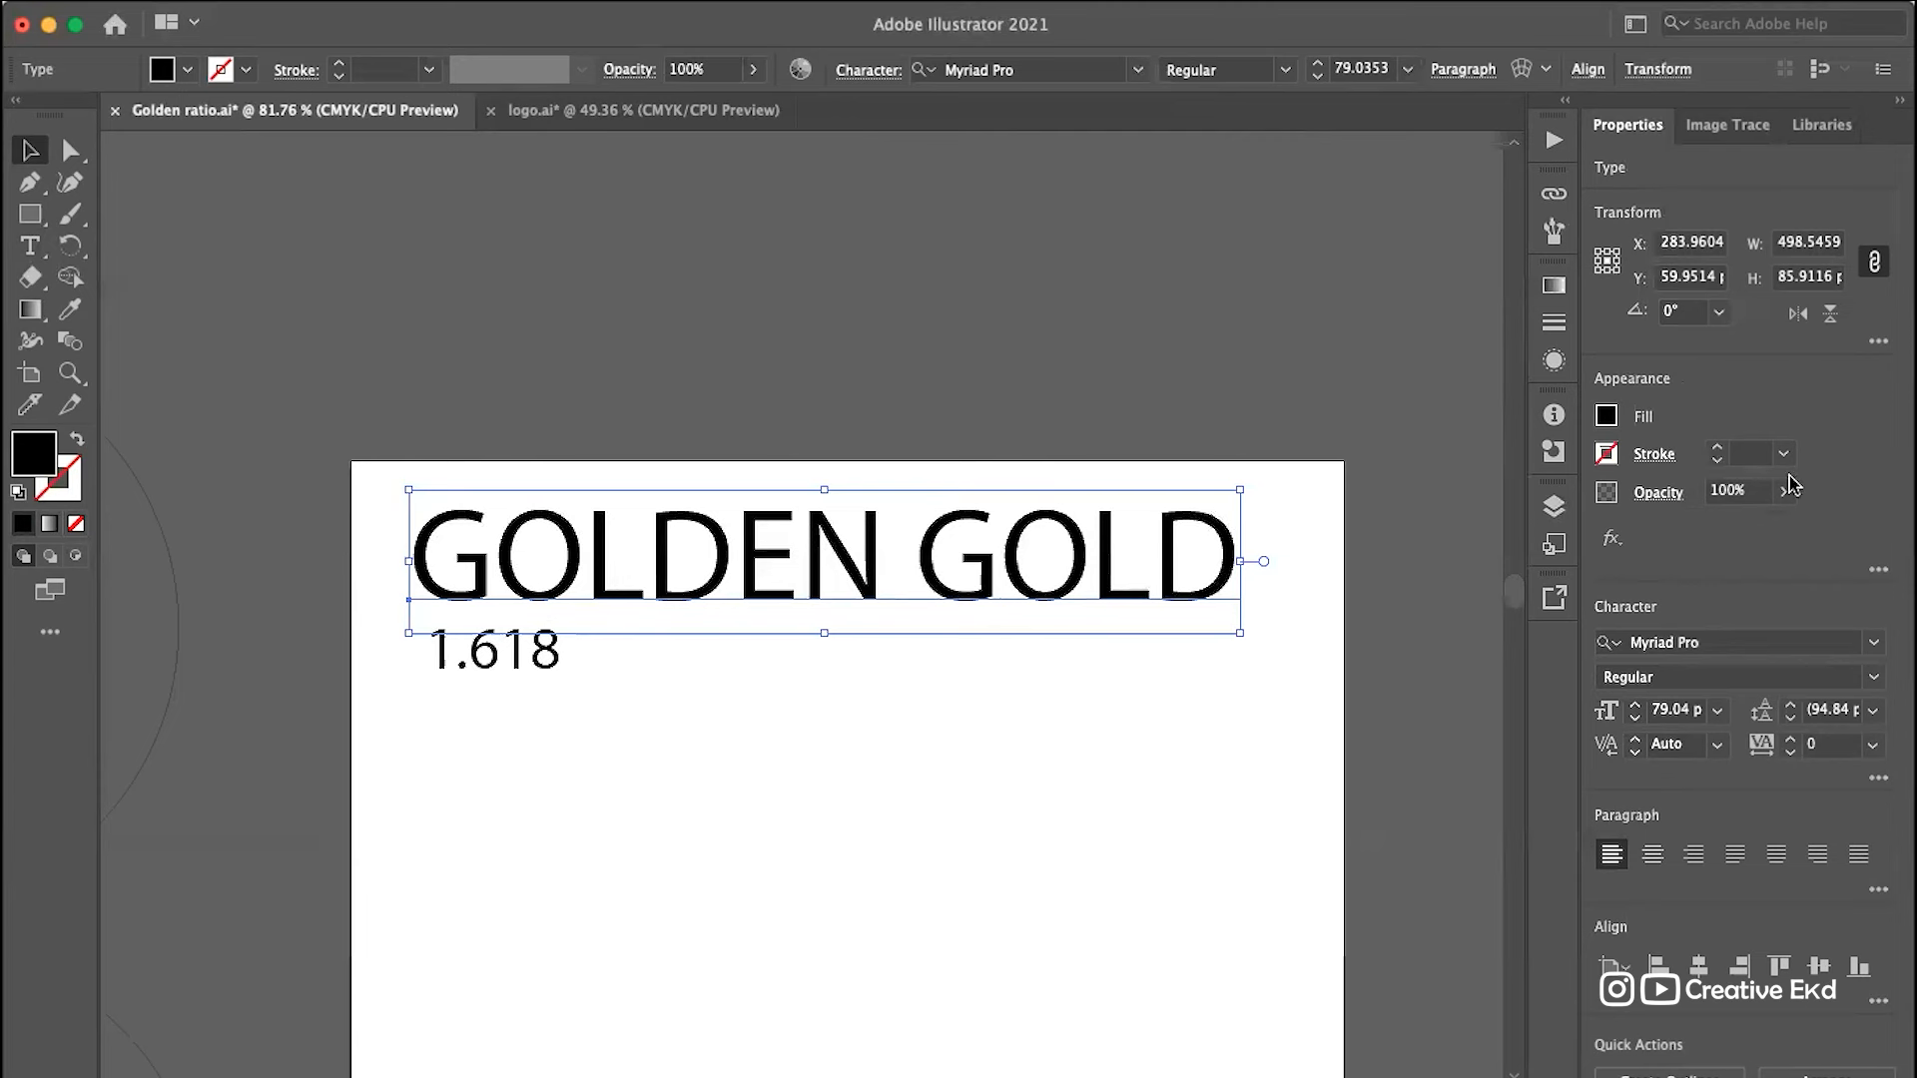
pyautogui.click(1677, 710)
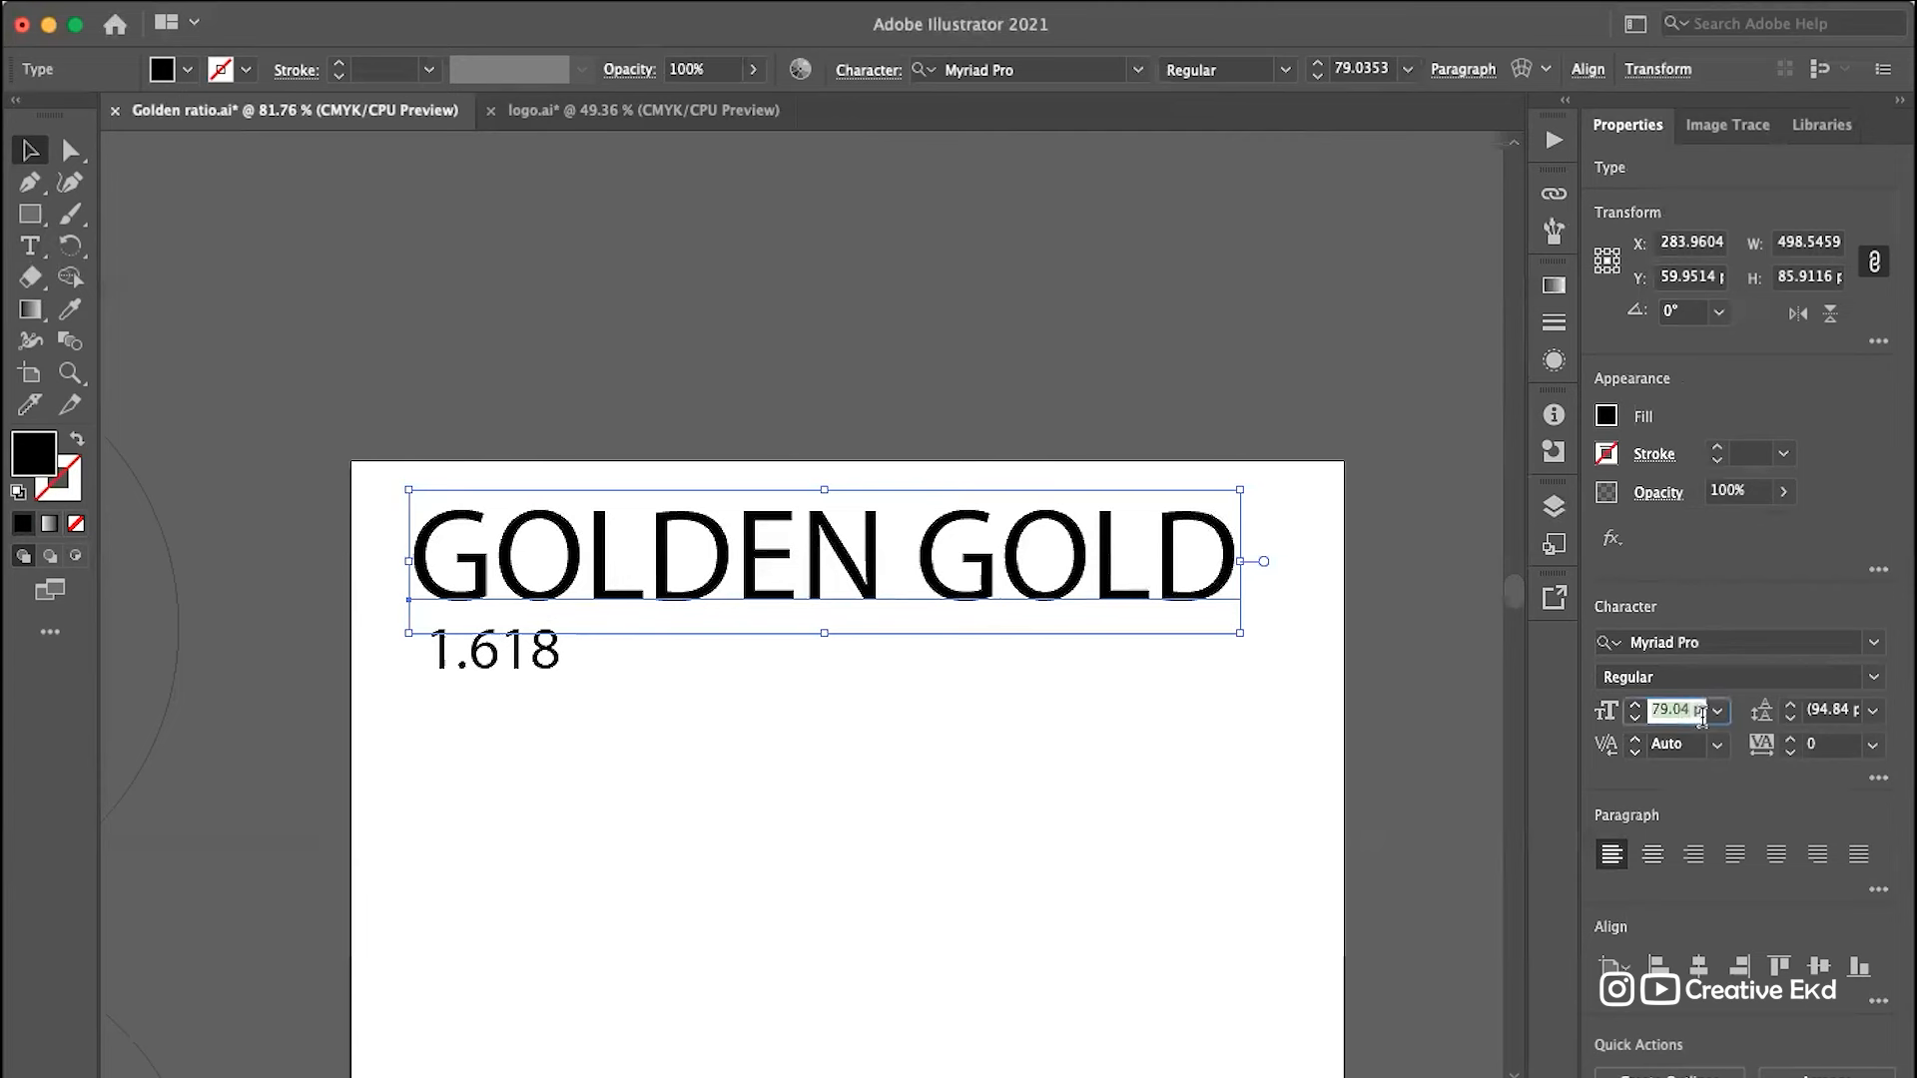
pyautogui.write('20')
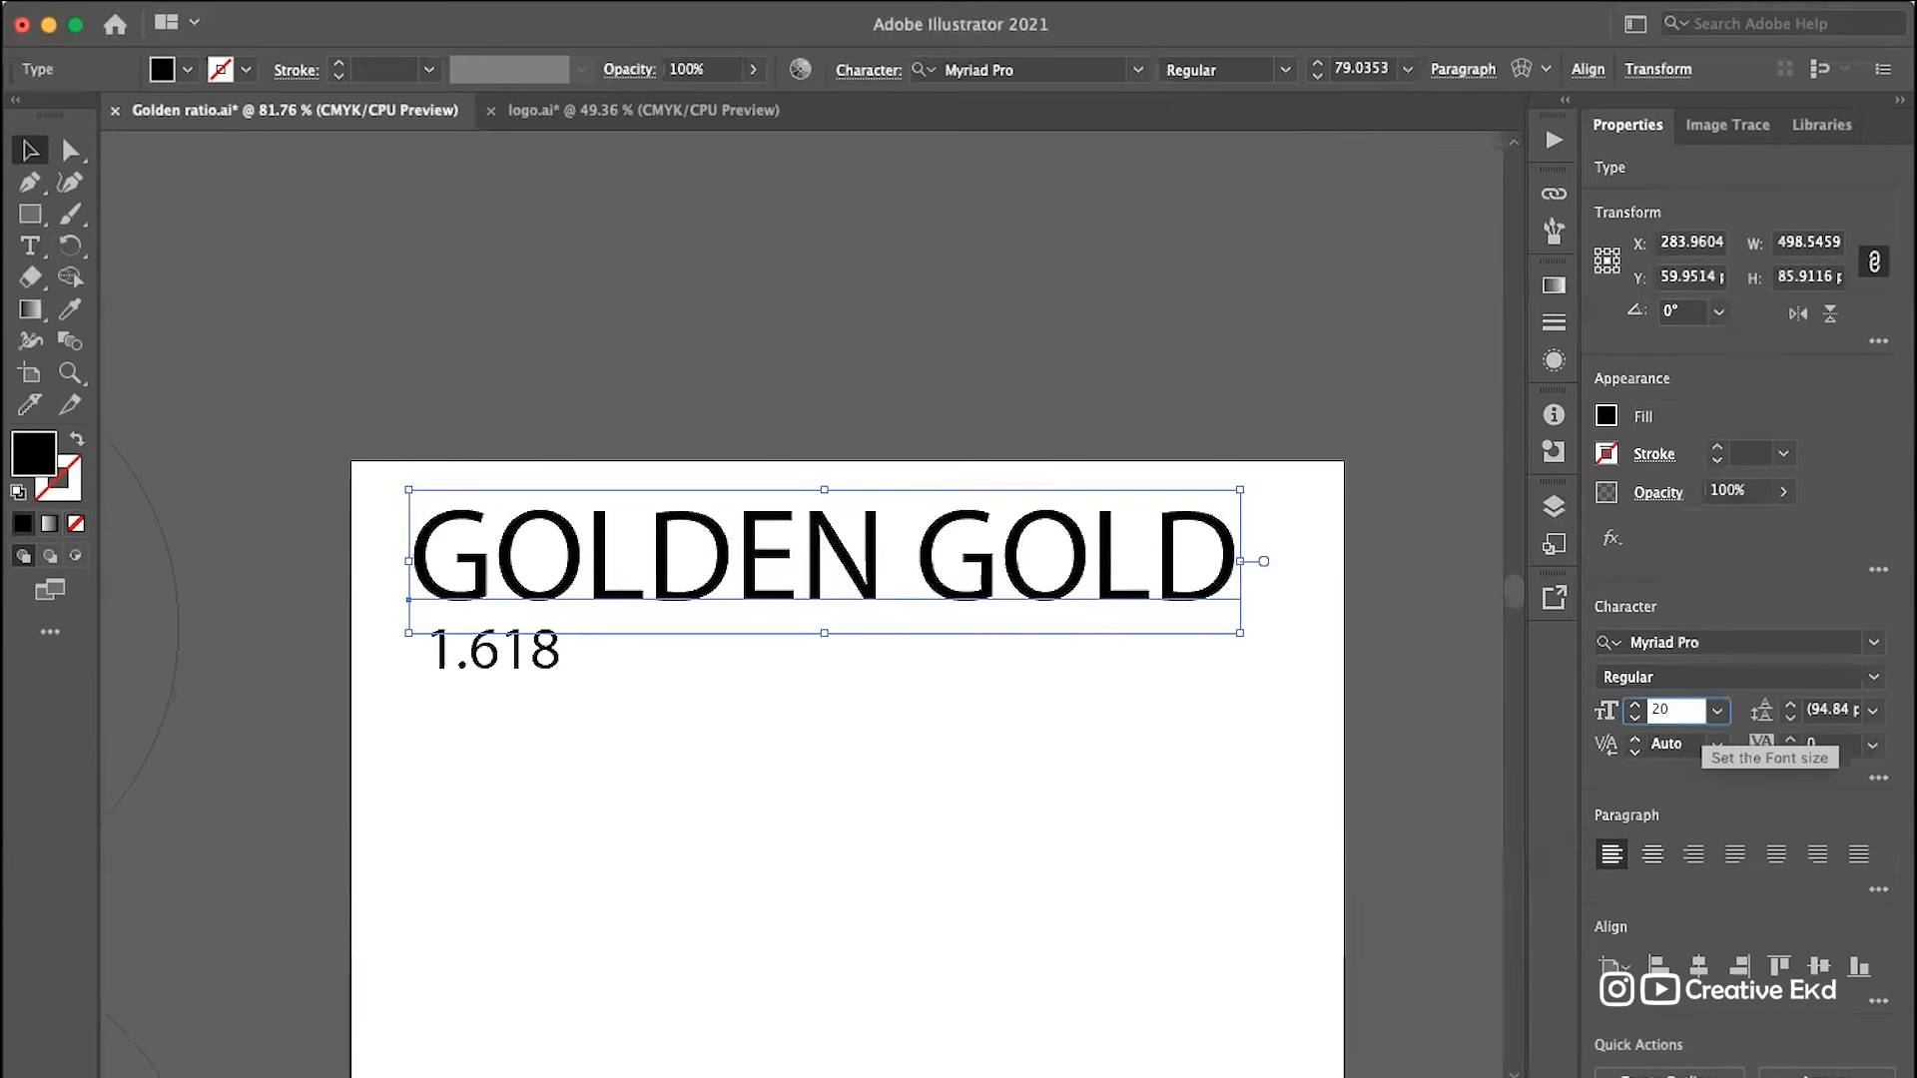
pyautogui.press('Return')
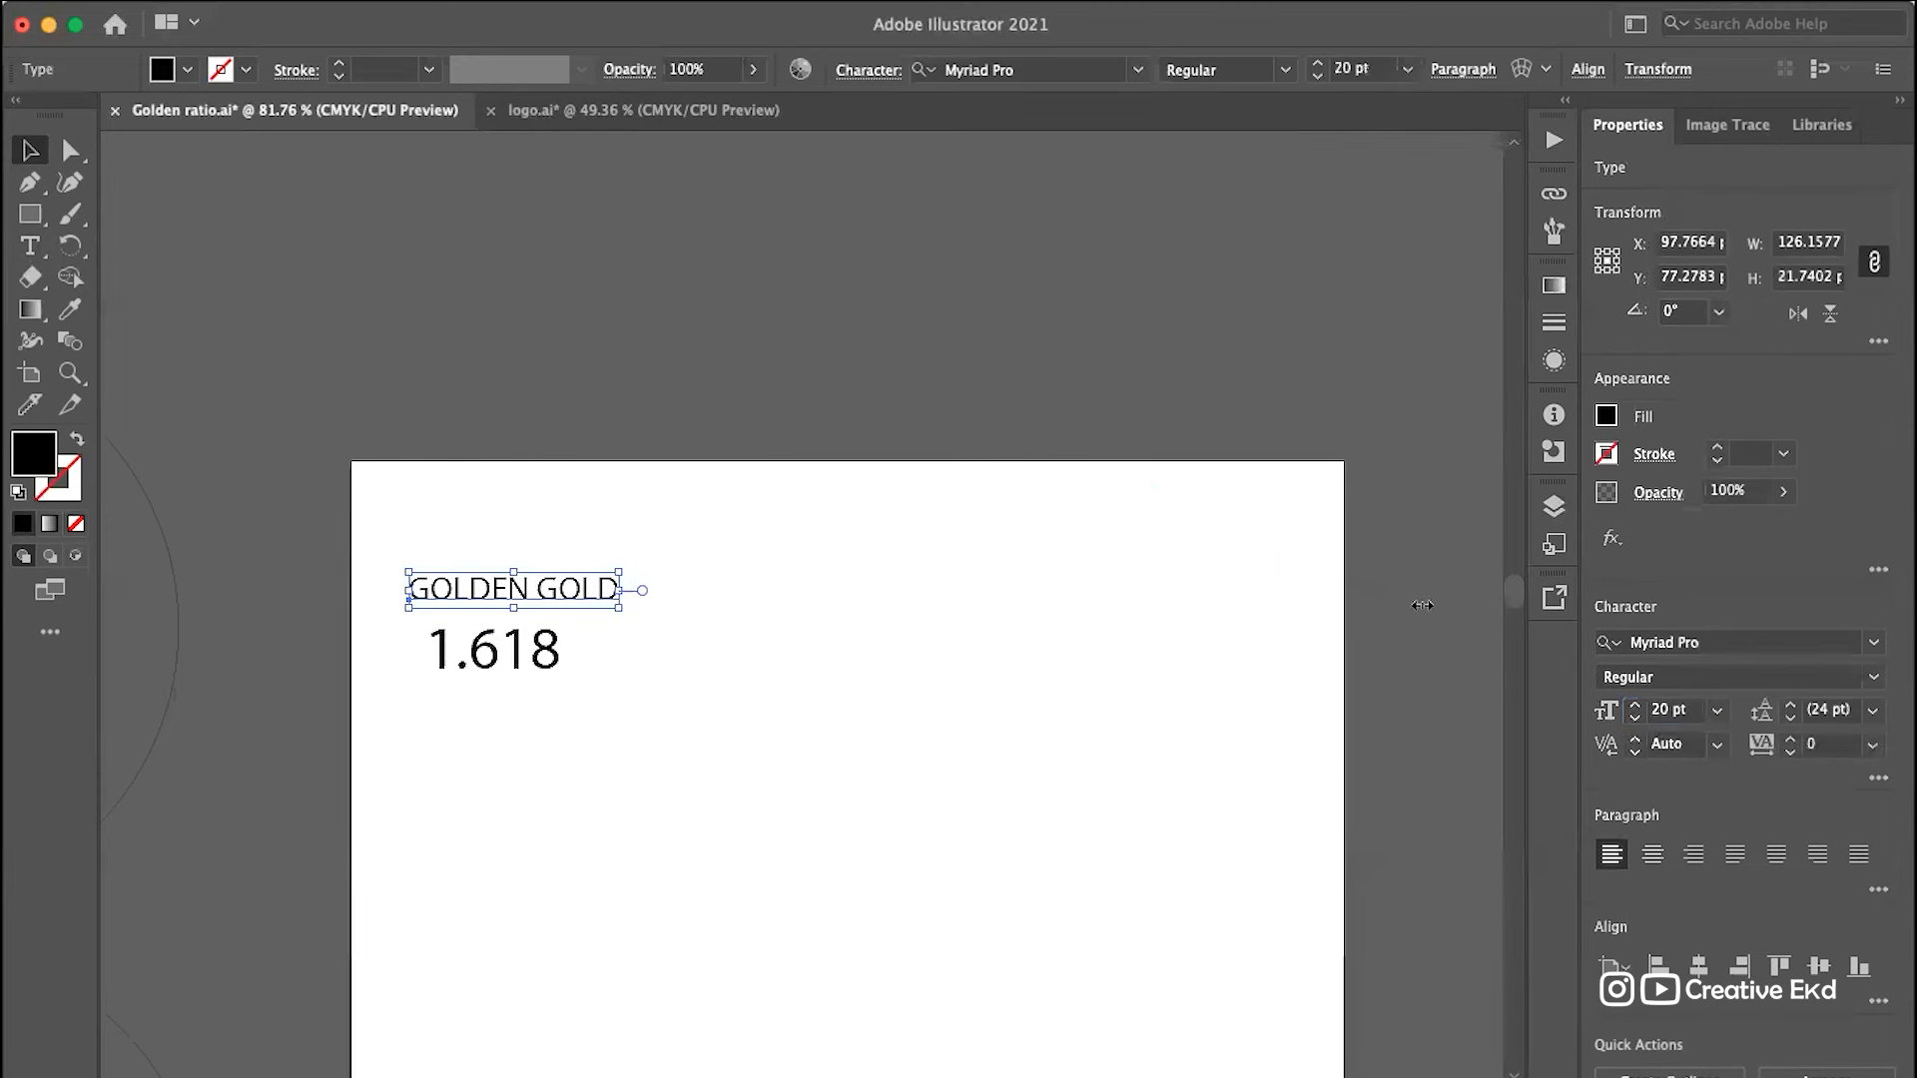
pyautogui.click(1690, 716)
pyautogui.write('70')
pyautogui.press('Return')
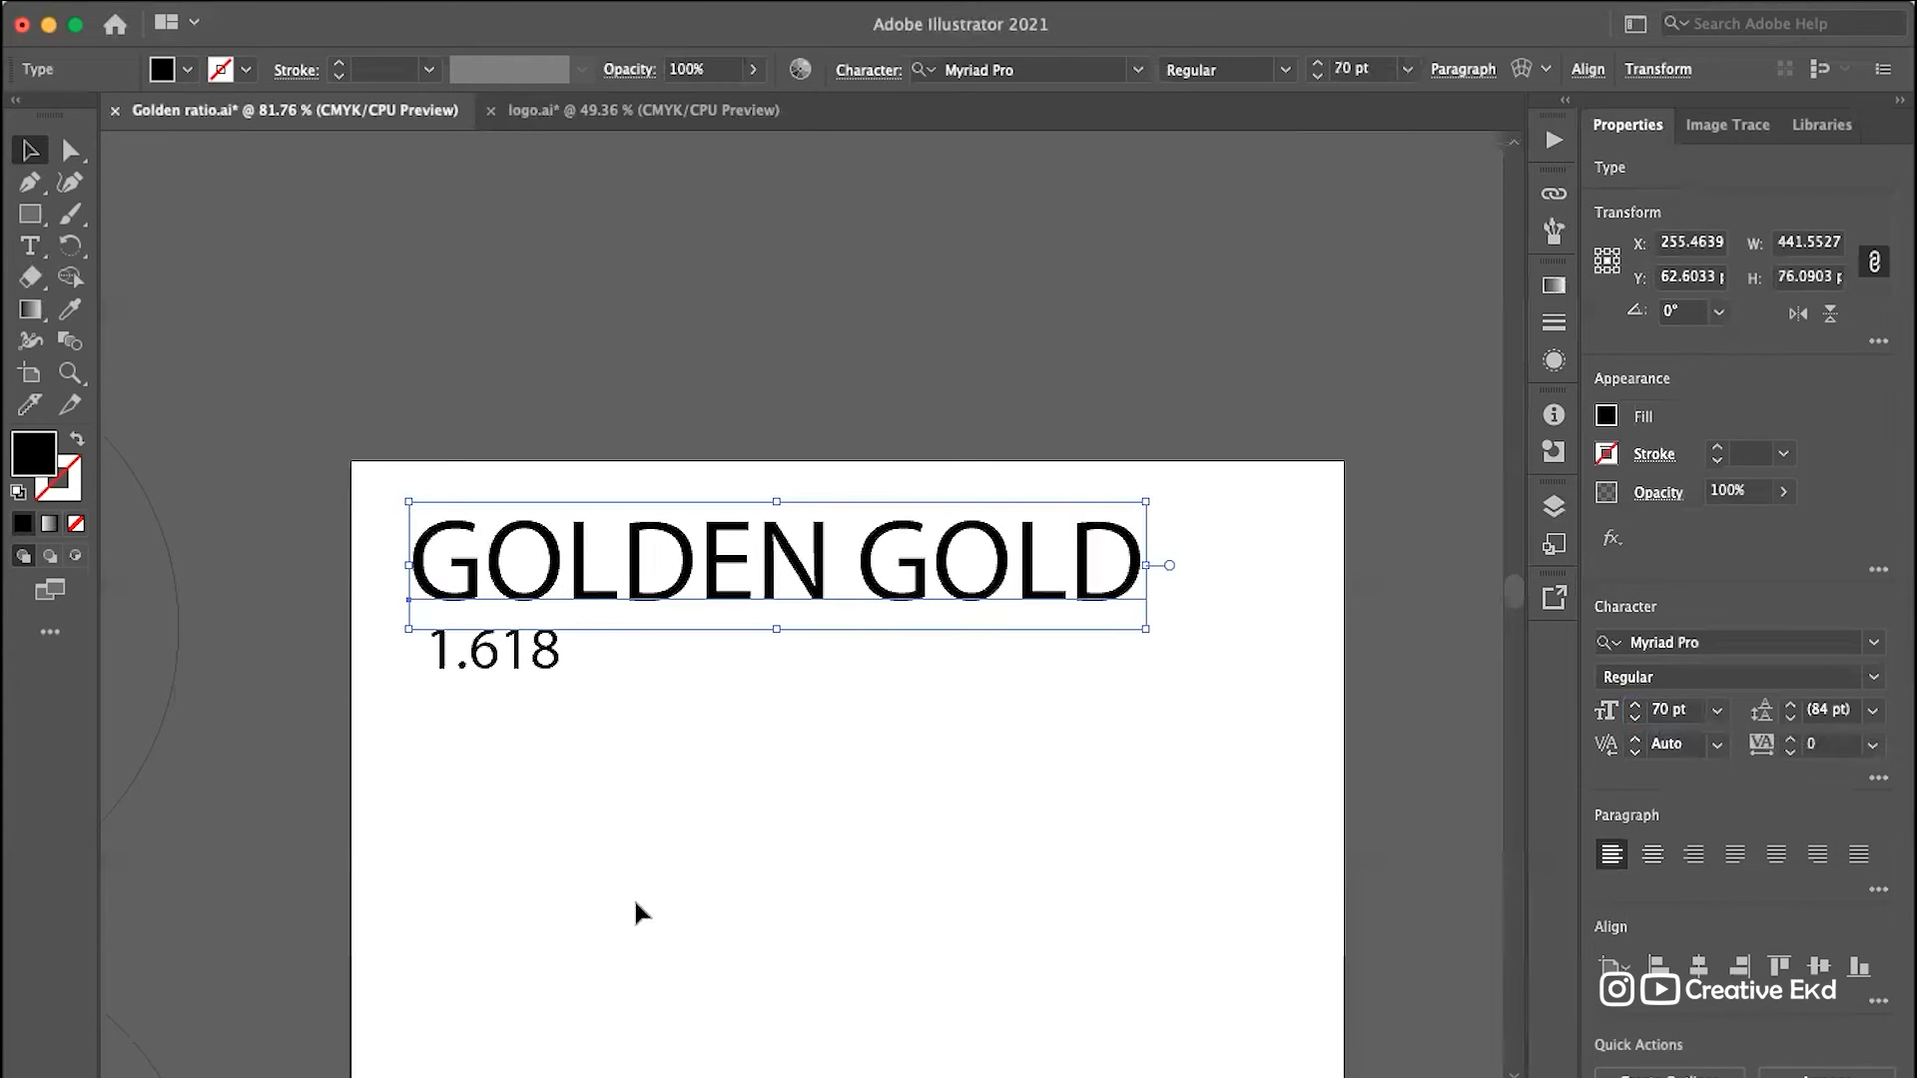
pyautogui.click(636, 910)
# Step: Place a copy of 1.618 to the right of the heading and replace the lower one with lines GKJWGFUWHRFUHWRHVWRHV, HSGBFVUEUHVUOIHOUVBUOT and HJSVBDHFVWHRBVBREHG
pyautogui.moveTo(509, 672)
pyautogui.mouseDown()
pyautogui.moveTo(474, 646)
pyautogui.moveTo(1389, 696)
pyautogui.moveTo(1386, 574)
pyautogui.moveTo(788, 660)
pyautogui.moveTo(413, 644)
pyautogui.moveTo(489, 664)
pyautogui.mouseUp()
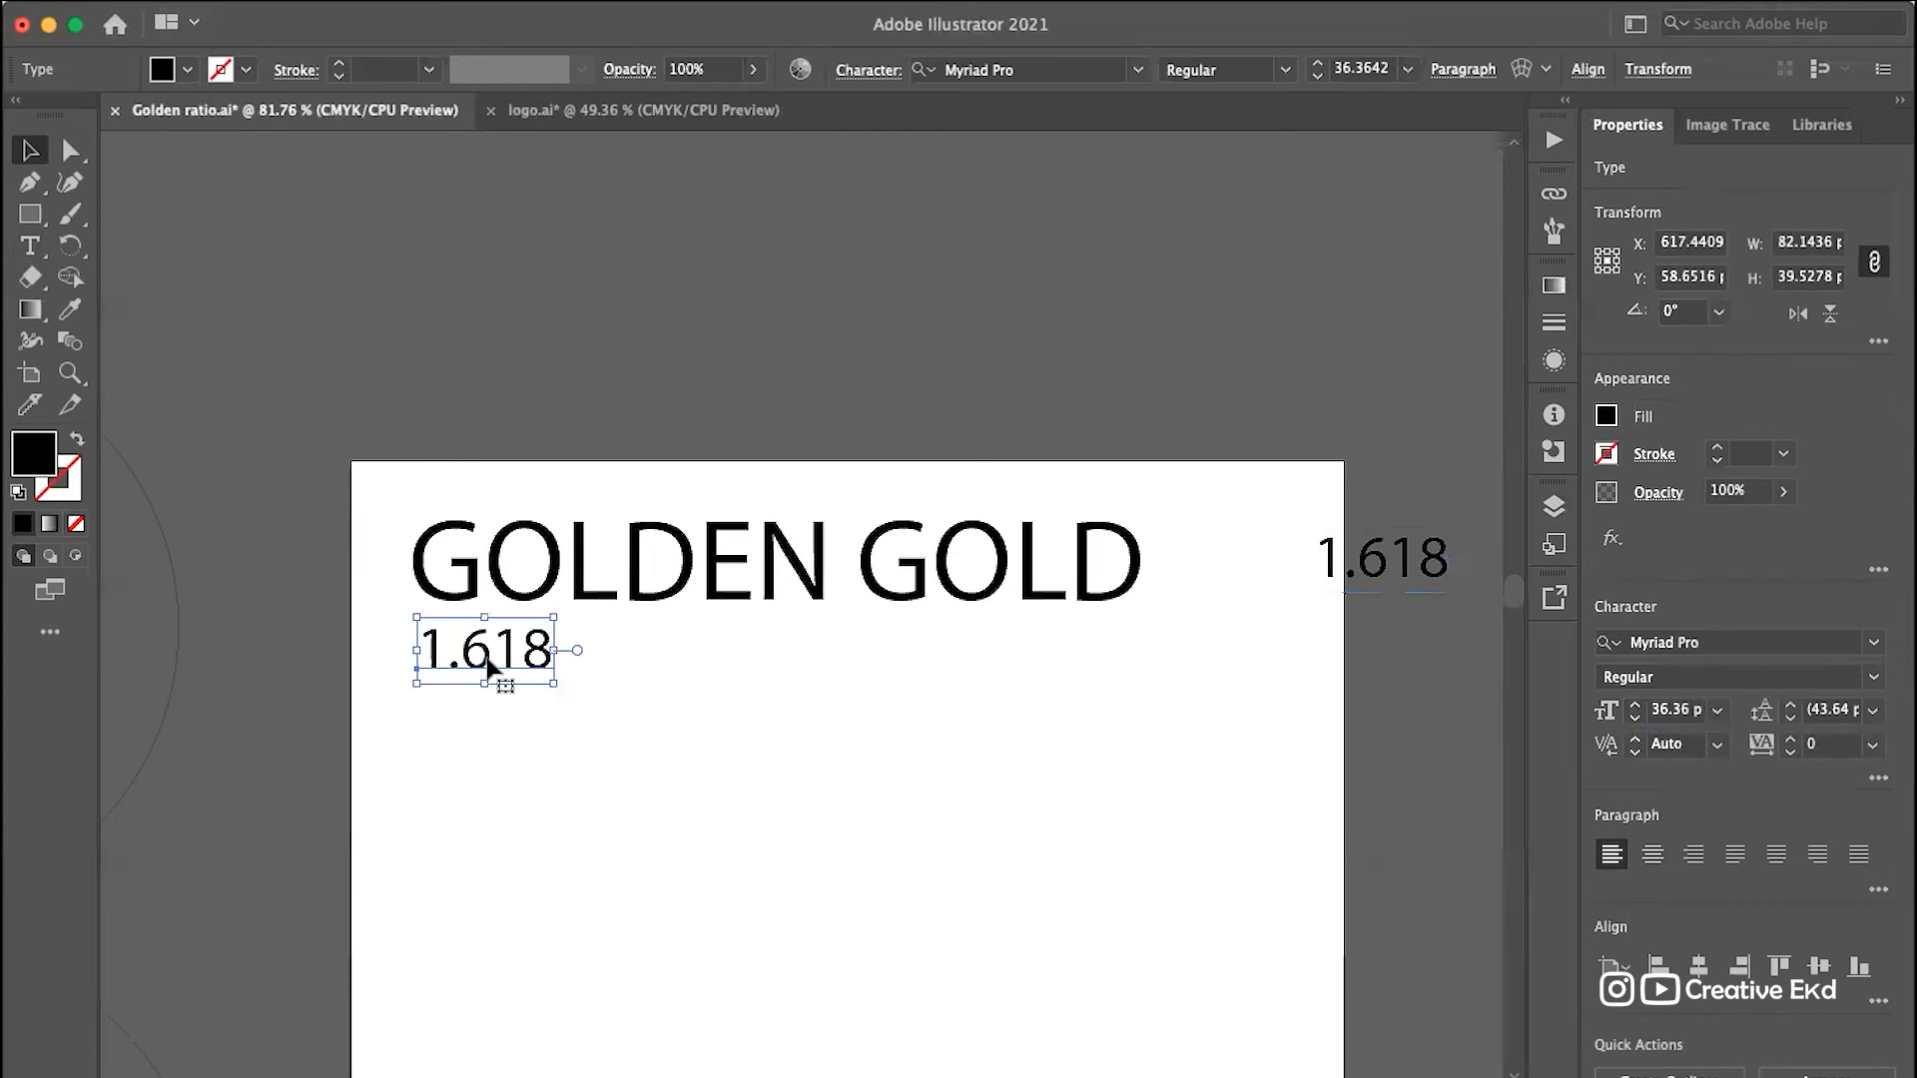
pyautogui.doubleClick(489, 654)
pyautogui.doubleClick(489, 654)
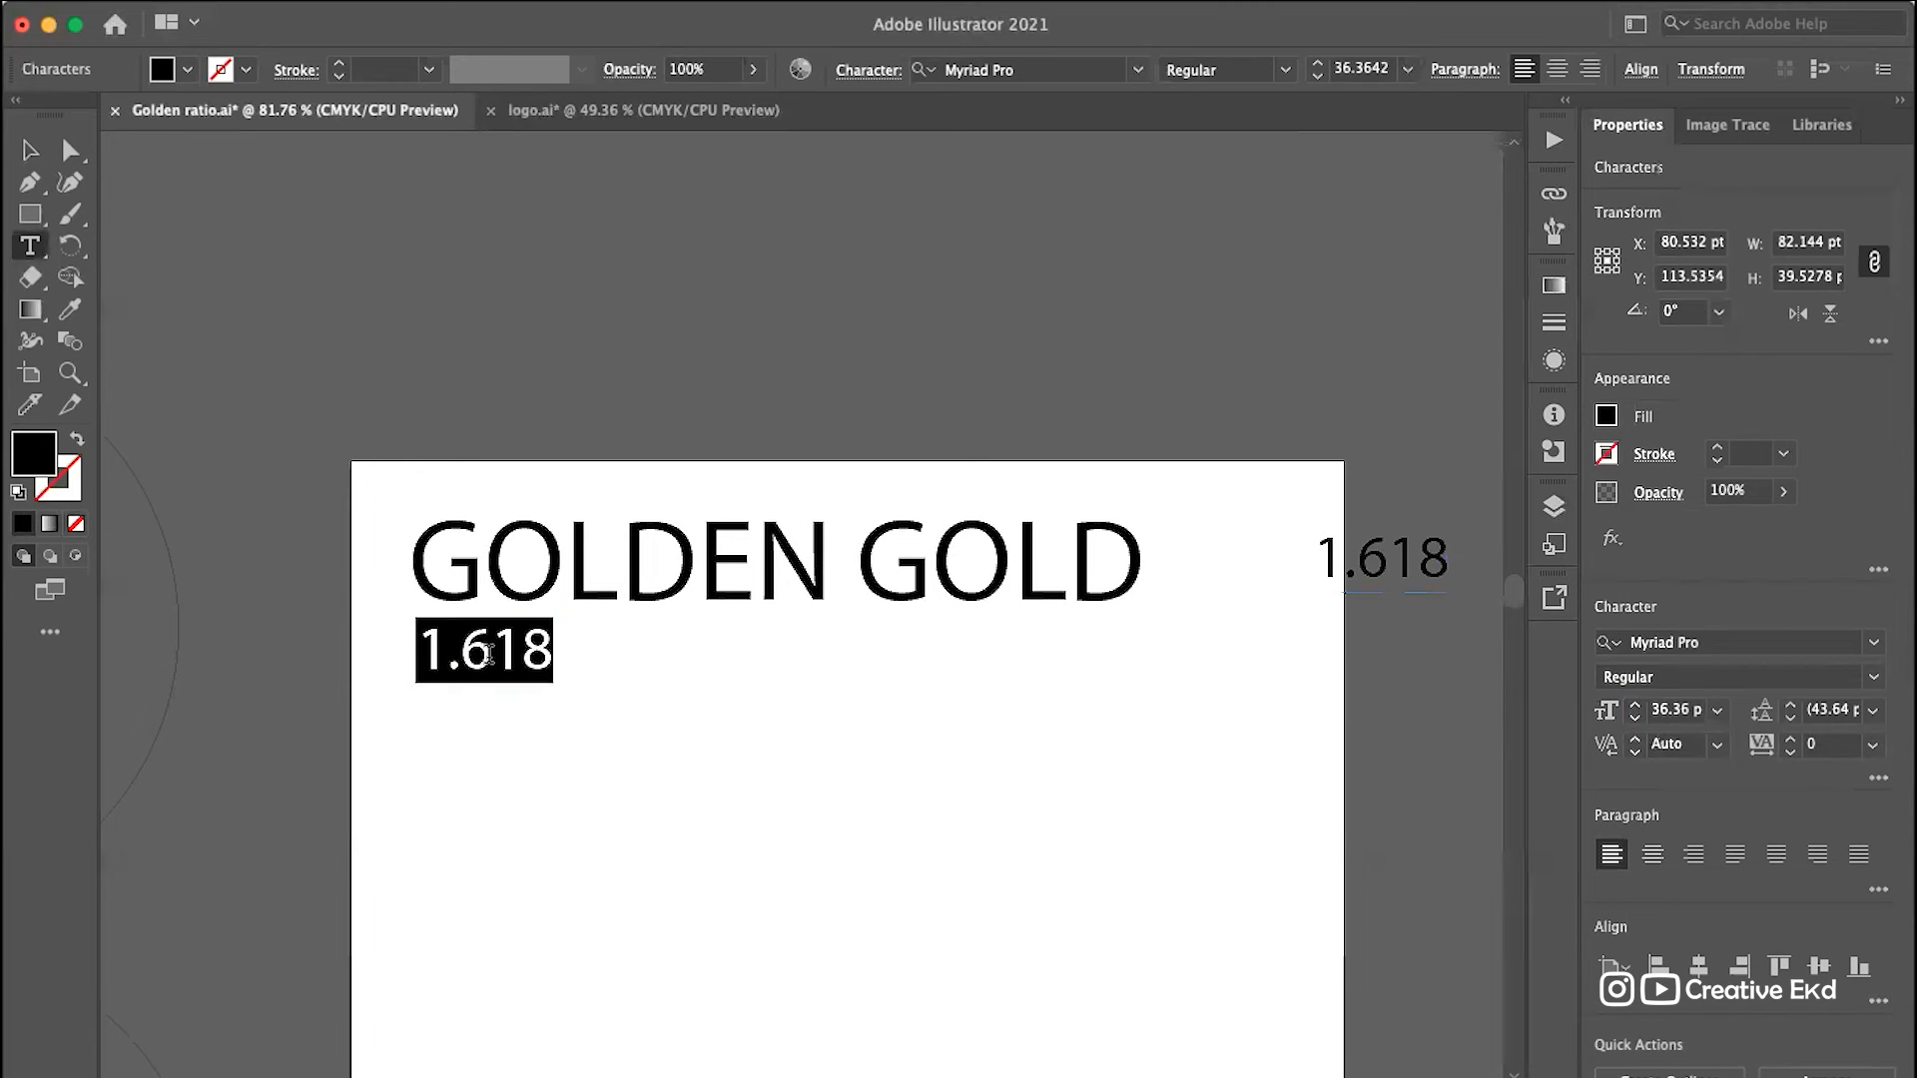
pyautogui.write('GKJWGFUWHRFUHWRHVWRHV')
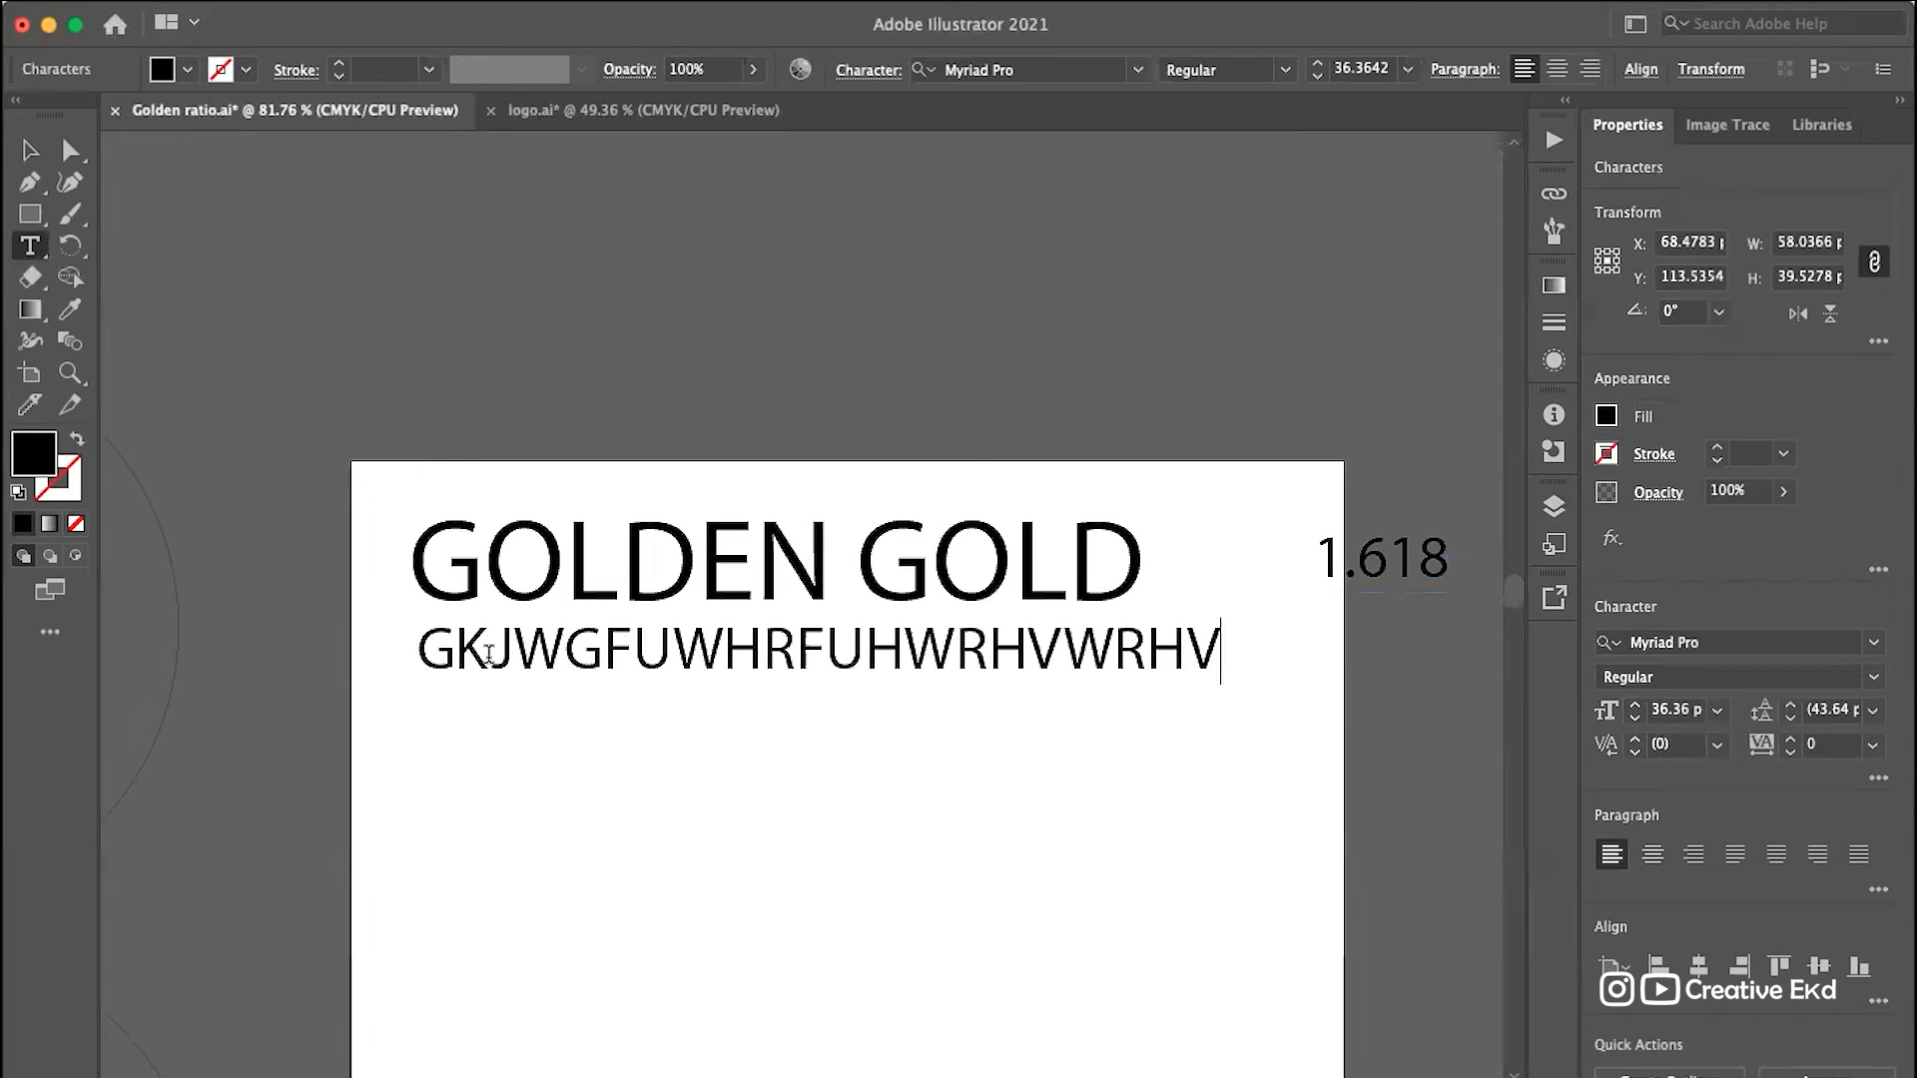
pyautogui.press('Return')
pyautogui.write('HSGBFVUEUHVUOIHOUVBUOT')
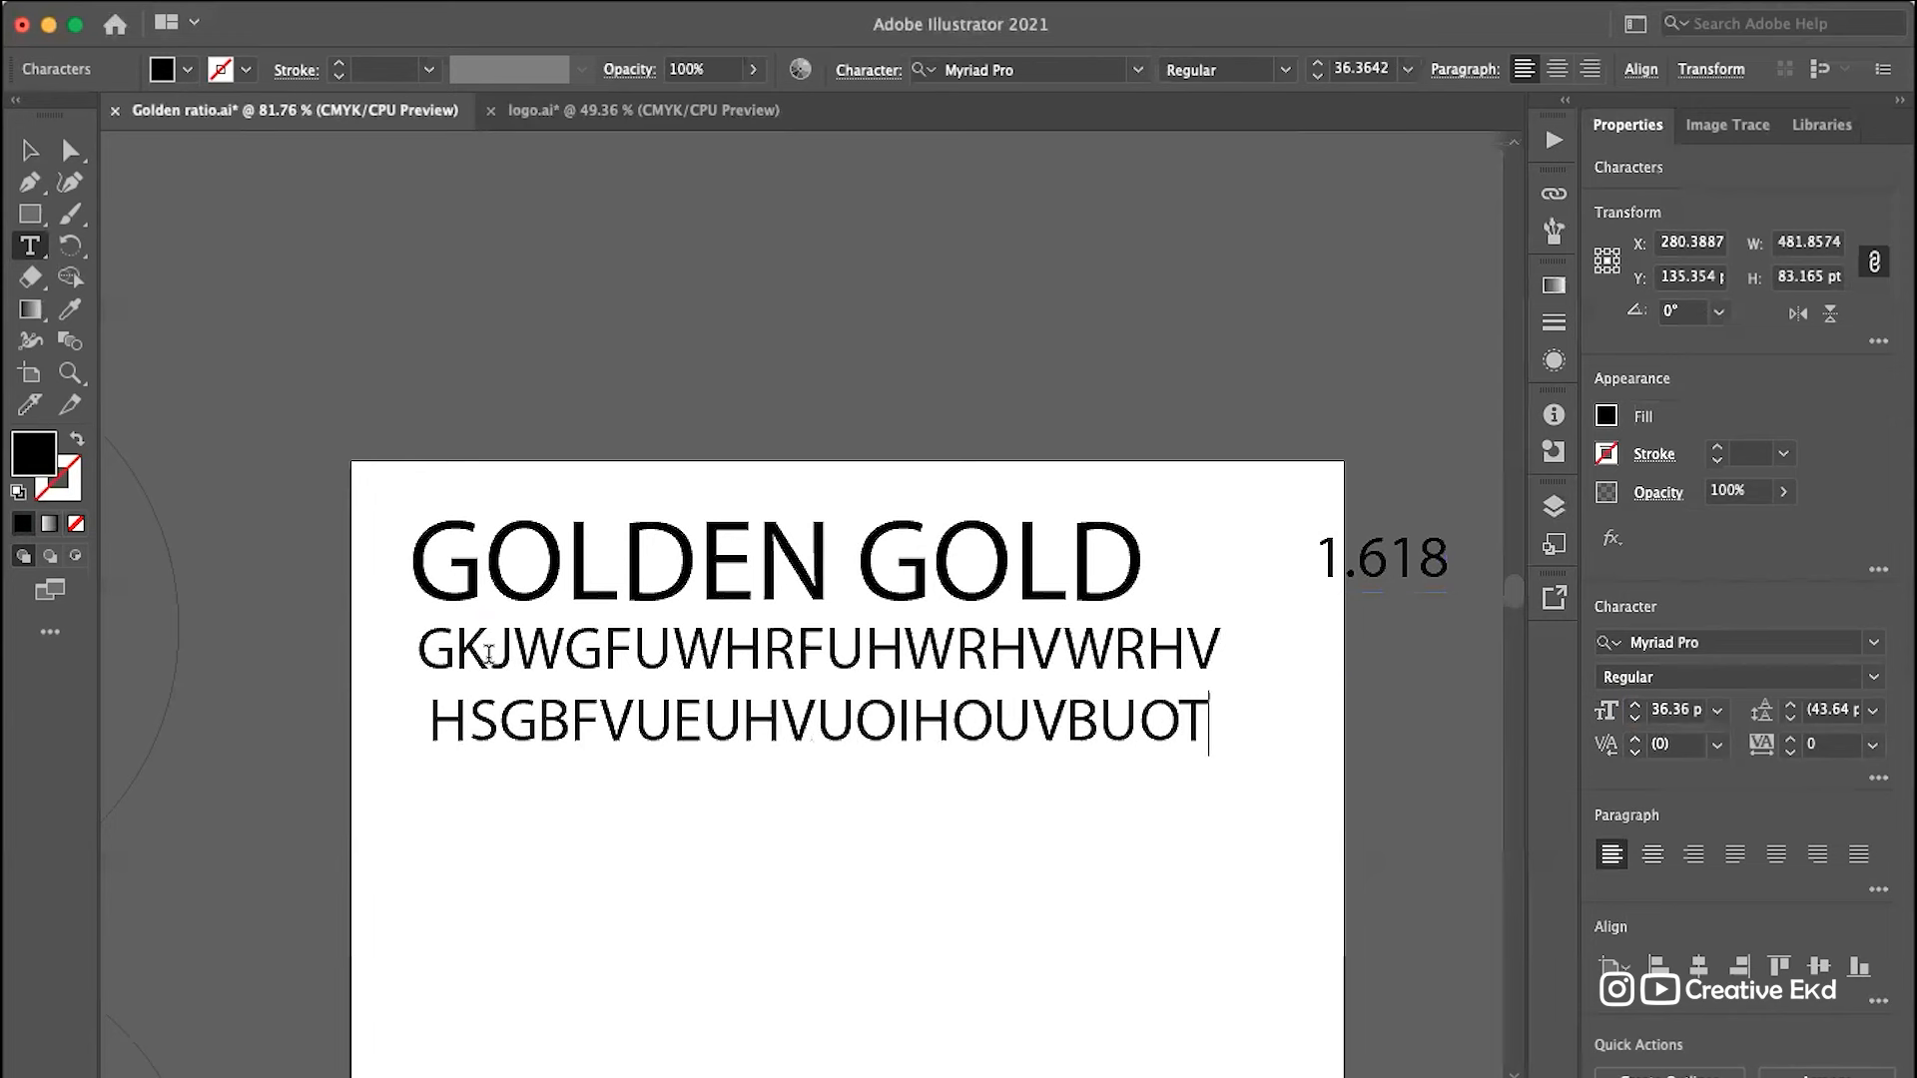
pyautogui.press('Return')
pyautogui.write('HJSVBDHFVWHRBVBREHG')
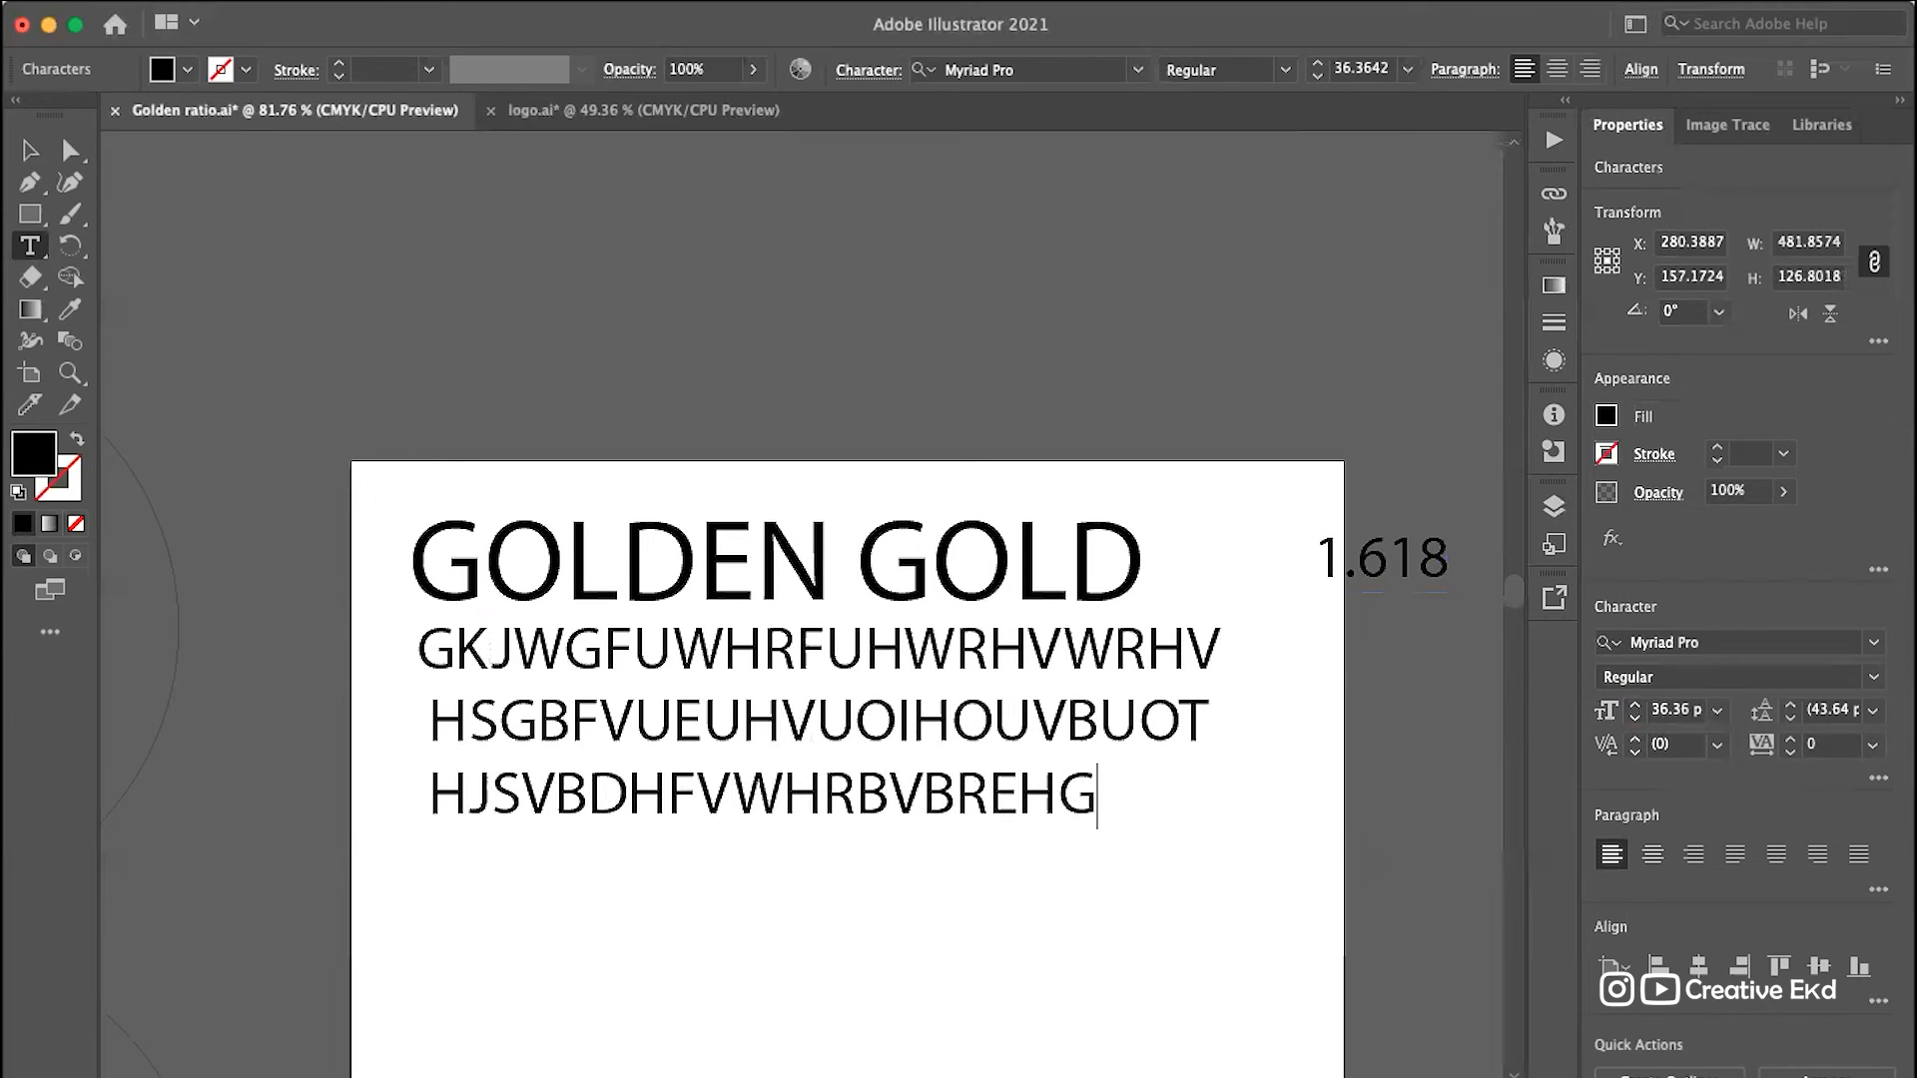
pyautogui.click(30, 150)
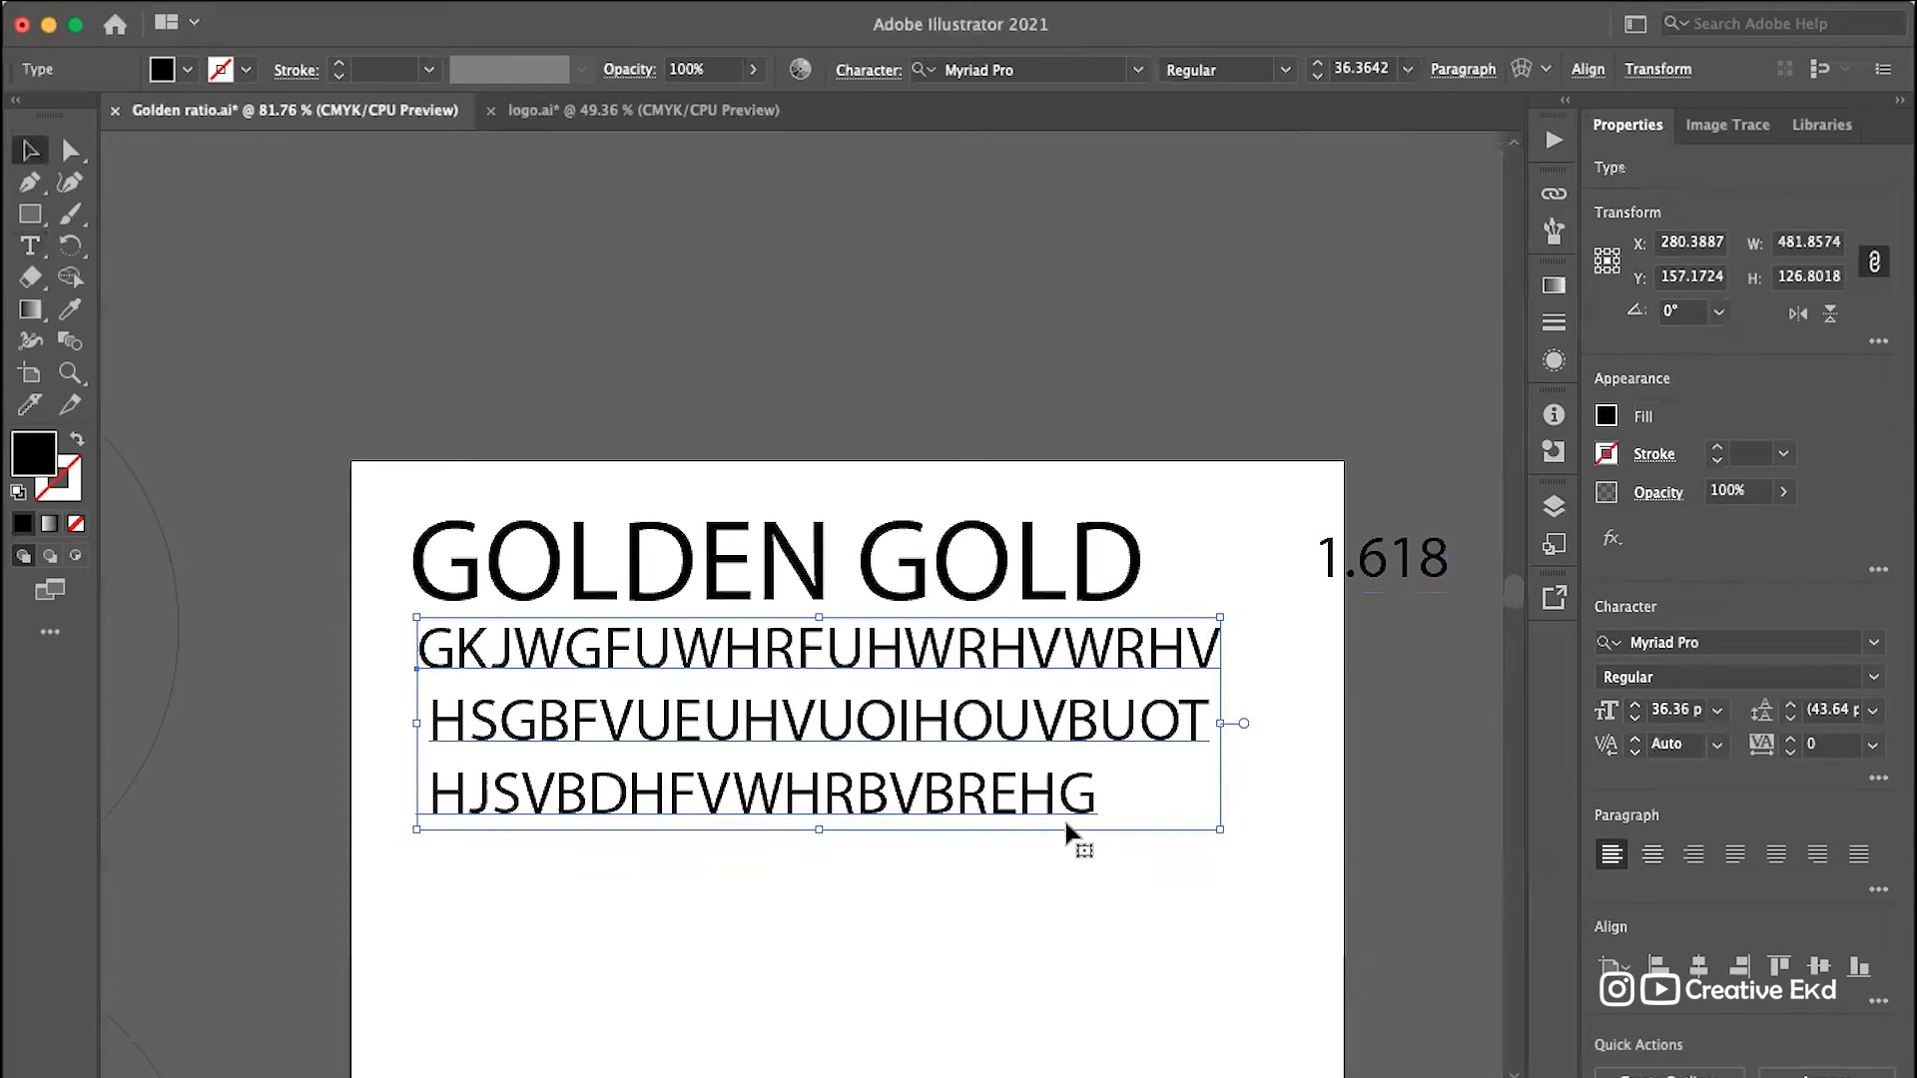
pyautogui.click(1076, 931)
# Step: Remove the leading spaces from the second and third lines of the placeholder text so all lines align left
pyautogui.click(843, 651)
pyautogui.click(837, 868)
pyautogui.click(434, 739)
pyautogui.doubleClick(434, 739)
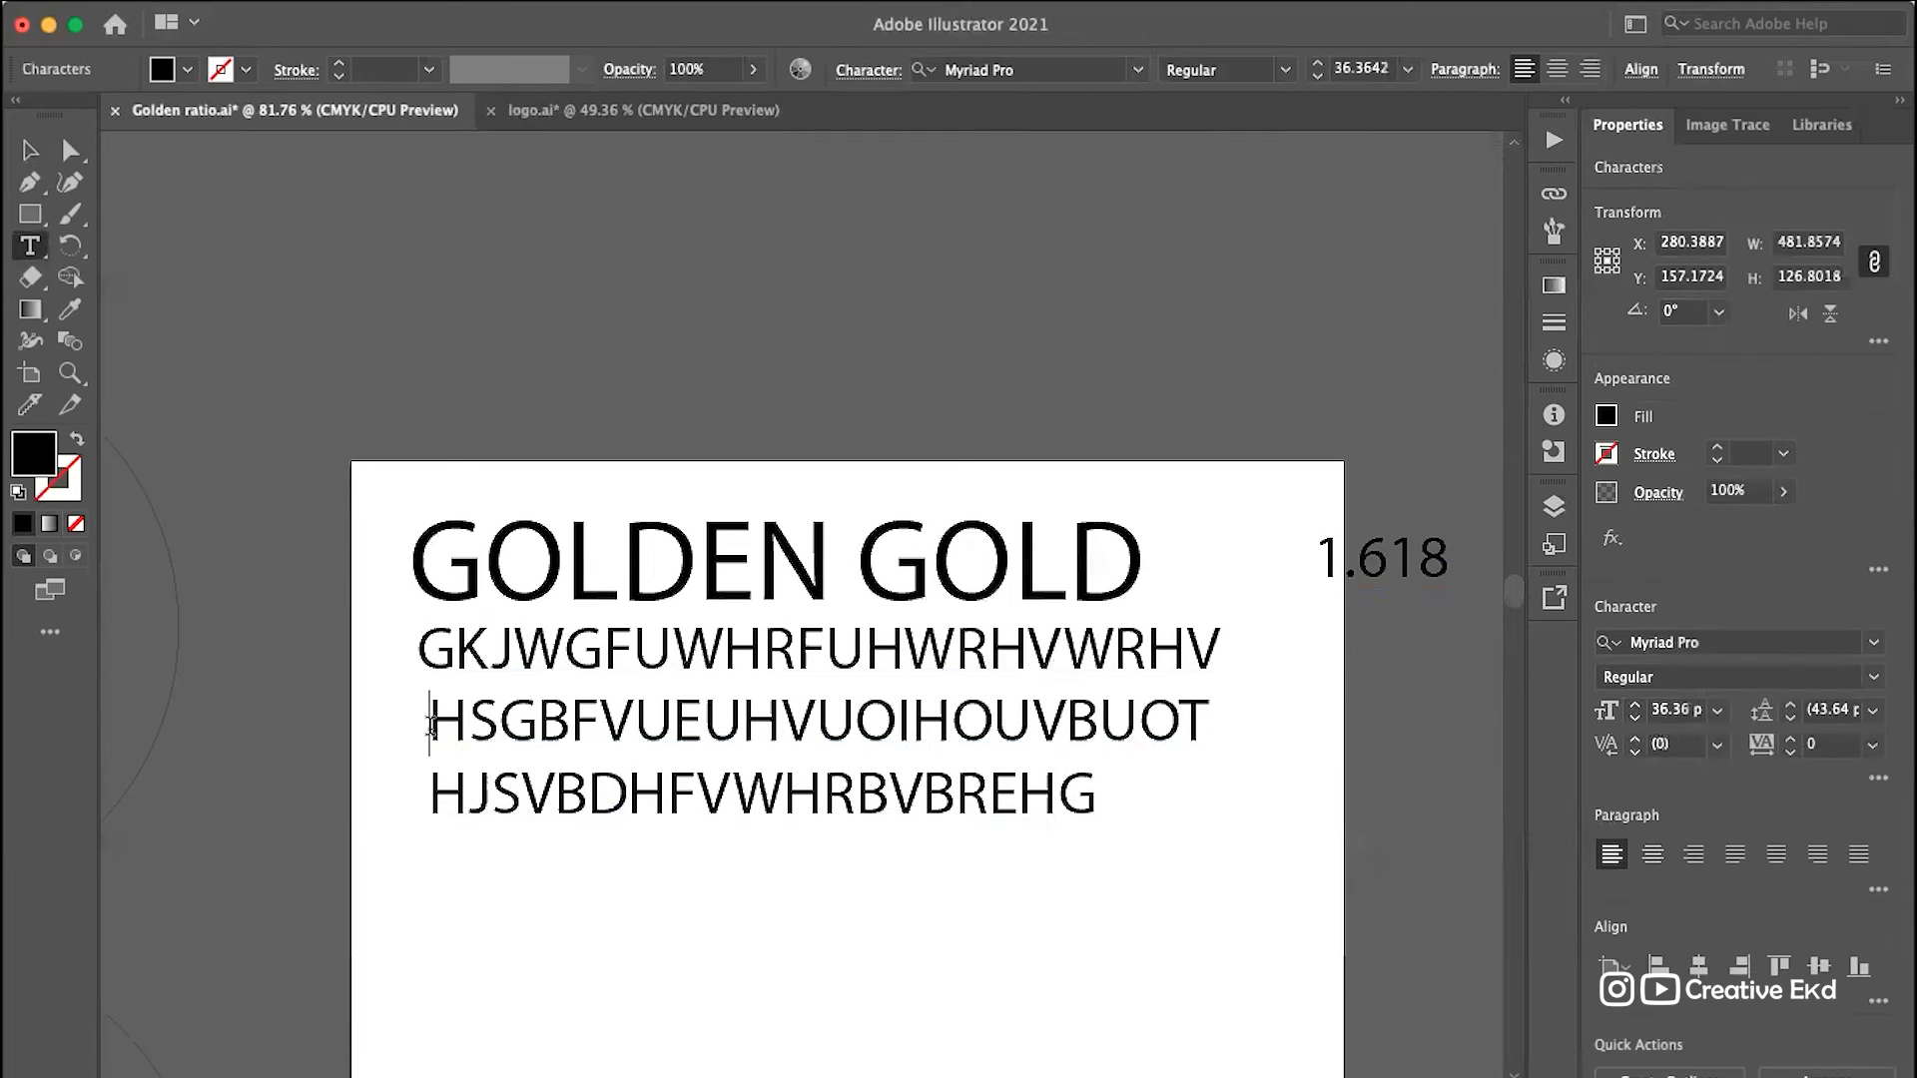
pyautogui.press('BackSpace')
pyautogui.press('Down')
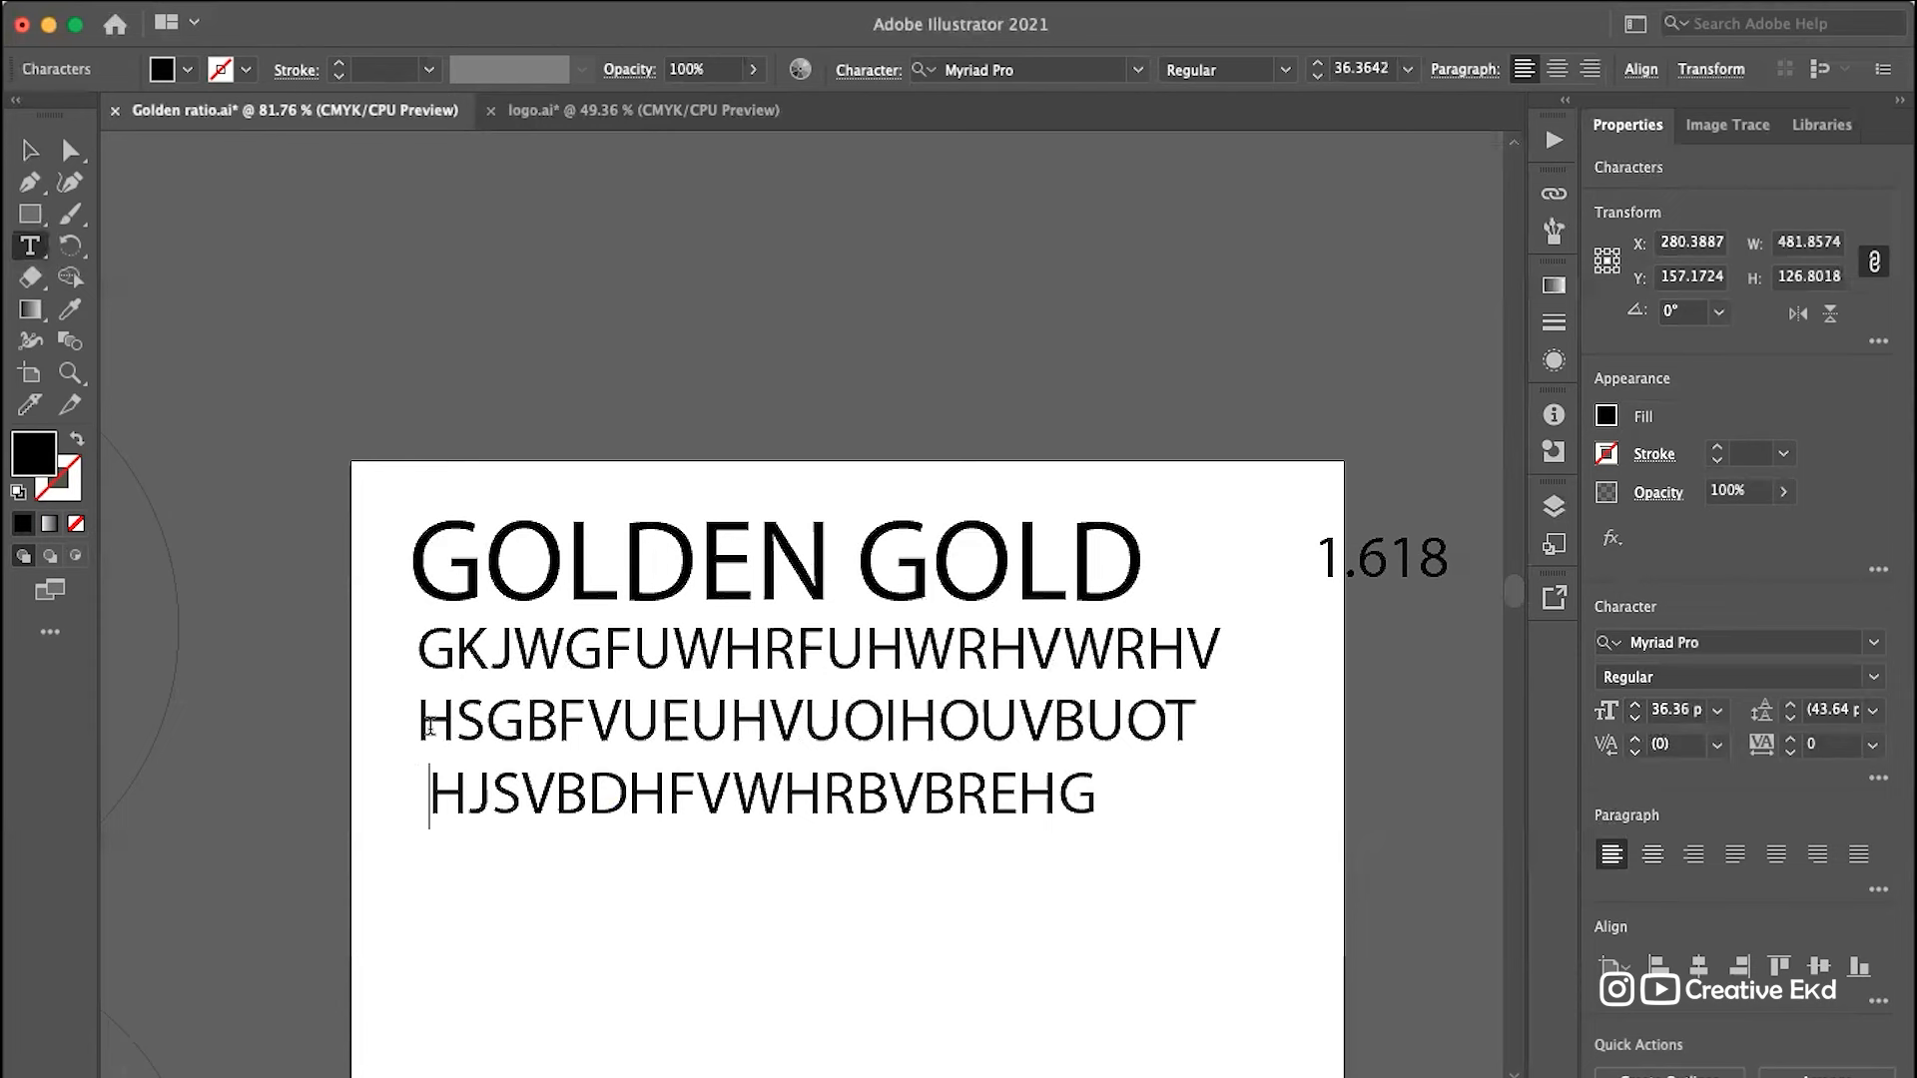
pyautogui.press('Delete')
pyautogui.click(28, 152)
# Step: Move the 1.618 text onto the artboard, close beside the upper right end of the GOLDEN GOLD heading
pyautogui.click(602, 574)
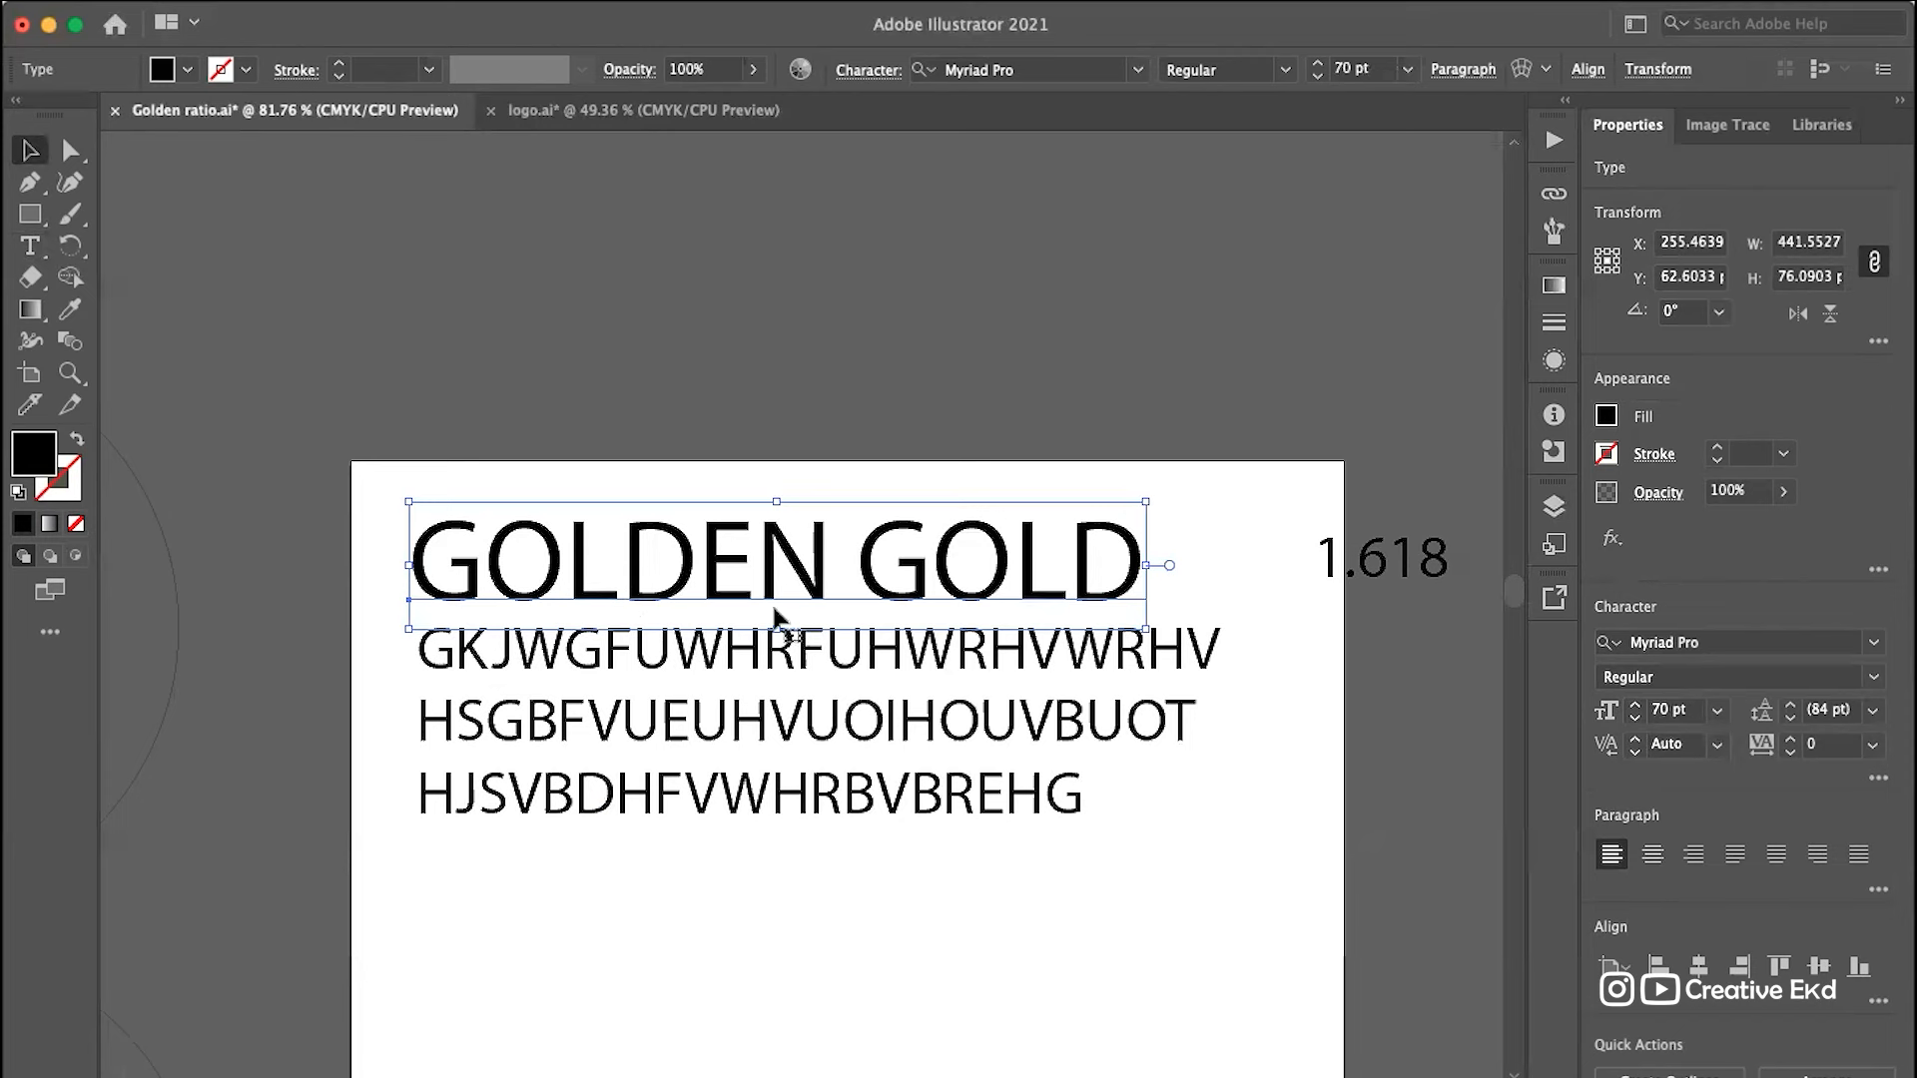
pyautogui.click(805, 756)
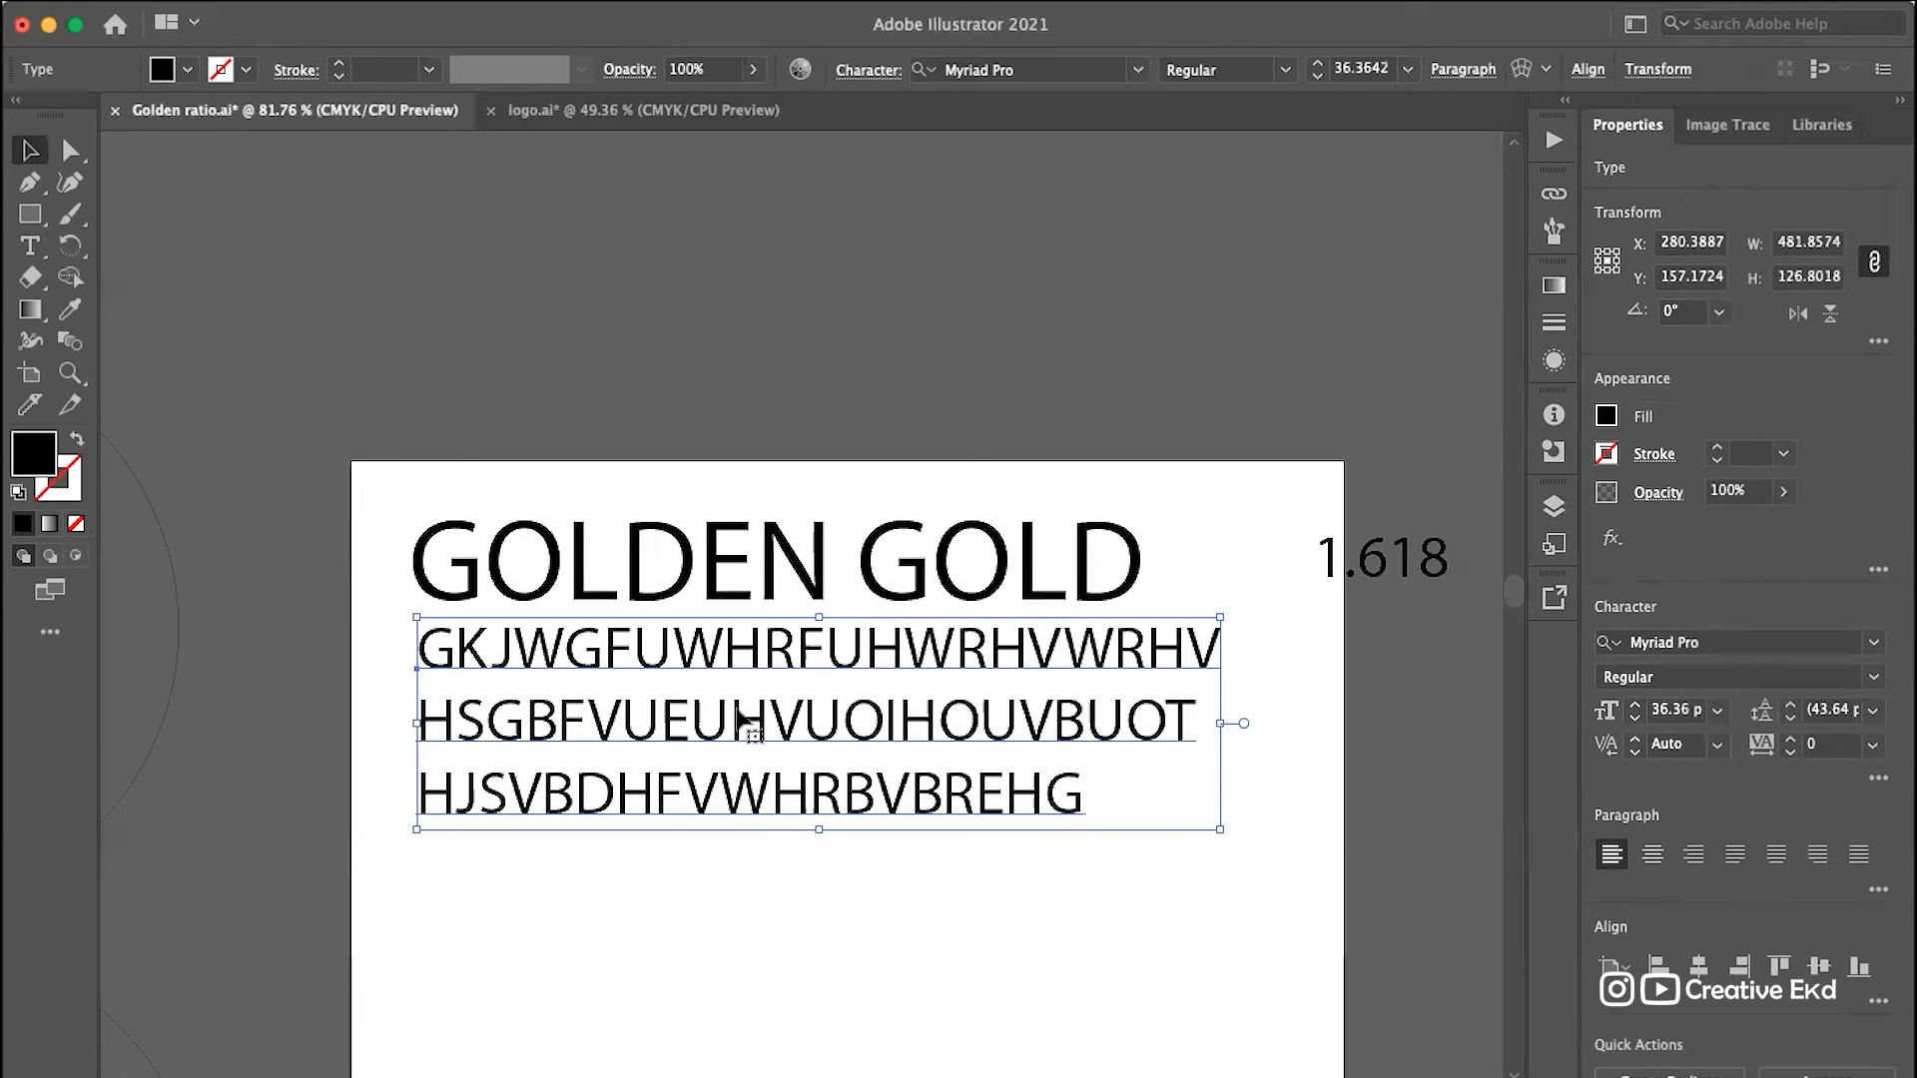
pyautogui.click(1369, 583)
pyautogui.moveTo(1369, 583); pyautogui.dragTo(1212, 546)
# Step: Divide the GOLDEN GOLD heading's font size by 1.618
pyautogui.click(830, 548)
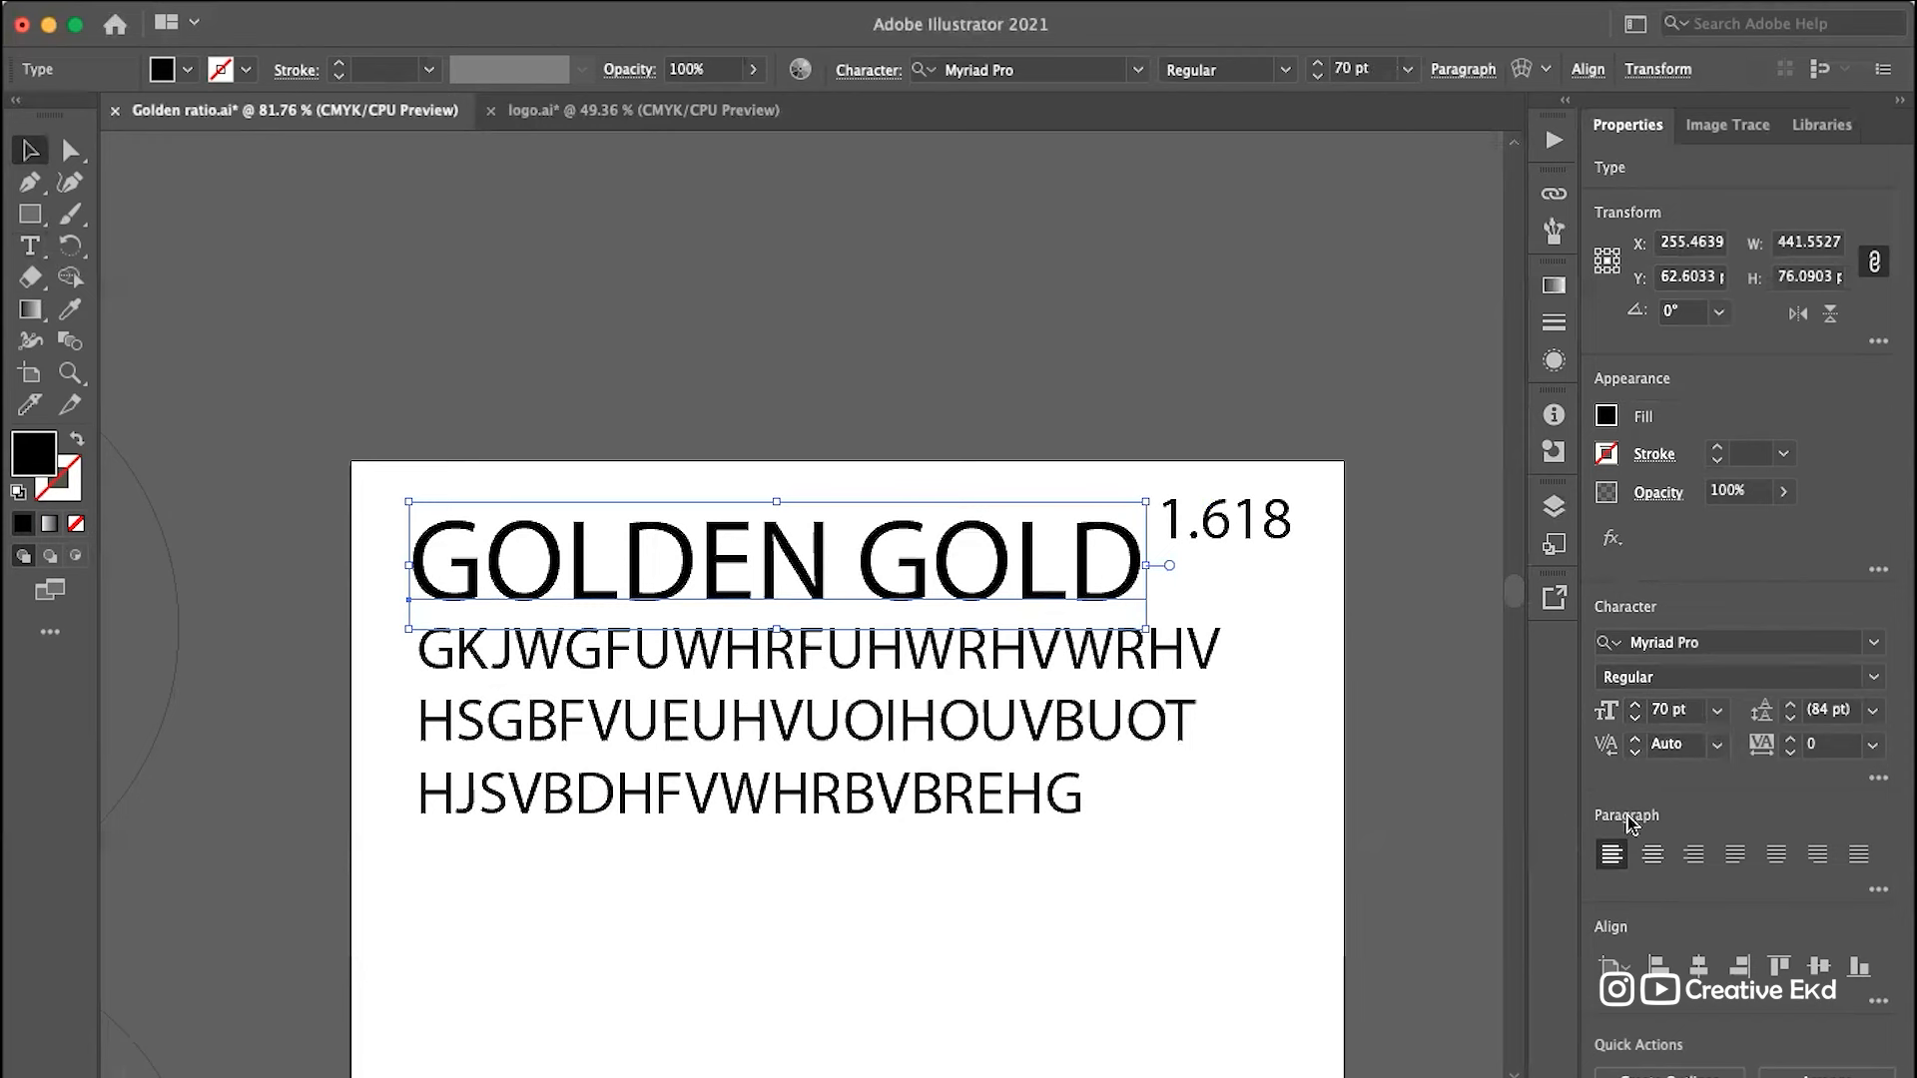
pyautogui.click(1669, 709)
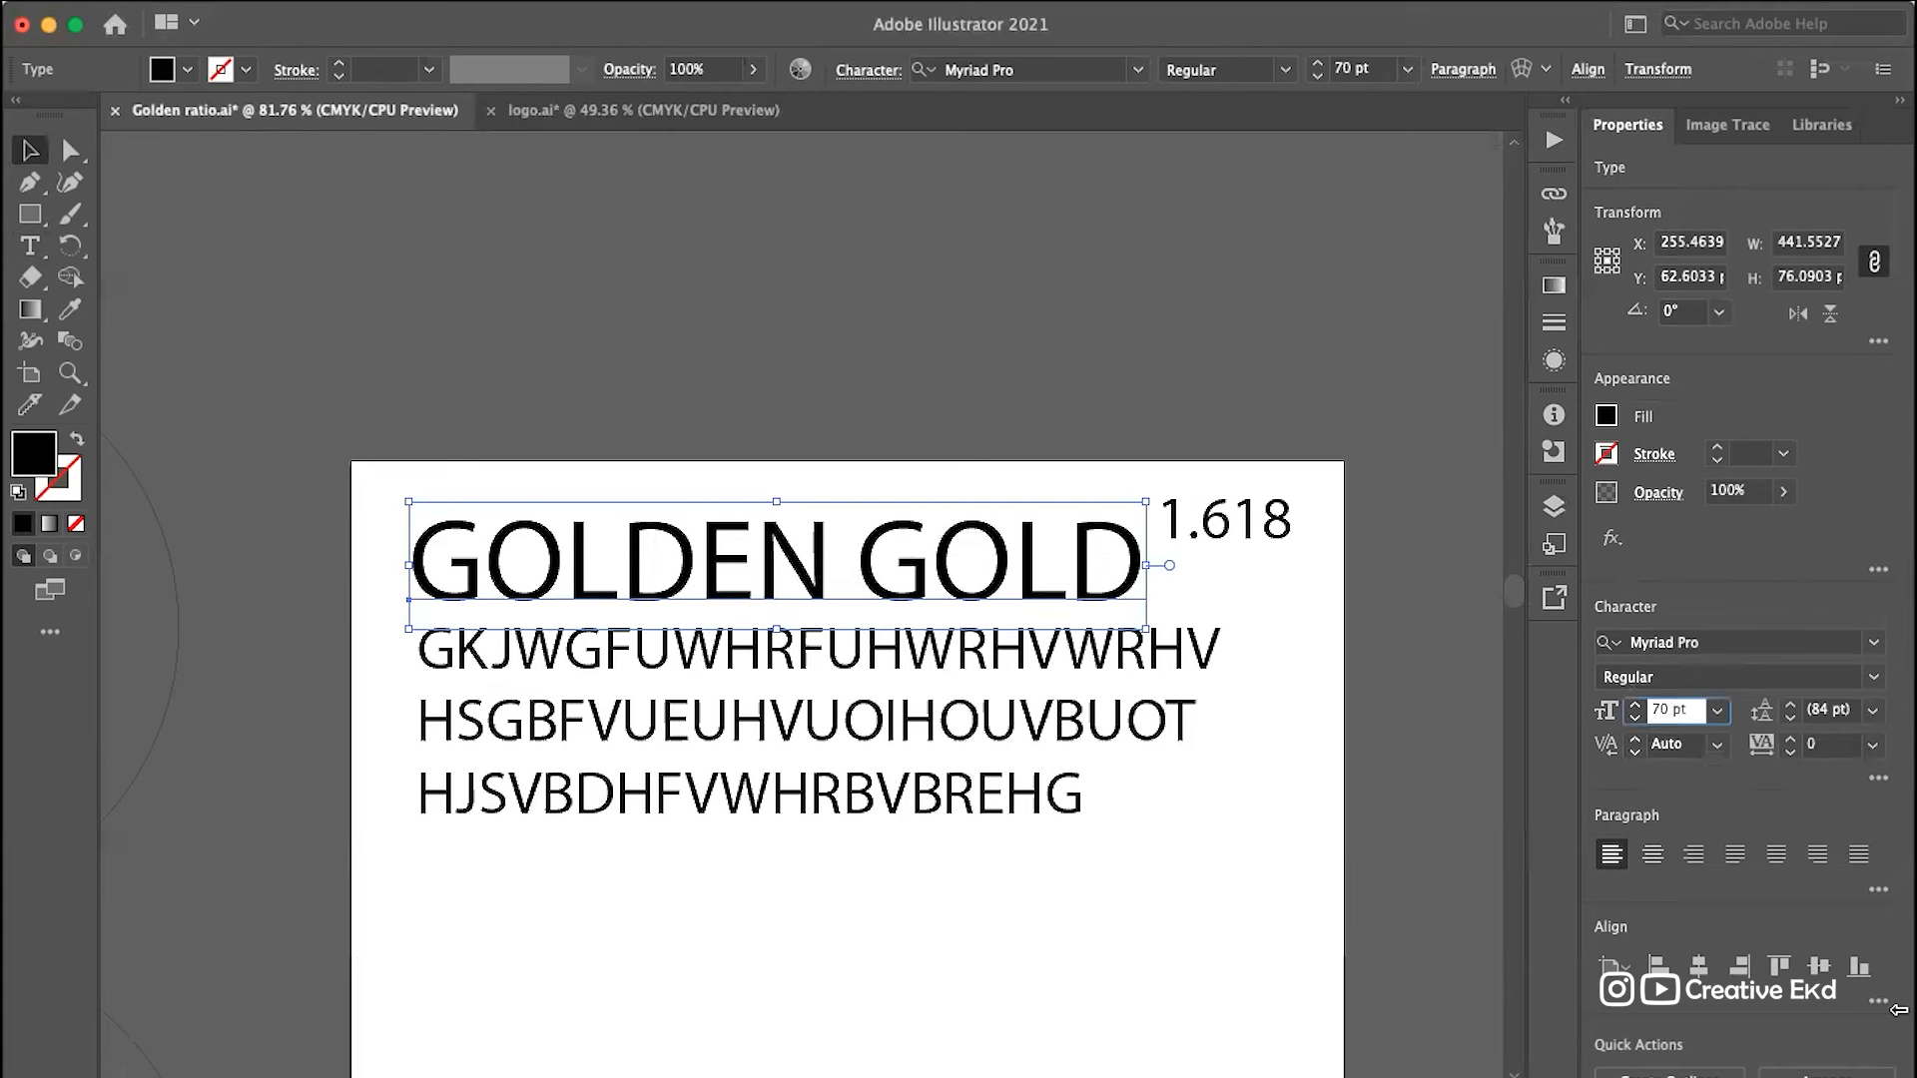
pyautogui.write('/')
pyautogui.write('1.618 p')
pyautogui.press('Return')
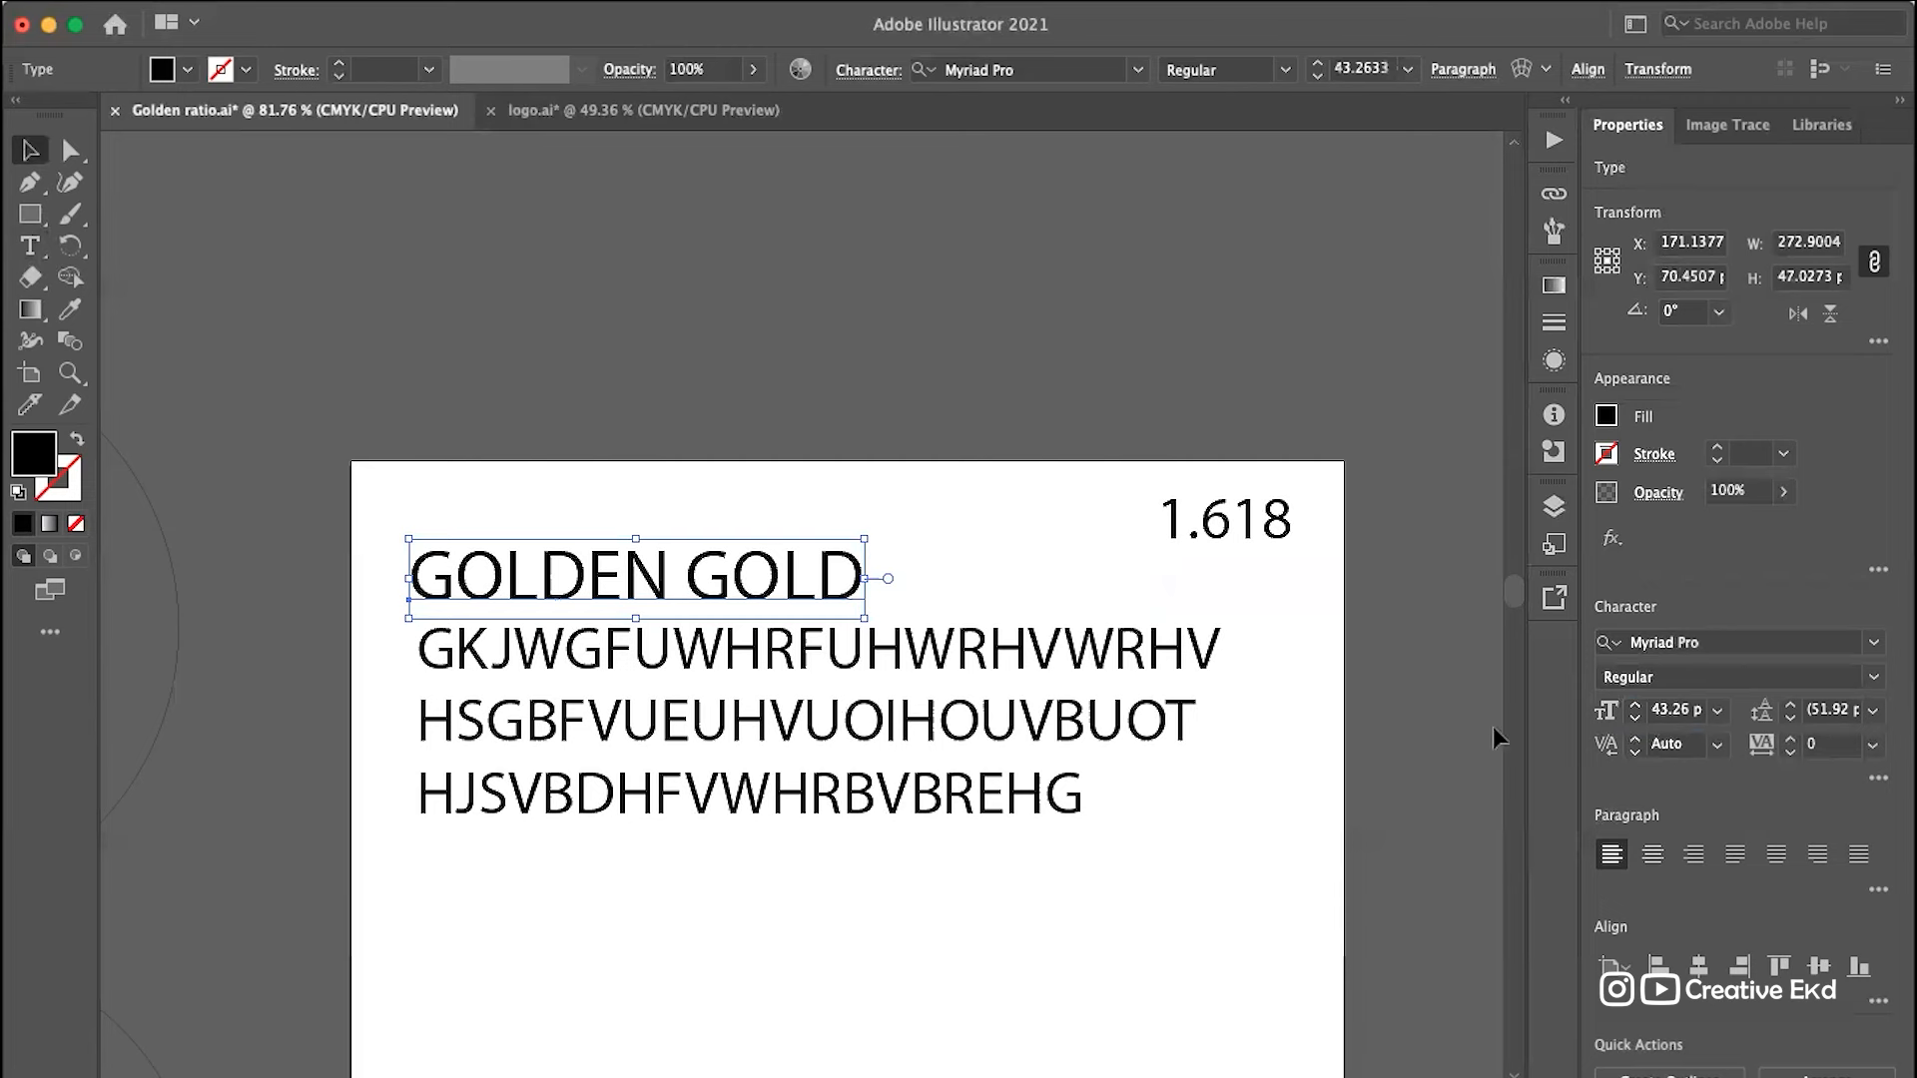
# Step: Try the heading's 43.26 pt size on the placeholder text, and undo the font size changes on both texts
pyautogui.click(1673, 709)
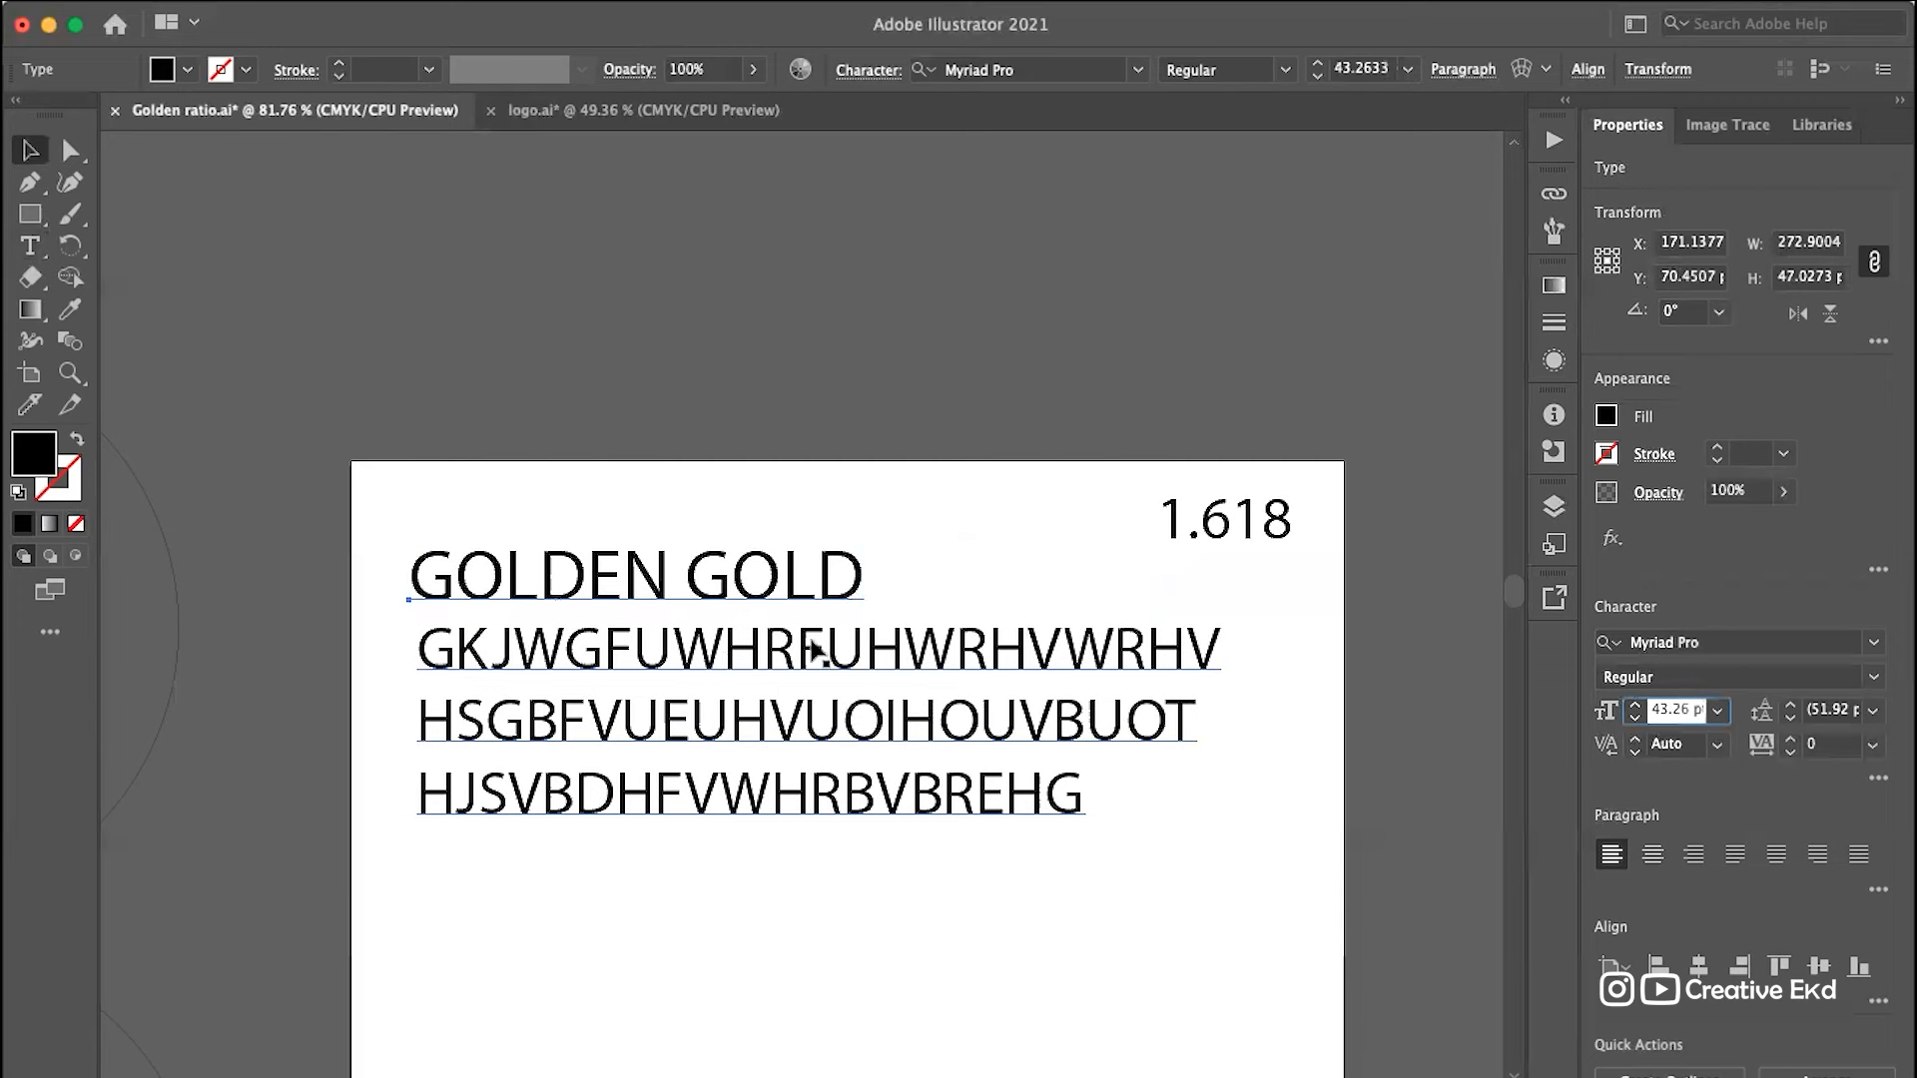
pyautogui.click(862, 701)
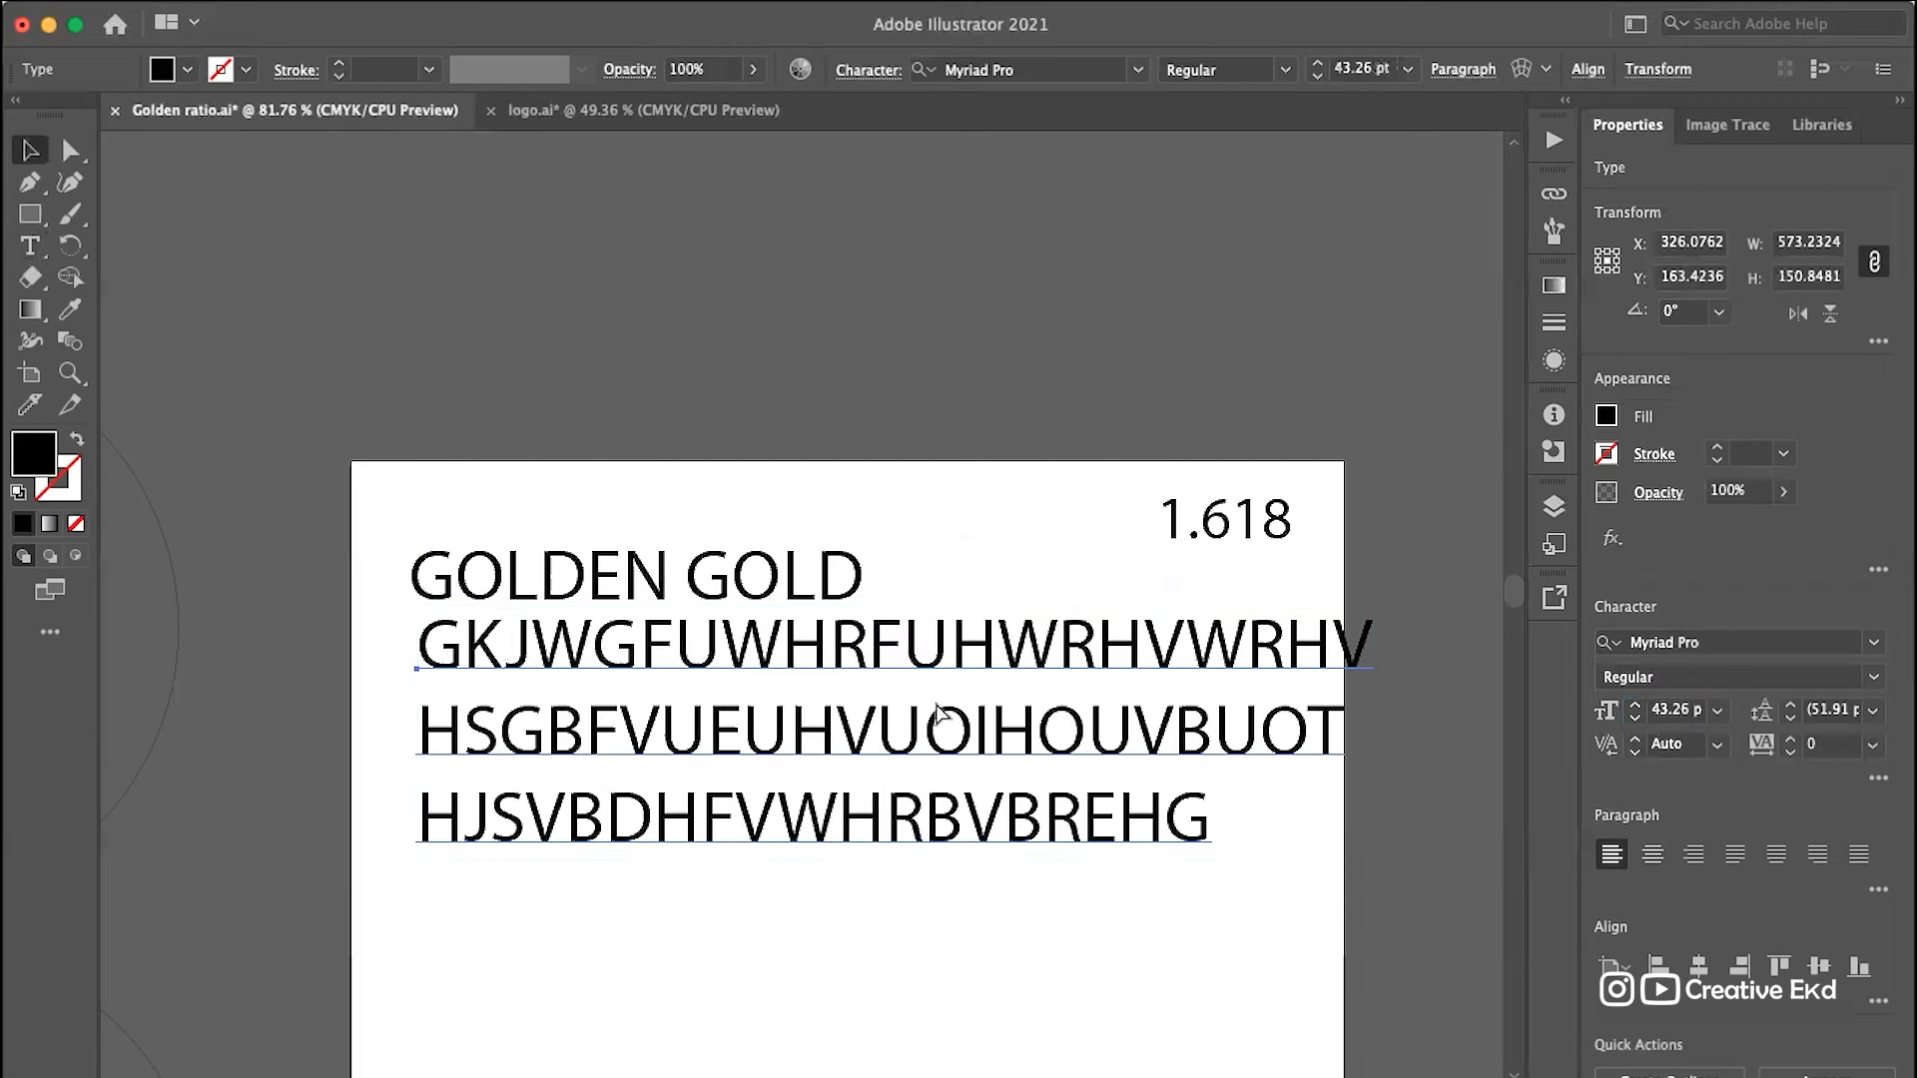
pyautogui.press('super+z')
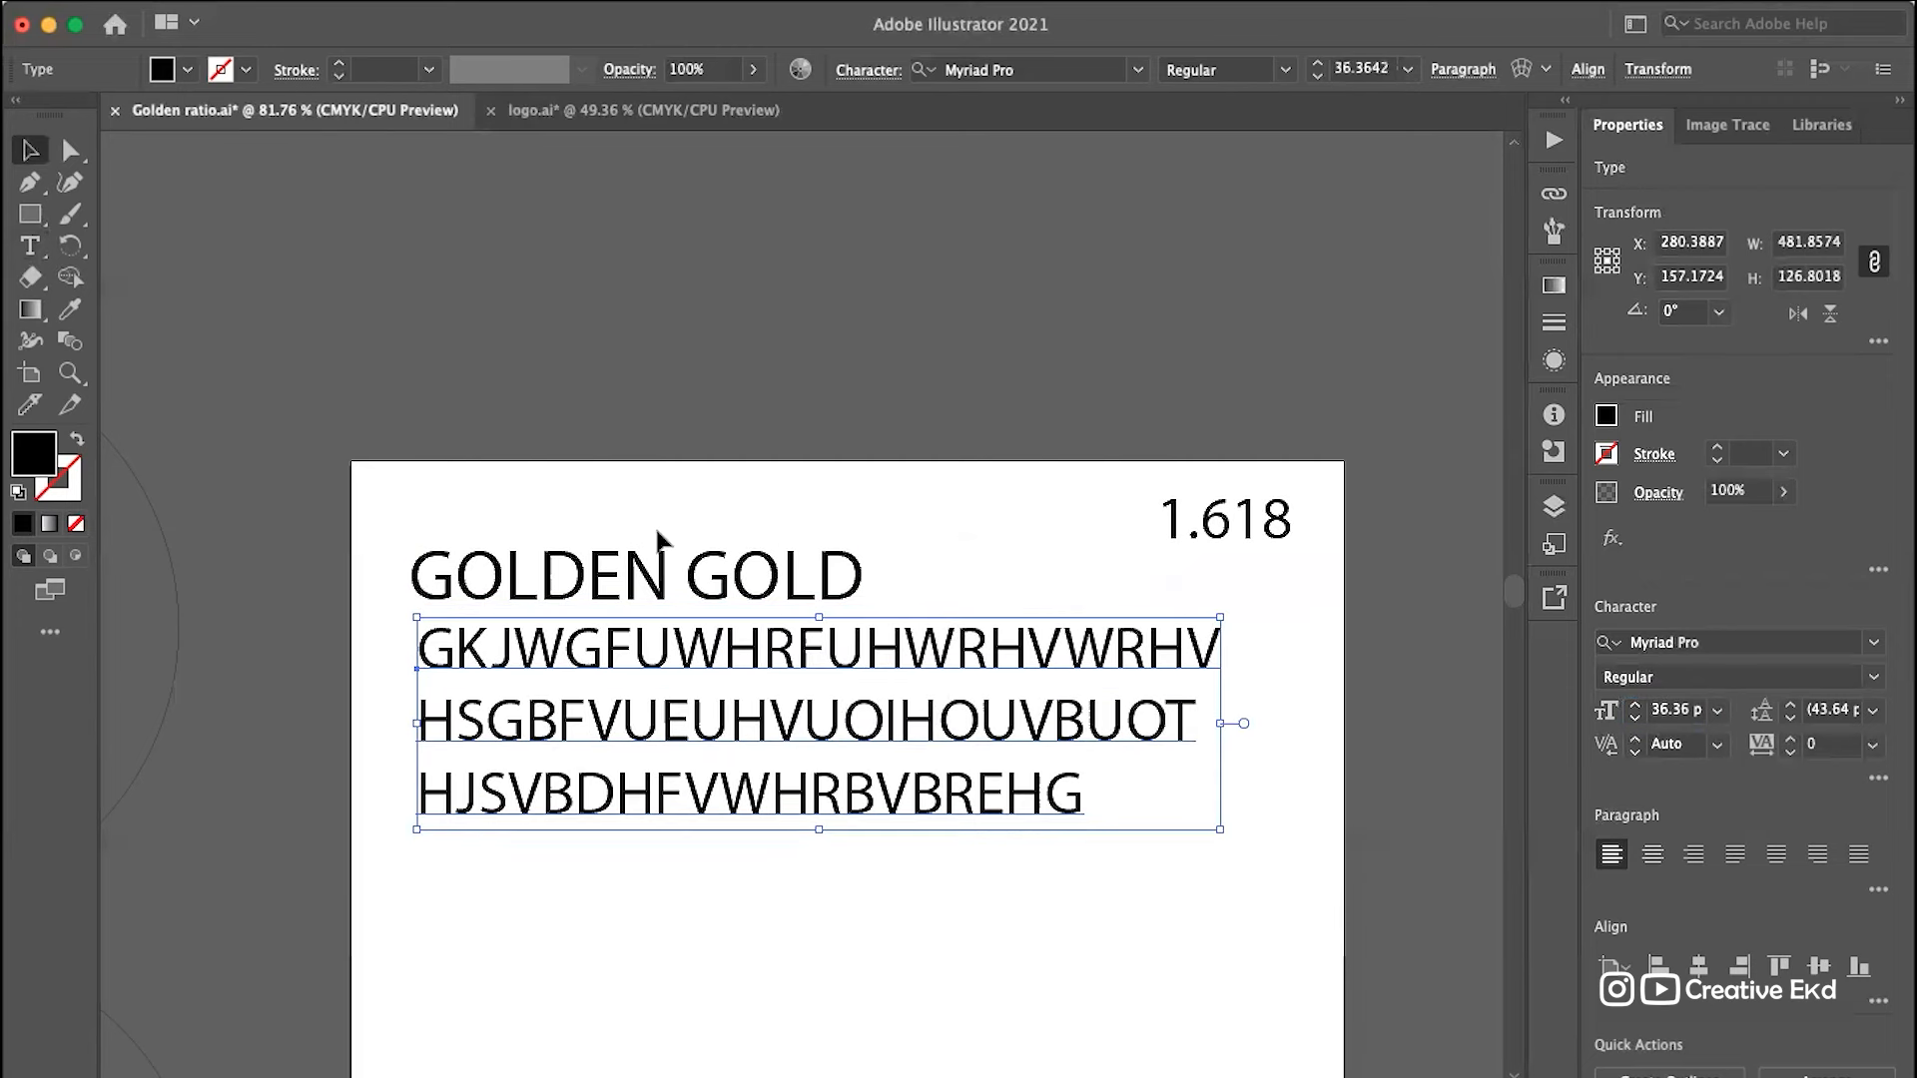
pyautogui.press('super+z')
# Step: Set the three-line placeholder text's font size to 43.263 pt and deselect it
pyautogui.click(865, 710)
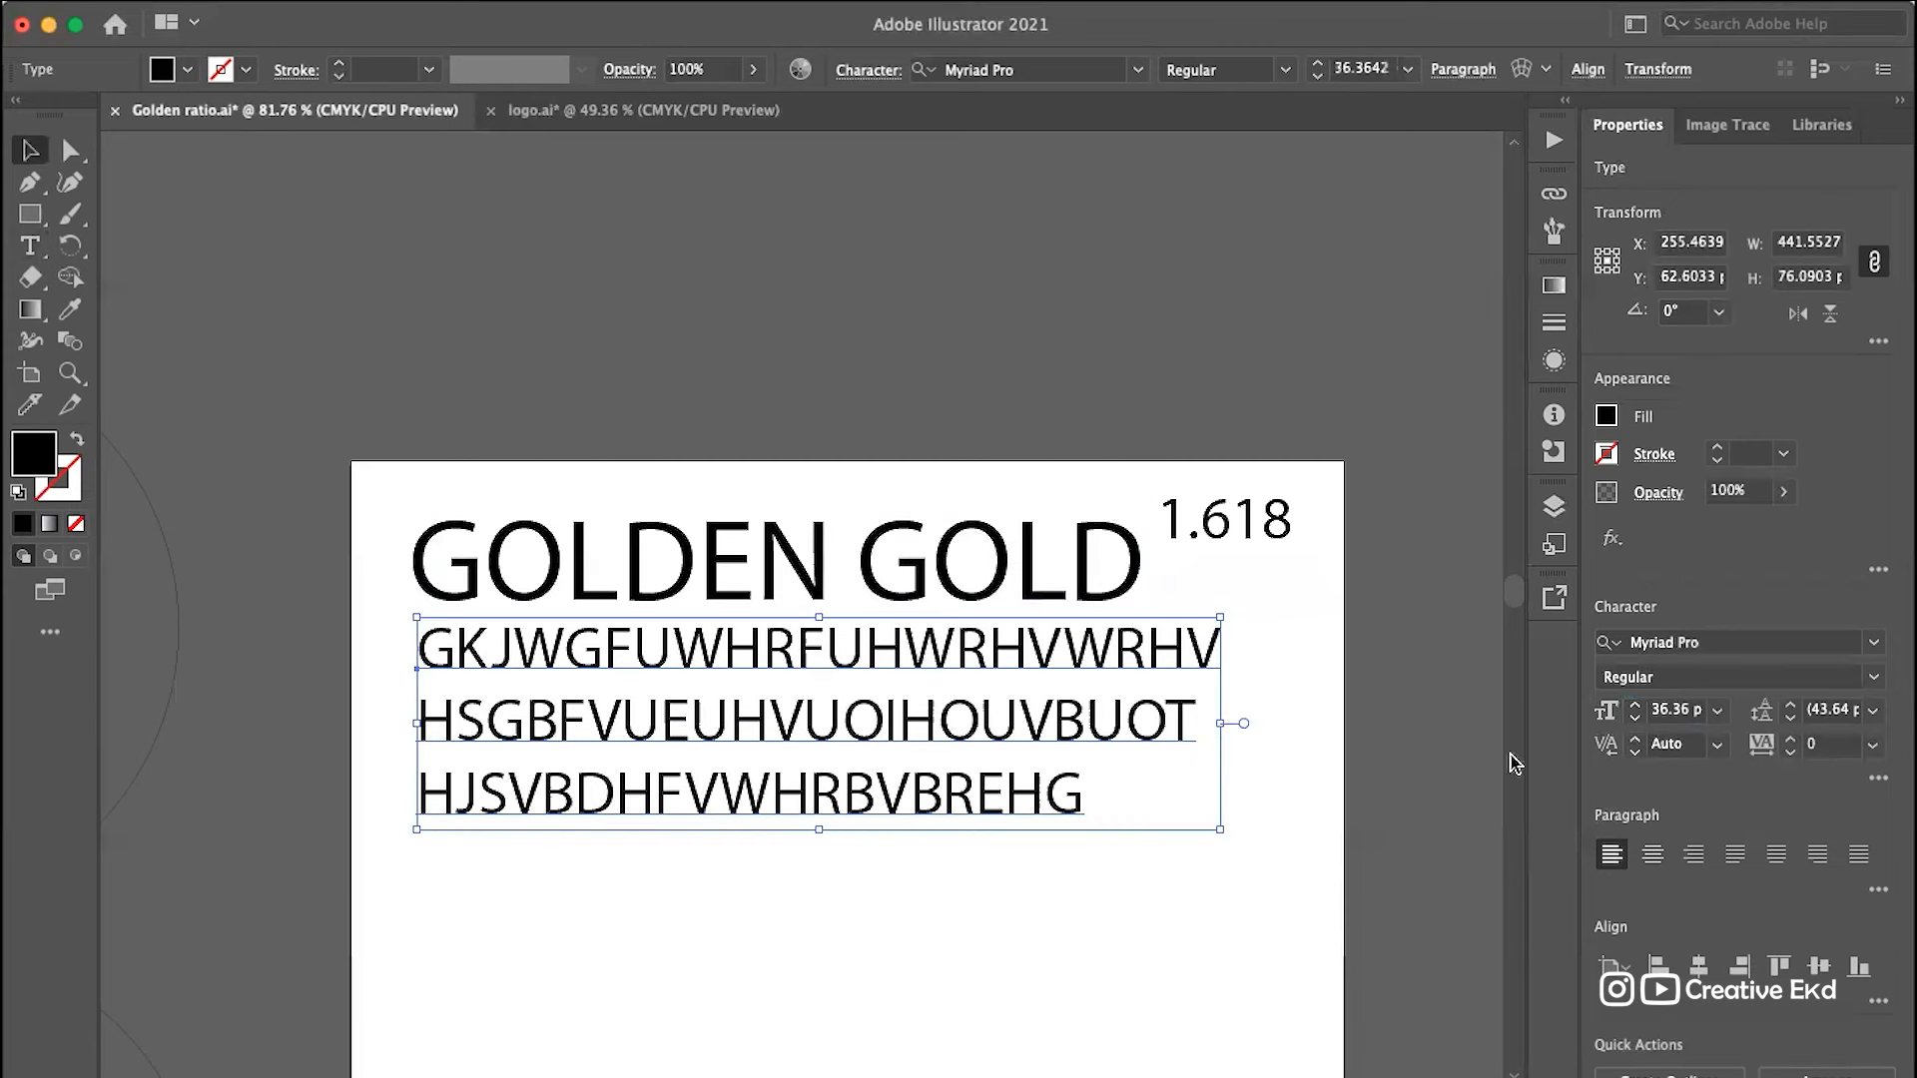
pyautogui.click(1685, 708)
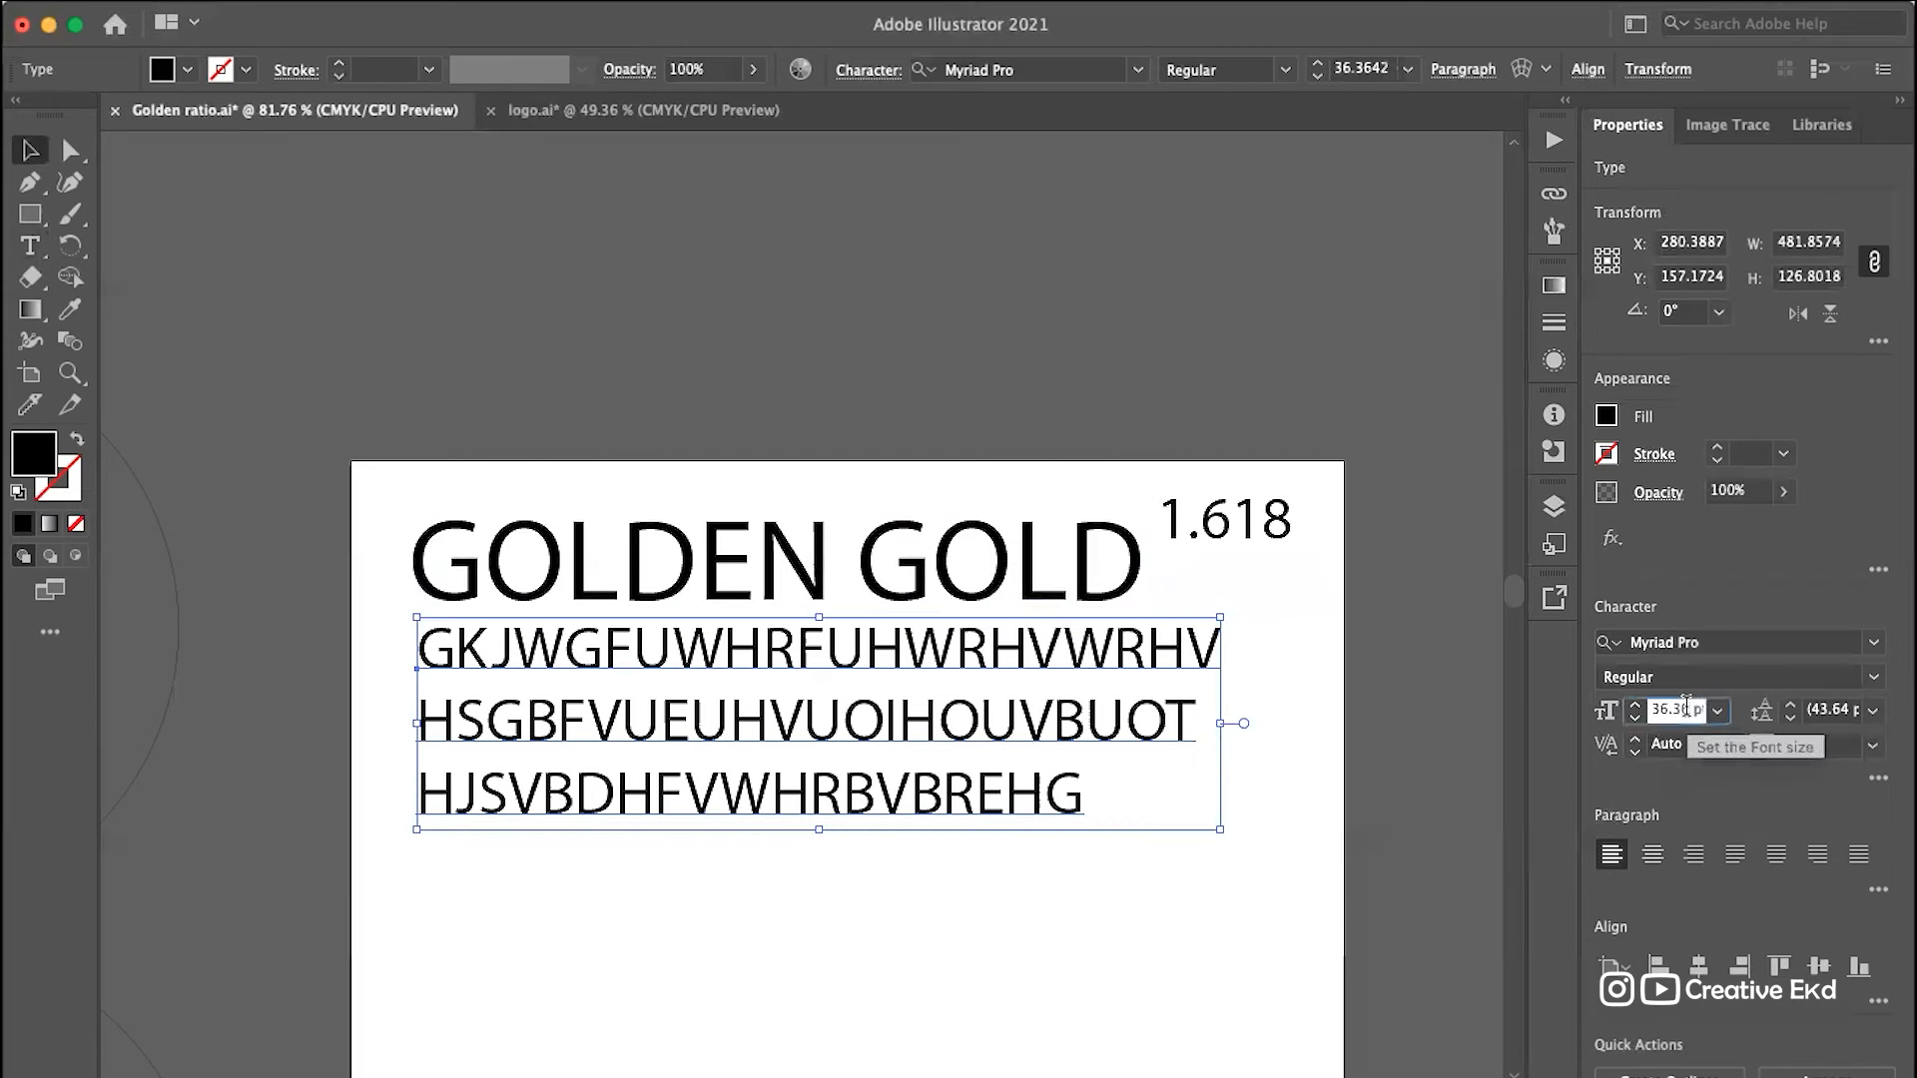
pyautogui.press('super+a')
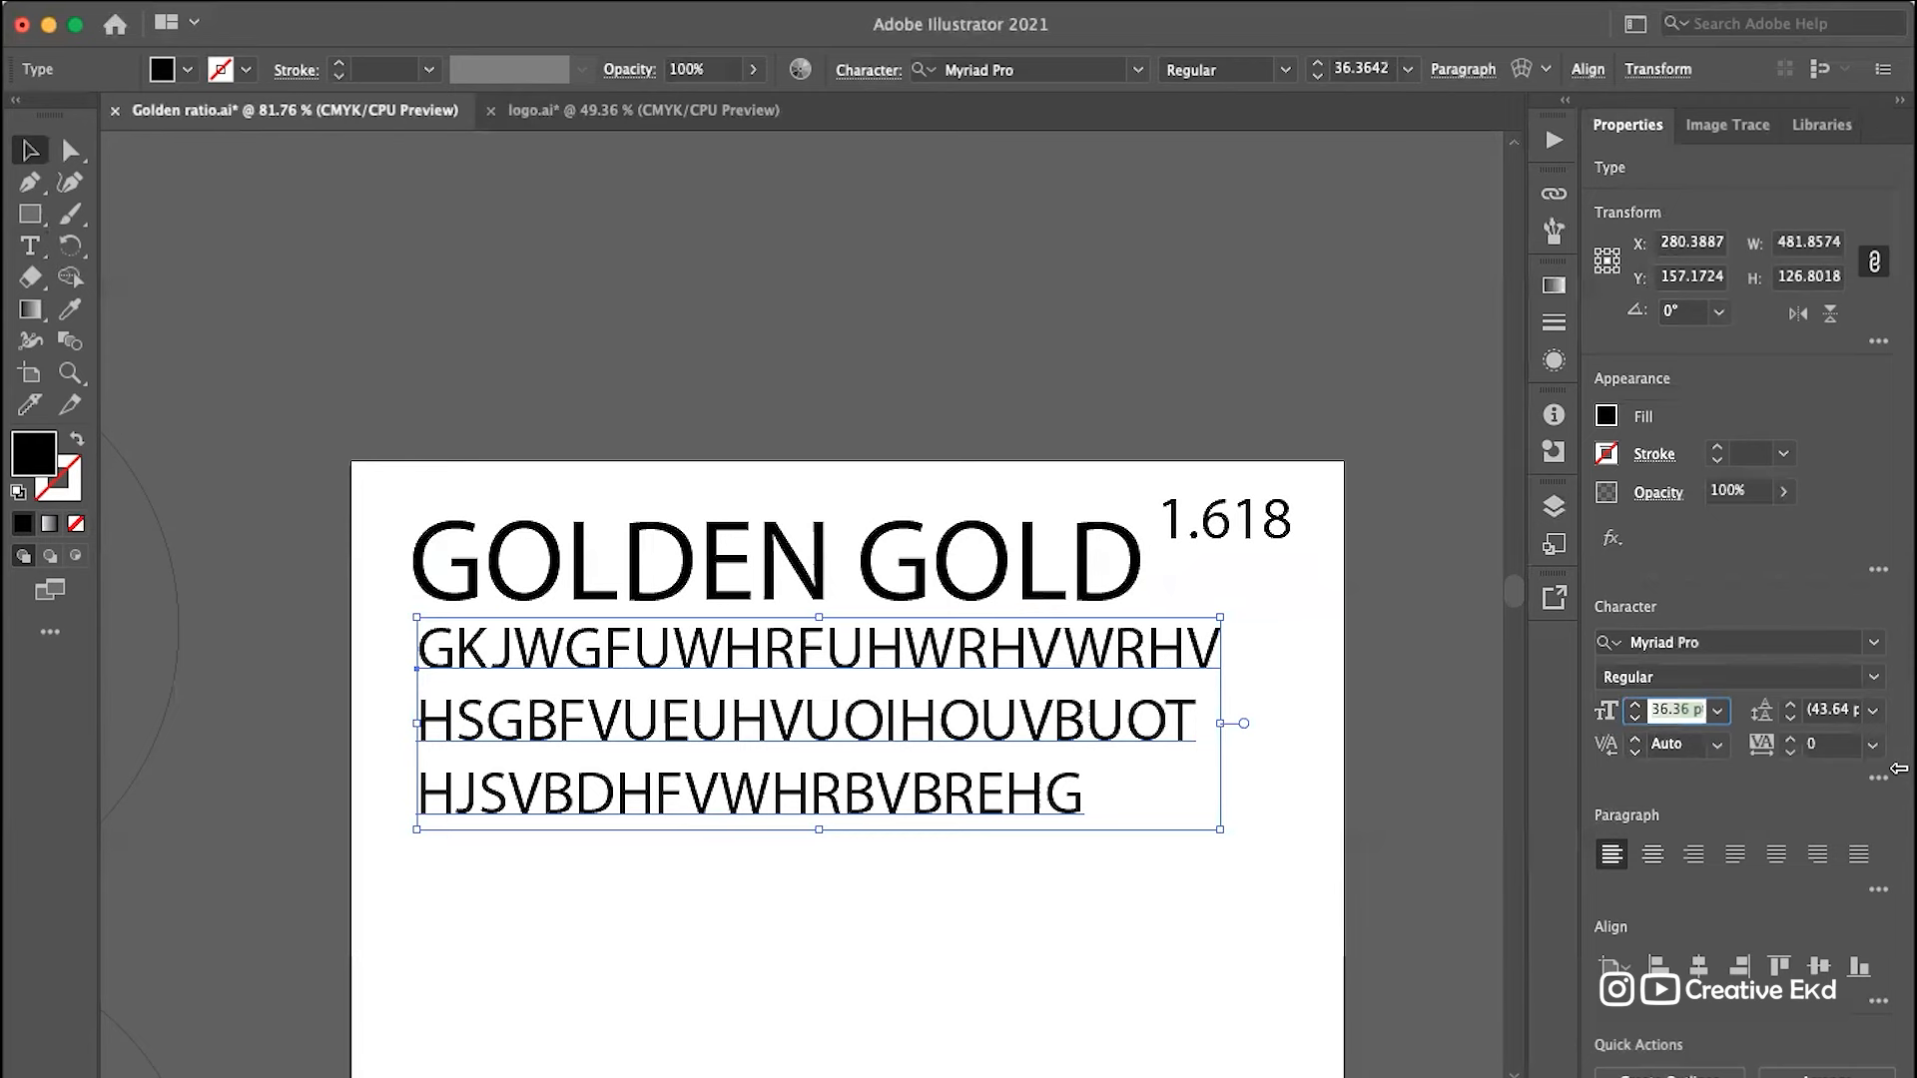
pyautogui.write('46')
pyautogui.press('BackSpace')
pyautogui.press('BackSpace')
pyautogui.write('3.26')
pyautogui.press('Return')
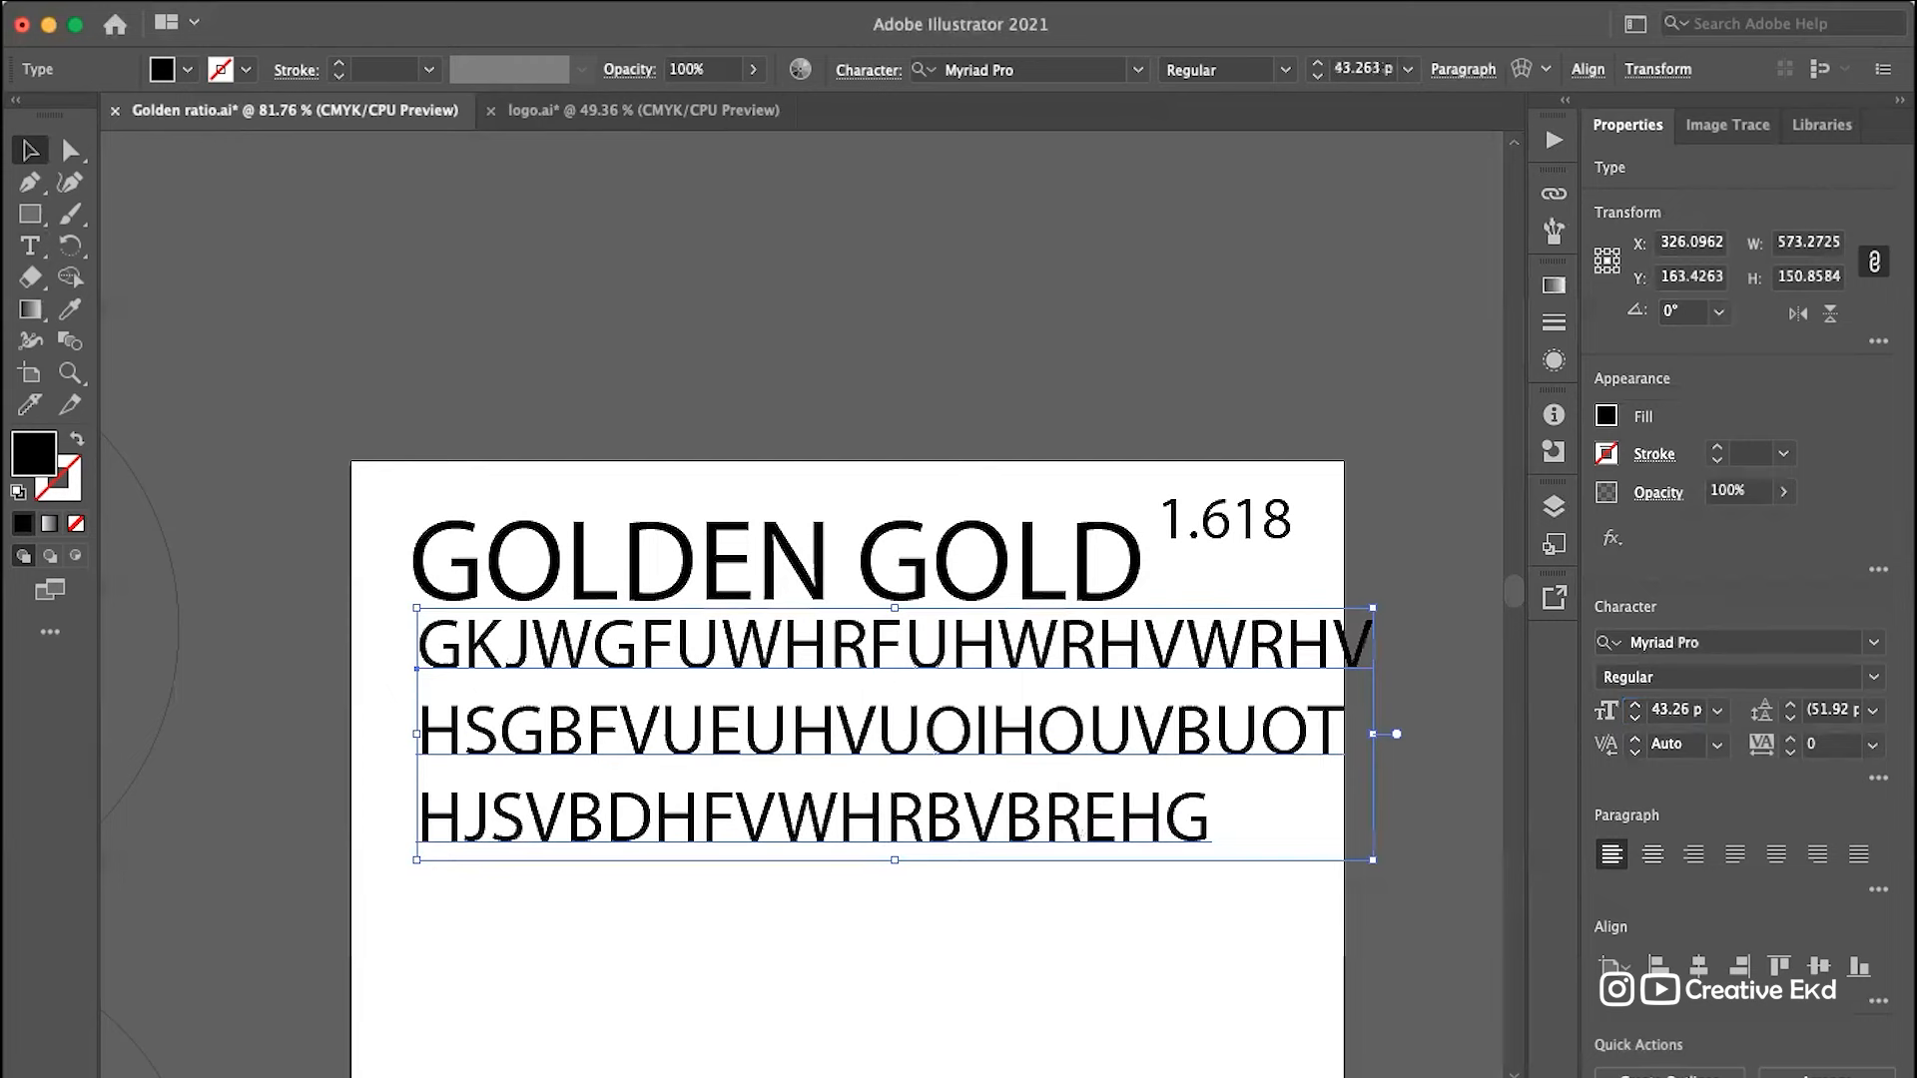
pyautogui.click(1088, 419)
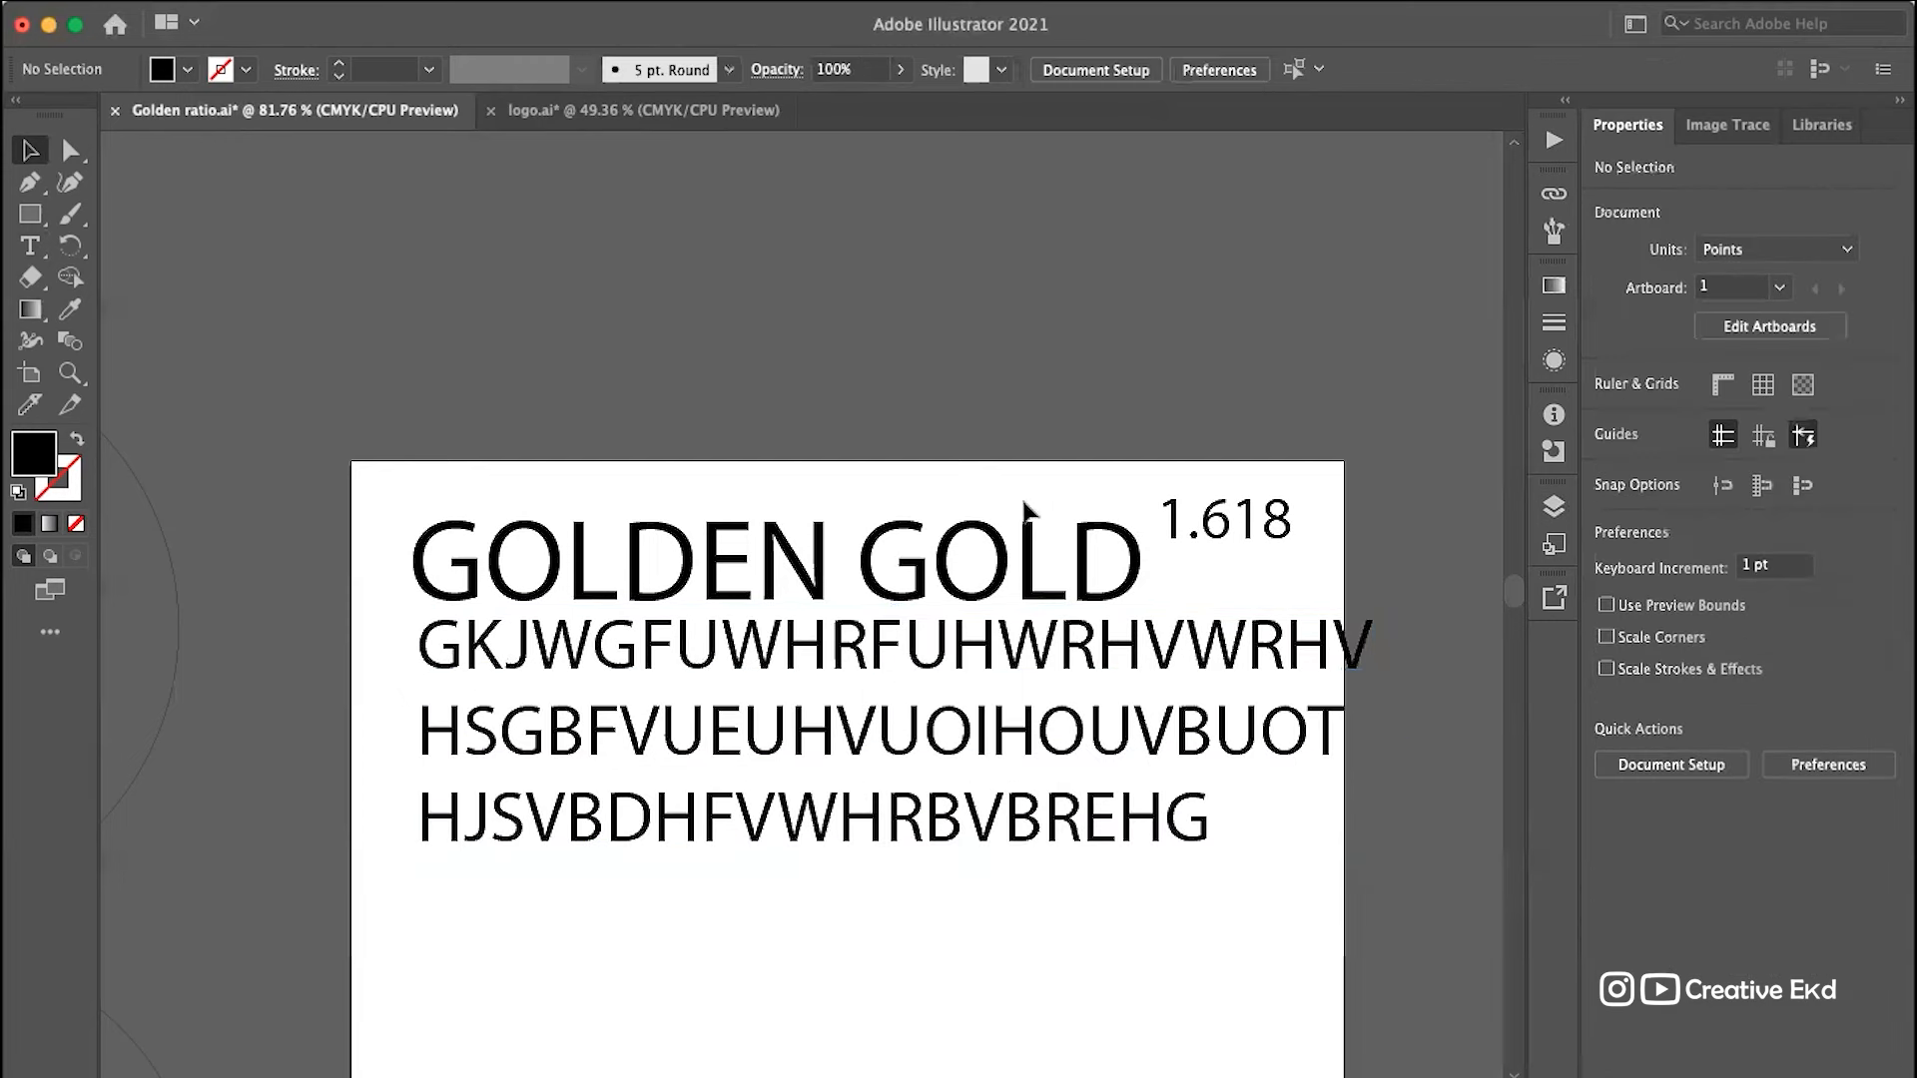
# Step: Move the 1.618 text up over the artboard's top edge, away from the GOLDEN GOLD heading
pyautogui.click(995, 594)
pyautogui.click(1061, 718)
pyautogui.click(1249, 547)
pyautogui.moveTo(1250, 547); pyautogui.dragTo(1293, 467)
# Step: Divide the three-line placeholder text's font size by 1.618, and move the 1.618 text higher above the artboard
pyautogui.click(963, 764)
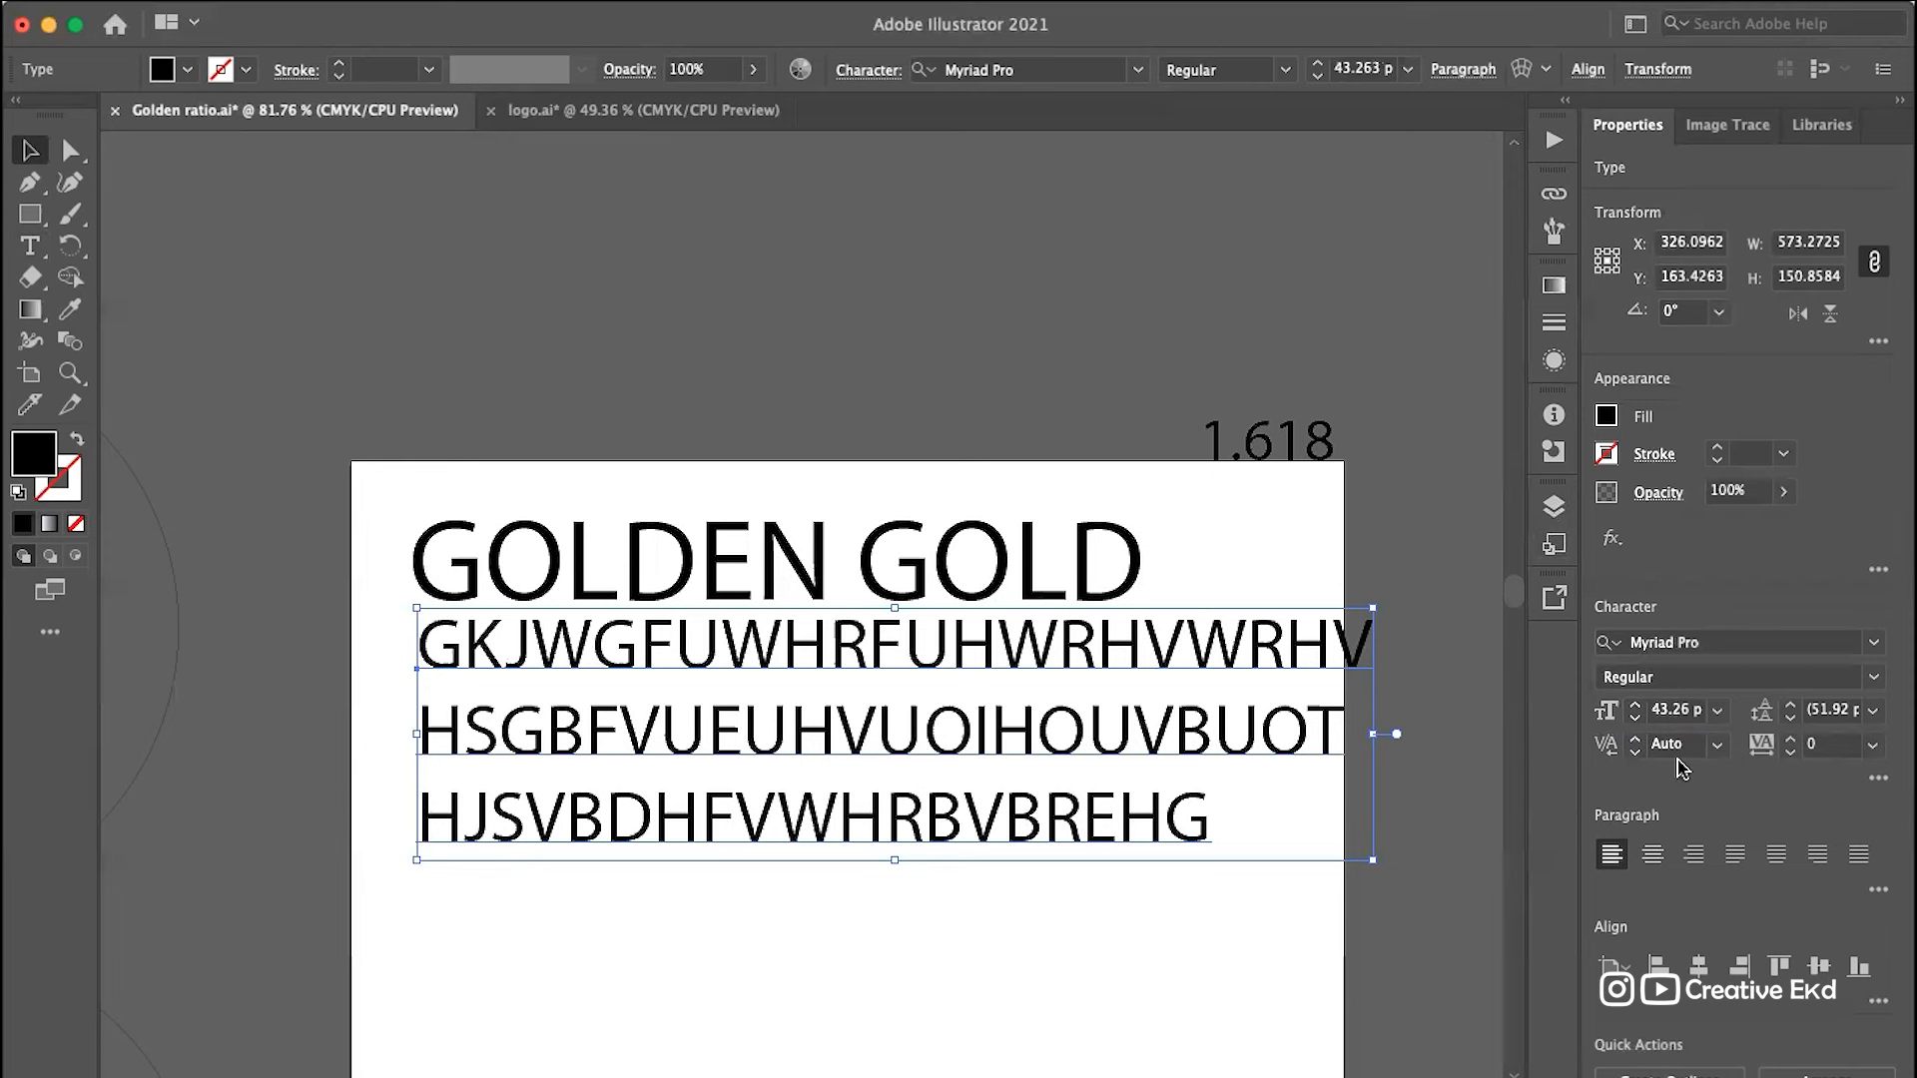
pyautogui.click(1667, 709)
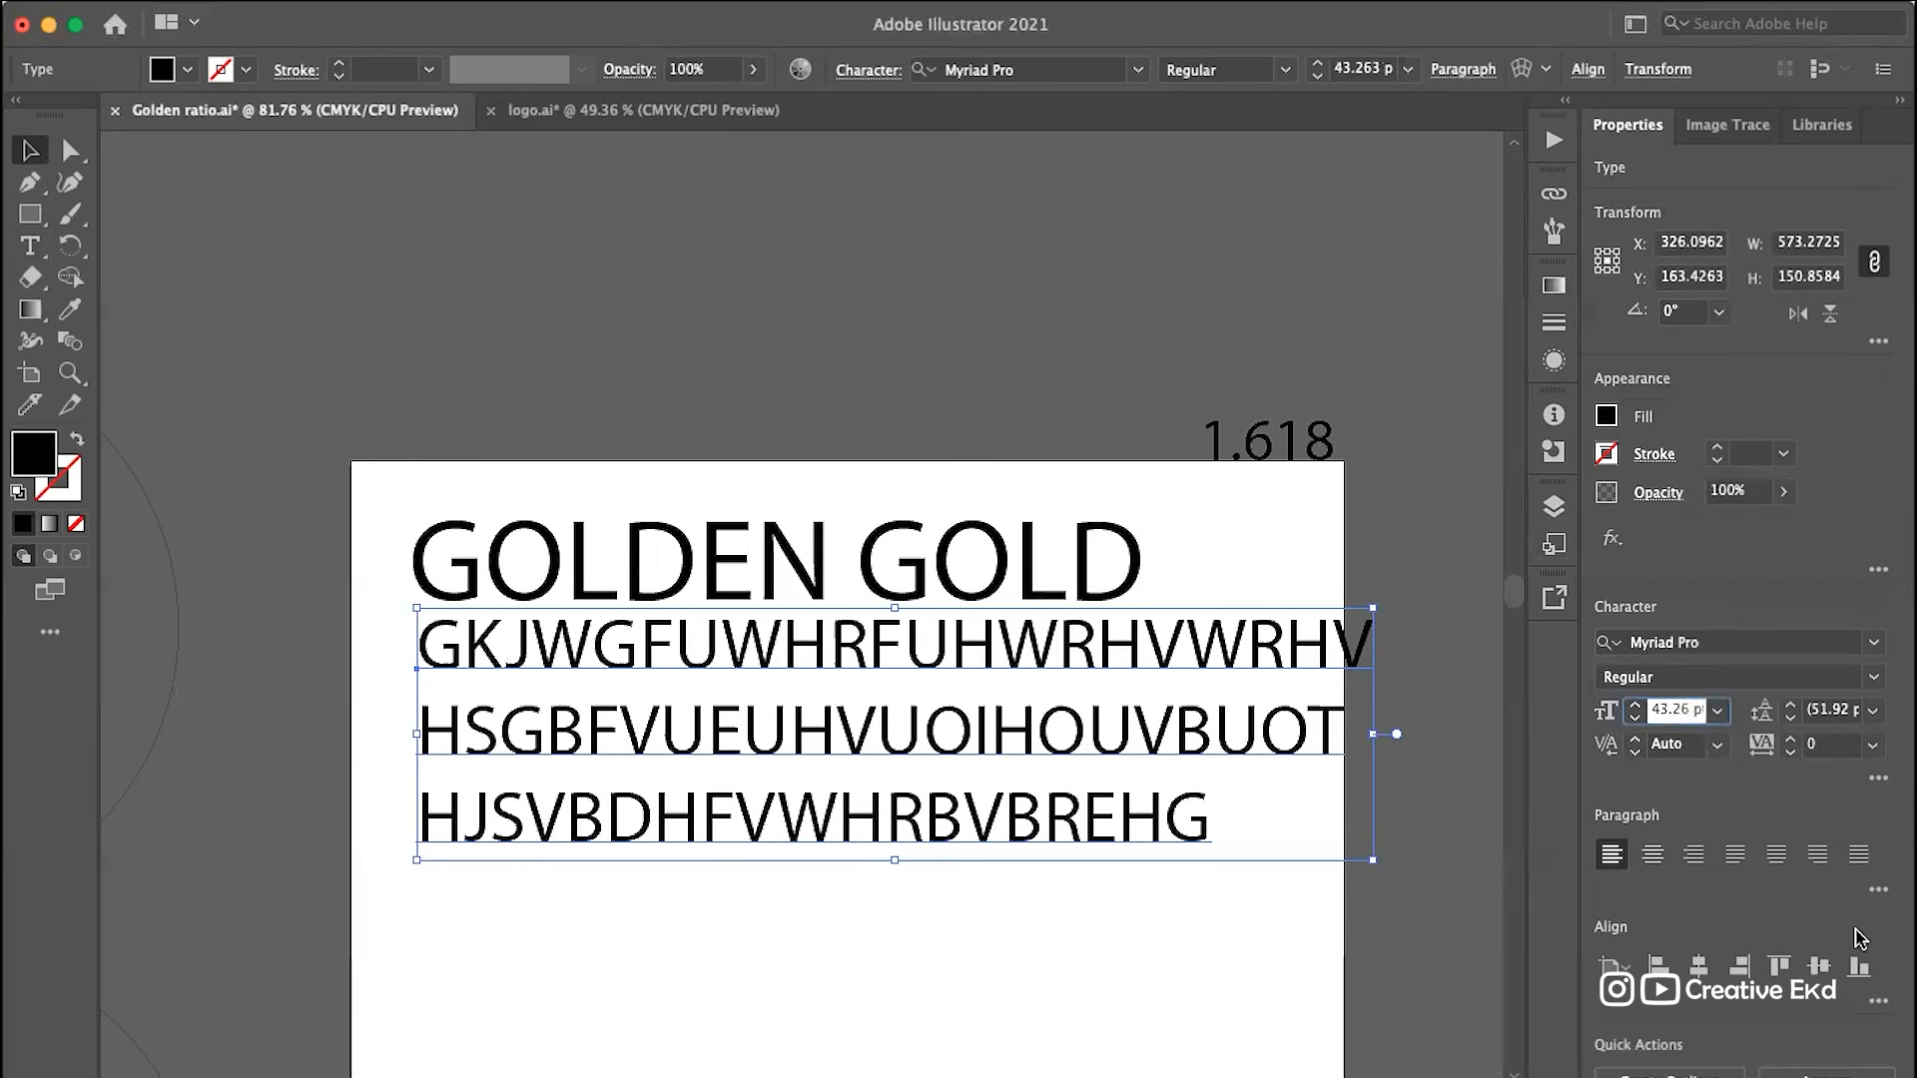
pyautogui.write('1.618')
pyautogui.press('Return')
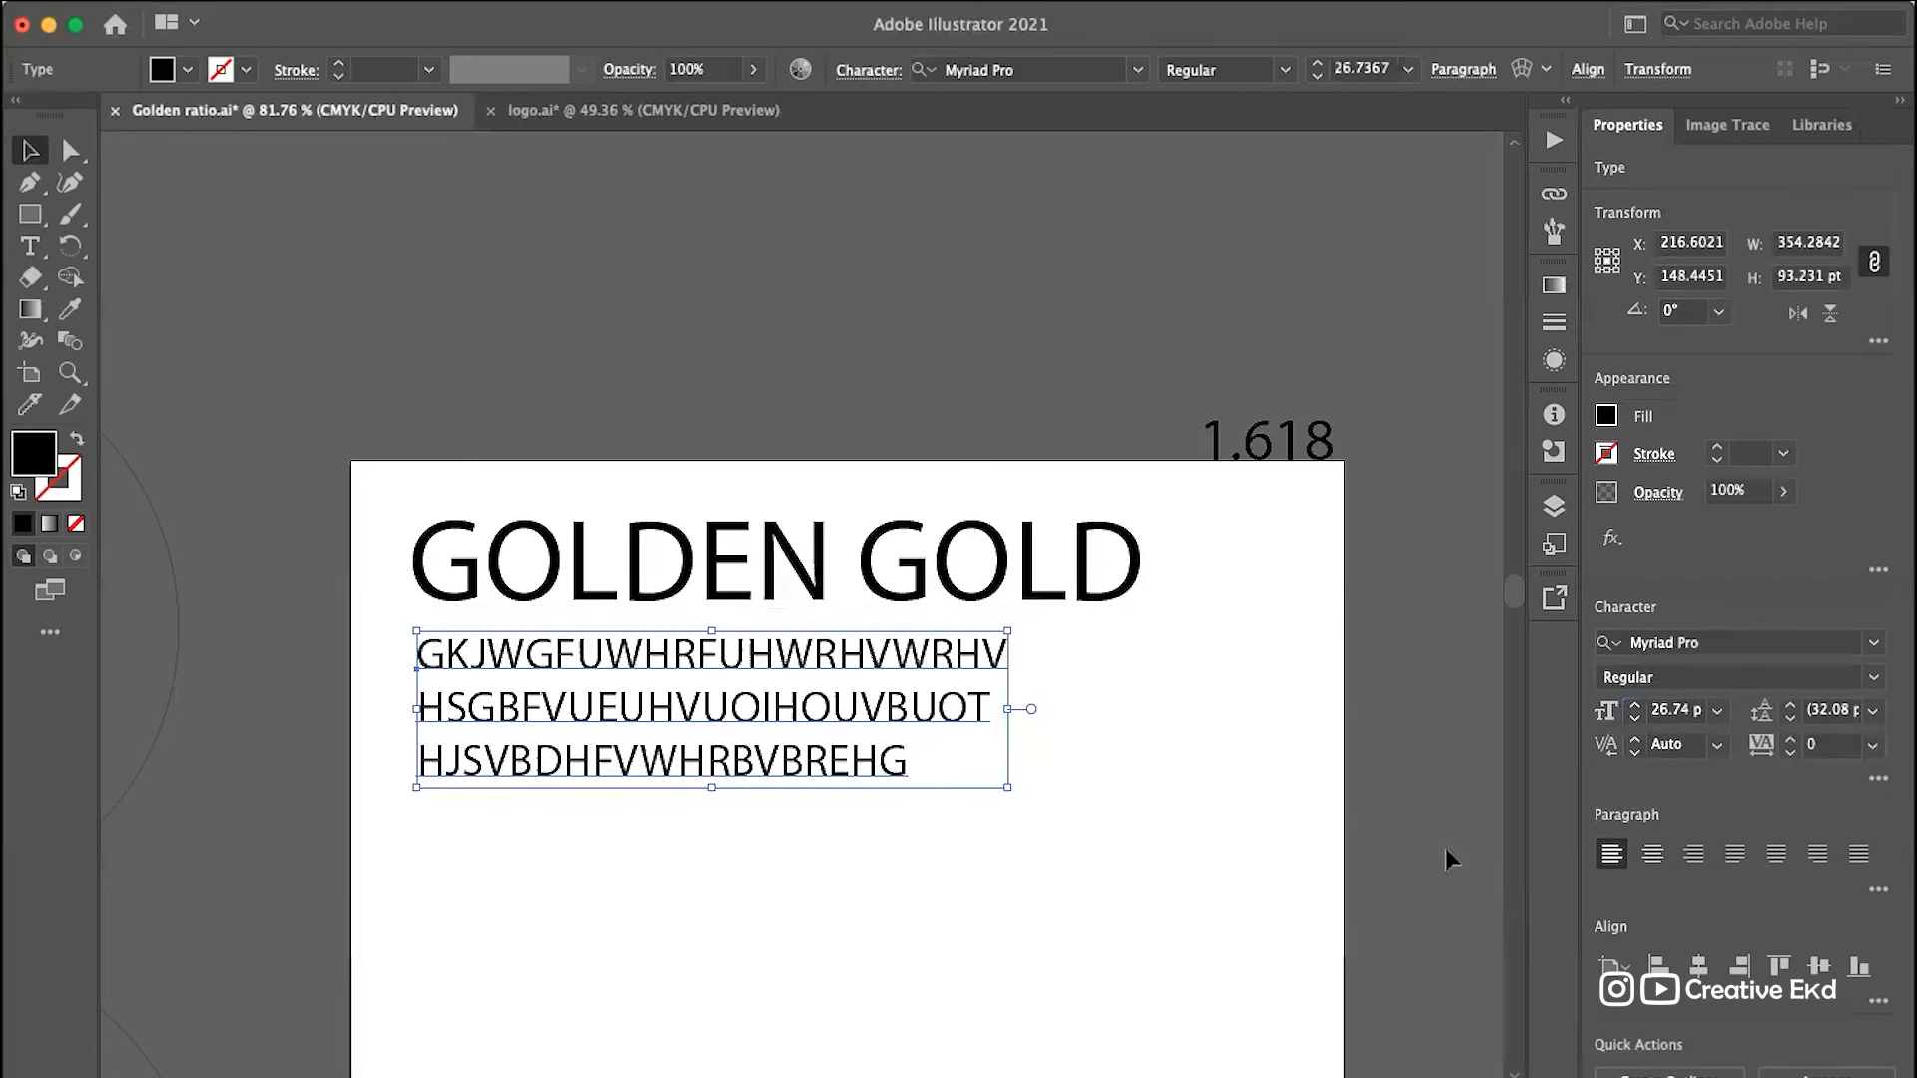
pyautogui.click(1344, 775)
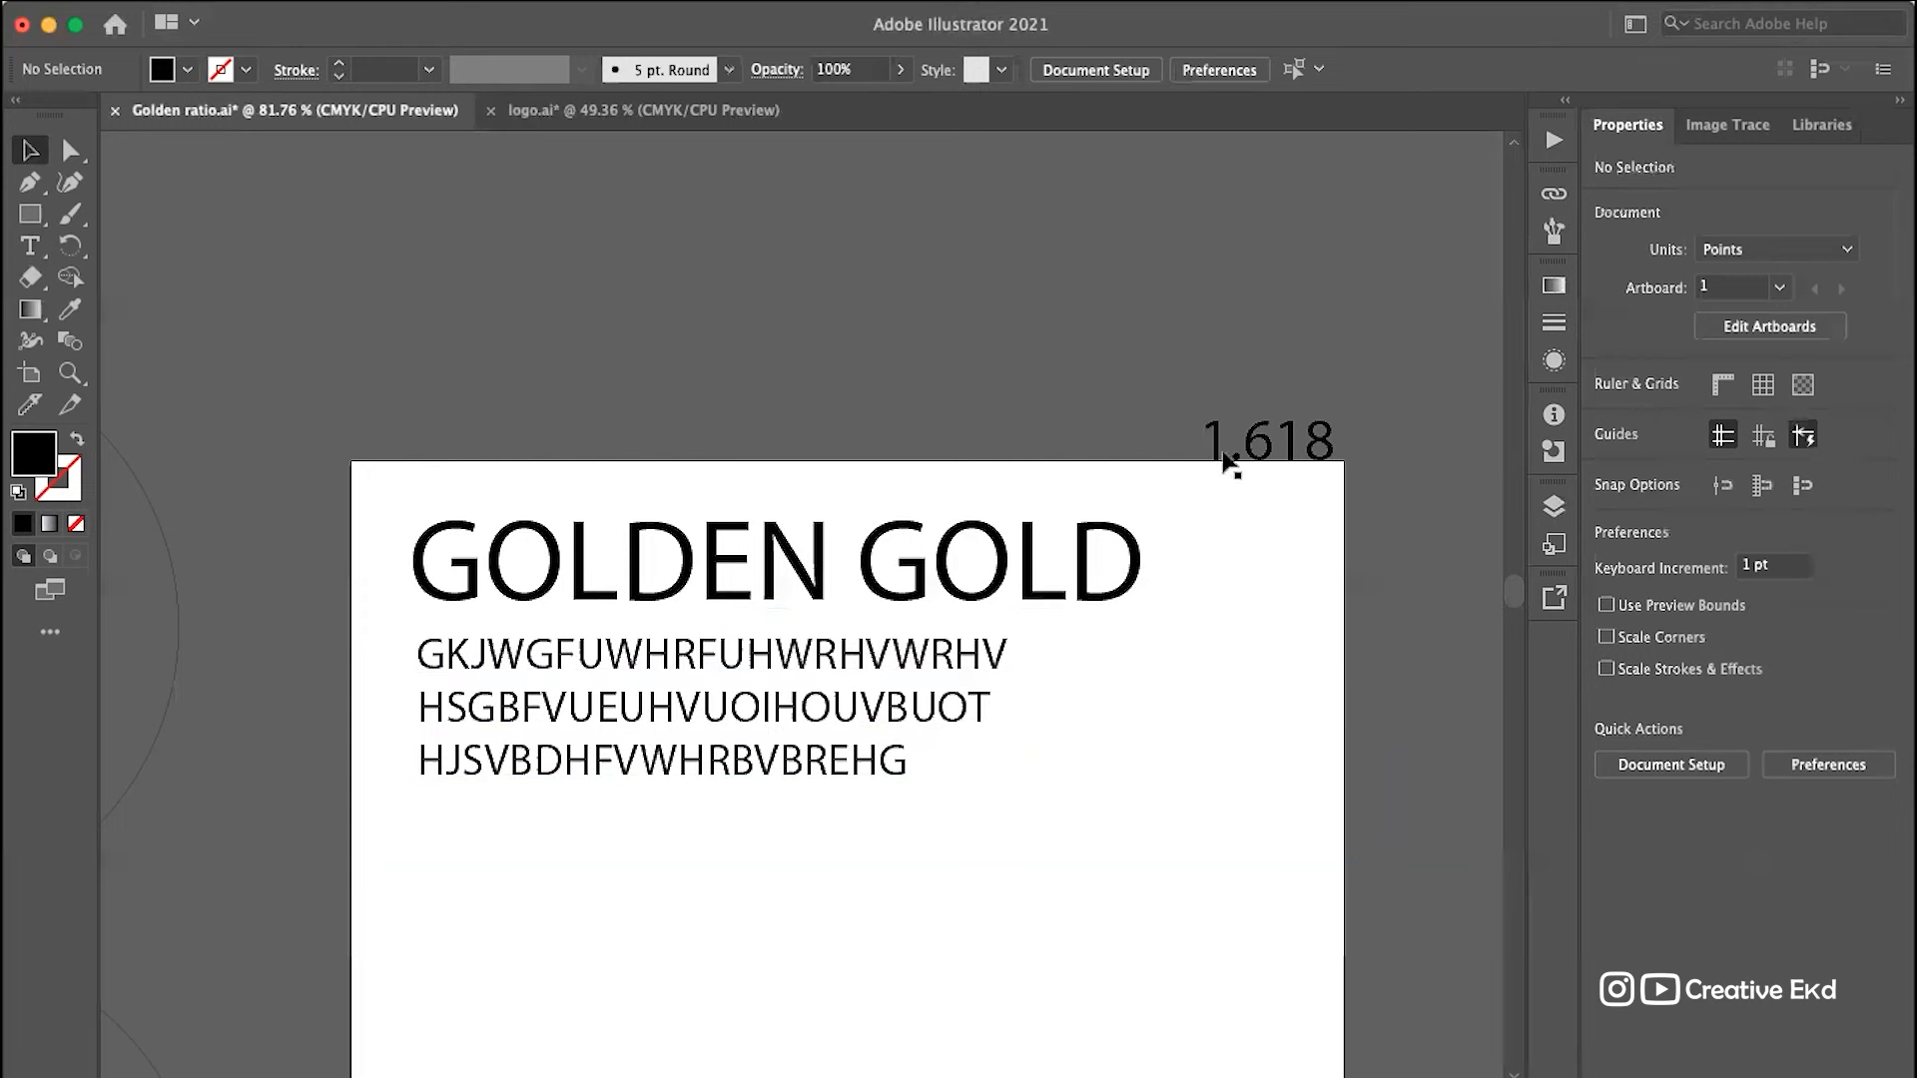
pyautogui.moveTo(1244, 450); pyautogui.dragTo(1250, 309)
# Step: Try enlarging the placeholder text freehand beneath the heading, and undo the resize
pyautogui.click(817, 657)
pyautogui.moveTo(1008, 629); pyautogui.dragTo(1090, 607)
pyautogui.click(1152, 727)
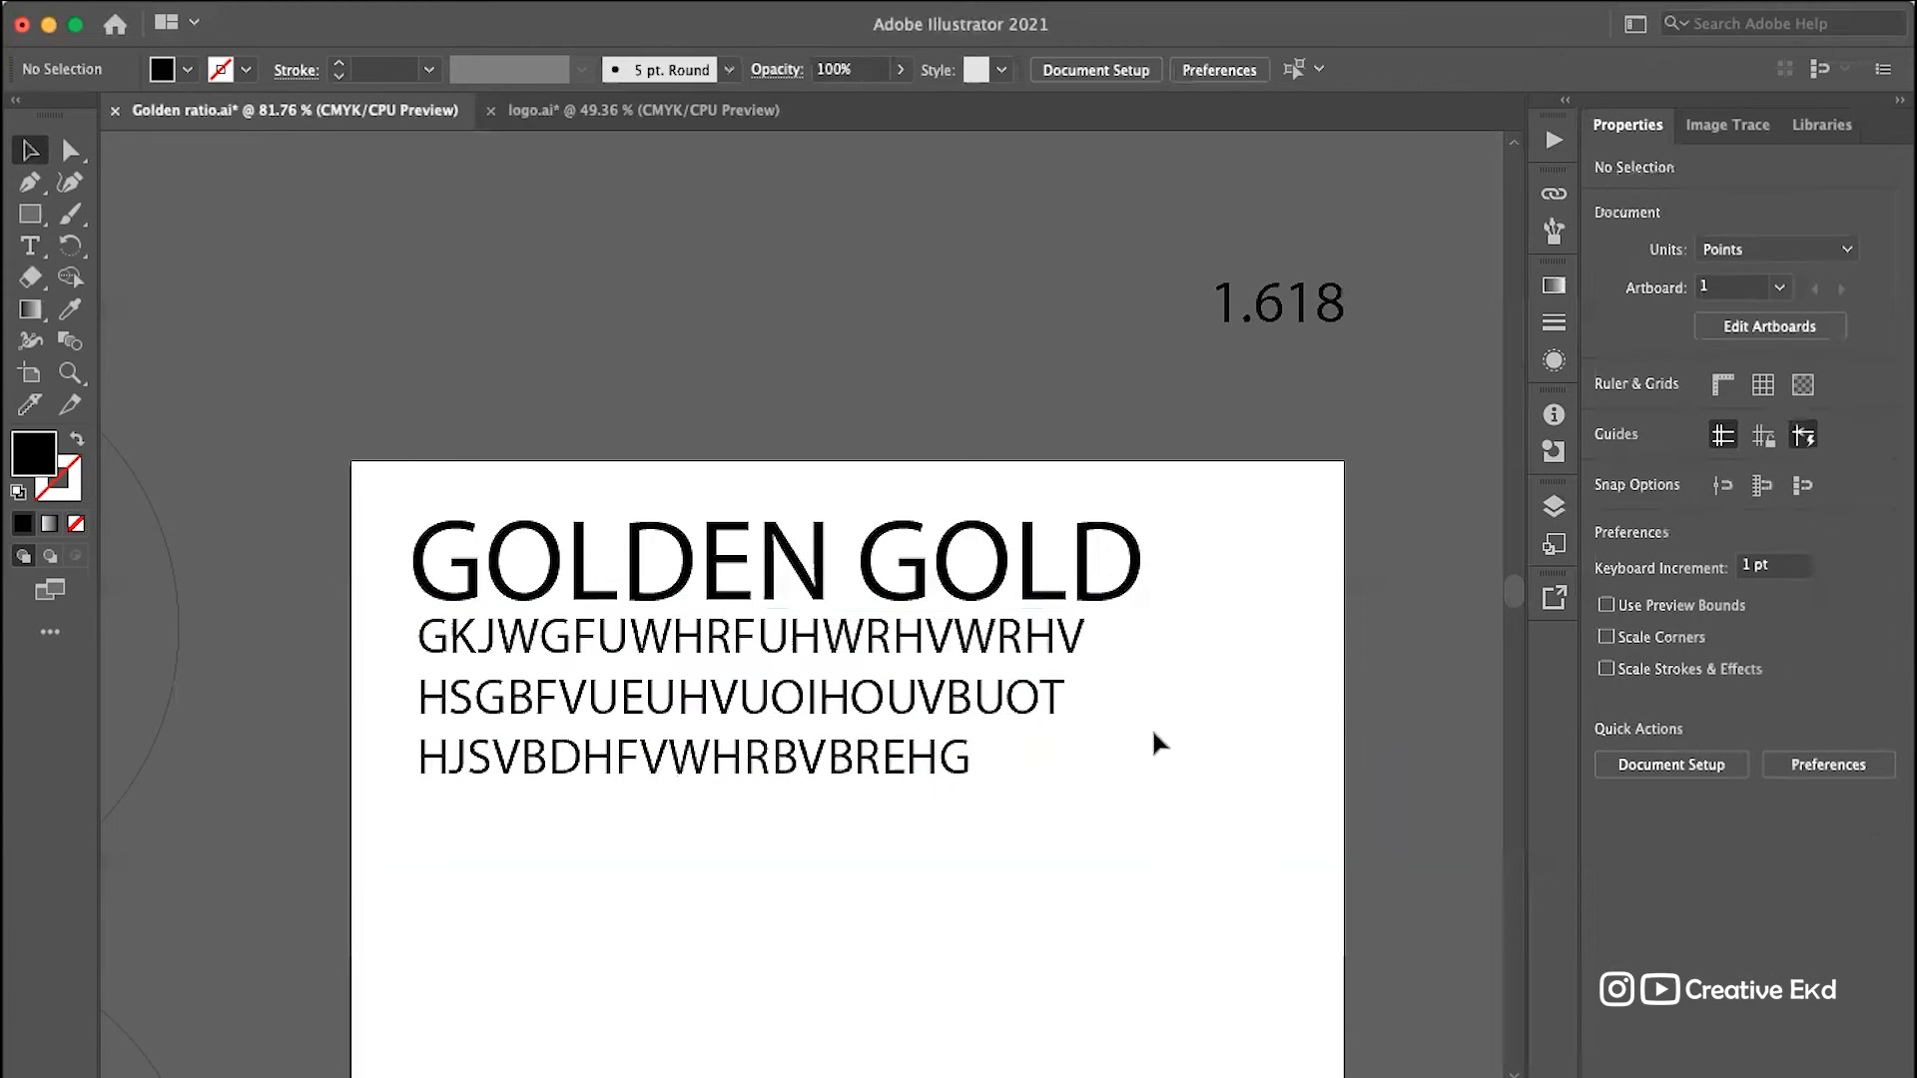
pyautogui.press('super+z')
pyautogui.press('super+z')
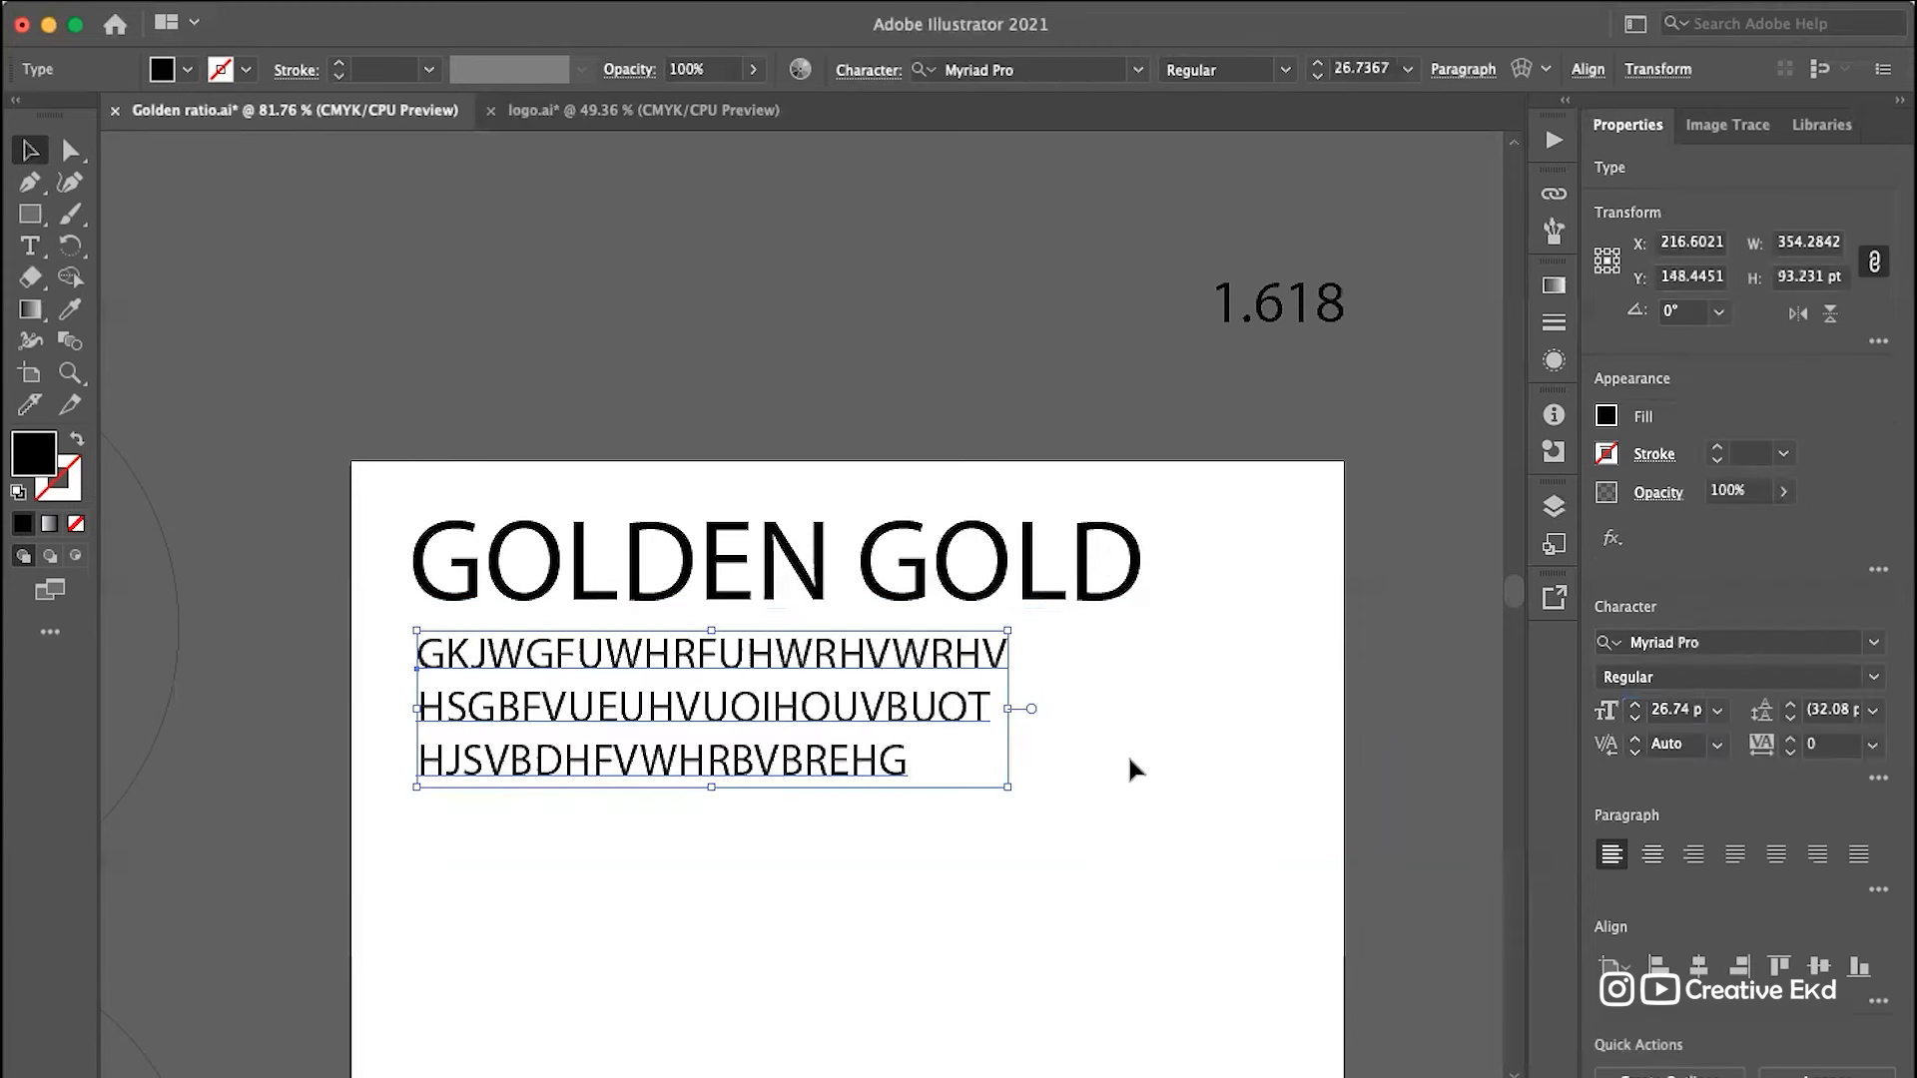
pyautogui.click(1131, 769)
# Step: Look over the golden ratio squares and circles beside the artboard, the text pair and the striped logo image
pyautogui.hscroll(-15, 548, 612)
pyautogui.scroll(-3, 548, 612)
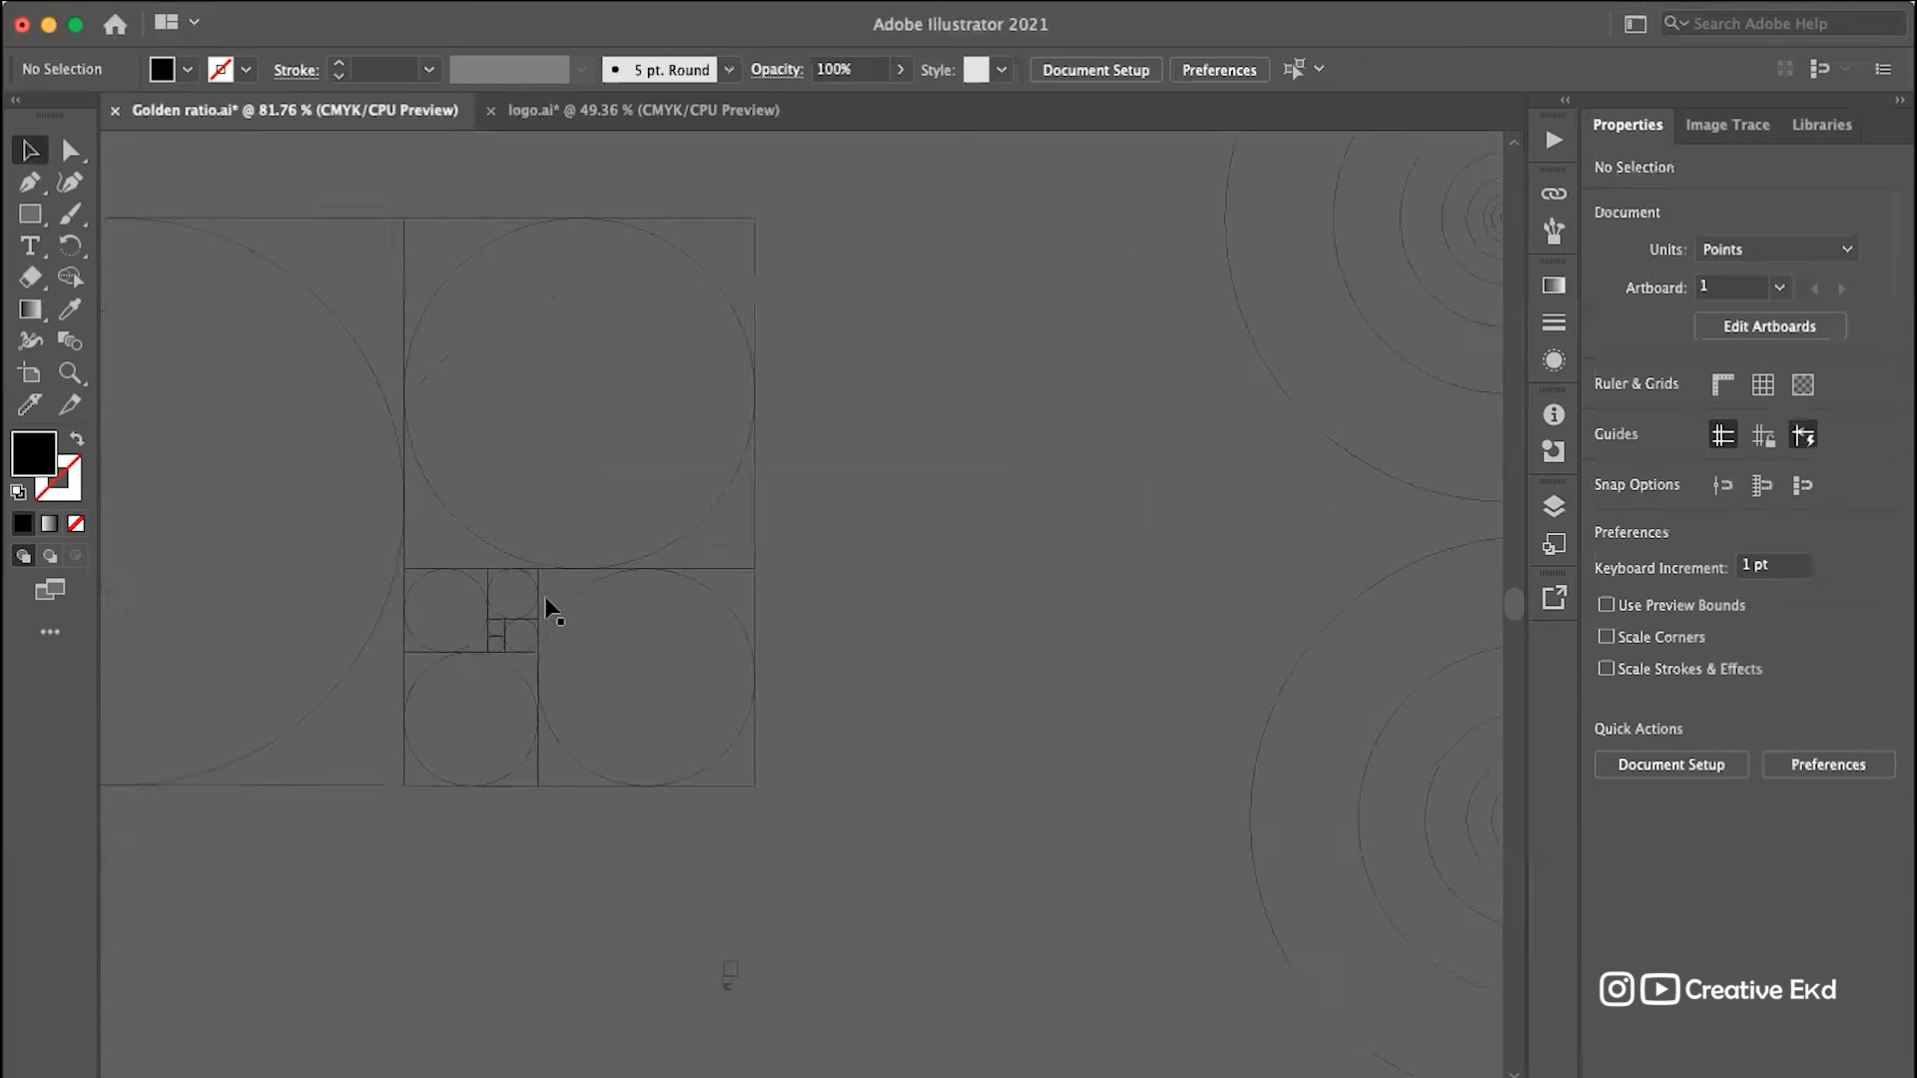
pyautogui.hscroll(15, 548, 612)
pyautogui.hscroll(-10, 487, 259)
pyautogui.scroll(6, 487, 260)
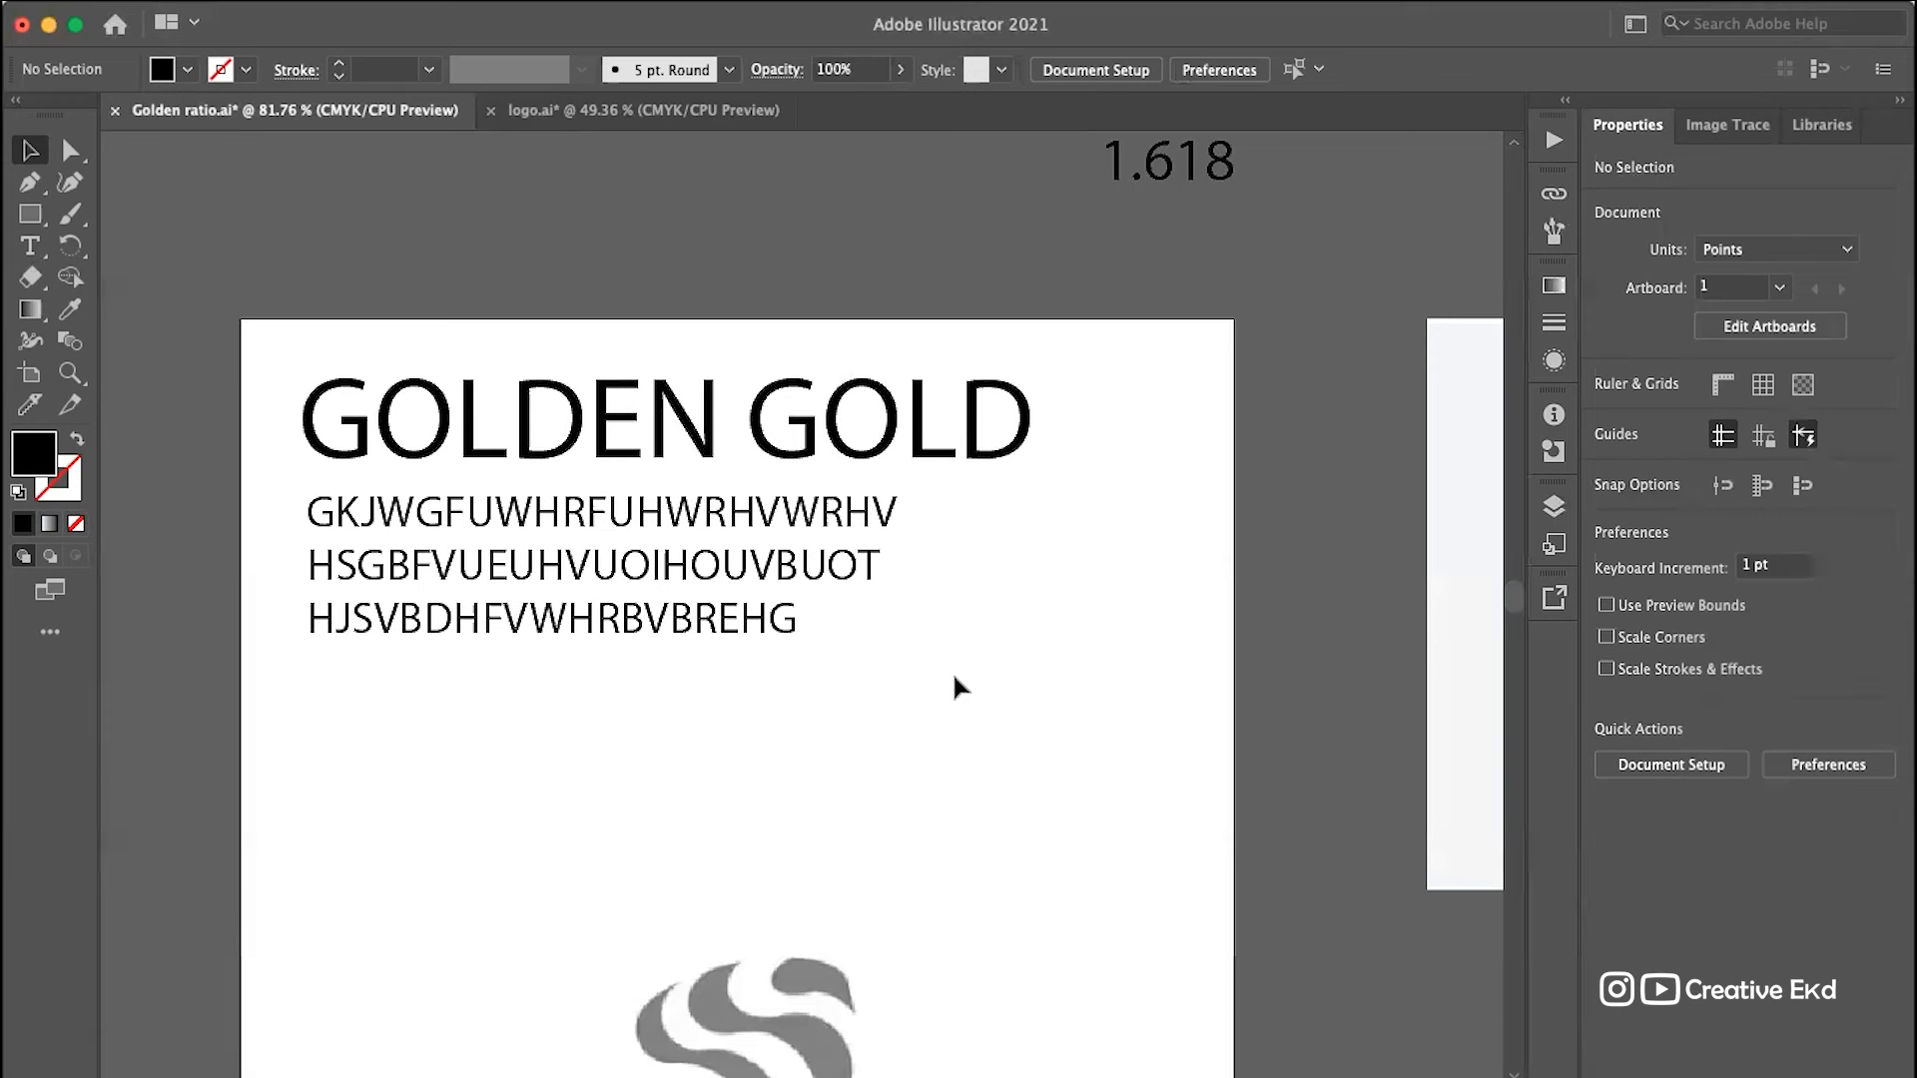
pyautogui.scroll(-5, 830, 661)
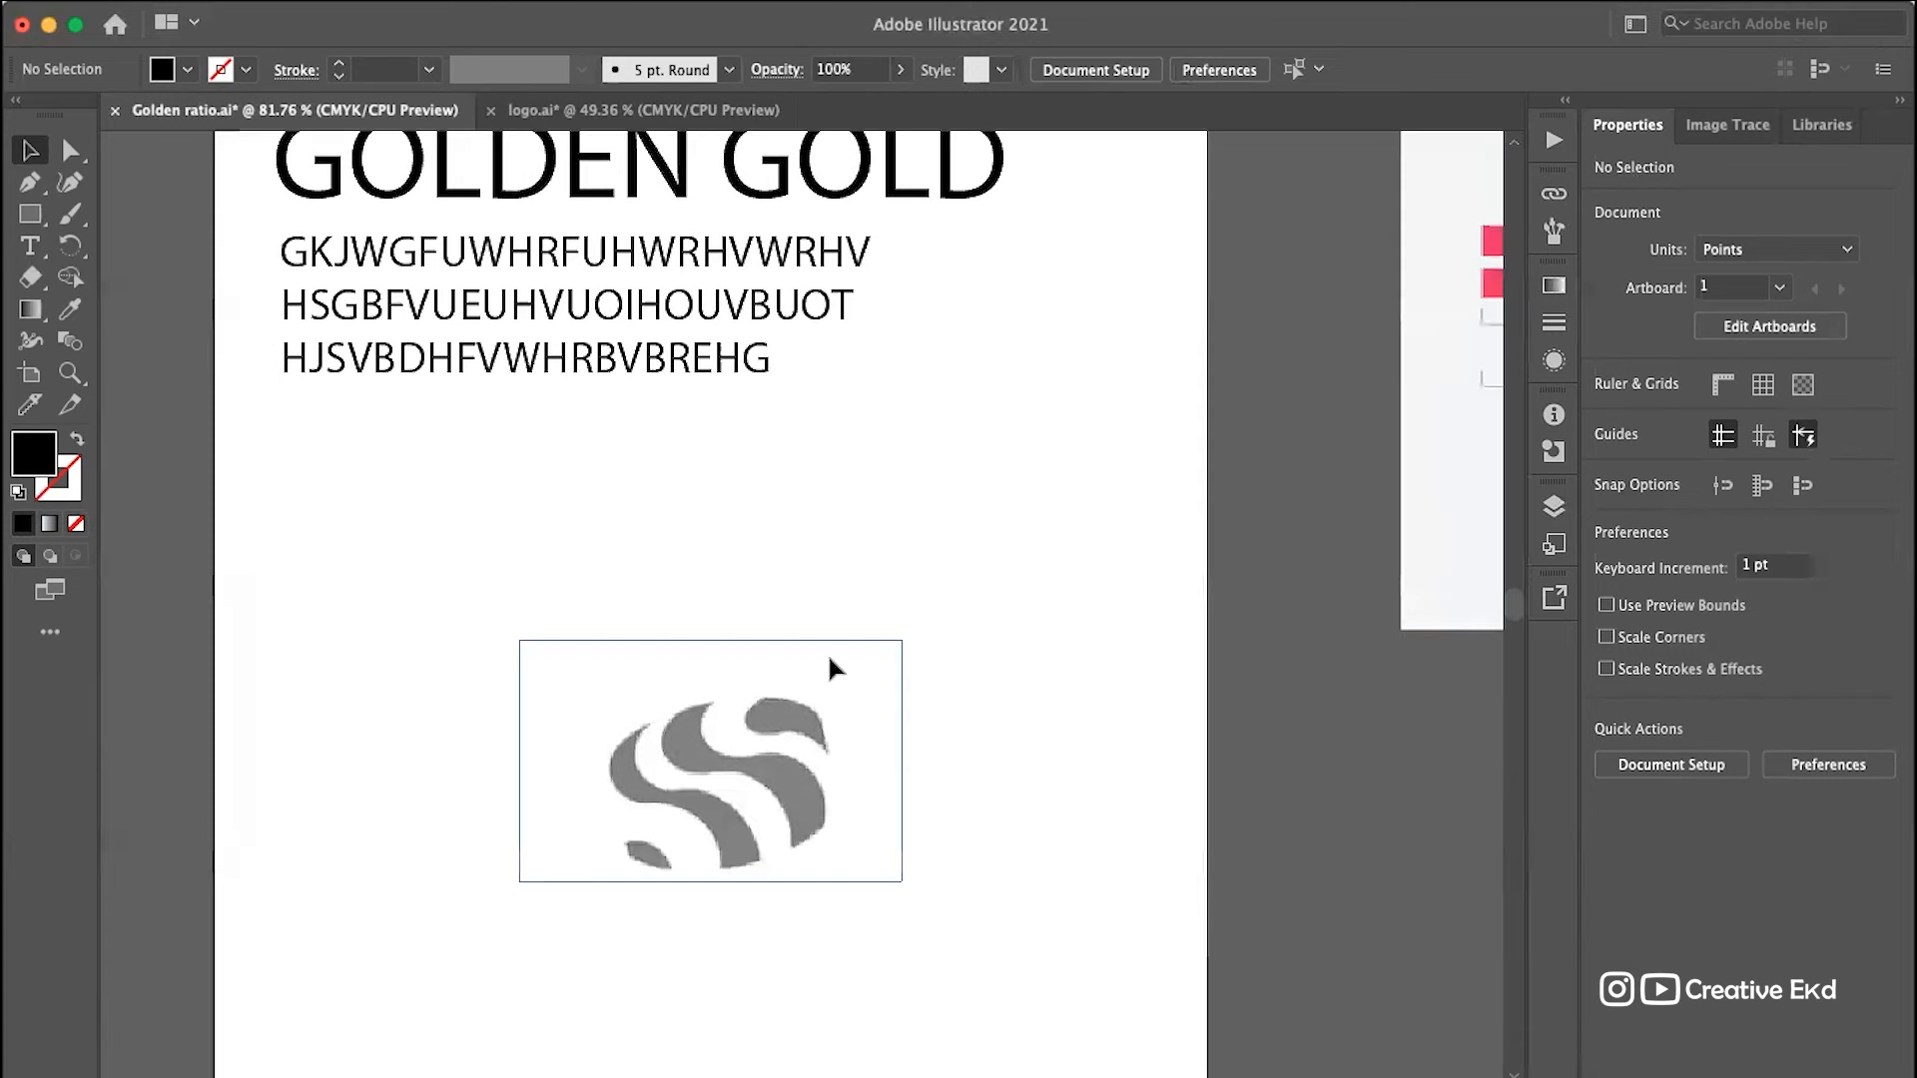
pyautogui.scroll(5, 783, 624)
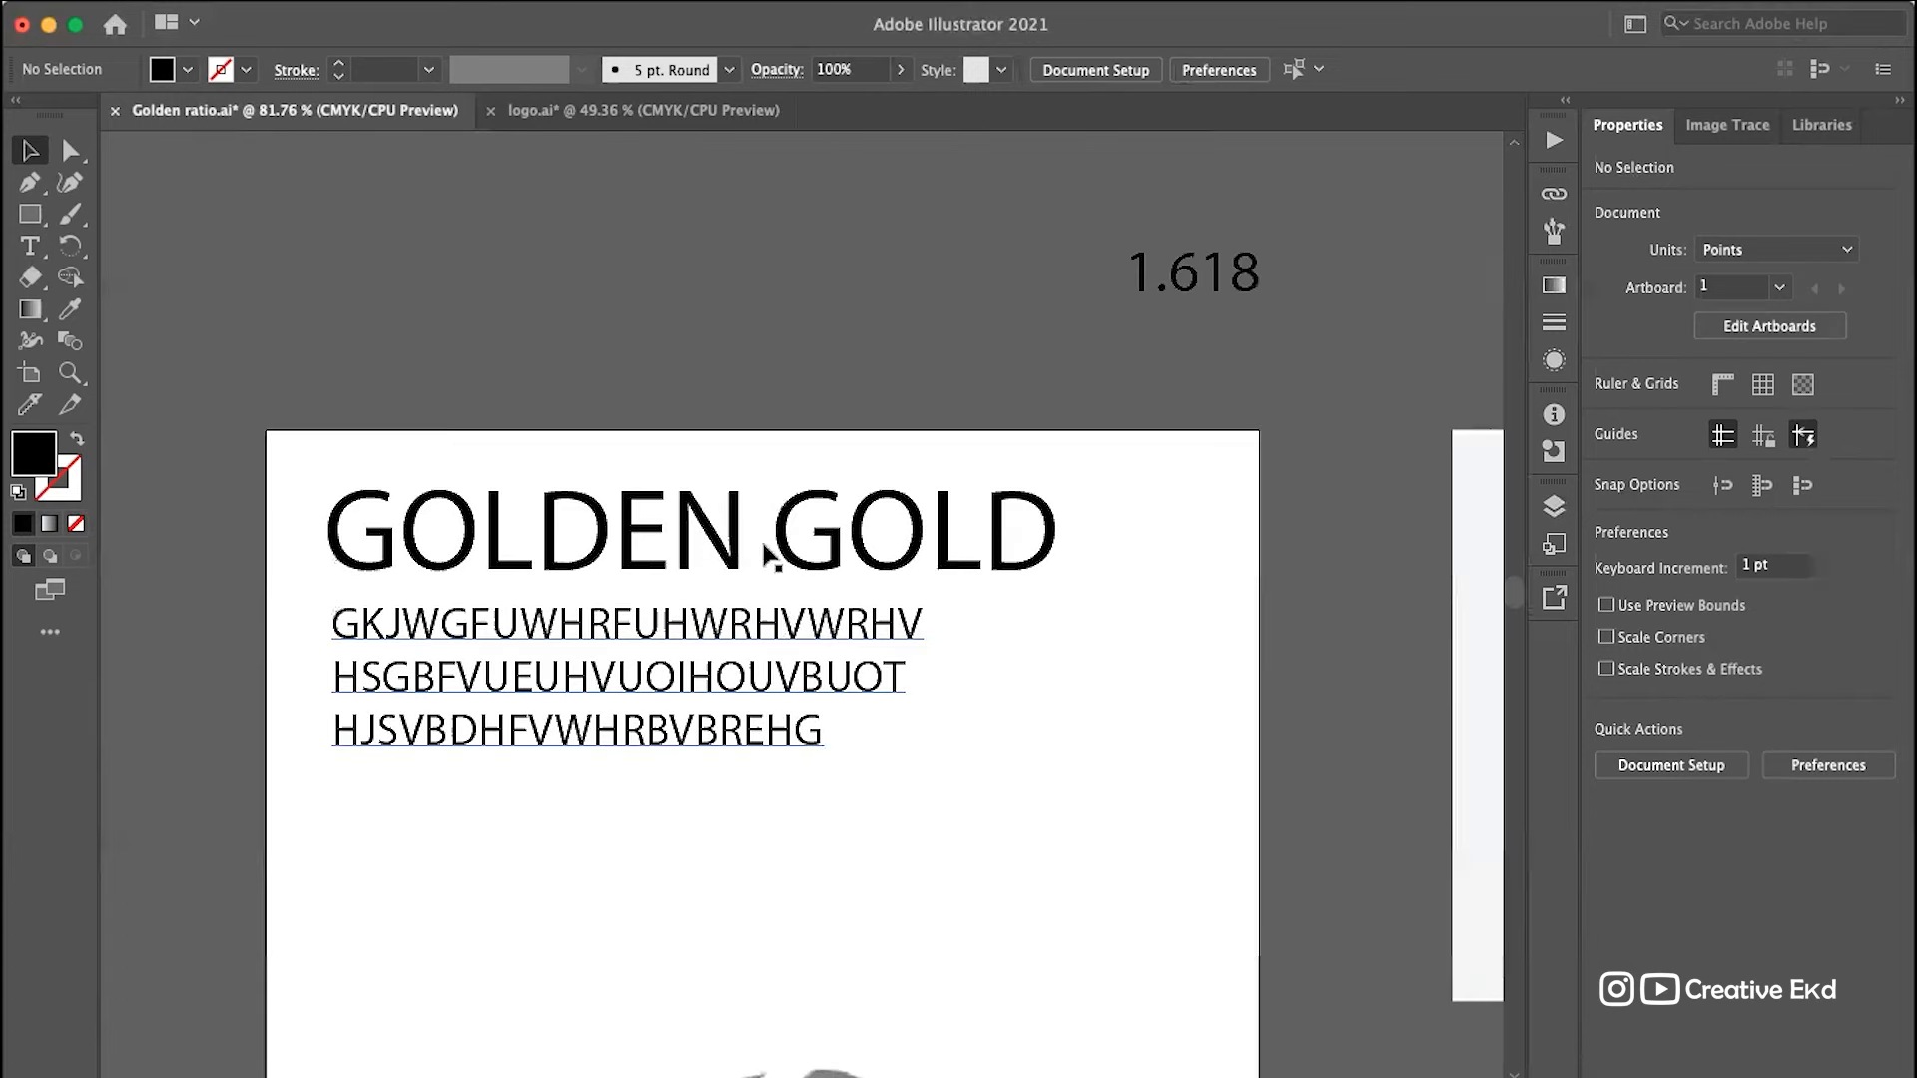
# Step: Delete the GOLDEN GOLD heading together with the three-line placeholder text
pyautogui.click(554, 688)
pyautogui.click(937, 335)
pyautogui.moveTo(775, 355); pyautogui.dragTo(453, 880)
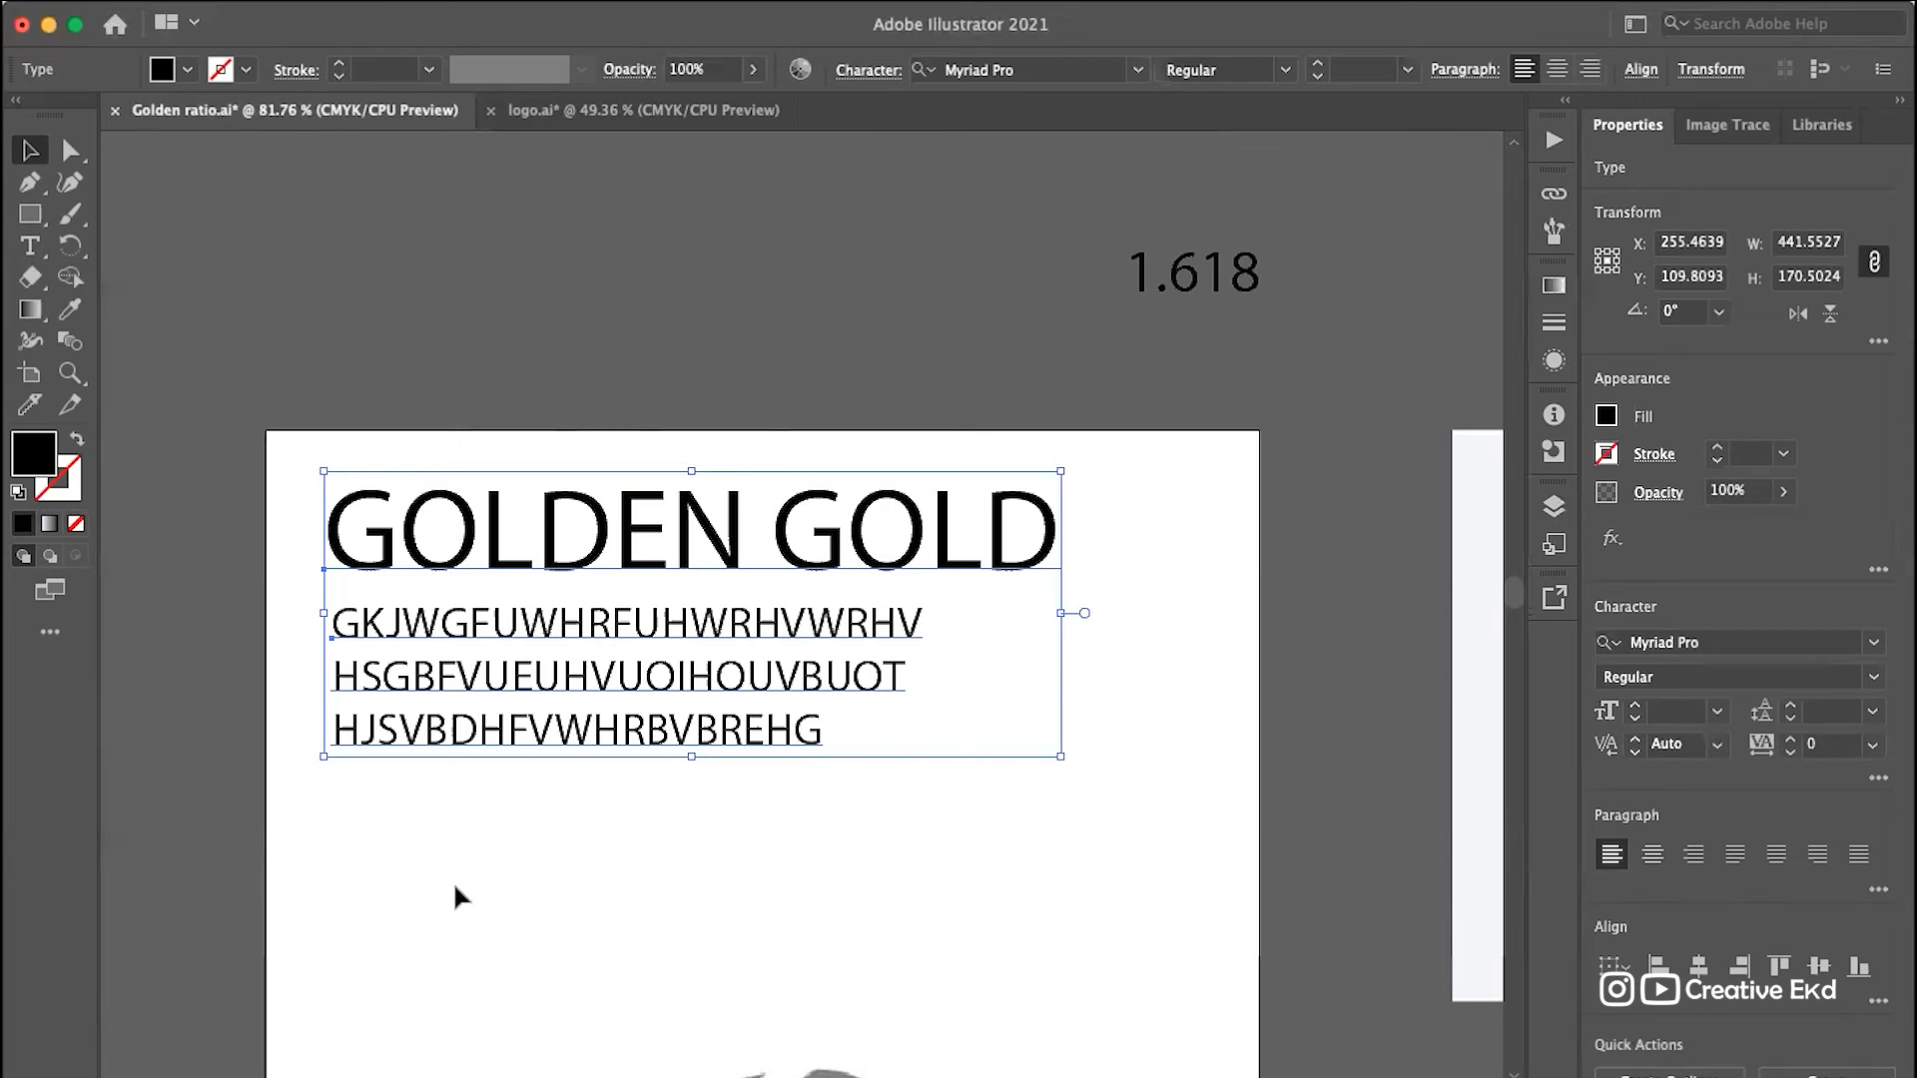
pyautogui.press('Delete')
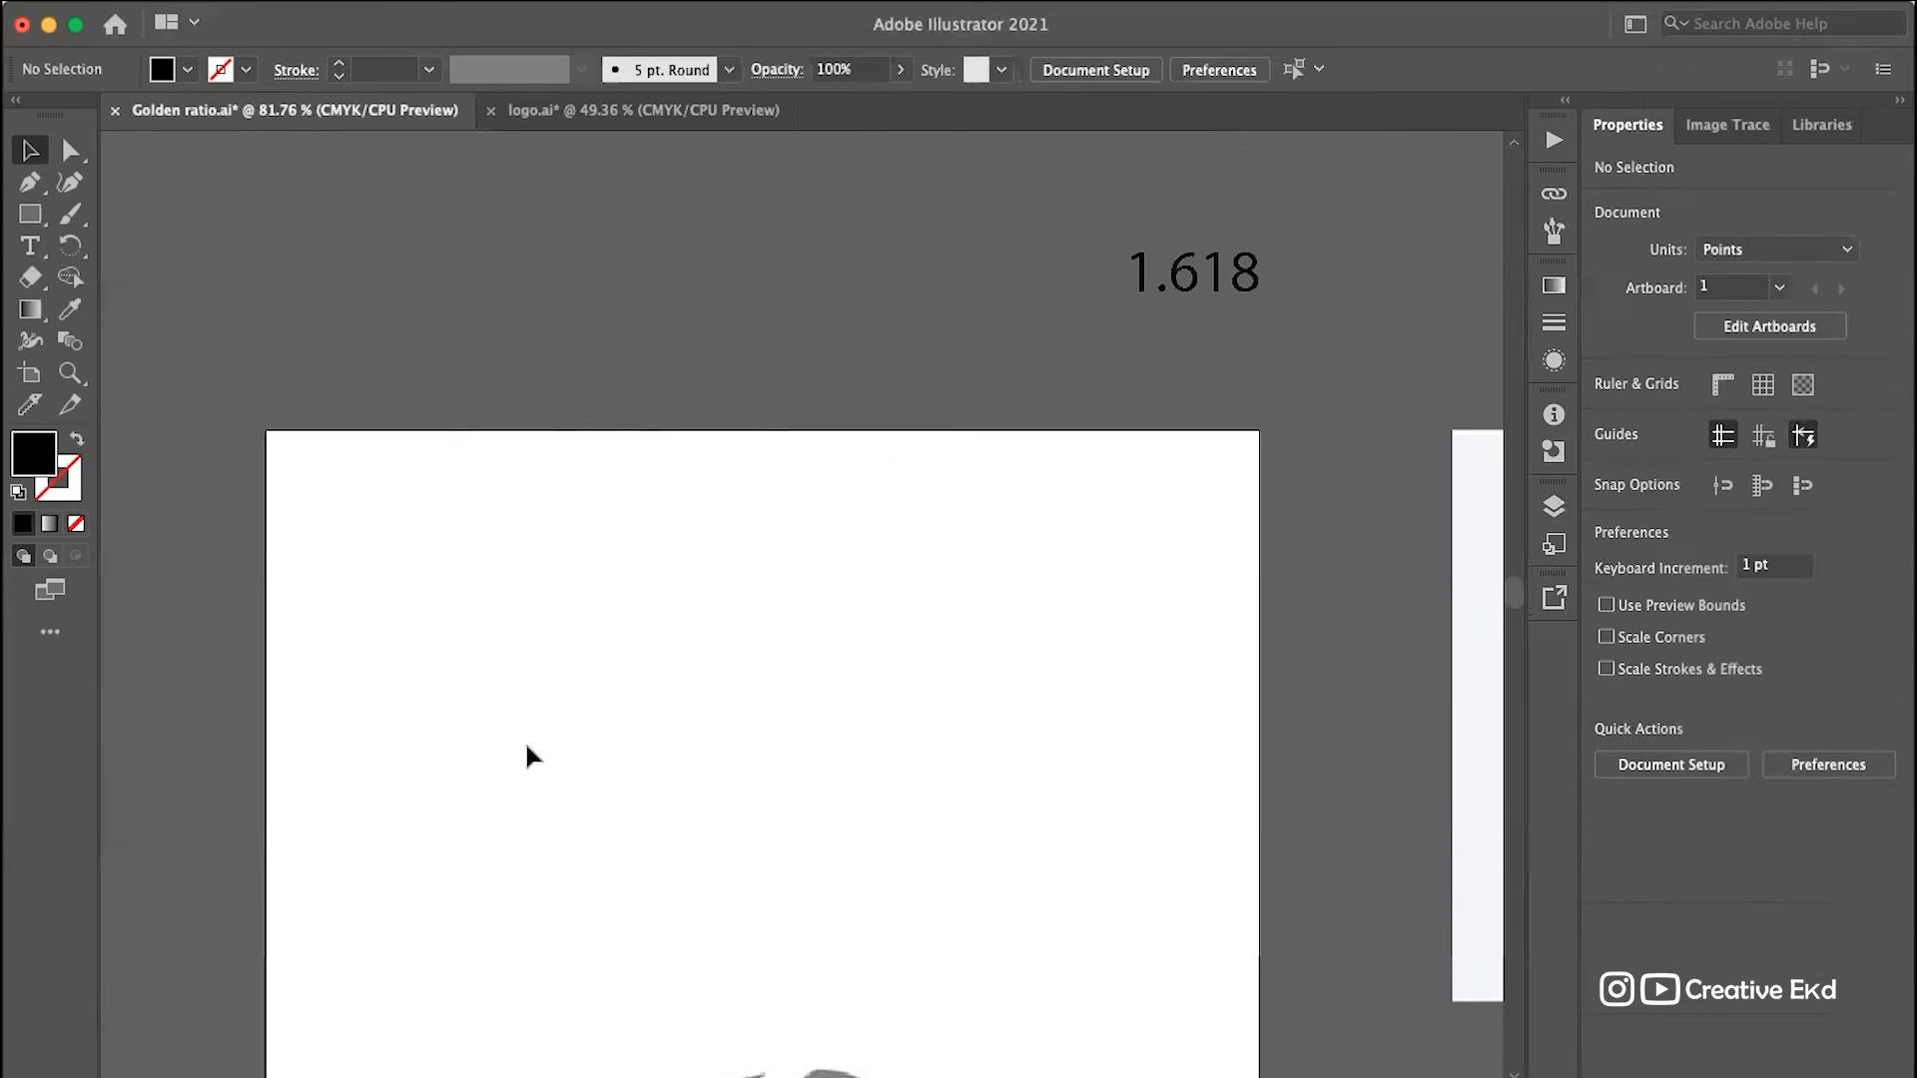
# Step: Enlarge the striped logo image to about 442 × 280 pt in the upper part of the artboard
pyautogui.scroll(-5, 528, 756)
pyautogui.scroll(-3, 808, 764)
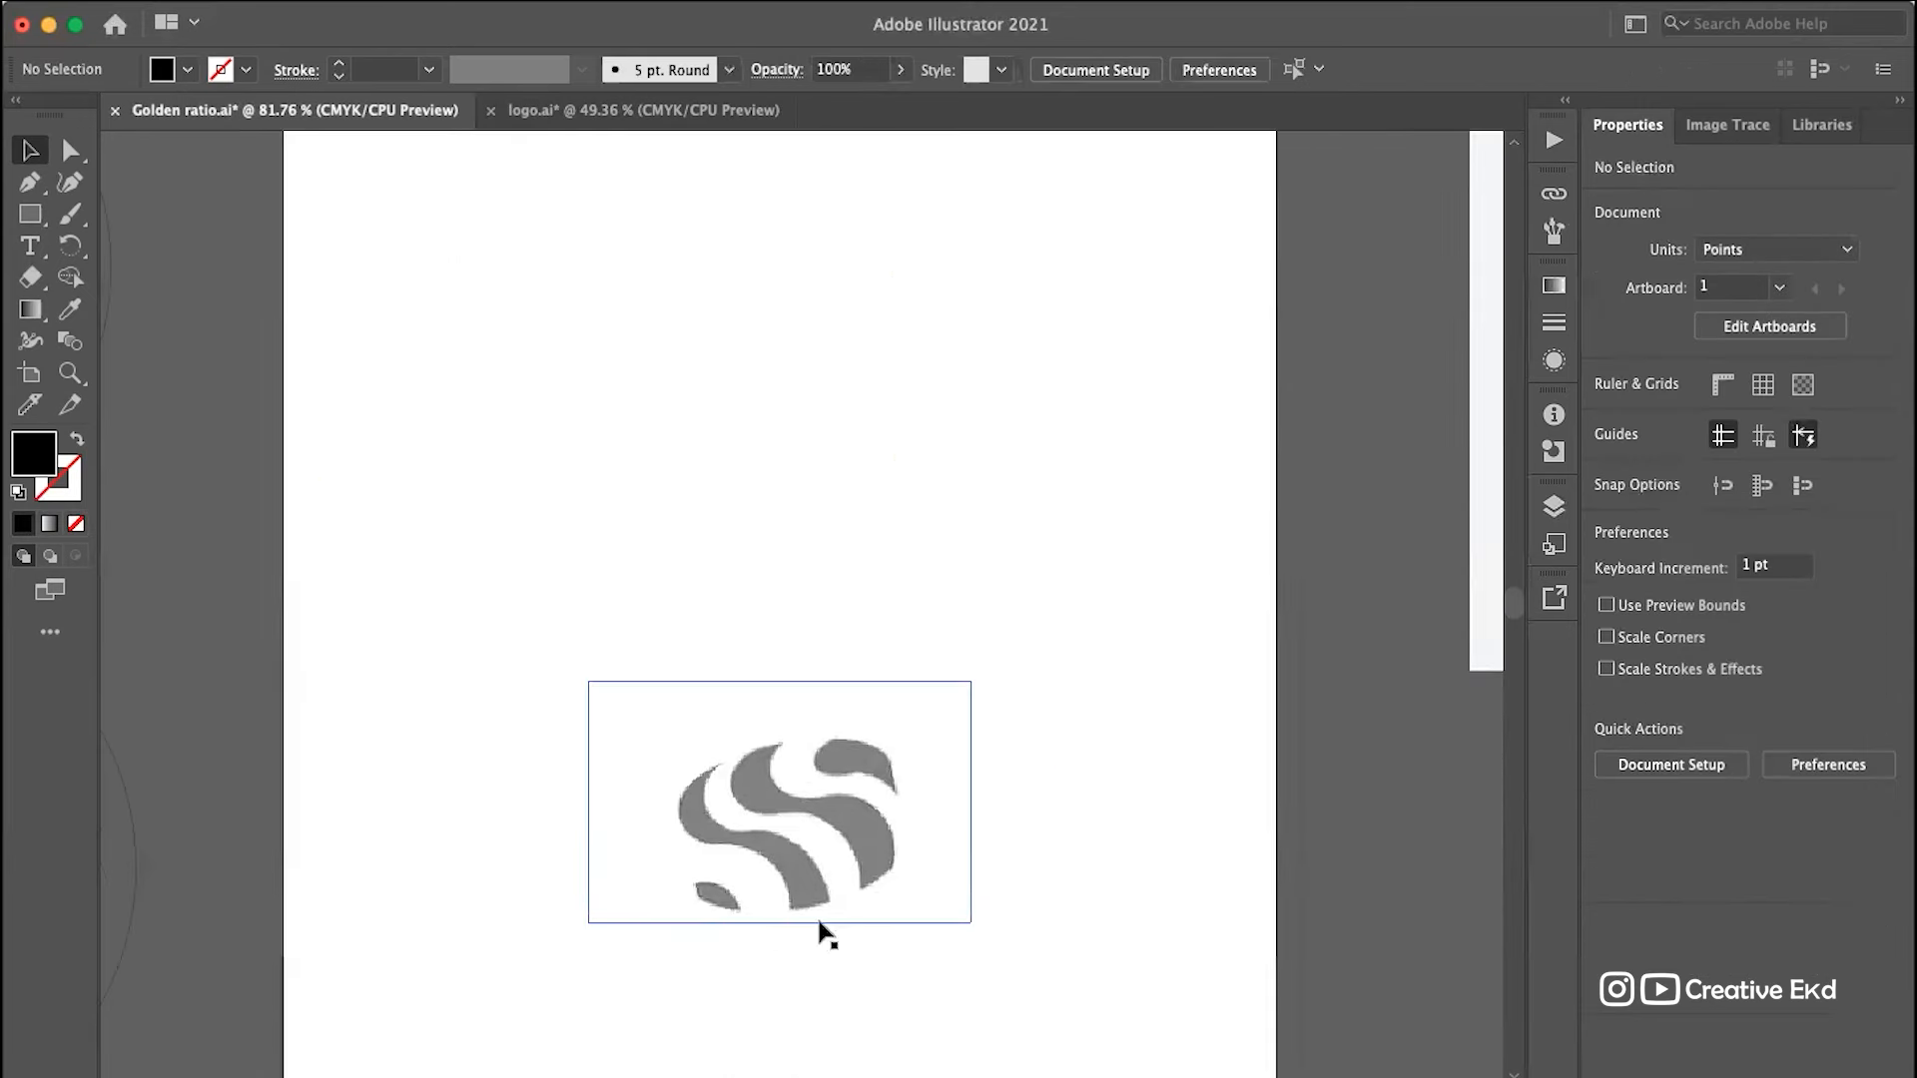
pyautogui.click(819, 924)
pyautogui.moveTo(906, 888); pyautogui.dragTo(1093, 753)
pyautogui.click(907, 803)
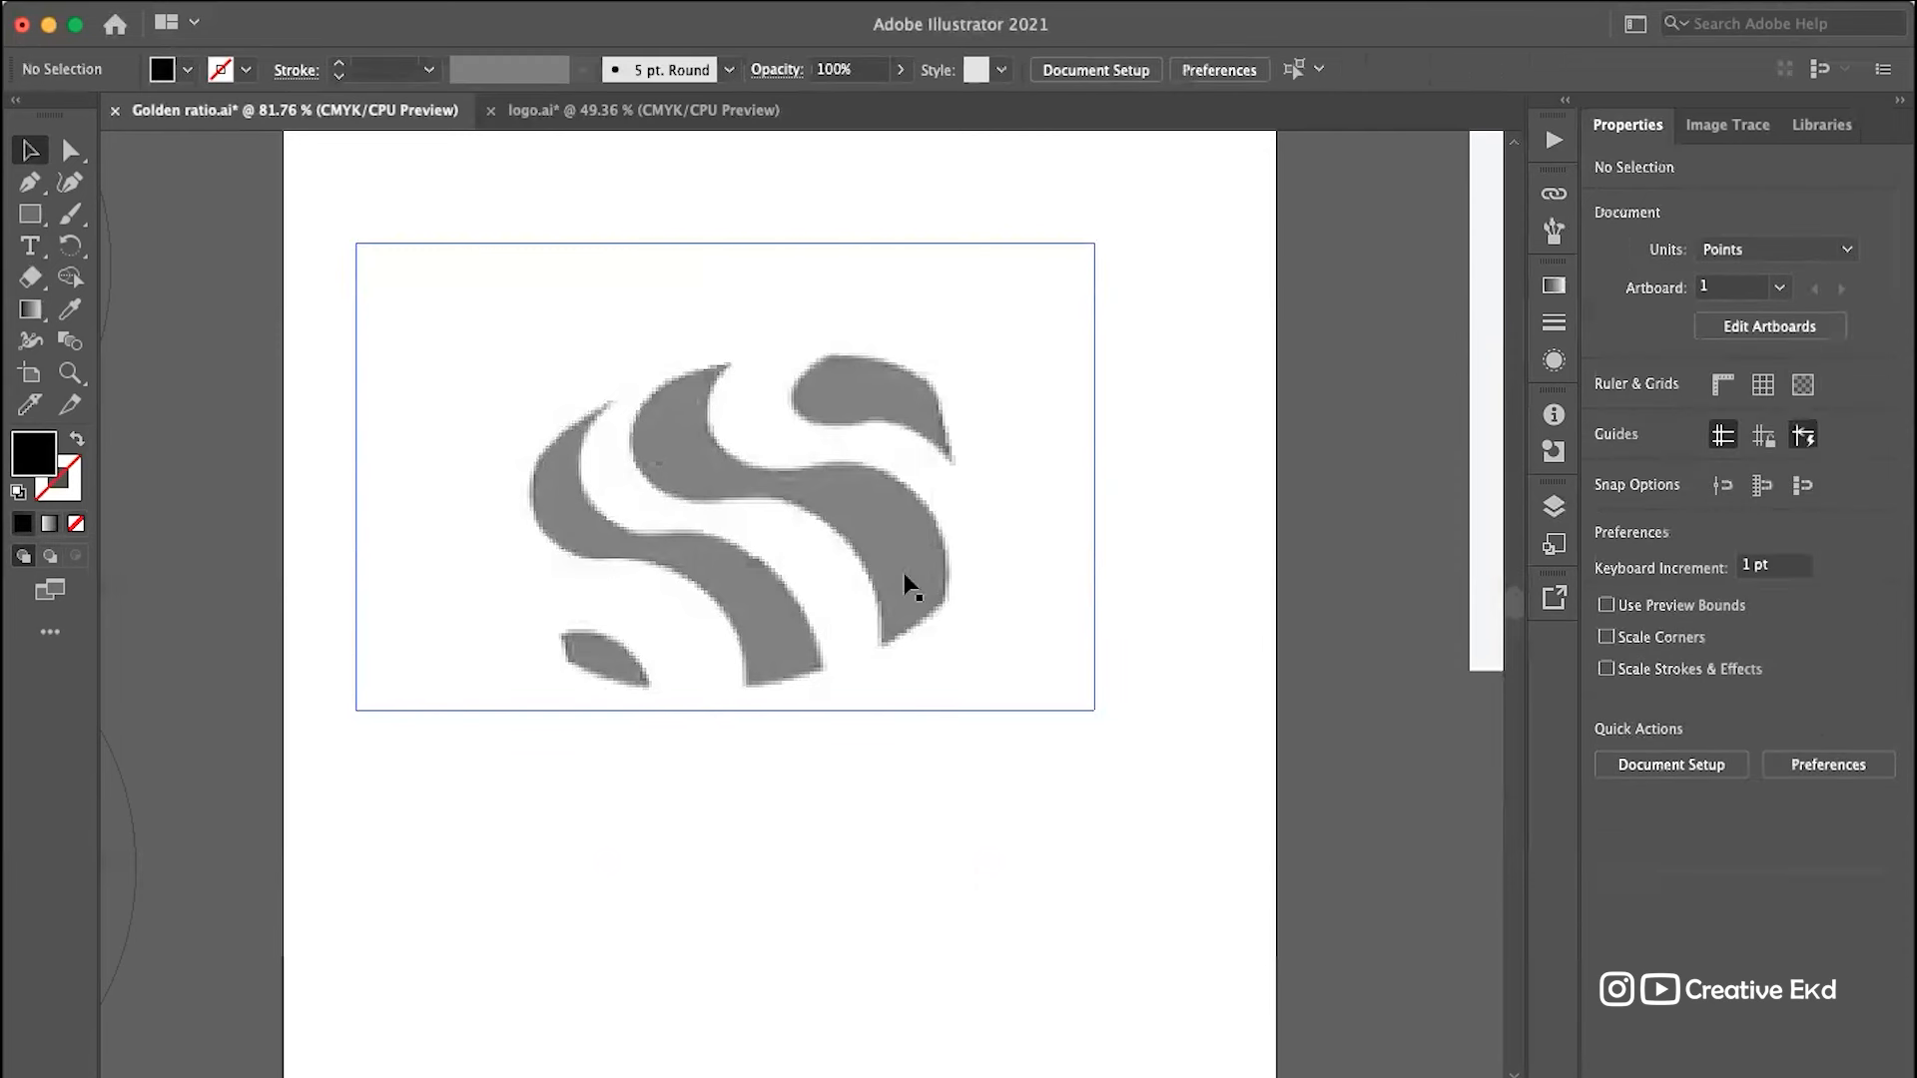
pyautogui.click(705, 519)
pyautogui.hscroll(-2, 708, 518)
pyautogui.scroll(1, 707, 518)
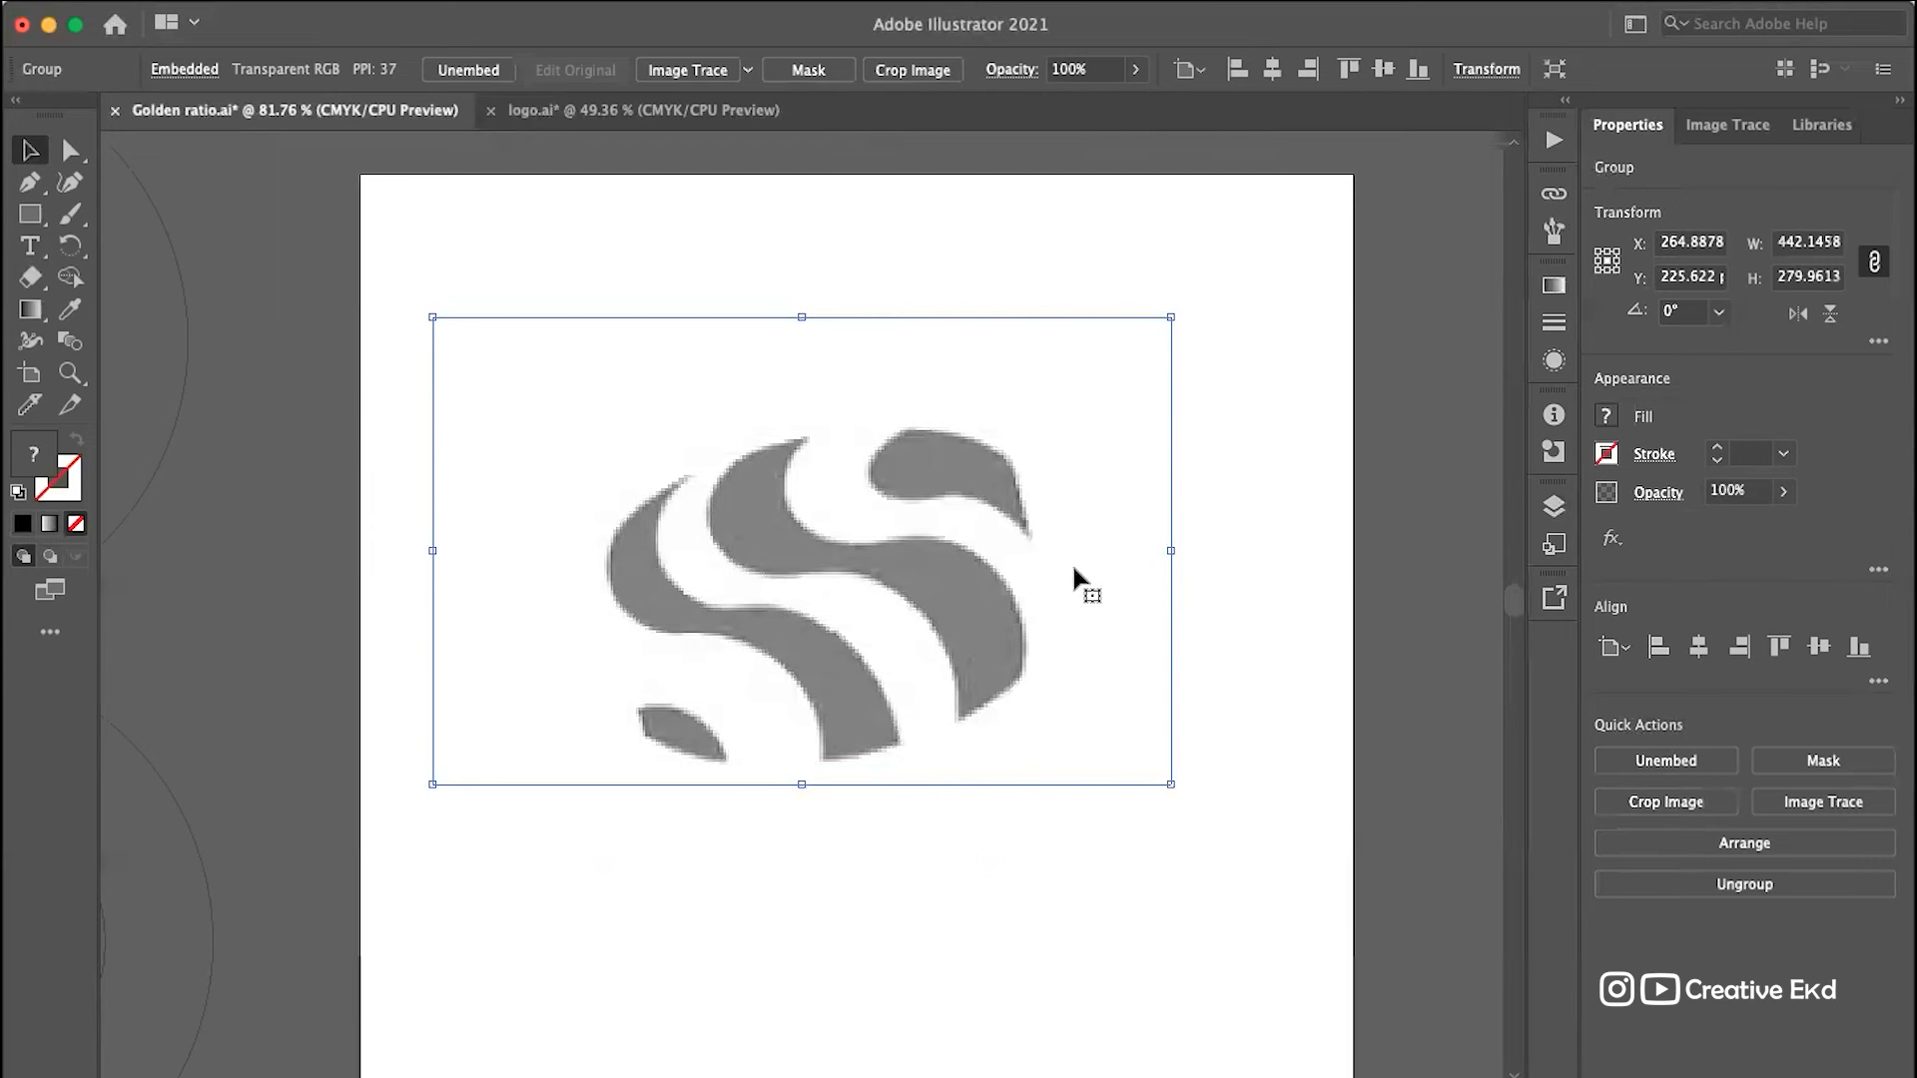
# Step: Try rotating the logo image clockwise to about 348.5°, and undo the rotation
pyautogui.click(1320, 729)
pyautogui.click(1011, 621)
pyautogui.moveTo(1179, 305); pyautogui.dragTo(1228, 399)
pyautogui.click(1286, 487)
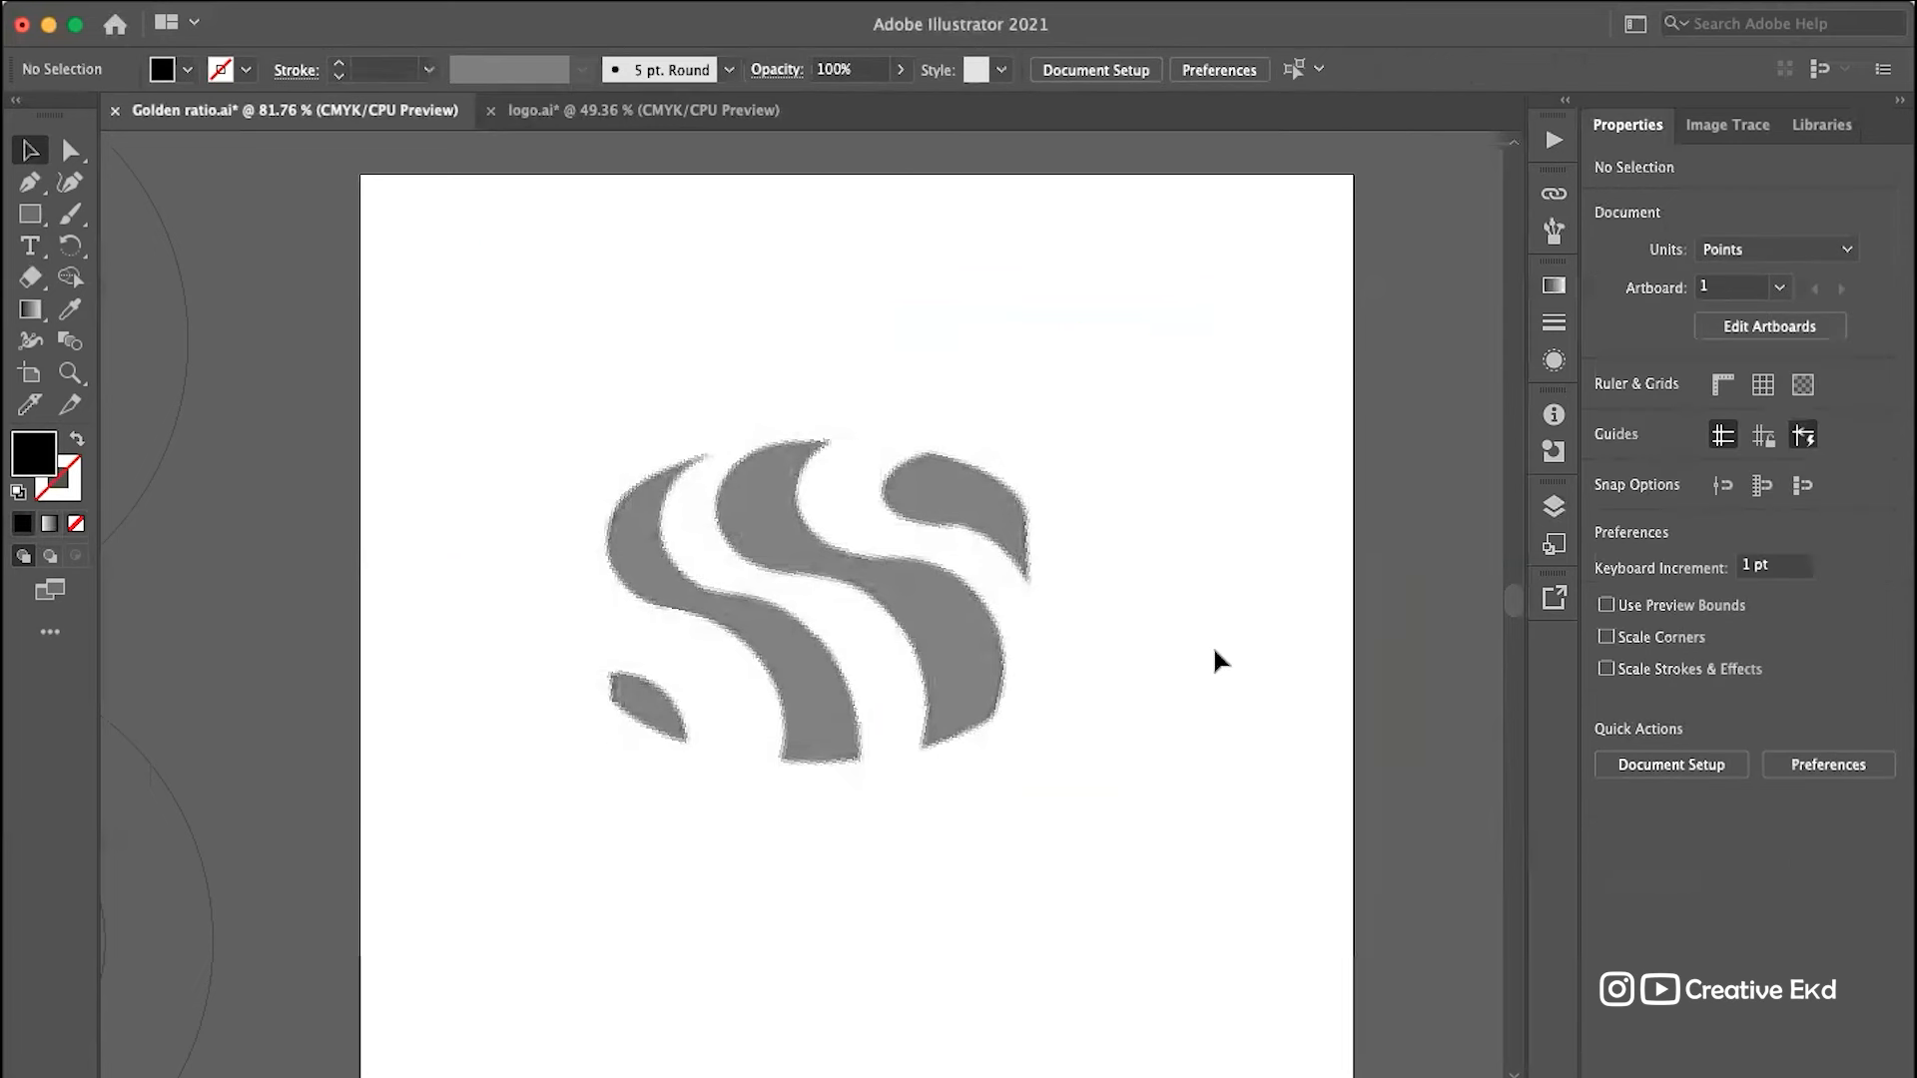
pyautogui.click(754, 614)
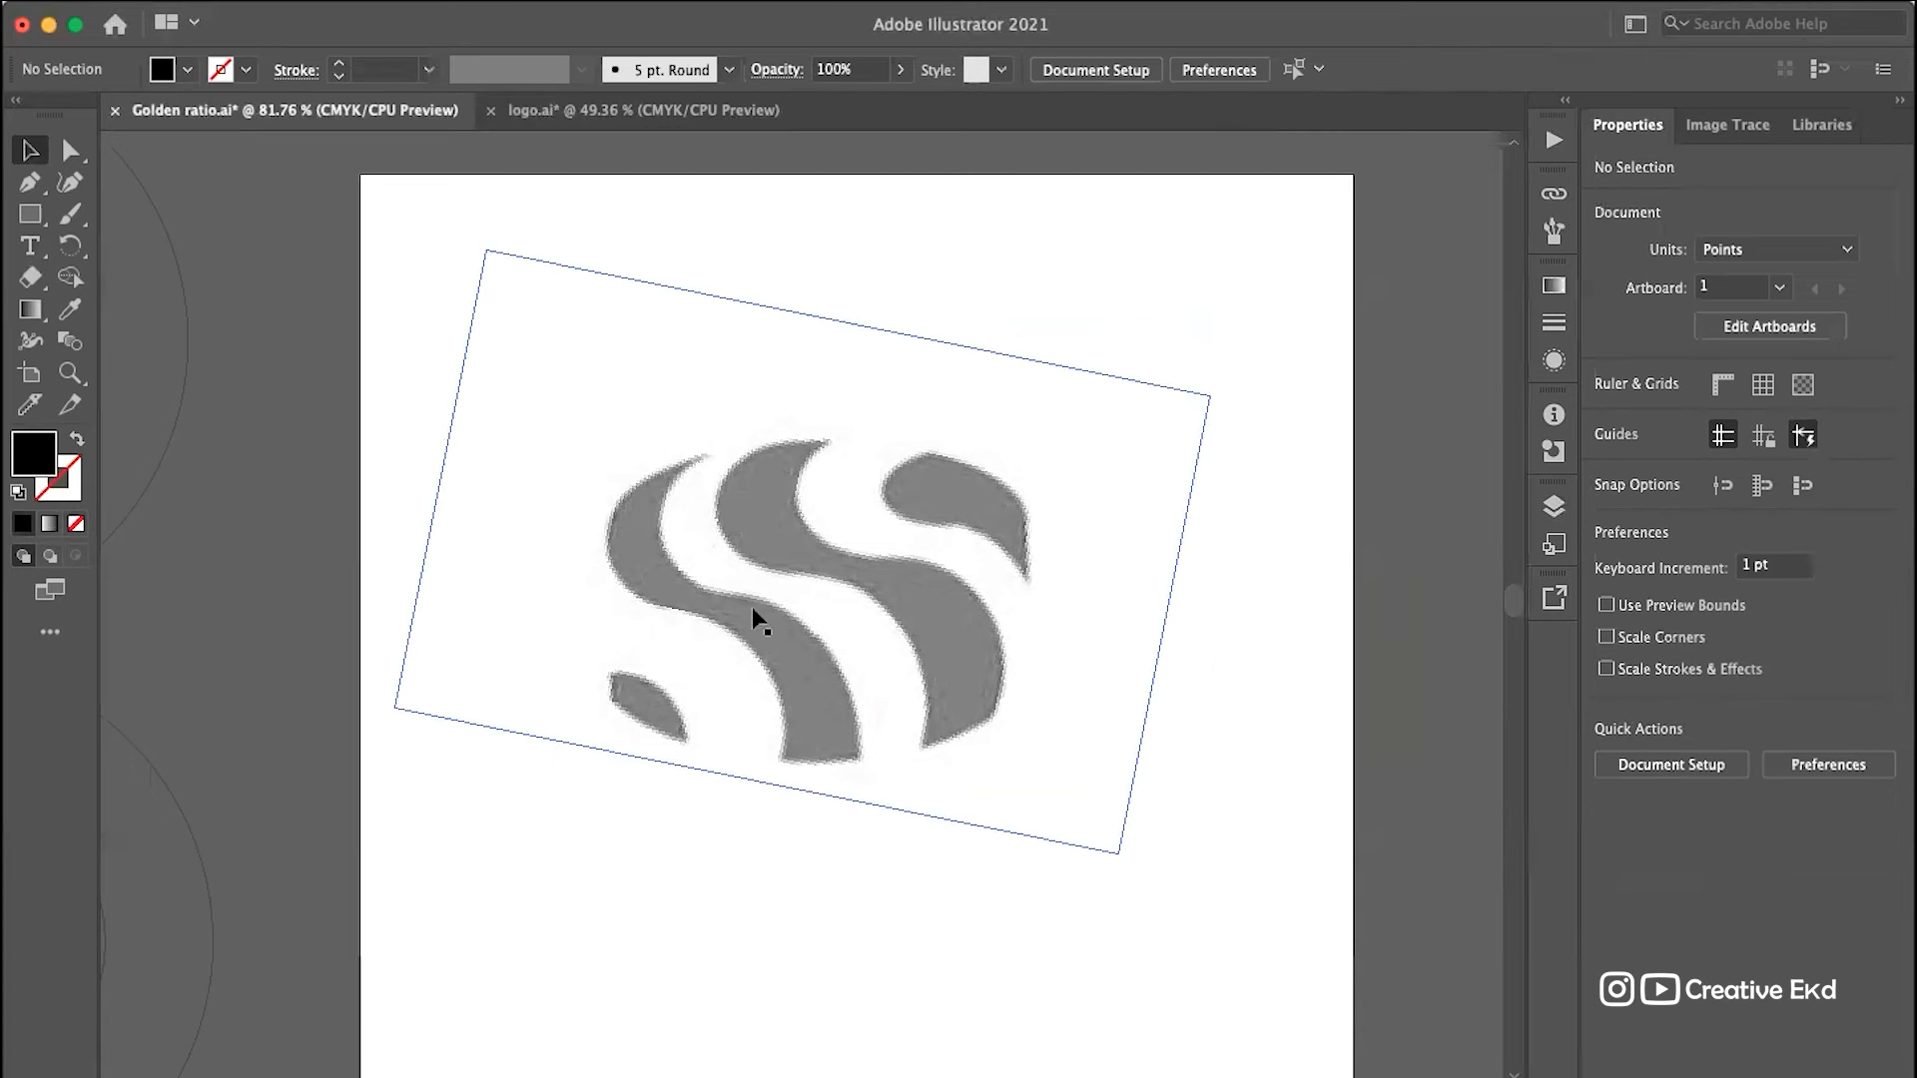
pyautogui.click(1182, 782)
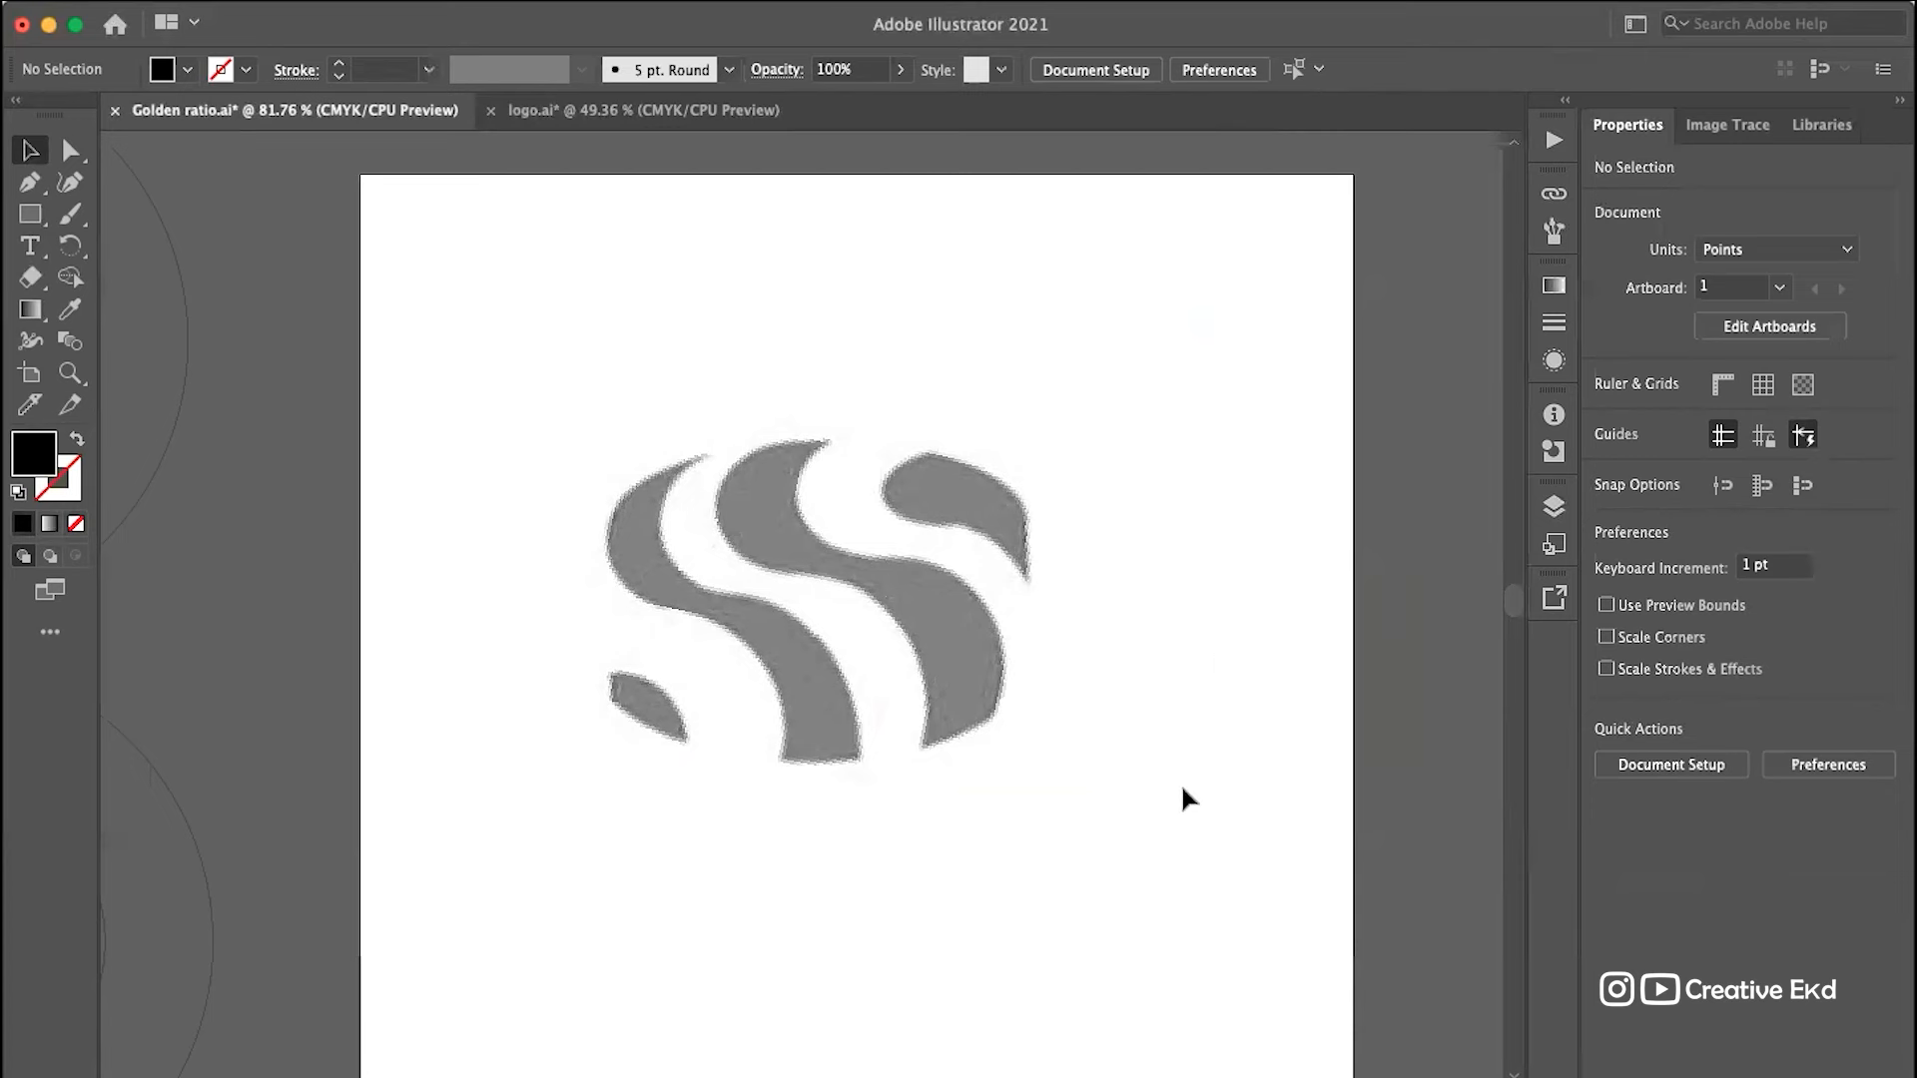
pyautogui.click(955, 654)
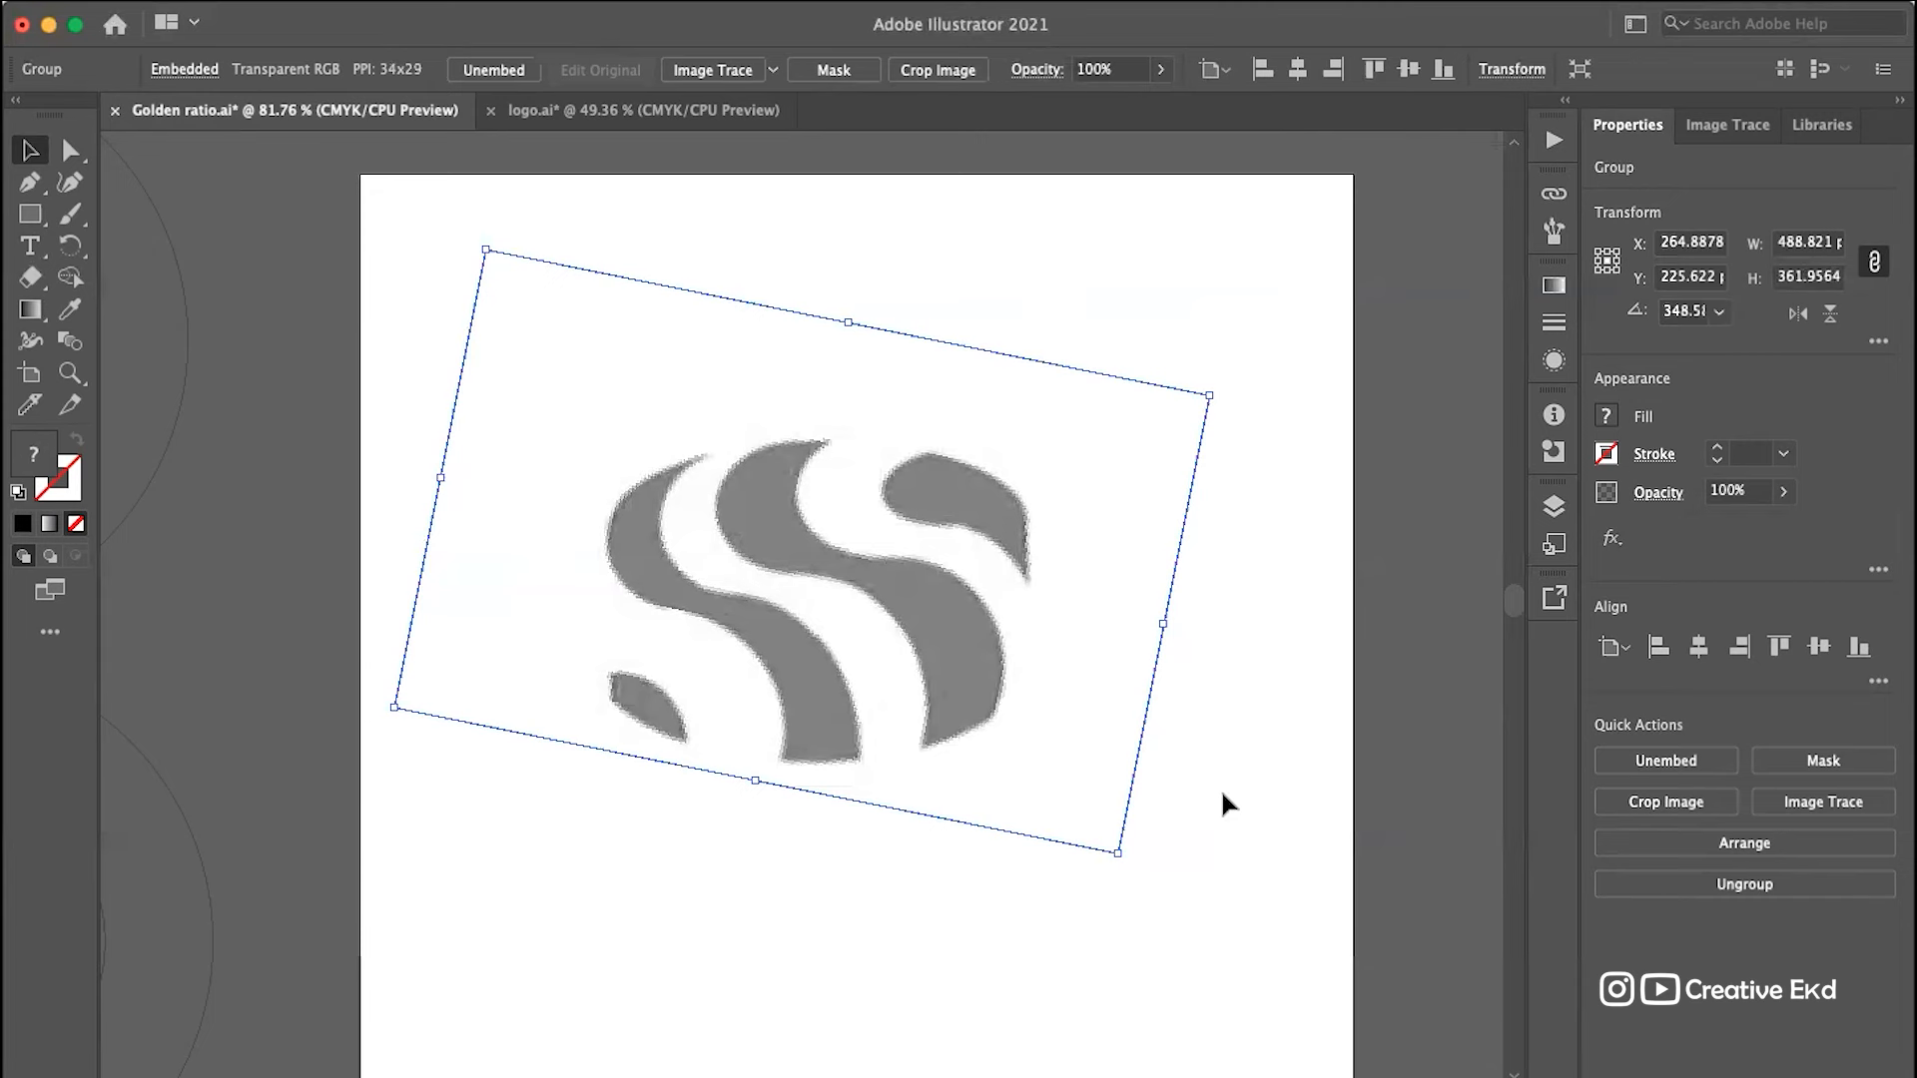
pyautogui.click(1220, 788)
pyautogui.click(879, 619)
pyautogui.press('super+z')
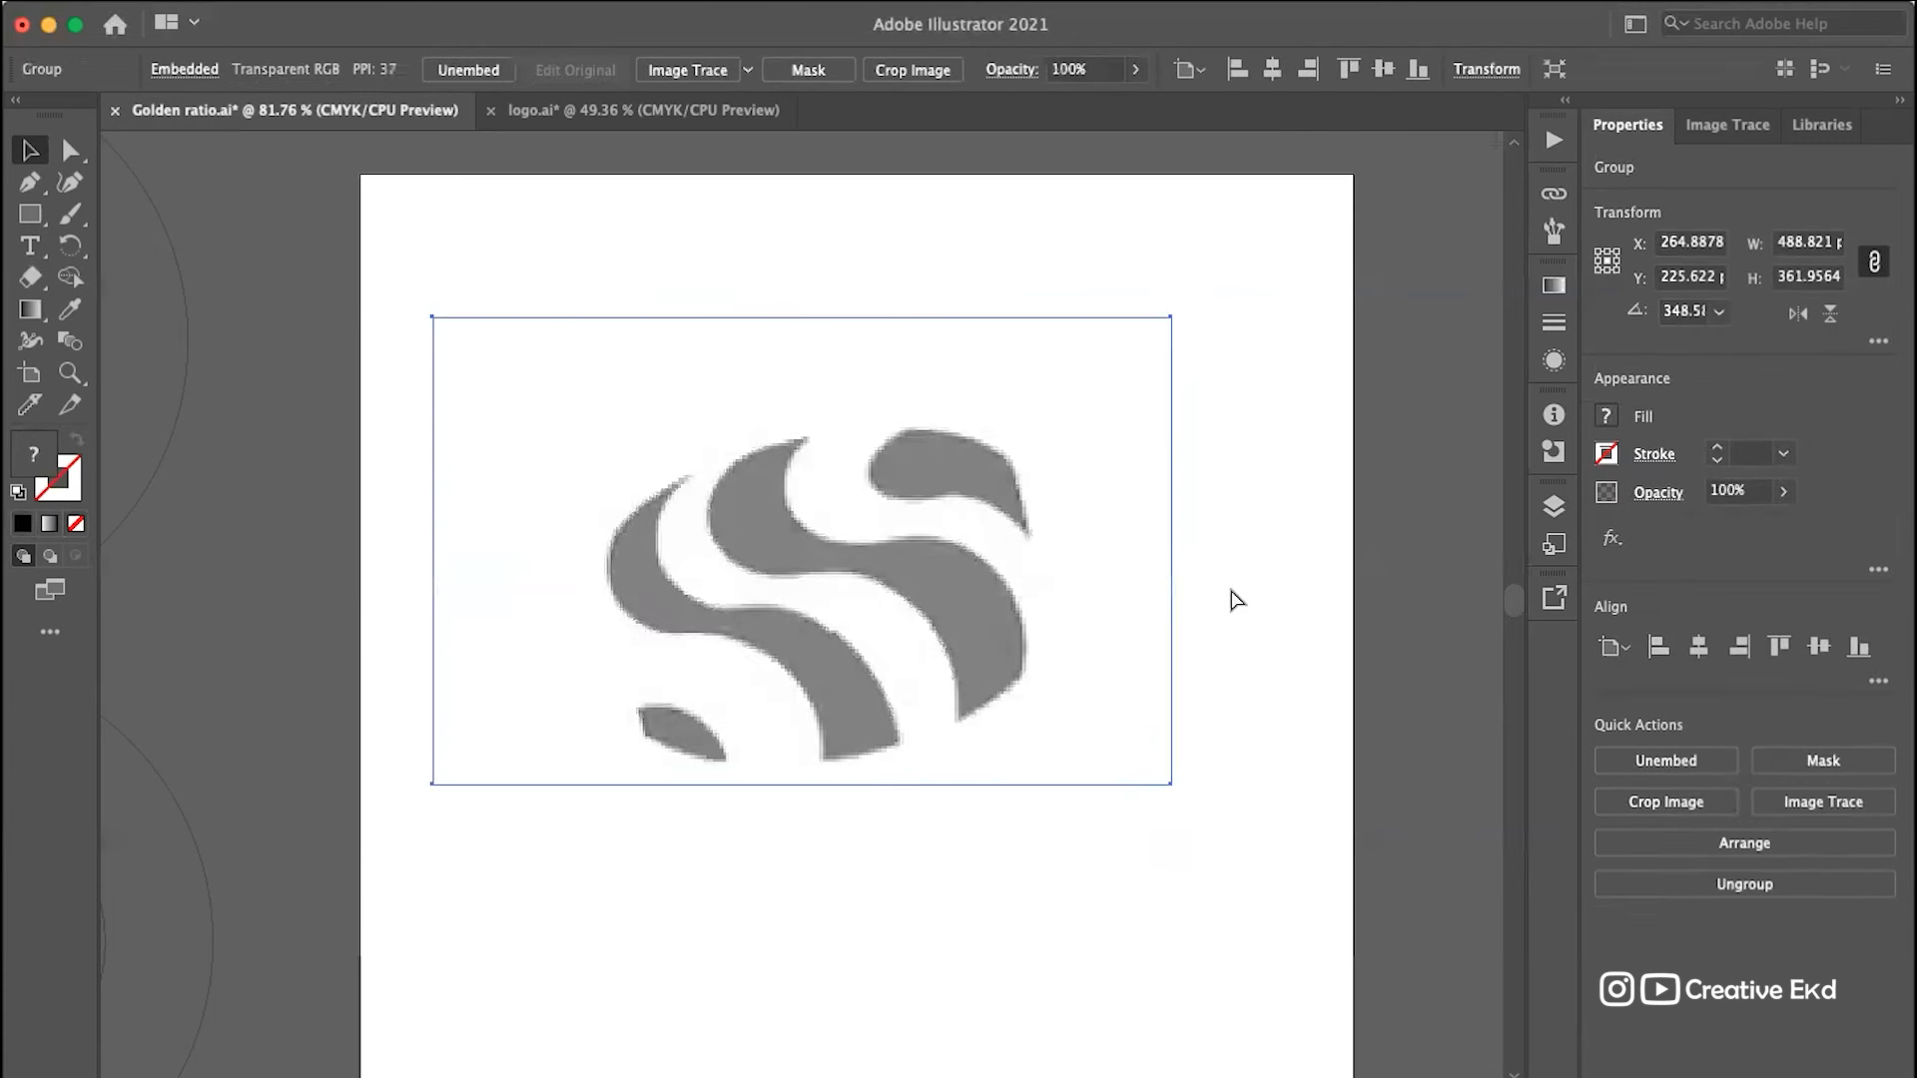
pyautogui.click(1289, 384)
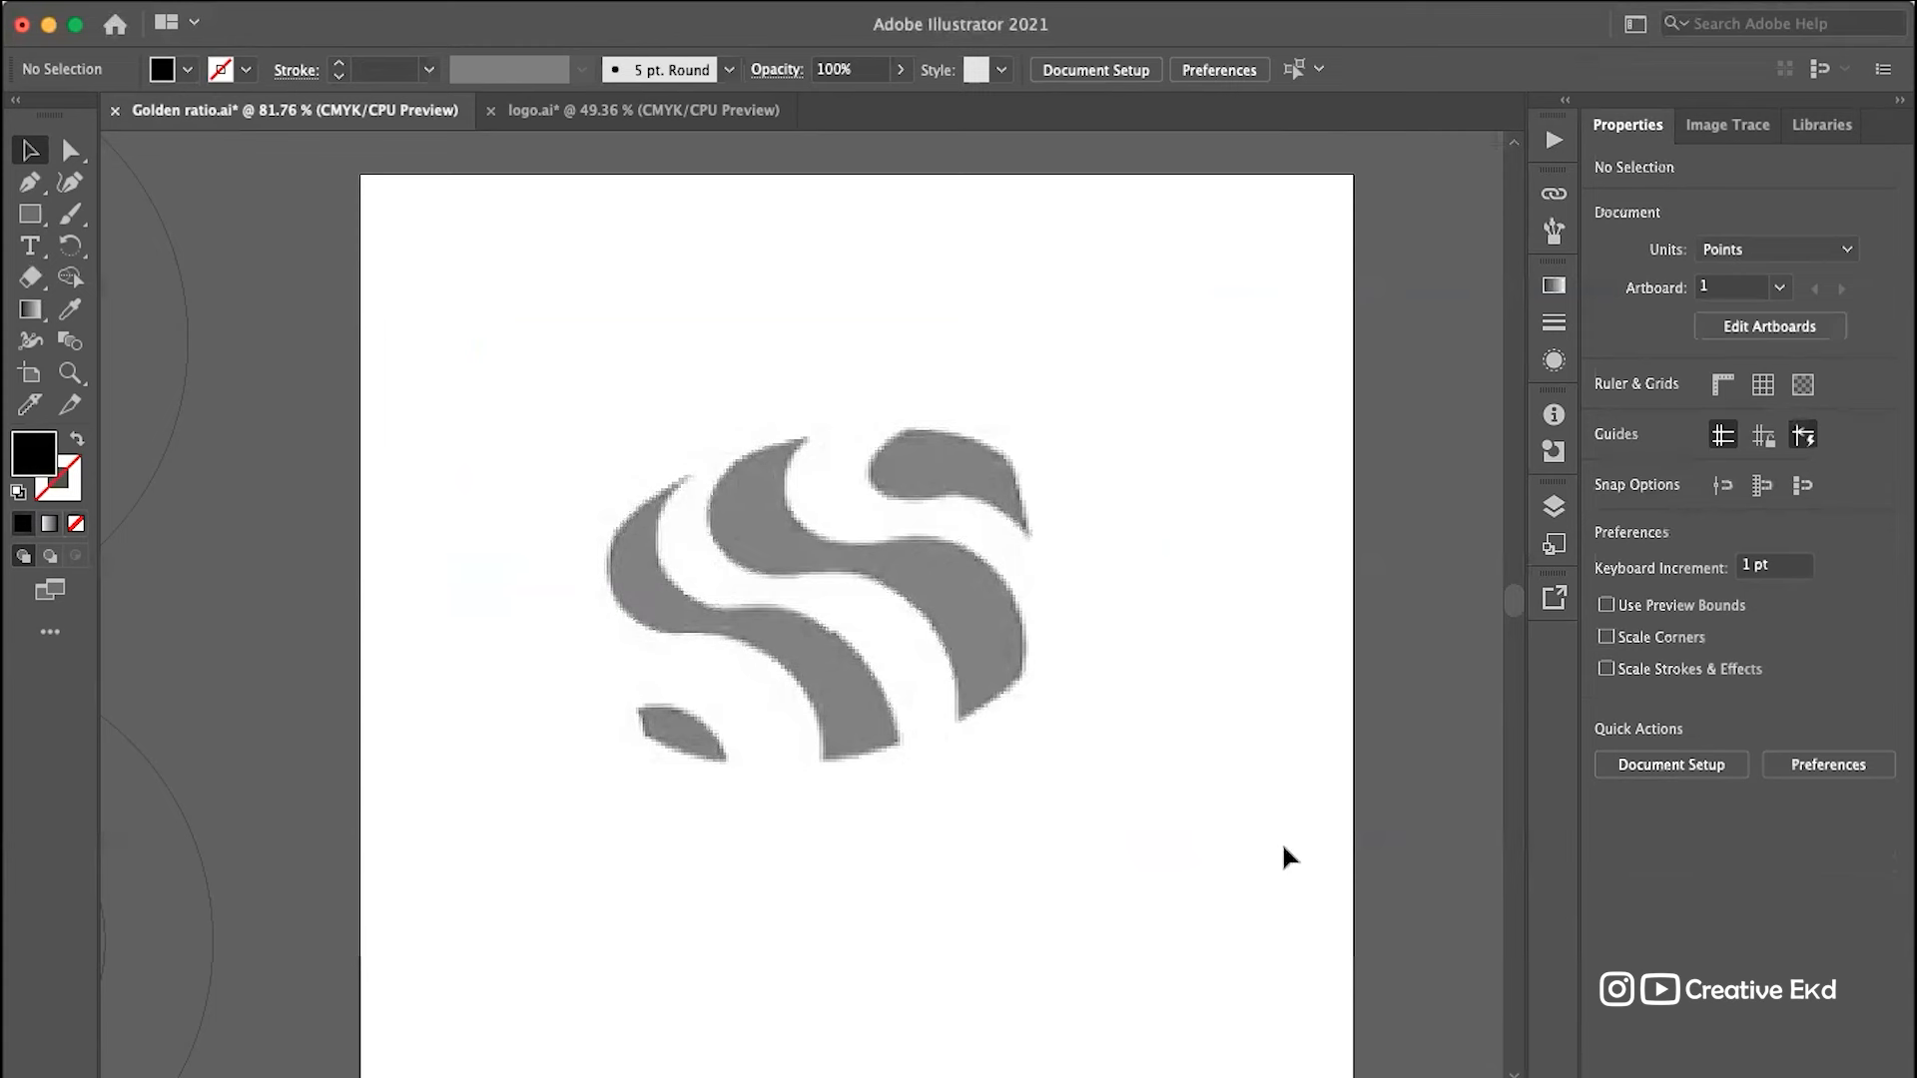
# Step: Examine the enlarged logo image, the golden ratio squares with their inscribed circles, and the concentric circle sets
pyautogui.click(813, 617)
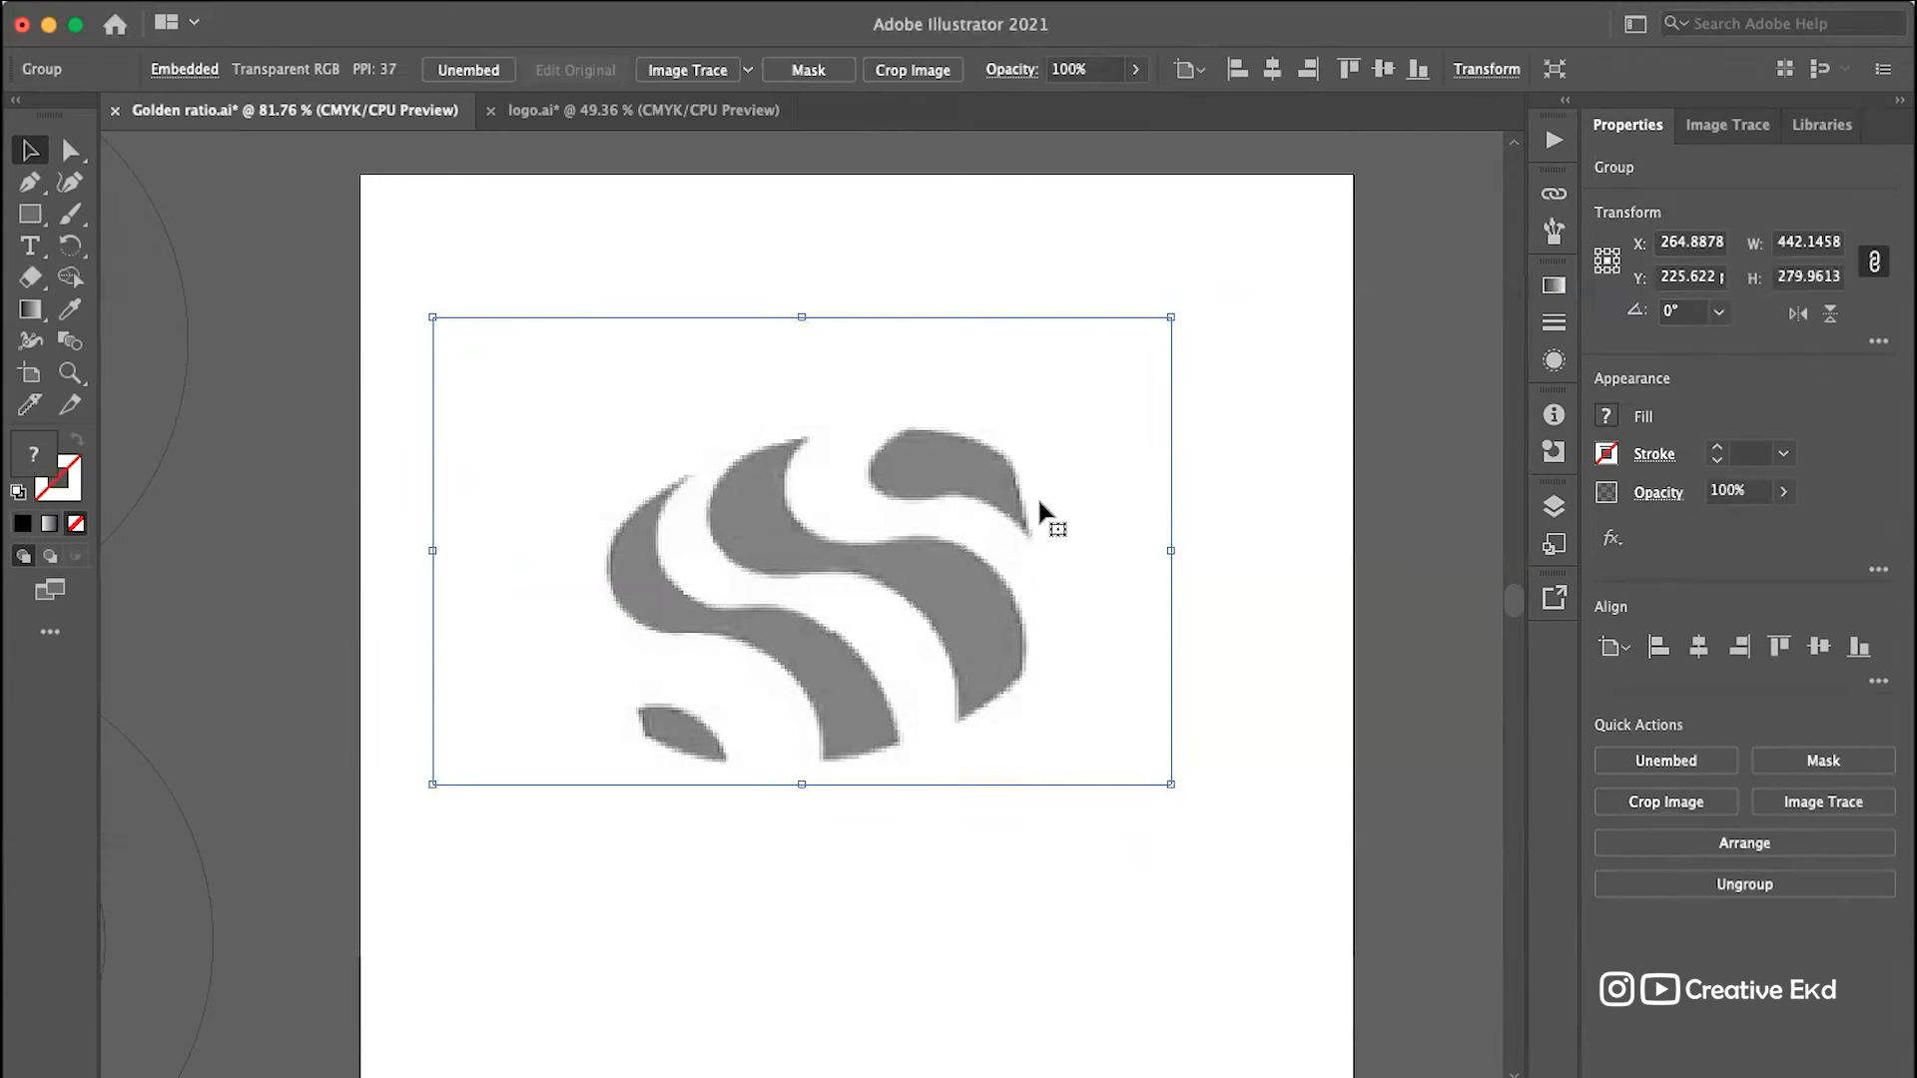
pyautogui.click(1260, 510)
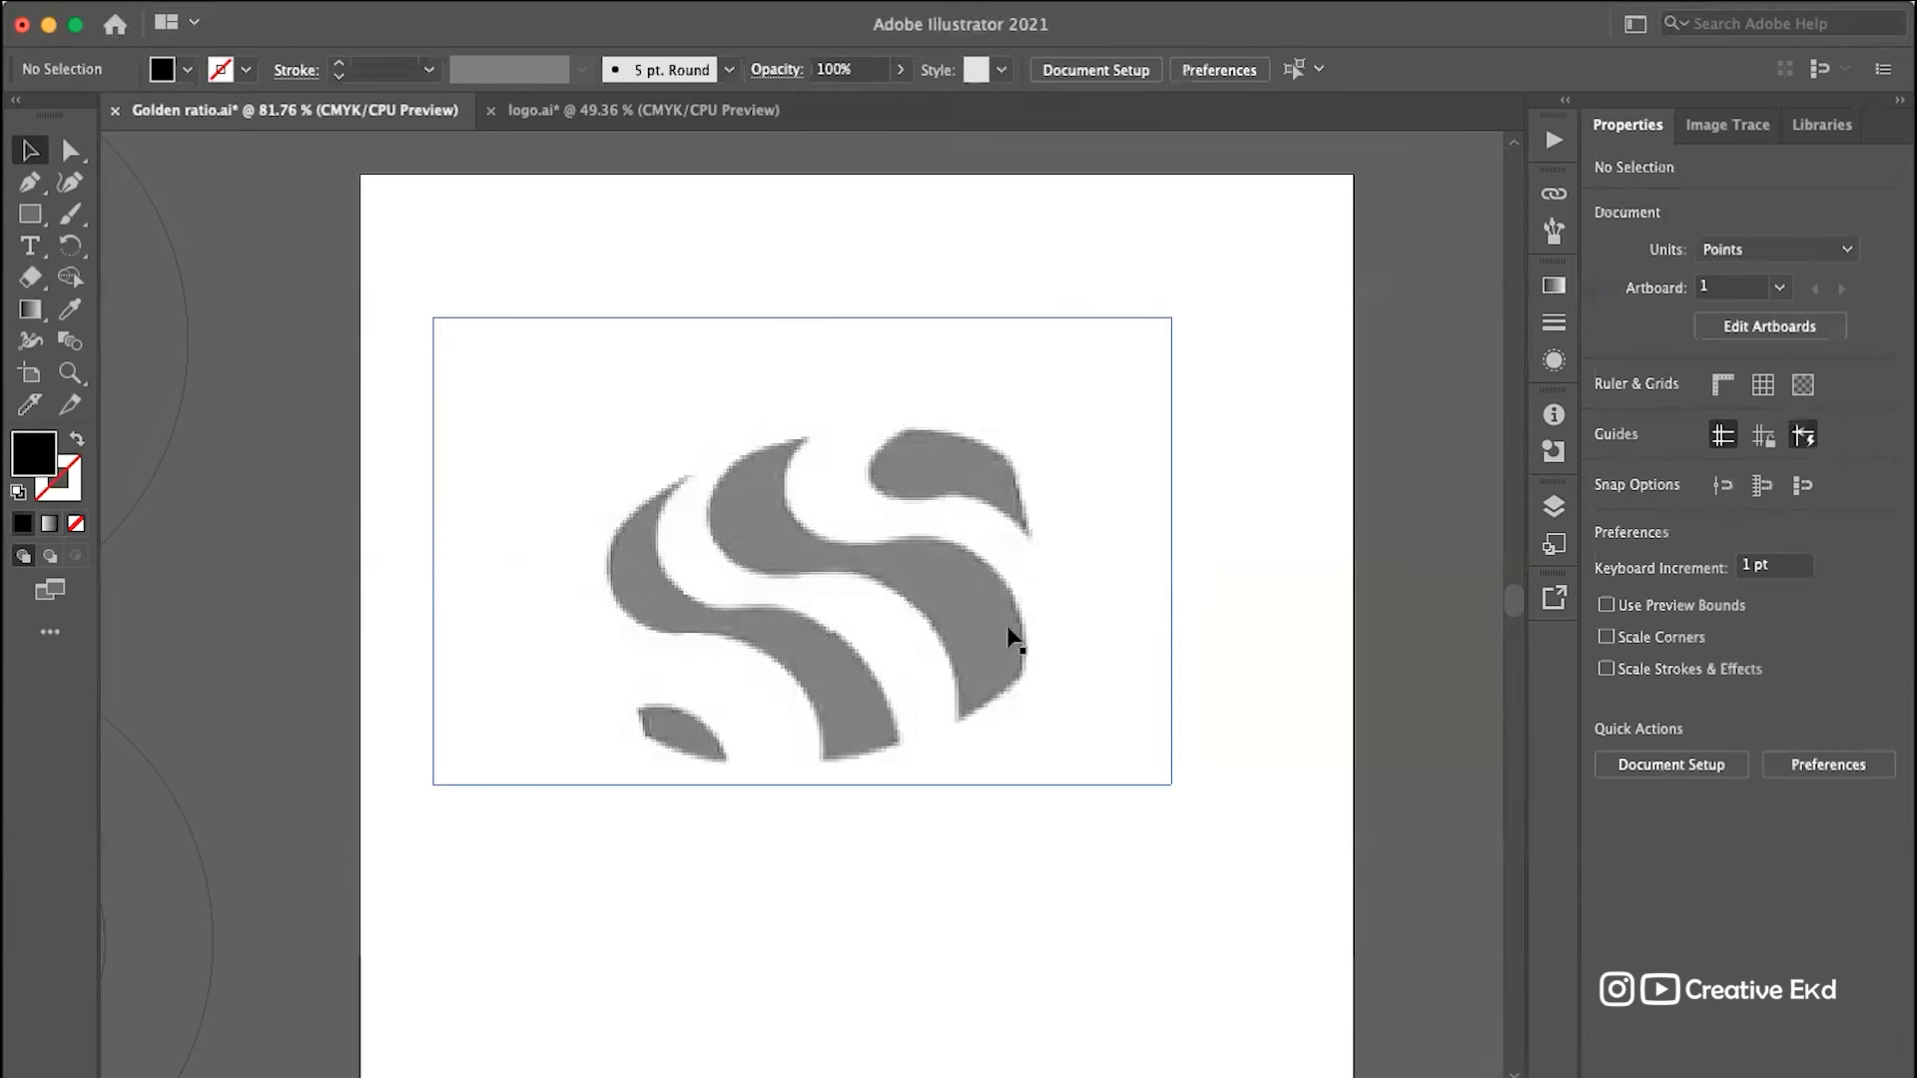
pyautogui.scroll(-5, 834, 507)
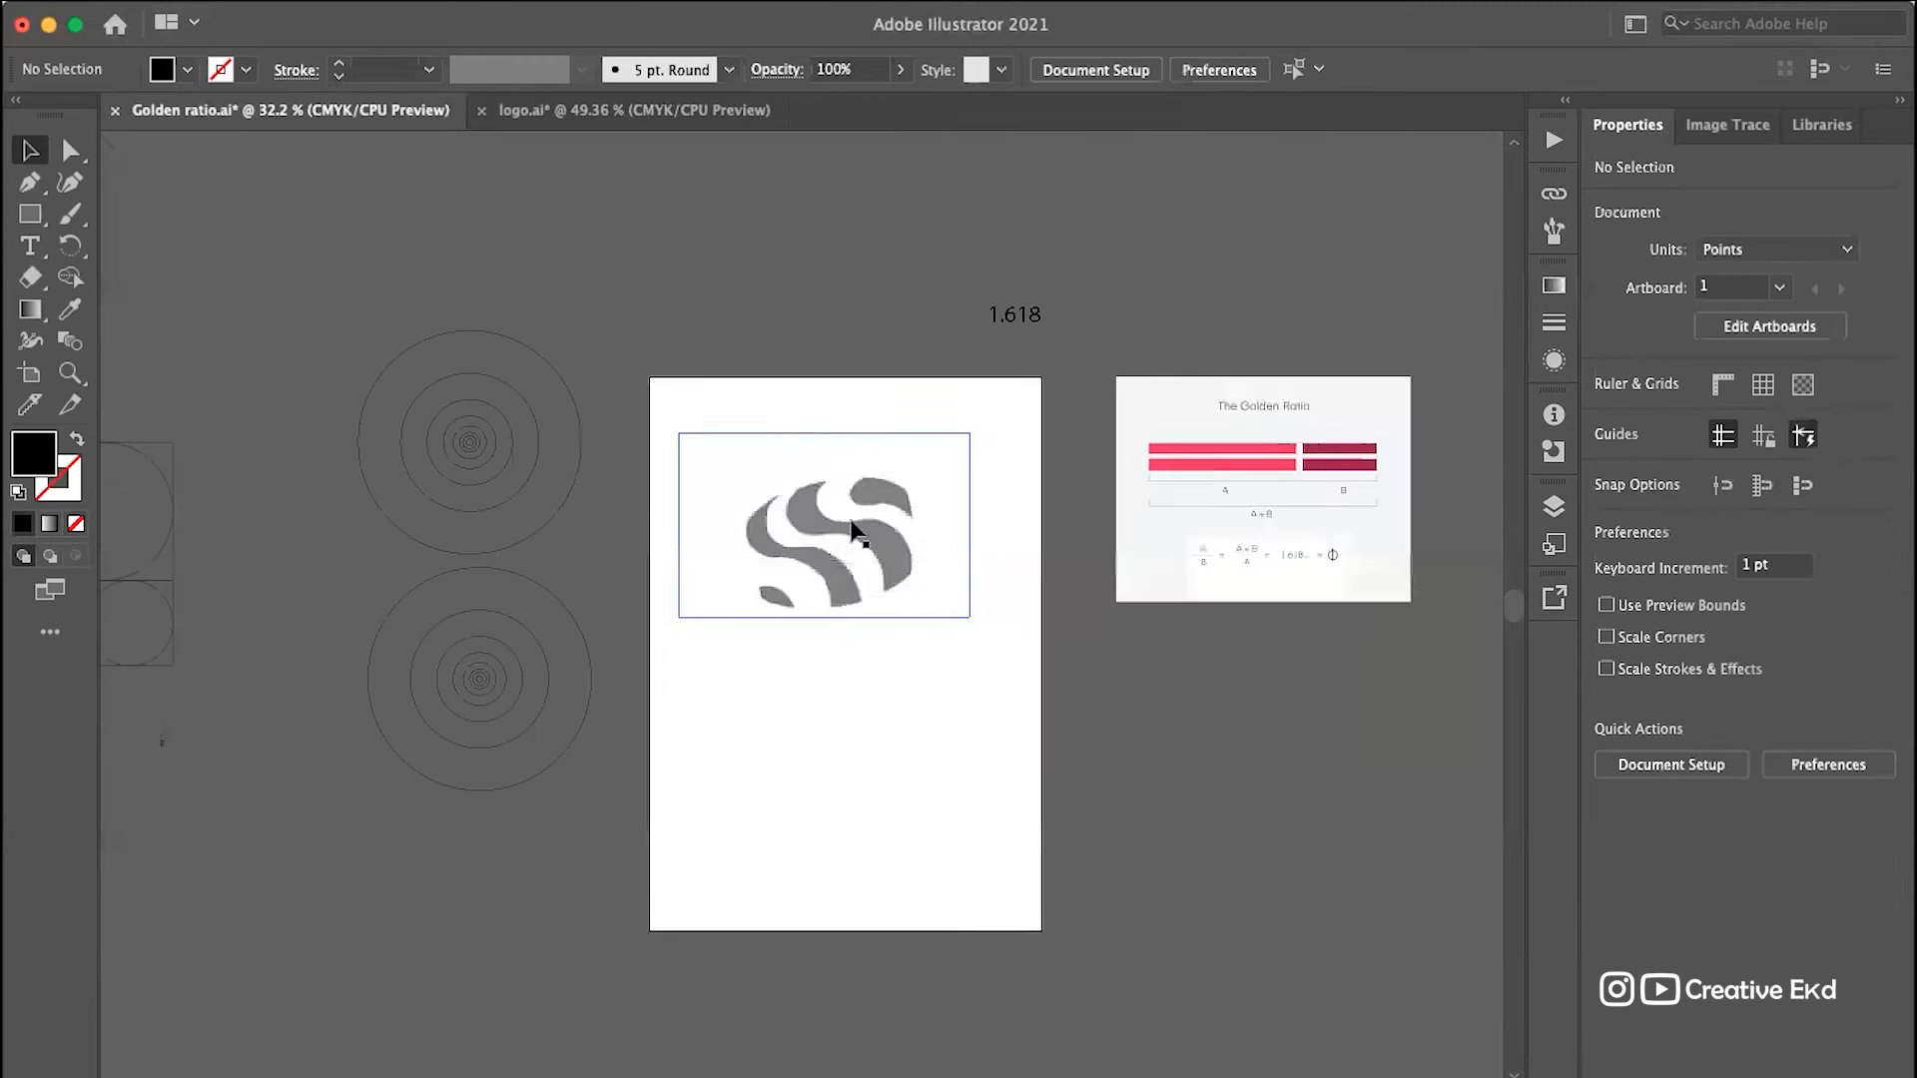
pyautogui.scroll(5, 850, 520)
pyautogui.scroll(2, 855, 530)
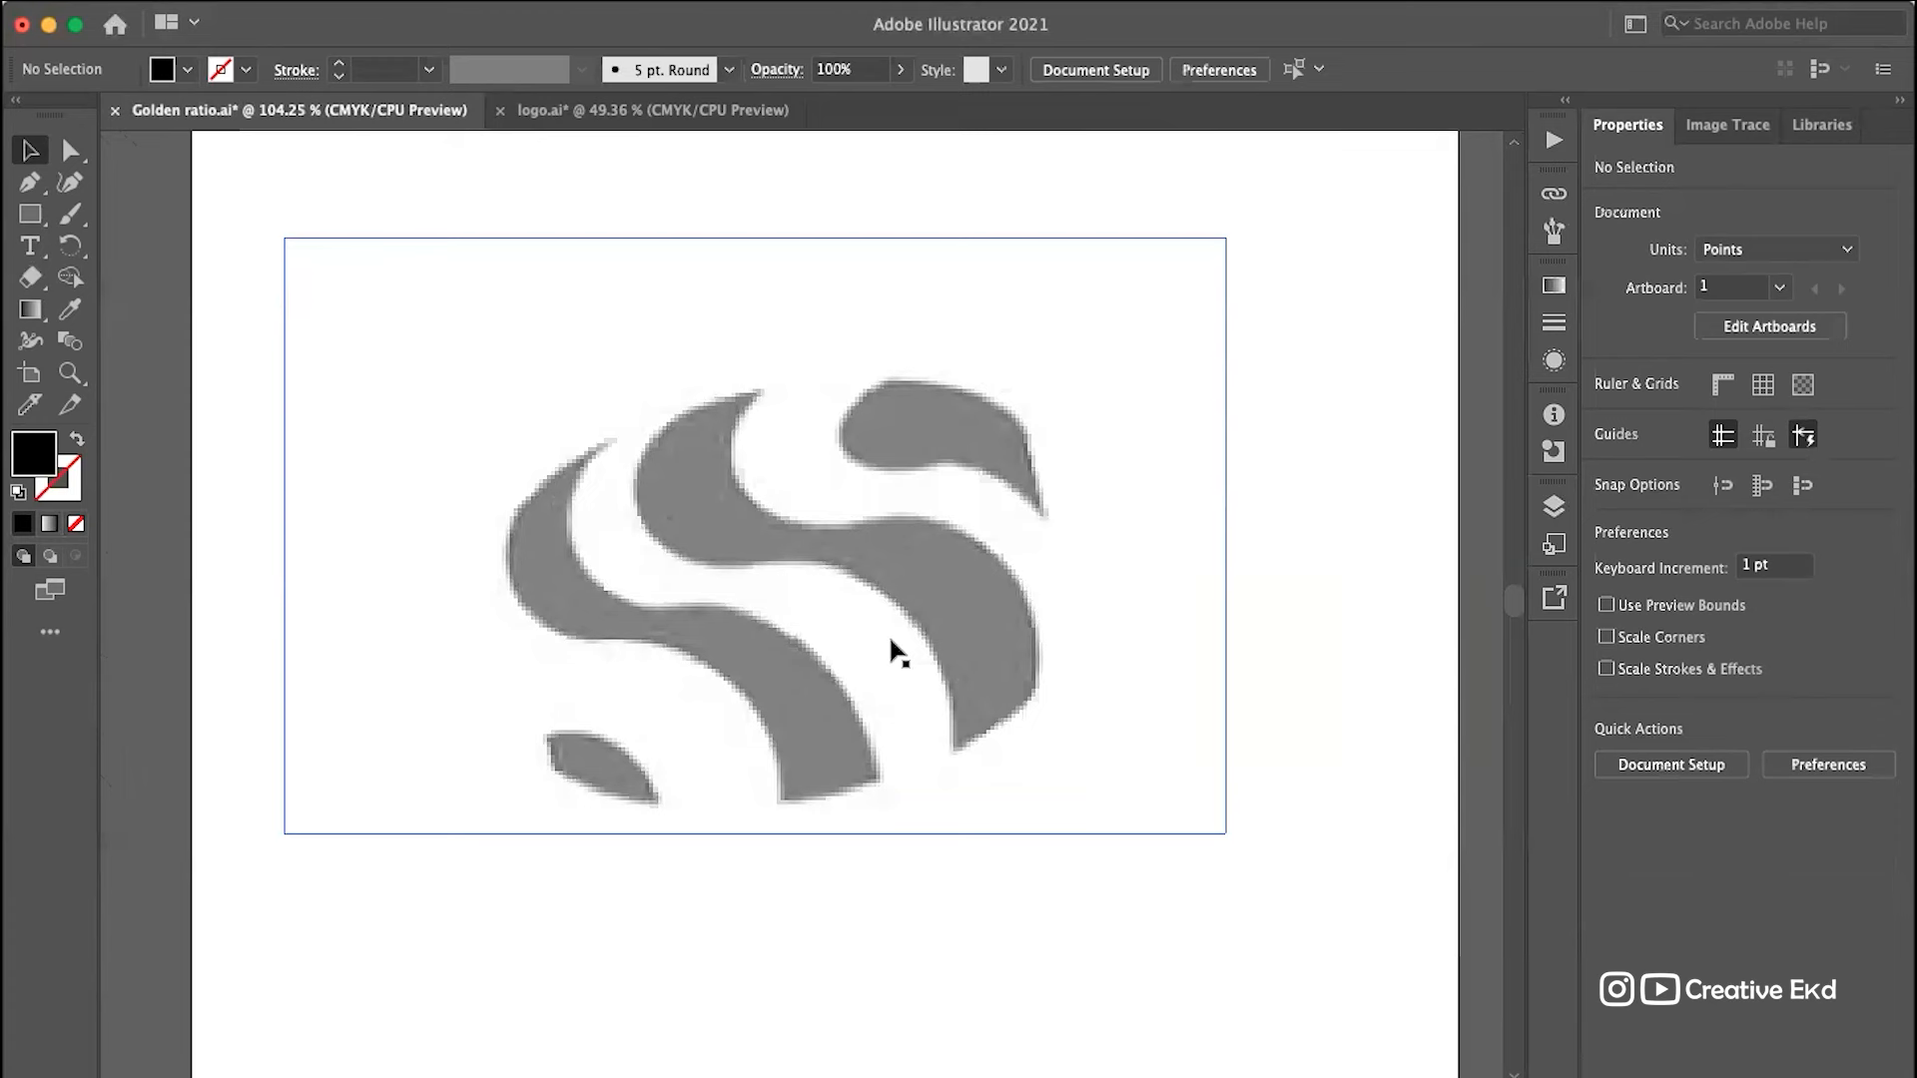
pyautogui.scroll(-7, 891, 640)
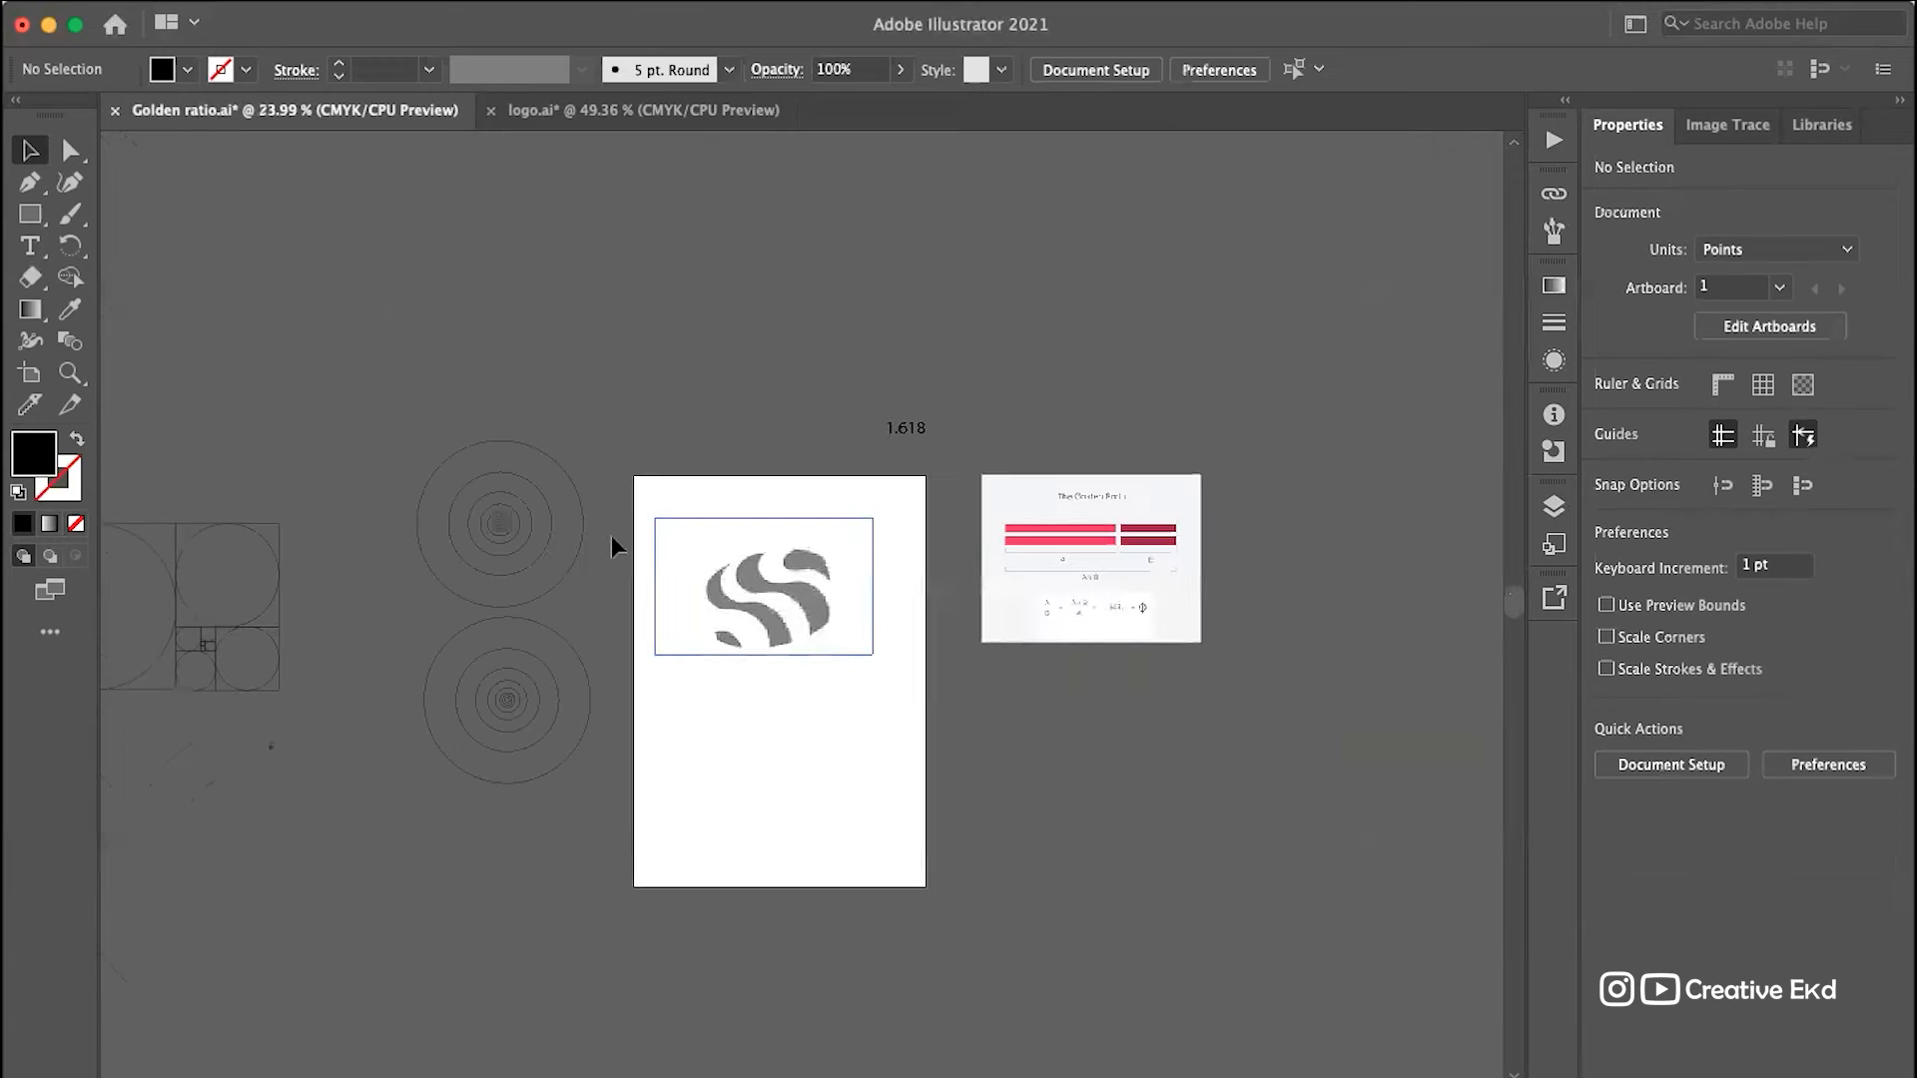
pyautogui.scroll(3, 454, 584)
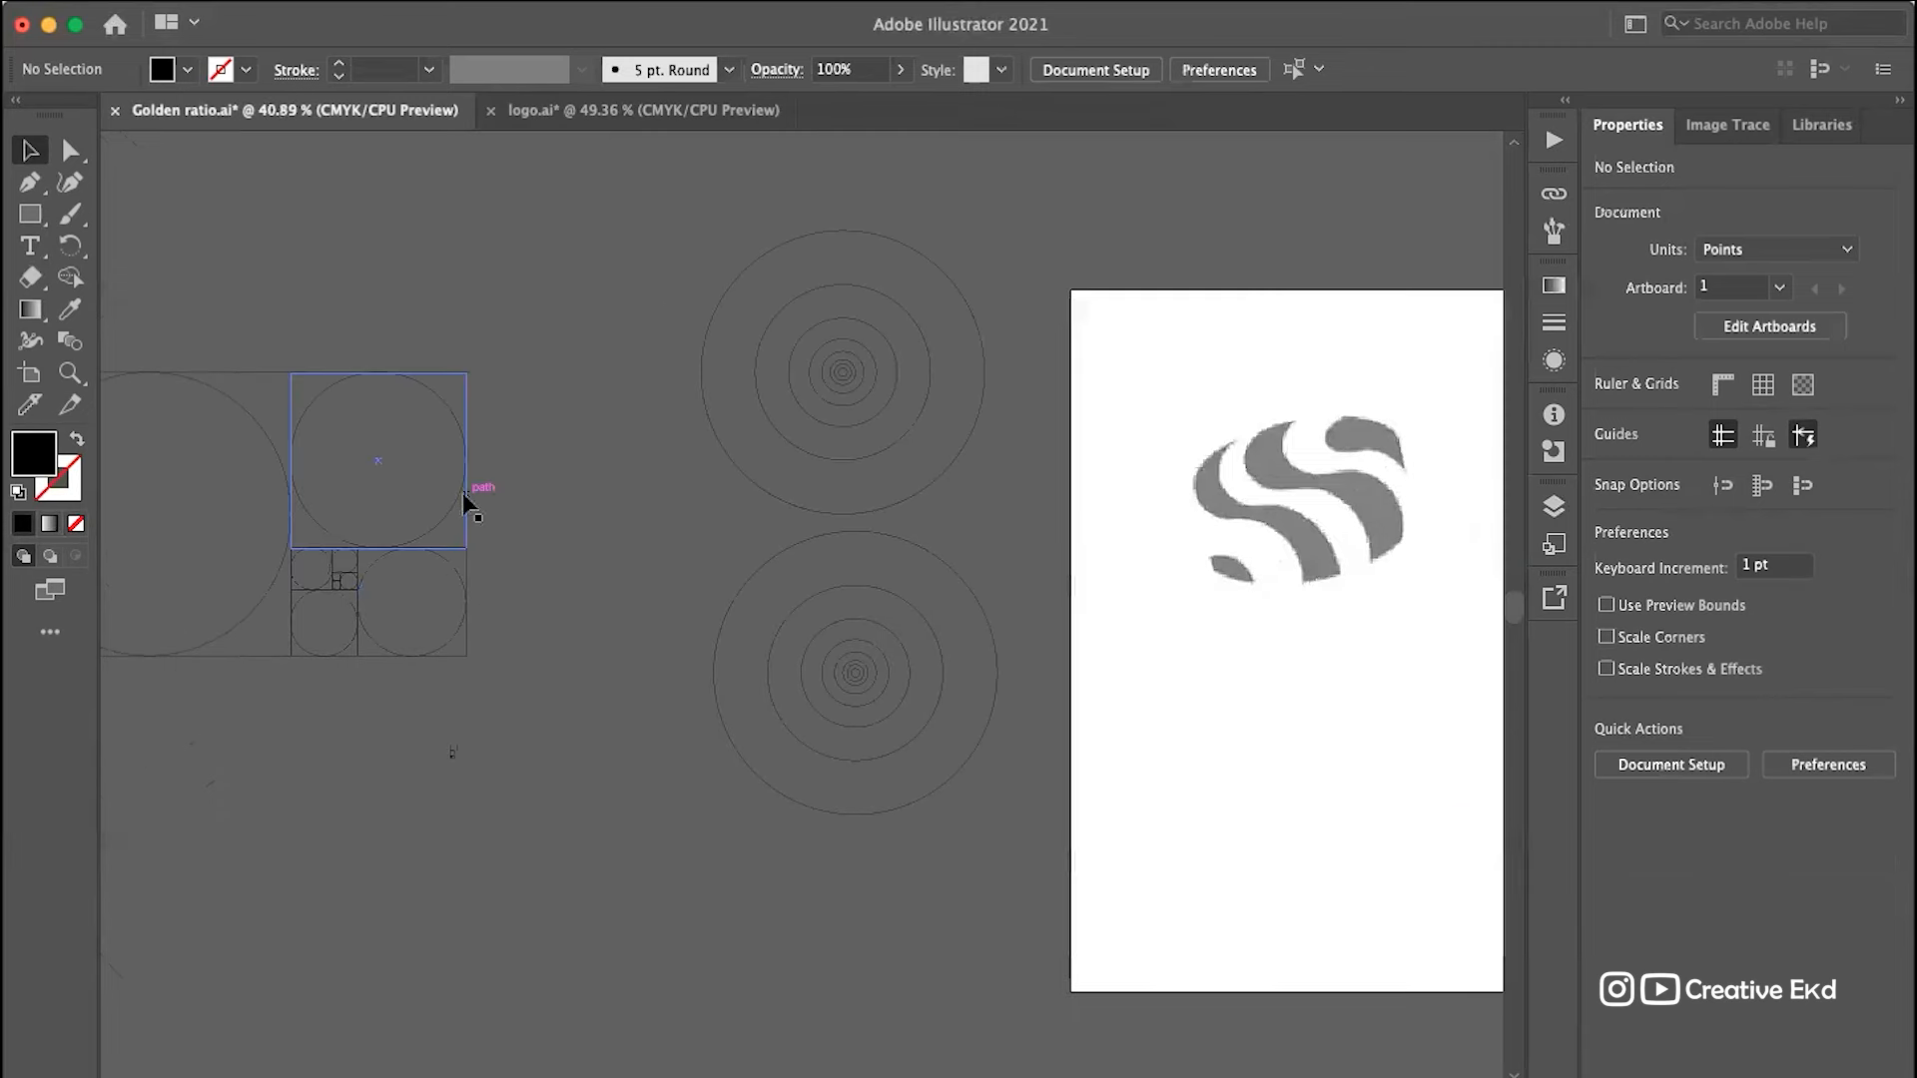
pyautogui.scroll(6, 334, 535)
pyautogui.scroll(3, 560, 686)
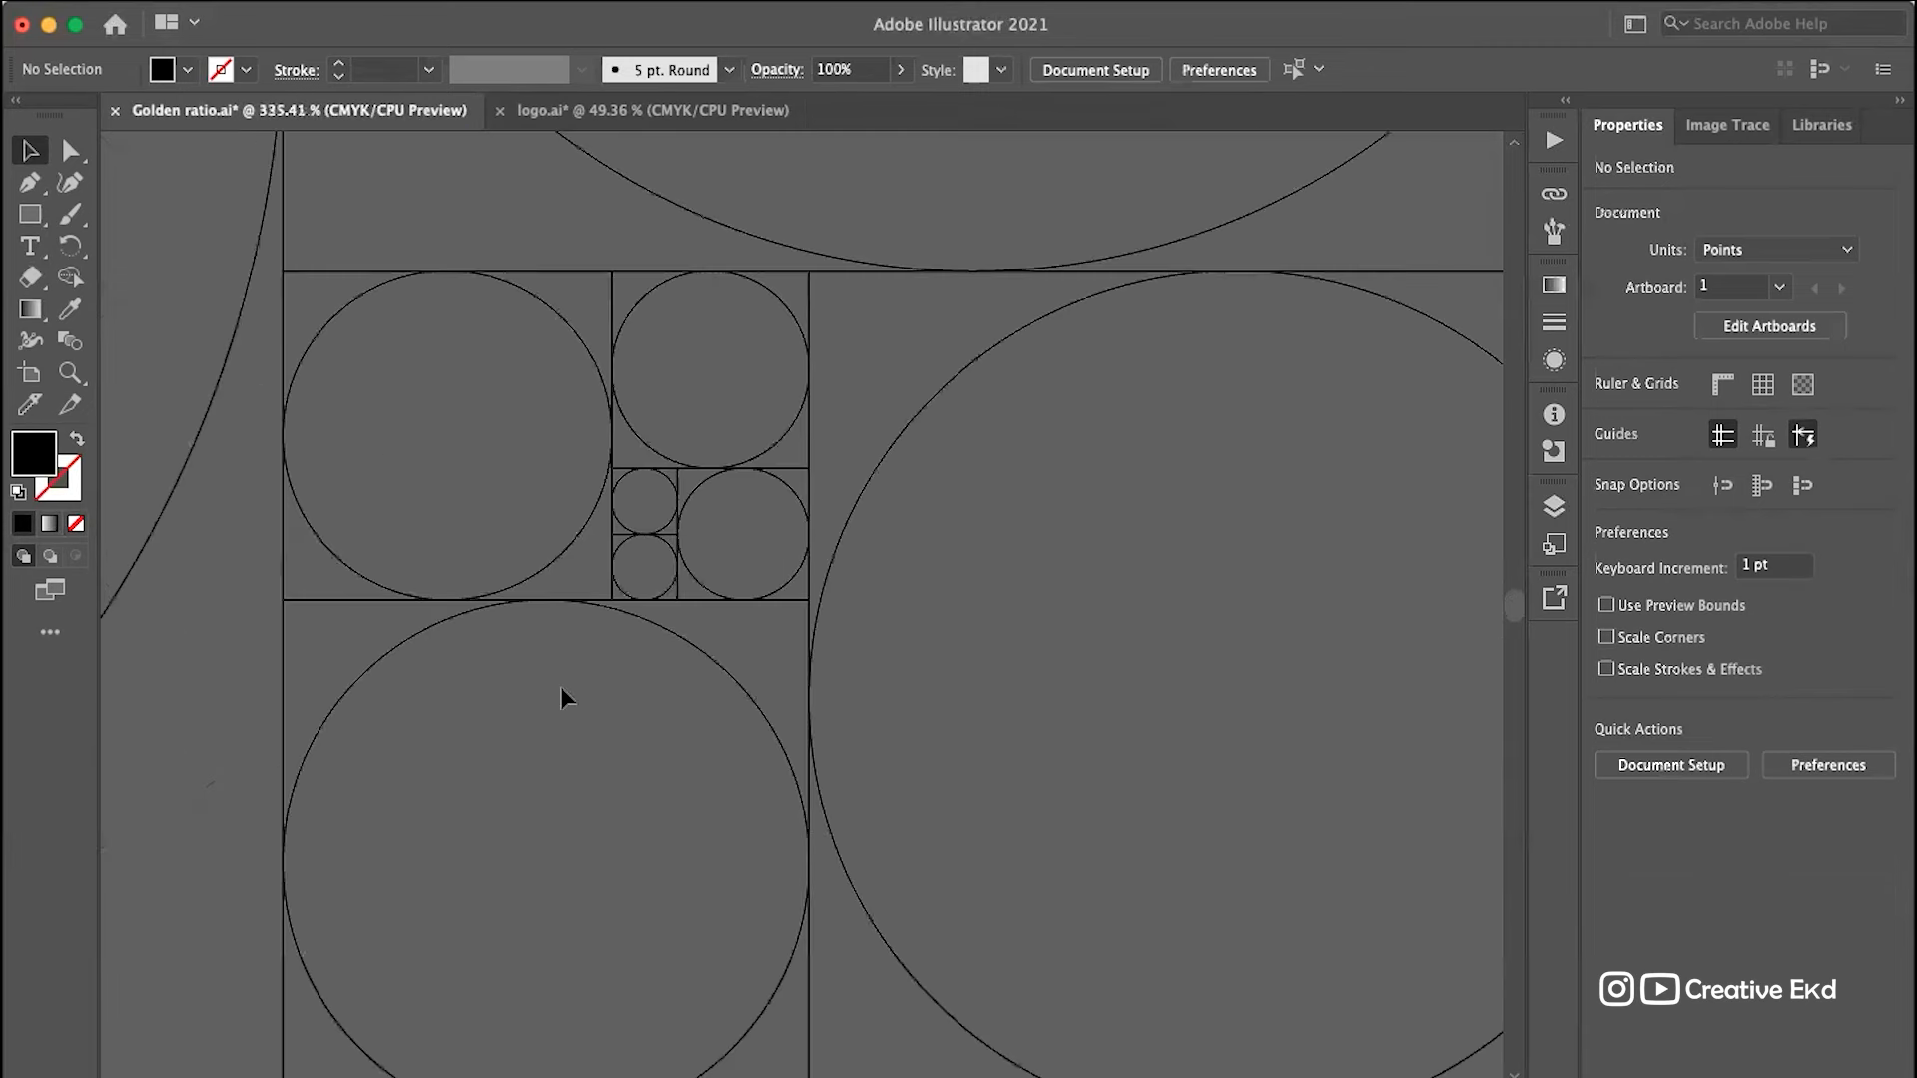
pyautogui.scroll(8, 560, 685)
pyautogui.scroll(-10, 524, 767)
pyautogui.scroll(-6, 860, 774)
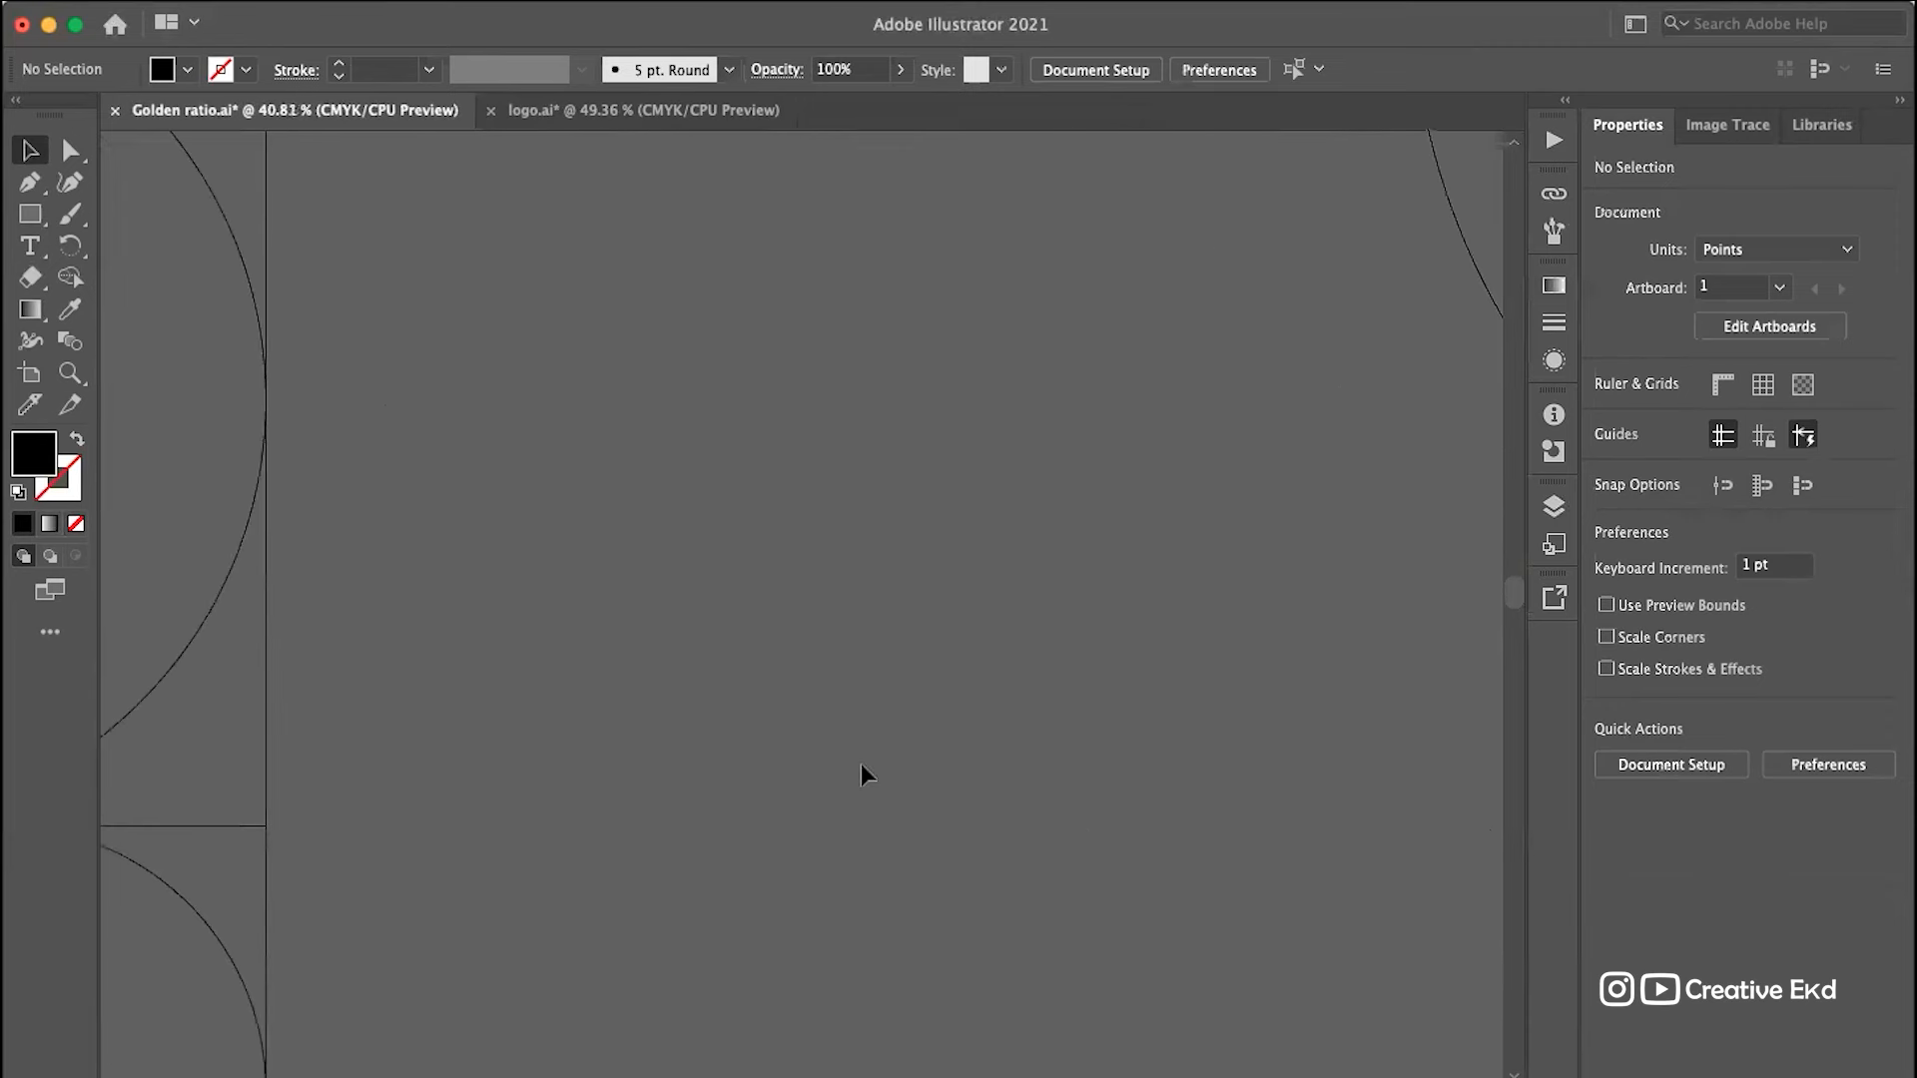
pyautogui.scroll(-2, 734, 668)
pyautogui.scroll(3, 656, 709)
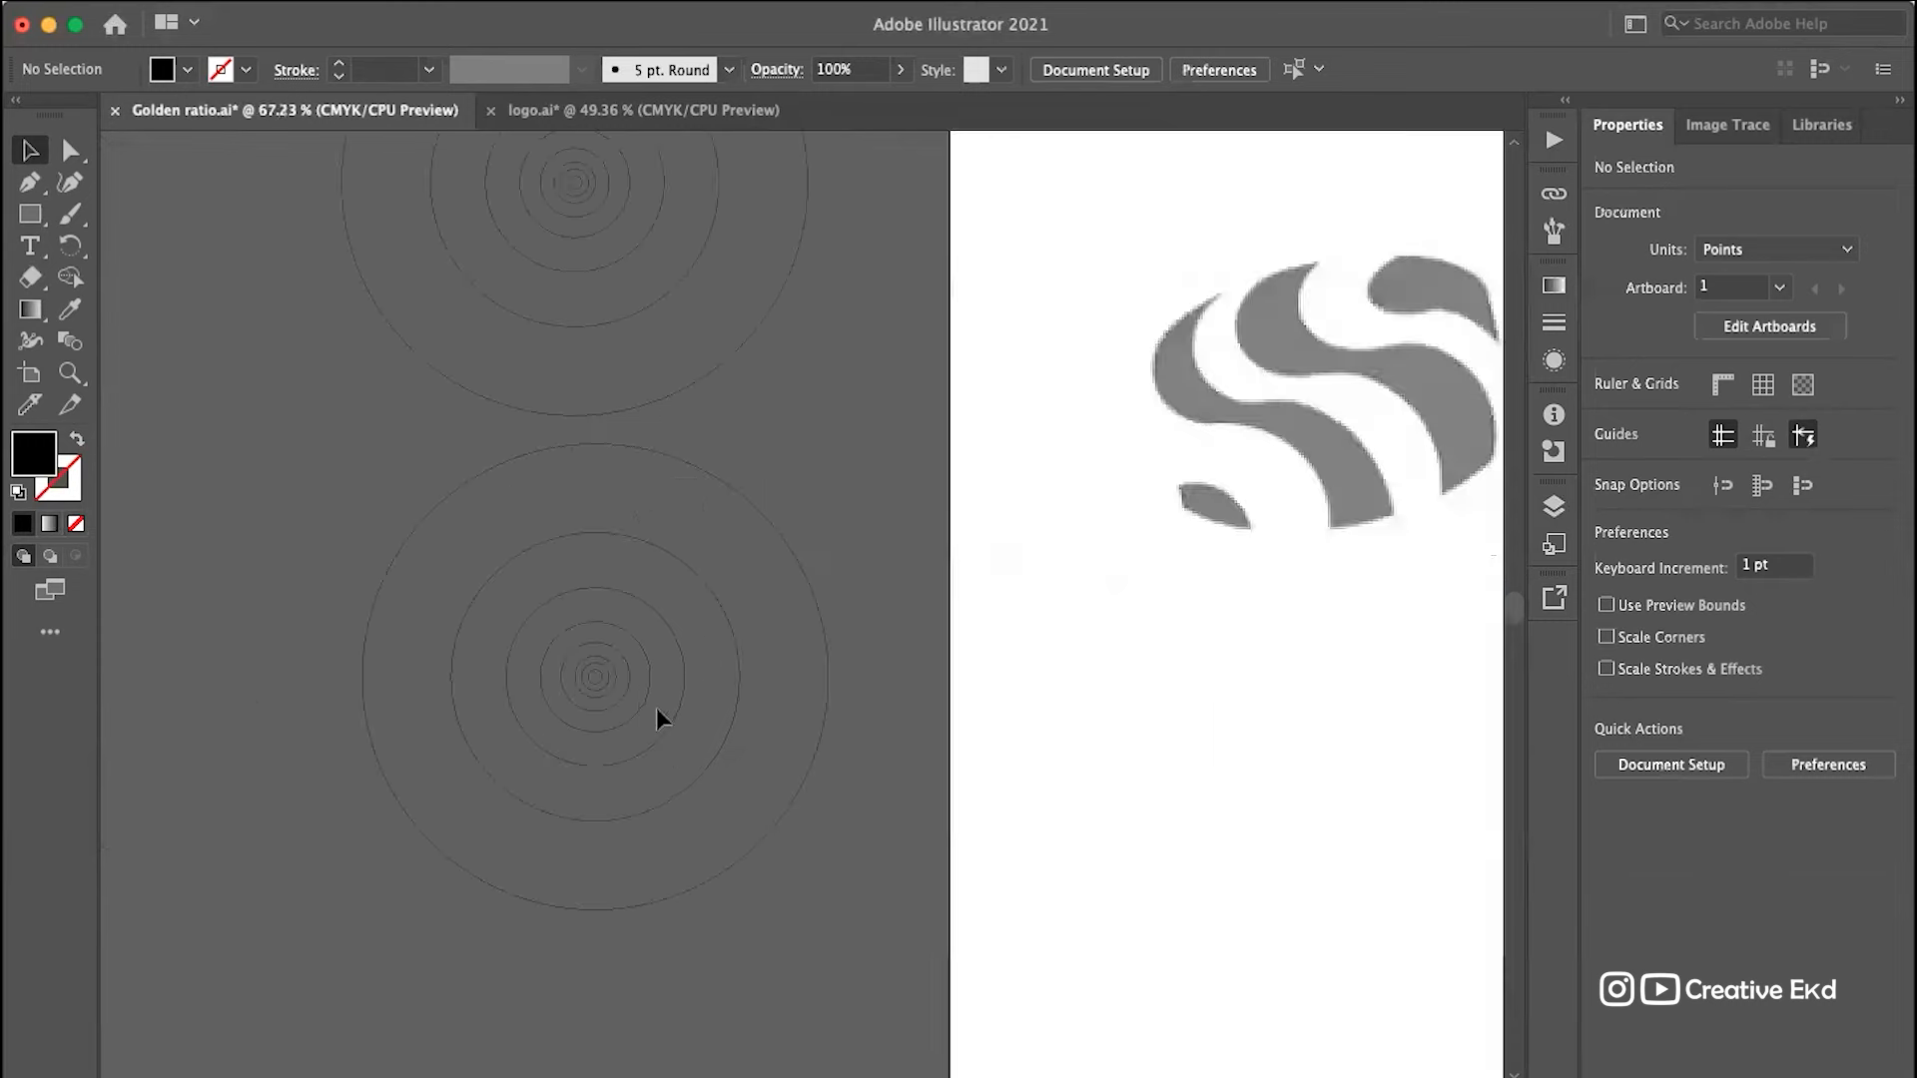
# Step: Try fitting the 80 pt circle from the lower concentric set over the logo's upper curve, and undo the move
pyautogui.hscroll(5, 656, 709)
pyautogui.click(398, 621)
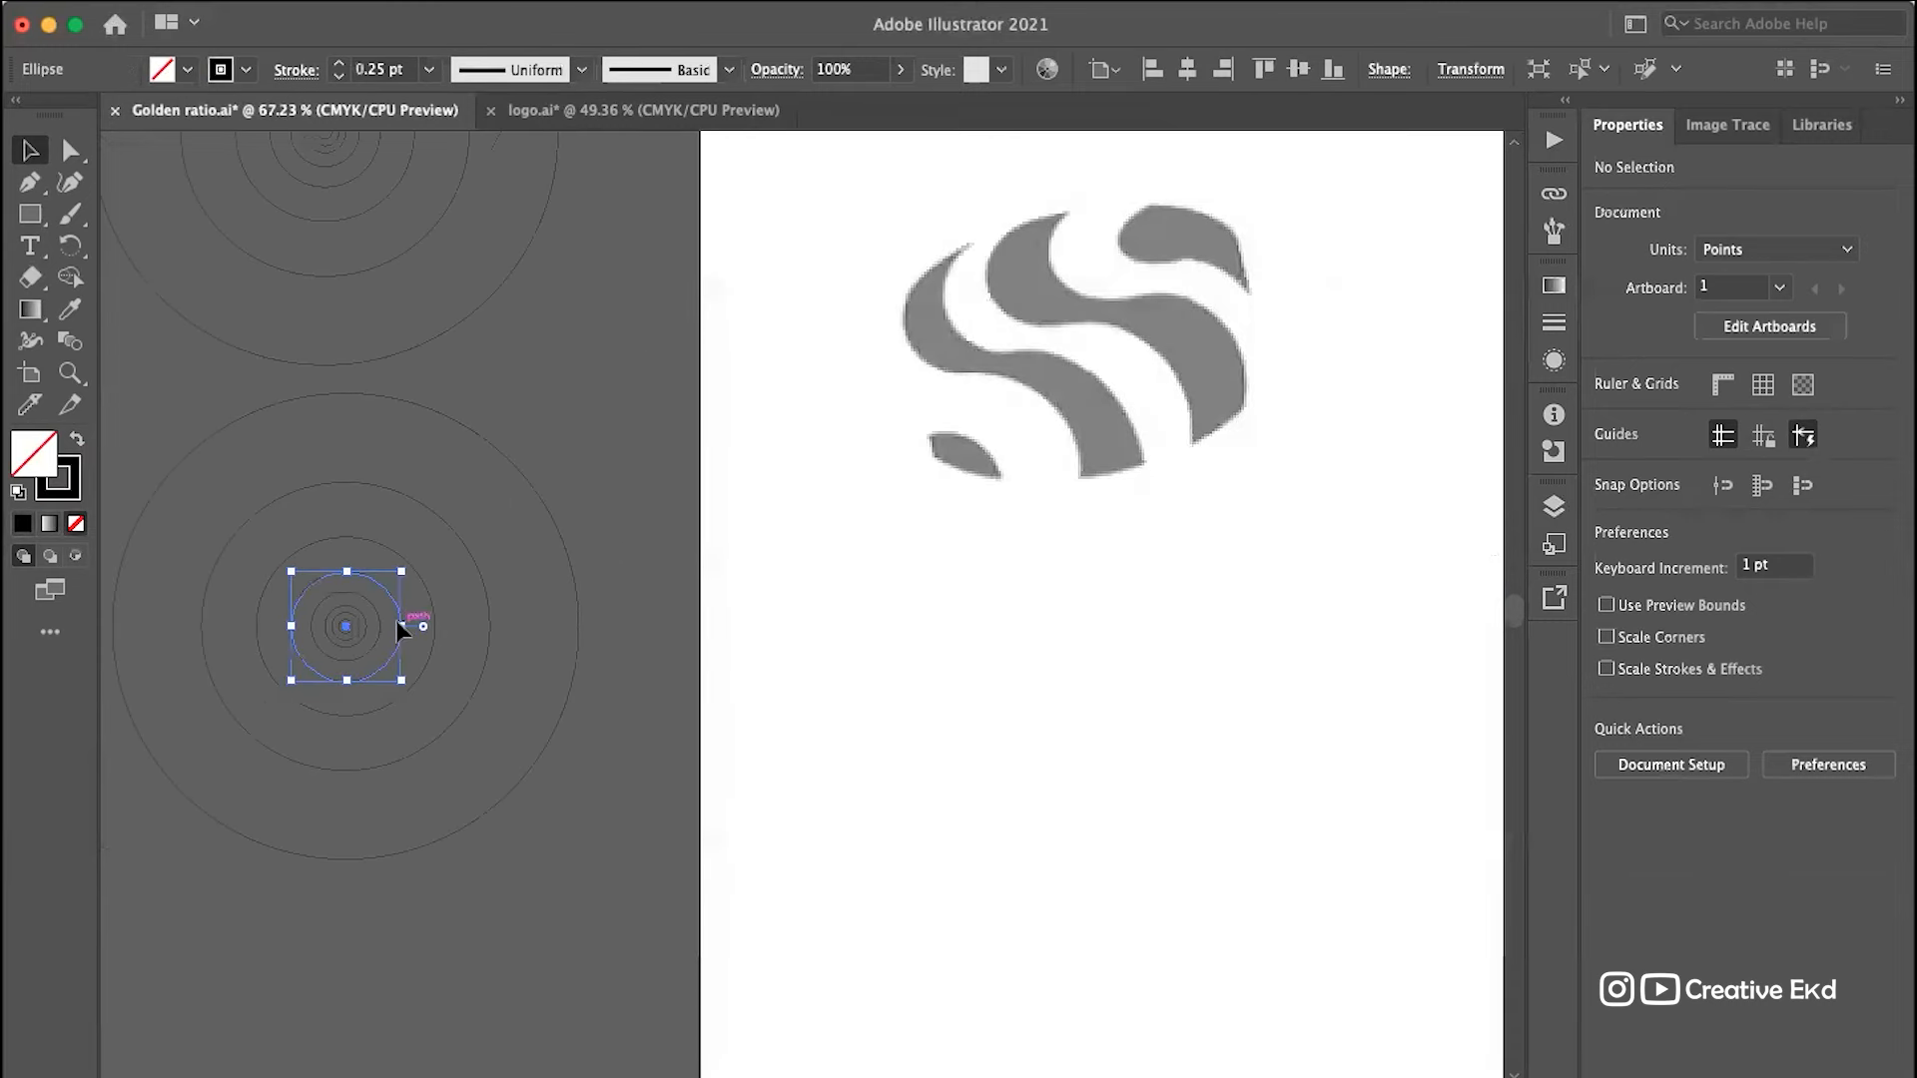
pyautogui.moveTo(397, 620); pyautogui.dragTo(778, 385)
pyautogui.press('super+z')
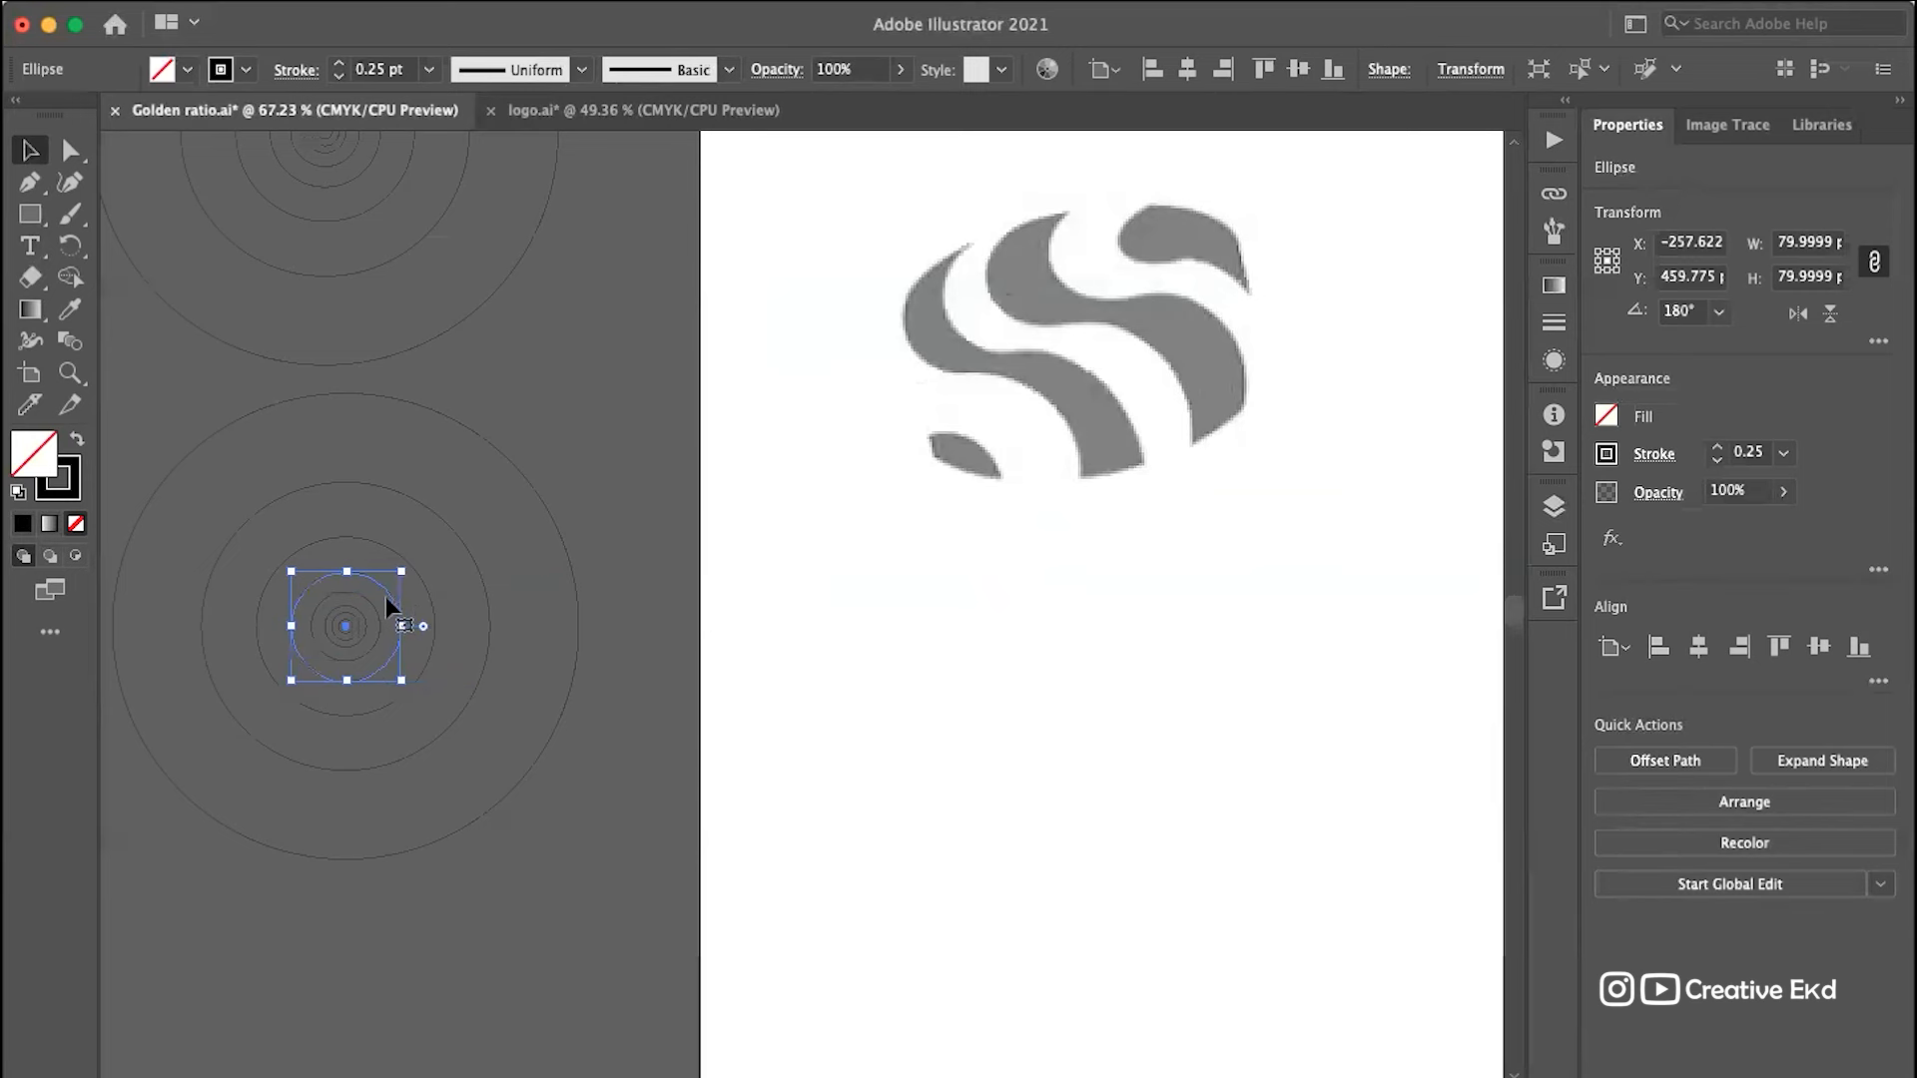
pyautogui.moveTo(397, 589); pyautogui.dragTo(1080, 228)
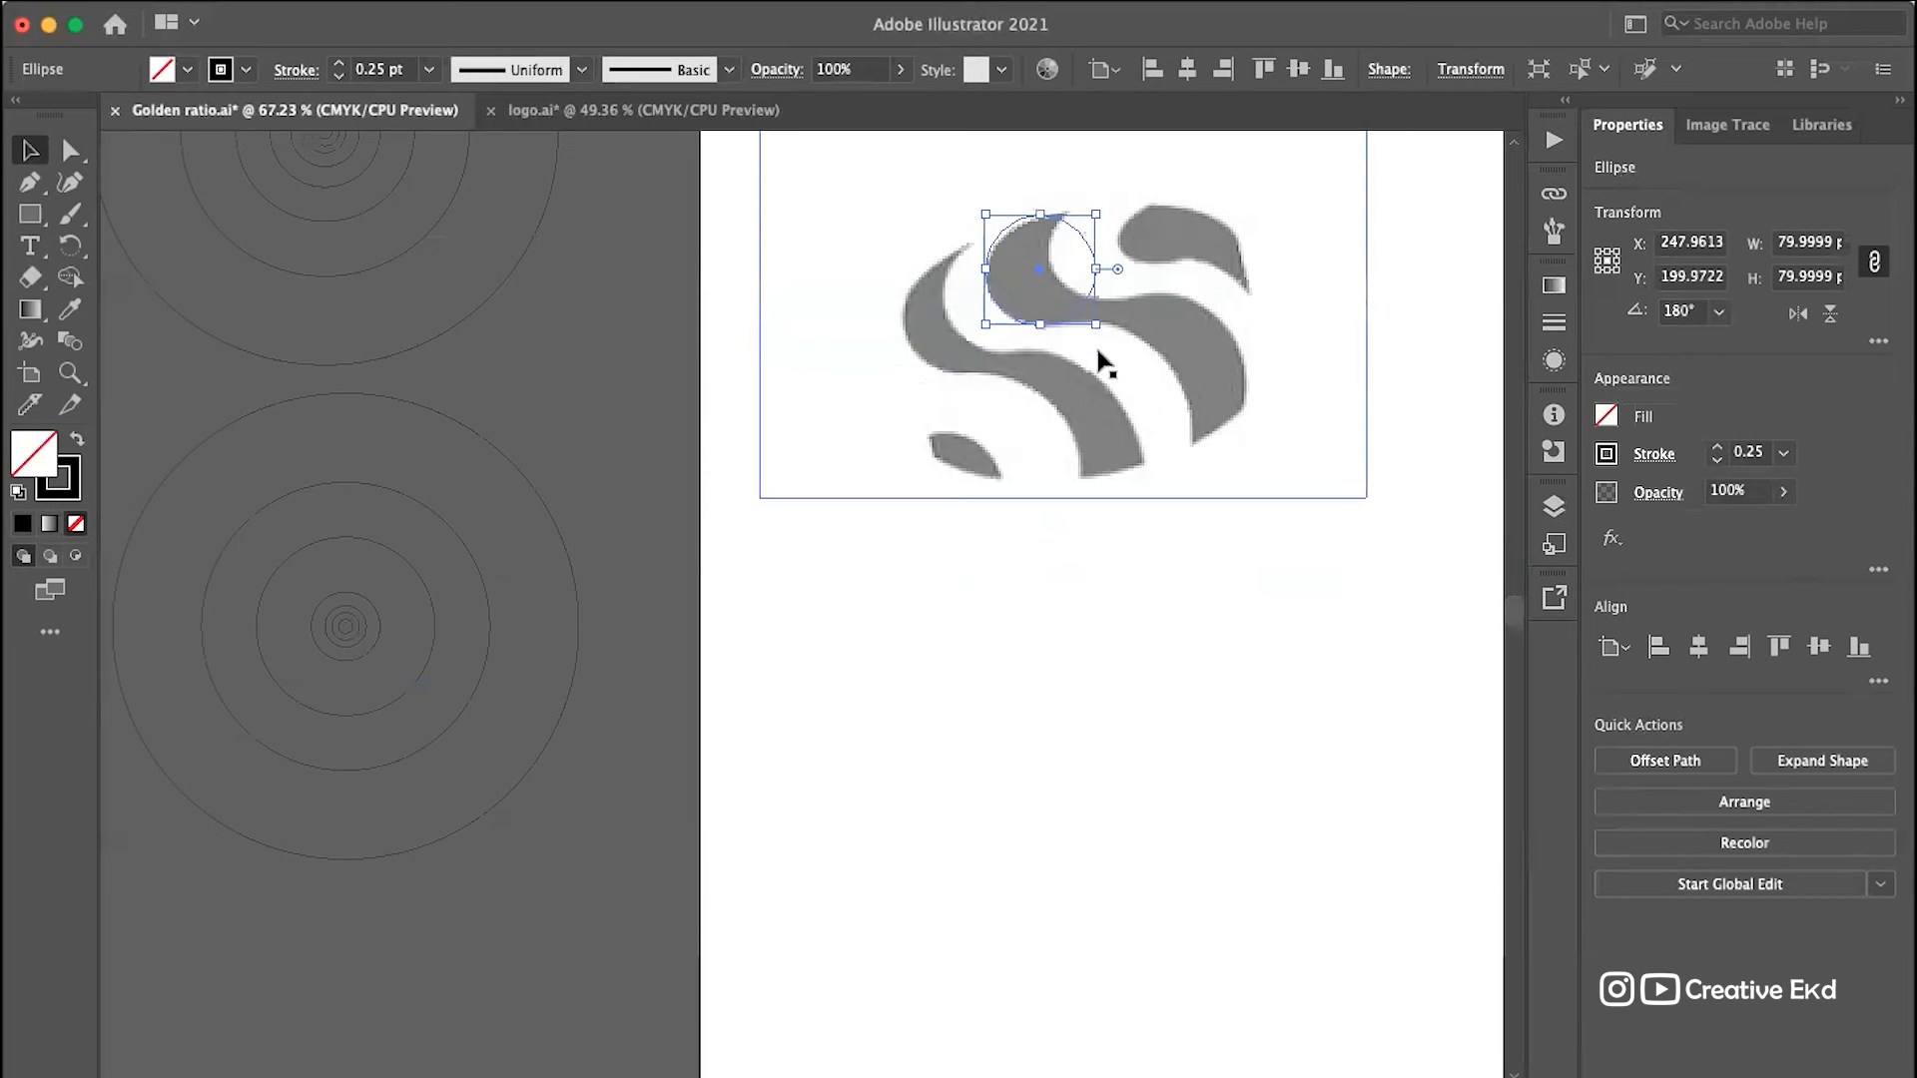
pyautogui.click(1382, 418)
pyautogui.scroll(3, 1182, 310)
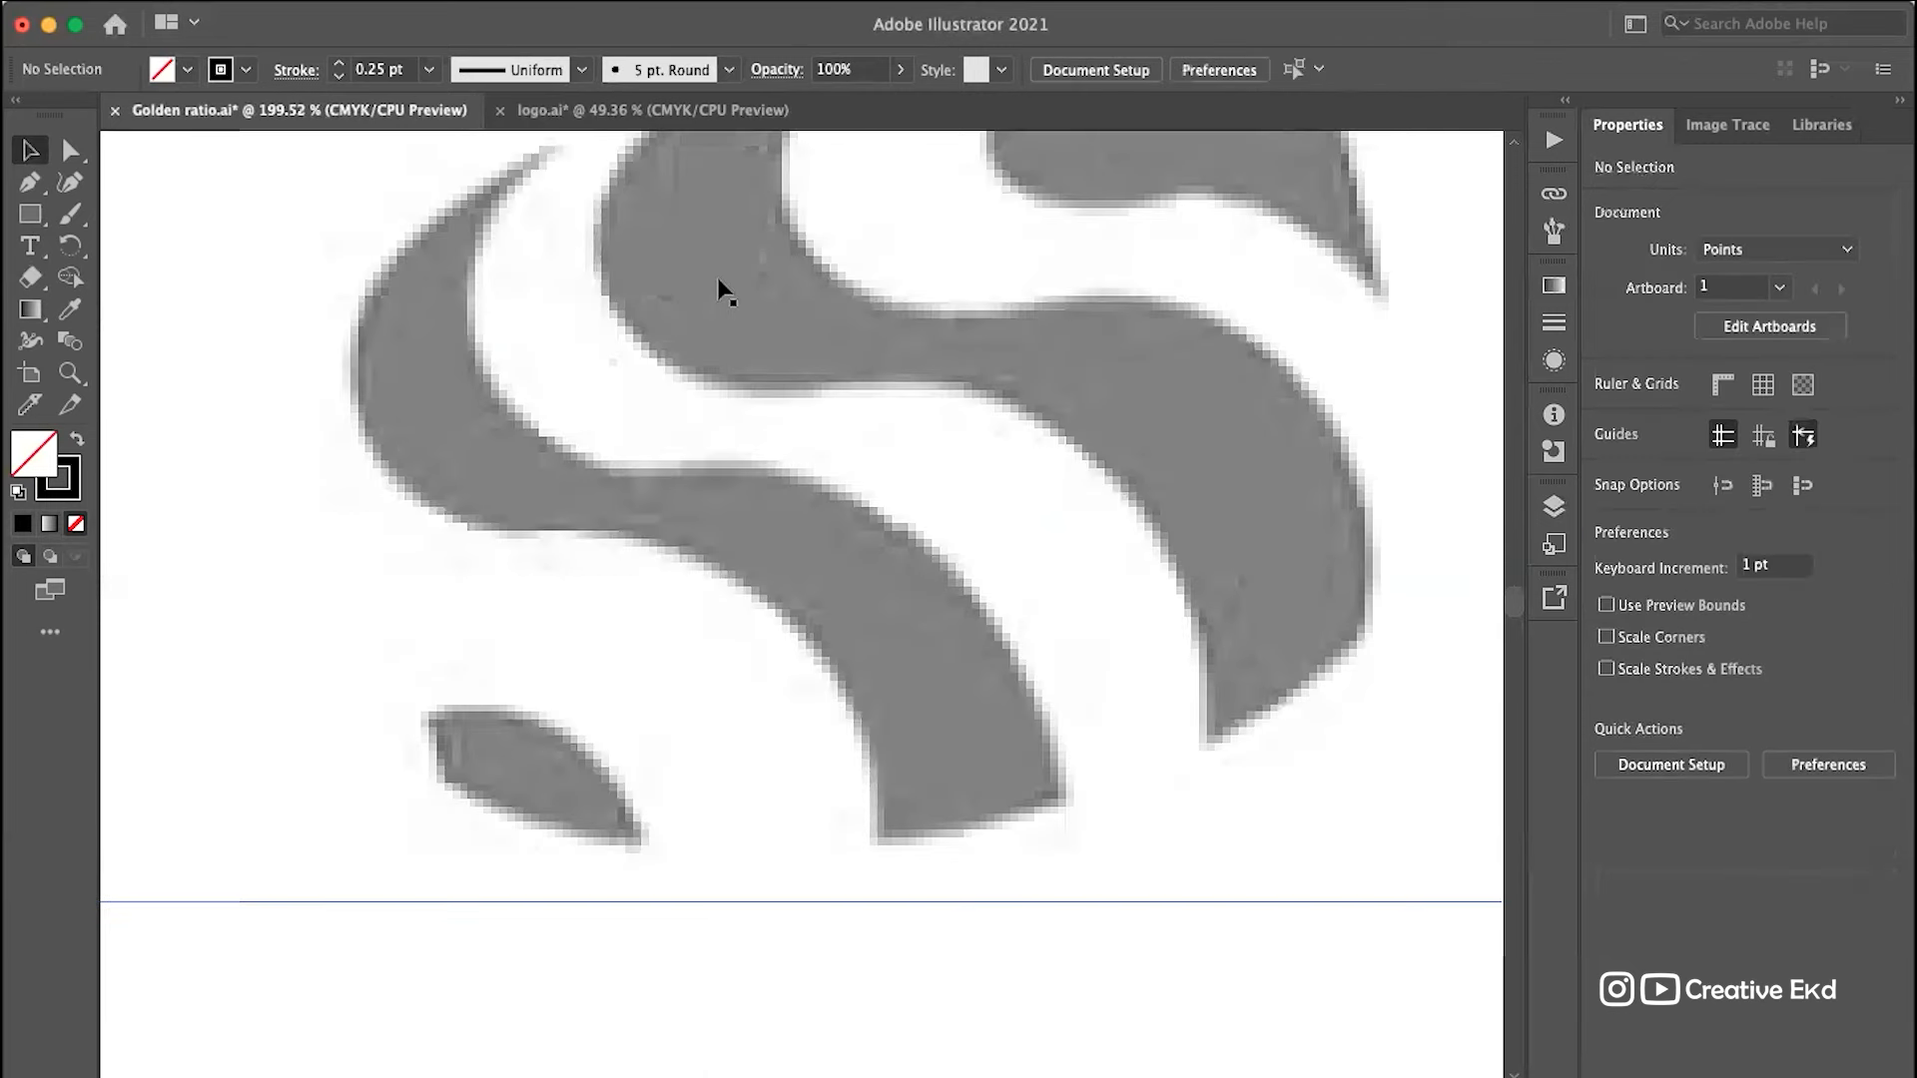
pyautogui.scroll(-5, 718, 292)
pyautogui.click(751, 302)
pyautogui.press('super+z')
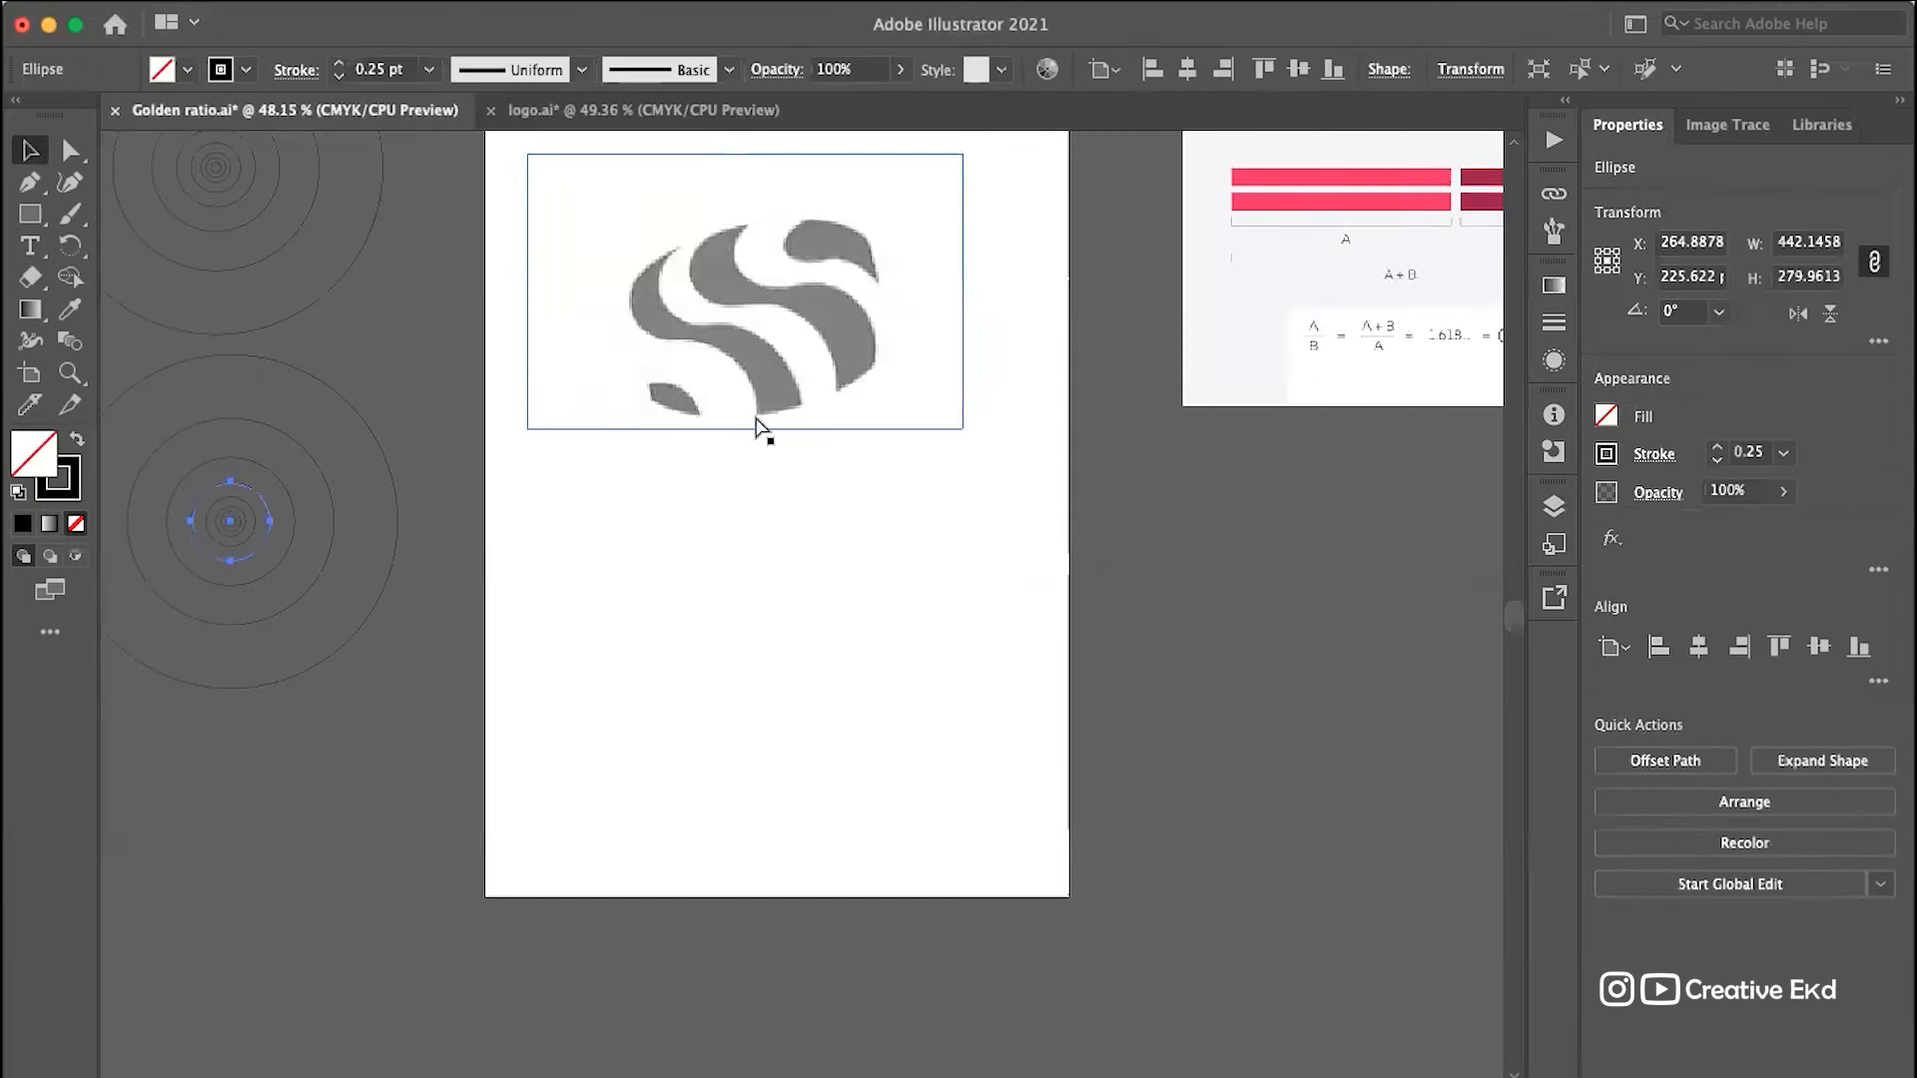
# Step: Move the striped logo image down the artboard, closer to its middle, and deselect it
pyautogui.click(449, 591)
pyautogui.moveTo(820, 327); pyautogui.dragTo(833, 485)
pyautogui.click(879, 687)
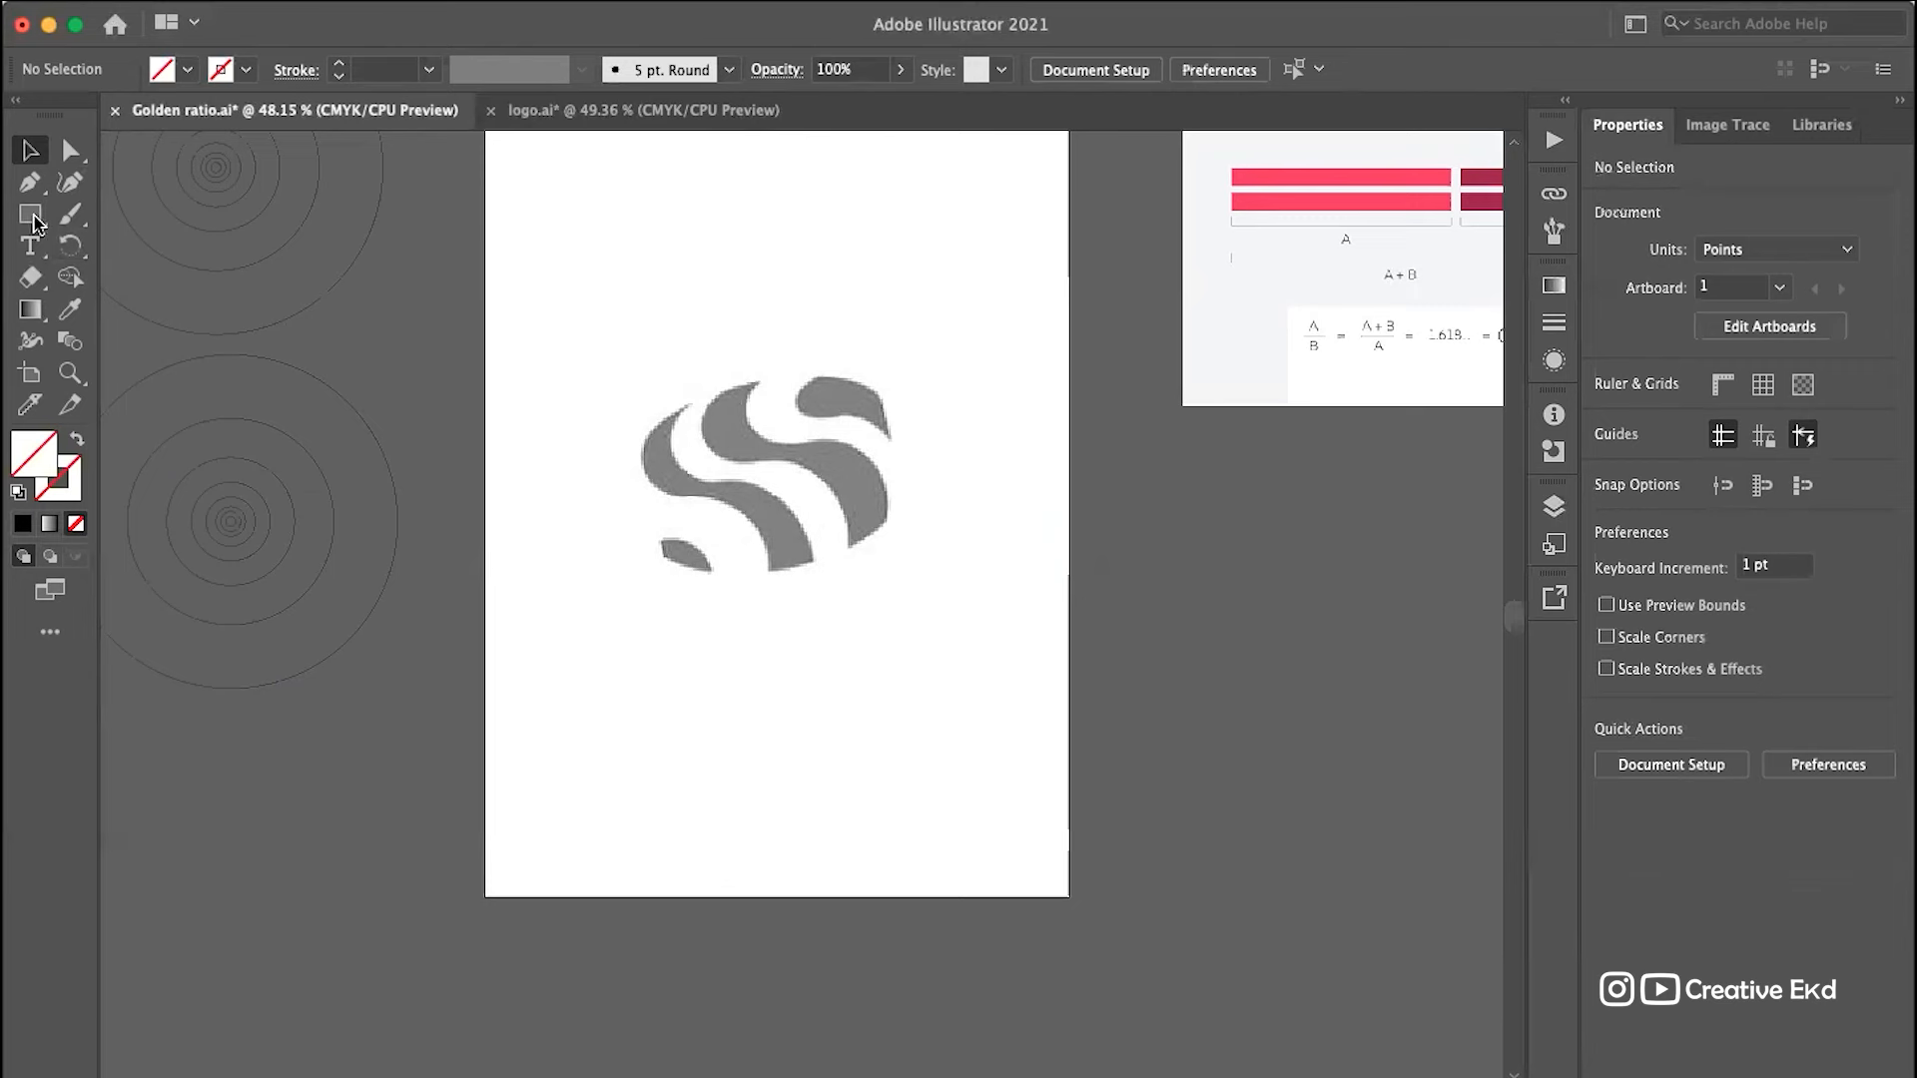
# Step: Examine the sizes of the two innermost circles and the outermost circle in the lower concentric set
pyautogui.scroll(5, 819, 507)
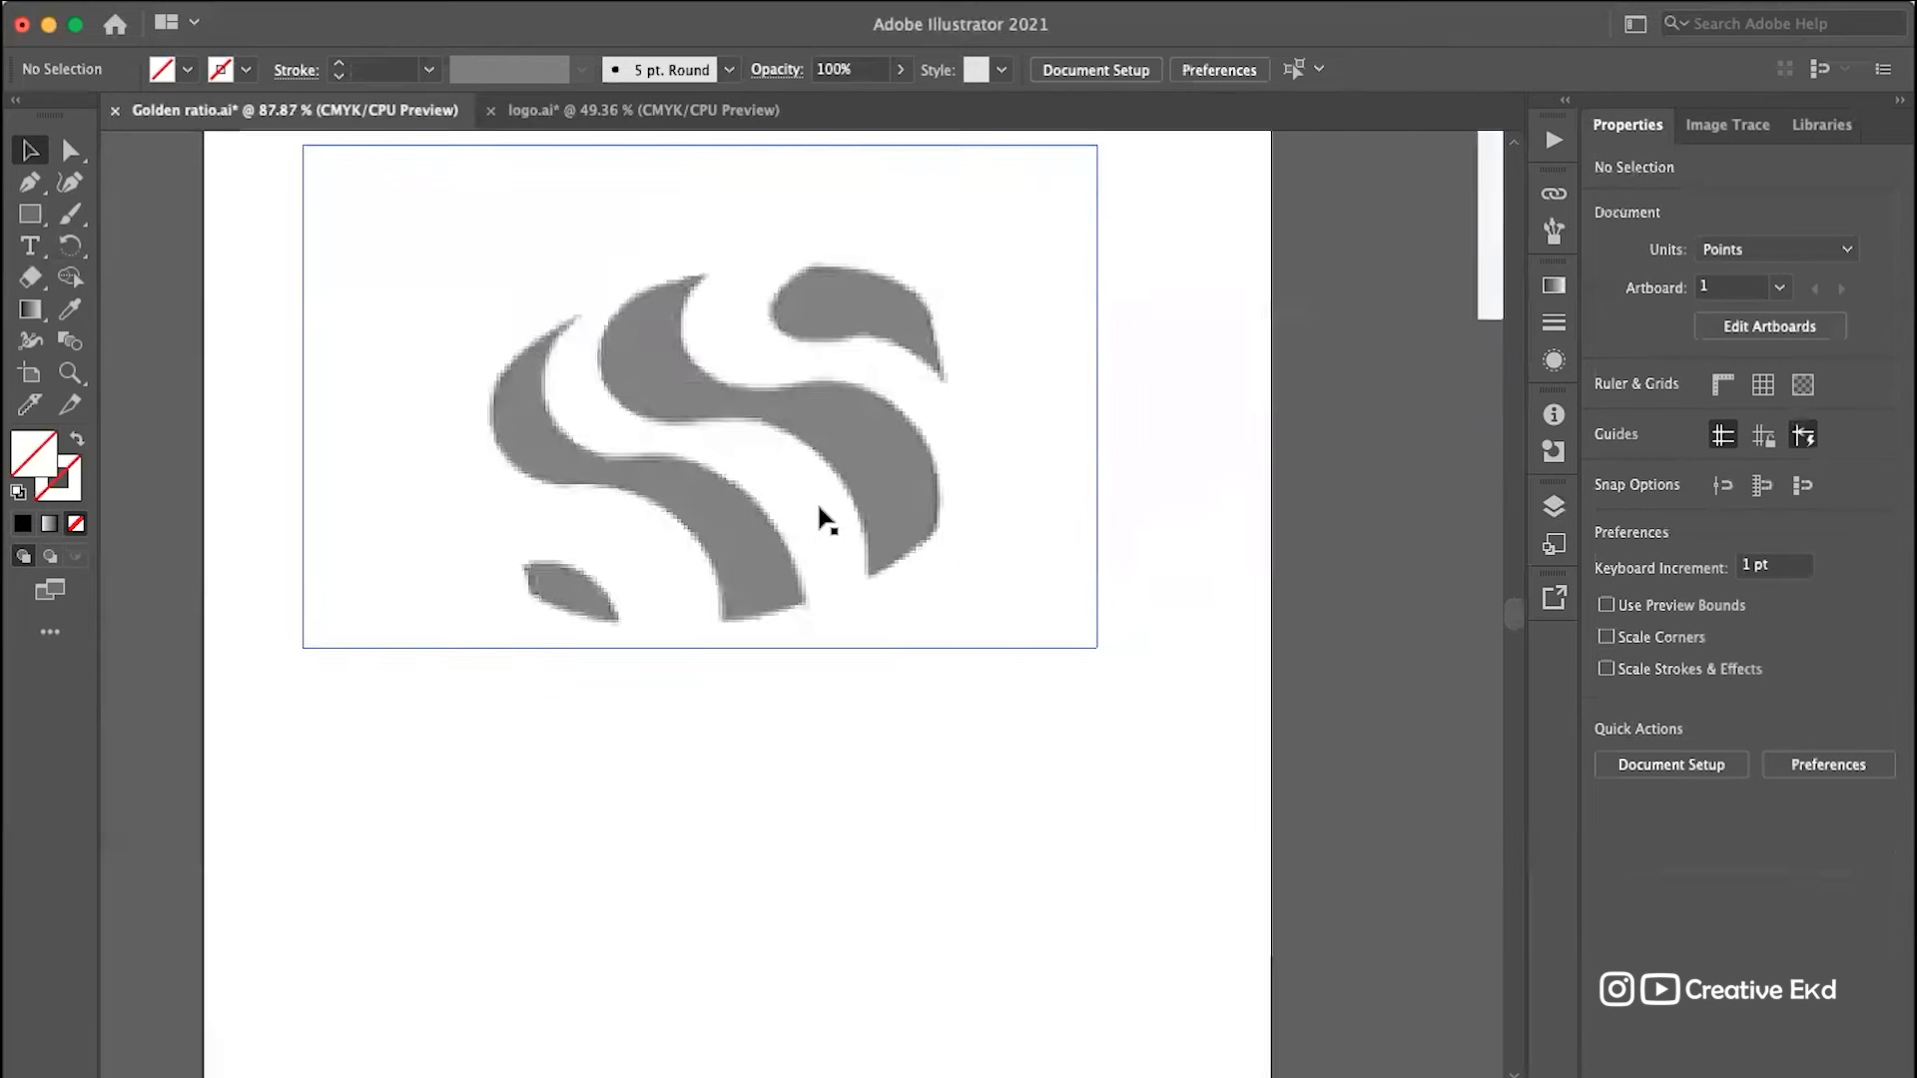
pyautogui.scroll(-8, 818, 507)
pyautogui.scroll(5, 678, 482)
pyautogui.scroll(5, 288, 505)
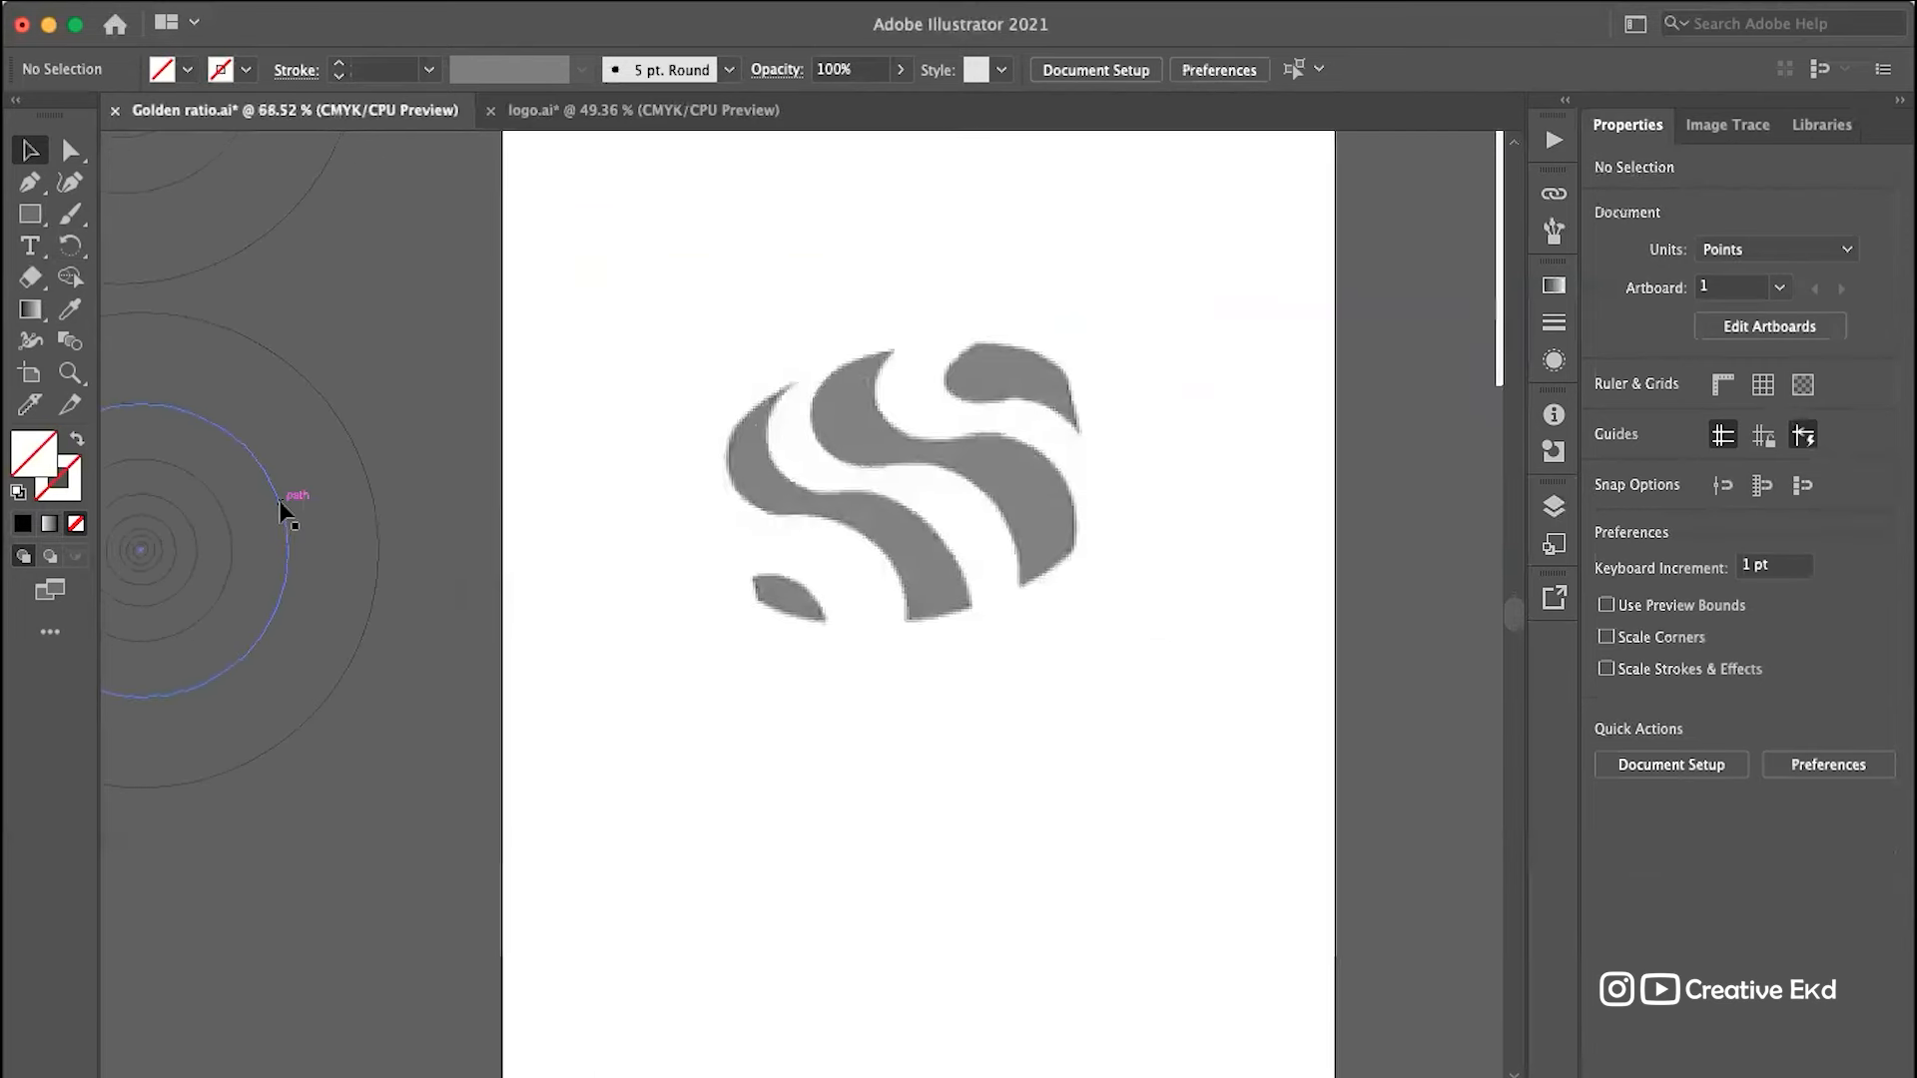
pyautogui.hscroll(-10, 285, 509)
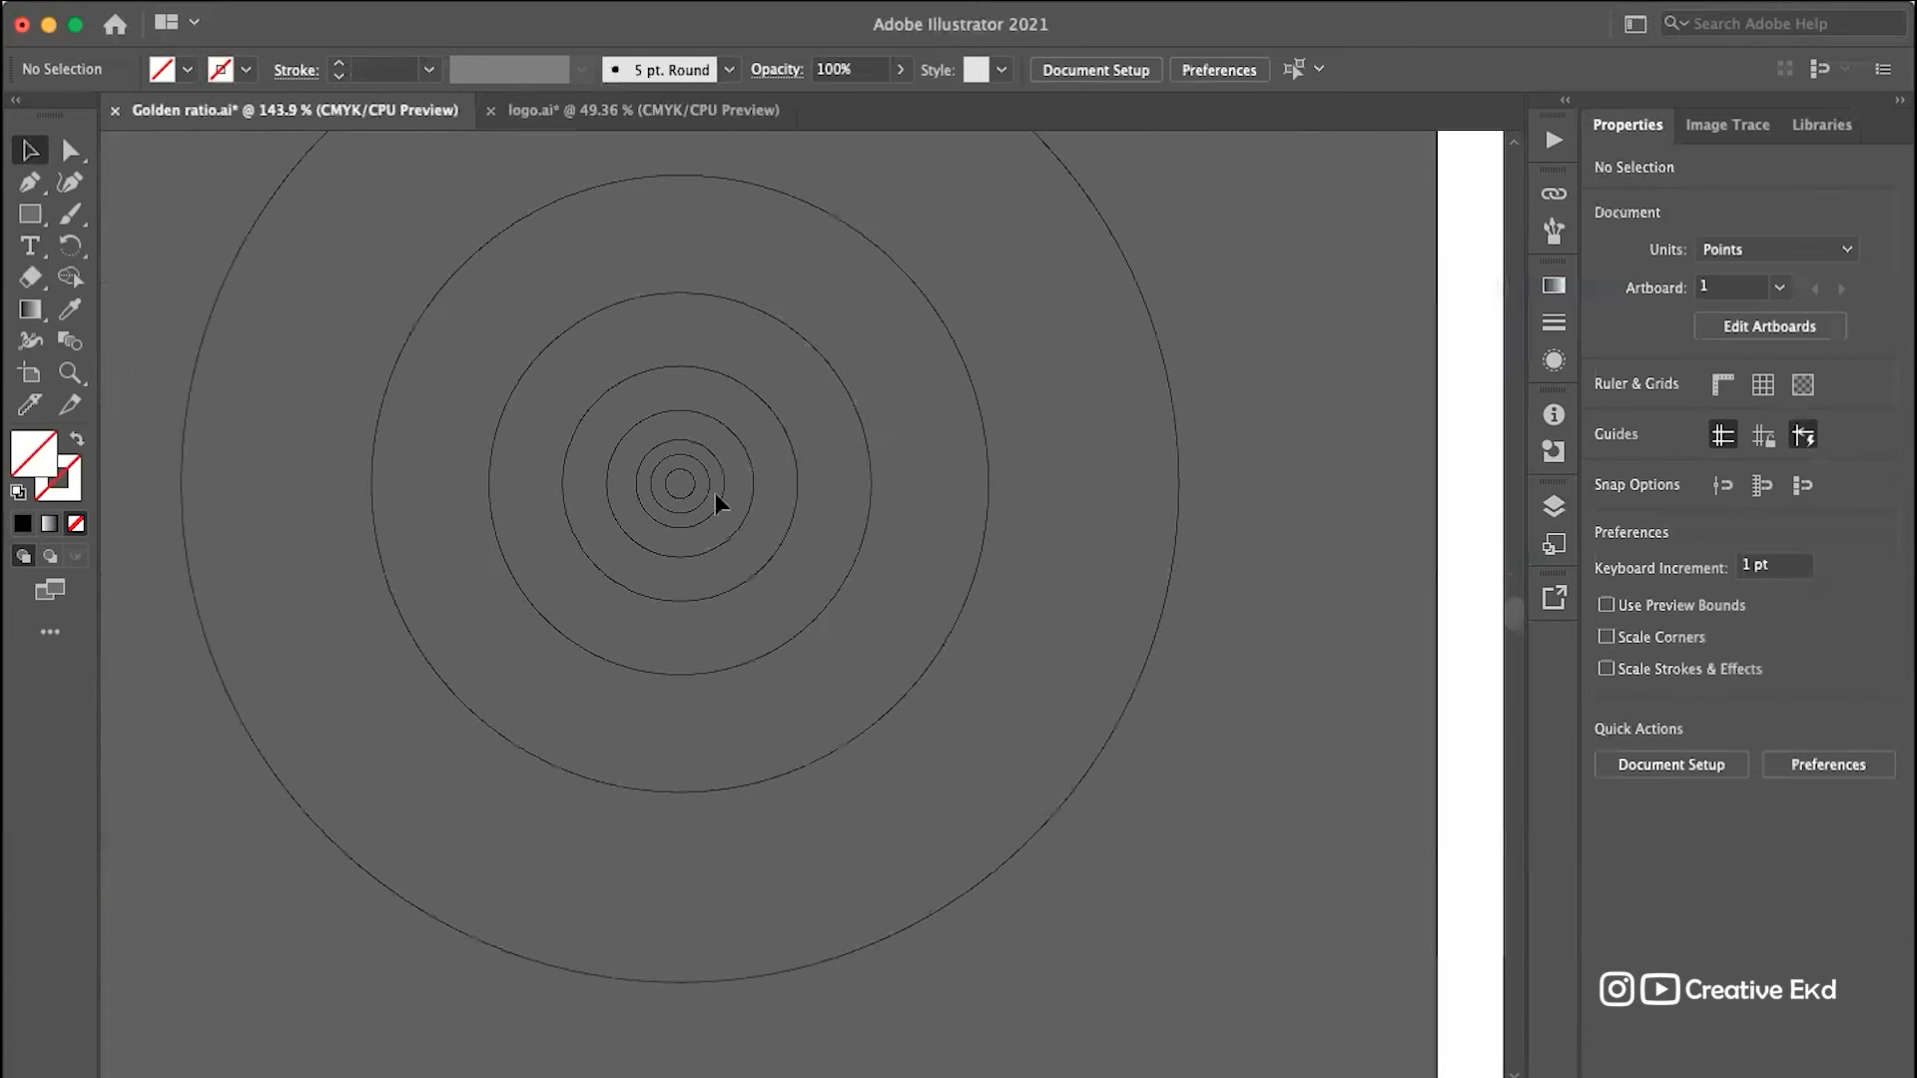
pyautogui.scroll(10, 715, 493)
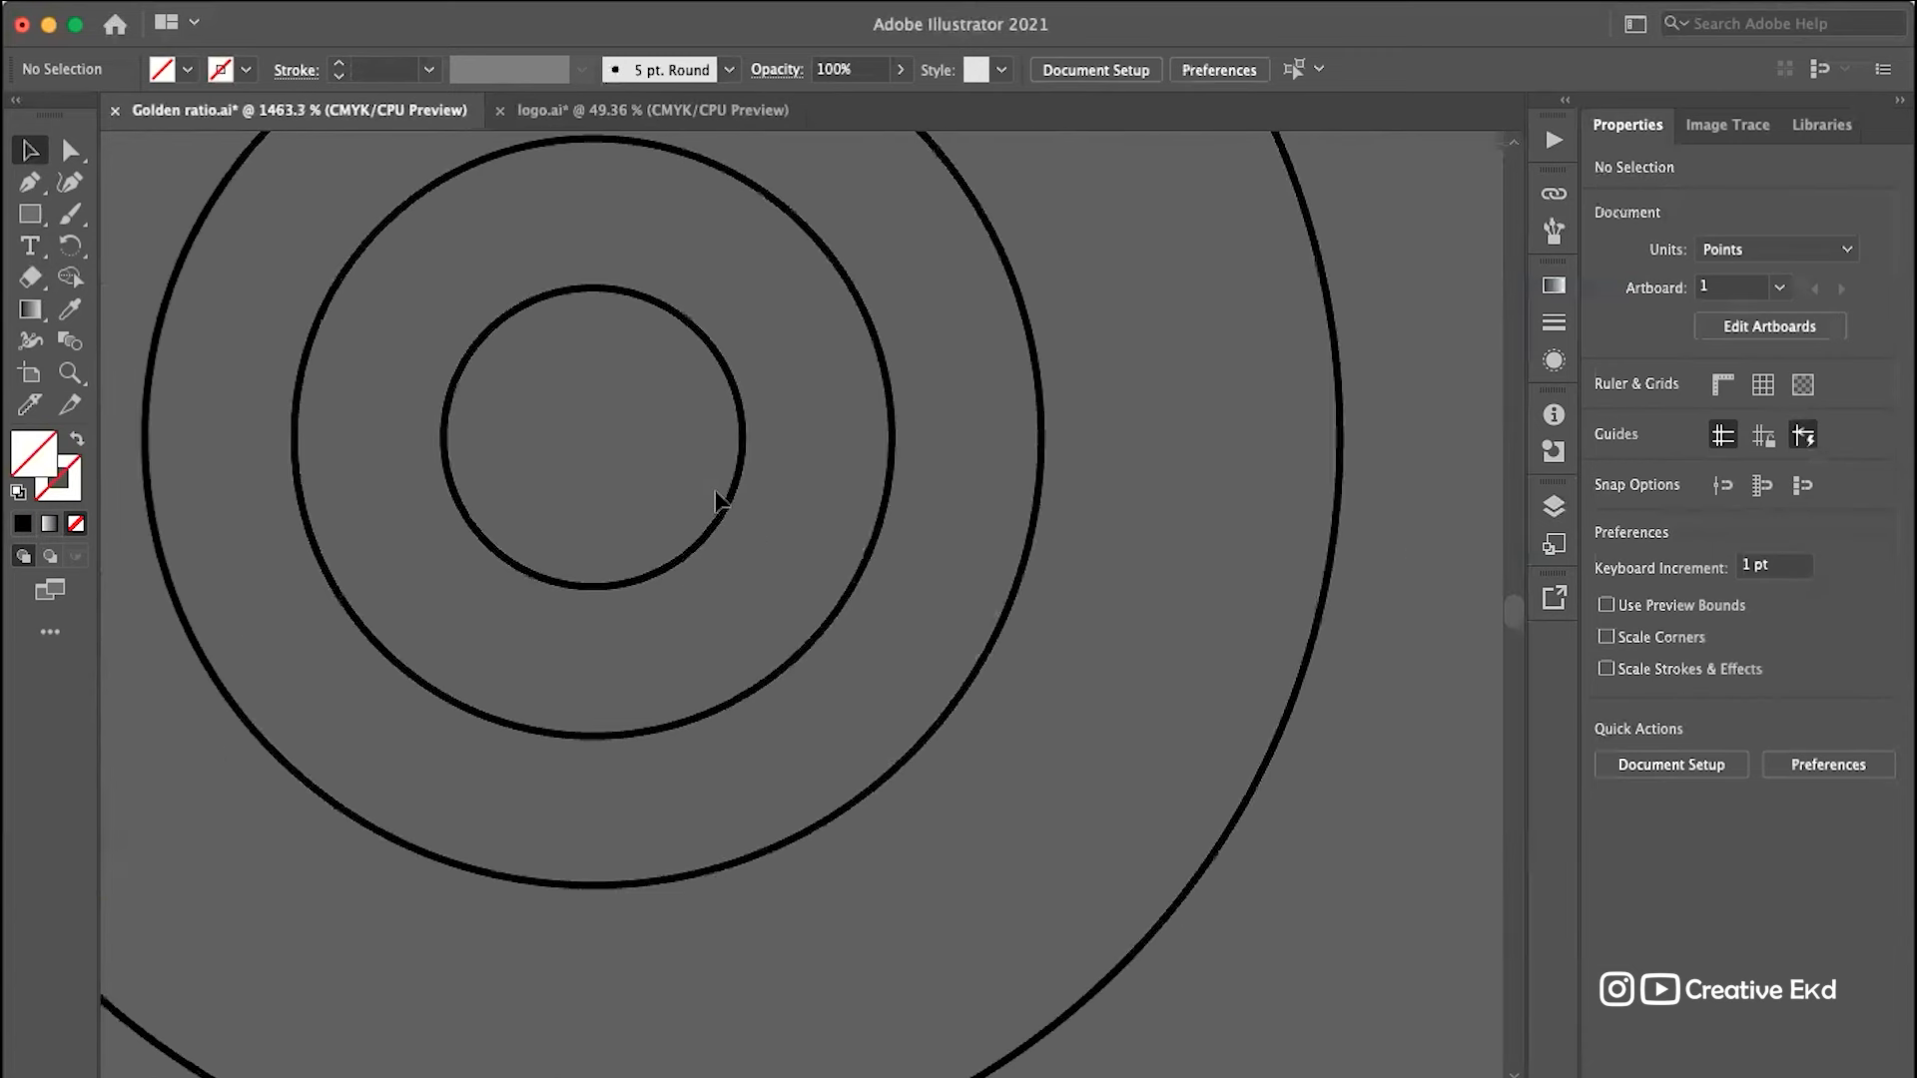
pyautogui.hscroll(-2, 715, 492)
pyautogui.click(756, 473)
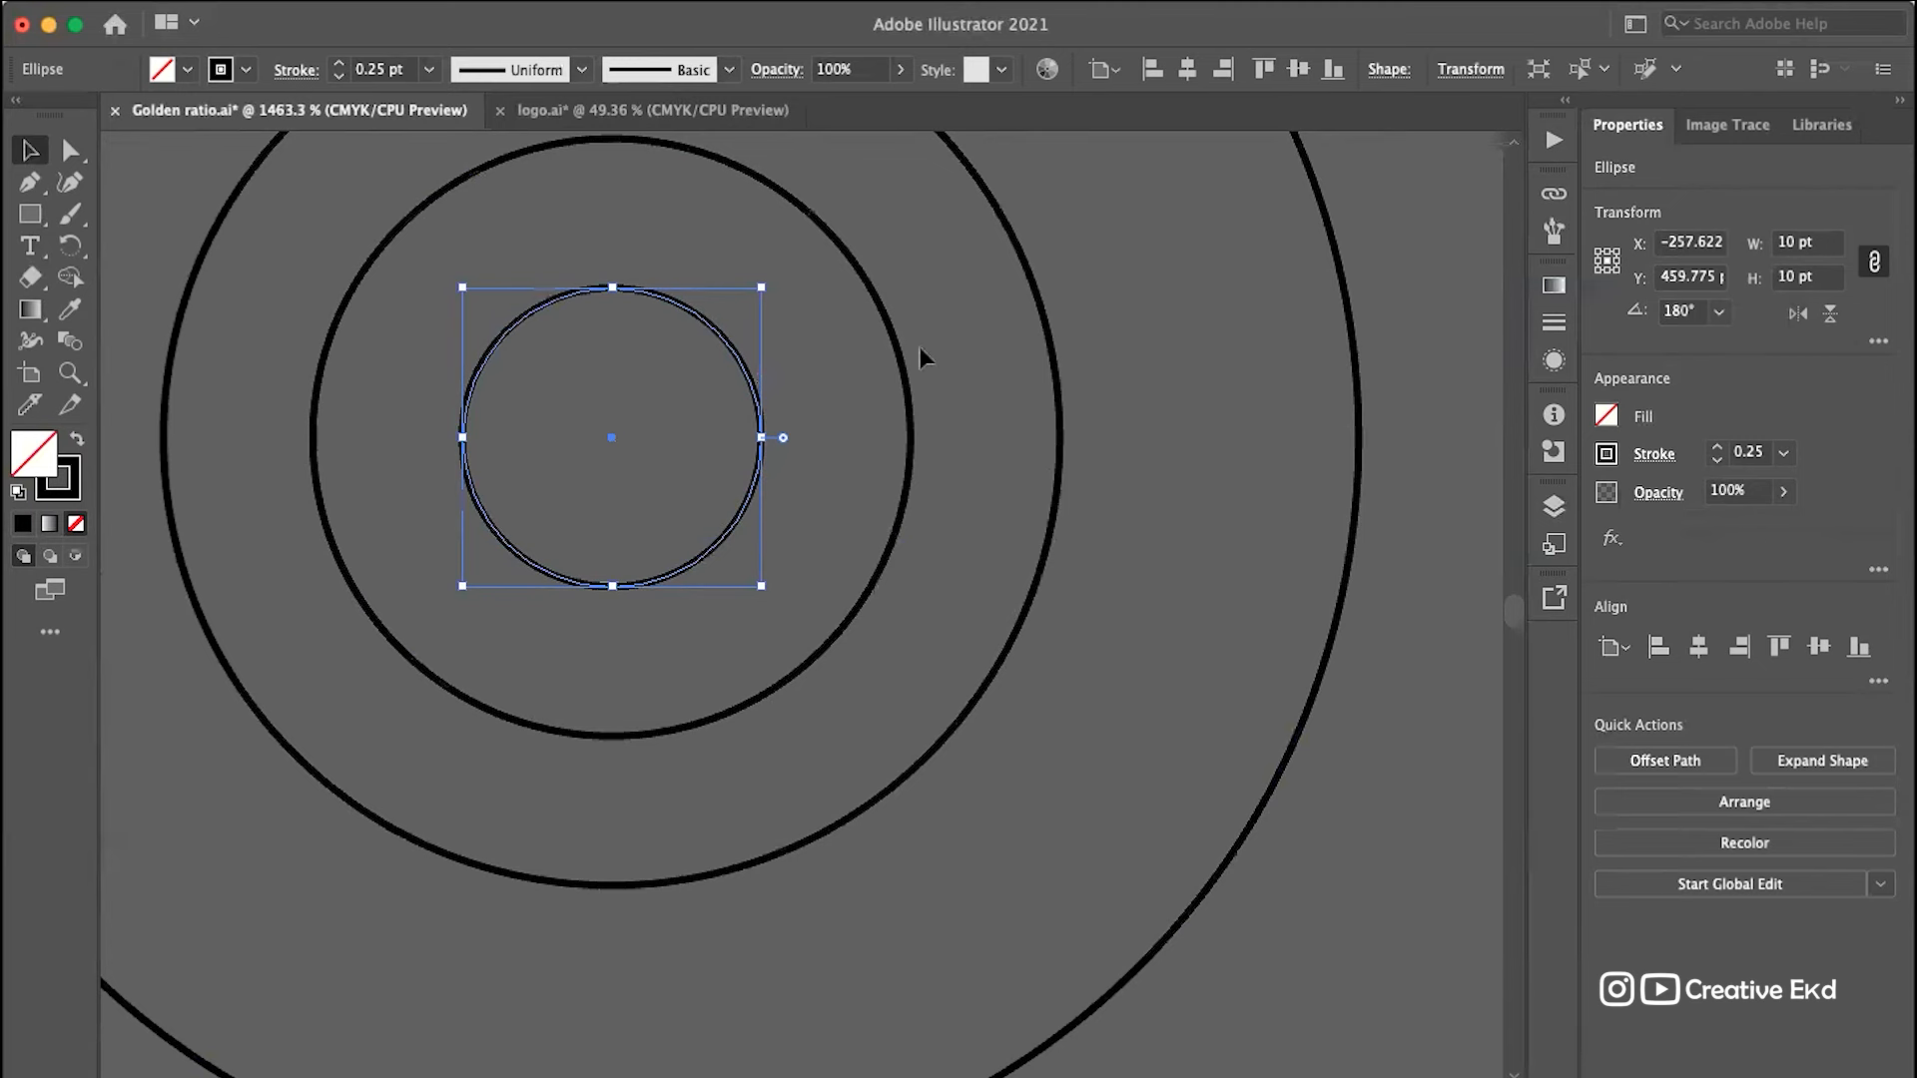
pyautogui.click(844, 261)
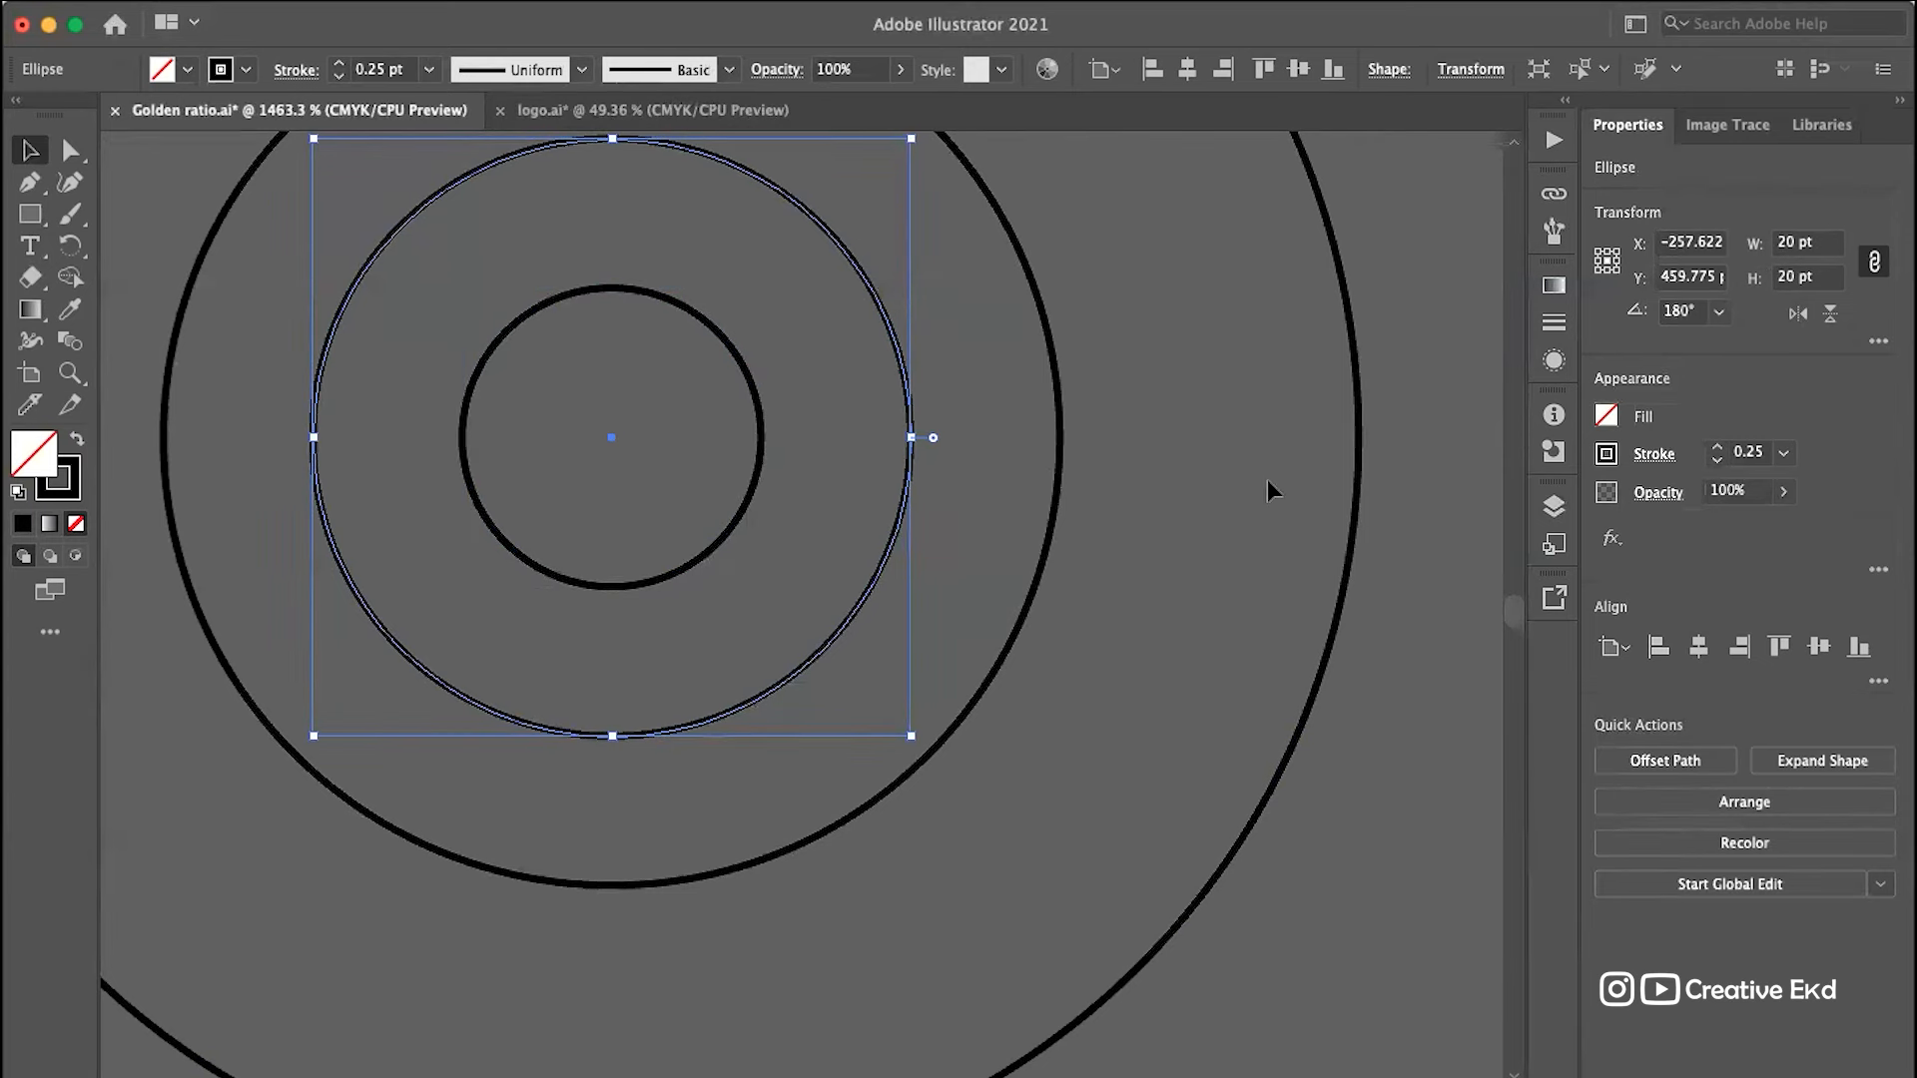
pyautogui.scroll(-10, 870, 278)
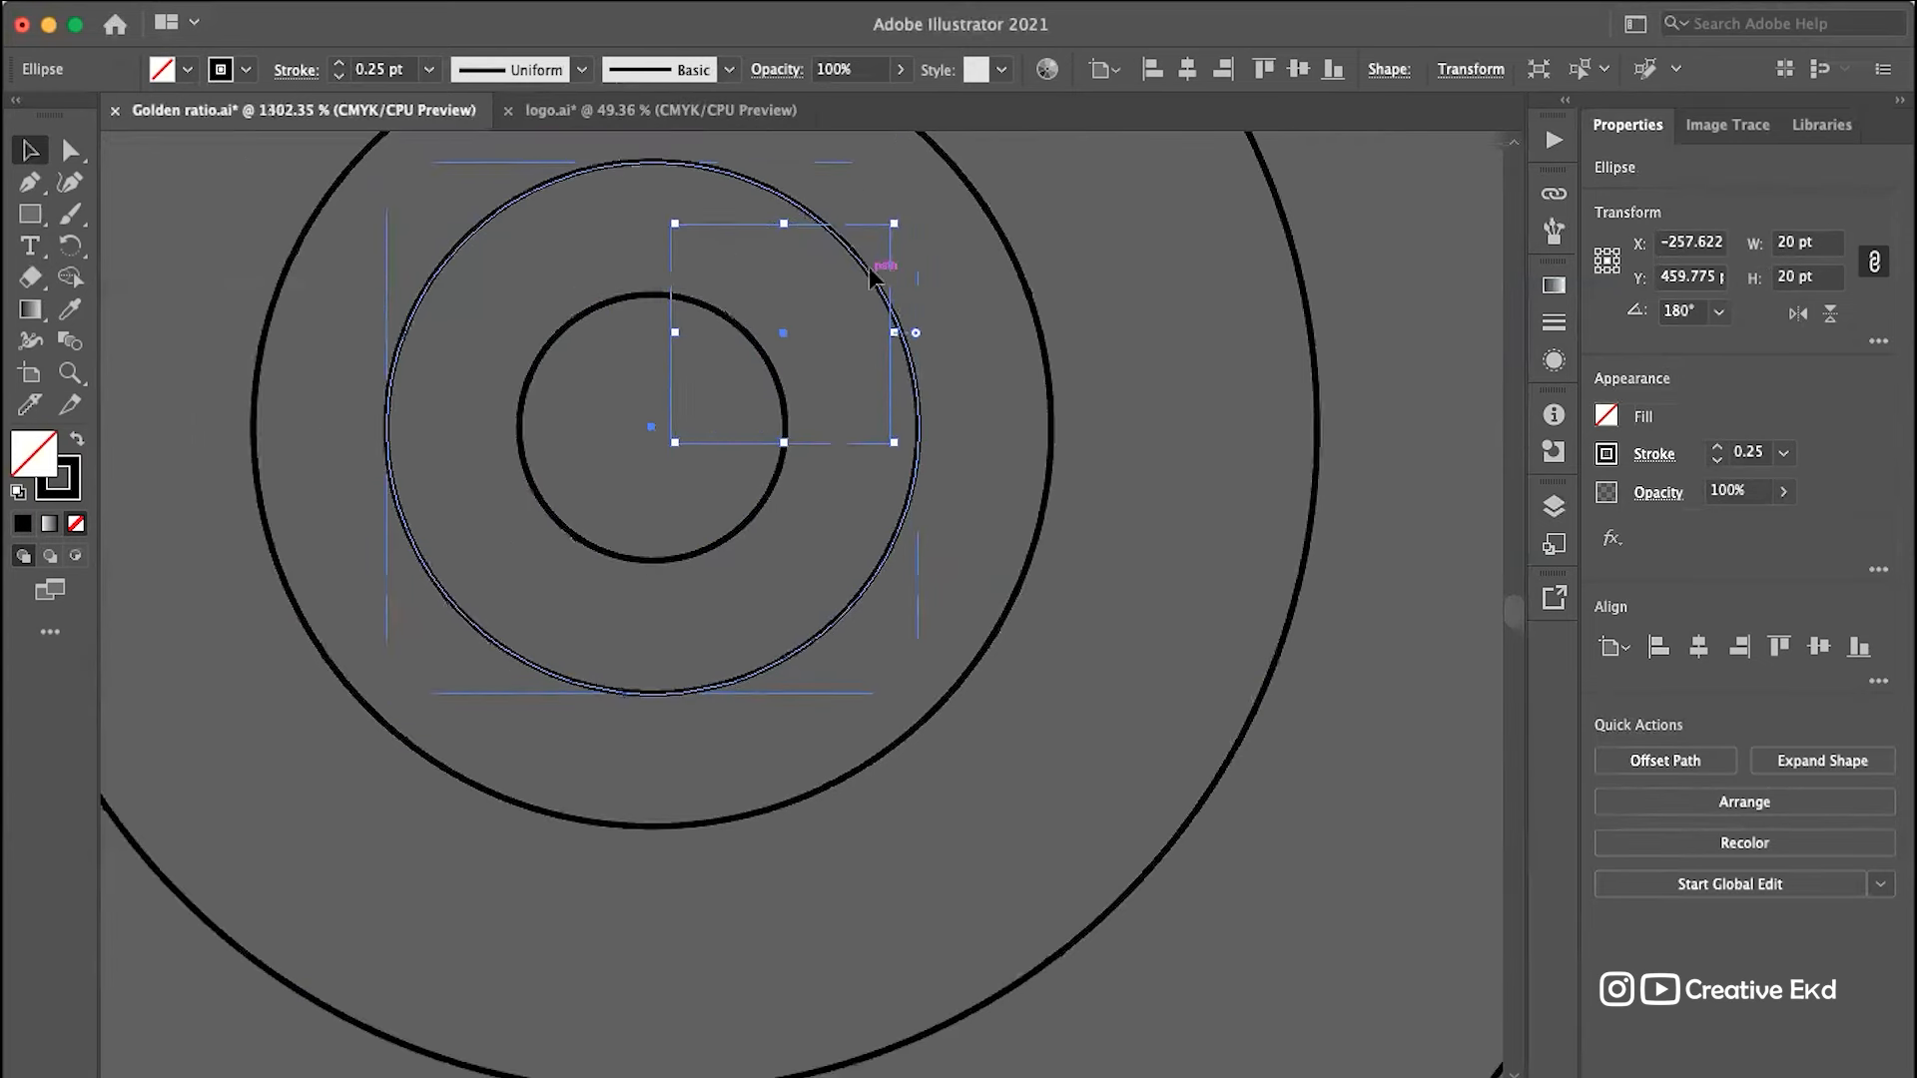
pyautogui.scroll(-3, 868, 267)
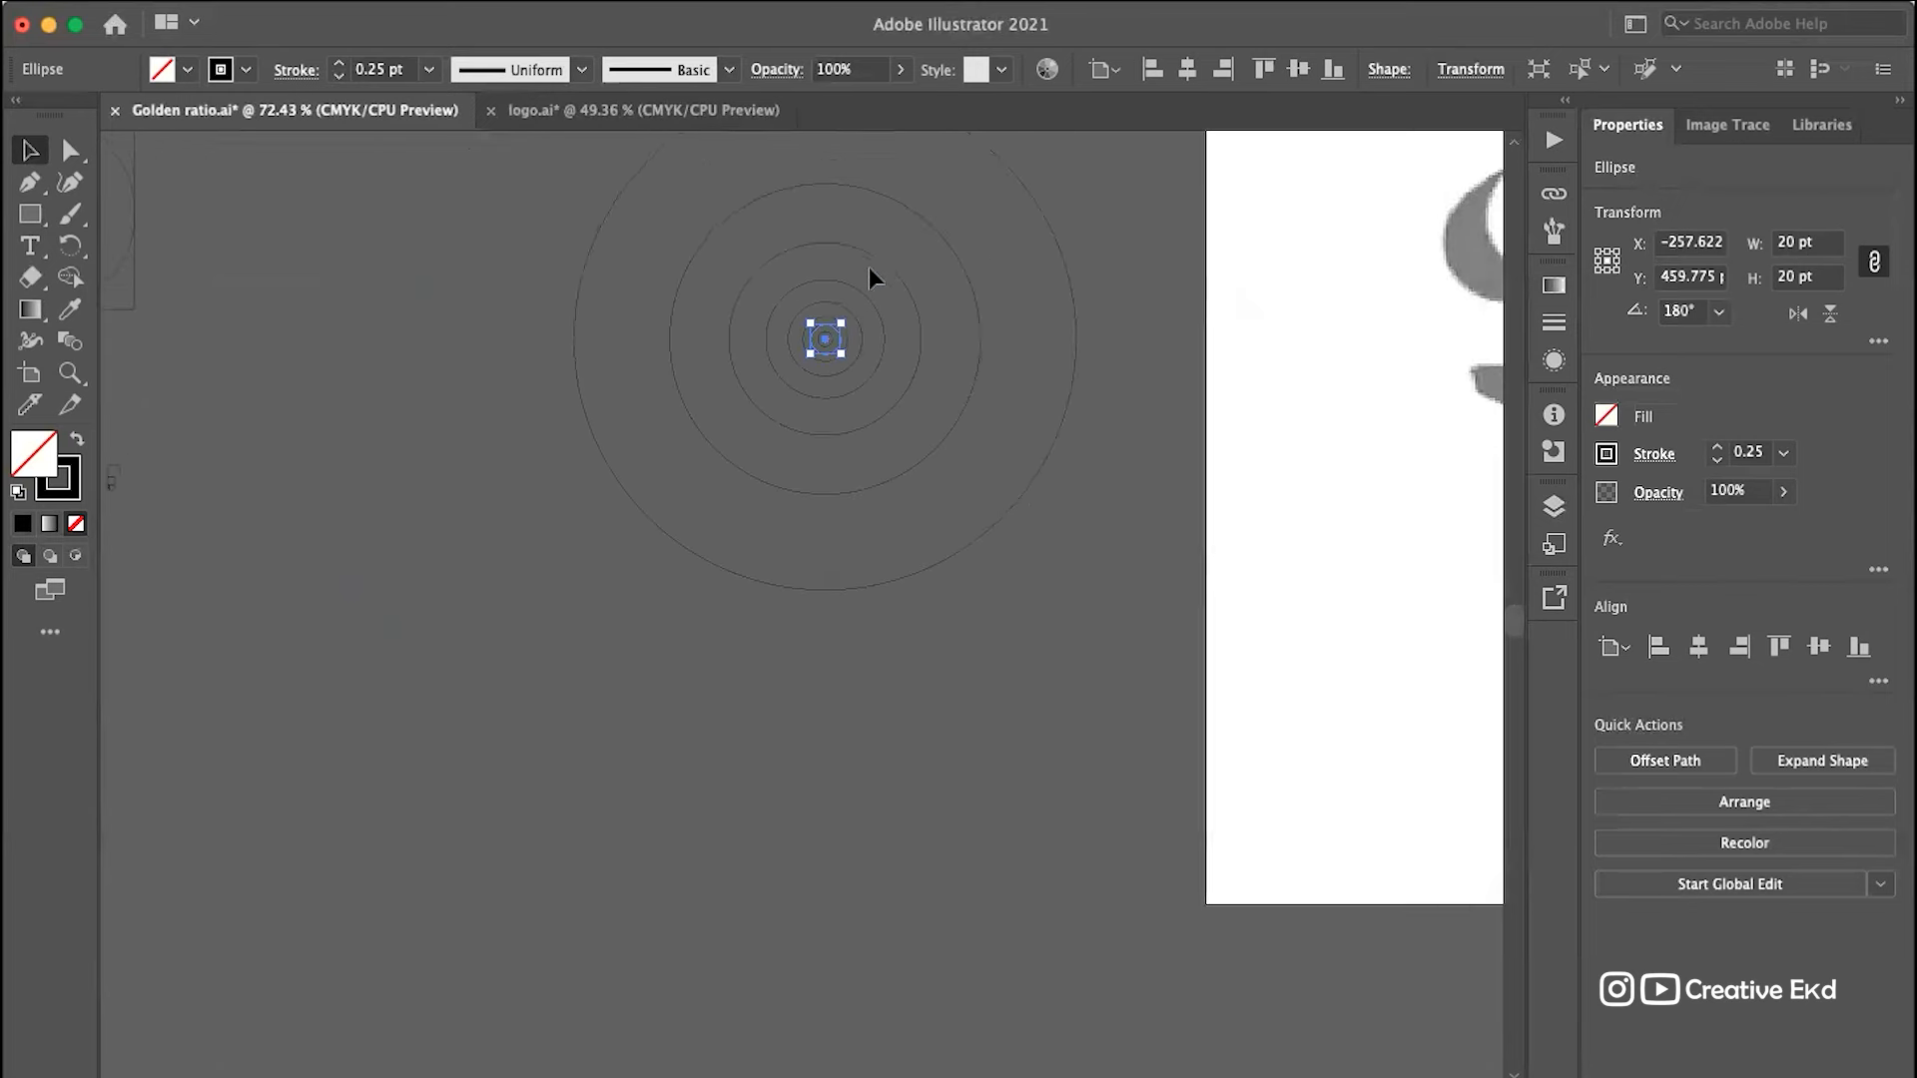
pyautogui.click(902, 197)
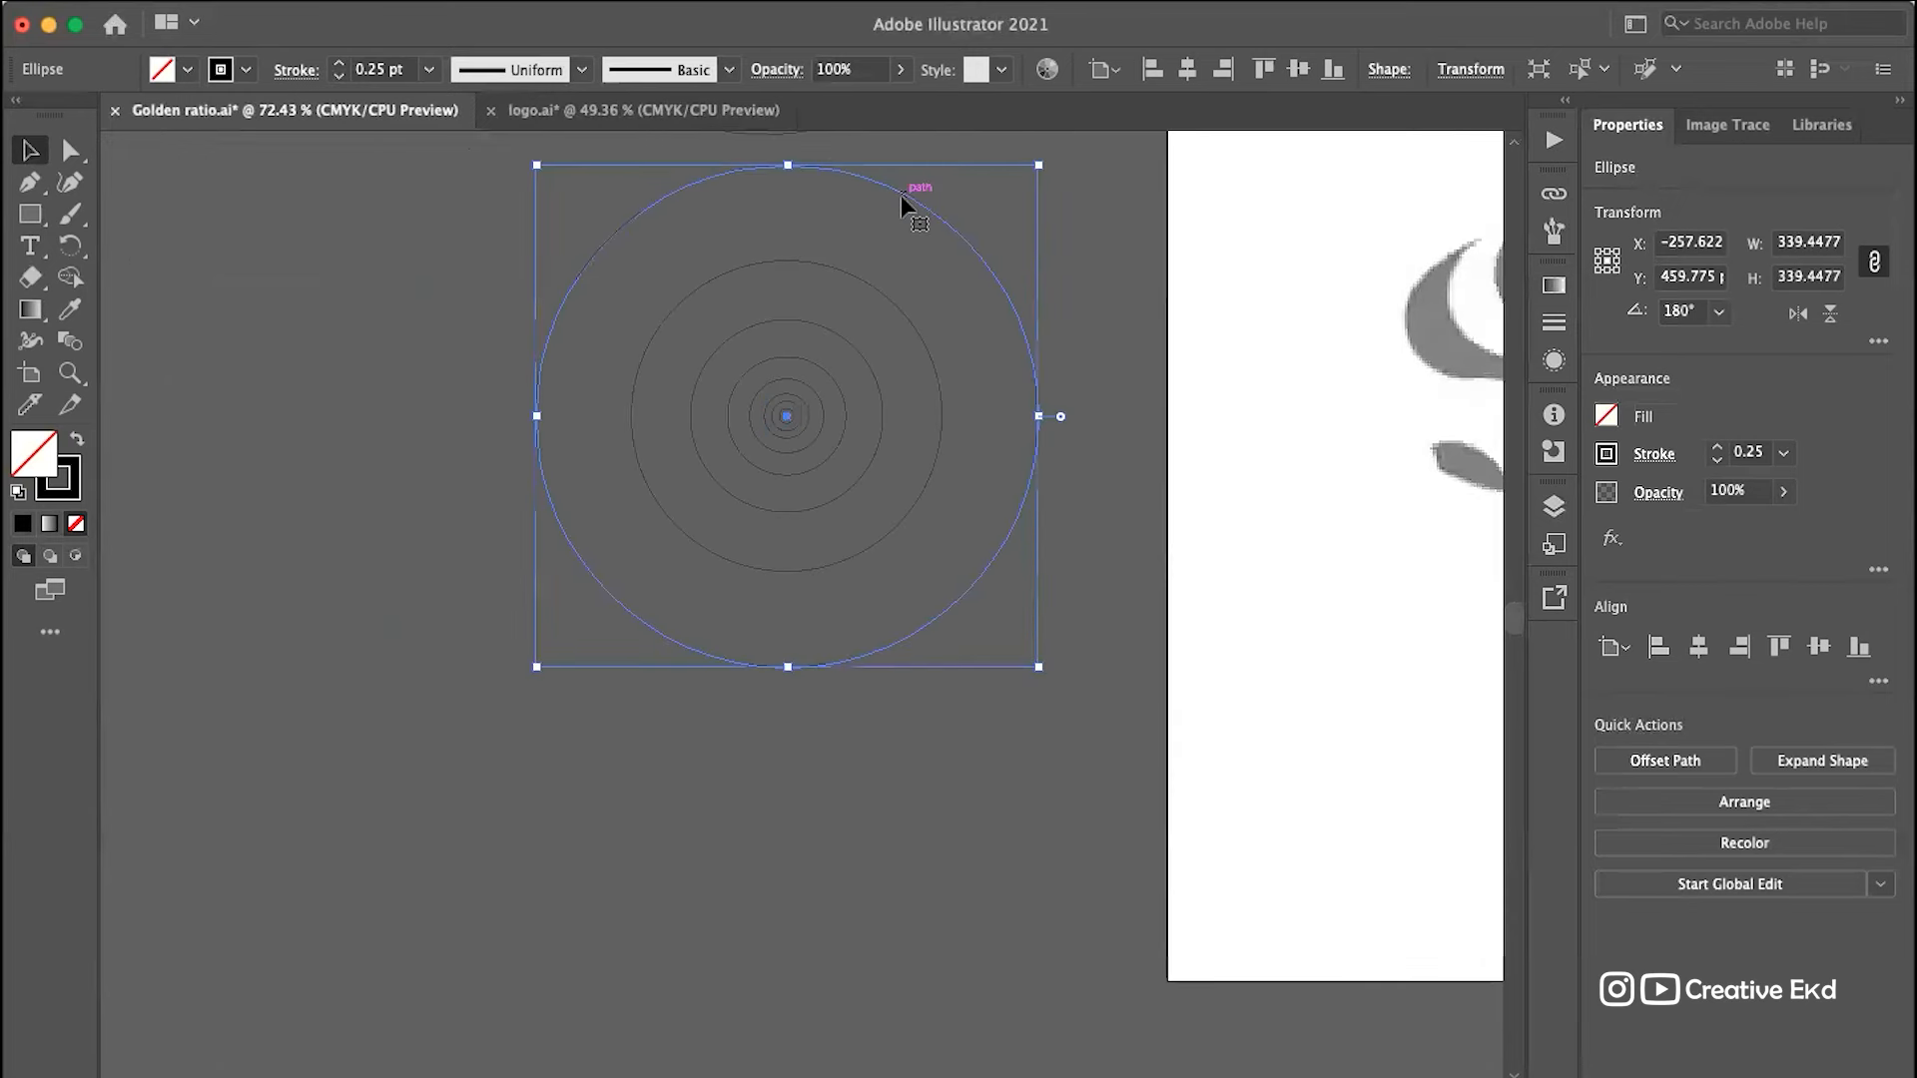
pyautogui.scroll(3, 900, 198)
pyautogui.scroll(2, 900, 197)
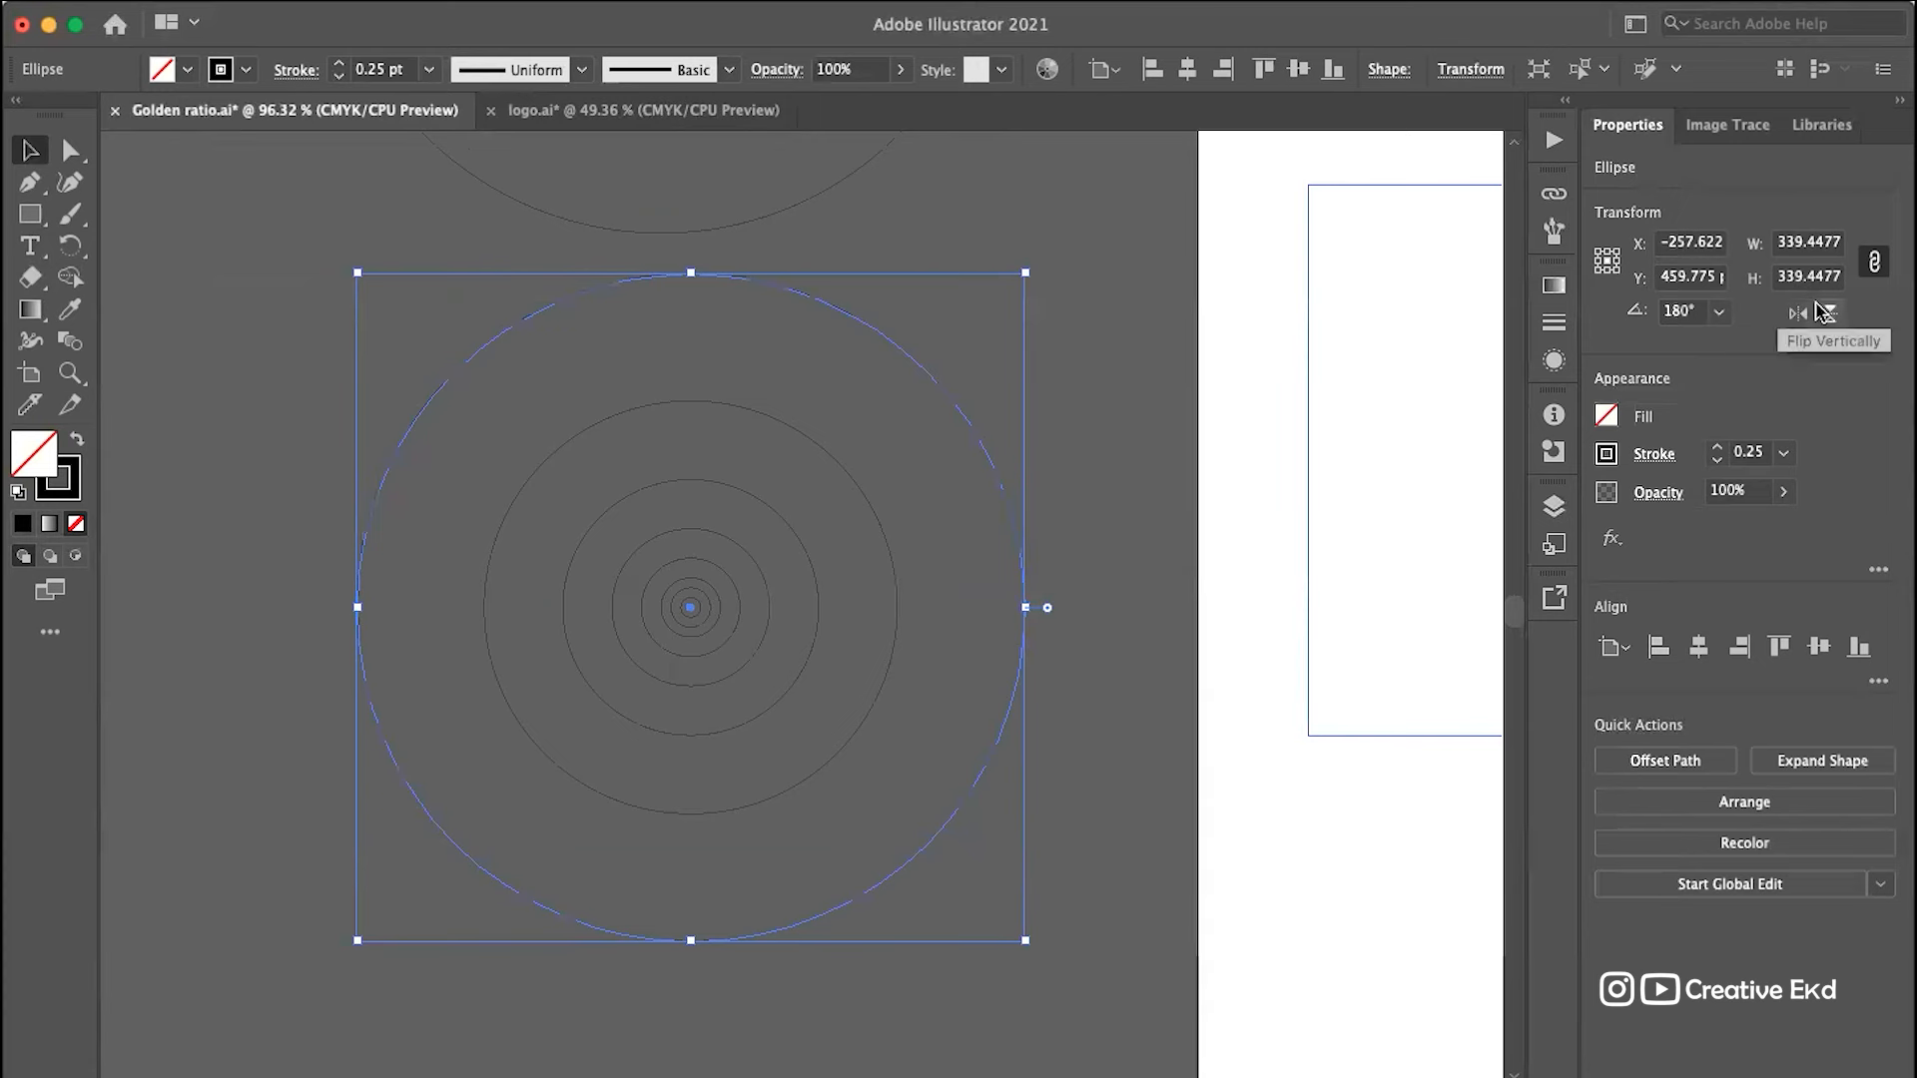
# Step: Draw an unfilled square about 167 pt wide in the empty area below the golden ratio squares, and deselect it
pyautogui.hscroll(-10, 853, 480)
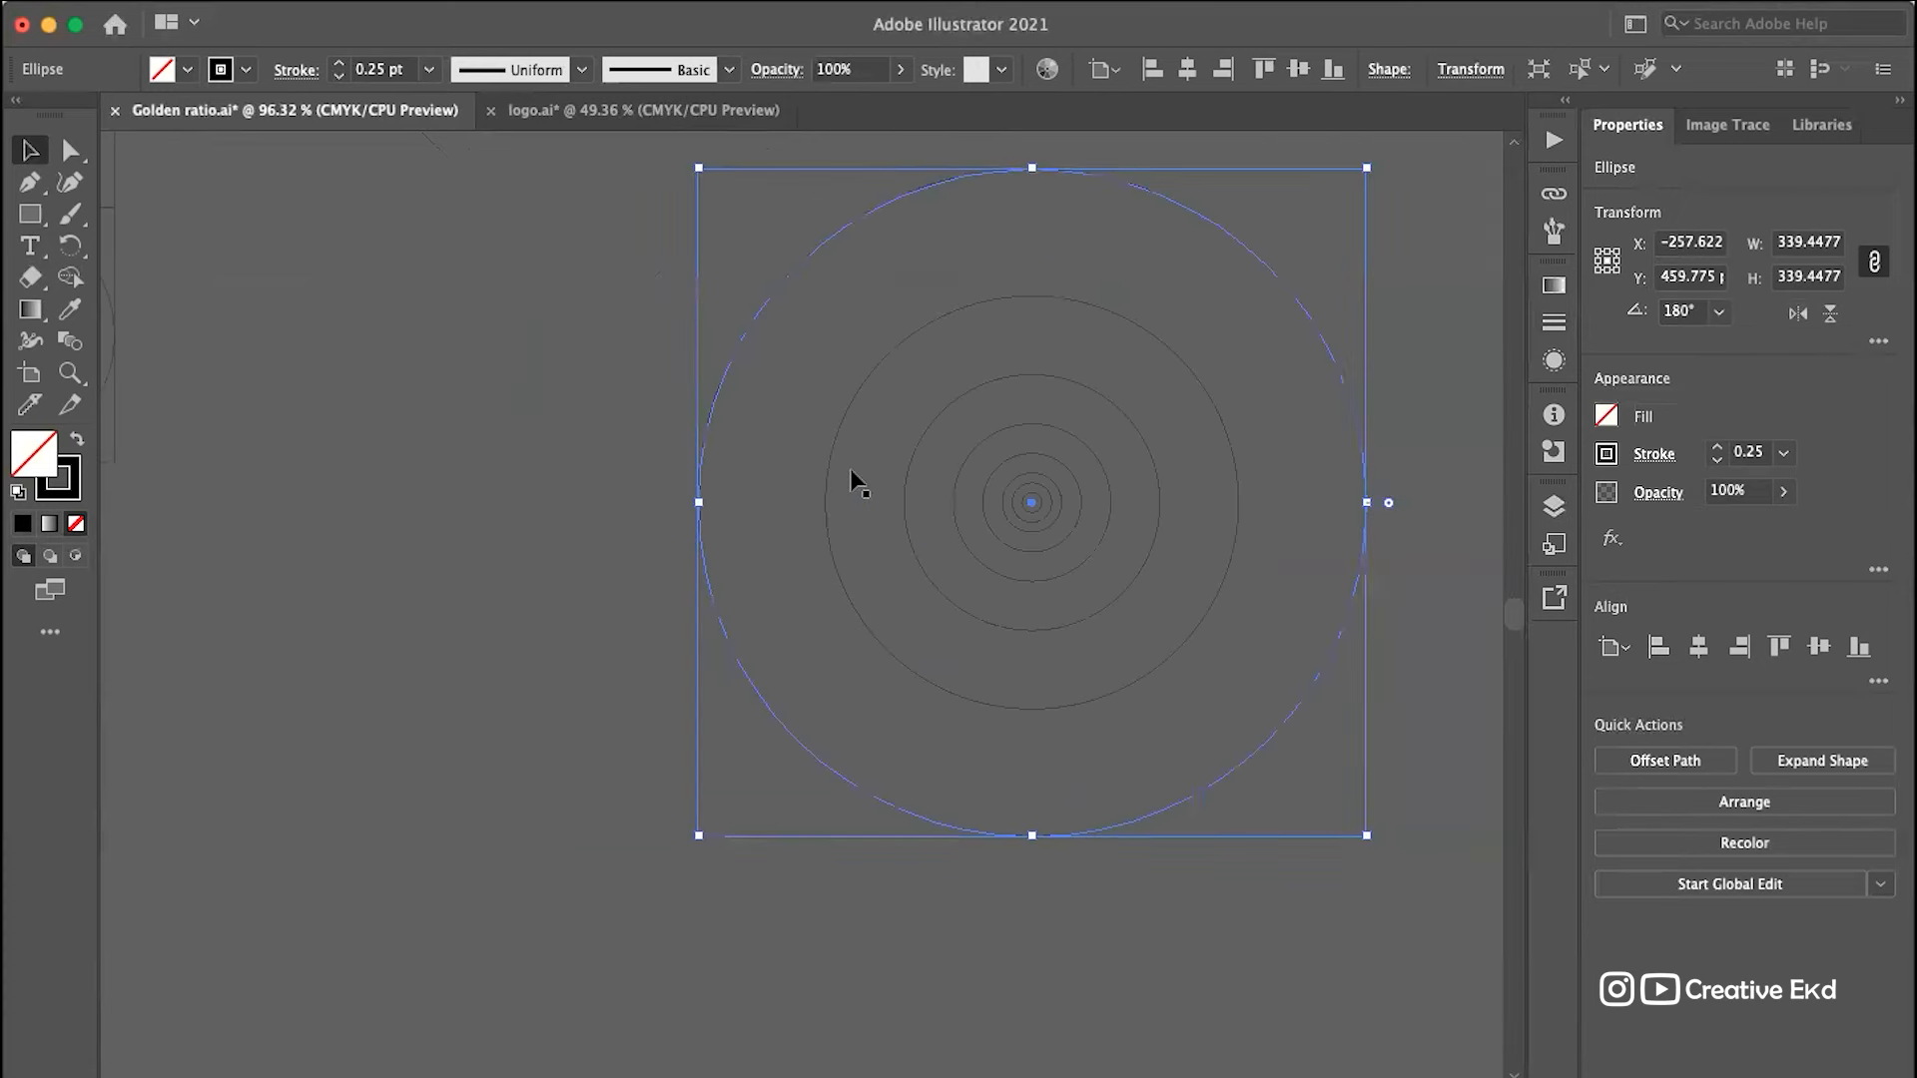
pyautogui.hscroll(-5, 853, 474)
pyautogui.hscroll(4, 1060, 651)
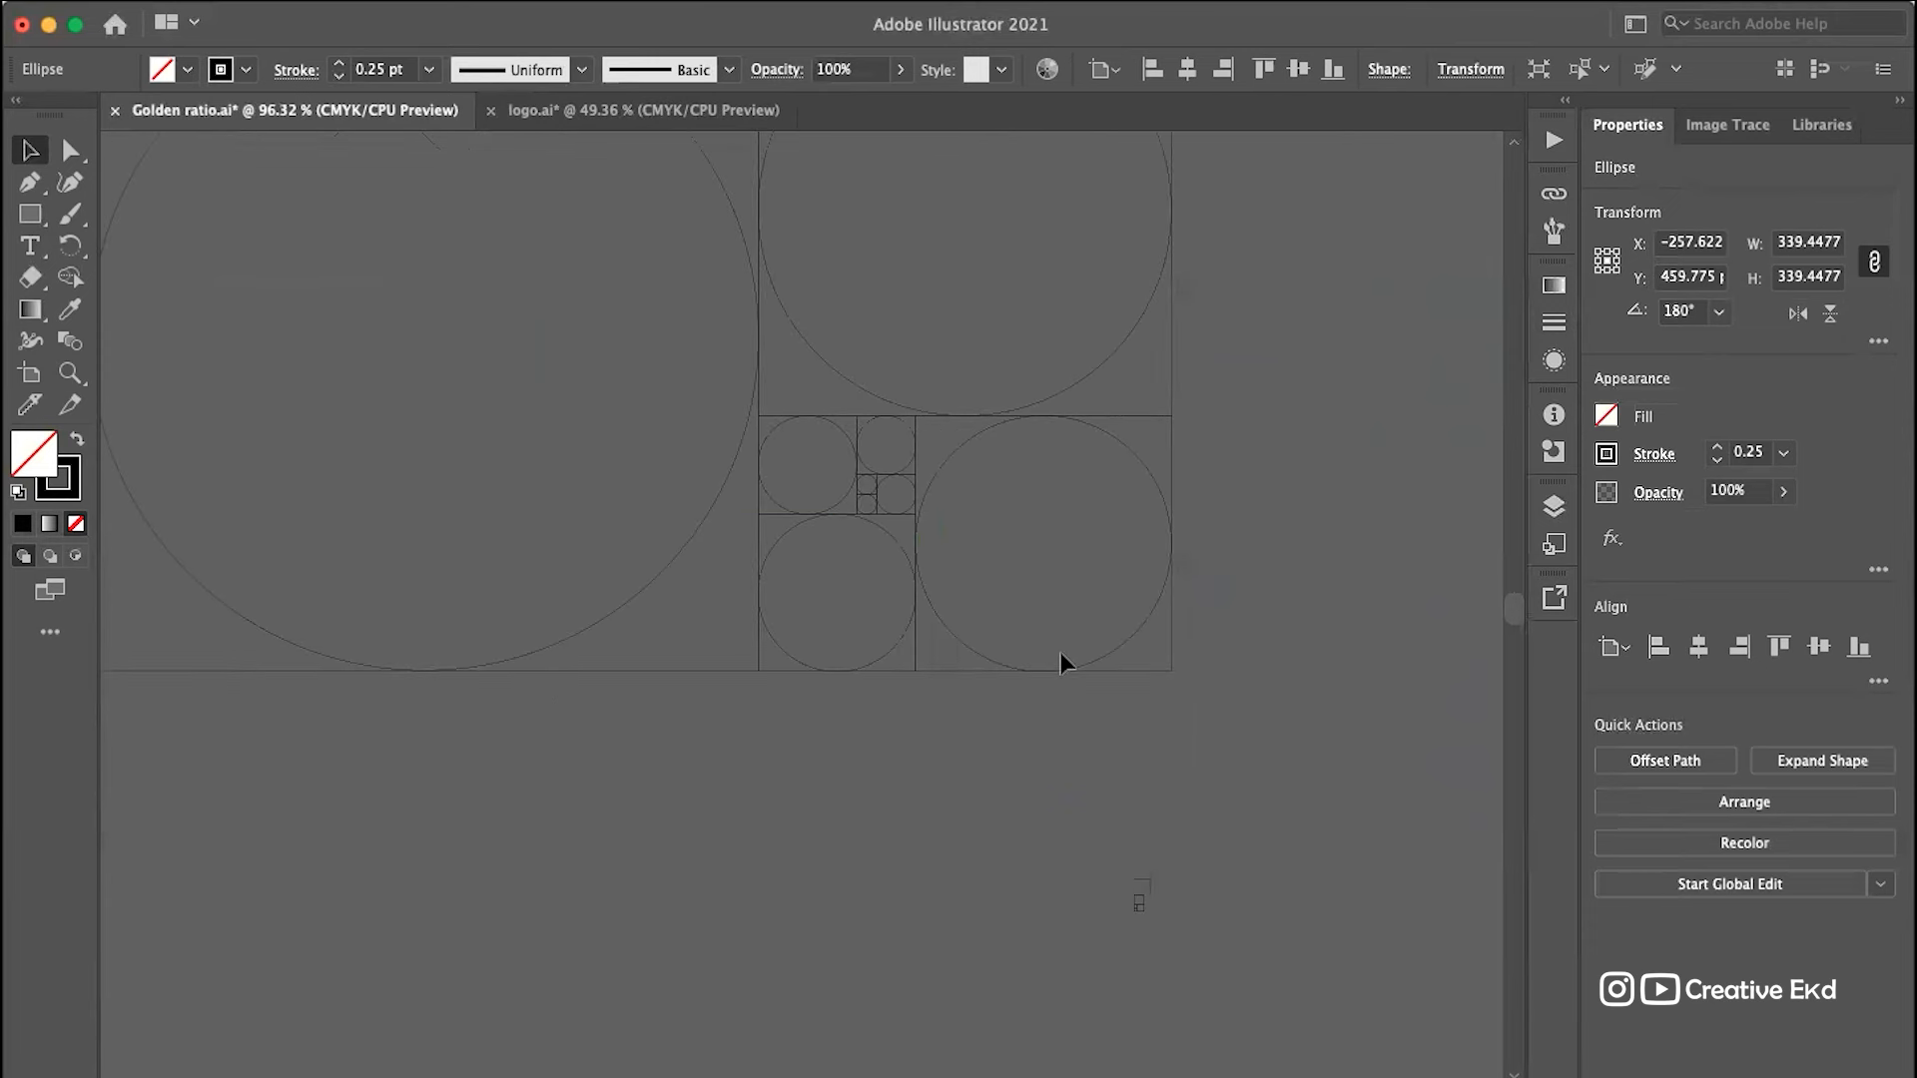
pyautogui.hscroll(4, 965, 583)
pyautogui.hscroll(2, 964, 583)
pyautogui.scroll(-8, 783, 527)
pyautogui.click(31, 214)
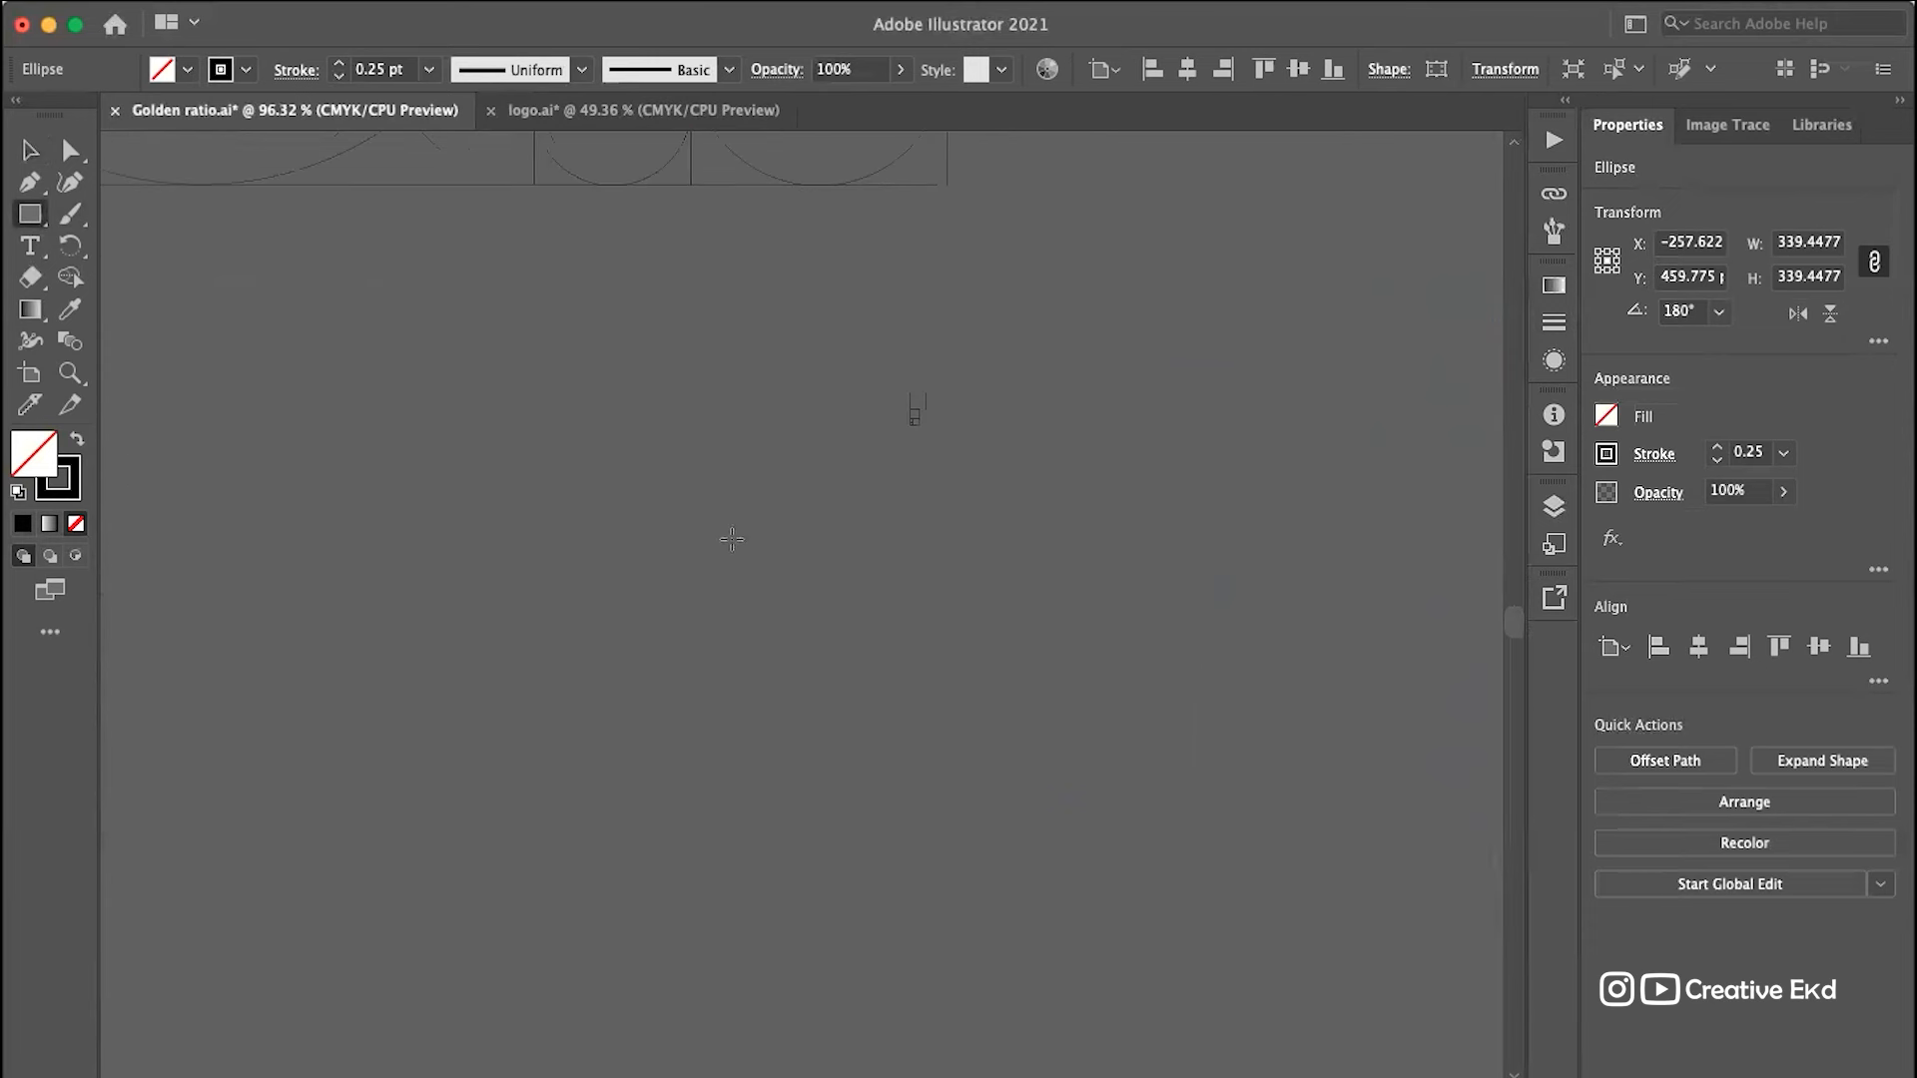
pyautogui.moveTo(692, 521); pyautogui.dragTo(1018, 825)
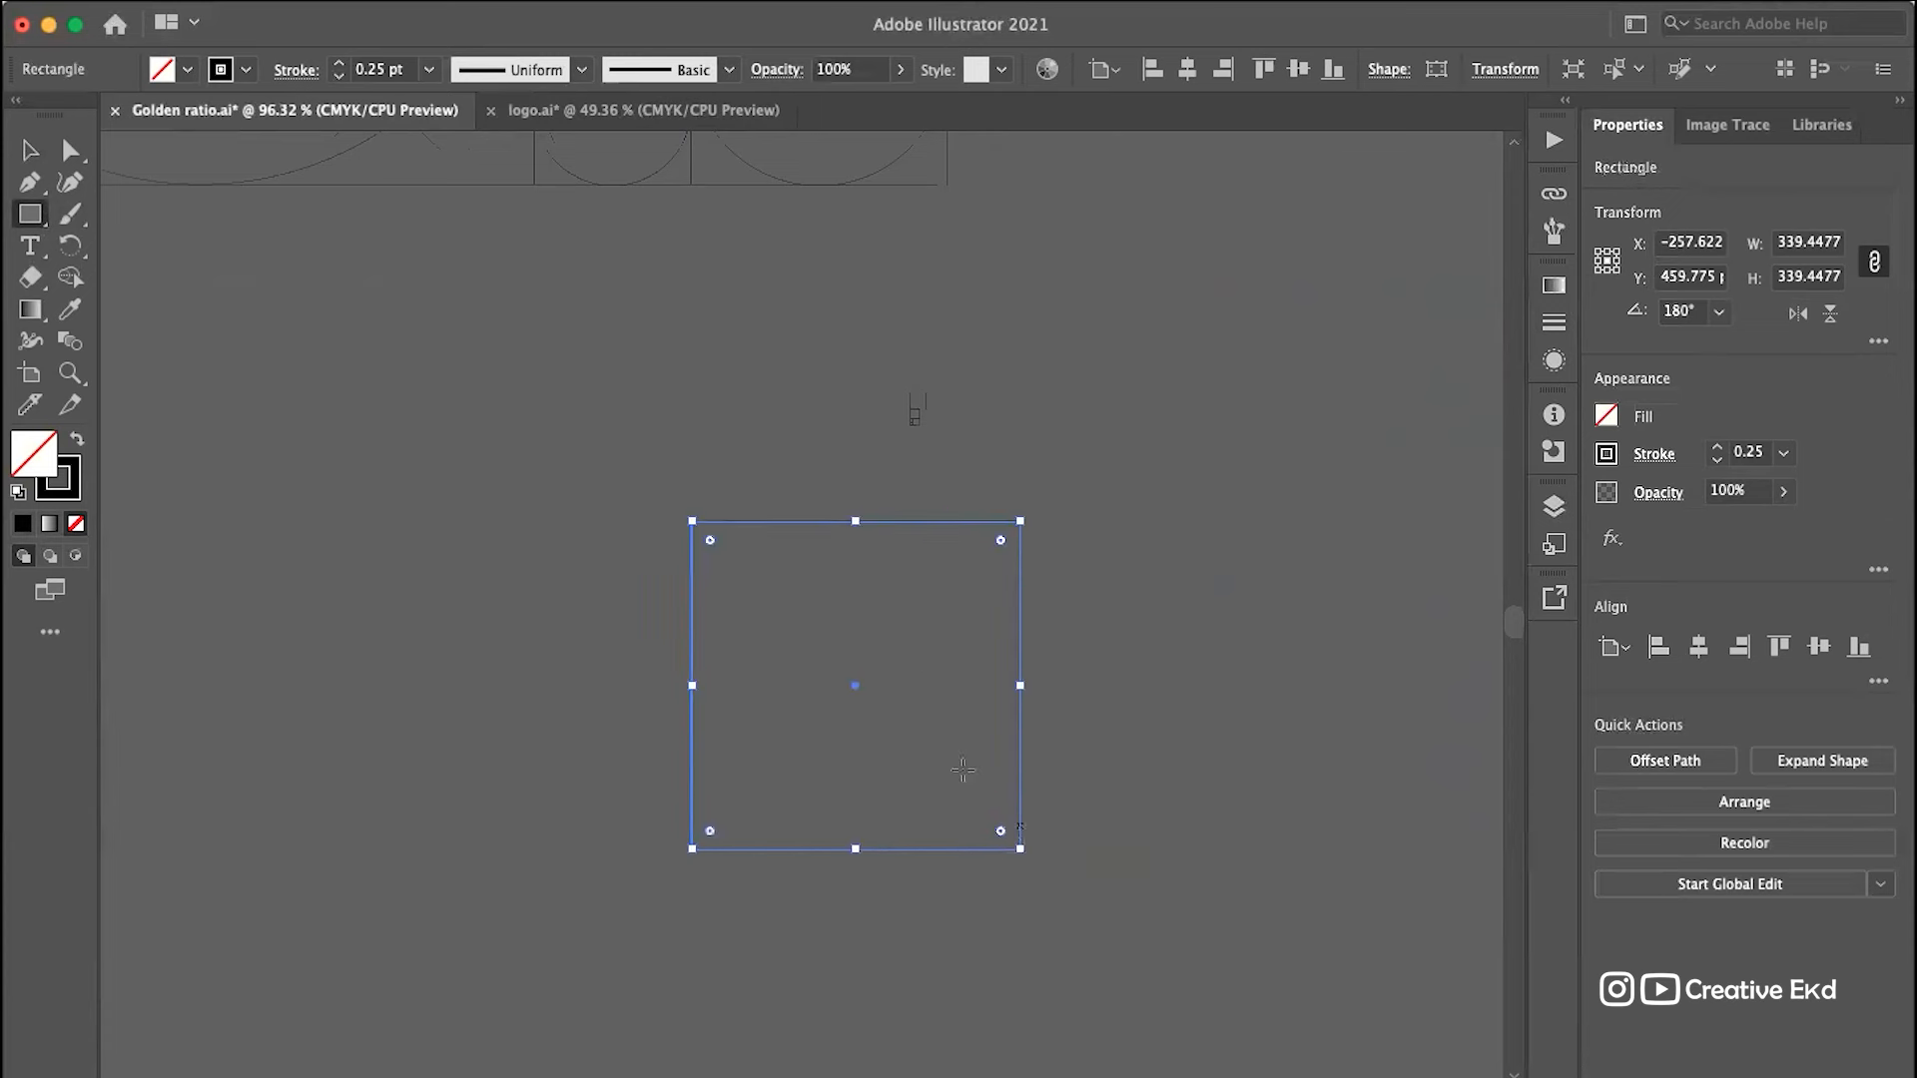
pyautogui.press('v')
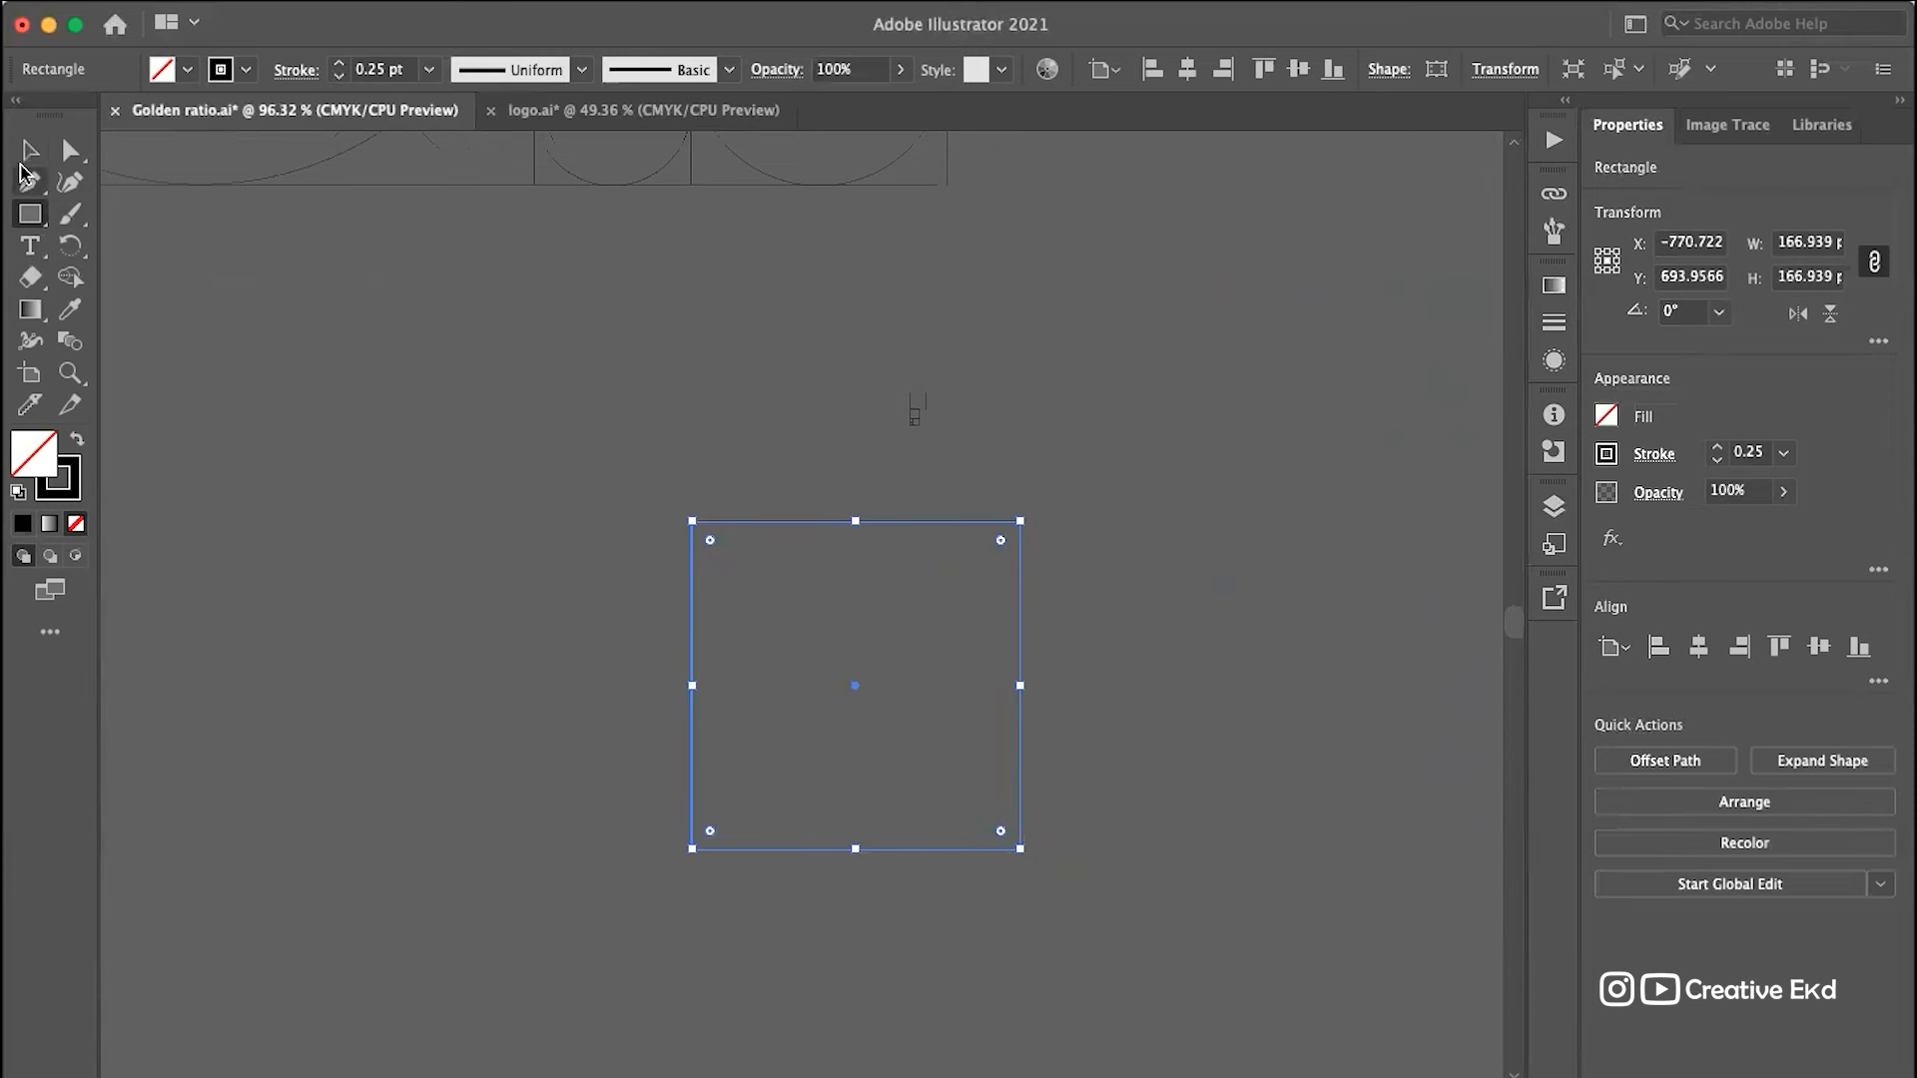
pyautogui.click(910, 404)
pyautogui.scroll(5, 1244, 580)
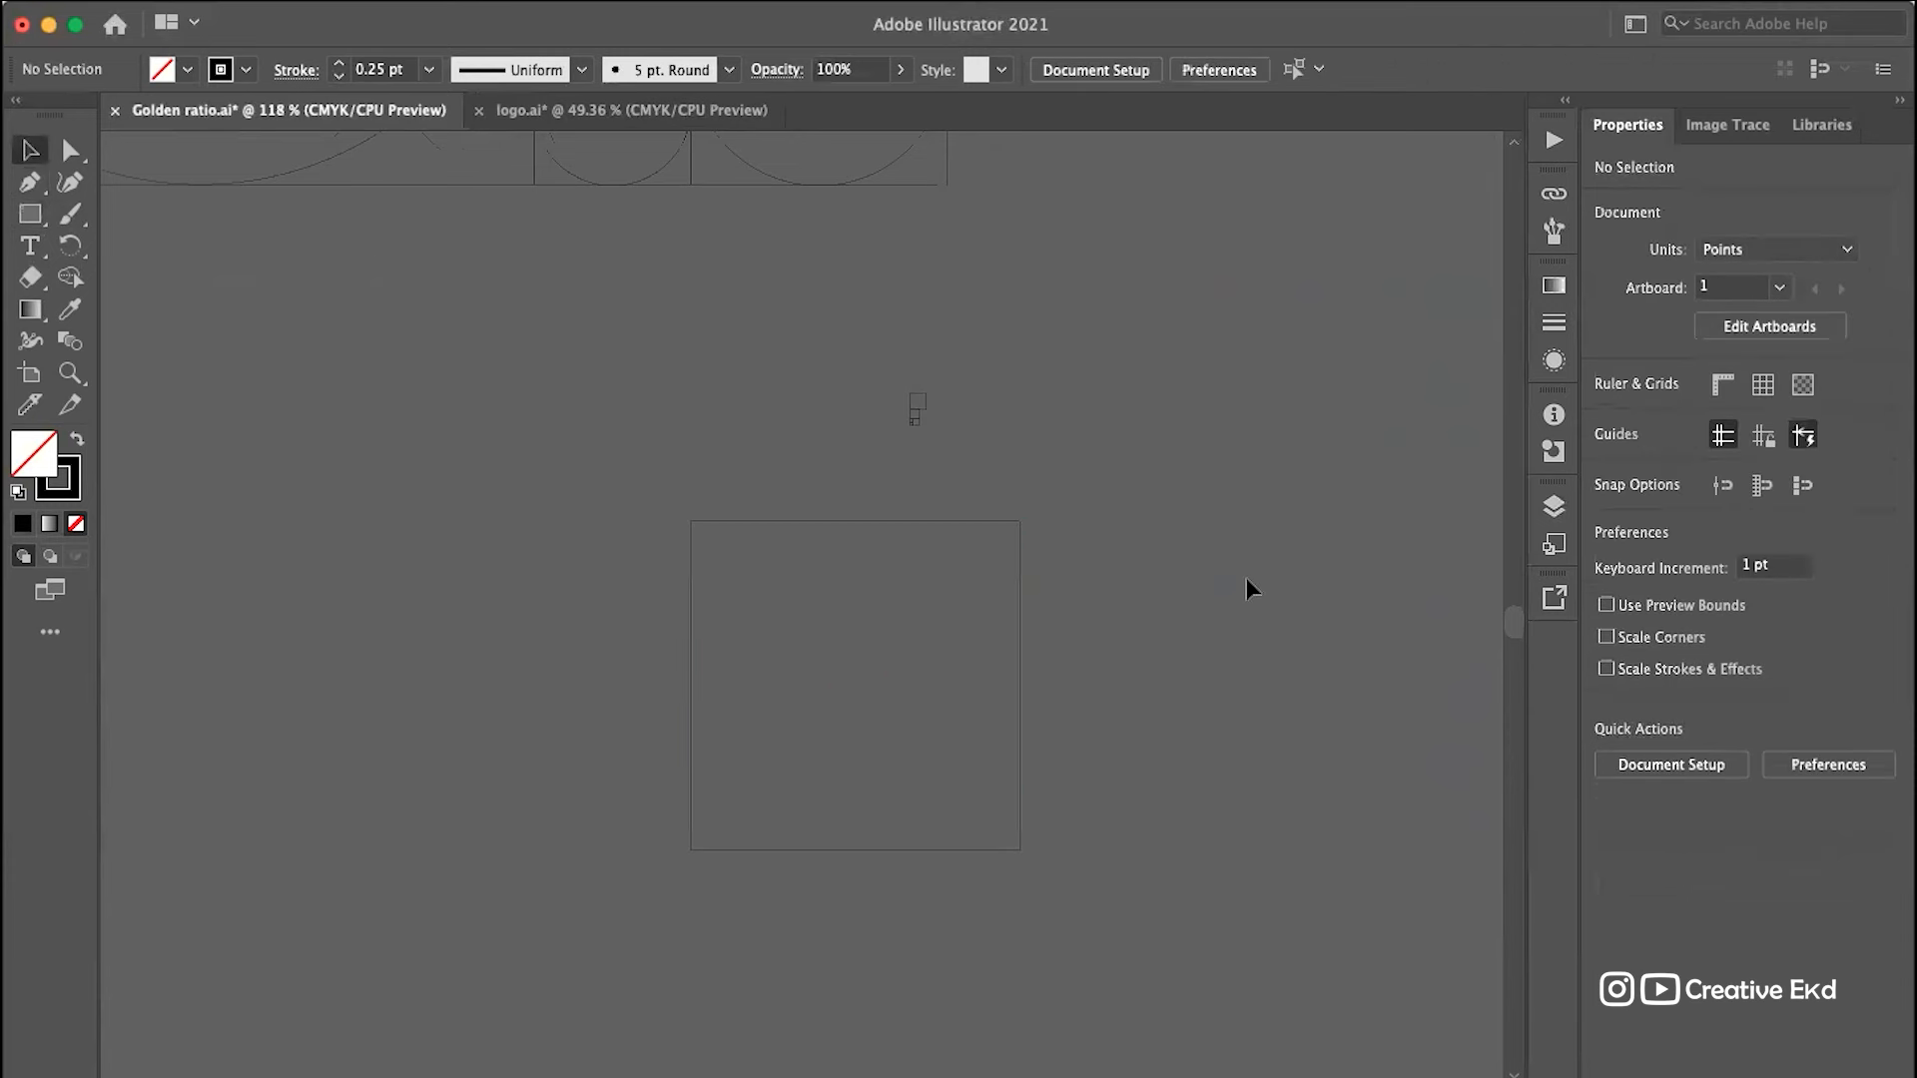
# Step: Delete the small leftover rectangles located above the large square
pyautogui.scroll(-3, 991, 637)
pyautogui.hscroll(-3, 990, 637)
pyautogui.scroll(2, 945, 365)
pyautogui.moveTo(706, 214); pyautogui.dragTo(721, 218)
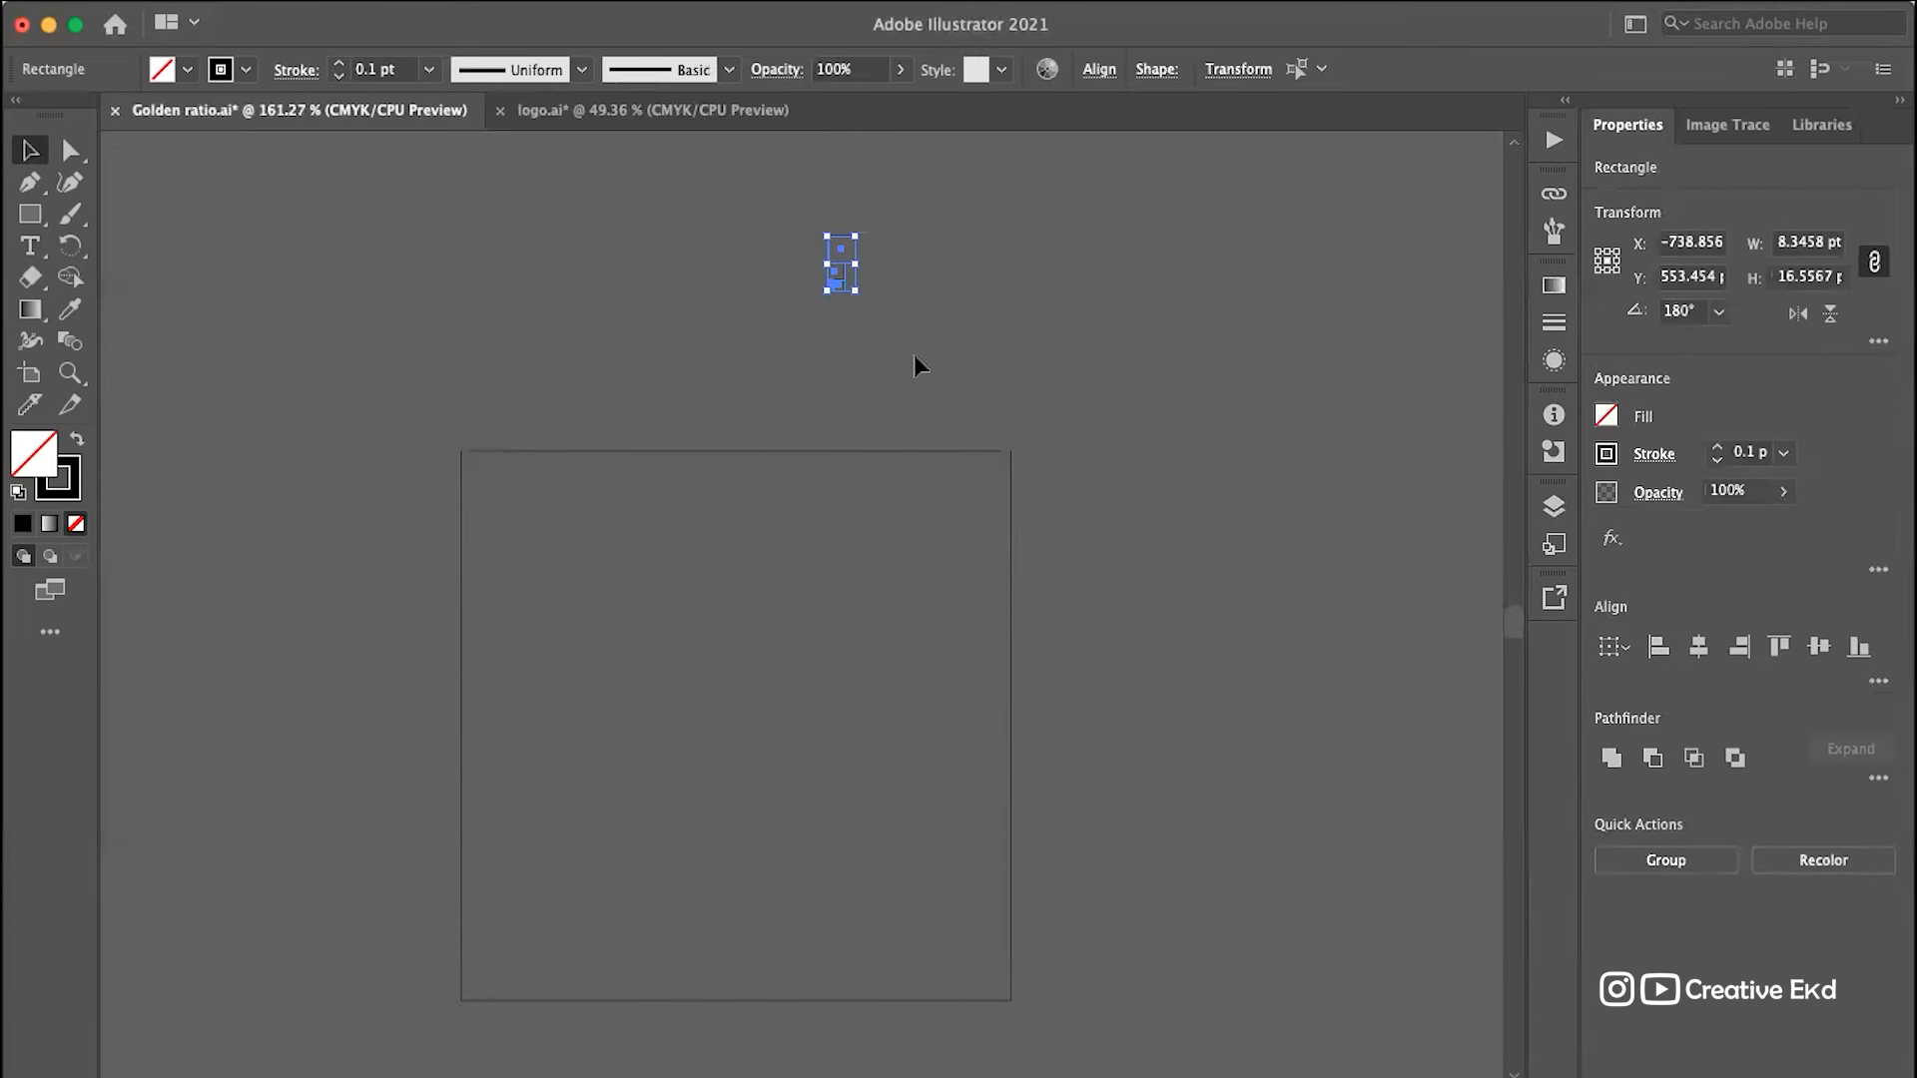
pyautogui.press('Delete')
pyautogui.scroll(-2, 920, 555)
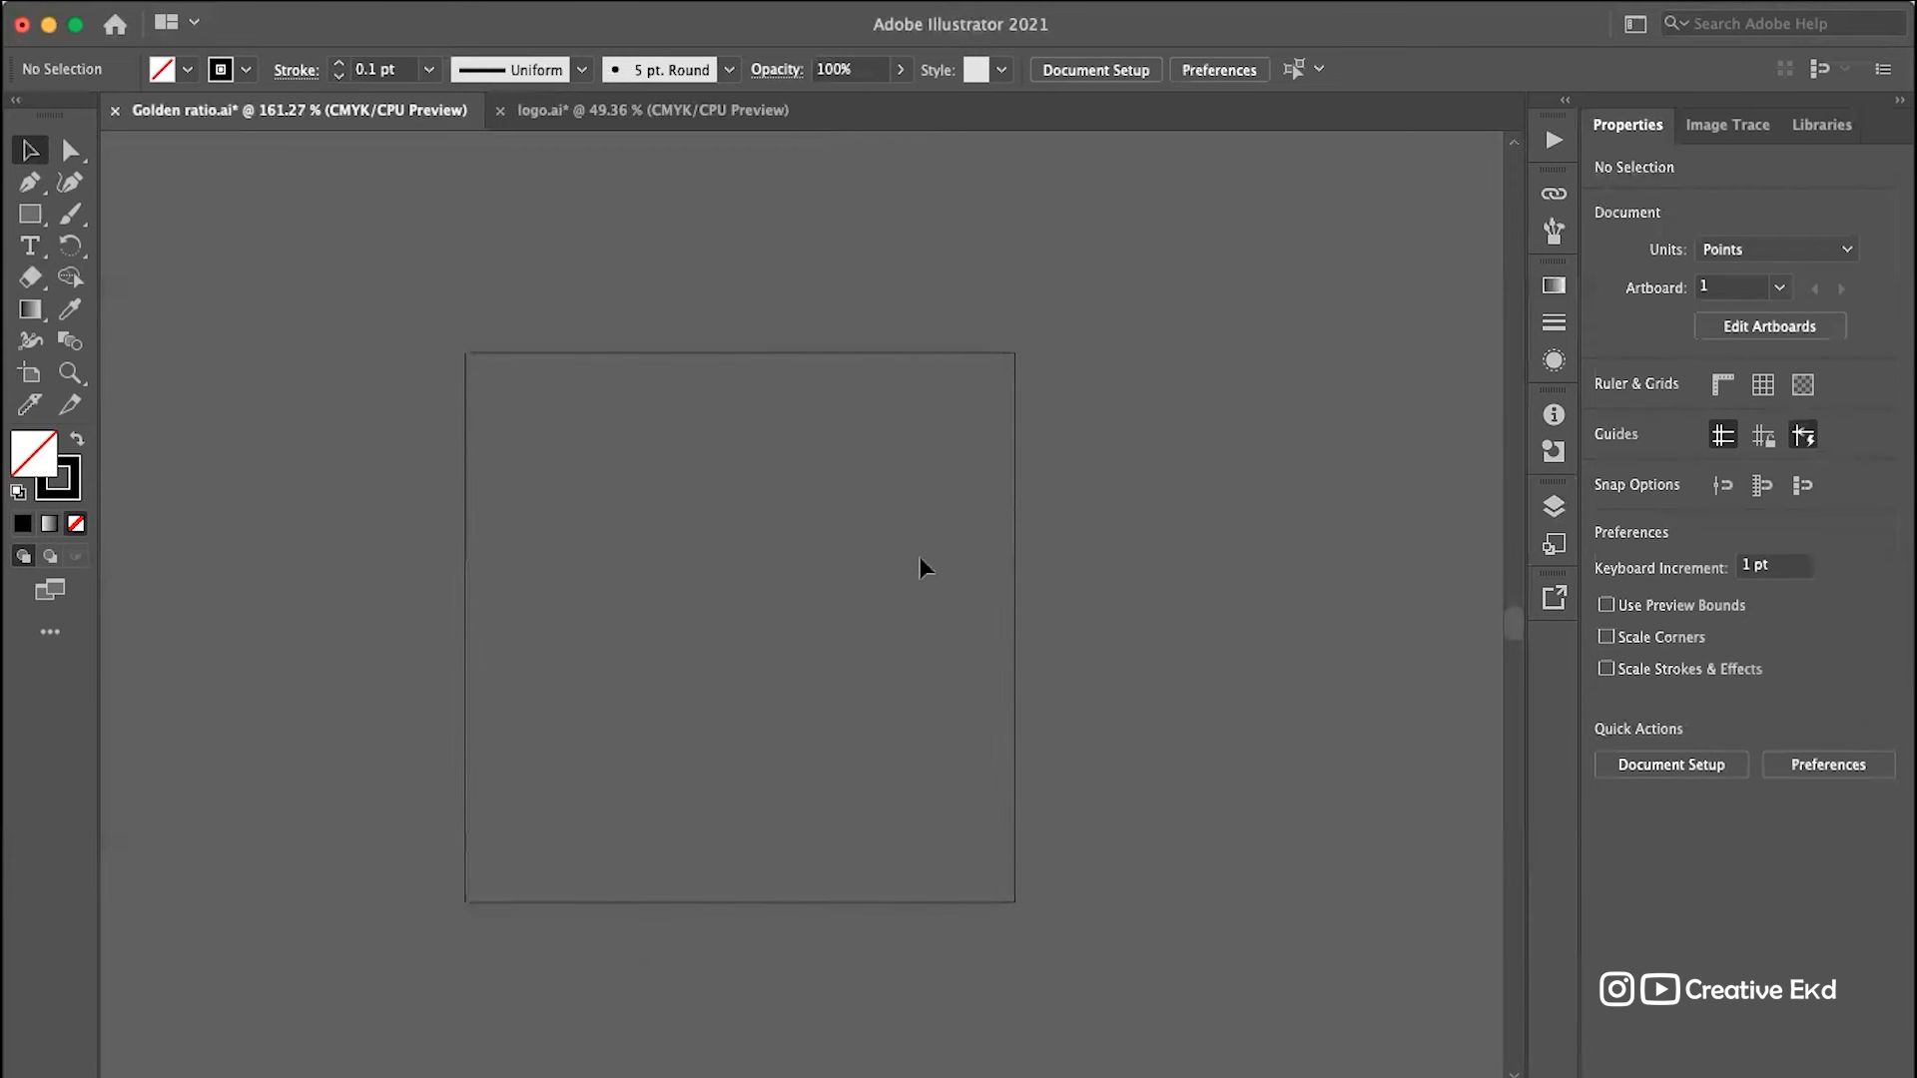
# Step: Try scaling the large square down proportionally by dividing its width by 1.618, and undo the resize
pyautogui.click(762, 352)
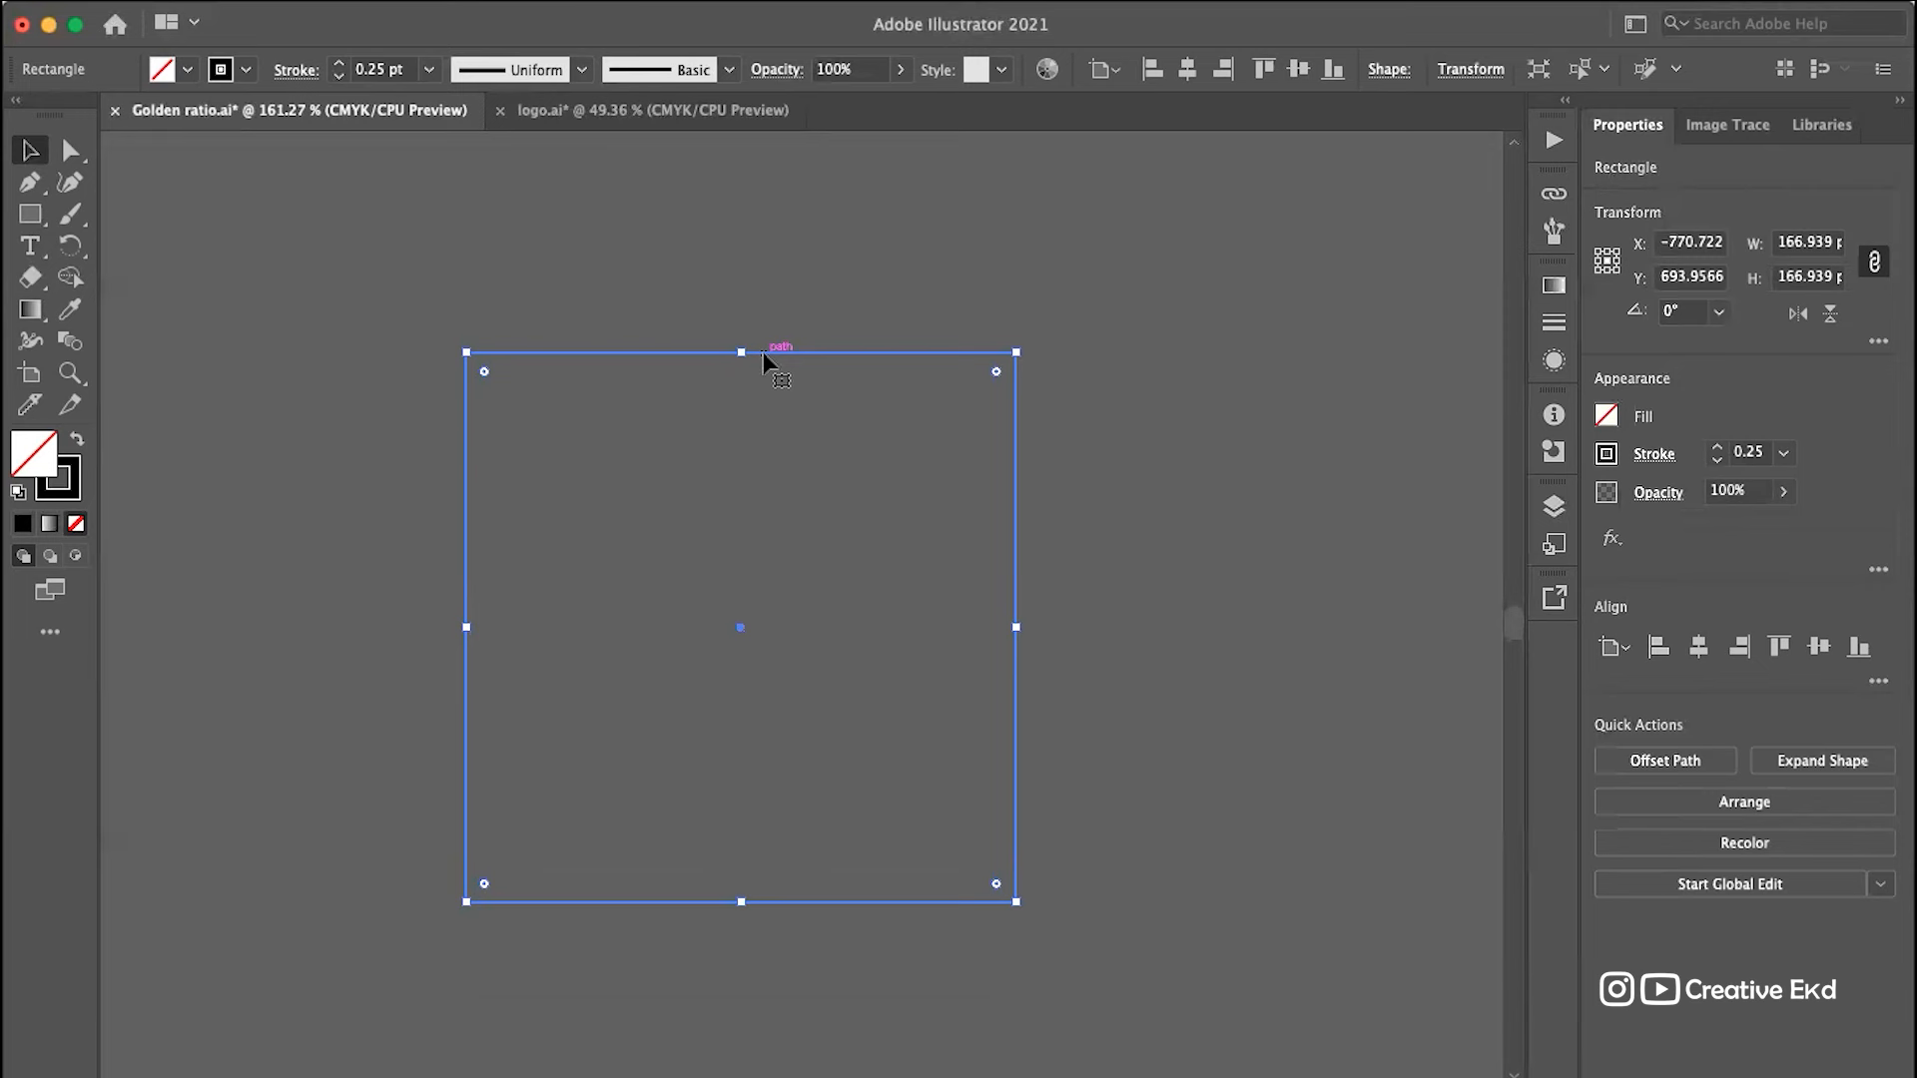
pyautogui.scroll(-1, 767, 360)
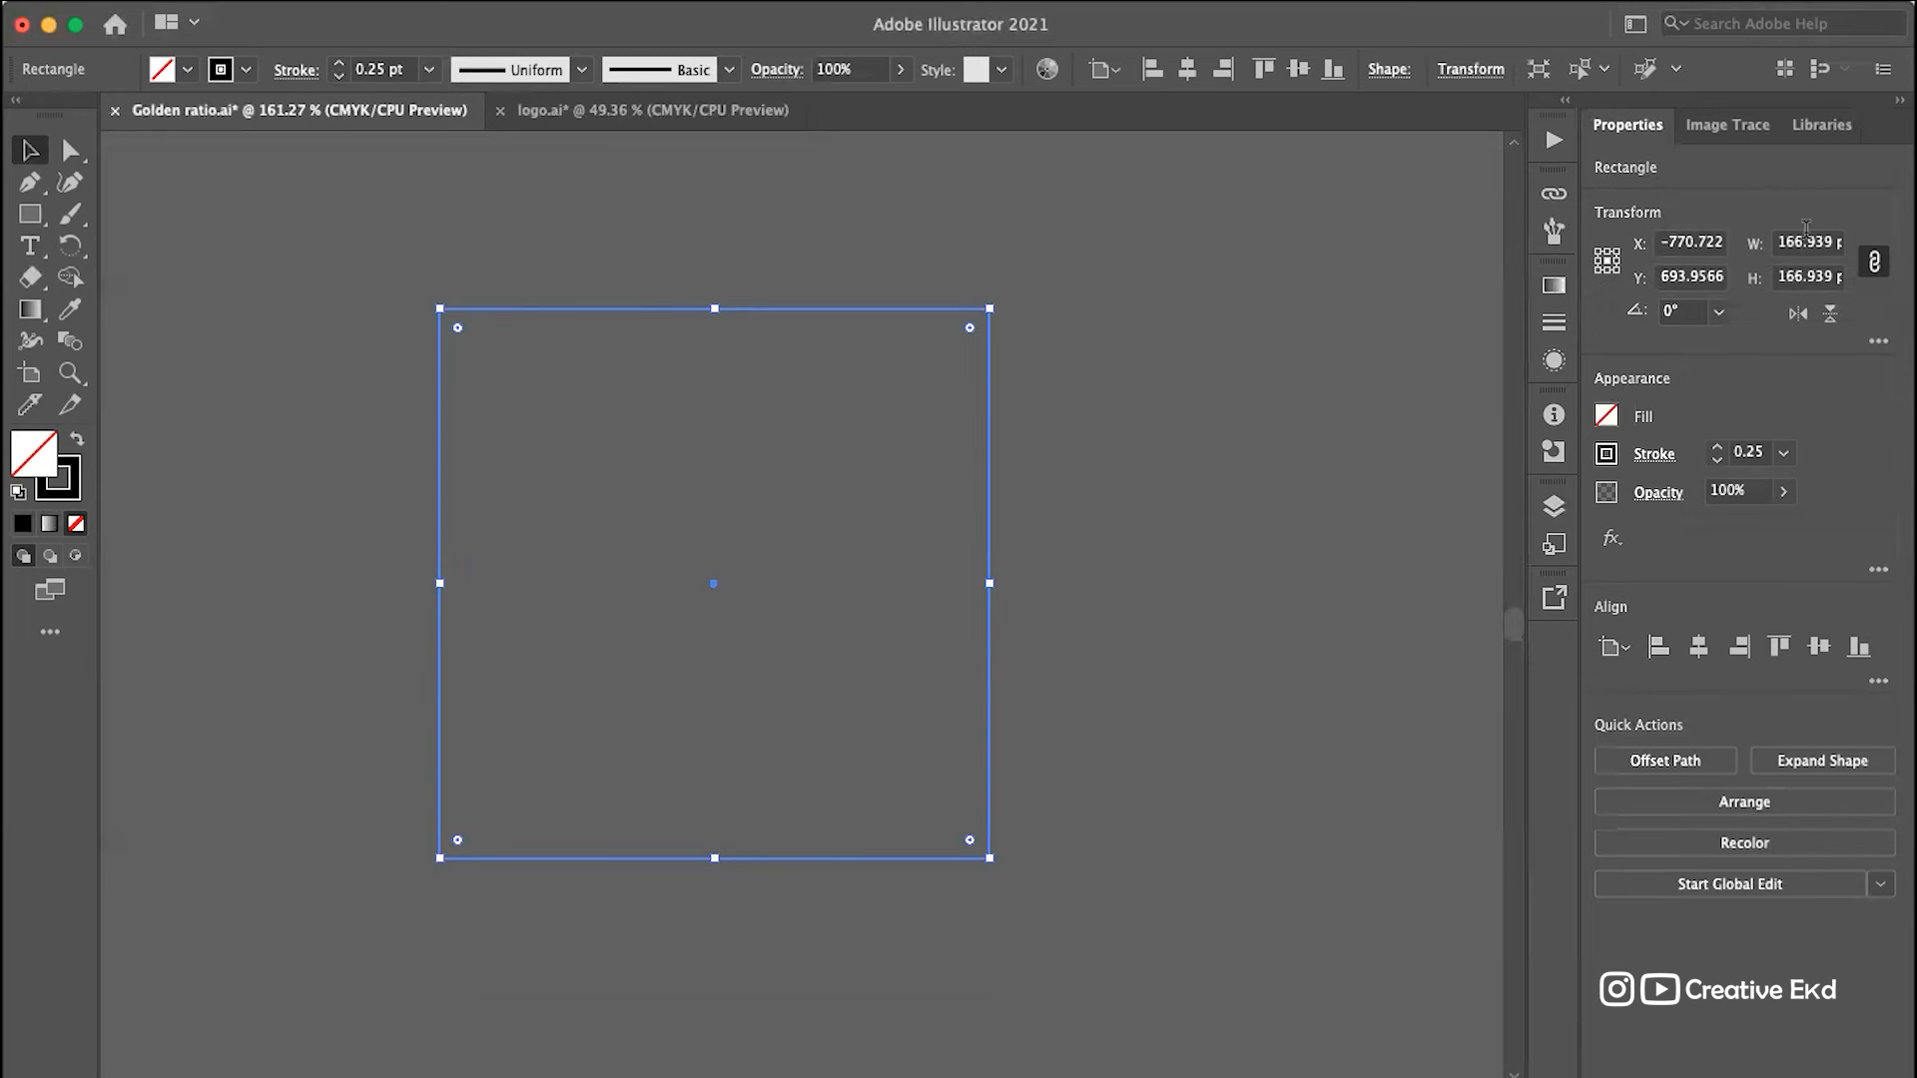
pyautogui.click(1832, 242)
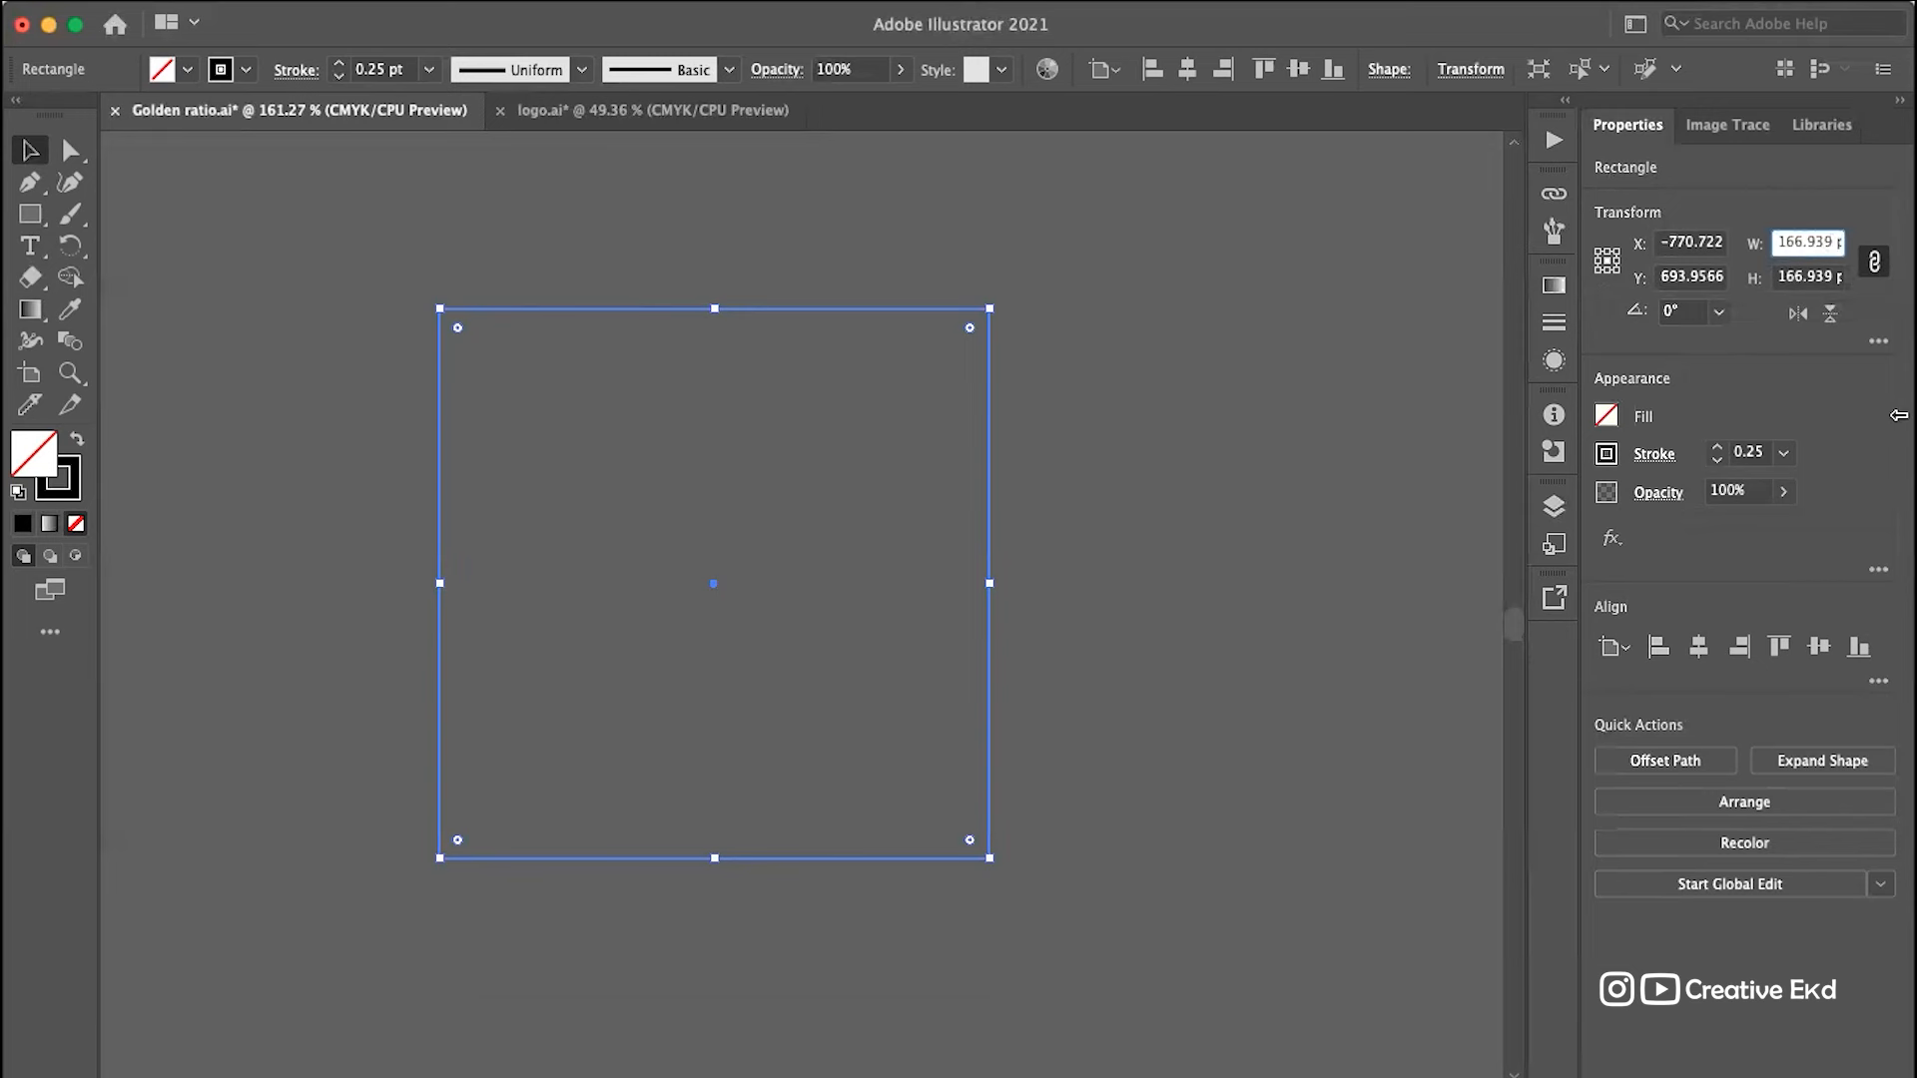
pyautogui.write('/1.61')
pyautogui.write('8')
pyautogui.press('Return')
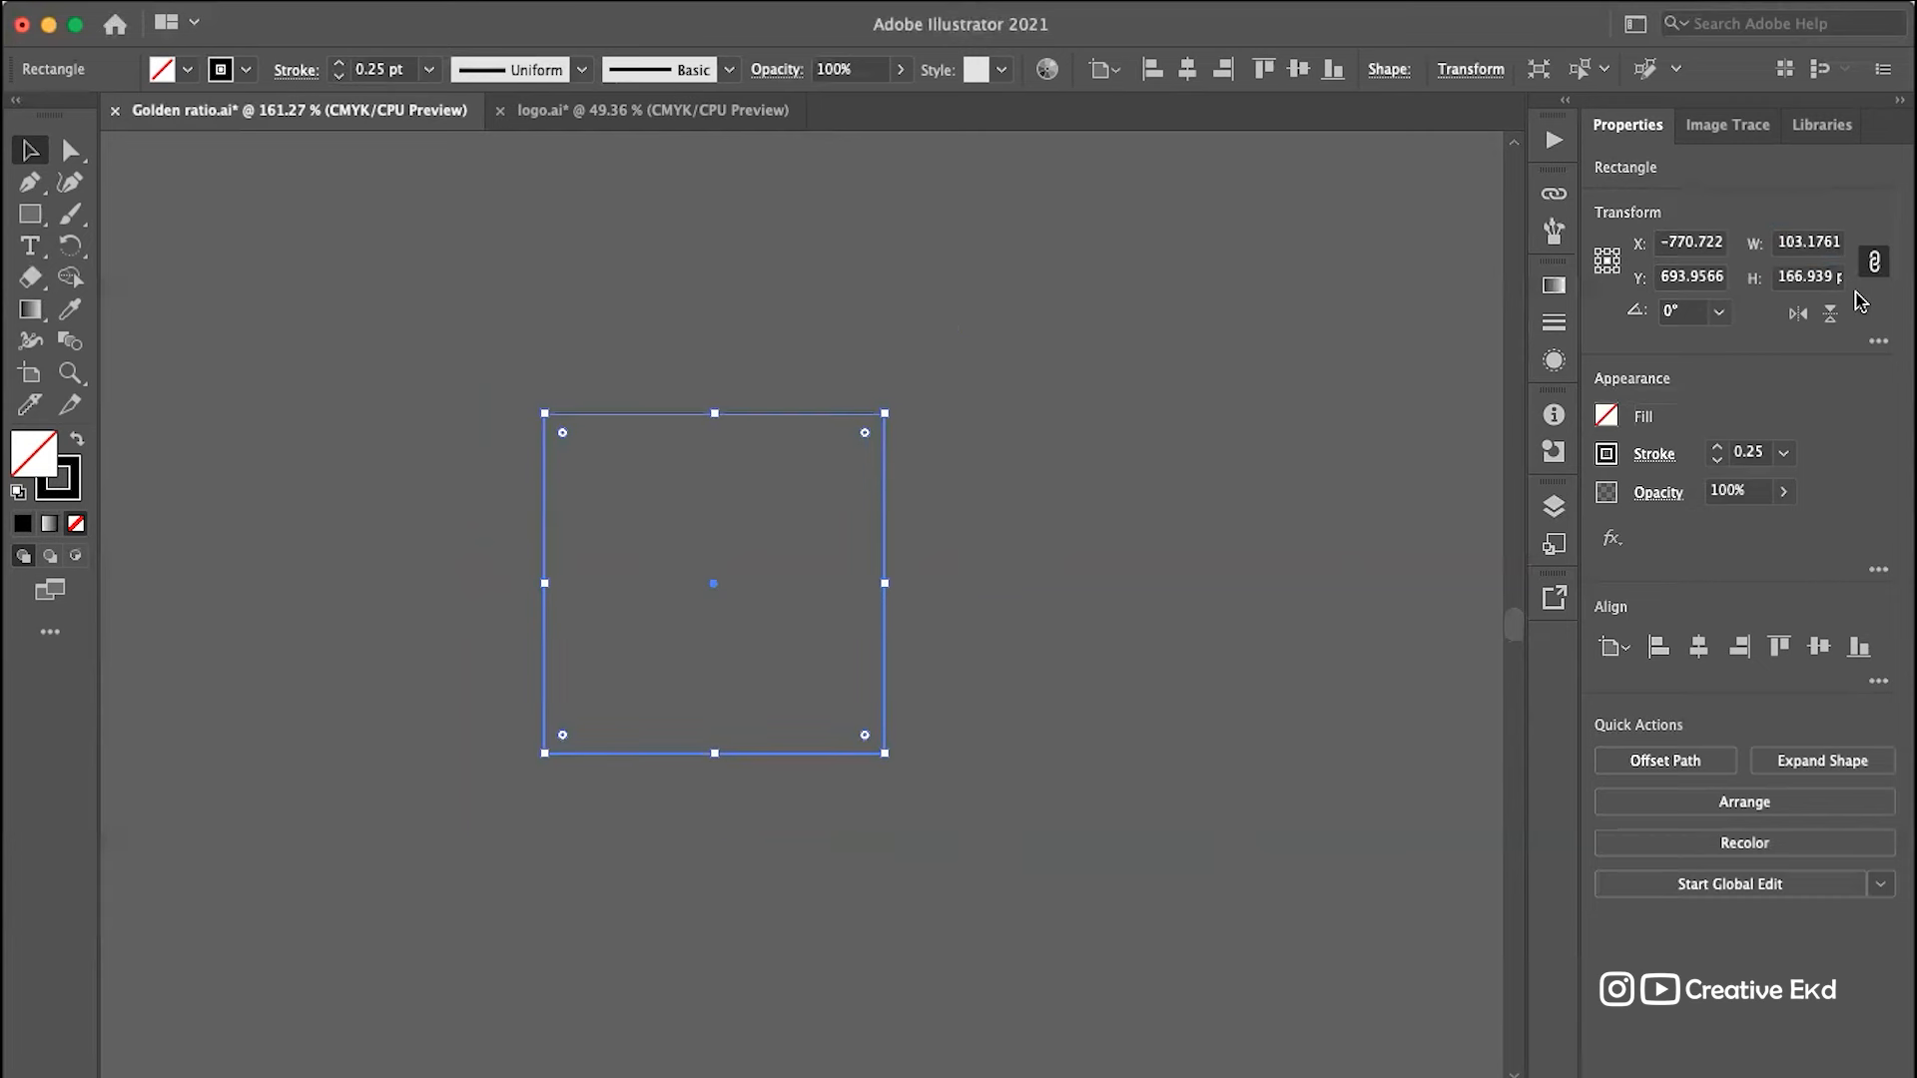
pyautogui.click(878, 476)
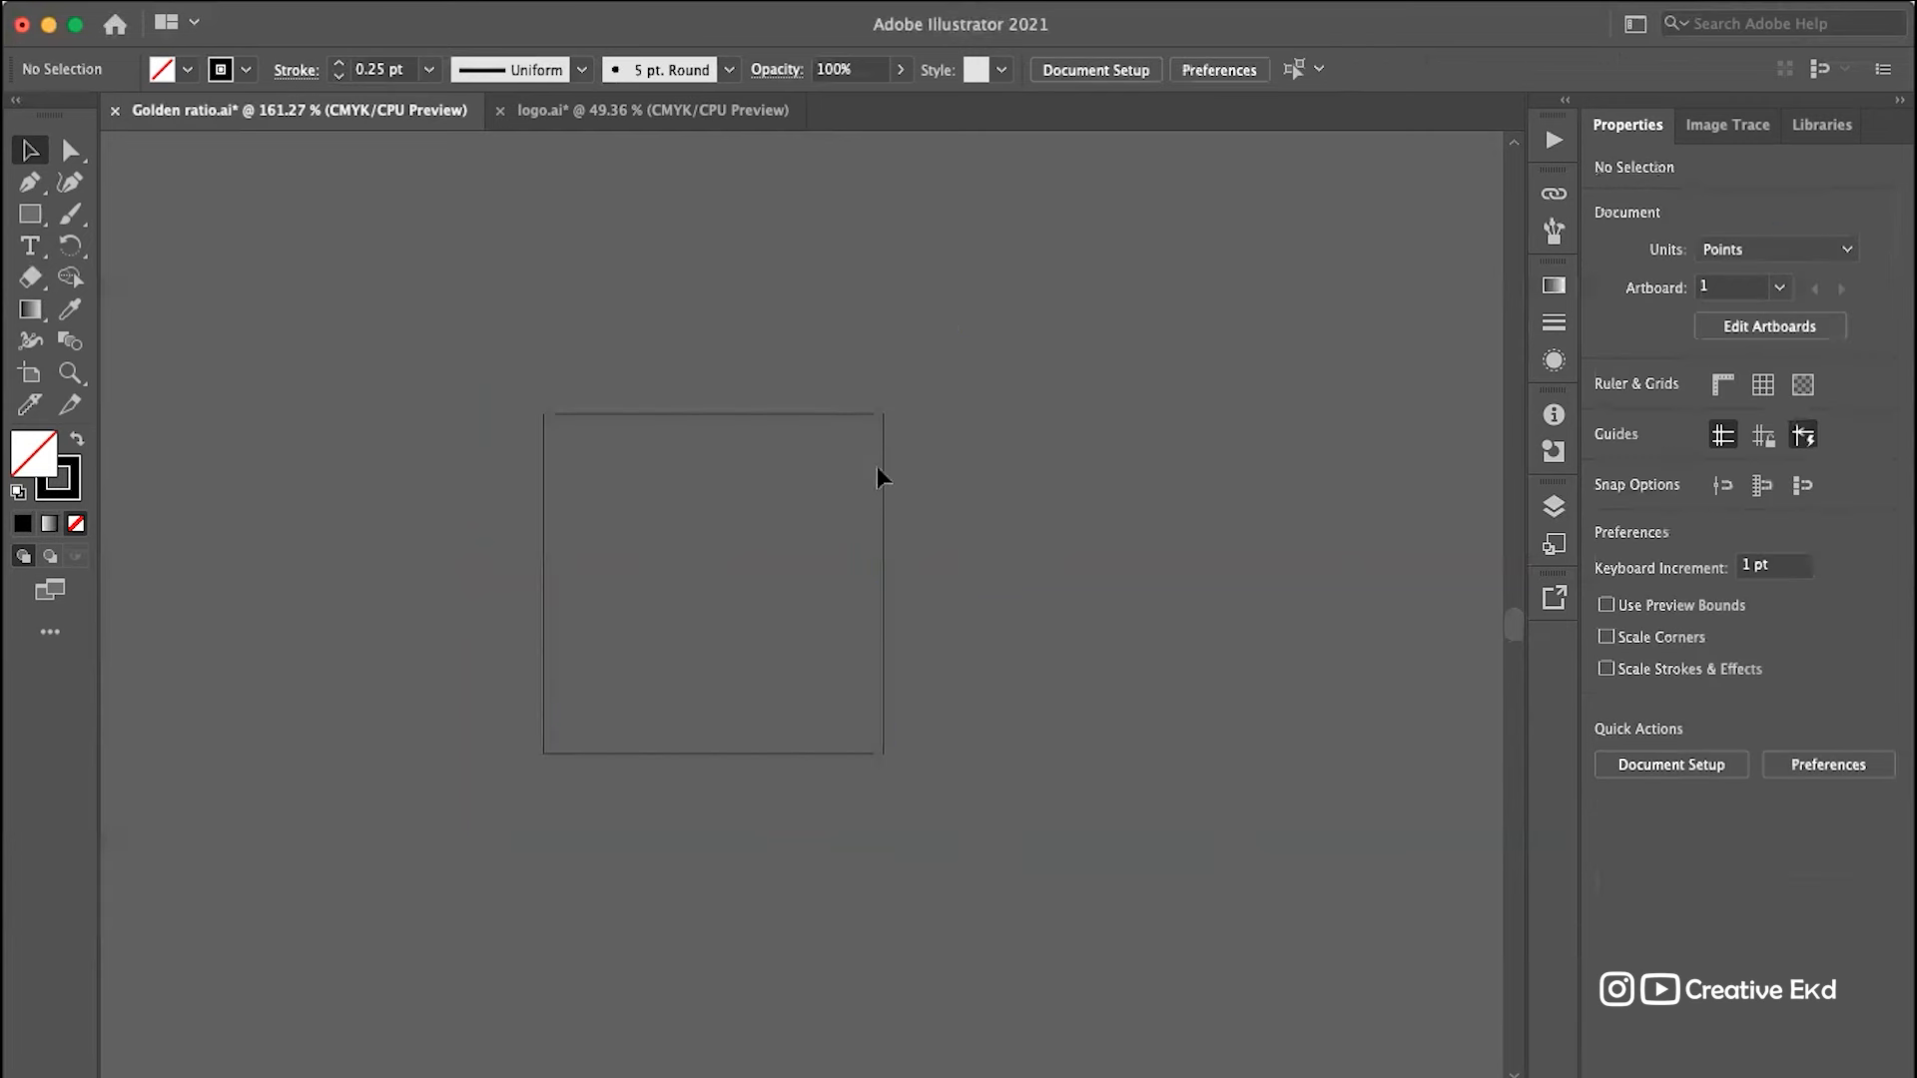
pyautogui.click(882, 464)
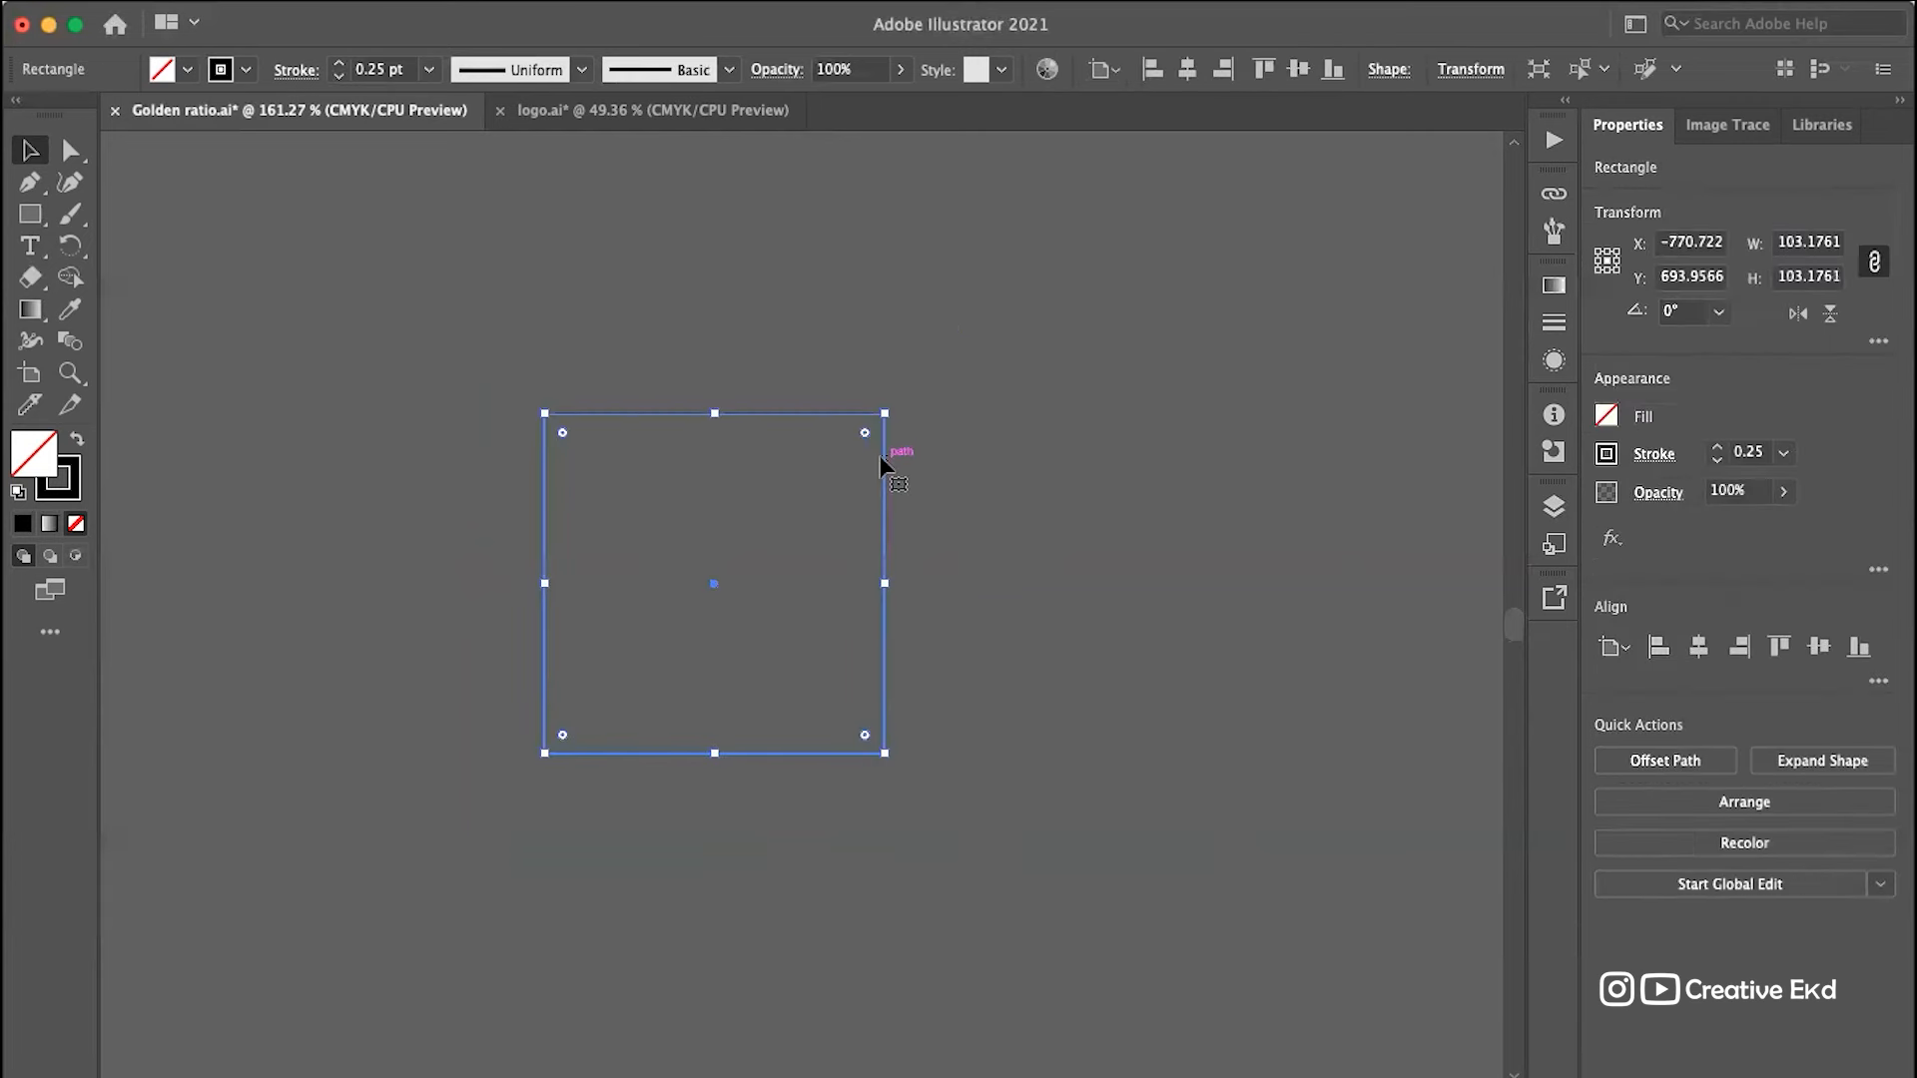
pyautogui.press('super+z')
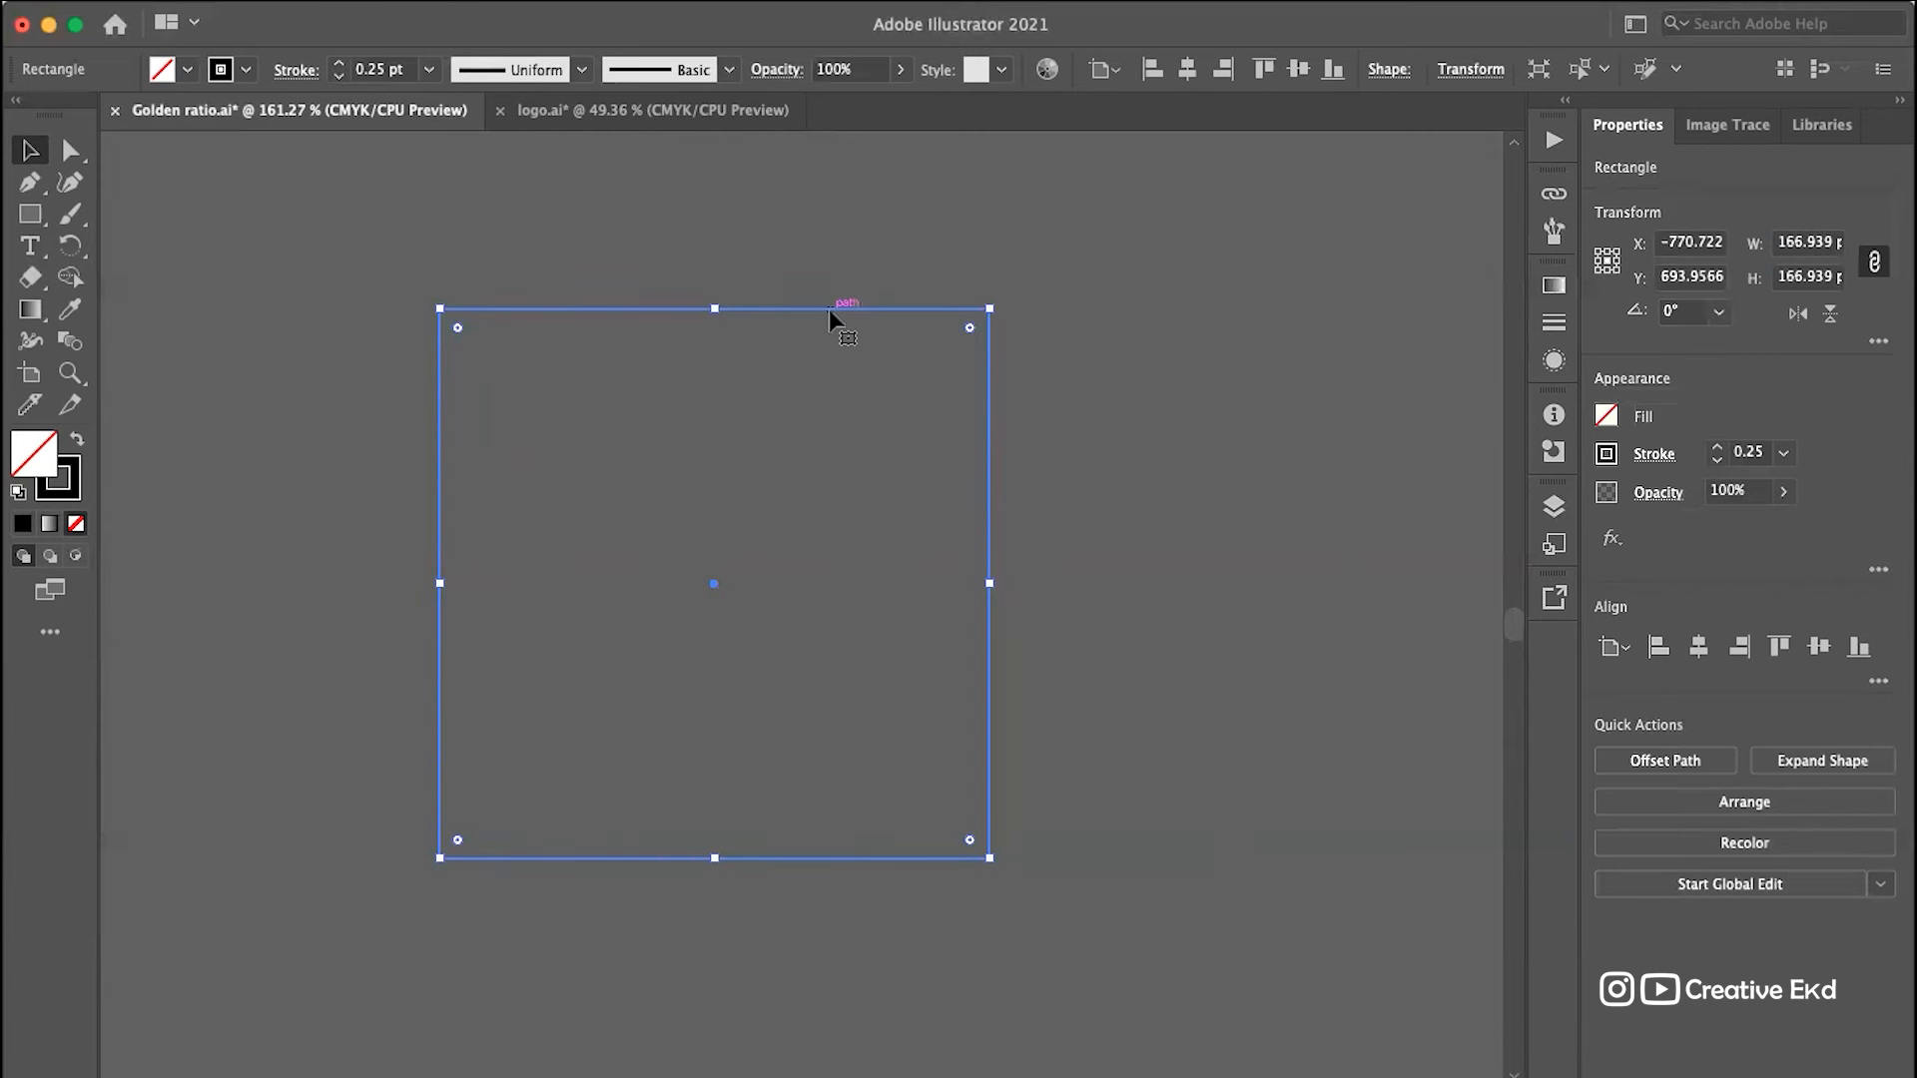
pyautogui.keyDown('alt'); pyautogui.moveTo(830, 317); pyautogui.dragTo(943, 417); pyautogui.keyUp('alt')
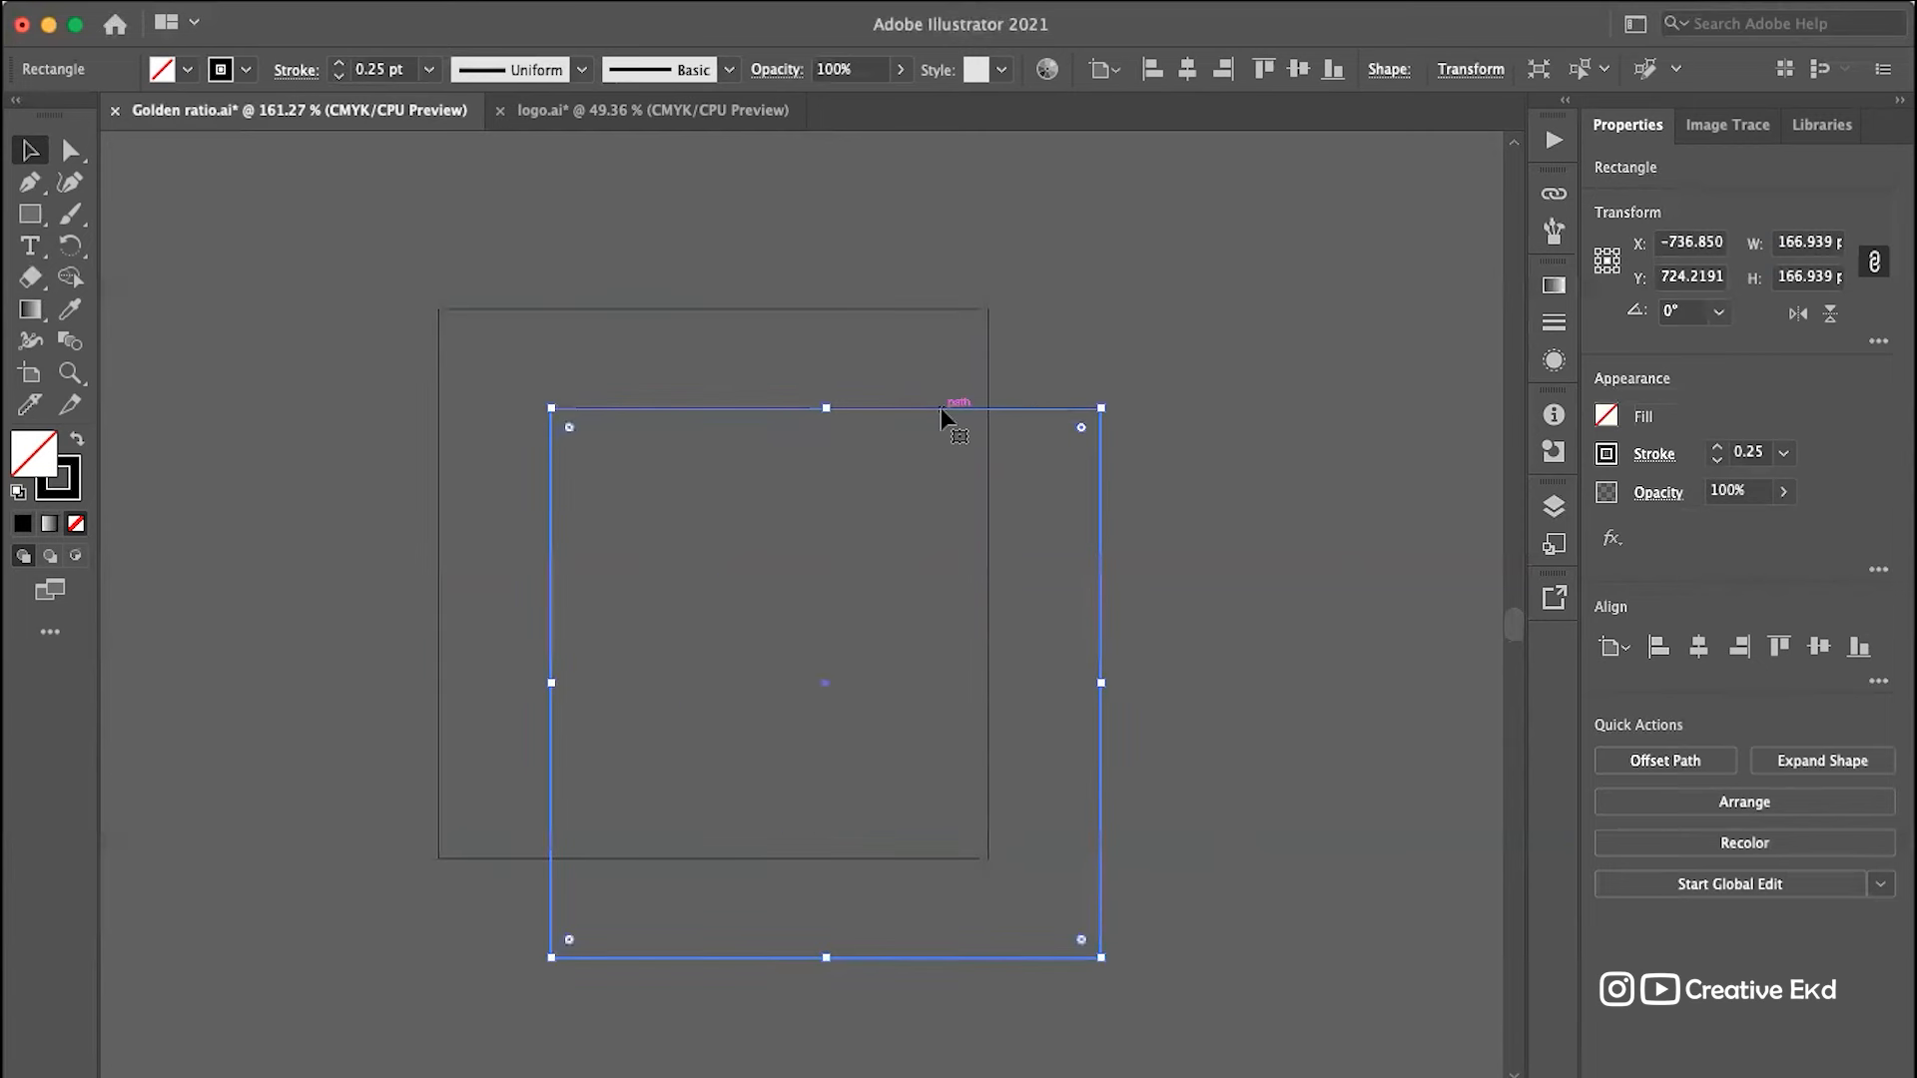
pyautogui.click(1834, 241)
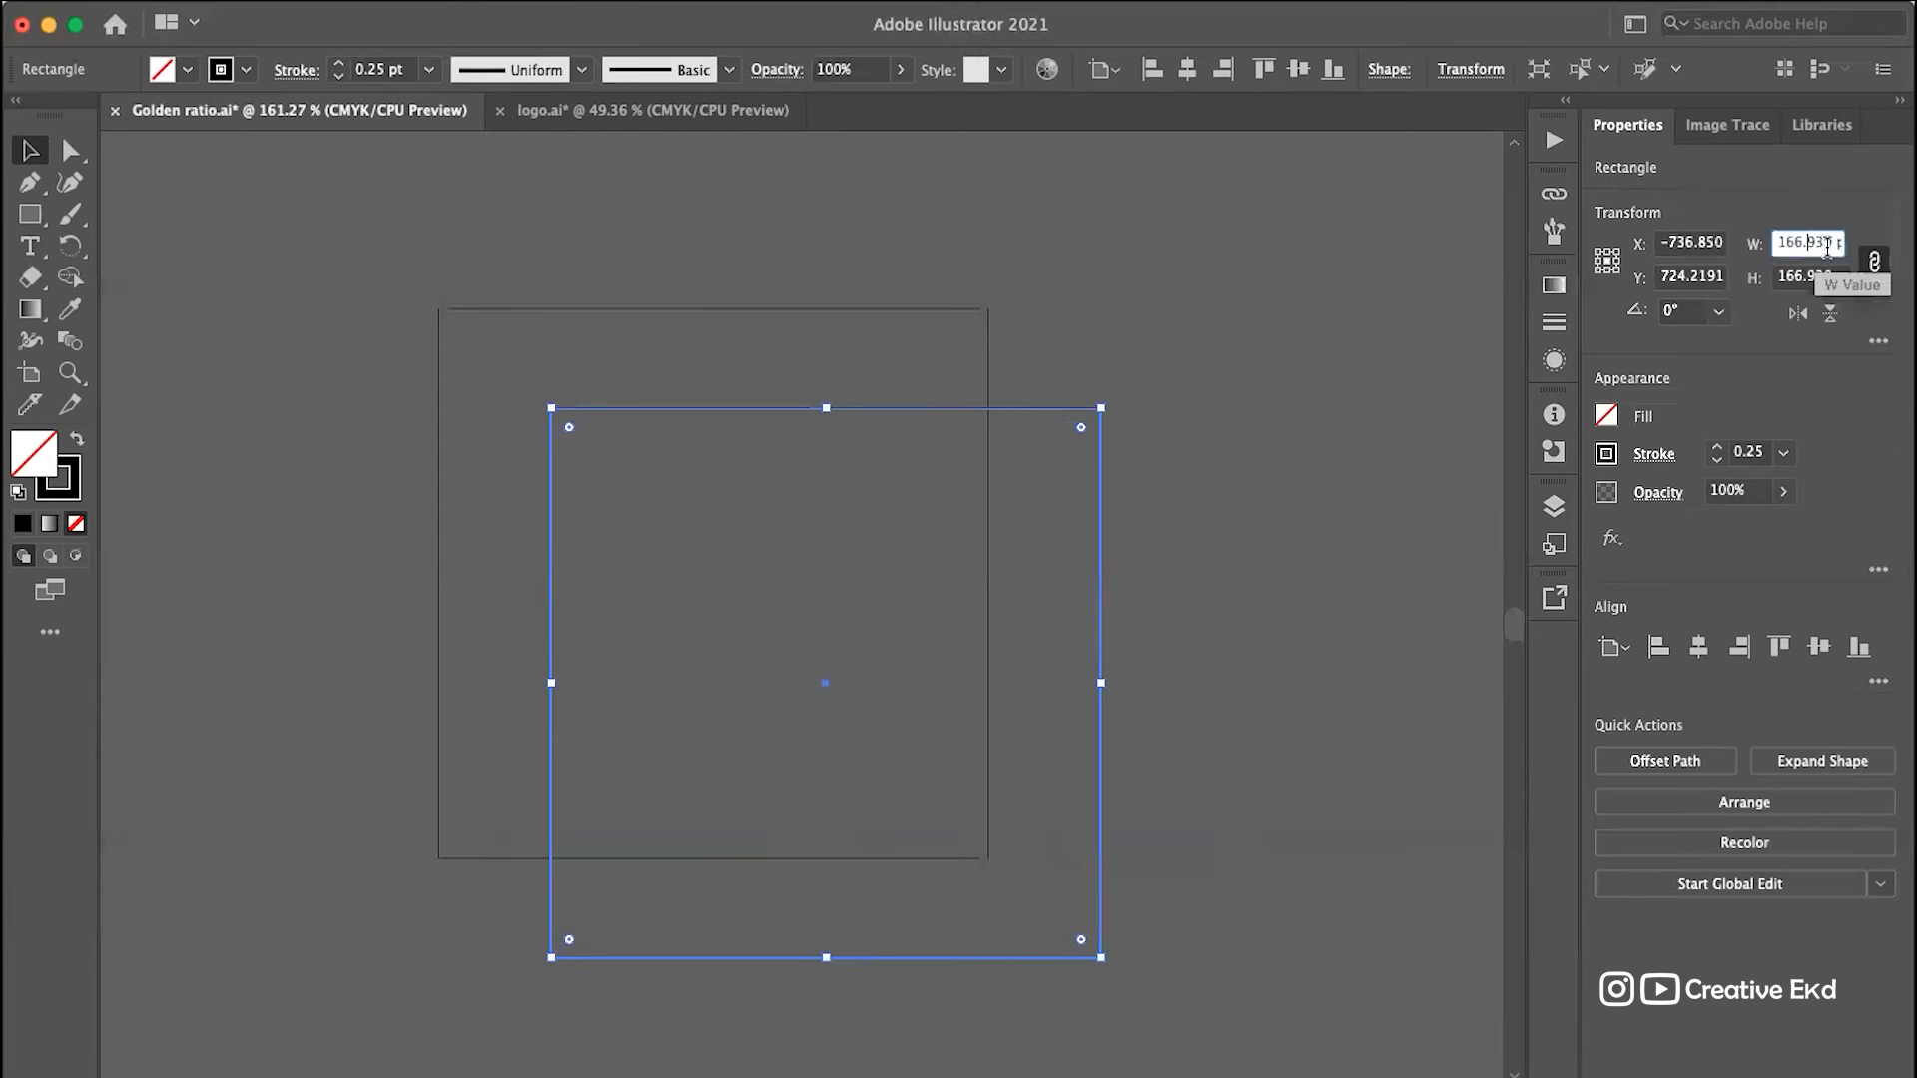
pyautogui.click(1861, 214)
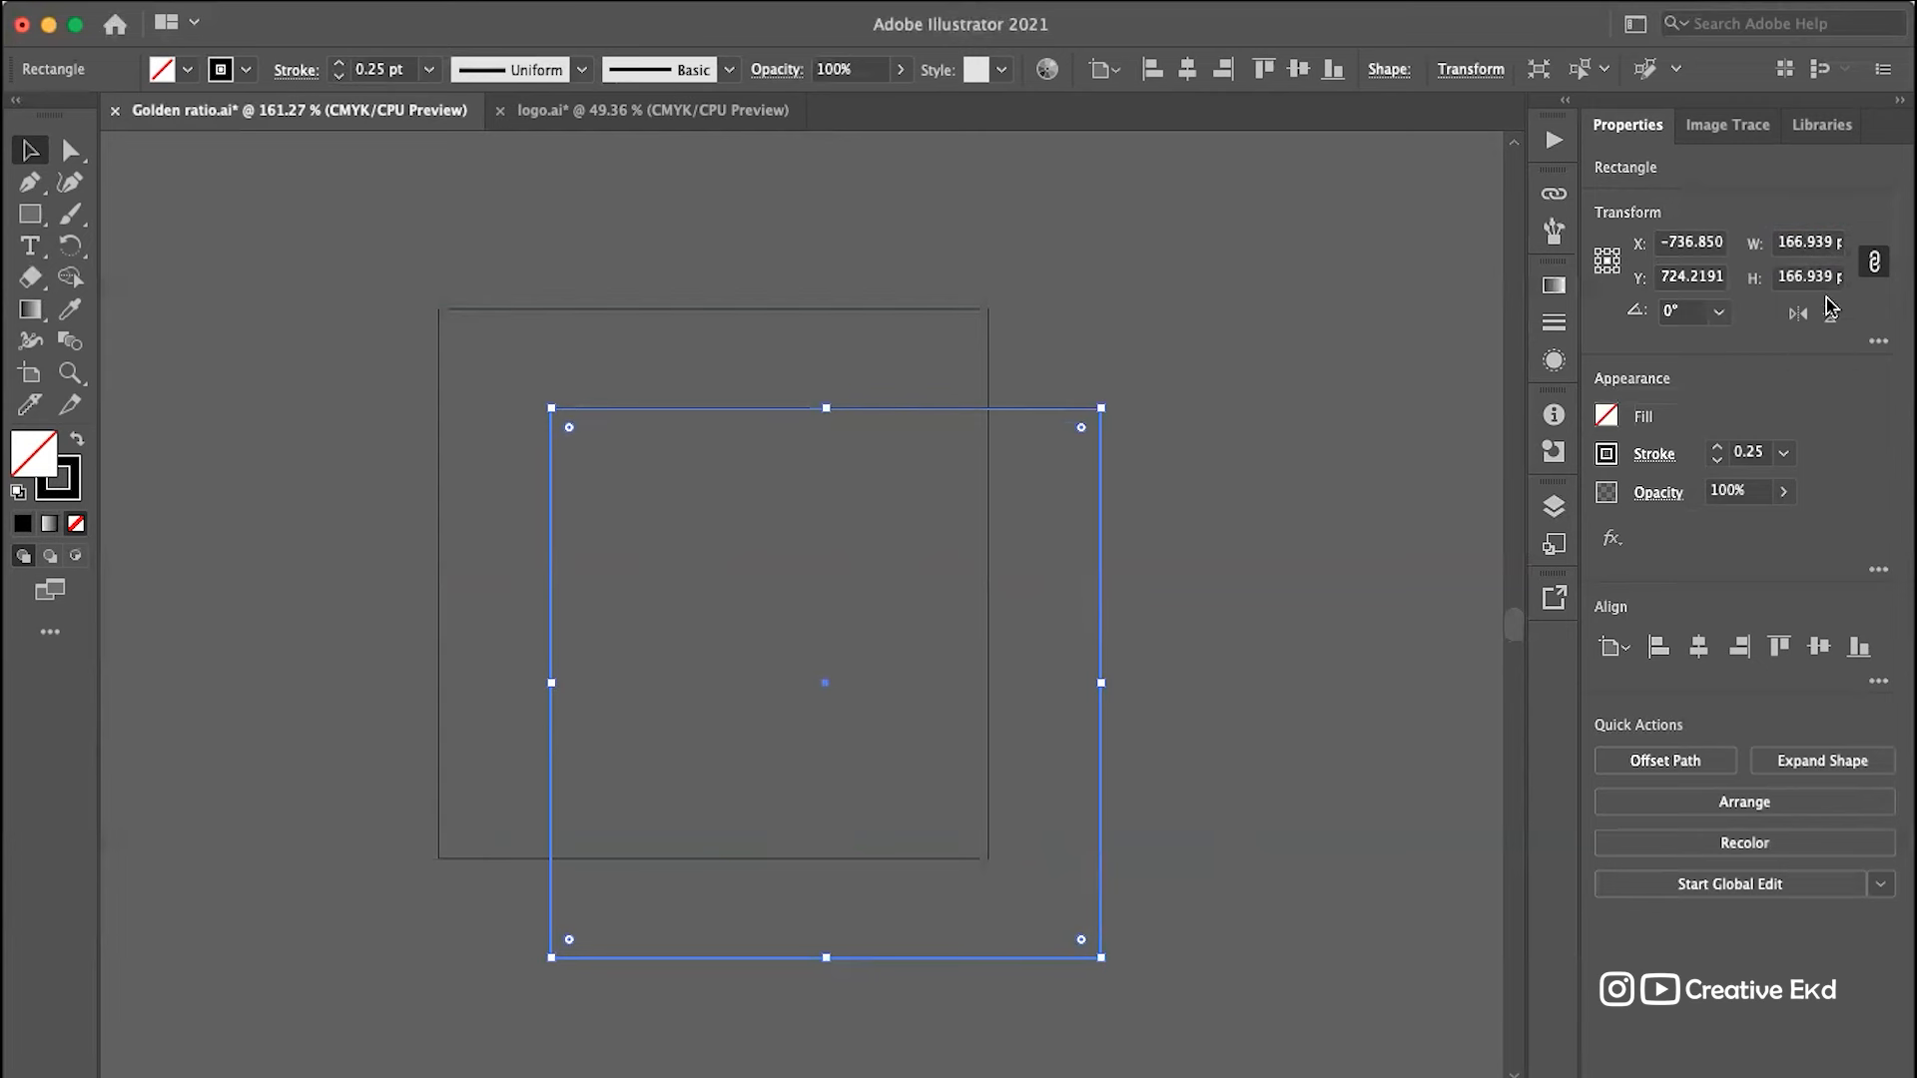
pyautogui.click(1789, 241)
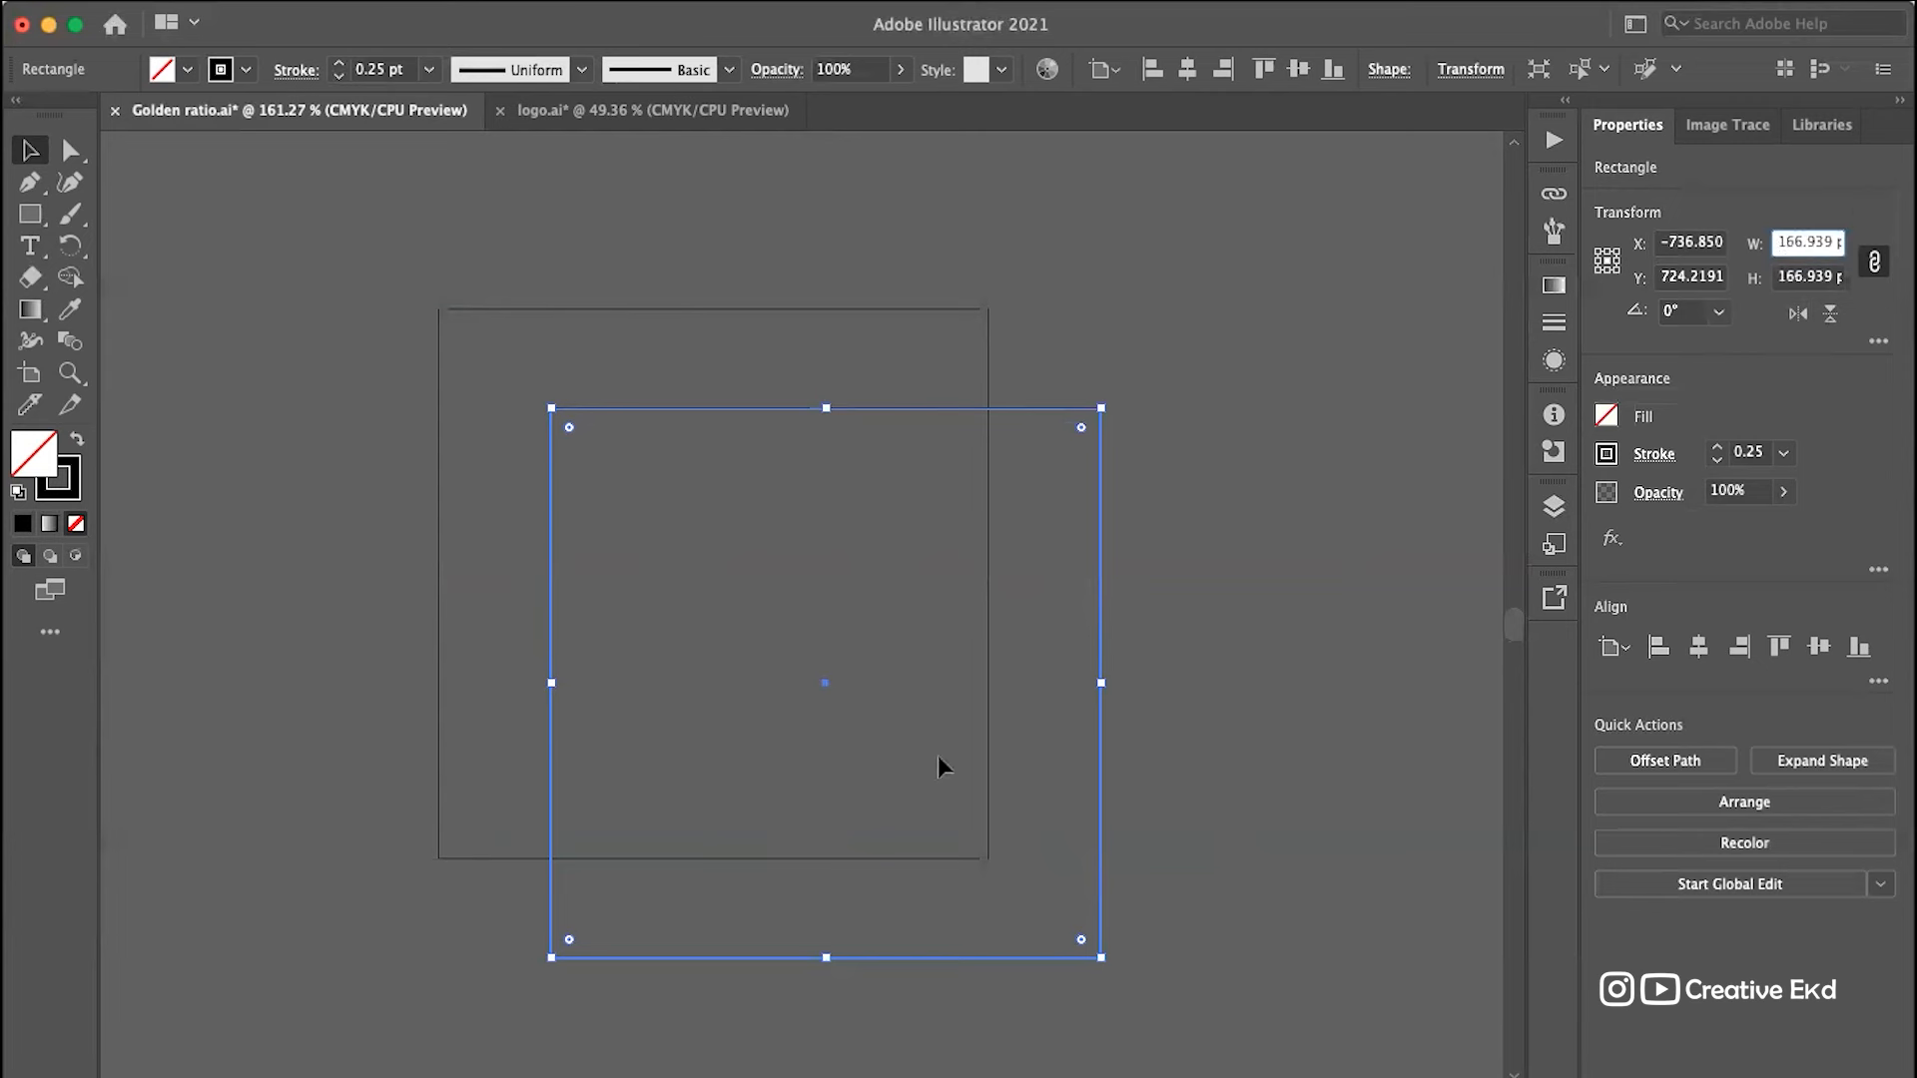
pyautogui.moveTo(1103, 959); pyautogui.dragTo(932, 790)
pyautogui.press('super+z')
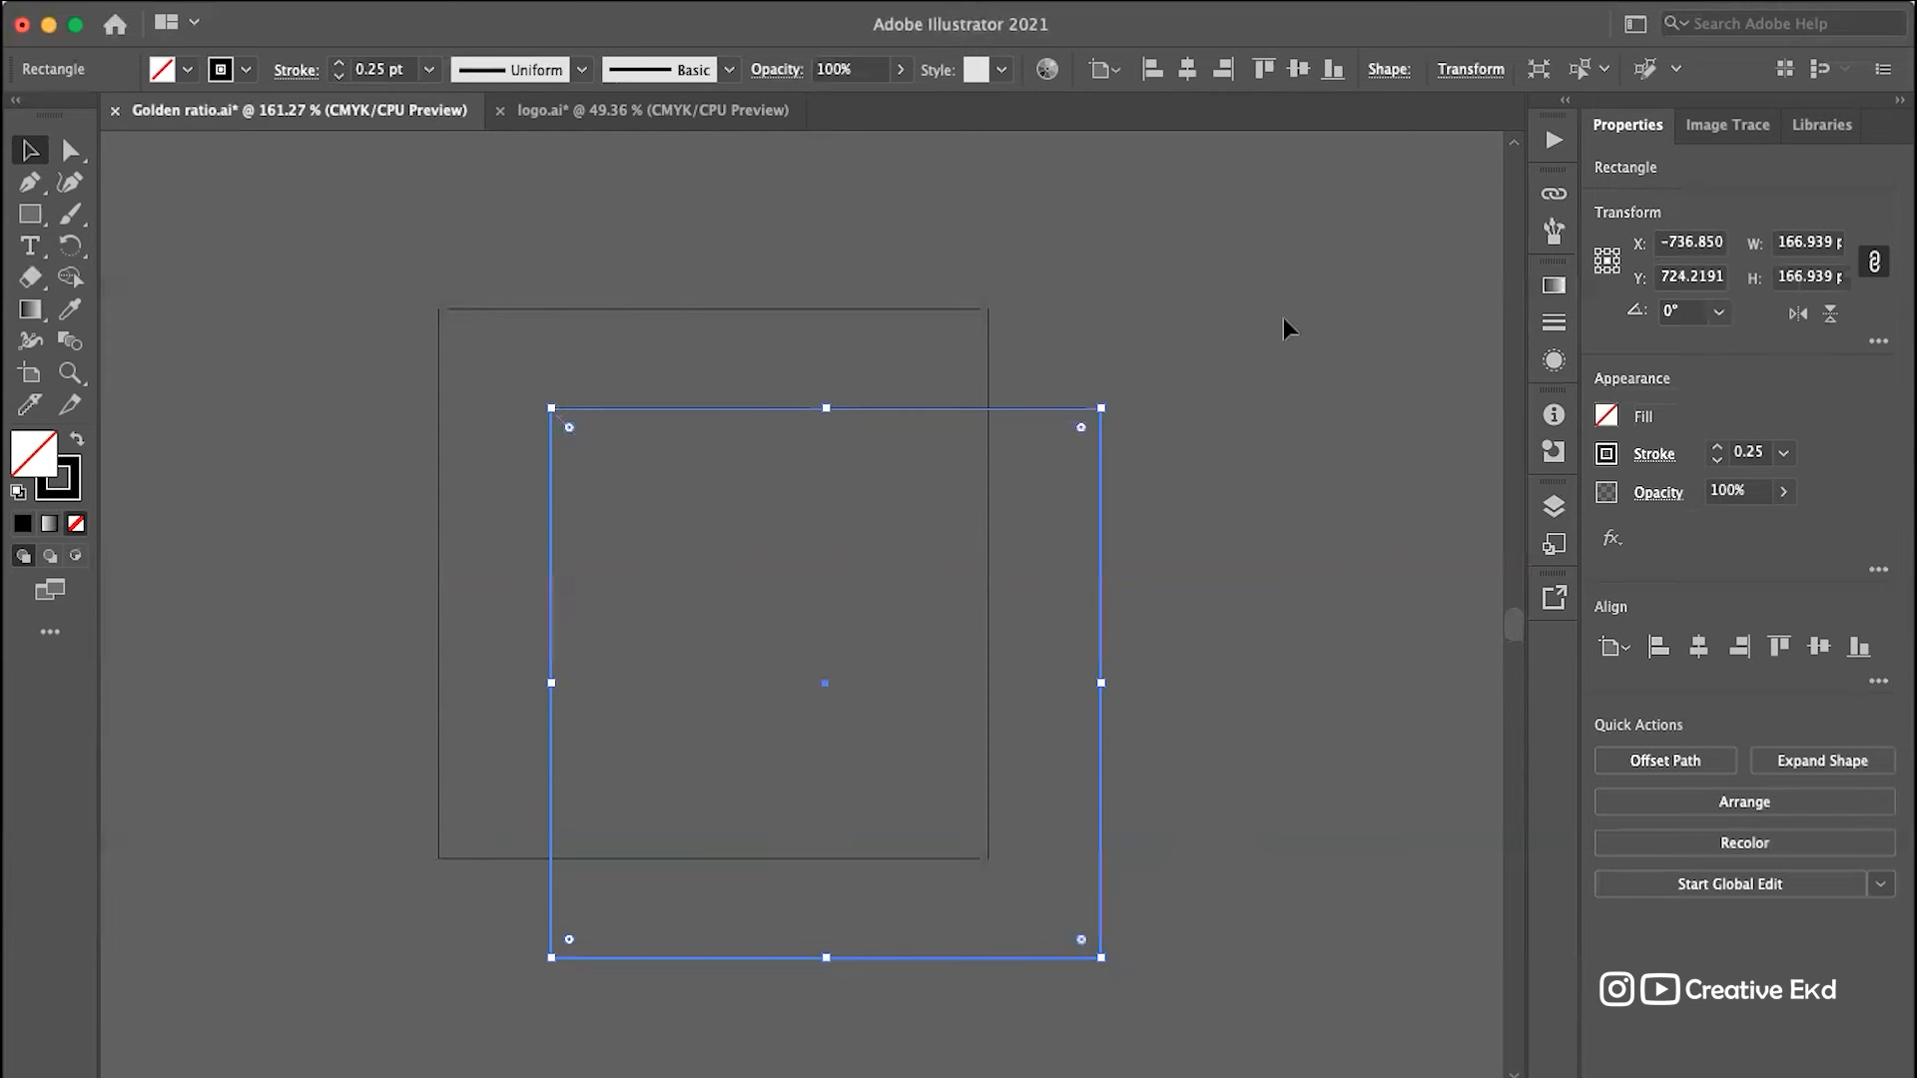
pyautogui.click(1814, 241)
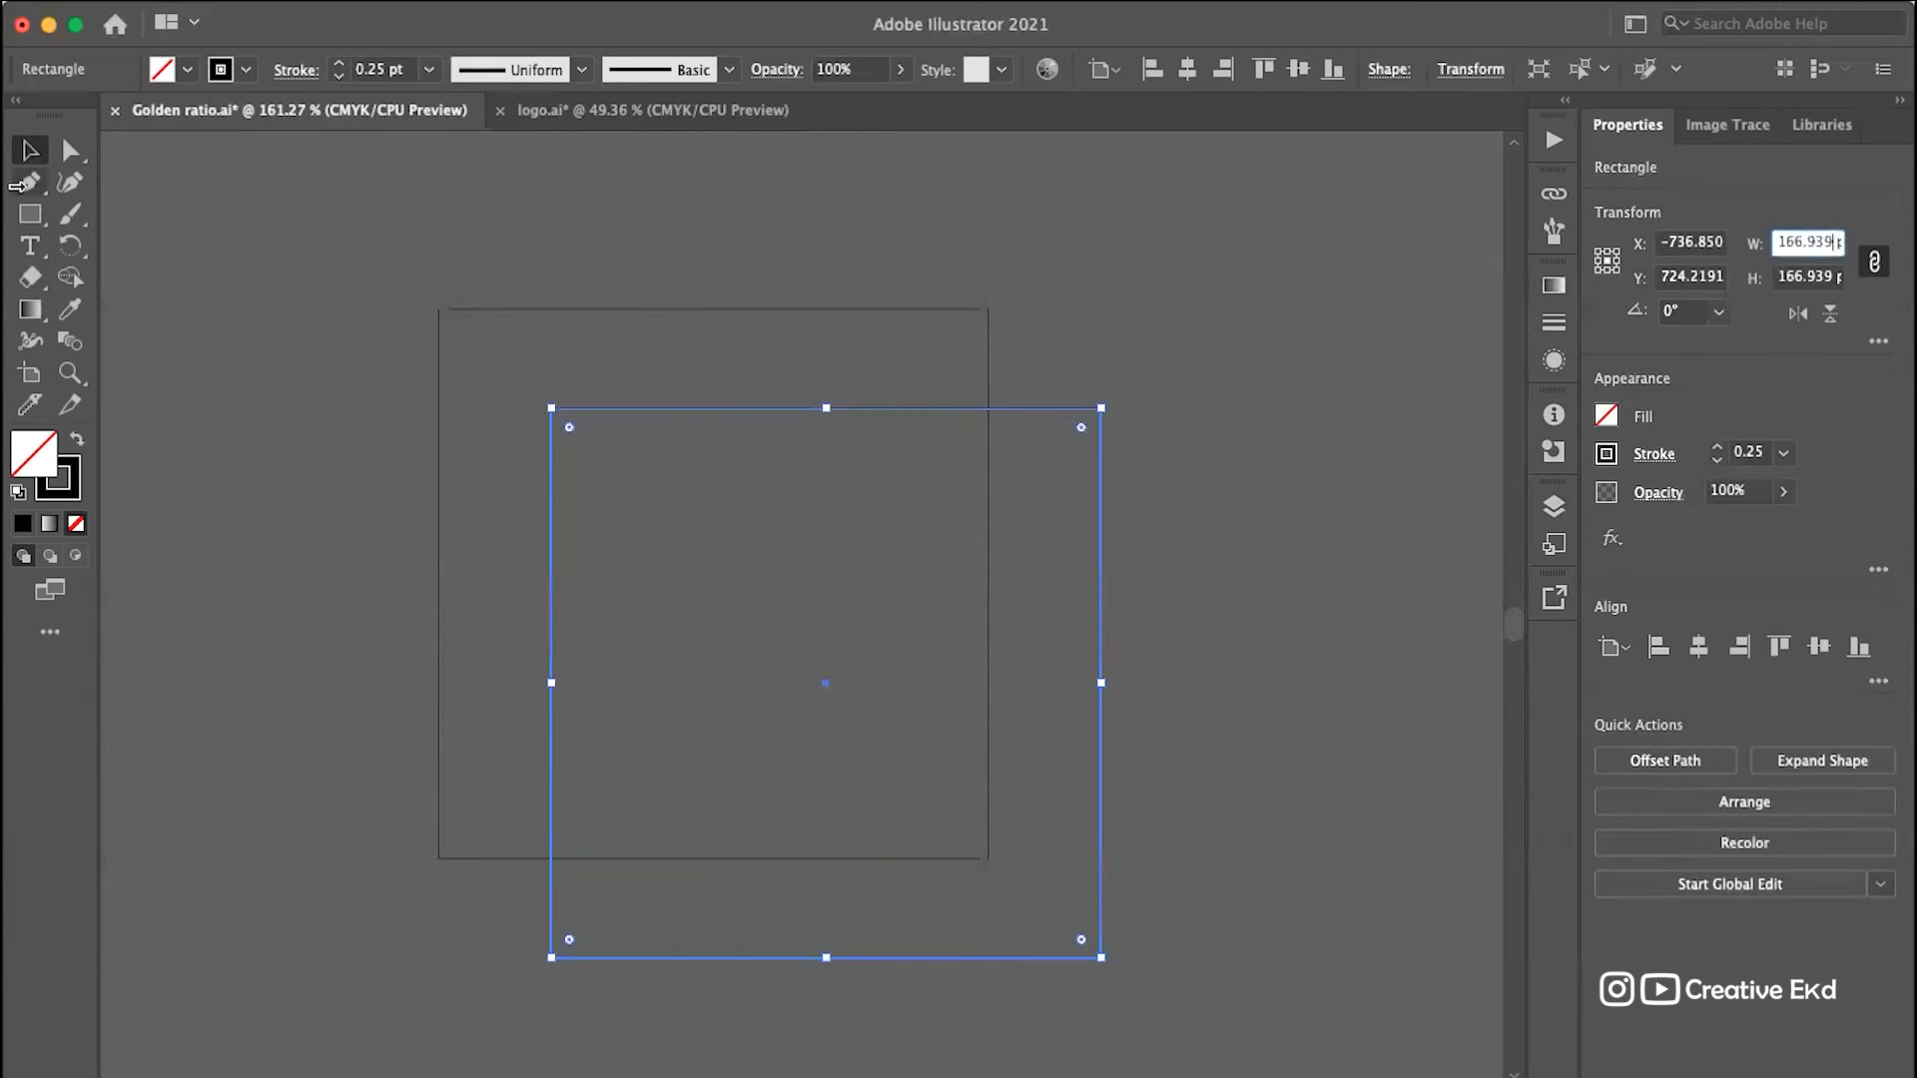
pyautogui.click(27, 152)
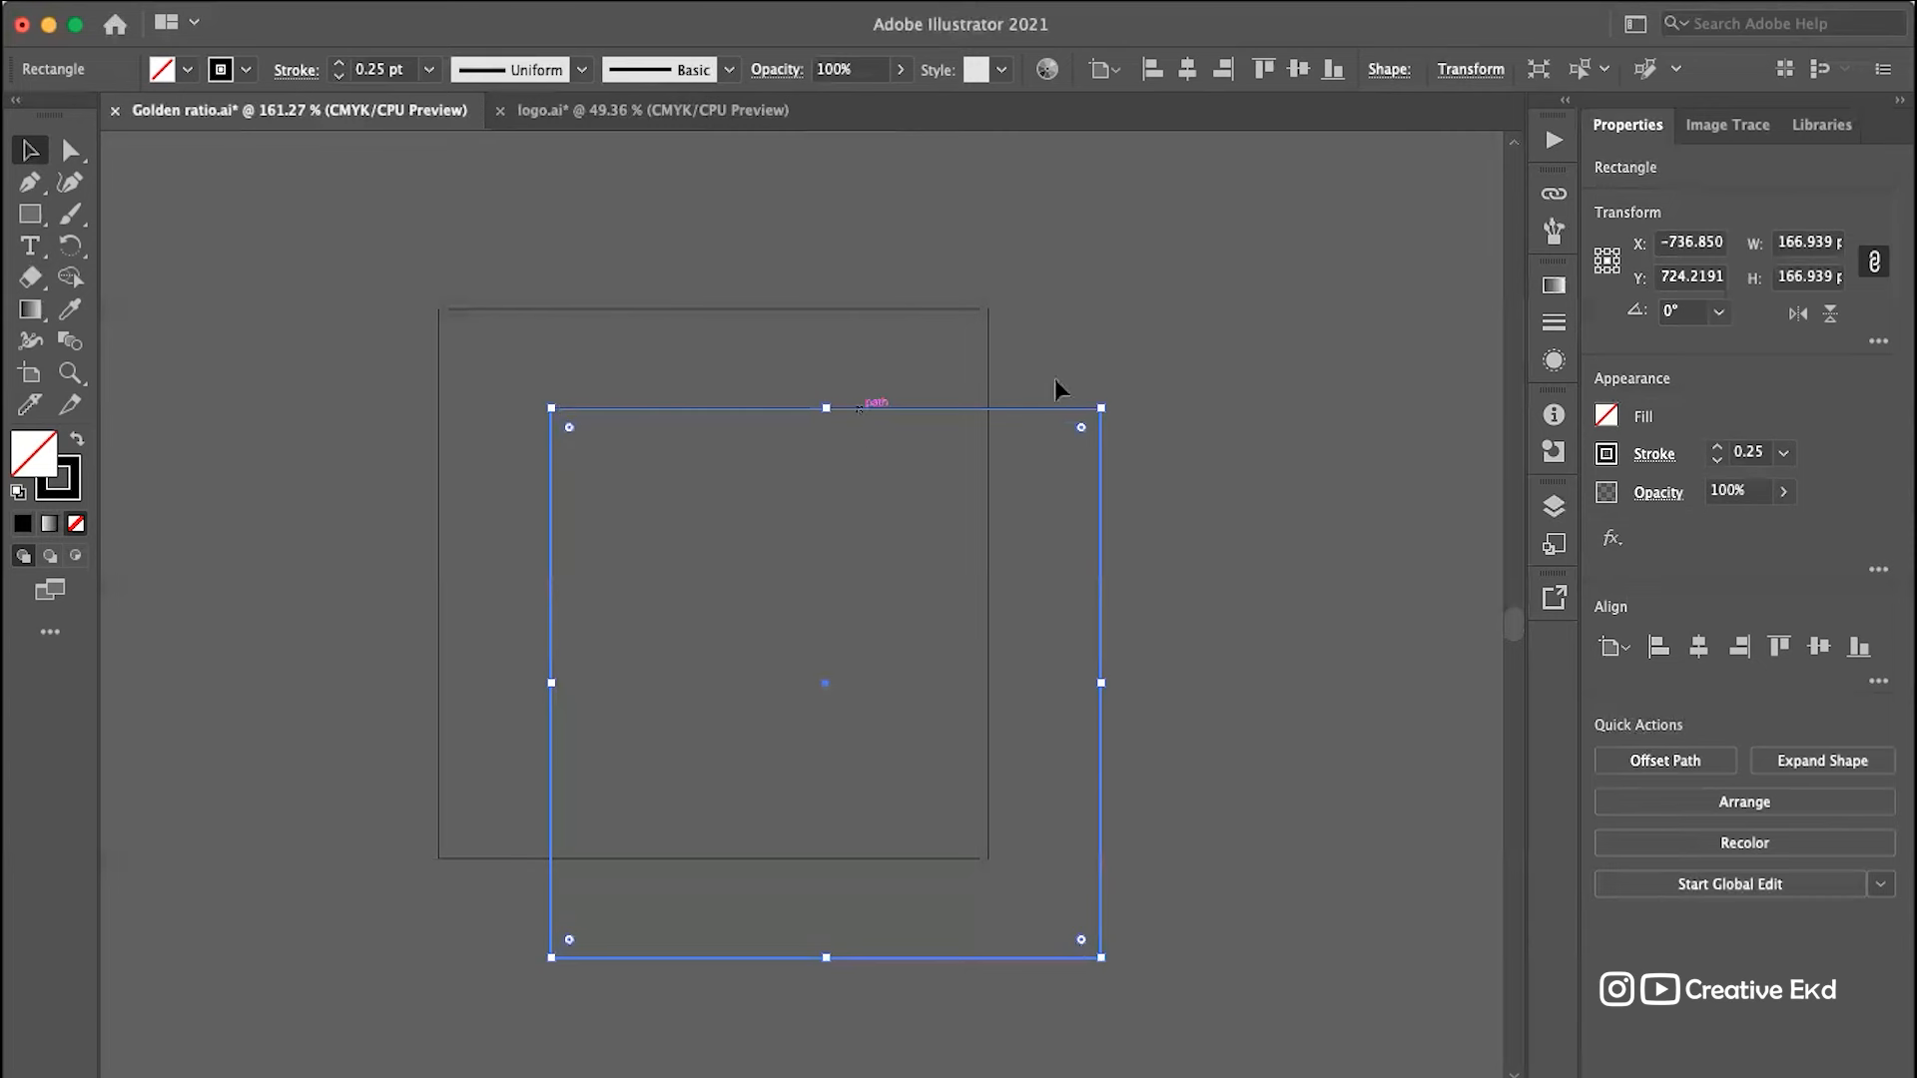
pyautogui.press('Delete')
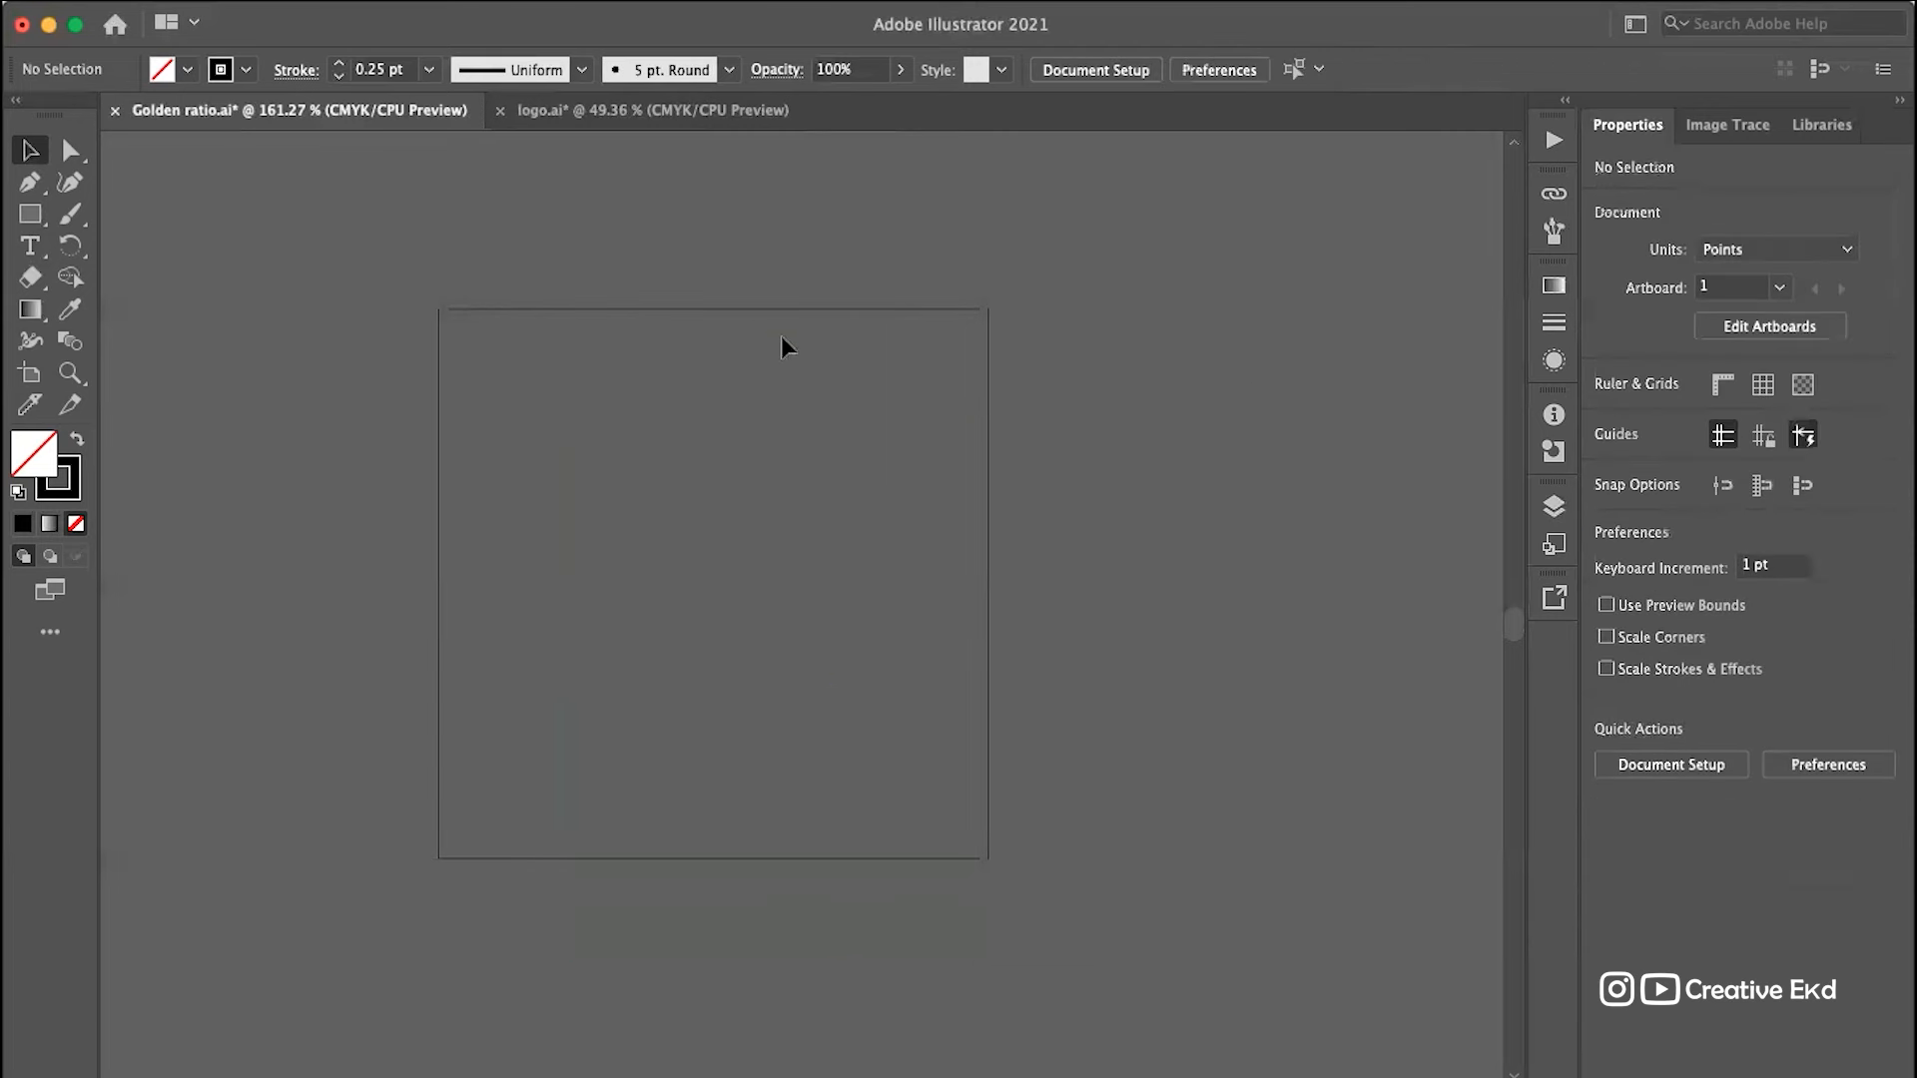
# Step: Resize the square proportionally to a width of 150 pt
pyautogui.click(744, 310)
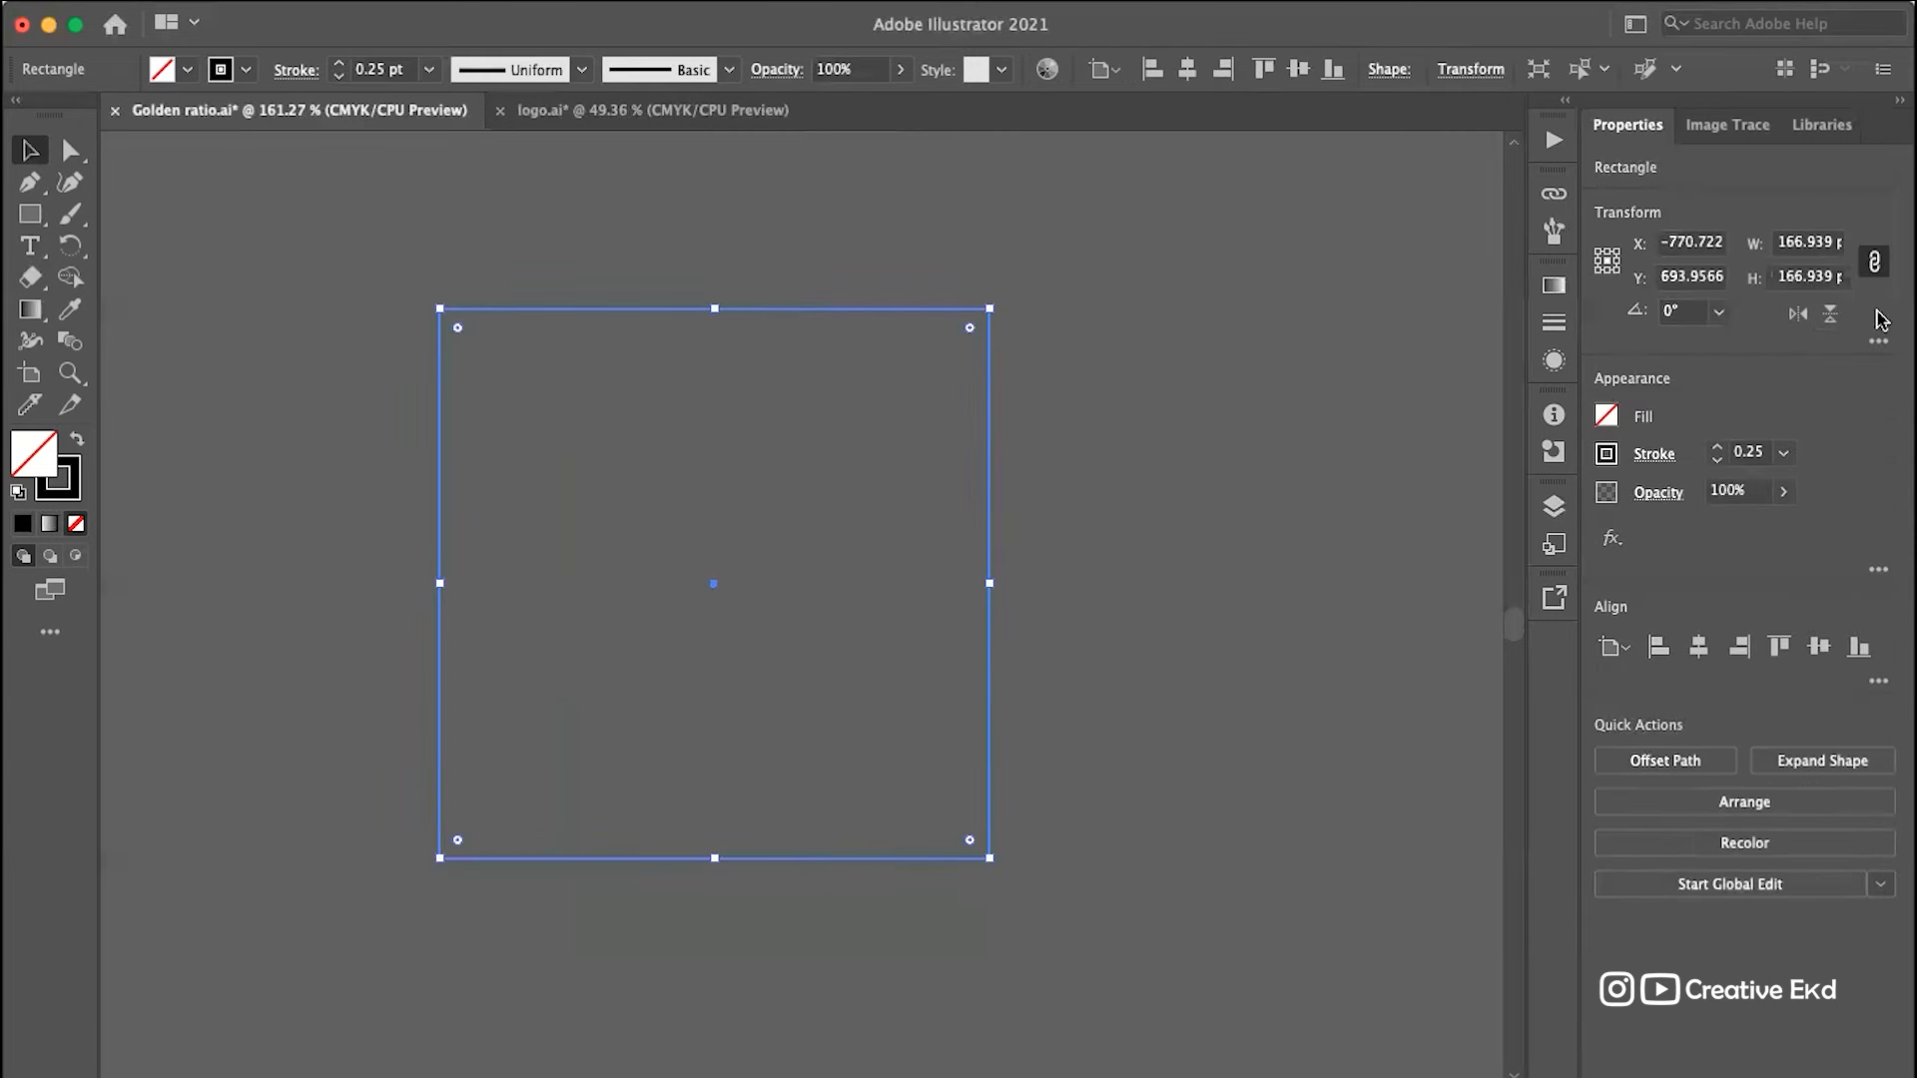
pyautogui.click(1800, 249)
pyautogui.press('super+a')
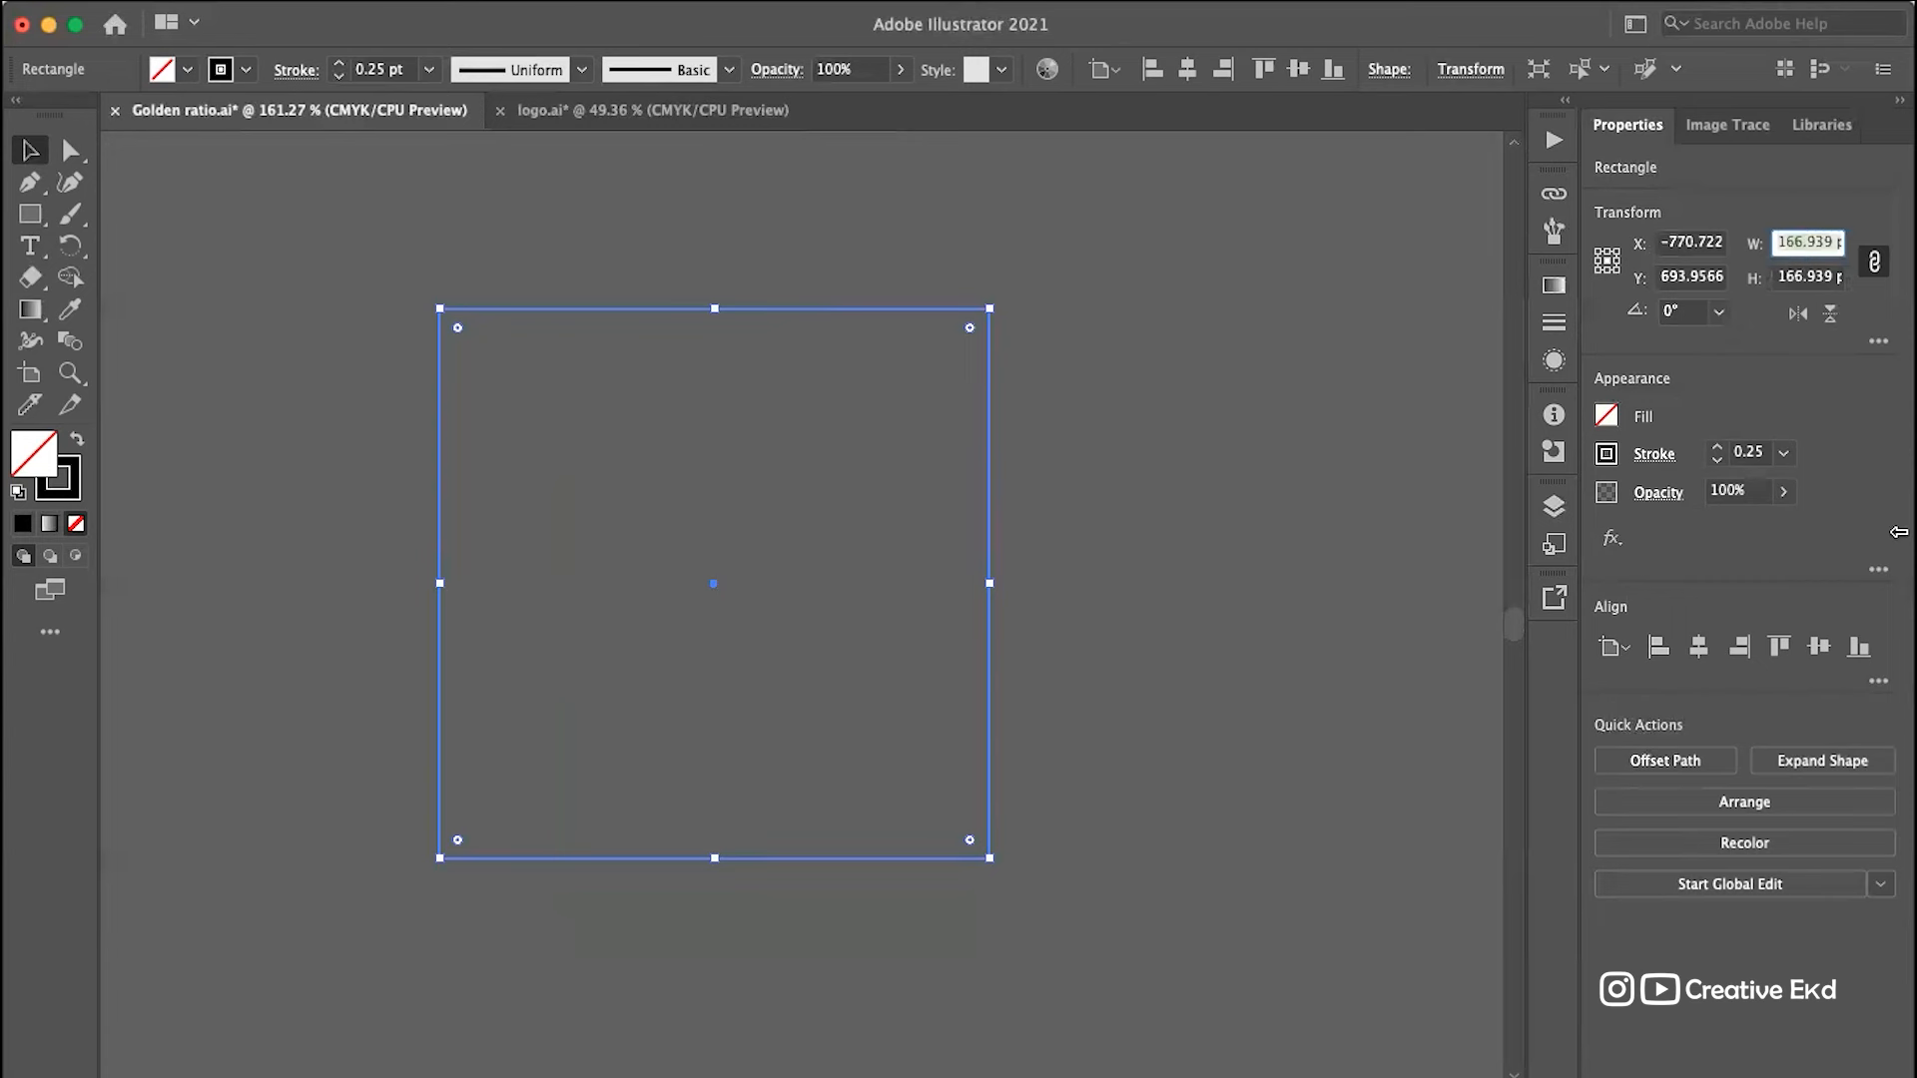
pyautogui.write('150')
pyautogui.press('Return')
pyautogui.click(1463, 342)
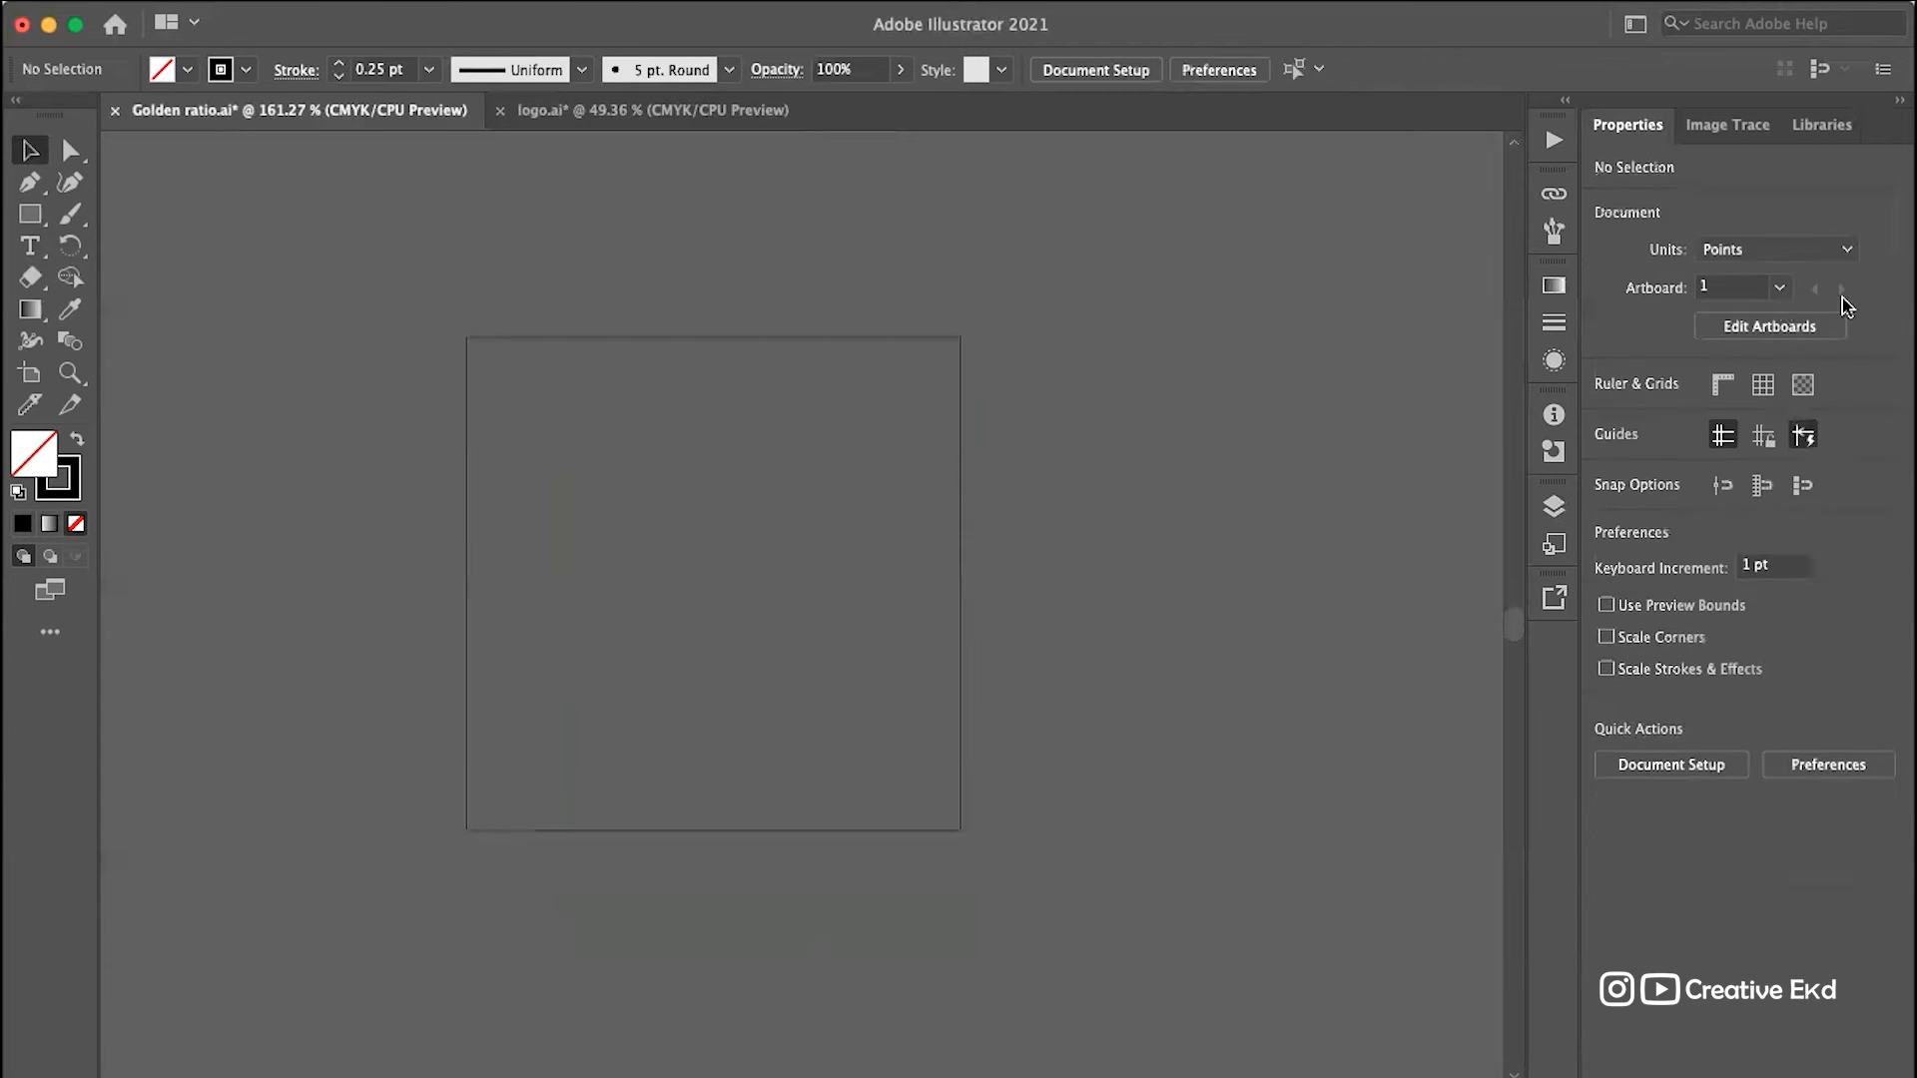
# Step: Try dividing the 150 pt square's width by 1.618 and duplicating the reduced square, and undo both changes
pyautogui.click(918, 346)
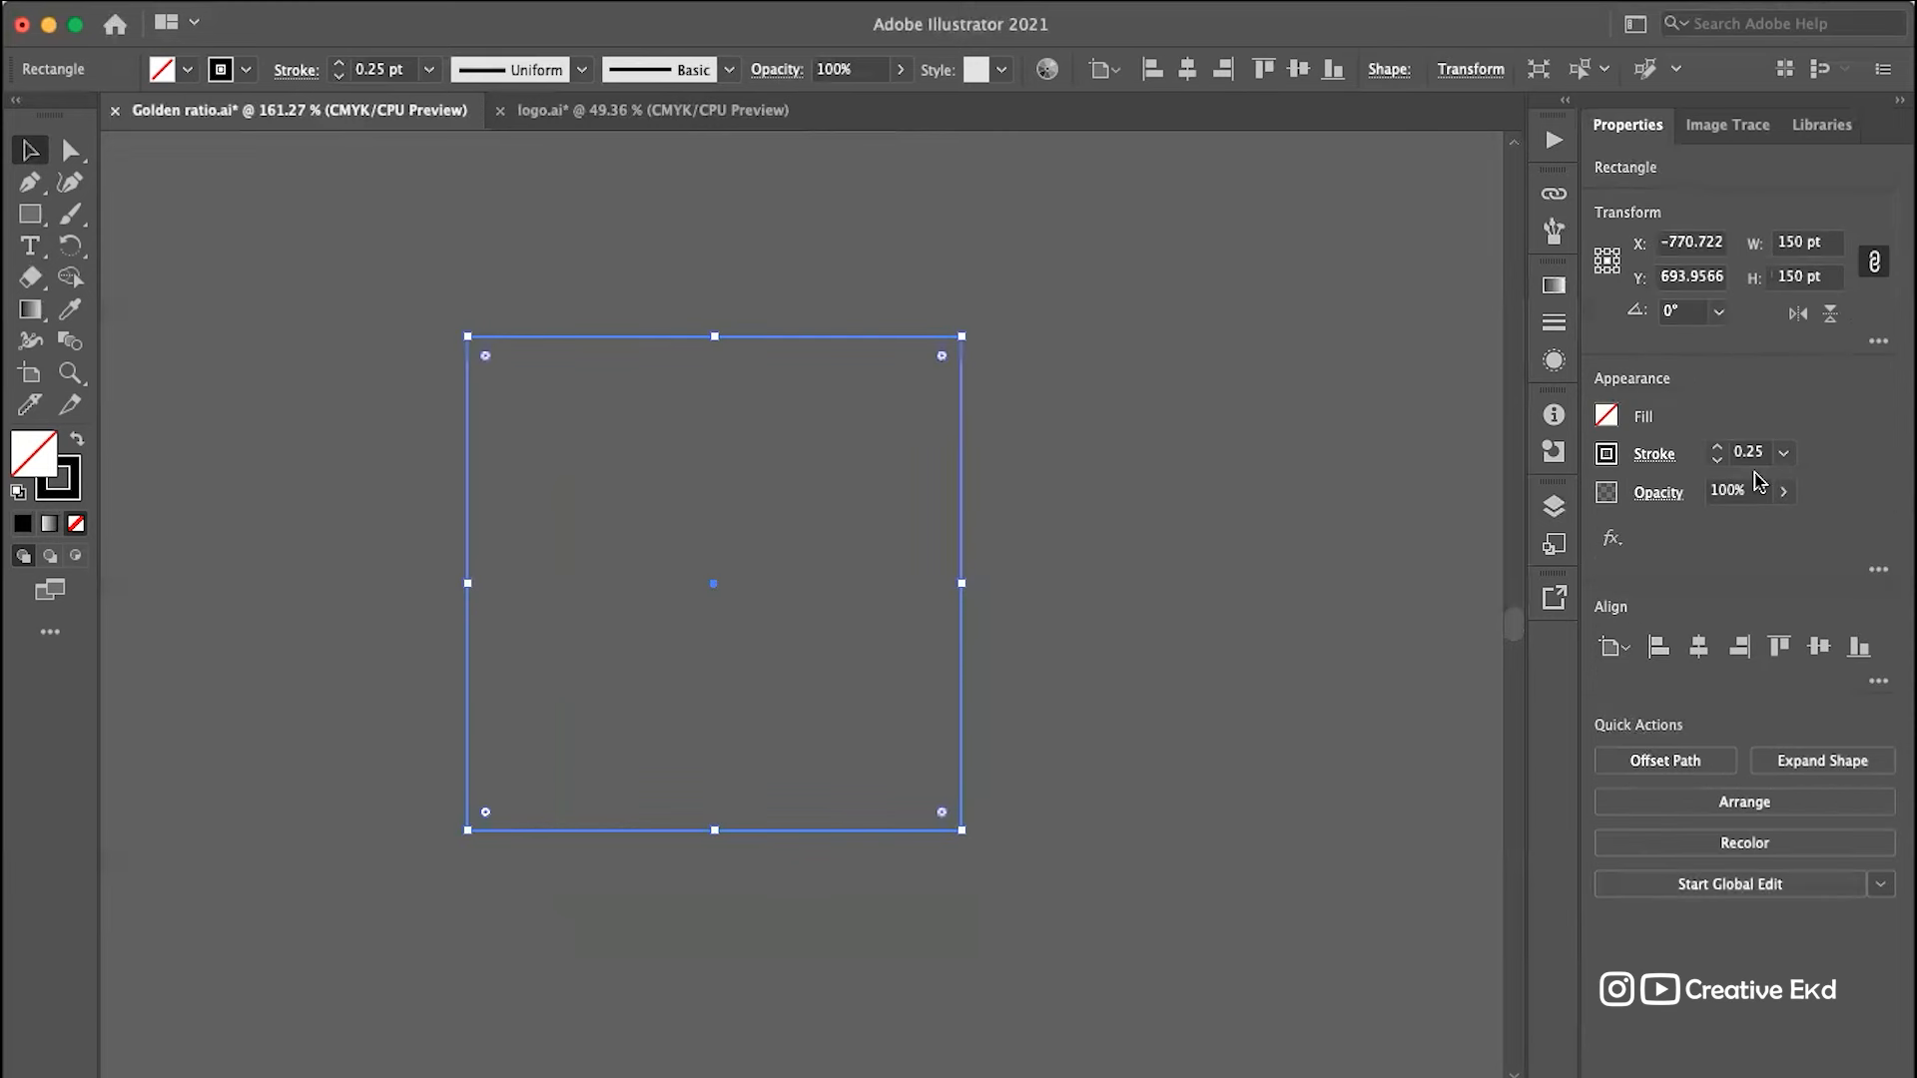
pyautogui.click(1875, 261)
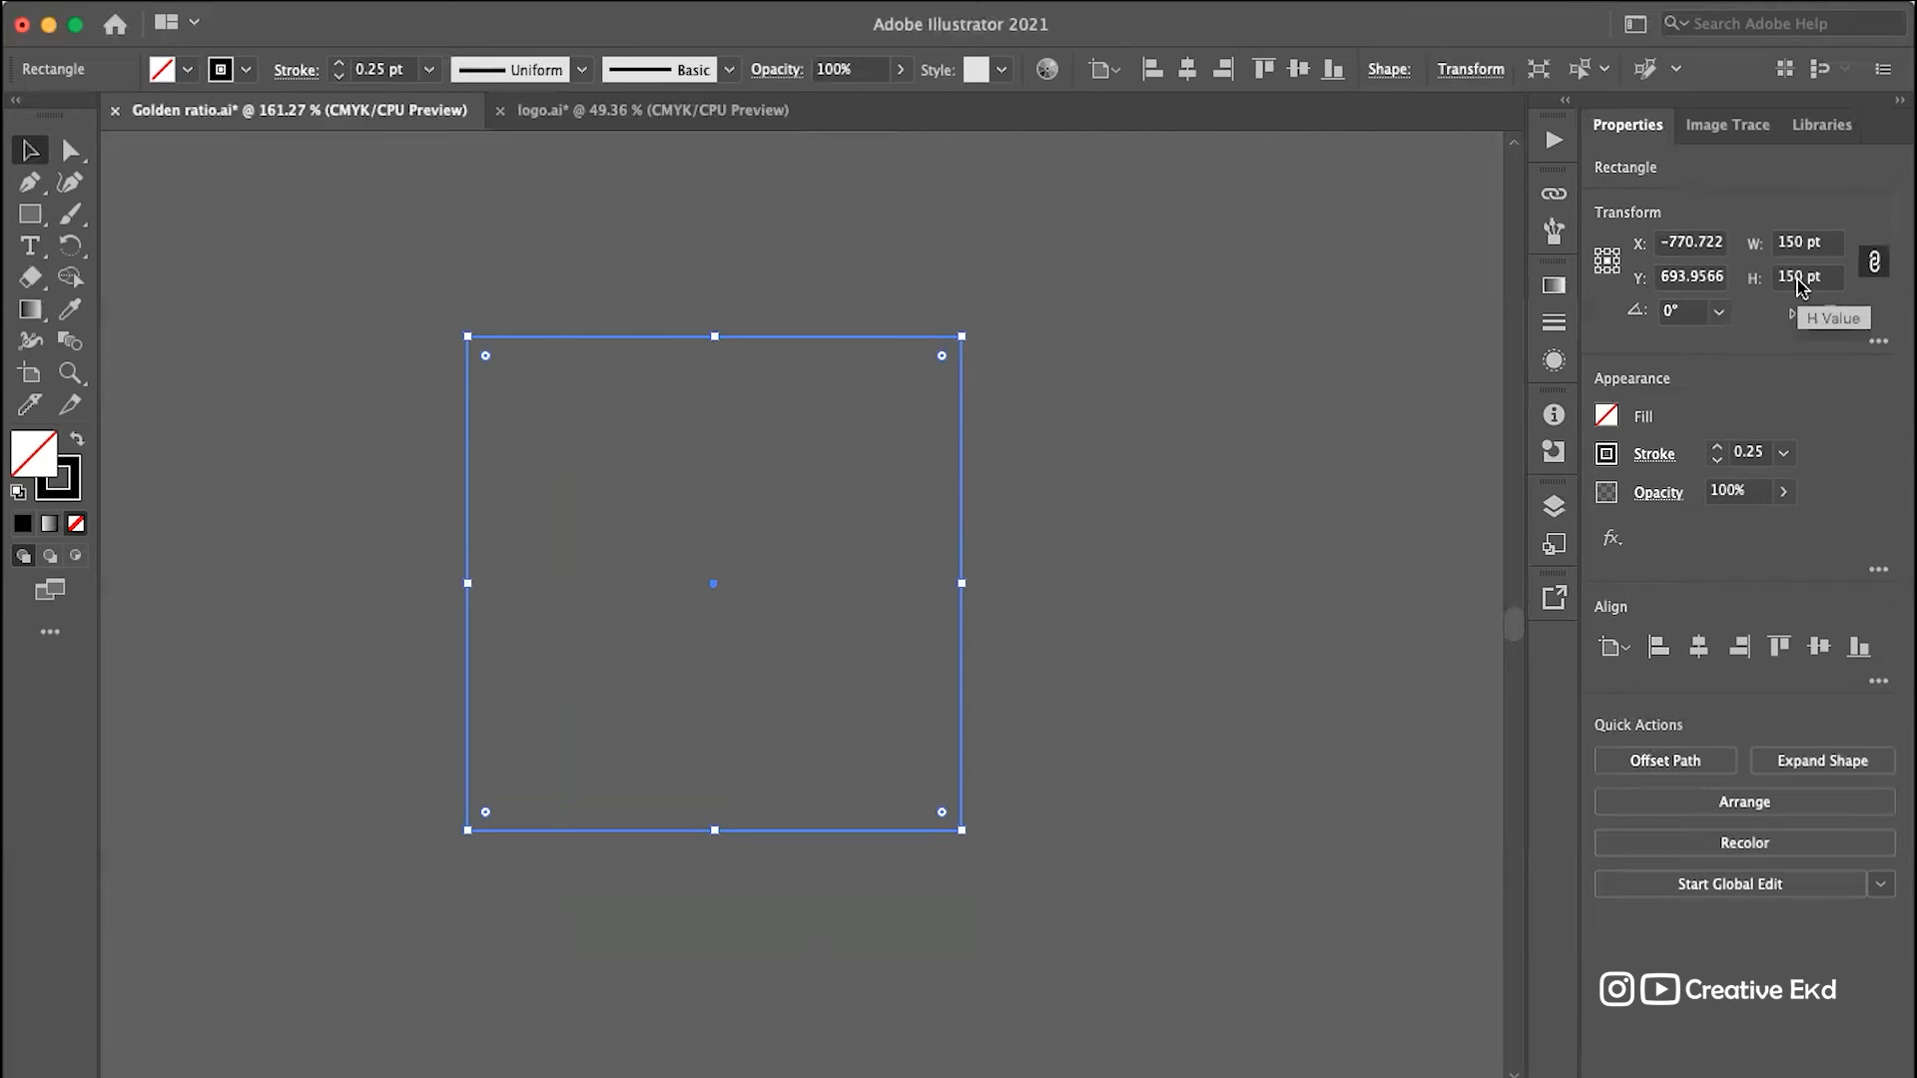
pyautogui.click(1800, 243)
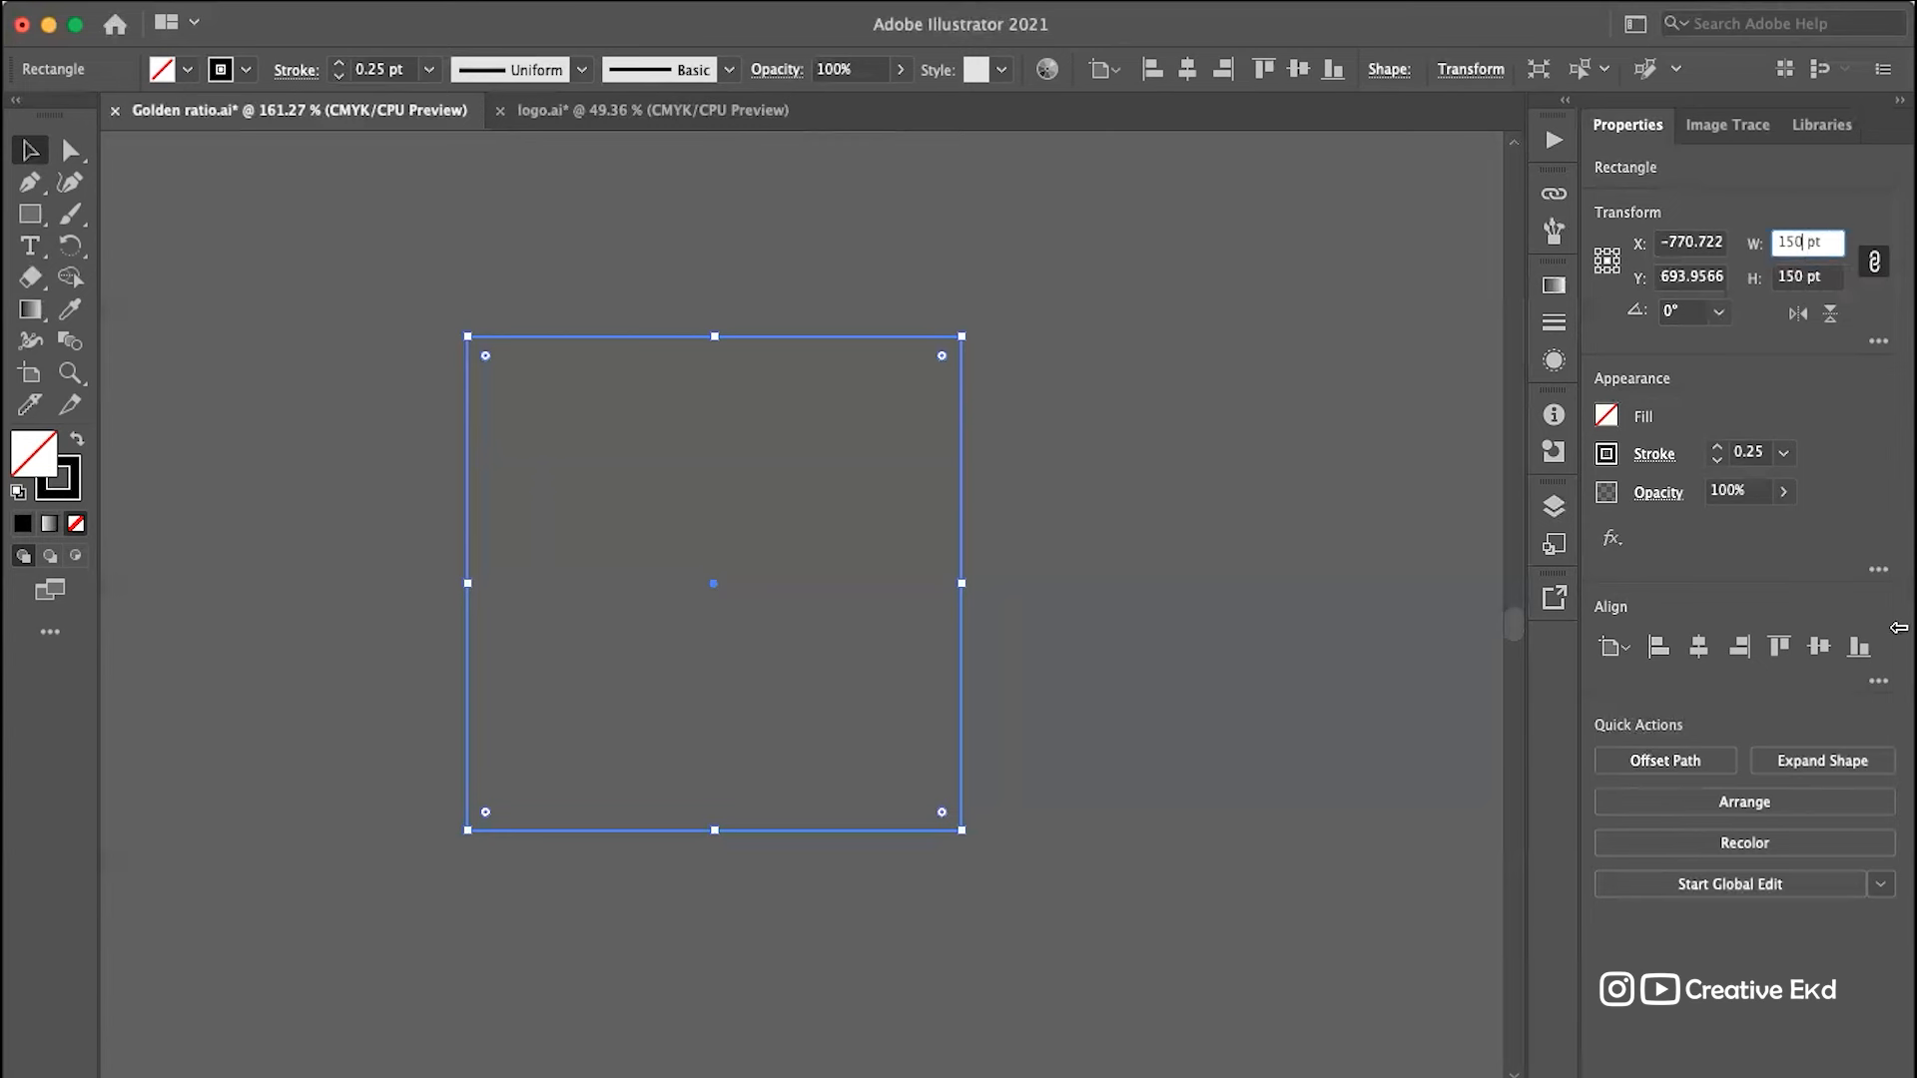
pyautogui.write('/1.618')
pyautogui.moveTo(771, 344); pyautogui.dragTo(1028, 361)
pyautogui.press('super+z')
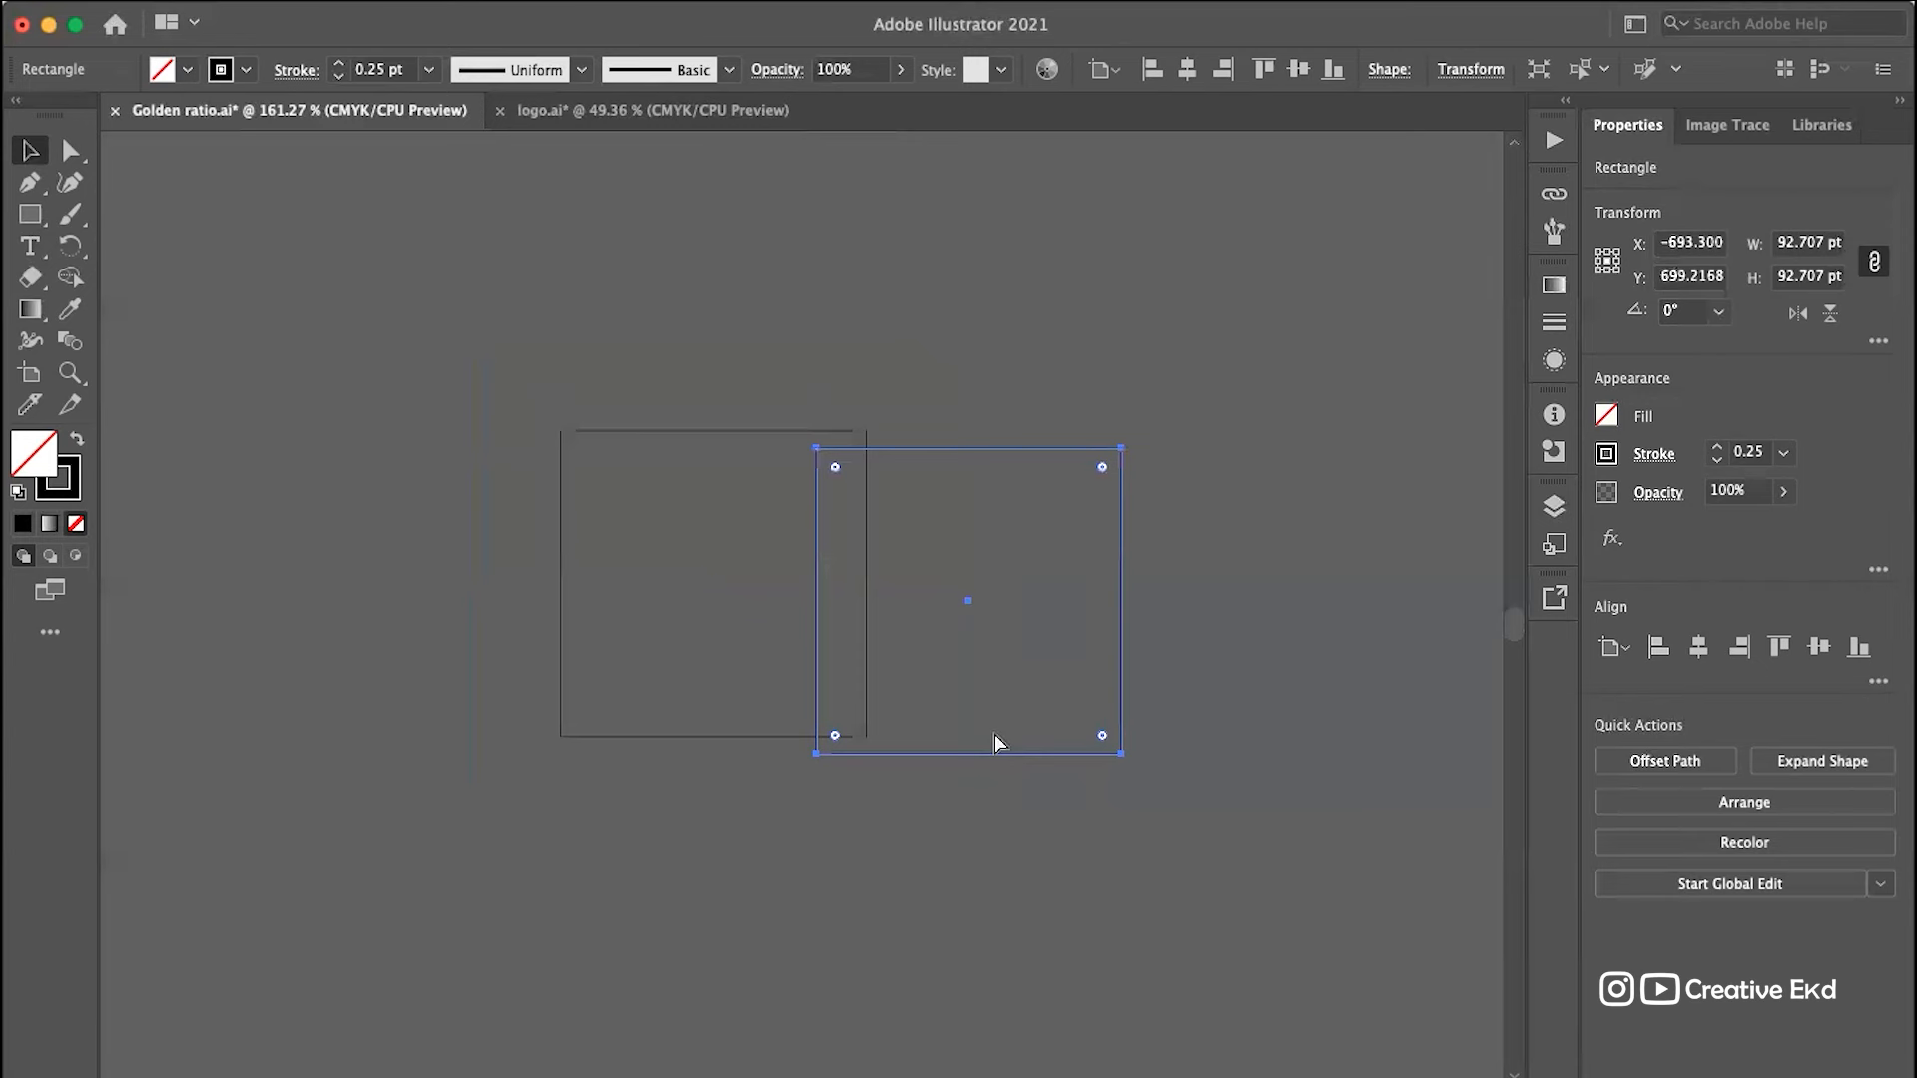
pyautogui.press('super+z')
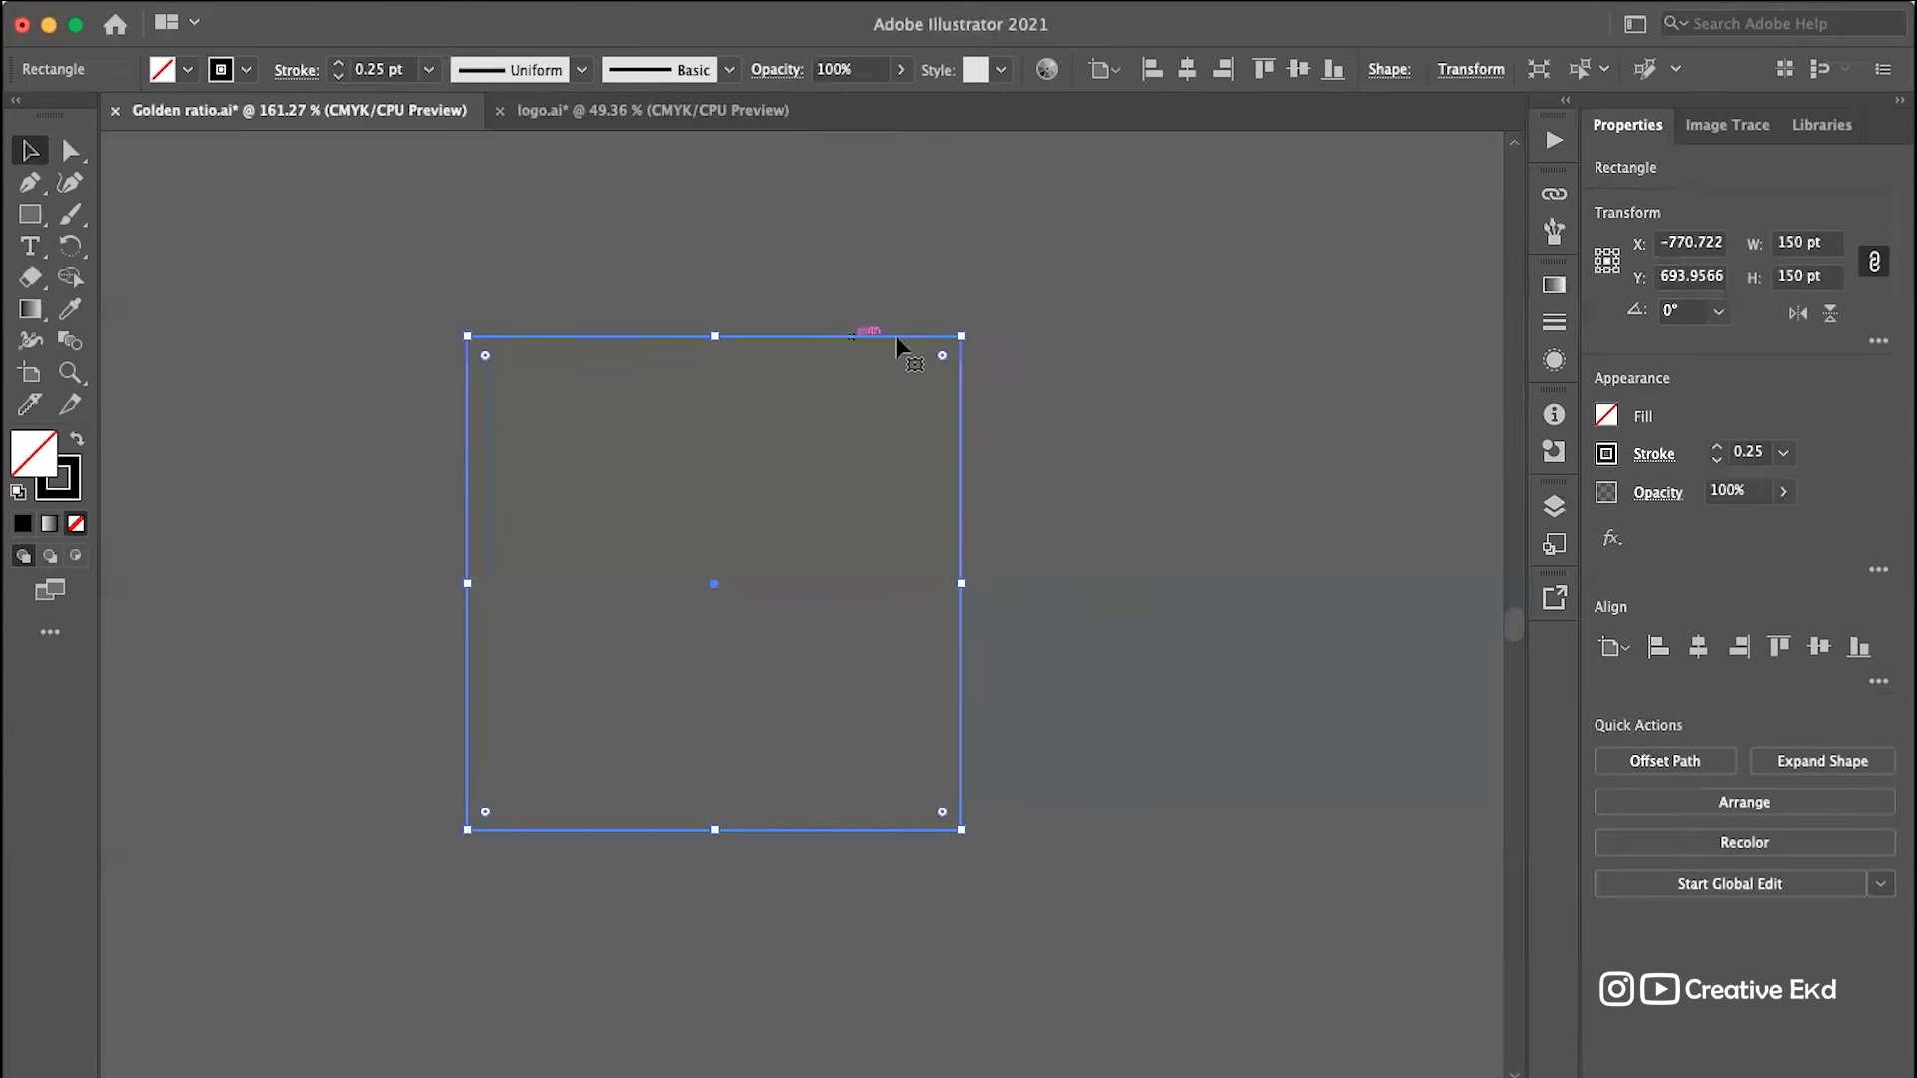
# Step: Duplicate the 150 pt square with a small diagonal offset and open the copy's width value for editing
pyautogui.moveTo(878, 346); pyautogui.dragTo(934, 406)
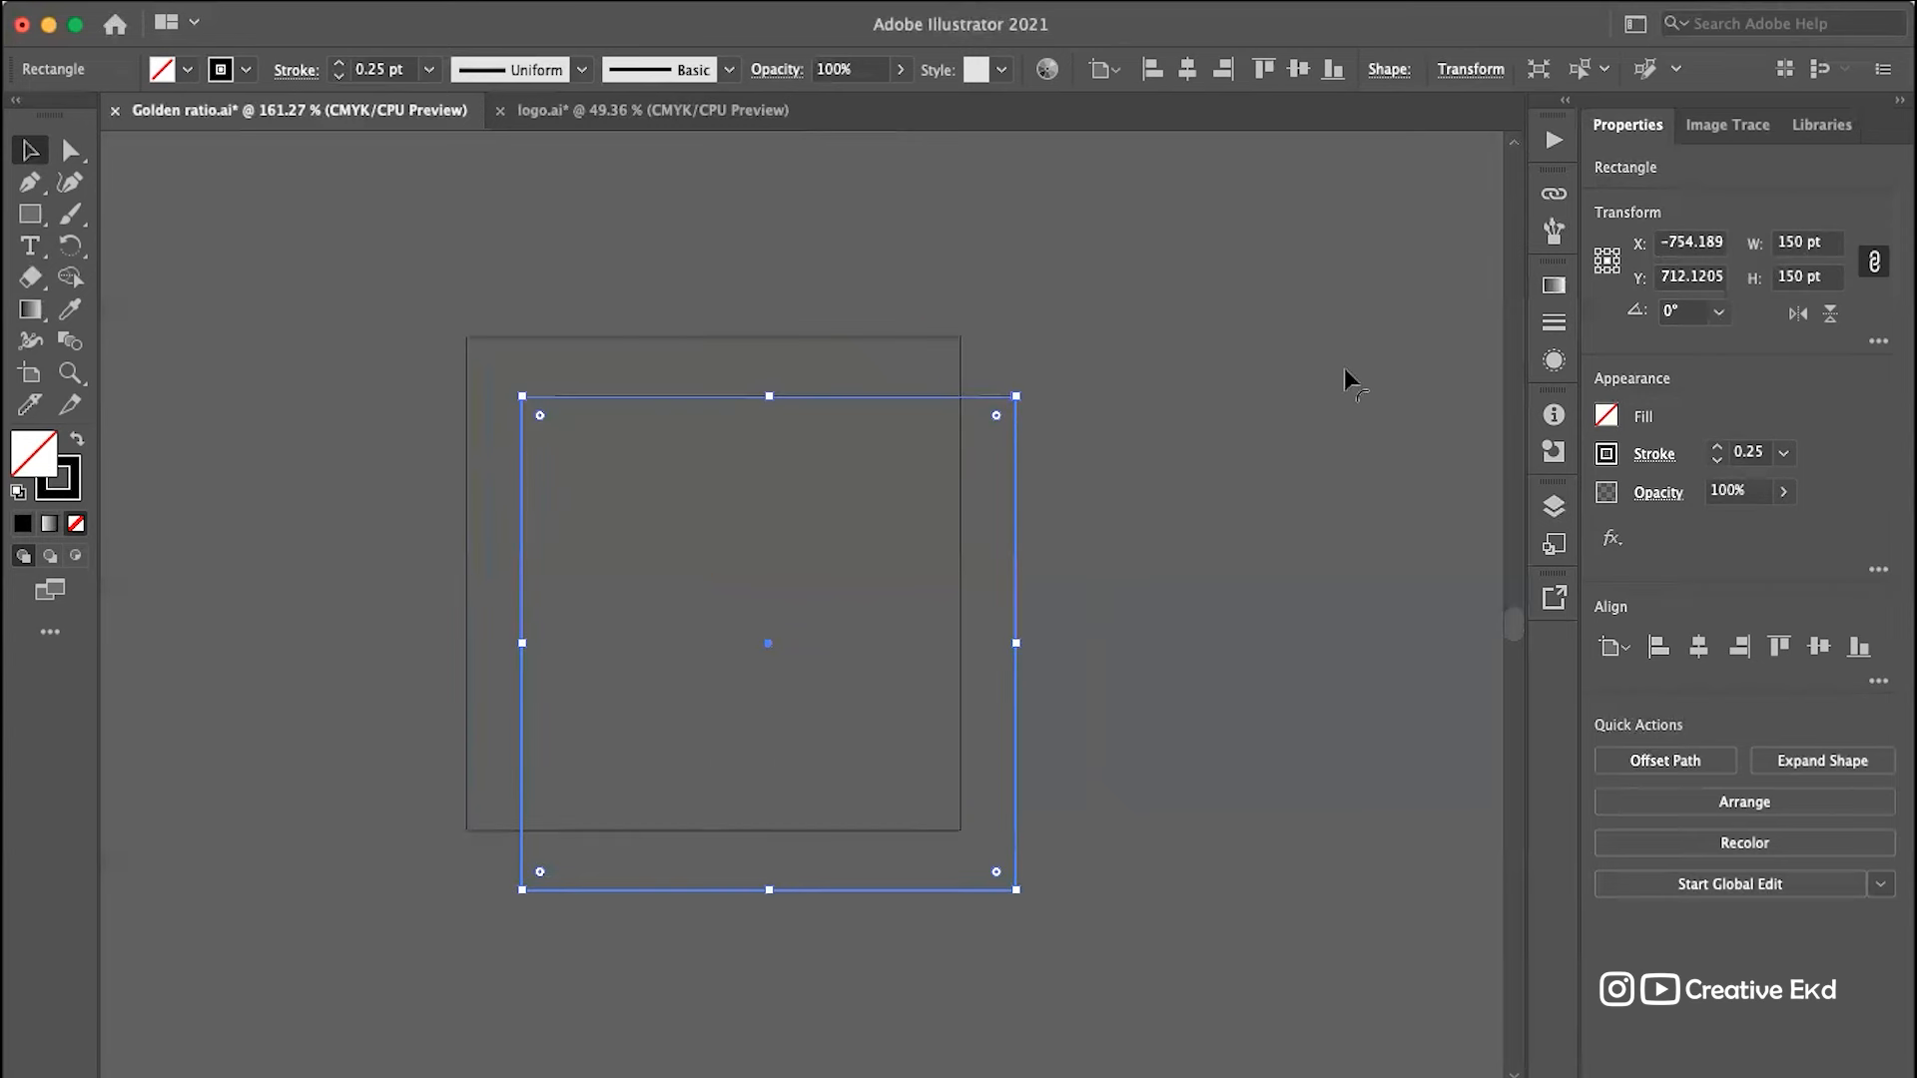
pyautogui.click(1803, 246)
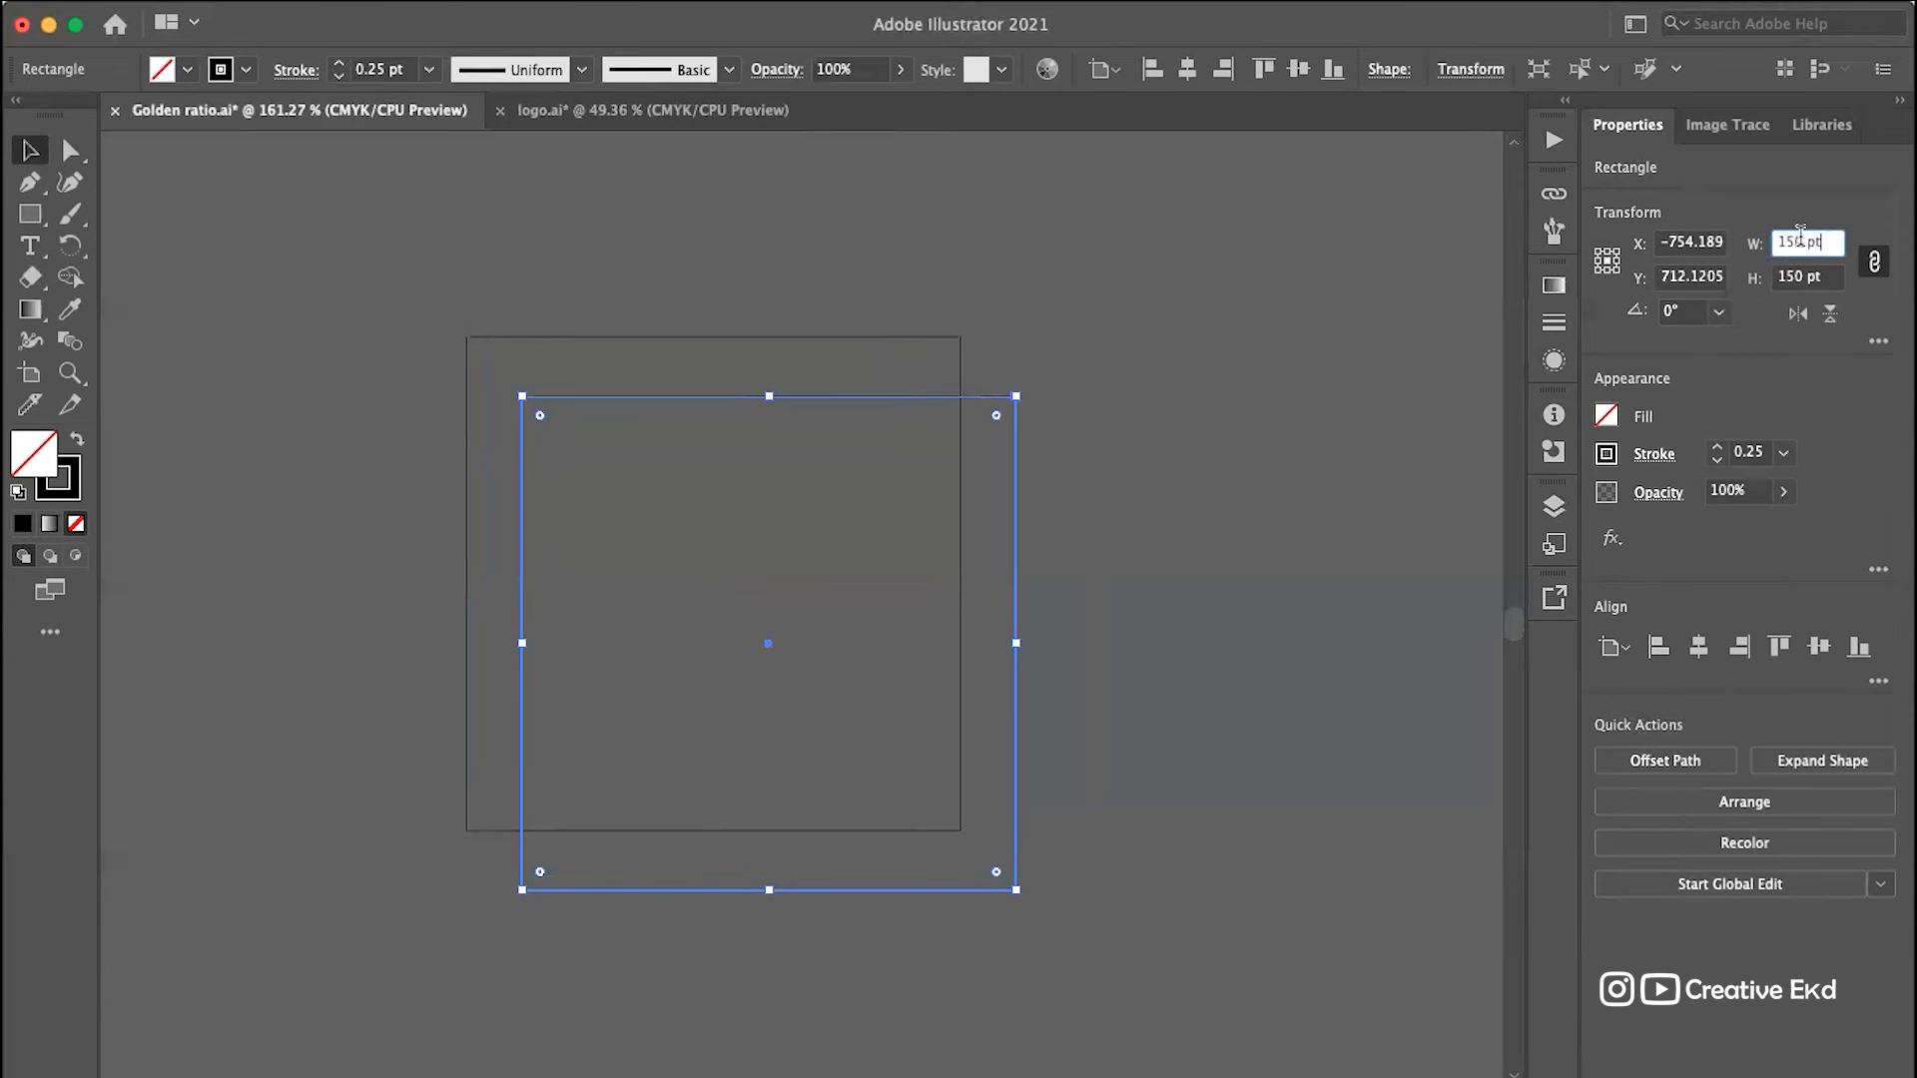
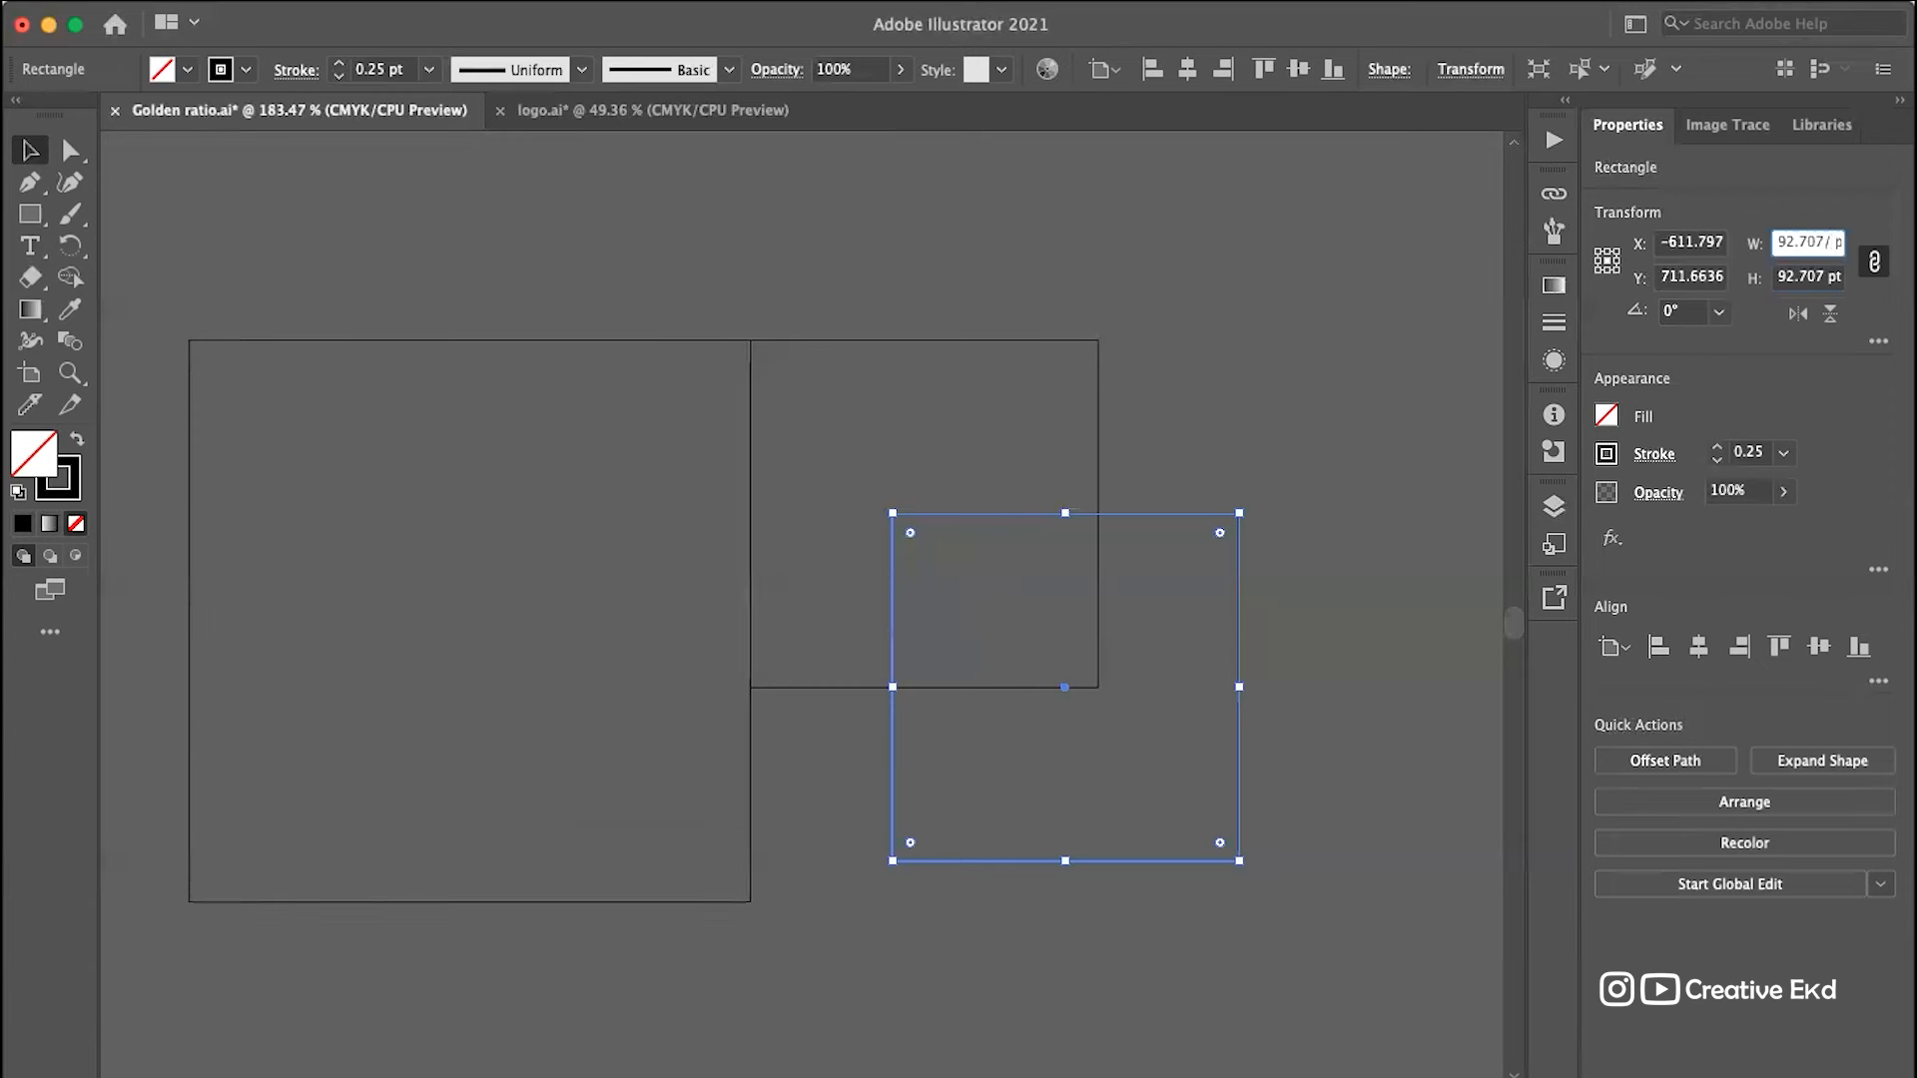
# Step: Divide the third square's width proportionally by 1.618 and place it directly below the second square, flush against the largest square's side
pyautogui.write('.618')
pyautogui.press('Return')
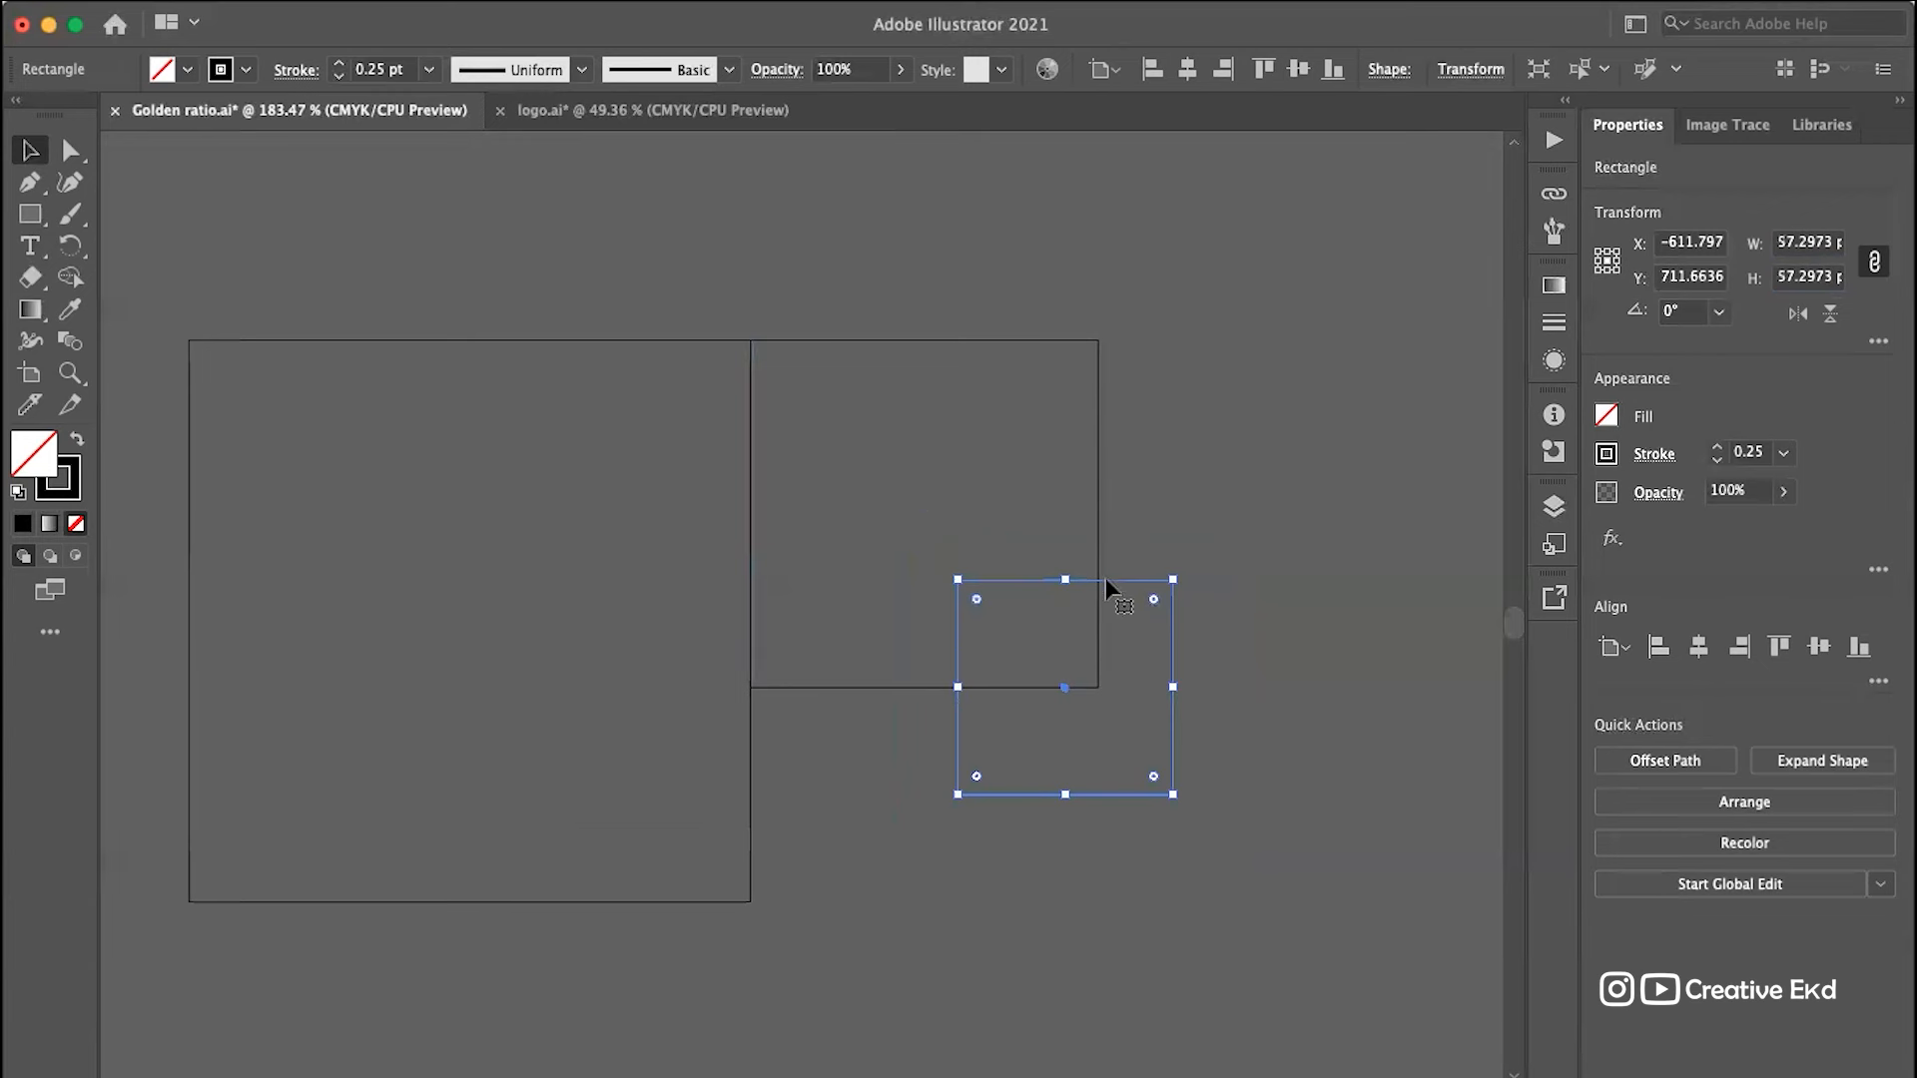
pyautogui.moveTo(1054, 624); pyautogui.dragTo(896, 686)
pyautogui.click(1222, 725)
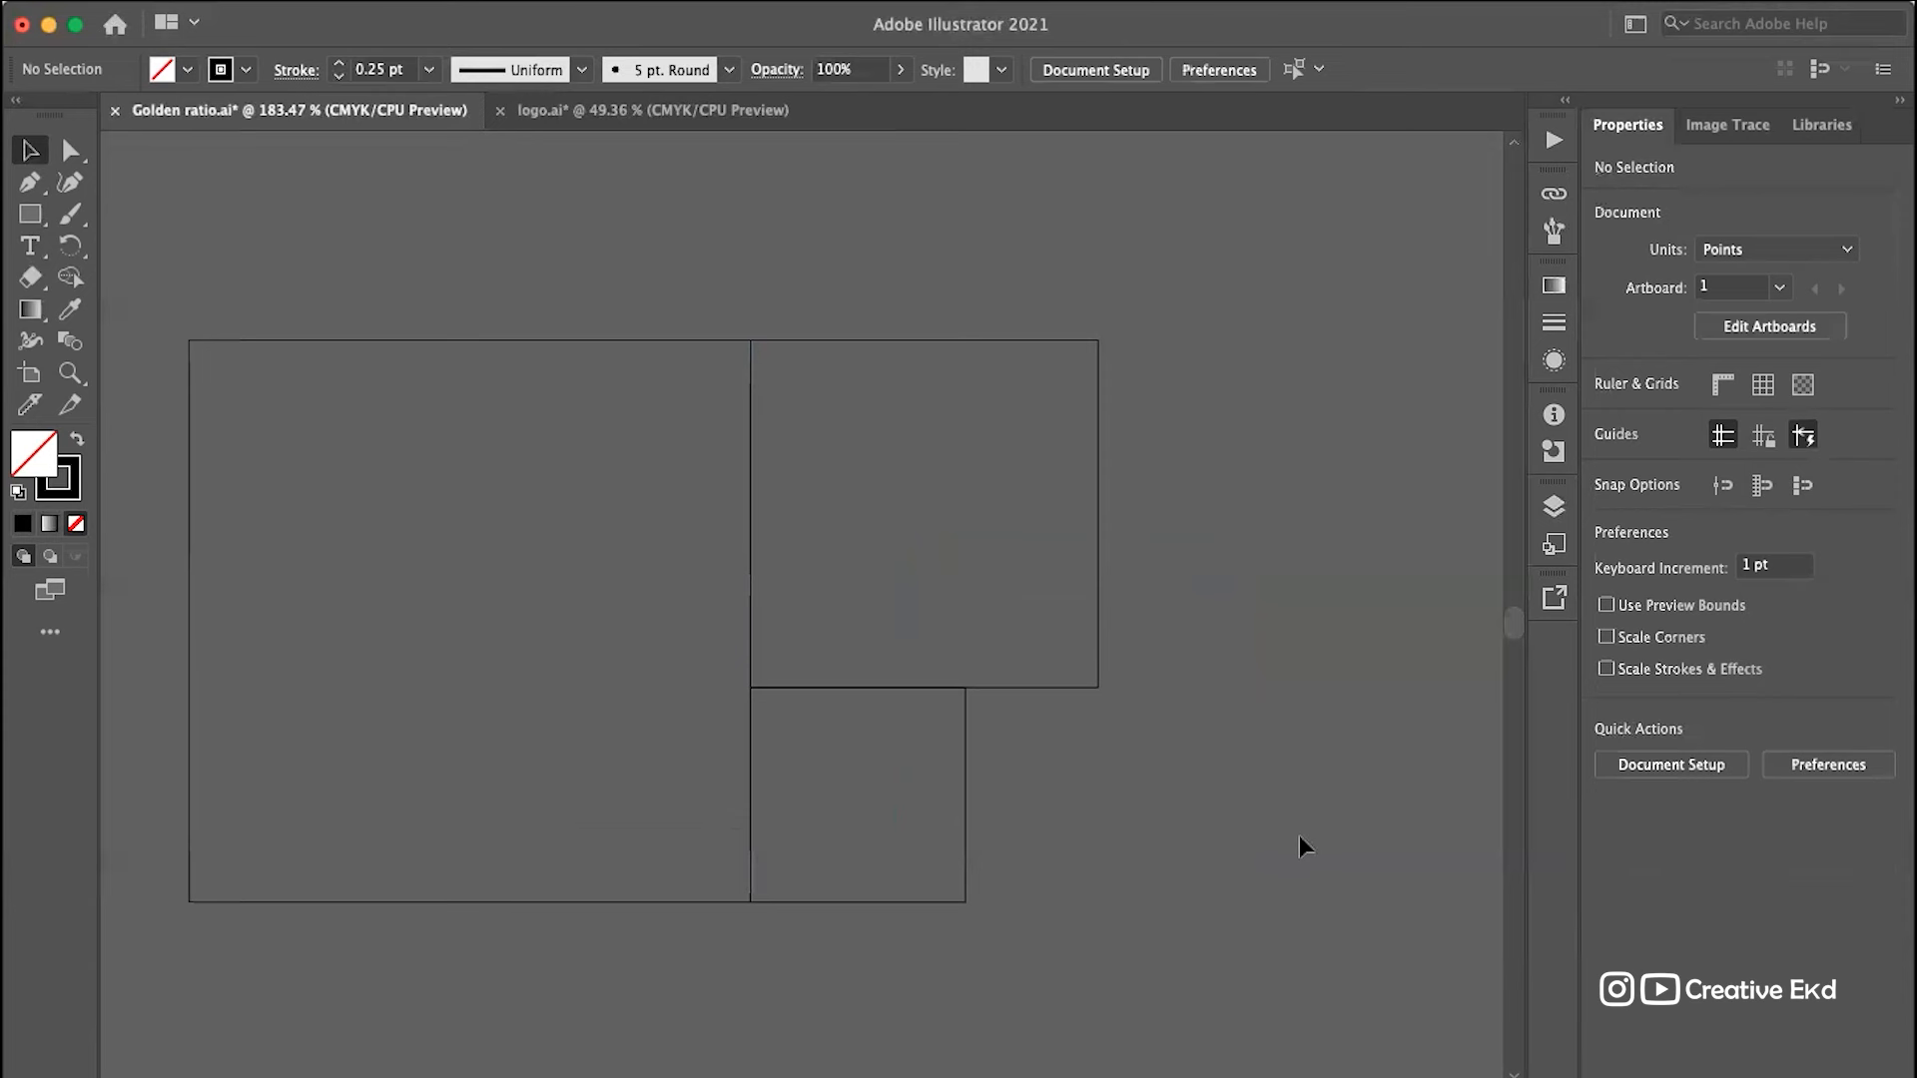
pyautogui.click(966, 740)
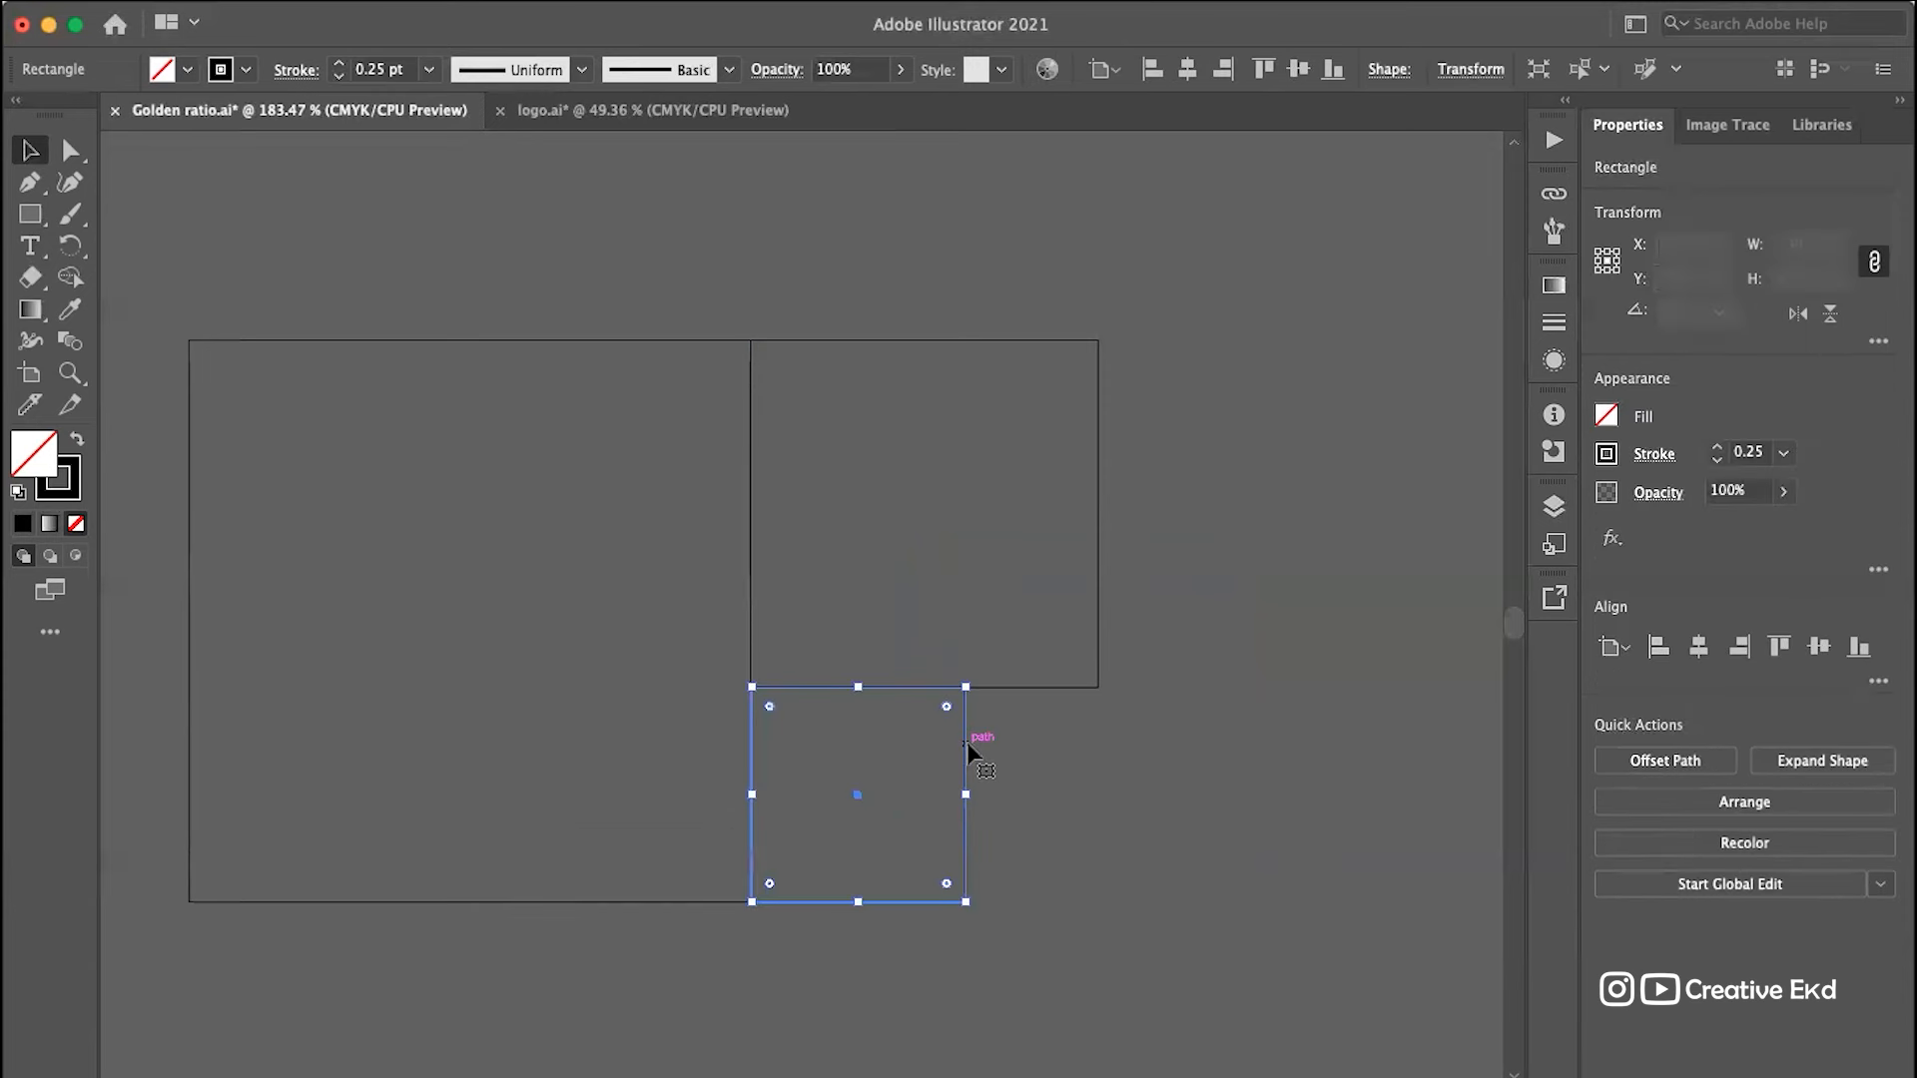
pyautogui.click(1182, 840)
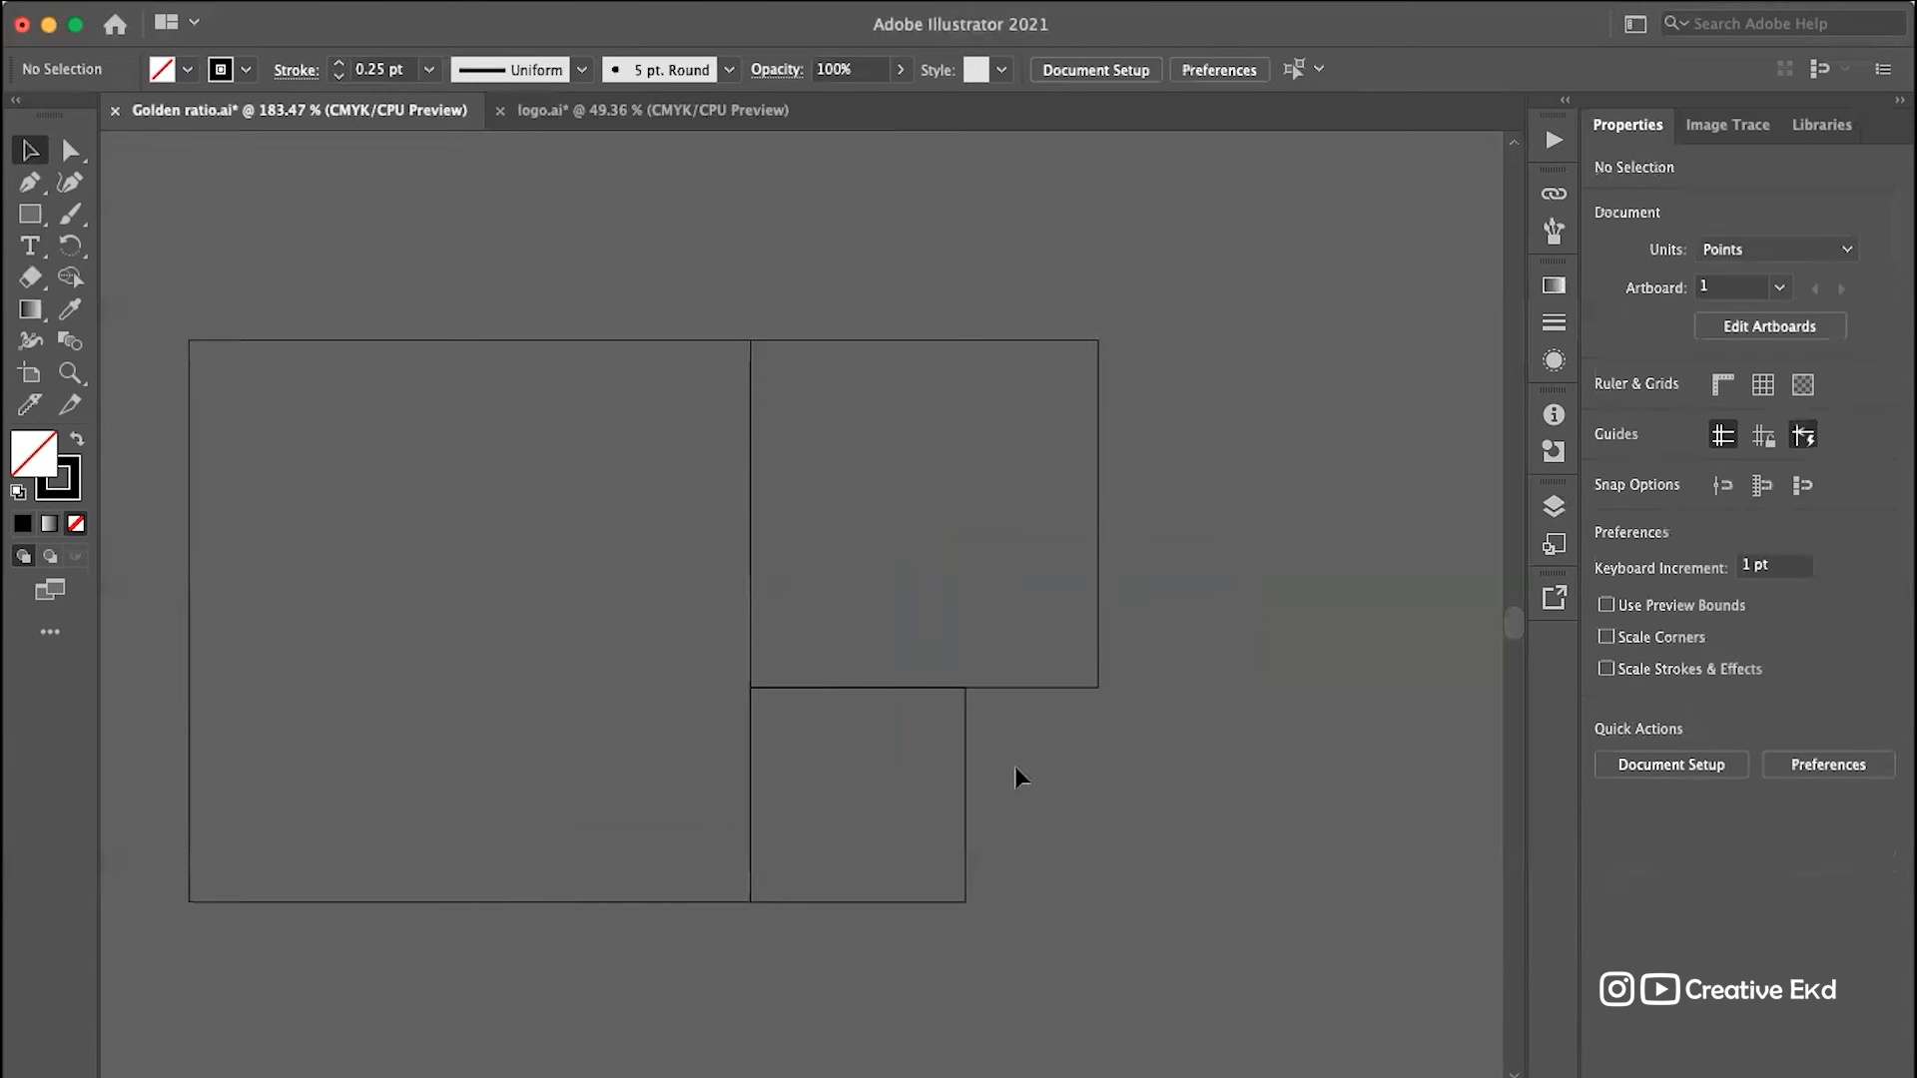
pyautogui.click(966, 741)
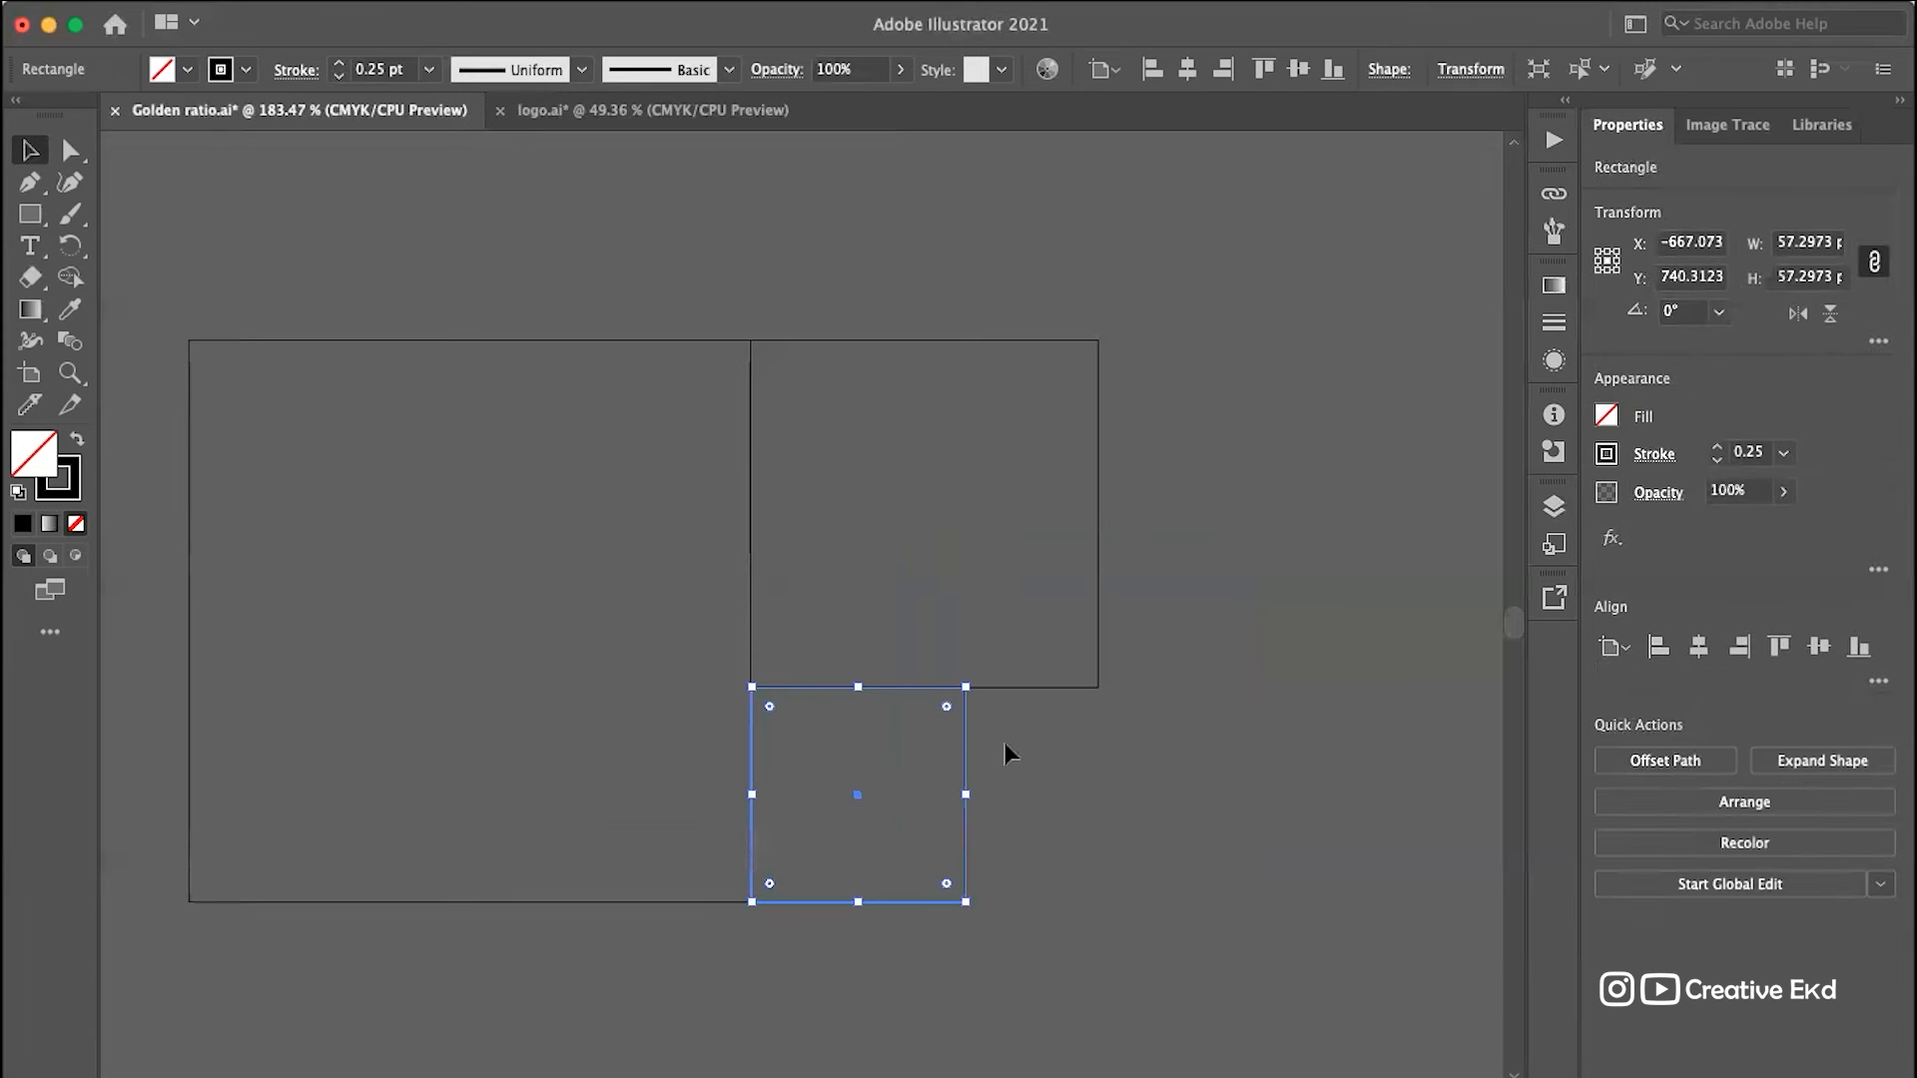
pyautogui.scroll(1, 795, 795)
pyautogui.click(964, 713)
pyautogui.scroll(-5, 964, 713)
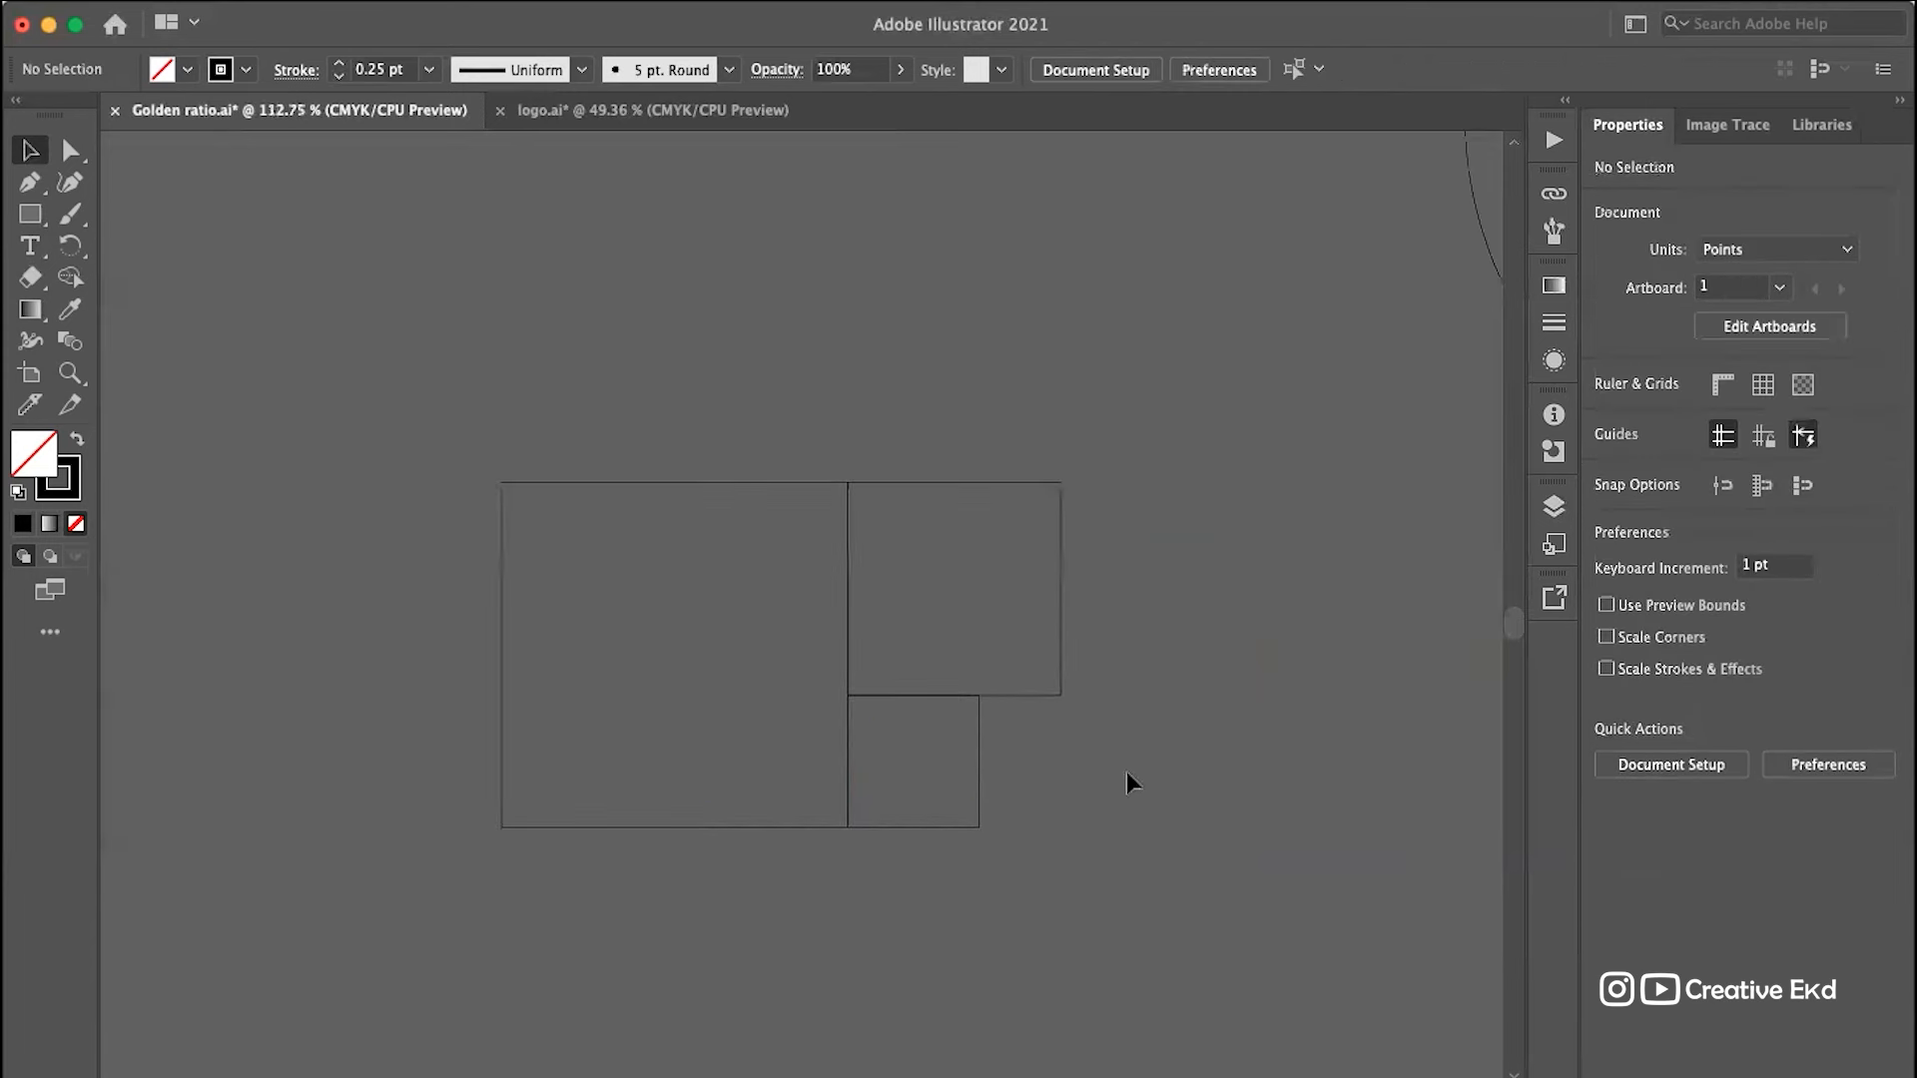
pyautogui.scroll(5, 802, 709)
pyautogui.scroll(-8, 761, 644)
pyautogui.scroll(4, 848, 689)
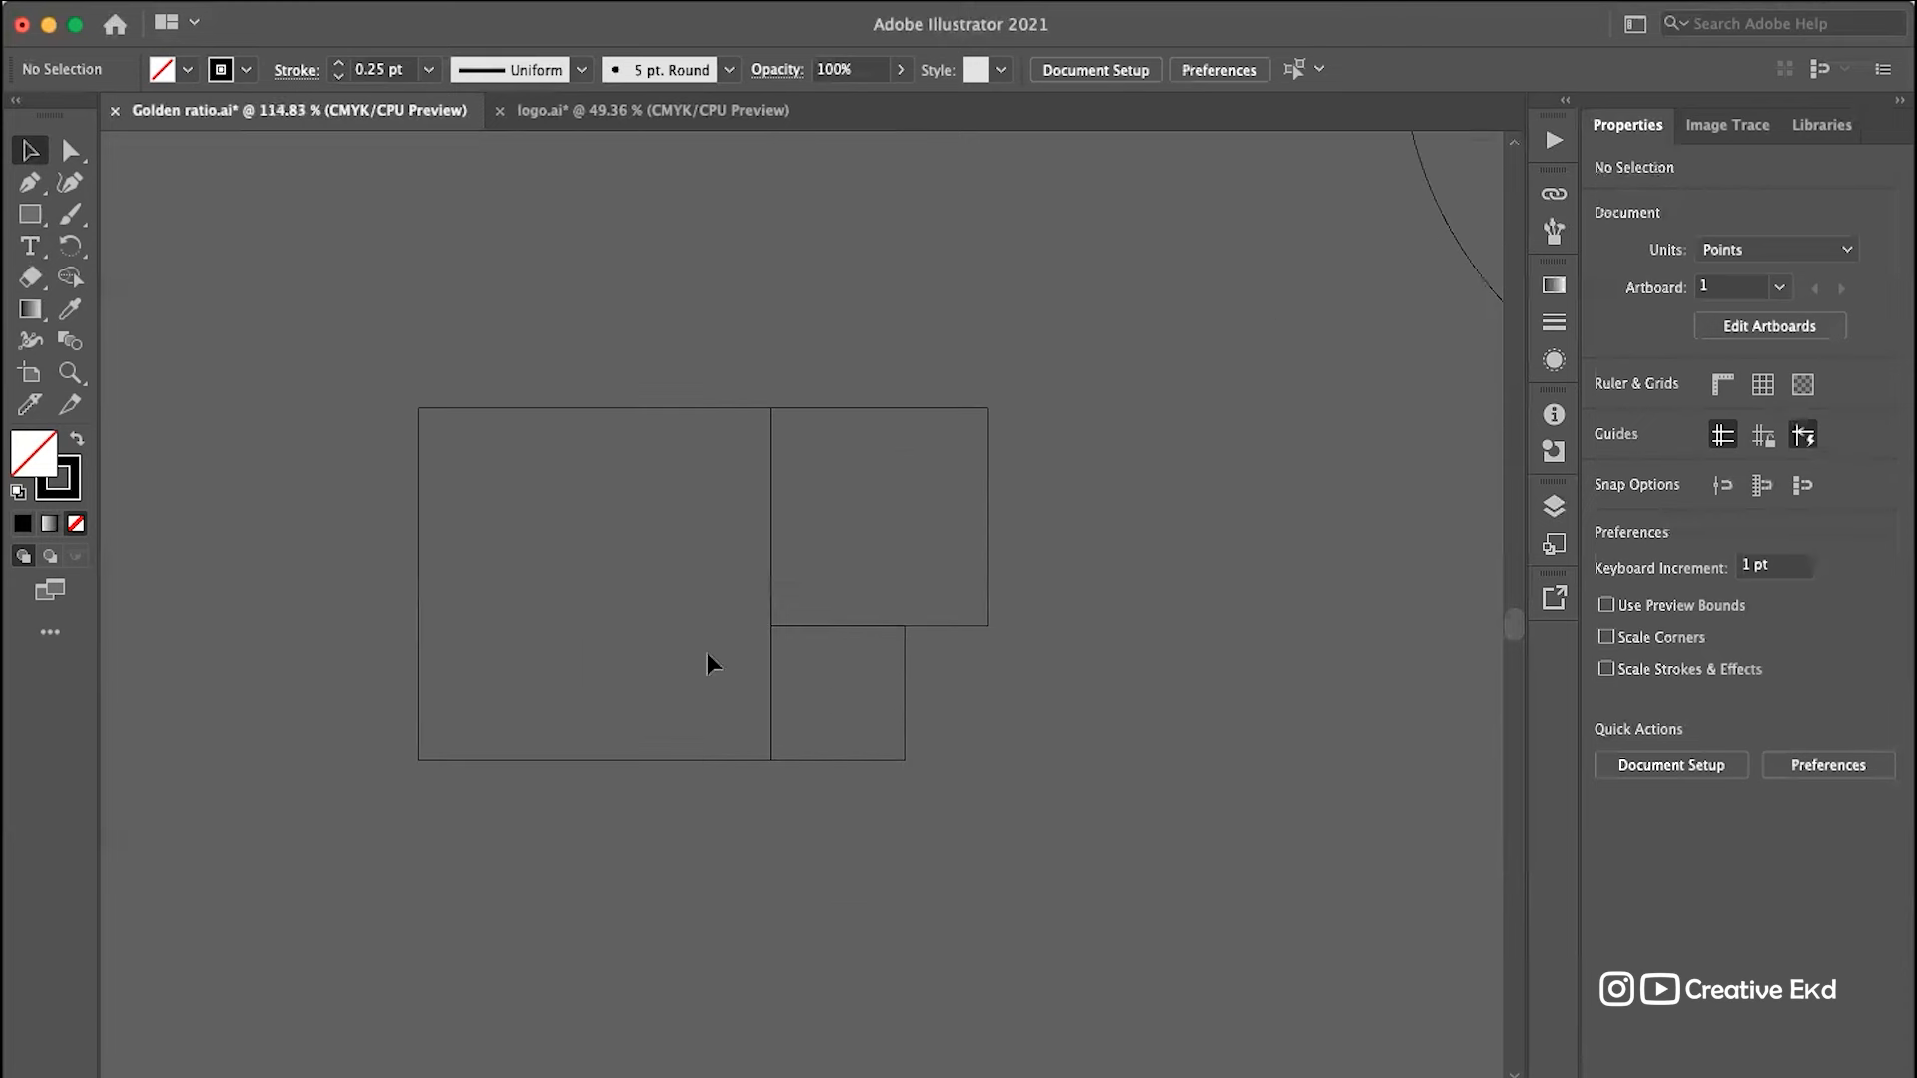
# Step: Examine the three adjoining squares alongside the finished reference diagram and concentric circles
pyautogui.scroll(-4, 689, 649)
pyautogui.scroll(7, 688, 654)
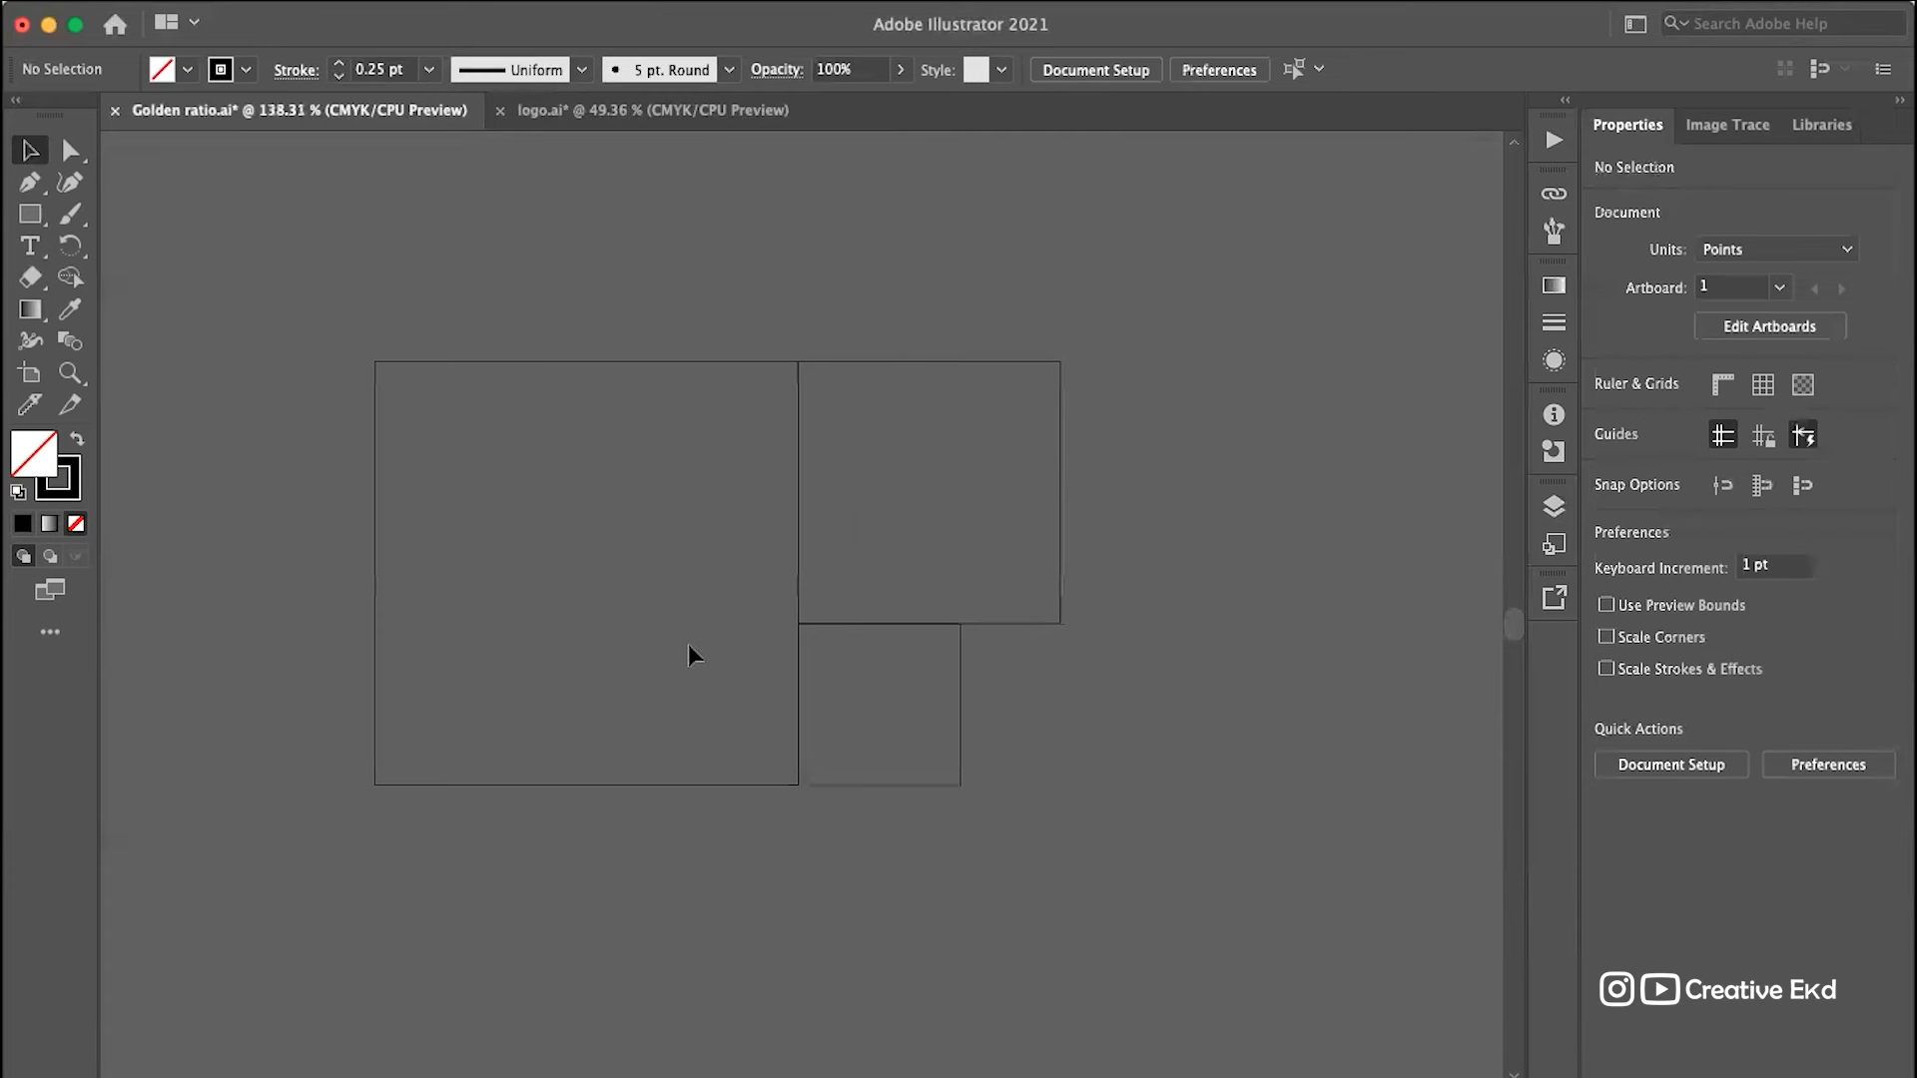
pyautogui.scroll(-10, 689, 647)
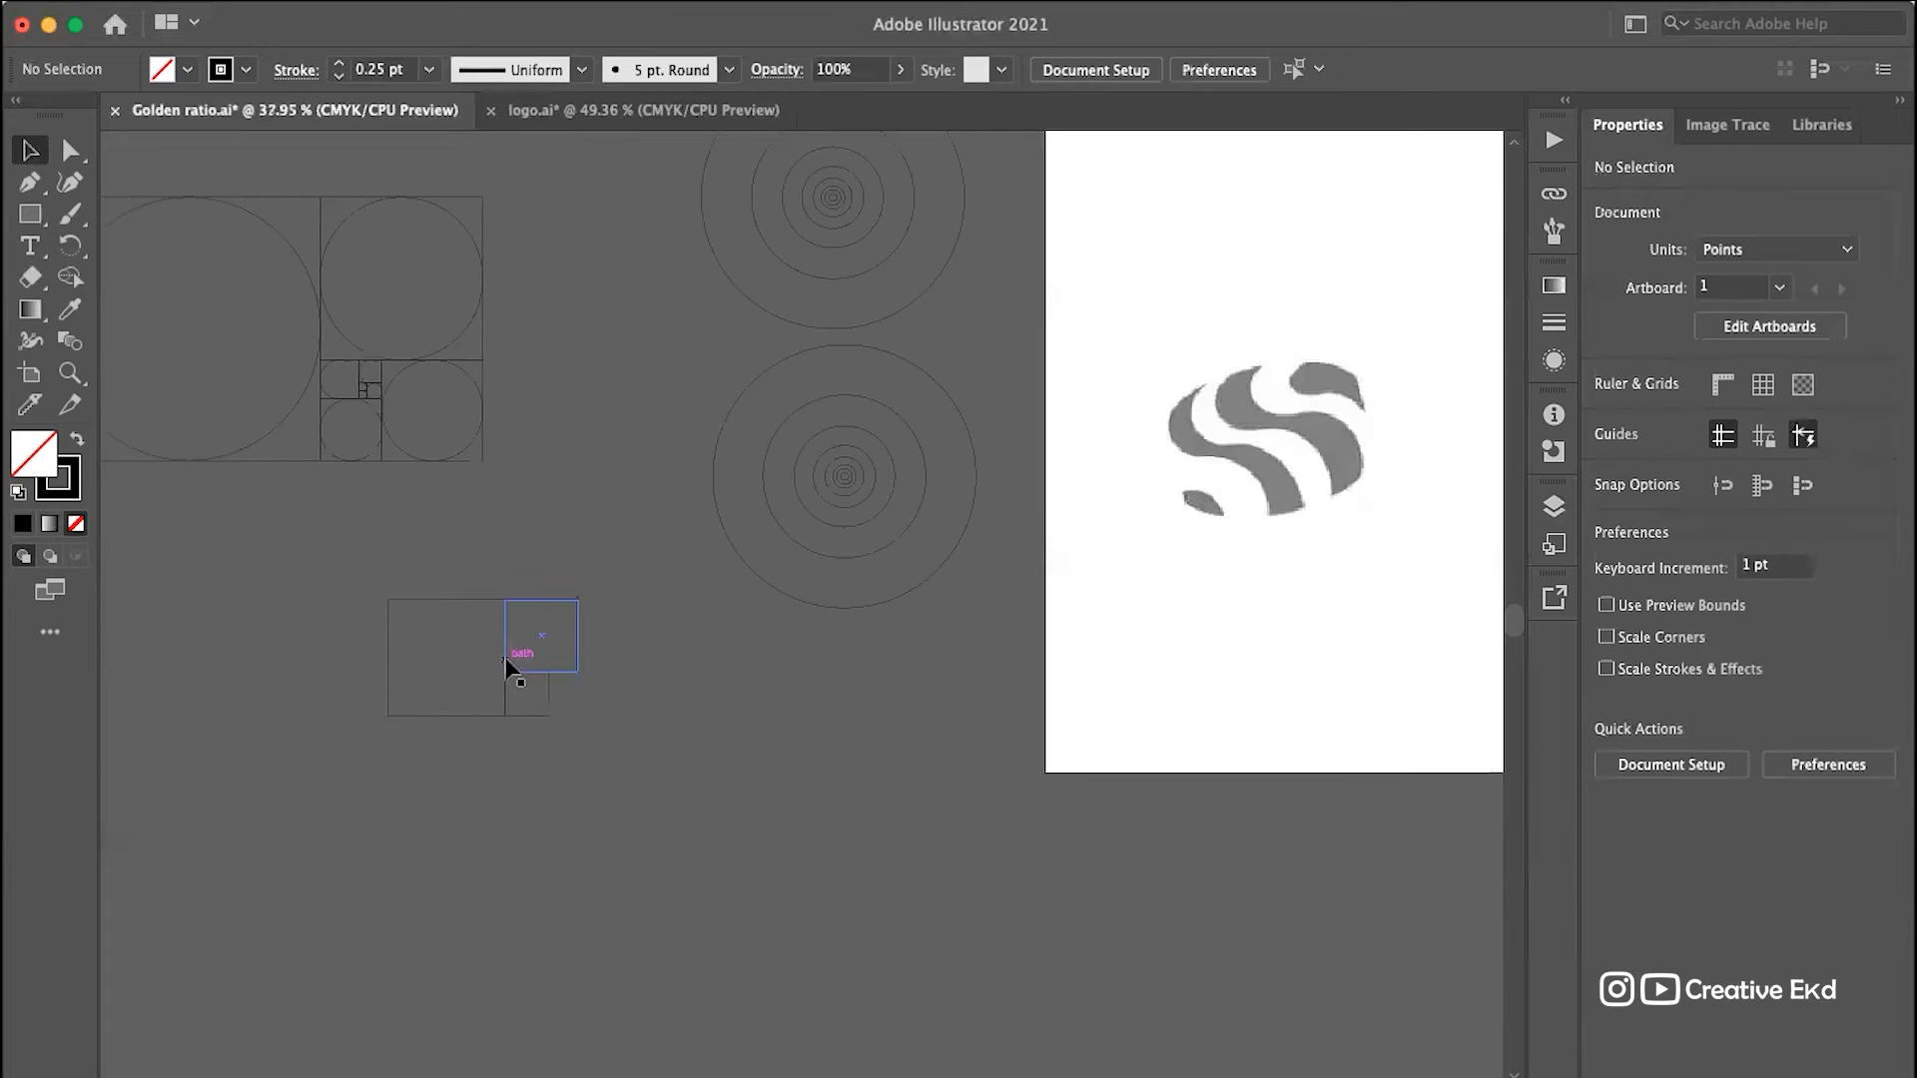
pyautogui.scroll(10, 515, 661)
pyautogui.hscroll(3, 1009, 509)
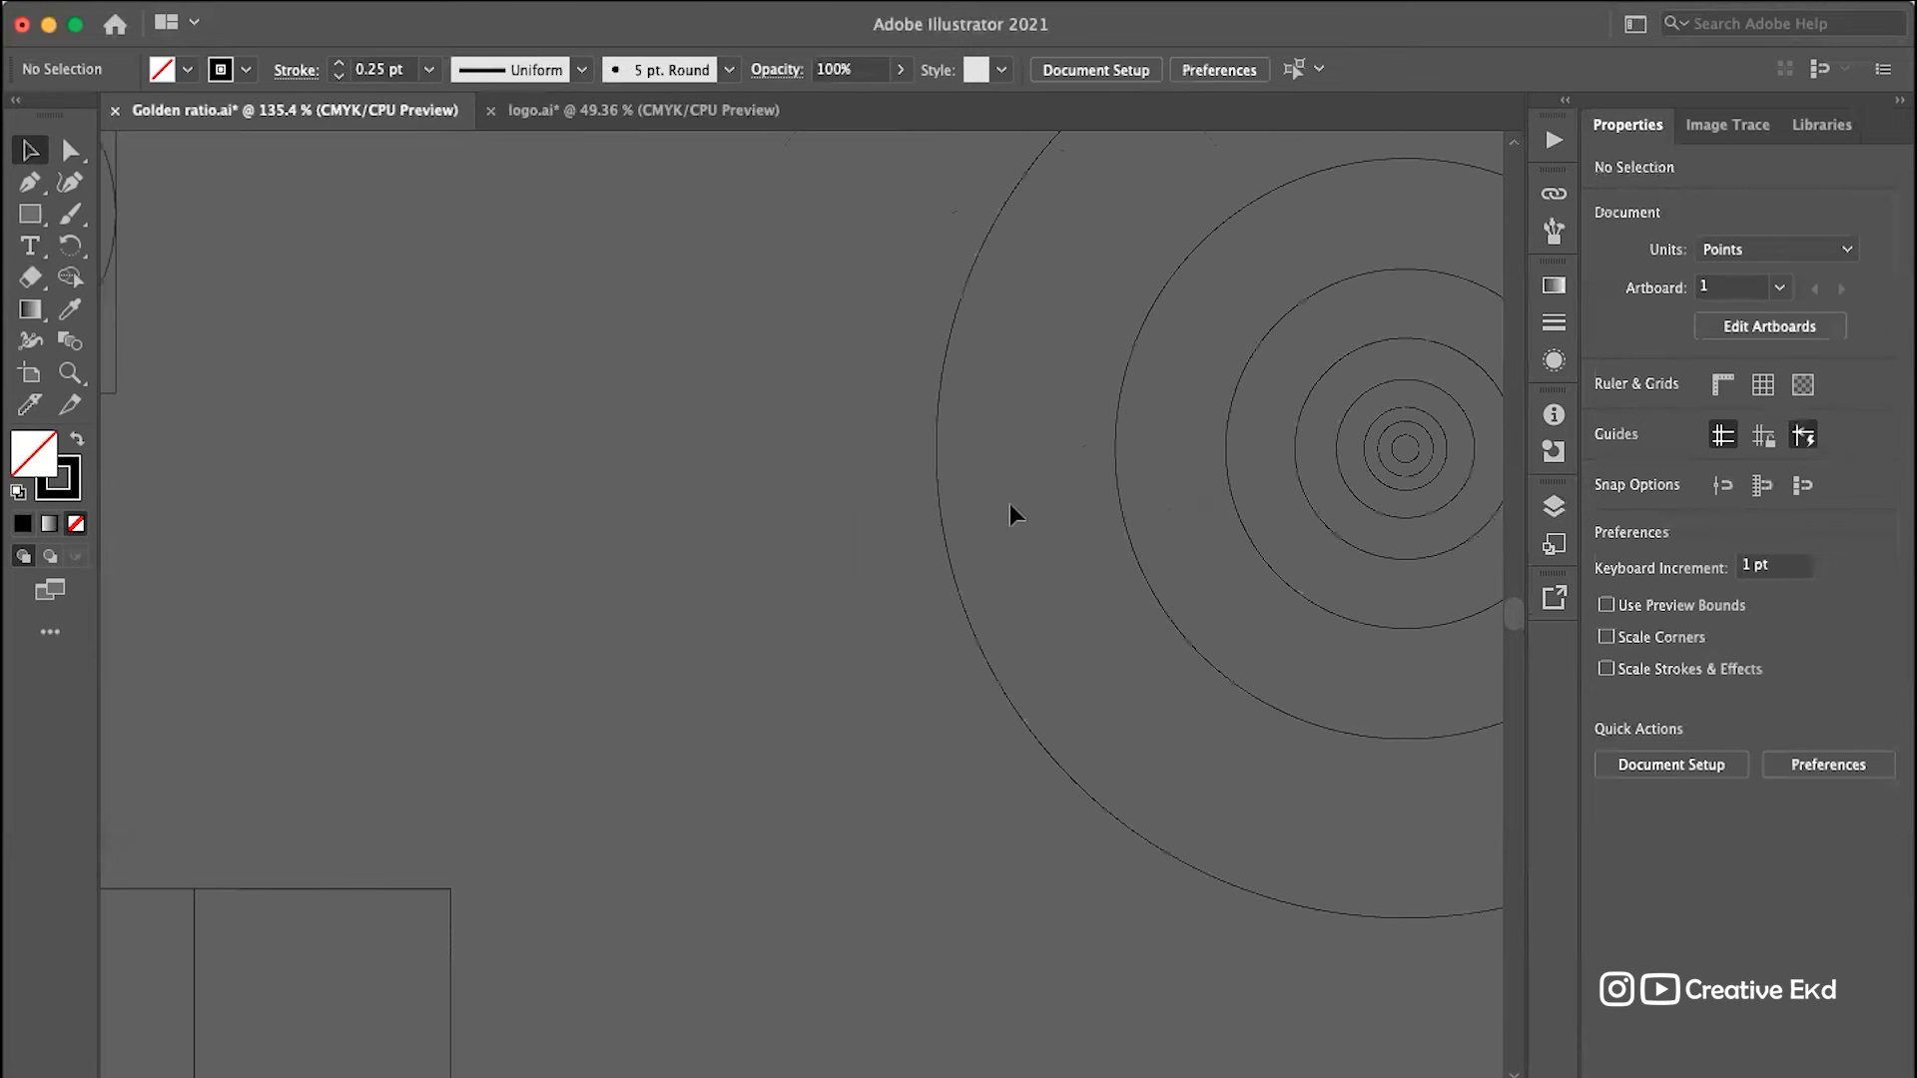
pyautogui.scroll(-5, 1009, 503)
pyautogui.hscroll(-3, 1009, 503)
pyautogui.hscroll(2, 542, 601)
pyautogui.scroll(-1, 542, 601)
# Step: Draw a circle about 55.5 pt in diameter overlapping the smallest square with the Ellipse tool
pyautogui.scroll(5, 466, 453)
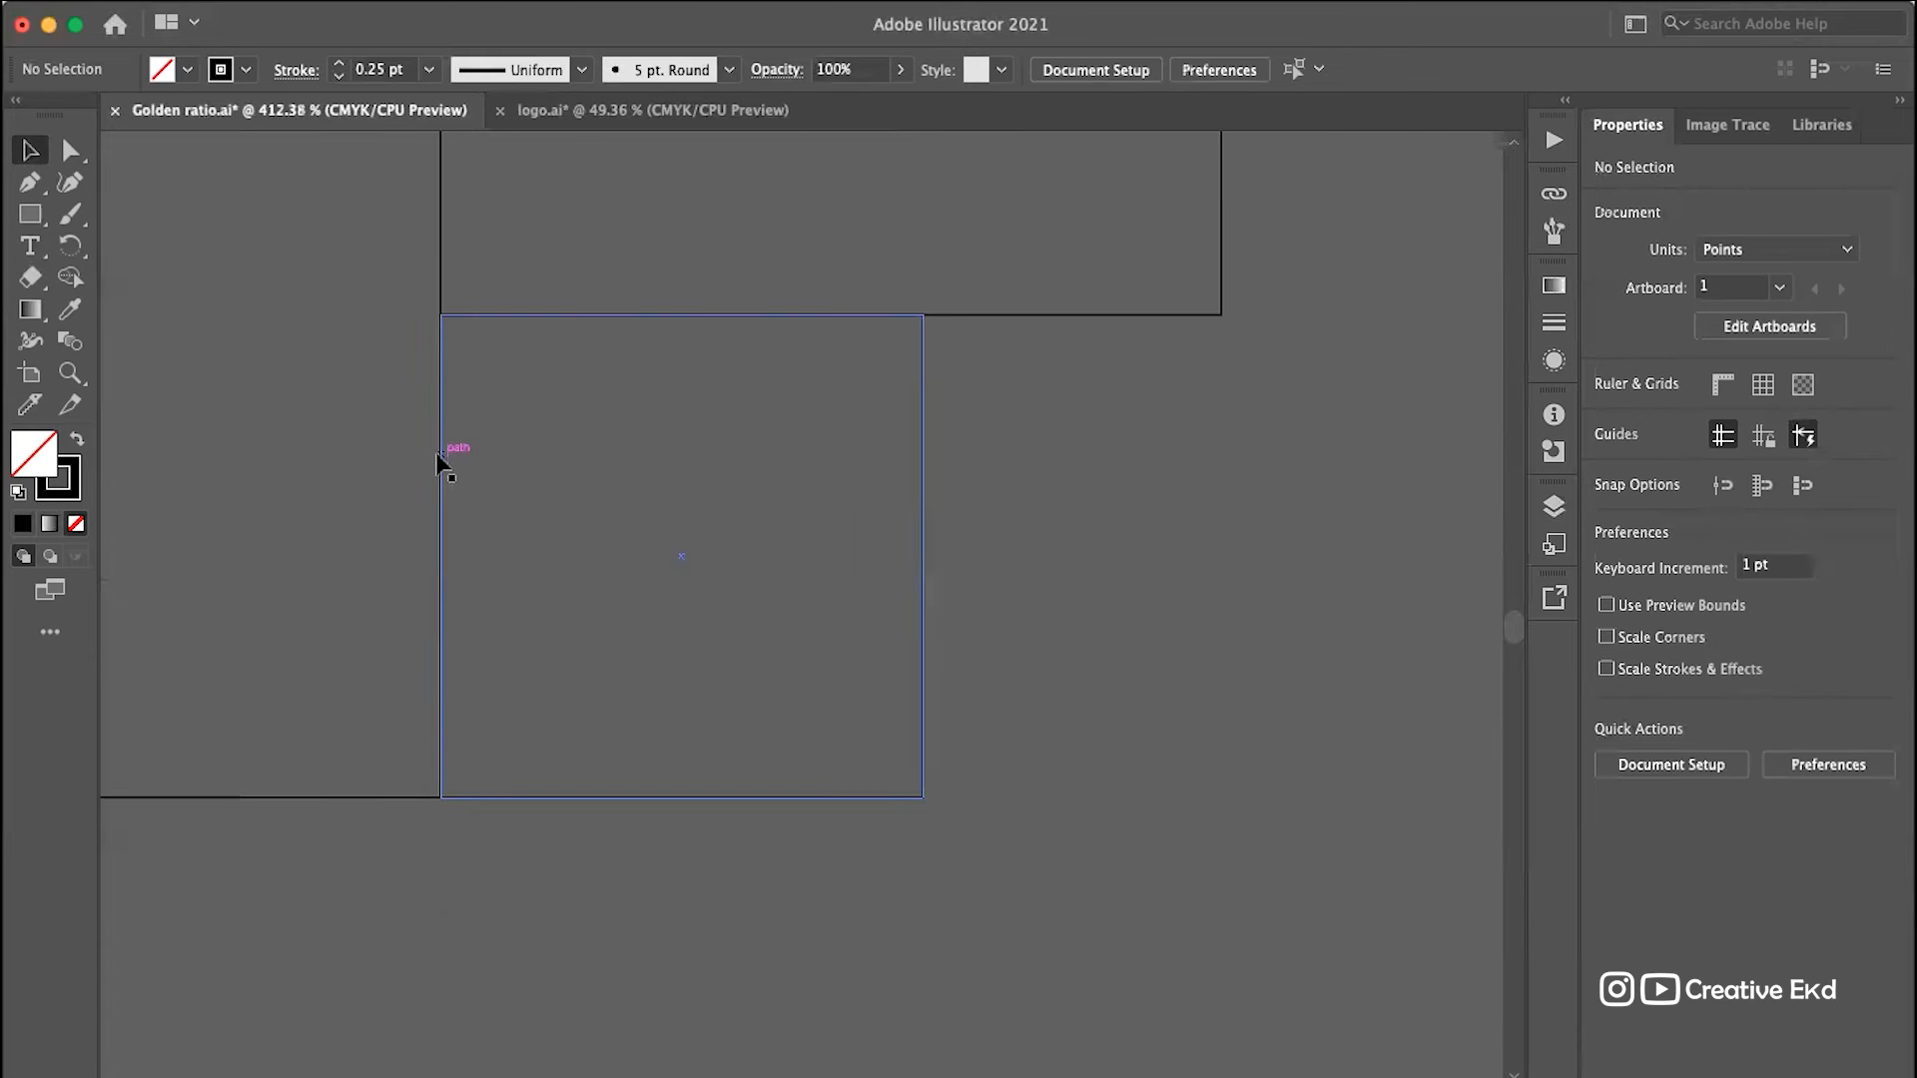
pyautogui.click(441, 457)
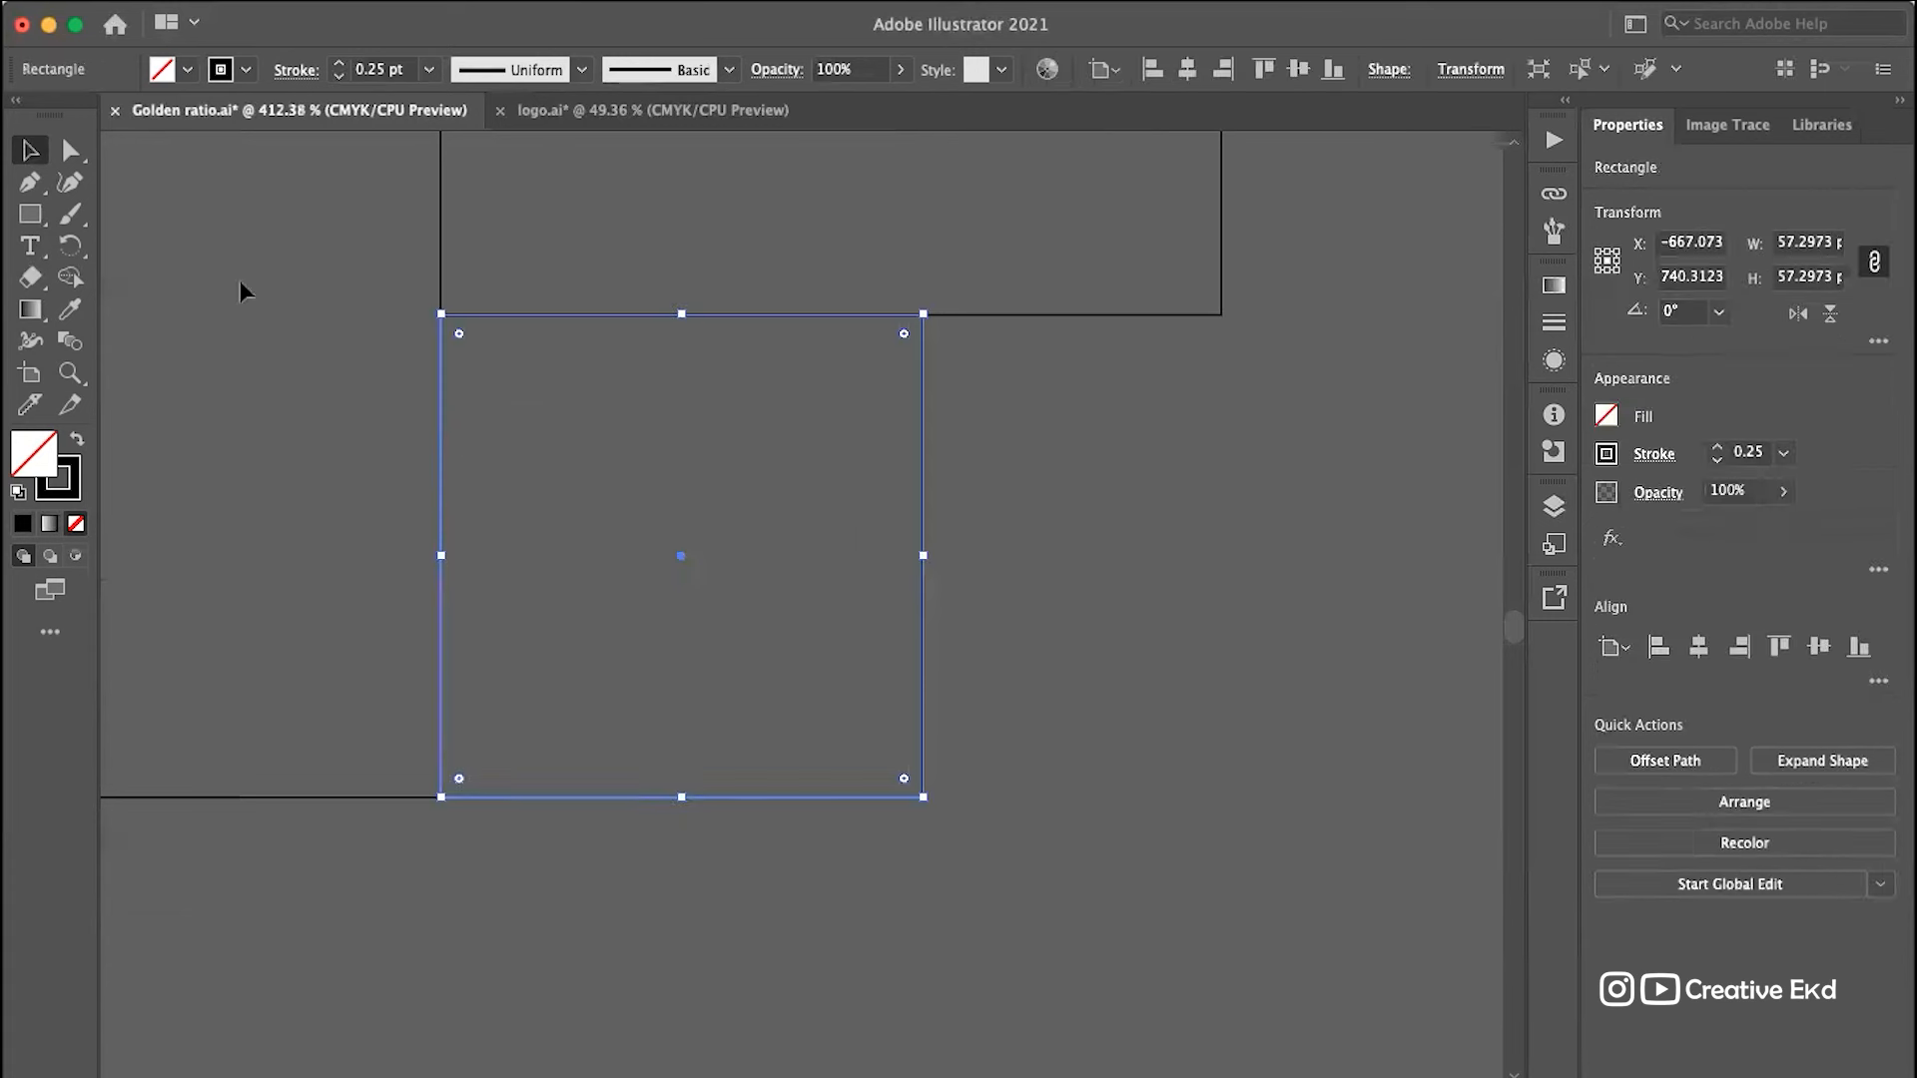
pyautogui.click(37, 218)
pyautogui.moveTo(36, 218); pyautogui.dragTo(120, 249)
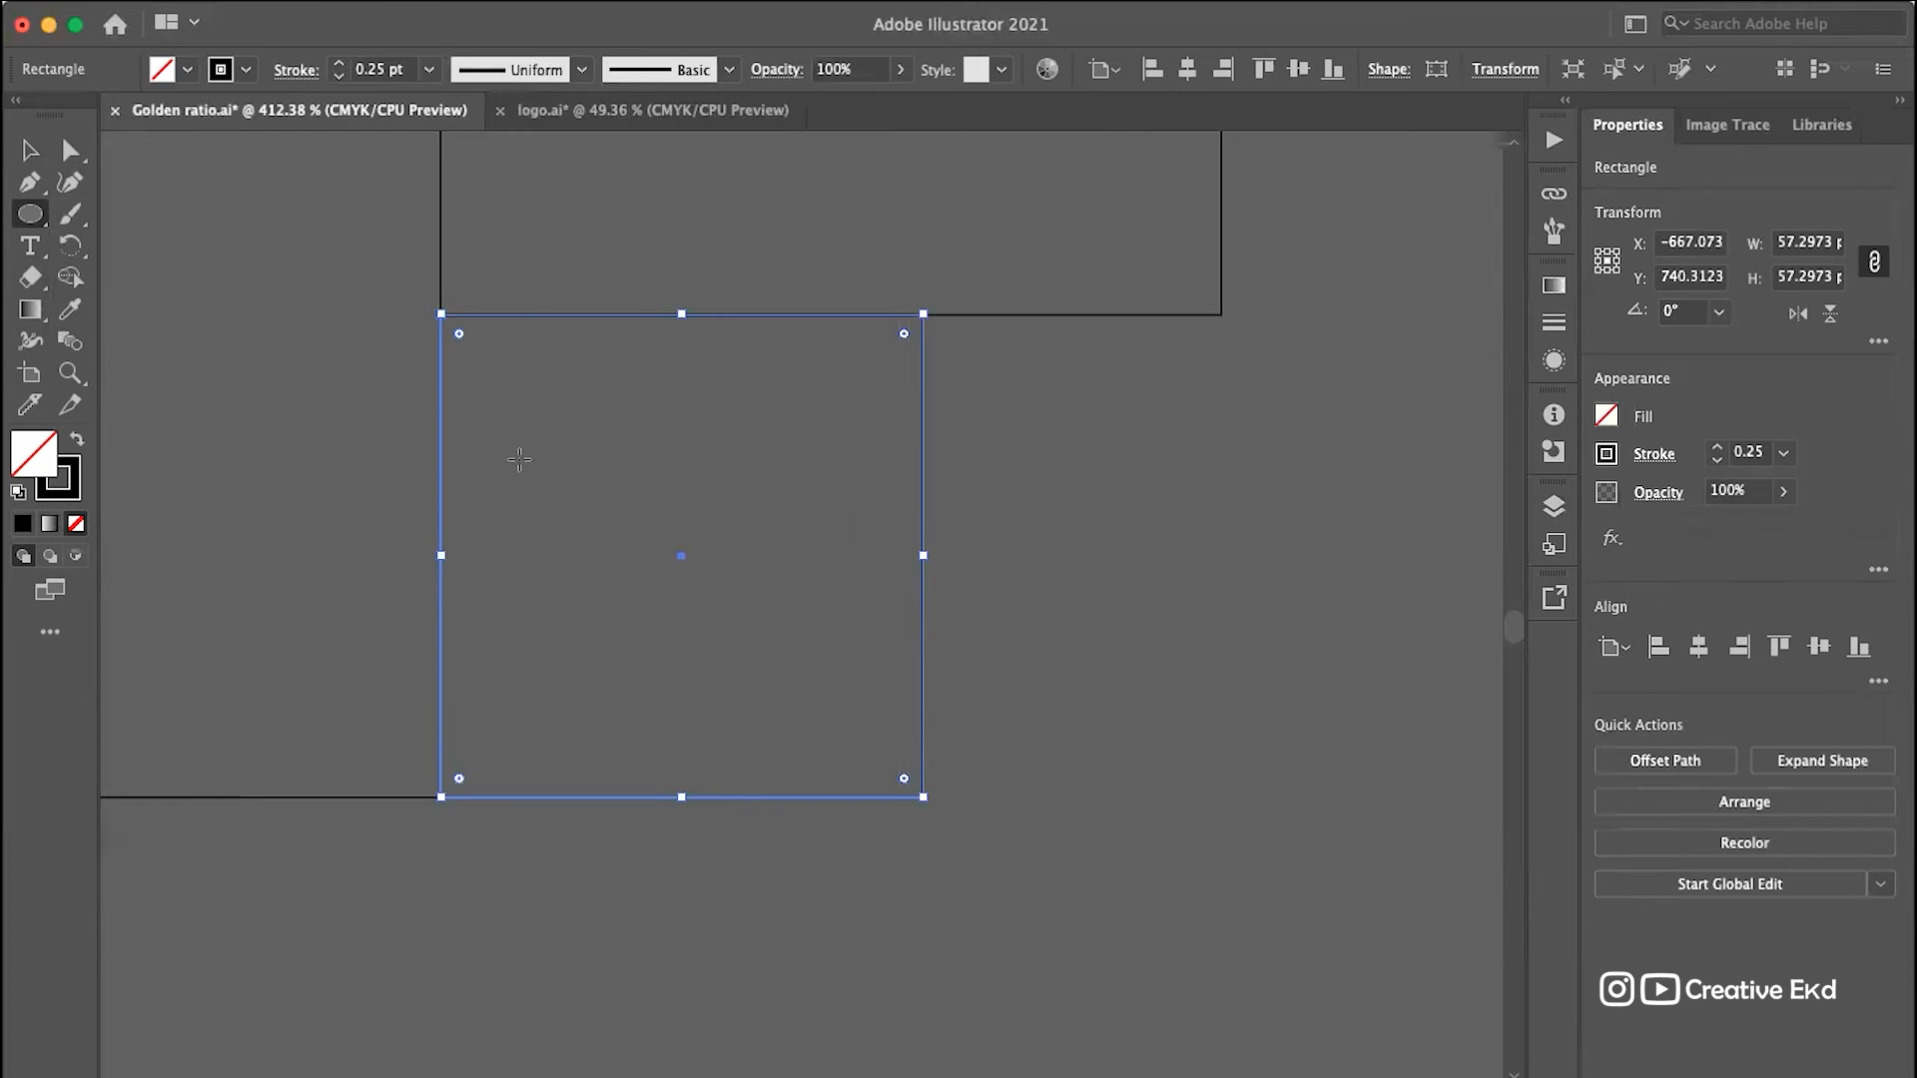
pyautogui.moveTo(546, 435); pyautogui.dragTo(723, 539)
pyautogui.press('v')
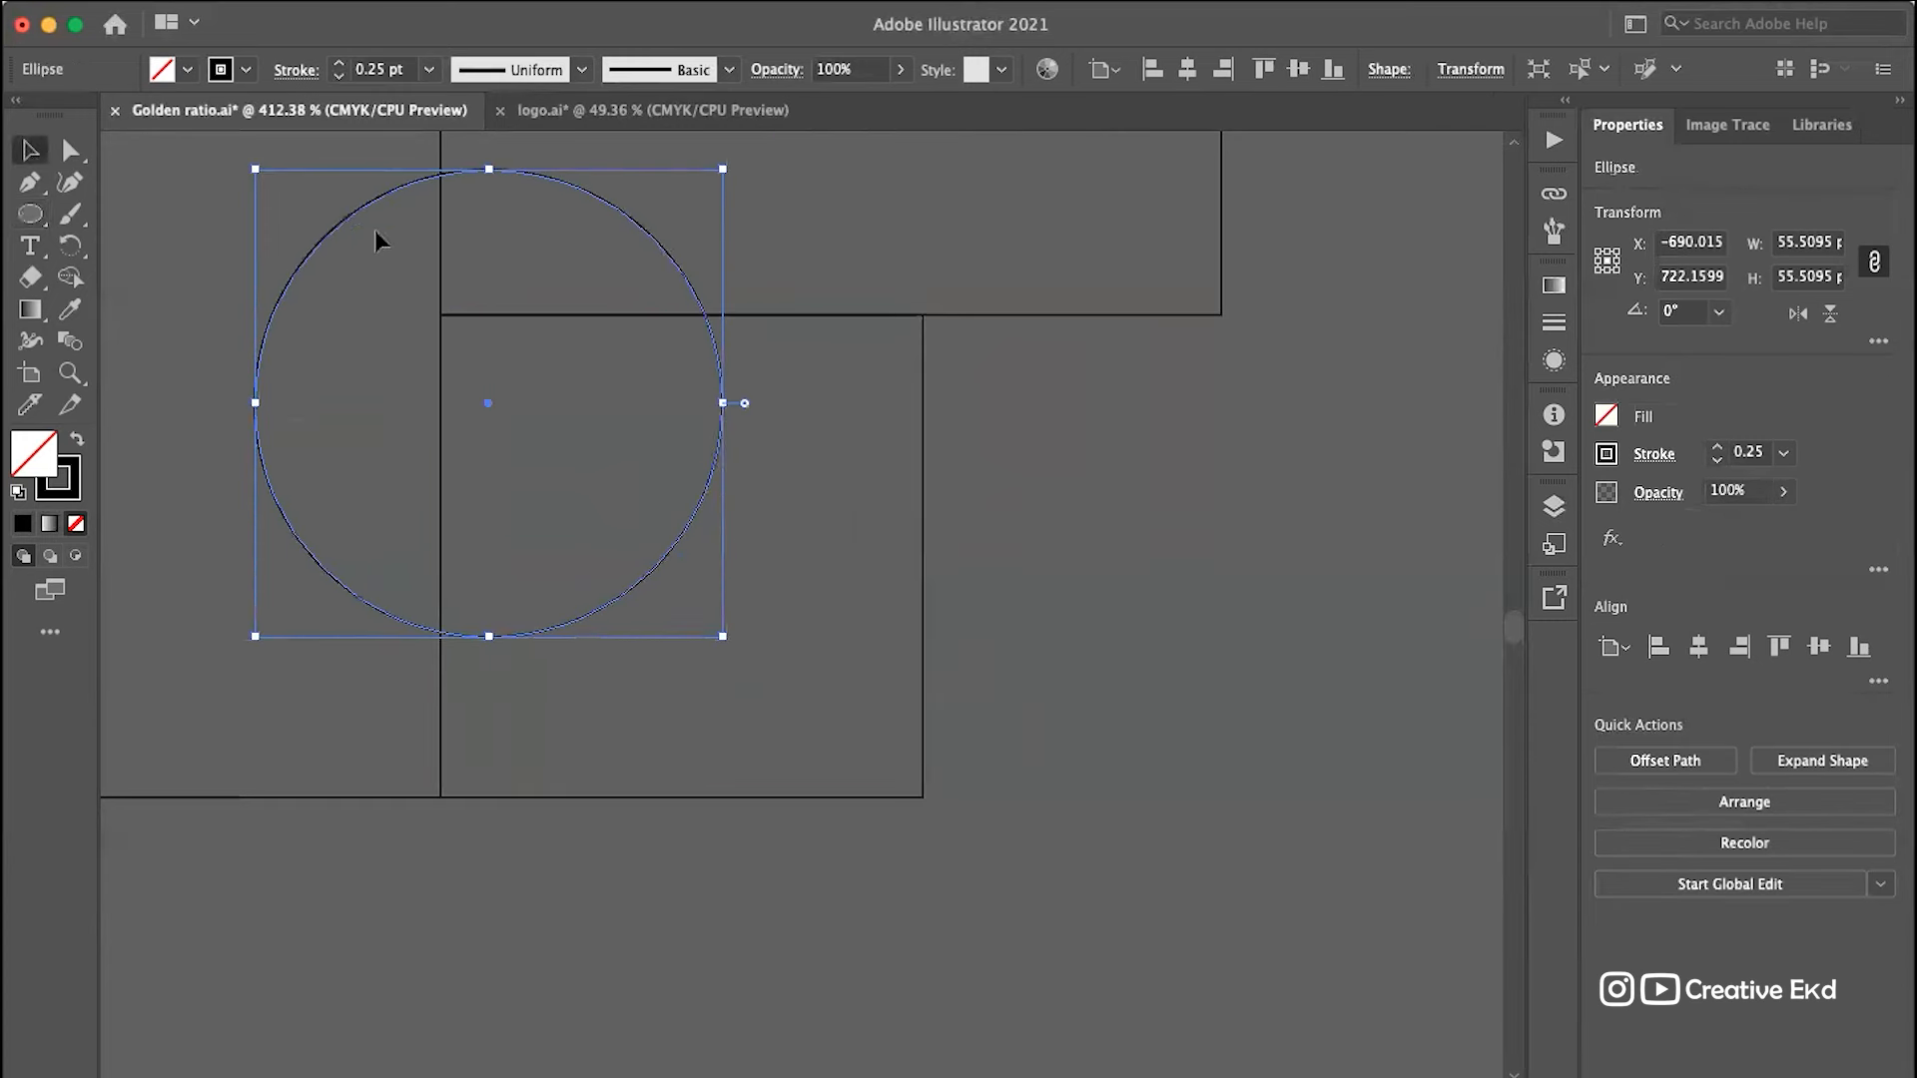
# Step: Fit the circle inside the smallest square, enlarging it proportionally to the square's 57.2973 pt width and aligning it with all four sides
pyautogui.moveTo(343, 229); pyautogui.dragTo(565, 390)
pyautogui.moveTo(908, 791); pyautogui.dragTo(922, 799)
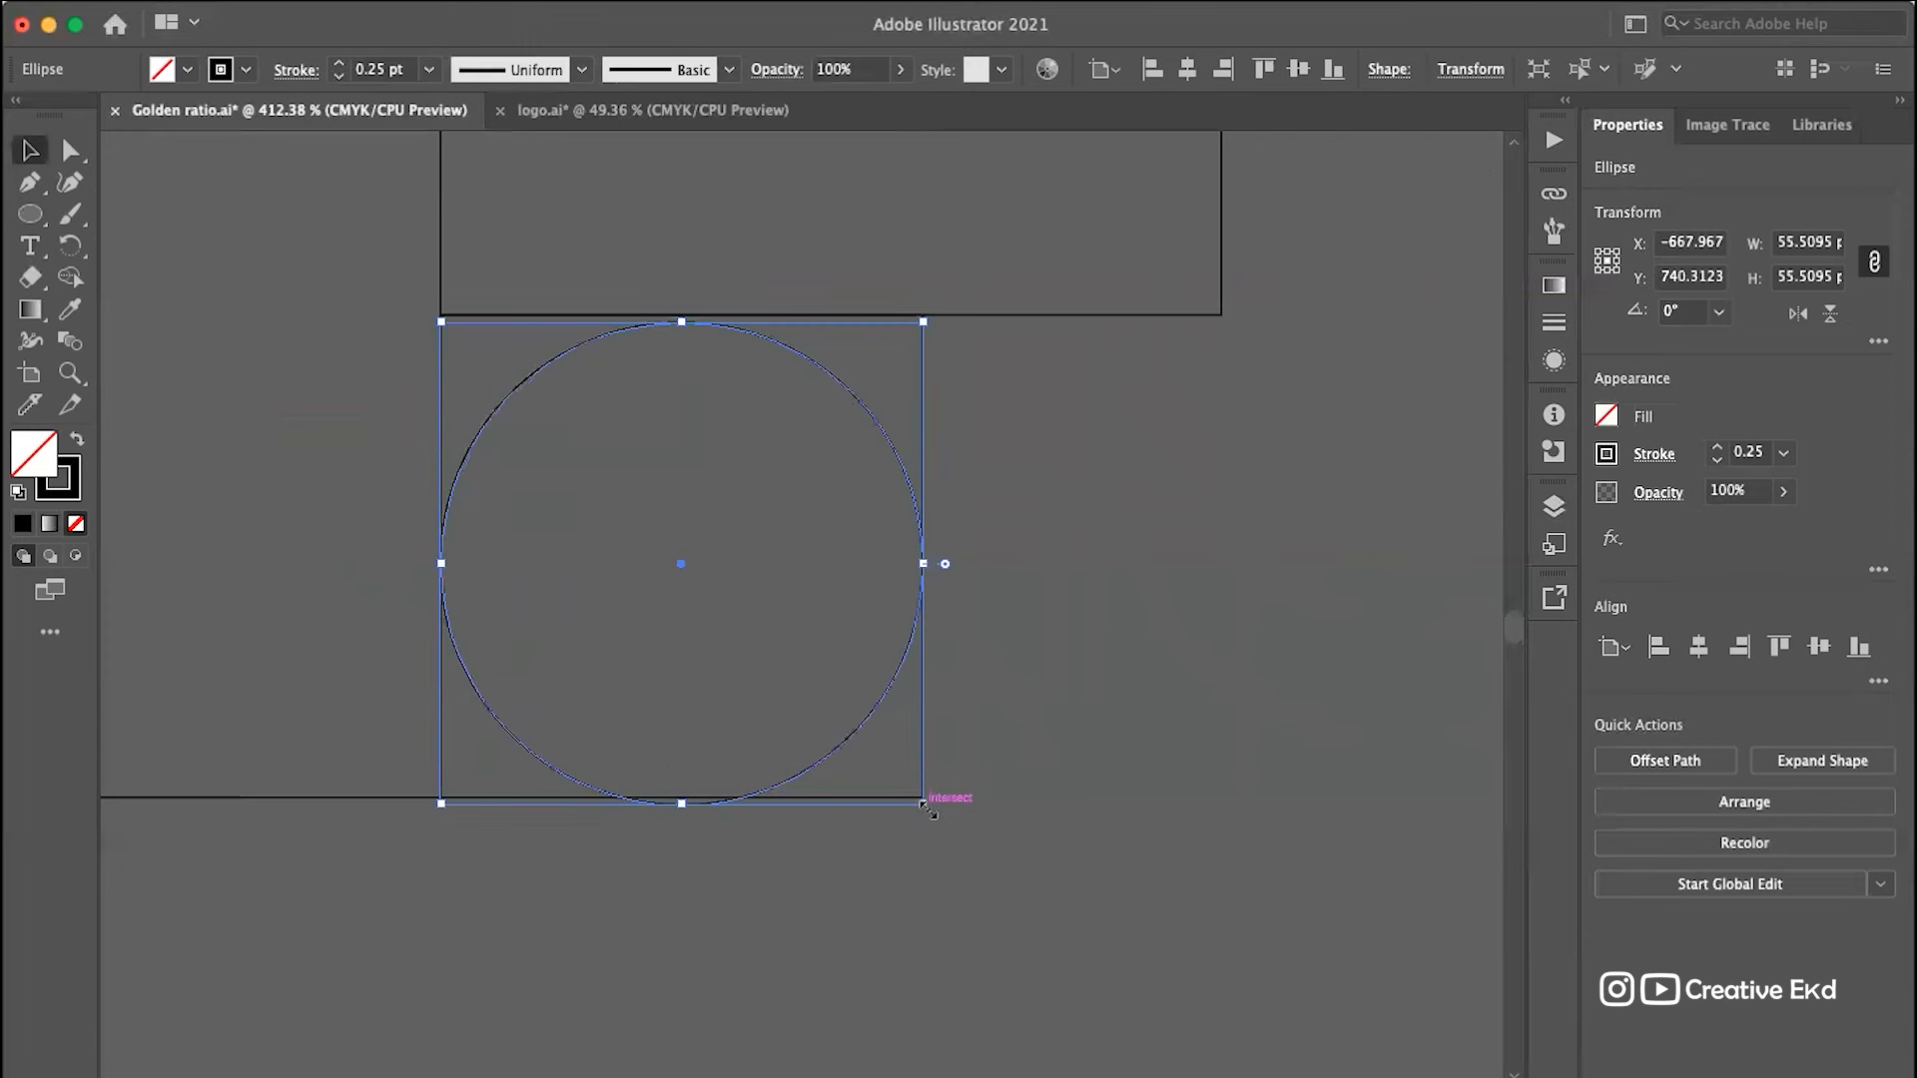
pyautogui.click(1124, 832)
pyautogui.click(878, 713)
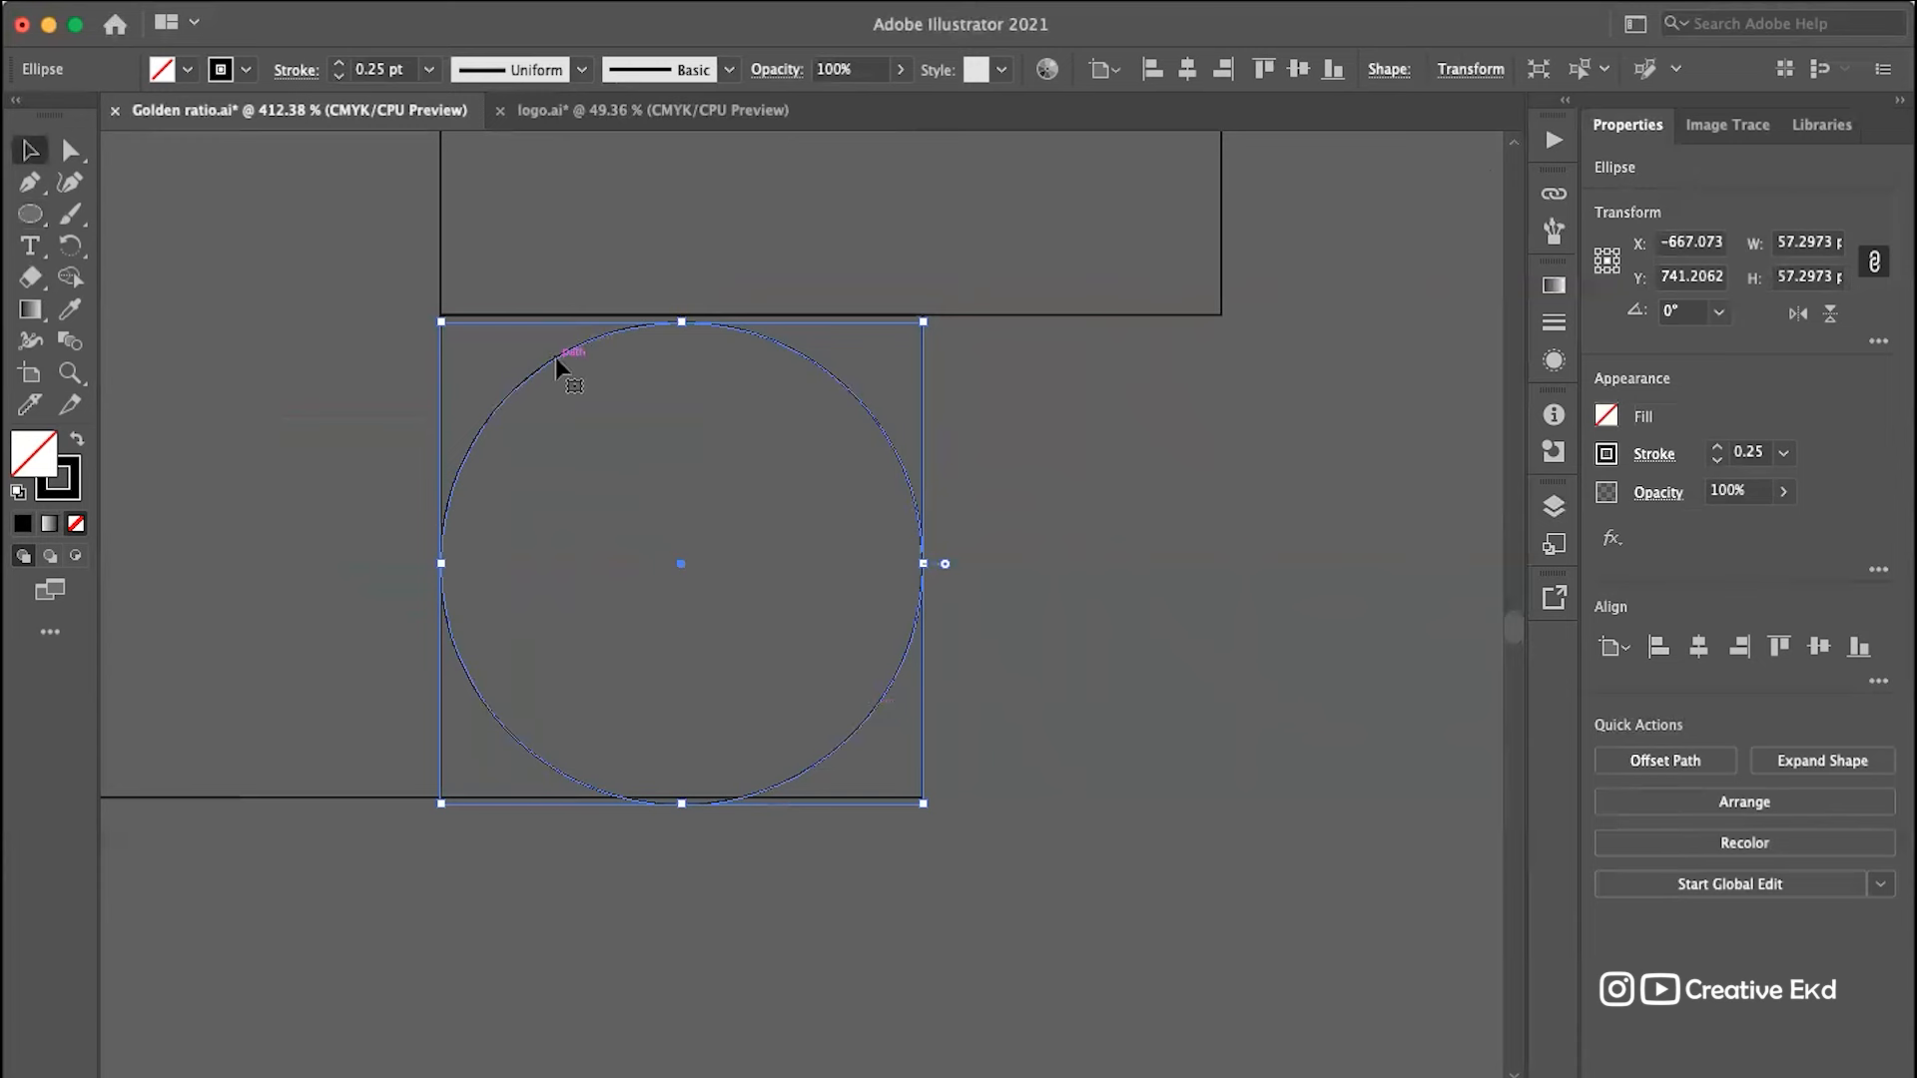
pyautogui.moveTo(559, 357); pyautogui.dragTo(559, 349)
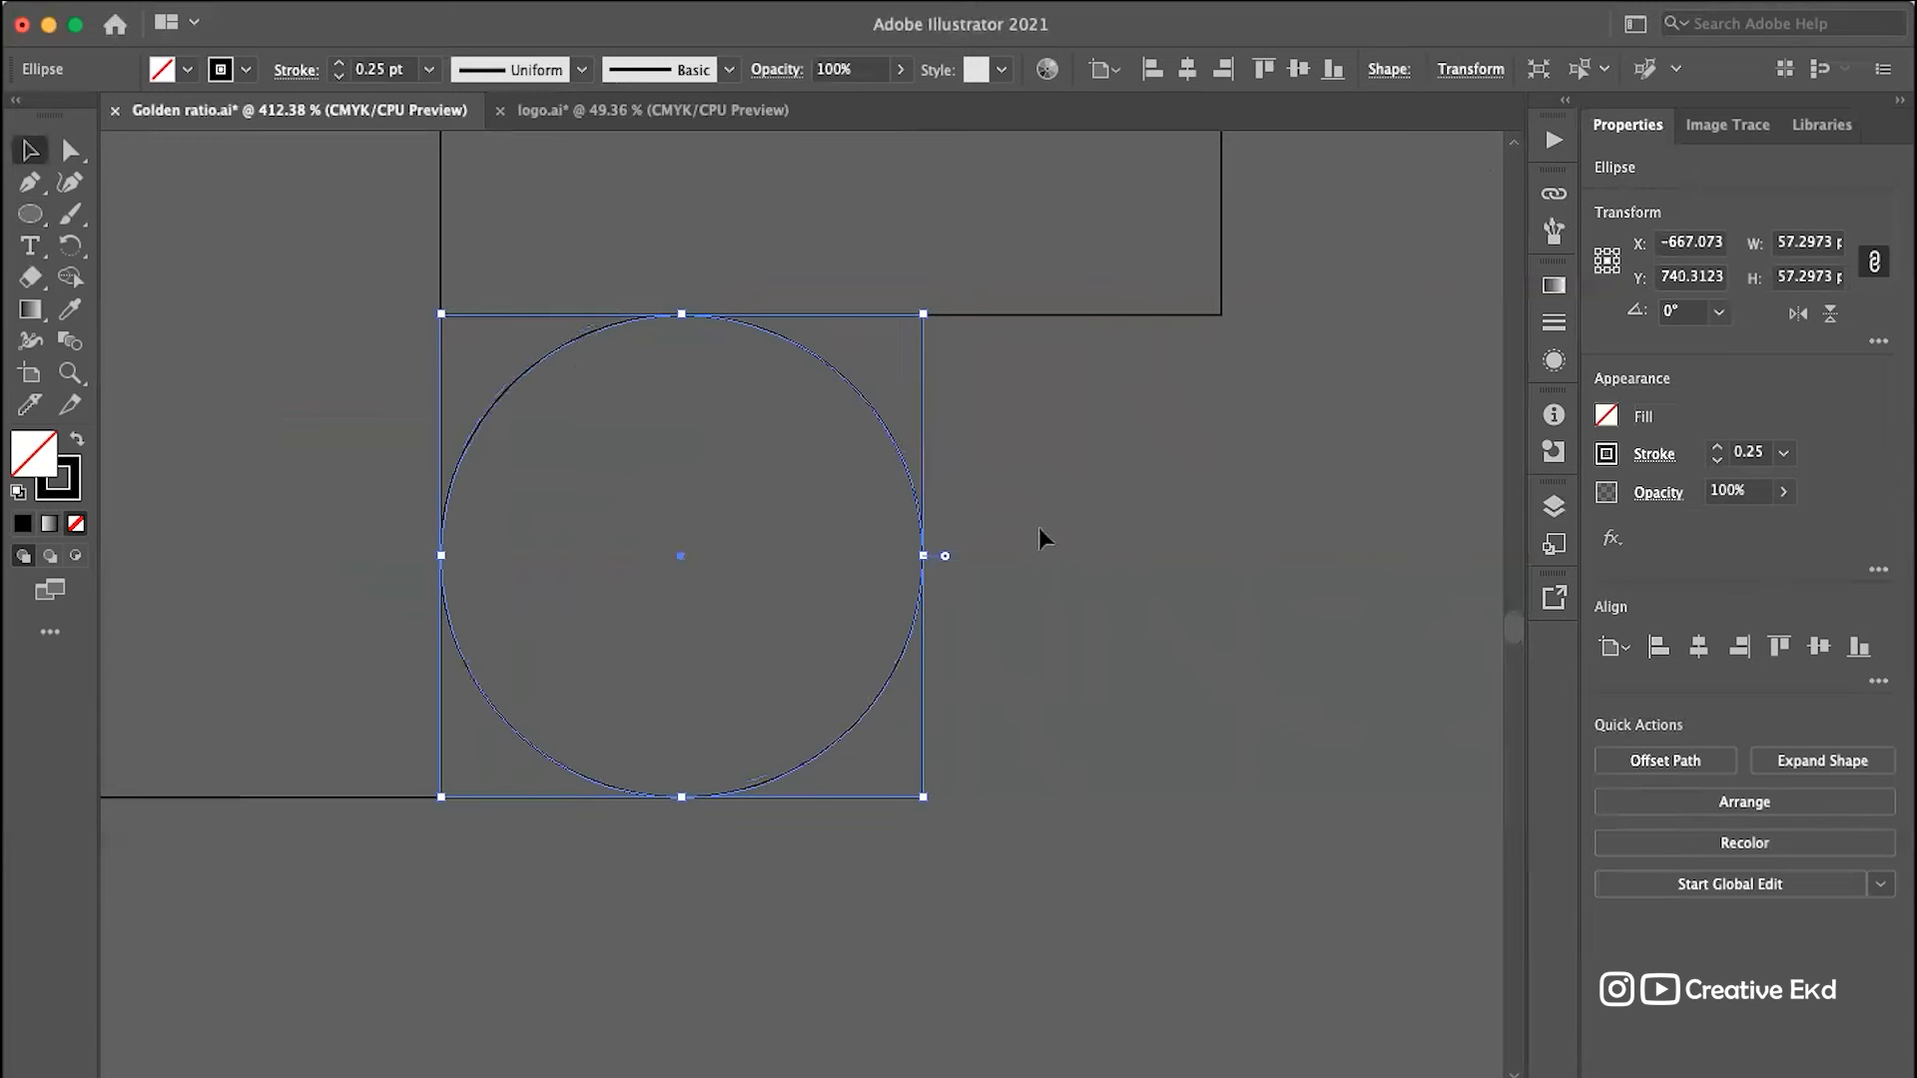
pyautogui.click(1057, 539)
# Step: Check up close whether the circle touches the edges of the smallest square
pyautogui.scroll(10, 683, 335)
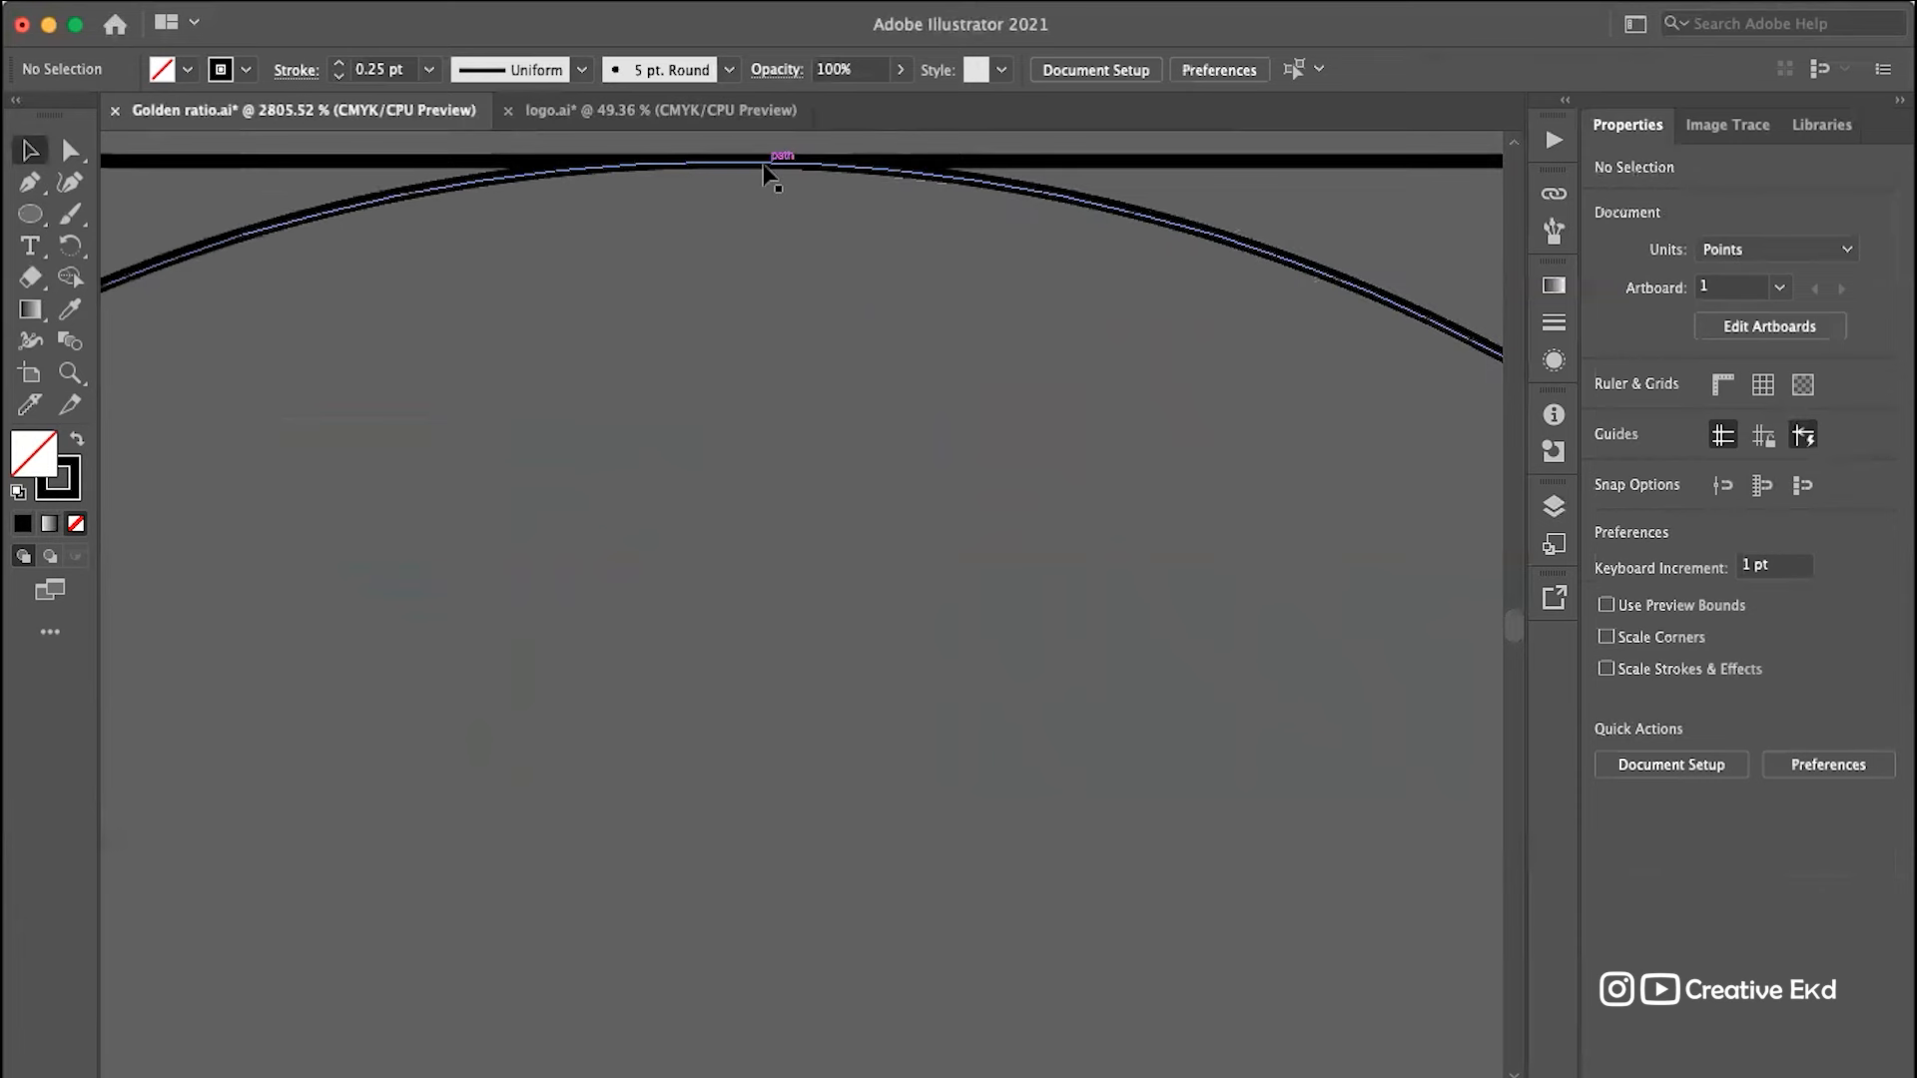
pyautogui.click(769, 175)
pyautogui.scroll(-9, 962, 315)
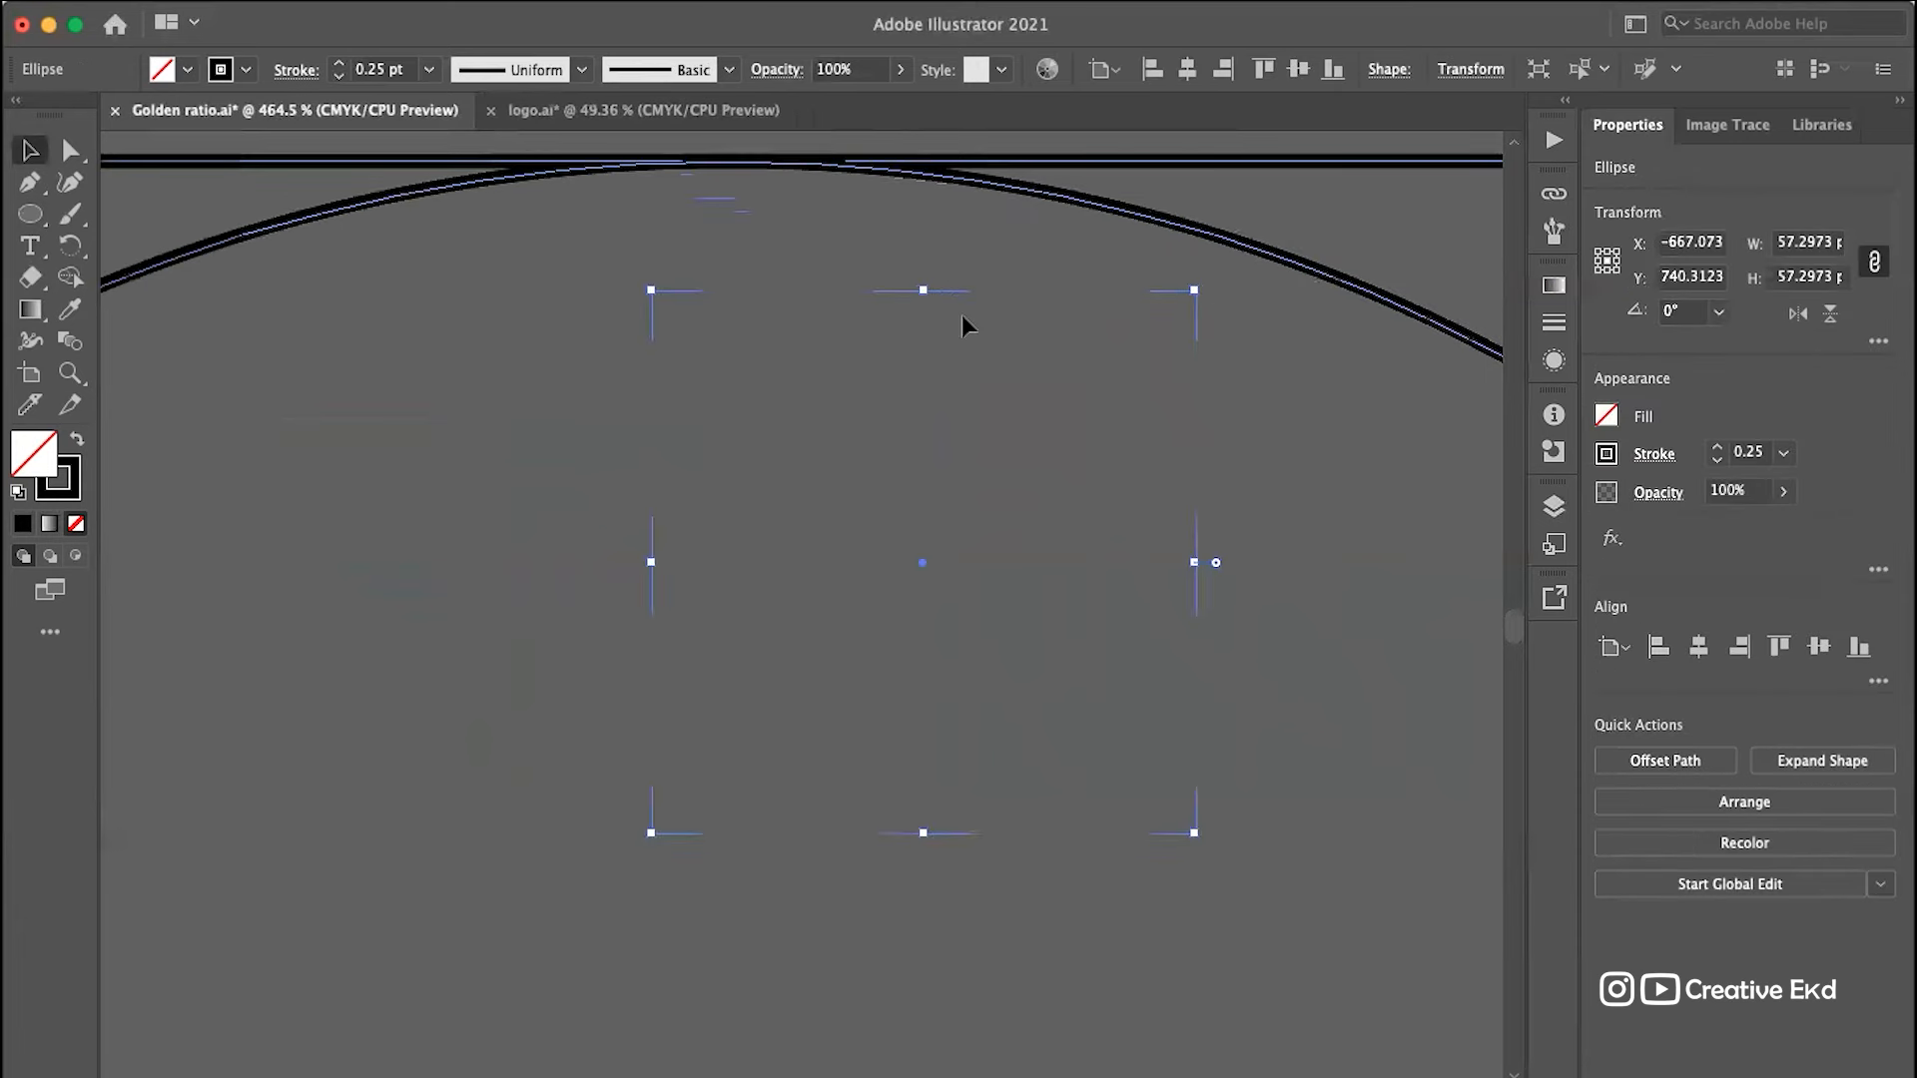
pyautogui.scroll(-2, 961, 314)
pyautogui.click(1272, 535)
pyautogui.scroll(2, 1271, 535)
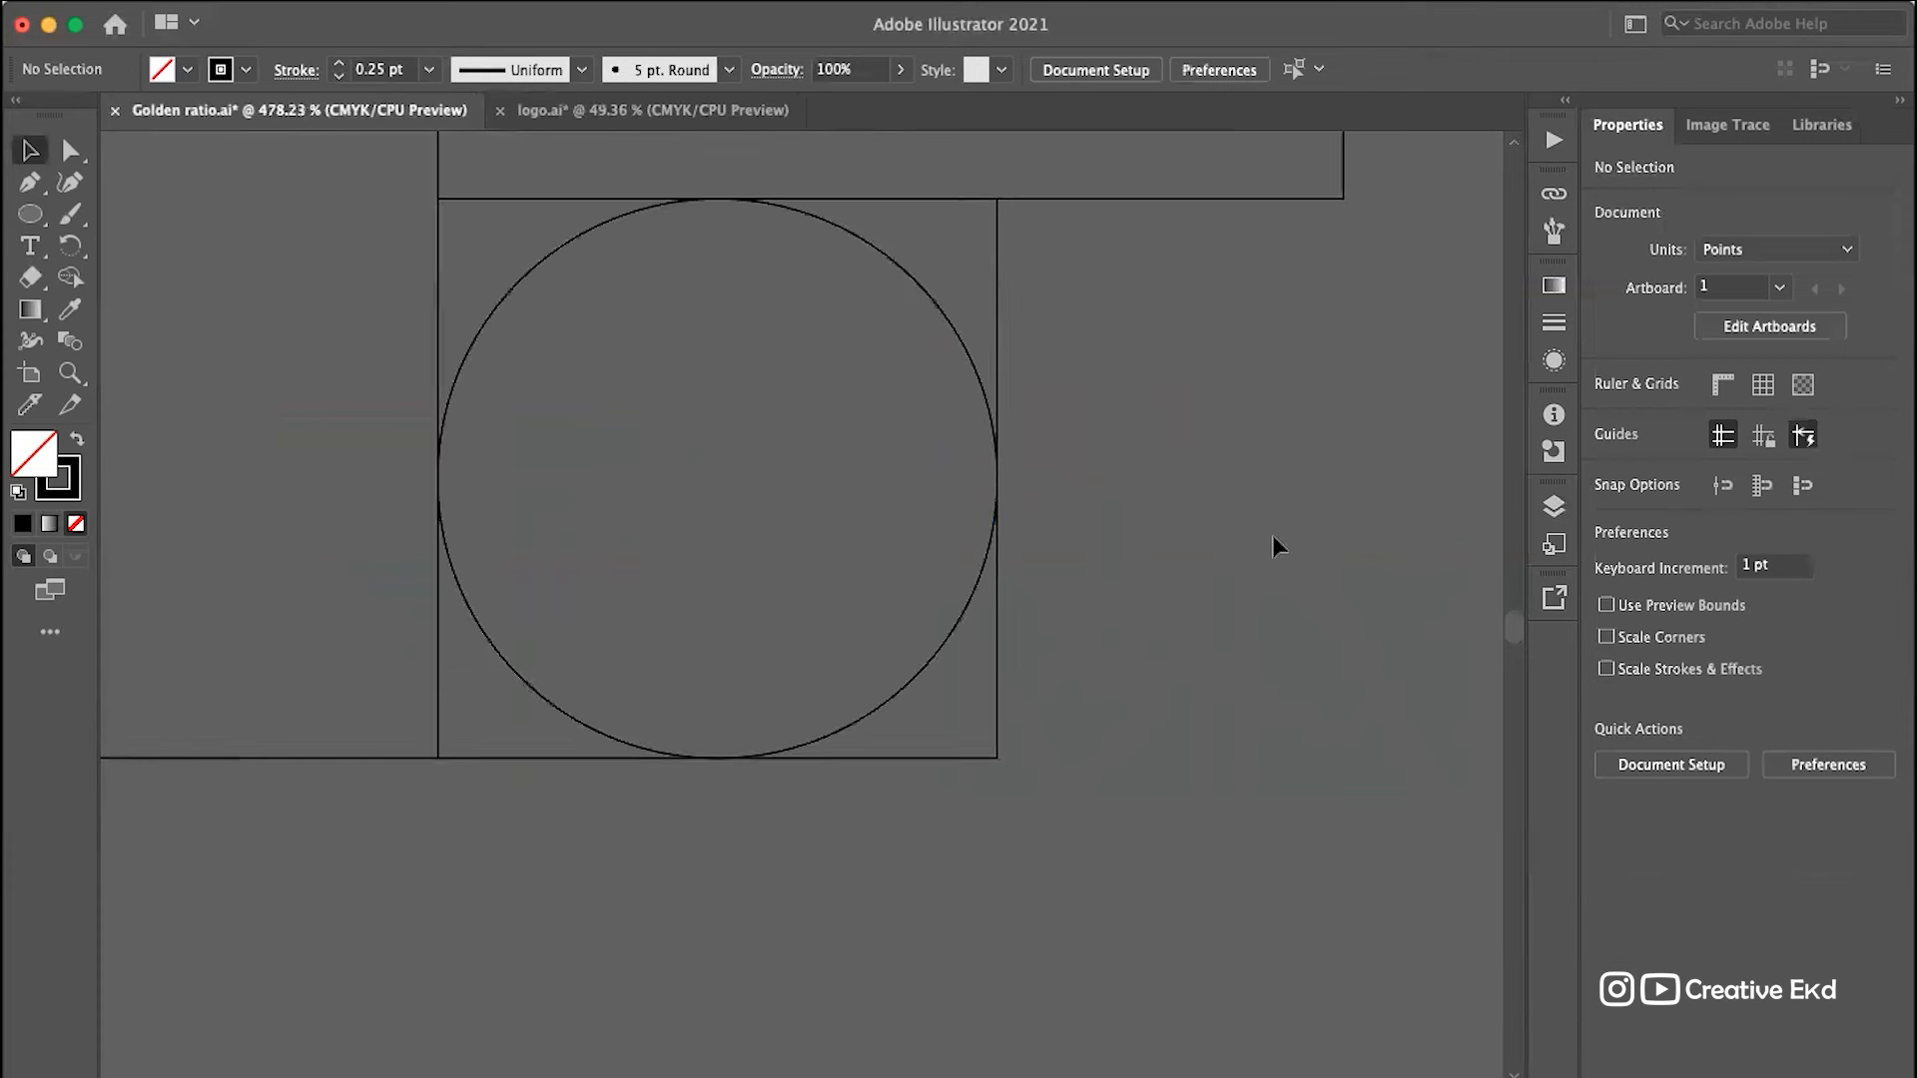
pyautogui.scroll(-6, 1271, 535)
pyautogui.scroll(-3, 1123, 447)
pyautogui.scroll(3, 1086, 407)
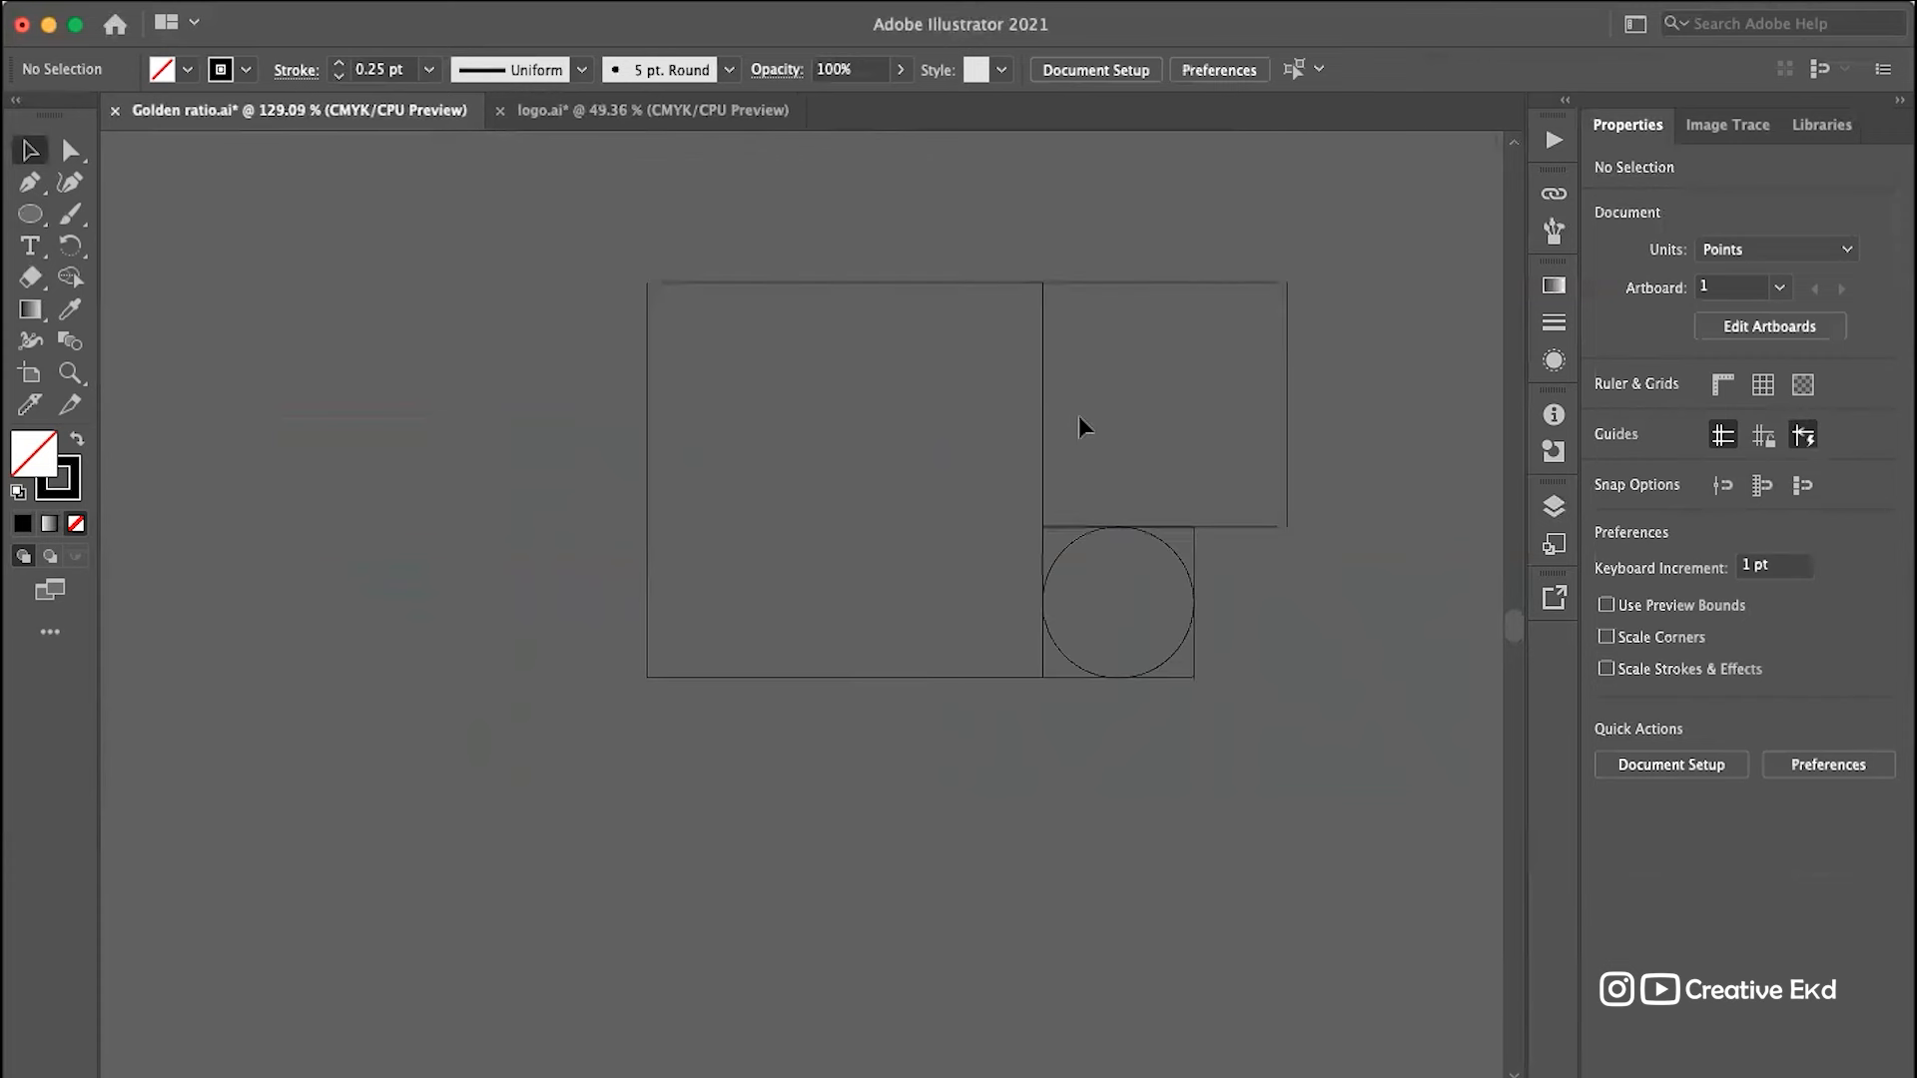
# Step: Examine the circles inscribed in the successive squares of the finished golden ratio diagram, down to the smallest ones
pyautogui.rightClick(1075, 423)
pyautogui.click(905, 366)
pyautogui.scroll(-10, 1098, 458)
pyautogui.scroll(5, 1164, 527)
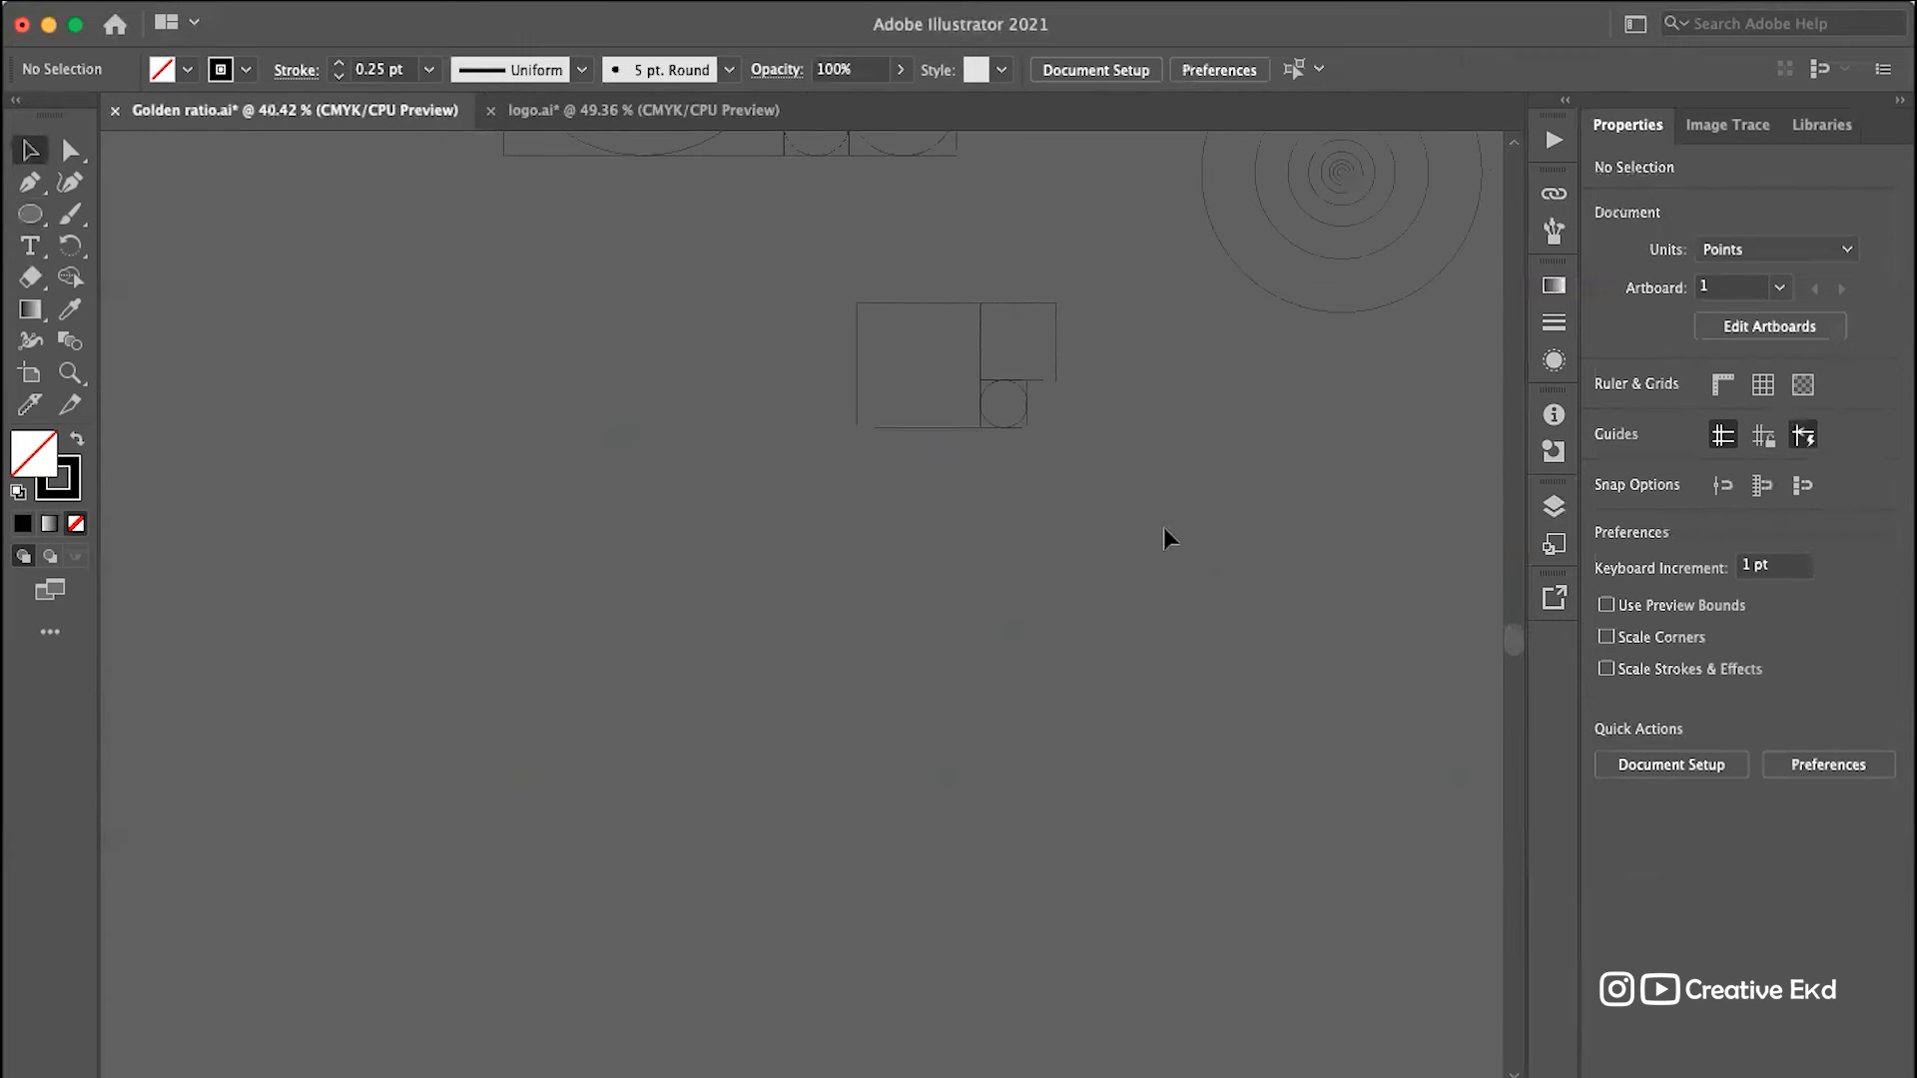
pyautogui.scroll(-4, 1147, 386)
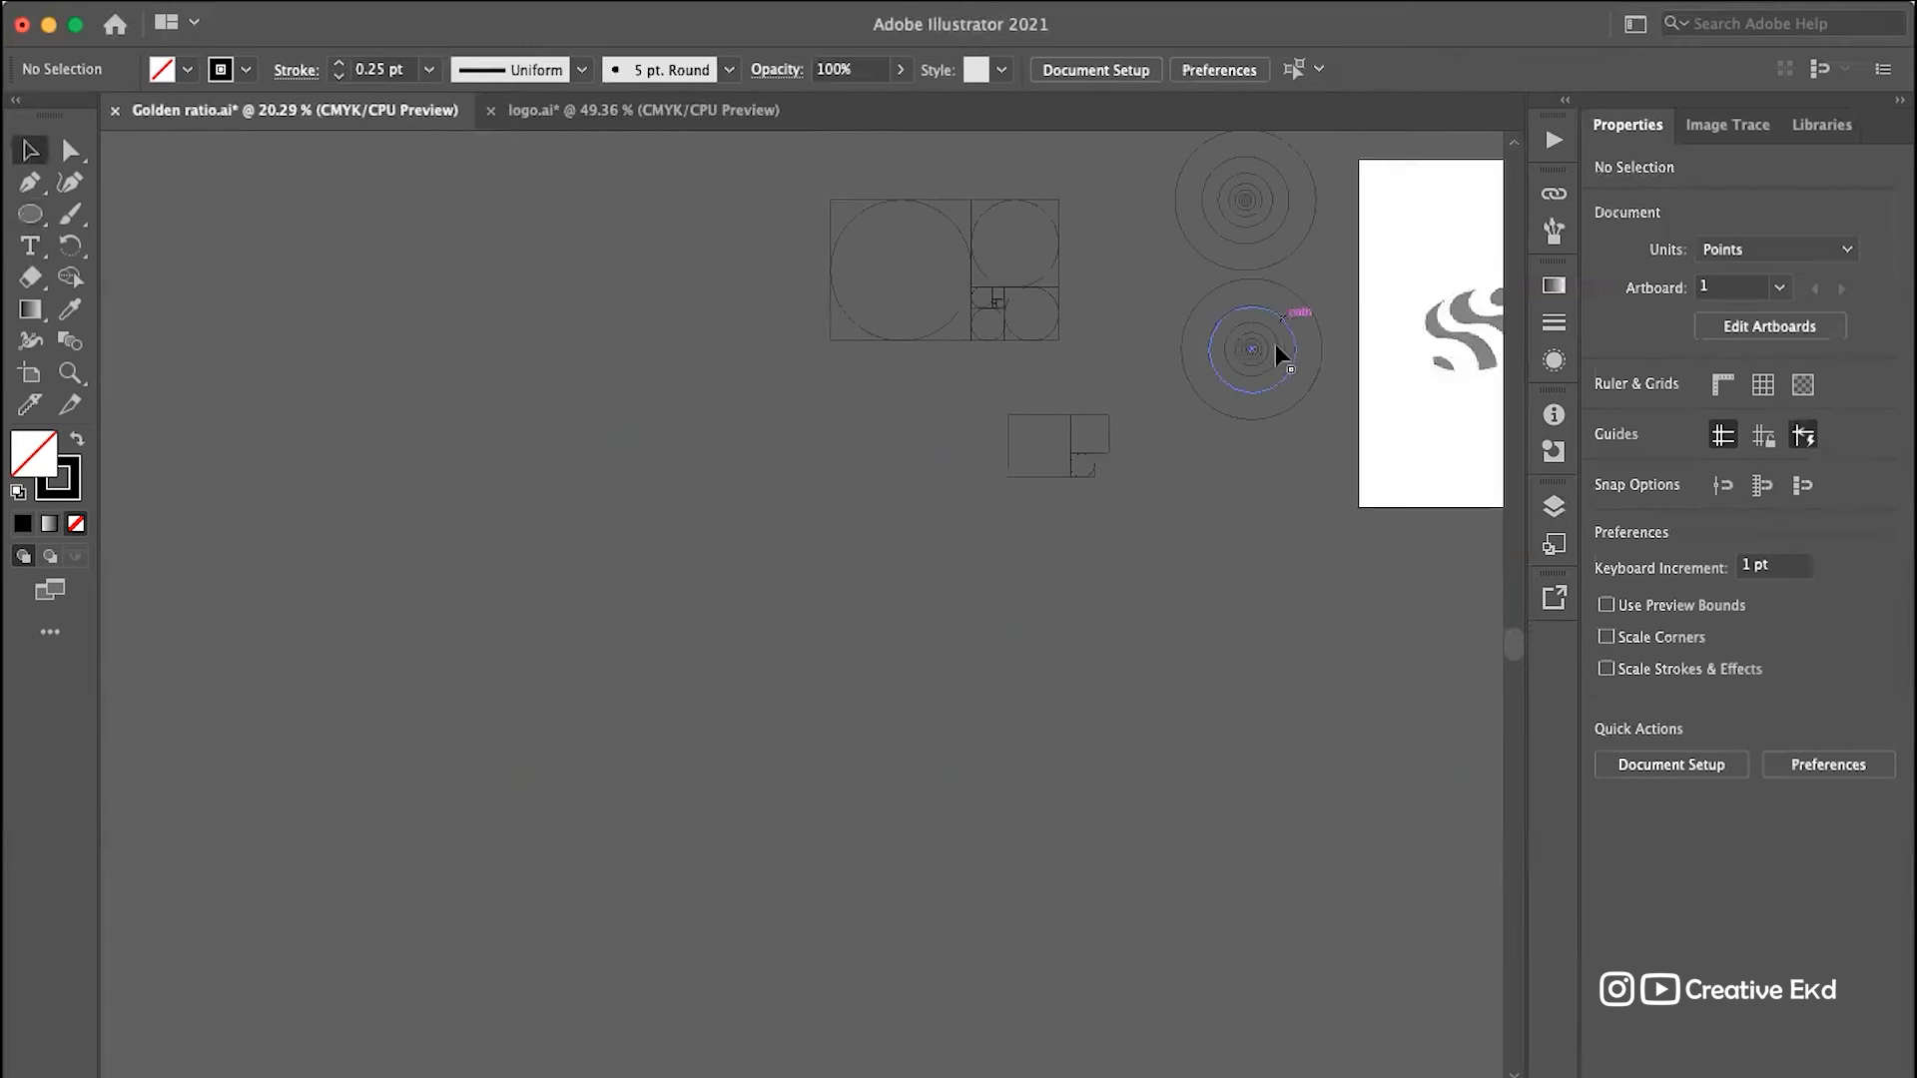
pyautogui.scroll(2, 1243, 341)
pyautogui.scroll(10, 843, 310)
pyautogui.scroll(6, 909, 357)
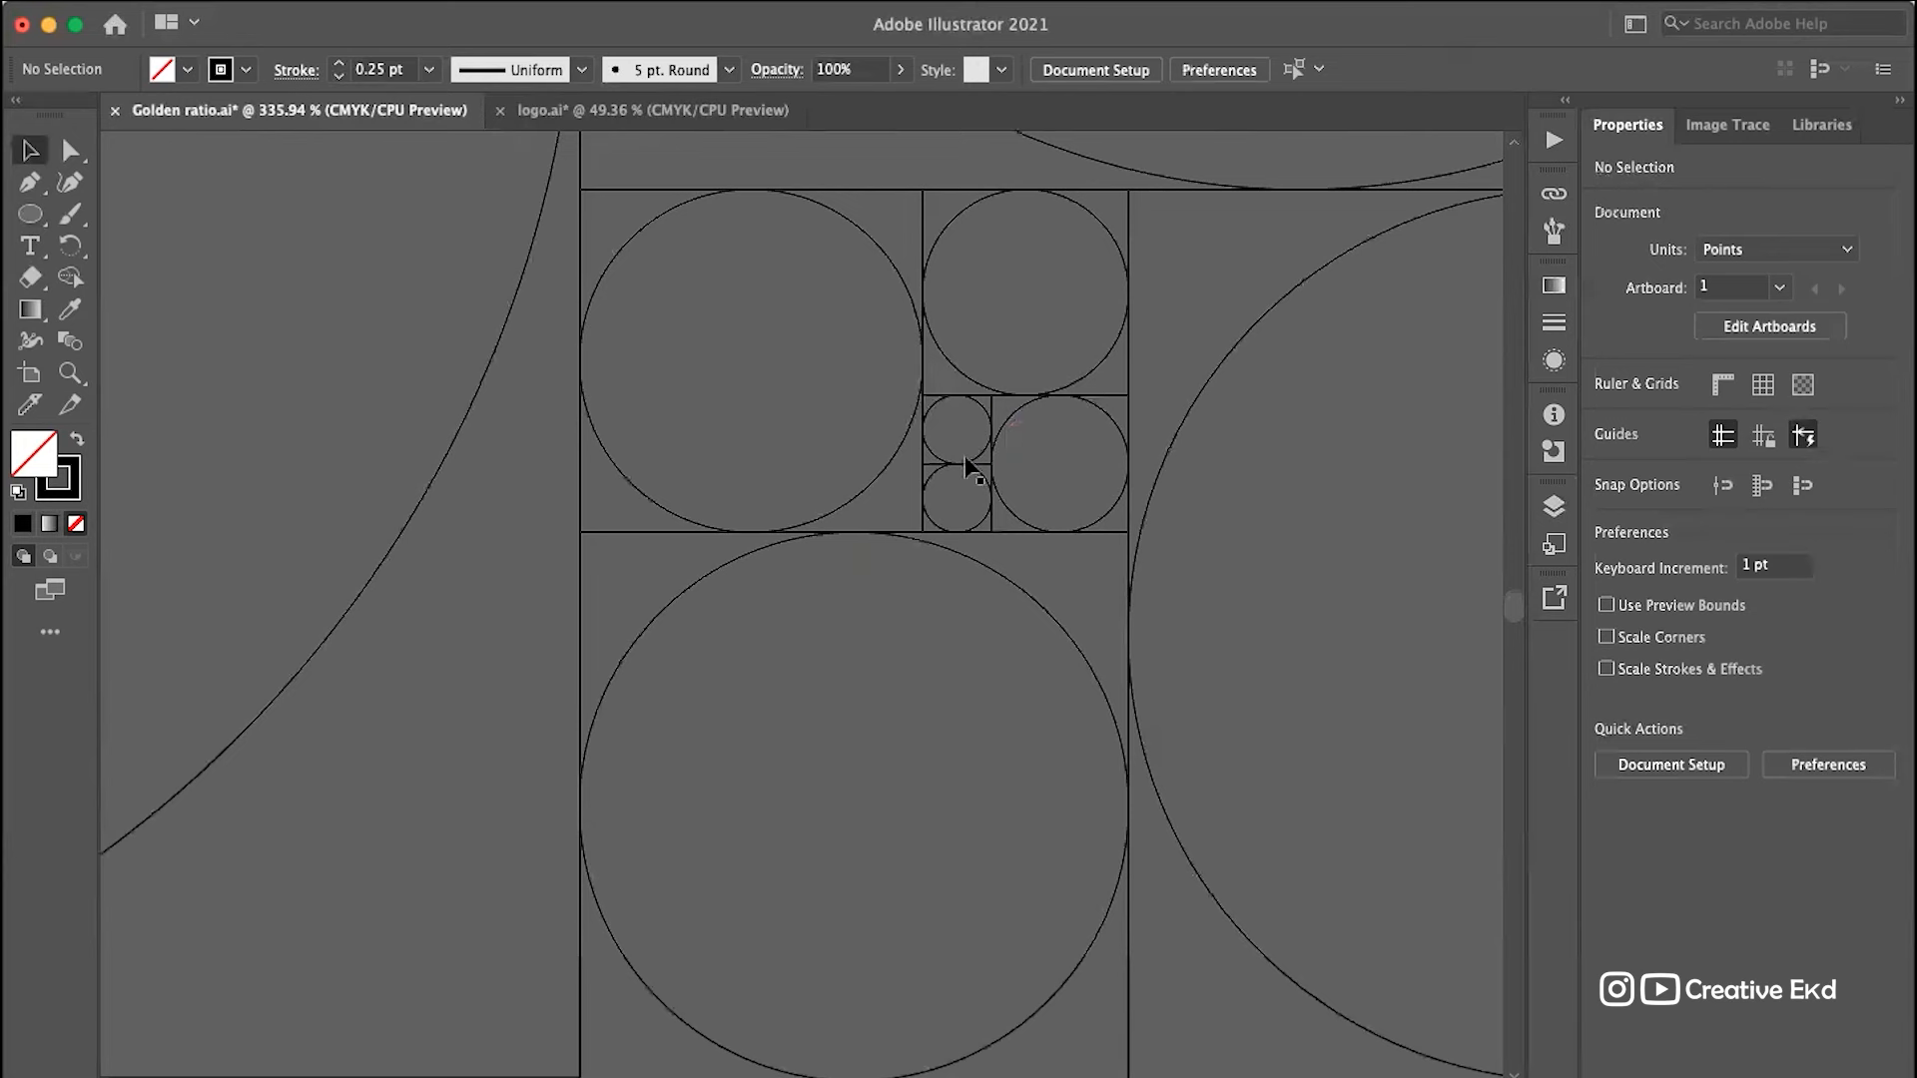
pyautogui.scroll(-8, 948, 504)
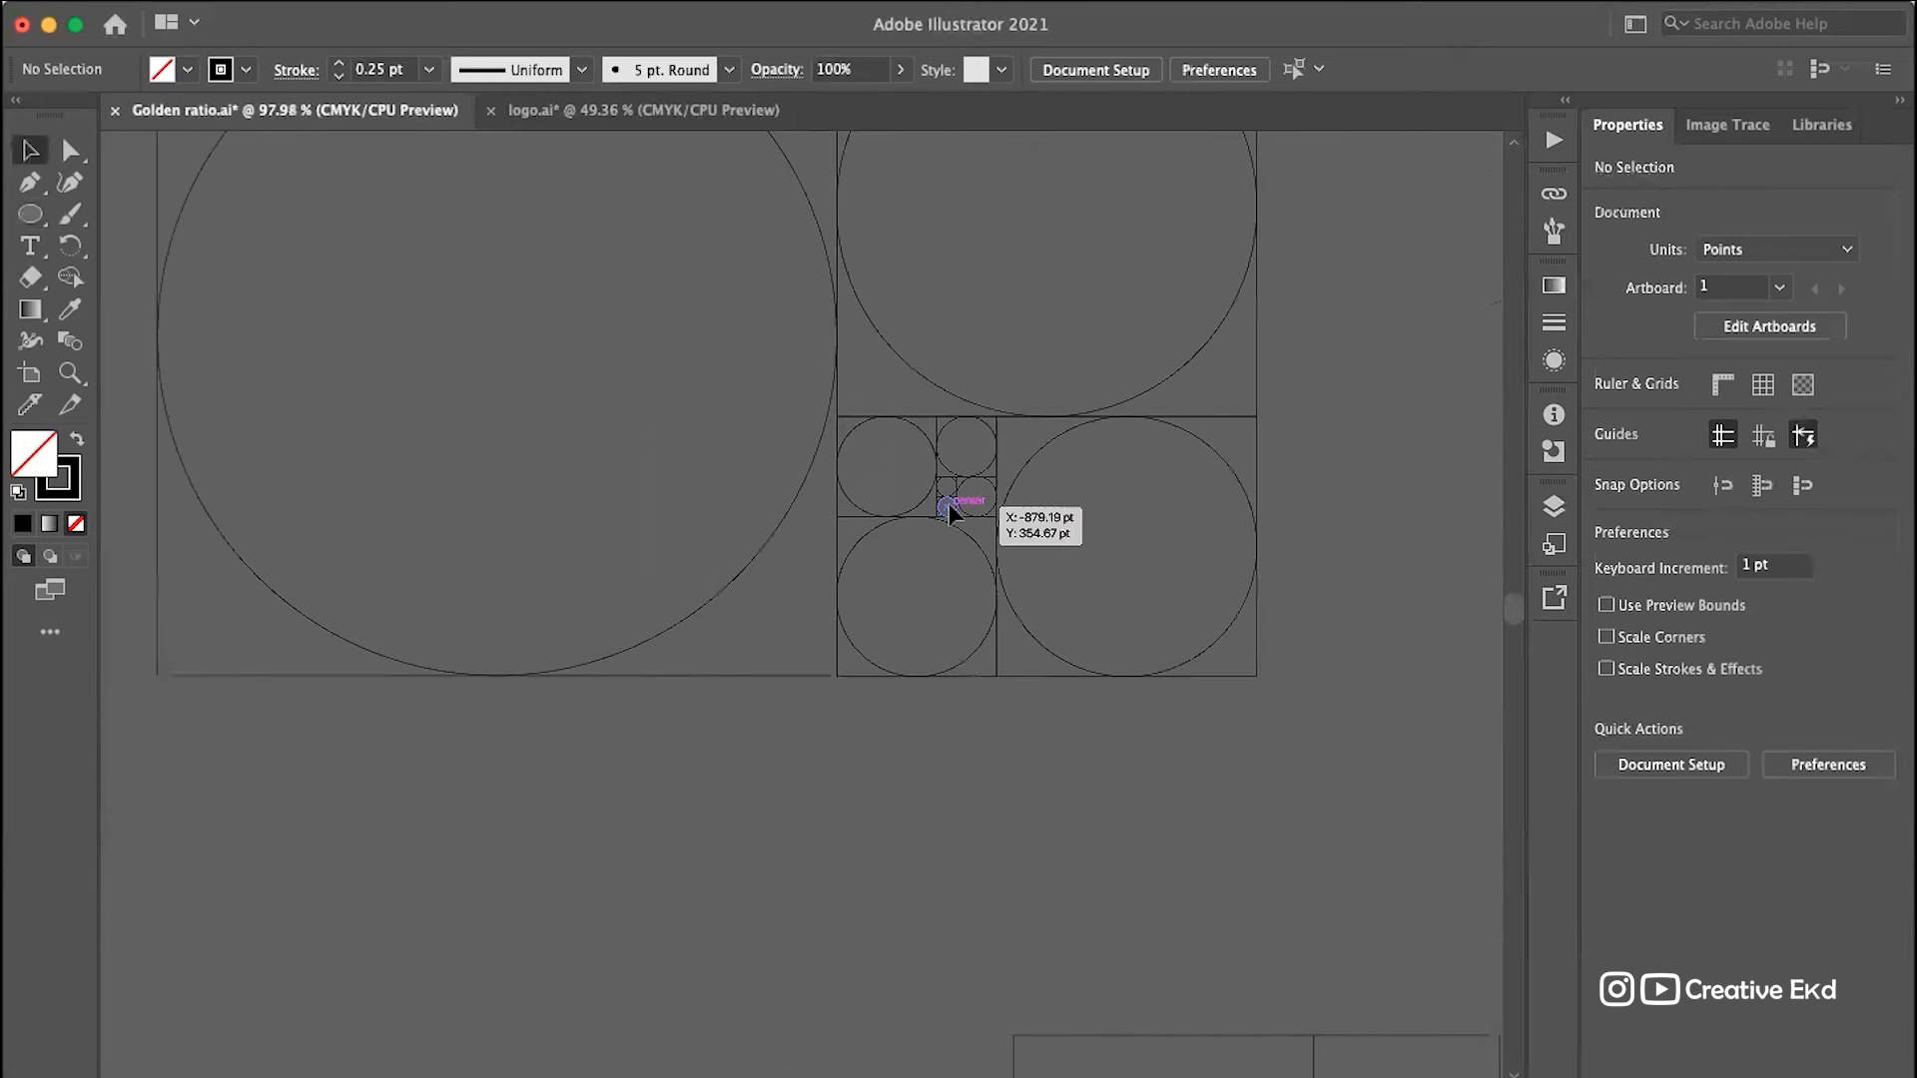
# Step: Try scaling down the entire finished golden ratio diagram proportionally, and undo the change
pyautogui.moveTo(409, 751); pyautogui.dragTo(351, 775)
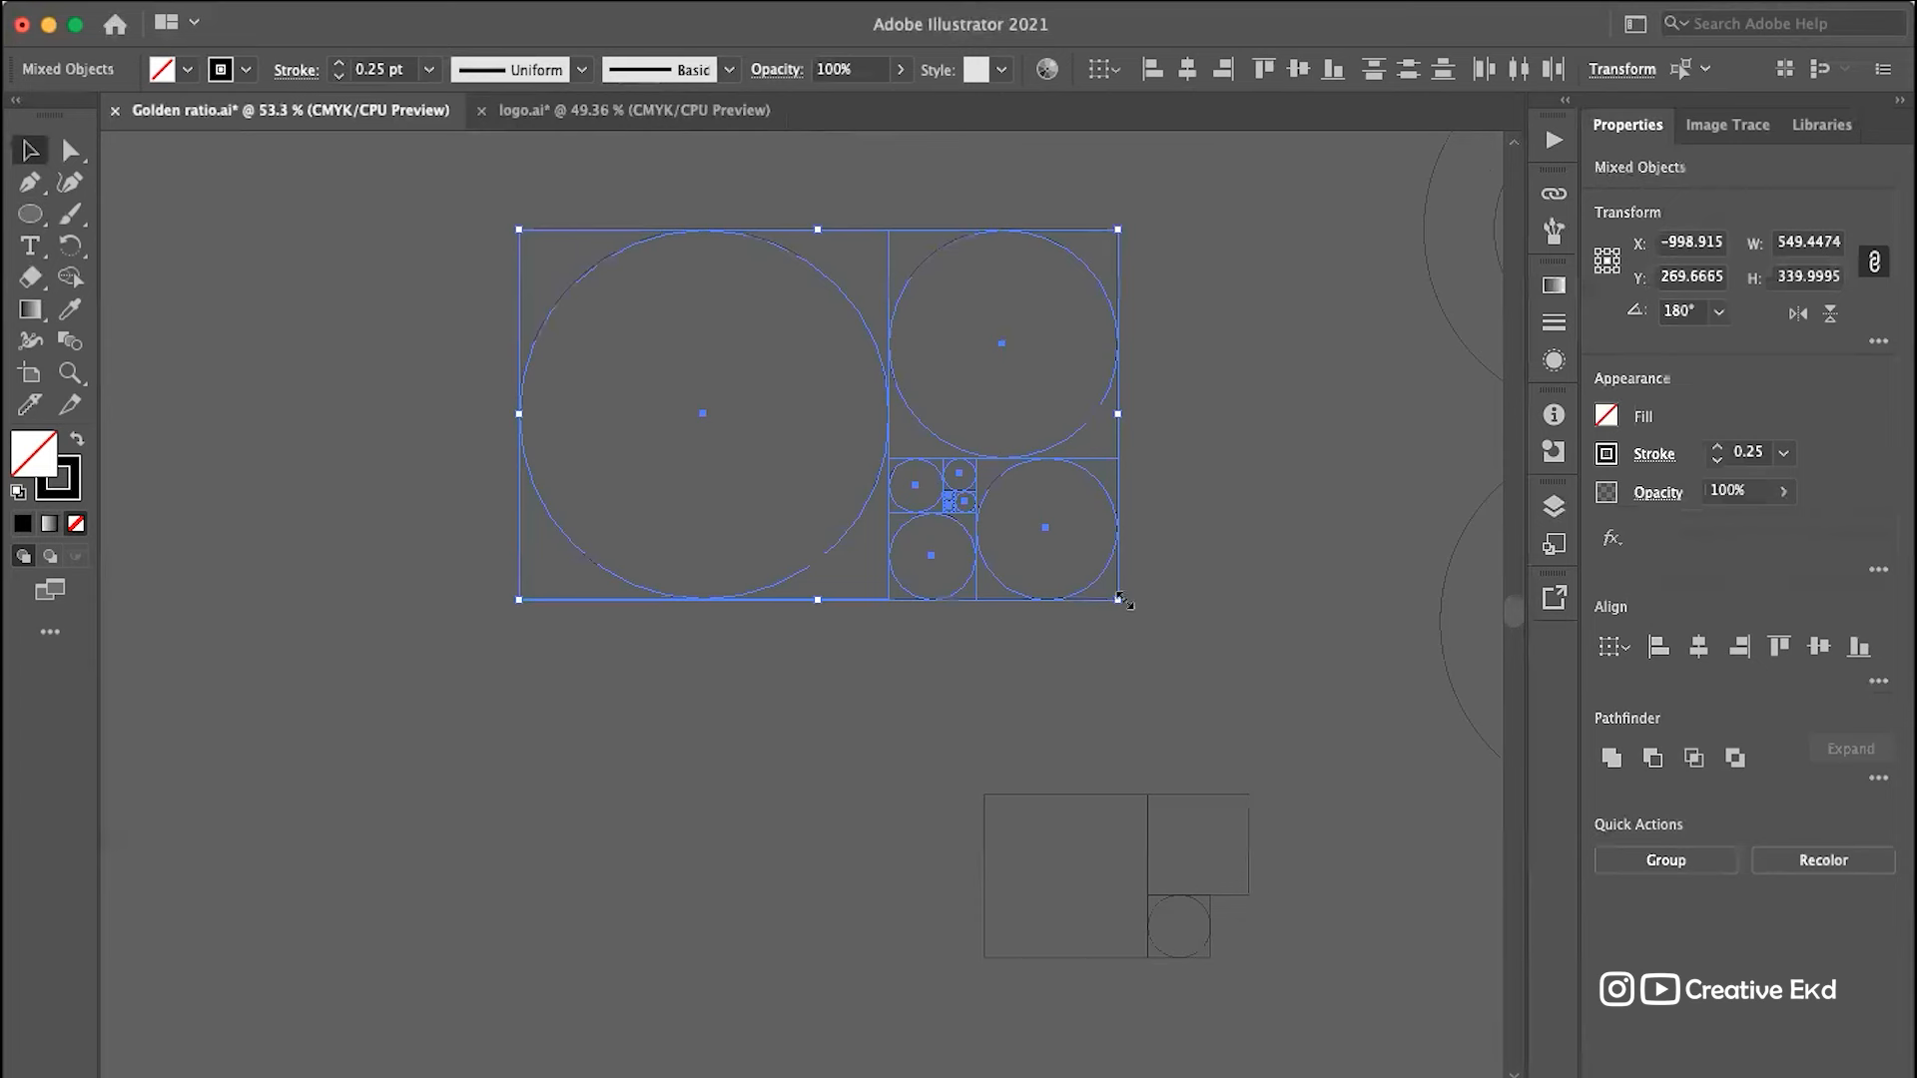
pyautogui.moveTo(1123, 602); pyautogui.dragTo(729, 417)
pyautogui.press('super+z')
pyautogui.click(1177, 511)
# Step: Compare the concentric golden ratio circles with the striped logo image on the artboard
pyautogui.scroll(-3, 1177, 543)
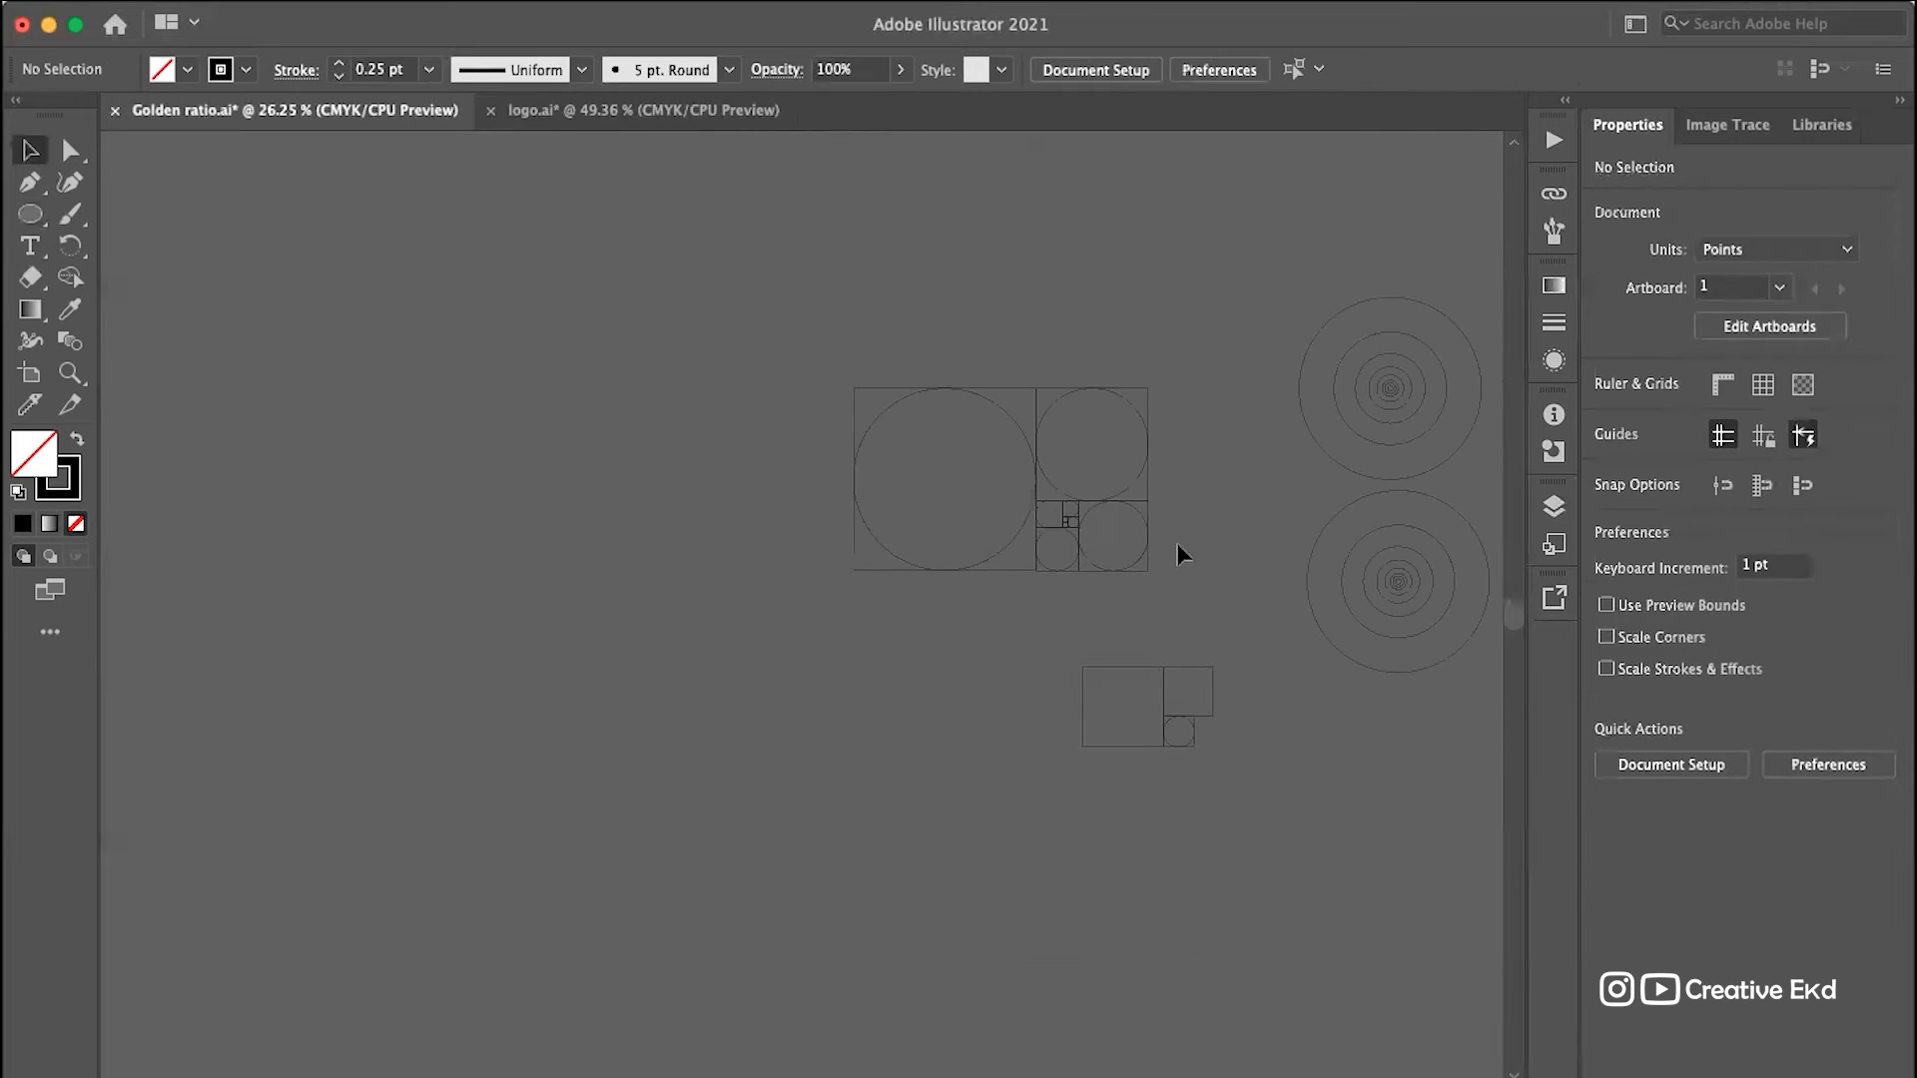
pyautogui.hscroll(5, 1138, 509)
pyautogui.scroll(3, 1352, 561)
pyautogui.hscroll(5, 1352, 561)
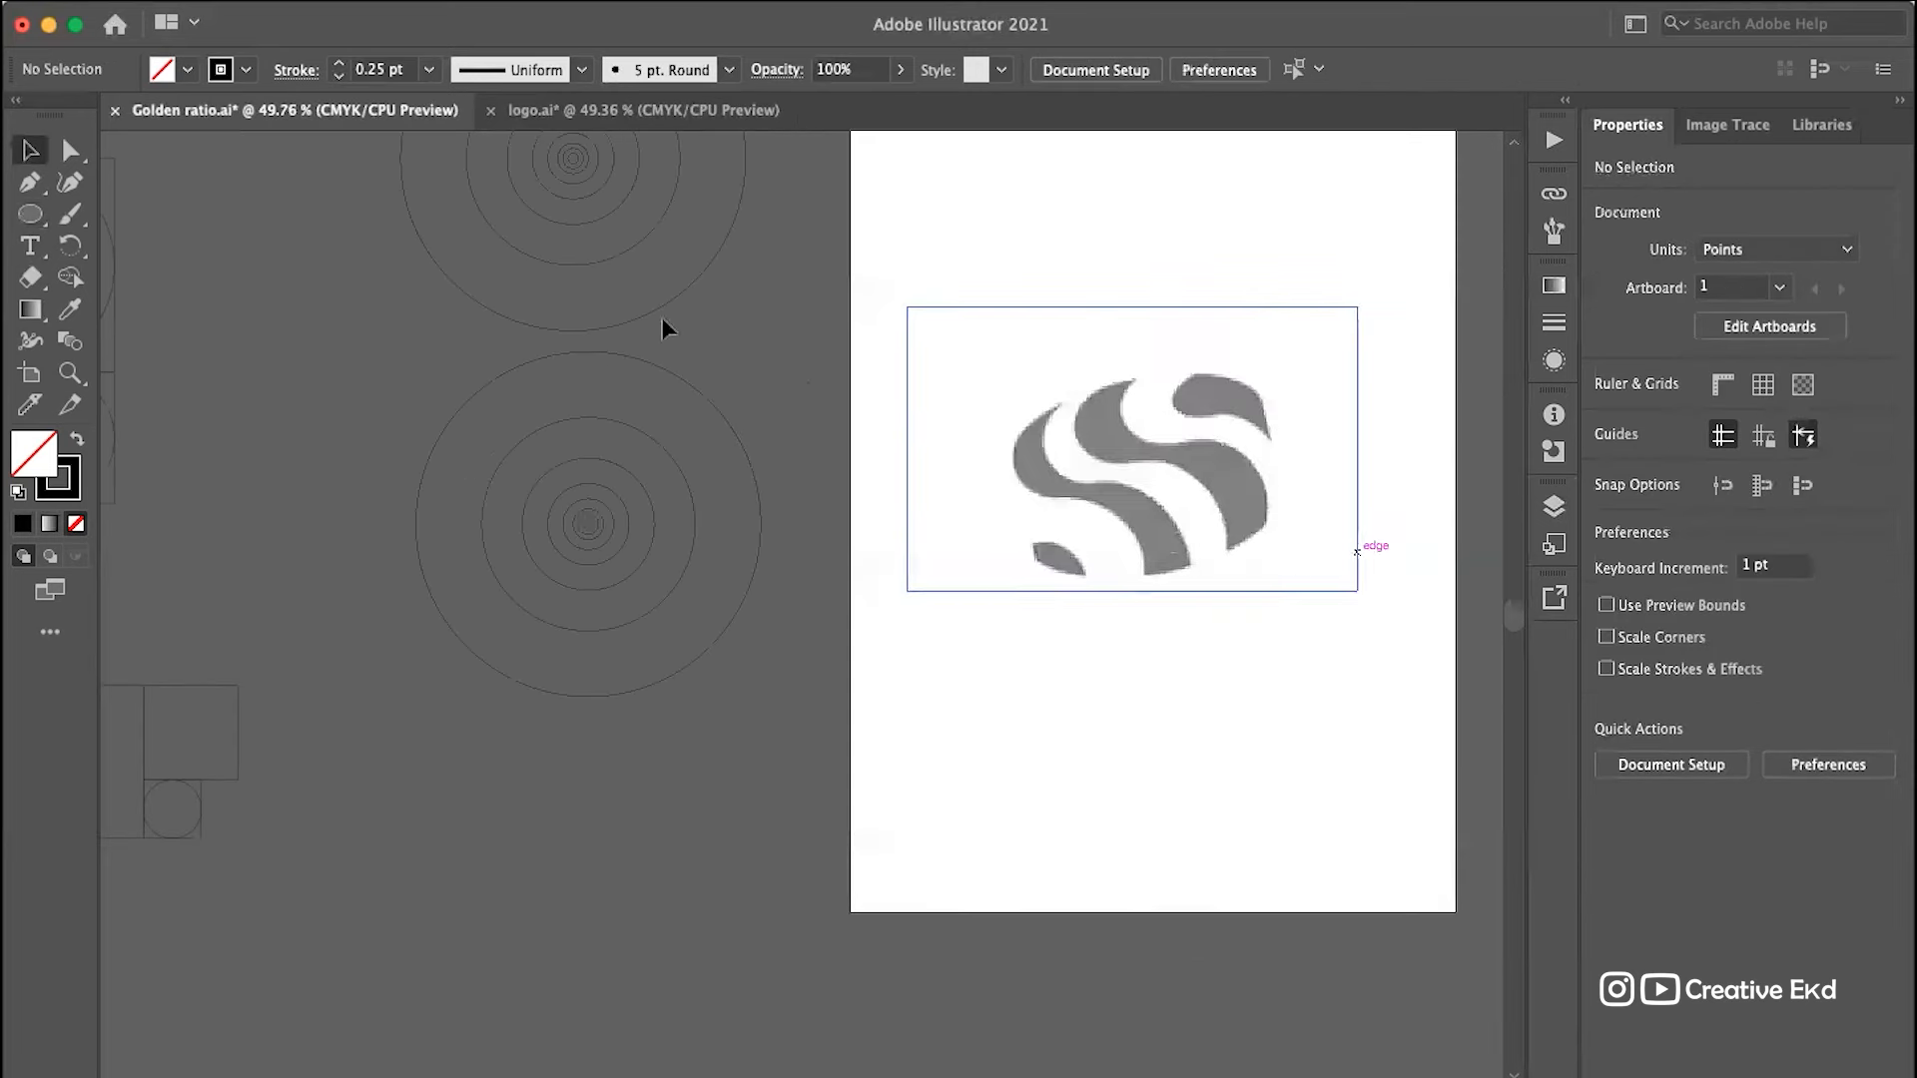
pyautogui.scroll(3, 639, 535)
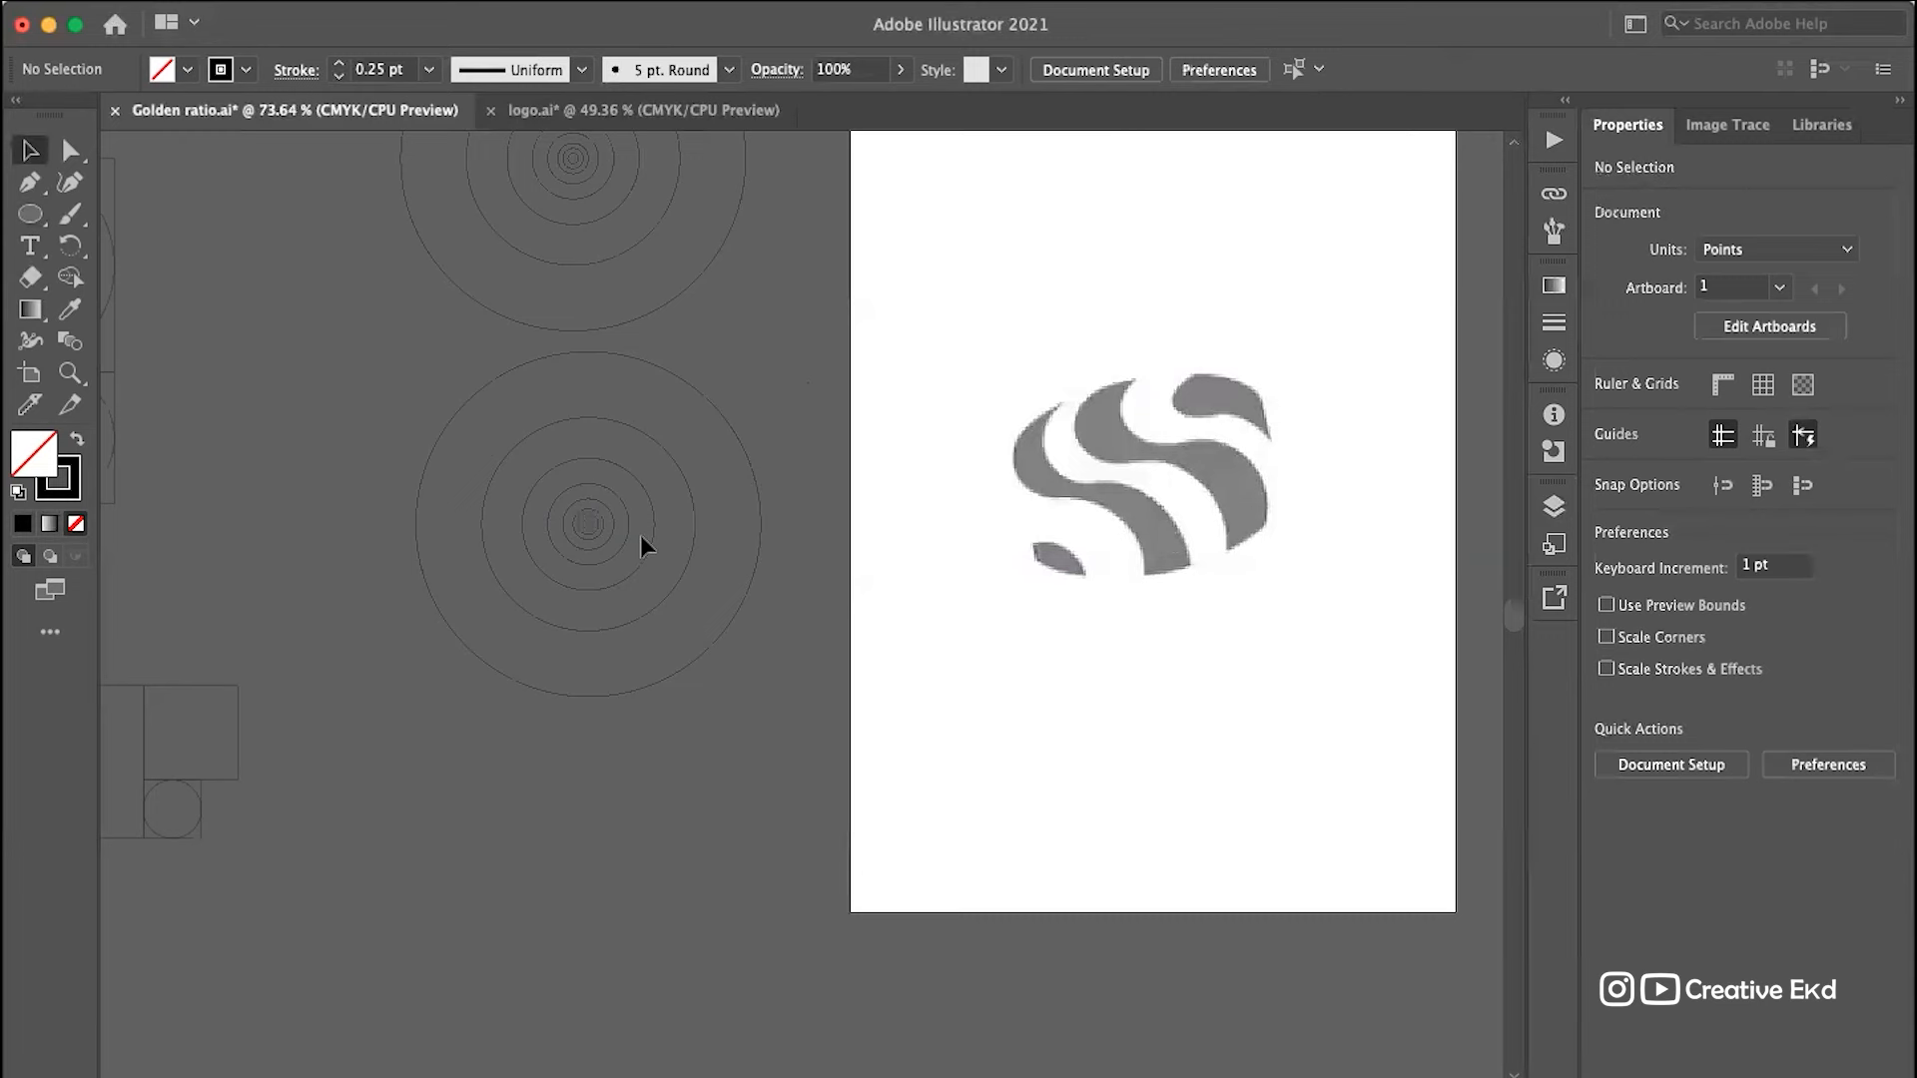
pyautogui.scroll(-4, 685, 495)
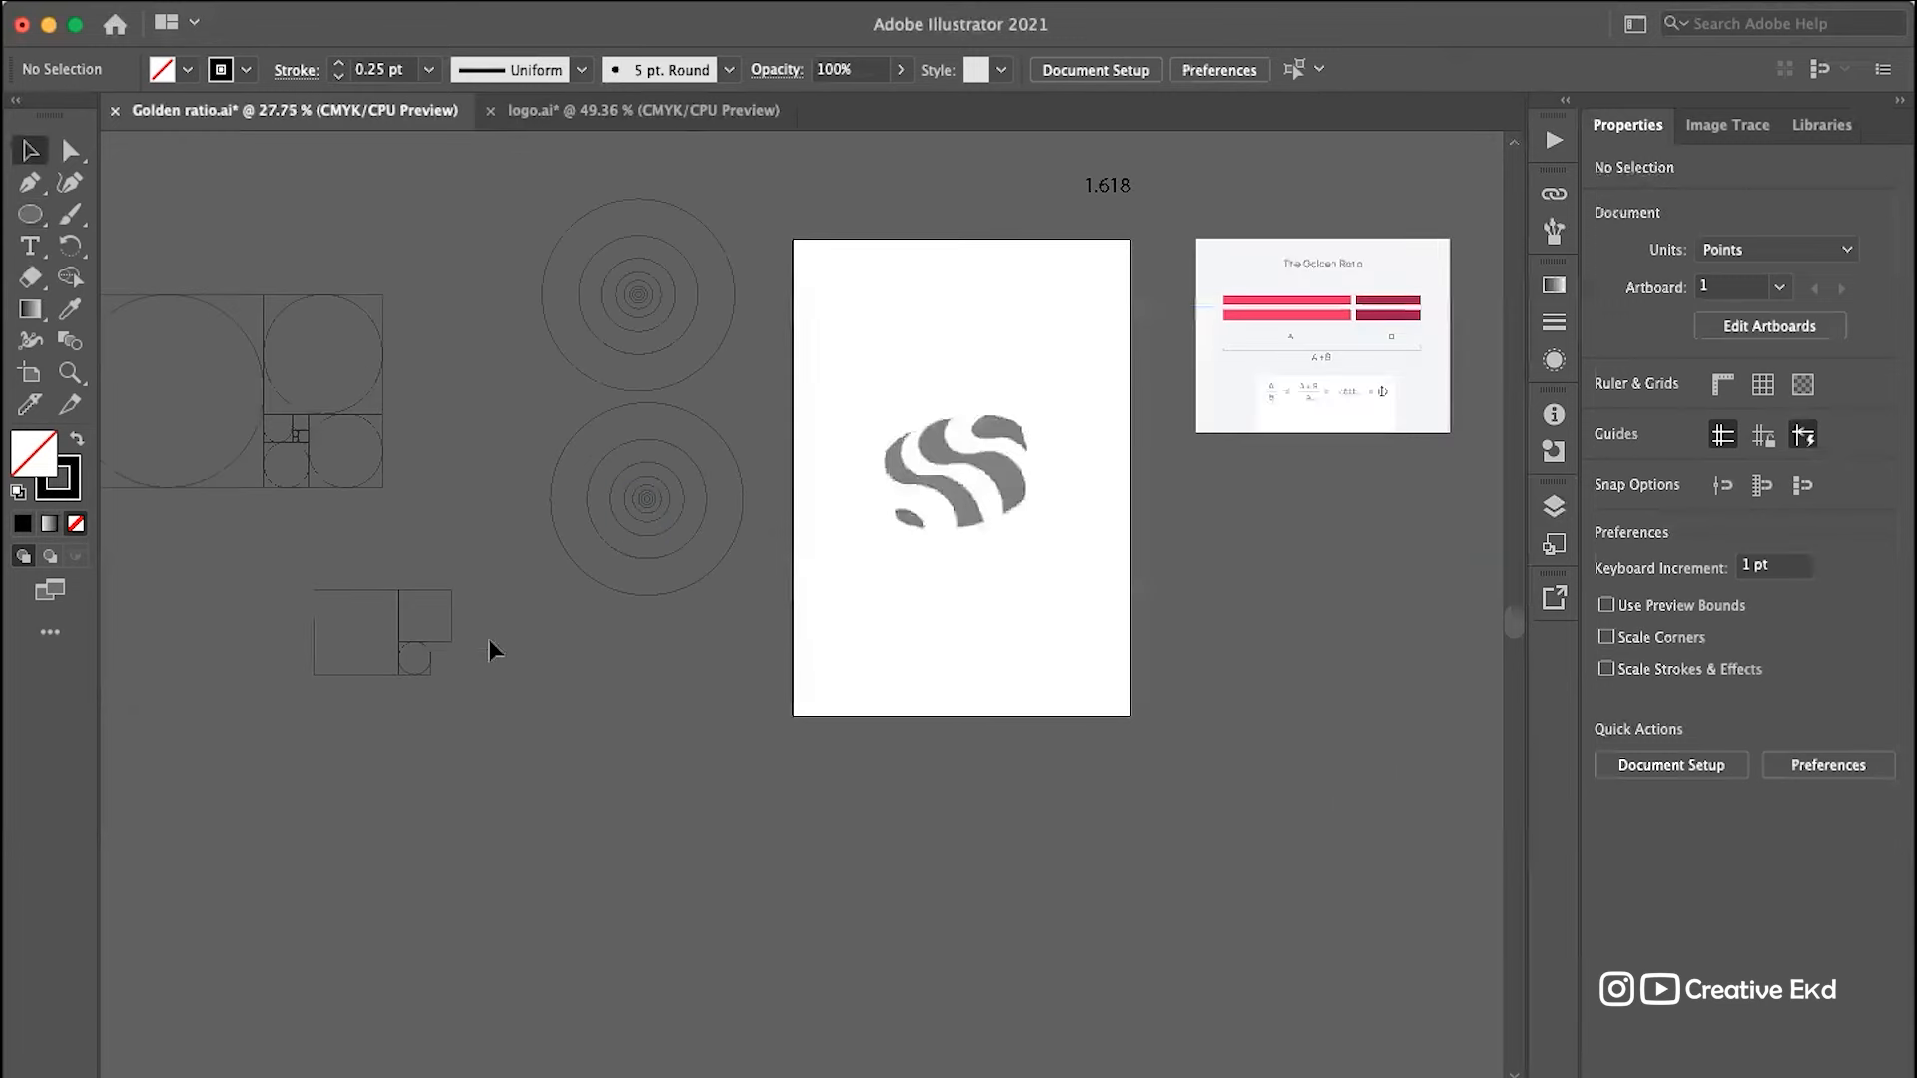
pyautogui.scroll(2, 443, 631)
pyautogui.scroll(-2, 487, 577)
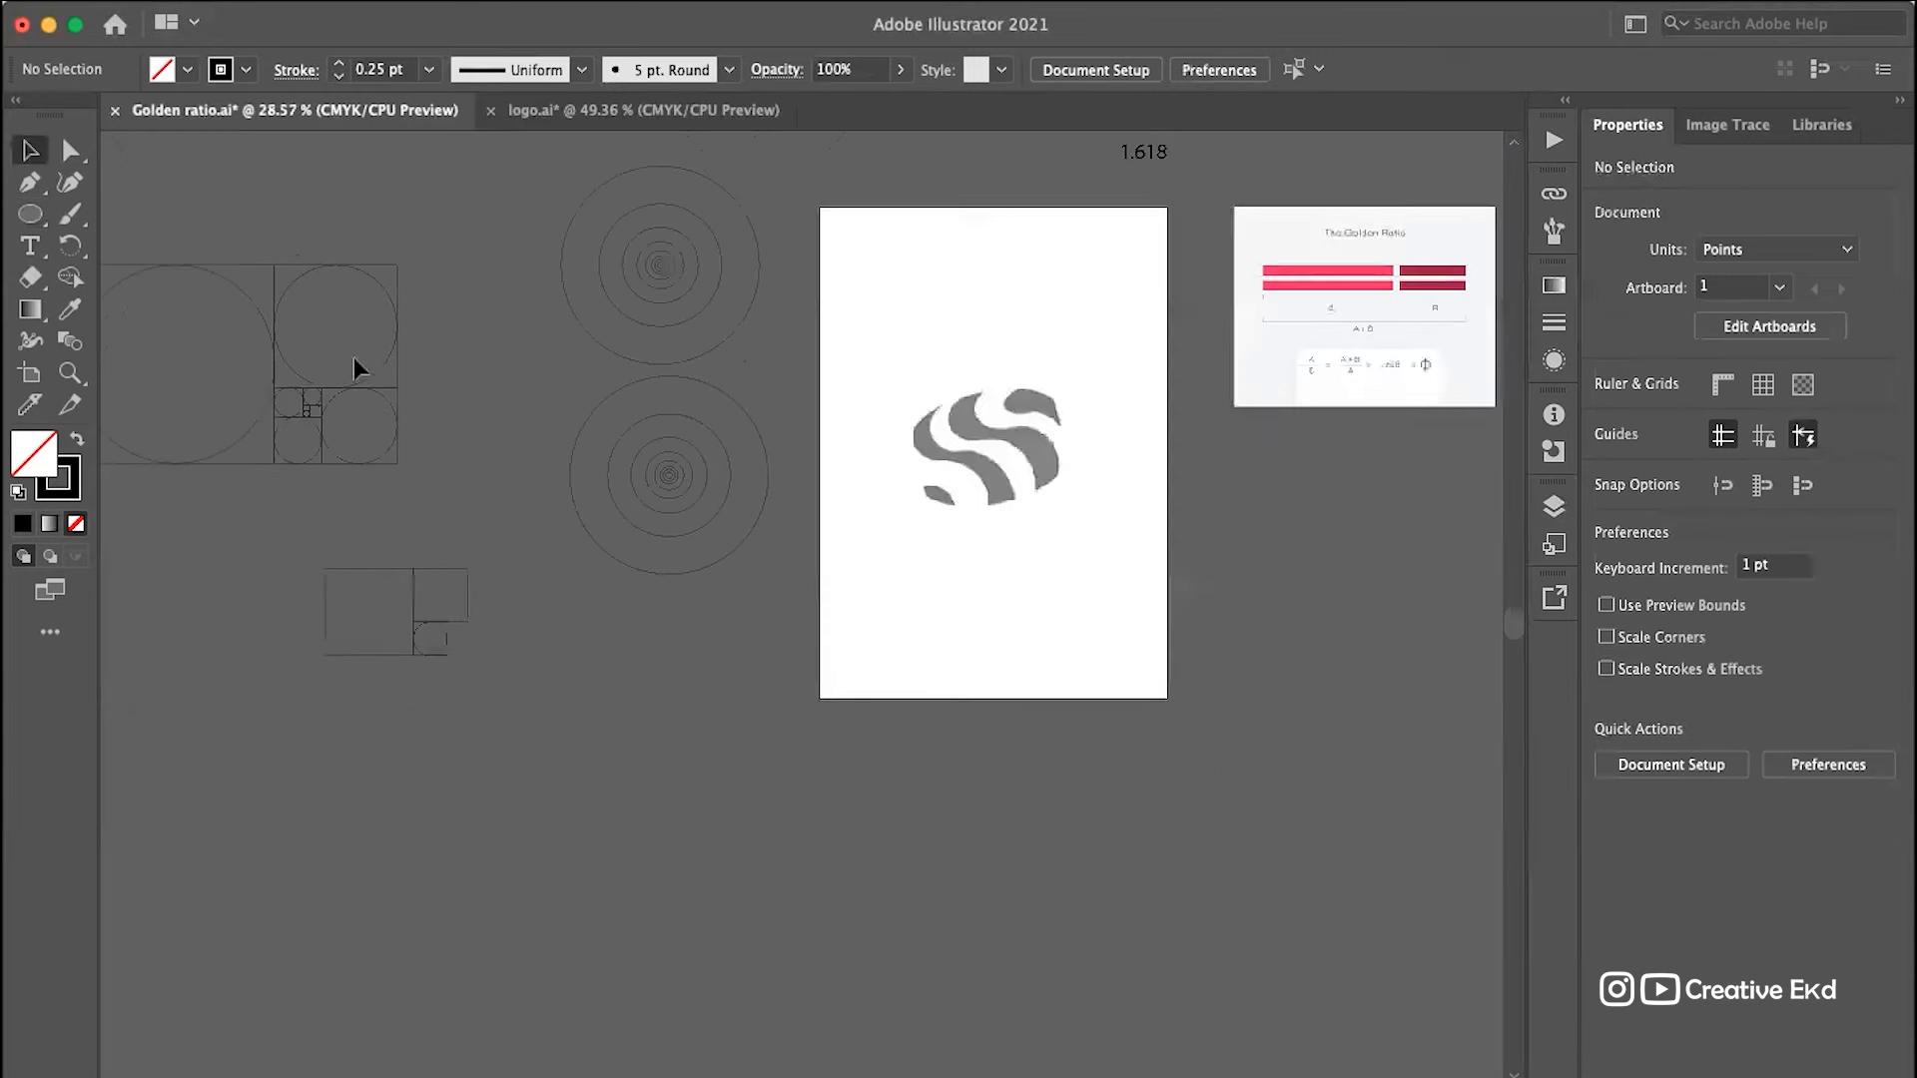
# Step: Reduce the striped logo image's opacity to 36%
pyautogui.scroll(4, 350, 354)
pyautogui.hscroll(4, 844, 489)
pyautogui.hscroll(10, 844, 489)
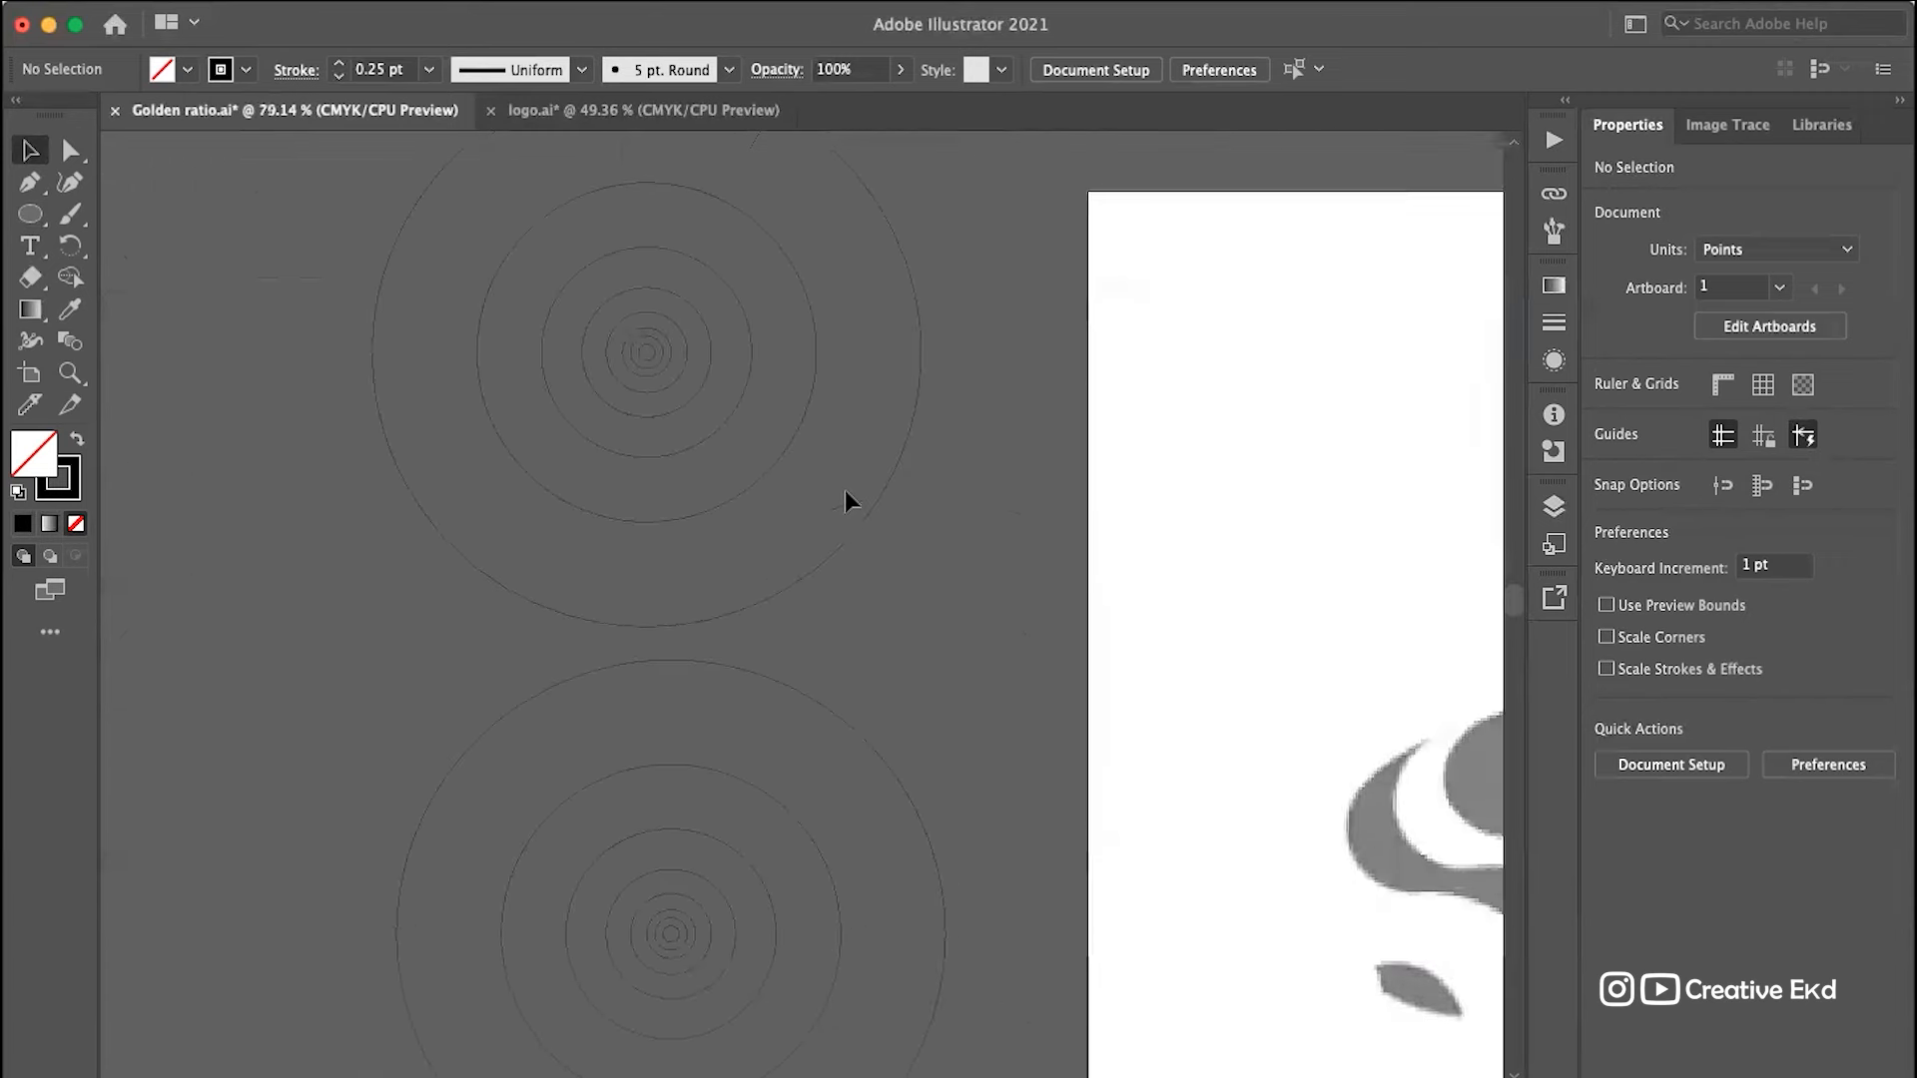
pyautogui.click(981, 559)
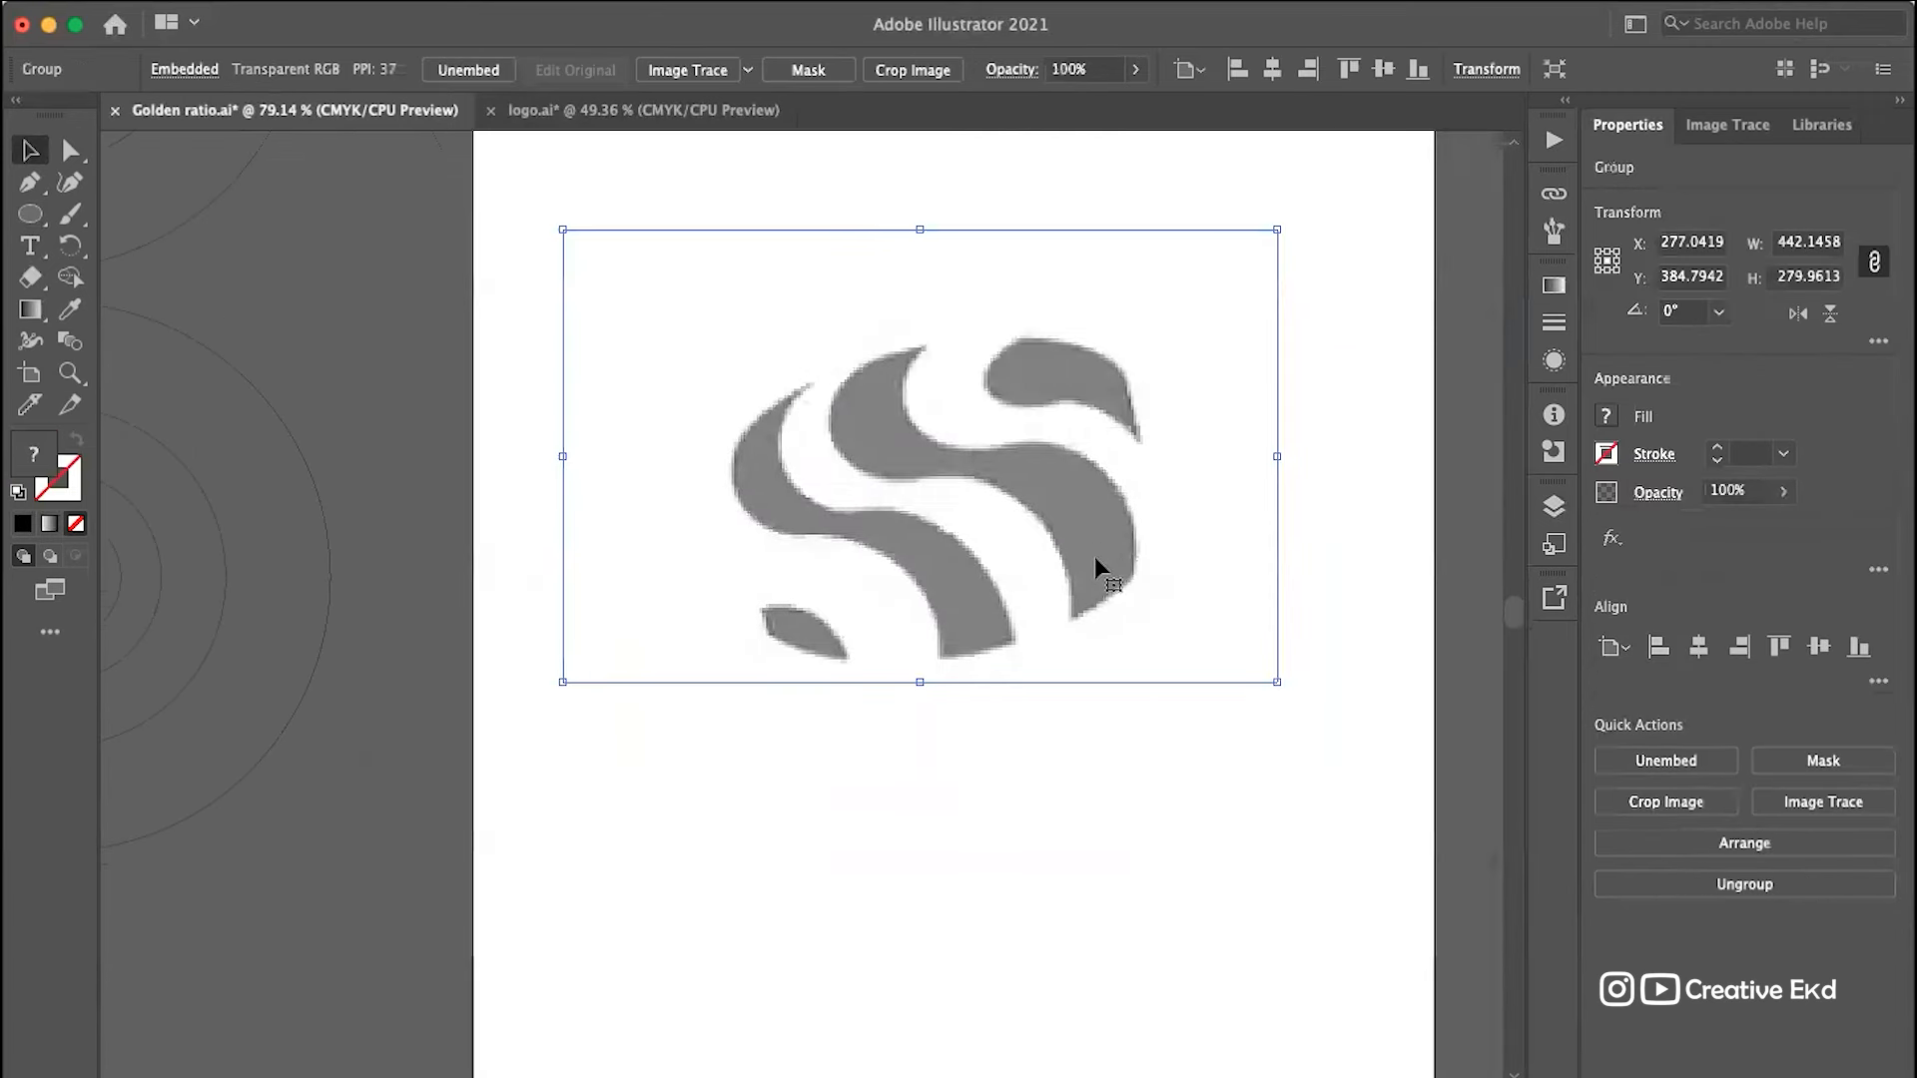
pyautogui.scroll(-2, 1094, 555)
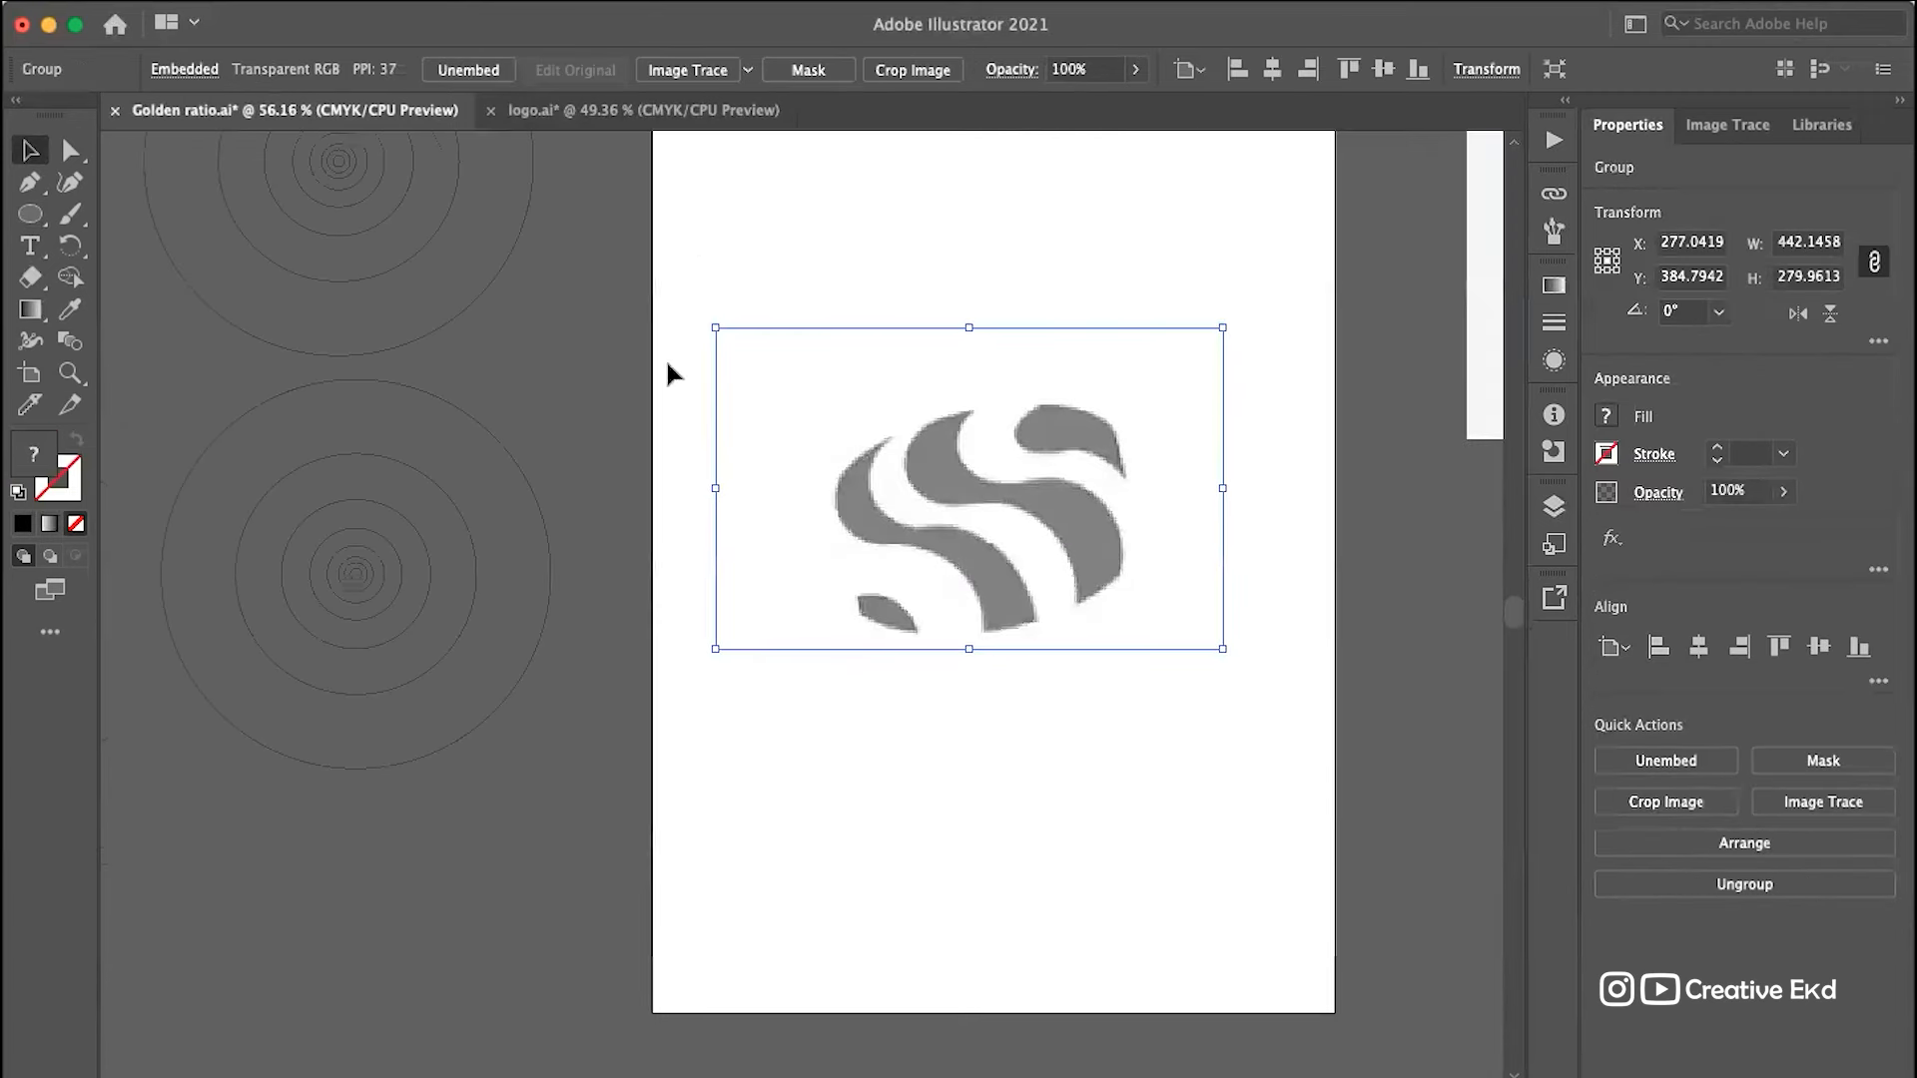
pyautogui.click(1787, 496)
pyautogui.moveTo(1786, 524); pyautogui.dragTo(1716, 526)
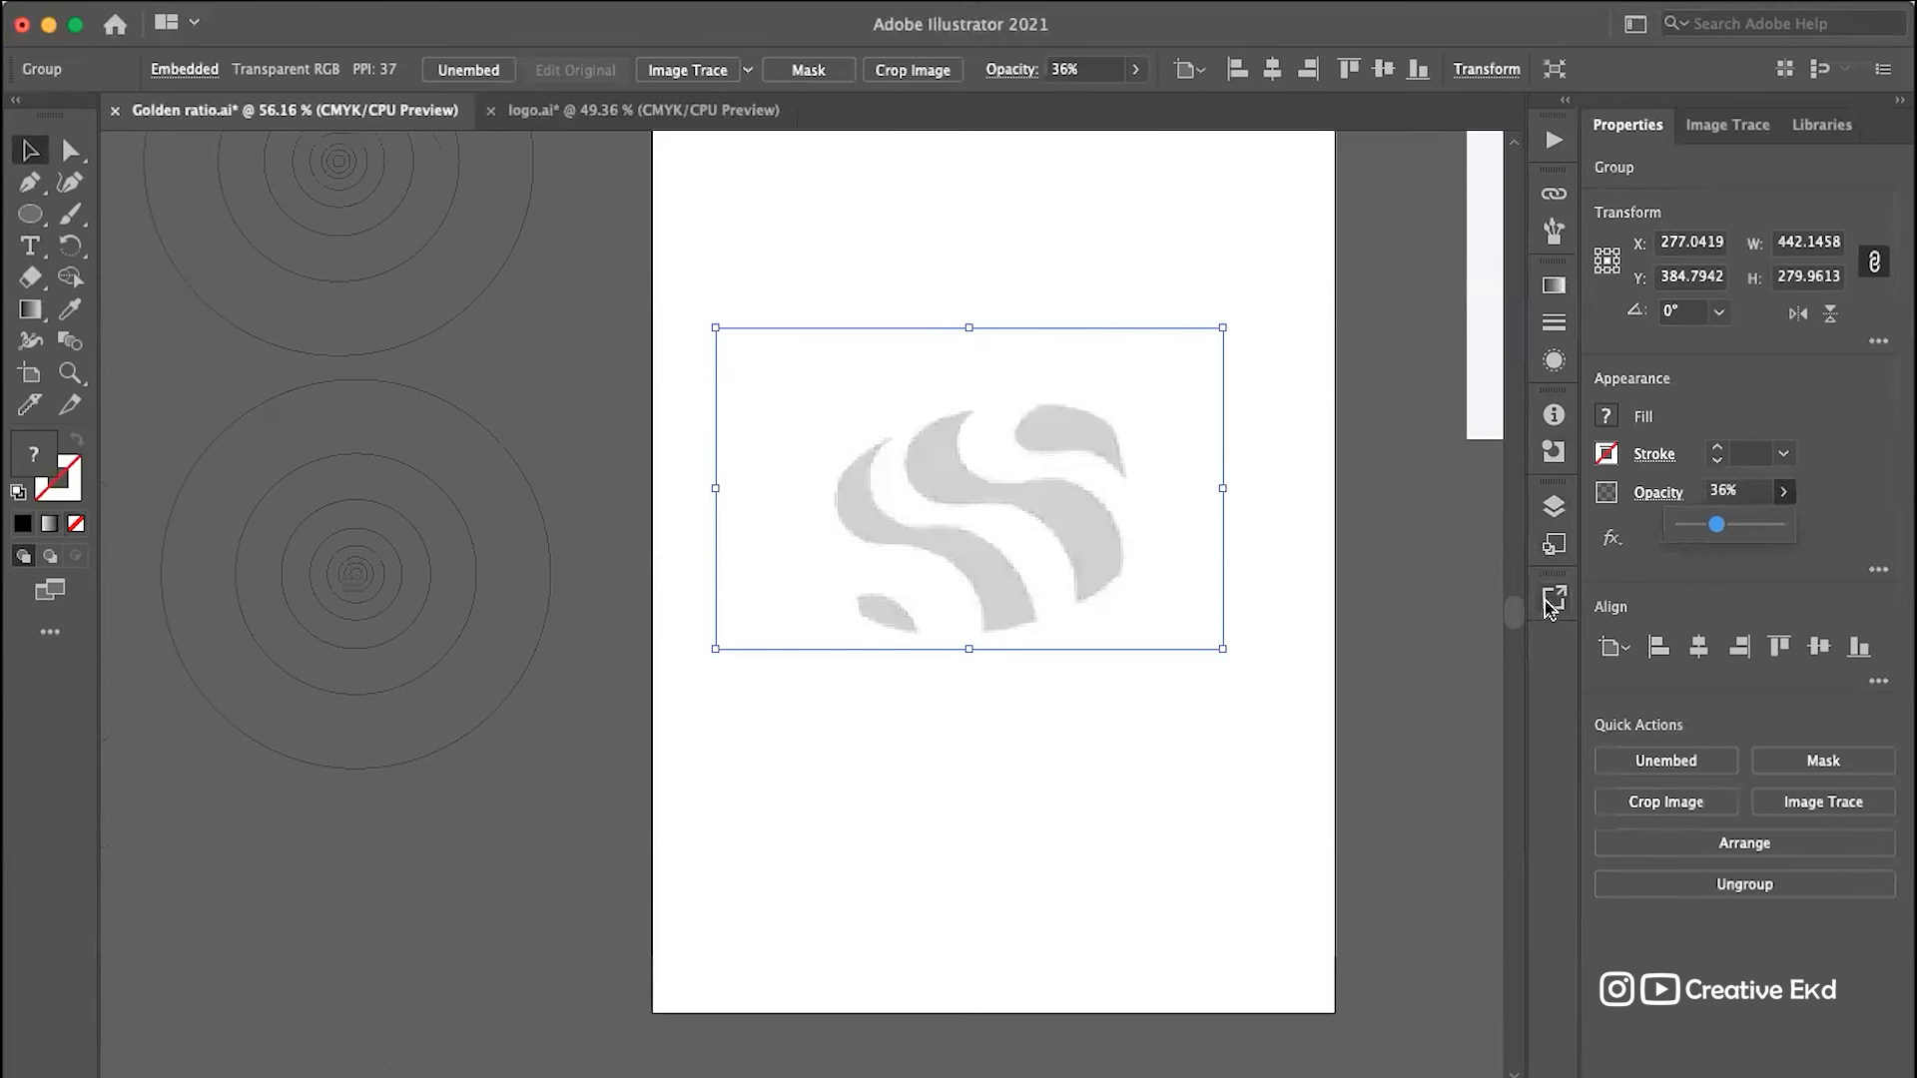
# Step: Lock the faded logo image's group within Layer 1
pyautogui.click(1553, 506)
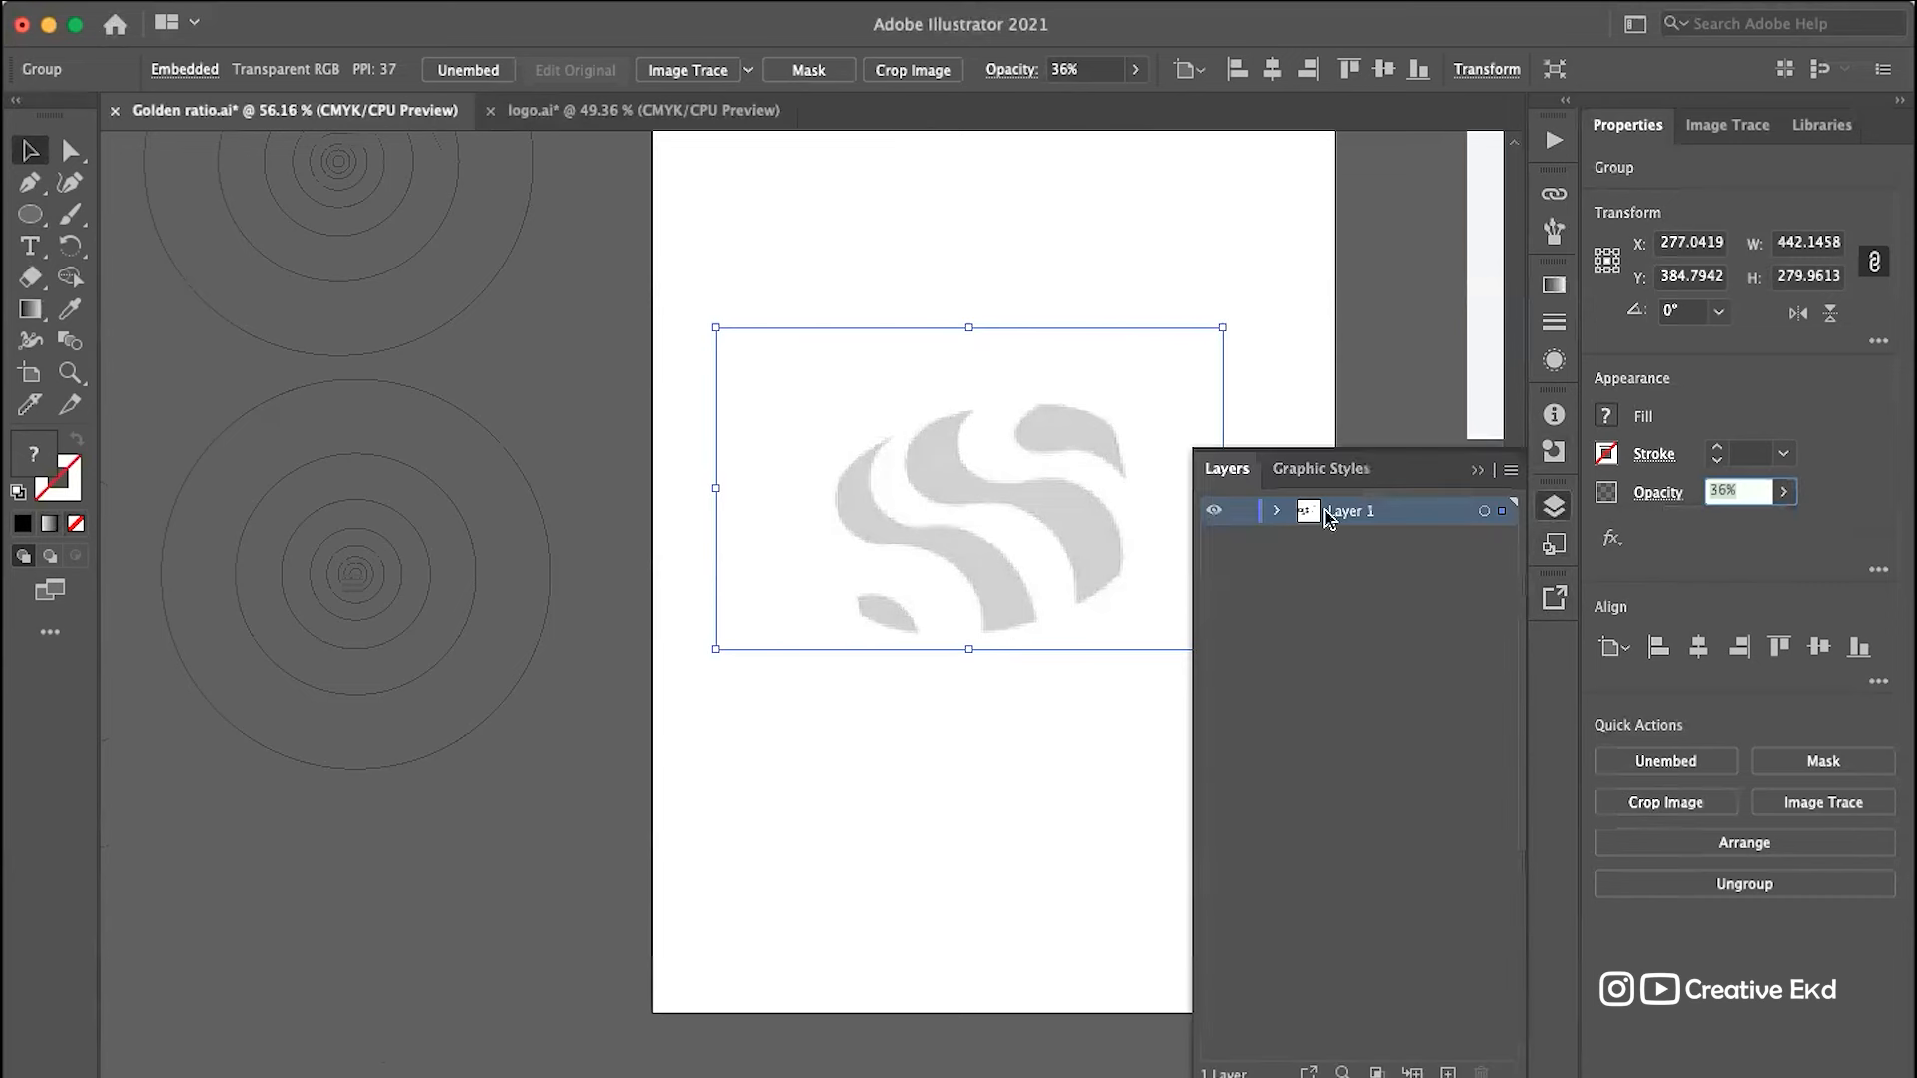
pyautogui.click(1280, 516)
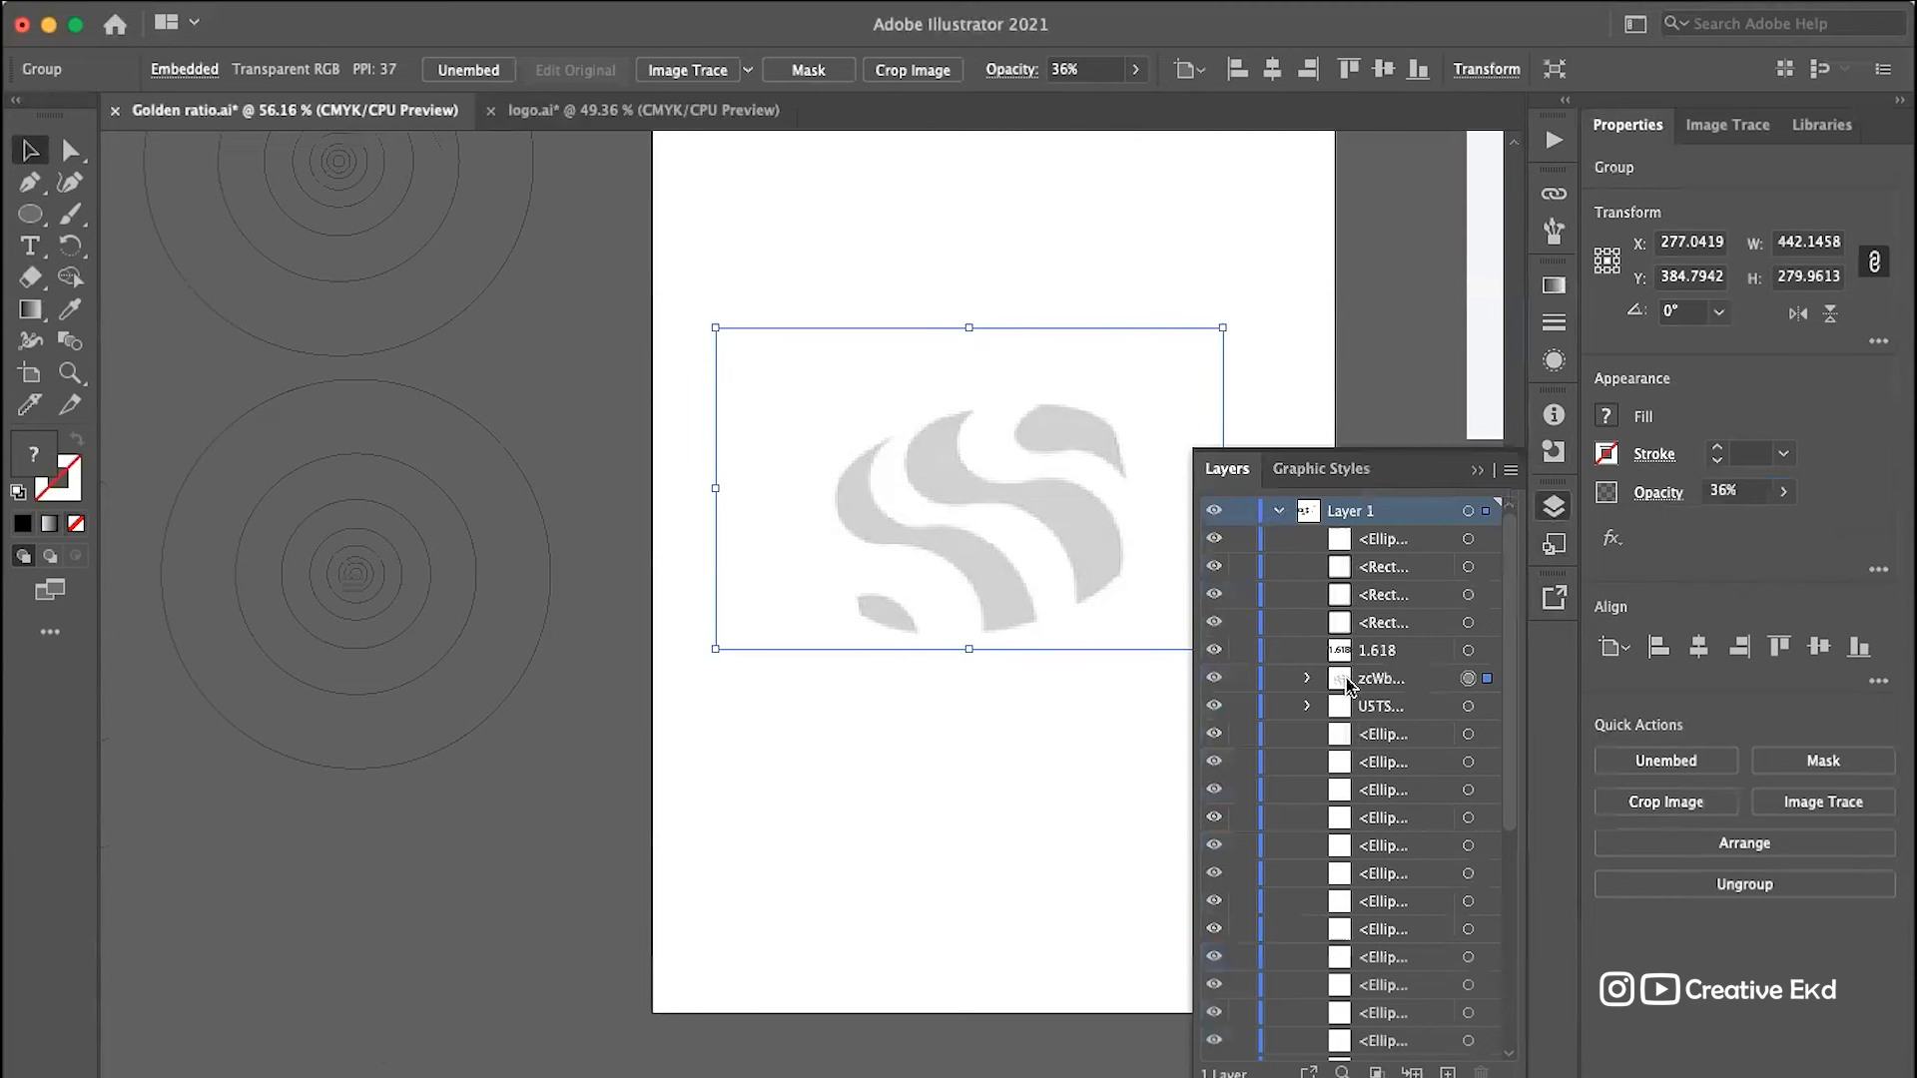
pyautogui.scroll(-3, 1348, 686)
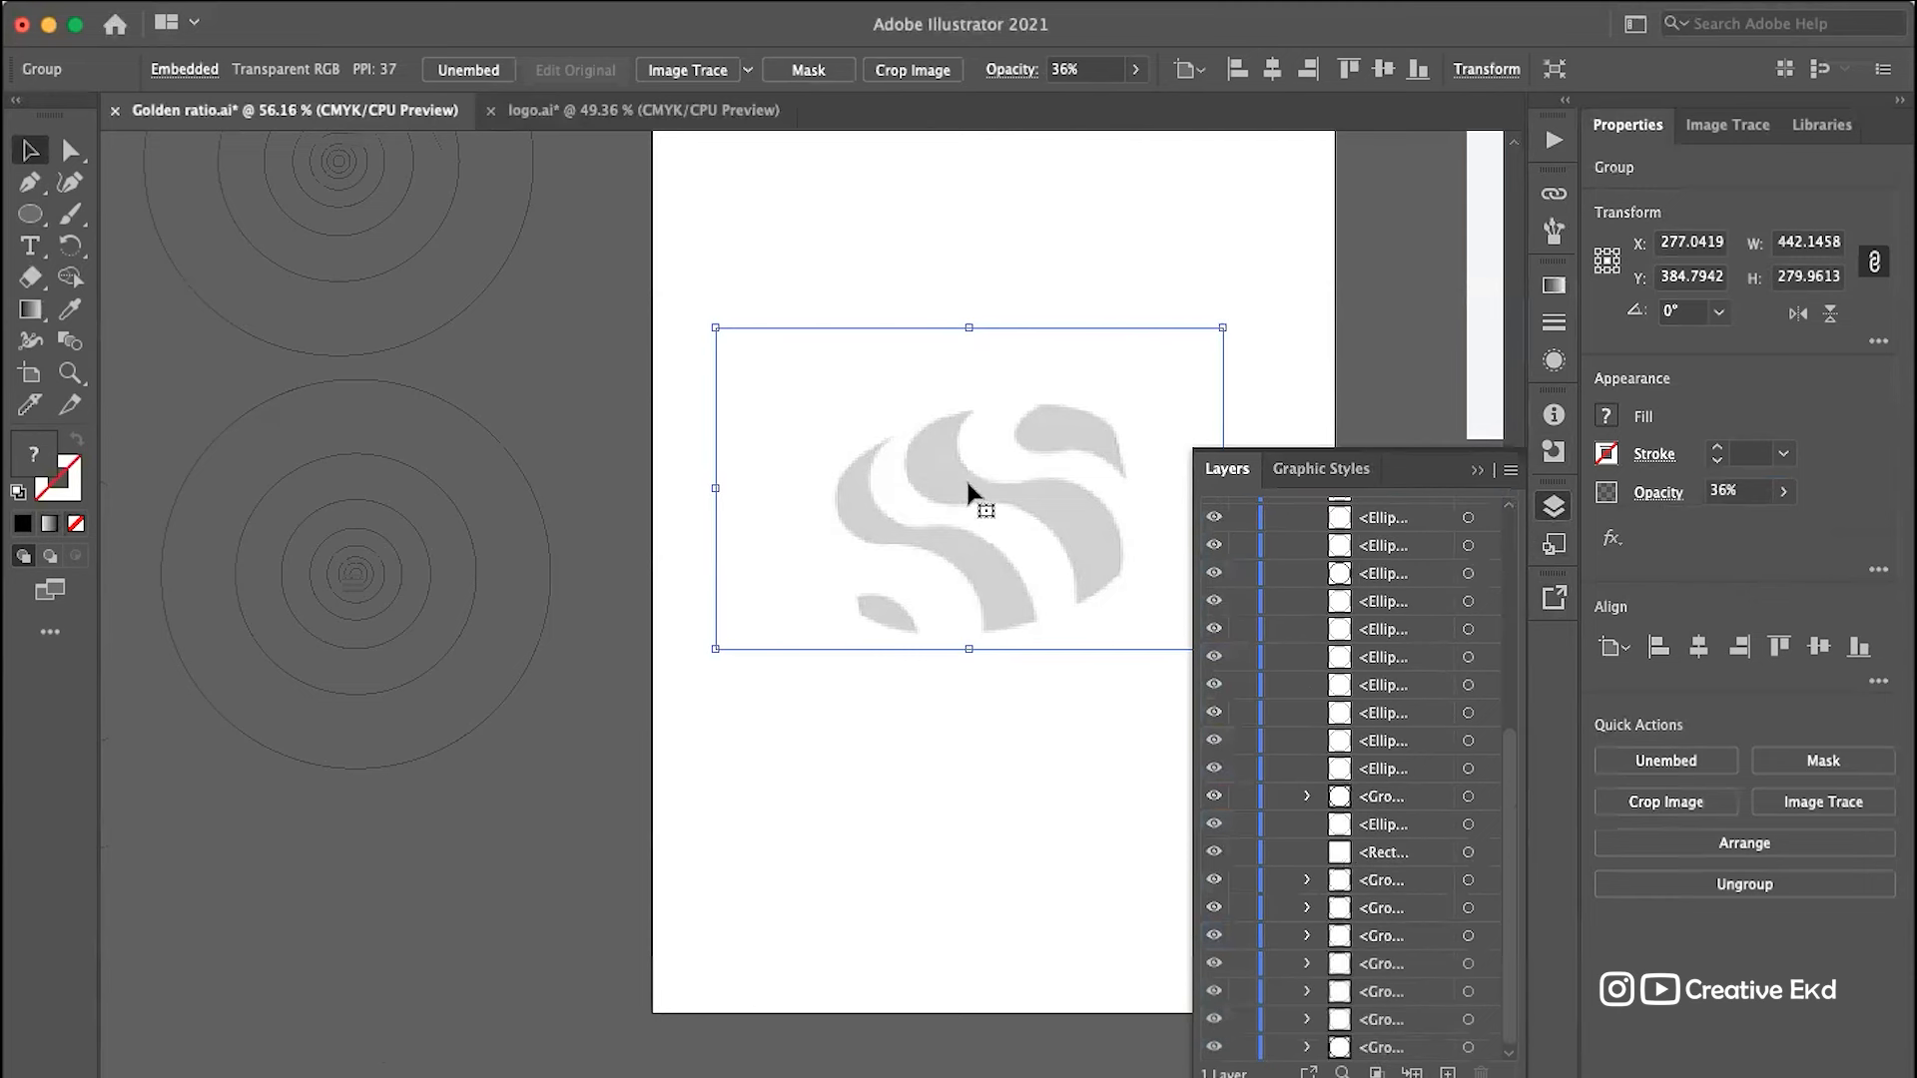
pyautogui.scroll(5, 1266, 711)
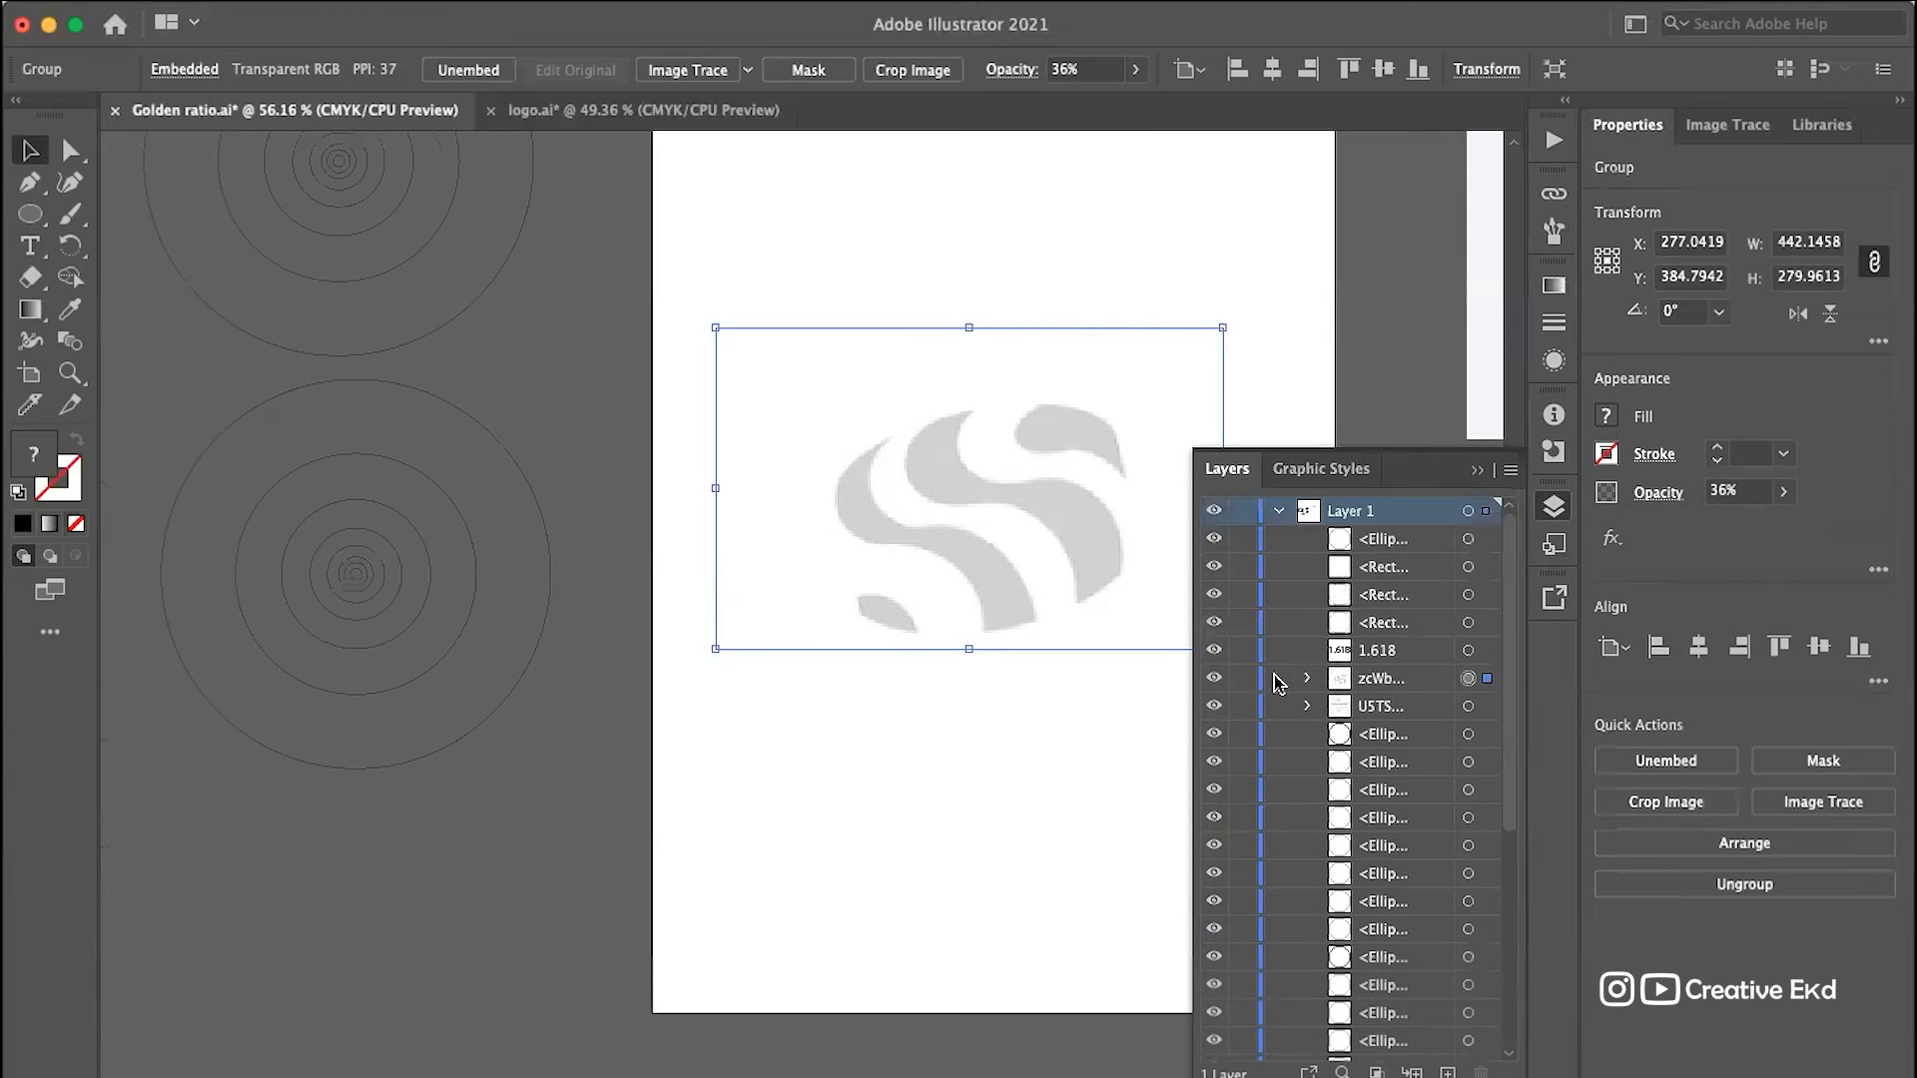
pyautogui.click(1240, 679)
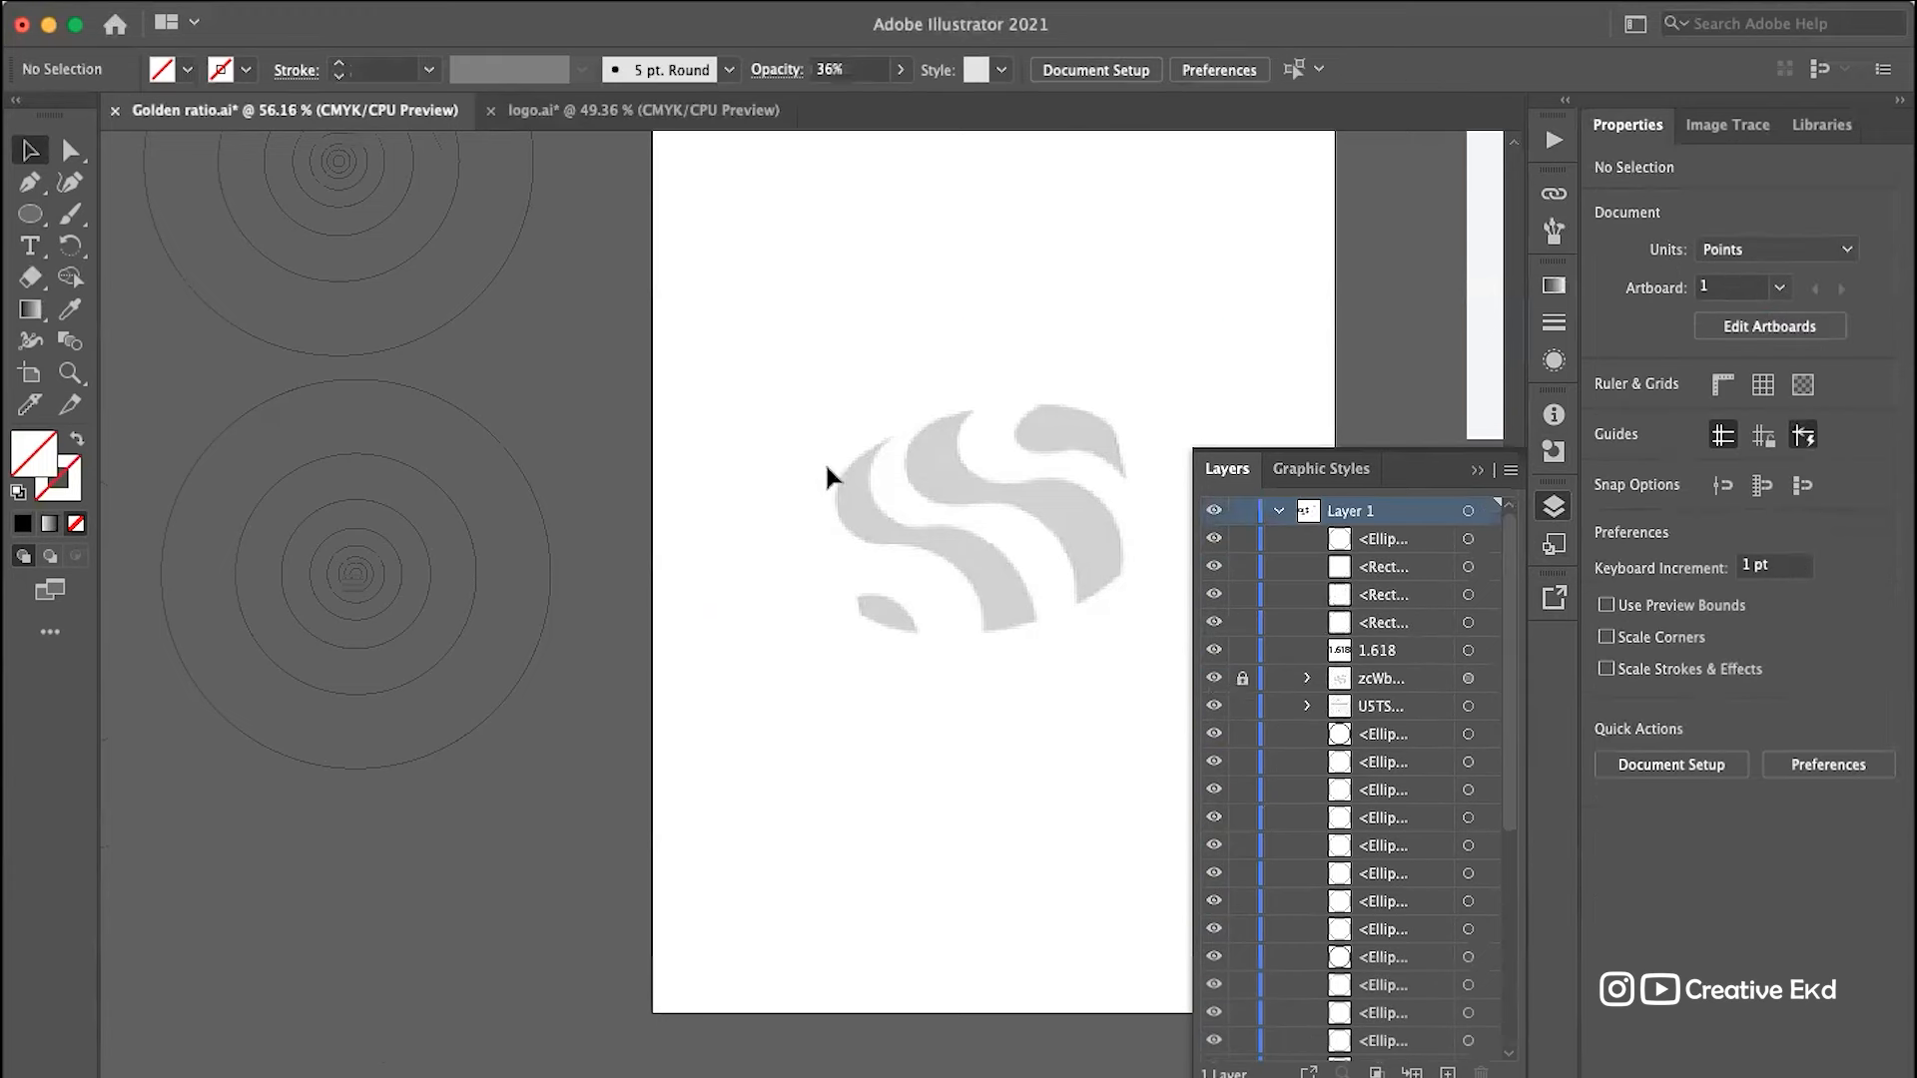
pyautogui.scroll(3, 1064, 437)
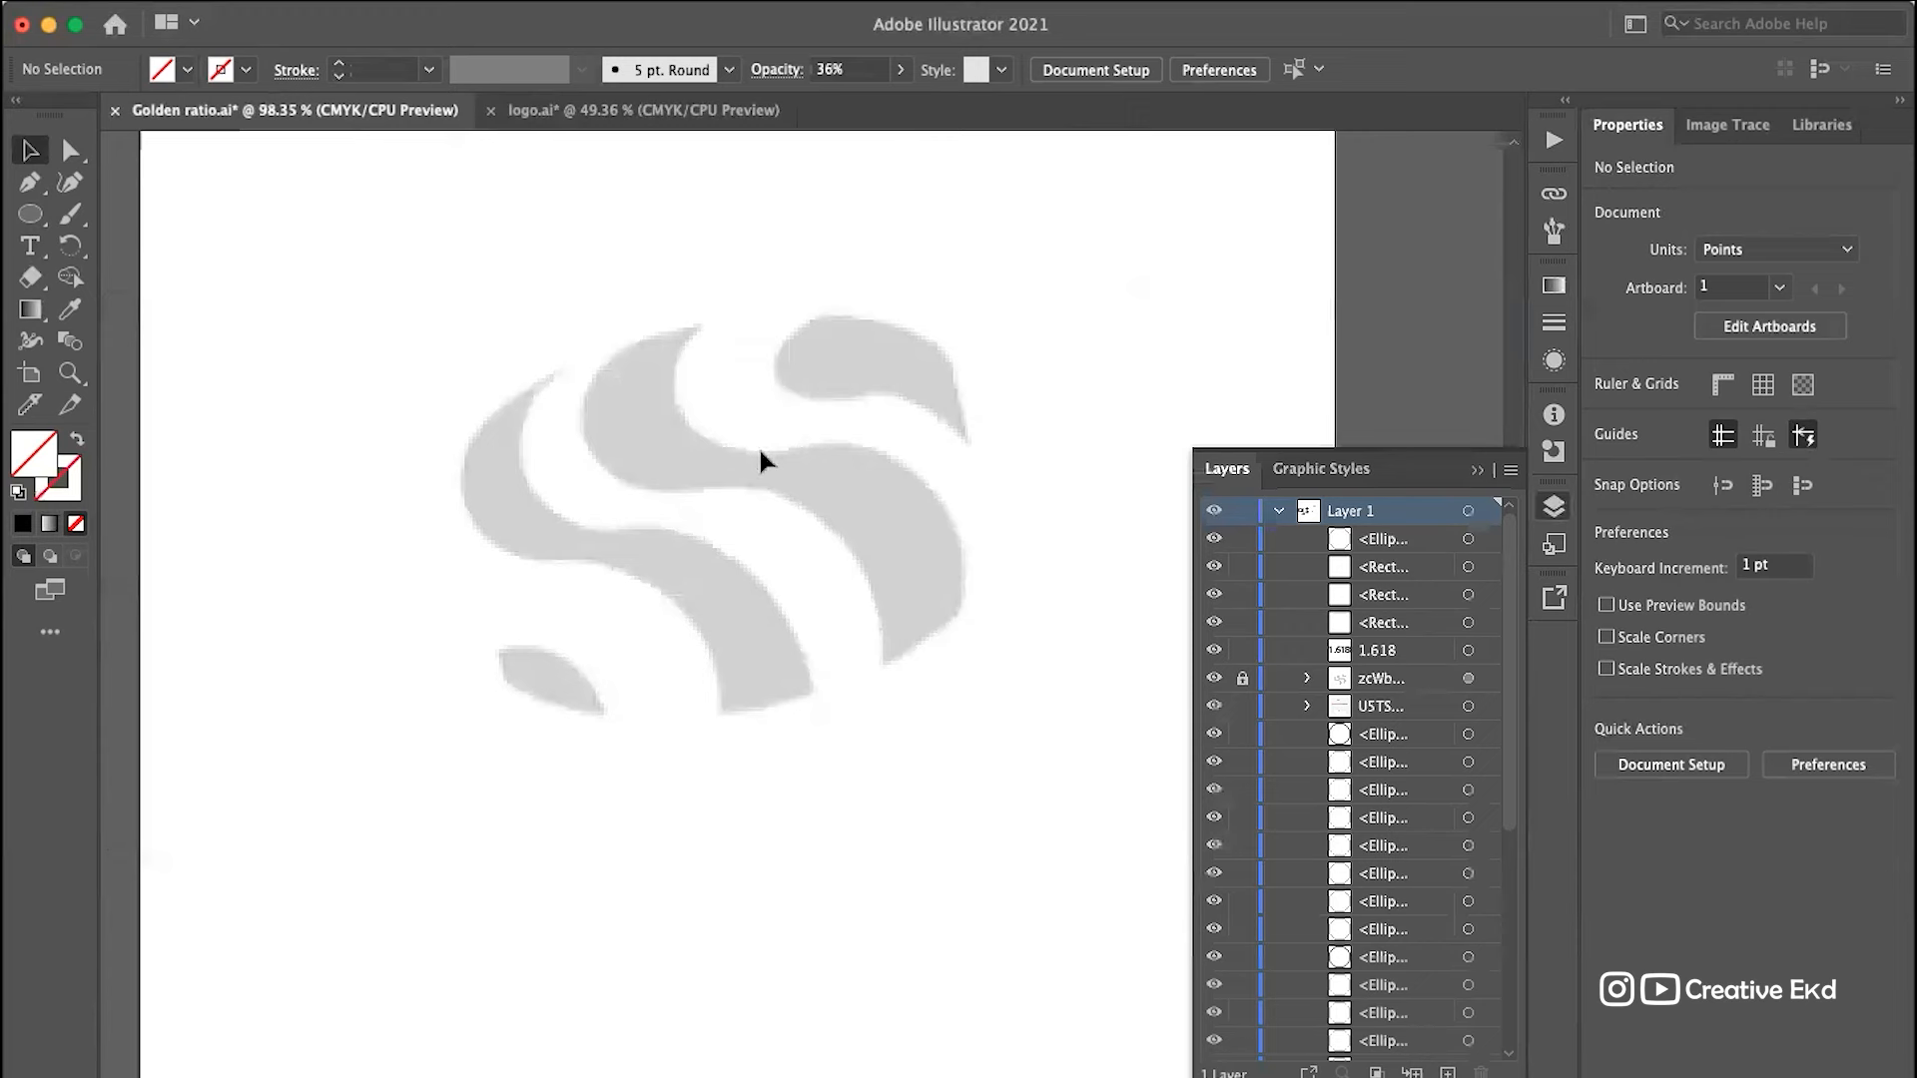
pyautogui.scroll(-4, 523, 400)
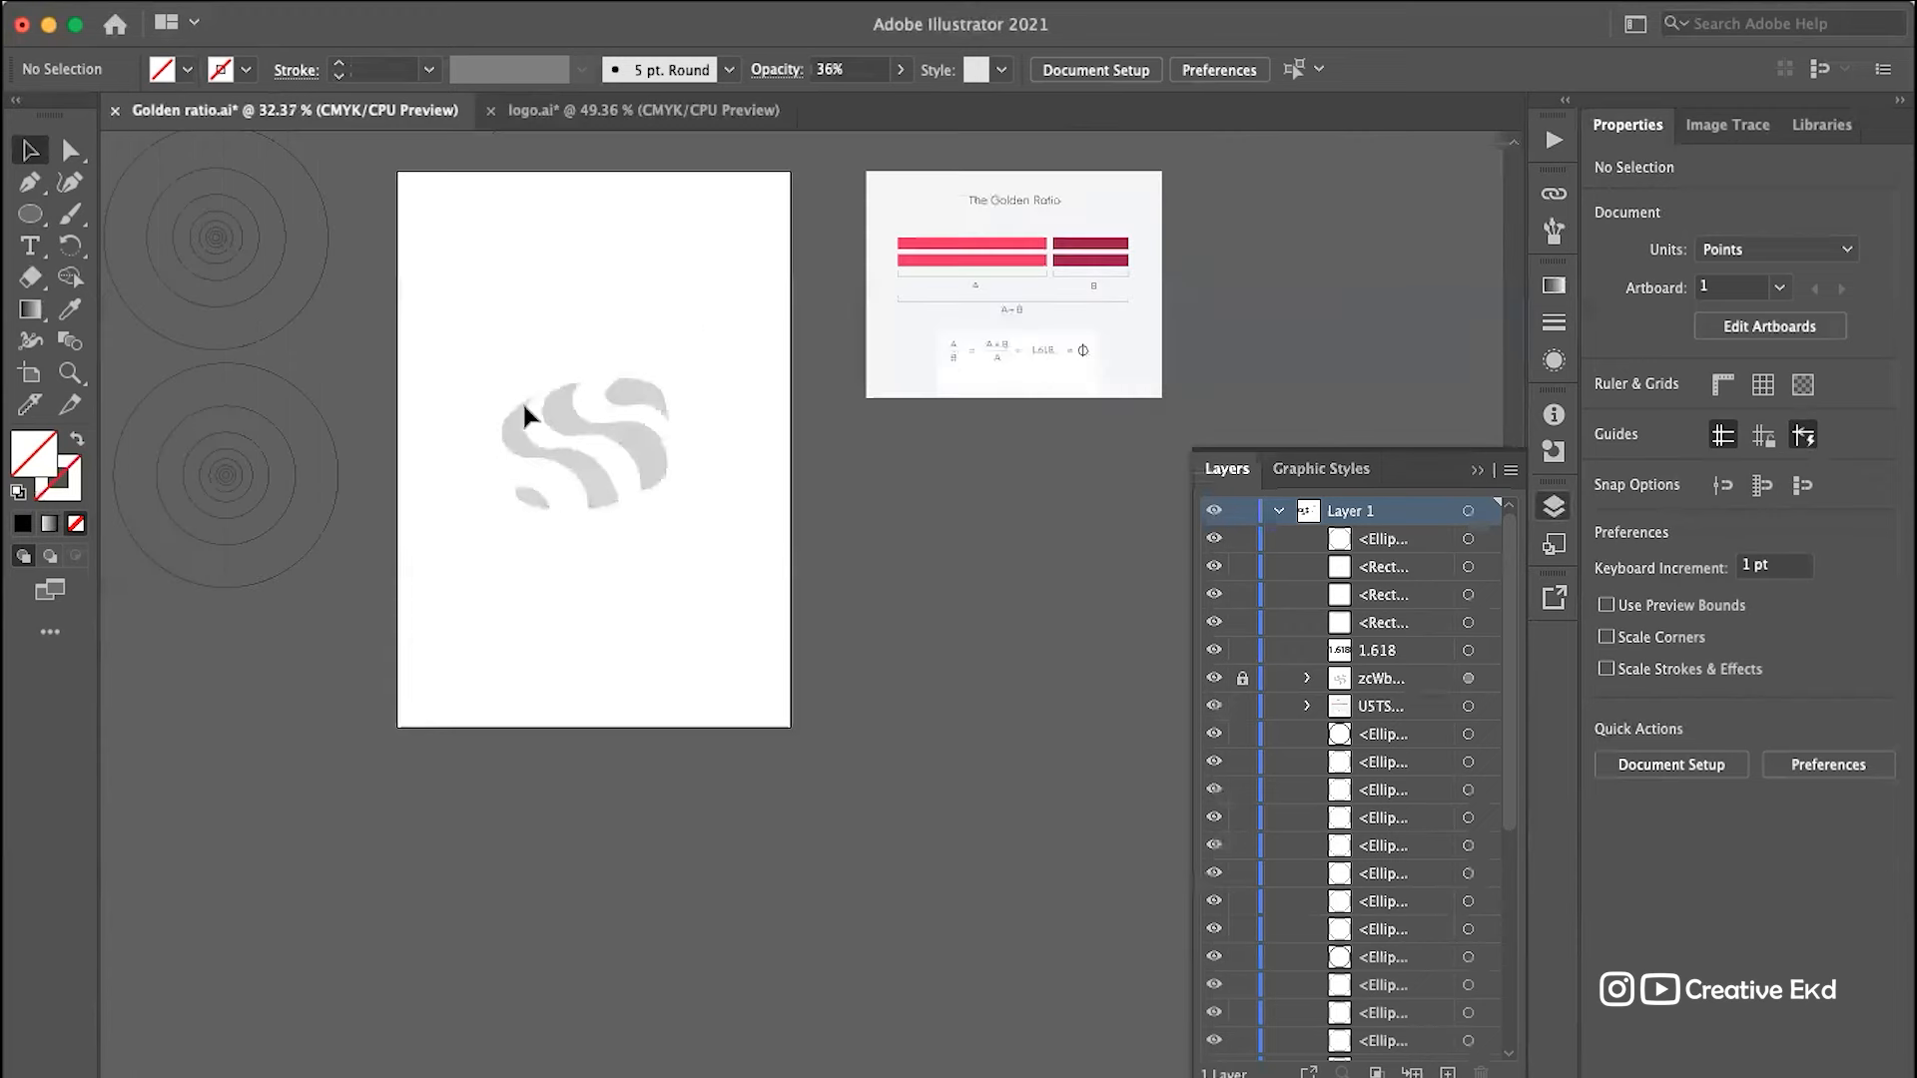
# Step: Try the 80 pt circle from the concentric set over the logo's left stripe, and undo the move
pyautogui.scroll(3, 233, 479)
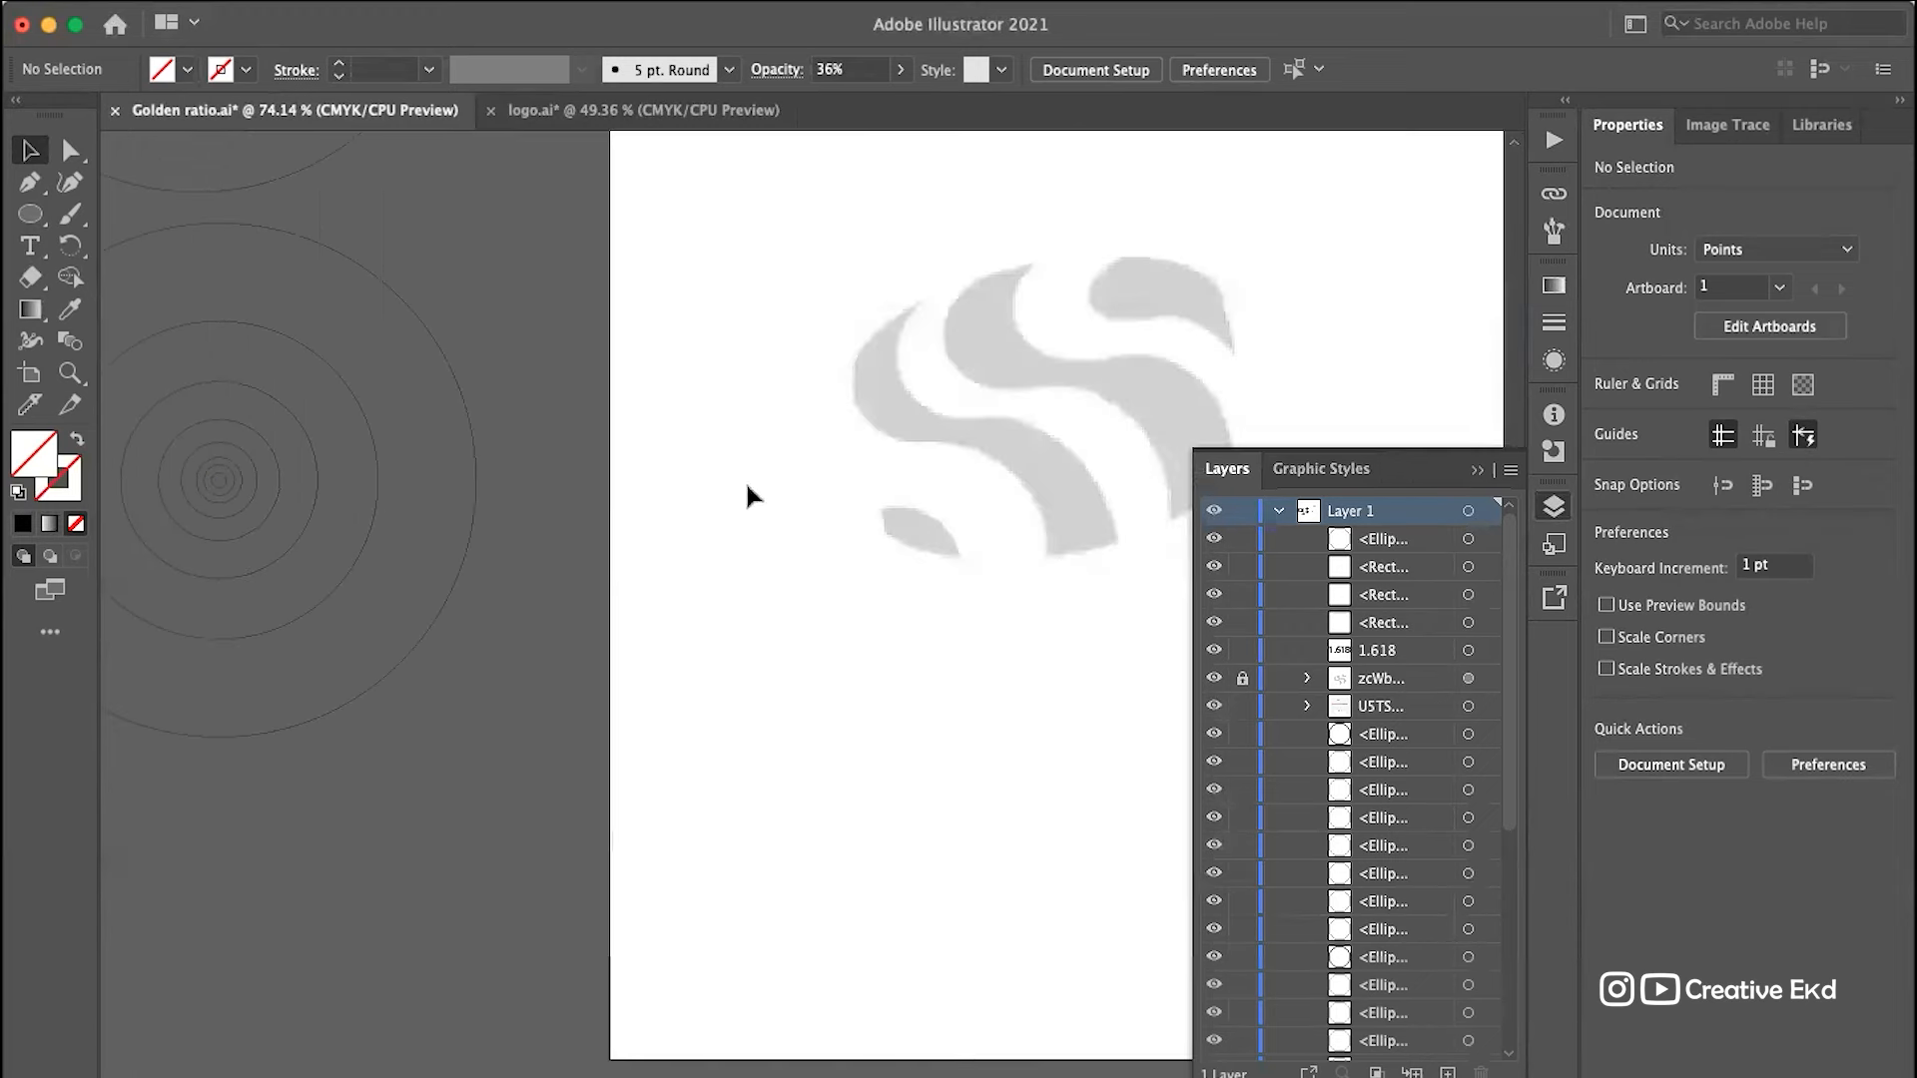
pyautogui.click(274, 456)
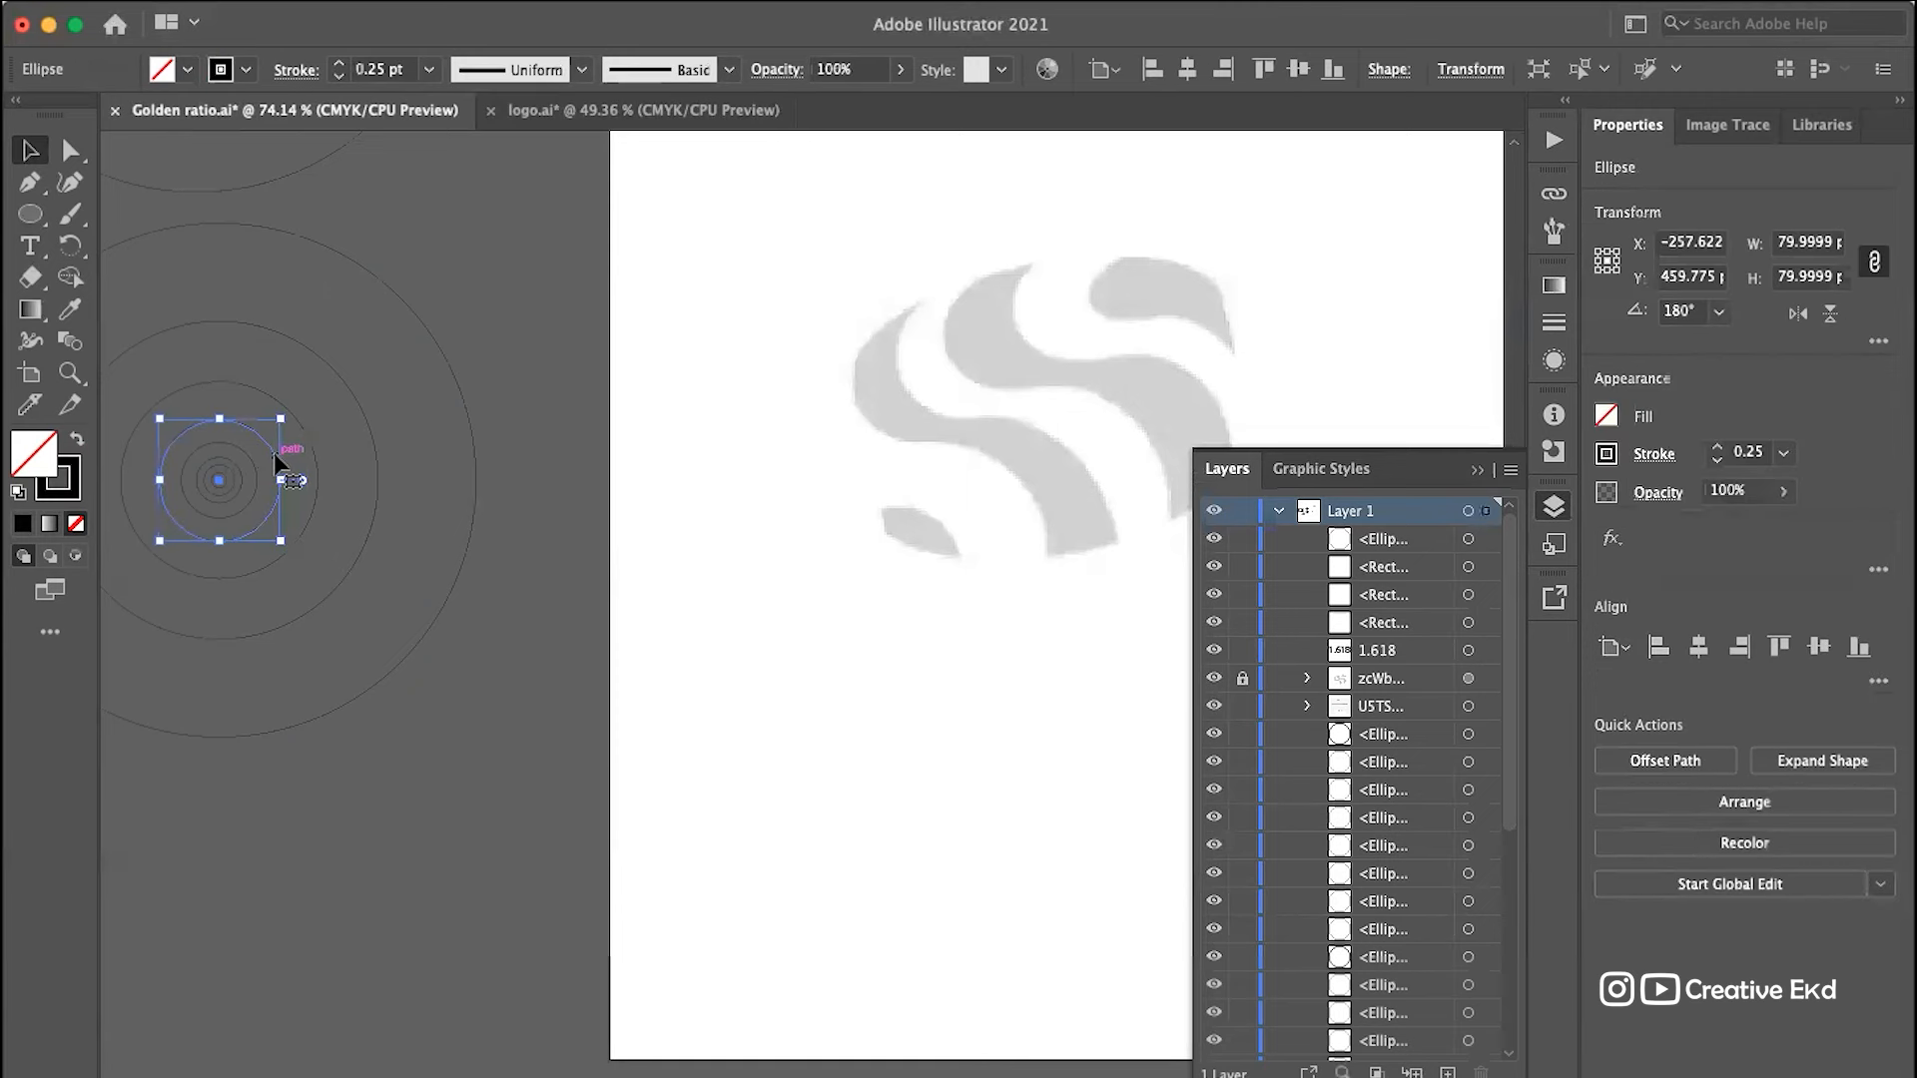
pyautogui.moveTo(276, 459); pyautogui.dragTo(969, 361)
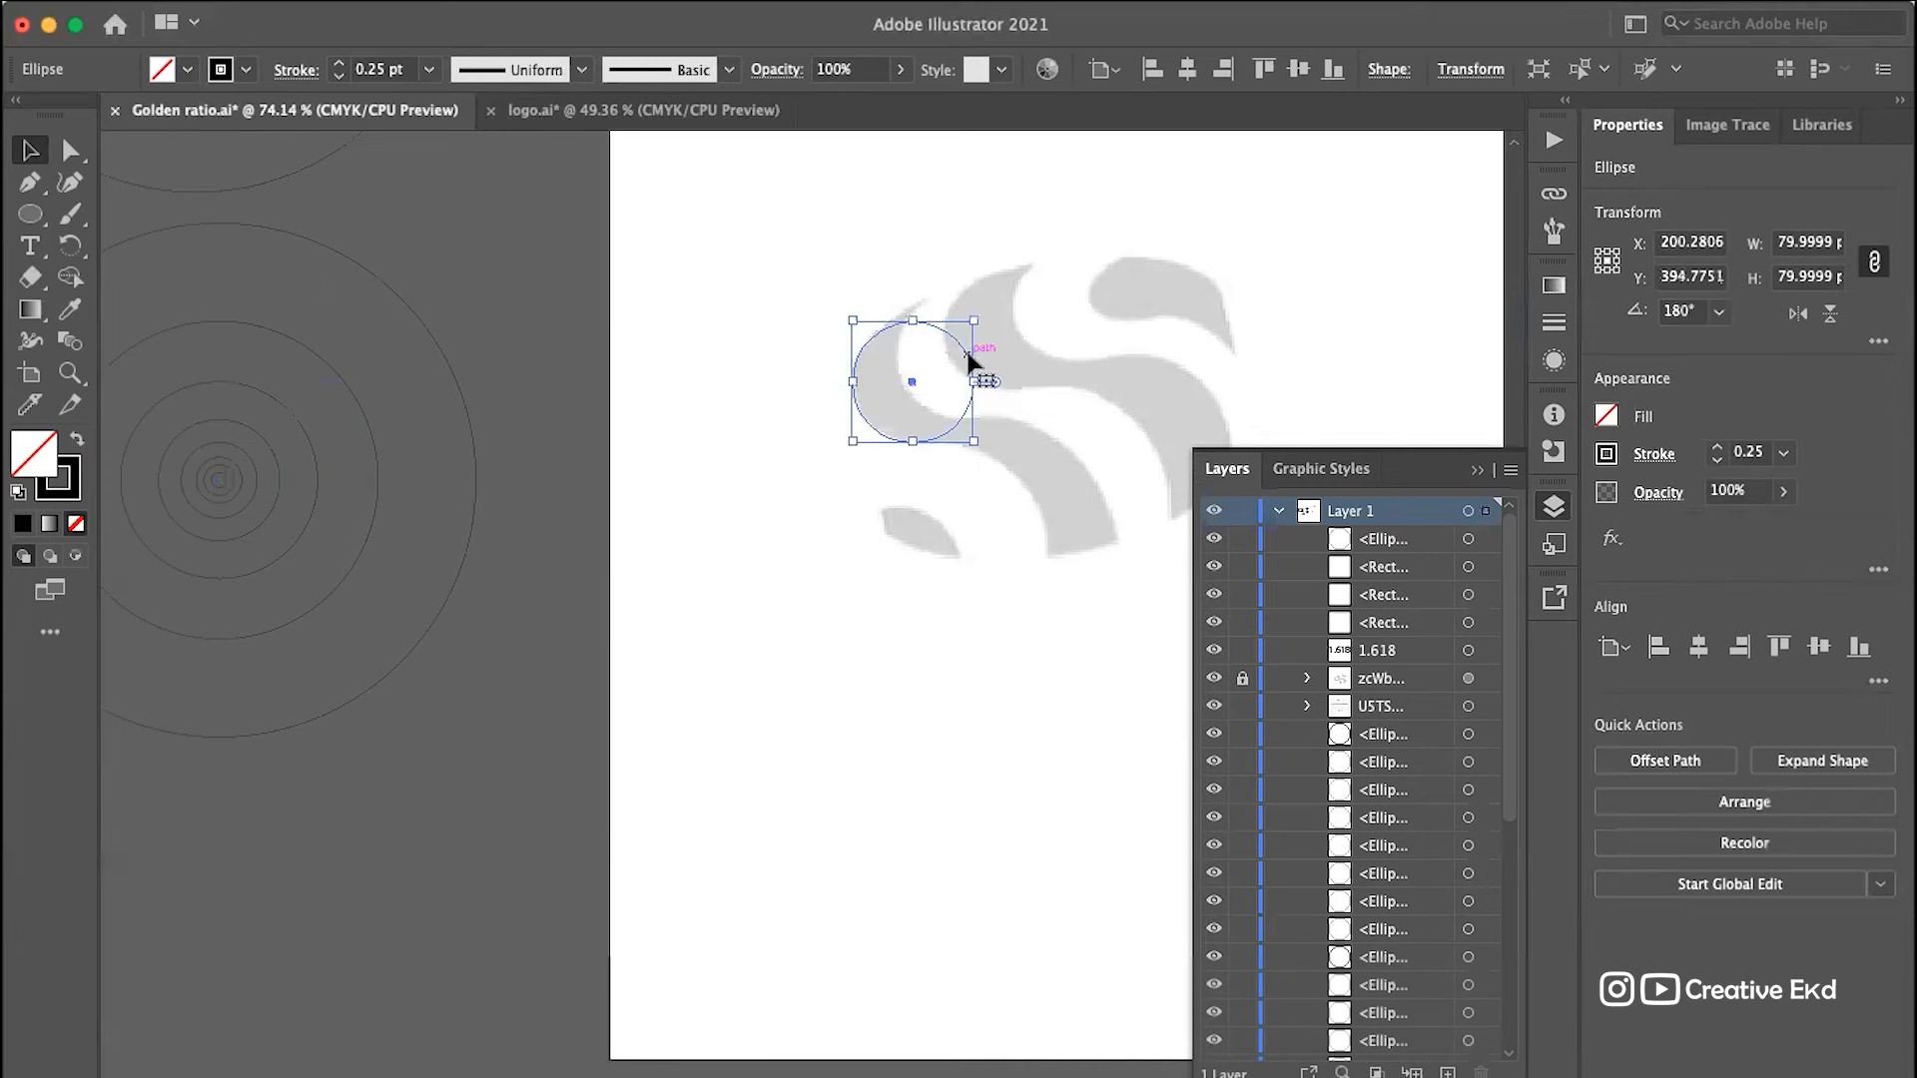
pyautogui.press('super+z')
# Step: Place a copy of the 130 pt circle from the concentric set over the logo's left stripe
pyautogui.click(269, 471)
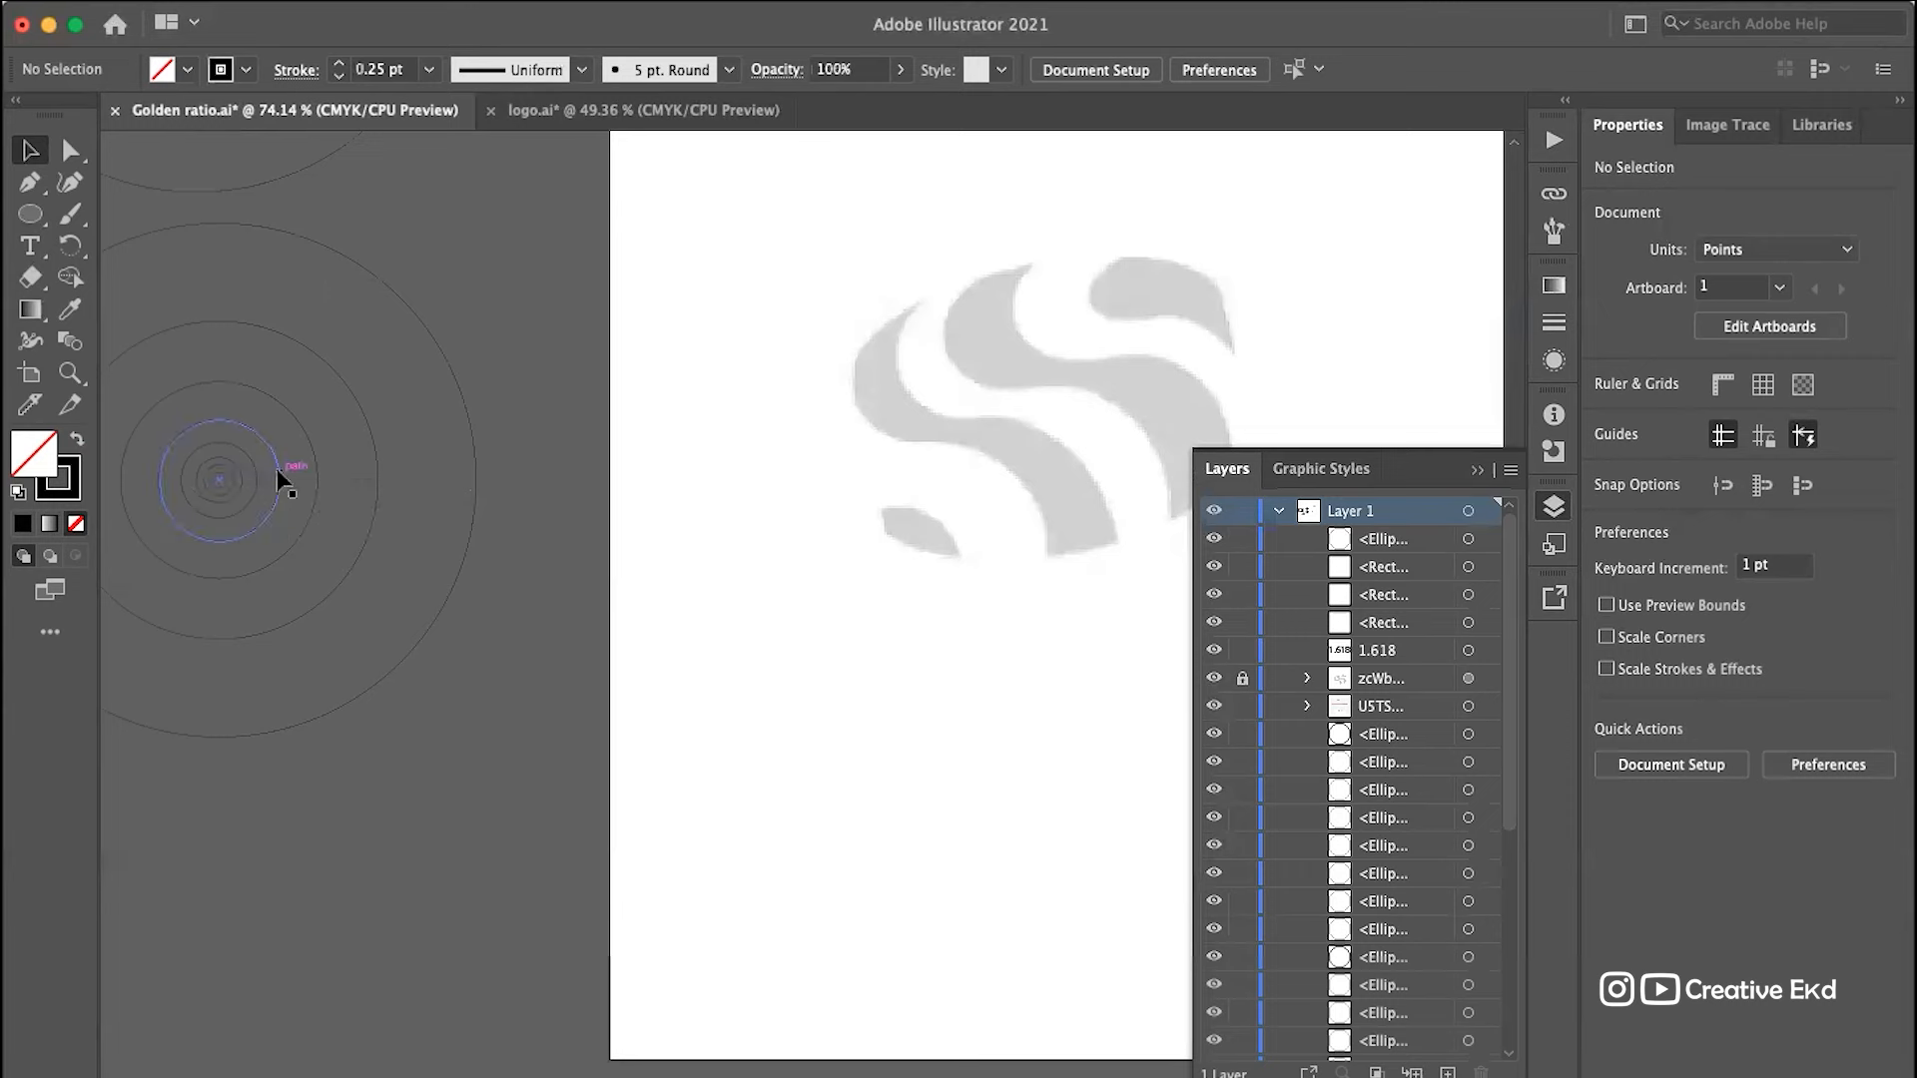
pyautogui.click(314, 462)
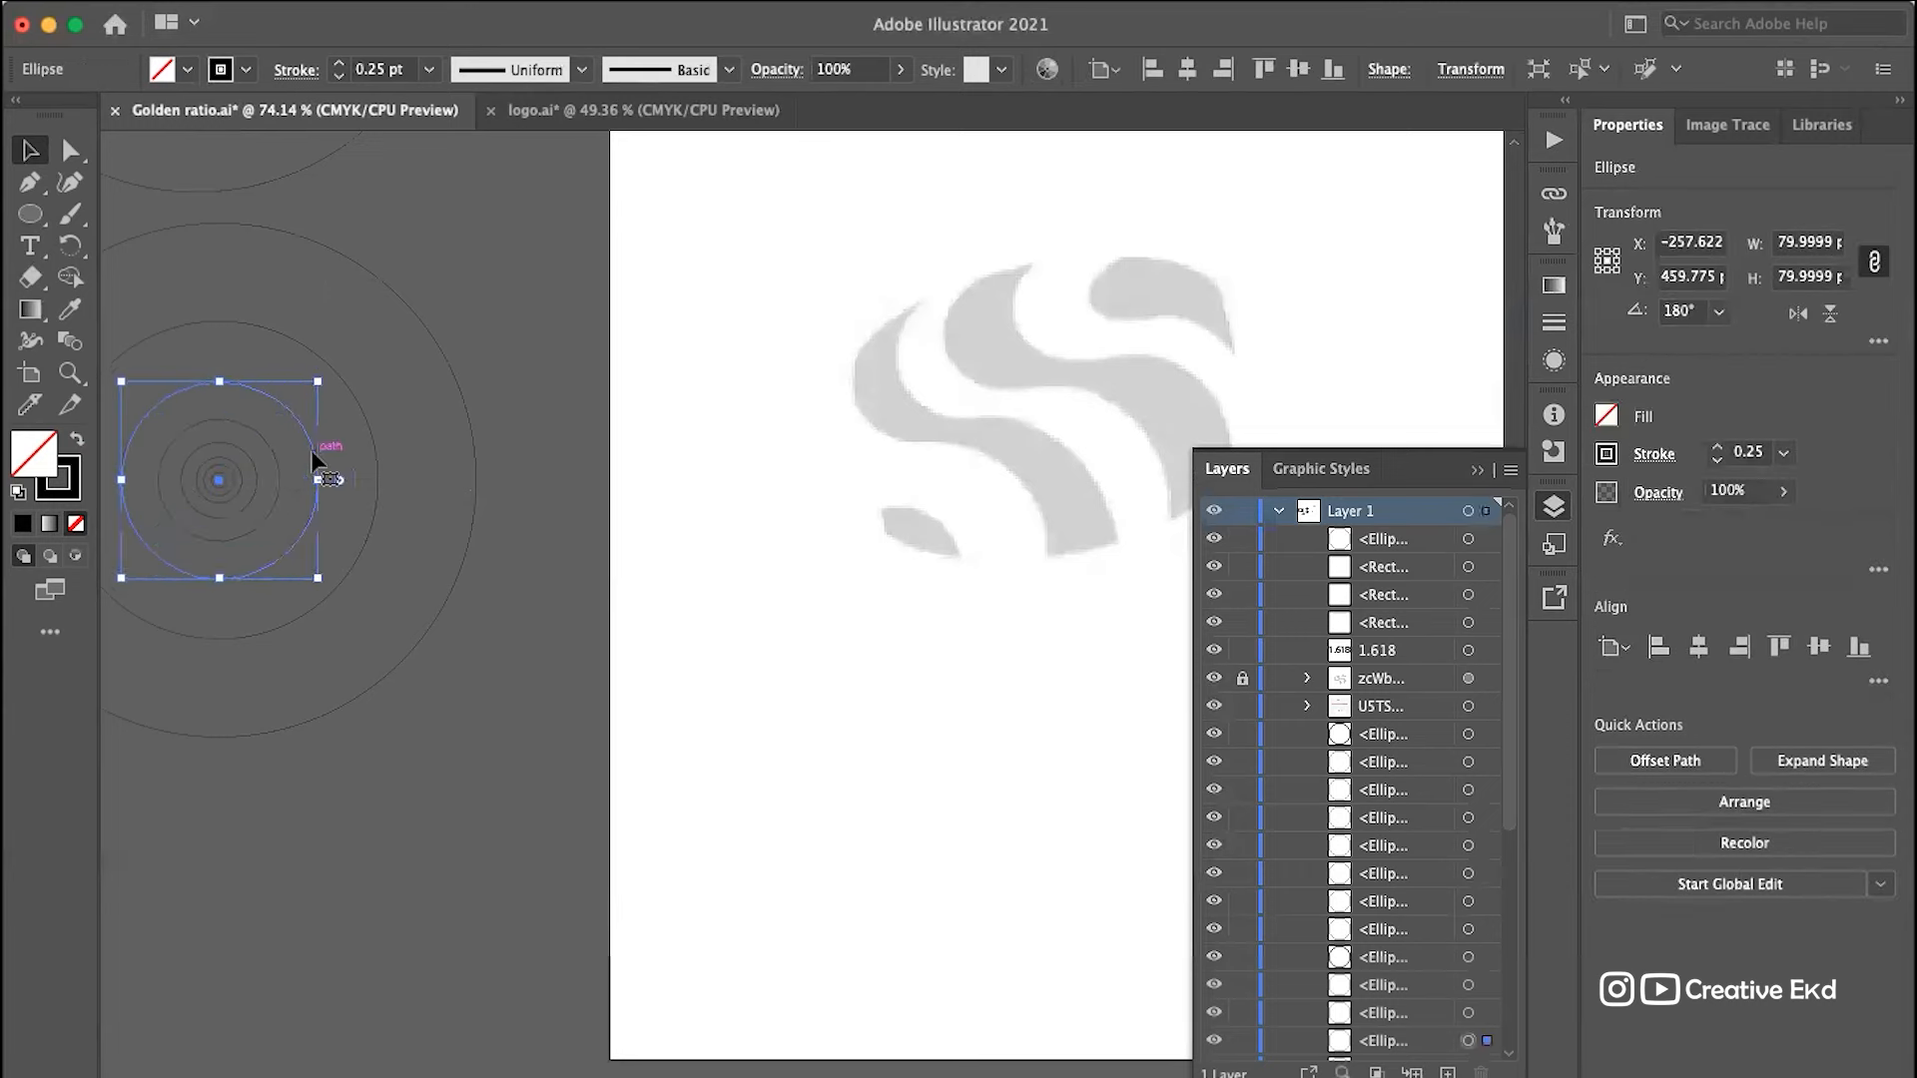
pyautogui.moveTo(313, 461); pyautogui.dragTo(1047, 376)
pyautogui.scroll(5, 984, 457)
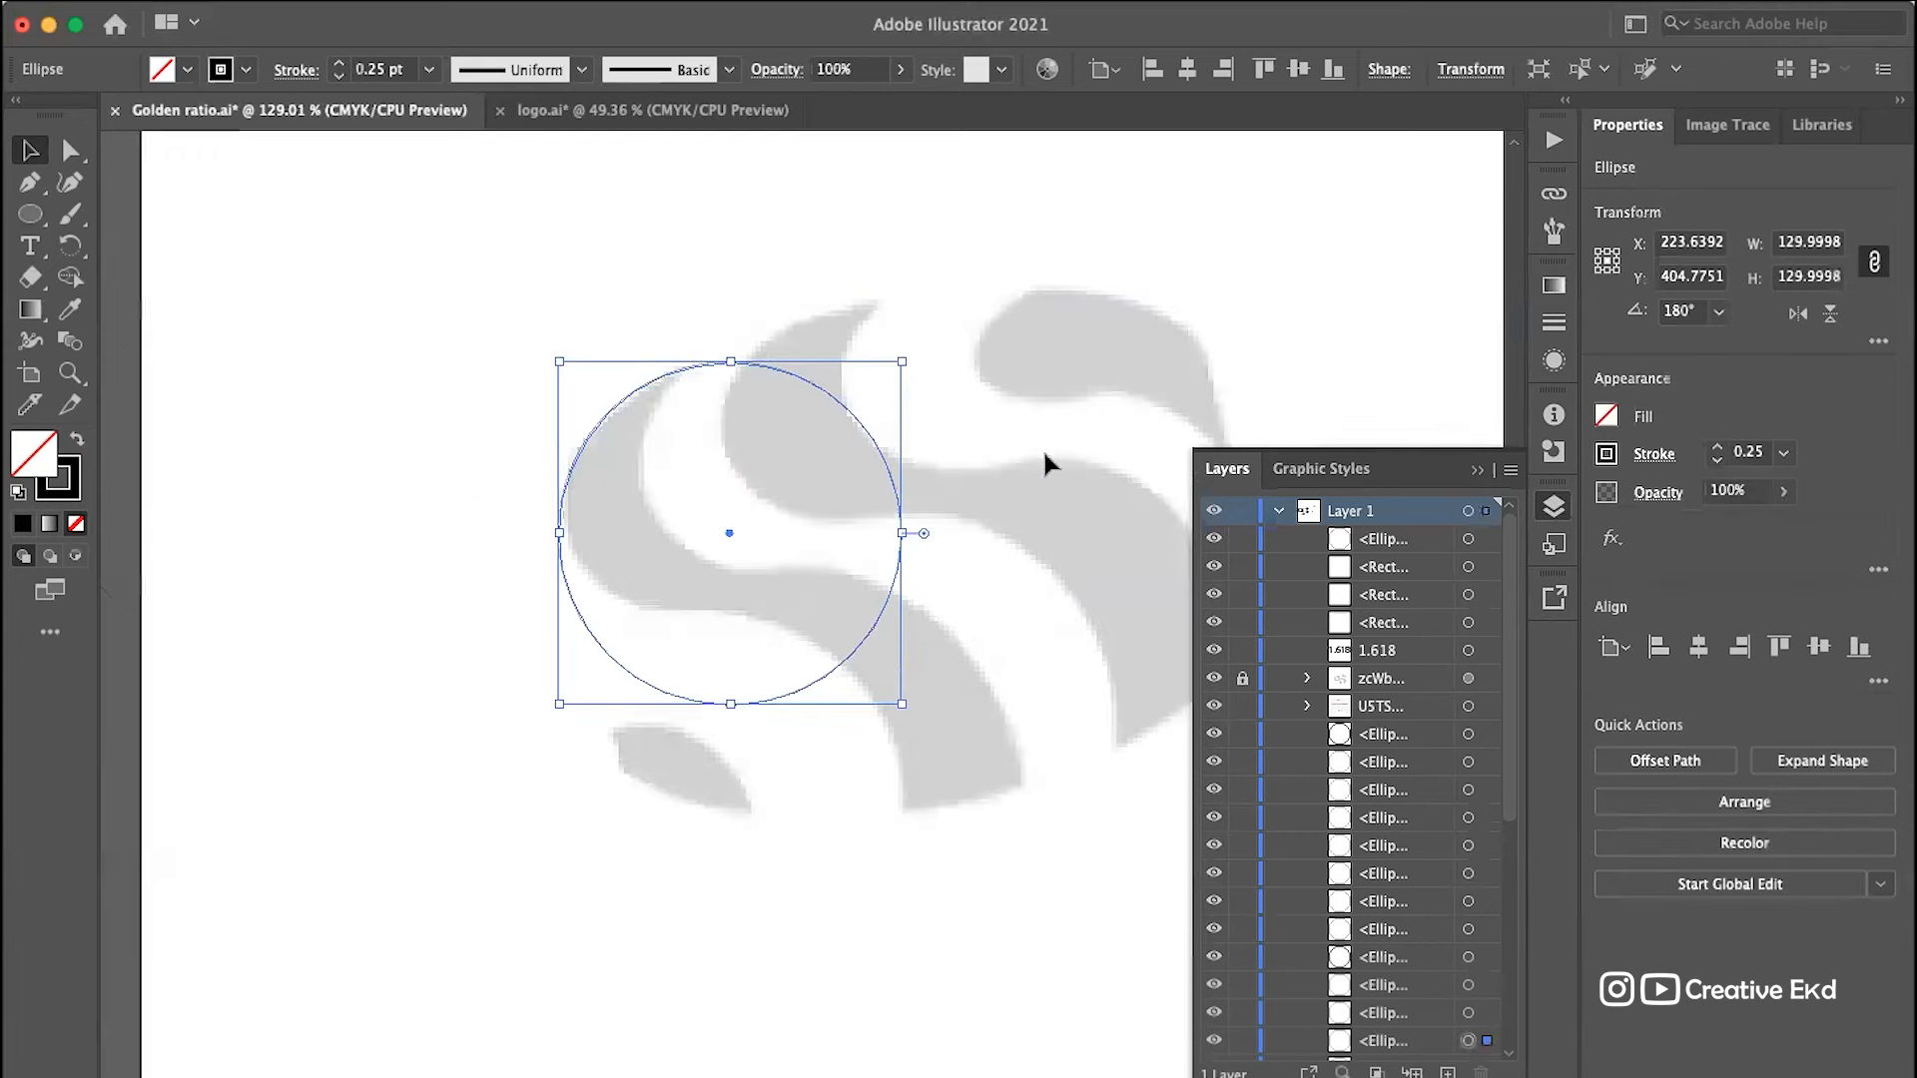
pyautogui.click(1050, 461)
# Step: Fine-tune the 130 pt circle's position so it follows the outer curve of the logo's left stripe
pyautogui.click(859, 423)
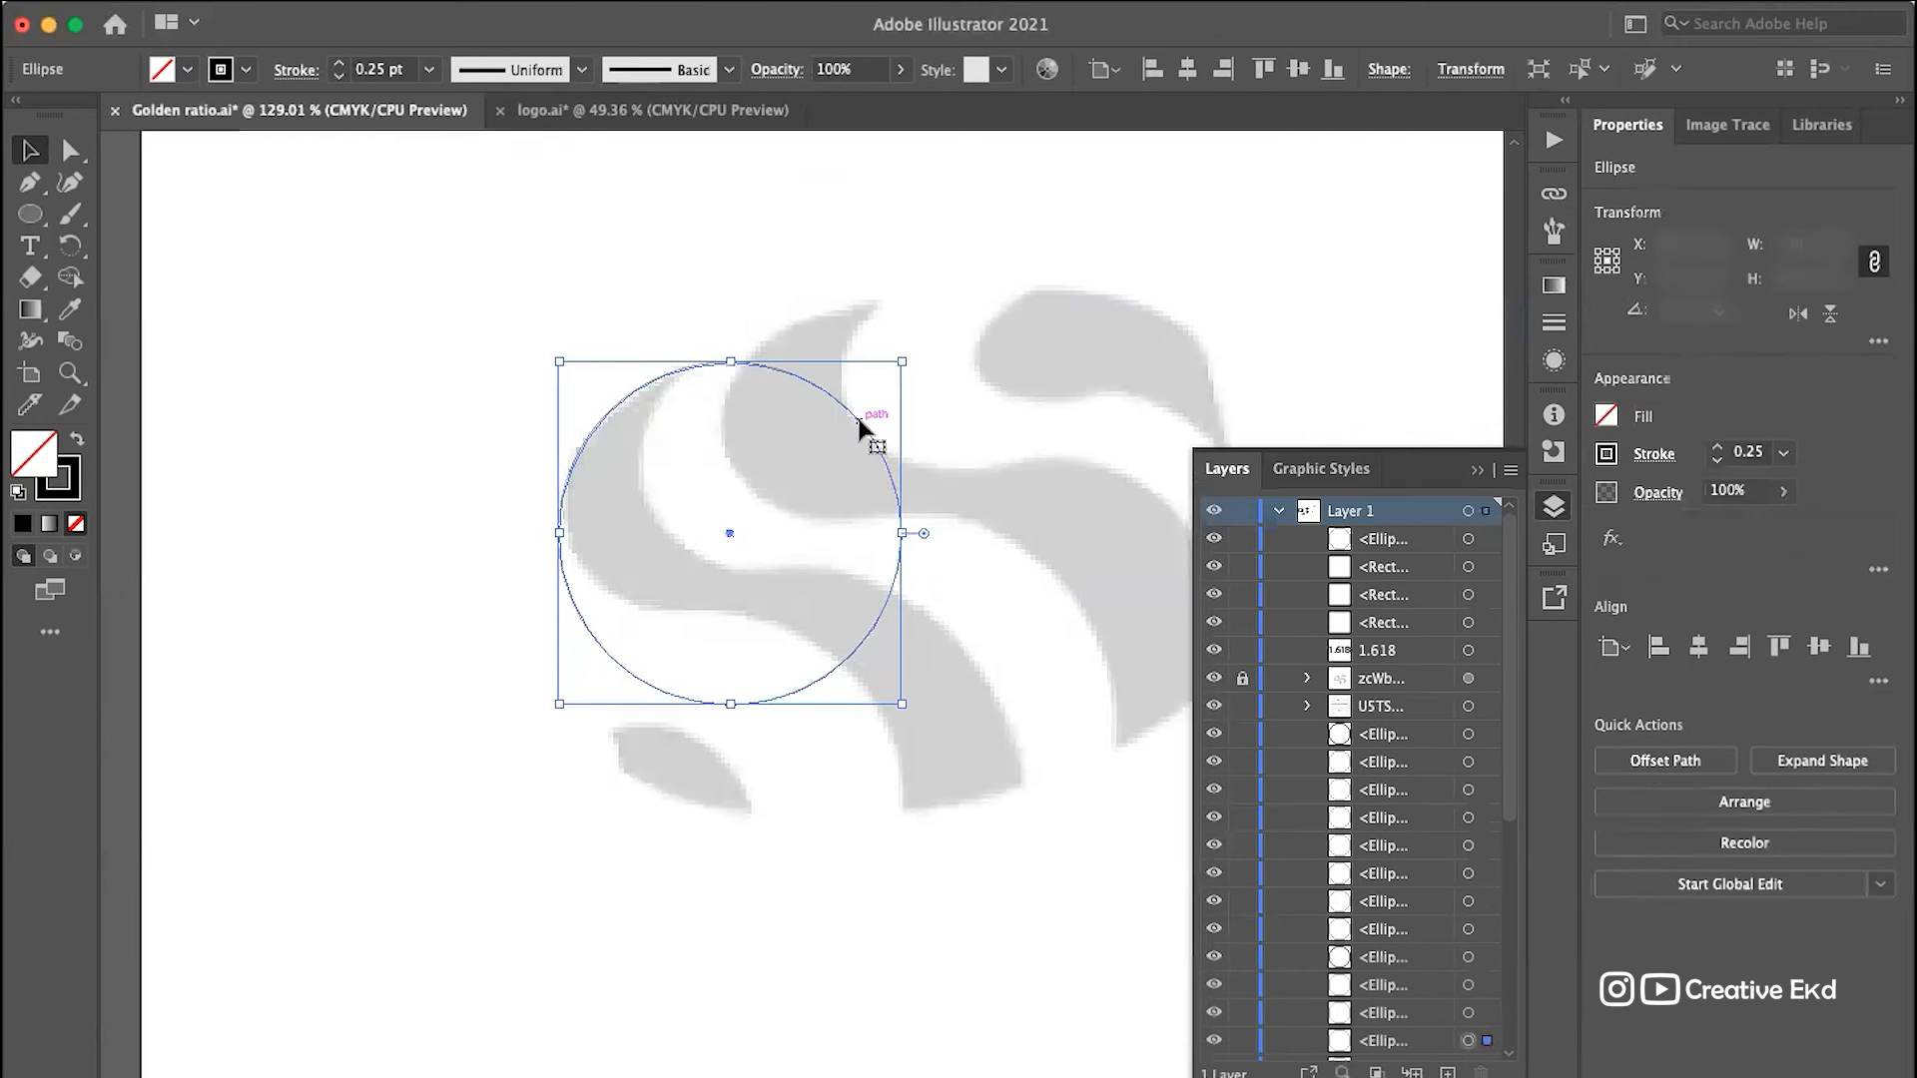
pyautogui.moveTo(860, 422); pyautogui.dragTo(867, 422)
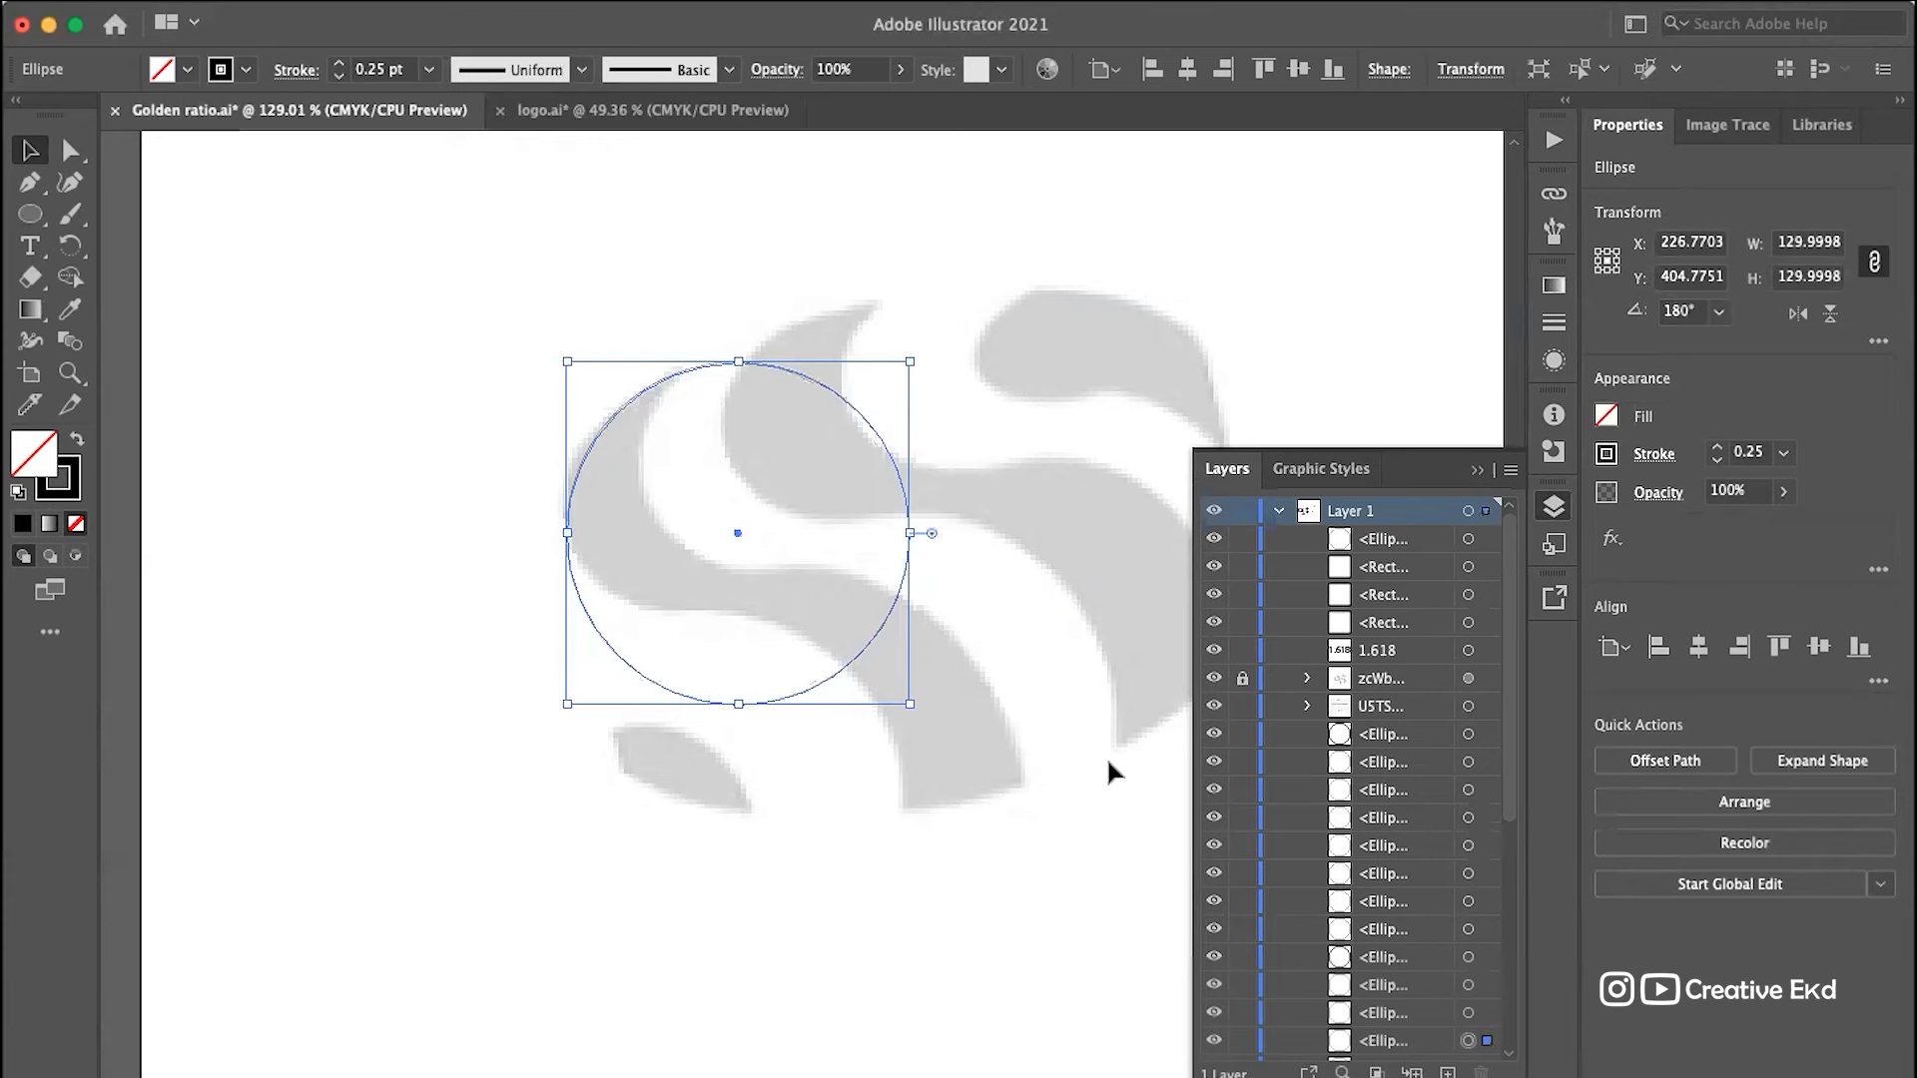
pyautogui.press('Left')
pyautogui.press('Left')
pyautogui.press('Left')
pyautogui.press('Down')
pyautogui.press('Left')
pyautogui.press('Up')
pyautogui.press('Up')
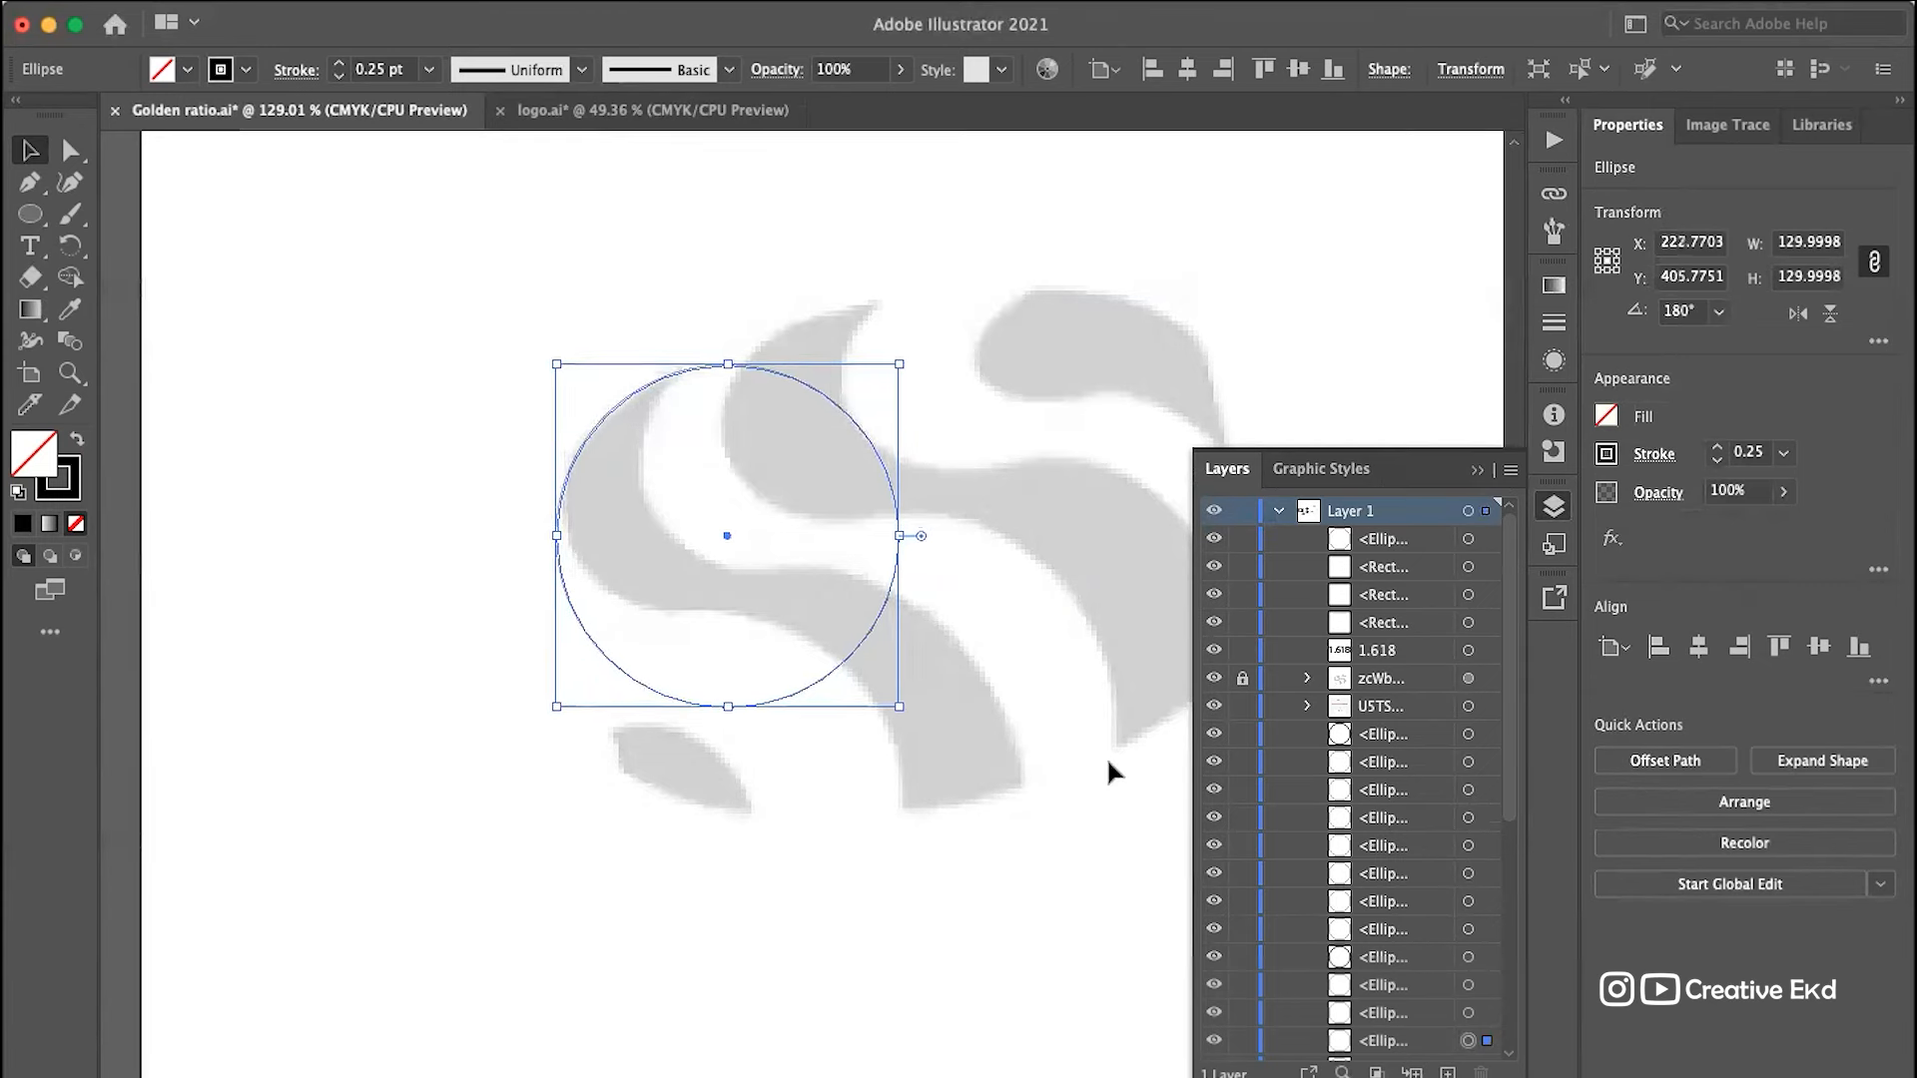
pyautogui.click(899, 312)
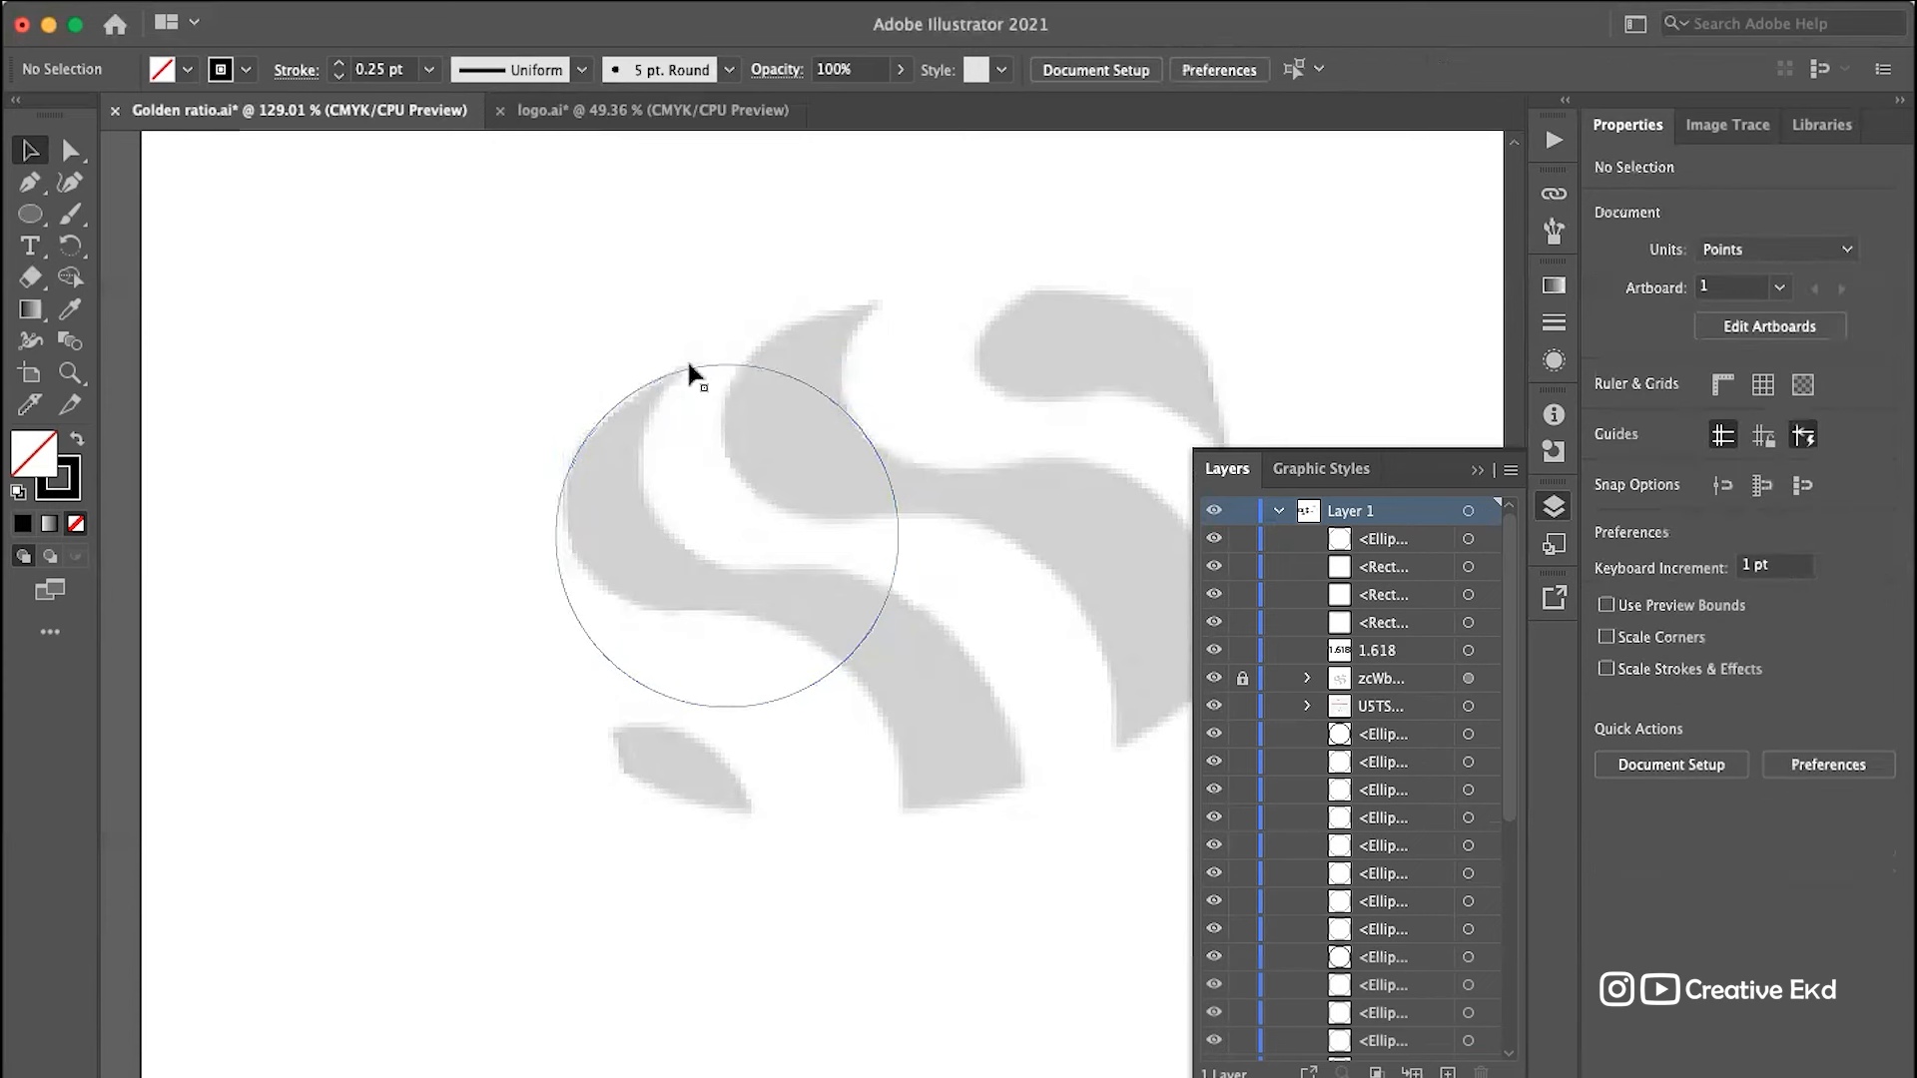
# Step: Try the 210 pt circle from the concentric set over the right half of the logo, and delete it
pyautogui.scroll(-3, 743, 575)
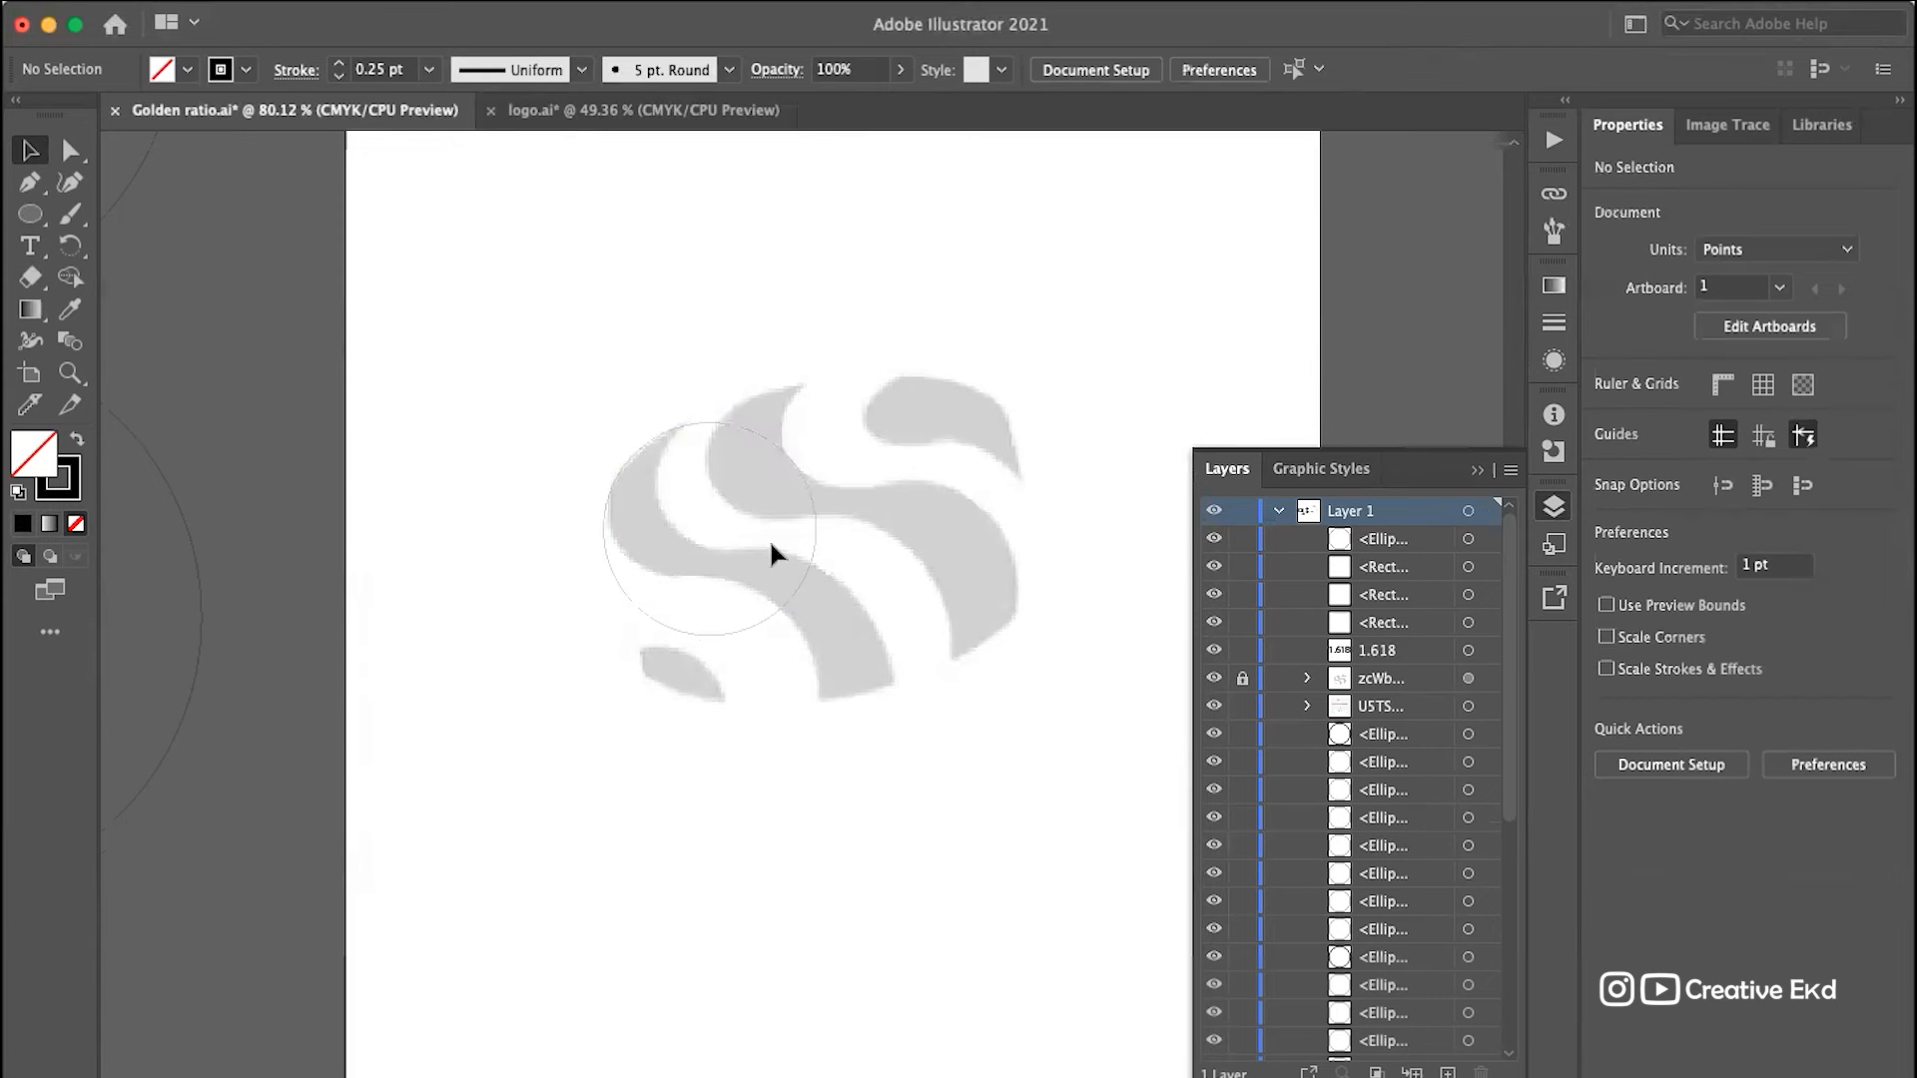
pyautogui.scroll(3, 768, 538)
pyautogui.scroll(-4, 769, 537)
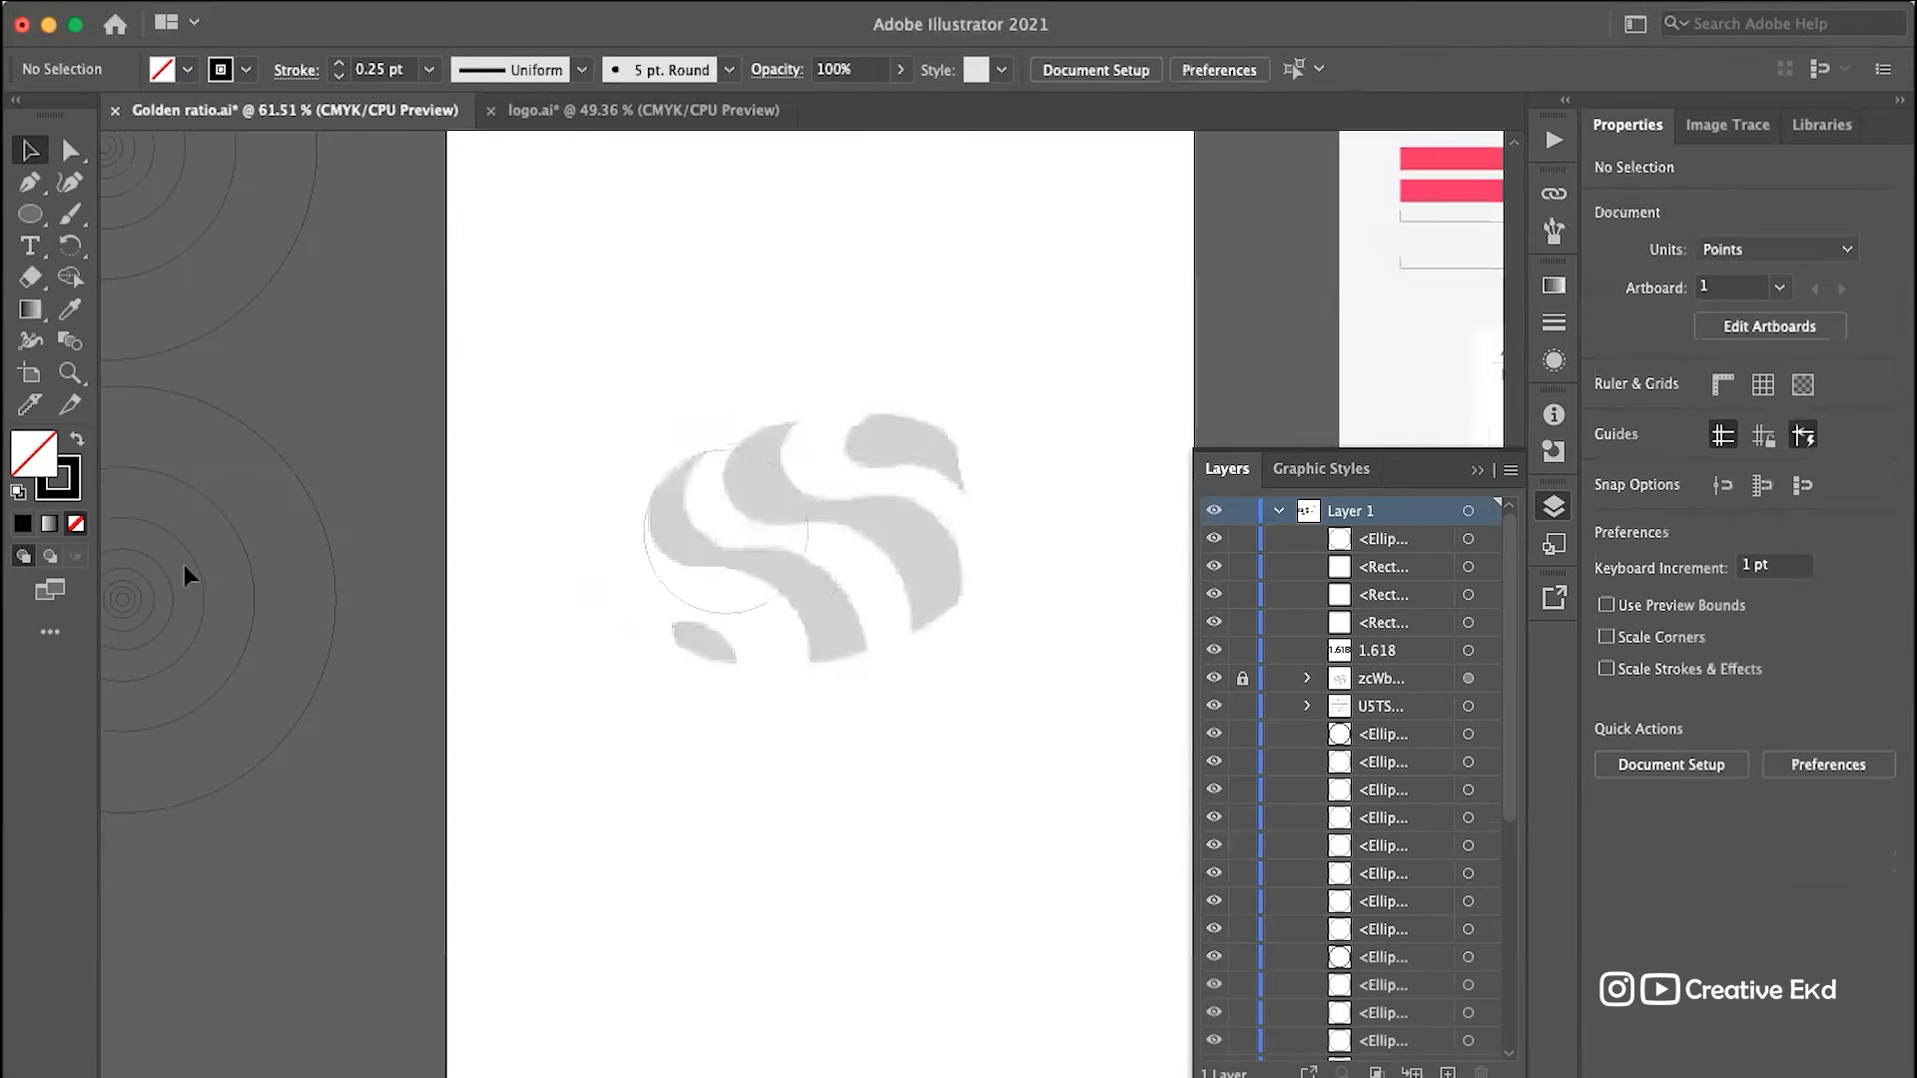
pyautogui.click(244, 539)
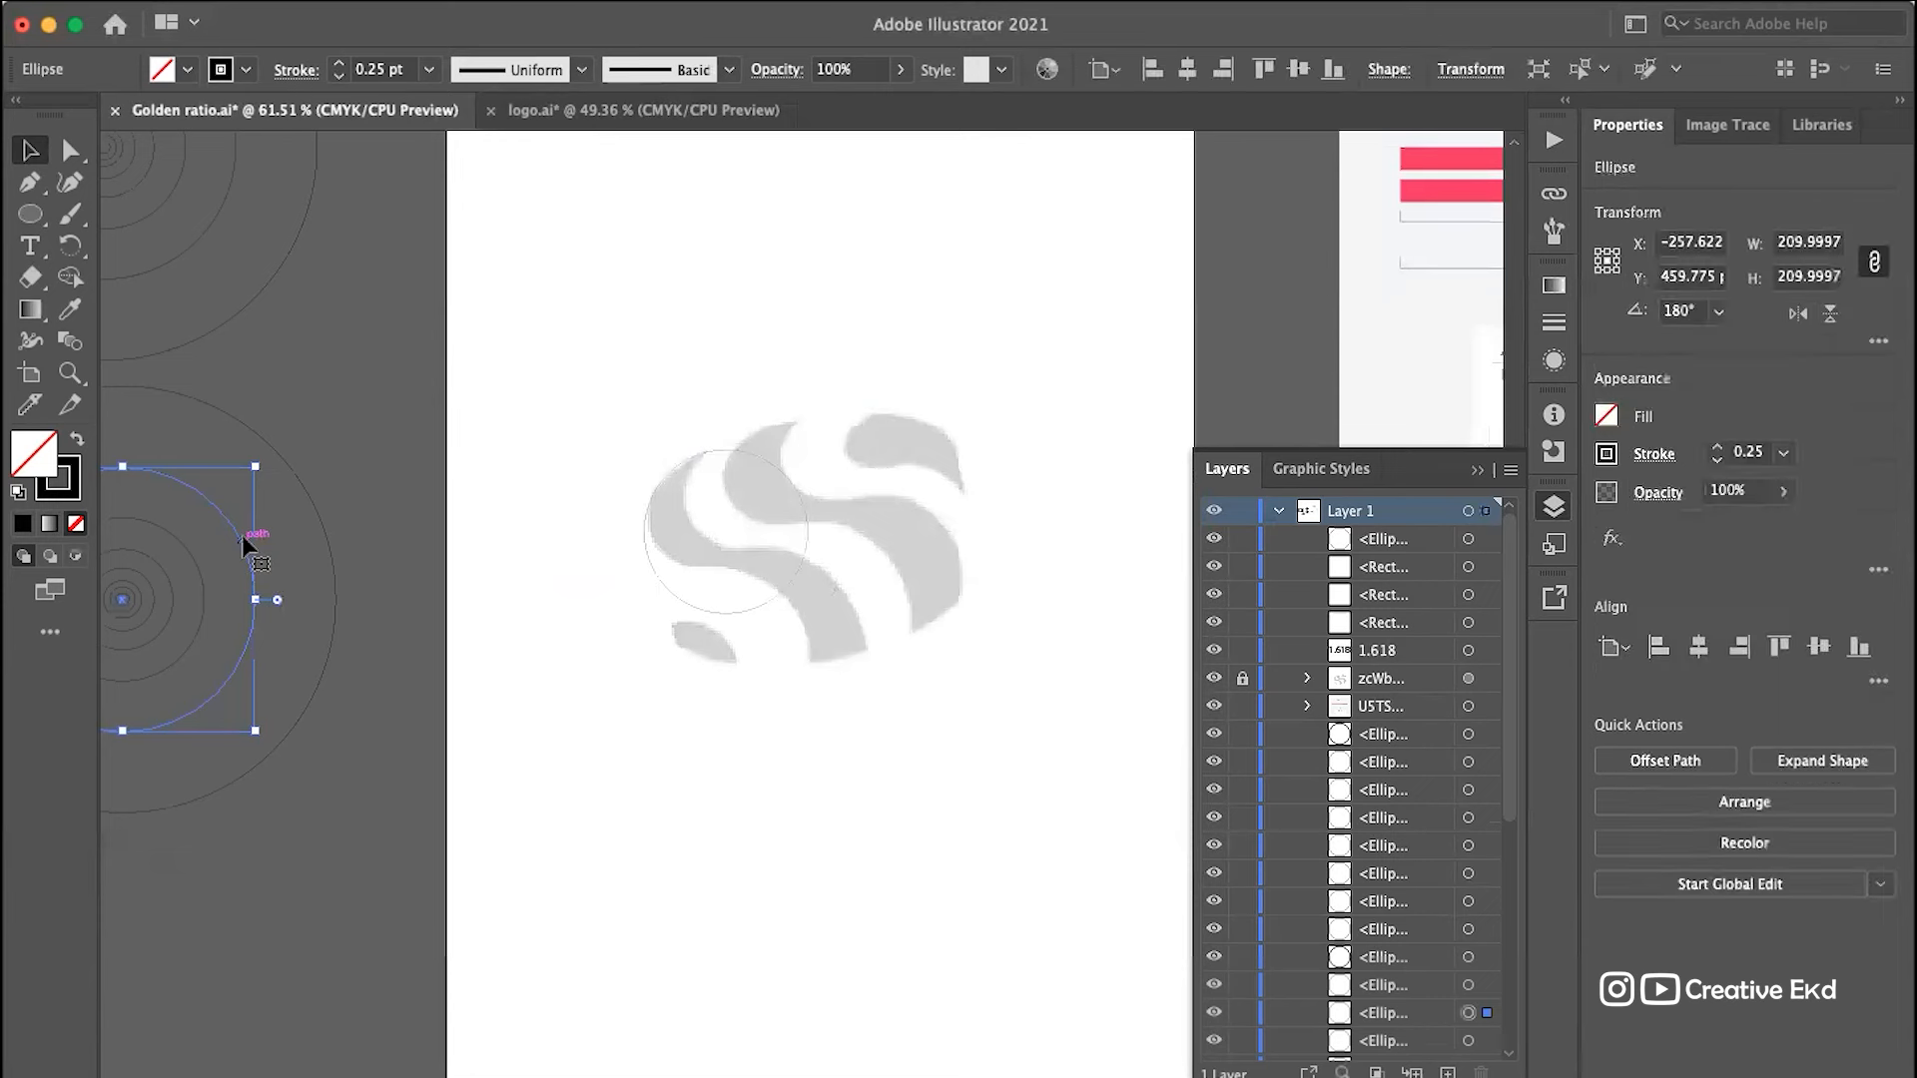
pyautogui.moveTo(244, 539); pyautogui.dragTo(995, 480)
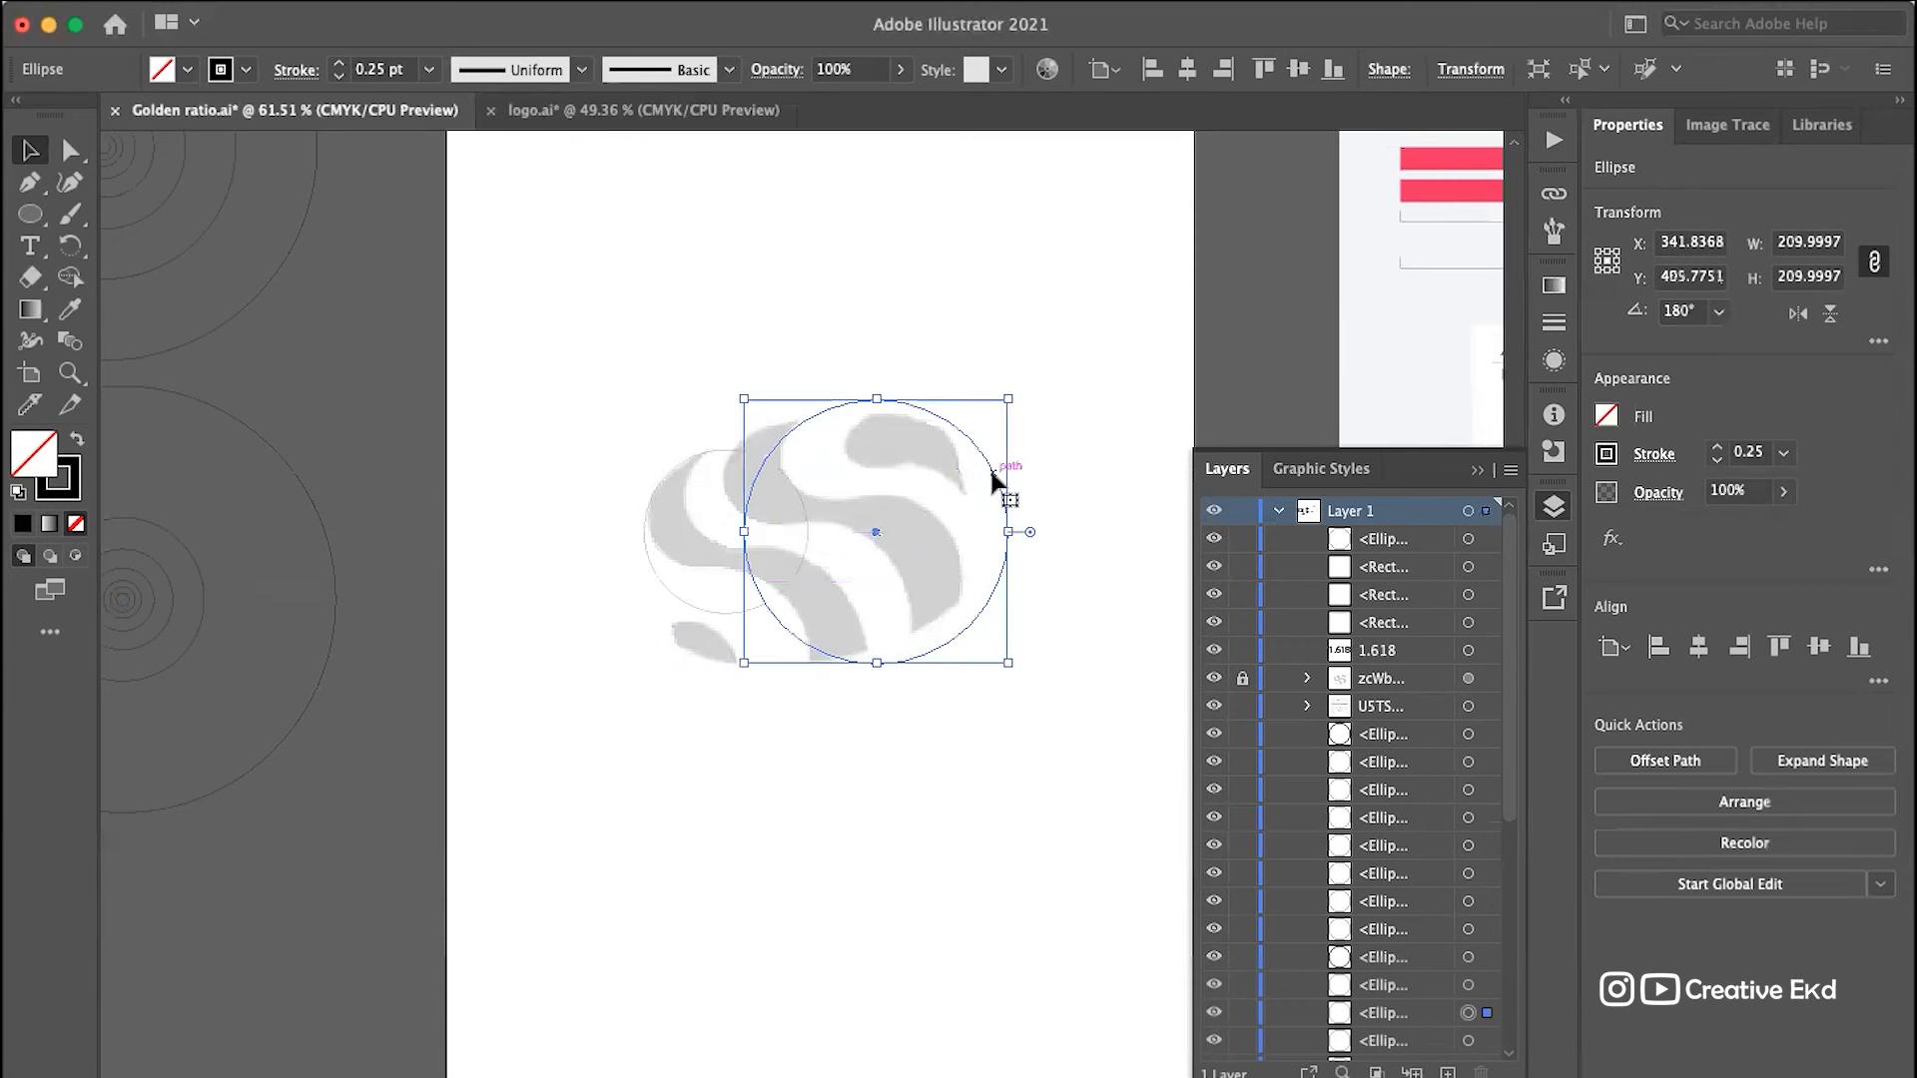
pyautogui.press('\\')
pyautogui.press('Delete')
# Step: Copy the 130 pt circle onto the rounded tops of the logo's middle and upper-right stripes
pyautogui.scroll(3, 828, 444)
pyautogui.press('v')
pyautogui.click(730, 472)
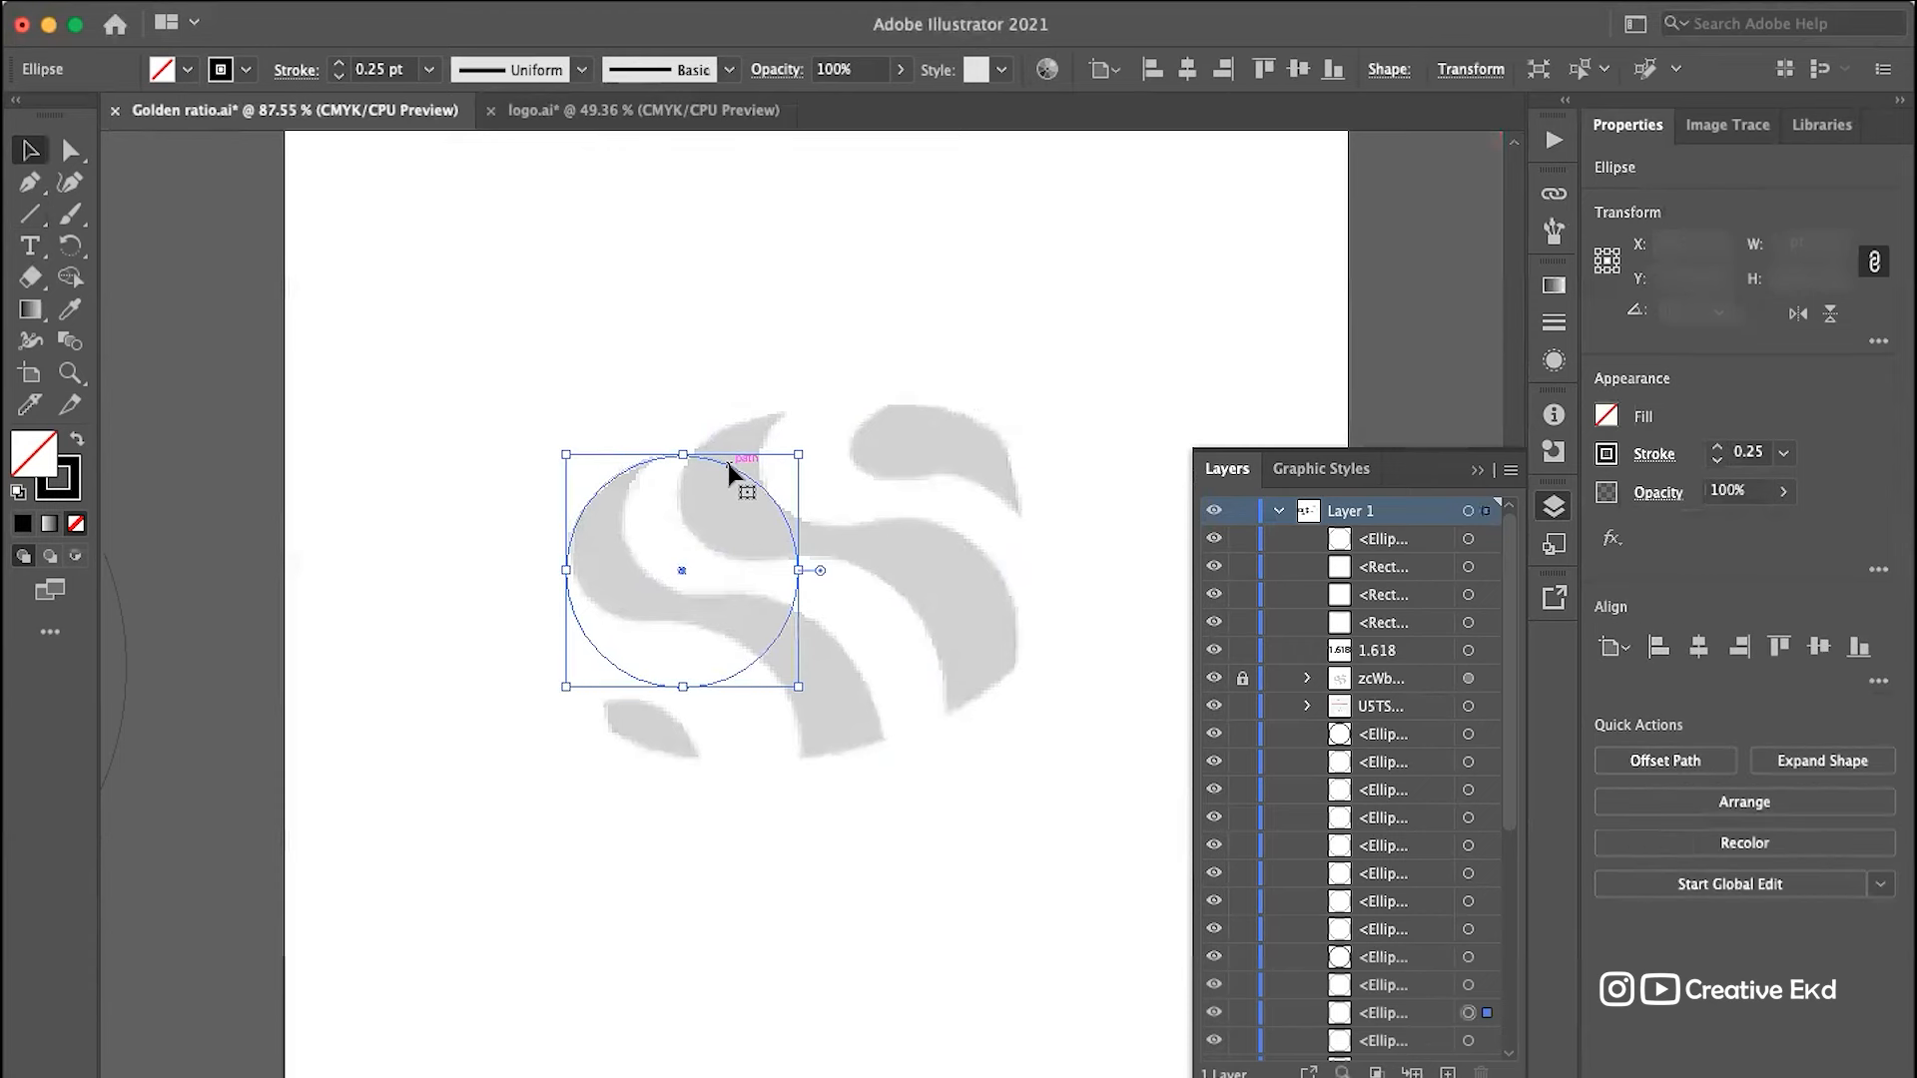
pyautogui.moveTo(729, 472); pyautogui.dragTo(829, 428)
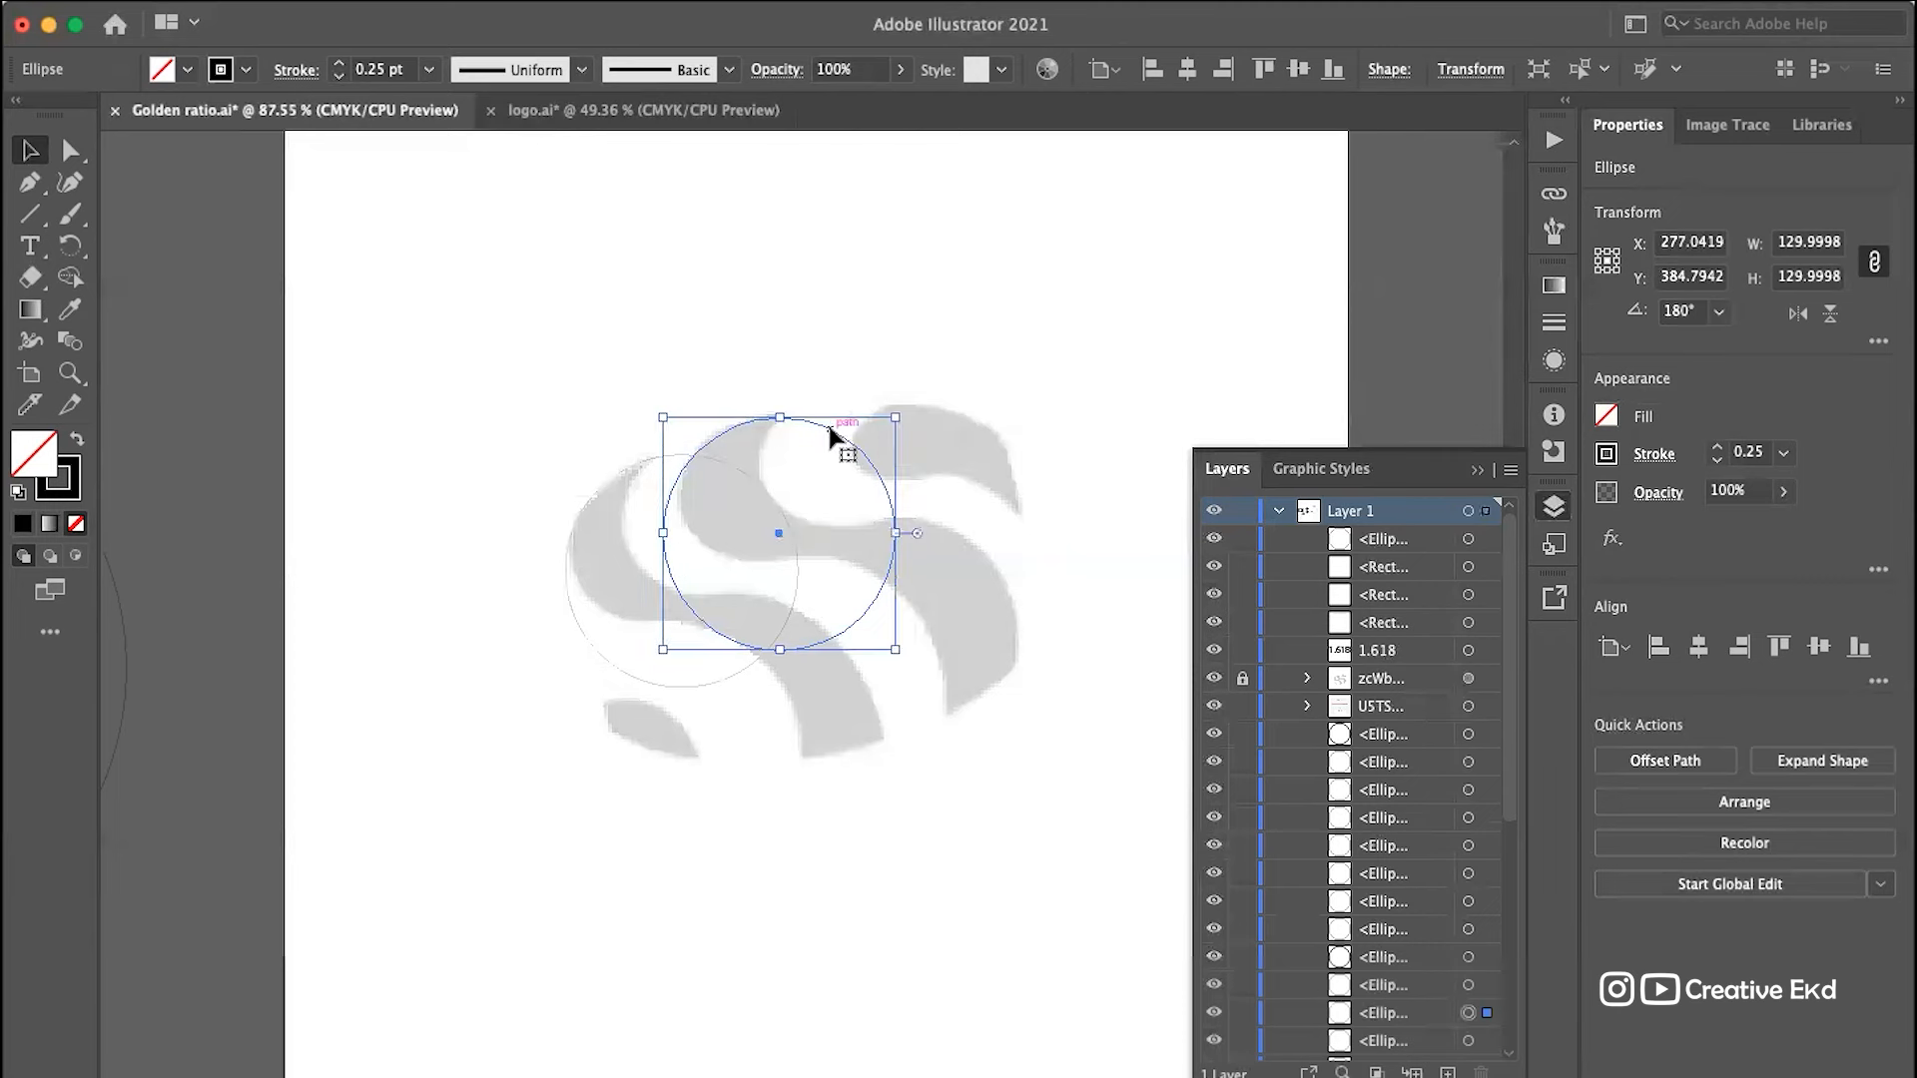
pyautogui.moveTo(833, 431); pyautogui.dragTo(964, 417)
pyautogui.click(1102, 462)
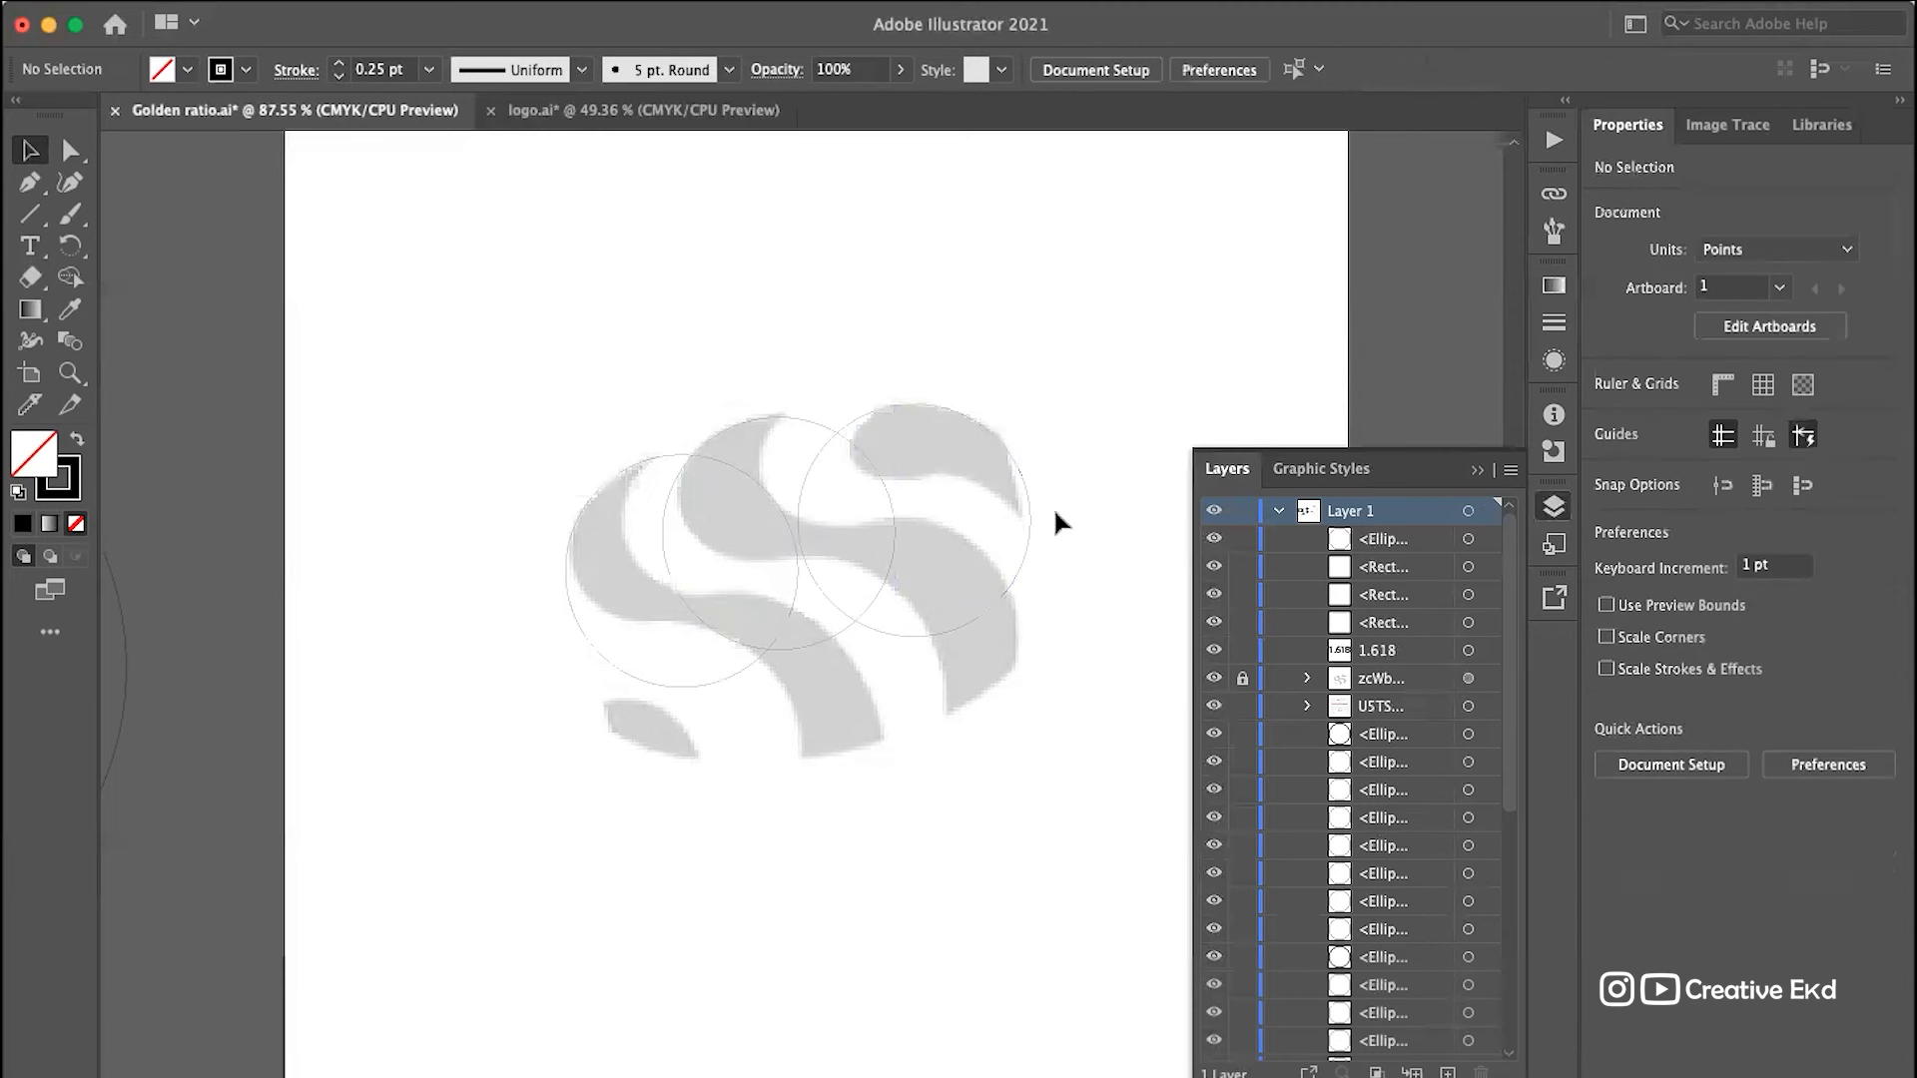
# Step: Nudge the upper-right circle 4 pt to the left to fit the stripe's outer edge
pyautogui.click(1026, 487)
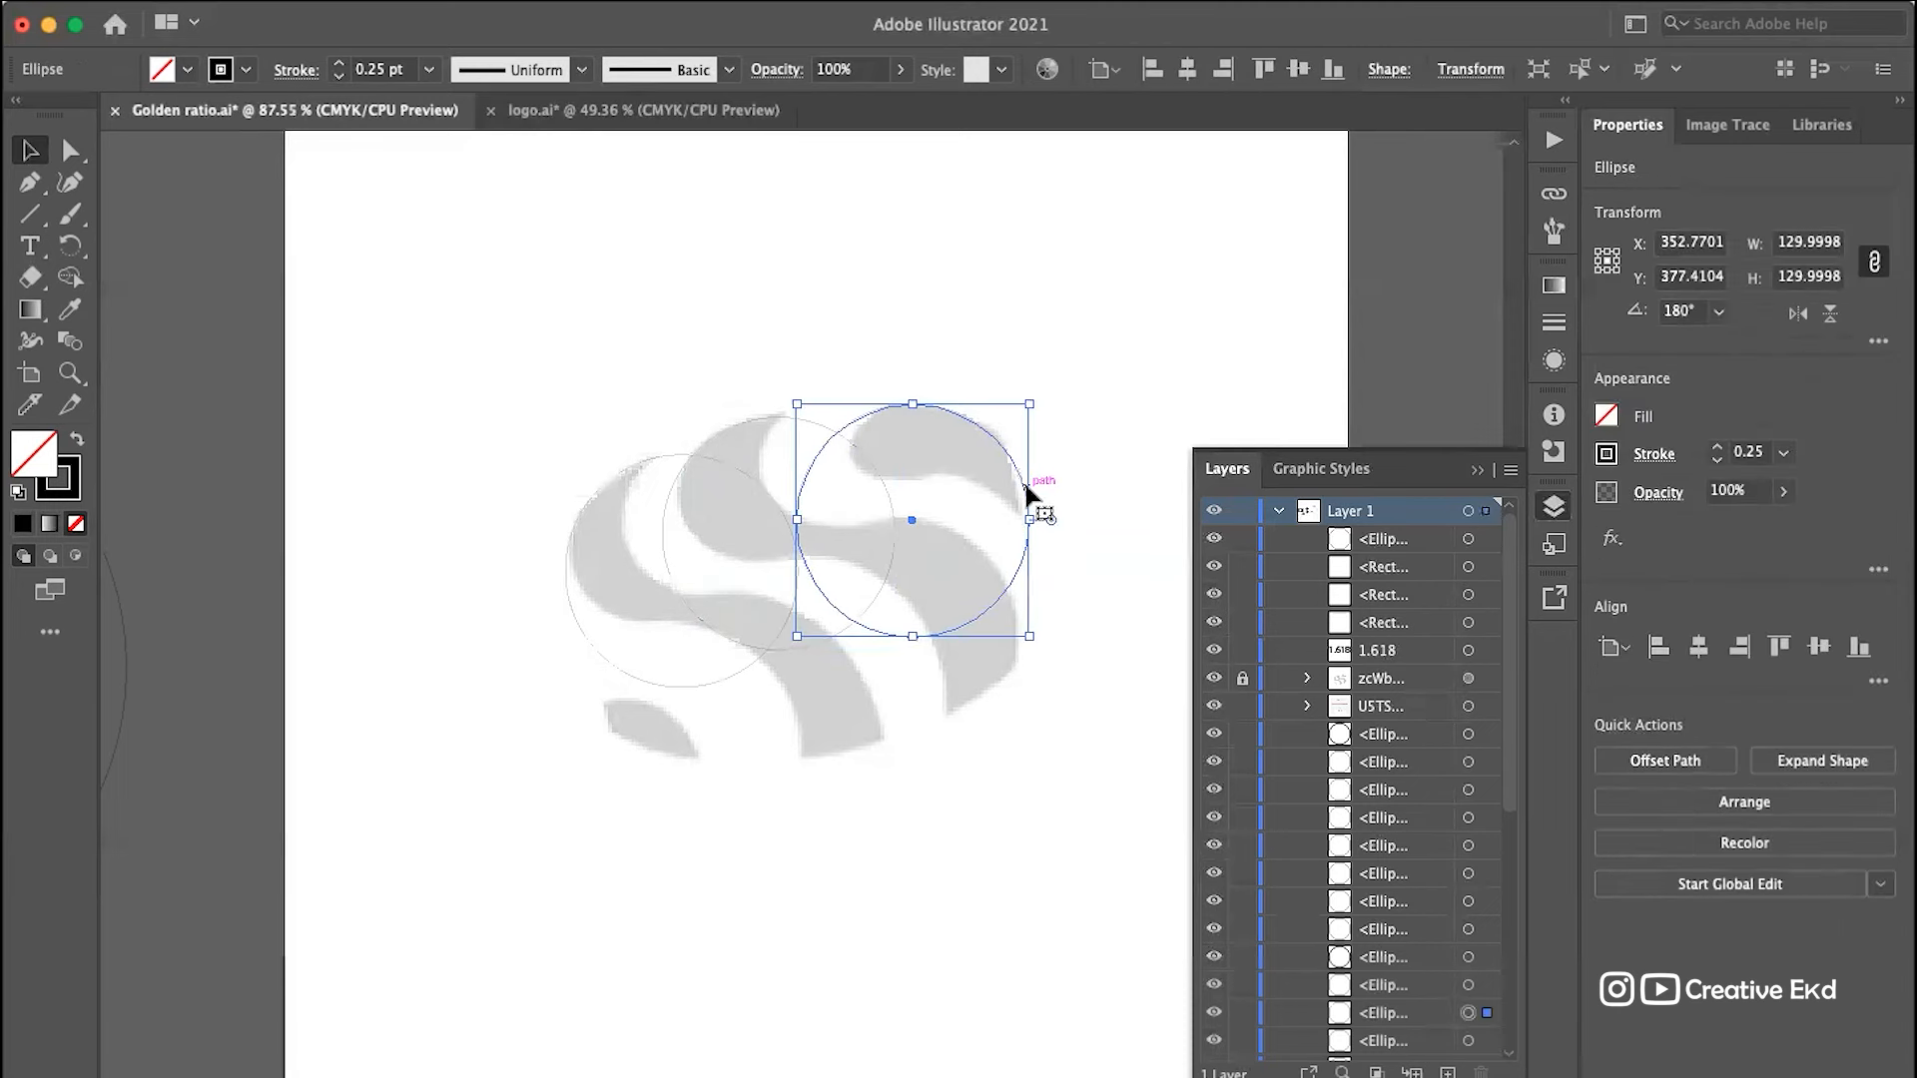
pyautogui.press('Up')
pyautogui.press('Up')
pyautogui.press('Up')
pyautogui.press('Up')
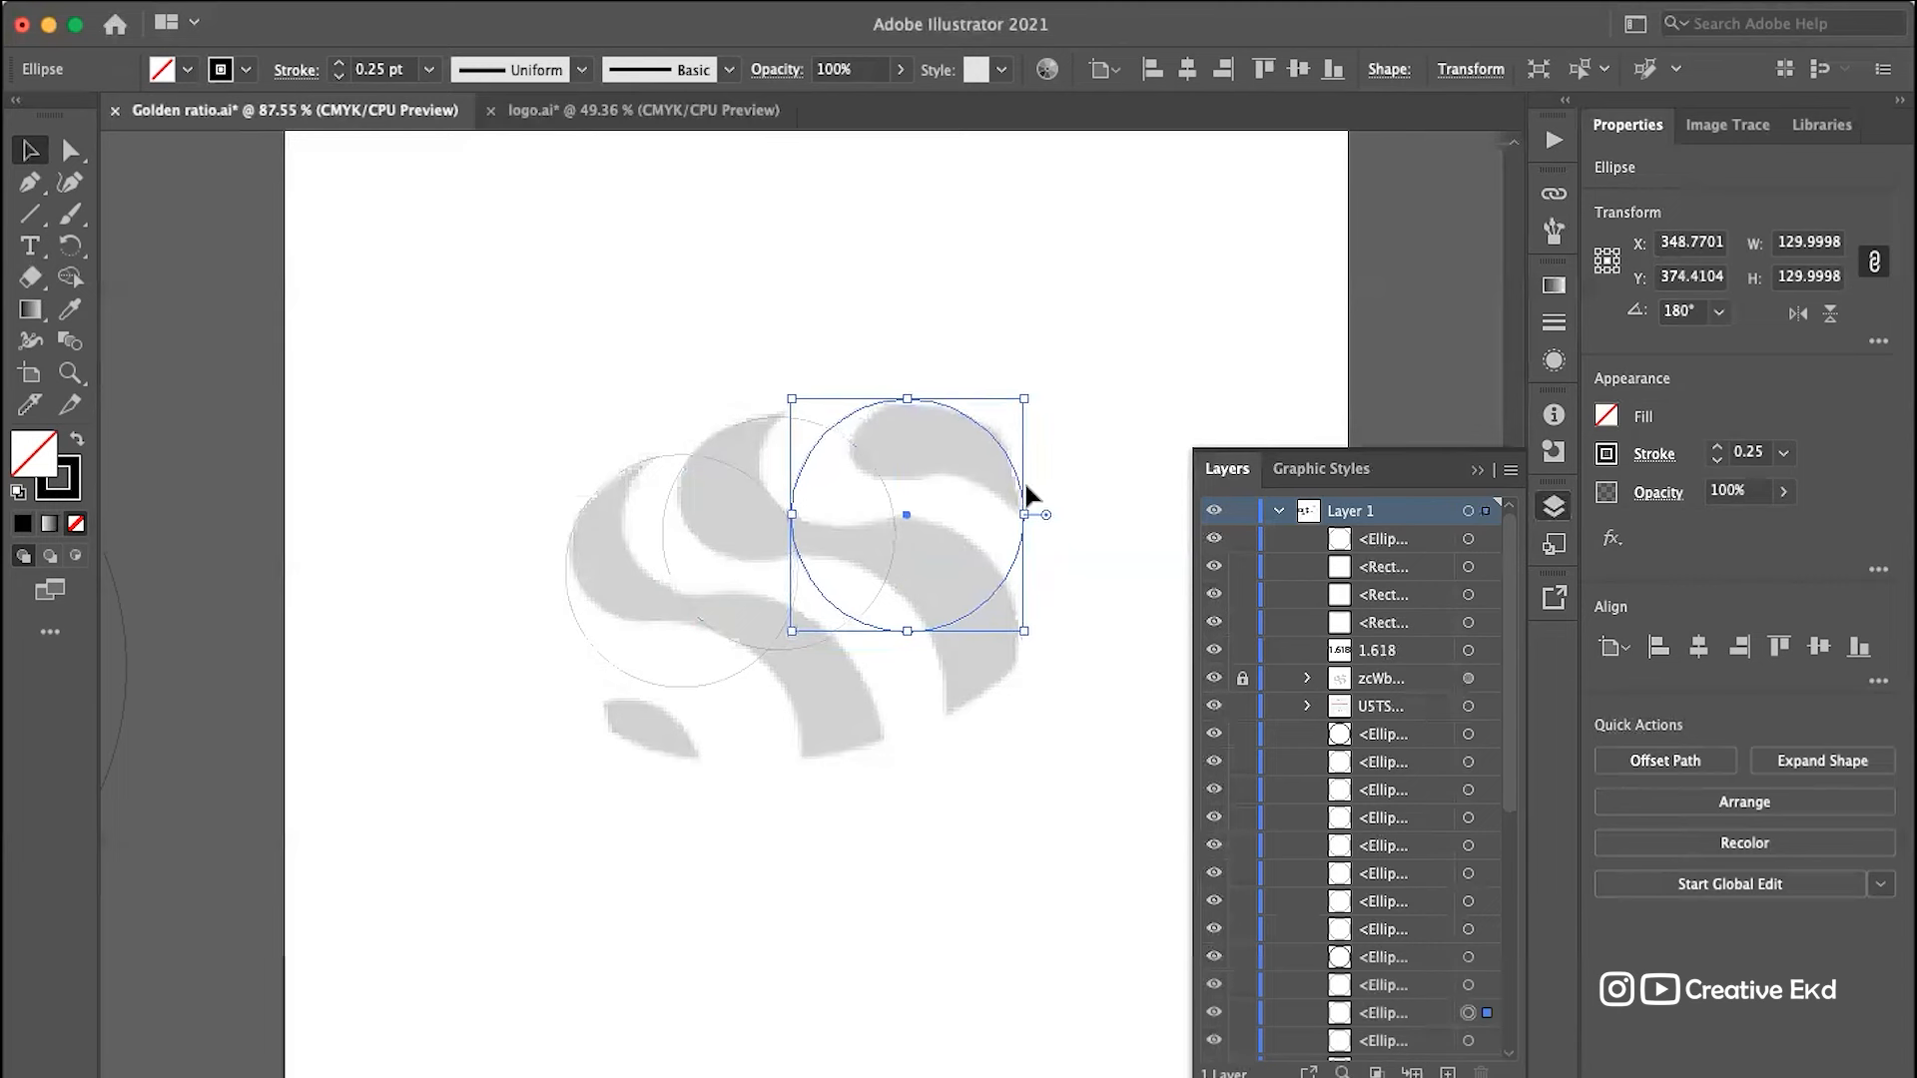
pyautogui.press('Down')
pyautogui.press('Down')
pyautogui.press('Down')
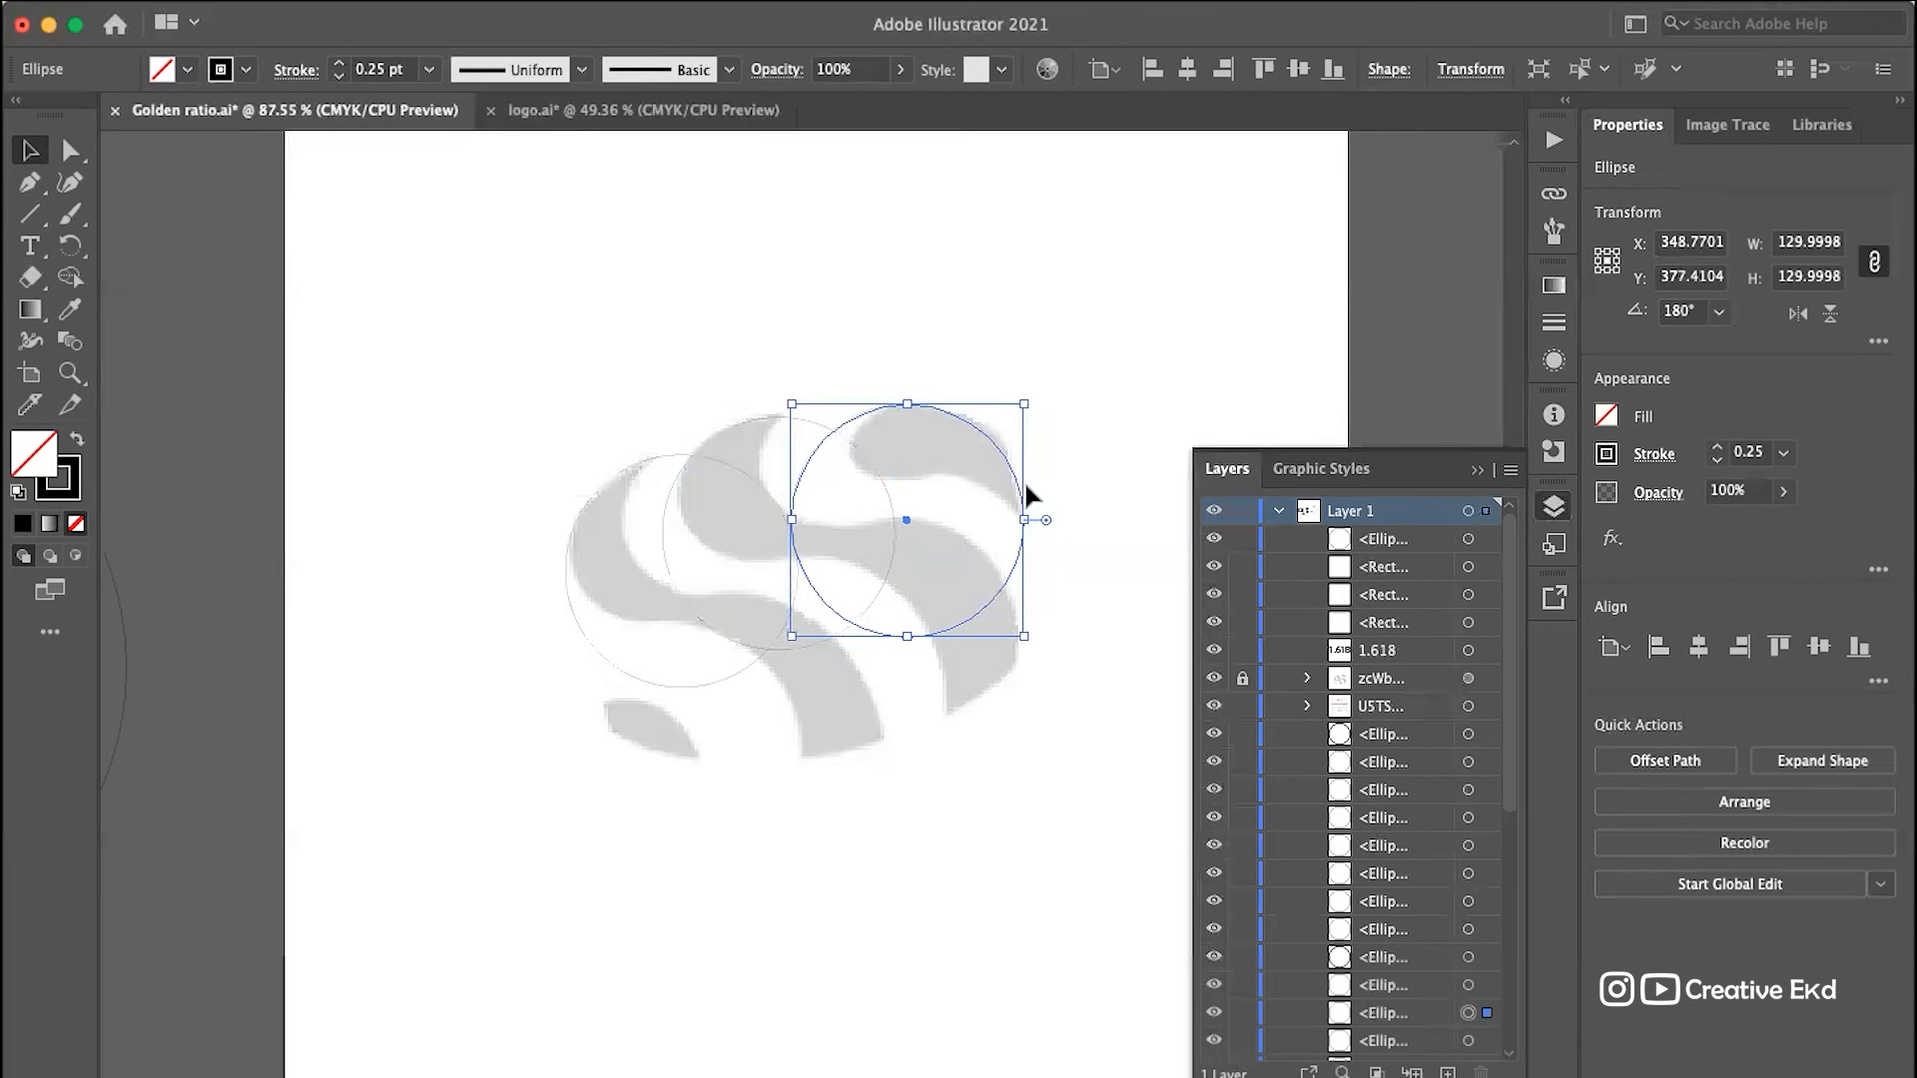
pyautogui.click(1090, 342)
# Step: Copy the upper-right circle downward so its top follows the lower edge of the upper-right stripe
pyautogui.scroll(2, 1087, 337)
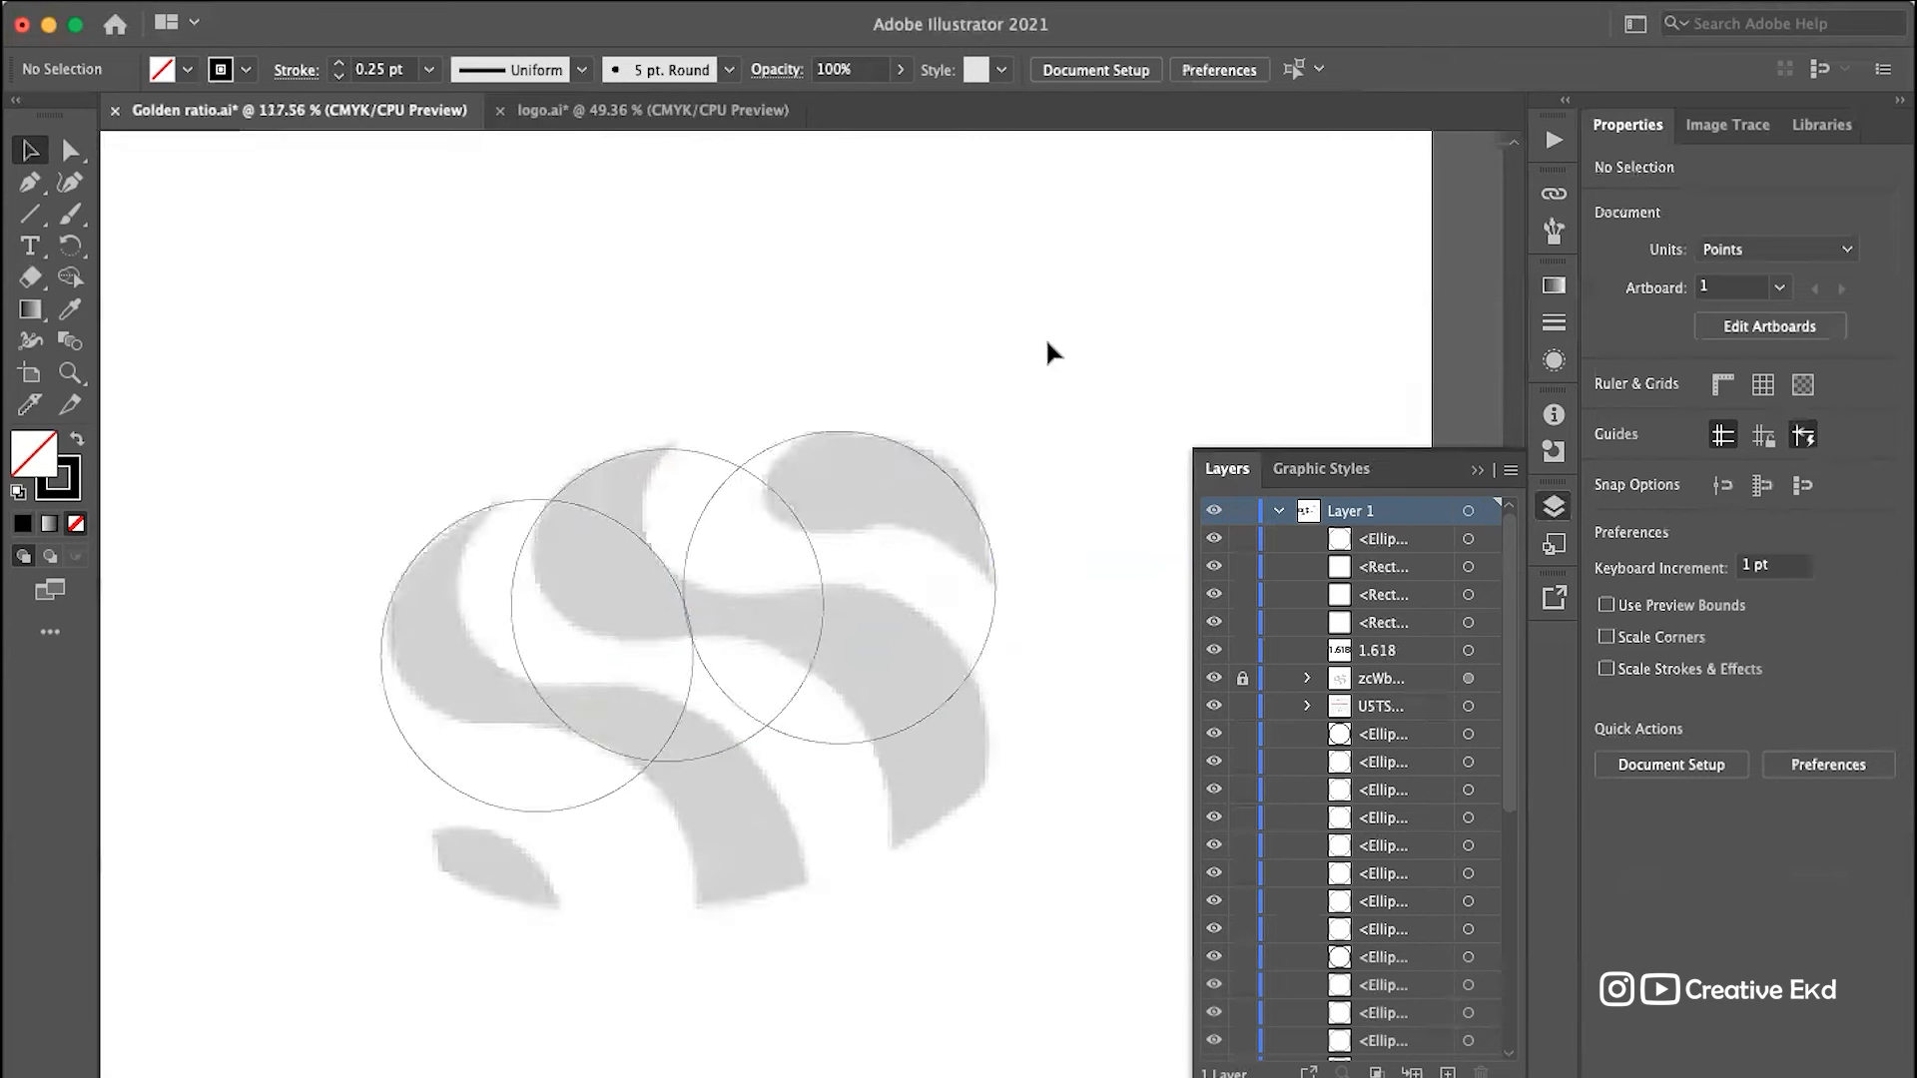
pyautogui.click(800, 439)
pyautogui.moveTo(799, 446); pyautogui.dragTo(822, 522)
pyautogui.click(994, 429)
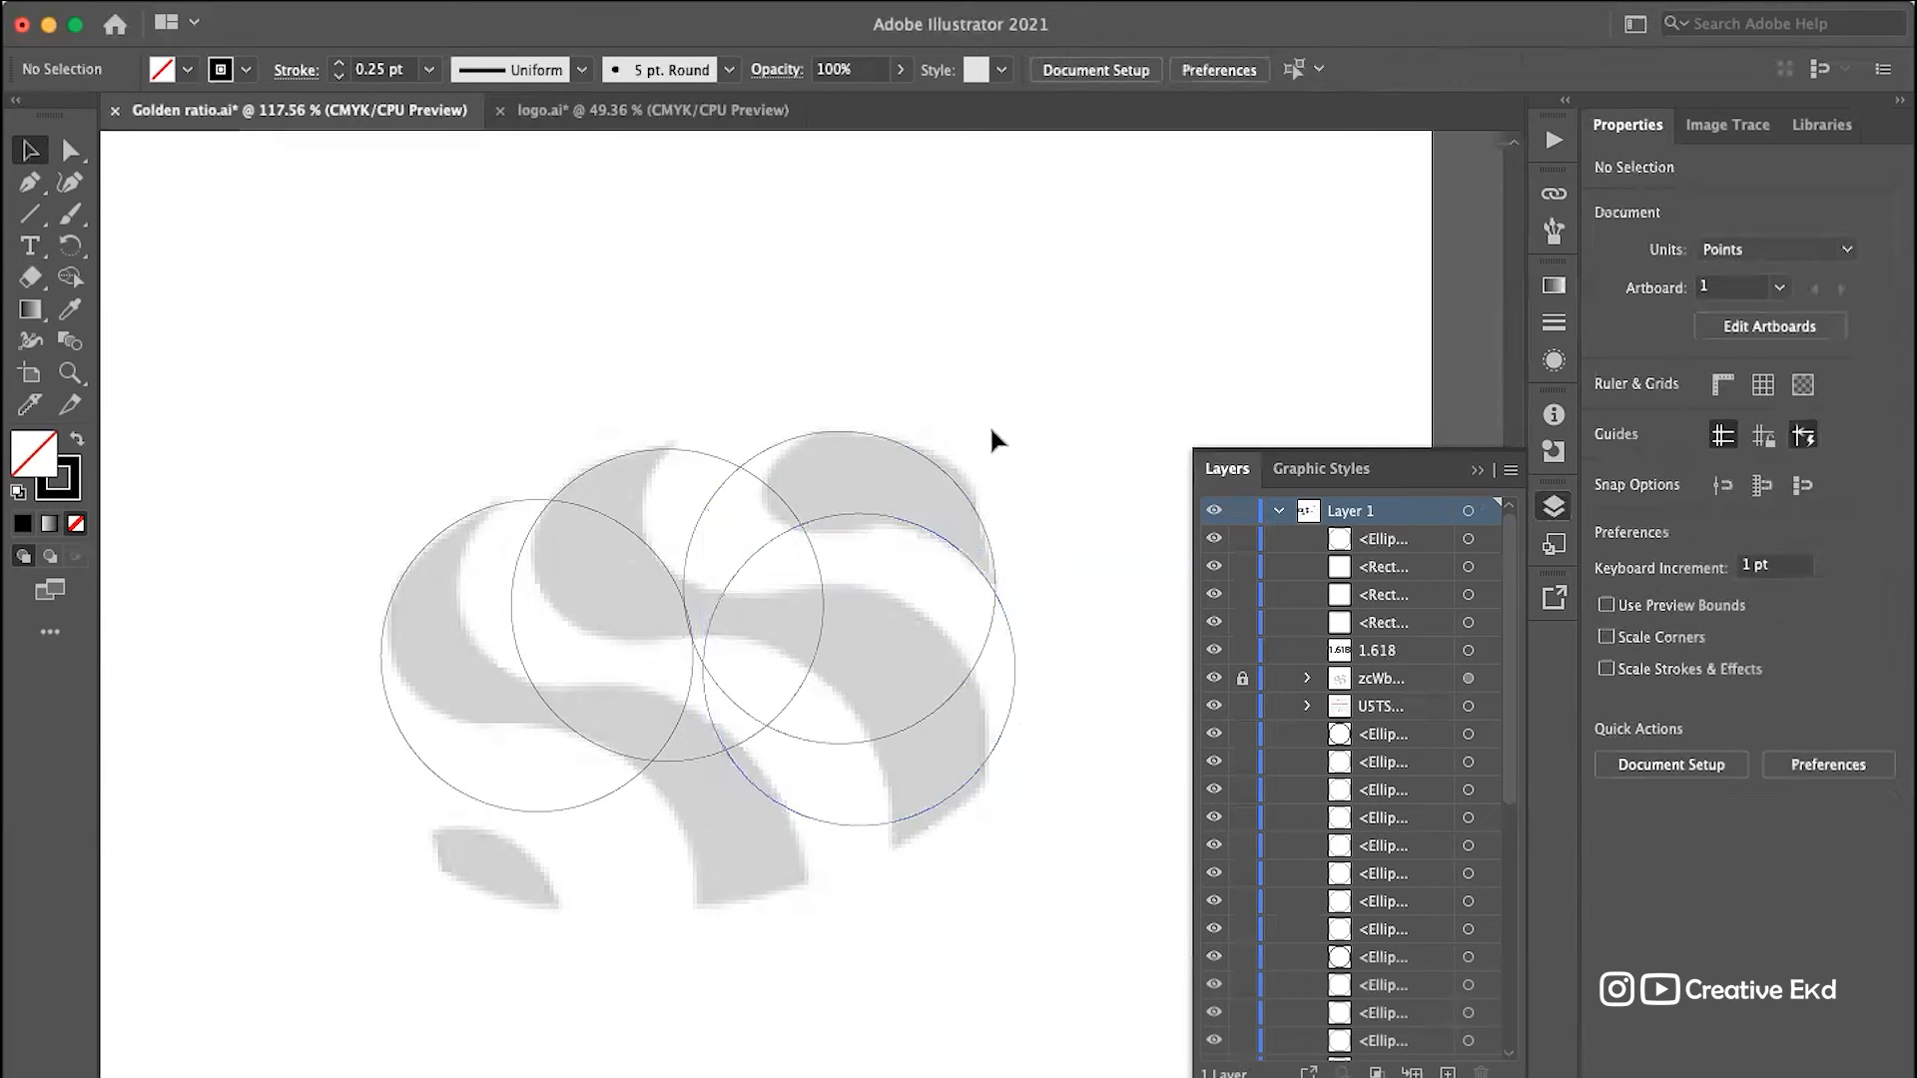
# Step: Add two more 130 pt circle copies, one above the middle stripe's upper dip and one along its lower-right outer curve
pyautogui.click(912, 528)
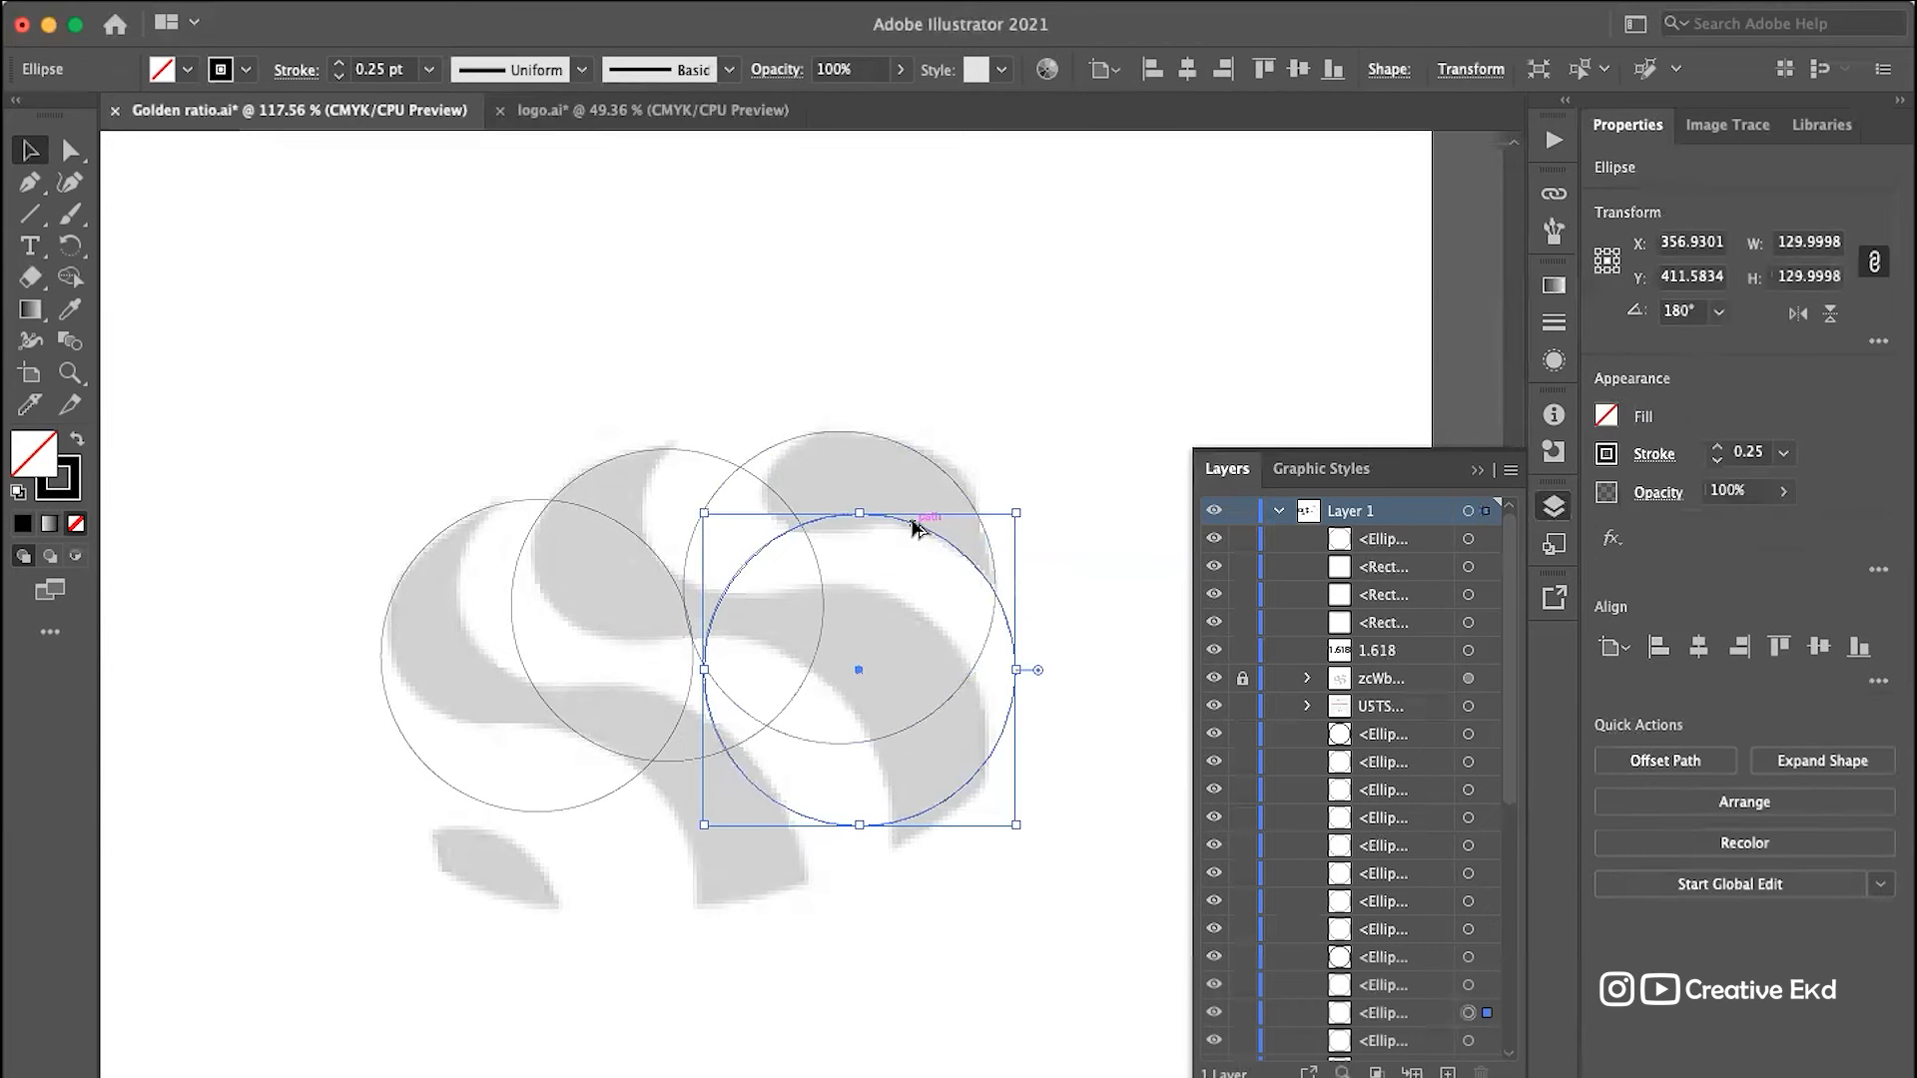
pyautogui.moveTo(913, 528); pyautogui.dragTo(841, 310)
pyautogui.click(1101, 339)
pyautogui.click(909, 611)
pyautogui.click(1092, 305)
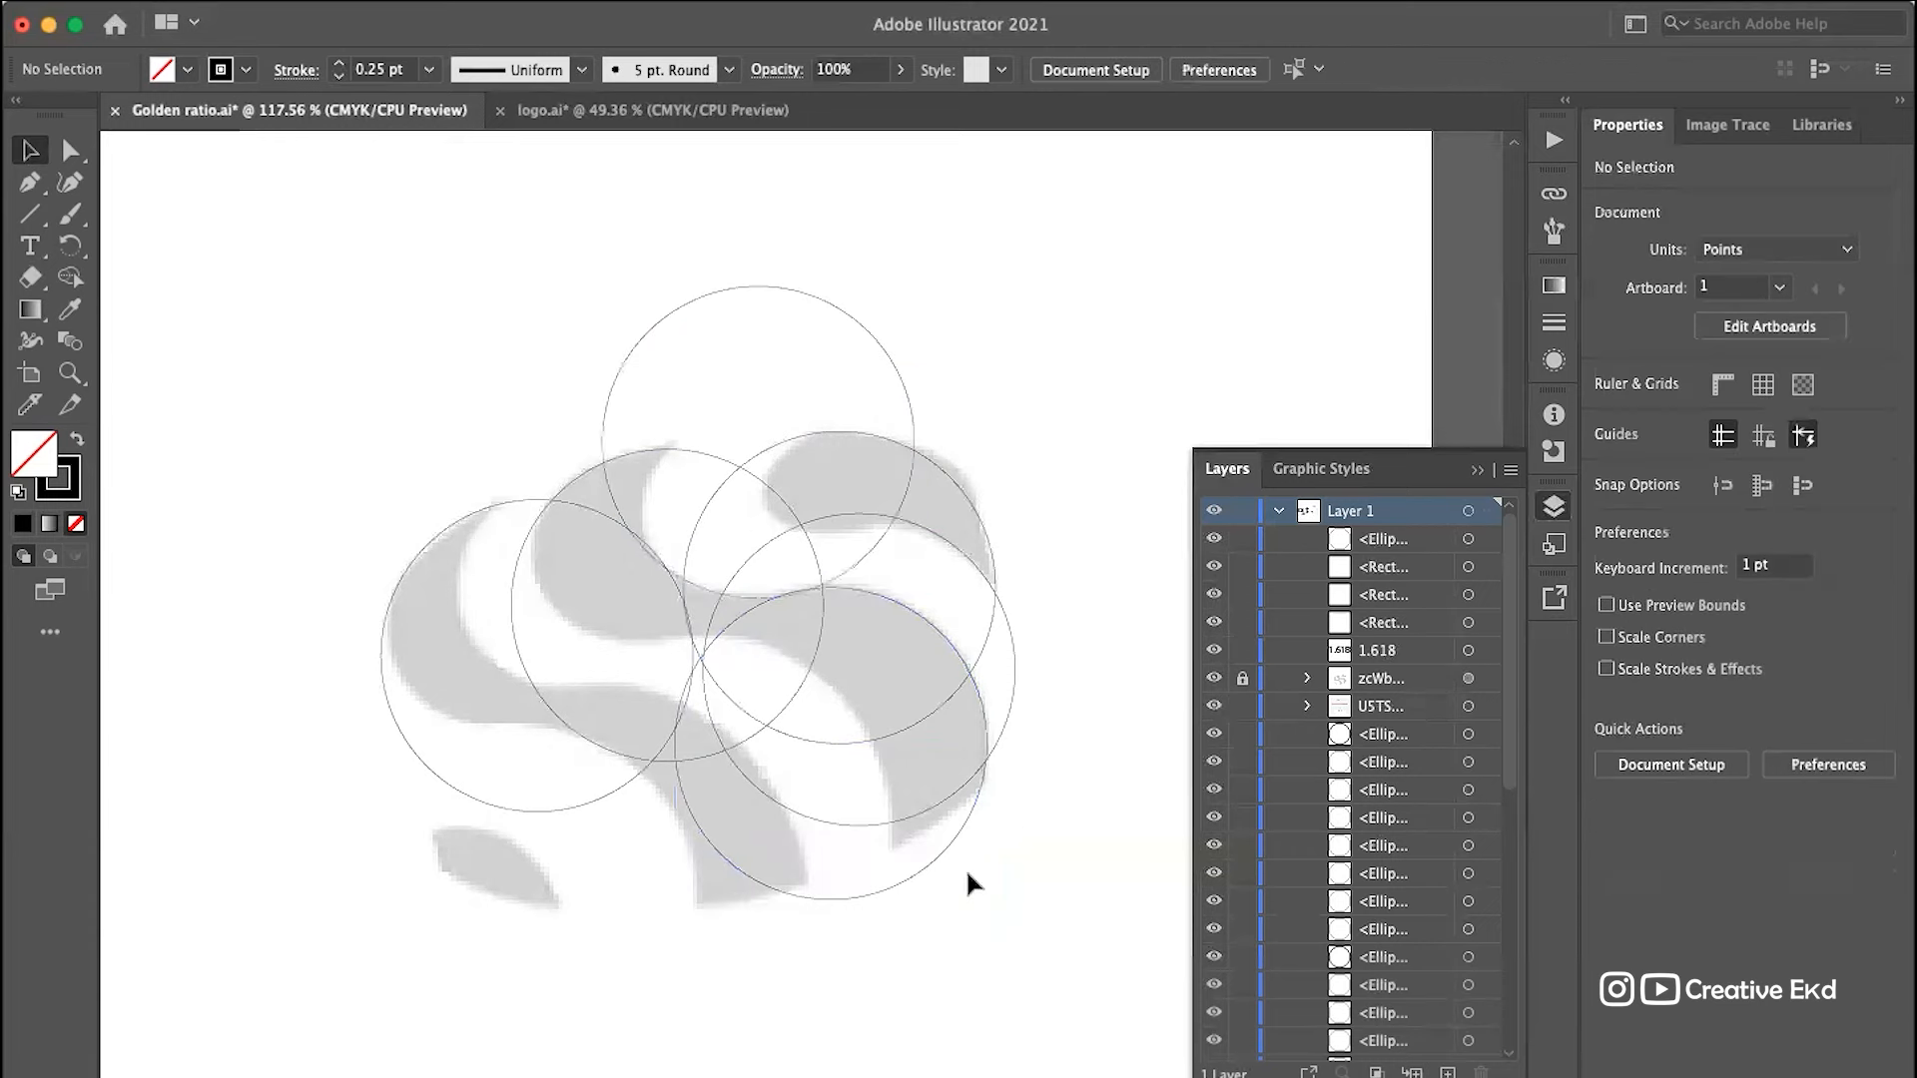
# Step: Copy the lower-right circle to the lower left, around the small leaf-shaped piece and along the left stripe's lower edge
pyautogui.scroll(3, 535, 907)
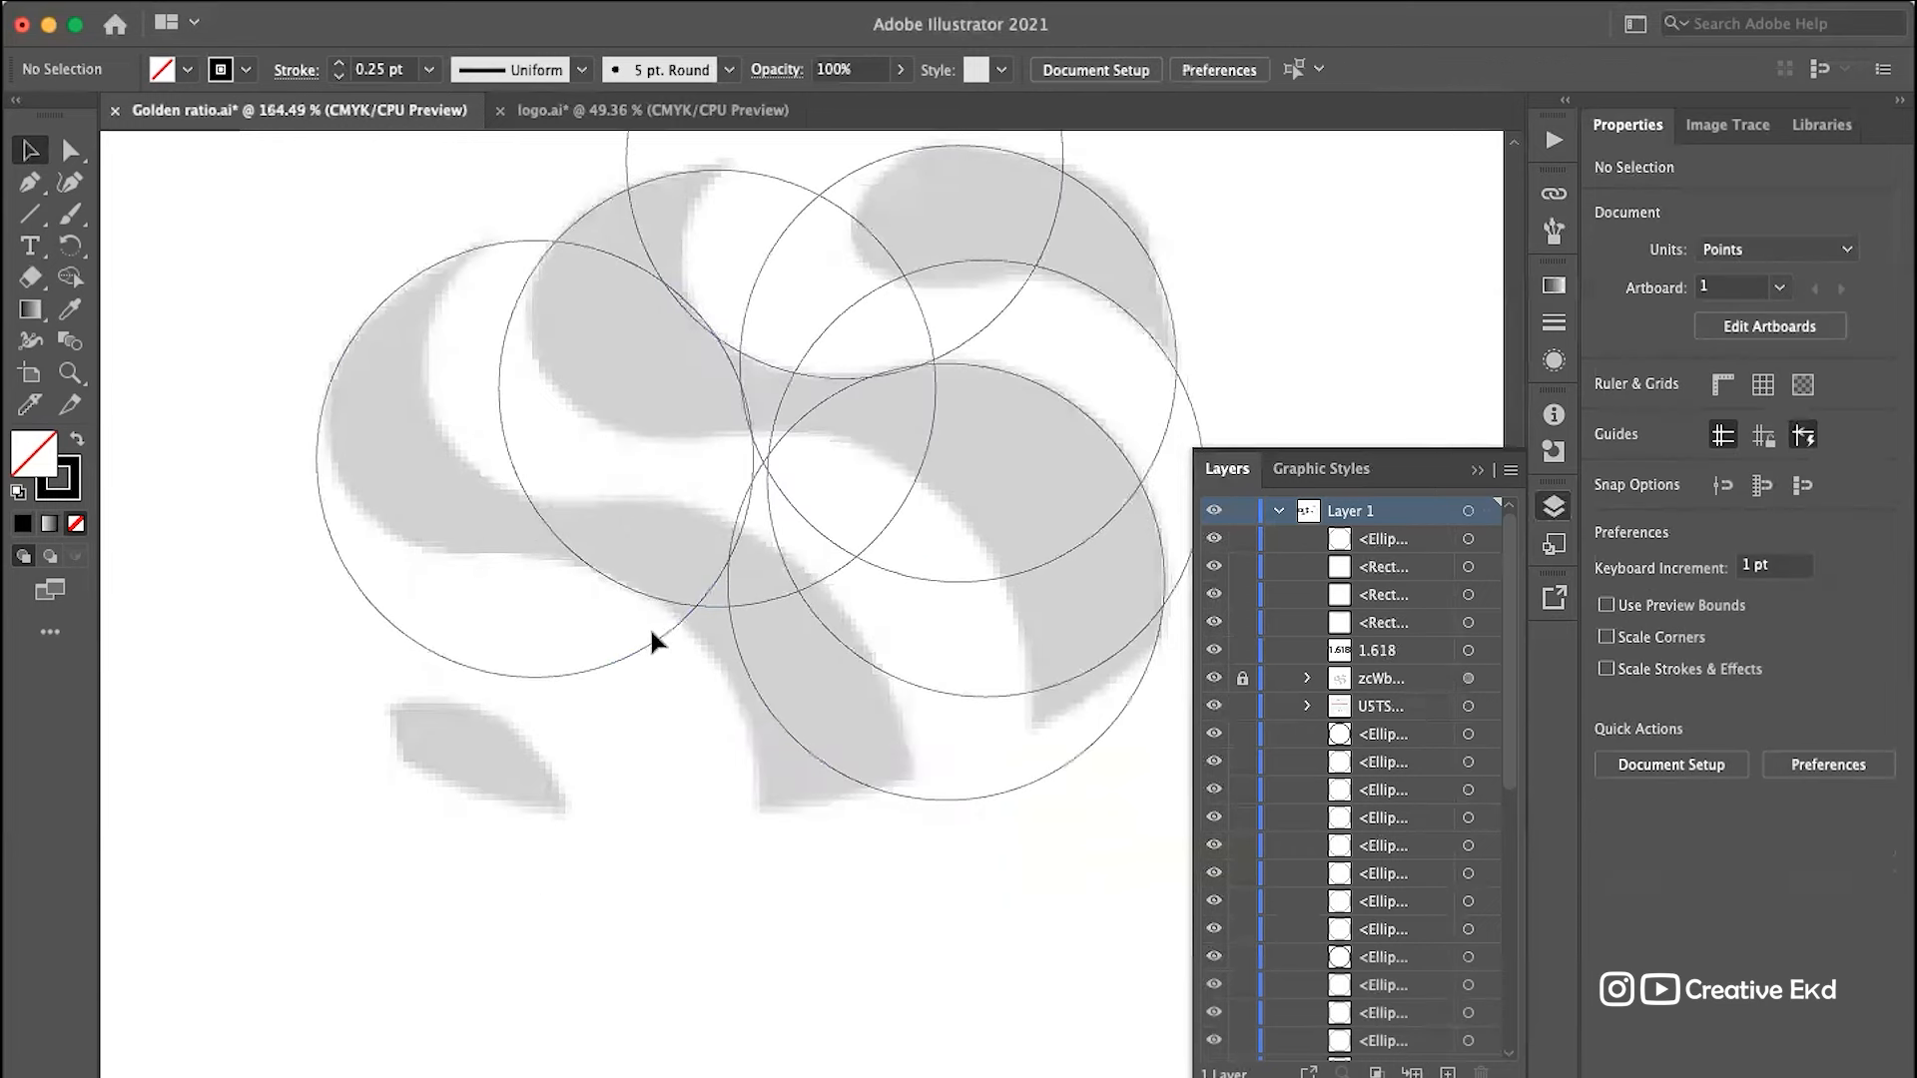
pyautogui.click(926, 687)
pyautogui.moveTo(930, 691); pyautogui.dragTo(484, 993)
pyautogui.click(805, 886)
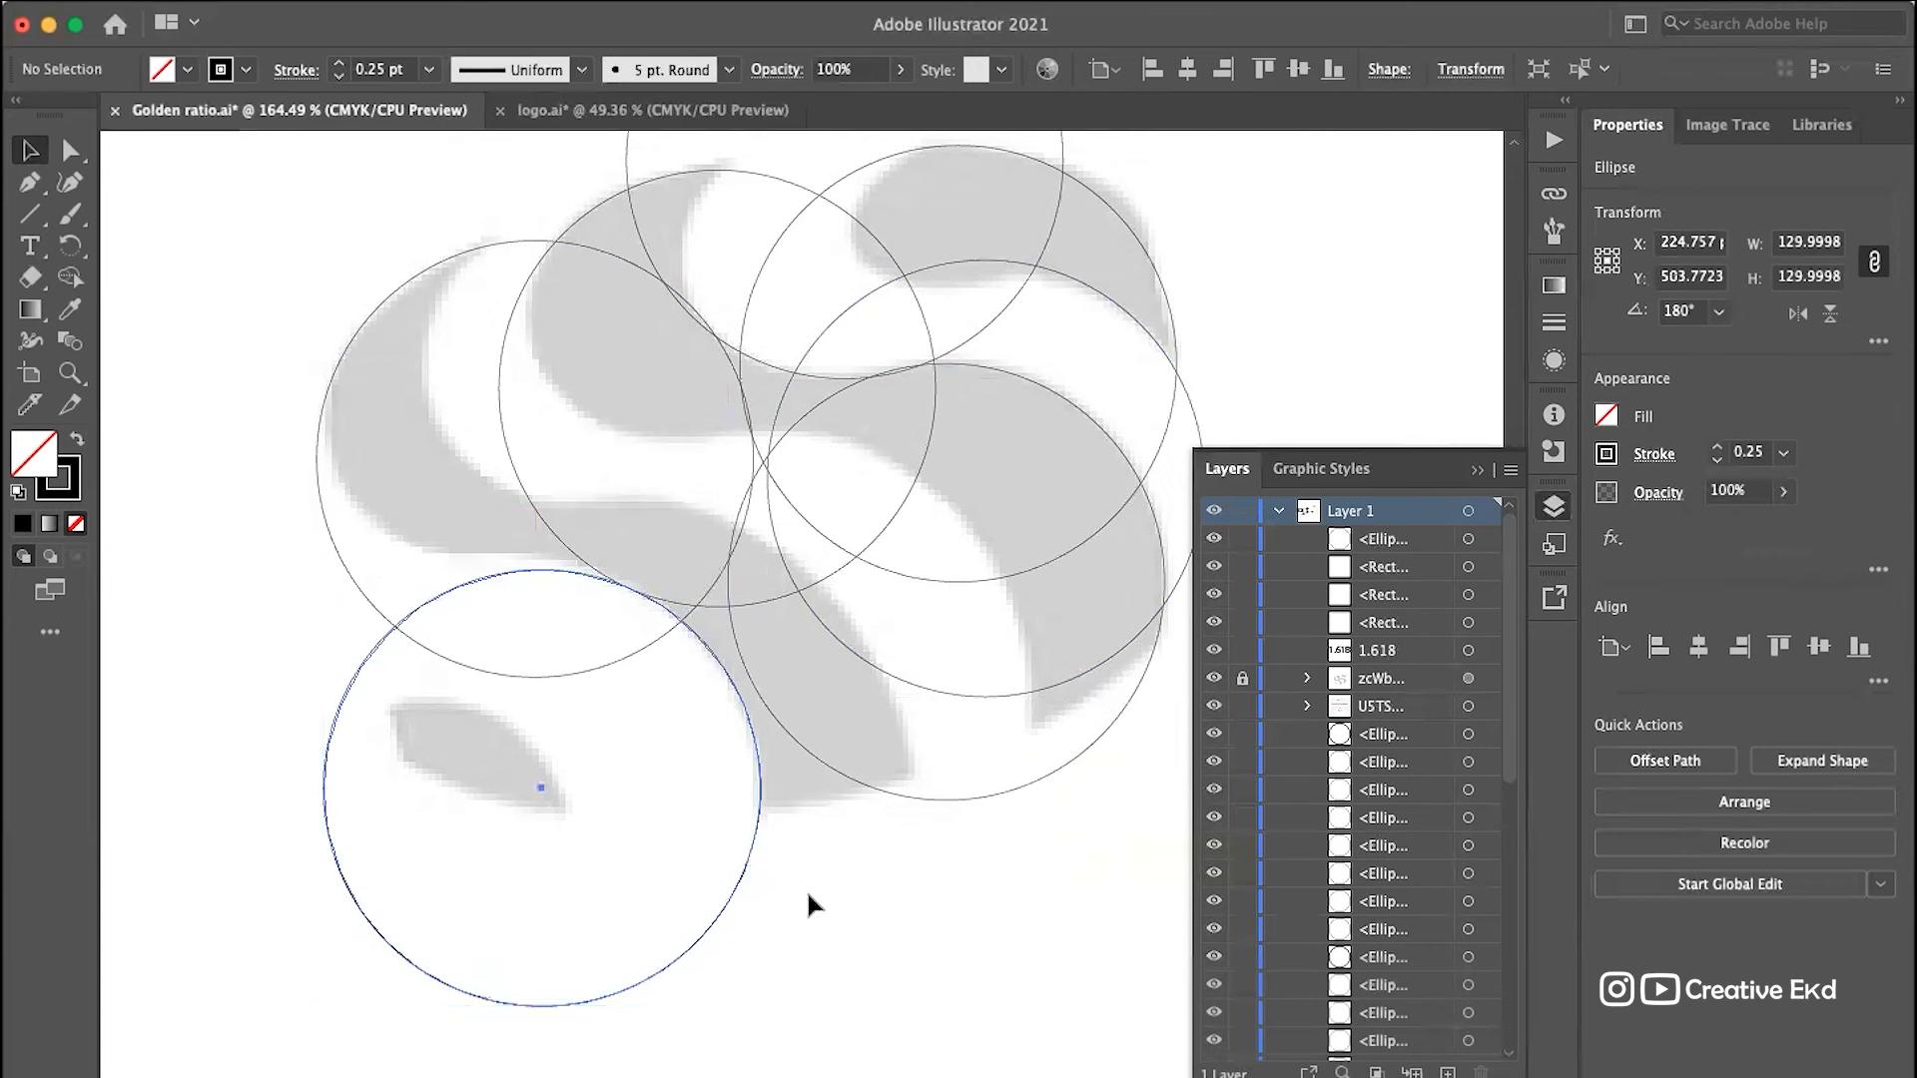
pyautogui.scroll(-5, 889, 707)
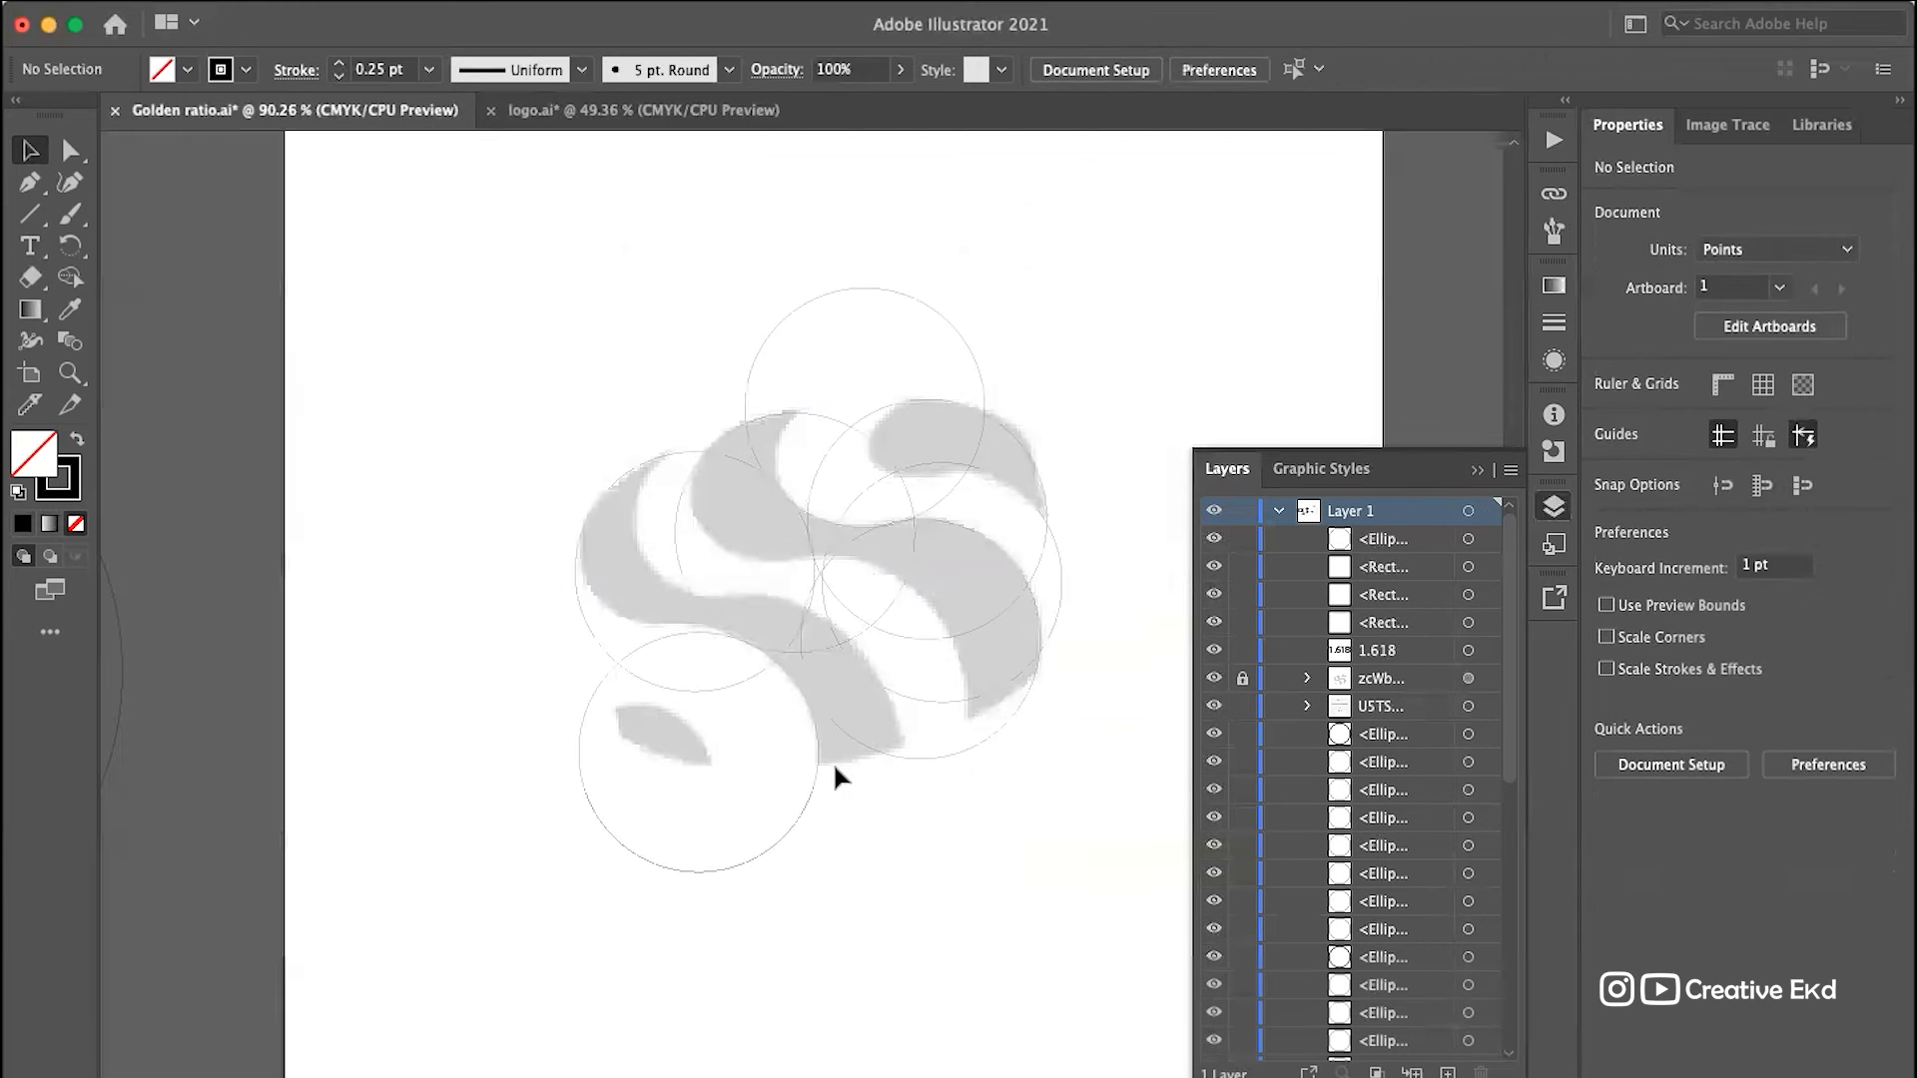
pyautogui.scroll(5, 835, 764)
pyautogui.scroll(-3, 804, 743)
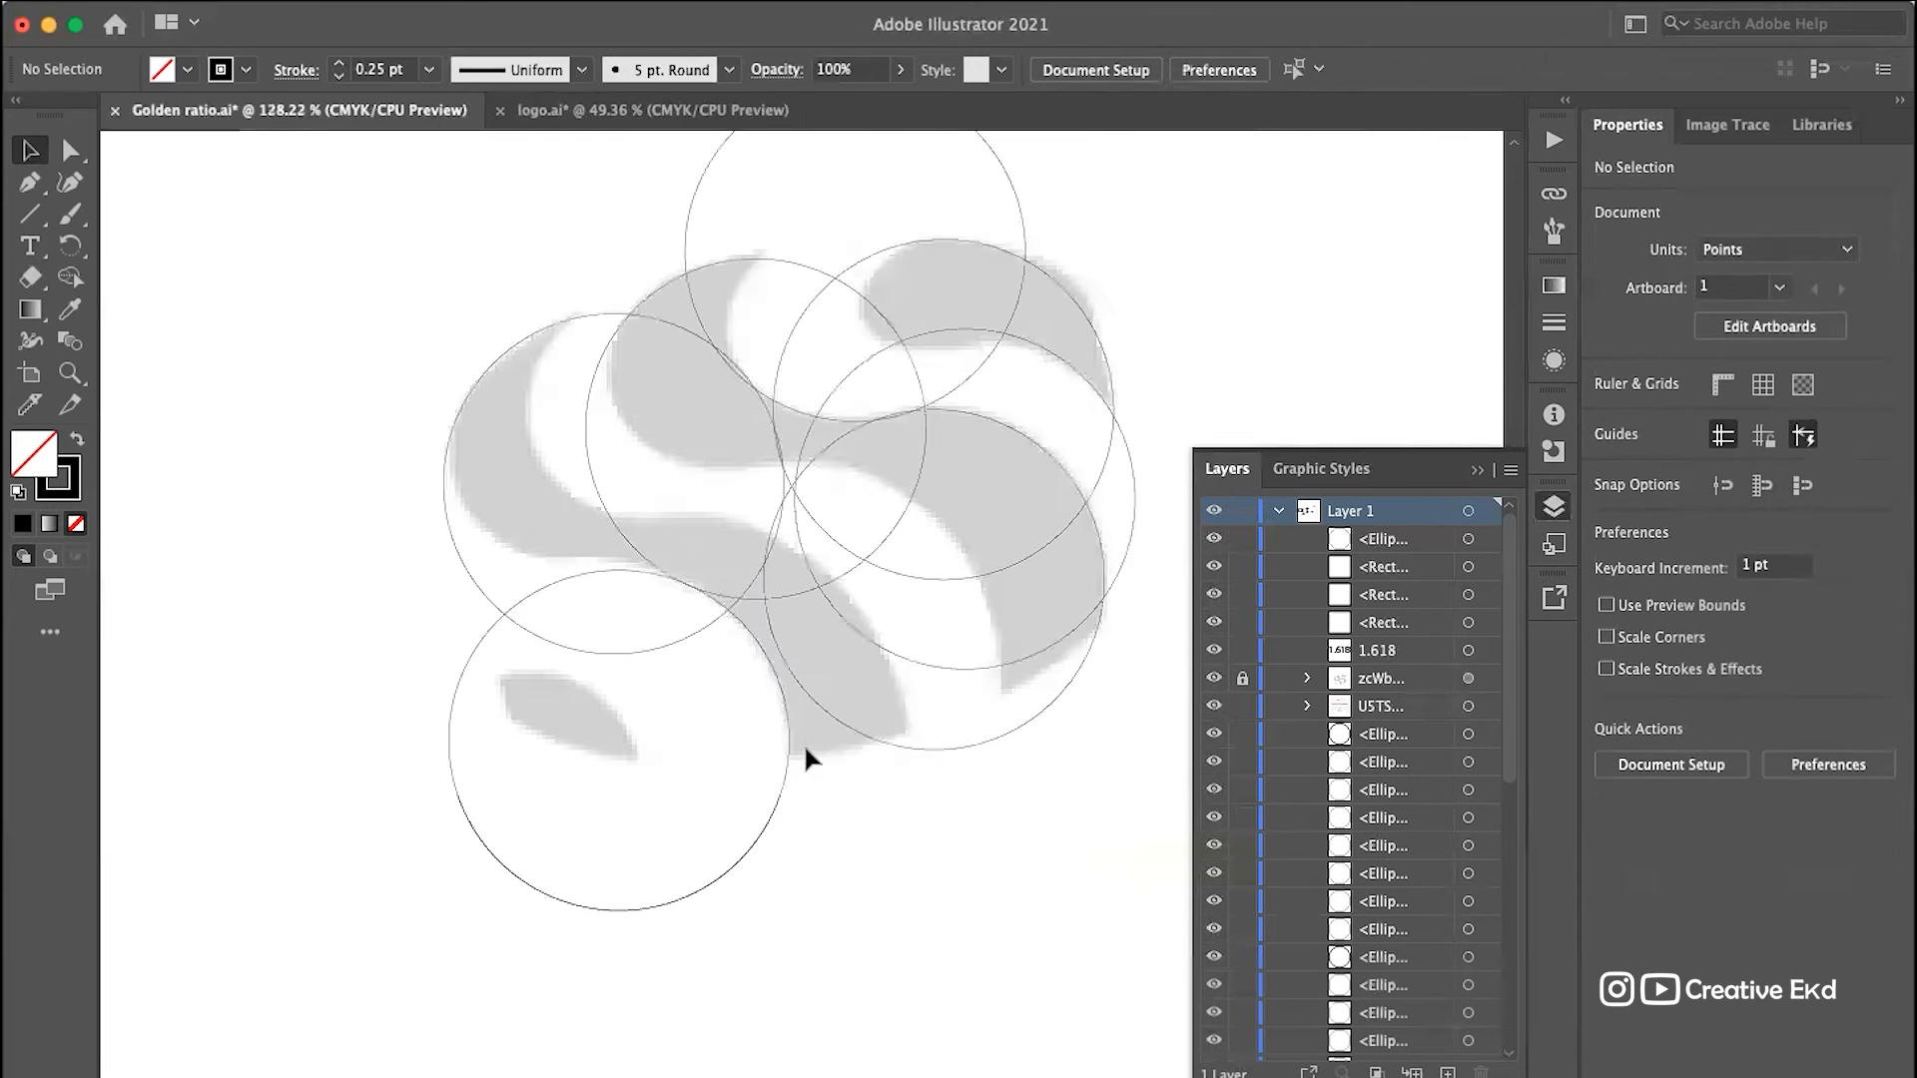
# Step: Bring the 50 pt circle from the concentric set onto the artboard beside the logo's left edge
pyautogui.scroll(-6, 517, 561)
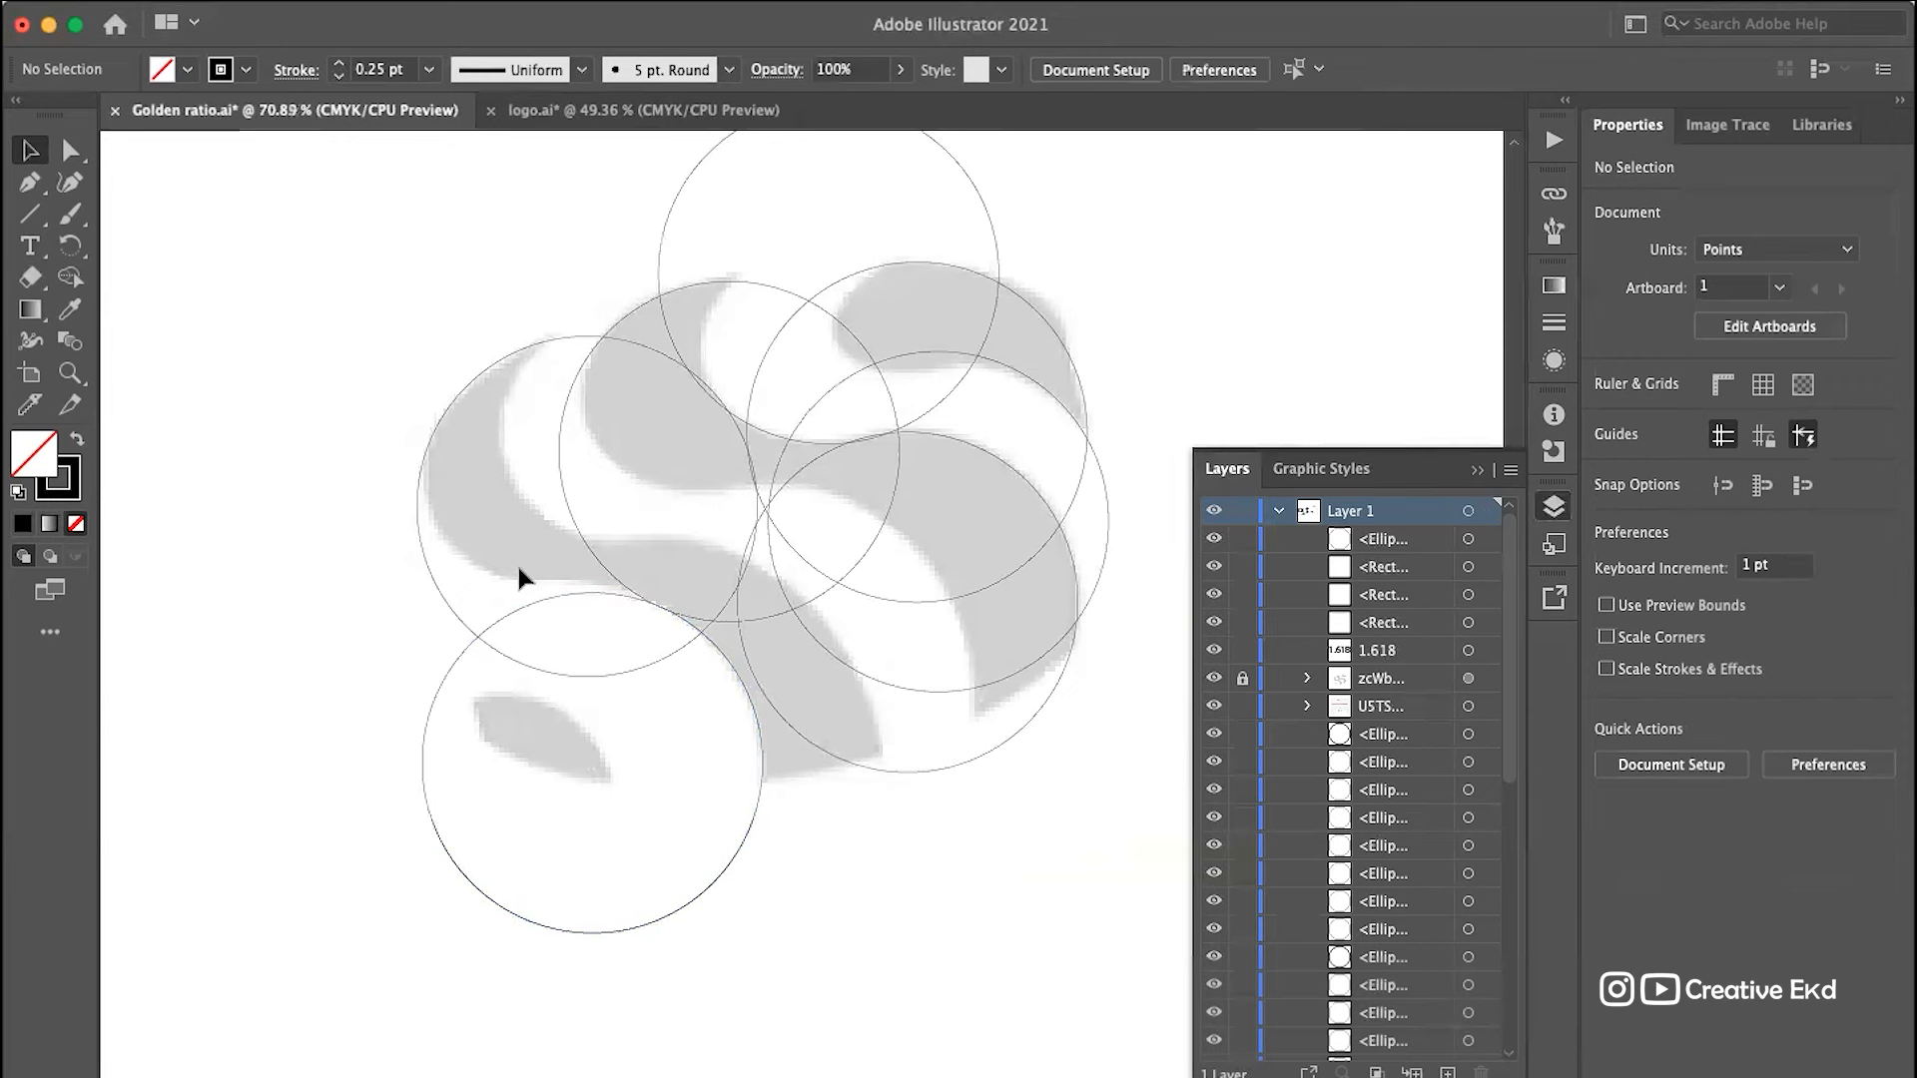
pyautogui.hscroll(-5, 263, 495)
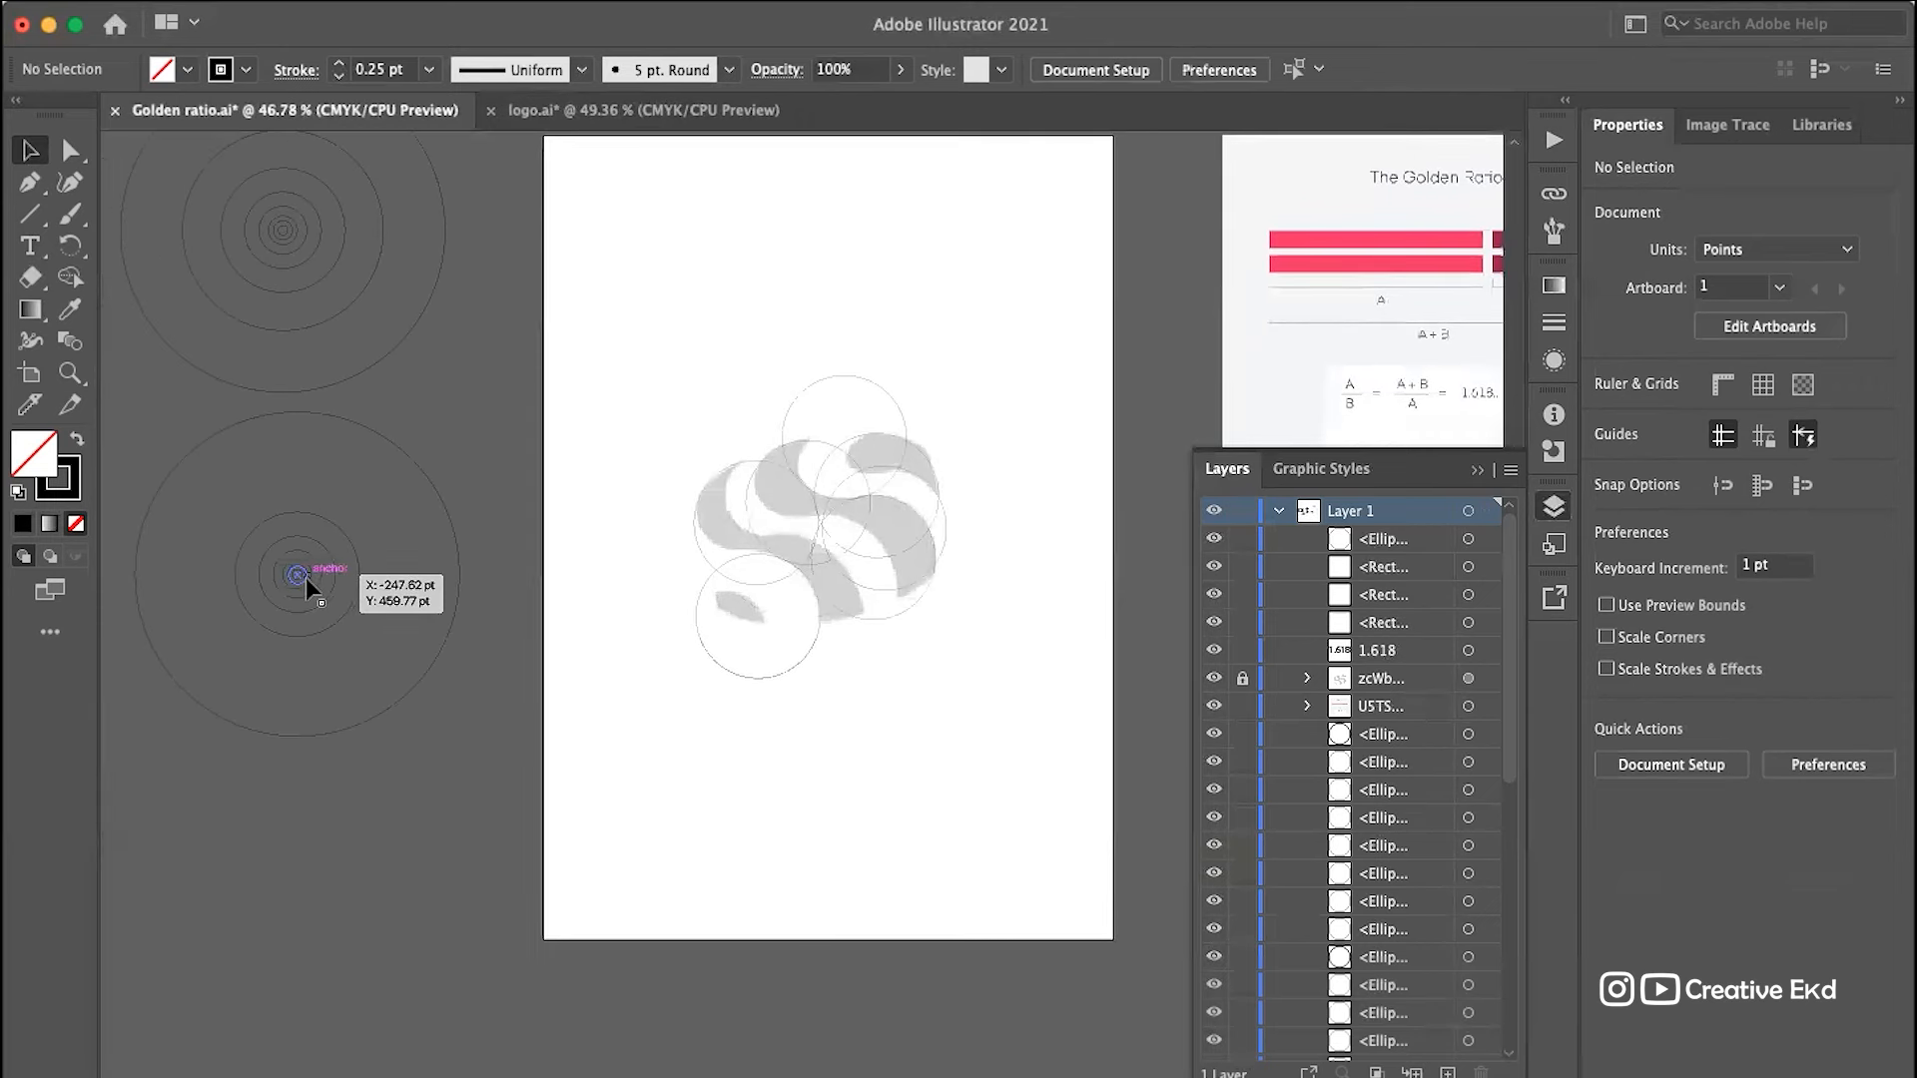
pyautogui.click(306, 577)
pyautogui.scroll(6, 305, 577)
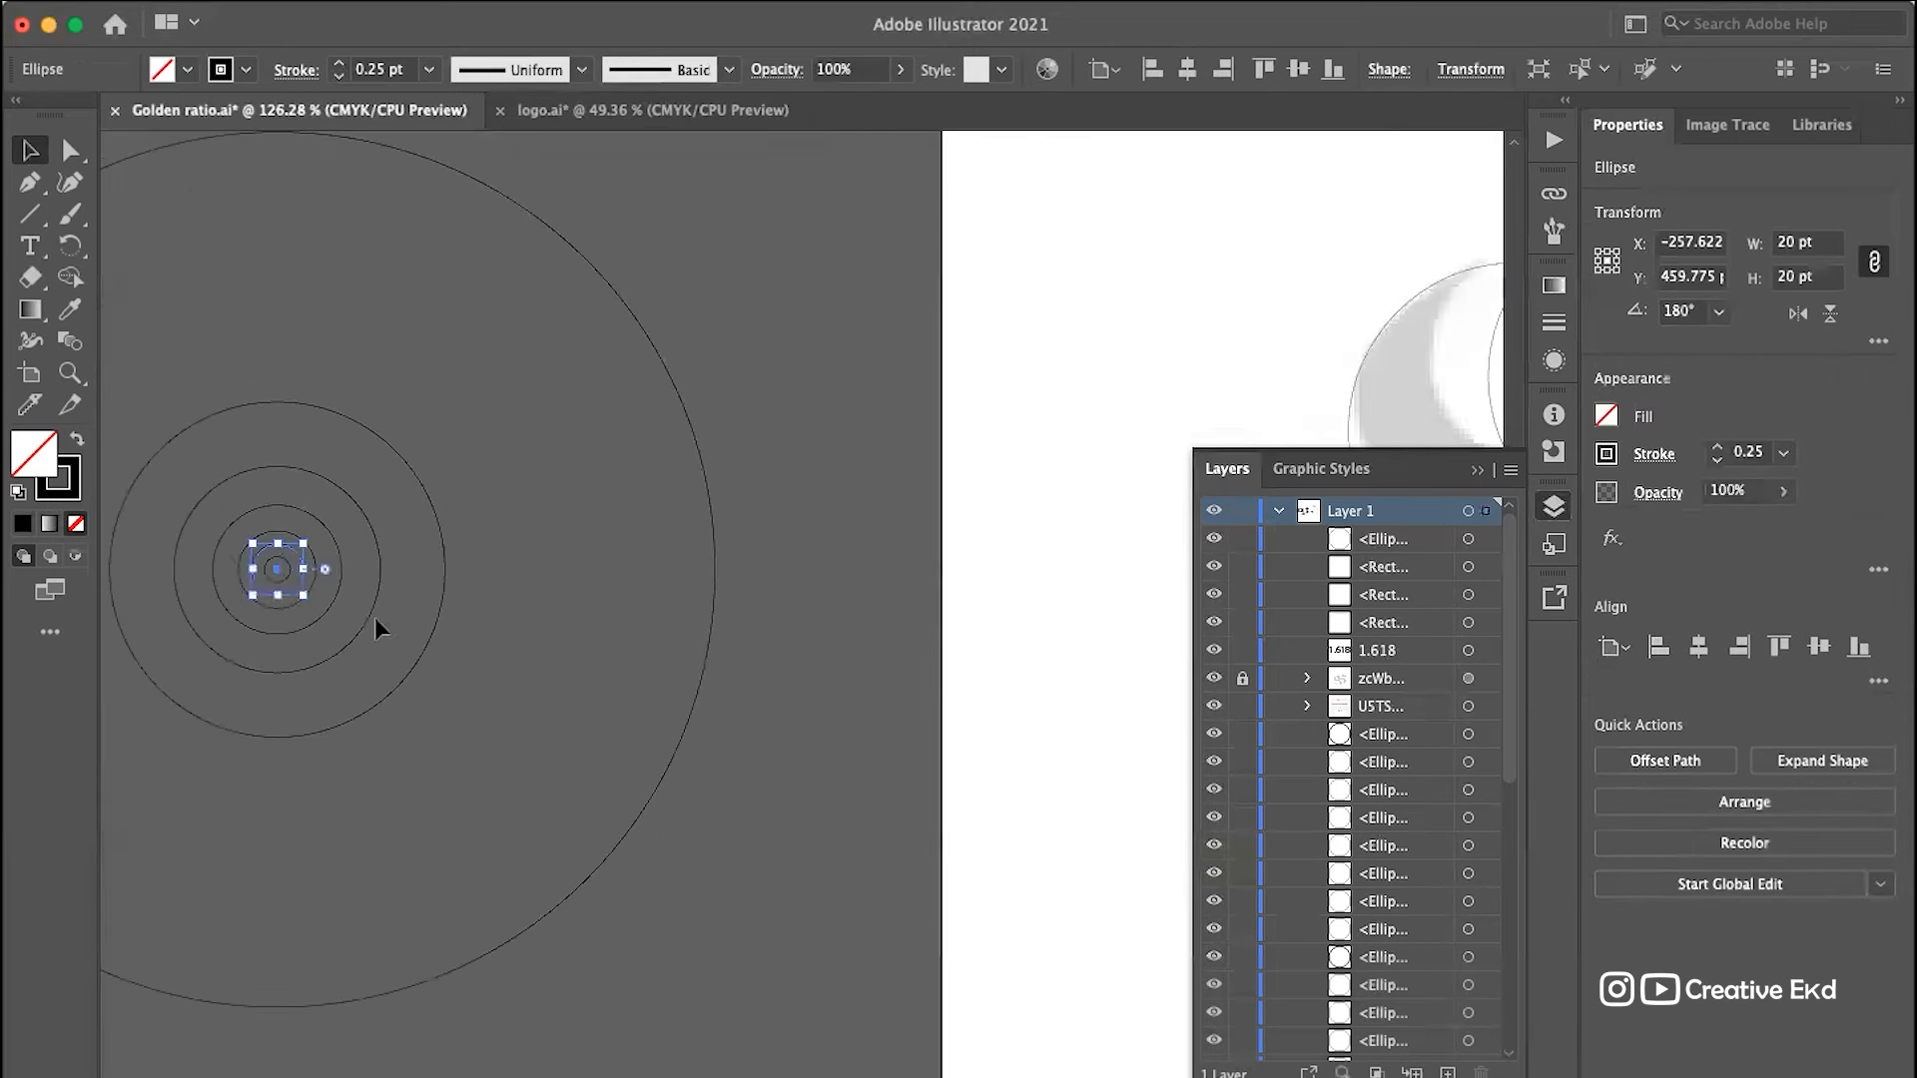
pyautogui.hscroll(2, 374, 617)
pyautogui.moveTo(270, 522); pyautogui.dragTo(1189, 302)
pyautogui.scroll(-5, 1190, 308)
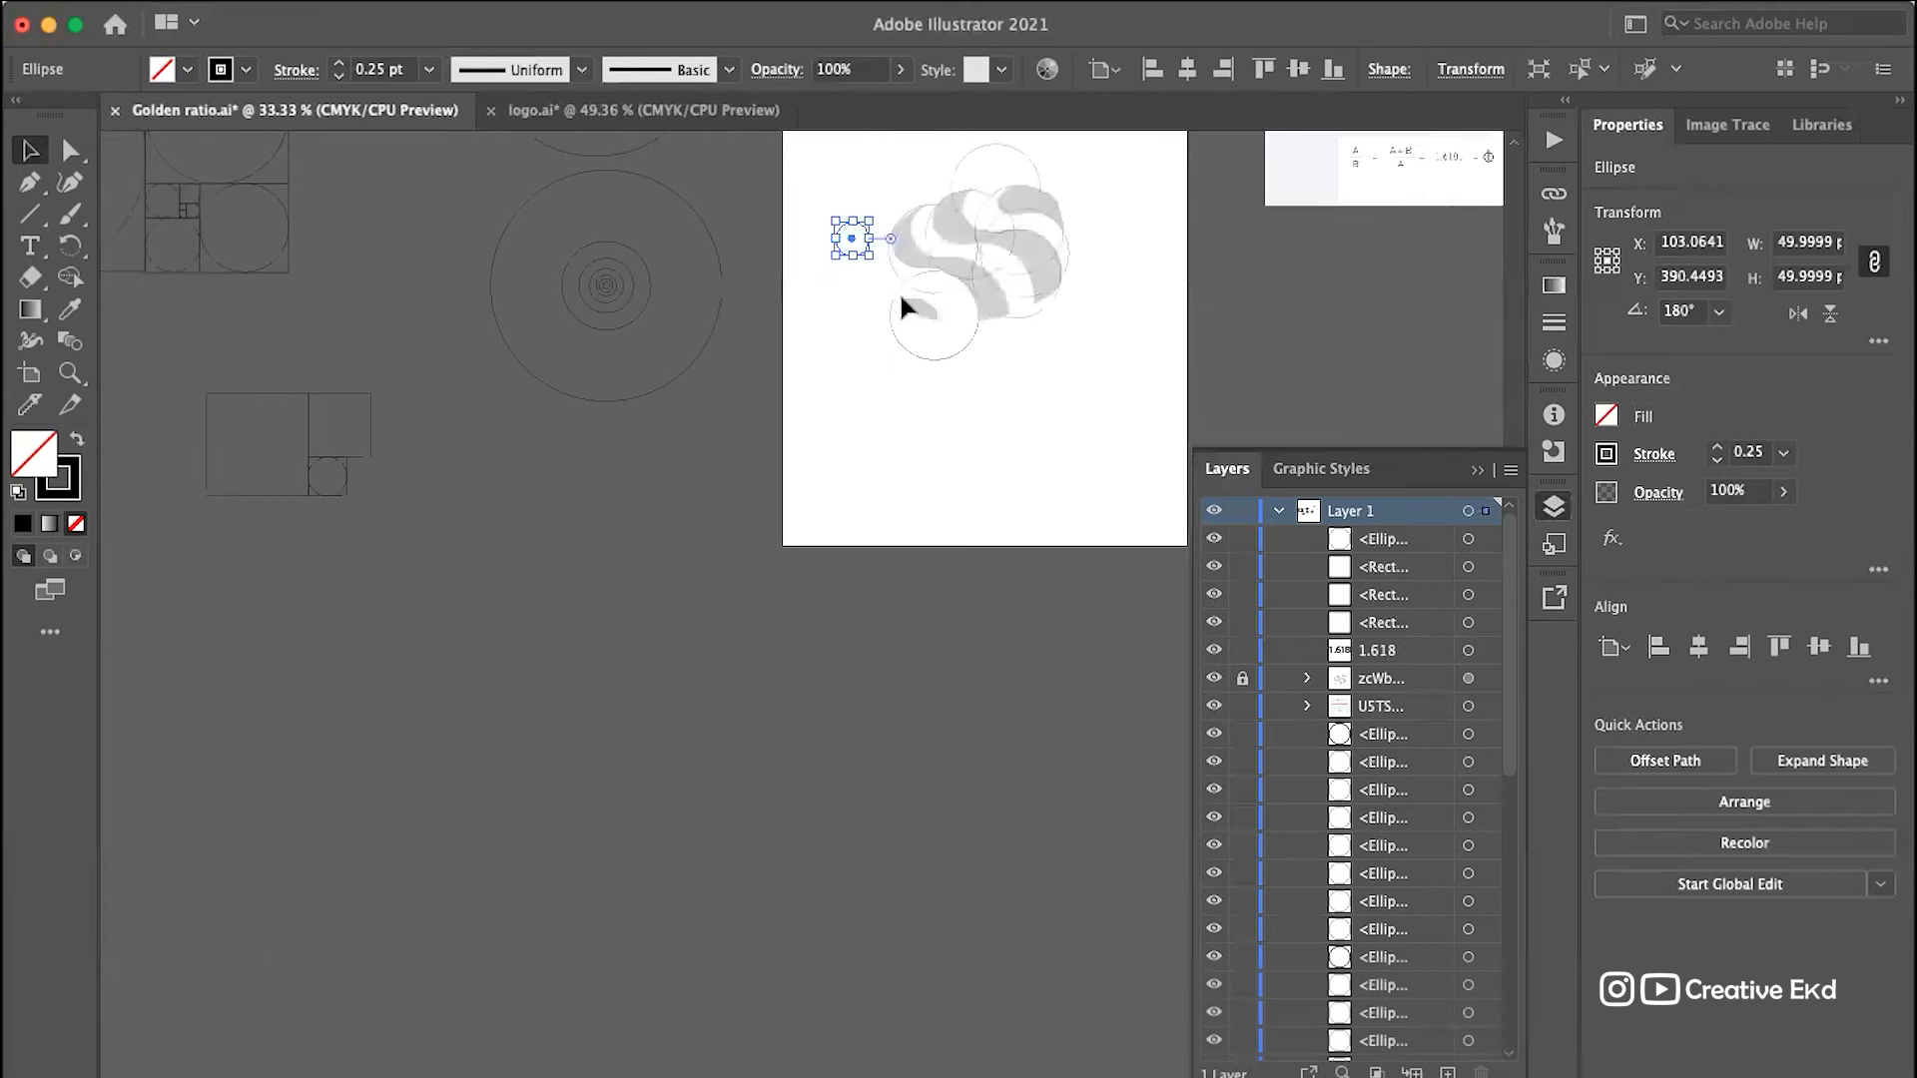
# Step: Try fitting the 50 pt circle over the small leaf-shaped piece inside the lower-left circle
pyautogui.scroll(5, 900, 292)
pyautogui.hscroll(4, 900, 292)
pyautogui.scroll(2, 901, 291)
pyautogui.hscroll(4, 901, 292)
pyautogui.scroll(2, 900, 291)
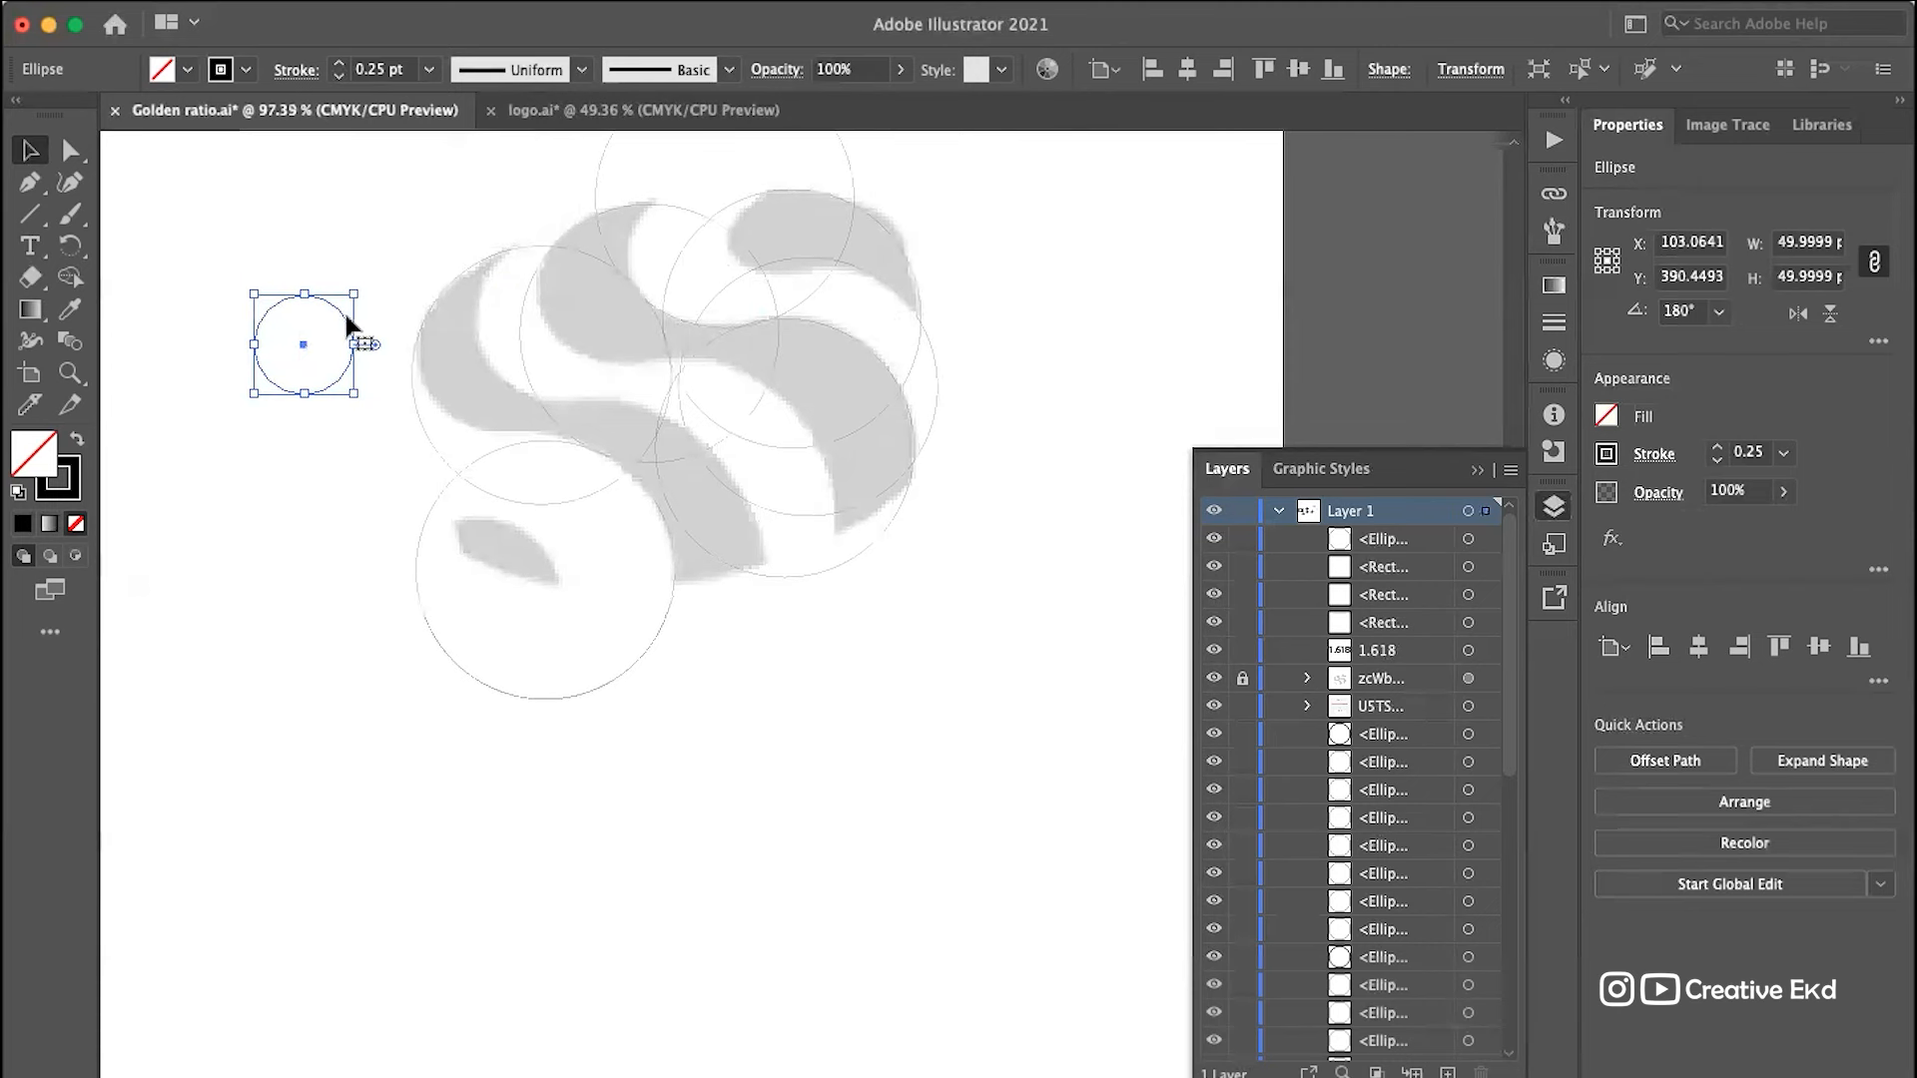
pyautogui.moveTo(346, 318); pyautogui.dragTo(522, 545)
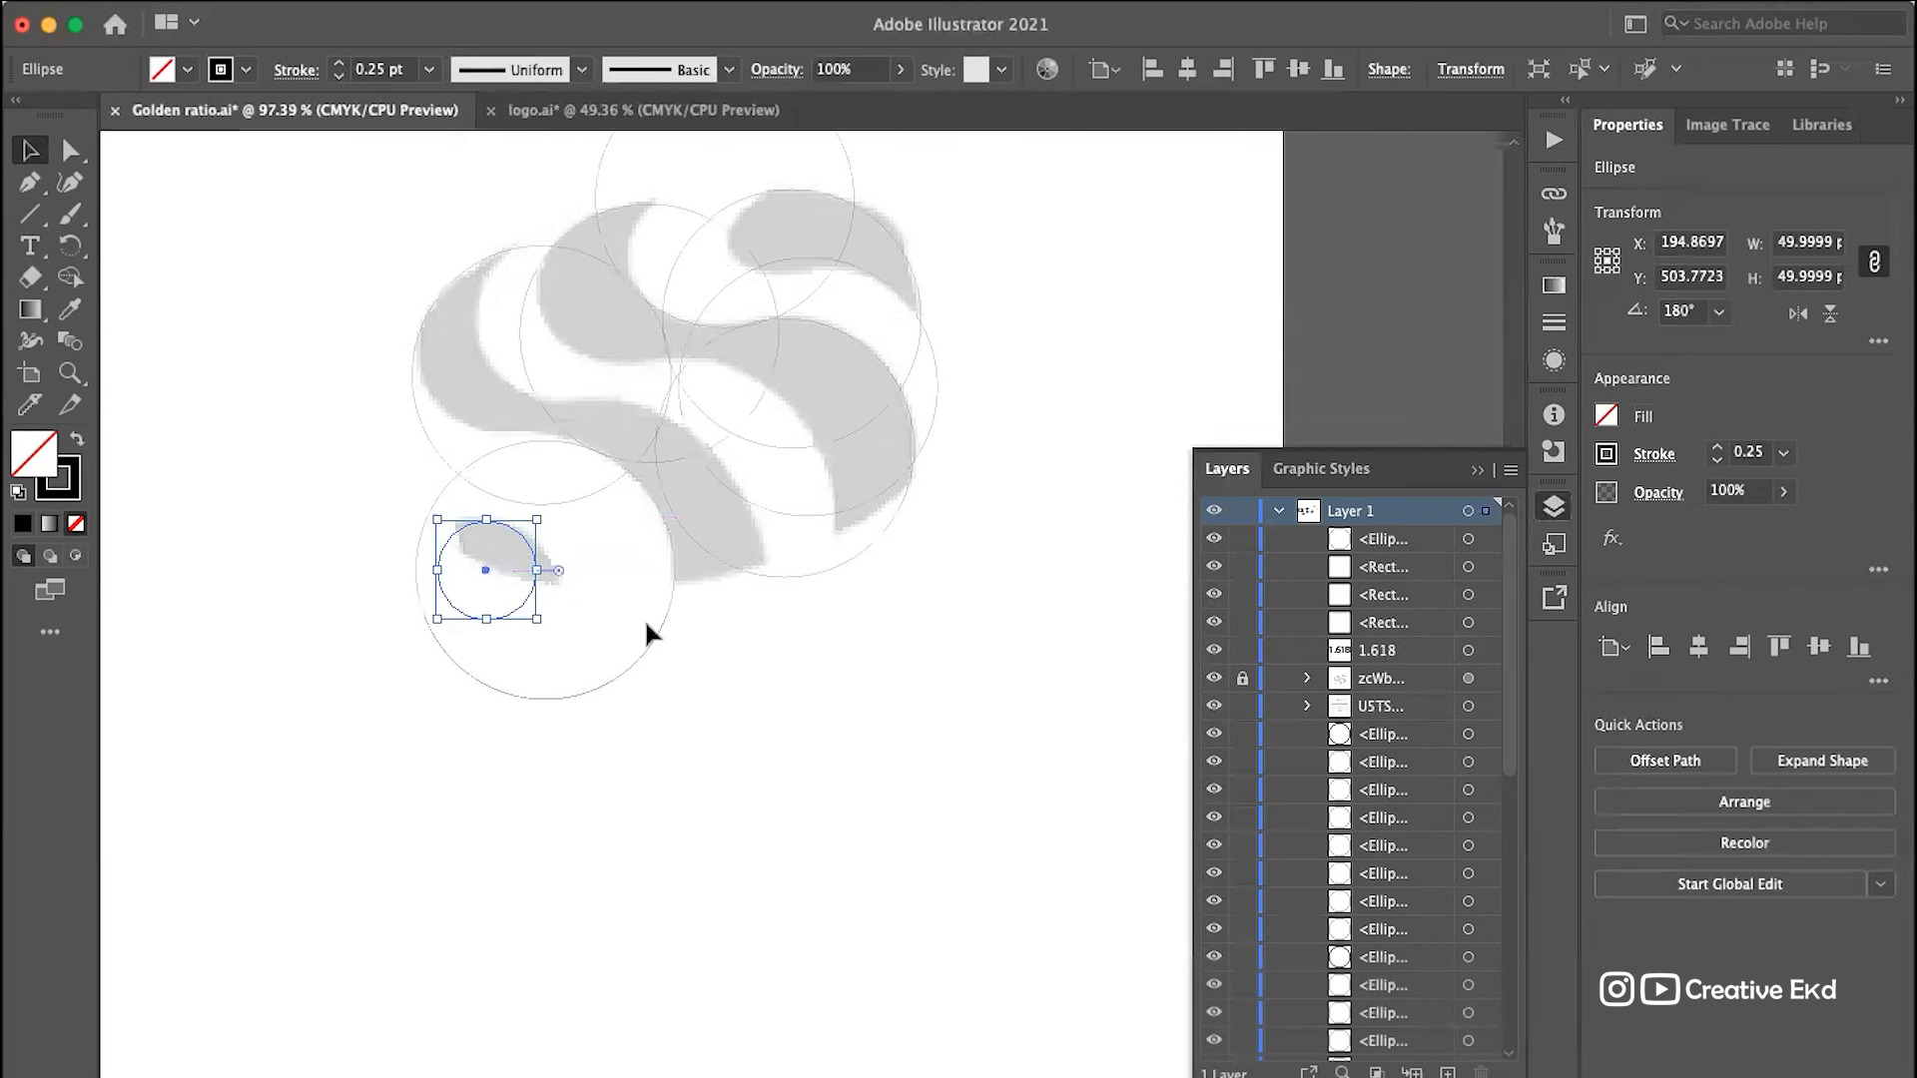
pyautogui.click(644, 619)
pyautogui.hscroll(-15, 514, 573)
pyautogui.scroll(-4, 513, 573)
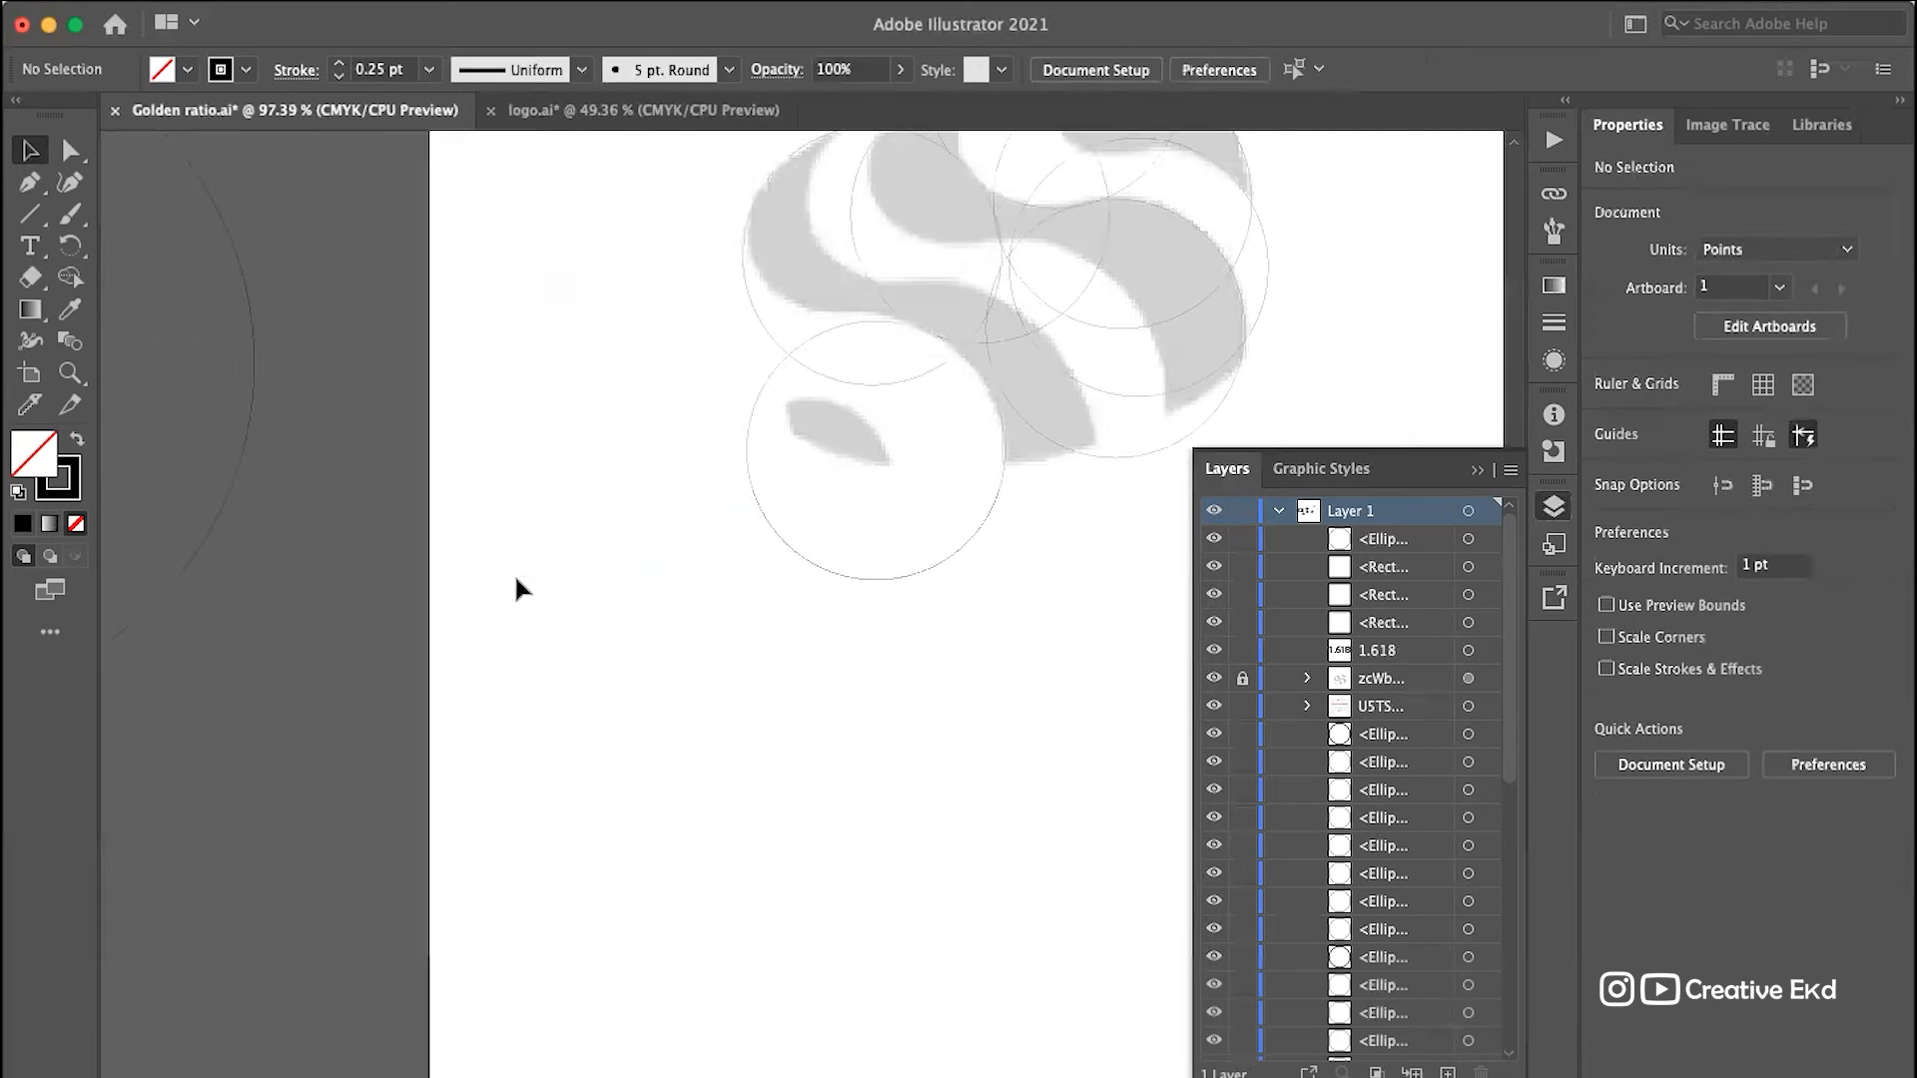
# Step: Bring the 80 pt circle from the concentric set over the small leaf-shaped piece and align it with the piece's upper edge
pyautogui.moveTo(392, 290); pyautogui.dragTo(1289, 387)
pyautogui.scroll(6, 1289, 387)
pyautogui.hscroll(7, 1290, 387)
pyautogui.hscroll(1, 1288, 387)
pyautogui.scroll(1, 1289, 388)
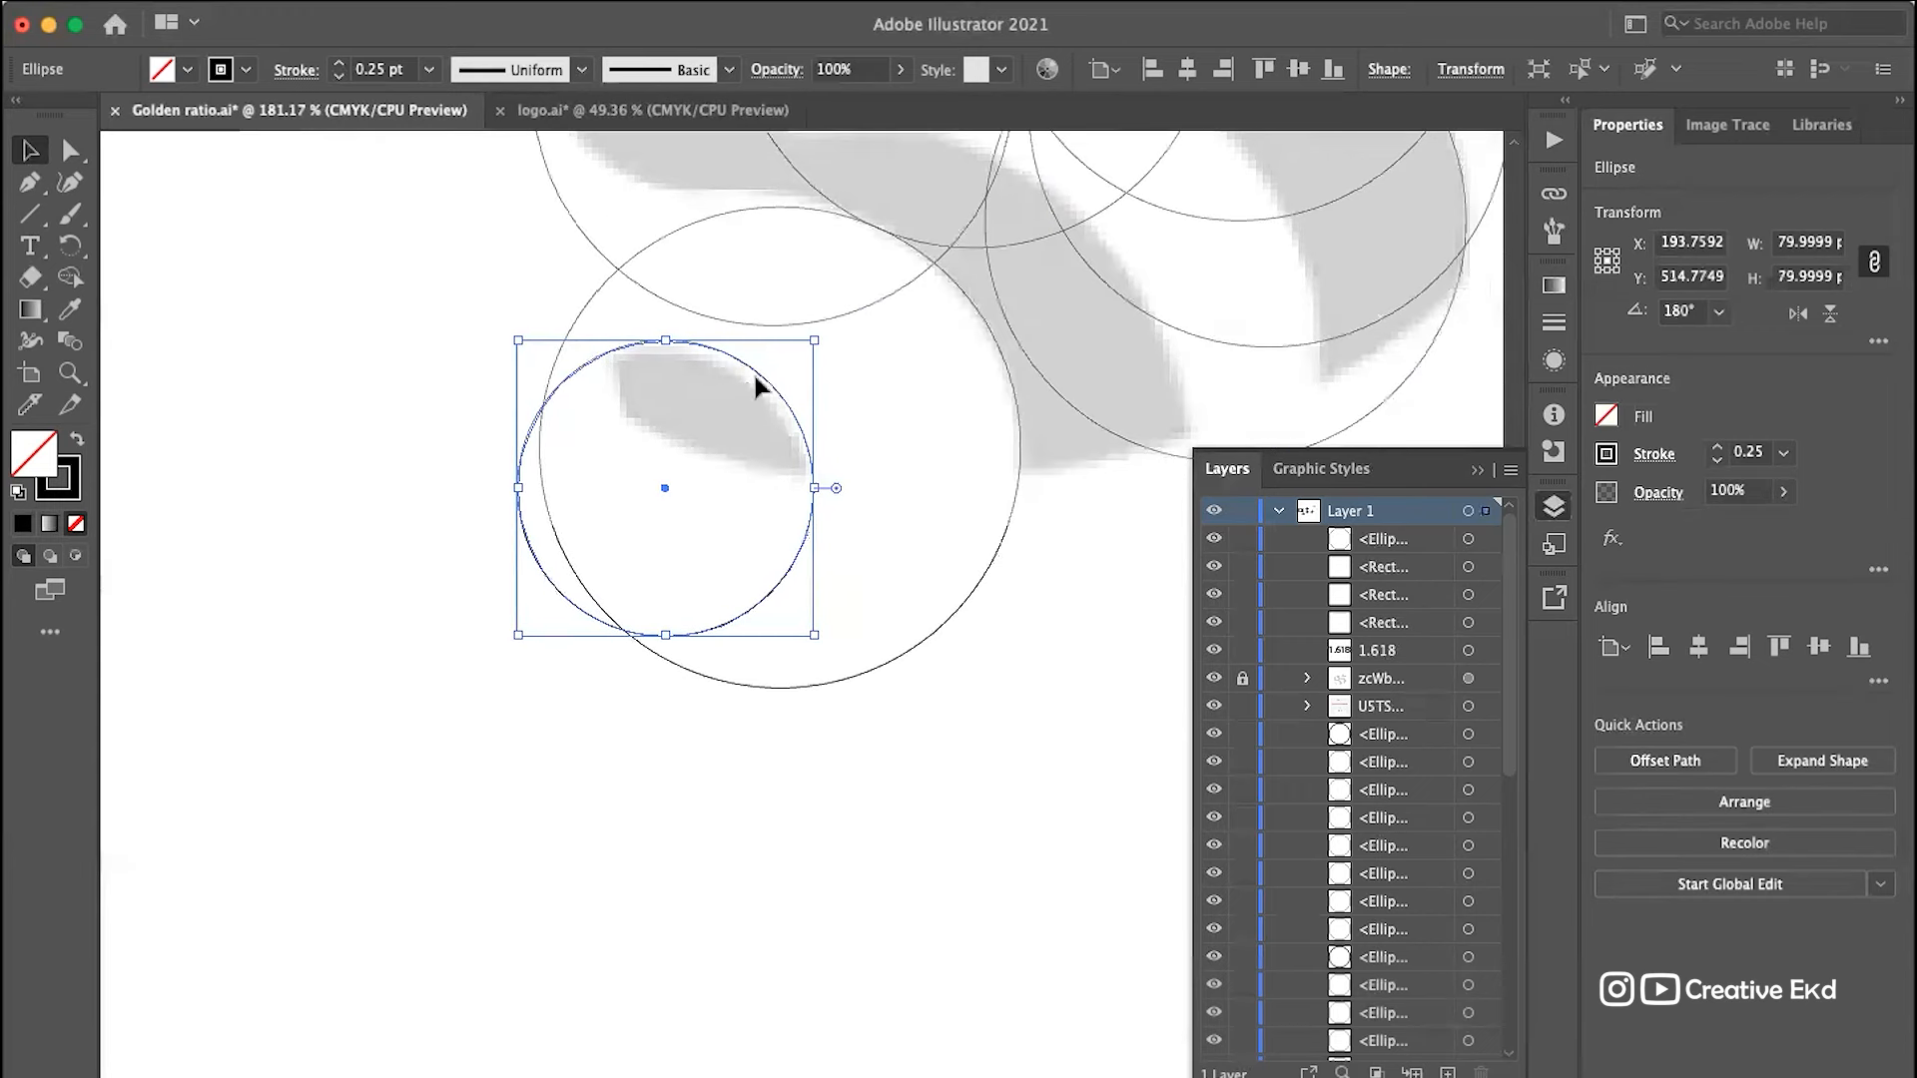
pyautogui.moveTo(771, 378); pyautogui.dragTo(763, 394)
pyautogui.click(963, 479)
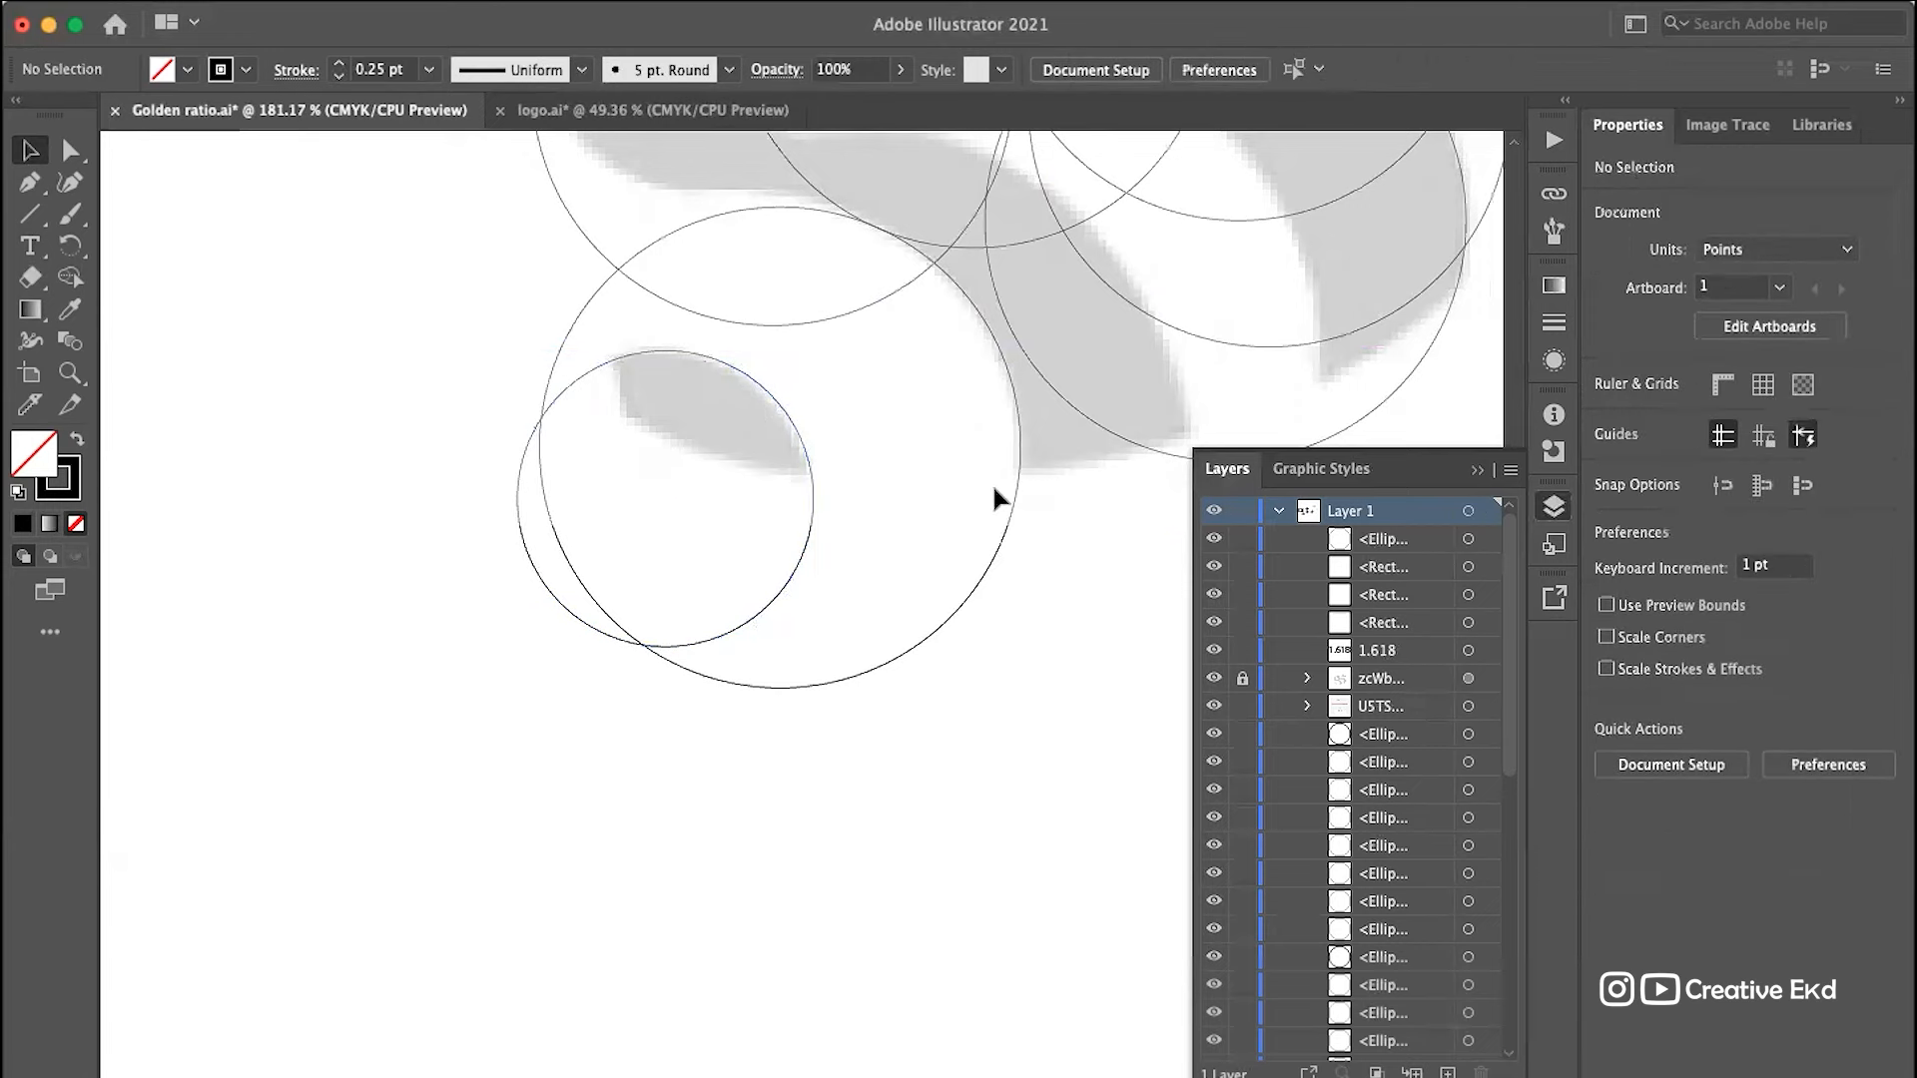
# Step: Try fitting a copy of the topmost 130 pt circle against the middle stripe's upper inner curve
pyautogui.scroll(4, 992, 497)
pyautogui.hscroll(3, 992, 498)
pyautogui.hscroll(3, 994, 489)
pyautogui.scroll(2, 995, 489)
pyautogui.hscroll(1, 554, 714)
pyautogui.scroll(1, 554, 713)
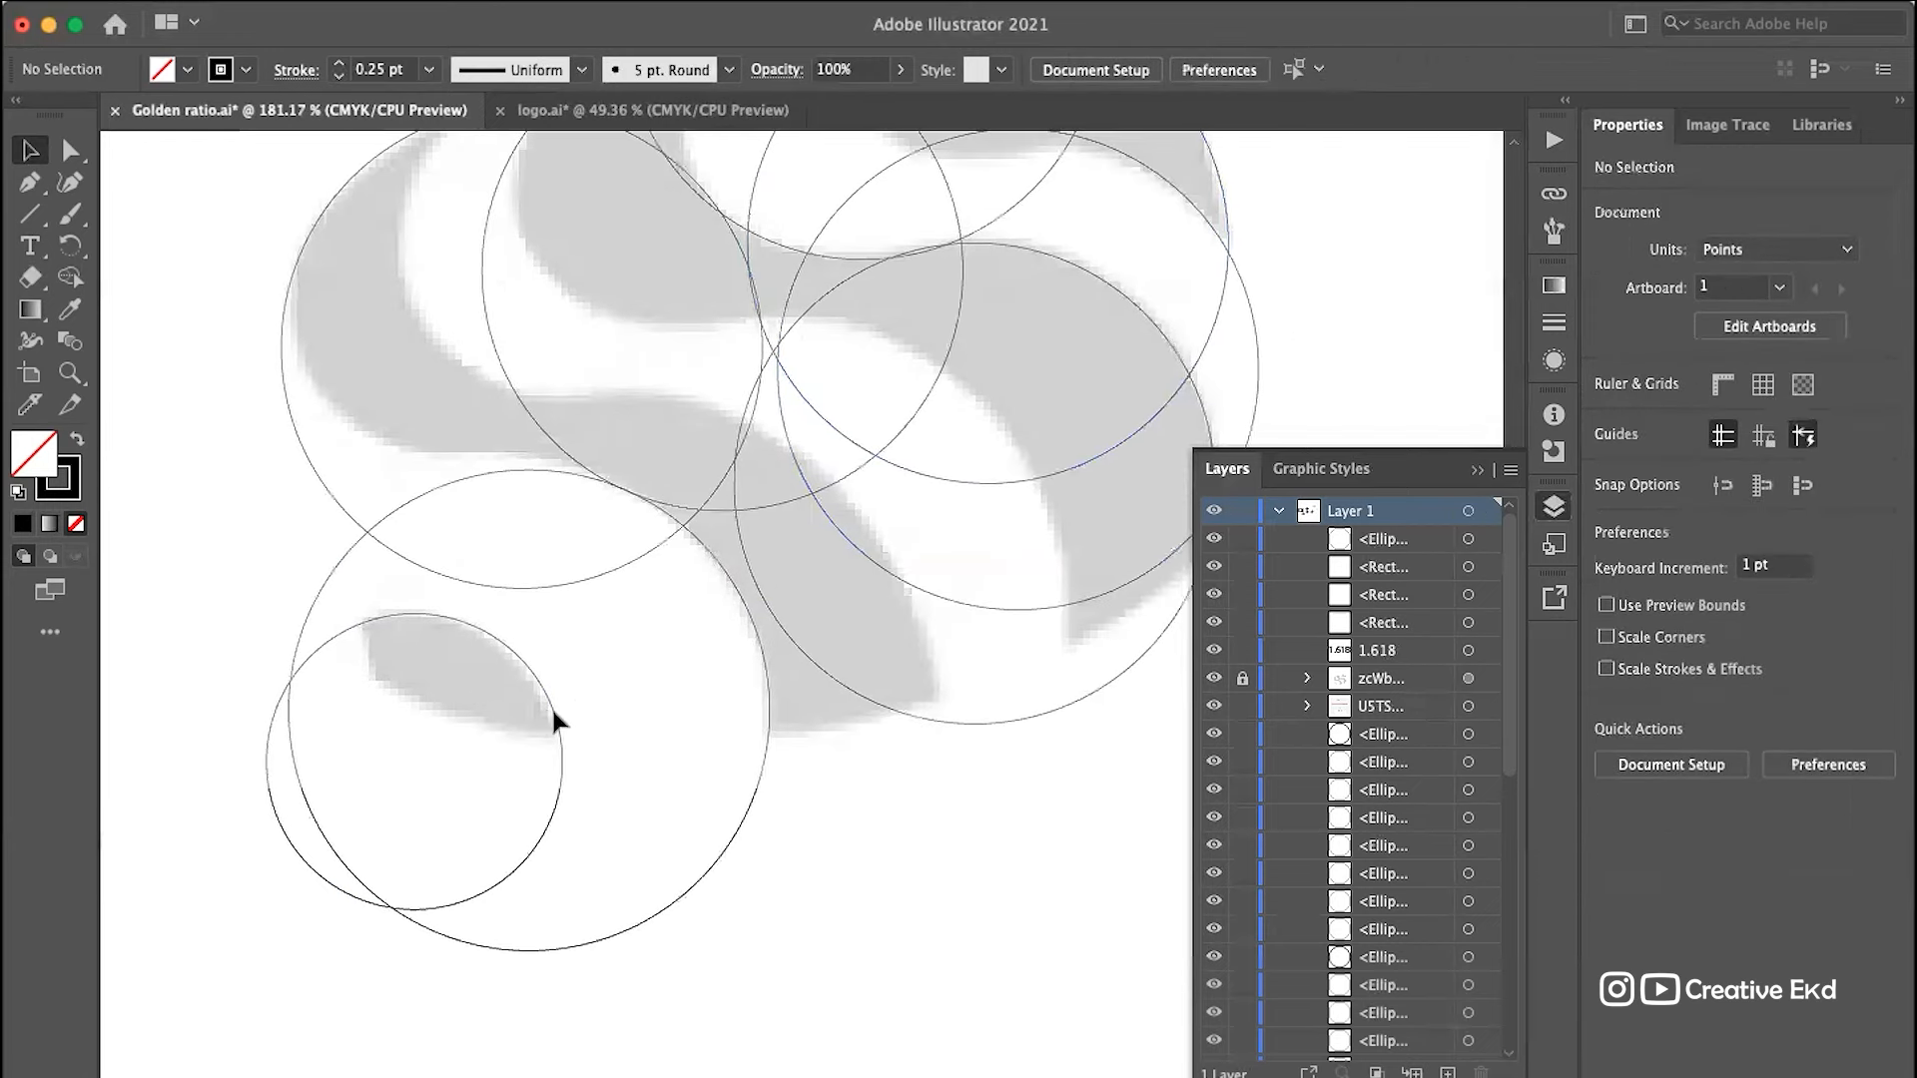
pyautogui.scroll(-5, 551, 705)
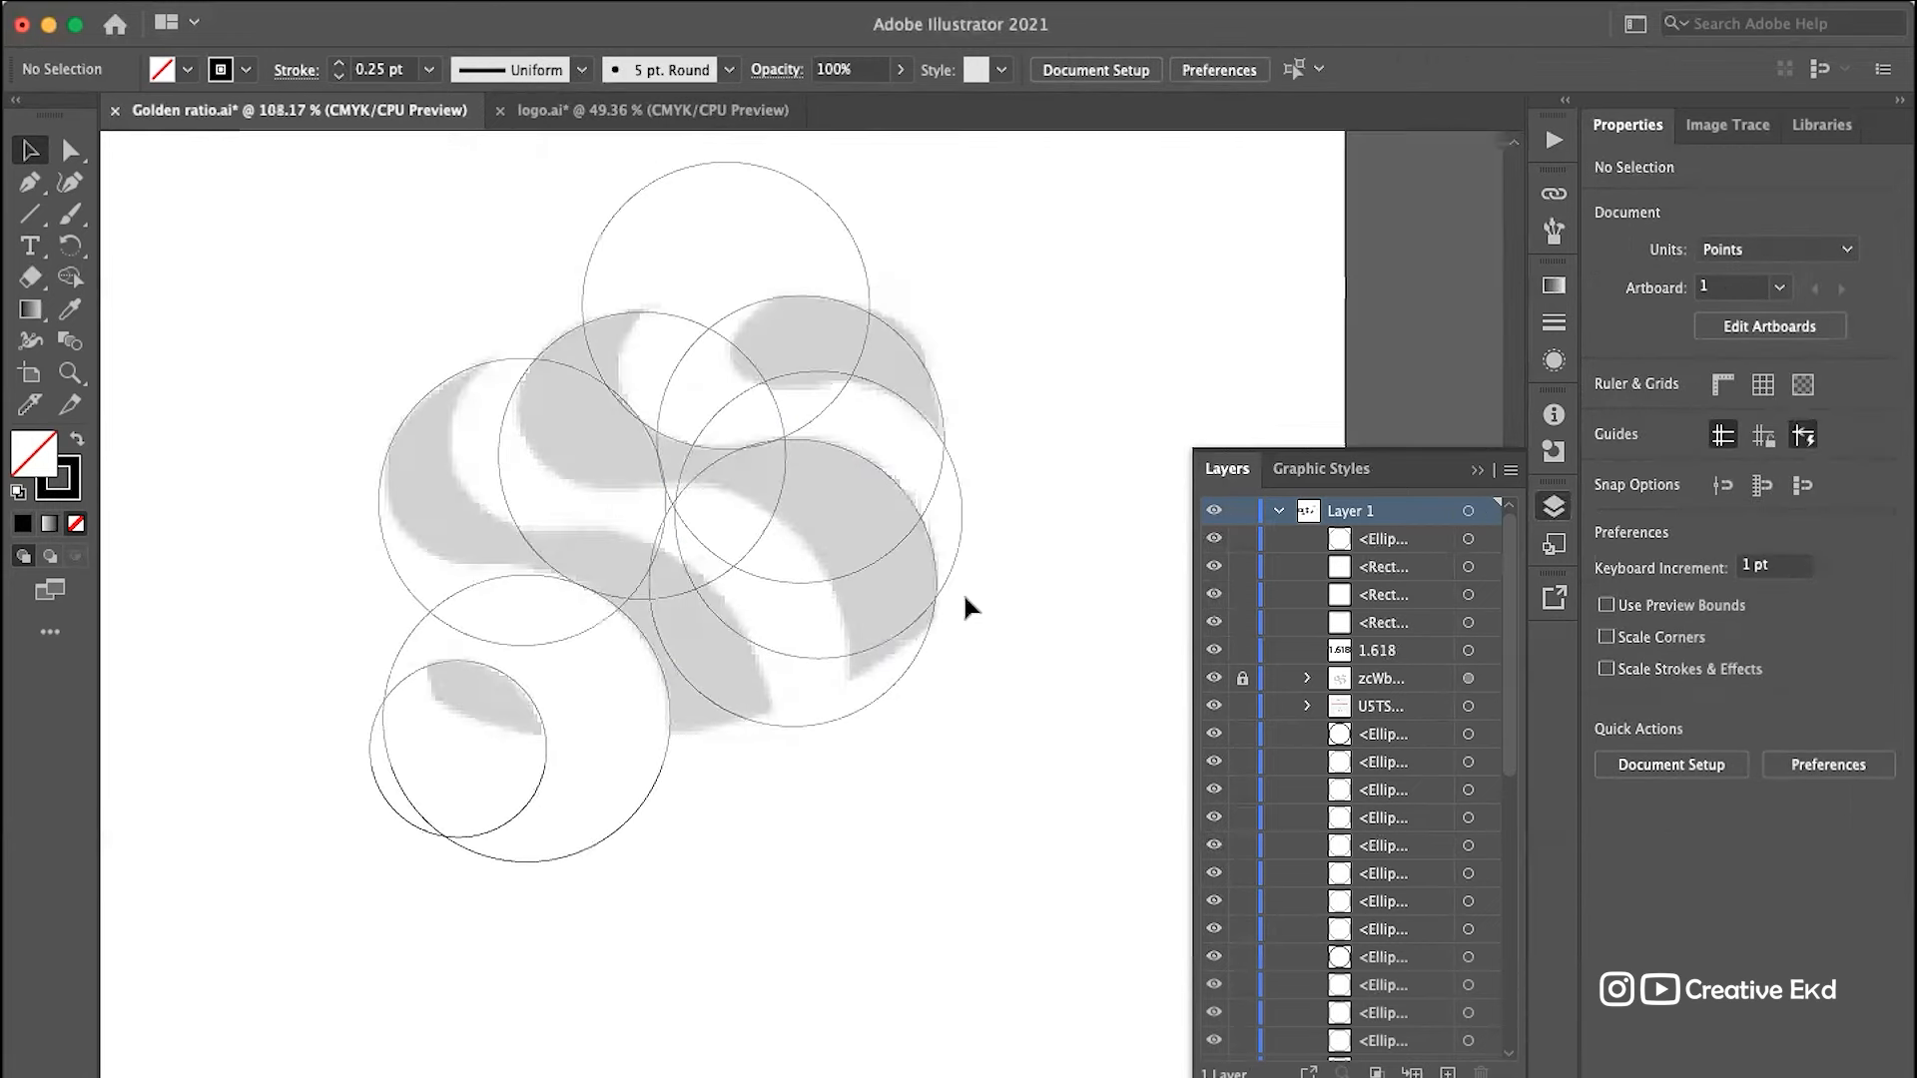
pyautogui.scroll(3, 962, 591)
pyautogui.scroll(3, 632, 388)
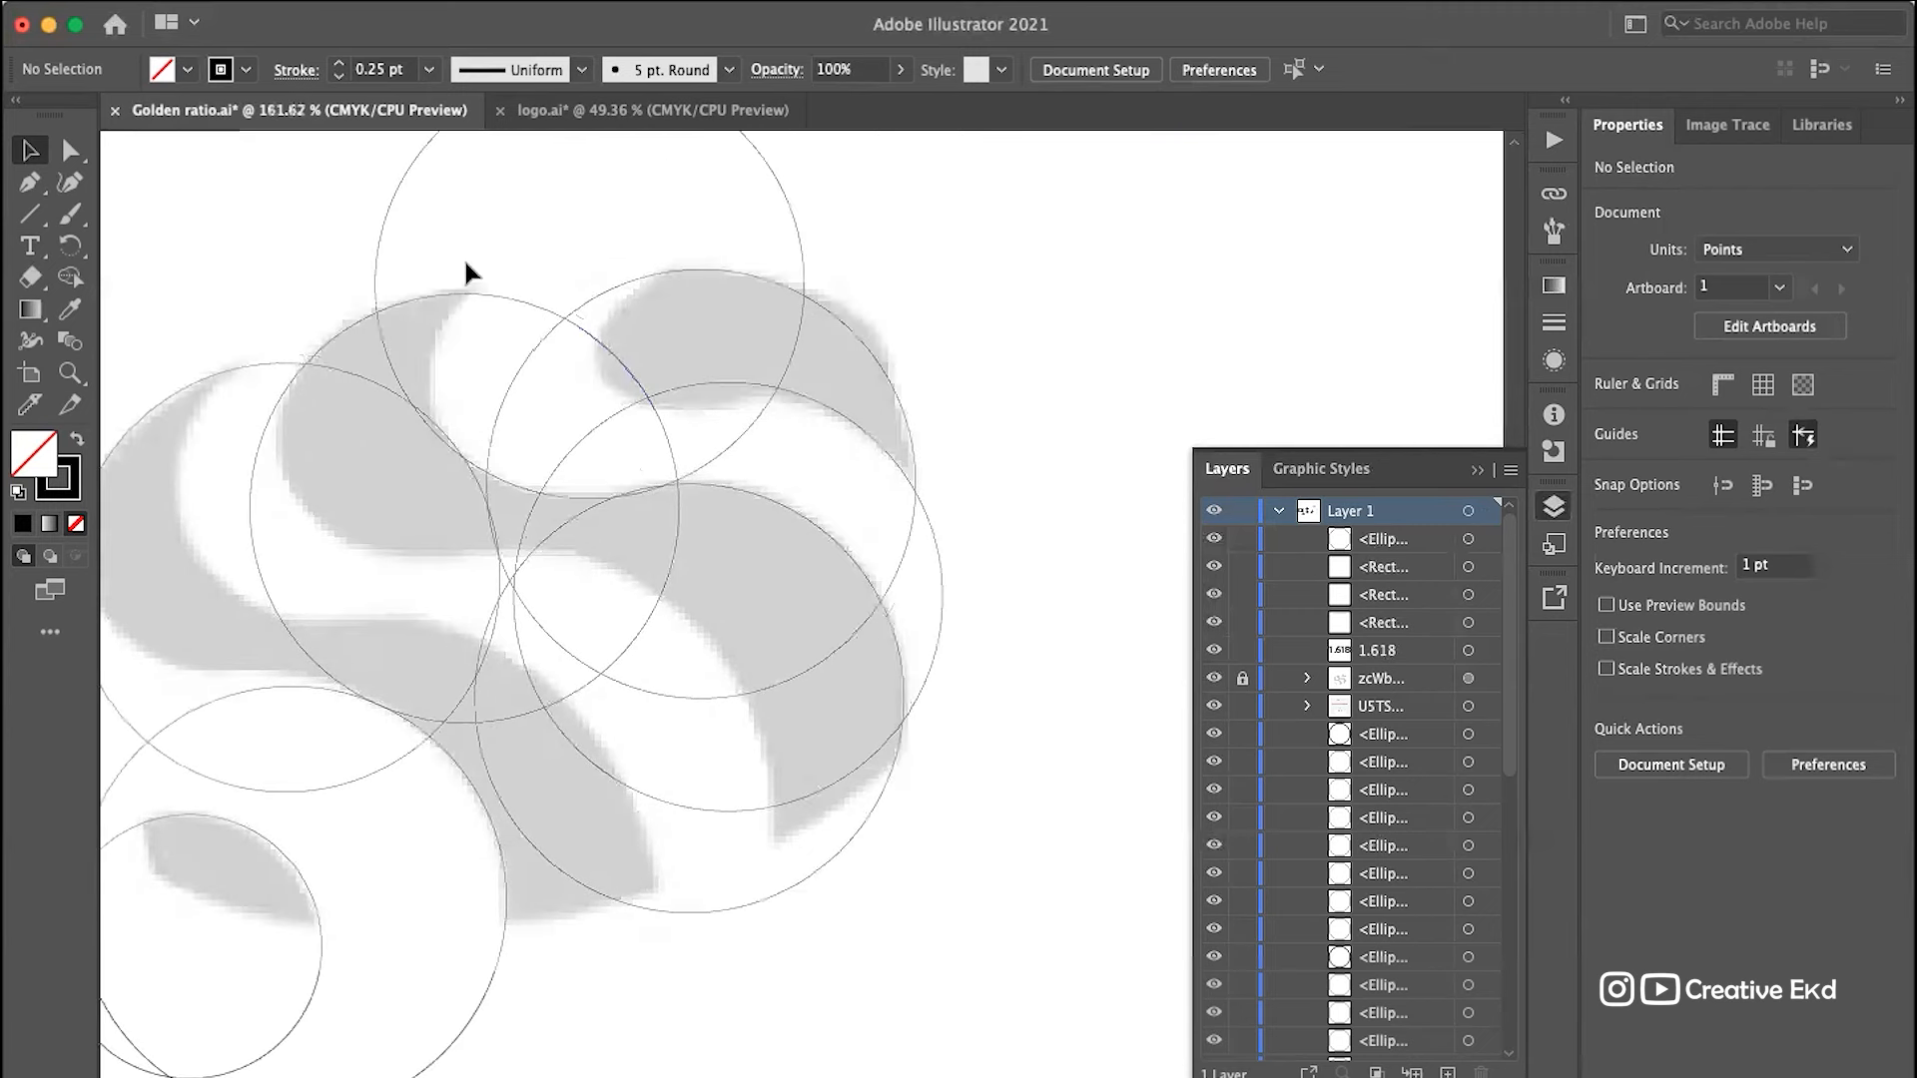
pyautogui.moveTo(394, 369); pyautogui.dragTo(449, 431)
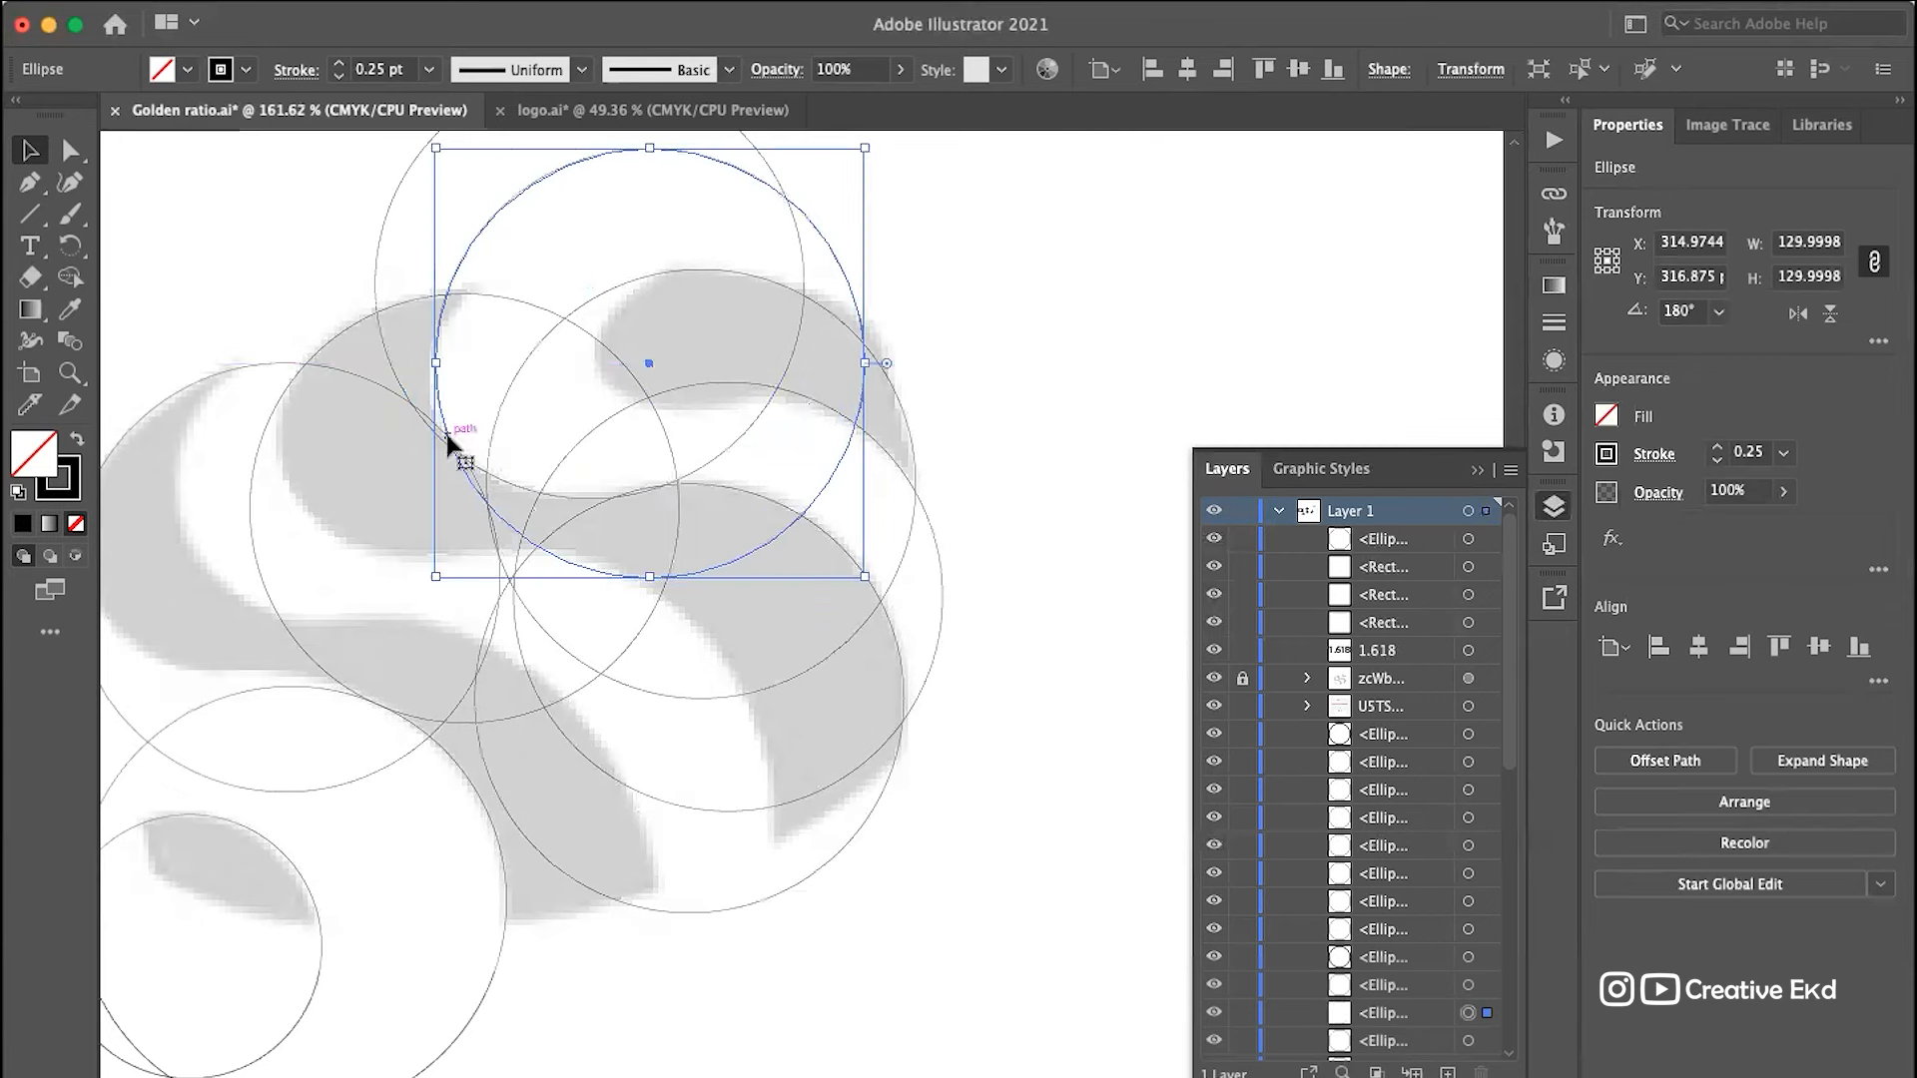
pyautogui.press('super+shift+a')
# Step: Add two copies of the 80 pt circle, one in the middle stripe's upper dip and one in the left stripe's inner curve
pyautogui.click(285, 859)
pyautogui.moveTo(287, 856); pyautogui.dragTo(664, 283)
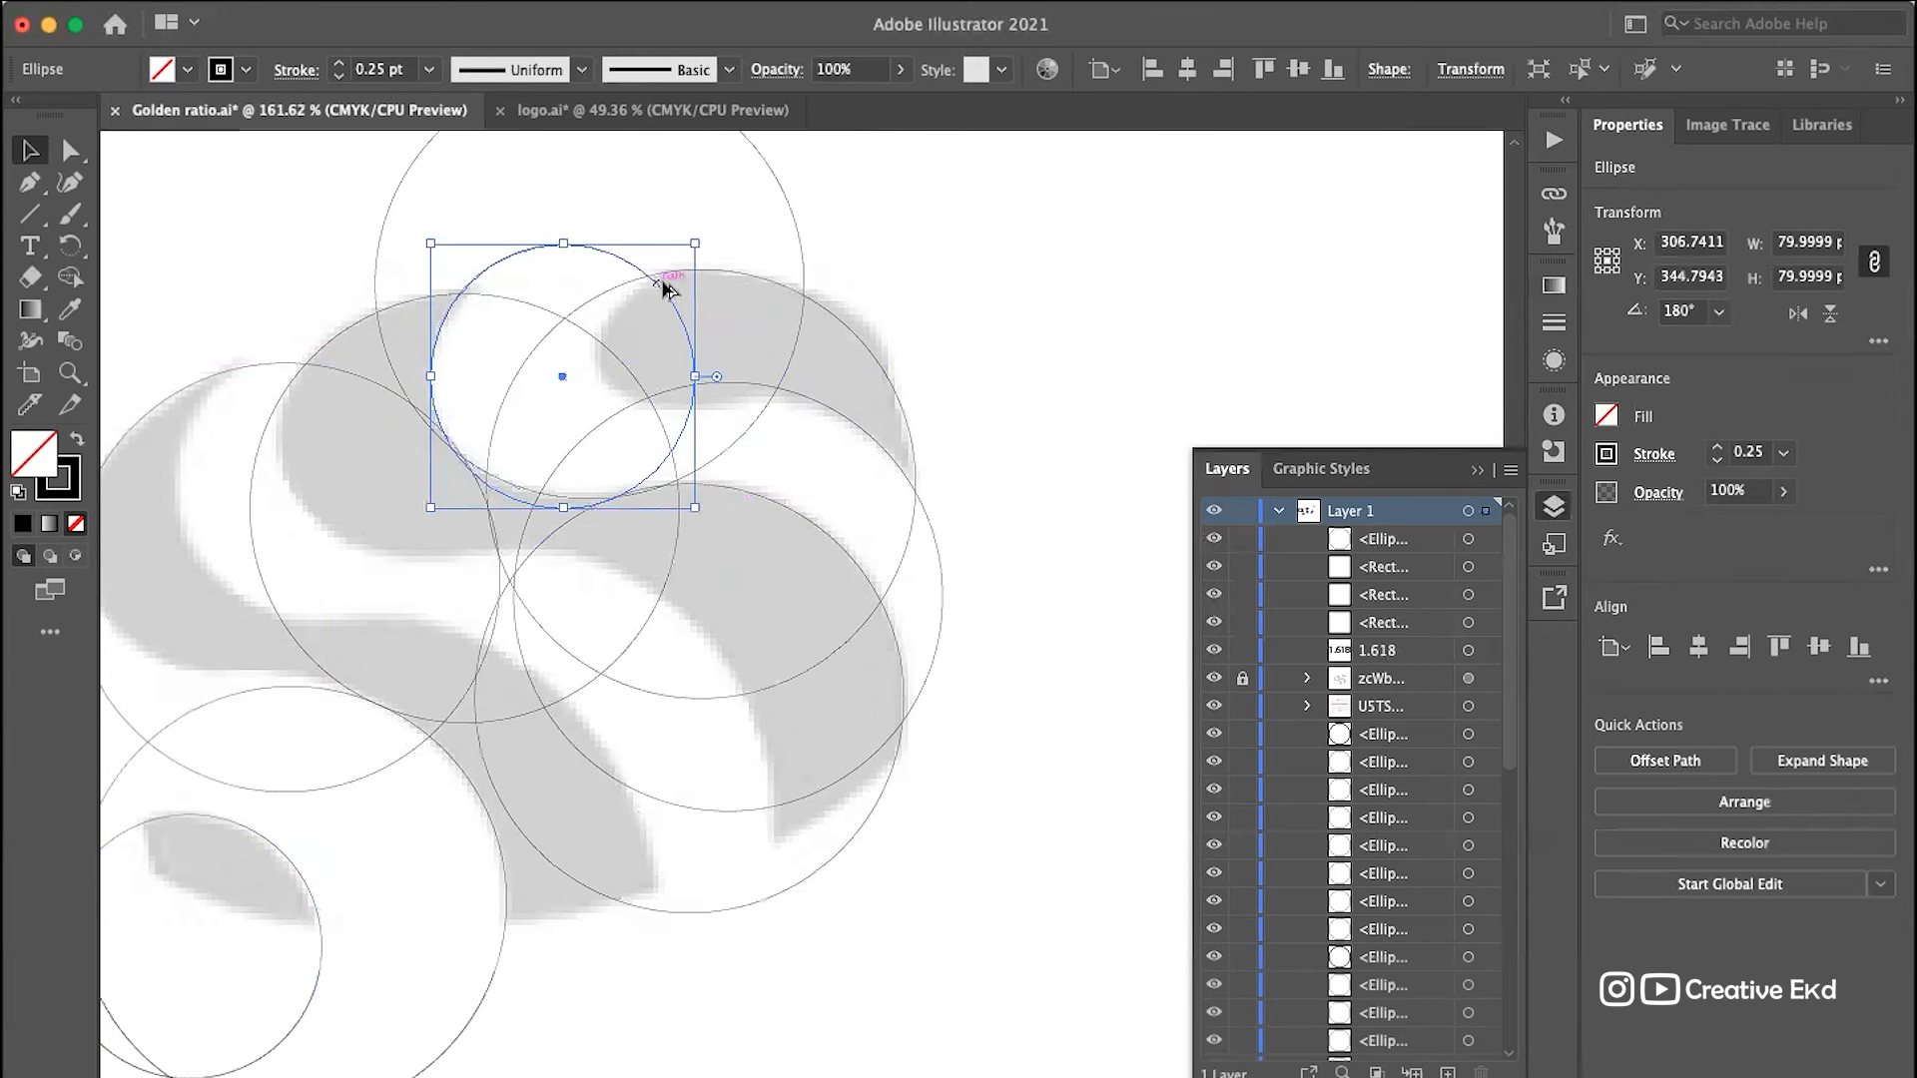
pyautogui.click(1220, 337)
pyautogui.scroll(-3, 1220, 338)
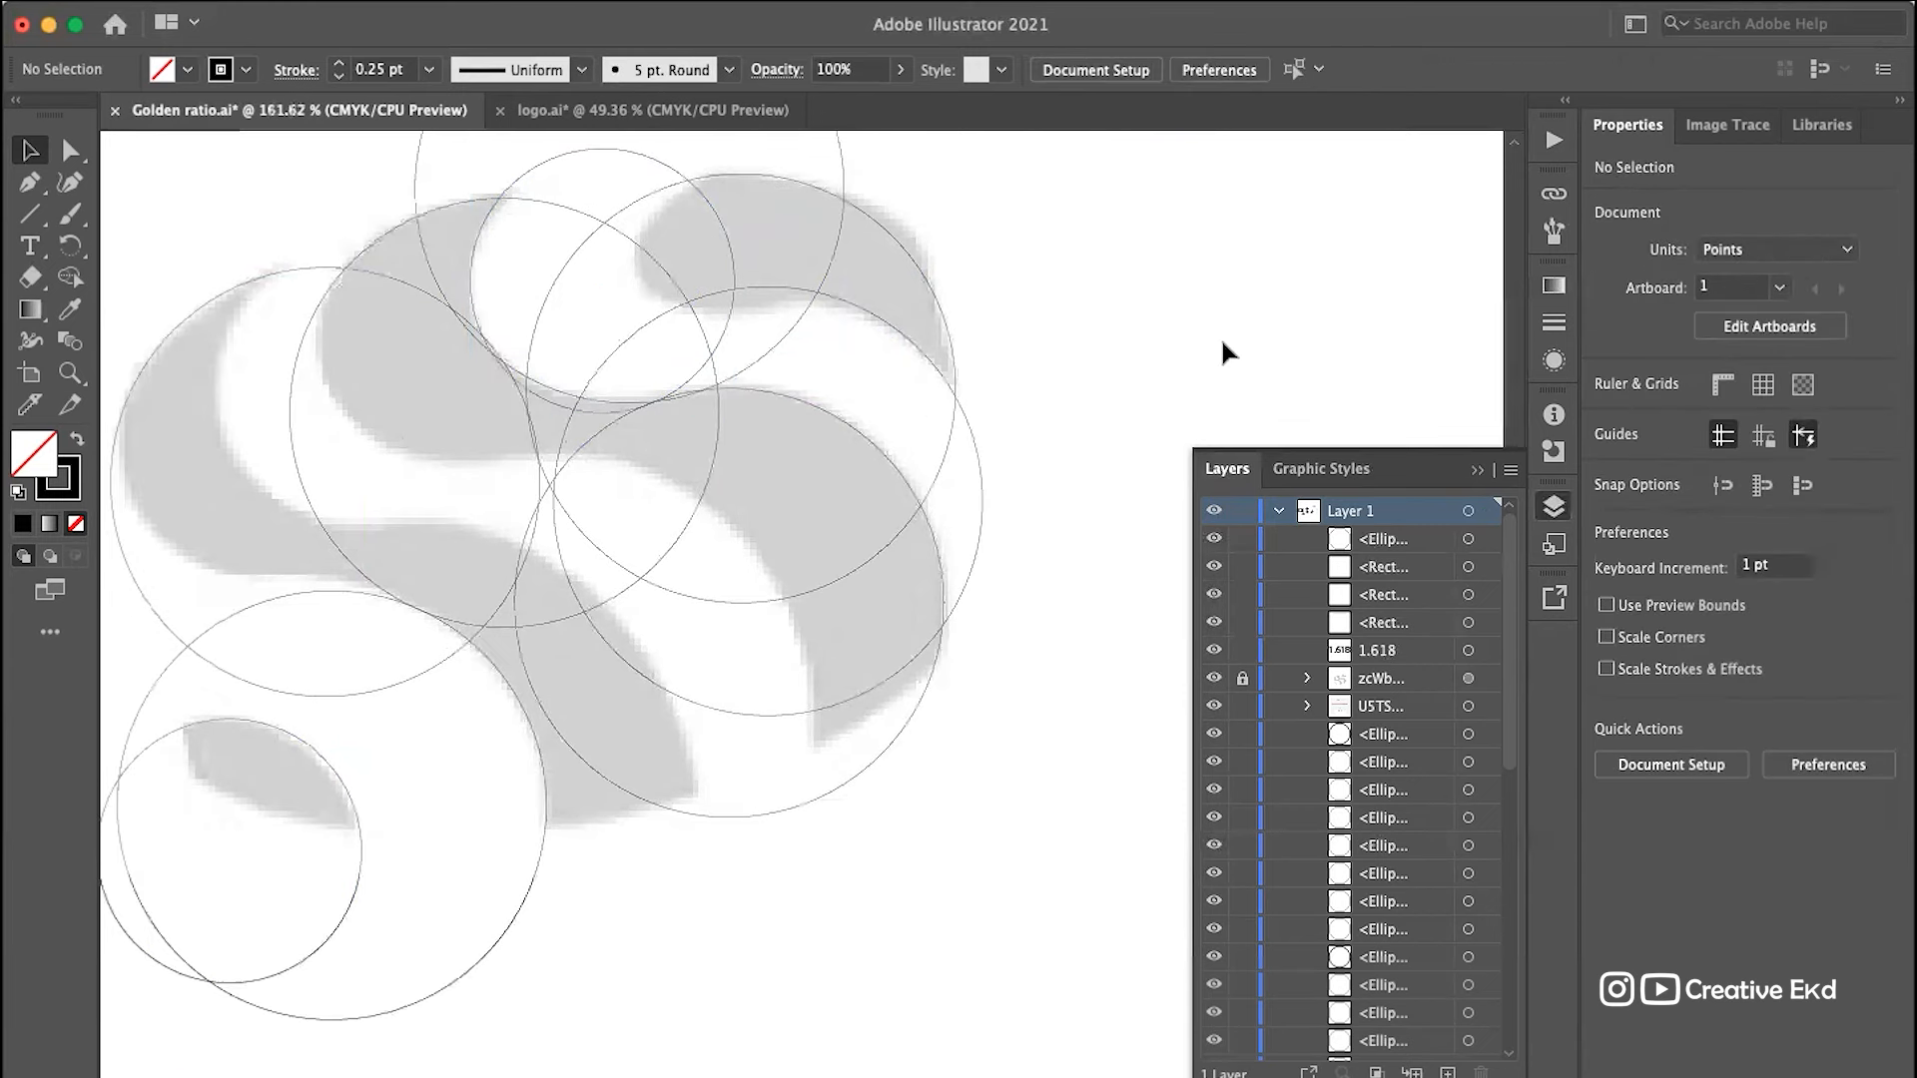
pyautogui.moveTo(625, 163); pyautogui.dragTo(368, 275)
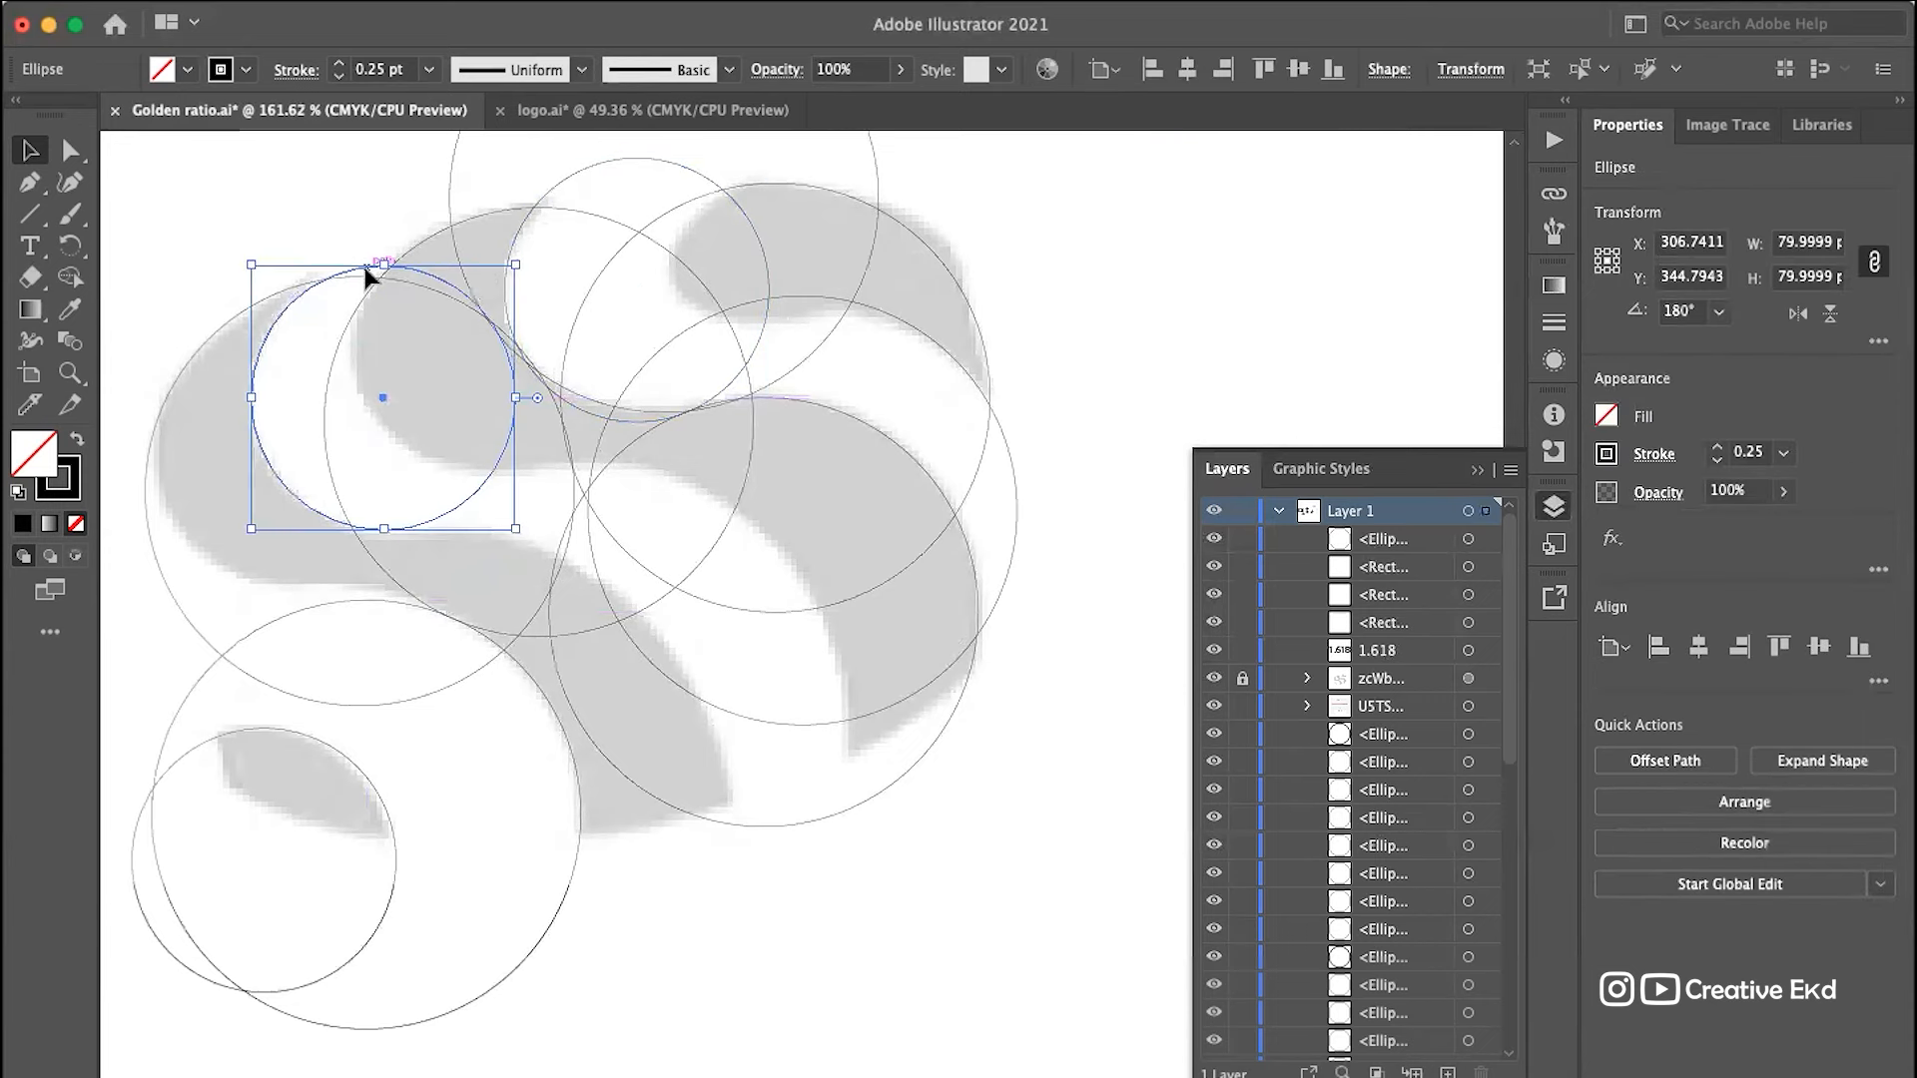
pyautogui.click(270, 168)
# Step: Try the 130 pt circle from beneath the right stripe on the left stripe's lower outer curve, and delete it
pyautogui.scroll(-3, 768, 529)
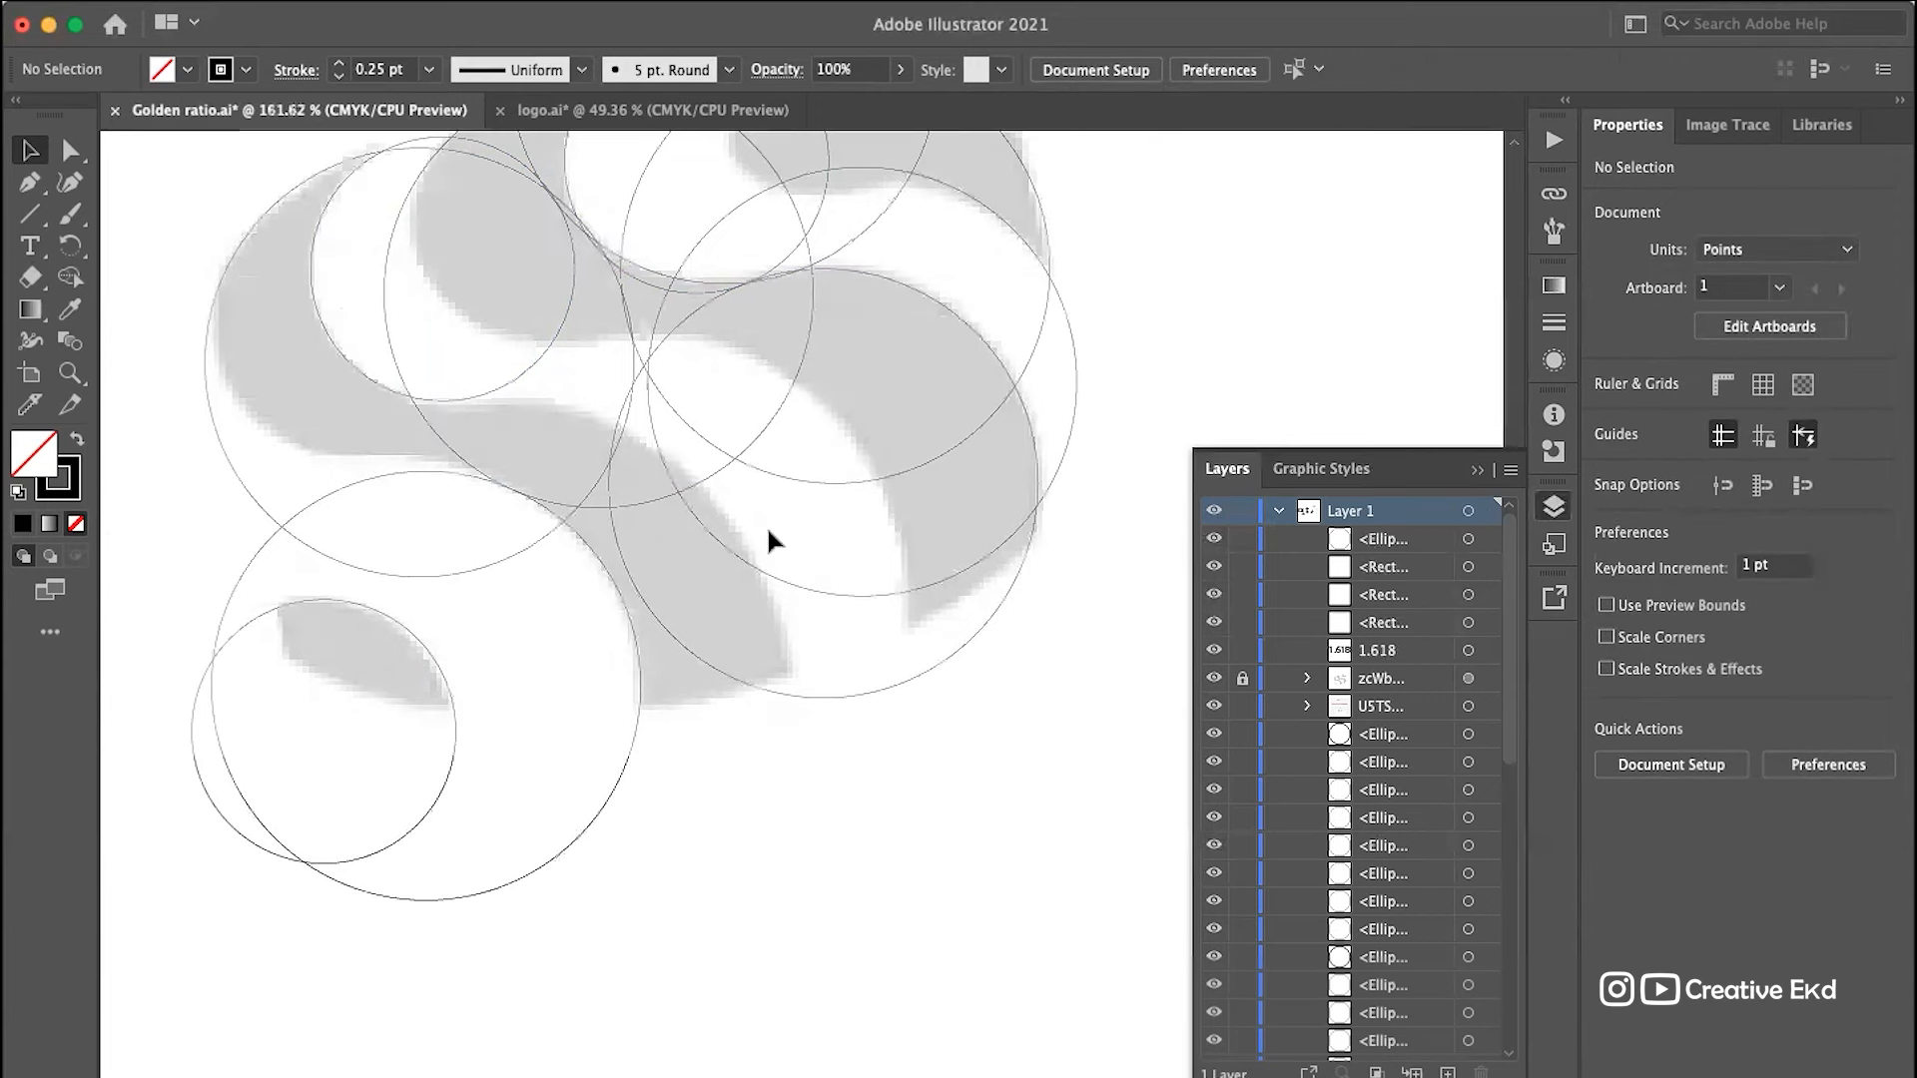
pyautogui.scroll(1, 767, 529)
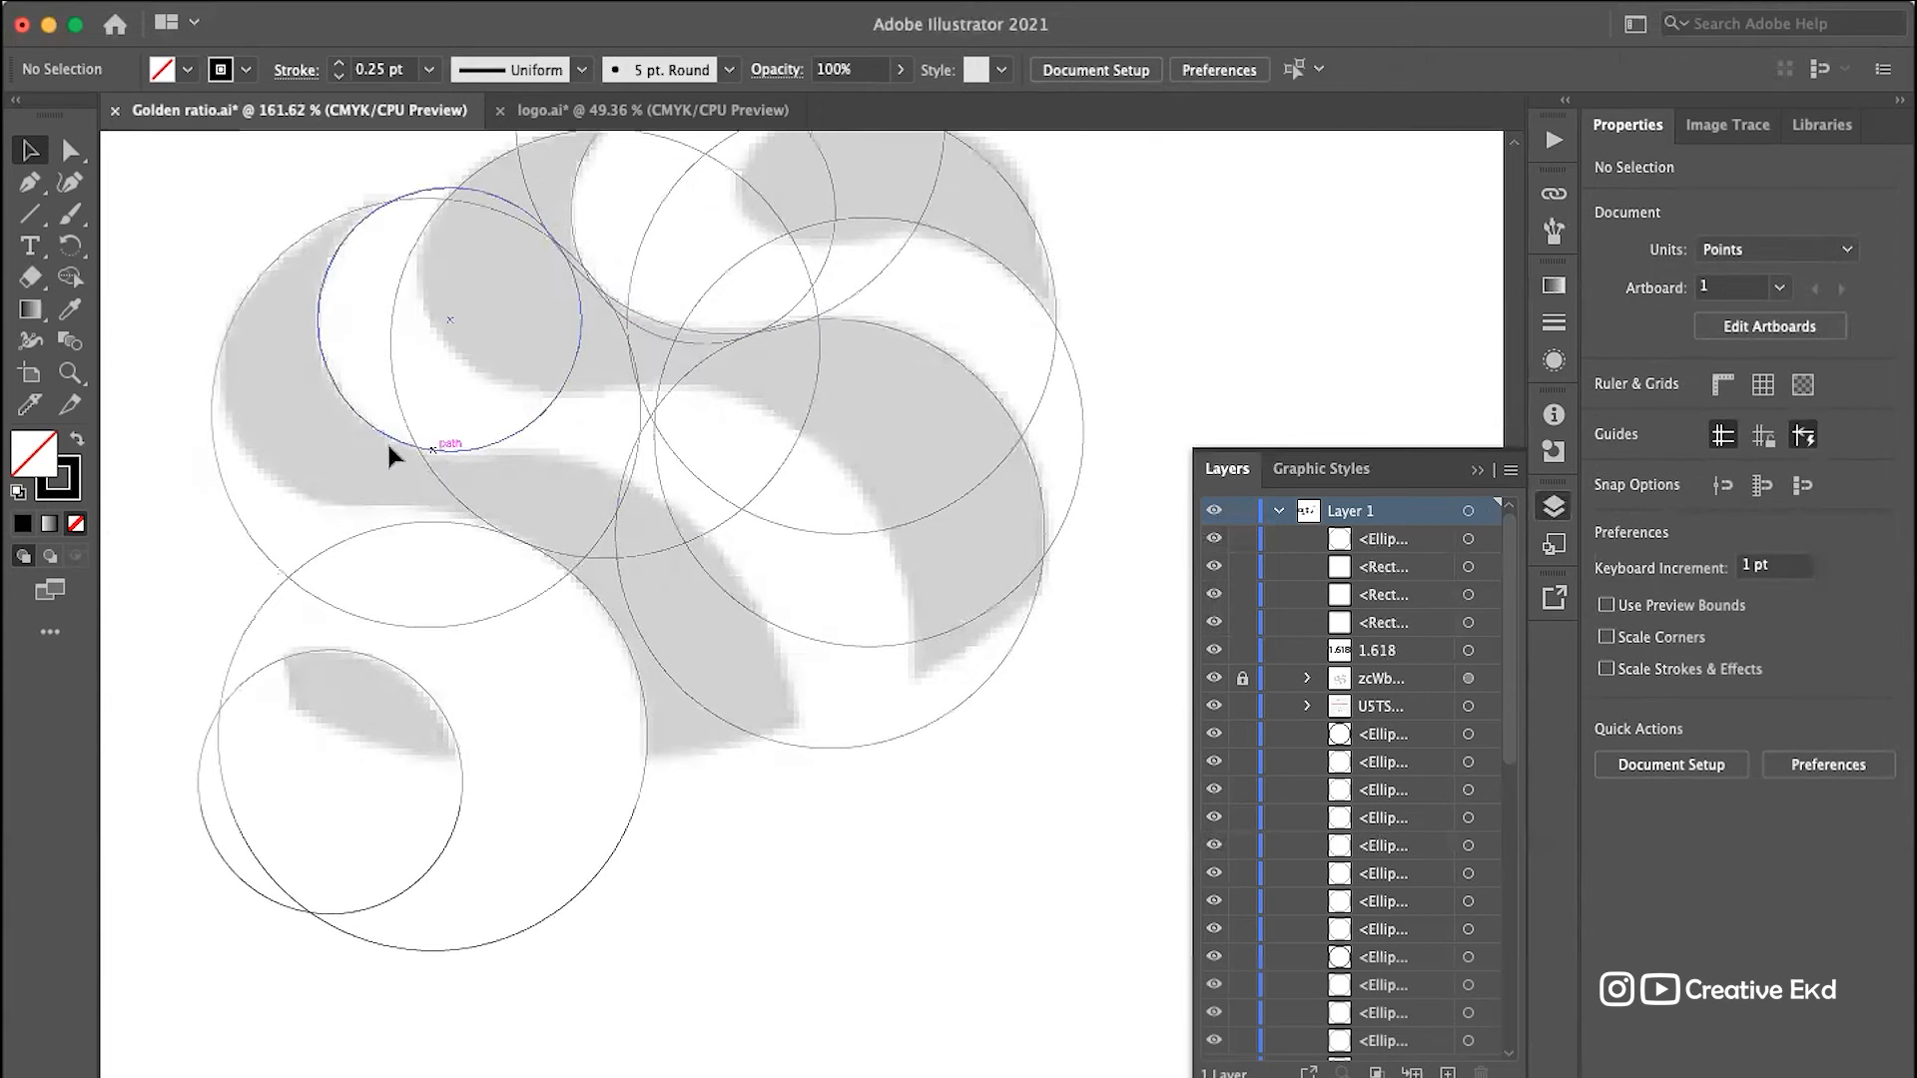
pyautogui.moveTo(1062, 353); pyautogui.dragTo(740, 599)
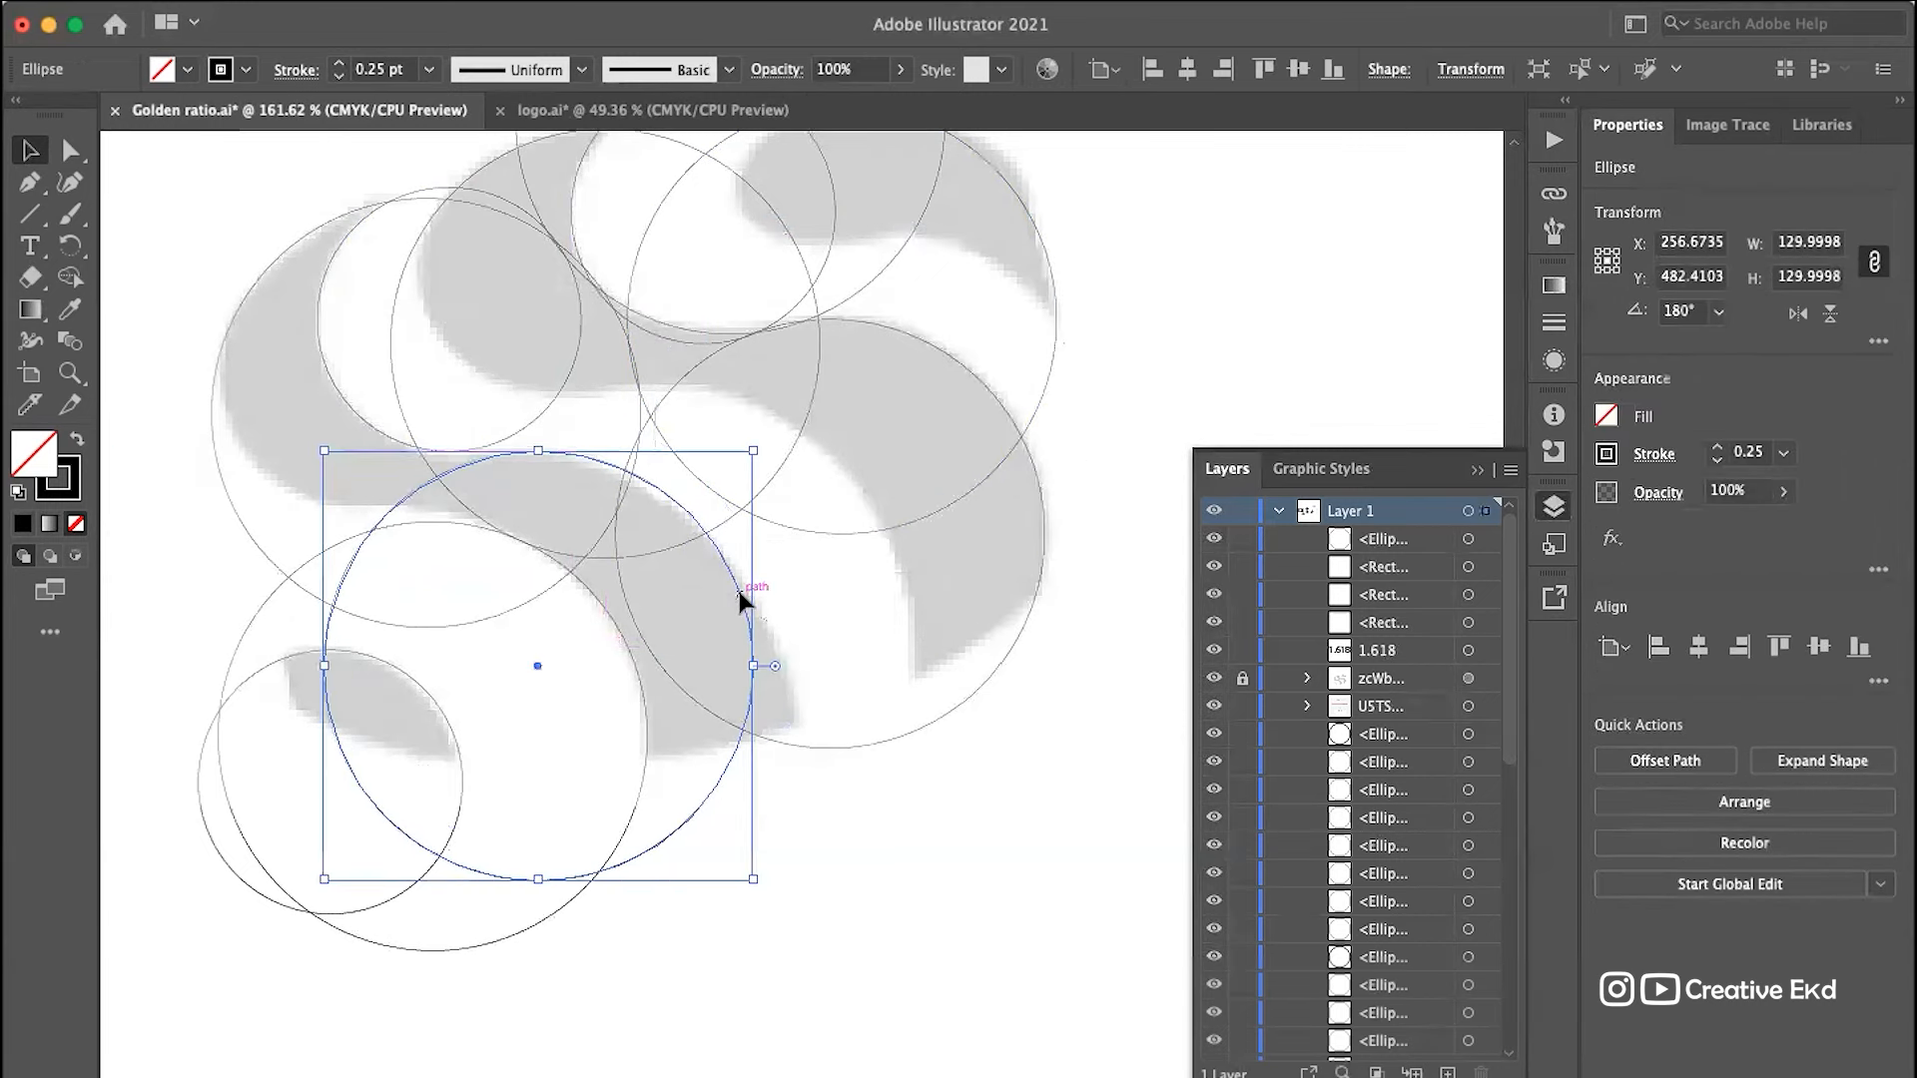
pyautogui.press('Delete')
# Step: Try fitting the 130 pt circle from the lower concentric set along the left stripe's lower outer curve
pyautogui.scroll(-5, 973, 607)
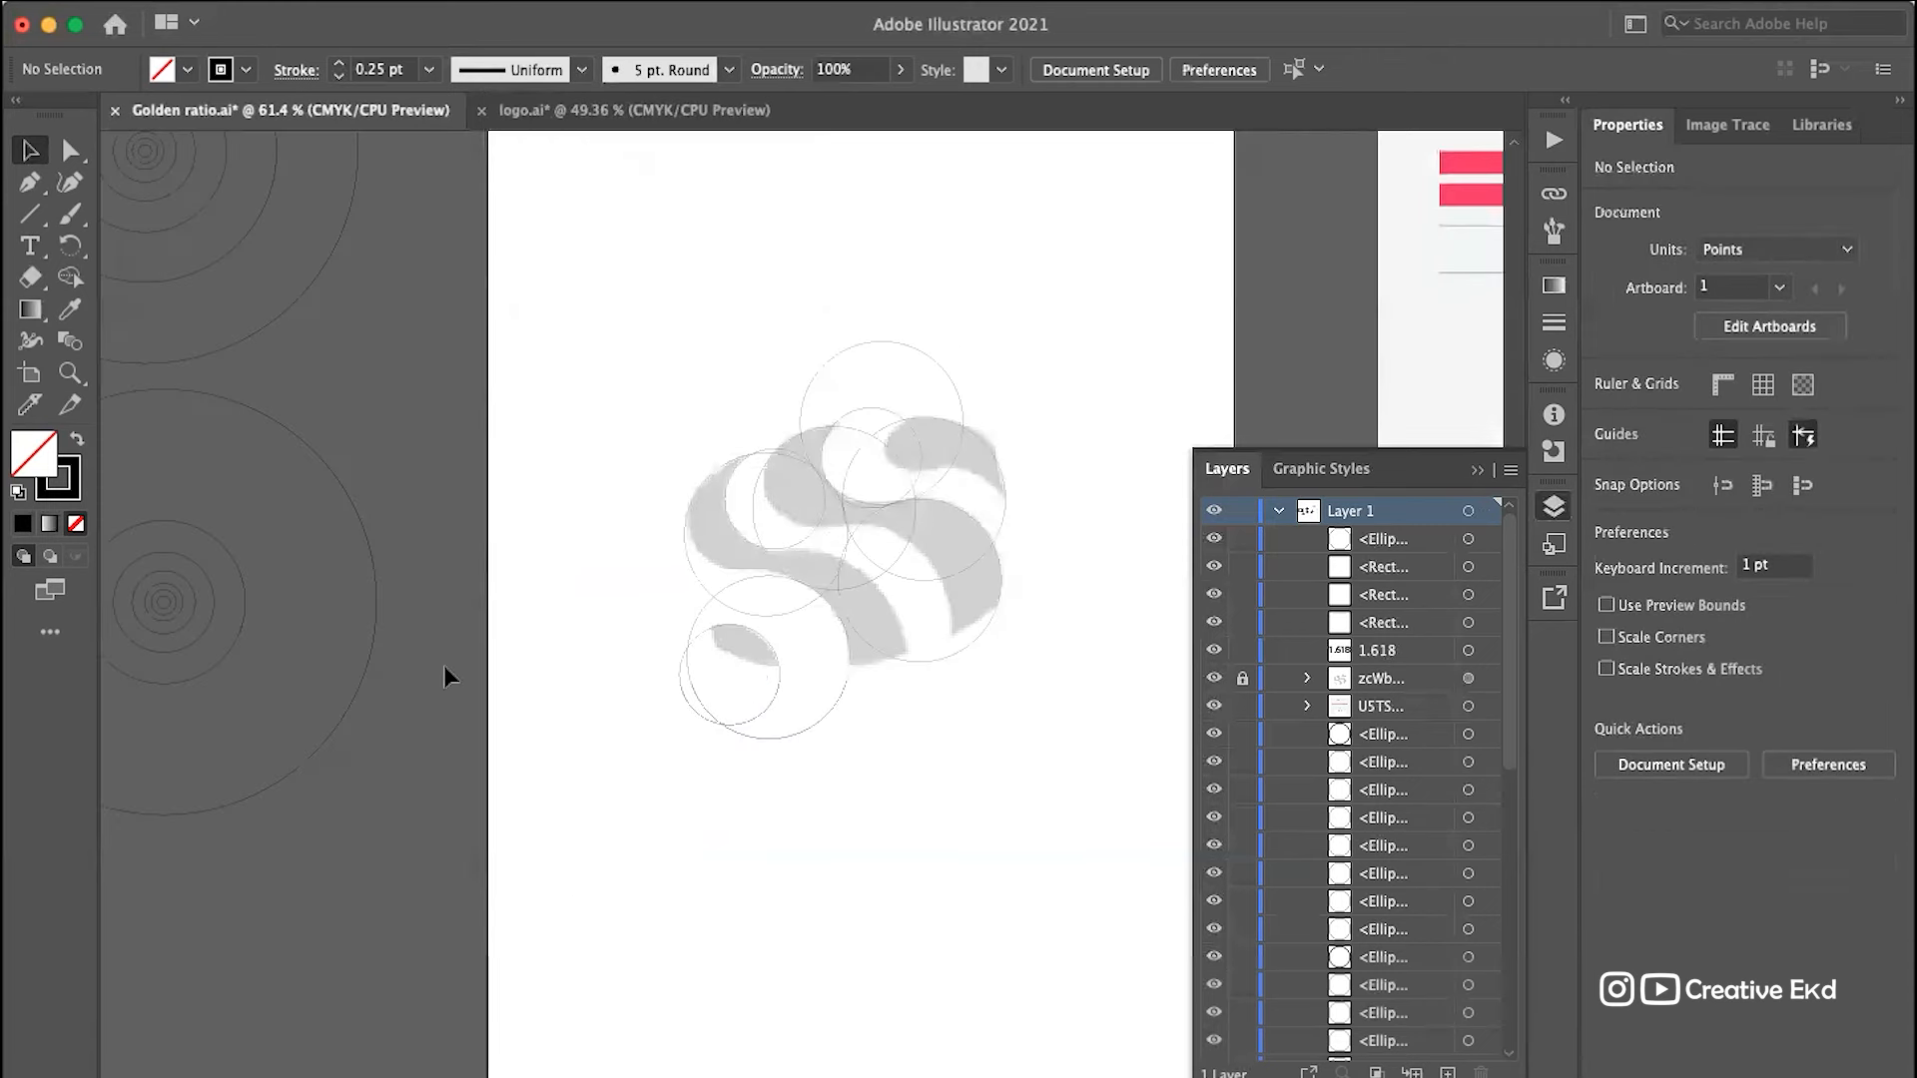
pyautogui.click(243, 629)
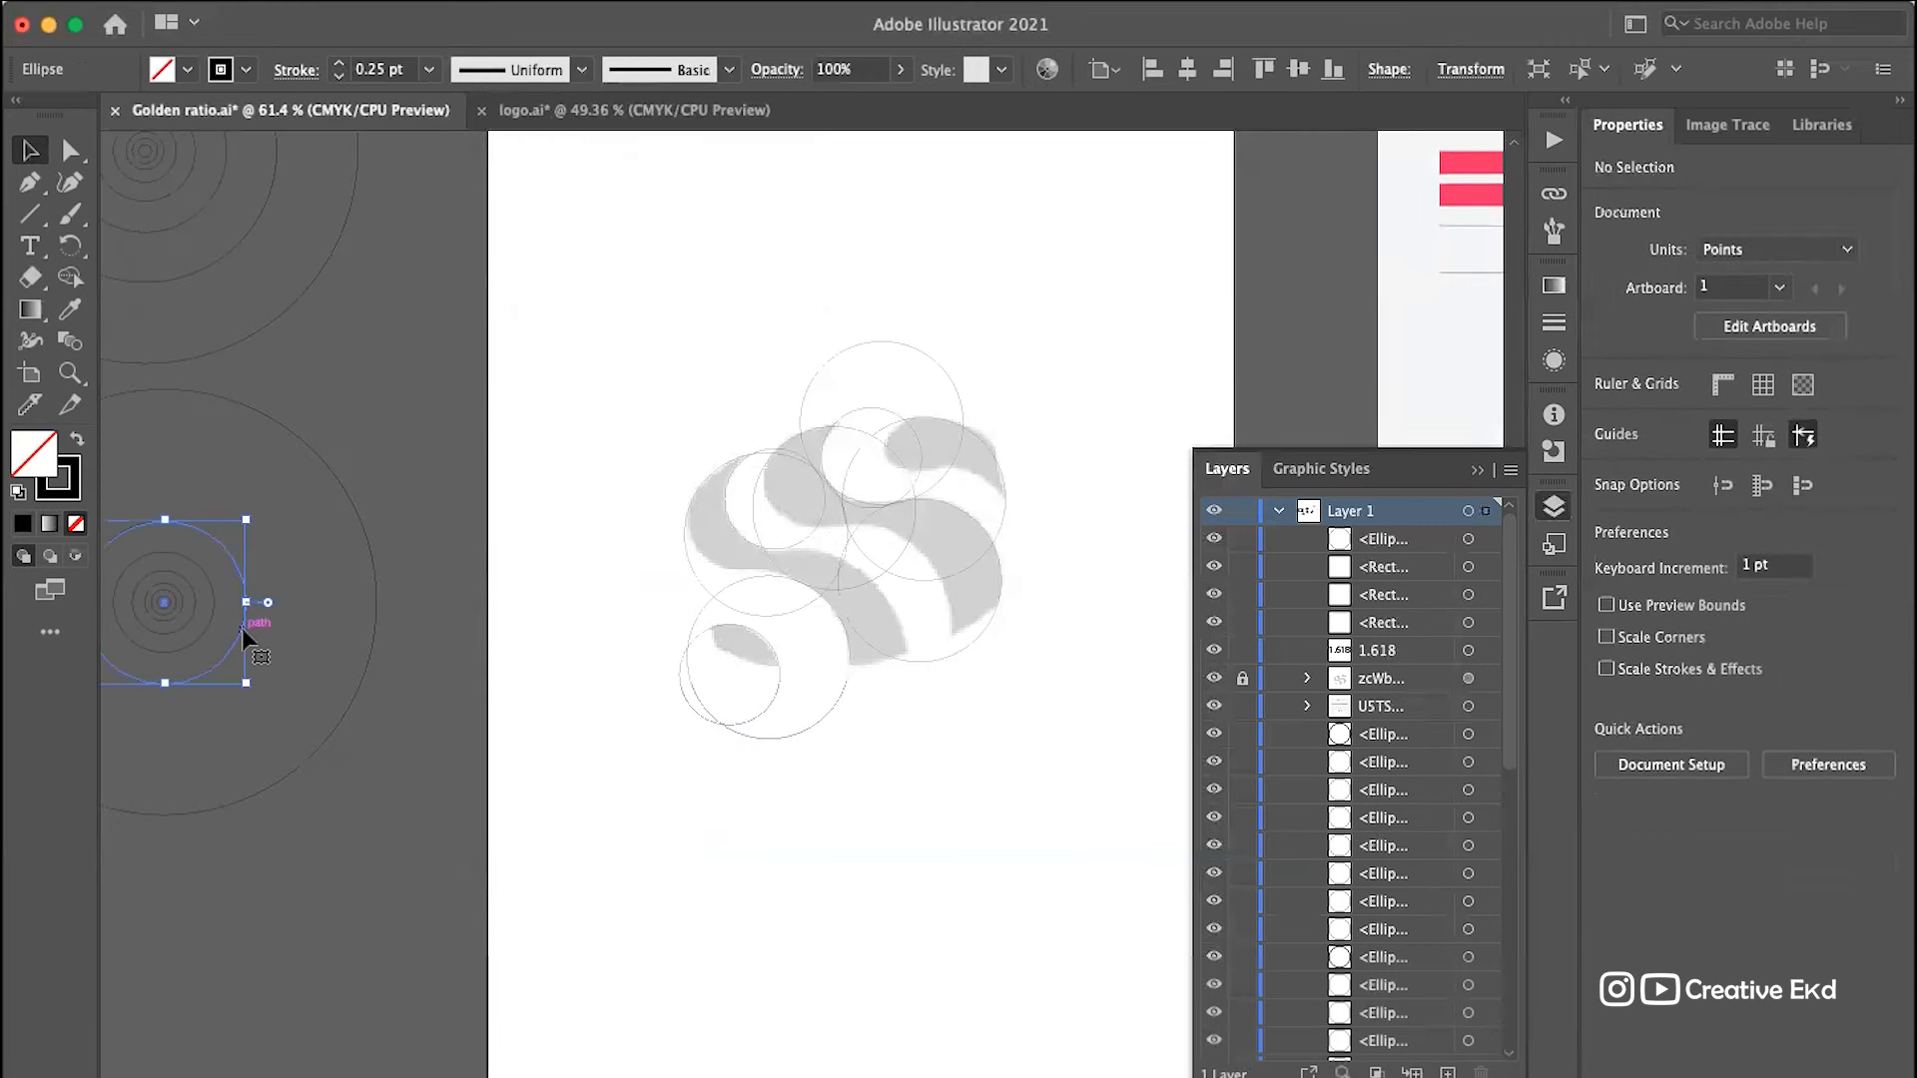
pyautogui.moveTo(244, 629); pyautogui.dragTo(906, 677)
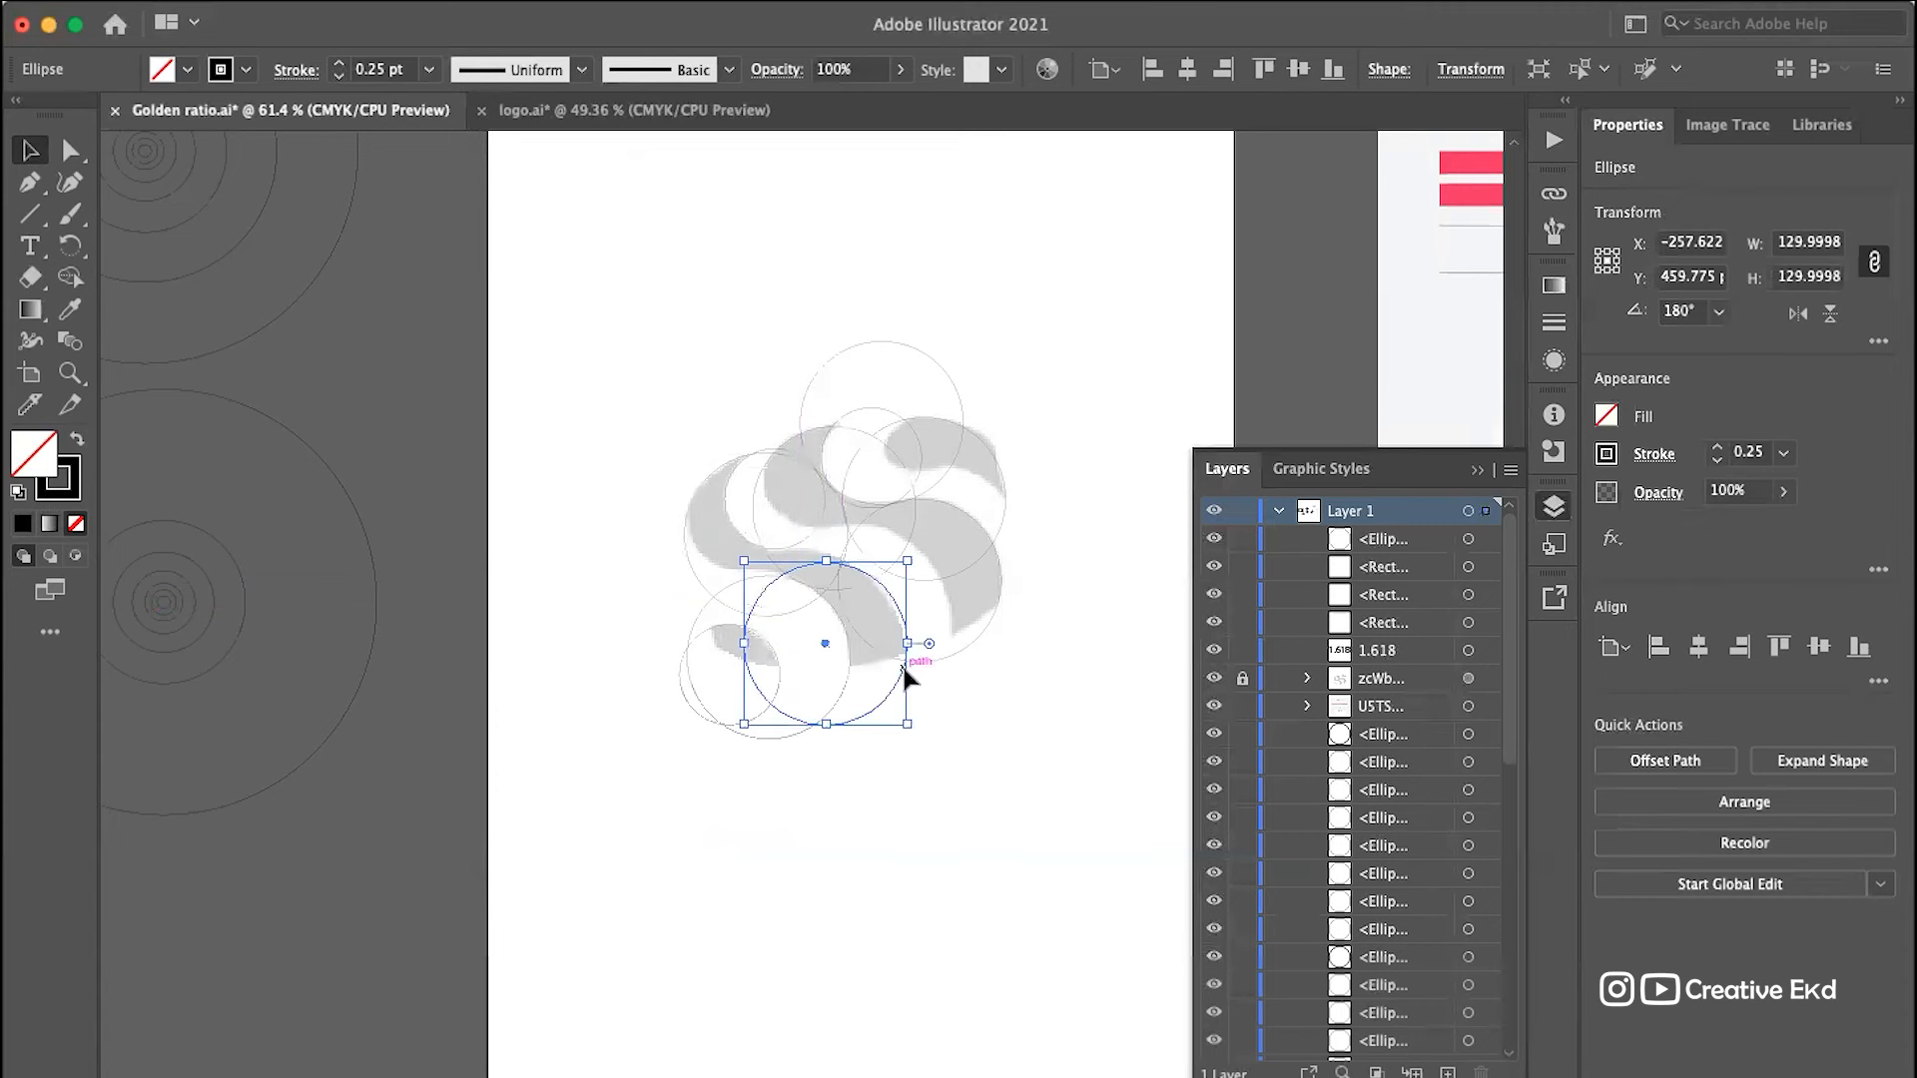
pyautogui.click(1072, 795)
# Step: Try the 130 pt circle from the upper concentric set on the left stripe's lower outer curve, and remove it
pyautogui.press('super+alt+0')
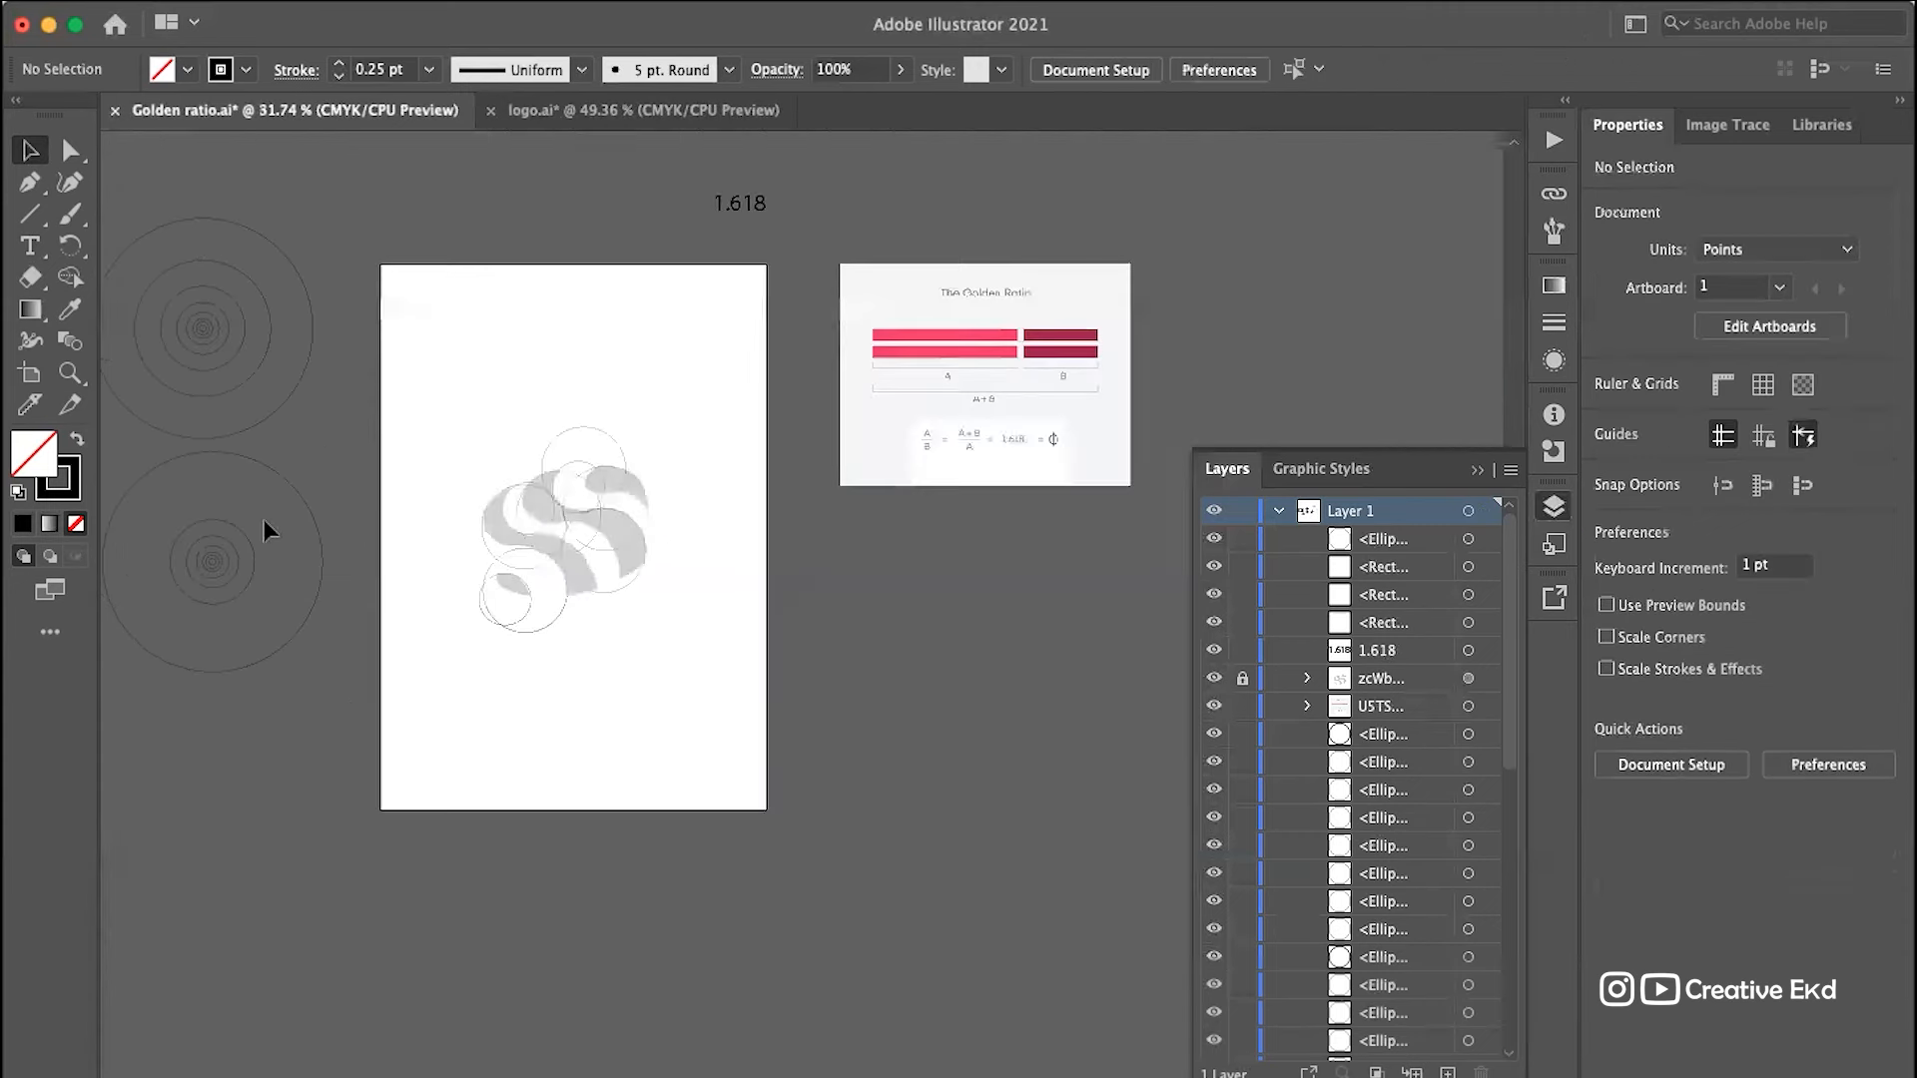
pyautogui.scroll(2, 325, 421)
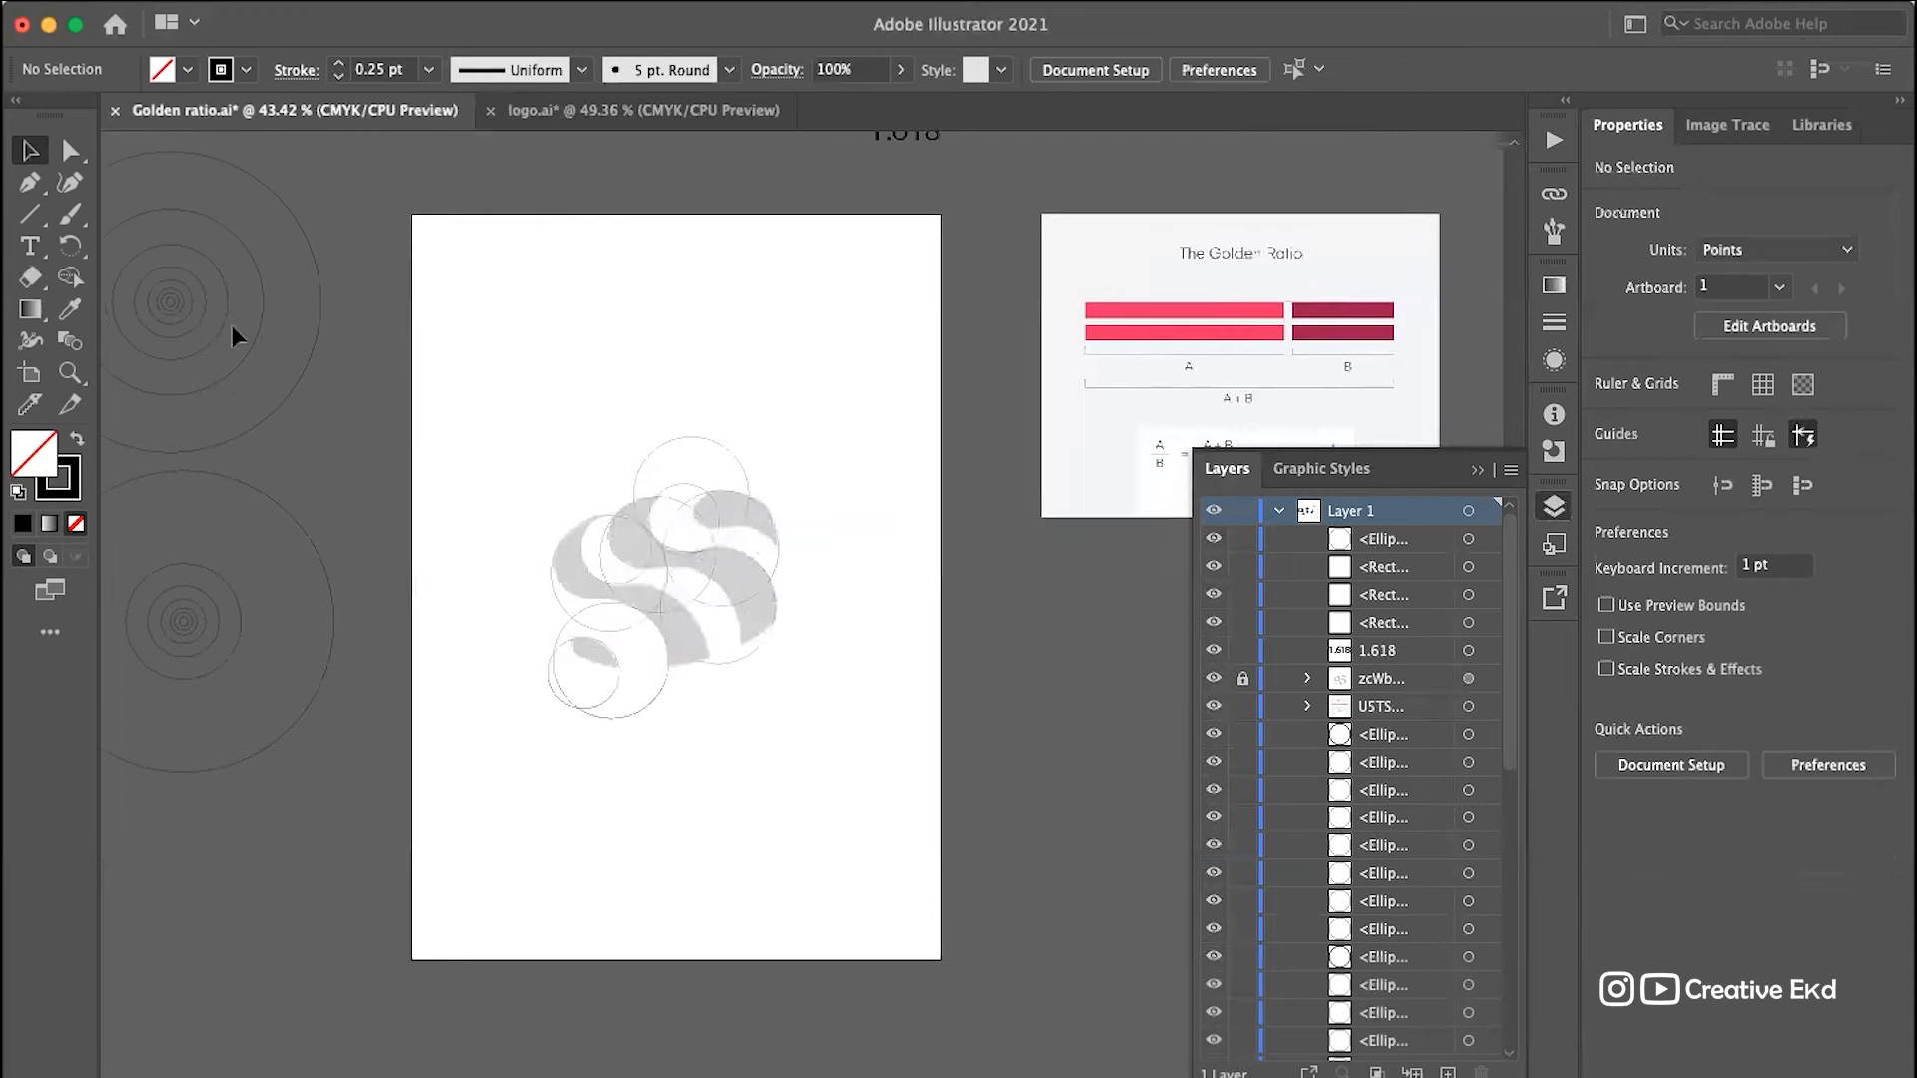
pyautogui.scroll(3, 231, 326)
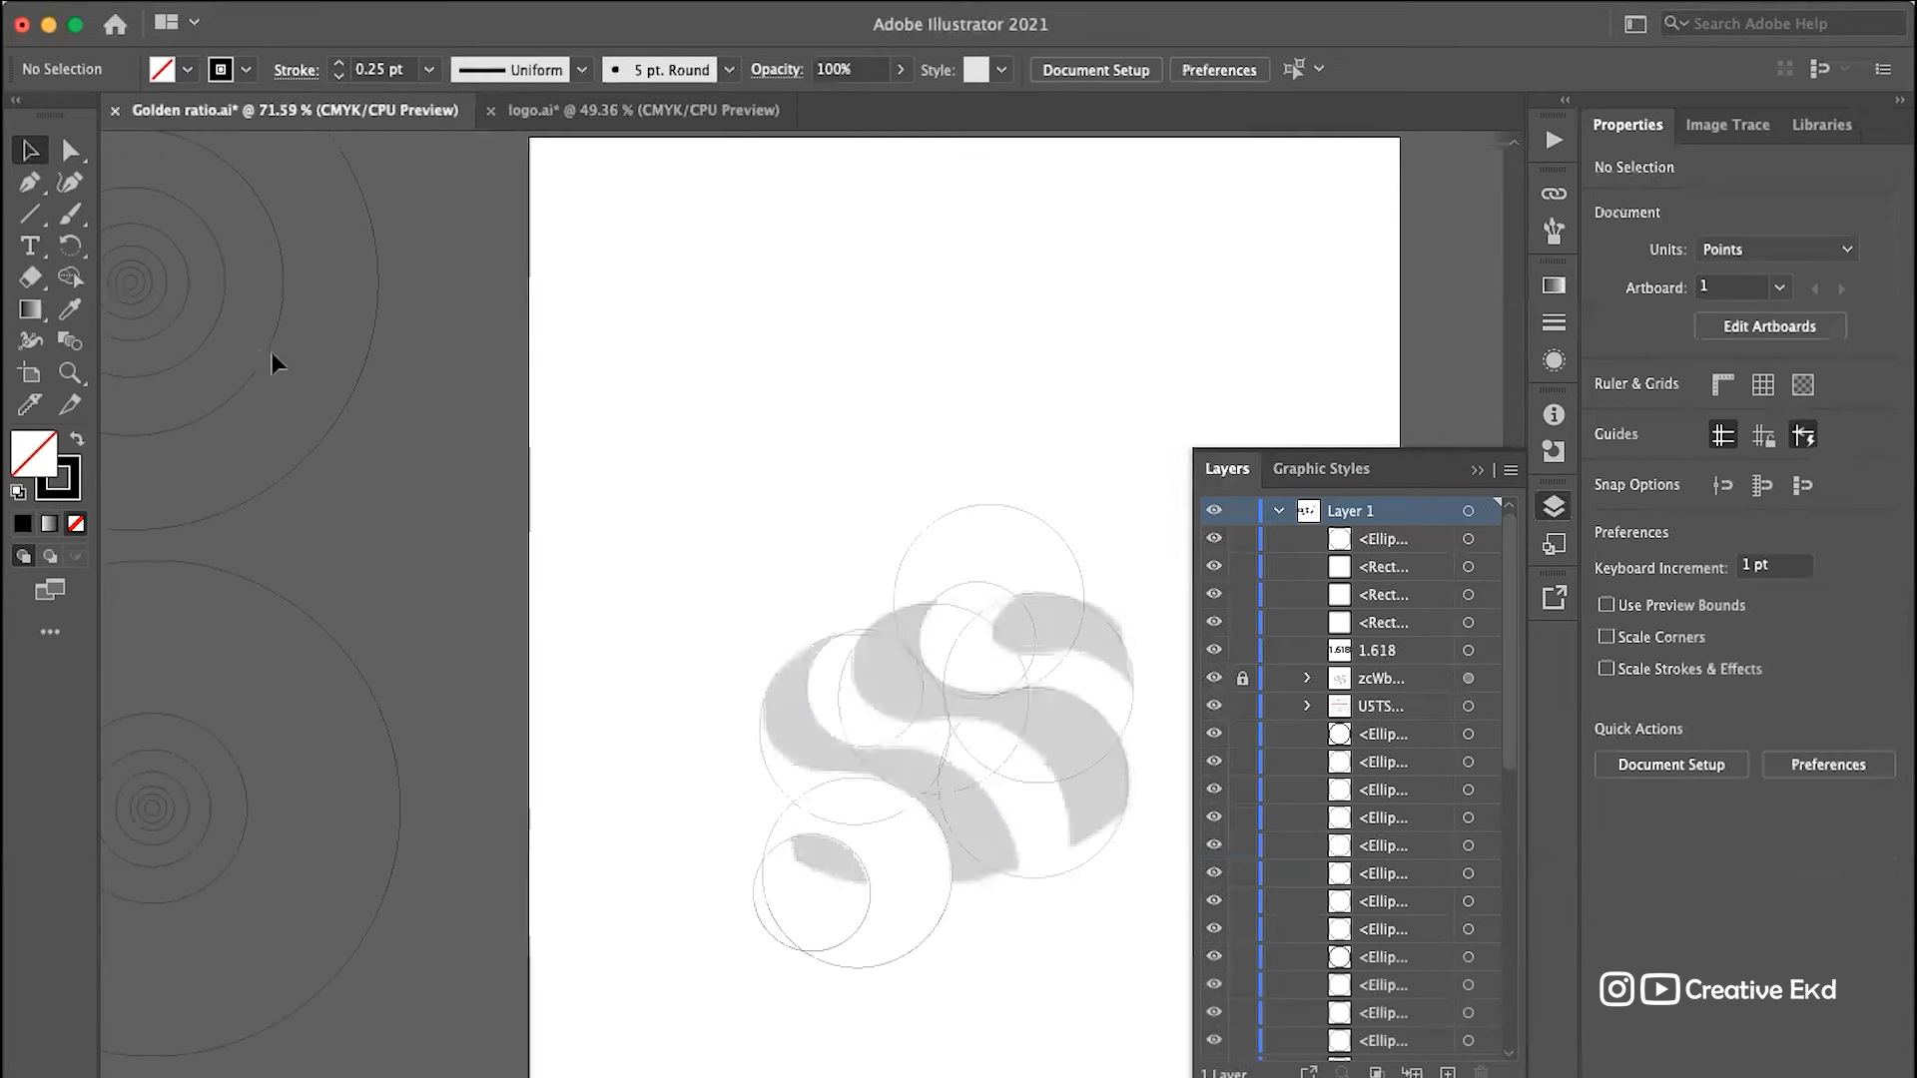
pyautogui.click(216, 322)
pyautogui.moveTo(611, 526); pyautogui.dragTo(1002, 896)
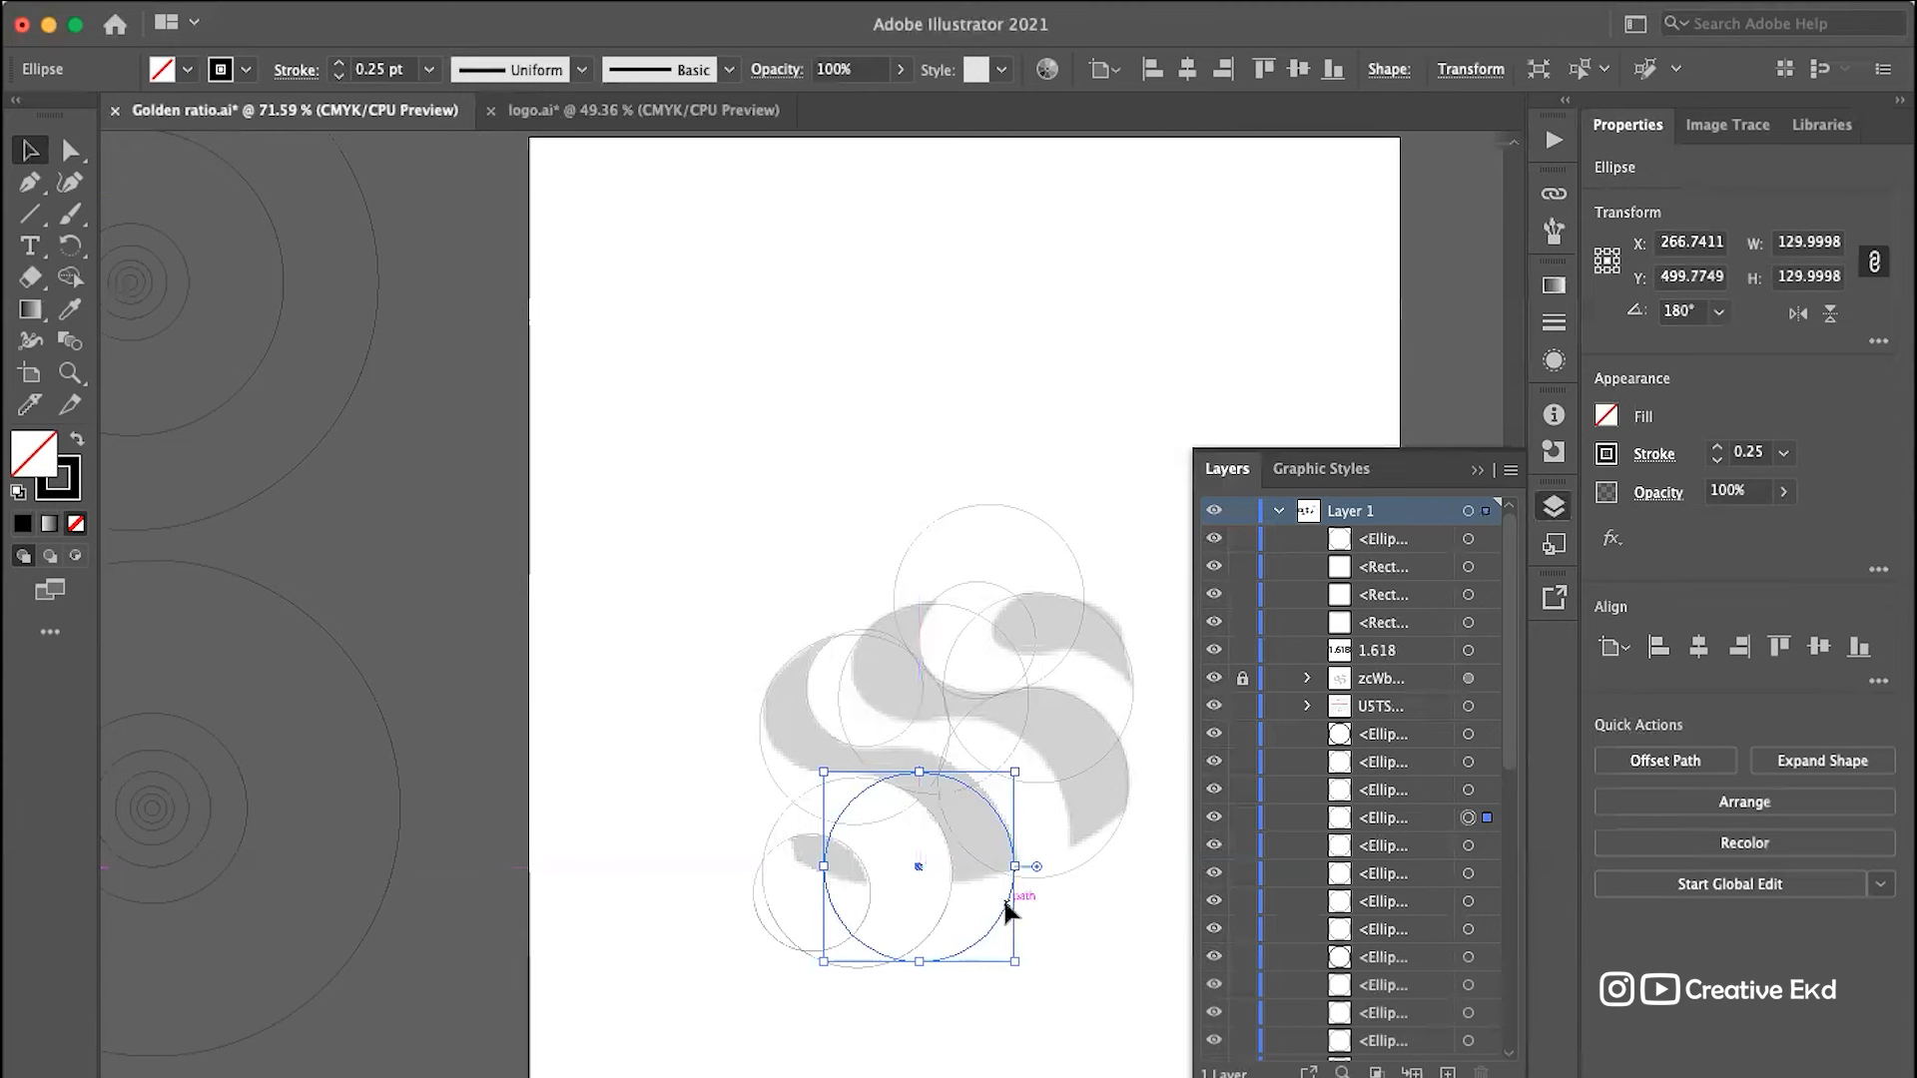
pyautogui.press('Delete')
# Step: Bring the 210 pt circle onto the left stripe's lower outer curve and shift it 3 pt up and 2 pt left
pyautogui.moveTo(250, 372); pyautogui.dragTo(996, 997)
pyautogui.scroll(5, 1098, 744)
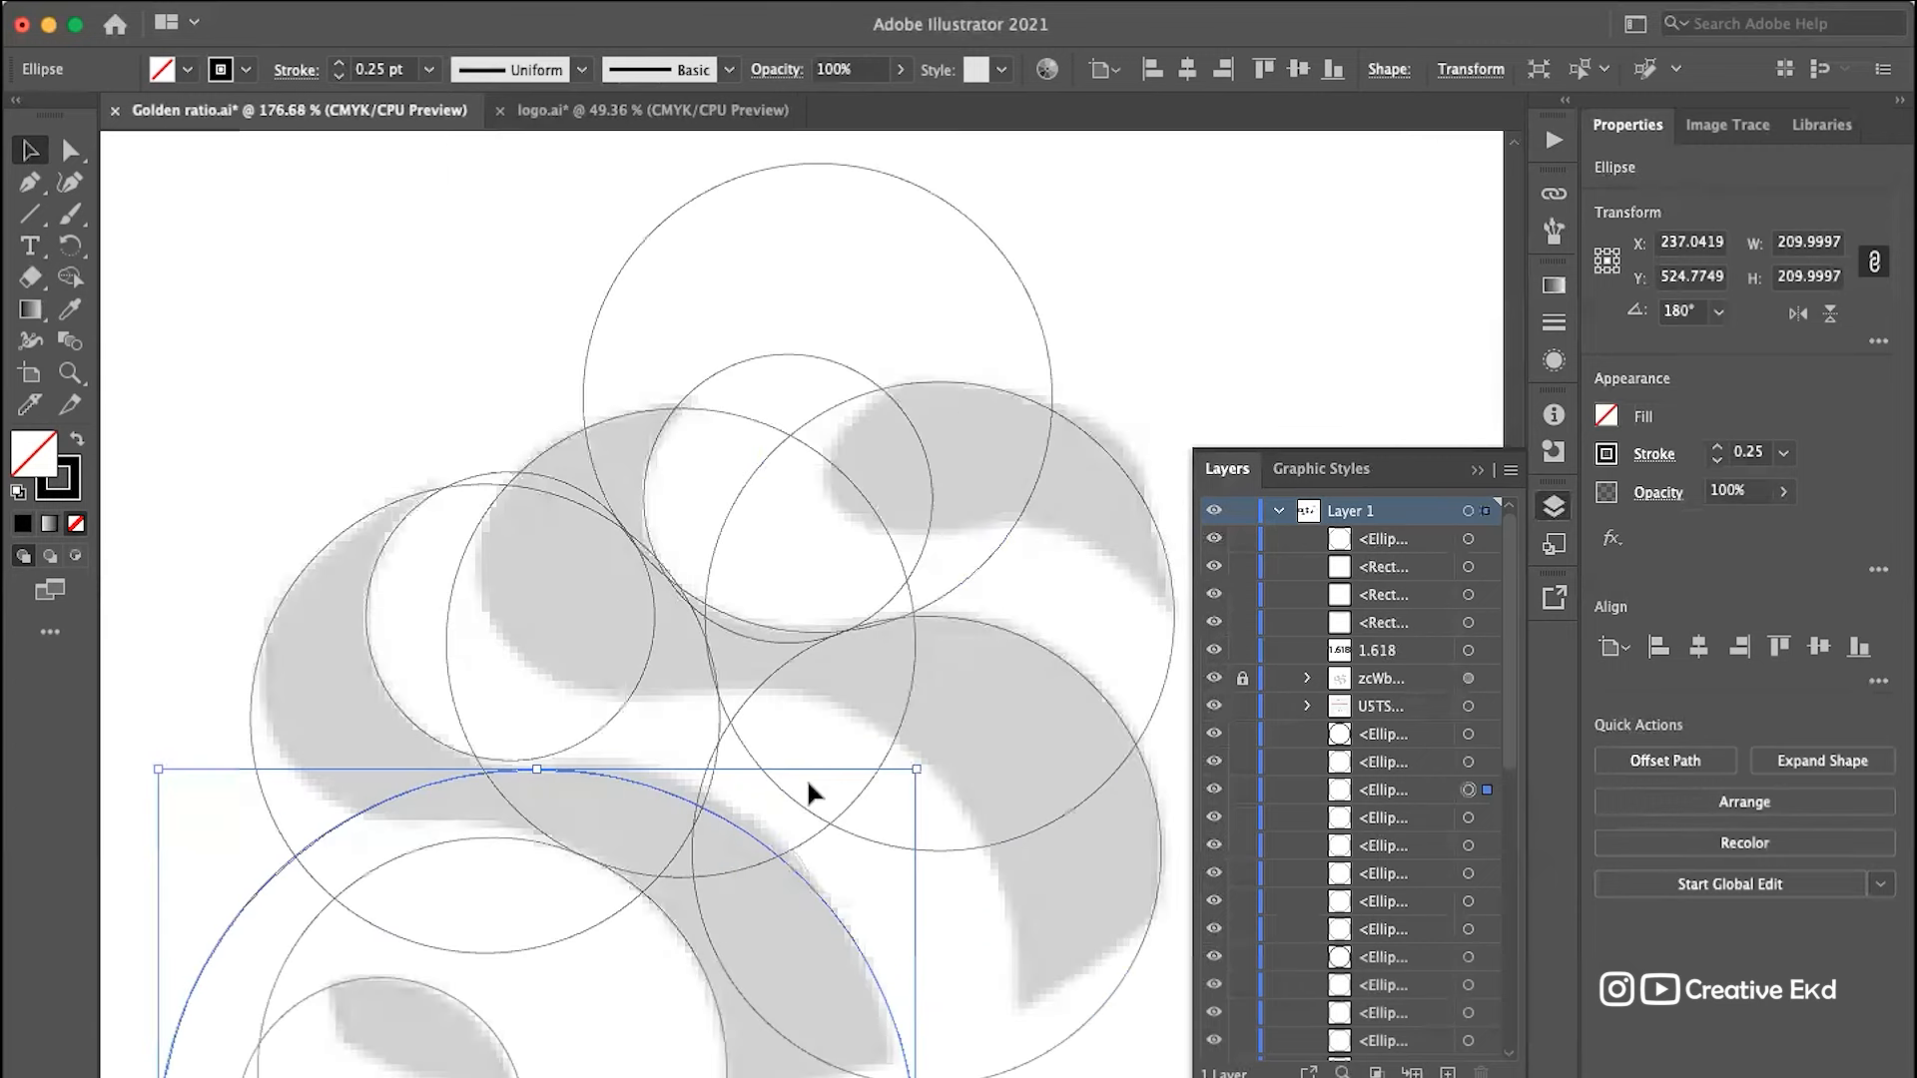
pyautogui.press('Up')
pyautogui.press('Up')
pyautogui.press('Up')
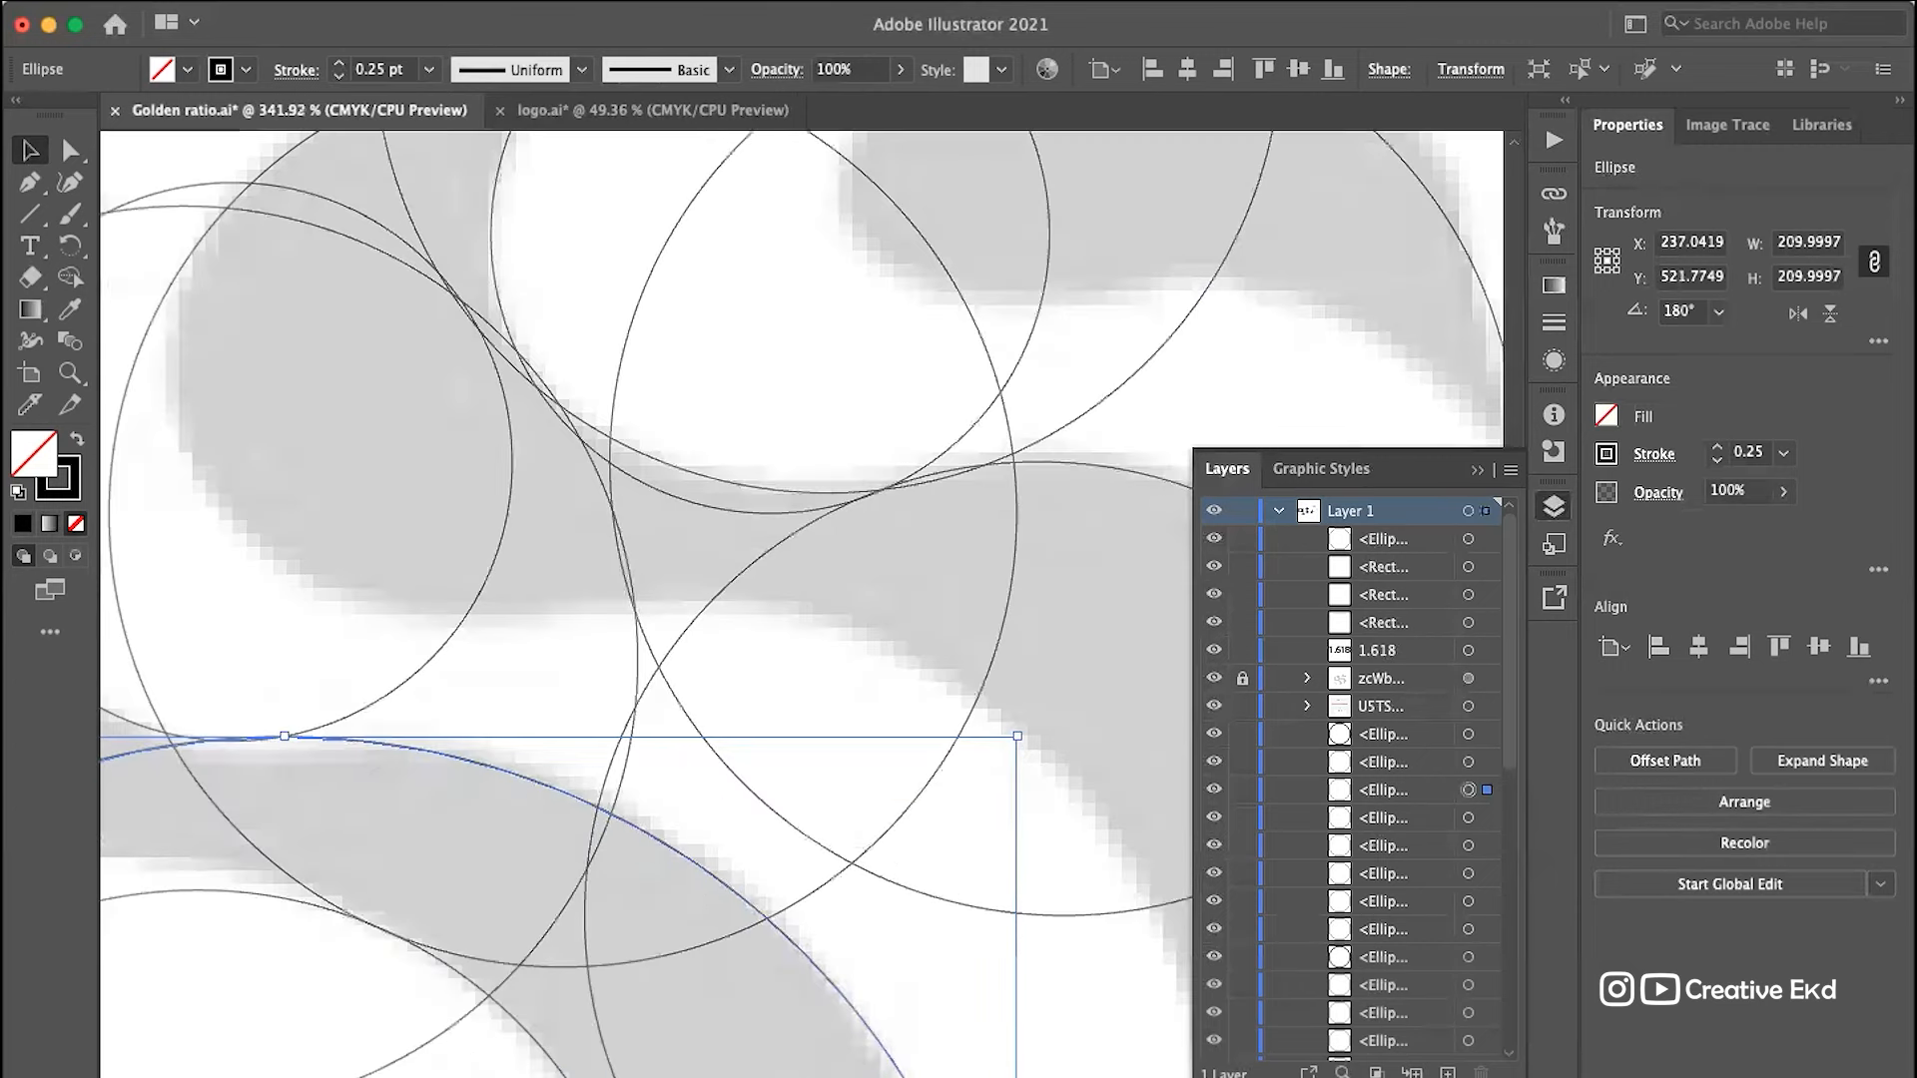
pyautogui.press('Left')
pyautogui.press('Left')
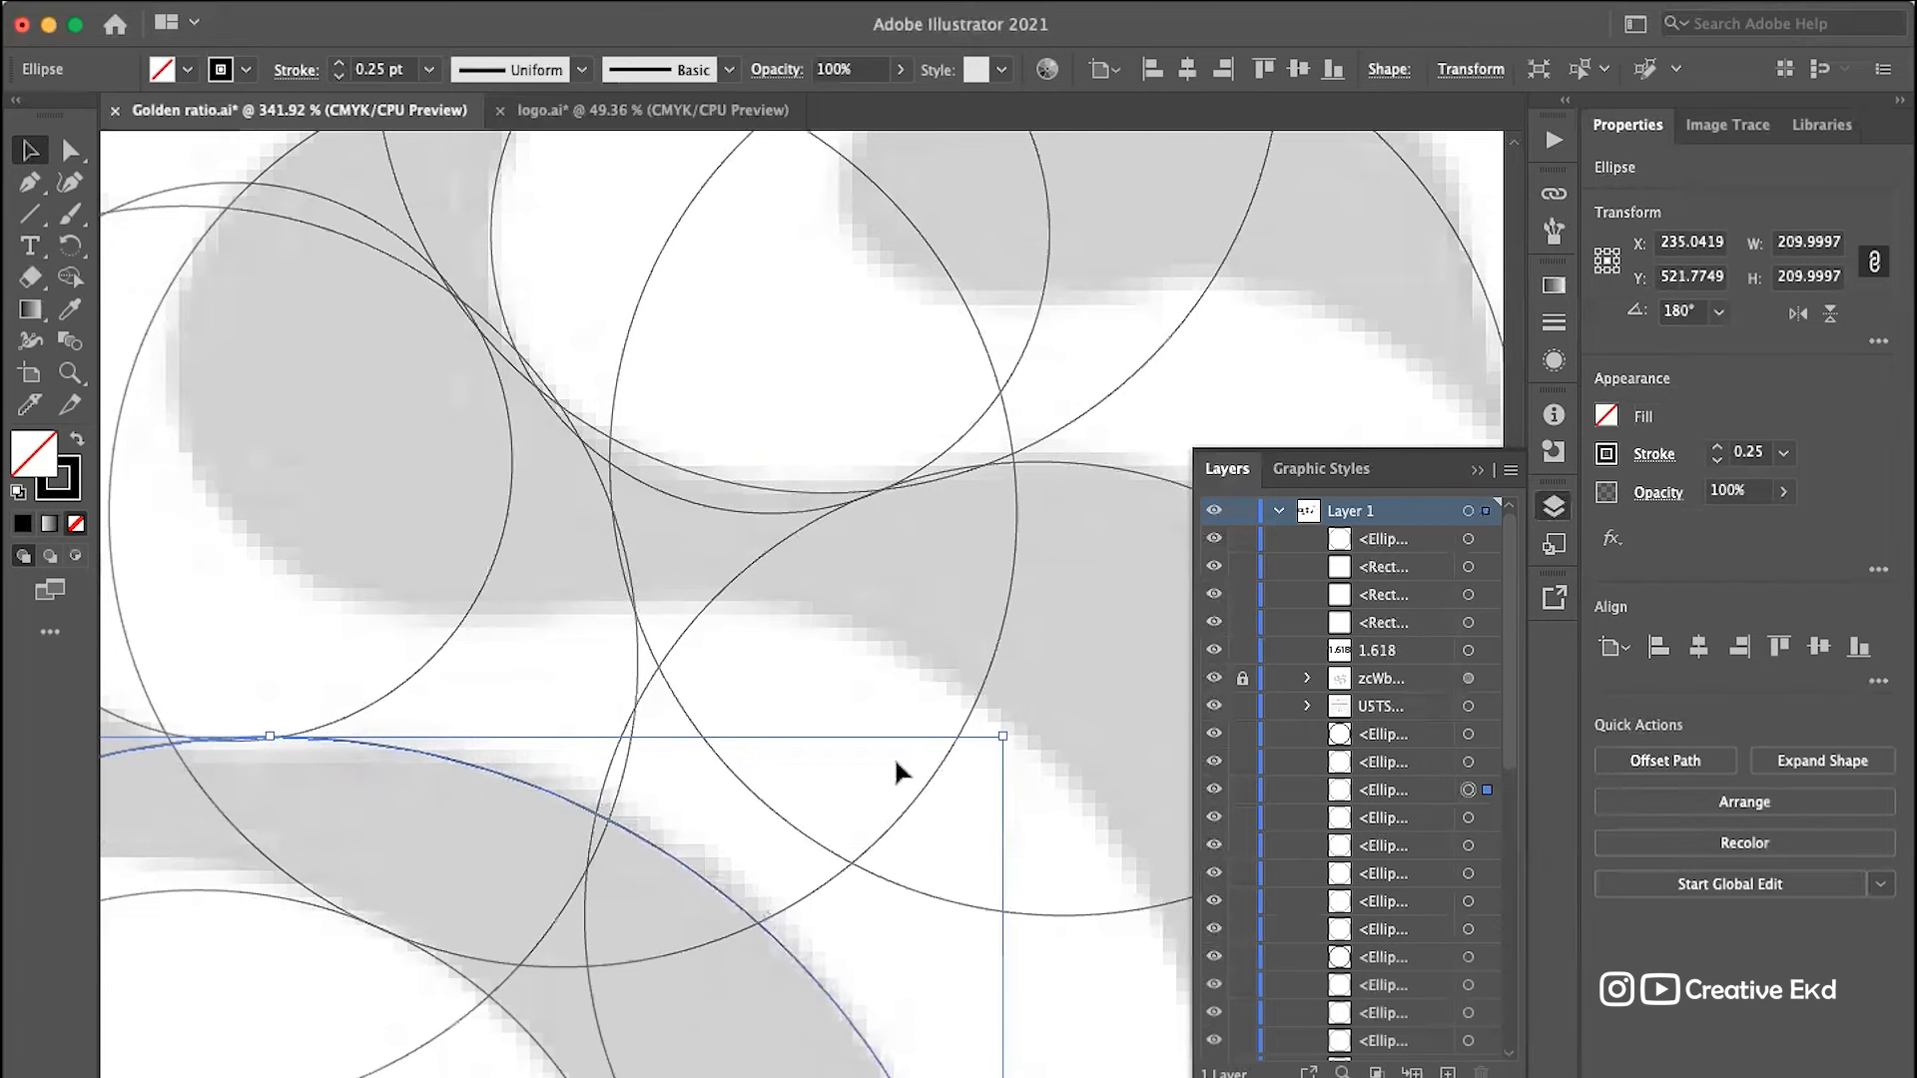
pyautogui.scroll(-4, 895, 761)
pyautogui.scroll(1, 895, 756)
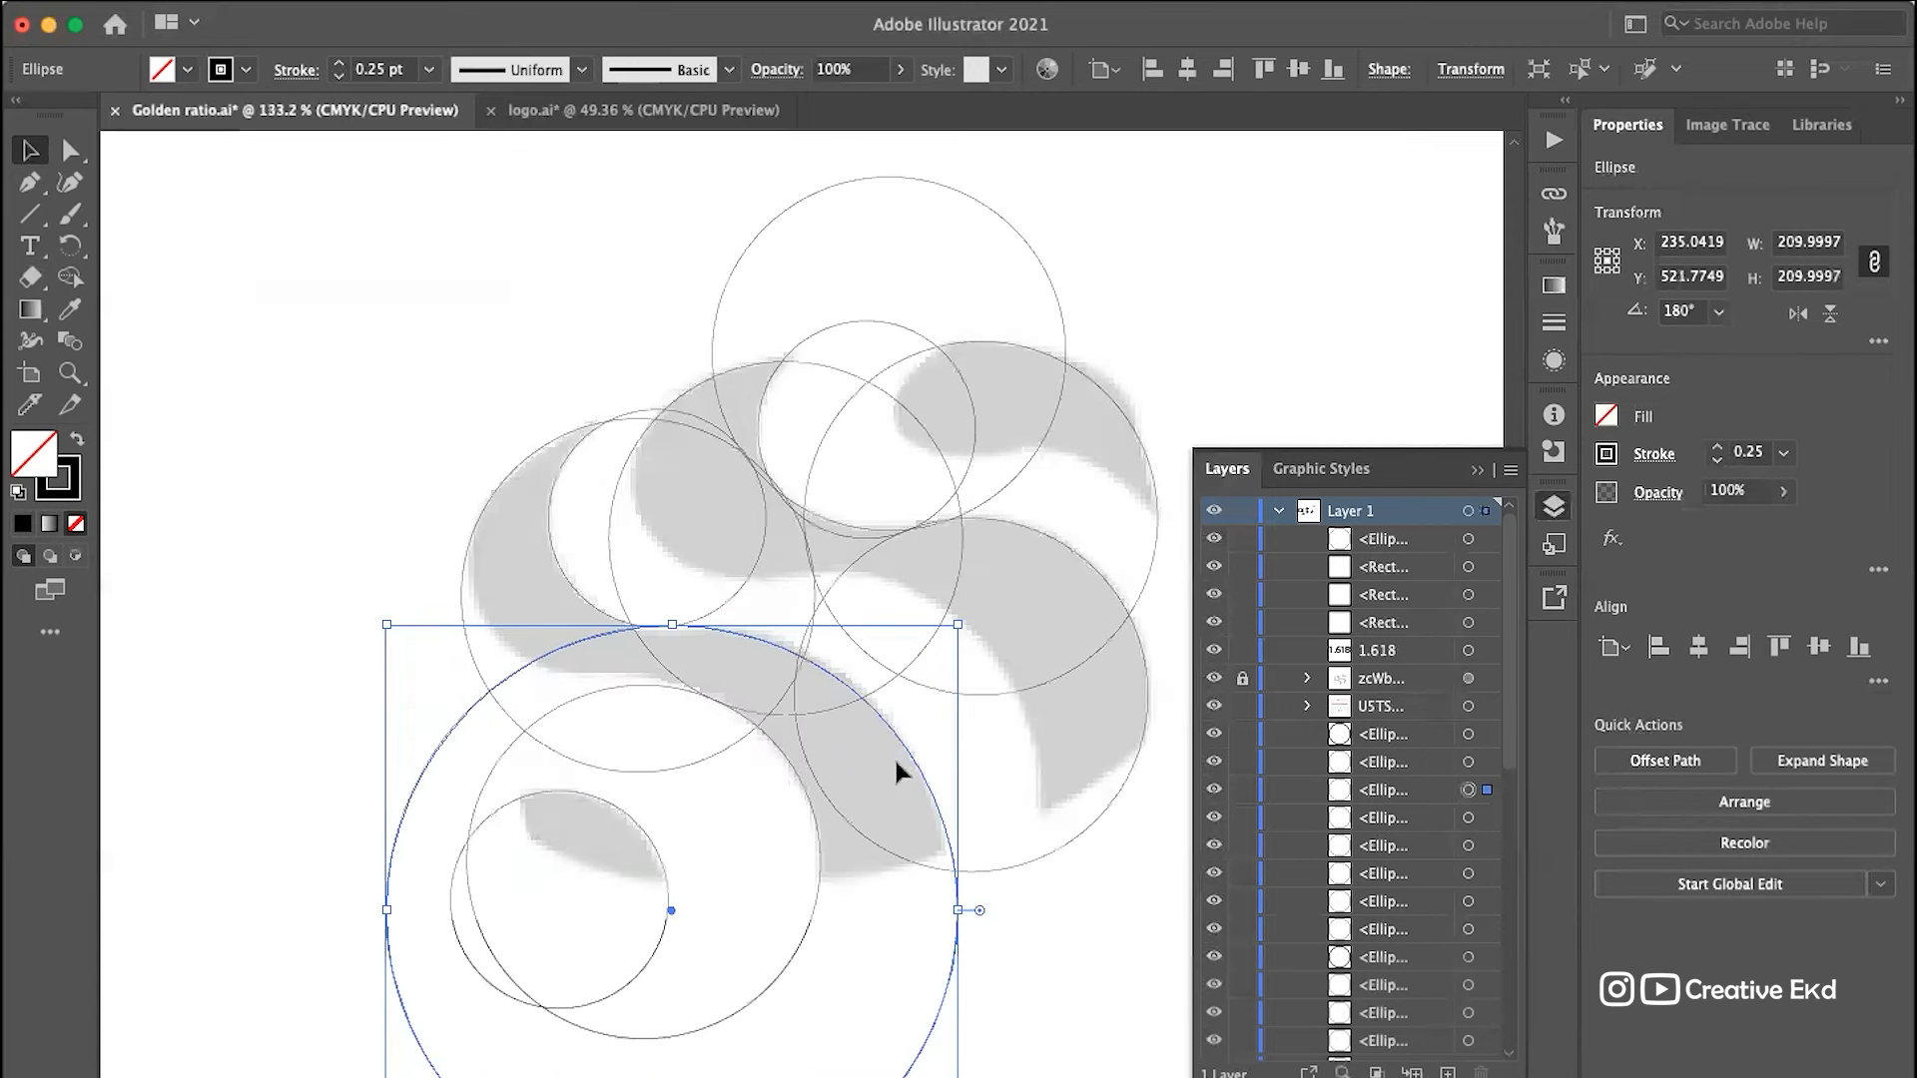
pyautogui.click(1117, 933)
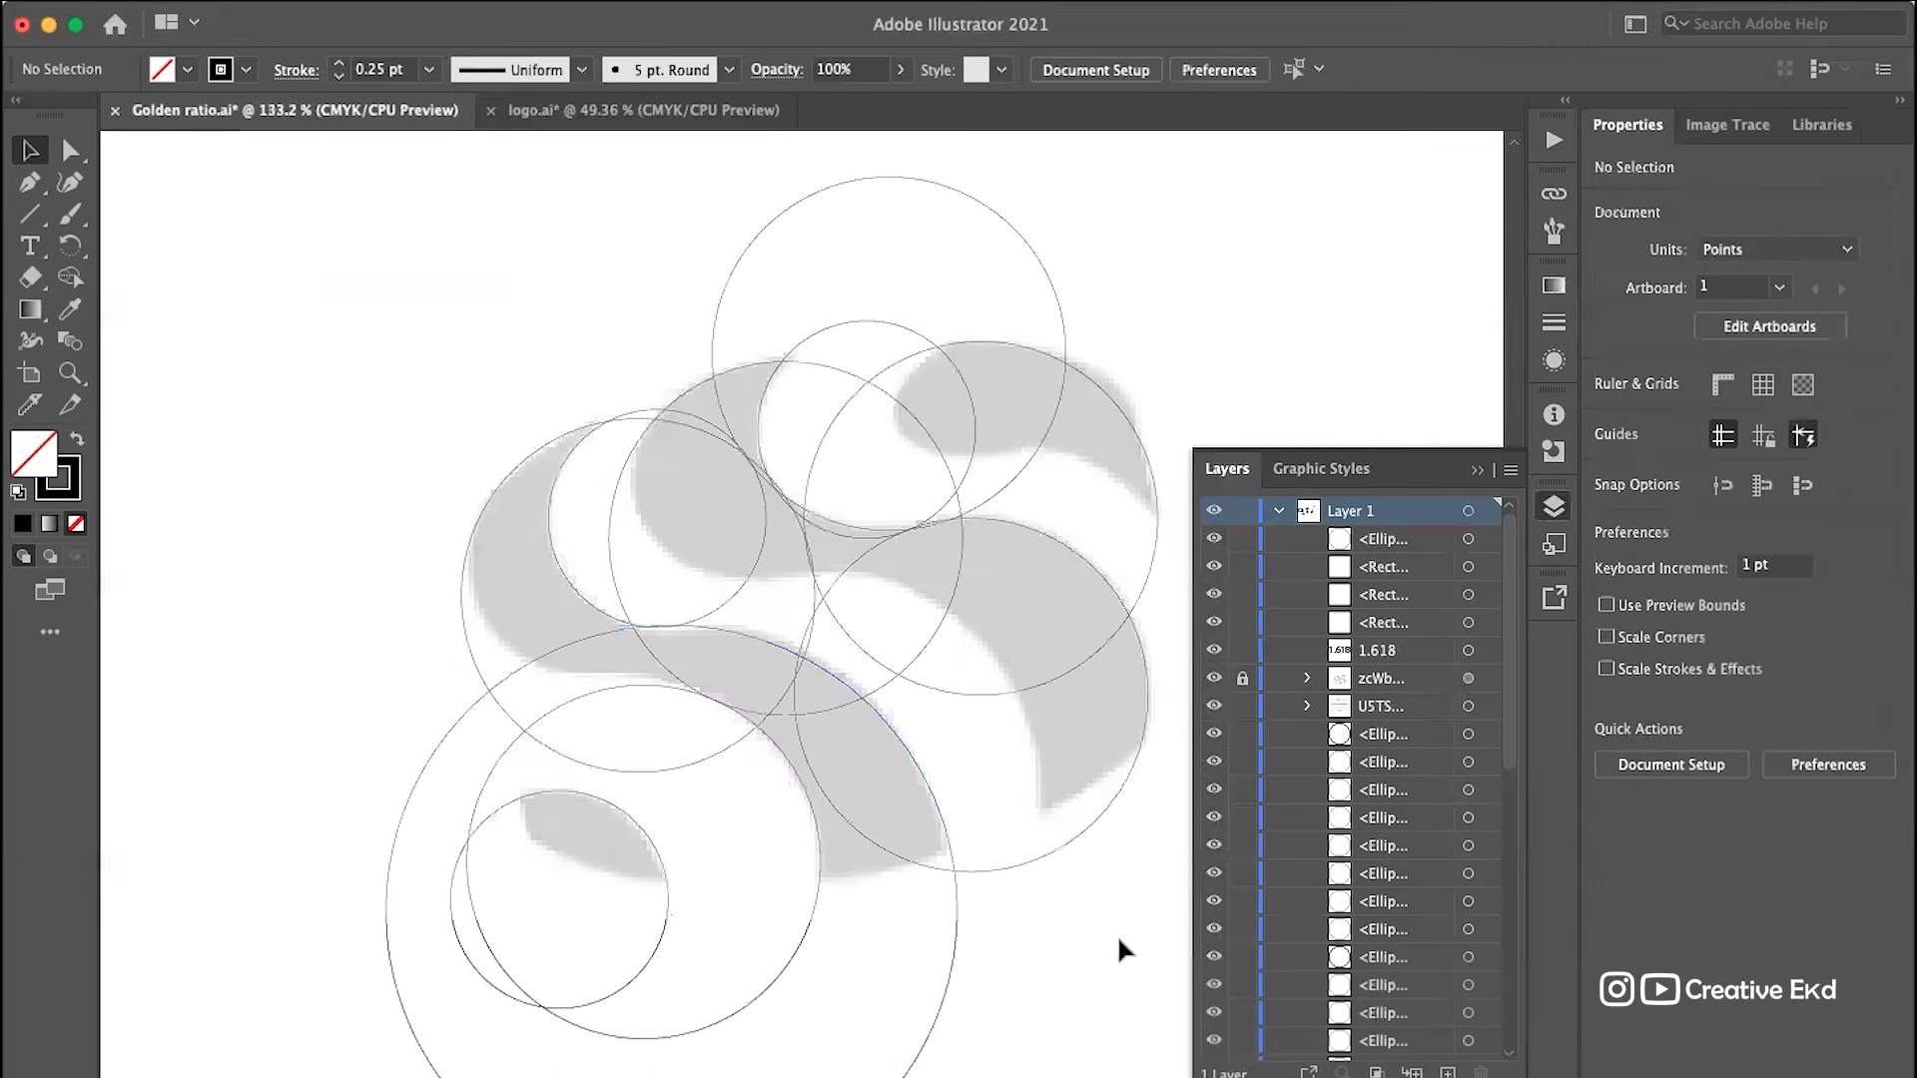
# Step: Fine-tune the 210 pt circle's fit on the left stripe by shifting it 2 pt left and 1 pt up overall
pyautogui.click(947, 949)
pyautogui.press('Left')
pyautogui.press('Left')
pyautogui.press('Down')
pyautogui.press('Up')
pyautogui.press('Up')
pyautogui.press('Up')
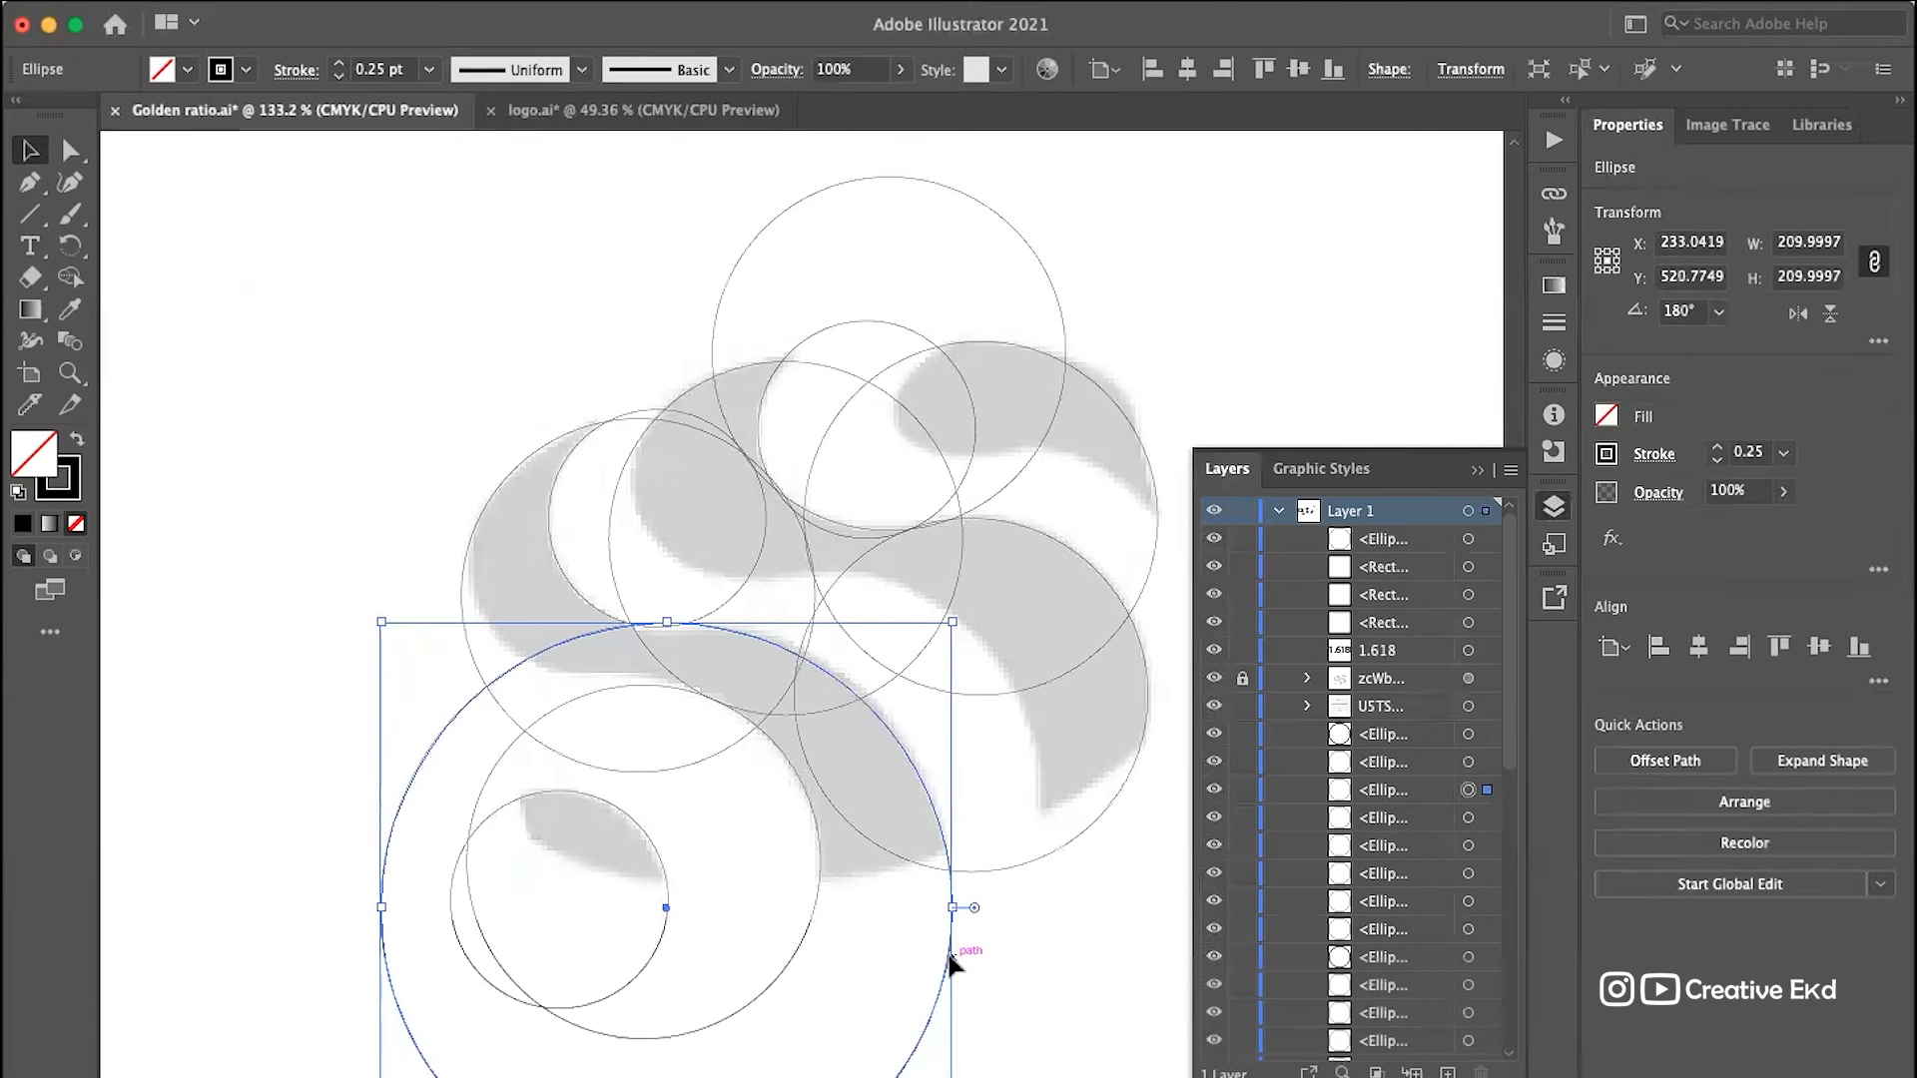
pyautogui.click(1182, 289)
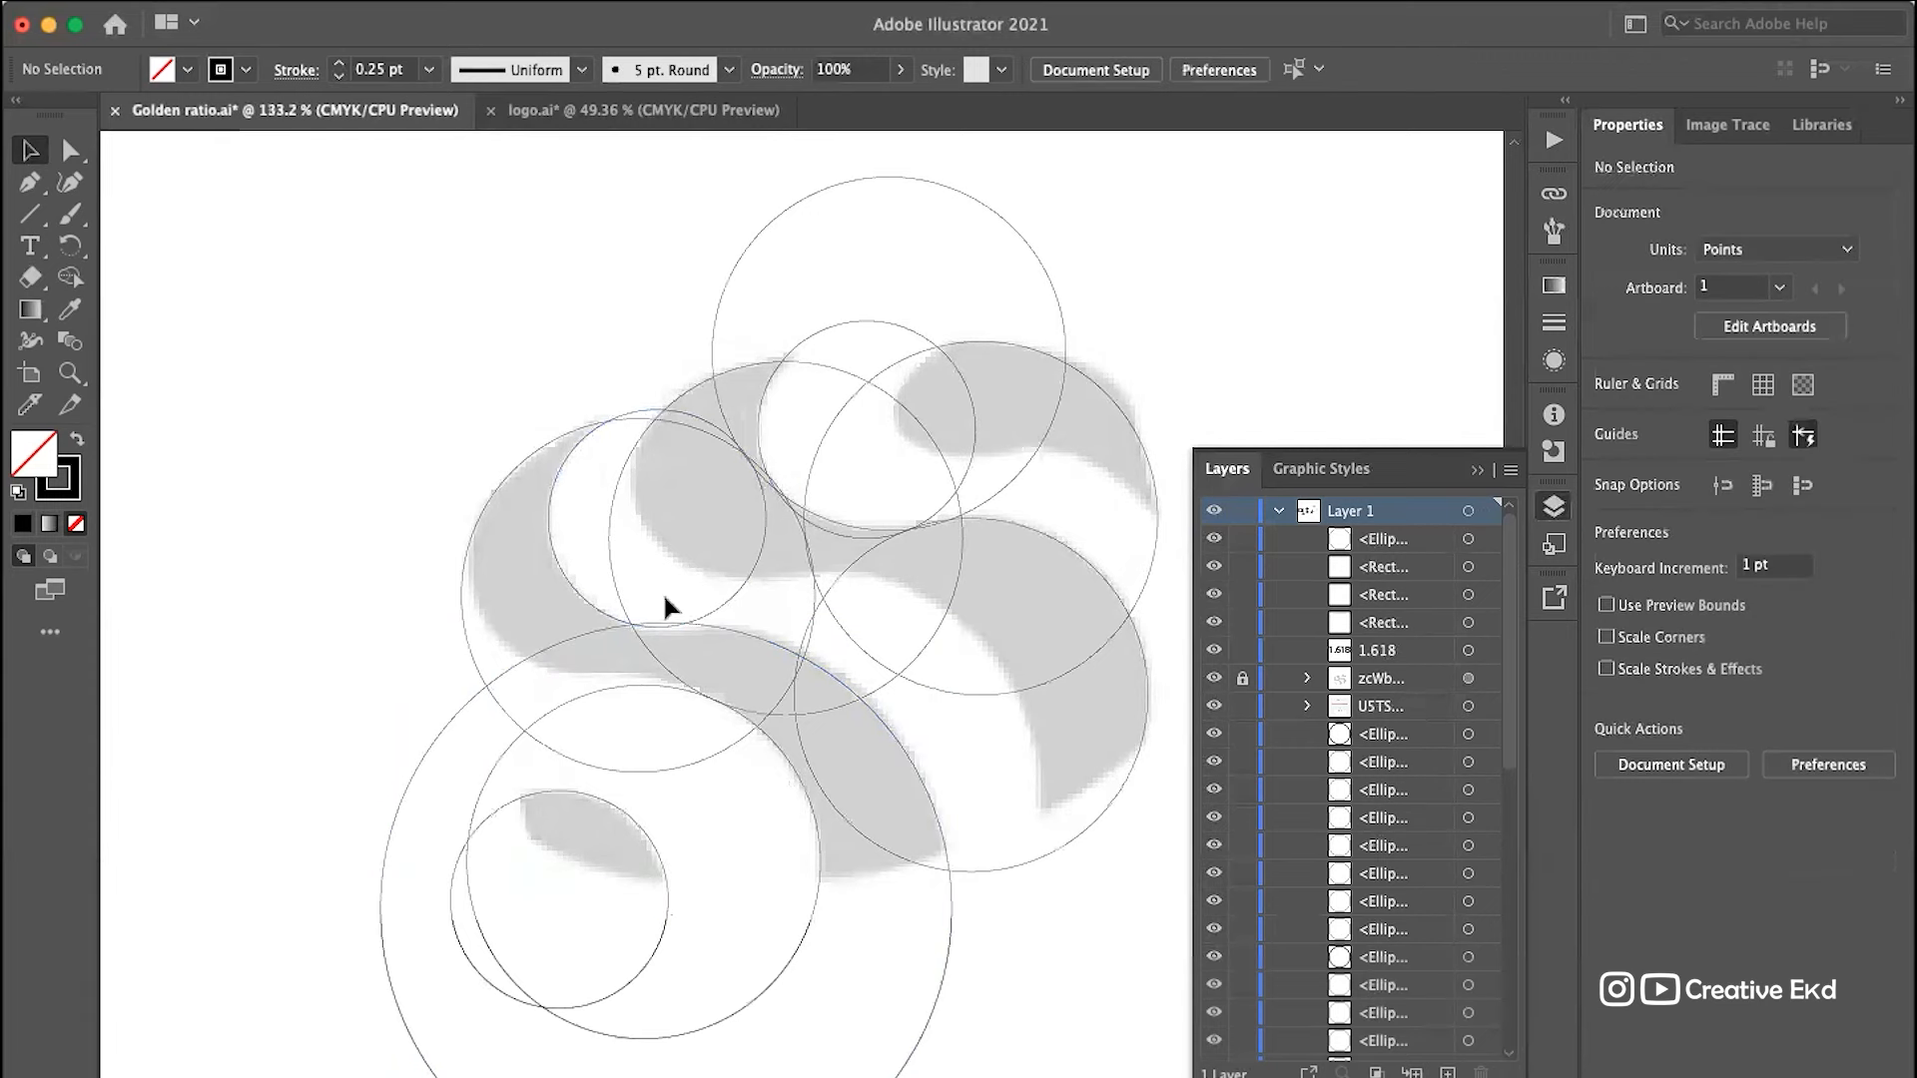
# Step: Copy the 210 pt circle straight up so its lower arc follows the leaf-shaped piece's bottom edge, nudging it 1 pt up
pyautogui.scroll(5, 567, 705)
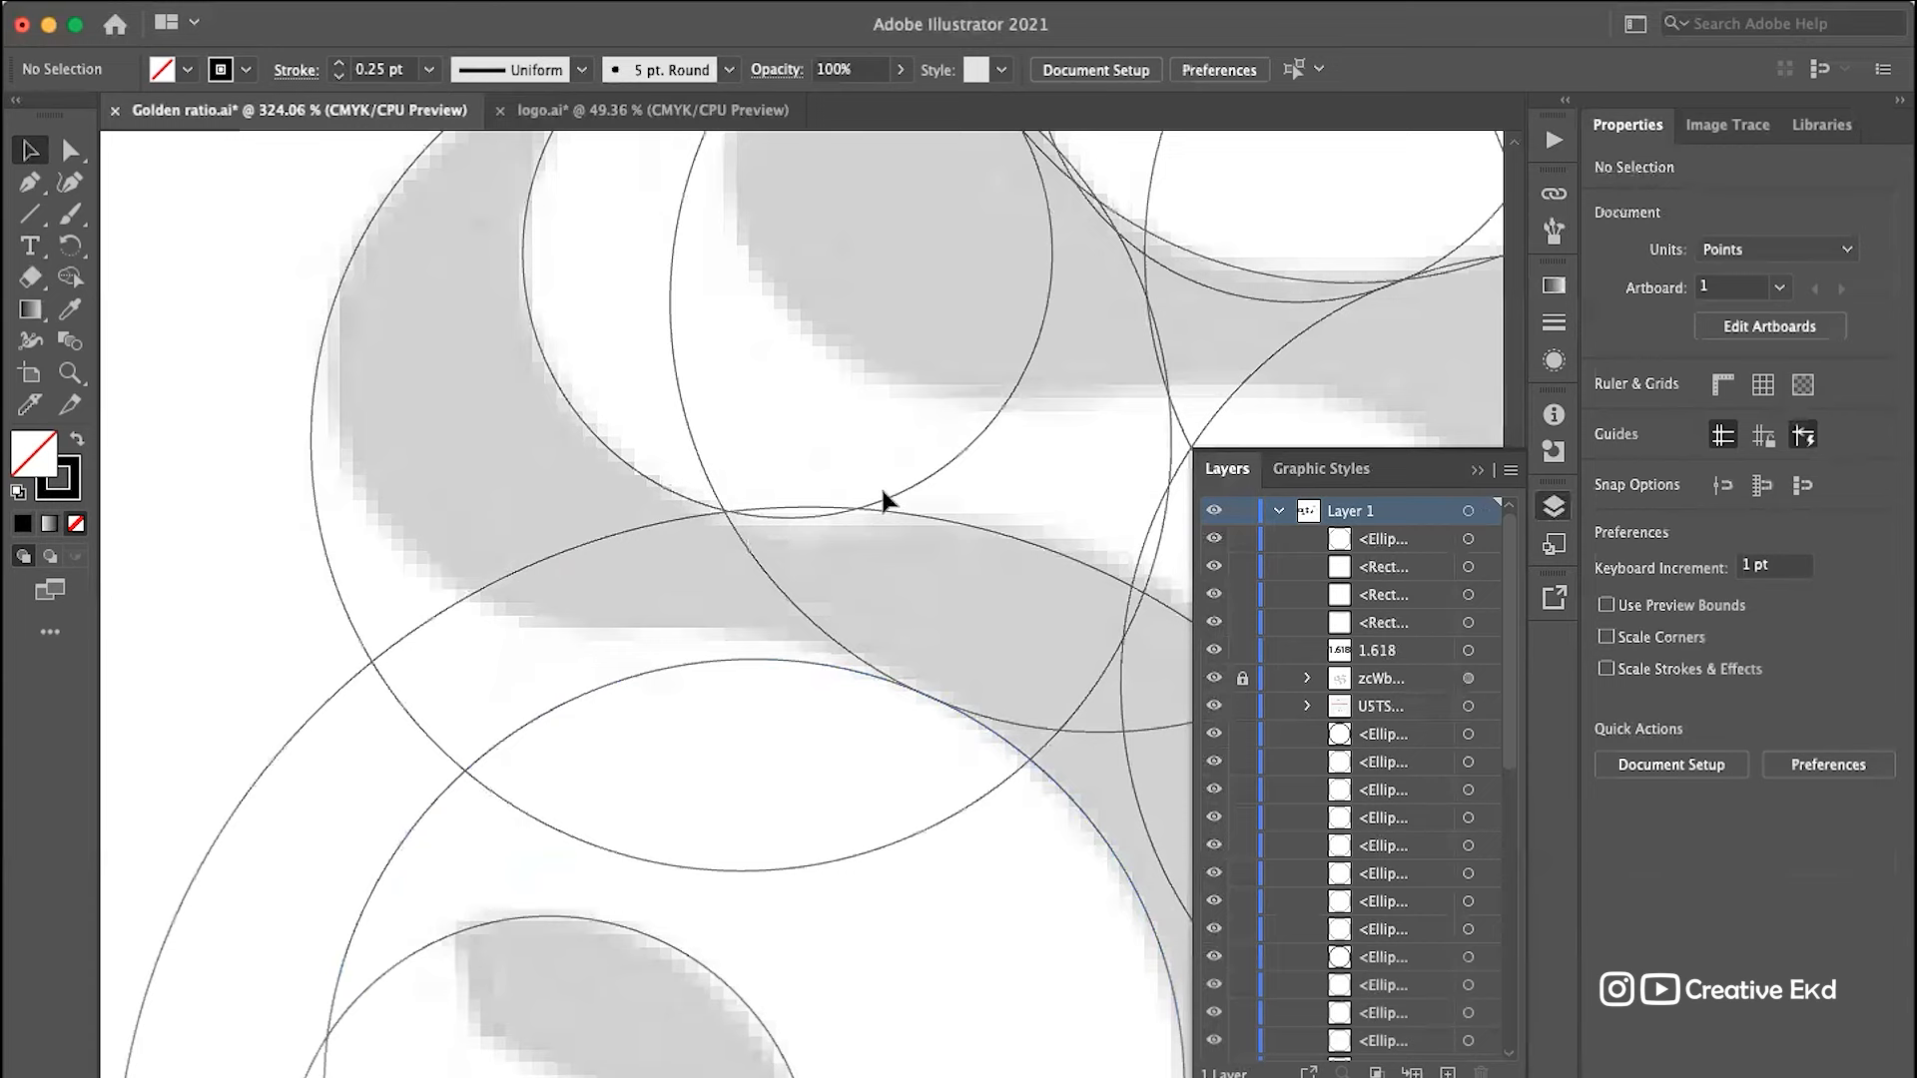
pyautogui.scroll(-10, 883, 499)
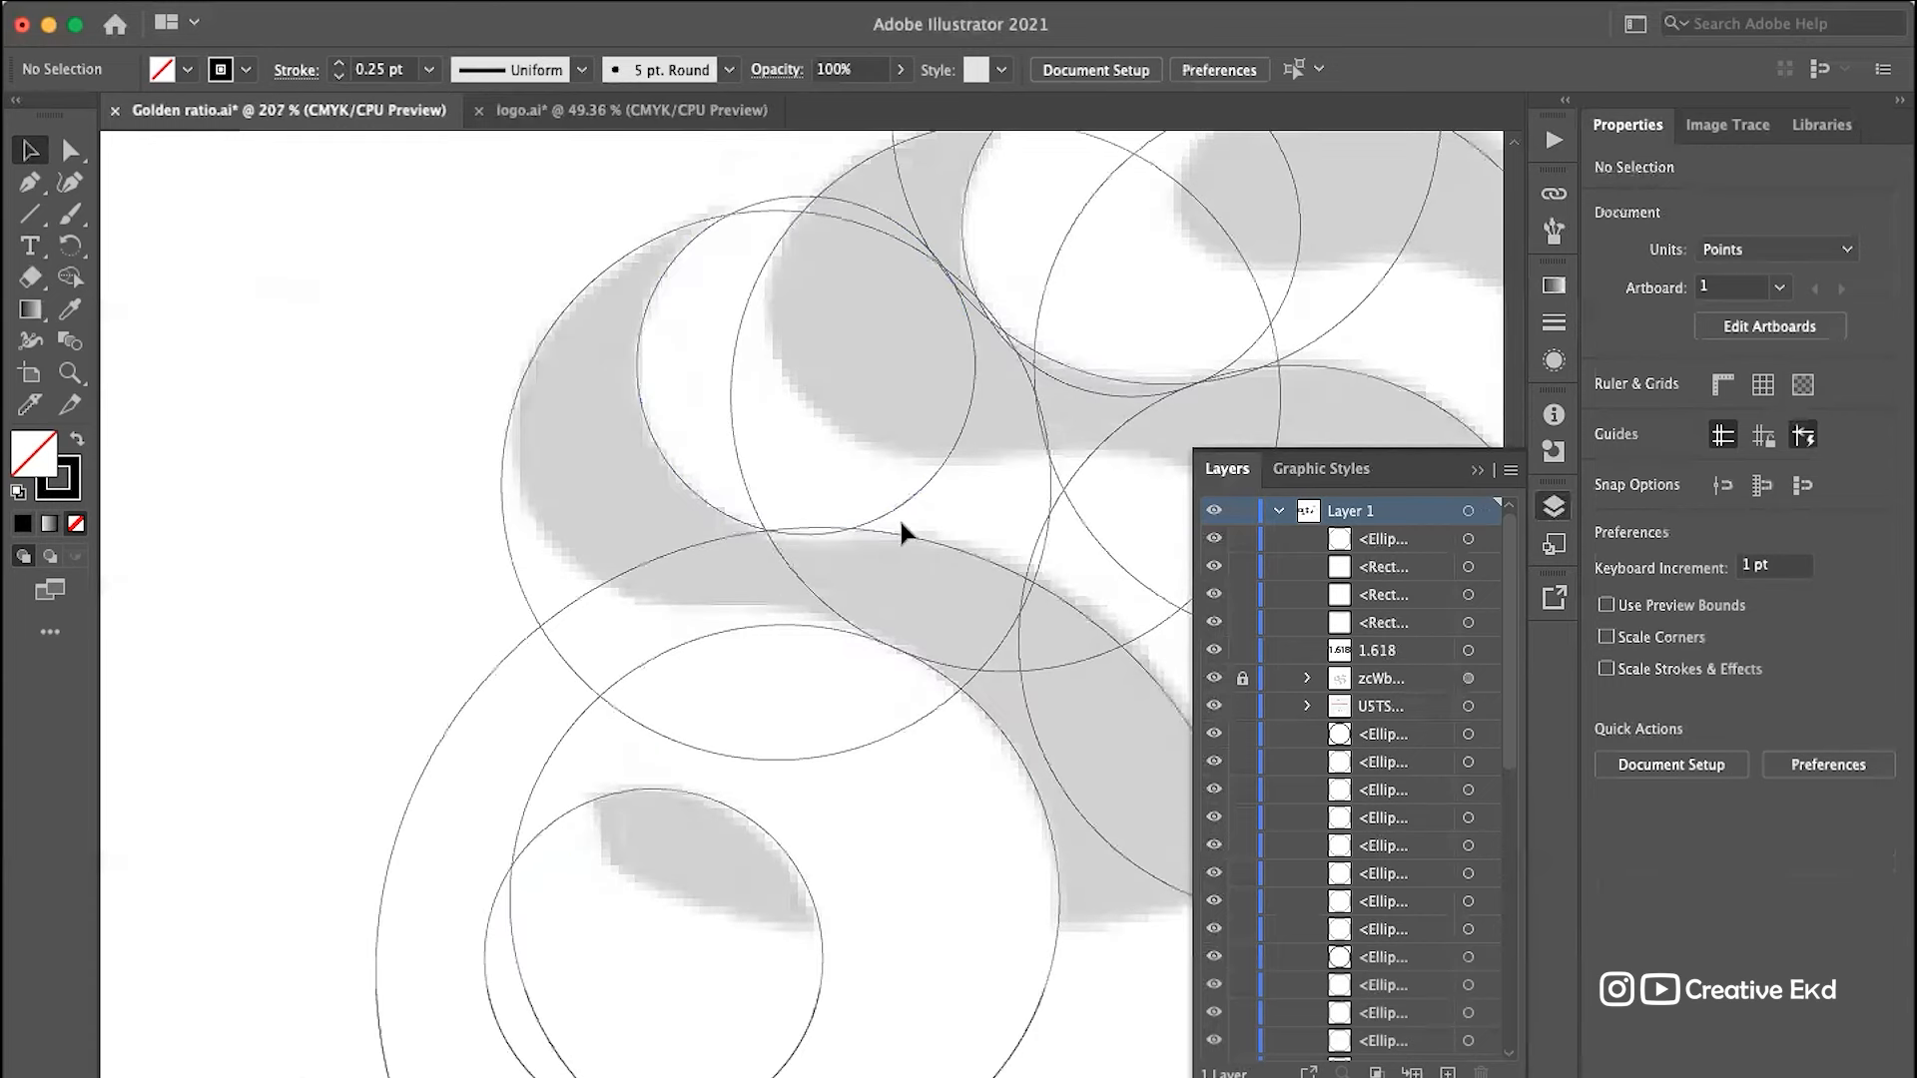
pyautogui.scroll(5, 884, 621)
pyautogui.scroll(-5, 551, 539)
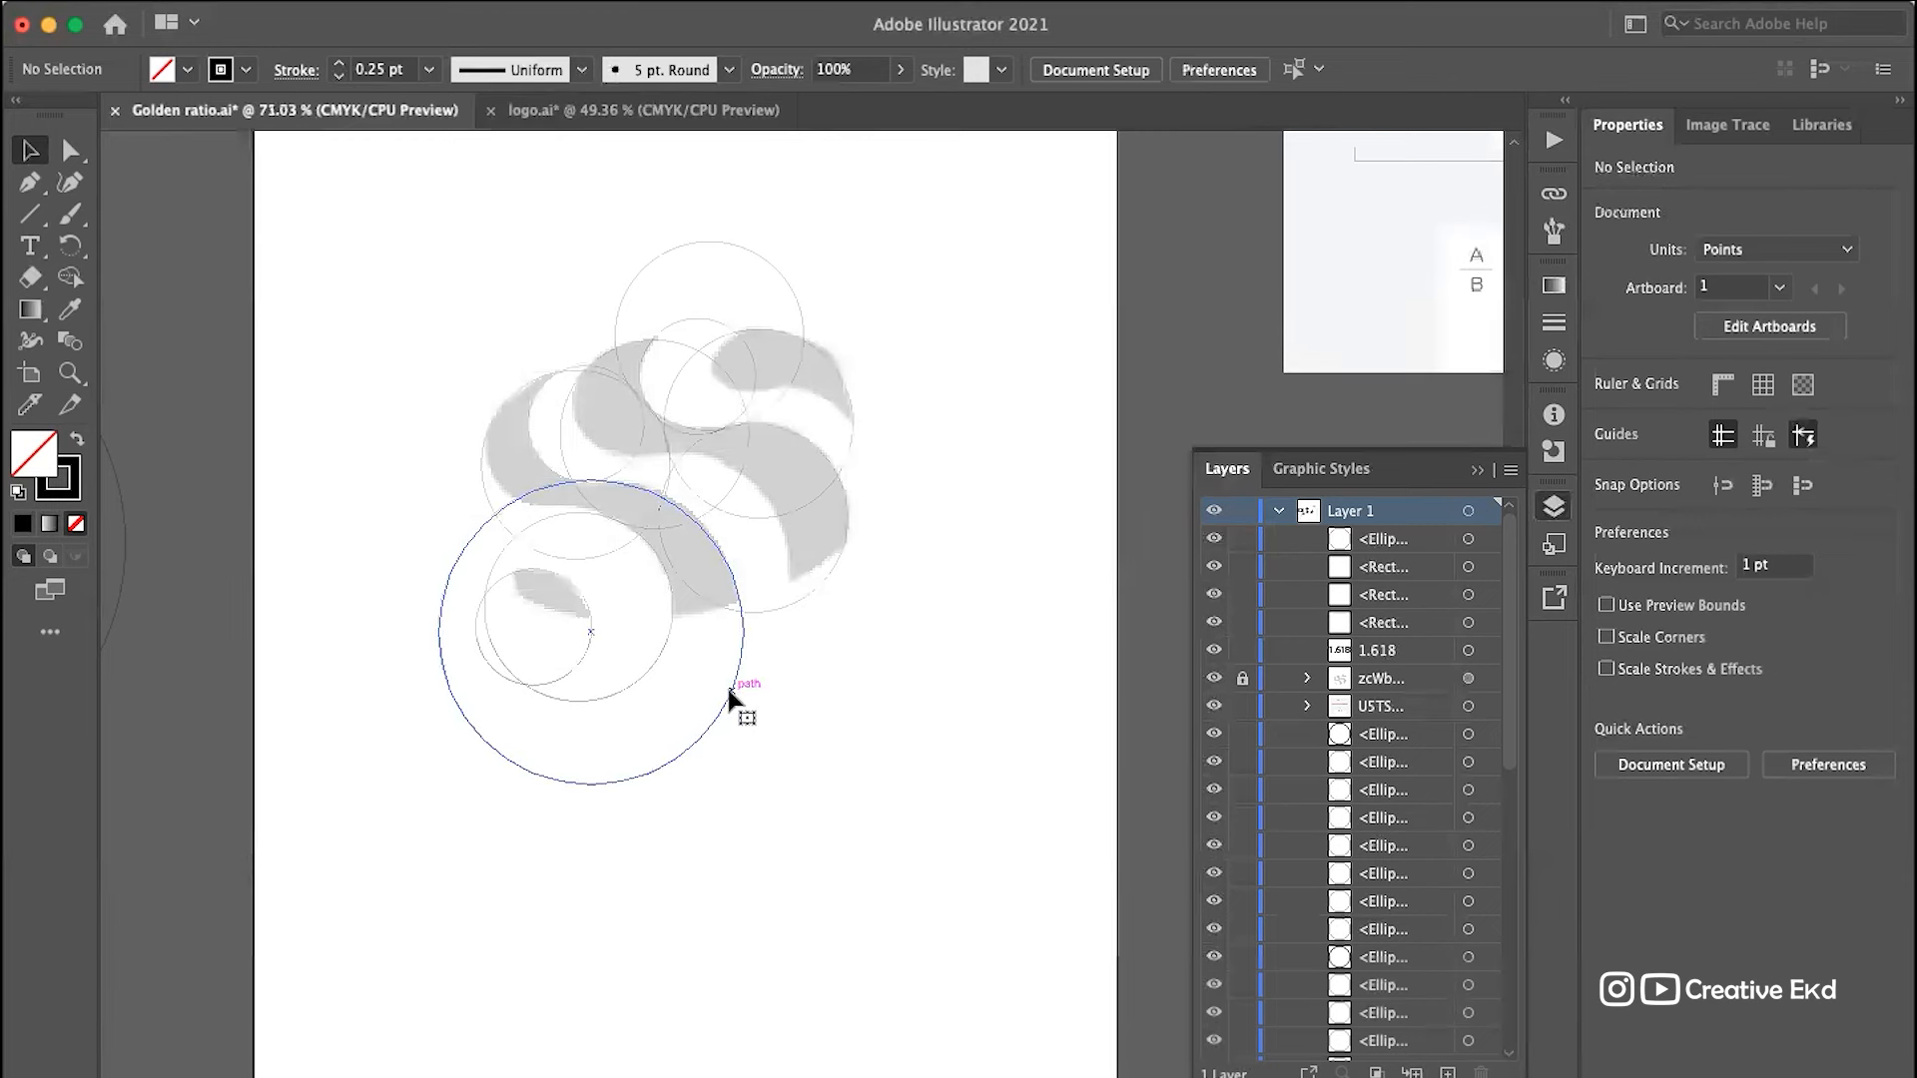
pyautogui.click(732, 699)
pyautogui.moveTo(732, 699); pyautogui.dragTo(738, 532)
pyautogui.press('Up')
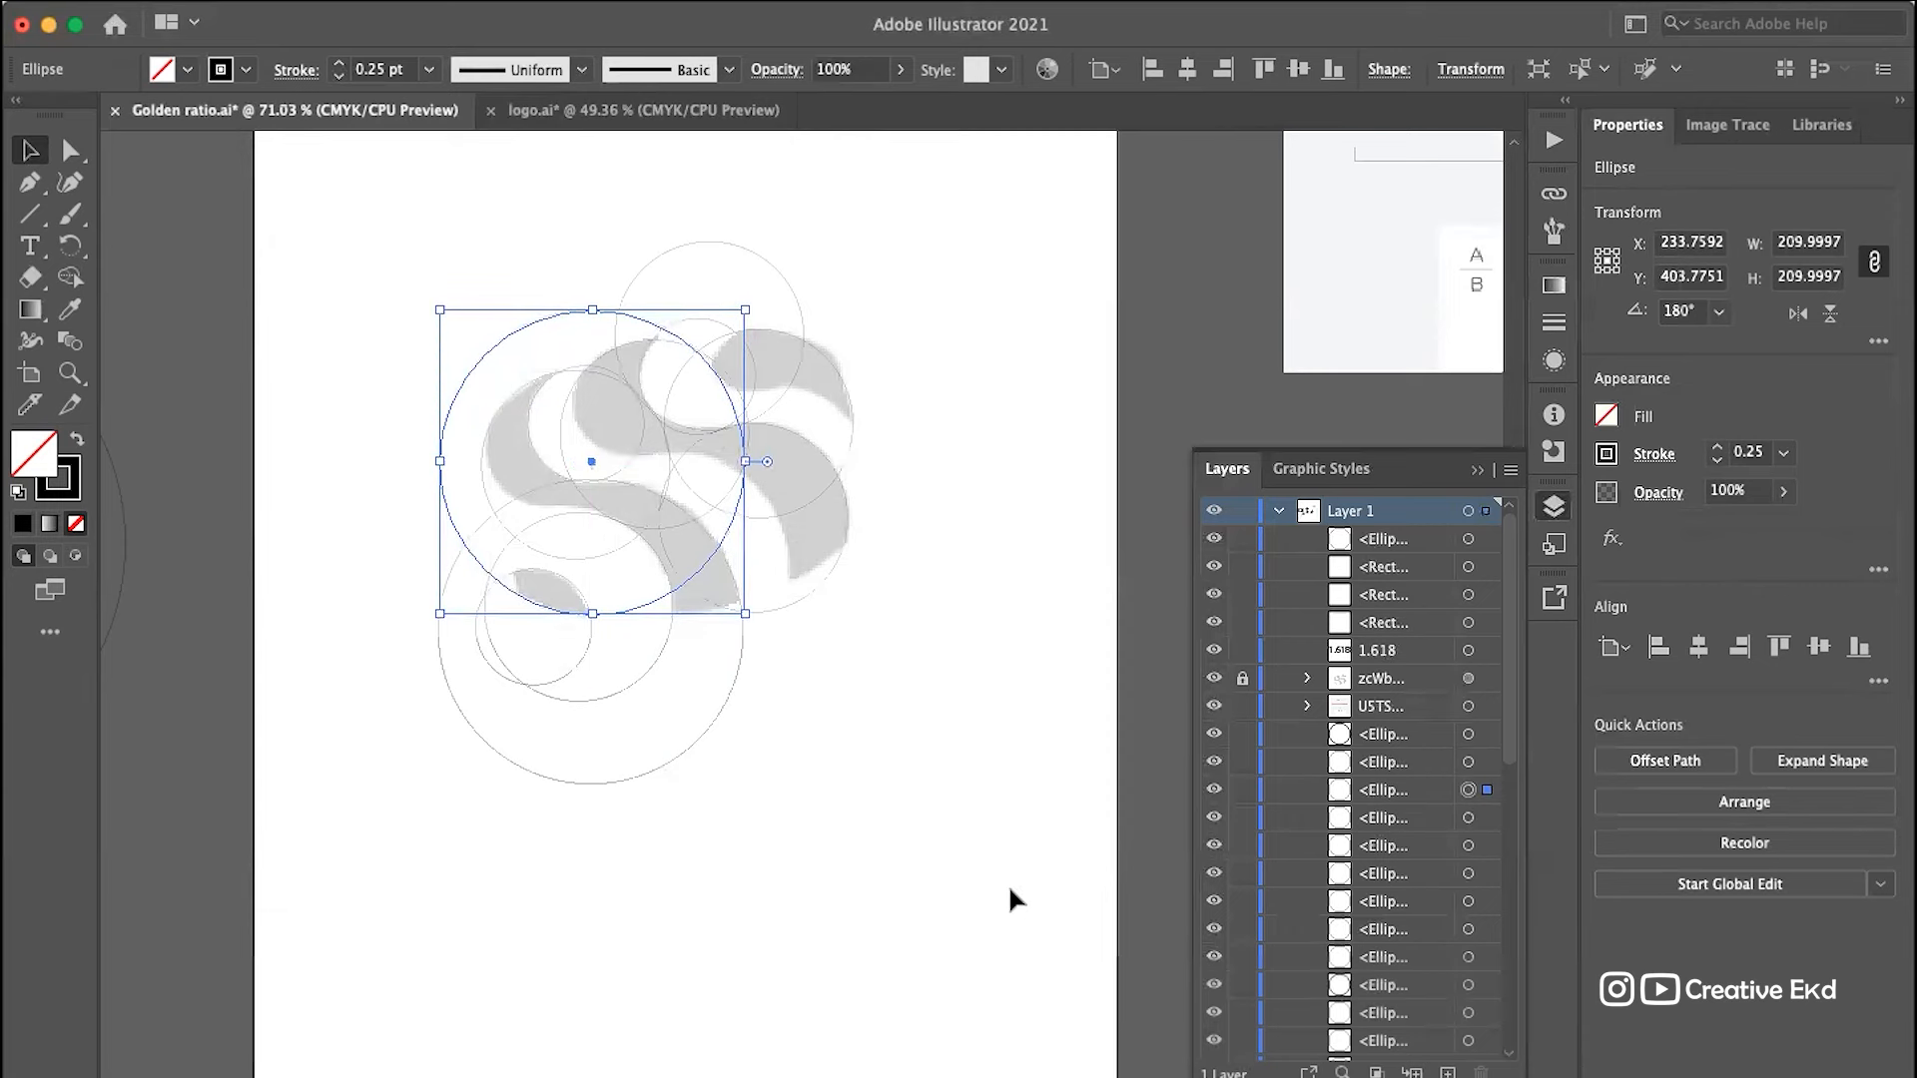
pyautogui.click(1009, 408)
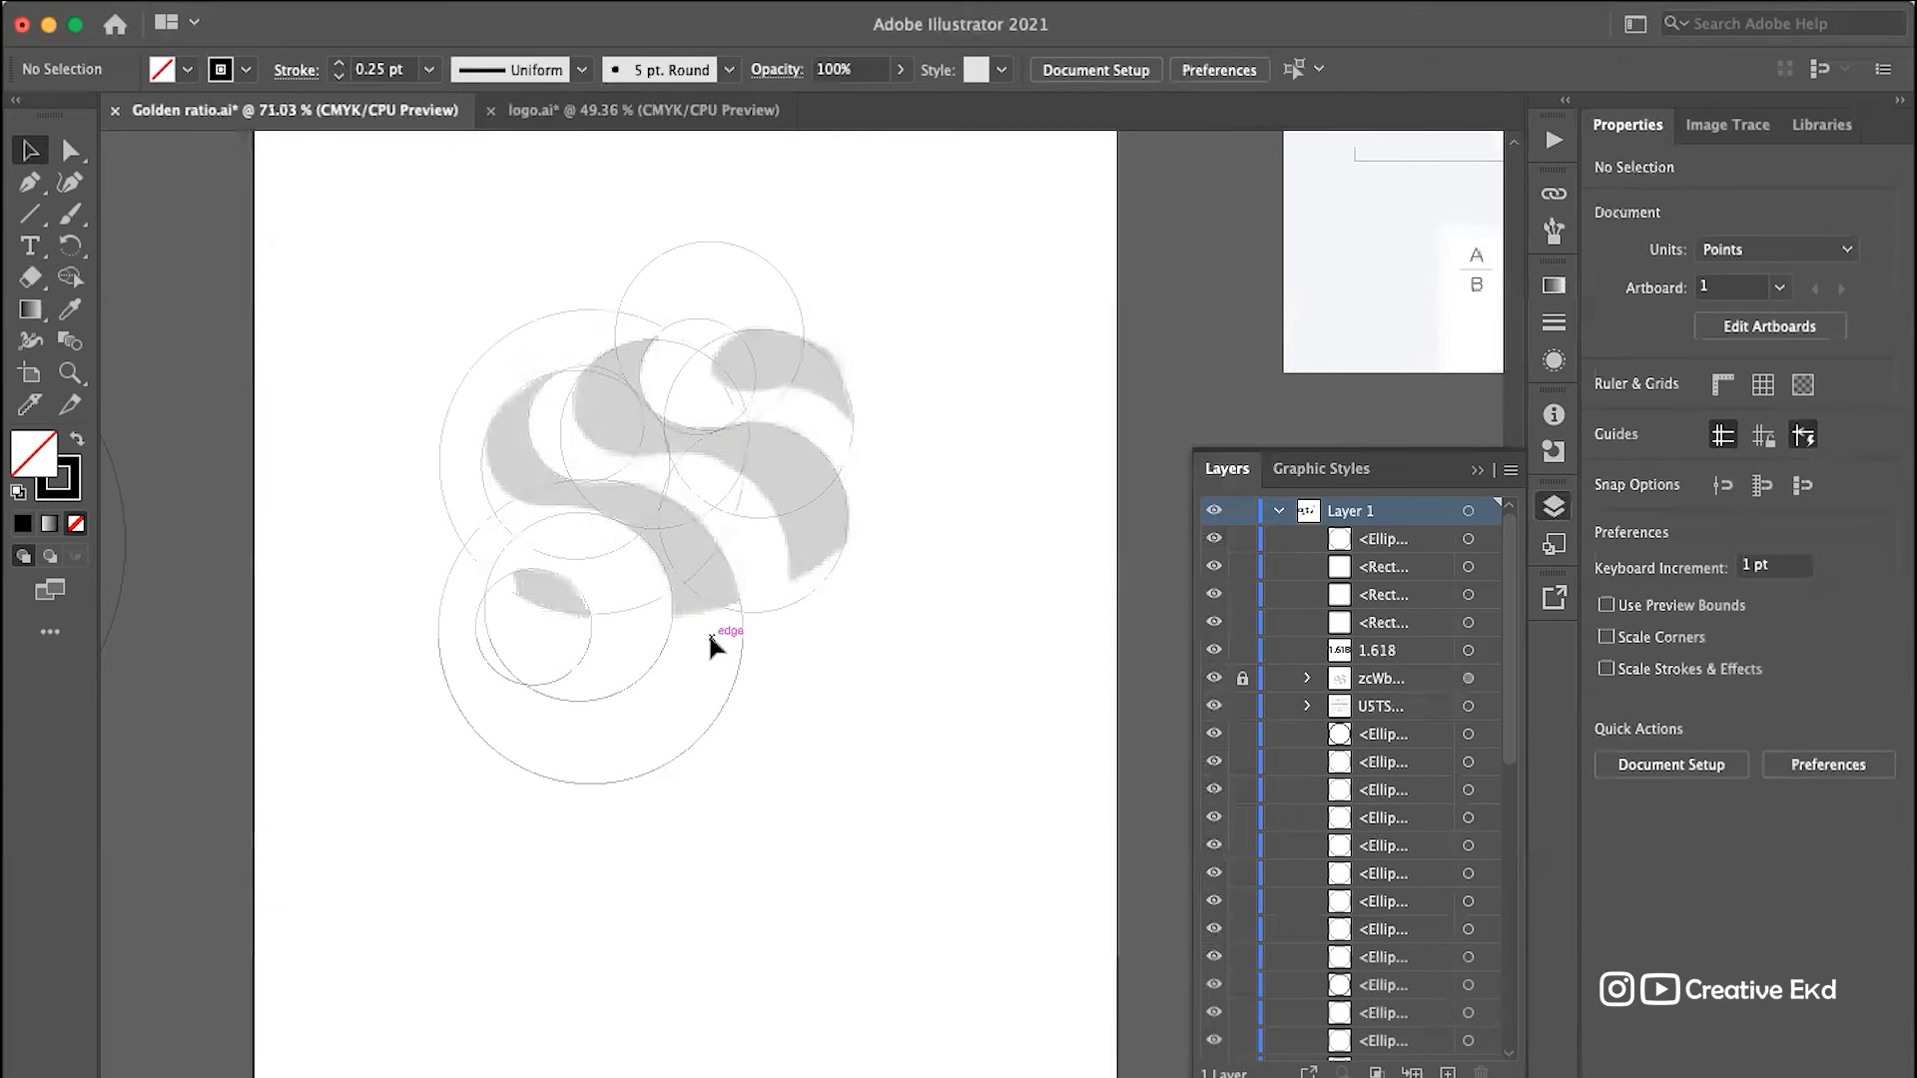
pyautogui.scroll(5, 709, 631)
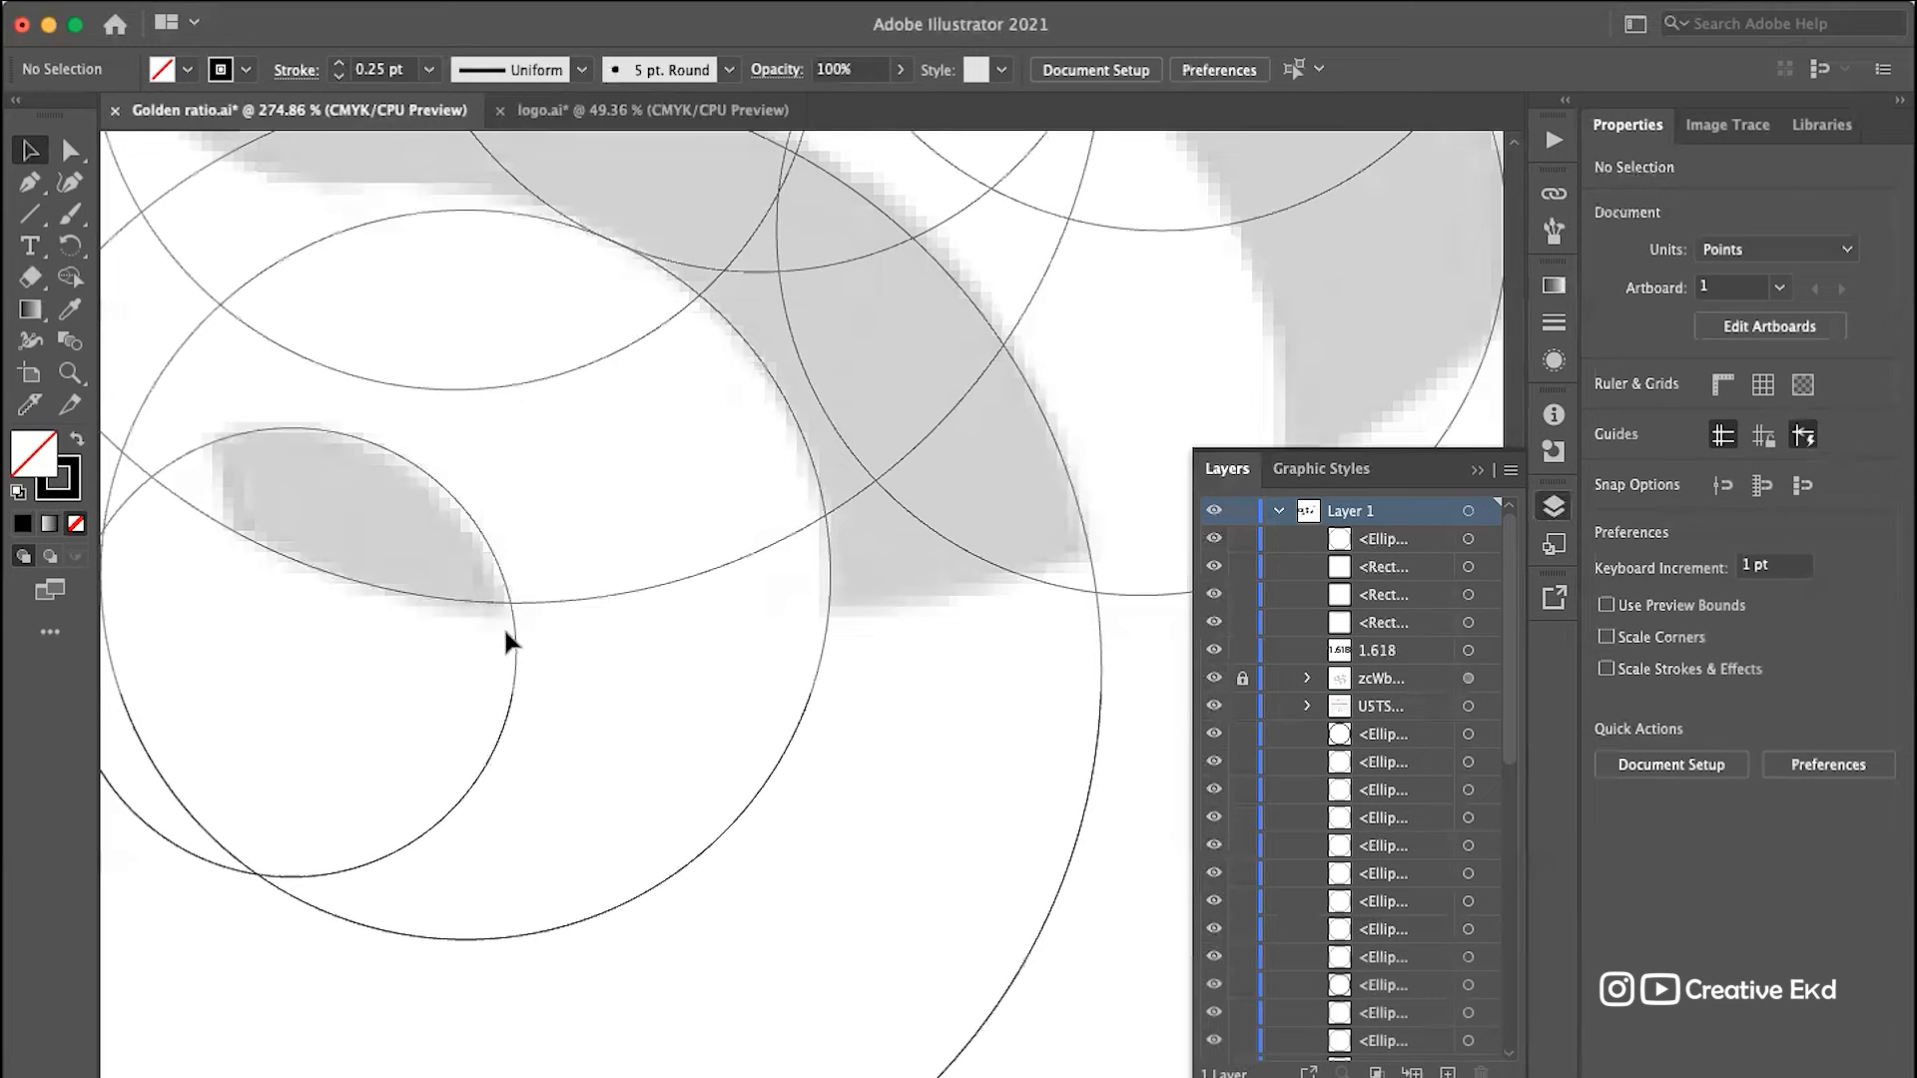
pyautogui.scroll(-3, 501, 635)
pyautogui.scroll(-3, 699, 769)
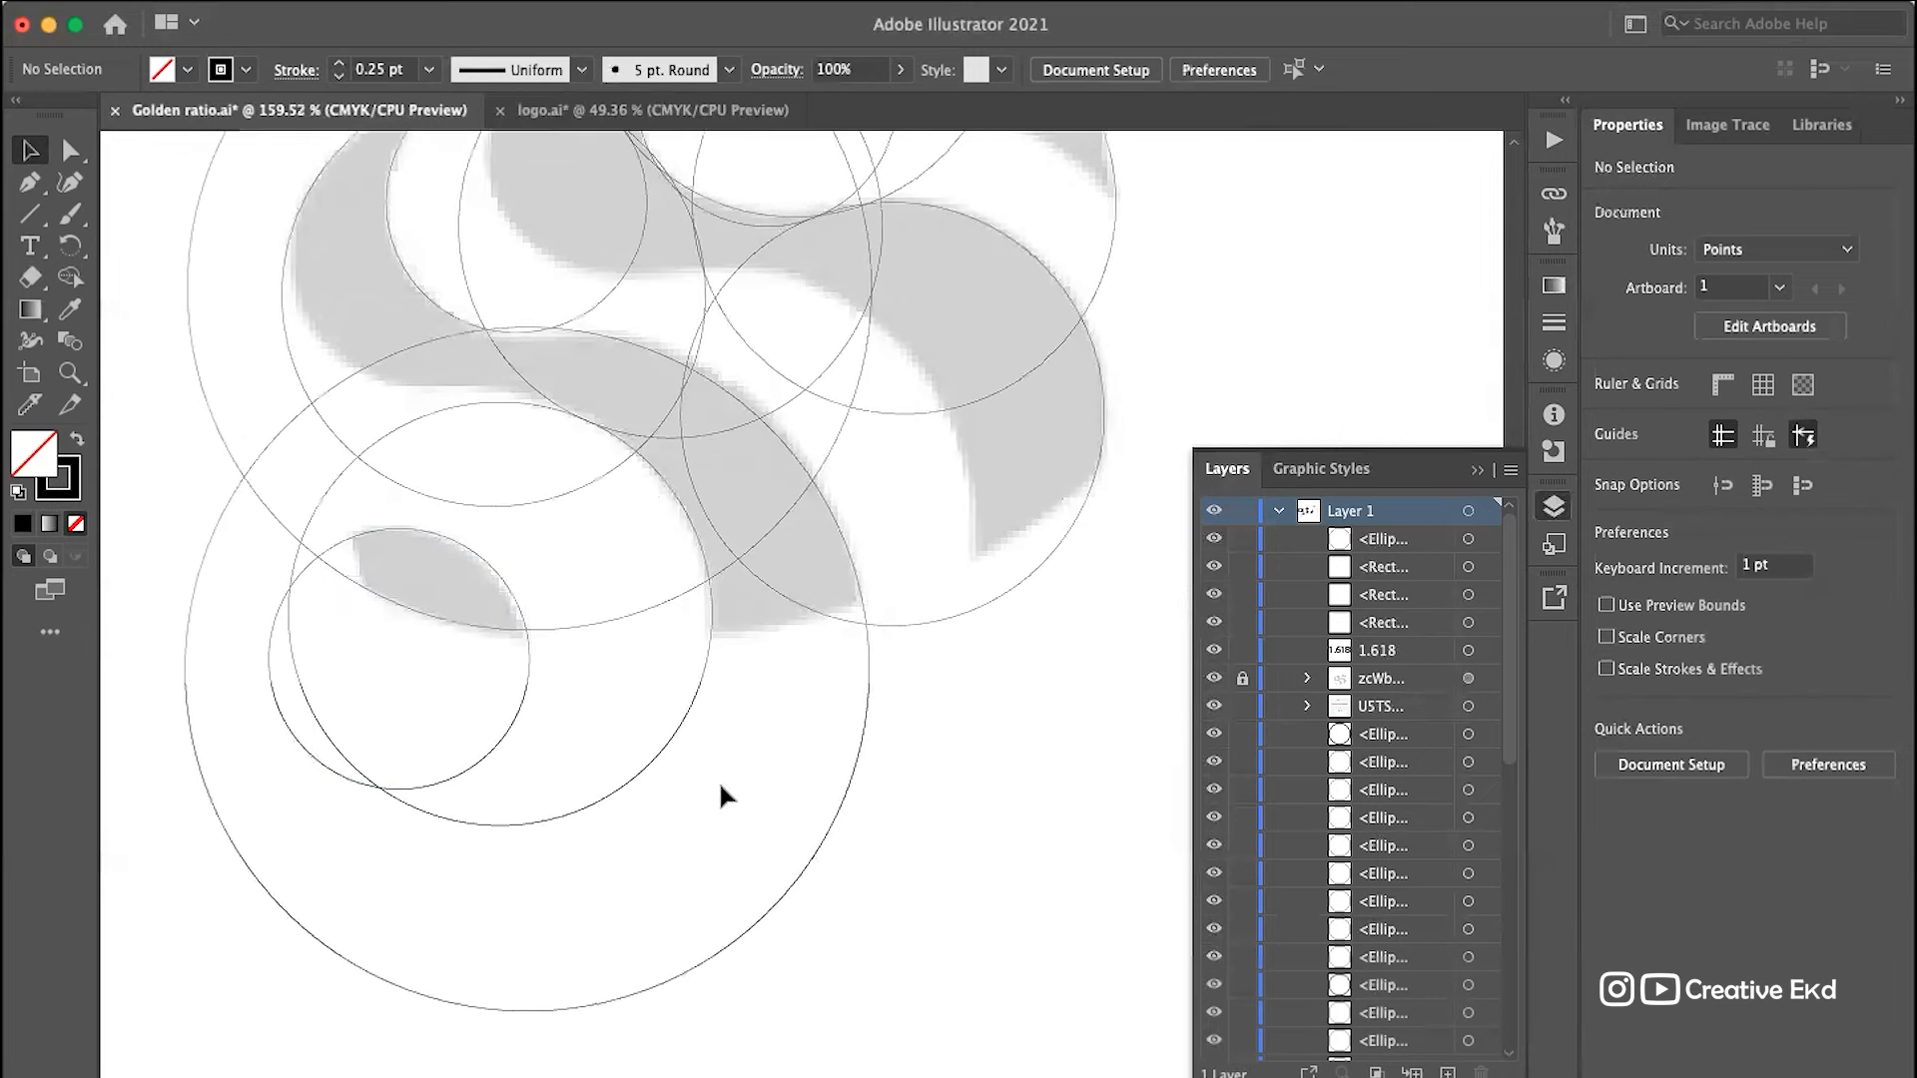
pyautogui.scroll(-1, 518, 582)
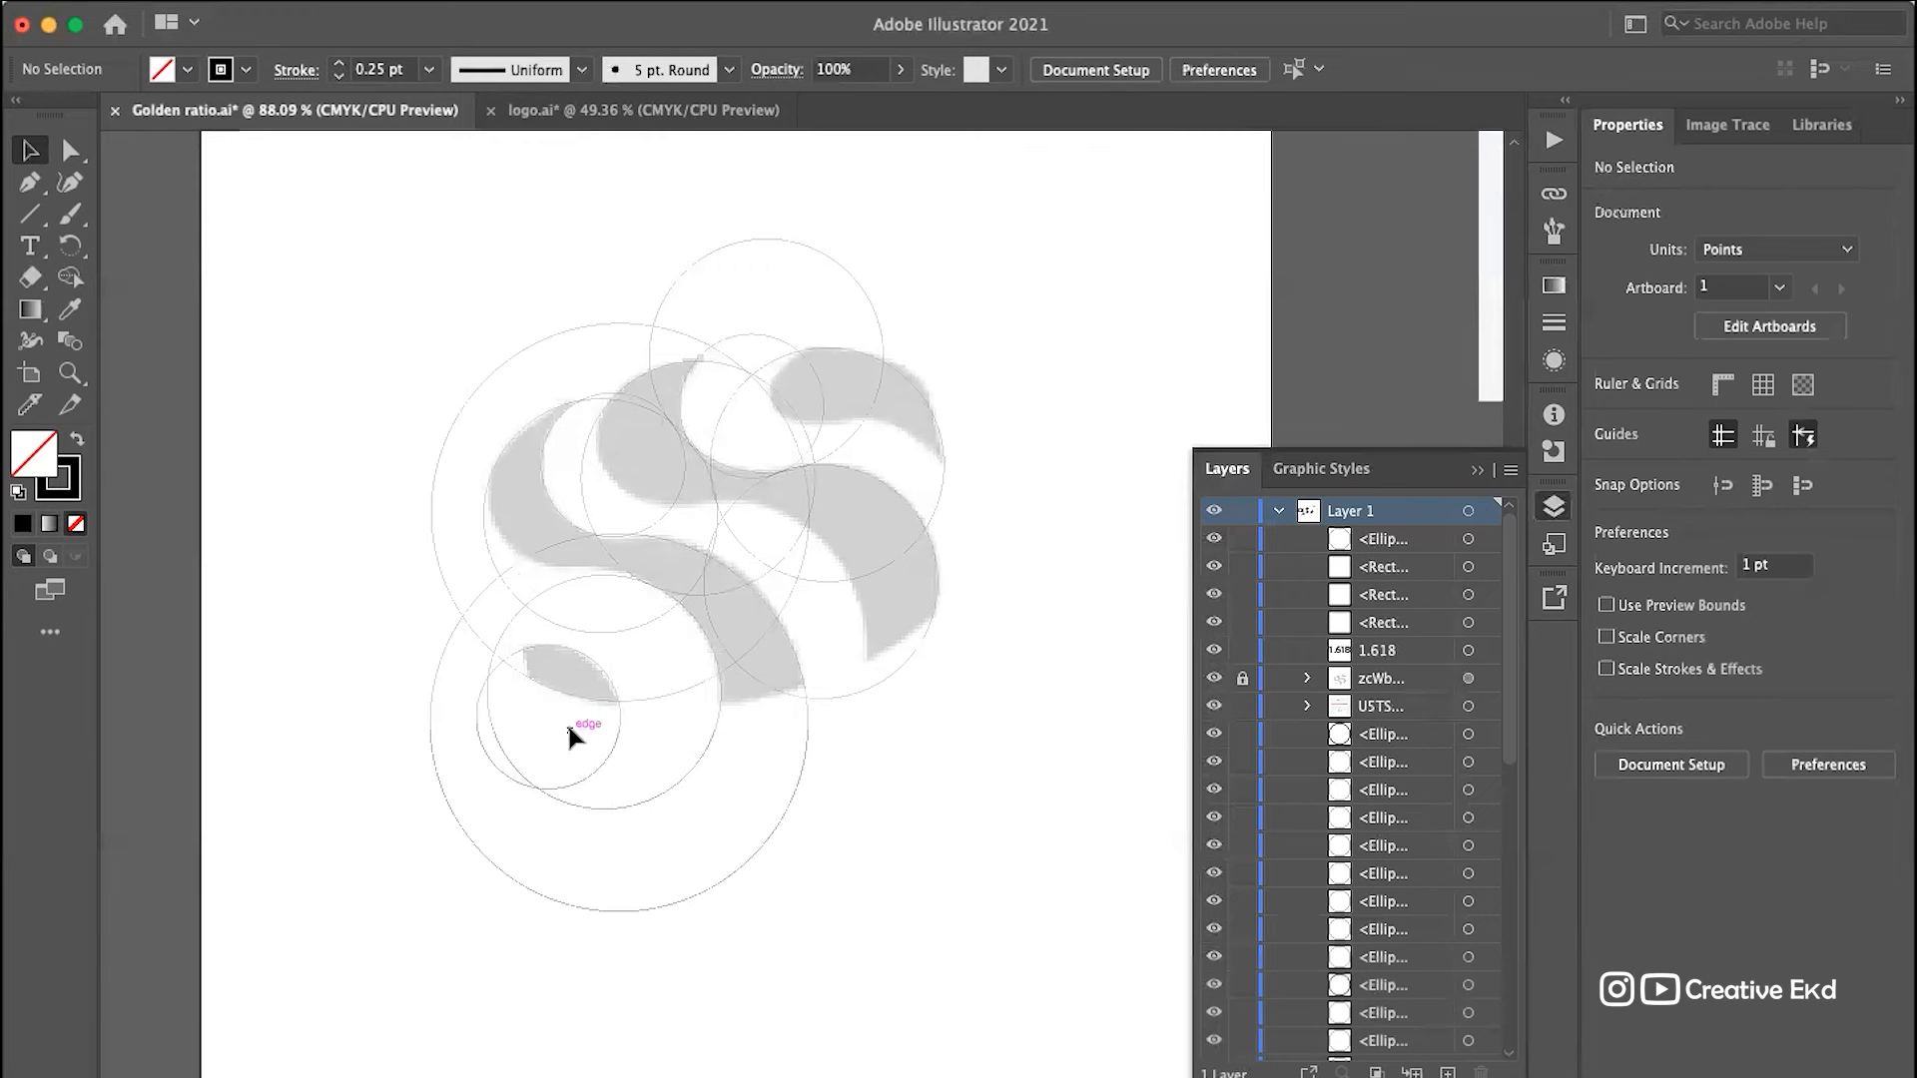
pyautogui.scroll(3, 568, 727)
pyautogui.scroll(1, 569, 737)
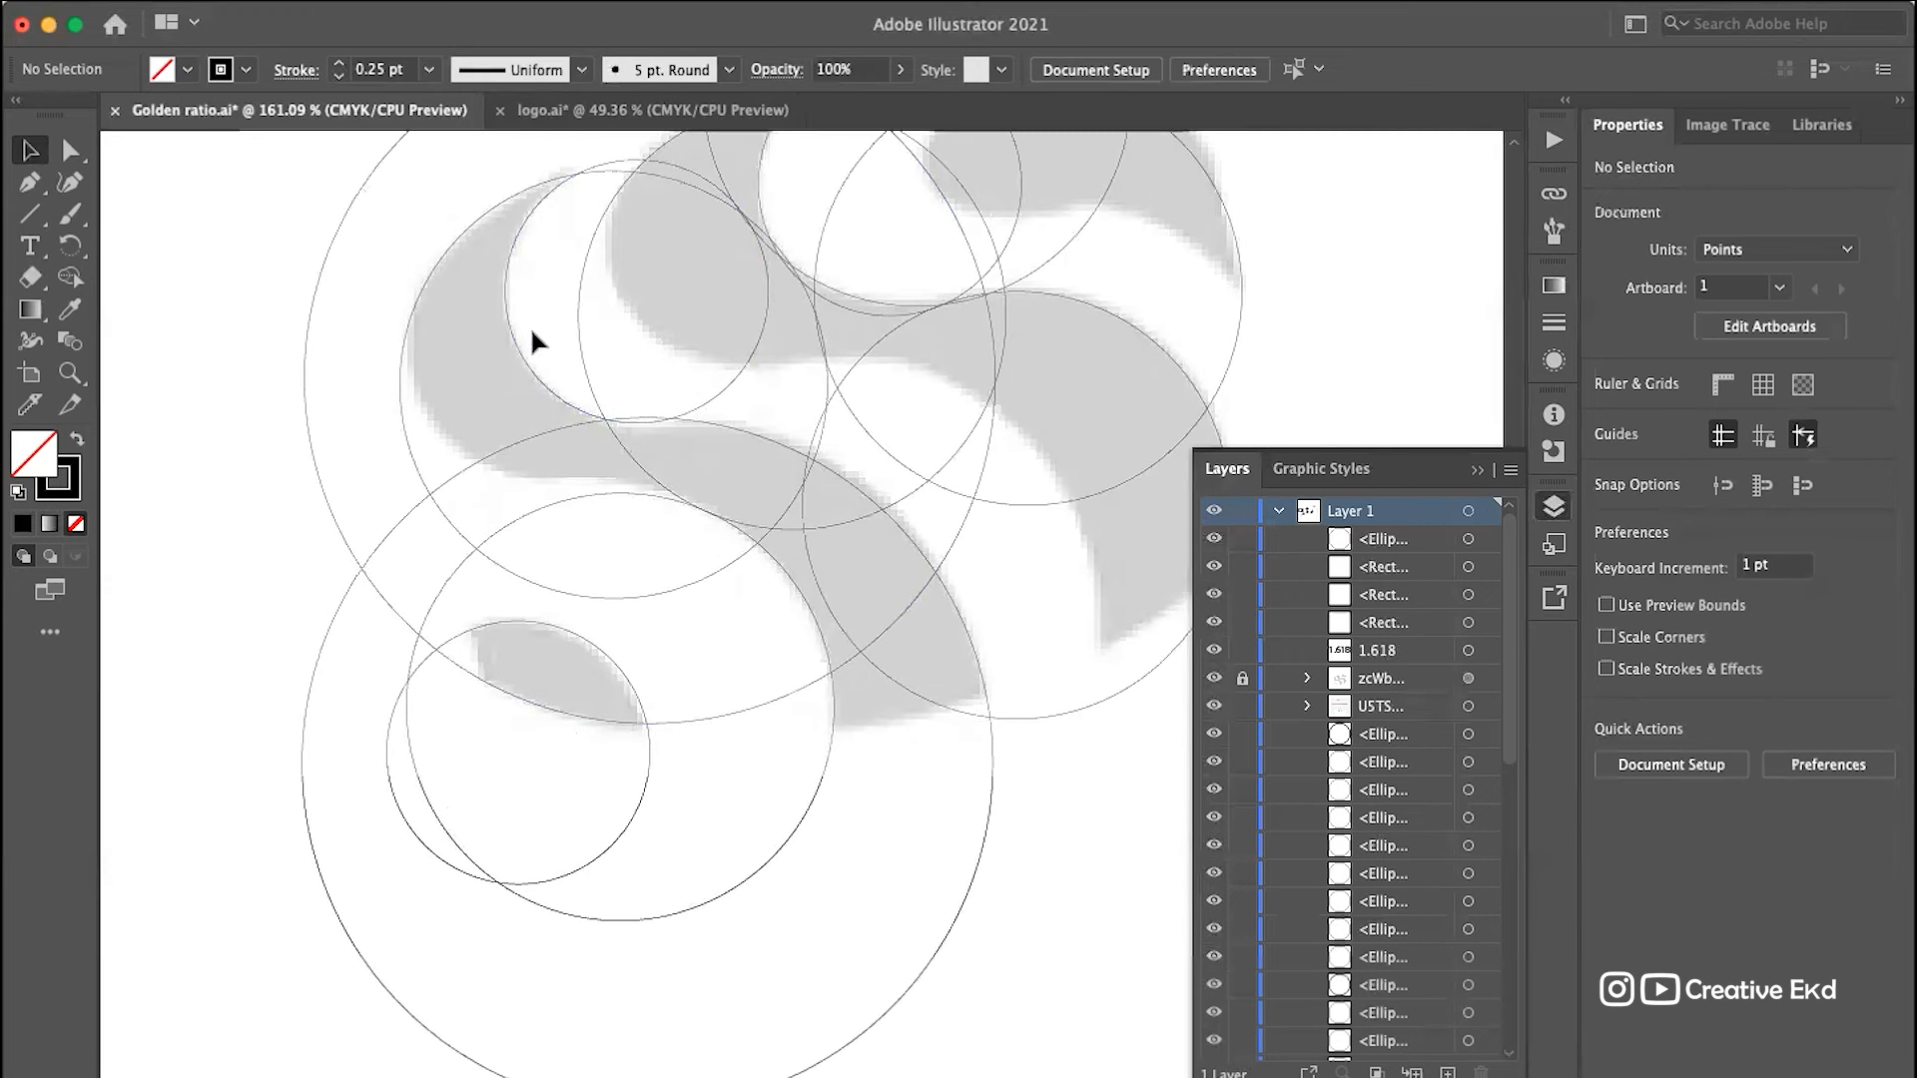
# Step: Try the 130 pt circle higher up on the left stripe's outer edge, about 21 pt above its current position, and remove the attempt
pyautogui.moveTo(412, 411); pyautogui.dragTo(409, 347)
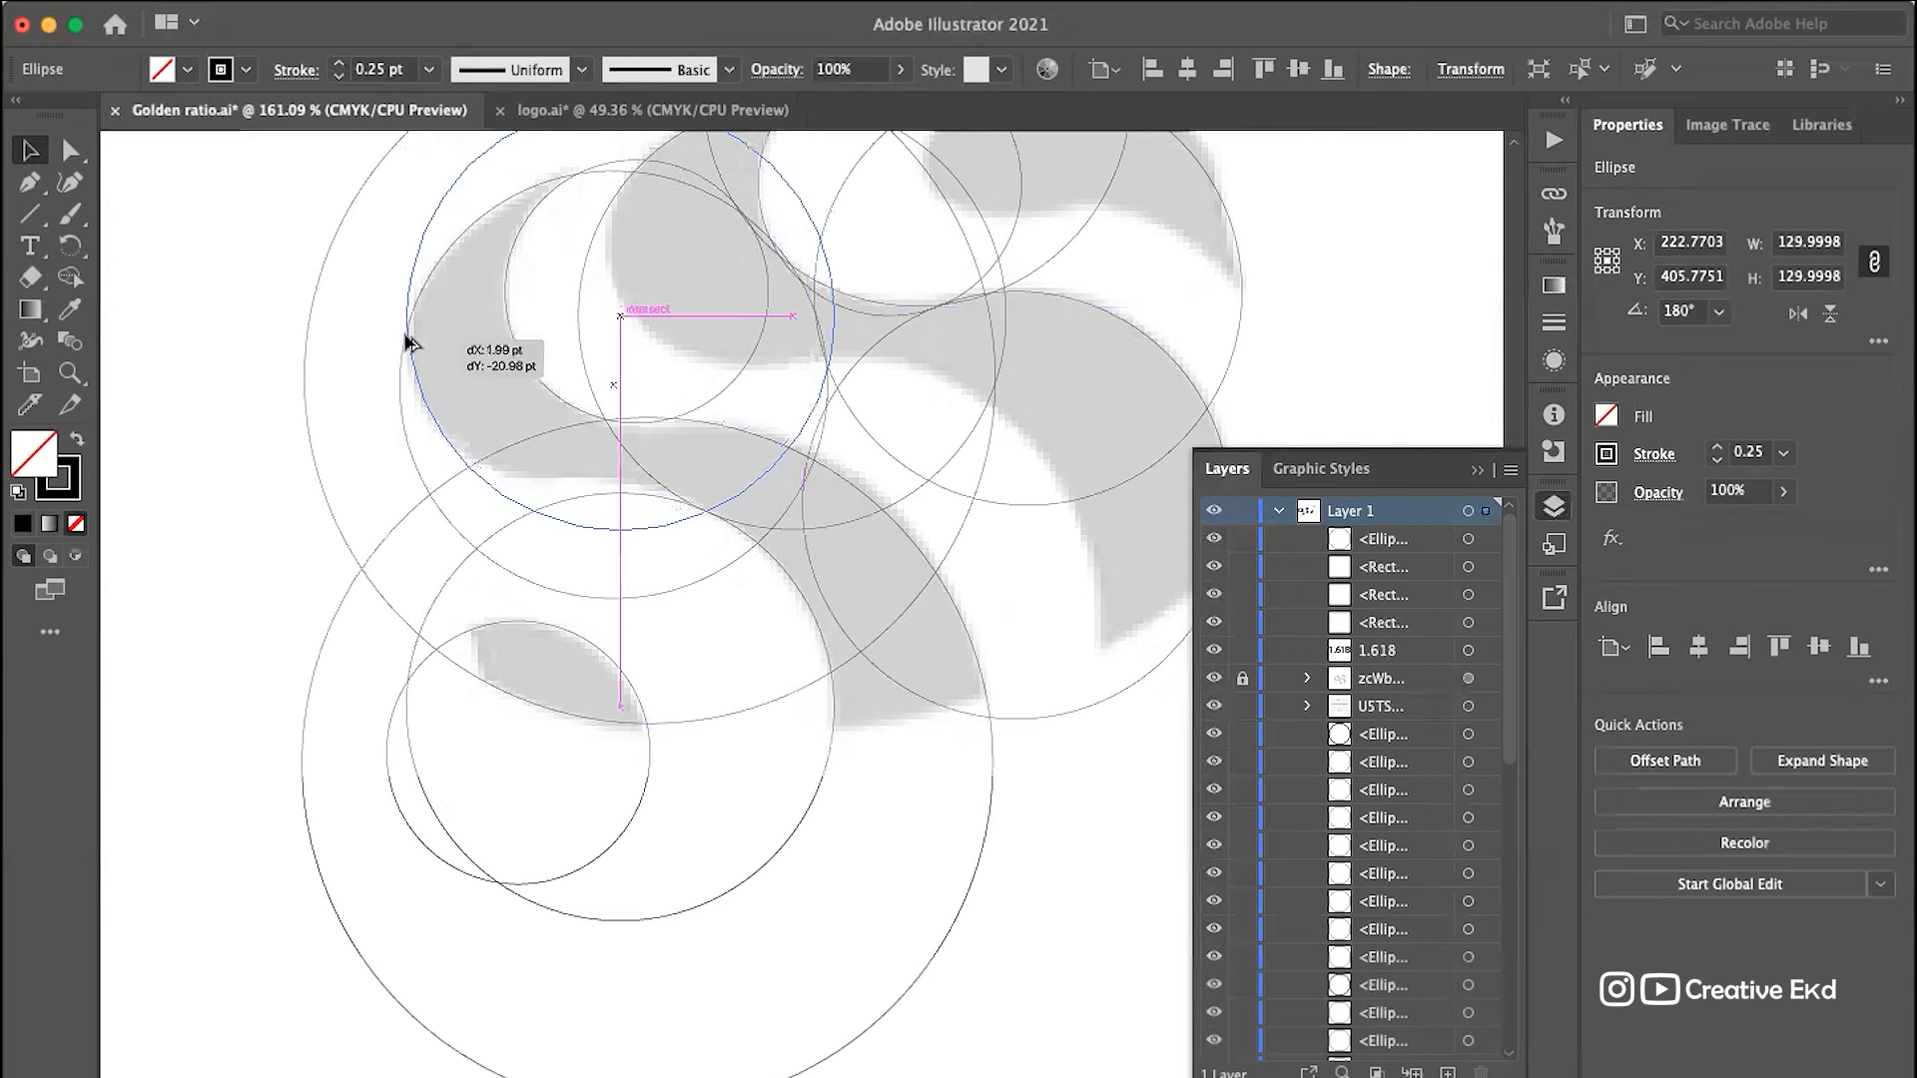
pyautogui.moveTo(405, 335); pyautogui.dragTo(405, 335)
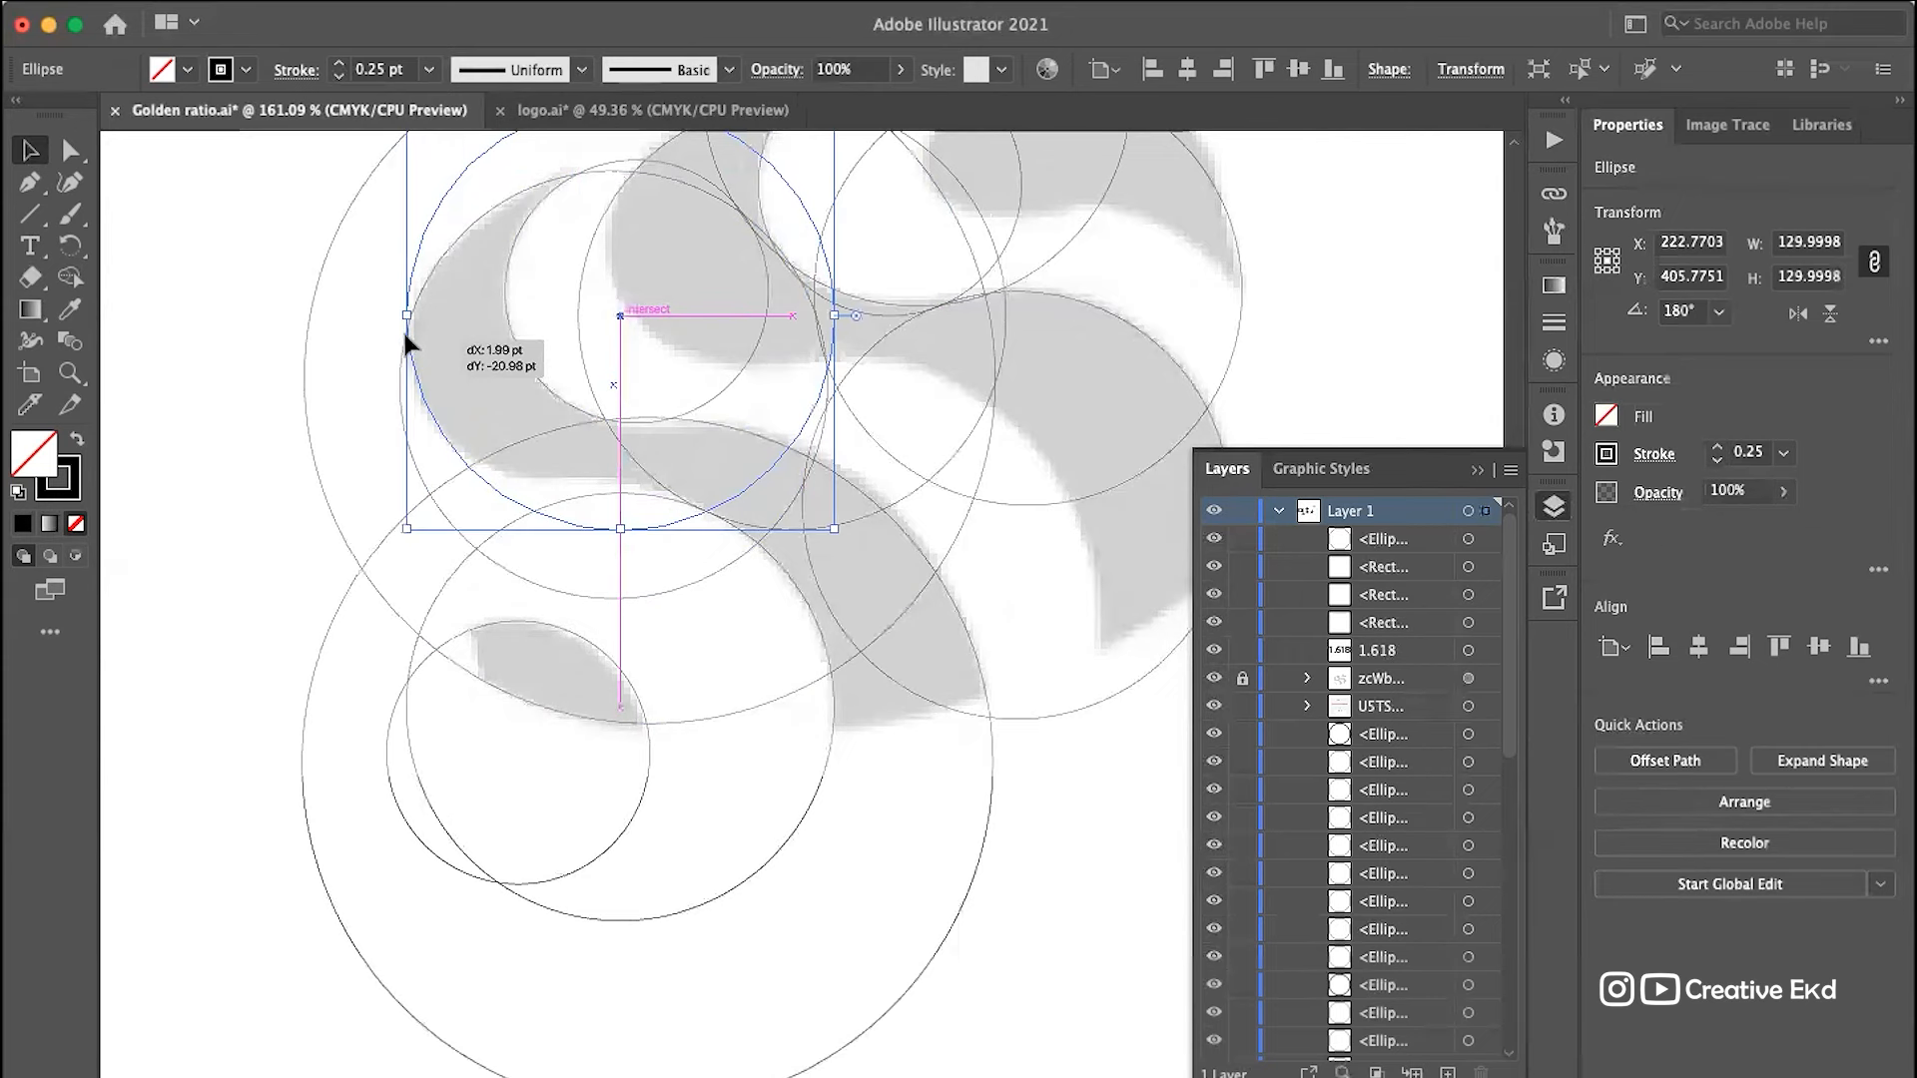
pyautogui.click(589, 314)
pyautogui.scroll(3, 589, 313)
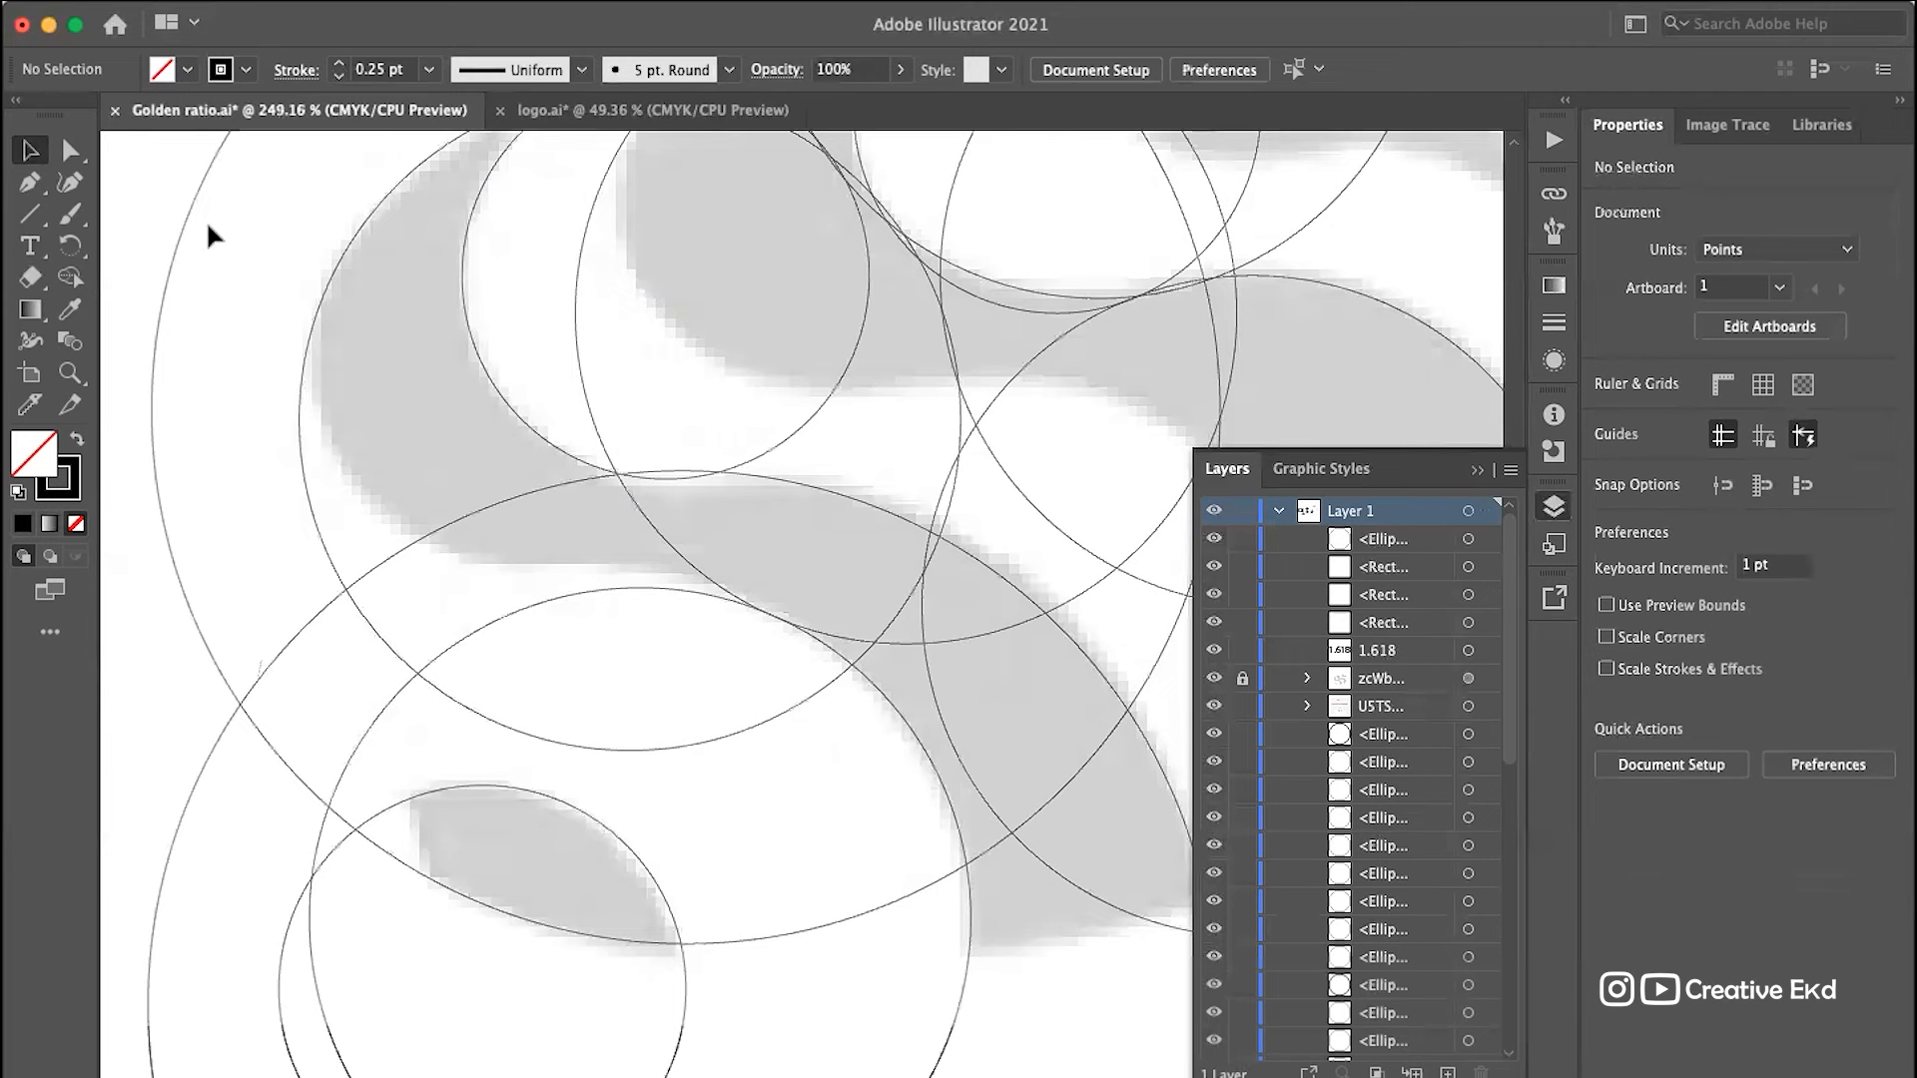
# Step: Copy the 80 pt circle from the left stripe's inner curve down and left onto the stripe's rounded outer end
pyautogui.scroll(-4, 711, 339)
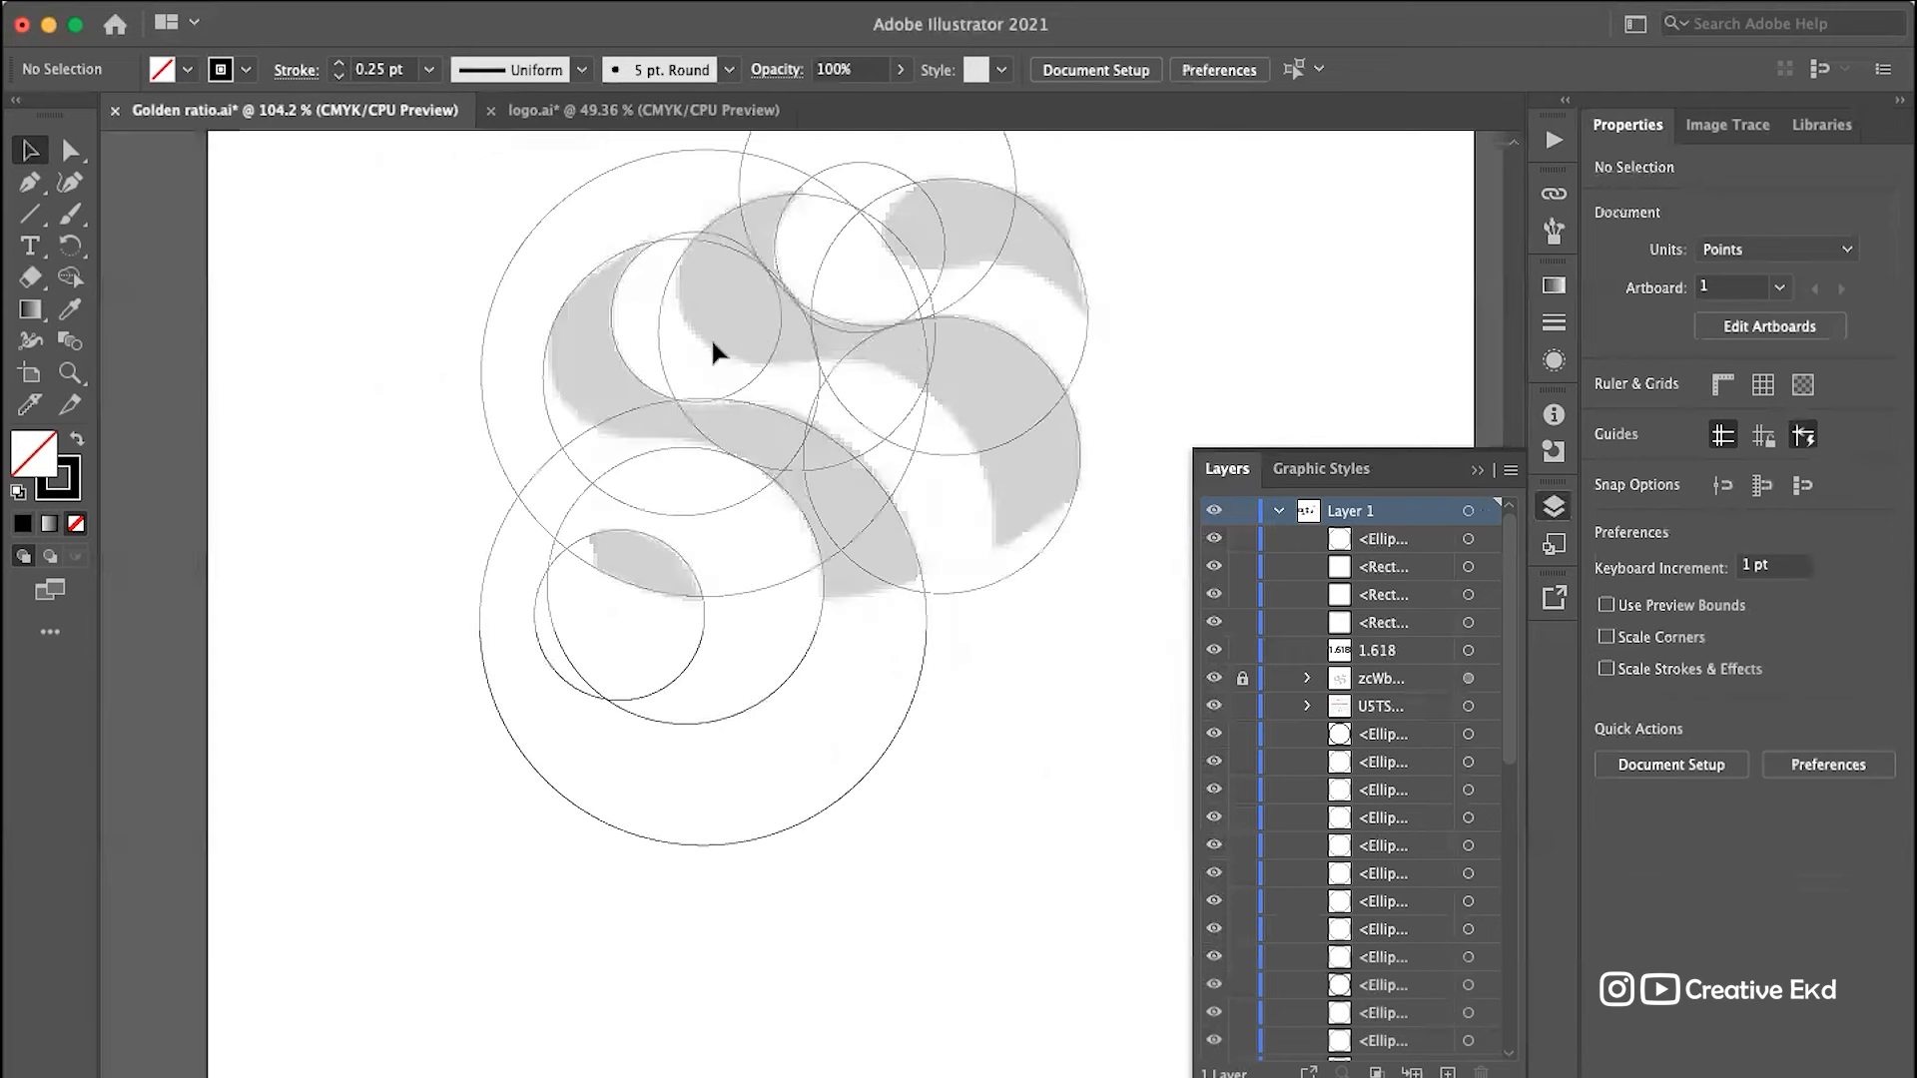
pyautogui.scroll(2, 923, 441)
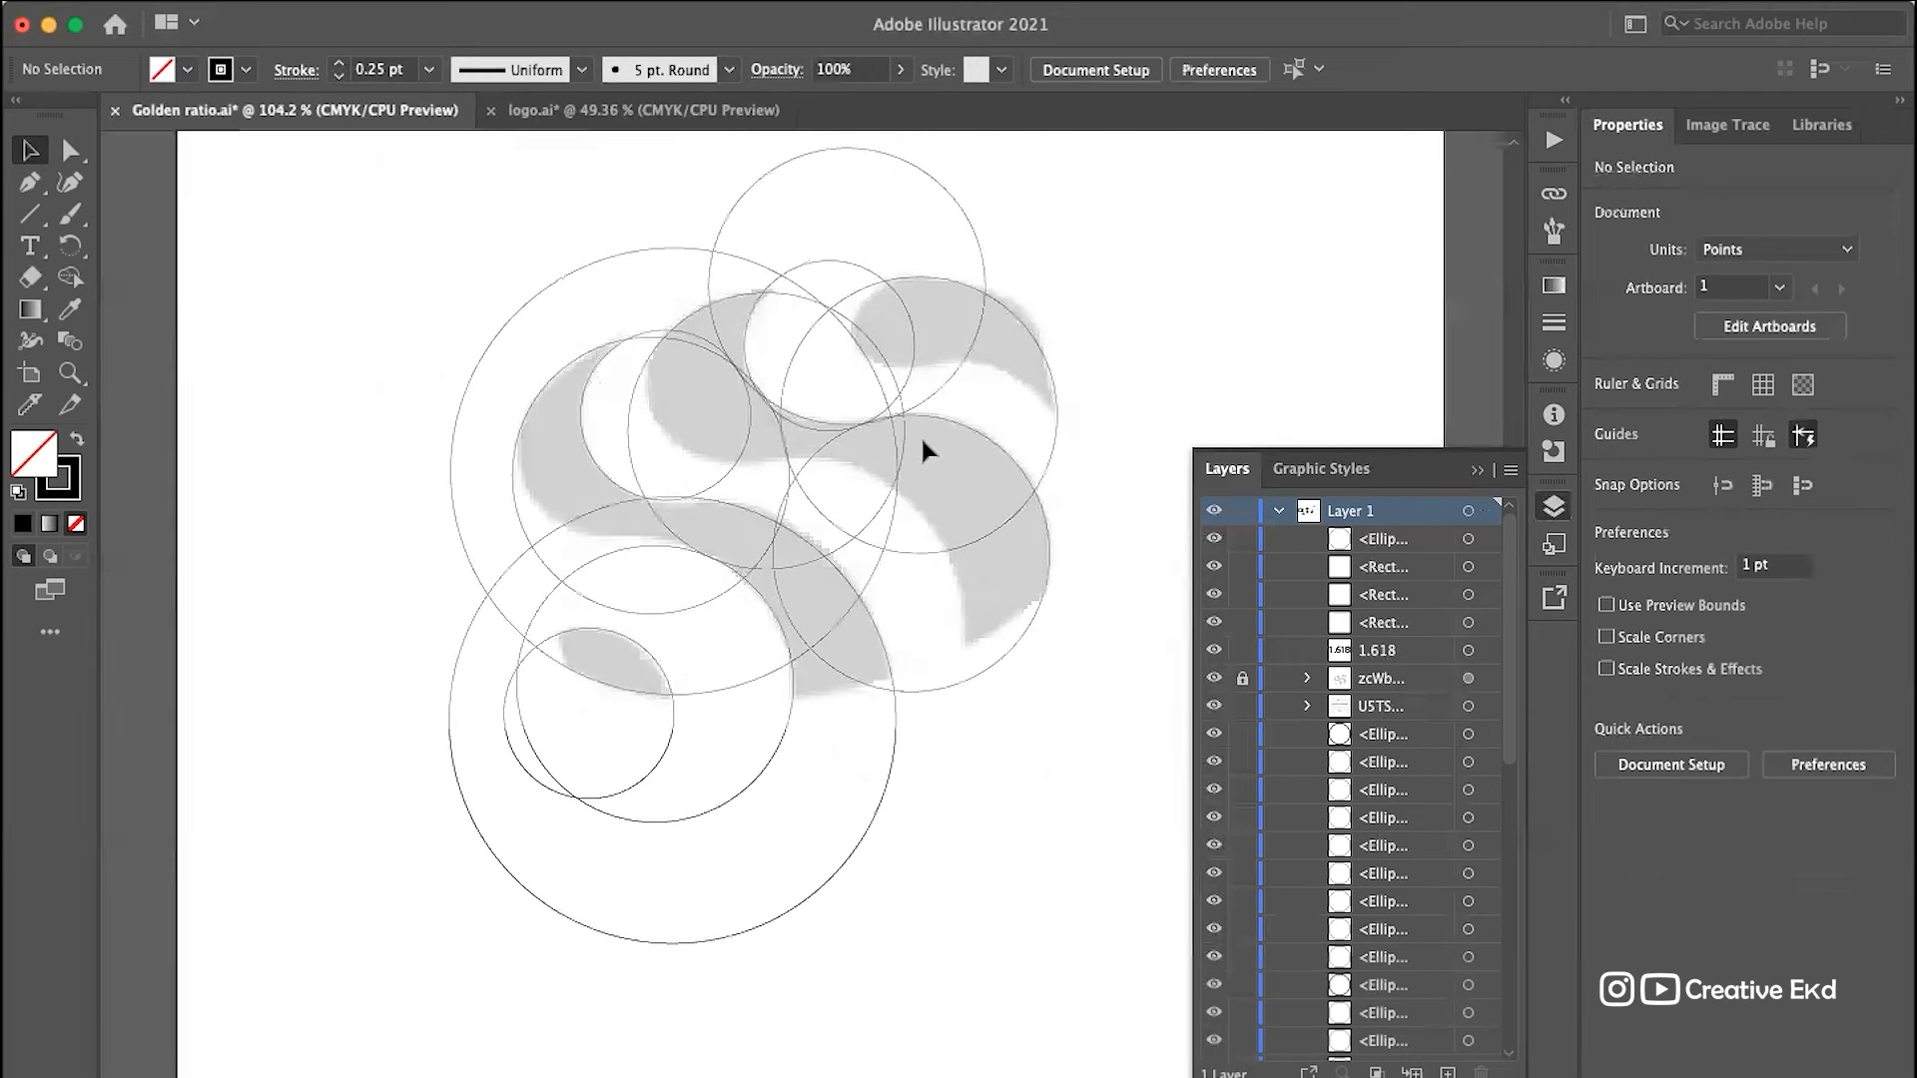
pyautogui.scroll(2, 960, 376)
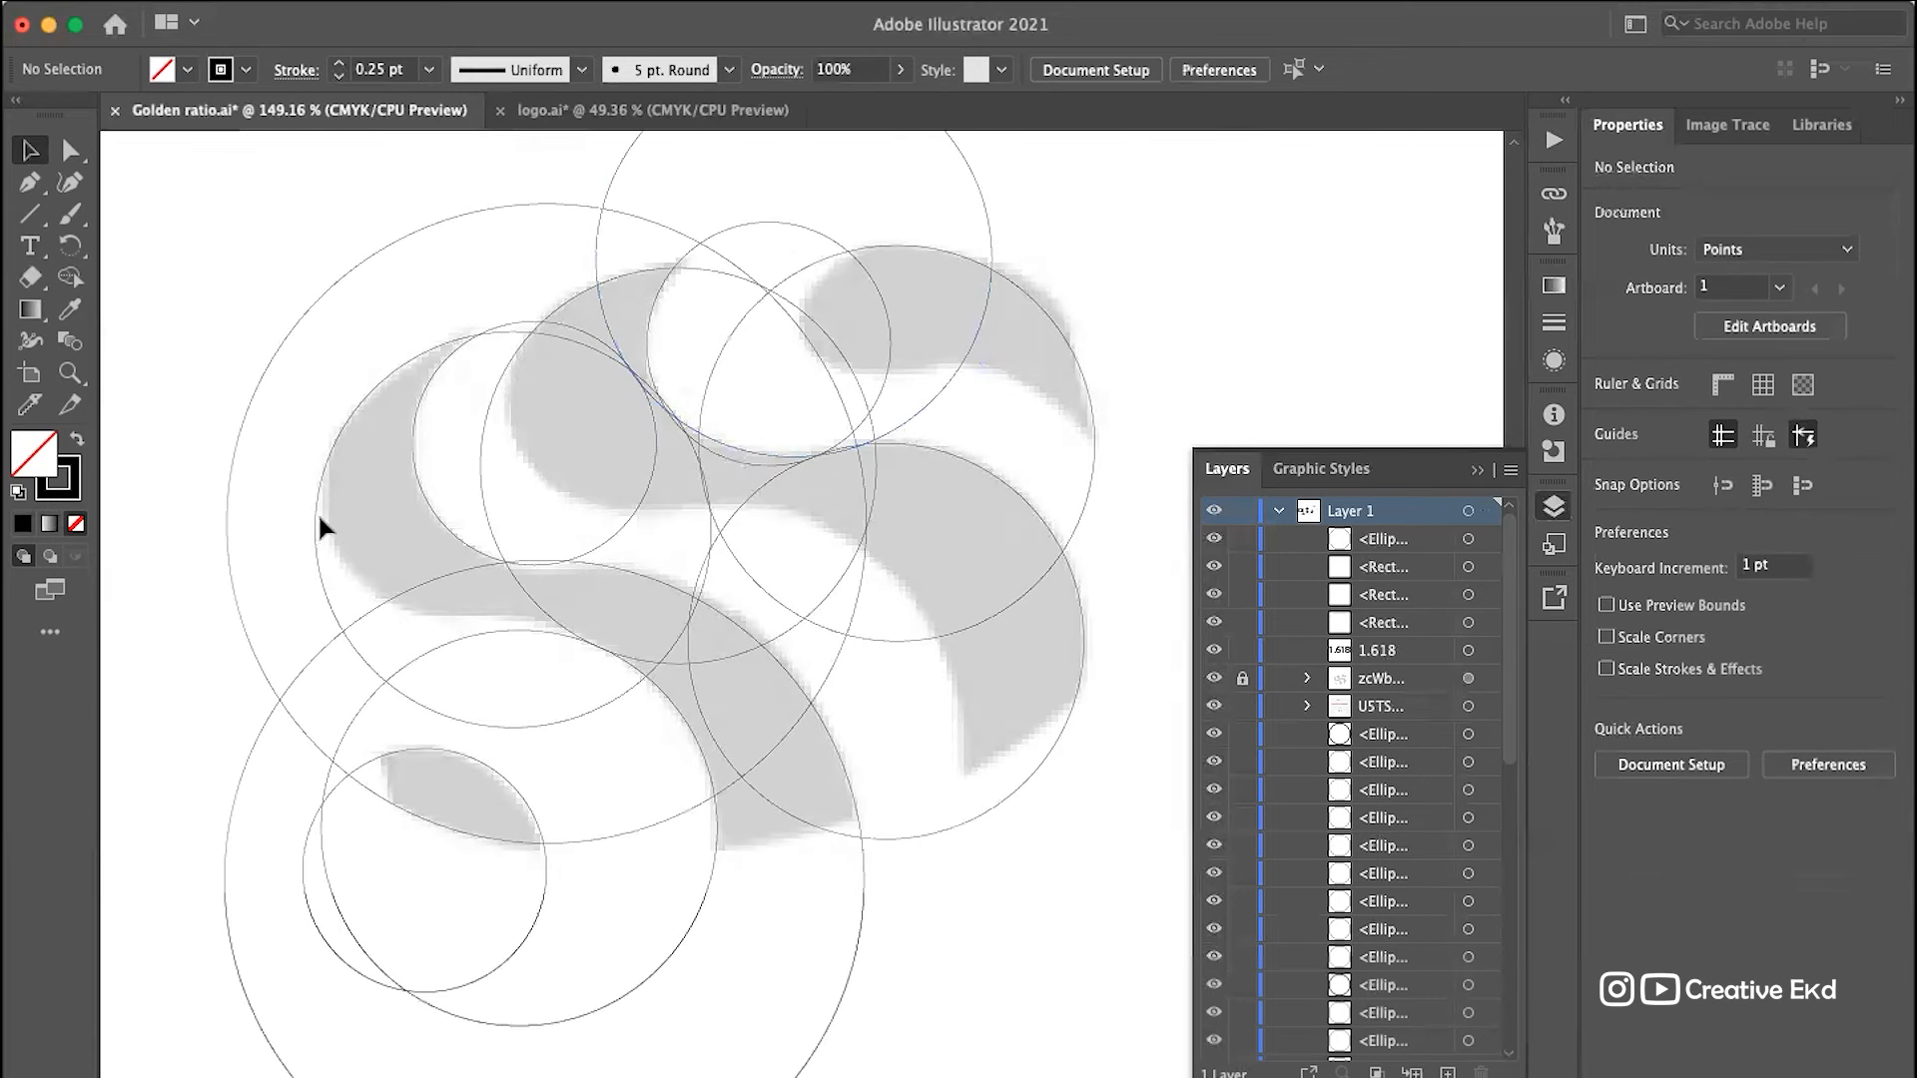
pyautogui.click(443, 521)
pyautogui.moveTo(443, 521); pyautogui.dragTo(353, 579)
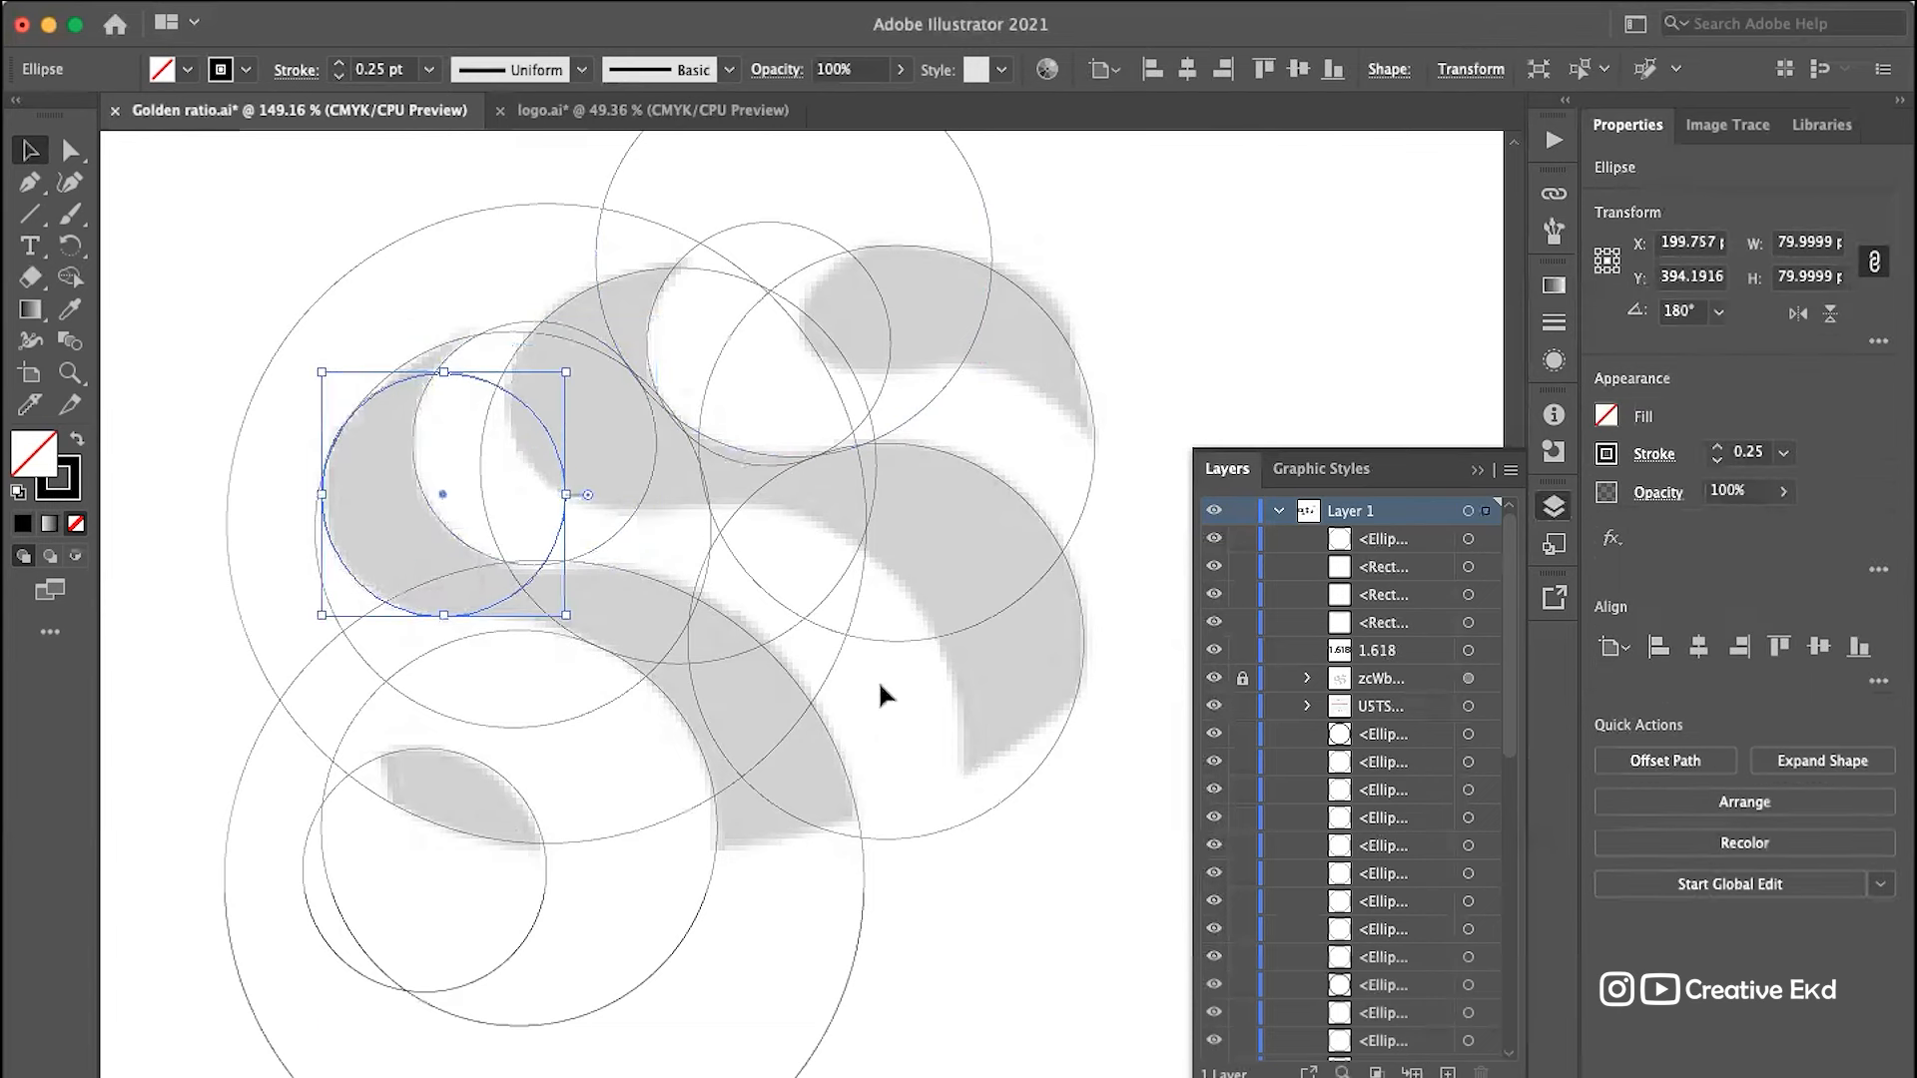
pyautogui.click(1321, 257)
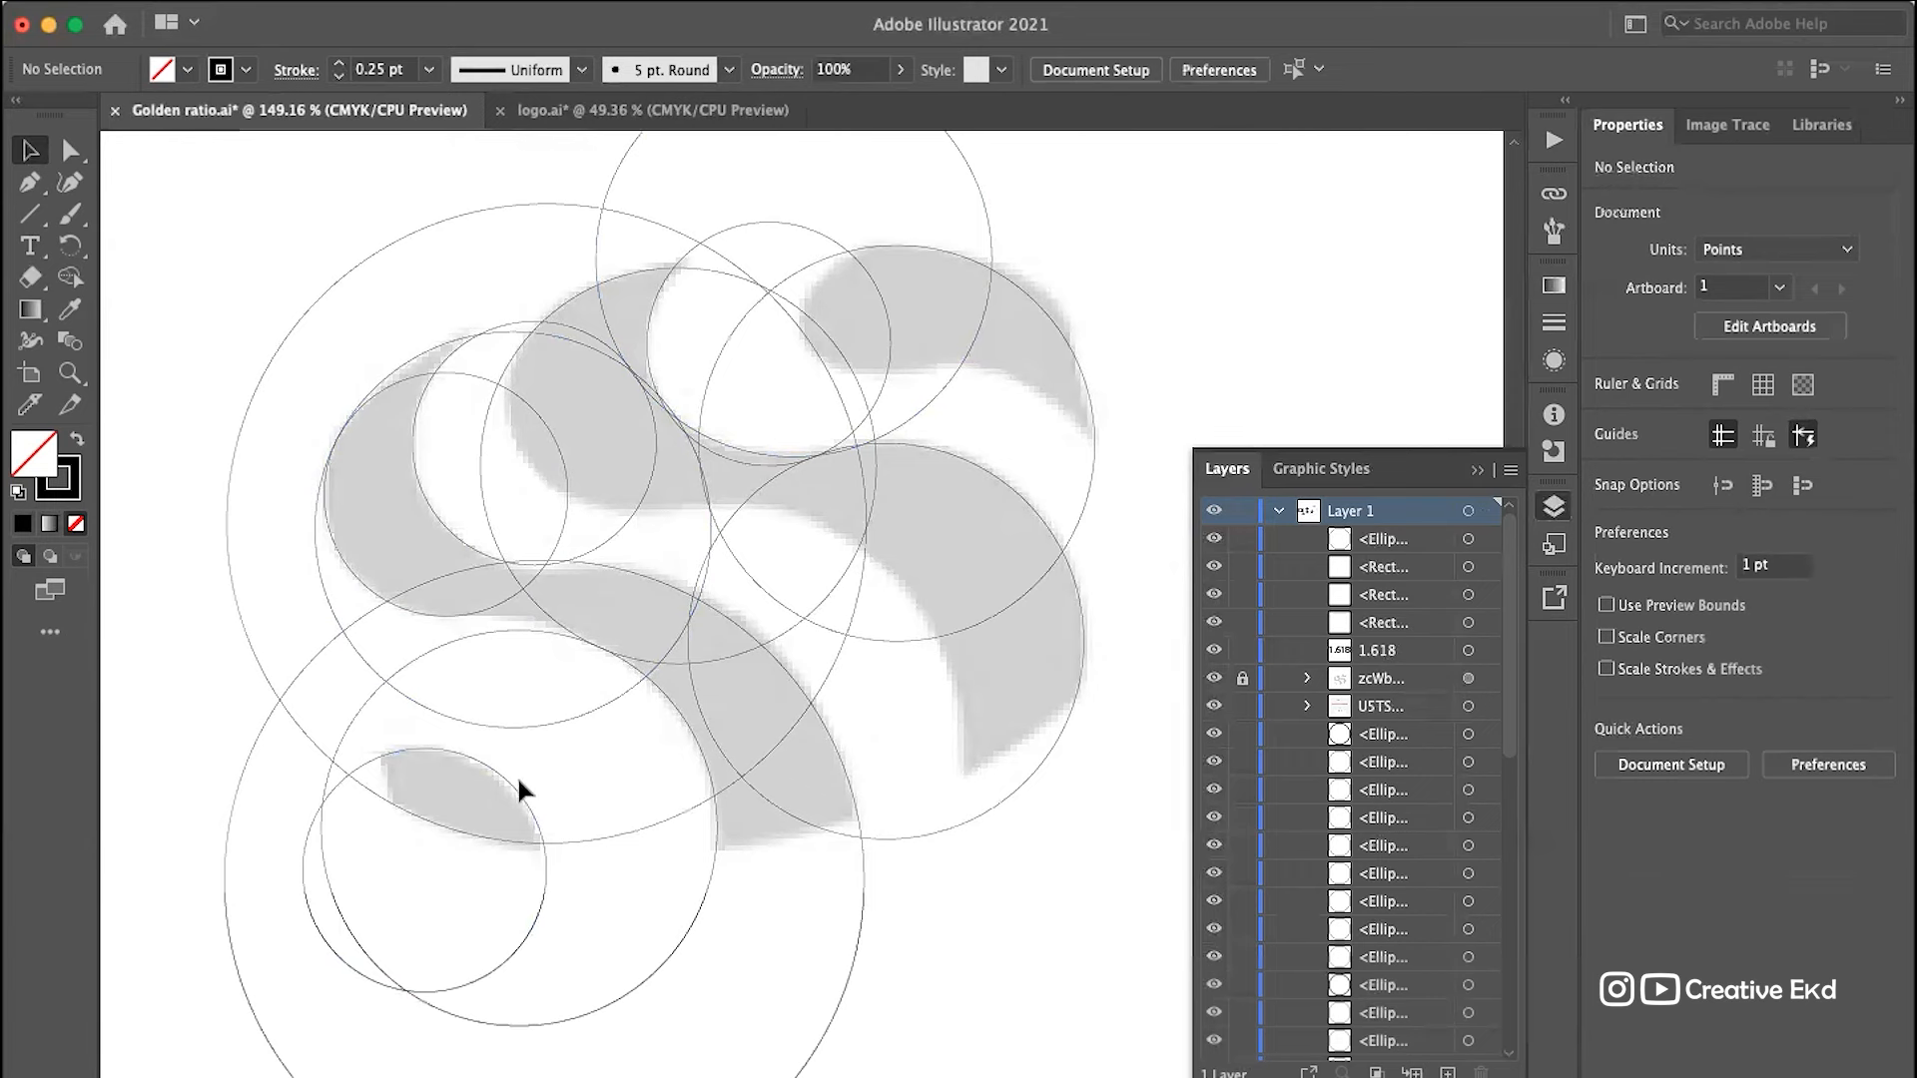
# Step: Delete the lower 130 pt circle that runs along the left stripe's inner edge
pyautogui.scroll(-3, 514, 729)
pyautogui.hscroll(-2, 513, 729)
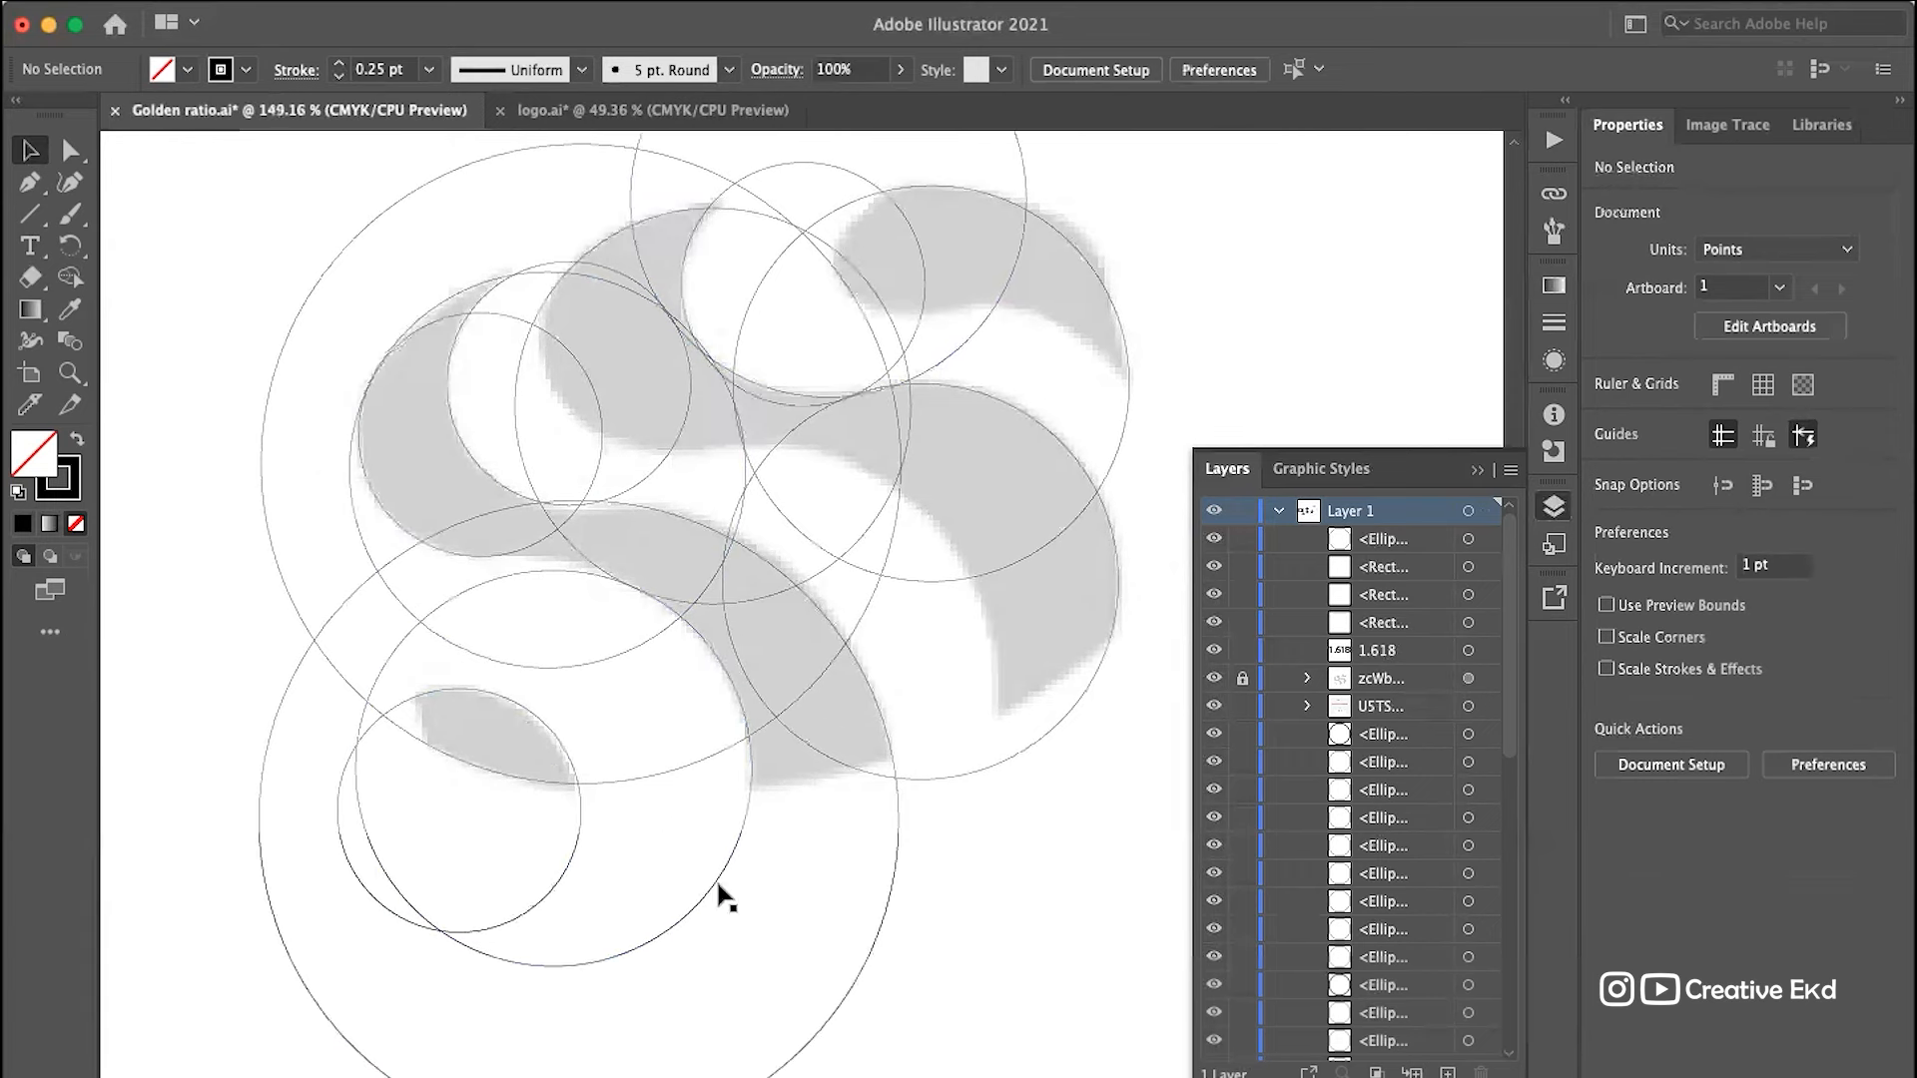
pyautogui.click(710, 878)
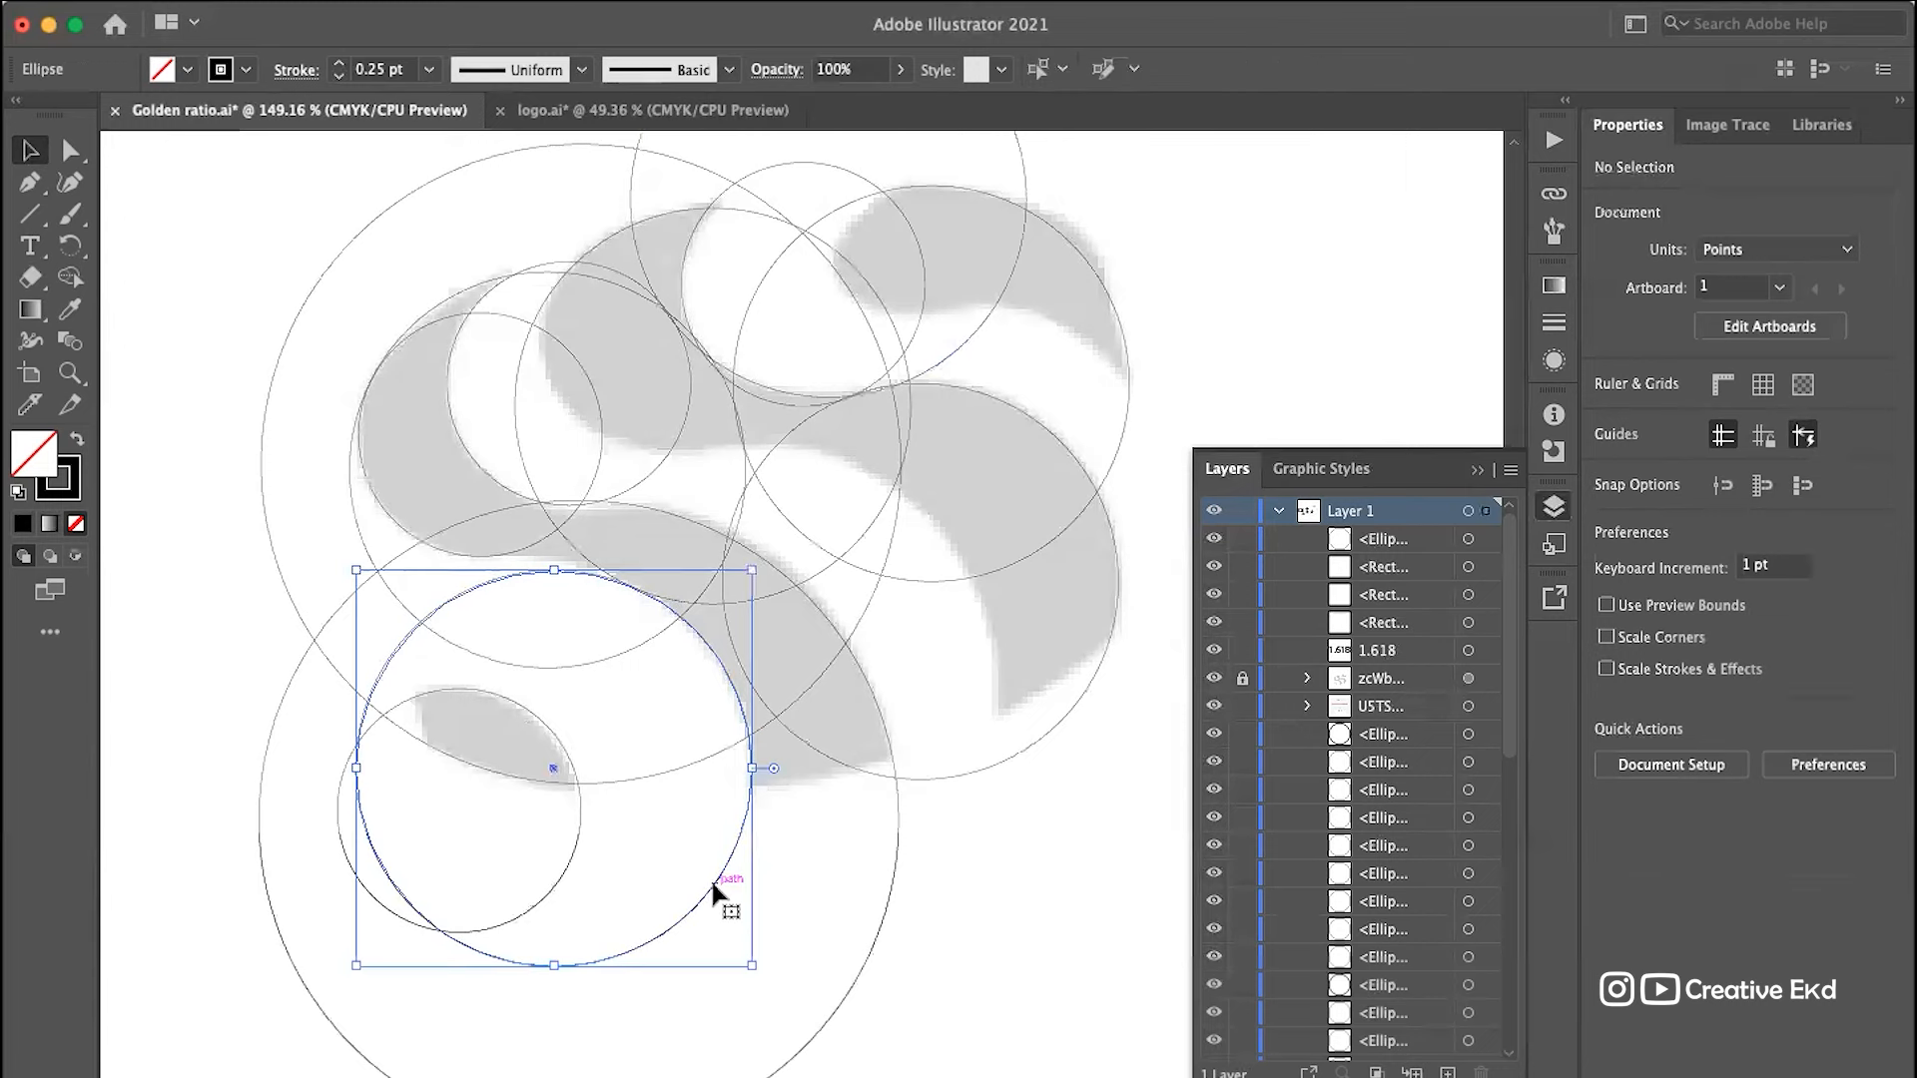
pyautogui.press('Delete')
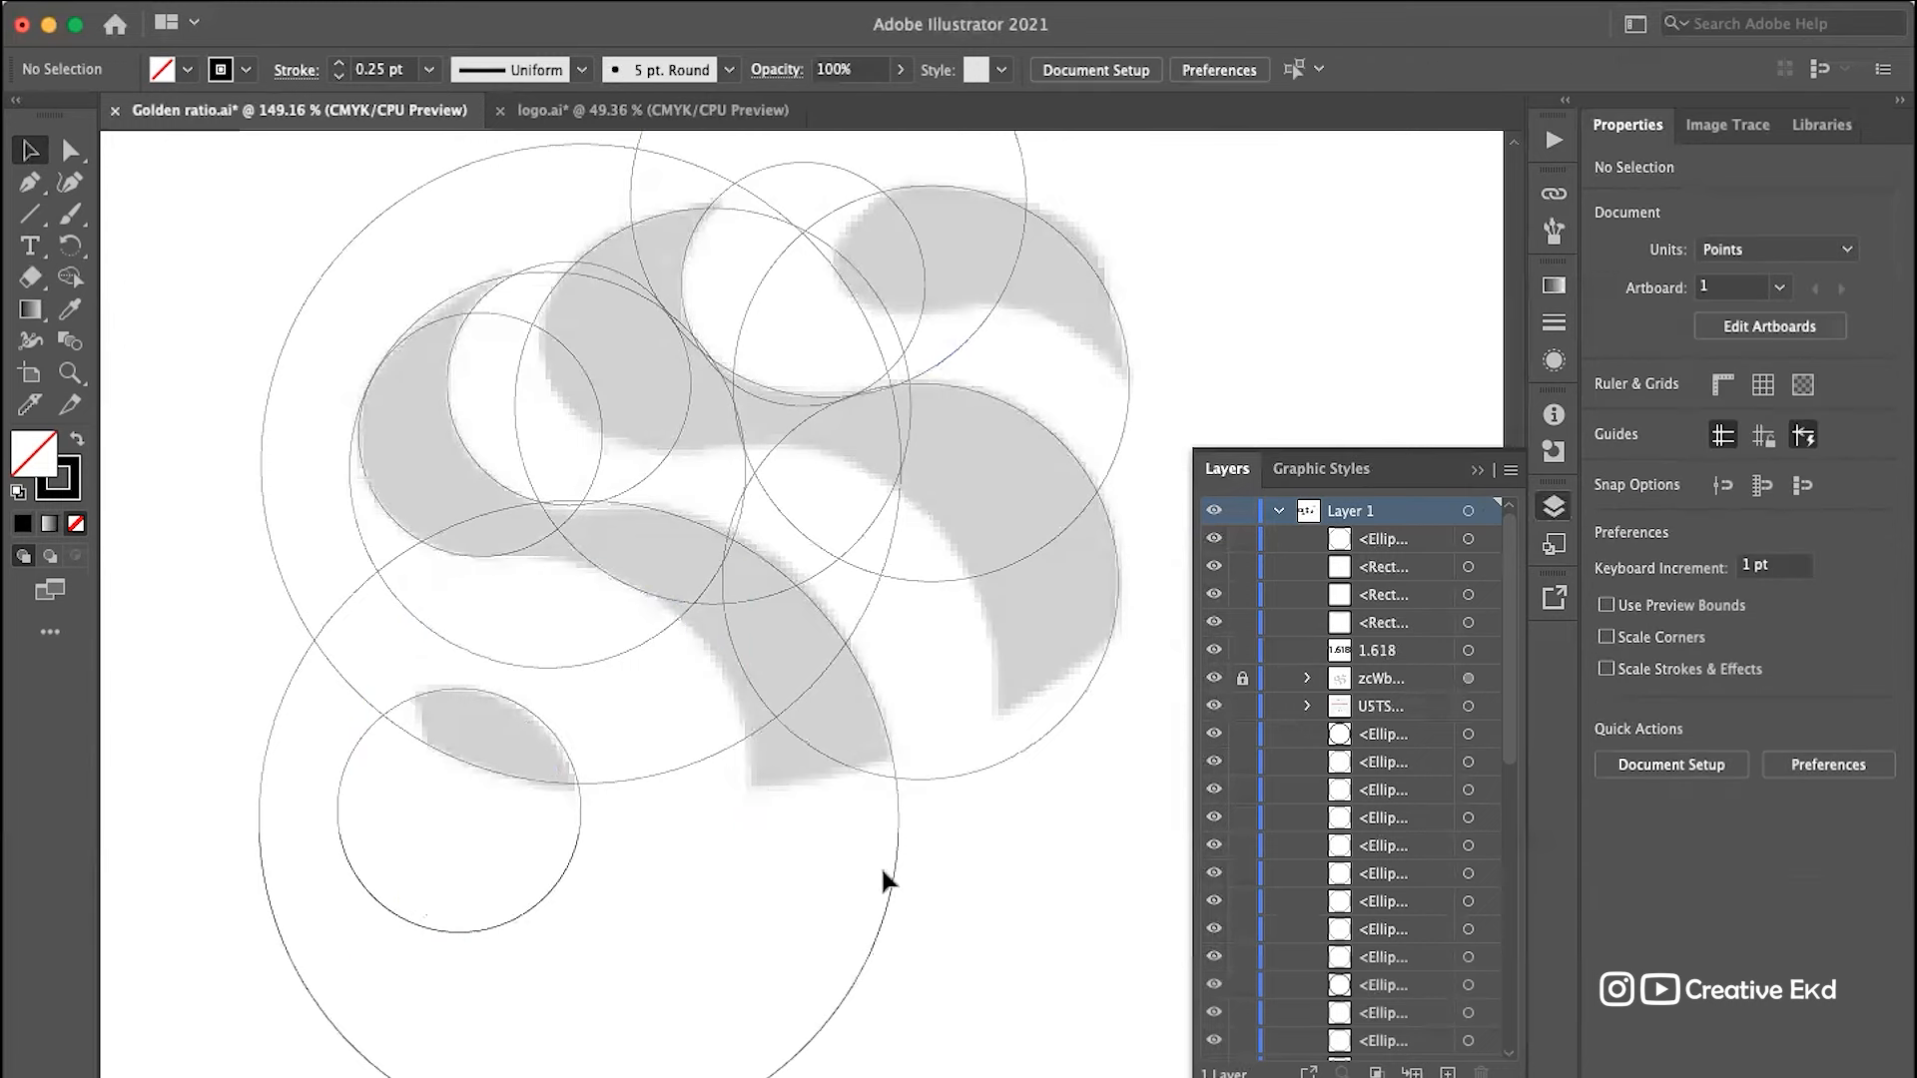
# Step: Move the lower 210 pt circle about 39 pt left and 18 pt down, onto the left stripe's lower inner curve
pyautogui.moveTo(884, 879); pyautogui.dragTo(783, 910)
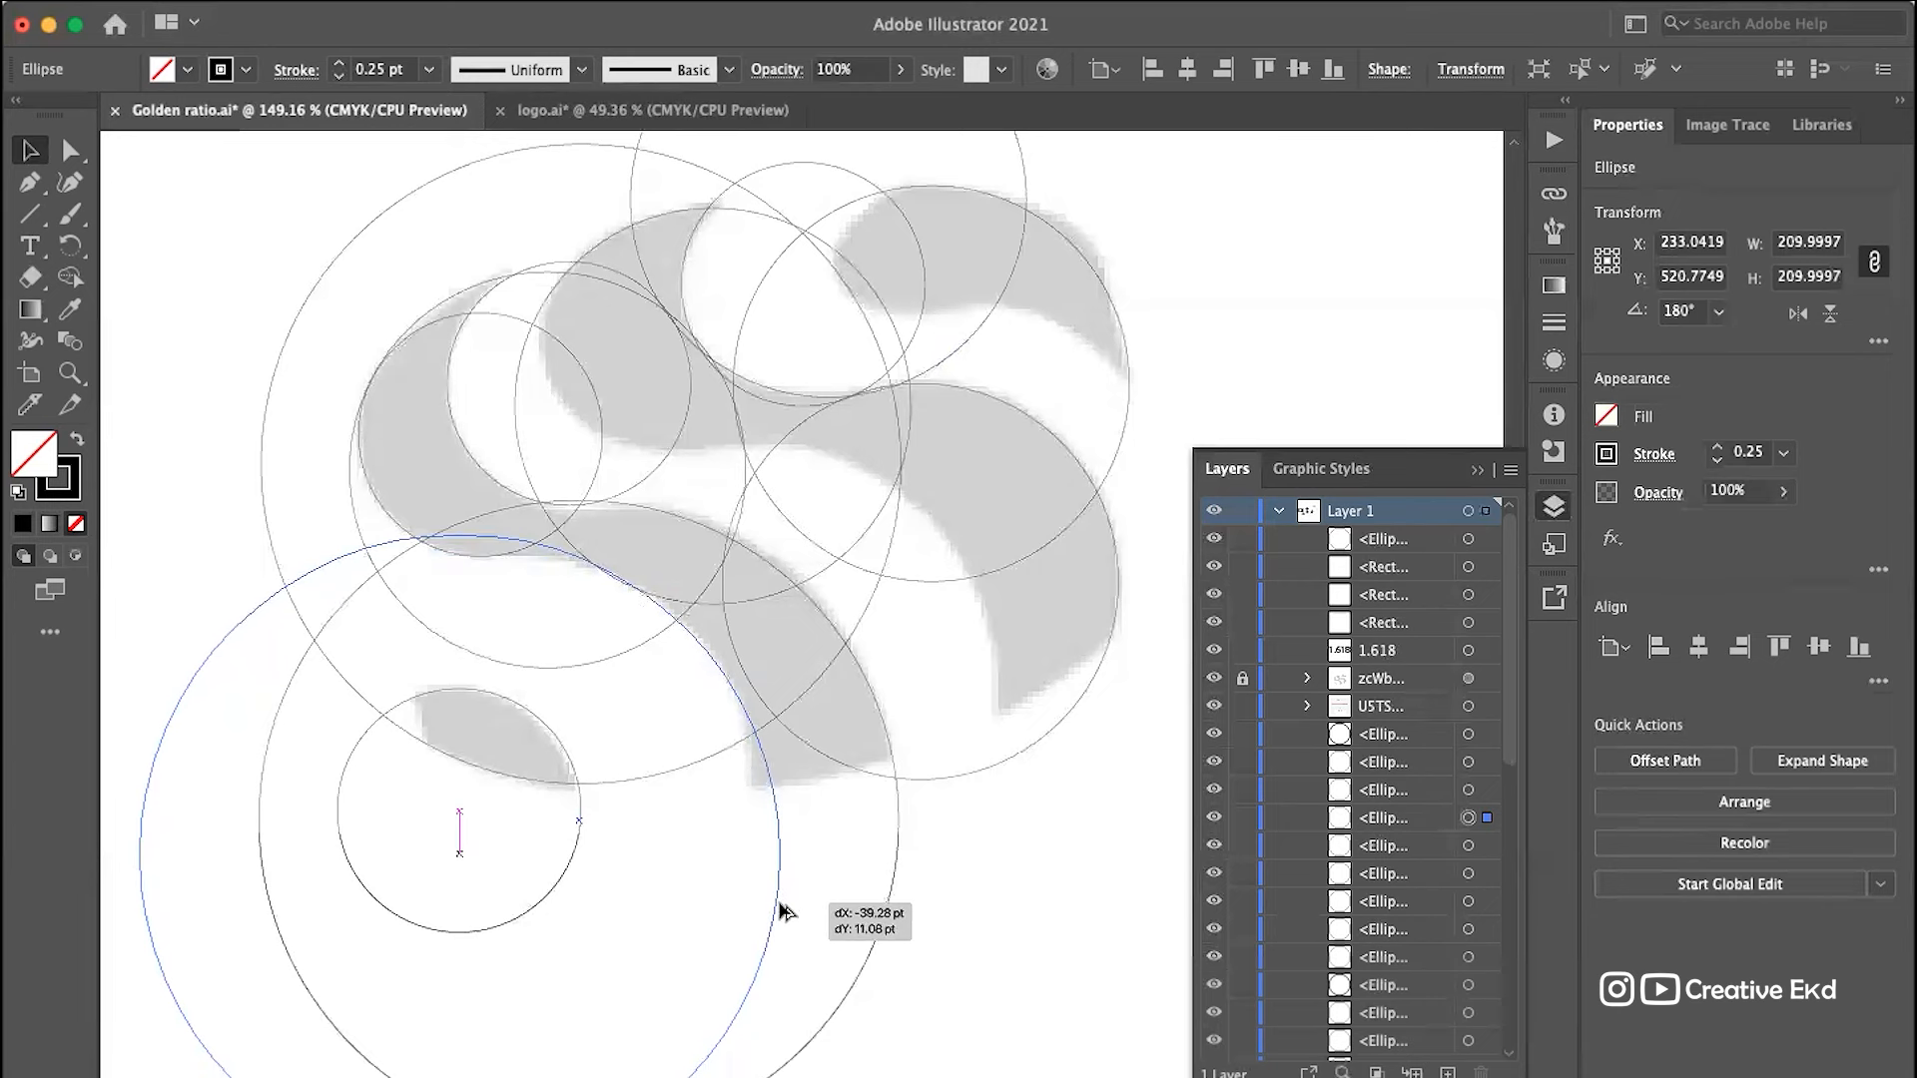
pyautogui.moveTo(784, 911); pyautogui.dragTo(784, 932)
pyautogui.click(1033, 920)
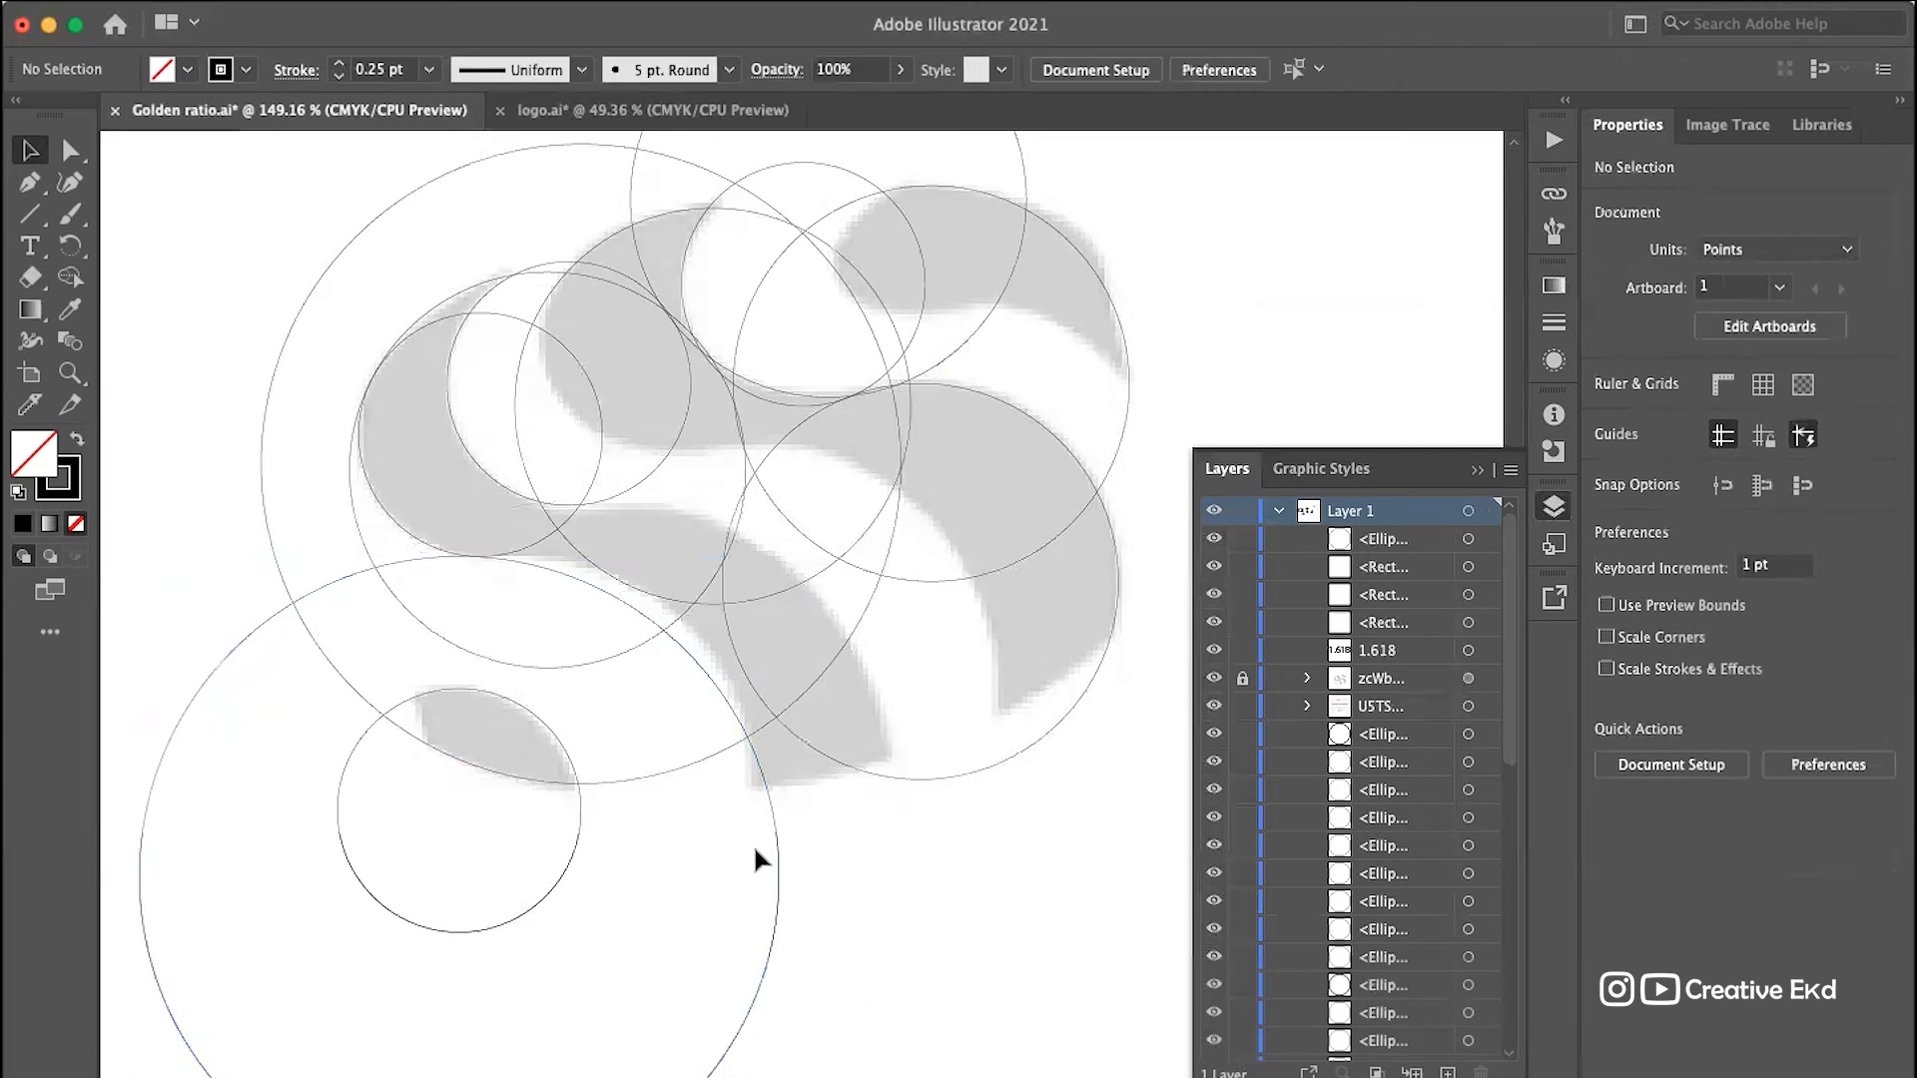
# Step: Copy the 210 pt circle about 47 pt right and 17 pt up, onto the left stripe's upper outer curve
pyautogui.scroll(-3, 755, 850)
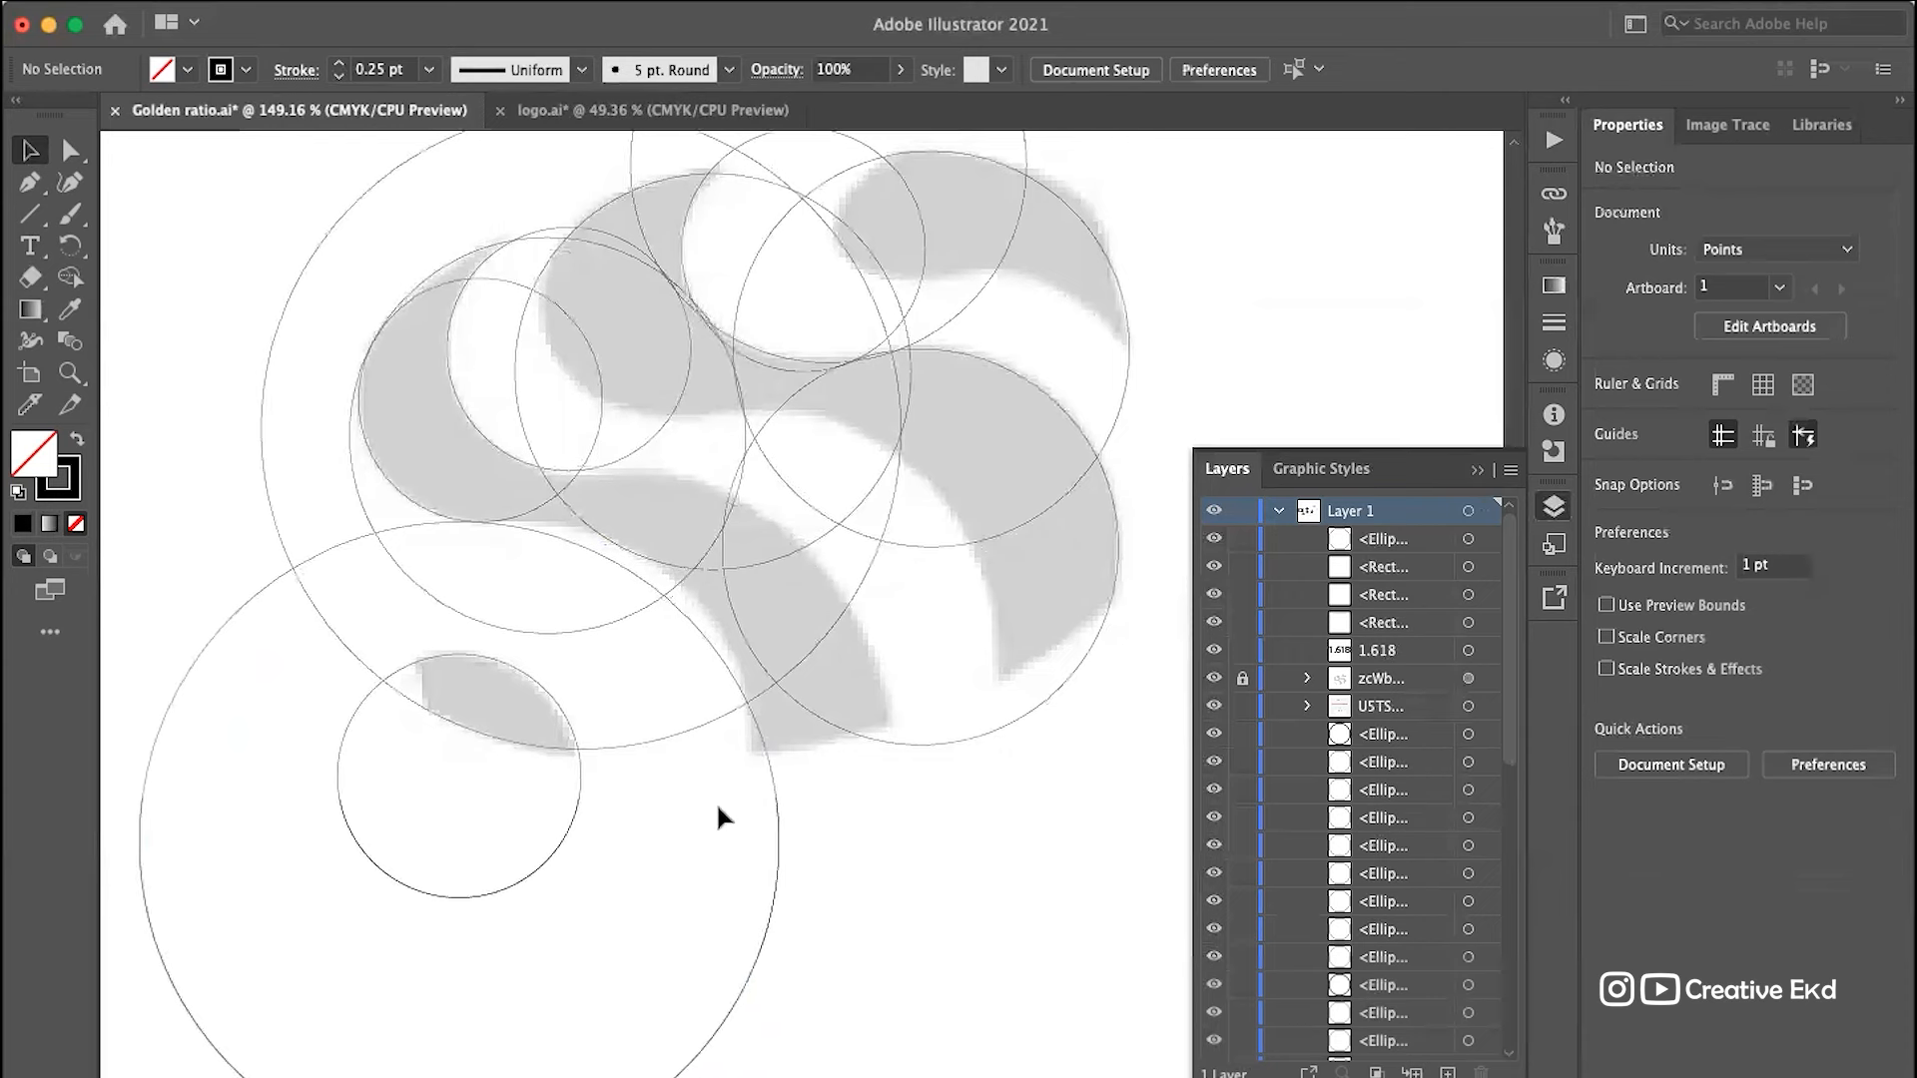
pyautogui.moveTo(775, 811); pyautogui.dragTo(920, 768)
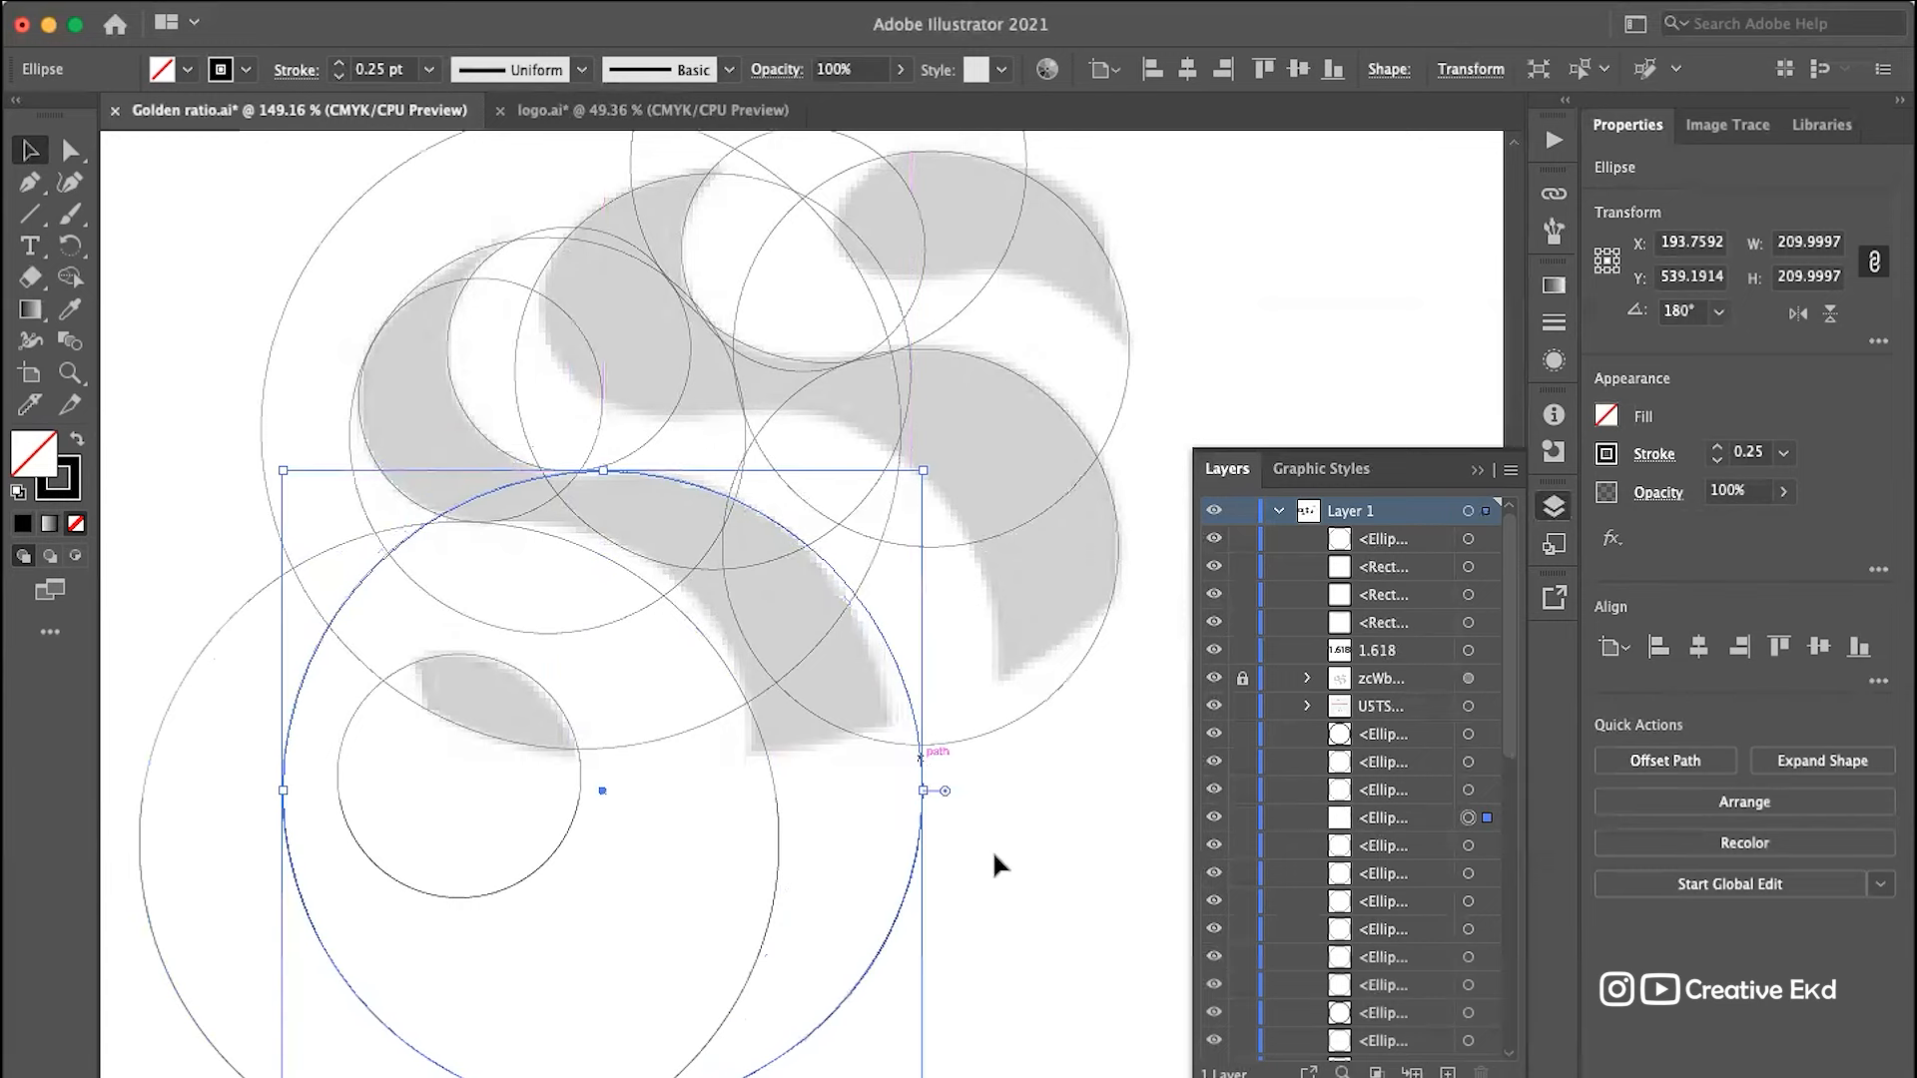
pyautogui.click(992, 849)
# Step: Try fitting circles to the middle stripe's lower inner curve, and remove each attempt
pyautogui.scroll(-5, 1037, 821)
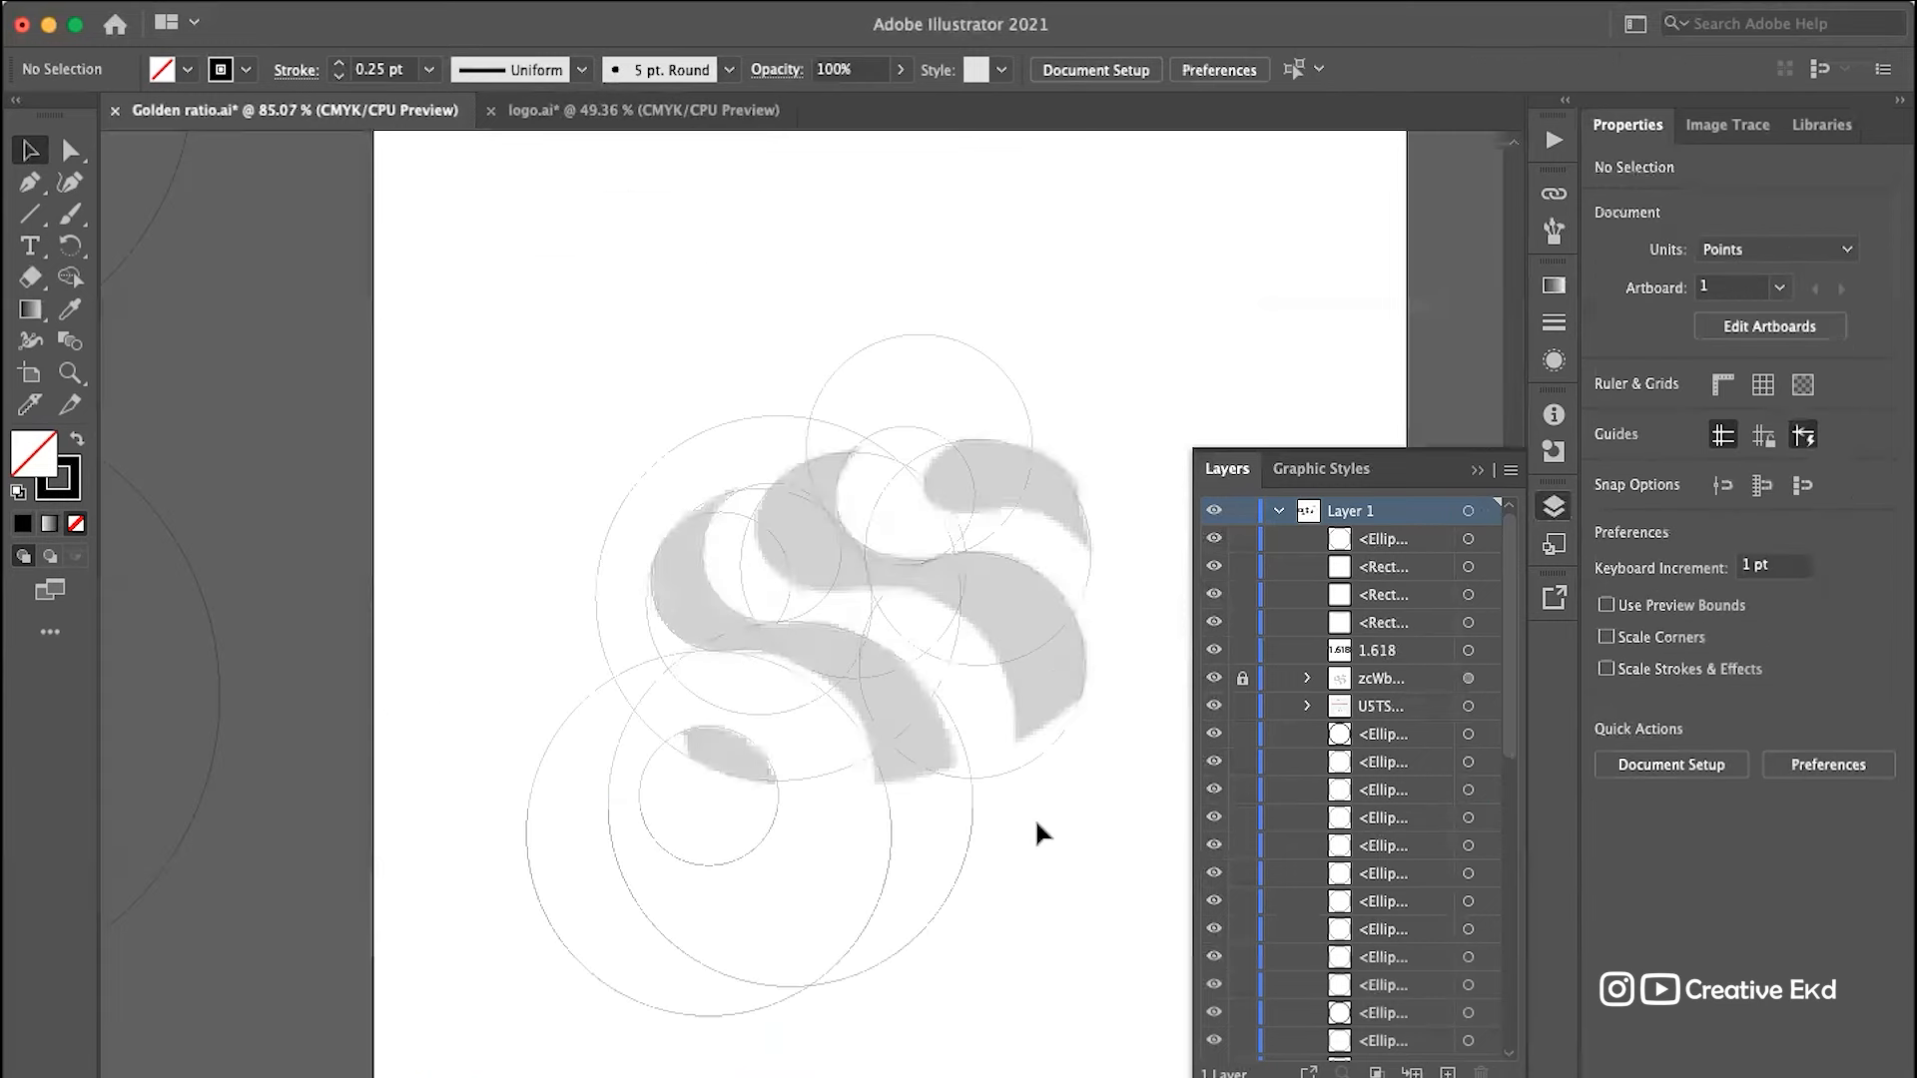
pyautogui.hscroll(3, 1036, 820)
pyautogui.scroll(8, 1036, 820)
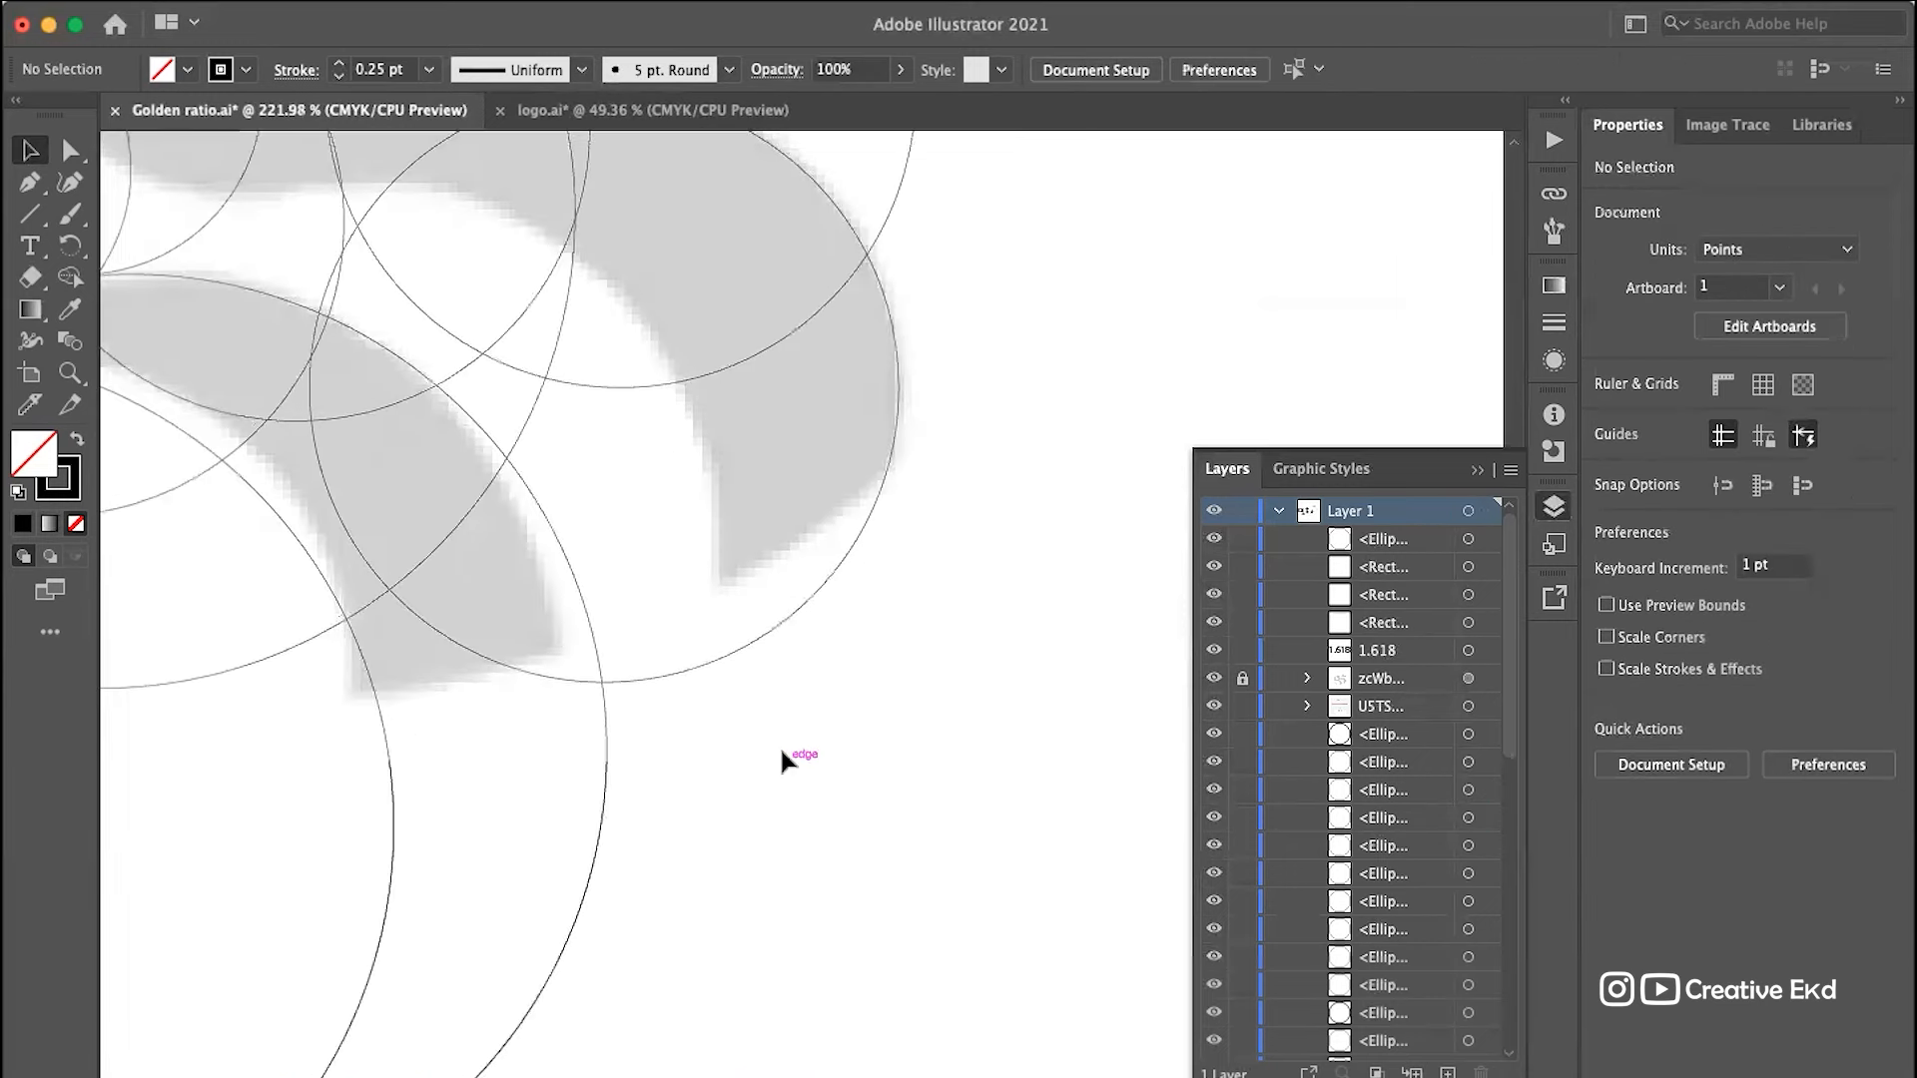
pyautogui.scroll(-4, 774, 759)
pyautogui.click(751, 813)
pyautogui.keyDown('alt'); pyautogui.moveTo(749, 816); pyautogui.dragTo(830, 756); pyautogui.keyUp('alt')
pyautogui.press('super+z')
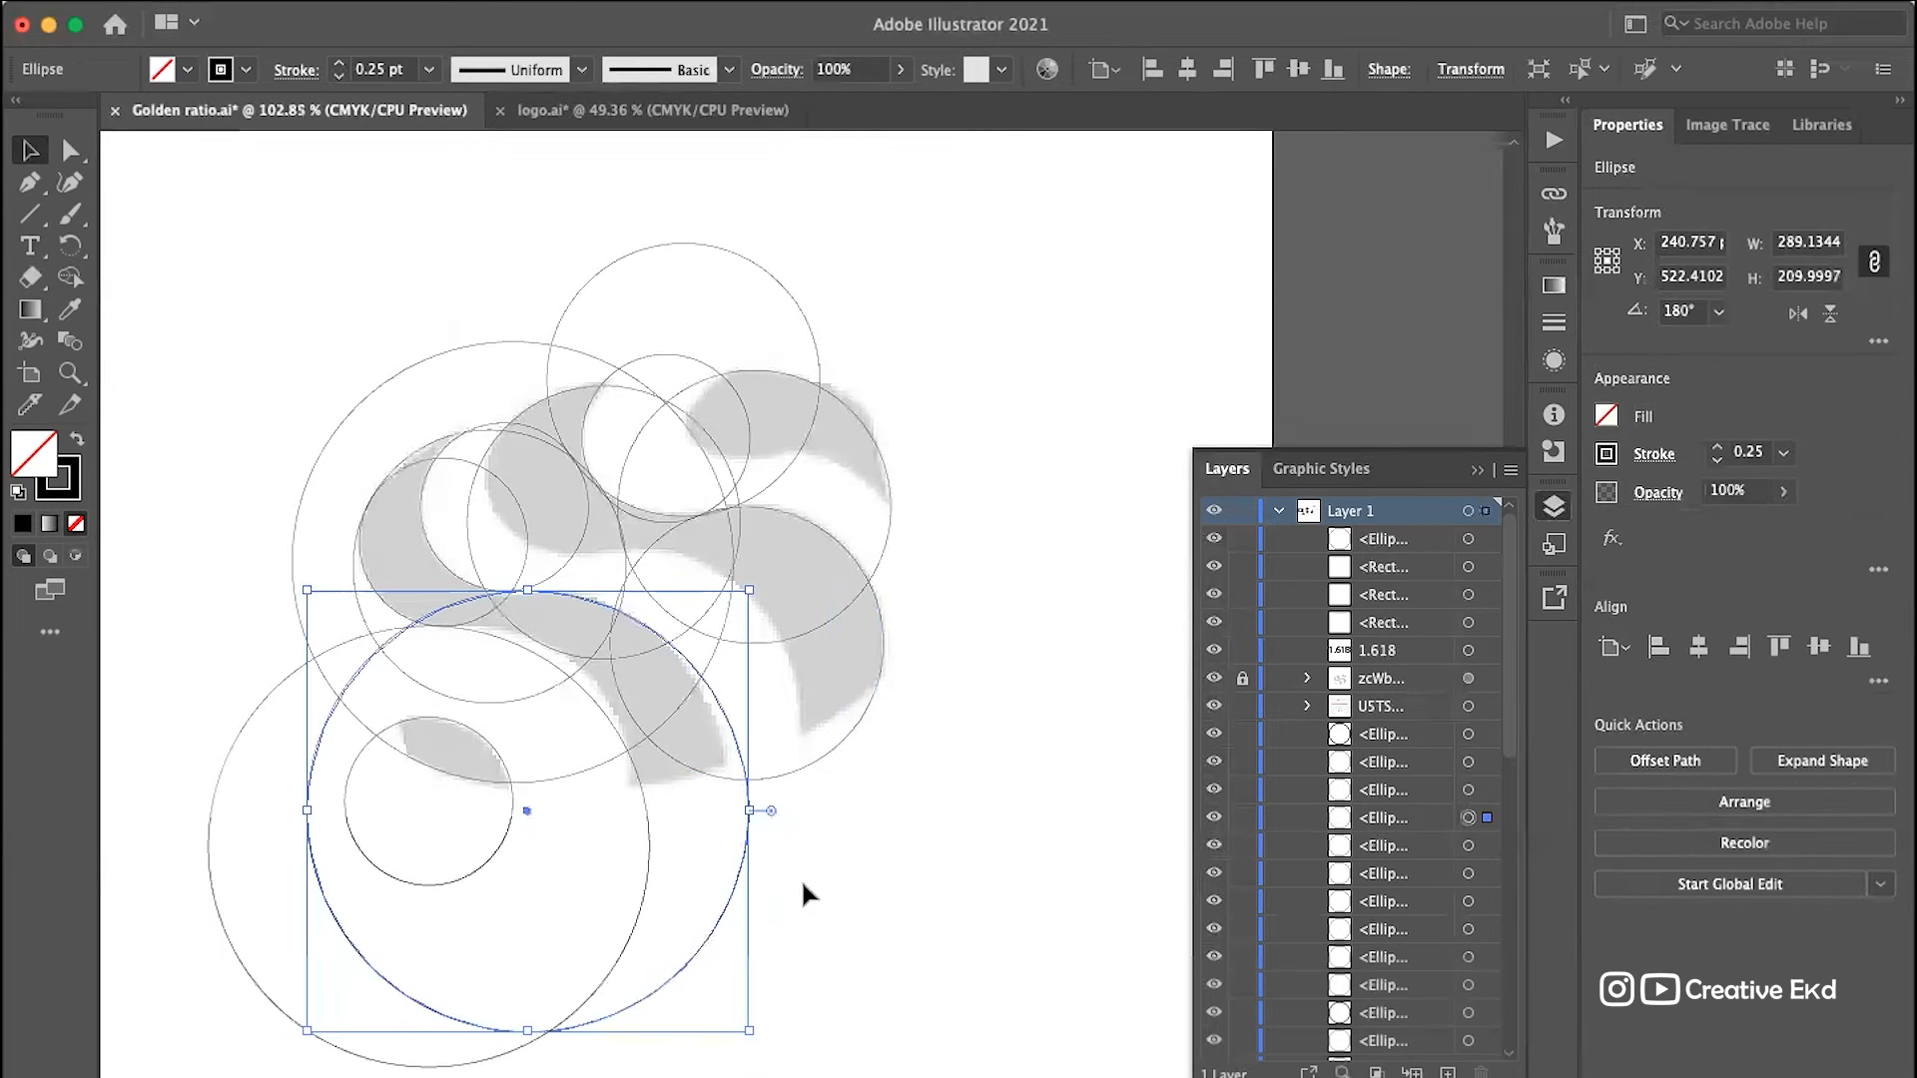
pyautogui.moveTo(748, 864); pyautogui.dragTo(800, 797)
pyautogui.press('Delete')
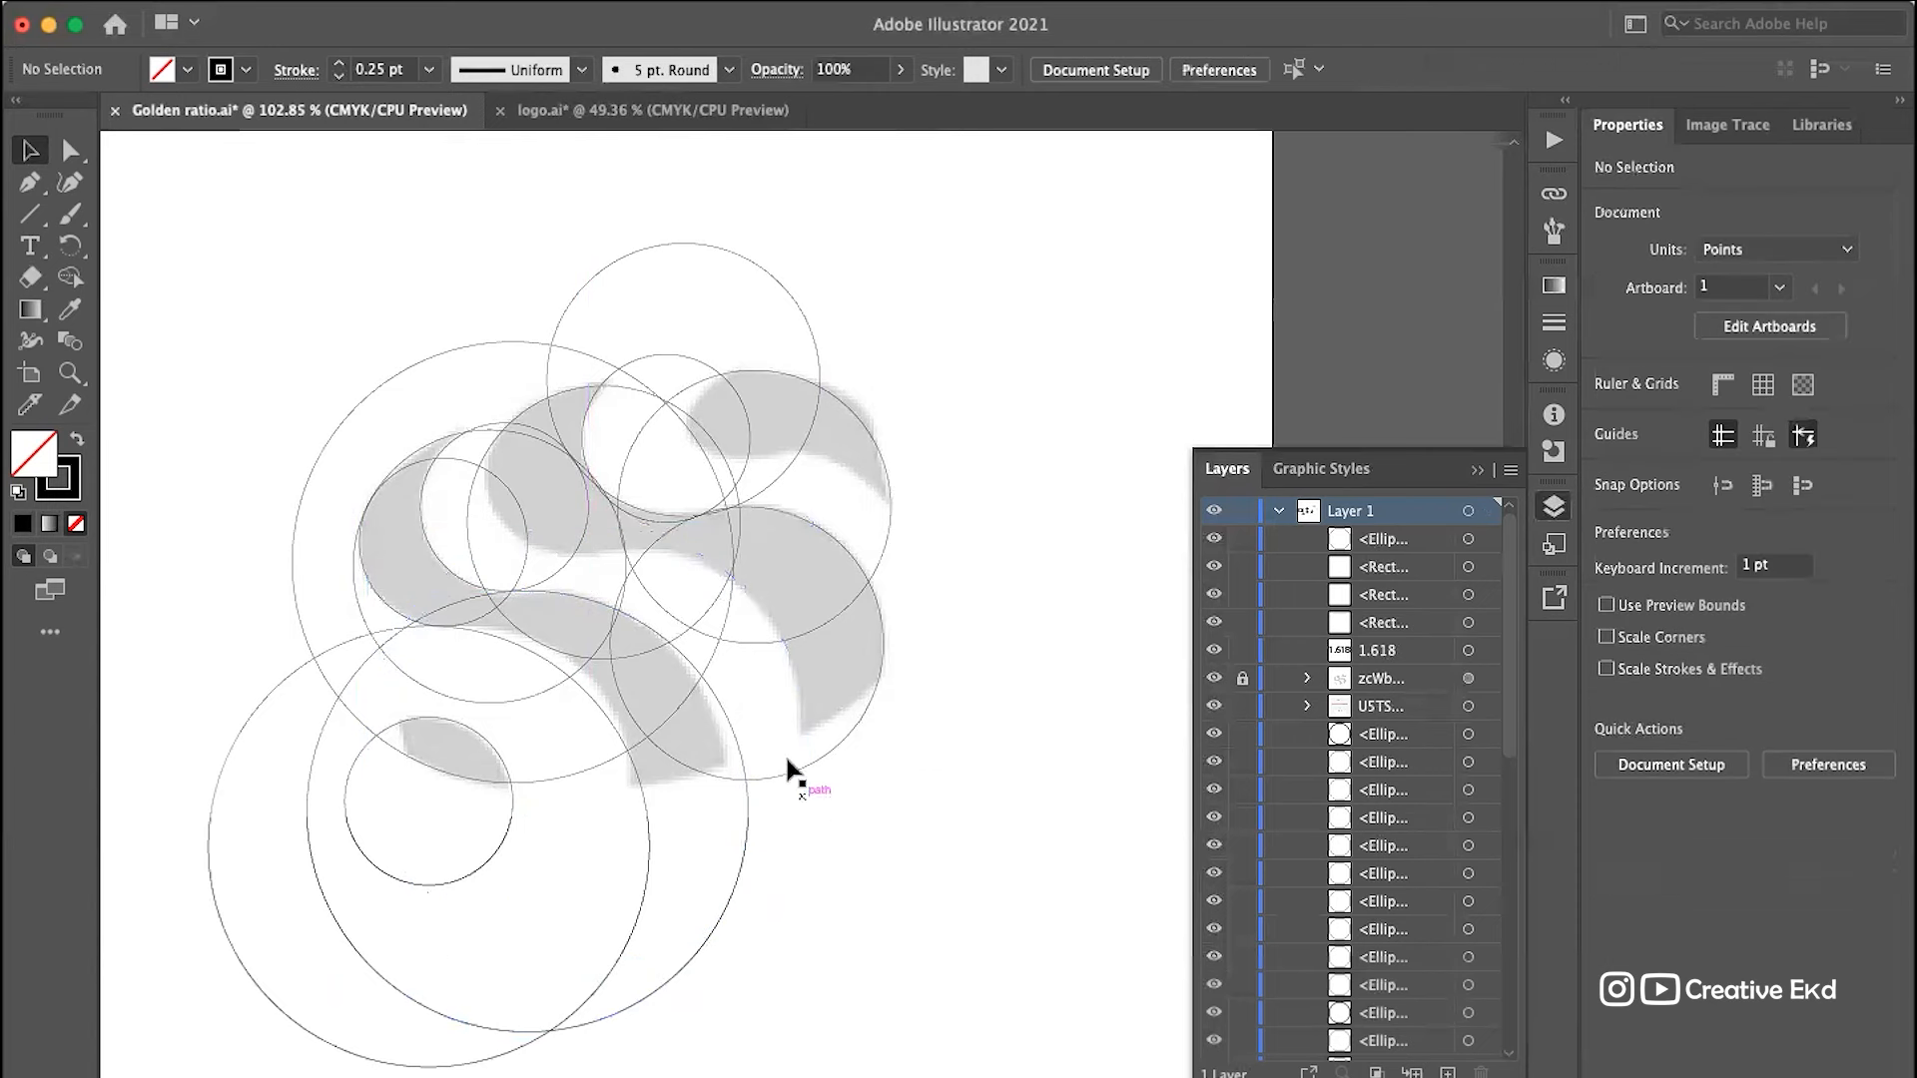
pyautogui.moveTo(839, 625); pyautogui.dragTo(743, 817)
pyautogui.press('Delete')
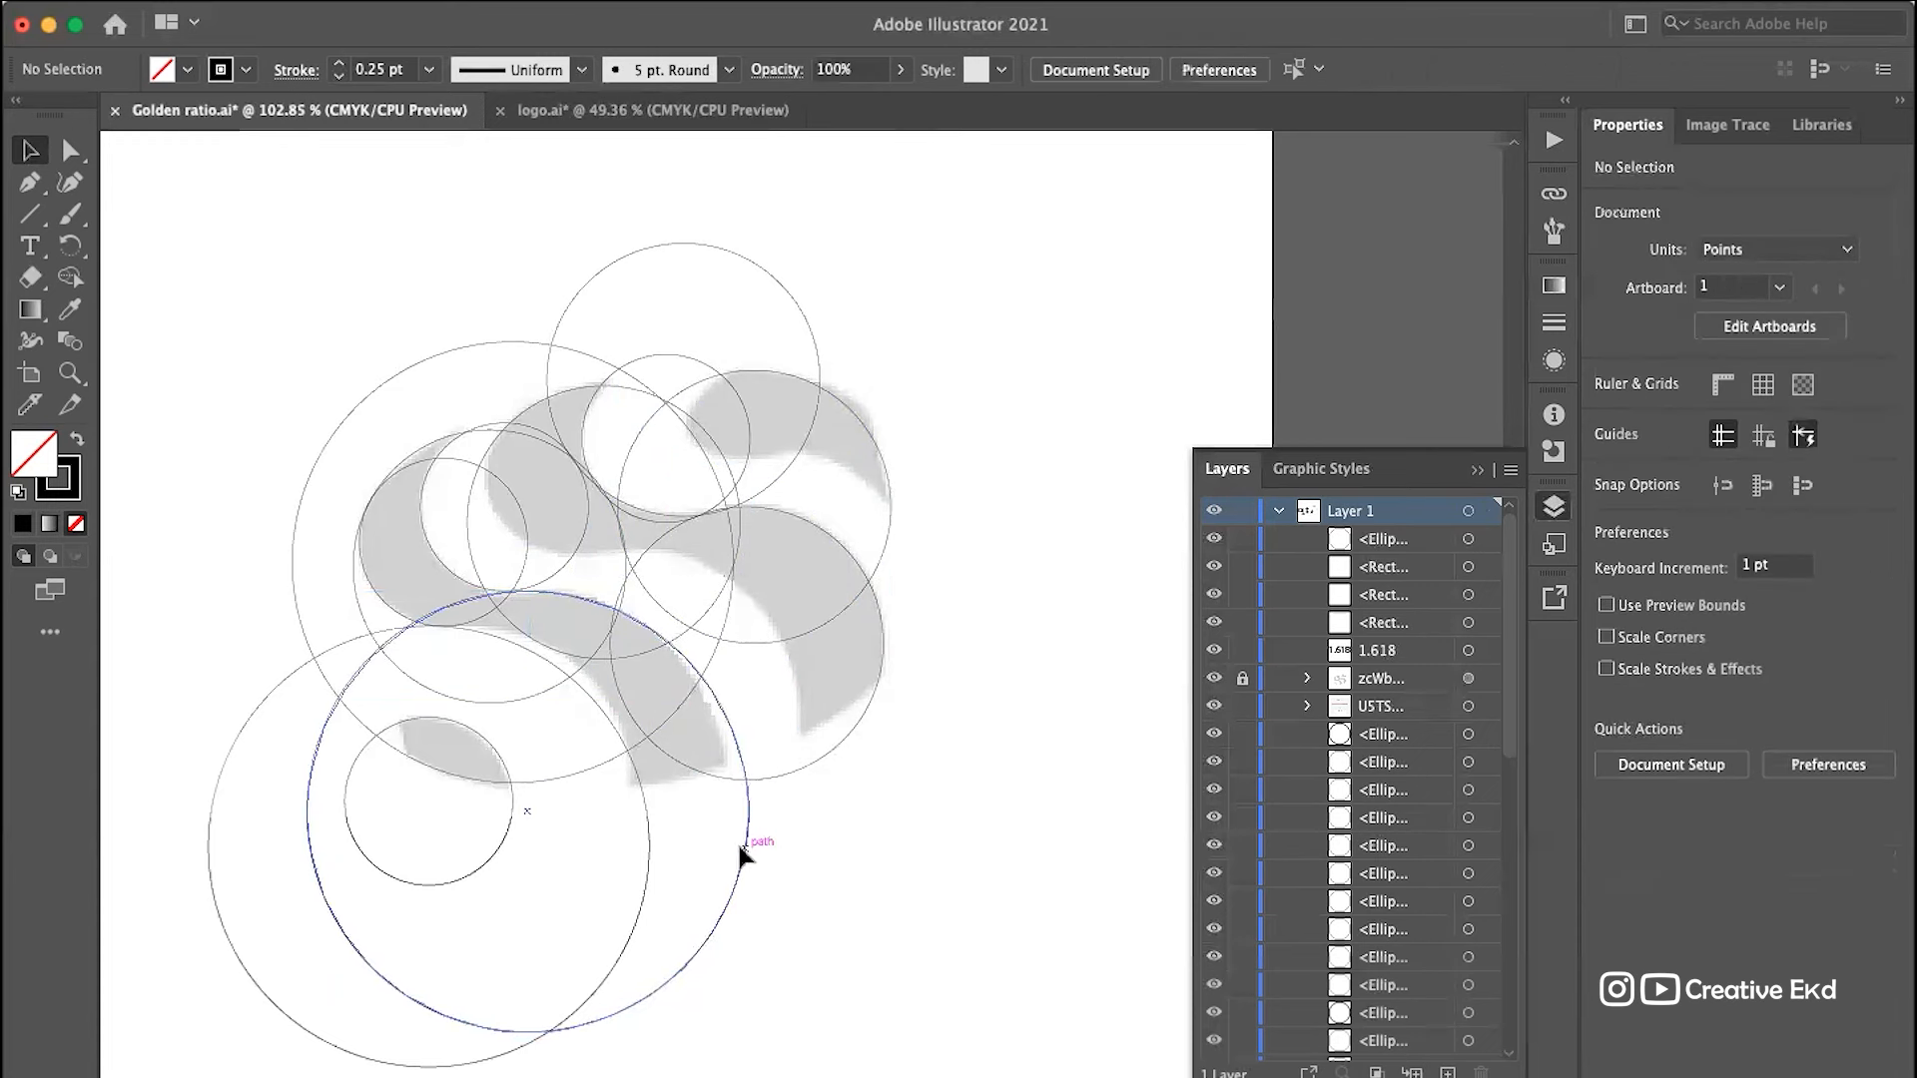
# Step: Copy the left stripe's outer 210 pt circle about 26 pt right and 33 pt up, onto the middle stripe's lower inner curve
pyautogui.moveTo(746, 855); pyautogui.dragTo(803, 791)
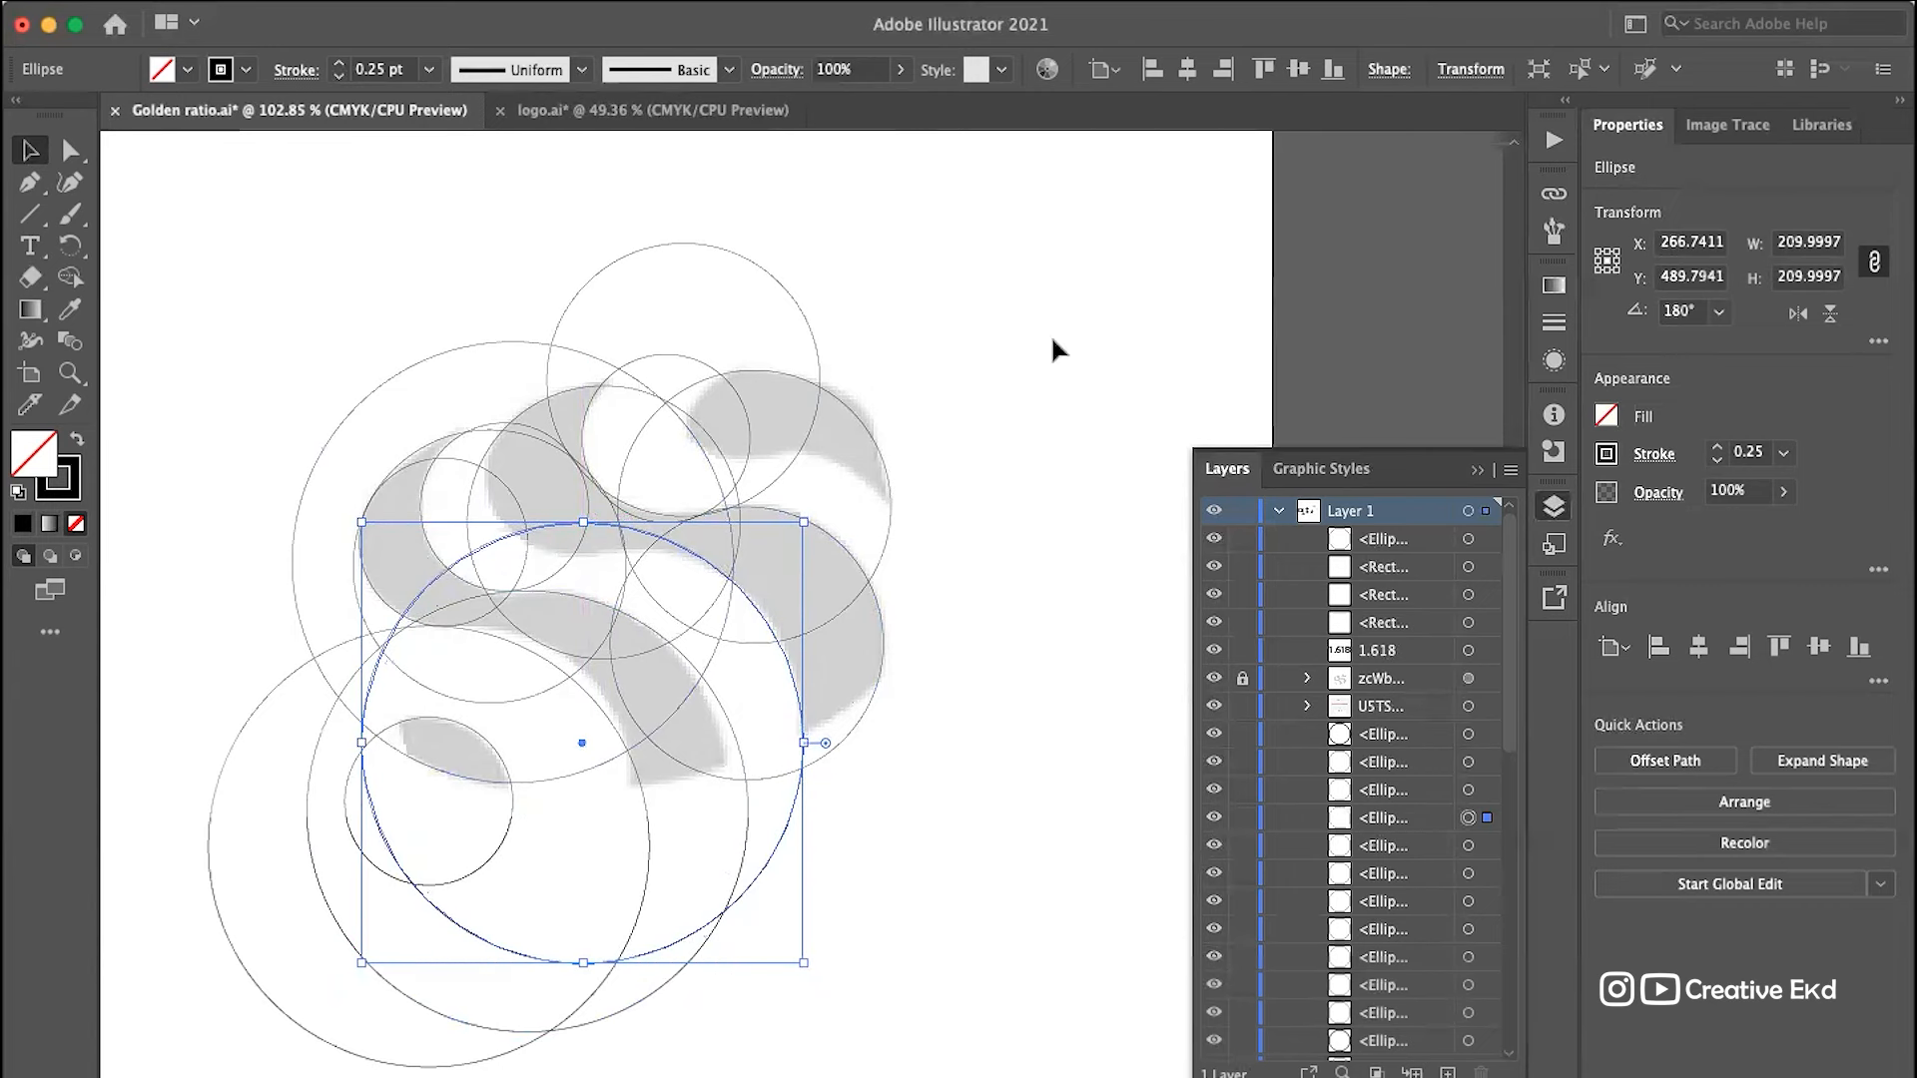
pyautogui.click(914, 865)
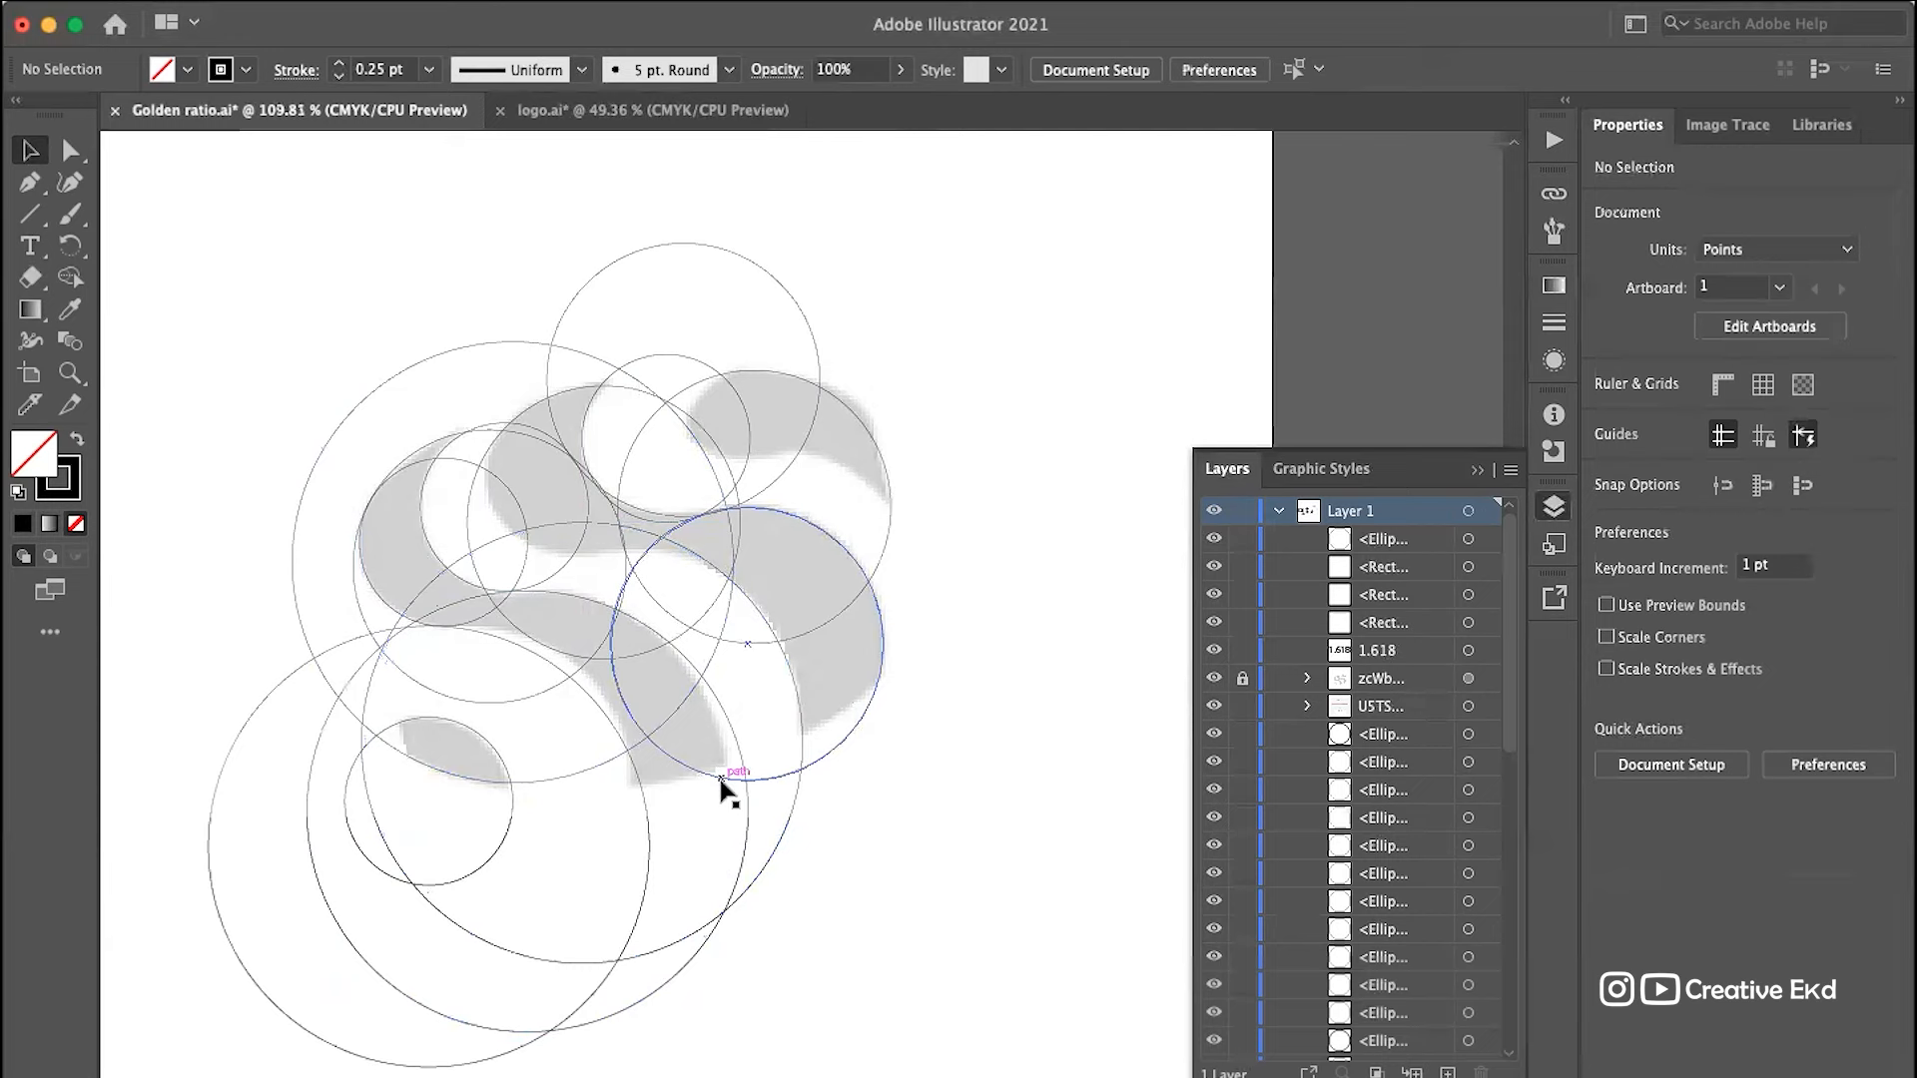
pyautogui.scroll(-3, 724, 789)
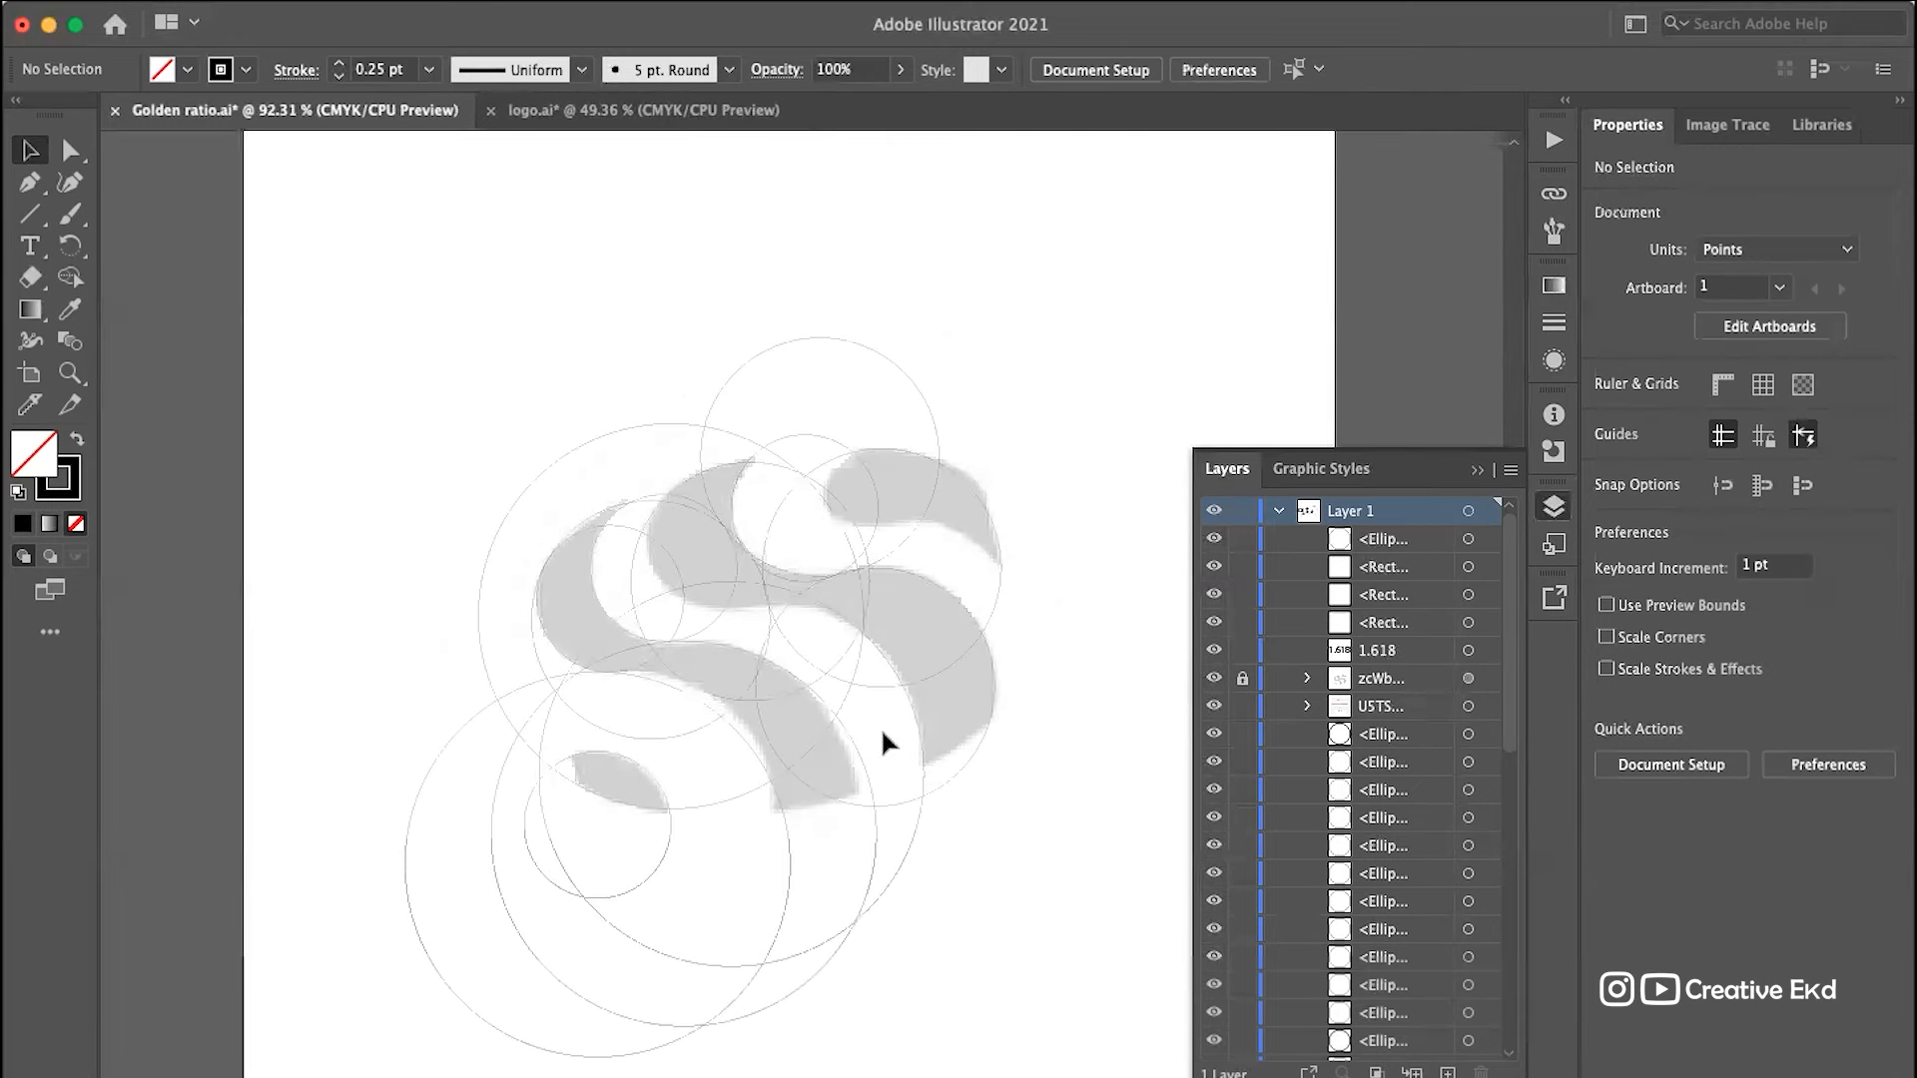
pyautogui.scroll(3, 883, 739)
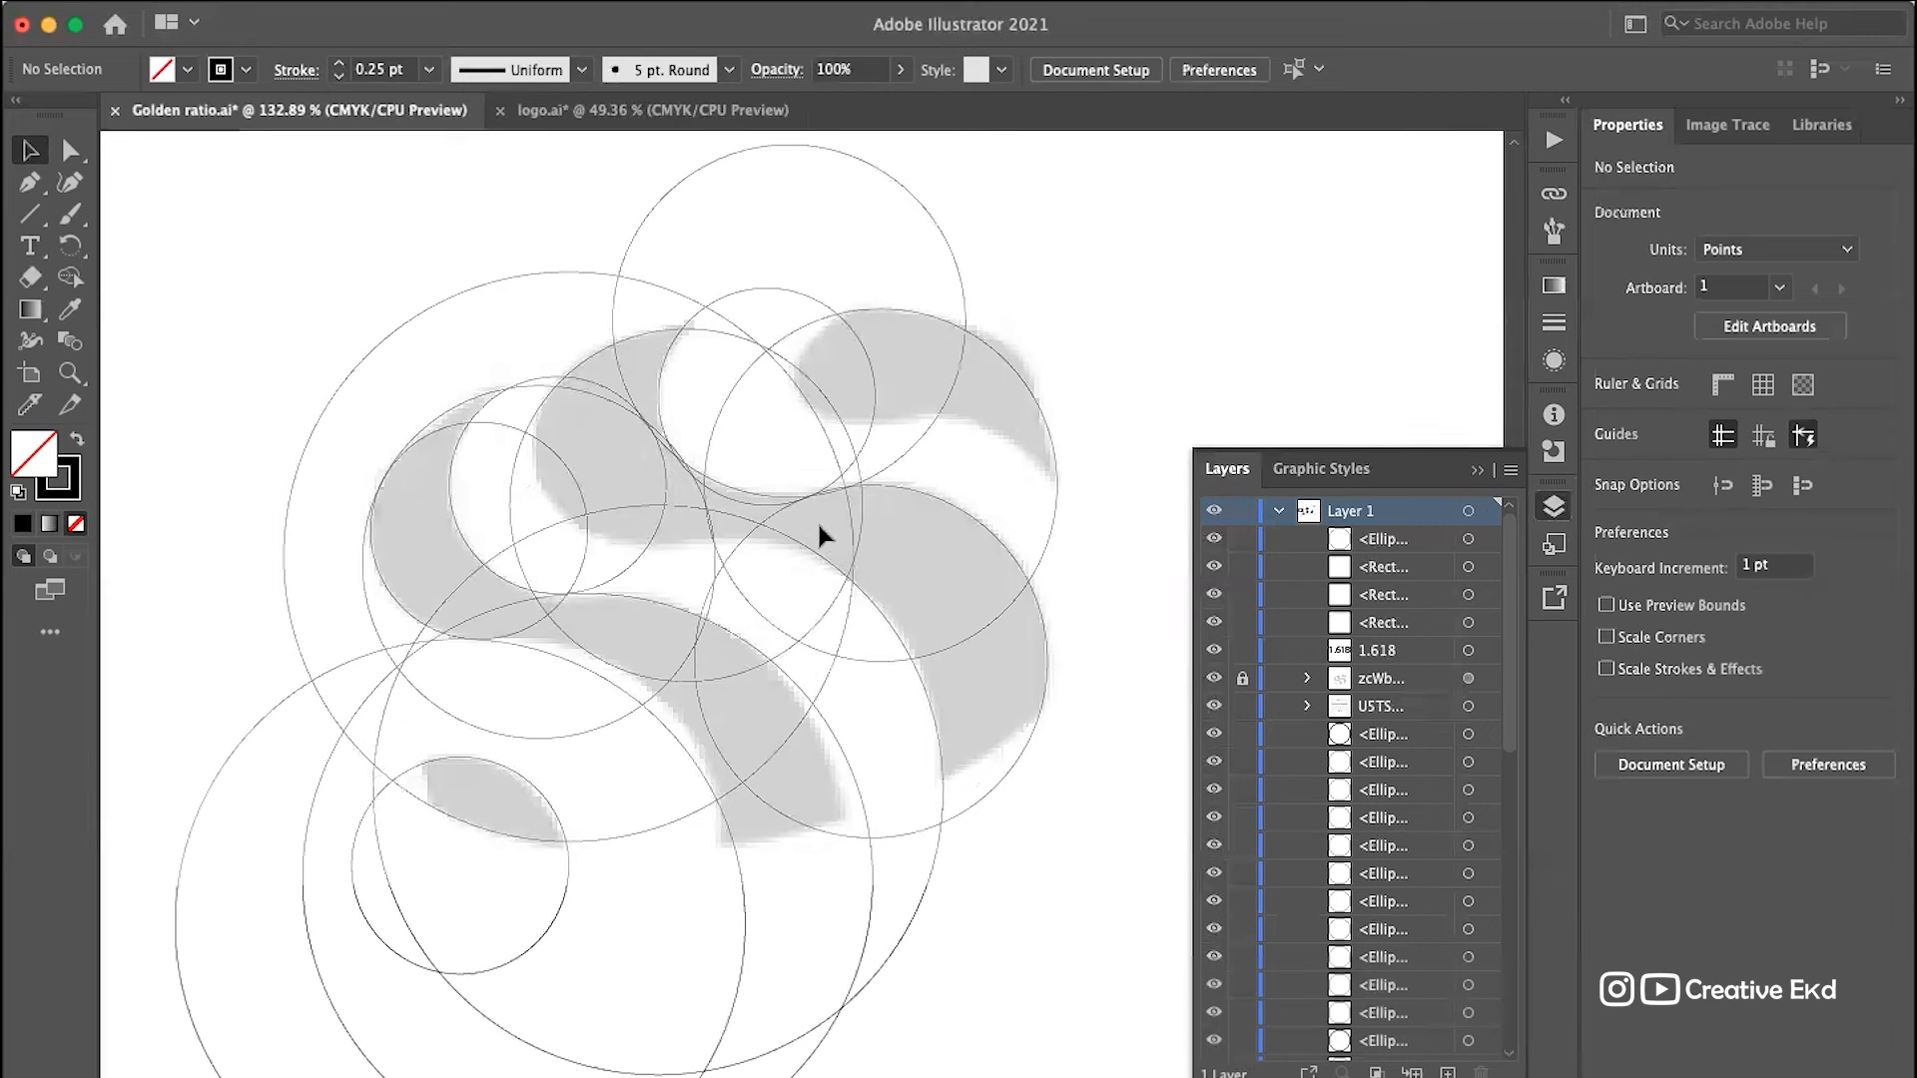
# Step: Try the topmost 130 pt circle on the middle stripe's rounded outer end, and remove the attempt
pyautogui.click(936, 222)
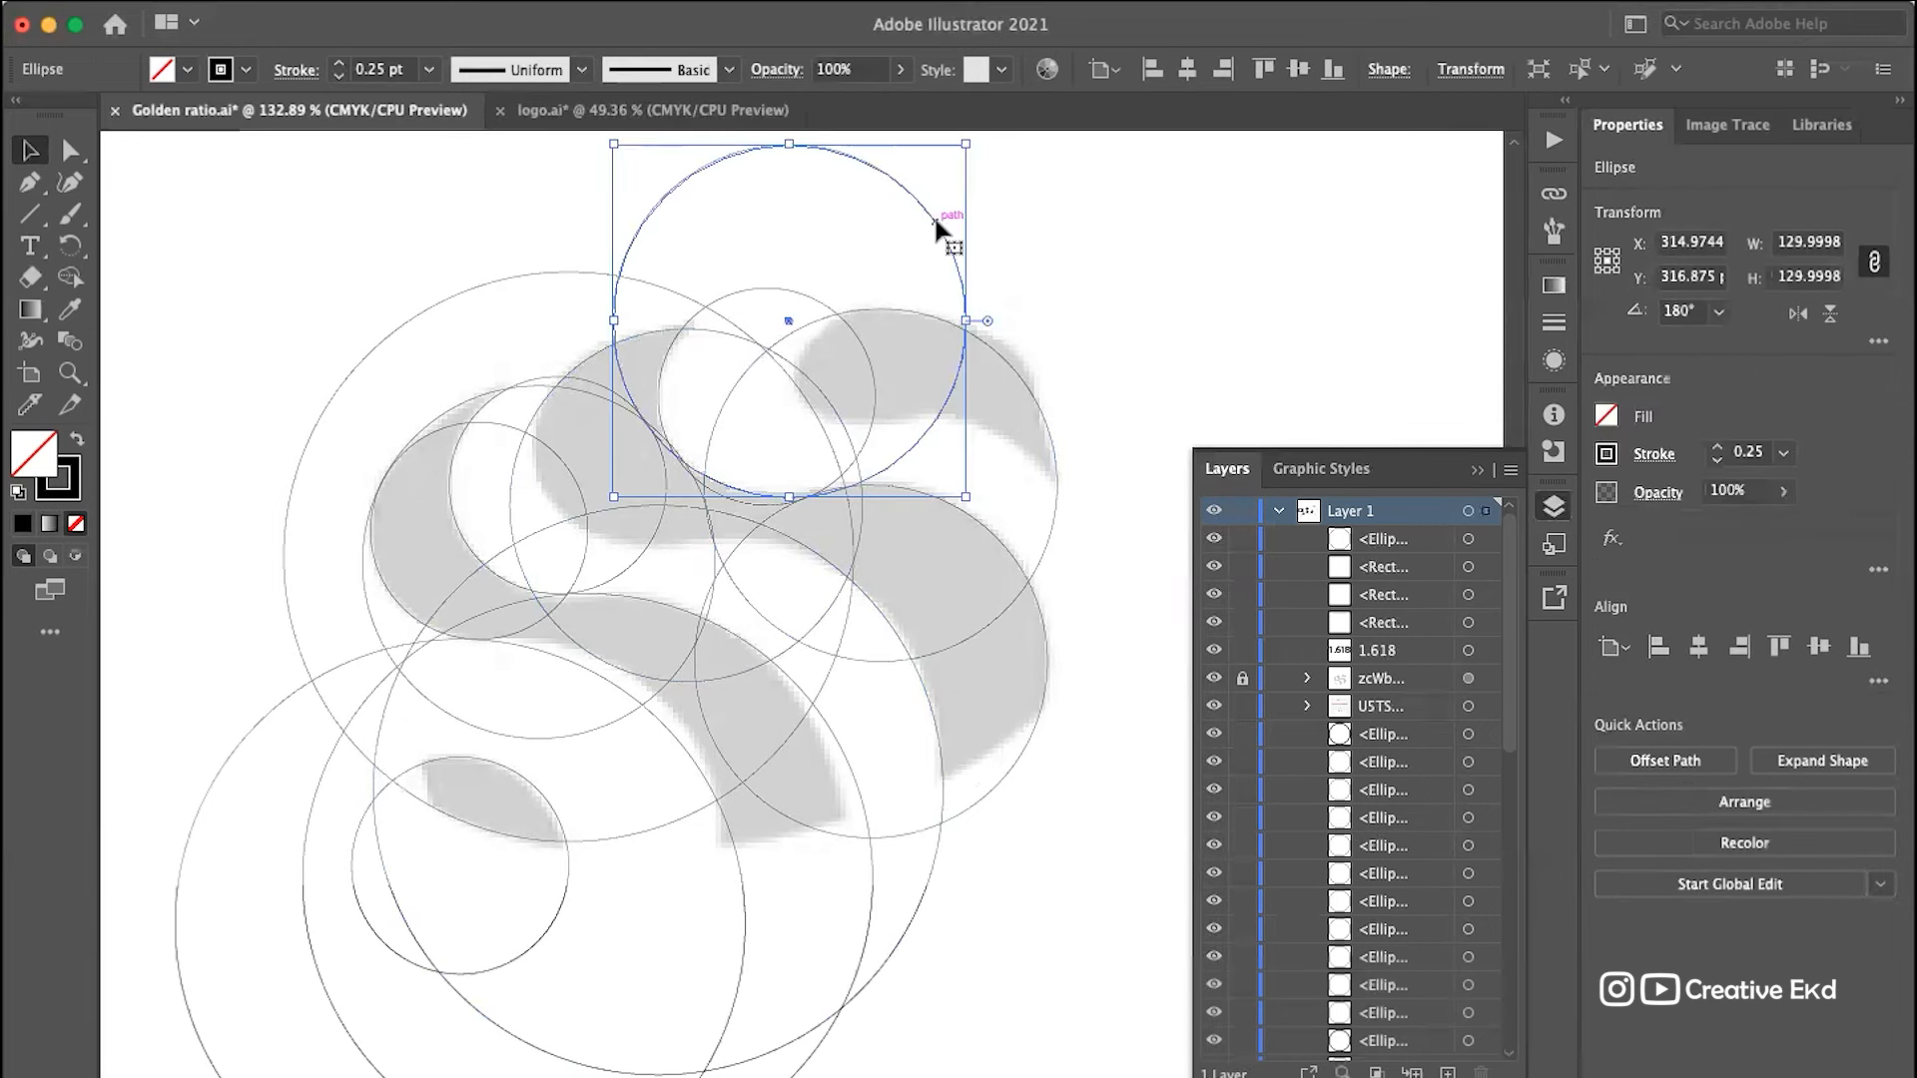
pyautogui.moveTo(936, 222); pyautogui.dragTo(849, 386)
pyautogui.press('Delete')
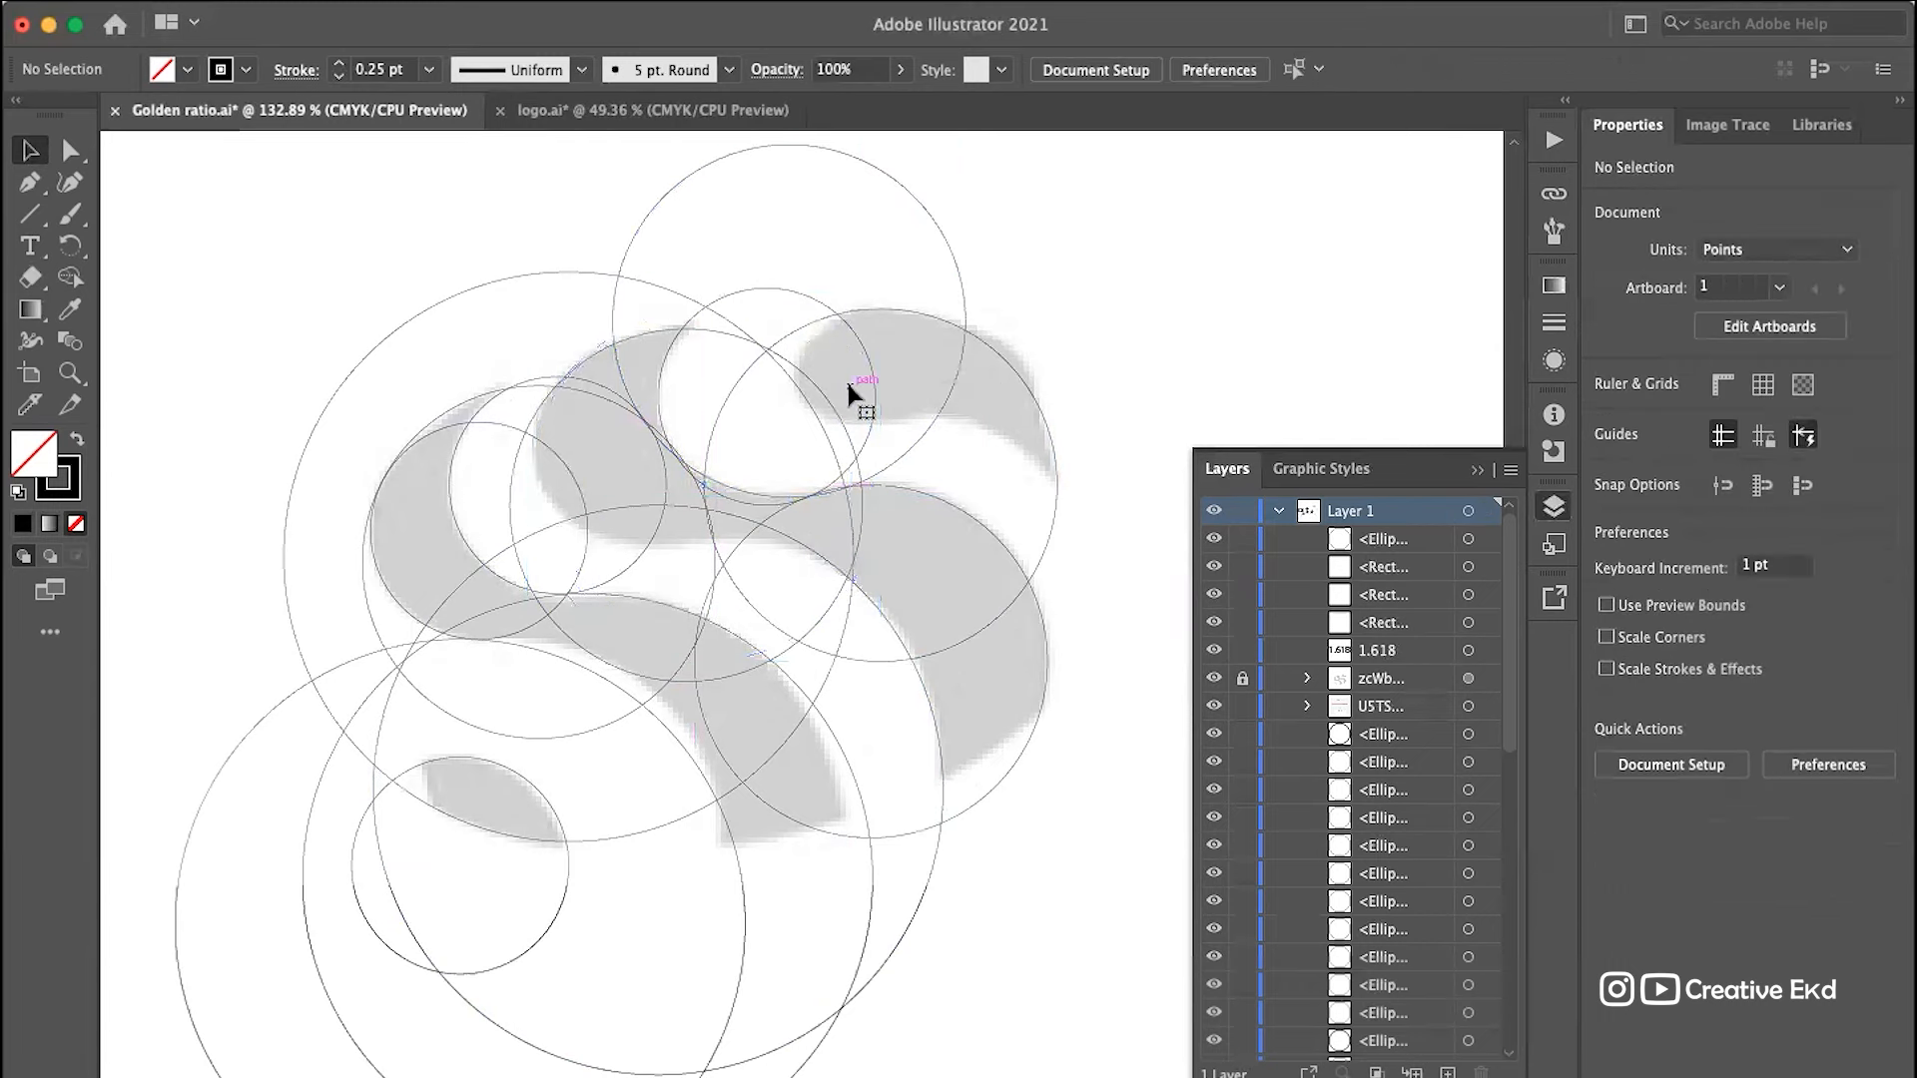
# Step: Copy the upper 80 pt circle onto the middle stripe's rounded outer end and nudge it 3 pt right and 1 pt up overall
pyautogui.click(822, 305)
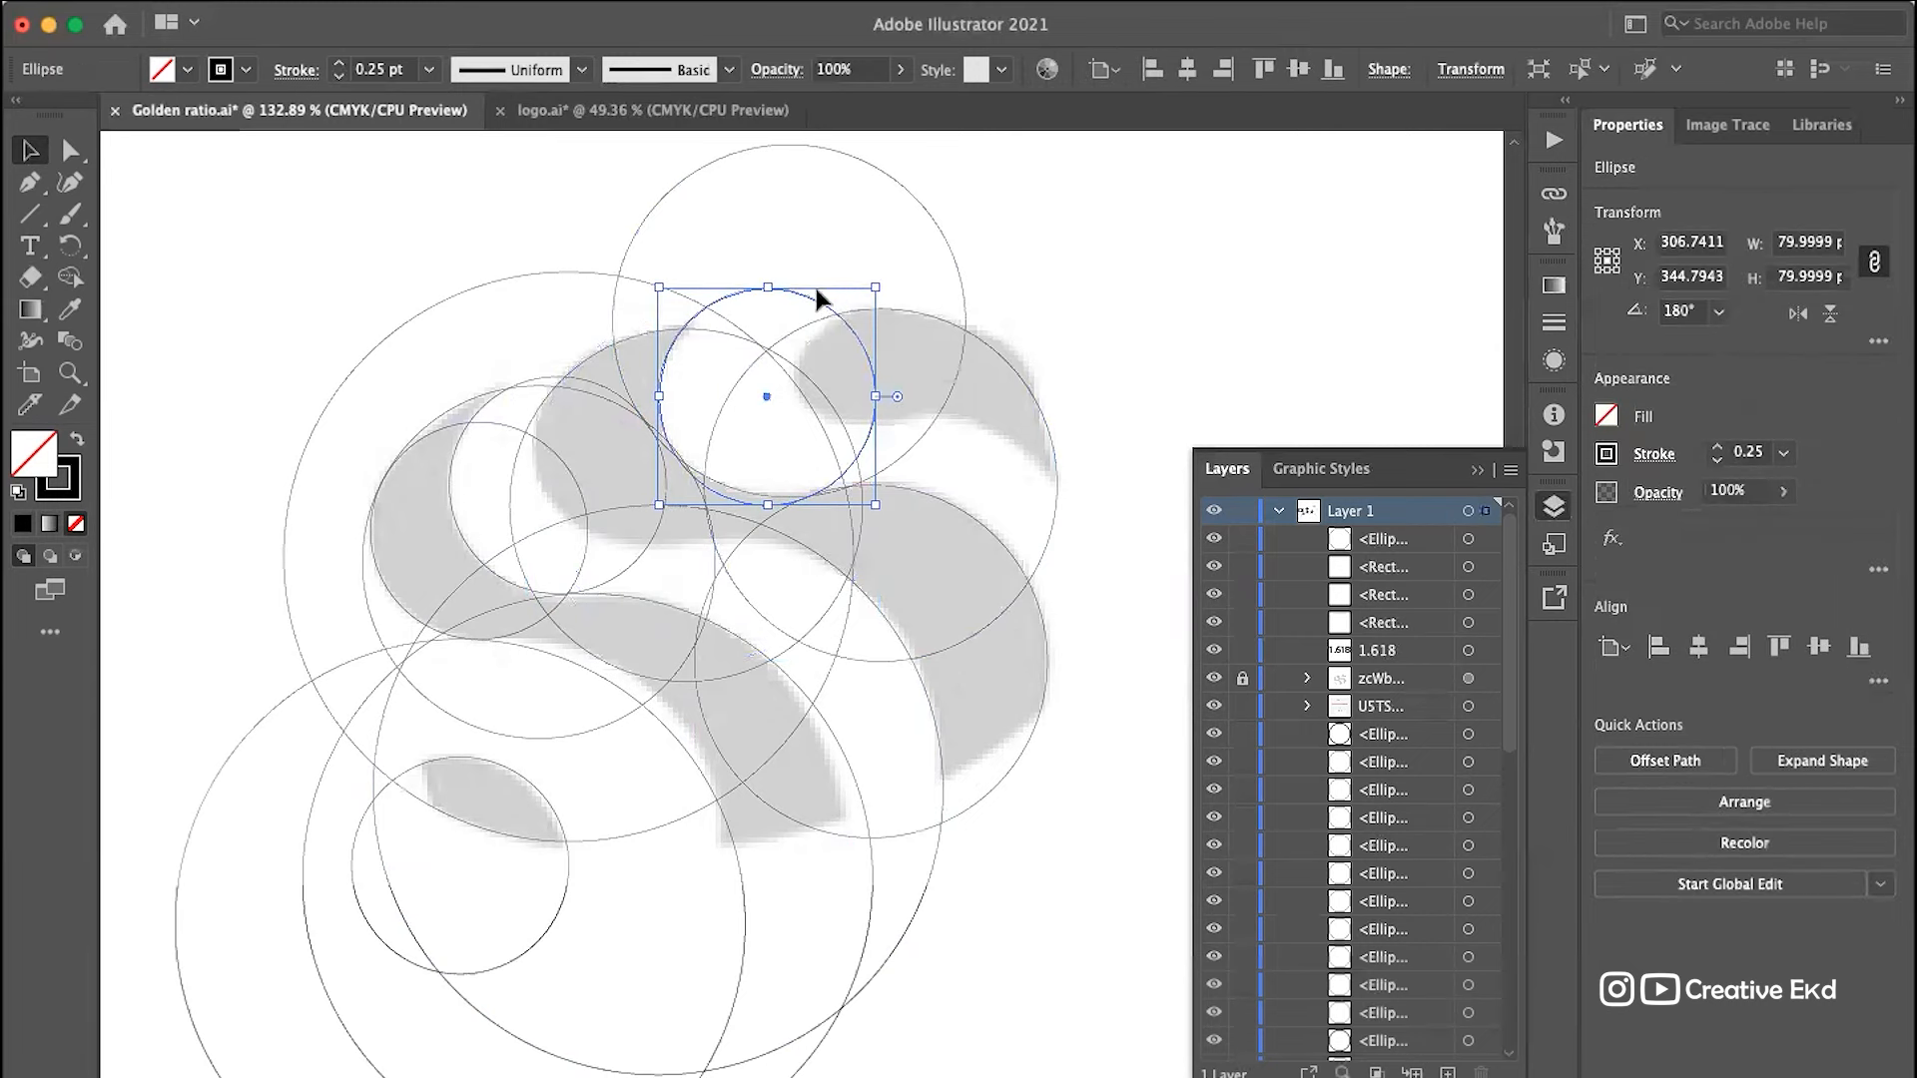
pyautogui.moveTo(804, 299); pyautogui.dragTo(680, 345)
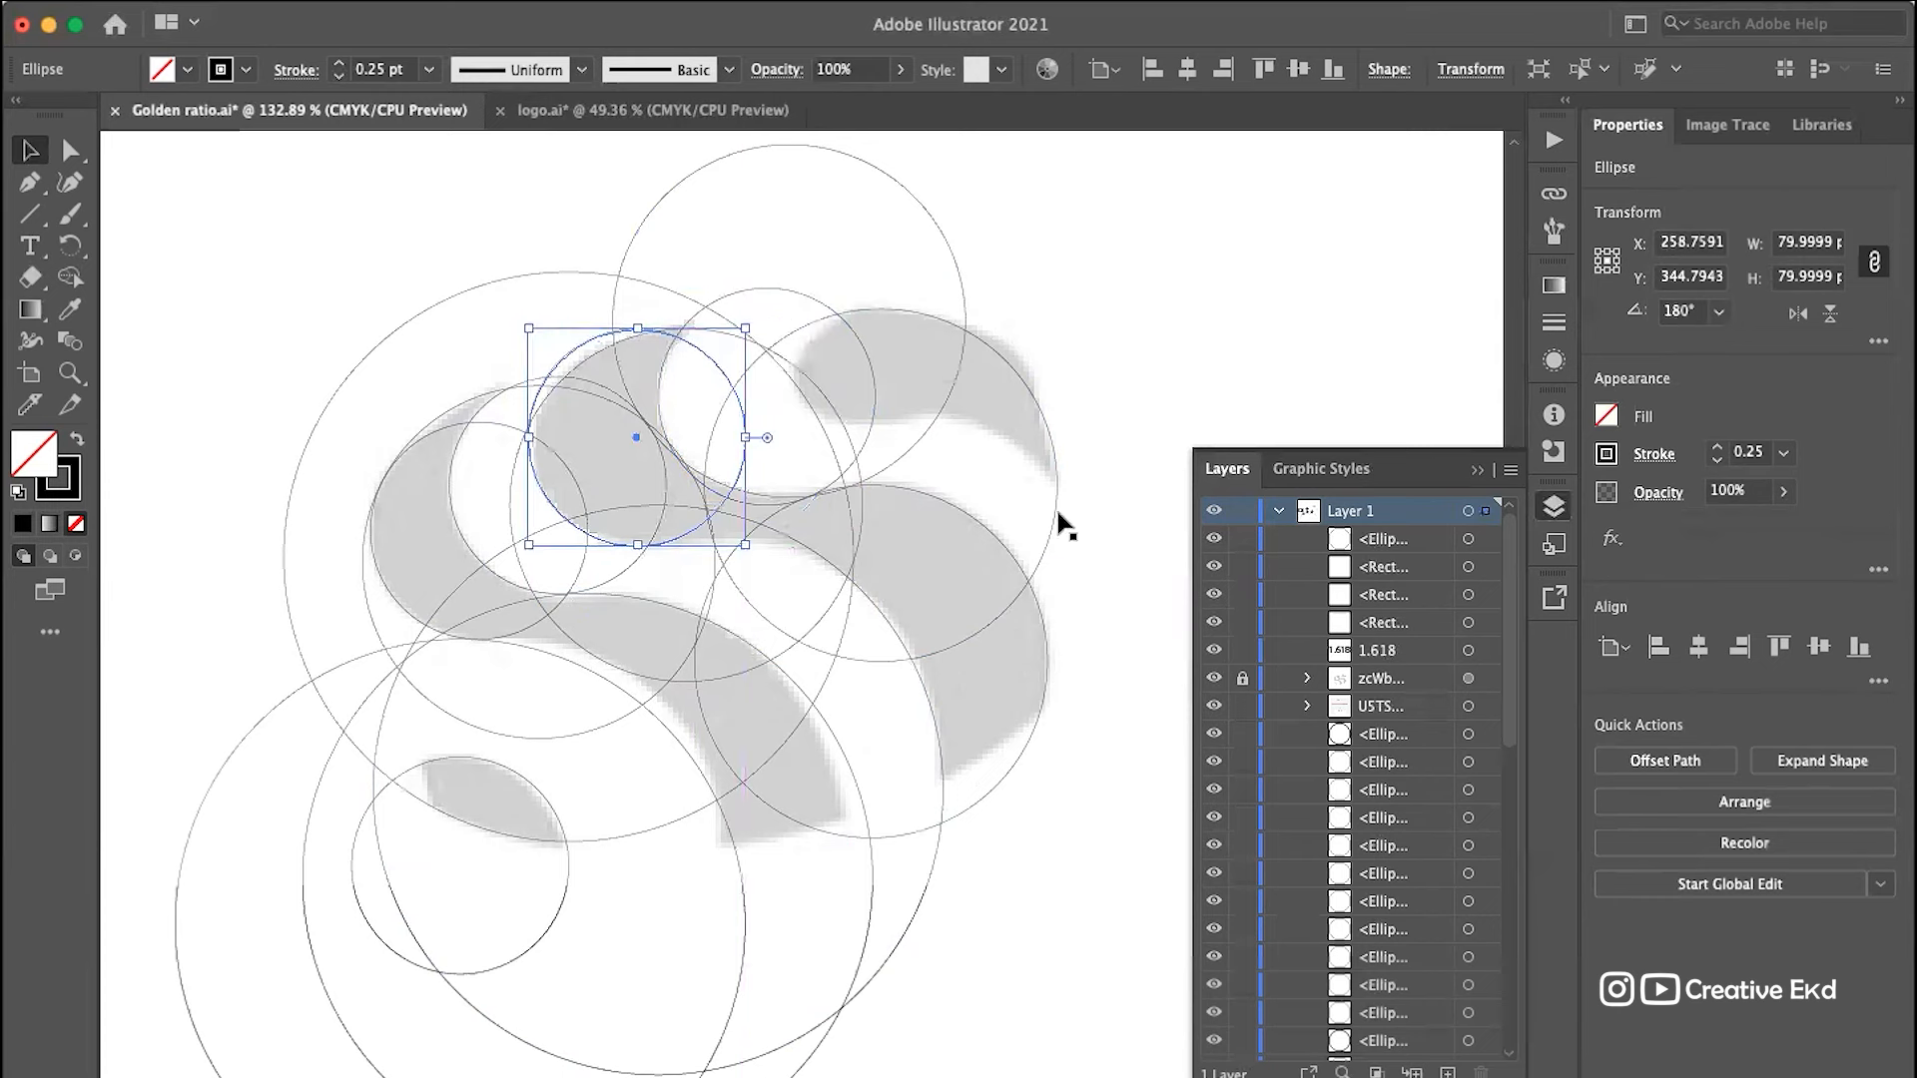
pyautogui.press('Down')
pyautogui.press('Down')
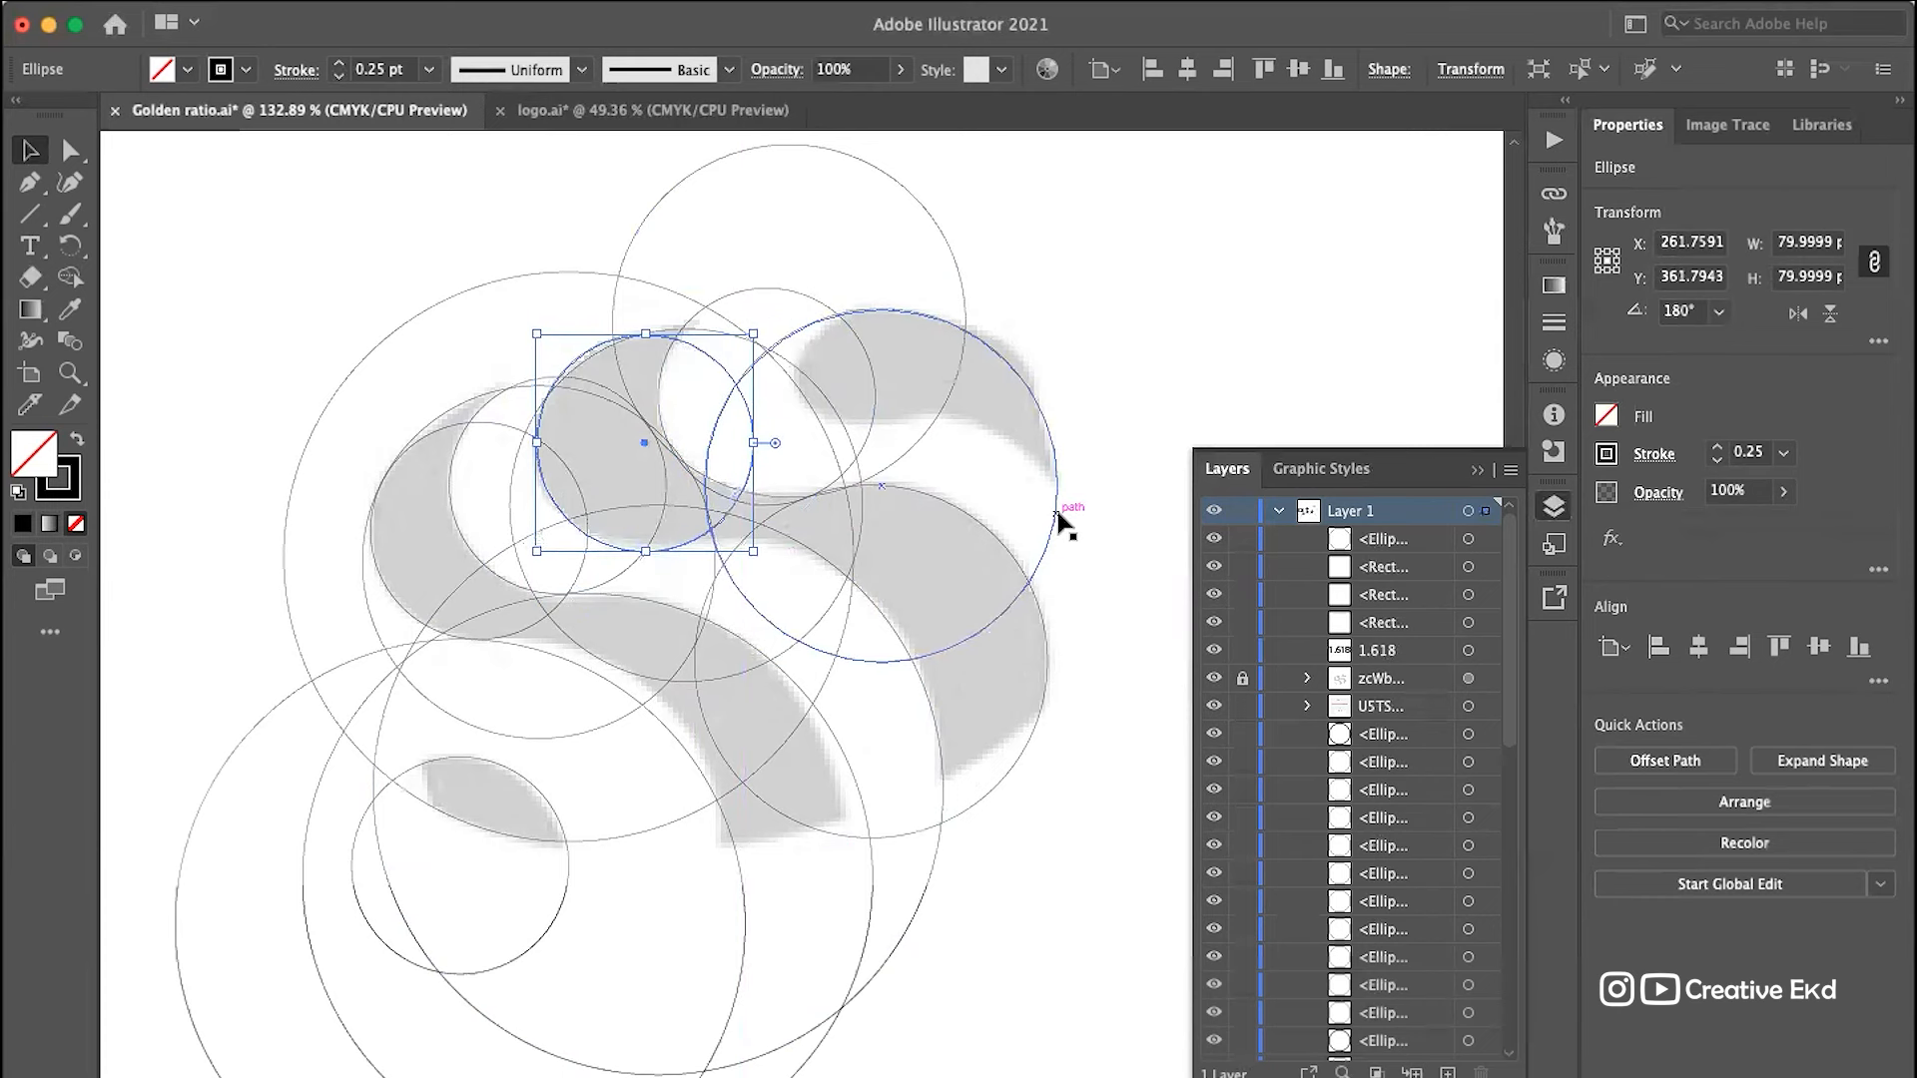
pyautogui.press('Down')
pyautogui.press('Down')
pyautogui.press('Up')
pyautogui.press('Up')
pyautogui.press('Up')
pyautogui.press('Up')
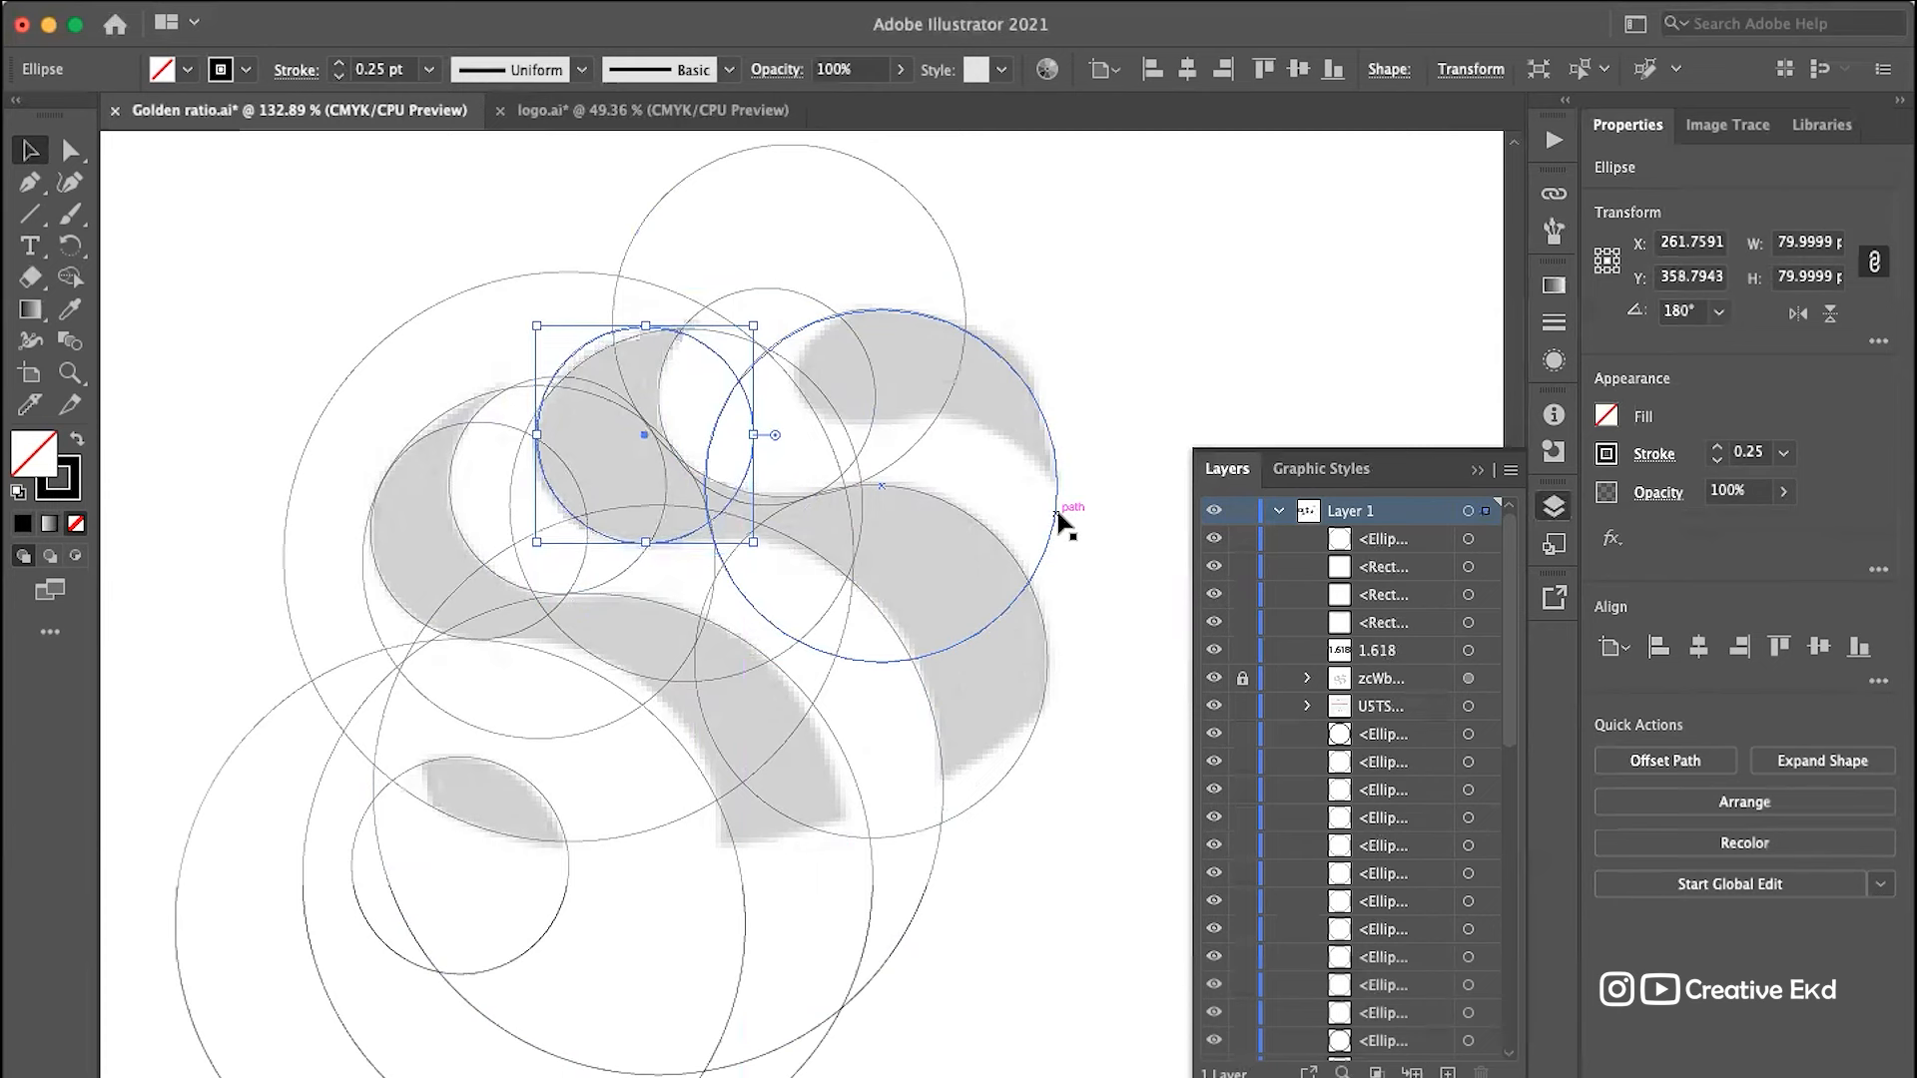
pyautogui.click(992, 486)
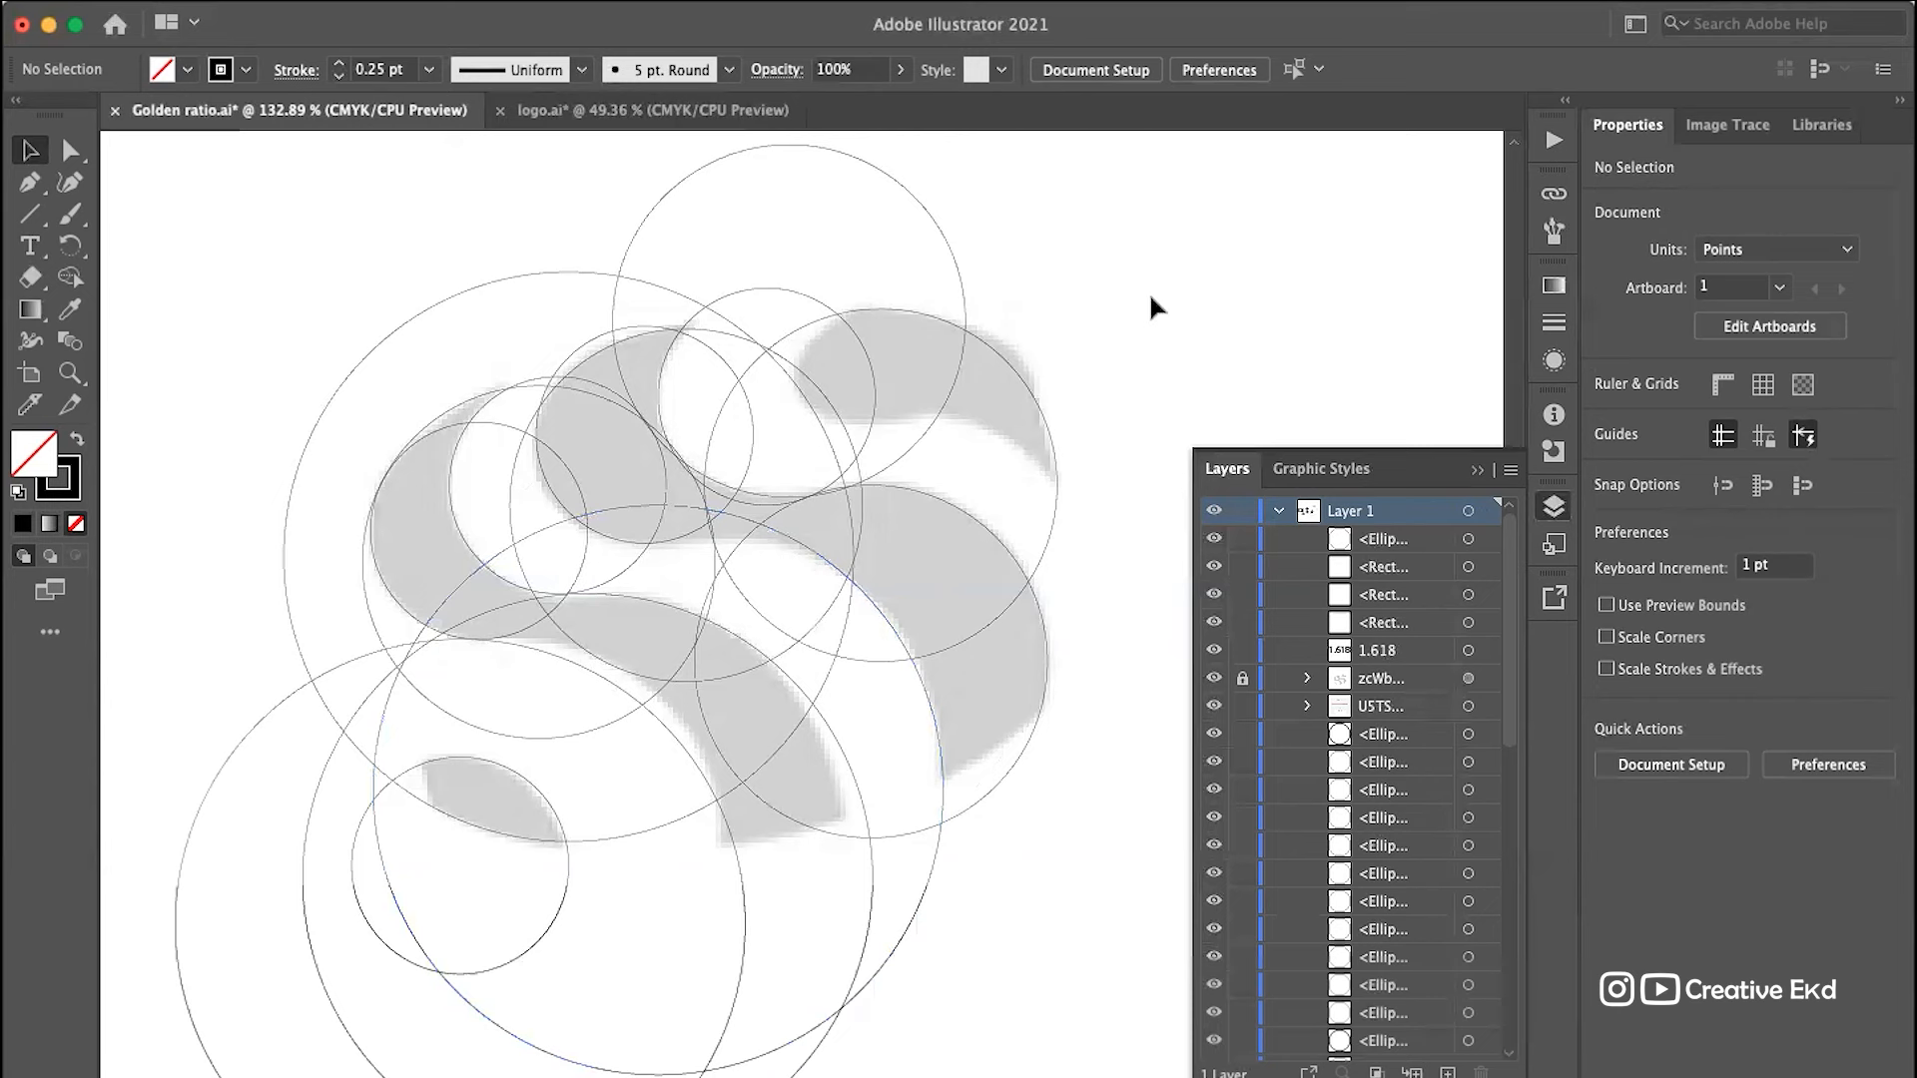
# Step: Place a copy of the middle stripe's 210 pt inner circle slightly right of and below the original
pyautogui.click(791, 547)
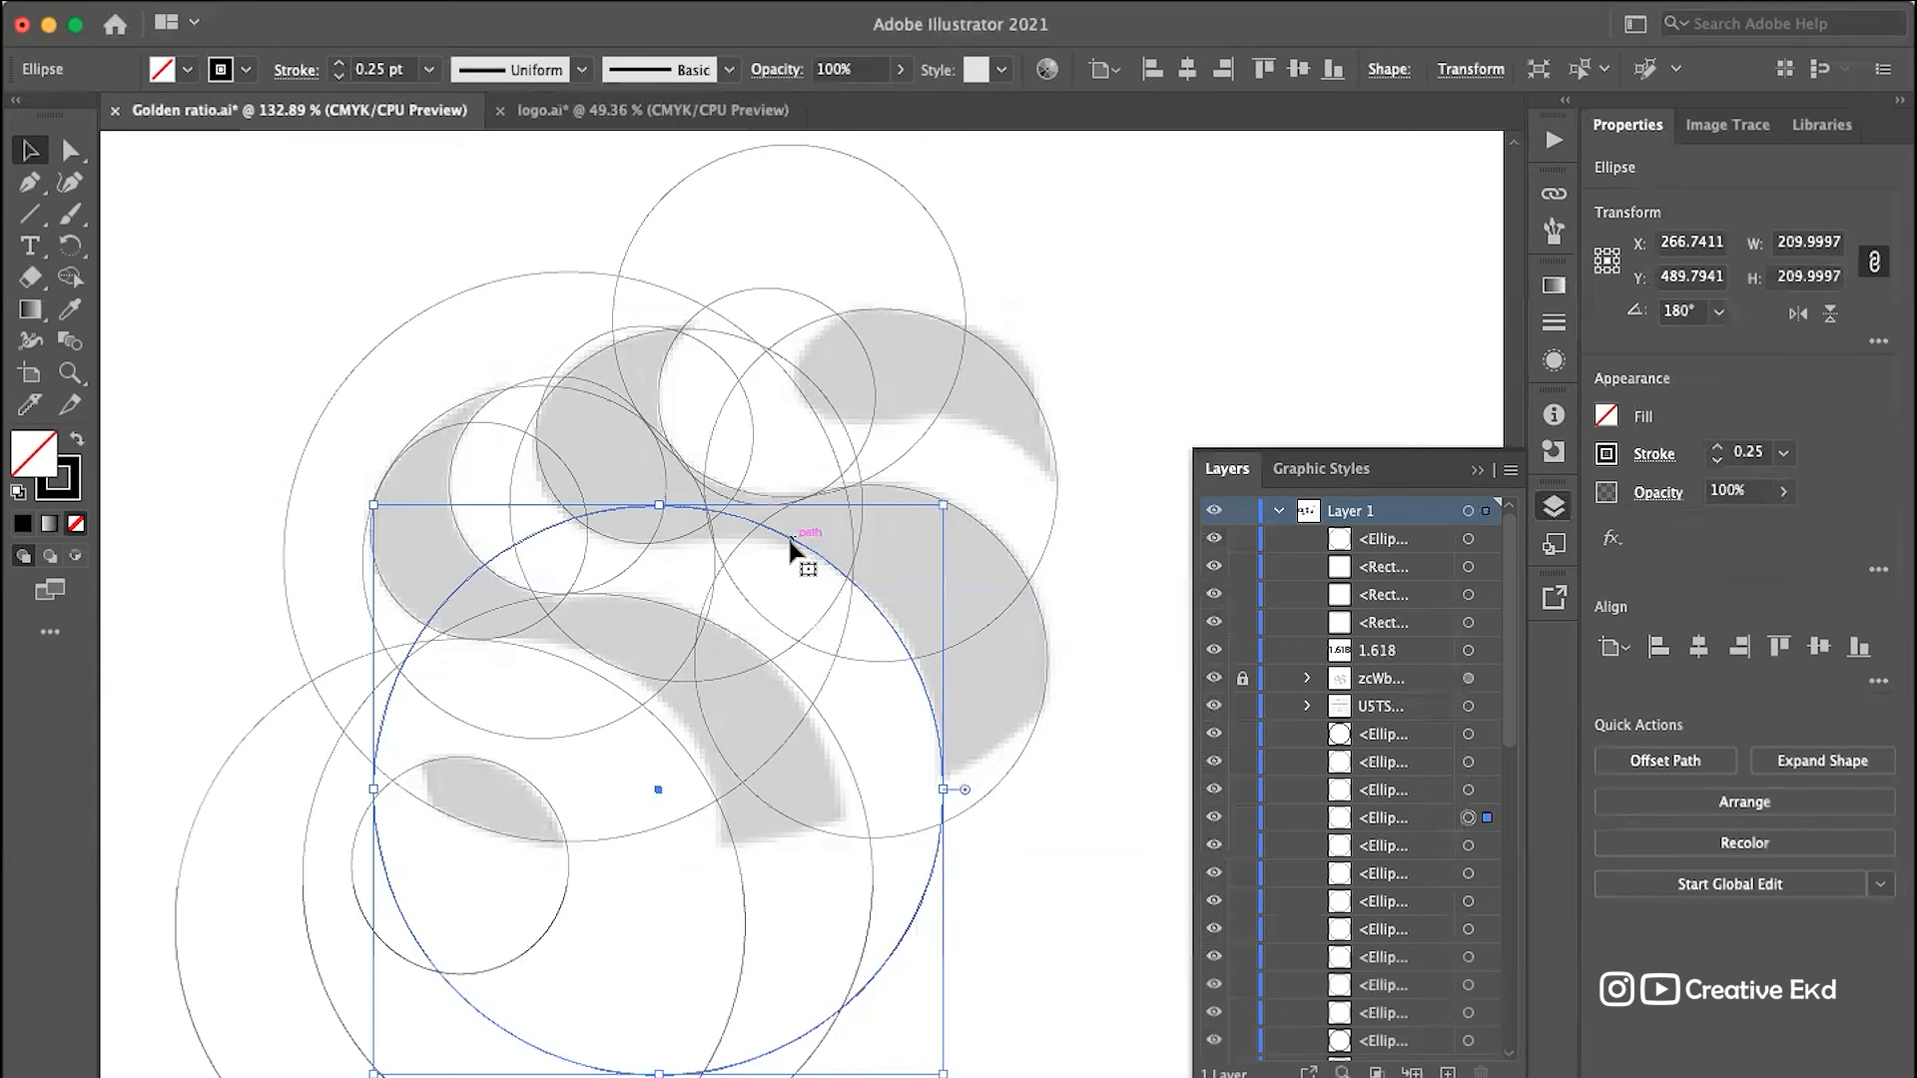
pyautogui.moveTo(795, 543); pyautogui.dragTo(824, 577)
pyautogui.click(1158, 340)
pyautogui.scroll(-3, 1158, 336)
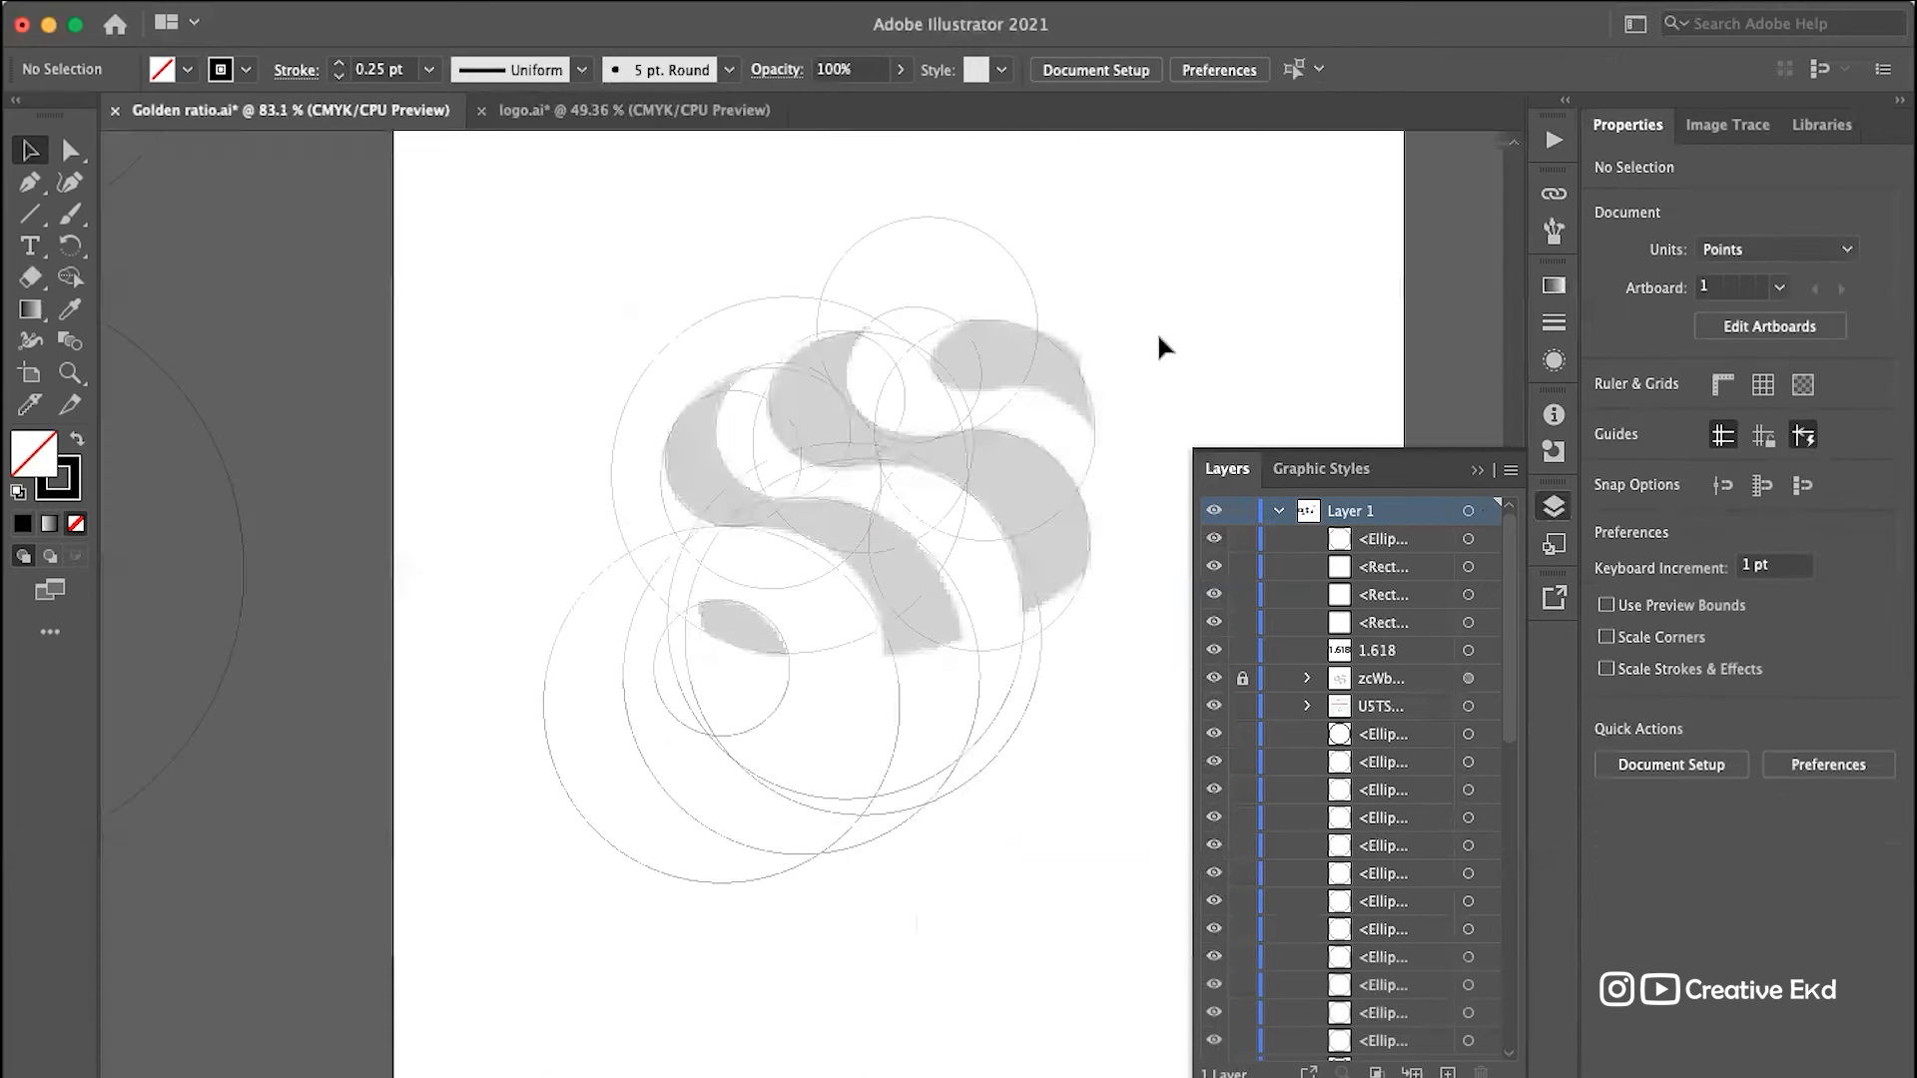
pyautogui.scroll(5, 941, 389)
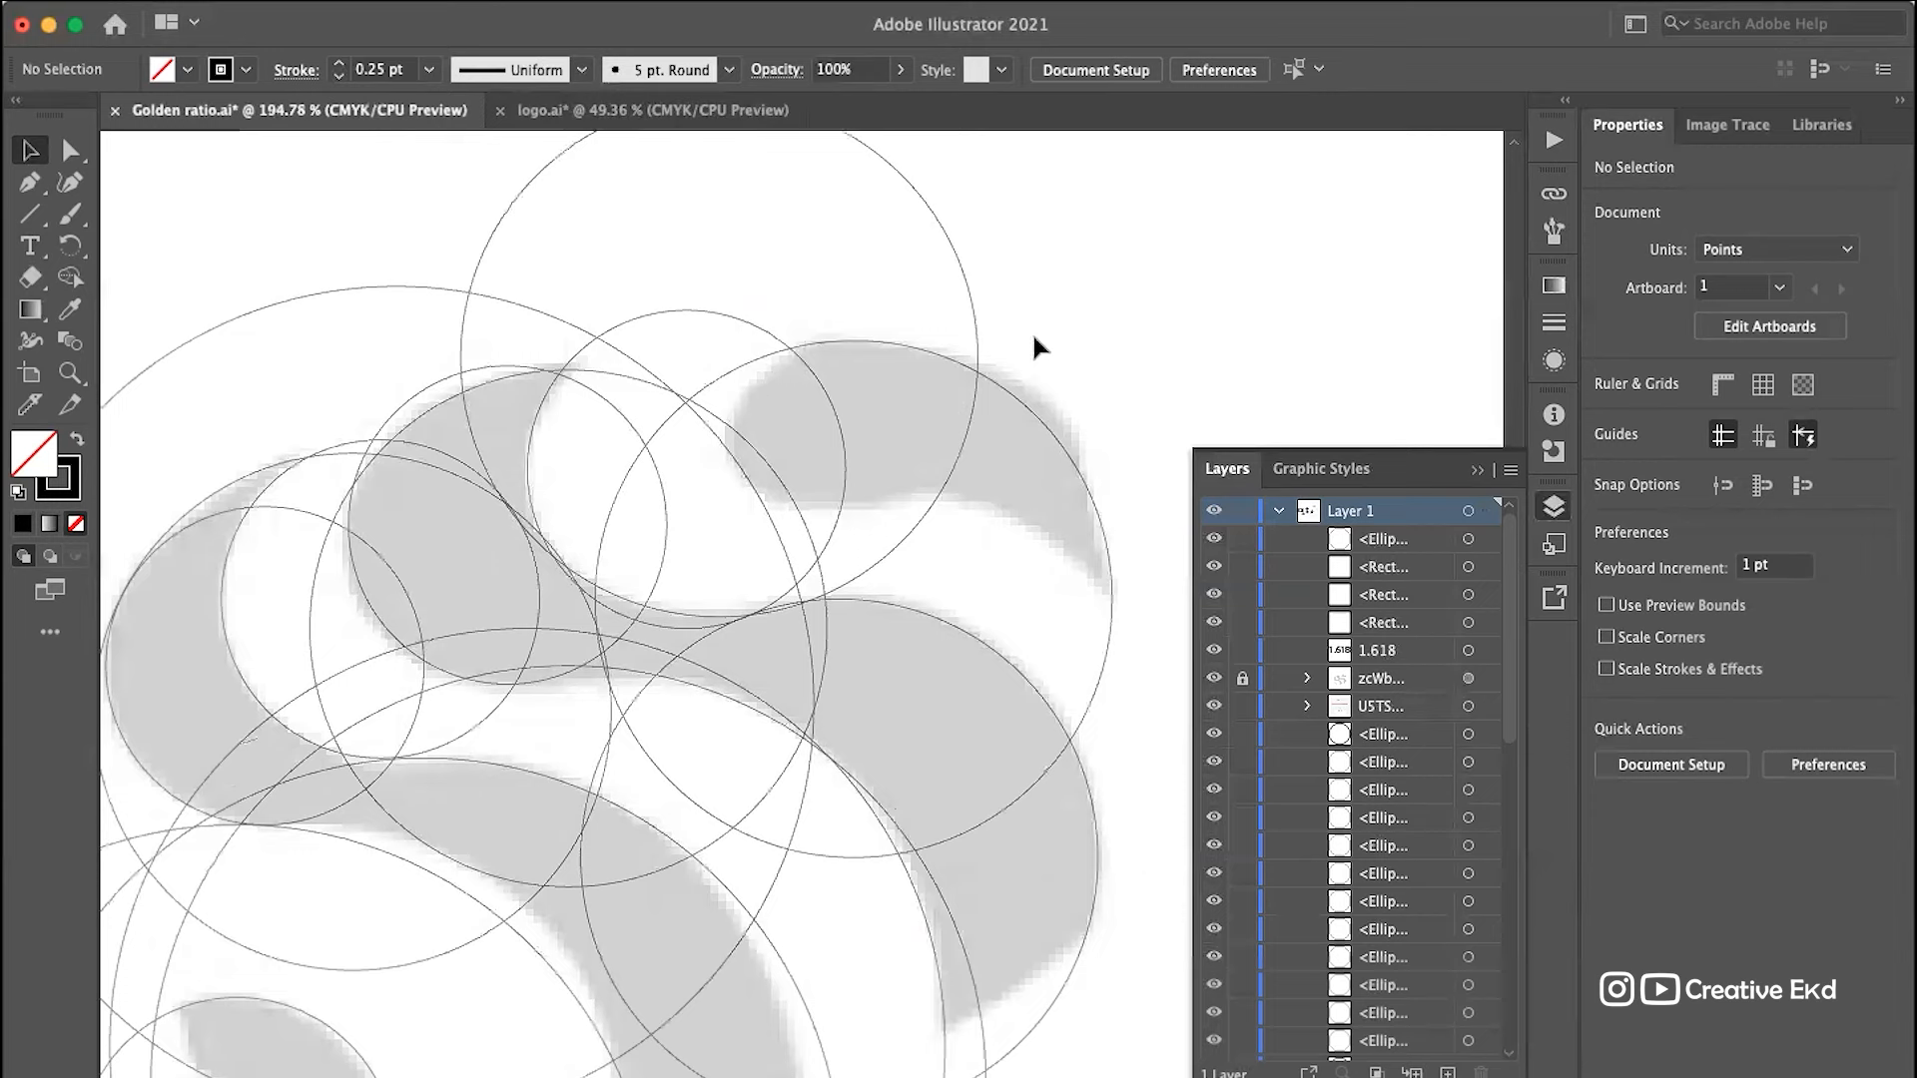
pyautogui.scroll(-2, 548, 698)
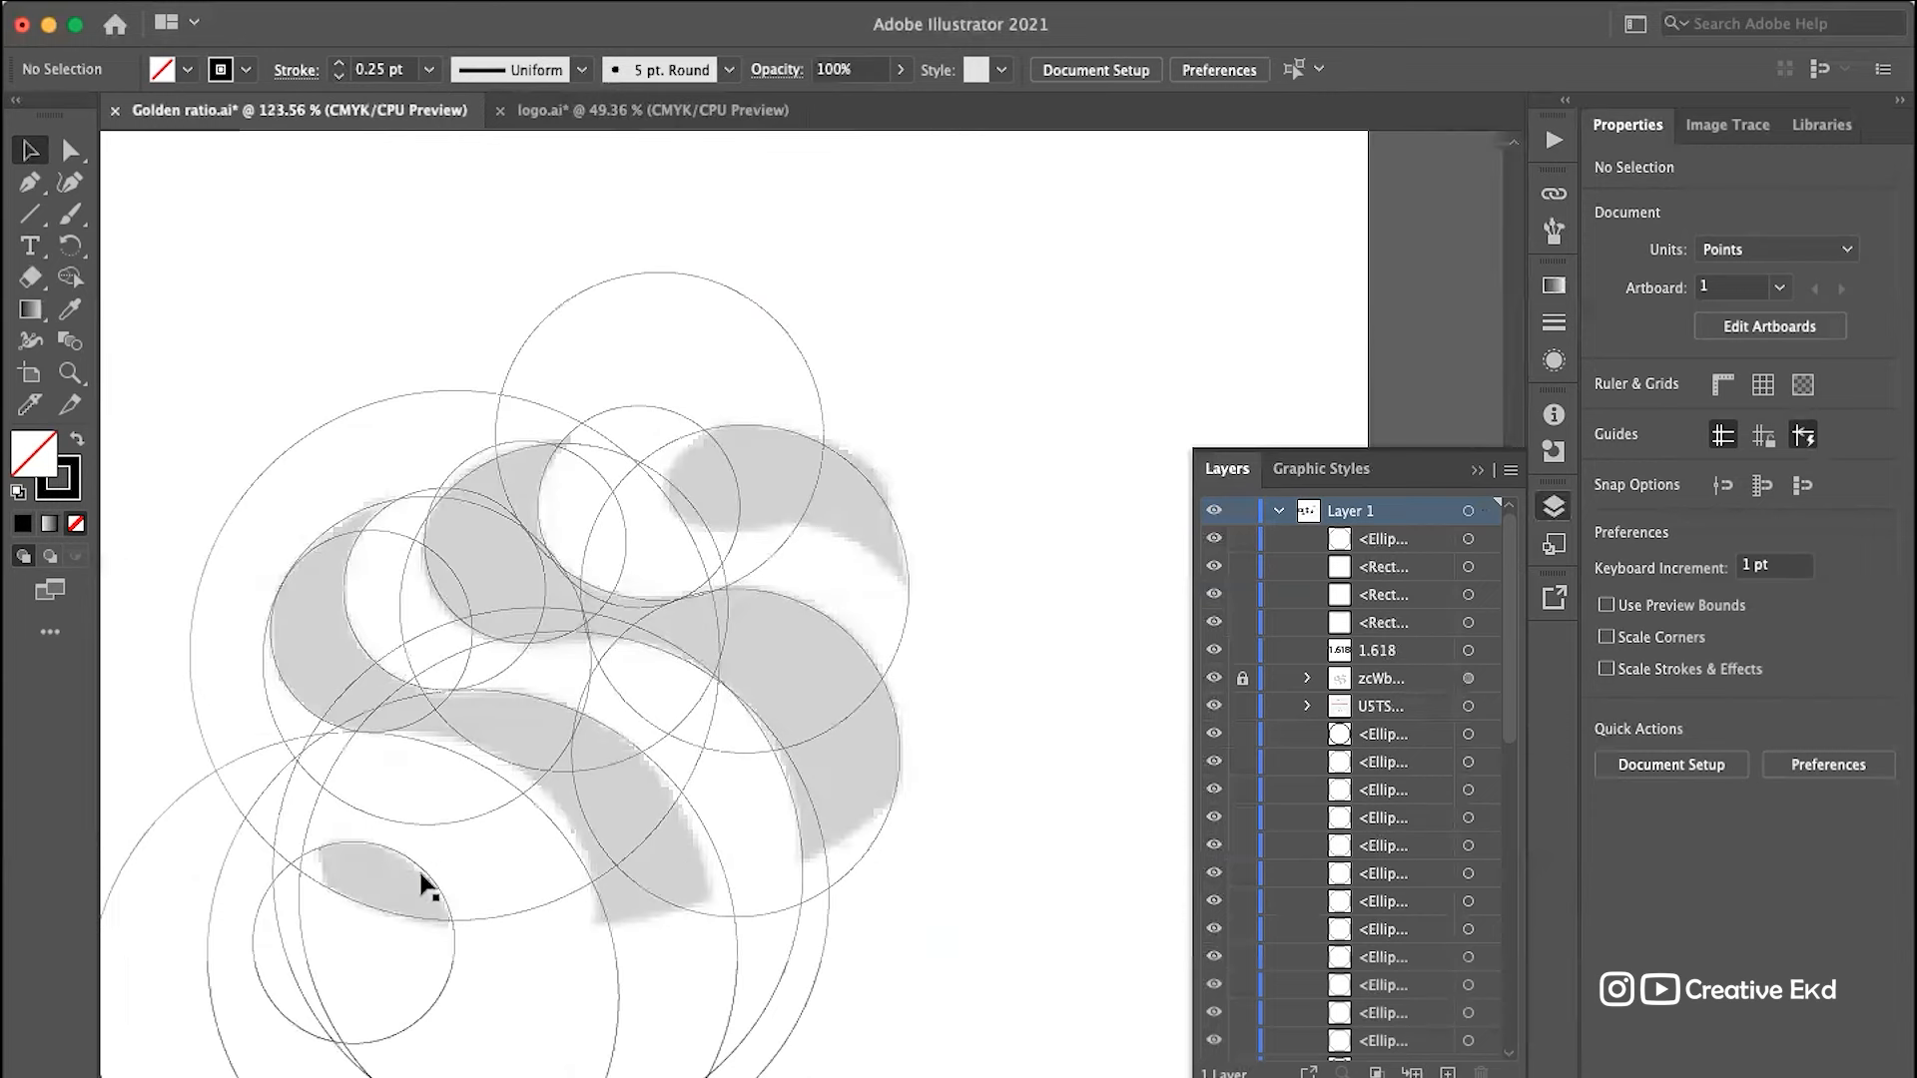
# Step: Copy the leaf-shaped piece's 80 pt circle onto the right stripe's rounded upper end and onto its inner curve
pyautogui.moveTo(427, 882); pyautogui.dragTo(824, 381)
pyautogui.click(1098, 361)
pyautogui.scroll(-3, 912, 489)
pyautogui.hscroll(-1, 913, 489)
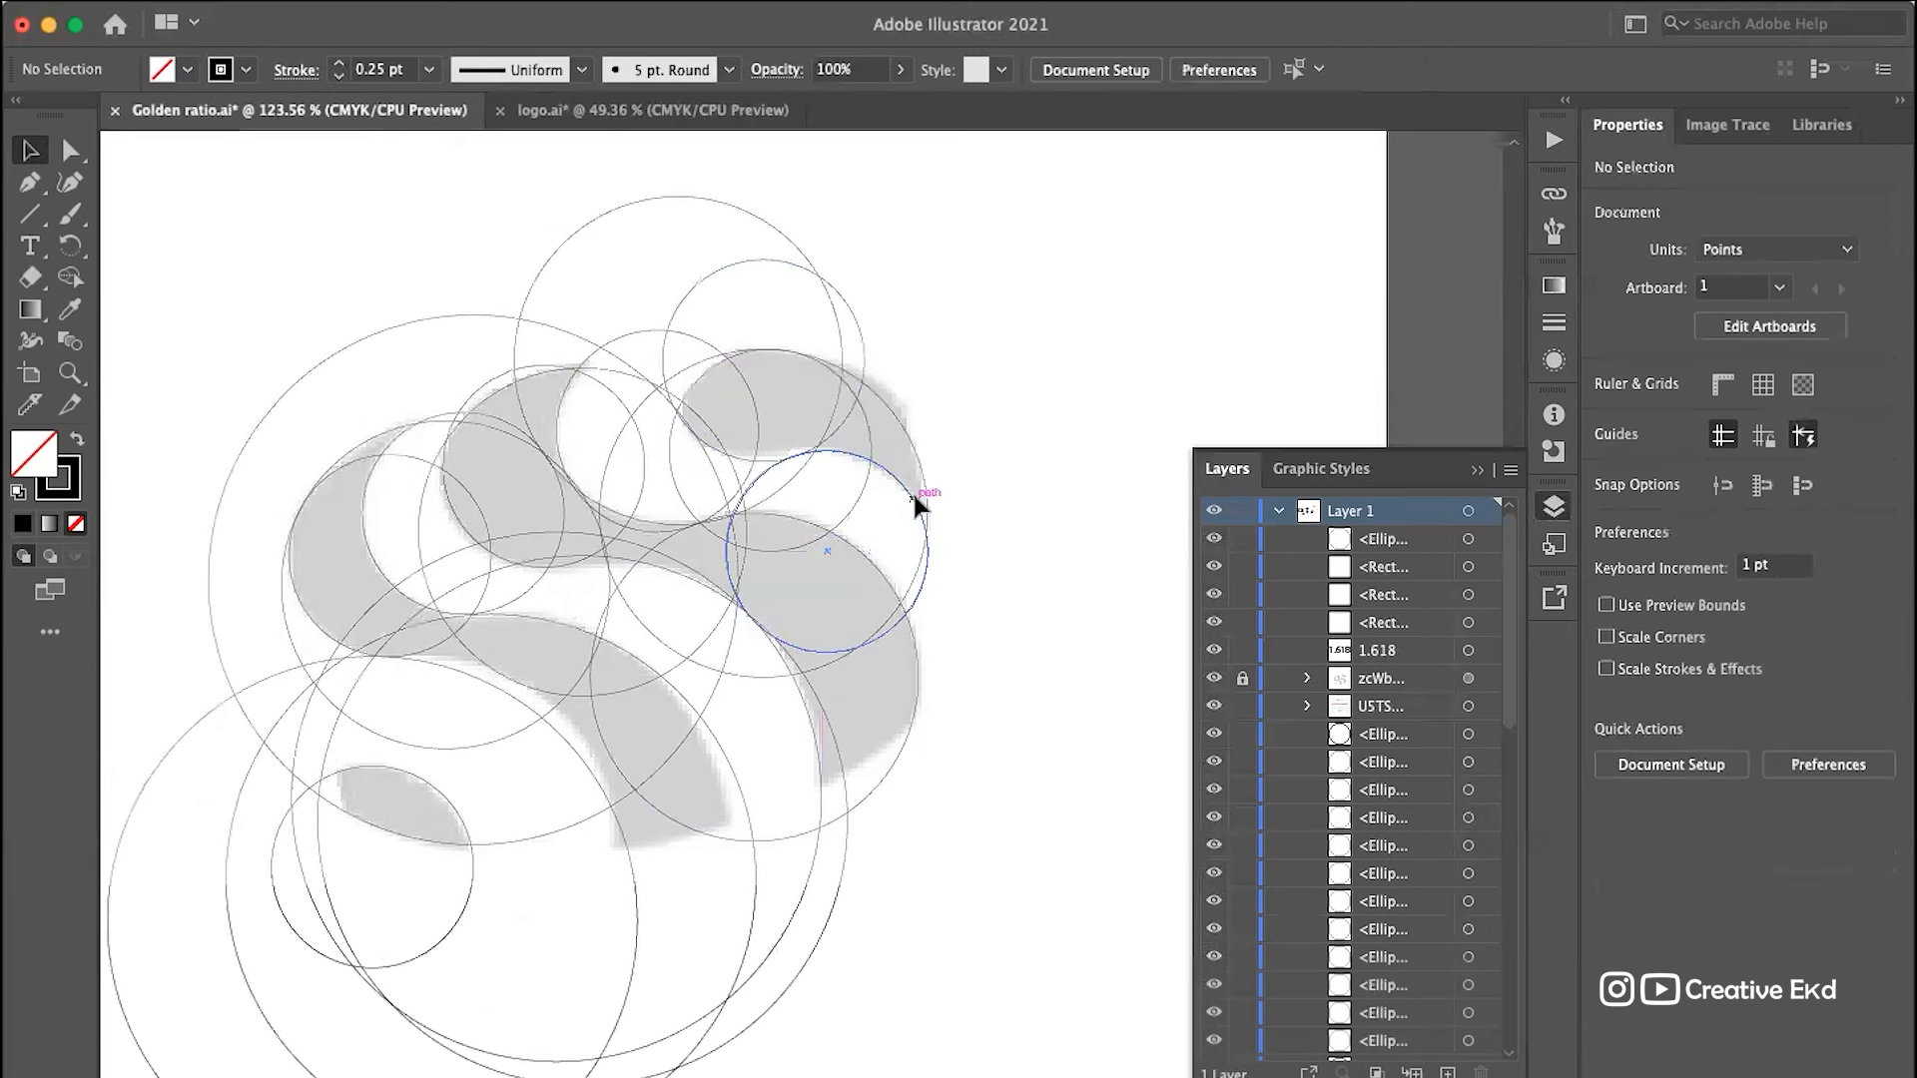
pyautogui.scroll(-2, 915, 496)
pyautogui.hscroll(-1, 915, 496)
pyautogui.rightClick(913, 489)
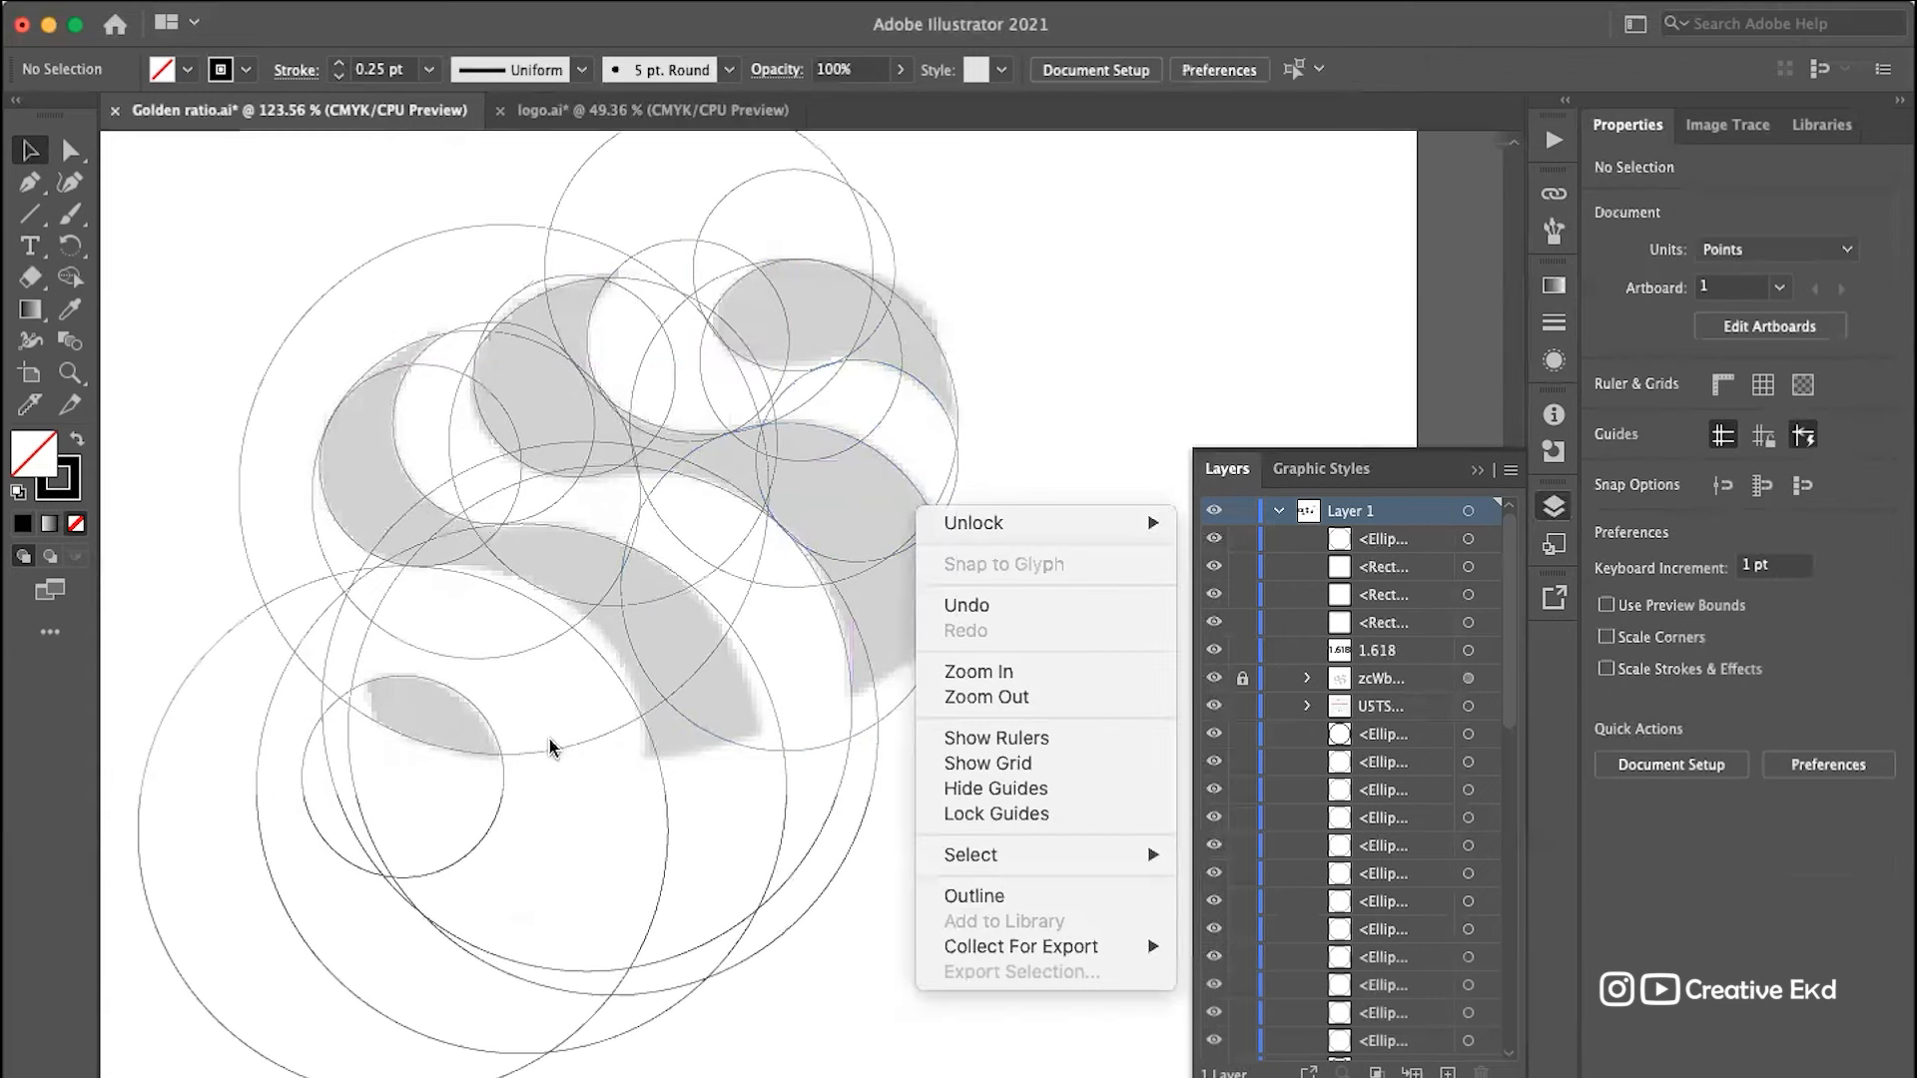
pyautogui.click(522, 672)
pyautogui.hscroll(1, 327, 753)
pyautogui.scroll(-1, 328, 753)
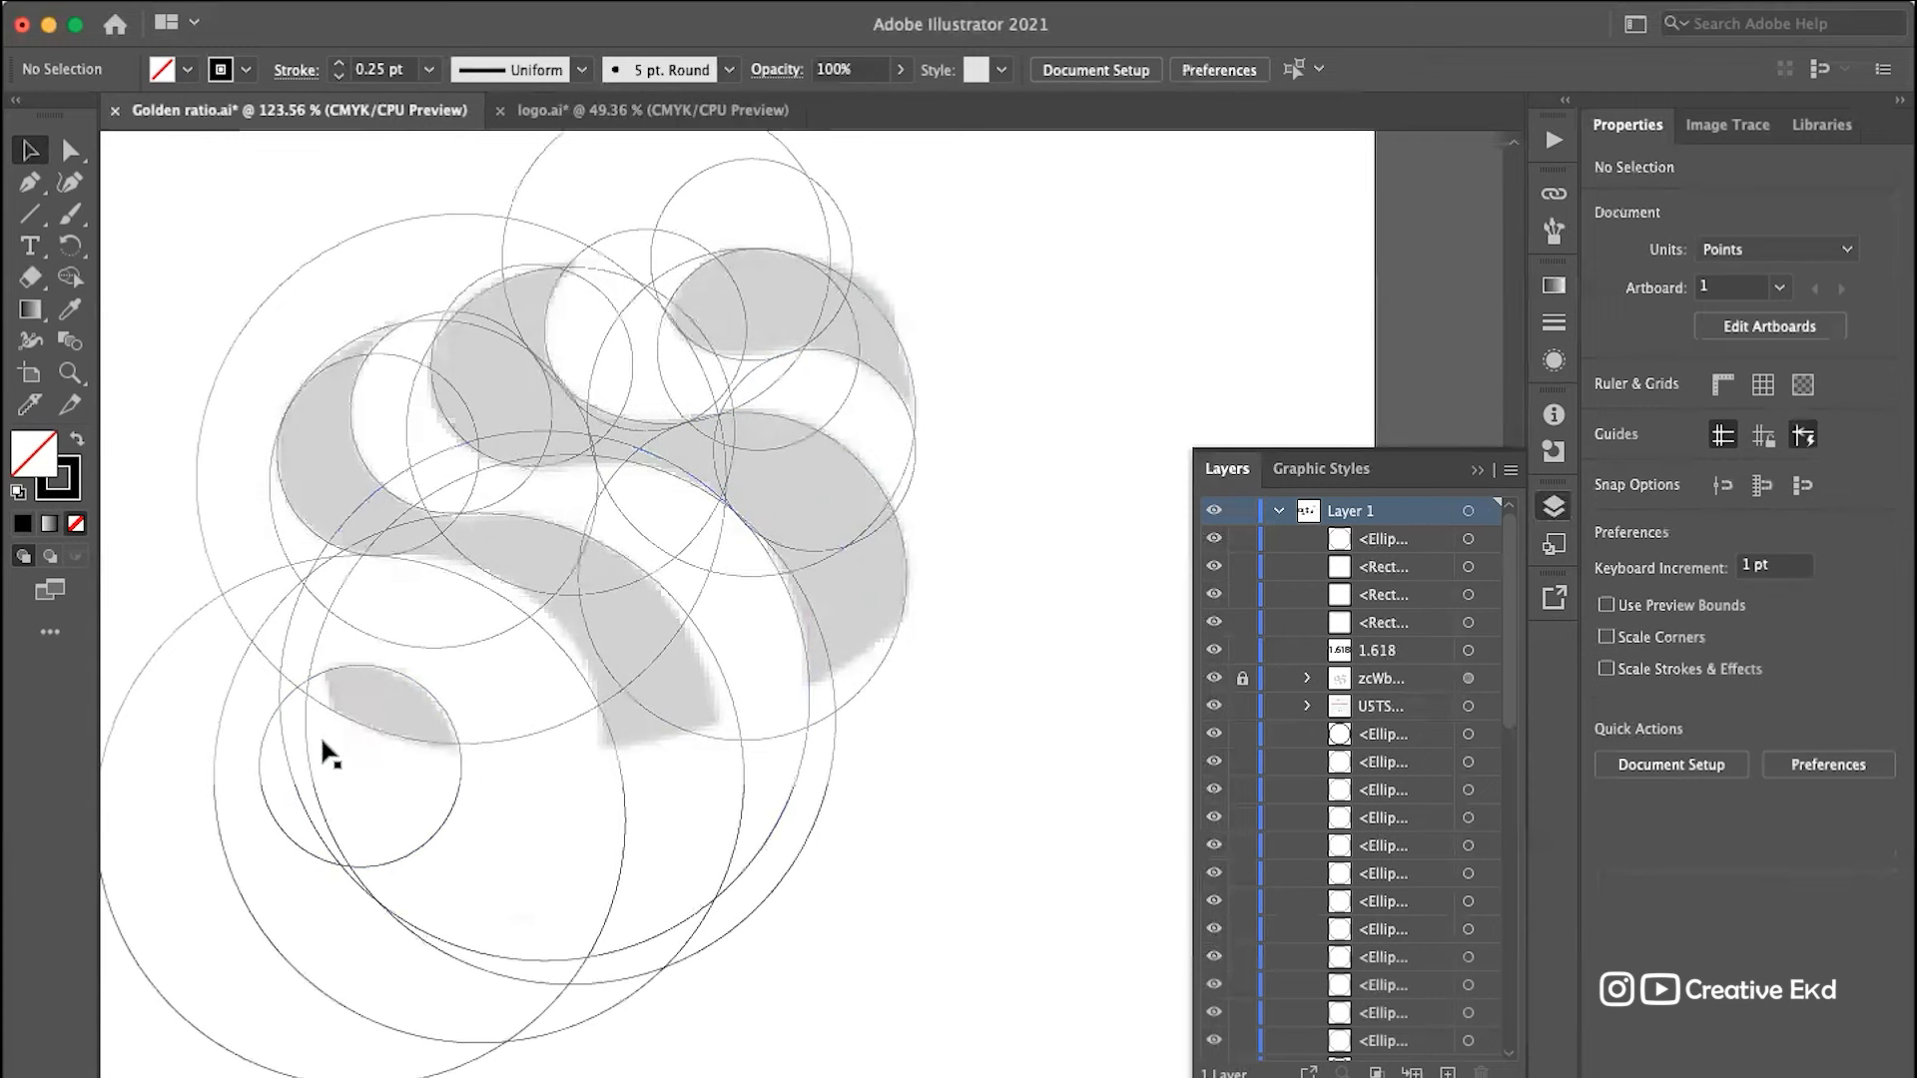
pyautogui.scroll(-3, 330, 754)
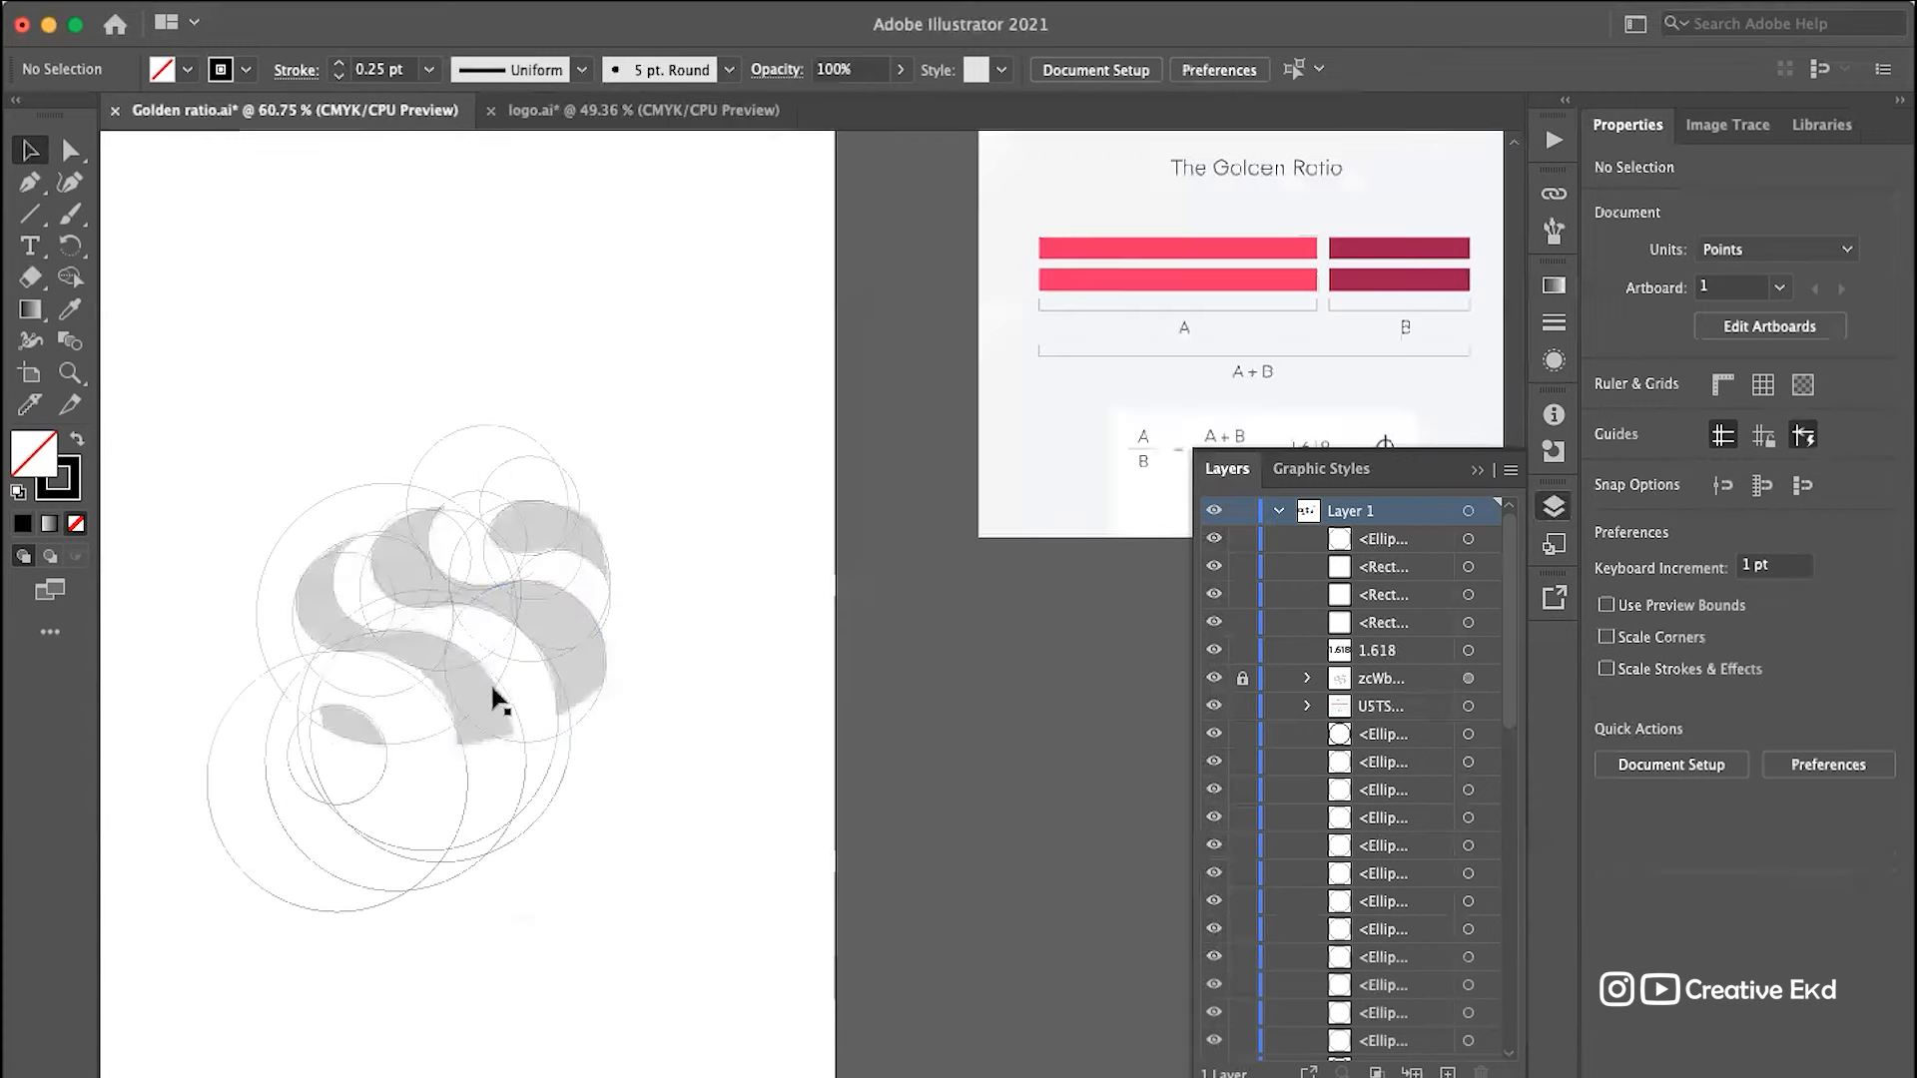
pyautogui.moveTo(715, 314); pyautogui.dragTo(280, 1031)
pyautogui.scroll(2, 740, 560)
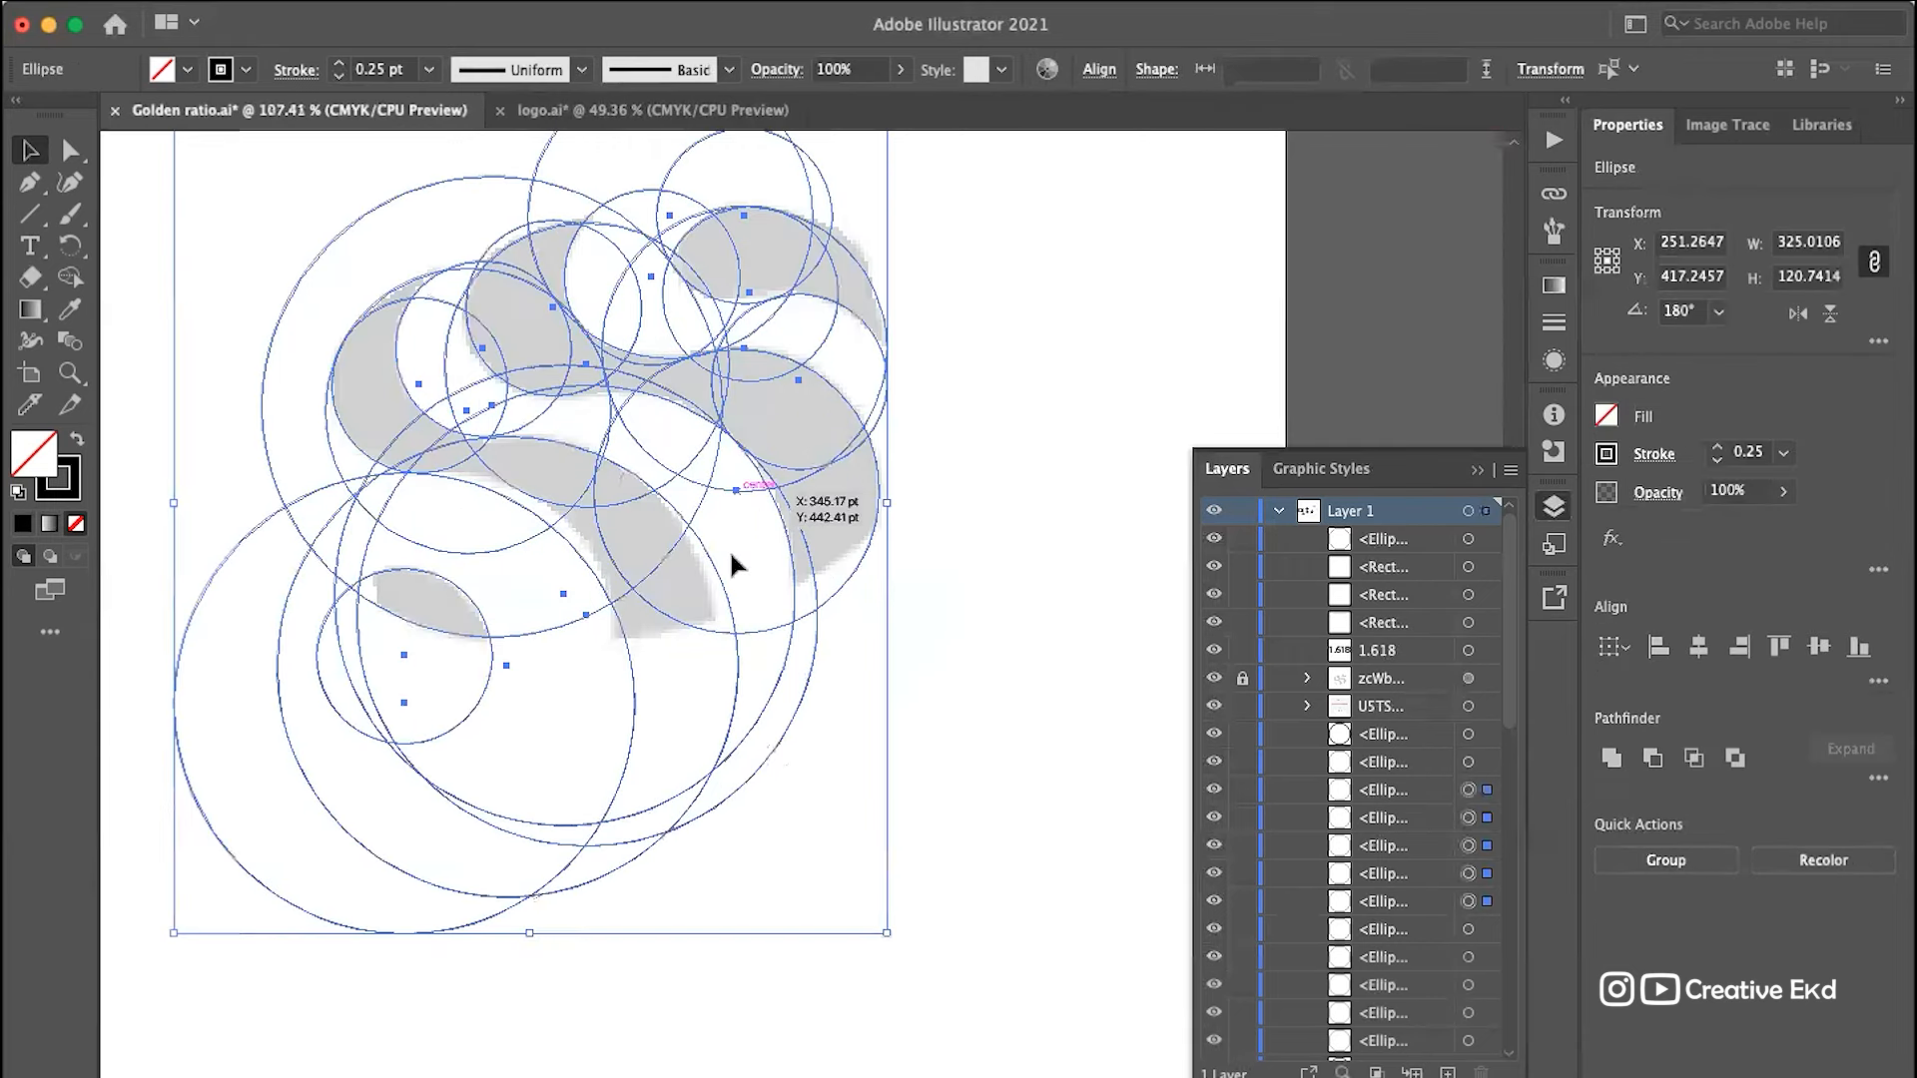
pyautogui.scroll(2, 659, 338)
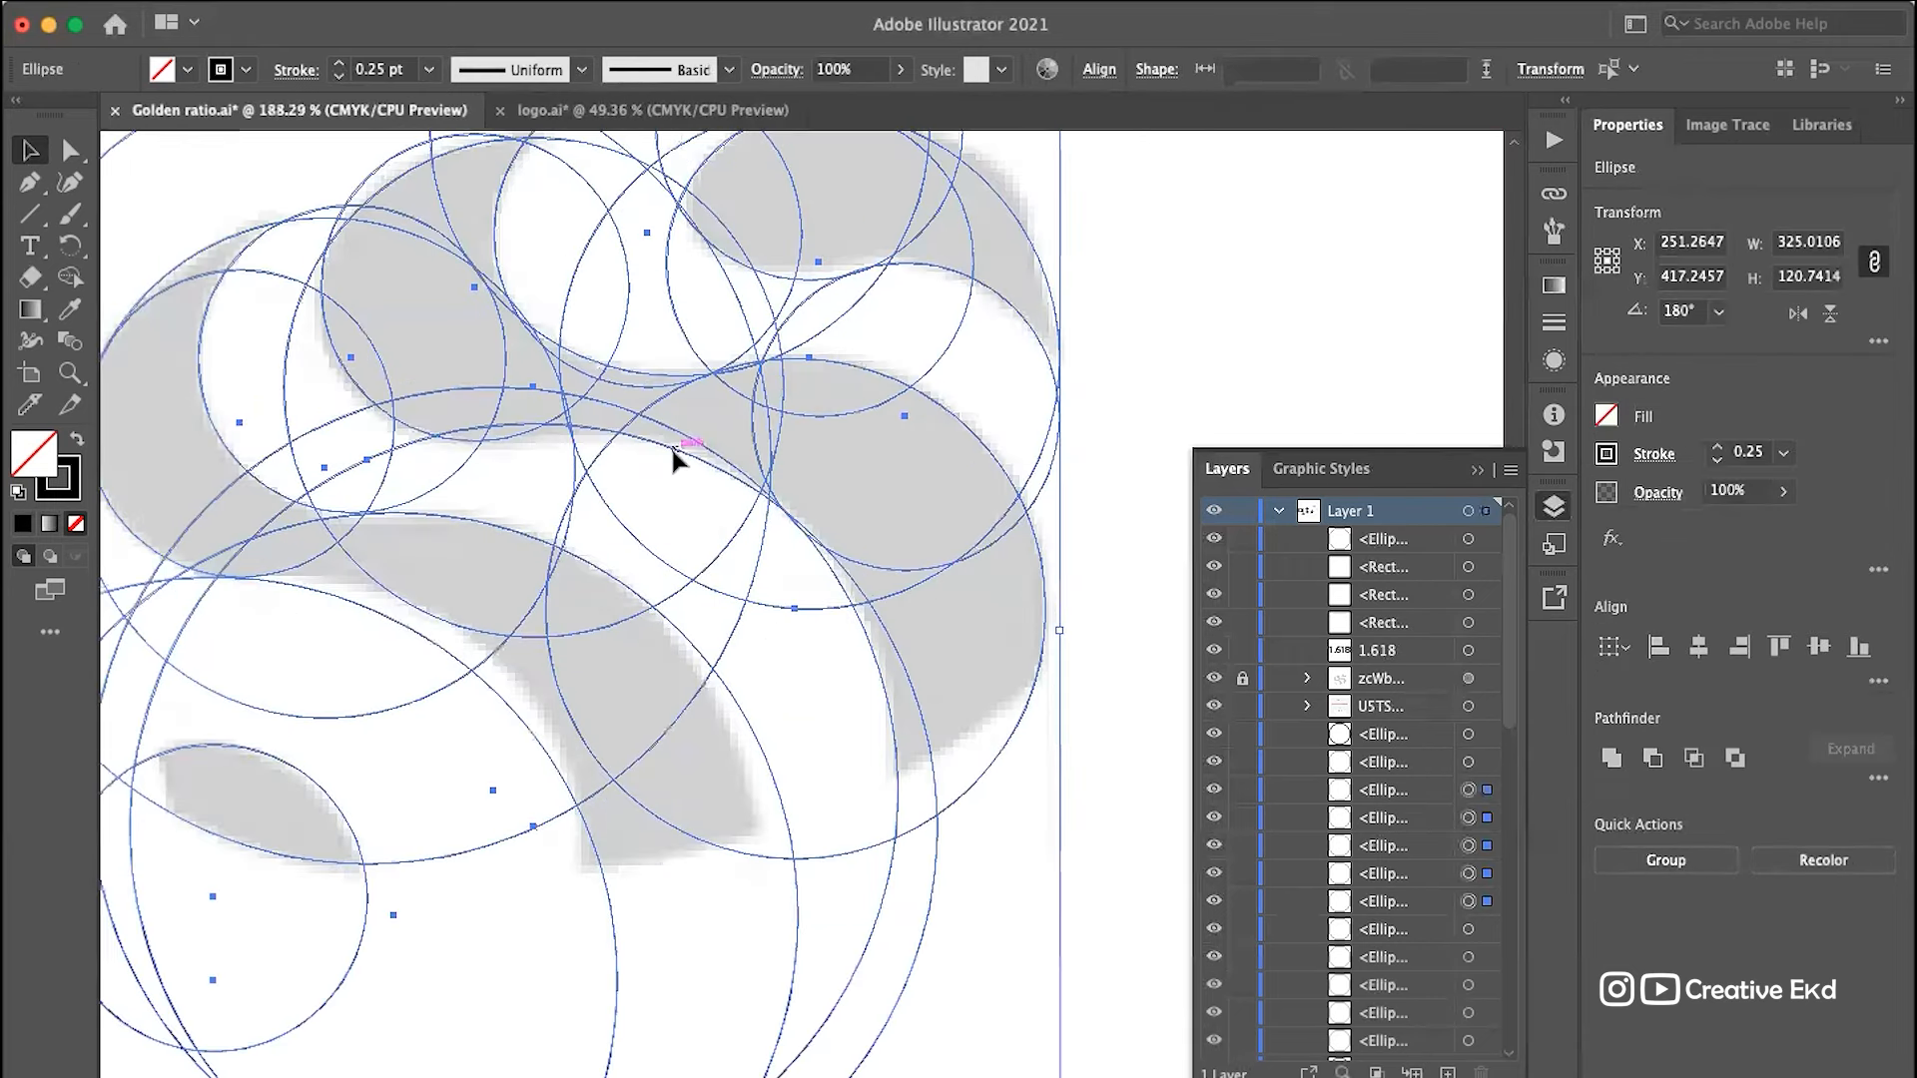
pyautogui.scroll(2, 670, 465)
pyautogui.scroll(2, 671, 464)
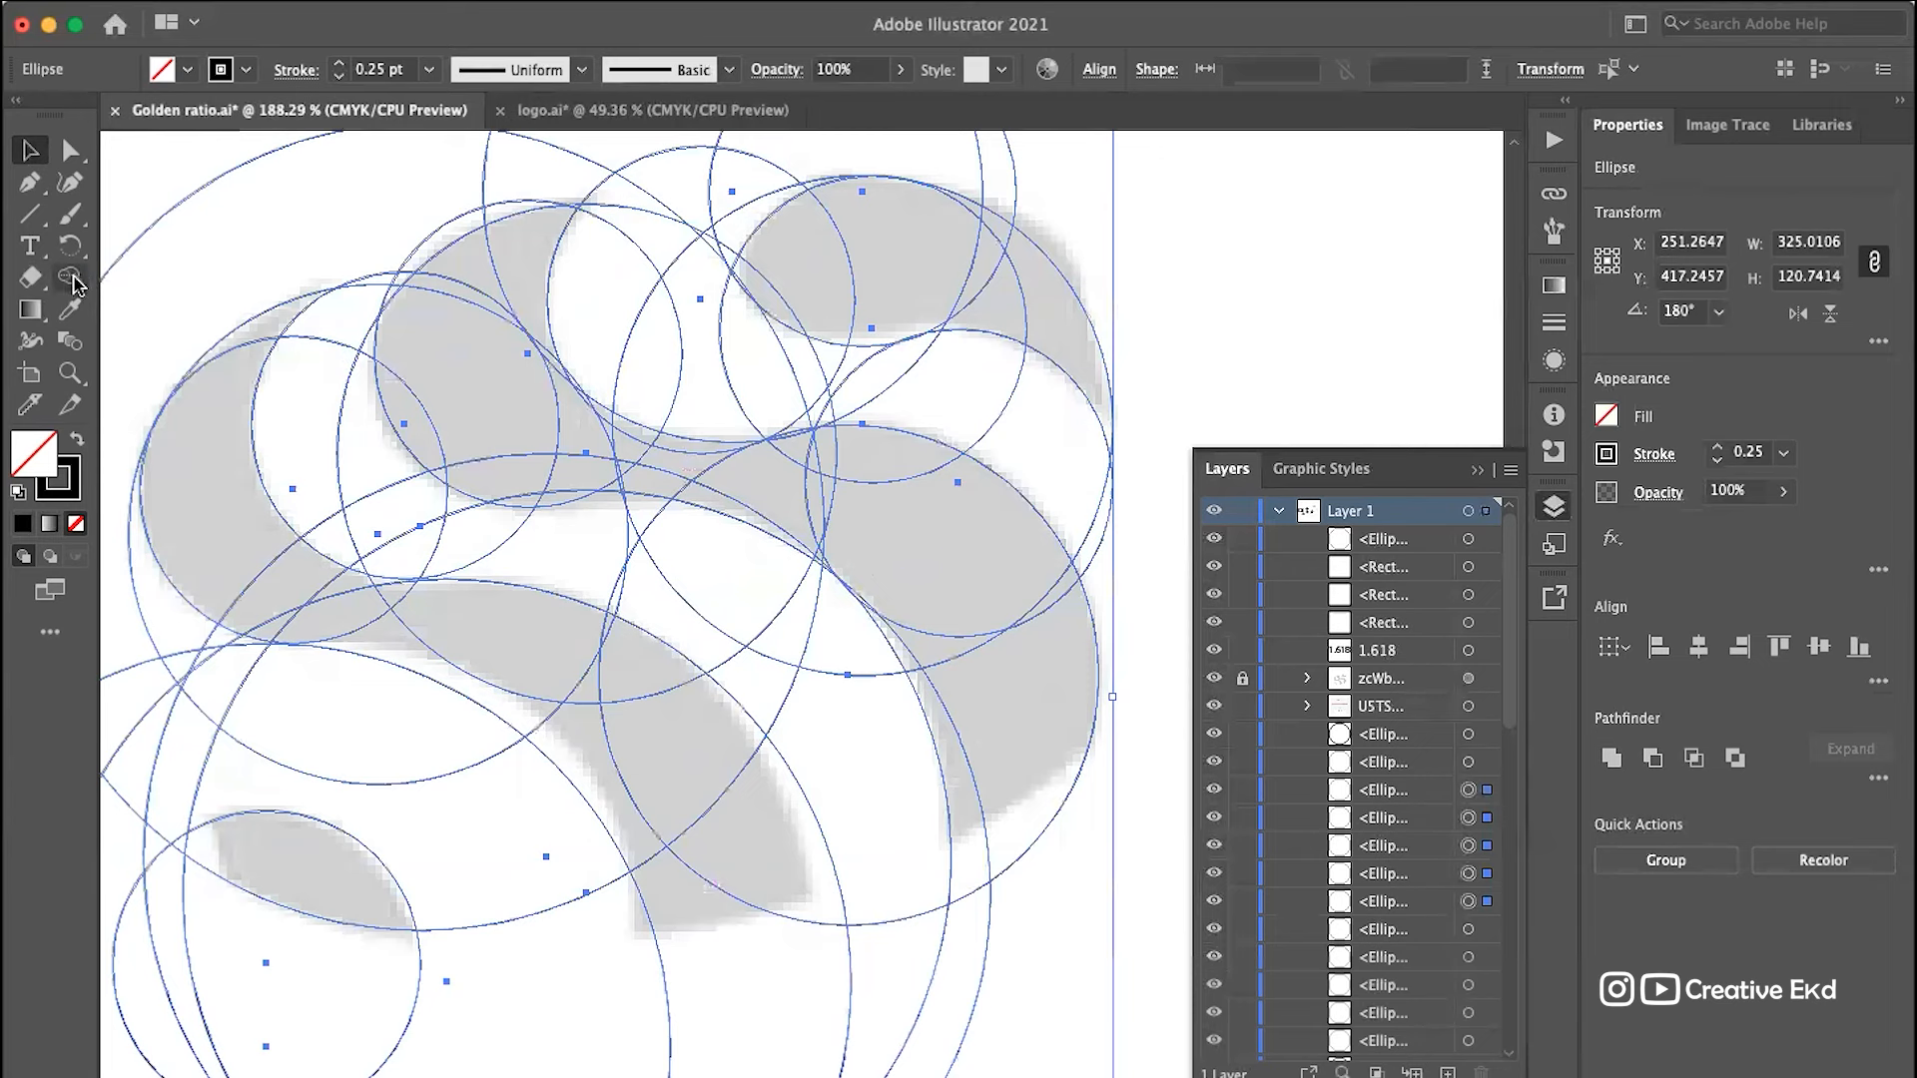
pyautogui.click(72, 279)
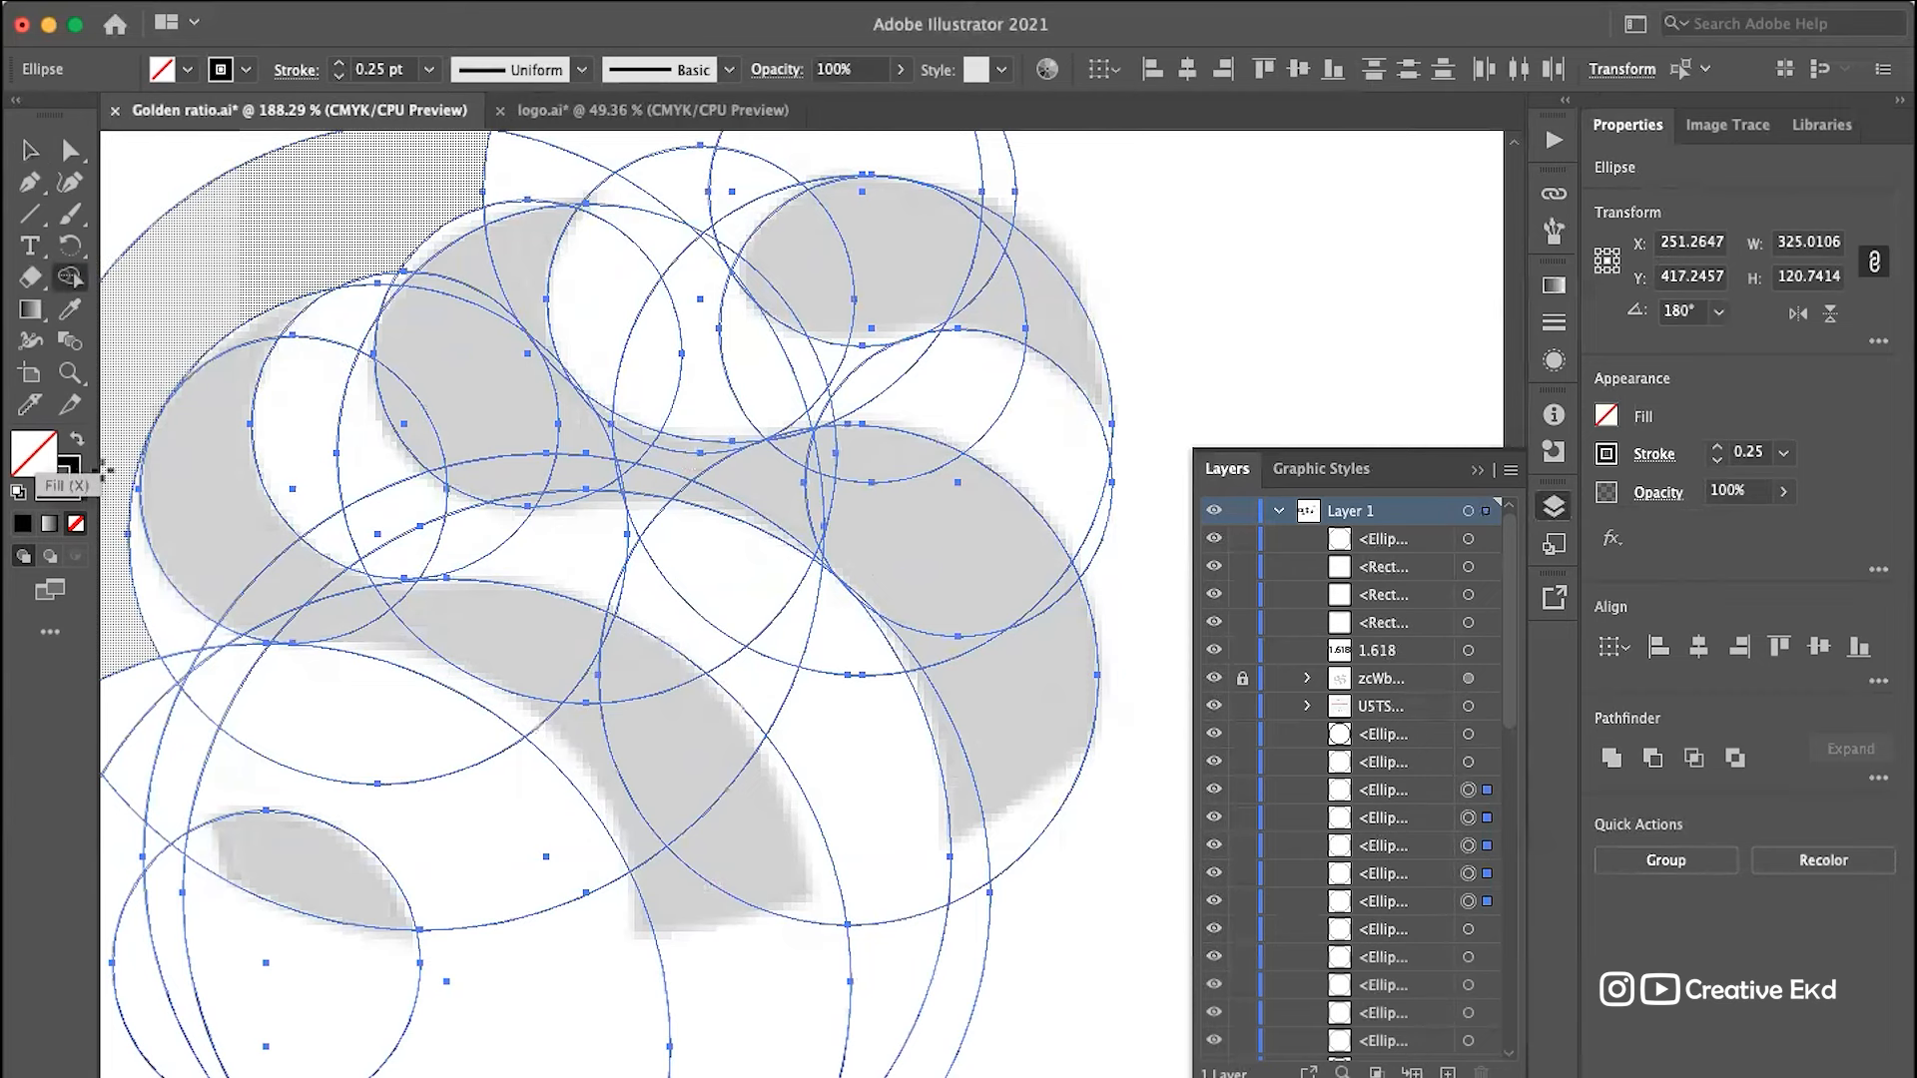
pyautogui.doubleClick(40, 479)
pyautogui.moveTo(805, 569); pyautogui.dragTo(651, 724)
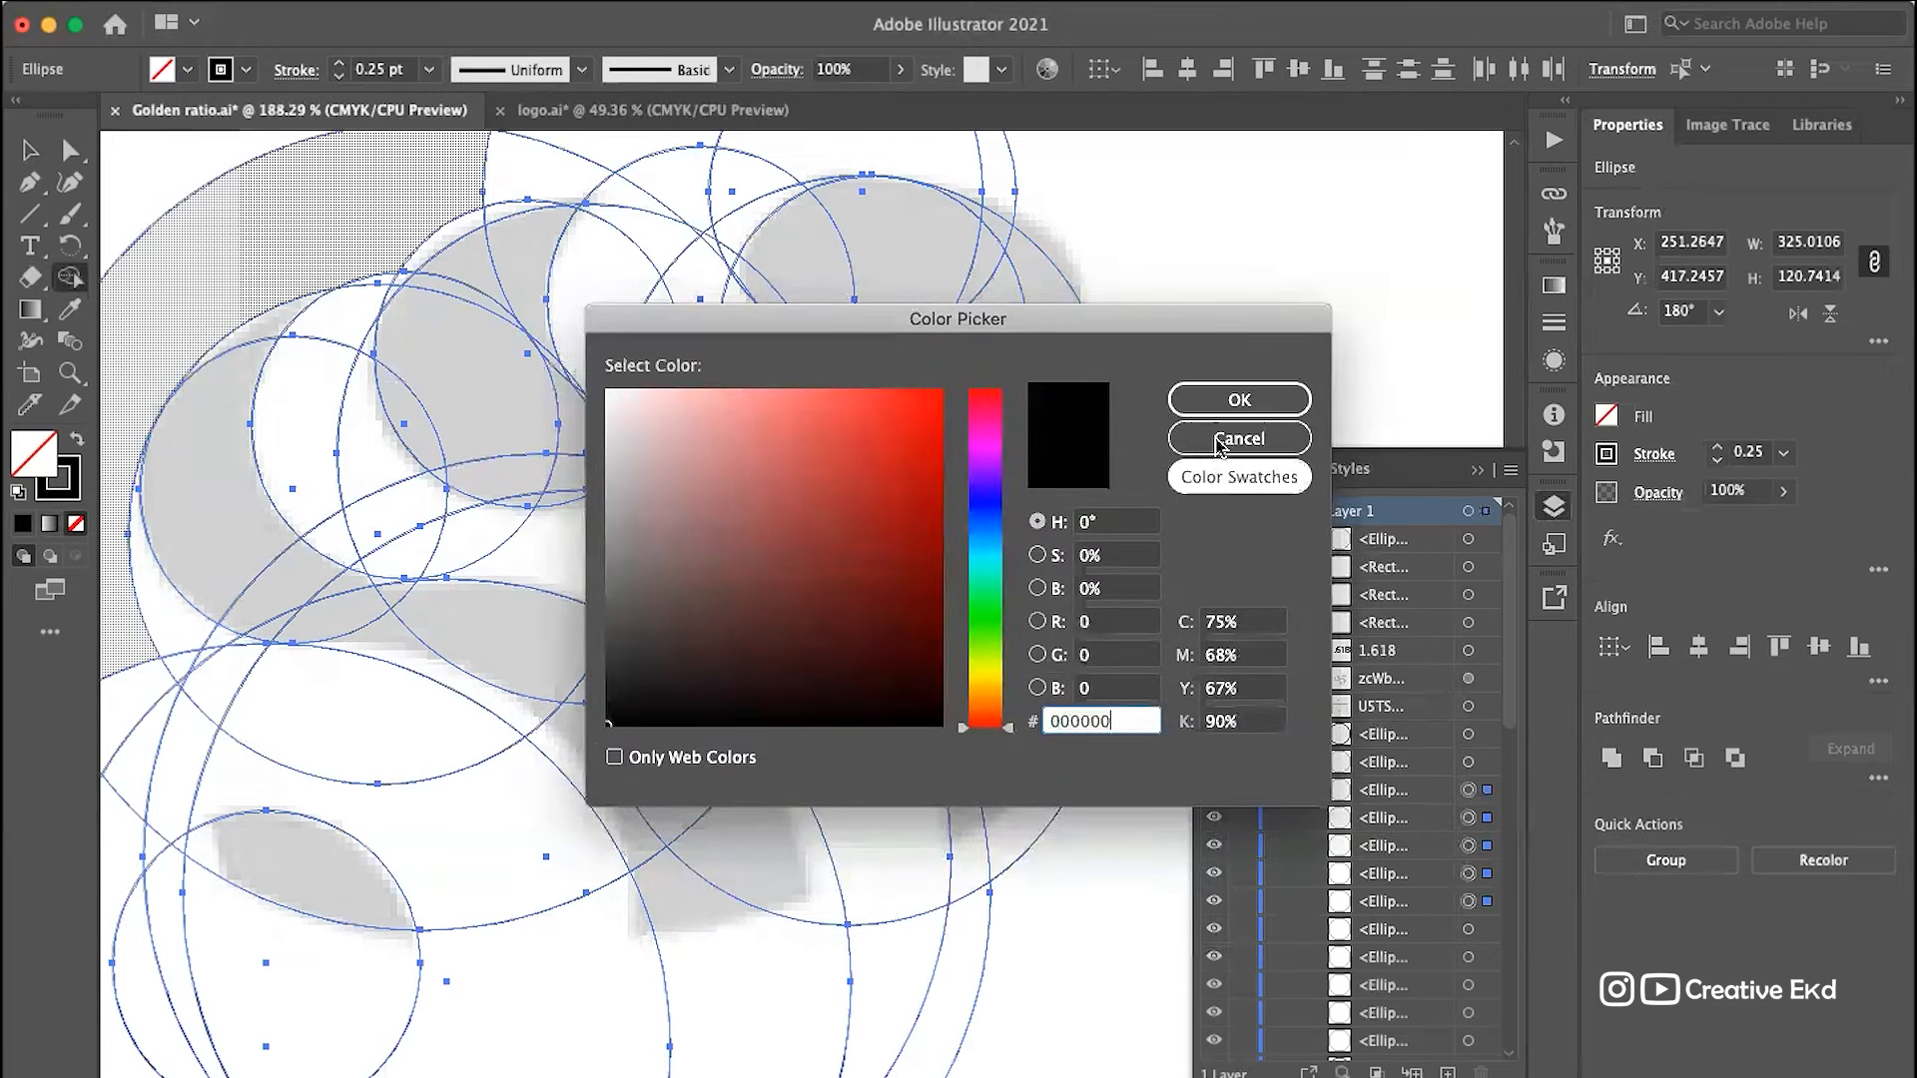
pyautogui.click(1239, 400)
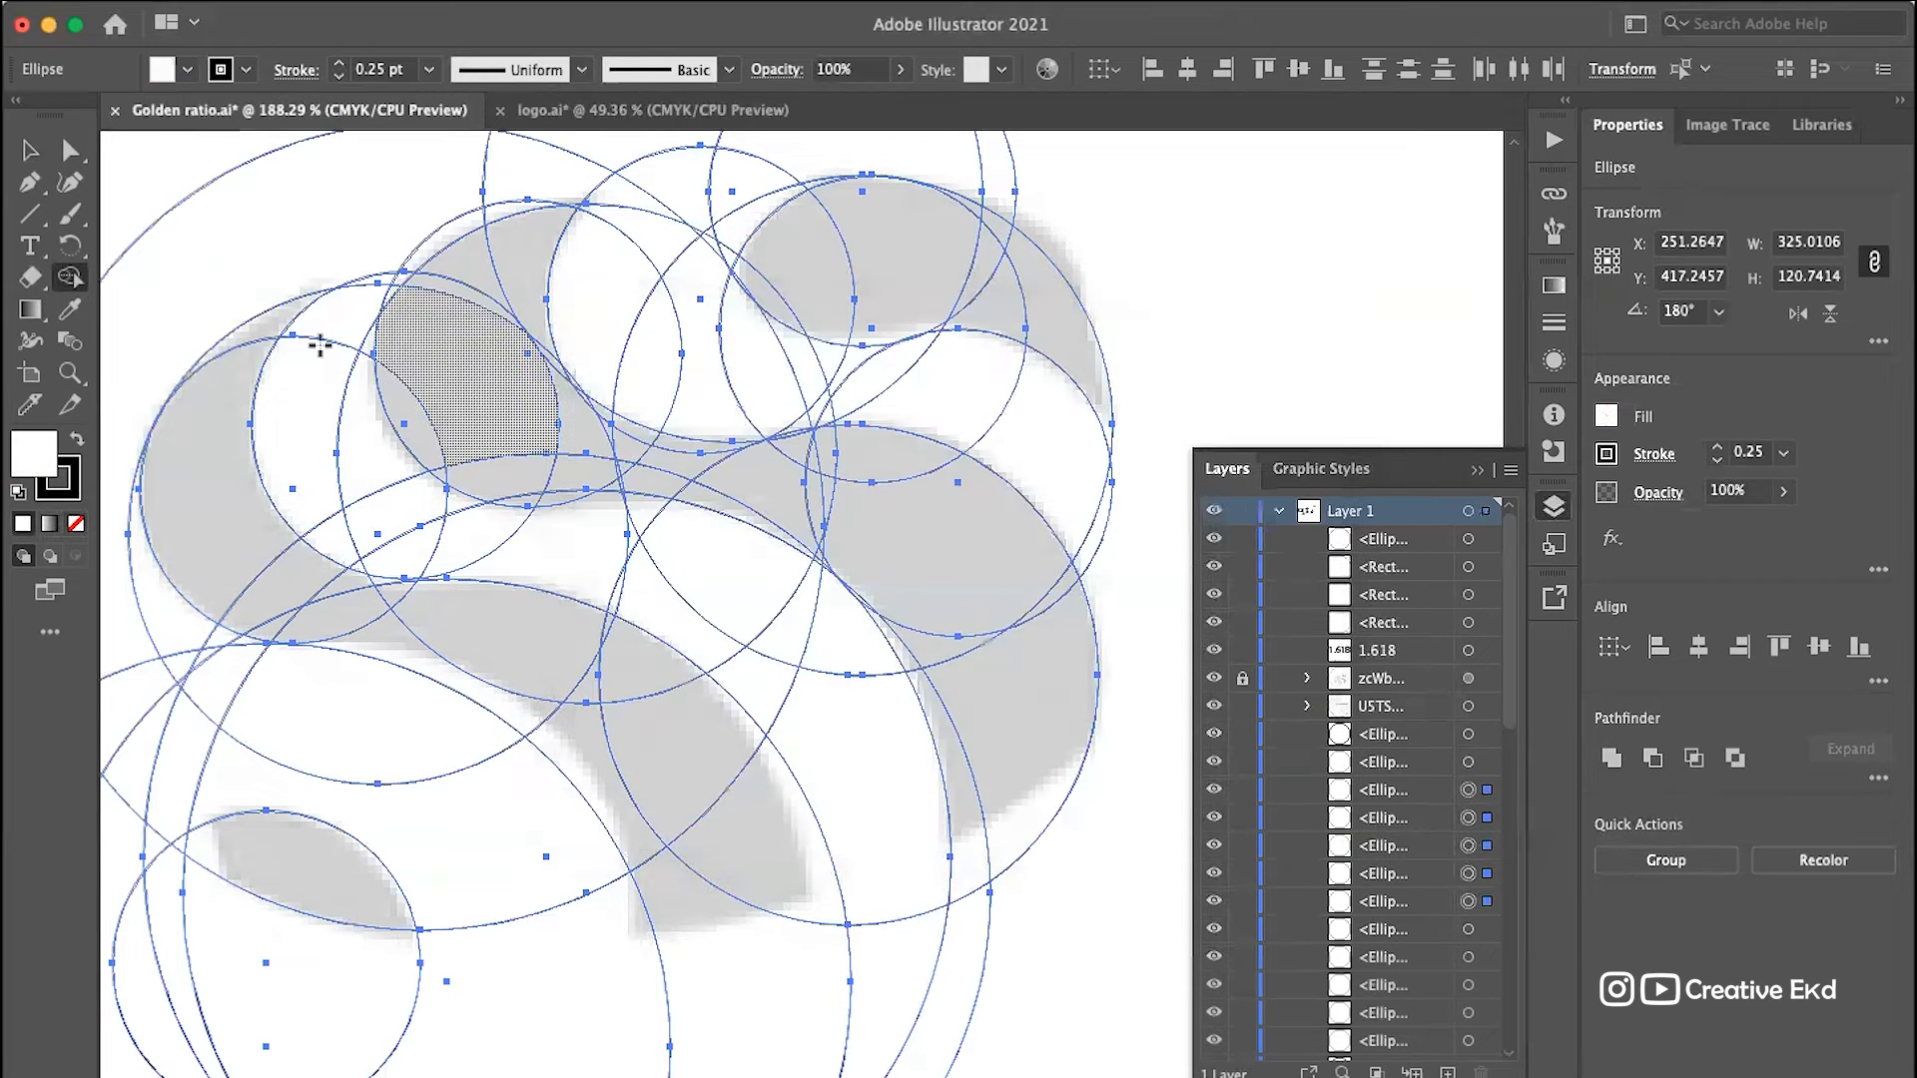
pyautogui.scroll(-5, 430, 315)
pyautogui.hscroll(-3, 430, 315)
pyautogui.scroll(3, 430, 319)
pyautogui.hscroll(3, 429, 319)
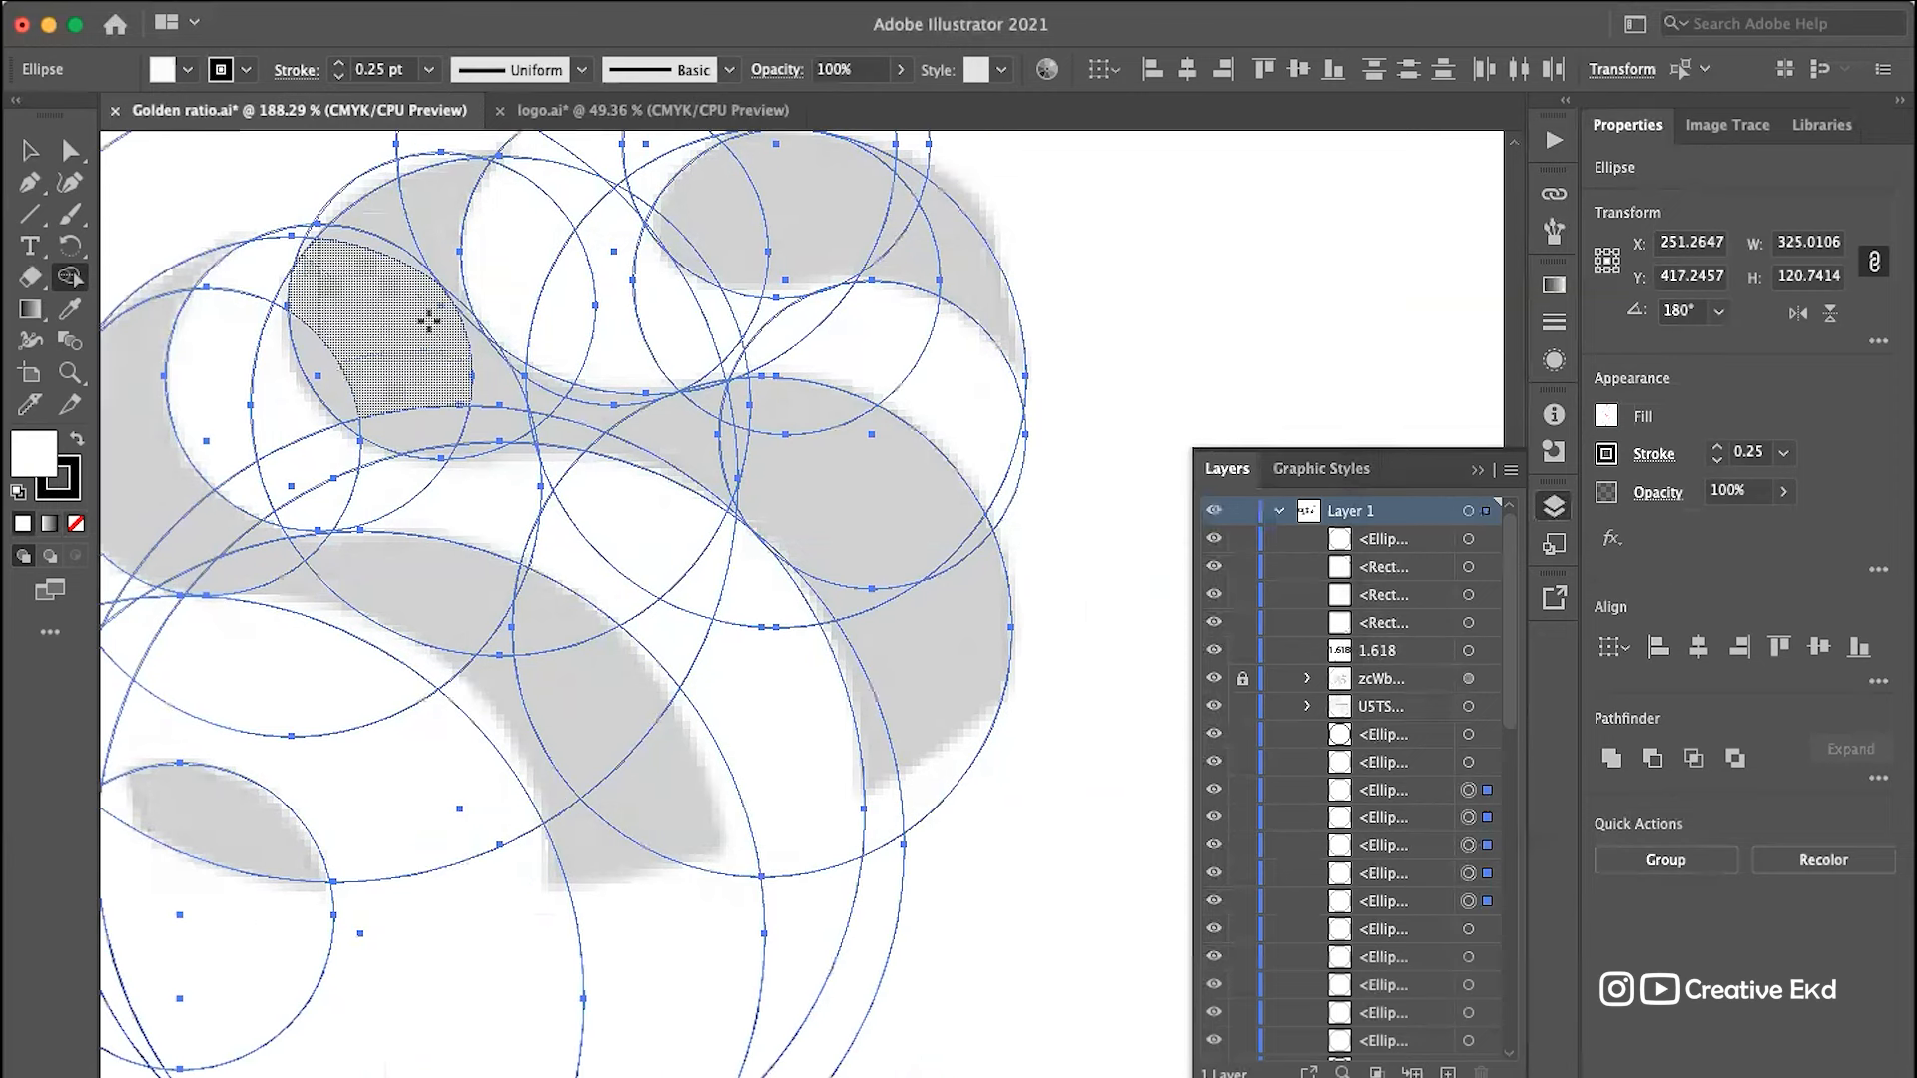
pyautogui.scroll(2, 430, 319)
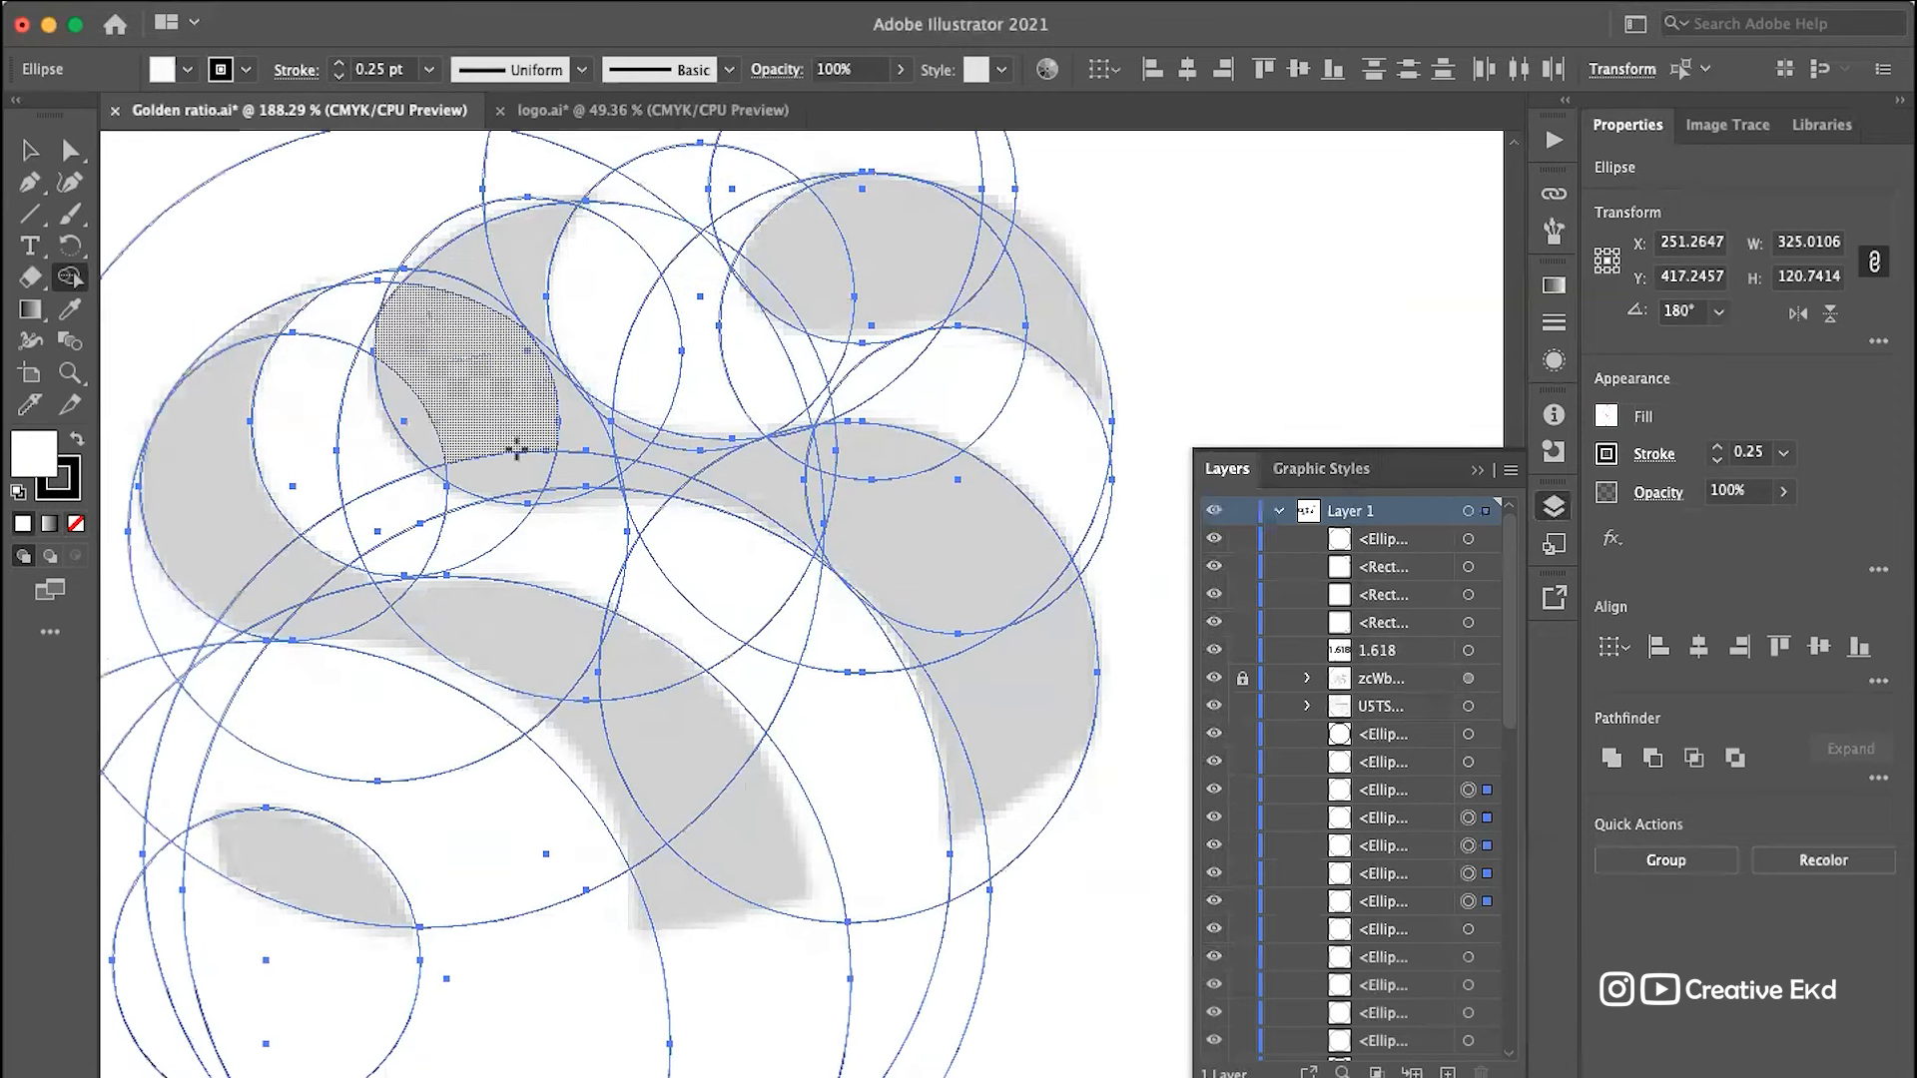
pyautogui.scroll(-3, 511, 483)
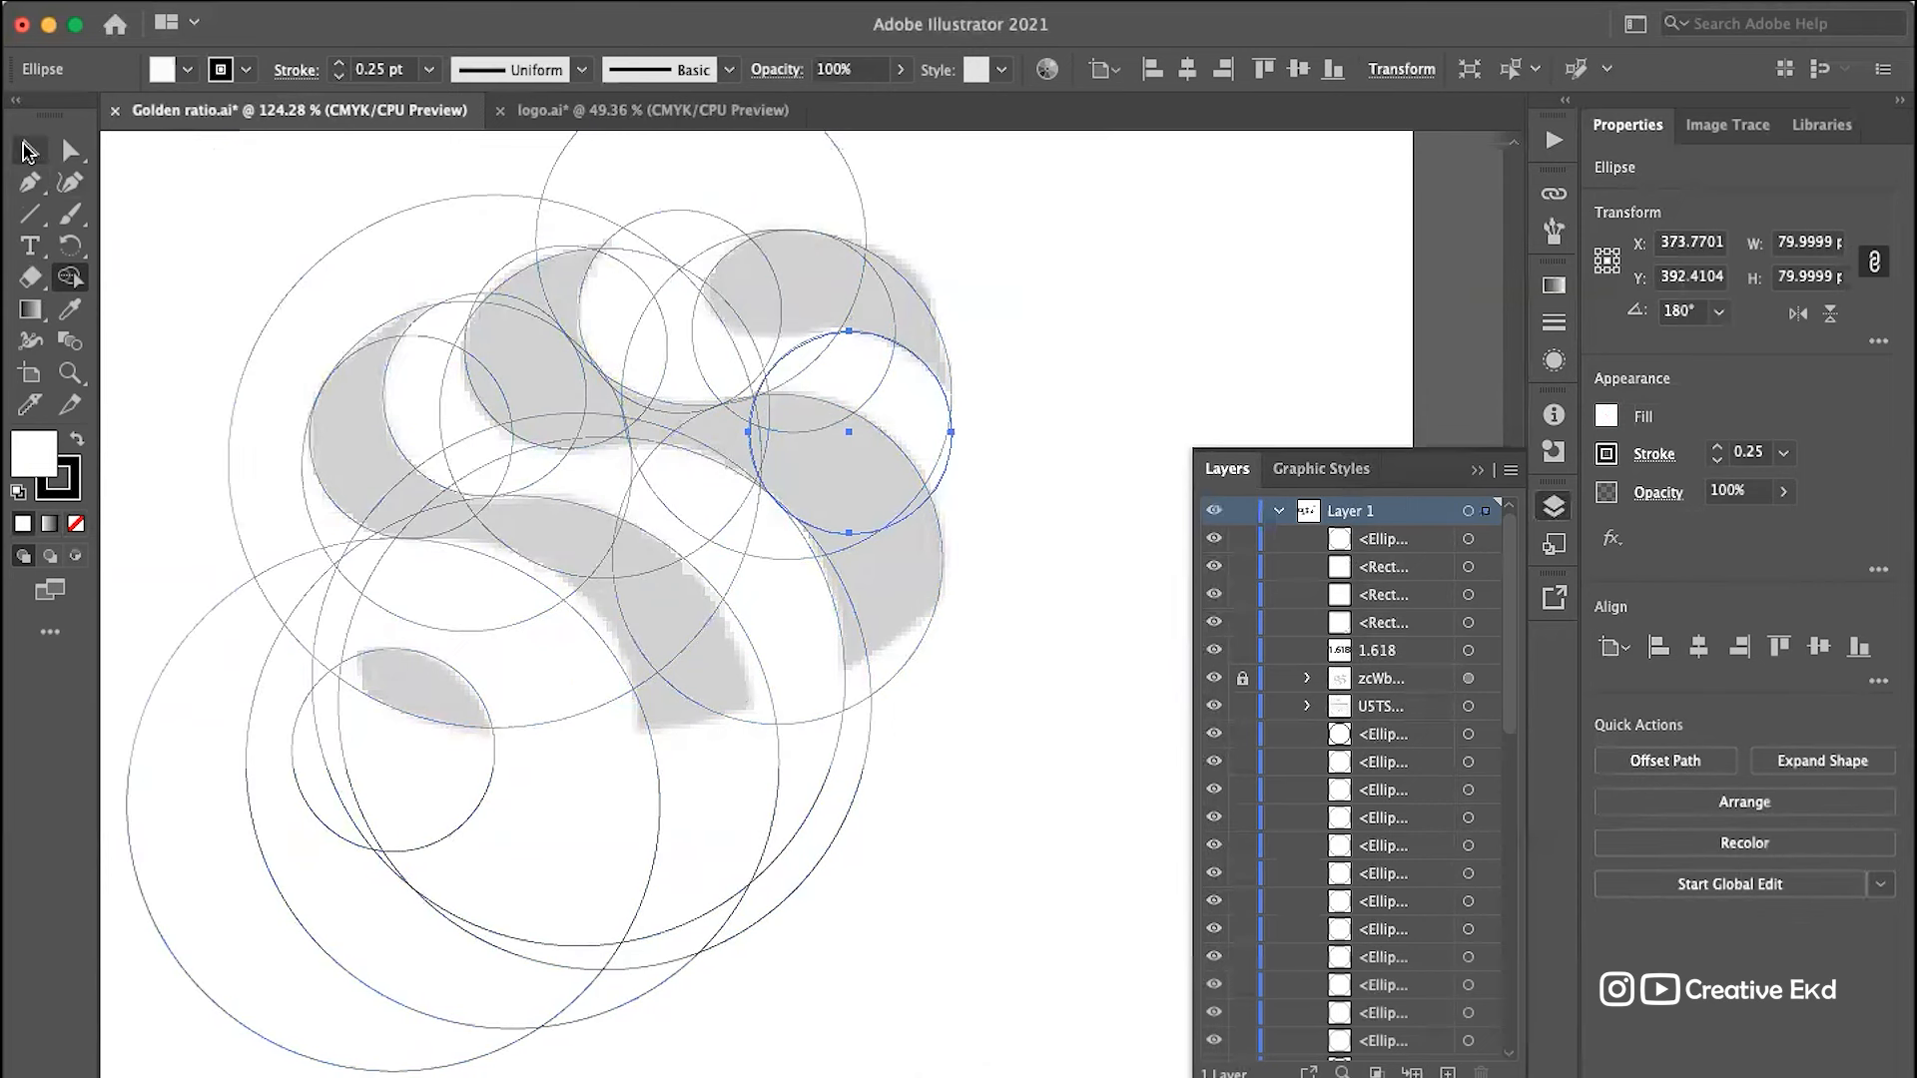
# Step: Place copies of the 210 pt circle across the middle and left stripes' lower ends, nudging the left stripe's copy 2 pt up
pyautogui.click(764, 856)
pyautogui.moveTo(764, 856); pyautogui.dragTo(907, 548)
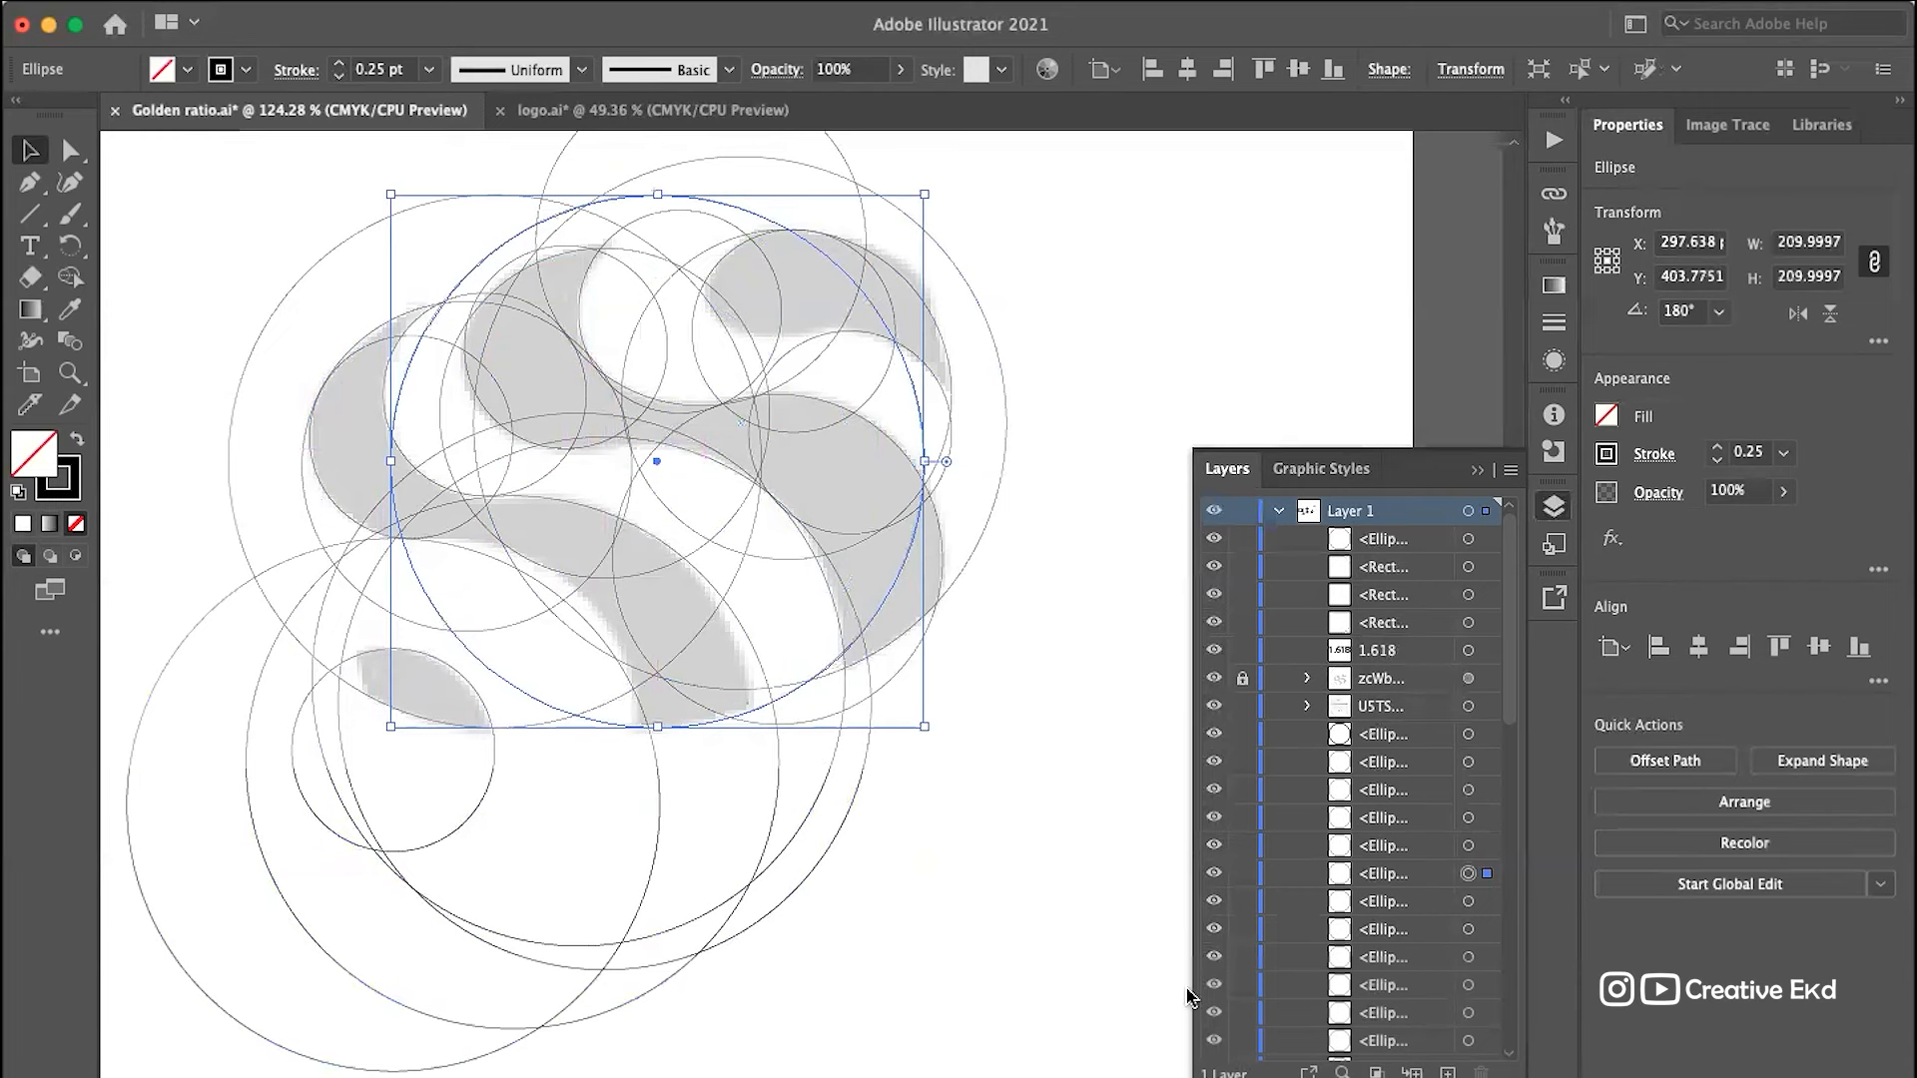
pyautogui.press('Up')
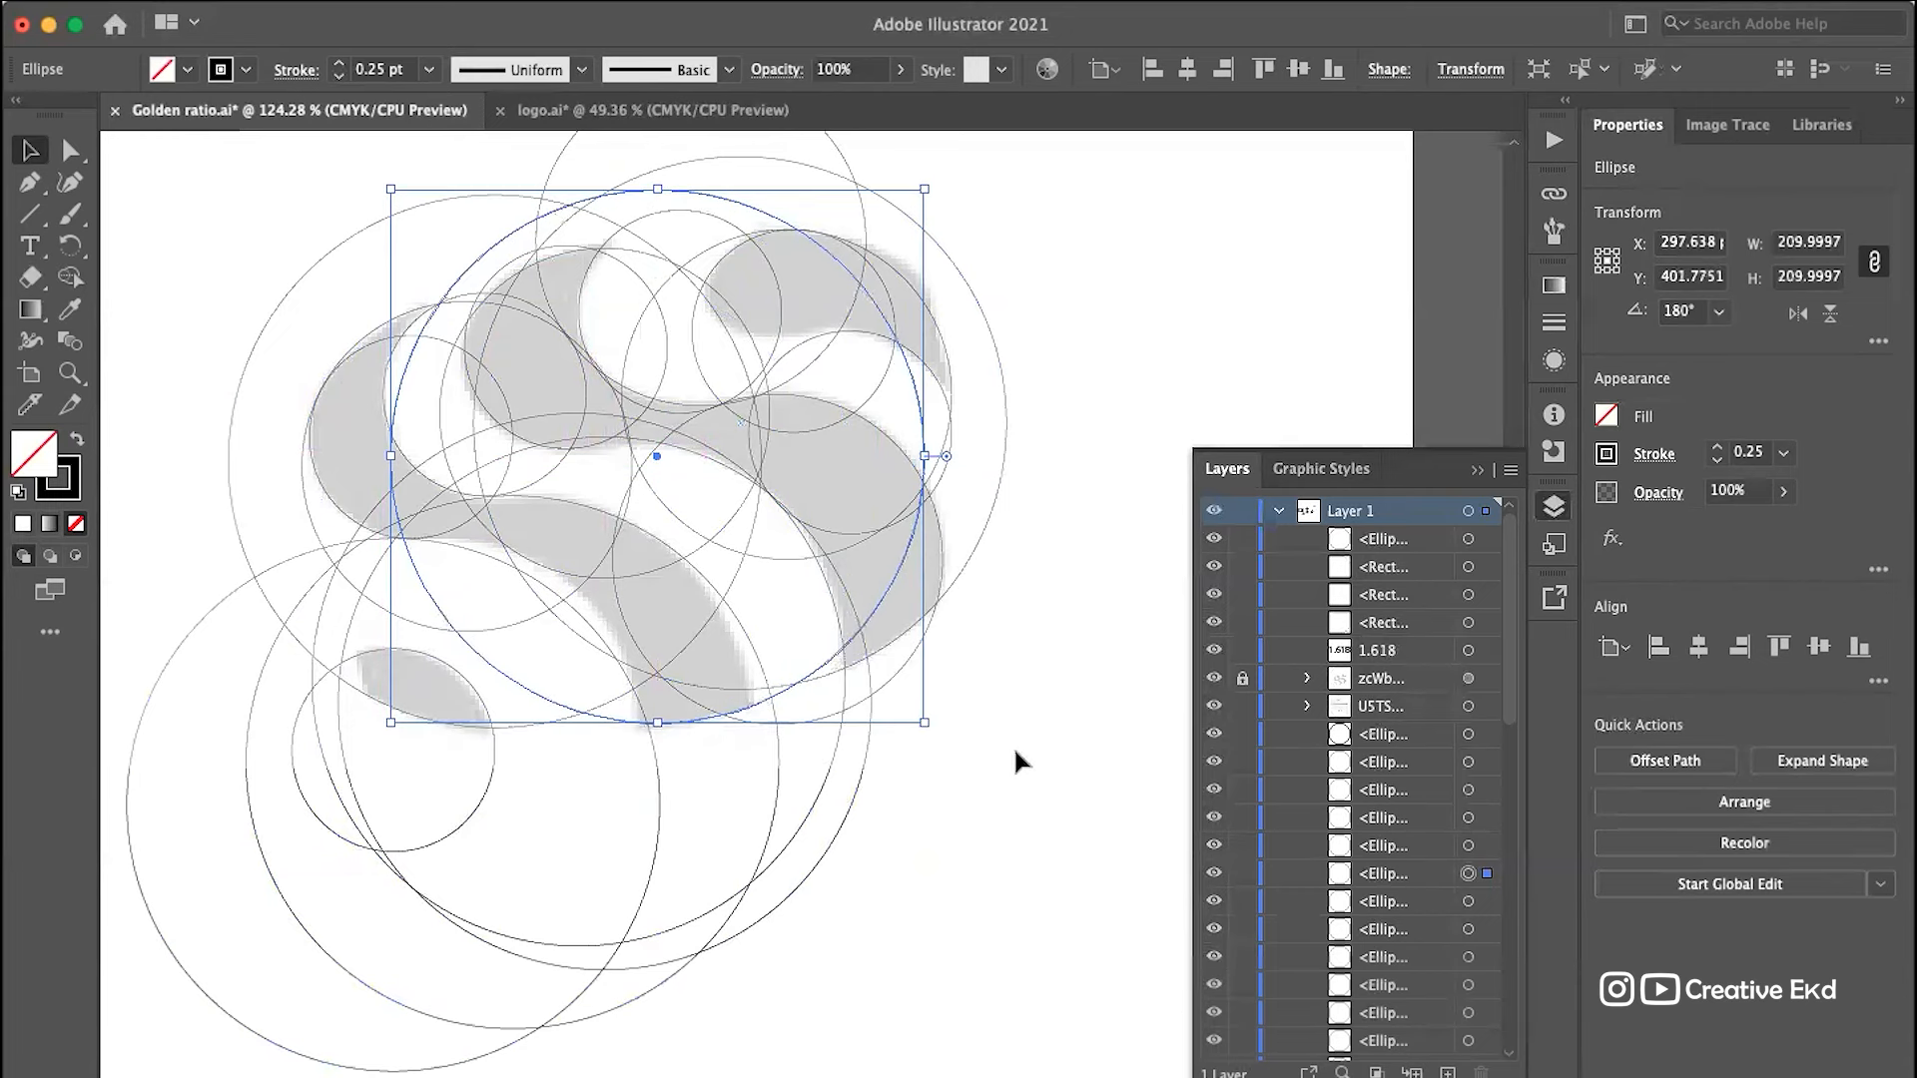
pyautogui.click(1058, 667)
# Step: Select all the construction circles over the logo and set the fill to black (000000) for the Shape Builder tool
pyautogui.scroll(-5, 1059, 667)
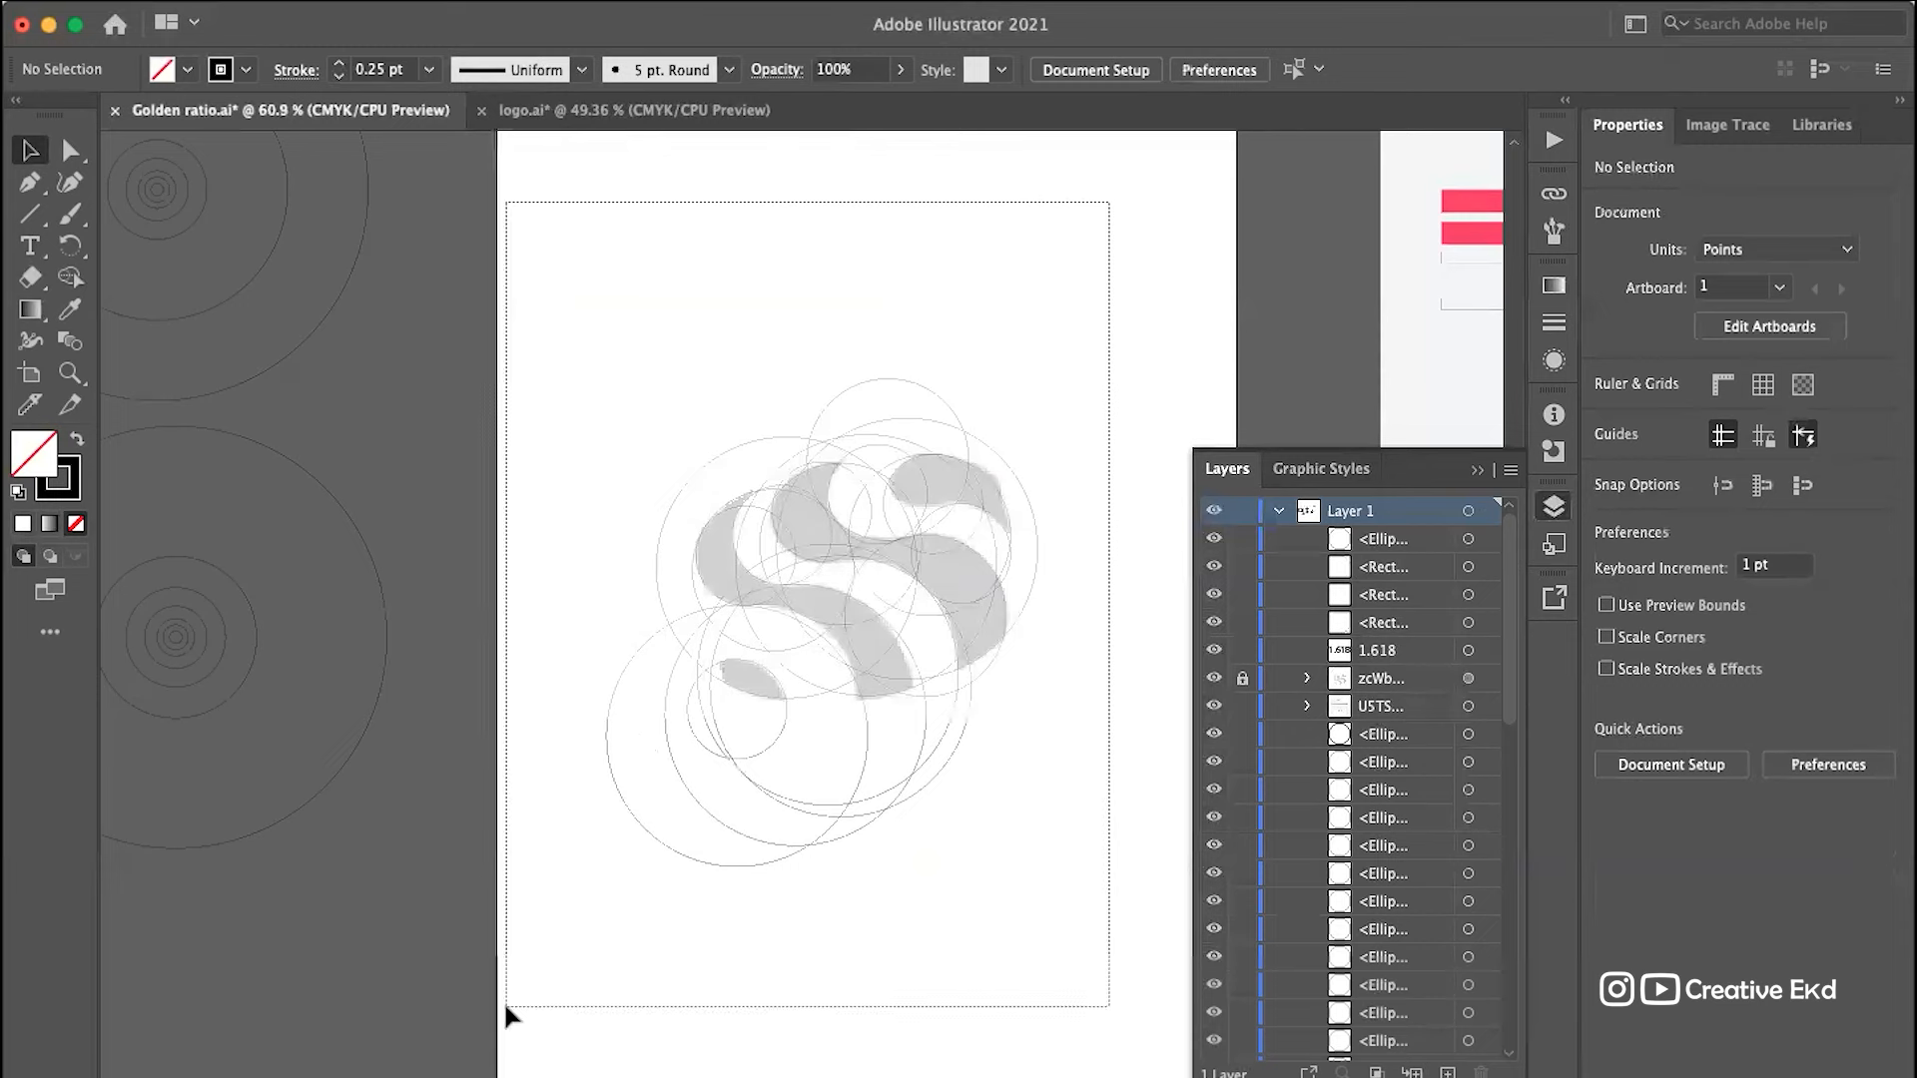
pyautogui.moveTo(505, 1006); pyautogui.dragTo(1045, 501)
pyautogui.scroll(5, 1045, 501)
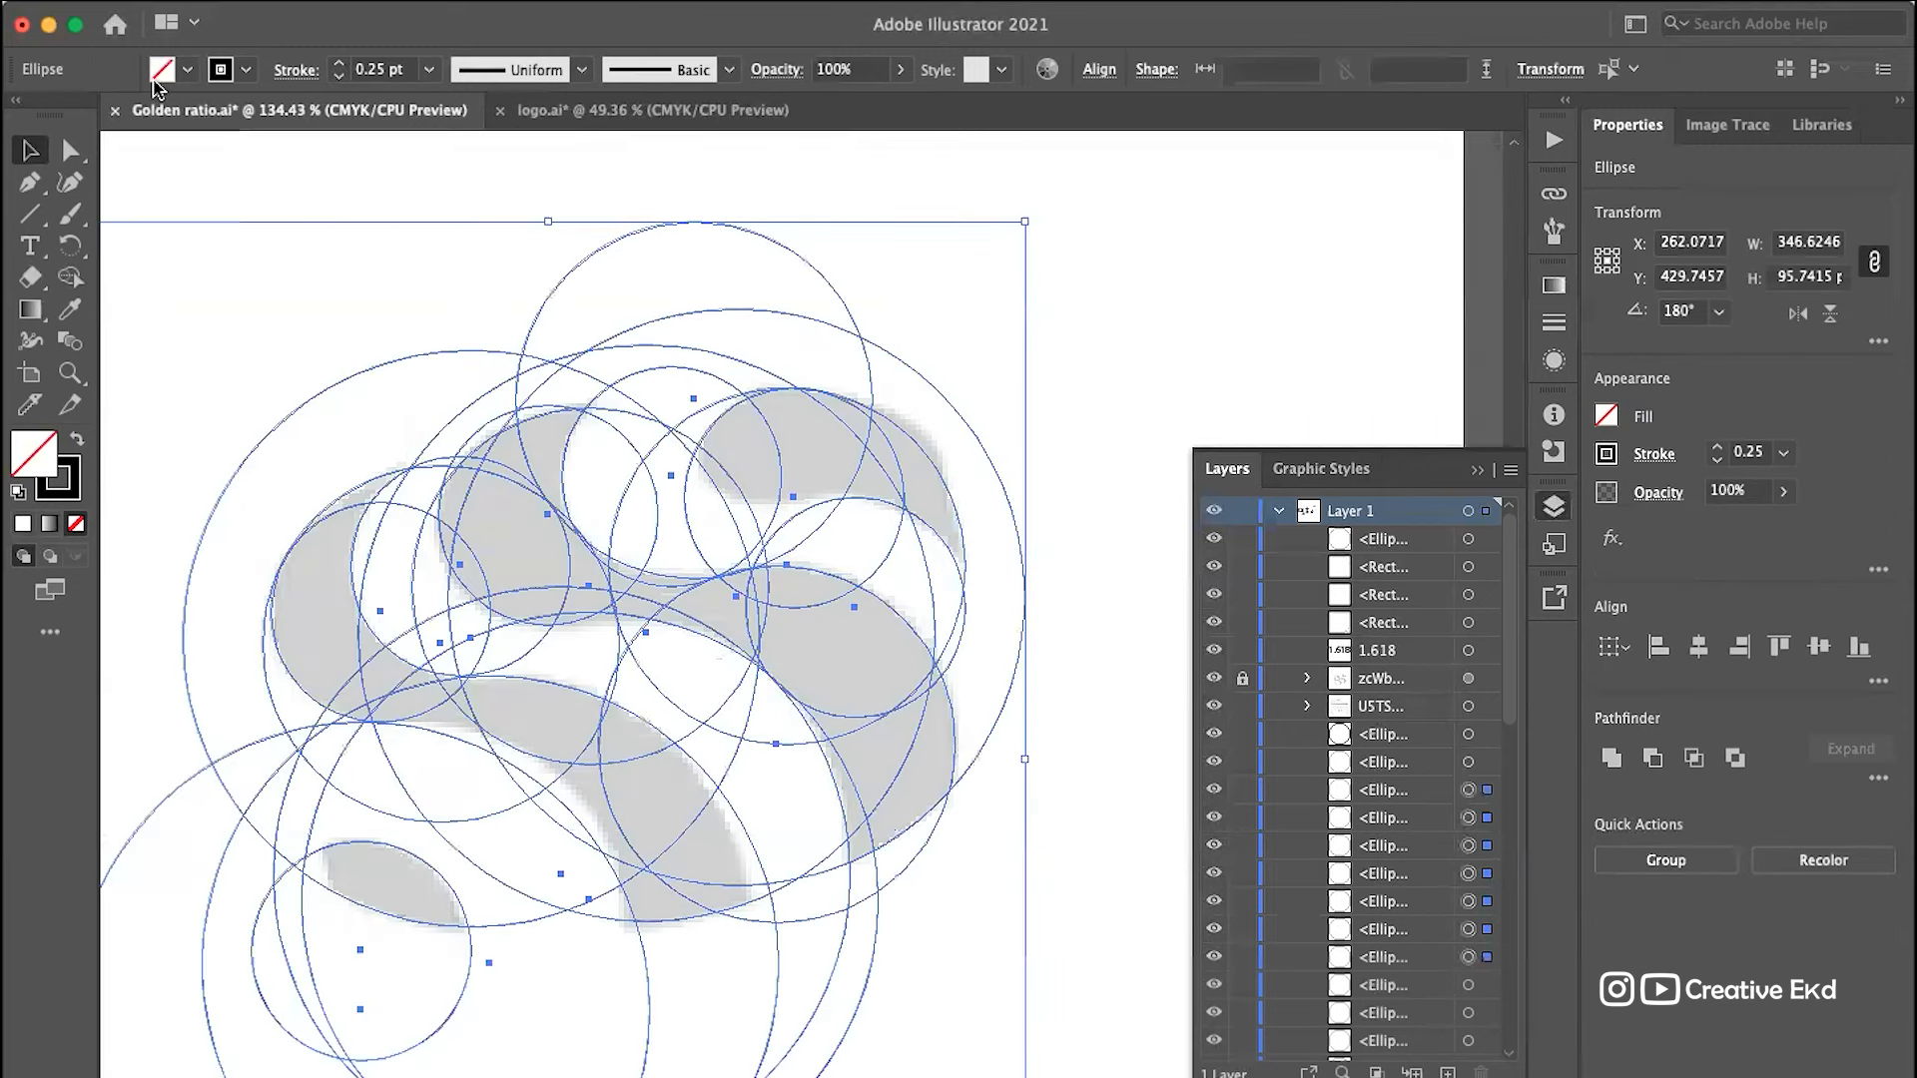
pyautogui.click(69, 280)
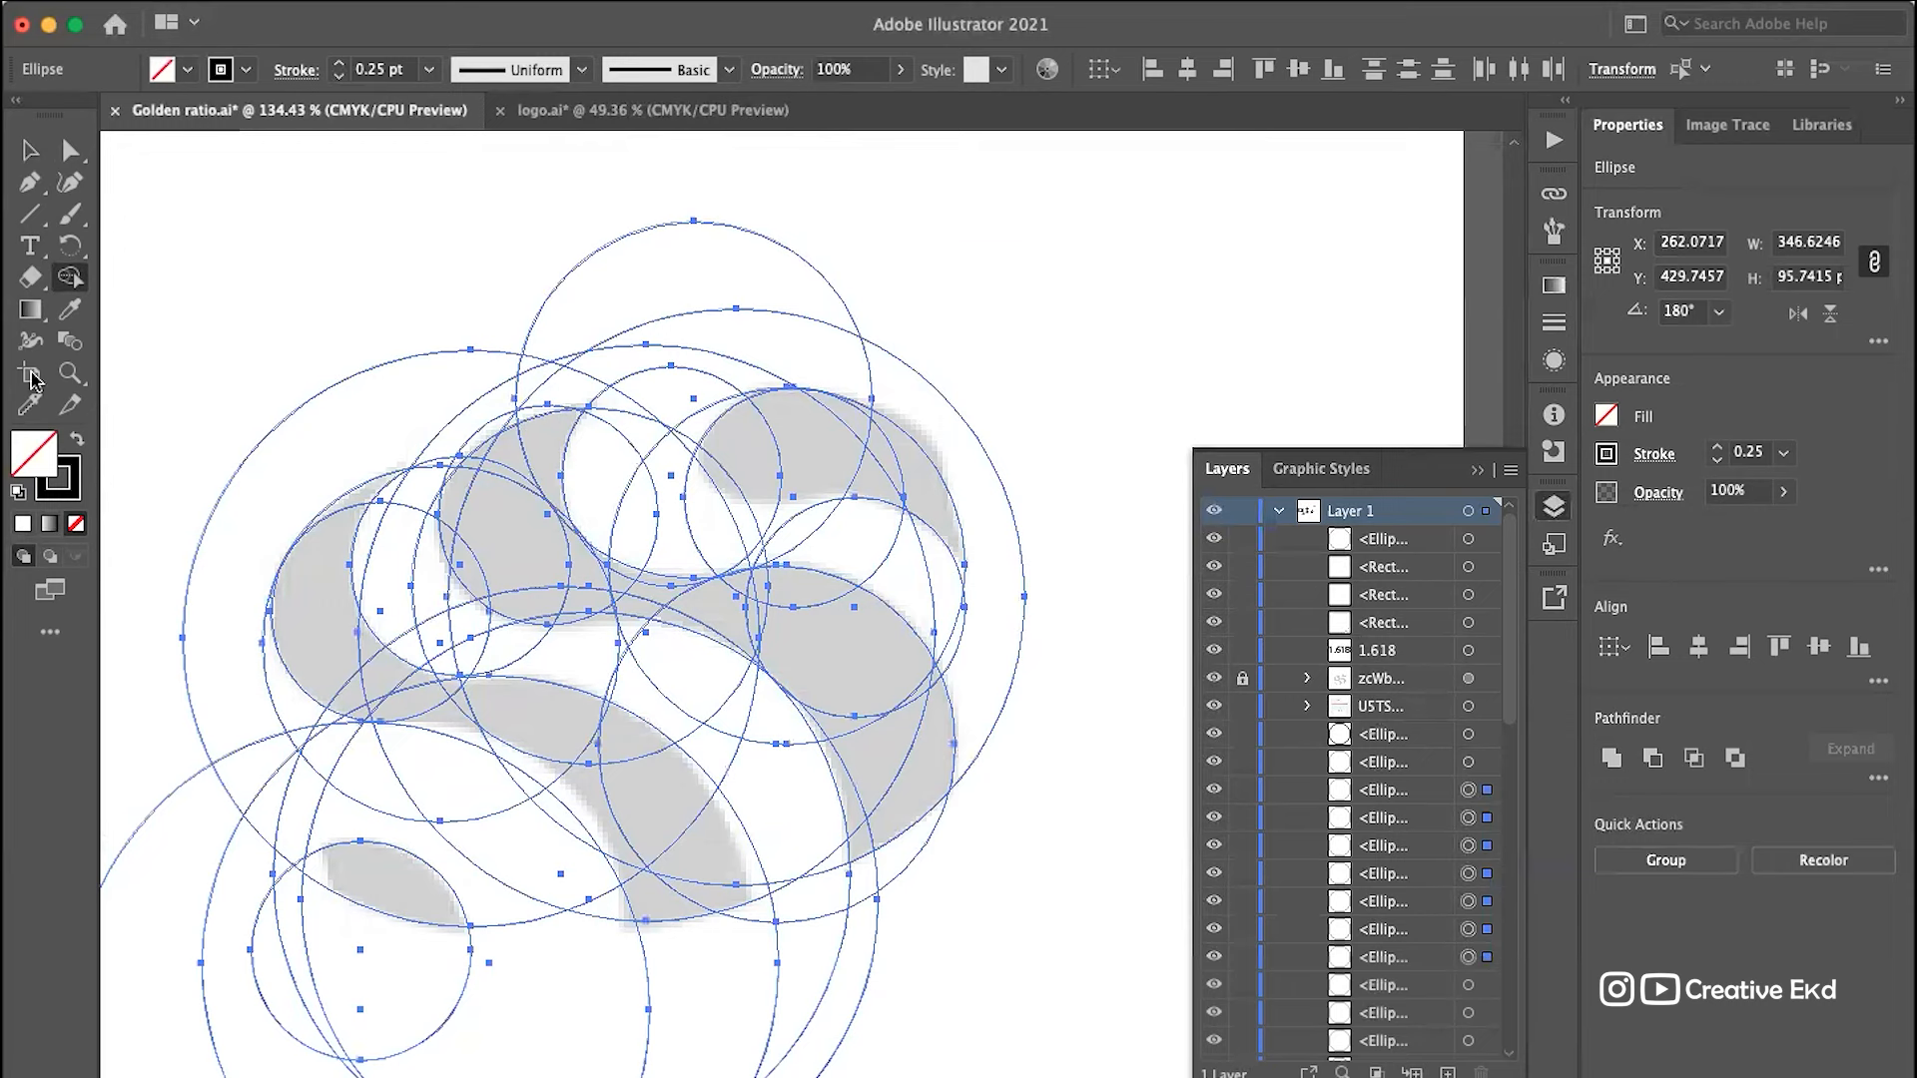
pyautogui.doubleClick(28, 462)
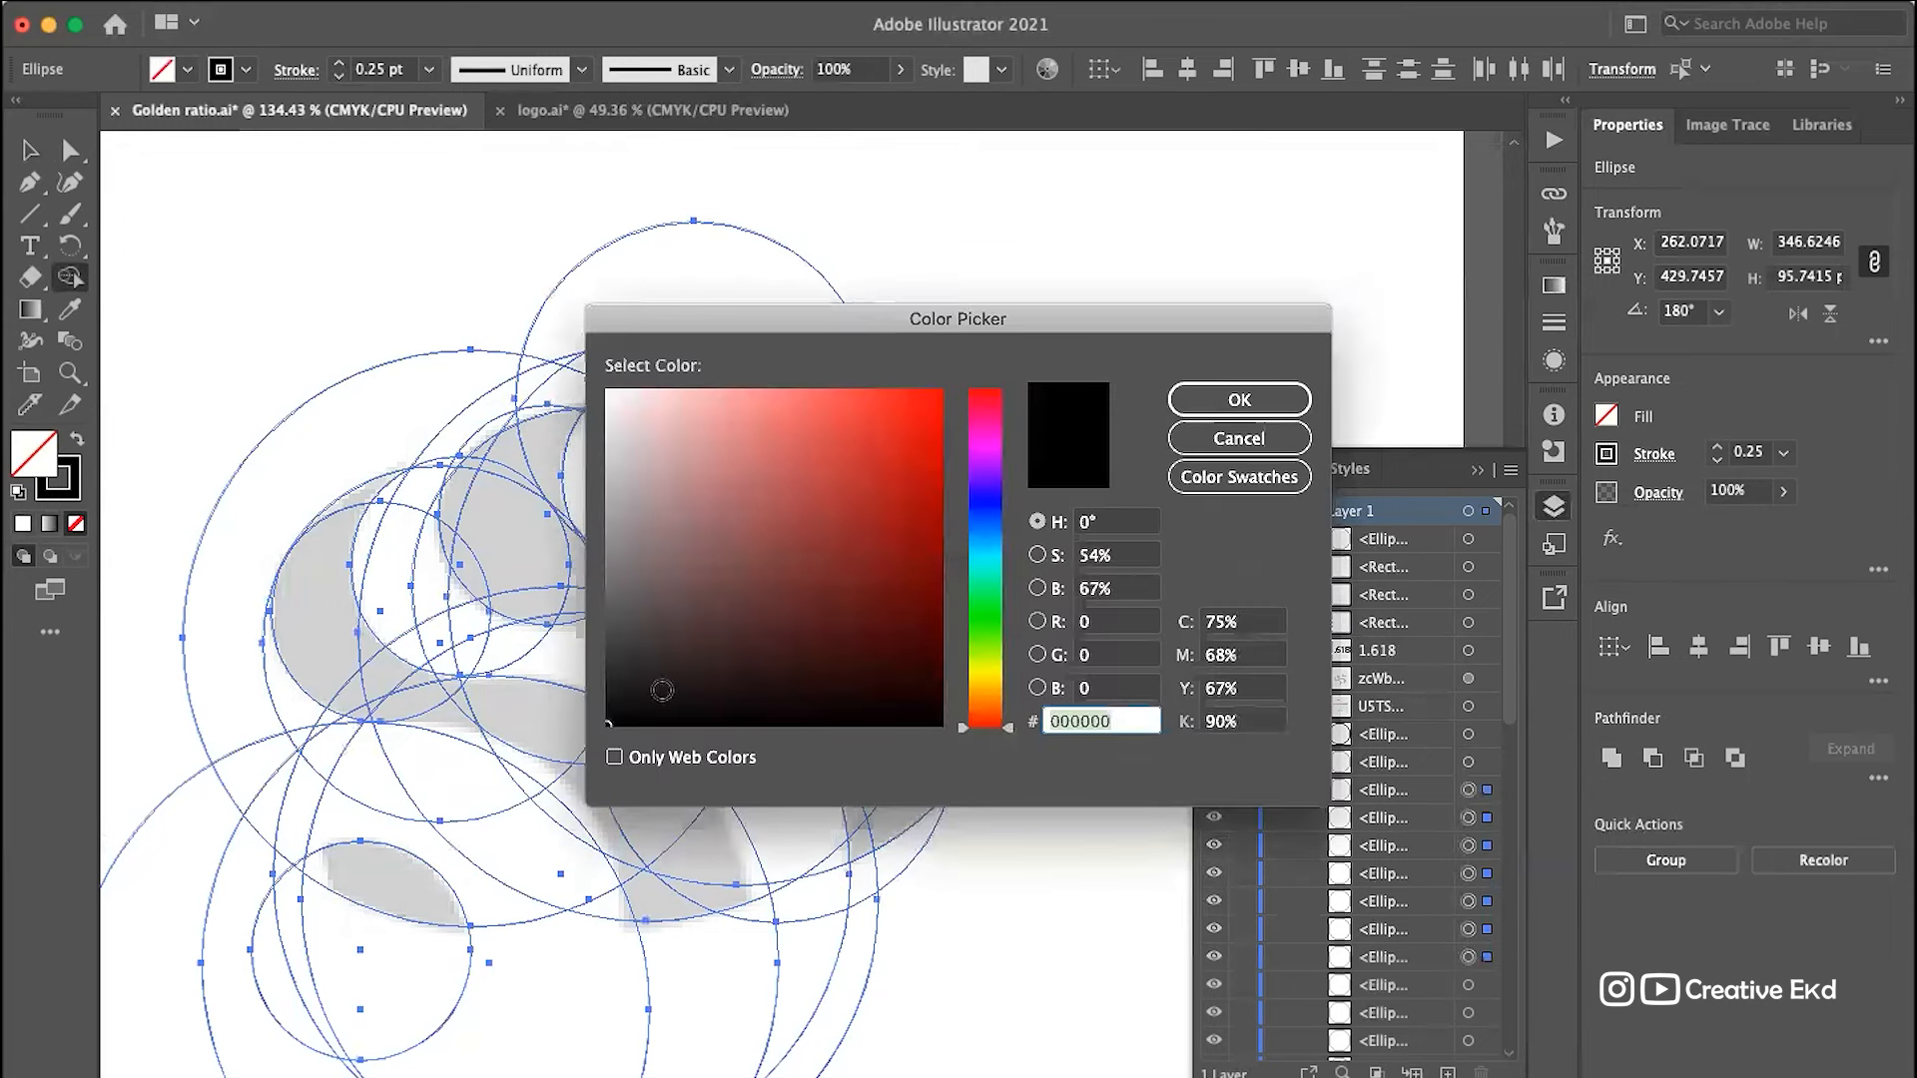
pyautogui.click(1249, 403)
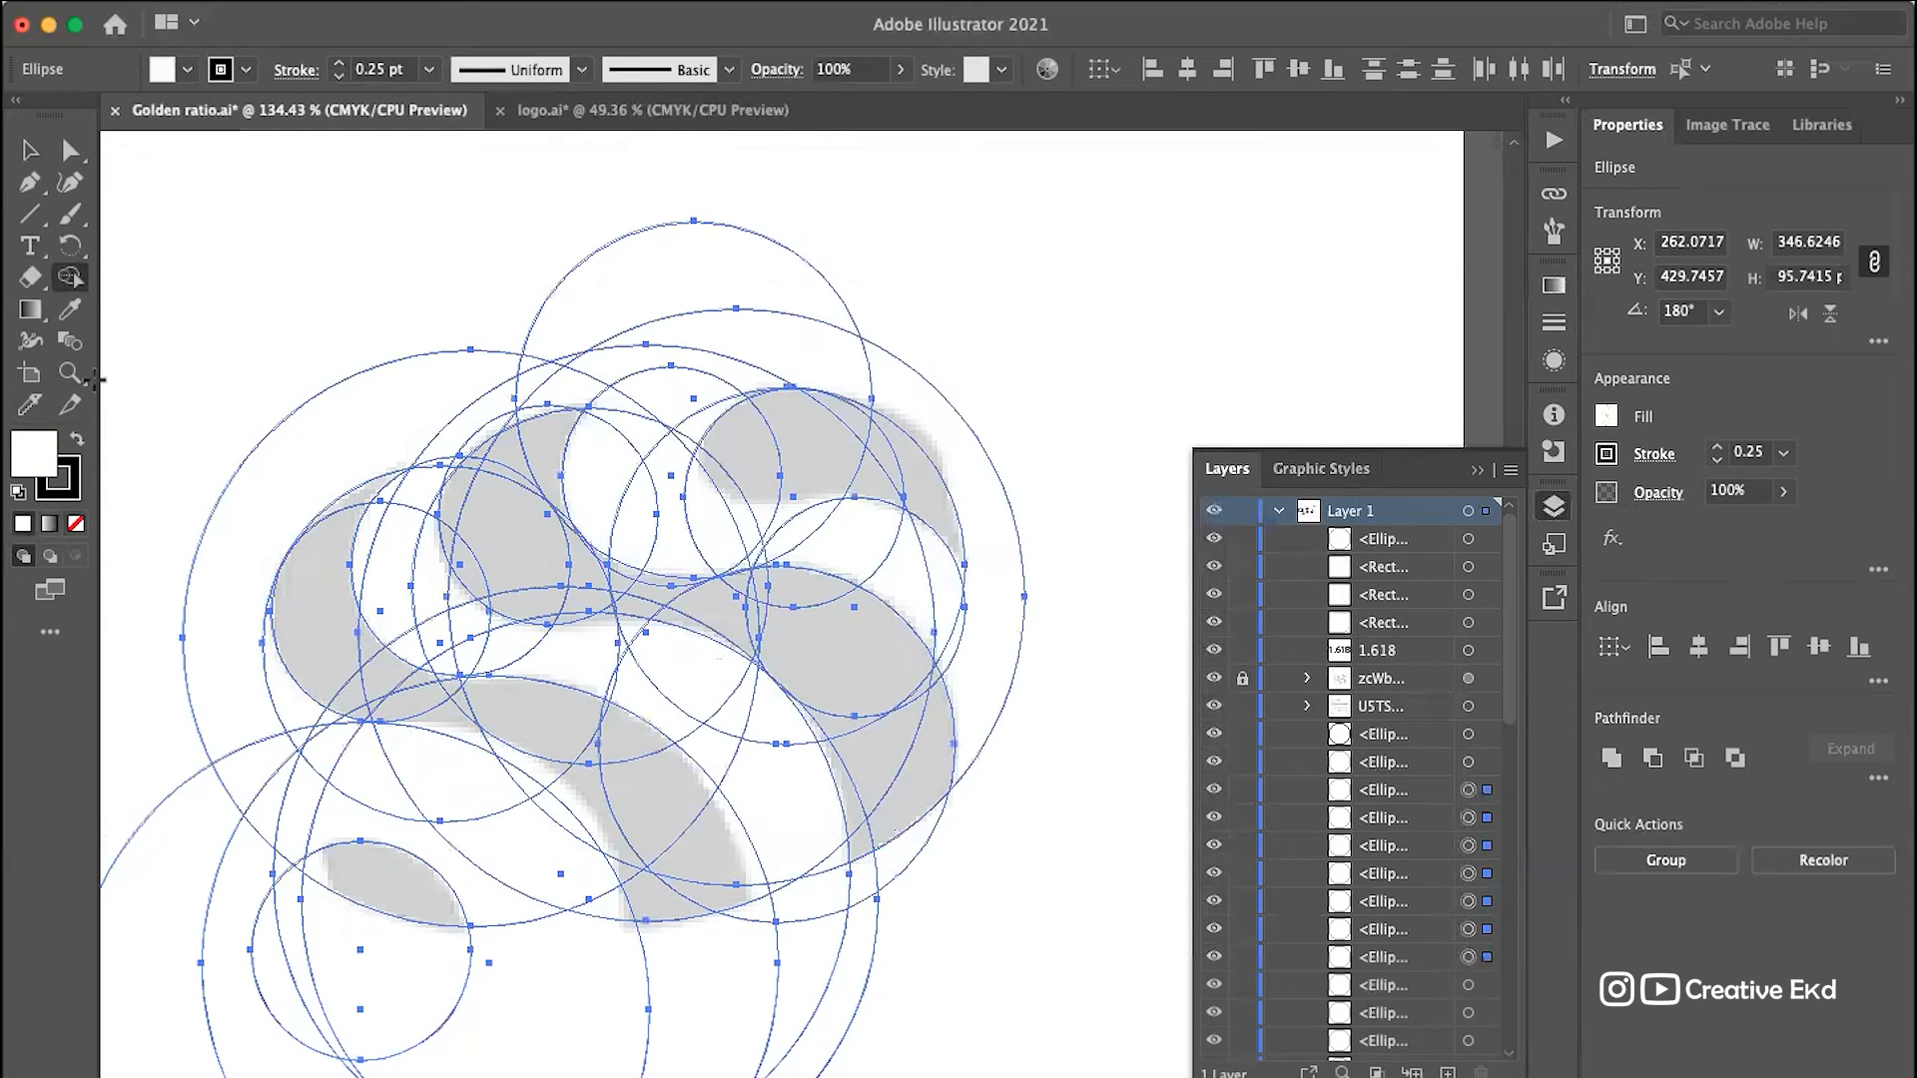
pyautogui.doubleClick(34, 458)
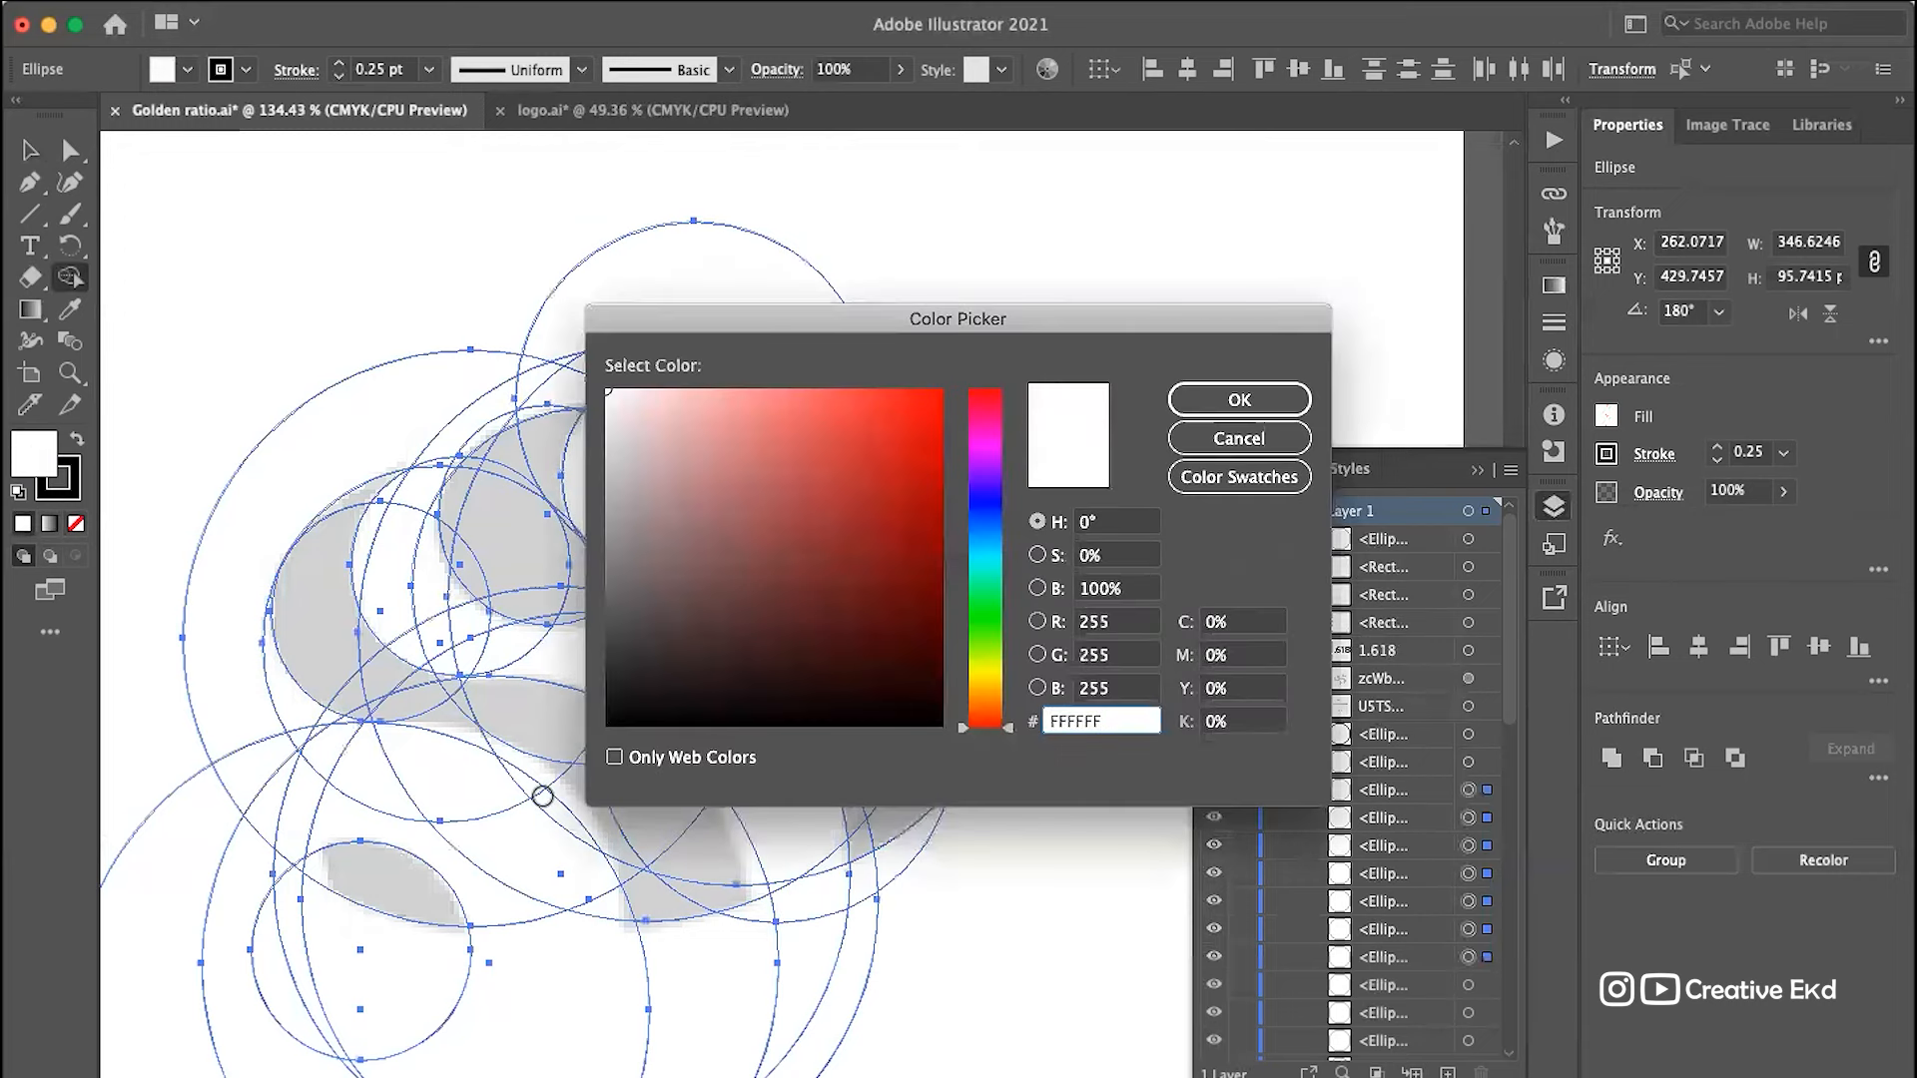
pyautogui.moveTo(638, 654)
pyautogui.mouseDown()
pyautogui.moveTo(651, 667)
pyautogui.moveTo(598, 739)
pyautogui.mouseUp()
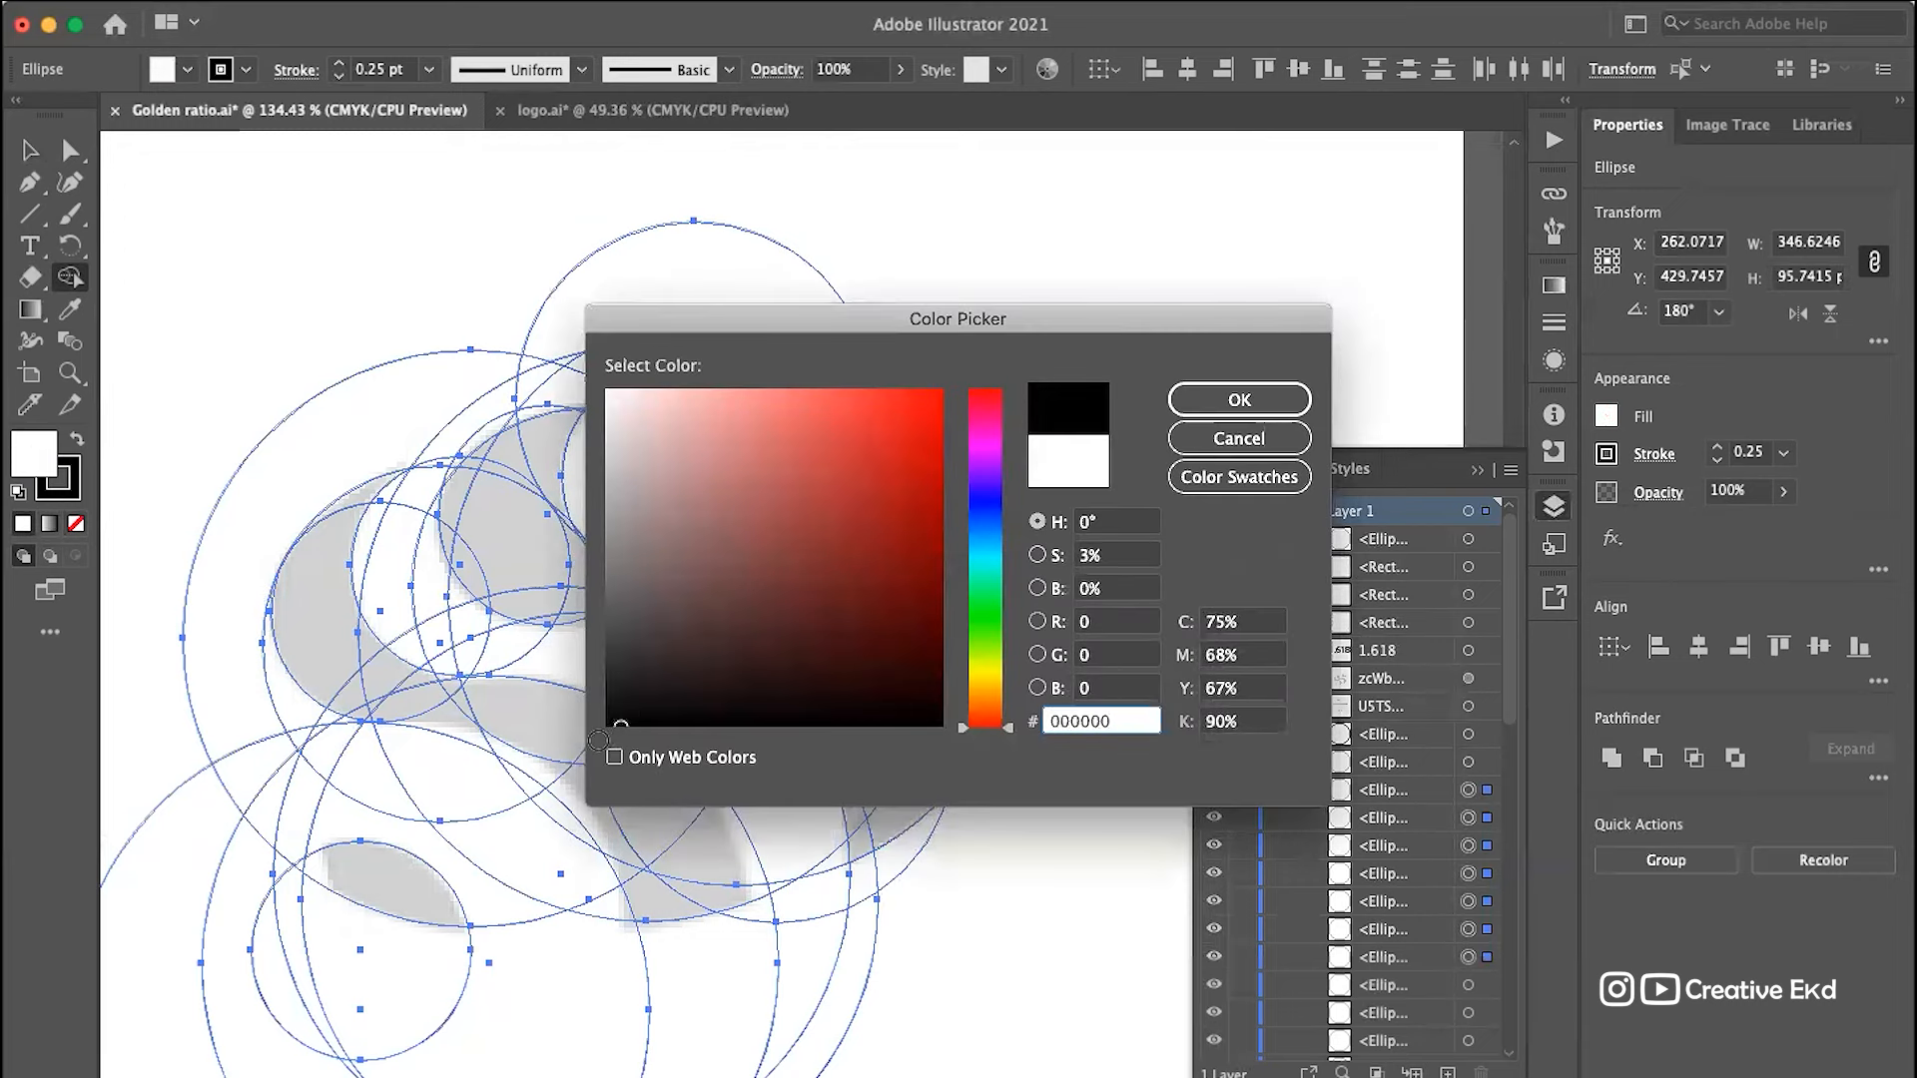
pyautogui.click(1202, 400)
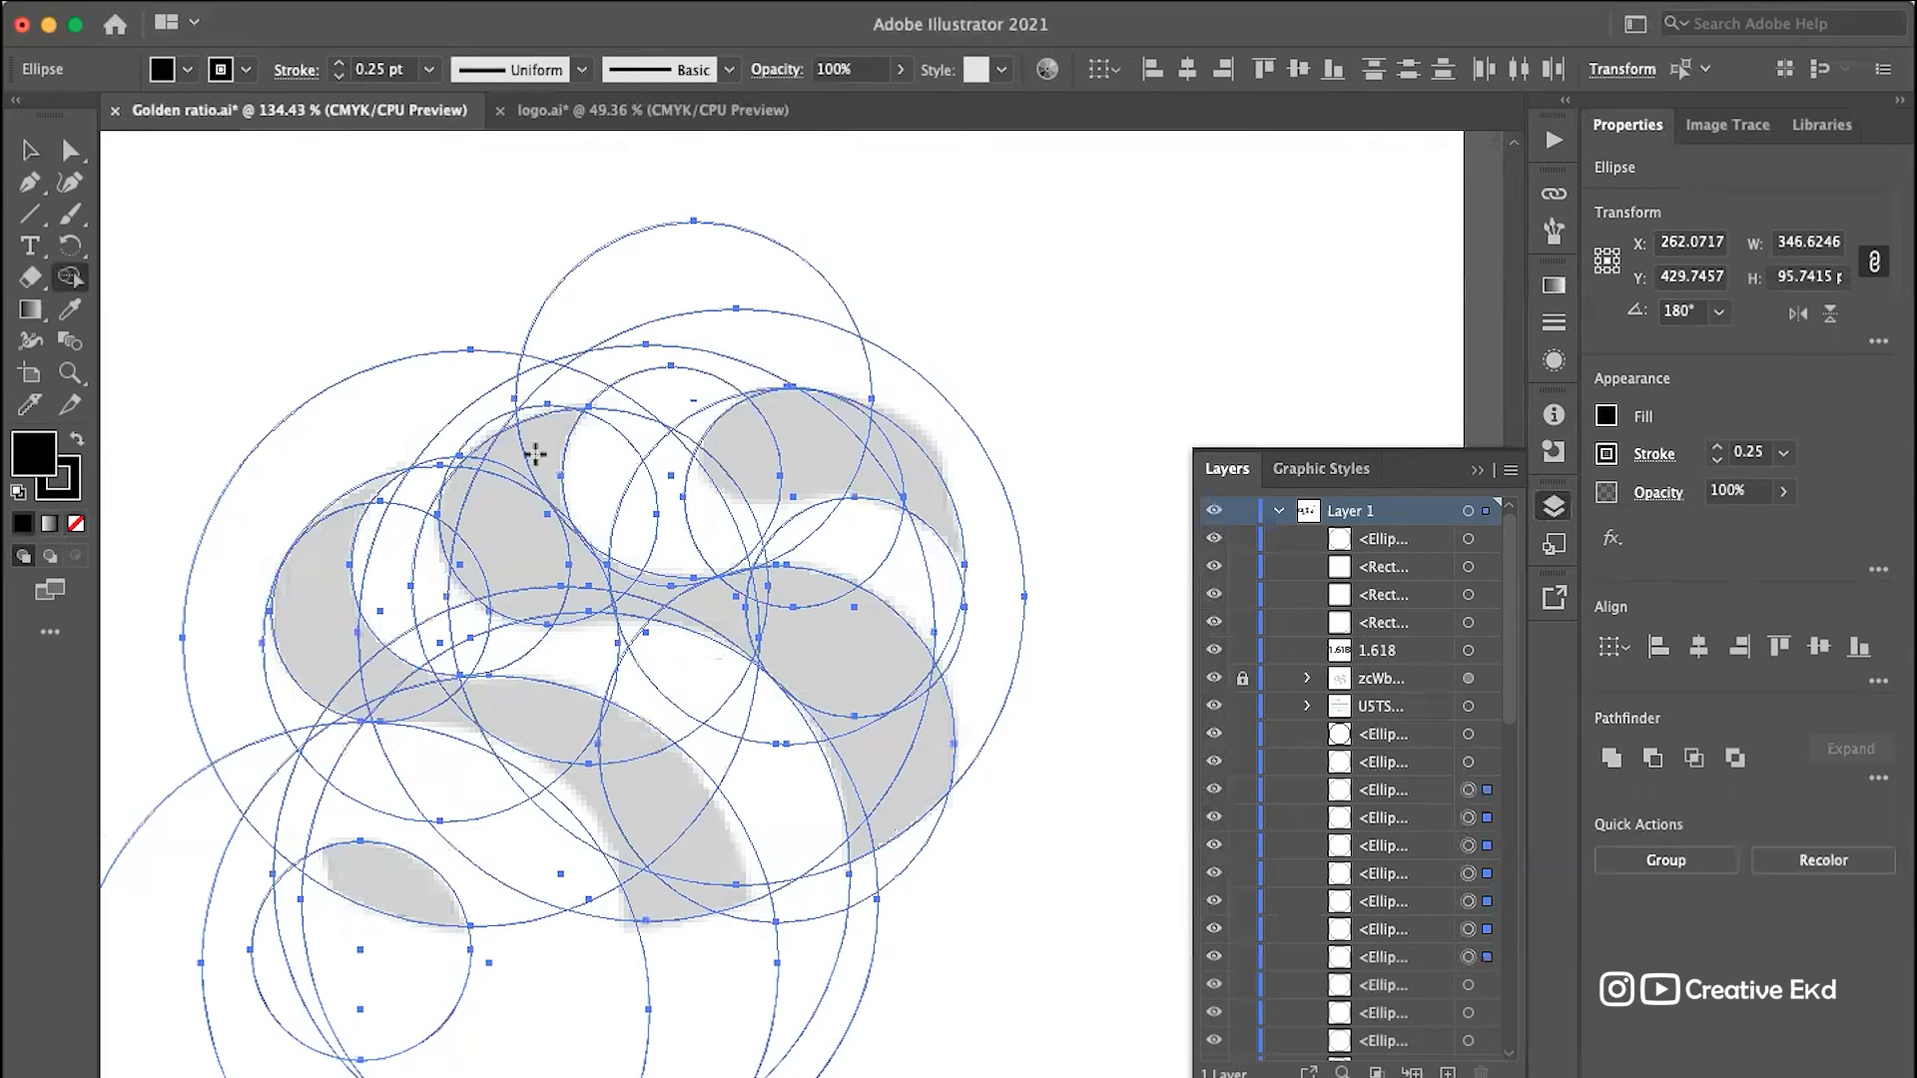
# Step: Merge the upper regions of the middle stripe's rounded outer end into one black shape with Shape Builder
pyautogui.scroll(3, 535, 445)
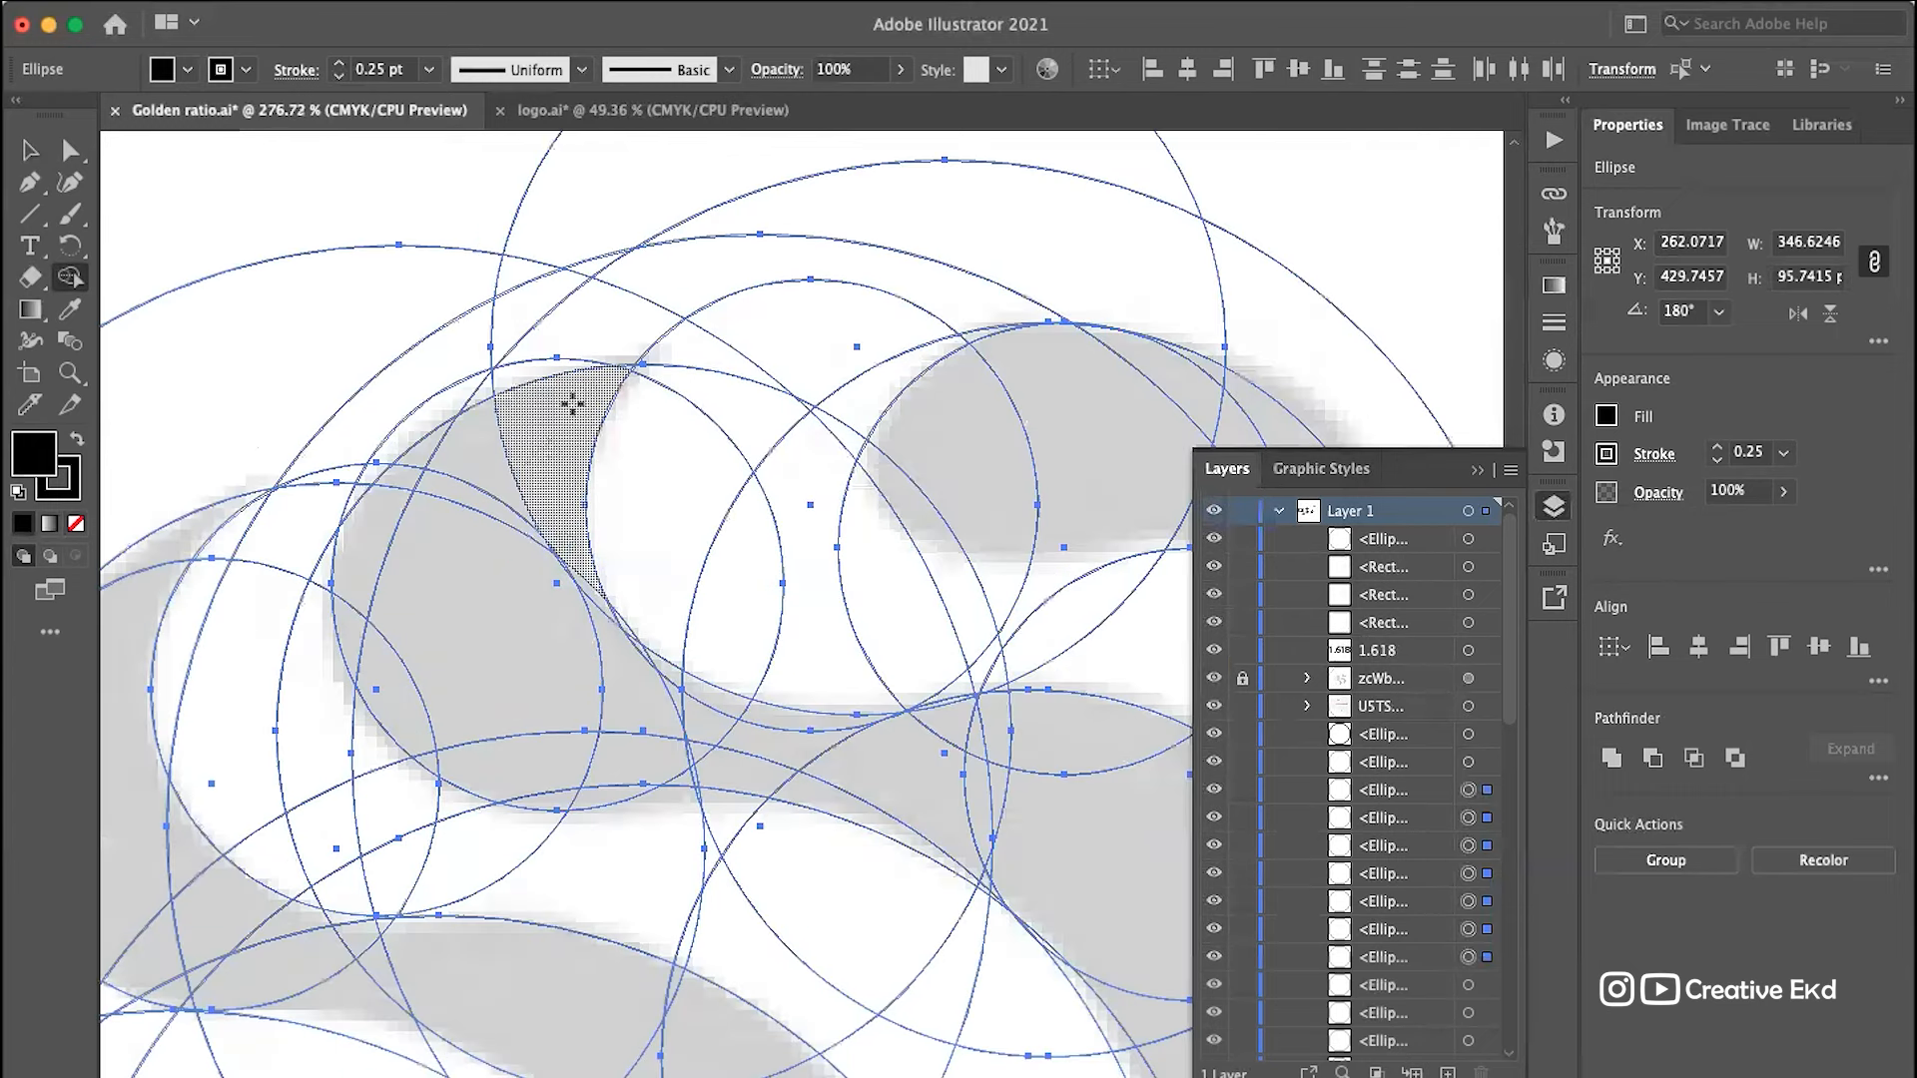
pyautogui.moveTo(571, 405)
pyautogui.mouseDown()
pyautogui.moveTo(444, 442)
pyautogui.moveTo(384, 514)
pyautogui.mouseUp()
pyautogui.moveTo(368, 614); pyautogui.dragTo(379, 655)
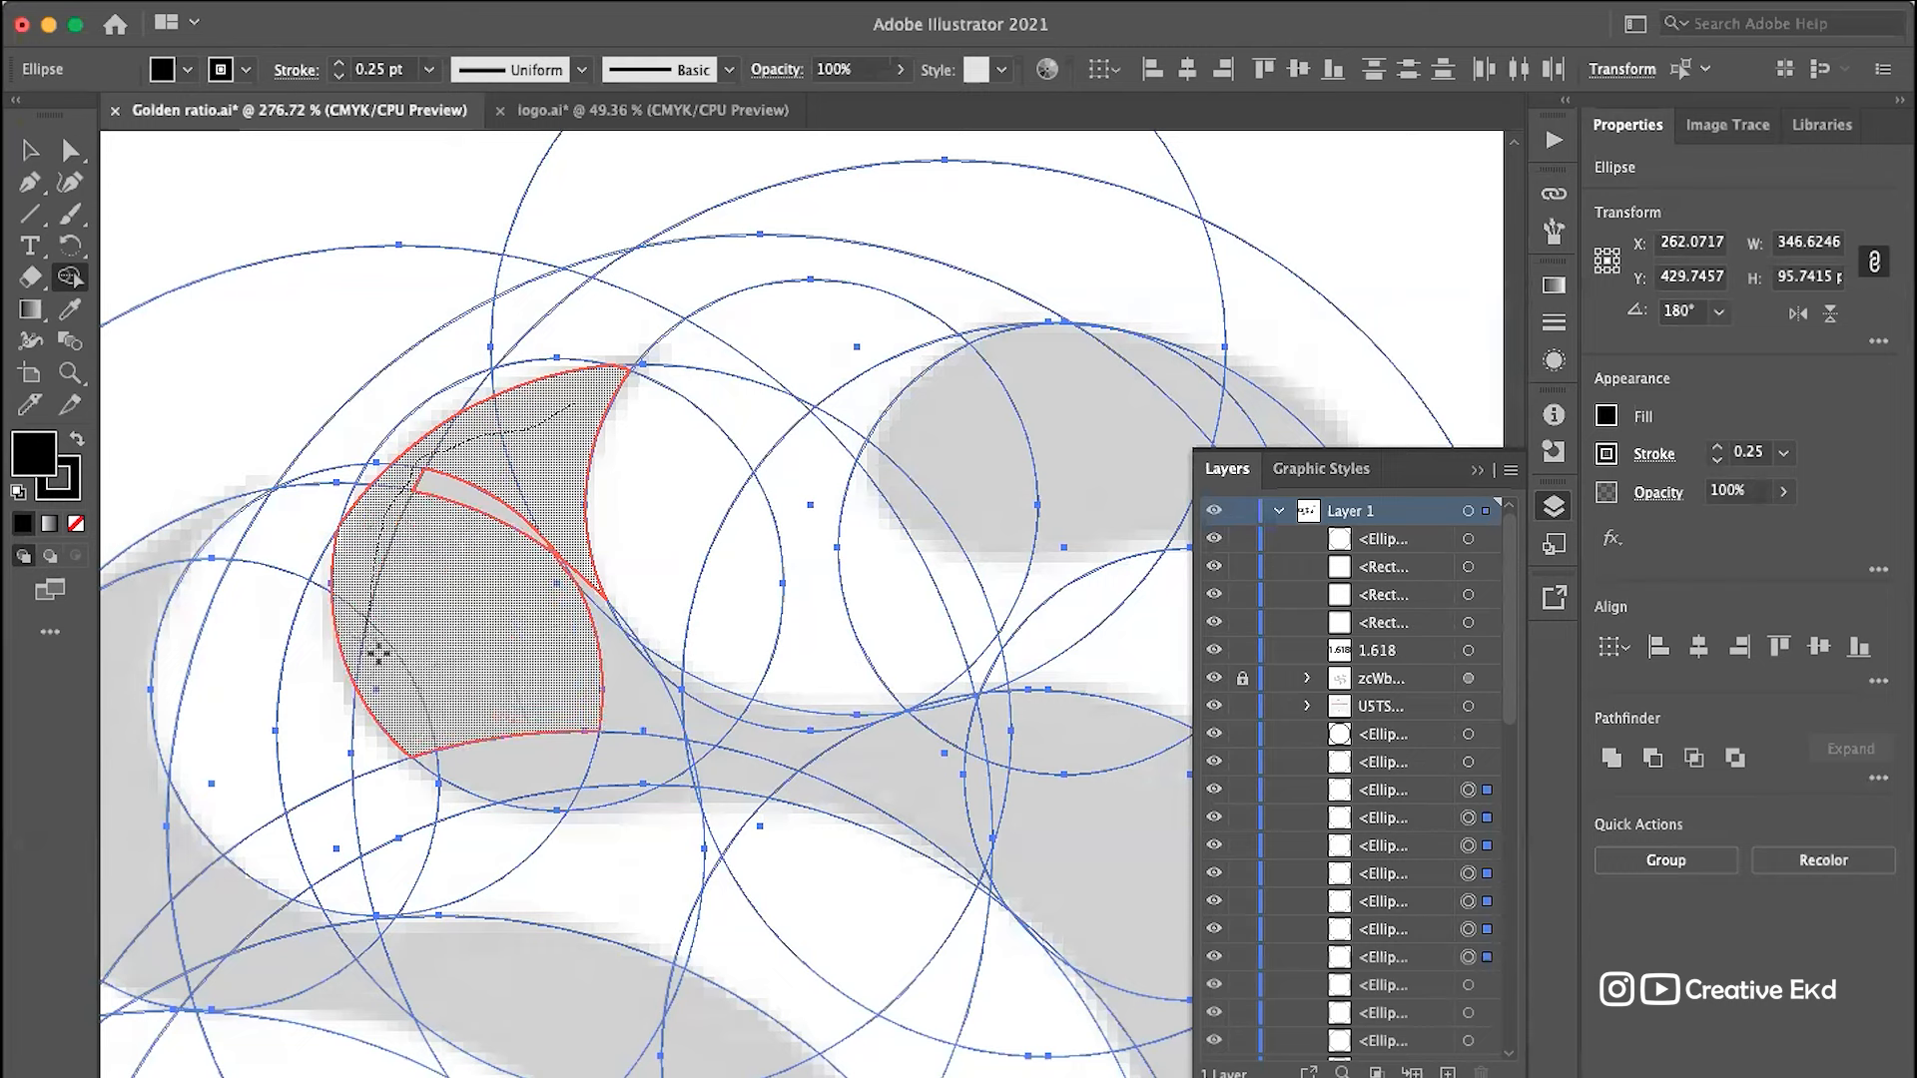
pyautogui.moveTo(477, 538); pyautogui.dragTo(474, 475)
pyautogui.moveTo(454, 540)
pyautogui.mouseDown()
pyautogui.moveTo(620, 692)
pyautogui.moveTo(623, 728)
pyautogui.mouseUp()
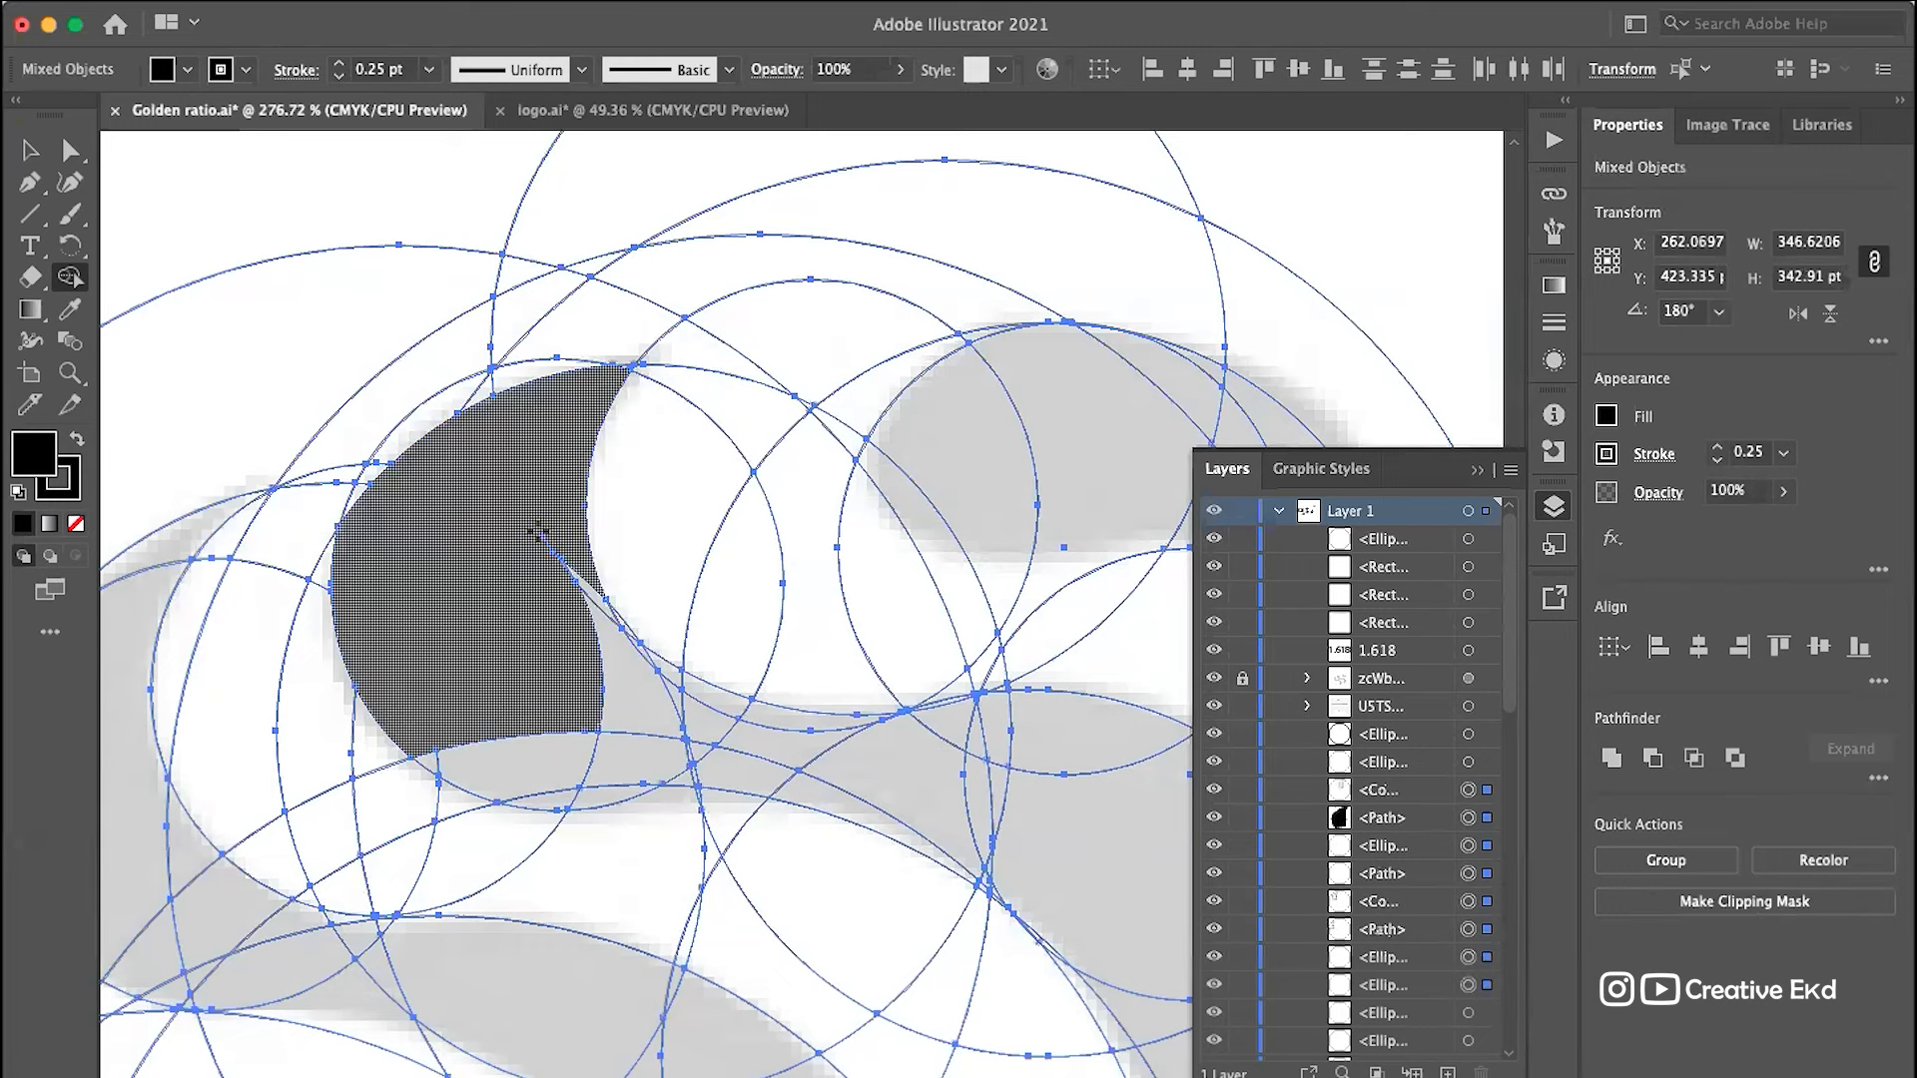
pyautogui.moveTo(569, 485)
pyautogui.mouseDown()
pyautogui.moveTo(569, 610)
pyautogui.moveTo(679, 704)
pyautogui.mouseUp()
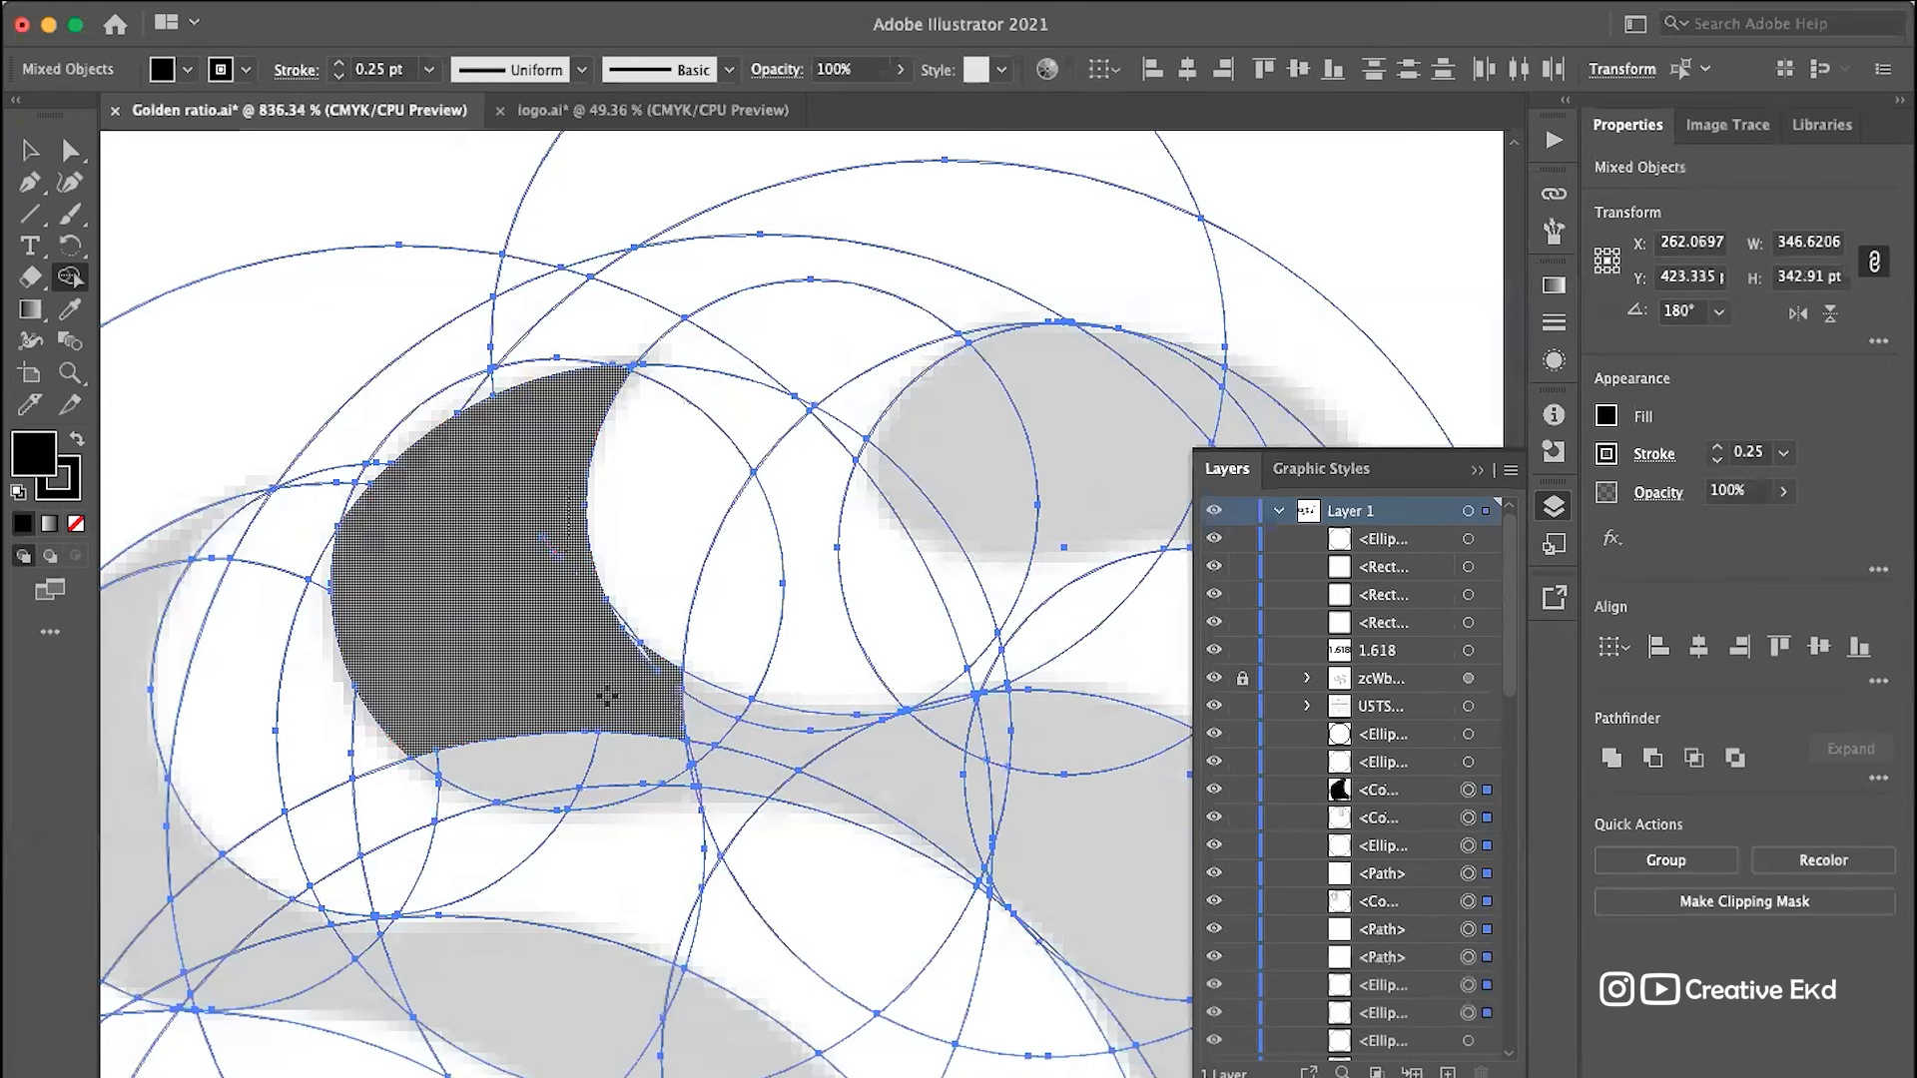
# Step: Merge the thin inner-edge slivers and the remaining lower regions into the black shape at the middle stripe's rounded end
pyautogui.scroll(5, 607, 696)
pyautogui.moveTo(783, 612)
pyautogui.mouseDown()
pyautogui.moveTo(714, 571)
pyautogui.moveTo(653, 483)
pyautogui.mouseUp()
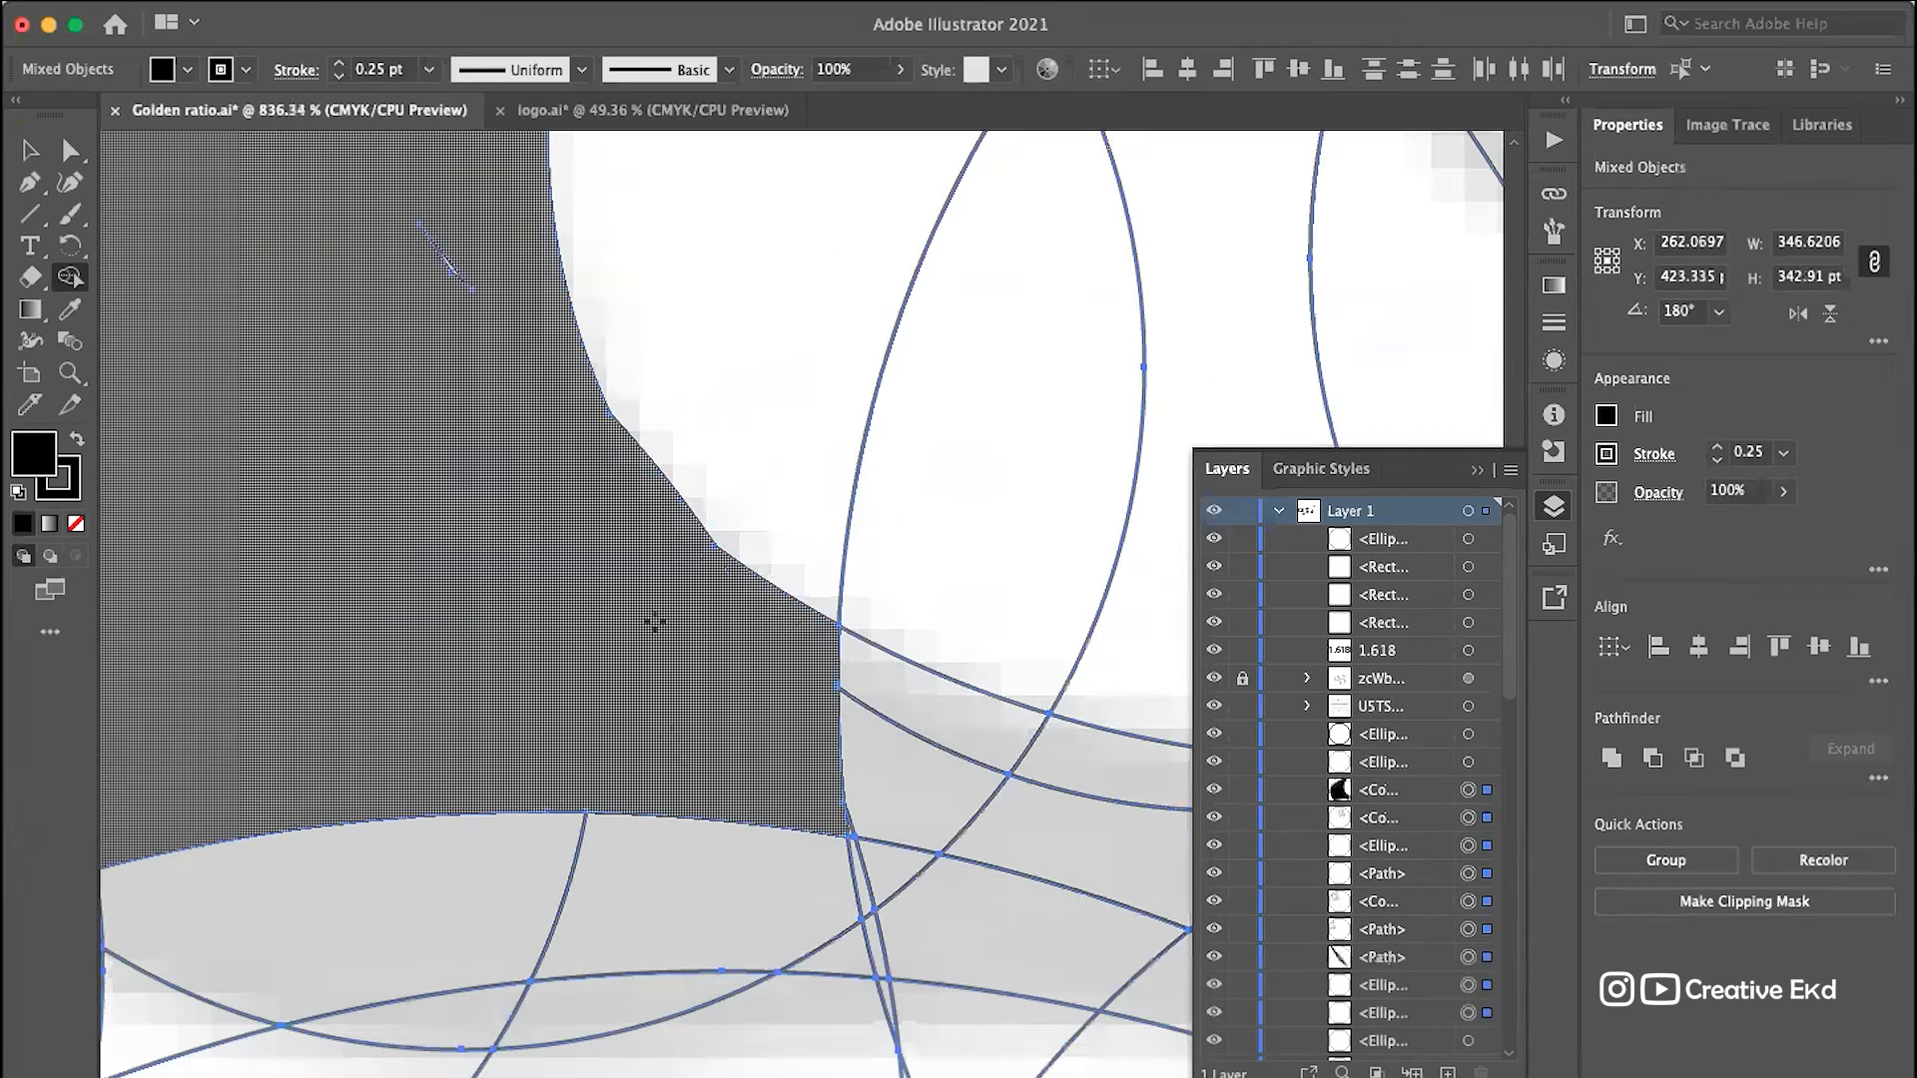
pyautogui.scroll(-6, 654, 623)
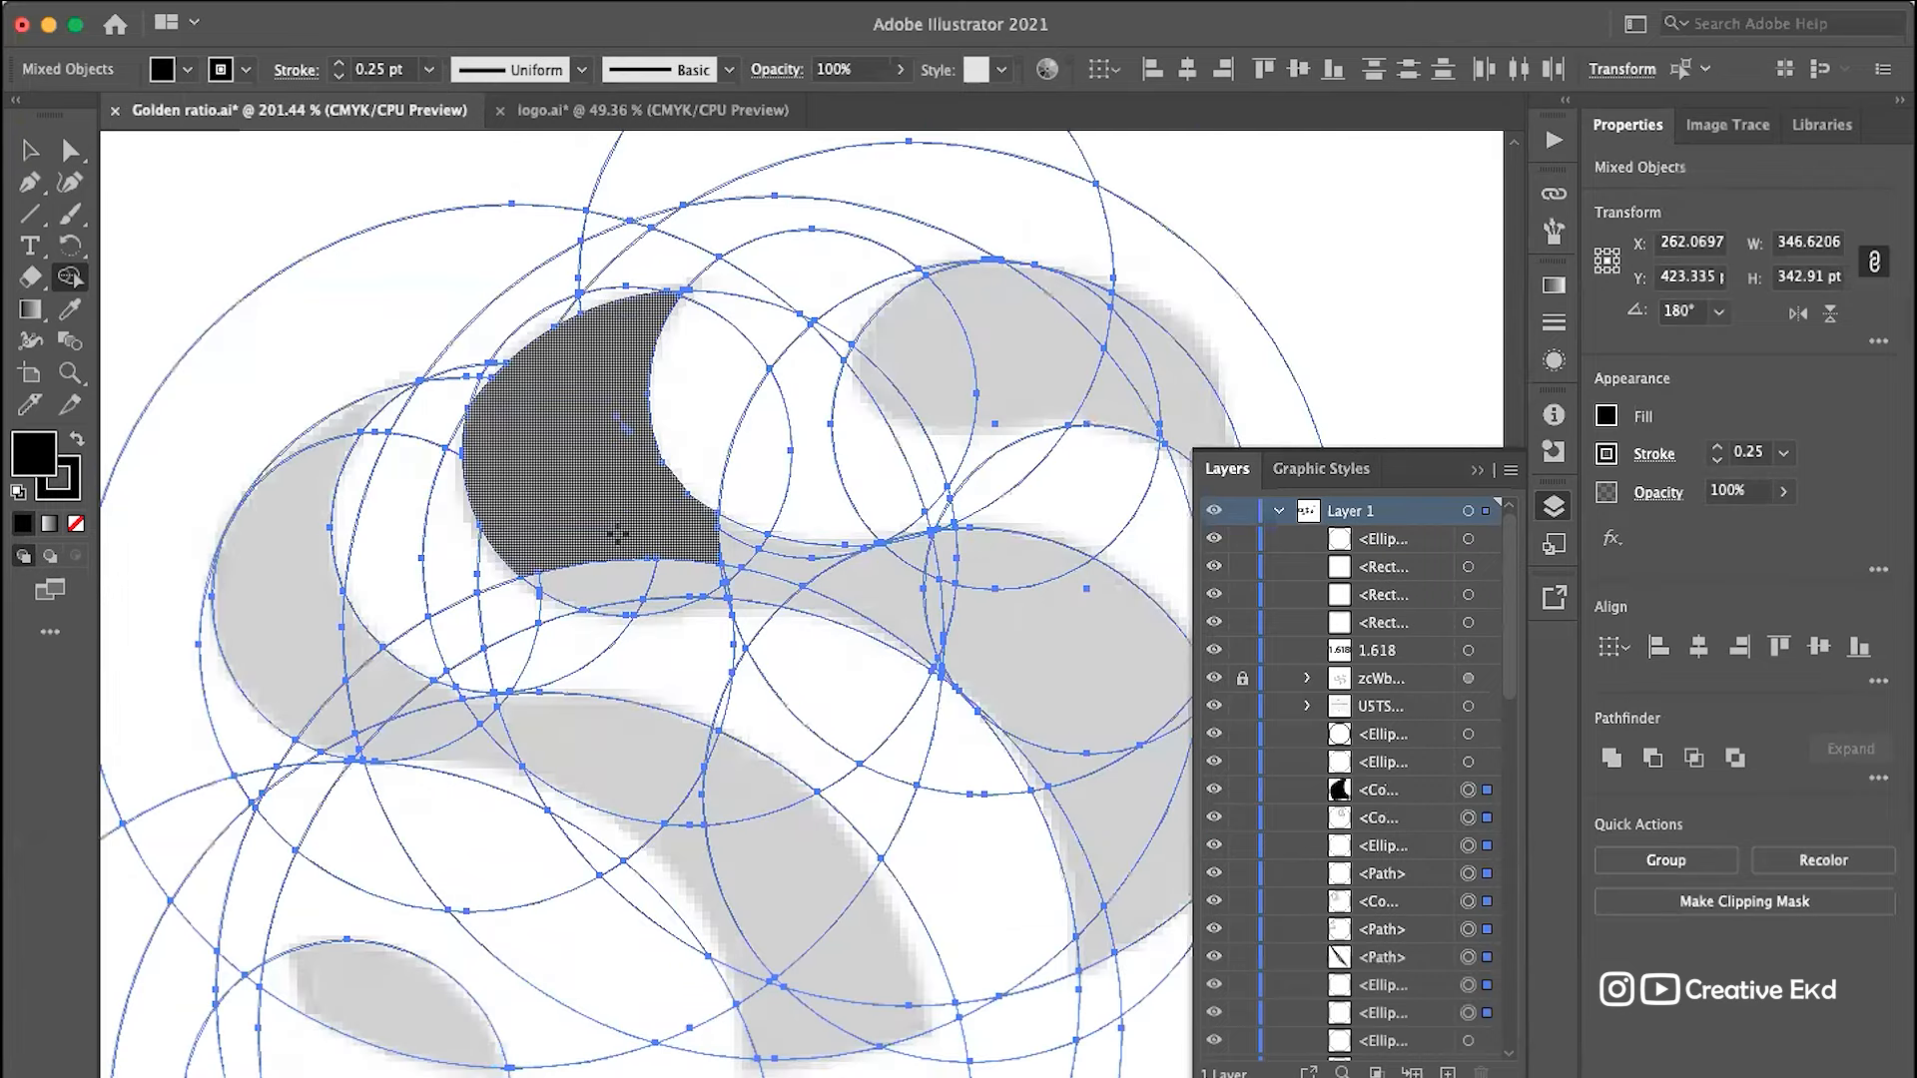
pyautogui.scroll(2, 596, 556)
pyautogui.moveTo(488, 572)
pyautogui.mouseDown()
pyautogui.moveTo(528, 614)
pyautogui.moveTo(642, 632)
pyautogui.moveTo(715, 616)
pyautogui.moveTo(693, 591)
pyautogui.mouseUp()
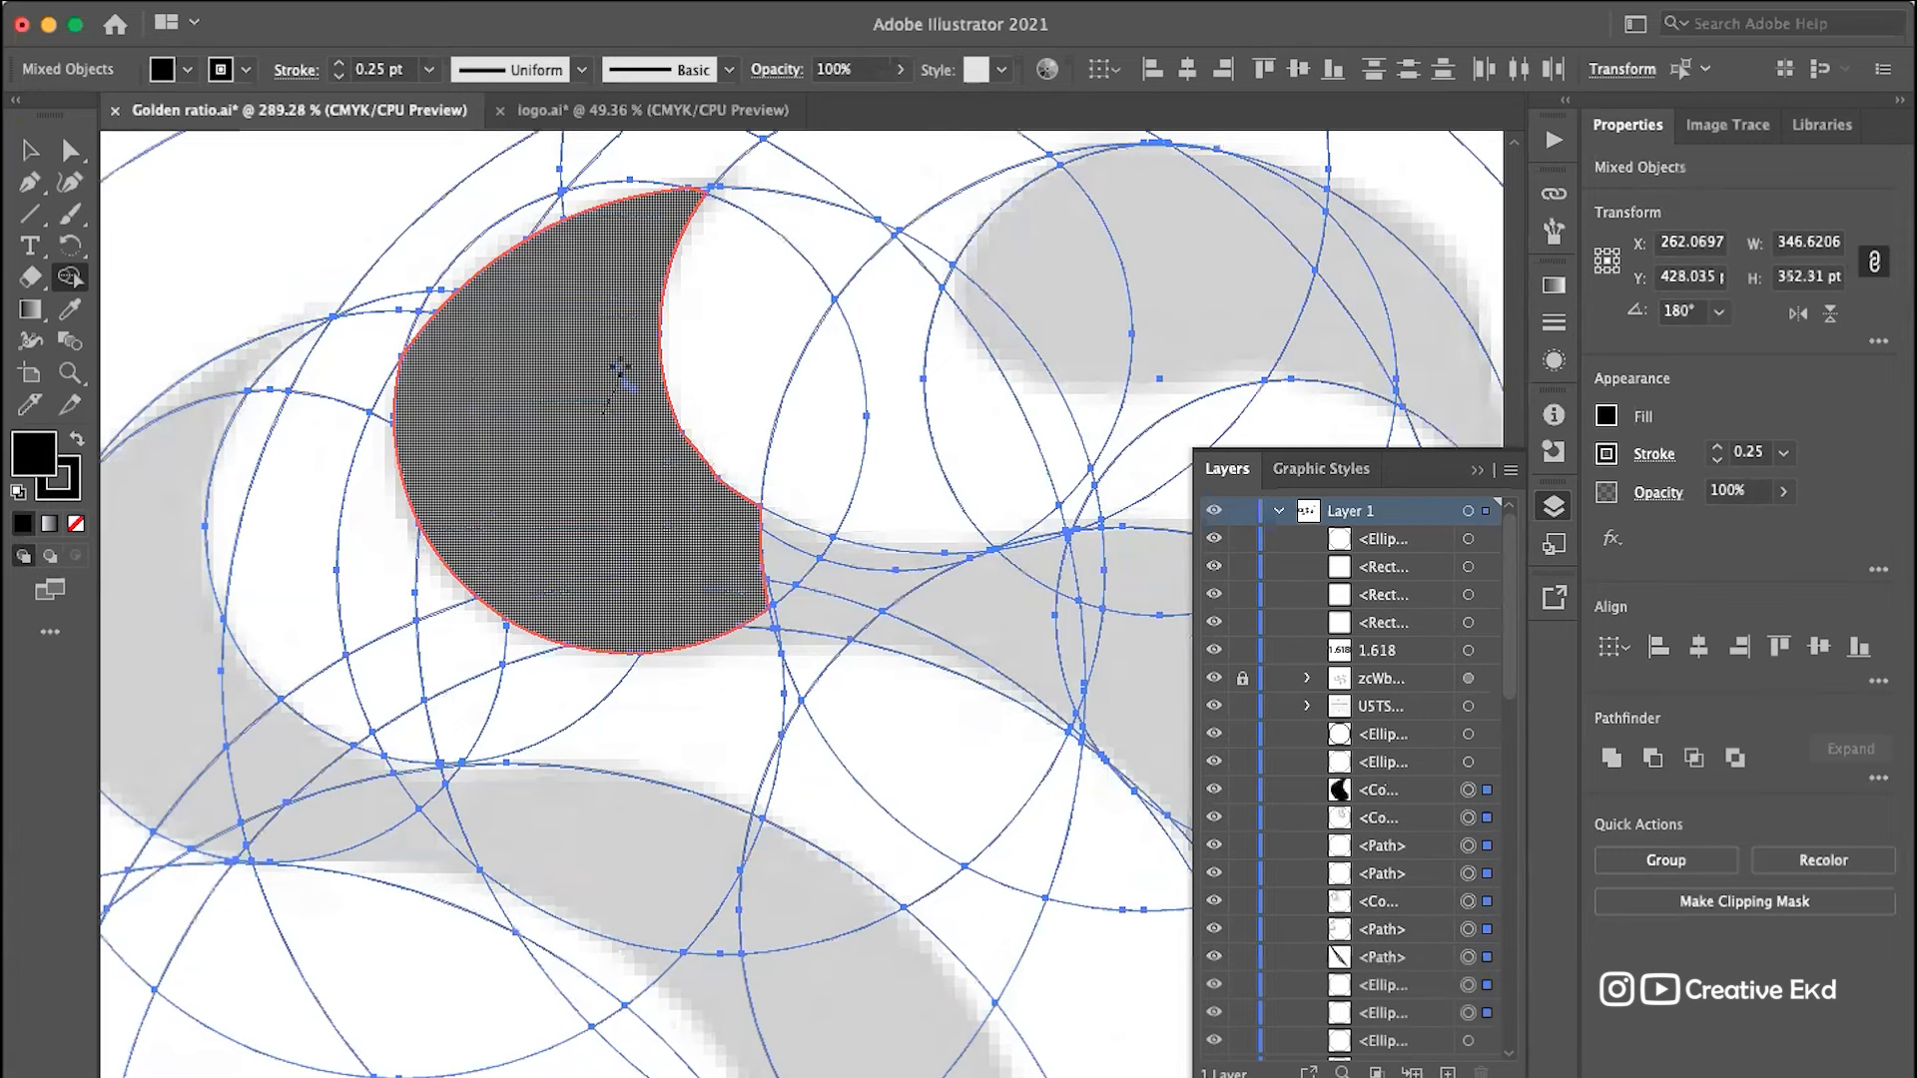
# Step: Merge the regions of the middle stripe's narrow neck and the upper part of its wide body into black with Shape Builder
pyautogui.hscroll(6, 710, 586)
pyautogui.scroll(-3, 710, 586)
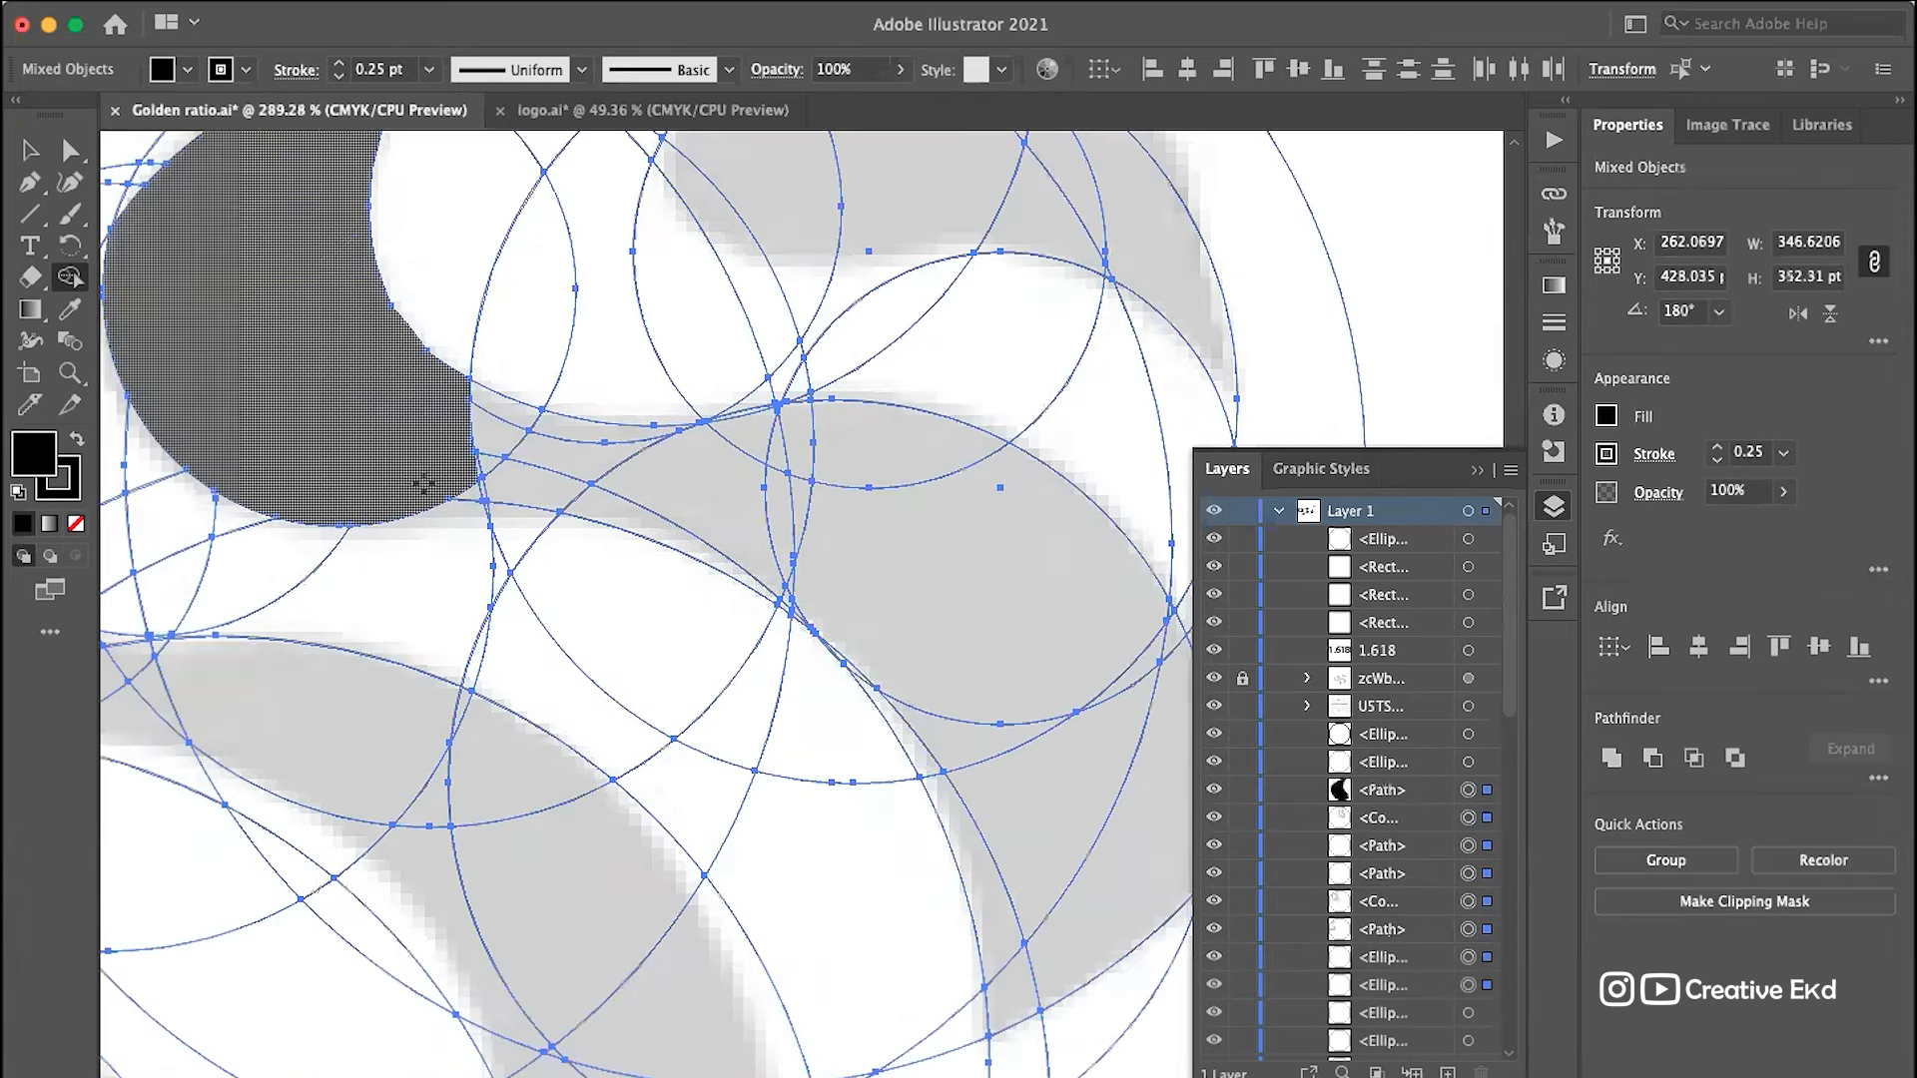
pyautogui.moveTo(399, 482); pyautogui.dragTo(465, 481)
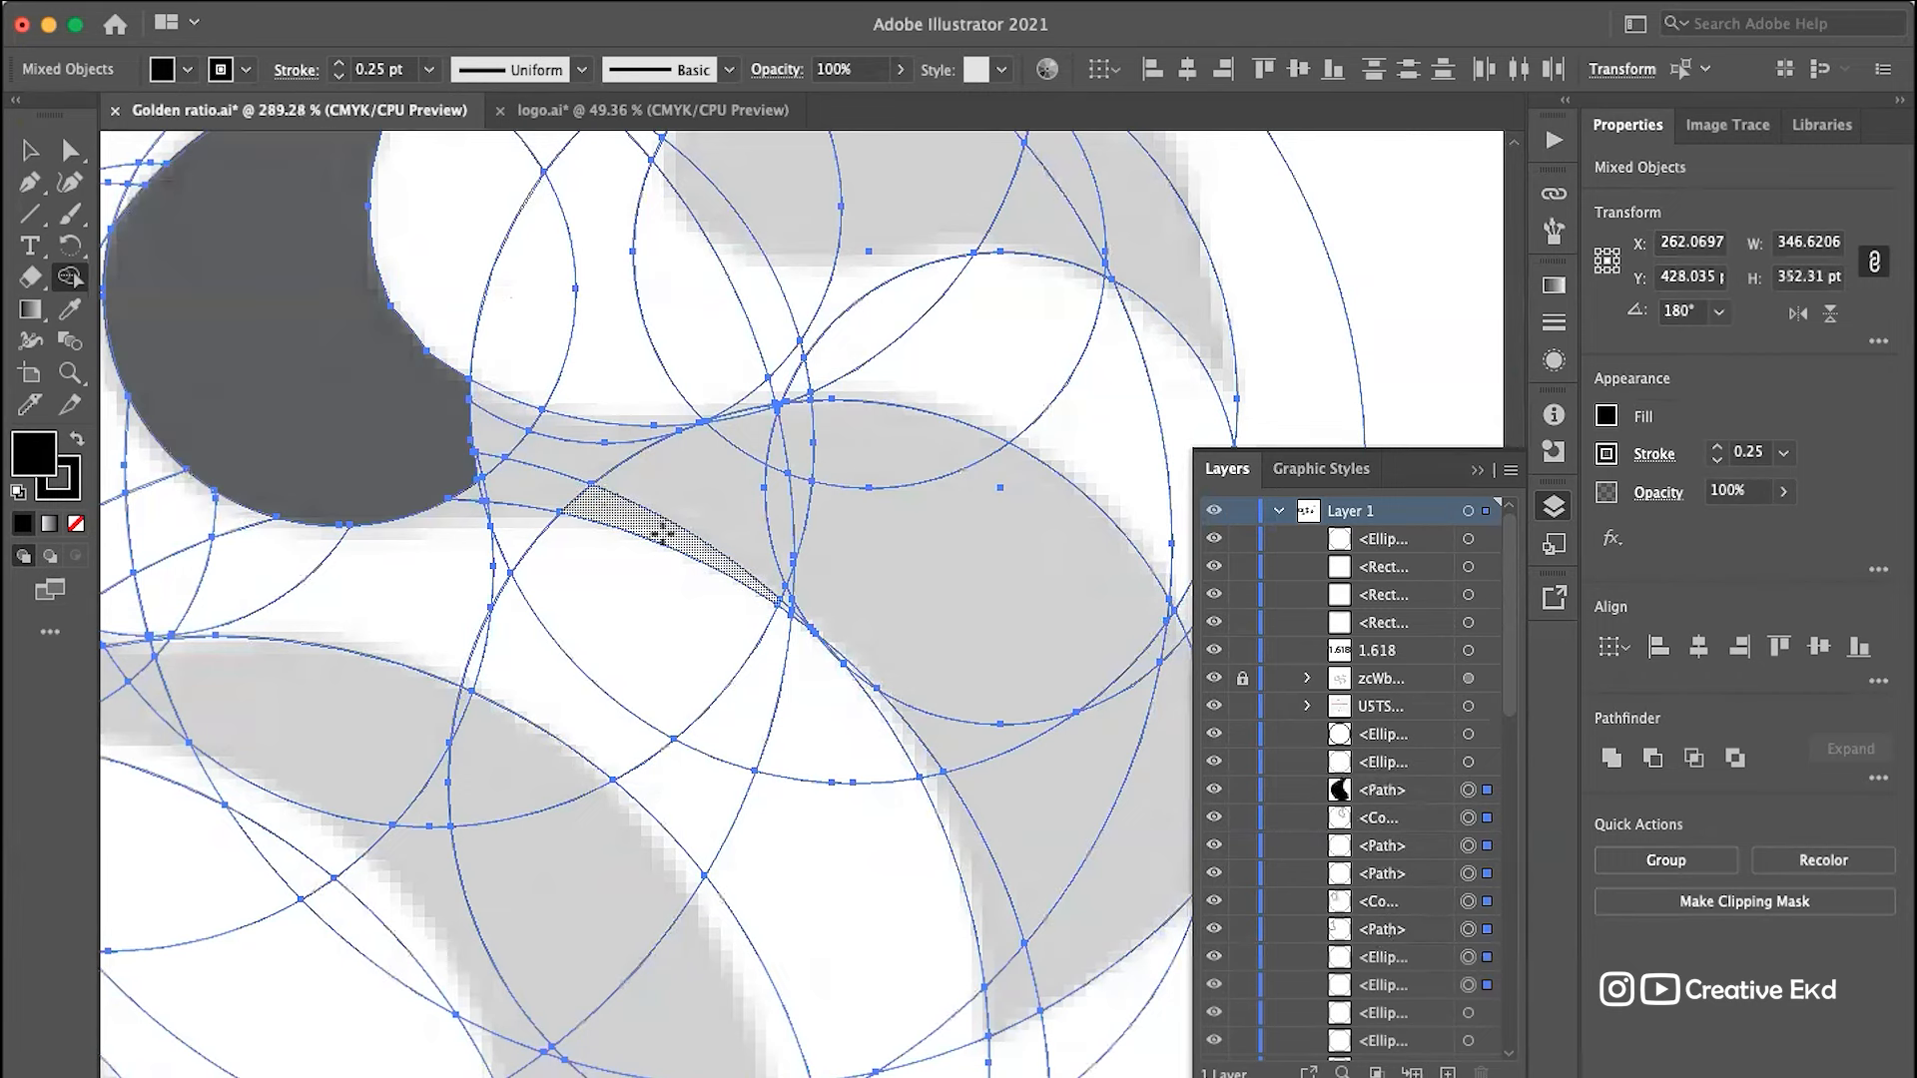
pyautogui.moveTo(936, 587); pyautogui.dragTo(574, 449)
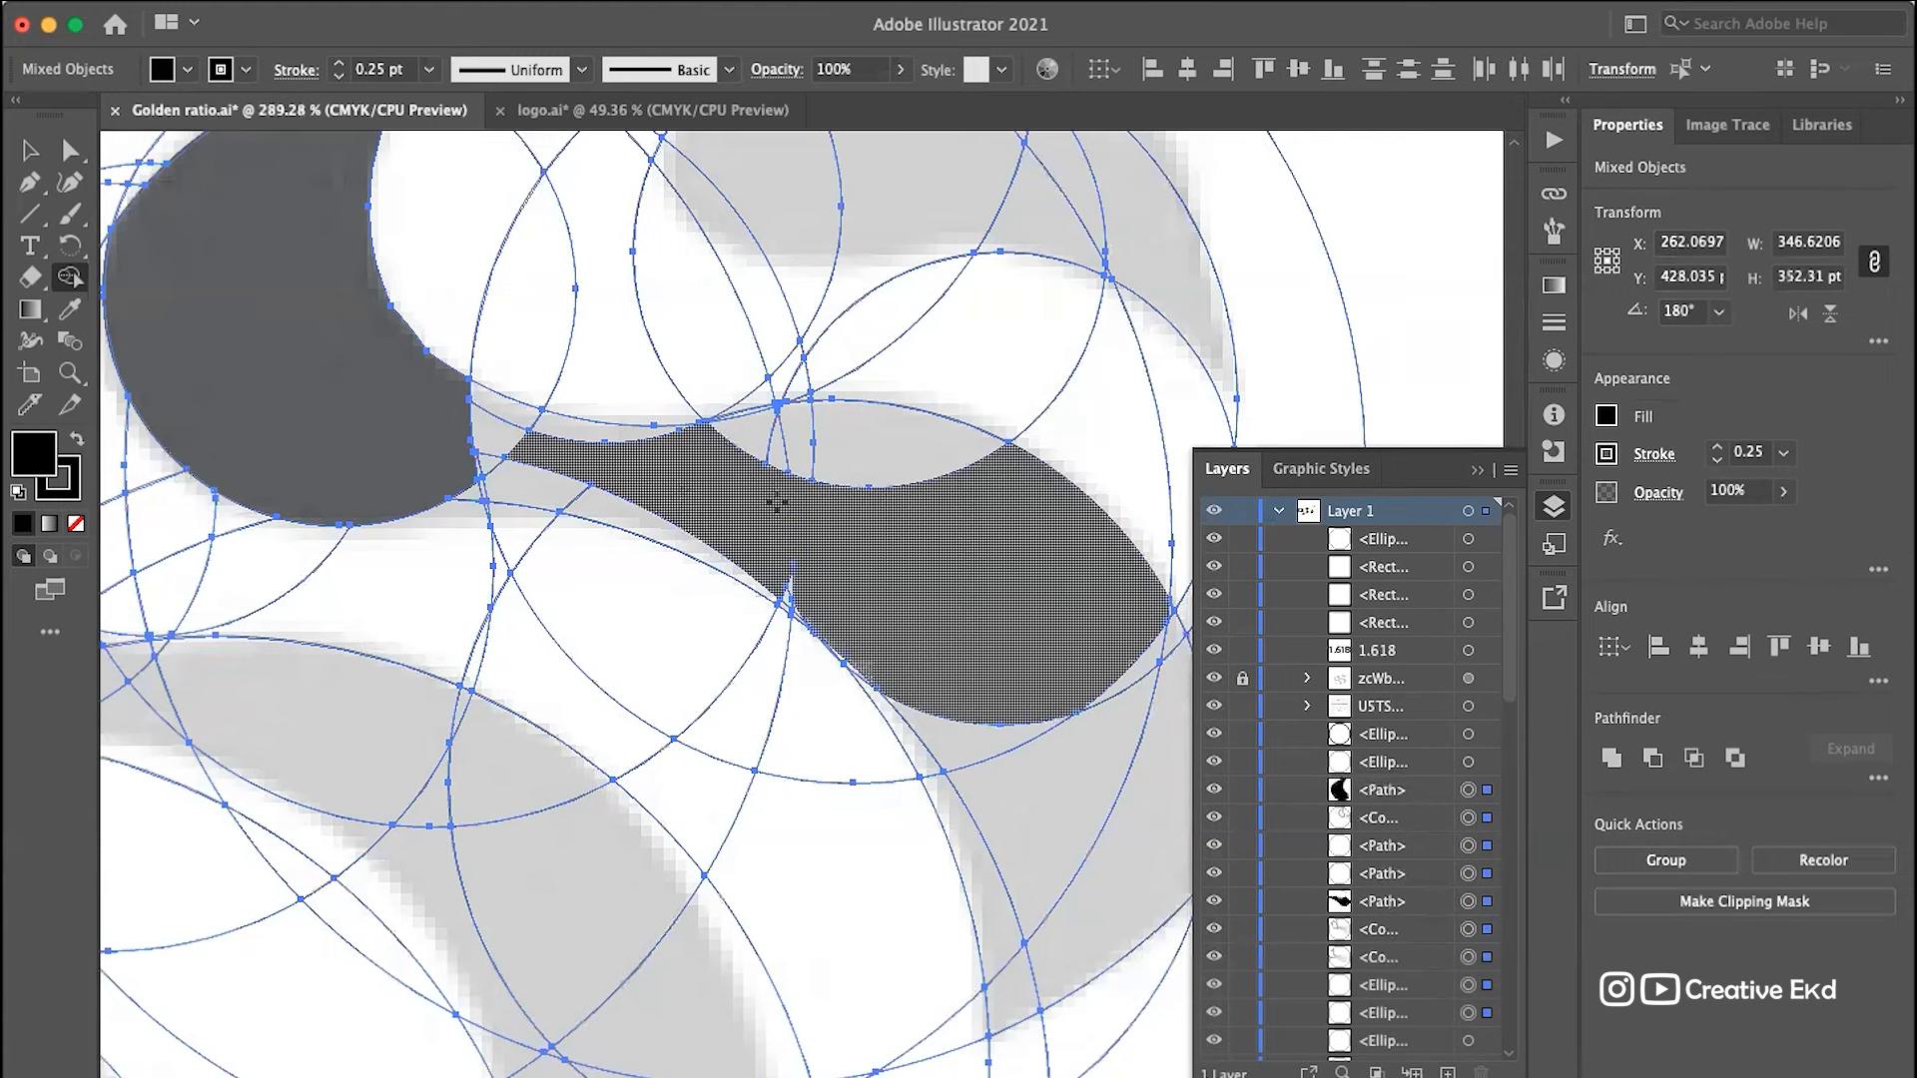
pyautogui.moveTo(904, 580); pyautogui.dragTo(754, 496)
pyautogui.moveTo(586, 439); pyautogui.dragTo(492, 423)
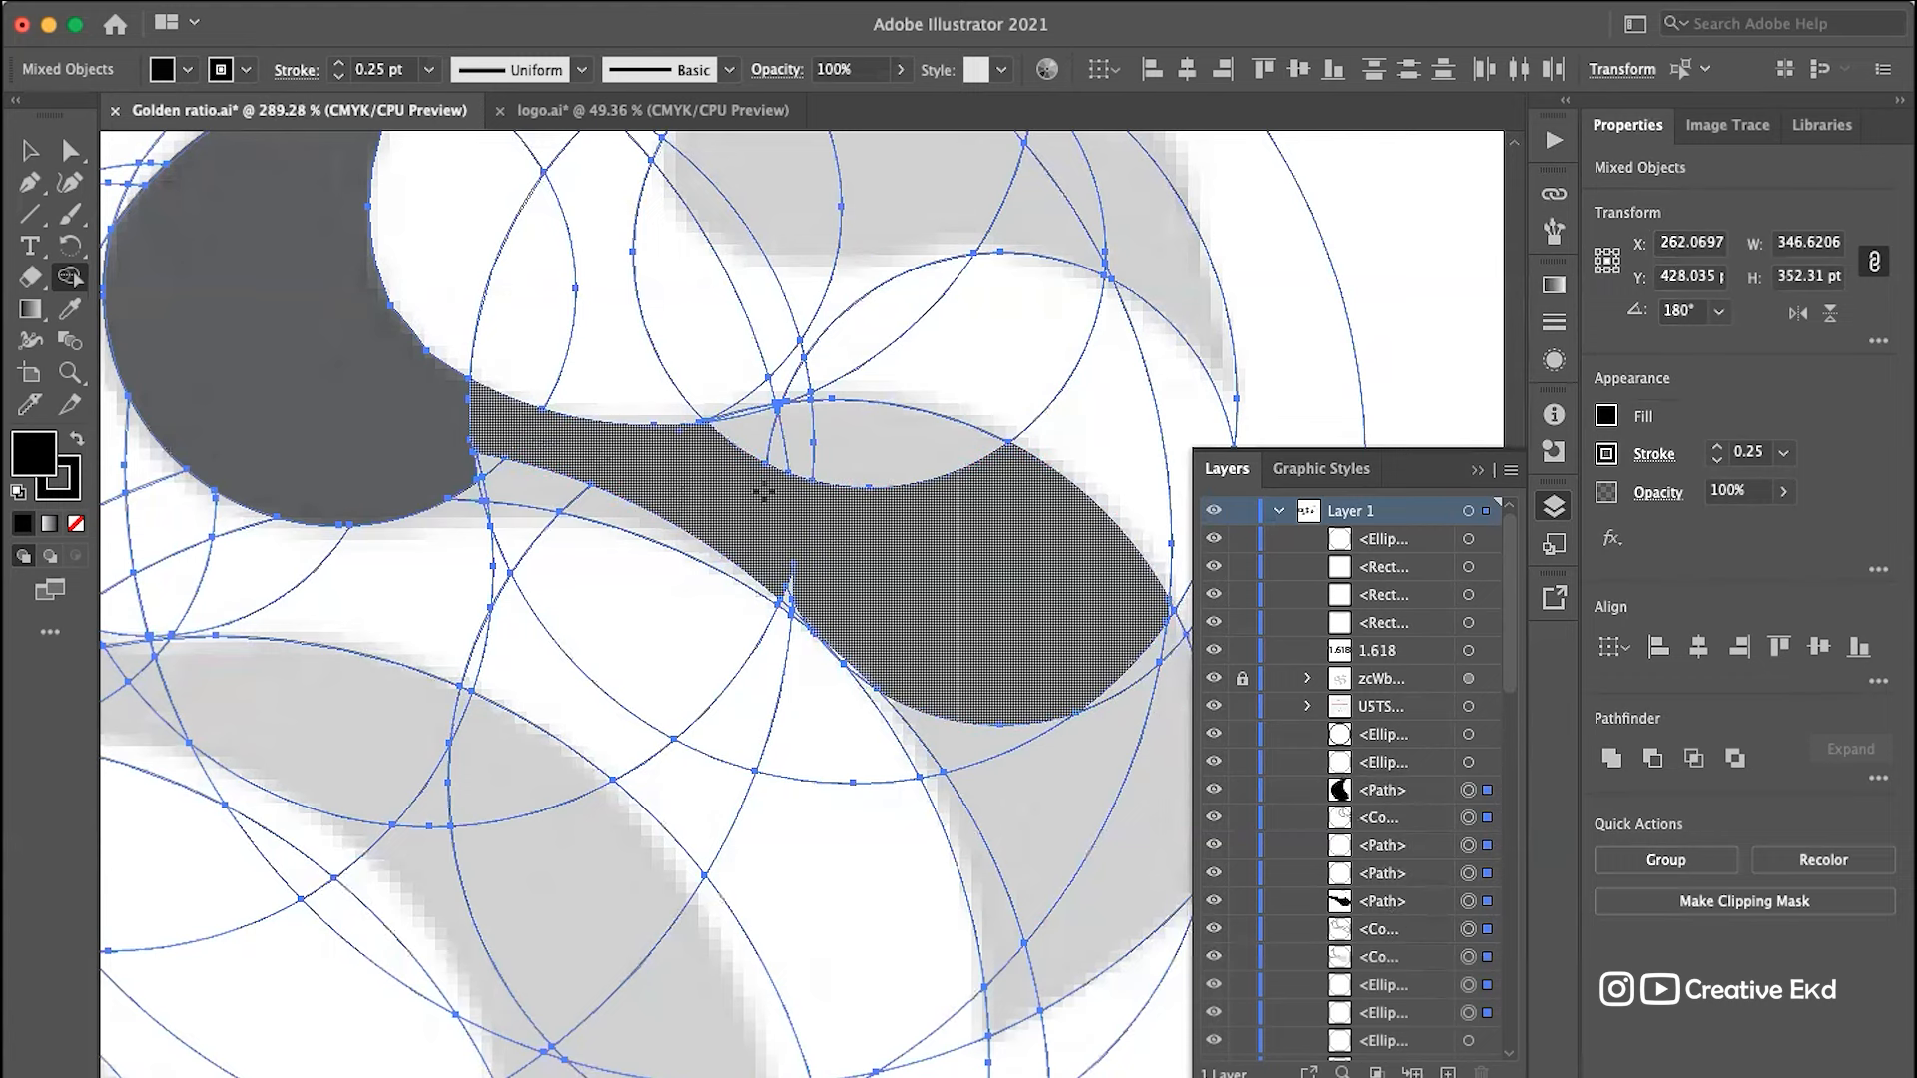
pyautogui.moveTo(910, 500)
pyautogui.mouseDown()
pyautogui.moveTo(831, 448)
pyautogui.moveTo(744, 434)
pyautogui.mouseUp()
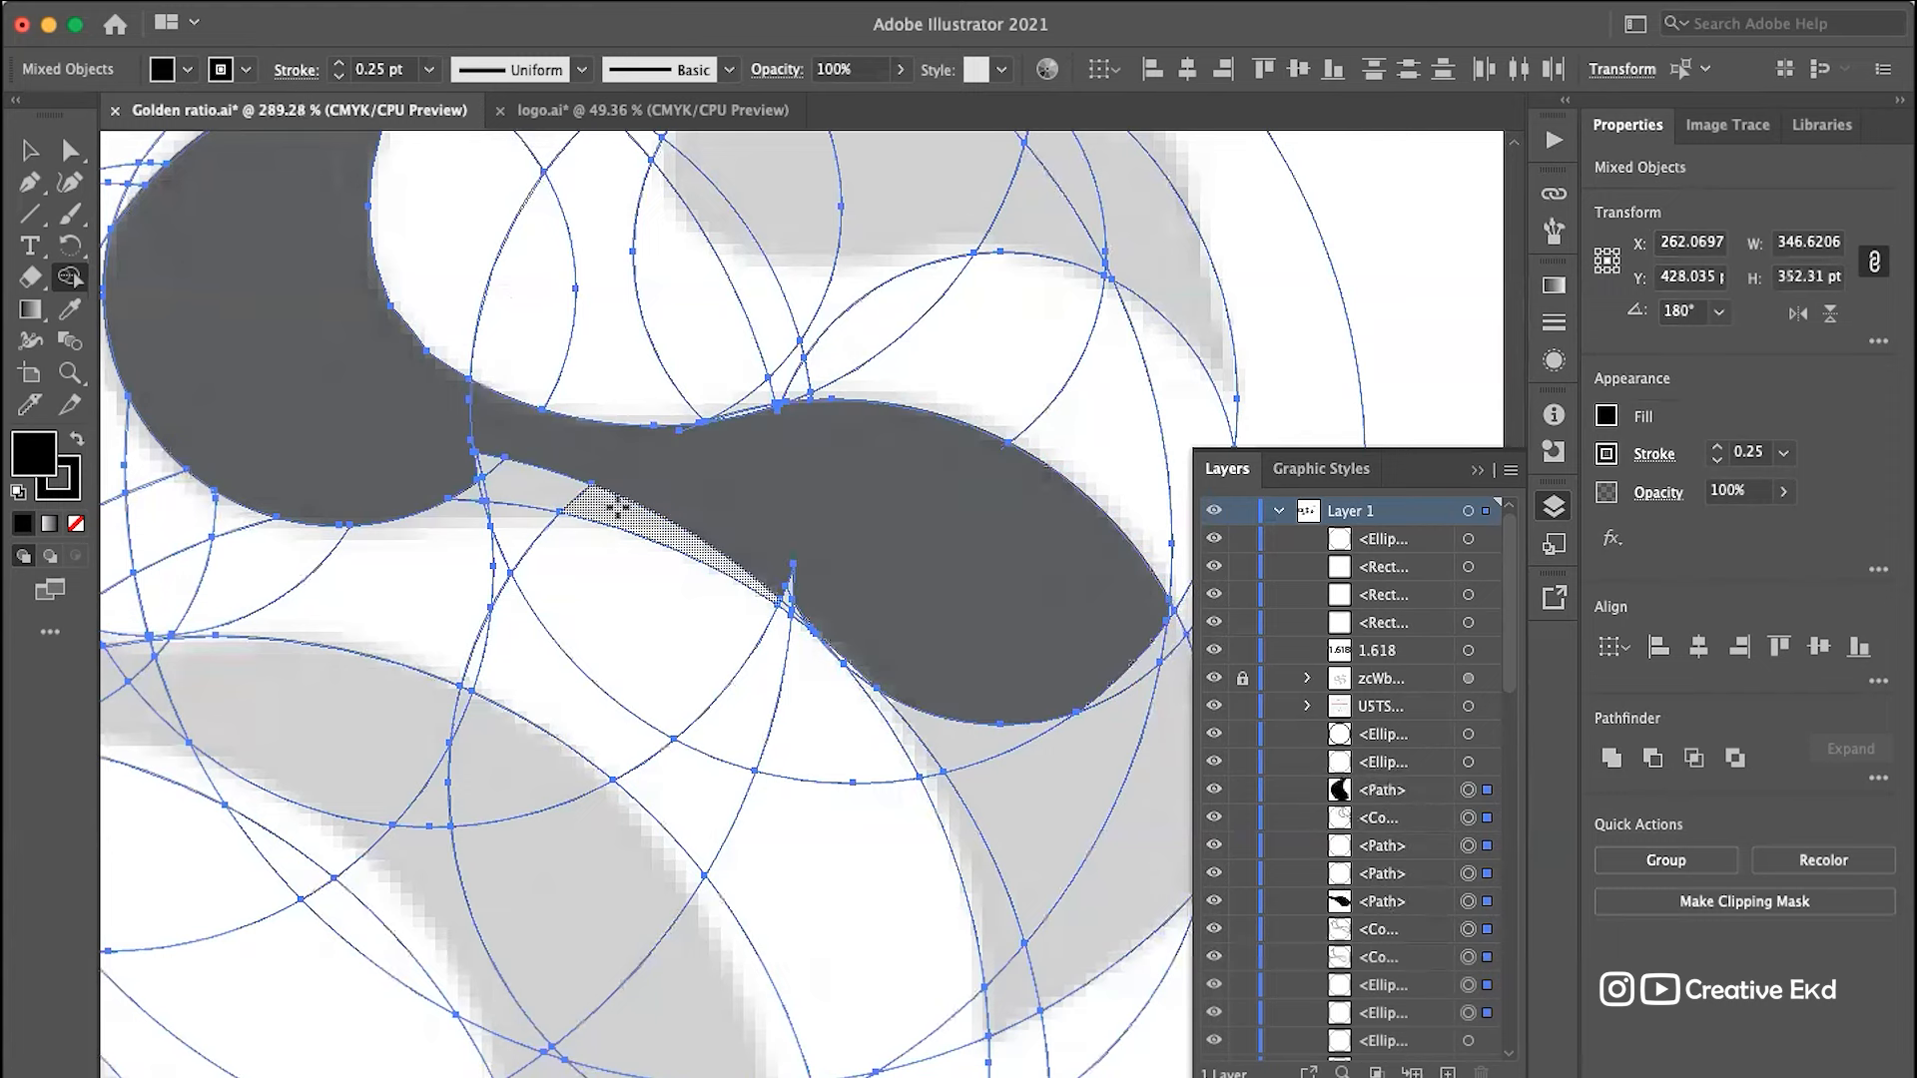
# Step: Merge the sliver under the middle stripe's neck and the remaining regions of its wide lower end into black with Shape Builder
pyautogui.moveTo(659, 504)
pyautogui.mouseDown()
pyautogui.moveTo(451, 475)
pyautogui.moveTo(473, 465)
pyautogui.mouseUp()
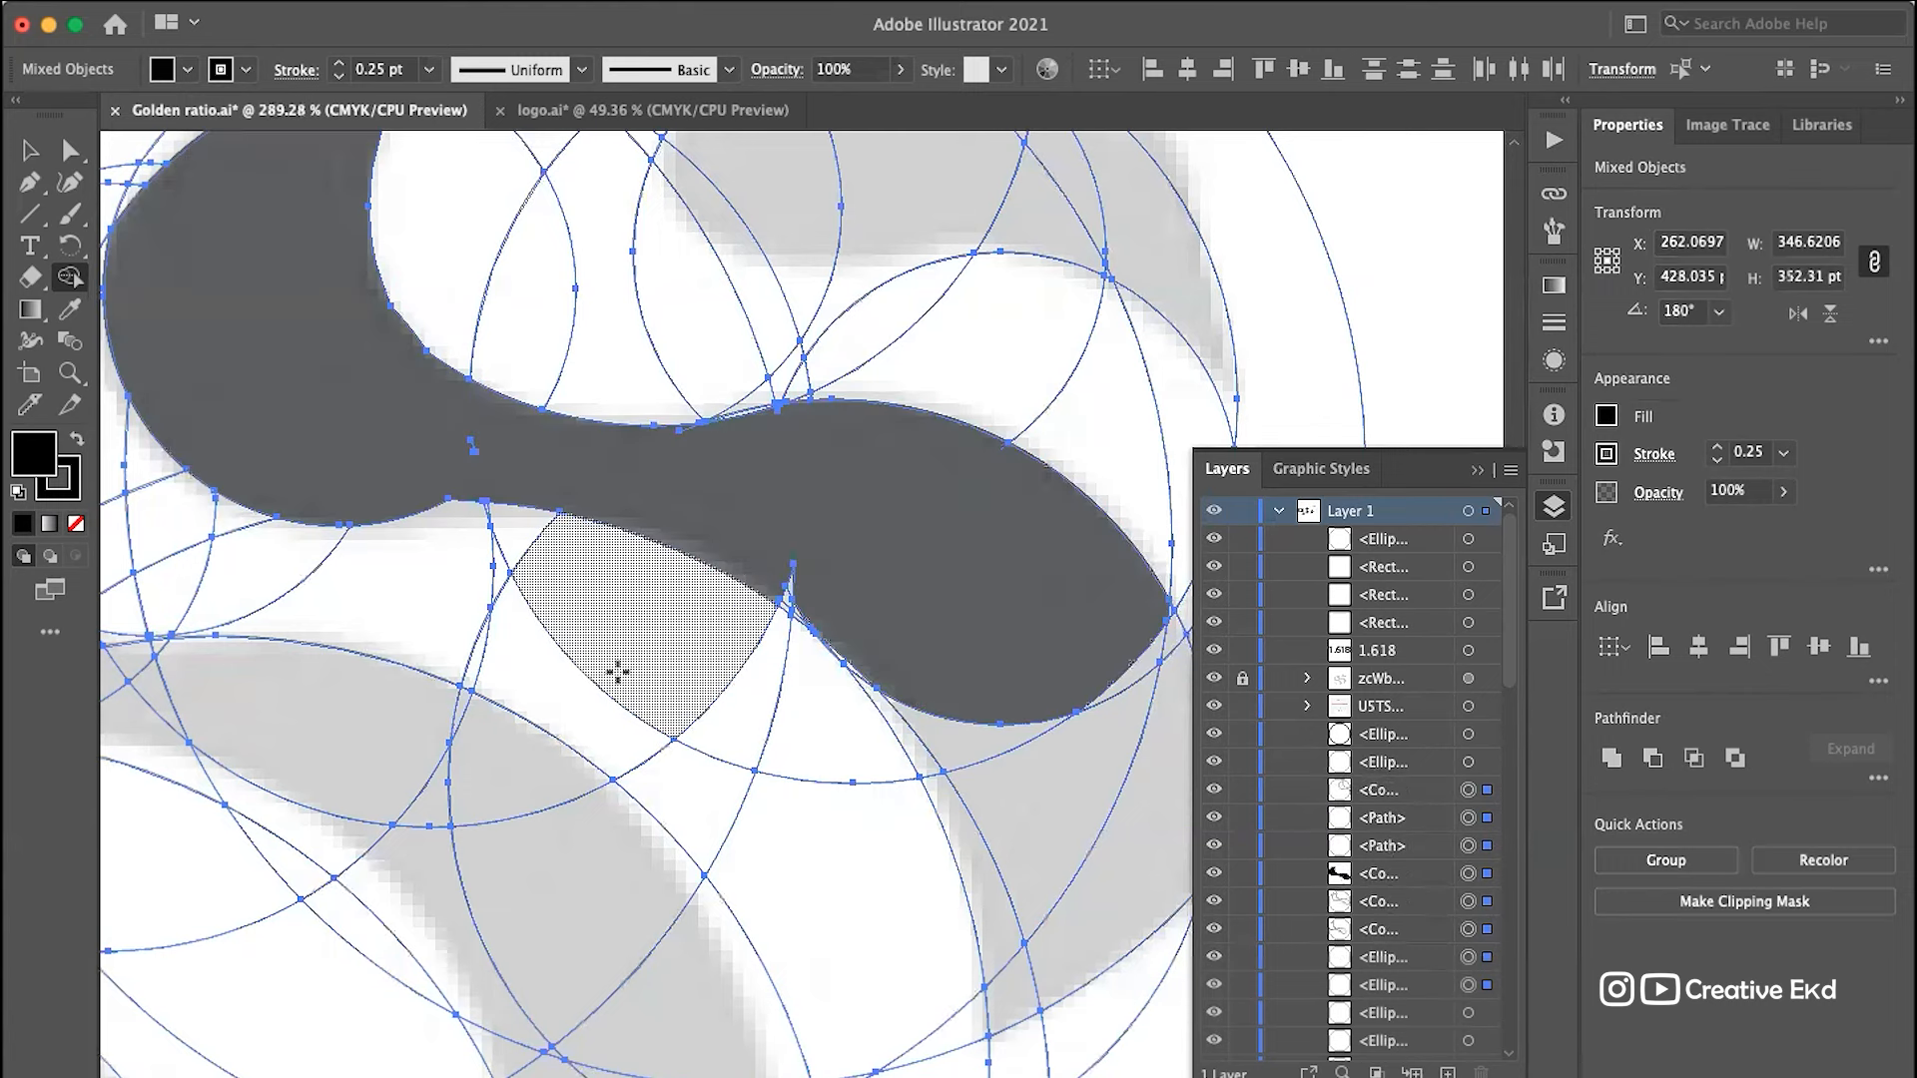
pyautogui.hscroll(5, 749, 534)
pyautogui.scroll(-3, 749, 534)
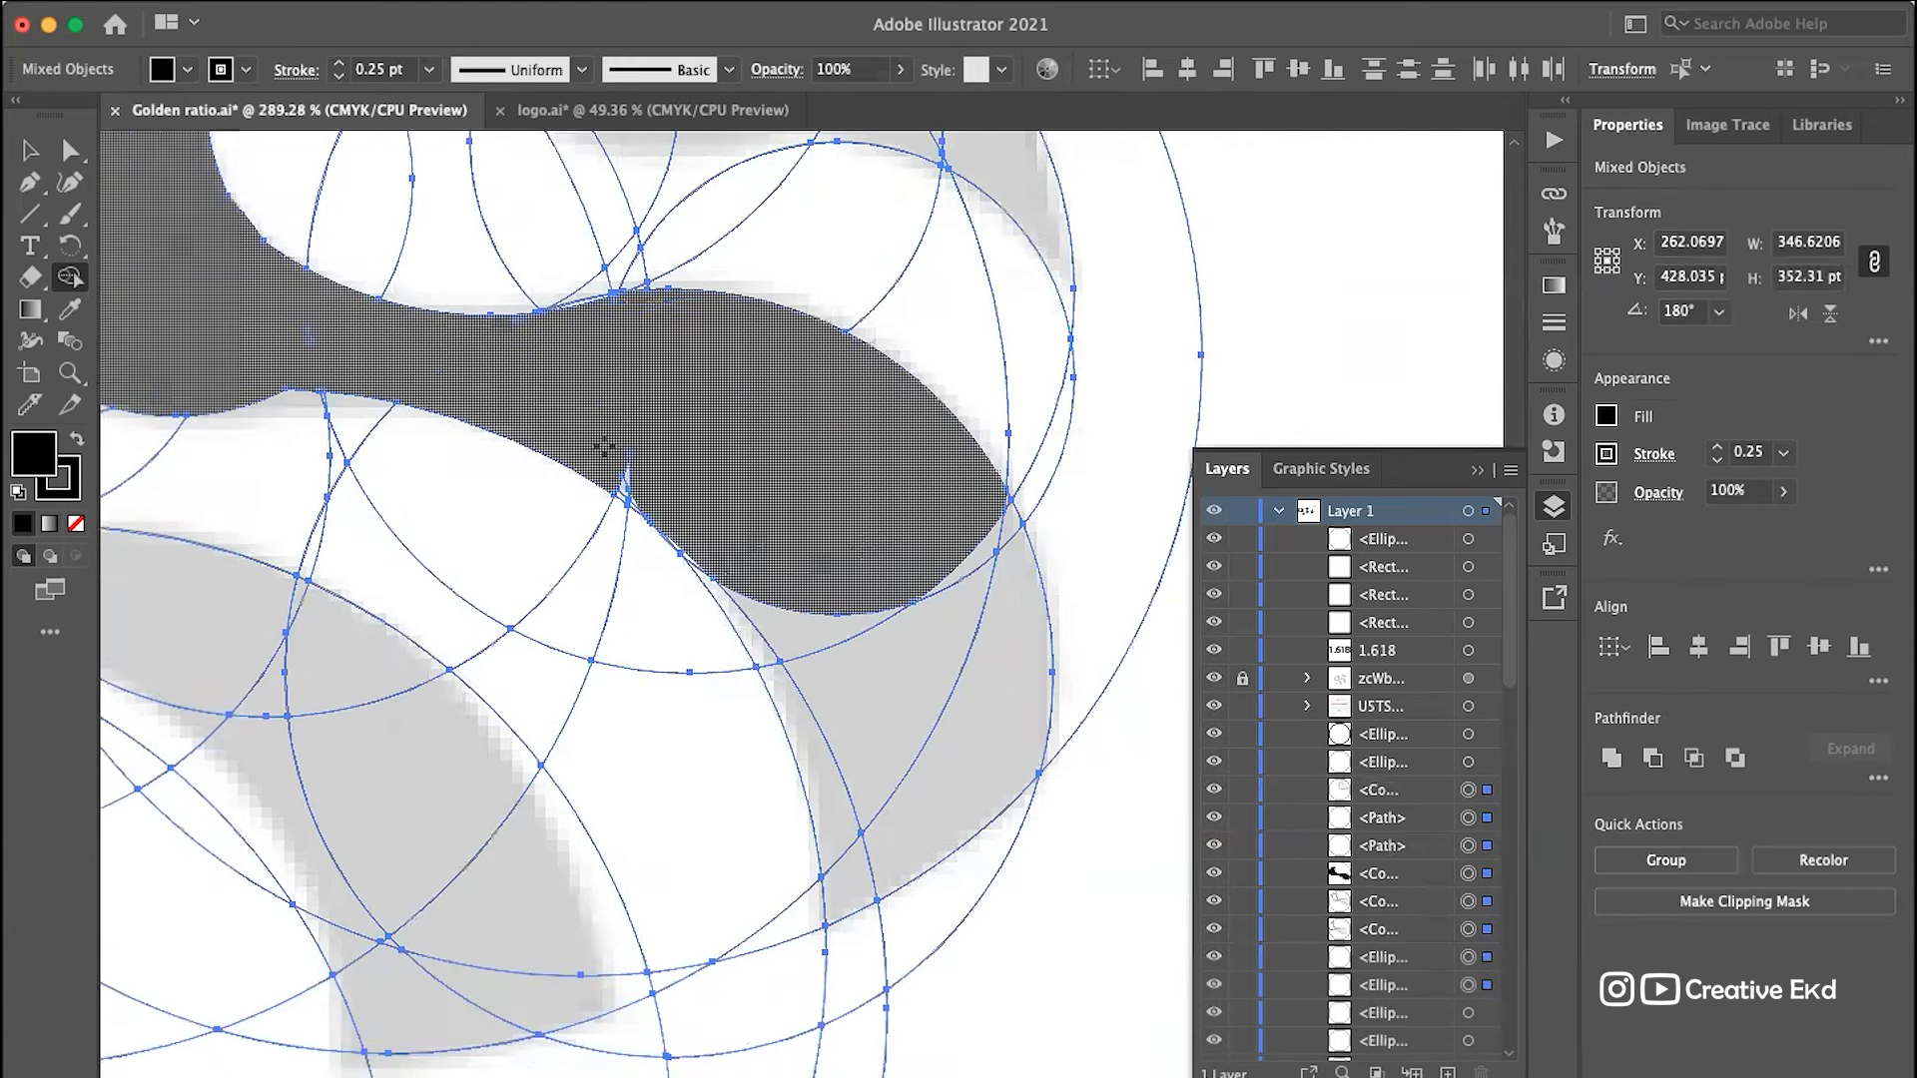
pyautogui.moveTo(606, 449); pyautogui.dragTo(705, 513)
pyautogui.moveTo(870, 701)
pyautogui.mouseDown()
pyautogui.moveTo(908, 803)
pyautogui.moveTo(959, 672)
pyautogui.moveTo(953, 491)
pyautogui.moveTo(1001, 562)
pyautogui.mouseUp()
pyautogui.moveTo(891, 649); pyautogui.dragTo(891, 651)
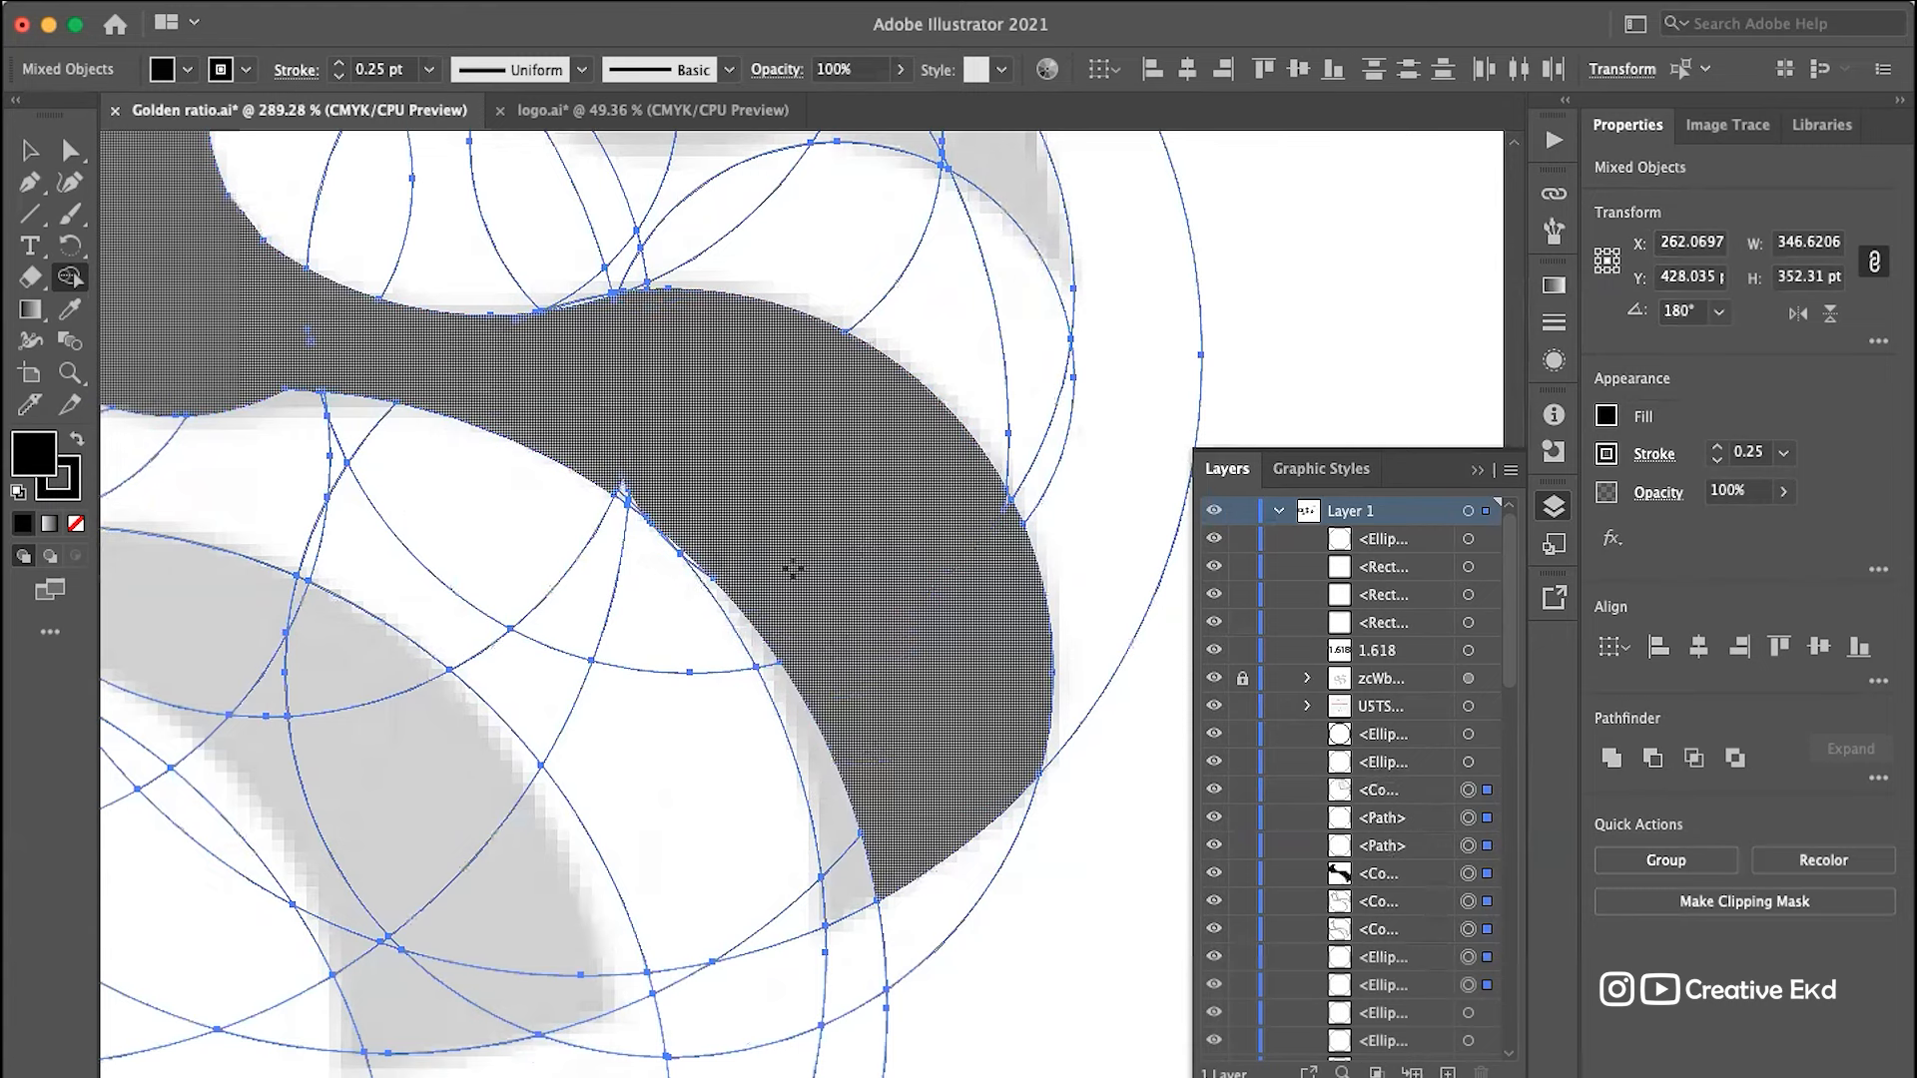
pyautogui.moveTo(719, 555); pyautogui.dragTo(850, 895)
# Step: Merge the regions of the upper stripe's pointed tail into one black shape with Shape Builder, leaving out its rounded end
pyautogui.scroll(5, 975, 500)
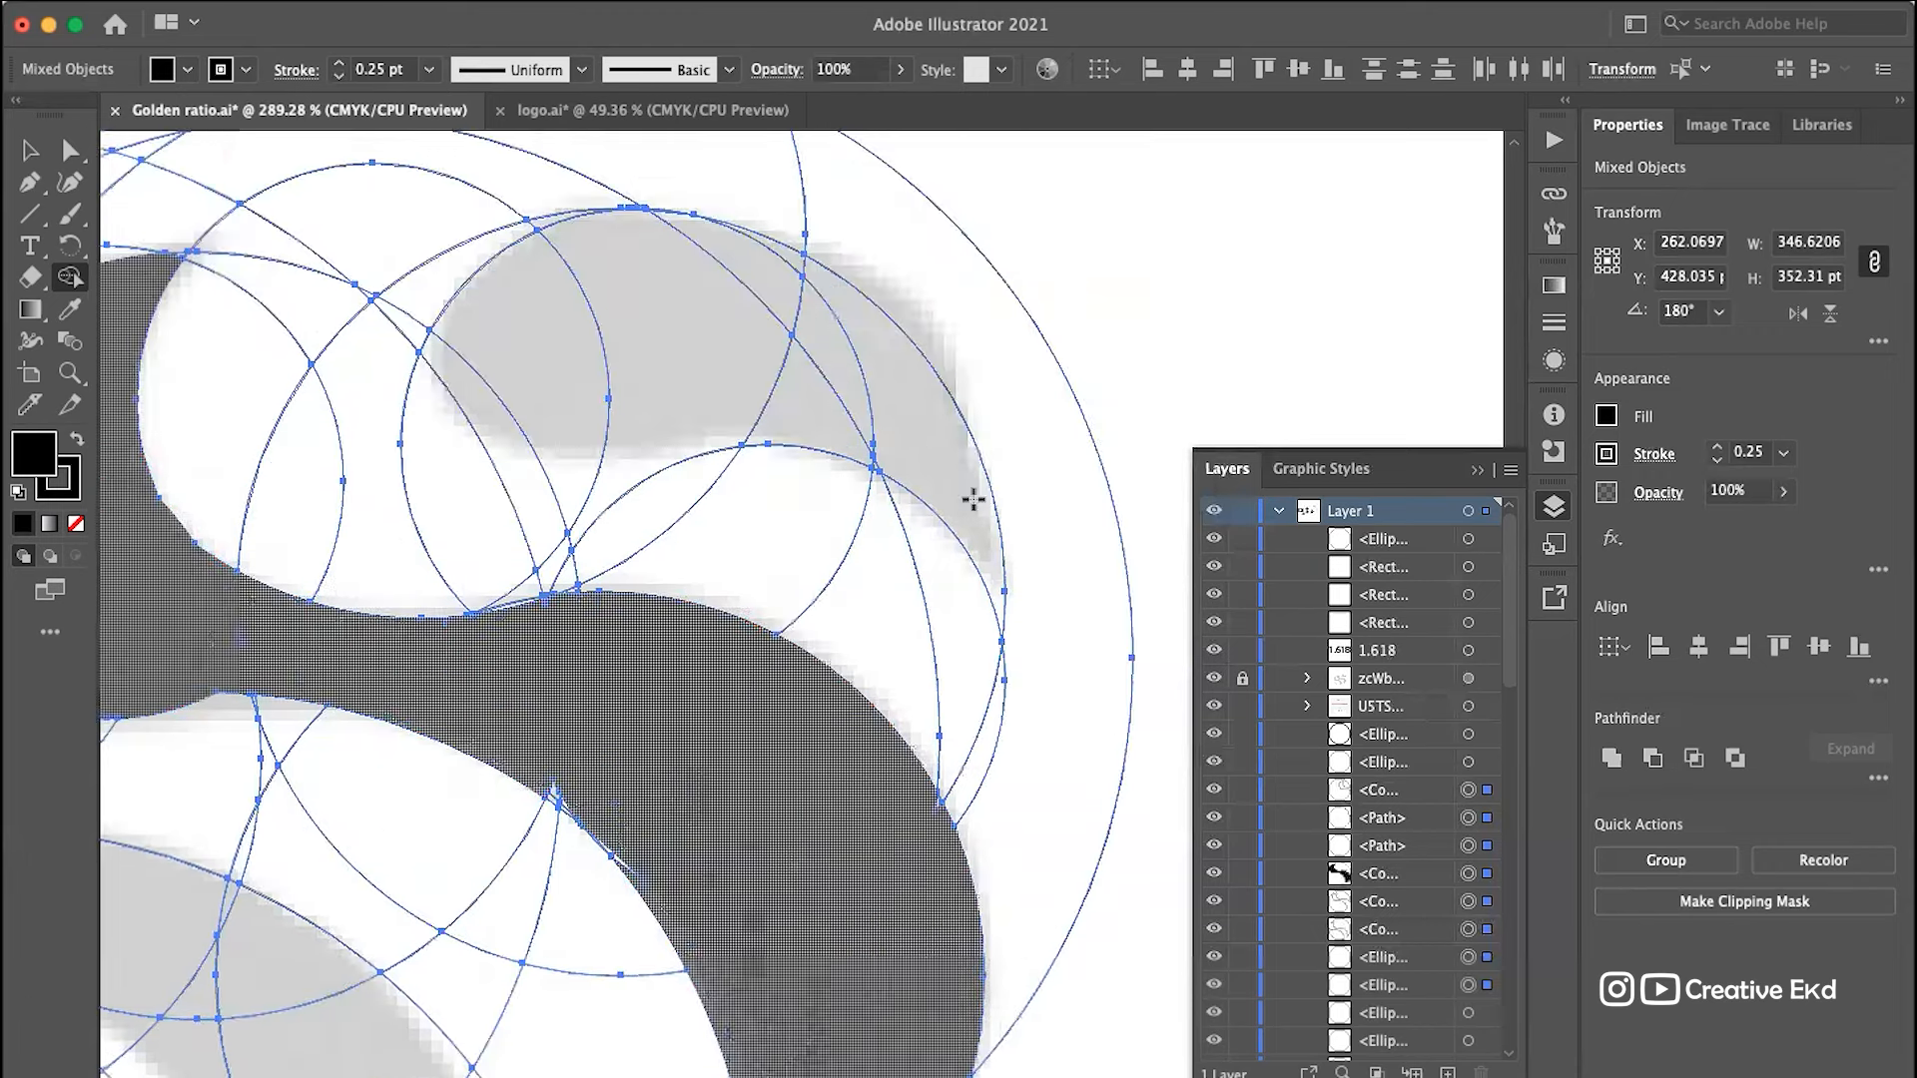
pyautogui.moveTo(885, 418)
pyautogui.mouseDown()
pyautogui.moveTo(633, 329)
pyautogui.moveTo(535, 329)
pyautogui.moveTo(769, 451)
pyautogui.mouseUp()
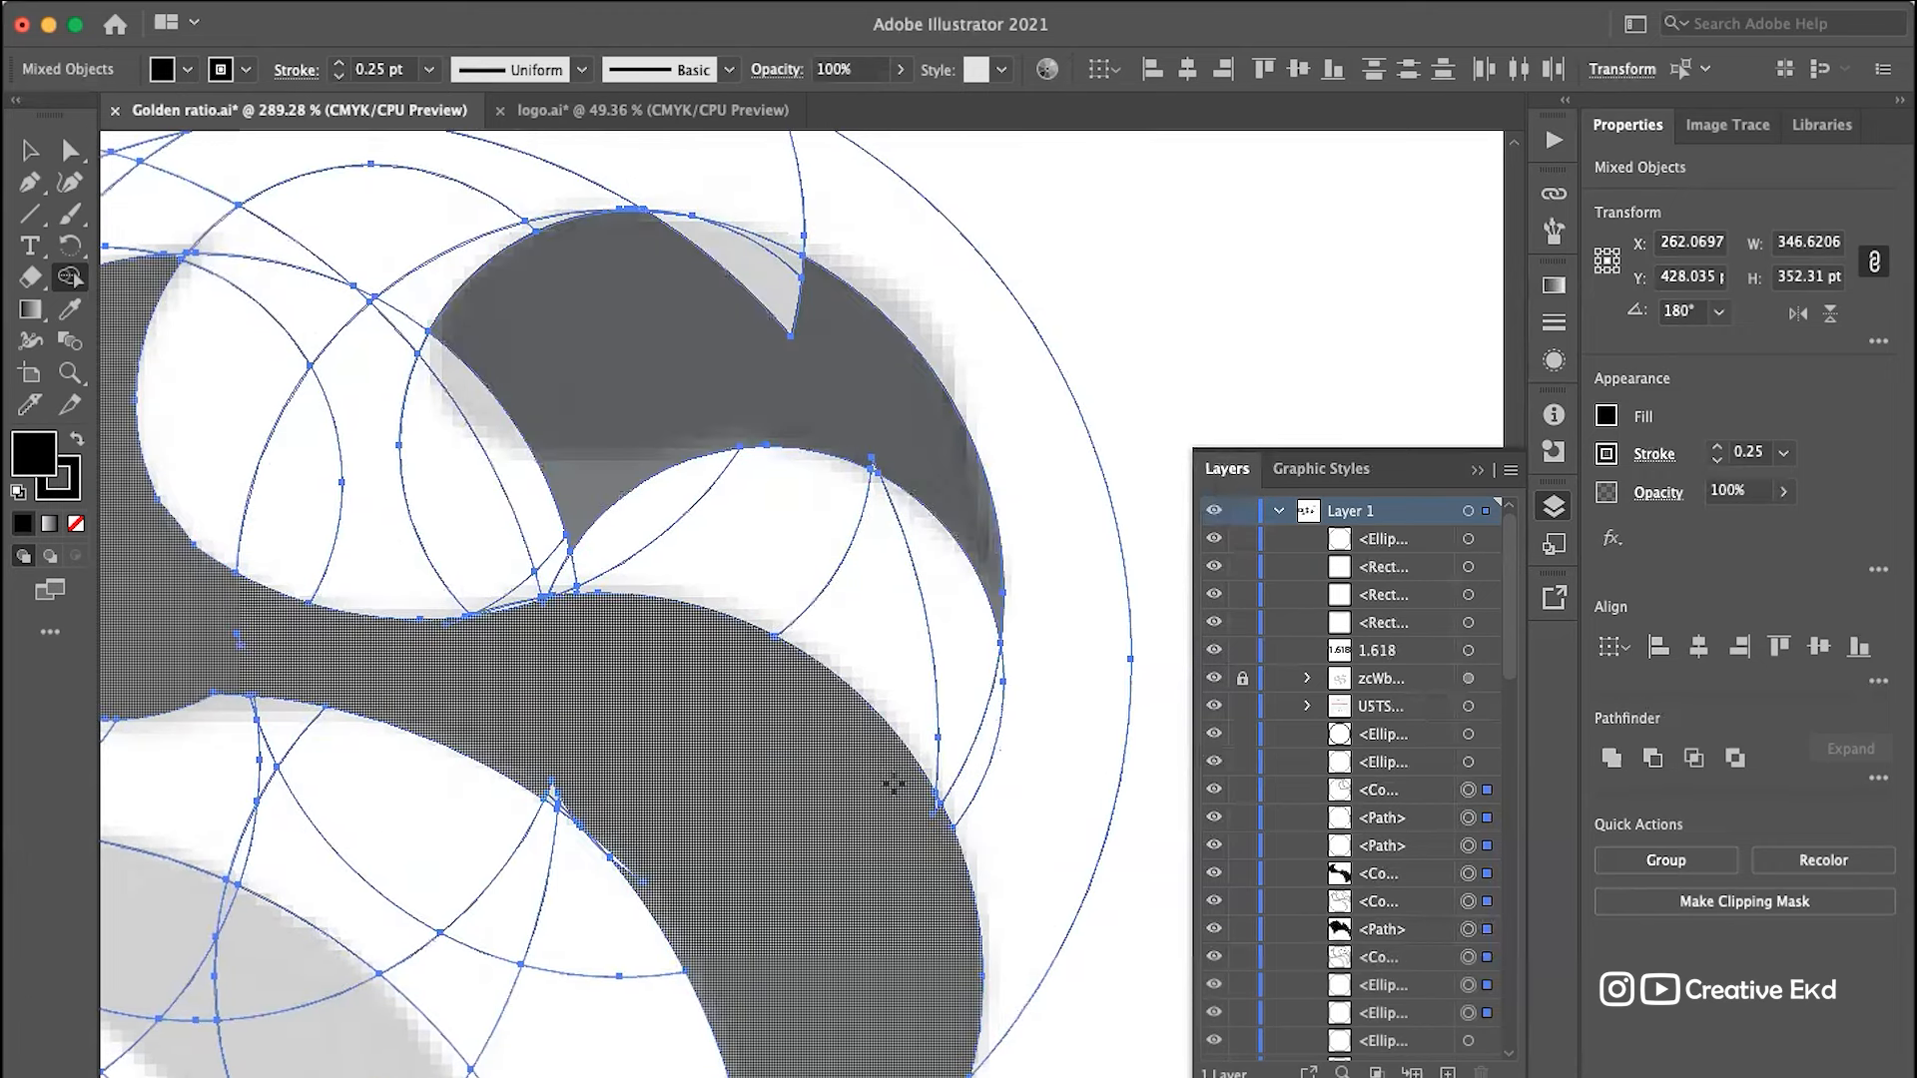
pyautogui.press('super+z')
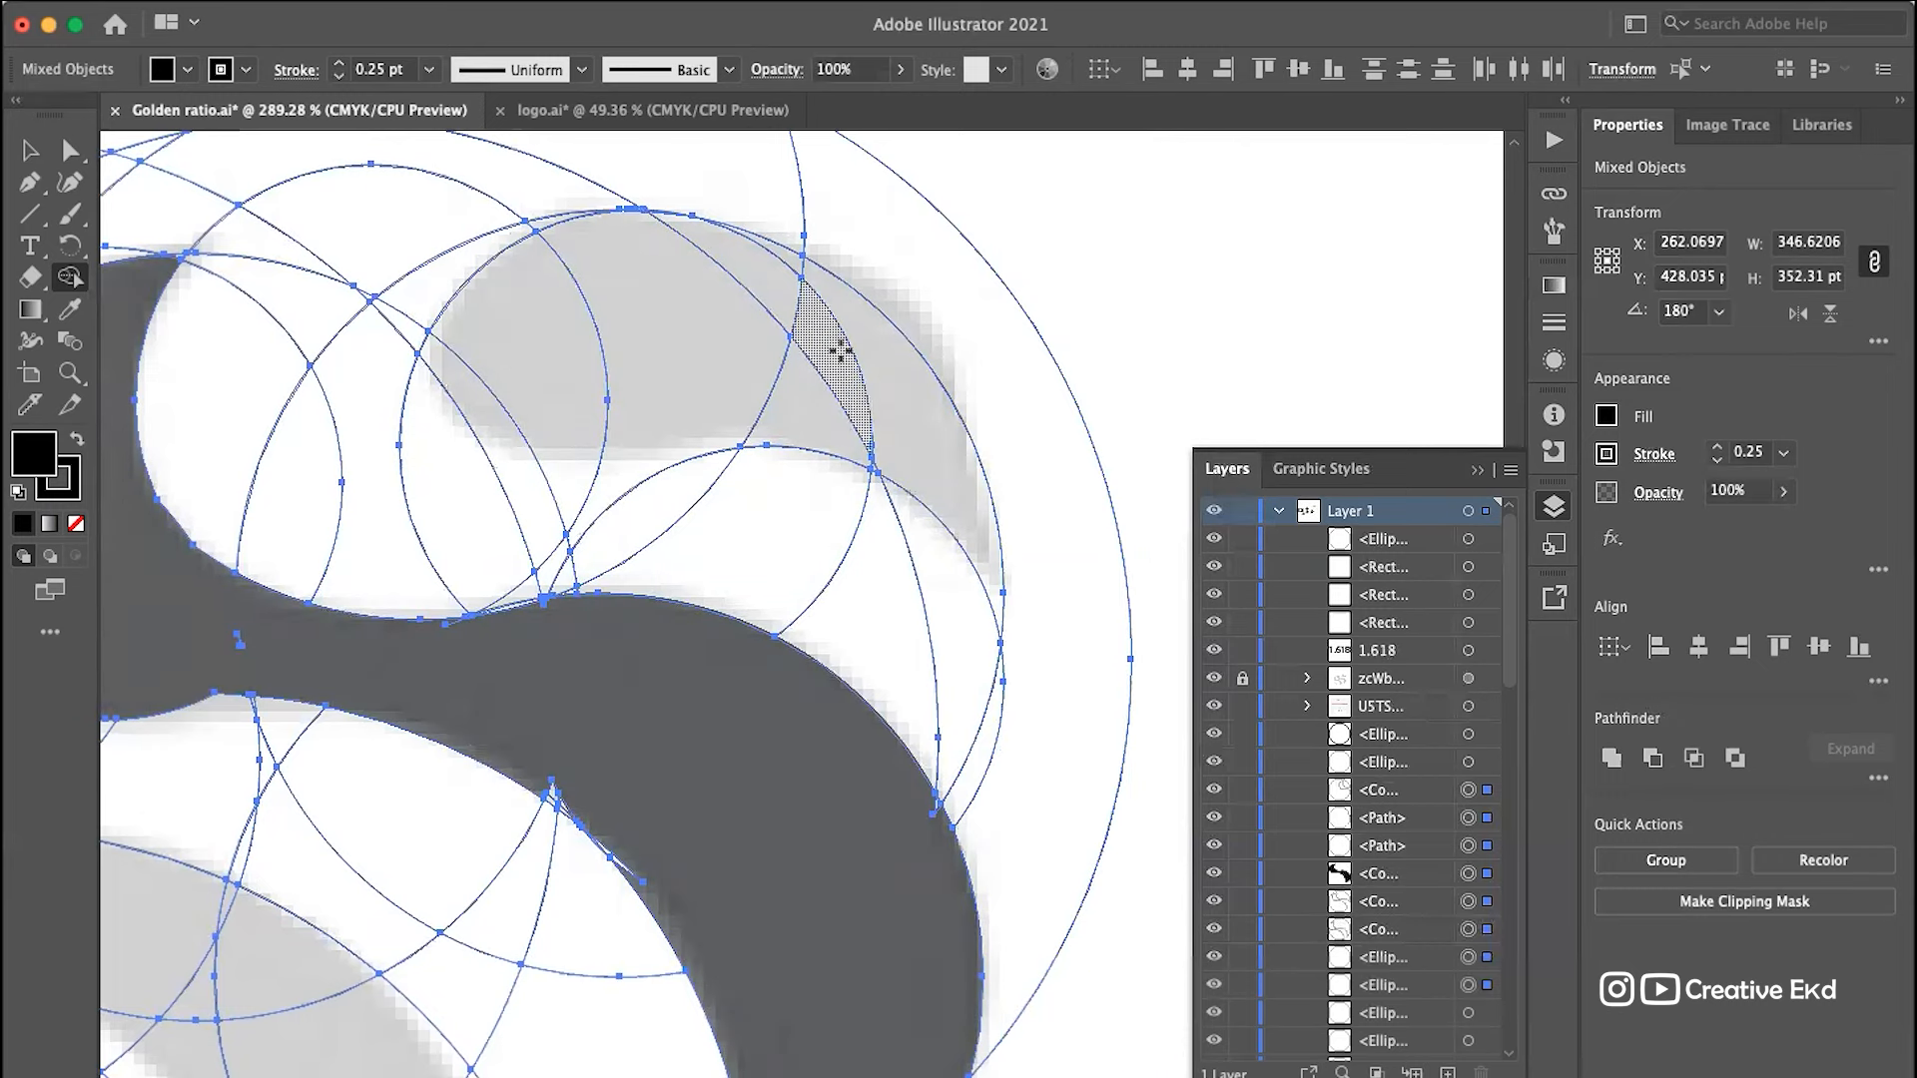
pyautogui.moveTo(927, 466)
pyautogui.mouseDown()
pyautogui.moveTo(848, 412)
pyautogui.moveTo(812, 412)
pyautogui.moveTo(692, 272)
pyautogui.moveTo(794, 435)
pyautogui.mouseUp()
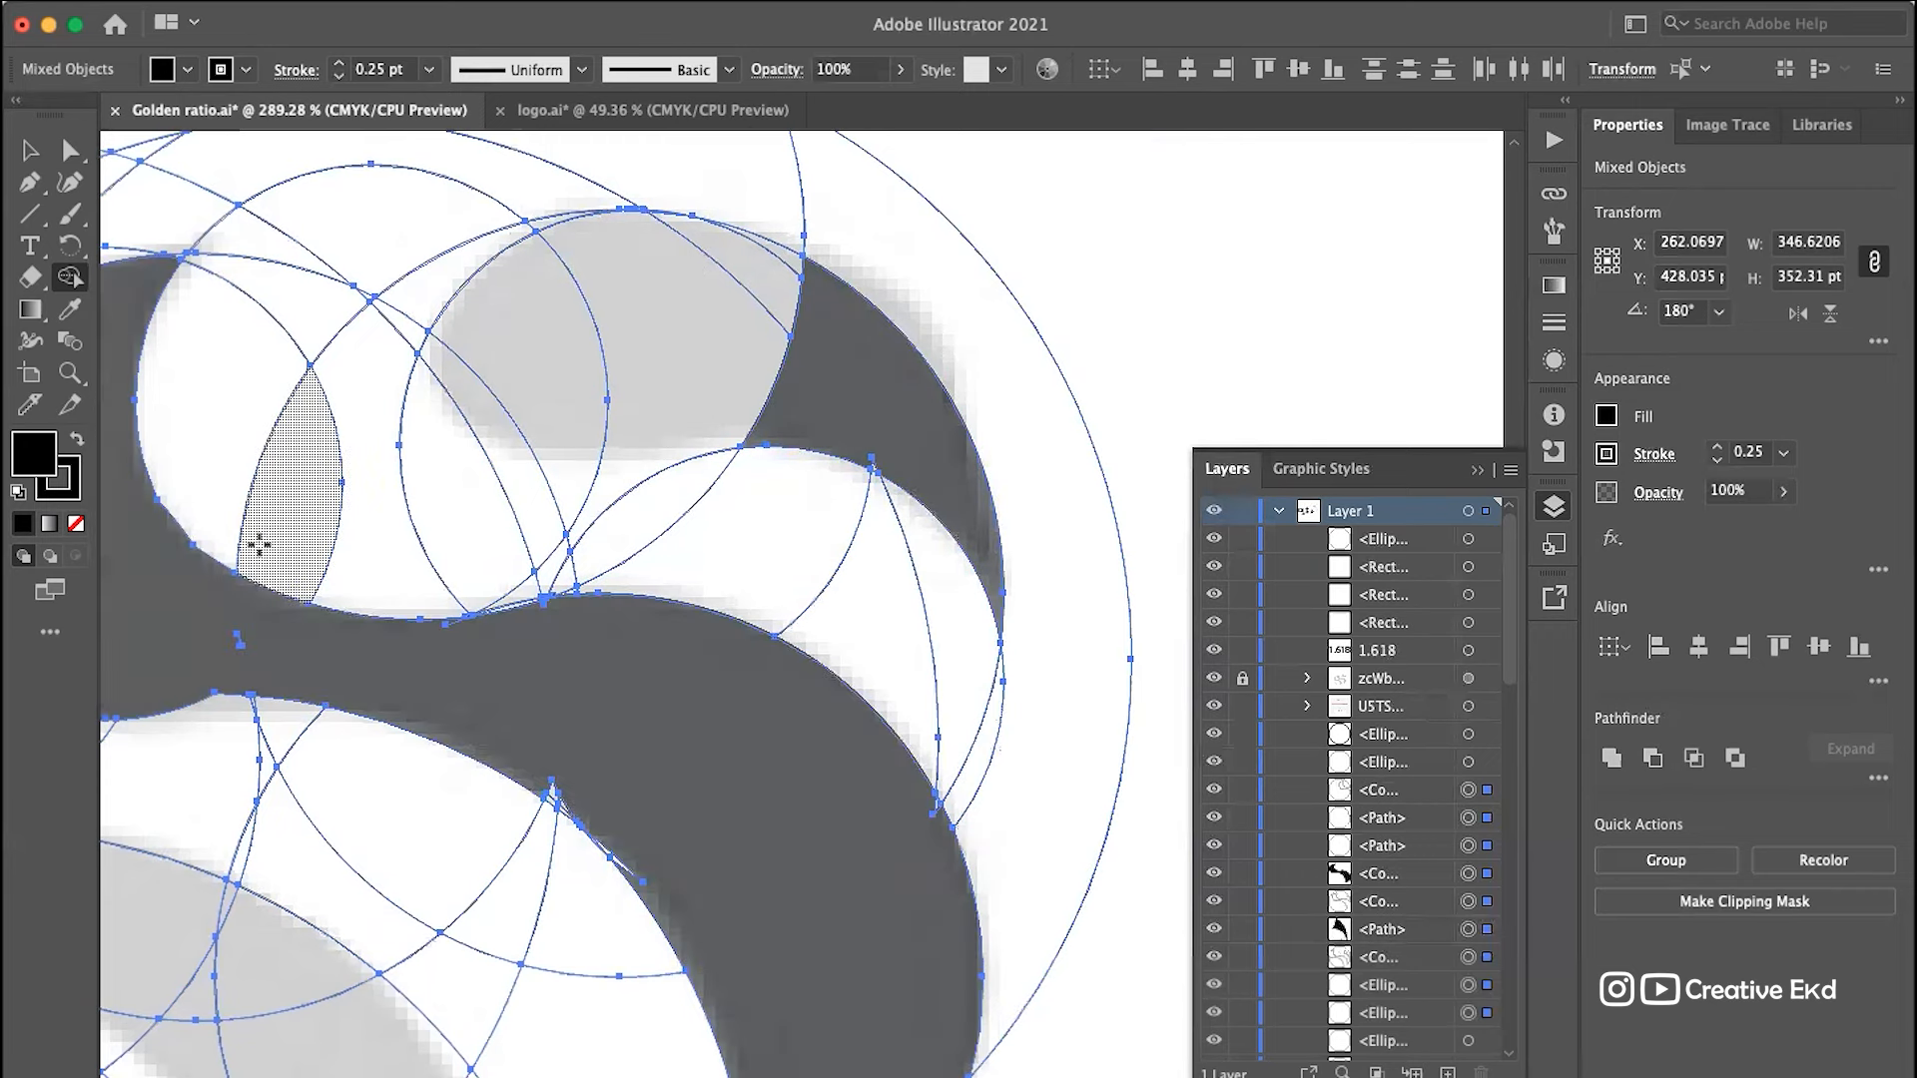
# Step: Place a copy of the lower 80 pt circle over the upper stripe's rounded end, at about X 348.5 and Y 316.9 pt
pyautogui.click(29, 150)
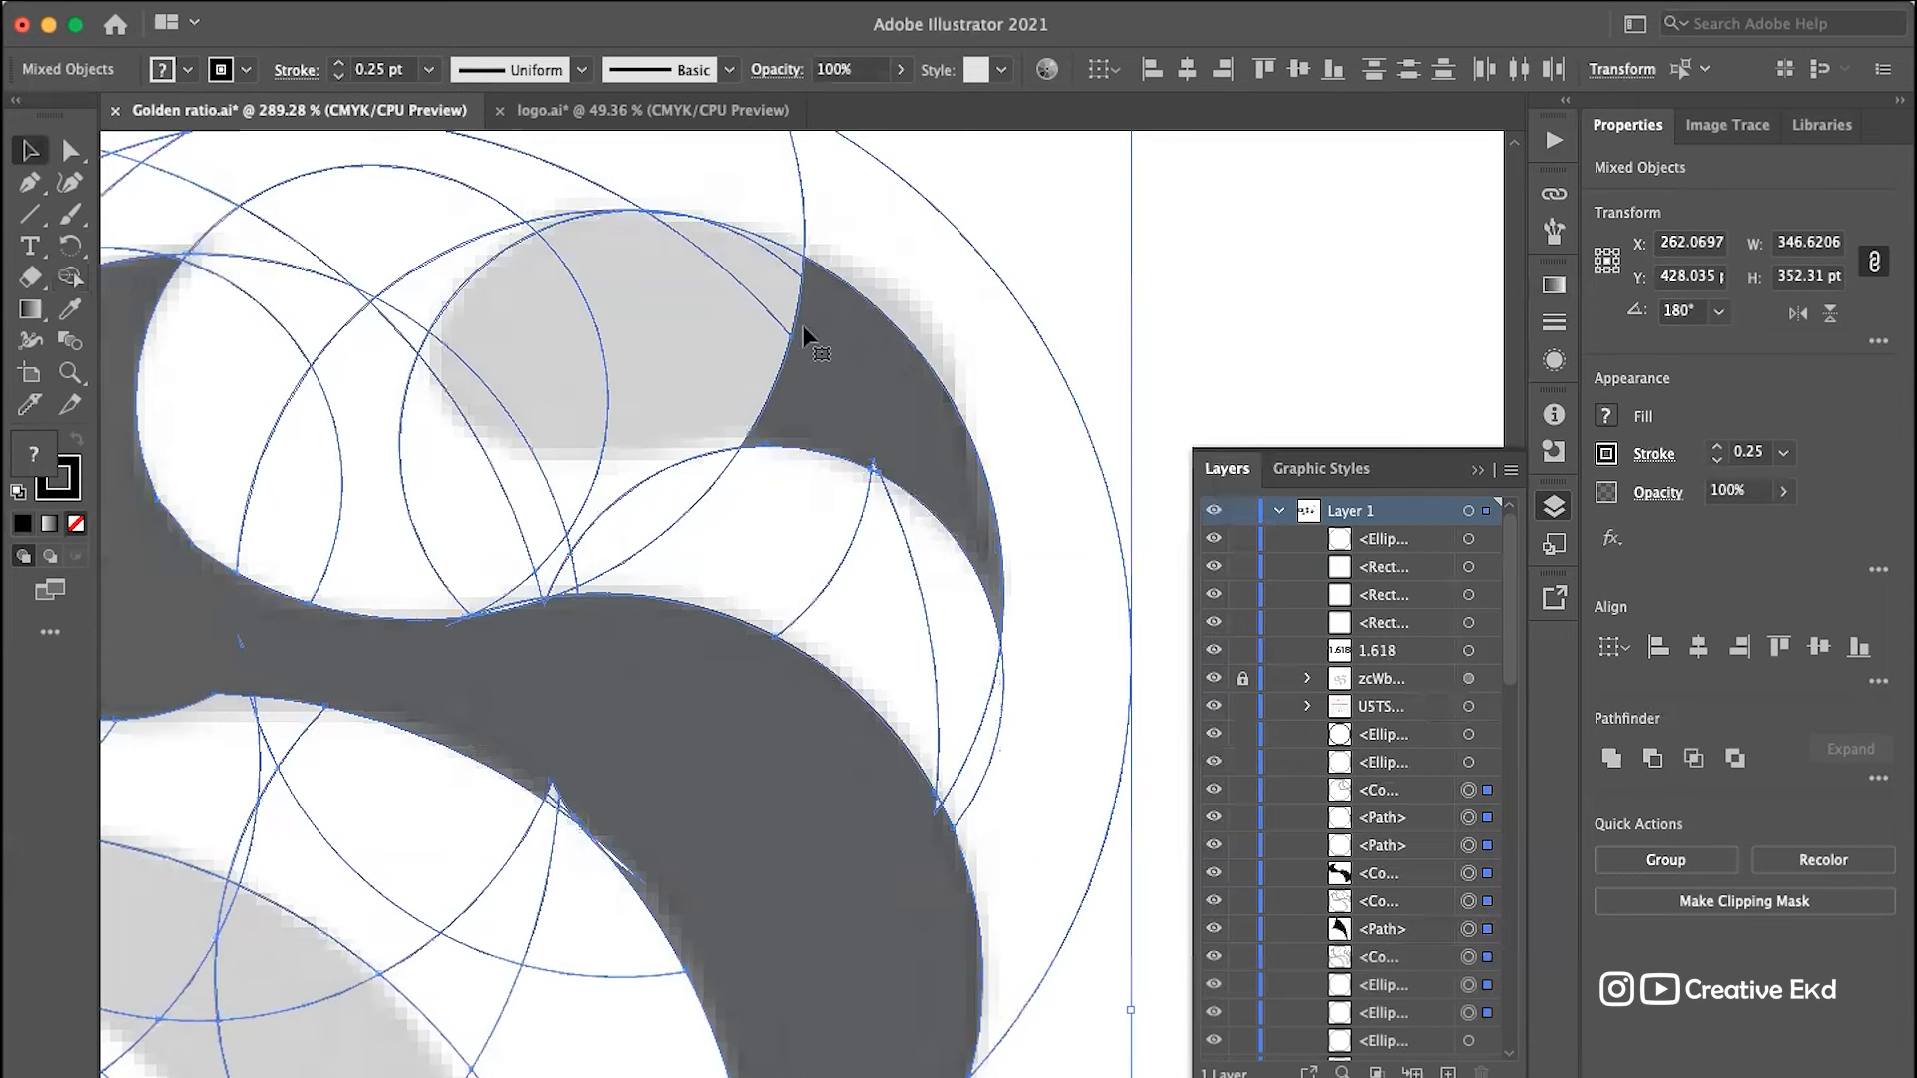
pyautogui.scroll(-5, 801, 335)
pyautogui.click(1002, 341)
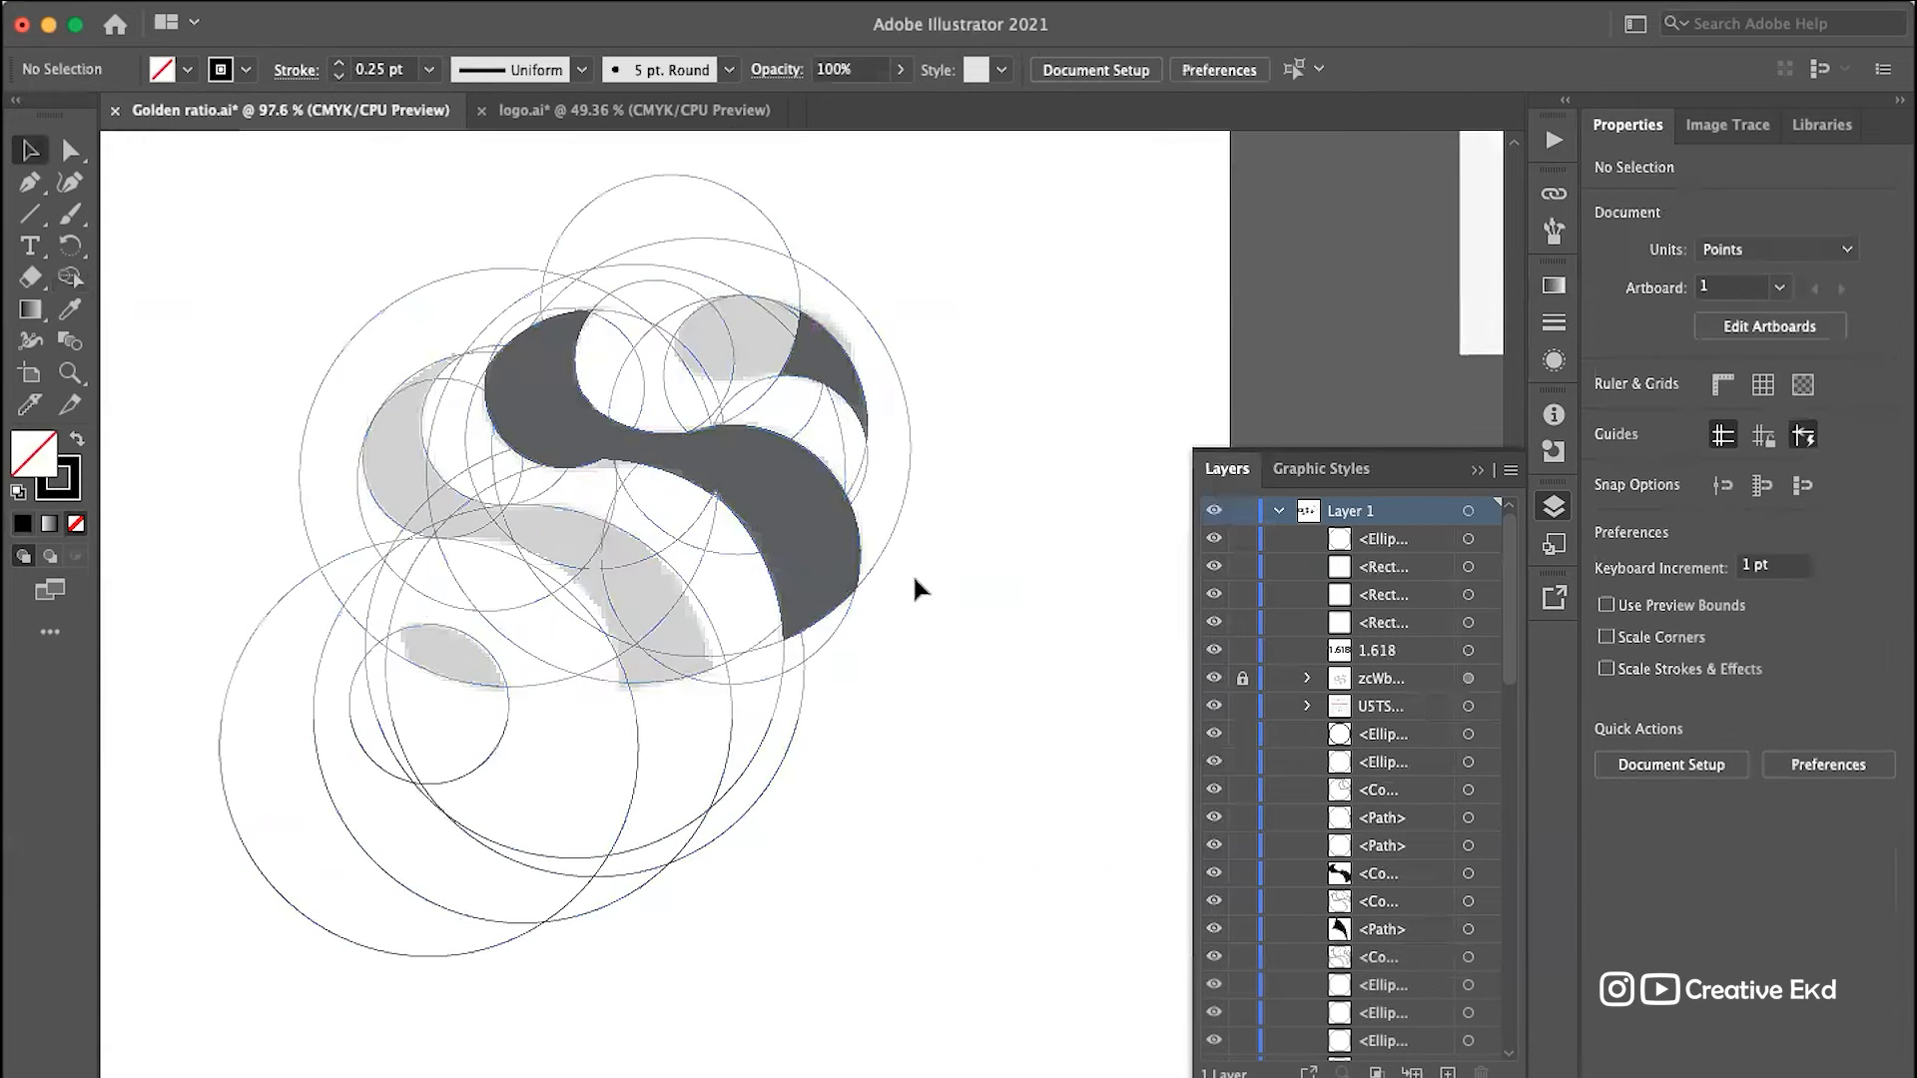
pyautogui.click(492, 754)
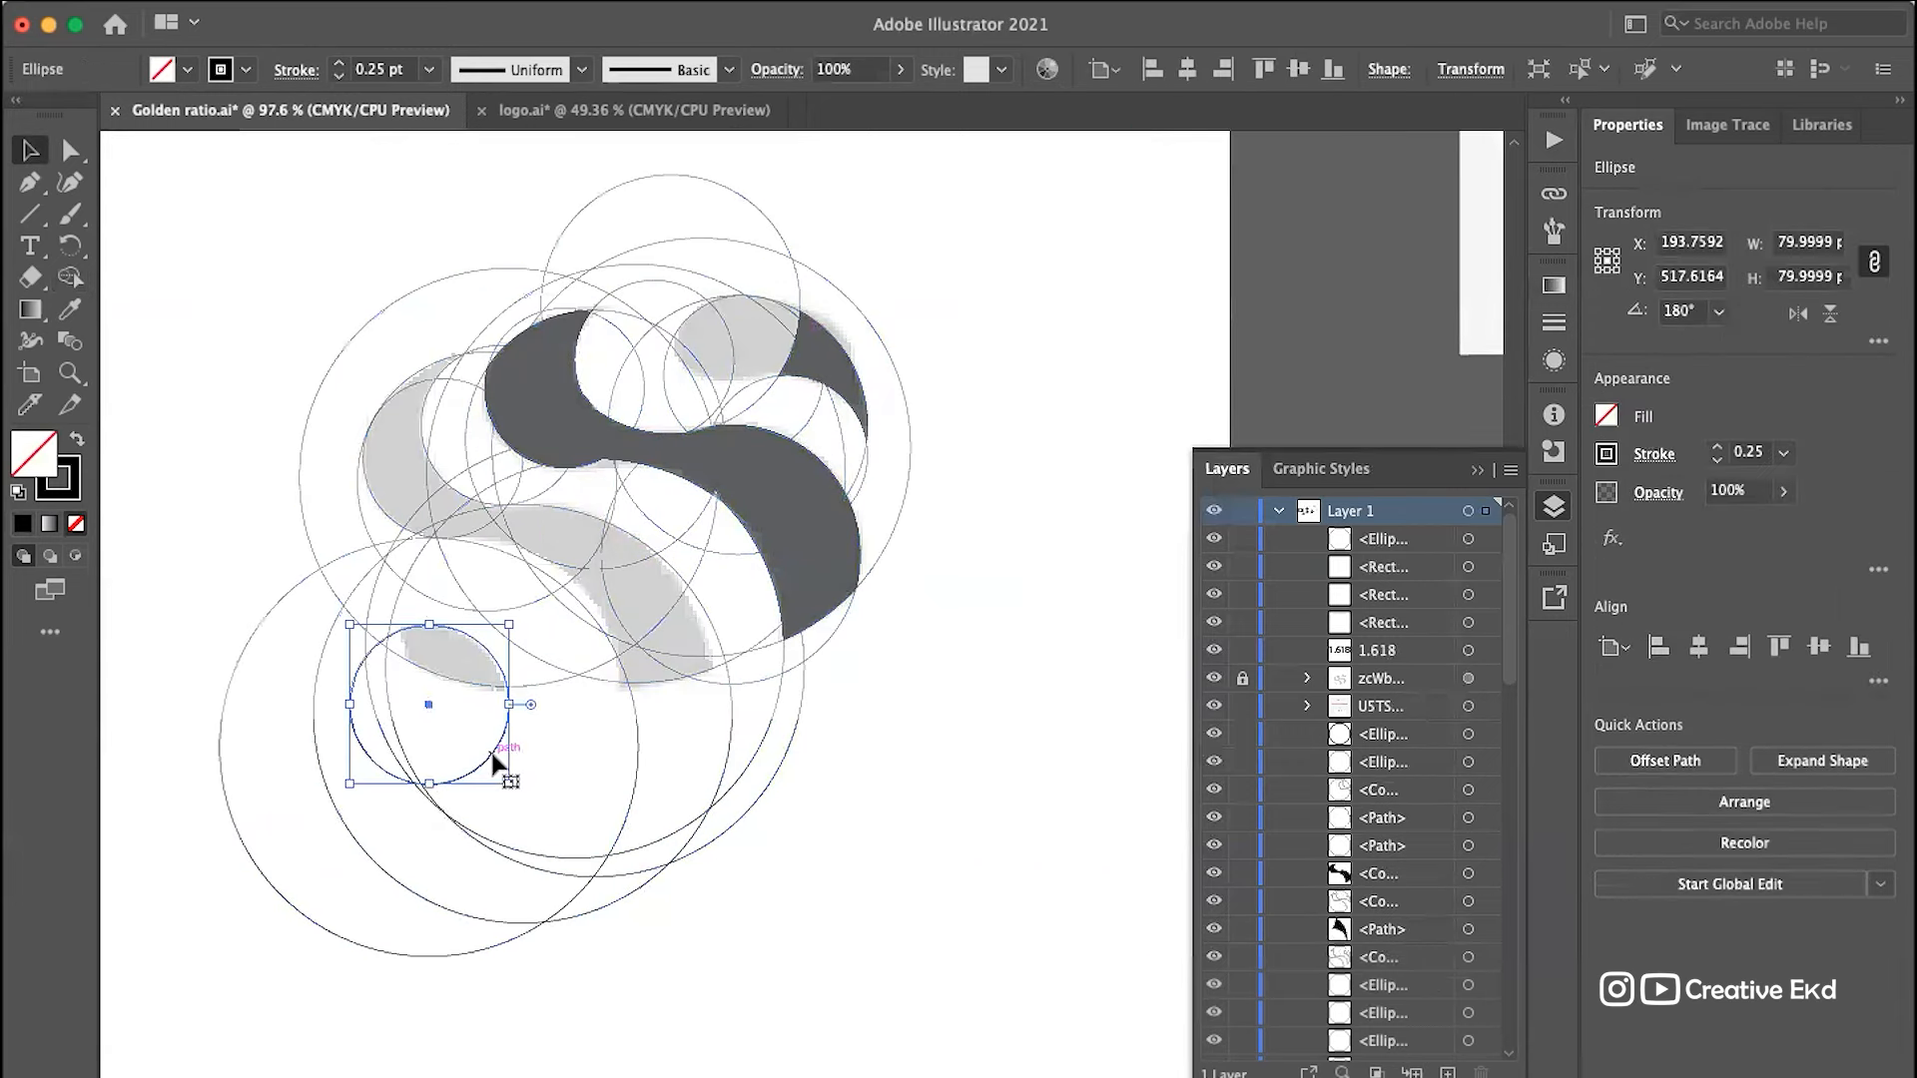
pyautogui.moveTo(496, 763); pyautogui.dragTo(807, 362)
pyautogui.click(1026, 237)
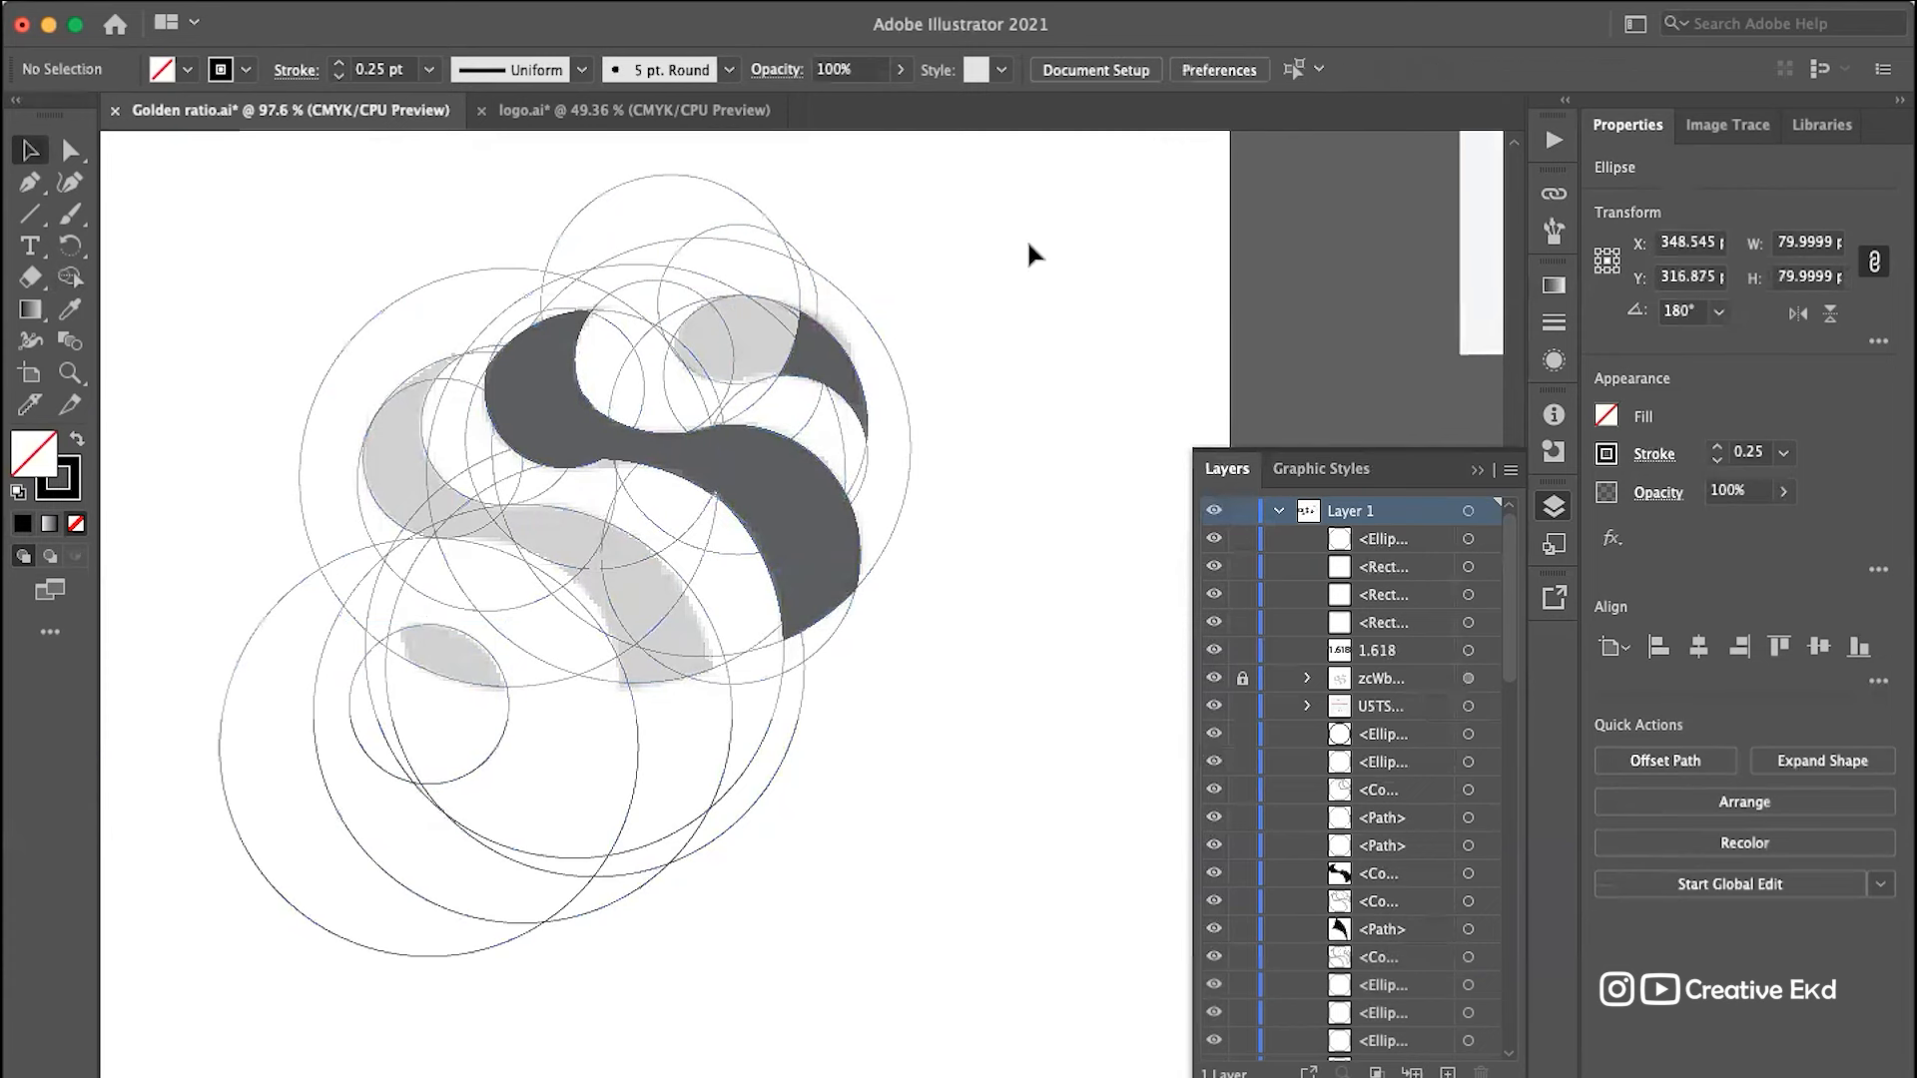
# Step: Select all the construction circles and black shapes, including the copied 80 pt circle, for the Shape Builder tool
pyautogui.moveTo(1016, 193); pyautogui.dragTo(668, 633)
pyautogui.scroll(10, 668, 632)
pyautogui.scroll(5, 668, 633)
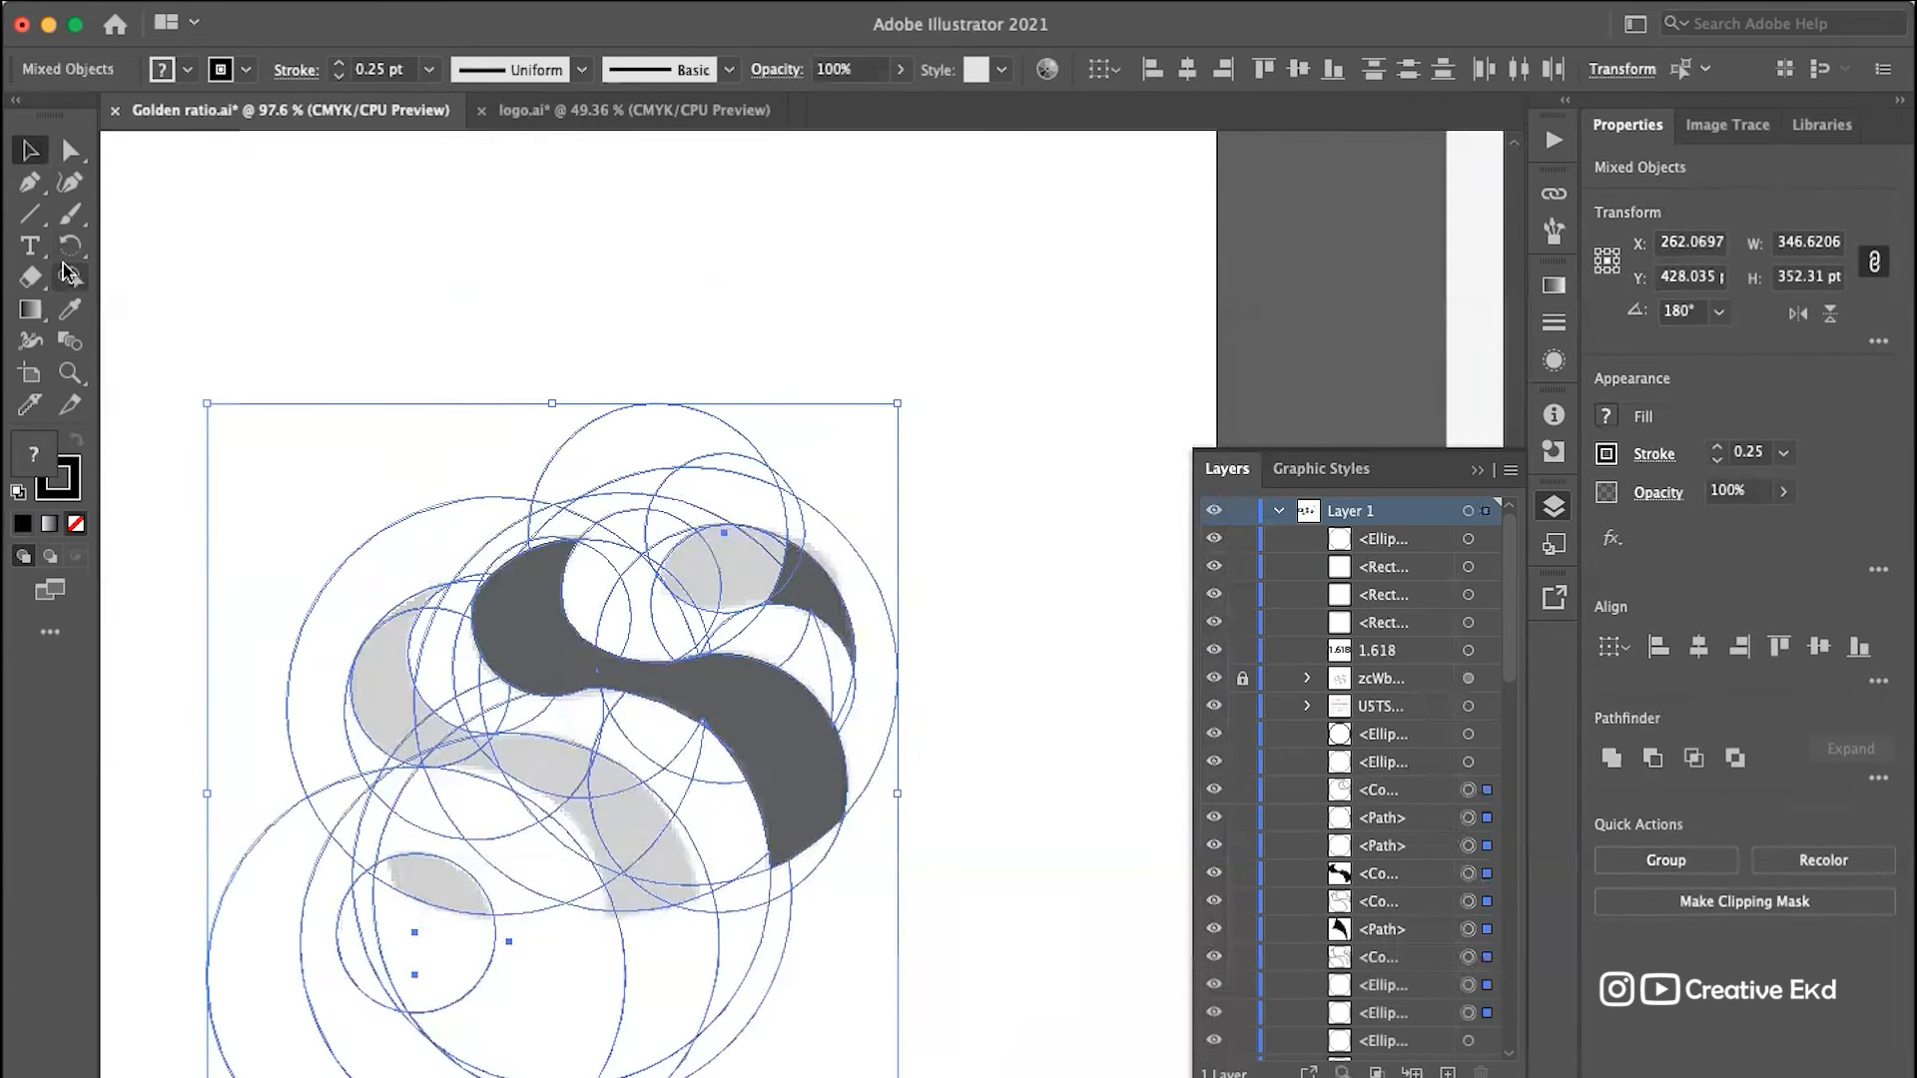
pyautogui.click(70, 277)
pyautogui.doubleClick(33, 454)
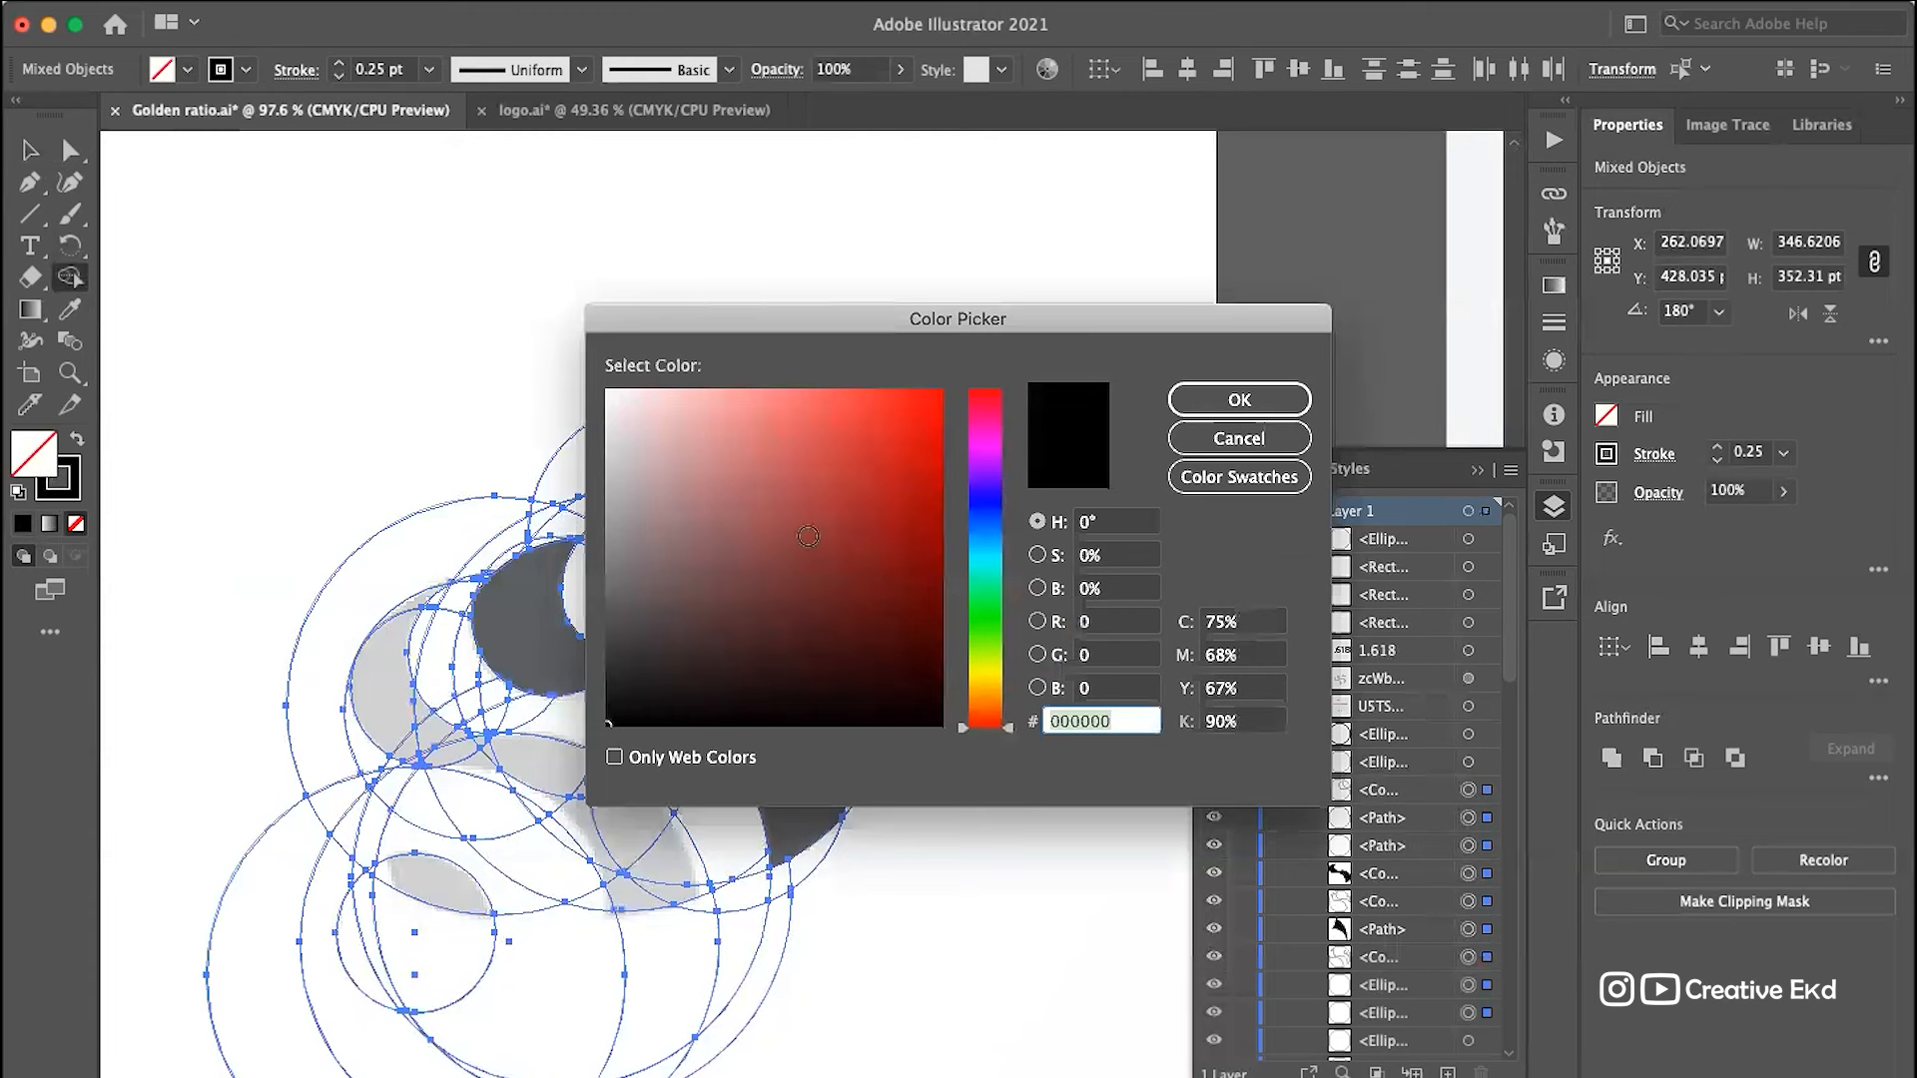
pyautogui.click(1138, 480)
pyautogui.click(1221, 398)
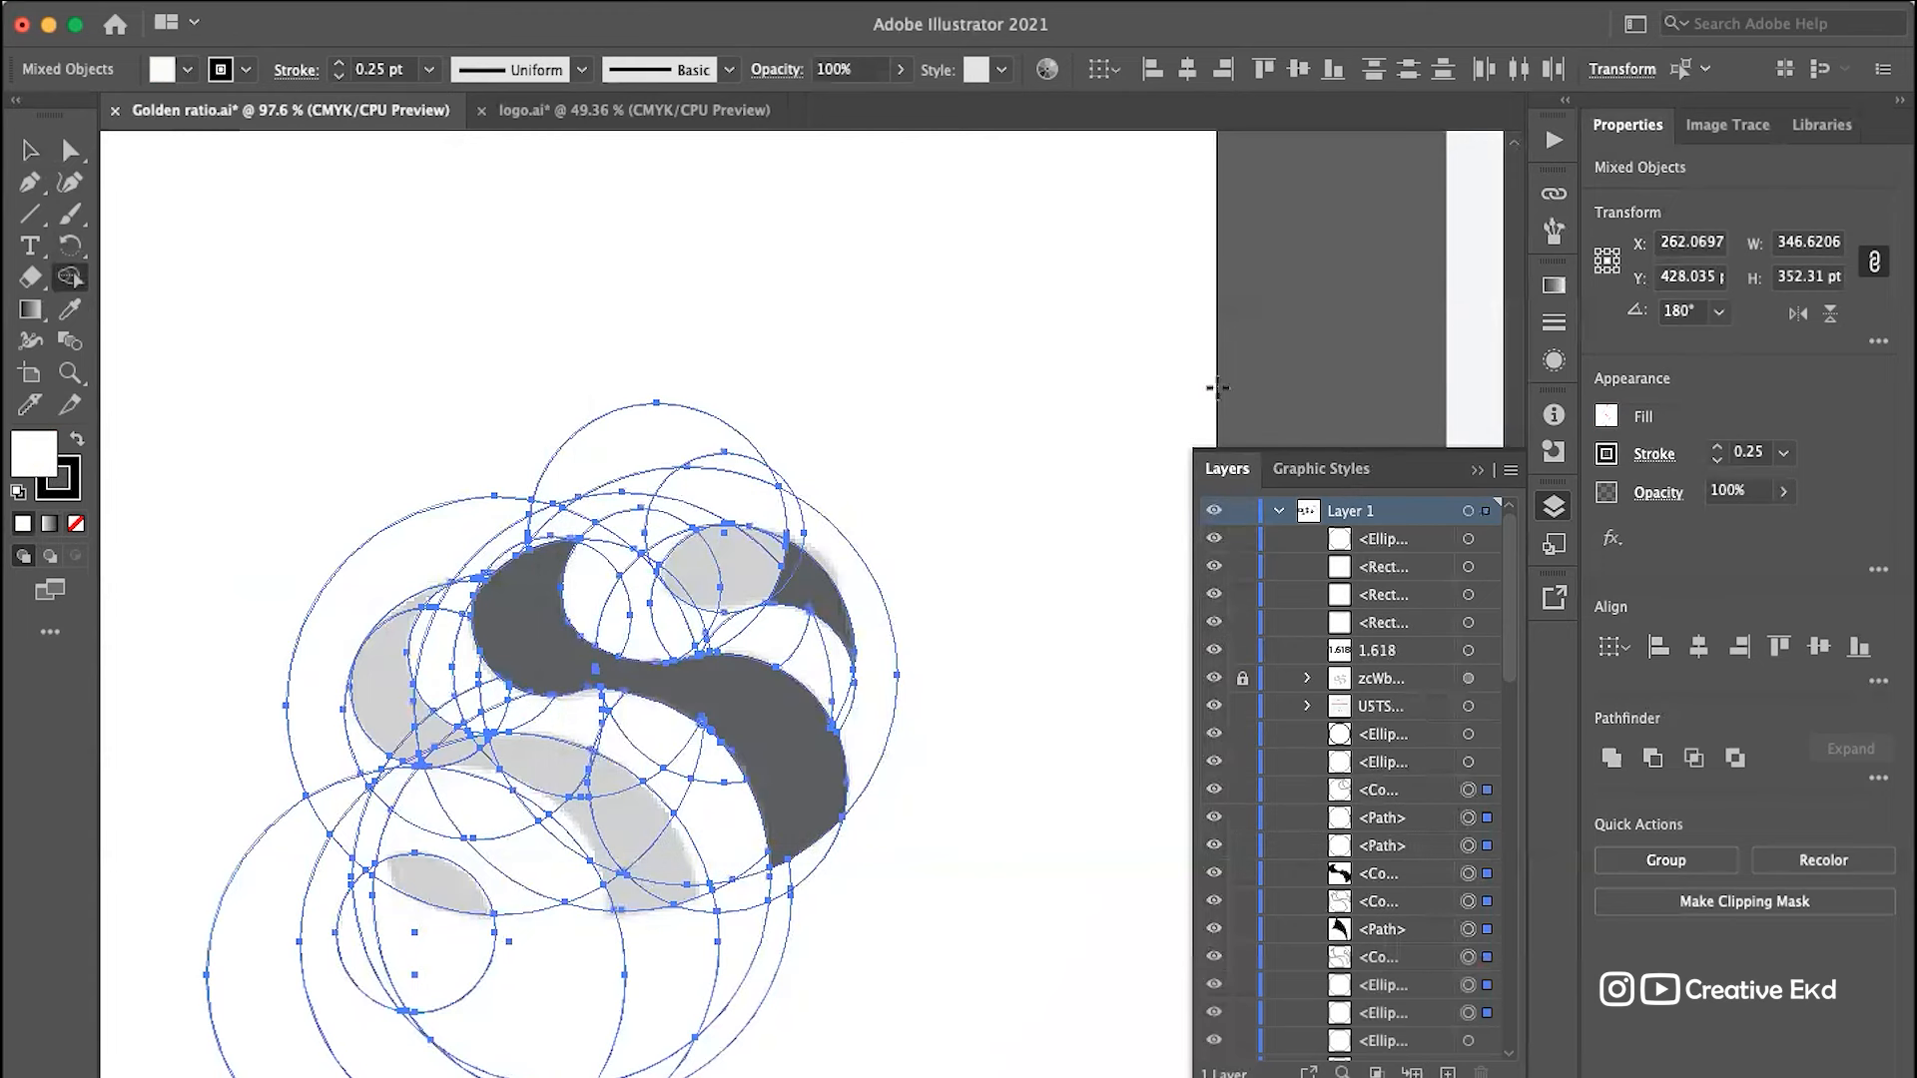
# Step: Set the Shape Builder fill to black for the upper stripe's rounded end
pyautogui.scroll(3, 861, 562)
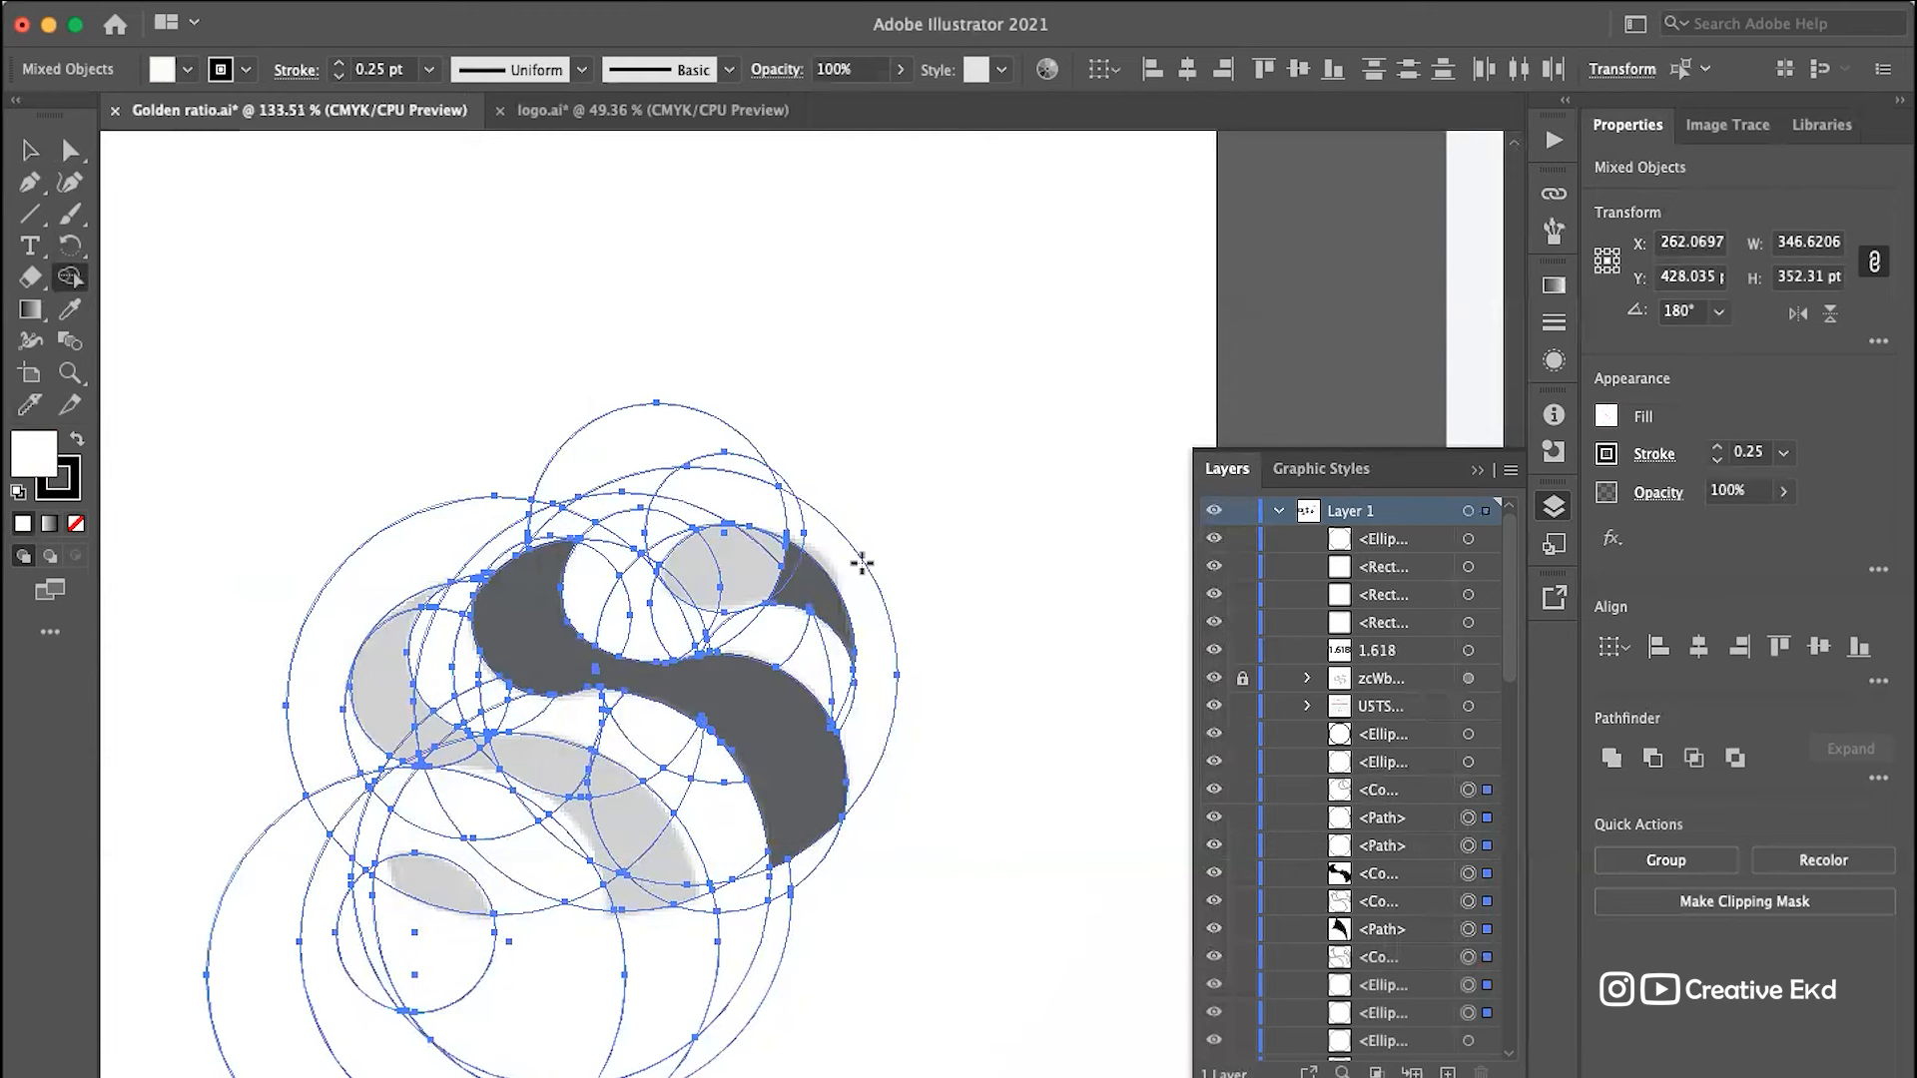
pyautogui.scroll(3, 635, 568)
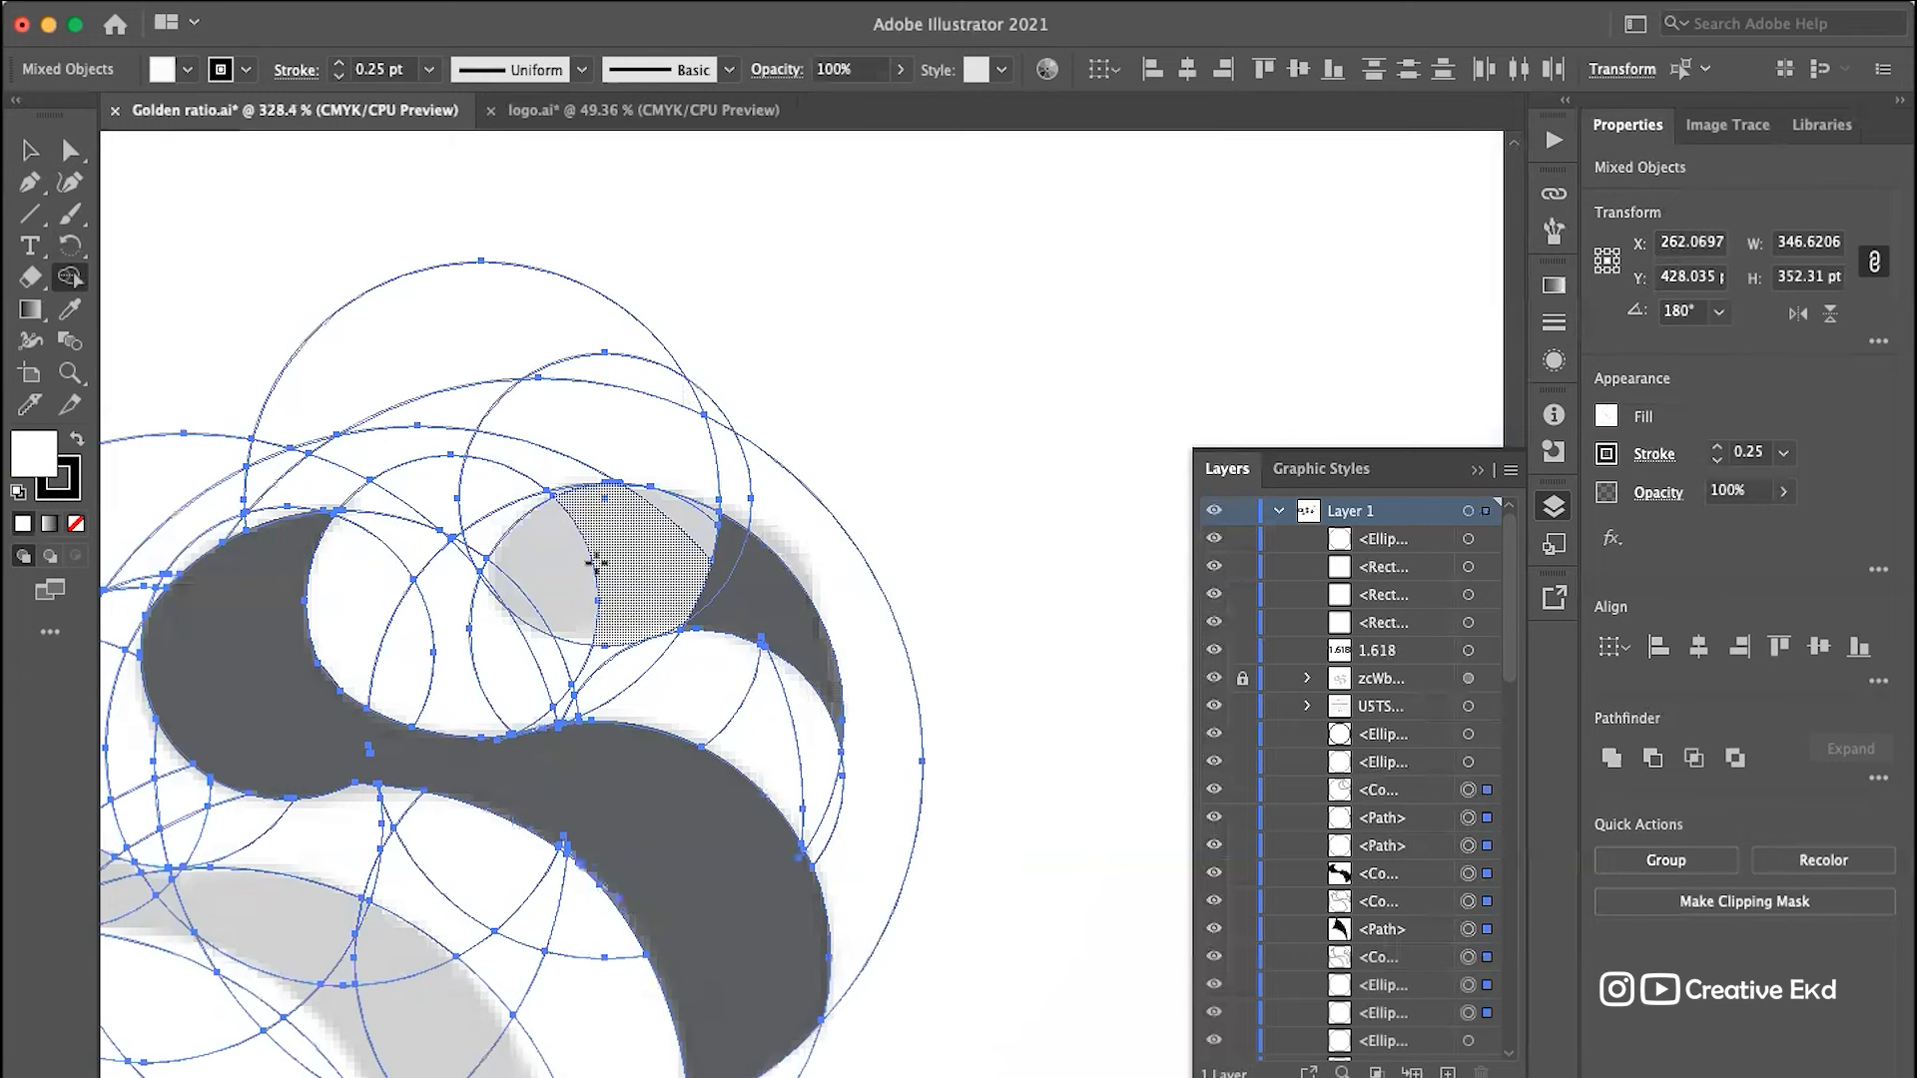
pyautogui.doubleClick(35, 464)
pyautogui.moveTo(716, 583); pyautogui.dragTo(607, 723)
pyautogui.click(1239, 399)
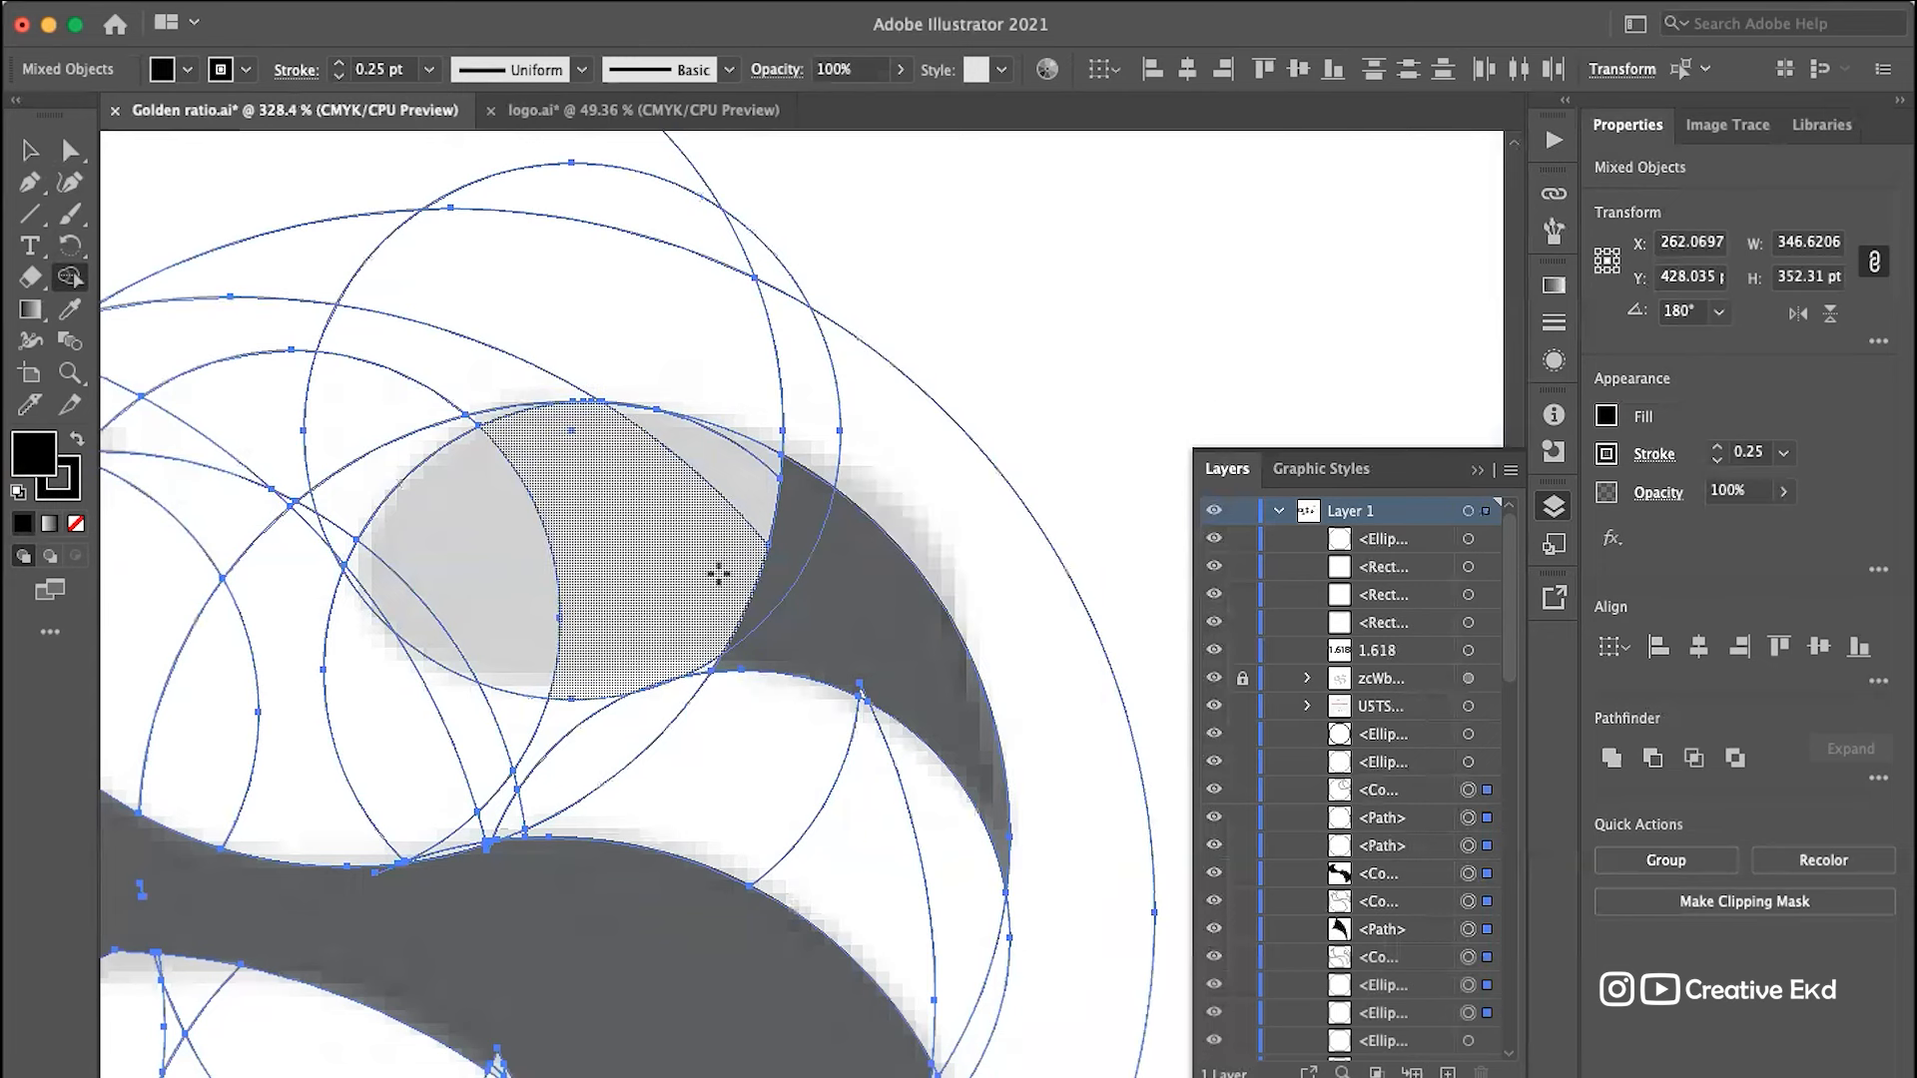
# Step: Merge the regions of the upper stripe's rounded end into one black shape with Shape Builder
pyautogui.moveTo(689, 573)
pyautogui.mouseDown()
pyautogui.moveTo(483, 590)
pyautogui.moveTo(731, 497)
pyautogui.moveTo(759, 451)
pyautogui.mouseUp()
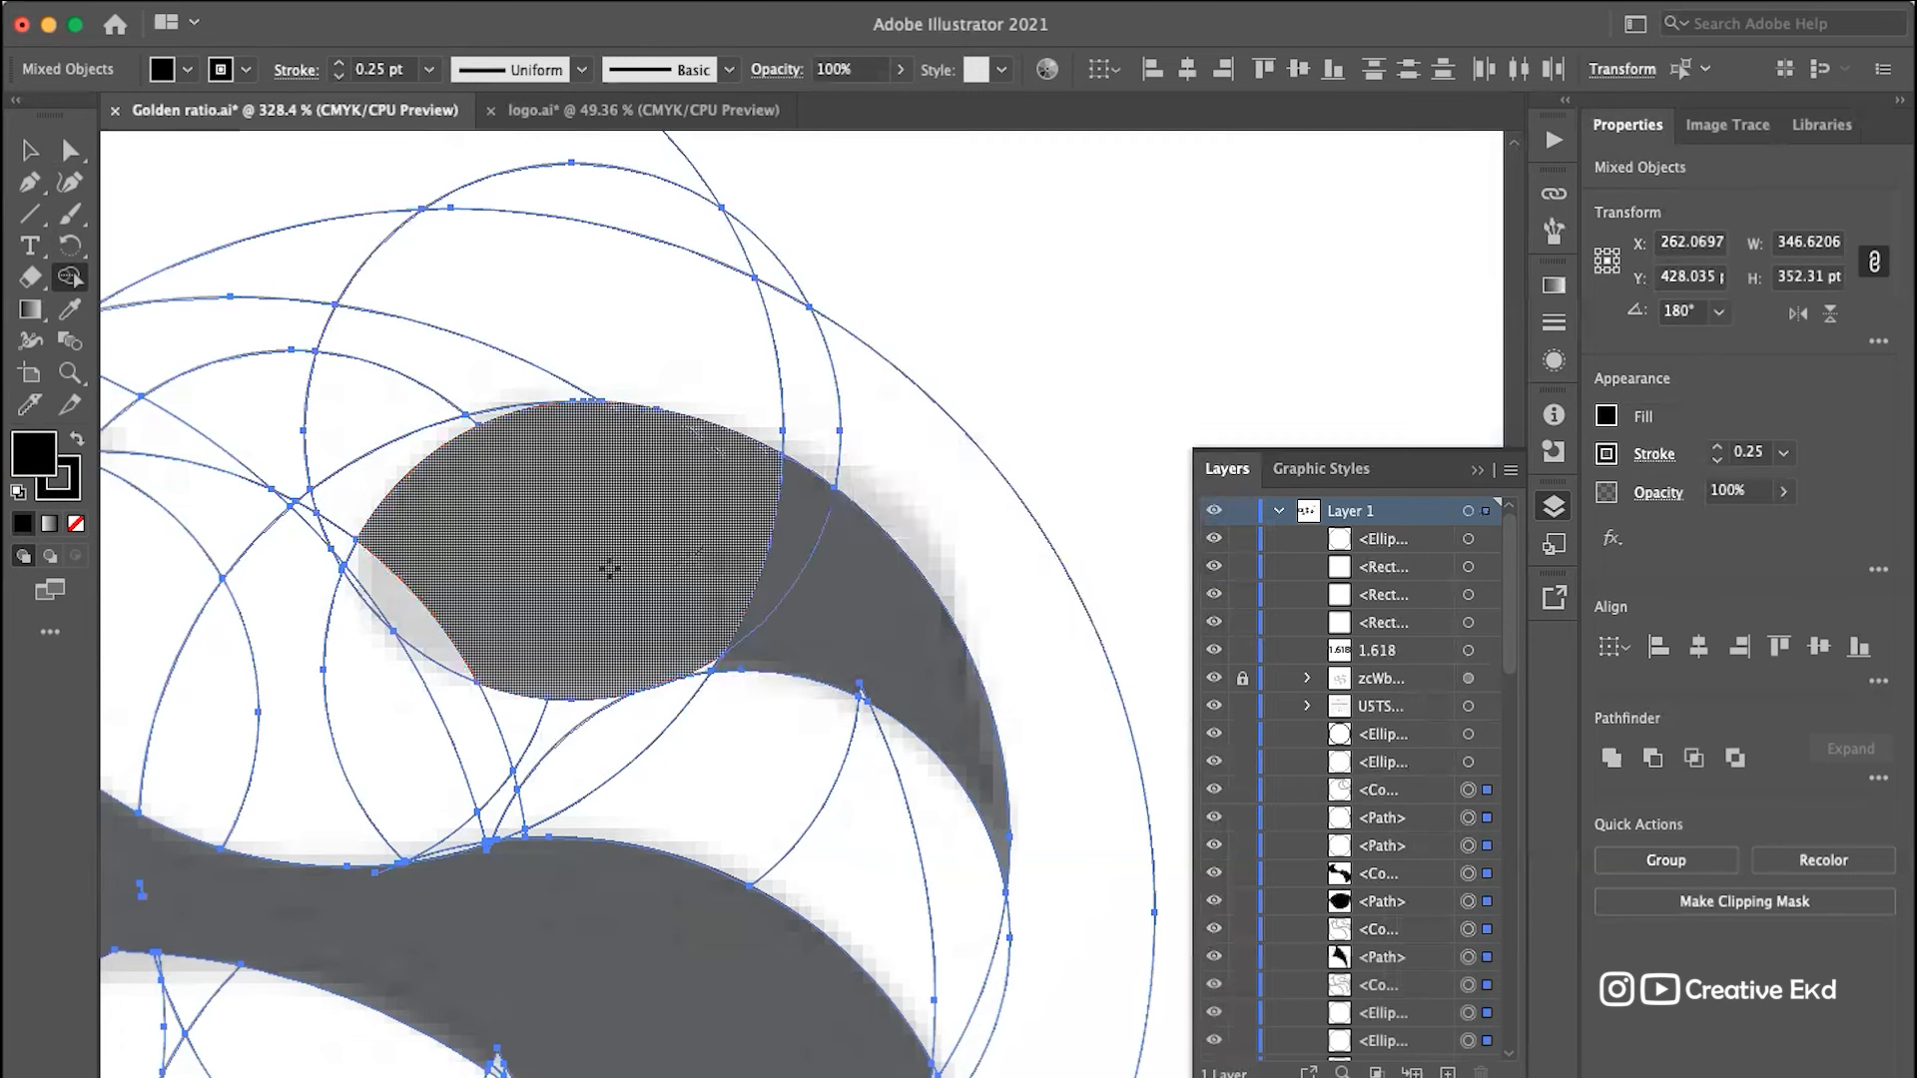
pyautogui.moveTo(424, 604); pyautogui.dragTo(406, 612)
pyautogui.moveTo(669, 586); pyautogui.dragTo(704, 650)
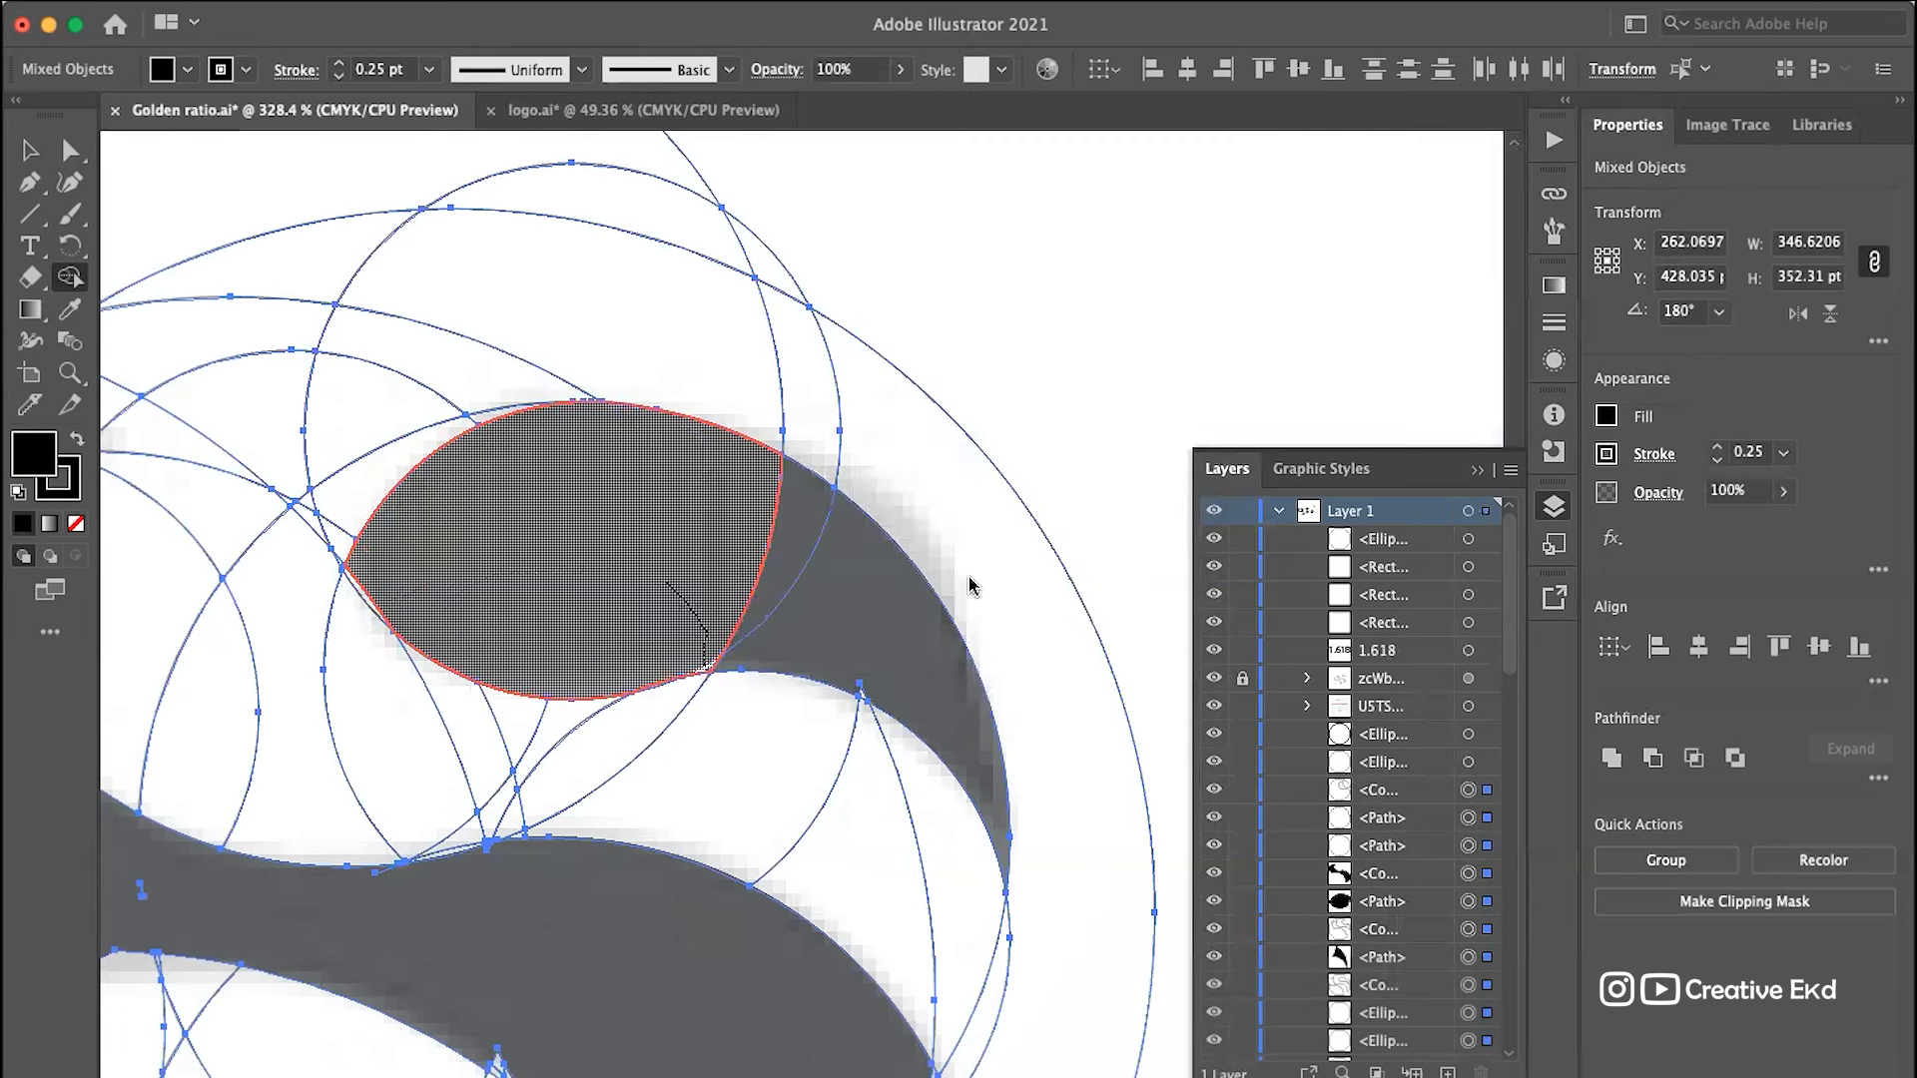
pyautogui.moveTo(426, 581); pyautogui.dragTo(364, 591)
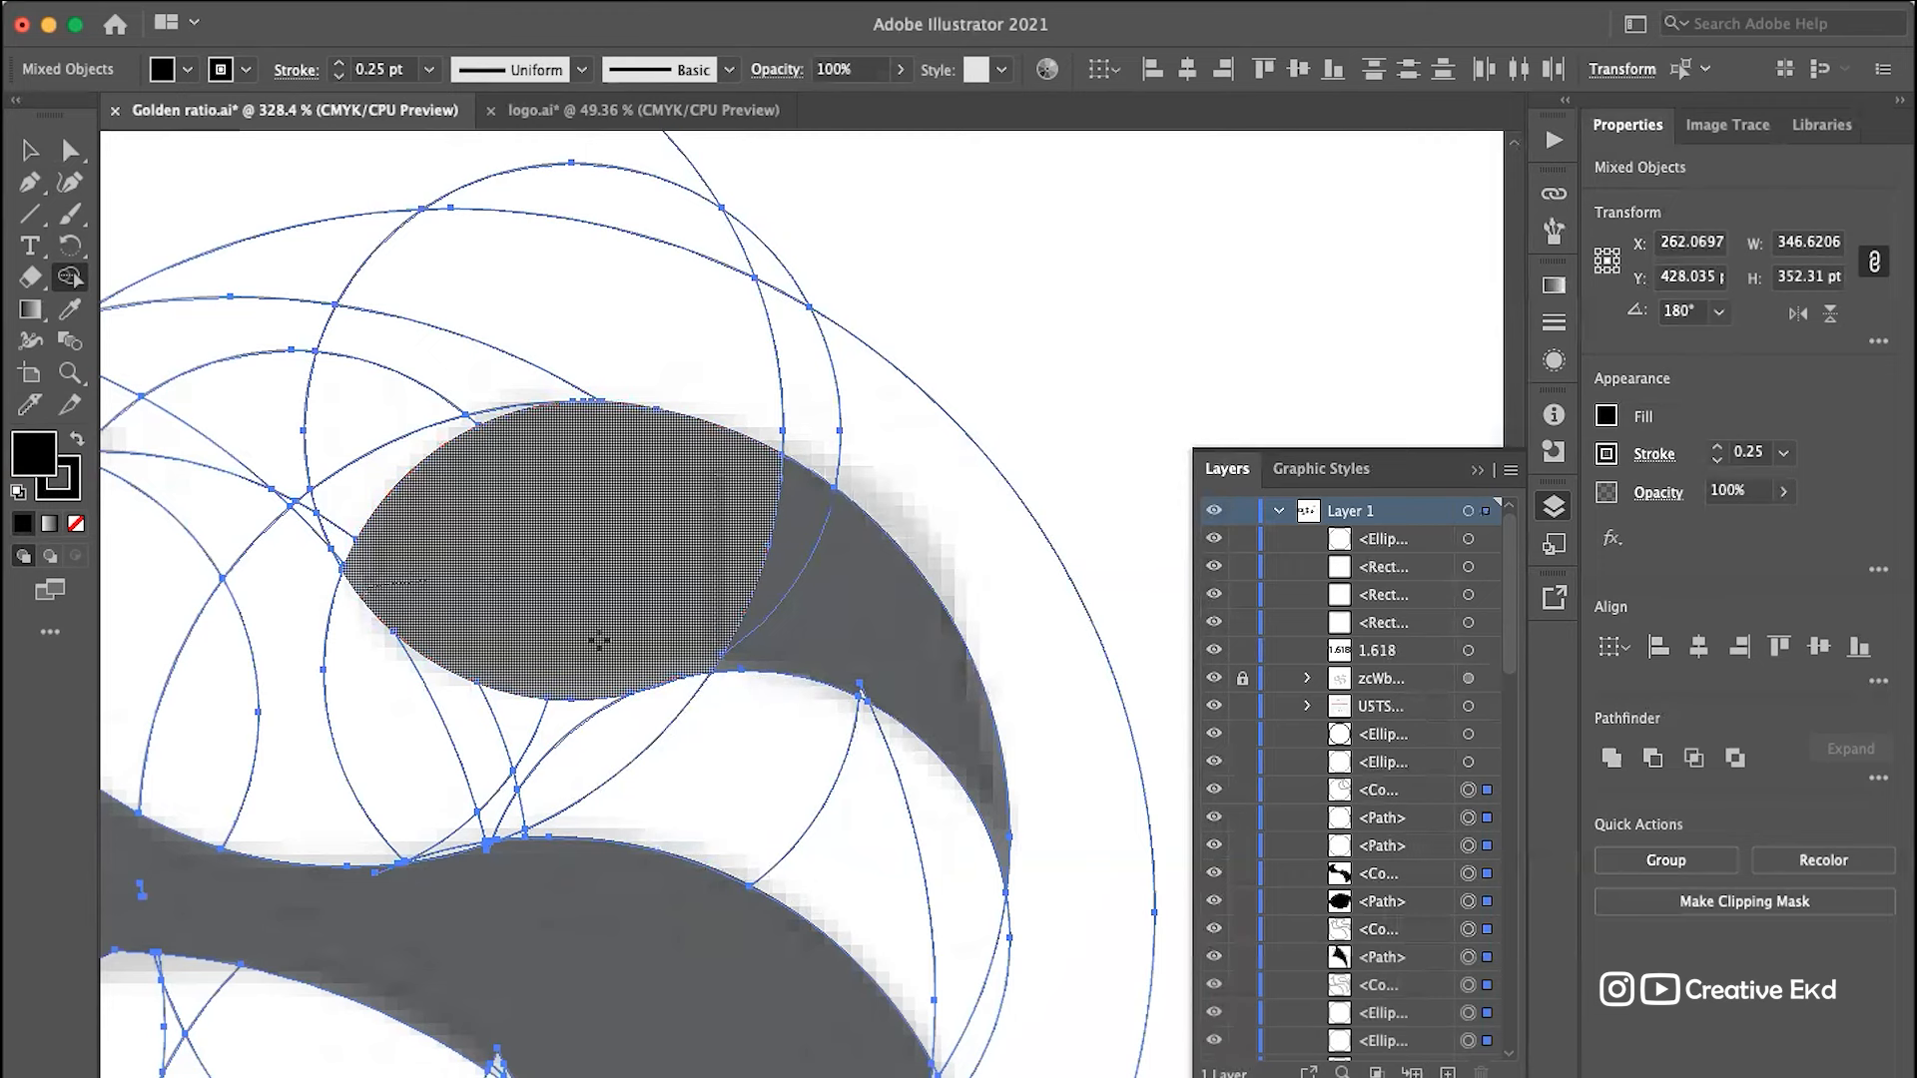
# Step: Merge the leftover white slivers along the middle stripe's inner lower edge into its black shape with Shape Builder
pyautogui.scroll(-5, 599, 644)
pyautogui.scroll(-5, 599, 640)
pyautogui.hscroll(-5, 599, 641)
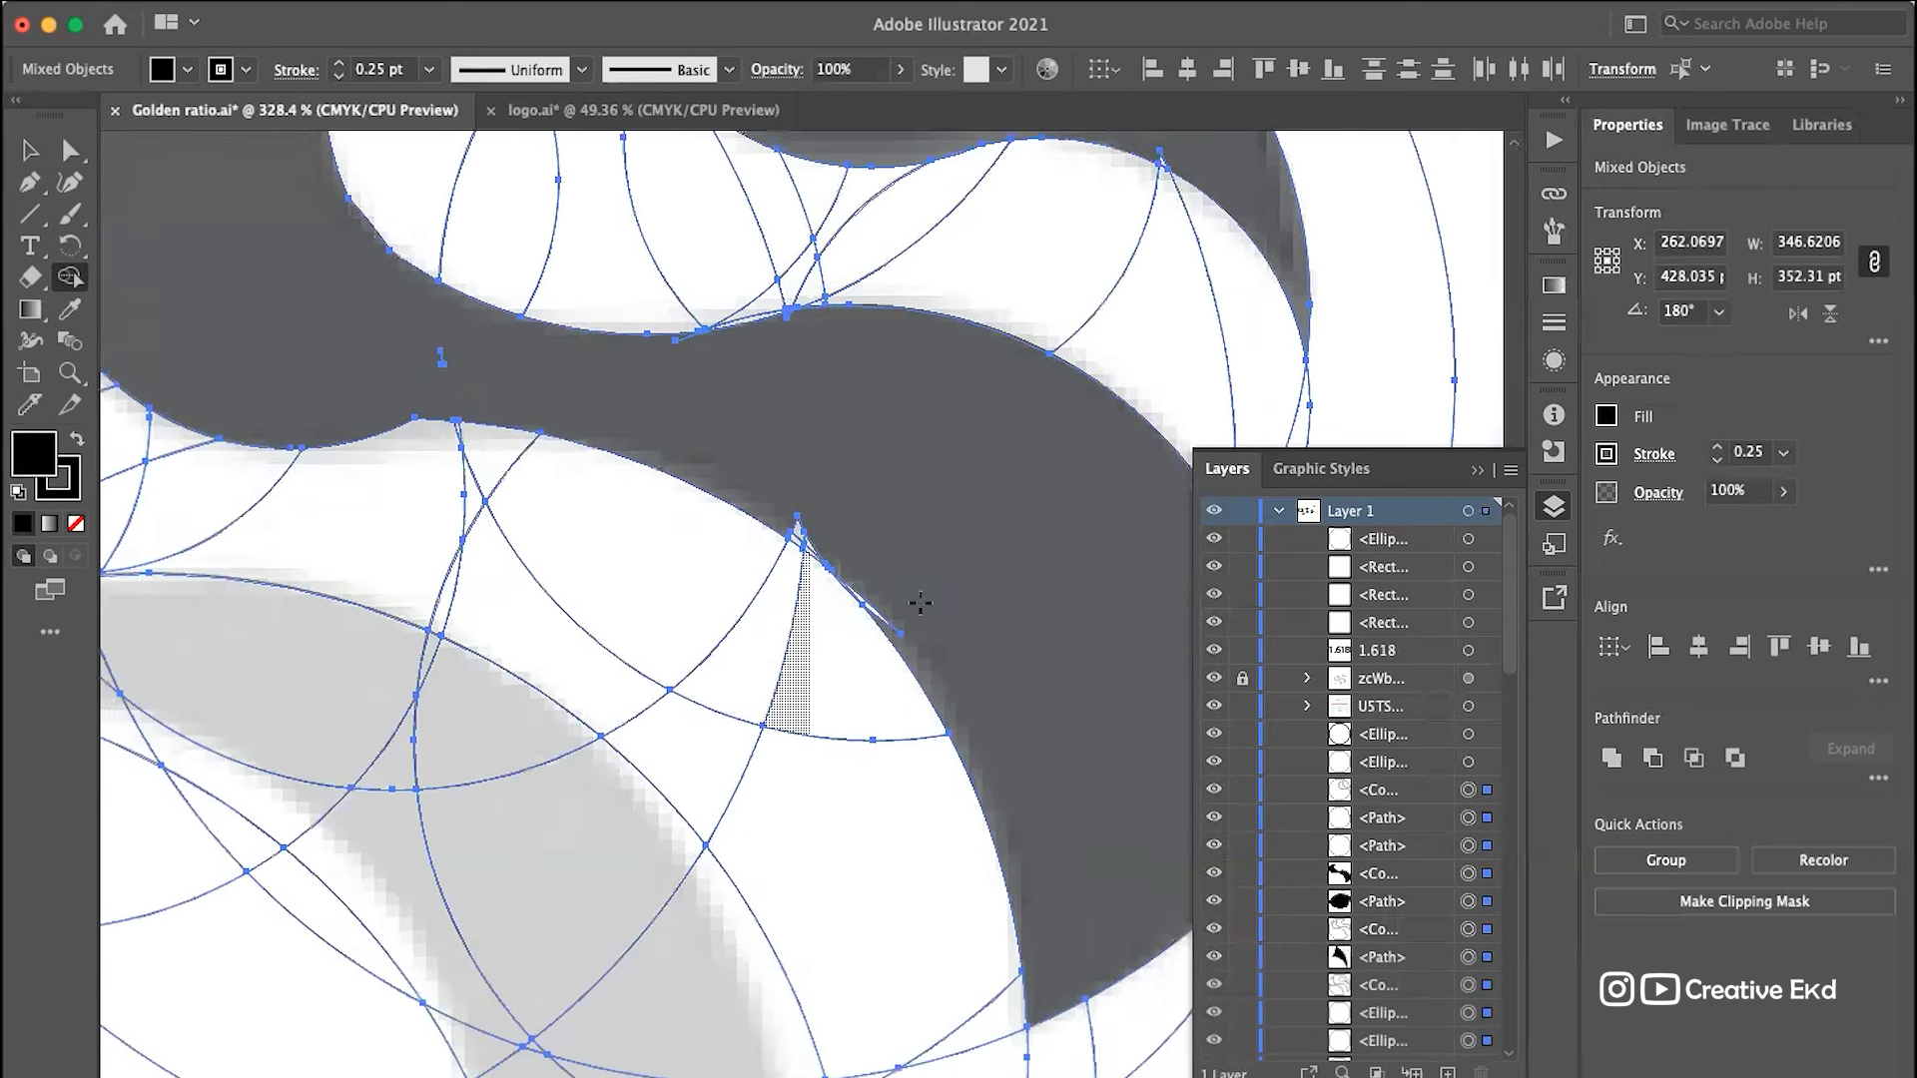
pyautogui.scroll(5, 915, 648)
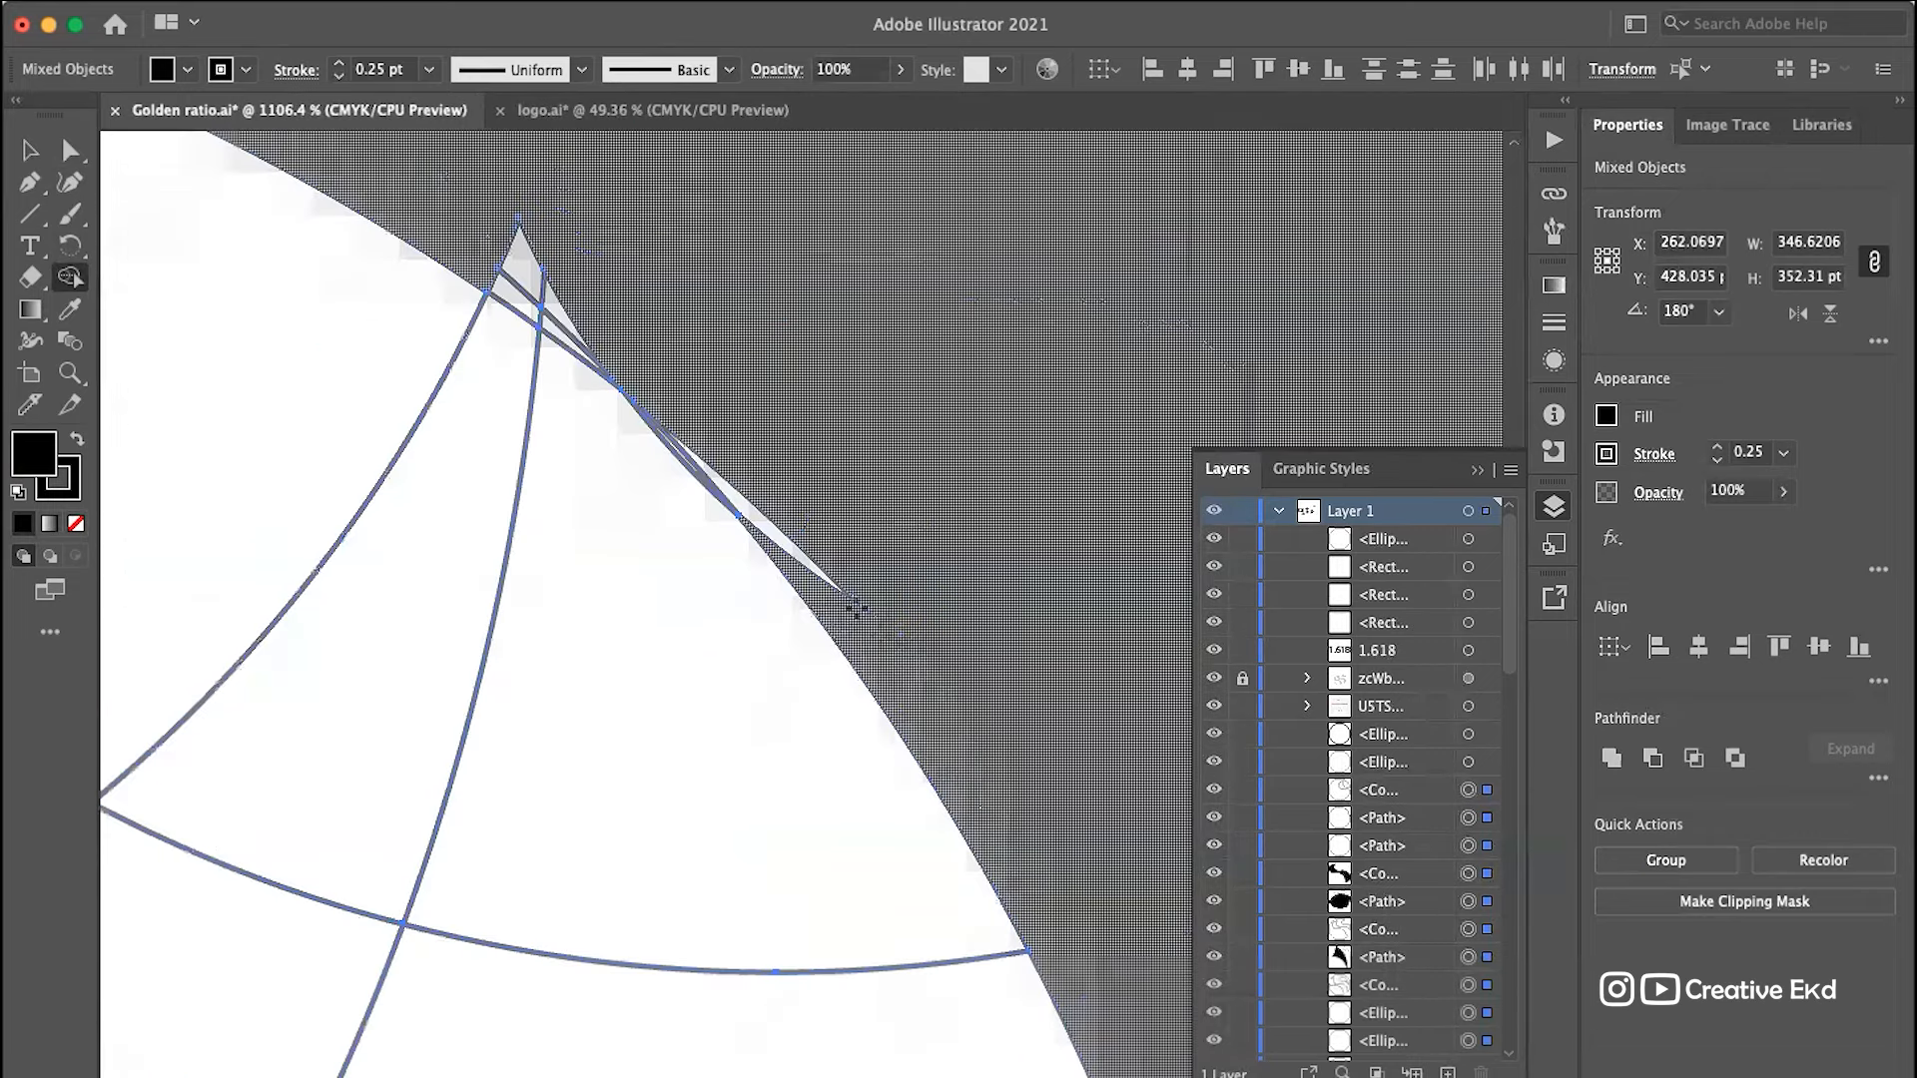
pyautogui.moveTo(605, 351); pyautogui.dragTo(497, 287)
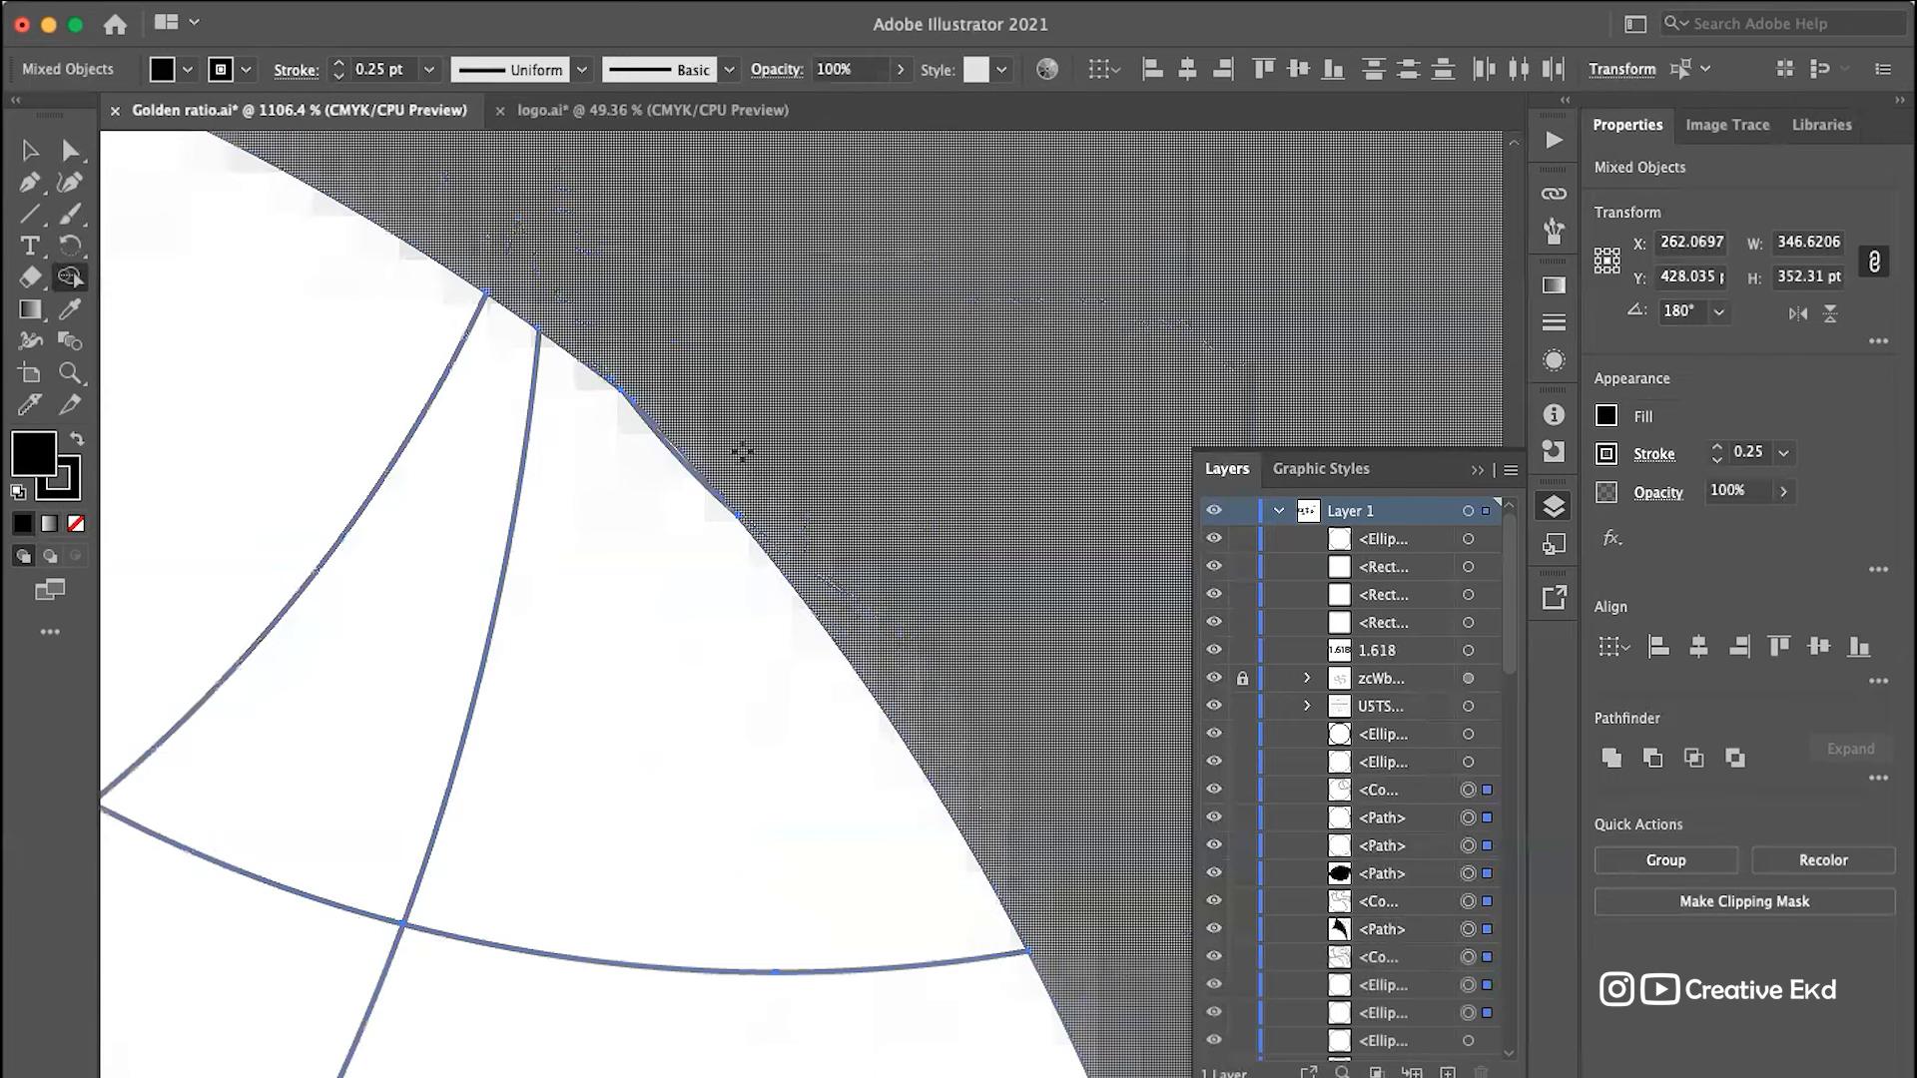
# Step: Merge the main regions of the lower stripe's rounded outer end into one black shape with Shape Builder
pyautogui.scroll(-4, 742, 452)
pyautogui.scroll(-2, 782, 629)
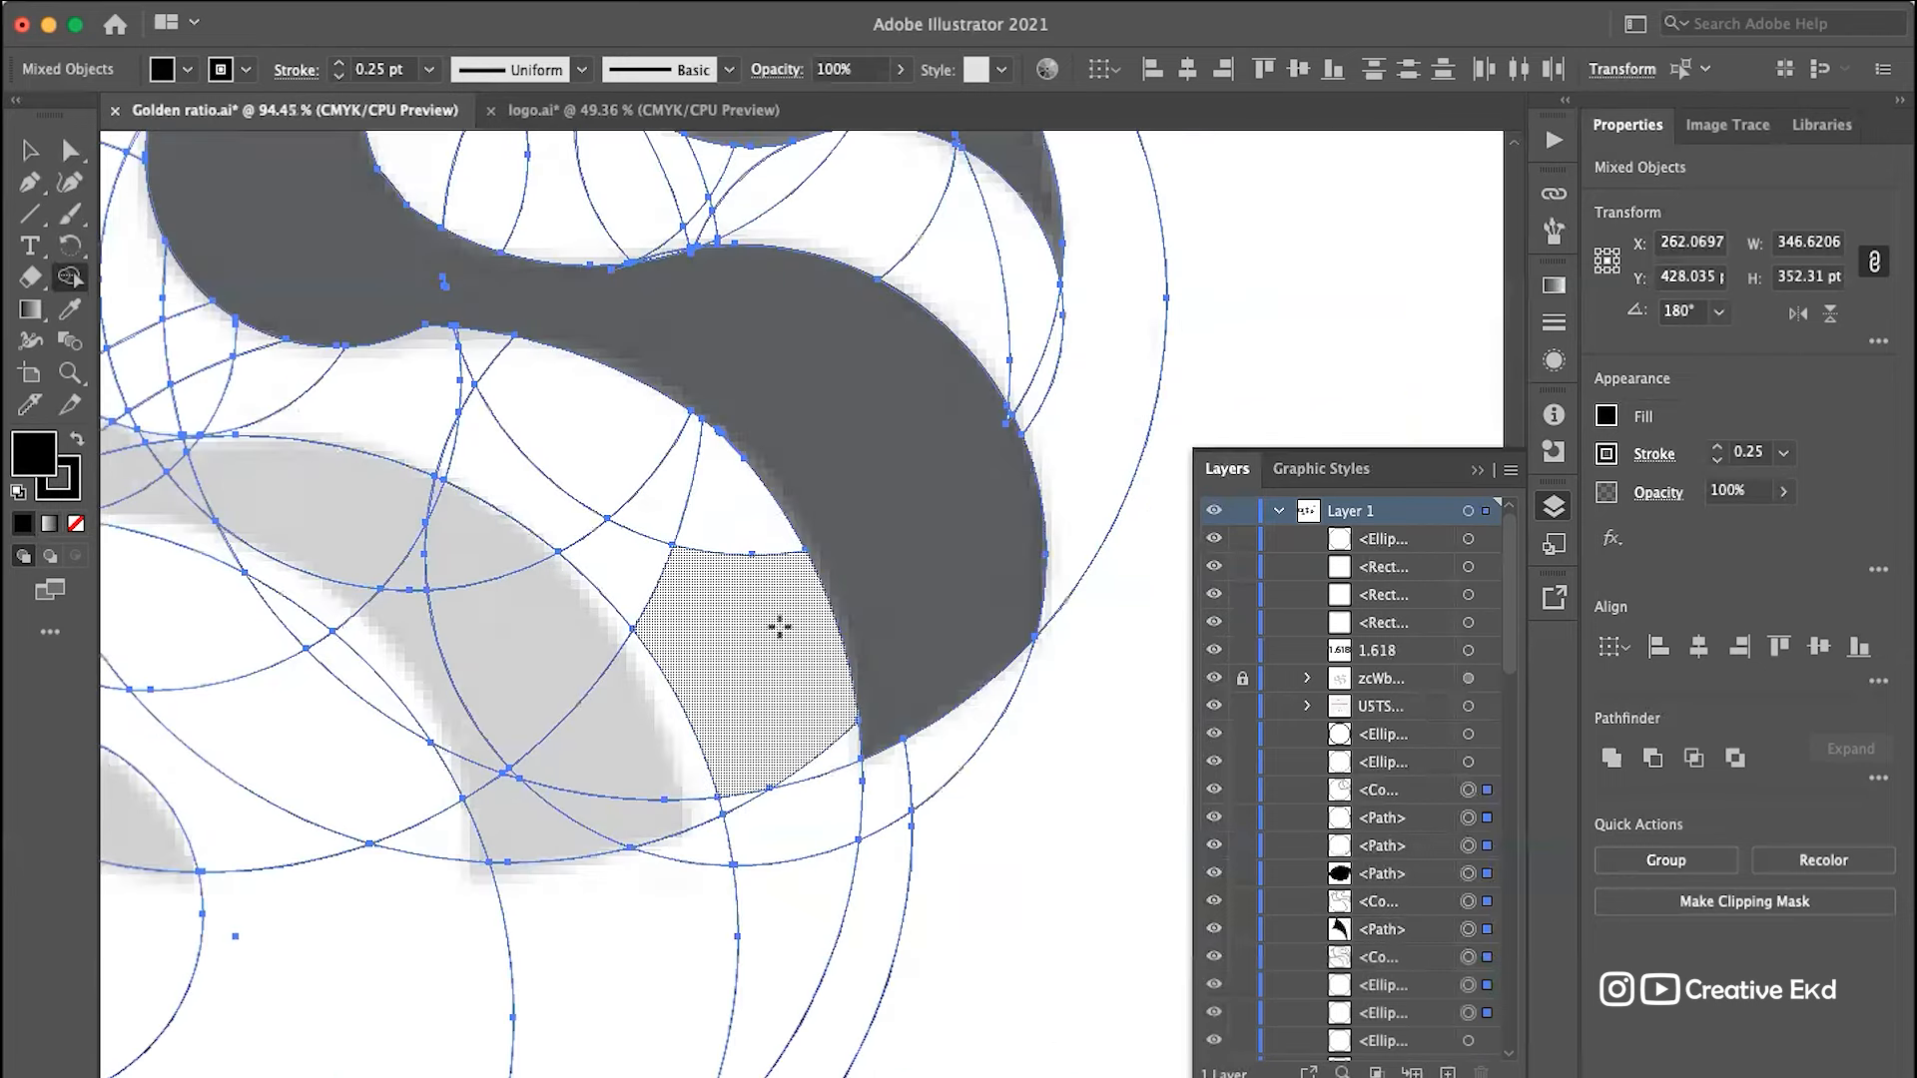
pyautogui.scroll(4, 601, 537)
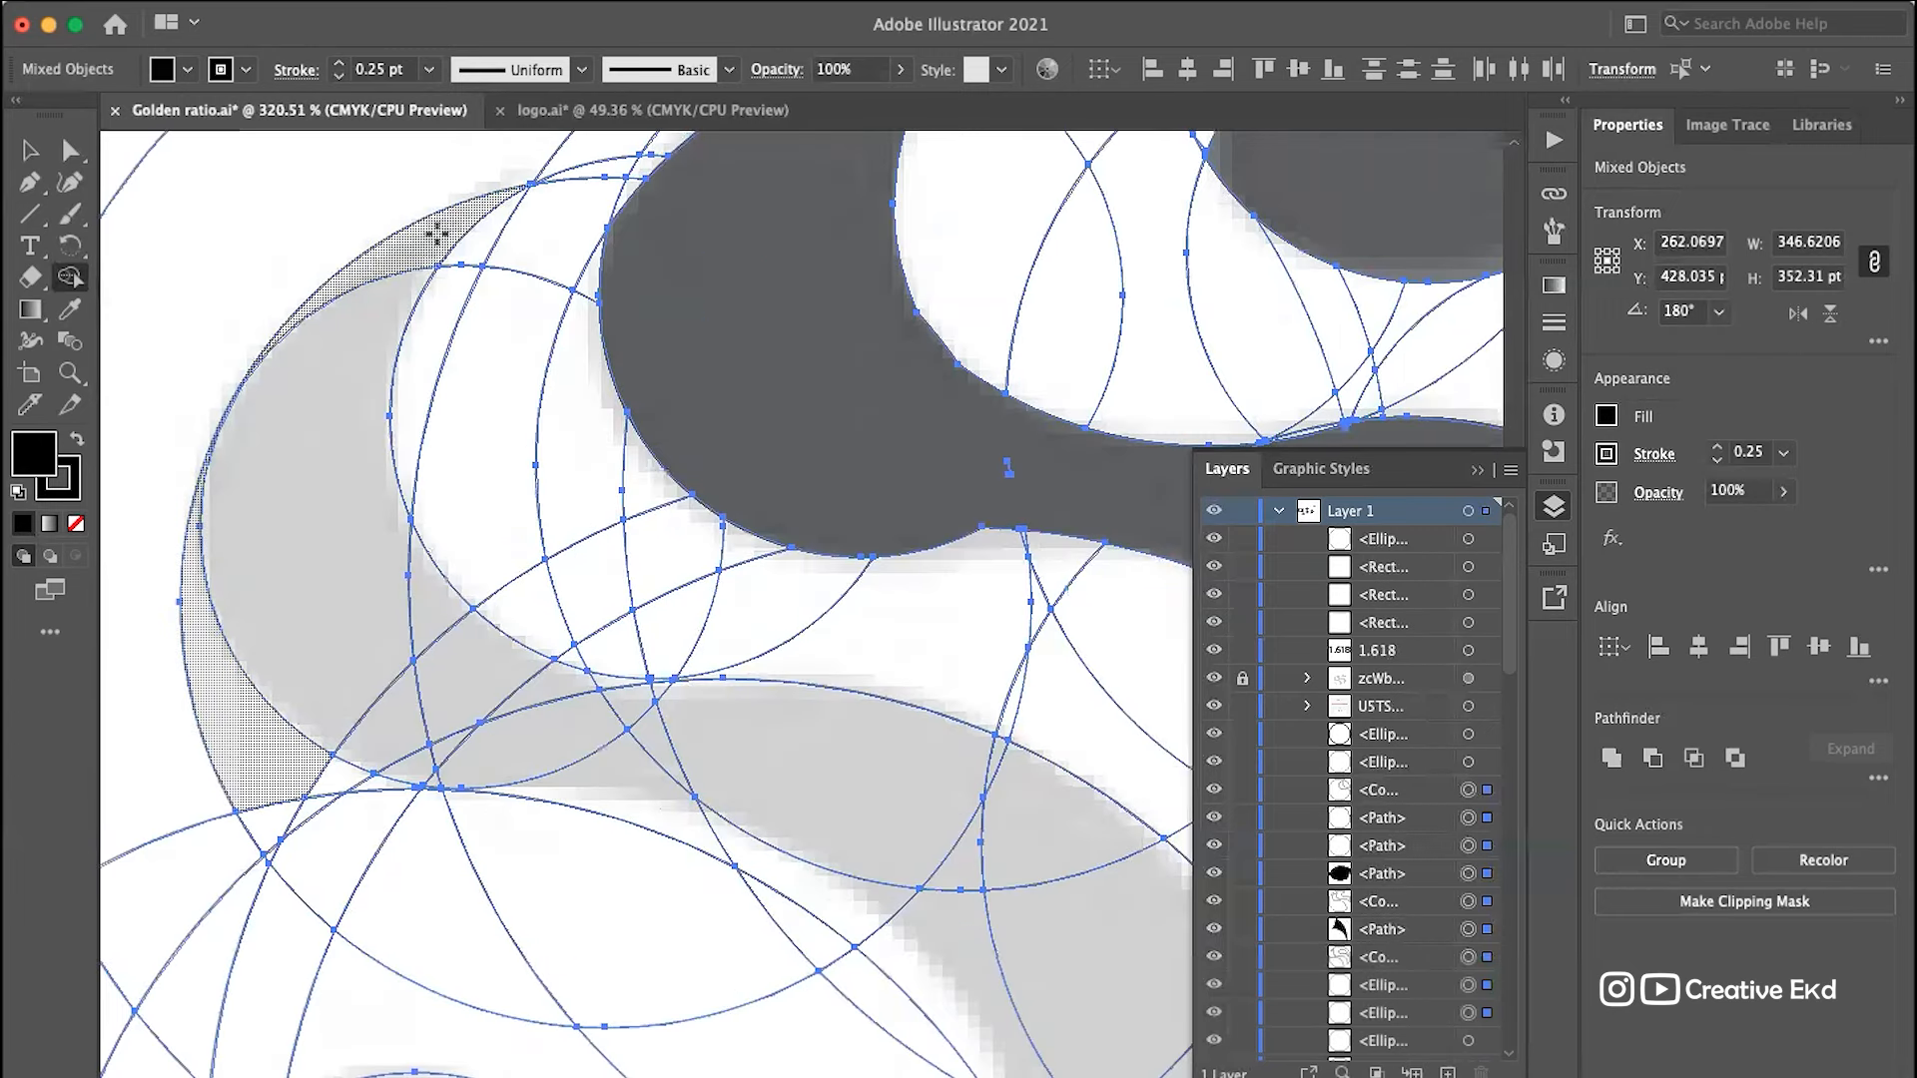
pyautogui.hscroll(-2, 342, 685)
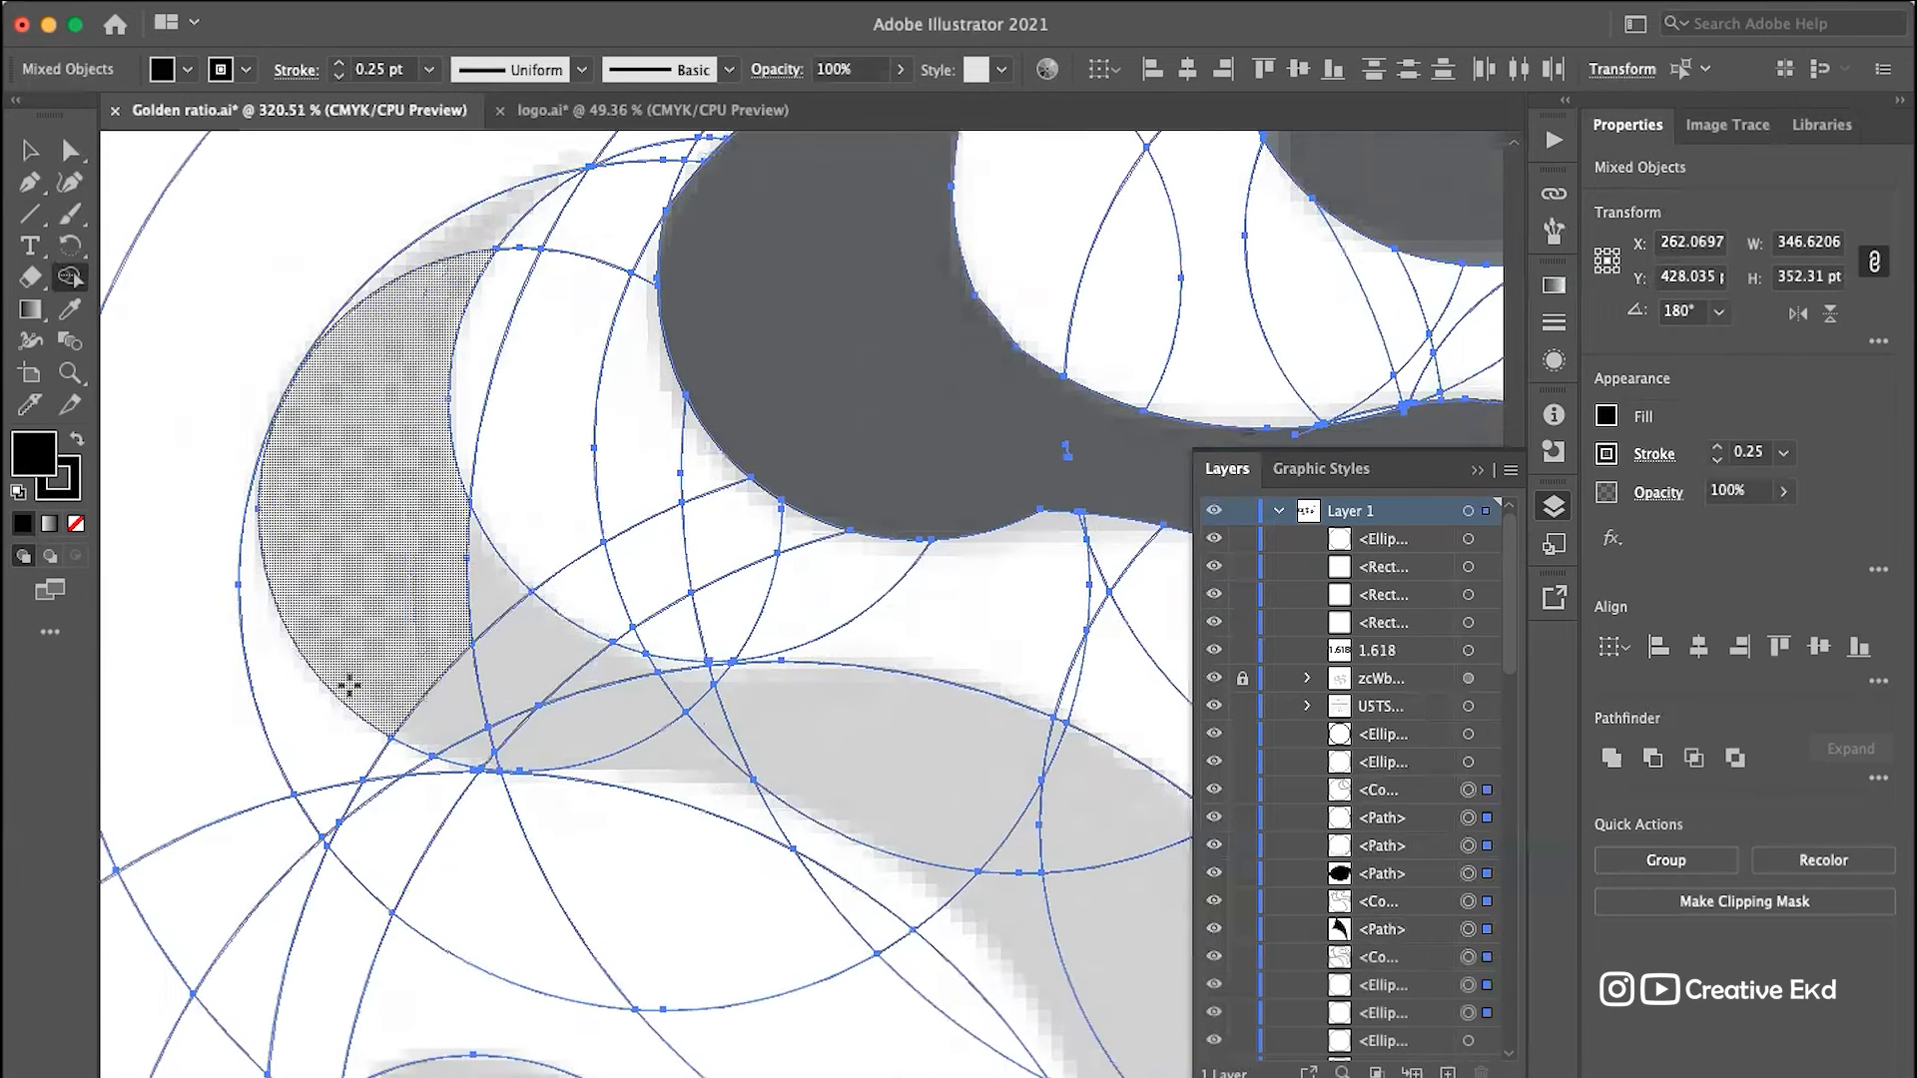
pyautogui.moveTo(422, 293)
pyautogui.mouseDown()
pyautogui.moveTo(379, 455)
pyautogui.moveTo(406, 620)
pyautogui.moveTo(449, 698)
pyautogui.mouseUp()
pyautogui.click(411, 264)
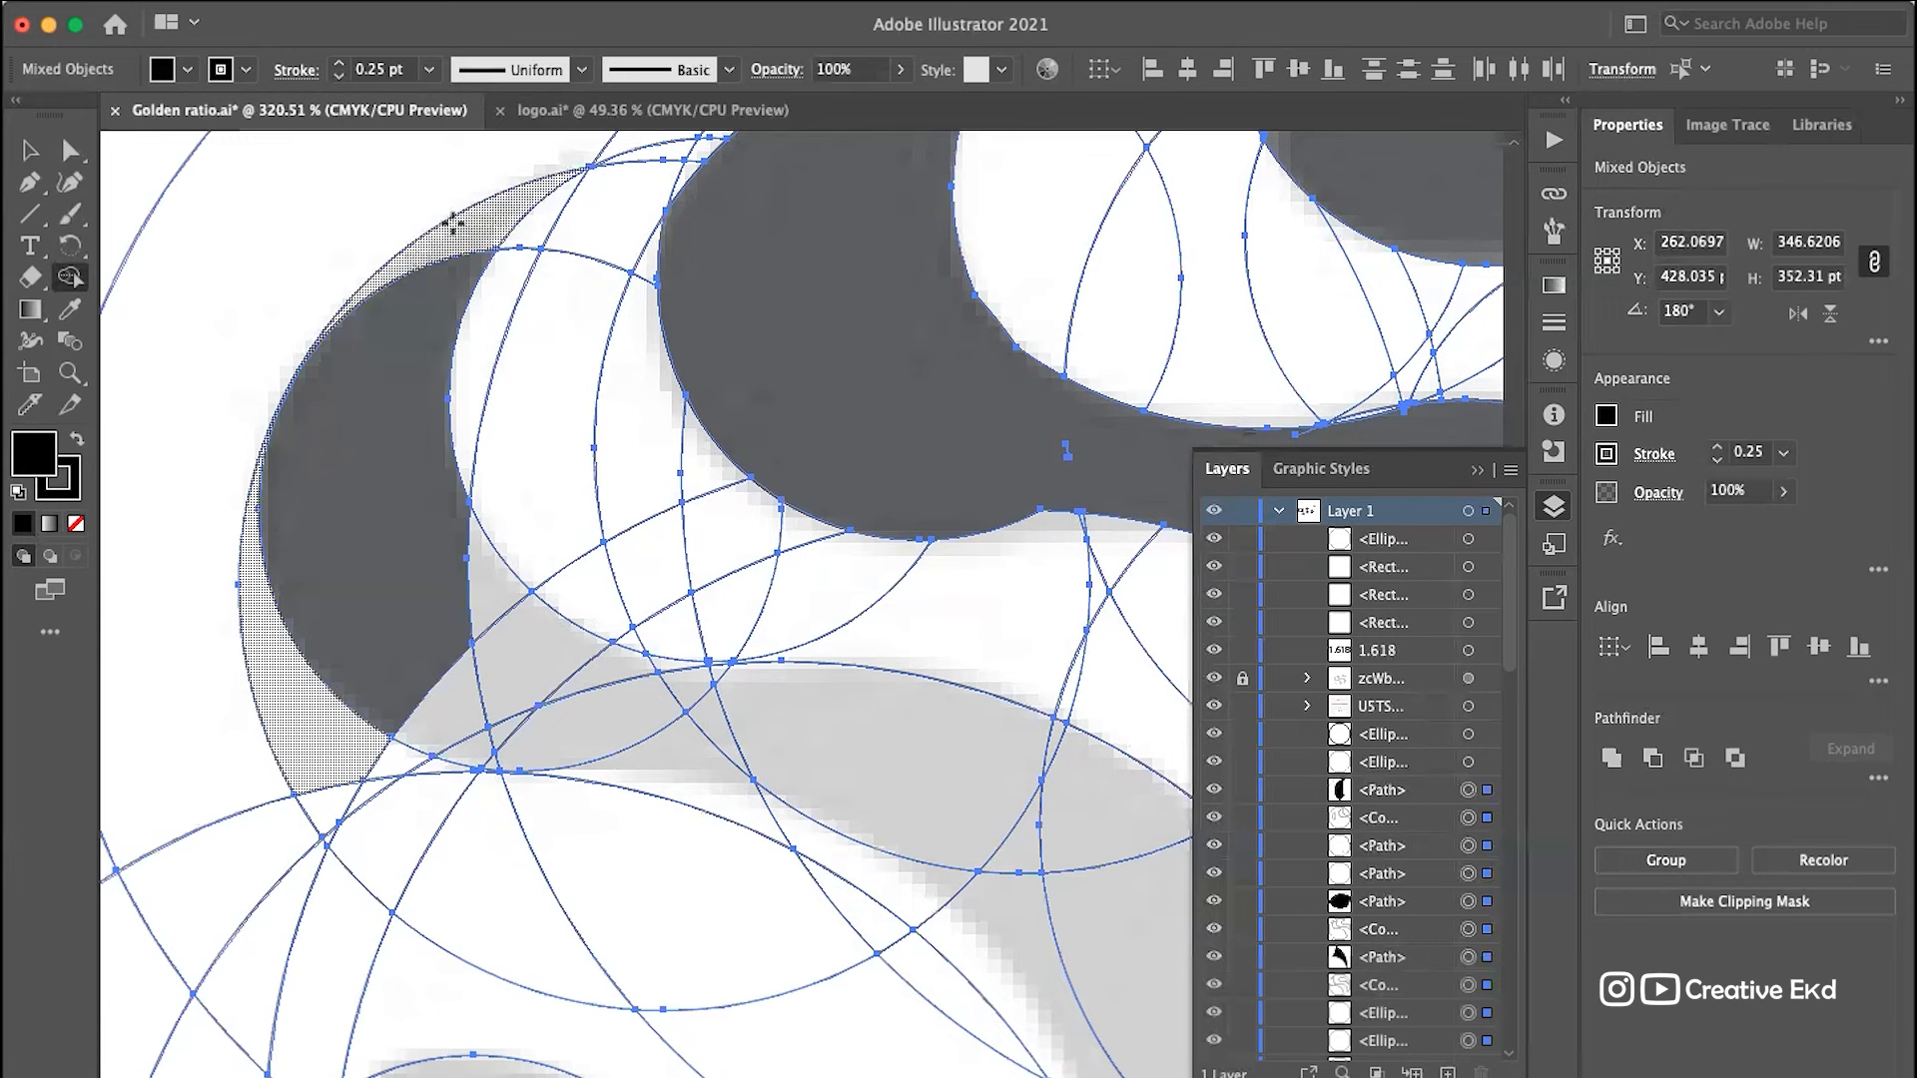
pyautogui.press('v')
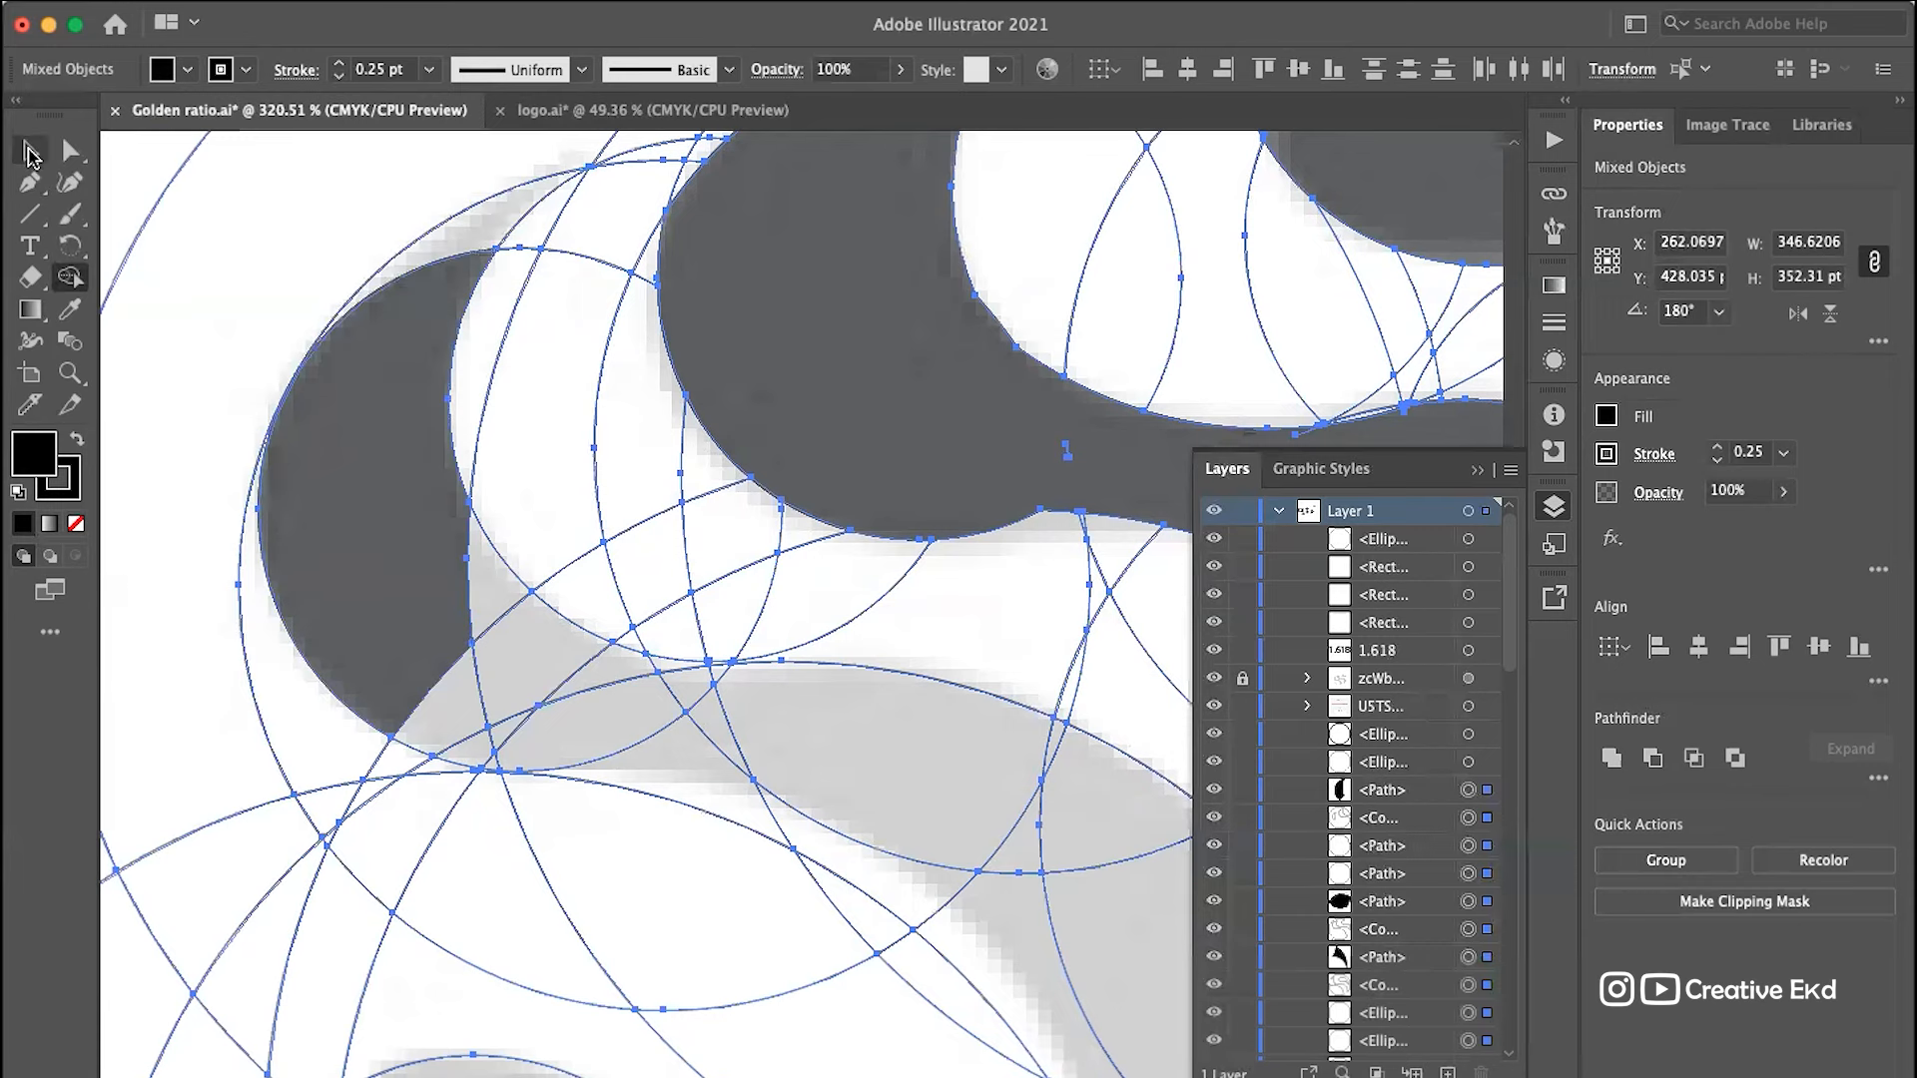
pyautogui.click(295, 150)
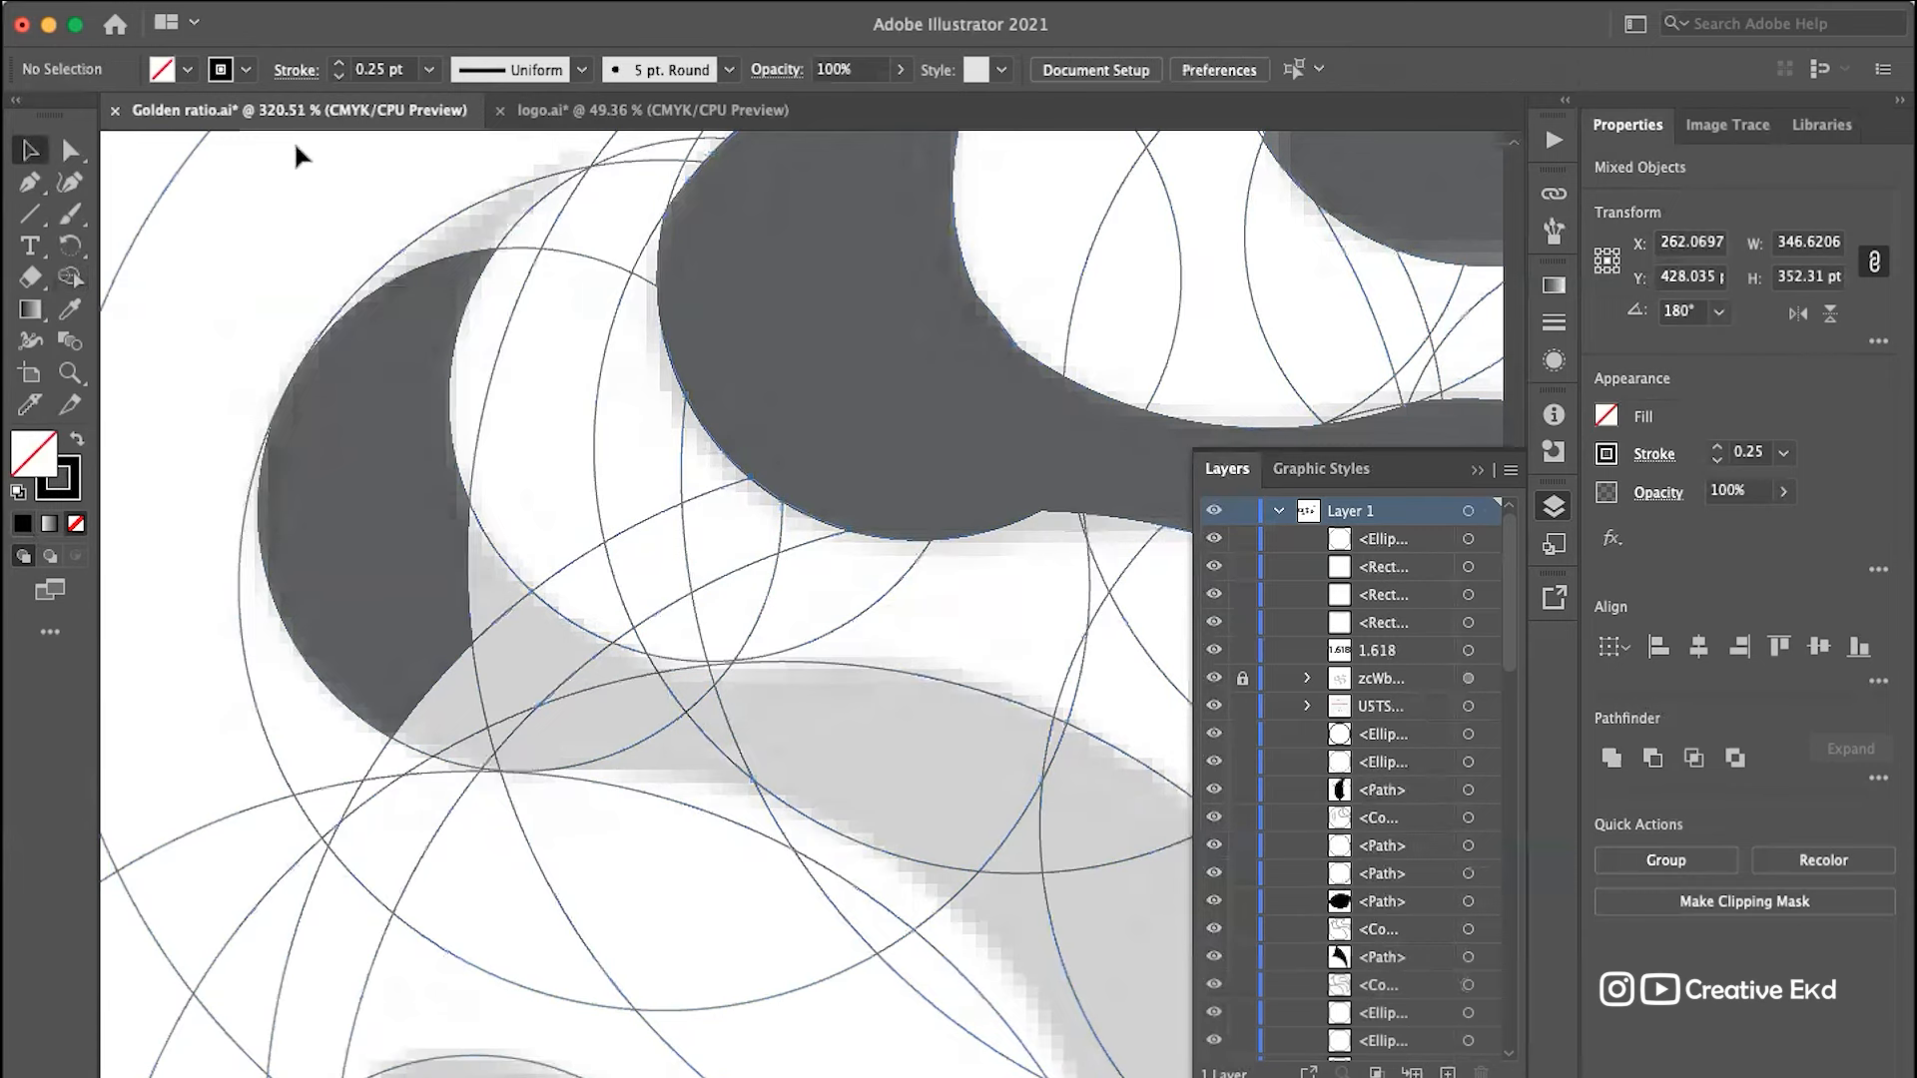
pyautogui.click(437, 218)
pyautogui.press('Right')
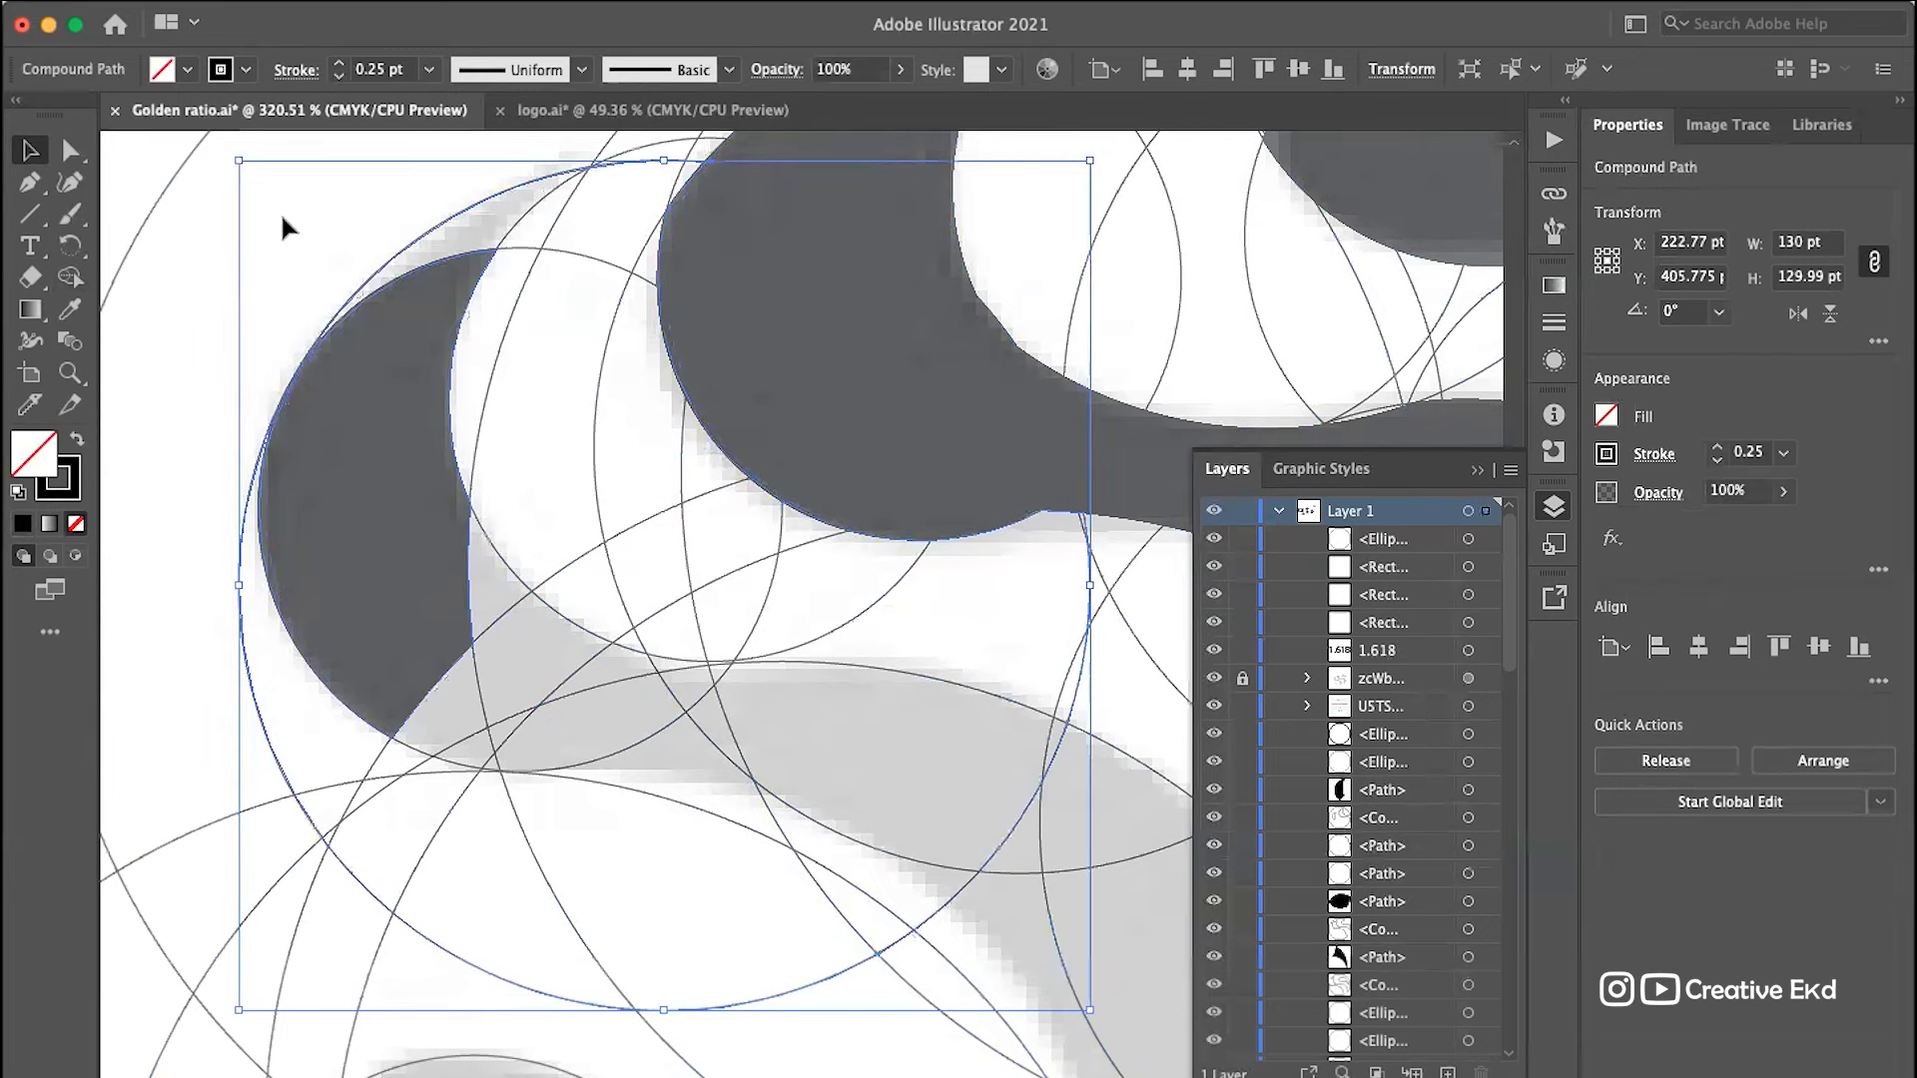
pyautogui.click(230, 327)
pyautogui.scroll(5, 230, 327)
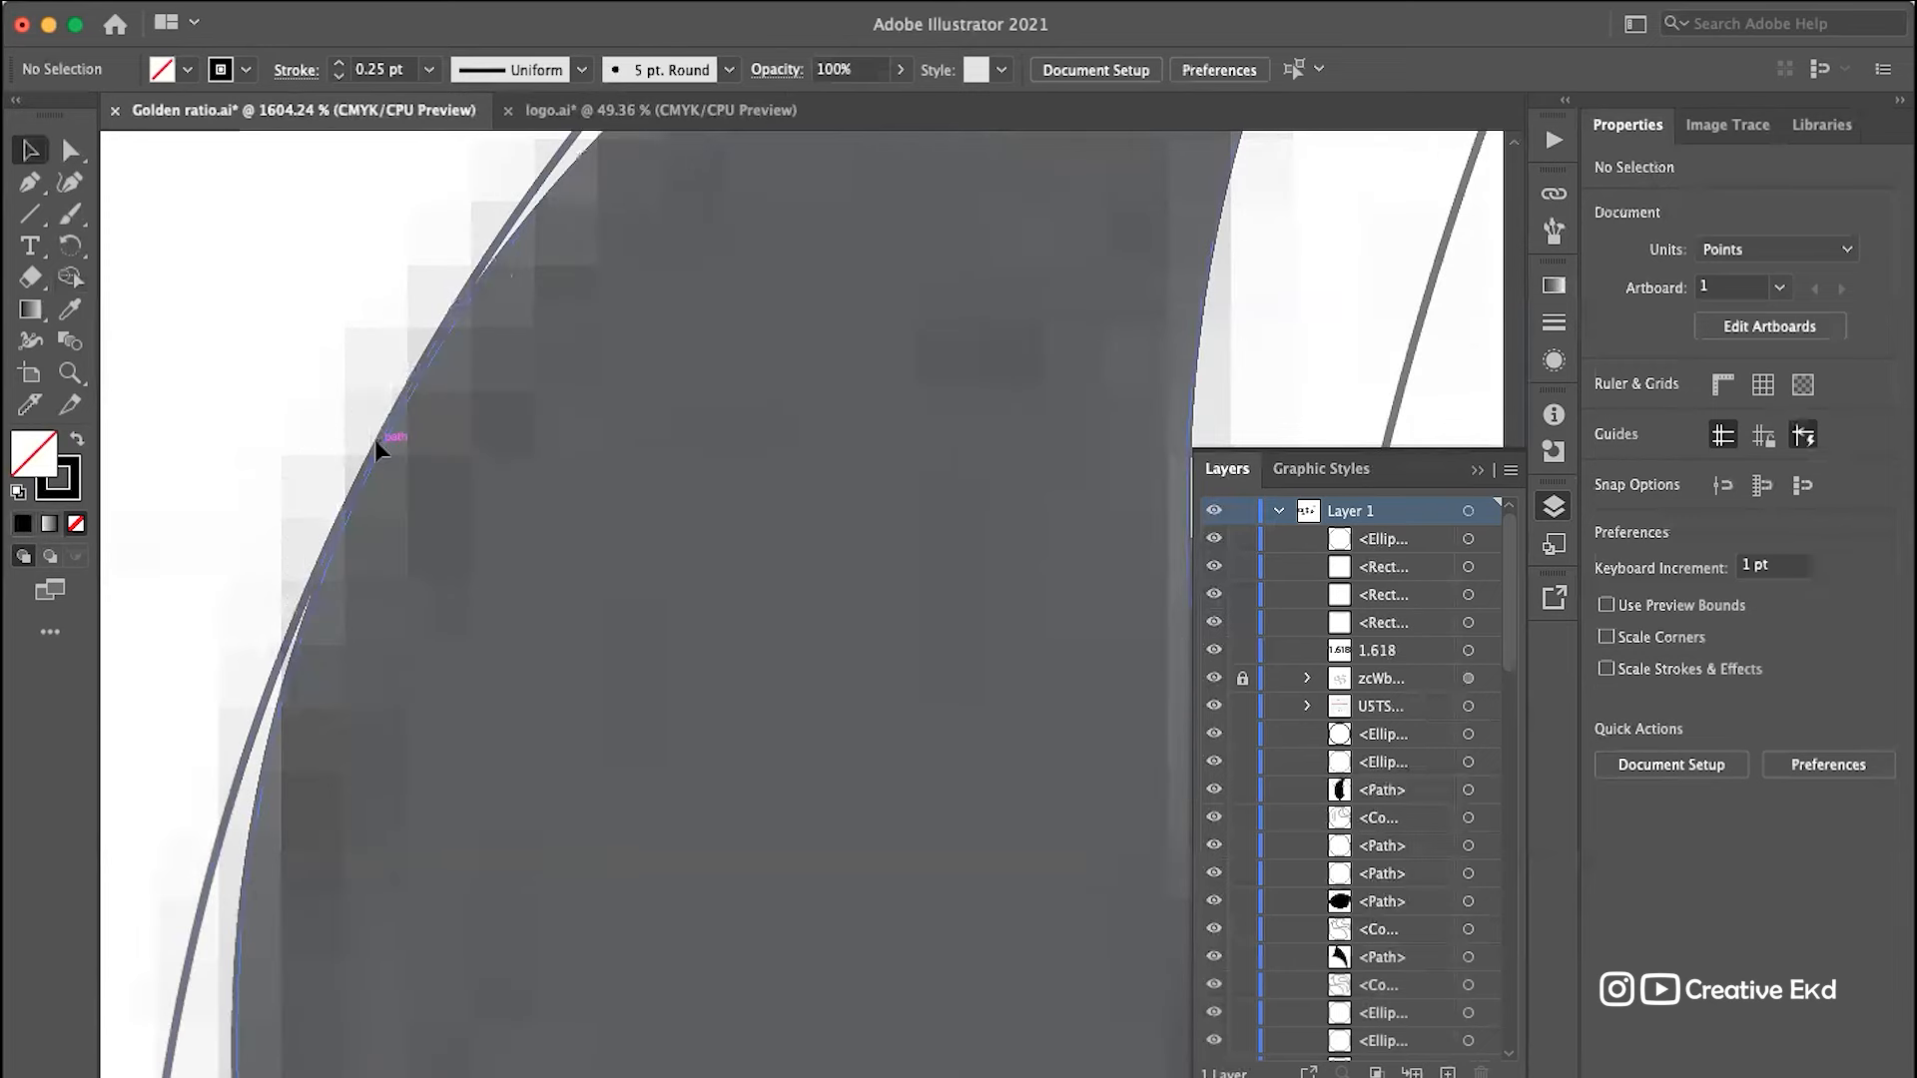
pyautogui.doubleClick(271, 689)
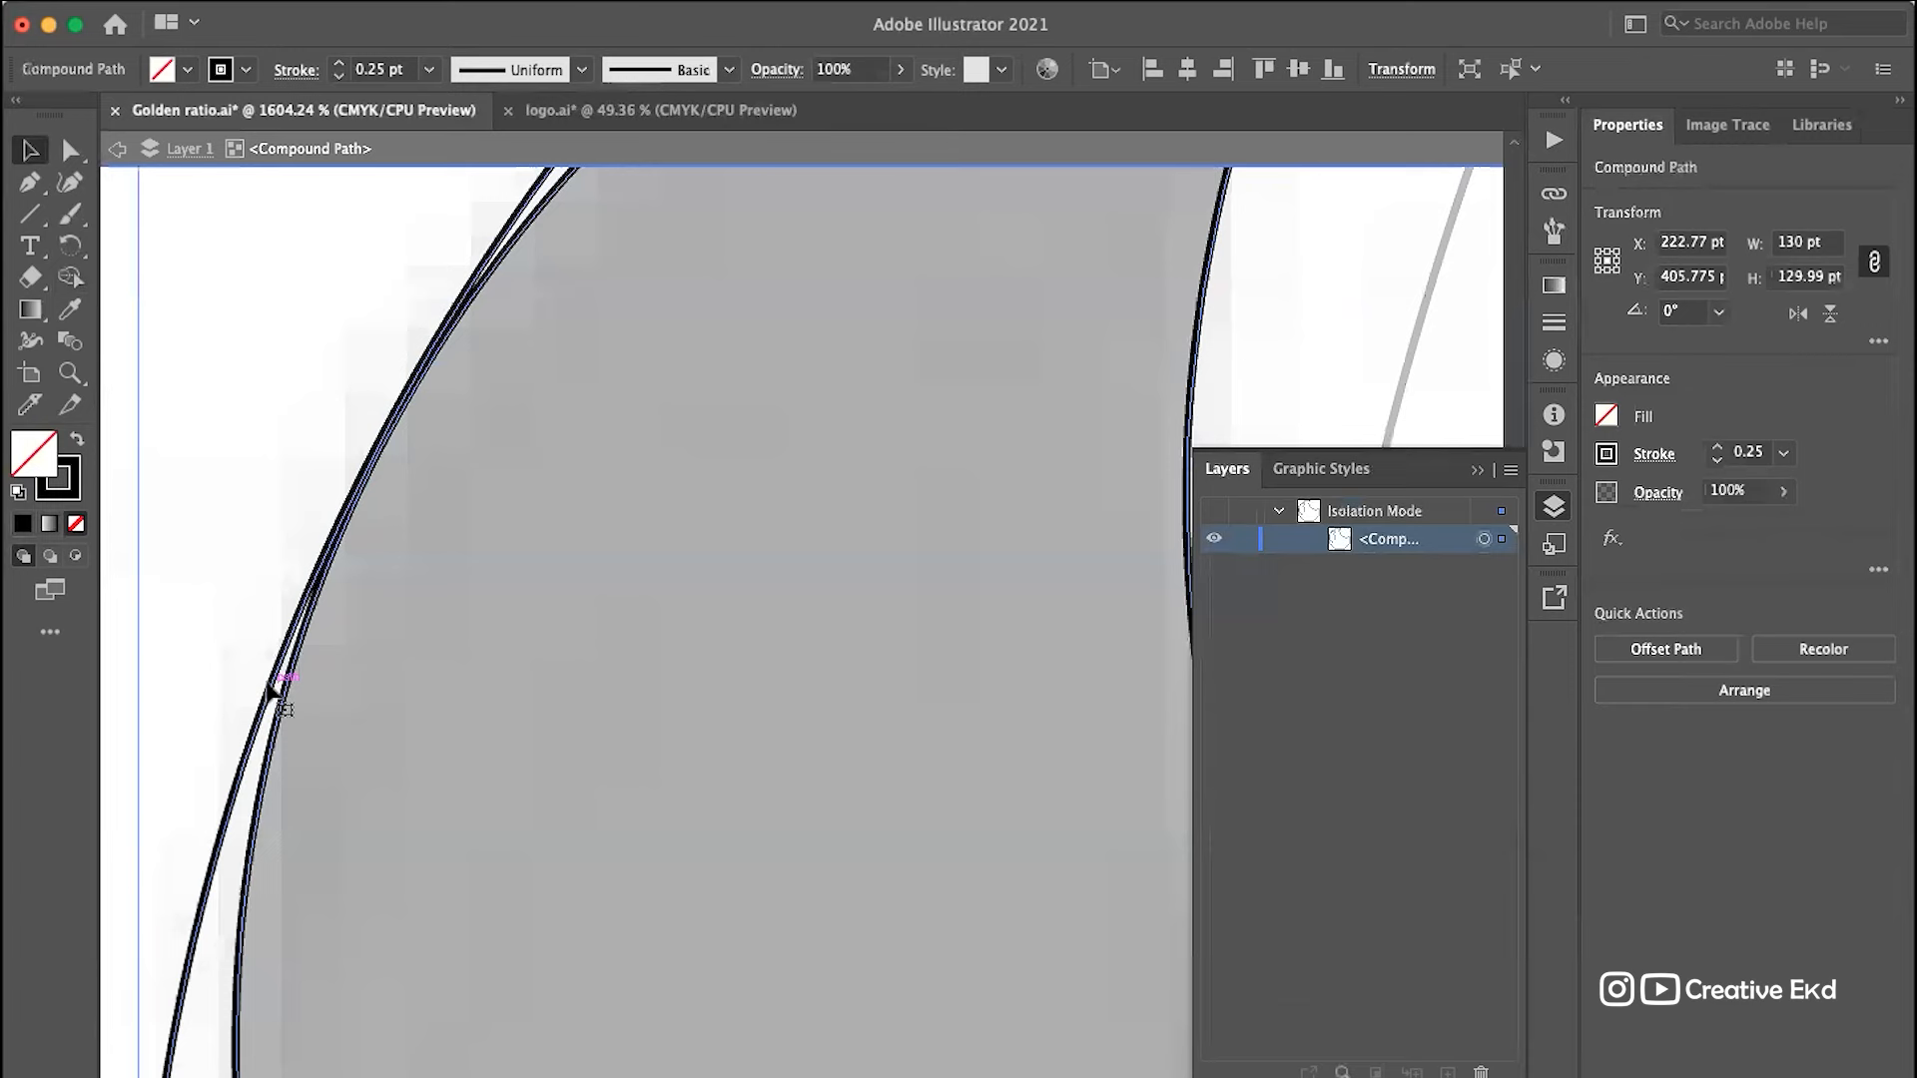
pyautogui.moveTo(272, 689); pyautogui.dragTo(281, 688)
pyautogui.doubleClick(251, 503)
# Step: Select all the logo's circles and shapes on the artboard and set the Shape Builder fill to black
pyautogui.scroll(-5, 445, 629)
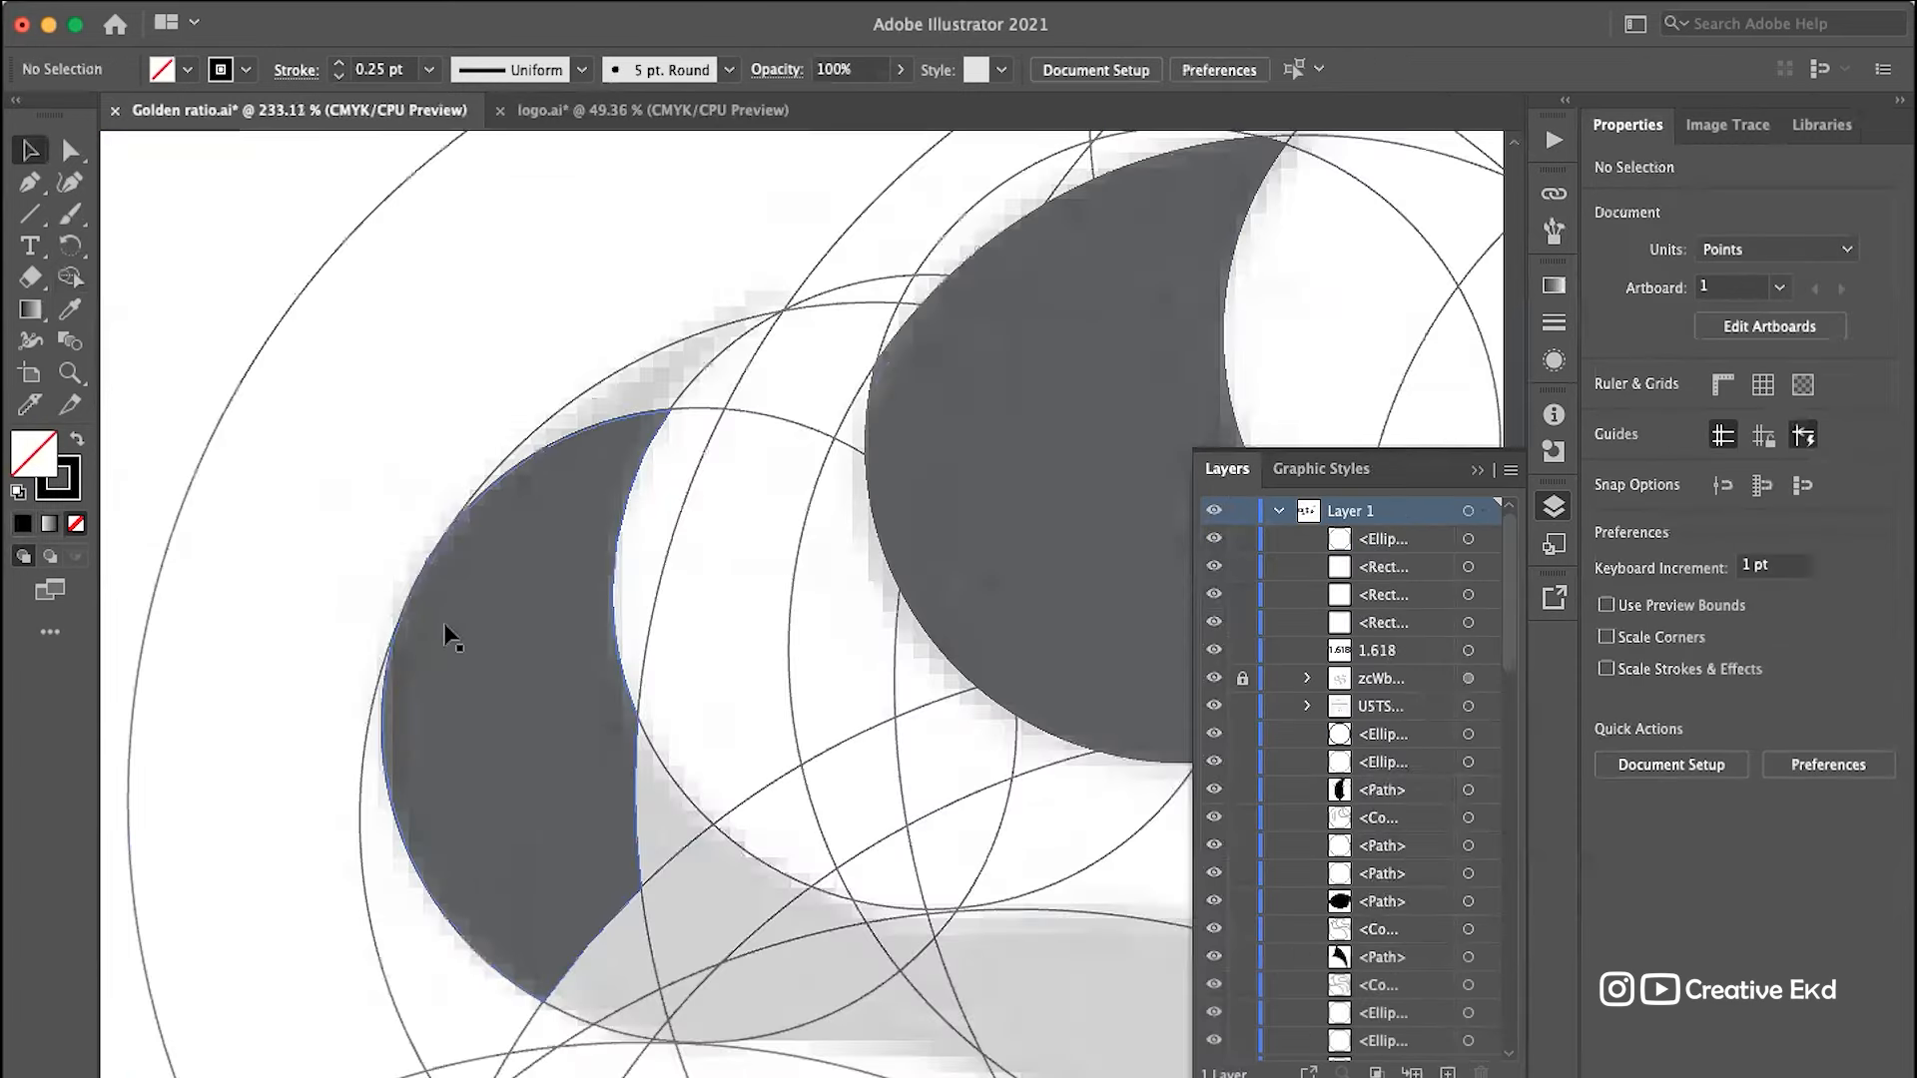
pyautogui.scroll(-5, 419, 343)
pyautogui.moveTo(725, 200); pyautogui.dragTo(335, 789)
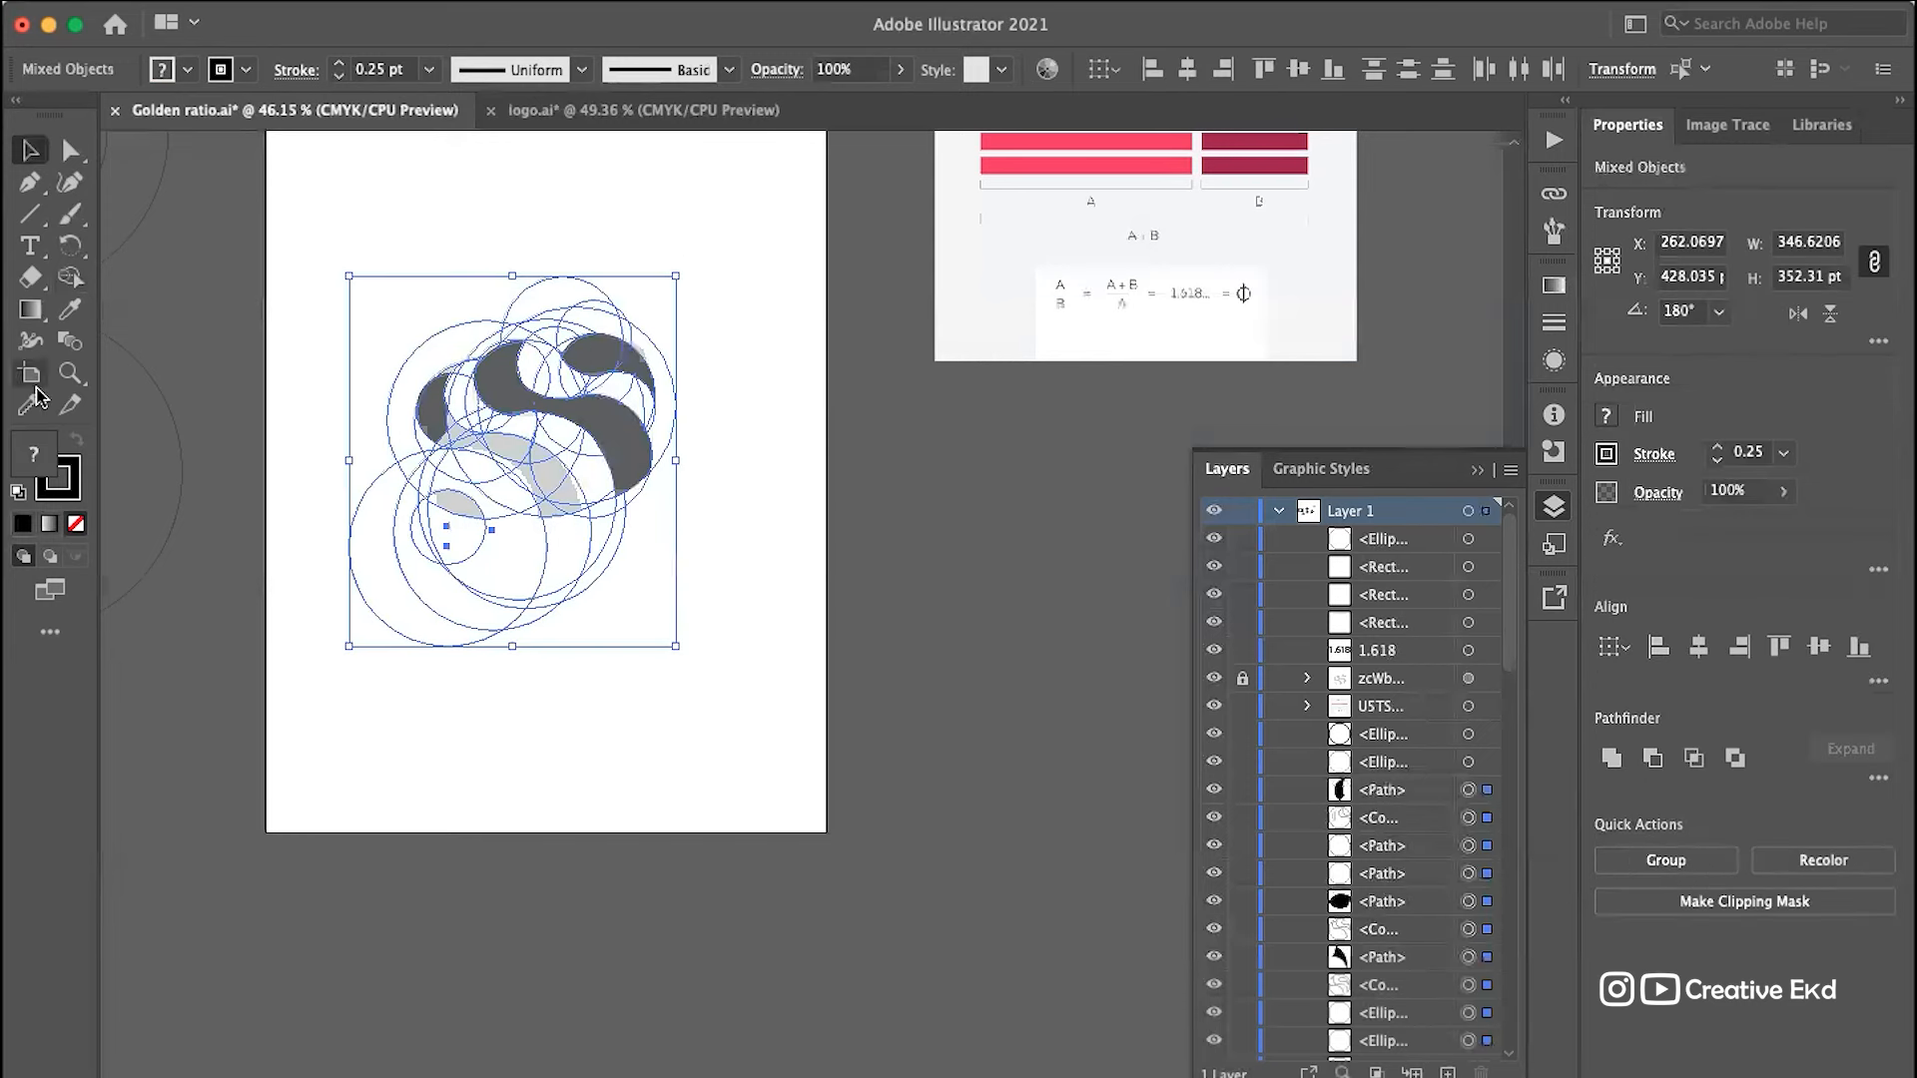
pyautogui.click(70, 277)
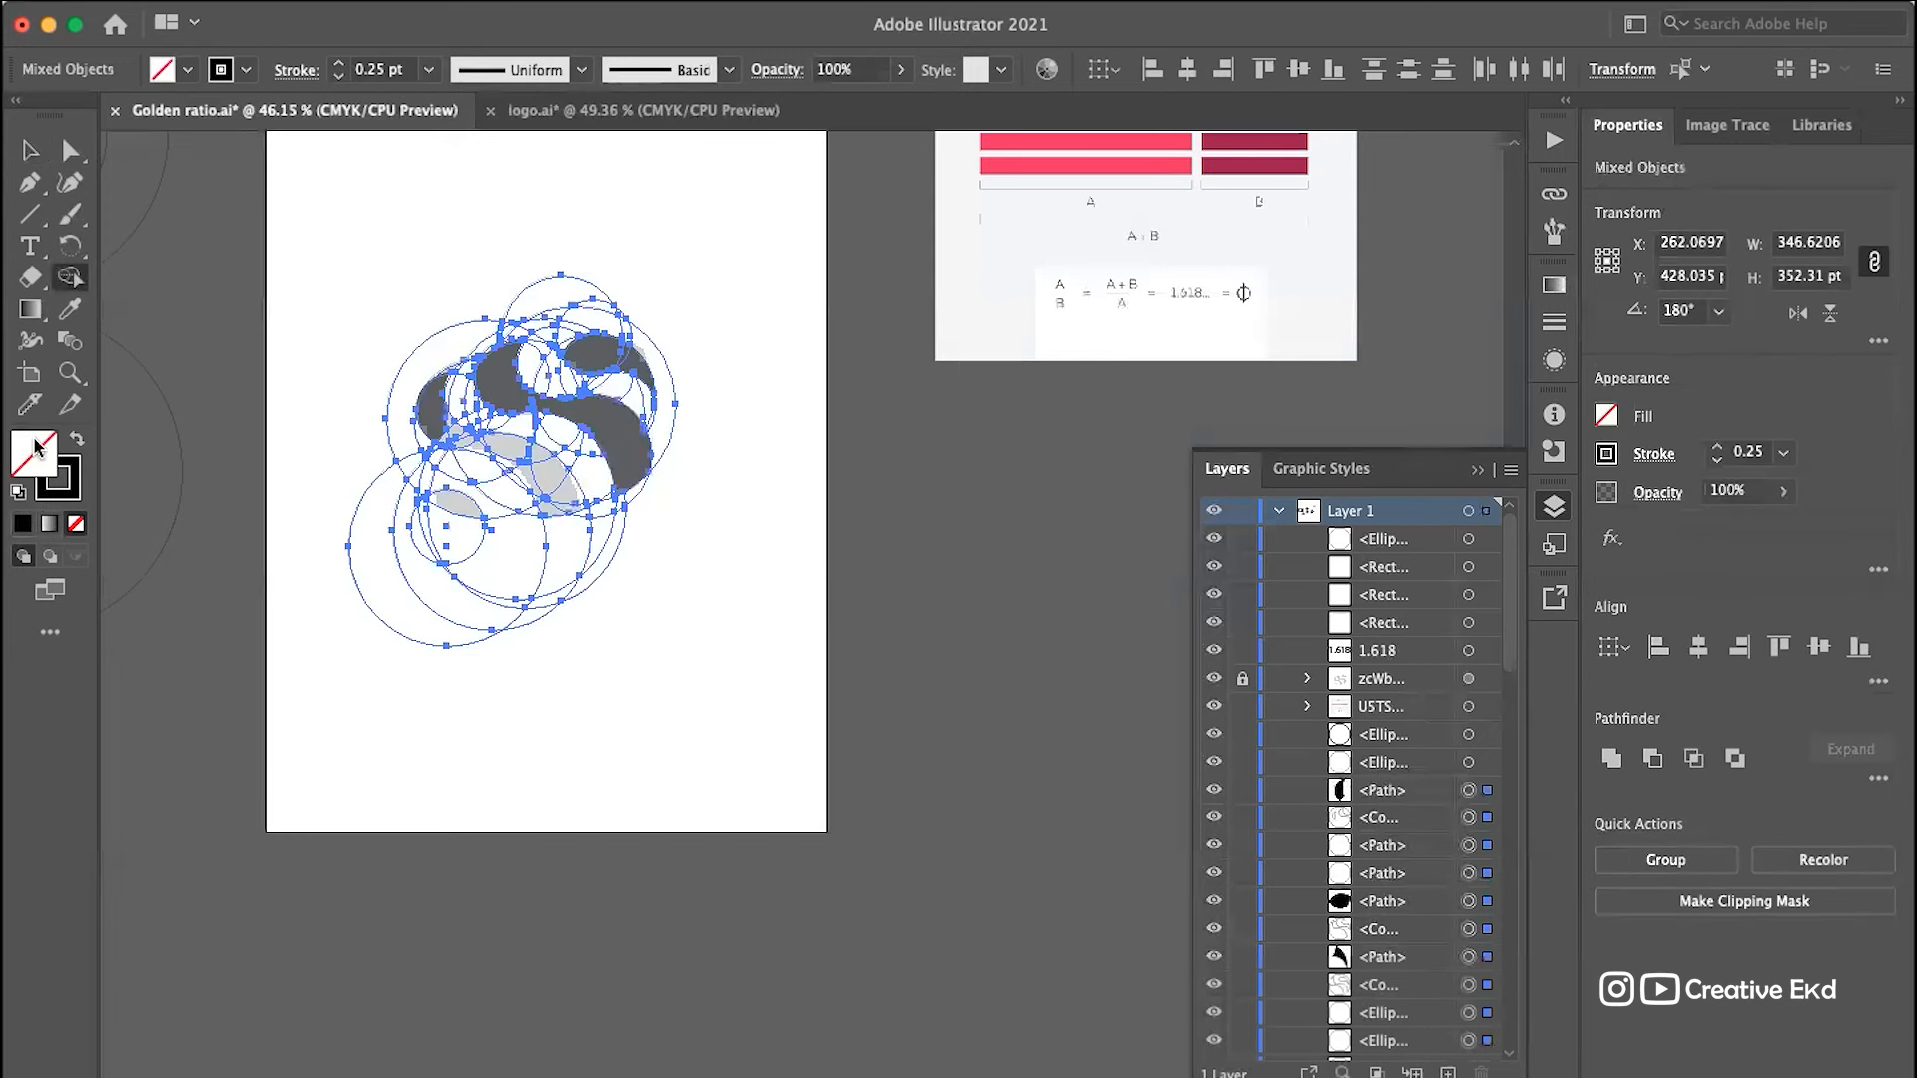
pyautogui.doubleClick(35, 446)
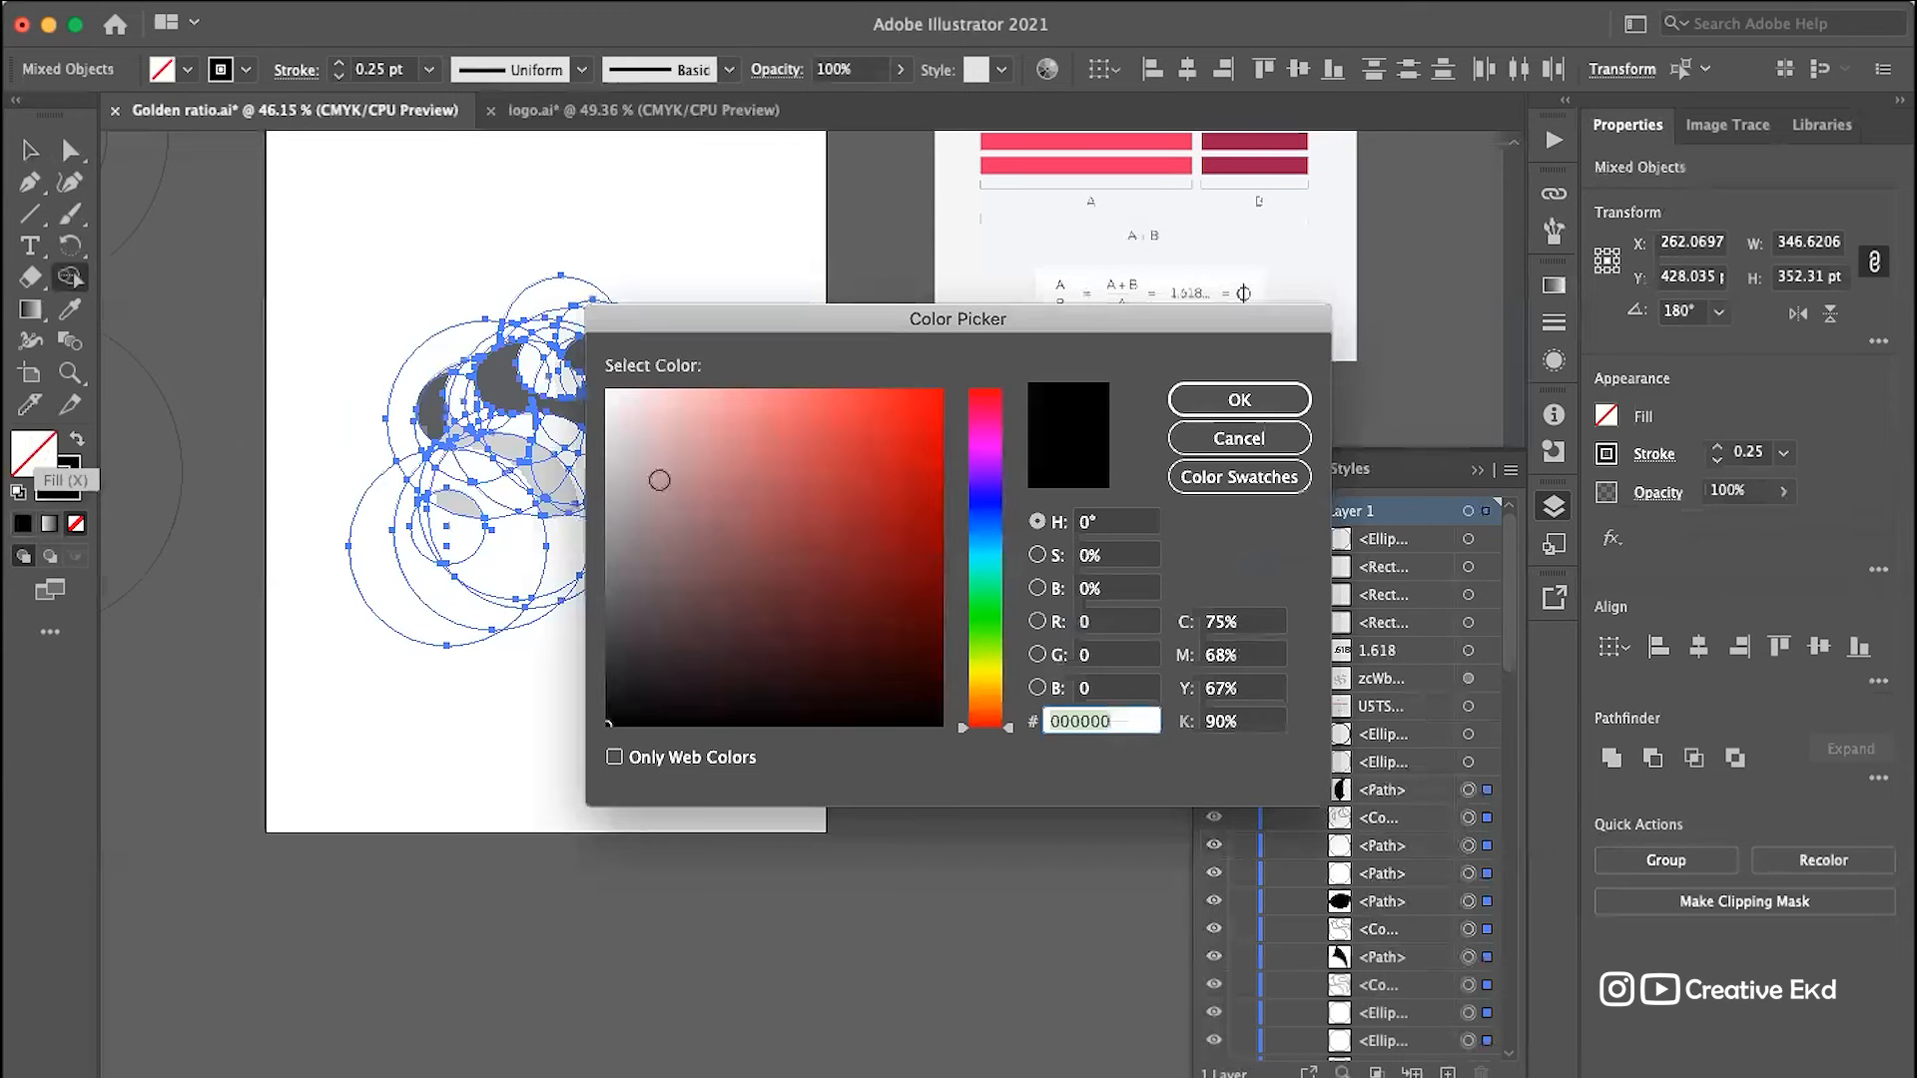
pyautogui.click(1200, 395)
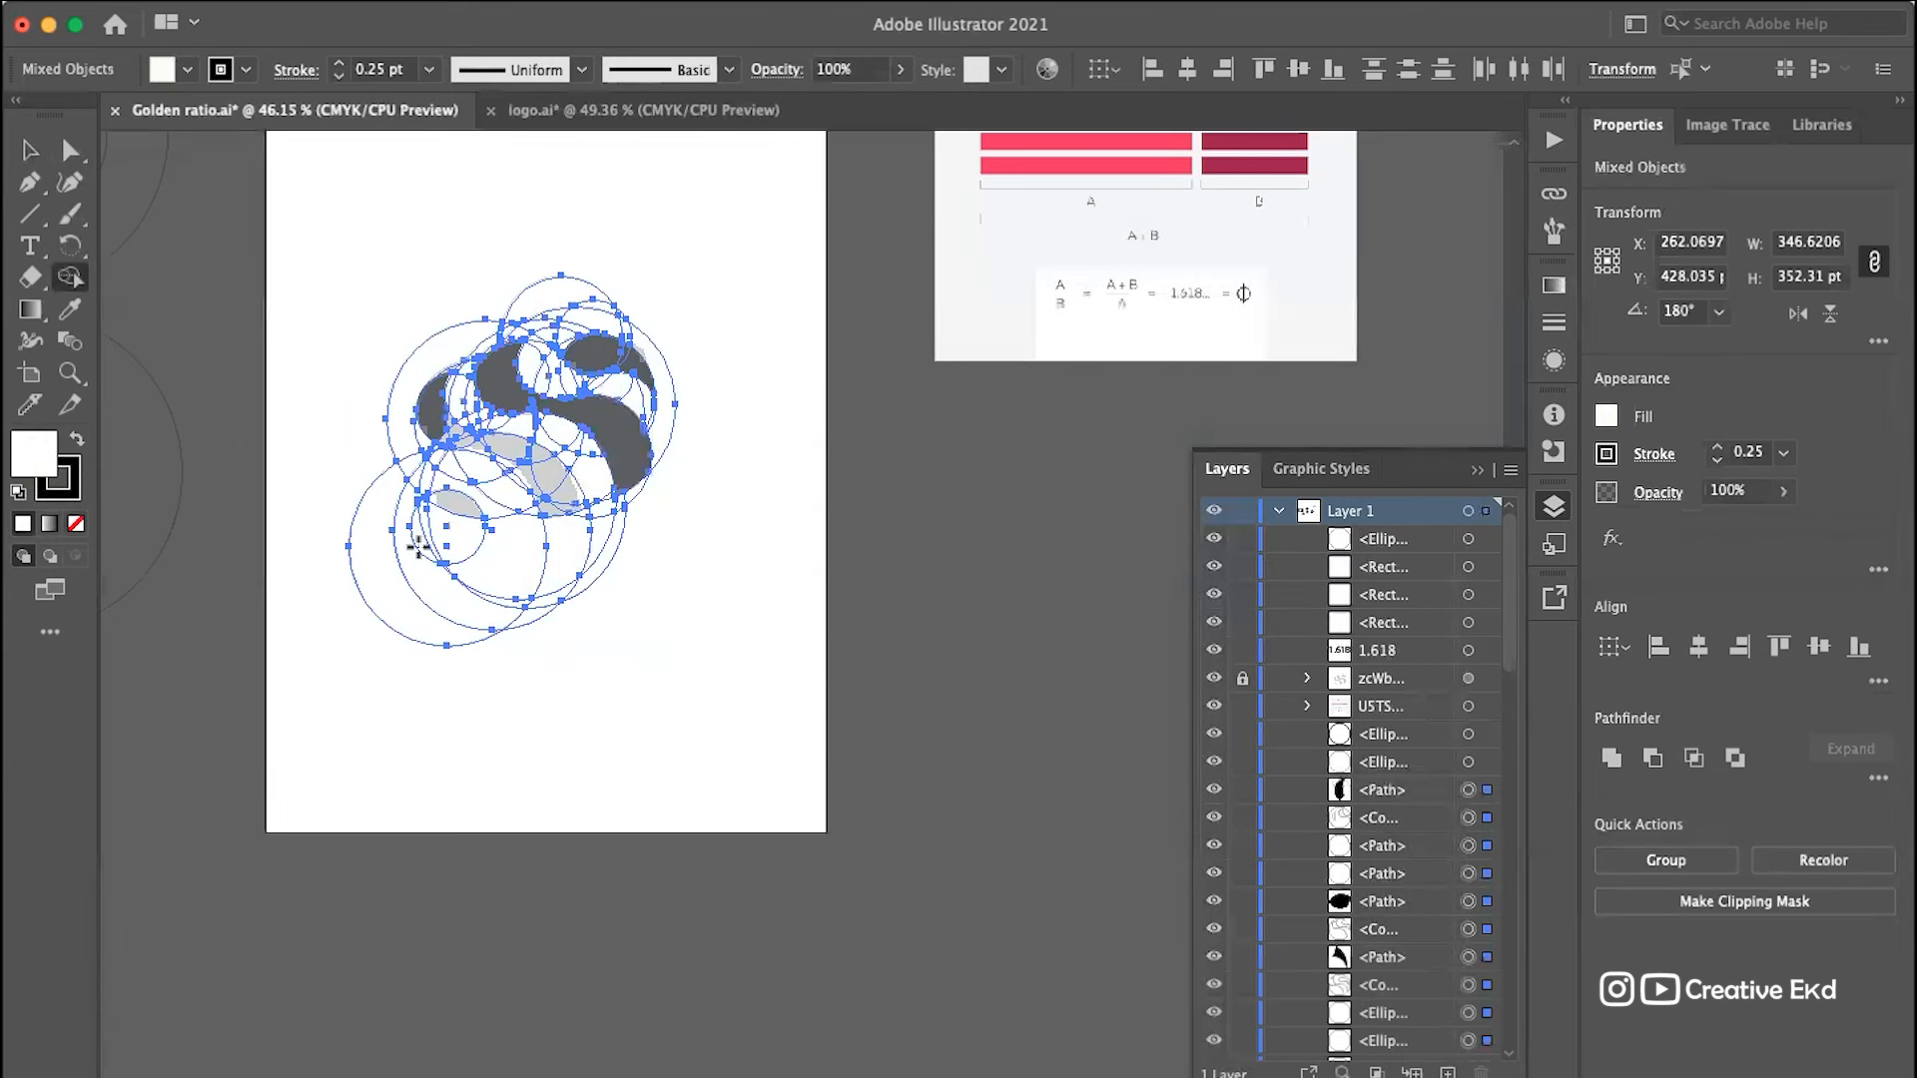
pyautogui.doubleClick(22, 461)
pyautogui.click(714, 654)
pyautogui.click(1261, 441)
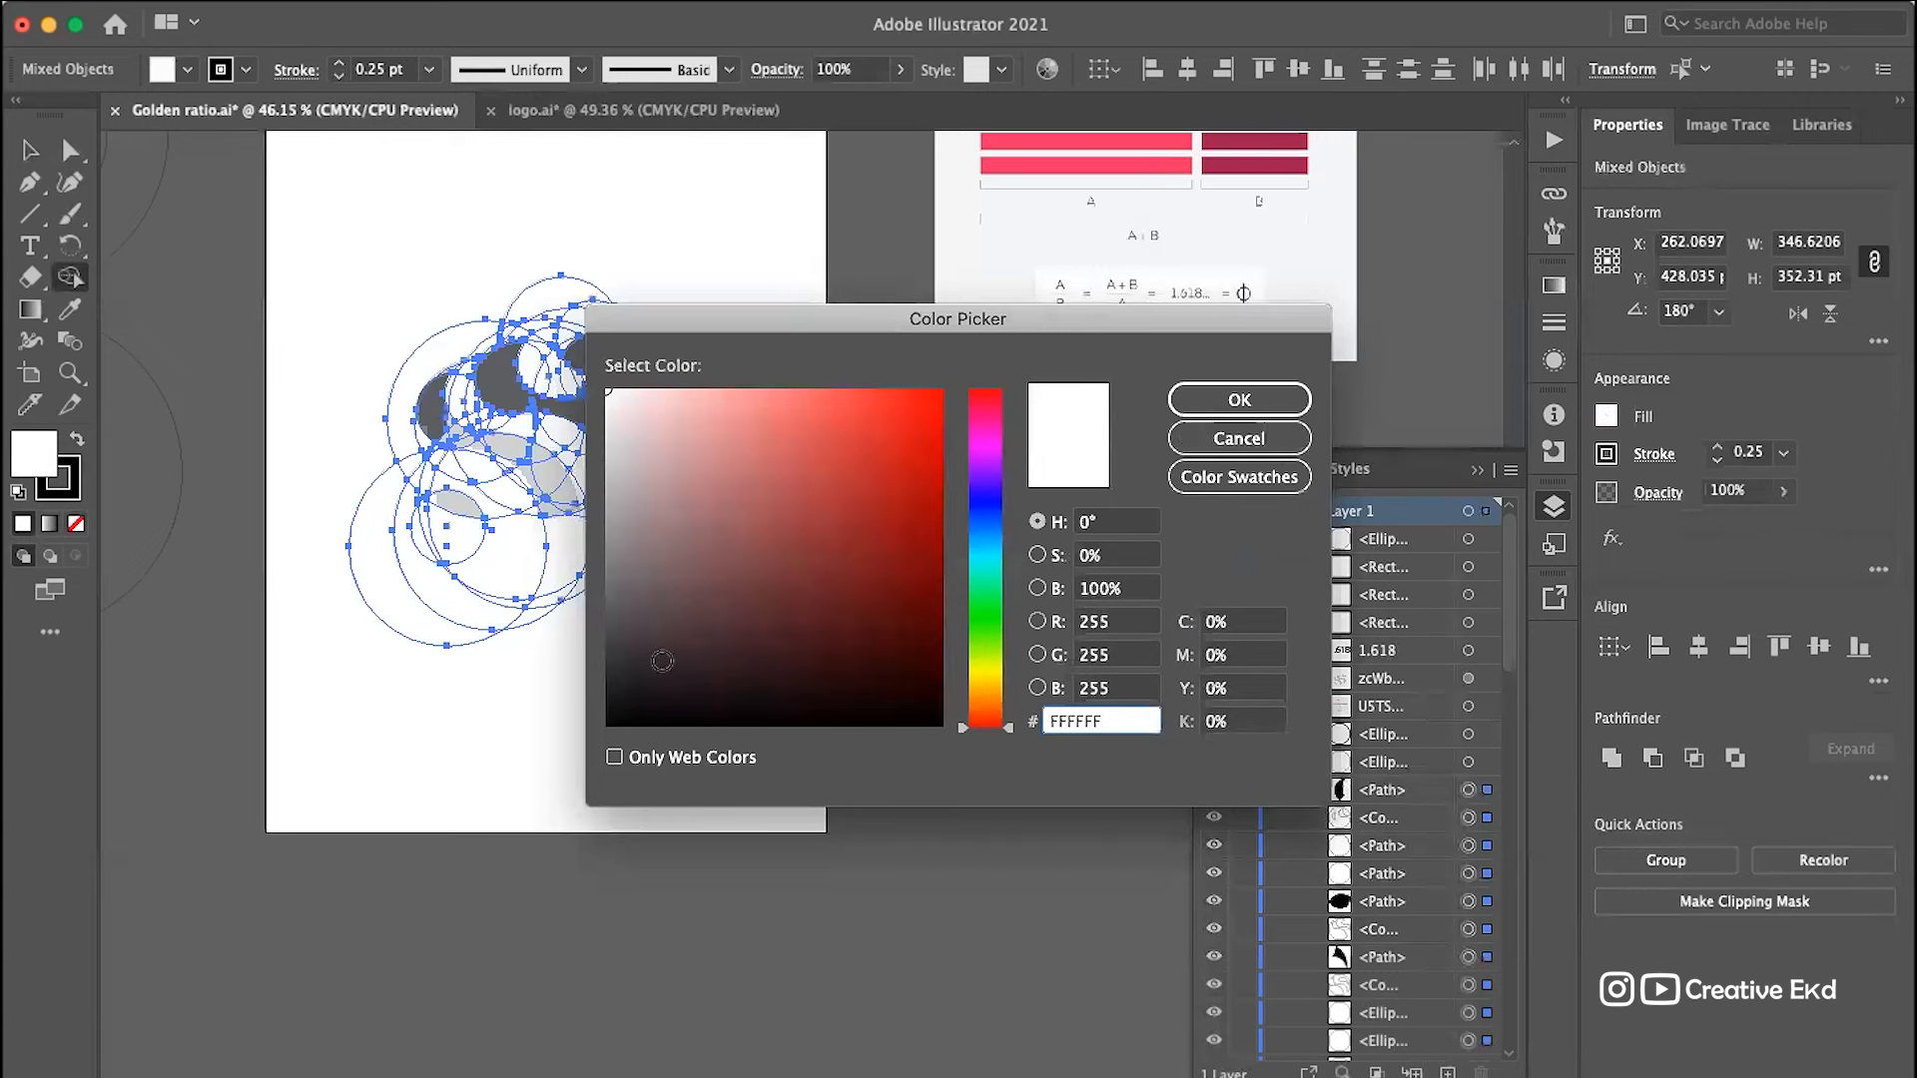
pyautogui.moveTo(662, 661); pyautogui.dragTo(566, 772)
pyautogui.click(1239, 400)
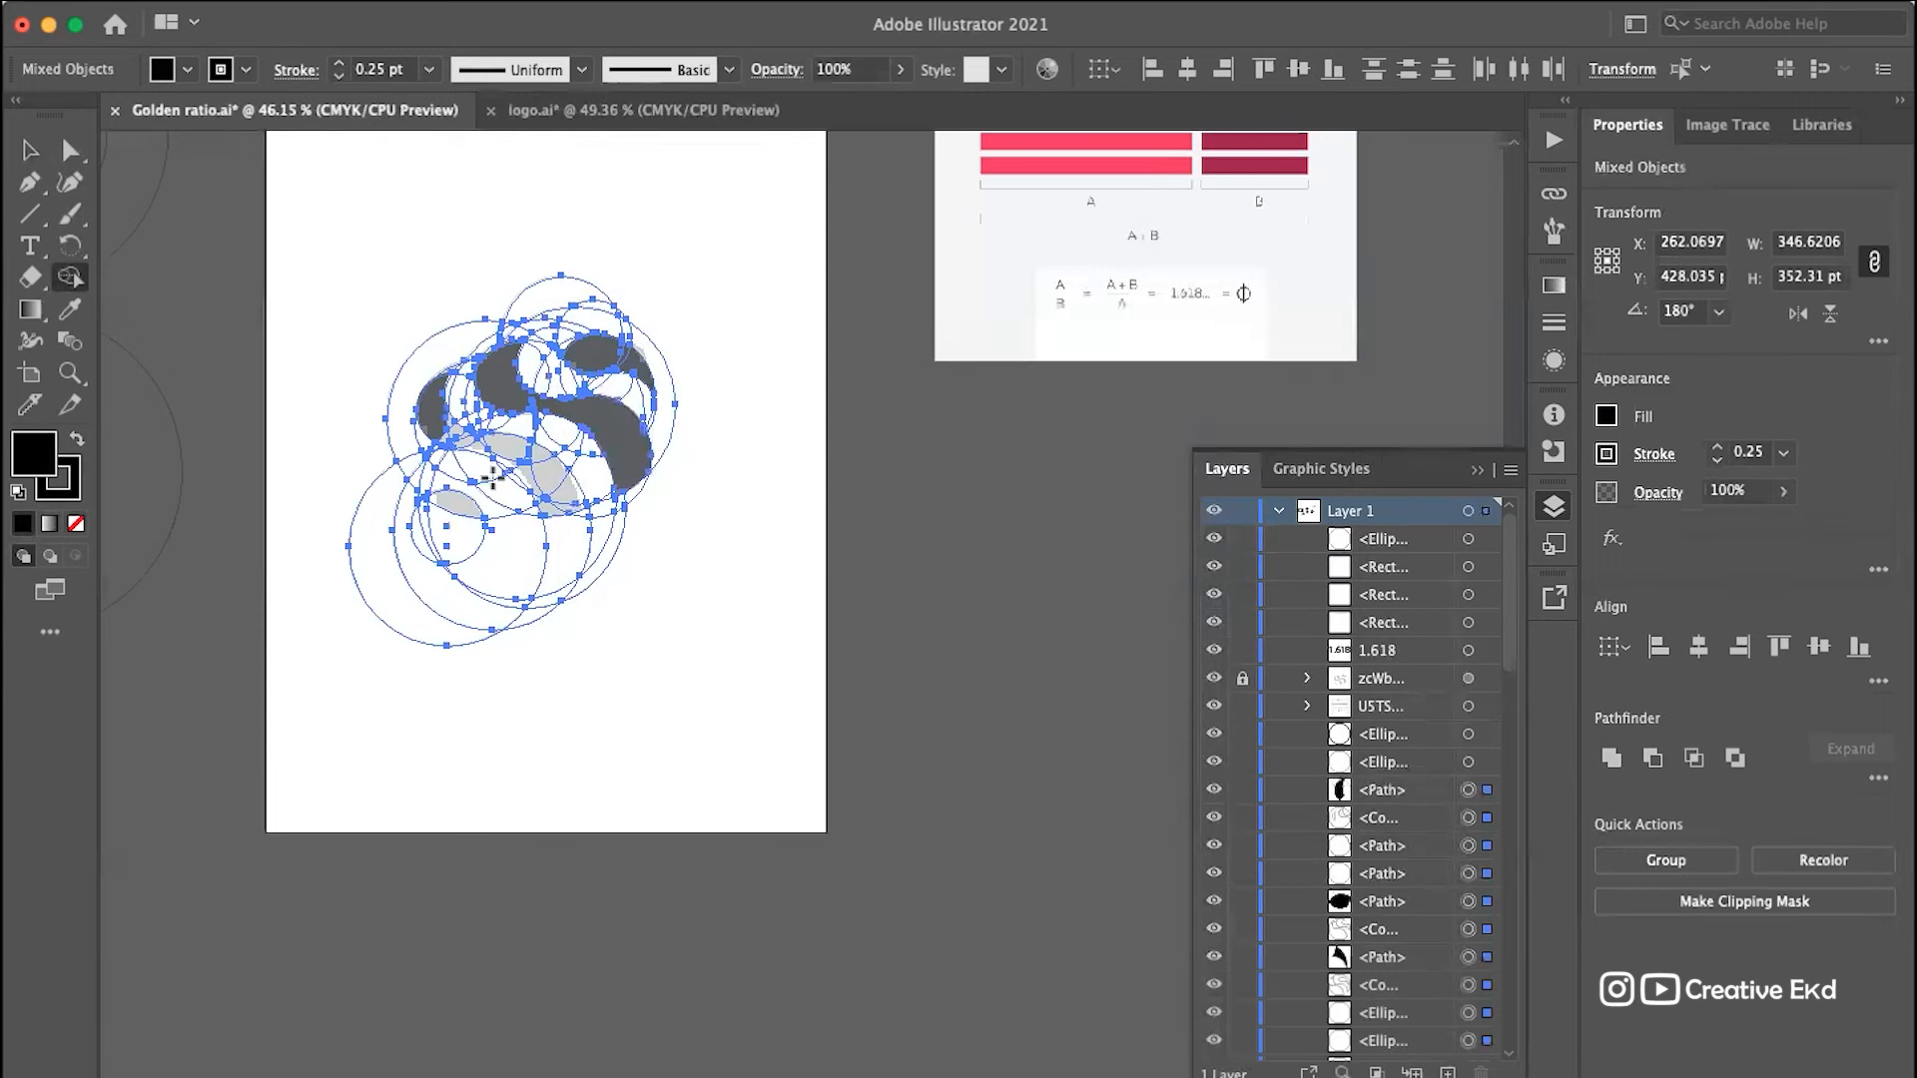
# Step: Merge the regions around the lower stripe's rounded outer end into one black crescent with Shape Builder
pyautogui.scroll(4, 434, 424)
pyautogui.scroll(2, 434, 424)
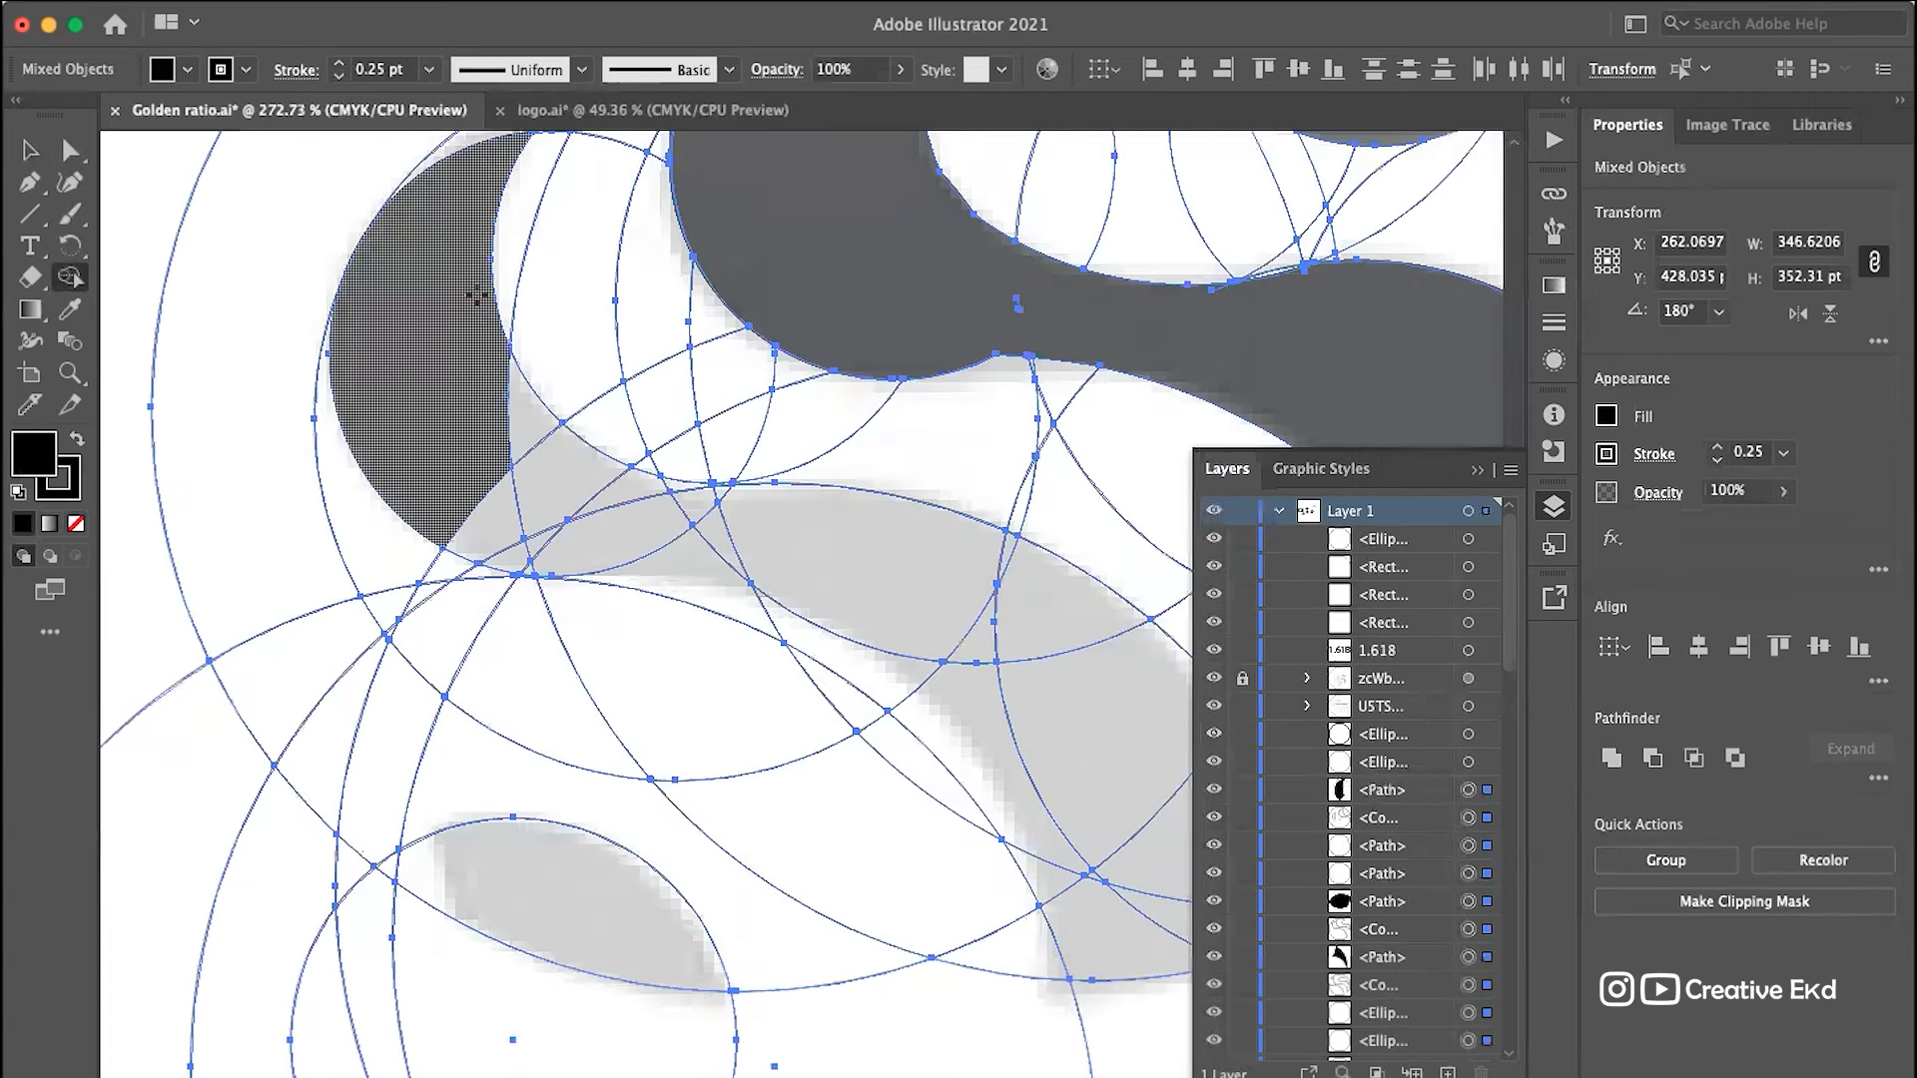
pyautogui.scroll(2, 469, 301)
pyautogui.moveTo(443, 303)
pyautogui.mouseDown()
pyautogui.moveTo(479, 241)
pyautogui.moveTo(499, 237)
pyautogui.moveTo(508, 262)
pyautogui.moveTo(531, 240)
pyautogui.moveTo(489, 267)
pyautogui.moveTo(534, 235)
pyautogui.mouseUp()
pyautogui.press('super+z')
pyautogui.moveTo(394, 516)
pyautogui.mouseDown()
pyautogui.moveTo(445, 613)
pyautogui.moveTo(535, 679)
pyautogui.moveTo(635, 670)
pyautogui.moveTo(489, 539)
pyautogui.mouseUp()
pyautogui.moveTo(642, 640); pyautogui.dragTo(649, 641)
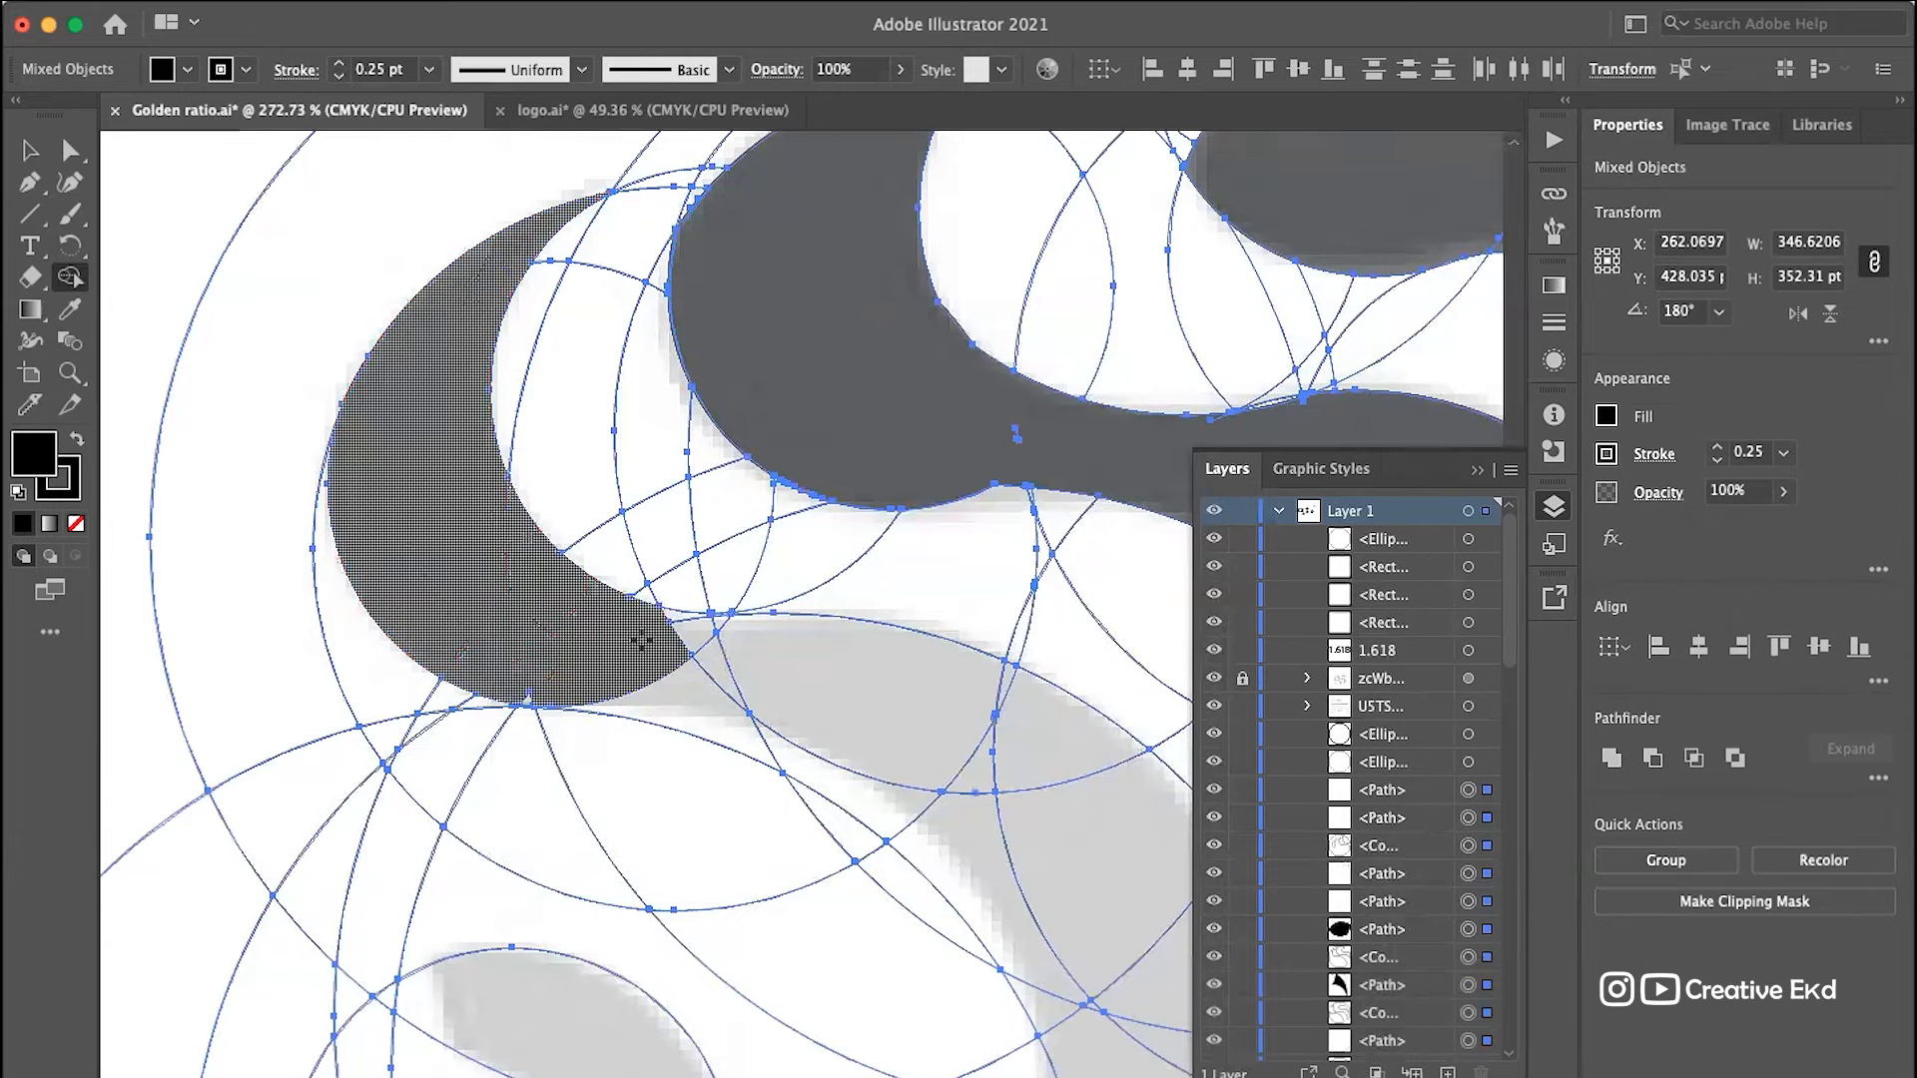
# Step: Try to merge the lower stripe's middle regions into black with Shape Builder, and undo that merge
pyautogui.scroll(-4, 509, 489)
pyautogui.hscroll(2, 509, 489)
pyautogui.moveTo(496, 475)
pyautogui.mouseDown()
pyautogui.moveTo(767, 502)
pyautogui.moveTo(811, 537)
pyautogui.mouseUp()
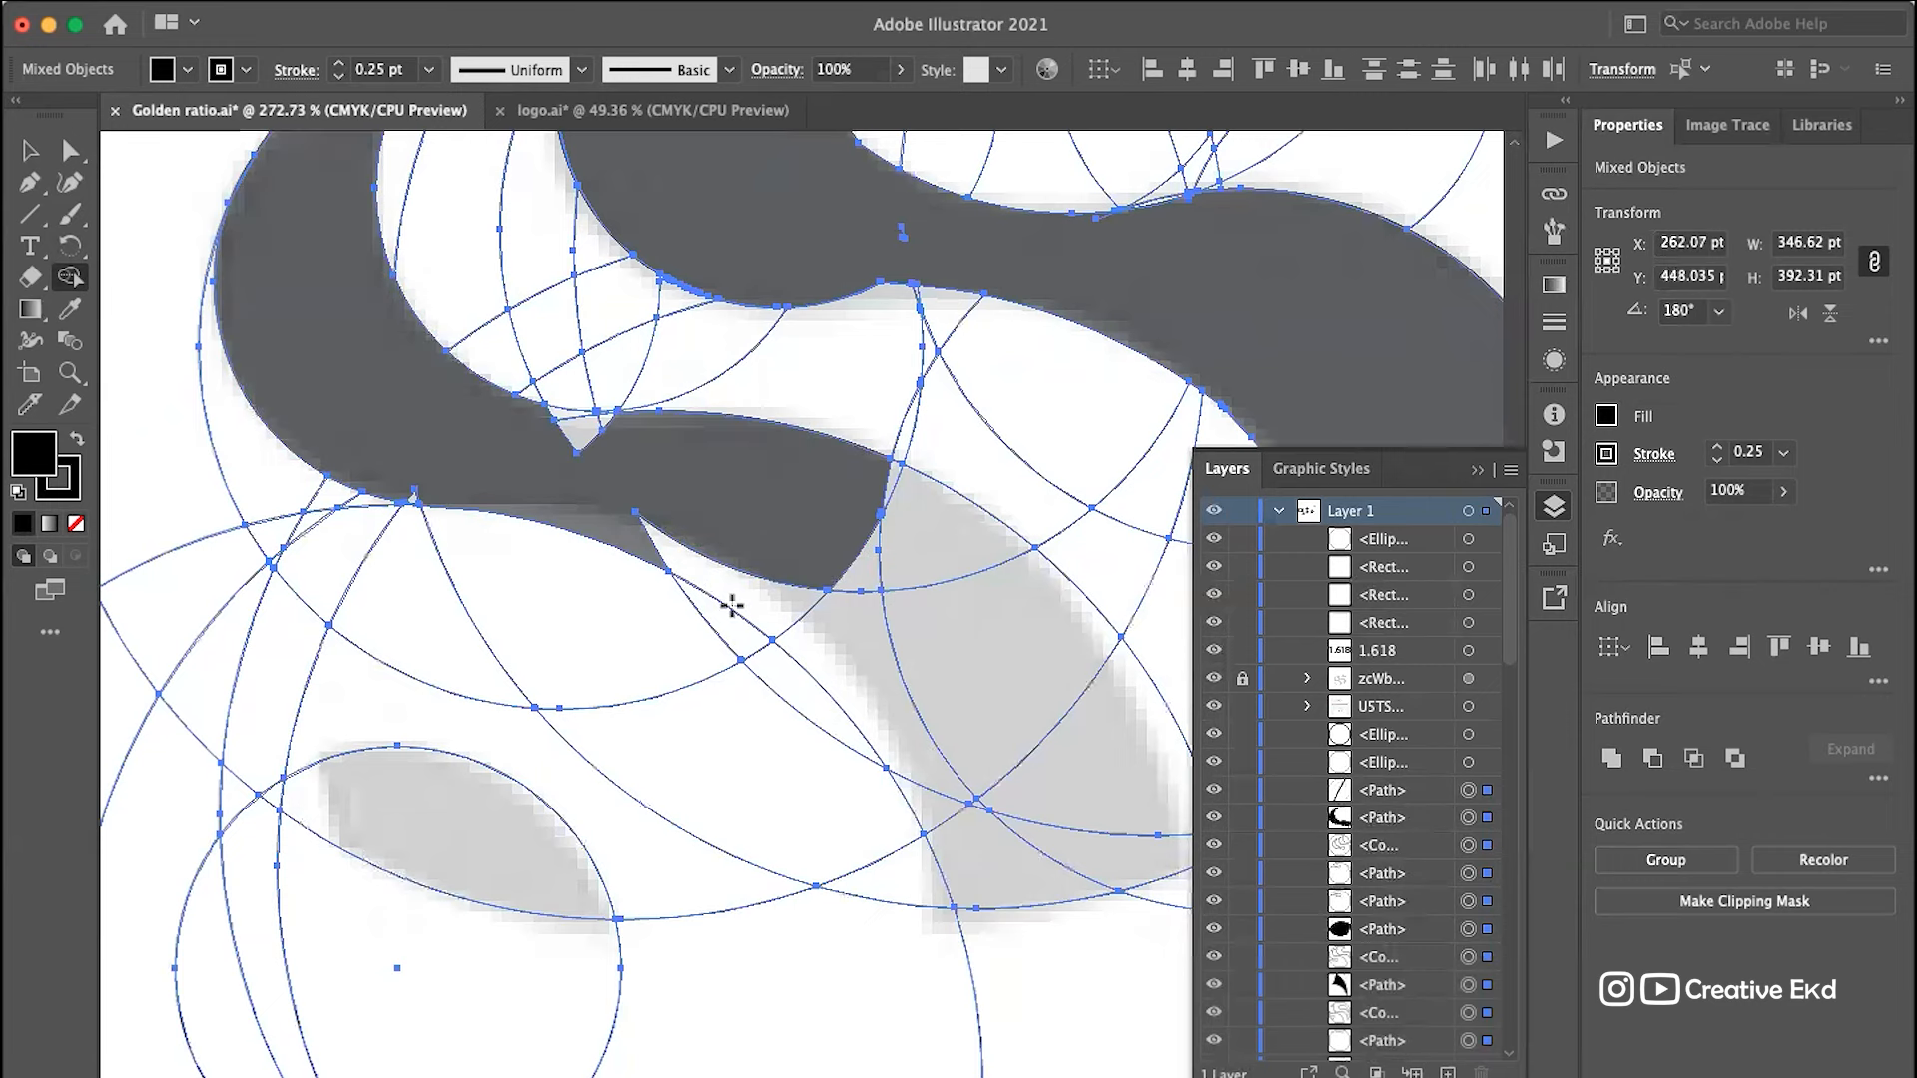
pyautogui.press('super+z')
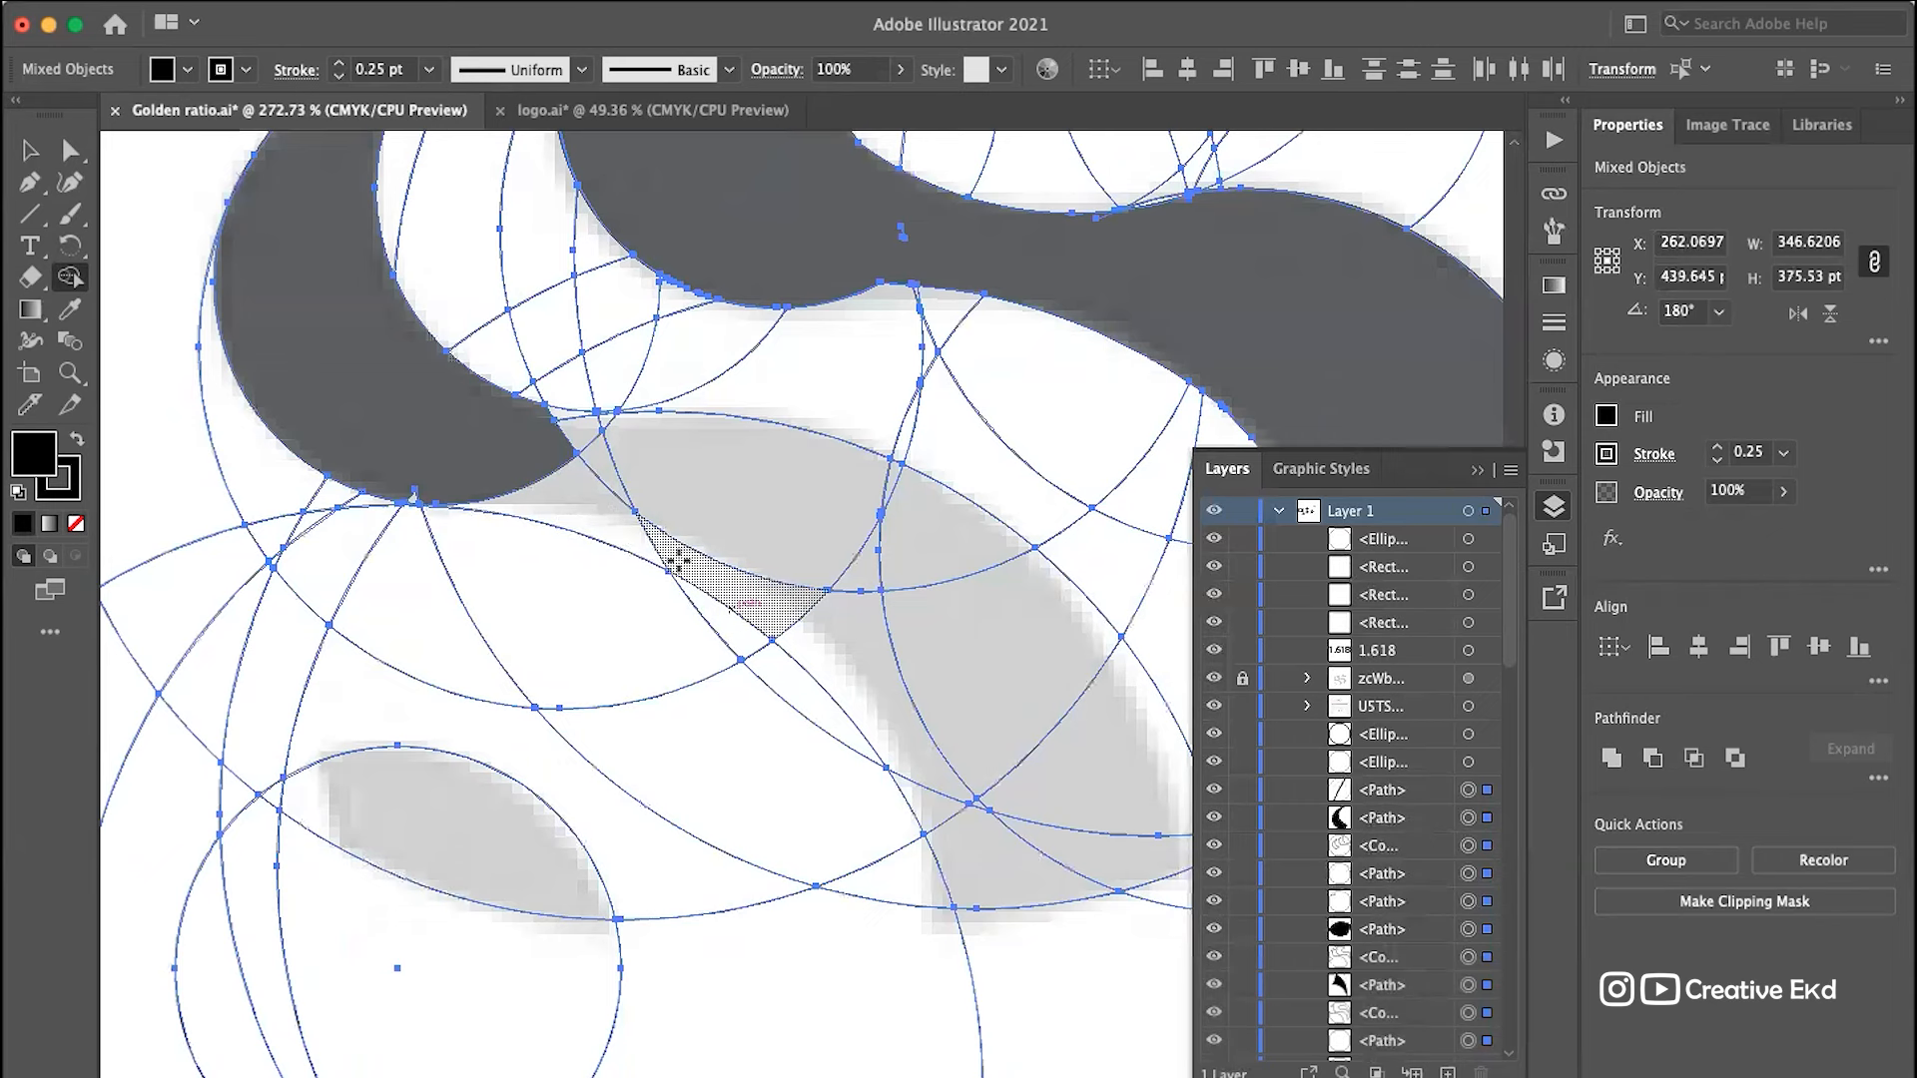
# Step: Try a copy of the 80 pt circle against the lower stripe's underside, and delete the copy
pyautogui.click(31, 155)
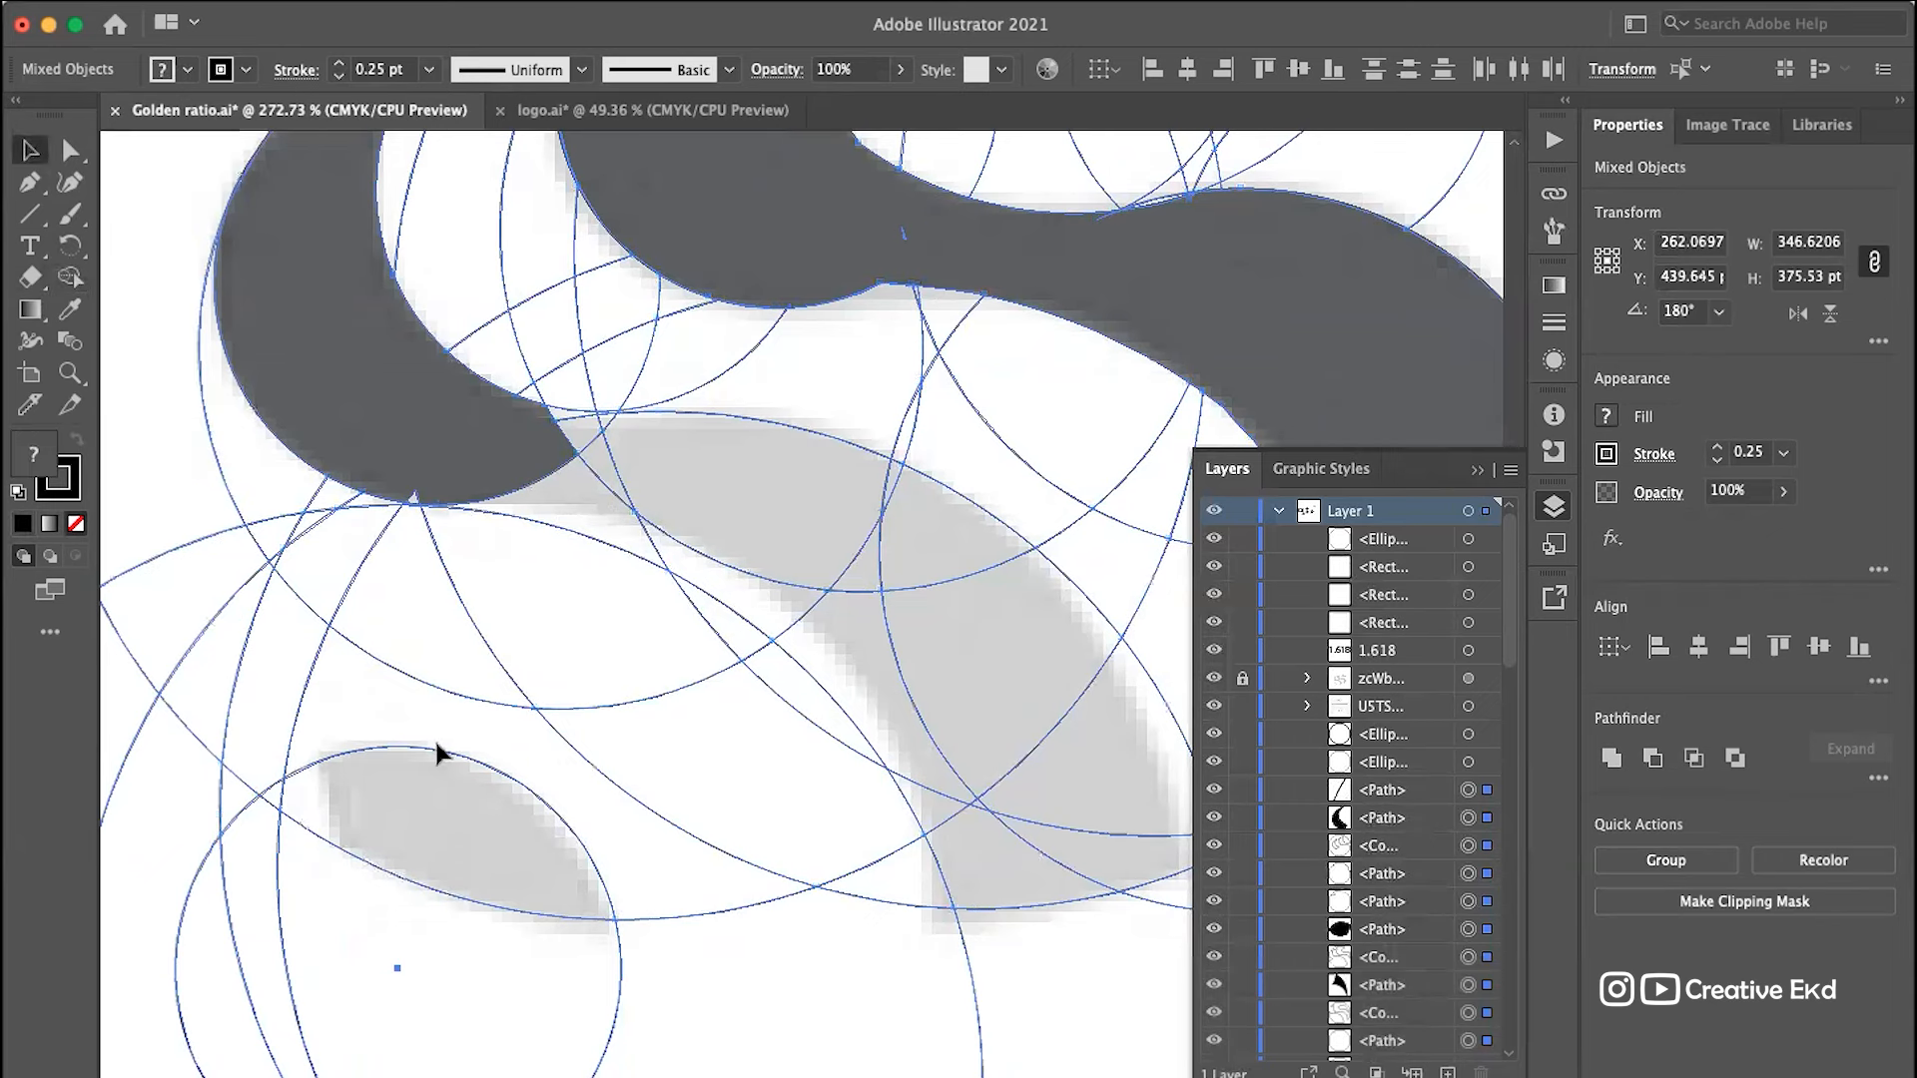
pyautogui.click(787, 940)
pyautogui.click(541, 798)
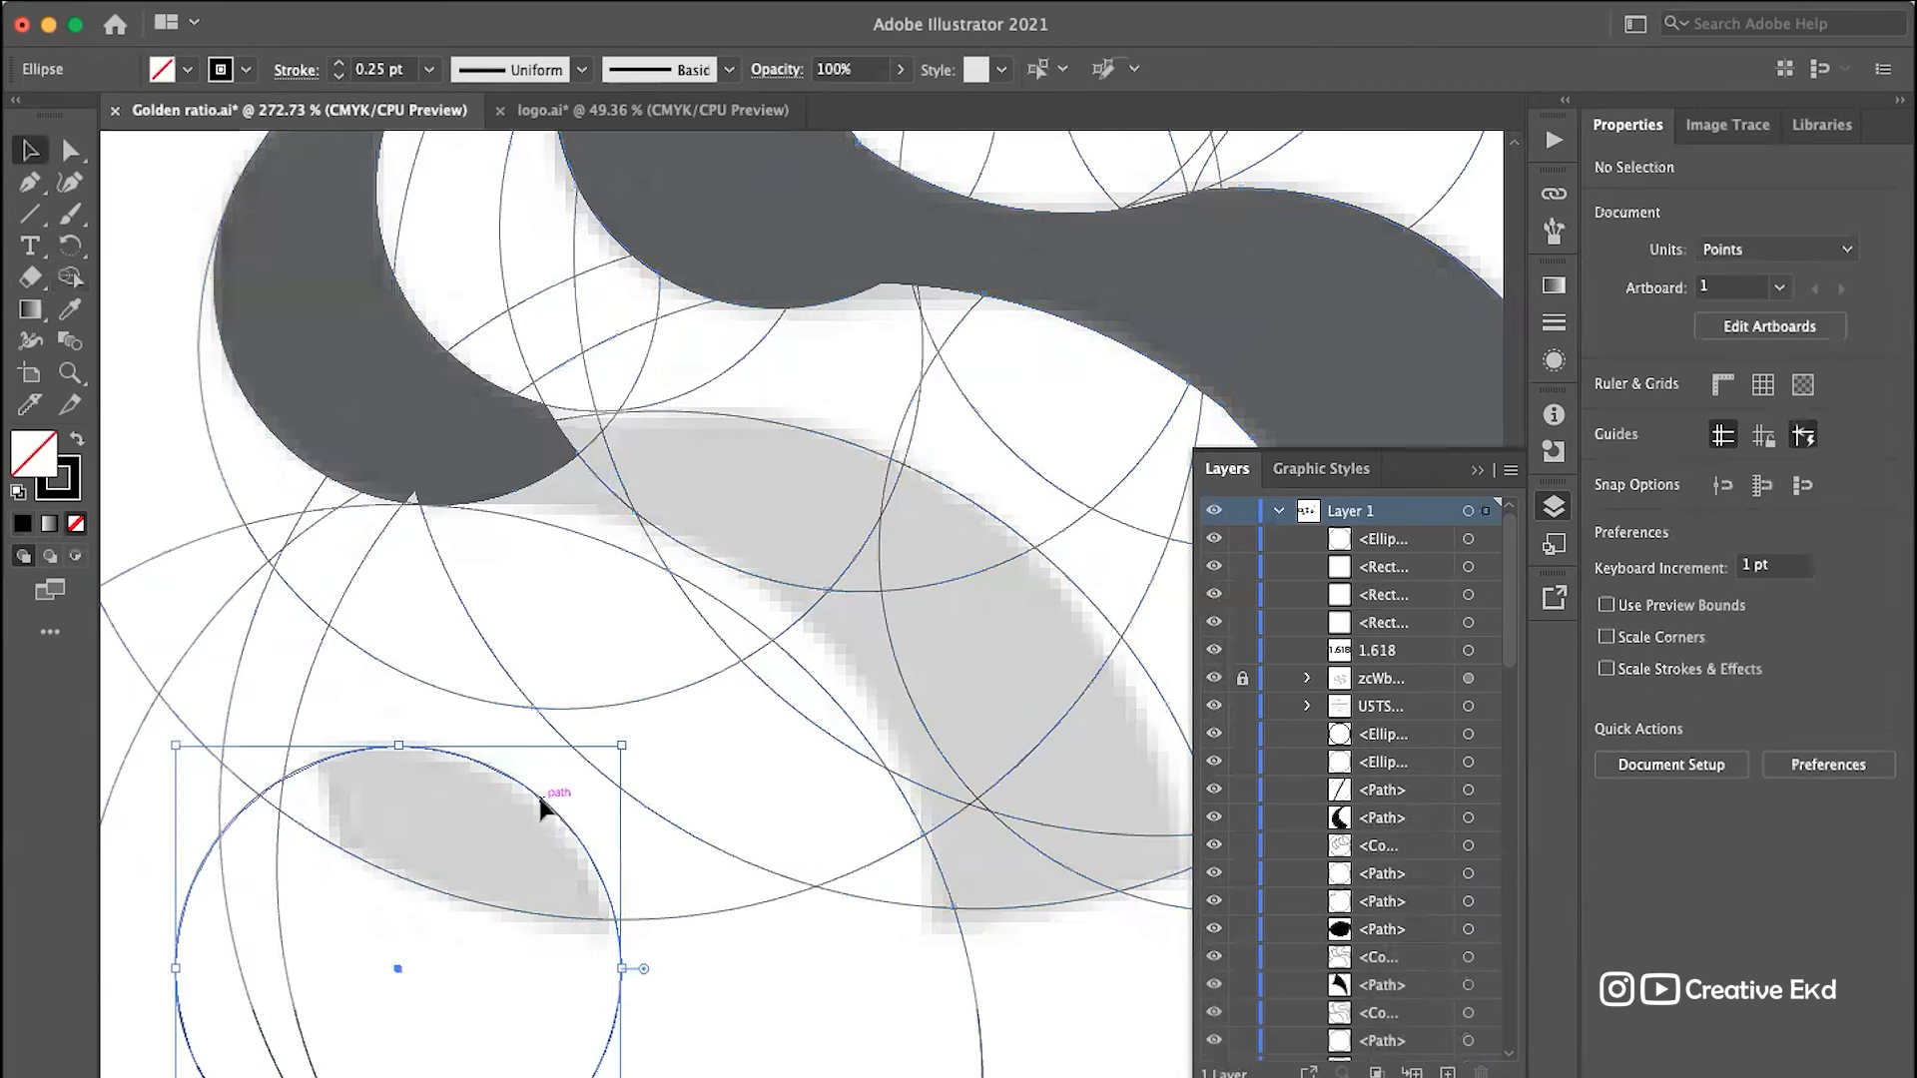
pyautogui.moveTo(541, 805); pyautogui.dragTo(682, 562)
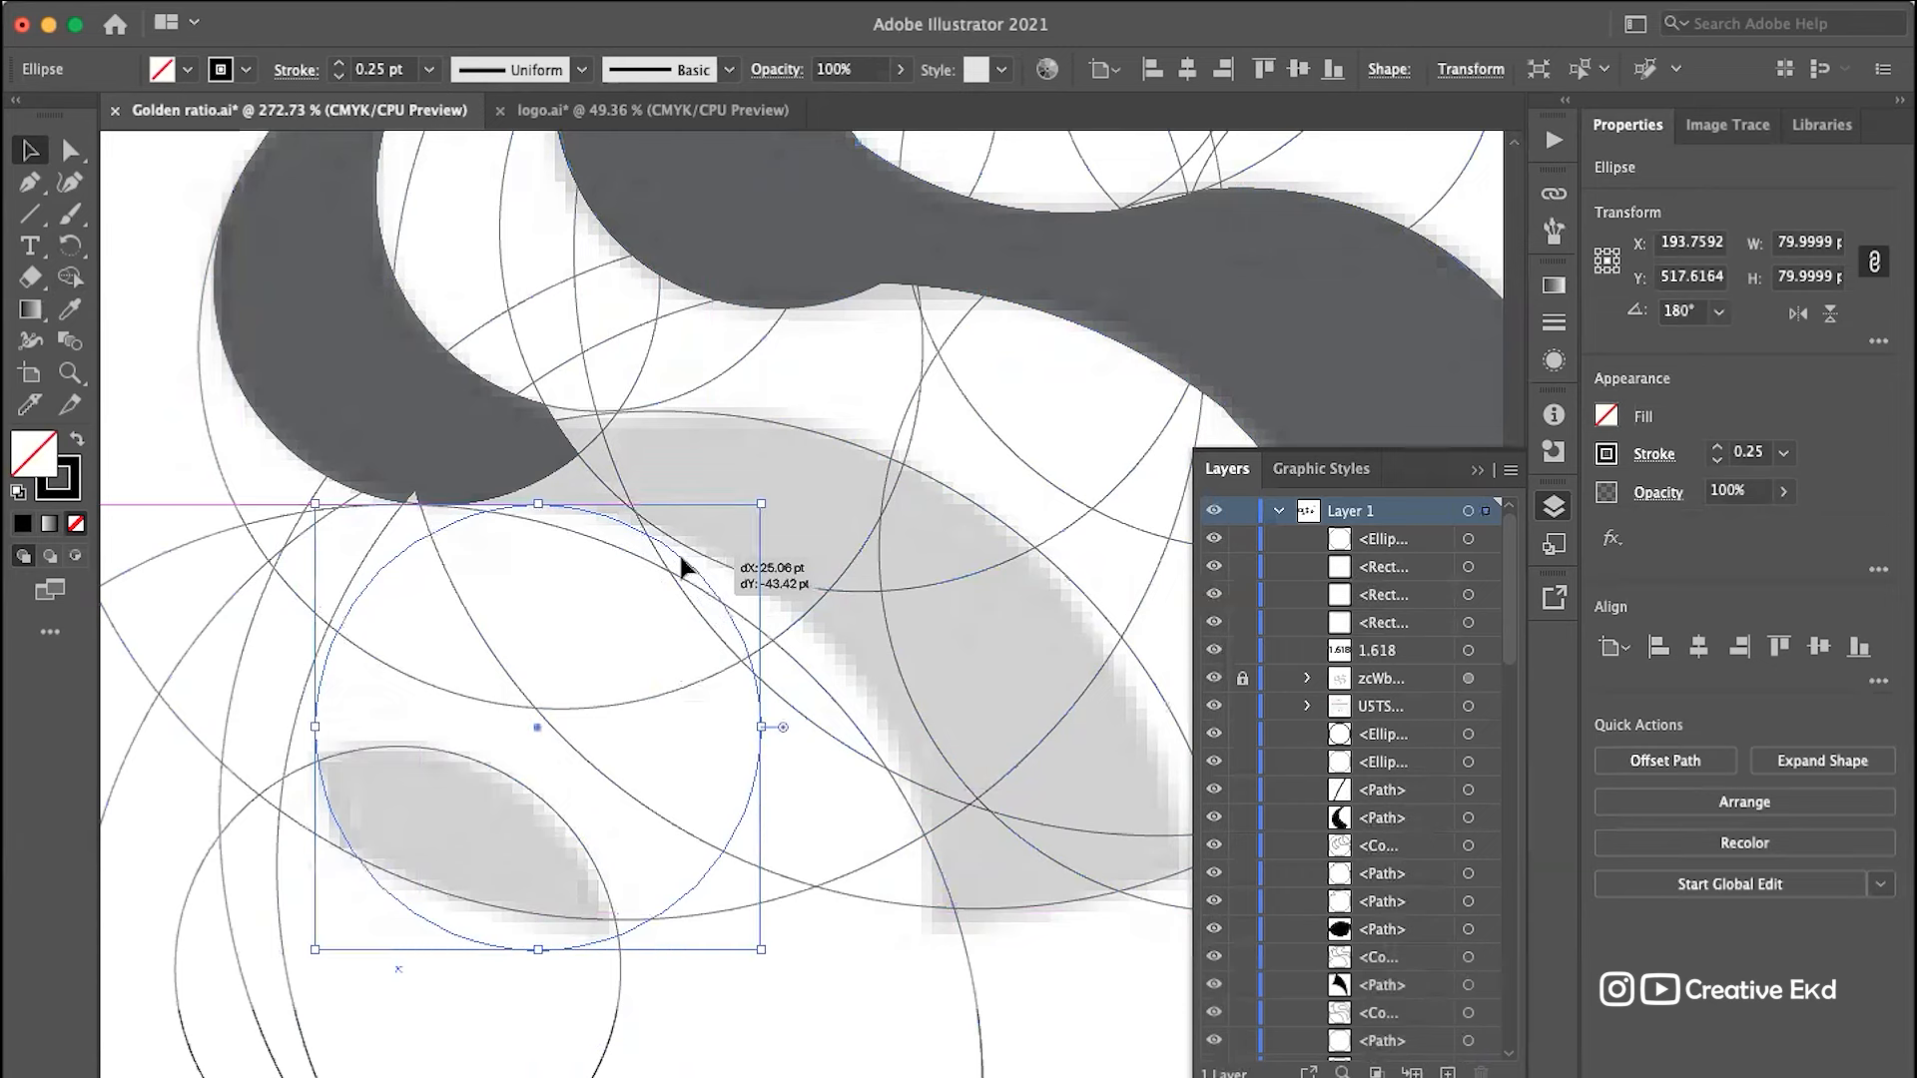
pyautogui.press('Delete')
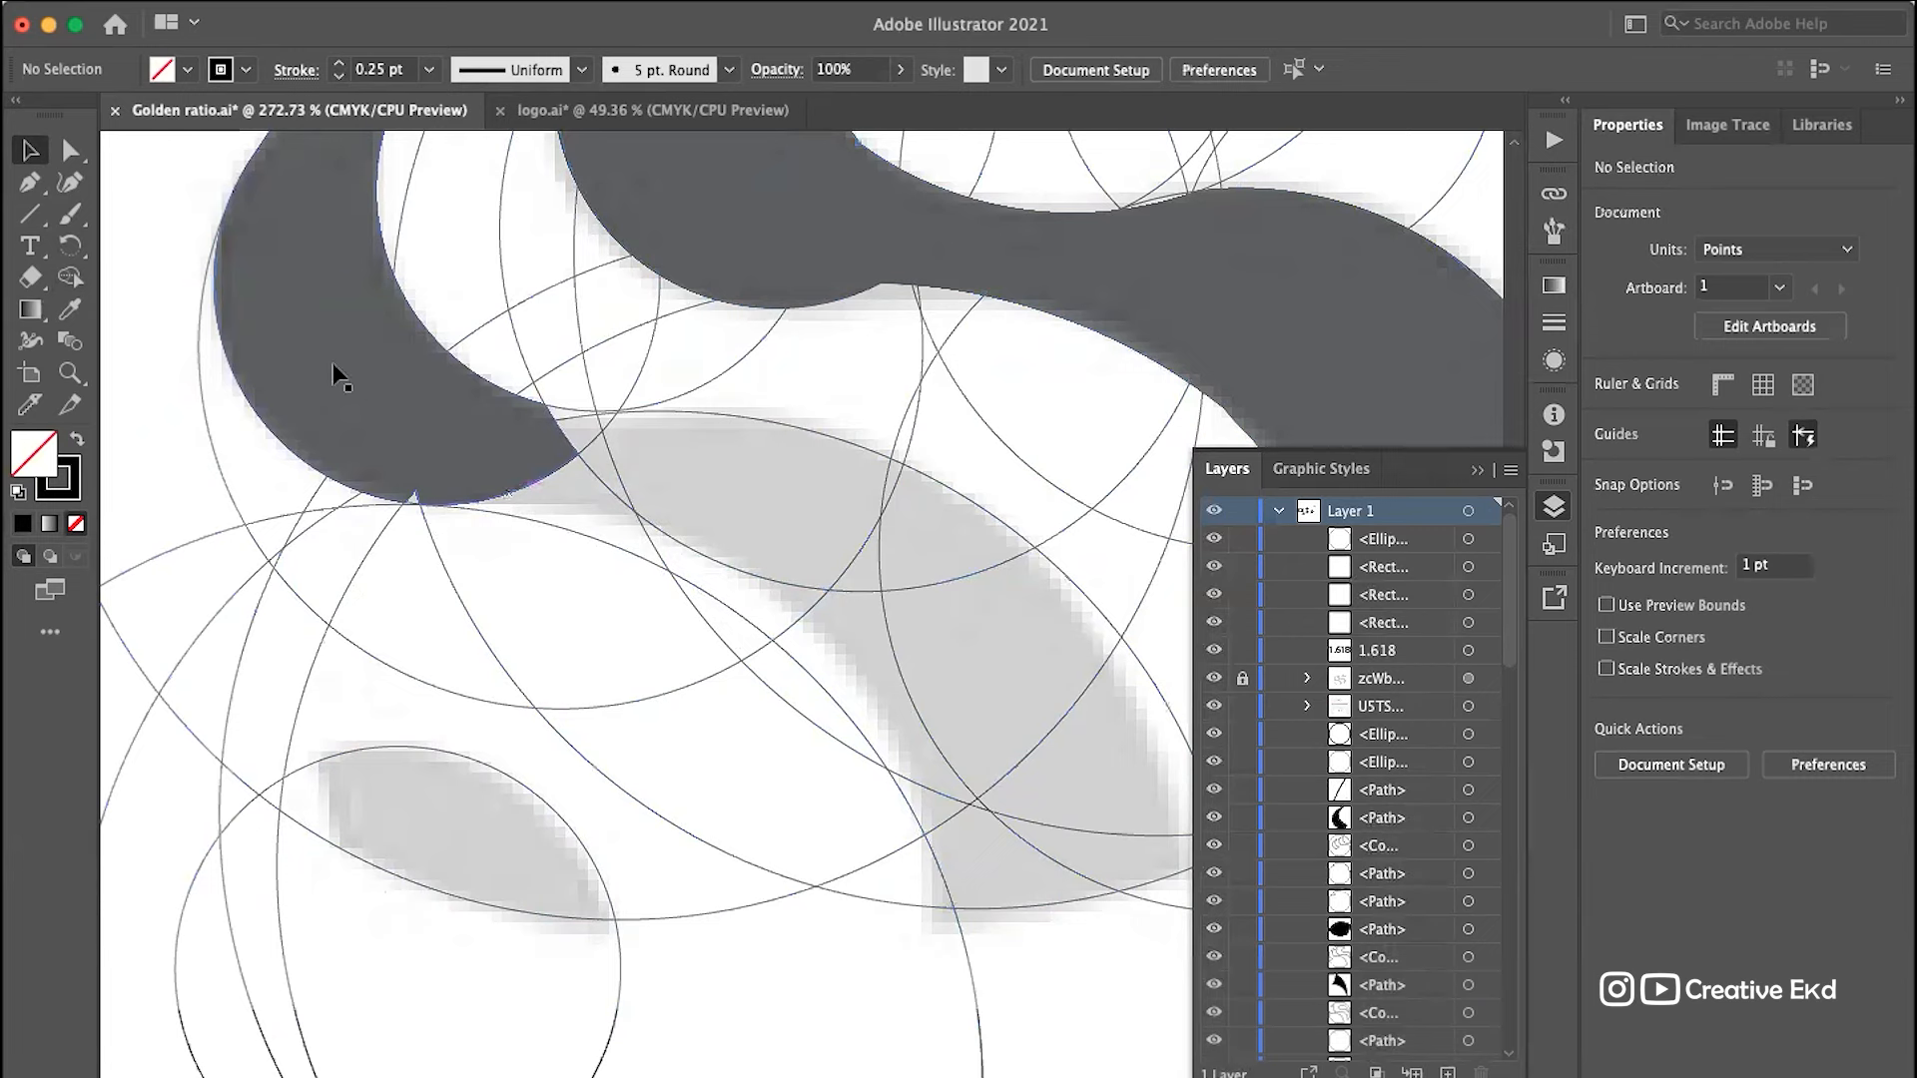
# Step: Select all the logo artwork and merge the lower stripe's regions along its whole length with Shape Builder
pyautogui.scroll(-3, 339, 377)
pyautogui.scroll(2, 307, 297)
pyautogui.hscroll(-1, 306, 297)
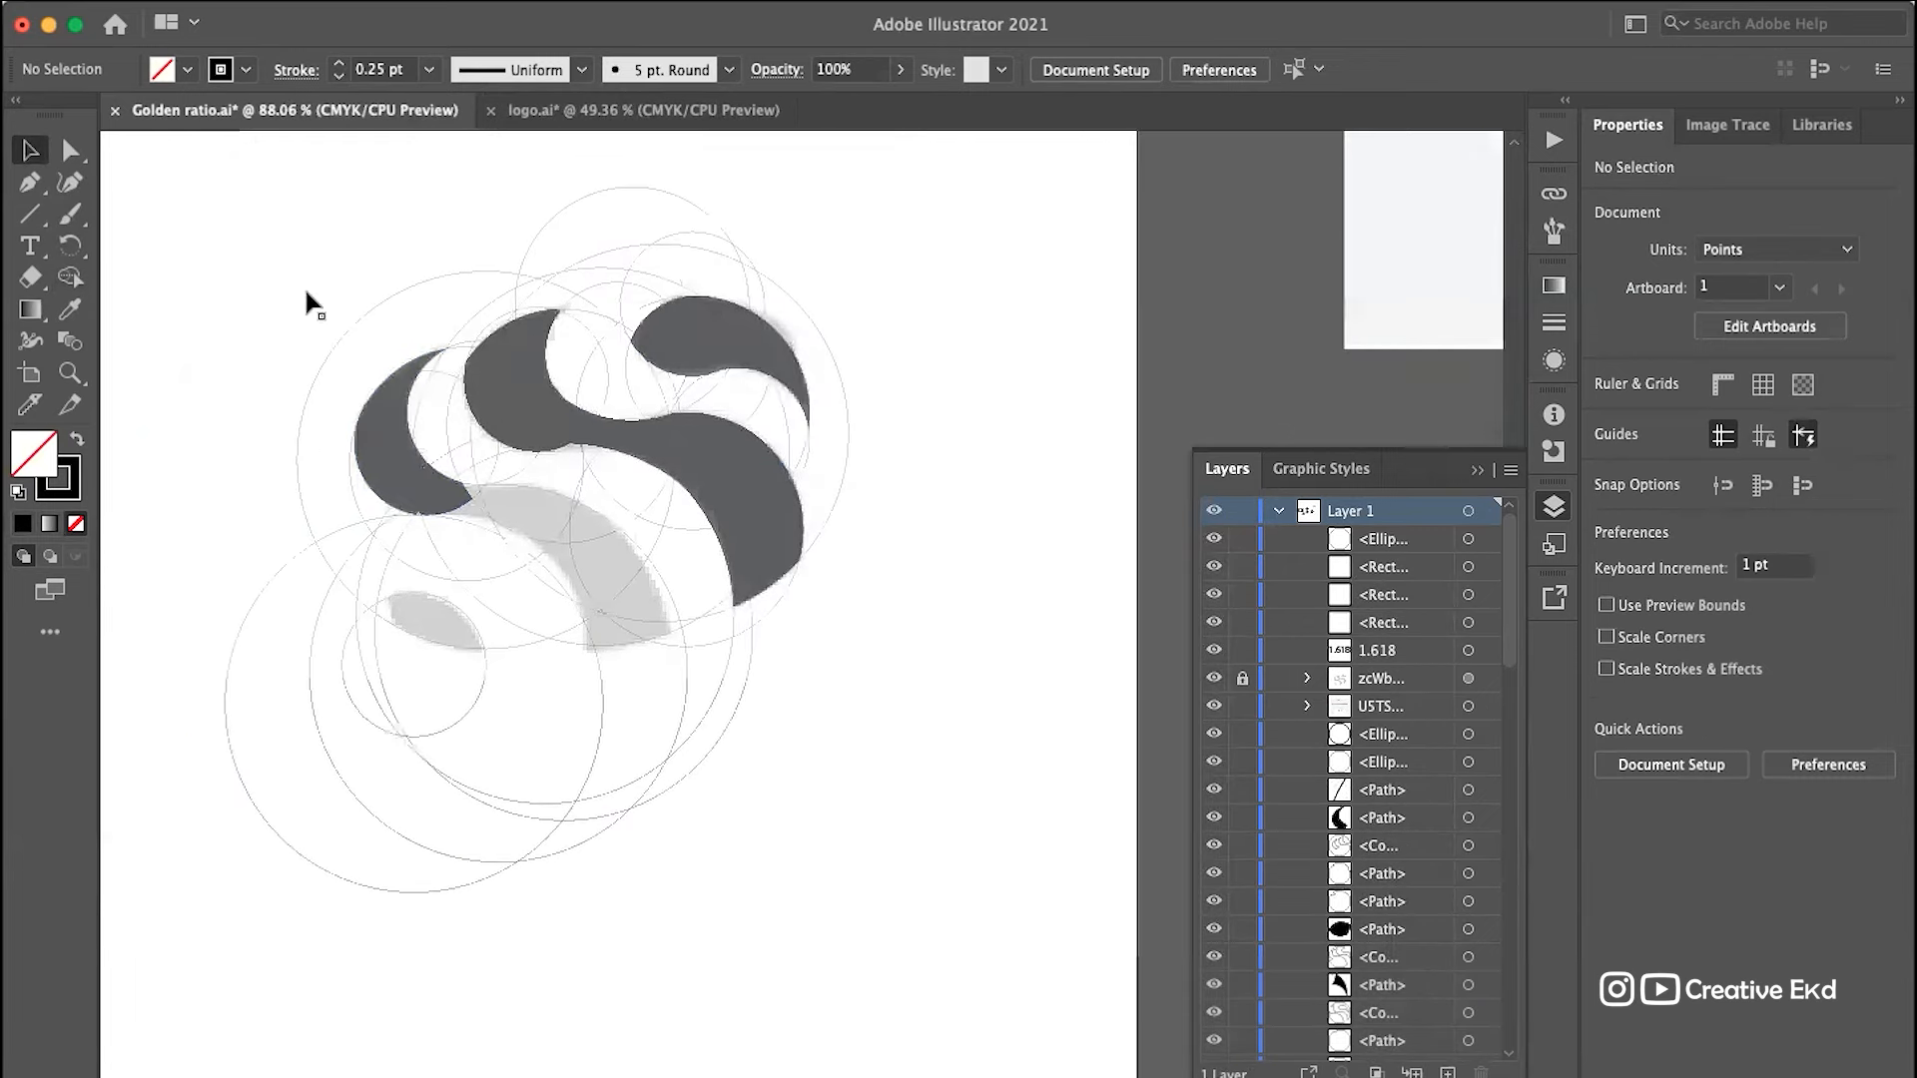
pyautogui.moveTo(190, 224); pyautogui.dragTo(978, 992)
pyautogui.scroll(5, 542, 581)
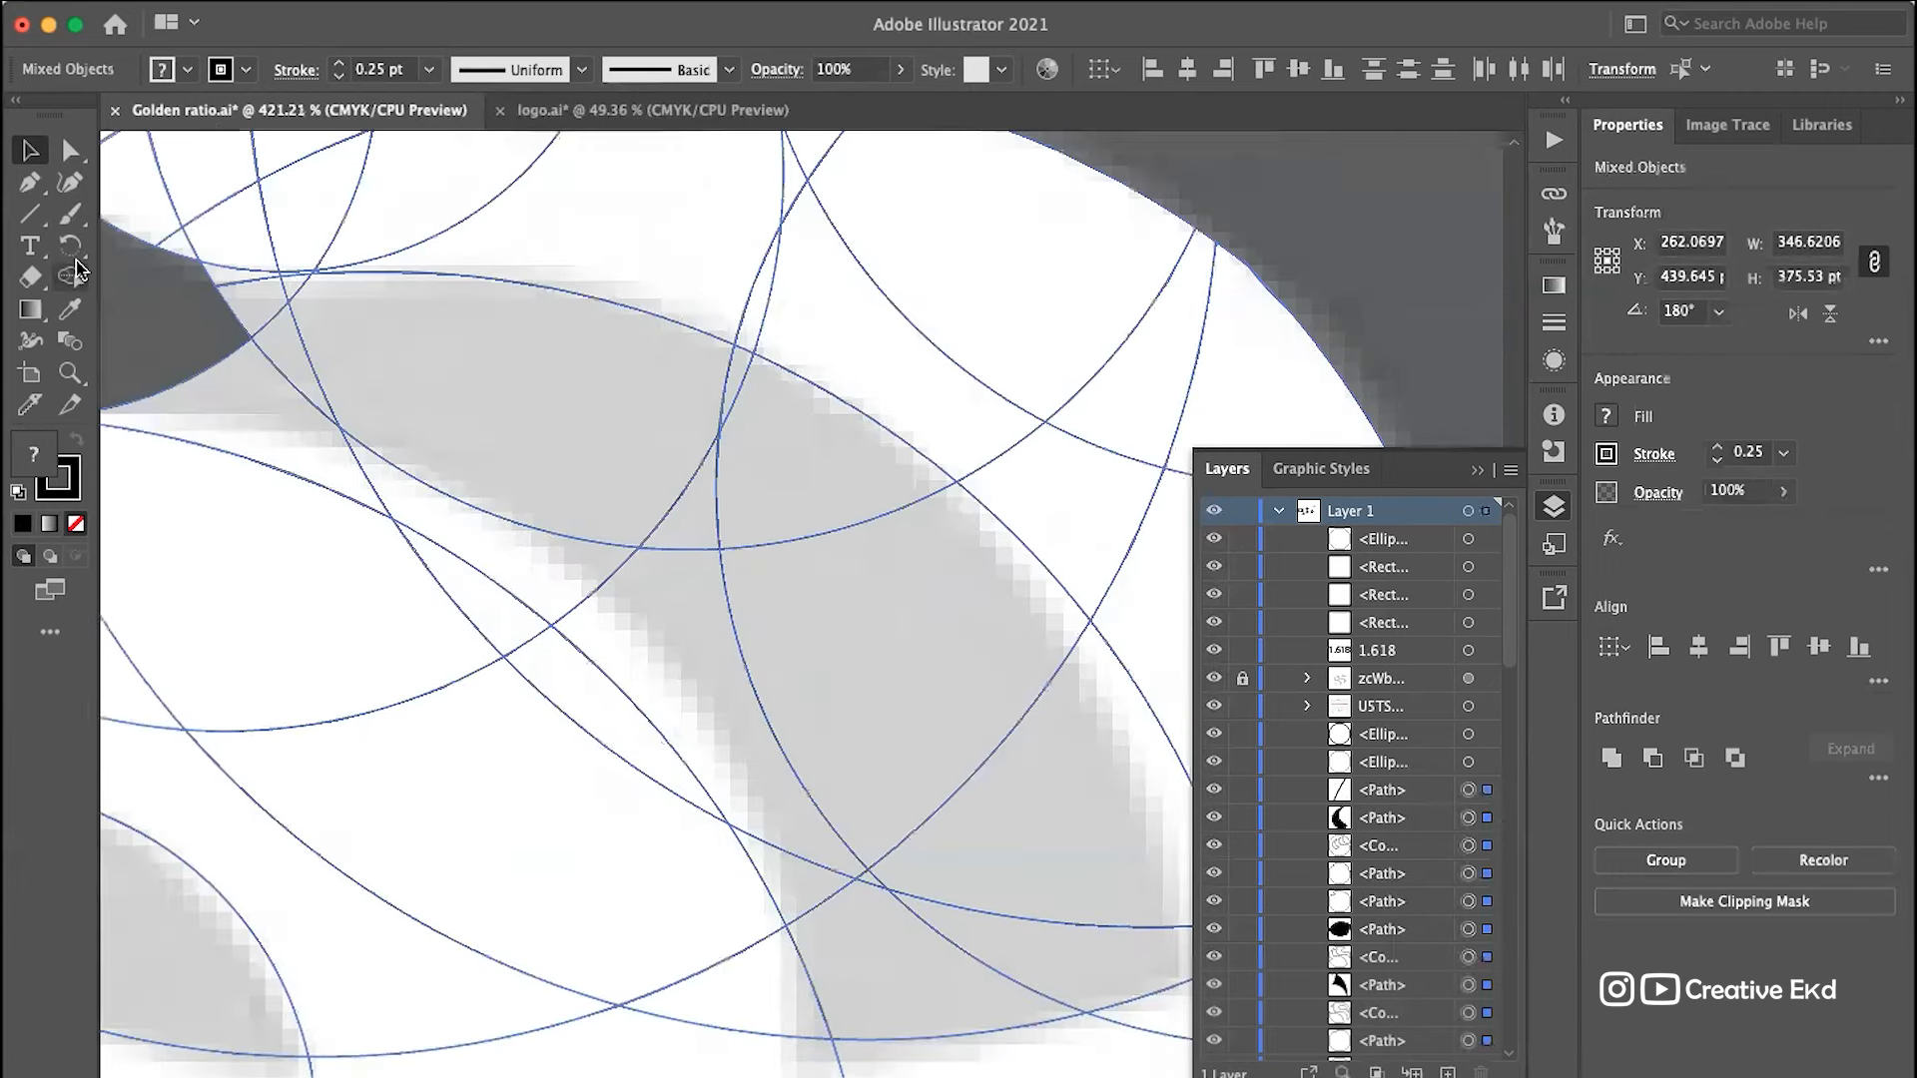
pyautogui.click(69, 277)
pyautogui.scroll(-3, 449, 454)
pyautogui.moveTo(291, 403)
pyautogui.mouseDown()
pyautogui.moveTo(457, 470)
pyautogui.moveTo(684, 629)
pyautogui.moveTo(717, 717)
pyautogui.moveTo(577, 582)
pyautogui.moveTo(504, 431)
pyautogui.moveTo(468, 440)
pyautogui.mouseUp()
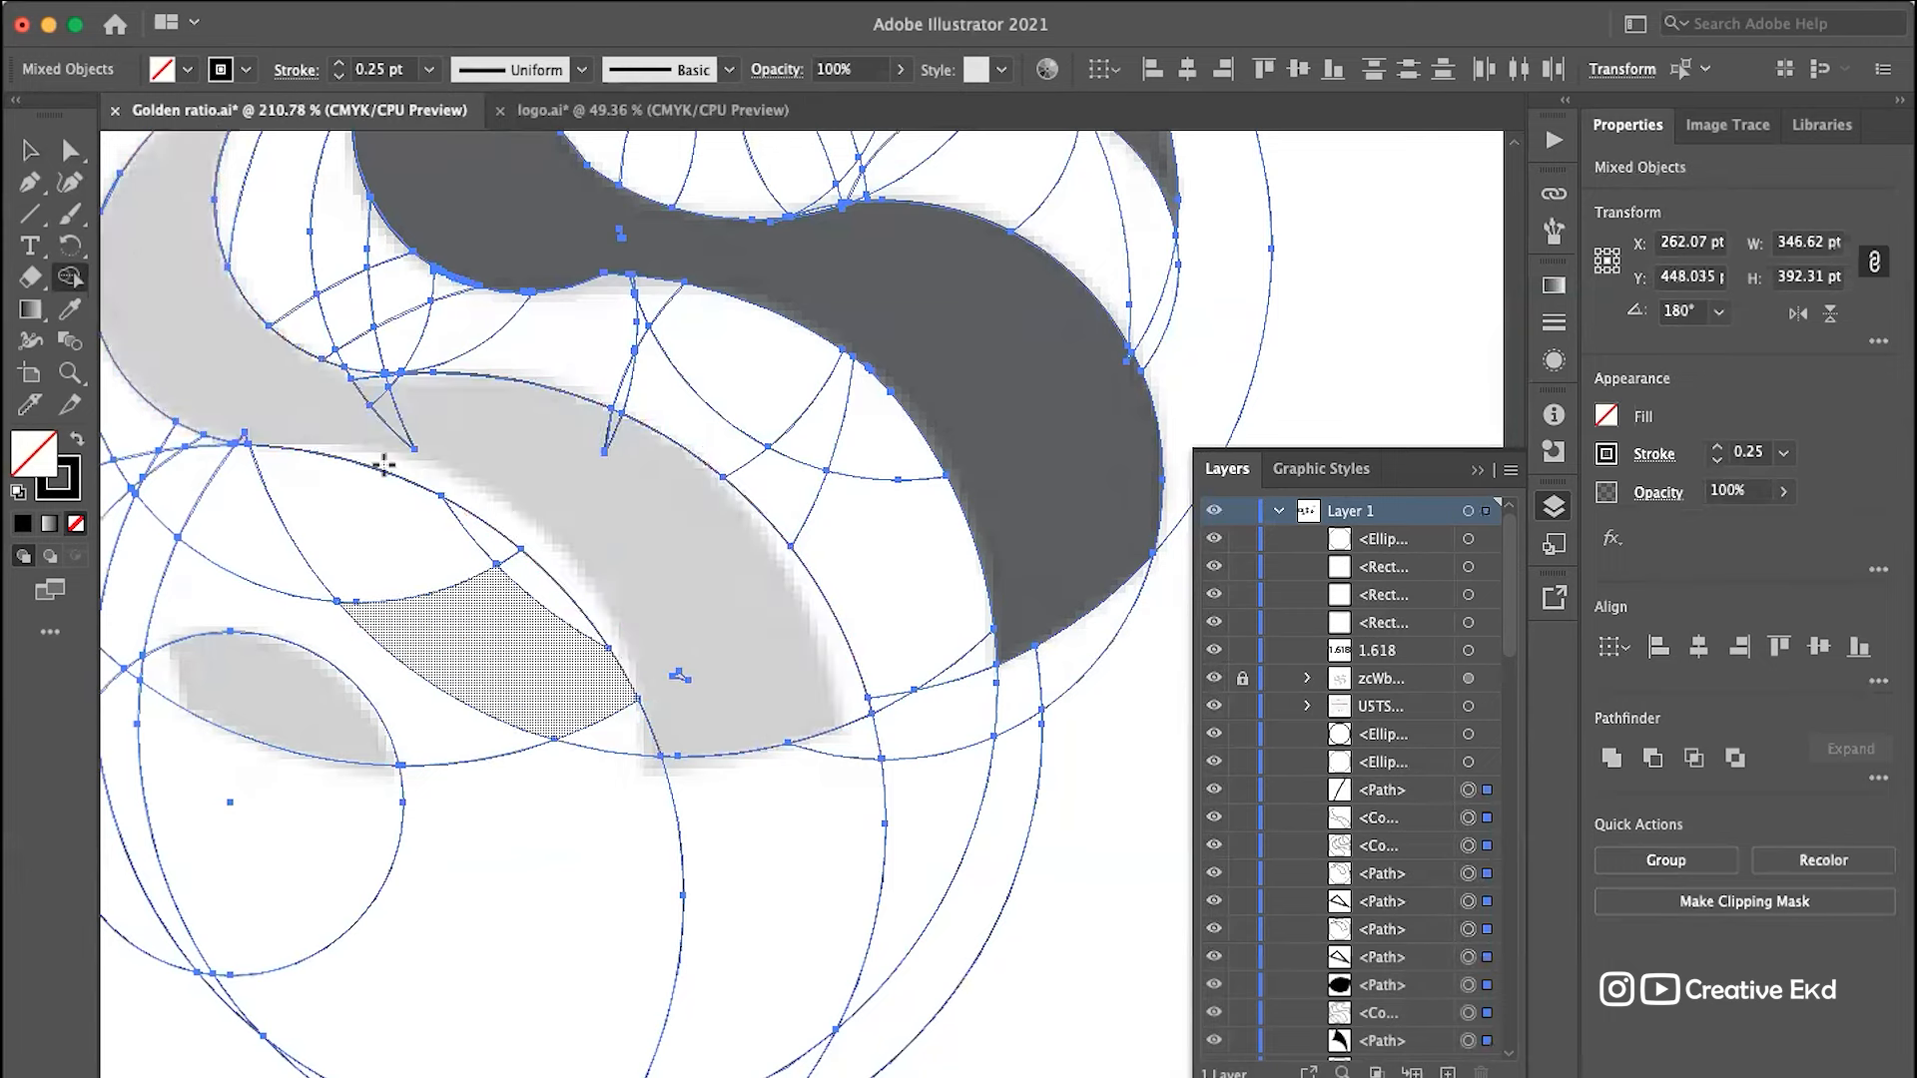
# Step: Set the Shape Builder fill to black (000000) for the merged lower stripe
pyautogui.doubleClick(34, 461)
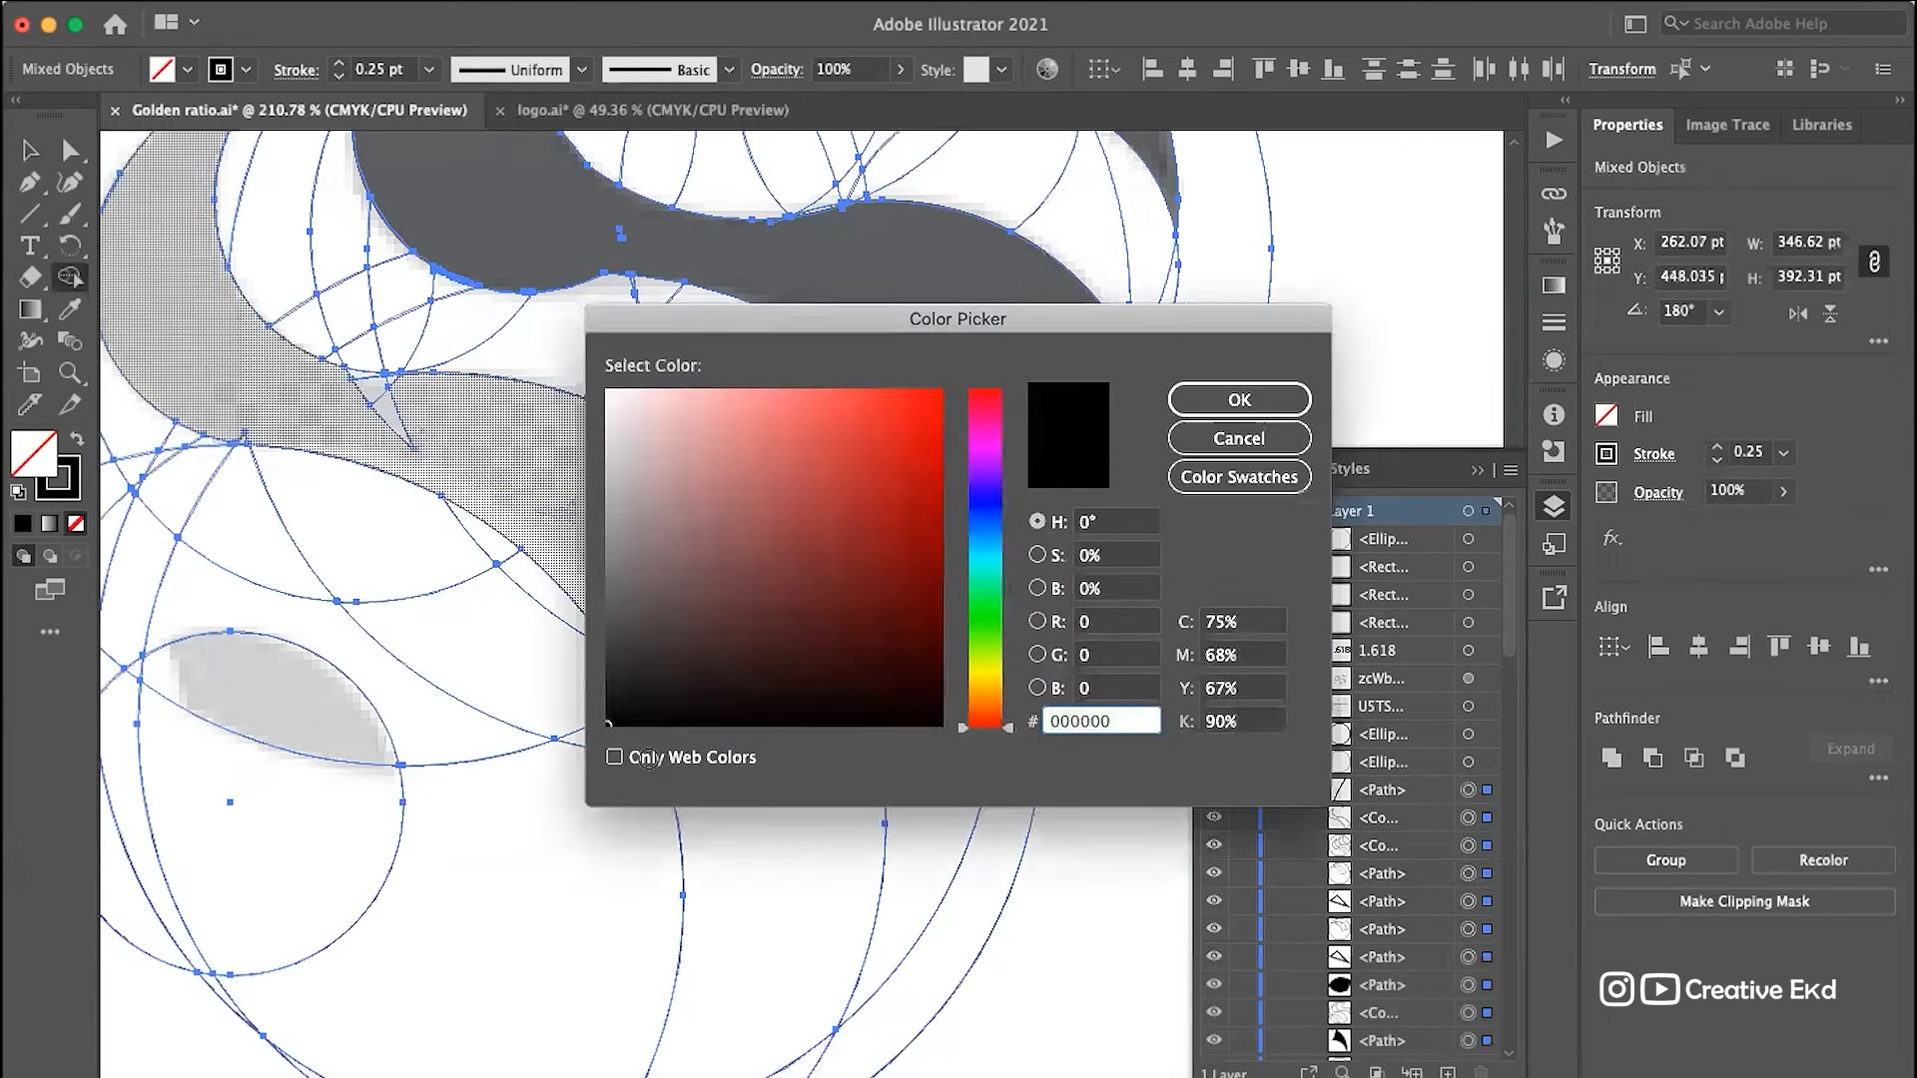
pyautogui.click(1210, 397)
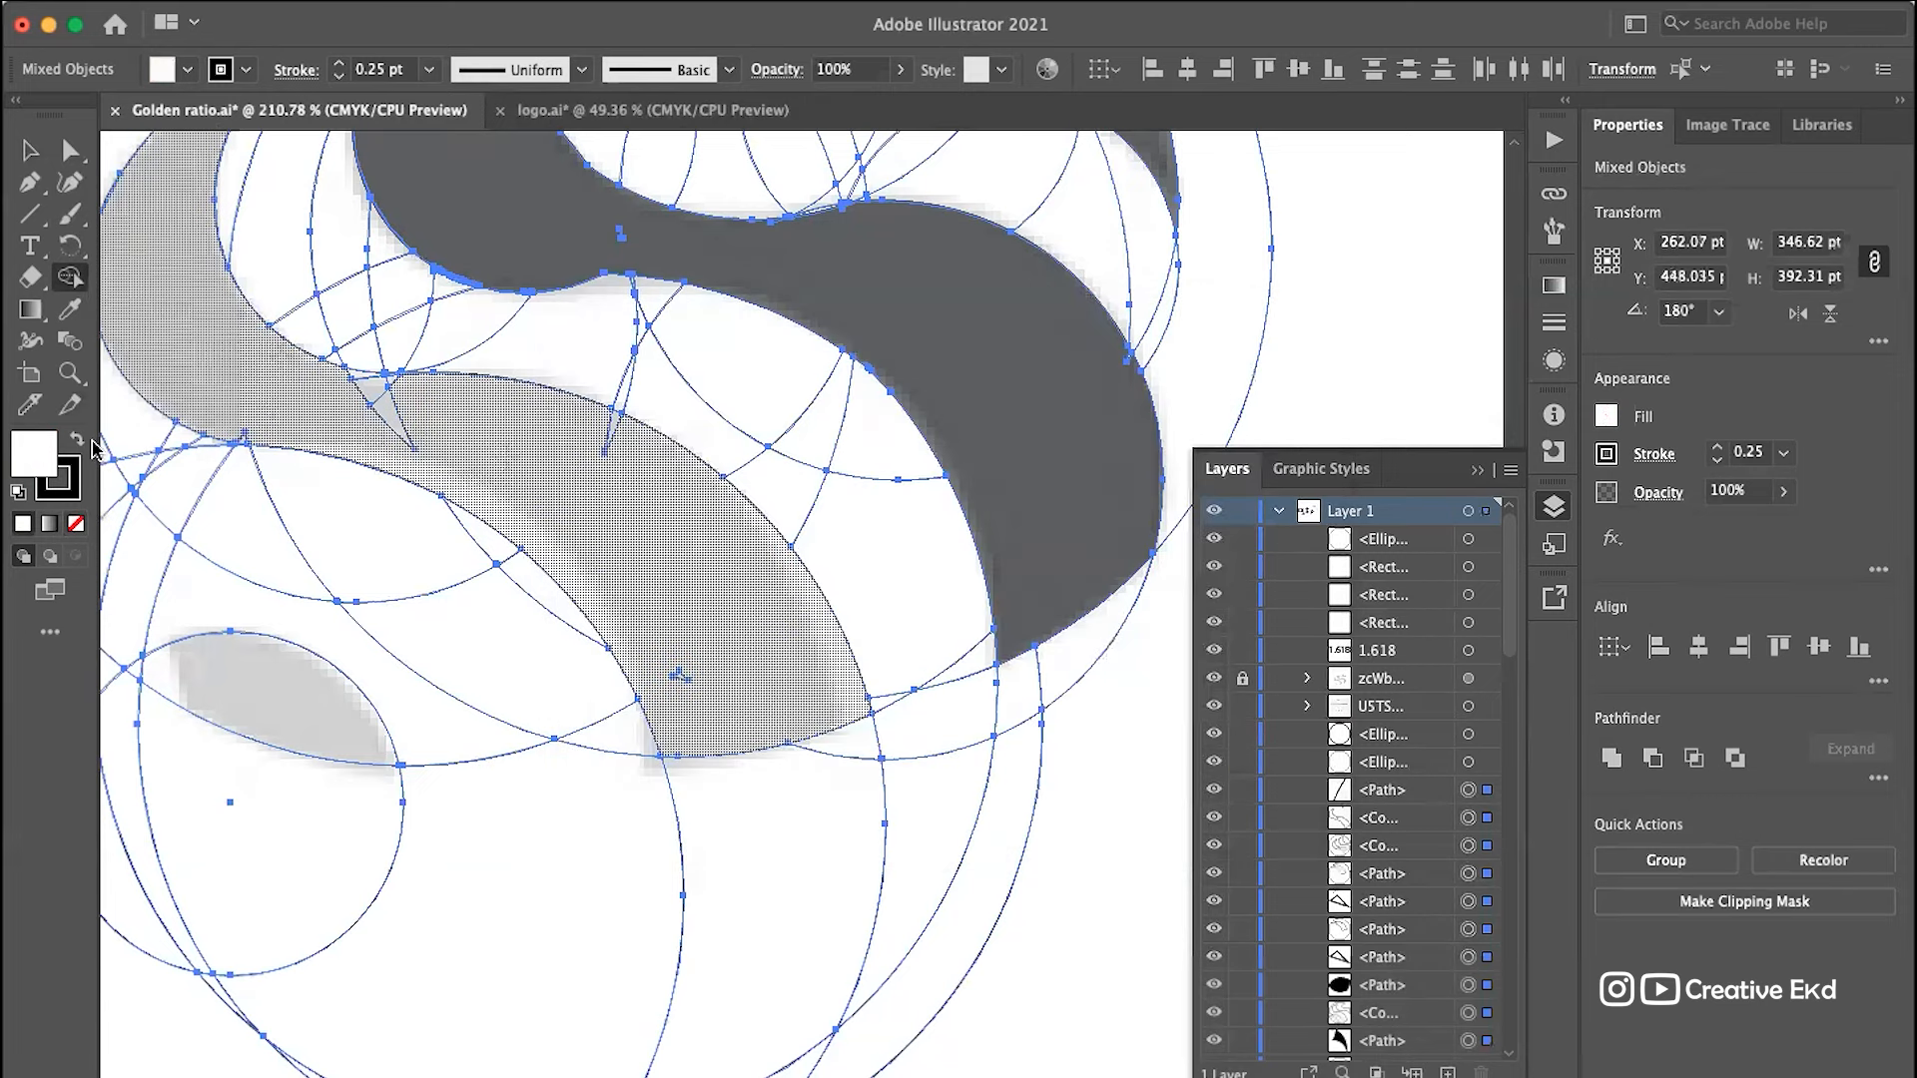
pyautogui.doubleClick(46, 461)
pyautogui.moveTo(713, 560); pyautogui.dragTo(558, 797)
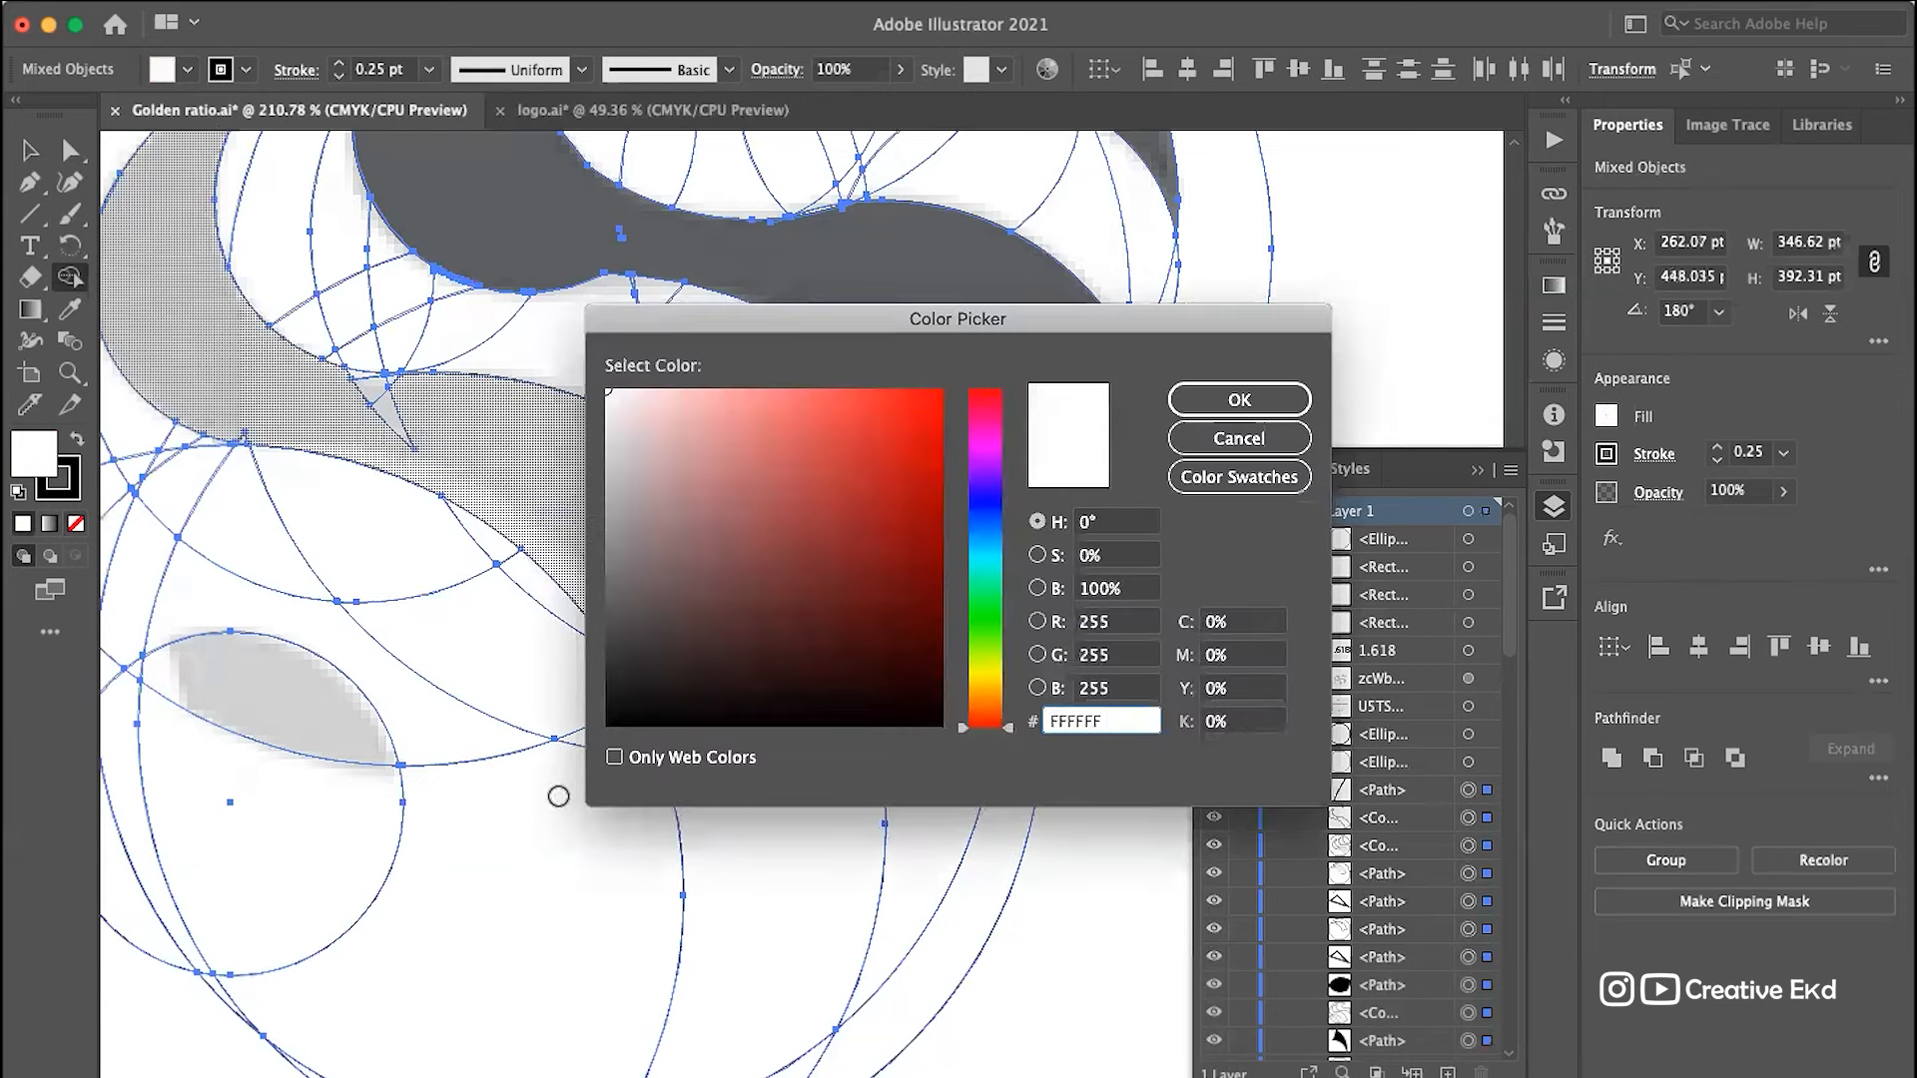
pyautogui.moveTo(758, 621); pyautogui.dragTo(597, 739)
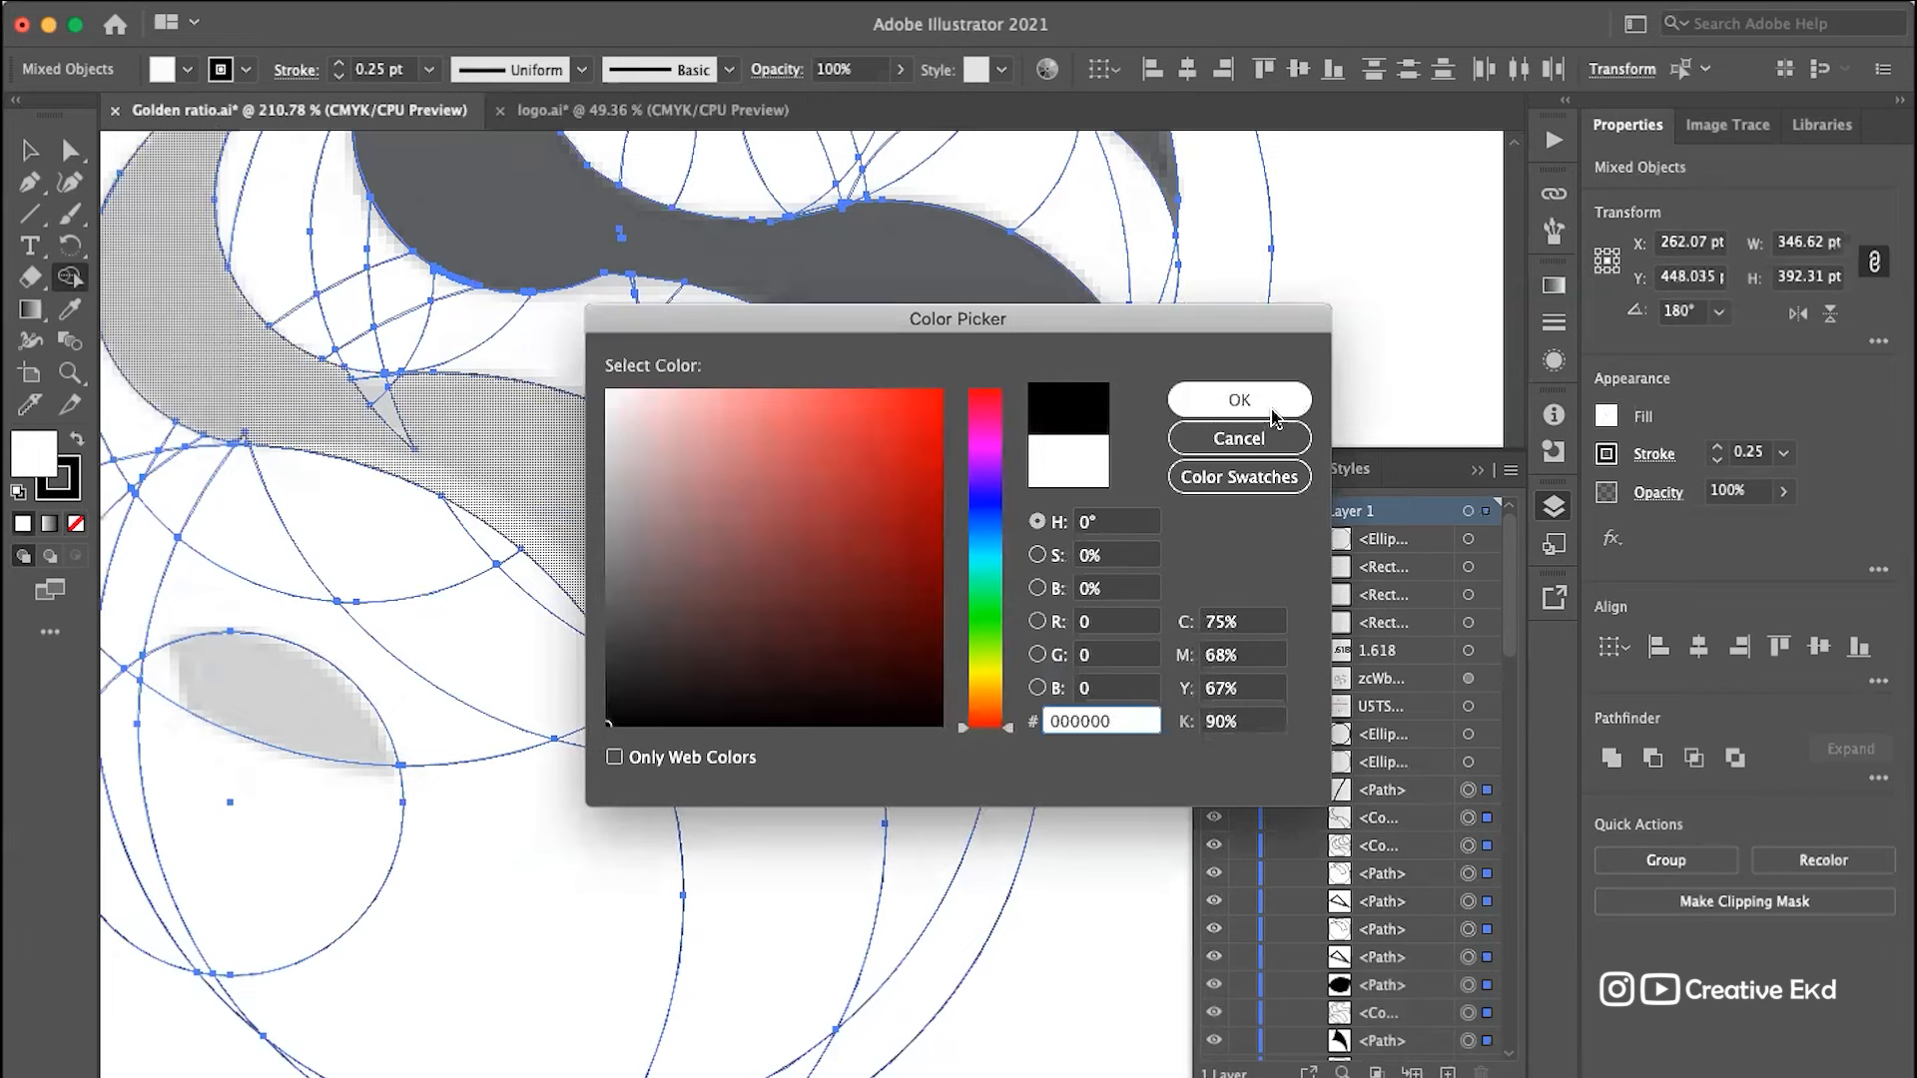
pyautogui.click(1239, 400)
# Step: Fill the lower stripe black and merge the leftover gaps along its upper edge with Shape Builder
pyautogui.moveTo(589, 434)
pyautogui.mouseDown()
pyautogui.moveTo(306, 400)
pyautogui.moveTo(399, 403)
pyautogui.mouseUp()
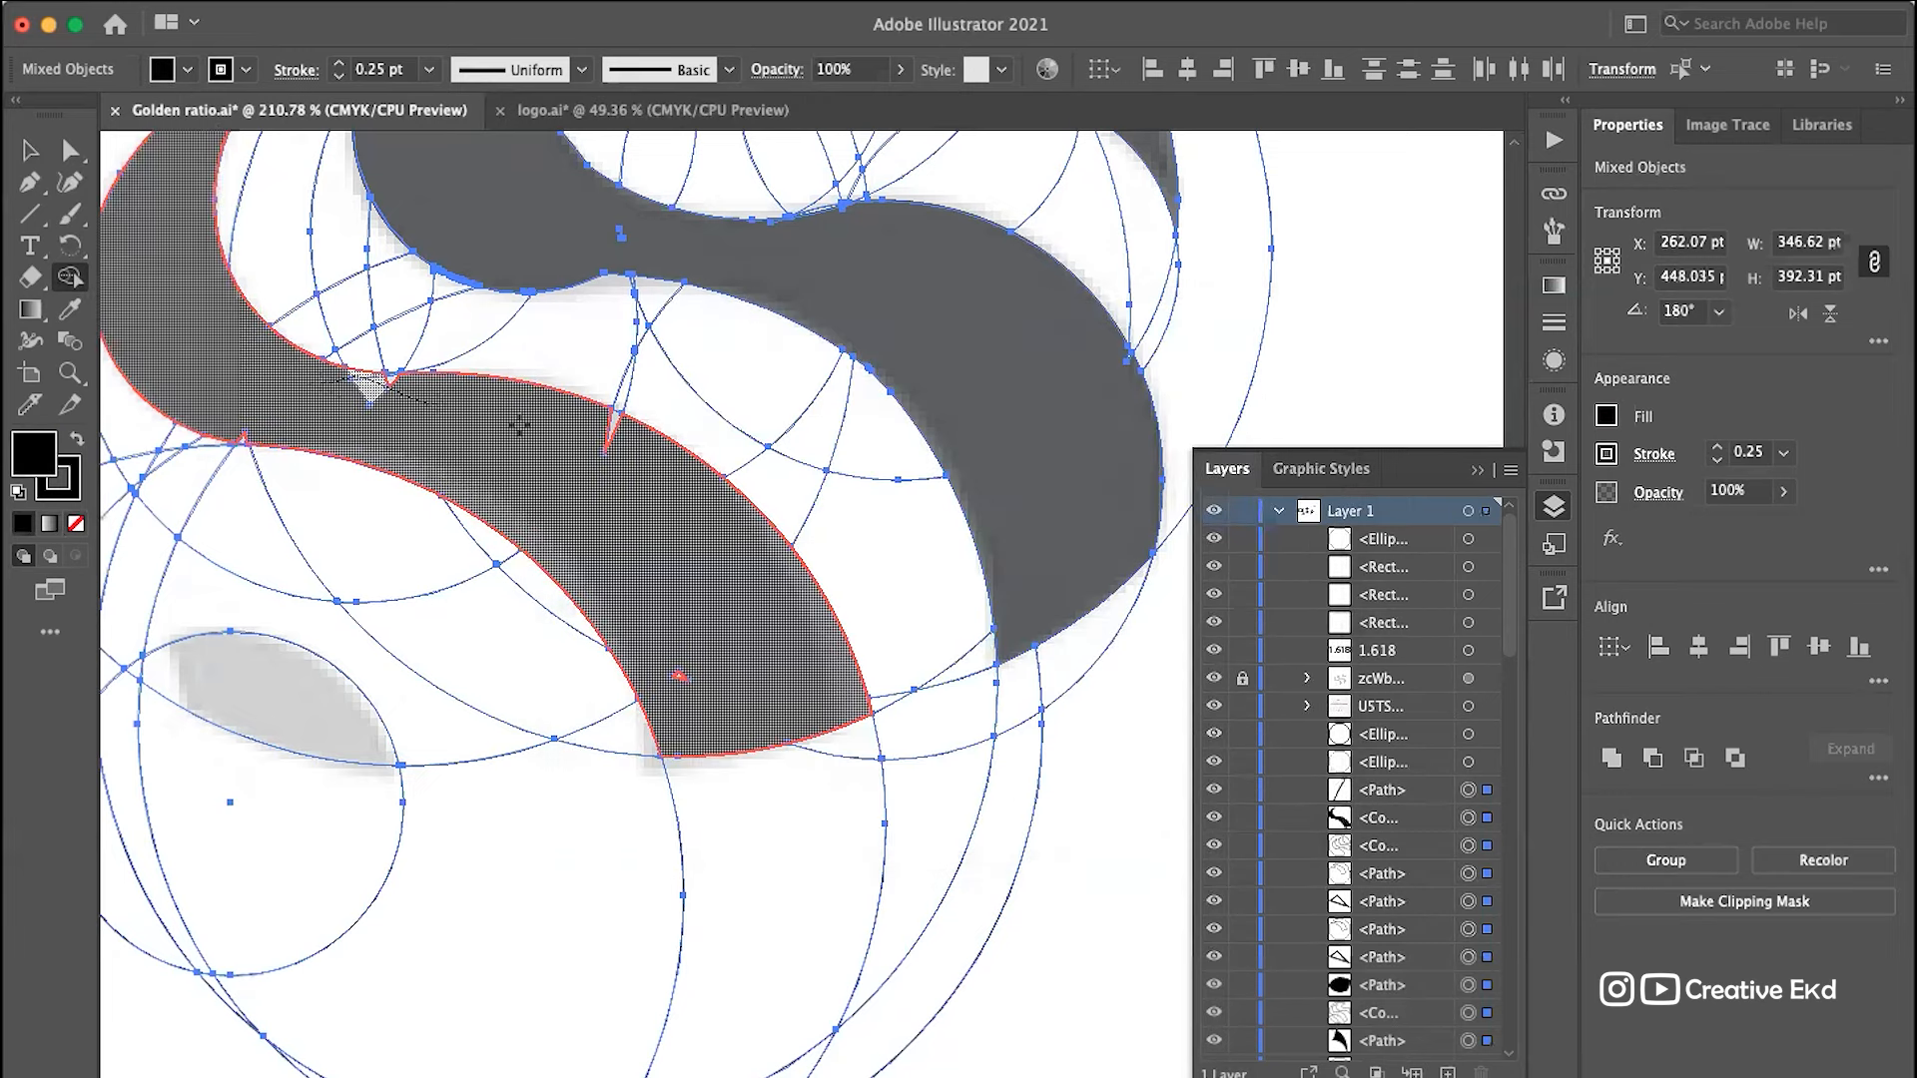
pyautogui.scroll(3, 372, 391)
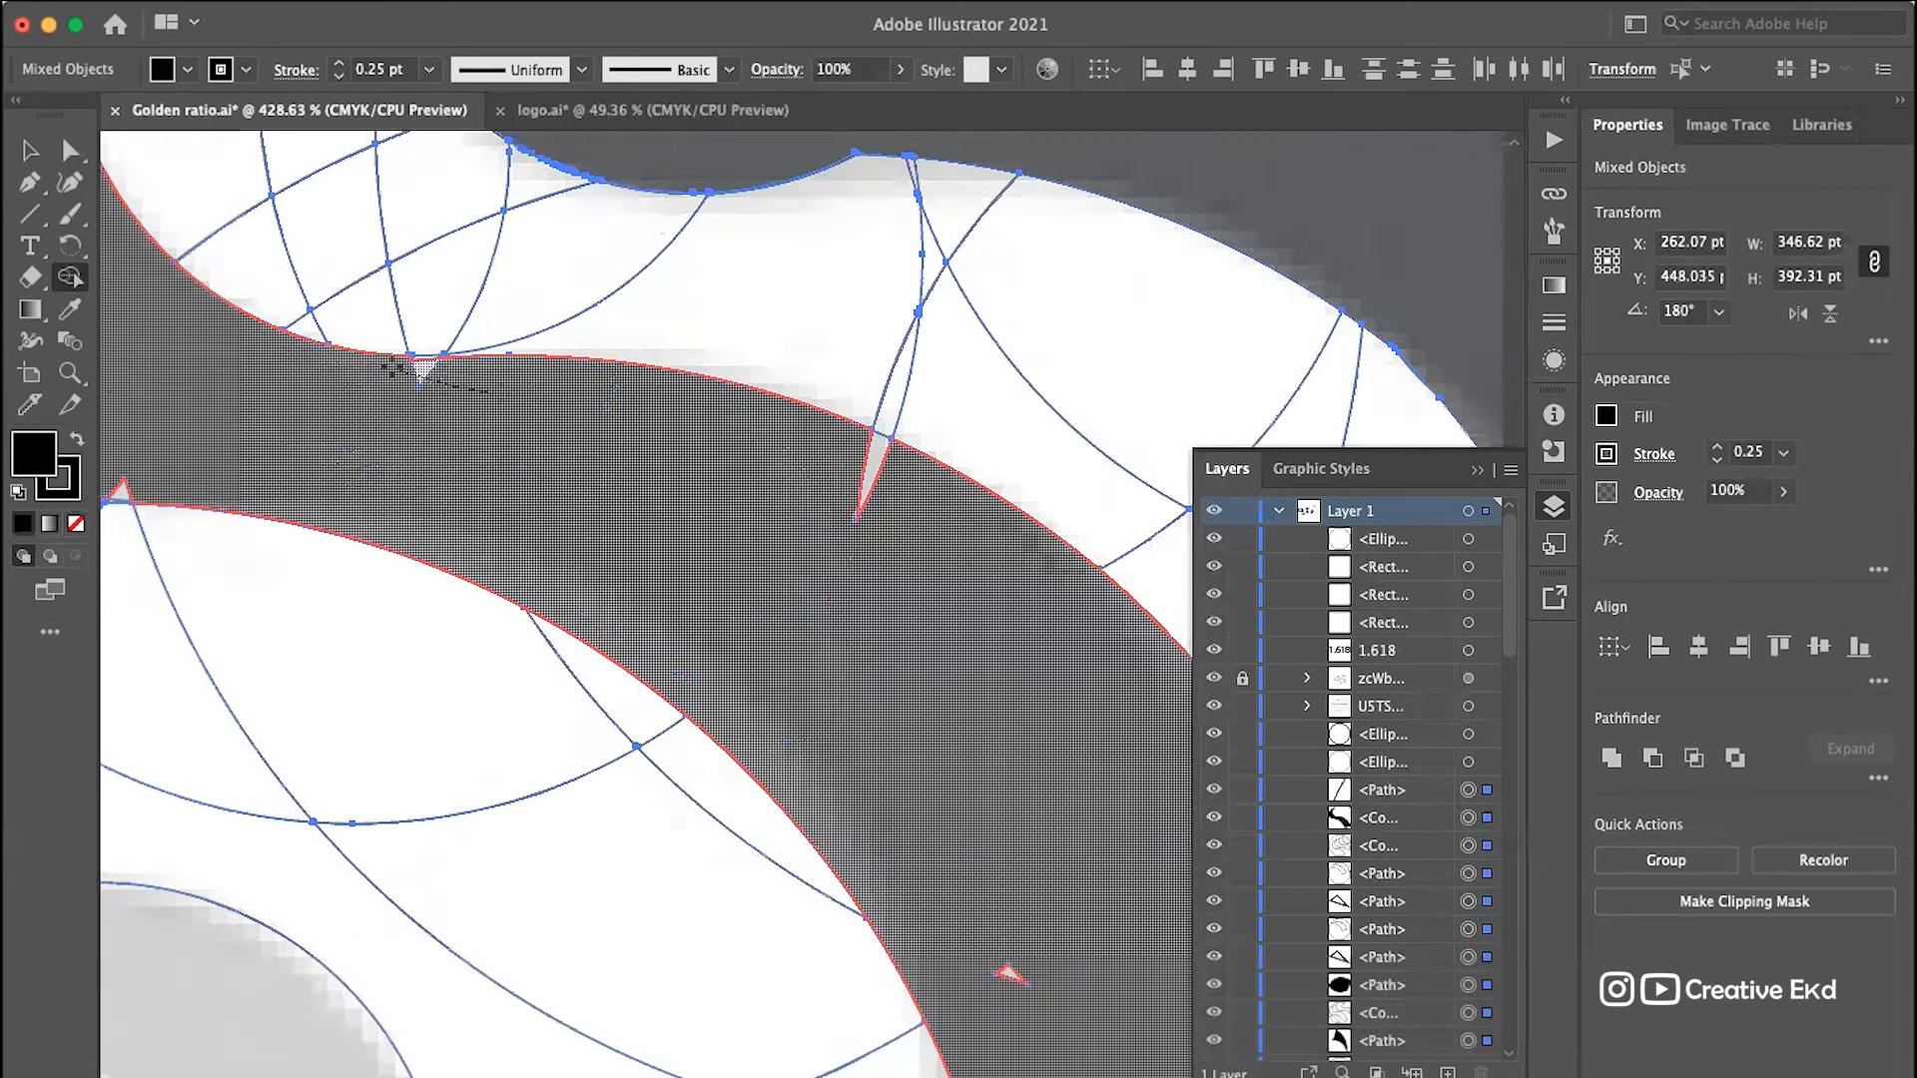
pyautogui.moveTo(604, 449); pyautogui.dragTo(606, 451)
pyautogui.moveTo(874, 458); pyautogui.dragTo(935, 741)
pyautogui.scroll(-4, 974, 600)
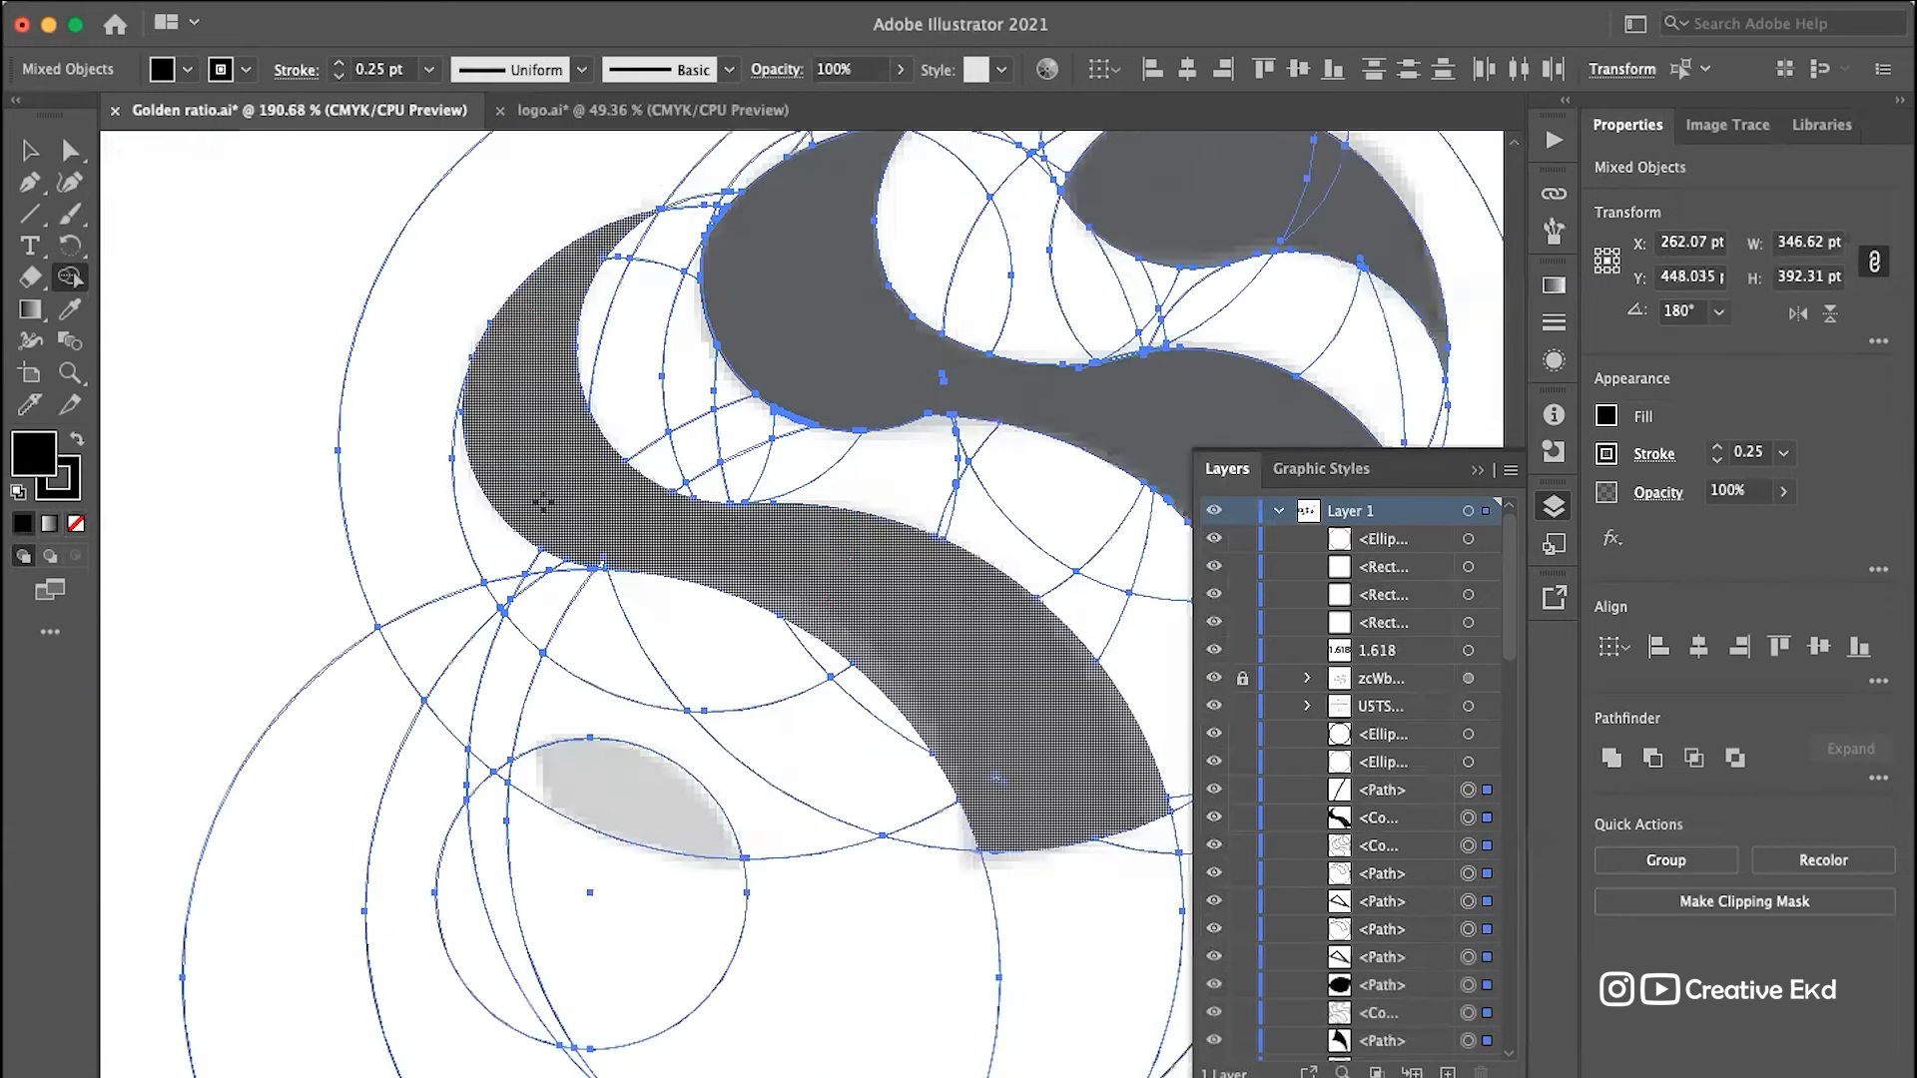
pyautogui.scroll(4, 542, 504)
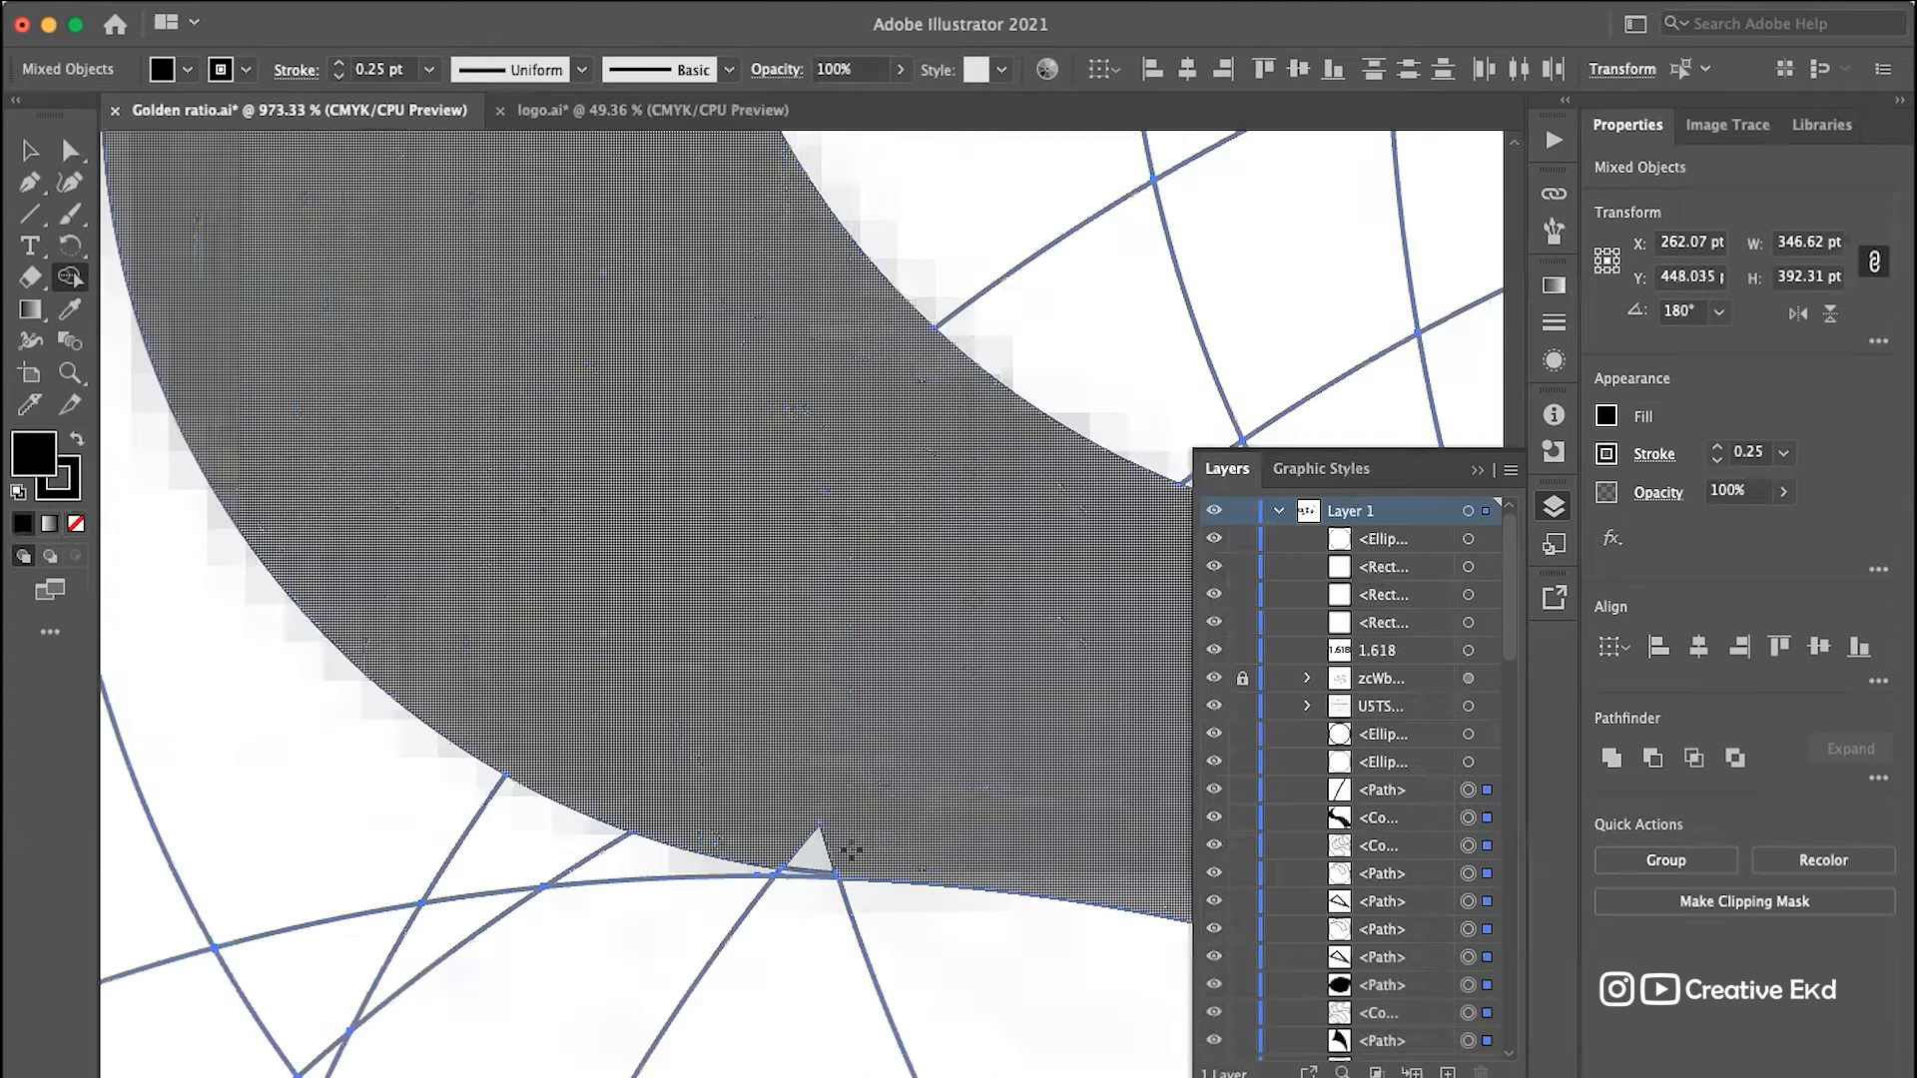
pyautogui.scroll(-8, 962, 777)
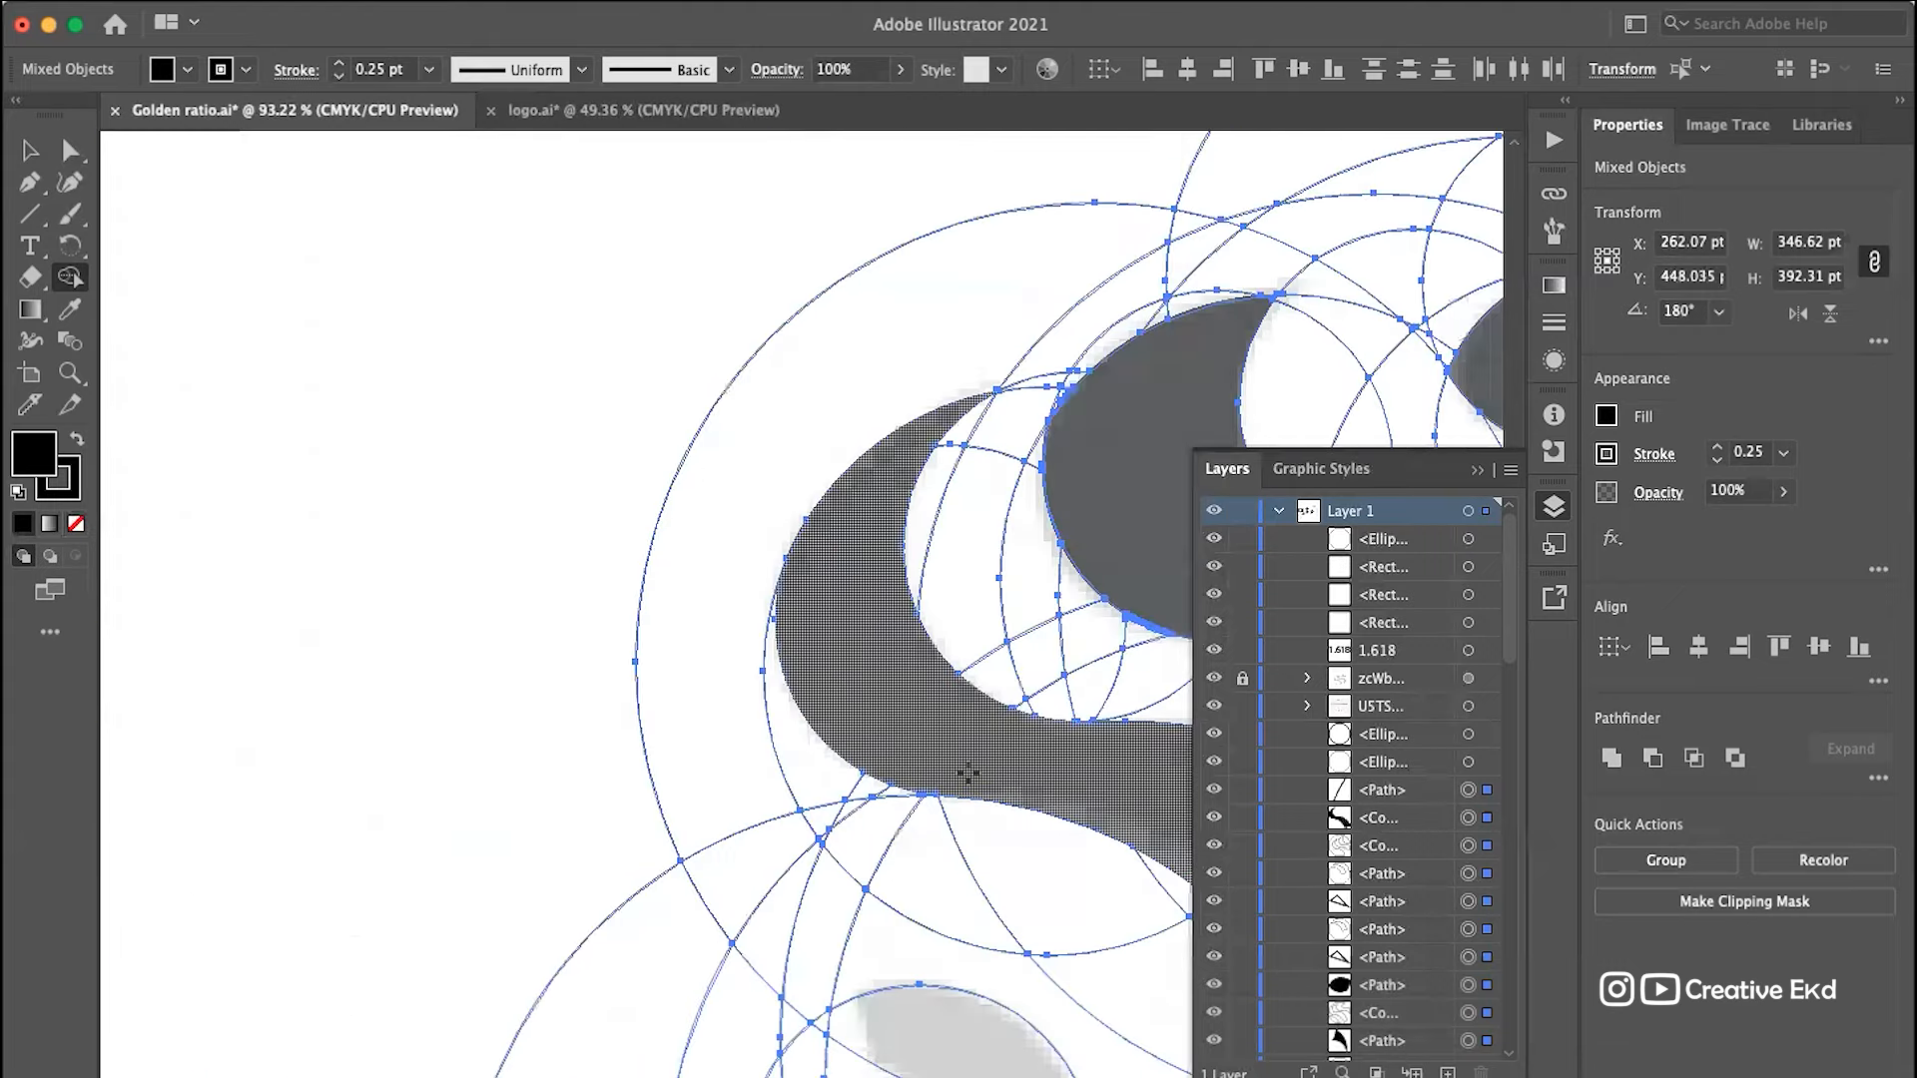
# Step: Merge the small leftover triangle near the lower stripe's inner end into its black shape with Shape Builder
pyautogui.hscroll(5, 967, 774)
pyautogui.scroll(-2, 967, 774)
pyautogui.scroll(3, 860, 777)
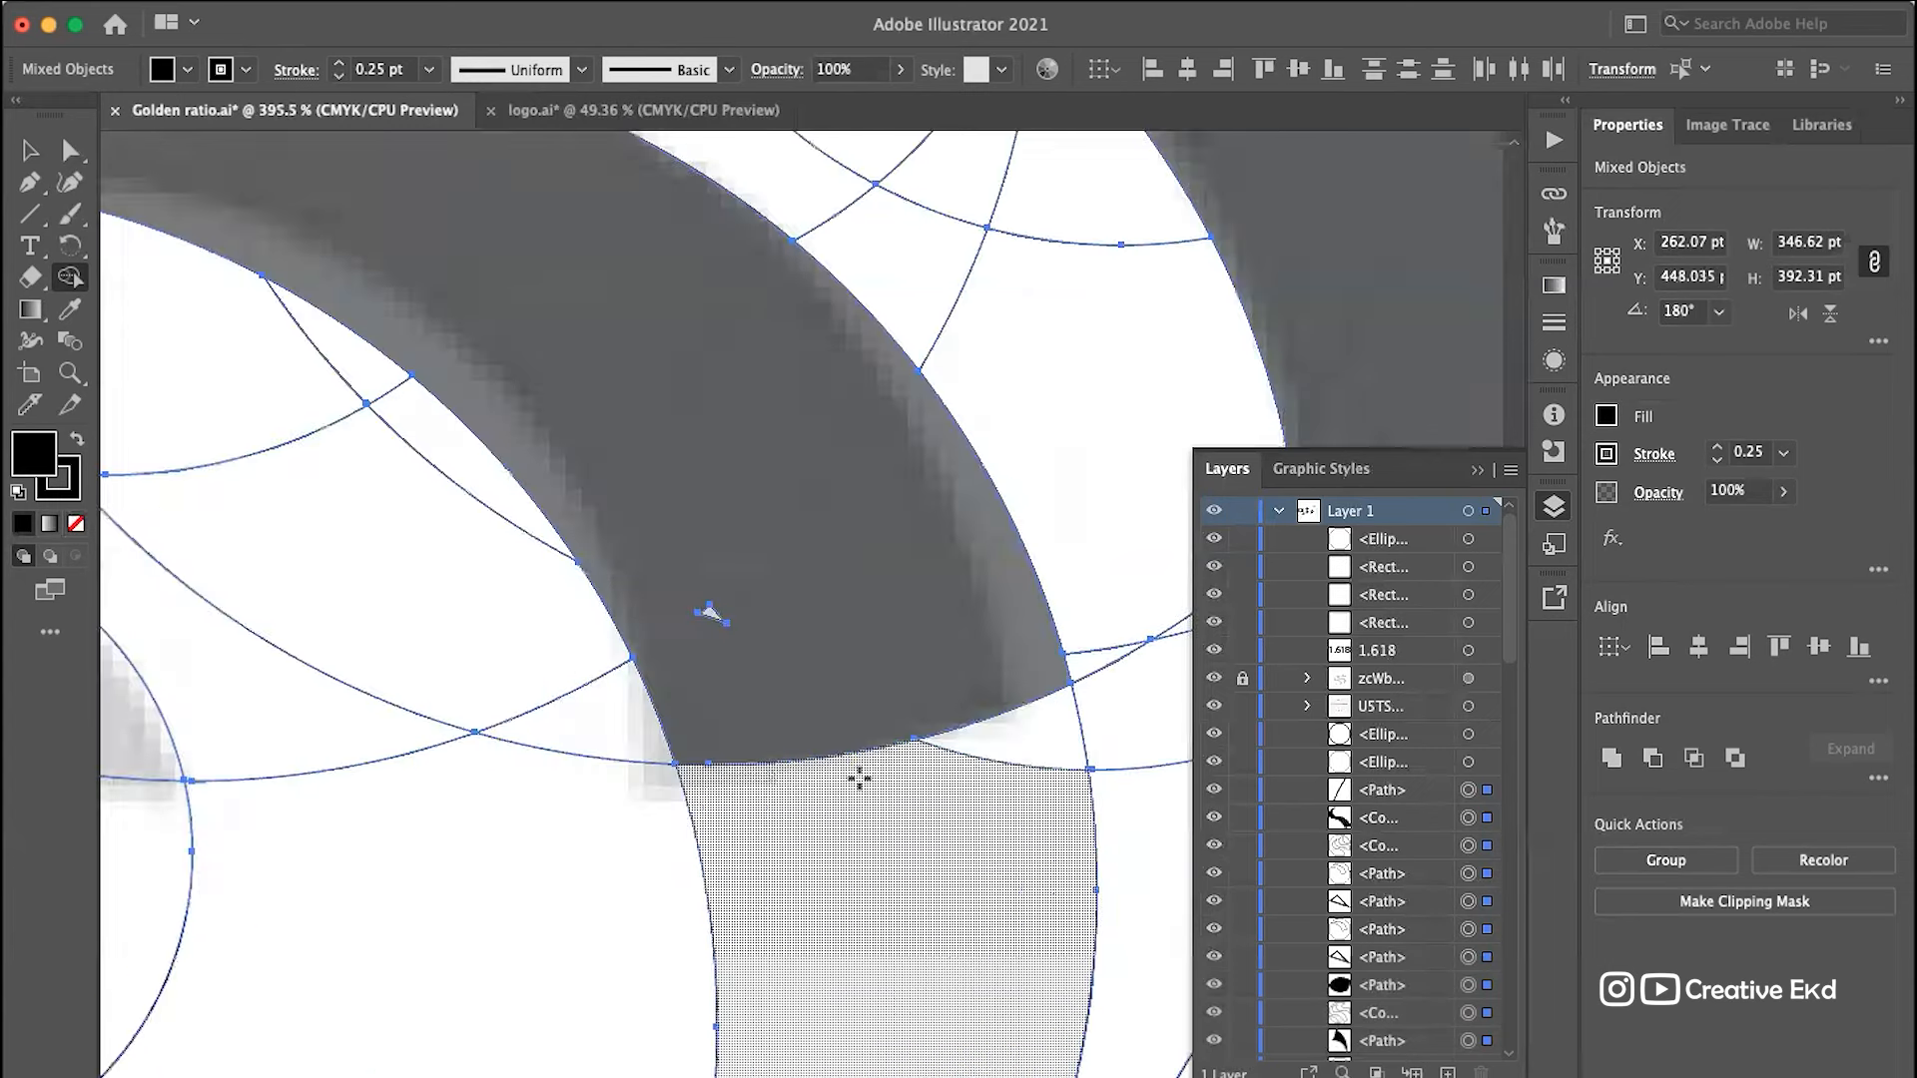
pyautogui.moveTo(749, 504); pyautogui.dragTo(709, 619)
pyautogui.scroll(-5, 808, 596)
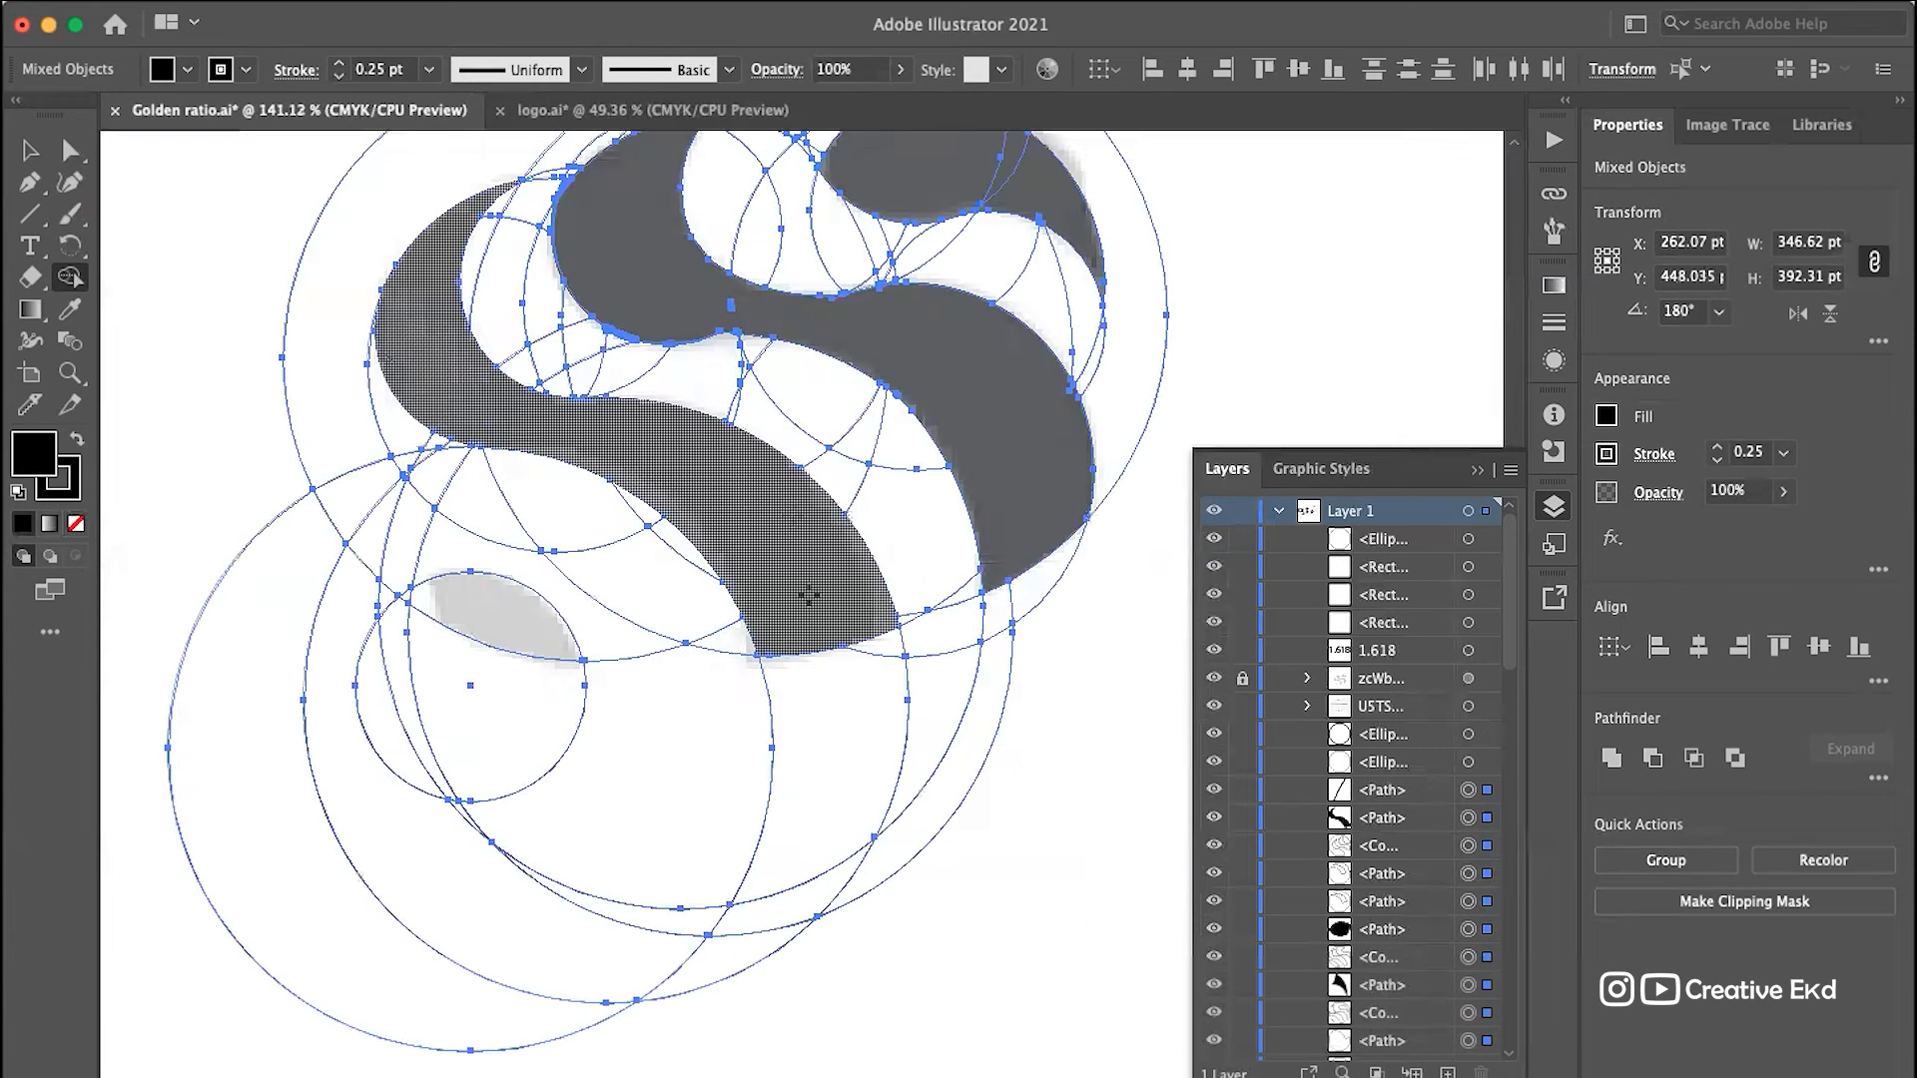
# Step: Fill the small leaf-shaped region below the lower stripe with black using Shape Builder
pyautogui.scroll(3, 745, 496)
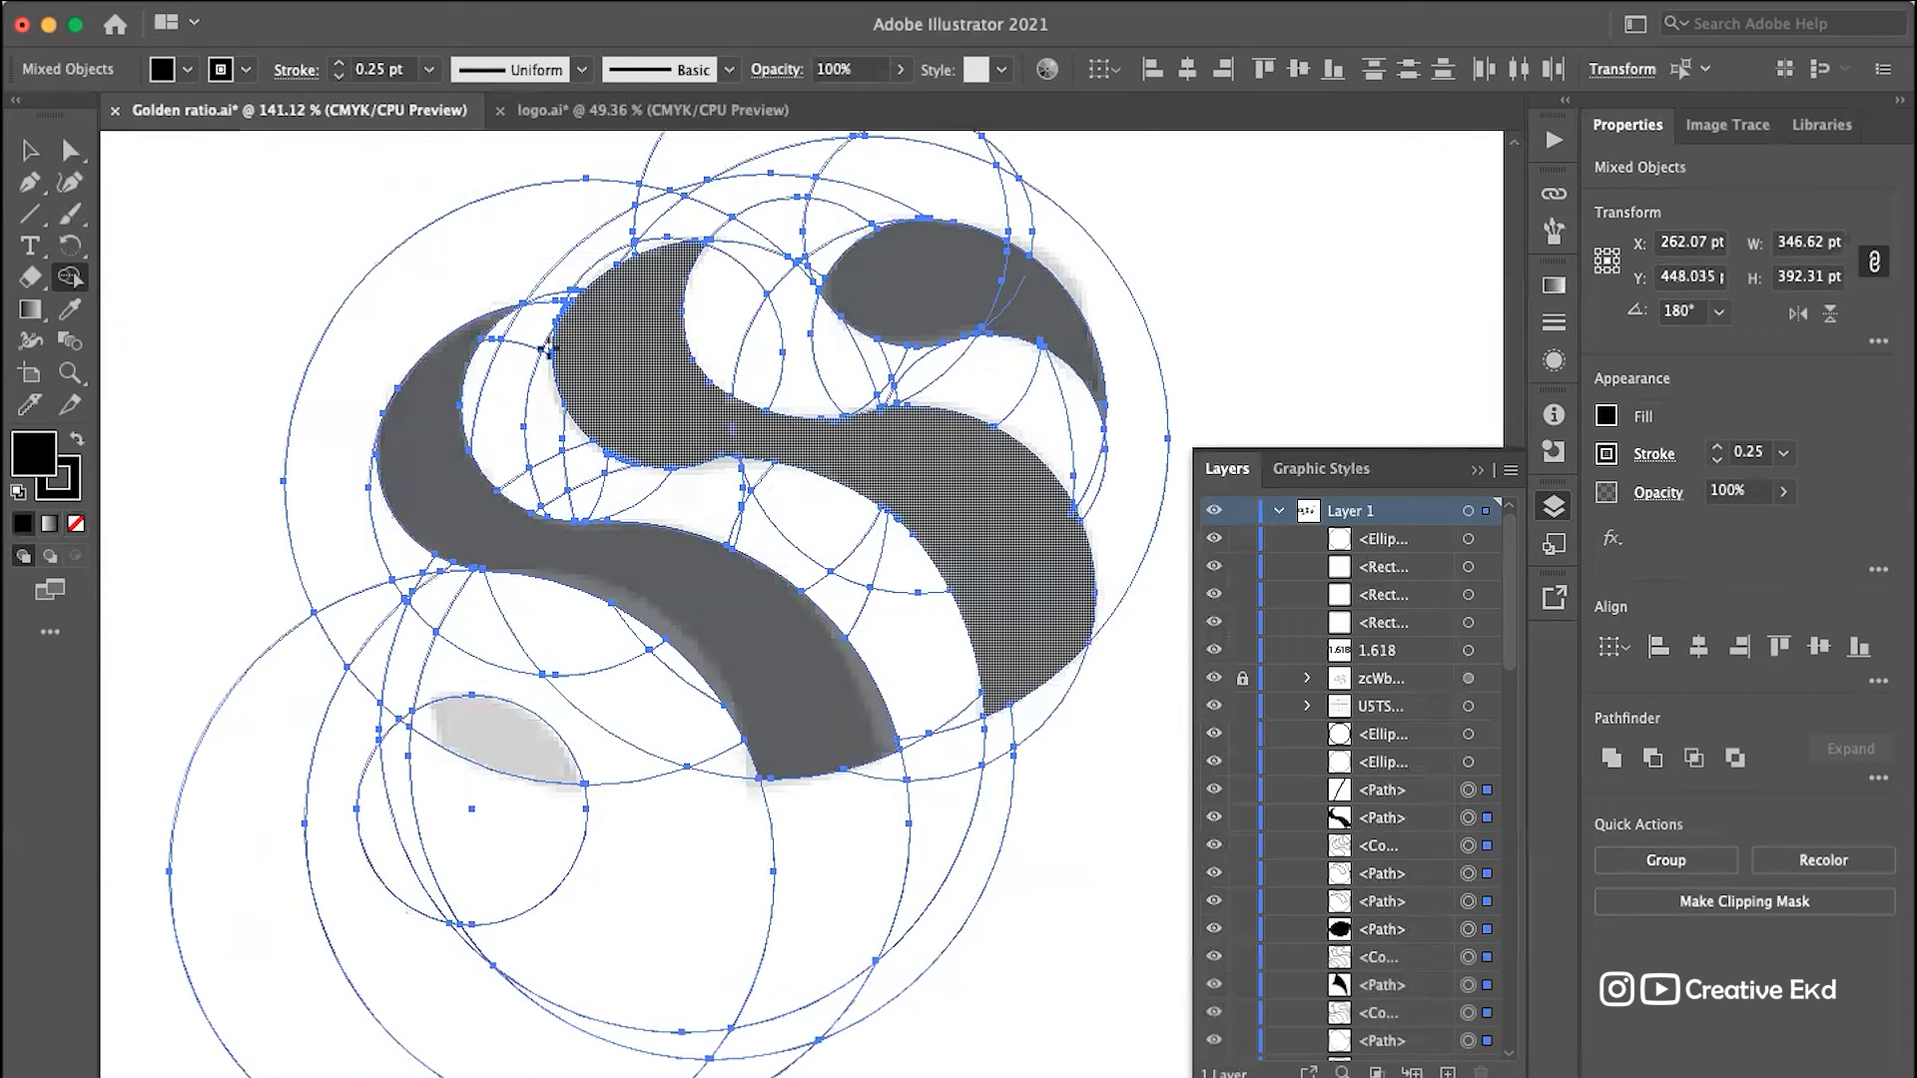
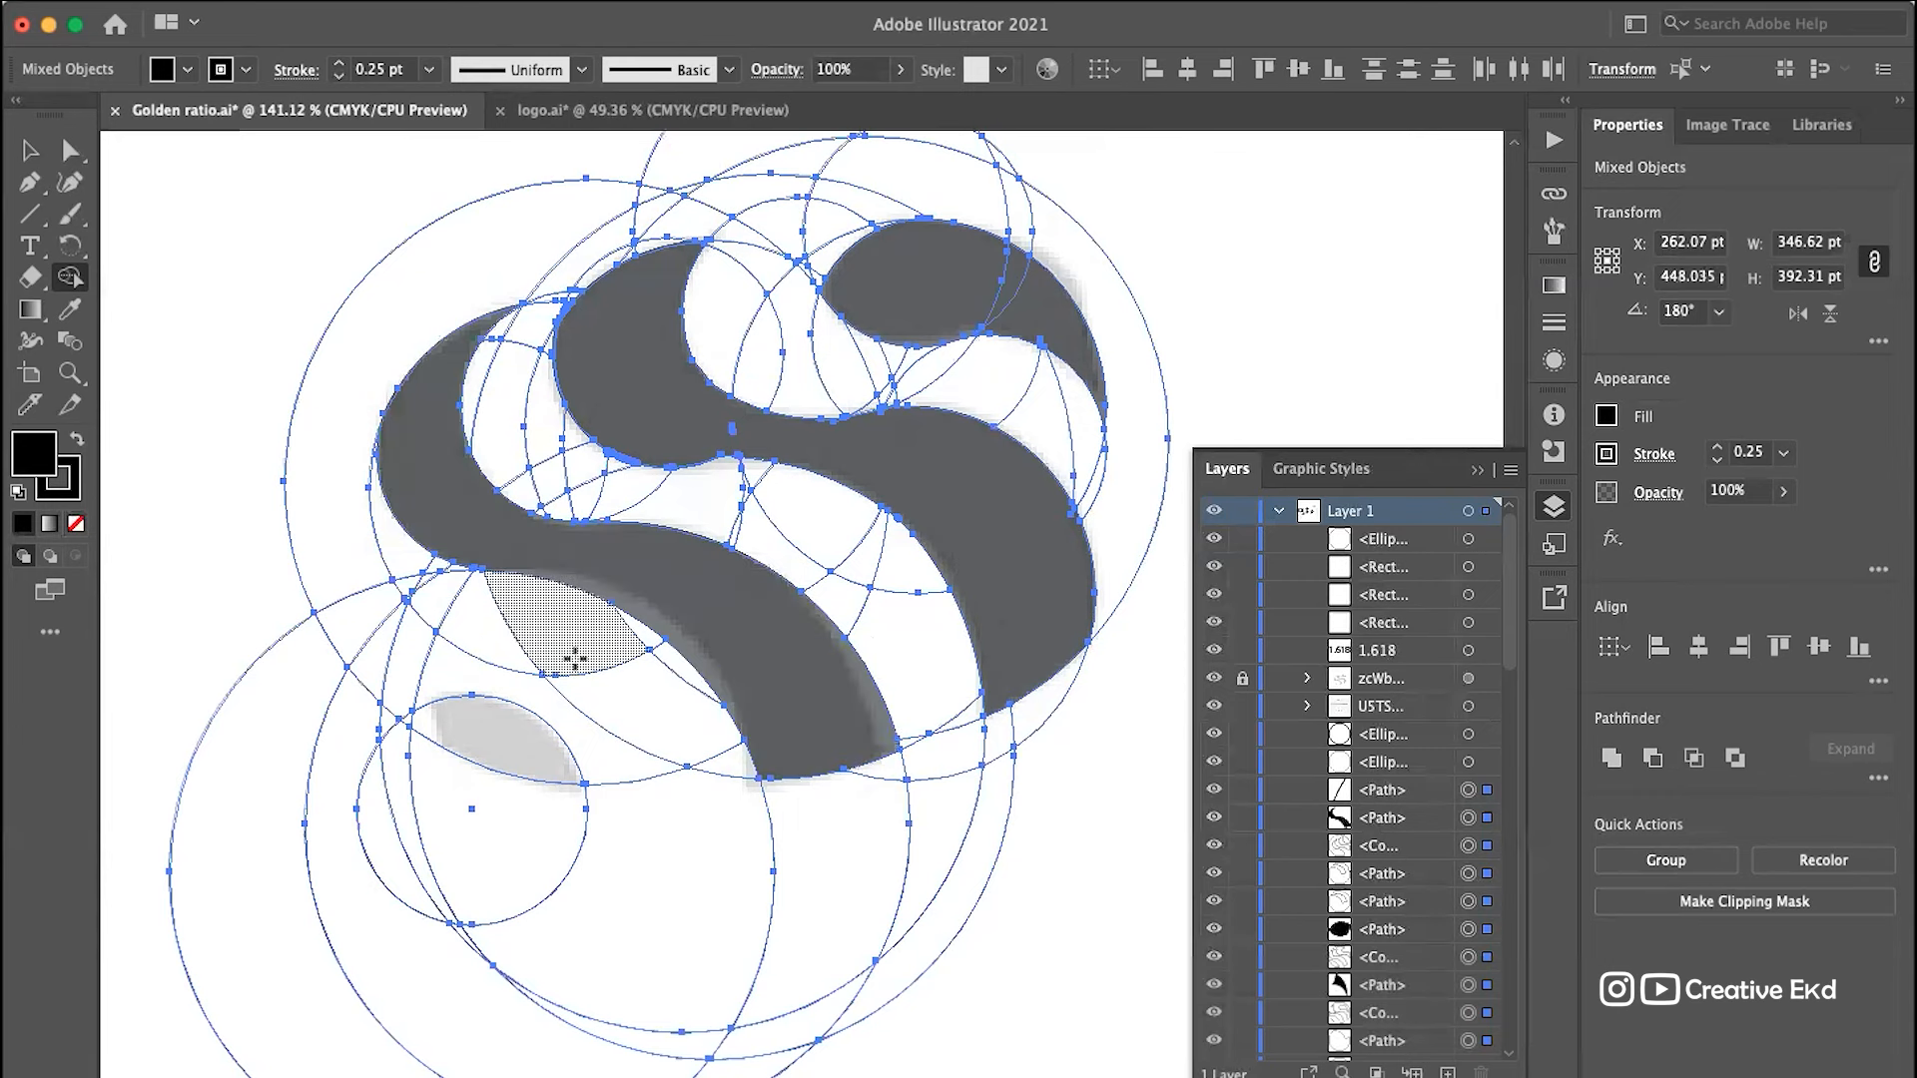
pyautogui.click(504, 746)
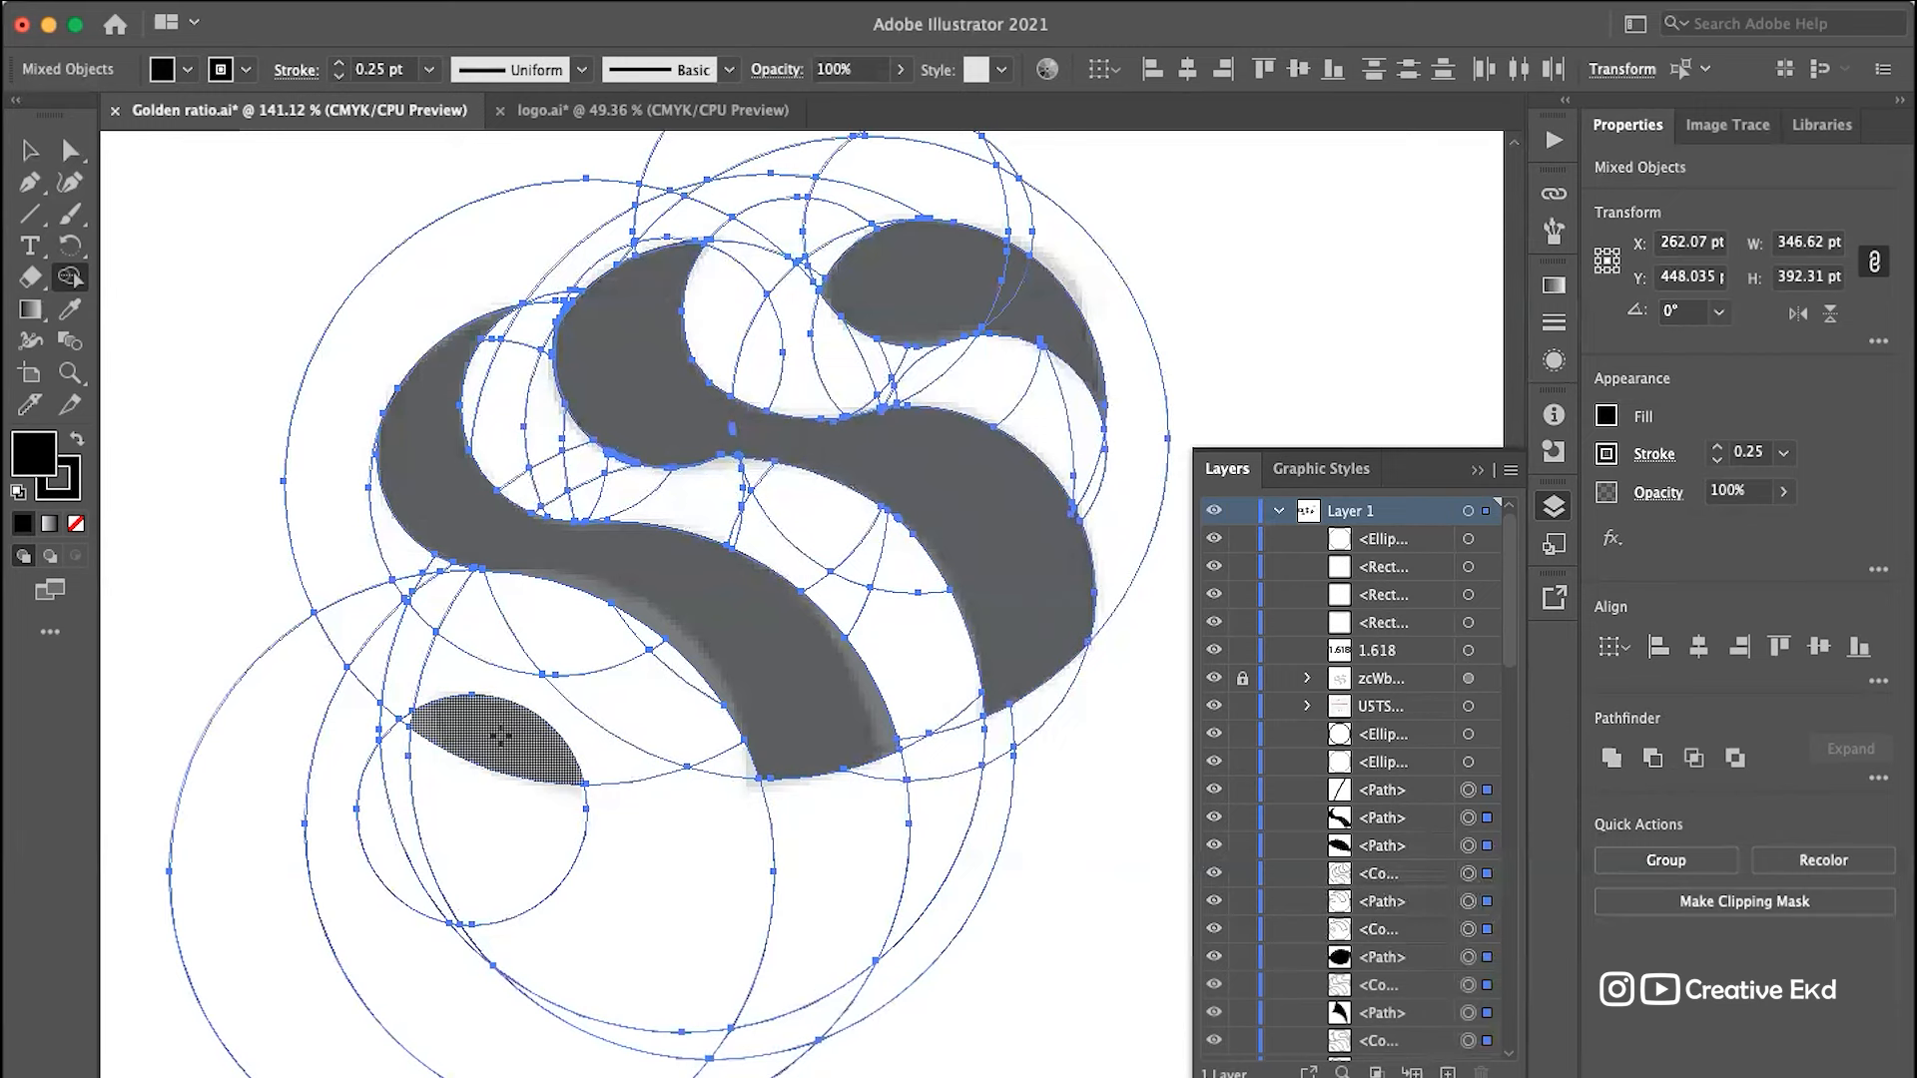
pyautogui.click(501, 736)
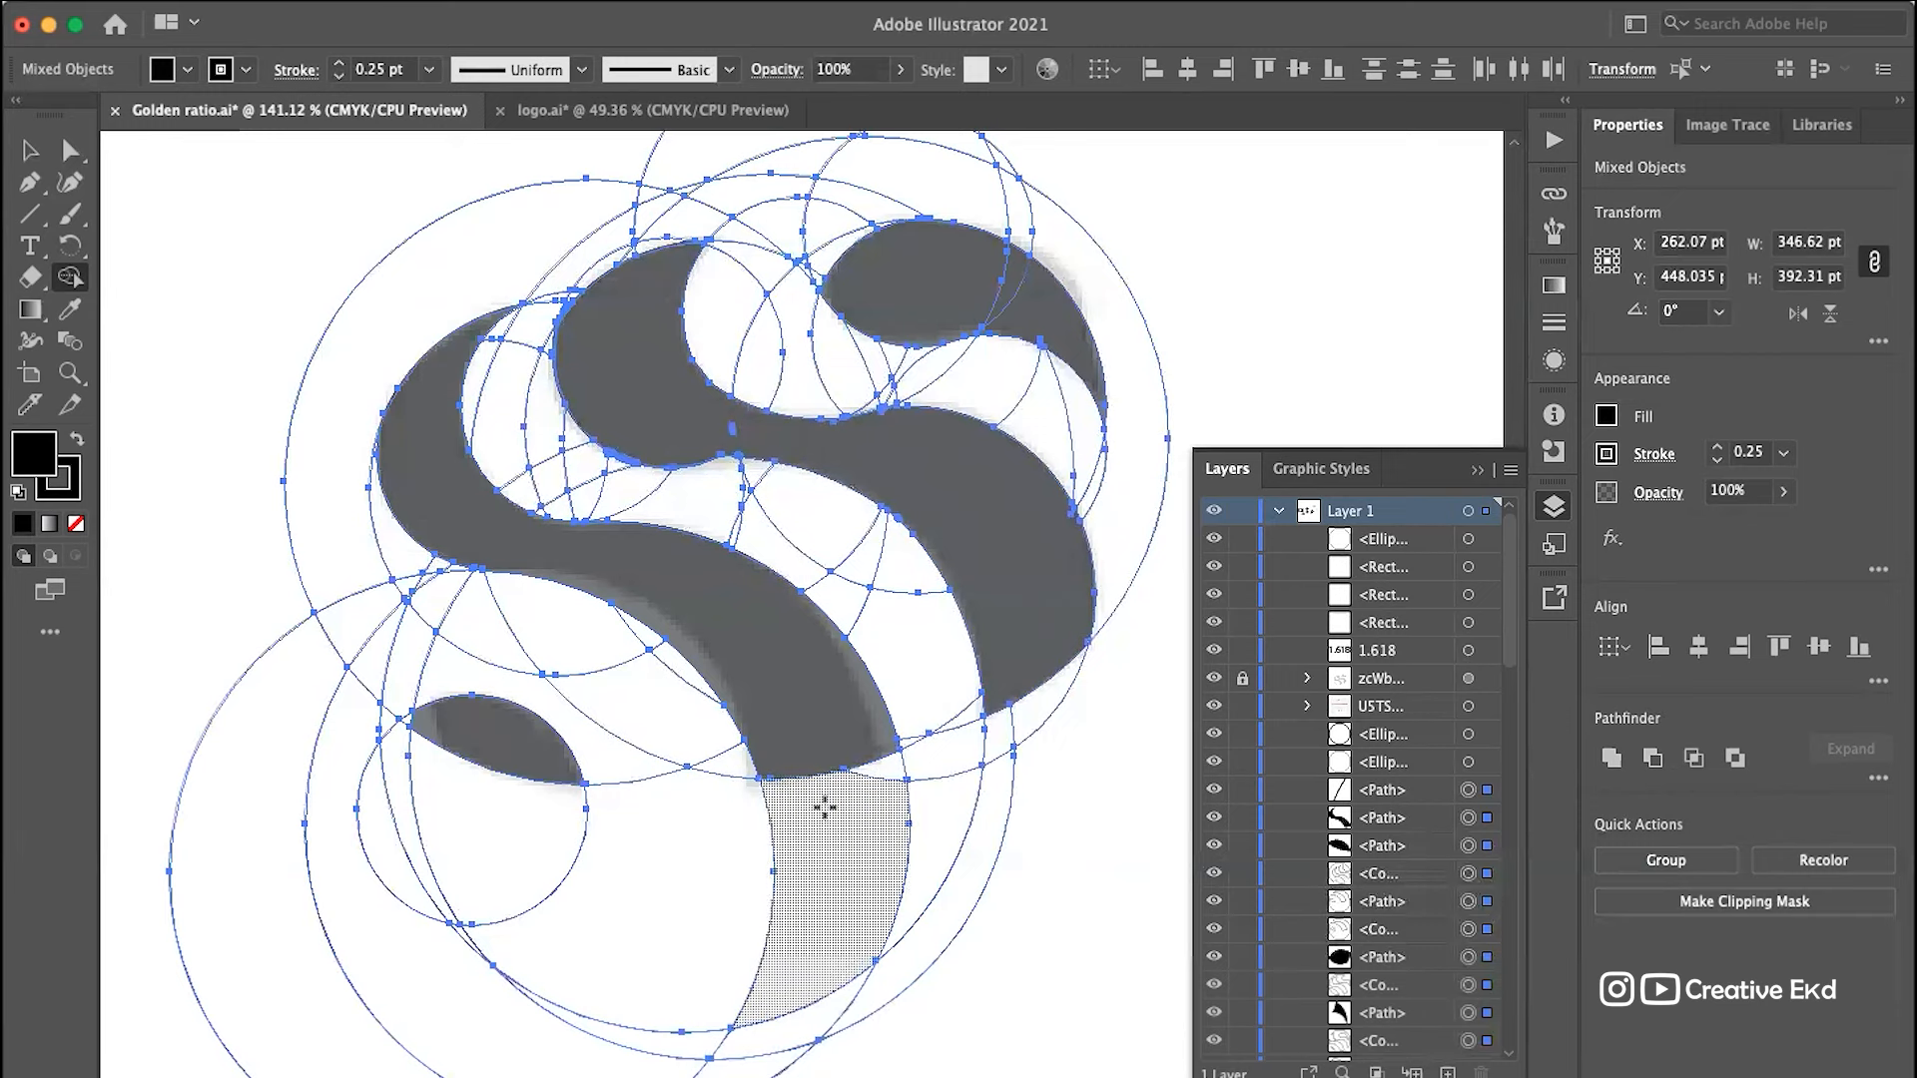
pyautogui.scroll(-5, 1127, 789)
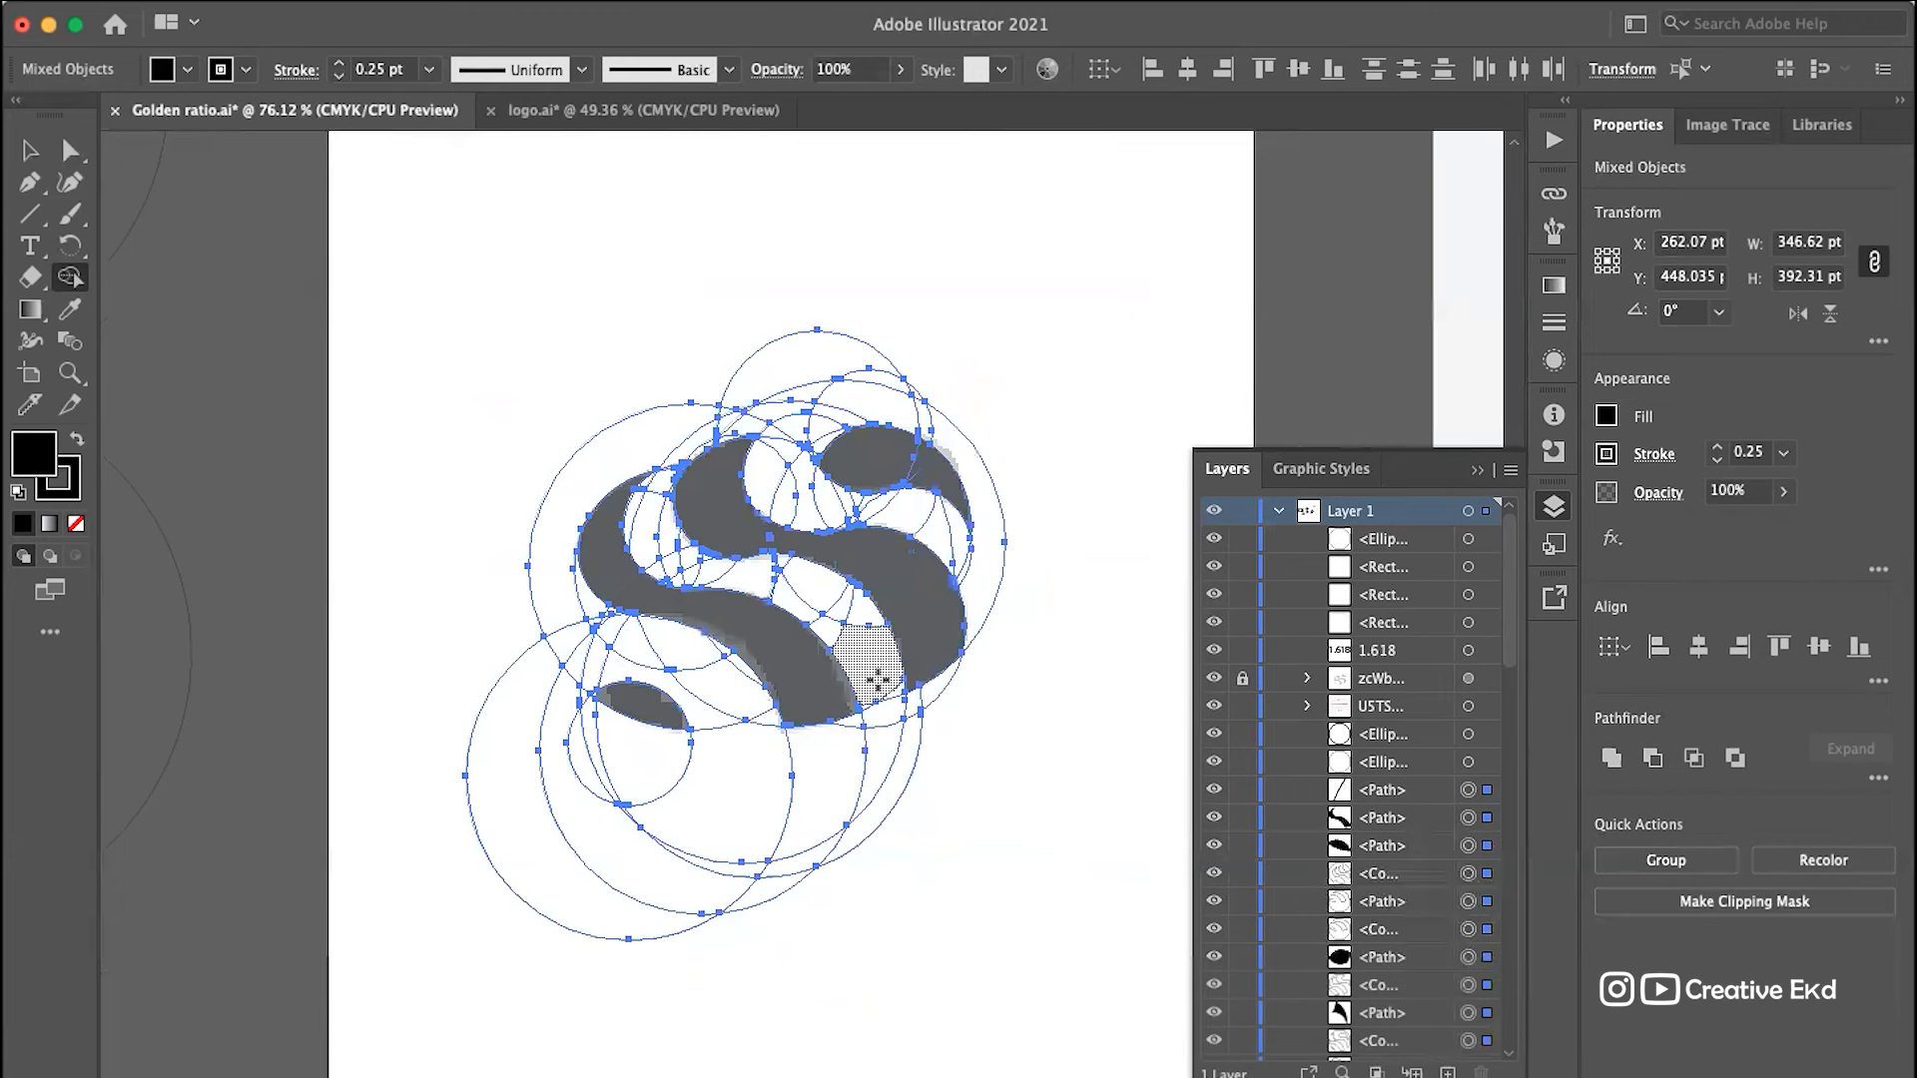
pyautogui.hscroll(2, 686, 510)
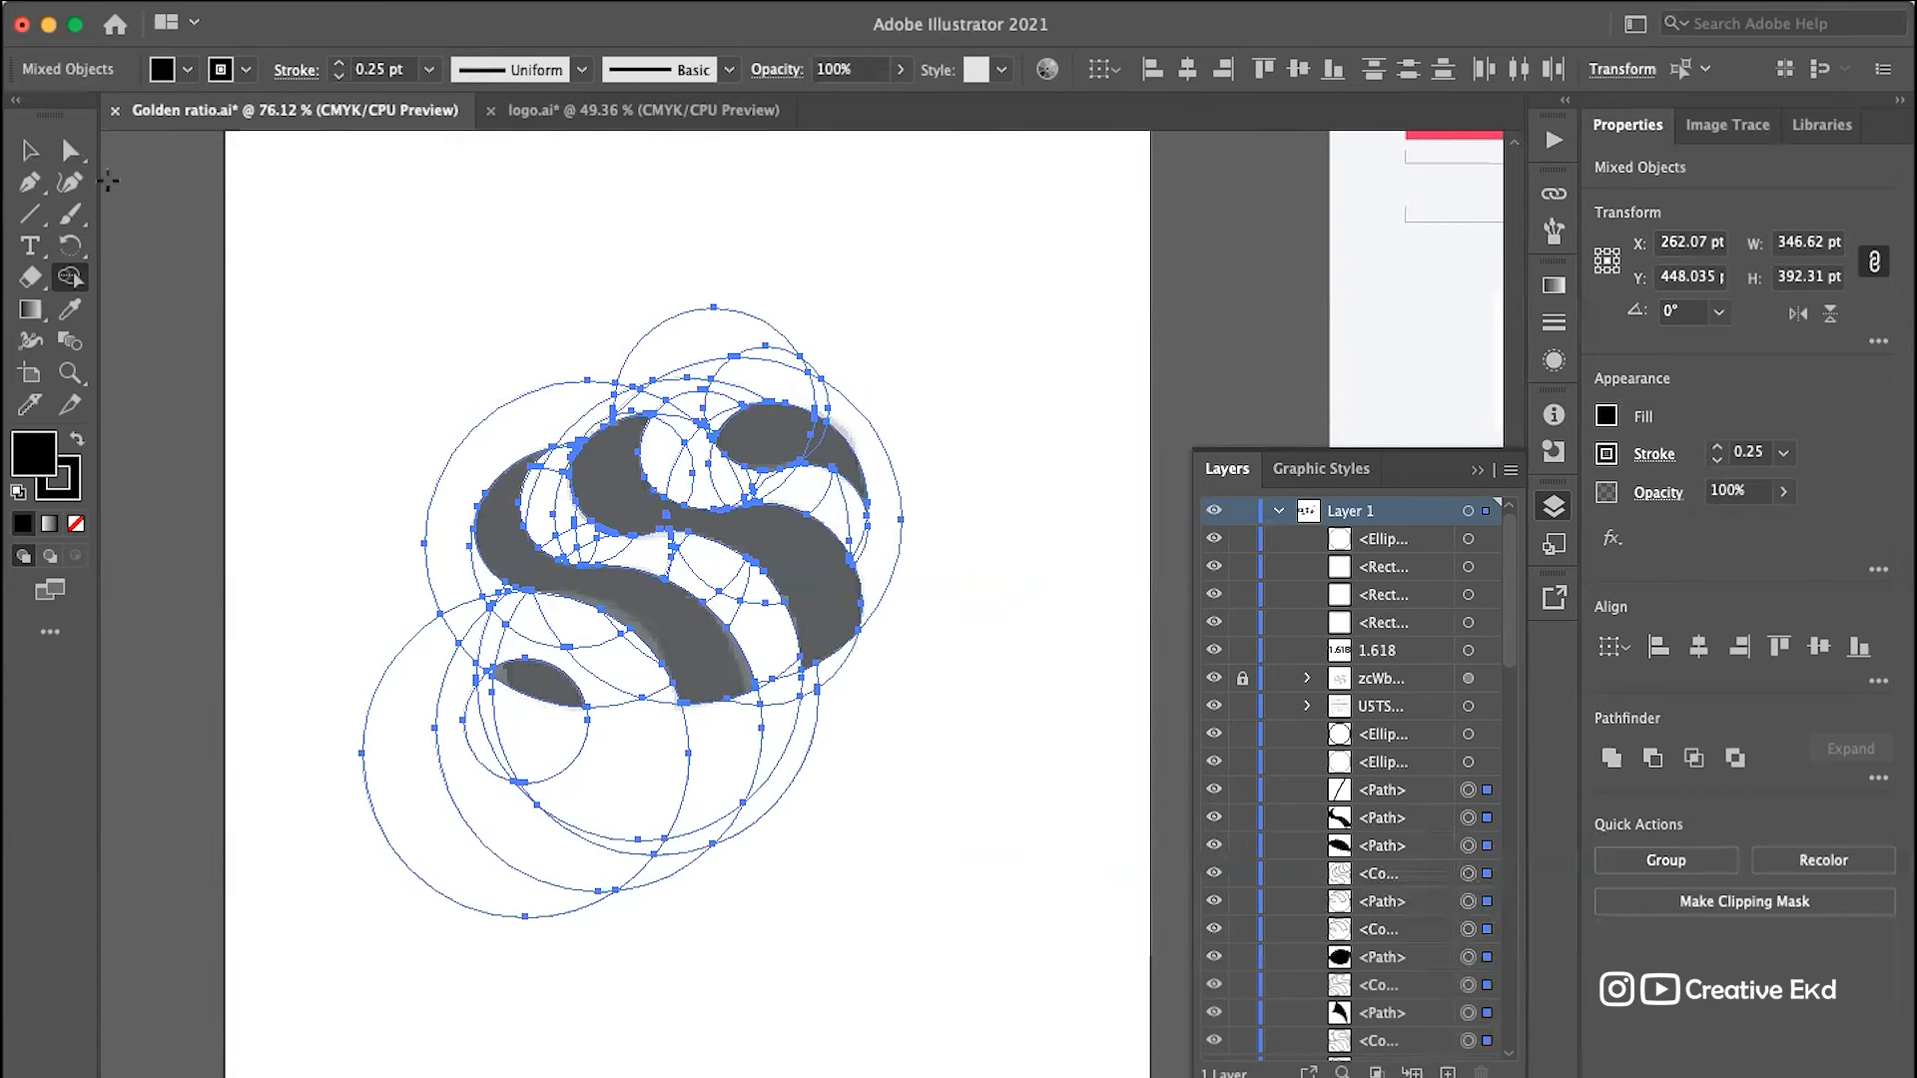
# Step: Inspect the merged middle and lower stripes individually in isolation, along with the circle outlines around them
pyautogui.click(33, 153)
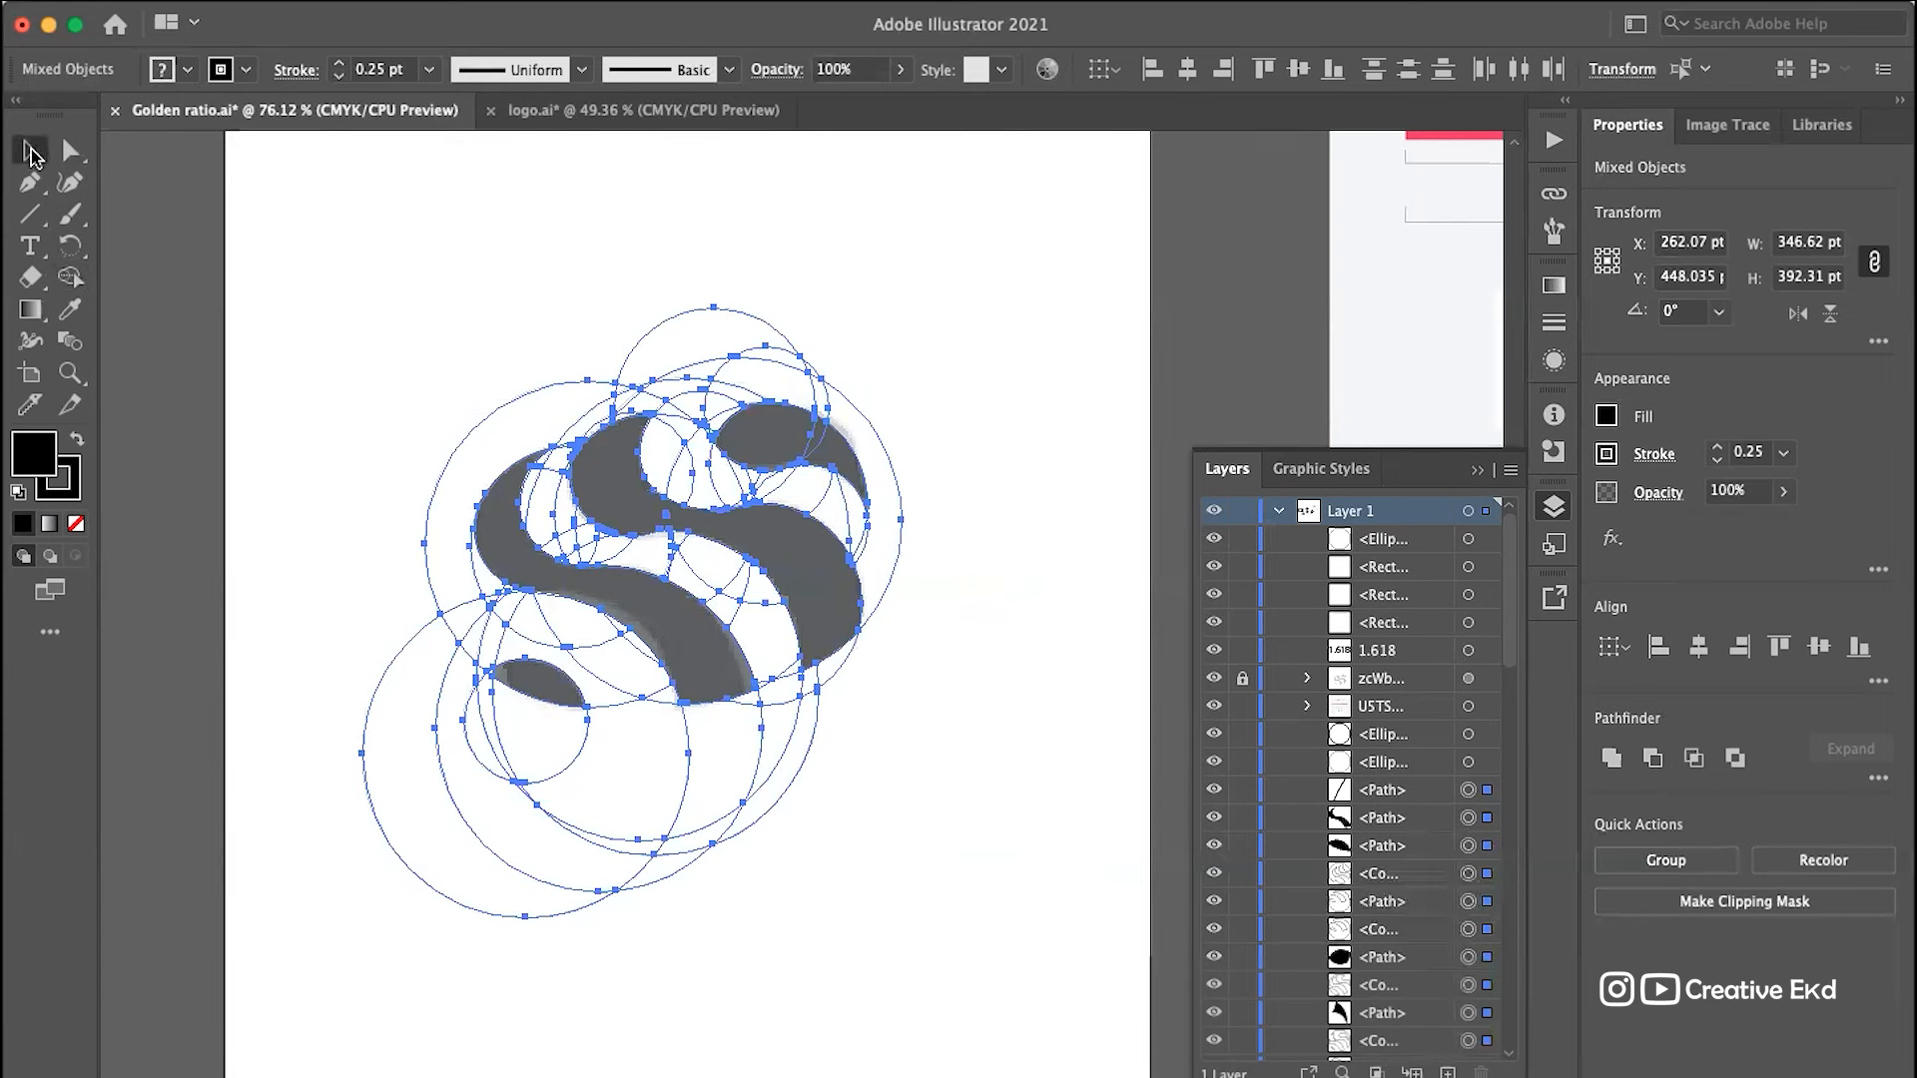
pyautogui.doubleClick(616, 517)
pyautogui.doubleClick(945, 423)
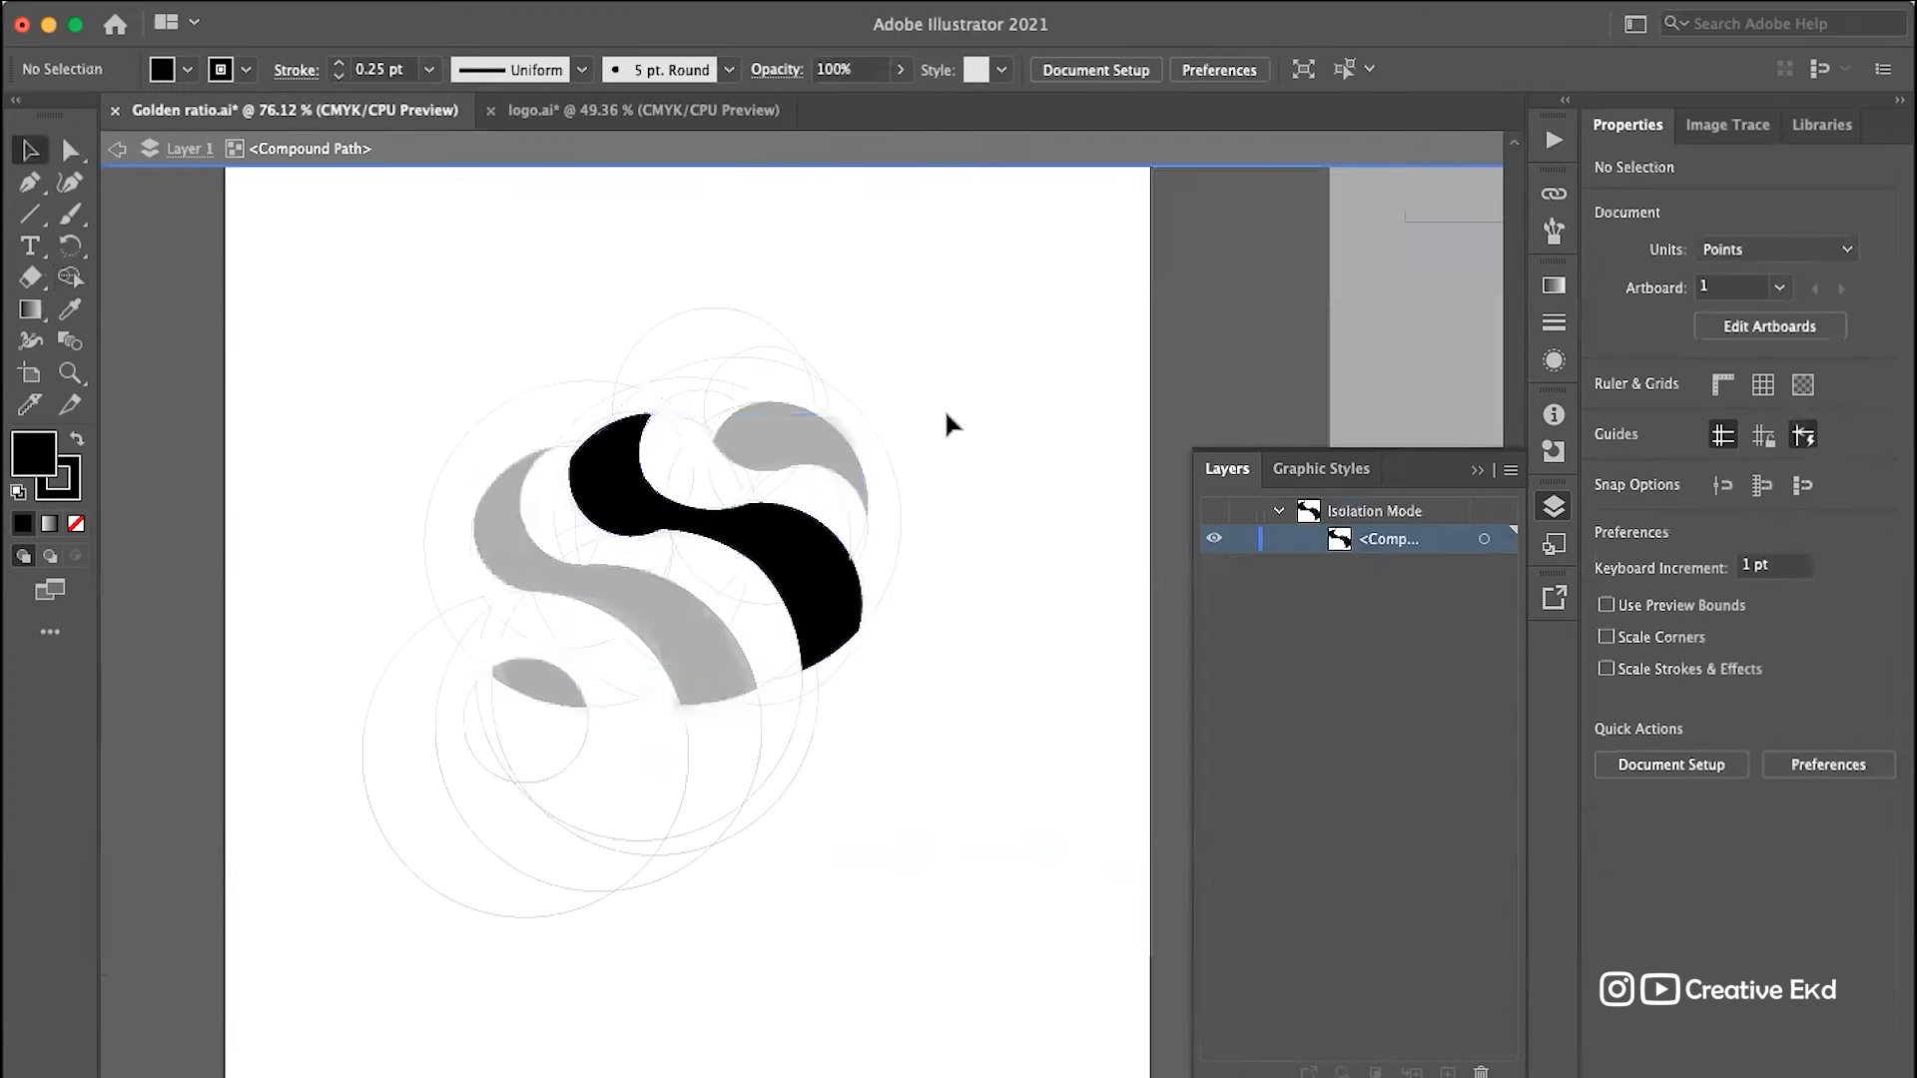
pyautogui.click(739, 358)
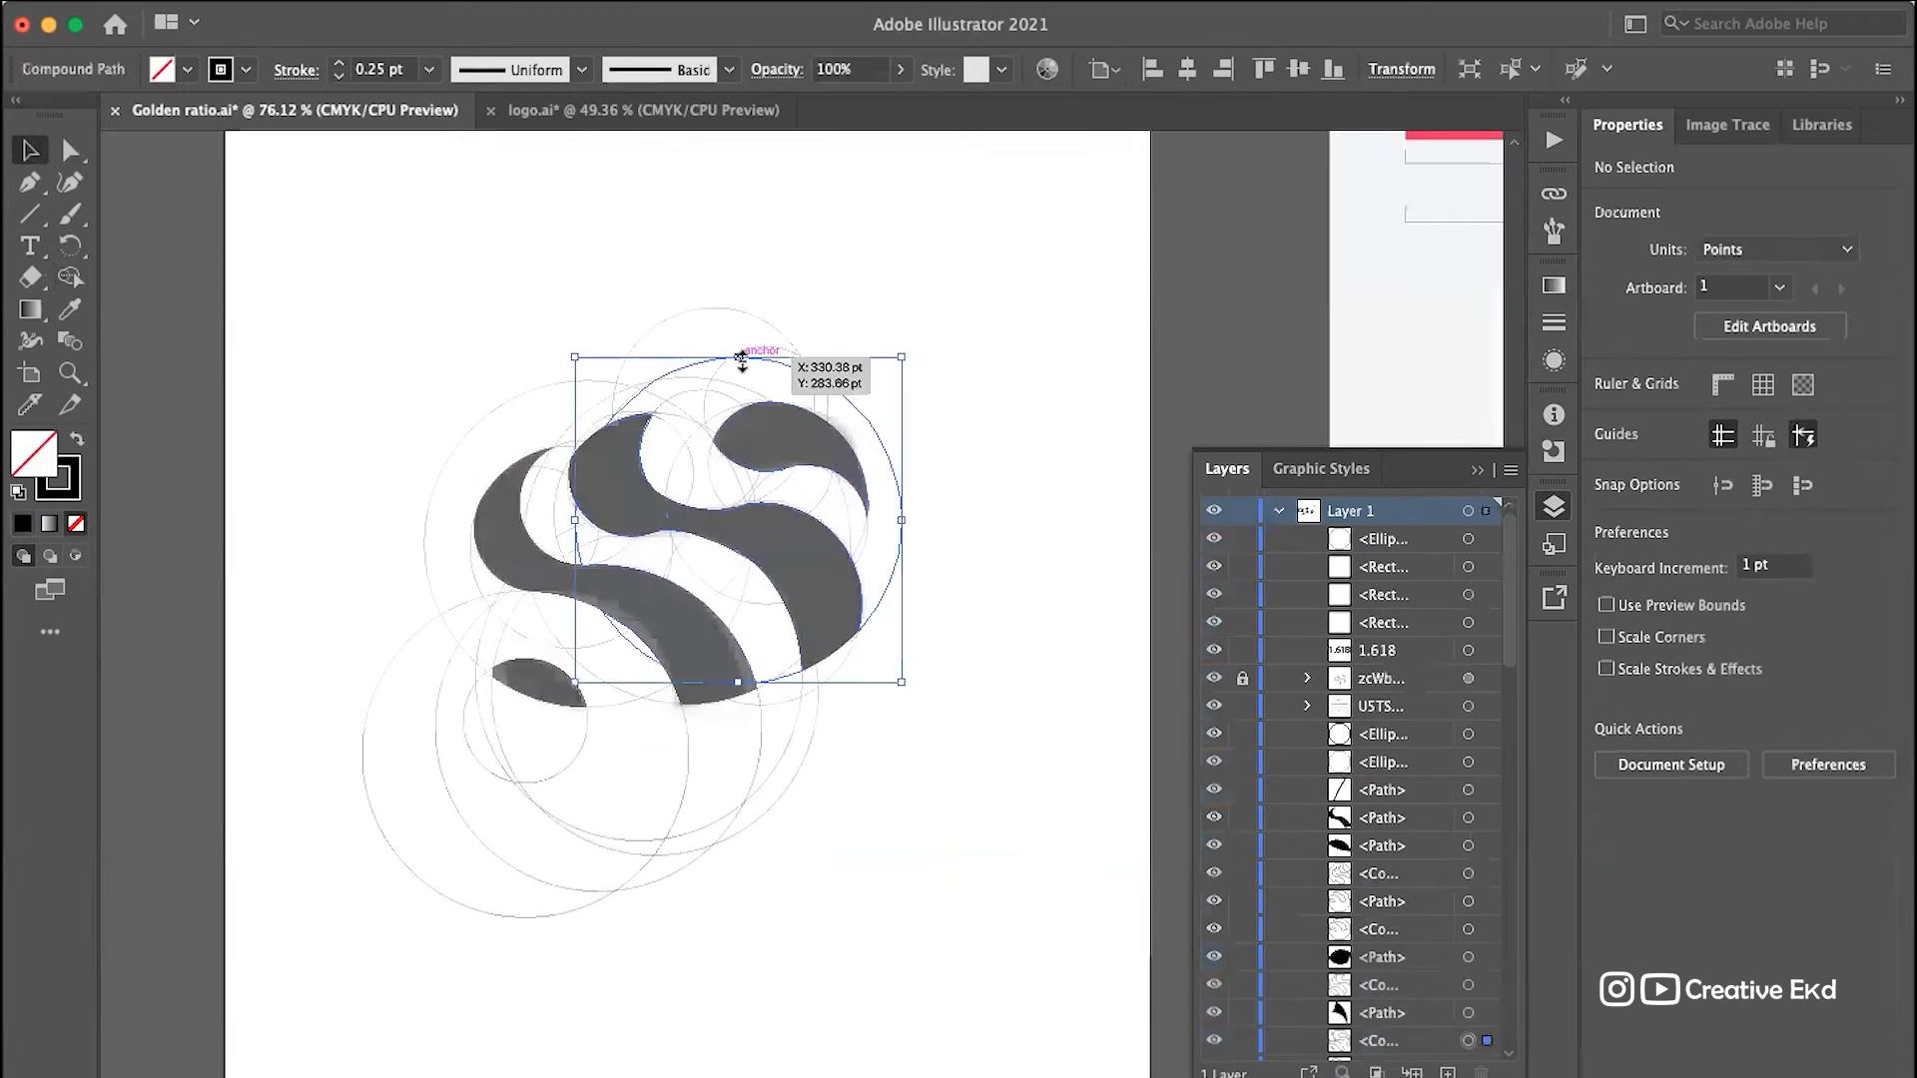
pyautogui.click(943, 242)
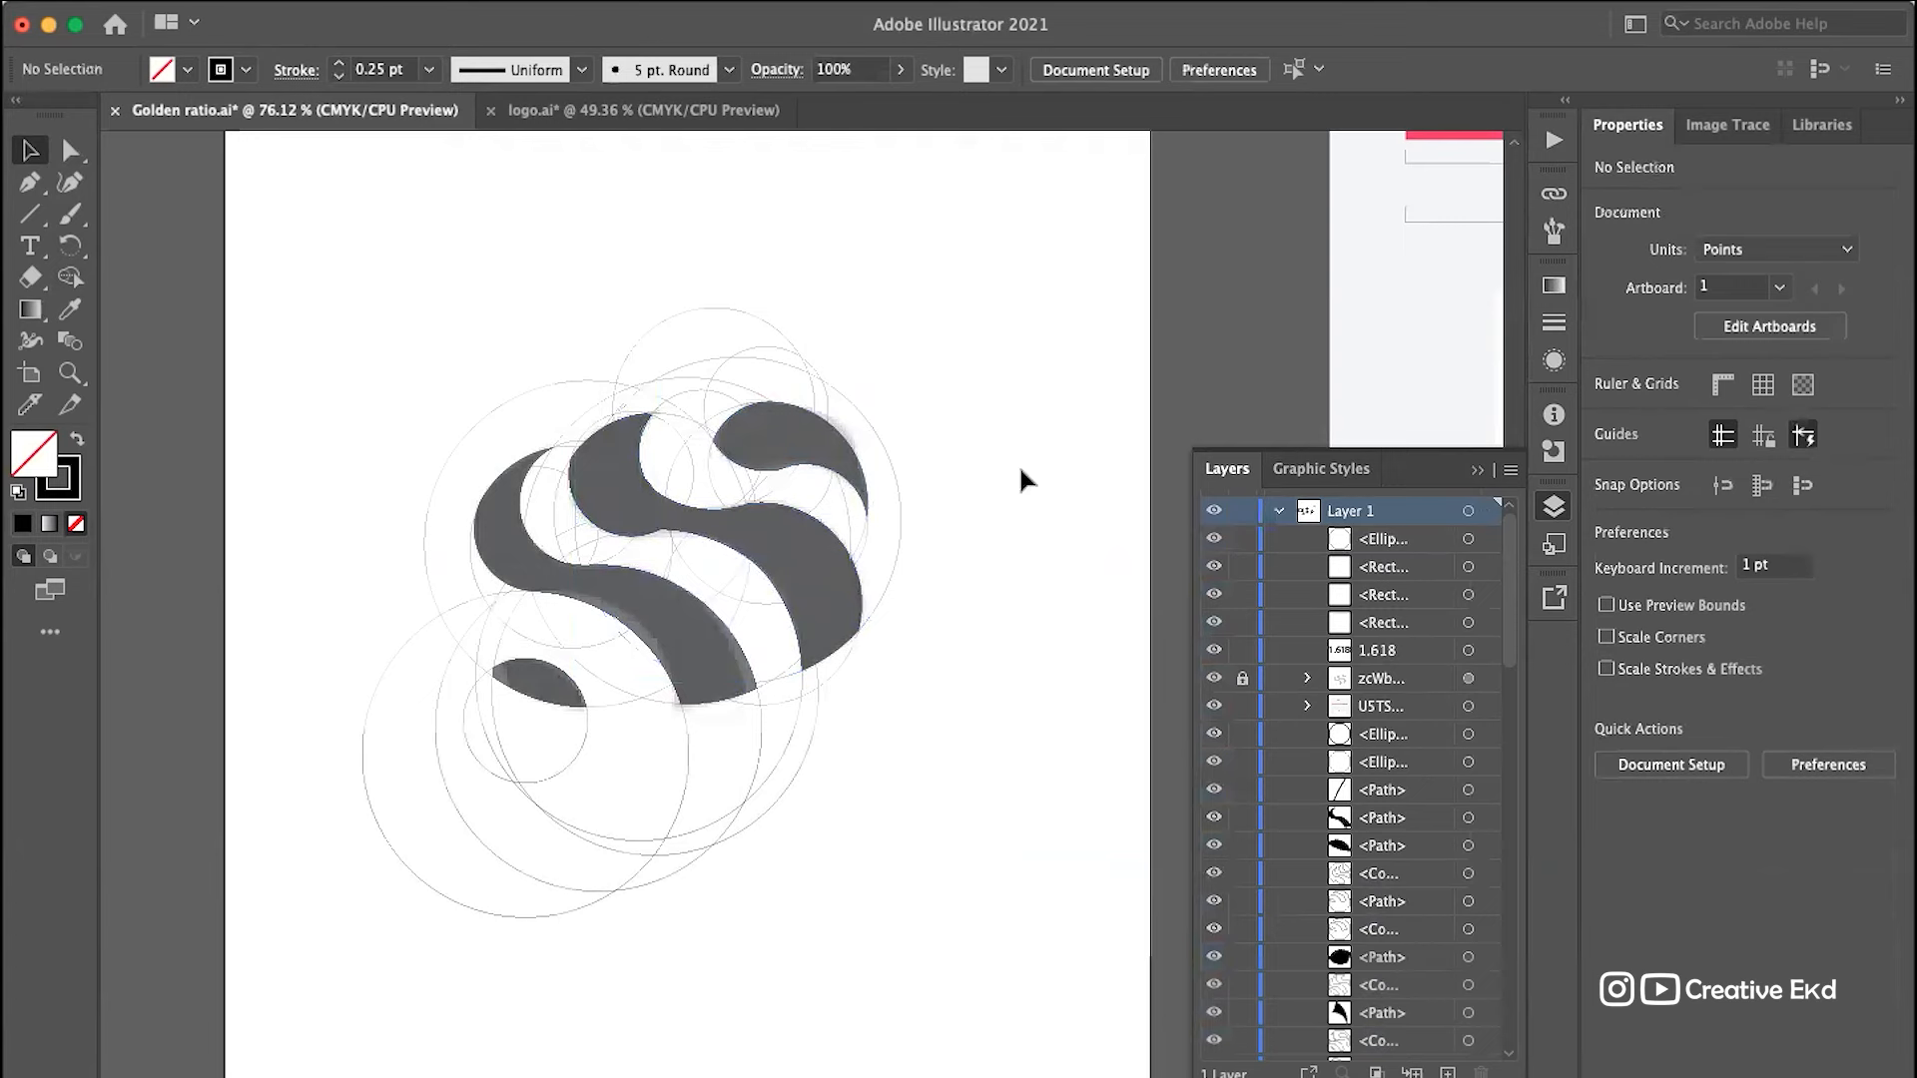
pyautogui.click(811, 511)
pyautogui.click(1008, 557)
pyautogui.scroll(2, 757, 613)
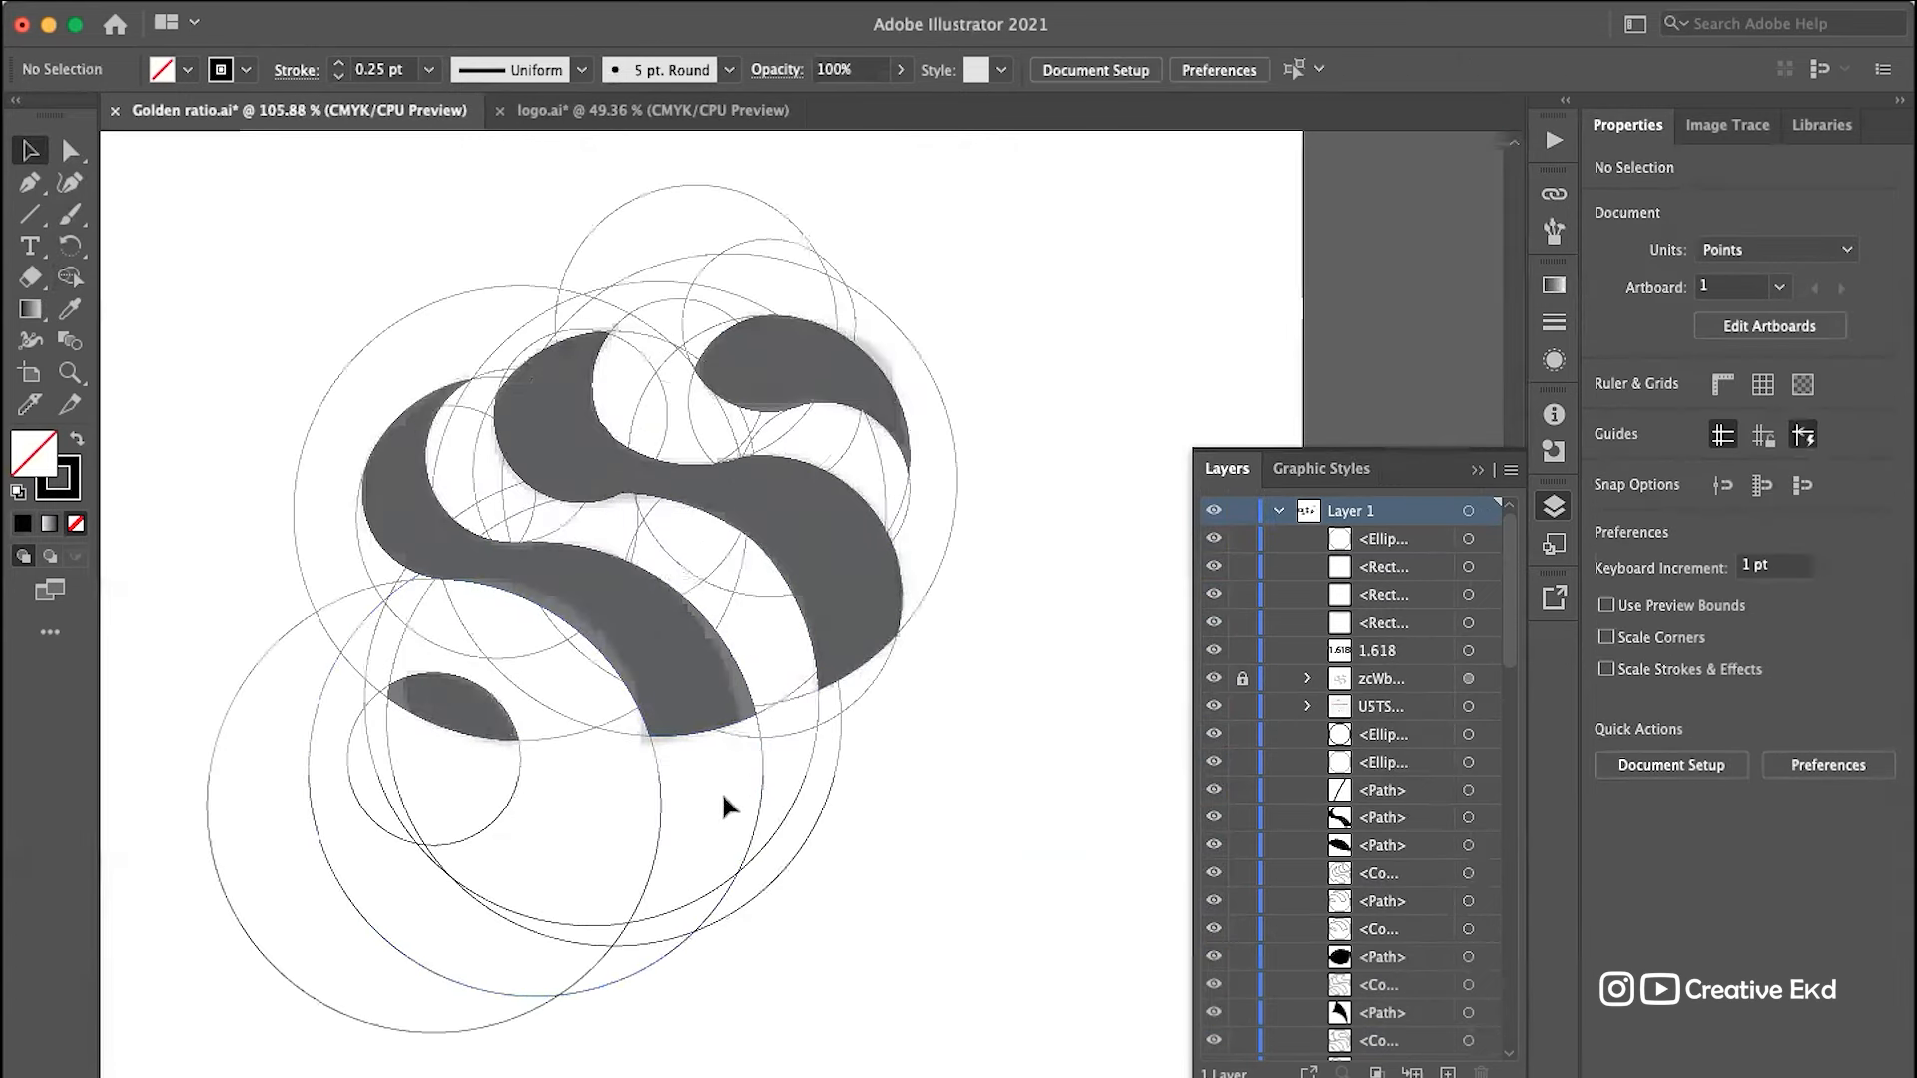
pyautogui.click(763, 794)
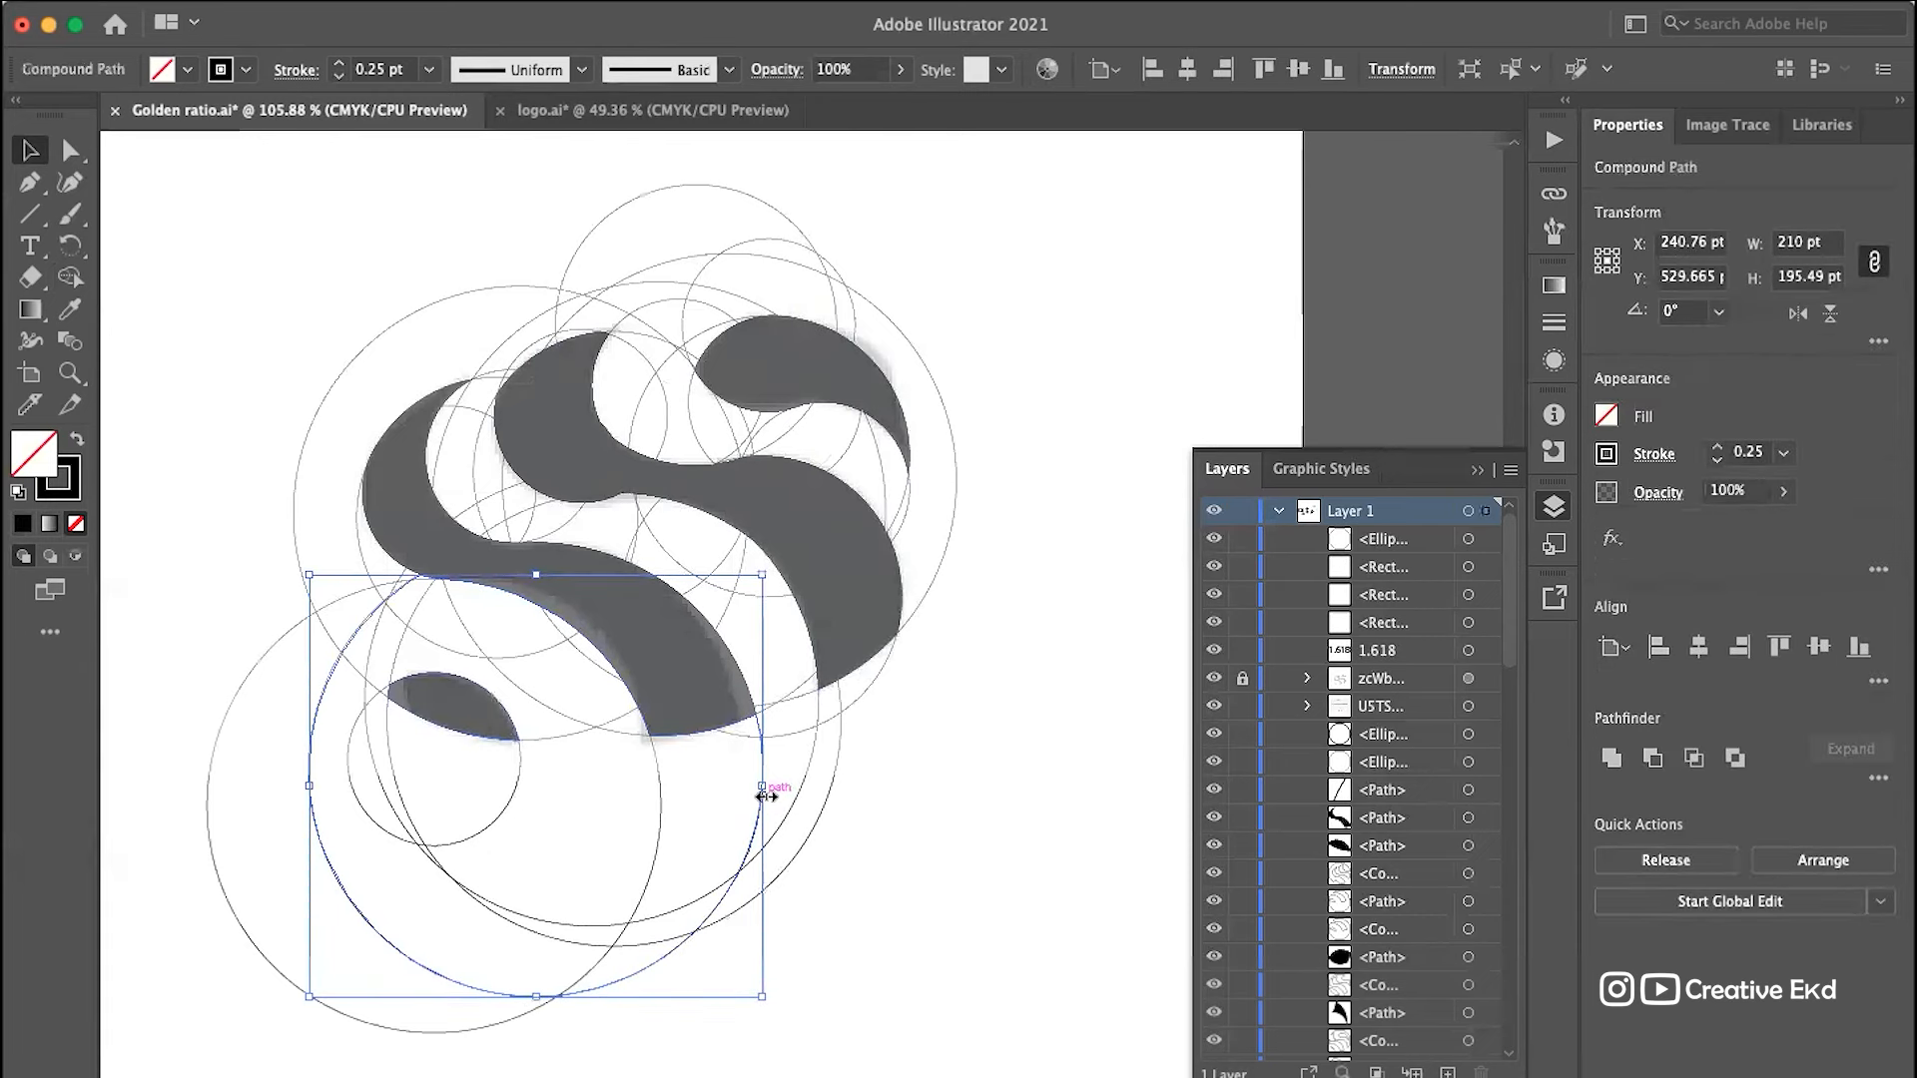
pyautogui.doubleClick(398, 492)
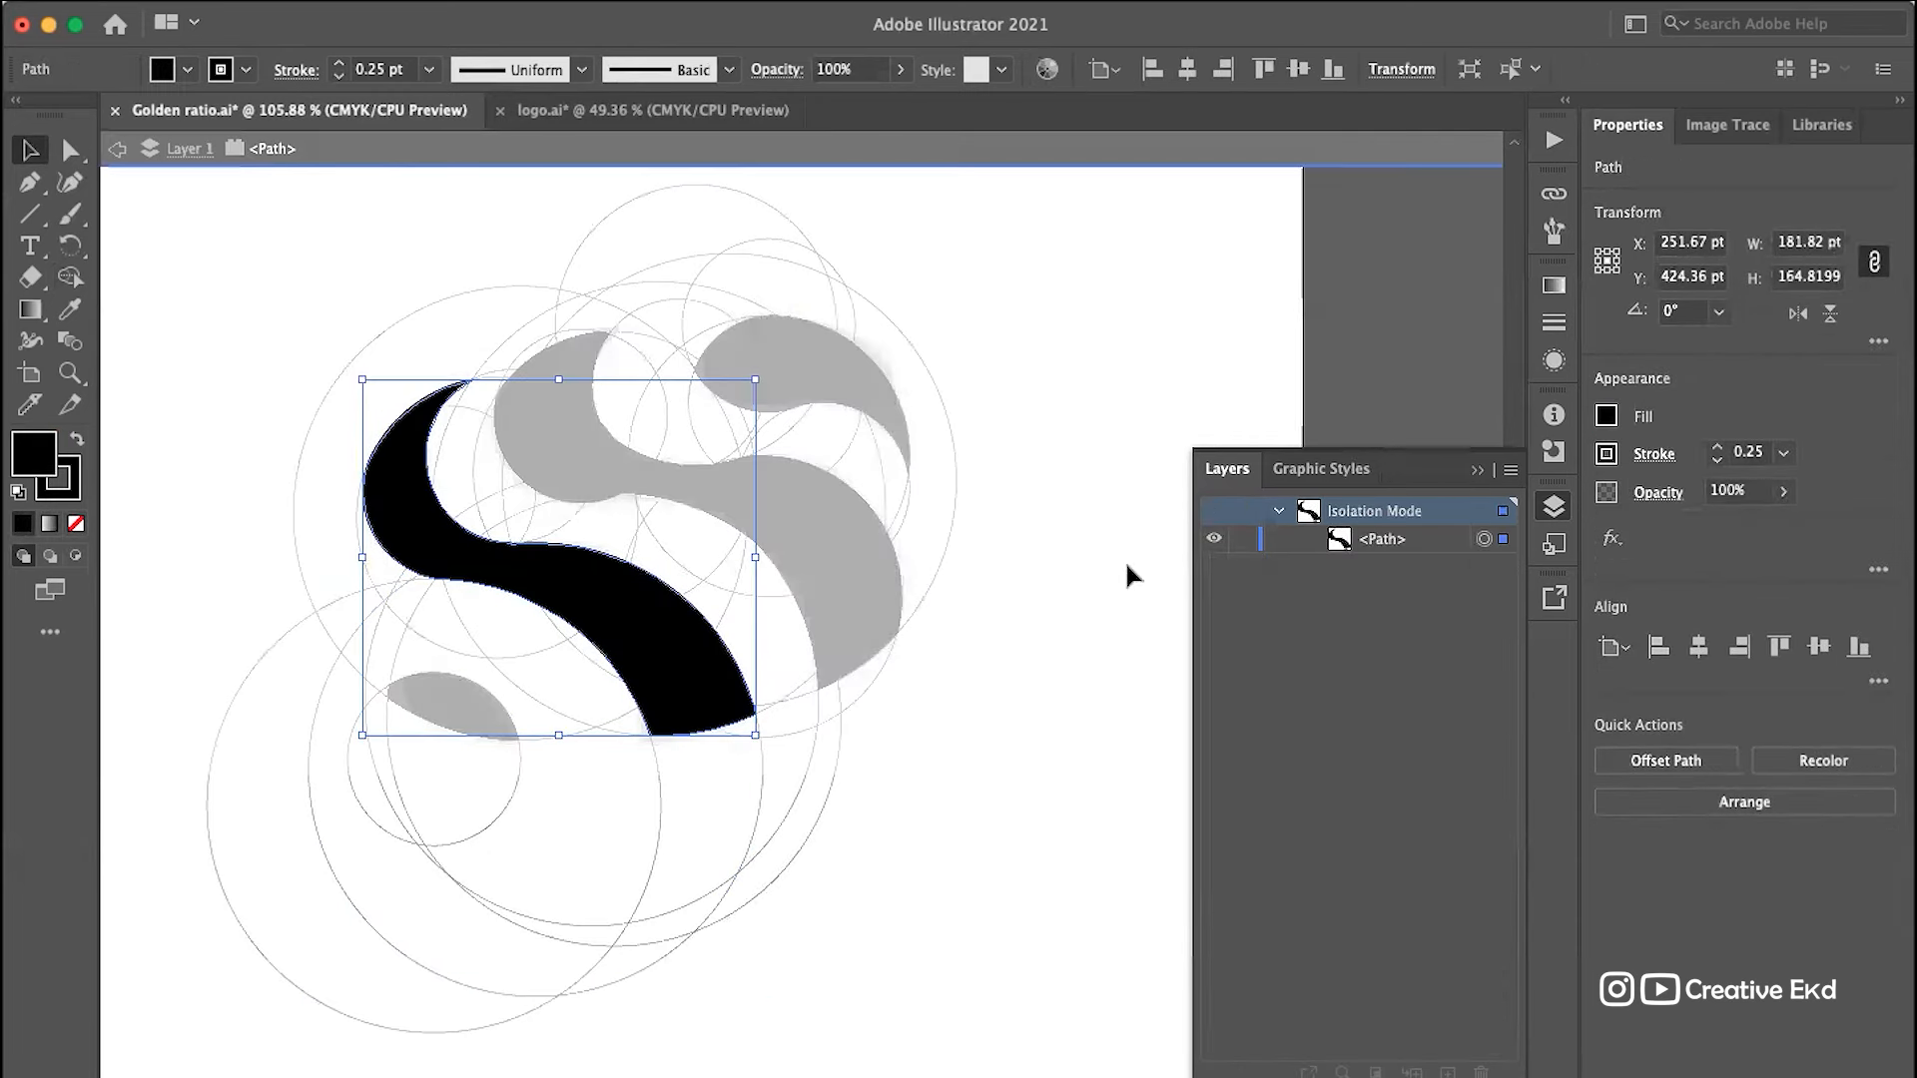
pyautogui.doubleClick(804, 567)
# Step: Copy the four black logo shapes and paste the duplicates near the artboard's upper edge, away from the construction circles
pyautogui.click(650, 513)
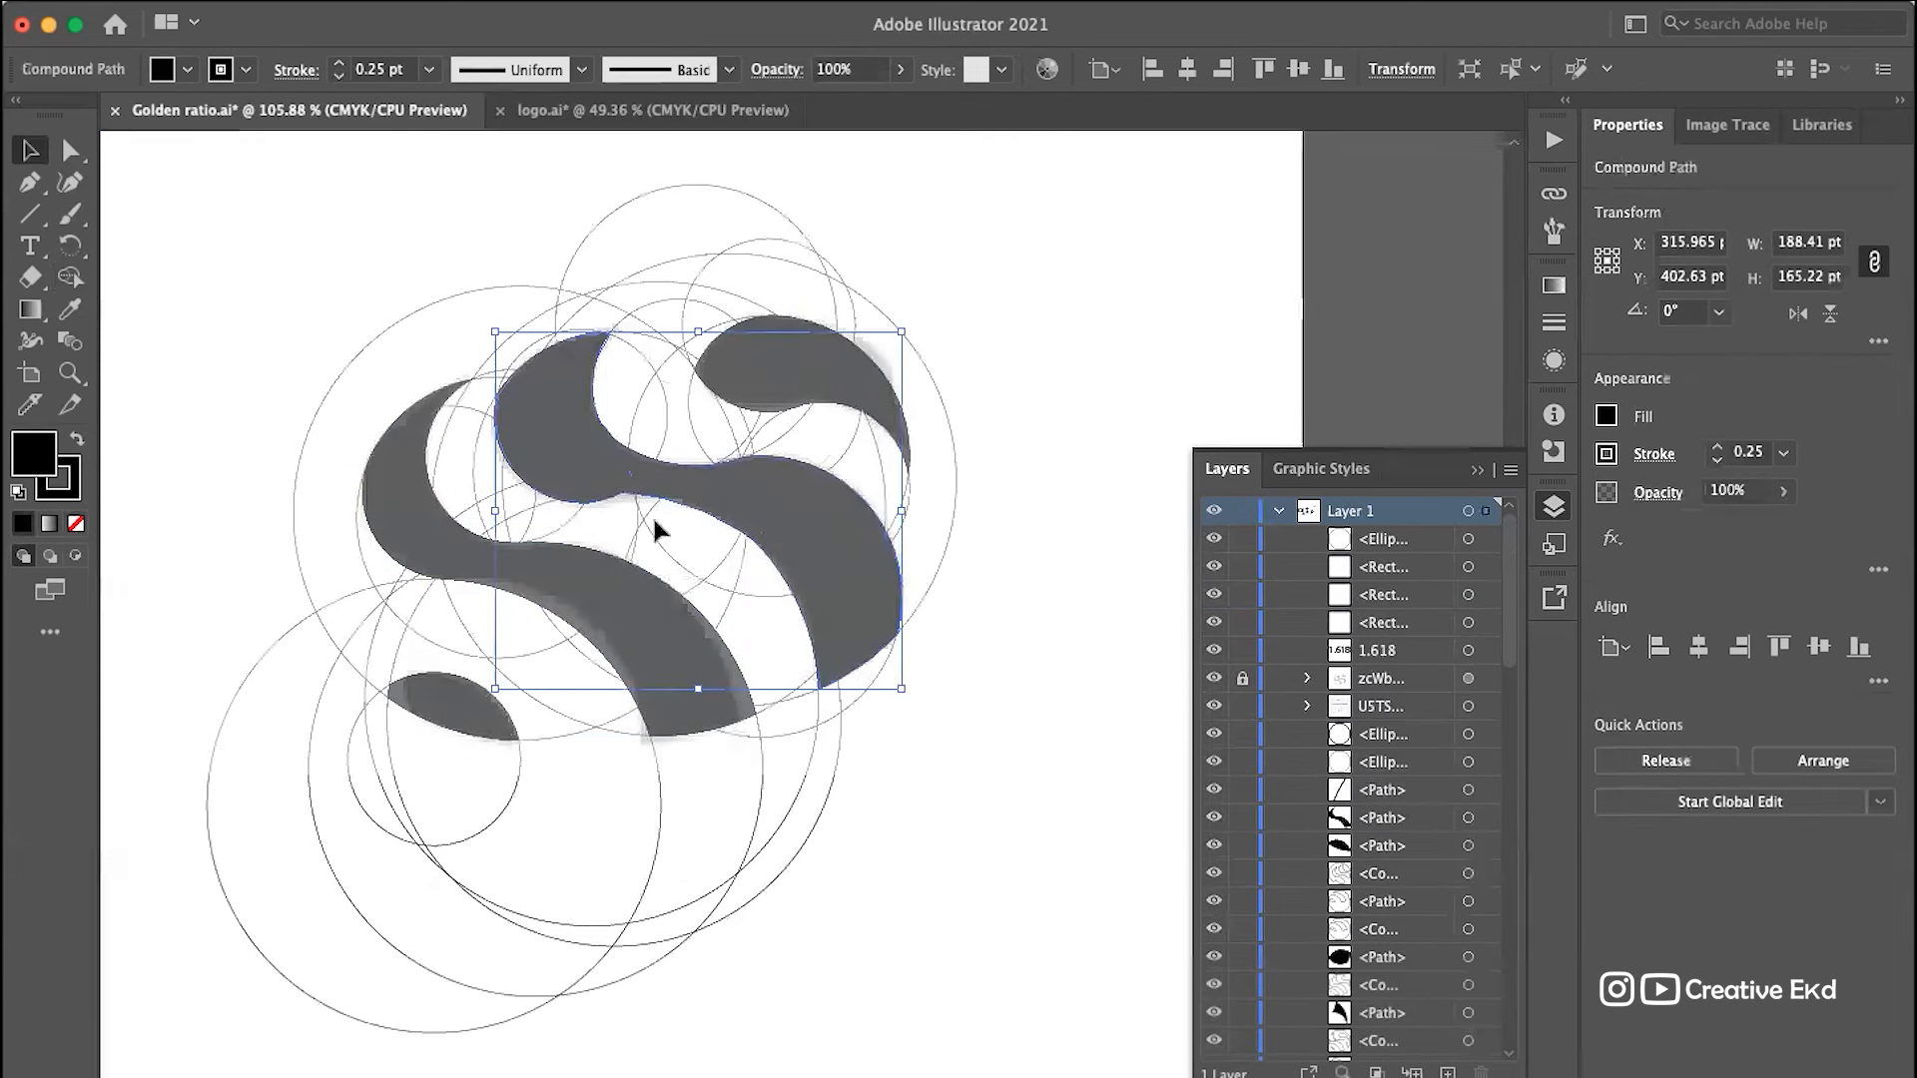
pyautogui.keyDown('shift'); pyautogui.click(401, 495); pyautogui.keyUp('shift')
pyautogui.keyDown('shift'); pyautogui.click(449, 680); pyautogui.keyUp('shift')
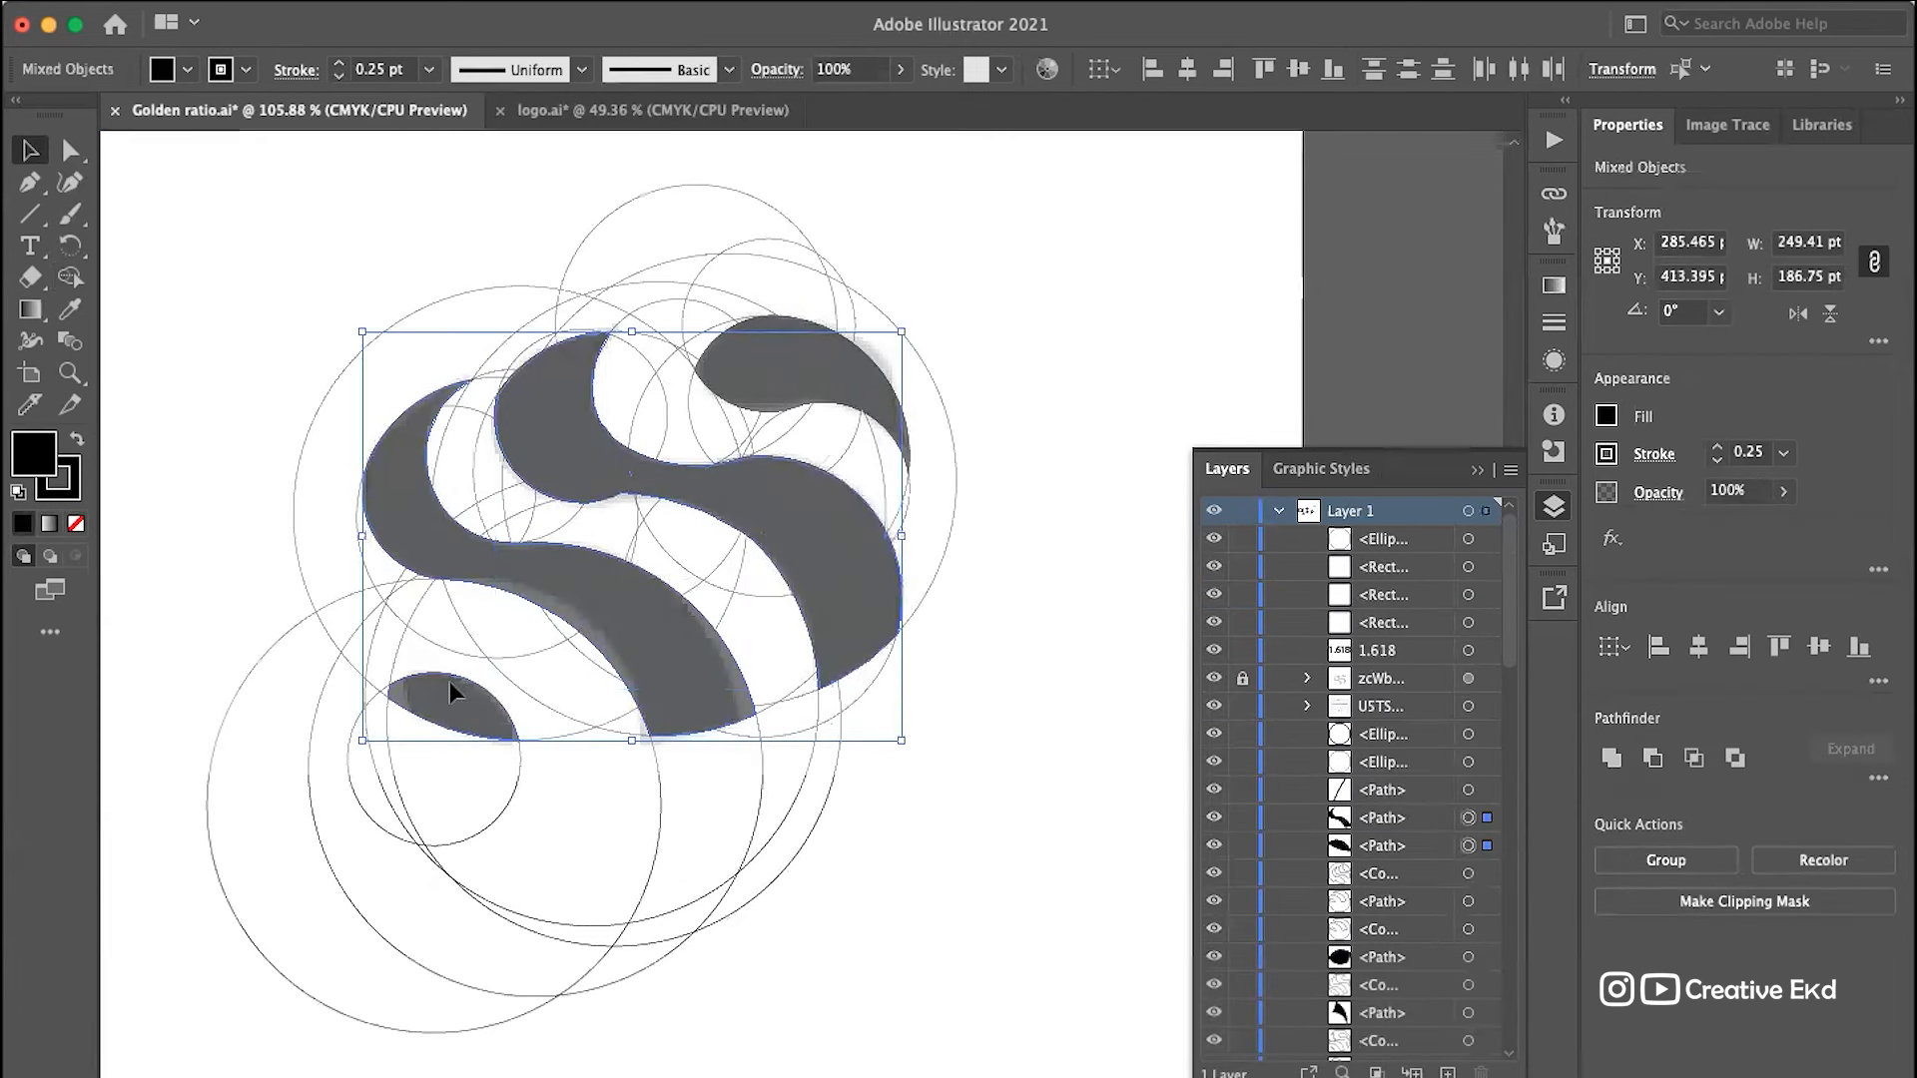
pyautogui.keyDown('shift'); pyautogui.click(799, 371); pyautogui.keyUp('shift')
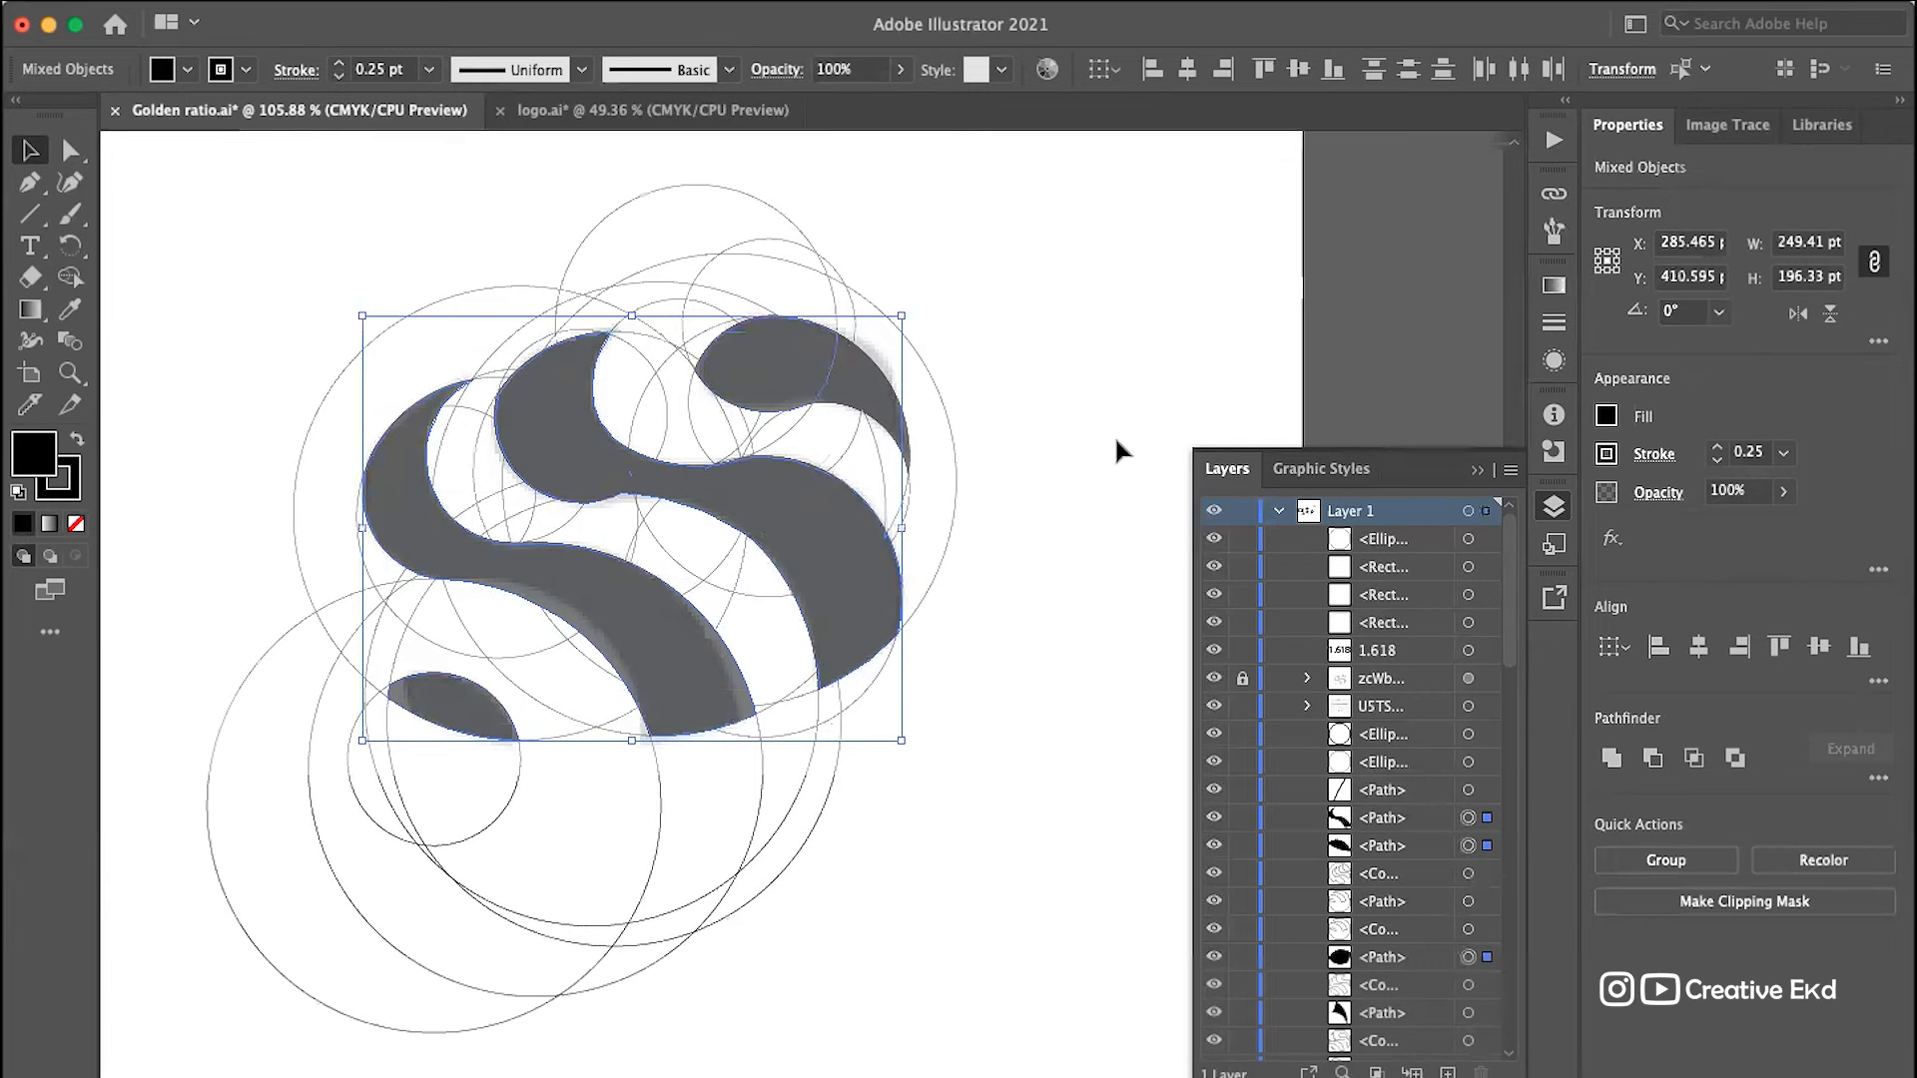
pyautogui.click(1028, 340)
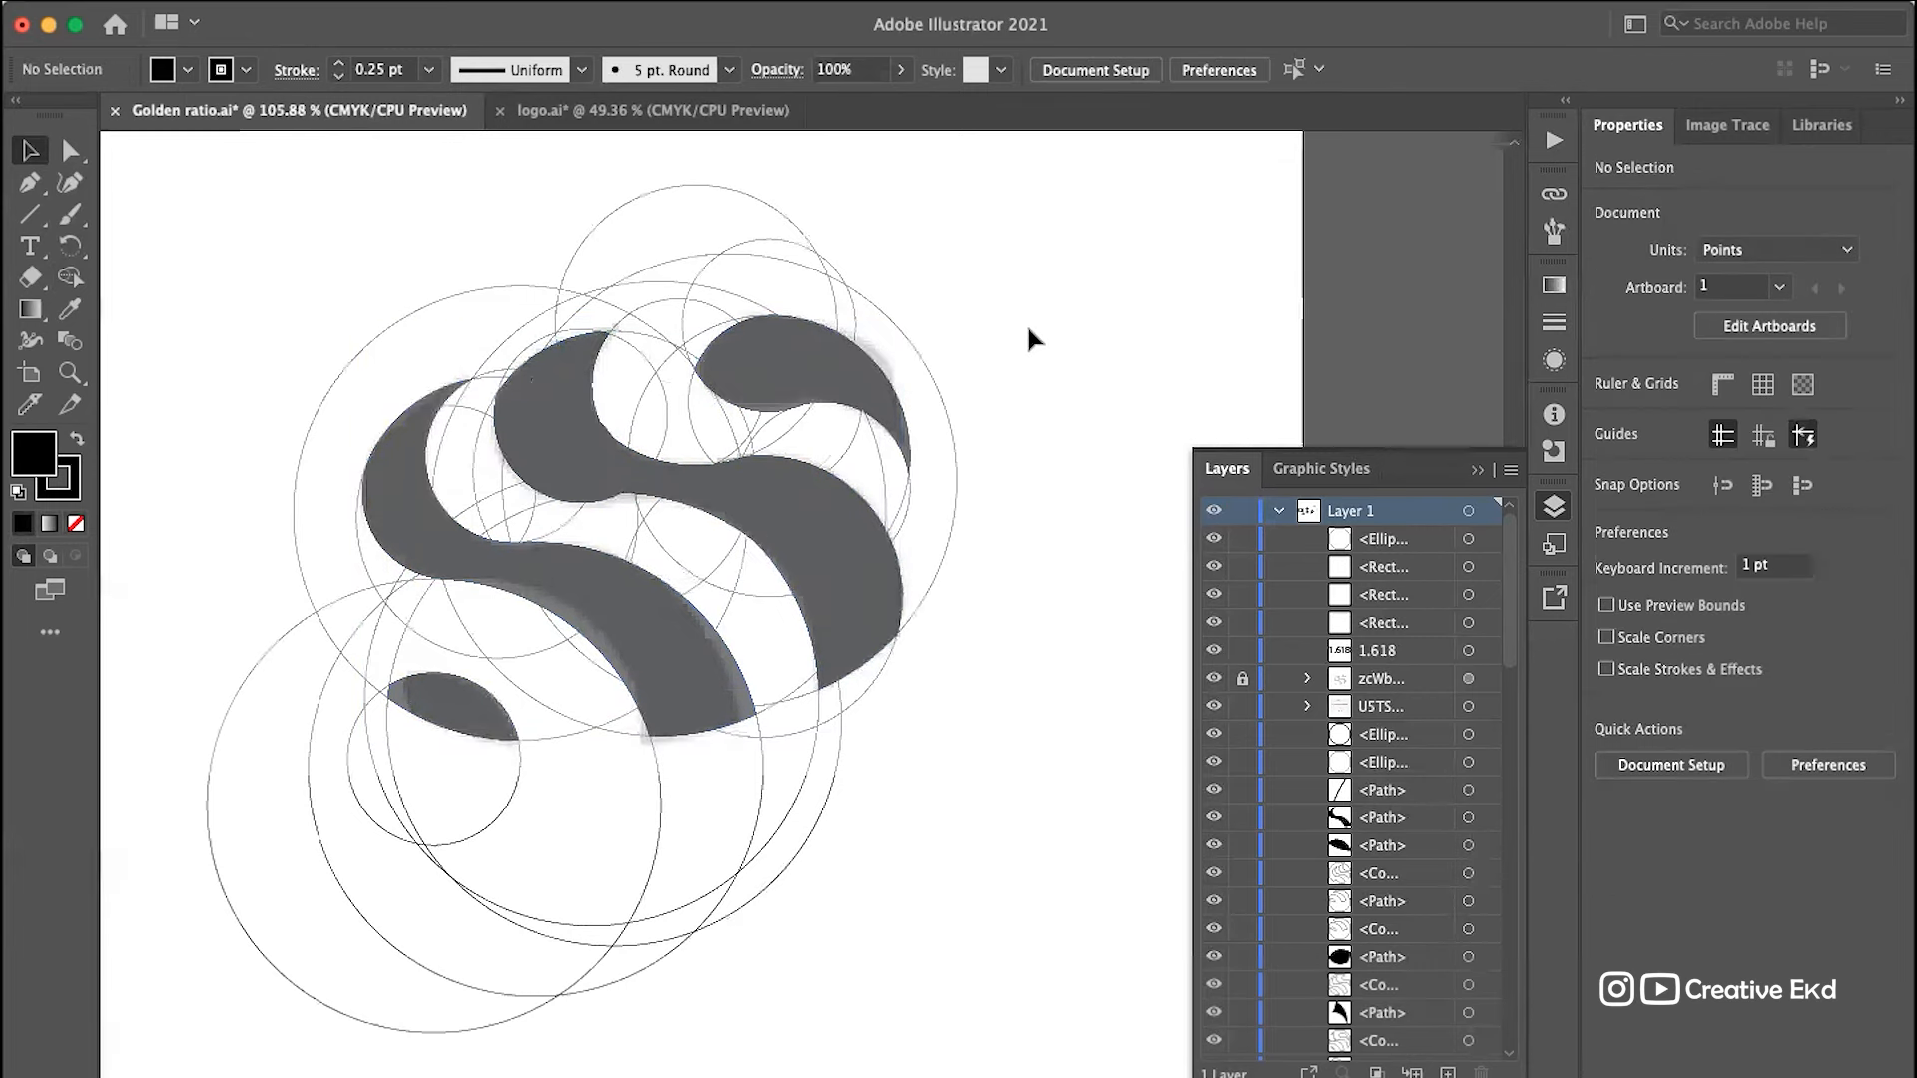
pyautogui.scroll(10, 979, 331)
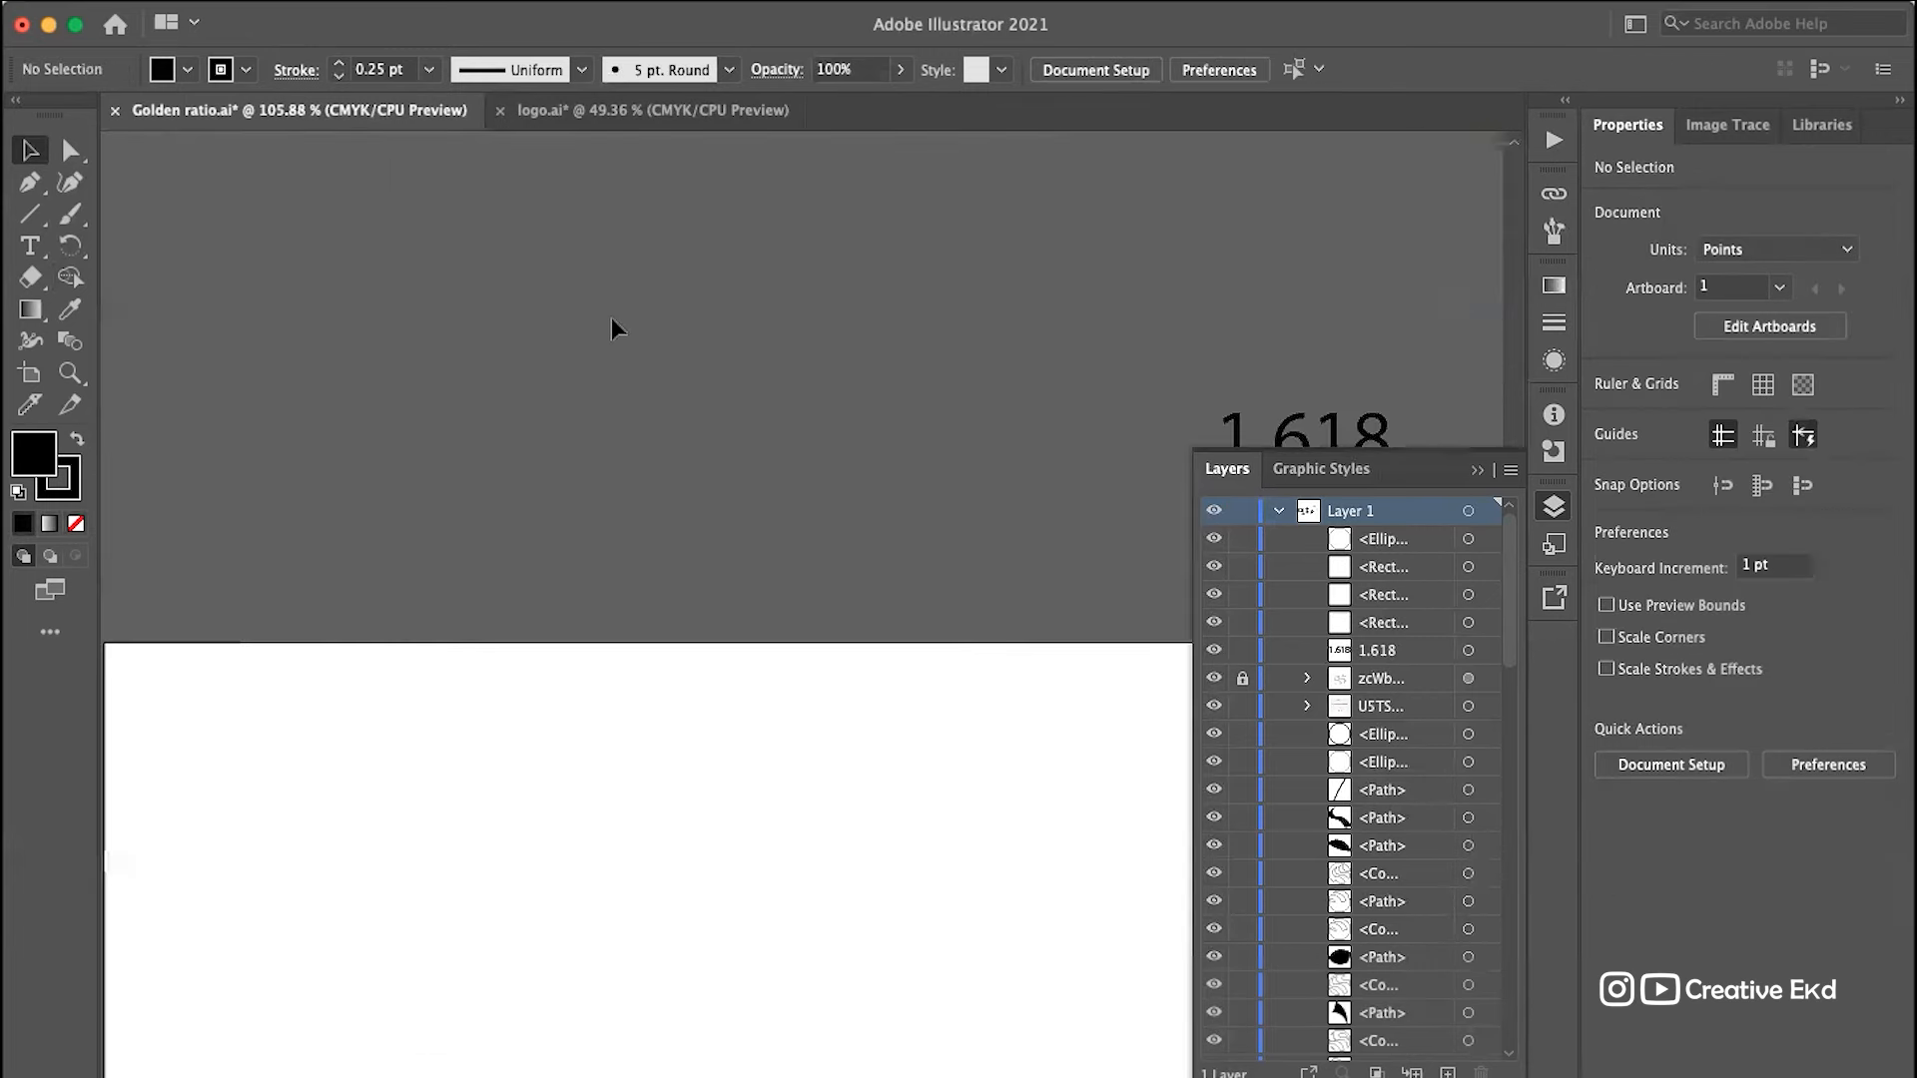
pyautogui.hotkey('ctrl', 'v')
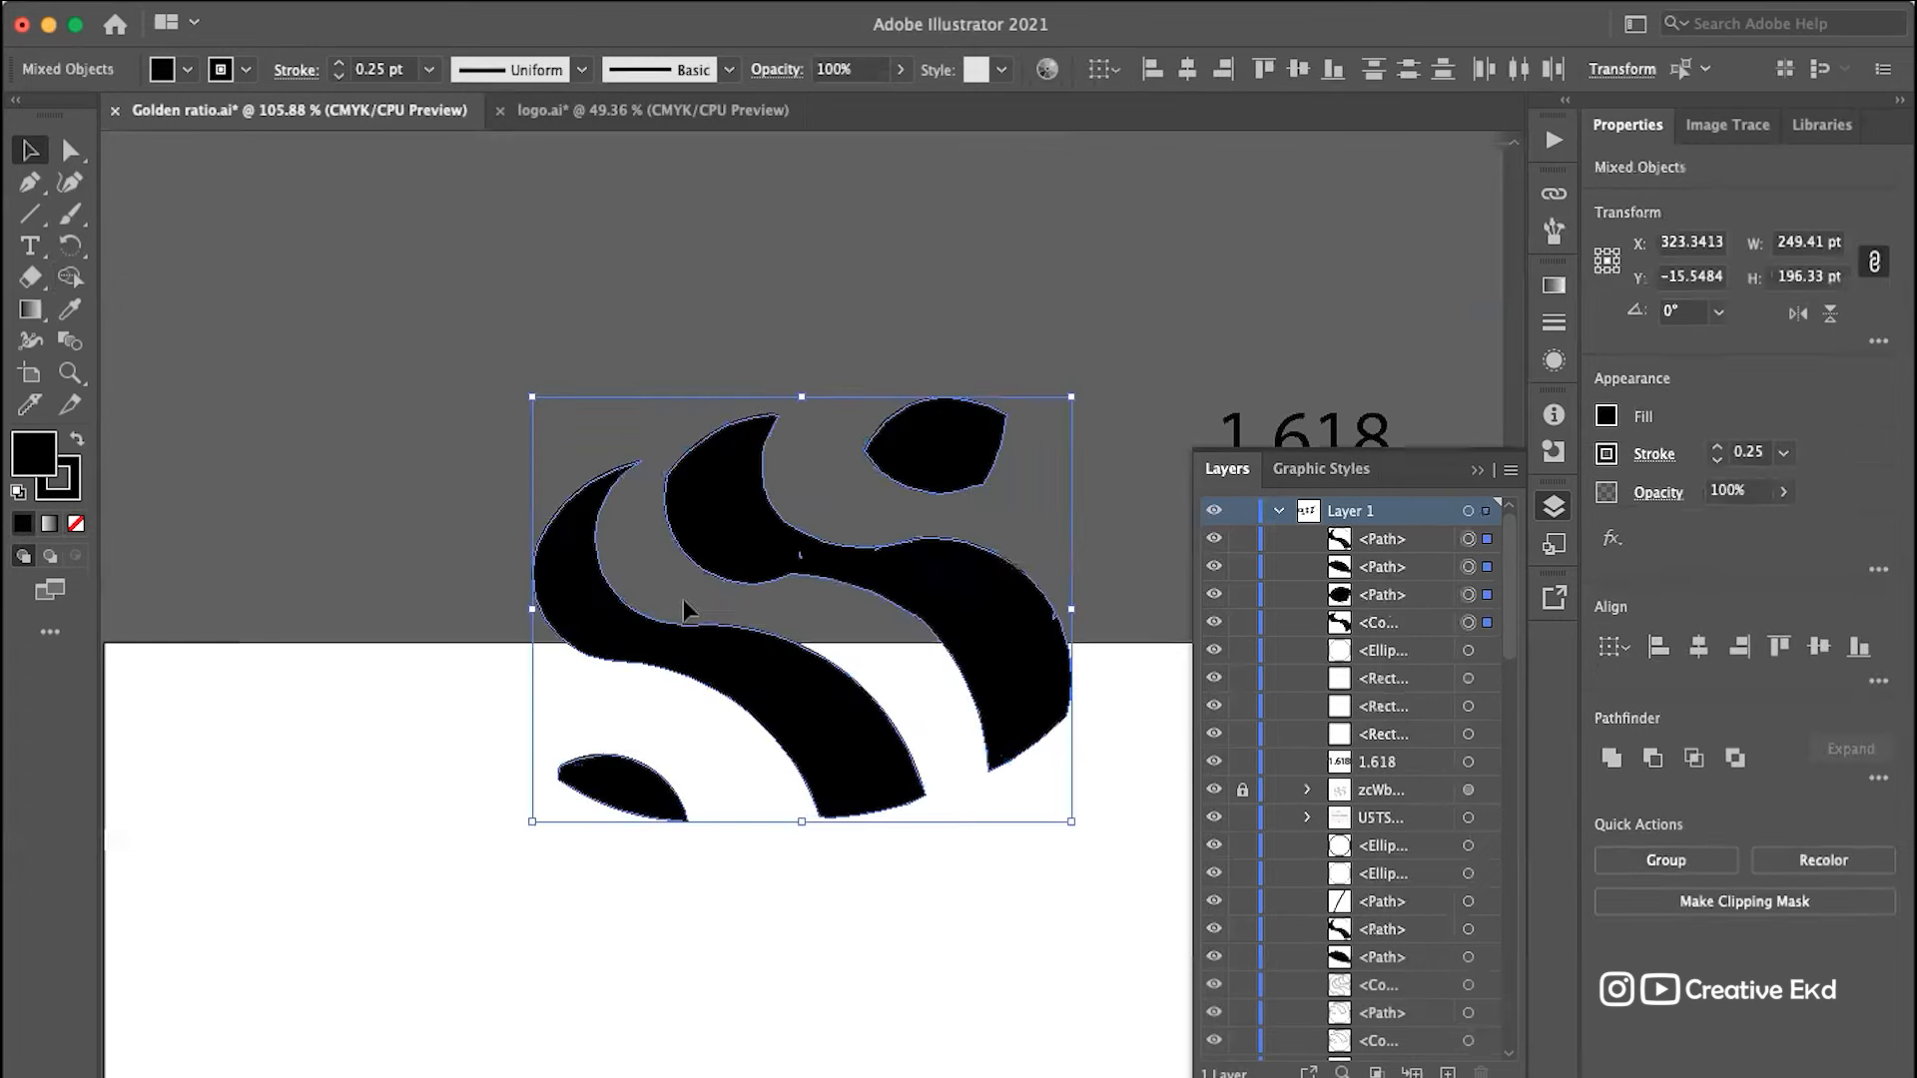
pyautogui.click(510, 932)
pyautogui.scroll(-5, 509, 932)
pyautogui.moveTo(799, 364); pyautogui.dragTo(527, 667)
pyautogui.hotkey('ctrl', 'z')
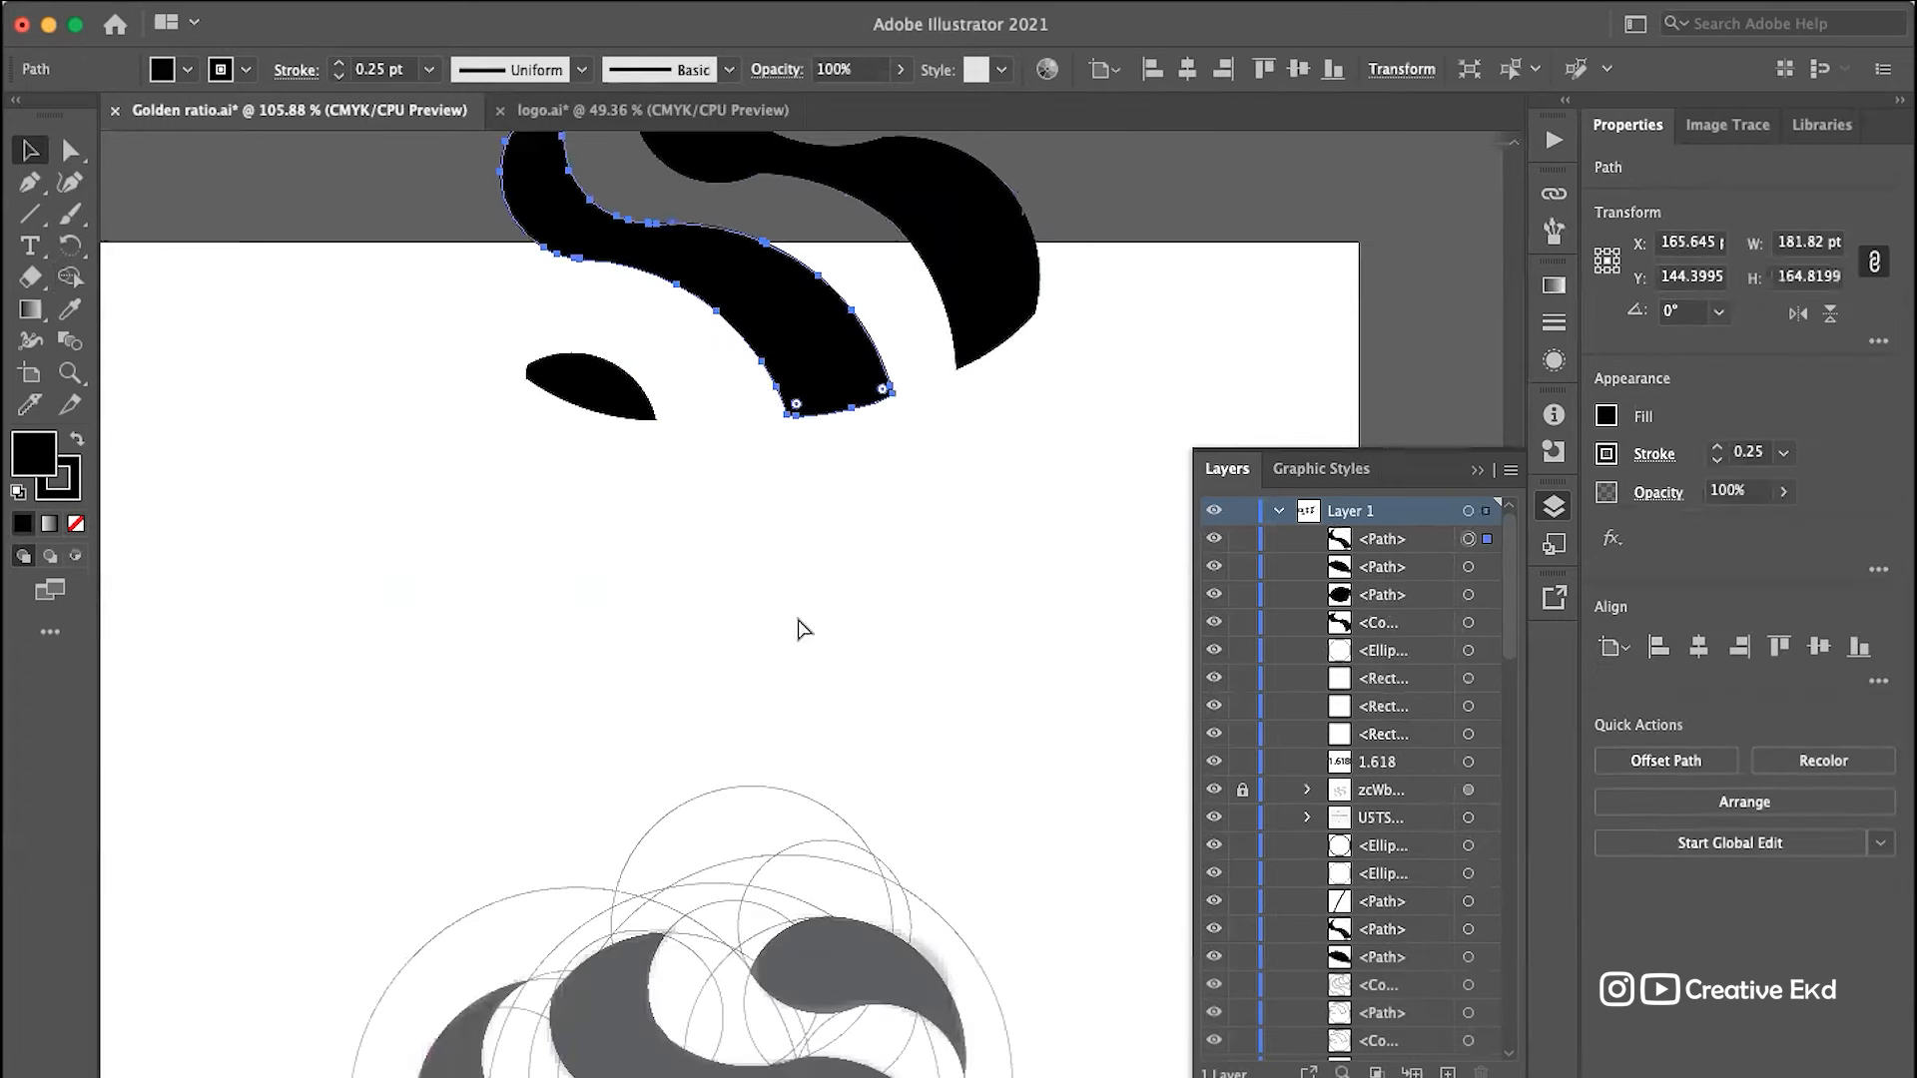
# Step: Move all four pasted logo shapes together onto the blank artboard area above the construction circles
pyautogui.scroll(5, 848, 559)
pyautogui.click(979, 429)
pyautogui.moveTo(1002, 239); pyautogui.dragTo(442, 786)
pyautogui.moveTo(910, 514); pyautogui.dragTo(687, 786)
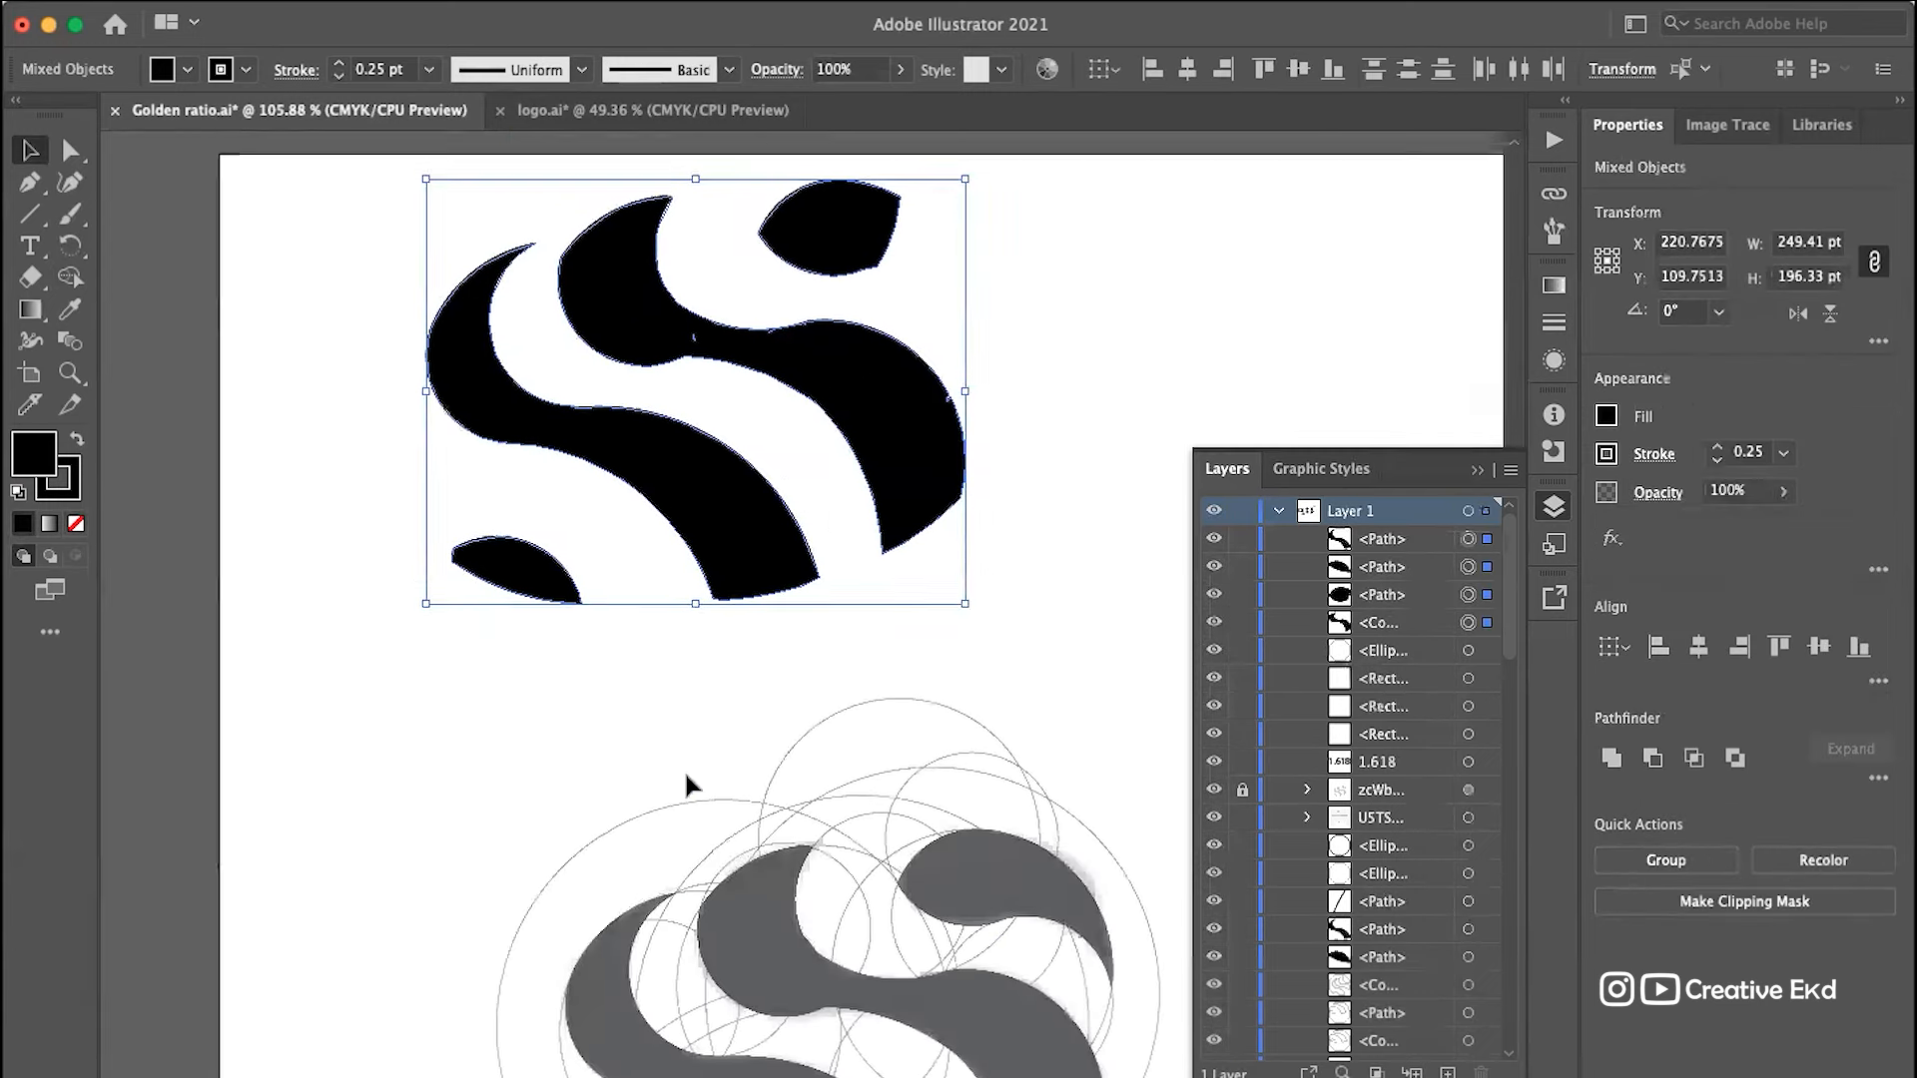
pyautogui.moveTo(859, 444); pyautogui.dragTo(732, 517)
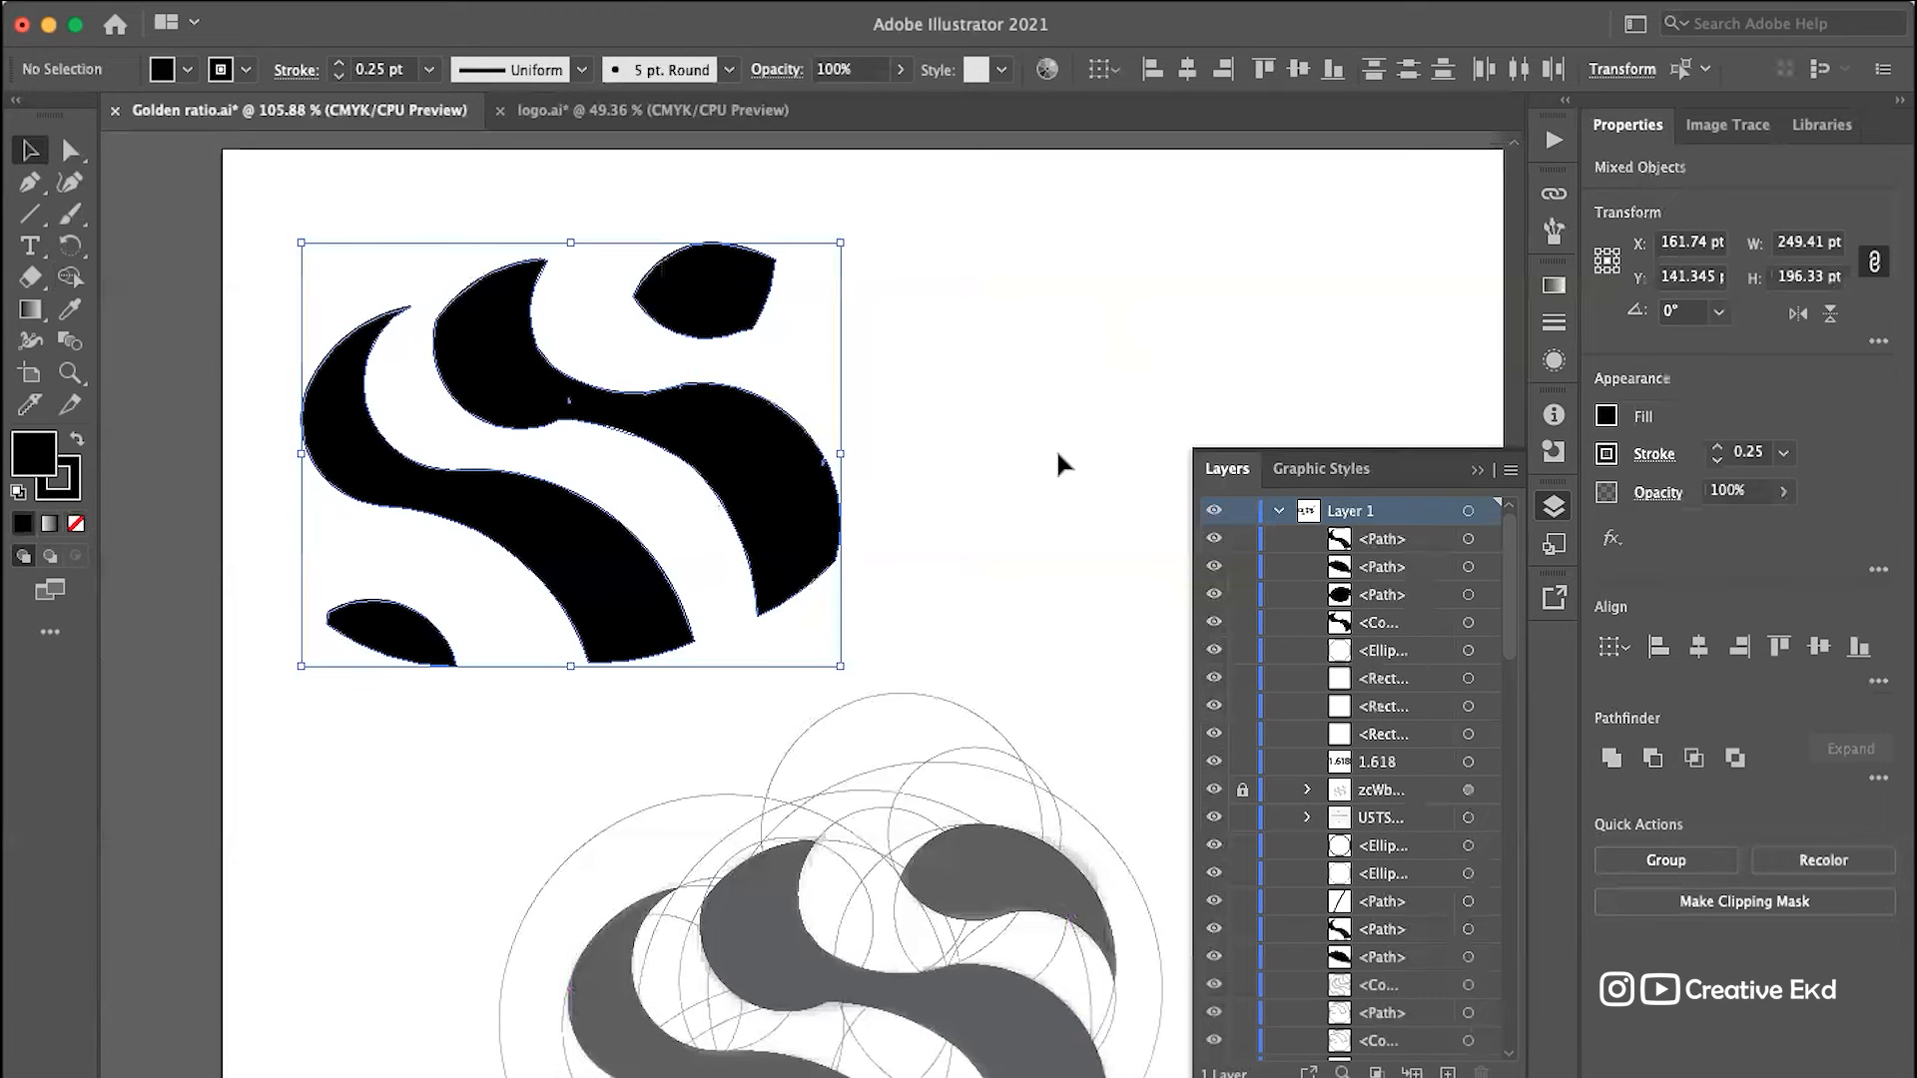
pyautogui.click(1058, 461)
# Step: Isolate the copied middle stripe and show its anchor points for direct editing
pyautogui.scroll(5, 520, 502)
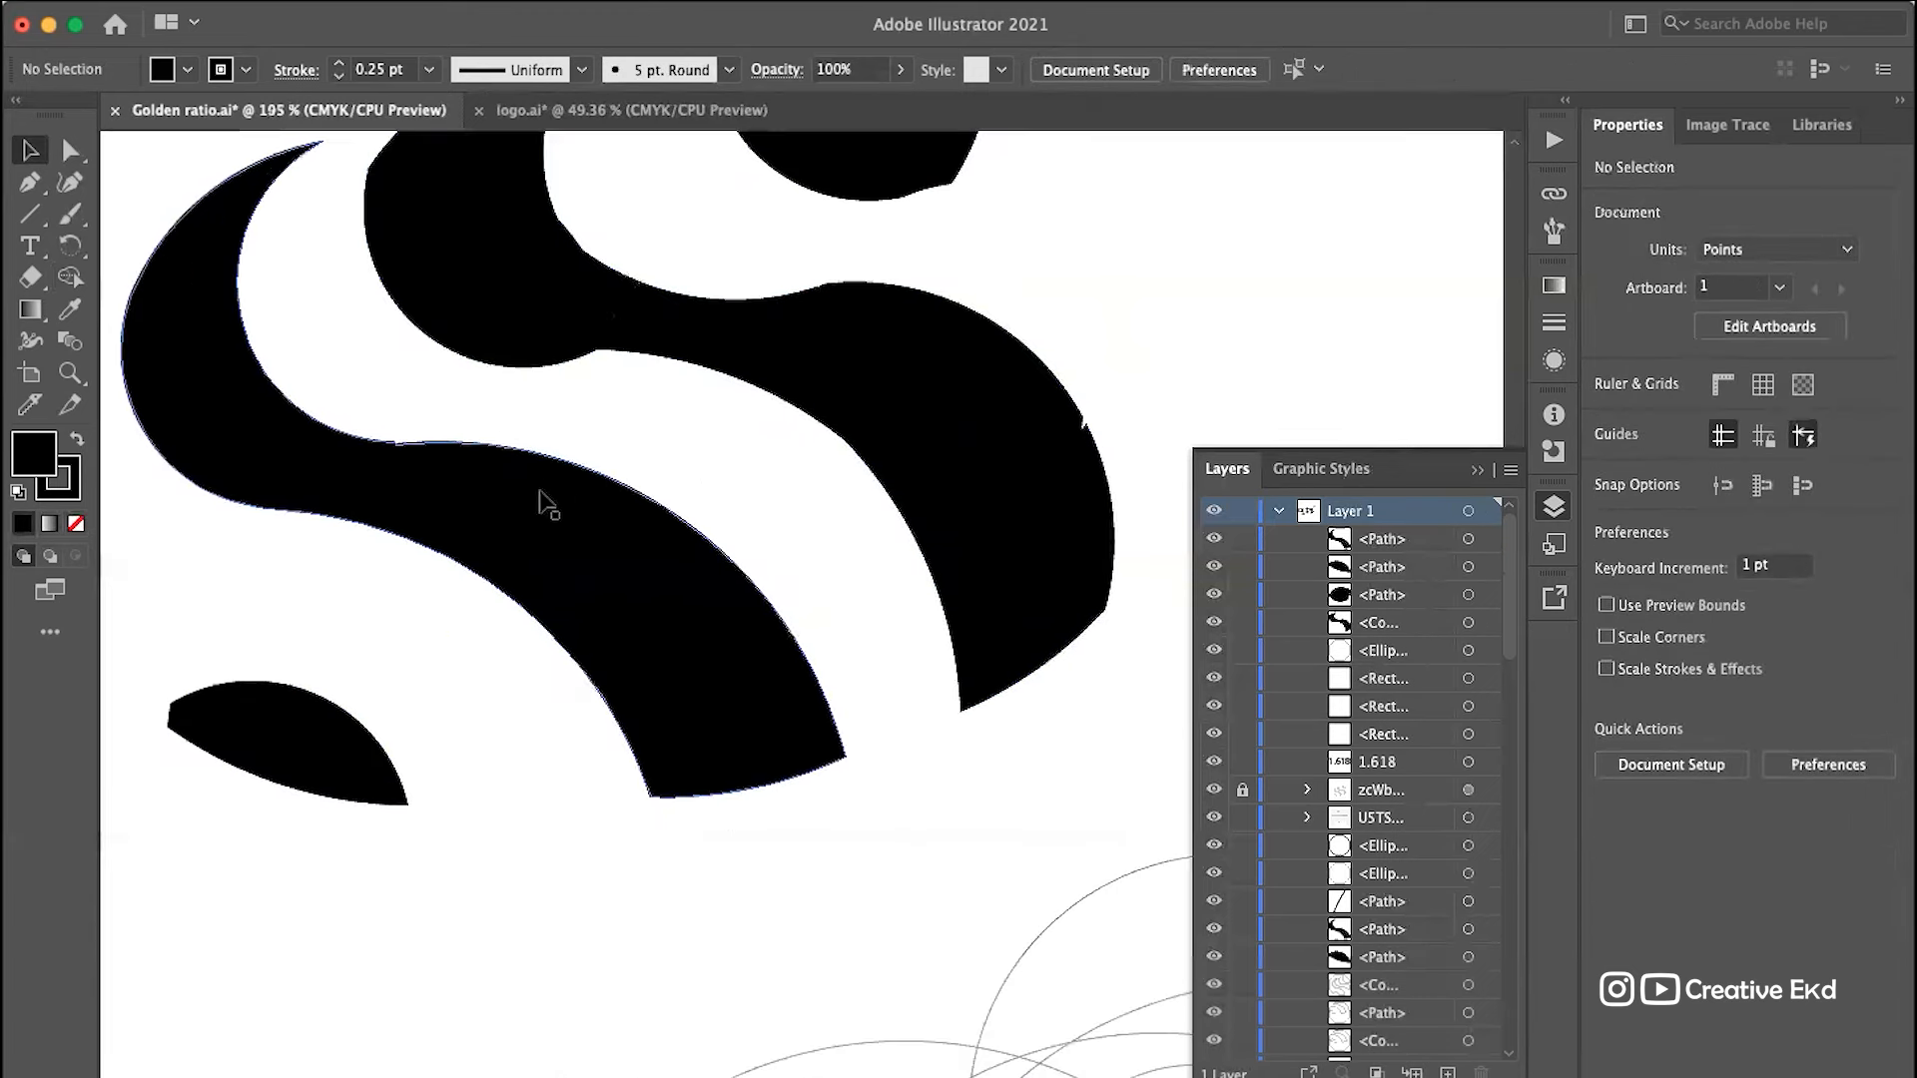
pyautogui.click(556, 310)
pyautogui.doubleClick(555, 312)
pyautogui.click(555, 313)
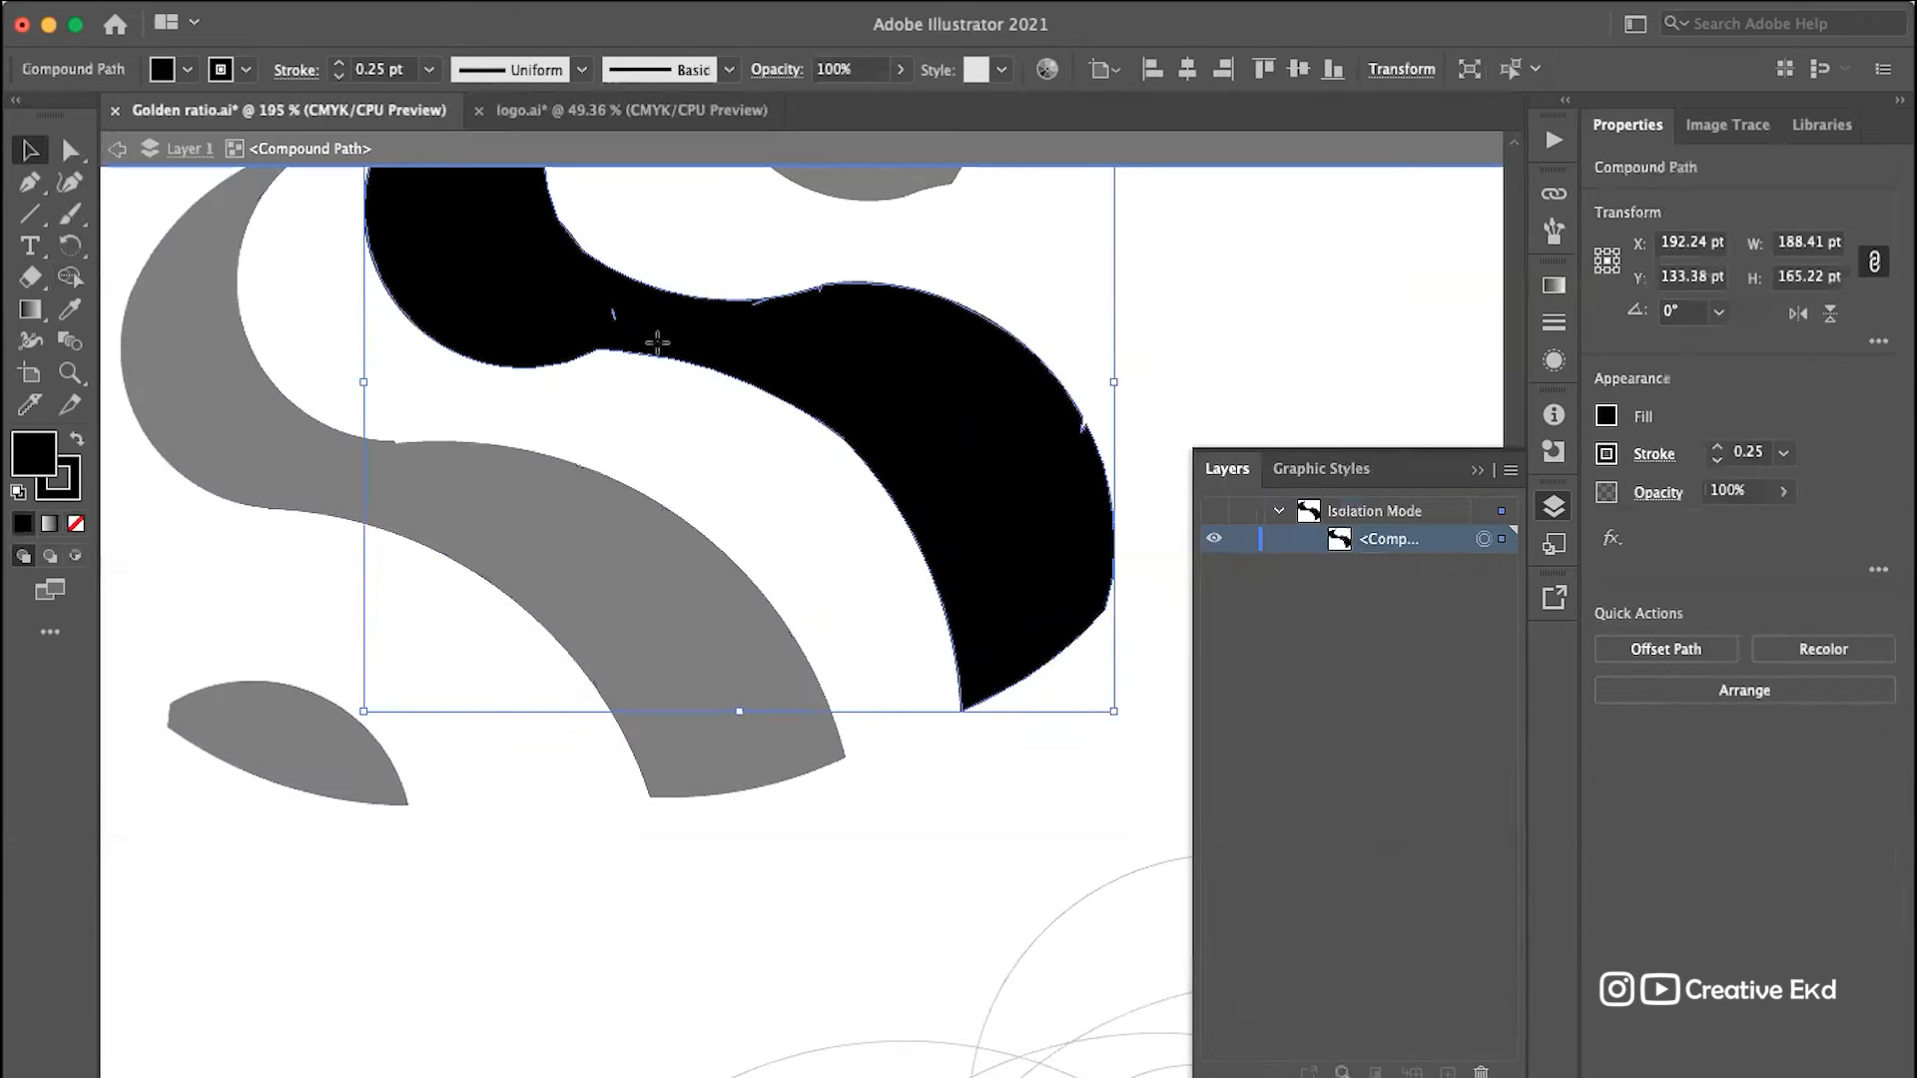
pyautogui.press('p')
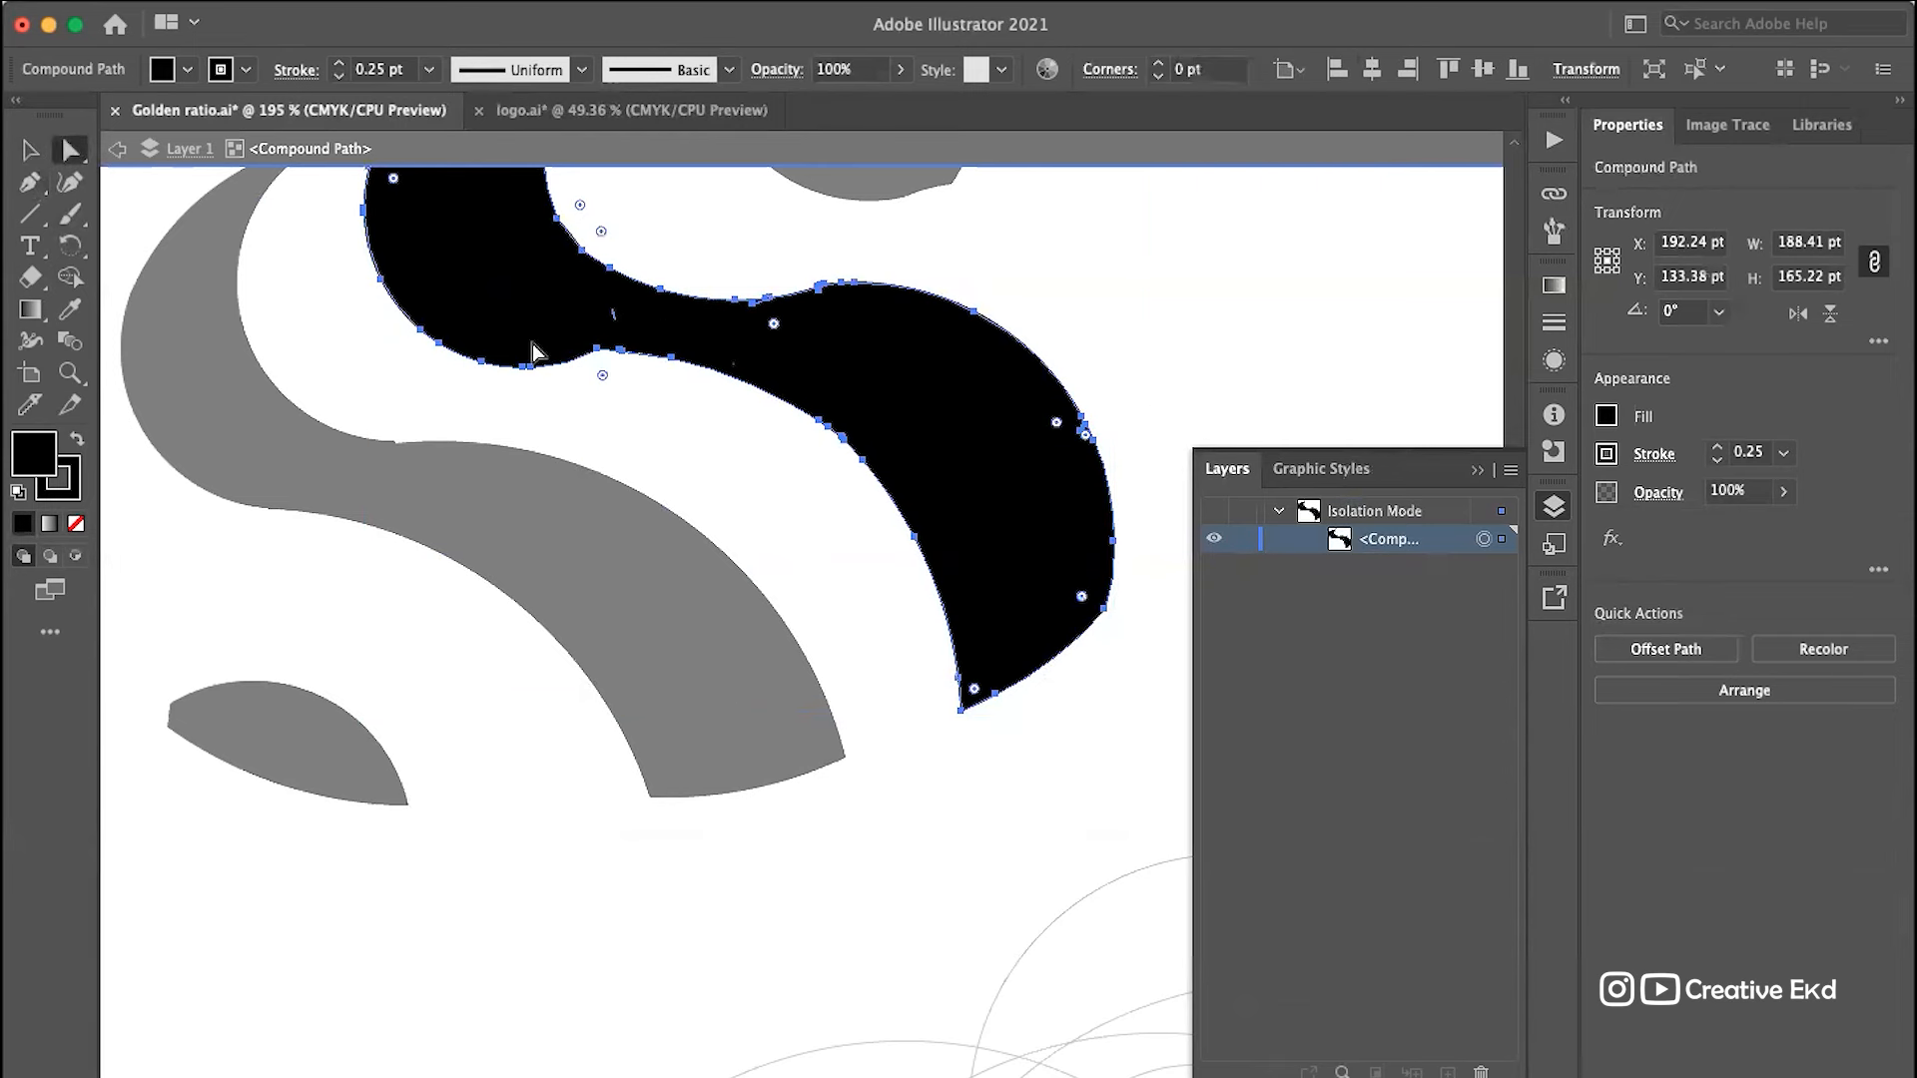
# Step: Delete the anchor points forming the kink on the copied middle stripe's lower edge and exit isolation
pyautogui.scroll(3, 531, 343)
pyautogui.click(733, 371)
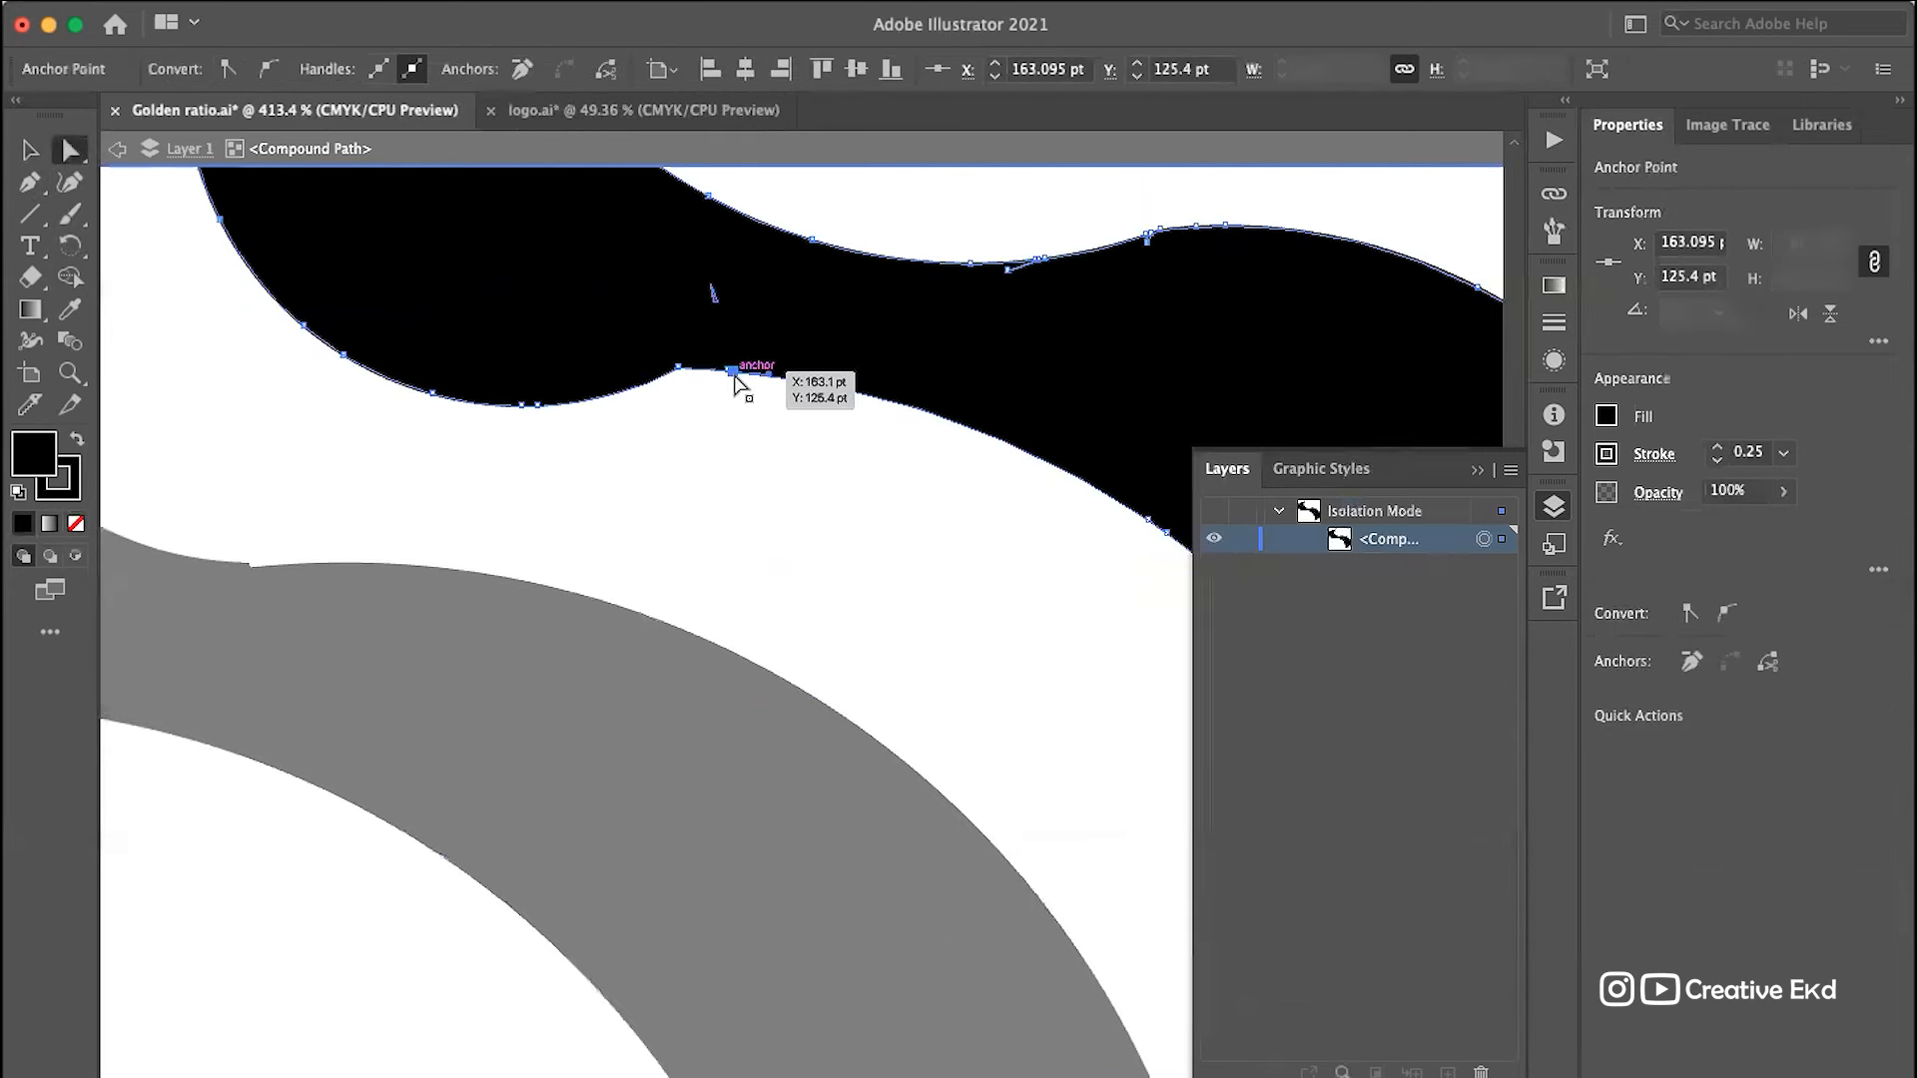
pyautogui.press('Delete')
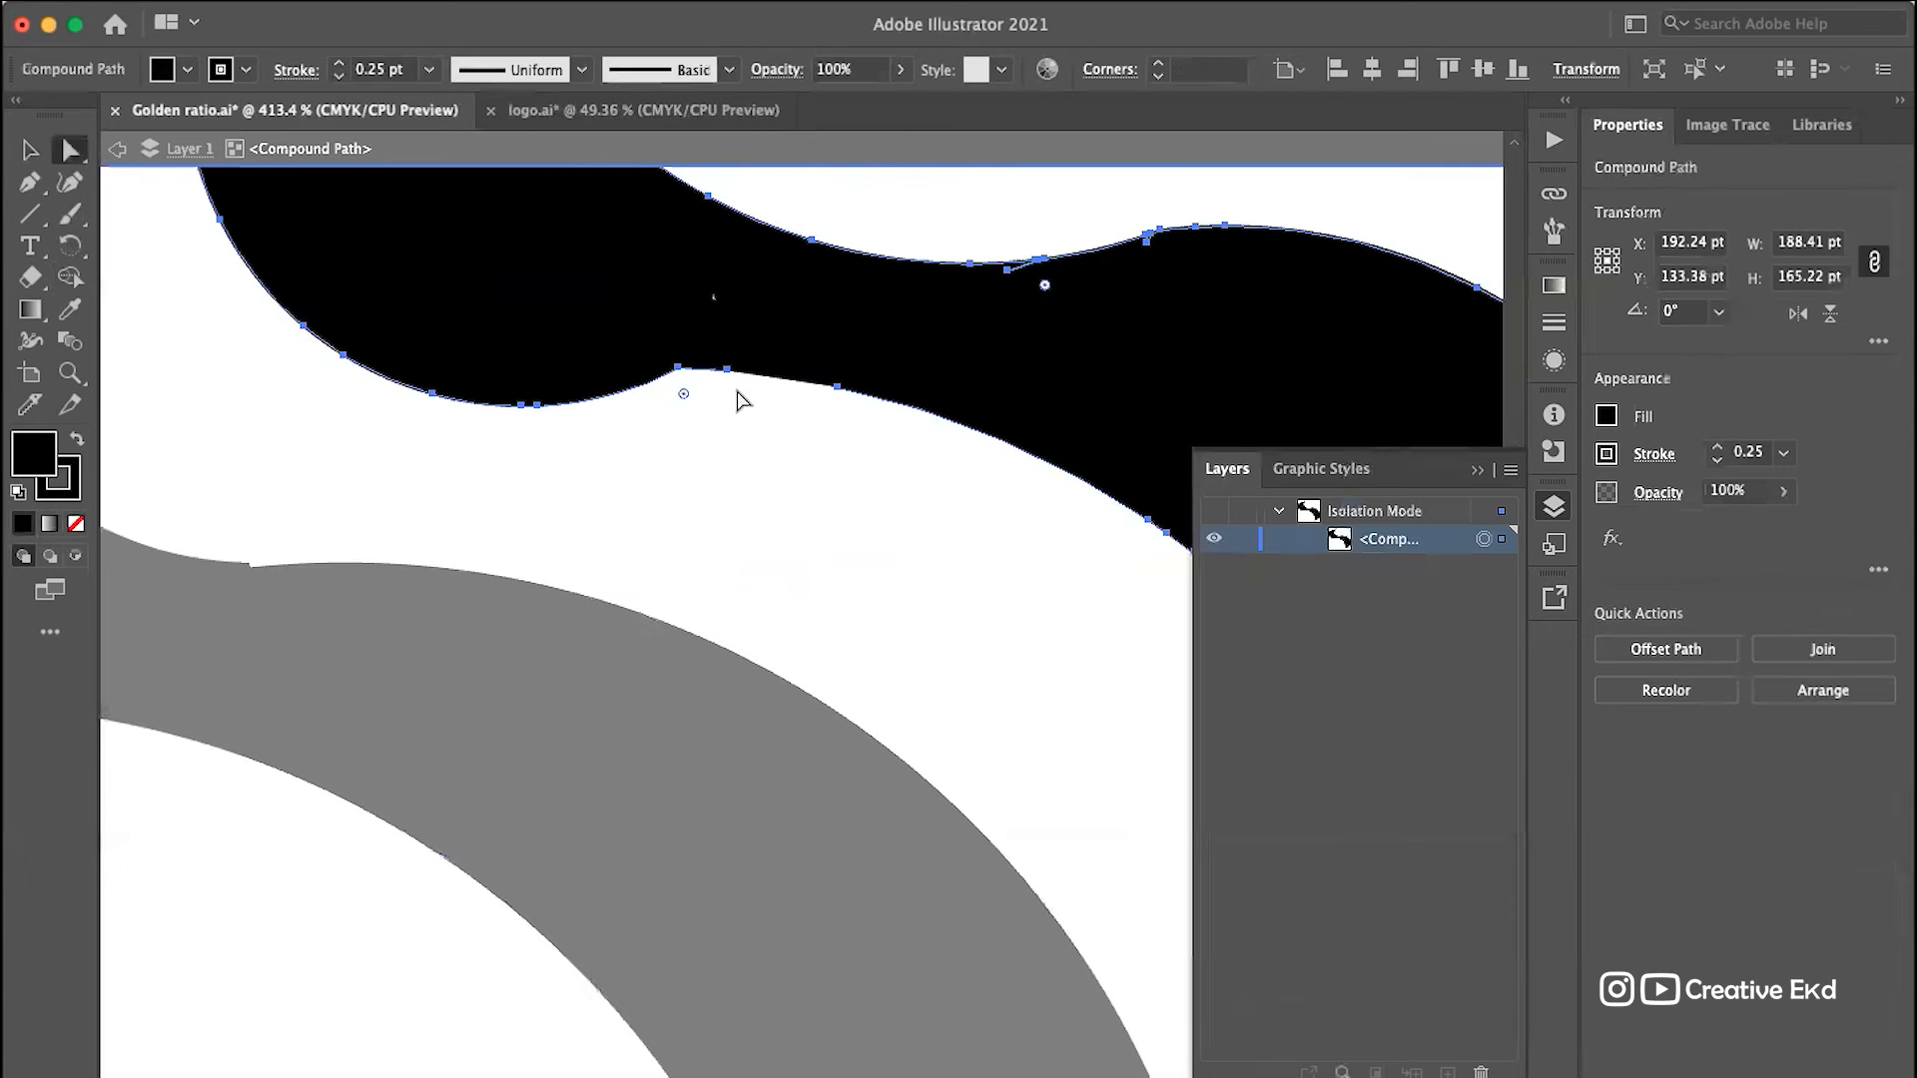
pyautogui.click(681, 368)
pyautogui.press('Delete')
pyautogui.scroll(-5, 843, 400)
pyautogui.moveTo(843, 400); pyautogui.dragTo(751, 435)
pyautogui.scroll(-3, 780, 540)
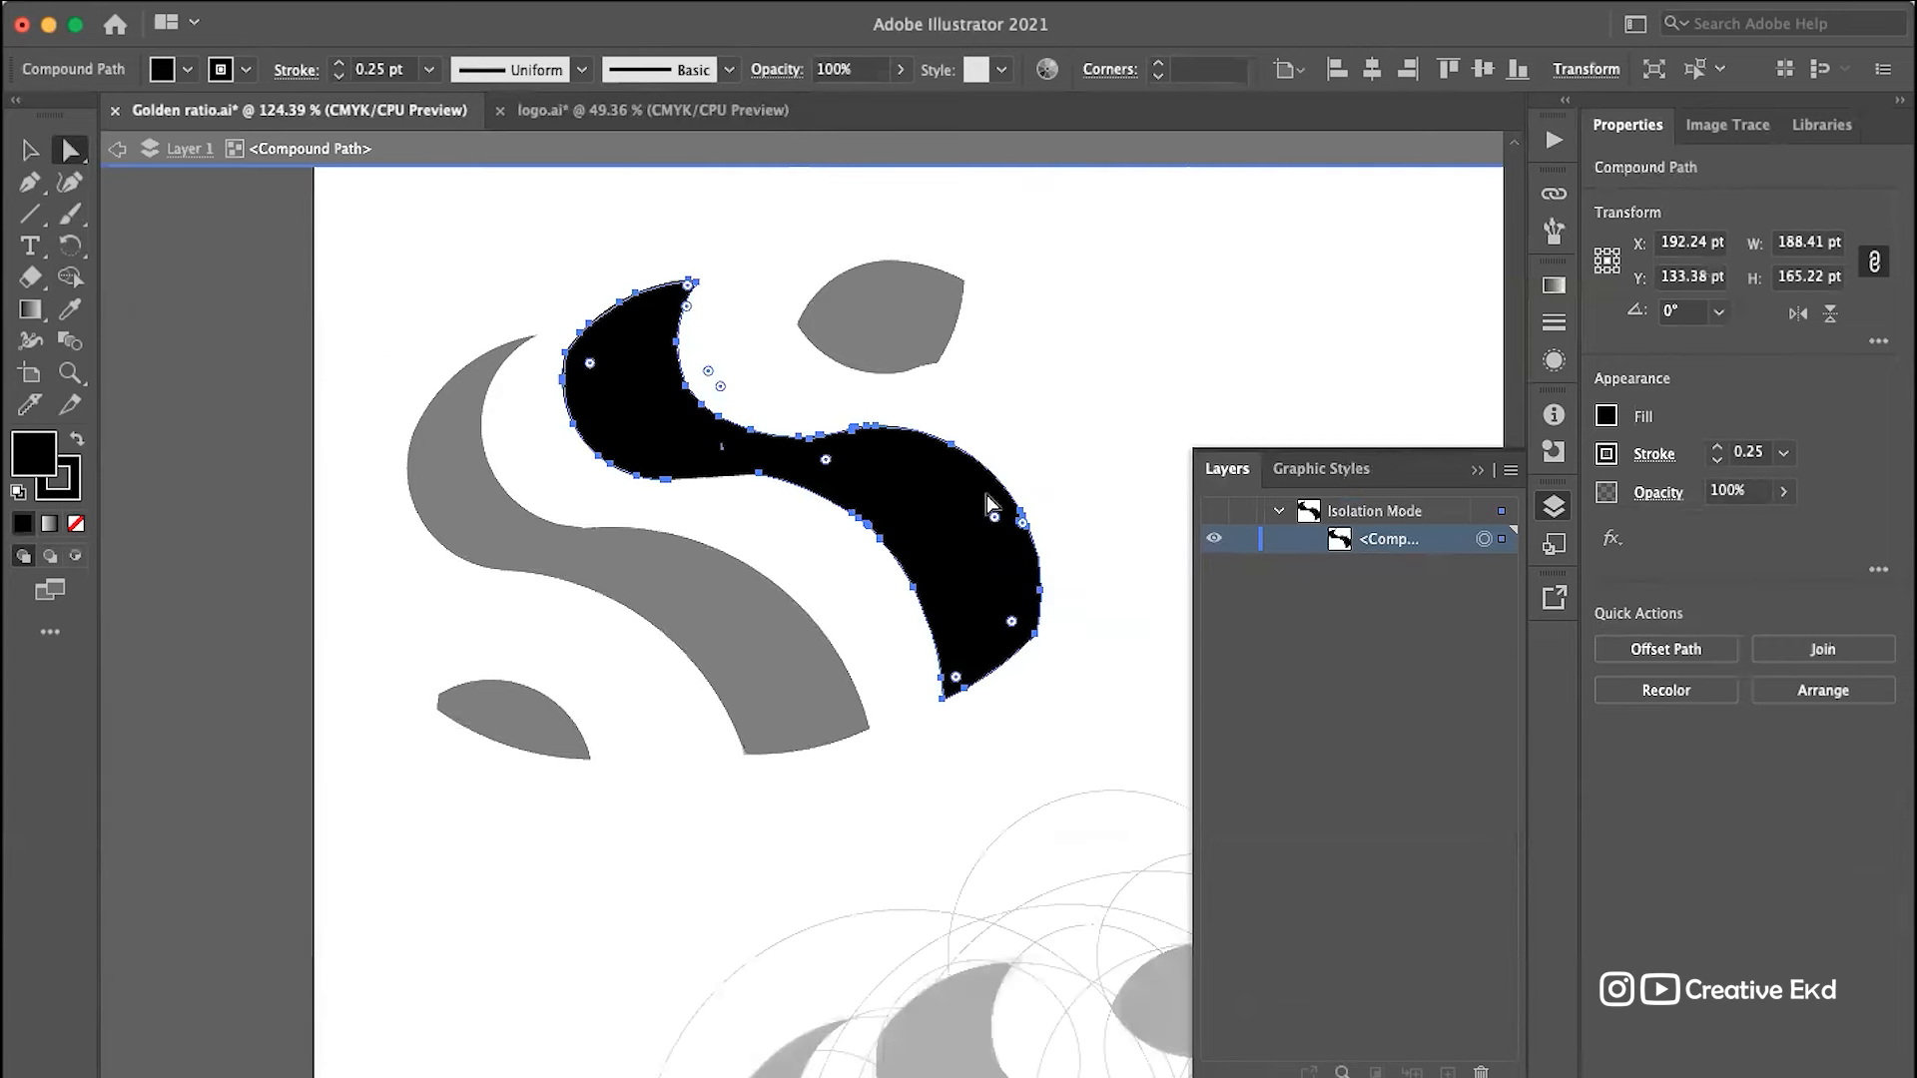
pyautogui.click(1074, 395)
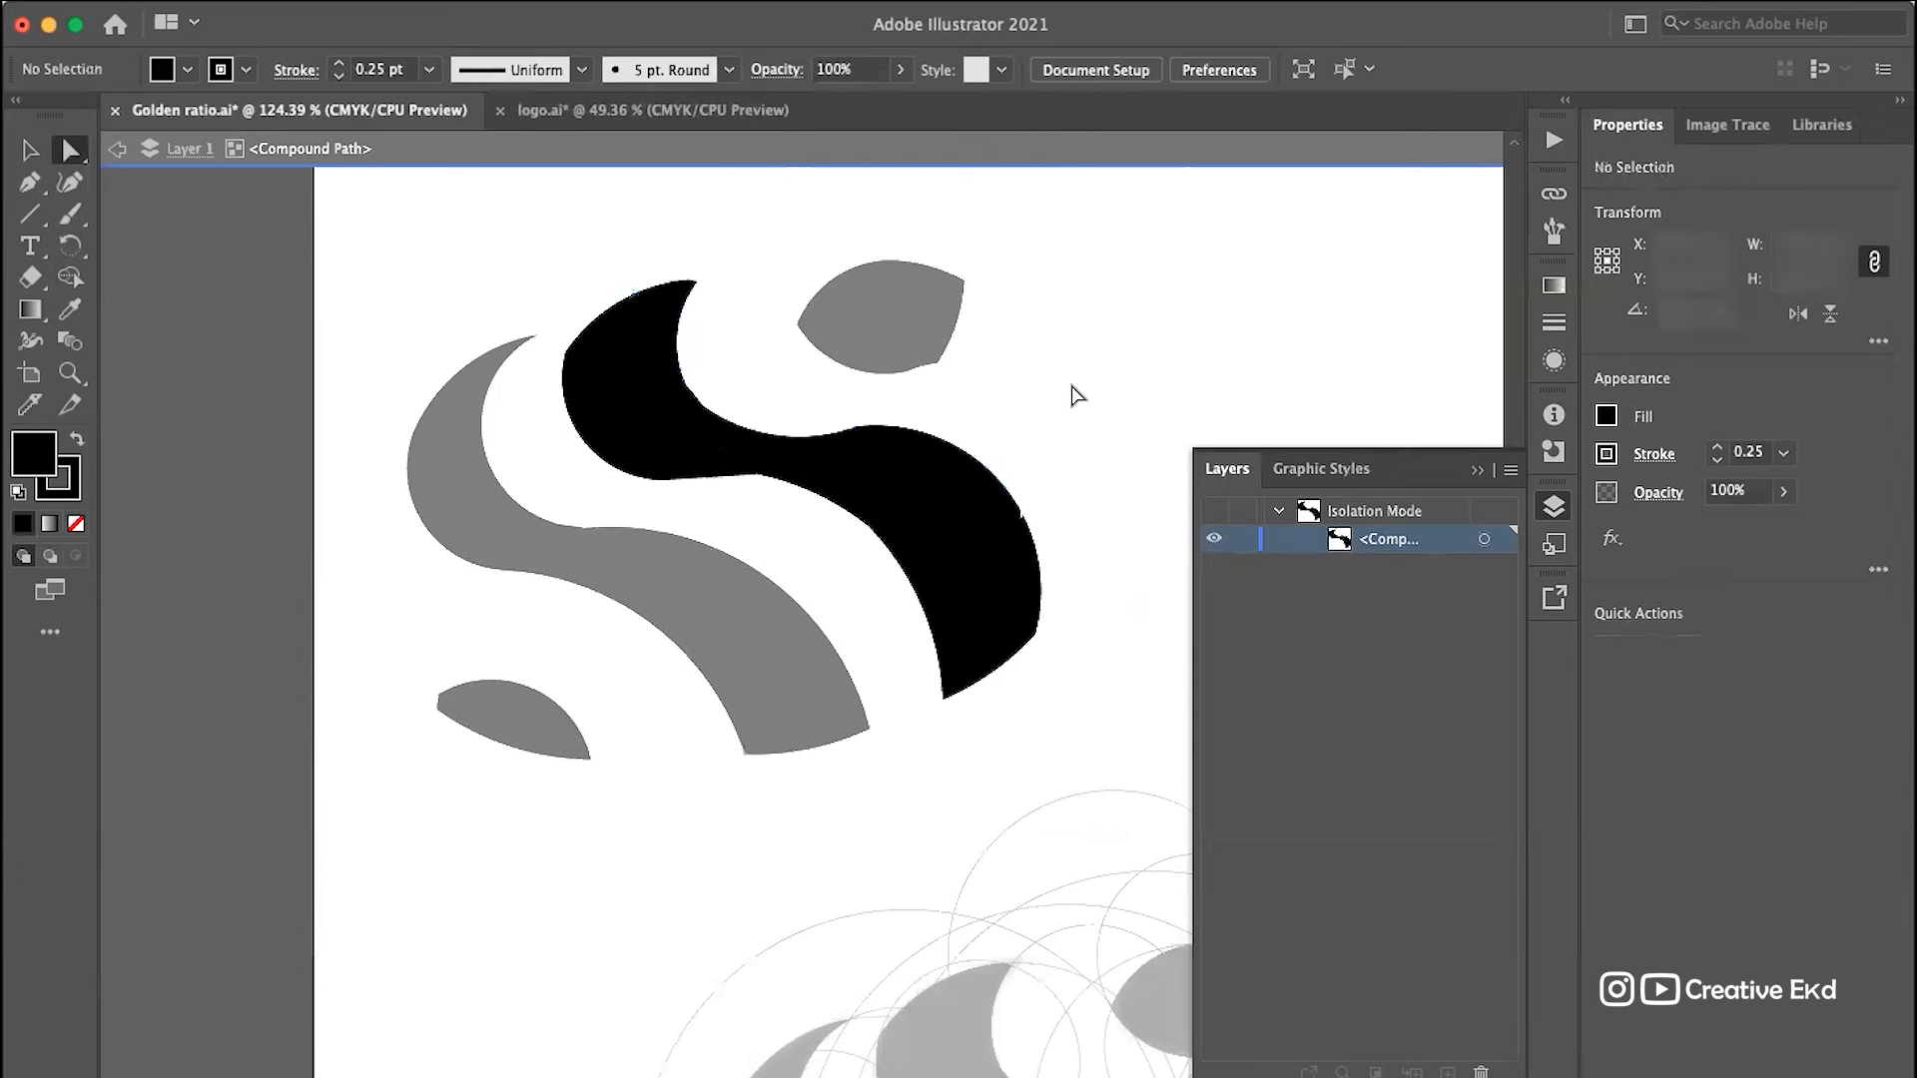
pyautogui.doubleClick(1041, 418)
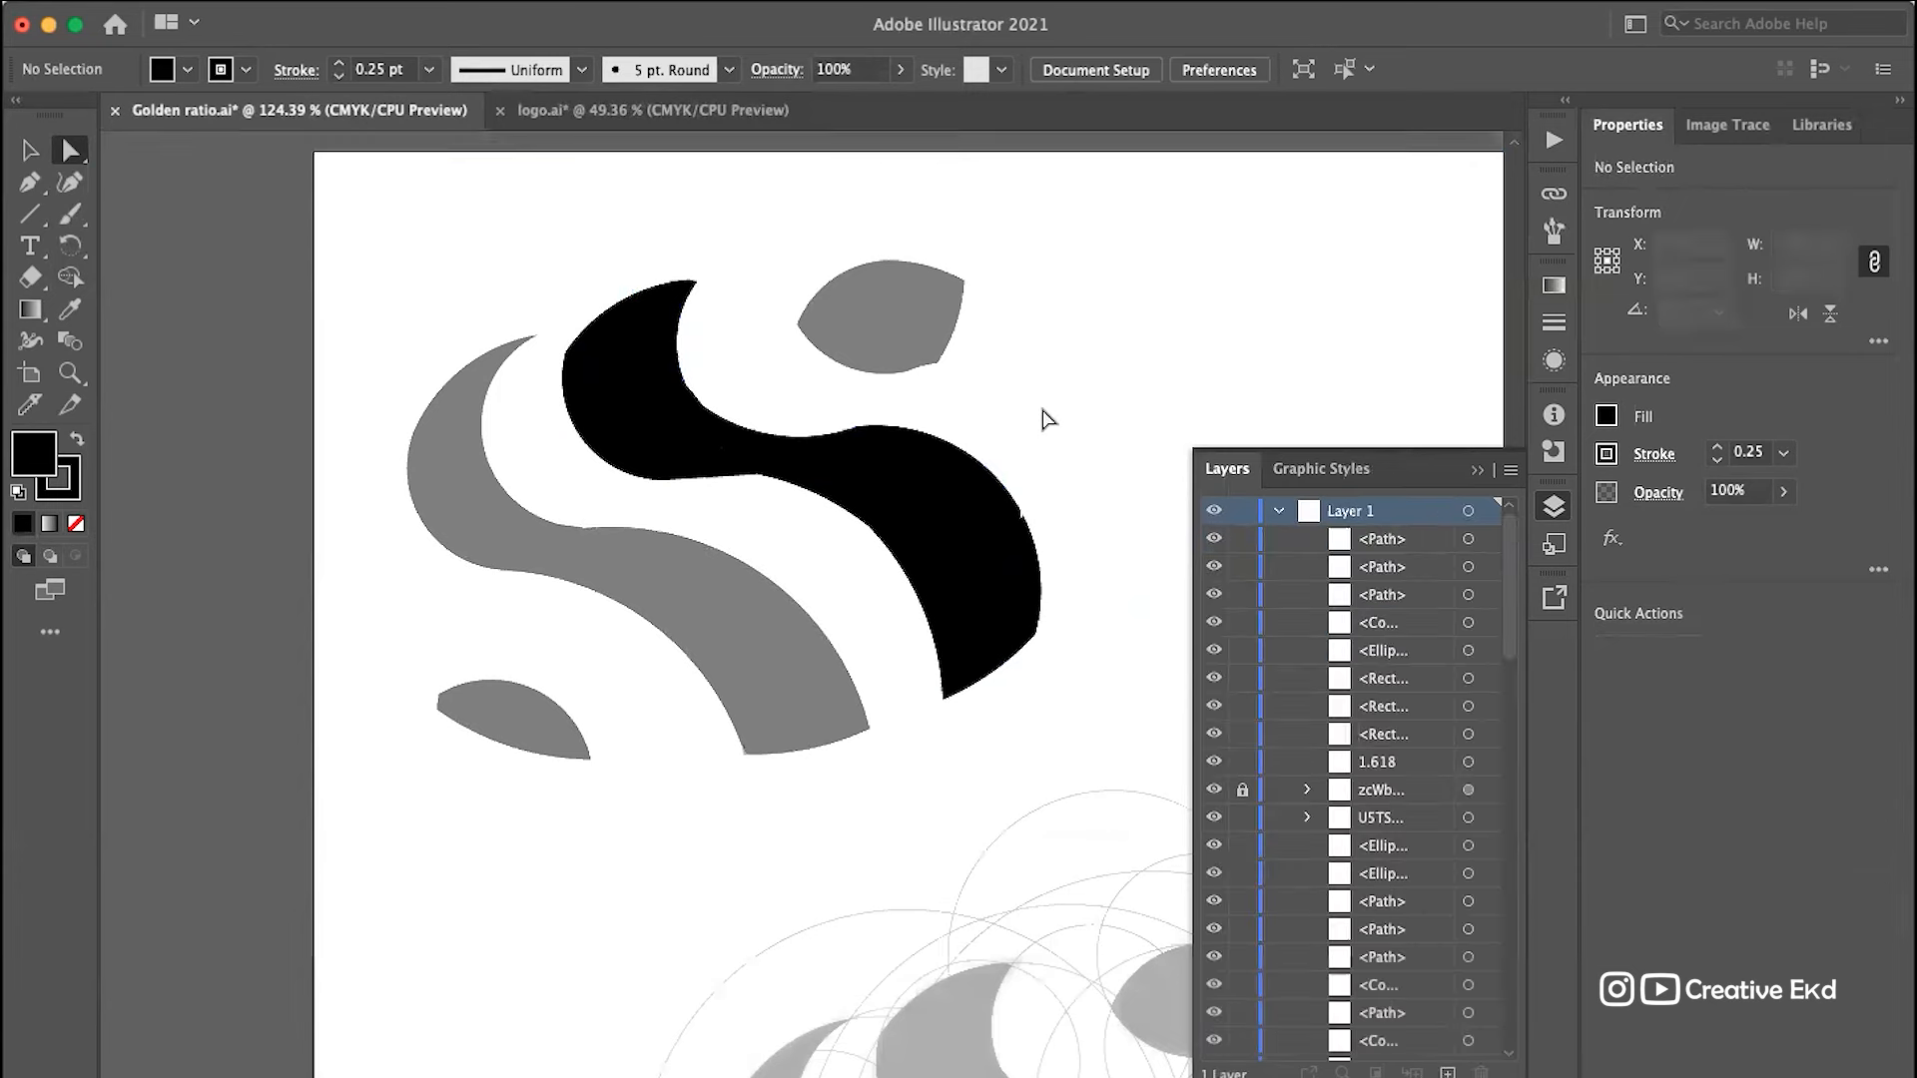
pyautogui.click(607, 344)
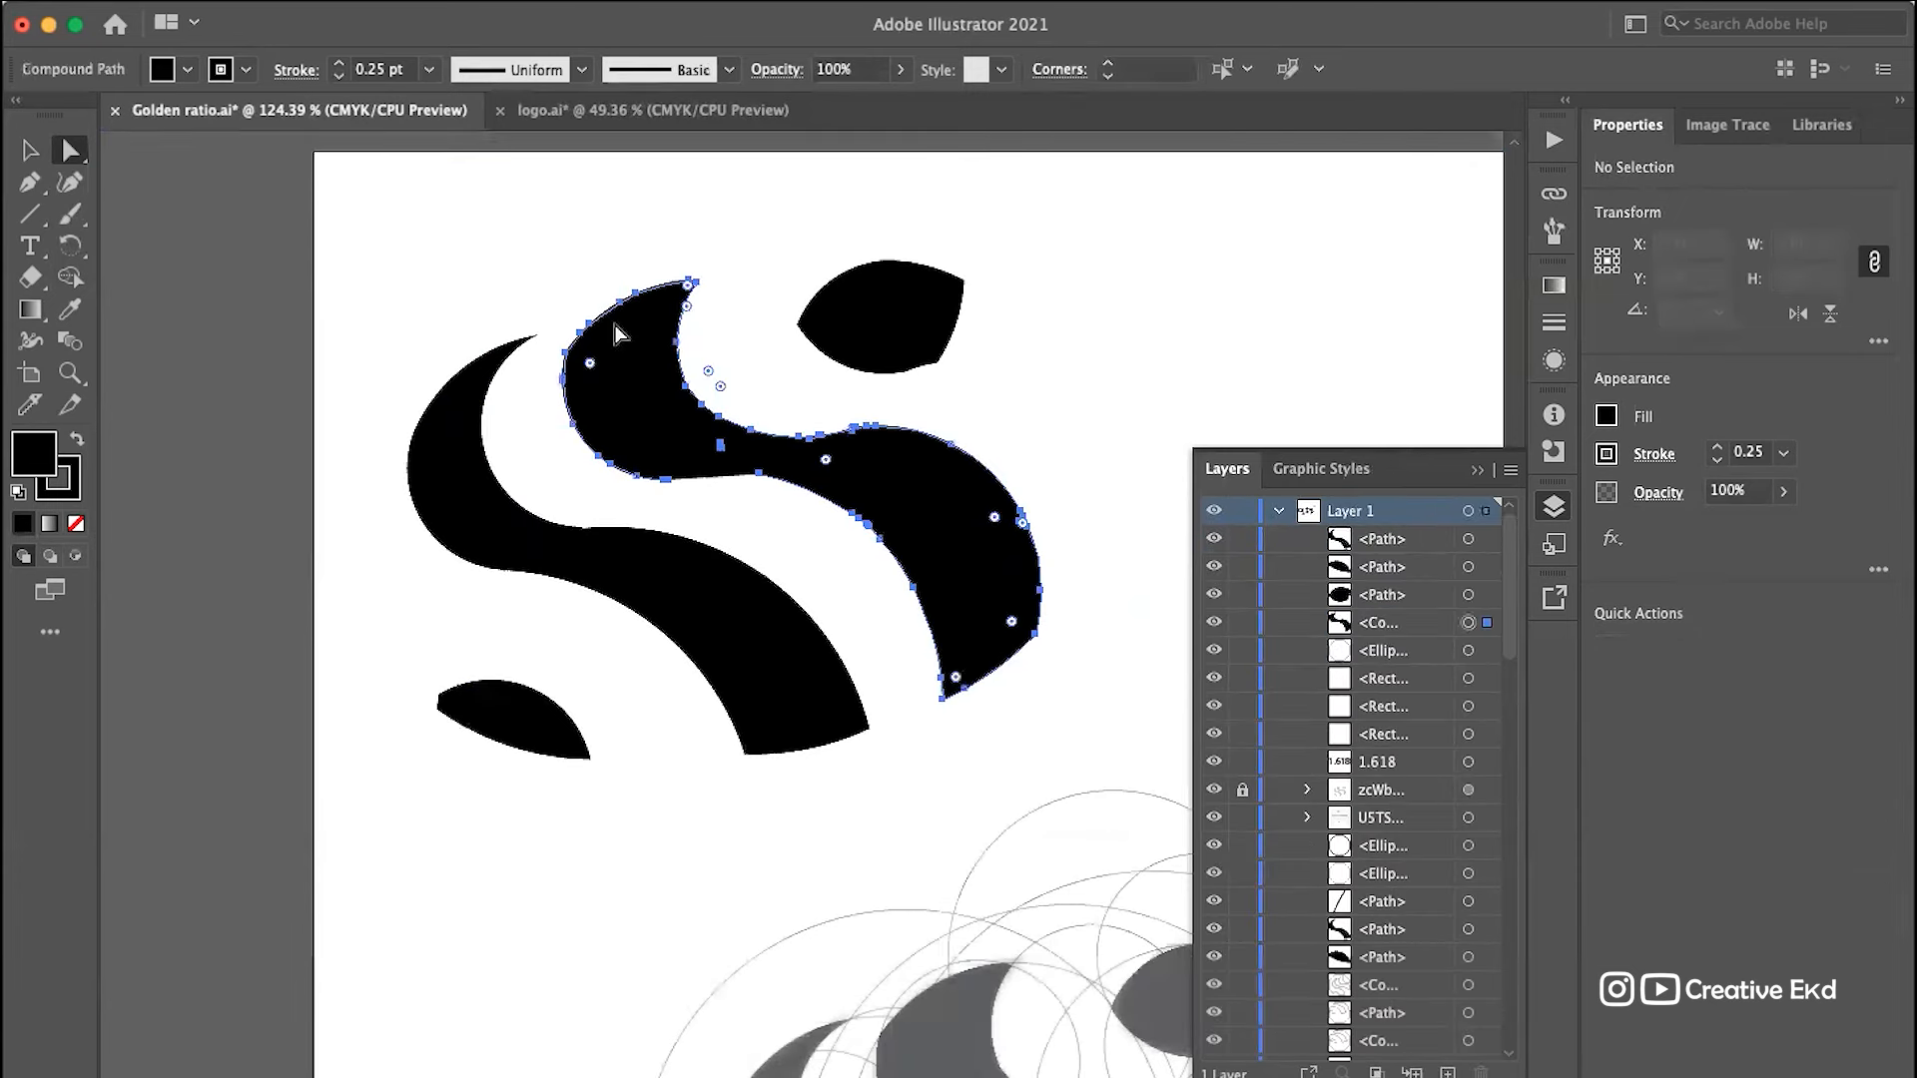
pyautogui.click(565, 351)
pyautogui.press('Delete')
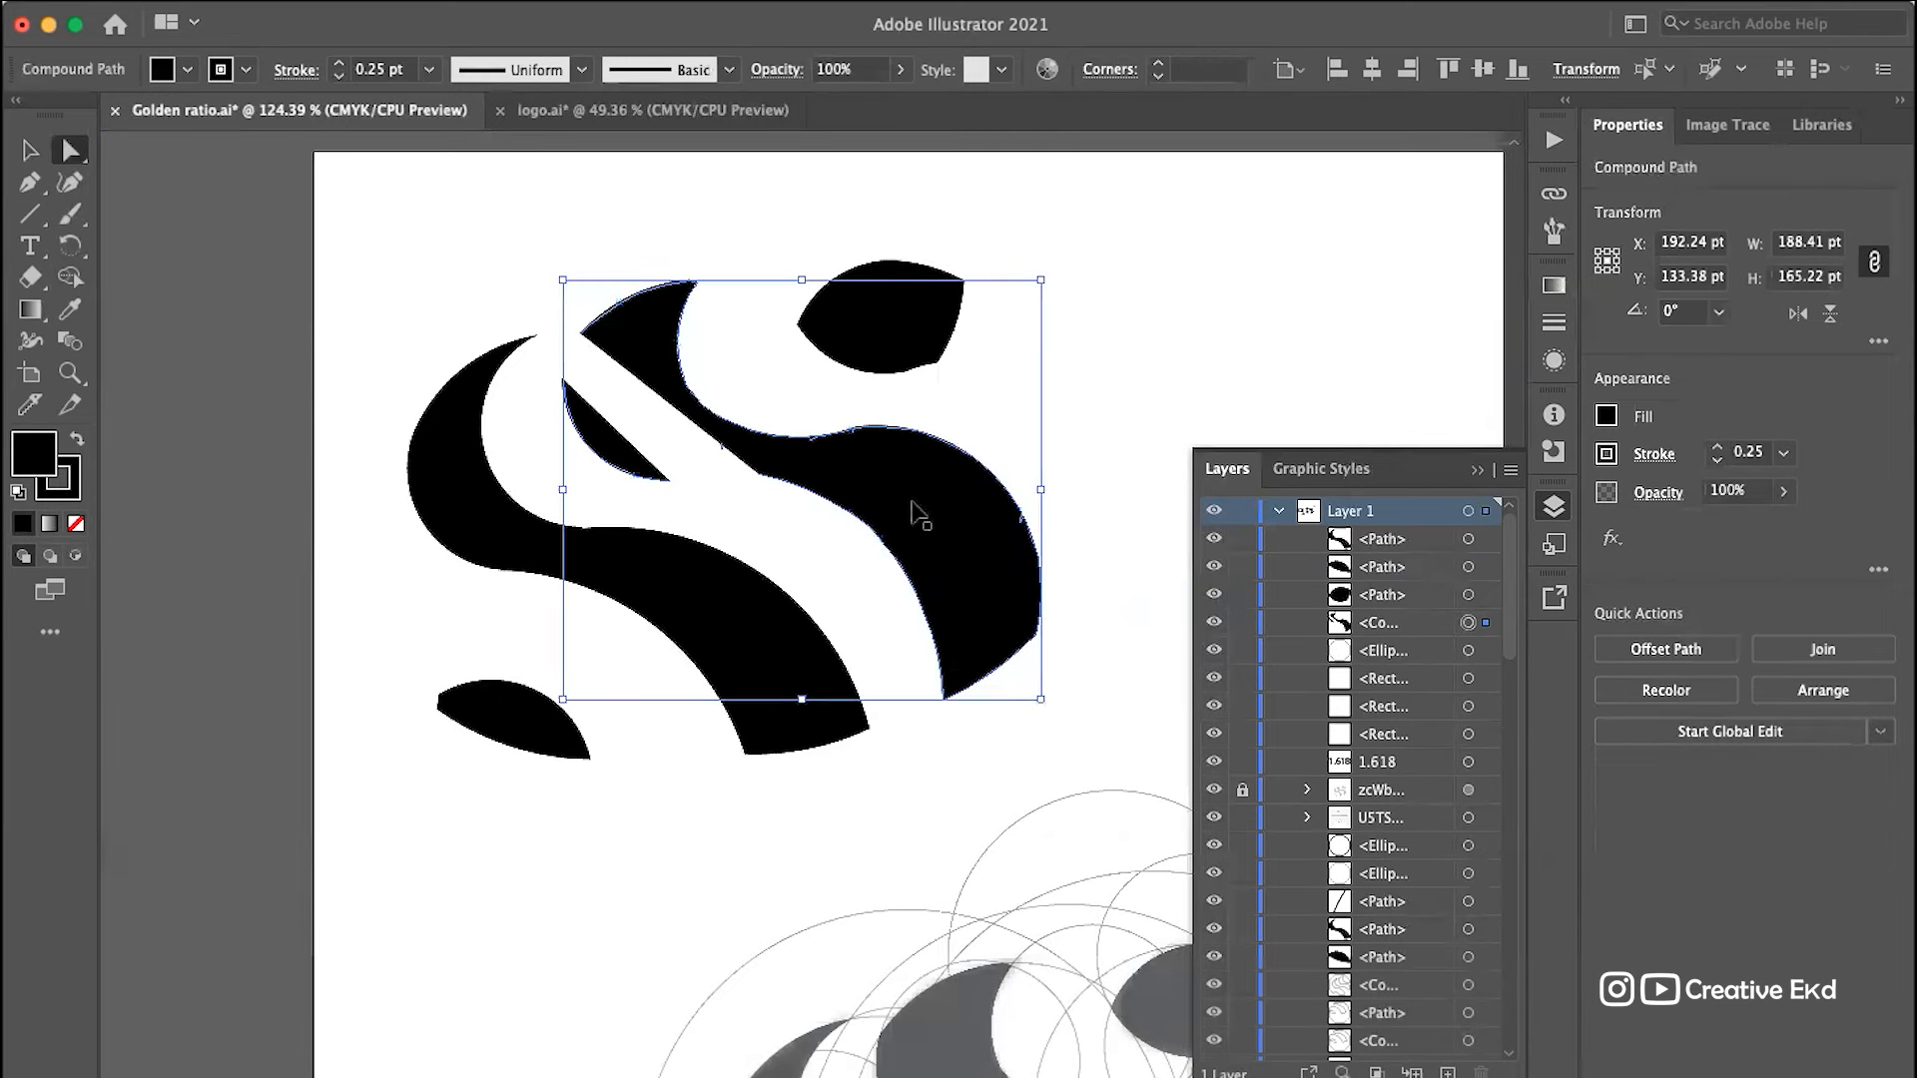
pyautogui.press('super+z')
# Step: Smooth the corner on the copied middle stripe's outer upper-left edge by moving its anchor inward to about X 100.4 pt, Y 79.8 pt
pyautogui.scroll(10, 567, 361)
pyautogui.scroll(2, 567, 362)
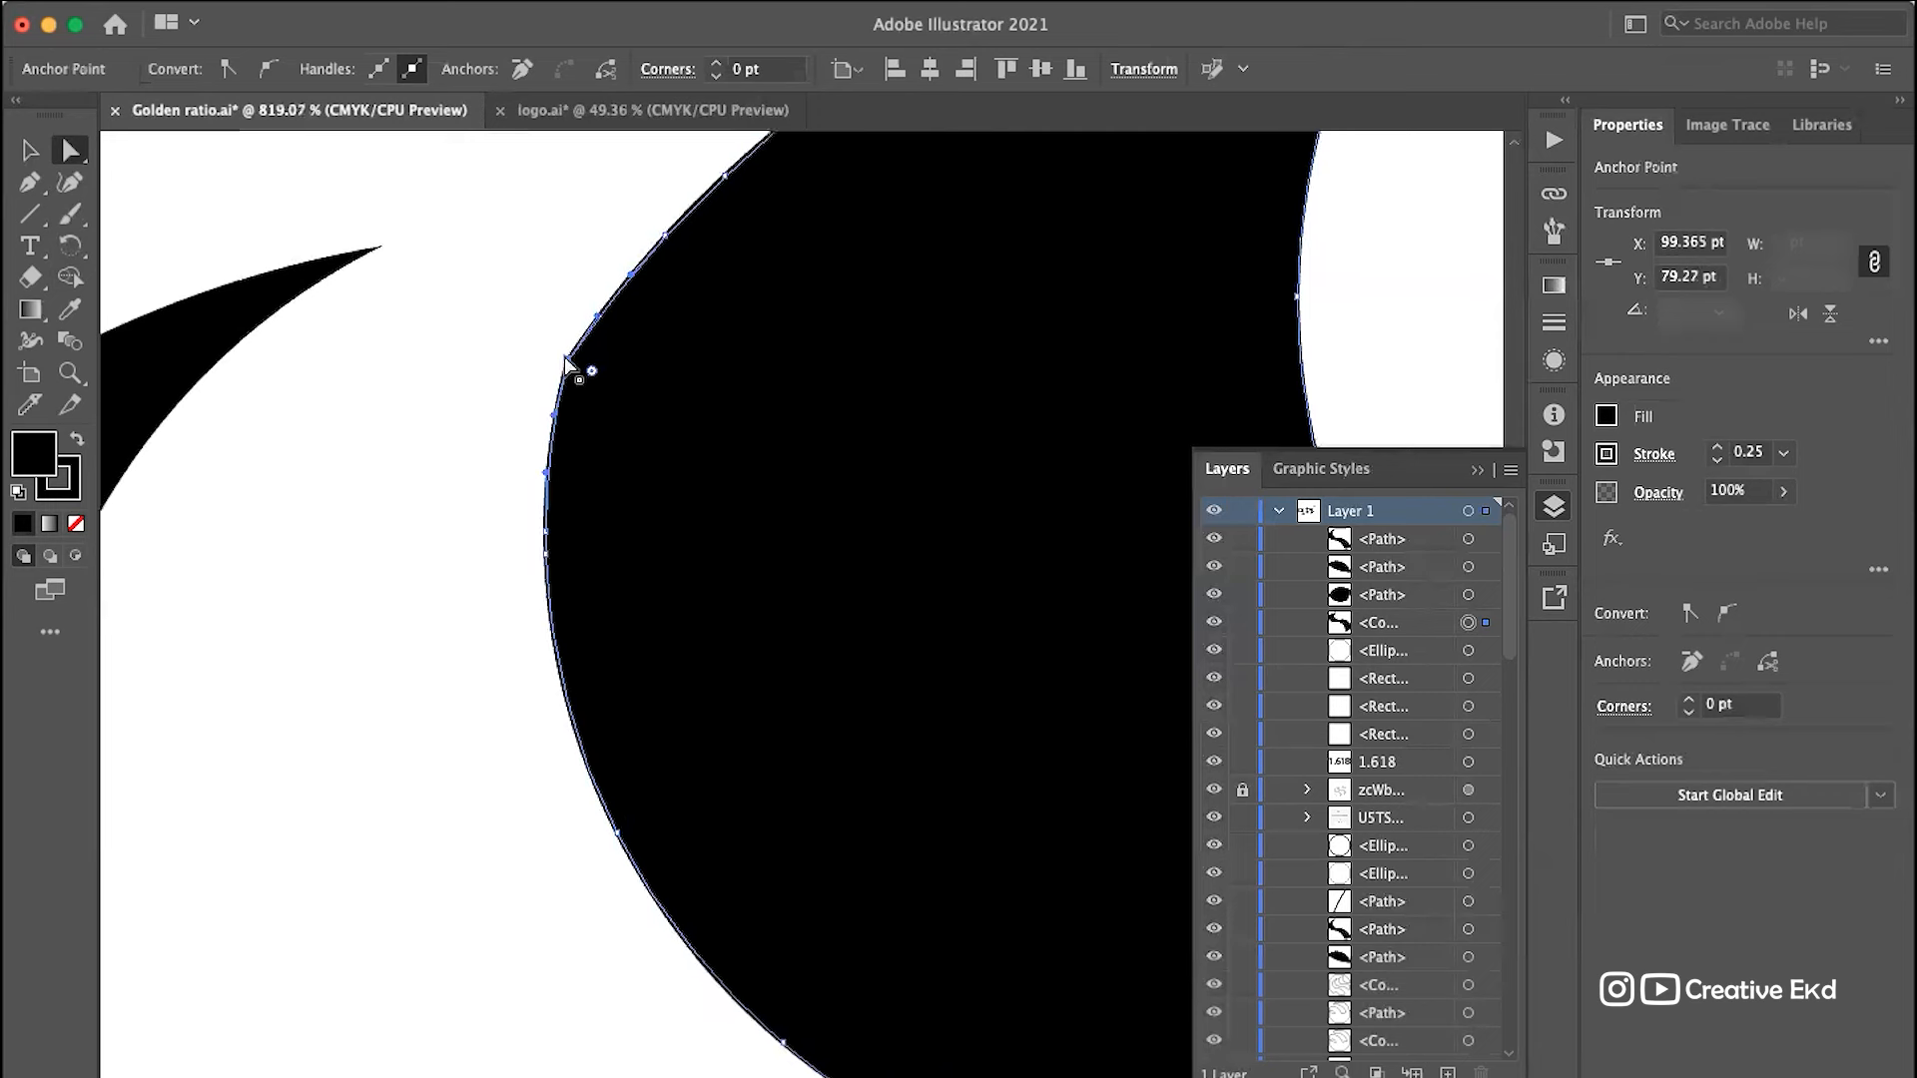
pyautogui.press('super+shift+a')
pyautogui.click(566, 357)
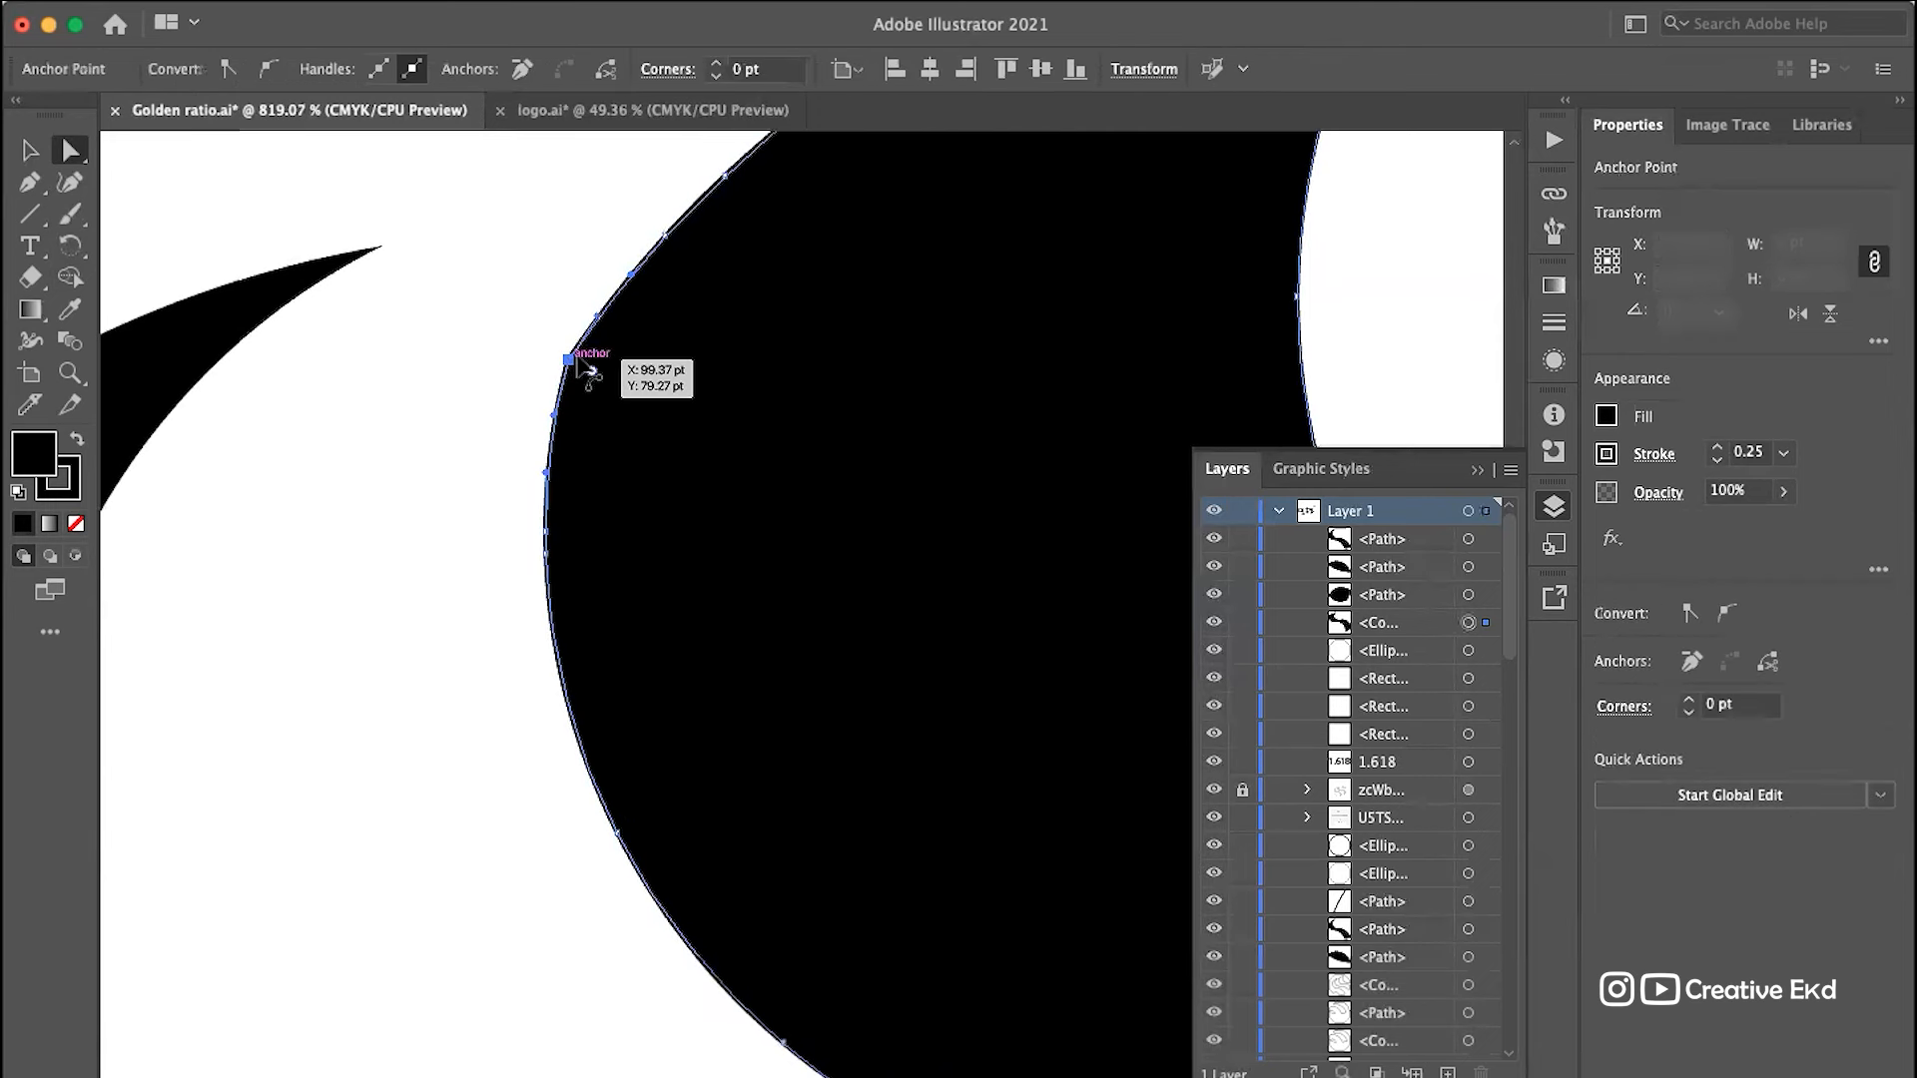
pyautogui.moveTo(568, 360); pyautogui.dragTo(596, 377)
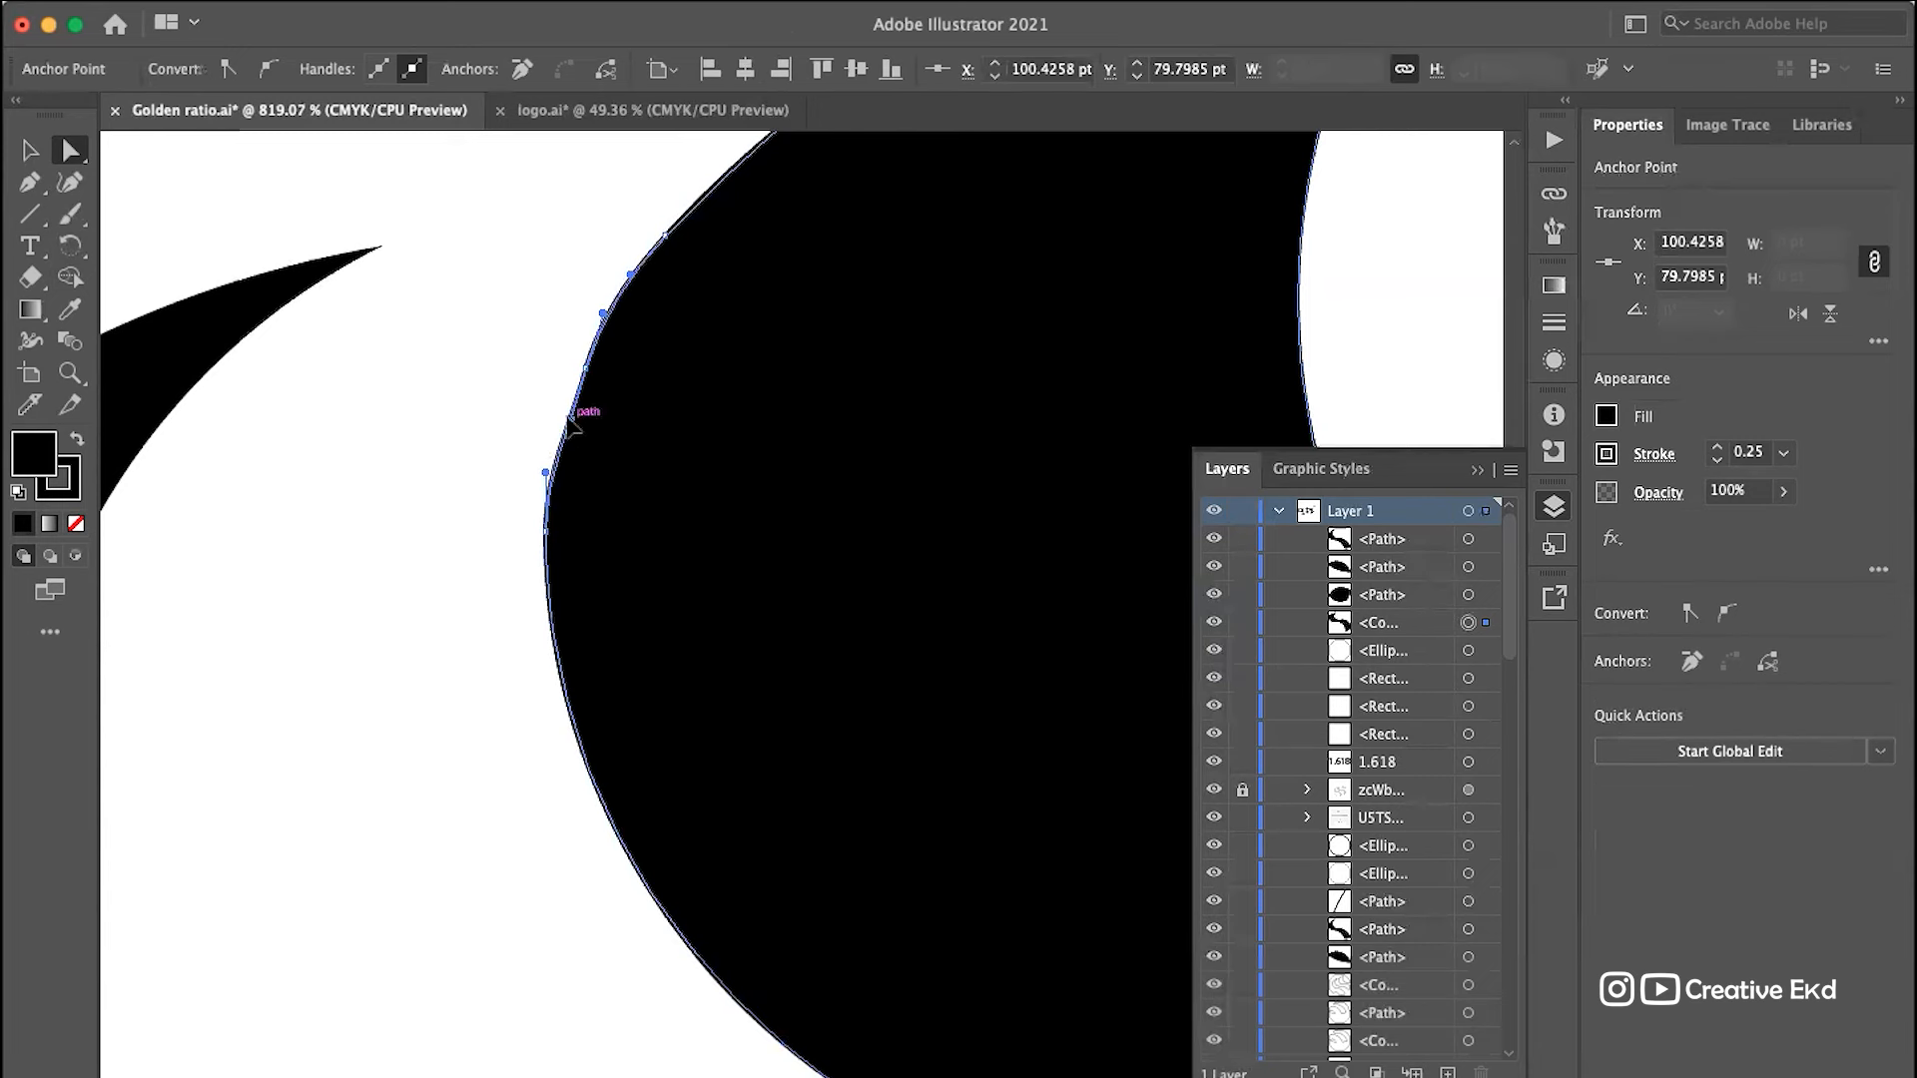
pyautogui.click(699, 494)
pyautogui.click(487, 395)
pyautogui.scroll(-5, 704, 547)
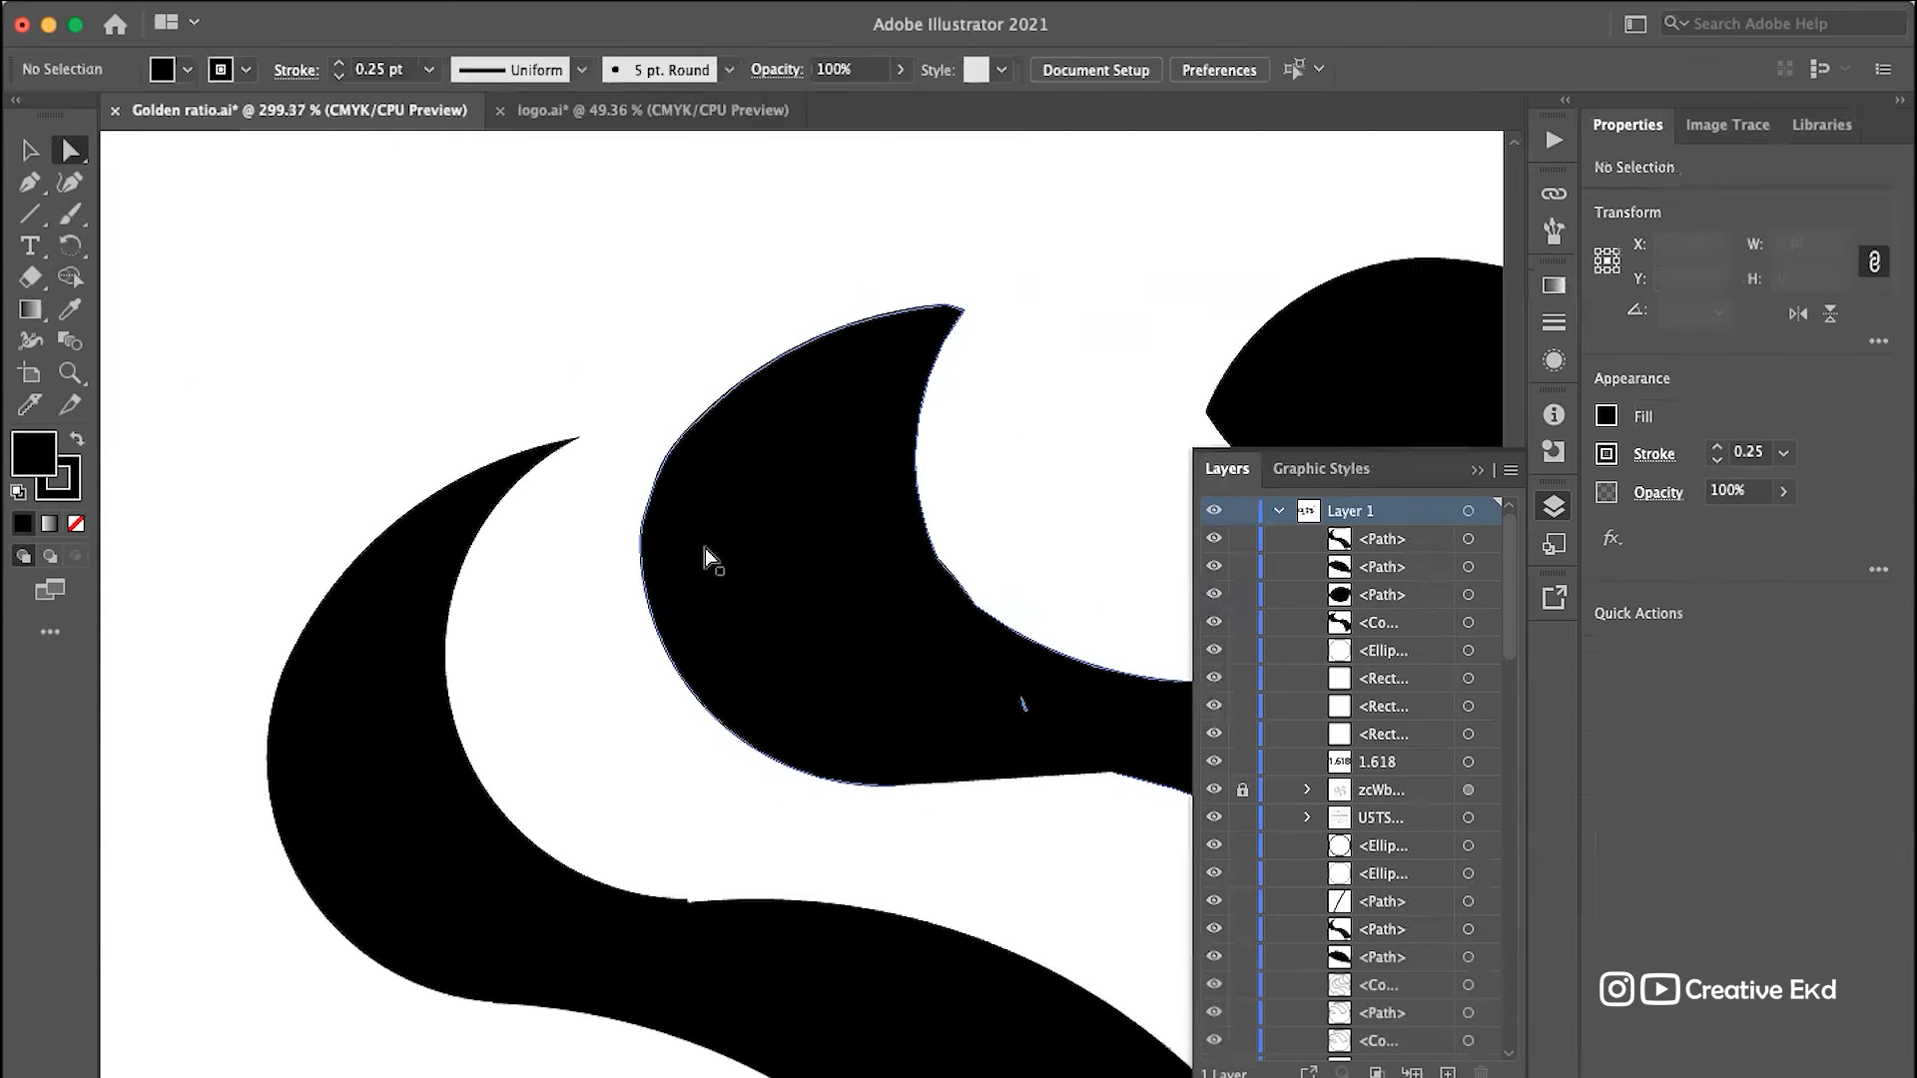
pyautogui.scroll(5, 705, 547)
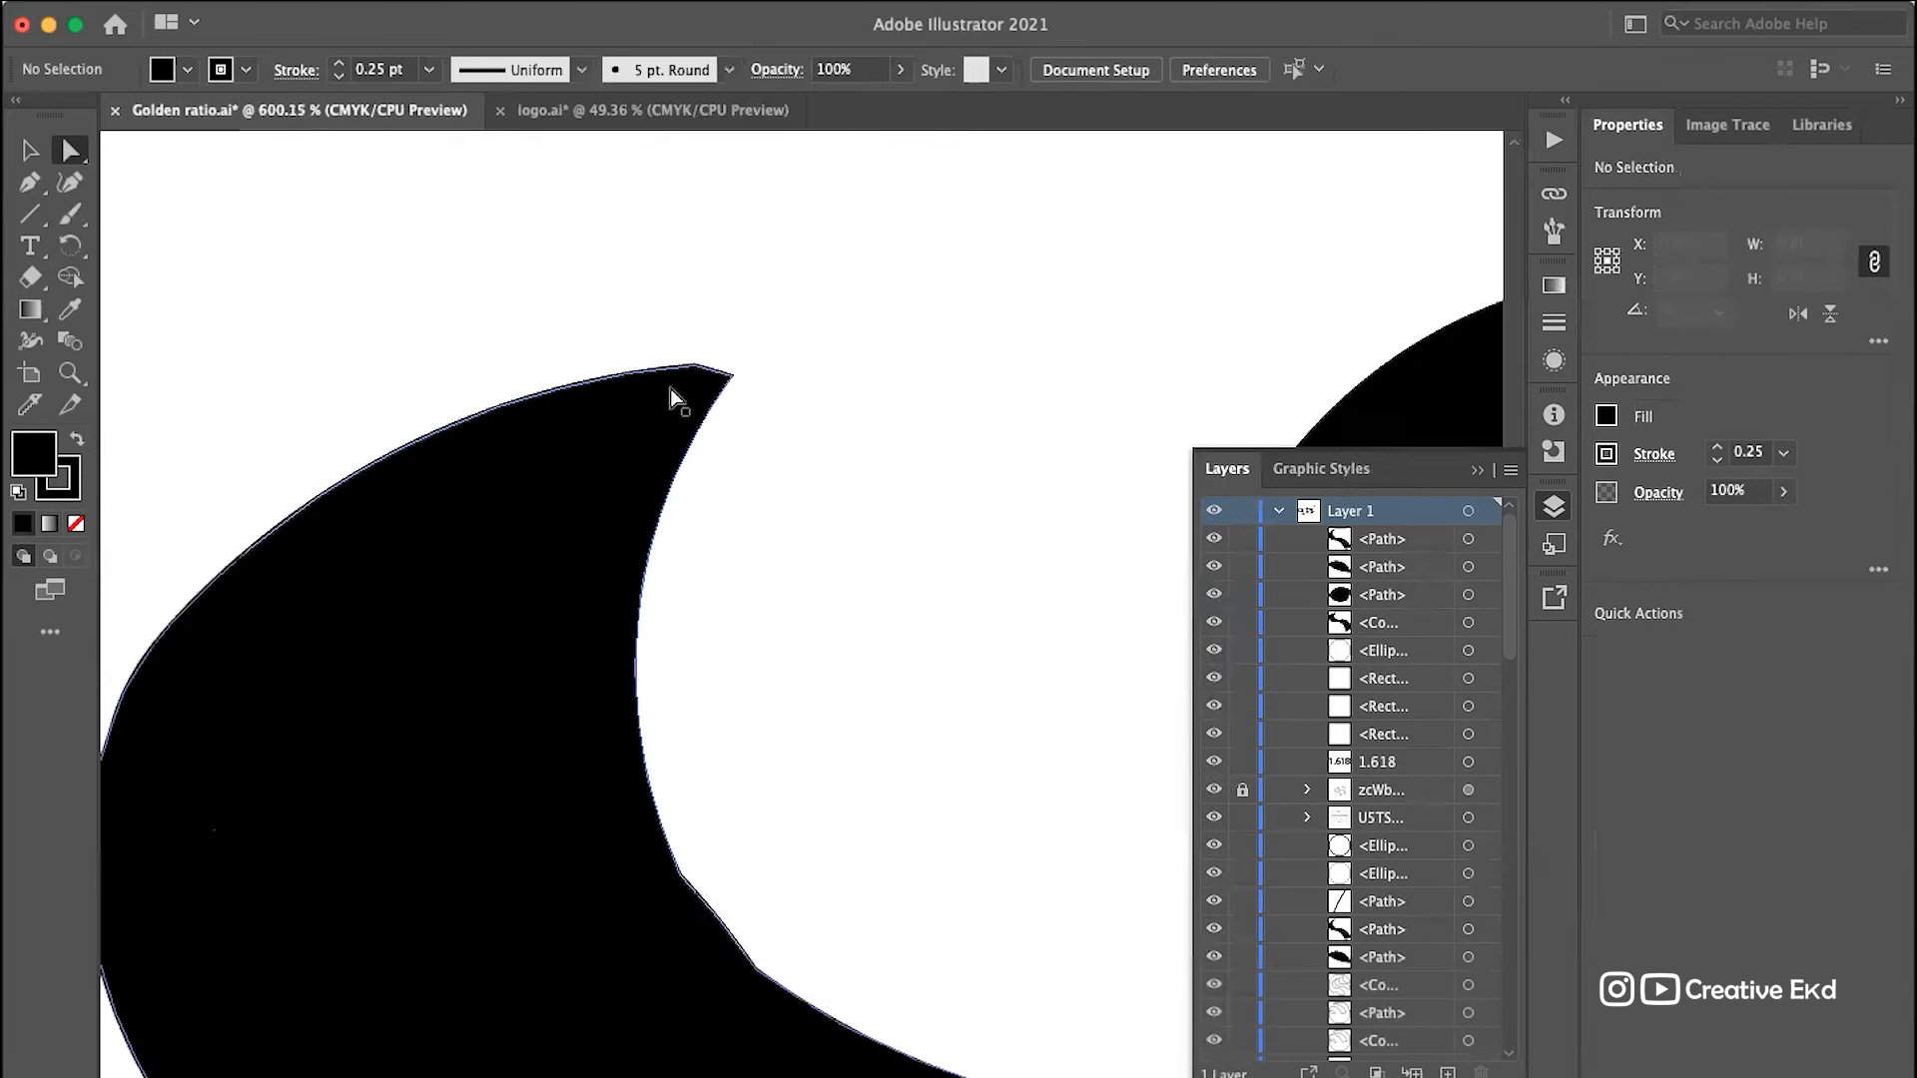
pyautogui.scroll(3, 669, 388)
pyautogui.click(729, 359)
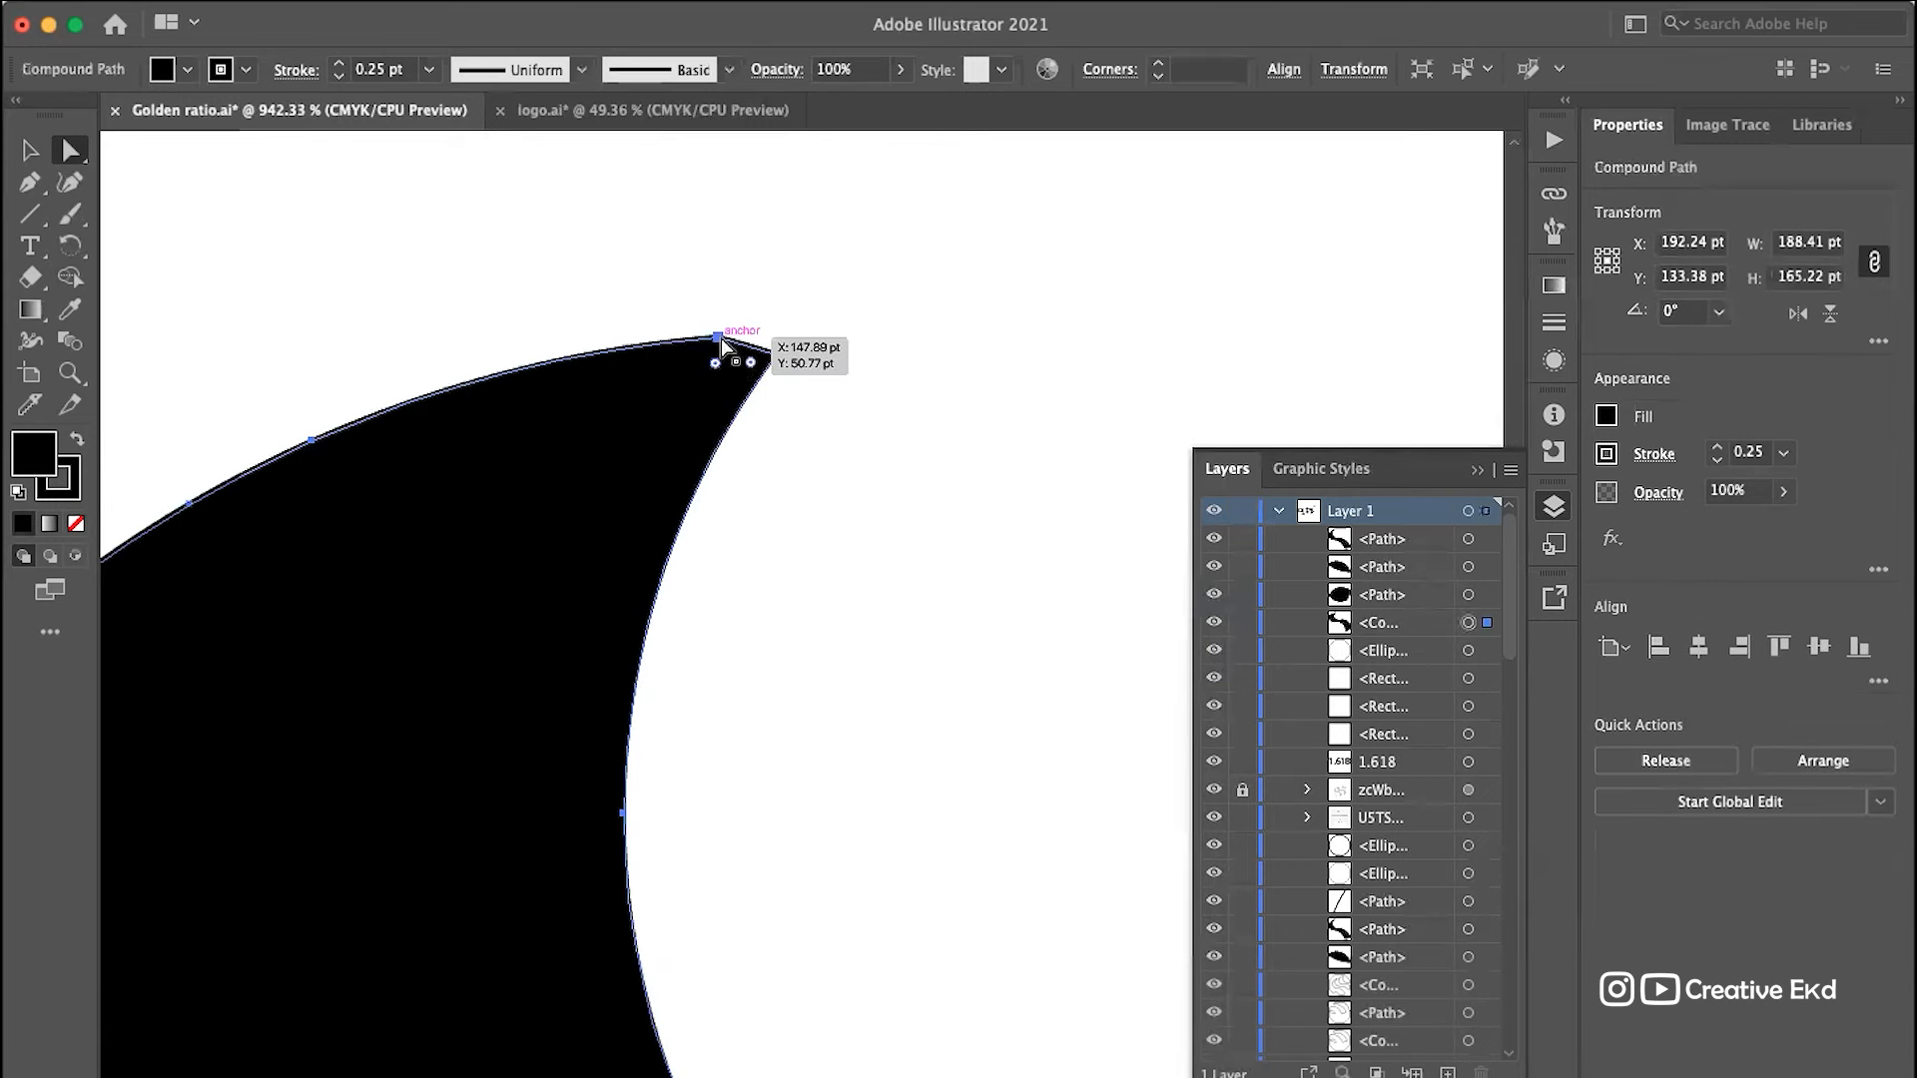
pyautogui.click(721, 338)
pyautogui.press('Delete')
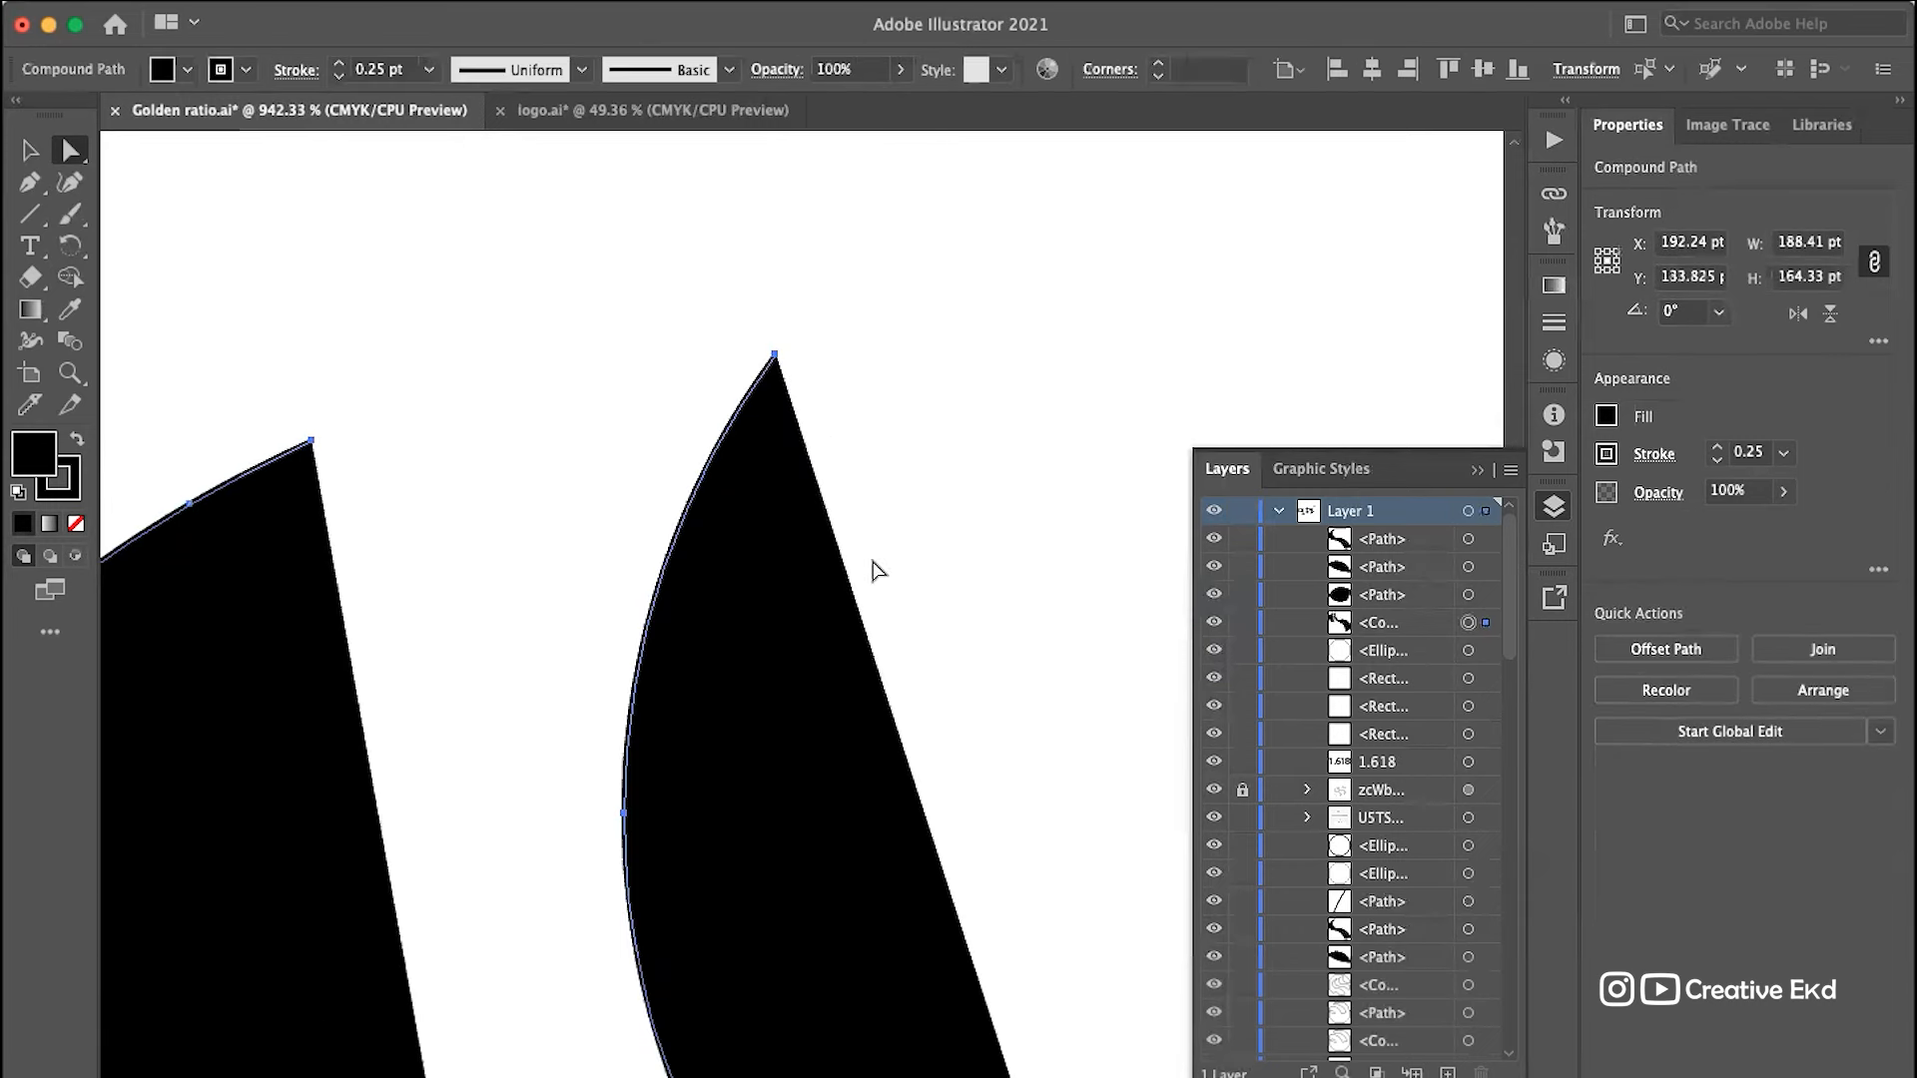
pyautogui.press('super+z')
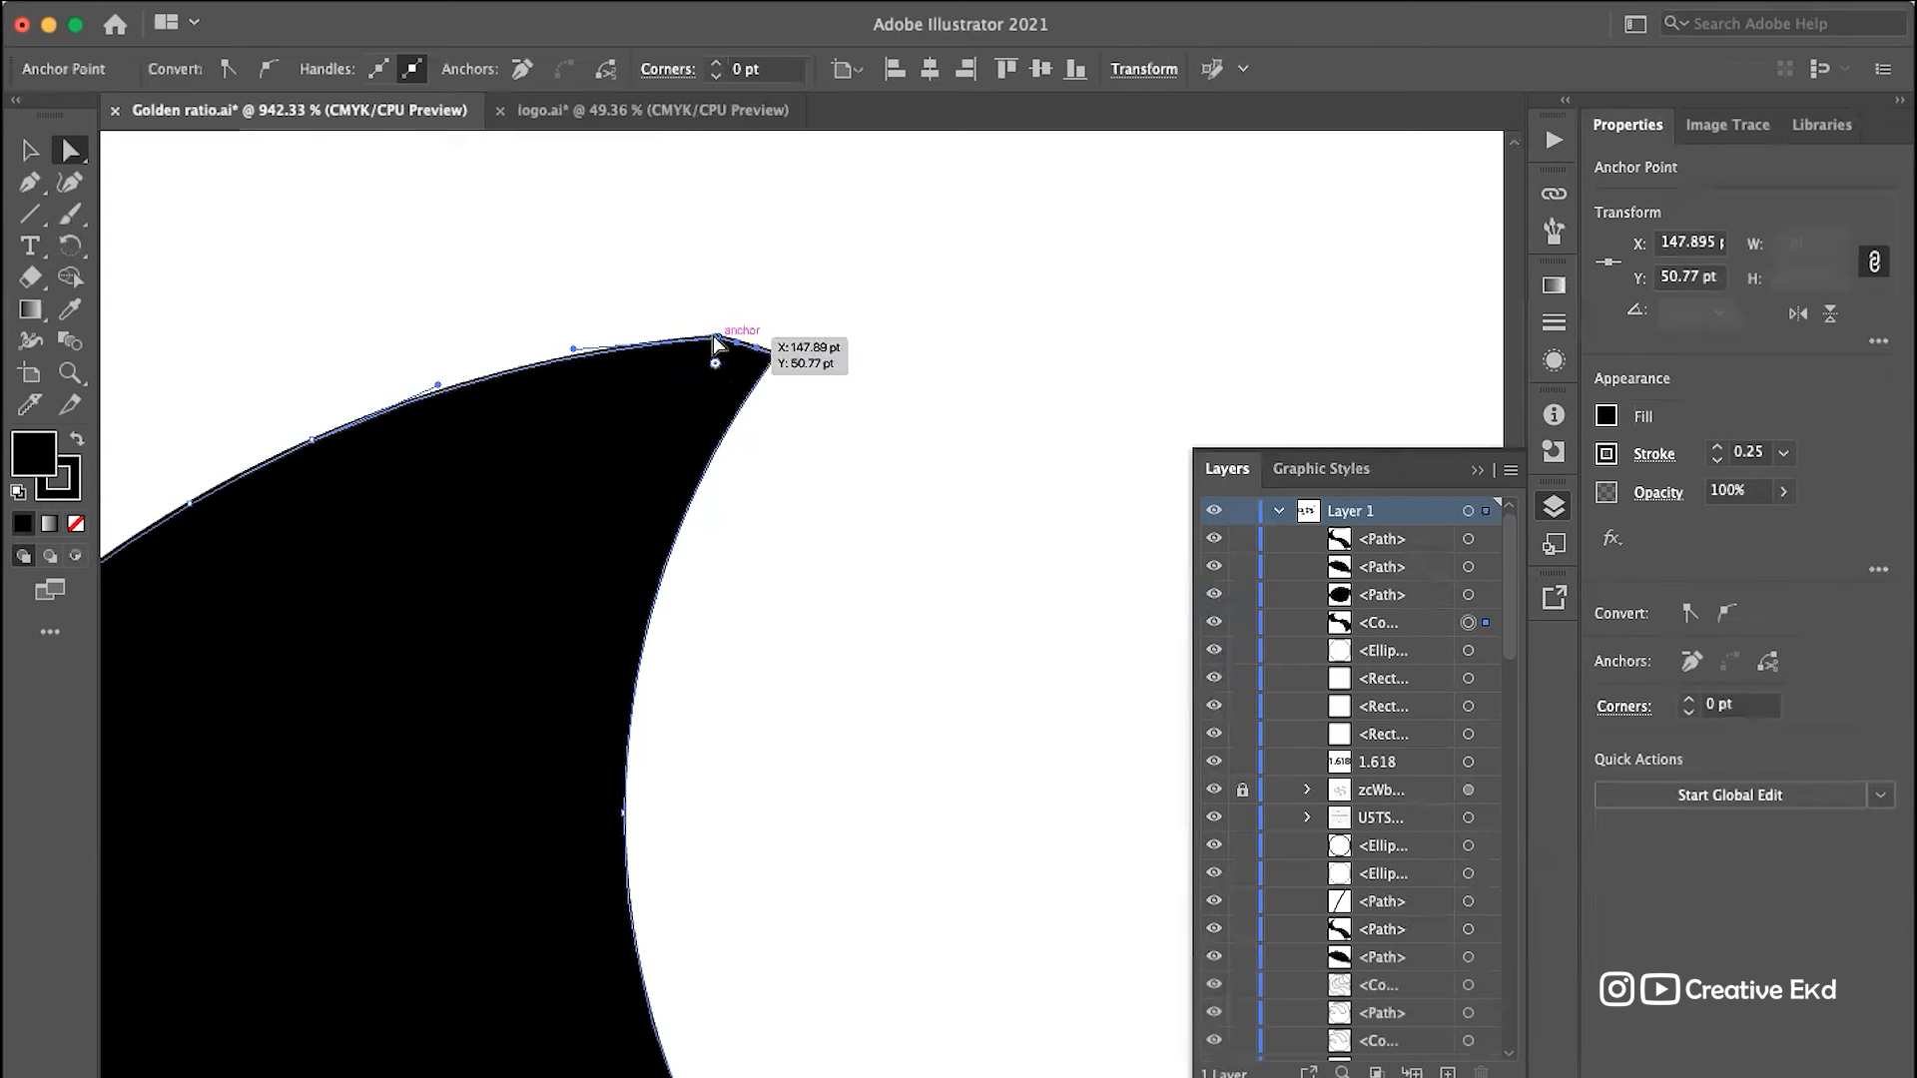
# Step: Nudge the anchor beside the copied middle stripe's pointed upper tip to about X 147.5 pt, Y 51.2 pt
pyautogui.moveTo(715, 337); pyautogui.dragTo(710, 345)
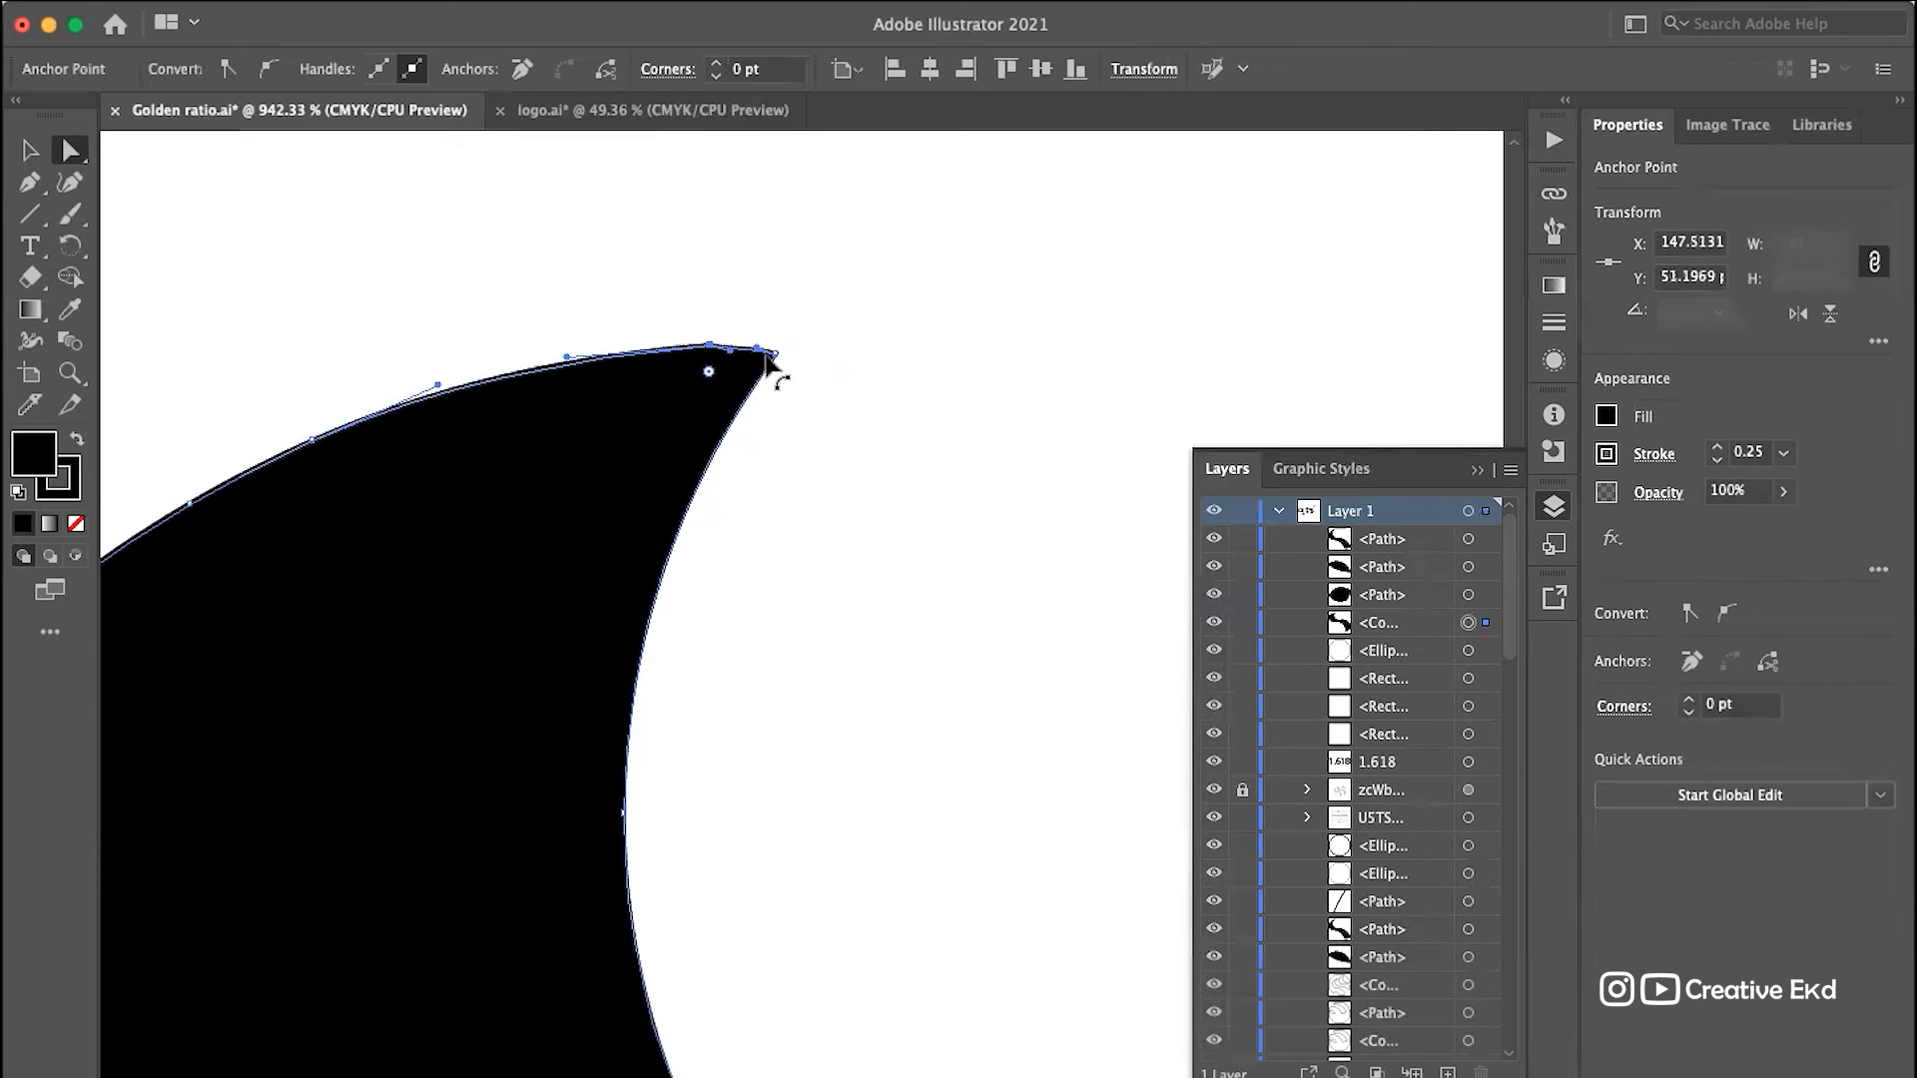
# Step: Undo the extra nudge on the copied middle stripe's upper tip and adjust the tip anchor's direction handle to even out the outer edge
pyautogui.press('Up')
pyautogui.press('super+z')
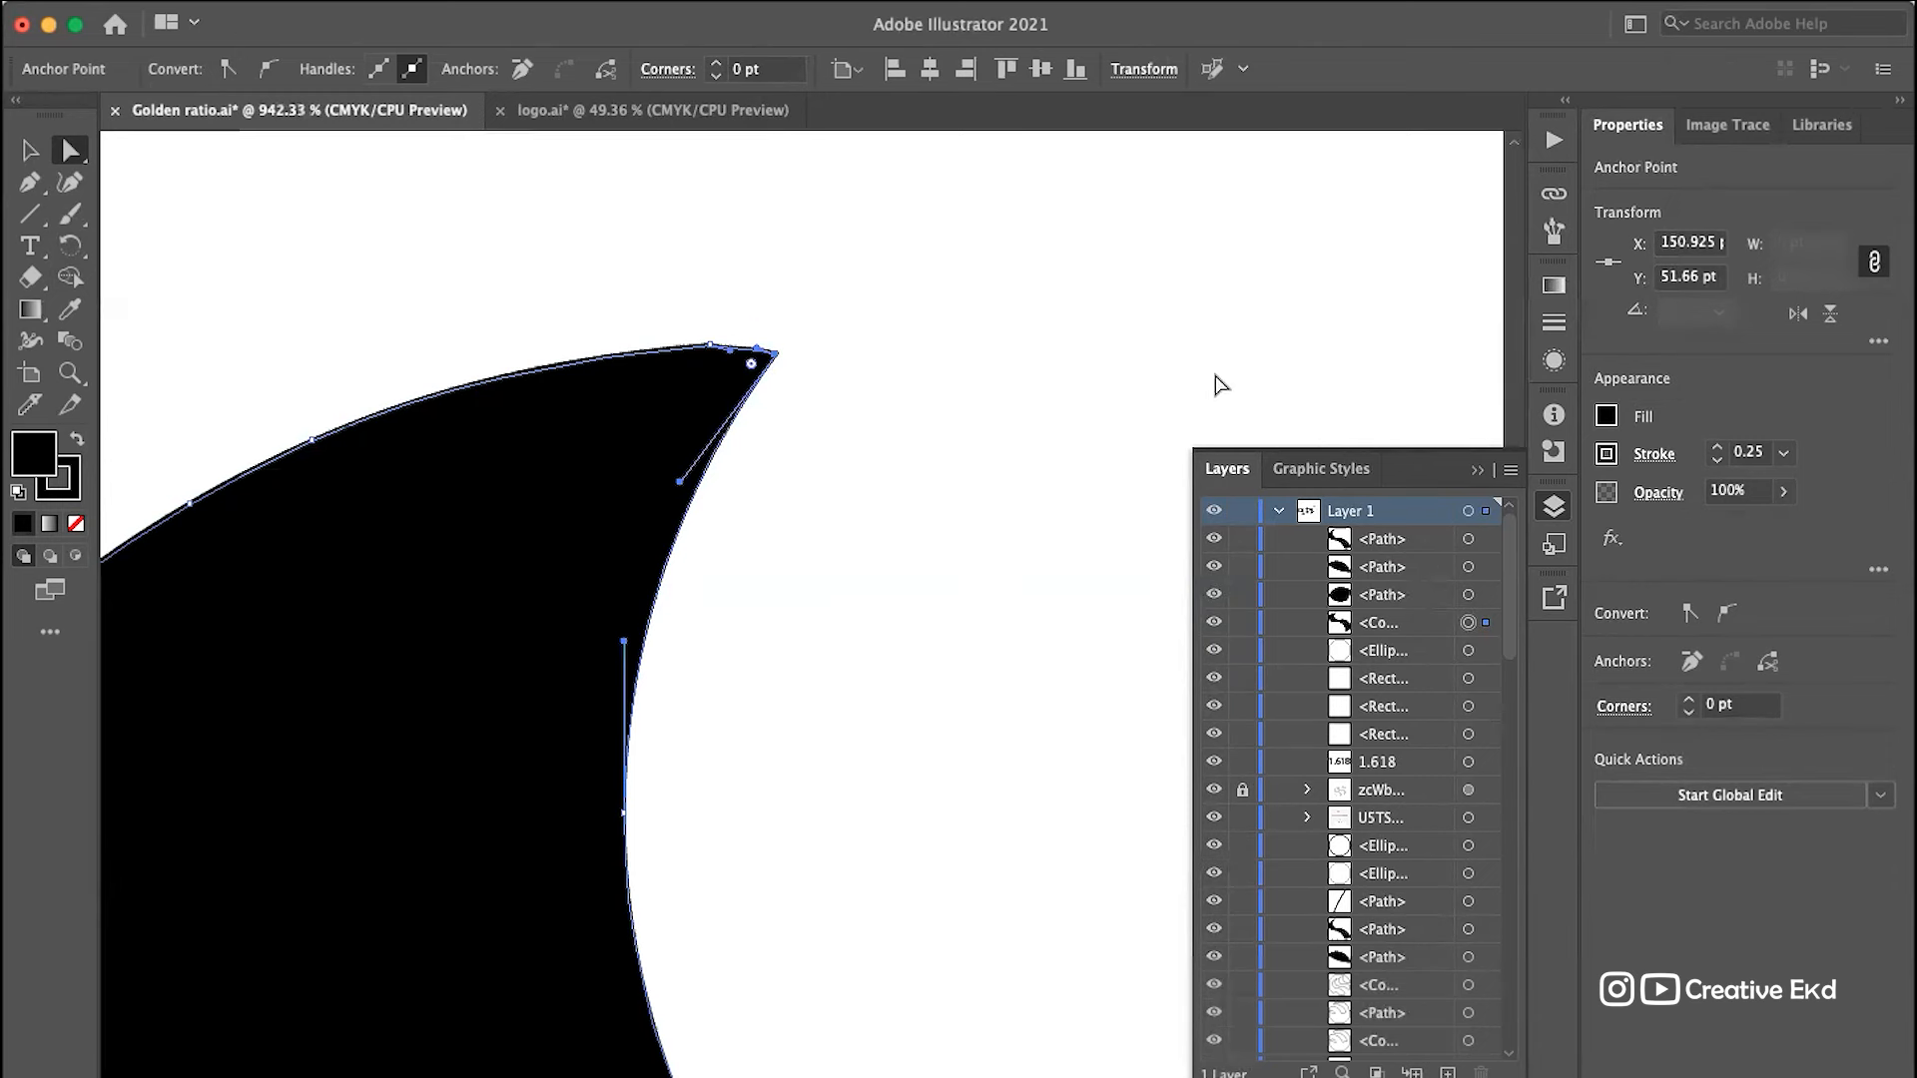
pyautogui.click(733, 352)
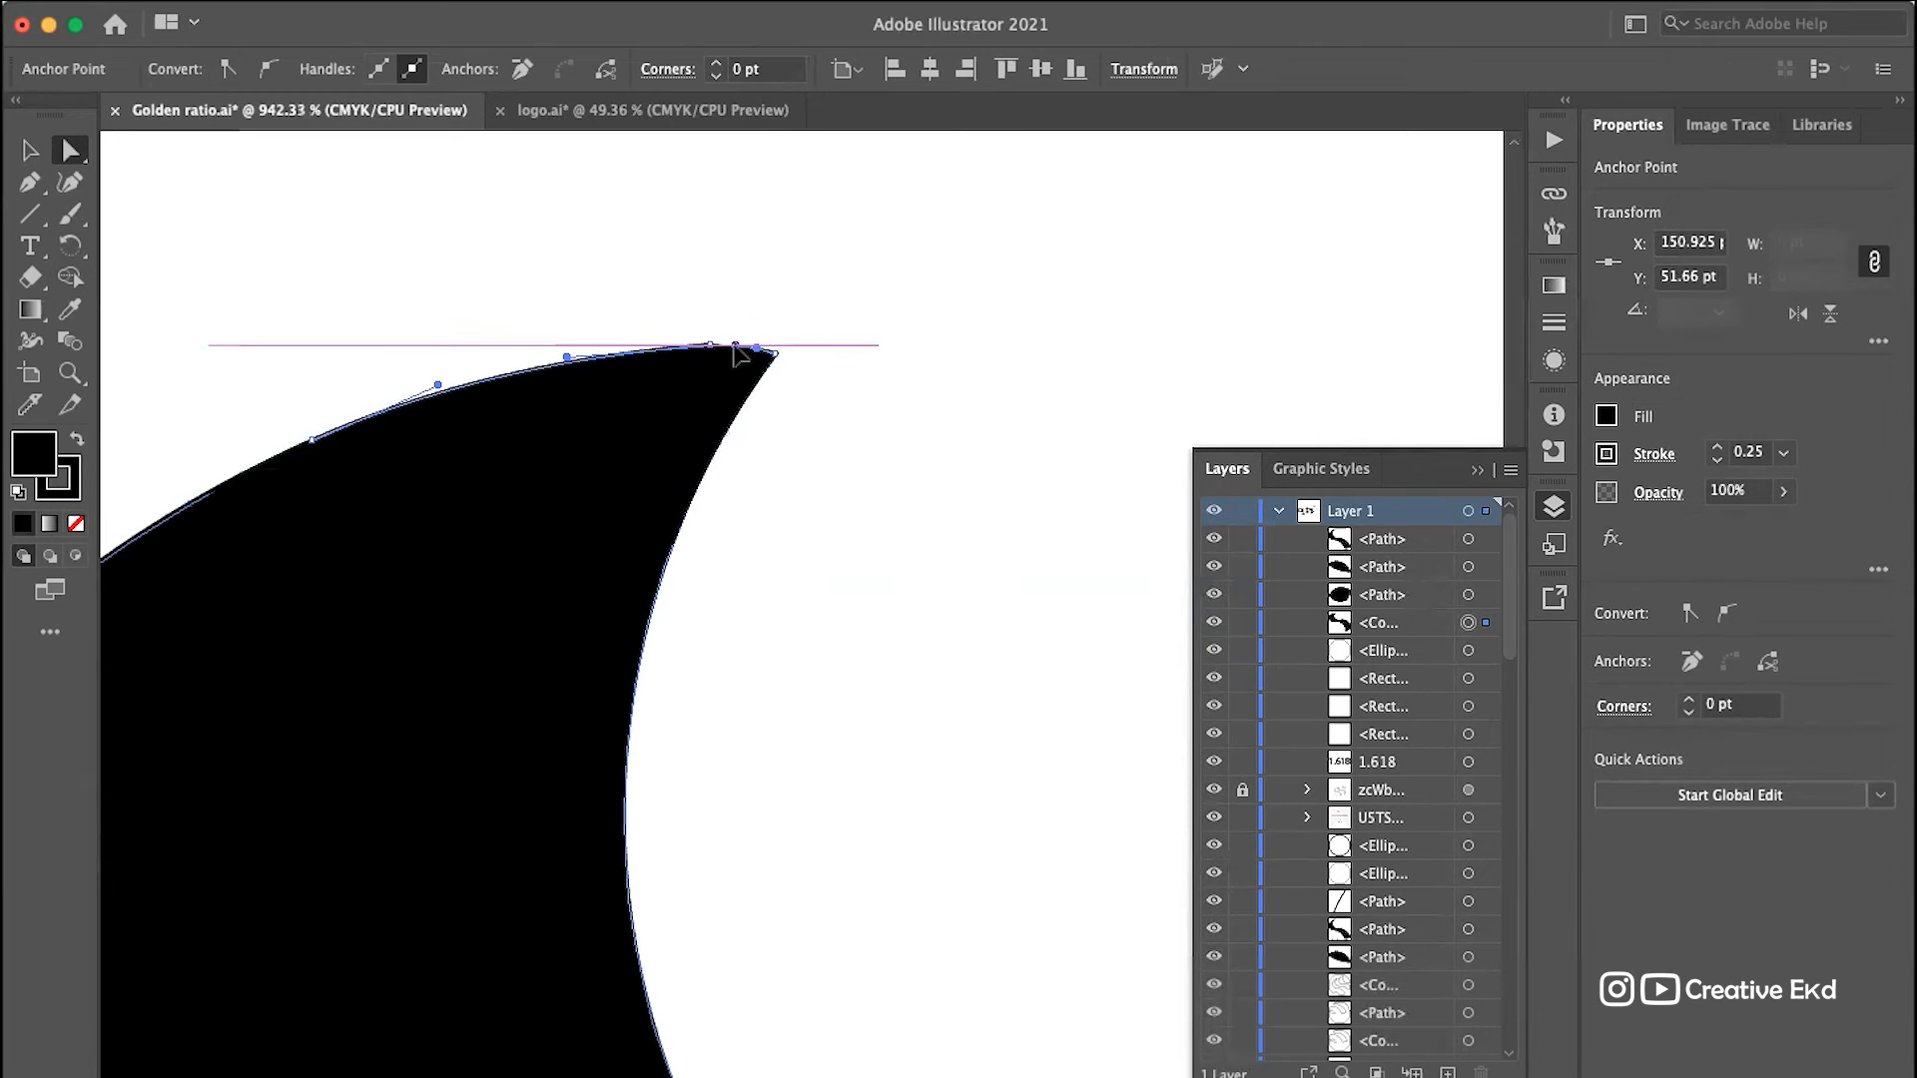
pyautogui.click(747, 355)
pyautogui.click(863, 560)
# Step: Move the upper corner anchor of the copied lower-left leaf's blunt left end slightly outward to the left
pyautogui.scroll(-5, 862, 560)
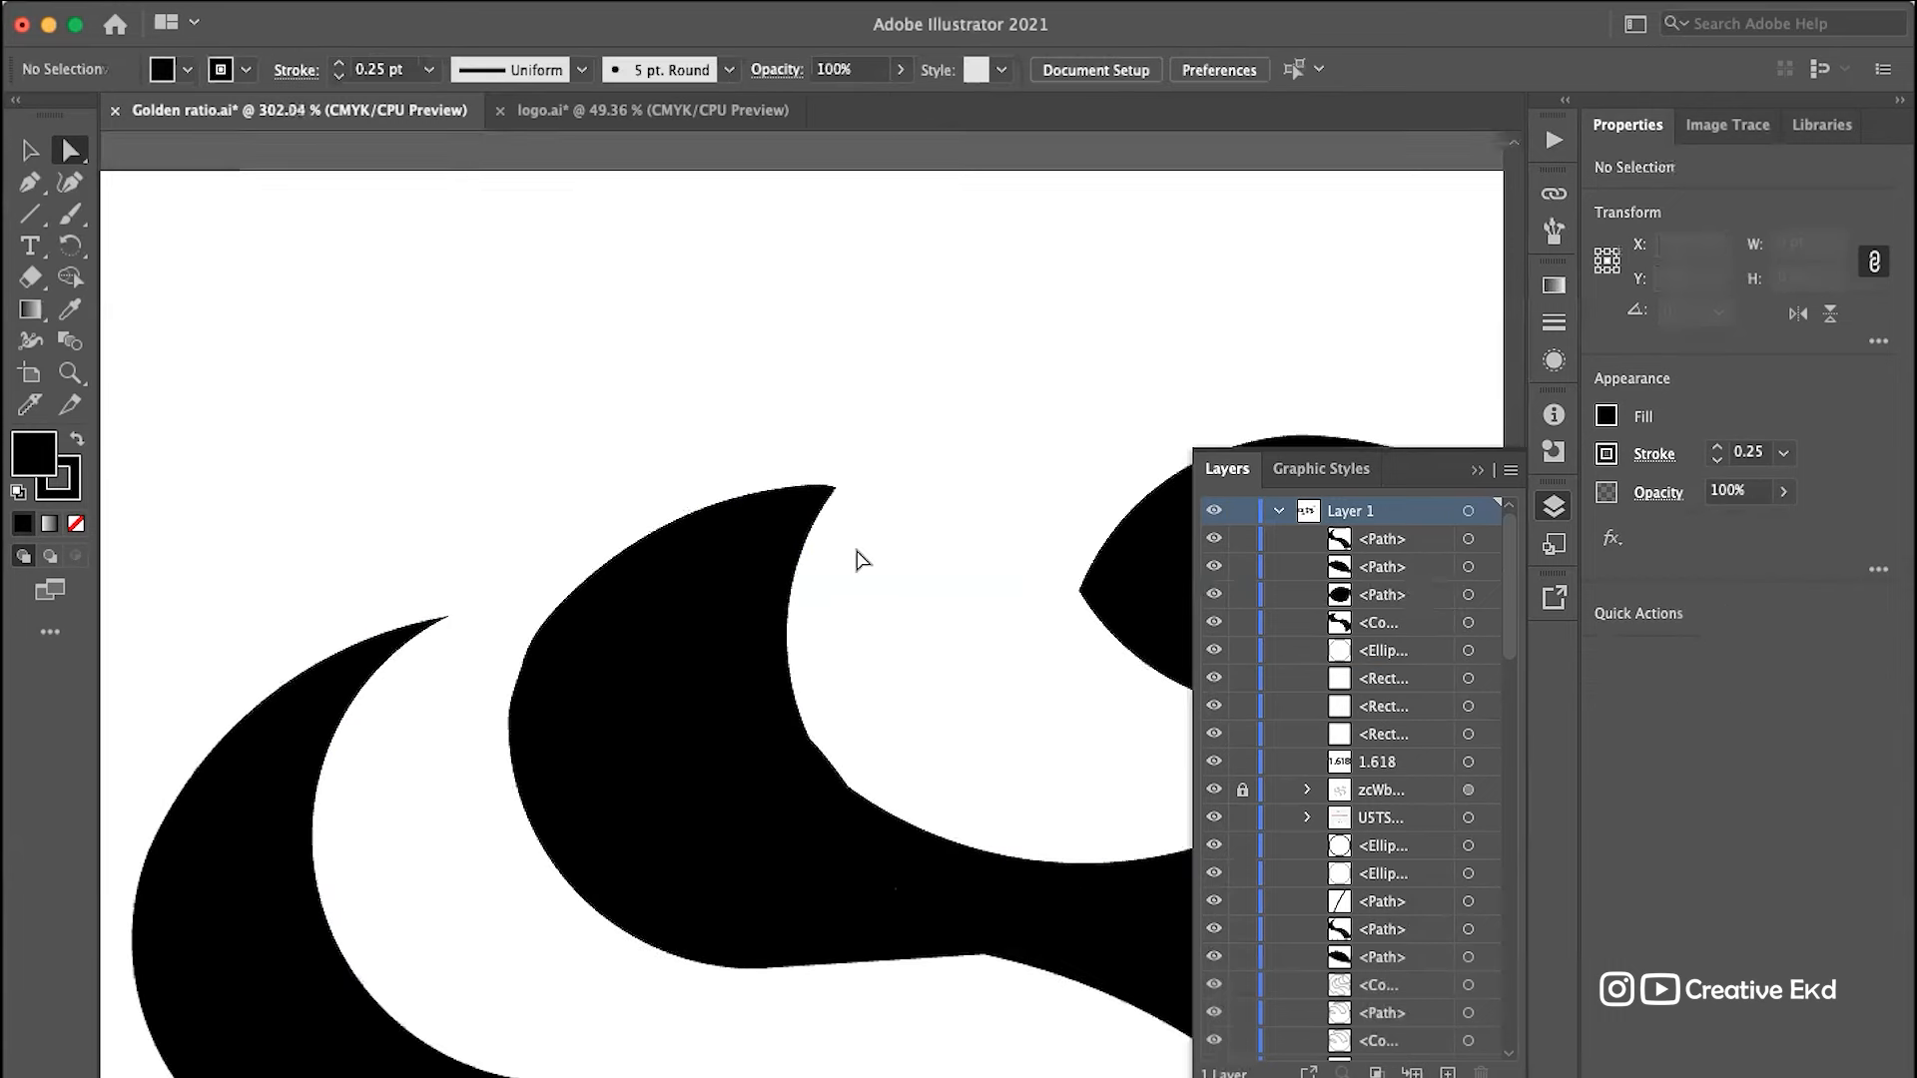
pyautogui.scroll(-4, 743, 415)
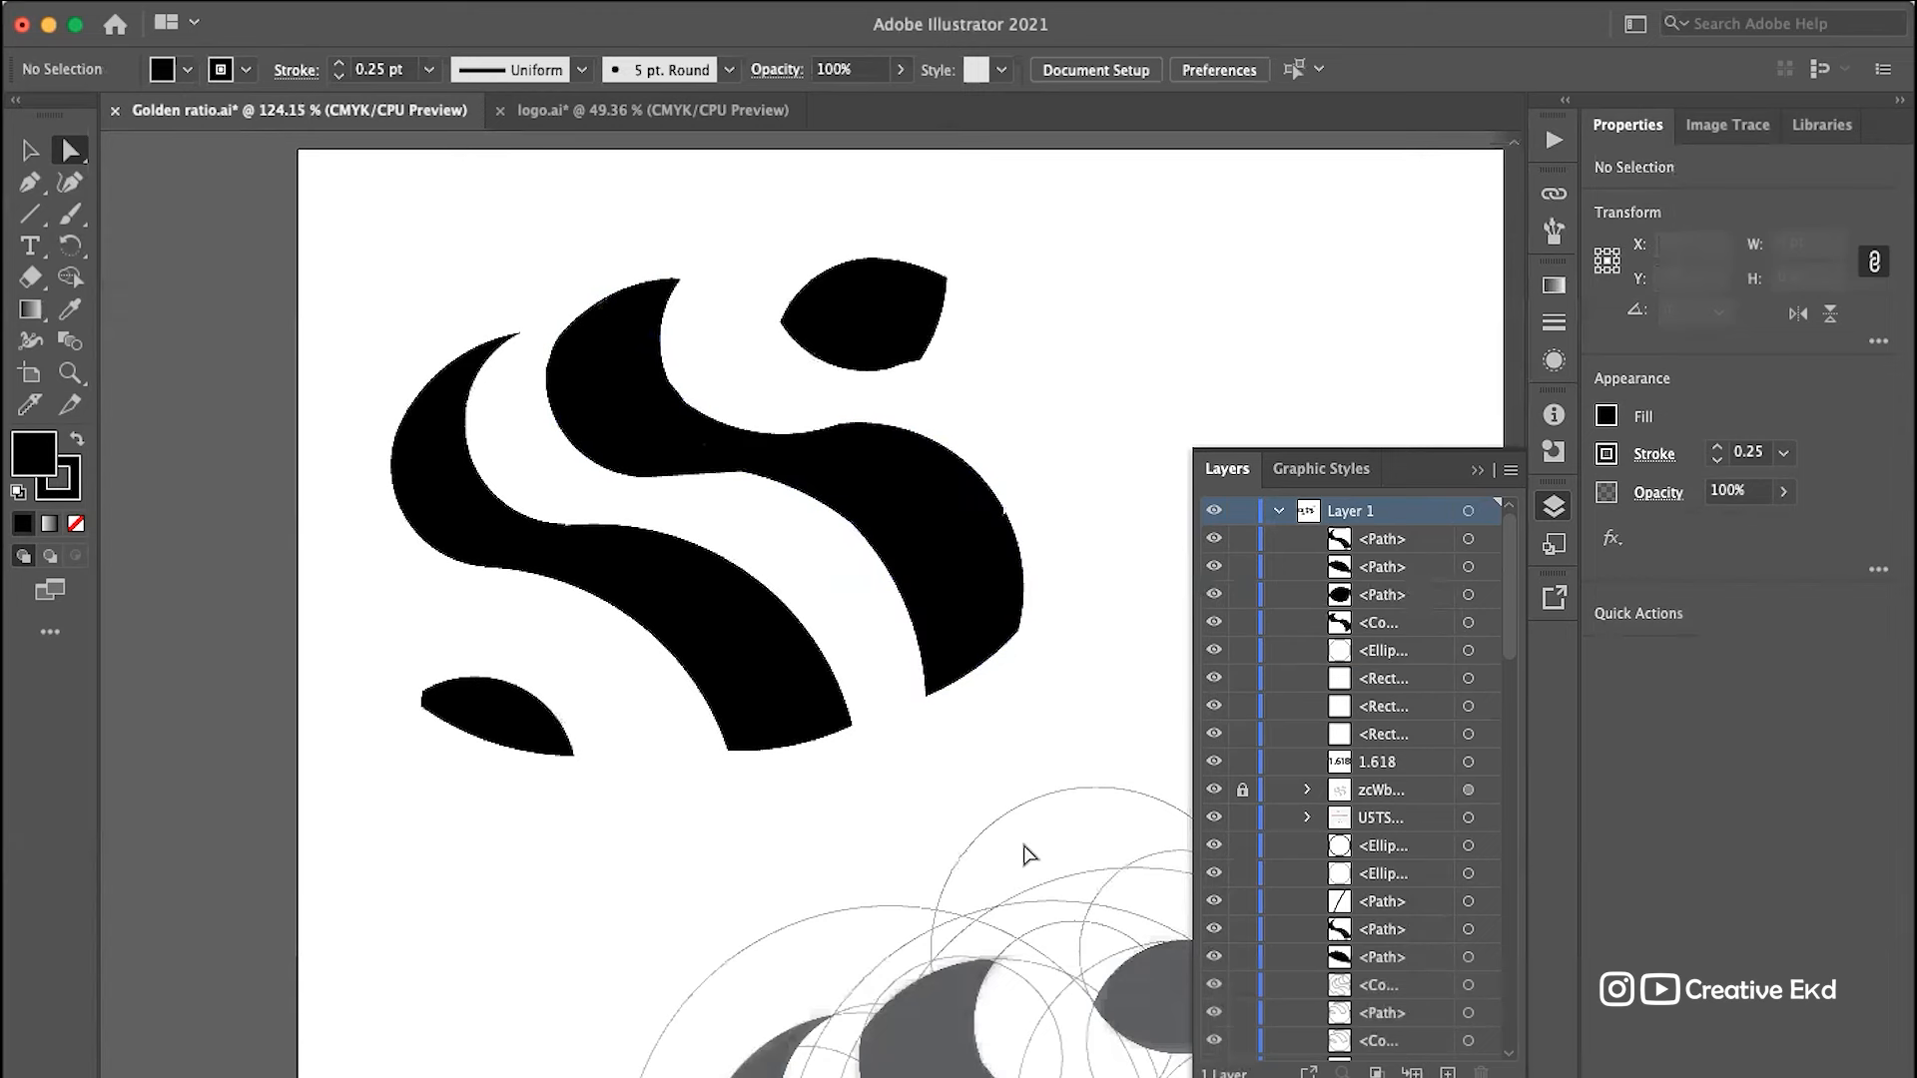
pyautogui.scroll(3, 1028, 854)
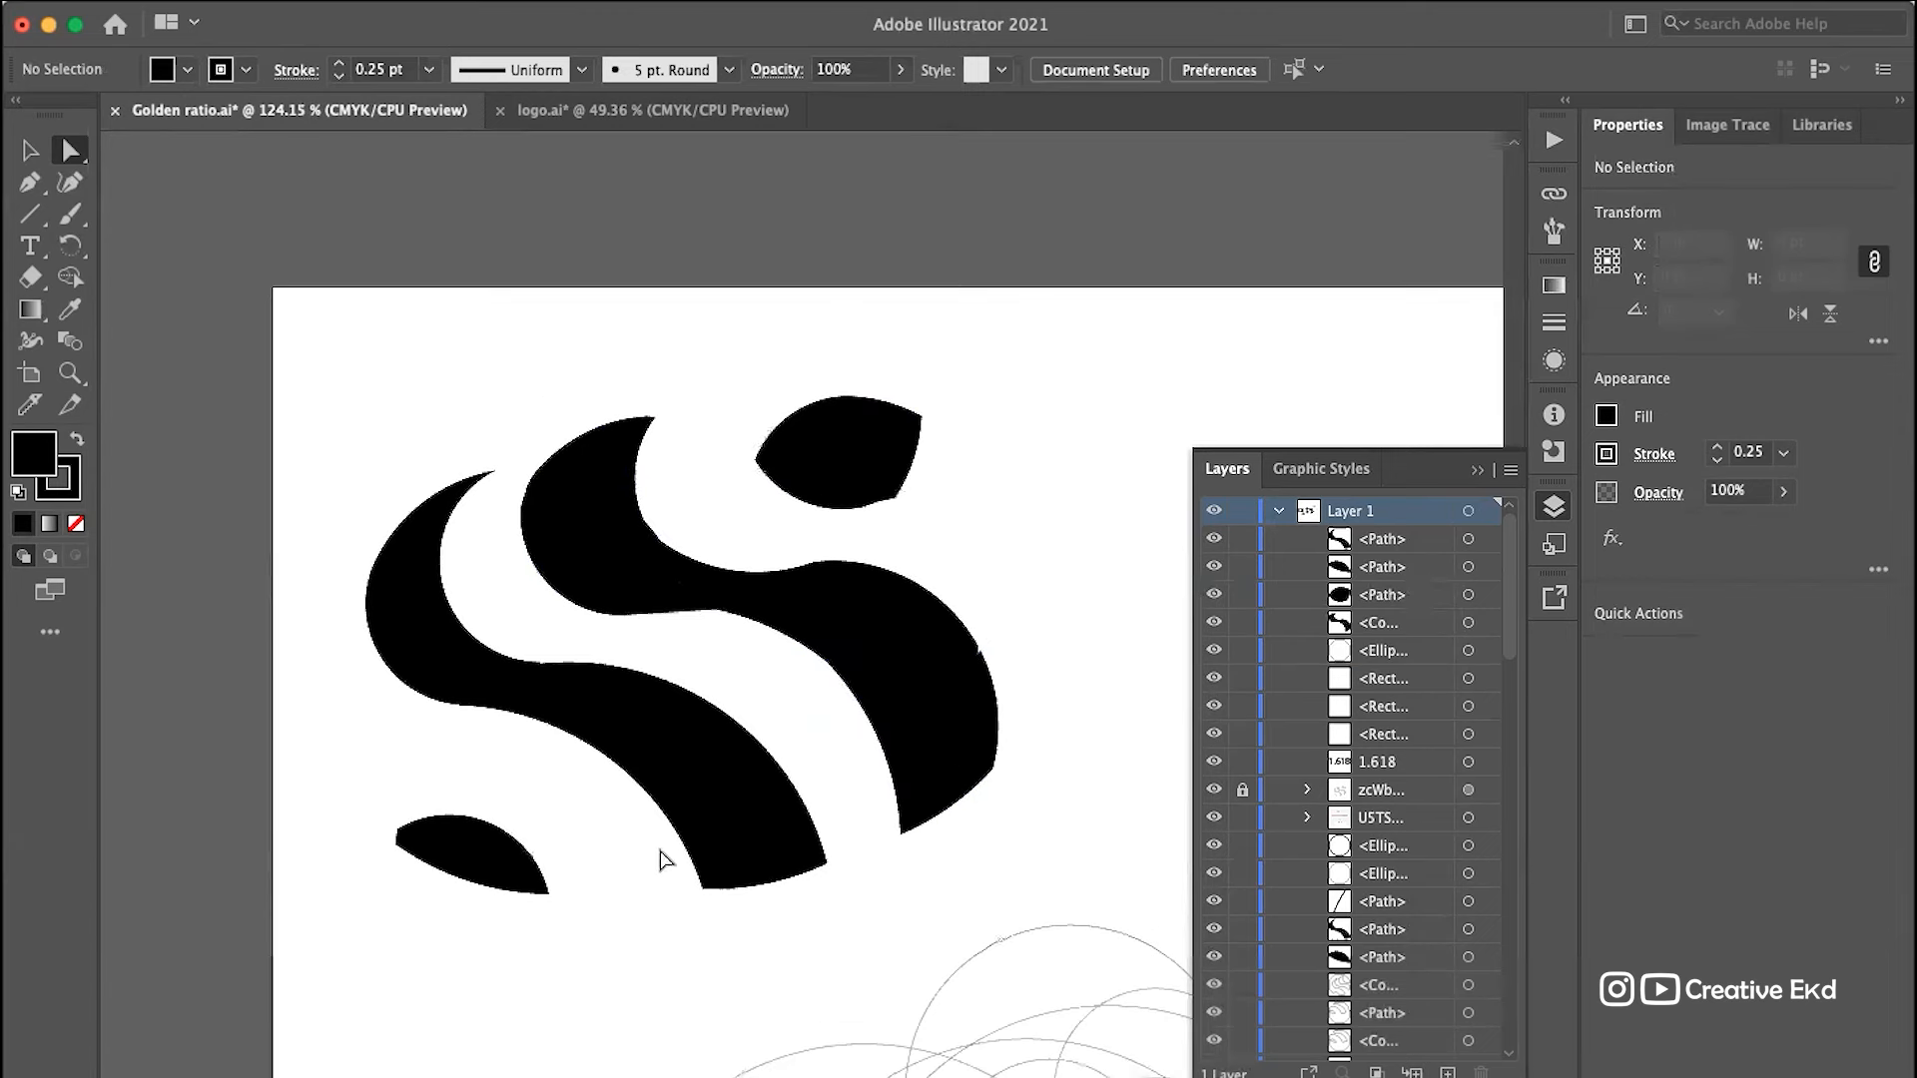
pyautogui.click(456, 836)
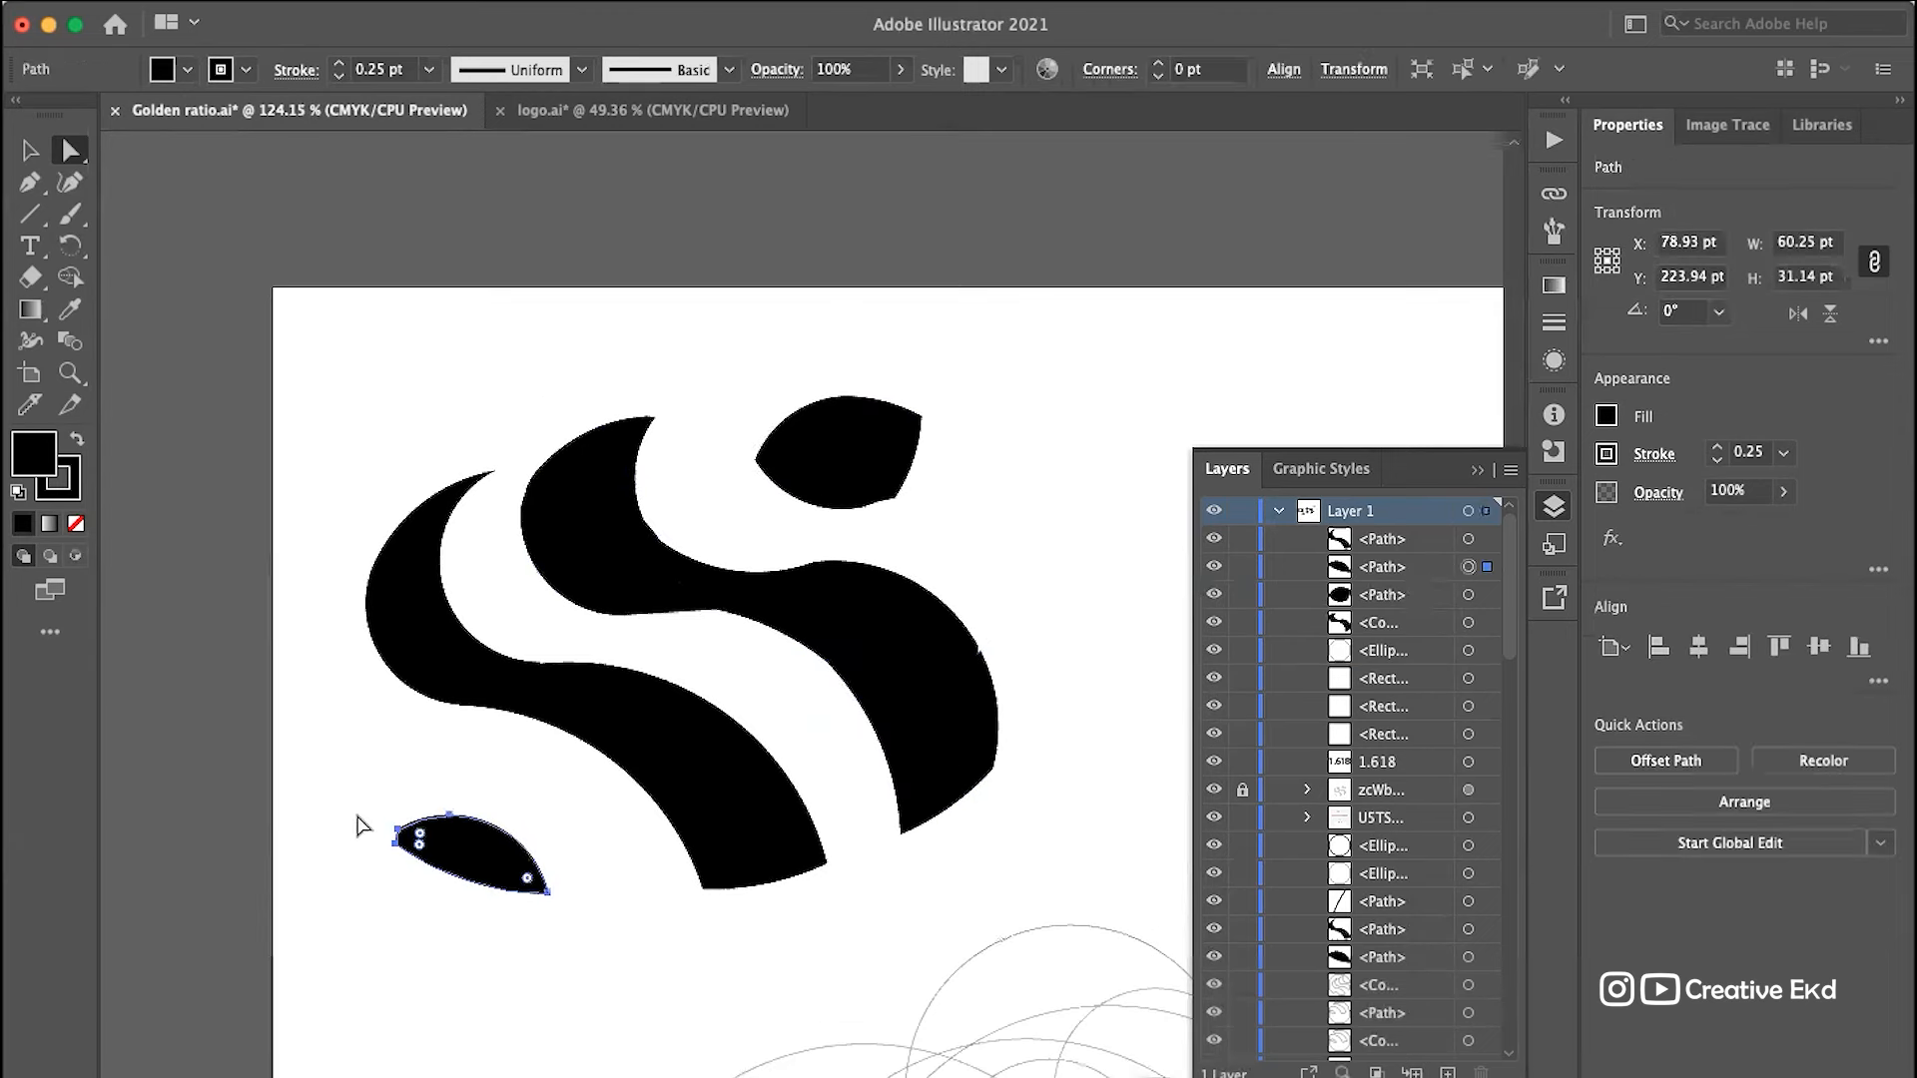
pyautogui.scroll(5, 351, 843)
pyautogui.scroll(3, 342, 867)
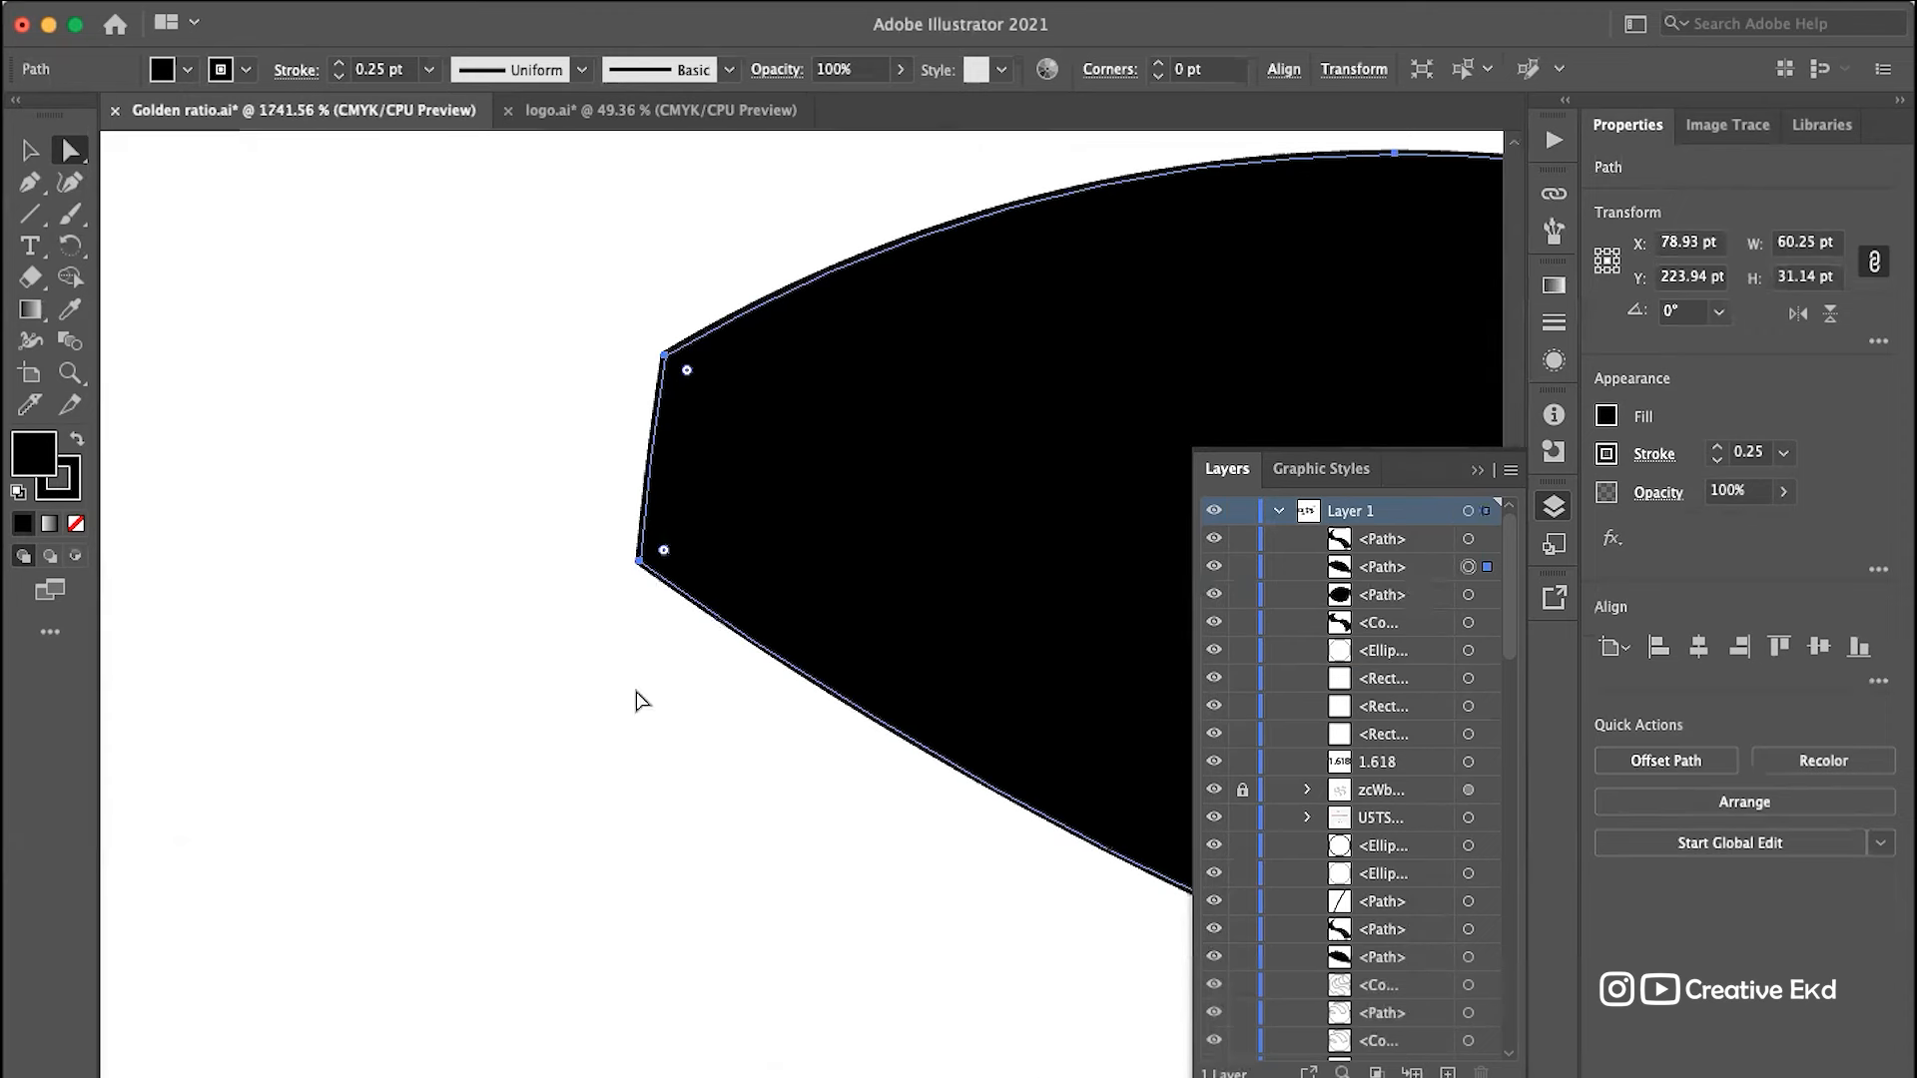
pyautogui.moveTo(664, 355); pyautogui.dragTo(528, 442)
pyautogui.scroll(-3, 877, 531)
pyautogui.scroll(5, 878, 531)
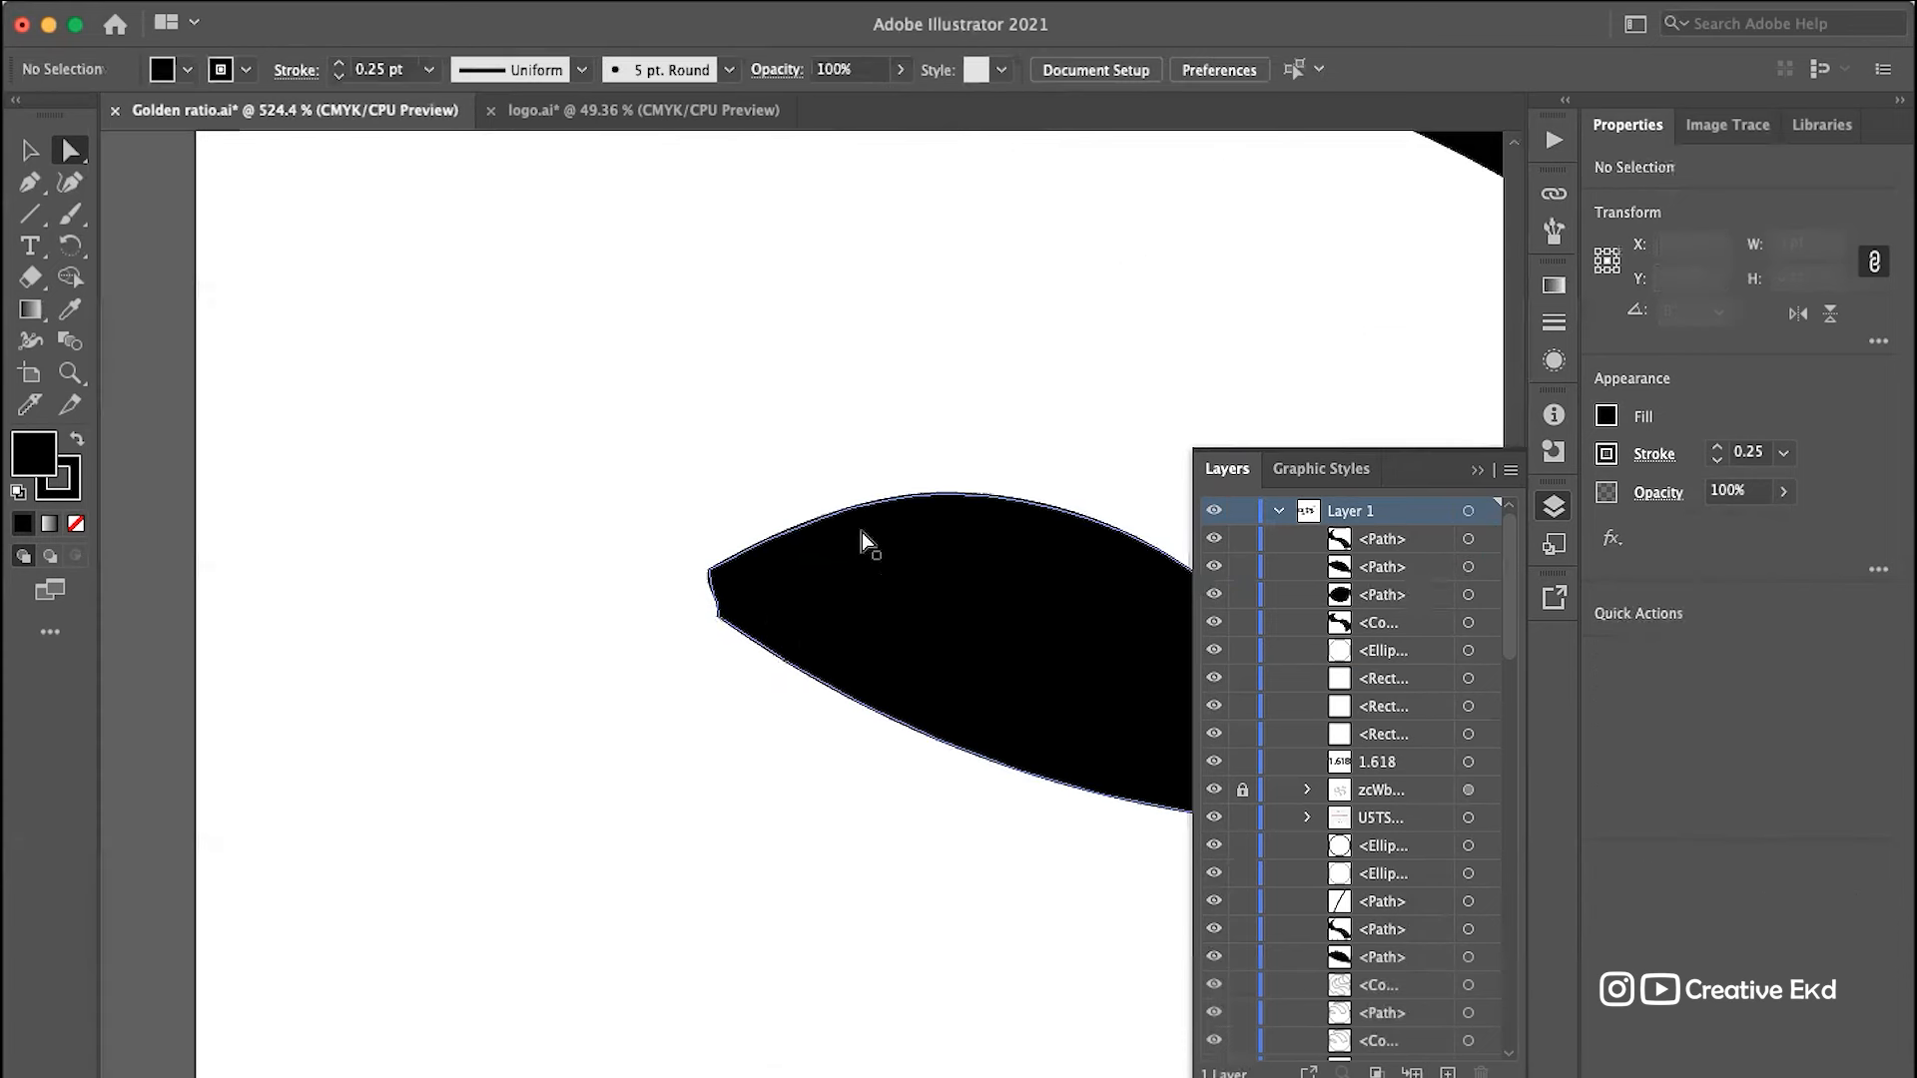
pyautogui.hscroll(2, 620, 563)
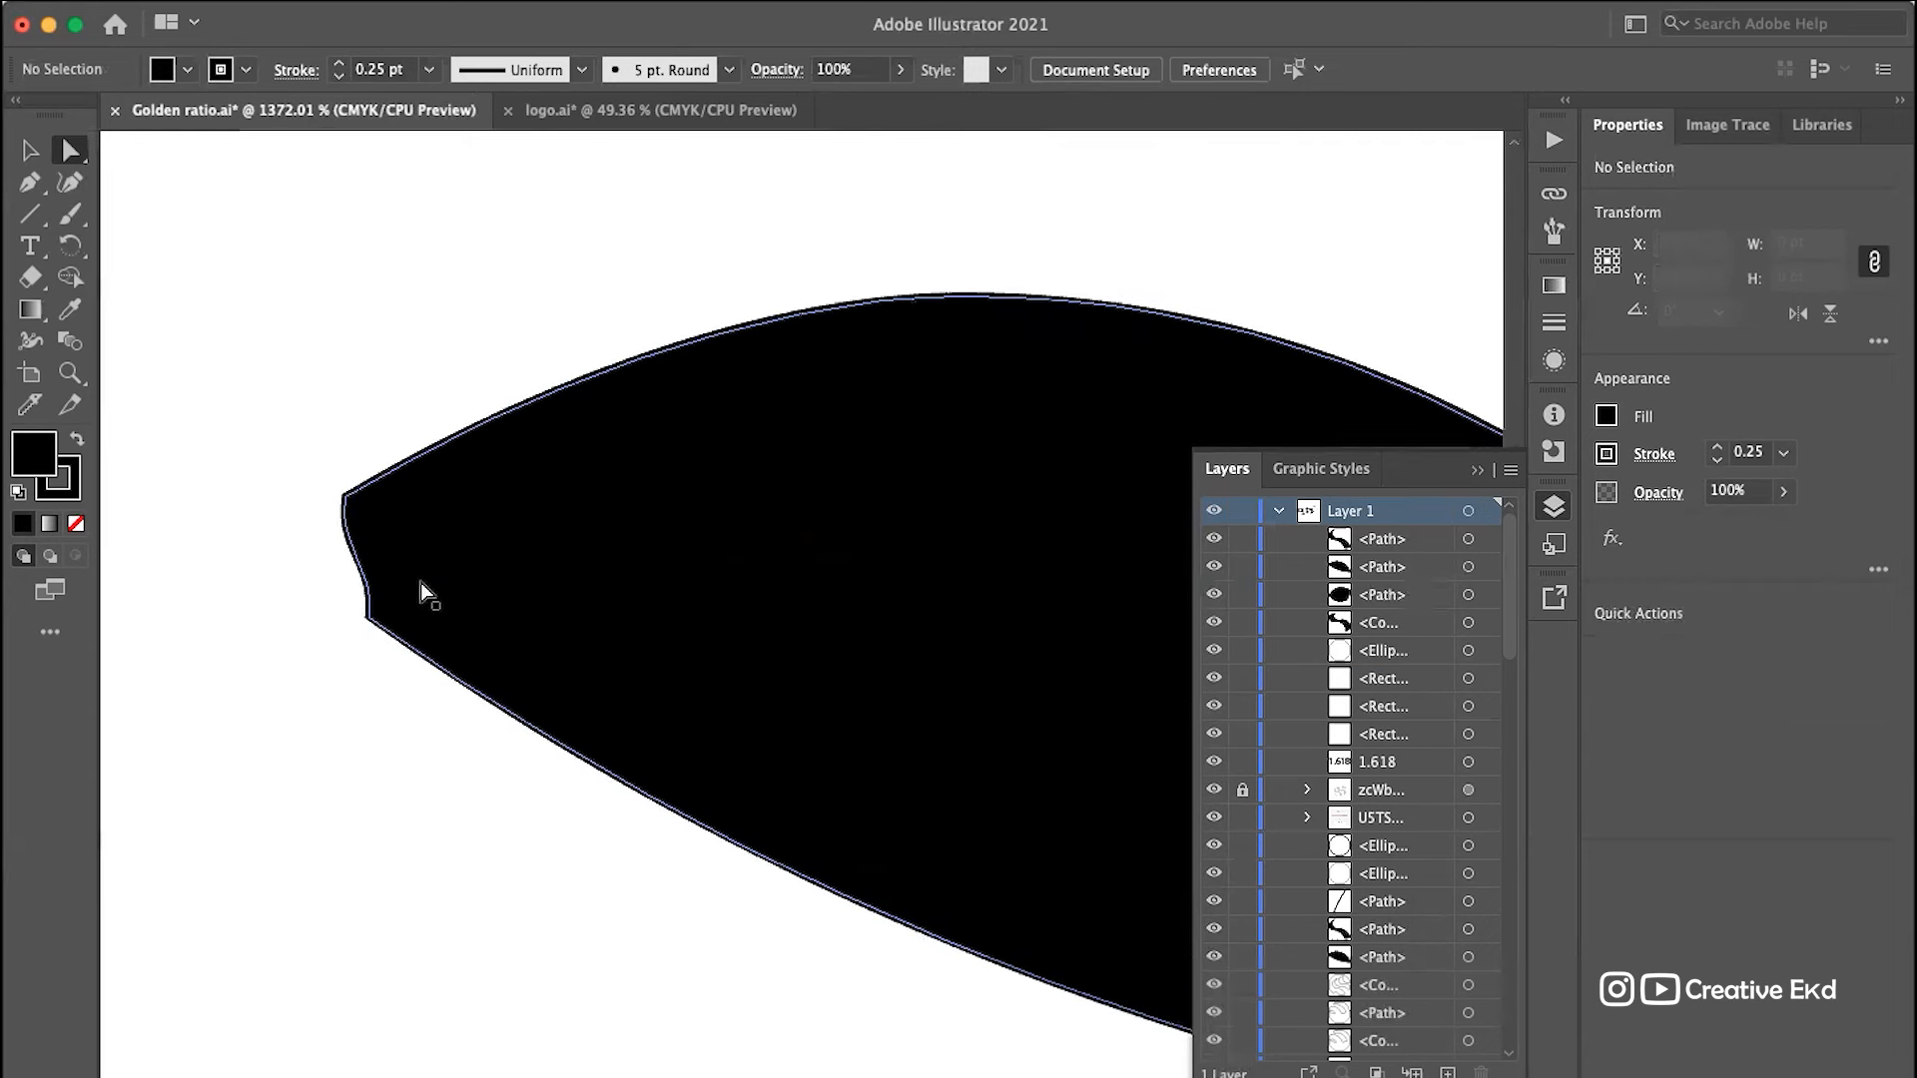
# Step: Round the copied lower-left leaf's left tip by pulling the direction handles of its two end anchors outward
pyautogui.click(419, 583)
pyautogui.click(368, 617)
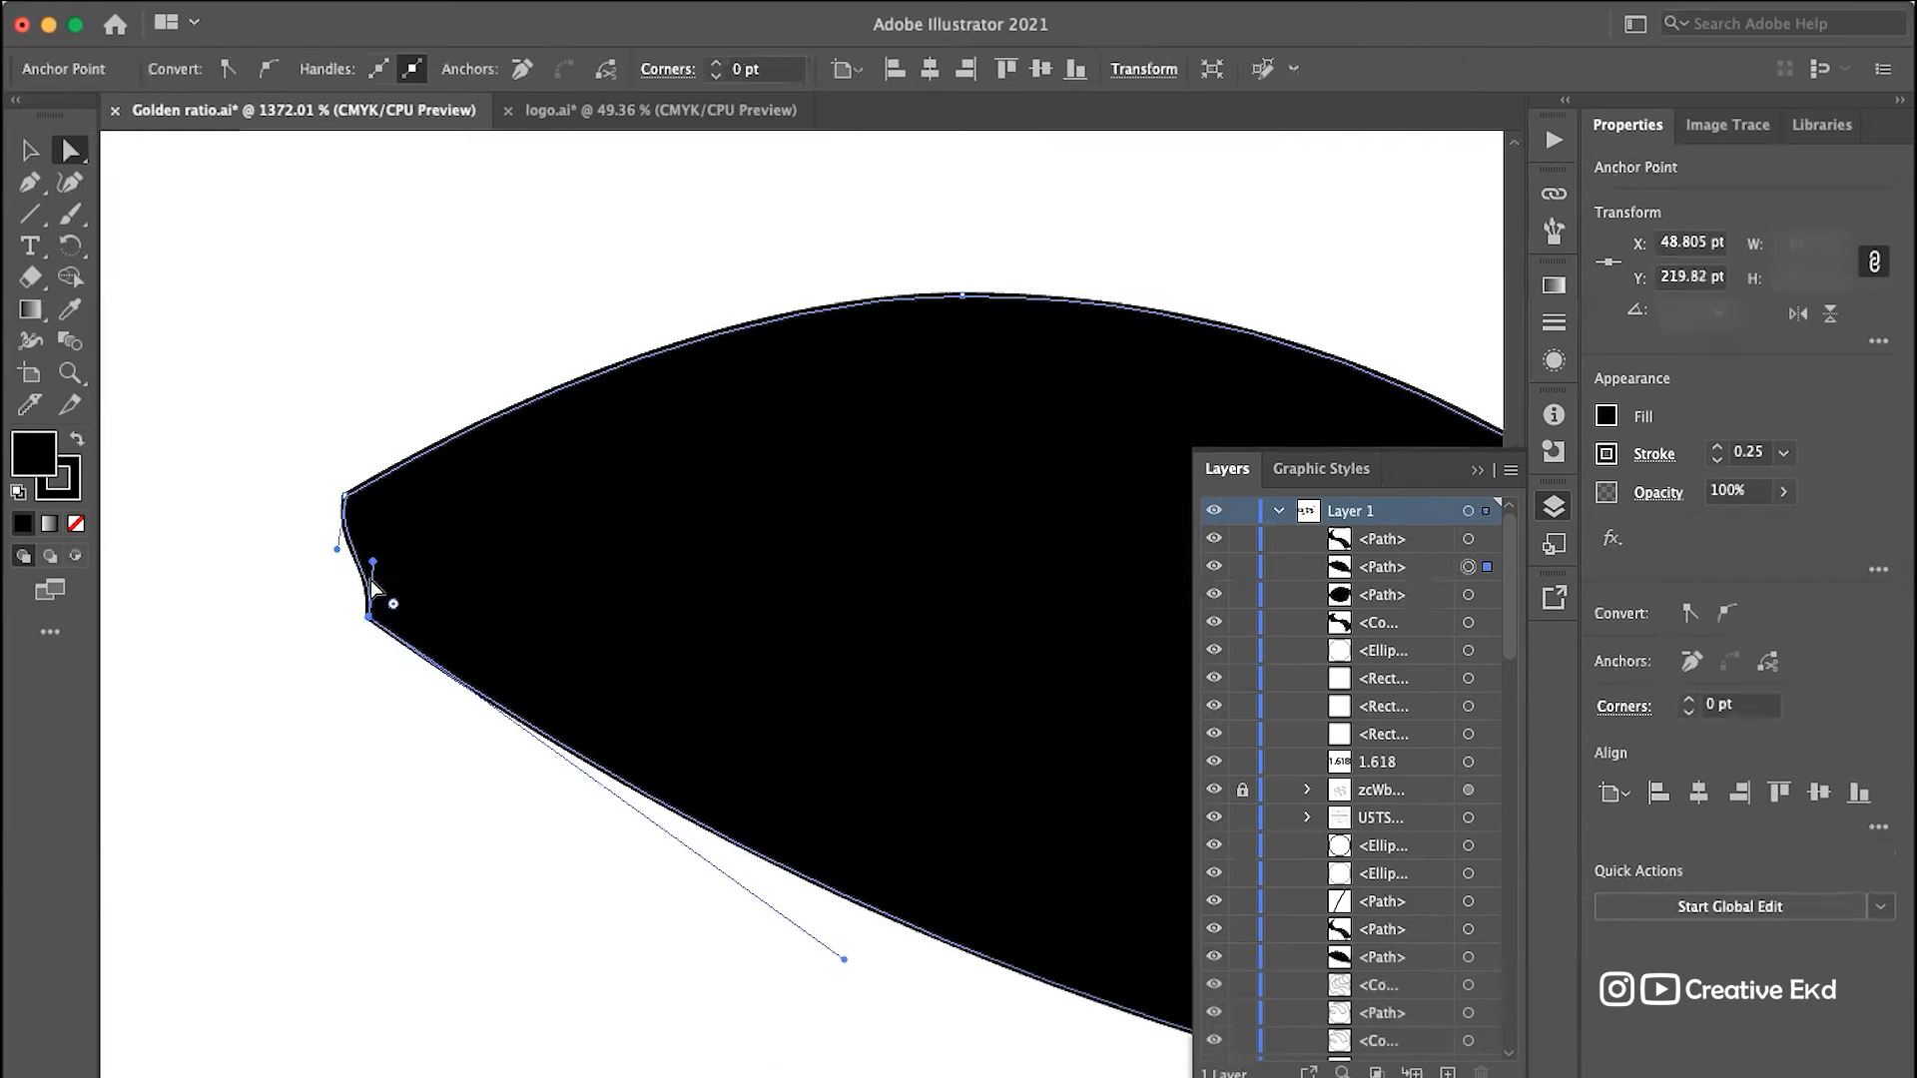
pyautogui.moveTo(358, 562); pyautogui.dragTo(278, 563)
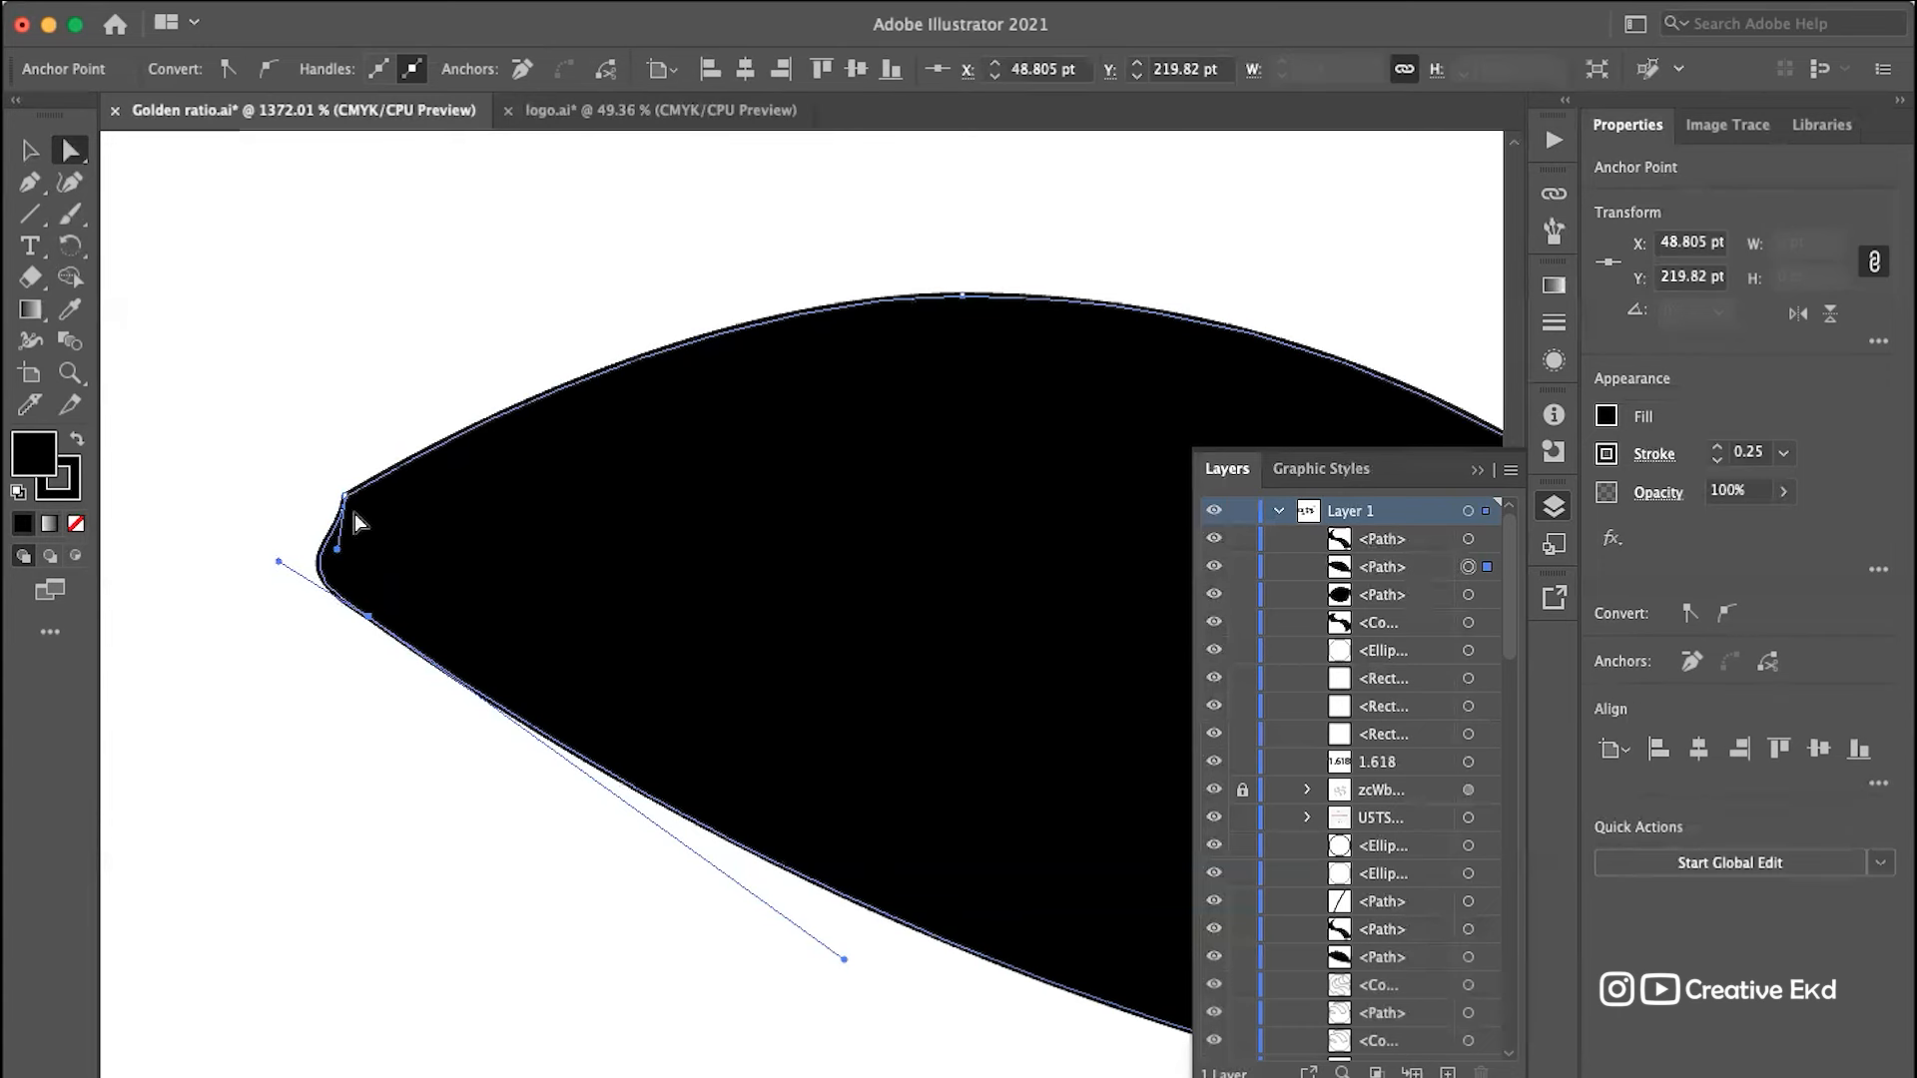
pyautogui.click(346, 497)
pyautogui.moveTo(357, 506); pyautogui.dragTo(310, 547)
pyautogui.click(459, 435)
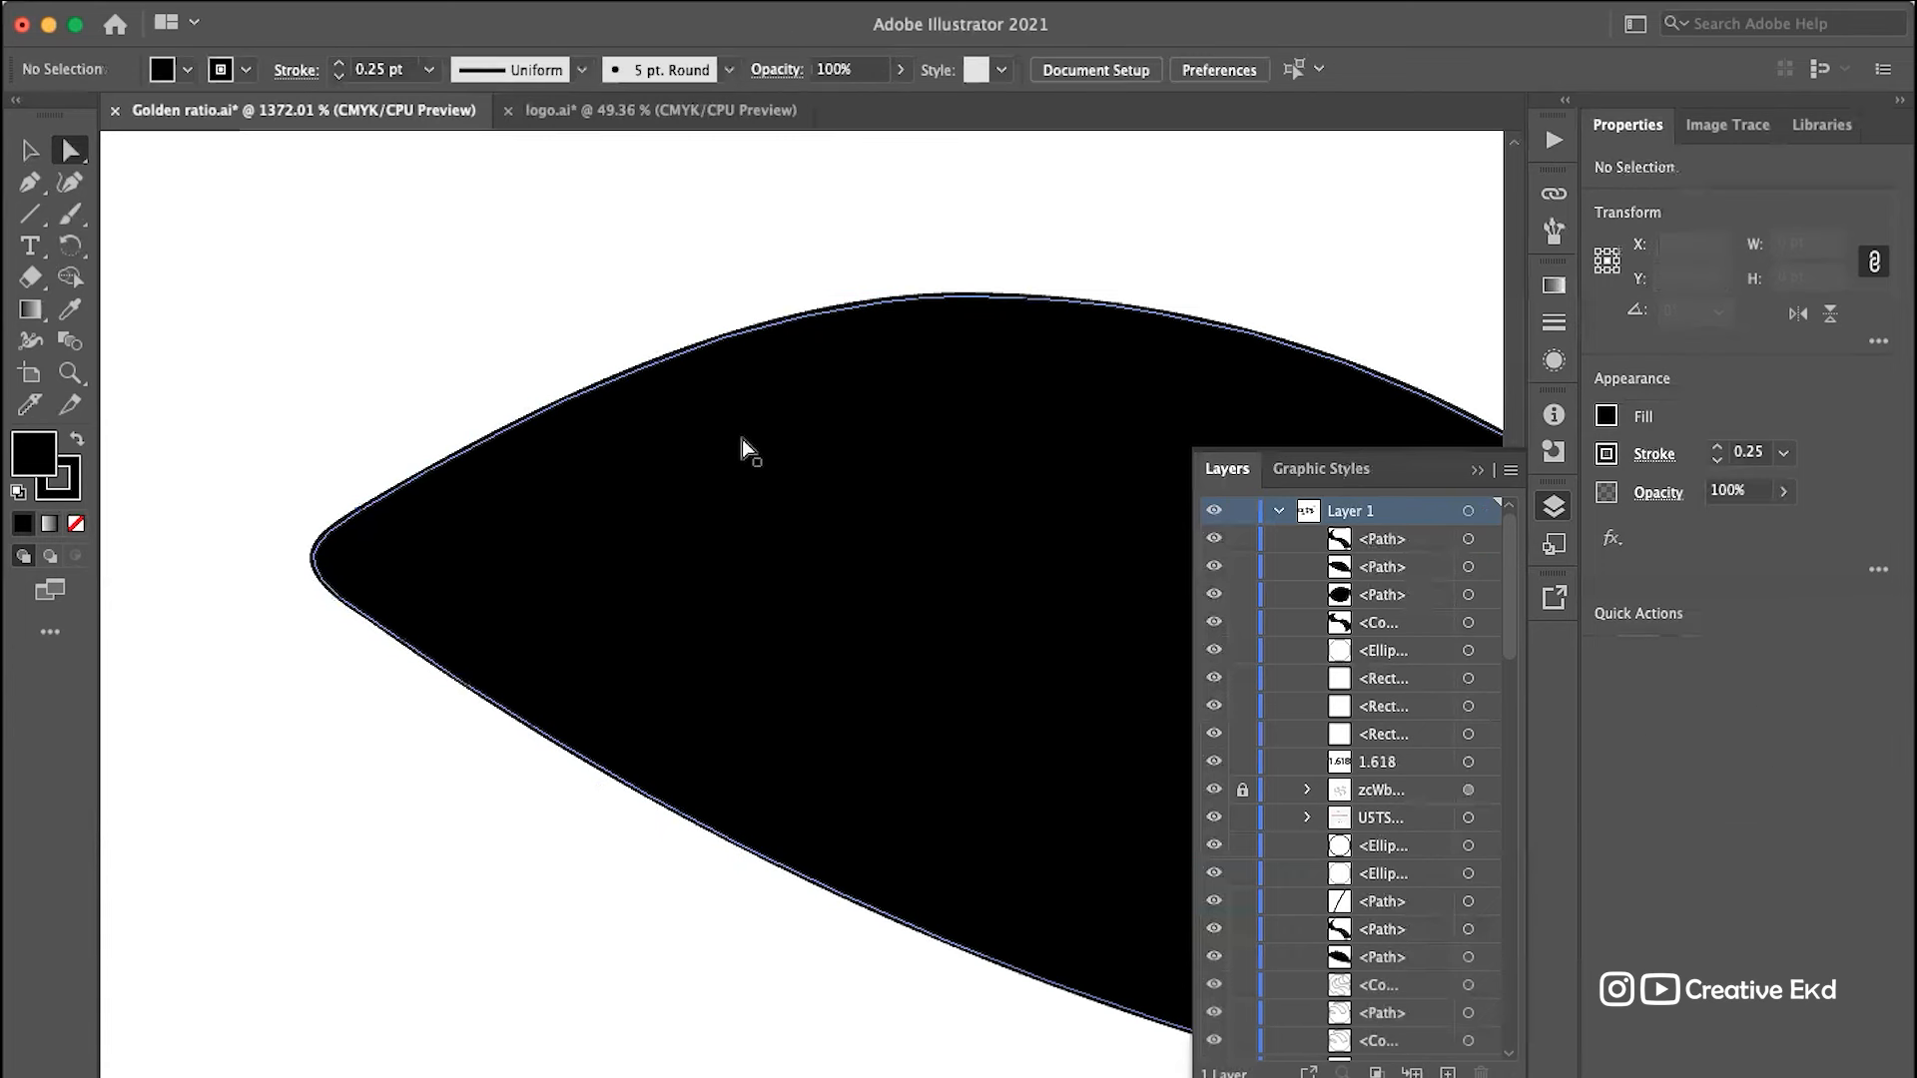
# Step: Compare the copied black shapes with the grey logo and its construction circles to find outlines that still differ
pyautogui.scroll(-5, 741, 439)
pyautogui.hscroll(4, 744, 439)
pyautogui.scroll(-6, 870, 411)
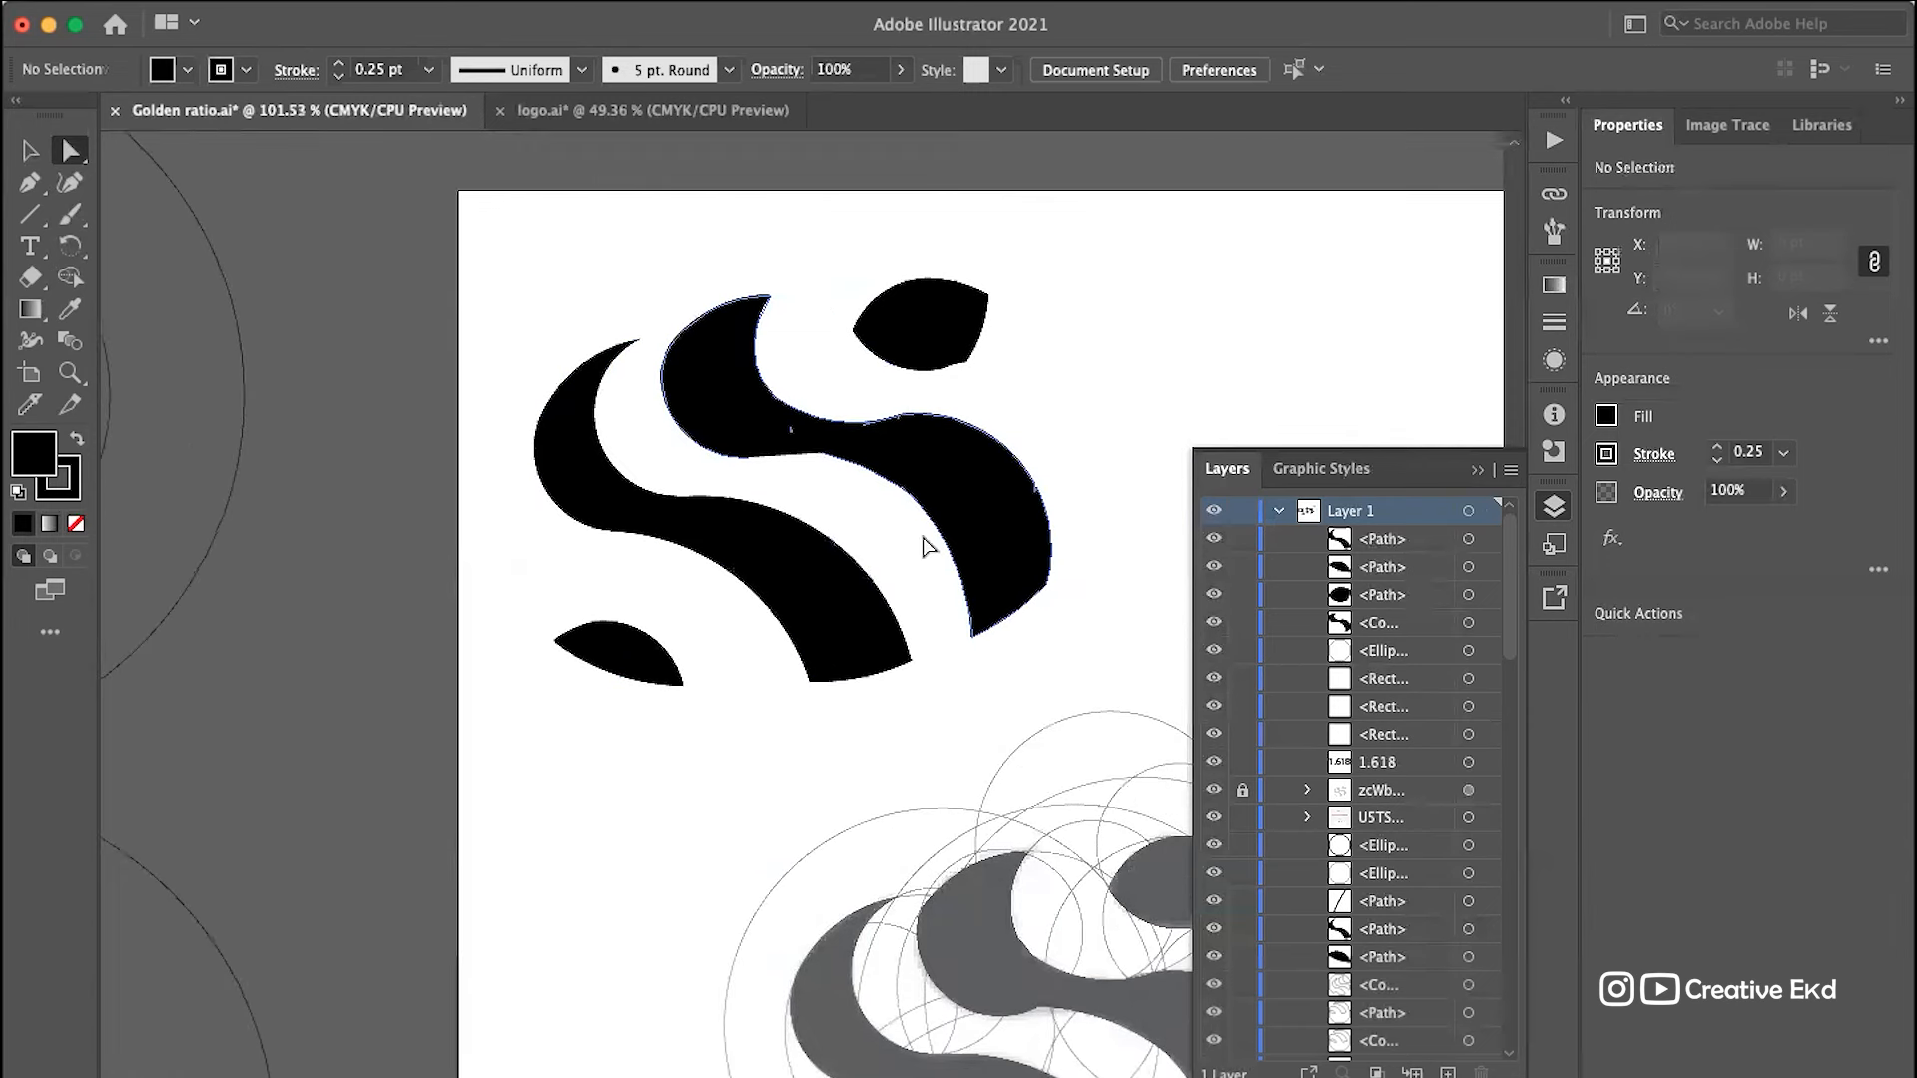
pyautogui.hscroll(4, 936, 516)
pyautogui.scroll(1, 936, 516)
pyautogui.click(751, 523)
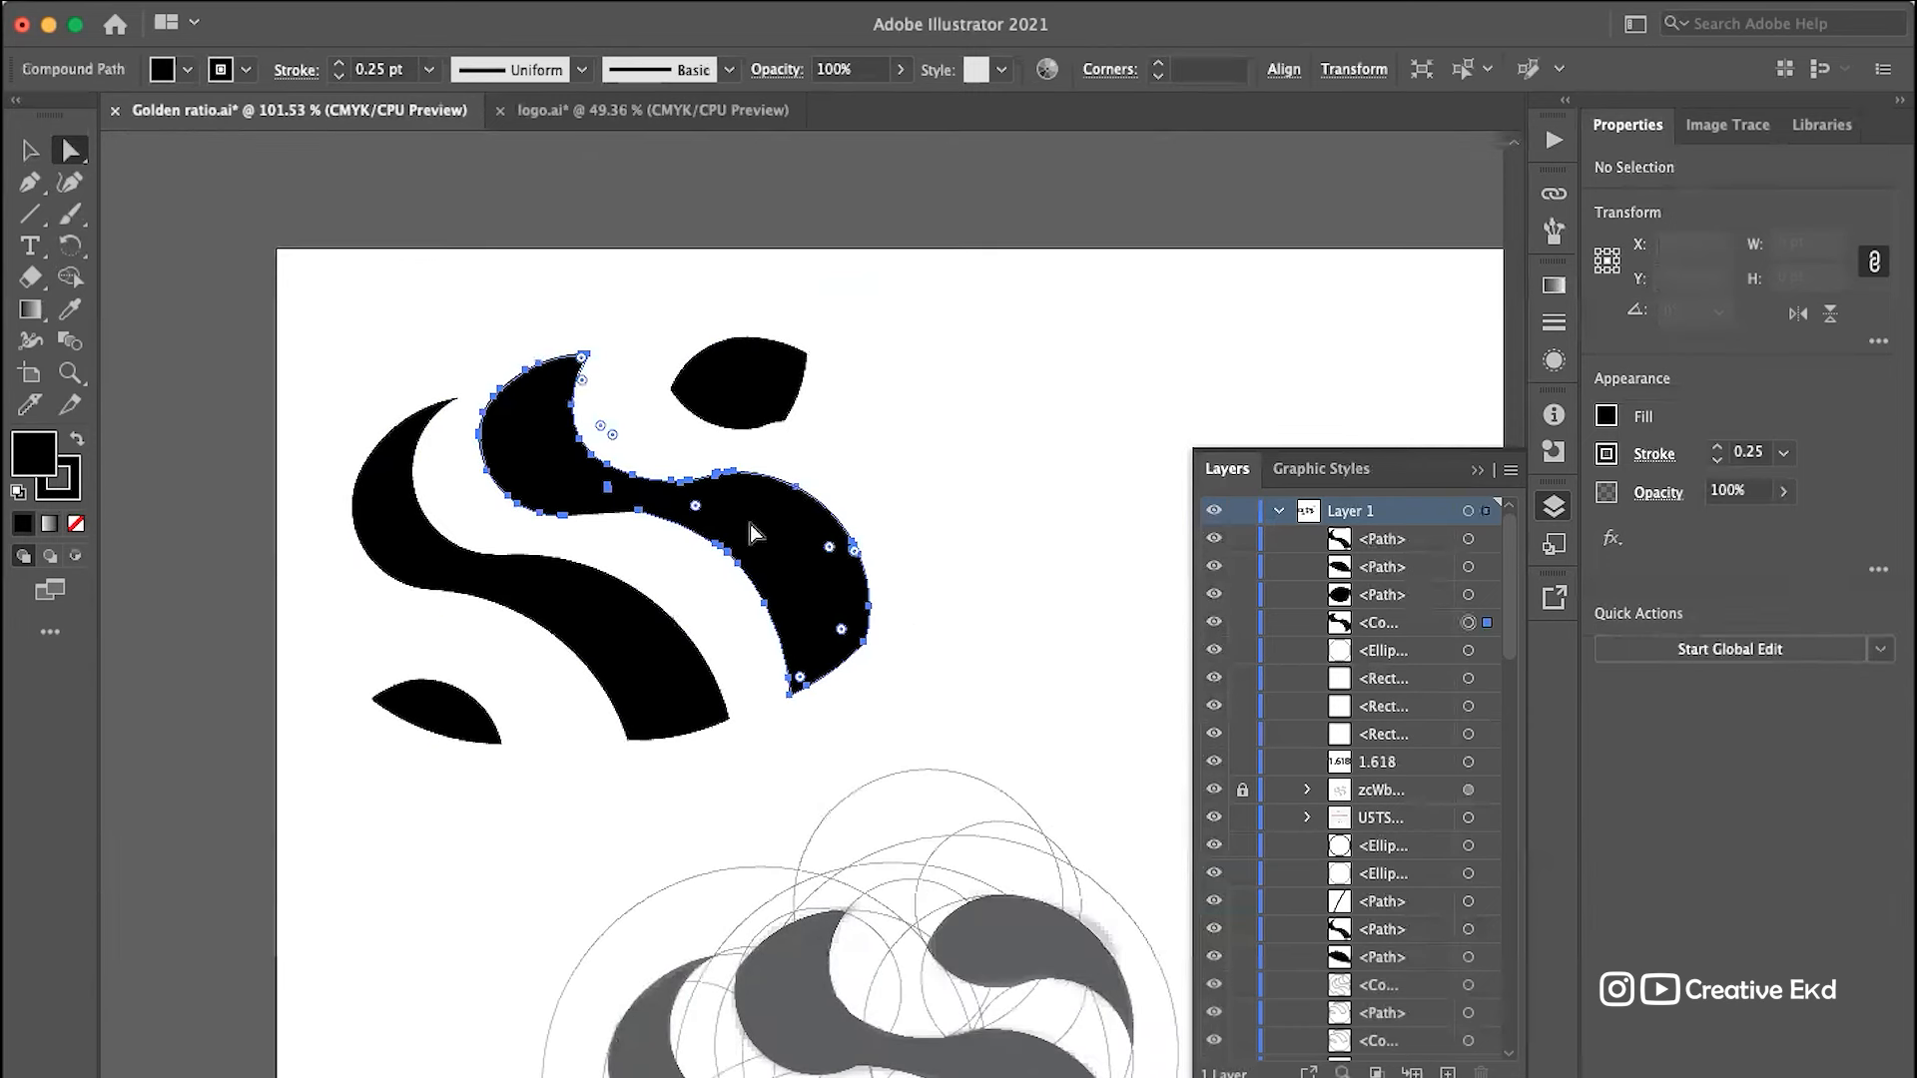
pyautogui.click(1043, 624)
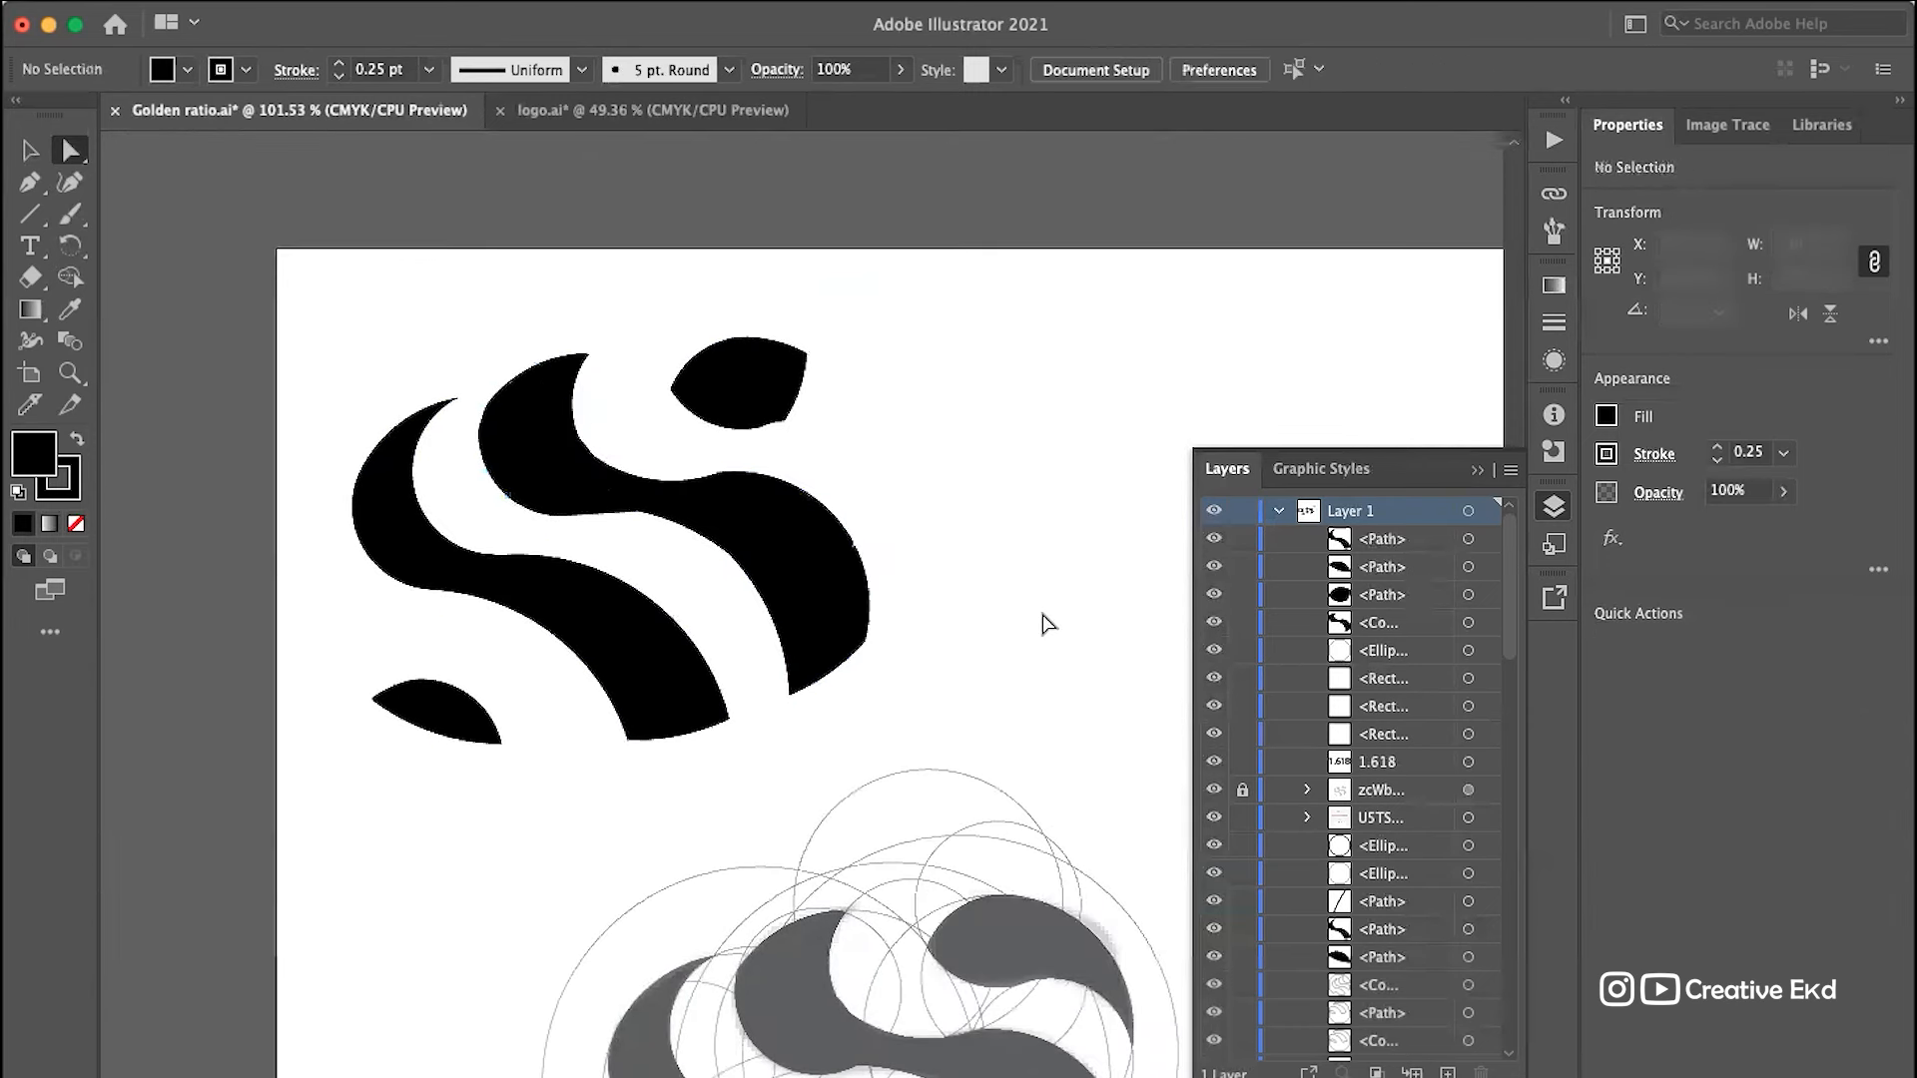
pyautogui.scroll(2, 852, 407)
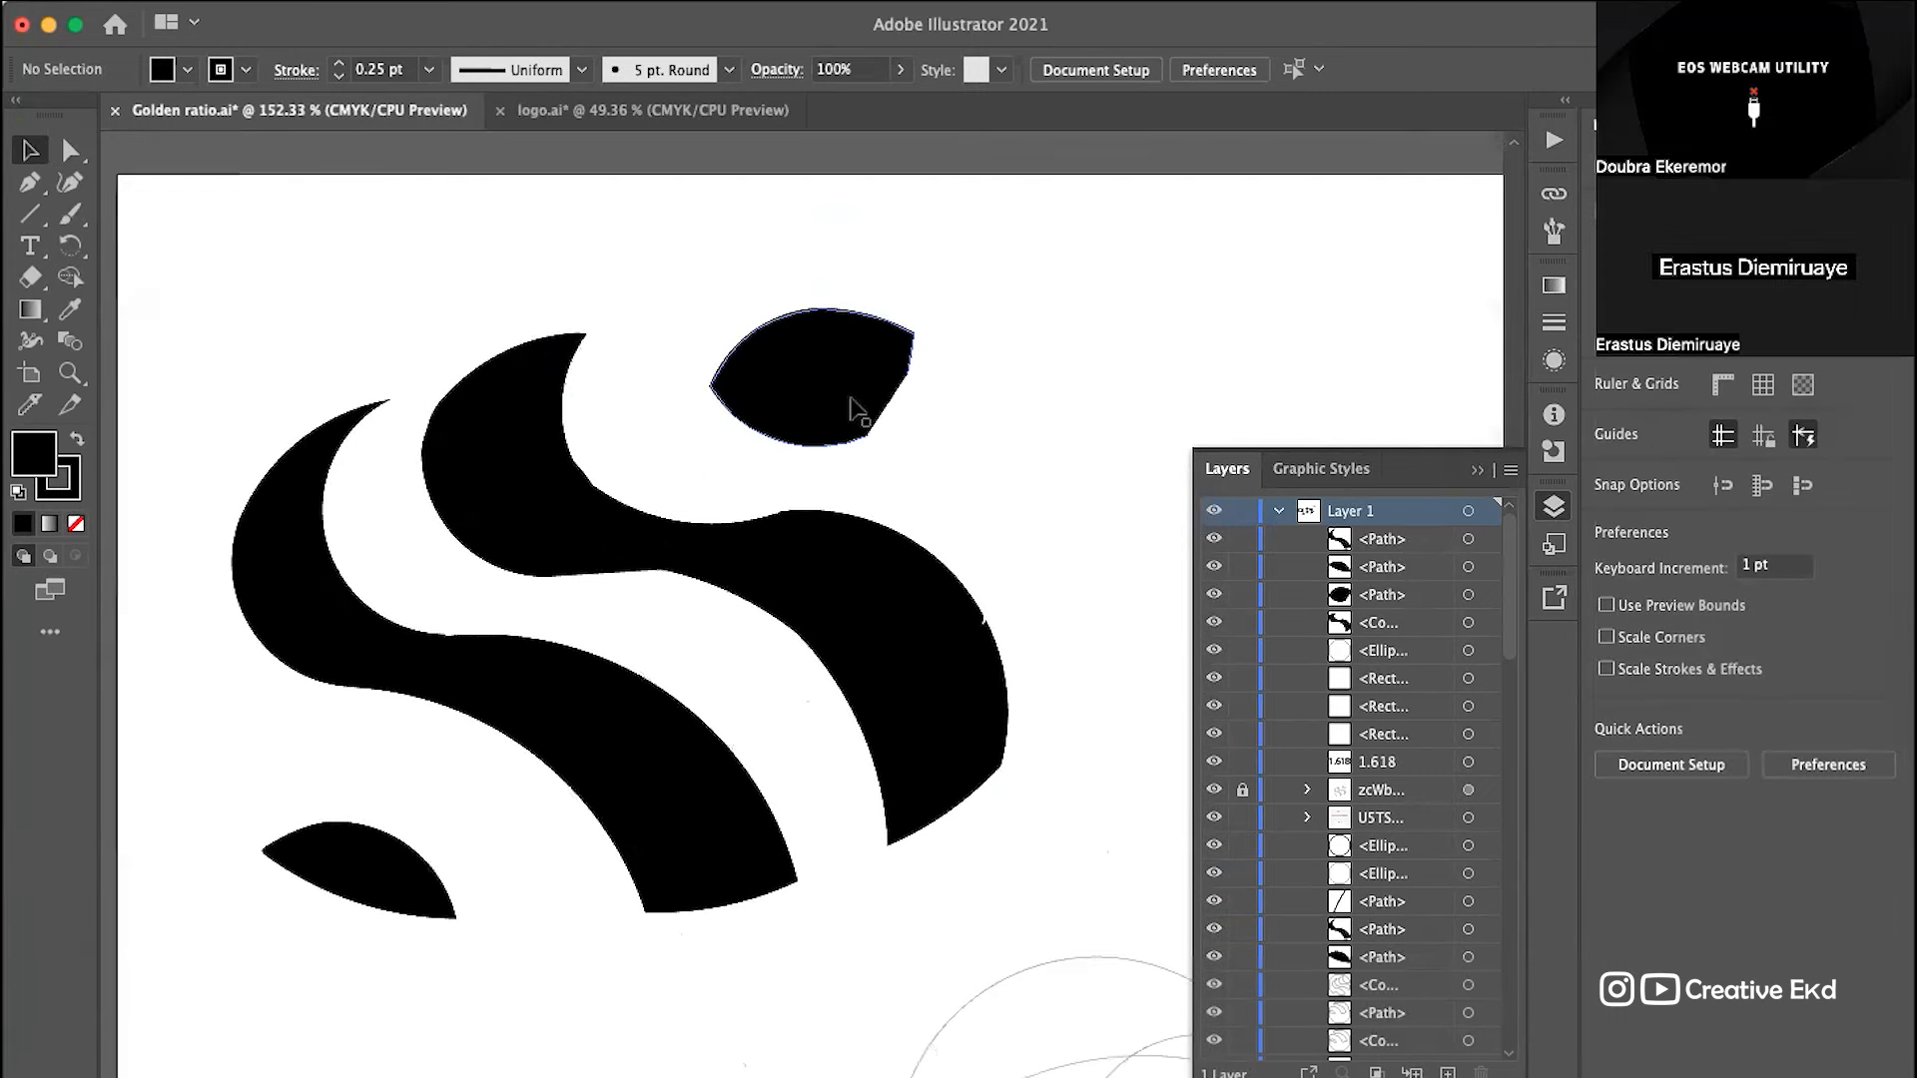
pyautogui.click(745, 389)
pyautogui.click(956, 407)
pyautogui.scroll(-4, 954, 399)
pyautogui.hscroll(5, 954, 399)
pyautogui.scroll(-2, 954, 399)
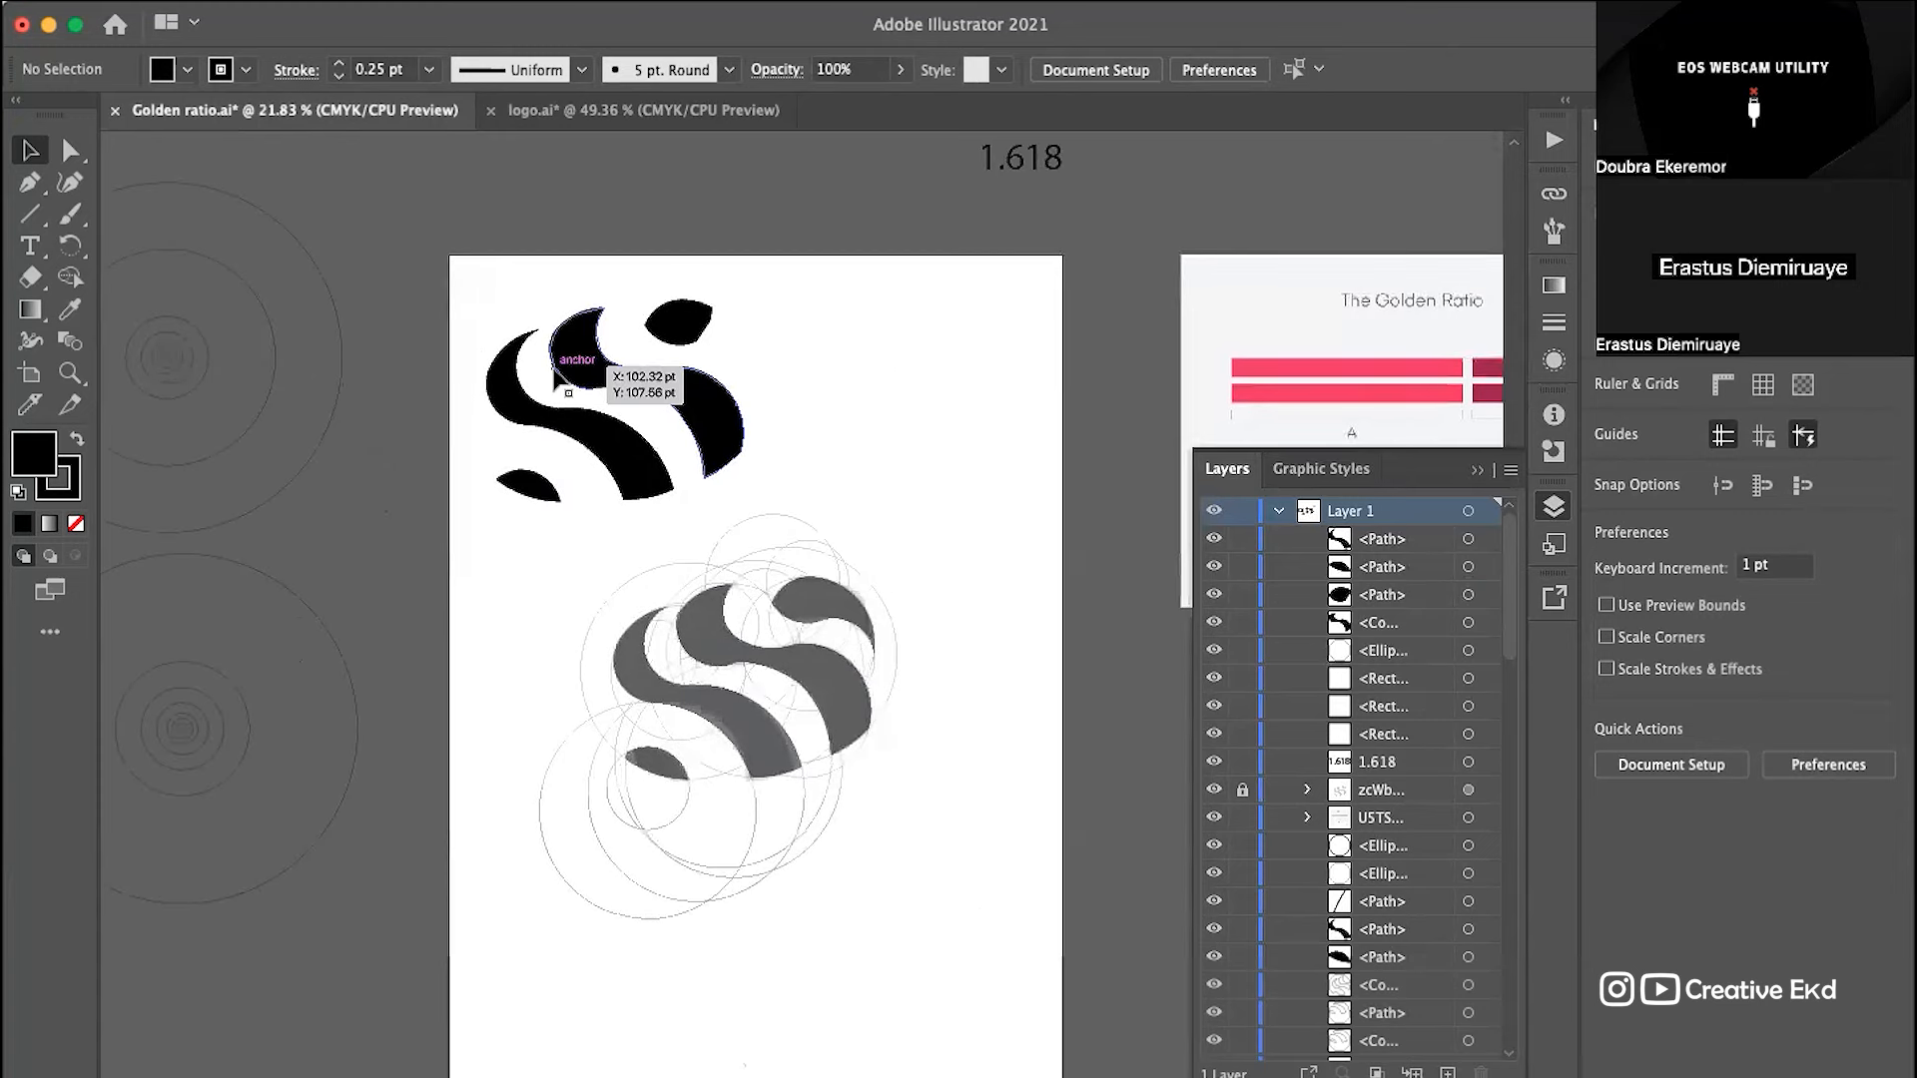
pyautogui.scroll(-3, 555, 371)
pyautogui.hscroll(-2, 363, 376)
pyautogui.scroll(-1, 363, 375)
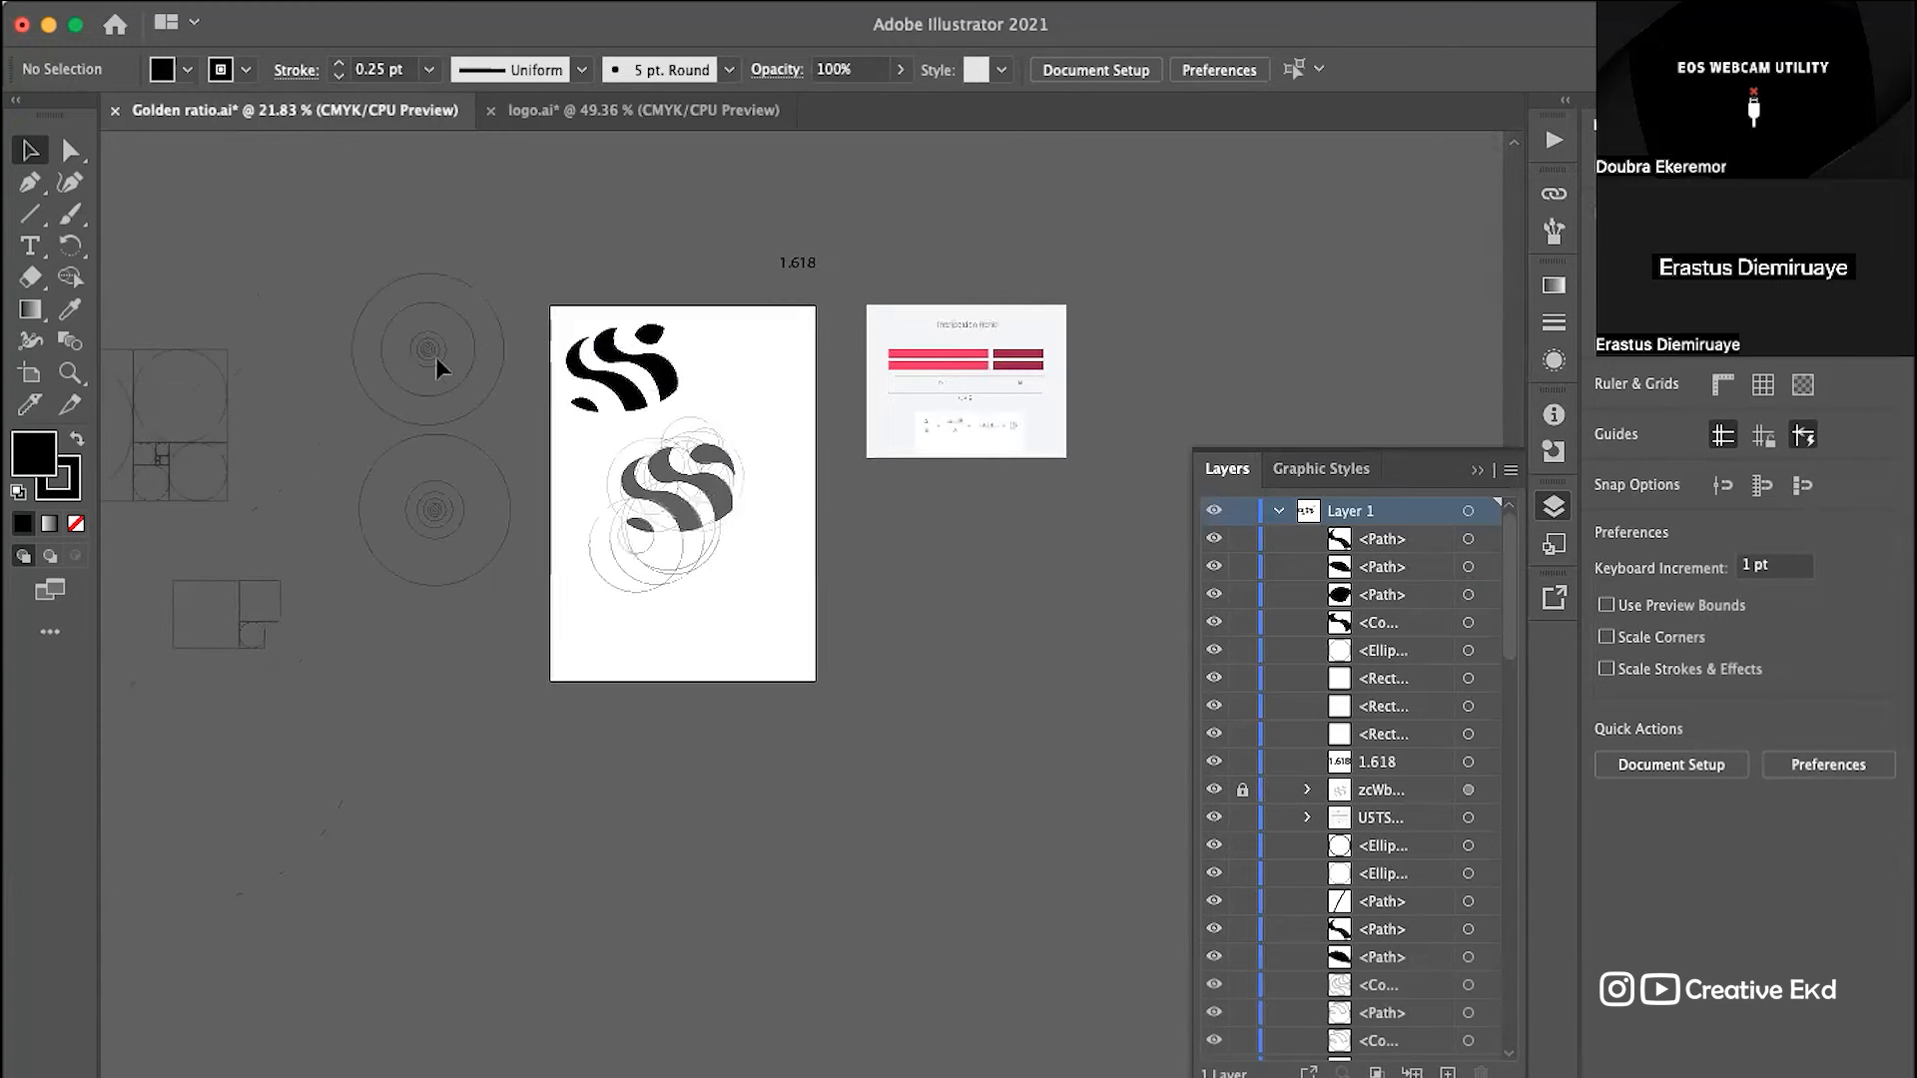
pyautogui.scroll(5, 685, 556)
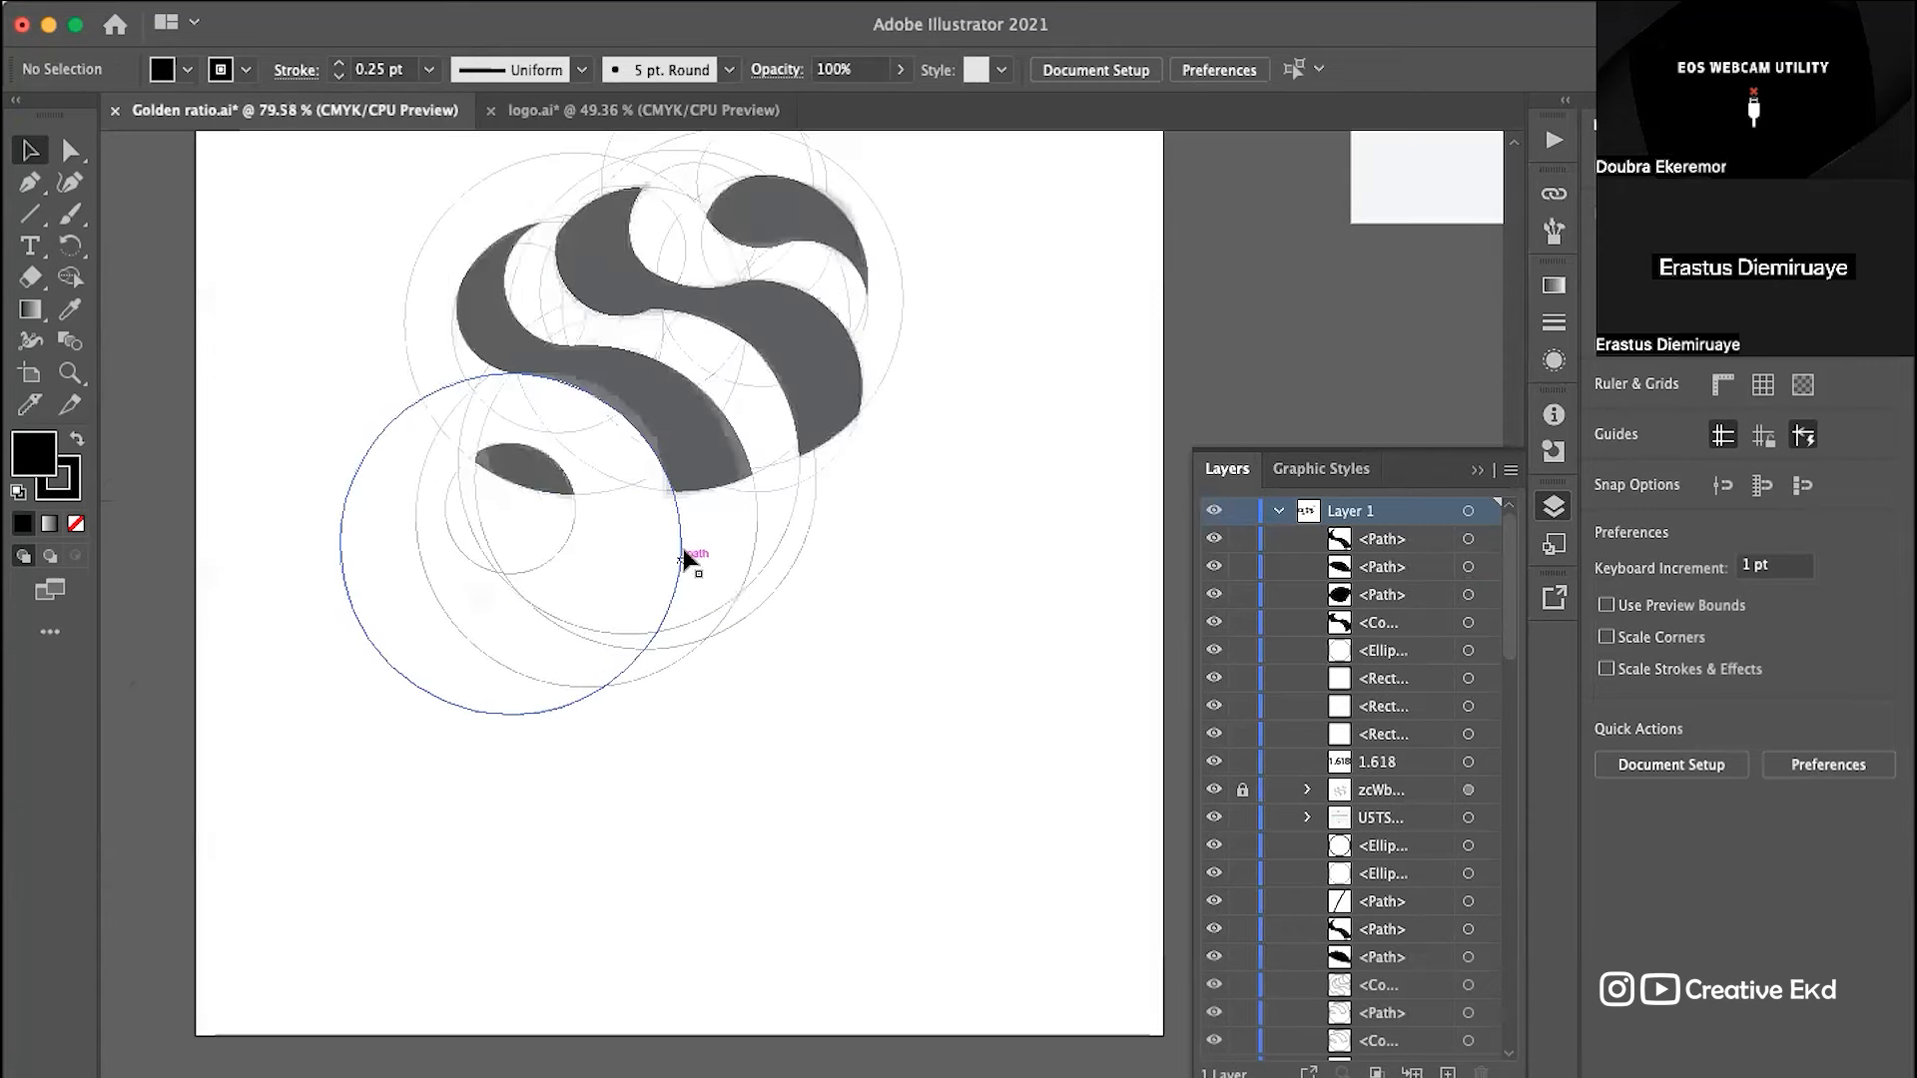
pyautogui.scroll(3, 684, 552)
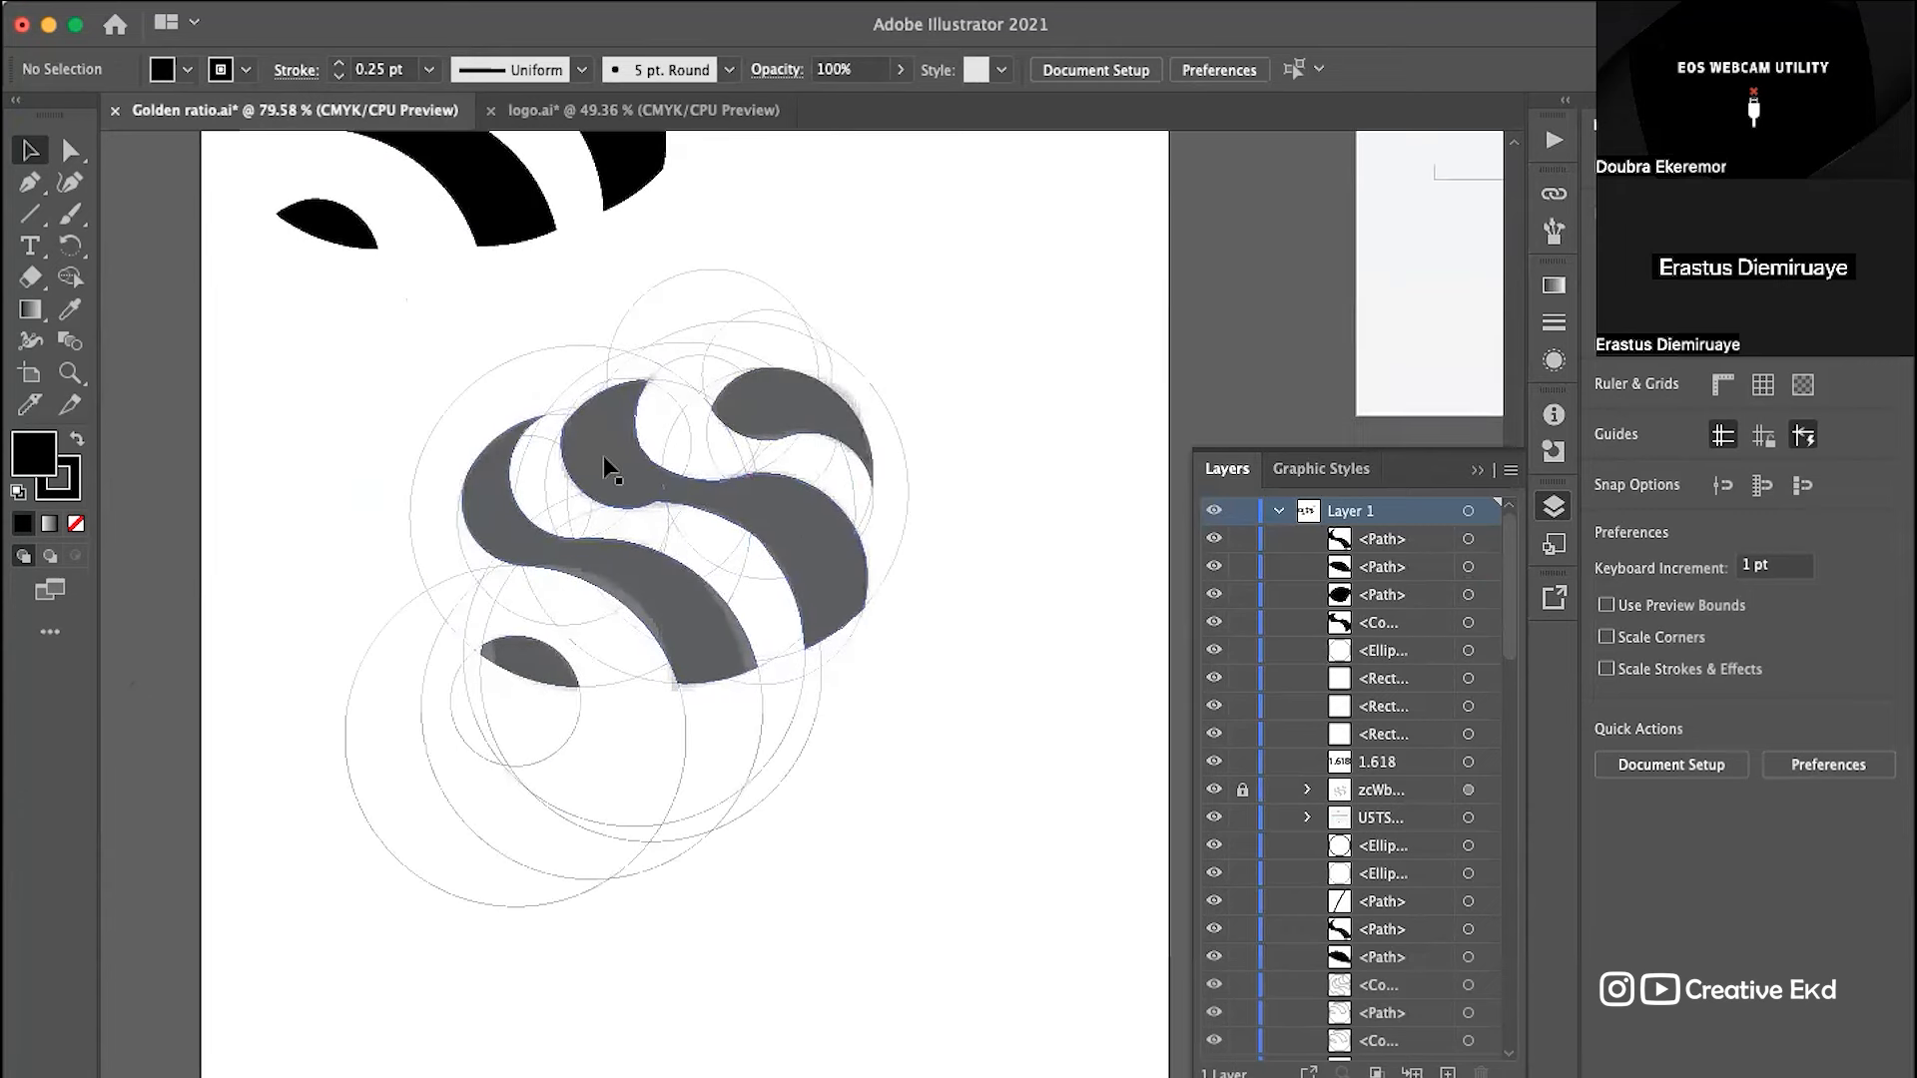
pyautogui.scroll(-4, 604, 460)
pyautogui.hscroll(6, 605, 459)
pyautogui.scroll(2, 605, 459)
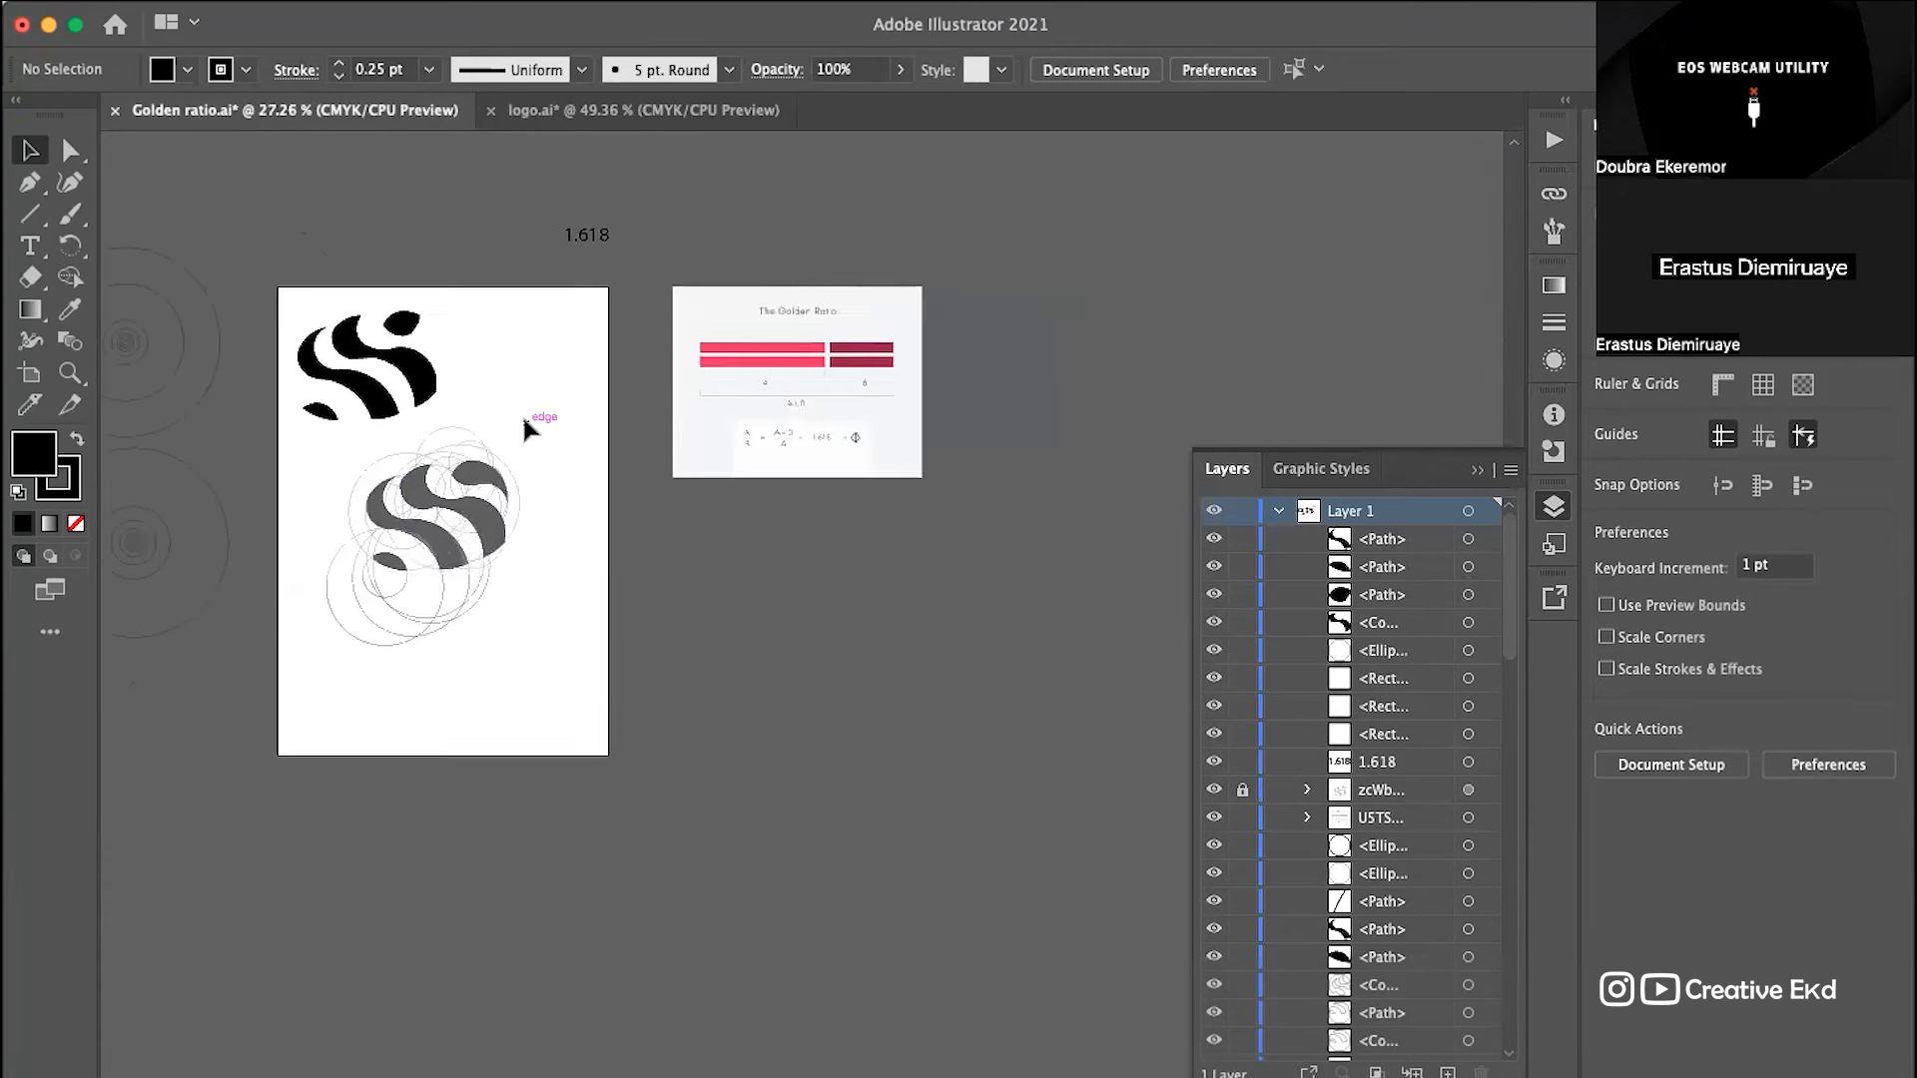
pyautogui.scroll(3, 341, 454)
pyautogui.scroll(3, 376, 266)
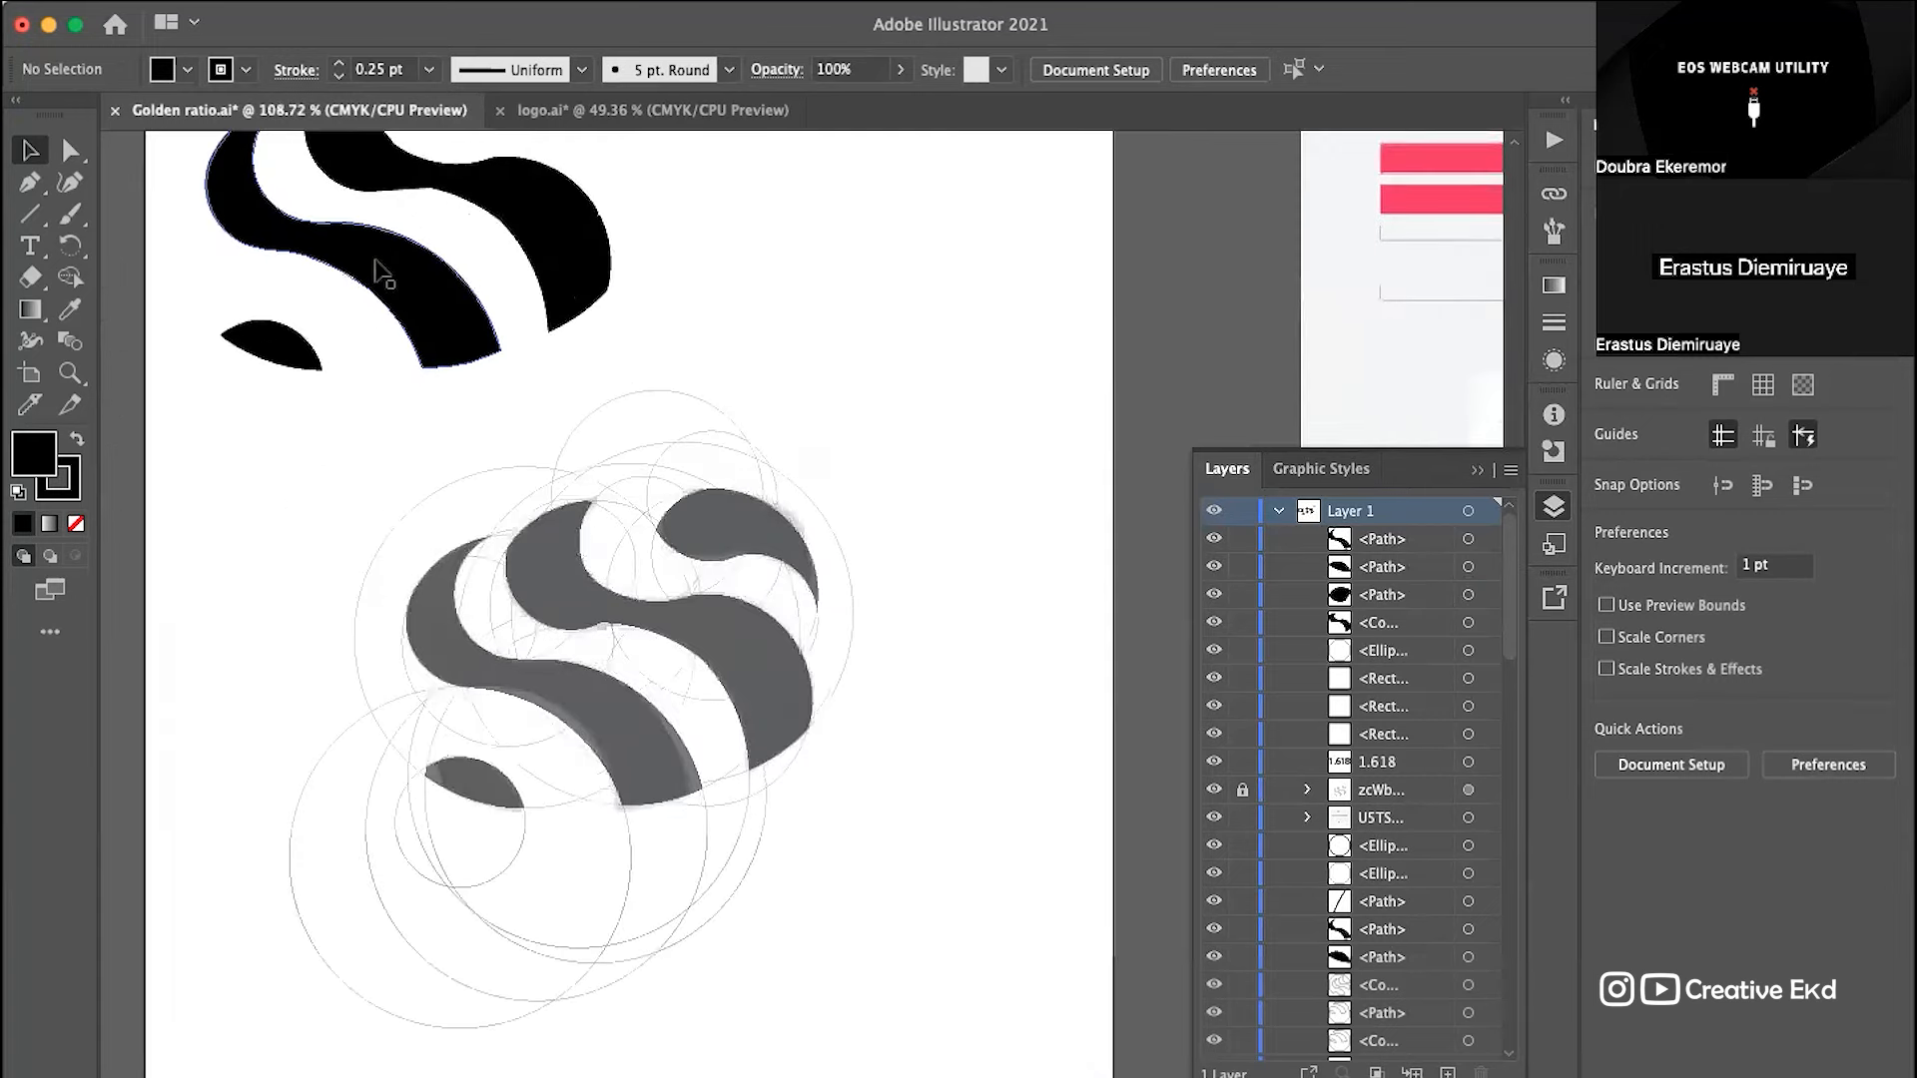
pyautogui.scroll(2, 685, 334)
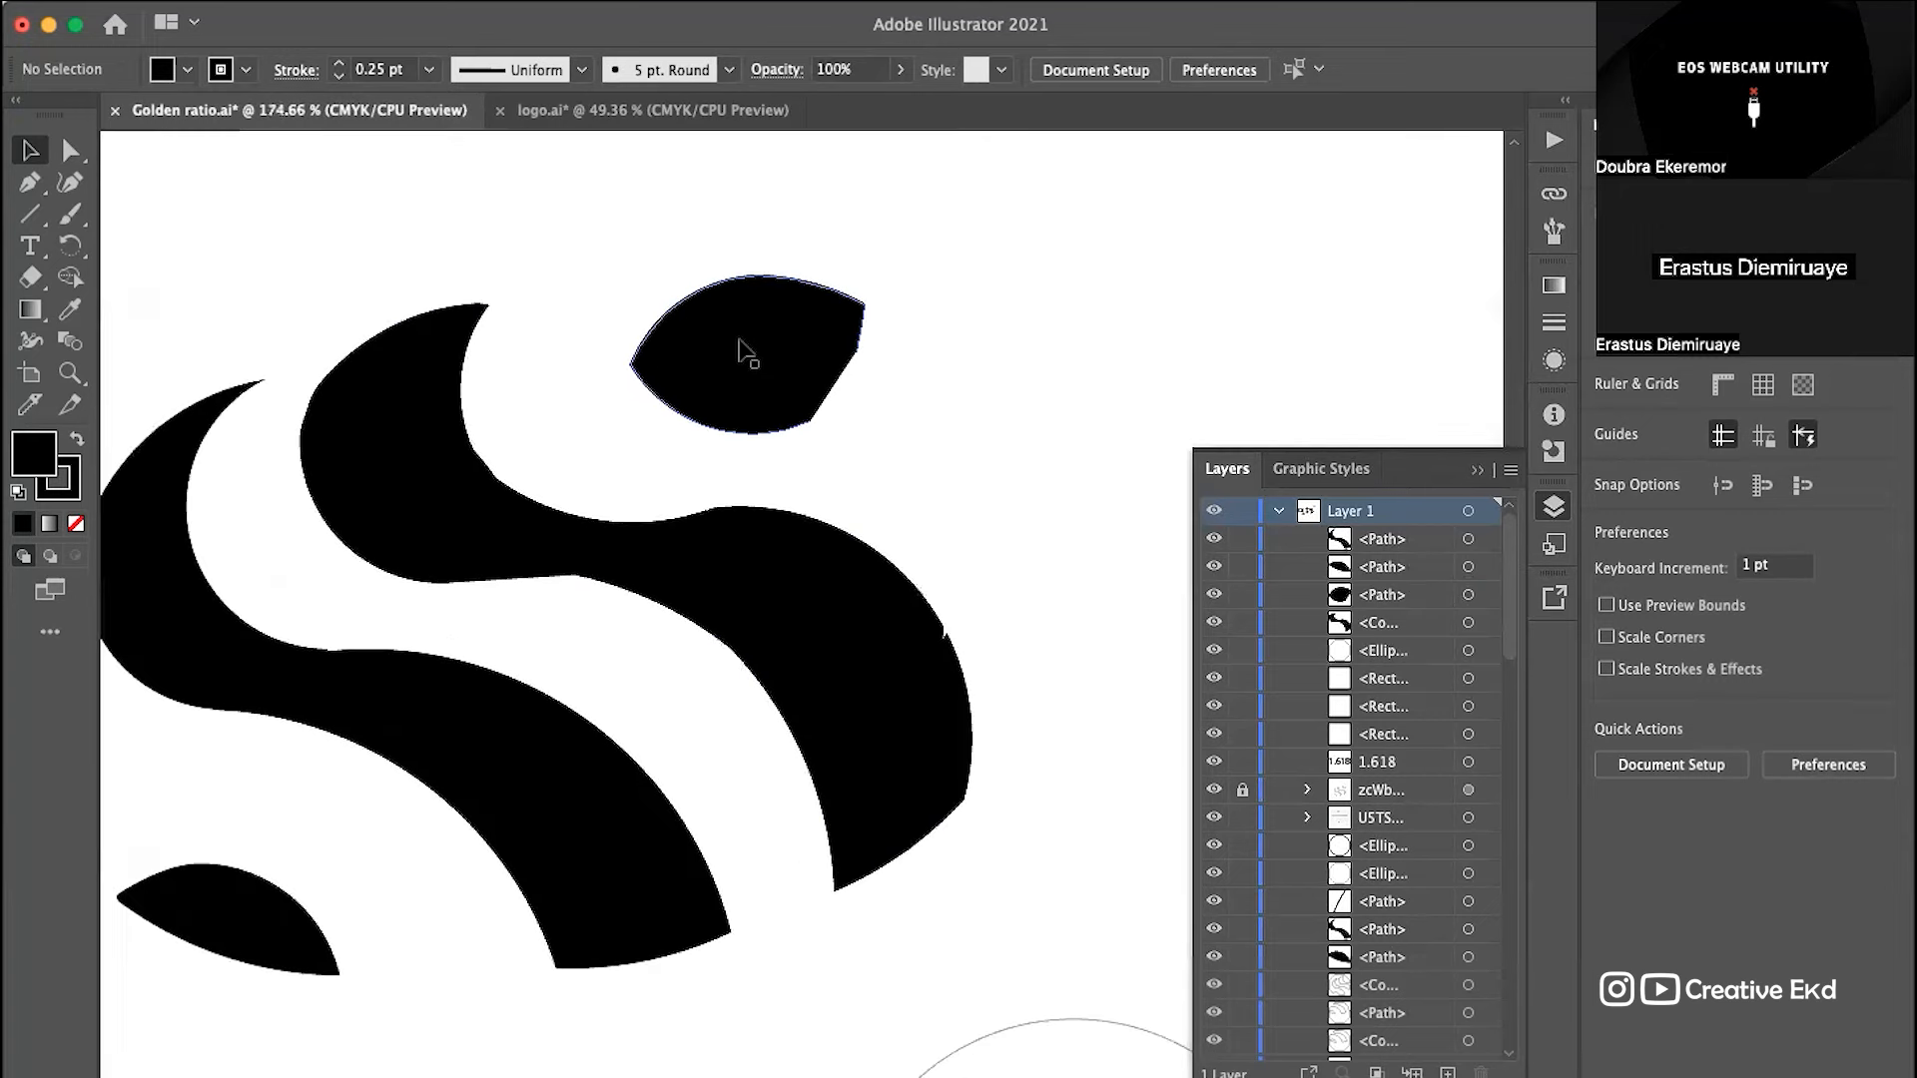
# Step: Pull the copied upper-right leaf's lower-right corner outward into a point and delete the extra anchor points on its right edge
pyautogui.click(740, 351)
pyautogui.scroll(-2, 740, 344)
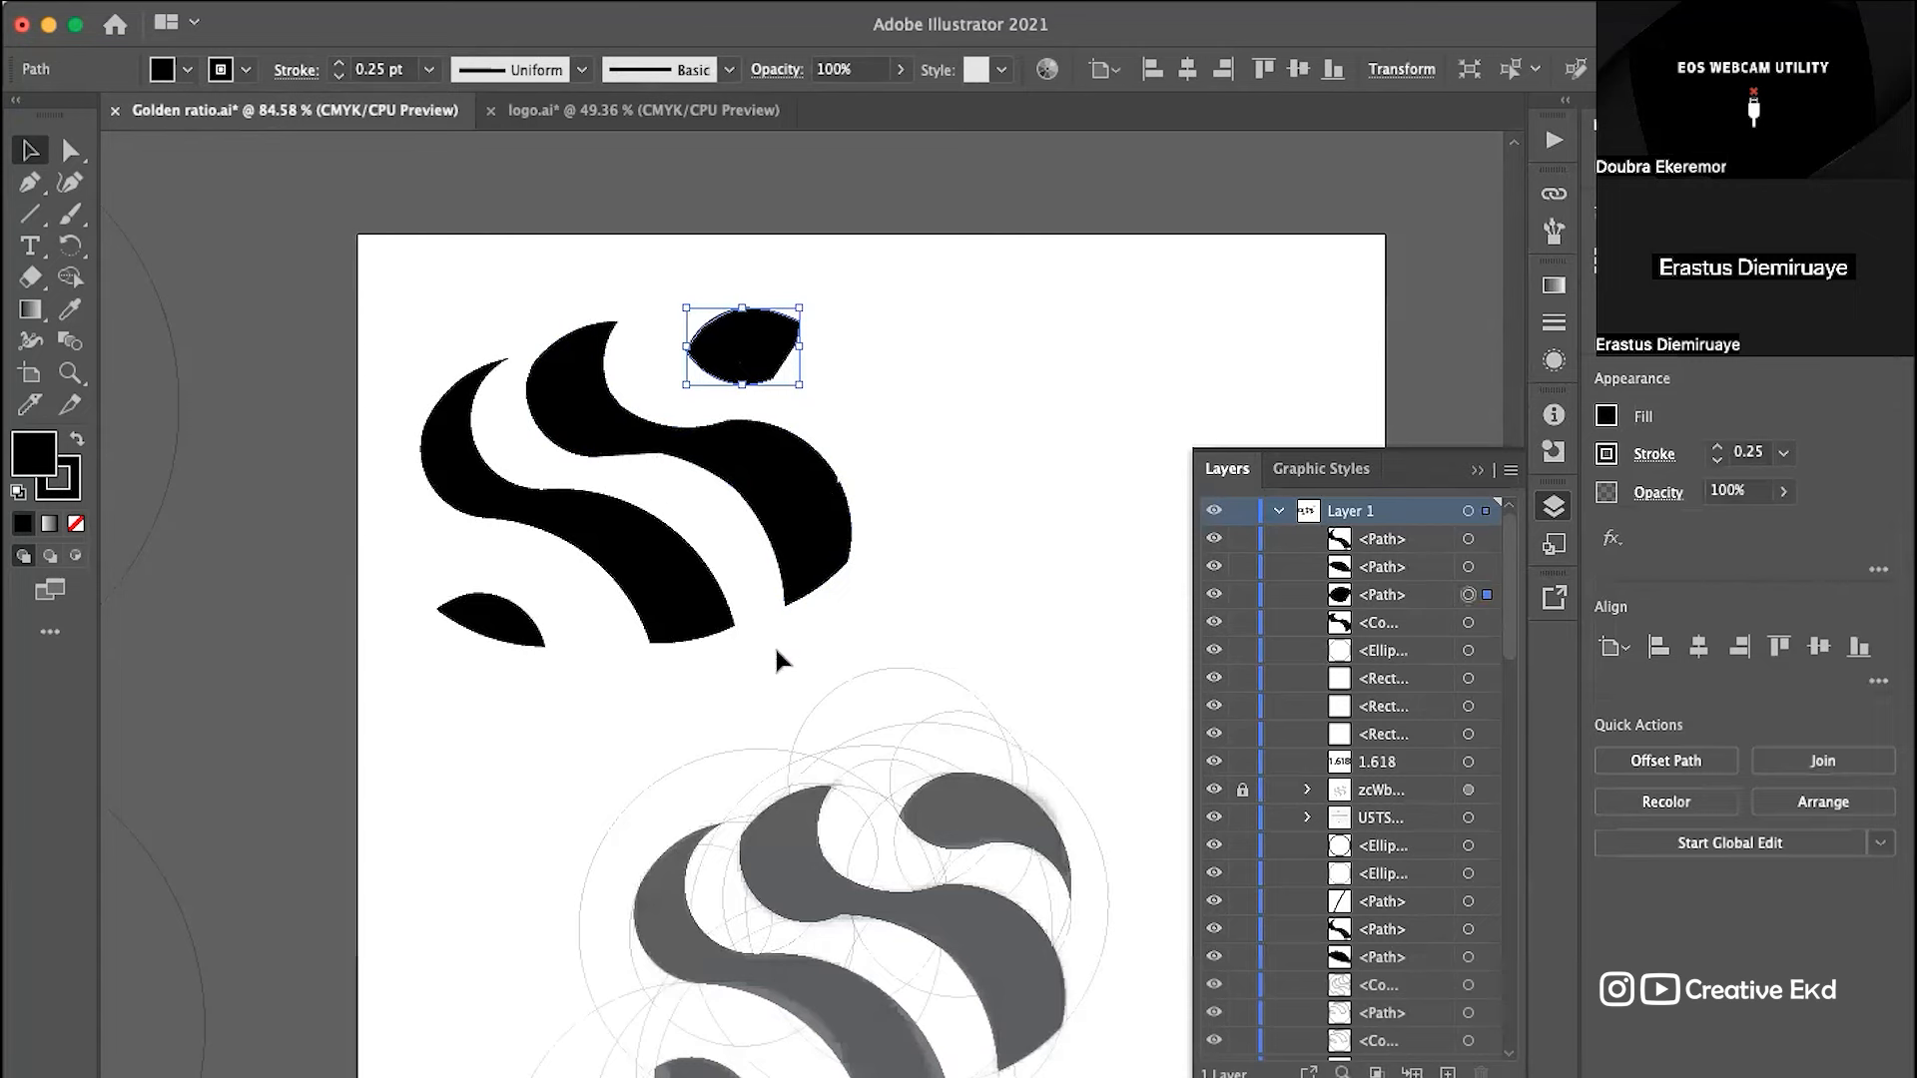
pyautogui.scroll(-4, 925, 884)
pyautogui.scroll(5, 925, 878)
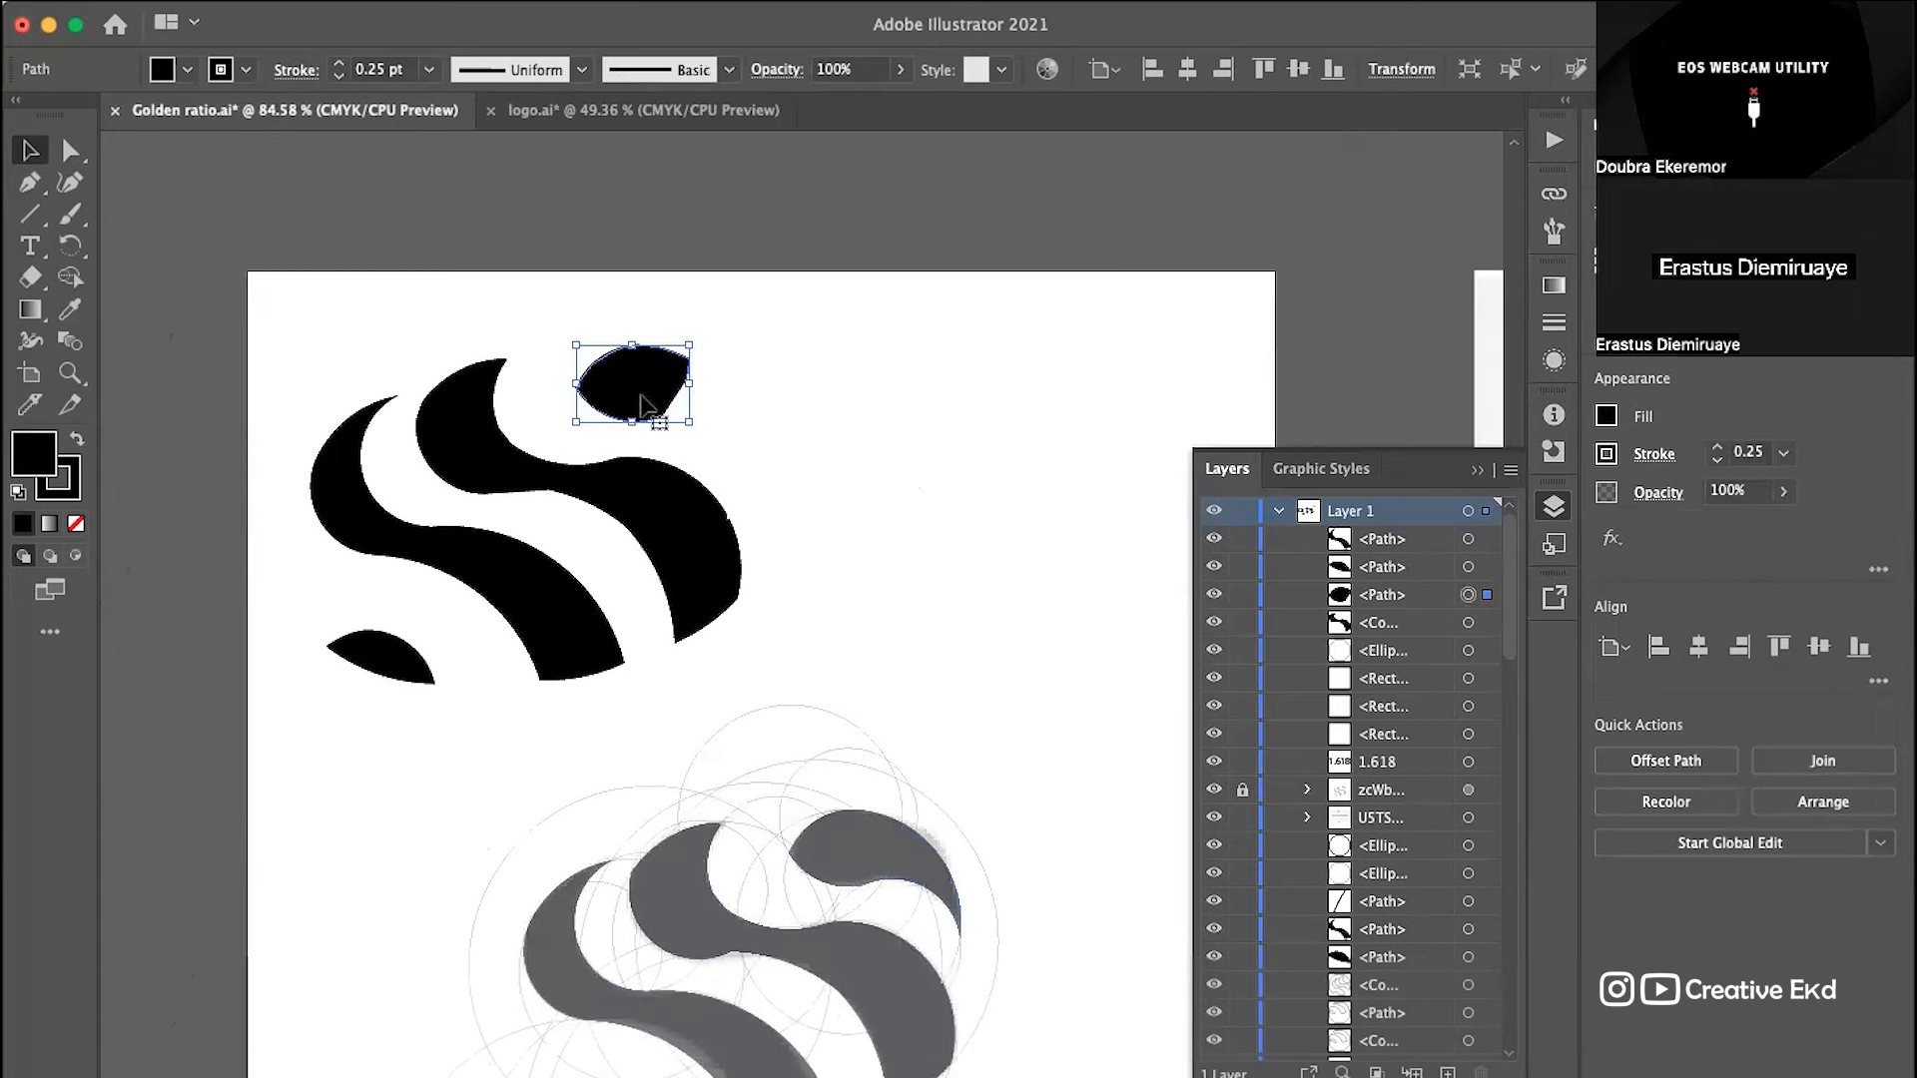
pyautogui.scroll(2, 649, 401)
pyautogui.hscroll(-5, 648, 406)
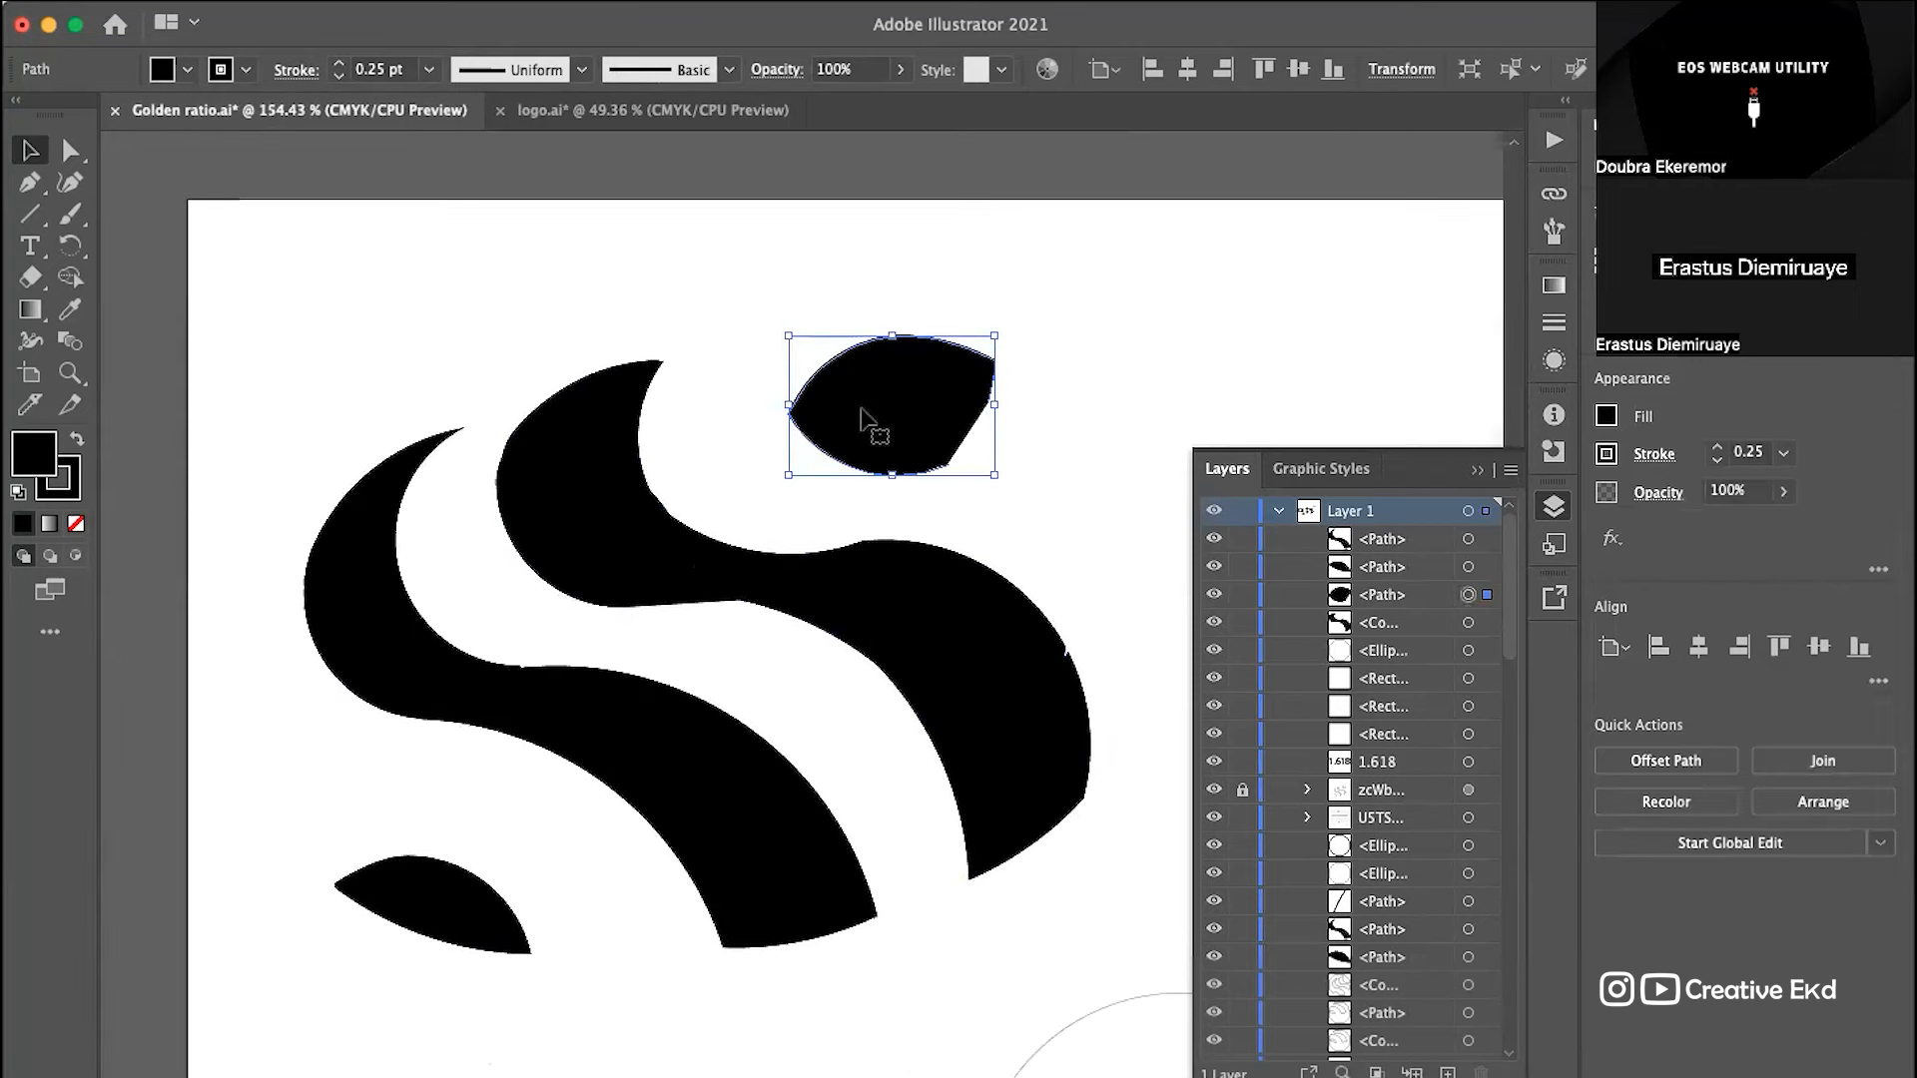
pyautogui.scroll(-3, 860, 405)
pyautogui.scroll(2, 859, 405)
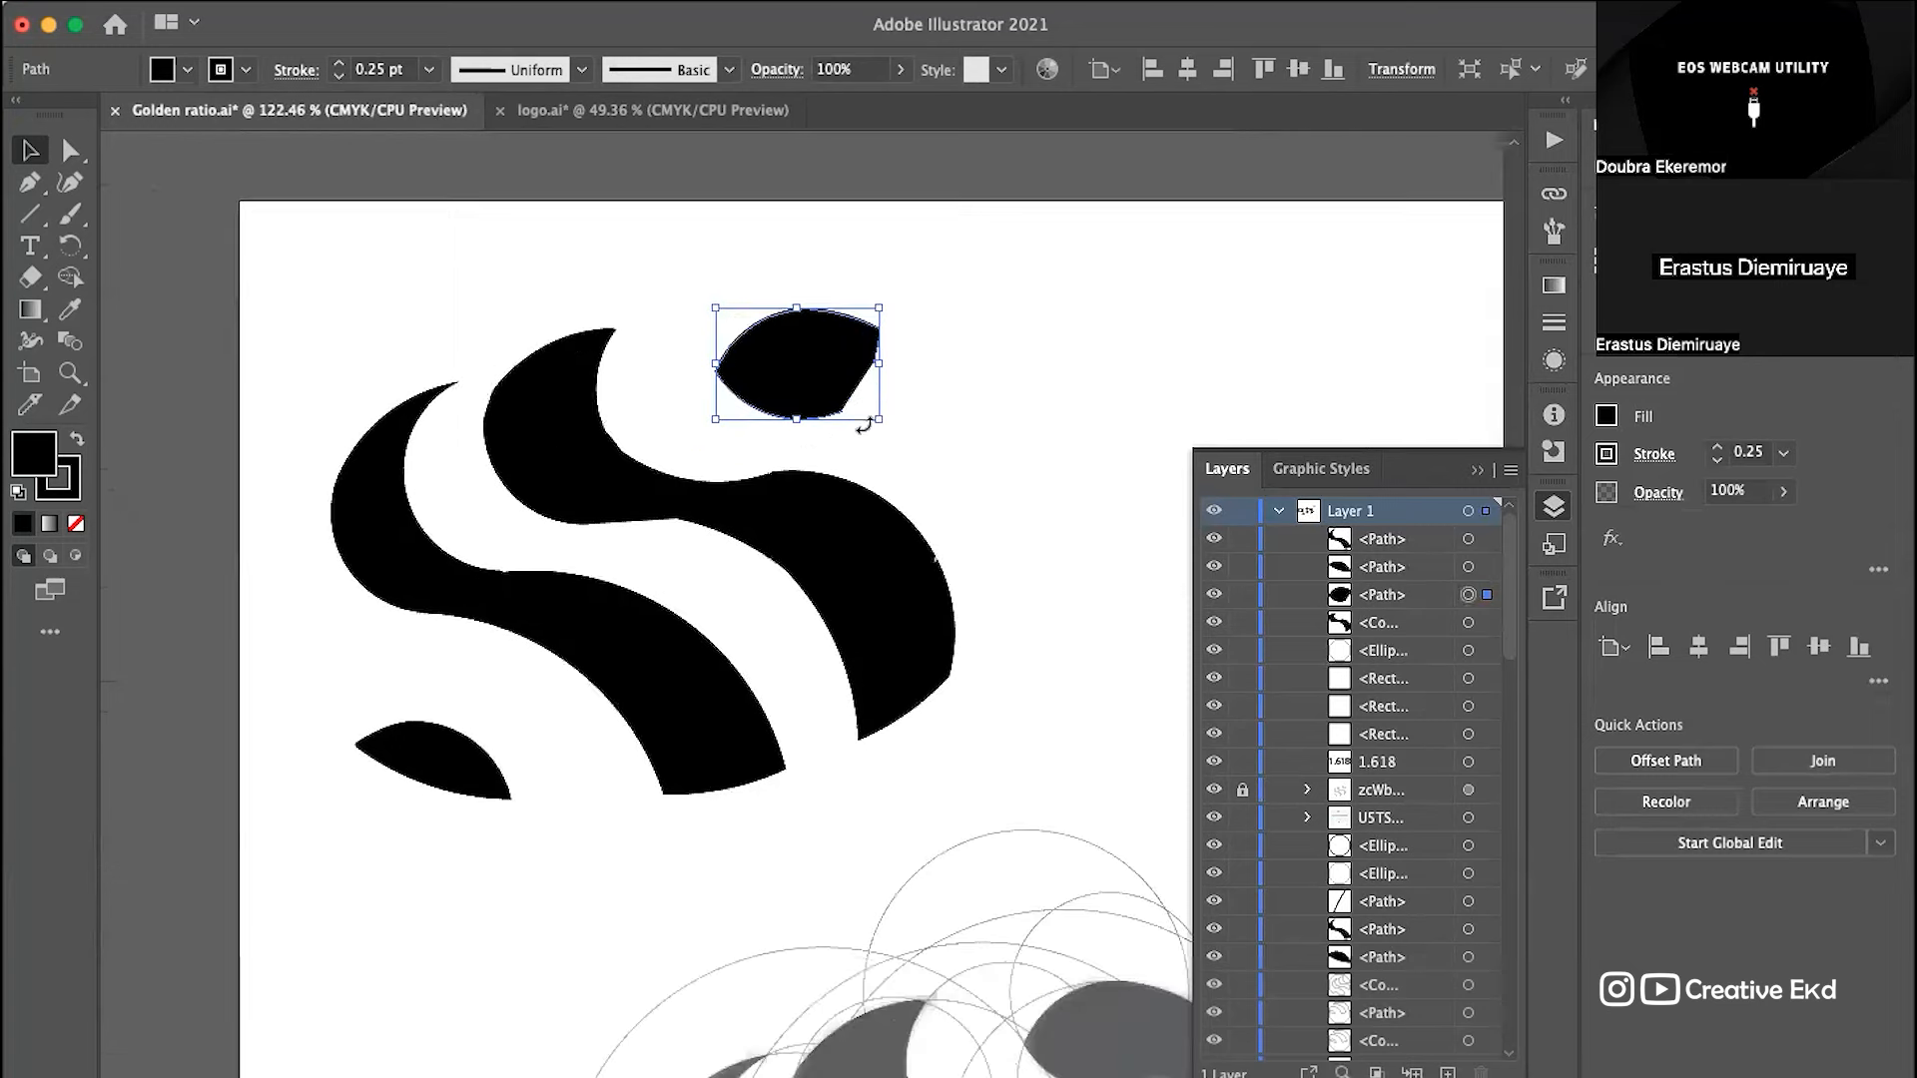
pyautogui.scroll(2, 761, 369)
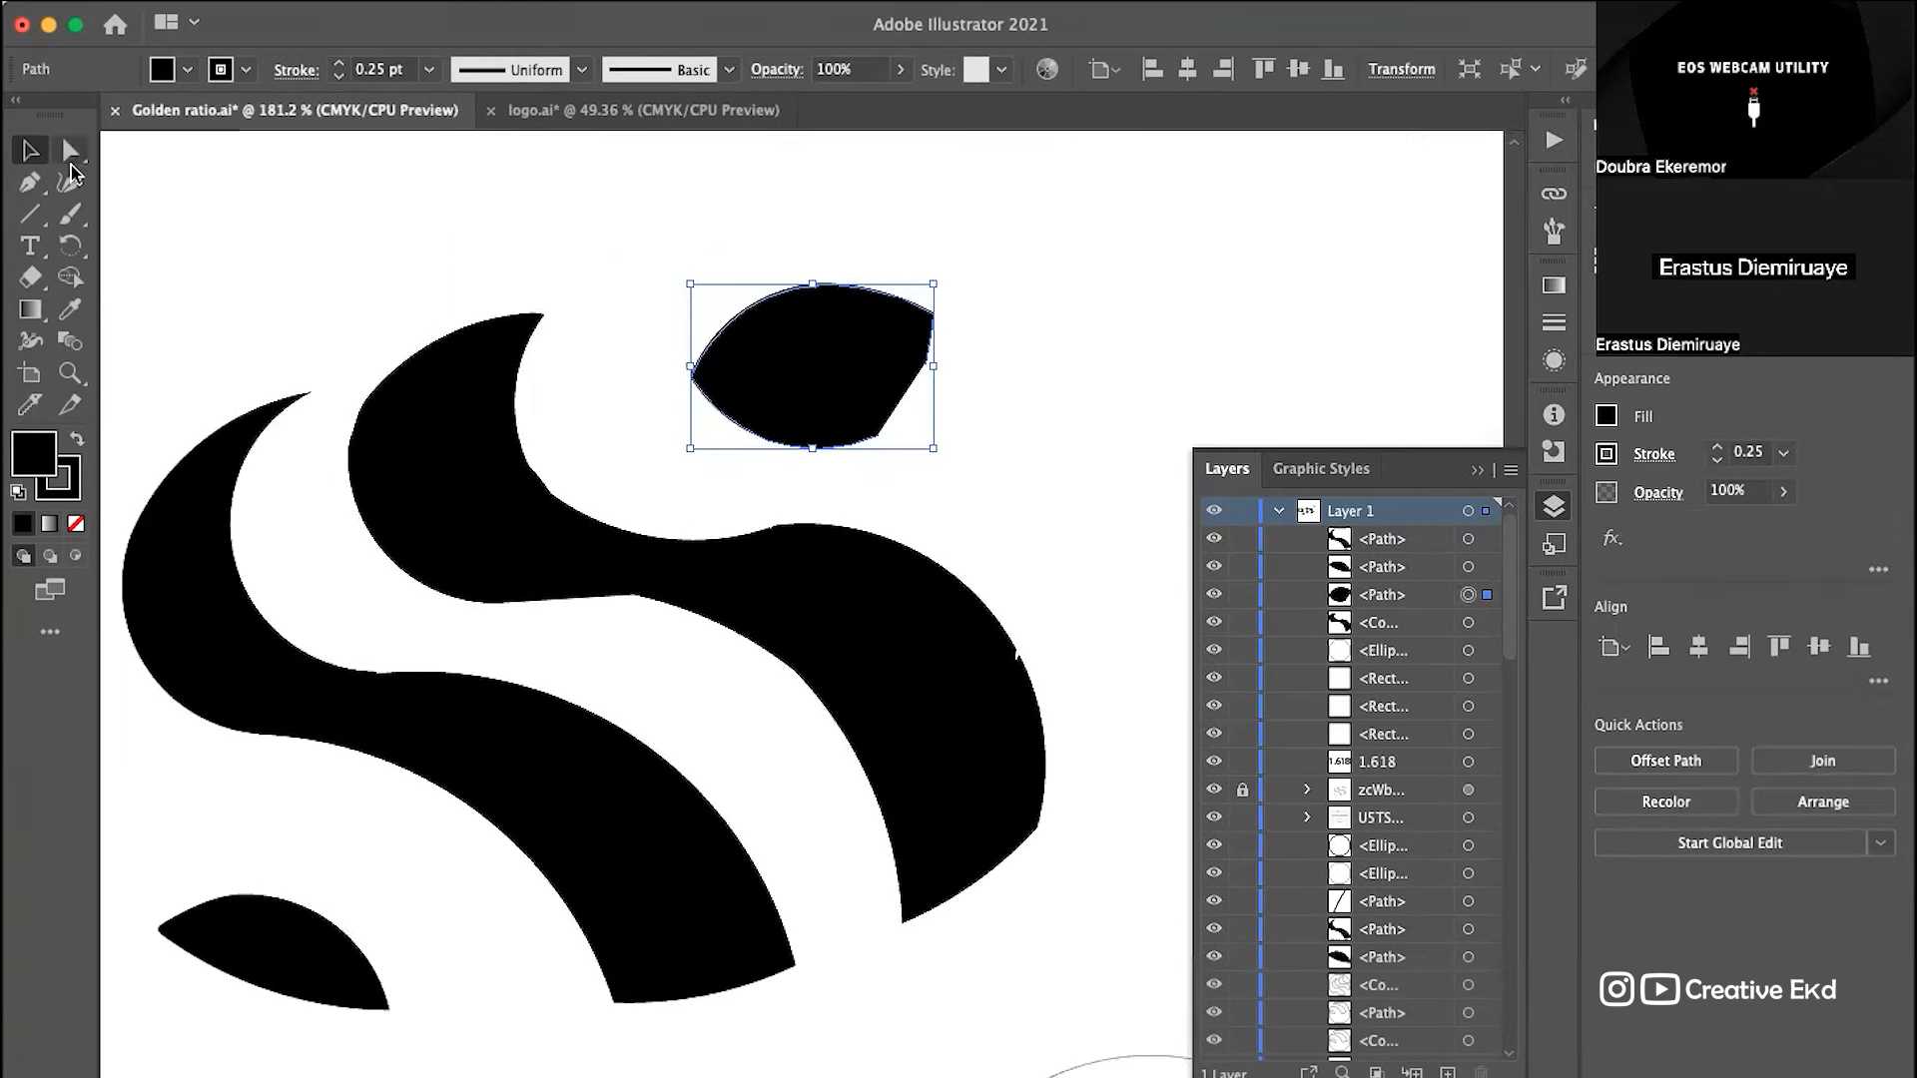
pyautogui.click(67, 150)
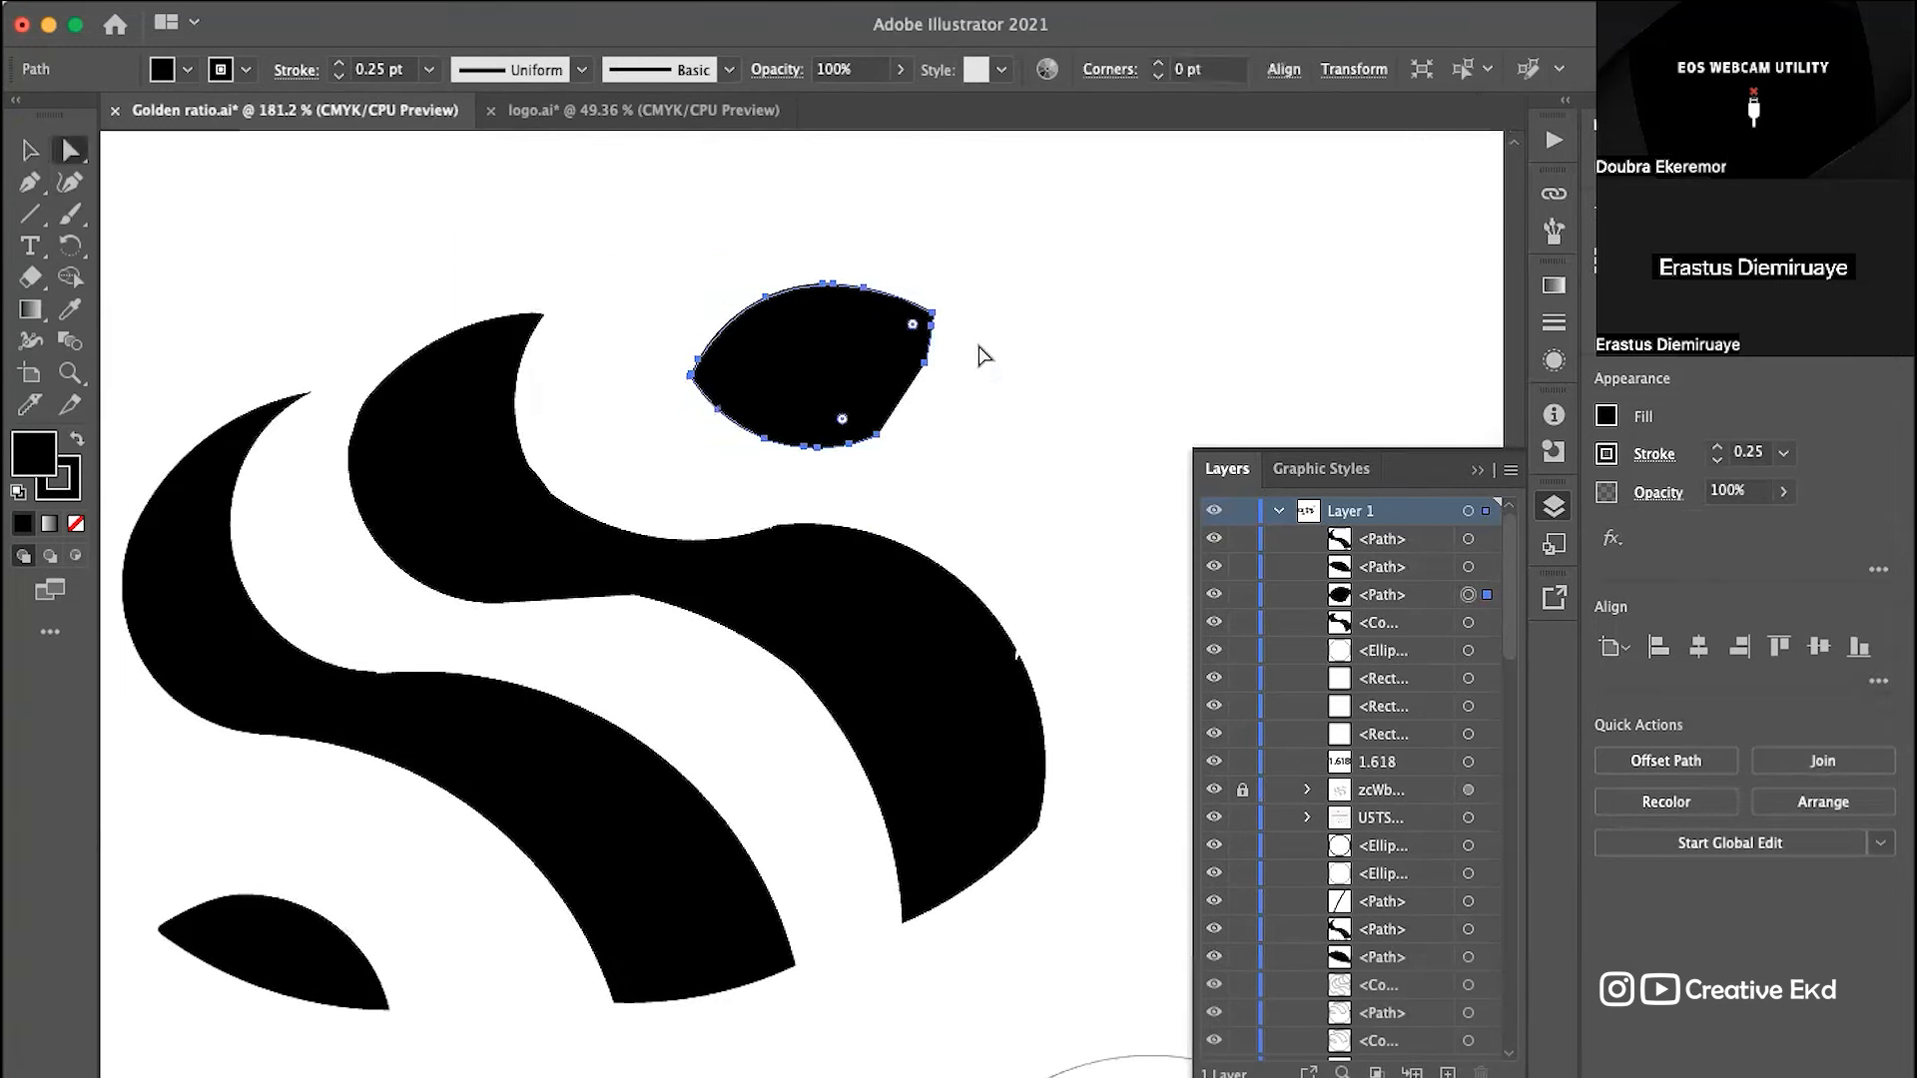
pyautogui.click(925, 363)
pyautogui.moveTo(926, 367); pyautogui.dragTo(1022, 456)
pyautogui.click(933, 325)
pyautogui.press('Delete')
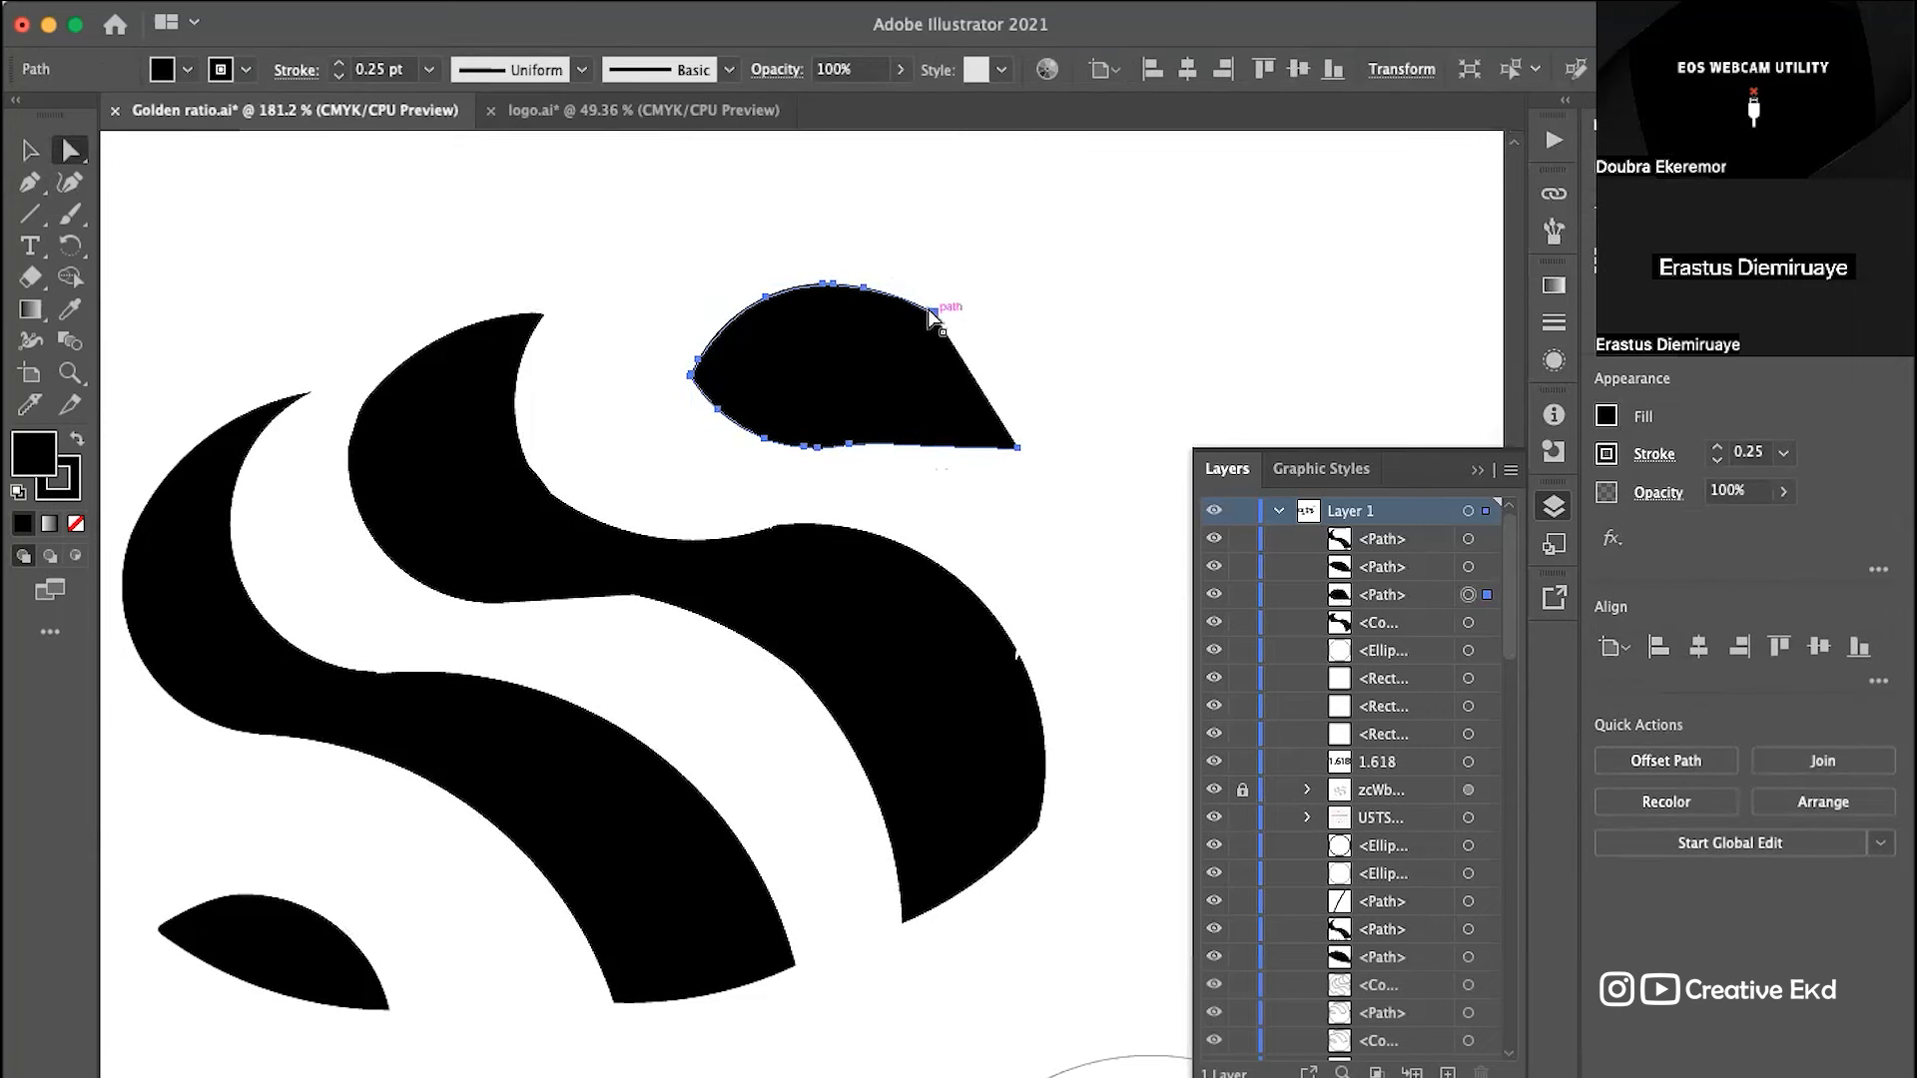
# Step: Reshape the copied upper-right leaf's right side and lower its pointed end, making the shape about 90 pt wide and 58 pt tall
pyautogui.moveTo(932, 311)
pyautogui.mouseDown()
pyautogui.moveTo(975, 341)
pyautogui.moveTo(1004, 327)
pyautogui.moveTo(943, 332)
pyautogui.mouseUp()
pyautogui.press('super+z')
pyautogui.click(932, 312)
pyautogui.scroll(-5, 928, 518)
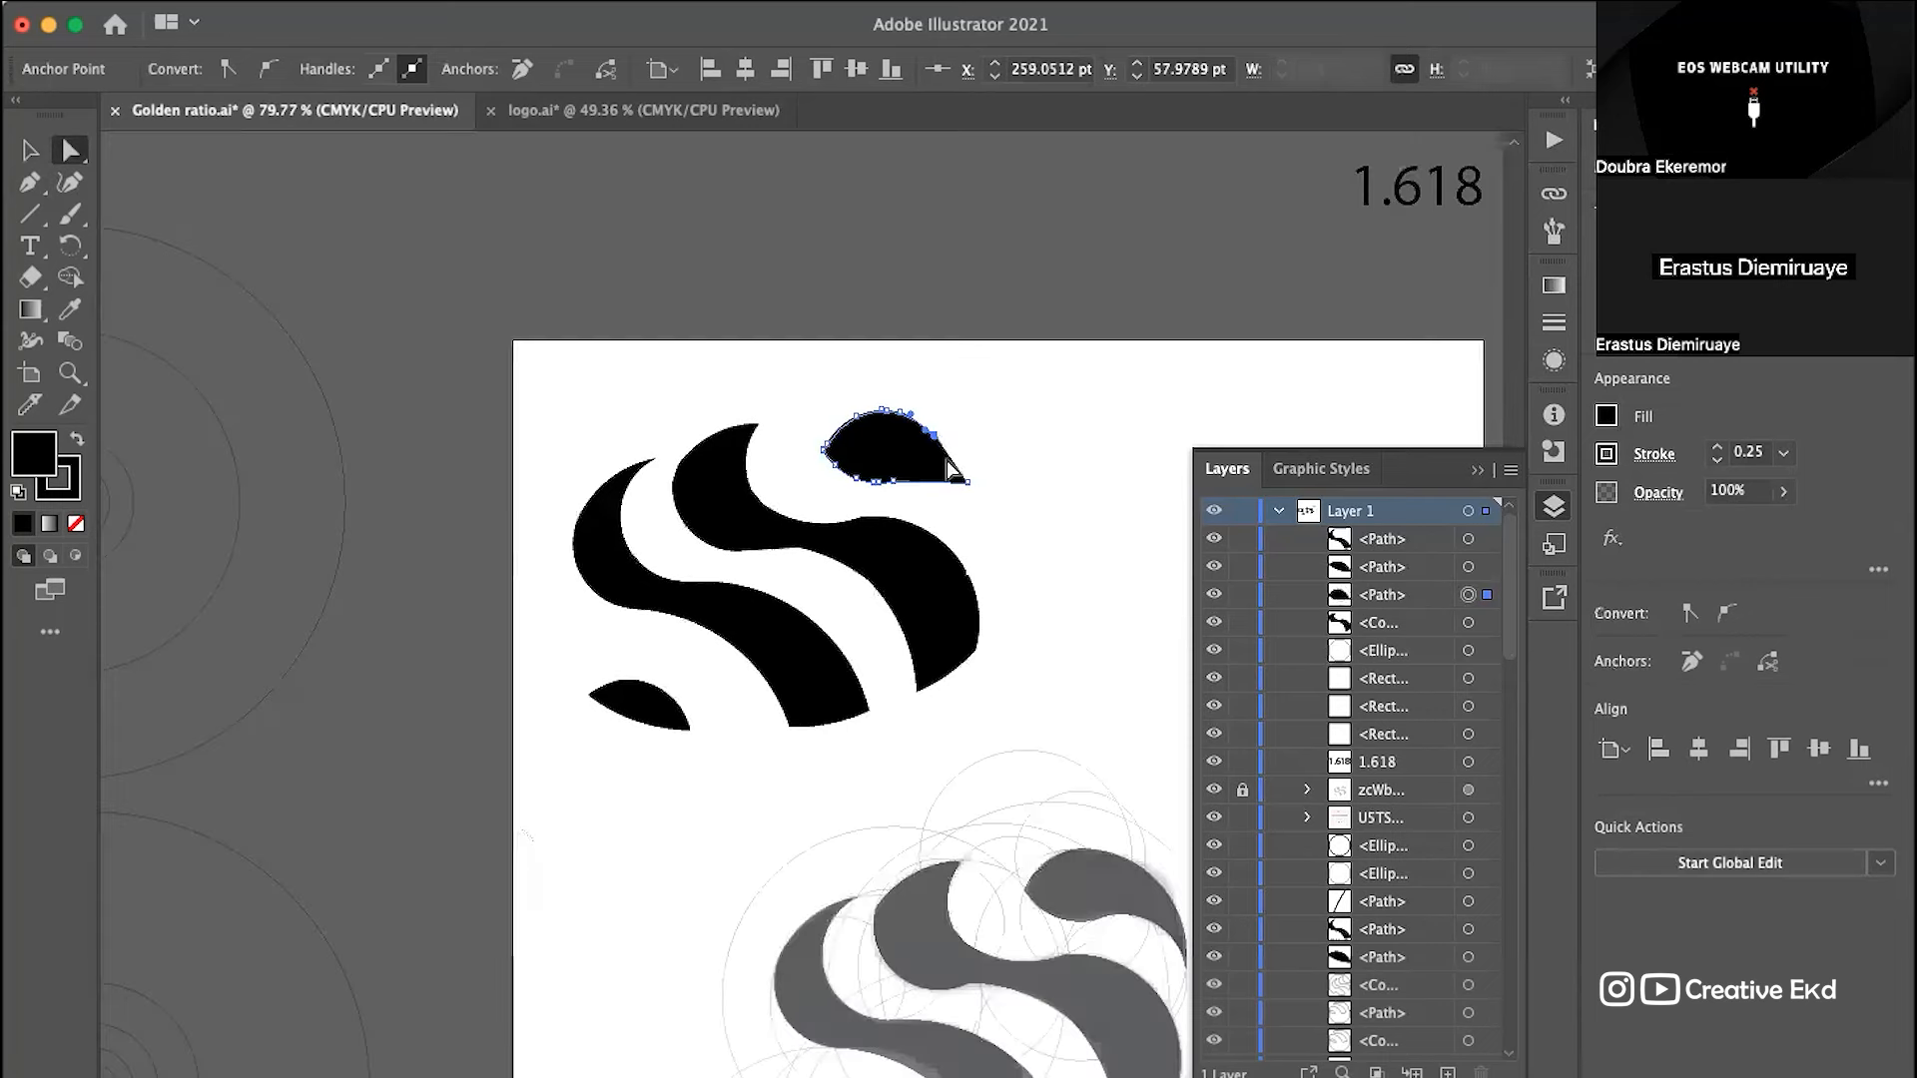
pyautogui.scroll(3, 951, 469)
pyautogui.moveTo(986, 504); pyautogui.dragTo(985, 547)
pyautogui.click(1061, 432)
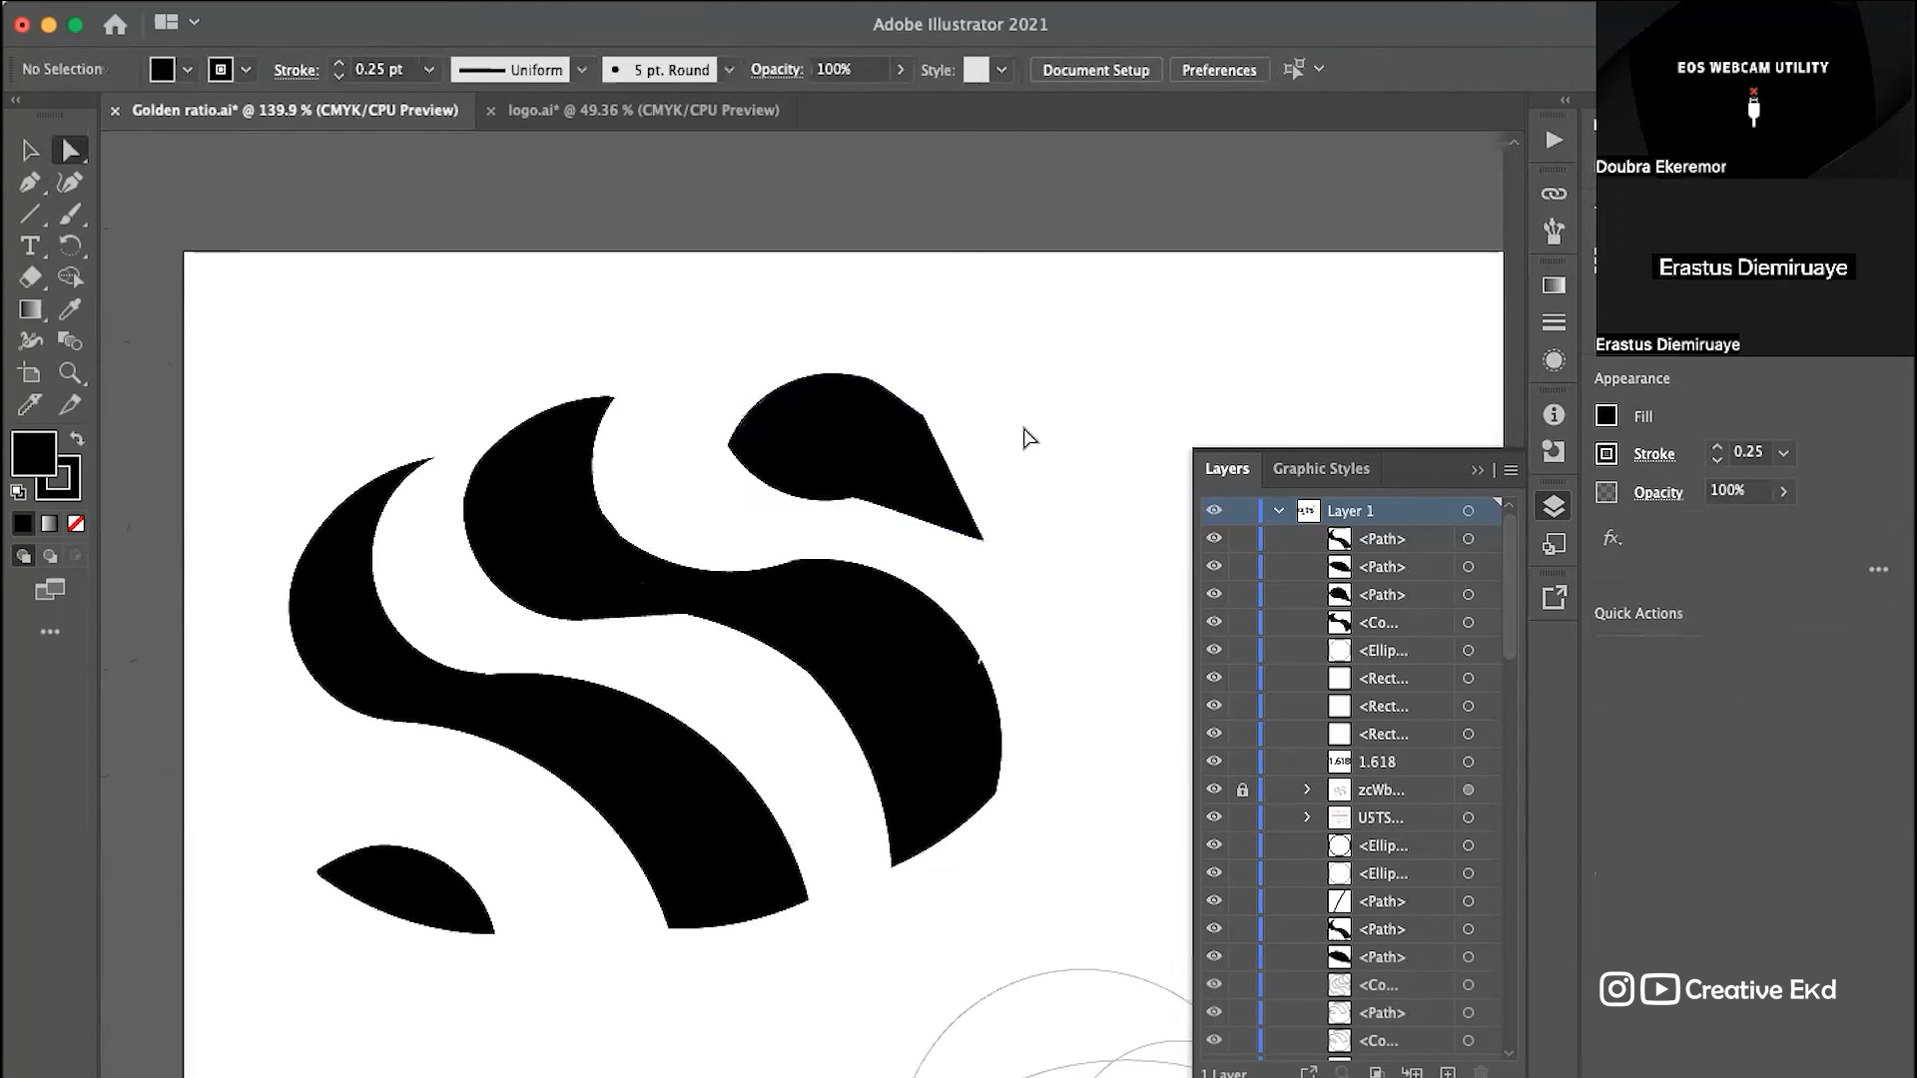
# Step: Curve the copied upper-right leaf's lower edge by extending the direction handle of its bend anchor toward the pointed end
pyautogui.click(859, 502)
pyautogui.scroll(8, 860, 502)
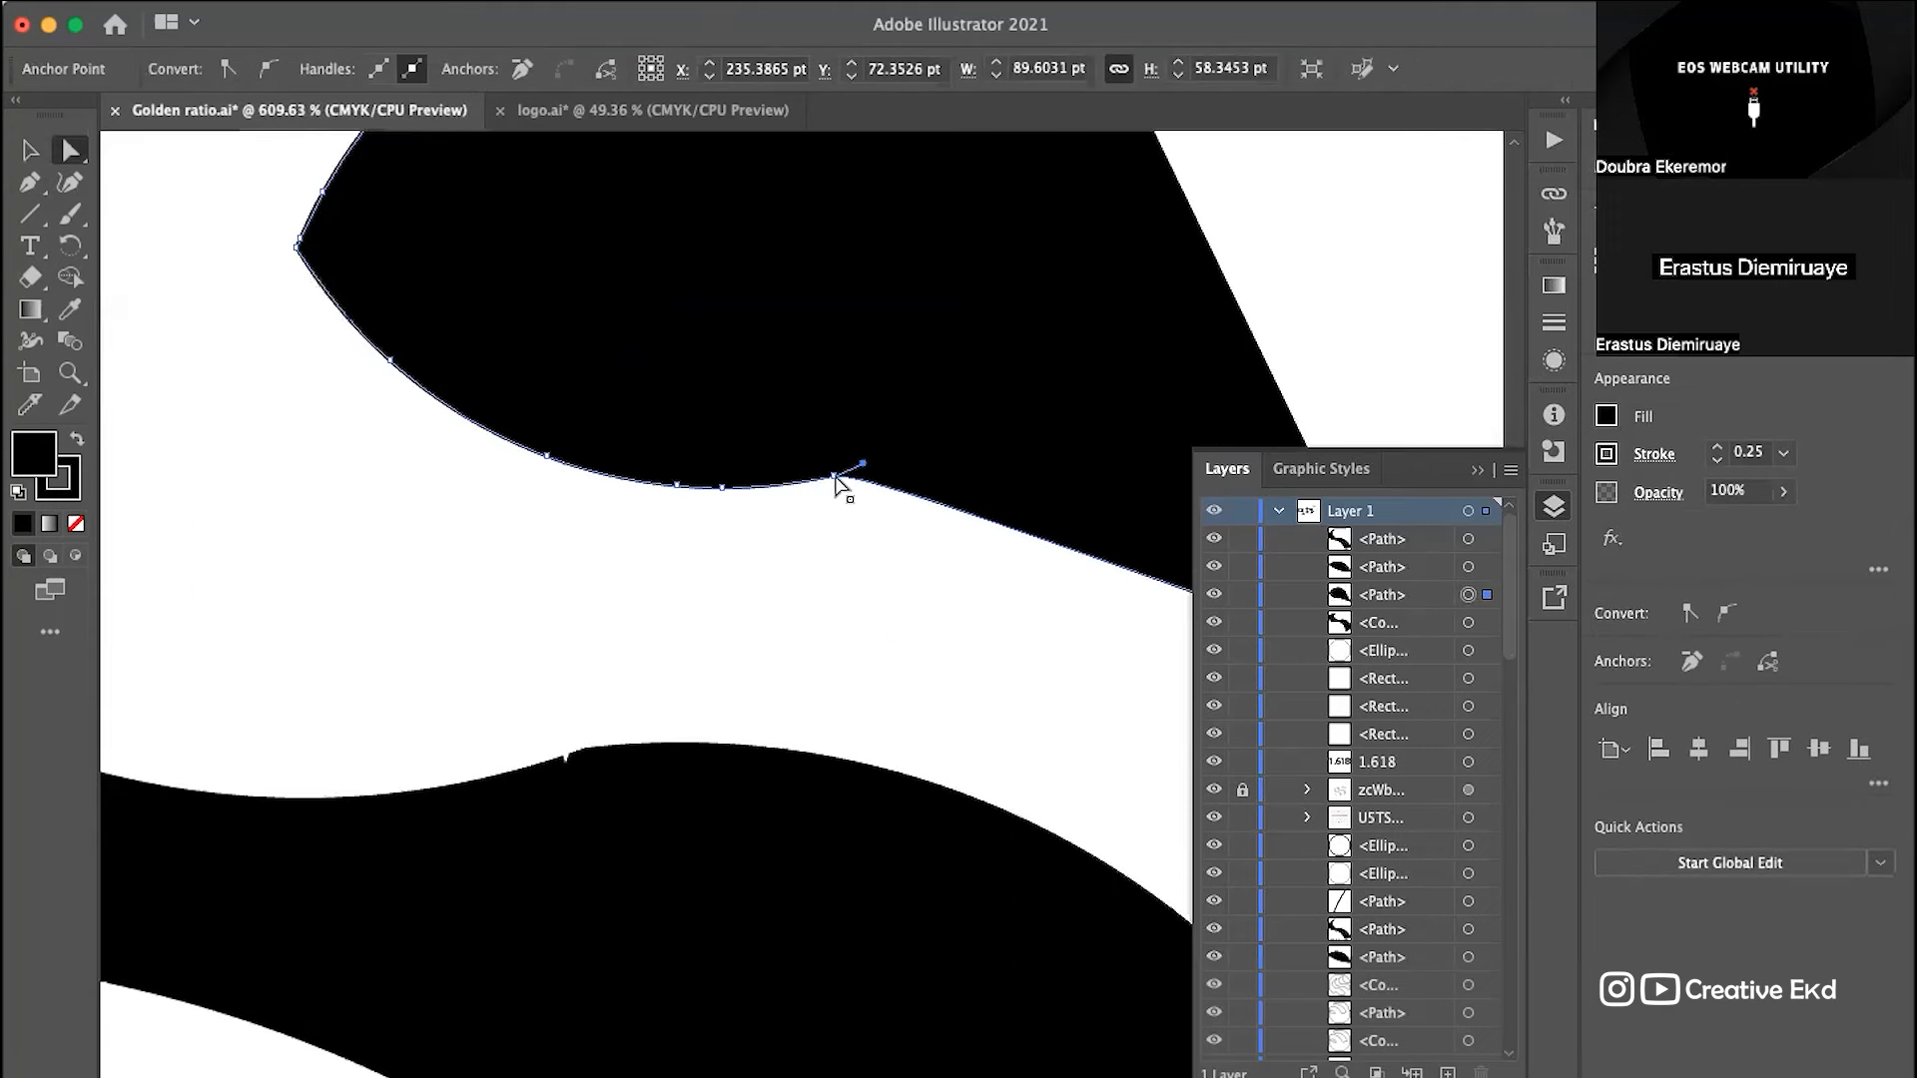
pyautogui.click(835, 477)
pyautogui.moveTo(863, 464); pyautogui.dragTo(1060, 470)
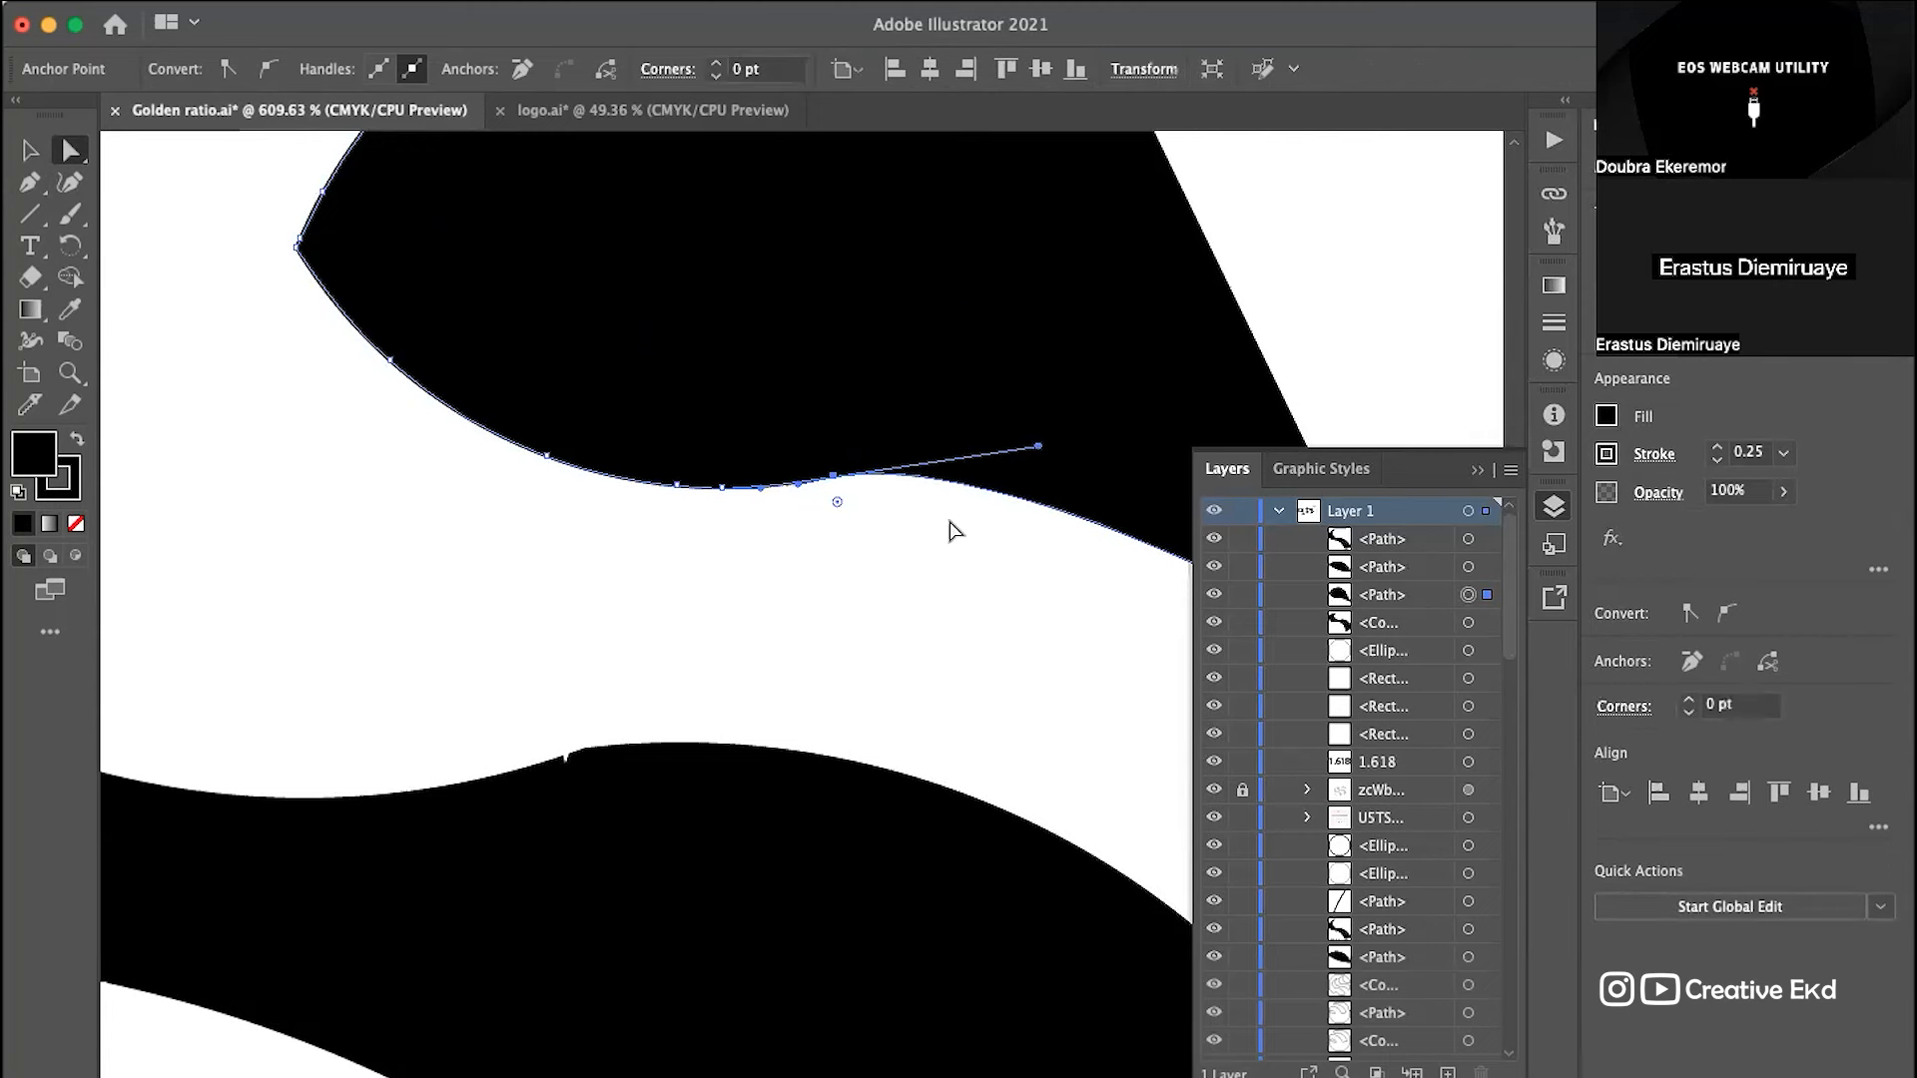
# Step: Move the teardrop's lower tip anchor to X 285.8767 pt, Y 106.0467 pt and lengthen the curve handle on its lower edge
pyautogui.scroll(-2, 949, 530)
pyautogui.scroll(-1, 978, 596)
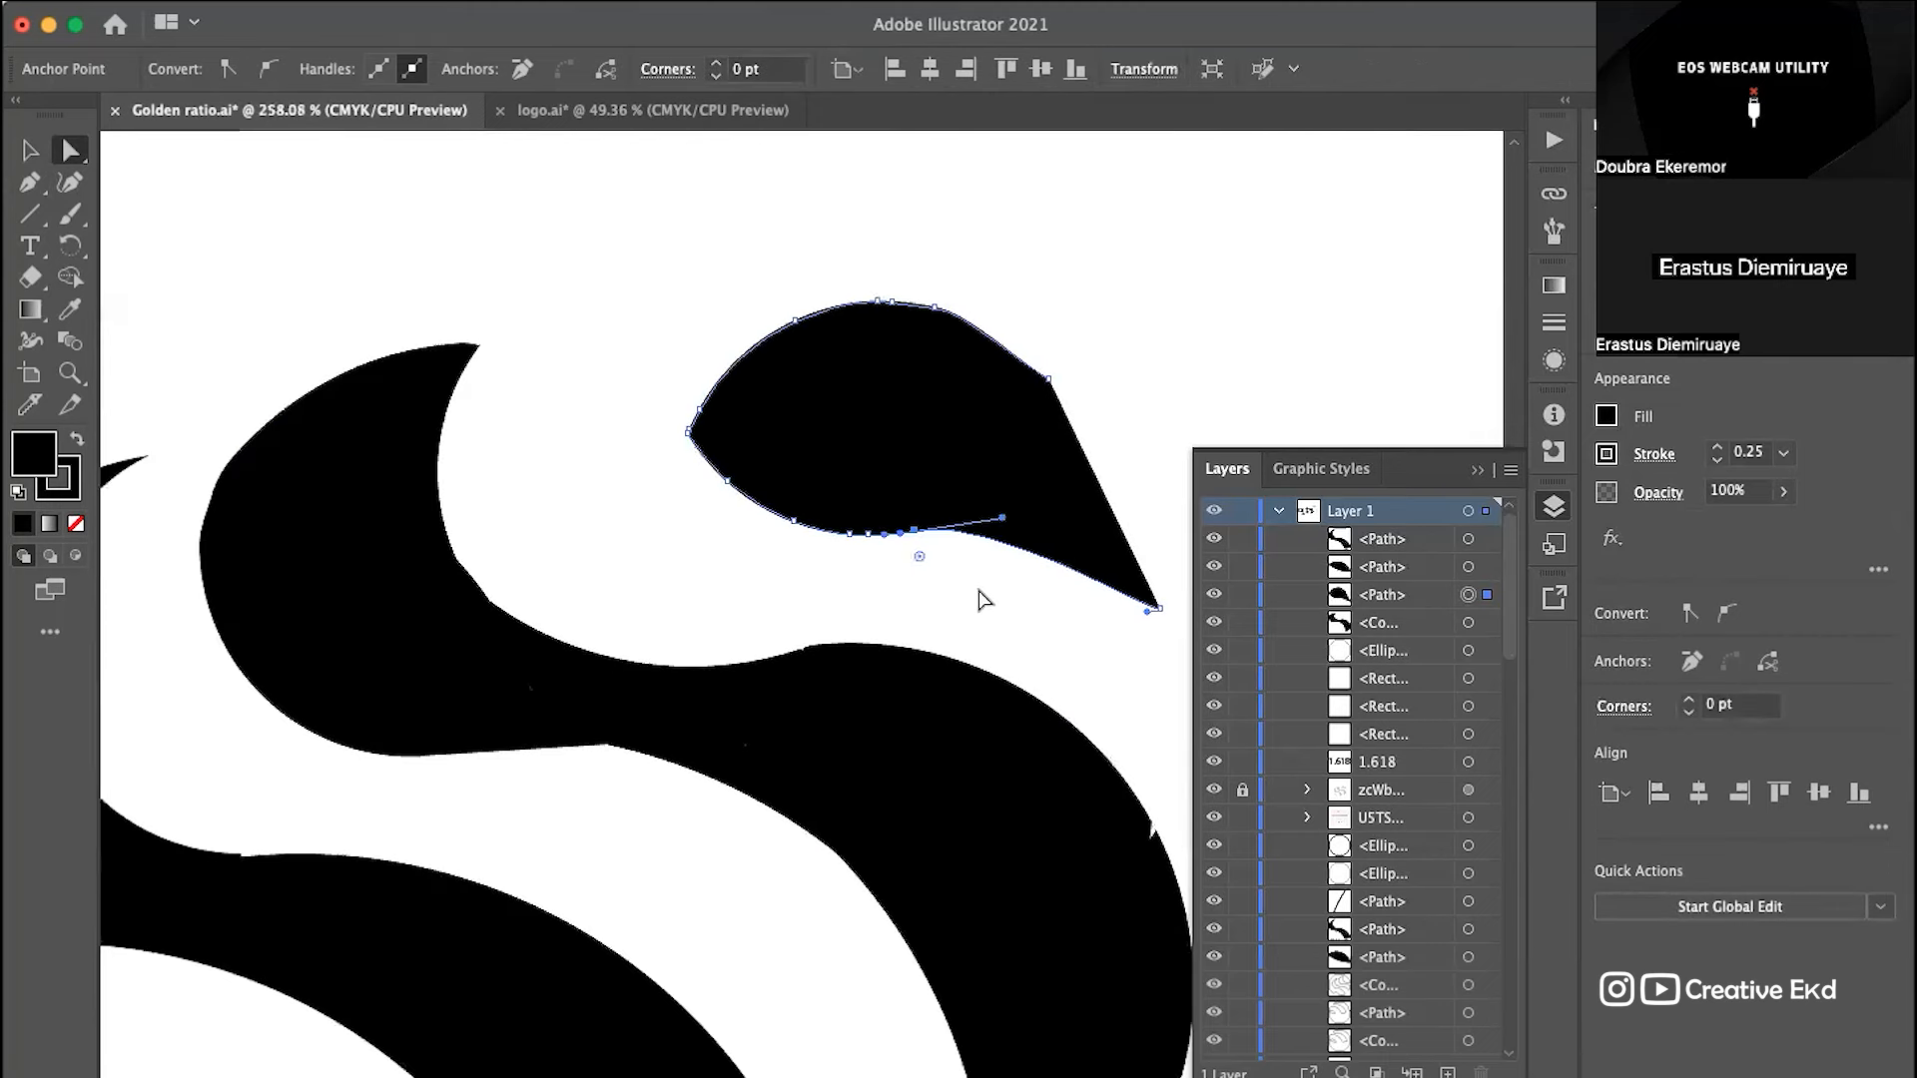
pyautogui.scroll(-2, 958, 579)
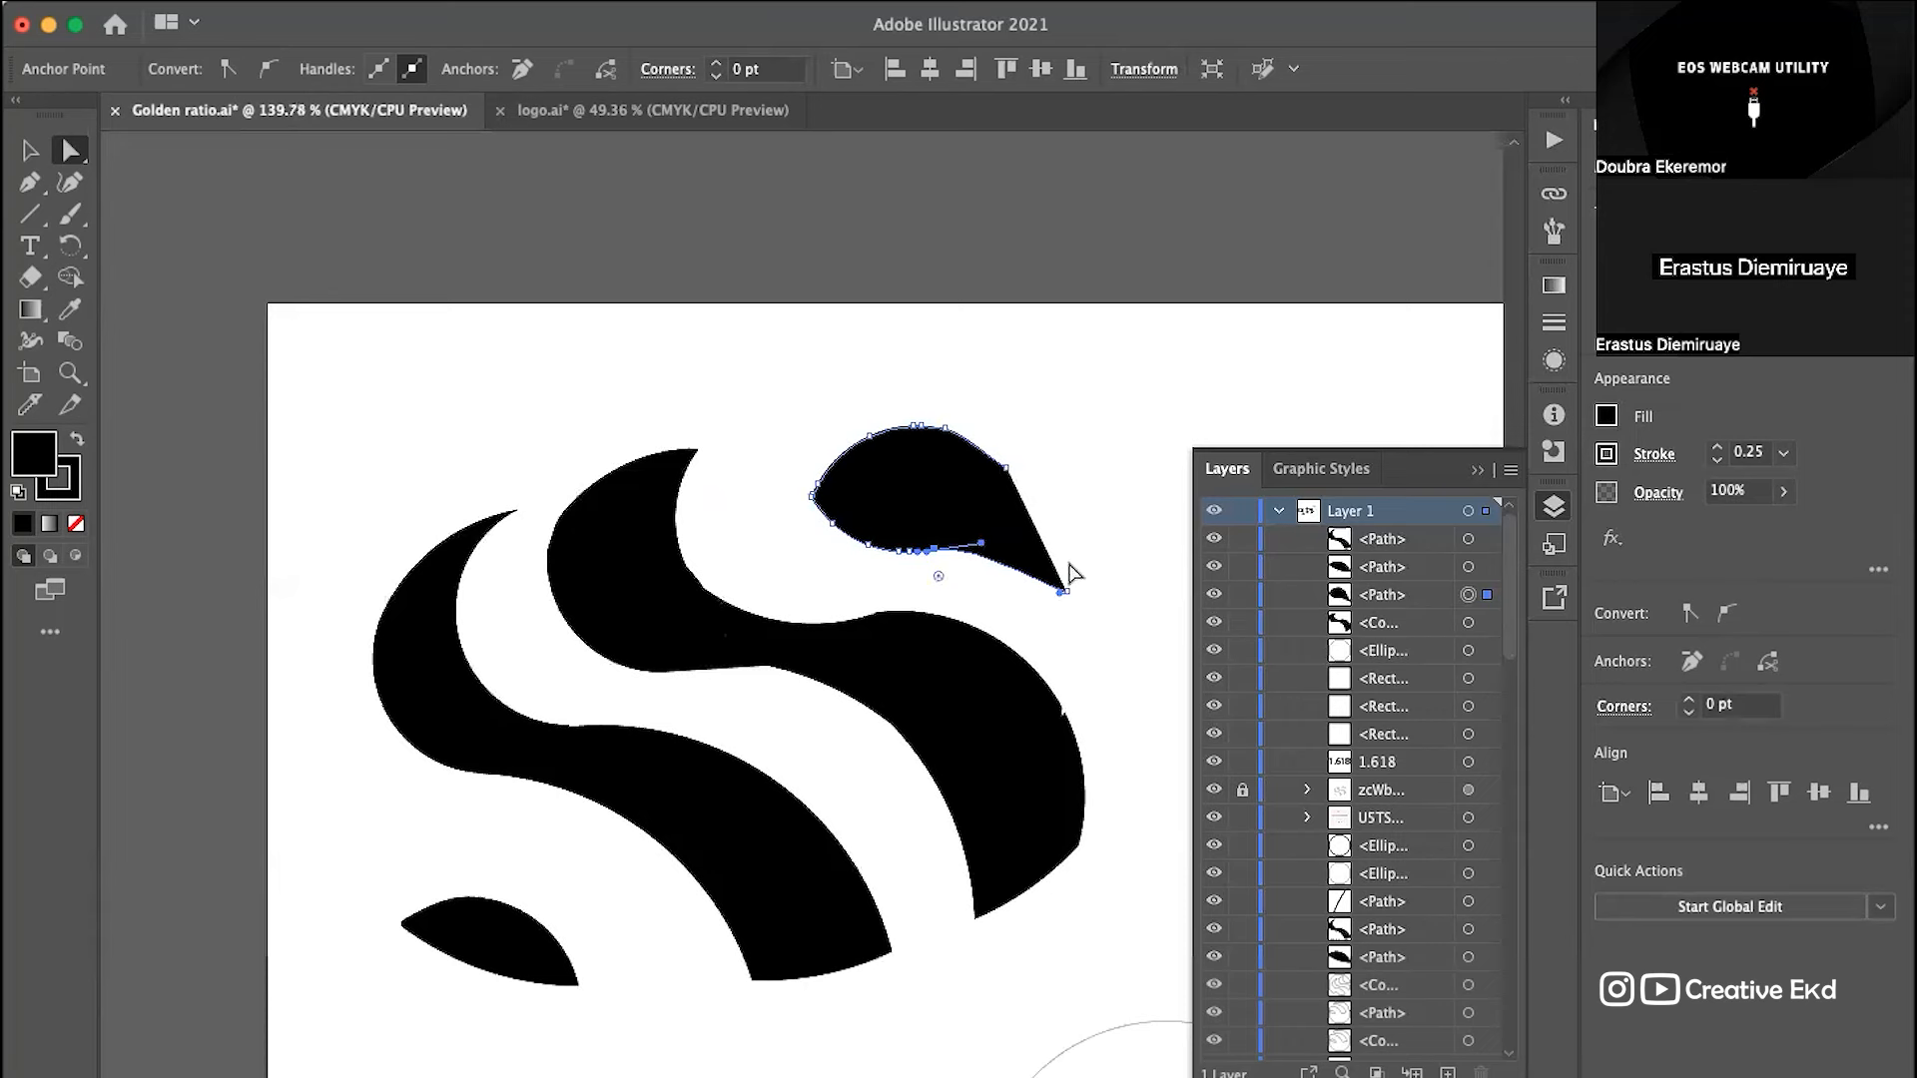
pyautogui.click(1066, 593)
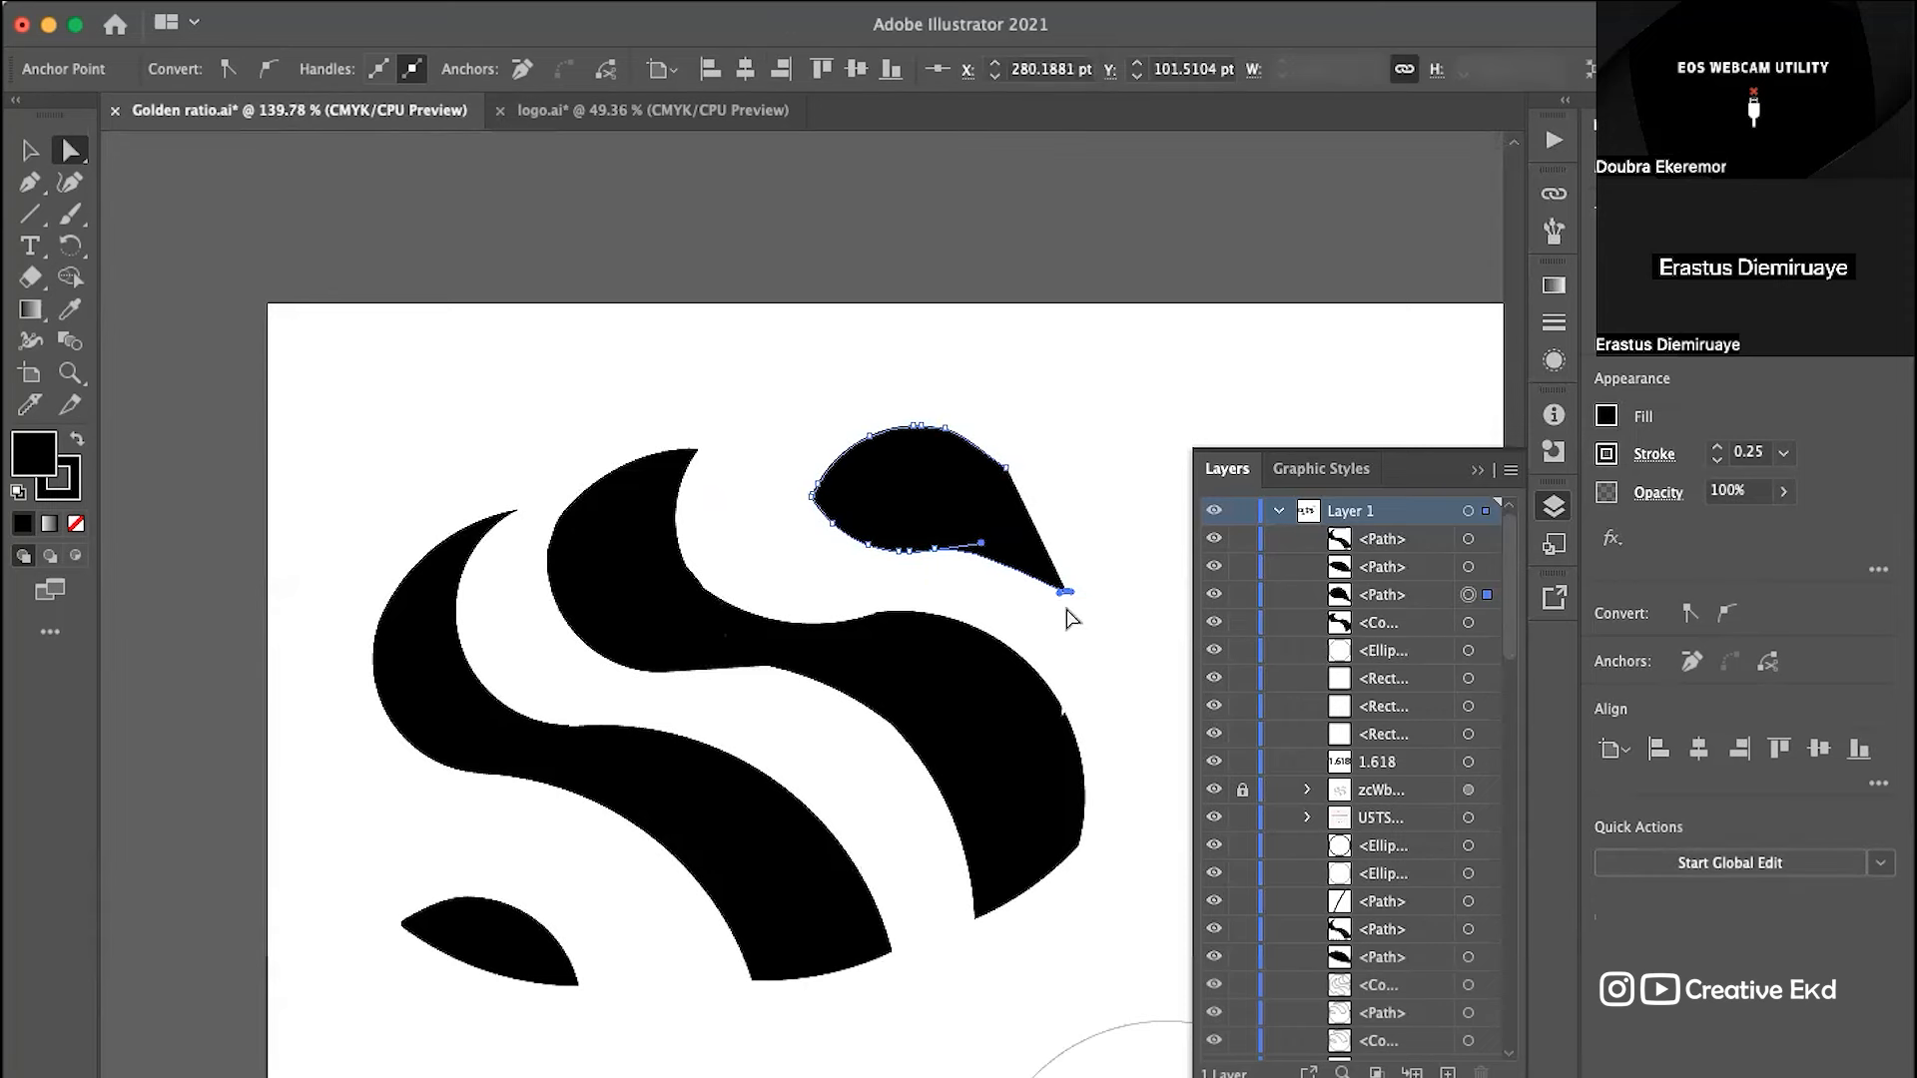
pyautogui.scroll(5, 1066, 593)
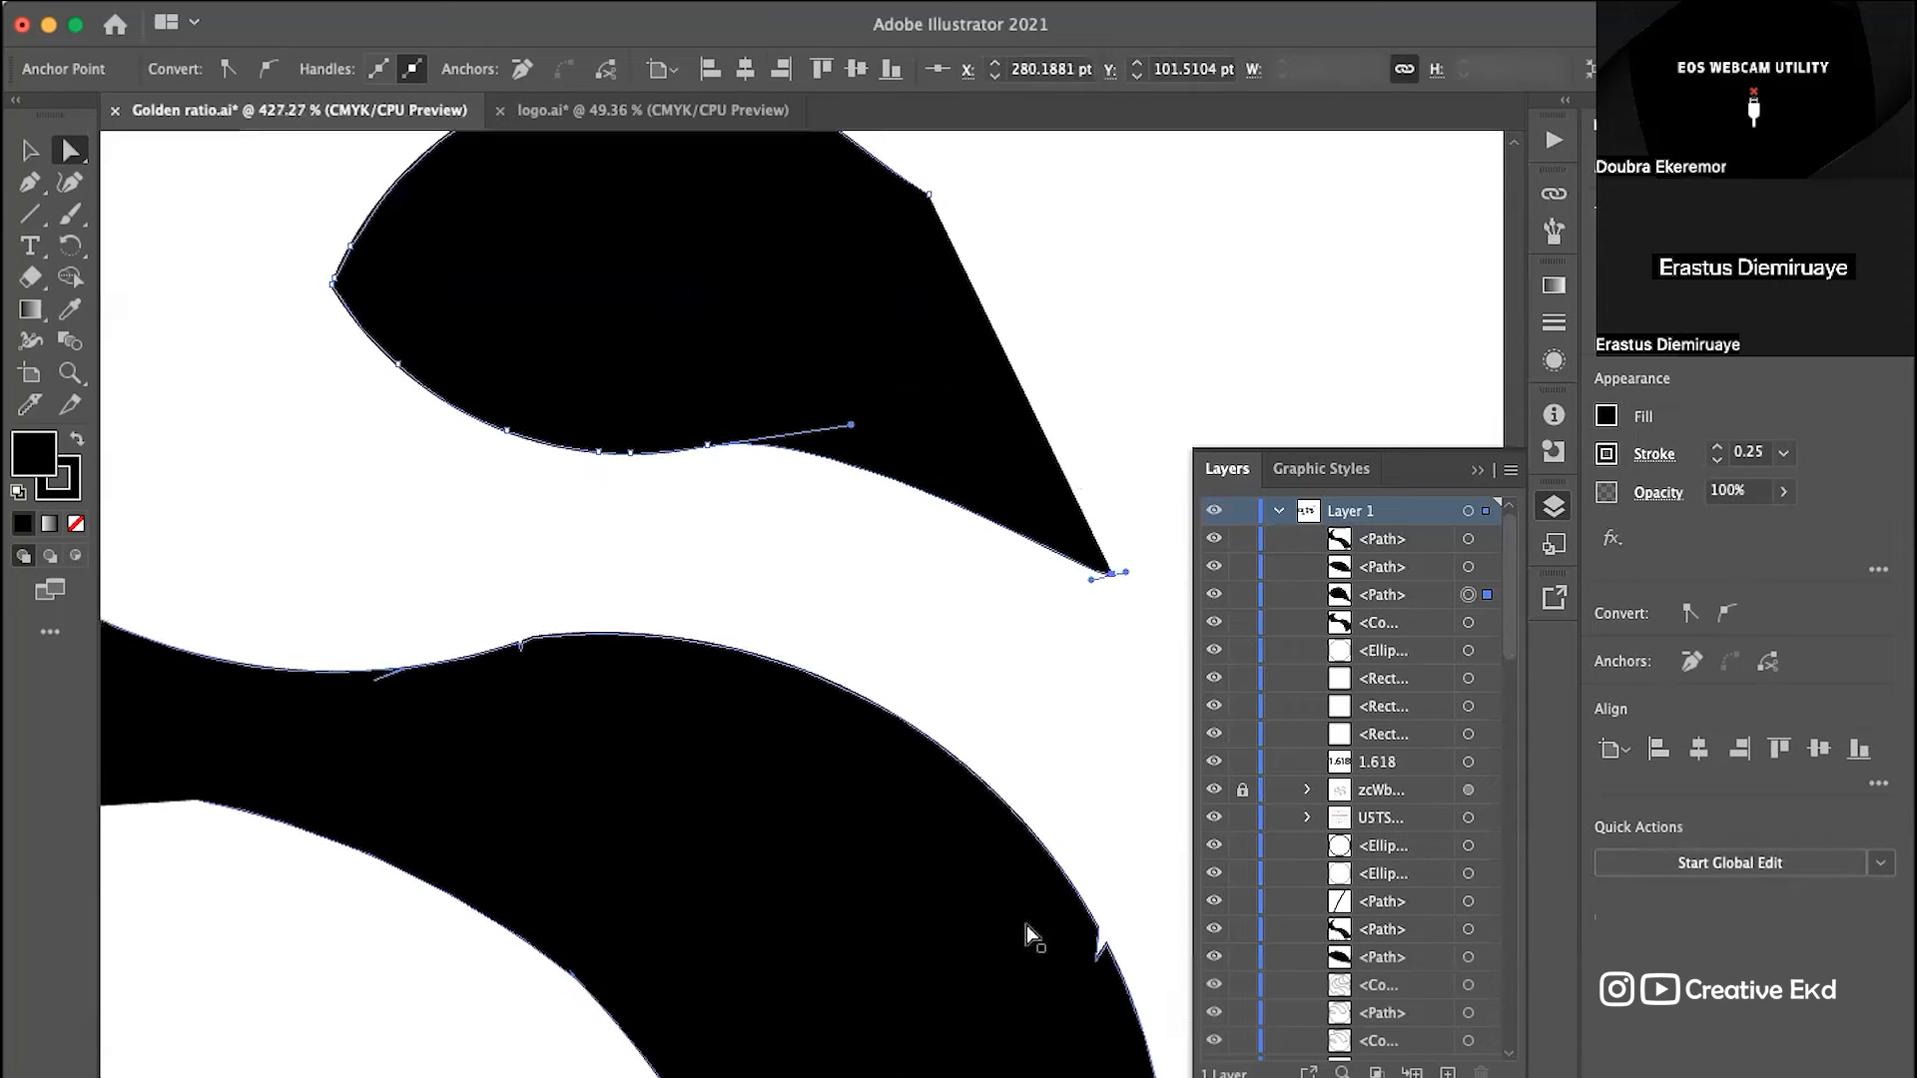
pyautogui.moveTo(779, 636); pyautogui.dragTo(847, 689)
pyautogui.moveTo(418, 425); pyautogui.dragTo(496, 383)
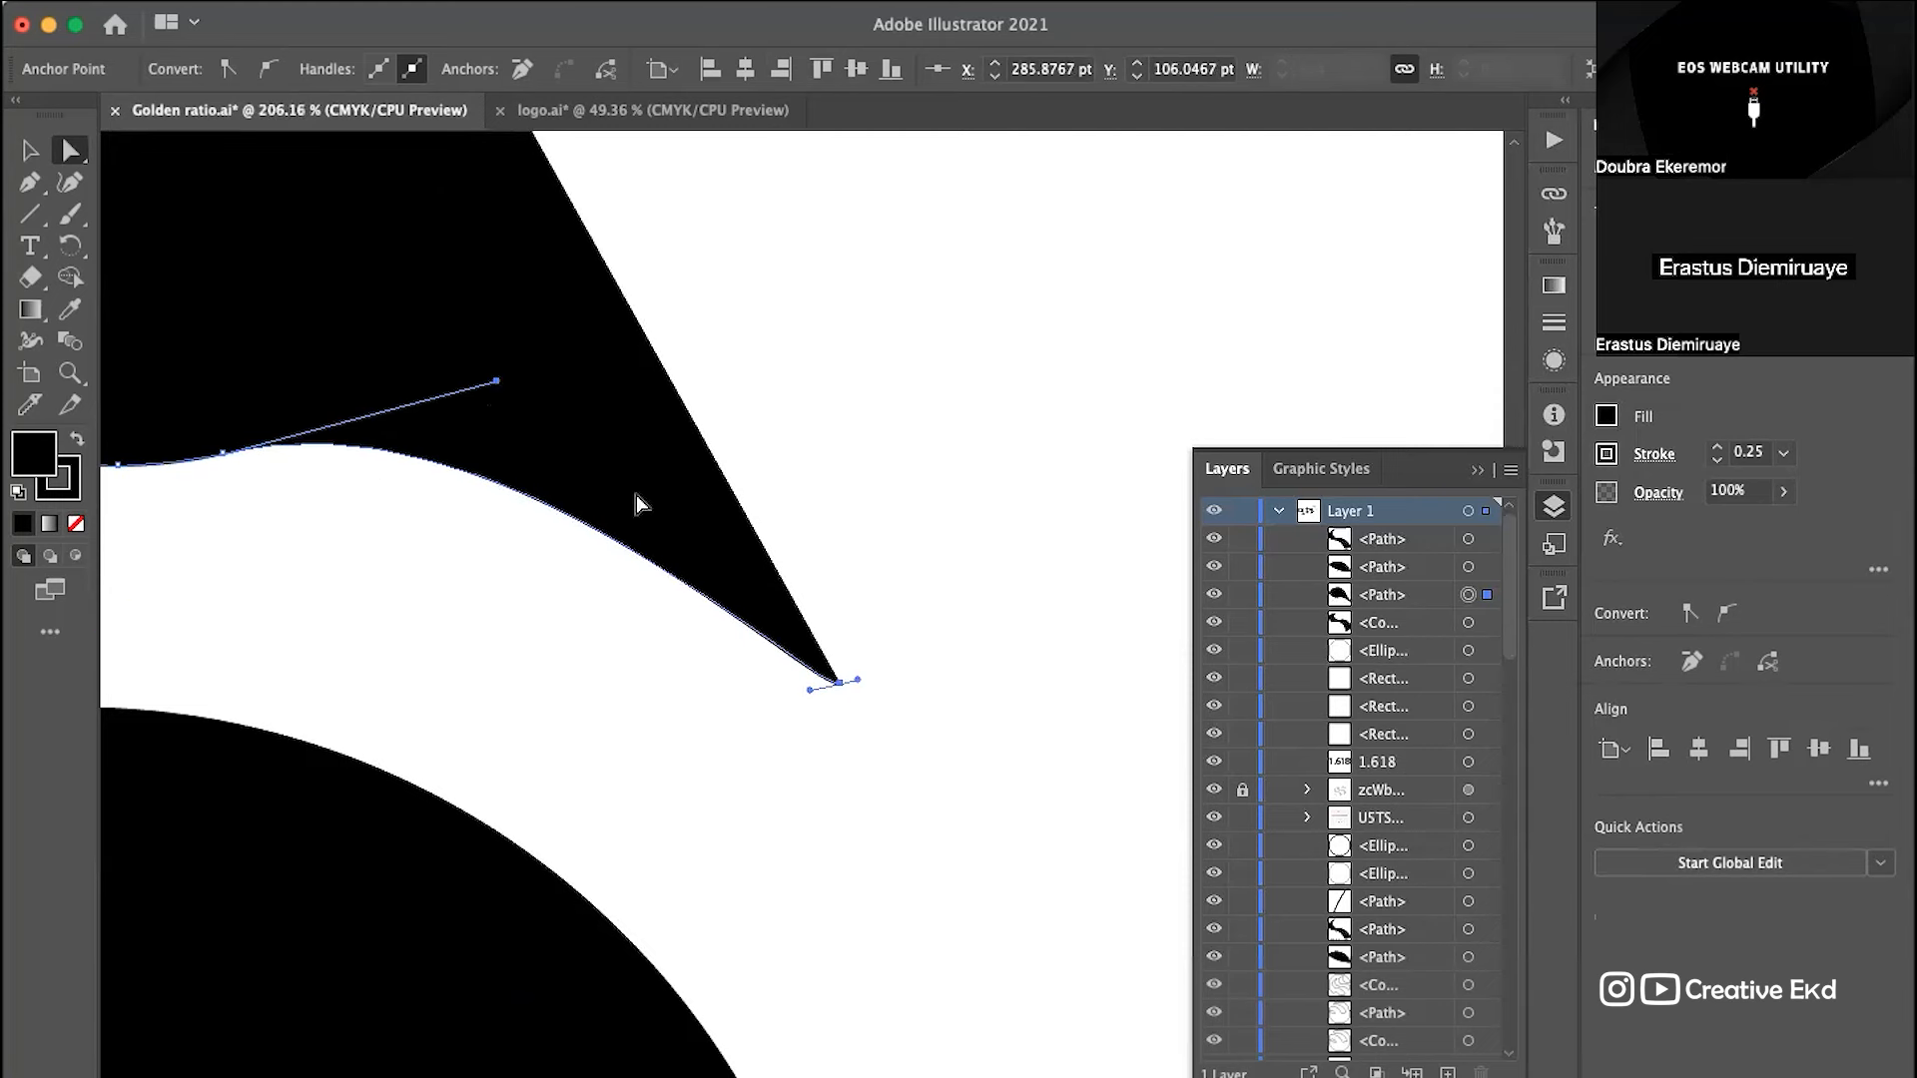
pyautogui.scroll(-3, 640, 504)
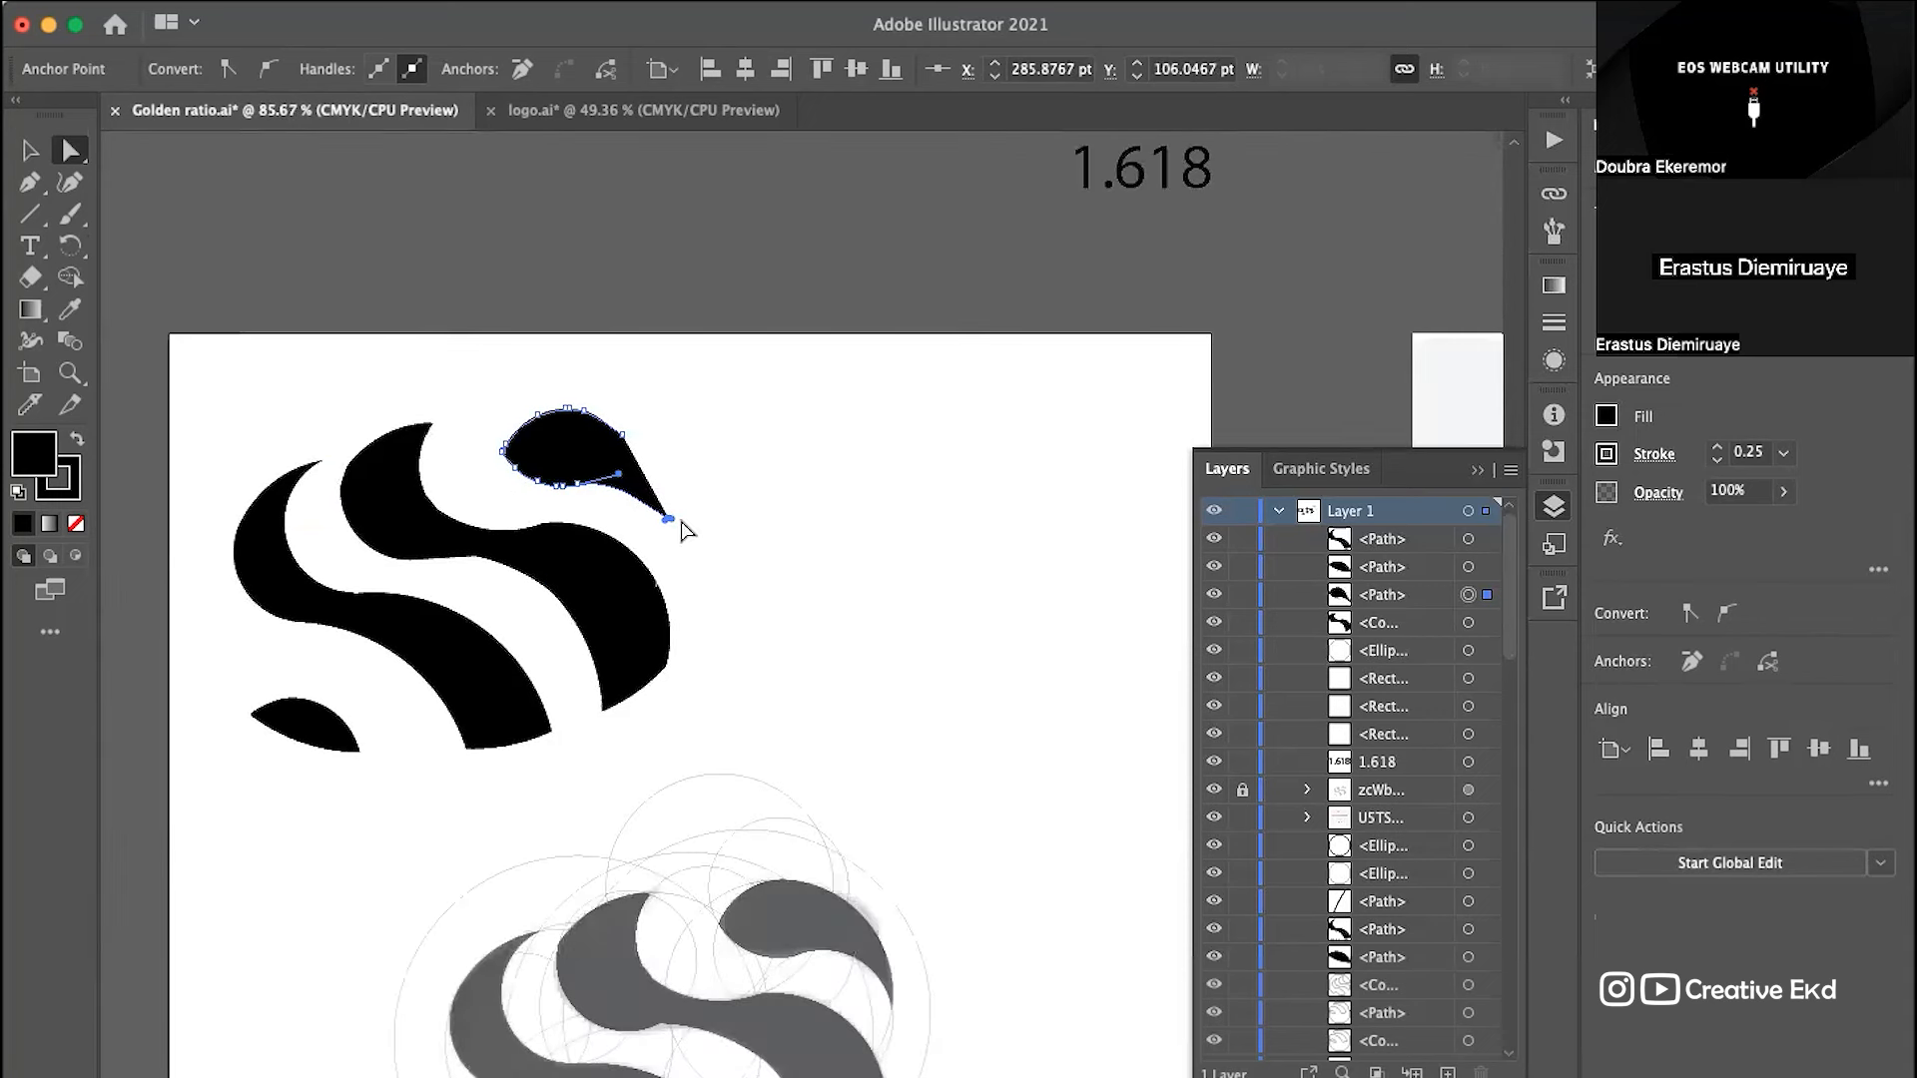
# Step: Nudge the teardrop's lower tip anchor inward to X 277.8767 pt
pyautogui.scroll(2, 682, 529)
pyautogui.moveTo(702, 523); pyautogui.dragTo(615, 502)
pyautogui.press('Left')
pyautogui.press('Left')
pyautogui.press('Left')
pyautogui.press('Left')
pyautogui.press('Left')
pyautogui.press('Left')
pyautogui.press('Left')
pyautogui.press('Left')
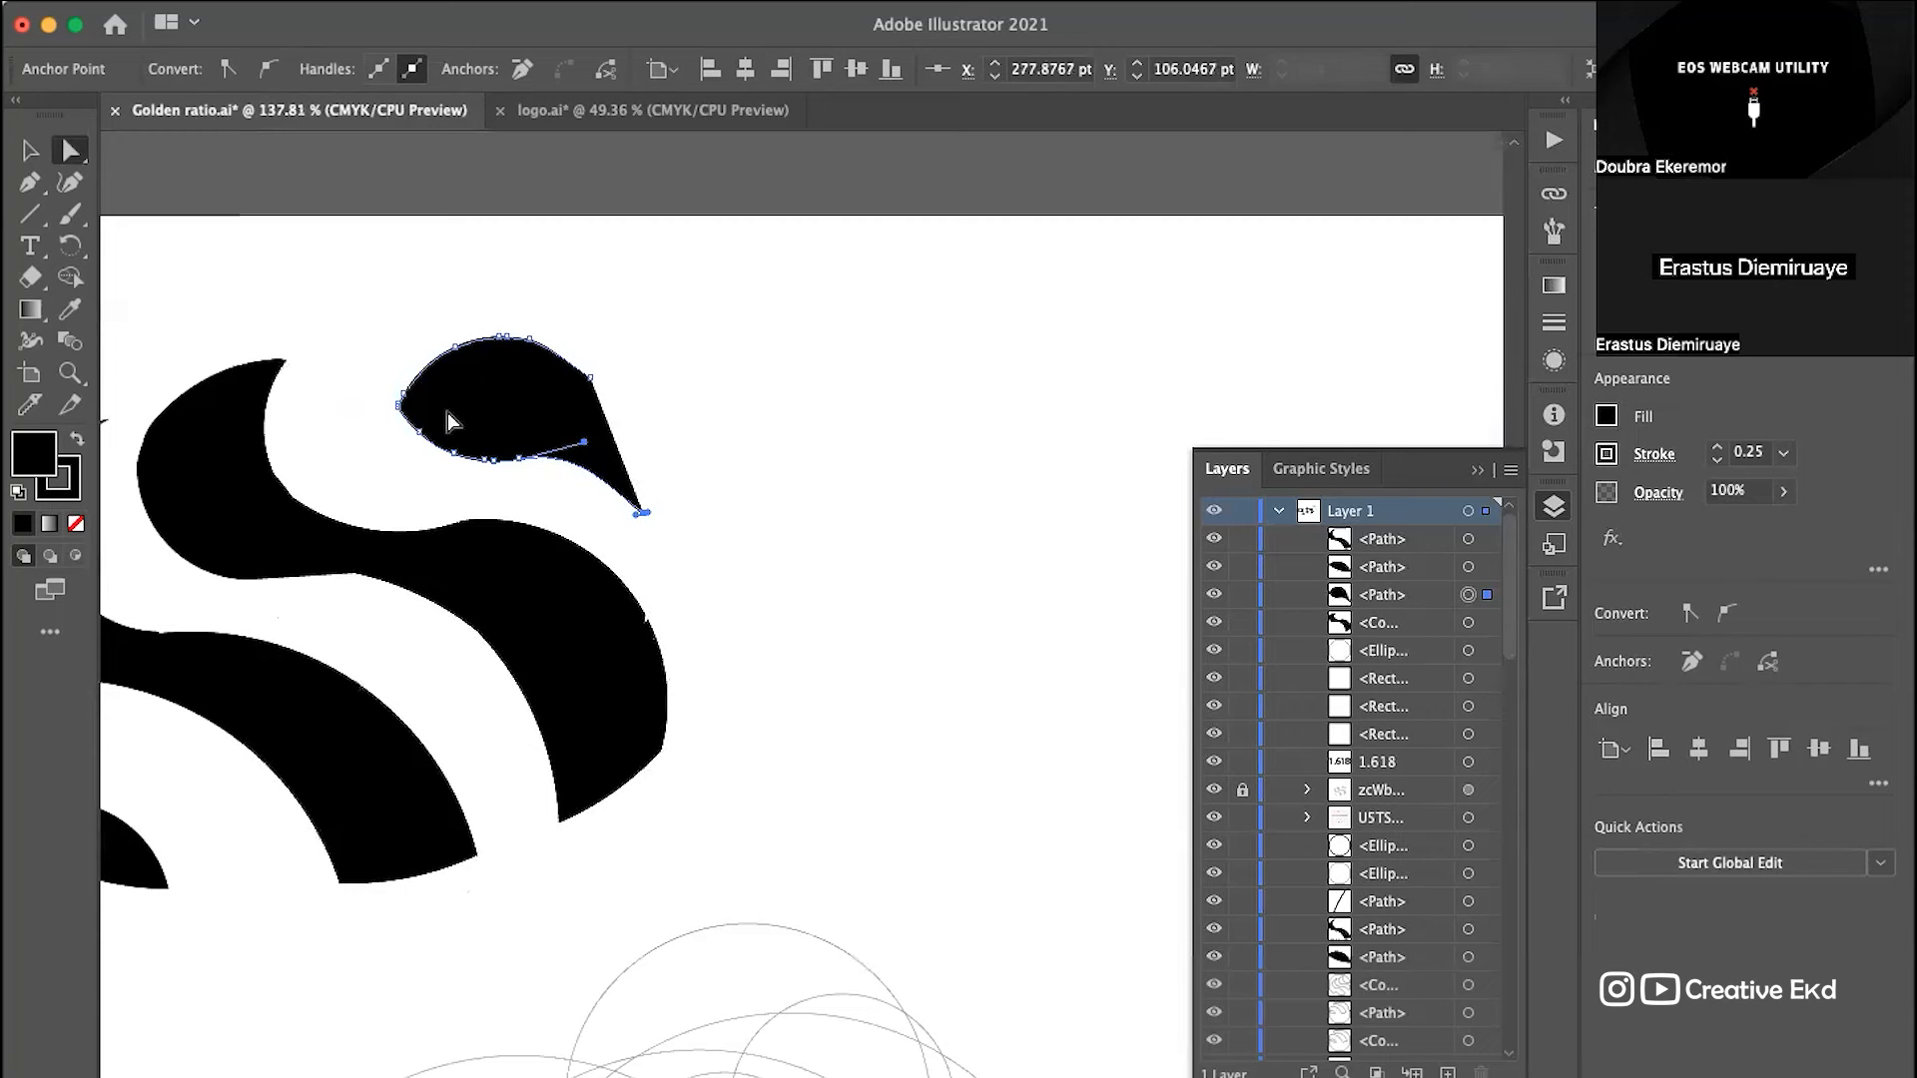
# Step: Nudge the anchor on the teardrop's right shoulder down to Y 63.9789 pt
pyautogui.hscroll(-5, 447, 411)
pyautogui.click(921, 381)
pyautogui.press('Down')
pyautogui.press('Down')
pyautogui.press('Down')
pyautogui.press('Down')
pyautogui.press('Down')
pyautogui.press('Down')
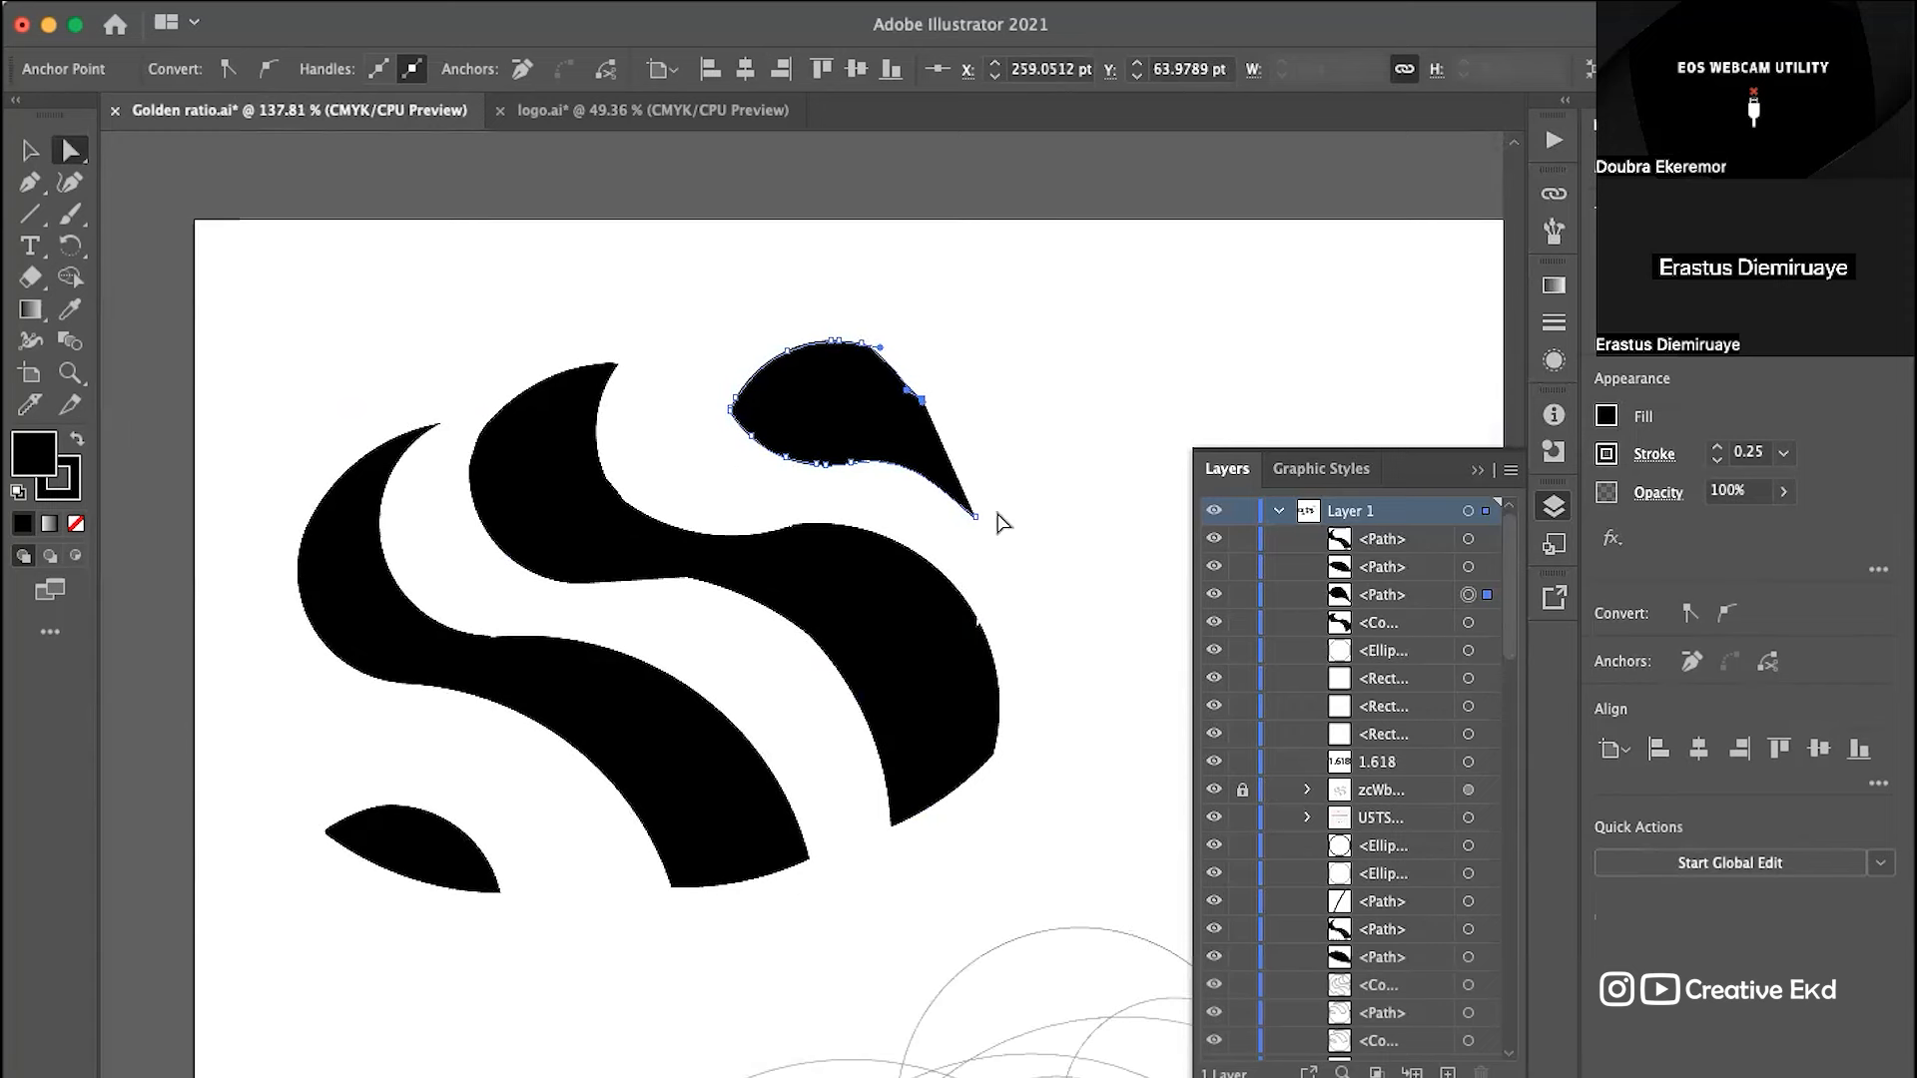
# Step: Round the teardrop's right shoulder by pulling the curve handle of its anchor upward
pyautogui.moveTo(912, 399); pyautogui.dragTo(913, 365)
pyautogui.click(1020, 403)
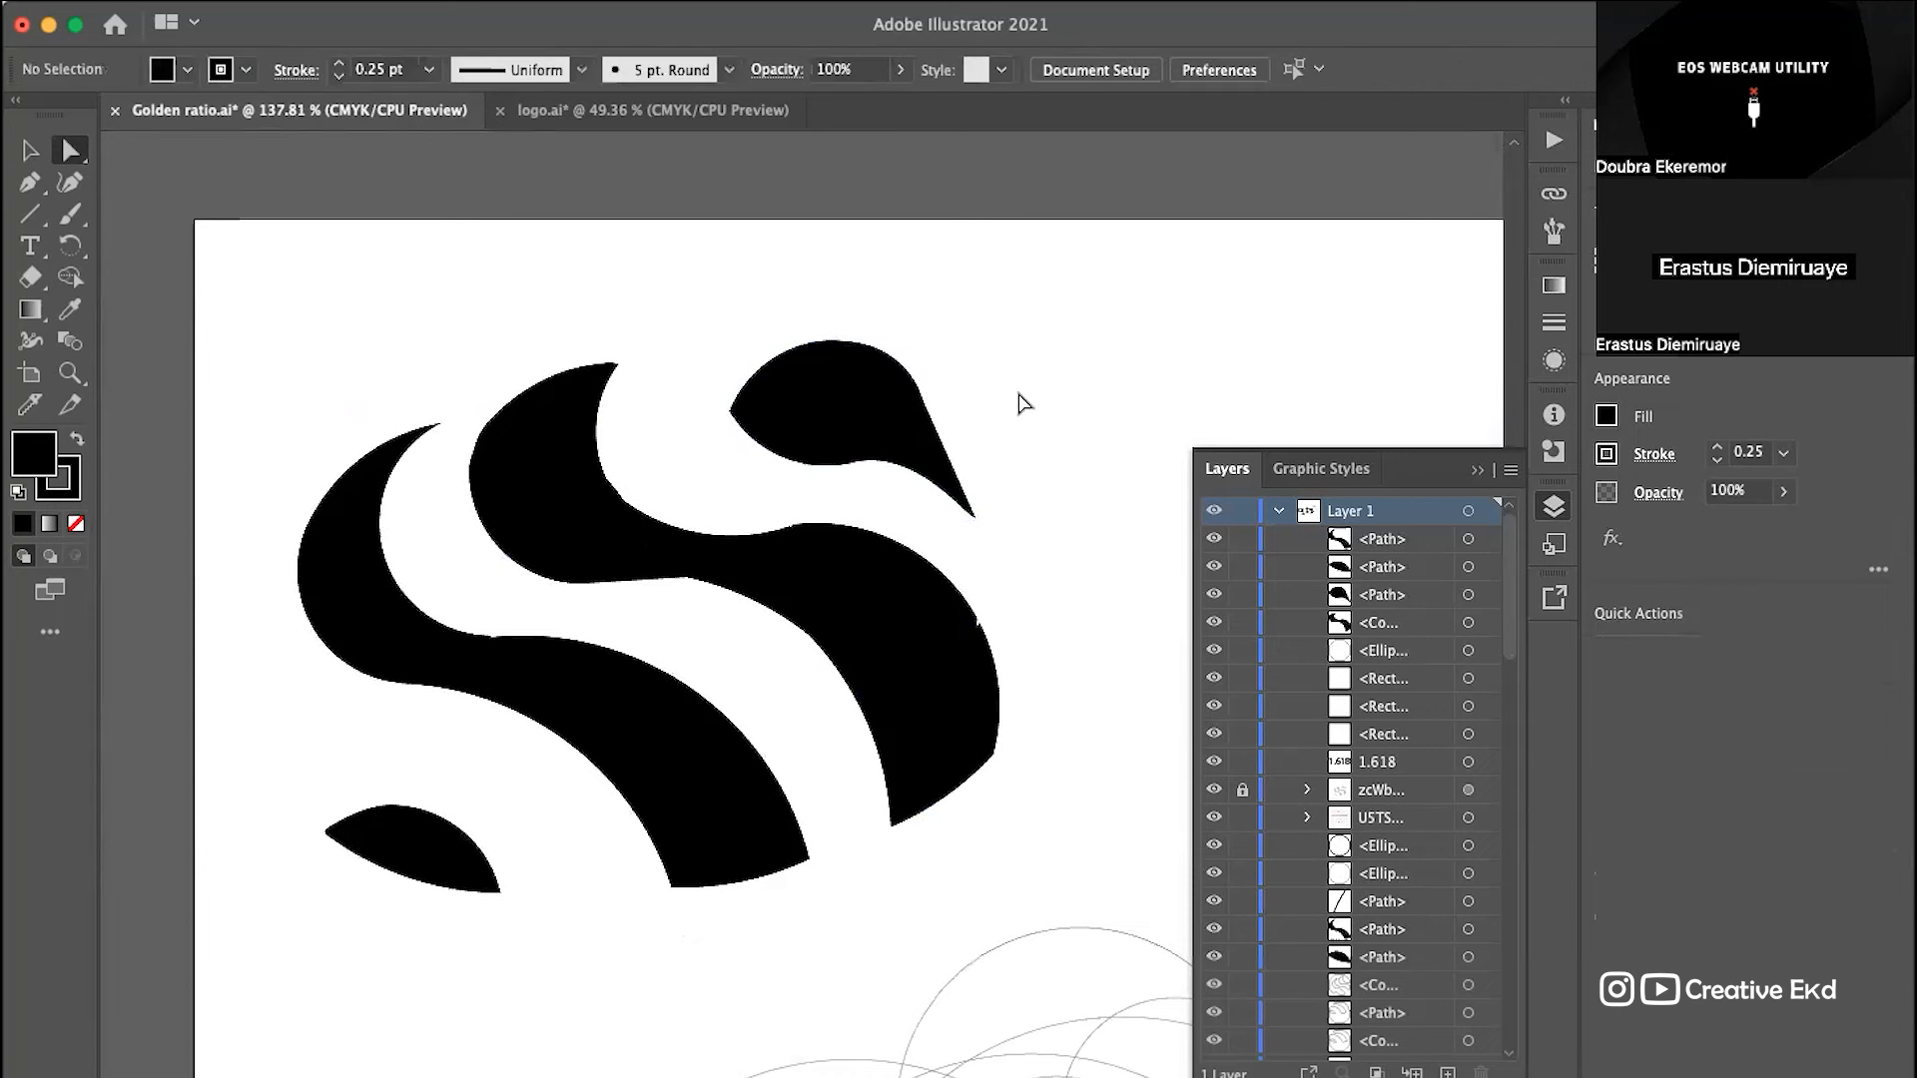
pyautogui.click(948, 462)
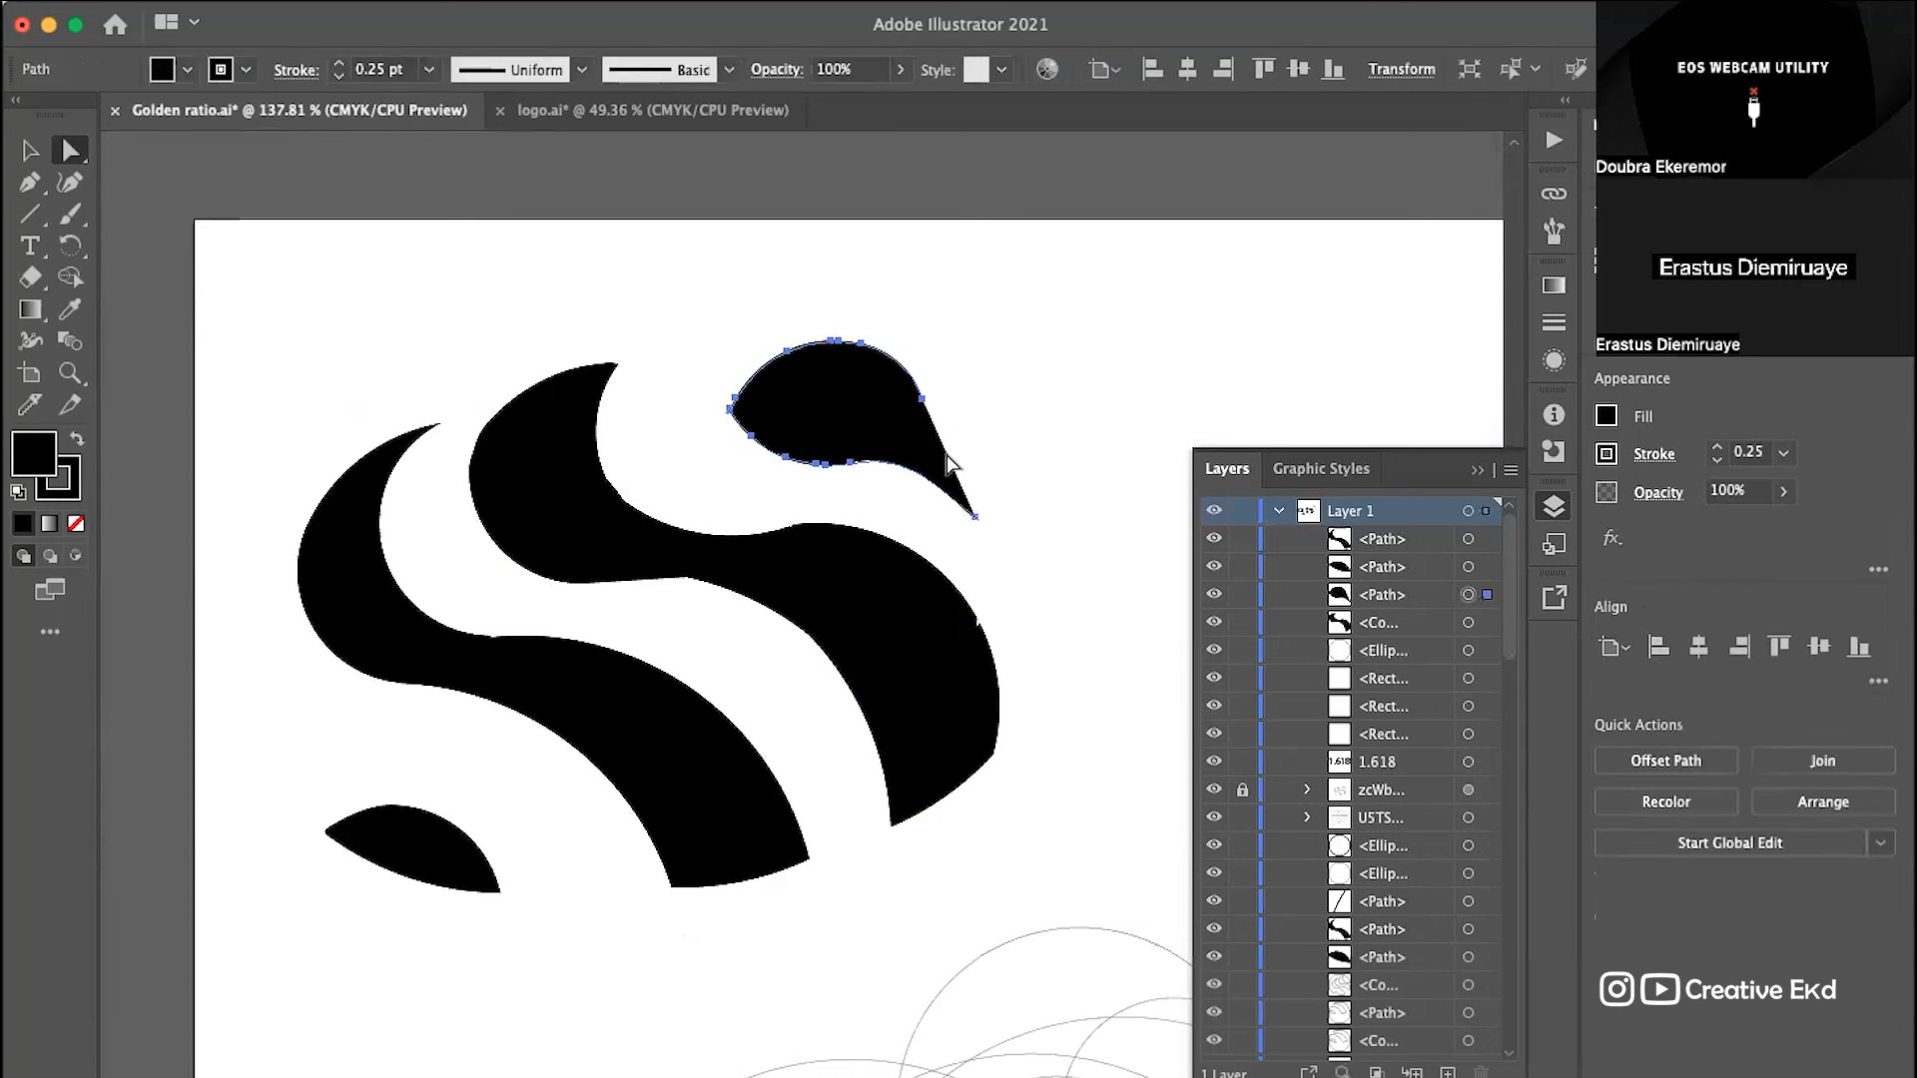
pyautogui.scroll(5, 948, 462)
pyautogui.moveTo(888, 329); pyautogui.dragTo(910, 383)
pyautogui.click(920, 299)
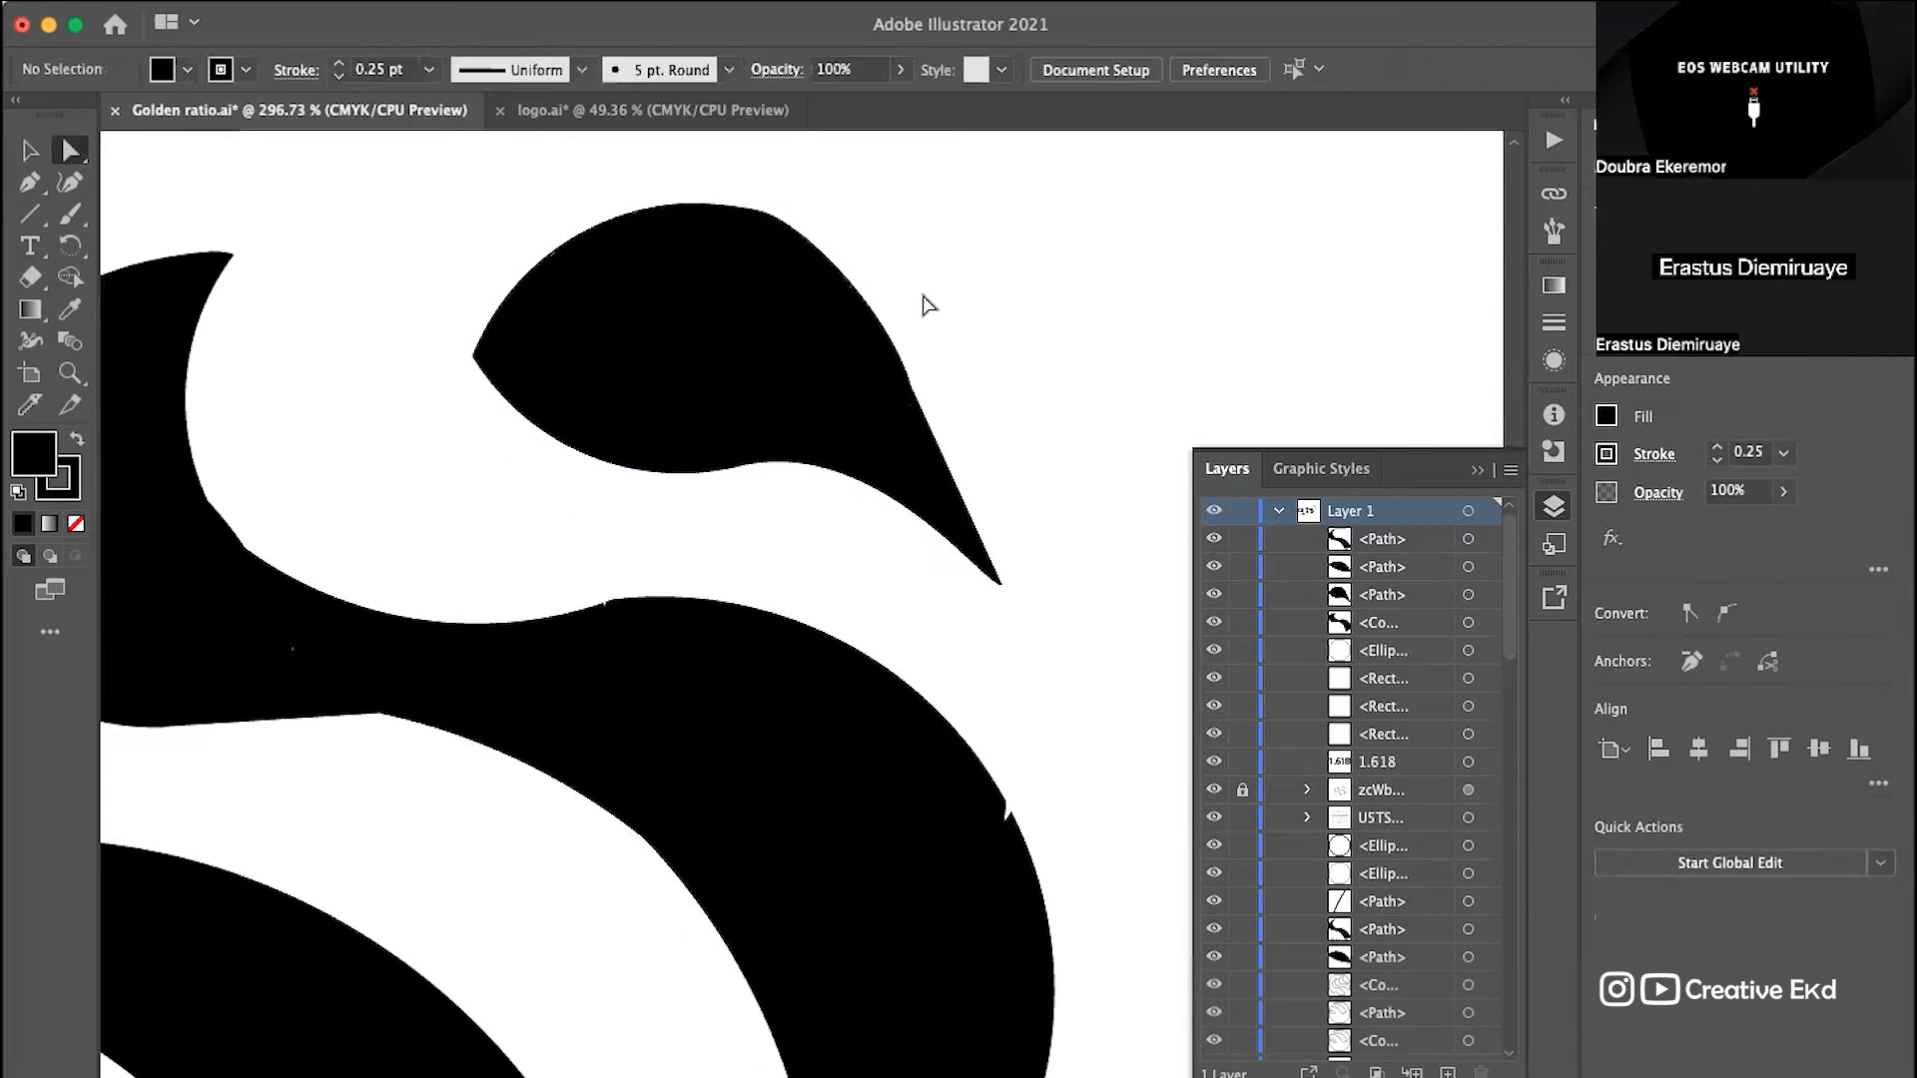
pyautogui.click(824, 311)
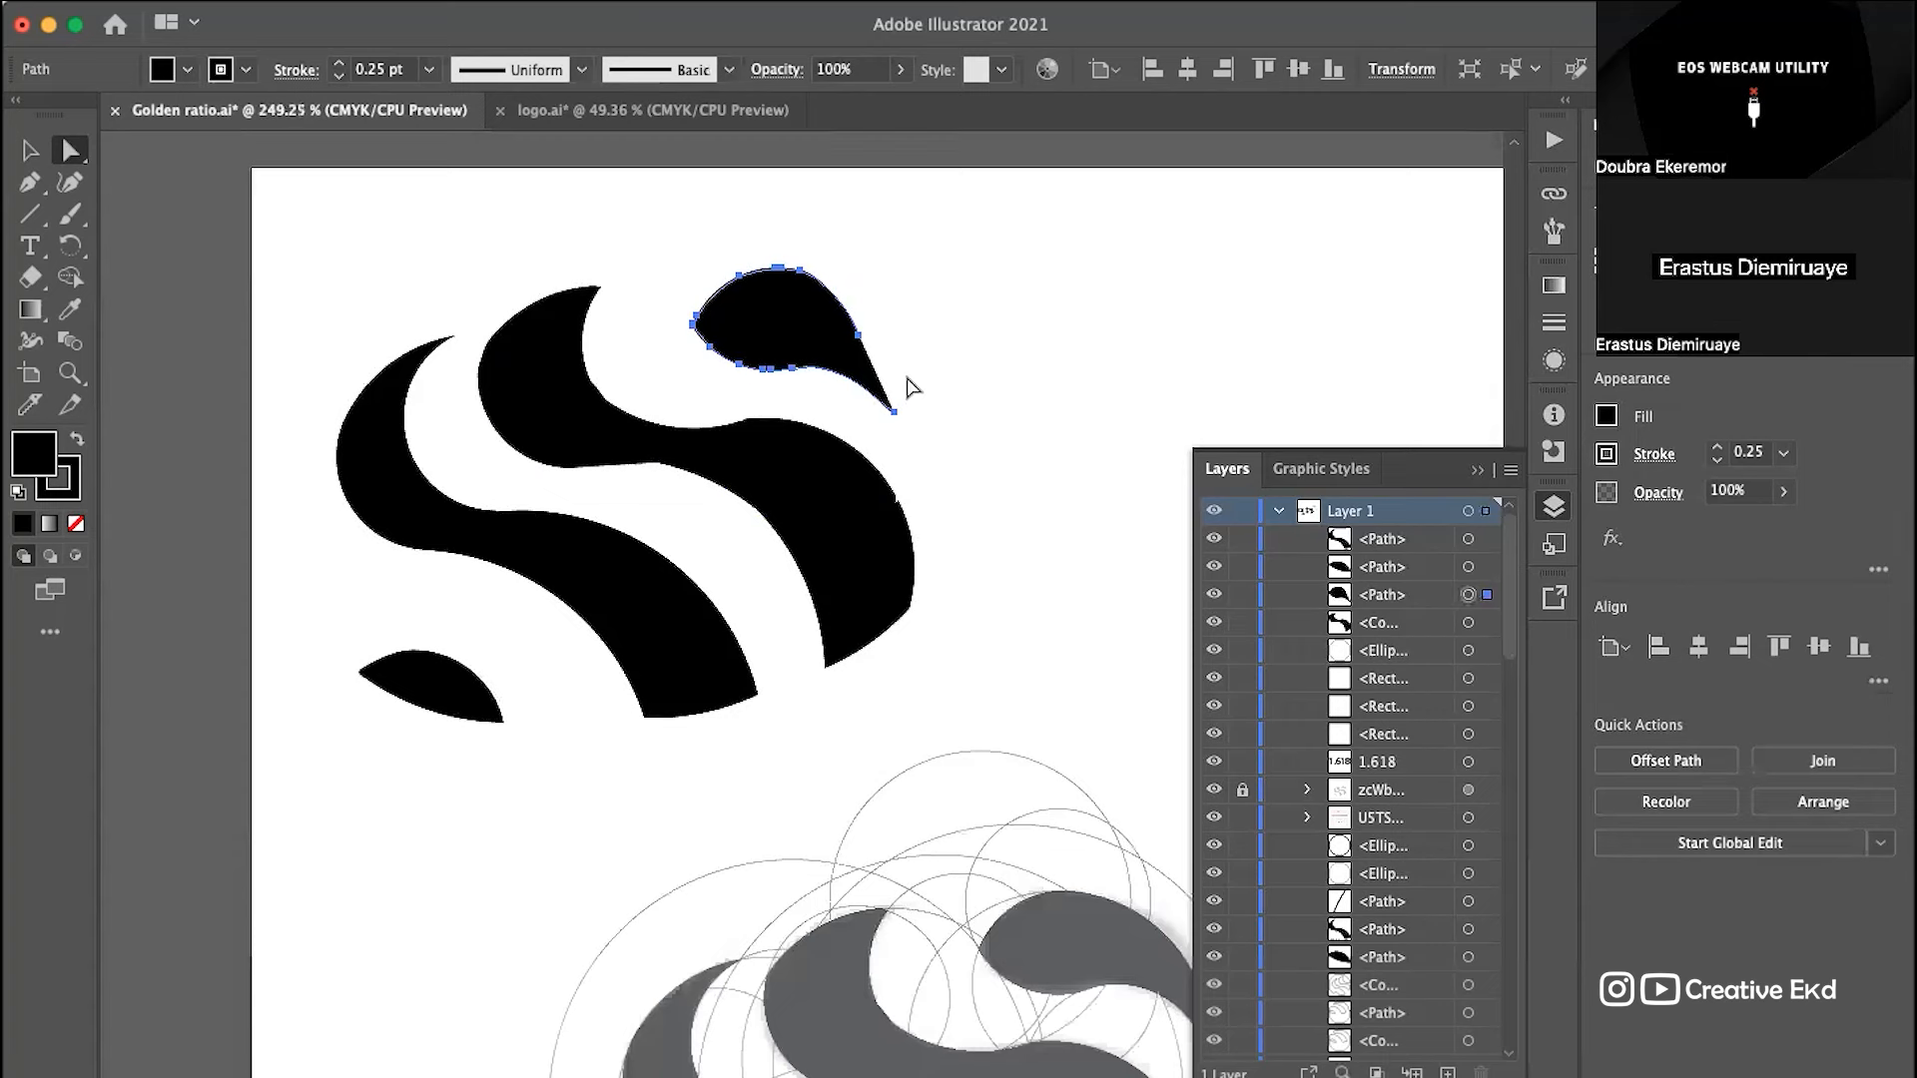
# Step: Nudge the teardrop's right shoulder anchor slightly left and its lower tip up and left to tighten the tail
pyautogui.scroll(3, 911, 387)
pyautogui.click(806, 297)
pyautogui.press('Left')
pyautogui.moveTo(949, 471); pyautogui.dragTo(805, 435)
pyautogui.moveTo(918, 521); pyautogui.dragTo(788, 390)
pyautogui.press('Up')
pyautogui.press('Up')
pyautogui.press('Up')
pyautogui.press('Up')
pyautogui.press('Up')
pyautogui.press('Left')
pyautogui.press('Left')
pyautogui.press('Left')
pyautogui.press('Left')
pyautogui.press('Left')
pyautogui.press('Left')
pyautogui.press('Left')
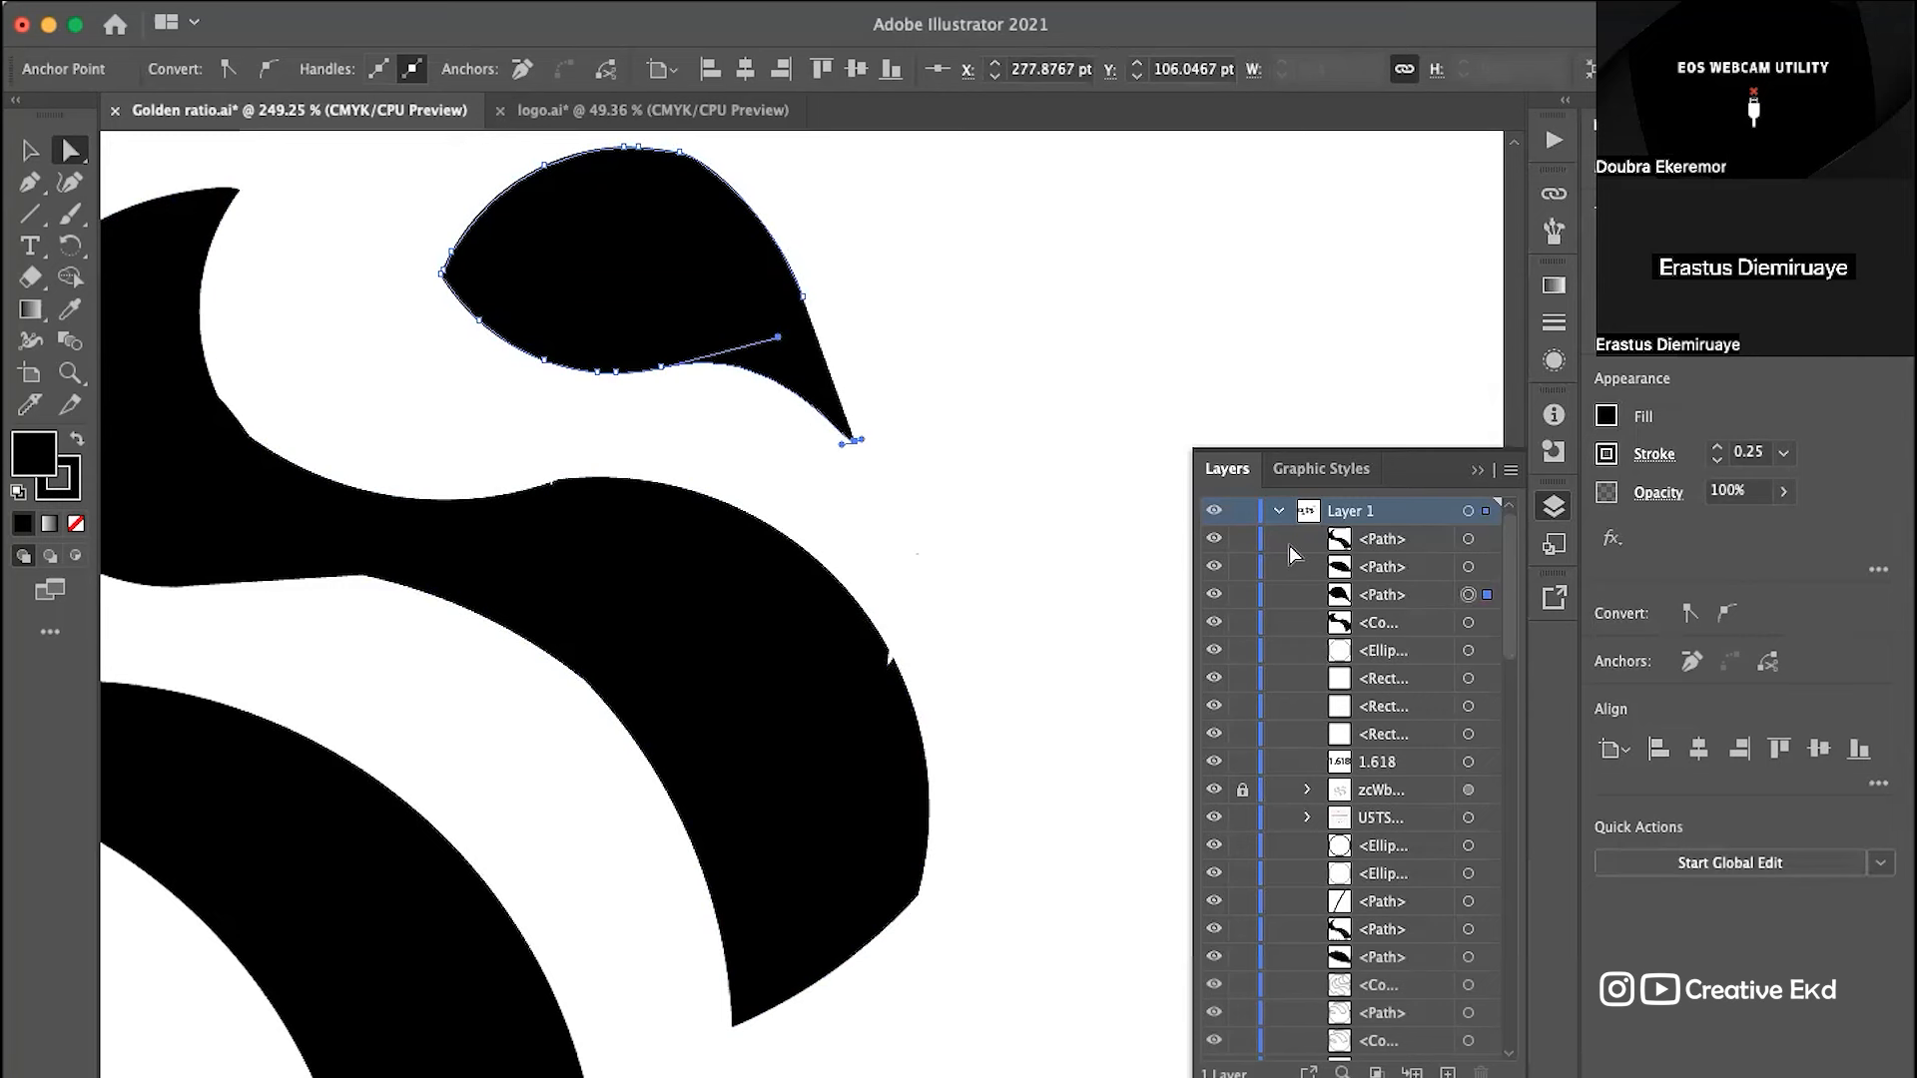
pyautogui.click(1035, 492)
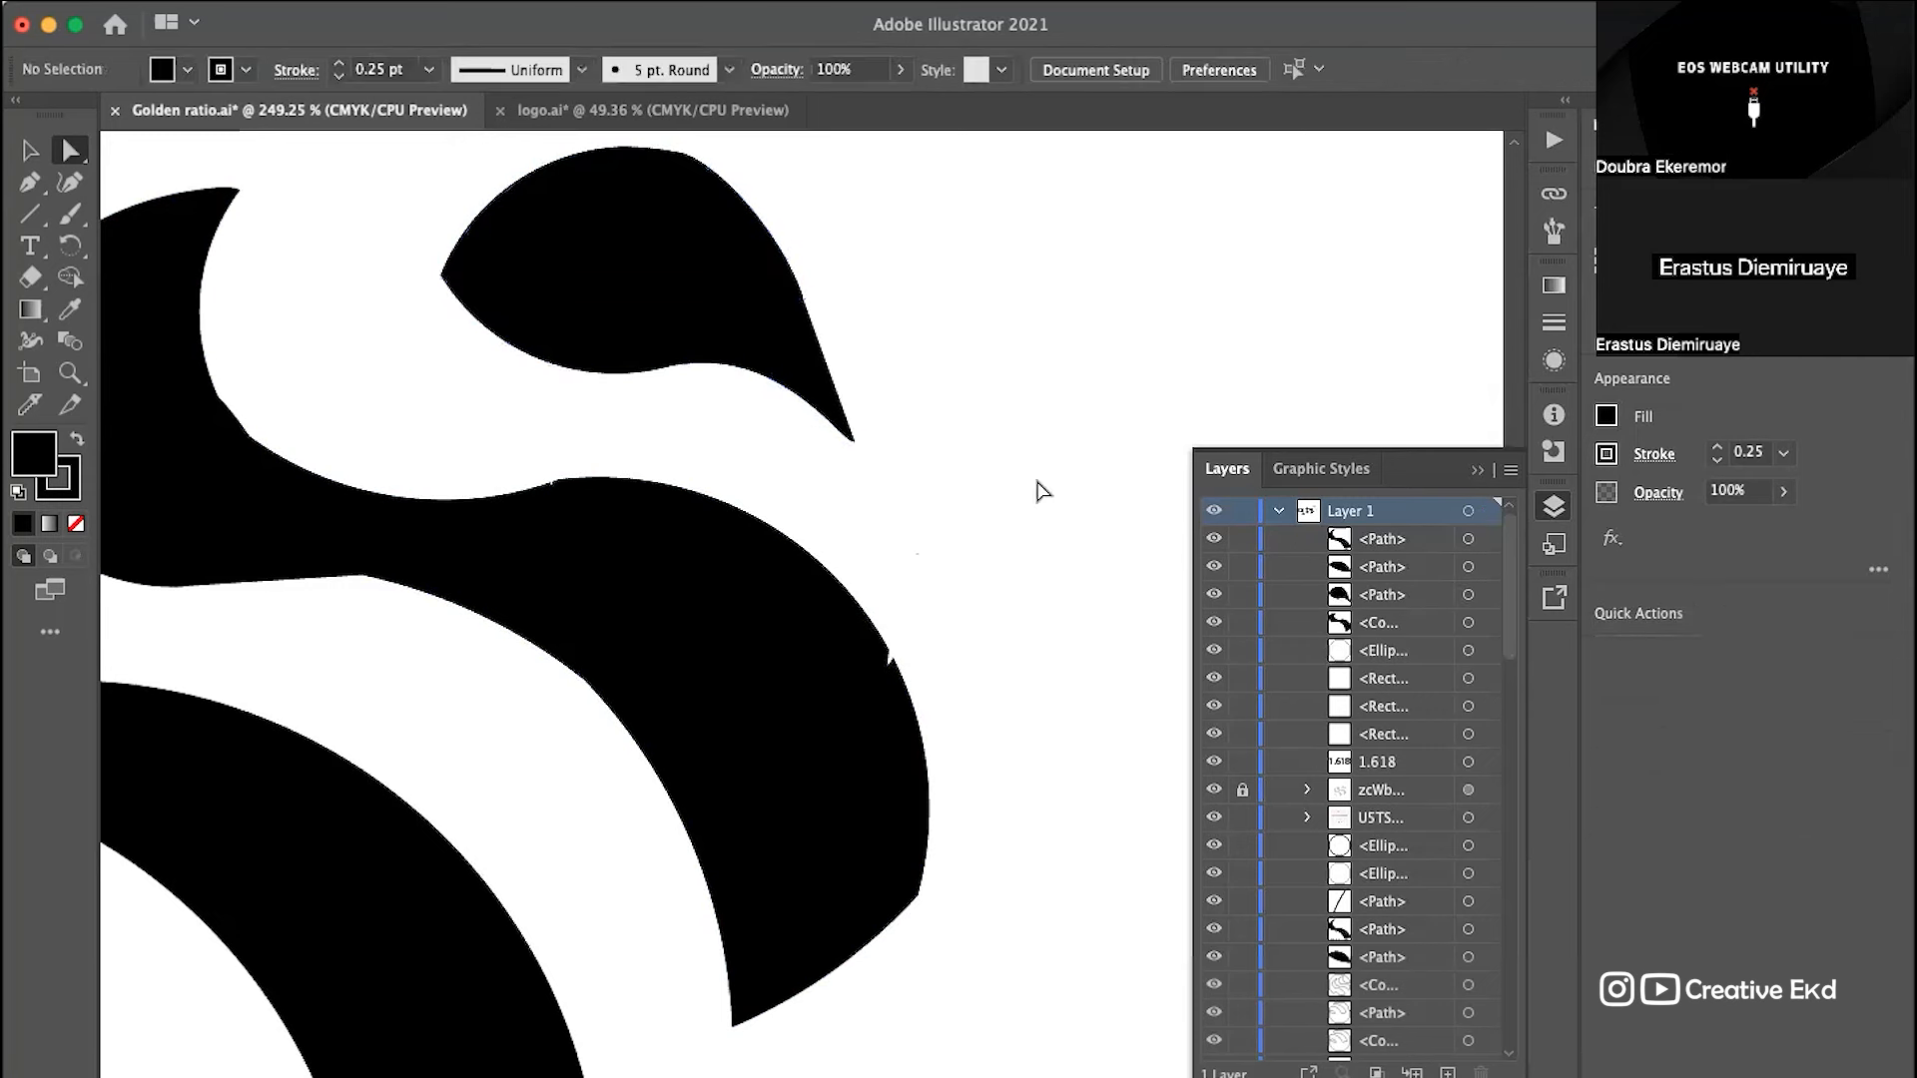
# Step: Try to drag the anchor at the teardrop's left point upward, and undo the change
pyautogui.scroll(-5, 1035, 492)
pyautogui.scroll(2, 1037, 491)
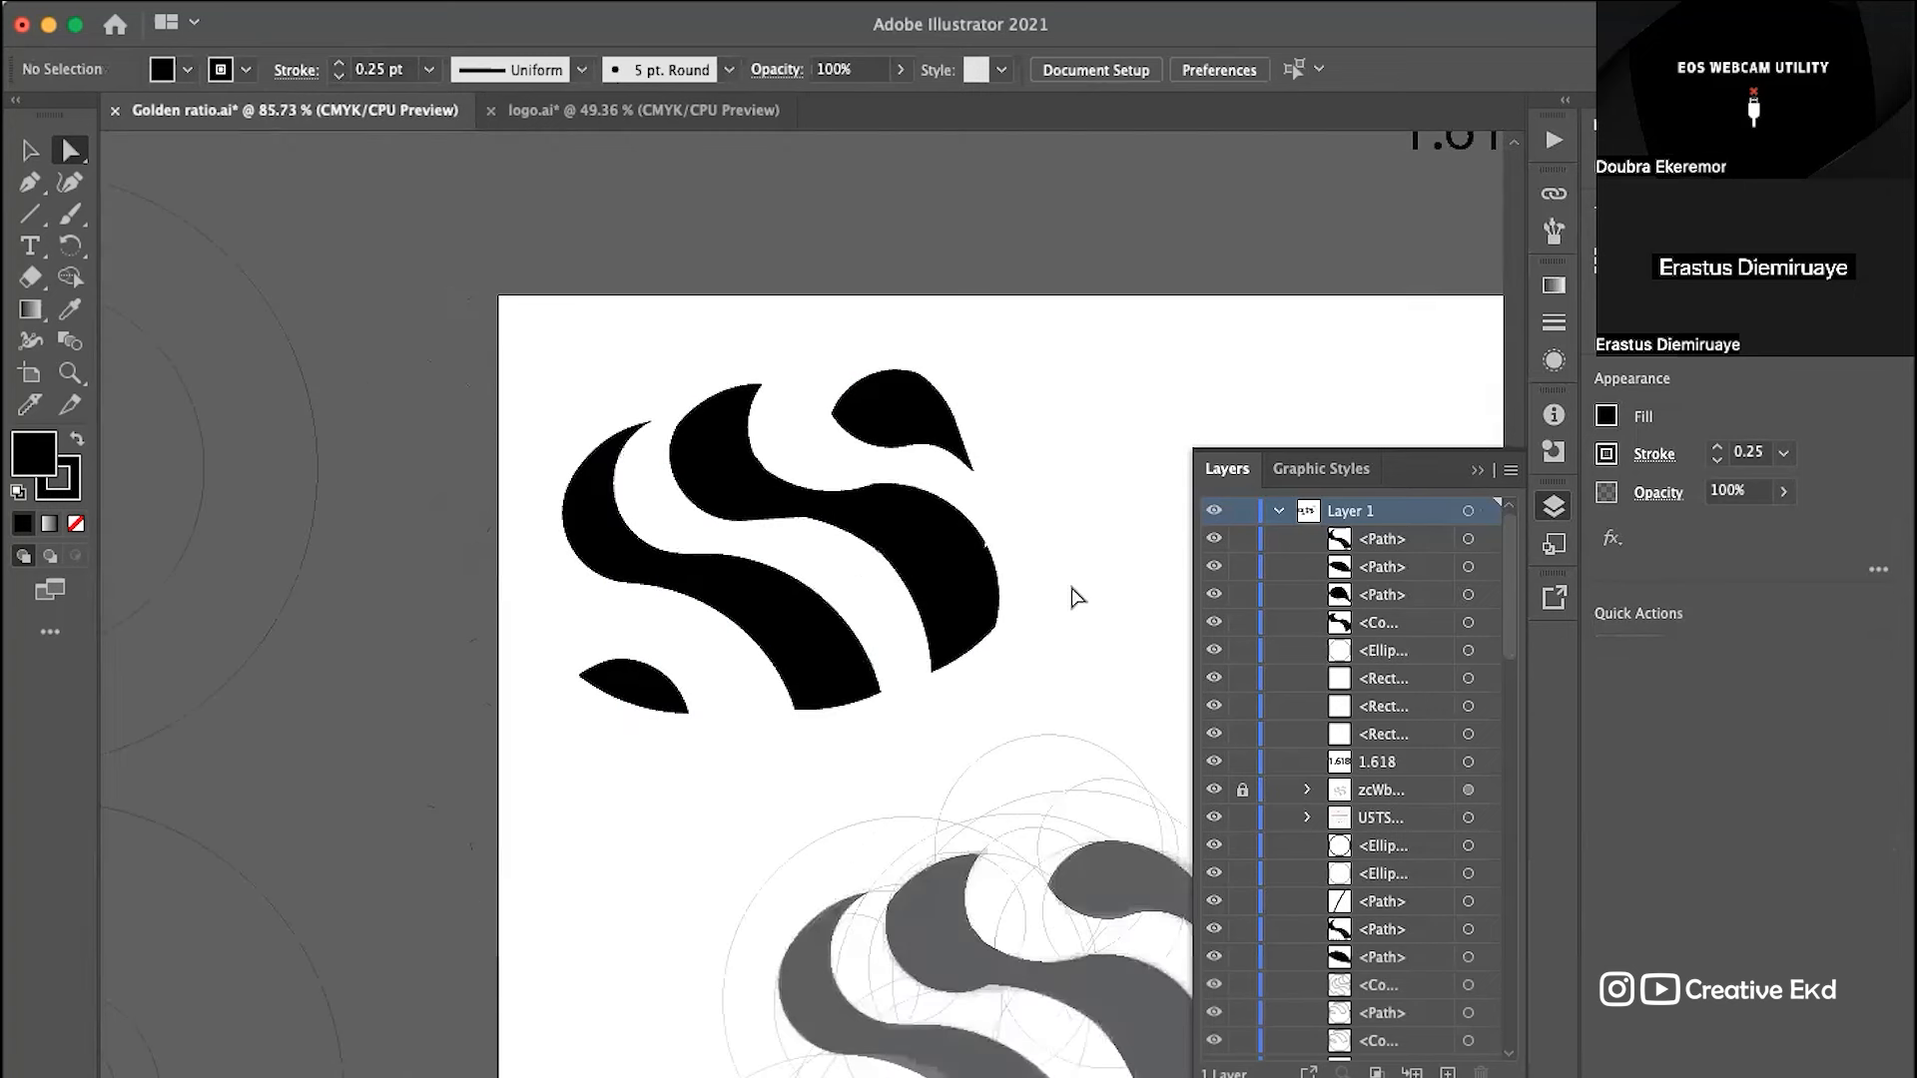
pyautogui.scroll(3, 1073, 597)
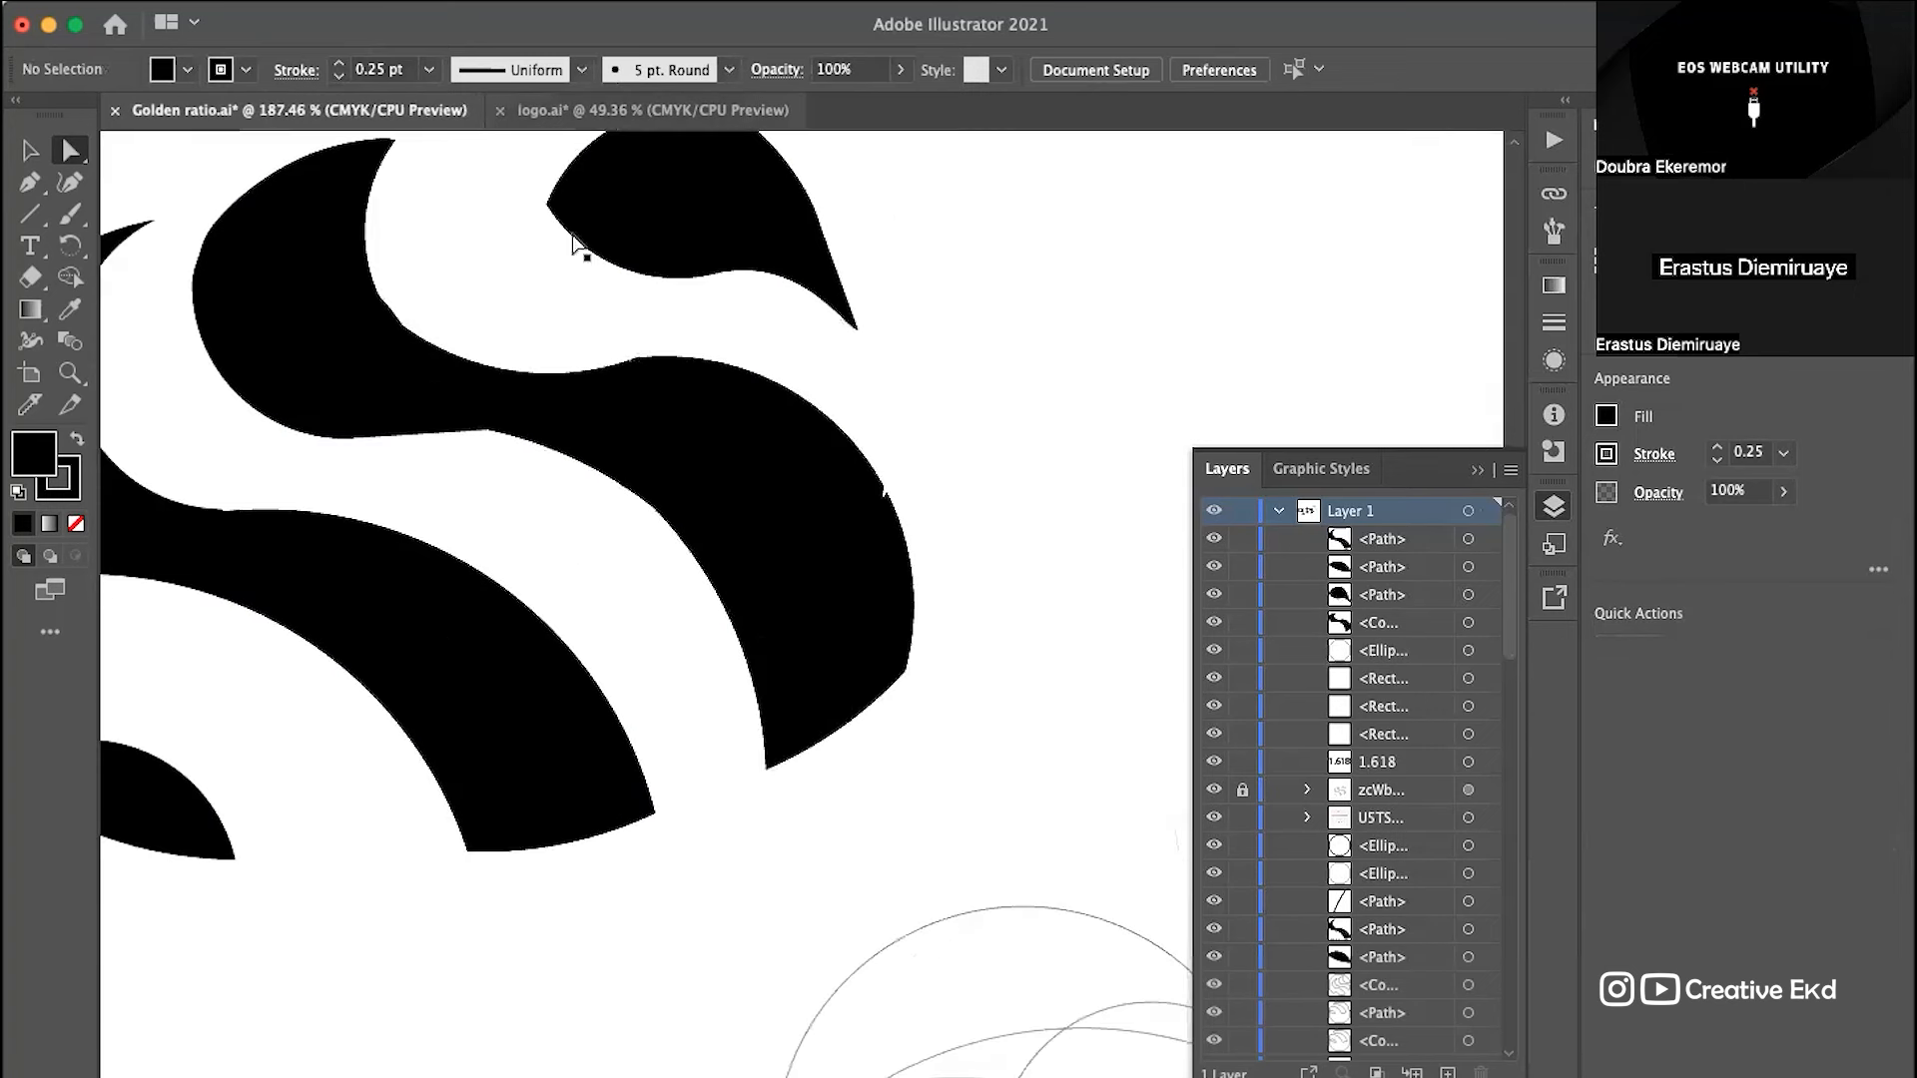
pyautogui.scroll(3, 584, 279)
pyautogui.click(639, 496)
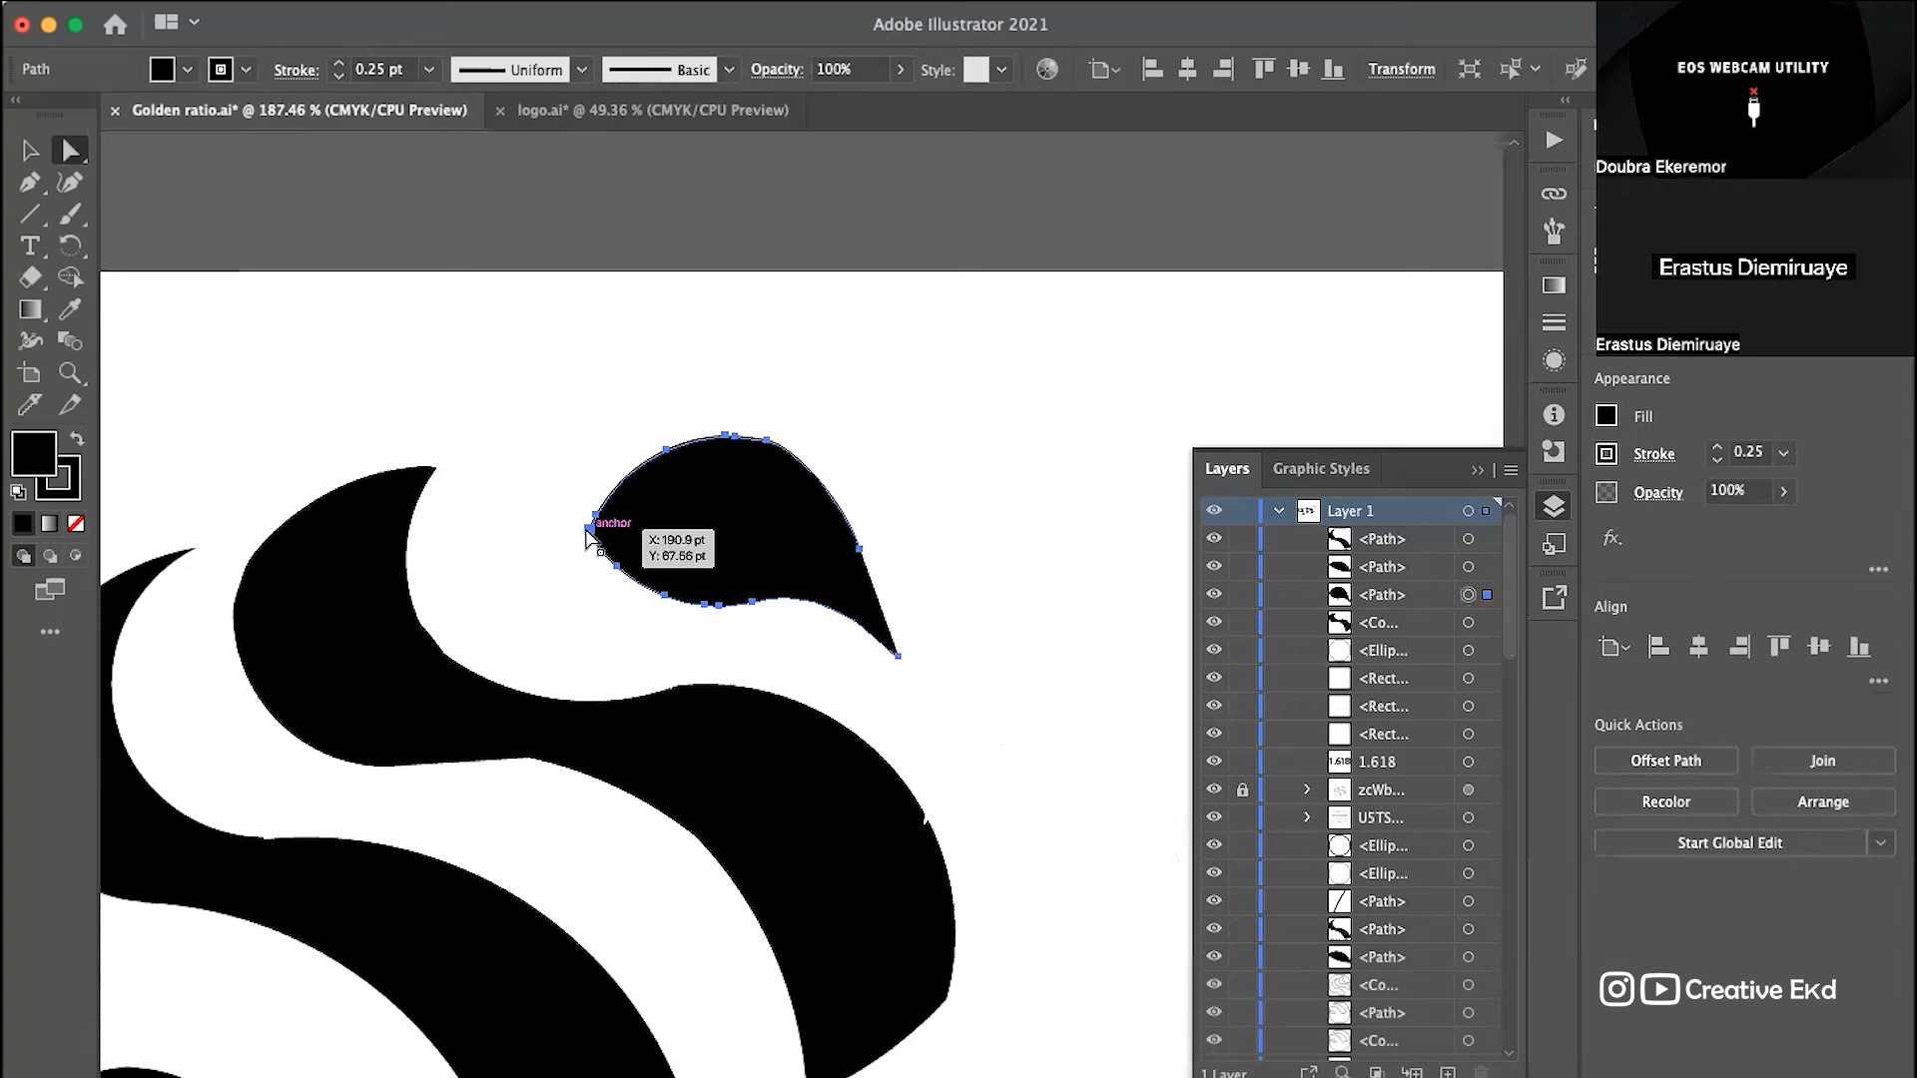
pyautogui.click(588, 529)
pyautogui.scroll(5, 586, 531)
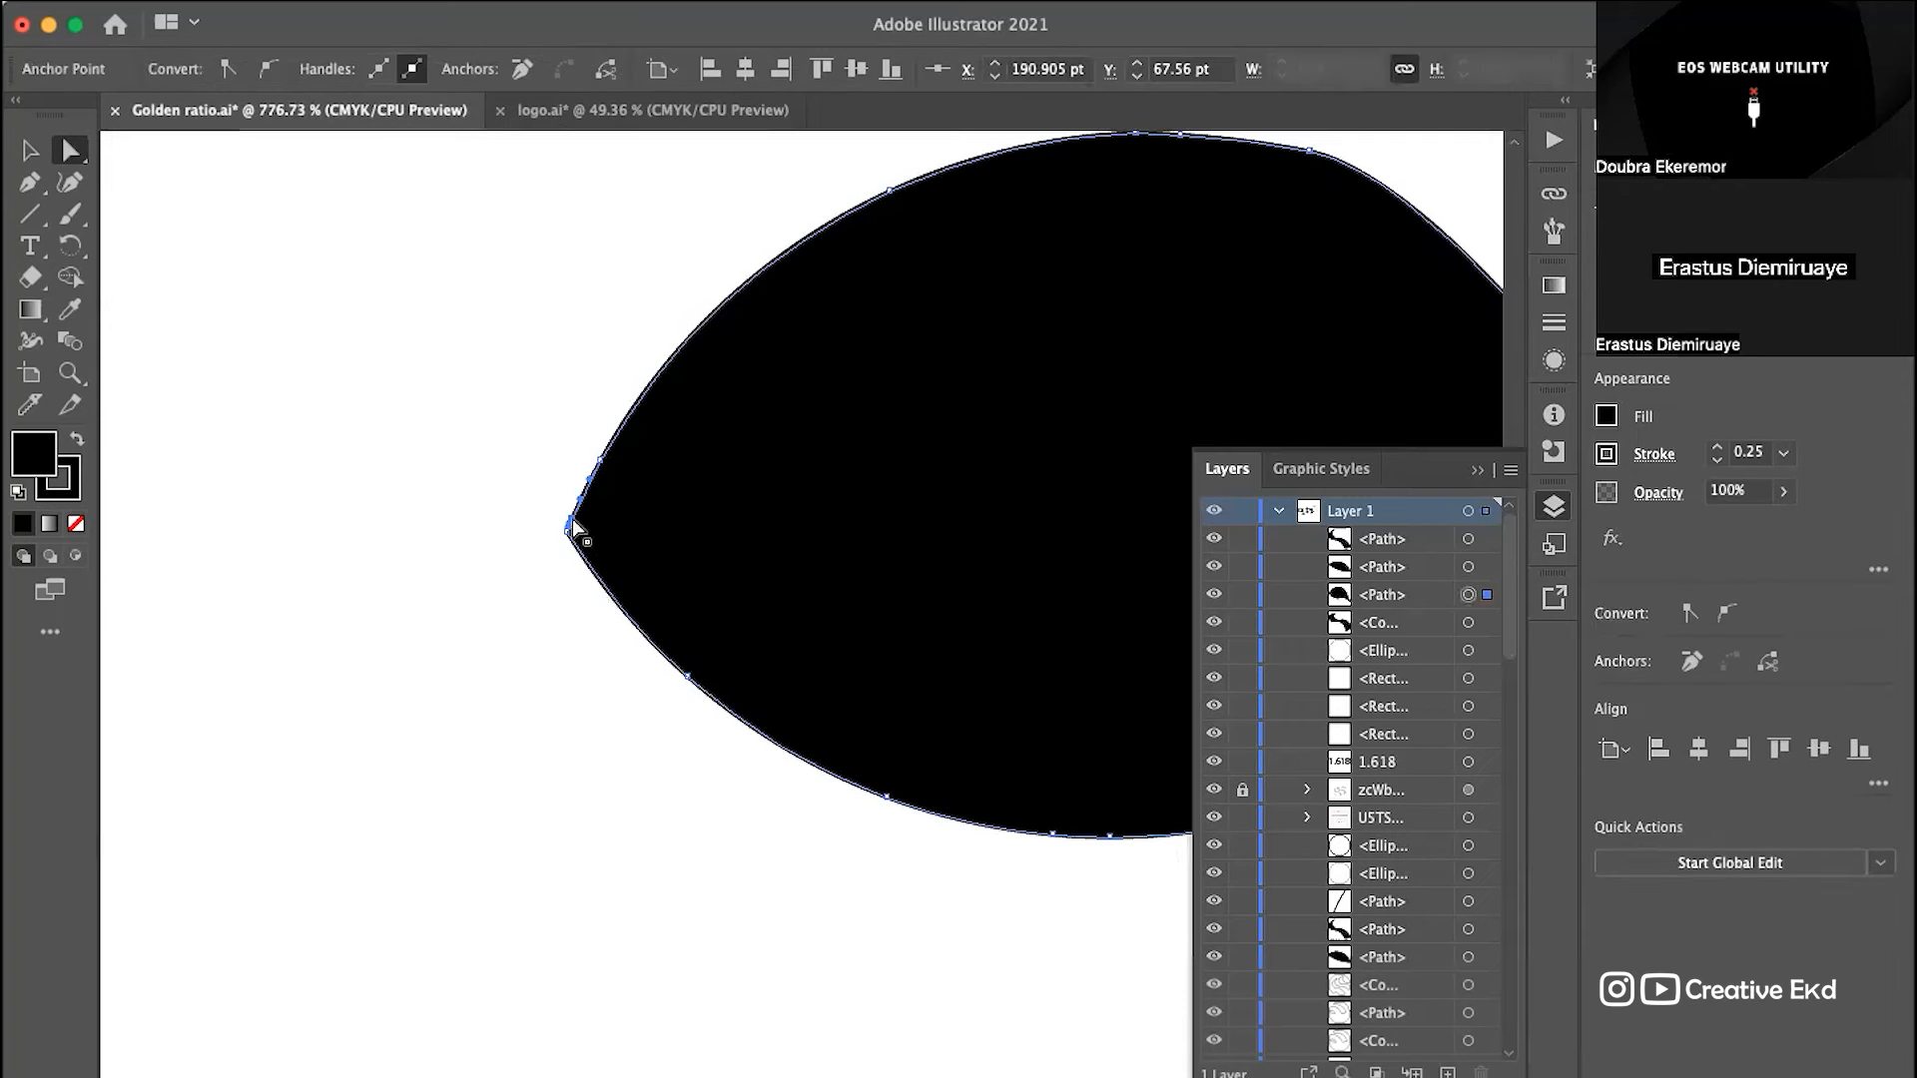
pyautogui.moveTo(567, 531); pyautogui.dragTo(538, 386)
pyautogui.press('super+z')
pyautogui.press('super+z')
# Step: Try to delete the anchor at the teardrop's left point, and undo the deletion
pyautogui.press('Delete')
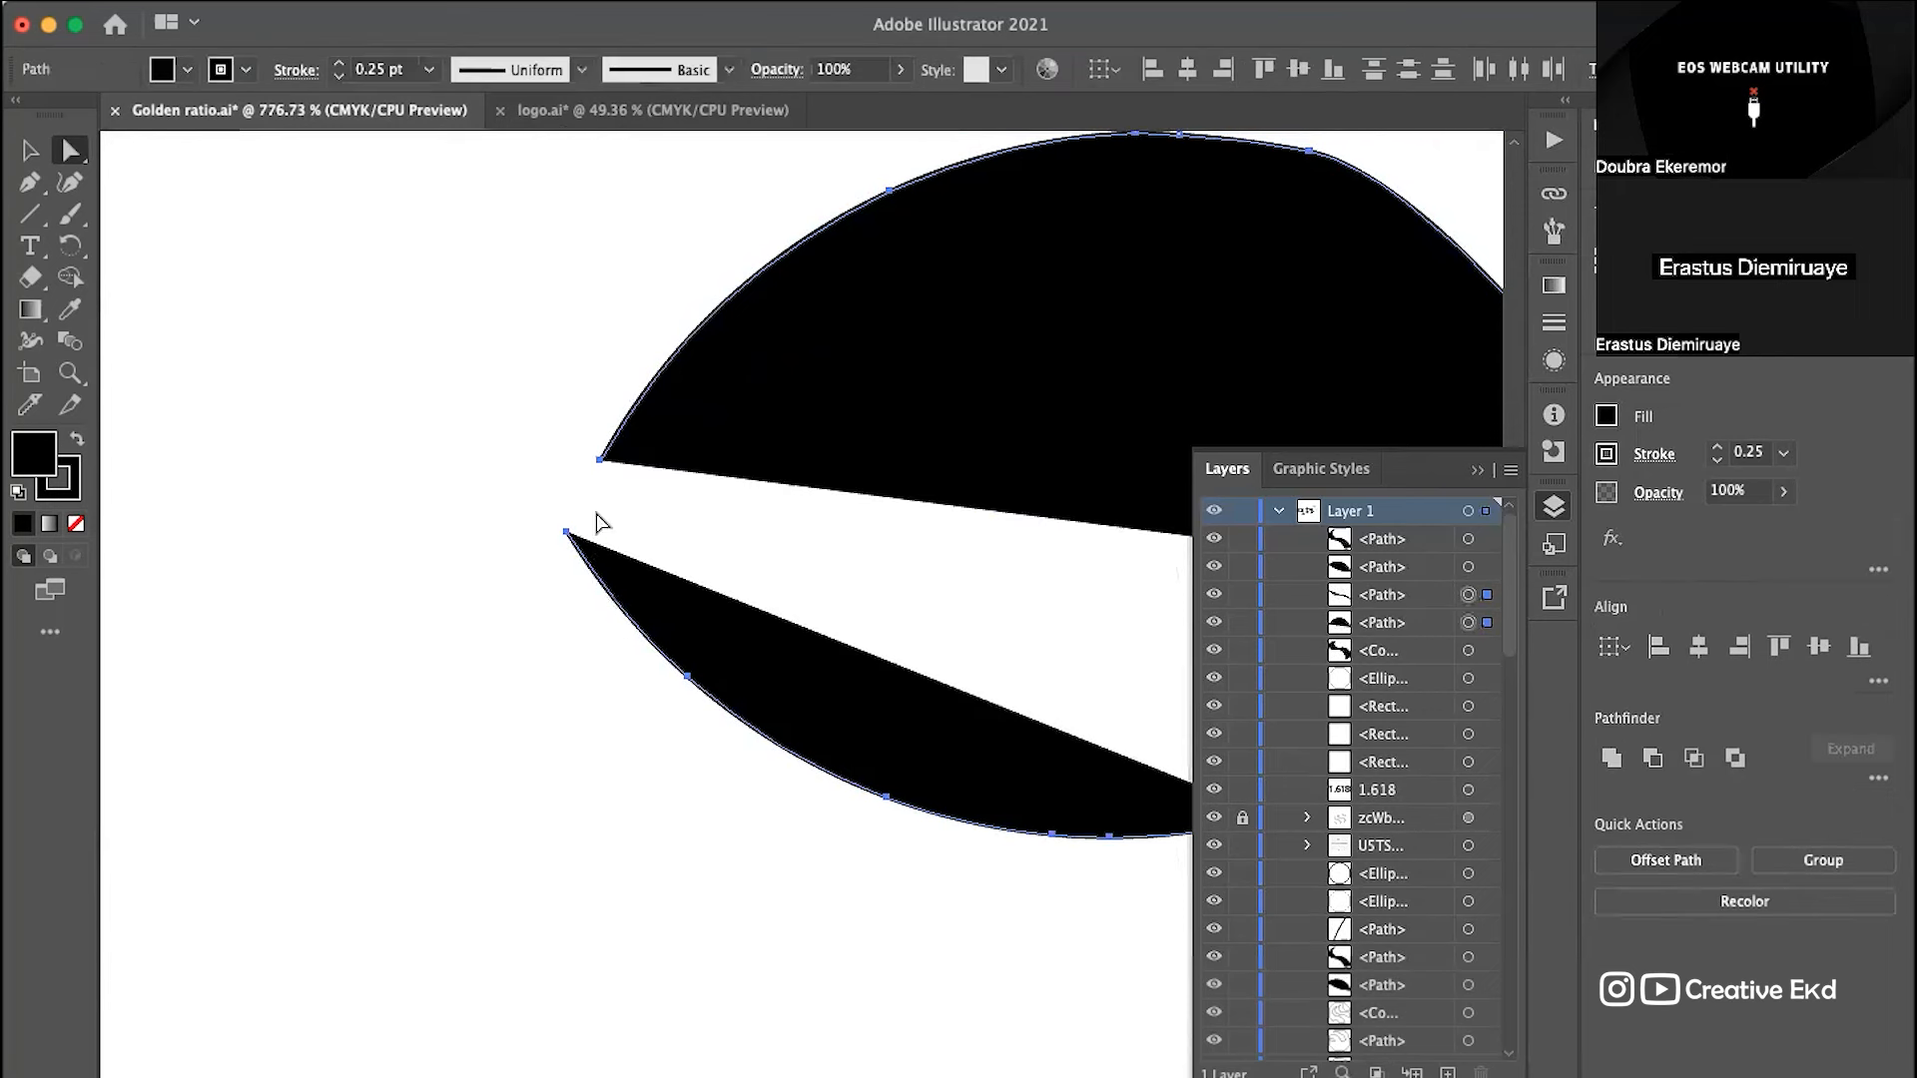
pyautogui.hscroll(5, 654, 564)
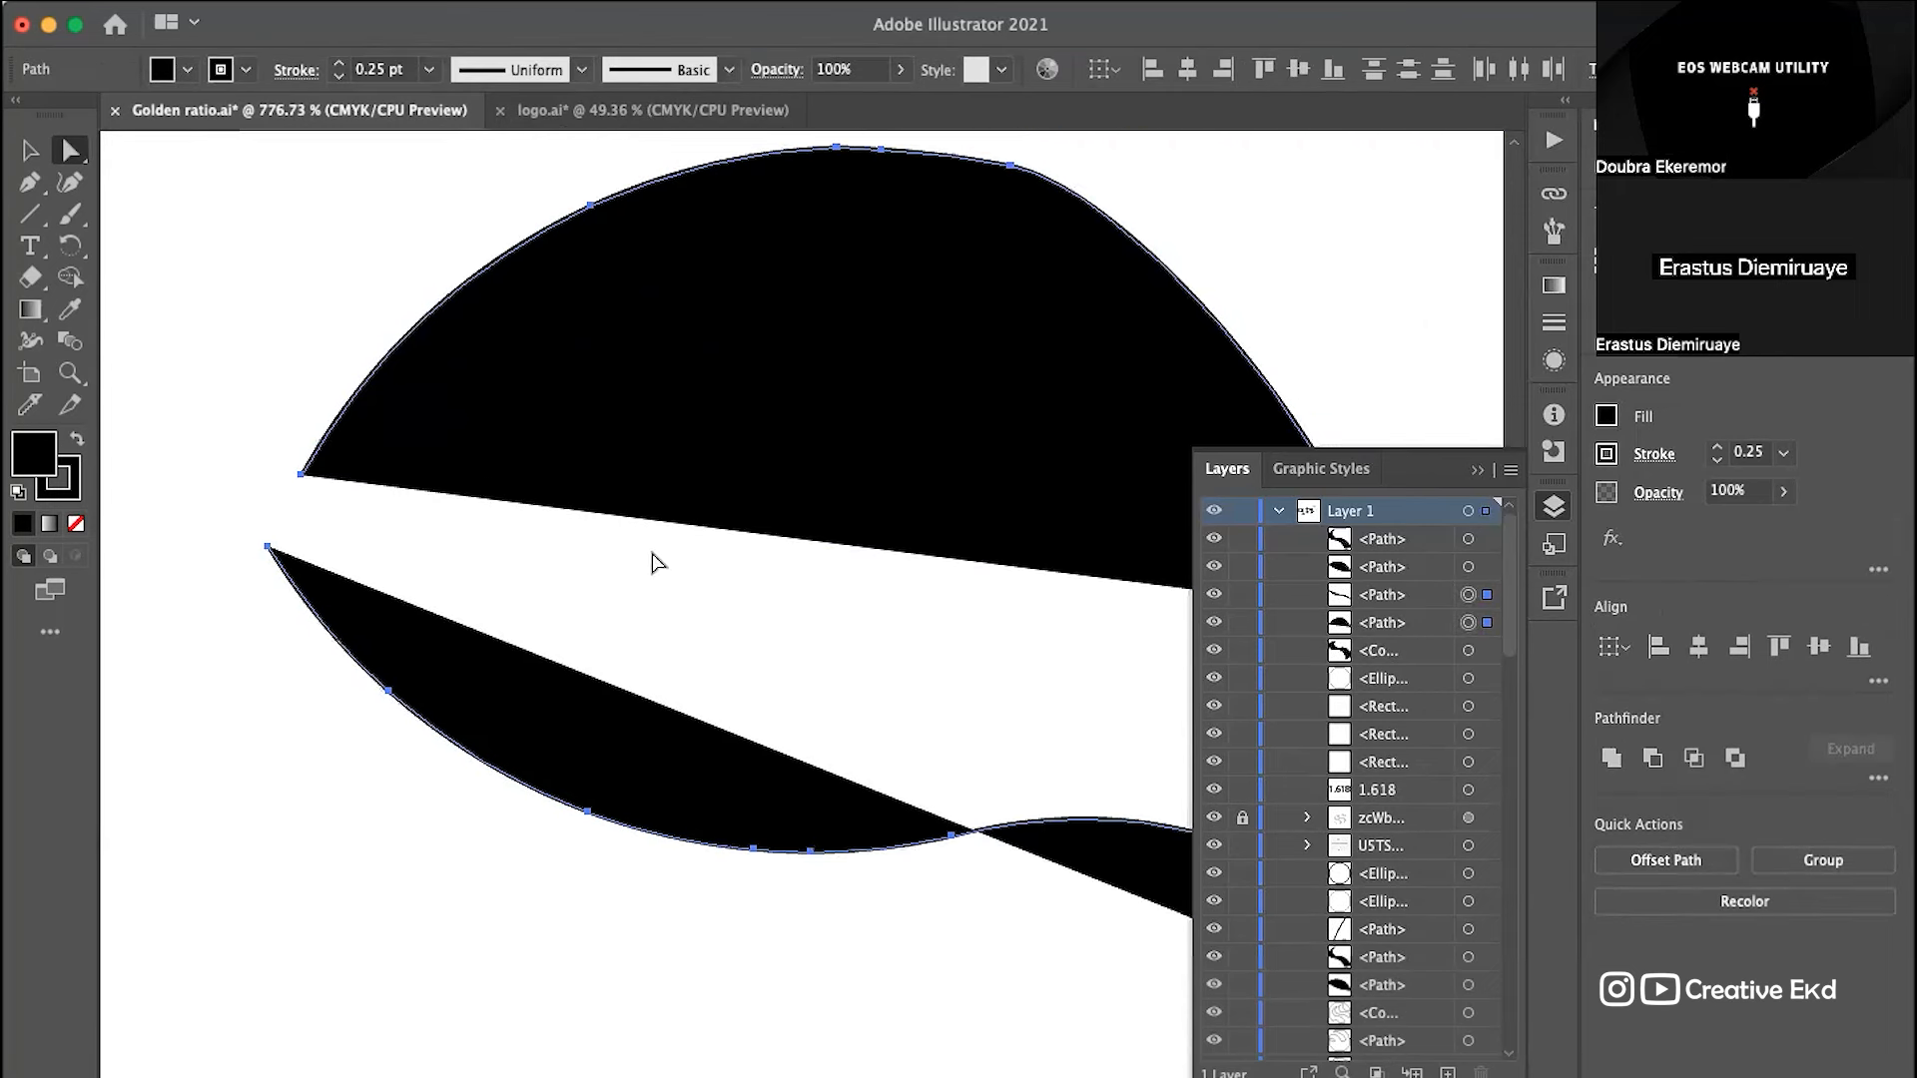
pyautogui.press('super+z')
# Step: Try to drag each of the closely spaced anchors at the teardrop's left point up and left, undoing both moves
pyautogui.scroll(5, 328, 525)
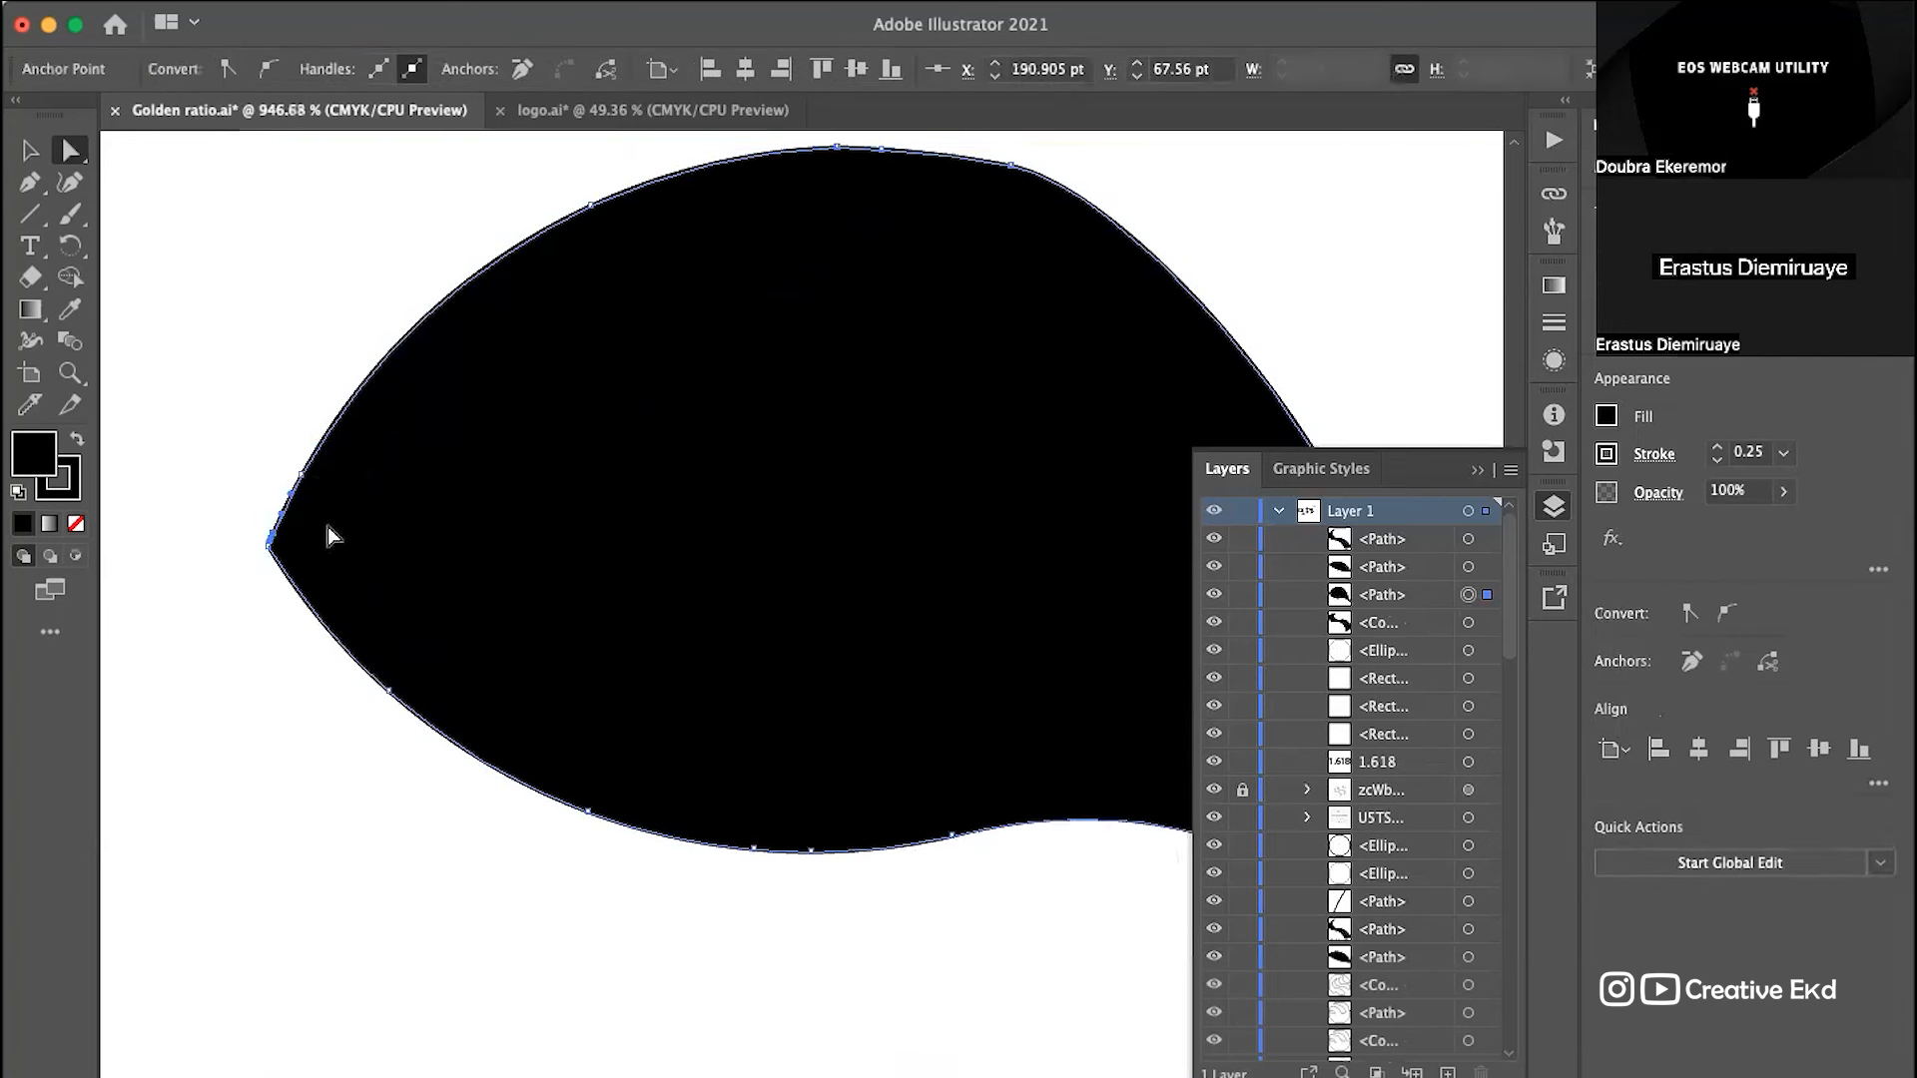
pyautogui.hscroll(-5, 328, 525)
pyautogui.scroll(2, 328, 525)
pyautogui.click(387, 566)
pyautogui.moveTo(387, 566); pyautogui.dragTo(343, 479)
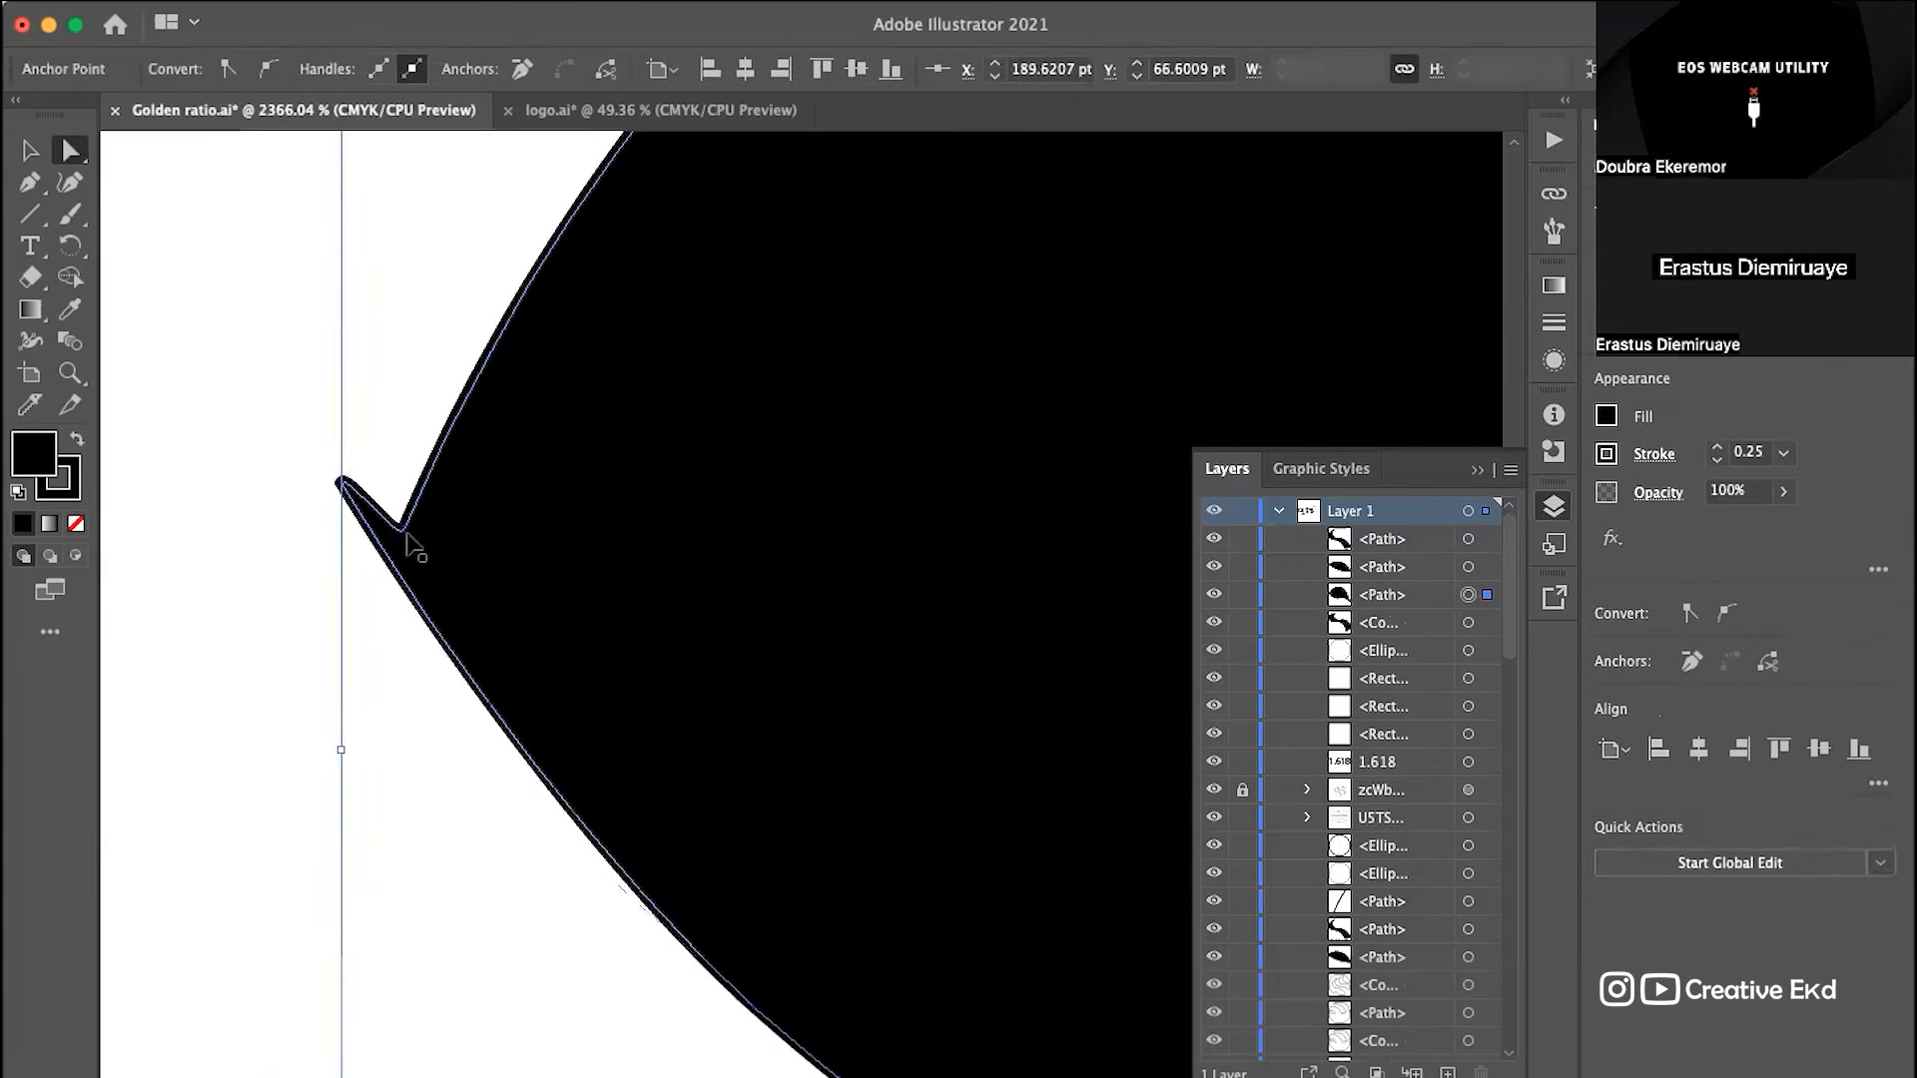
pyautogui.press('super+z')
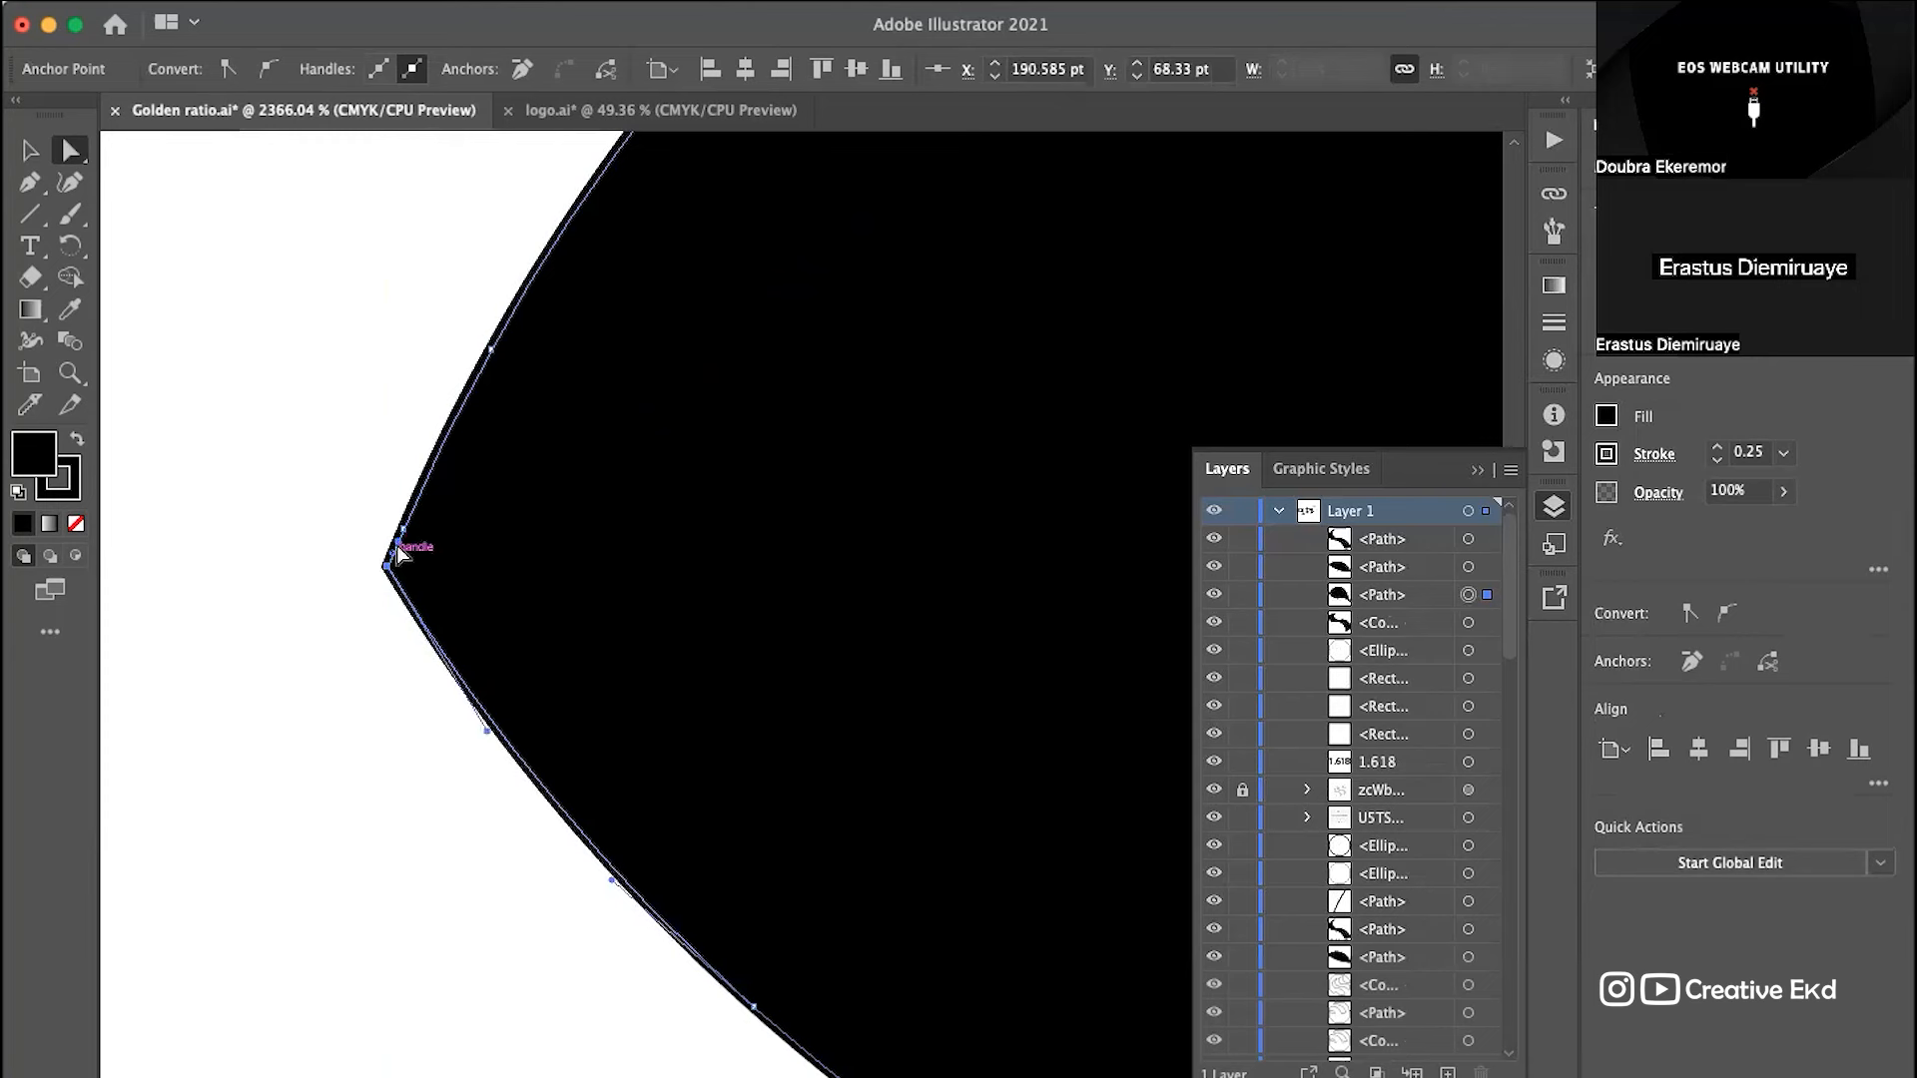
pyautogui.moveTo(397, 542); pyautogui.dragTo(336, 453)
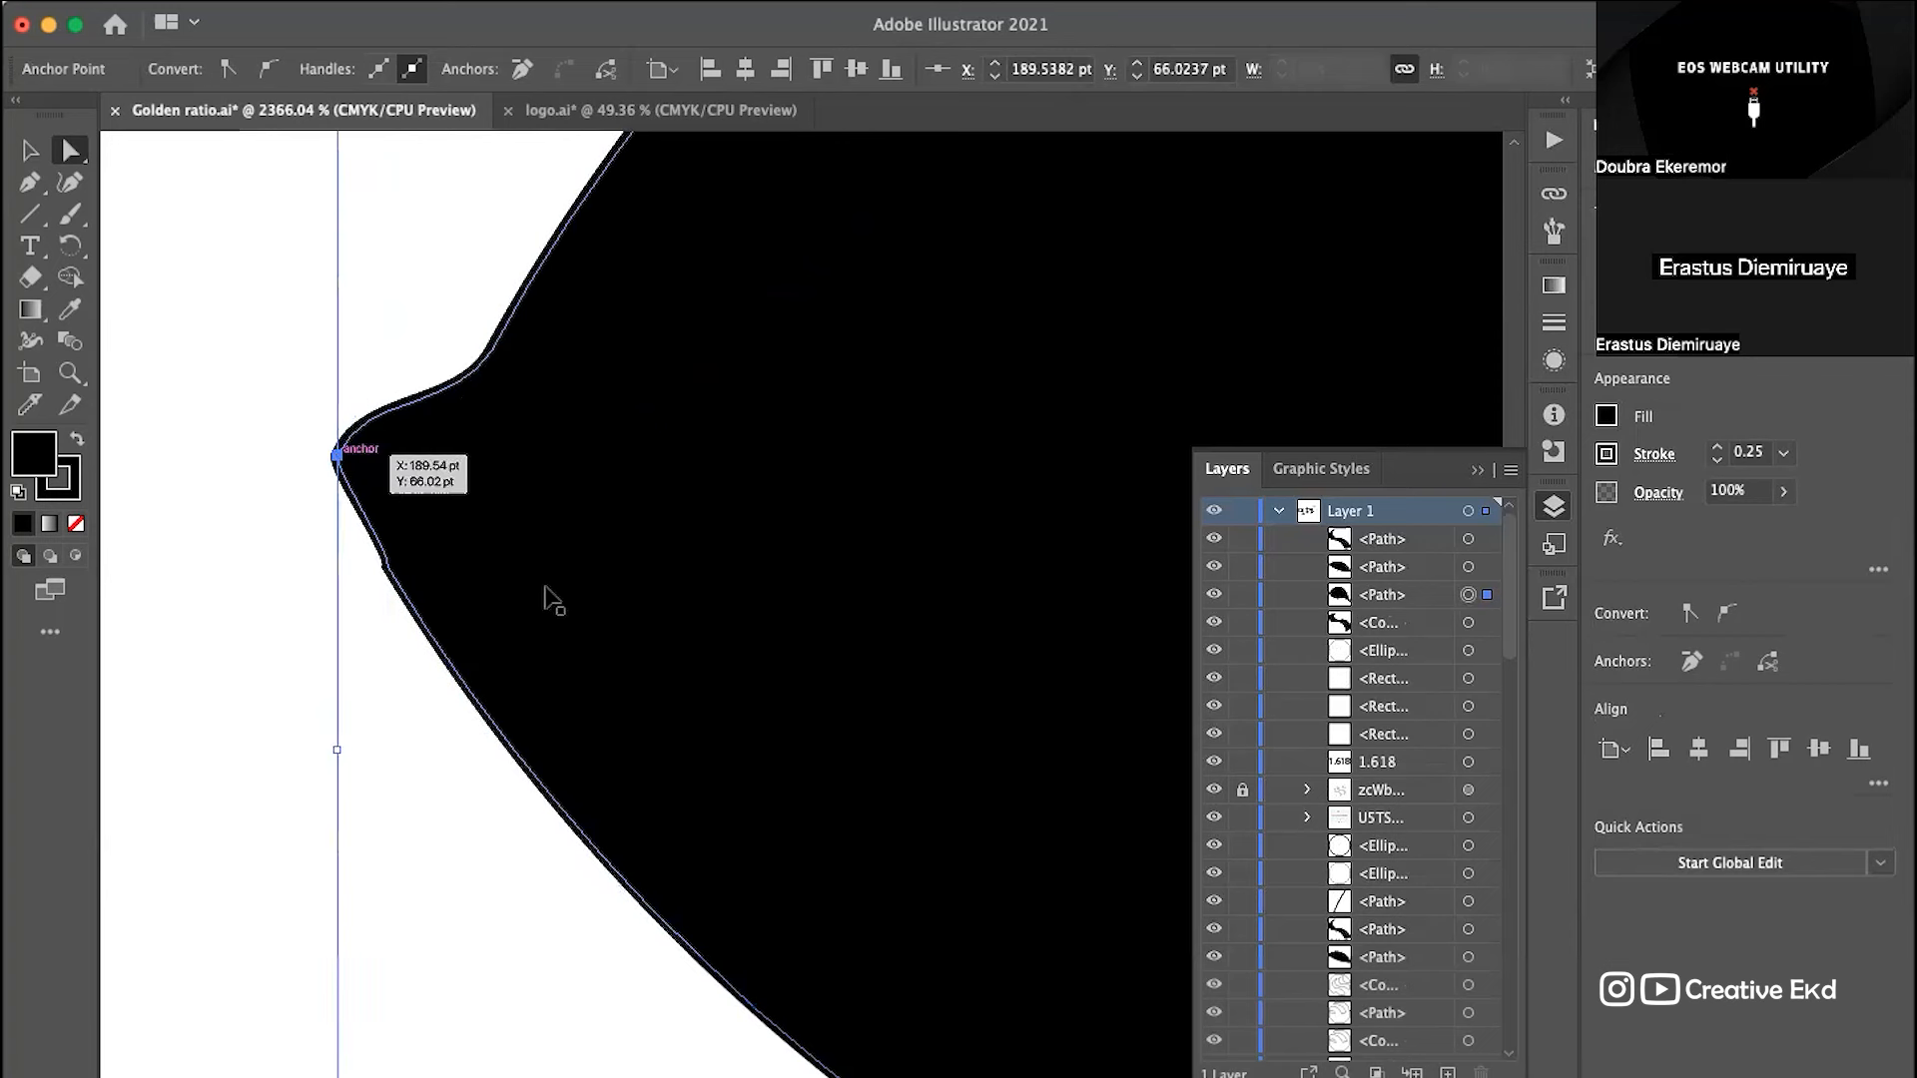
pyautogui.press('super+z')
# Step: Select the anchors clustered at the teardrop's left point and nudge them together 15 pt up and 5 pt left
pyautogui.scroll(-4, 589, 563)
pyautogui.moveTo(342, 371); pyautogui.dragTo(621, 679)
pyautogui.moveTo(297, 366); pyautogui.dragTo(615, 729)
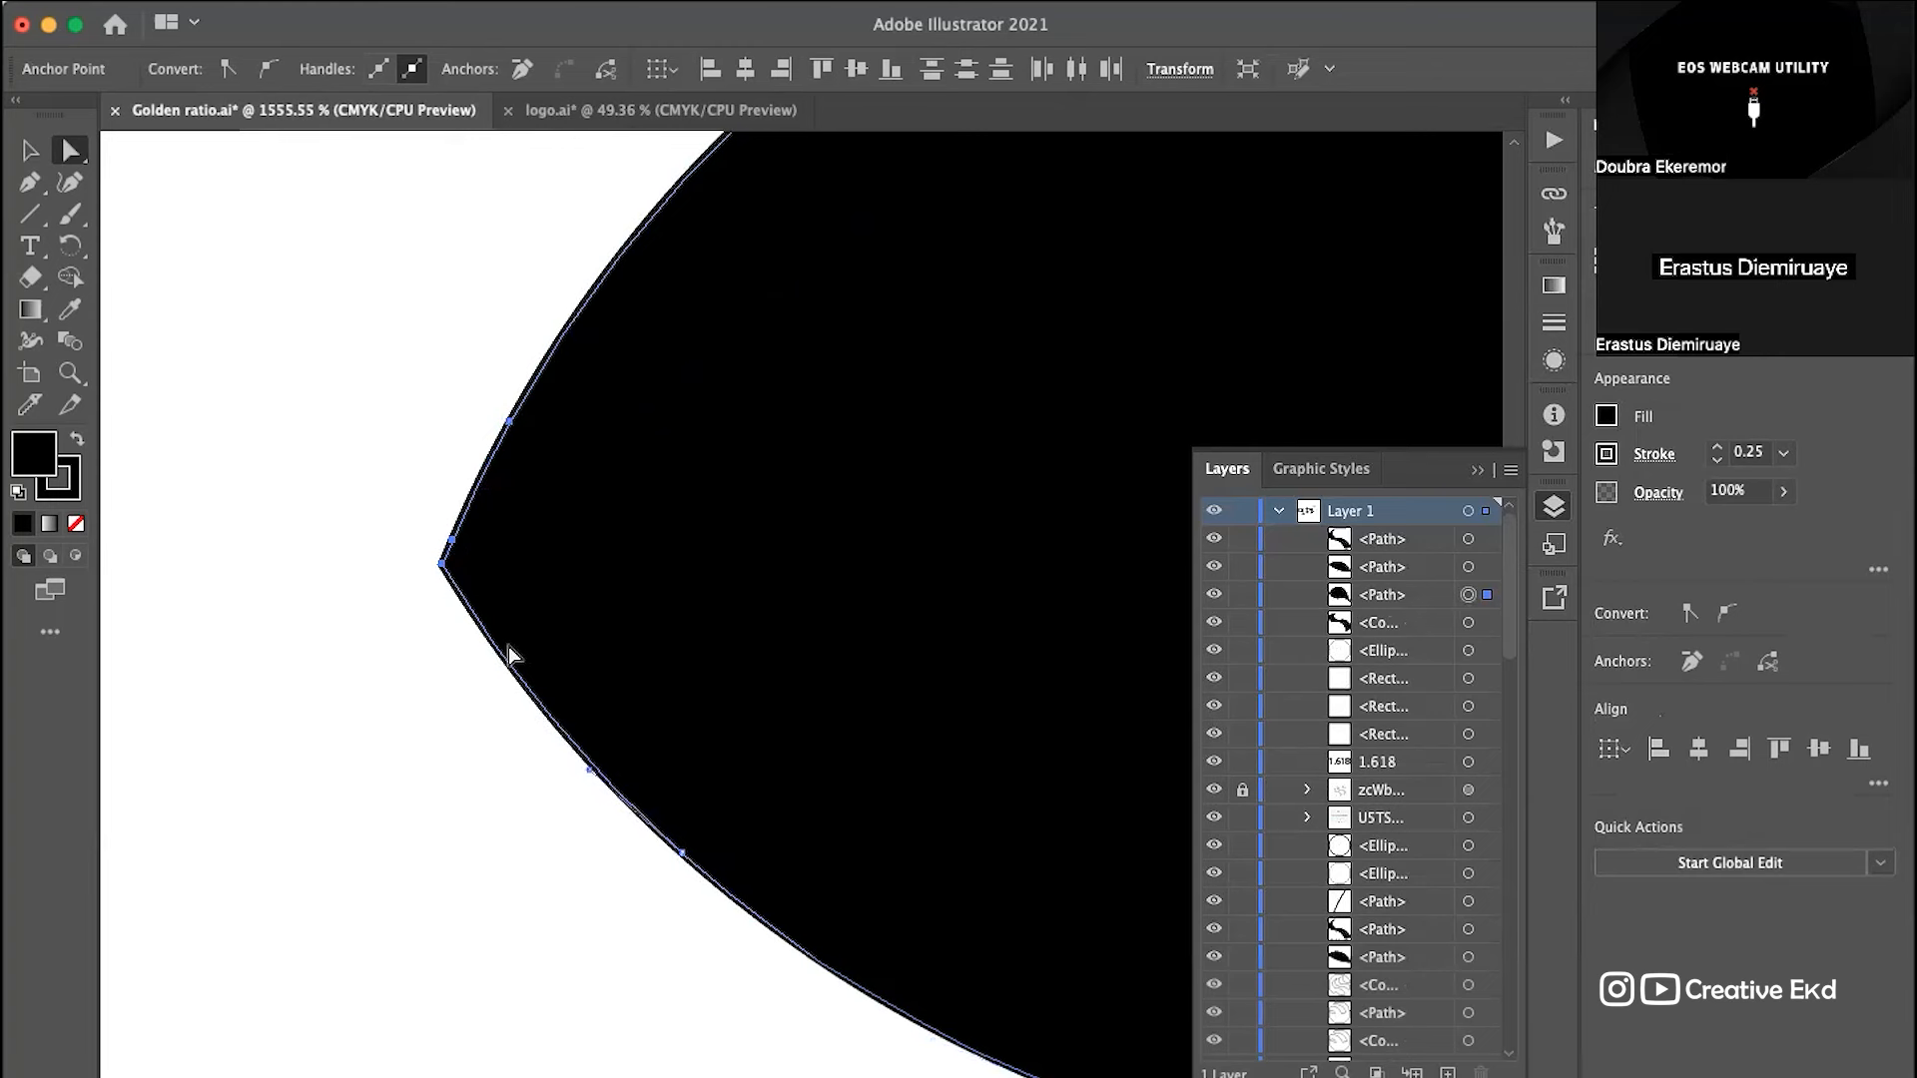
pyautogui.press('Up')
pyautogui.press('Up')
pyautogui.press('Up')
pyautogui.press('Up')
pyautogui.press('Up')
pyautogui.press('Up')
pyautogui.press('Left')
pyautogui.press('Left')
pyautogui.press('Left')
pyautogui.press('Left')
pyautogui.press('Left')
pyautogui.press('Left')
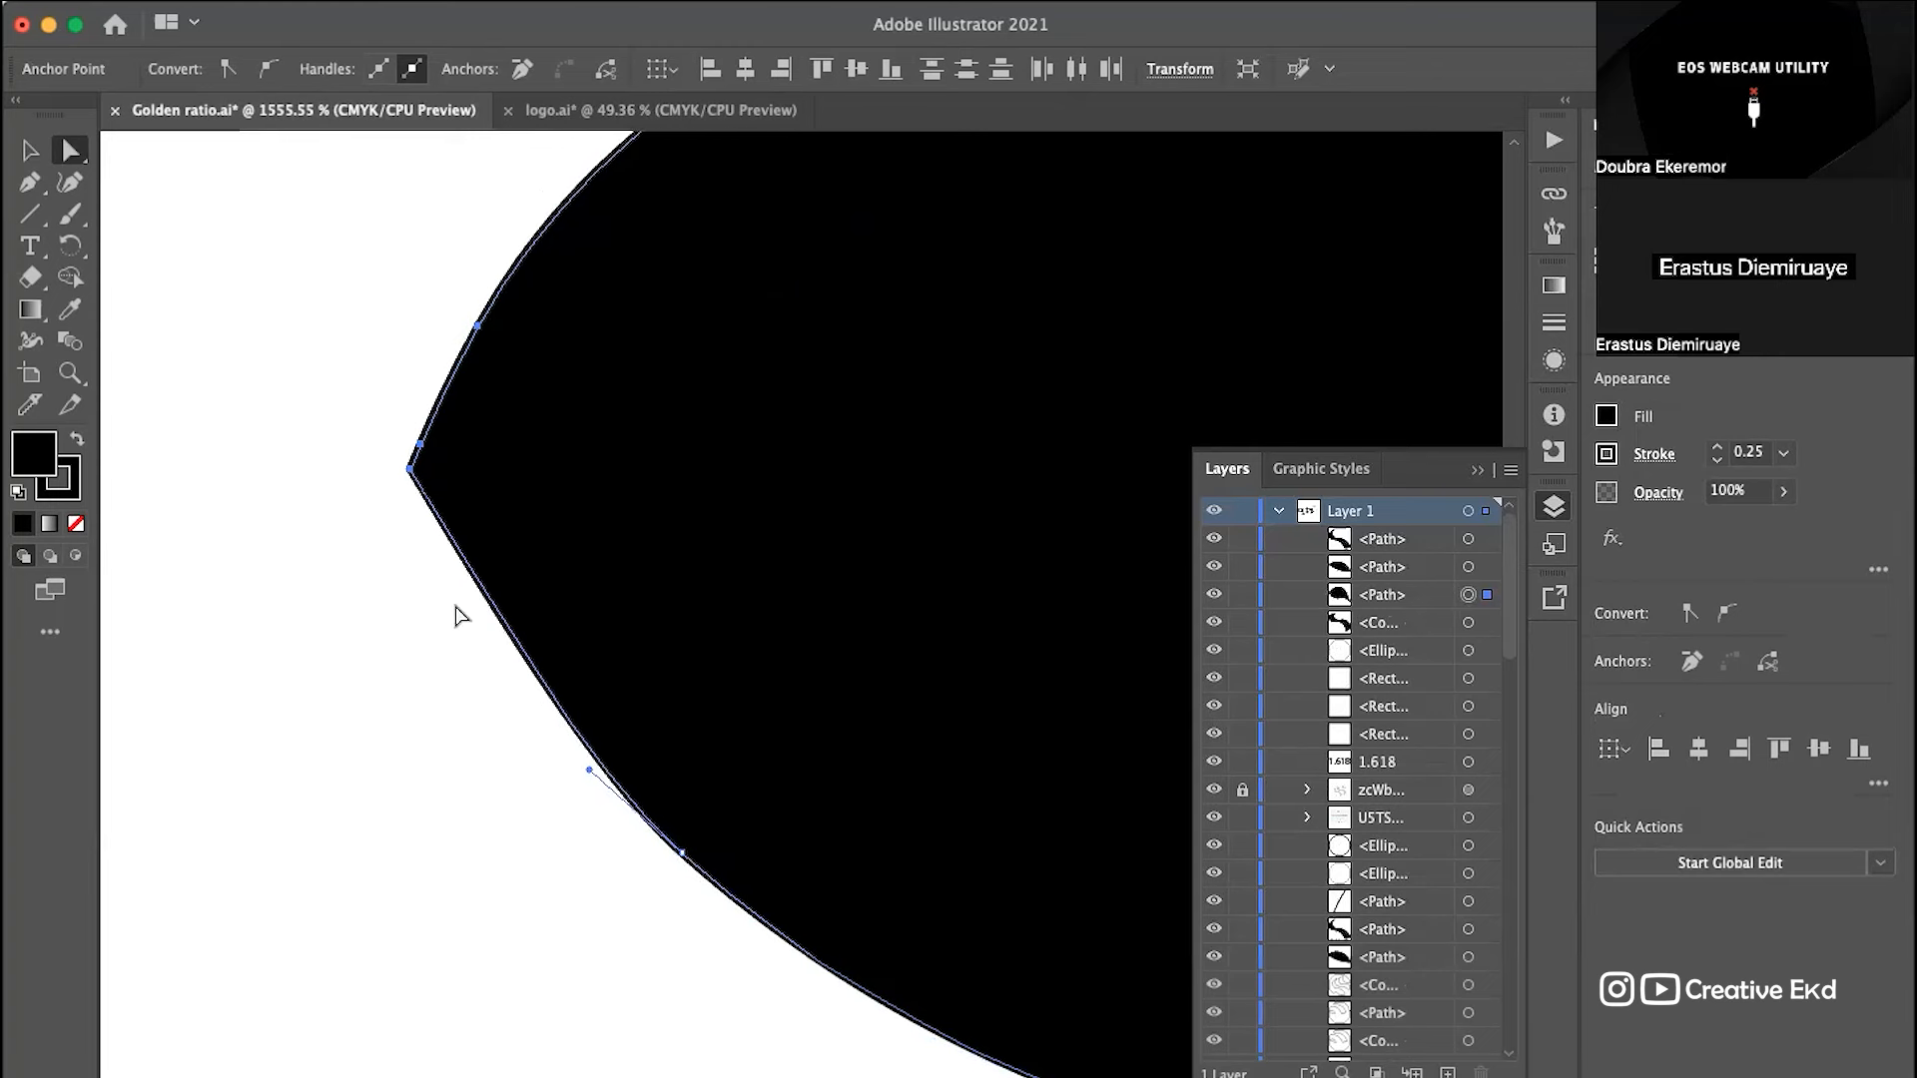
pyautogui.scroll(-6, 455, 614)
pyautogui.press('Up')
pyautogui.press('Up')
pyautogui.press('Up')
pyautogui.press('Up')
pyautogui.press('Up')
pyautogui.press('Up')
pyautogui.press('Up')
pyautogui.press('Up')
pyautogui.press('Up')
pyautogui.press('Up')
pyautogui.press('Up')
pyautogui.press('Up')
pyautogui.press('Up')
pyautogui.press('Up')
pyautogui.press('Up')
pyautogui.press('Up')
pyautogui.press('Up')
pyautogui.press('Up')
pyautogui.press('Up')
pyautogui.press('Up')
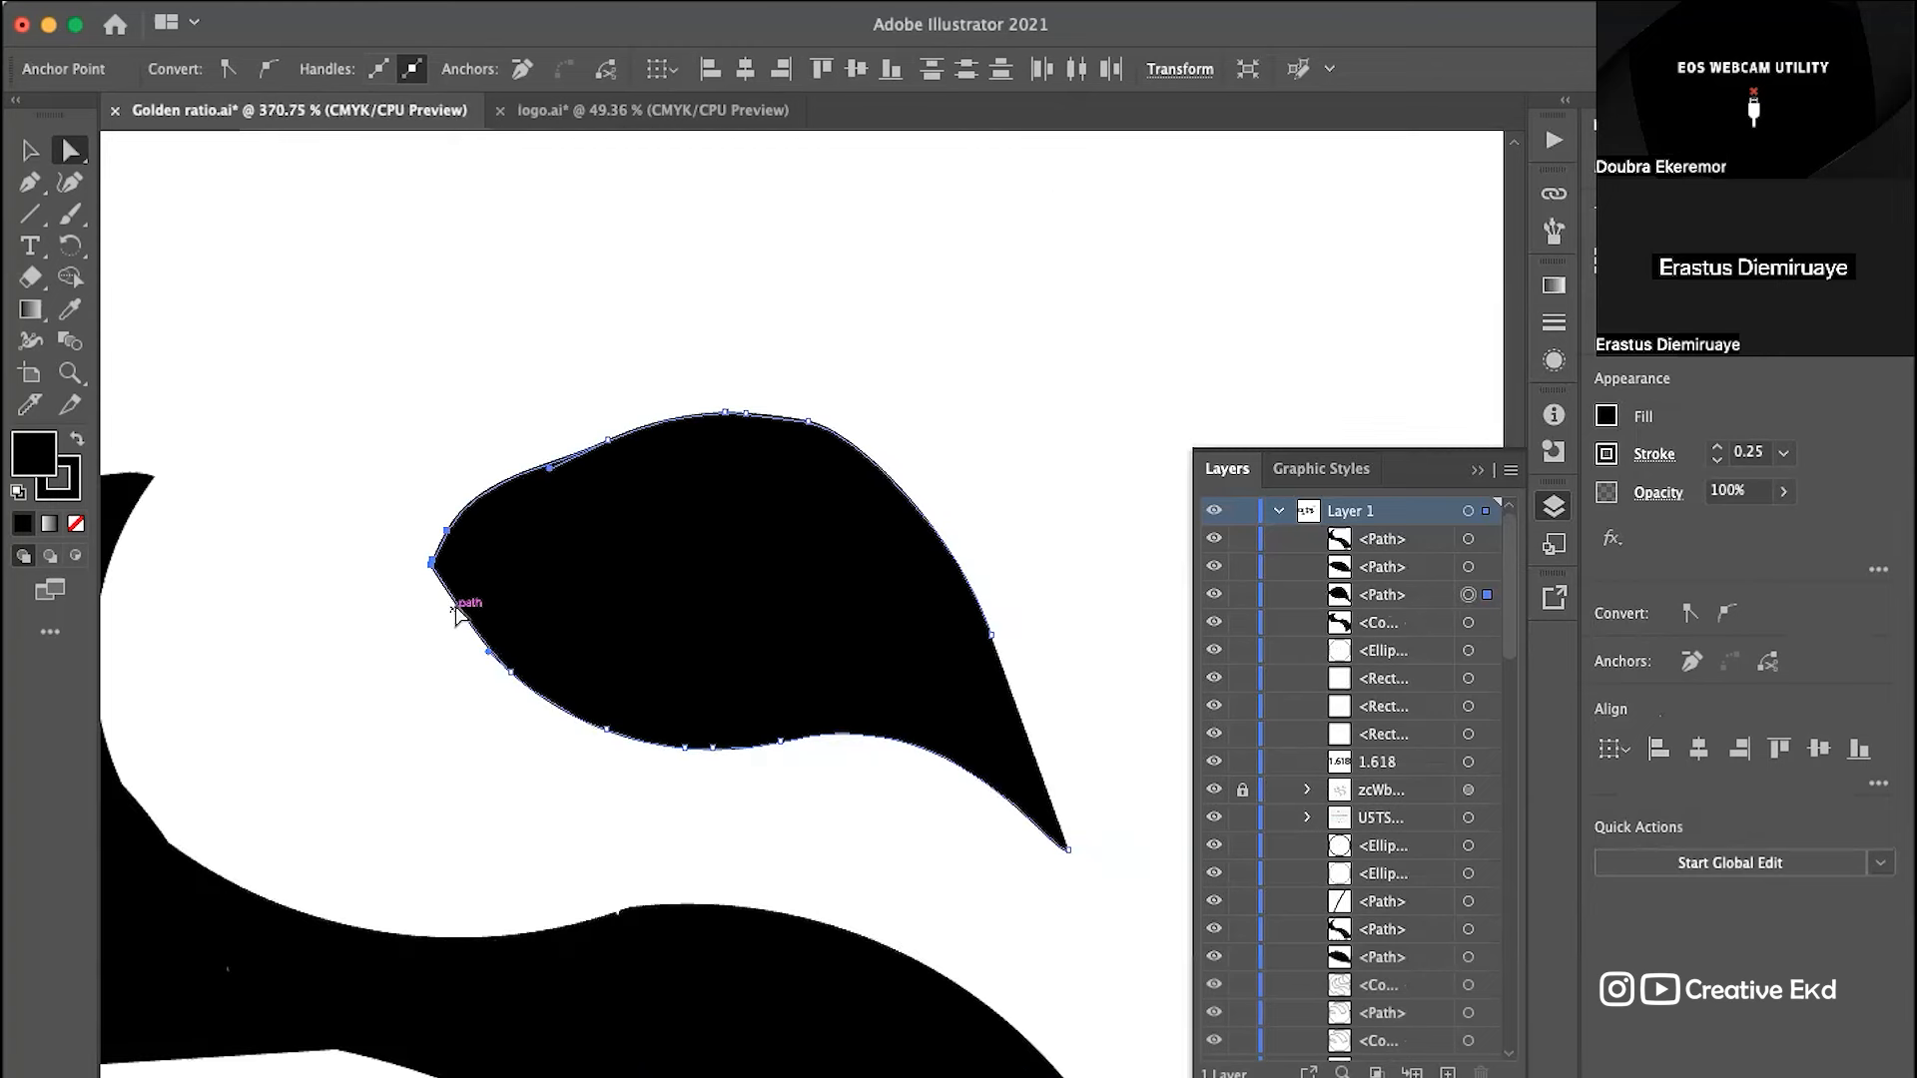
pyautogui.press('Up')
pyautogui.press('Up')
pyautogui.press('Up')
pyautogui.press('Left')
pyautogui.press('Left')
pyautogui.press('Left')
pyautogui.press('Left')
# Step: Raise the anchor on the teardrop's upper-left edge to X 211.1493 pt, Y 43.0326 pt to smooth the outline
pyautogui.click(479, 423)
pyautogui.click(461, 421)
pyautogui.moveTo(468, 429); pyautogui.dragTo(608, 418)
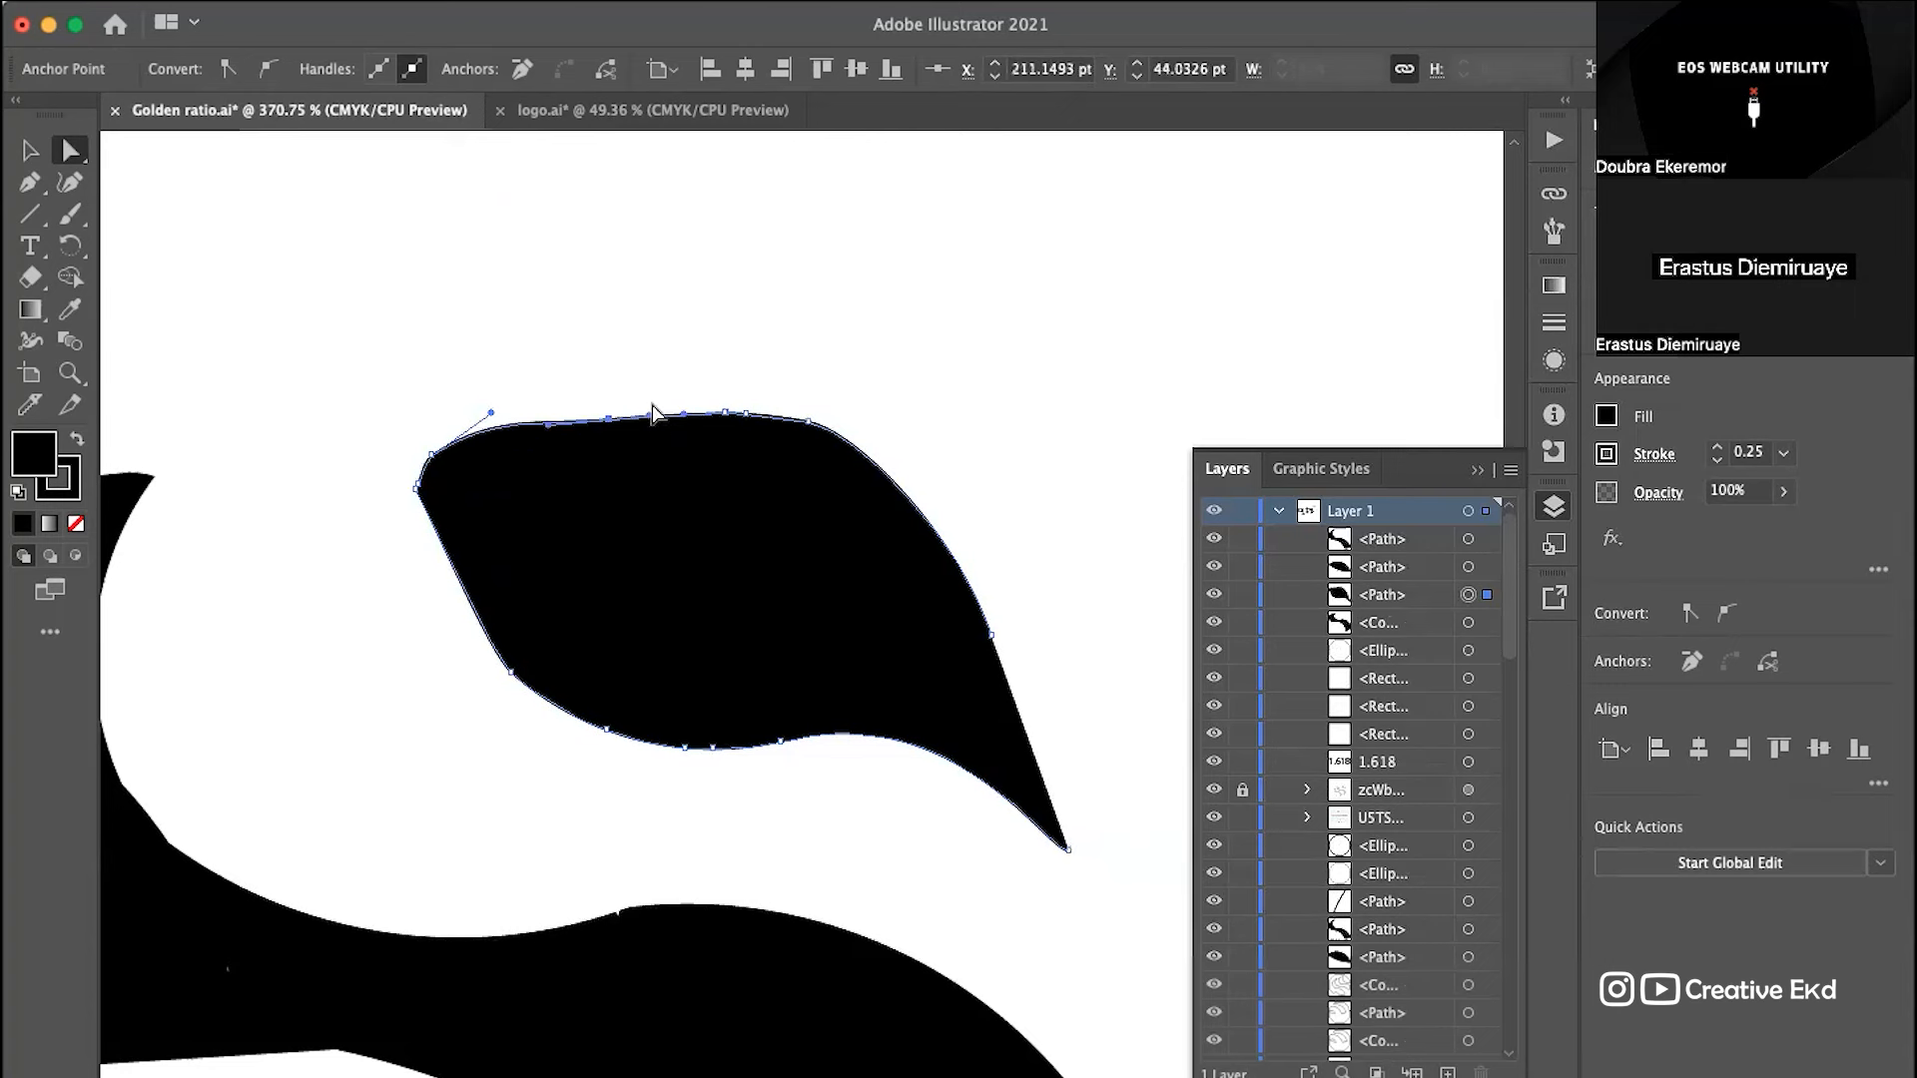
pyautogui.click(607, 403)
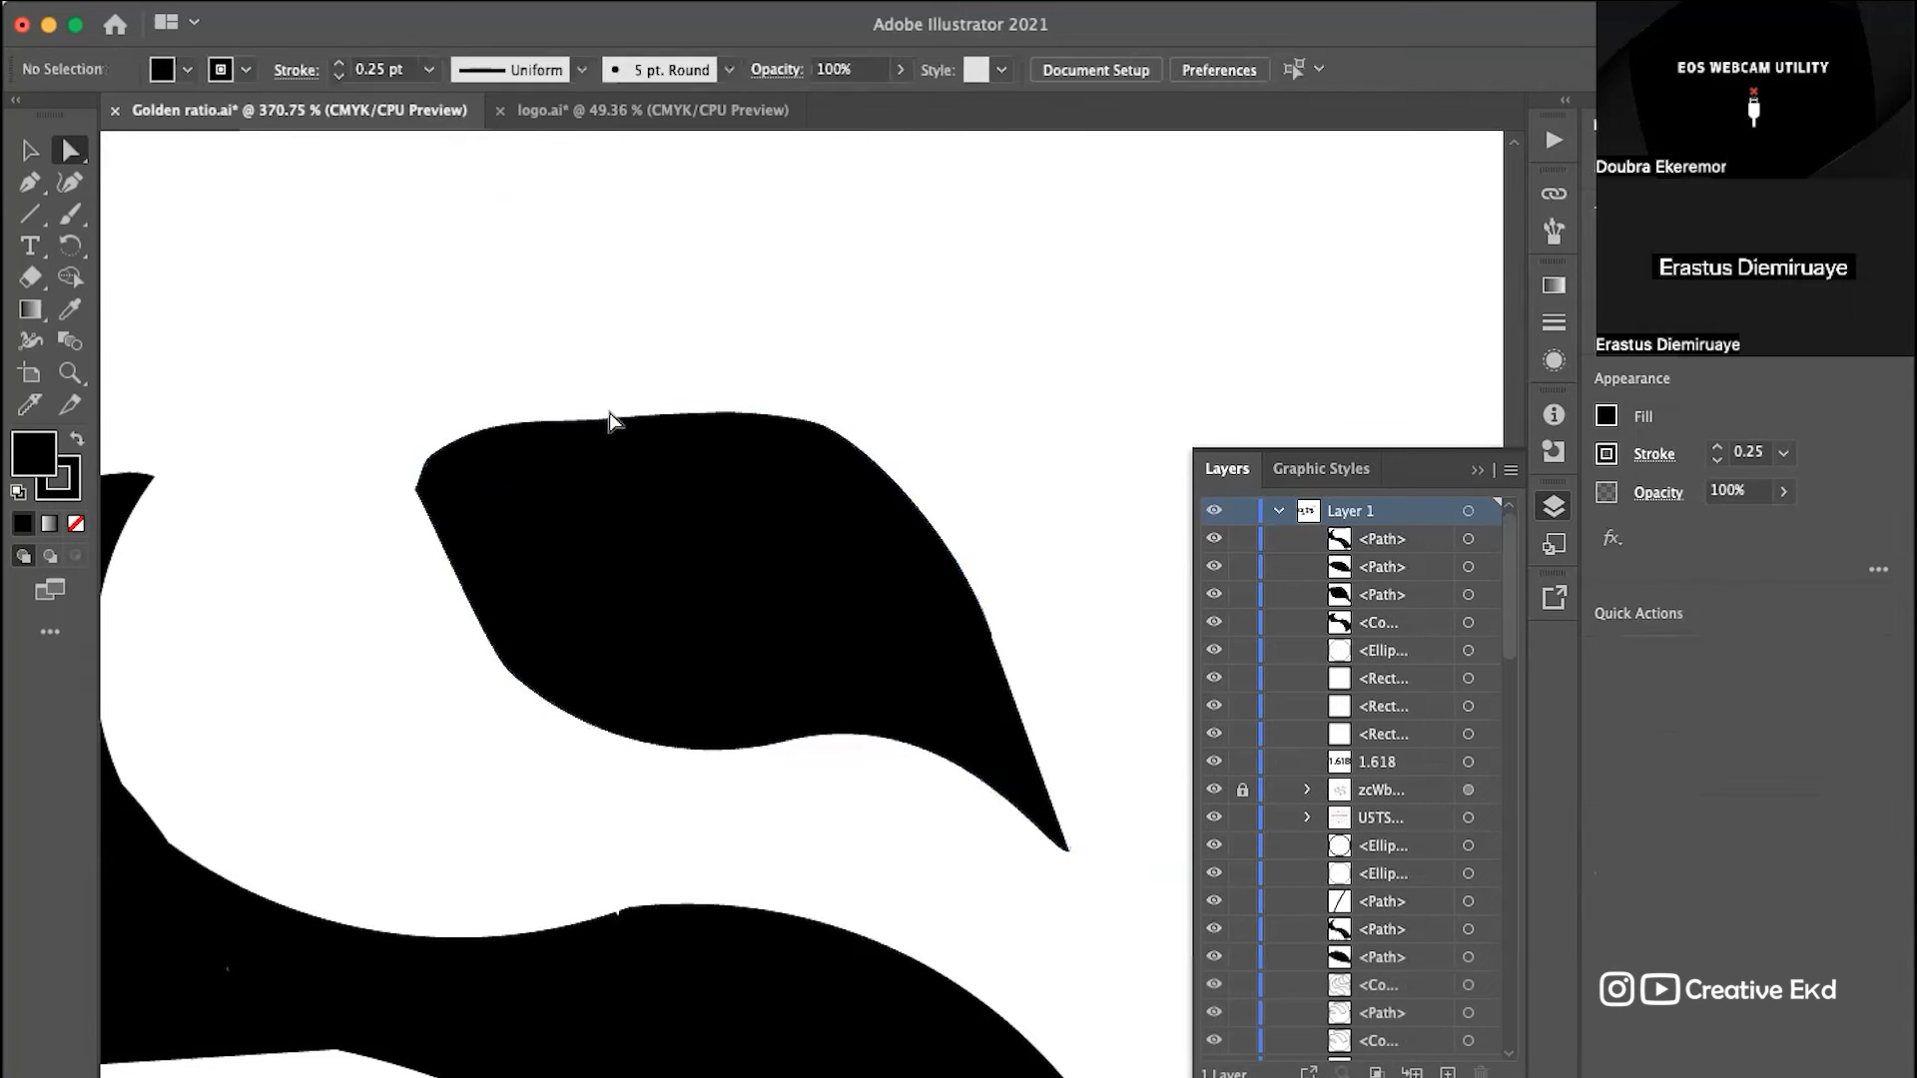
pyautogui.click(608, 443)
pyautogui.click(608, 418)
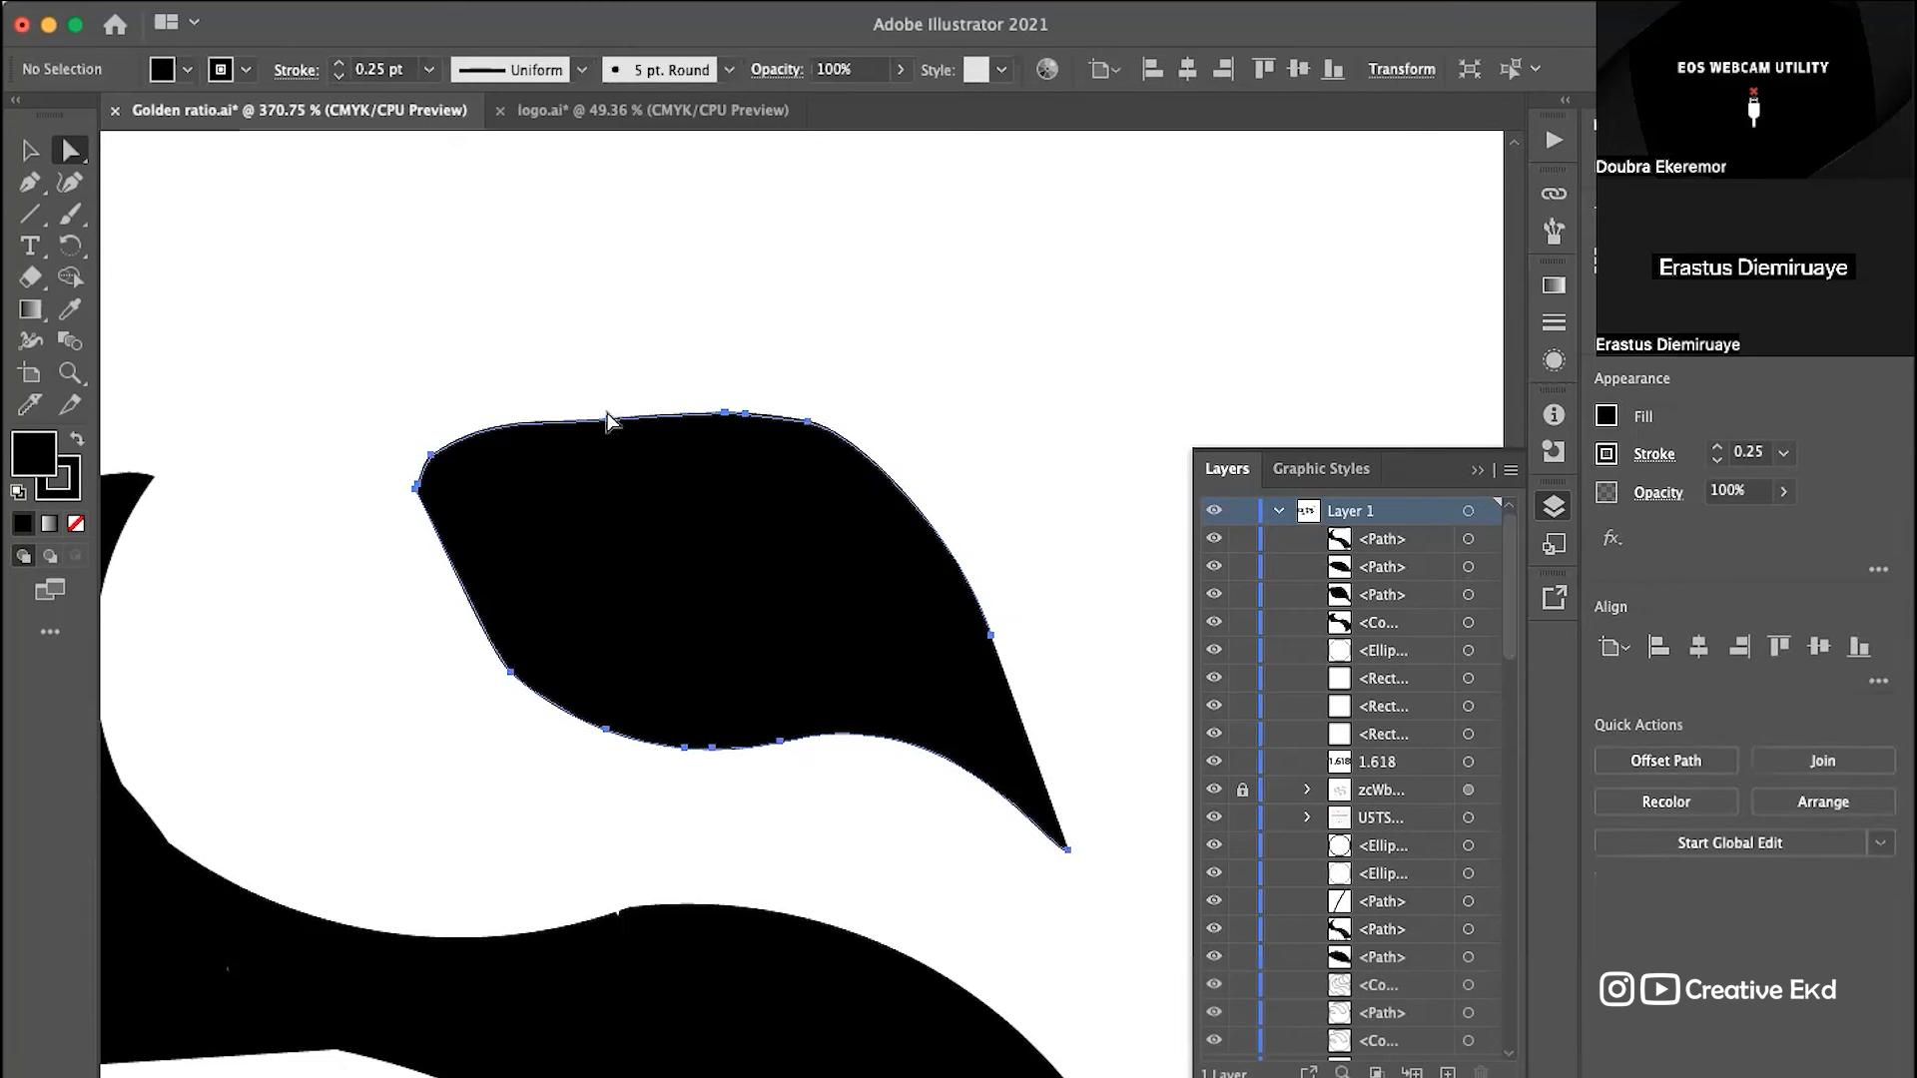
pyautogui.click(607, 411)
pyautogui.press('Up')
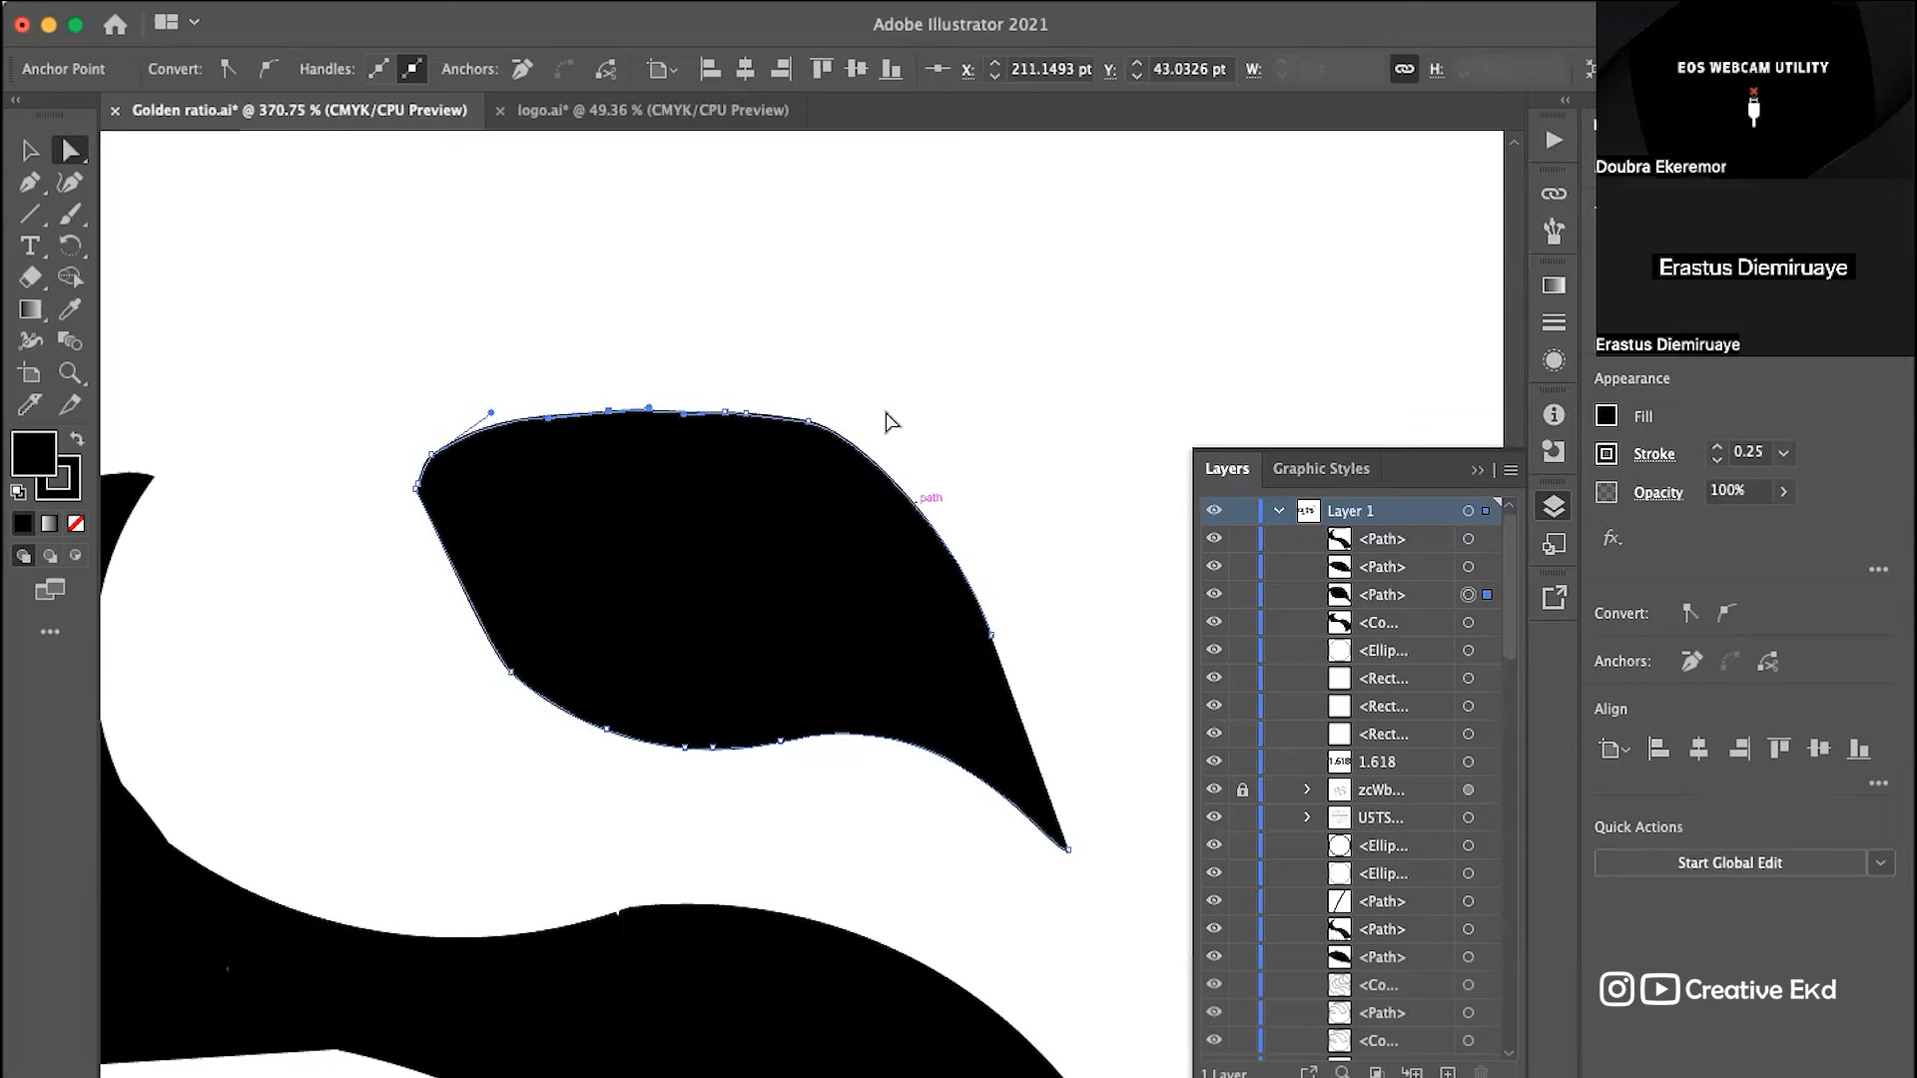
pyautogui.click(889, 419)
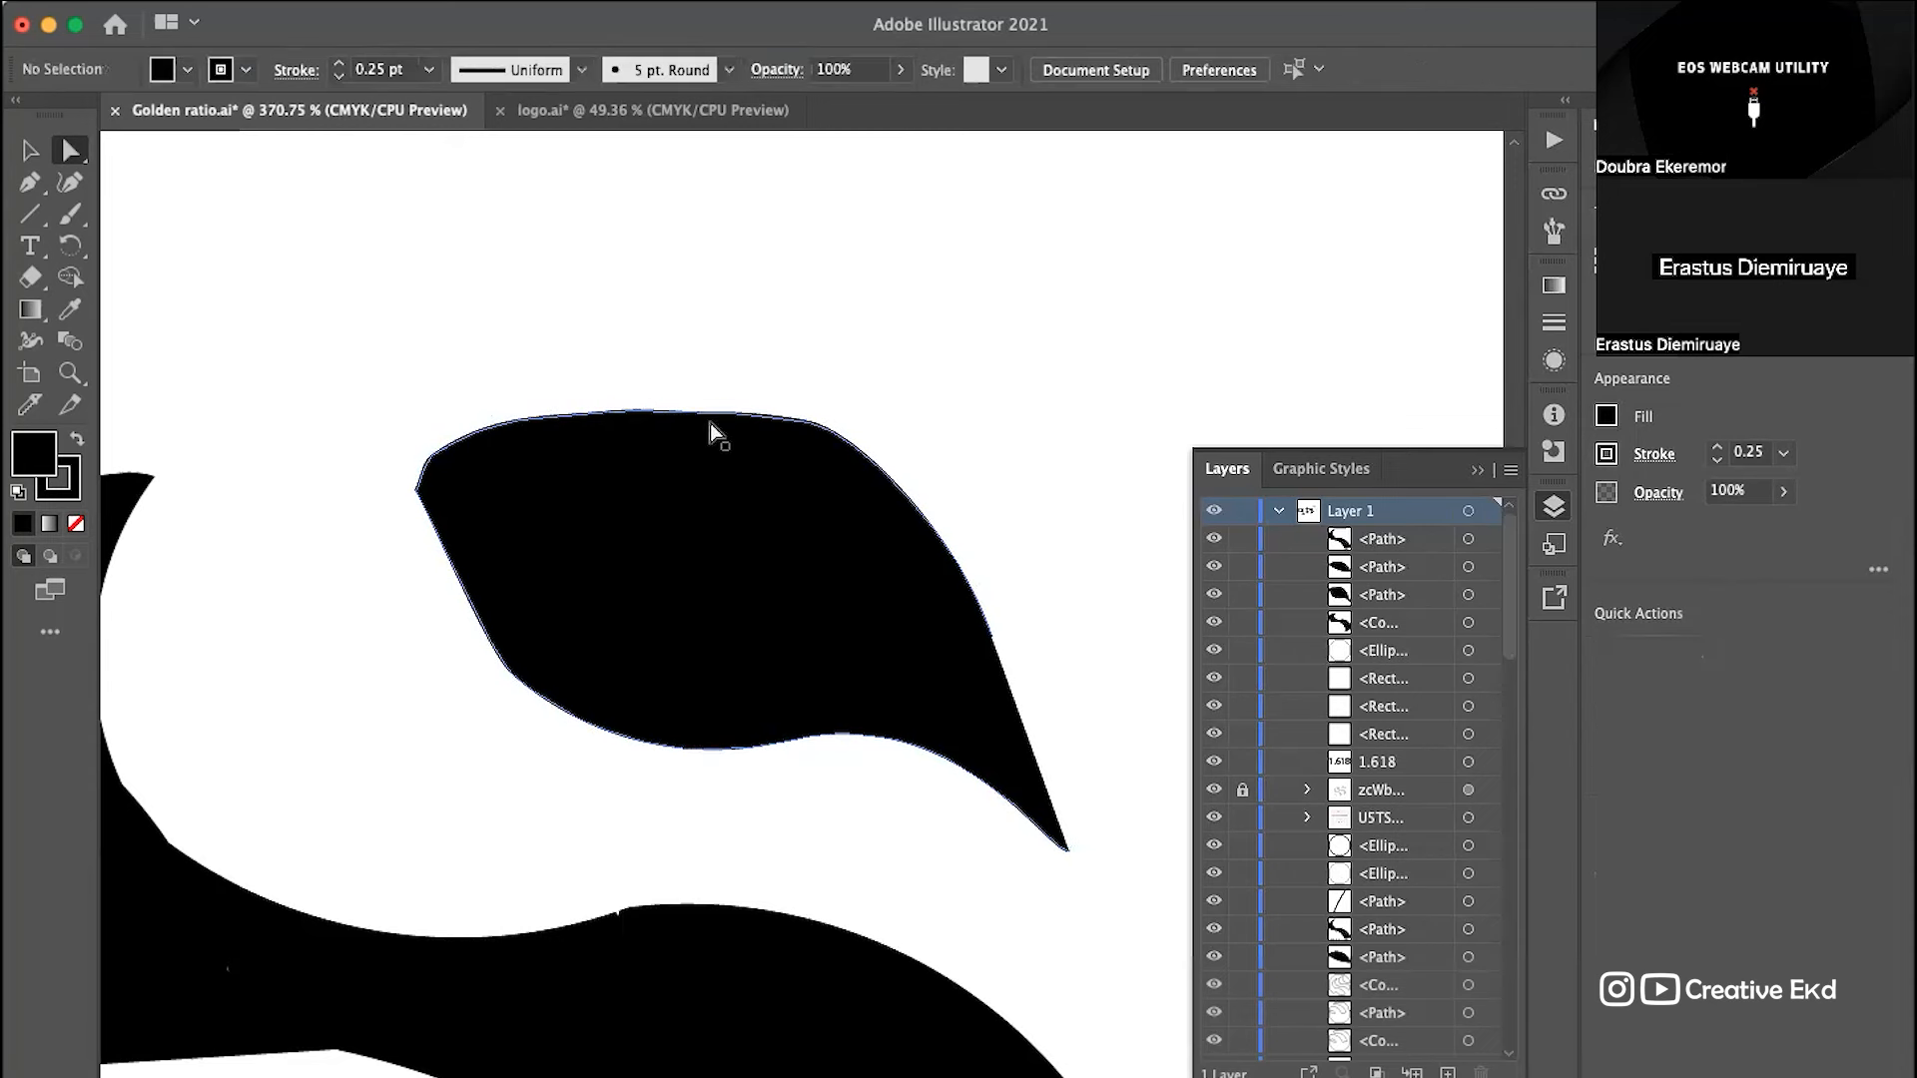
# Step: Try to delete the upper anchor at the teardrop's left end, and undo the deletion
pyautogui.click(418, 488)
pyautogui.click(431, 456)
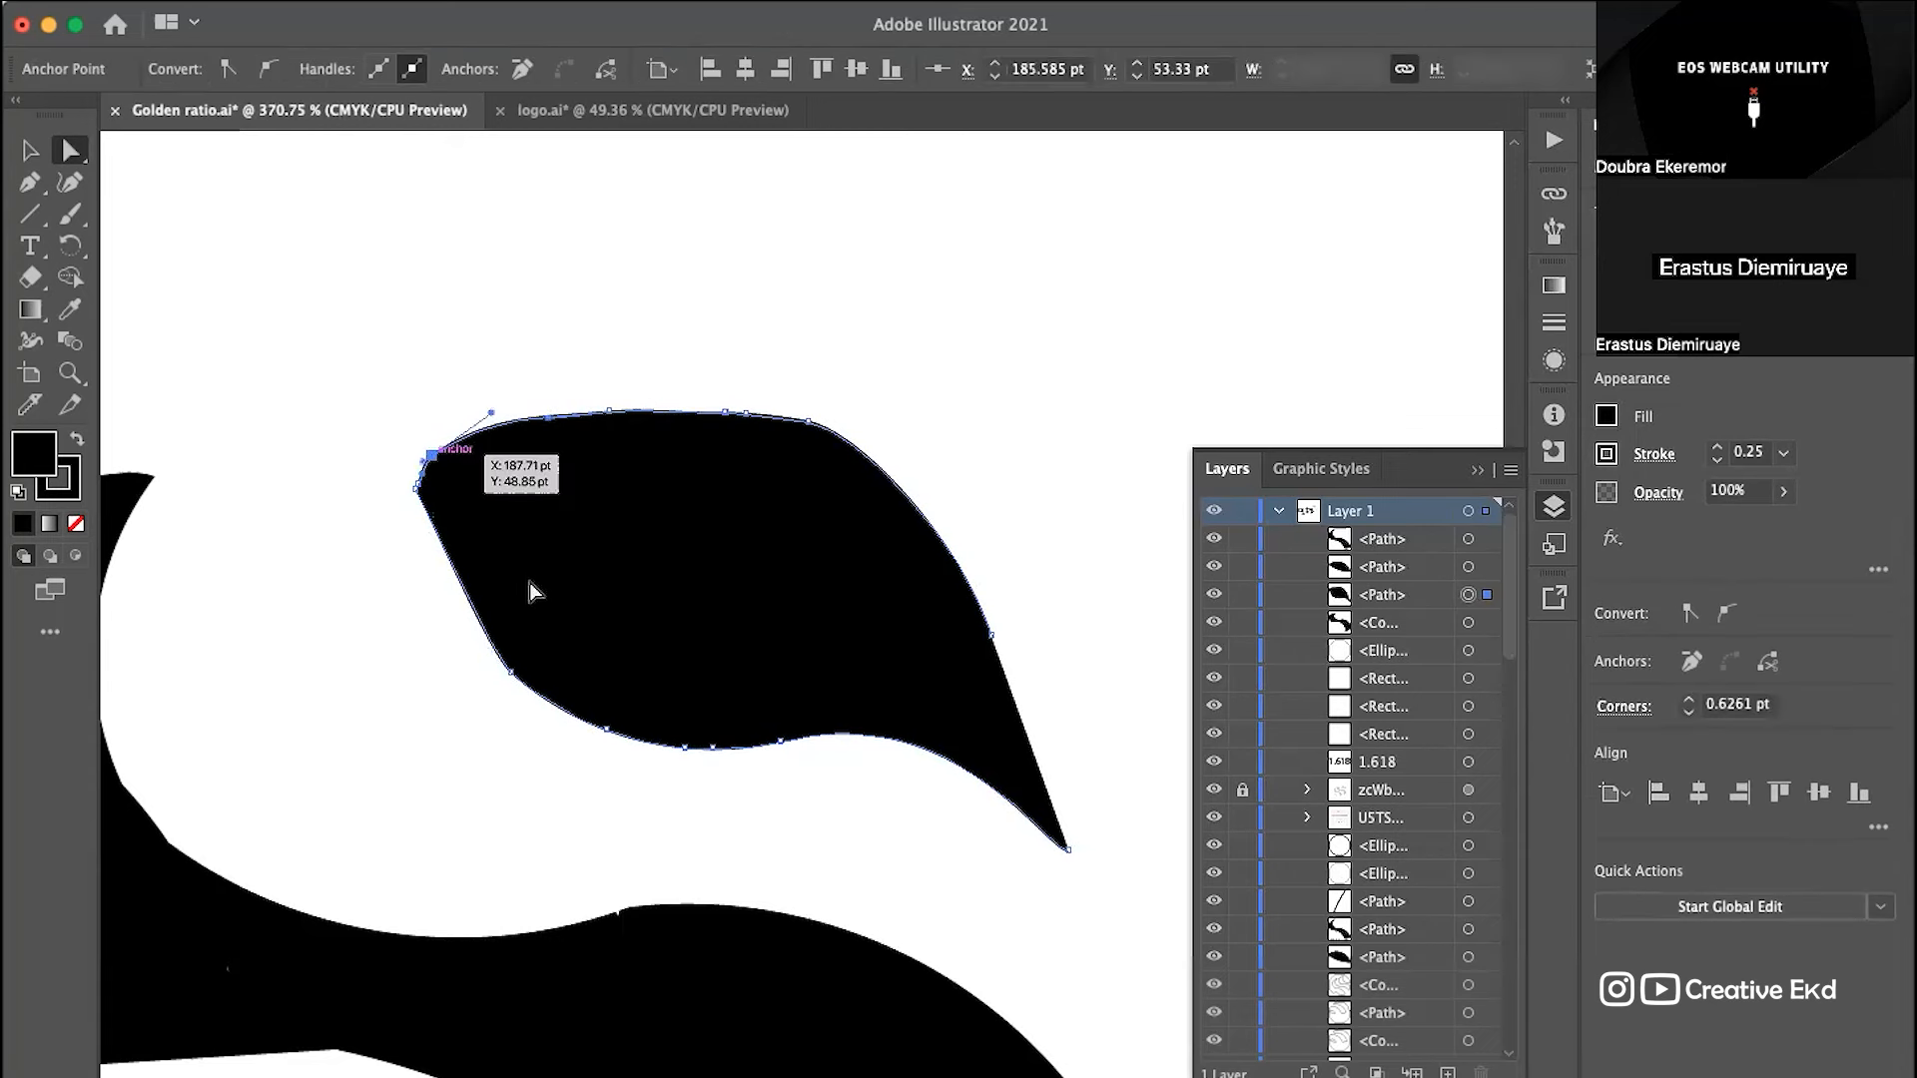
pyautogui.press('Delete')
pyautogui.press('super+z')
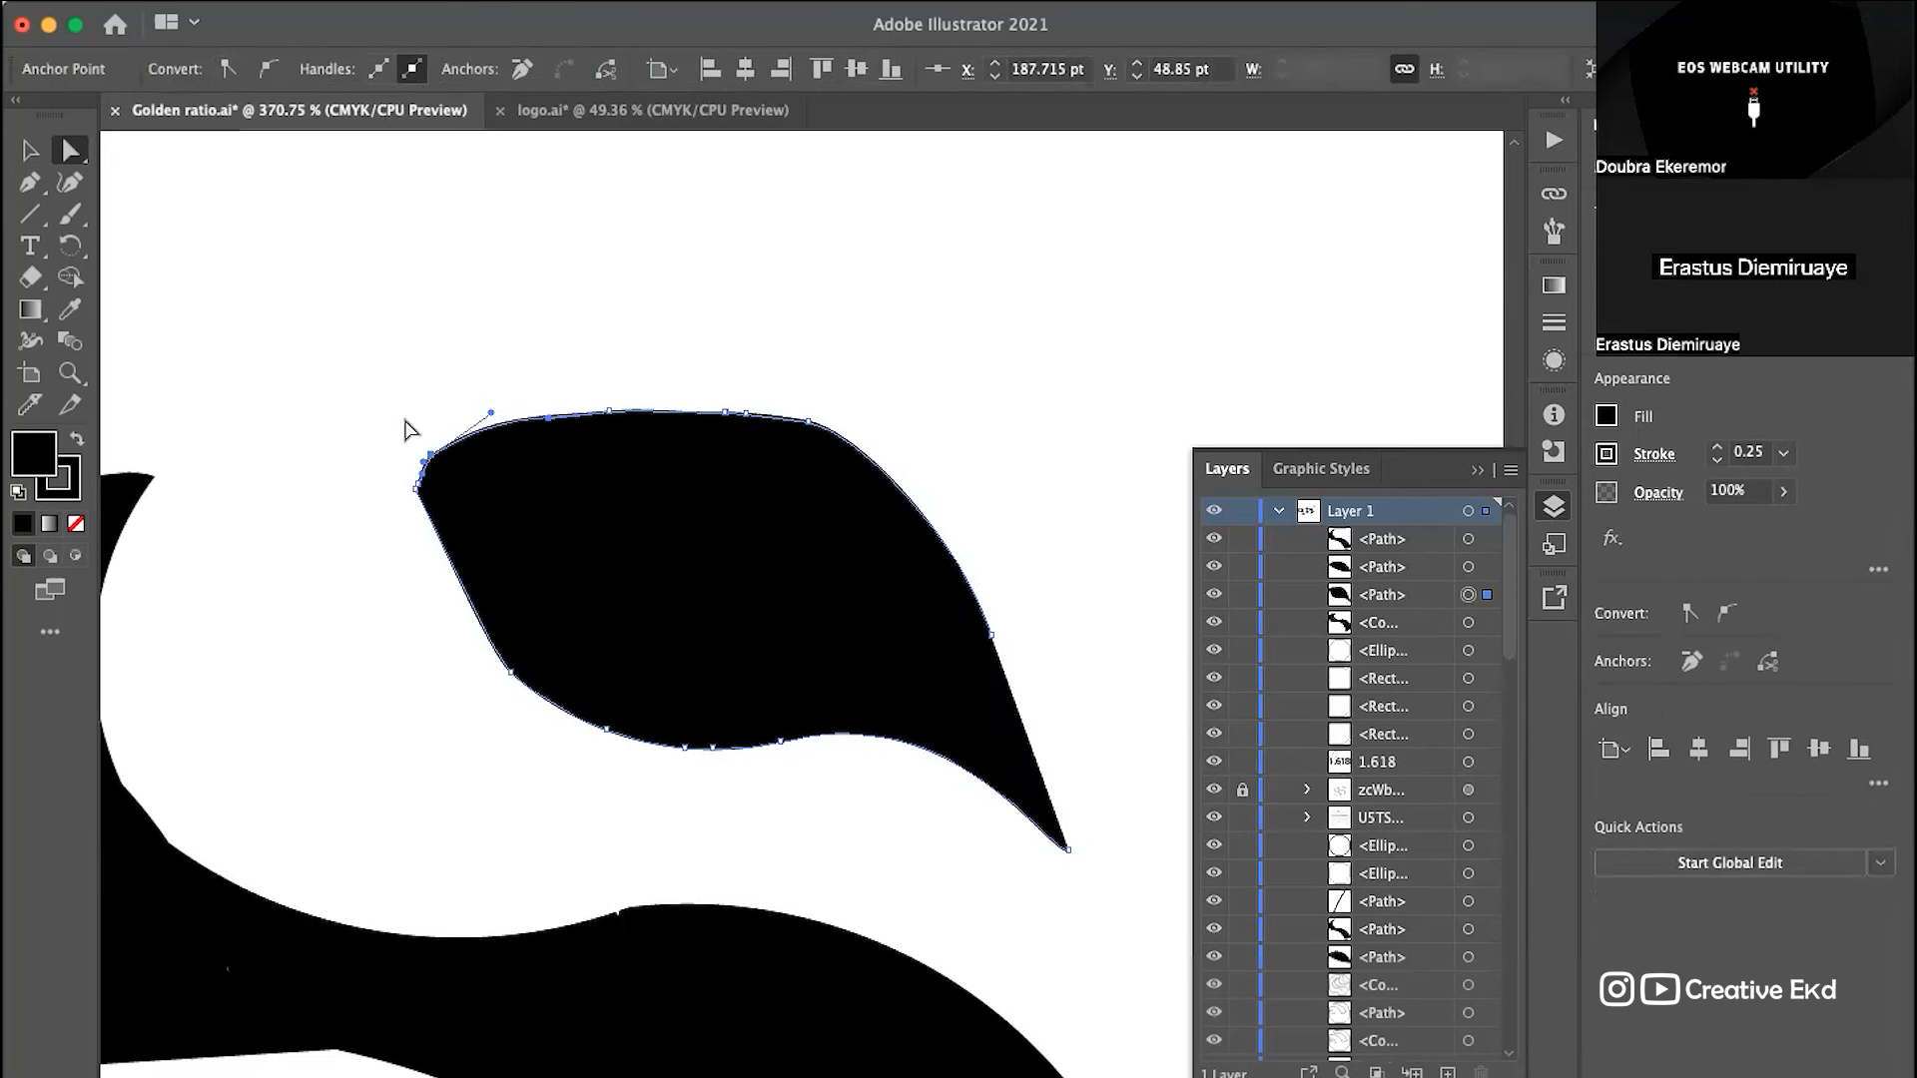
pyautogui.scroll(10, 407, 425)
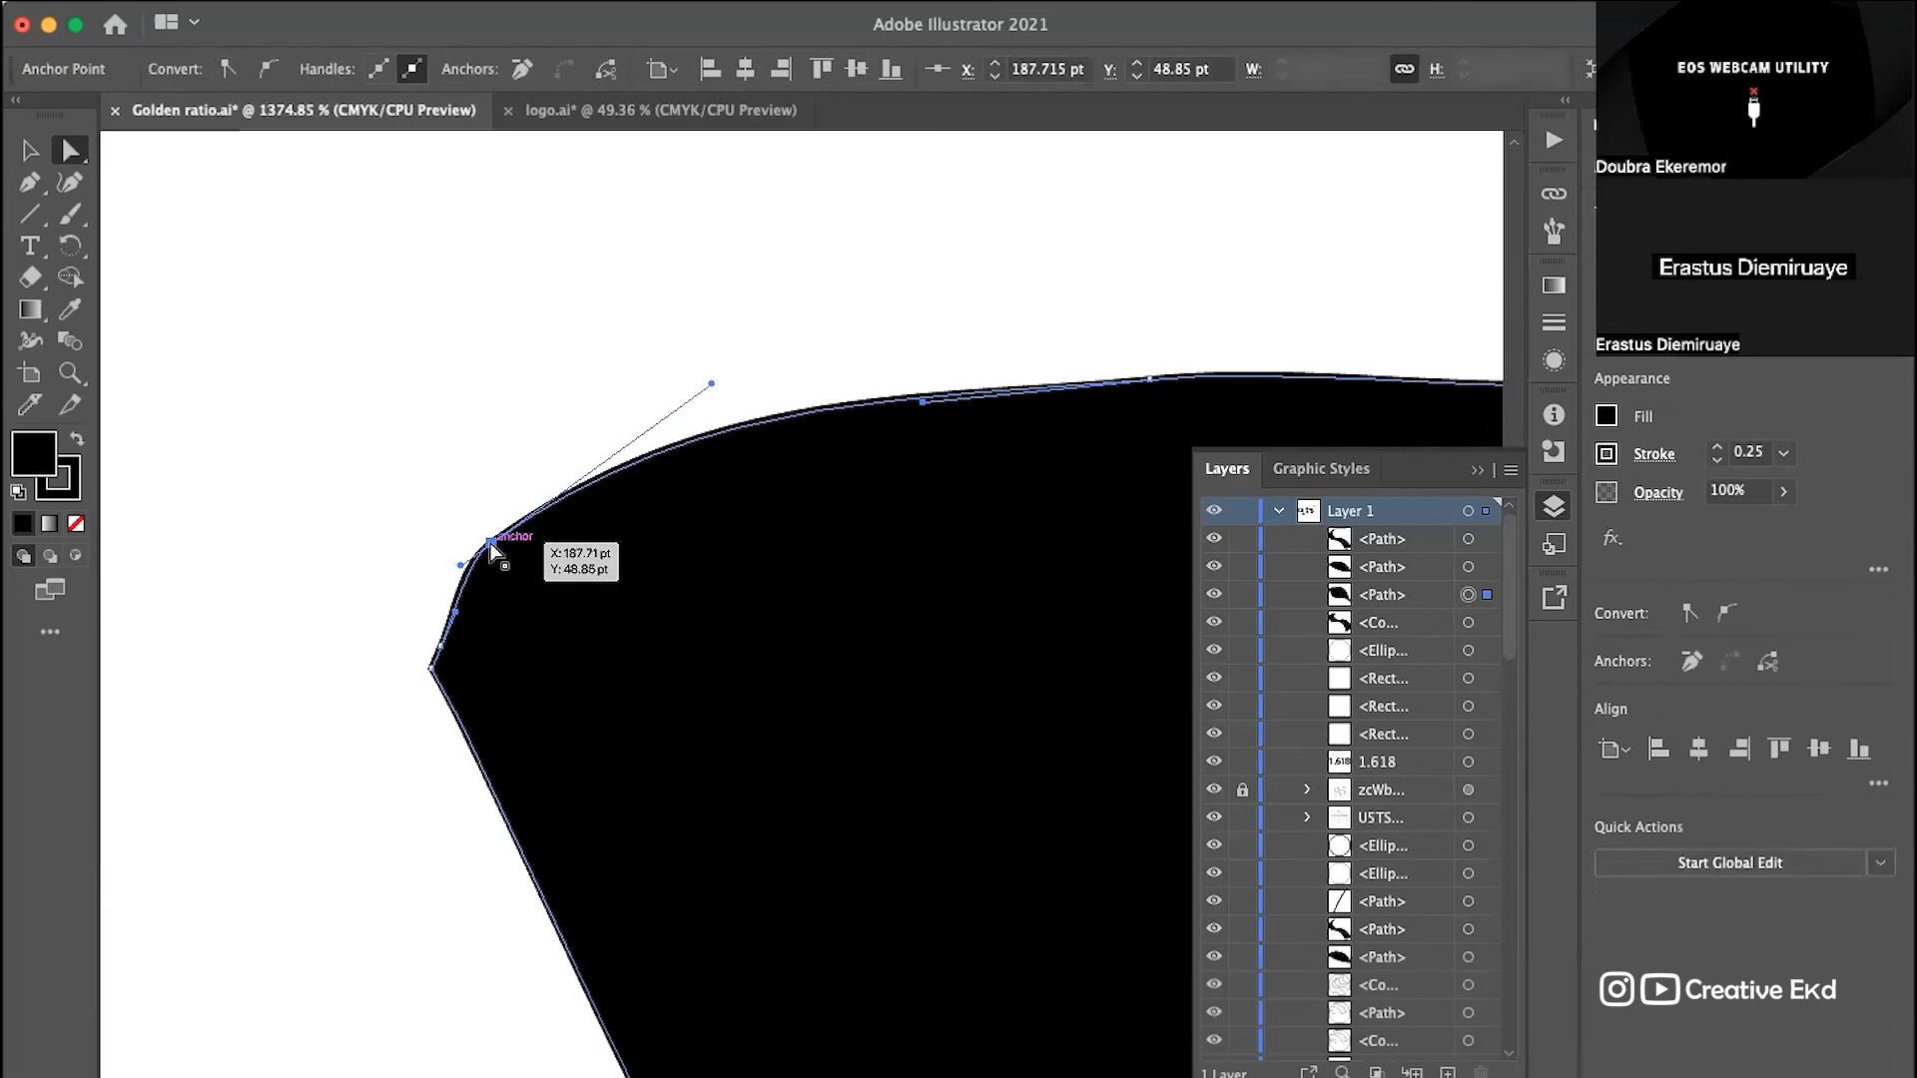
# Step: Try to shift the anchors on the teardrop's upper-left edge slightly inward to smooth the curve
pyautogui.moveTo(490, 544); pyautogui.dragTo(520, 559)
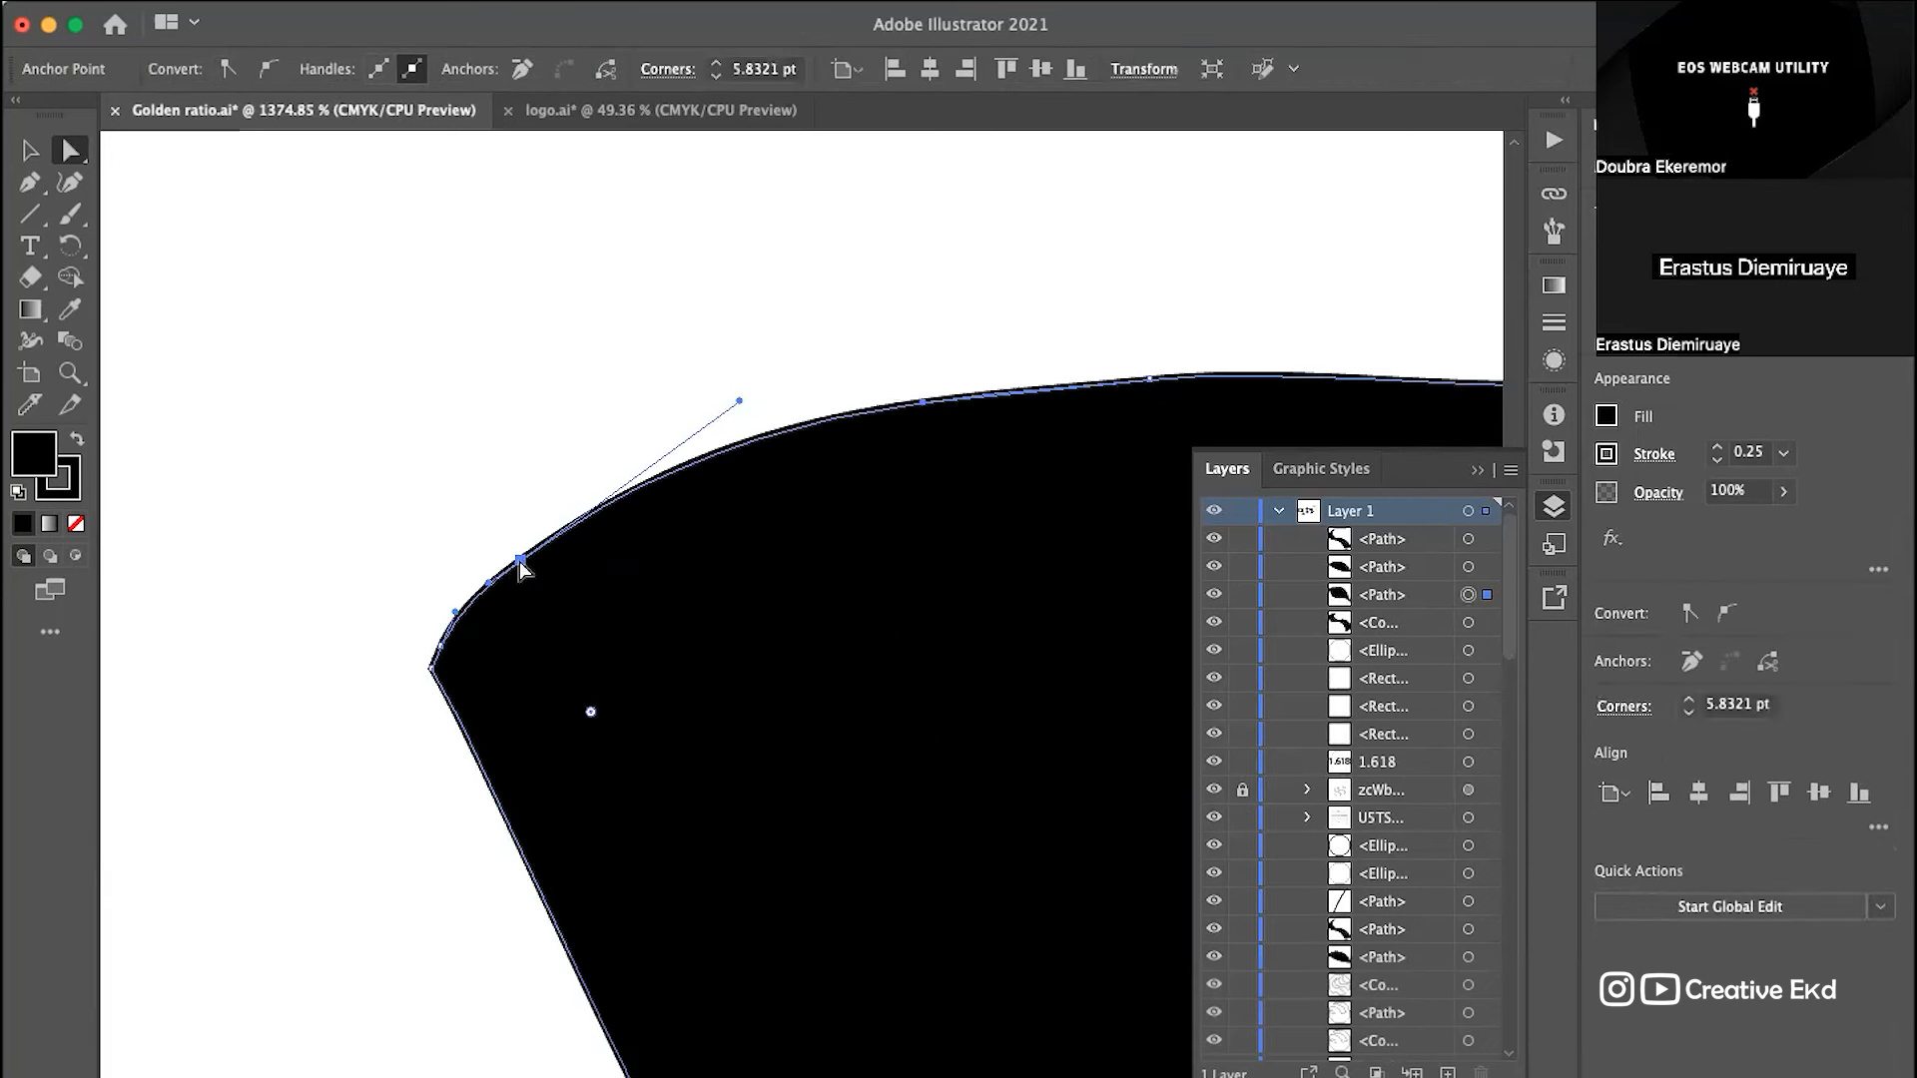
pyautogui.moveTo(446, 645); pyautogui.dragTo(451, 649)
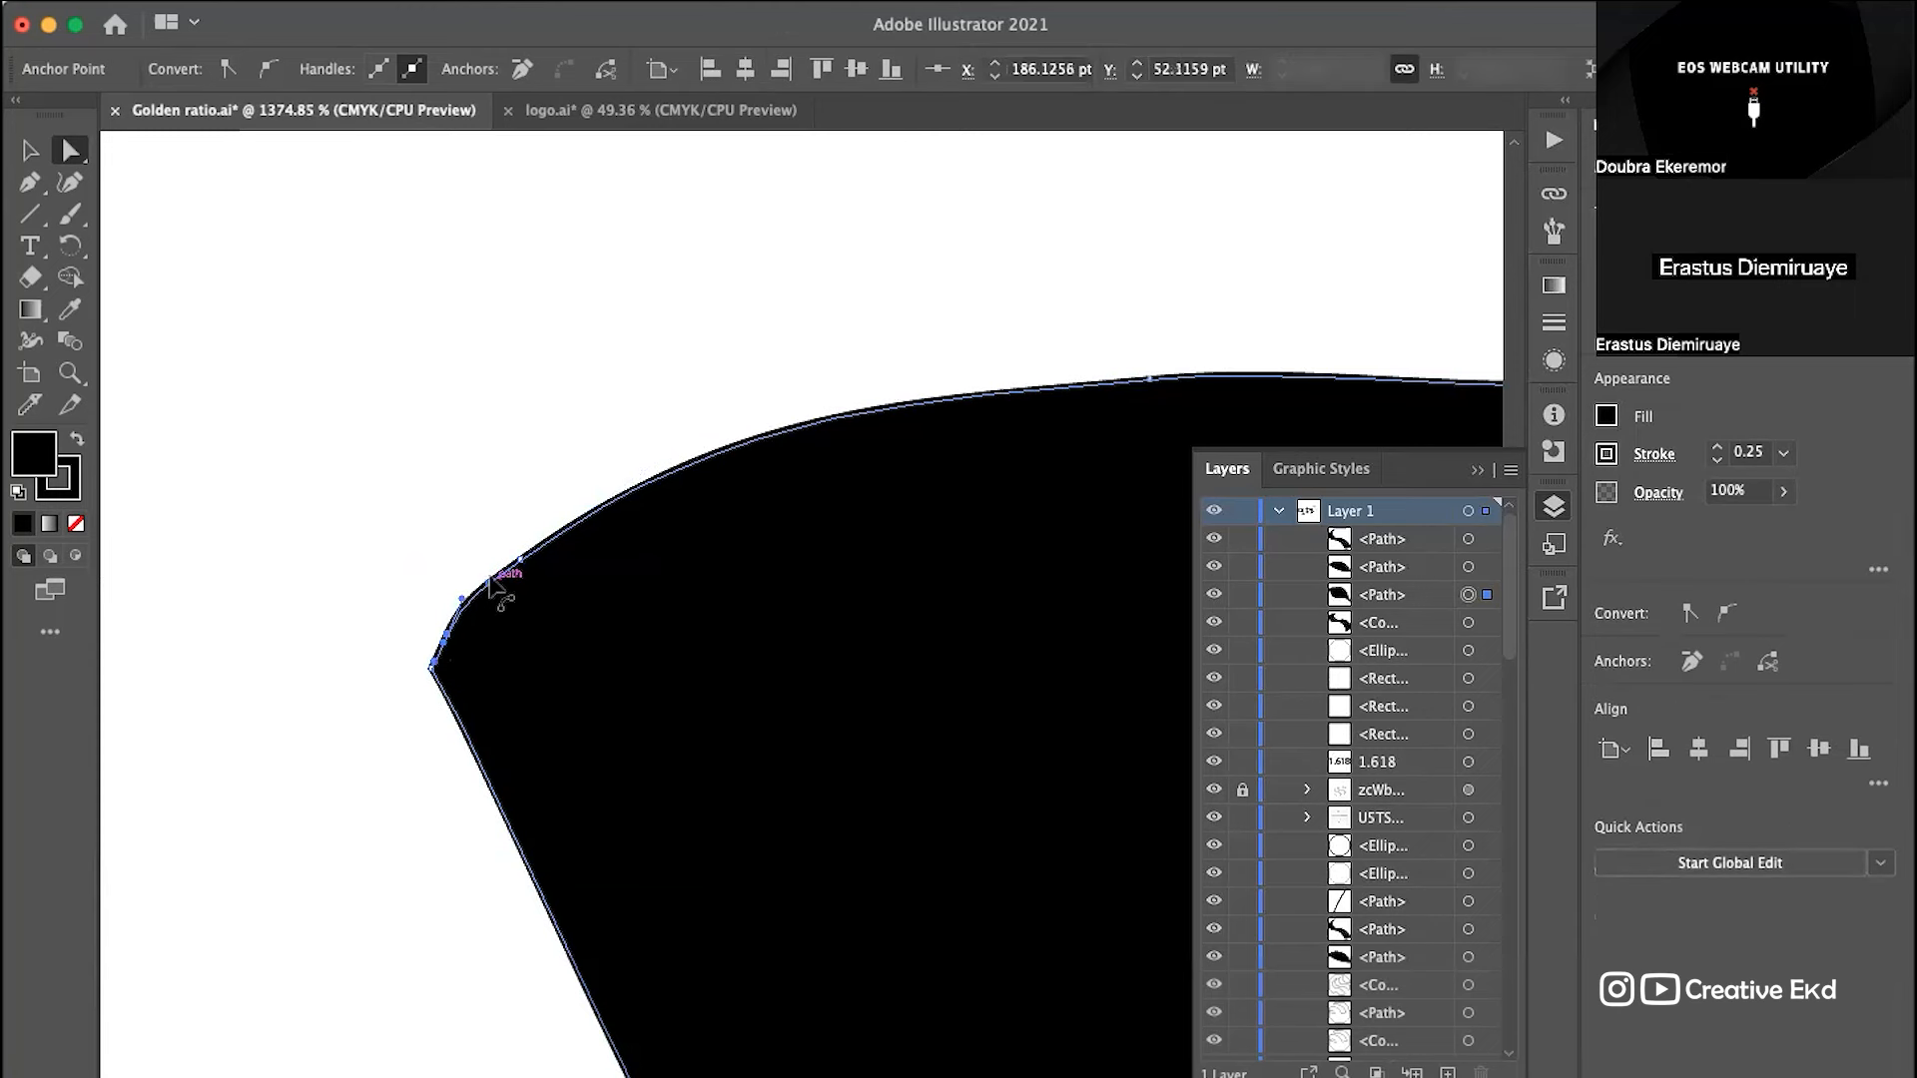
pyautogui.moveTo(489, 581); pyautogui.dragTo(500, 575)
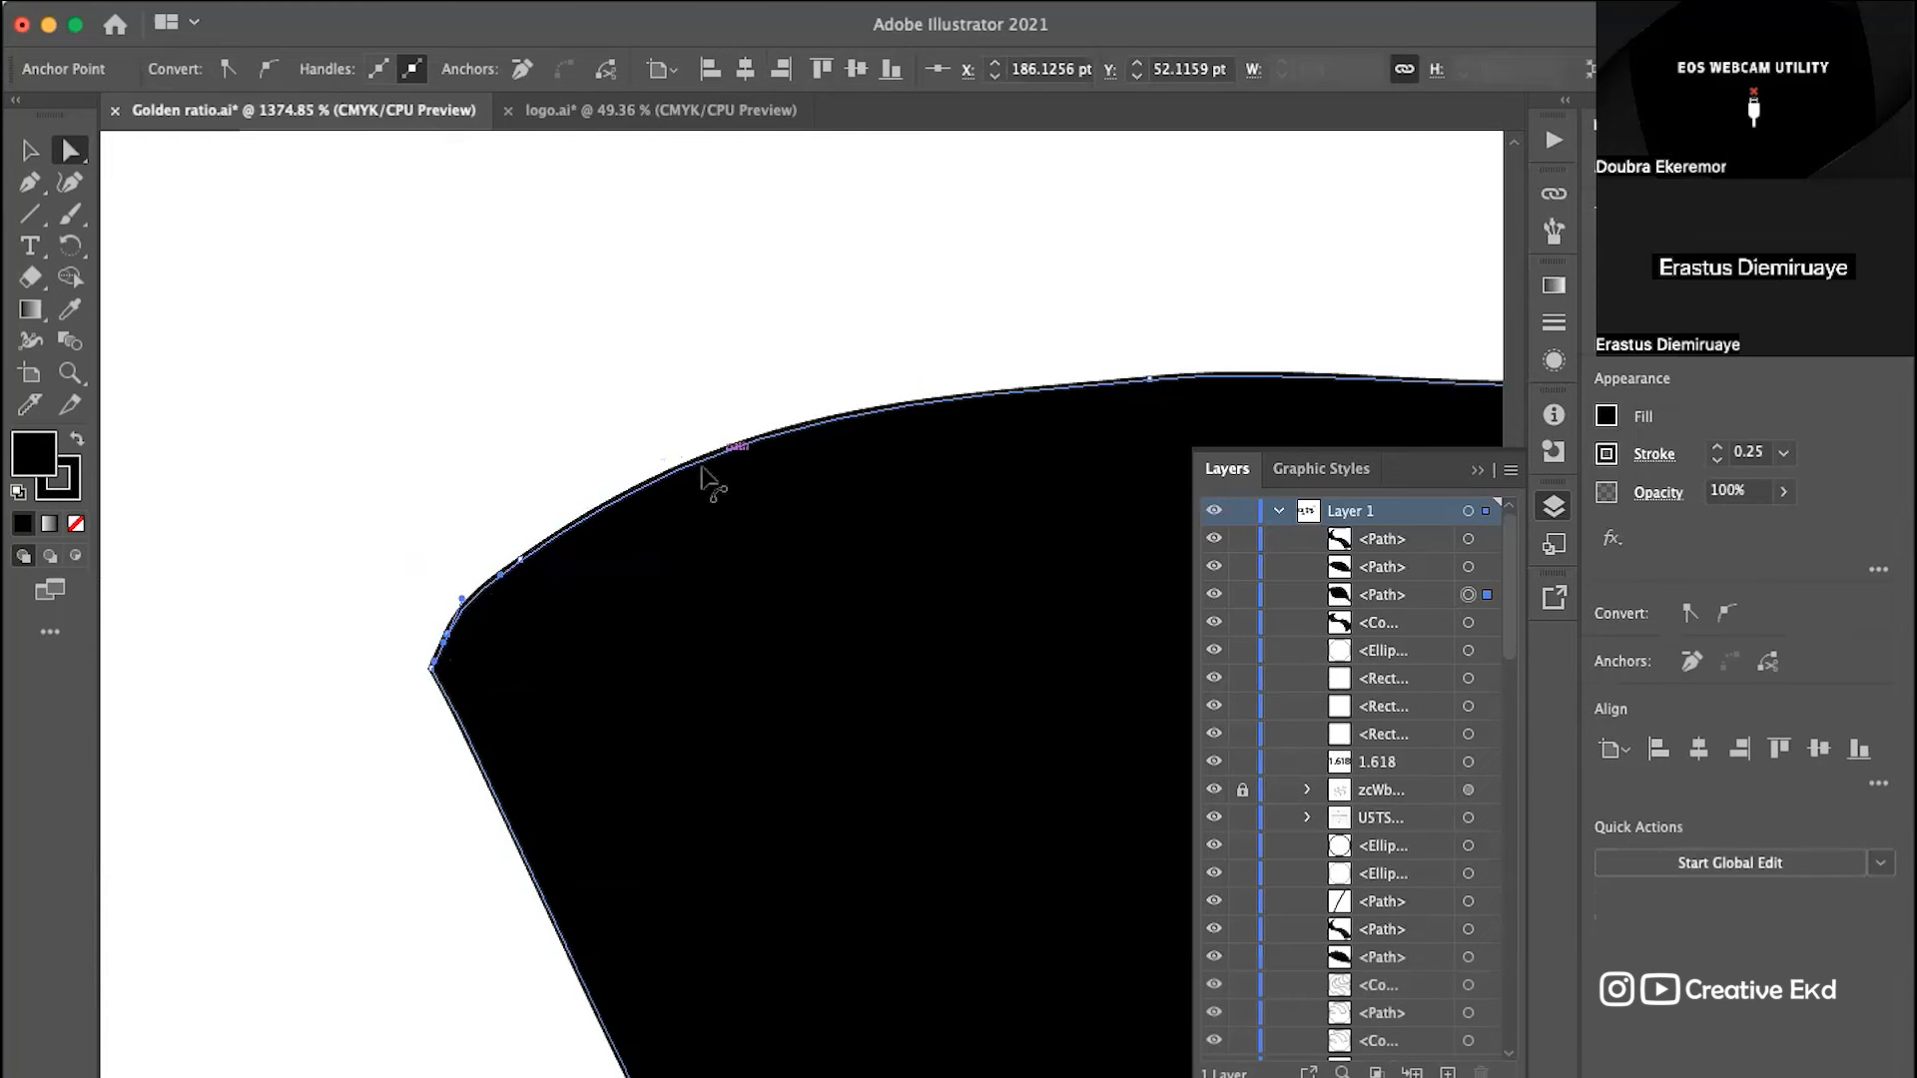
# Step: Try to move the anchor just above the teardrop's left point to X 186.3267 pt, Y 52.0661 pt and reshape its upper handle
pyautogui.scroll(-5, 661, 493)
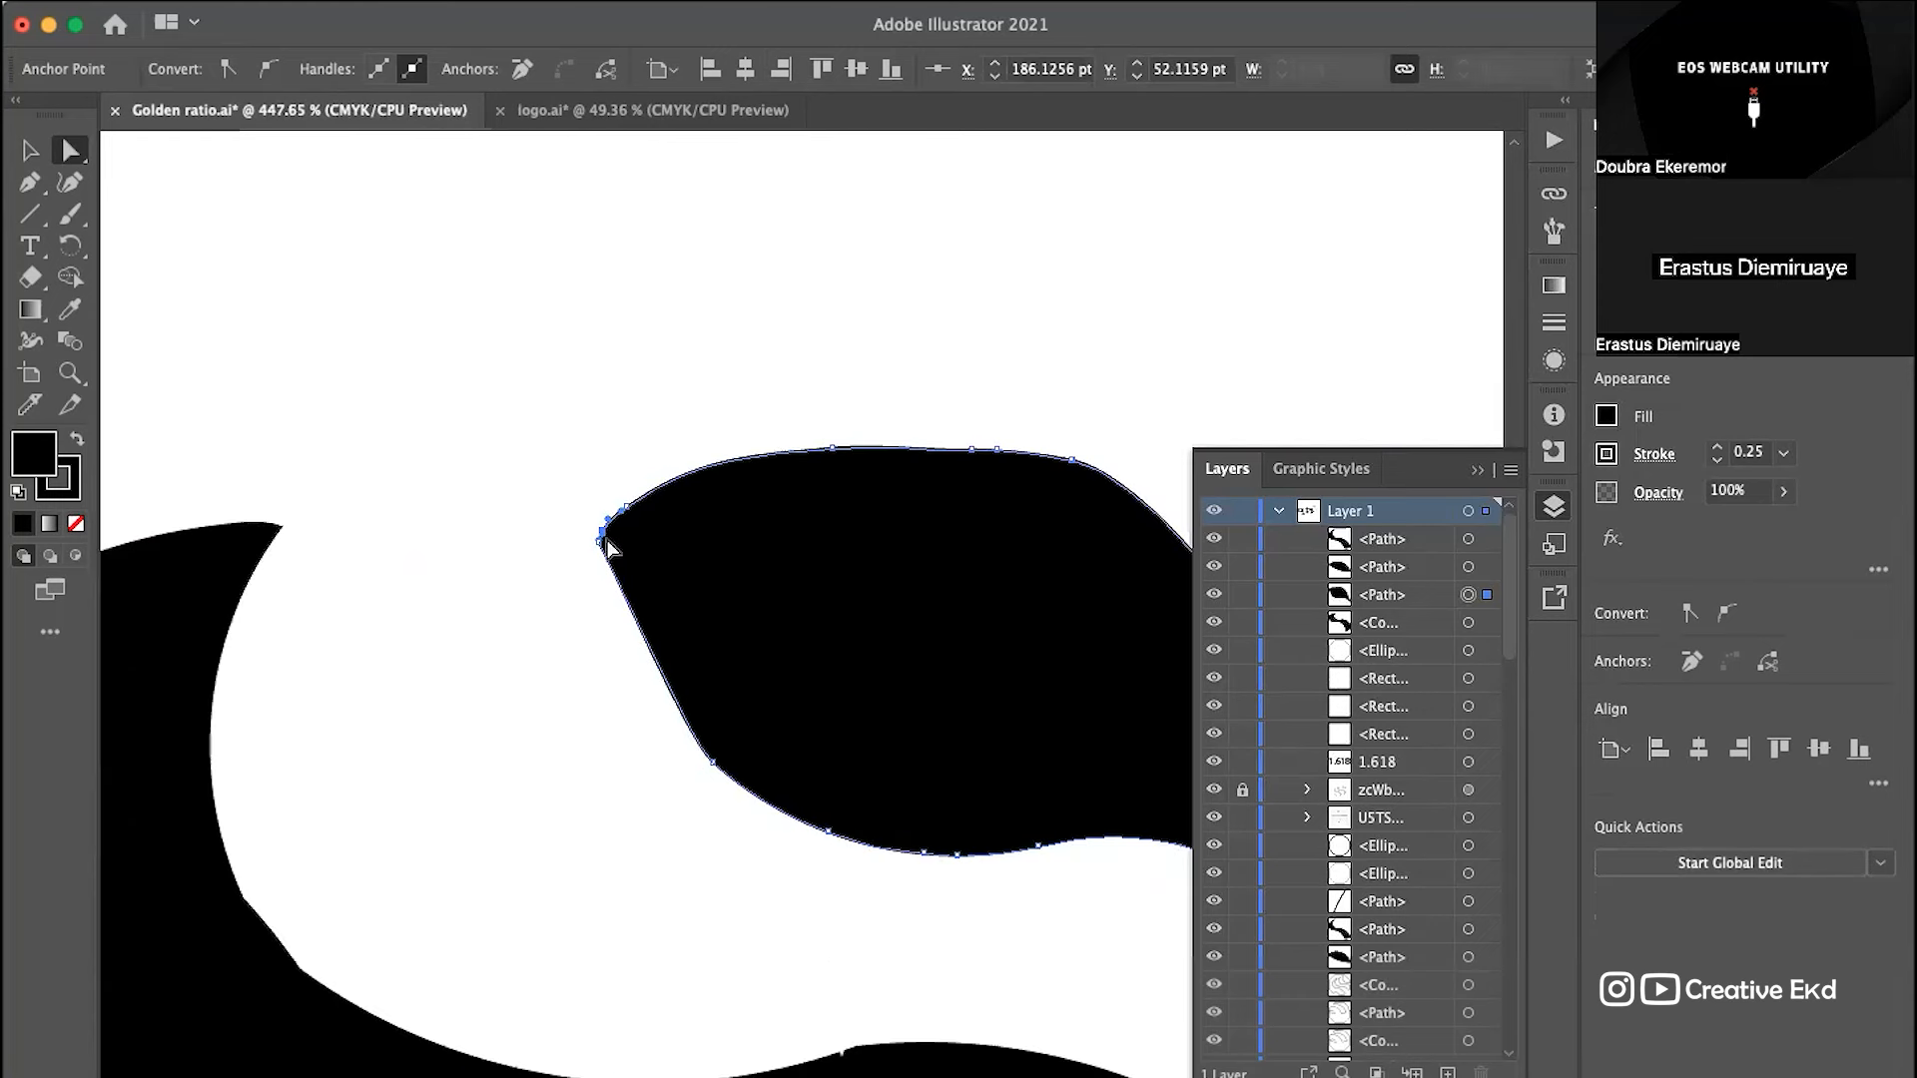
pyautogui.click(600, 542)
pyautogui.moveTo(600, 544); pyautogui.dragTo(604, 548)
pyautogui.scroll(8, 602, 550)
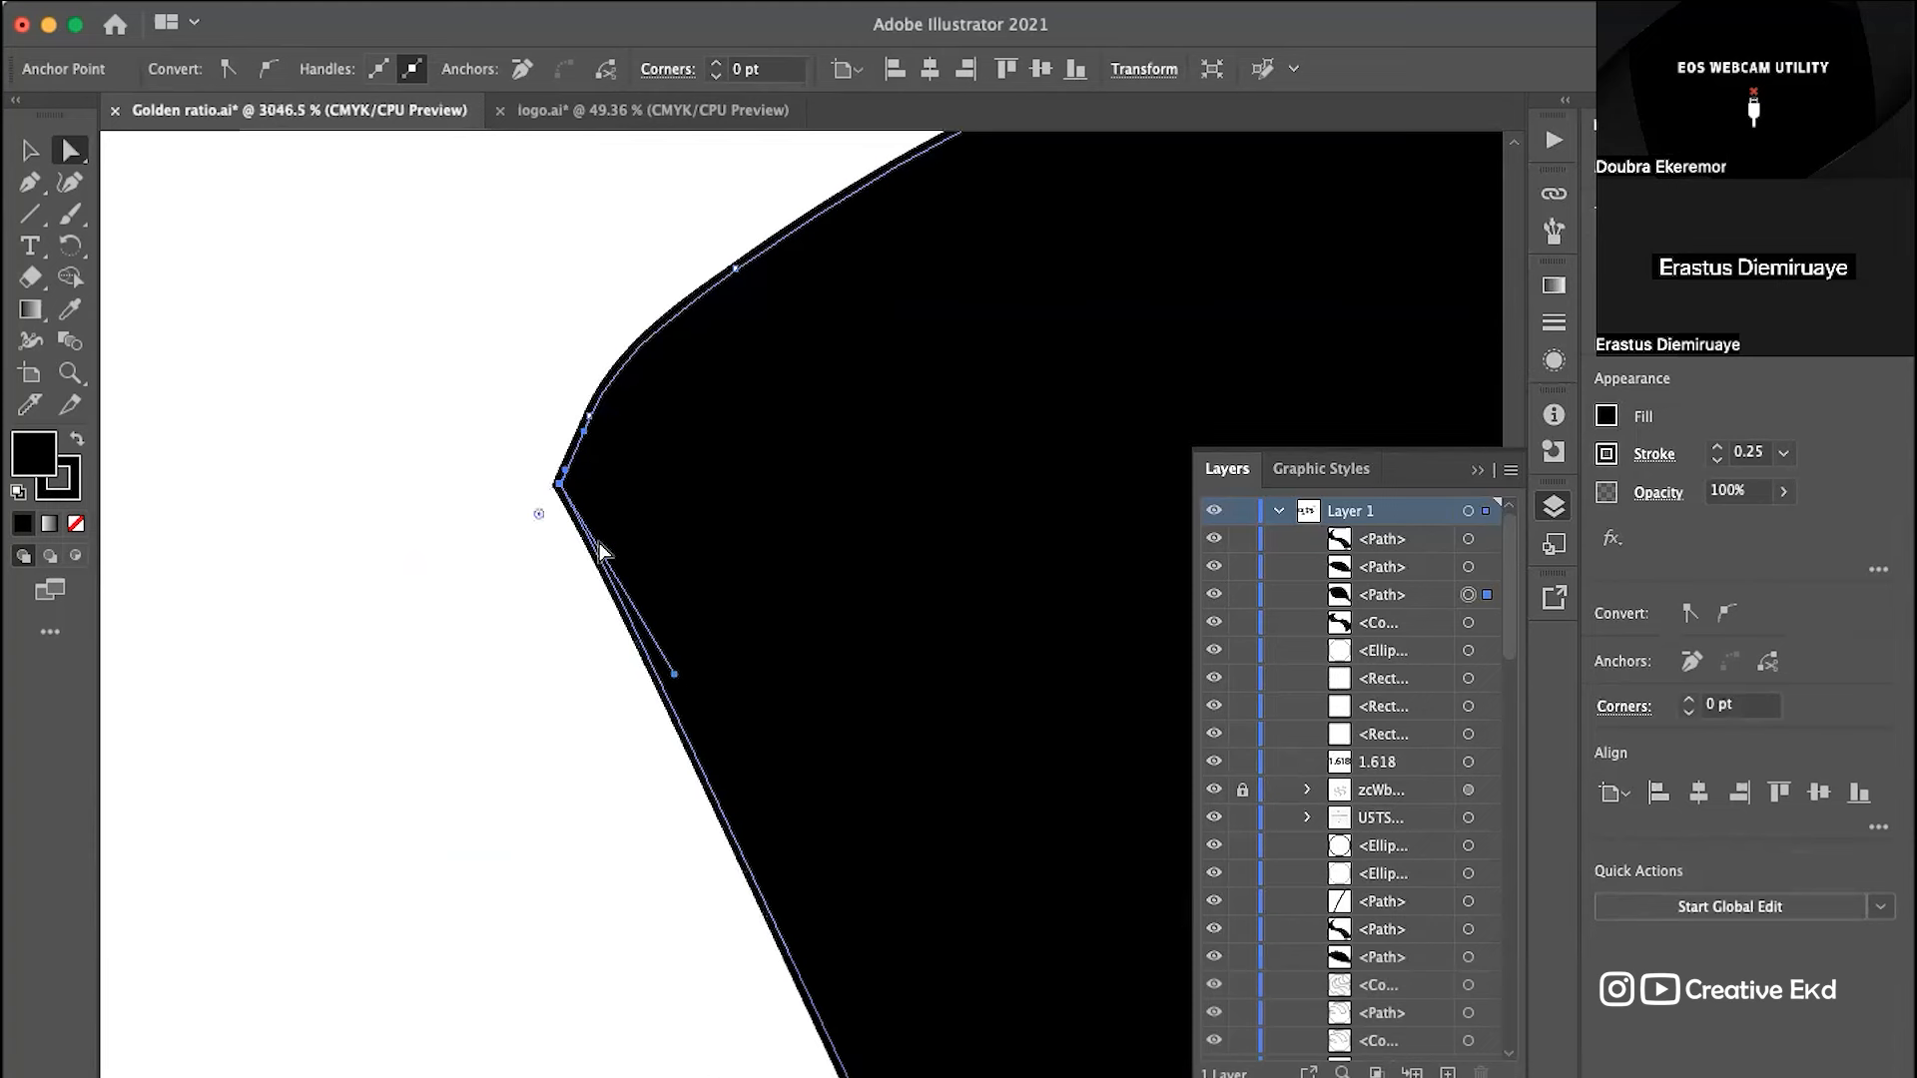
pyautogui.click(519, 386)
pyautogui.moveTo(519, 385); pyautogui.dragTo(535, 382)
pyautogui.moveTo(580, 279); pyautogui.dragTo(611, 274)
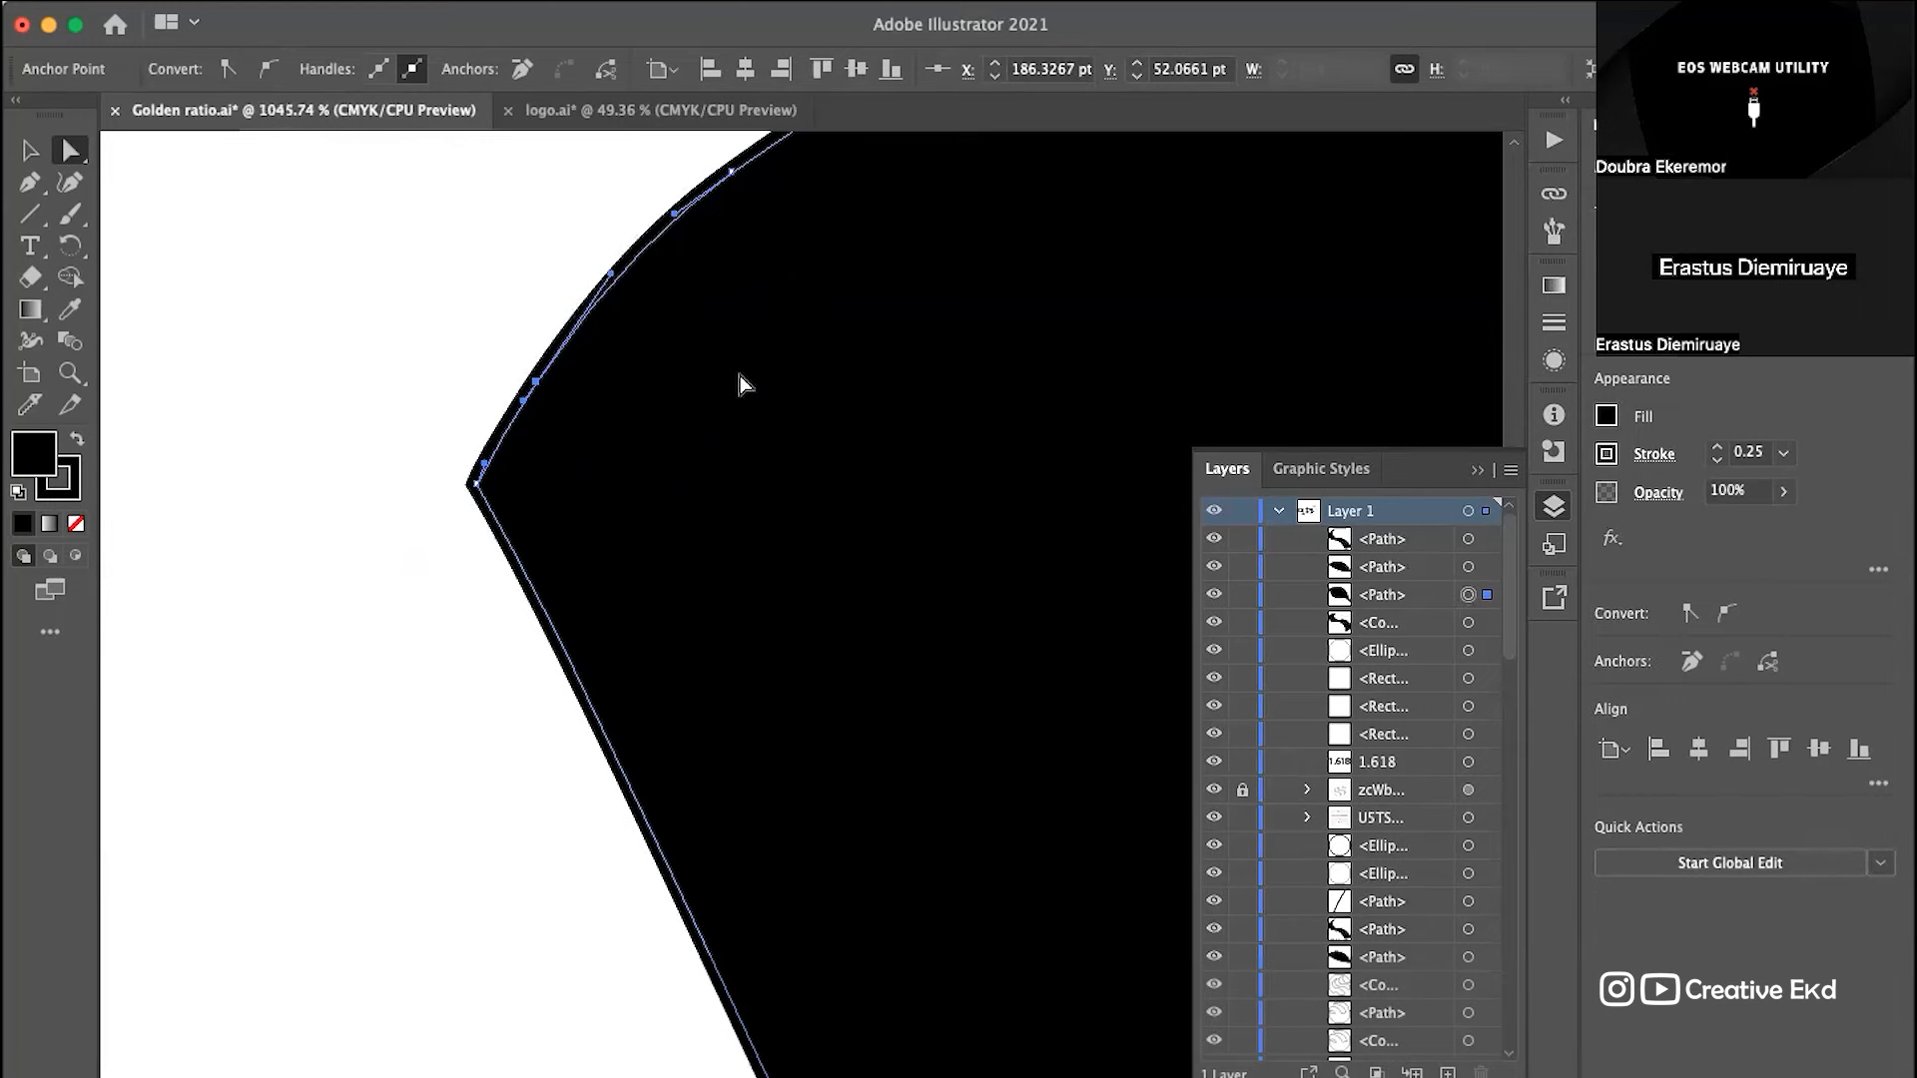
pyautogui.scroll(-5, 741, 386)
pyautogui.click(663, 277)
pyautogui.scroll(-5, 663, 277)
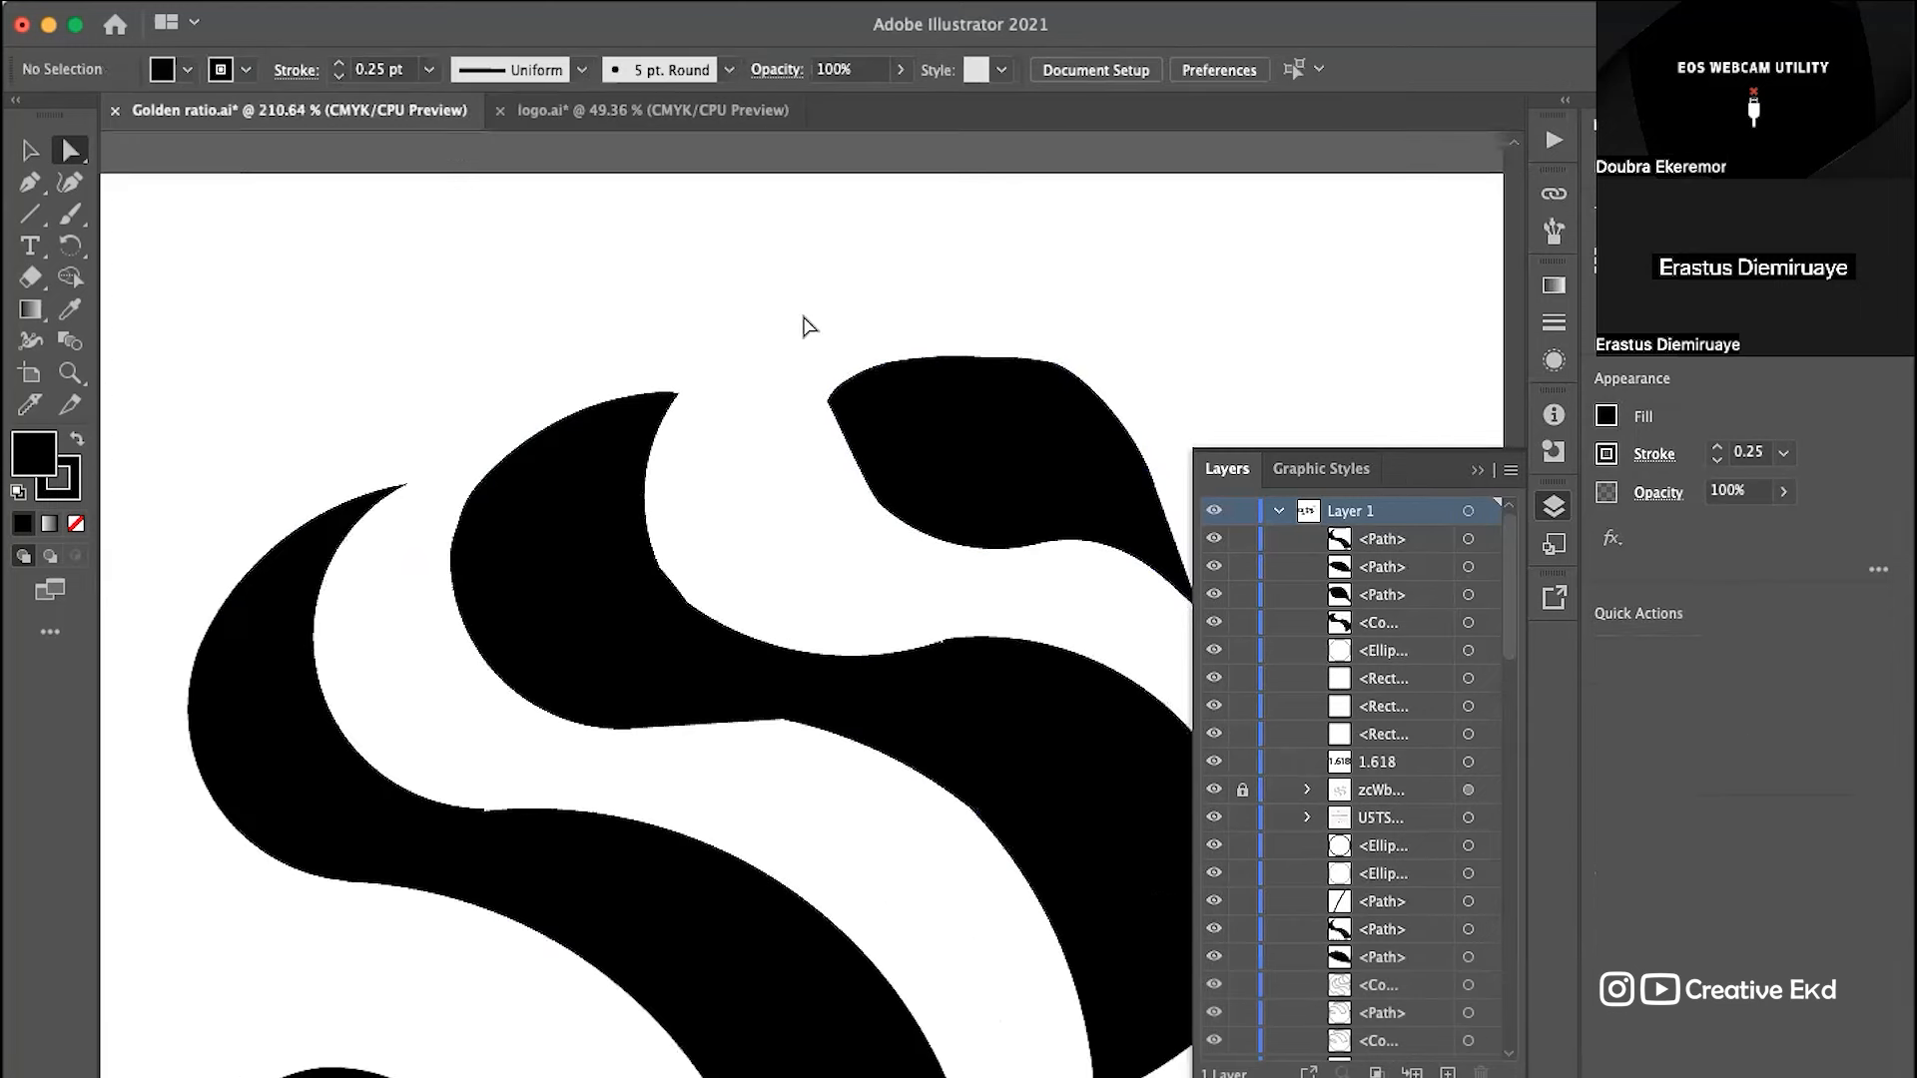
pyautogui.scroll(-3, 936, 415)
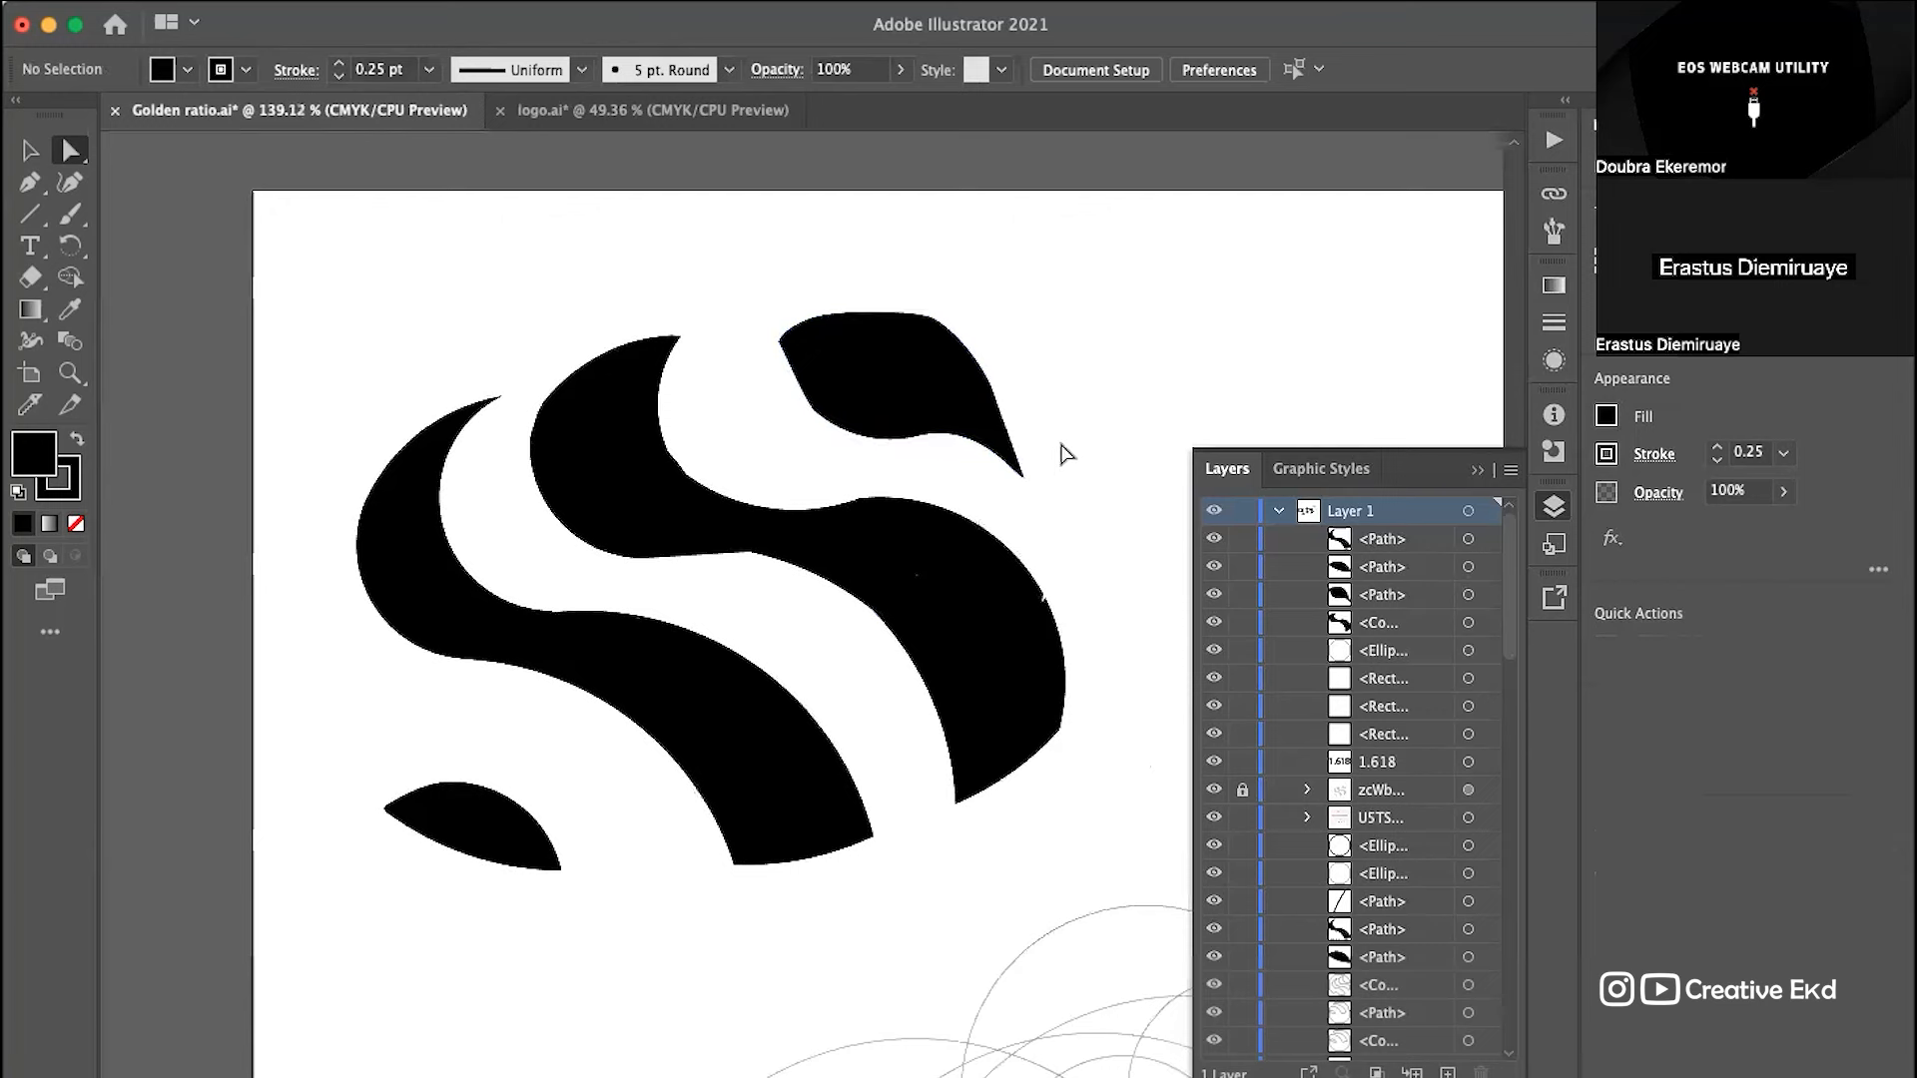
pyautogui.scroll(-2, 1087, 456)
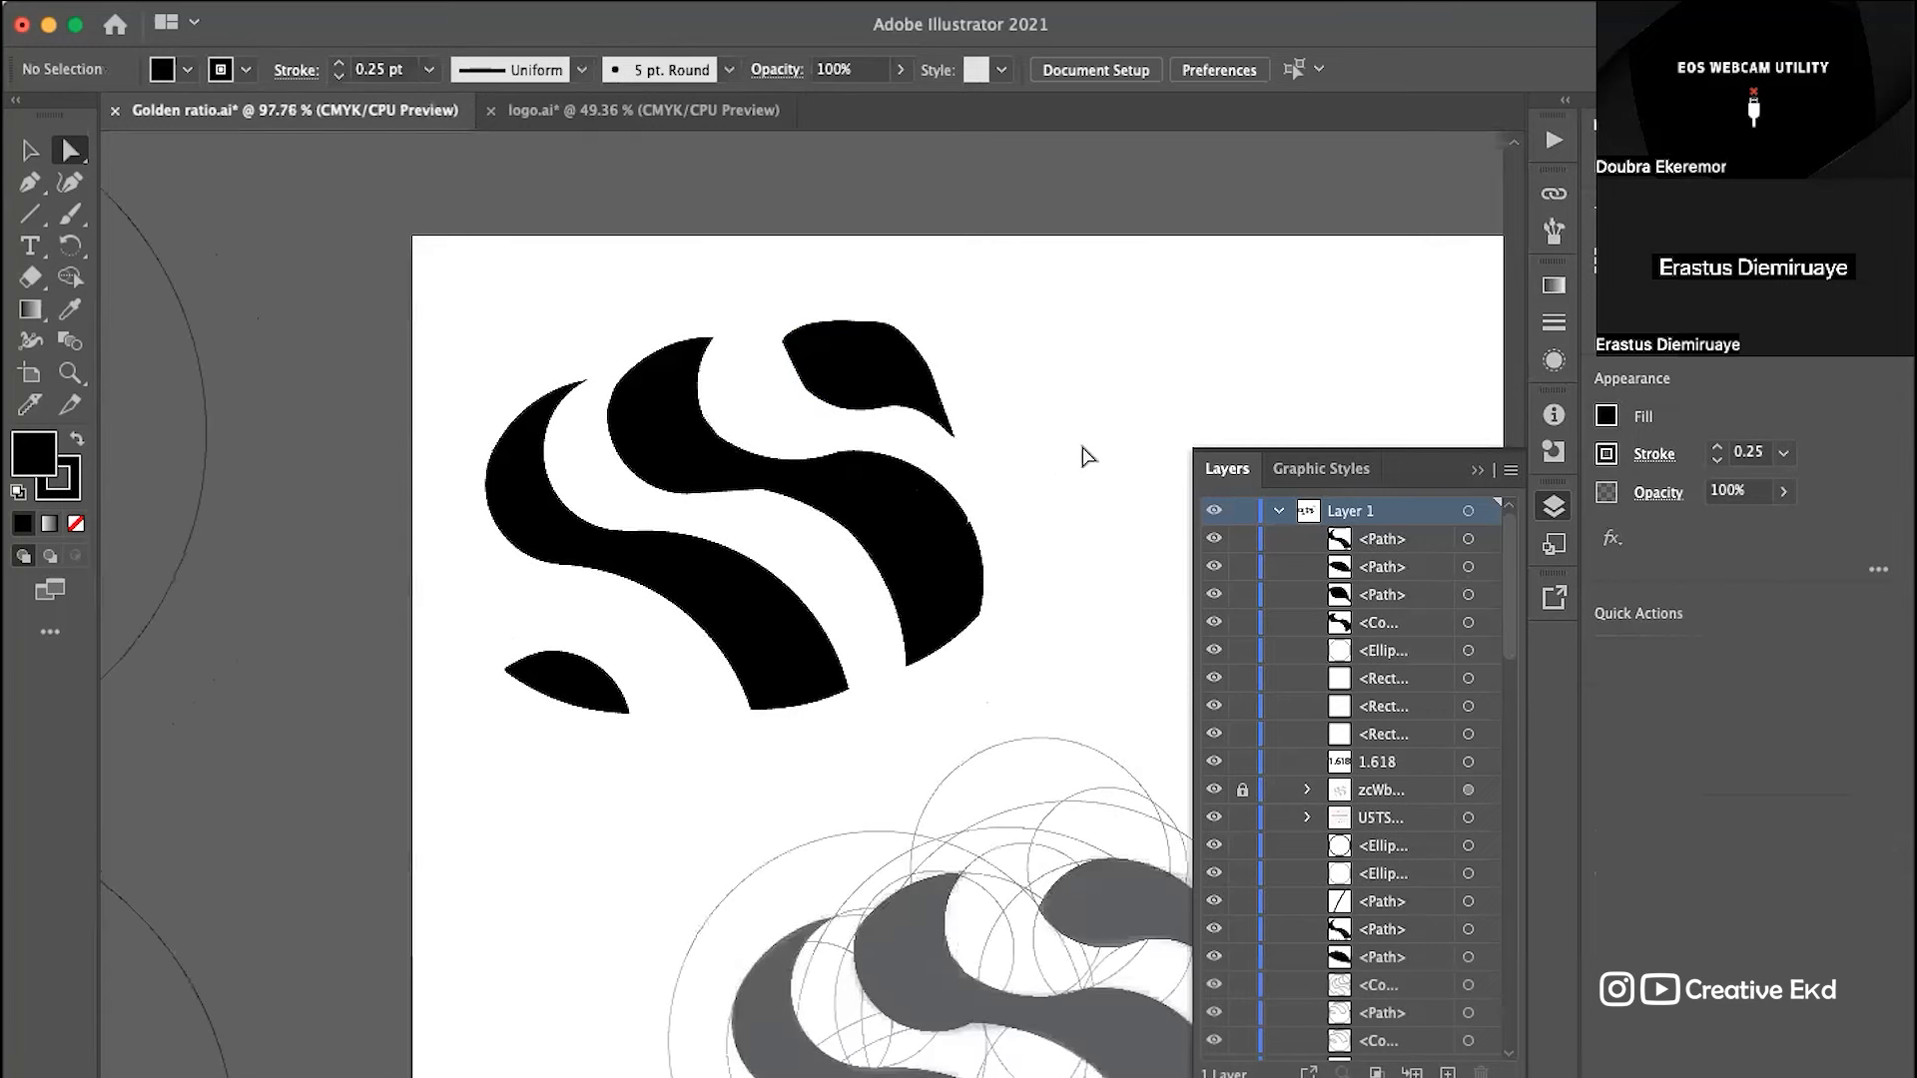
# Step: Undo the recent anchor moves at the teardrop's left end, dismissing the corner settings opened on the lower logo's teardrop
pyautogui.click(983, 424)
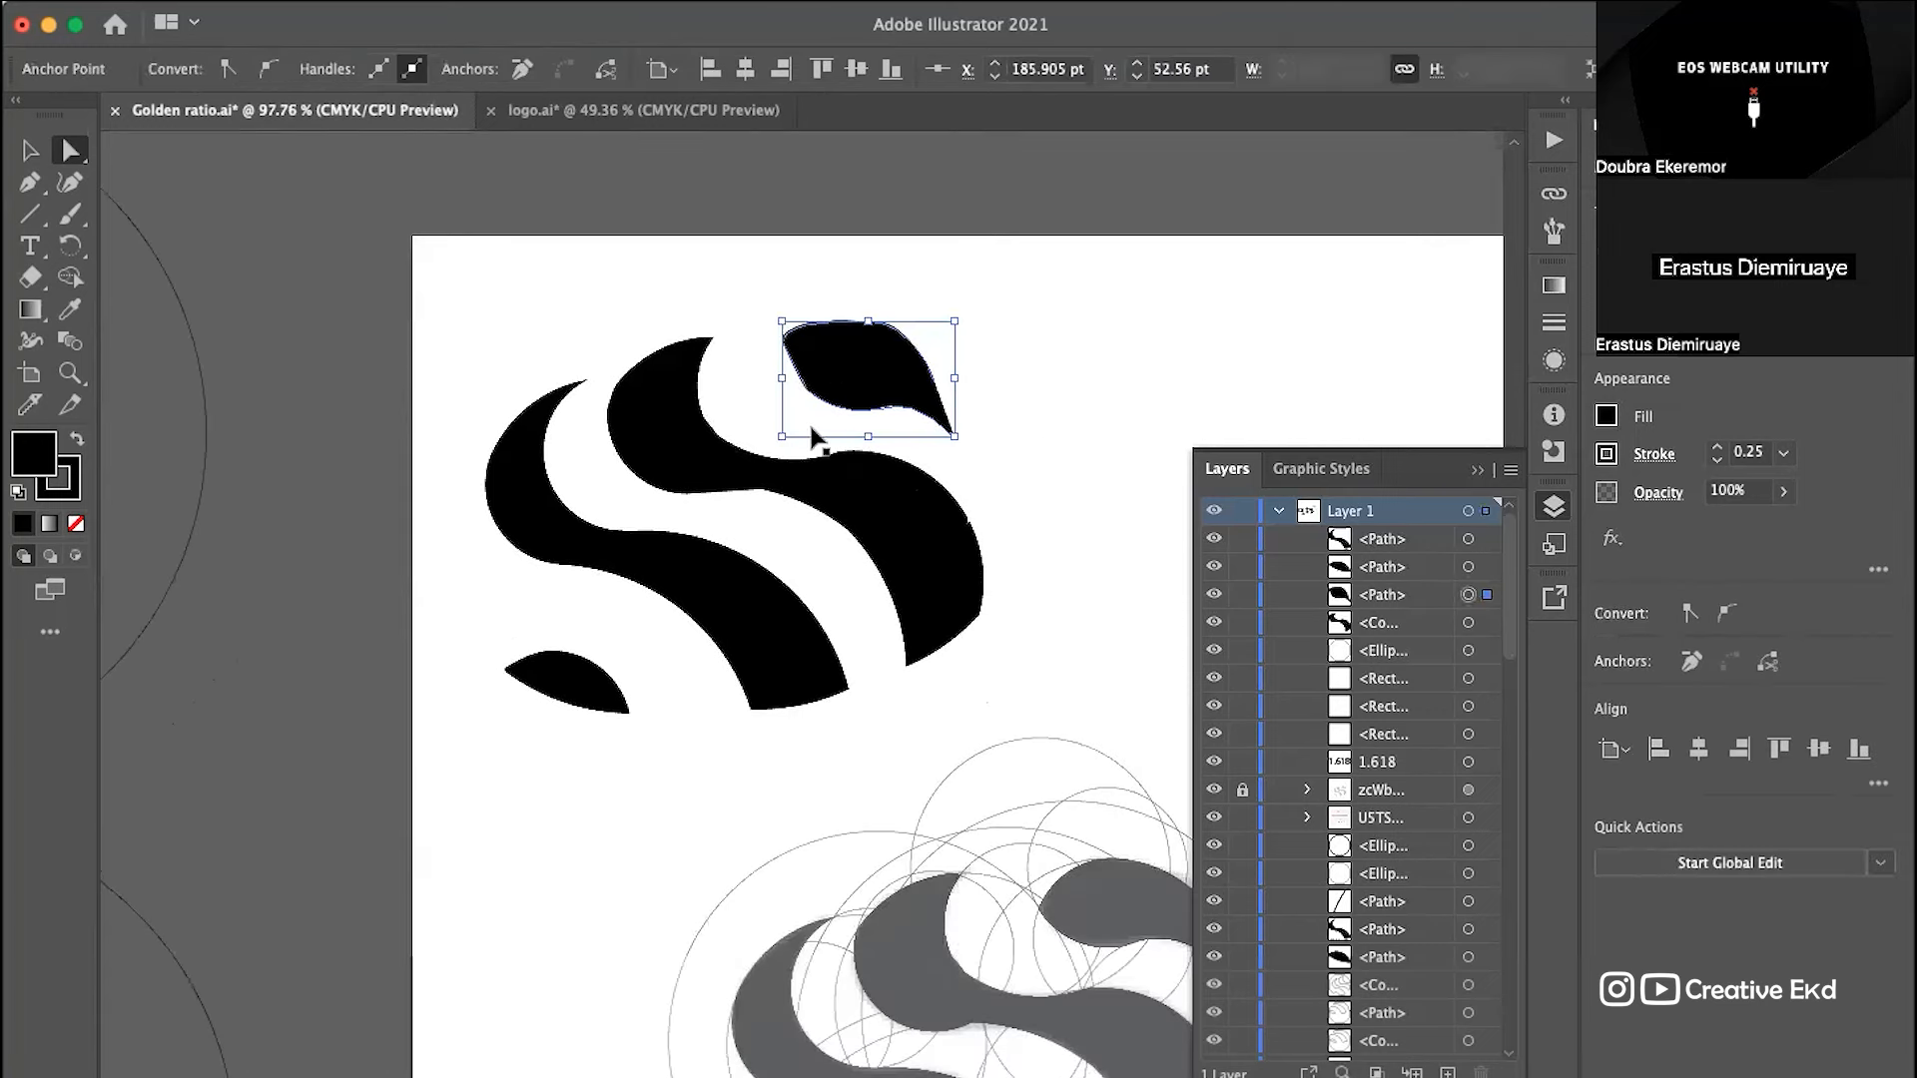
pyautogui.hscroll(4, 811, 430)
pyautogui.scroll(-2, 811, 429)
pyautogui.doubleClick(932, 833)
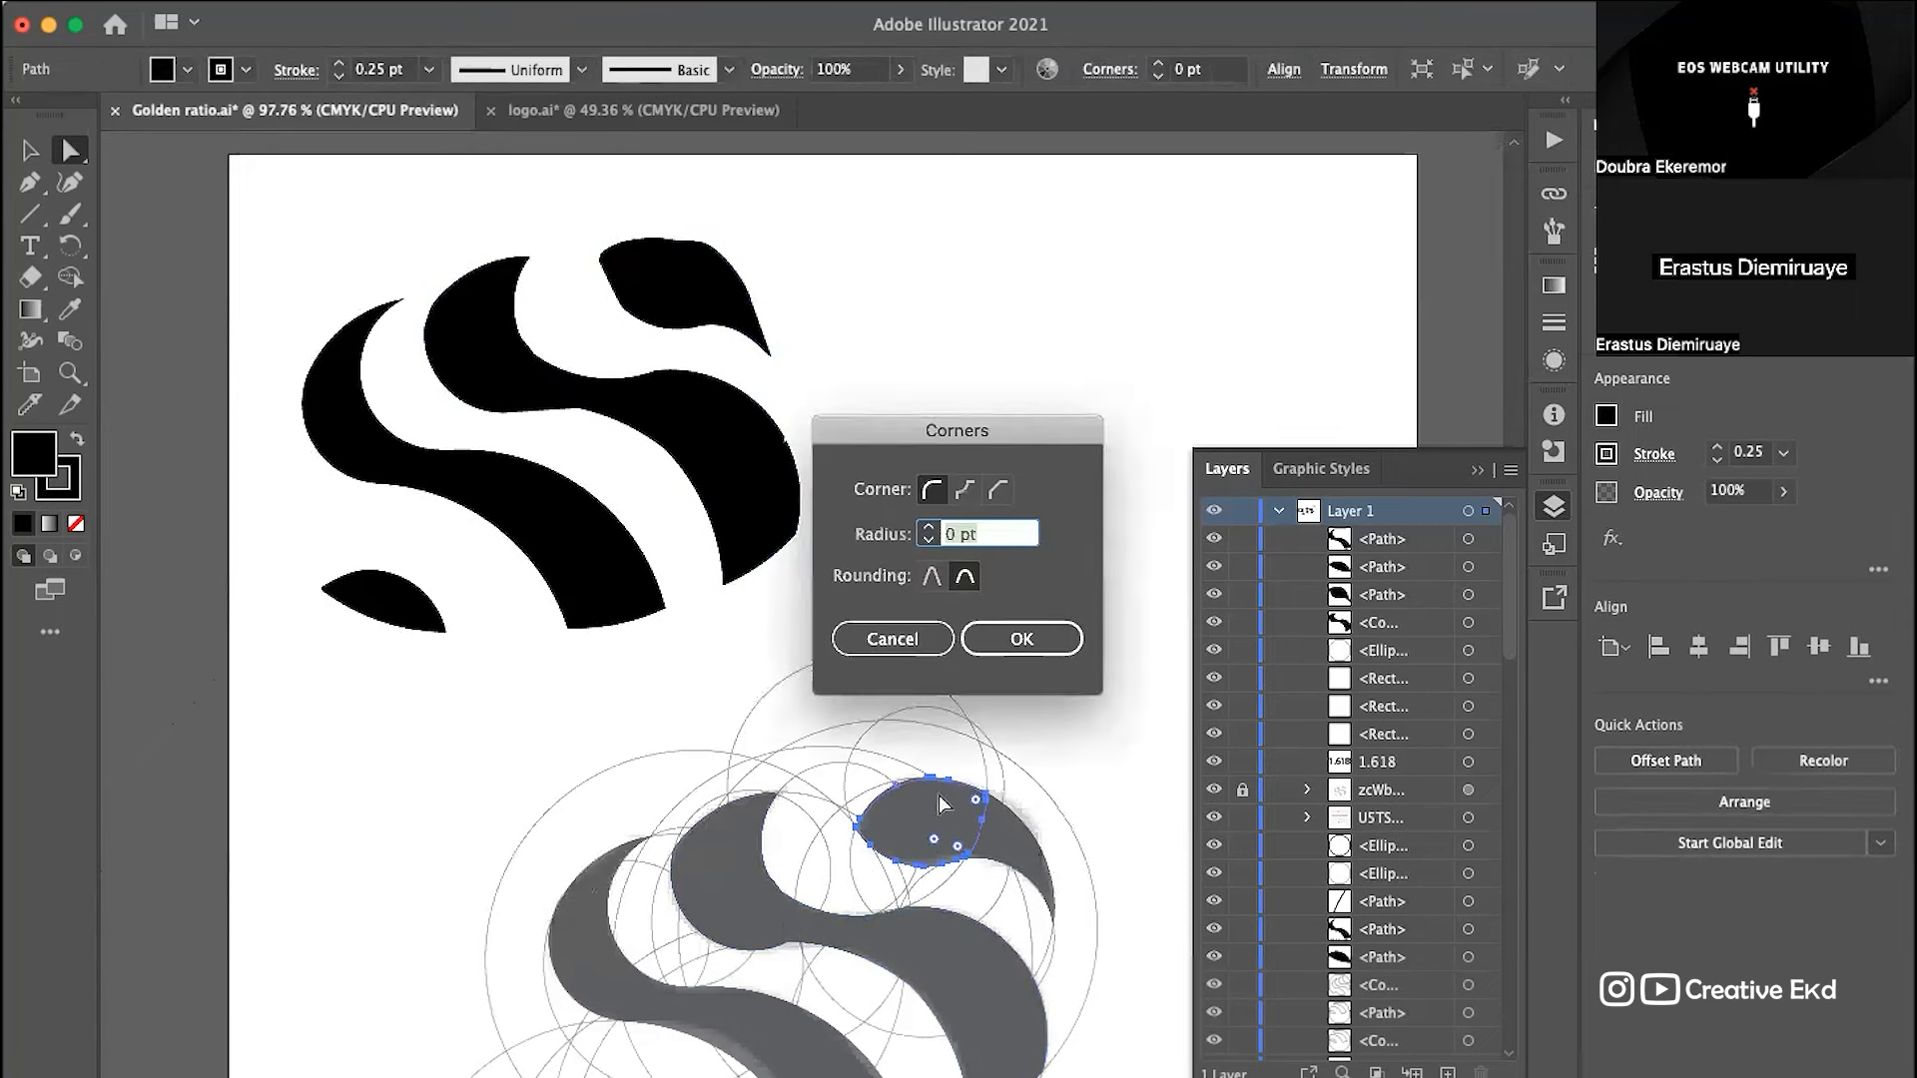
pyautogui.click(893, 638)
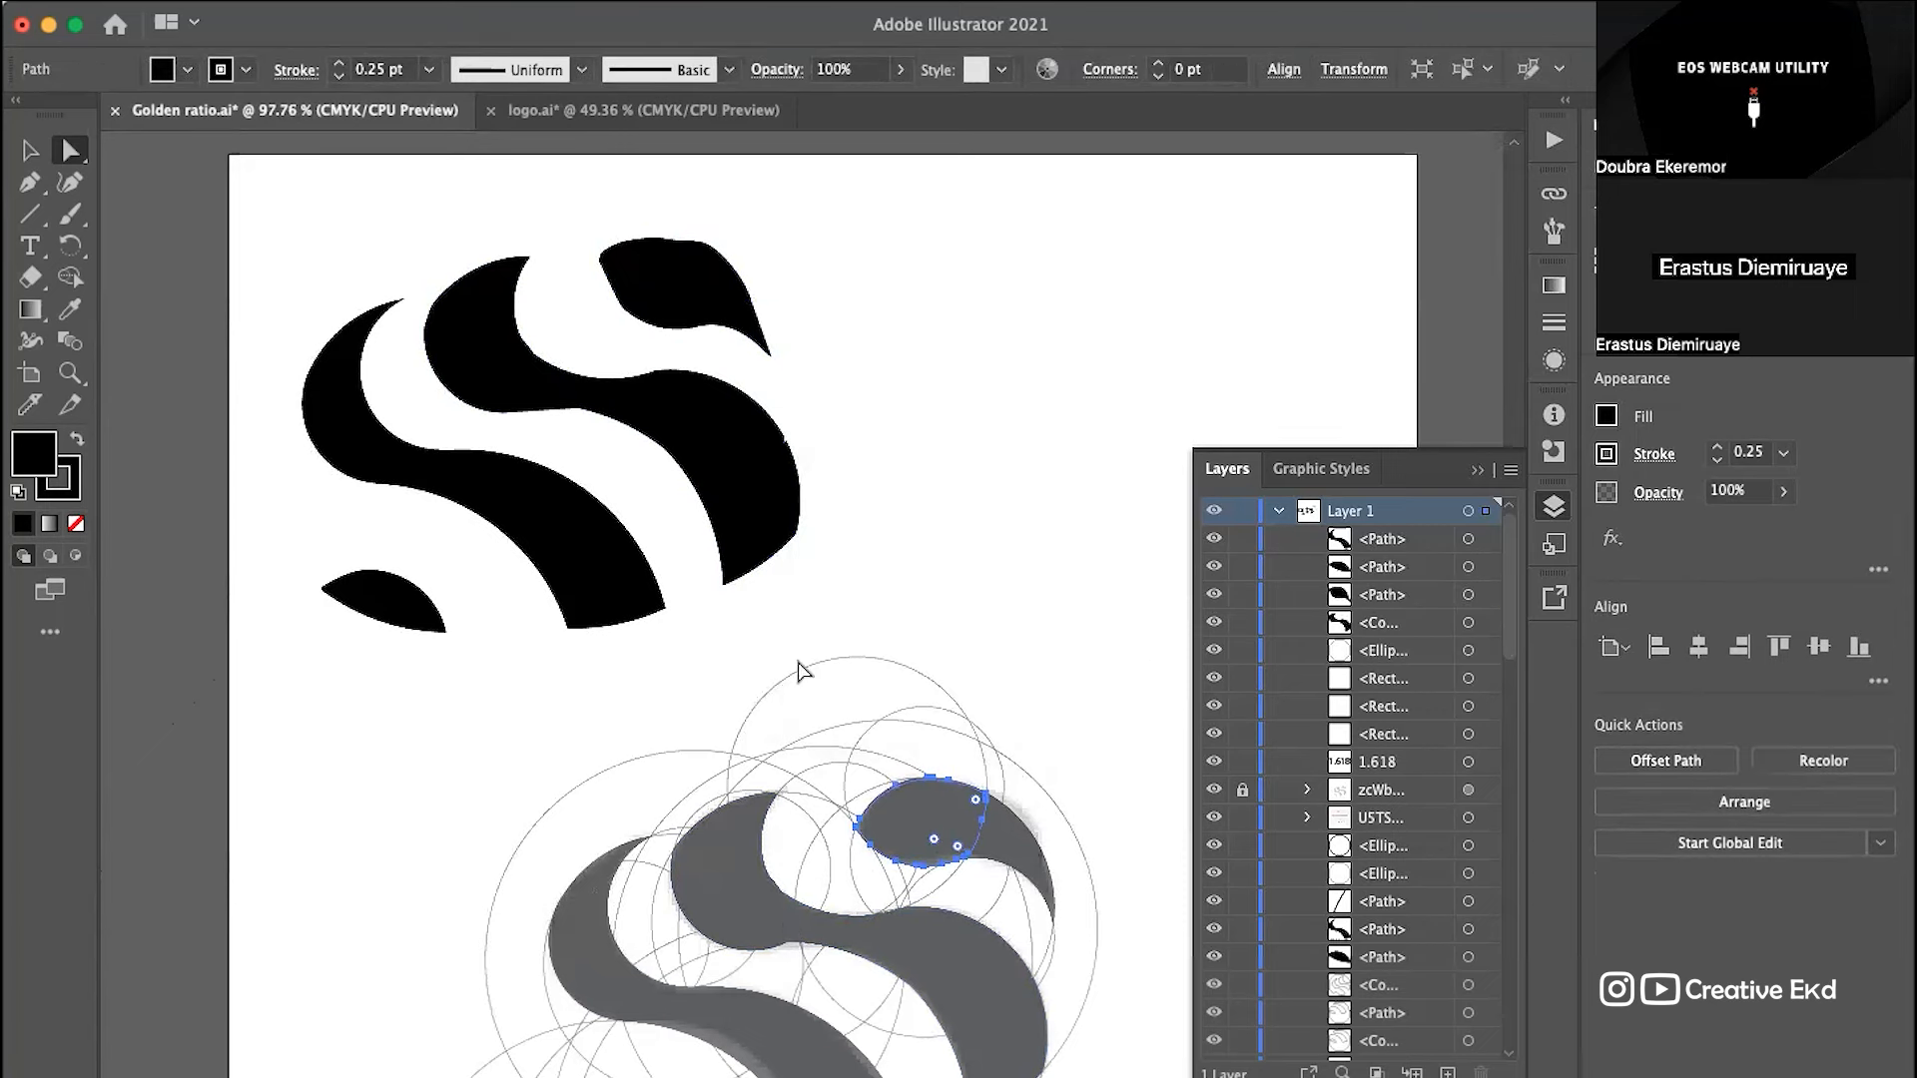
pyautogui.press('super+z')
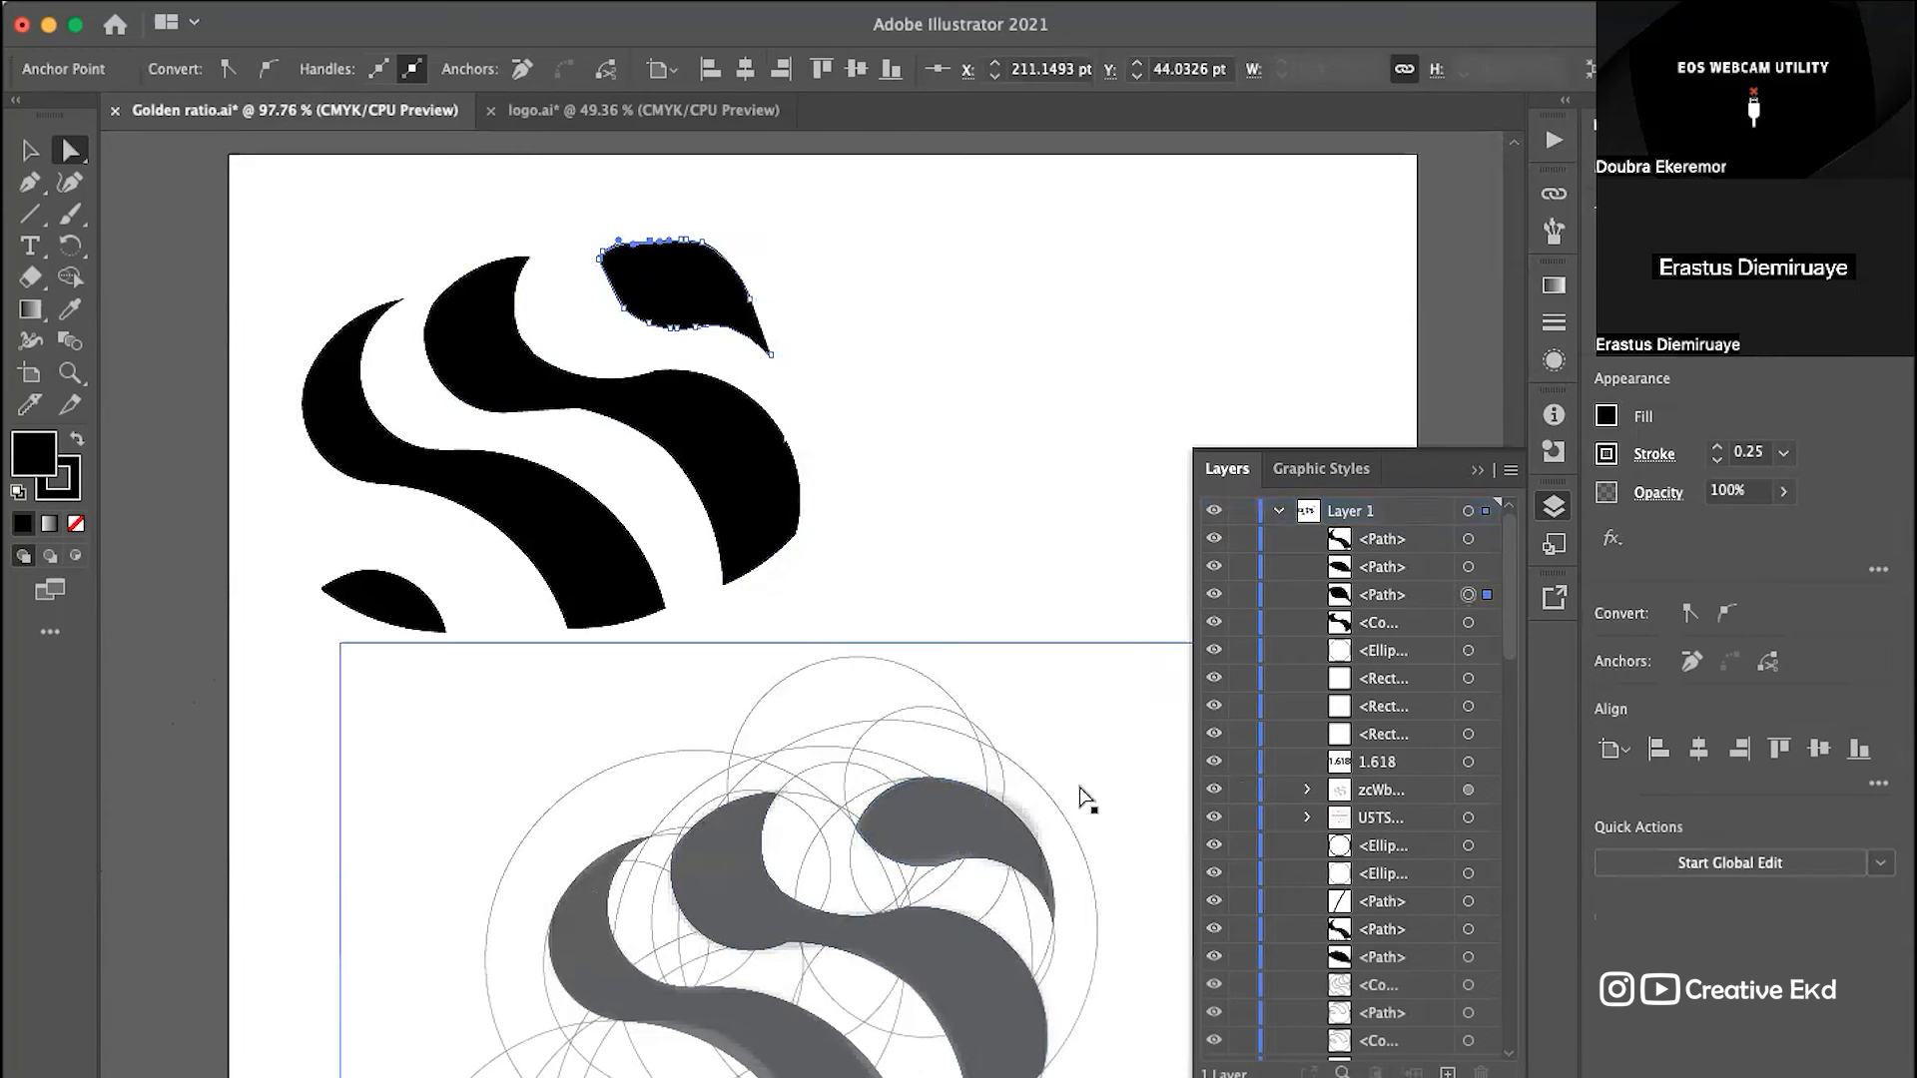
# Step: Unlock the embedded reference image and move it up beside the black logo
pyautogui.click(1393, 814)
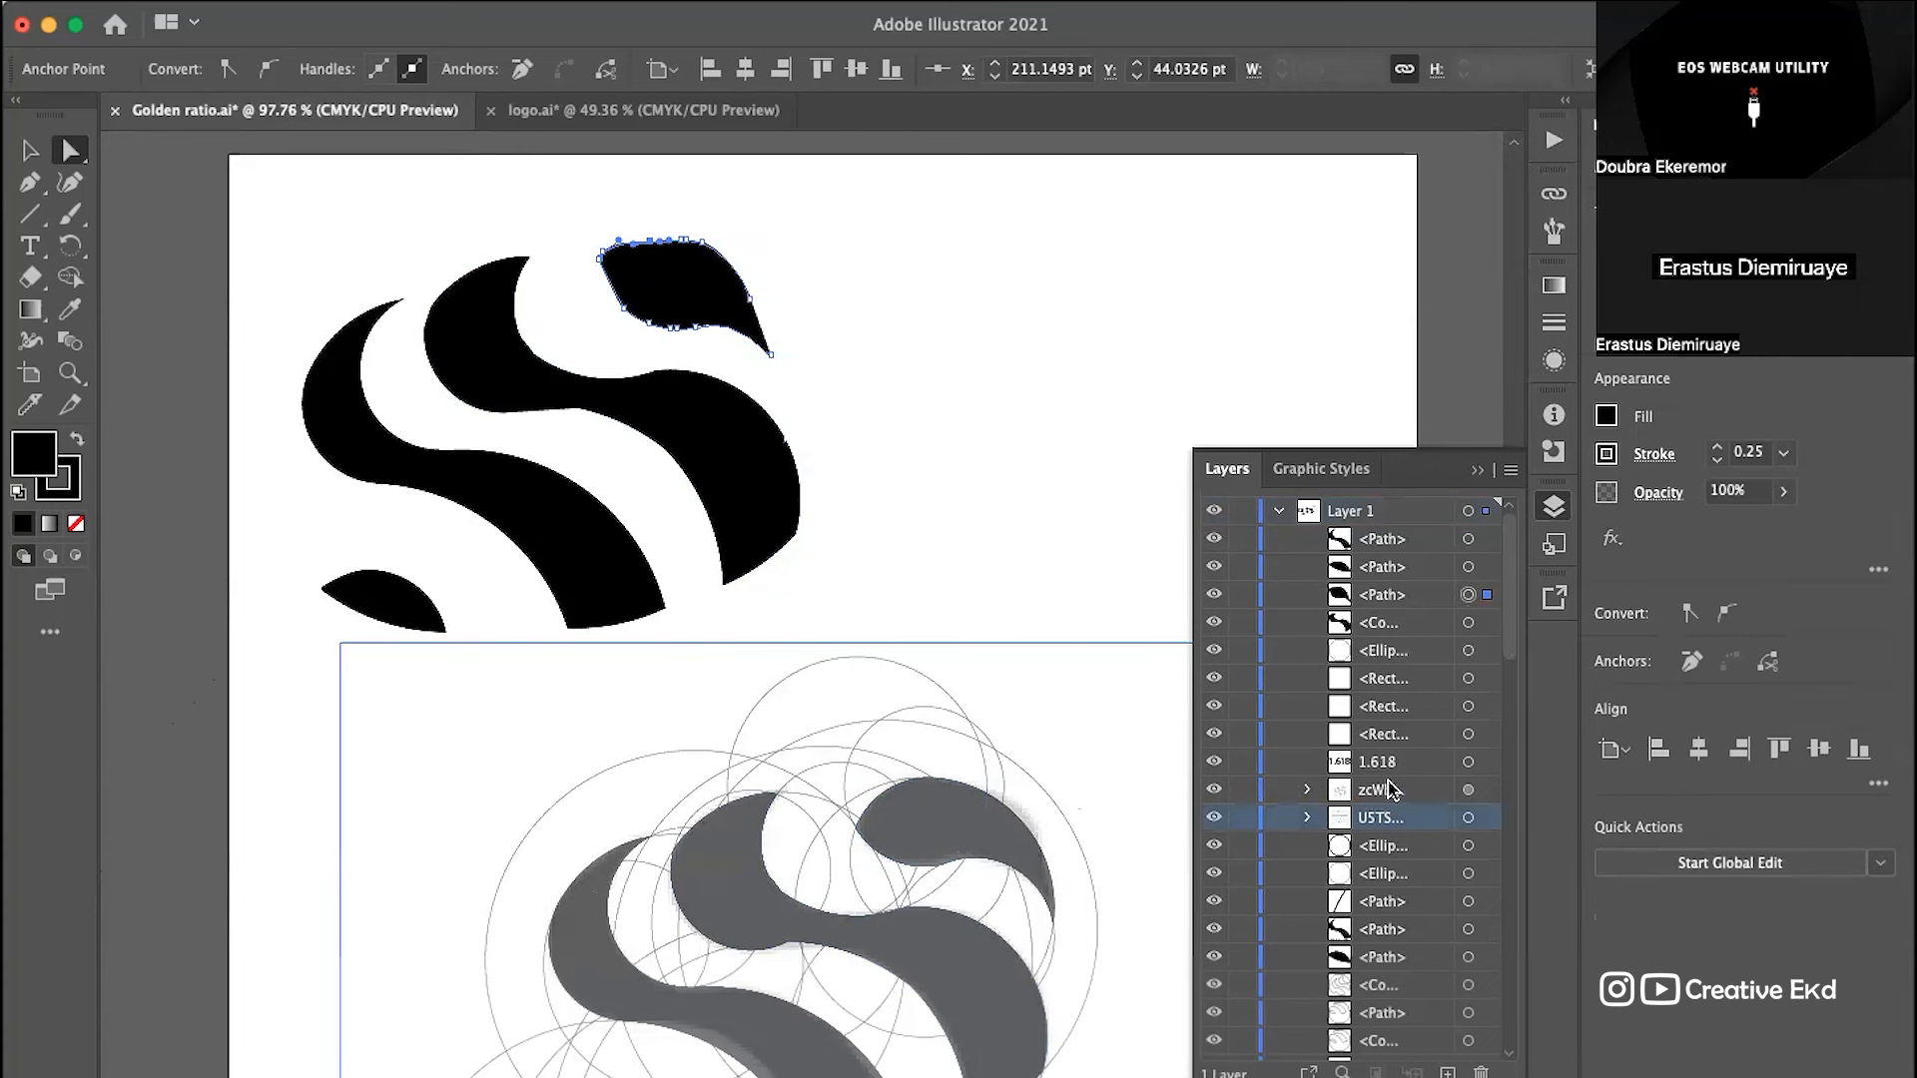
pyautogui.click(1390, 790)
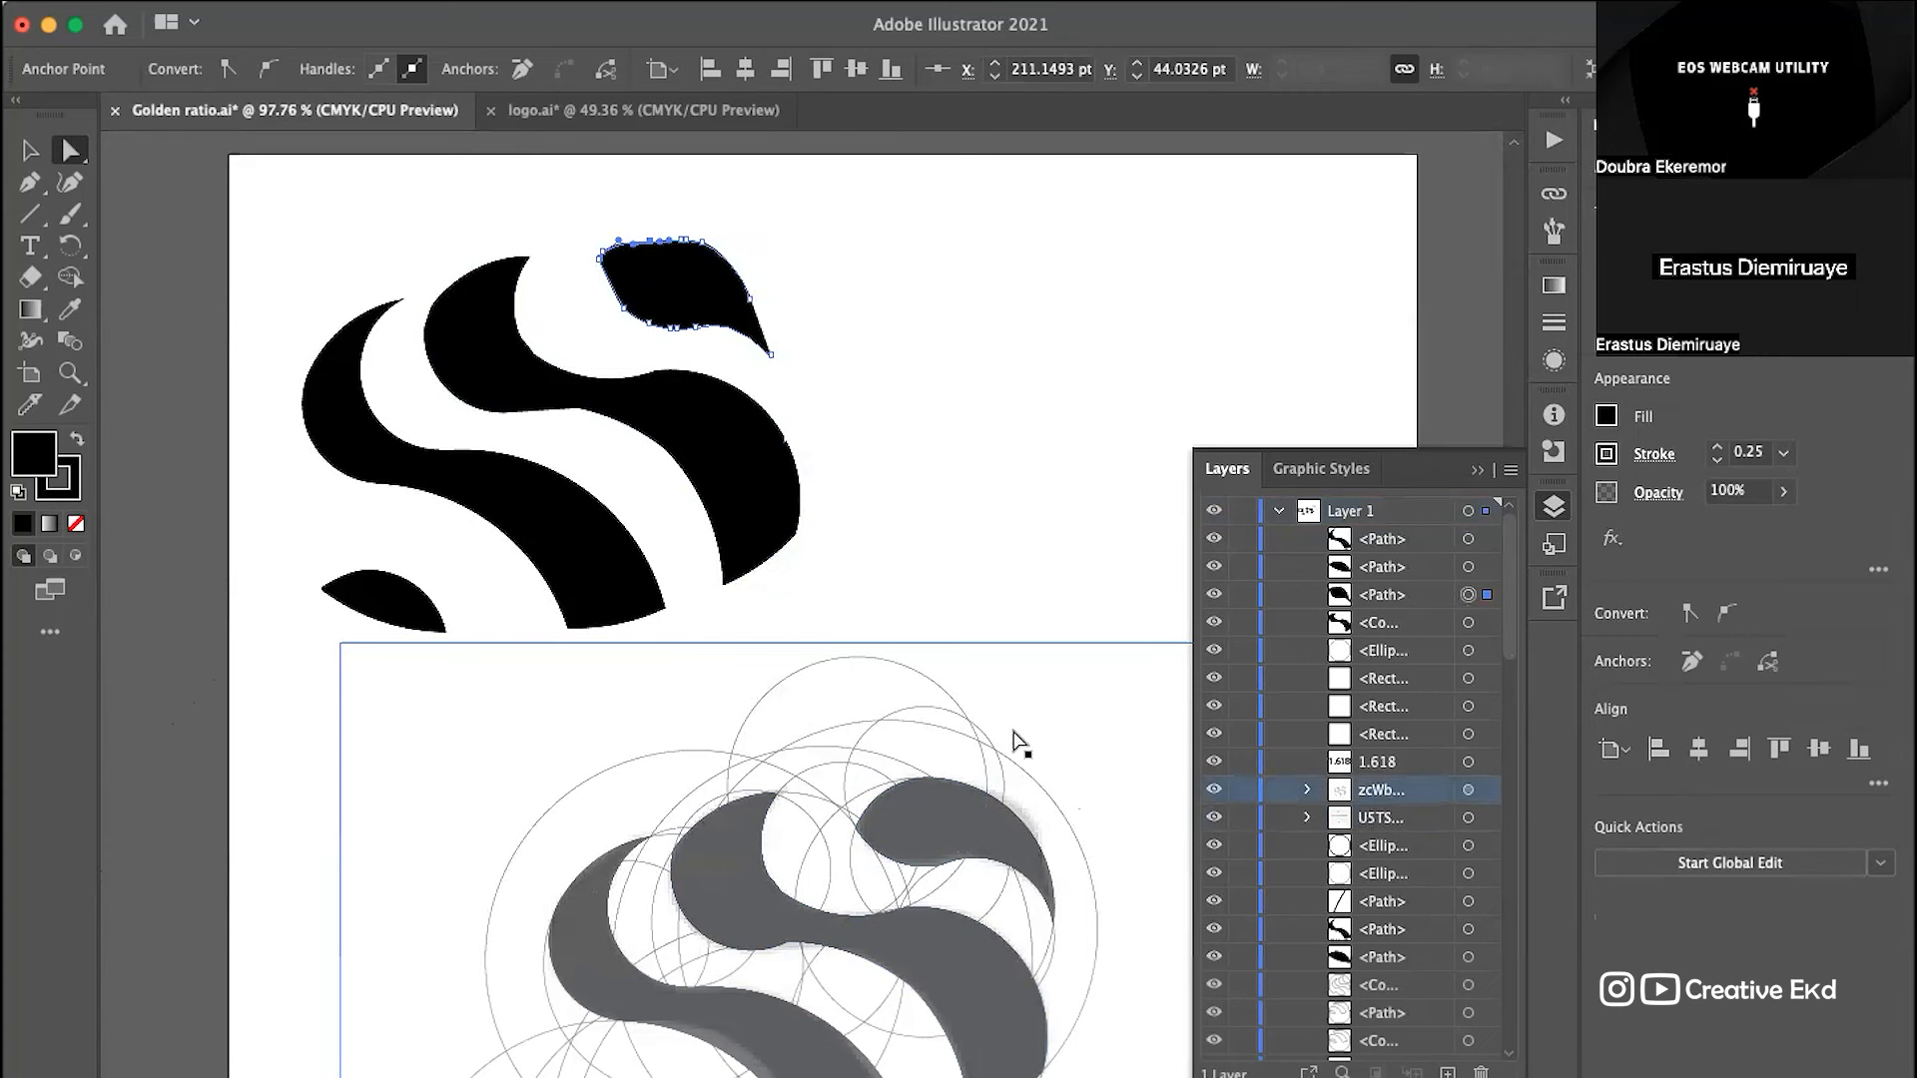
pyautogui.moveTo(1033, 418); pyautogui.dragTo(1085, 192)
pyautogui.scroll(3, 868, 522)
pyautogui.hscroll(-2, 868, 522)
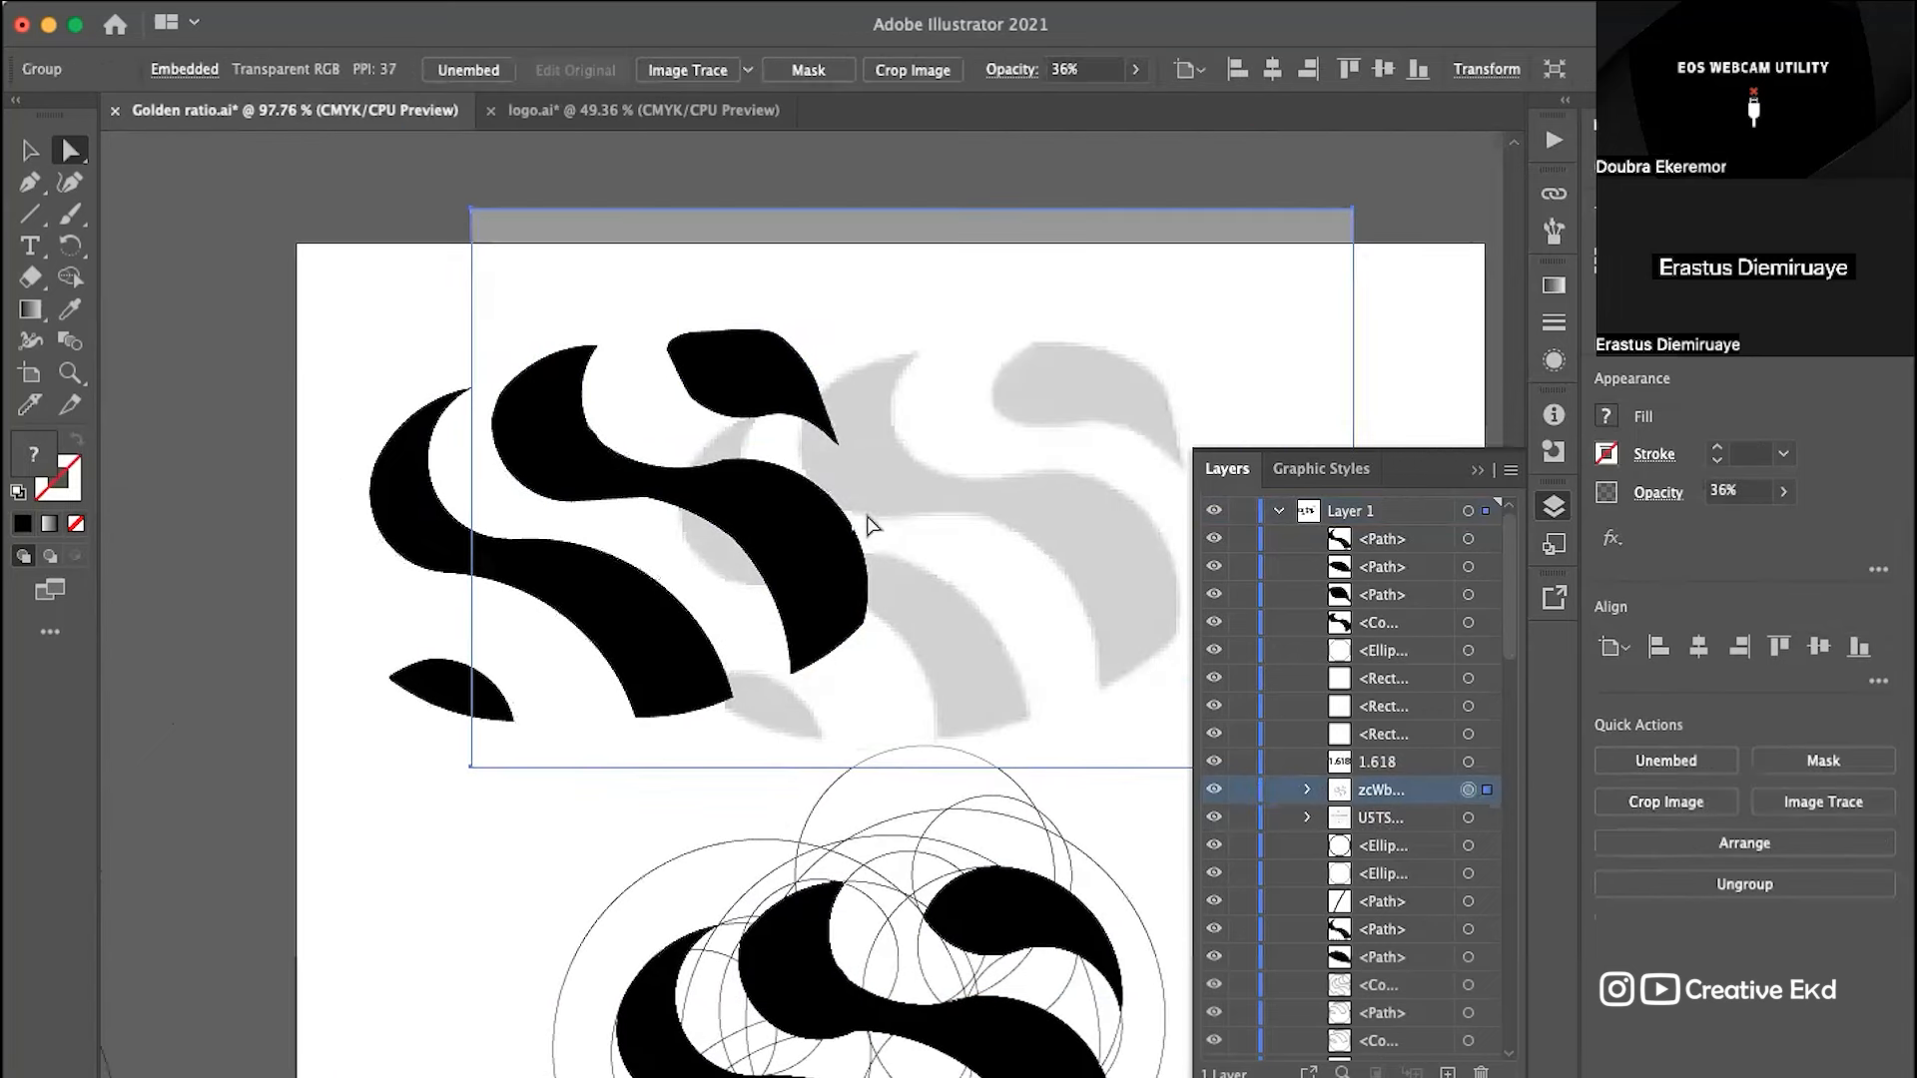
# Step: Try to round the corner at the black teardrop's left end to 6.5376 pt
pyautogui.click(734, 390)
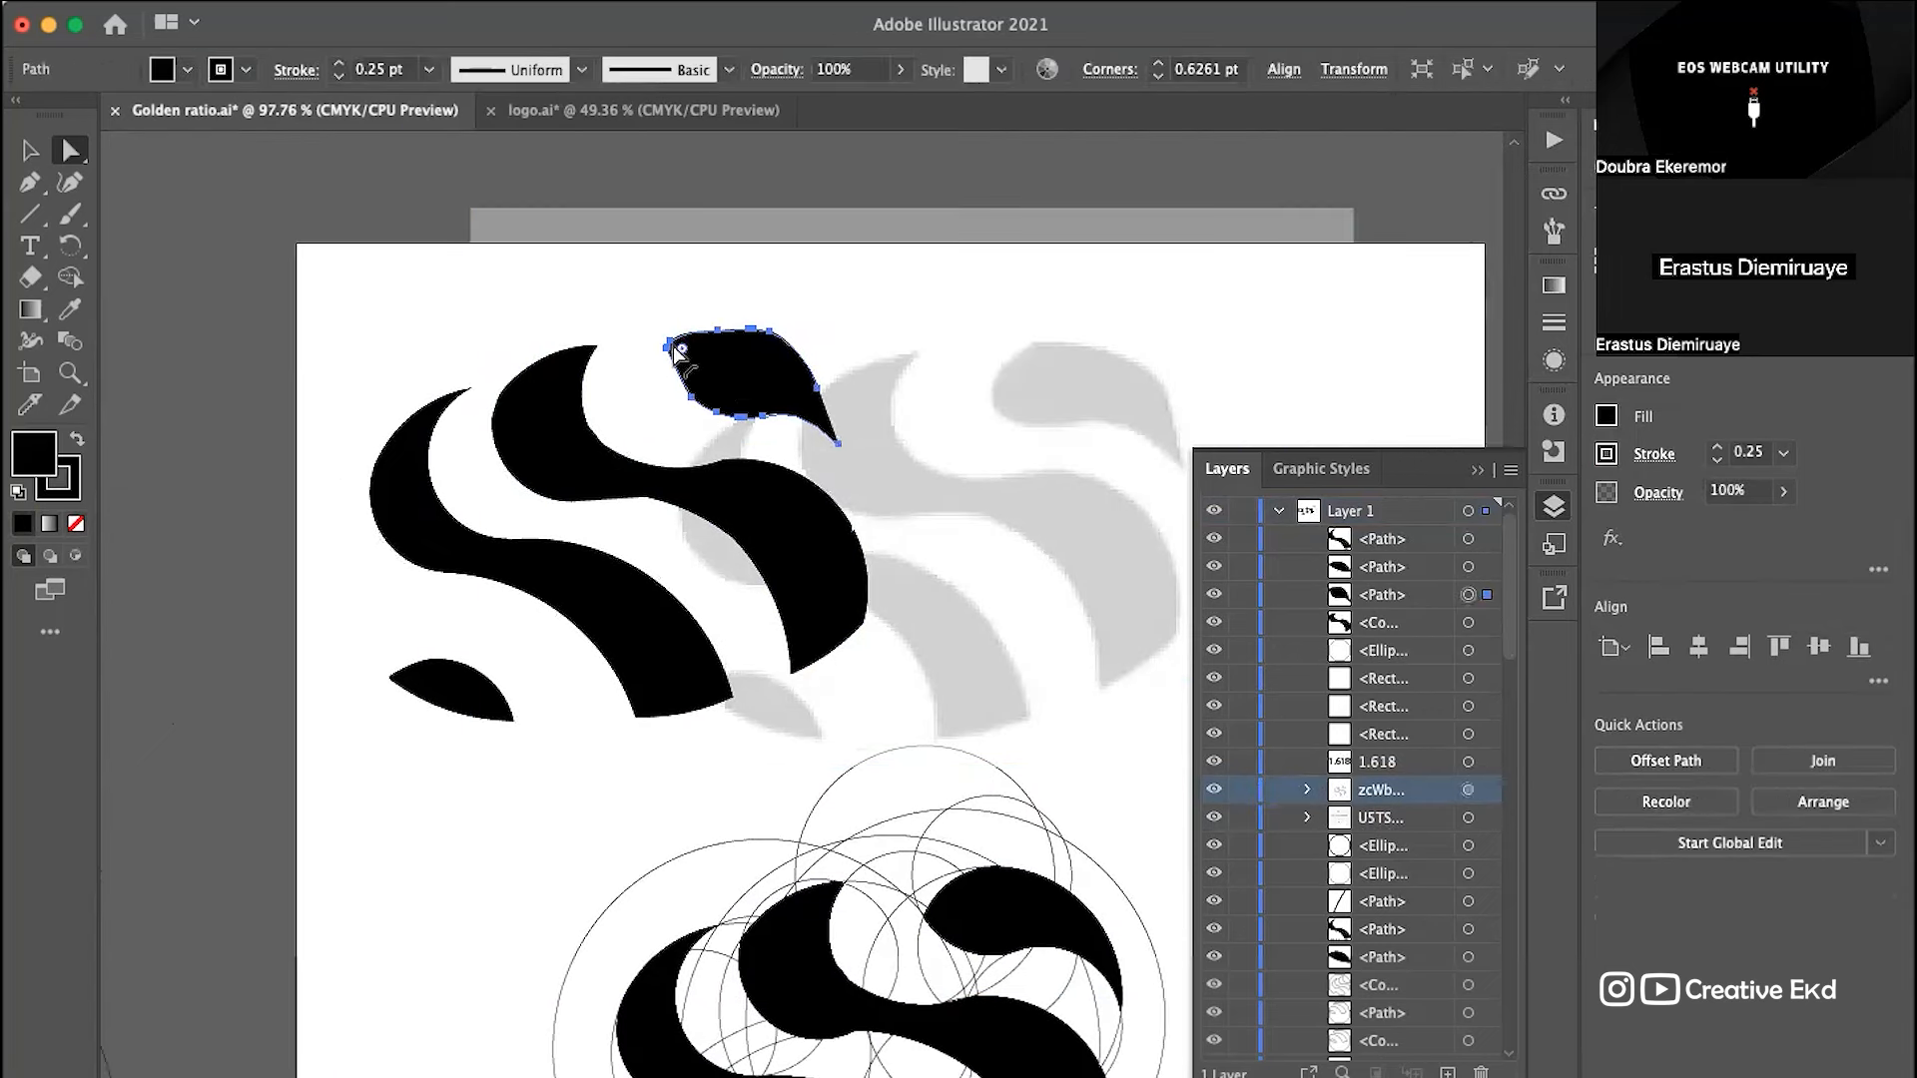
pyautogui.scroll(3, 705, 351)
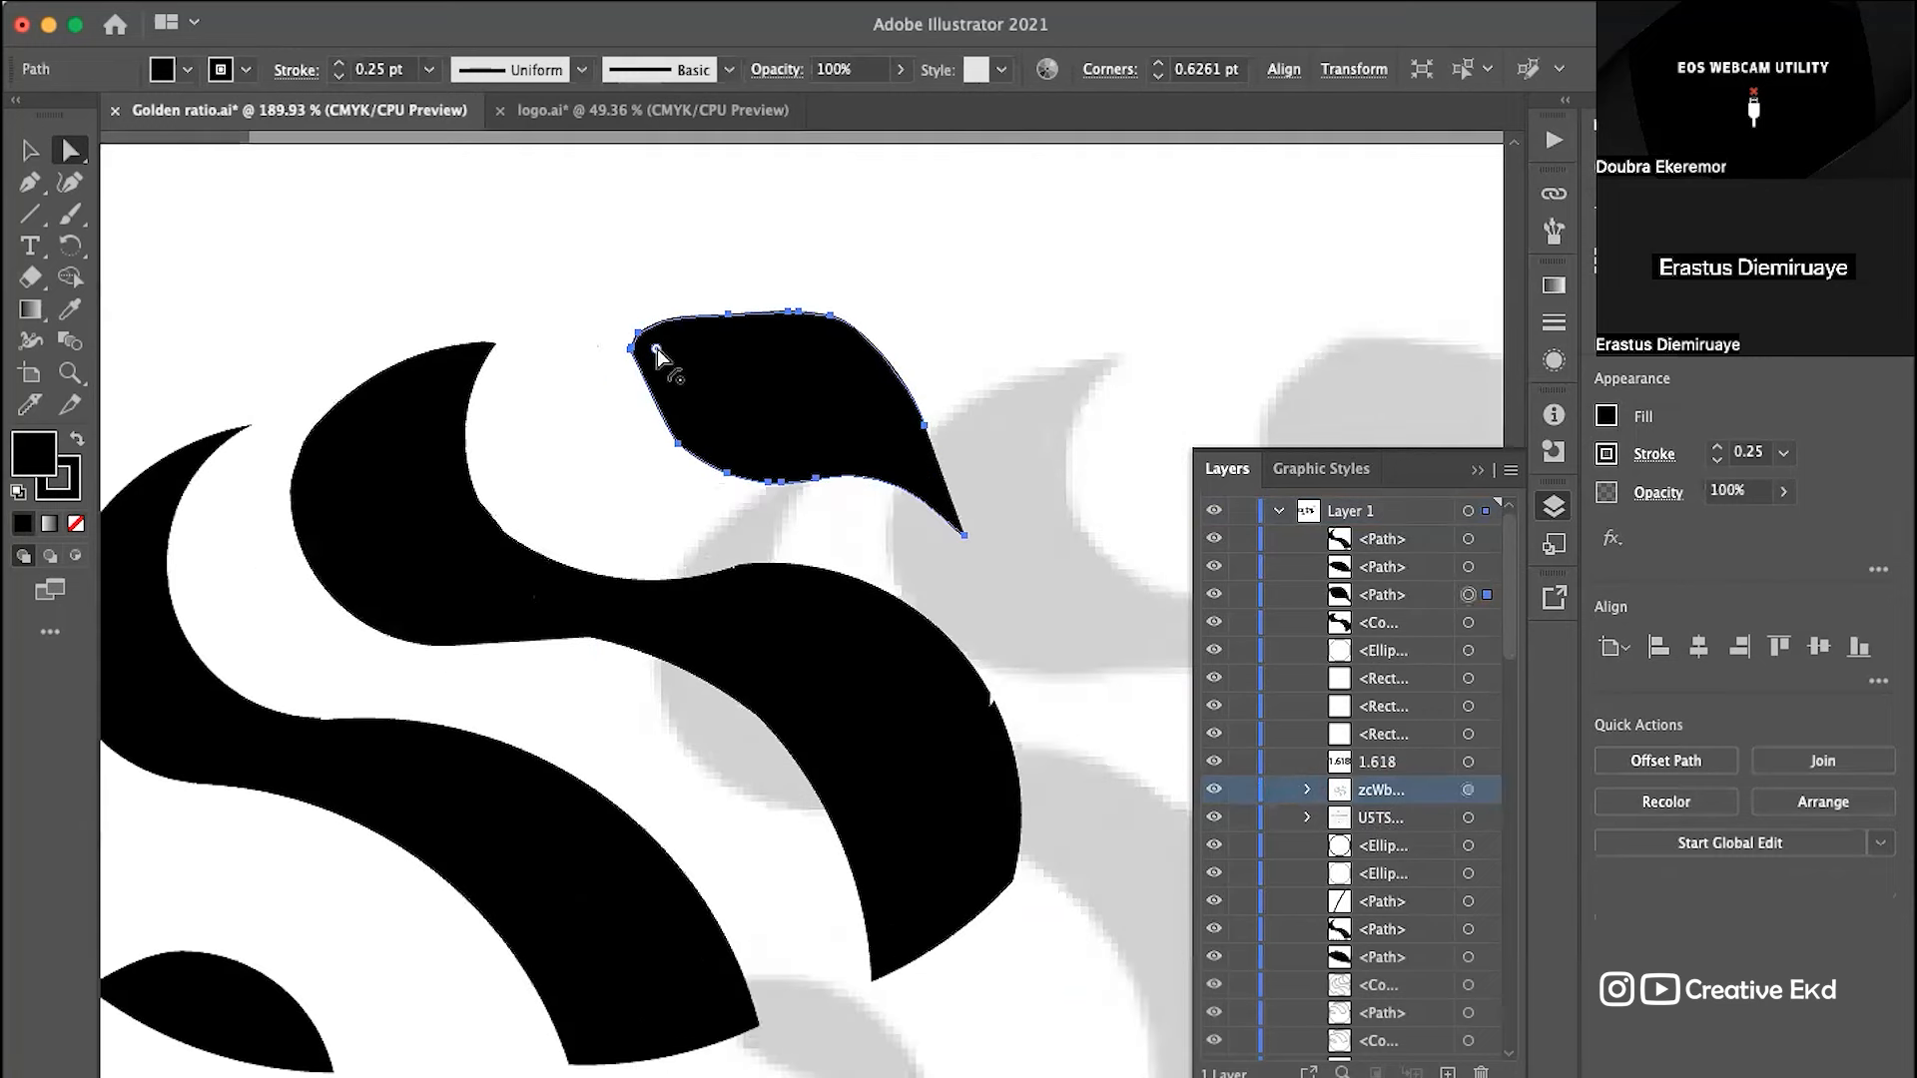
pyautogui.moveTo(657, 349); pyautogui.dragTo(656, 354)
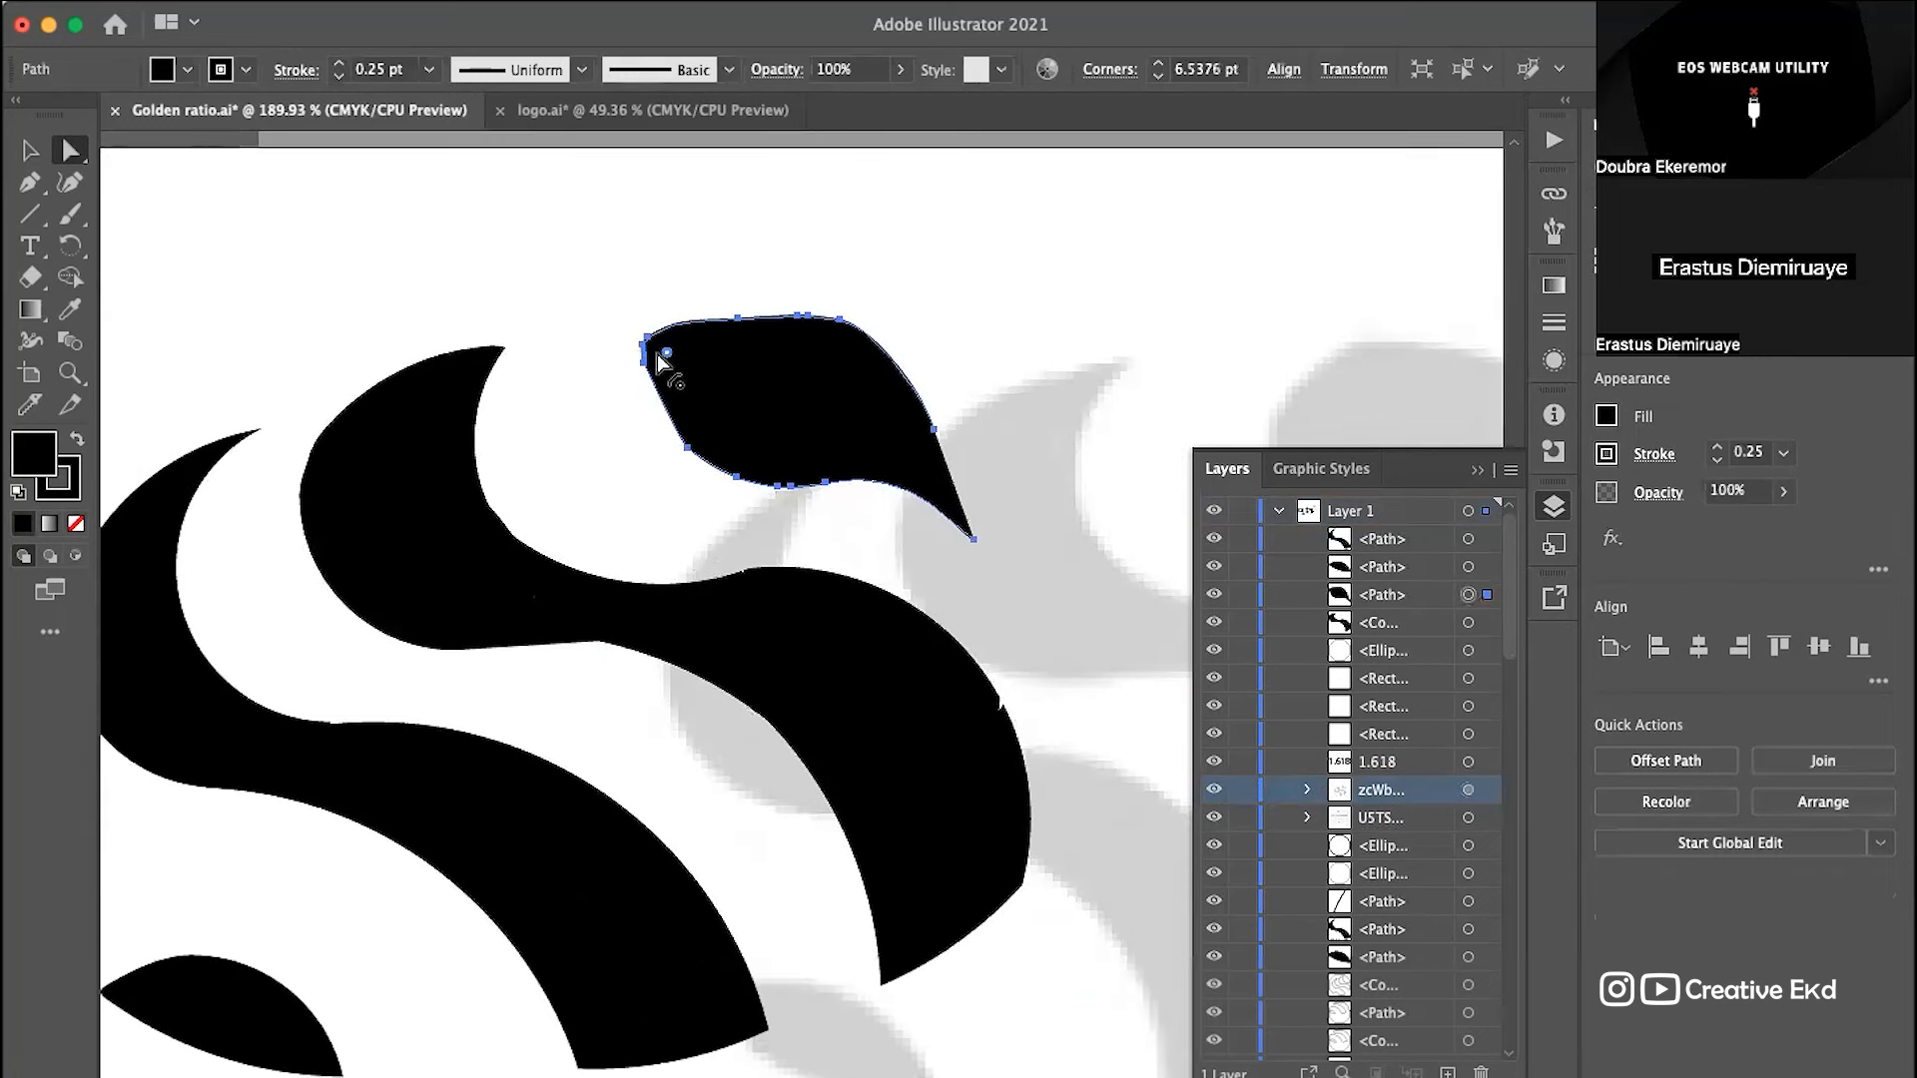
pyautogui.click(559, 386)
pyautogui.hscroll(3, 721, 405)
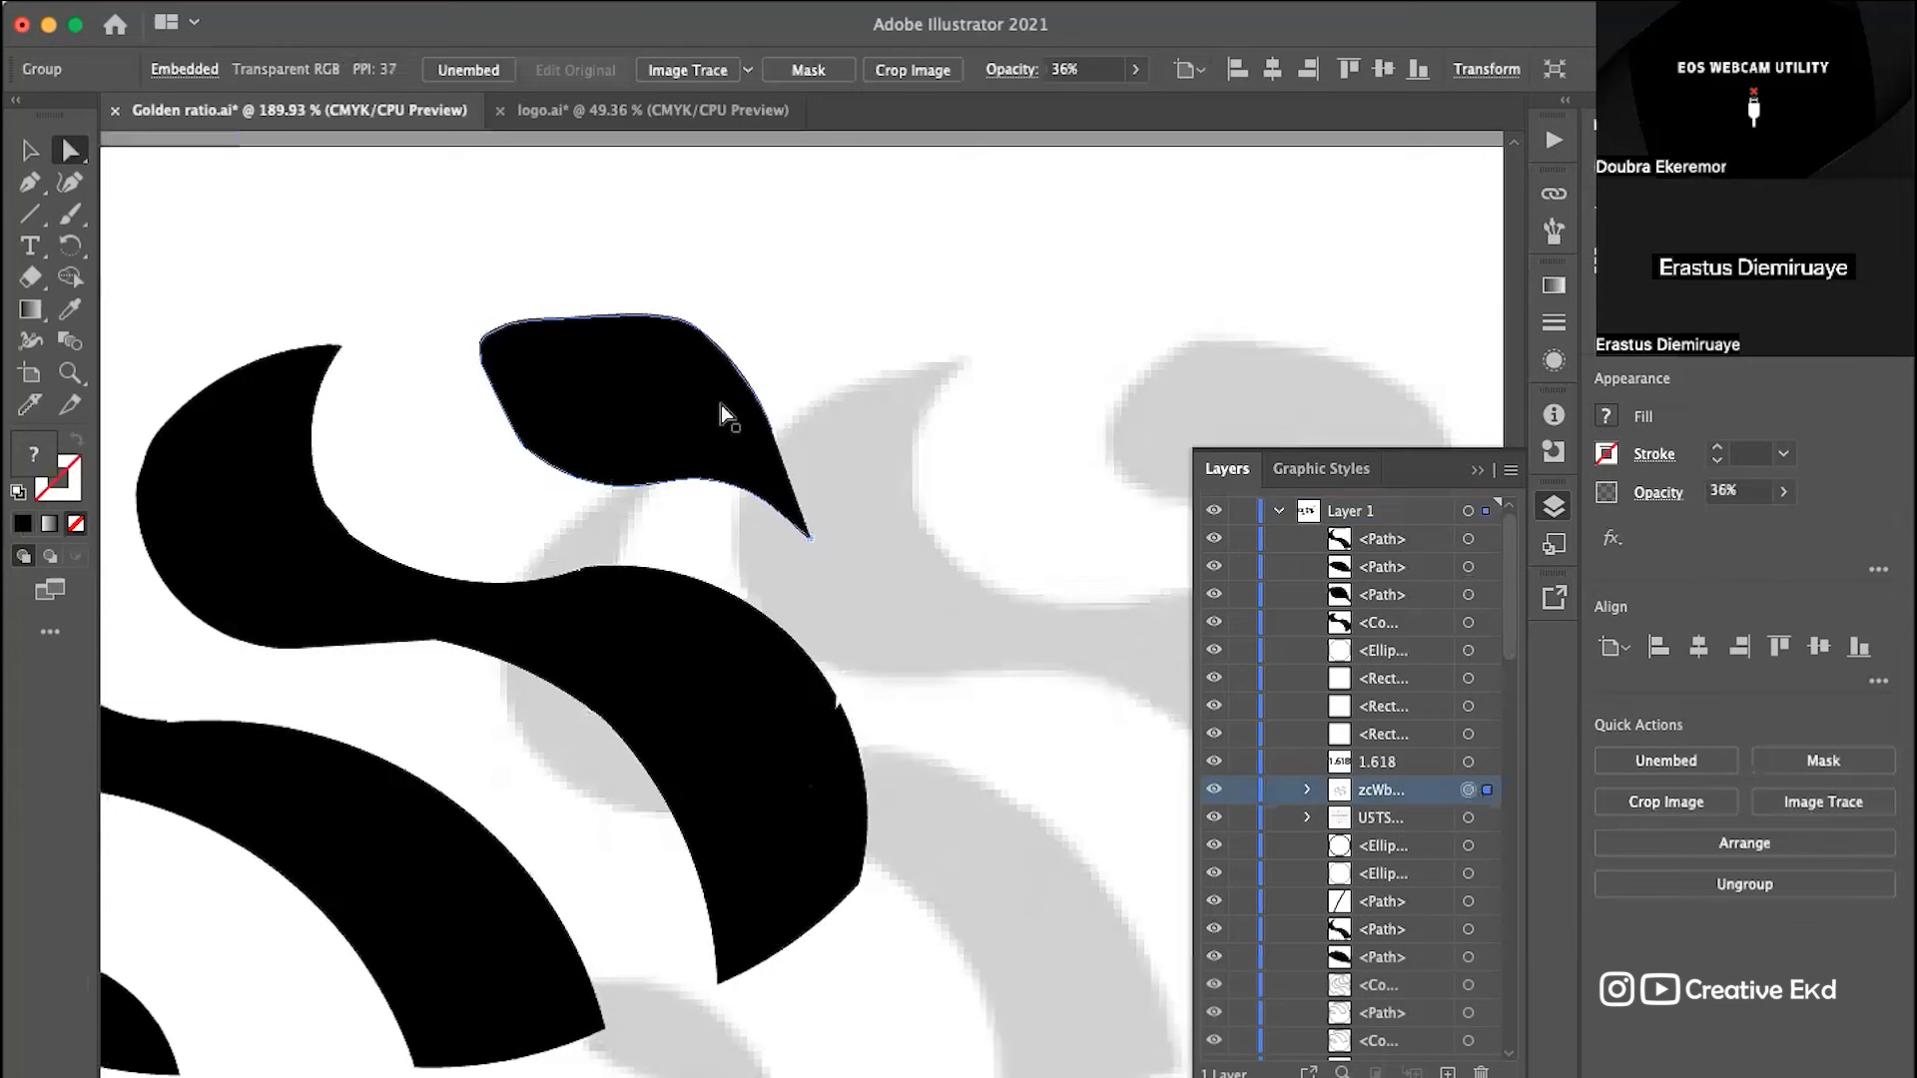
# Step: Undo the recent edits back through the reference image move and the nudges of the teardrop's left anchors, and deselect the shape
pyautogui.click(603, 433)
pyautogui.click(796, 437)
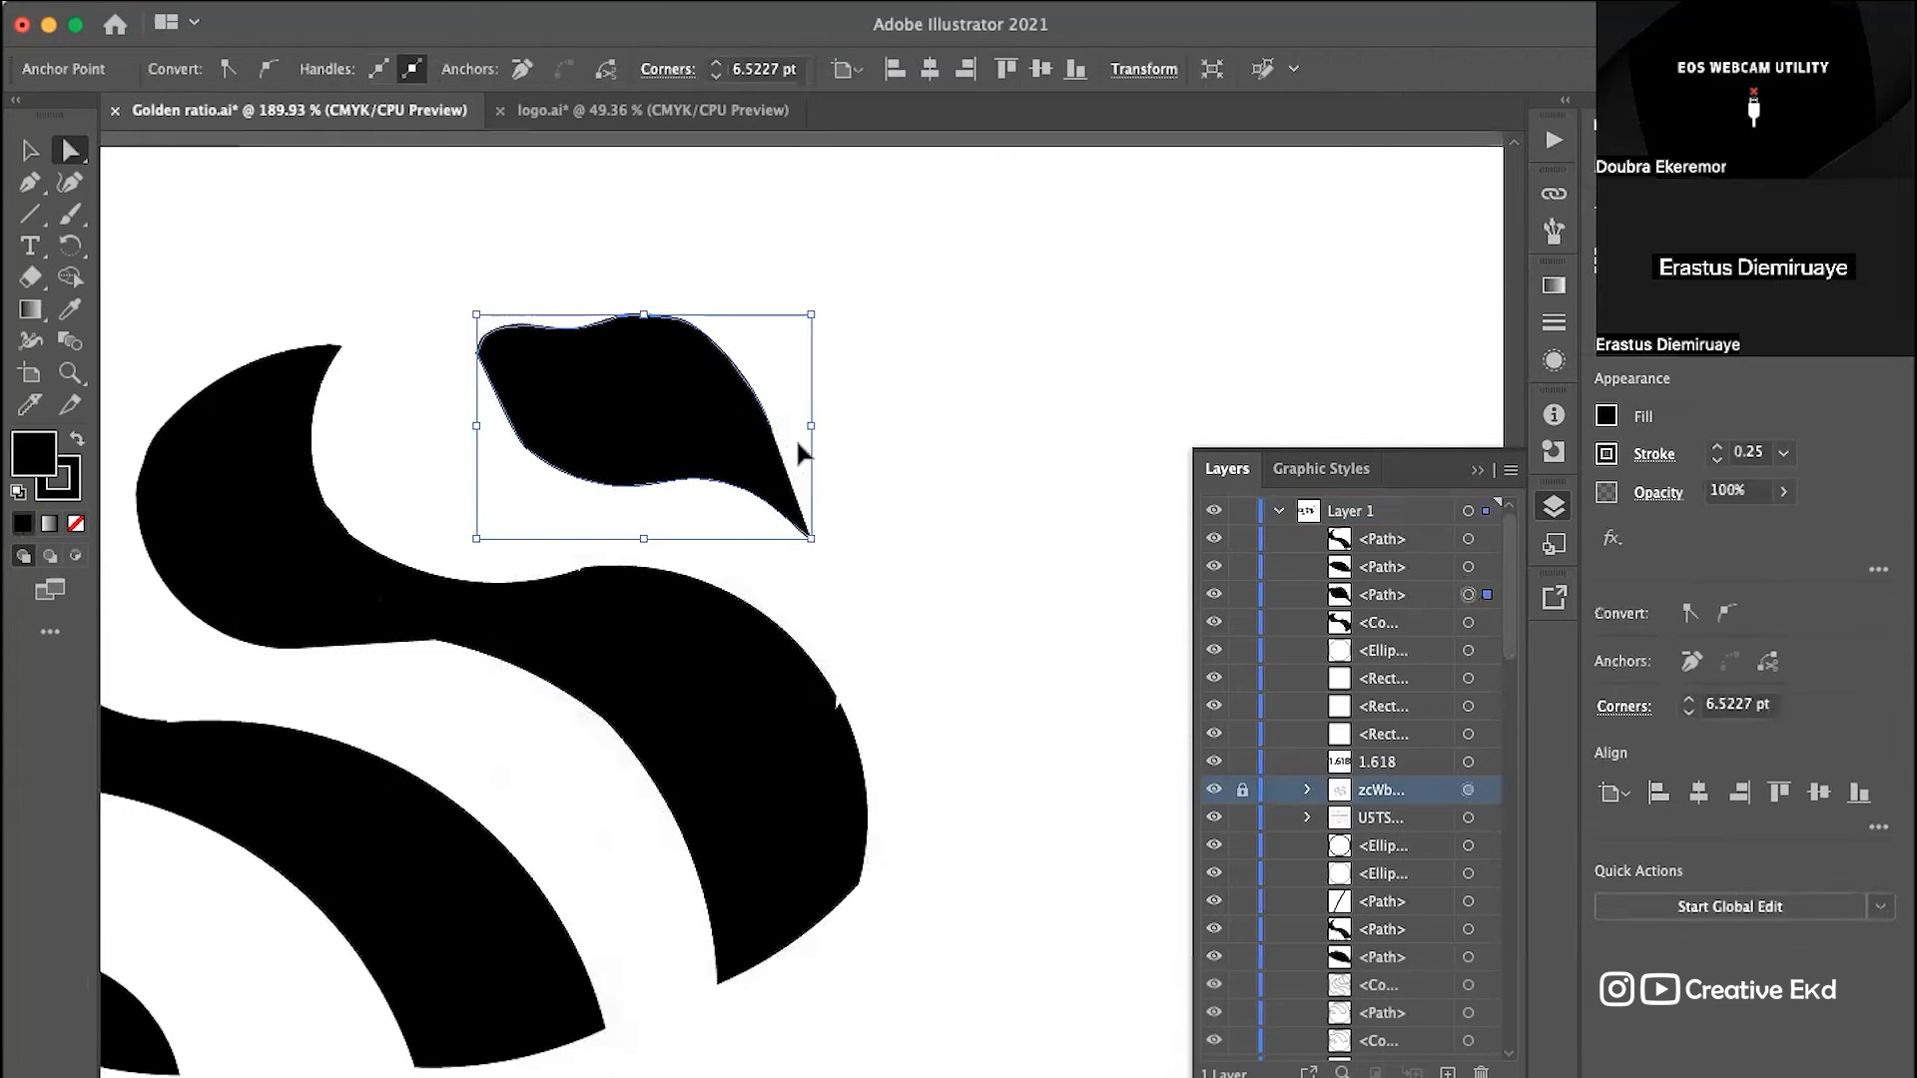
pyautogui.press('Down')
pyautogui.press('Down')
pyautogui.press('Down')
pyautogui.press('Down')
pyautogui.press('Down')
pyautogui.press('Down')
pyautogui.press('Down')
pyautogui.press('Down')
pyautogui.press('Down')
pyautogui.press('Down')
pyautogui.press('Down')
pyautogui.press('Down')
pyautogui.press('Down')
pyautogui.press('Down')
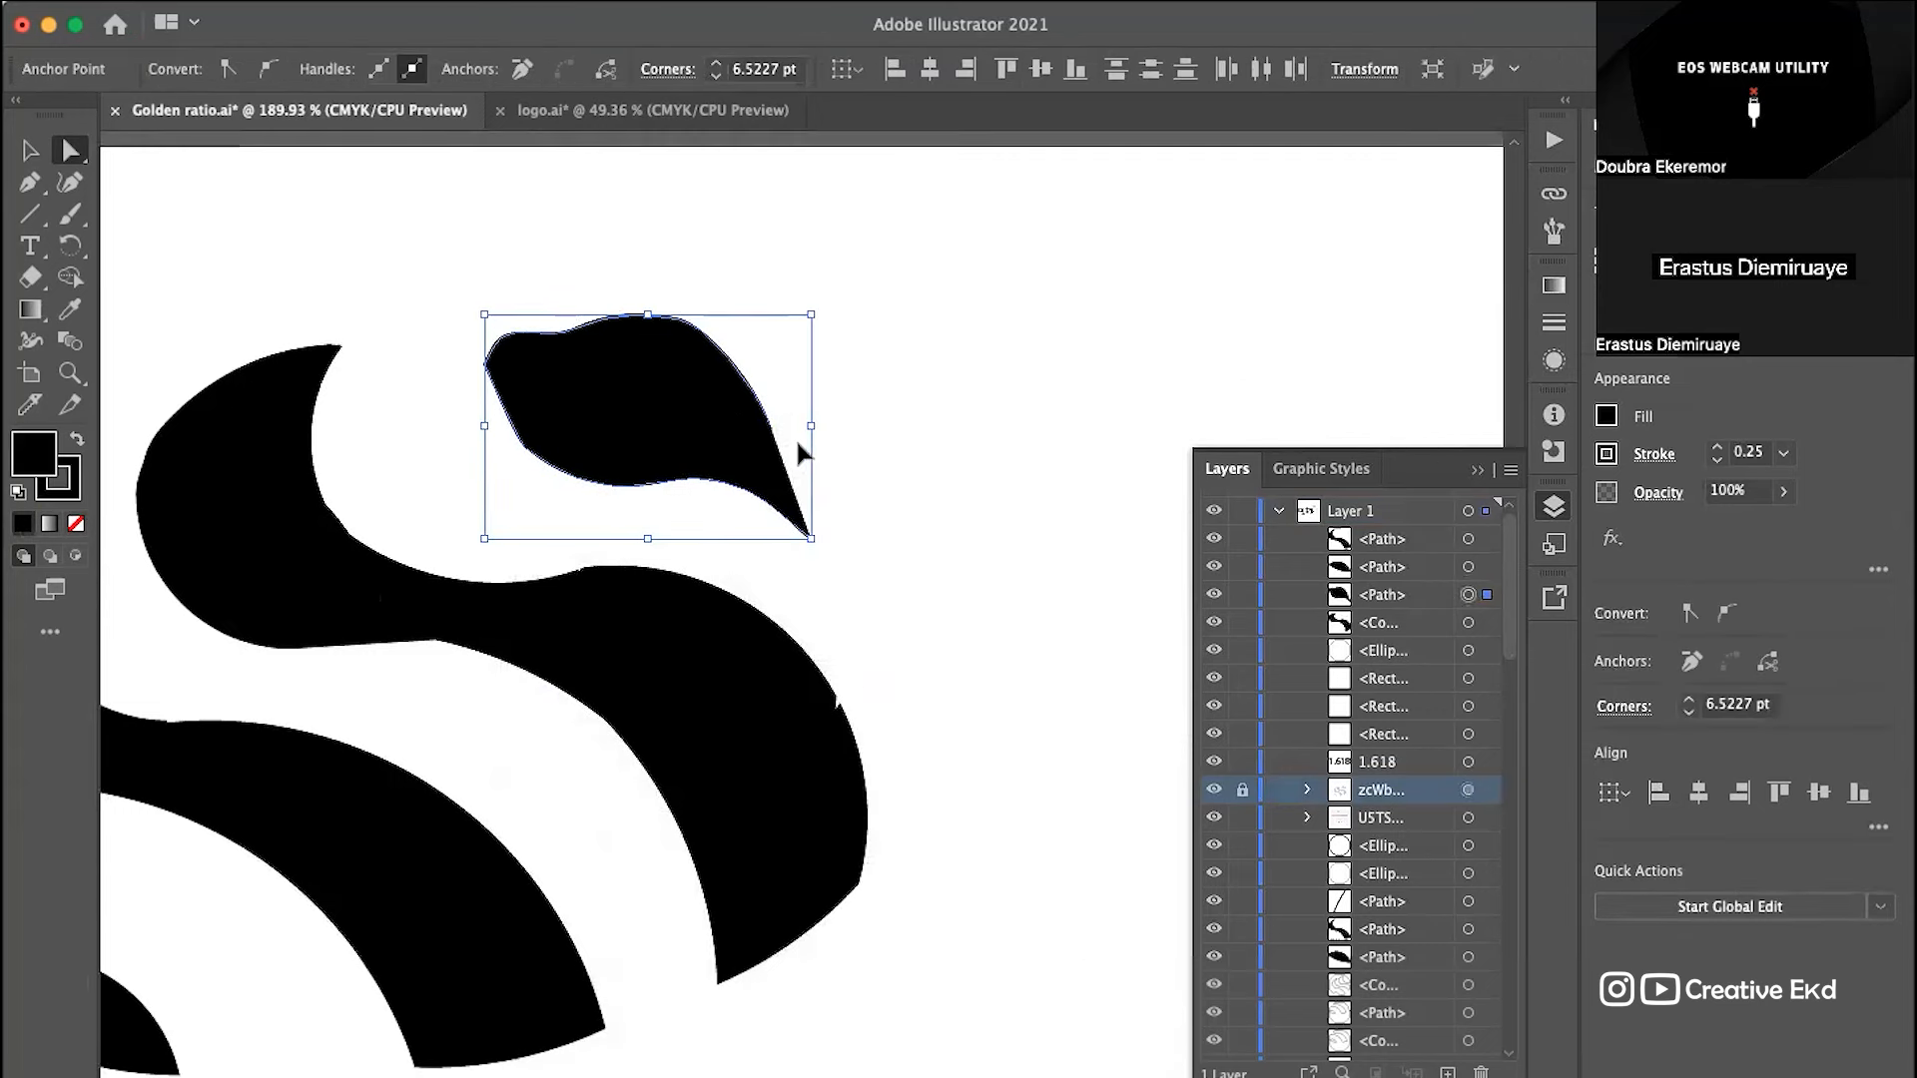
pyautogui.press('Down')
pyautogui.press('Down')
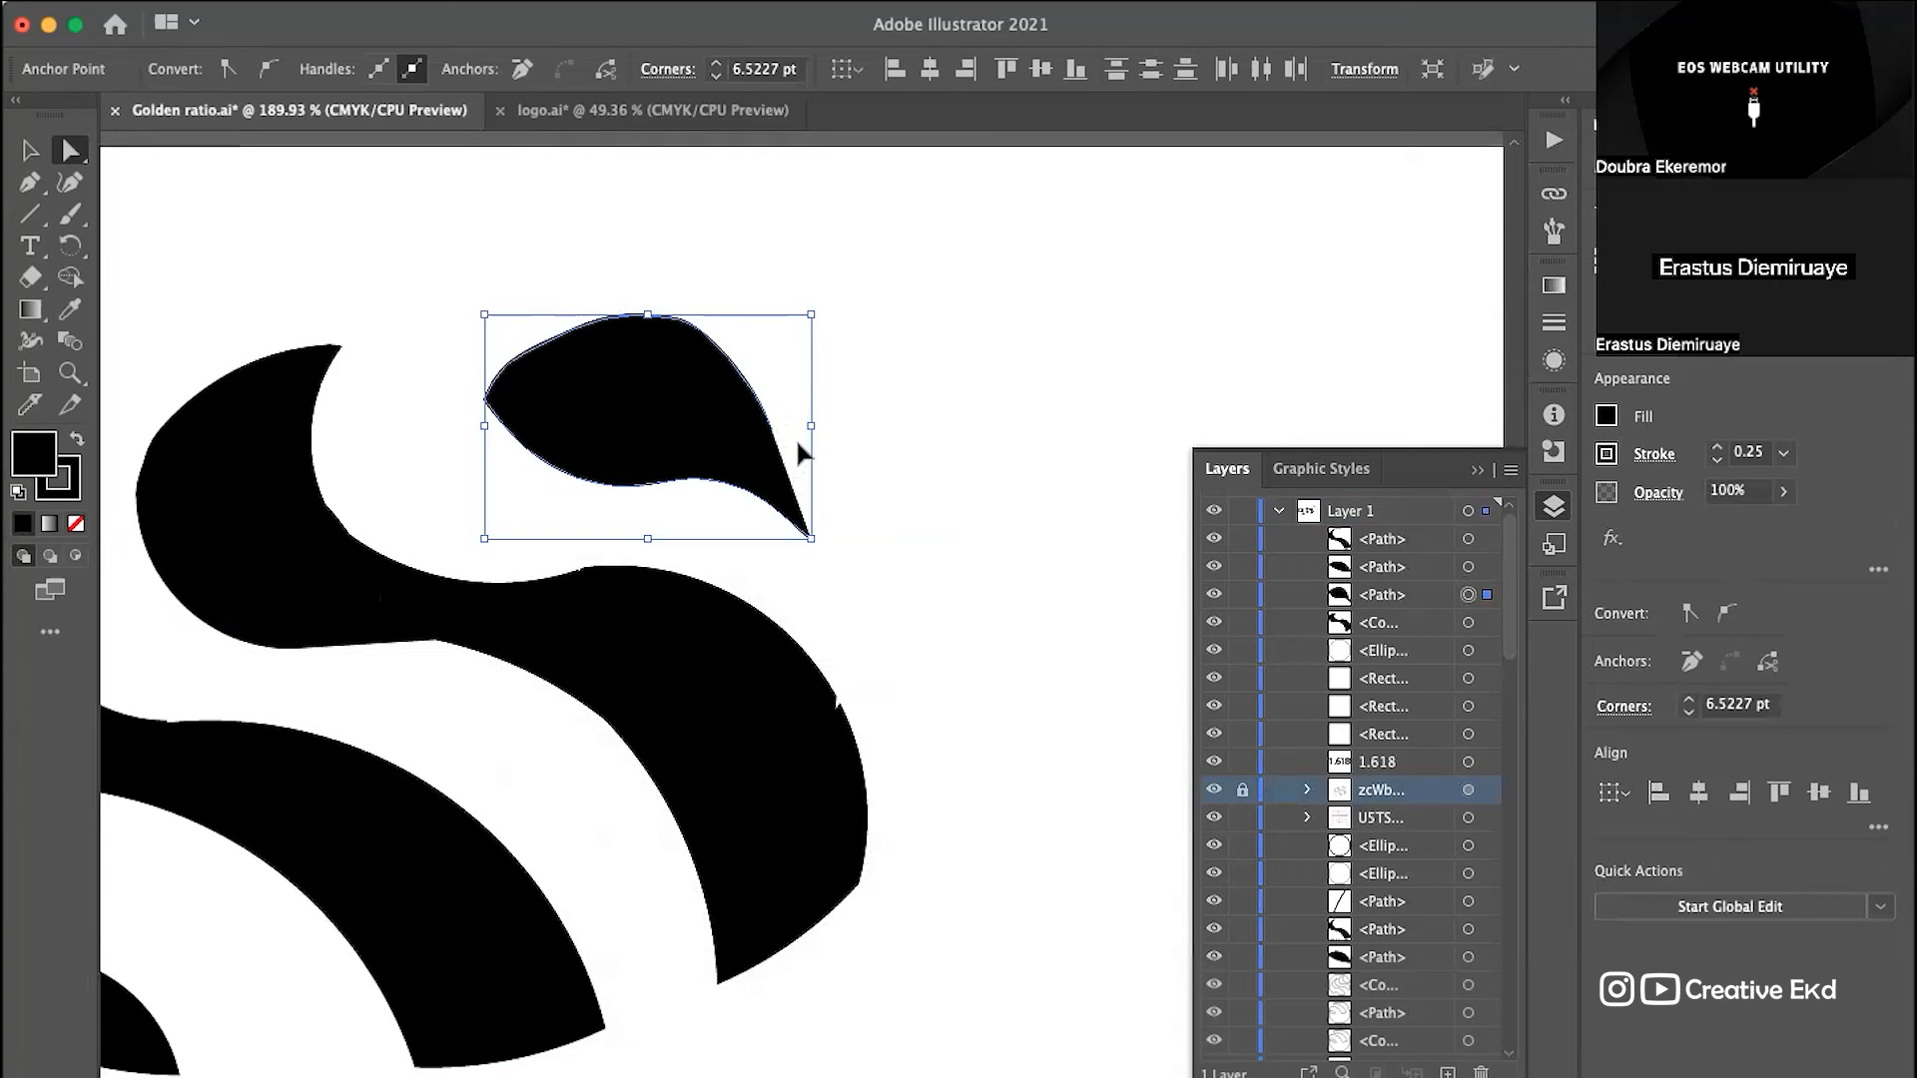
pyautogui.click(796, 445)
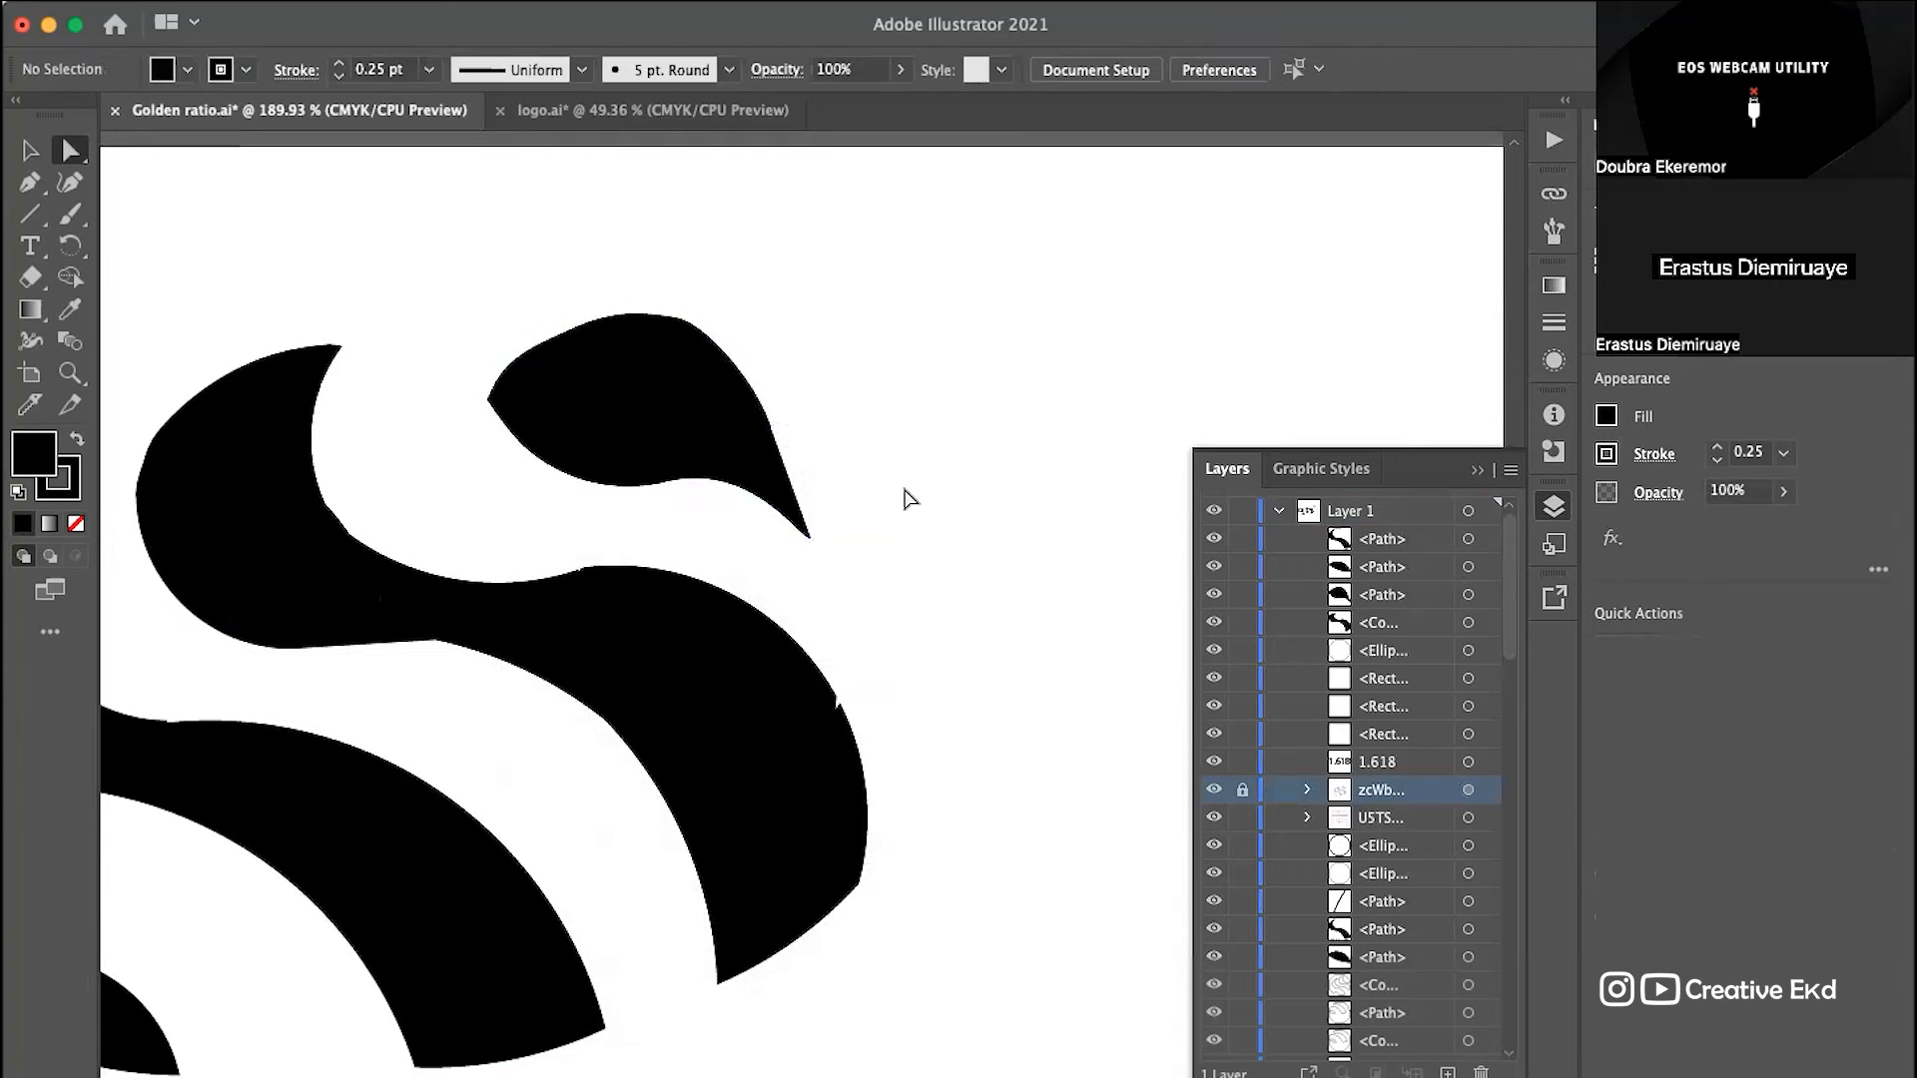
pyautogui.click(614, 417)
pyautogui.click(920, 423)
pyautogui.scroll(-5, 919, 422)
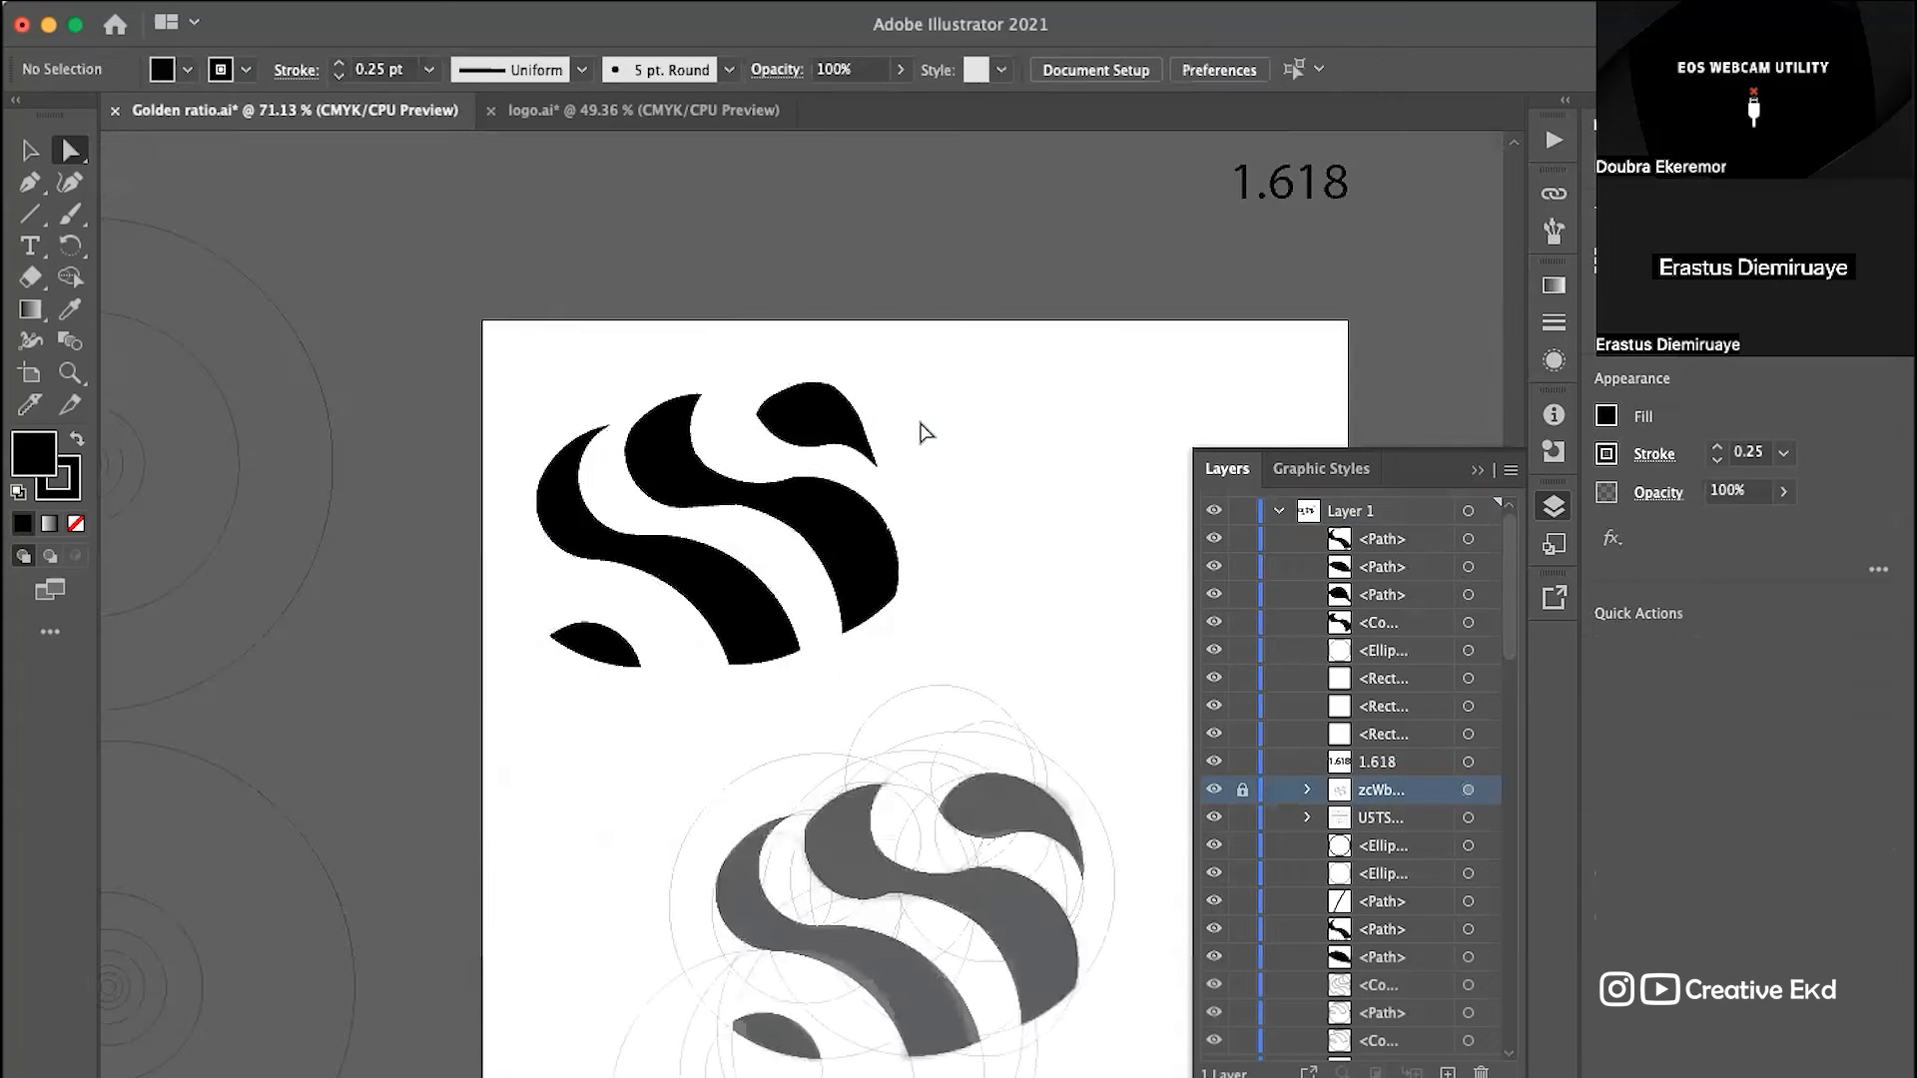
# Step: Unlock the reference image again and move it off the circle construction to the upper part of the artboard
pyautogui.click(788, 405)
pyautogui.scroll(3, 788, 406)
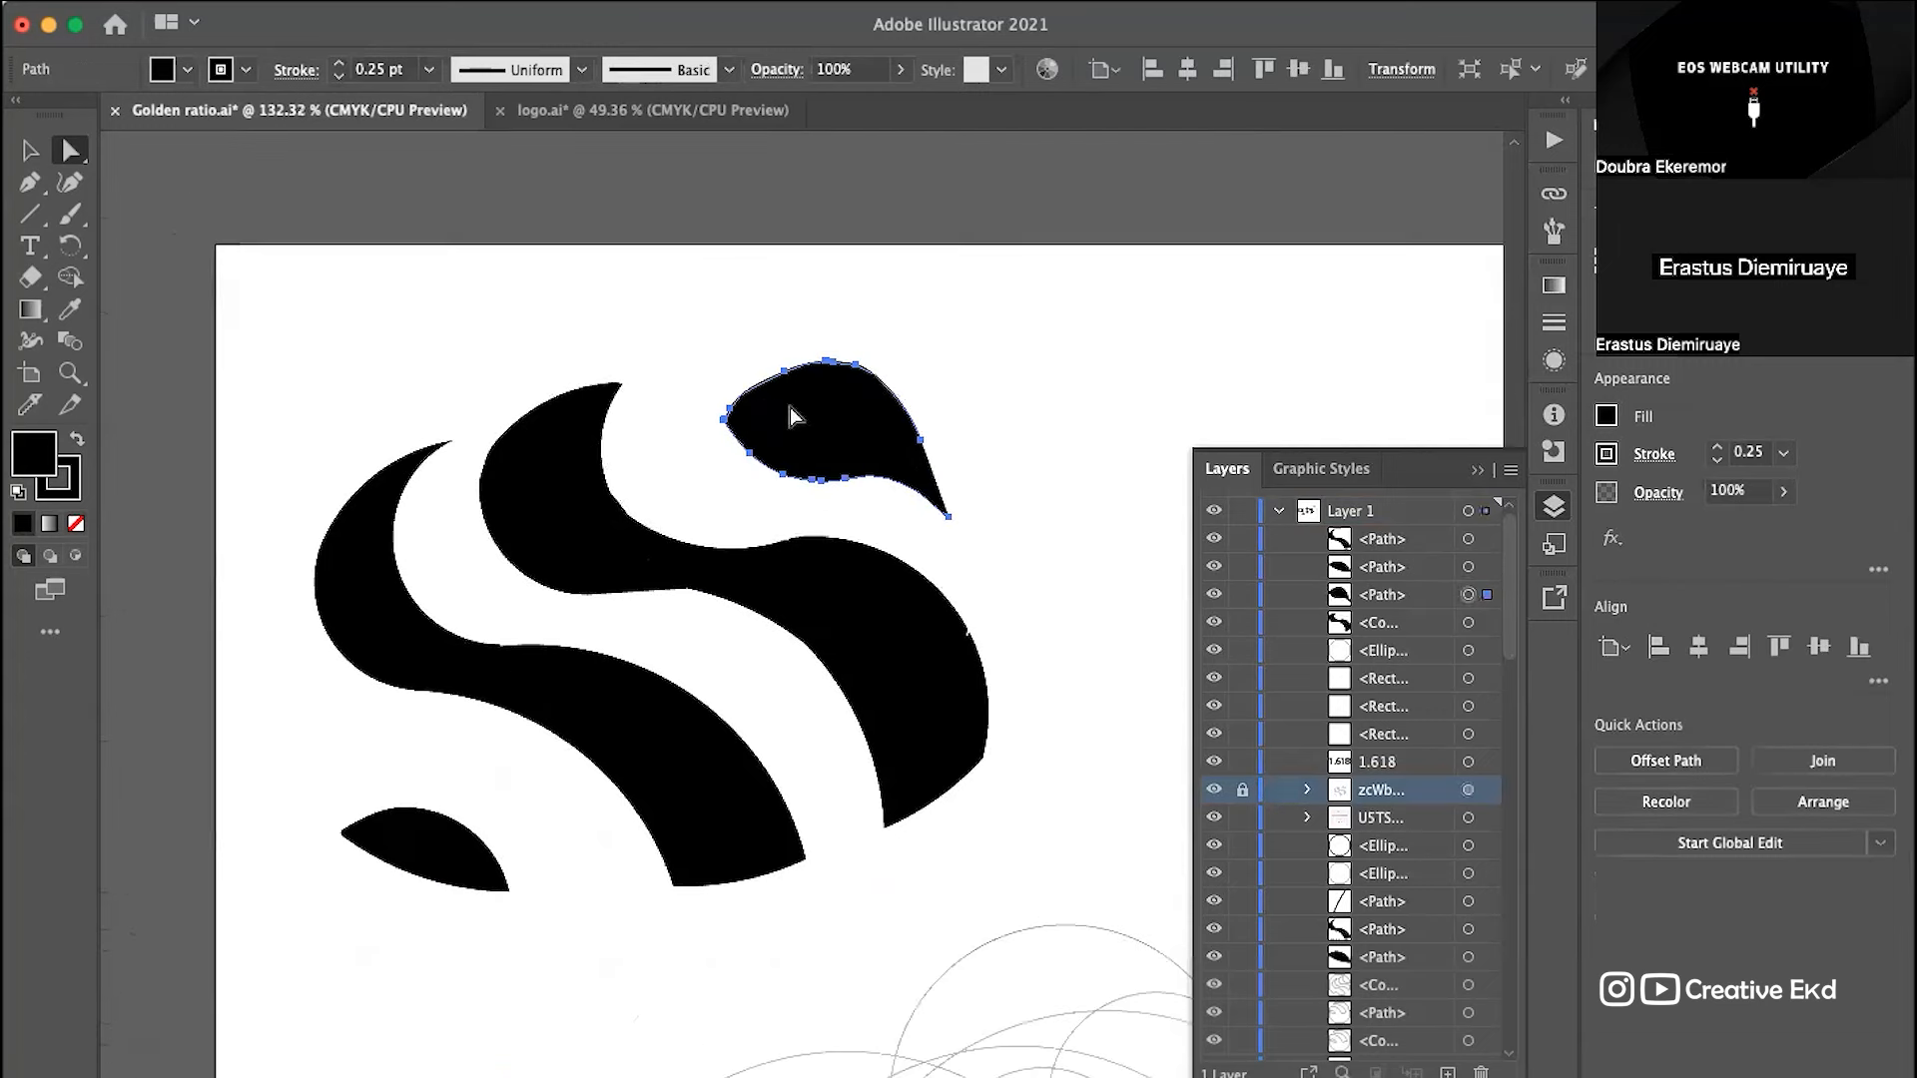
pyautogui.scroll(-4, 761, 401)
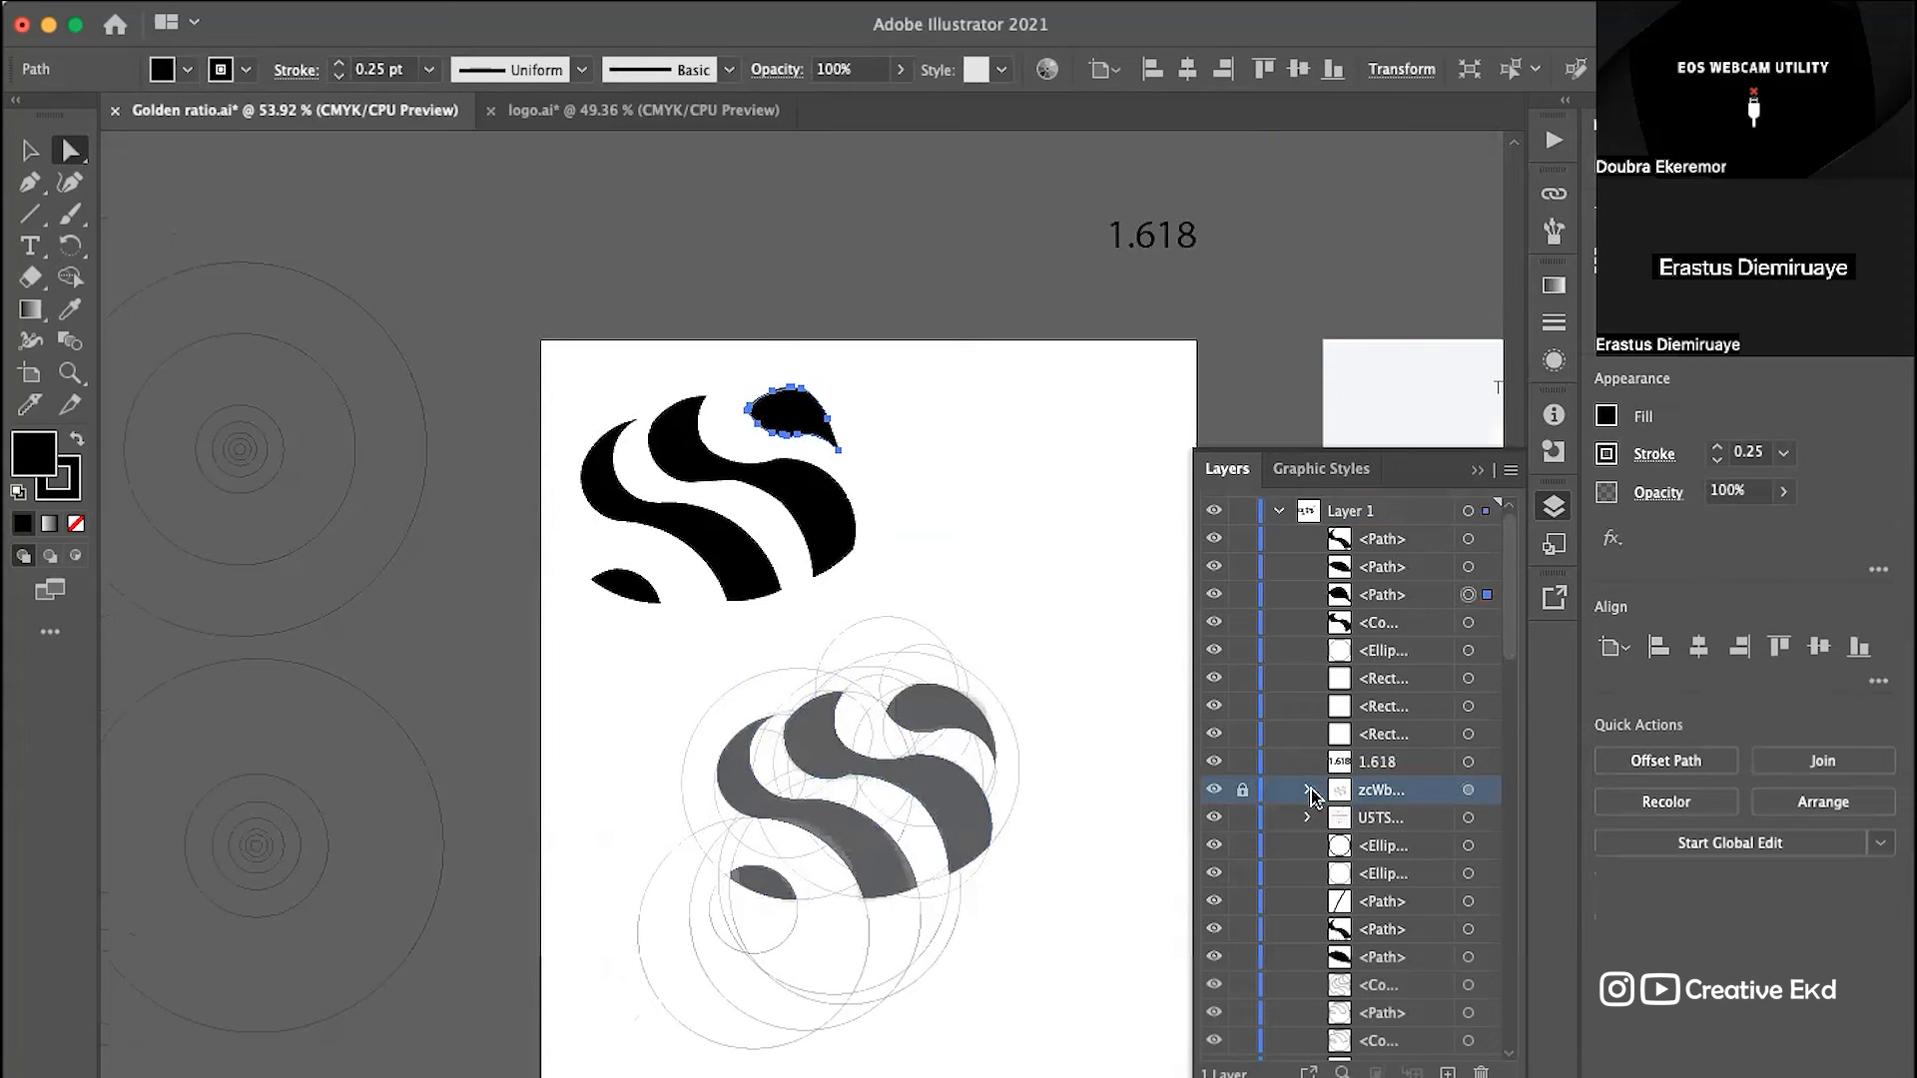
pyautogui.moveTo(989, 624); pyautogui.dragTo(1080, 260)
pyautogui.scroll(3, 968, 479)
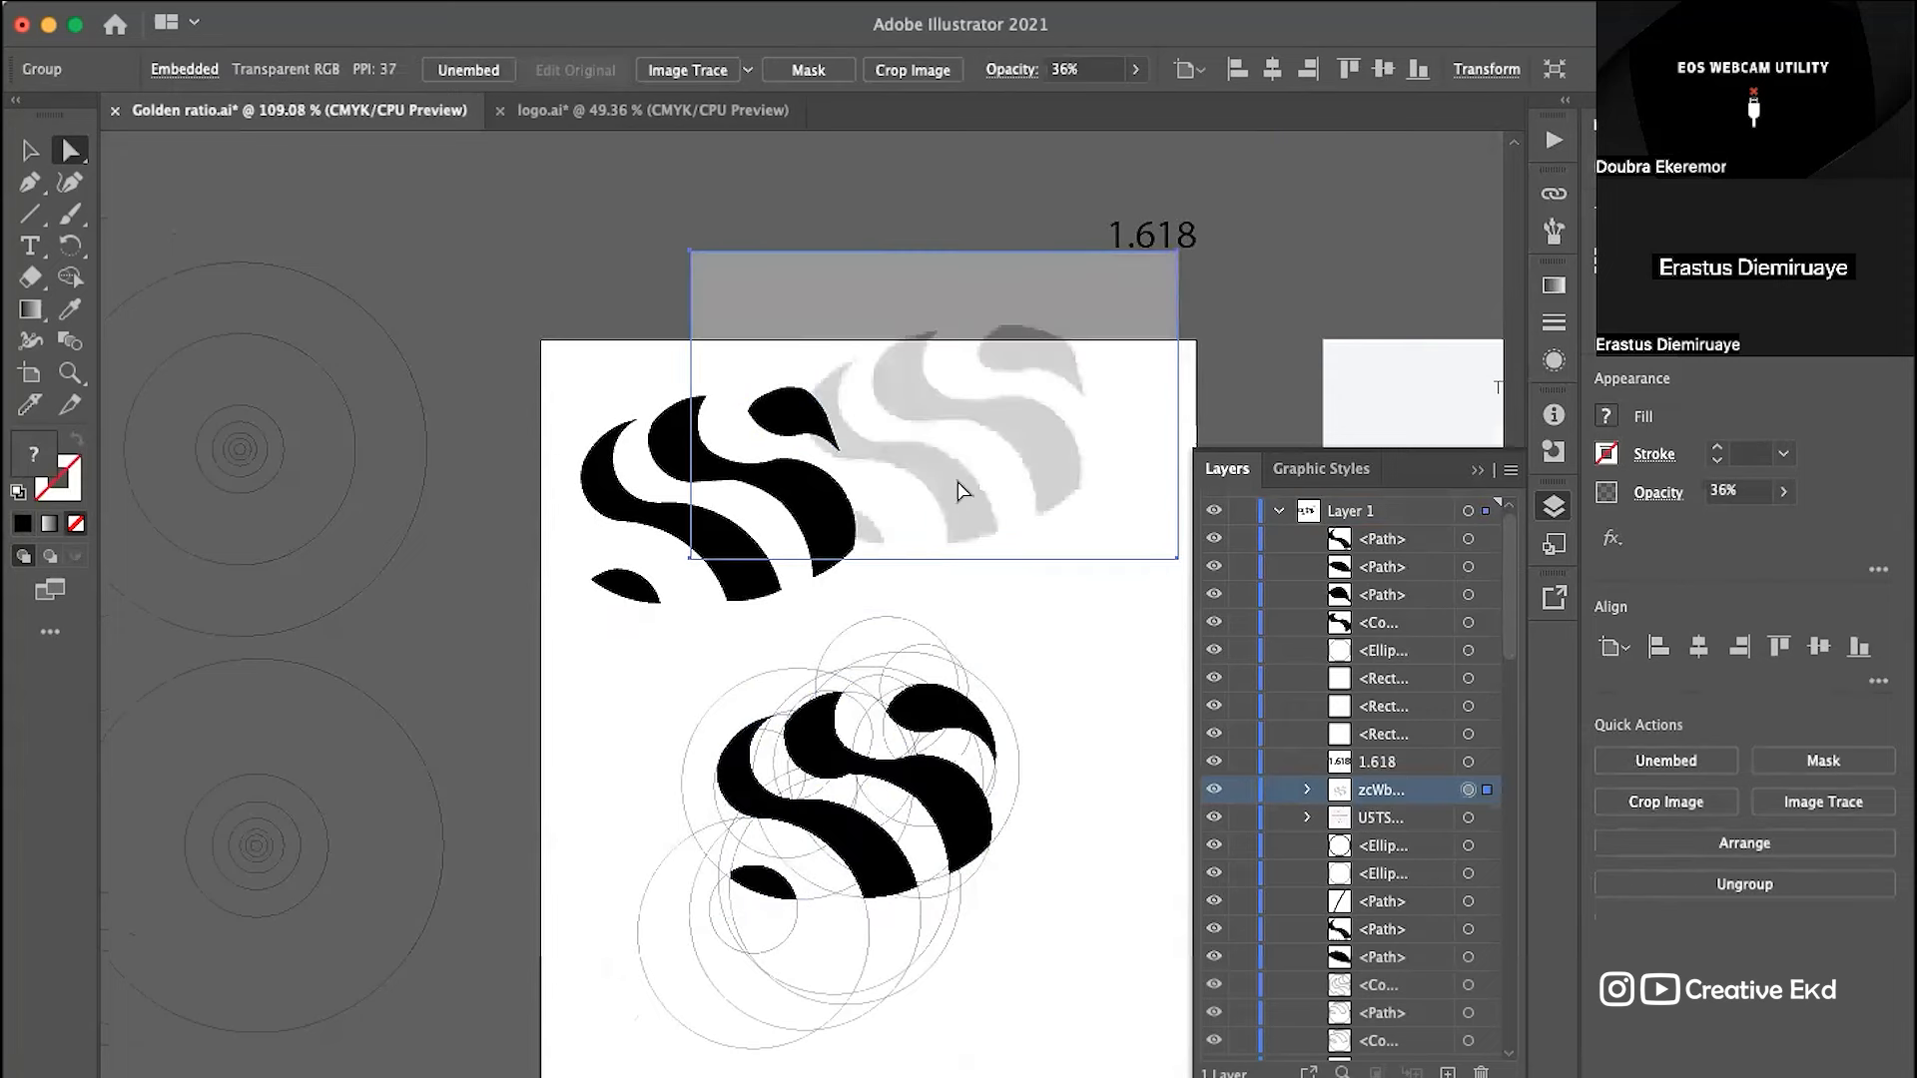
# Step: Place the reference image roughly behind the black logo to compare the shapes, and delete the image
pyautogui.moveTo(991, 602); pyautogui.dragTo(759, 459)
pyautogui.rightClick(758, 459)
pyautogui.click(796, 290)
pyautogui.moveTo(799, 325); pyautogui.dragTo(583, 325)
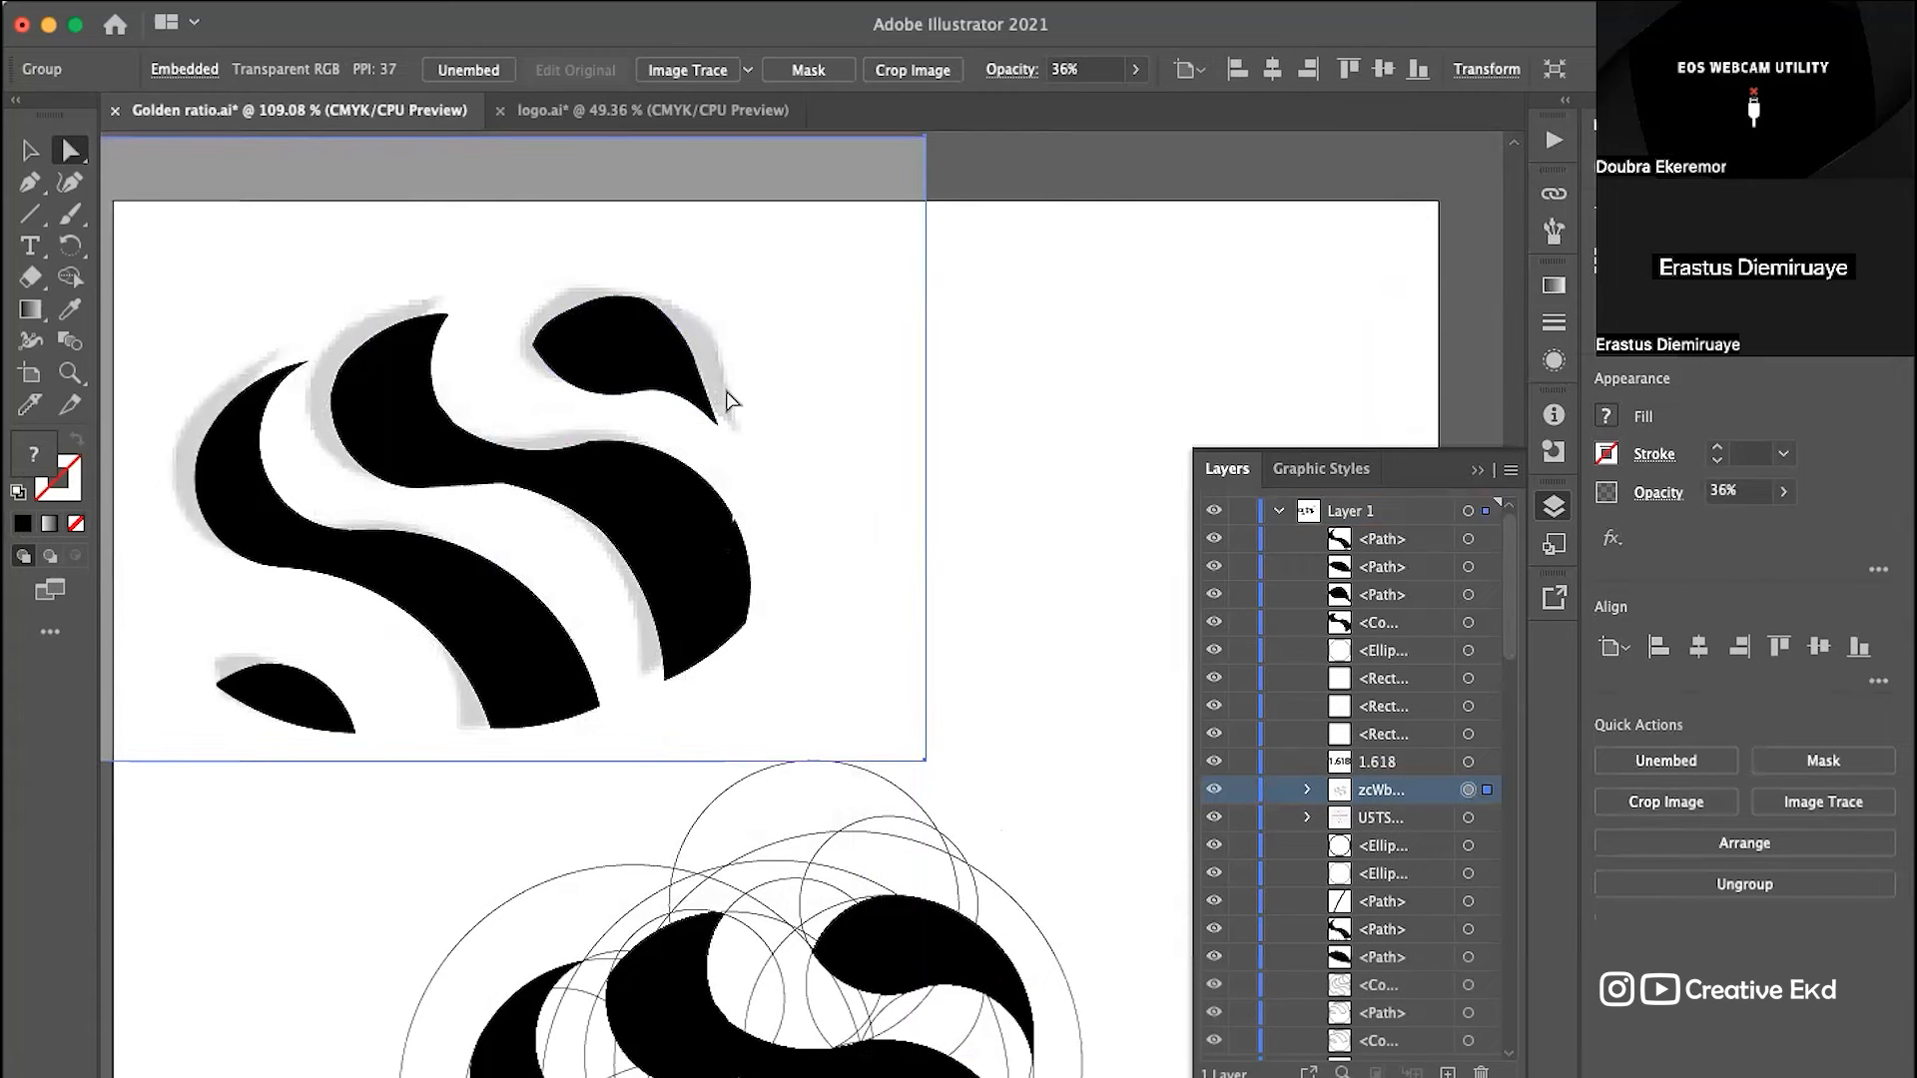
pyautogui.scroll(-10, 769, 481)
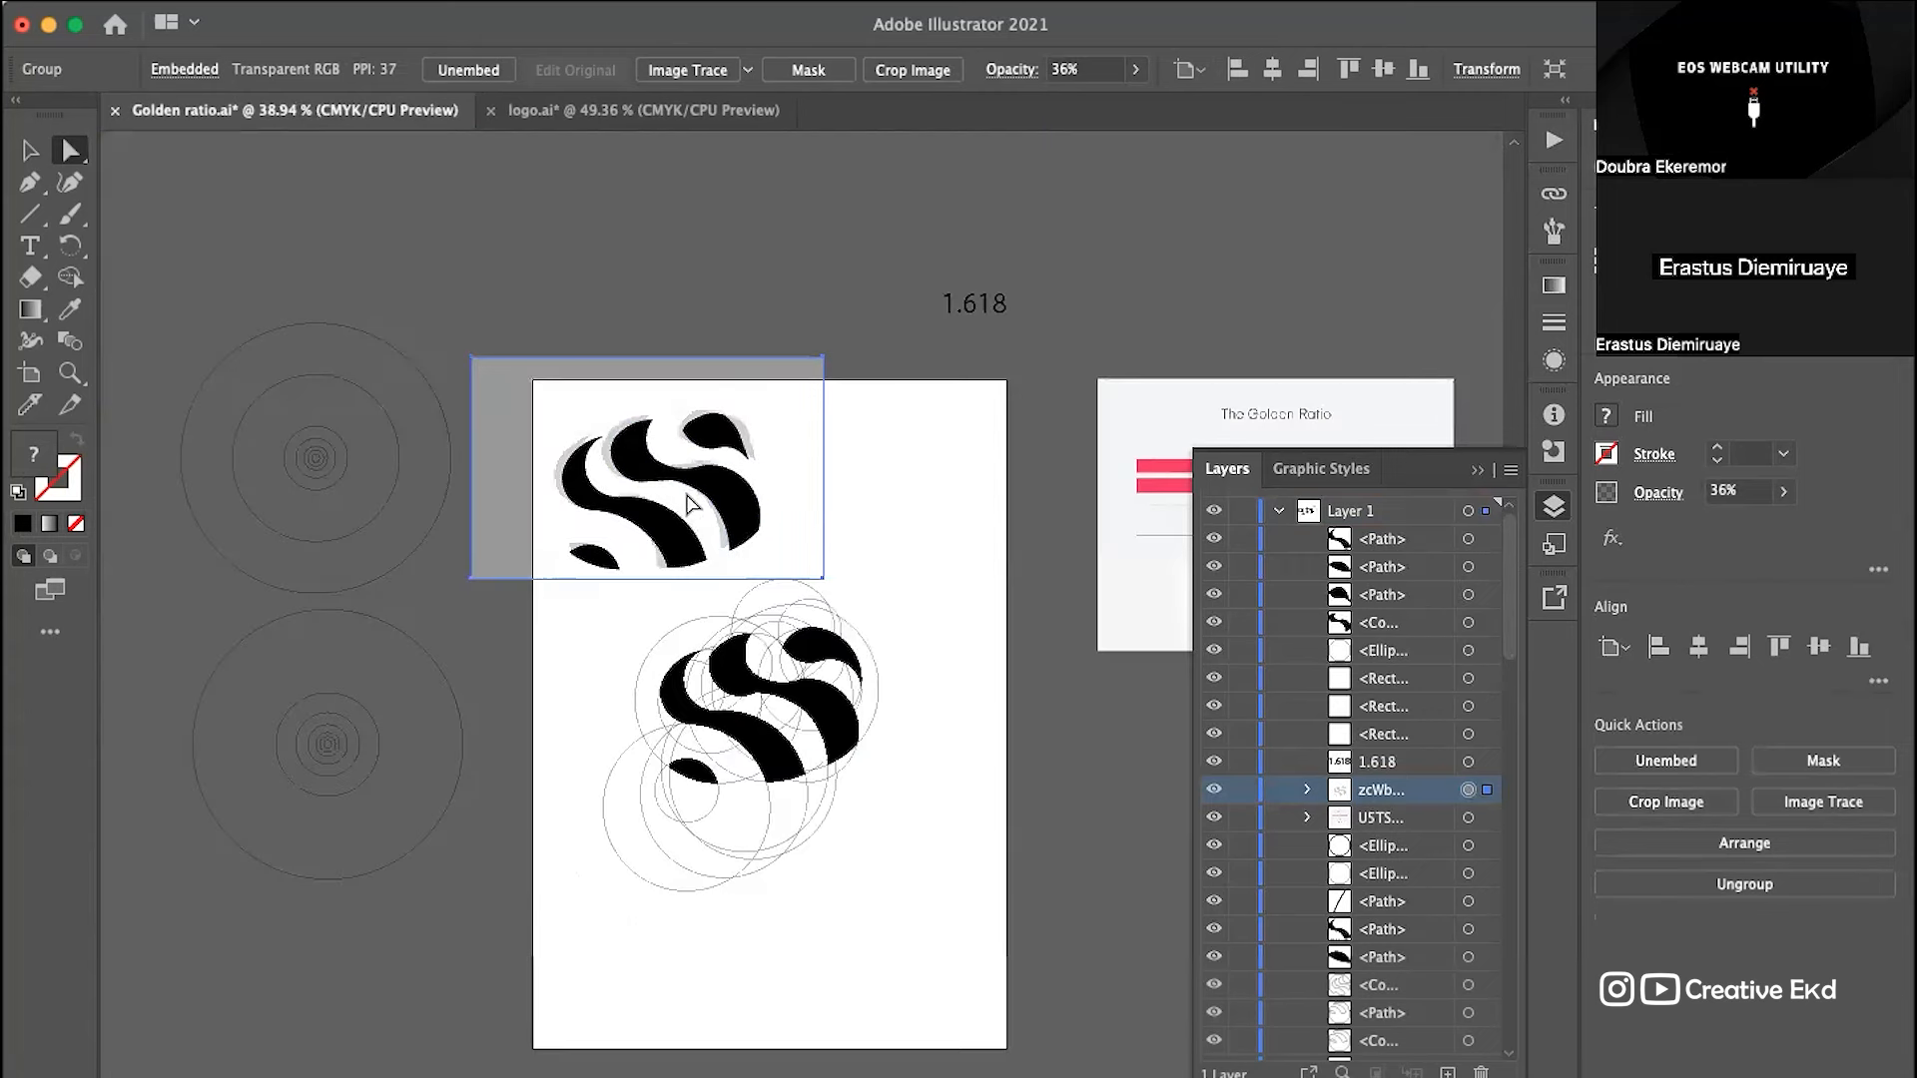
pyautogui.press('Delete')
# Step: Try to delete the anchor just above the teardrop's left point, undo the deletion, and deselect the shape
pyautogui.scroll(5, 749, 496)
pyautogui.scroll(5, 672, 399)
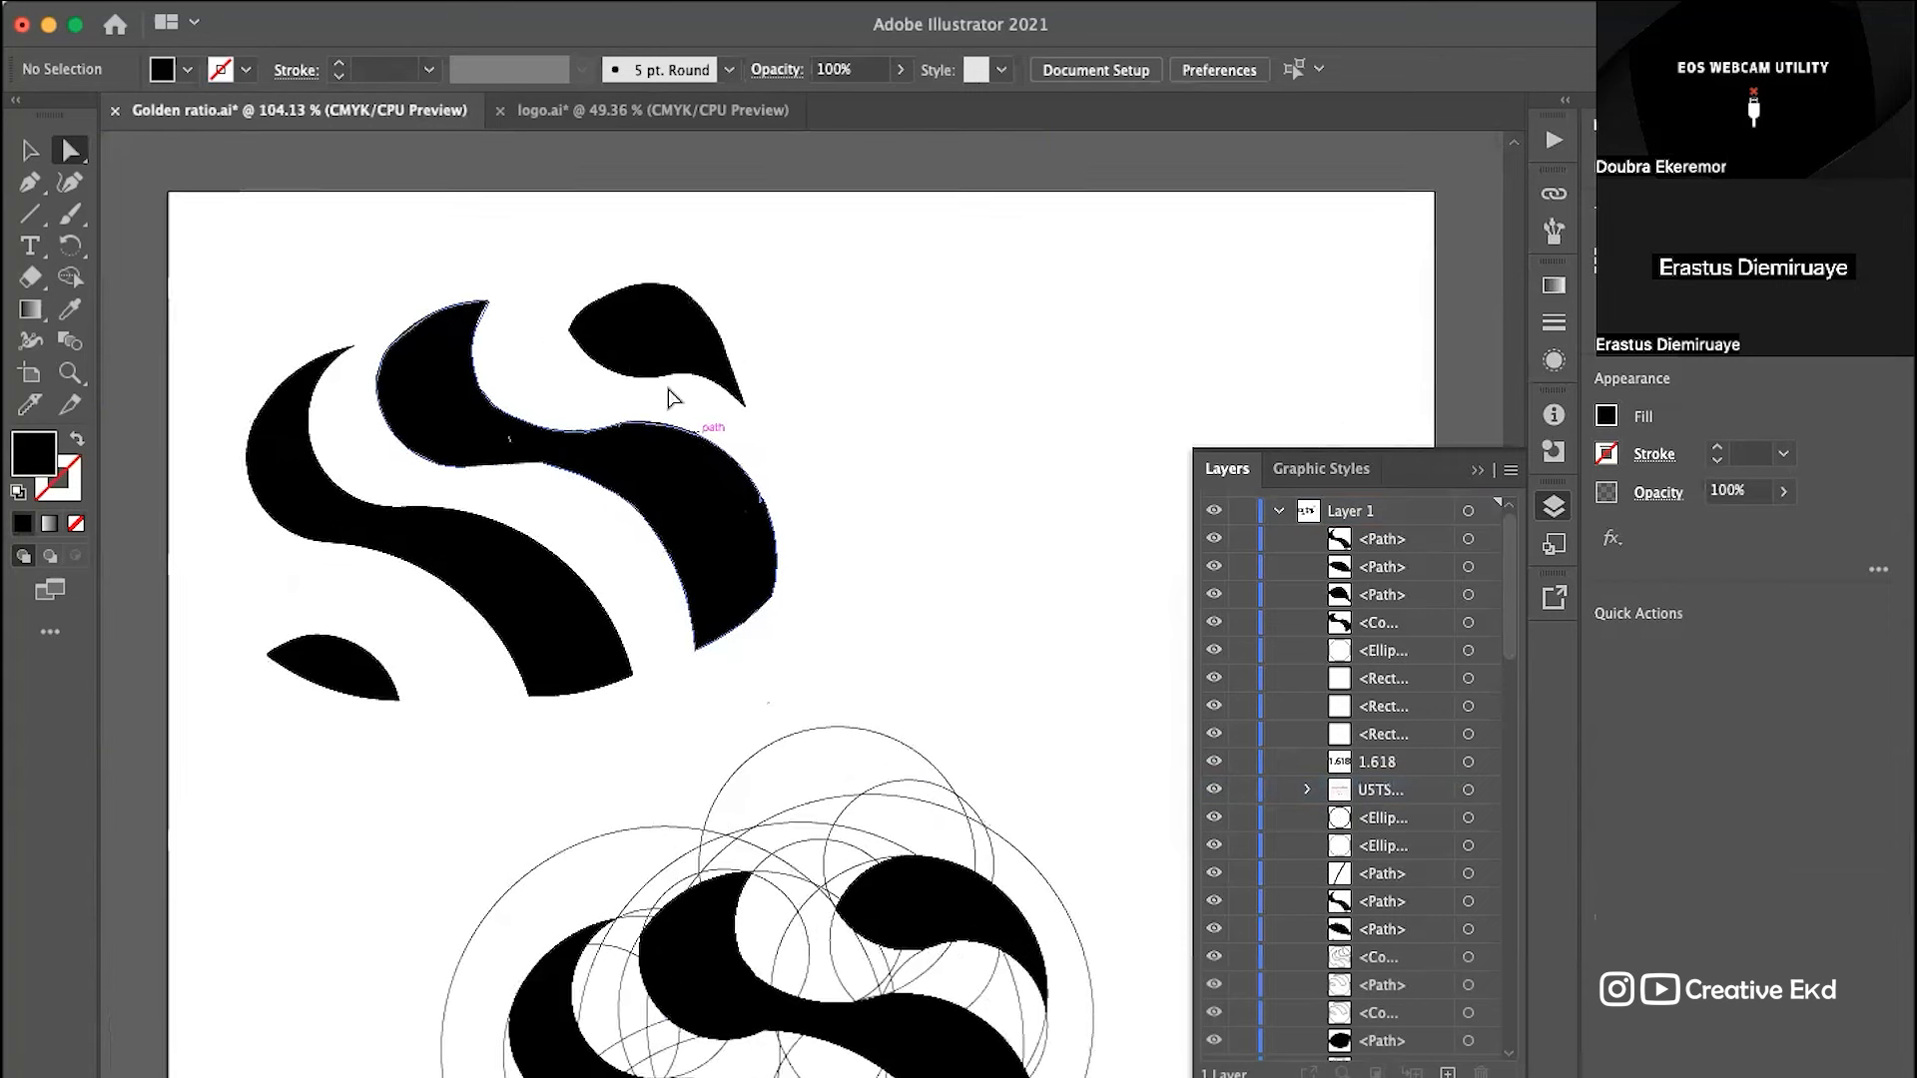
pyautogui.click(639, 366)
pyautogui.scroll(5, 637, 364)
pyautogui.scroll(4, 633, 359)
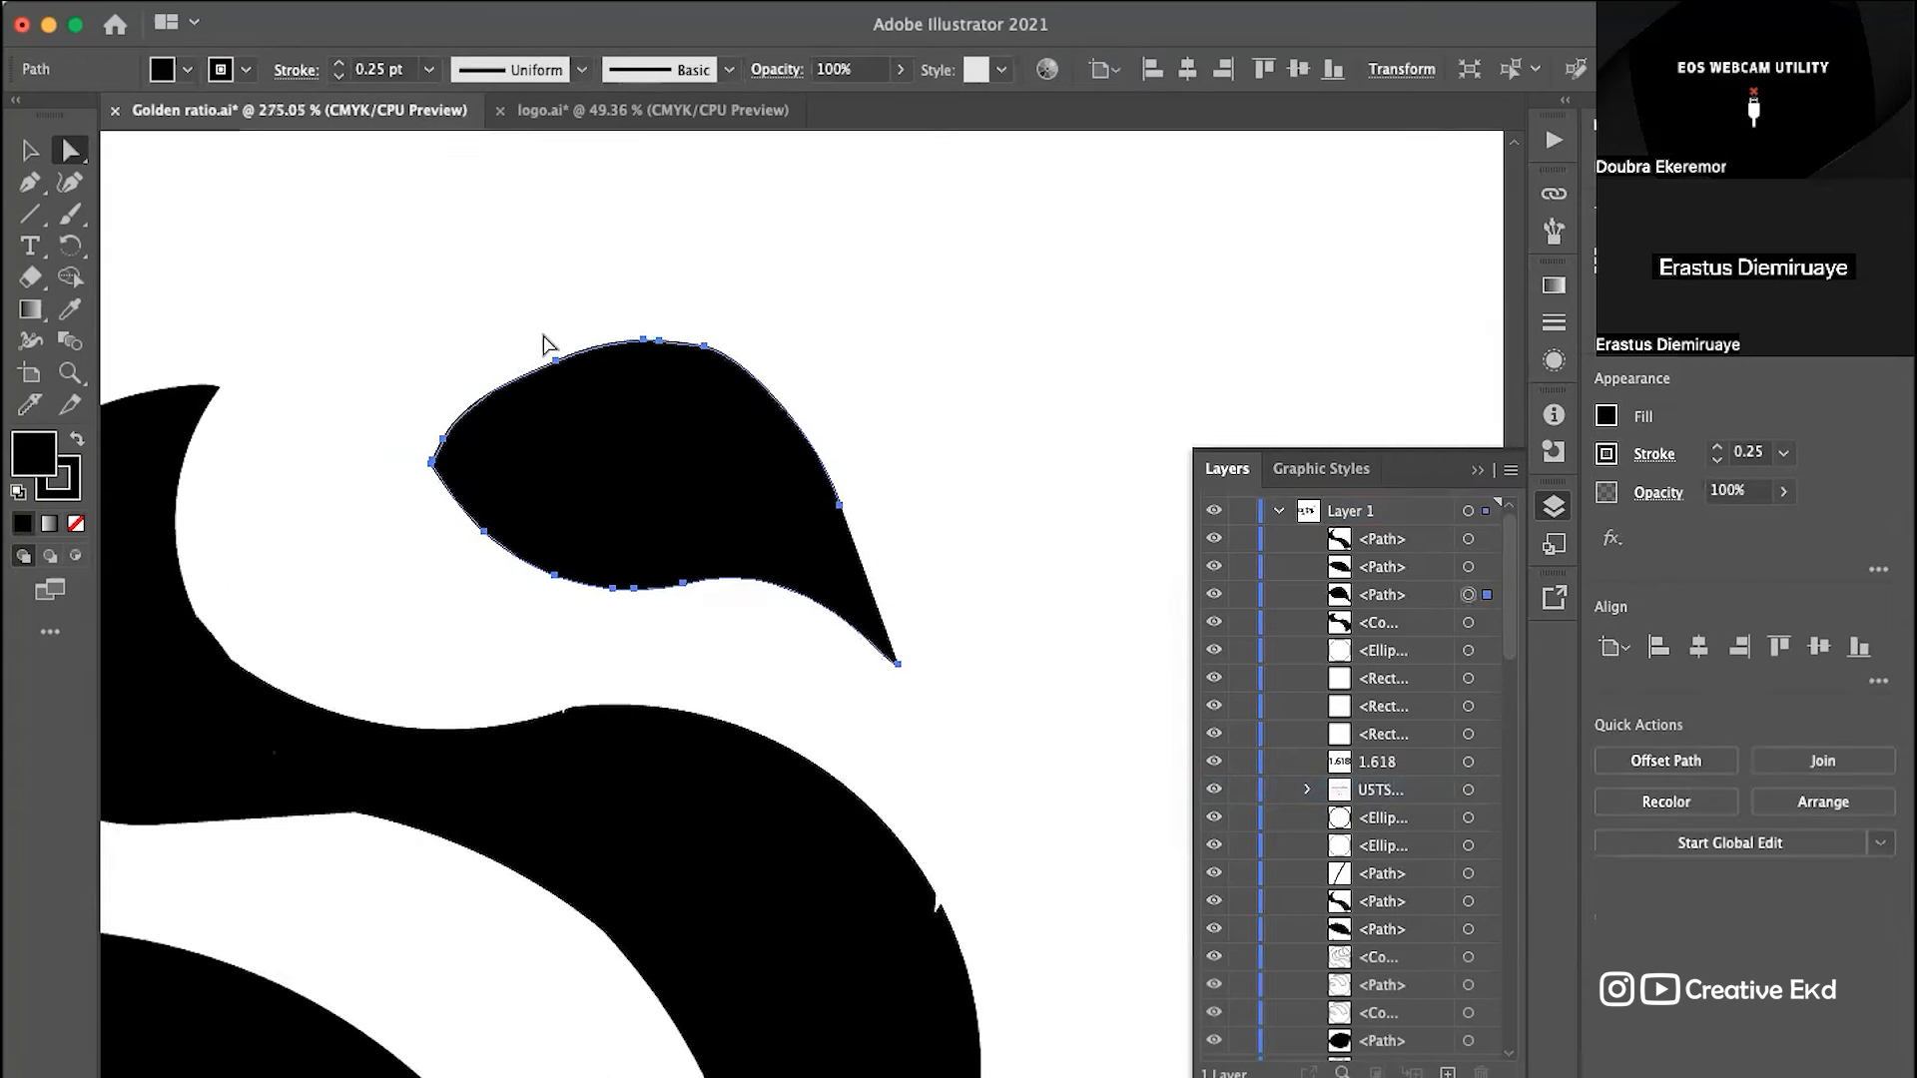
pyautogui.click(447, 439)
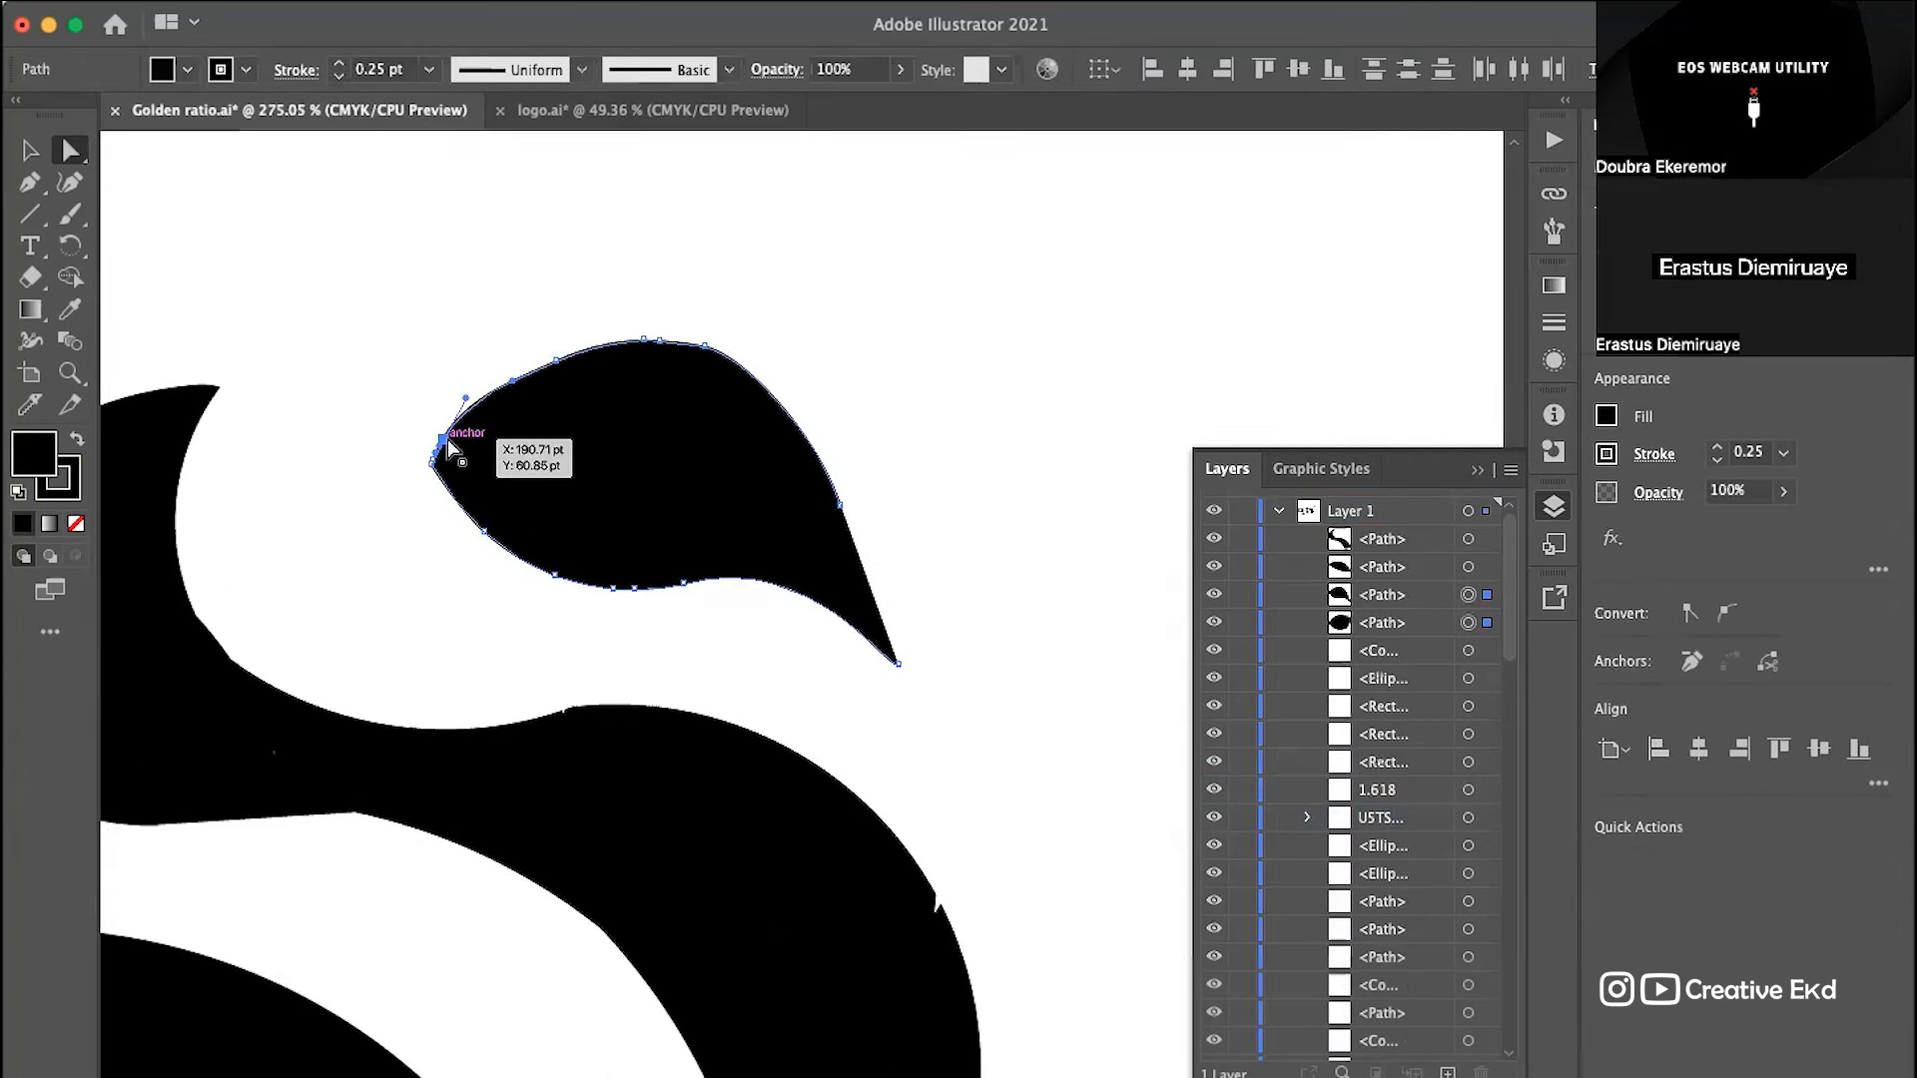
pyautogui.press('Delete')
pyautogui.press('super+z')
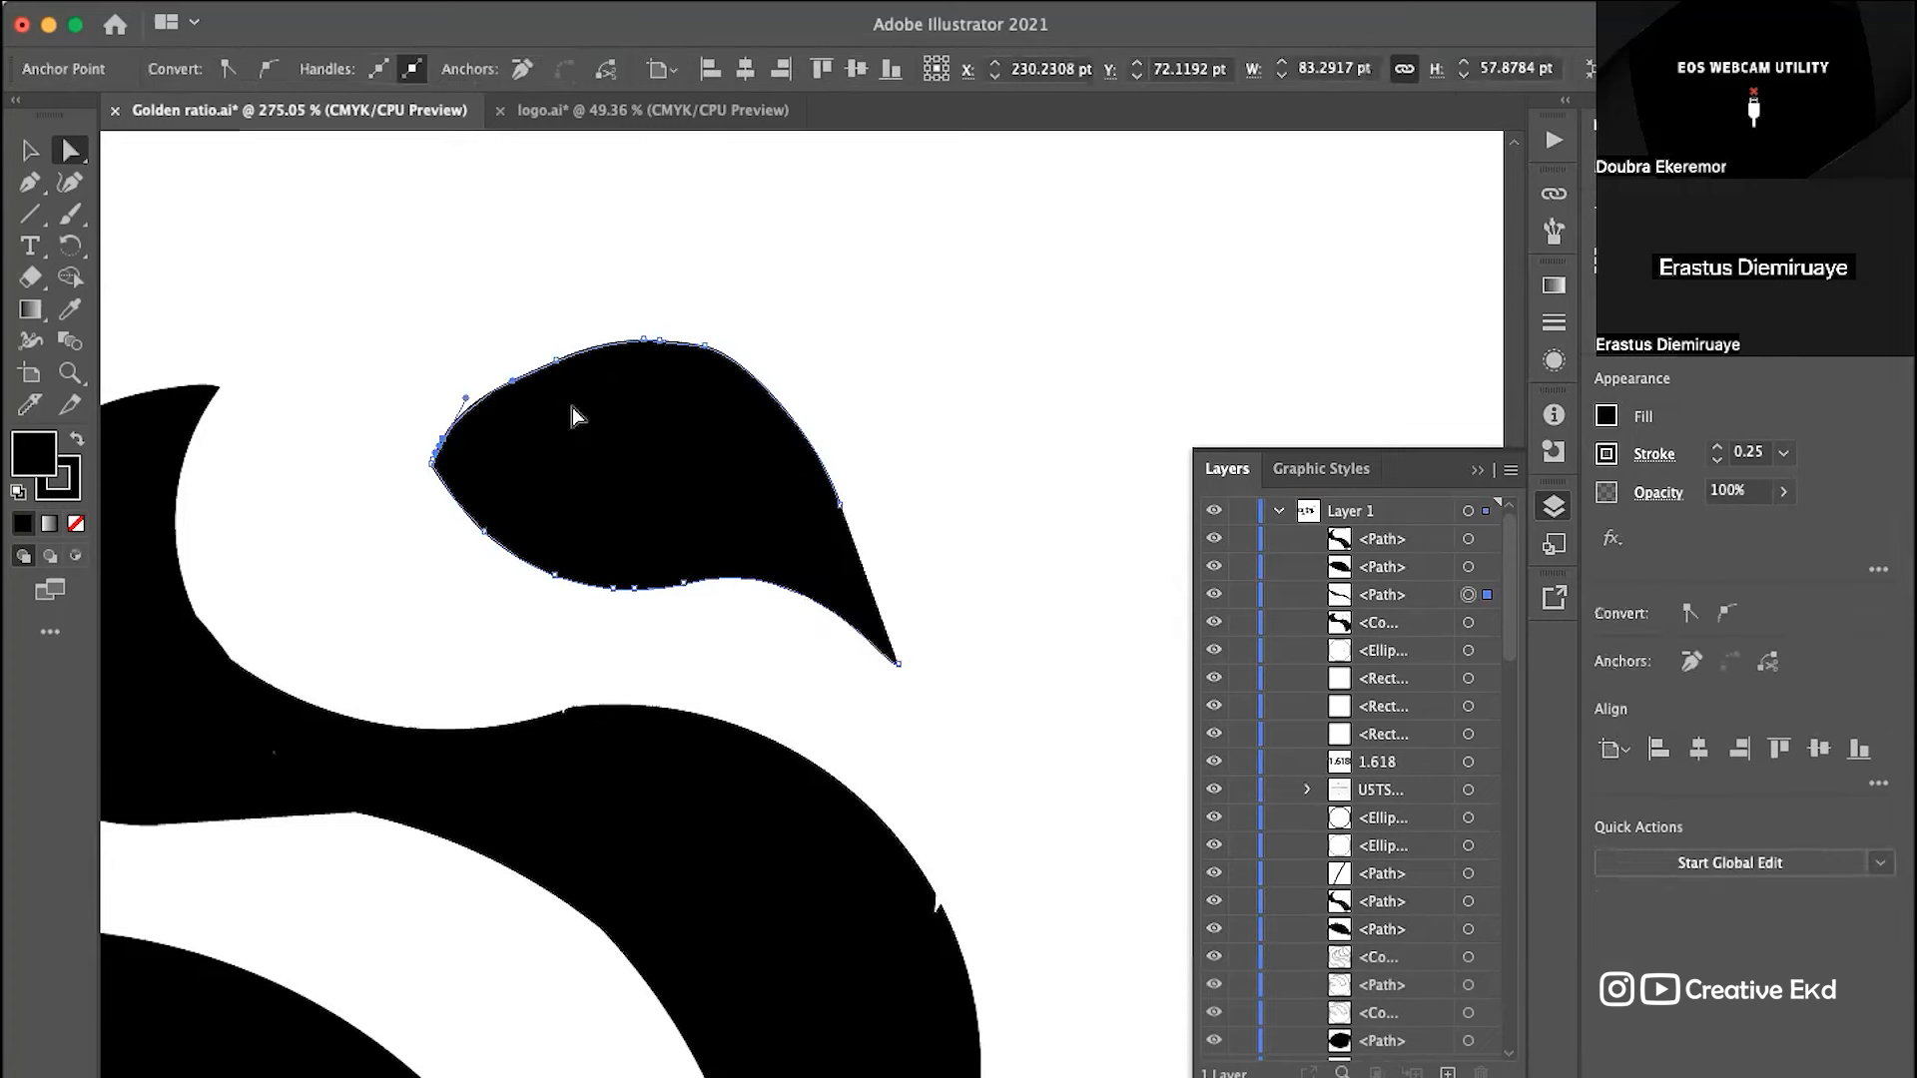
pyautogui.click(749, 193)
pyautogui.scroll(-2, 748, 195)
pyautogui.hscroll(-2, 749, 195)
pyautogui.scroll(3, 599, 230)
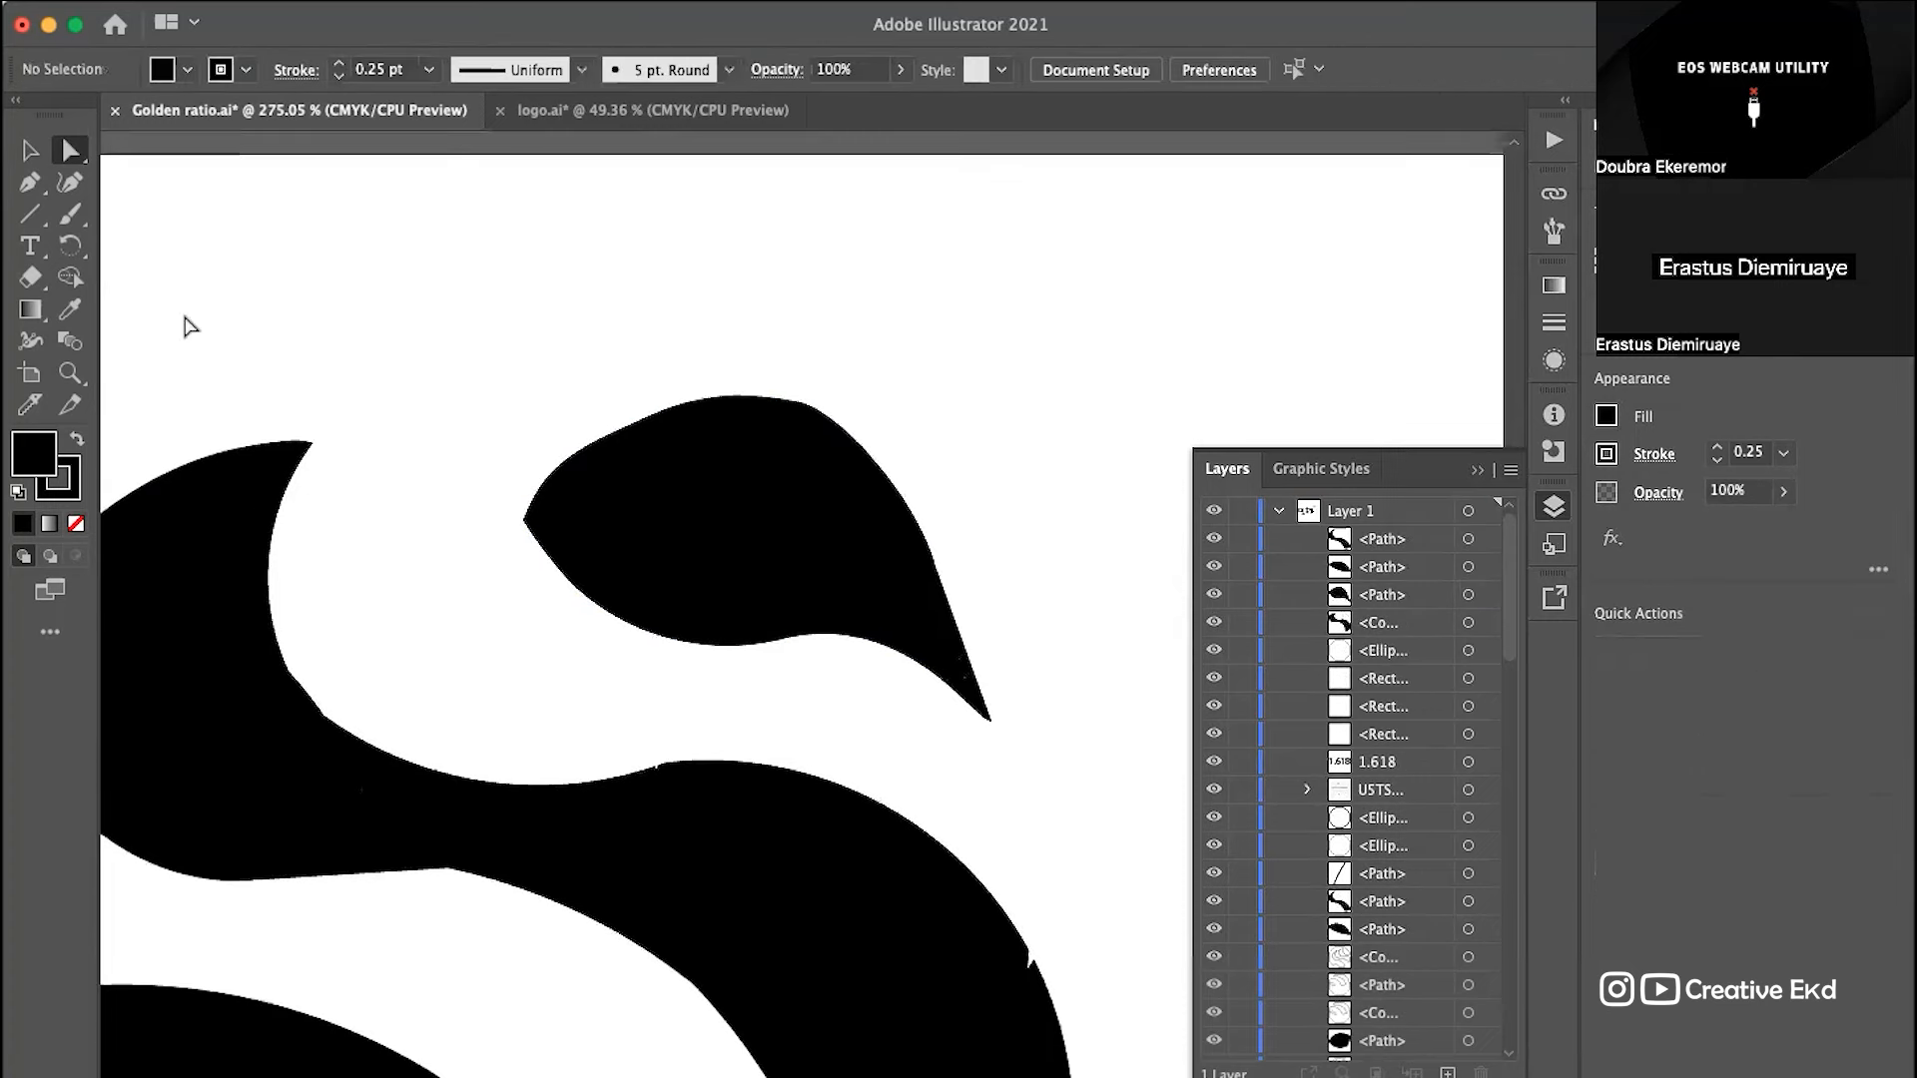
# Step: Draw a curved Pen tool path over the teardrop's upper edge, from just above its left point to its lower tip
pyautogui.click(30, 181)
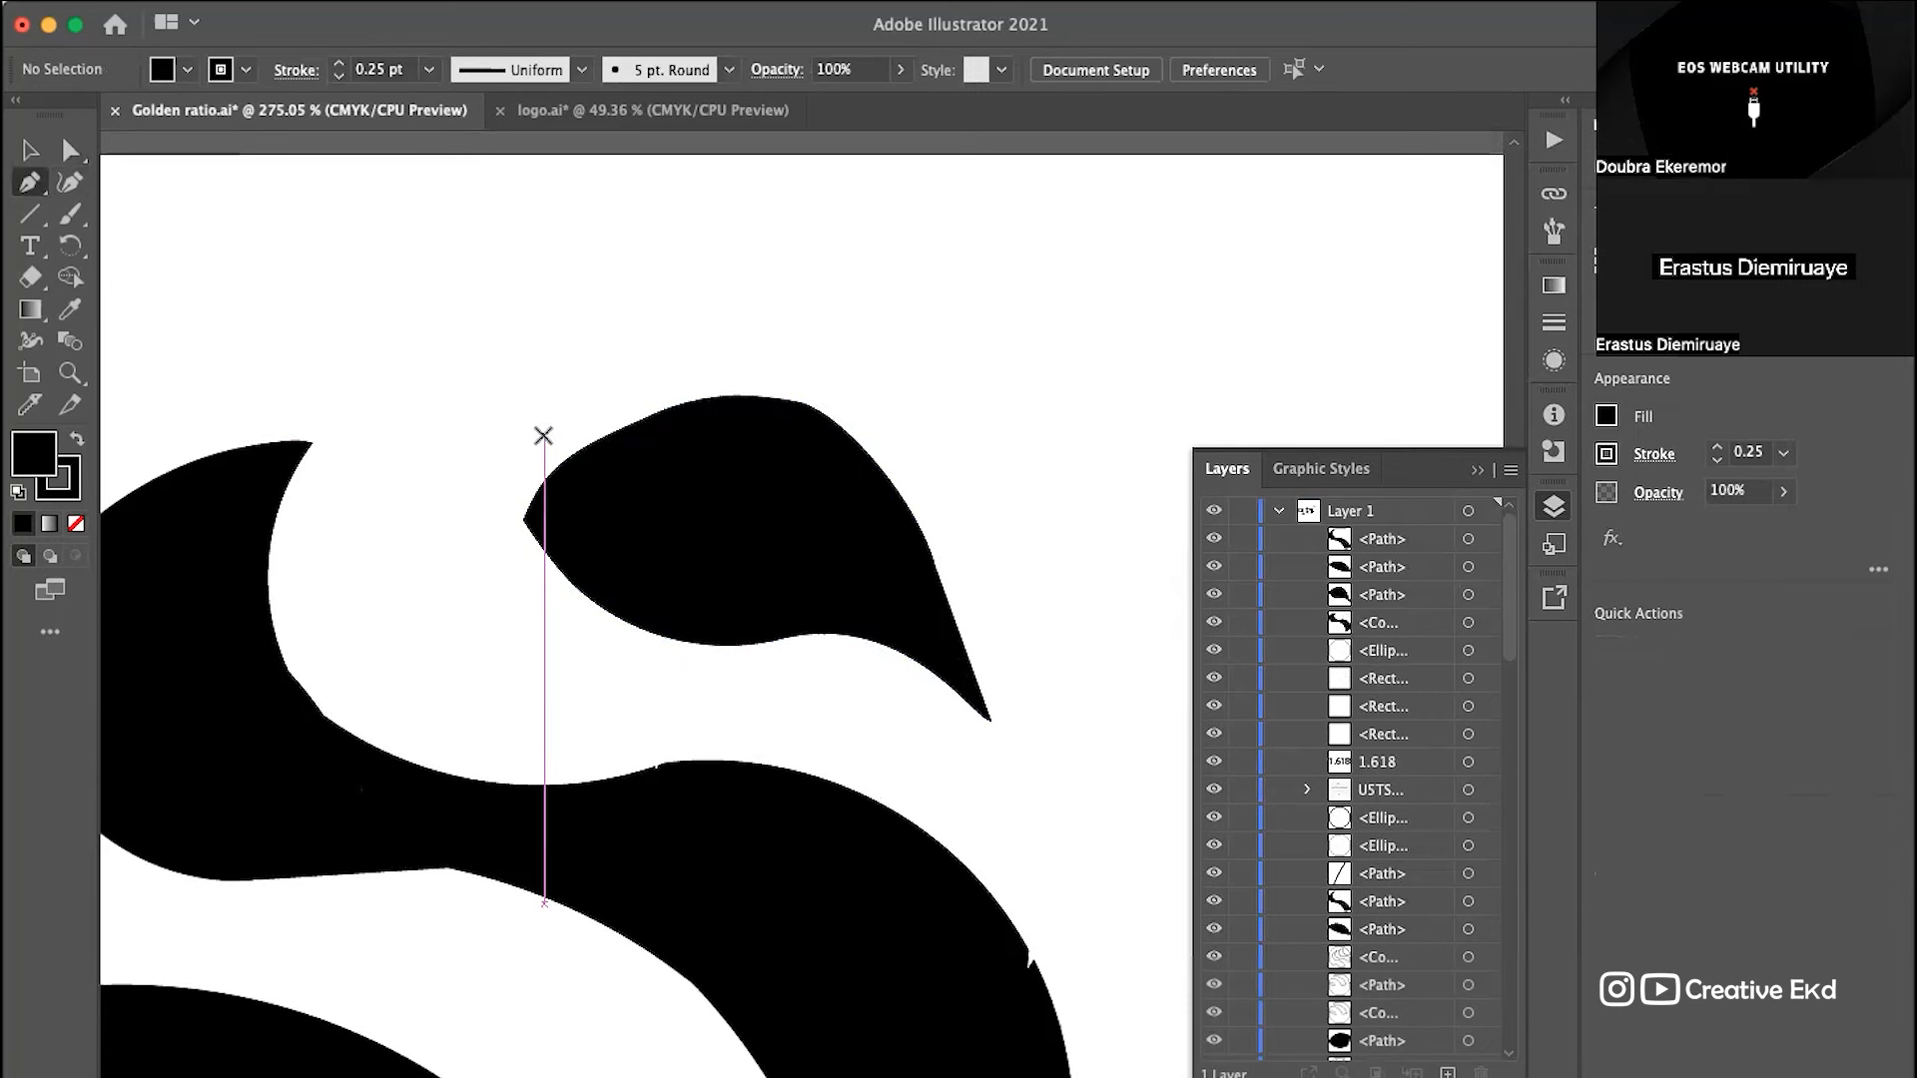
pyautogui.click(543, 435)
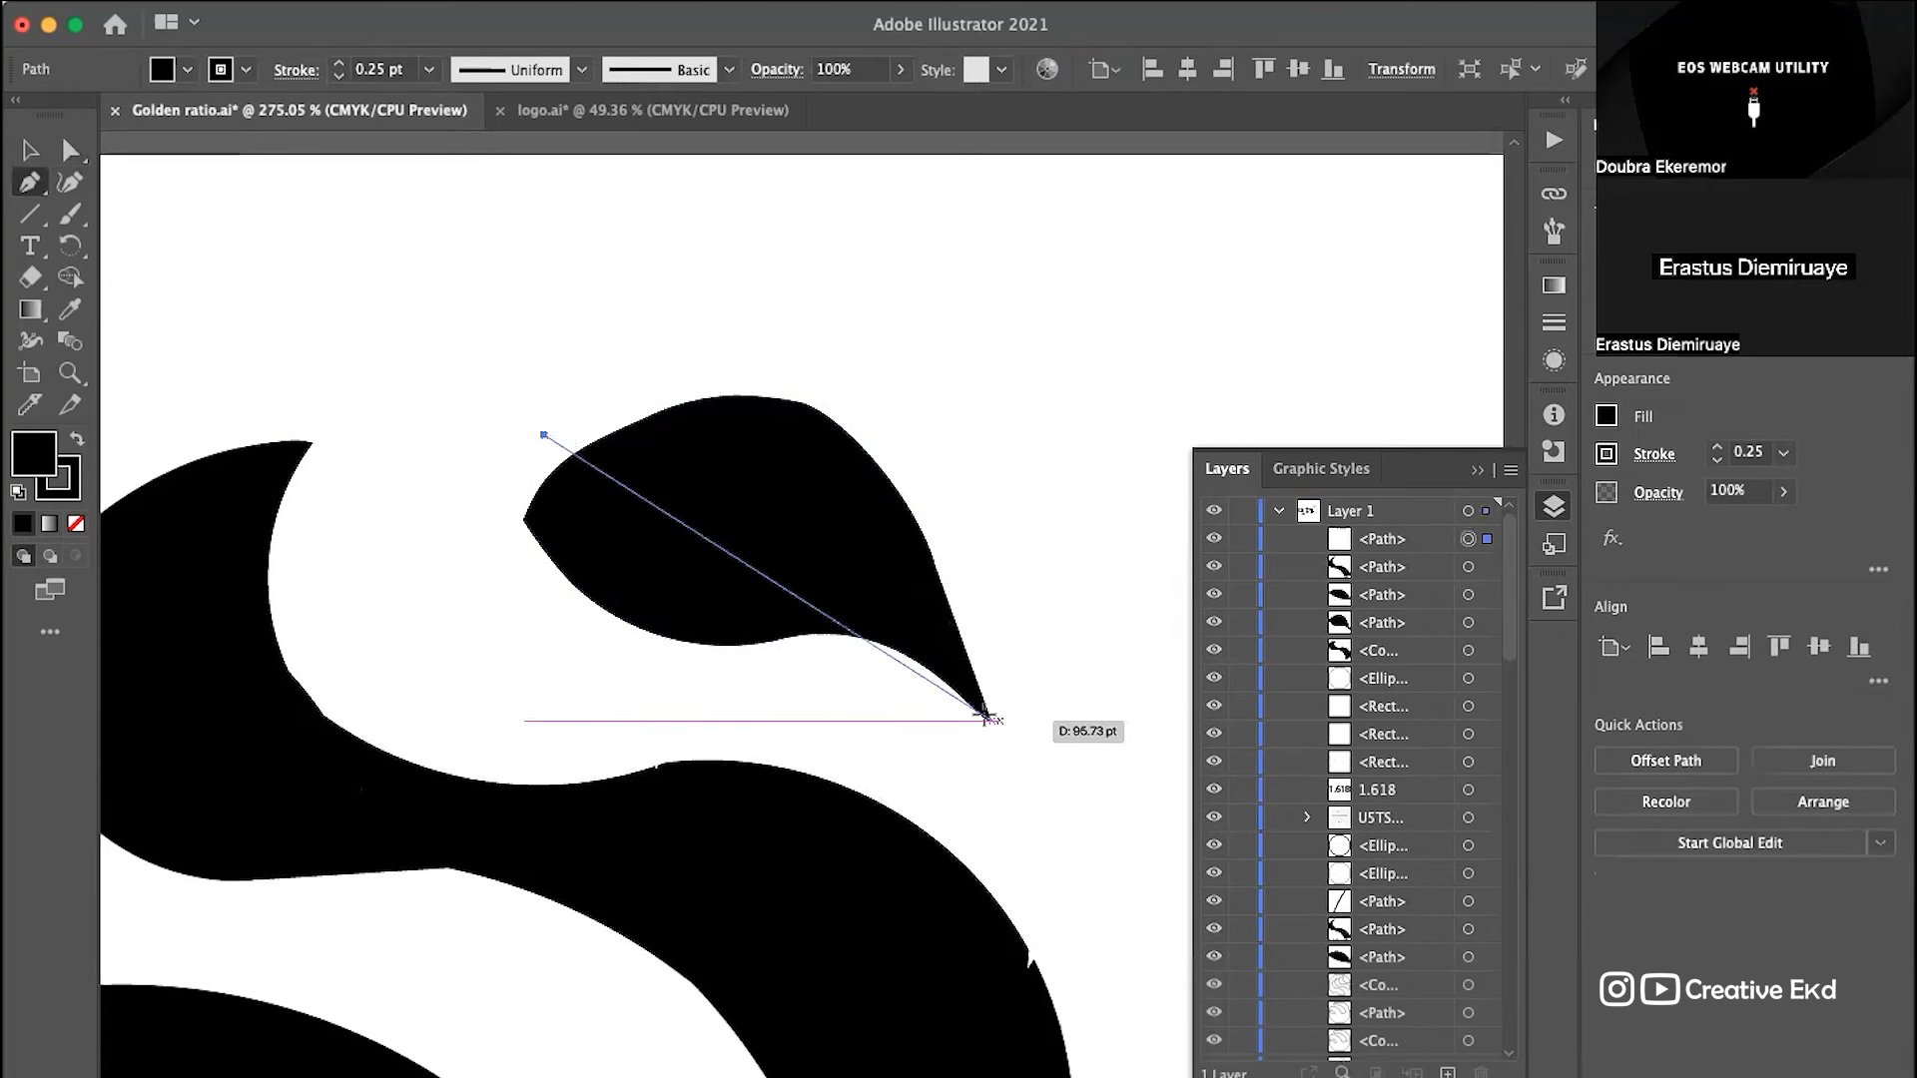
pyautogui.moveTo(988, 713); pyautogui.dragTo(1101, 1027)
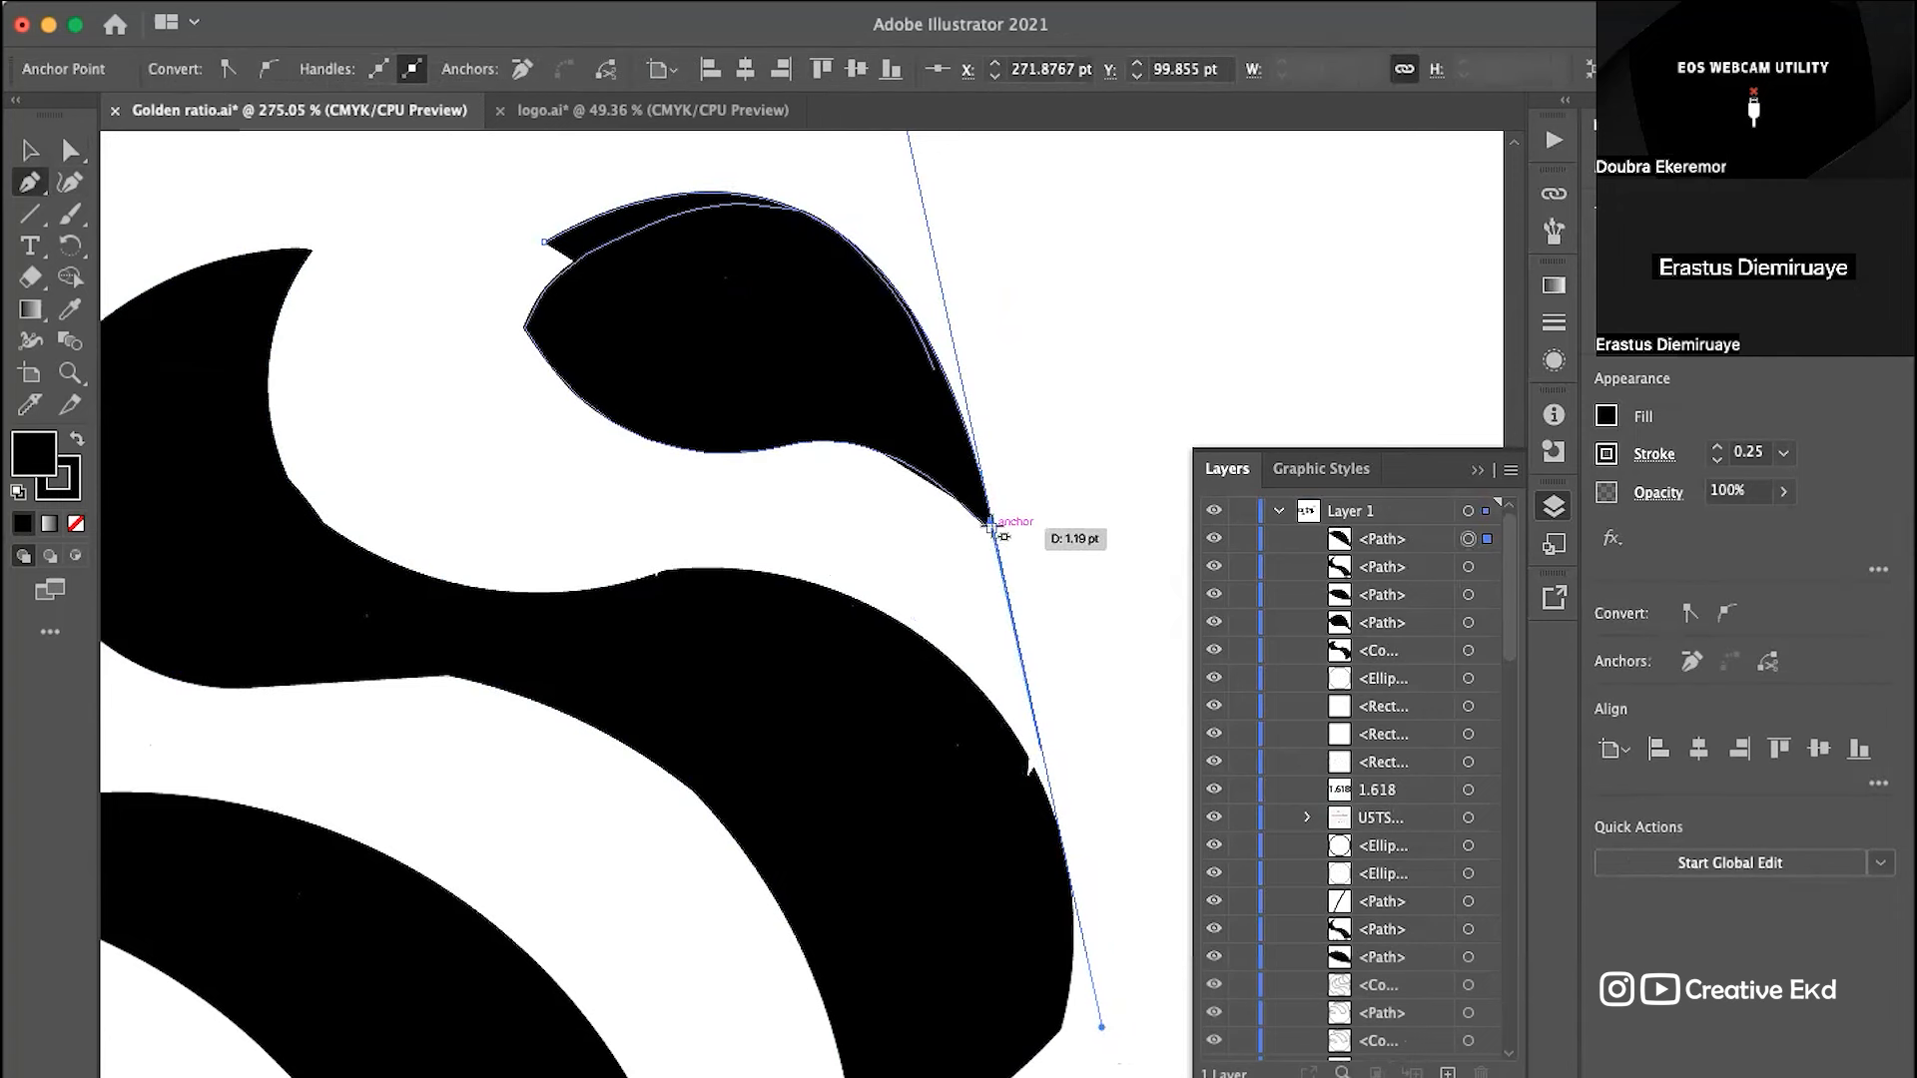
pyautogui.moveTo(991, 527); pyautogui.dragTo(990, 529)
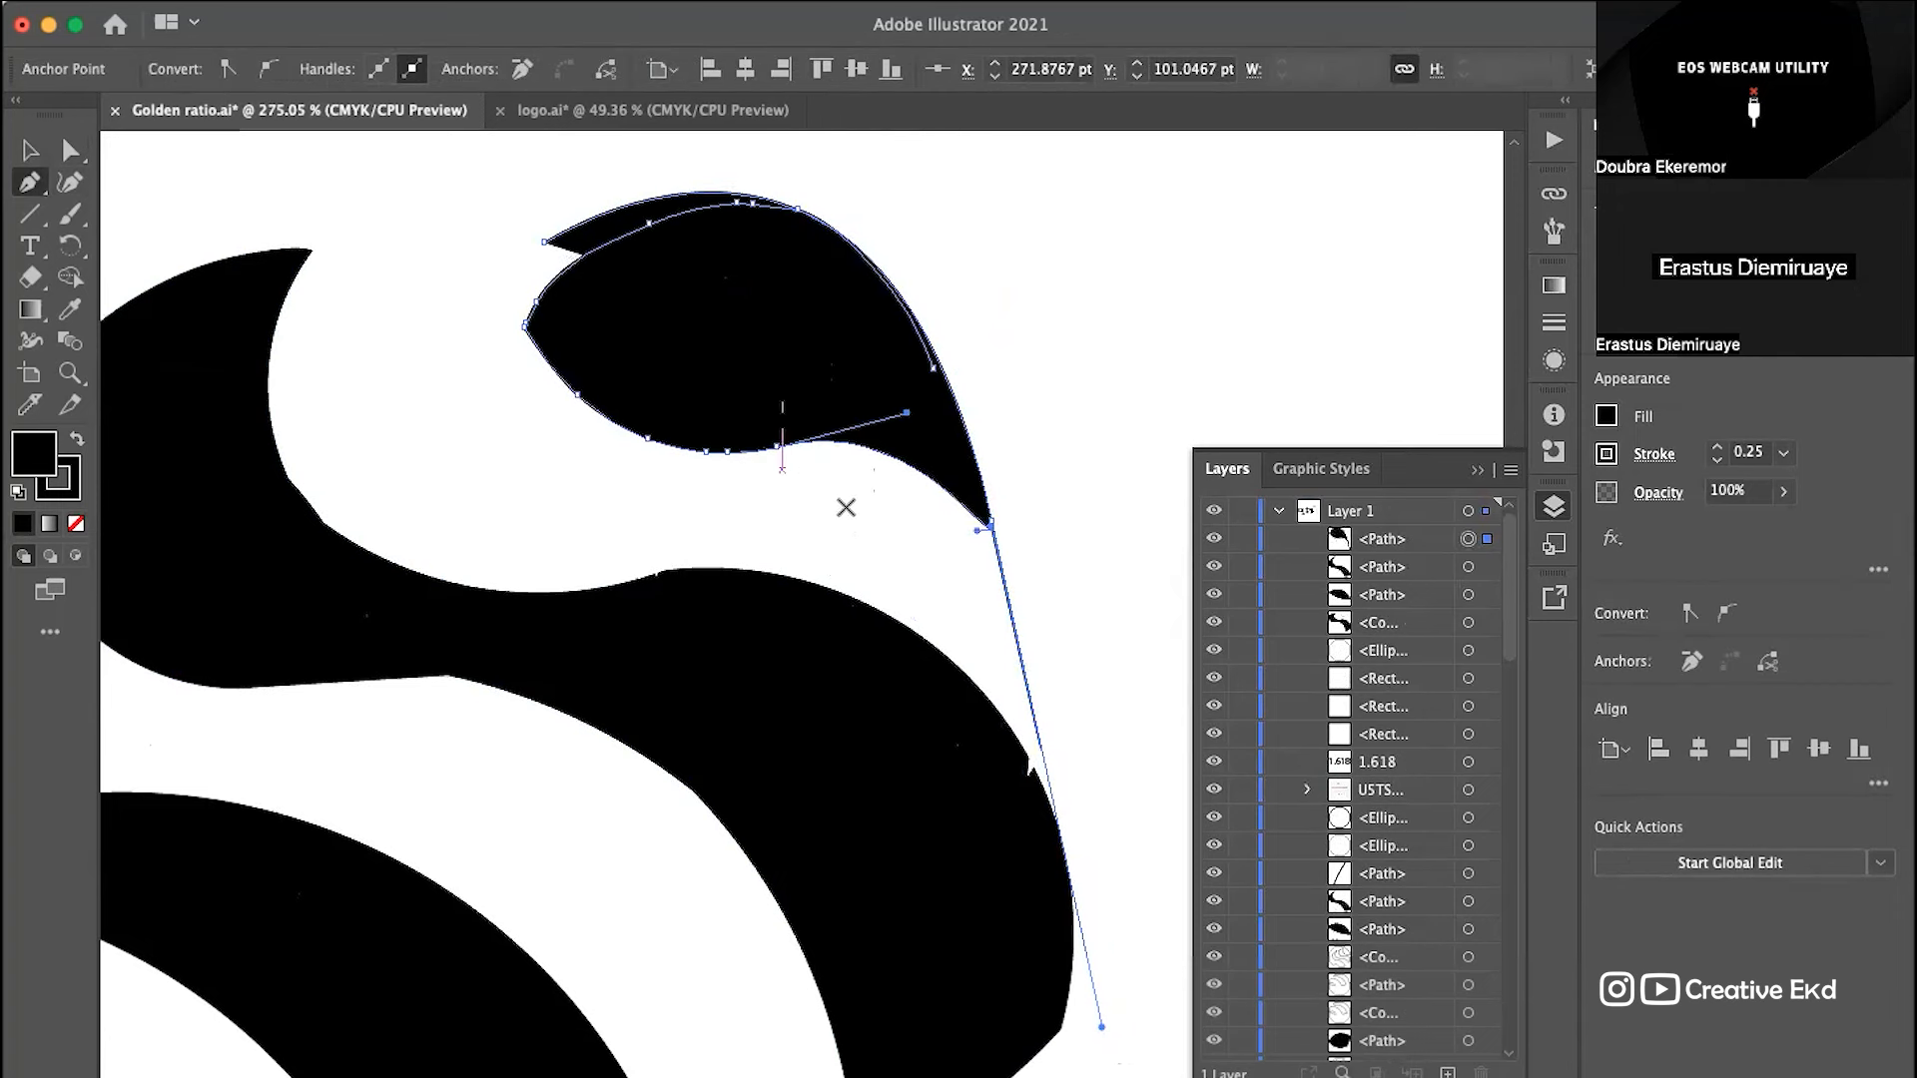
pyautogui.moveTo(990, 525)
pyautogui.mouseDown()
pyautogui.moveTo(1043, 843)
pyautogui.moveTo(993, 522)
pyautogui.mouseUp()
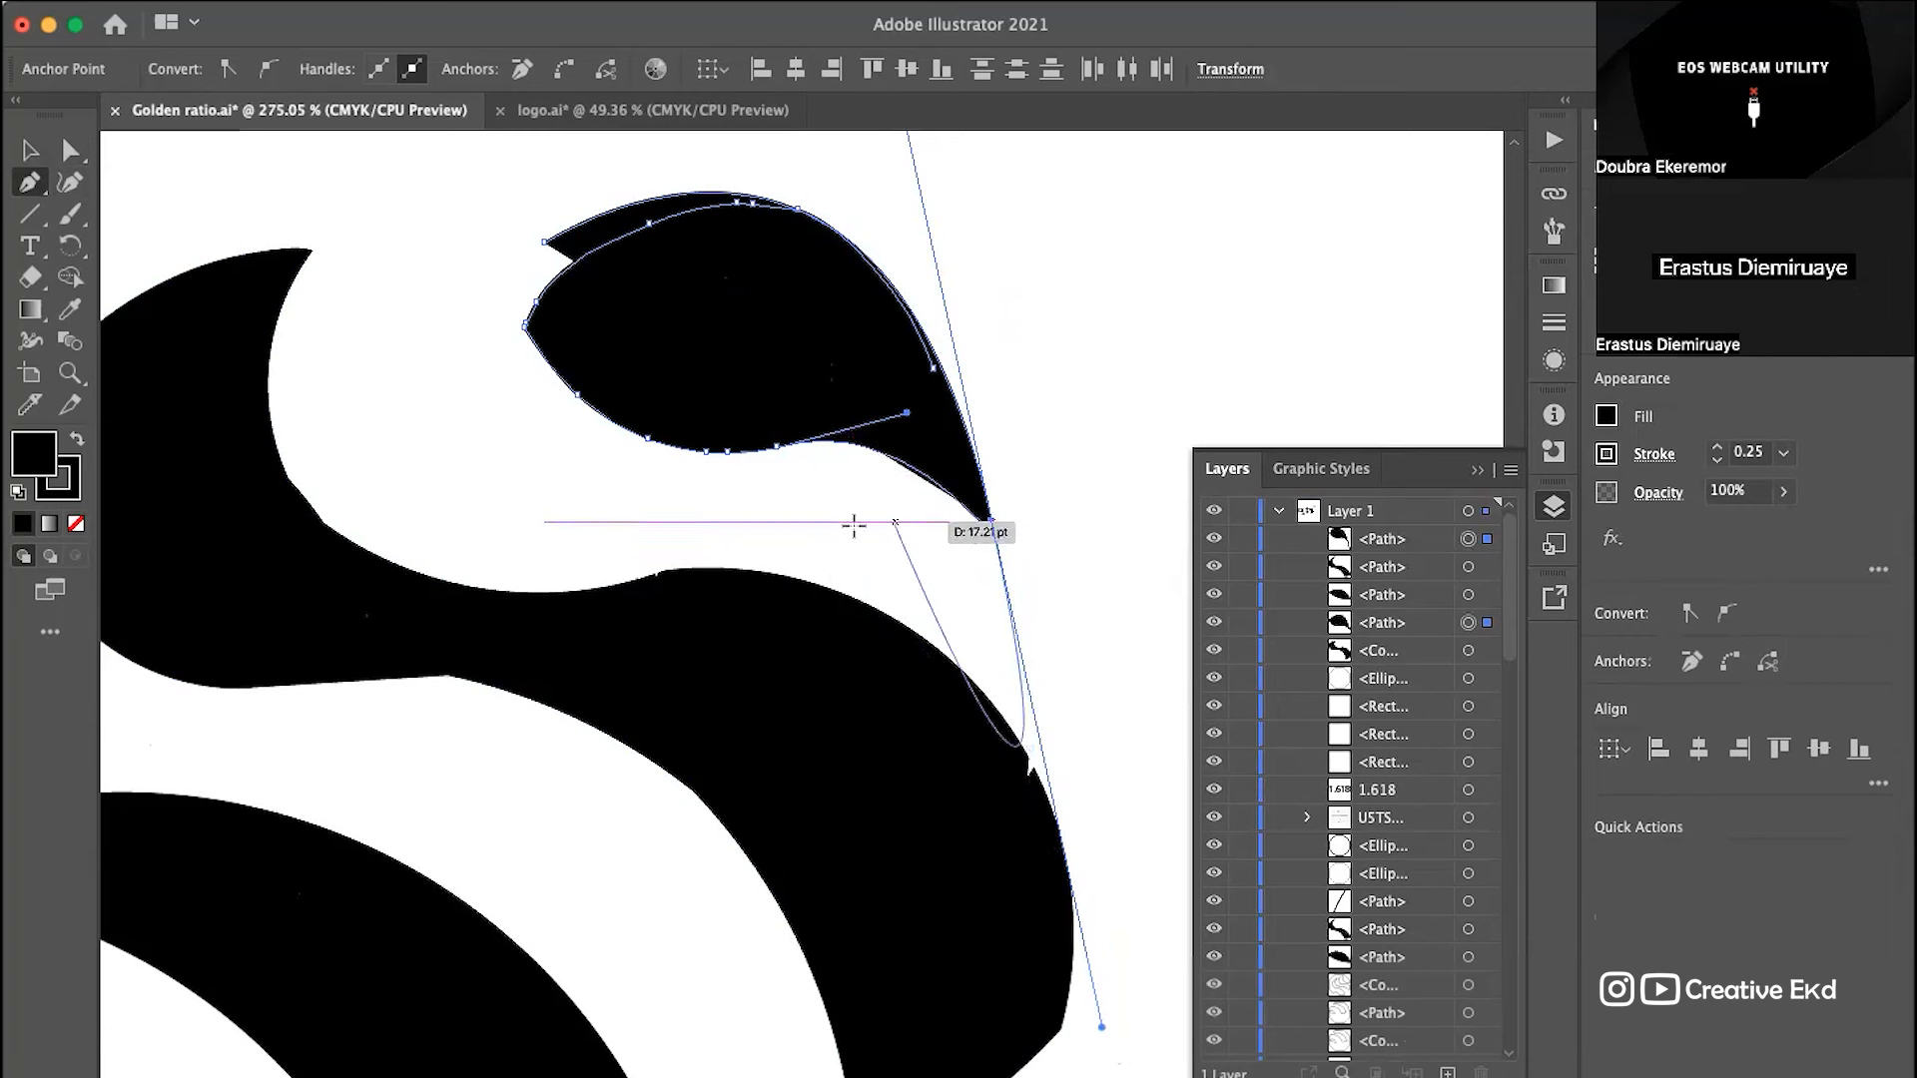
# Step: Select the new curve's open left endpoint and resume the path from it with the Pen tool
pyautogui.click(70, 152)
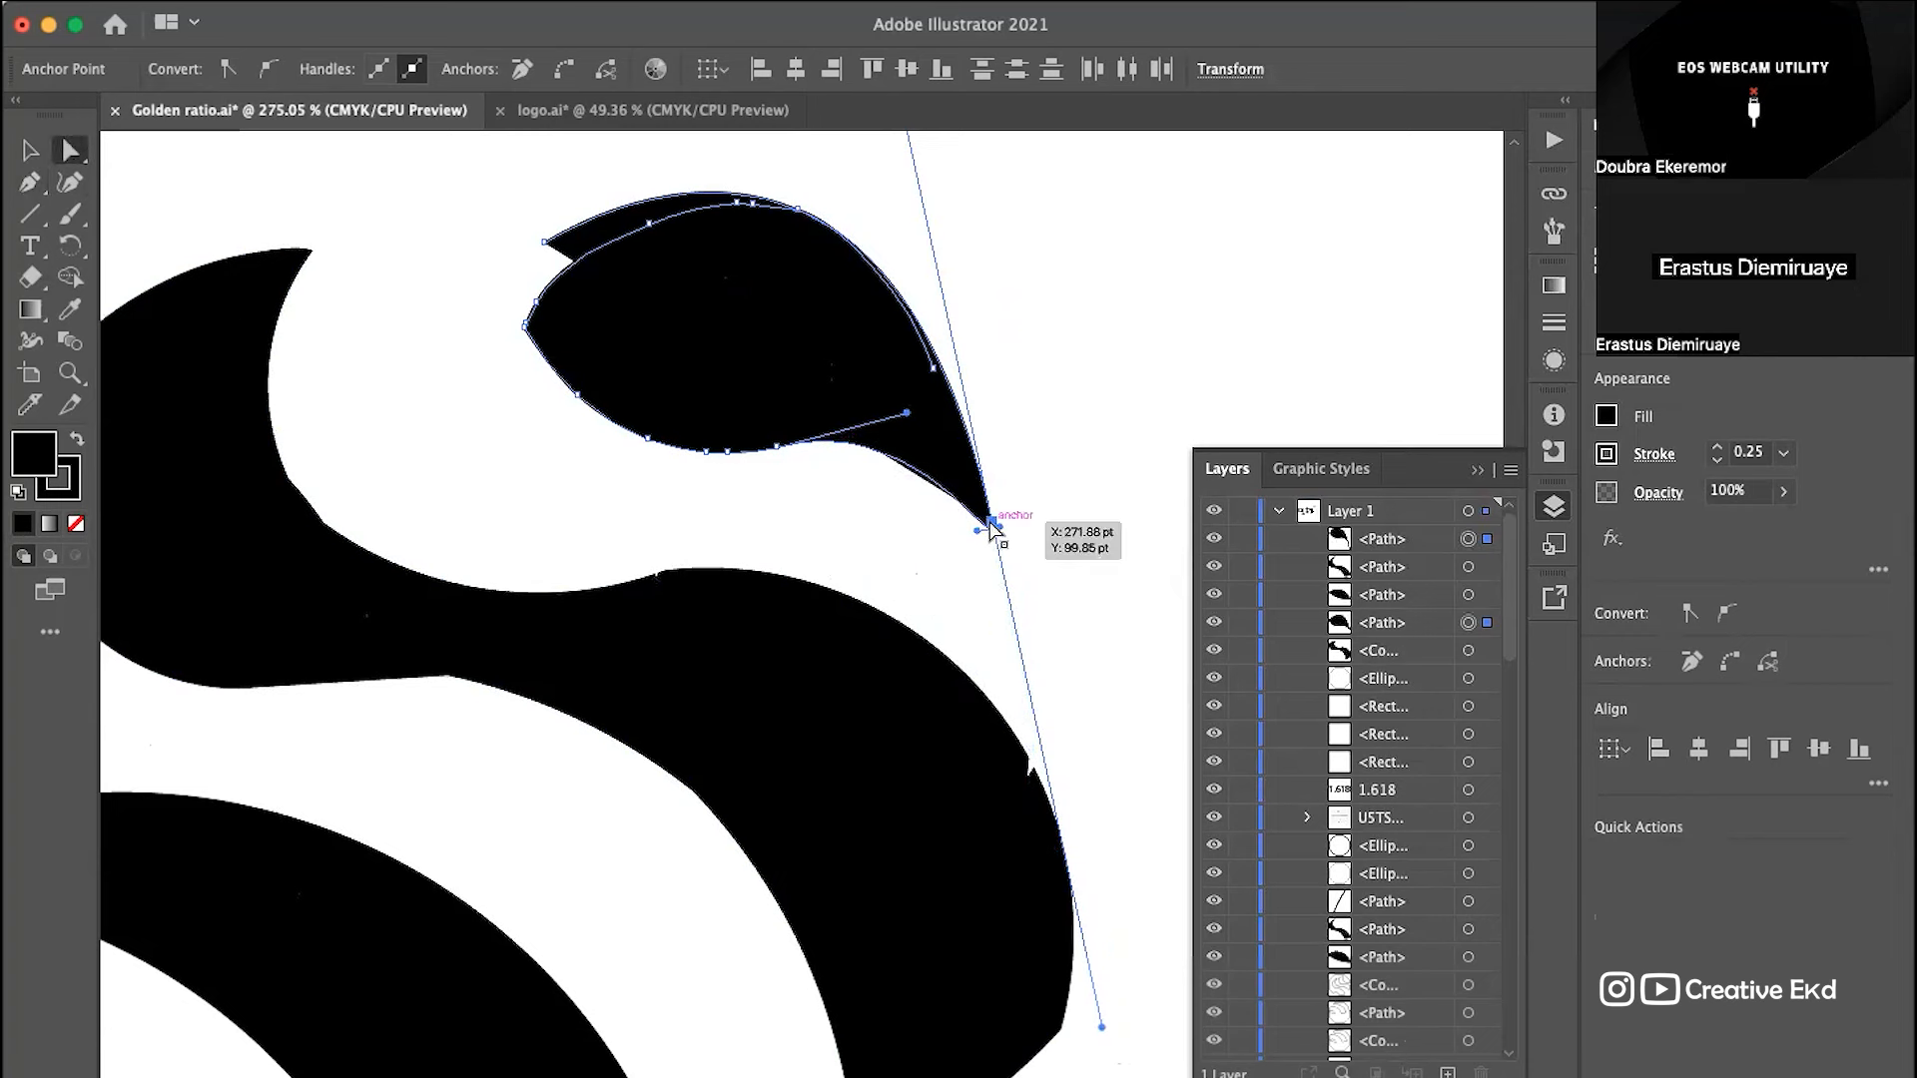
pyautogui.click(991, 523)
pyautogui.scroll(5, 968, 485)
pyautogui.scroll(5, 514, 147)
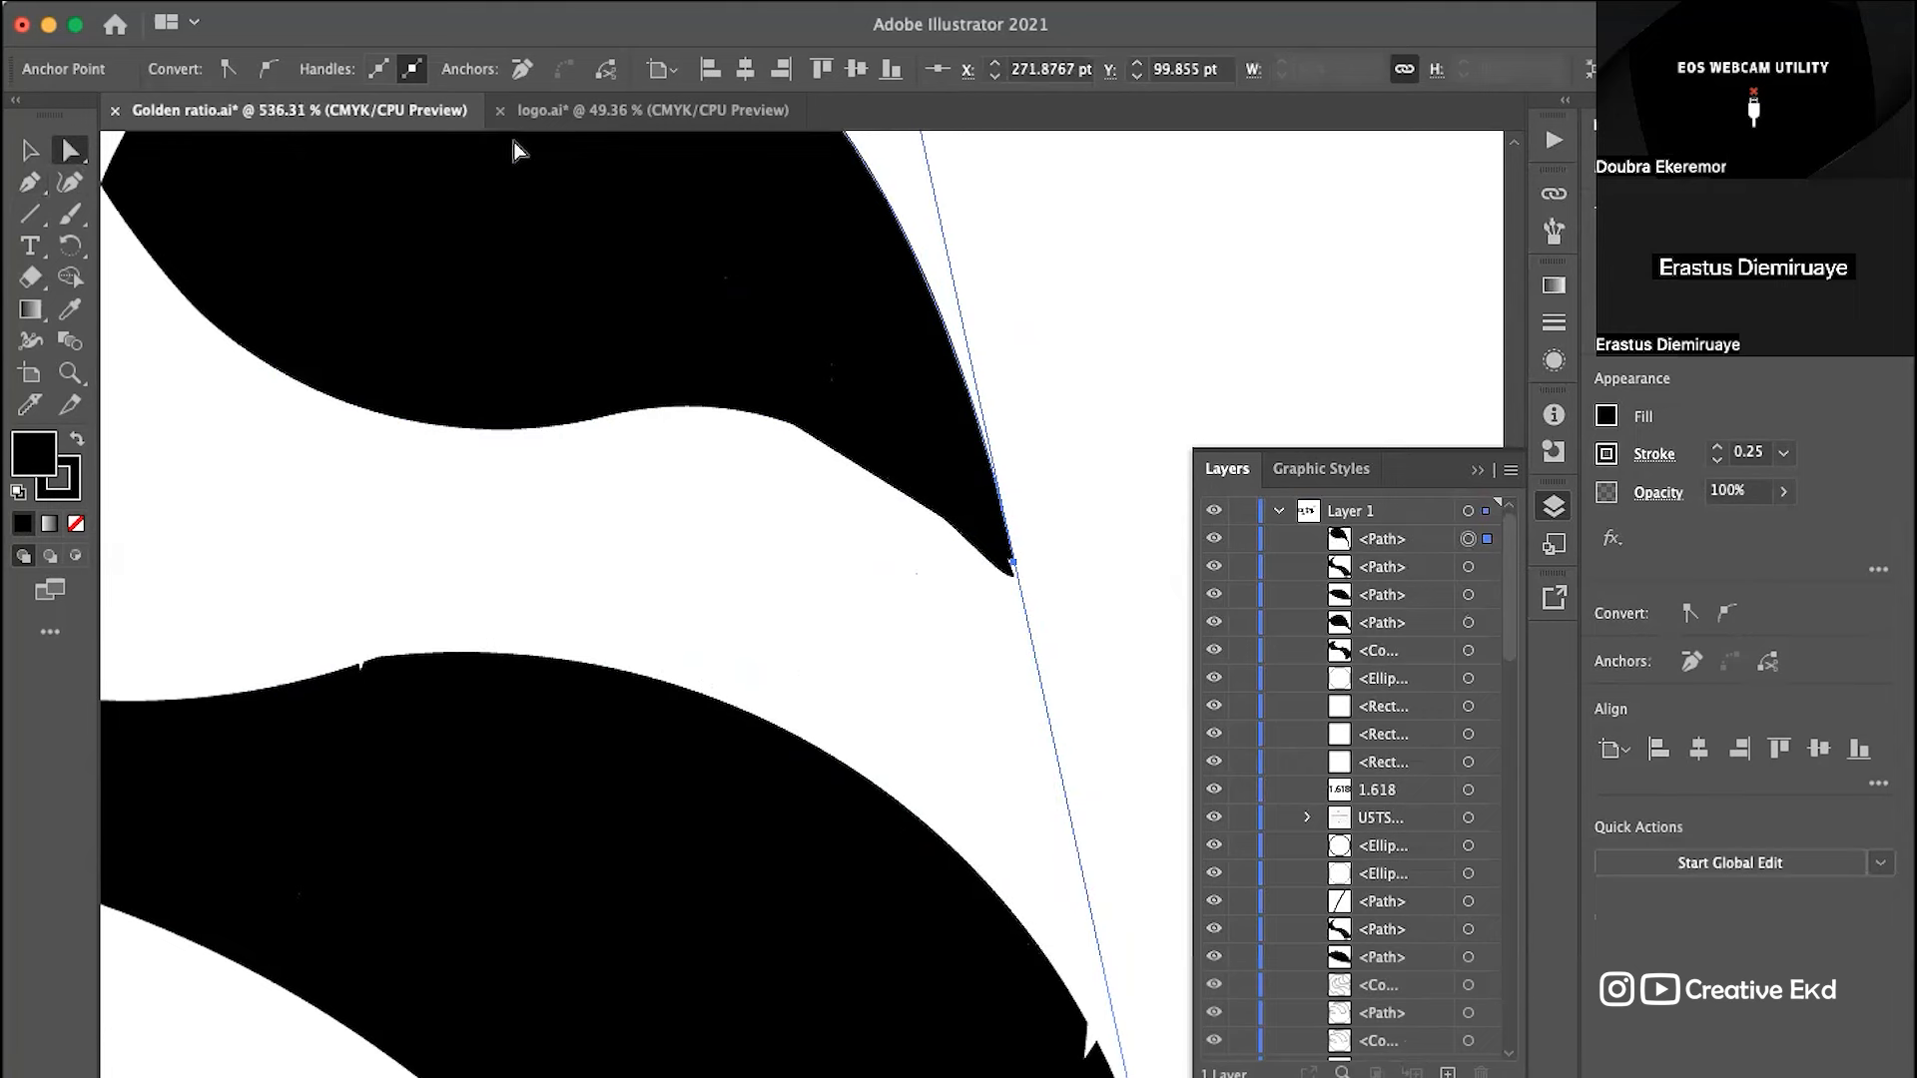
pyautogui.hscroll(-3, 514, 147)
pyautogui.click(417, 322)
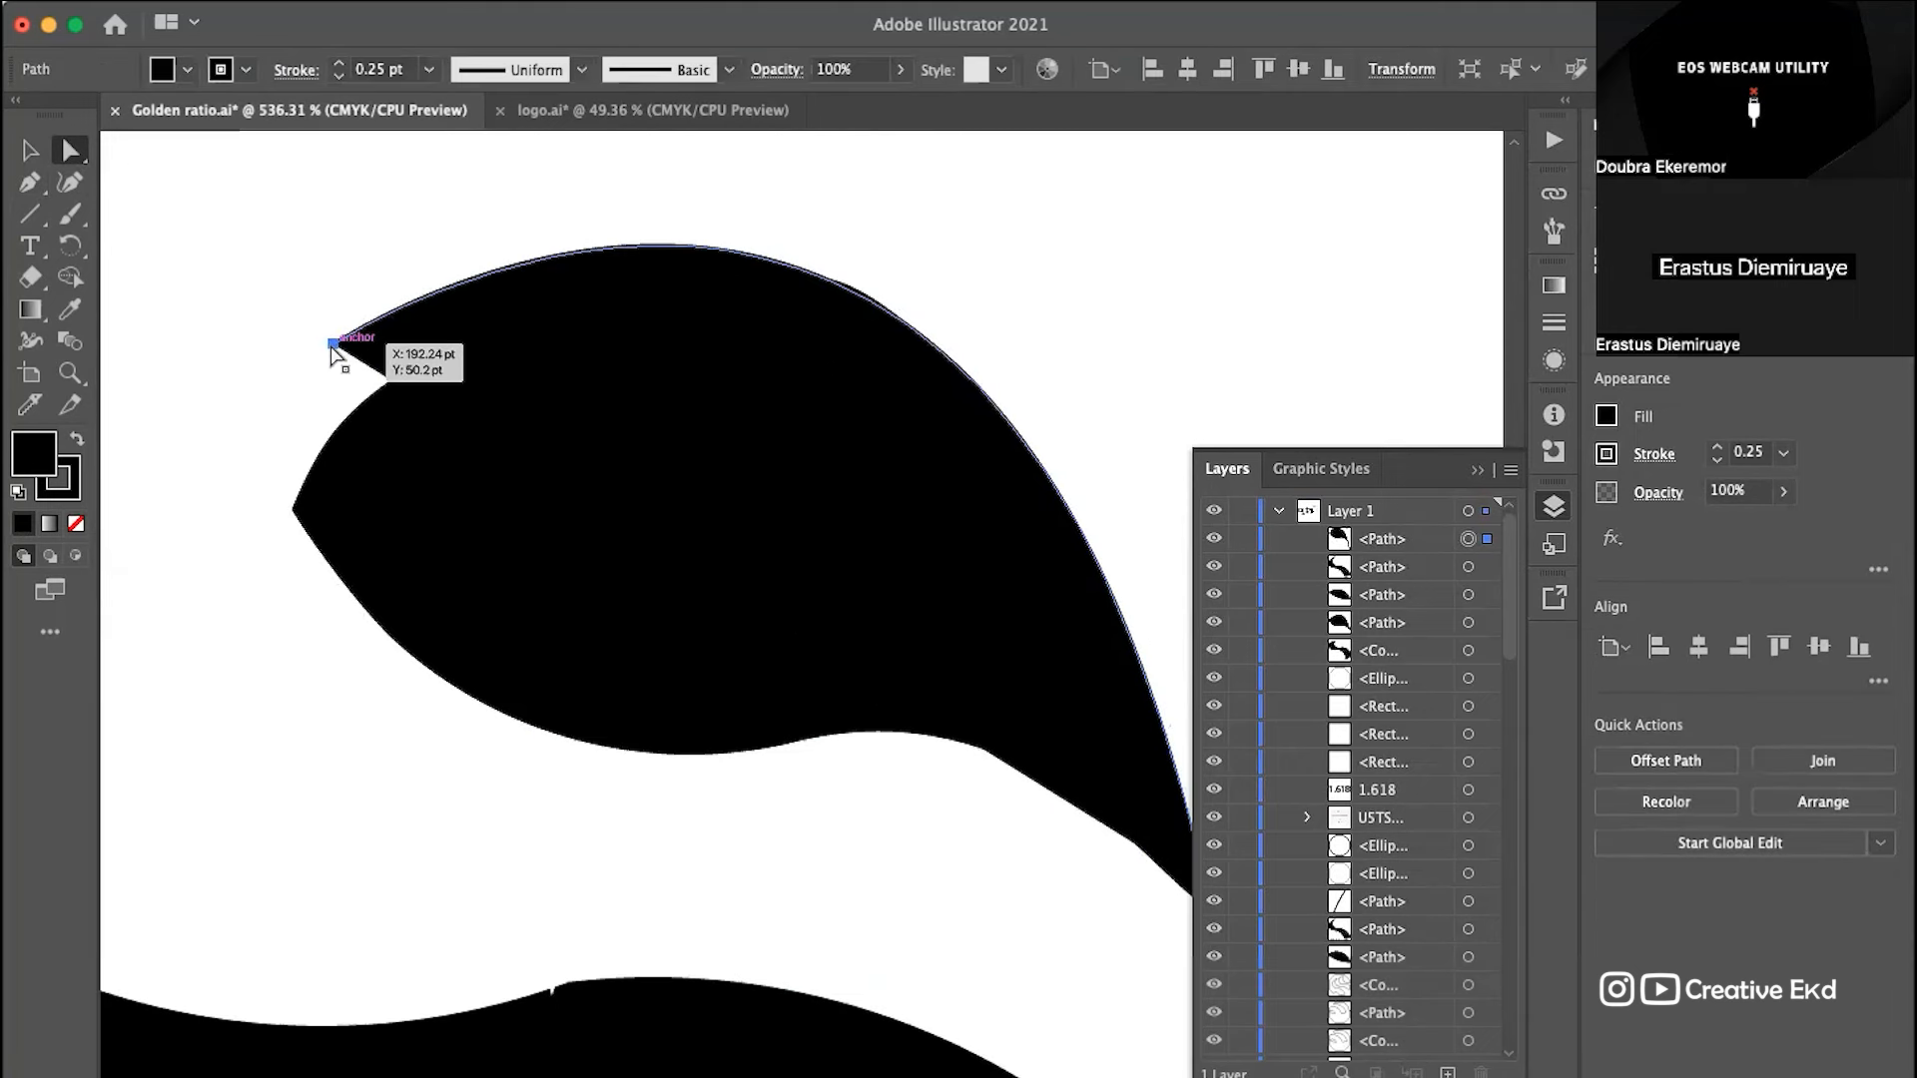
pyautogui.click(333, 342)
pyautogui.click(30, 181)
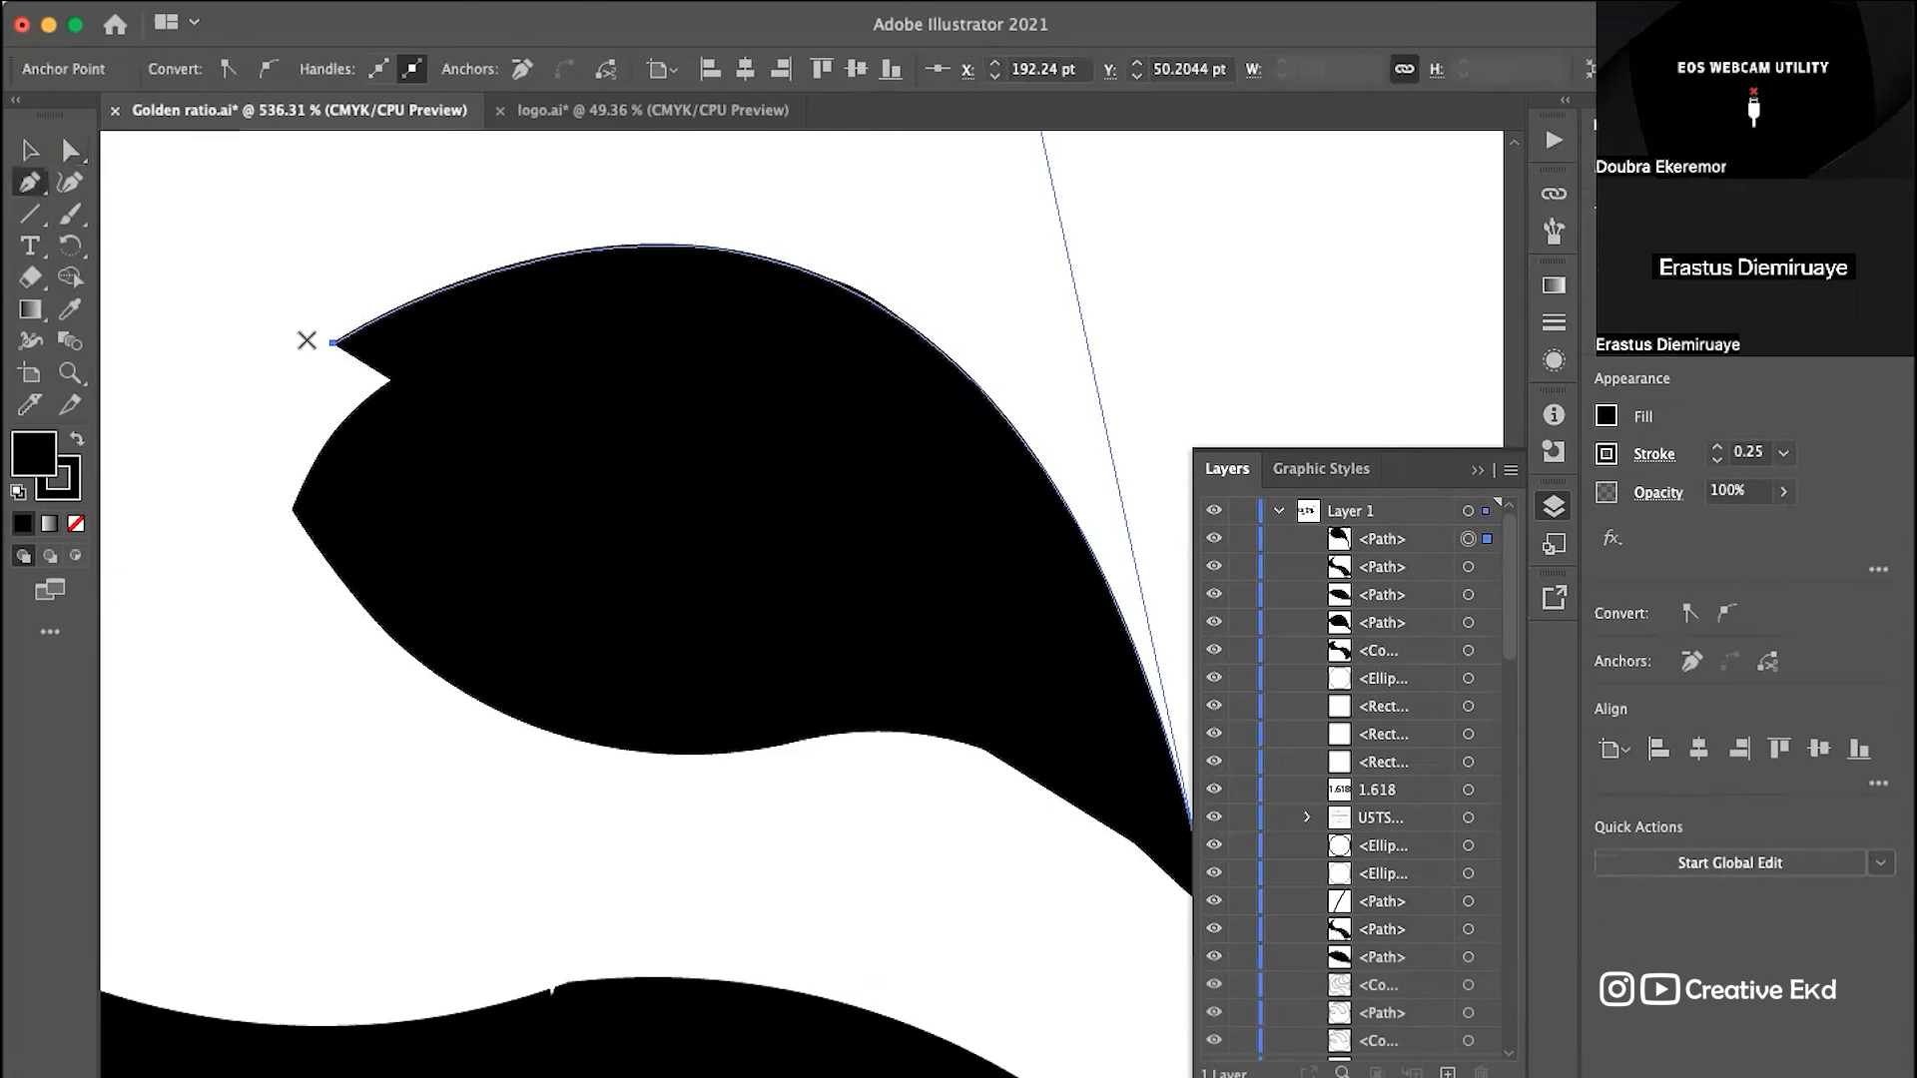
pyautogui.click(333, 343)
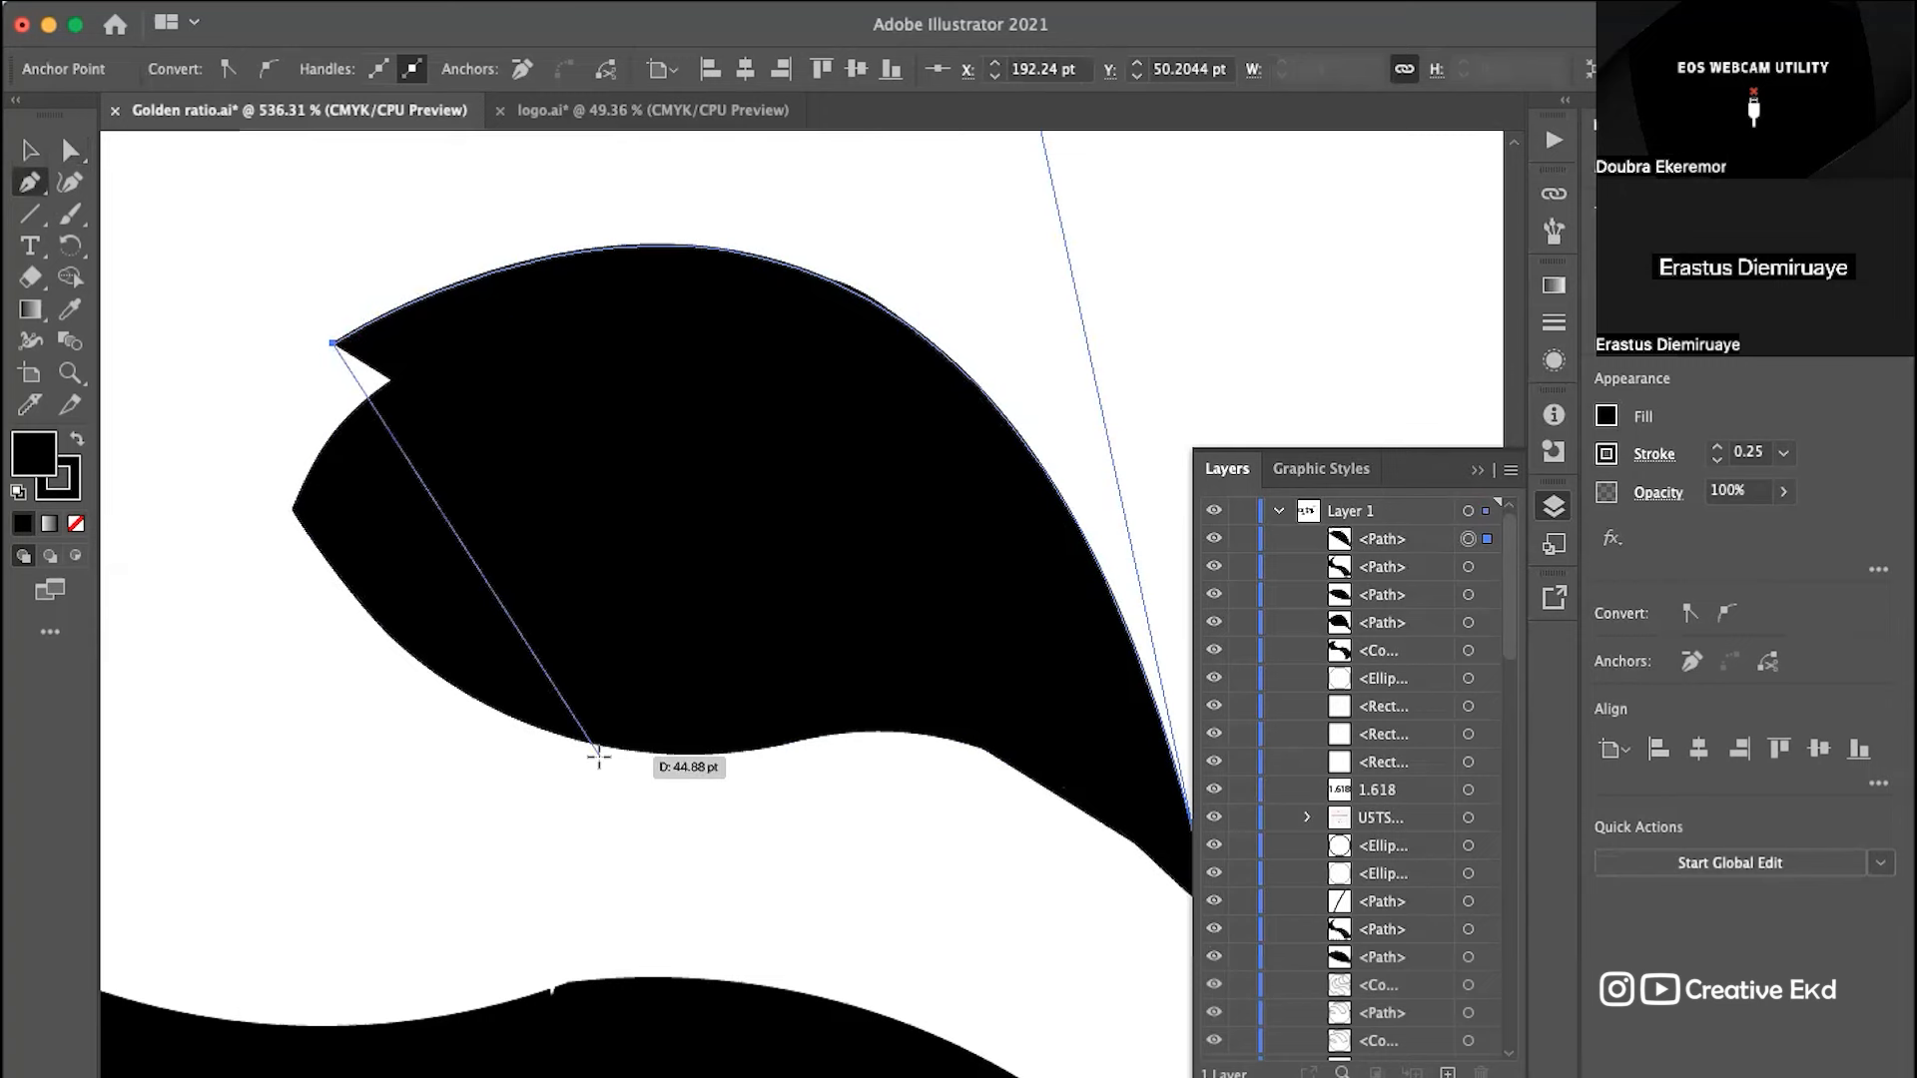
# Step: Curve the path along the teardrop's underside to a new anchor, remove that anchor's outgoing handle, and close the shape at the tip
pyautogui.scroll(-4, 601, 756)
pyautogui.hscroll(2, 601, 755)
pyautogui.scroll(-6, 601, 756)
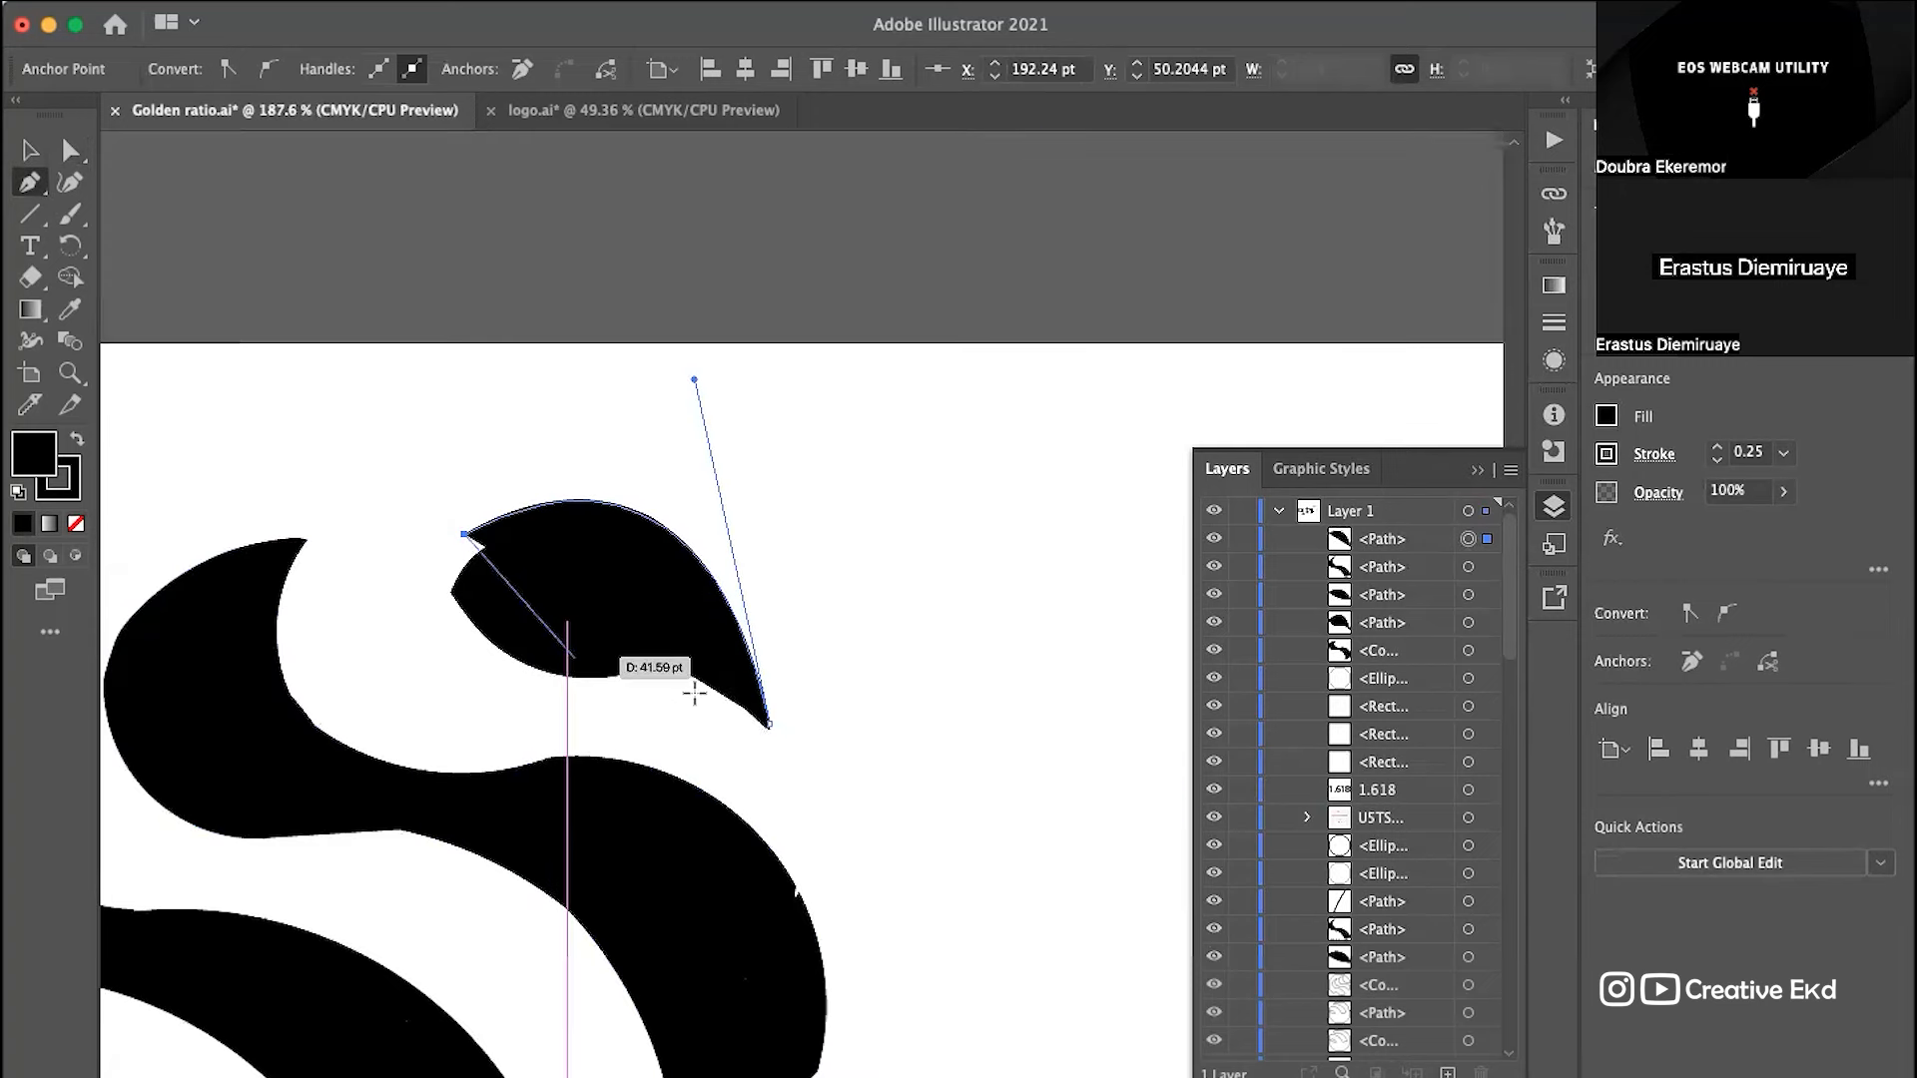
pyautogui.moveTo(667, 669); pyautogui.dragTo(873, 691)
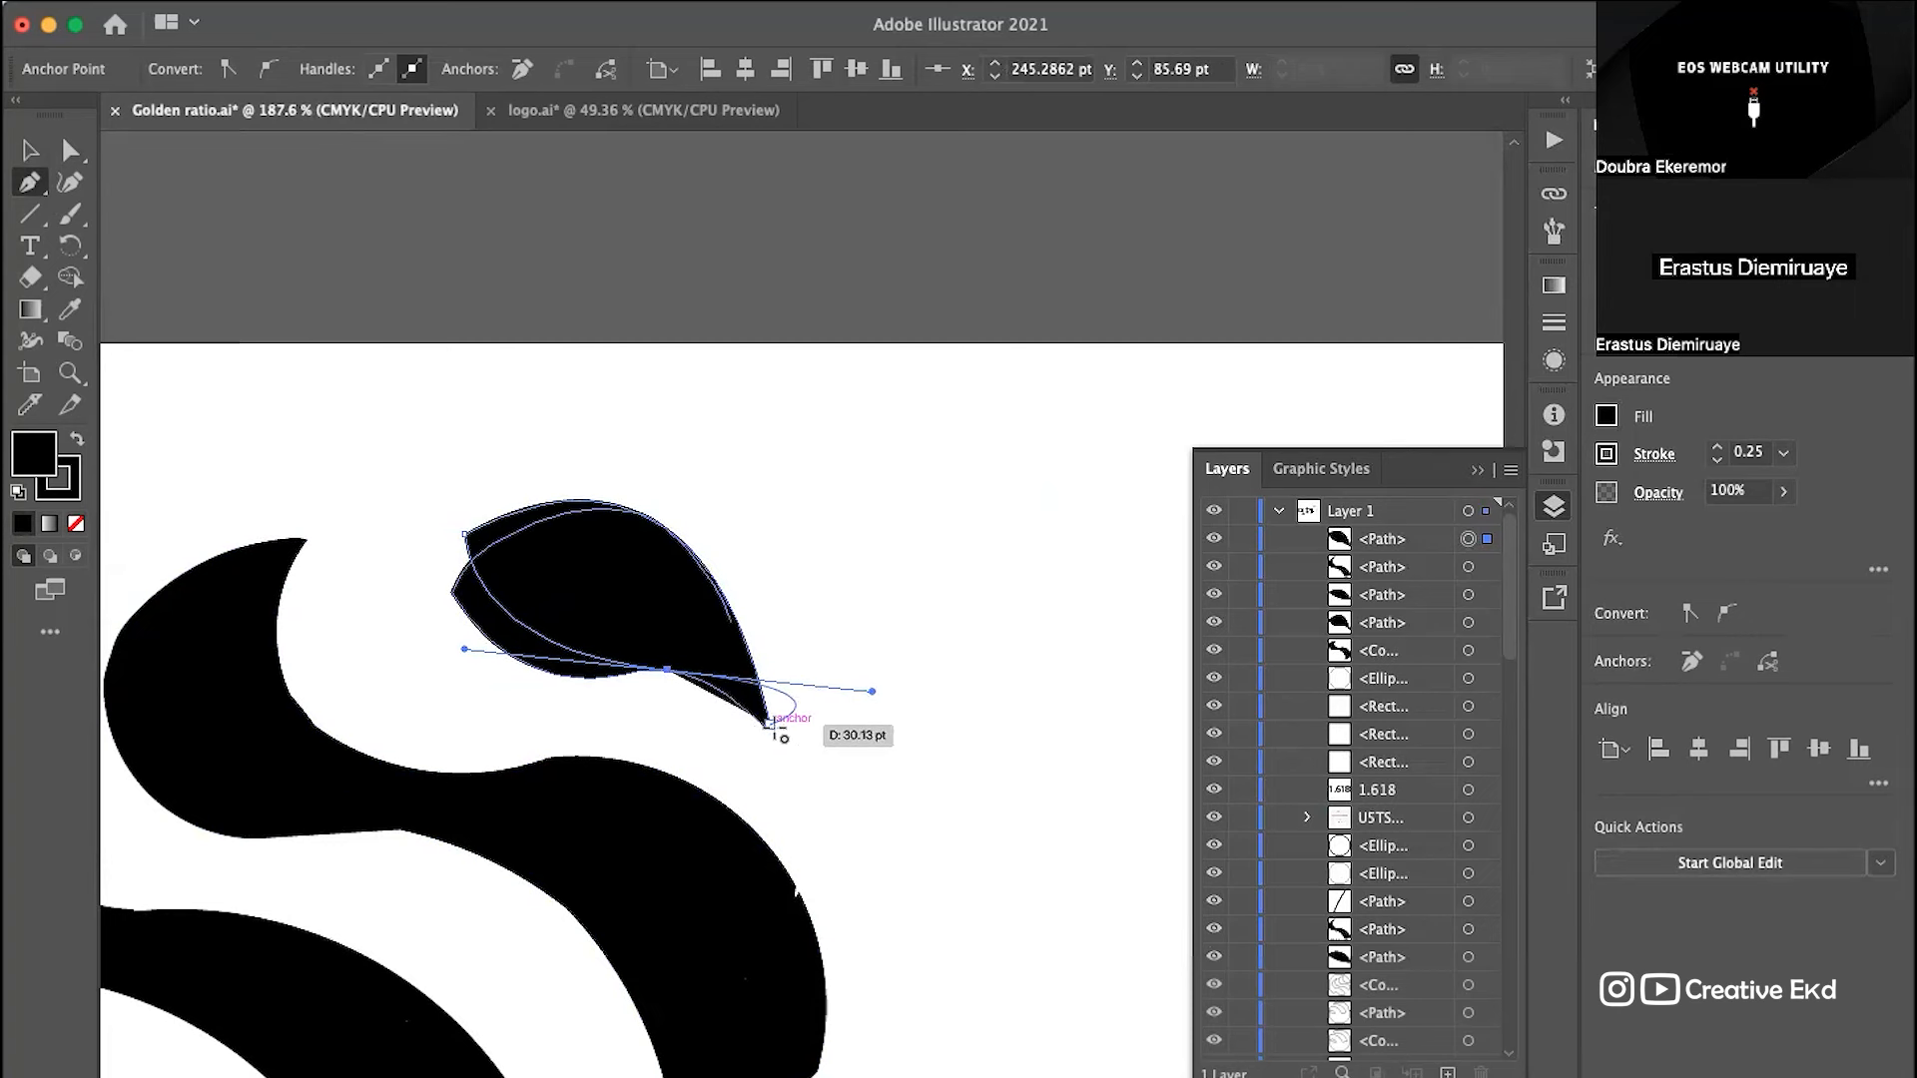
pyautogui.click(667, 669)
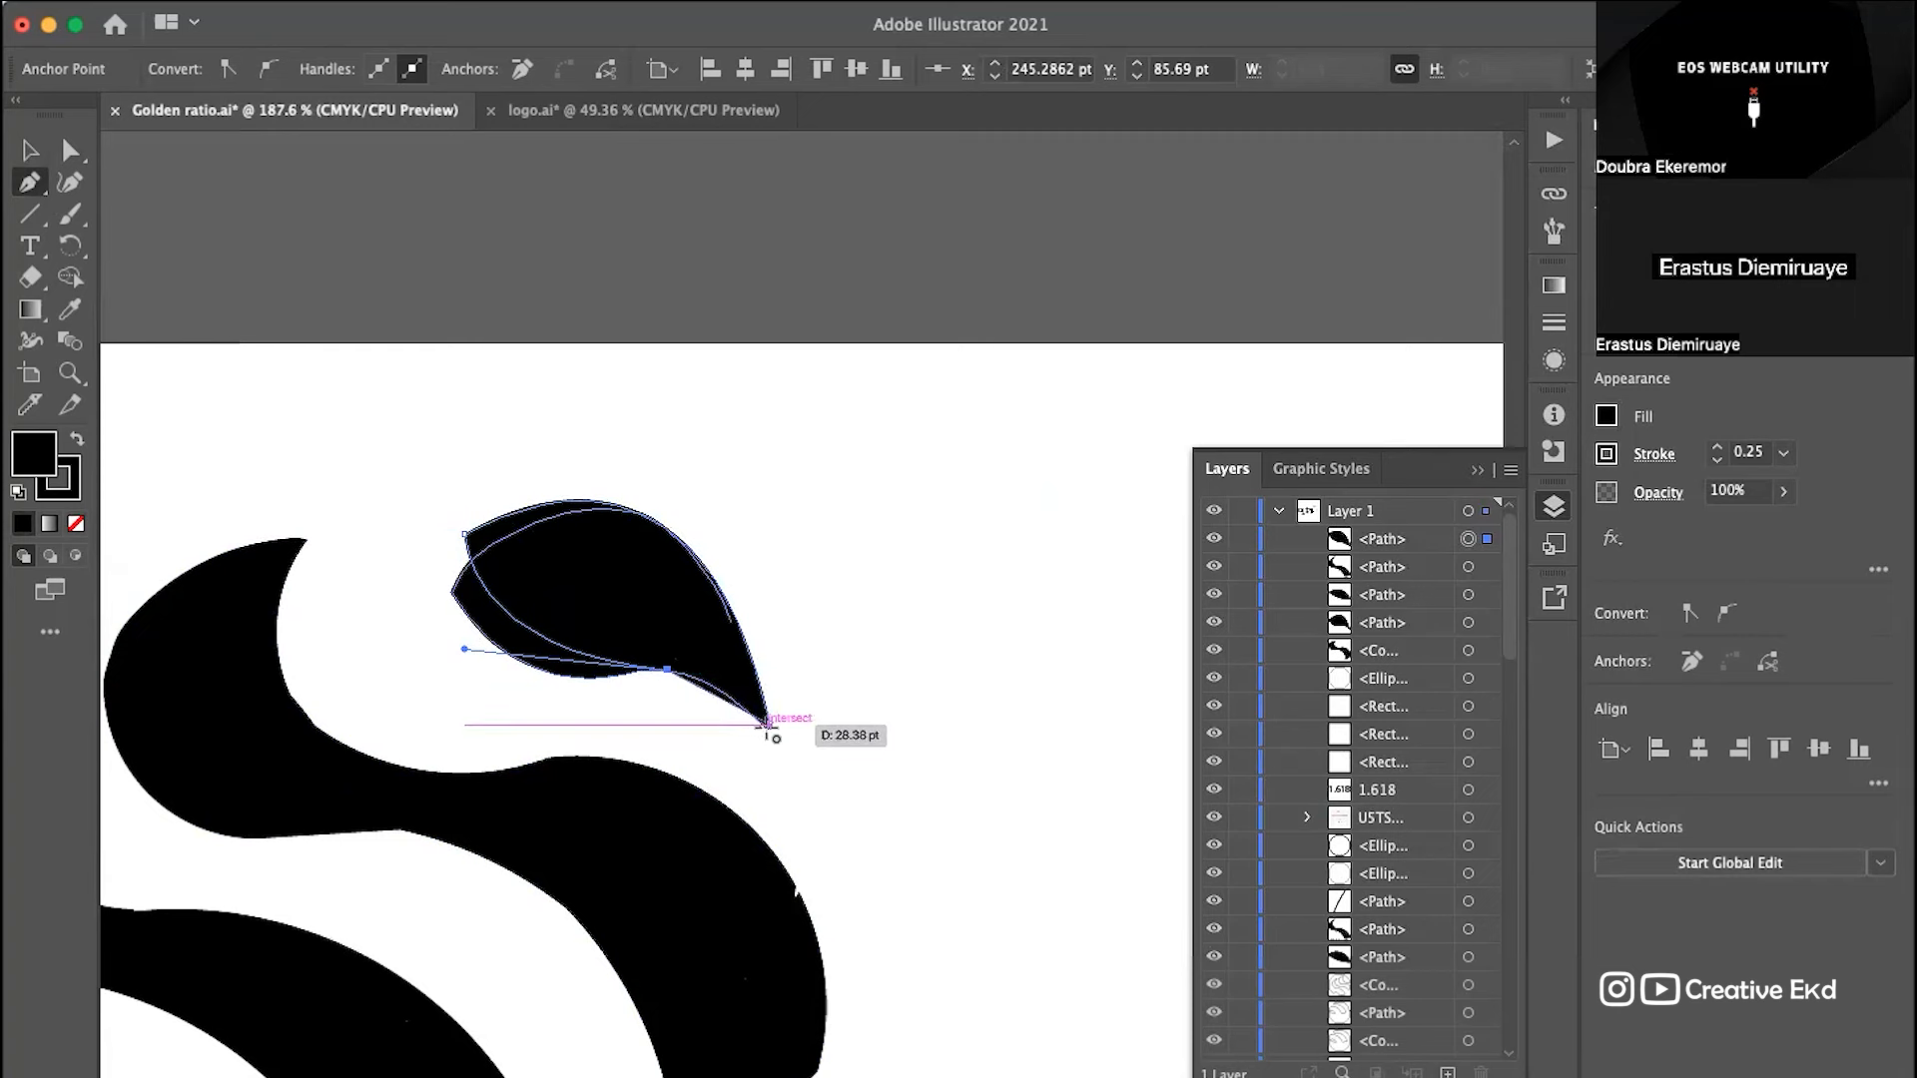
pyautogui.click(769, 722)
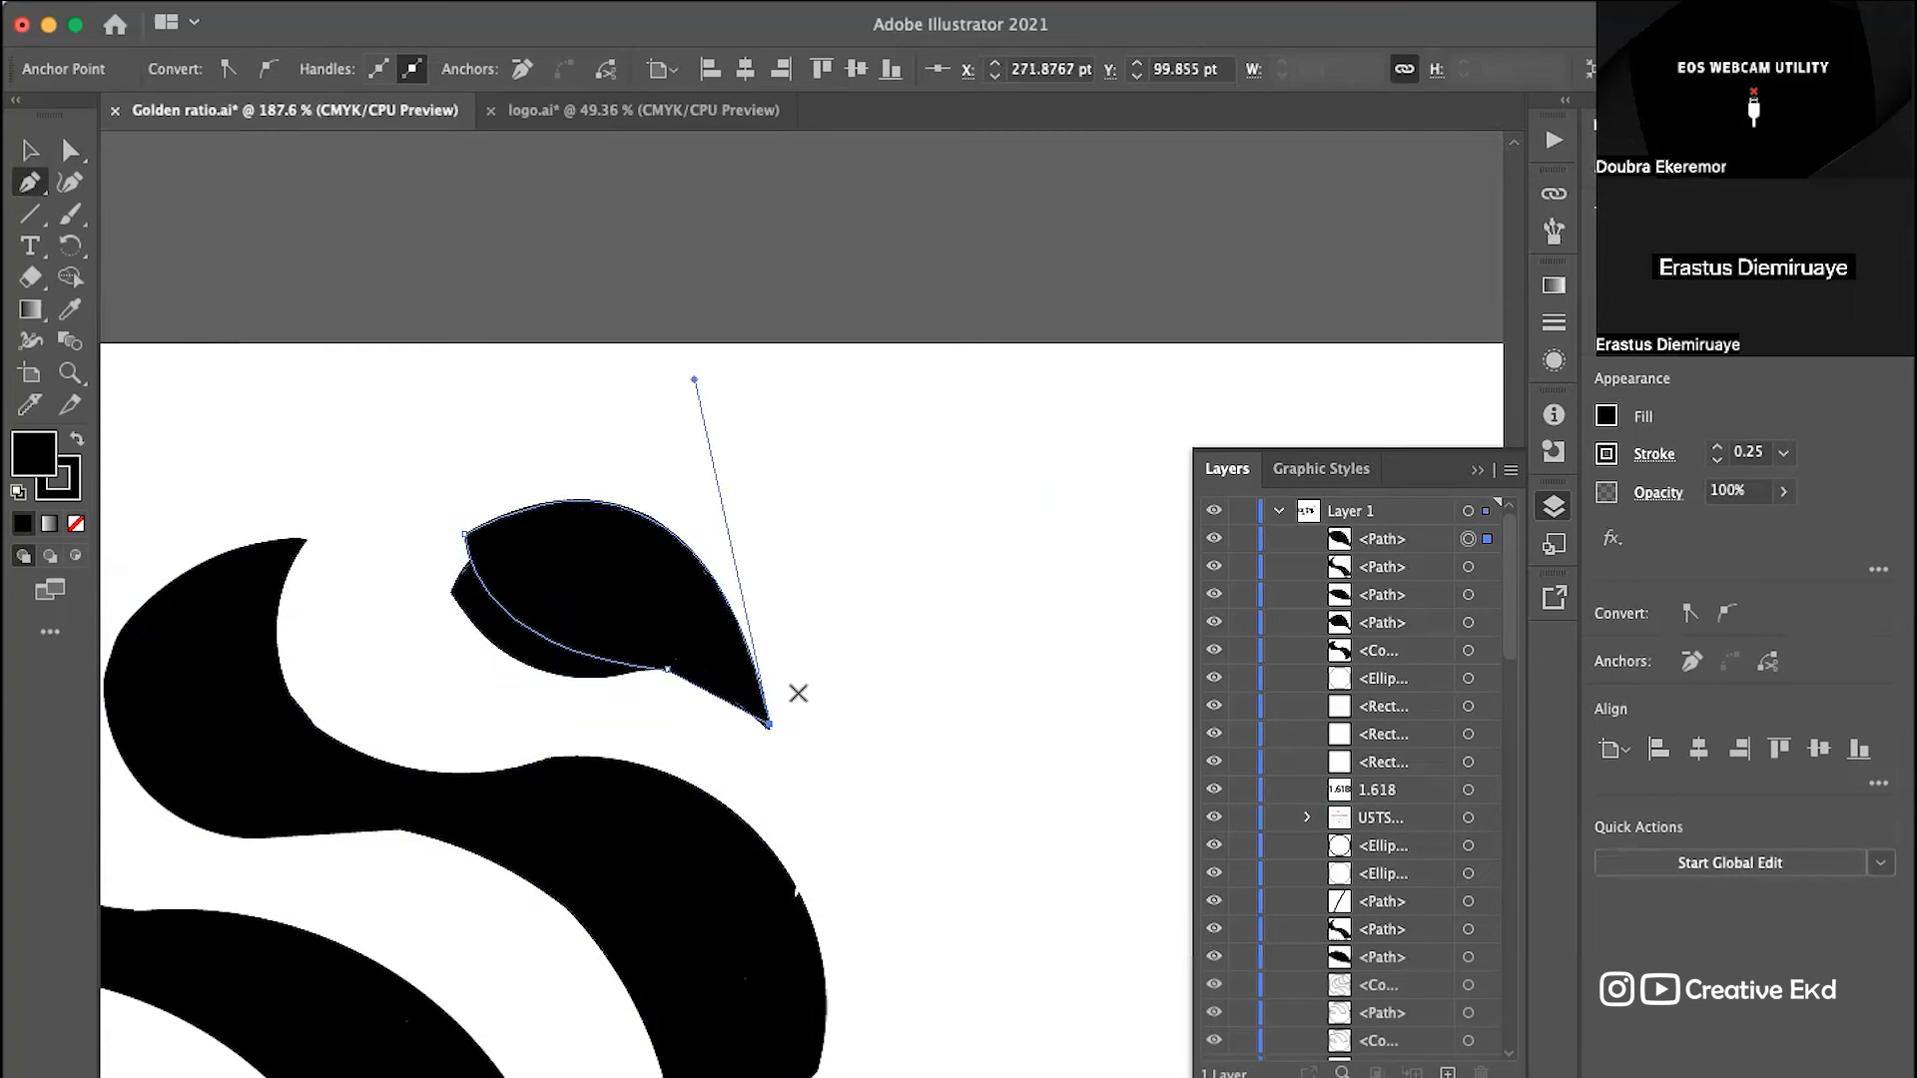
# Step: Delete the old teardrop shape beneath the newly drawn one
pyautogui.click(30, 151)
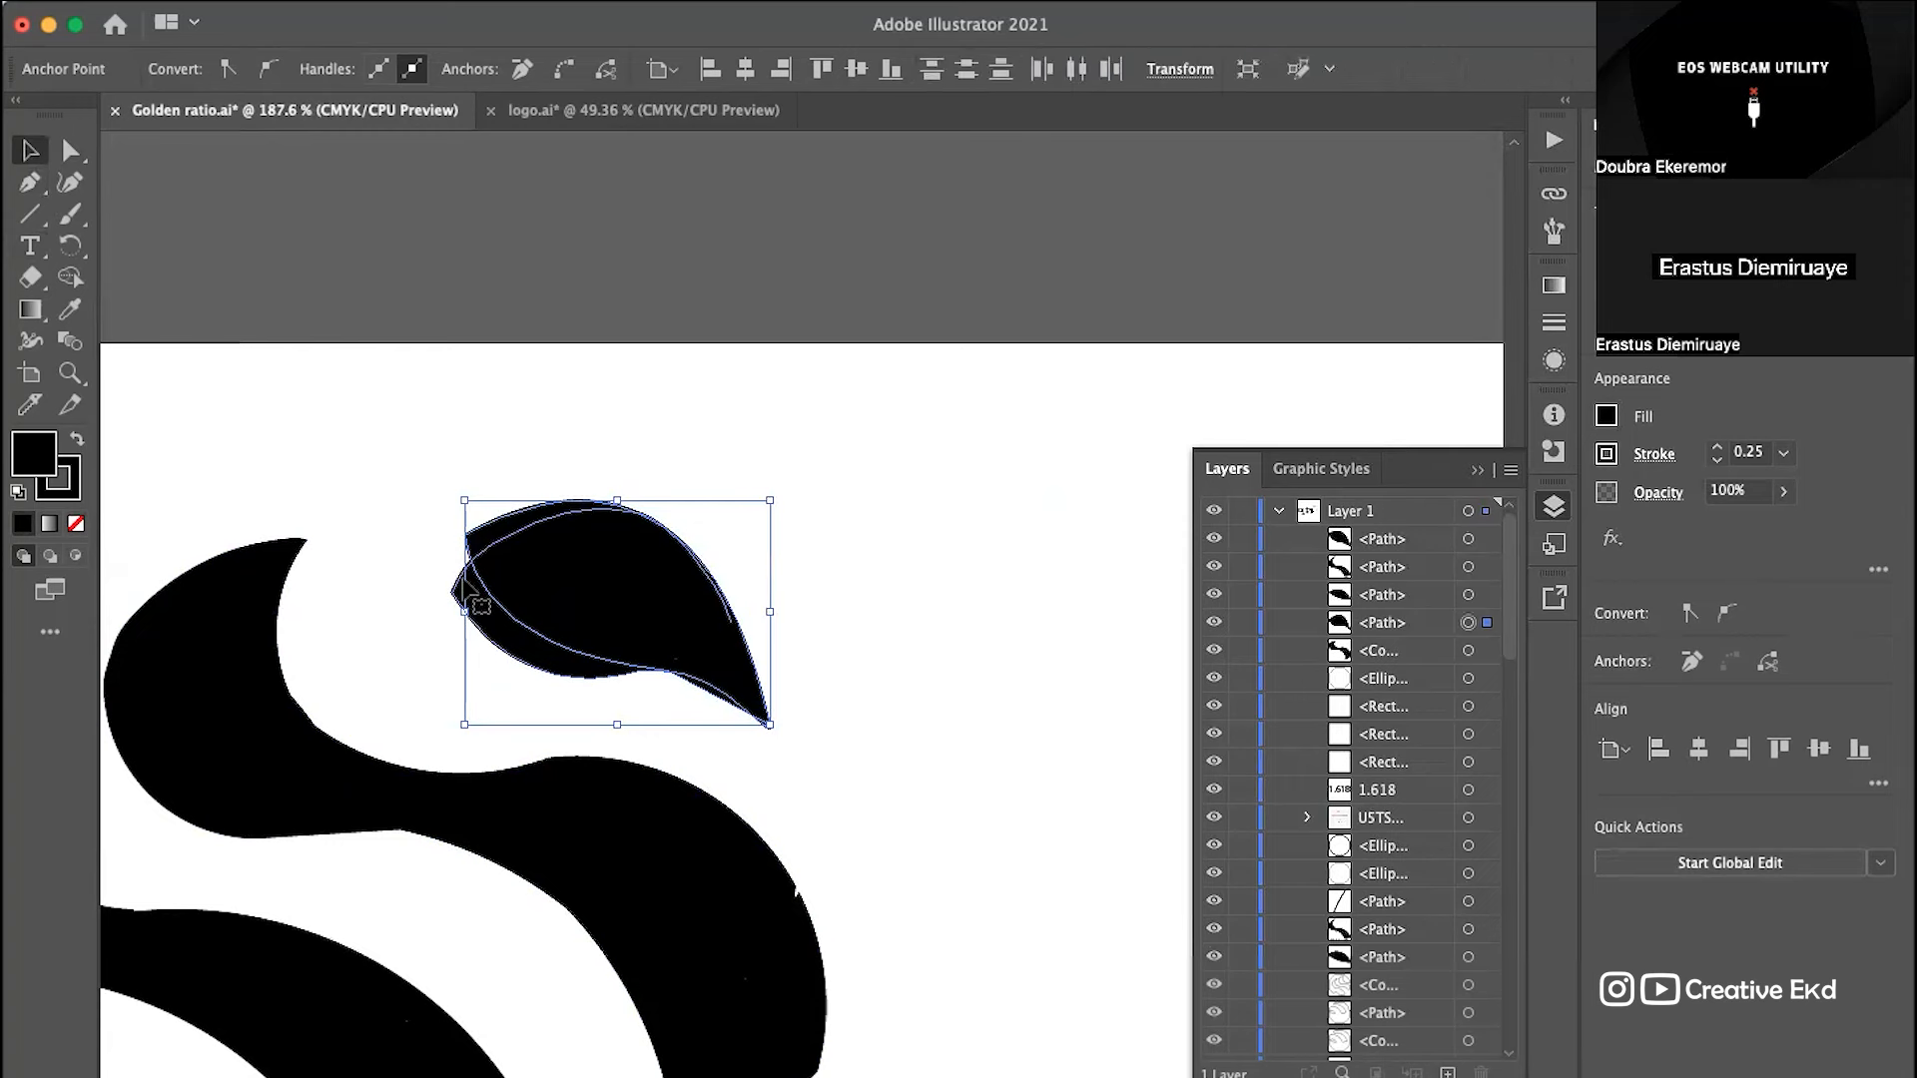
pyautogui.press('Delete')
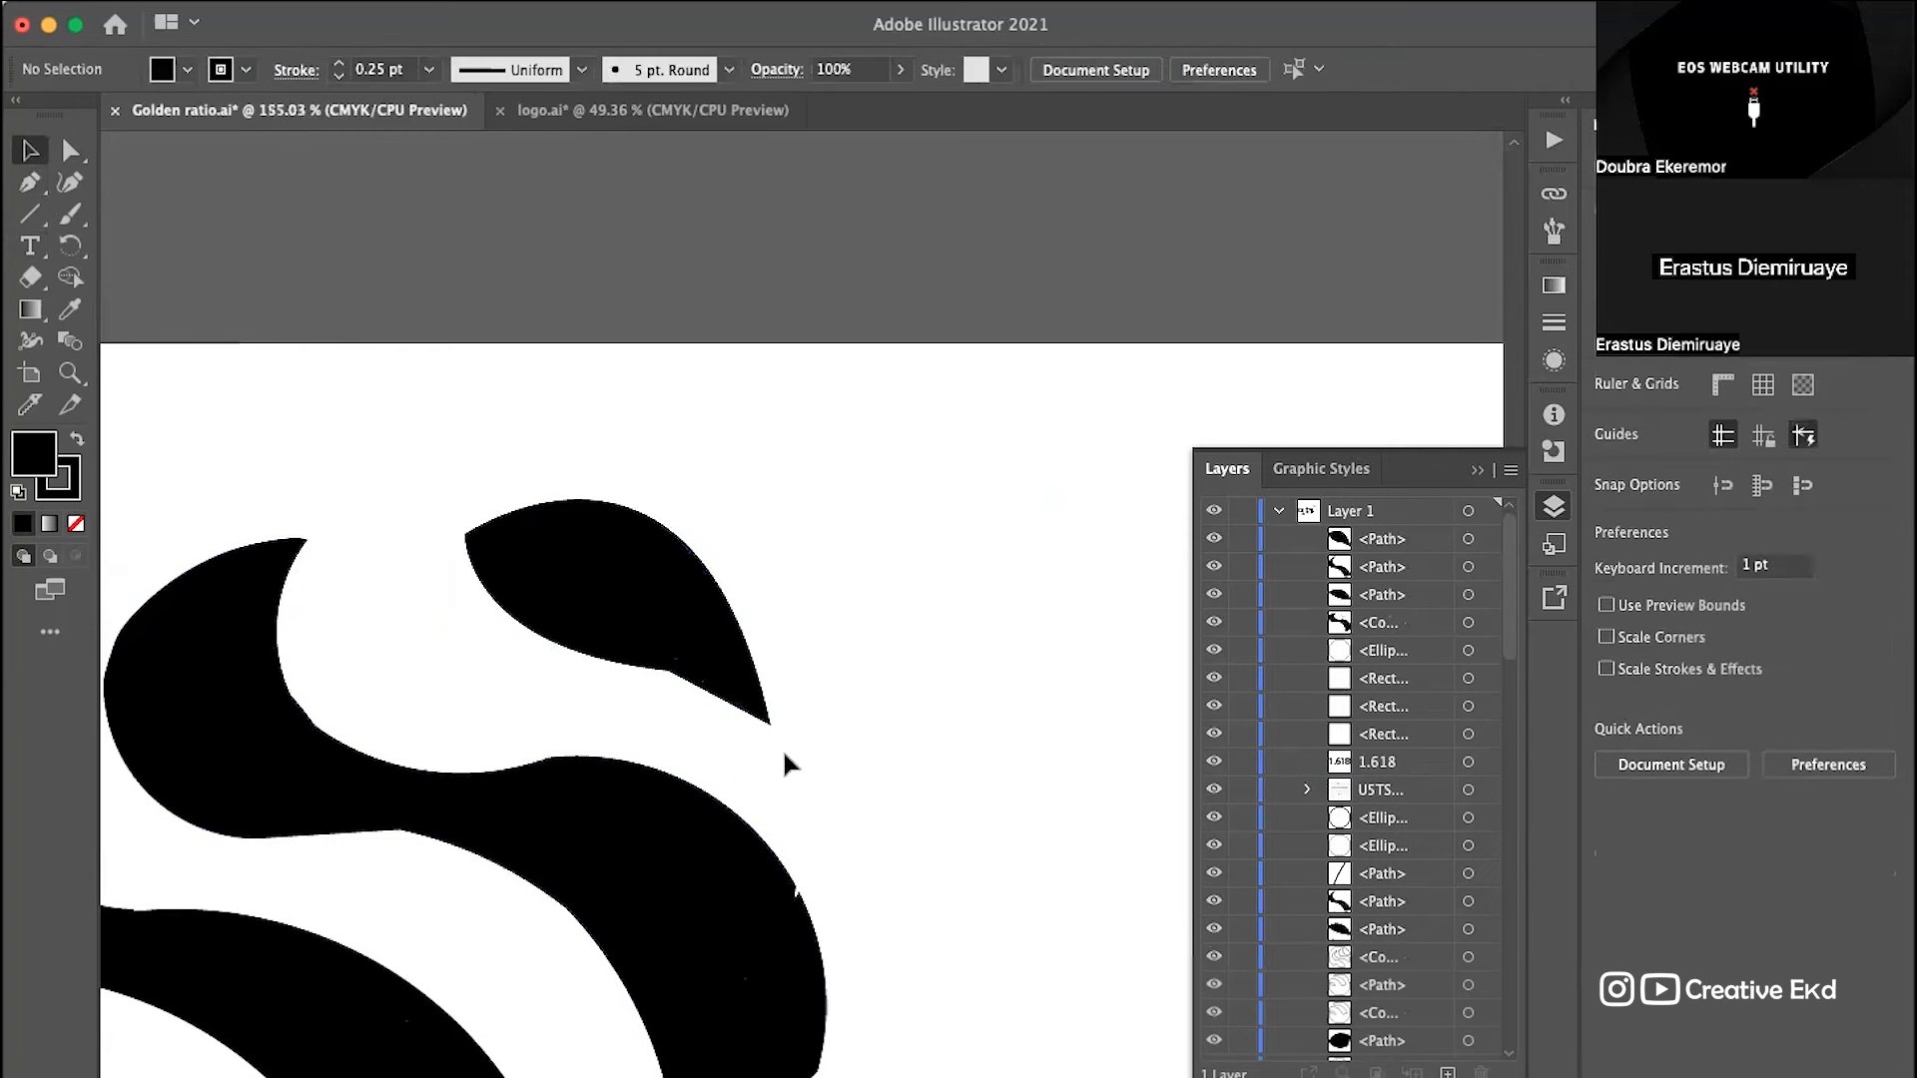
pyautogui.scroll(-5, 783, 747)
pyautogui.scroll(3, 774, 804)
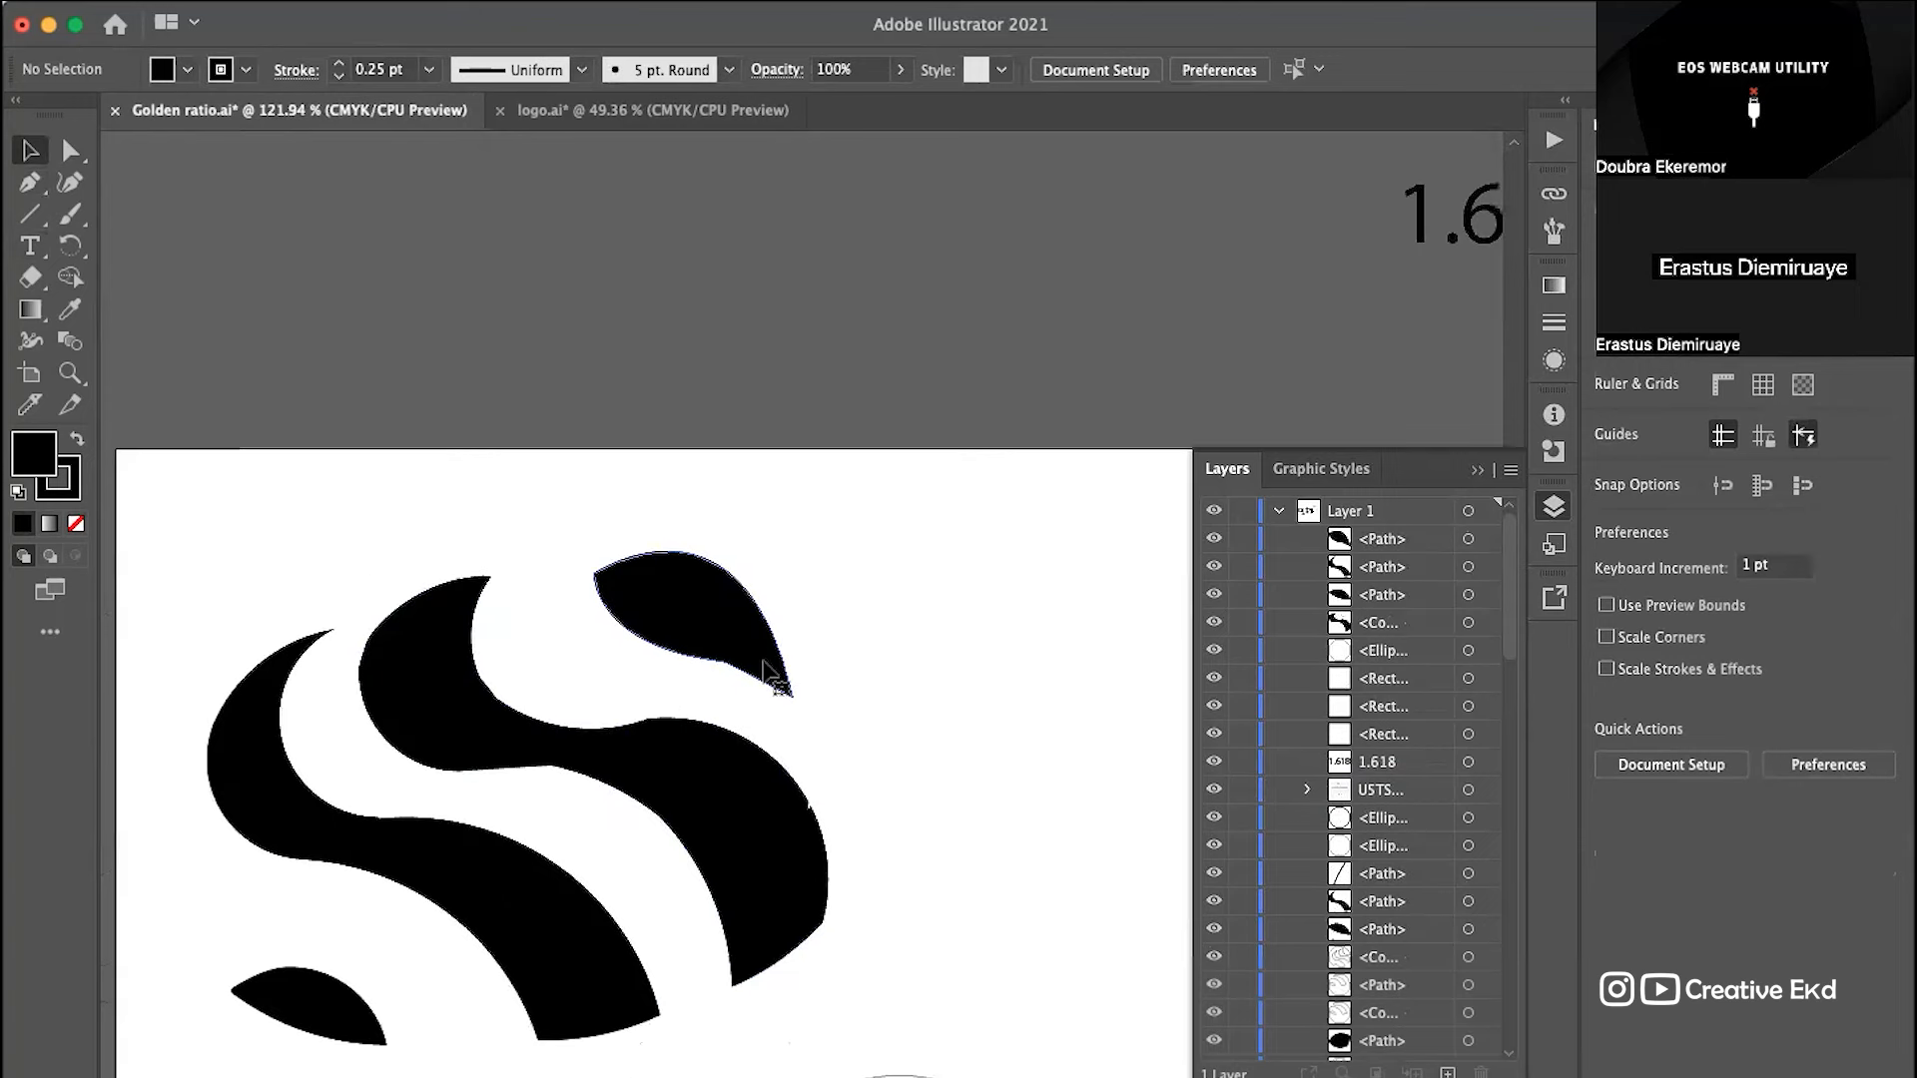
# Step: Round the corner anchor on the new teardrop's underside to a radius of about 56 pt and deselect the shape
pyautogui.click(779, 689)
pyautogui.scroll(6, 769, 672)
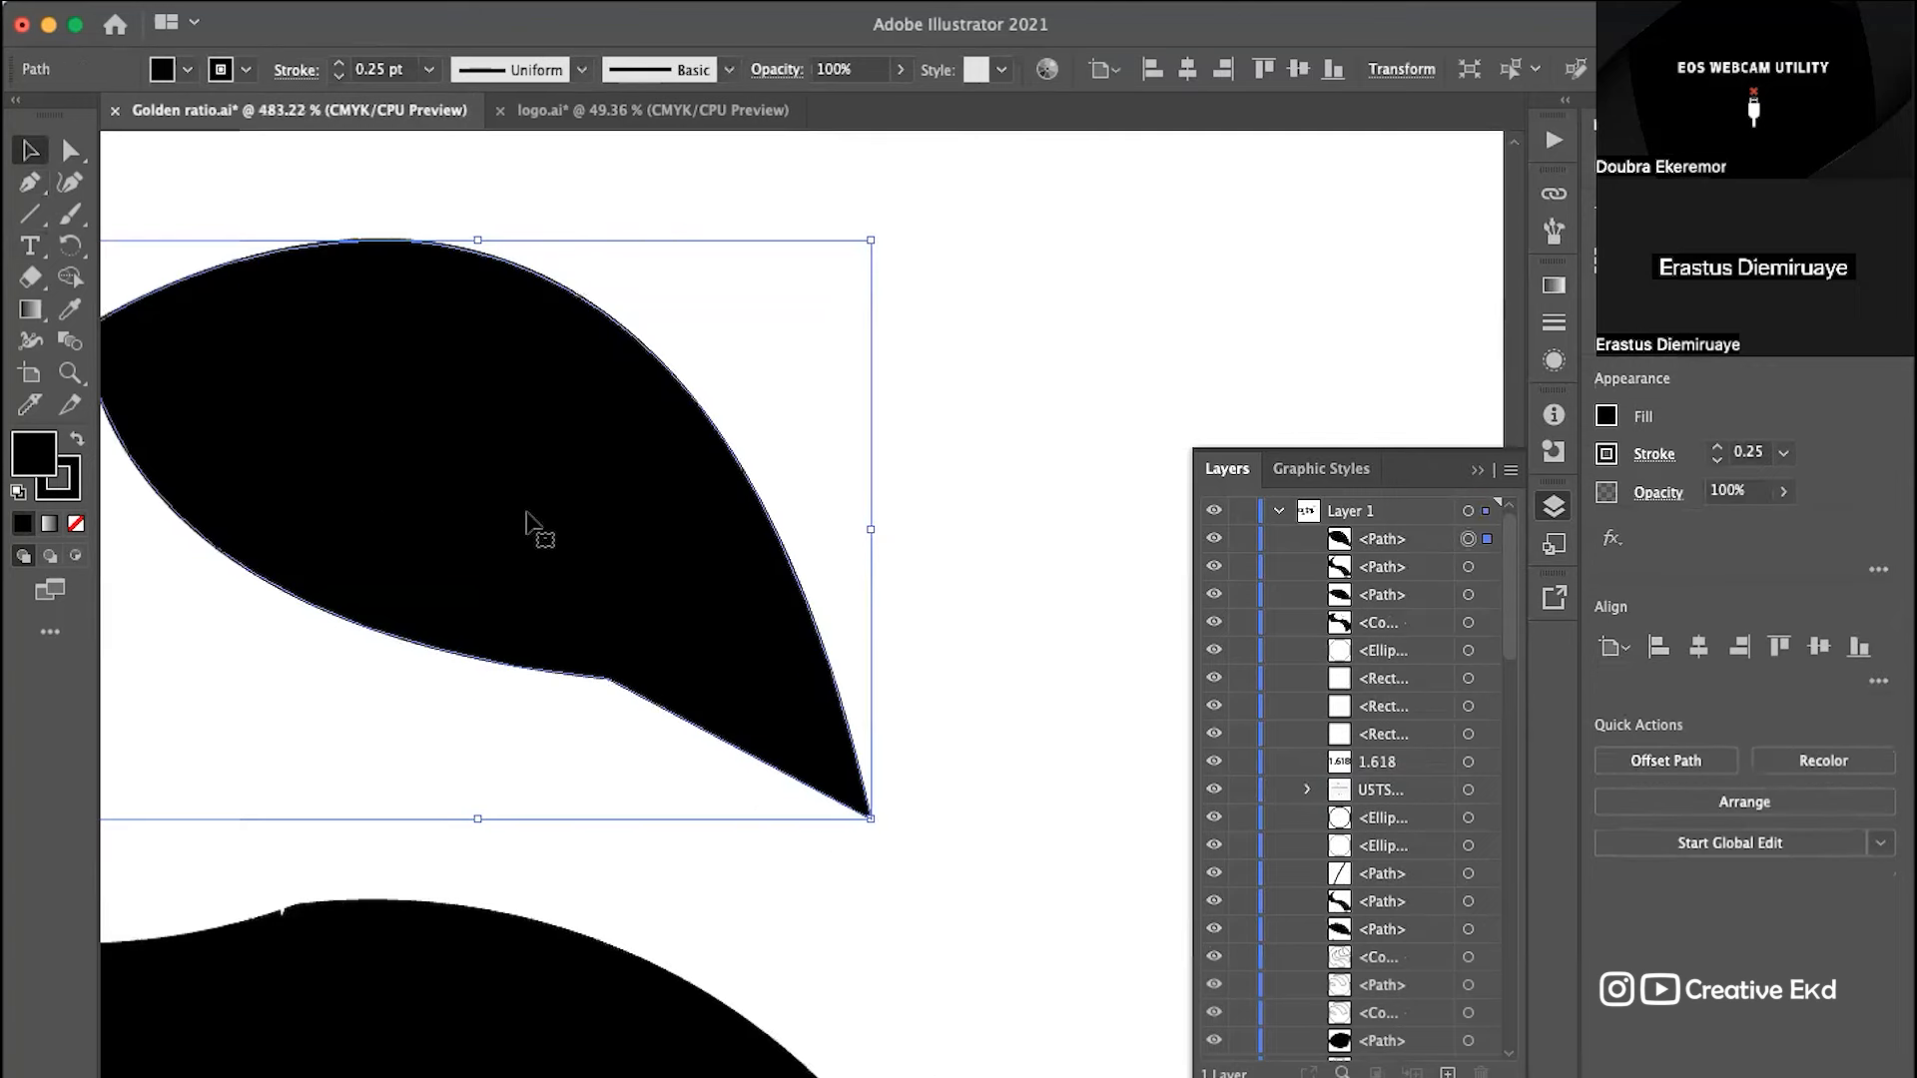
pyautogui.click(69, 150)
pyautogui.click(608, 679)
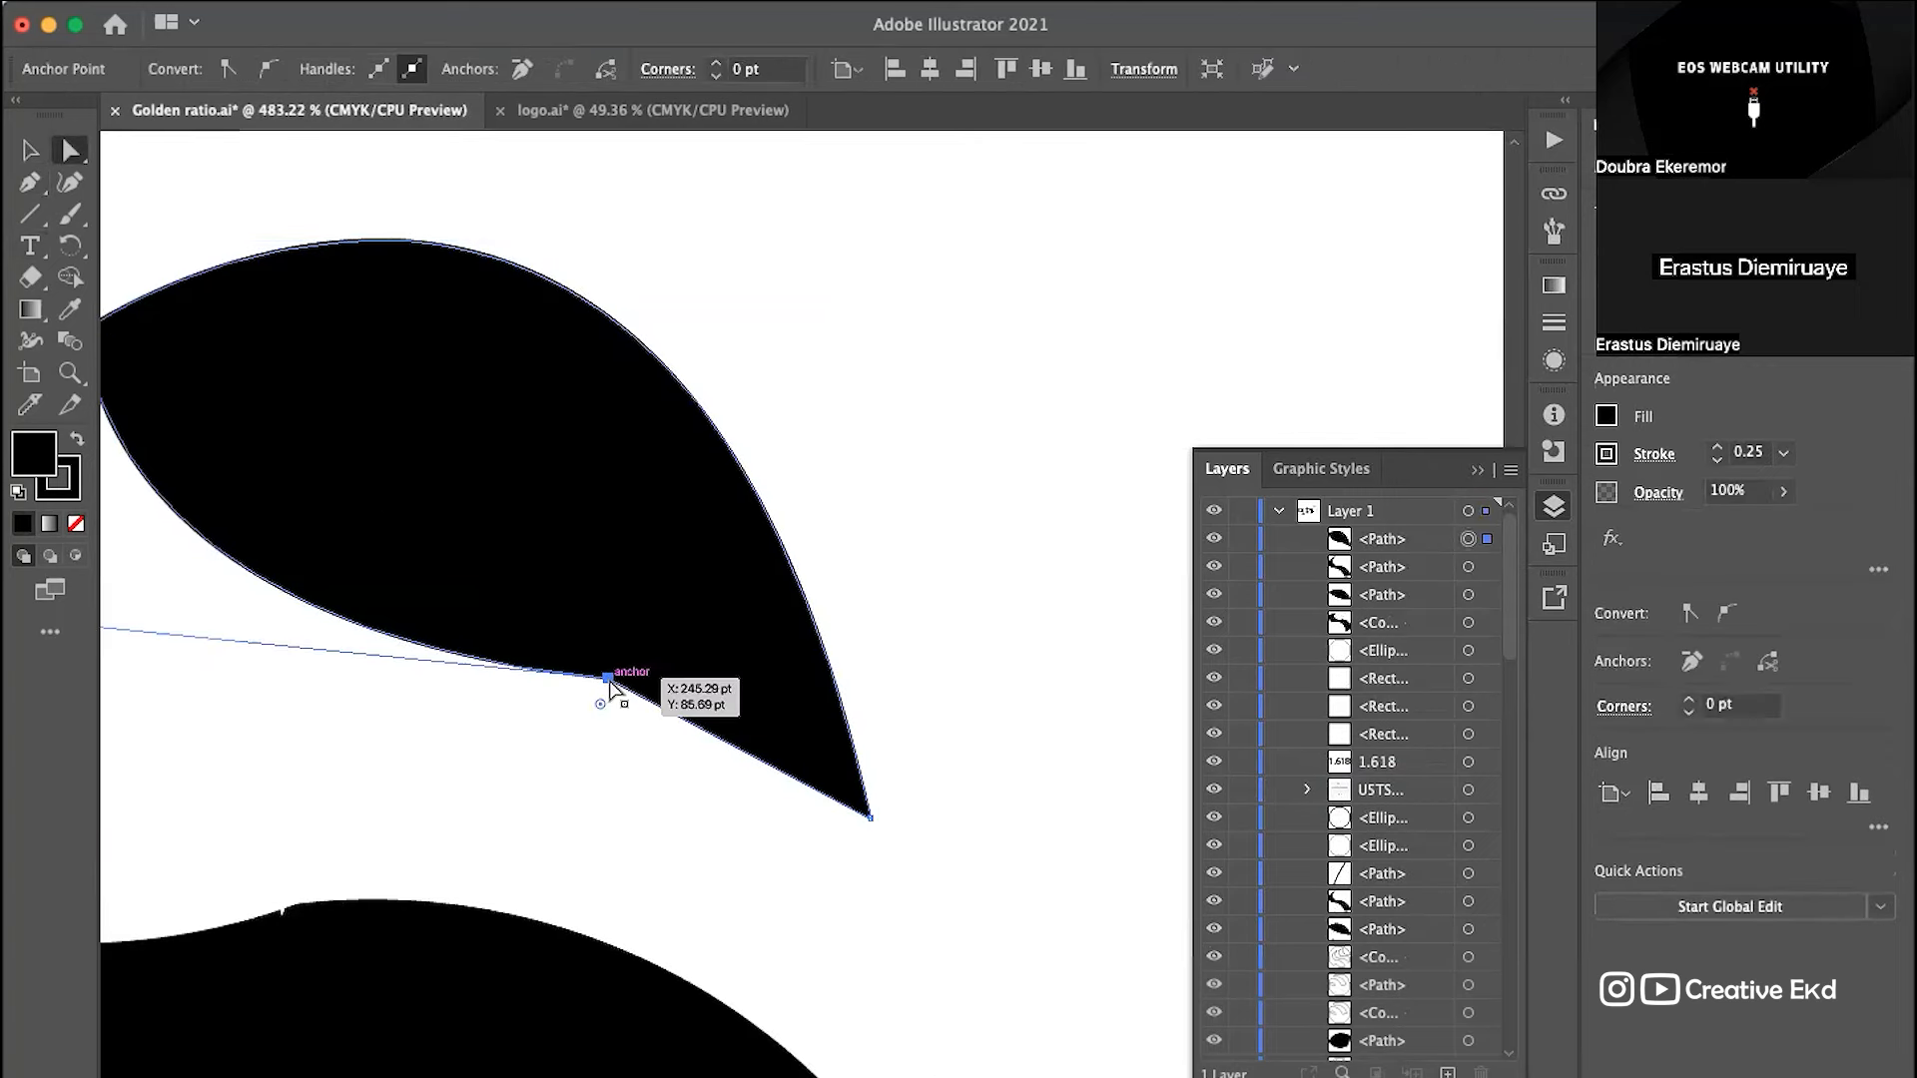
pyautogui.moveTo(608, 679); pyautogui.dragTo(380, 1066)
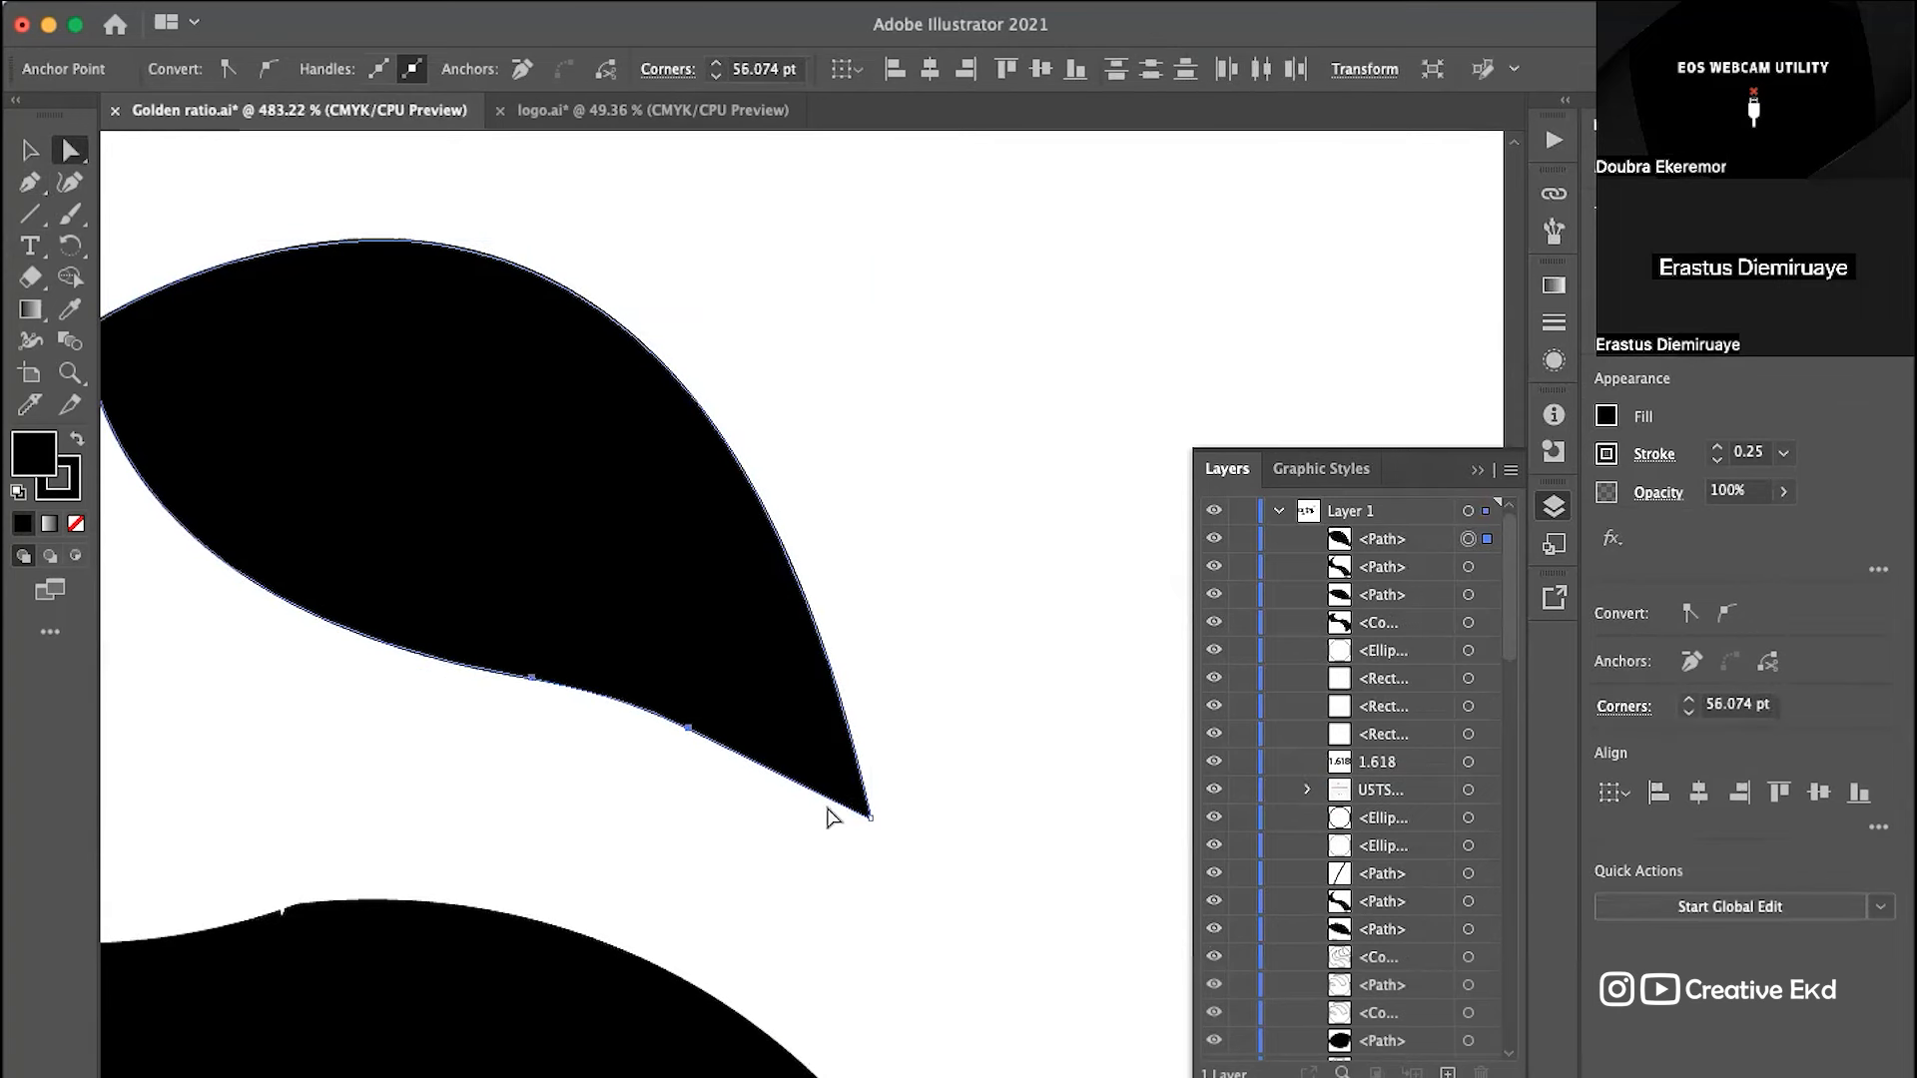
pyautogui.click(950, 548)
pyautogui.scroll(-2, 949, 548)
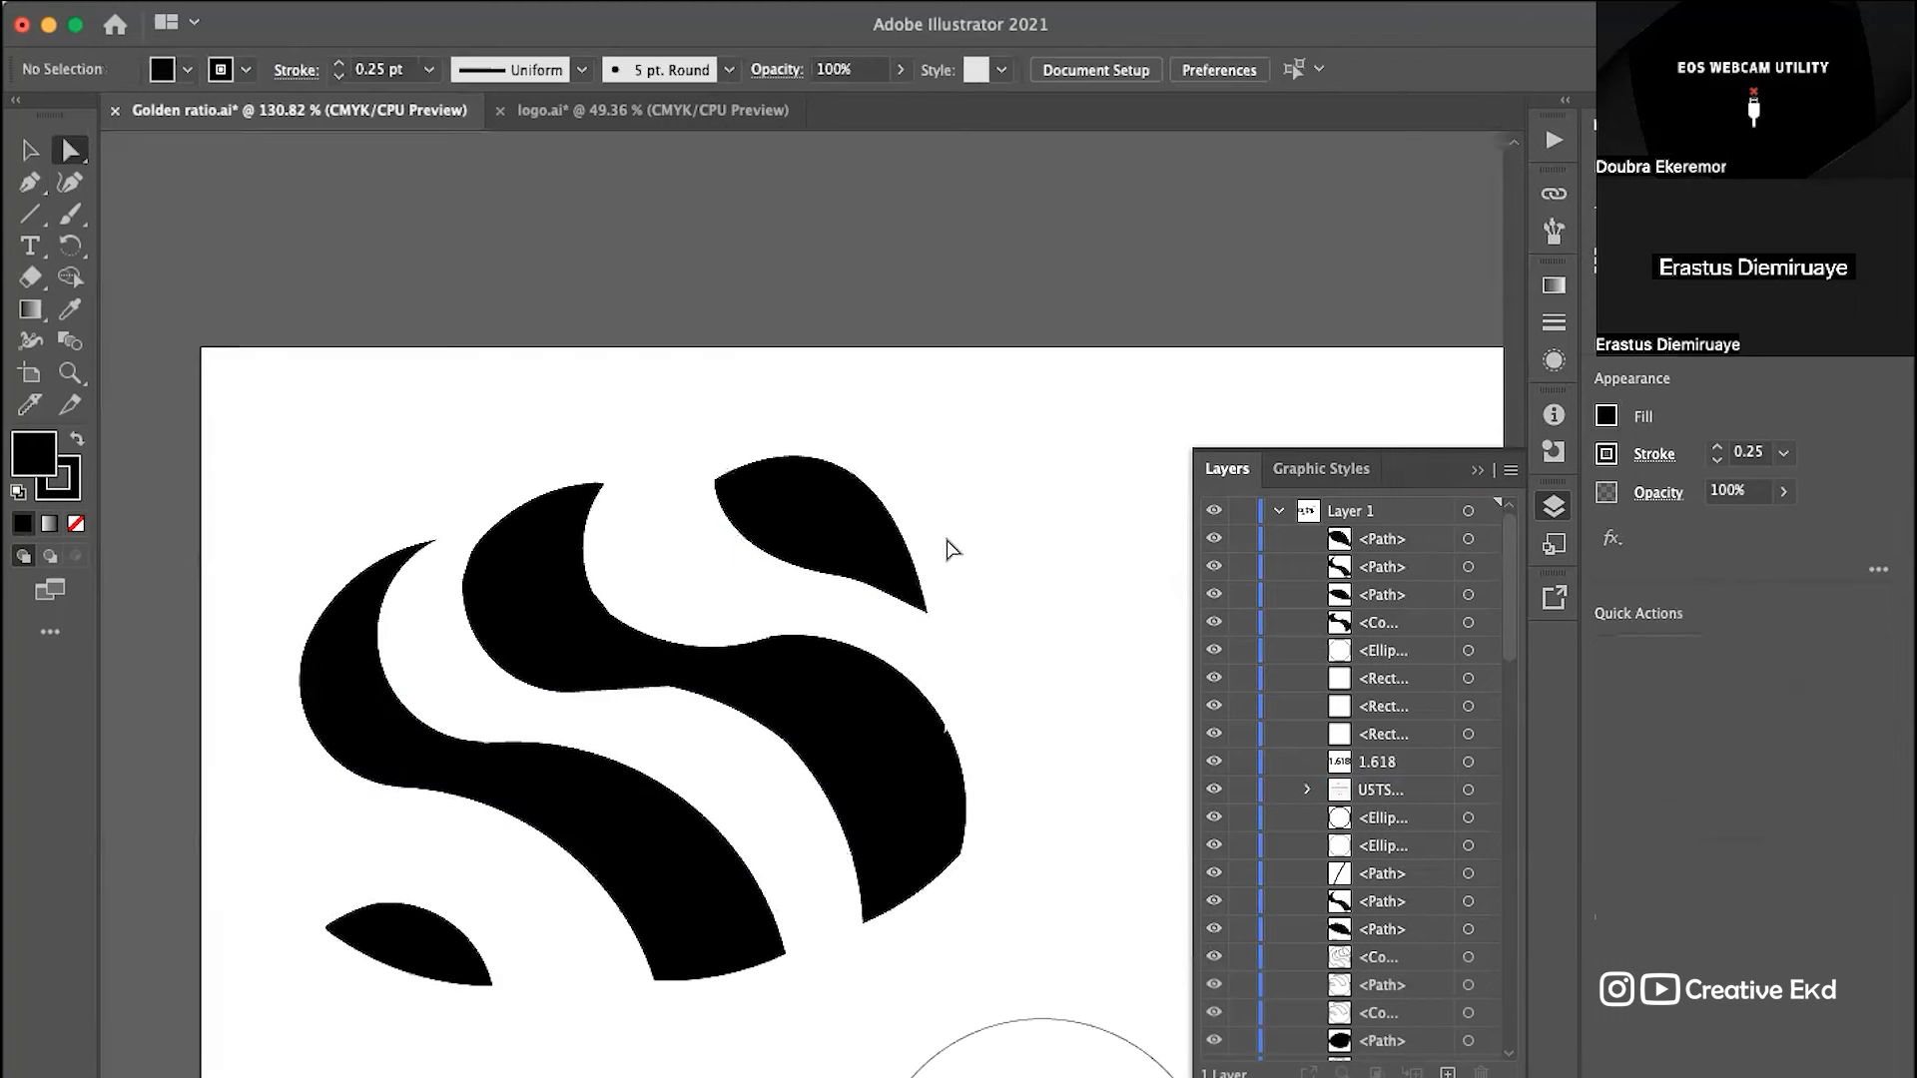
# Step: Shift the teardrop's lower-edge anchor closer to the tip, and move the tip anchor slightly downward
pyautogui.click(884, 553)
pyautogui.scroll(7, 884, 553)
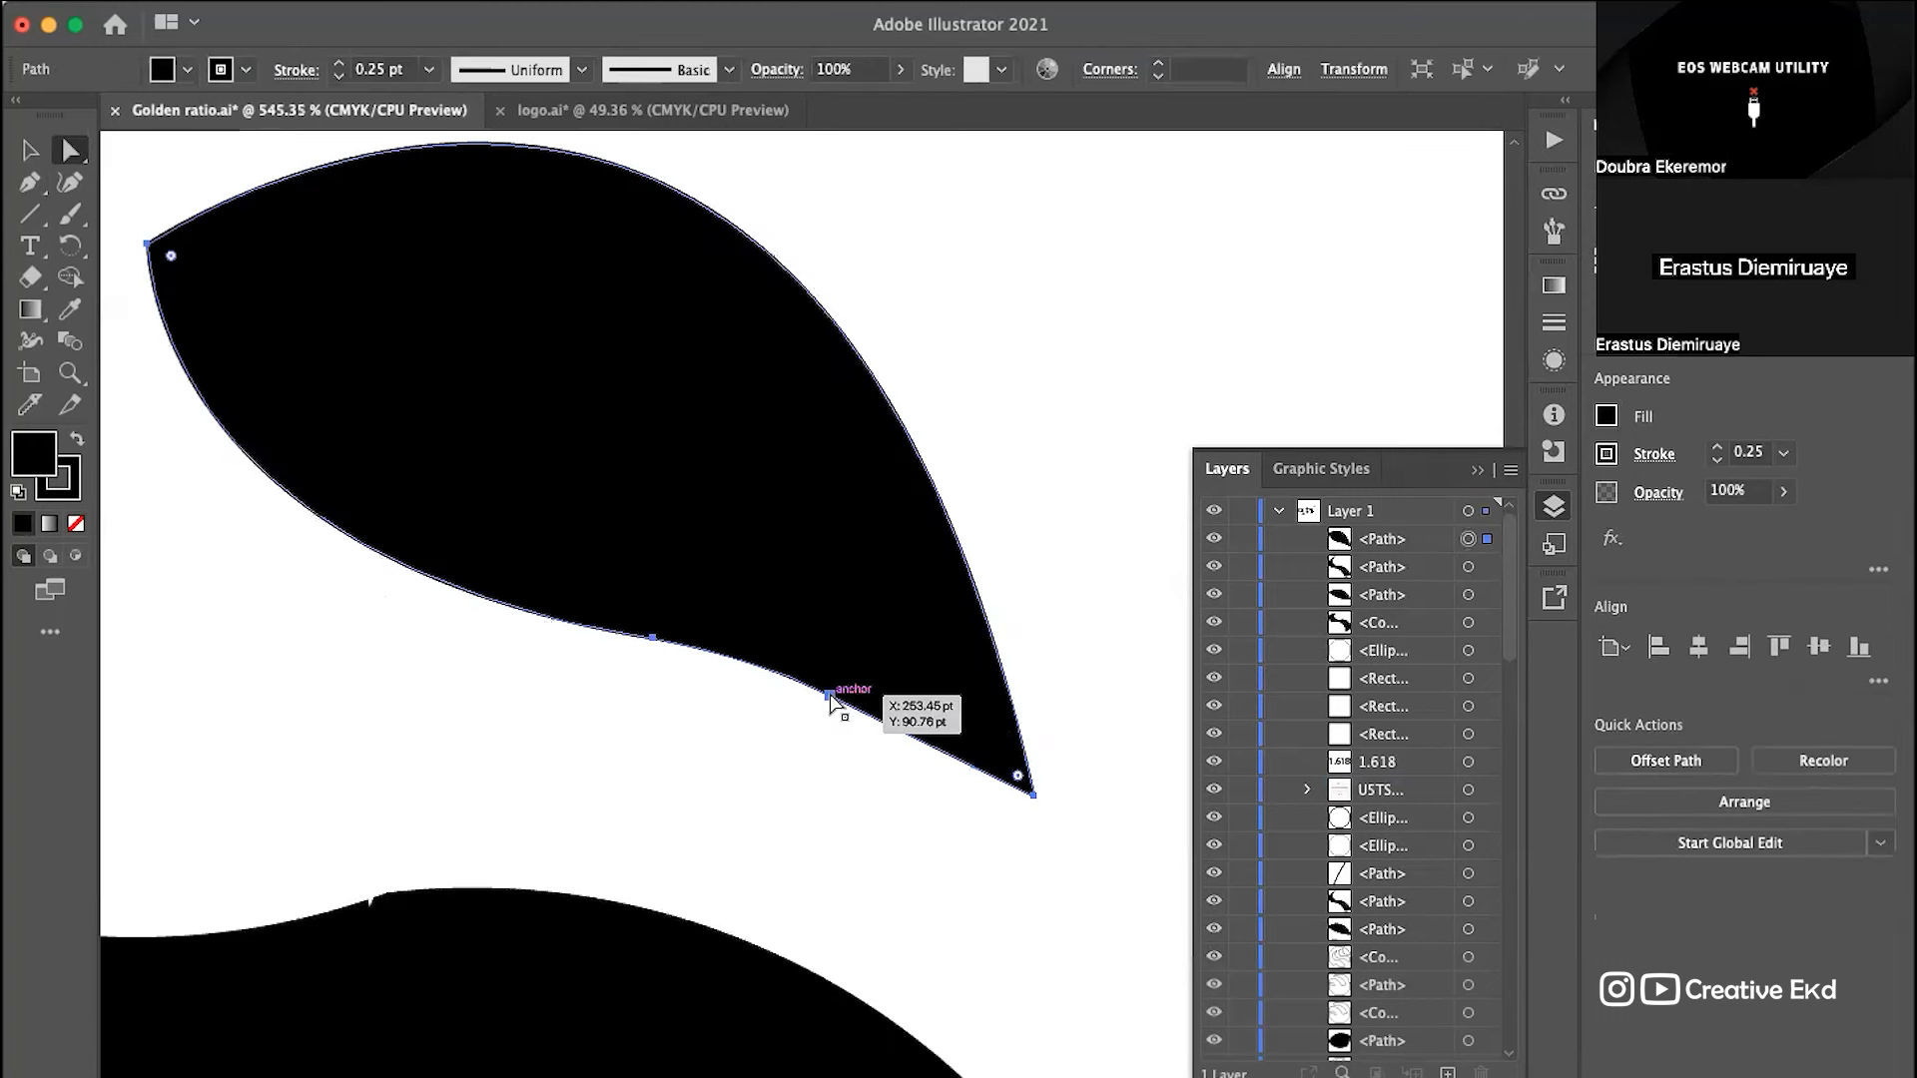
pyautogui.click(830, 696)
pyautogui.moveTo(783, 671); pyautogui.dragTo(882, 723)
pyautogui.scroll(-3, 1009, 762)
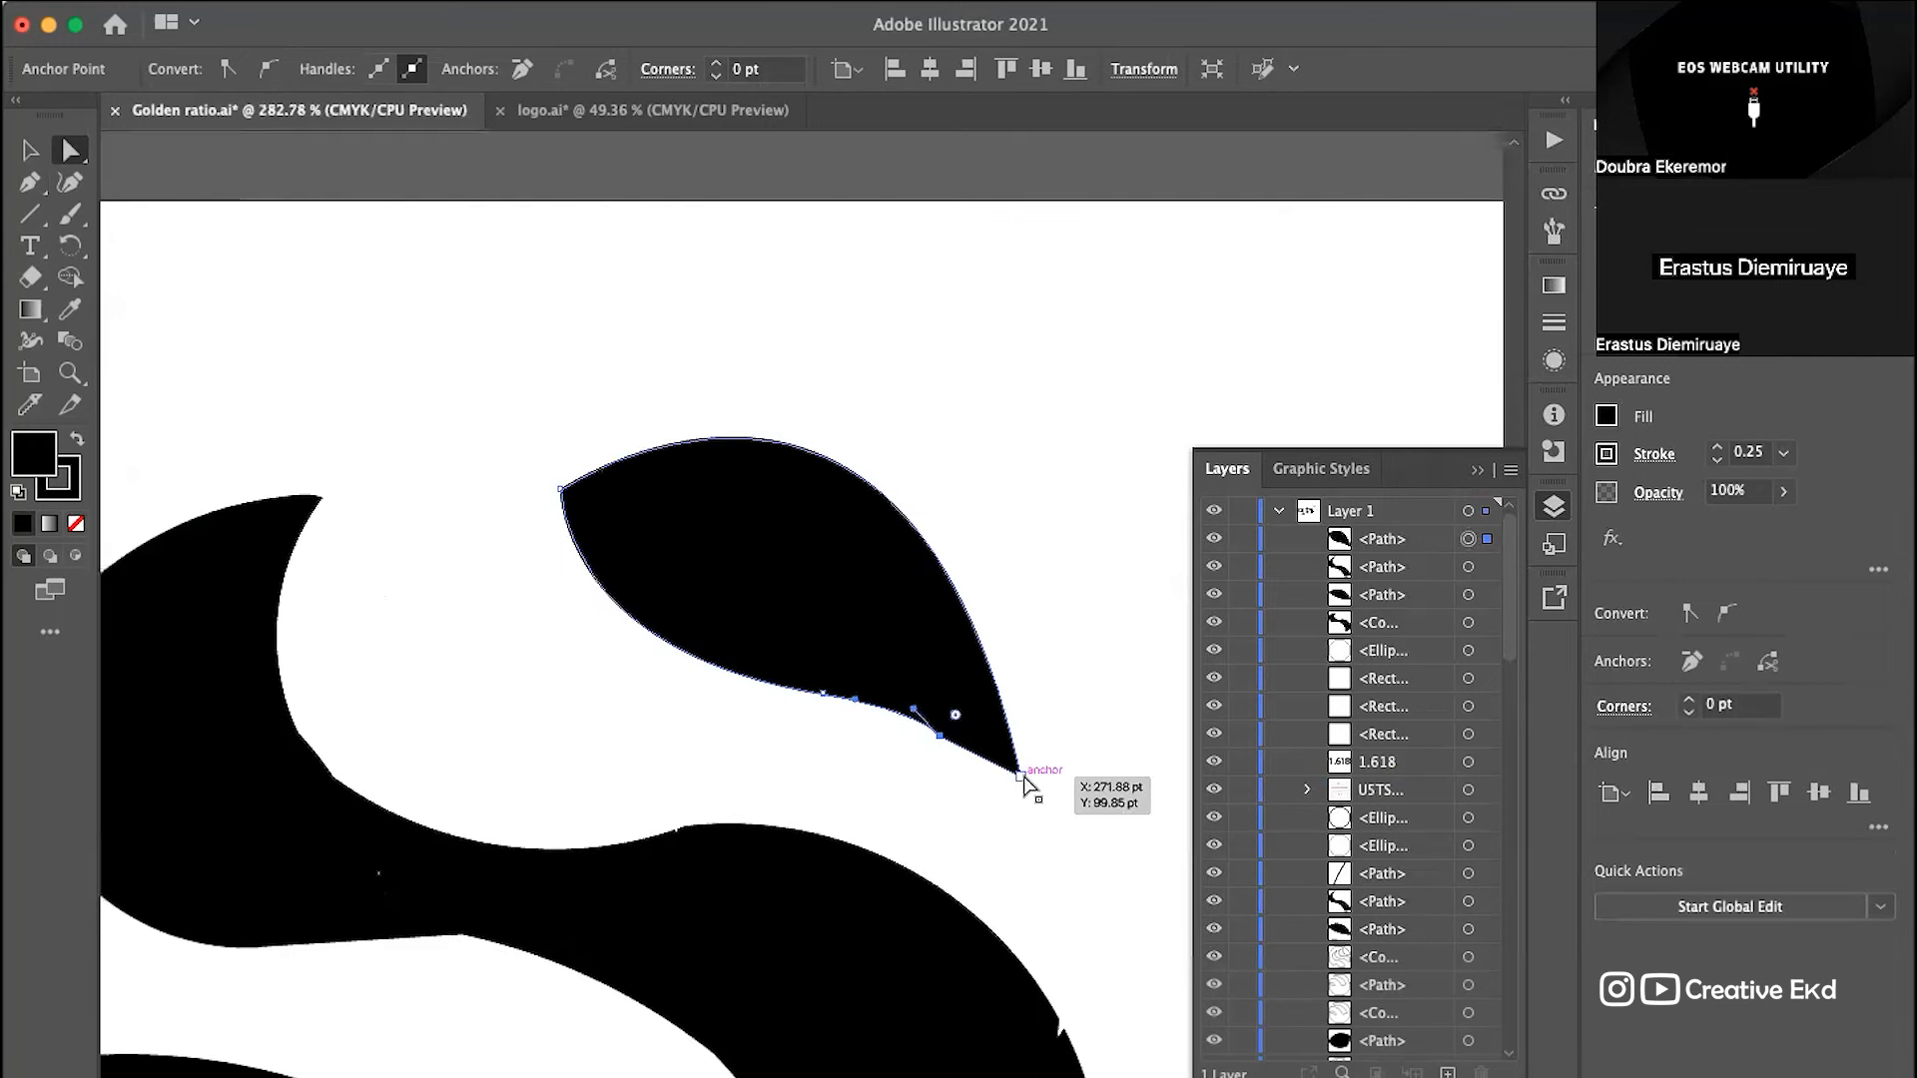
pyautogui.moveTo(1021, 776); pyautogui.dragTo(1020, 825)
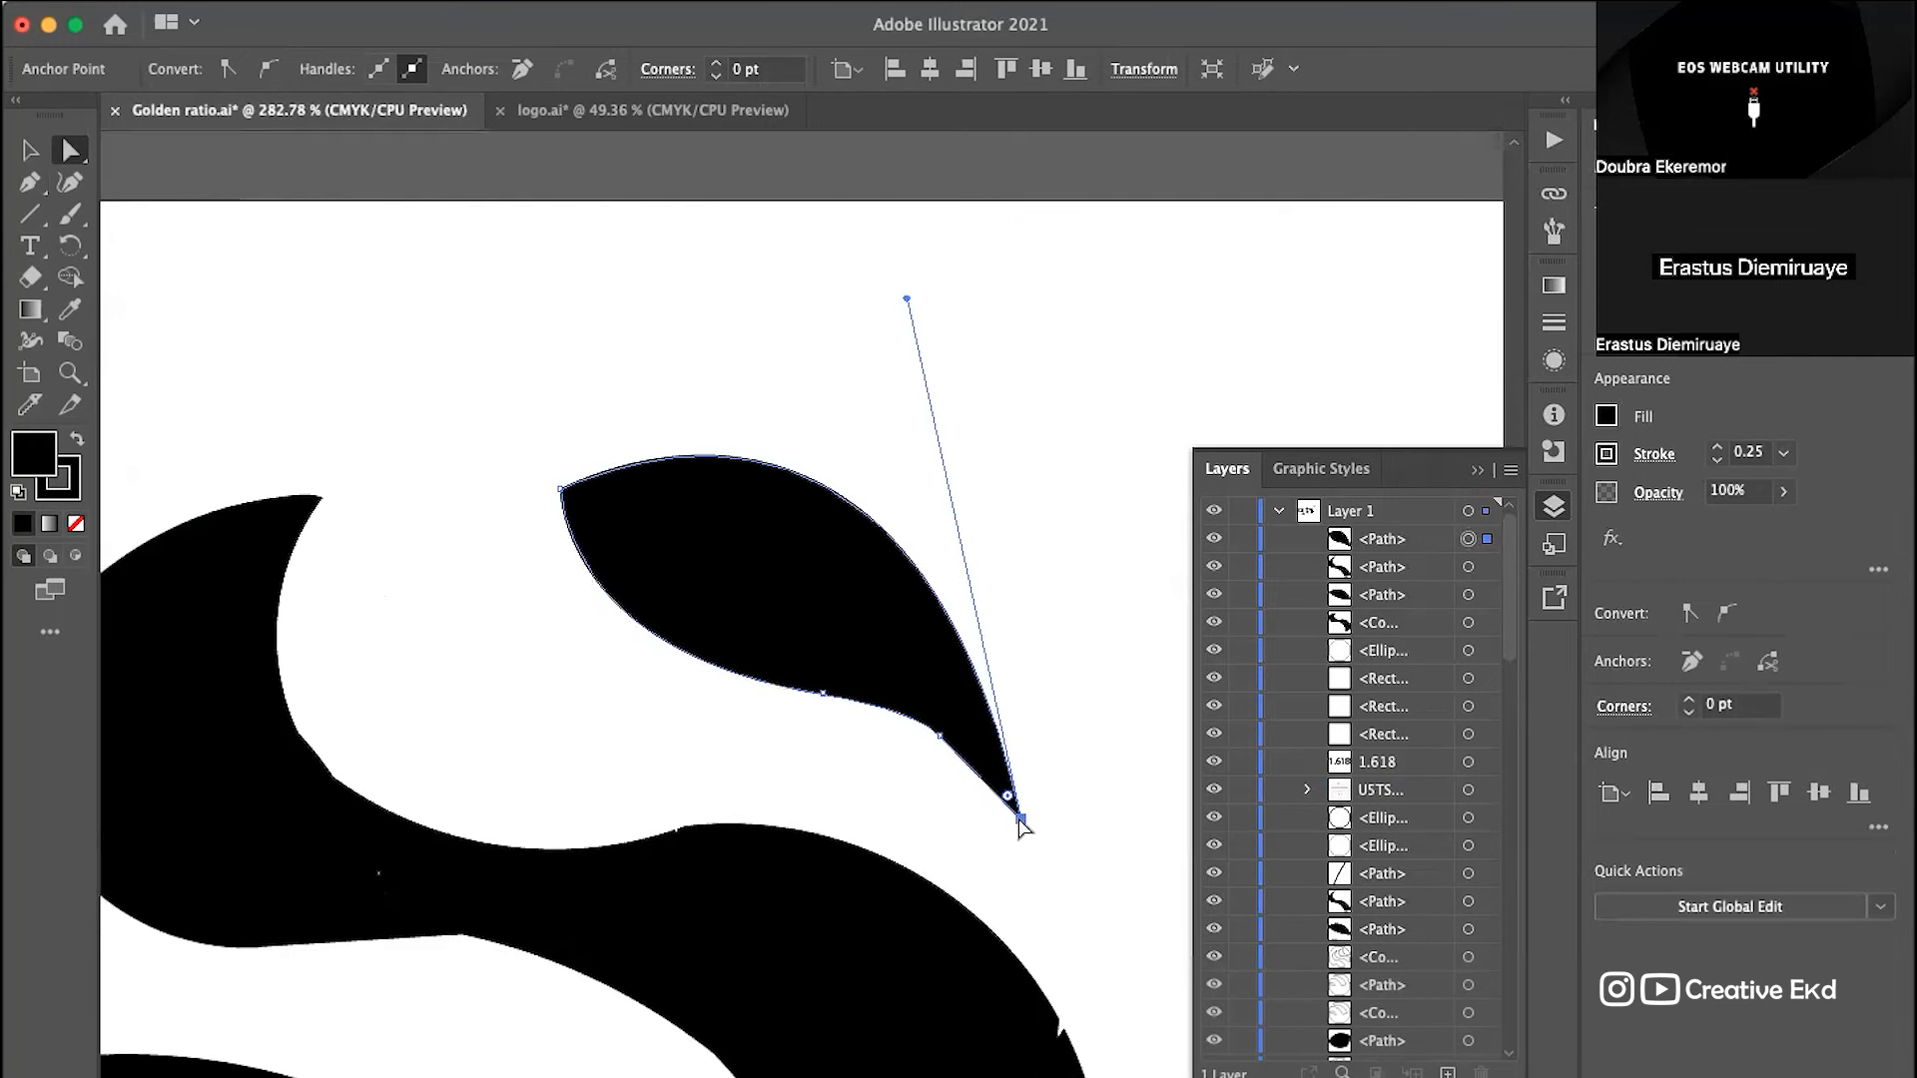
# Step: Nudge the underside anchor beside the tip downward, adjust its handle to smooth the curve, and deselect the shape
pyautogui.click(942, 754)
pyautogui.scroll(5, 942, 751)
pyautogui.click(953, 714)
pyautogui.moveTo(953, 717); pyautogui.dragTo(958, 746)
pyautogui.moveTo(839, 620); pyautogui.dragTo(810, 639)
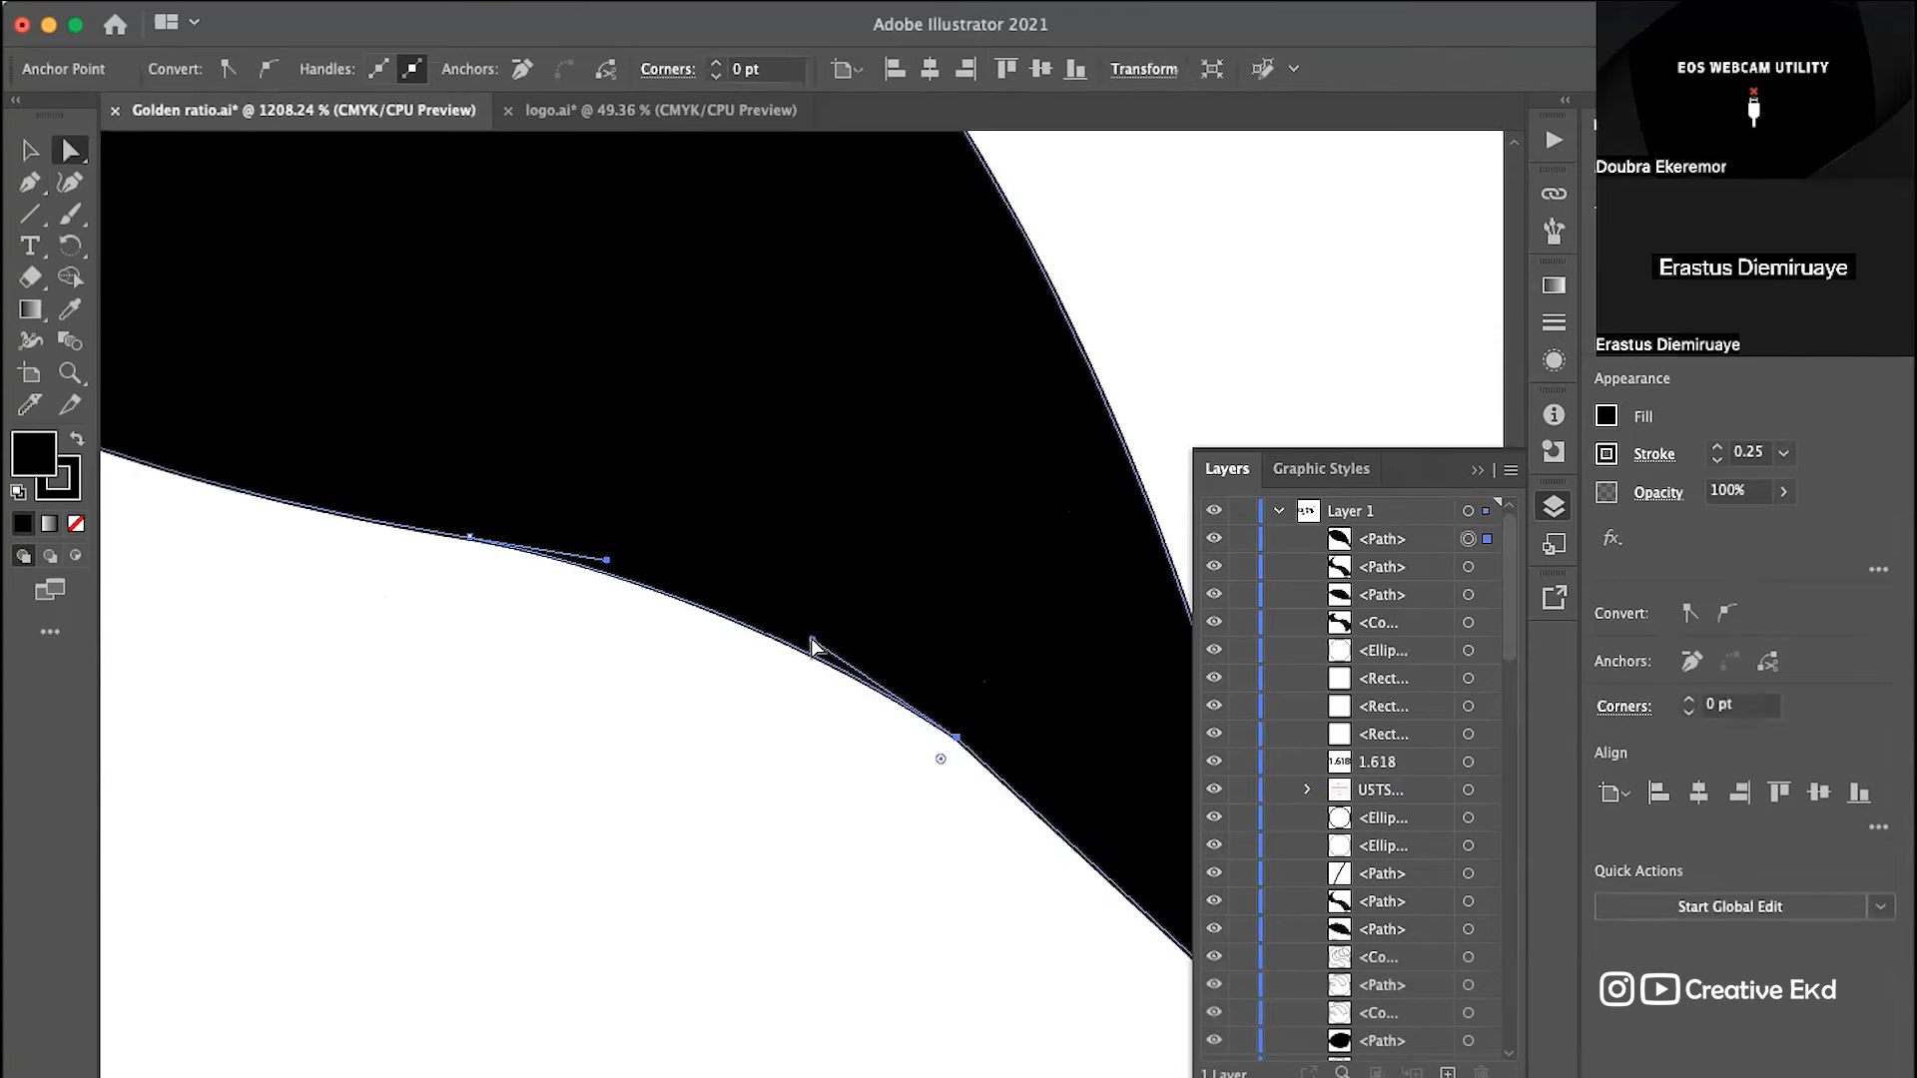
pyautogui.click(1182, 427)
pyautogui.scroll(-5, 986, 370)
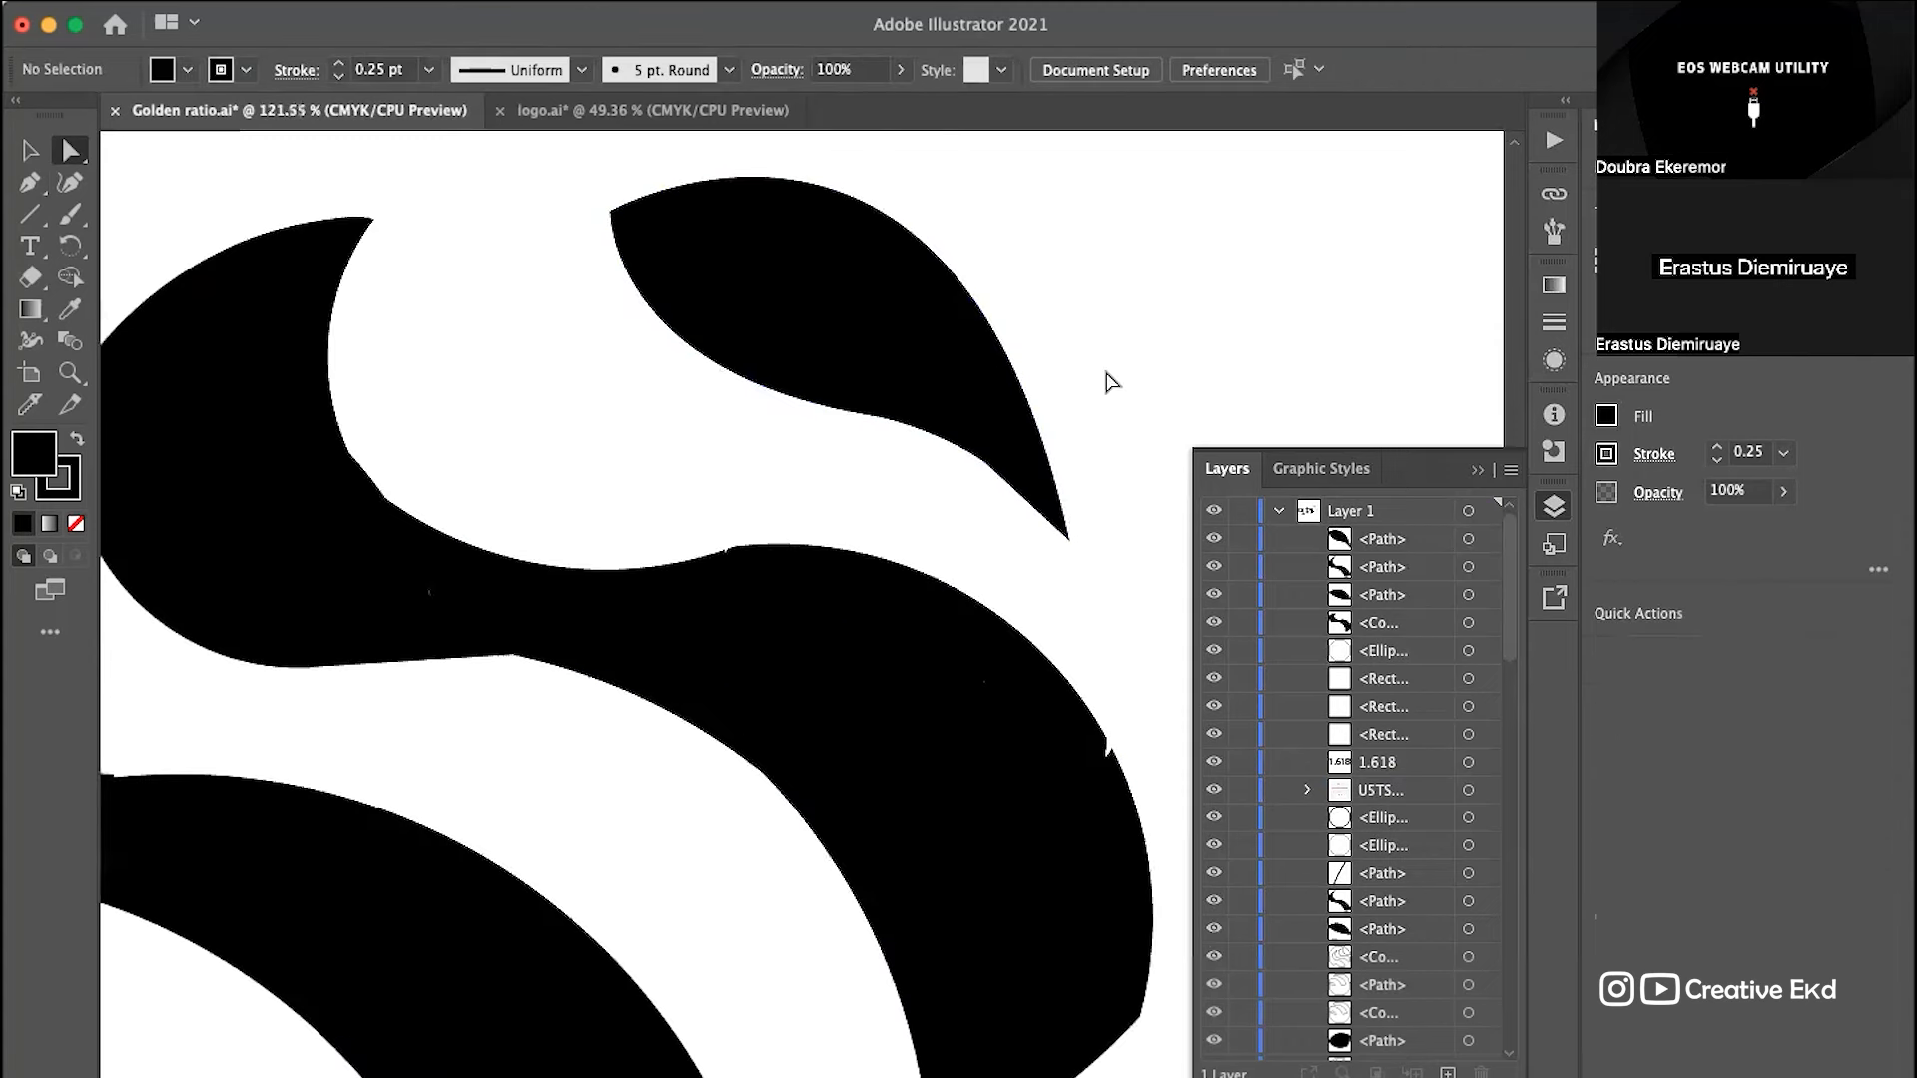
pyautogui.scroll(-2, 1111, 382)
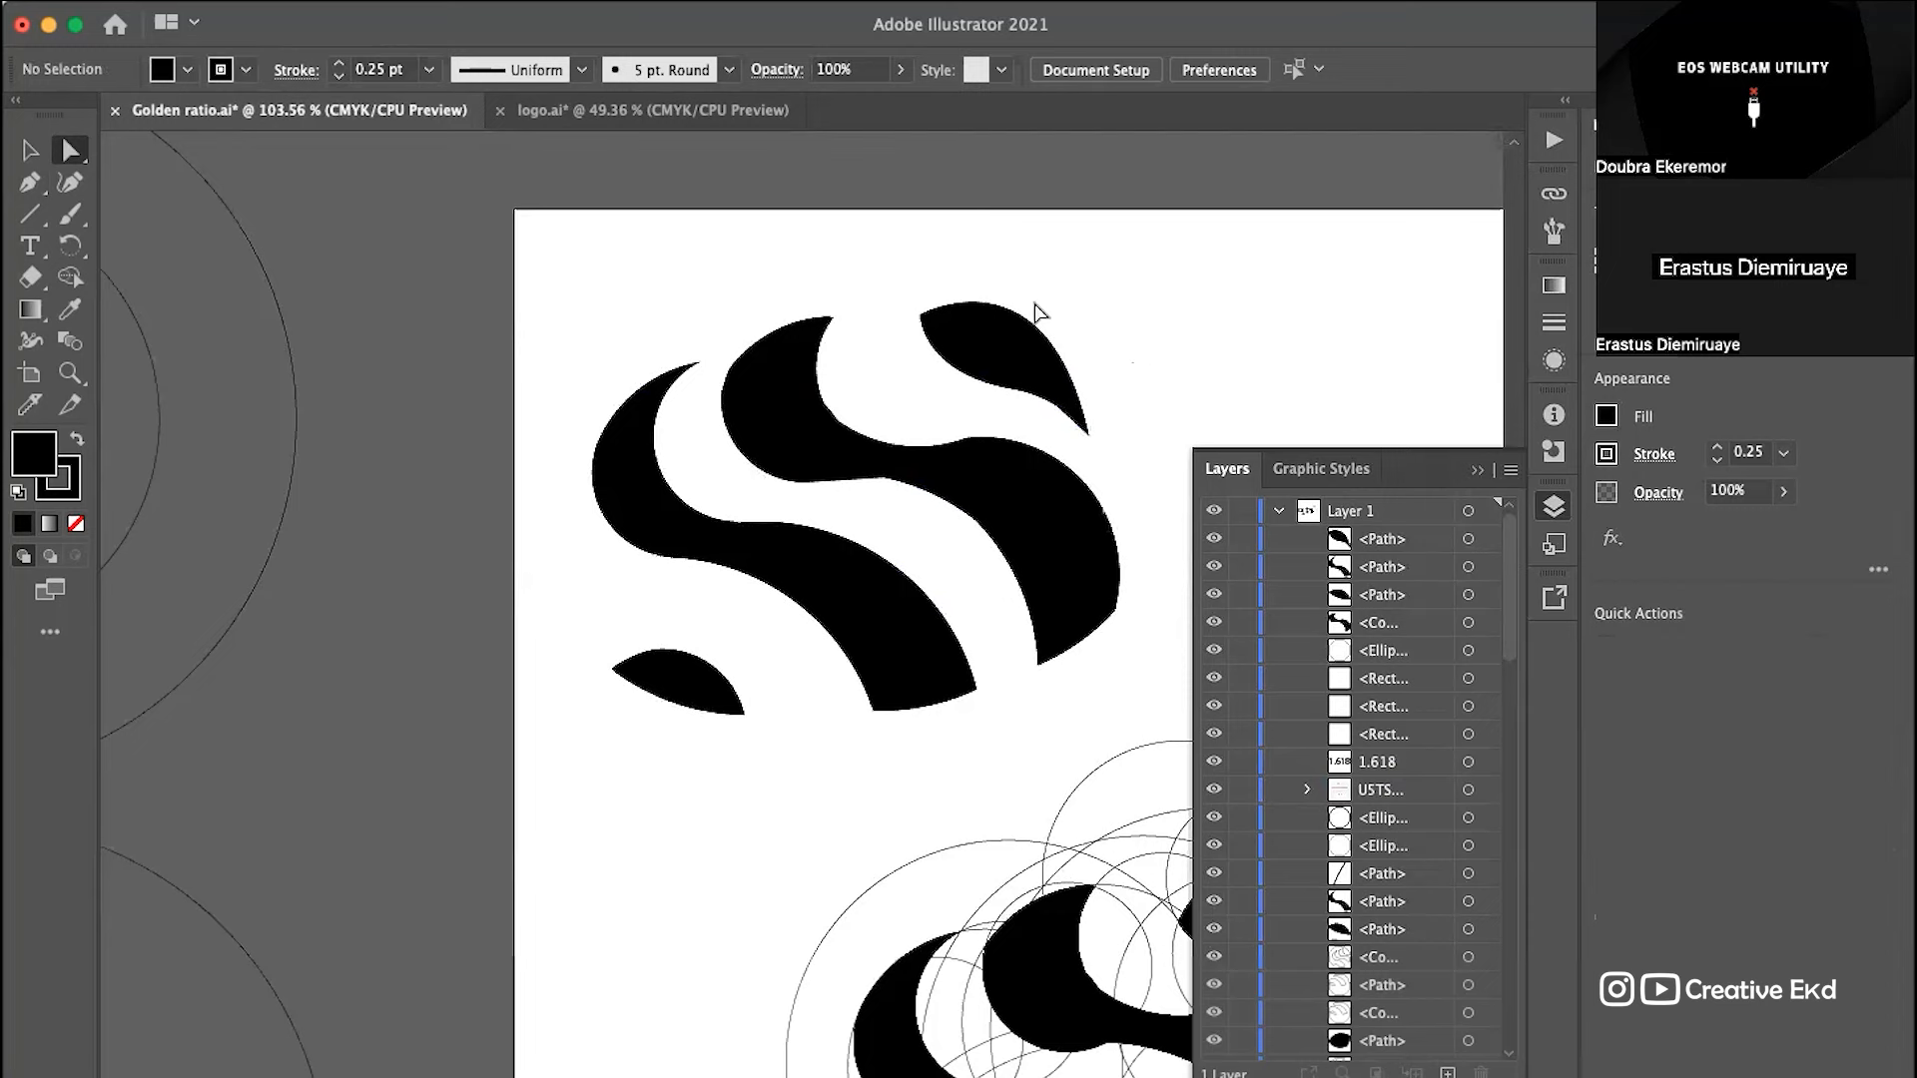
# Step: Move the underside anchor beside the tip slightly up and inward, fine-tune its position, and deselect the teardrop
pyautogui.scroll(5, 1035, 313)
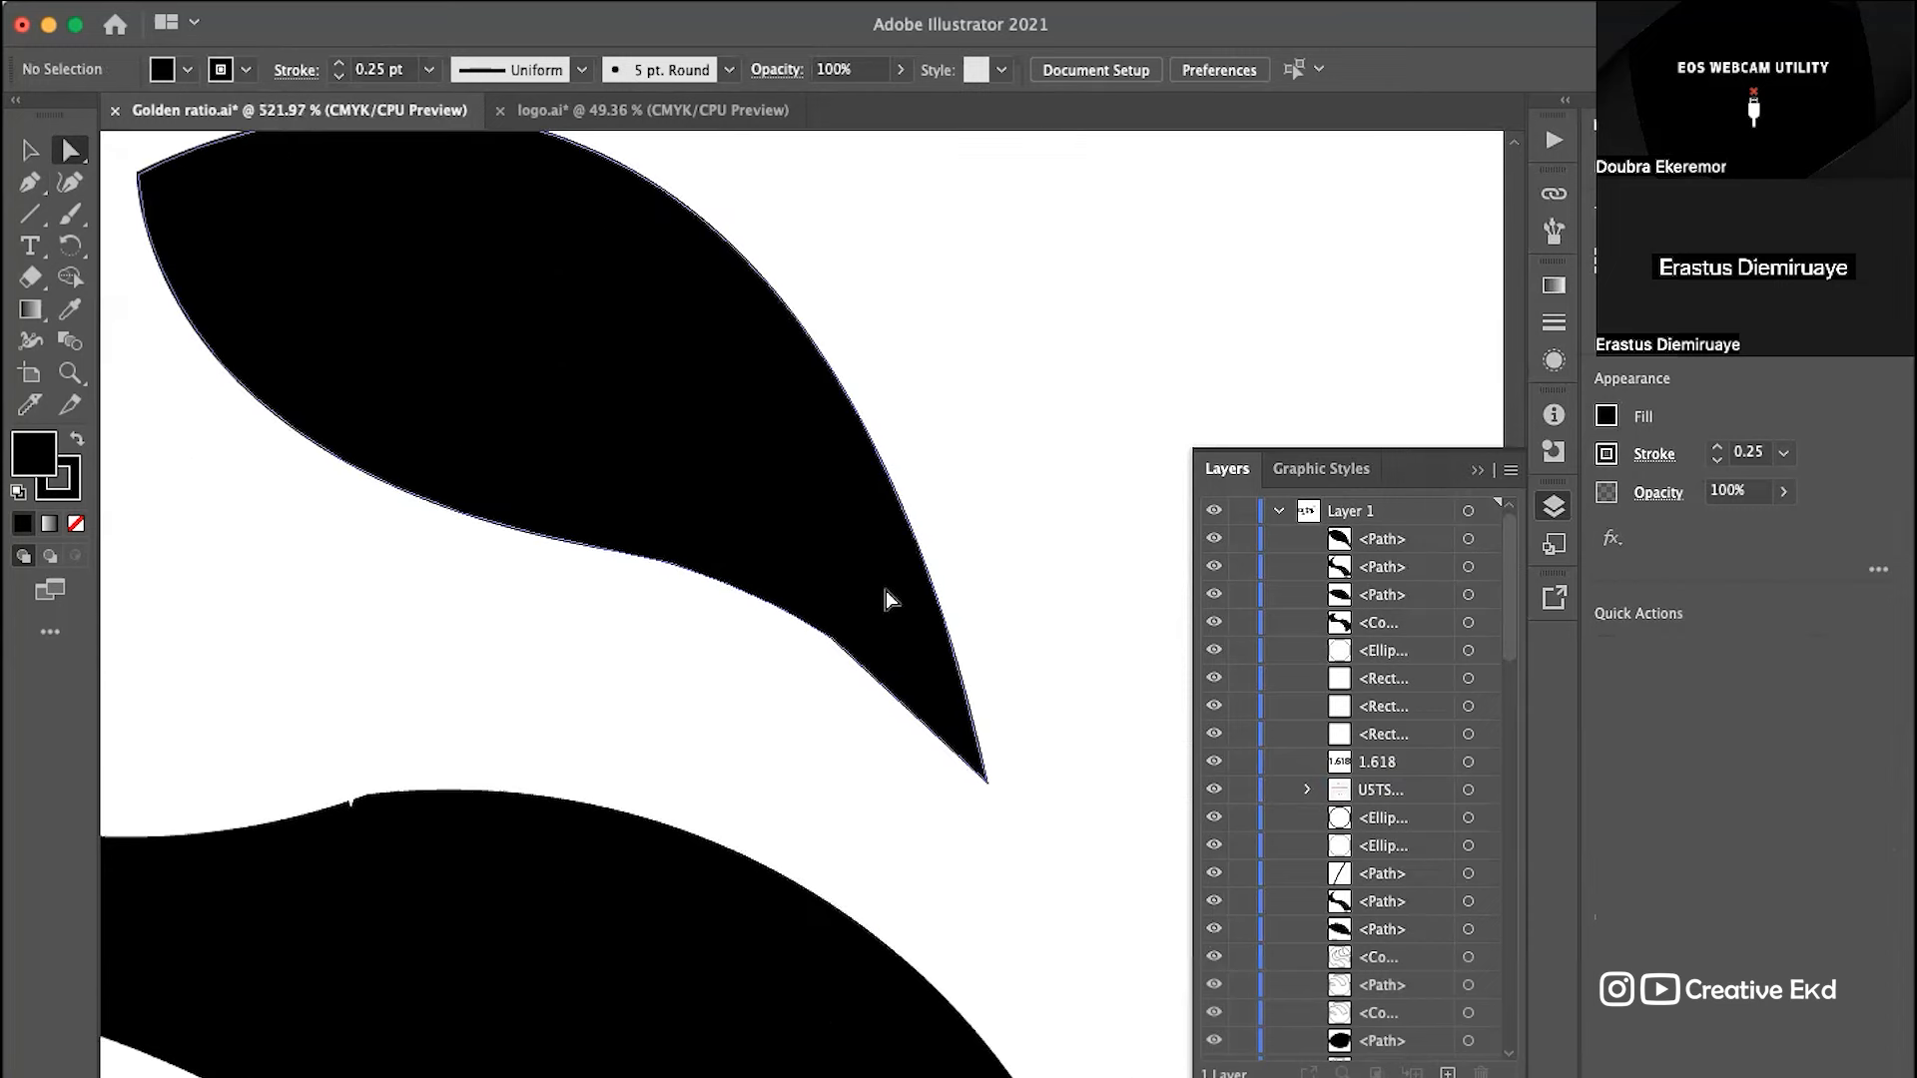
pyautogui.click(836, 642)
pyautogui.moveTo(837, 642); pyautogui.dragTo(764, 573)
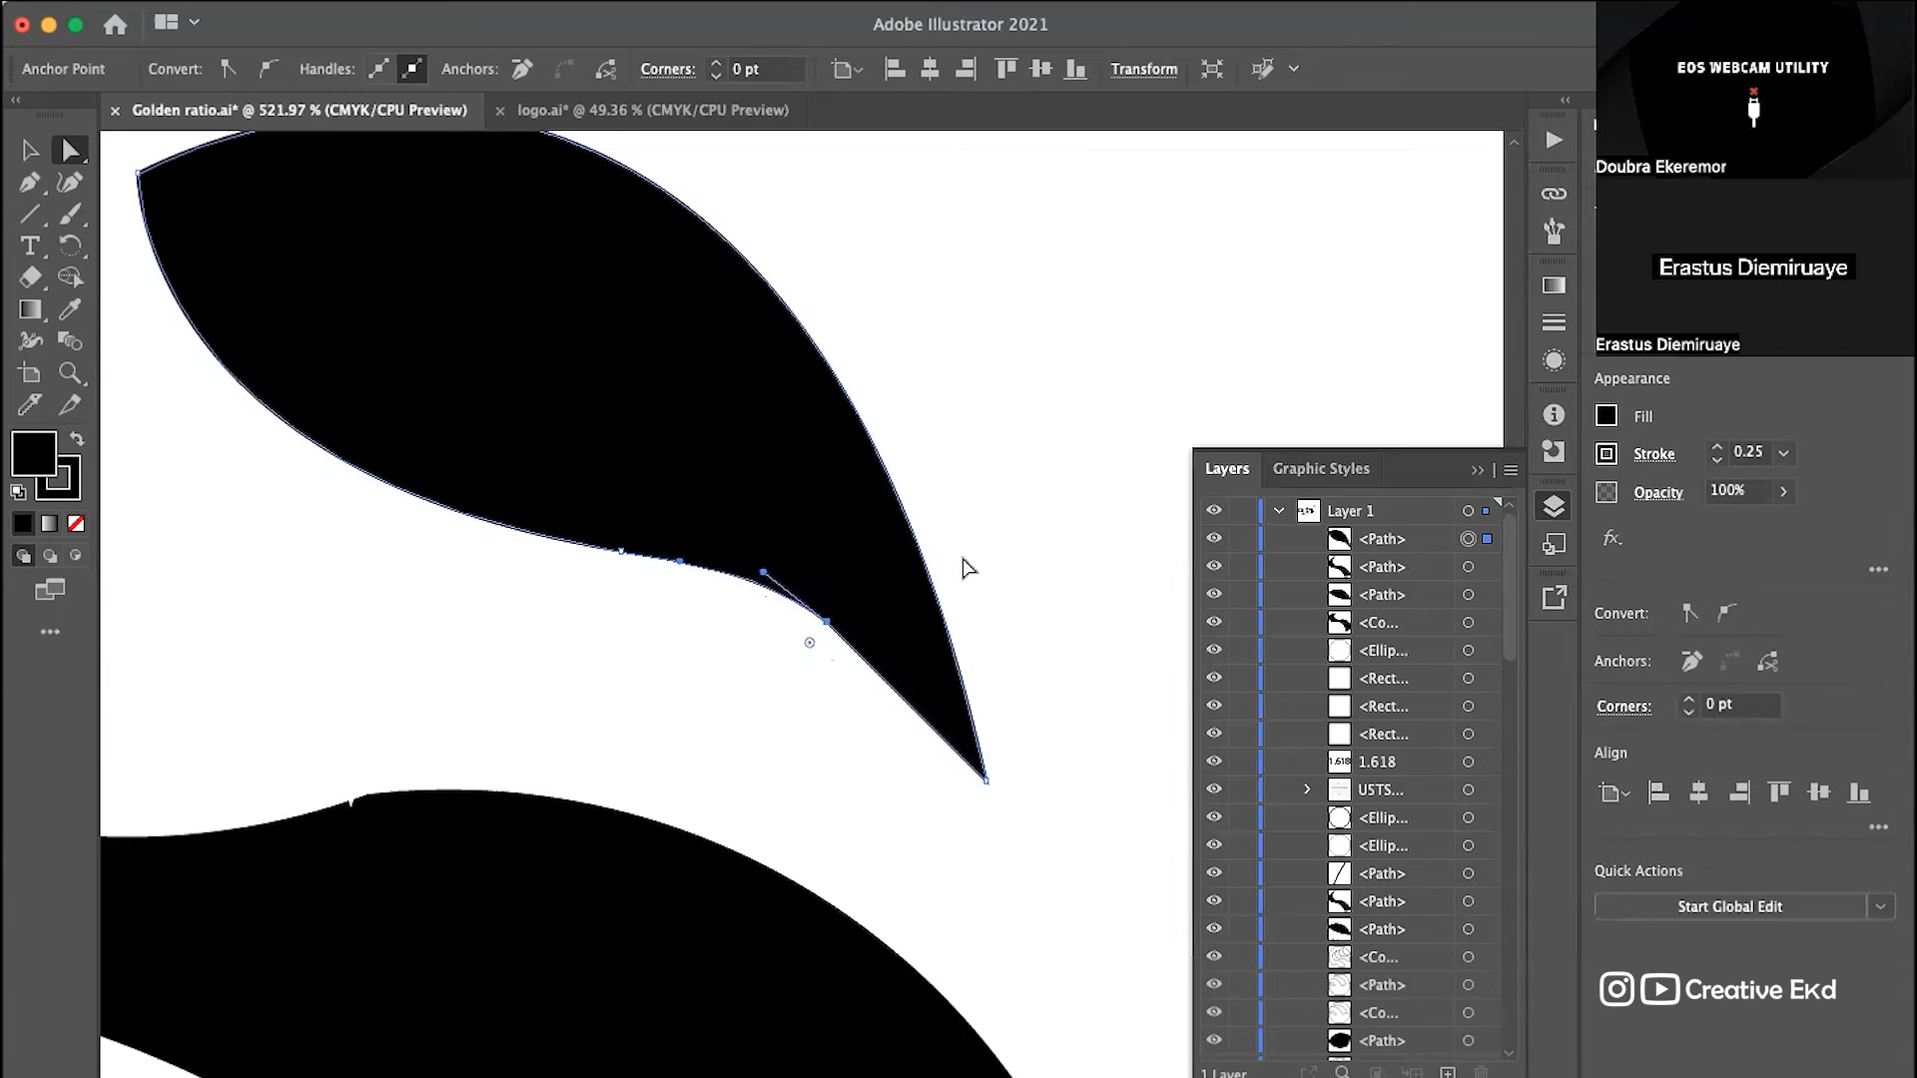
pyautogui.click(1051, 631)
pyautogui.click(877, 659)
pyautogui.moveTo(826, 622); pyautogui.dragTo(822, 628)
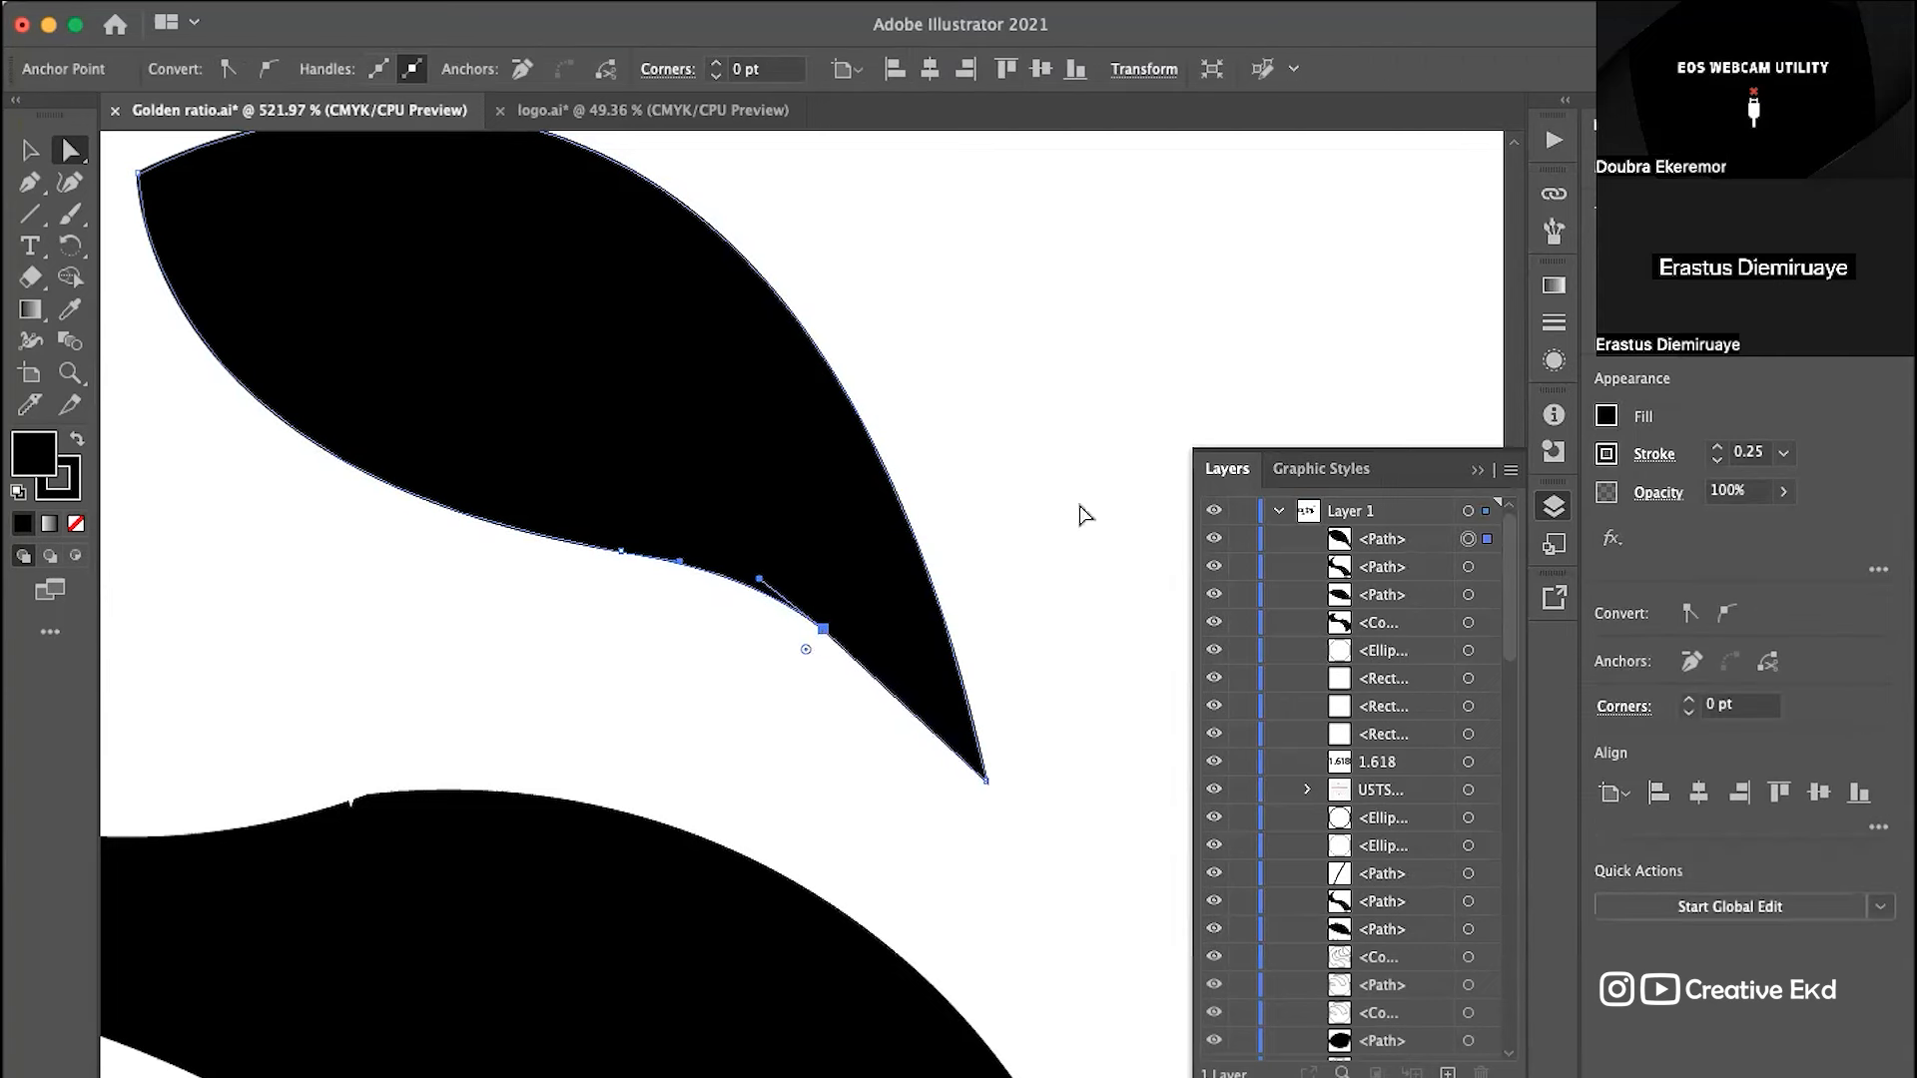
pyautogui.click(1108, 501)
# Step: Compare the redrawn teardrop with the rest of the logo, and inspect the anchors of the adjacent S-shaped band
pyautogui.scroll(-5, 769, 816)
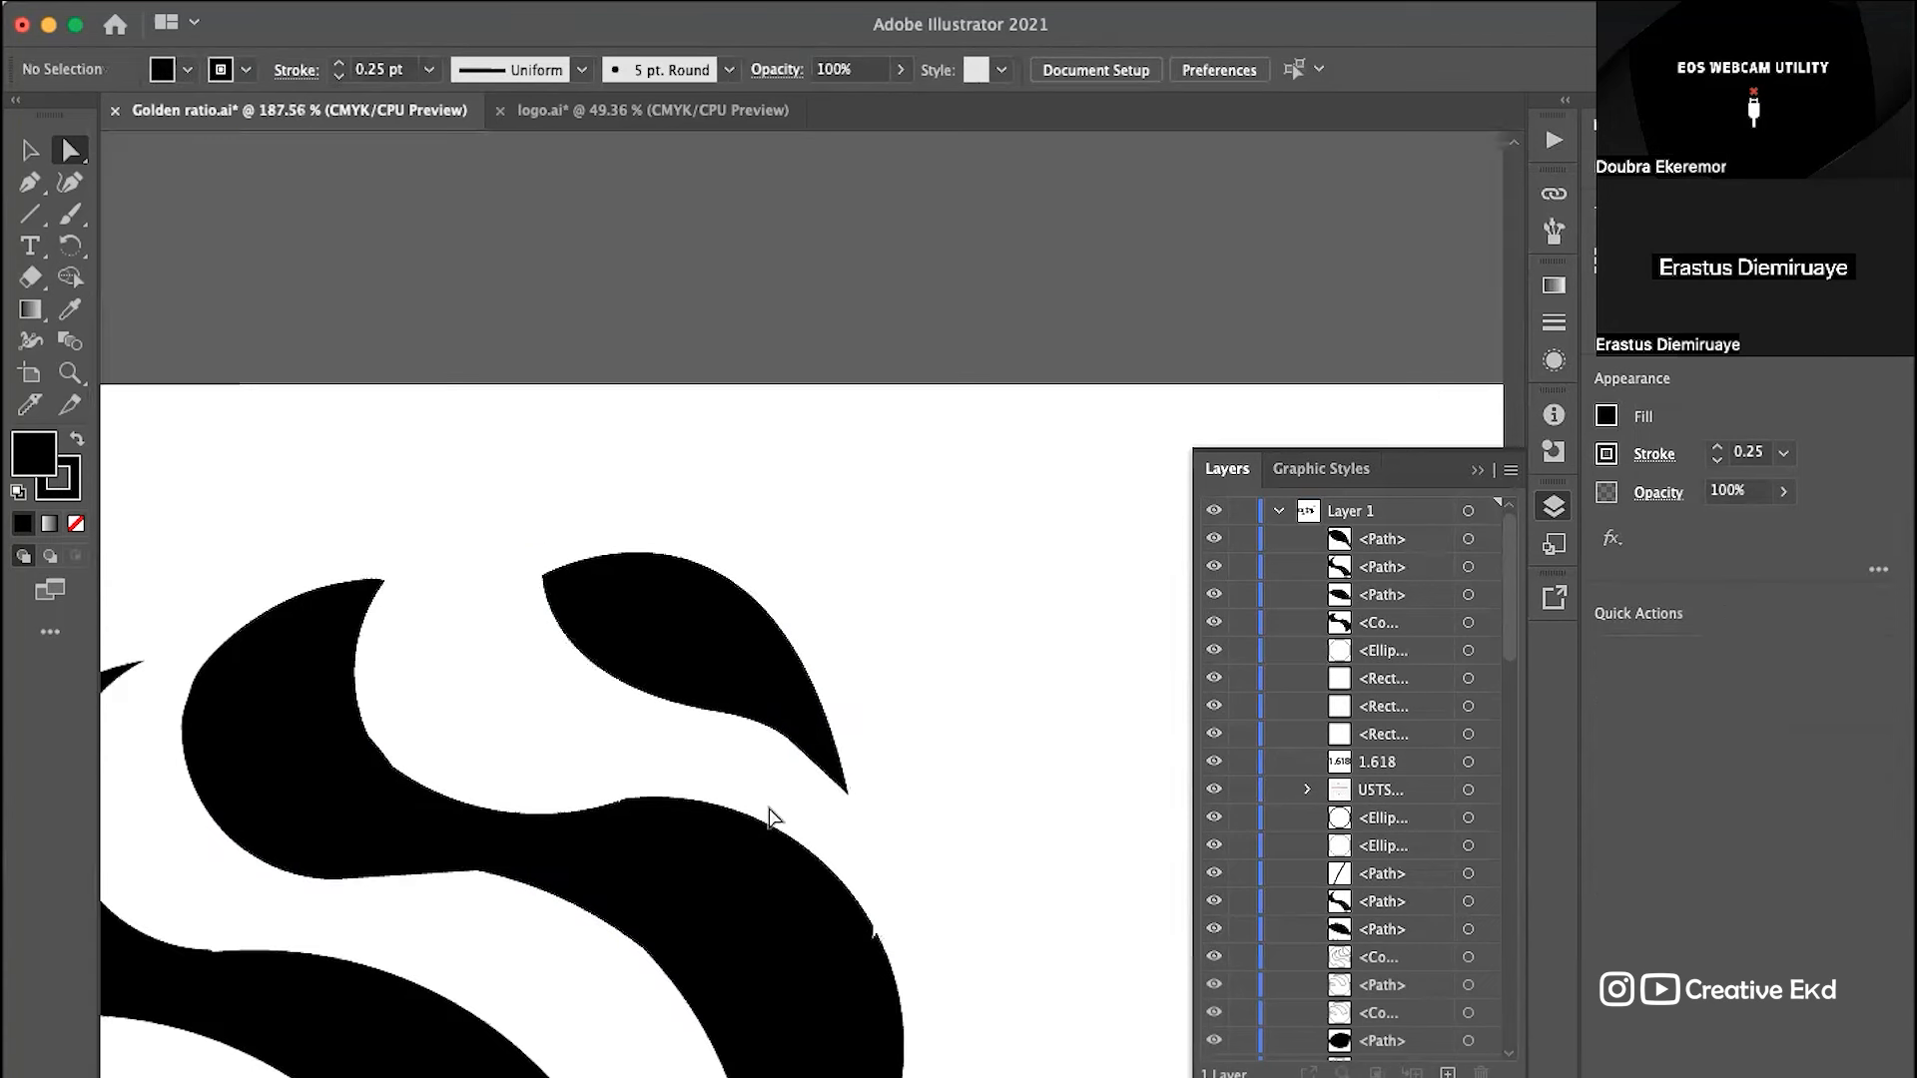
pyautogui.scroll(-4, 770, 816)
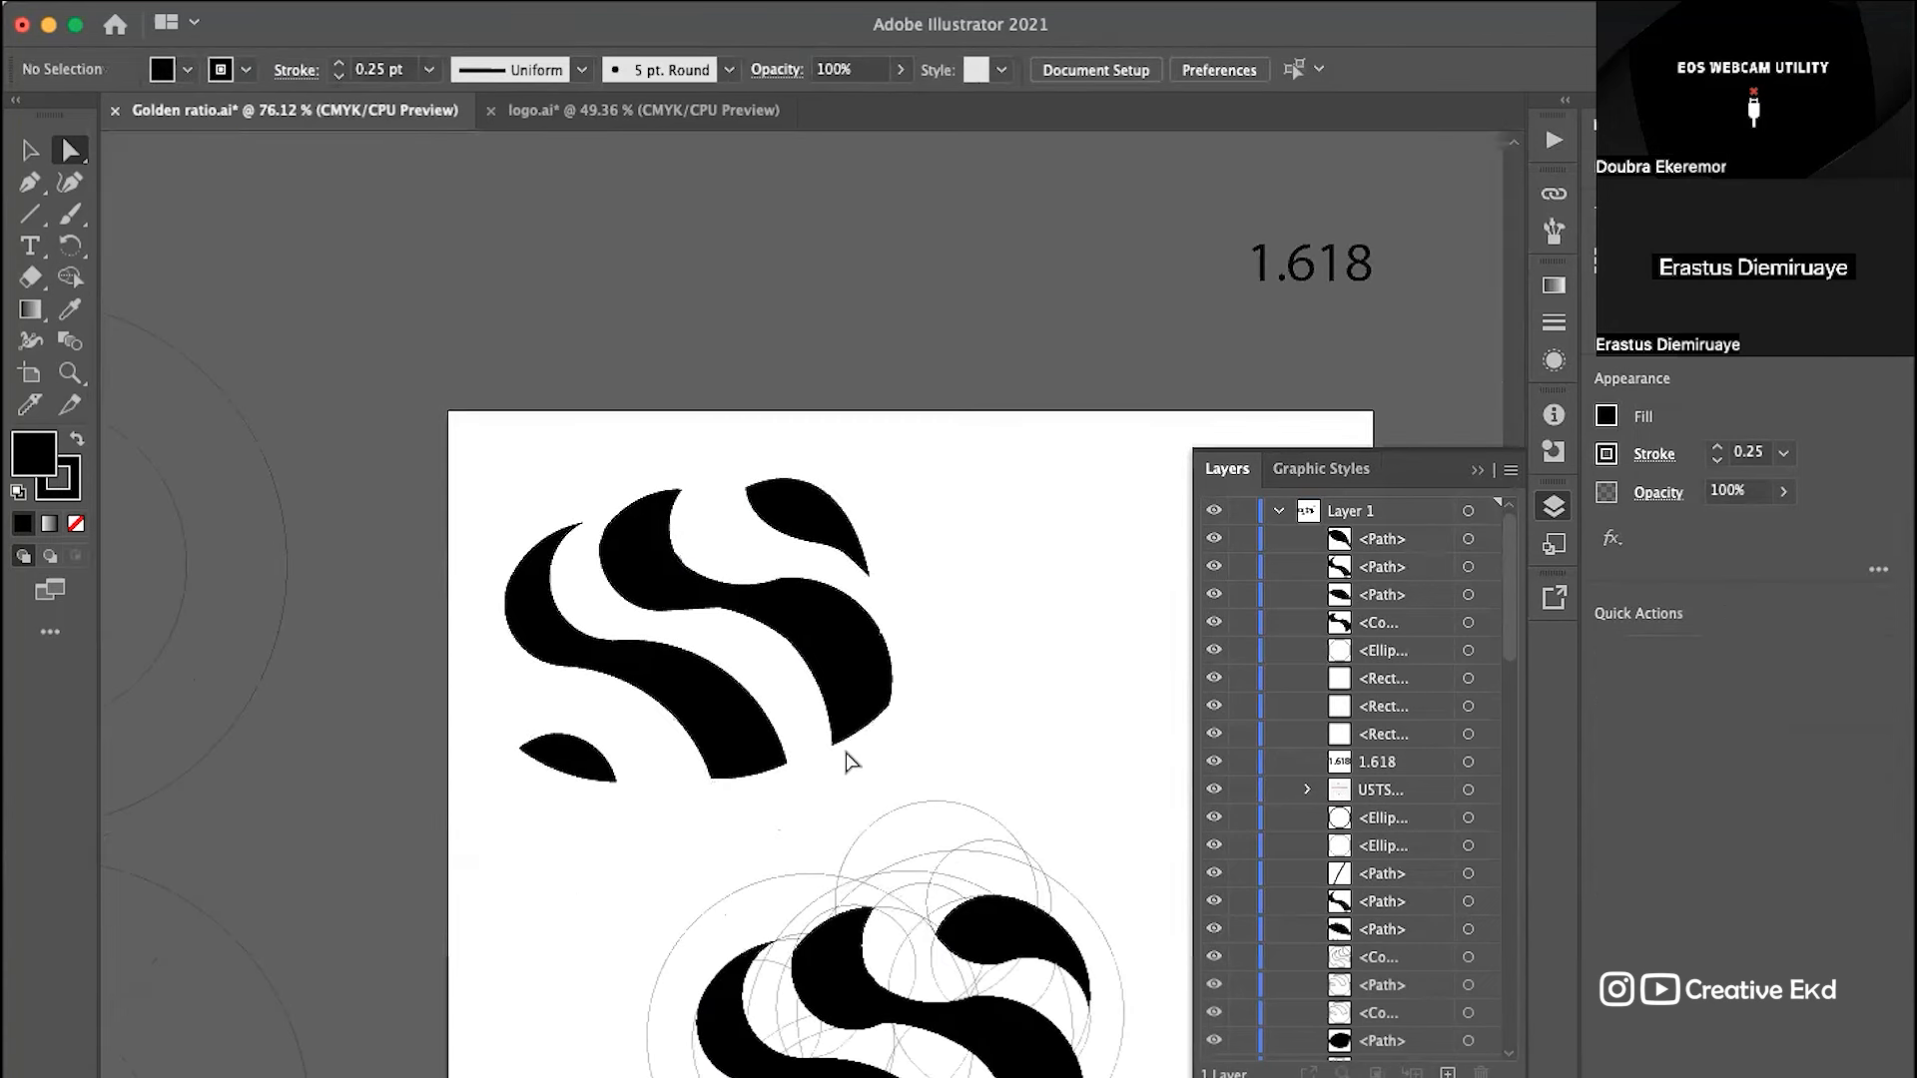
pyautogui.scroll(3, 704, 711)
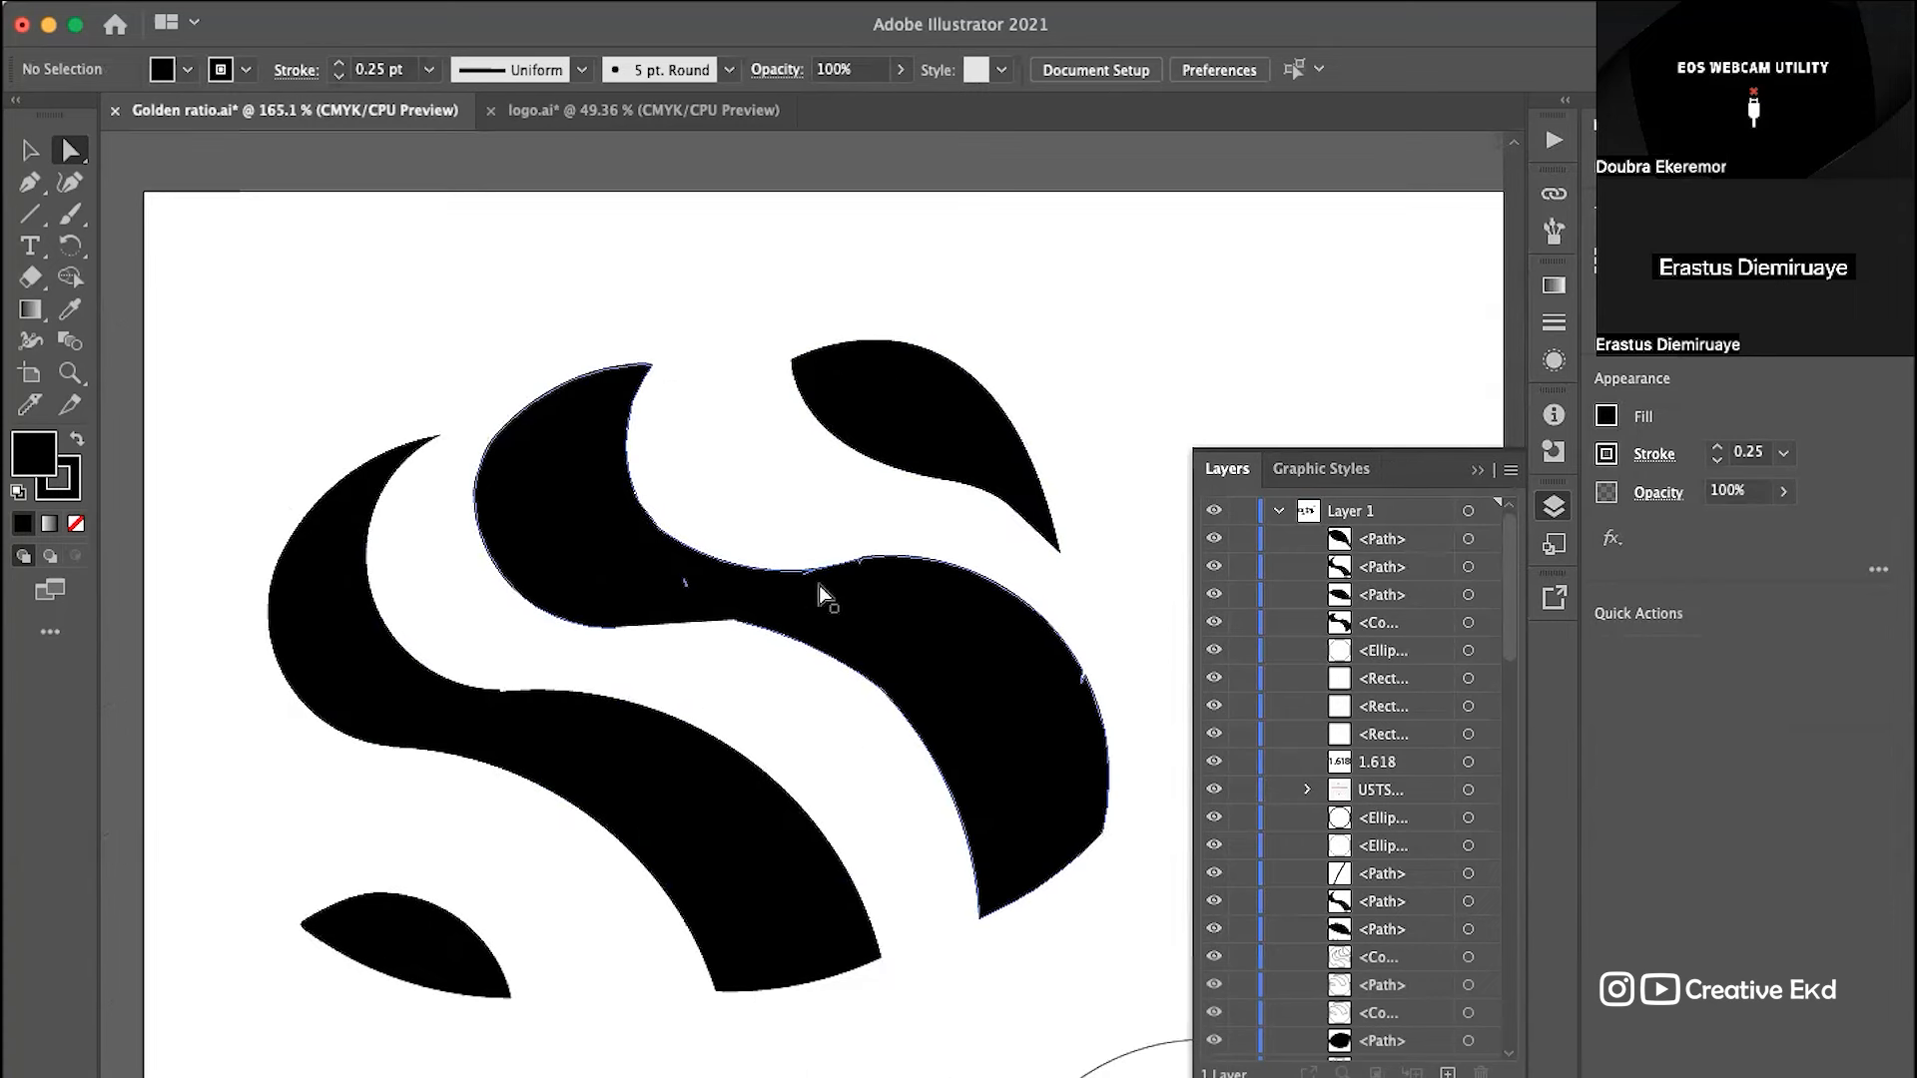
pyautogui.click(820, 596)
pyautogui.scroll(-4, 801, 669)
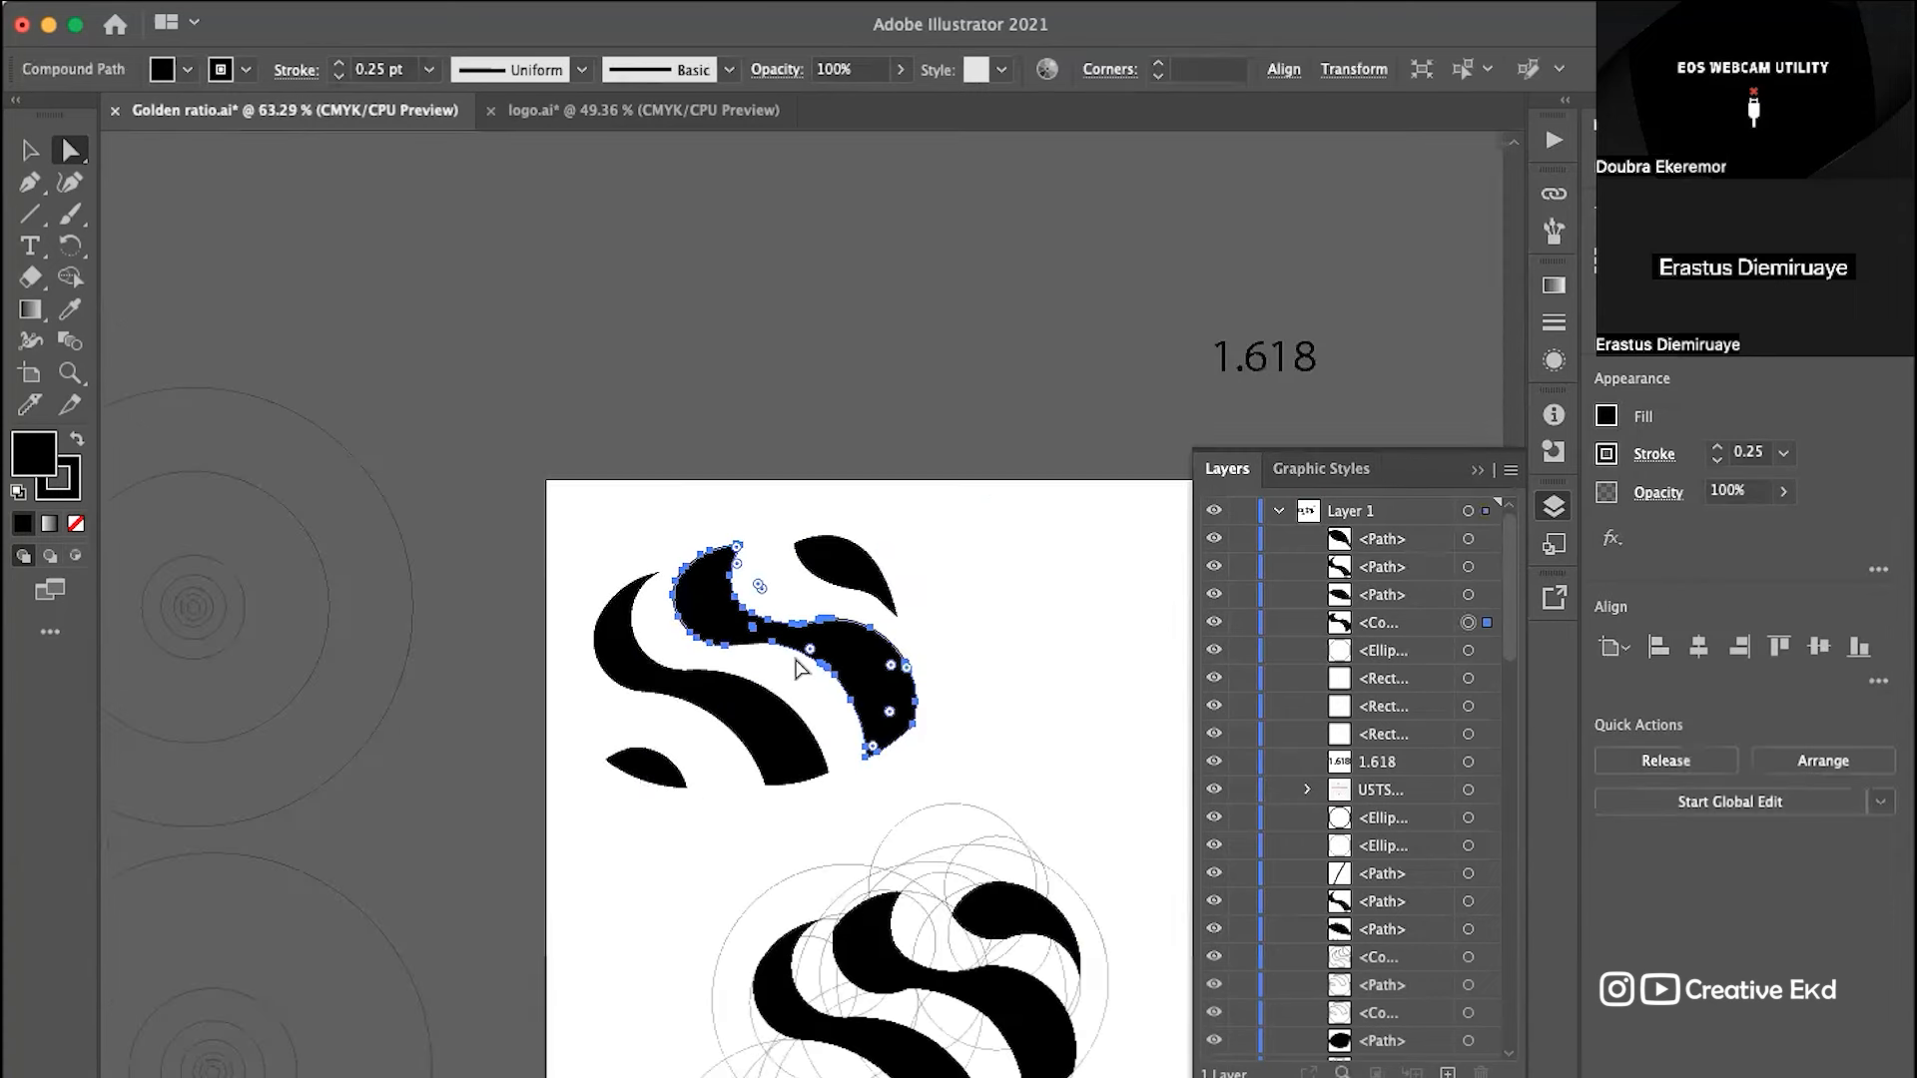
pyautogui.scroll(2, 799, 667)
pyautogui.click(980, 504)
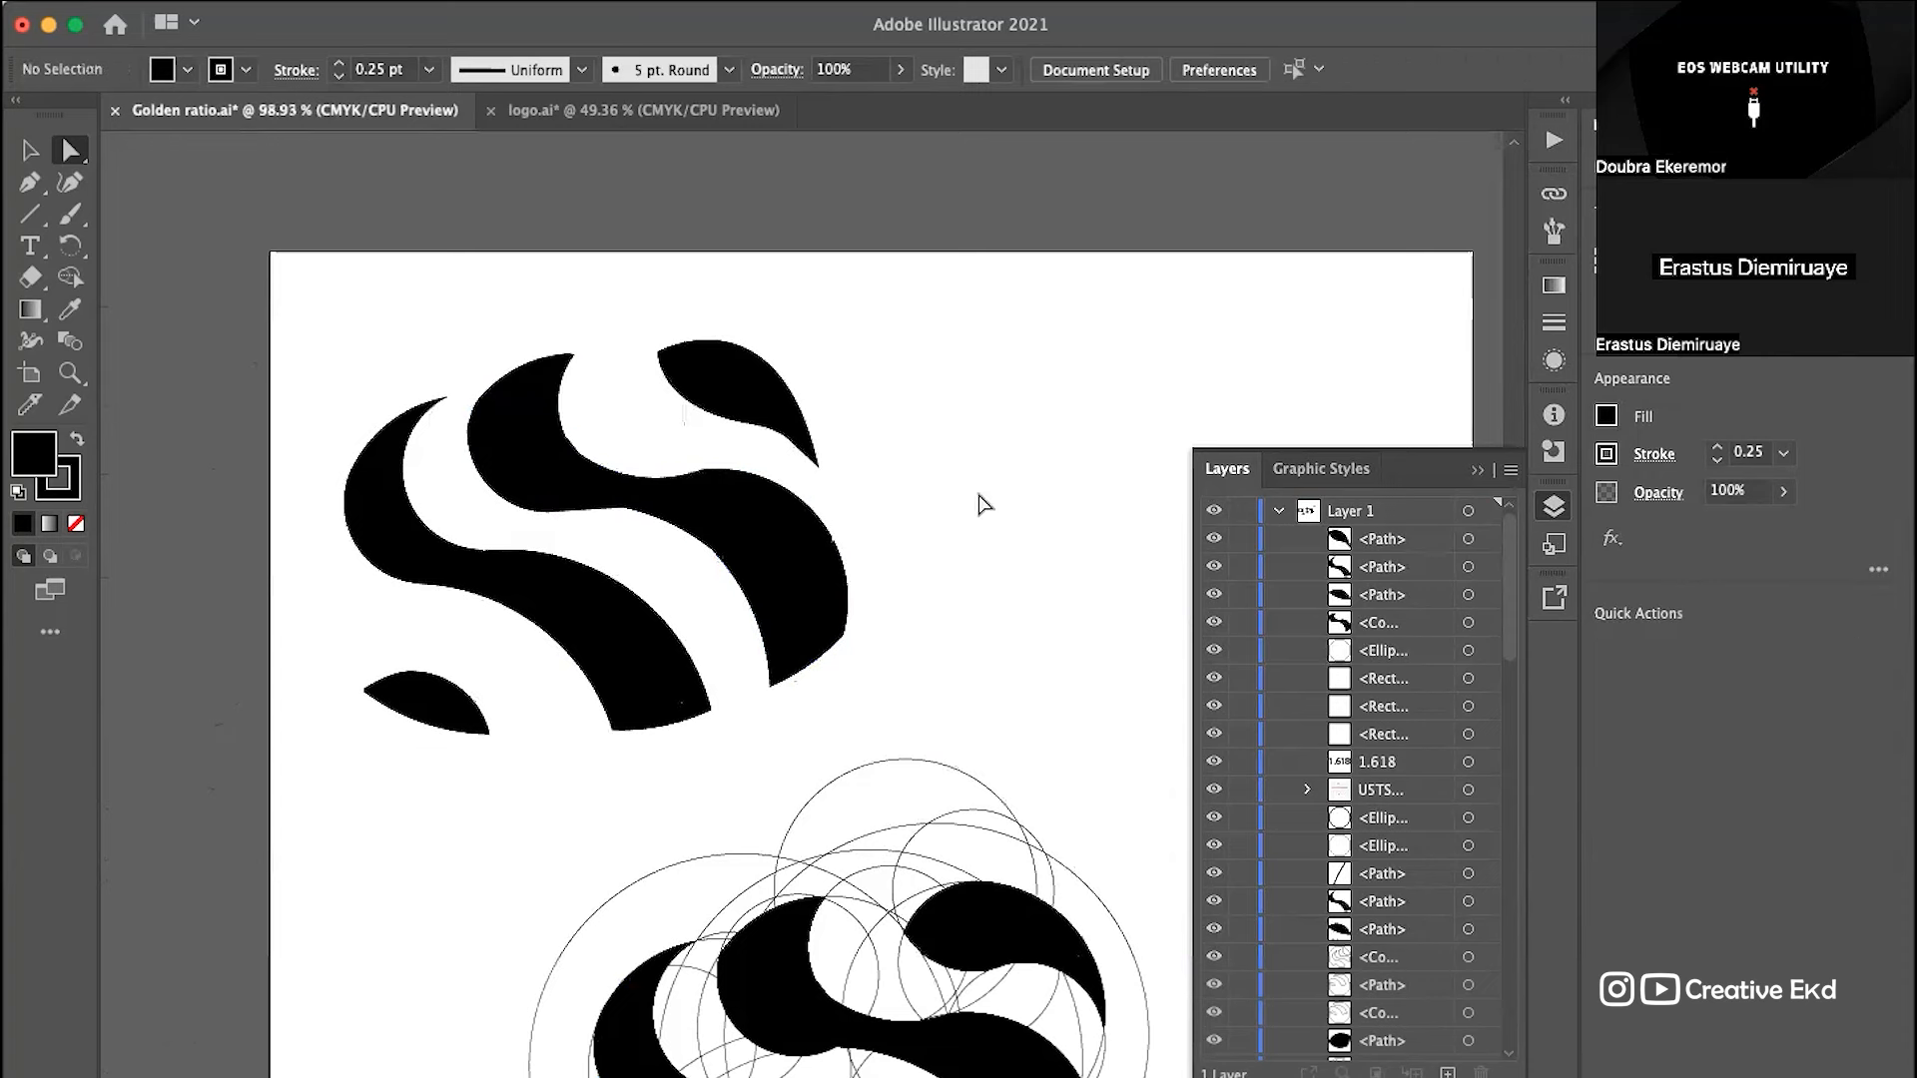
# Step: Move the underside anchor beside the teardrop's tip slightly up and outward, and deselect the shape
pyautogui.click(740, 385)
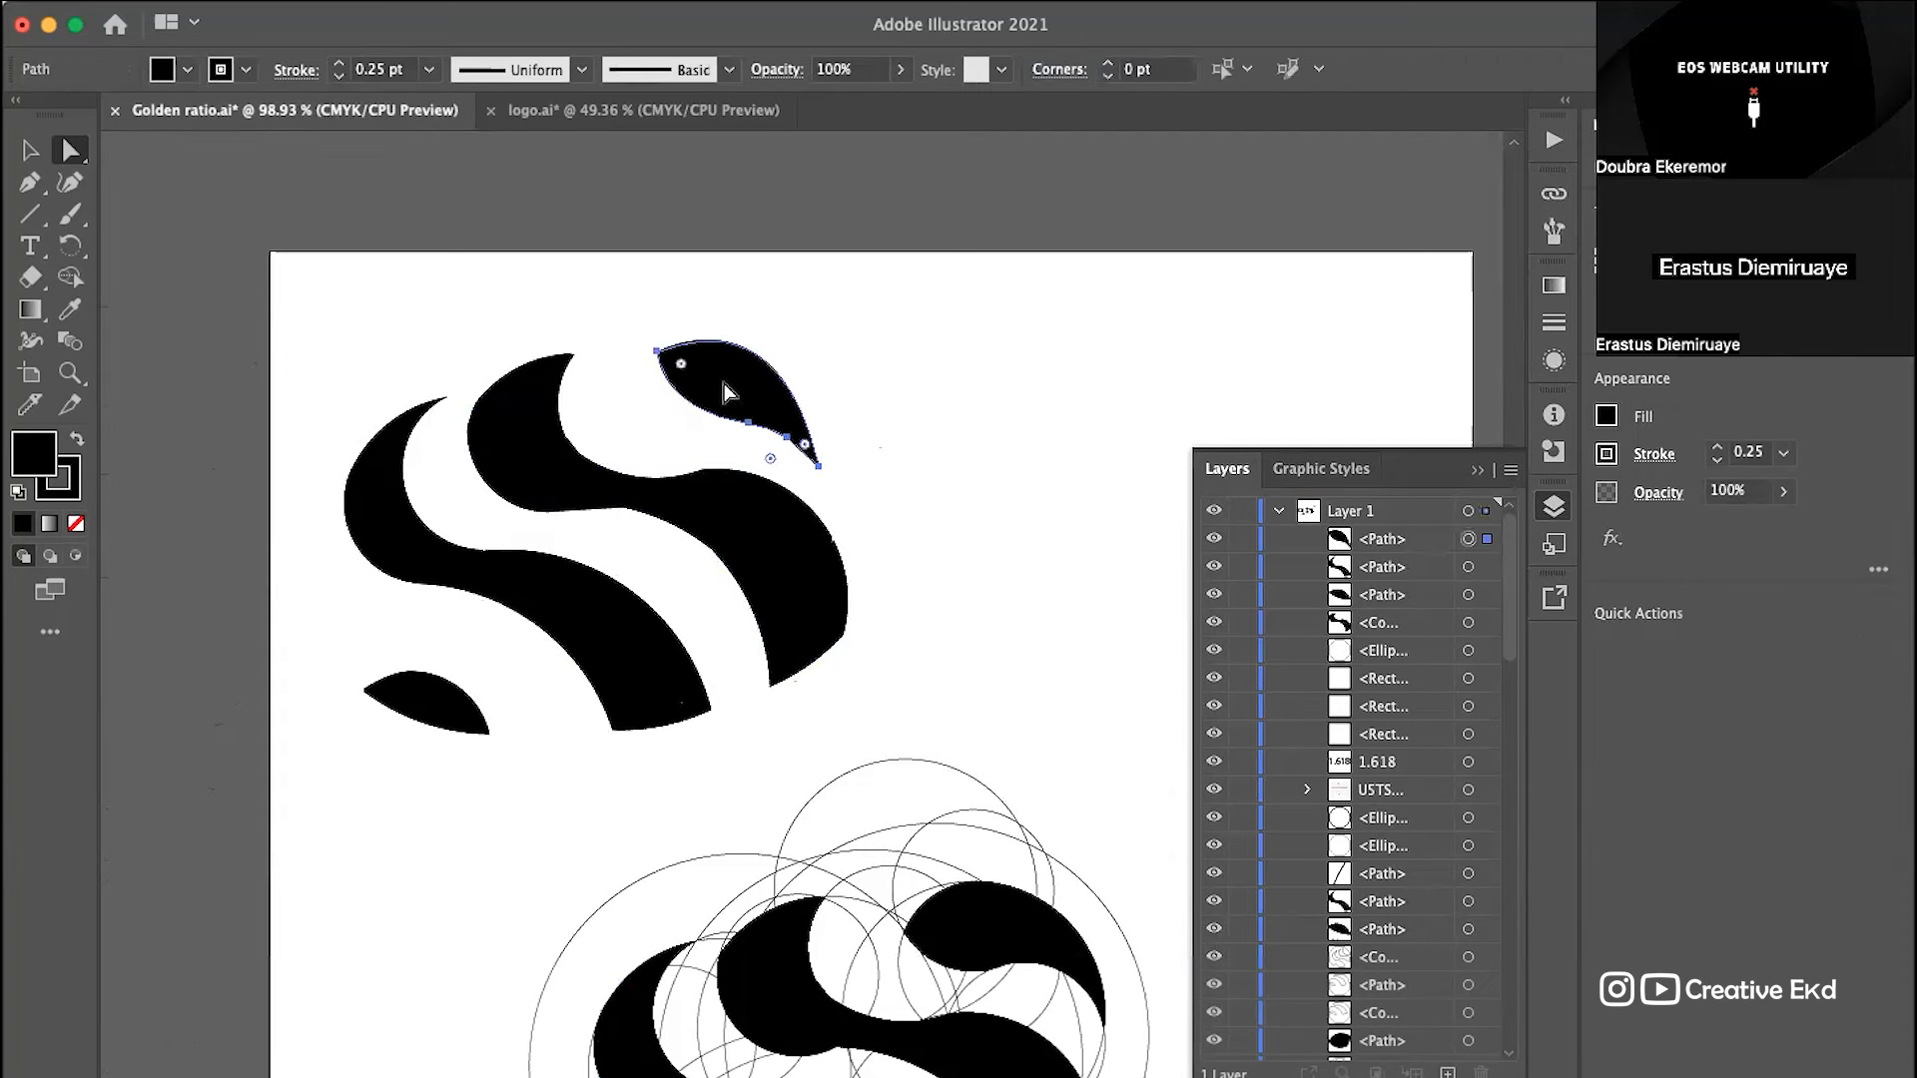
pyautogui.scroll(2, 739, 383)
pyautogui.moveTo(826, 486); pyautogui.dragTo(748, 447)
pyautogui.press('super+z')
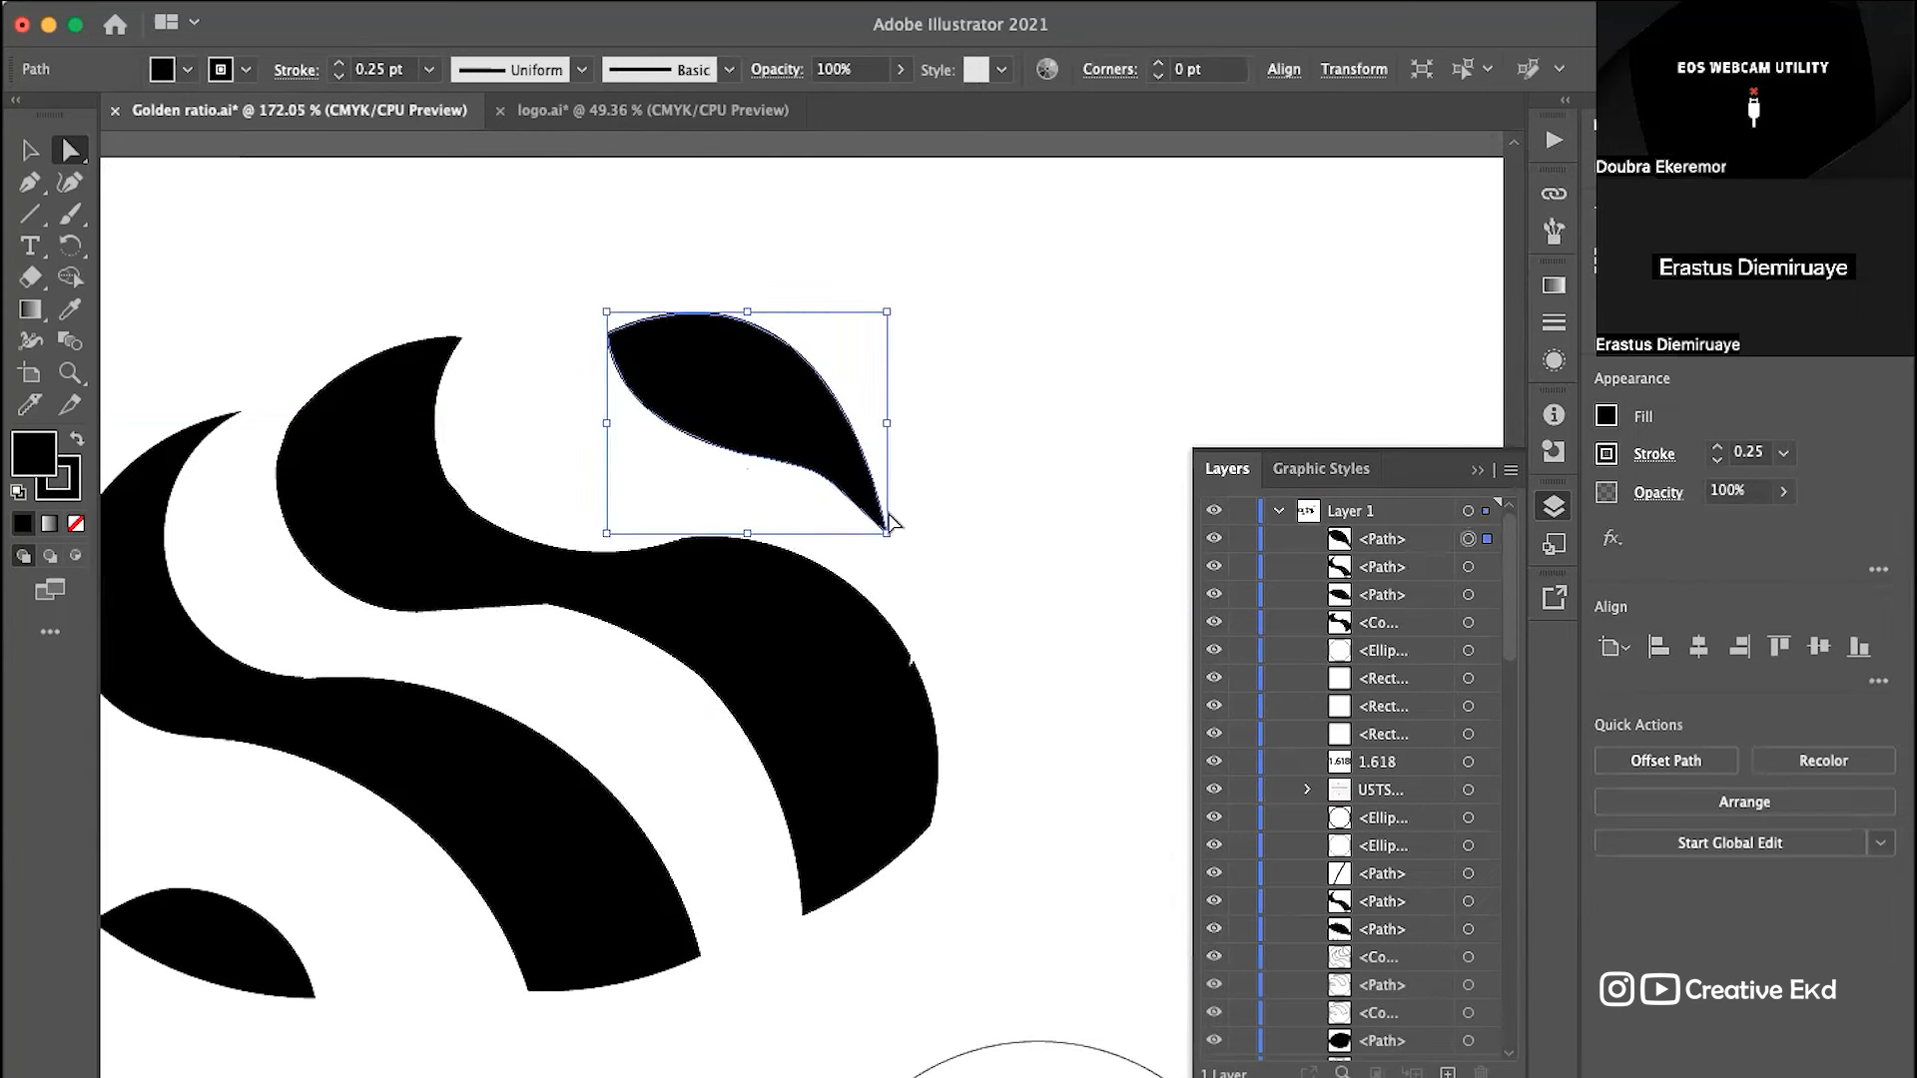
pyautogui.moveTo(888, 539); pyautogui.dragTo(837, 476)
pyautogui.press('super+z')
pyautogui.click(948, 378)
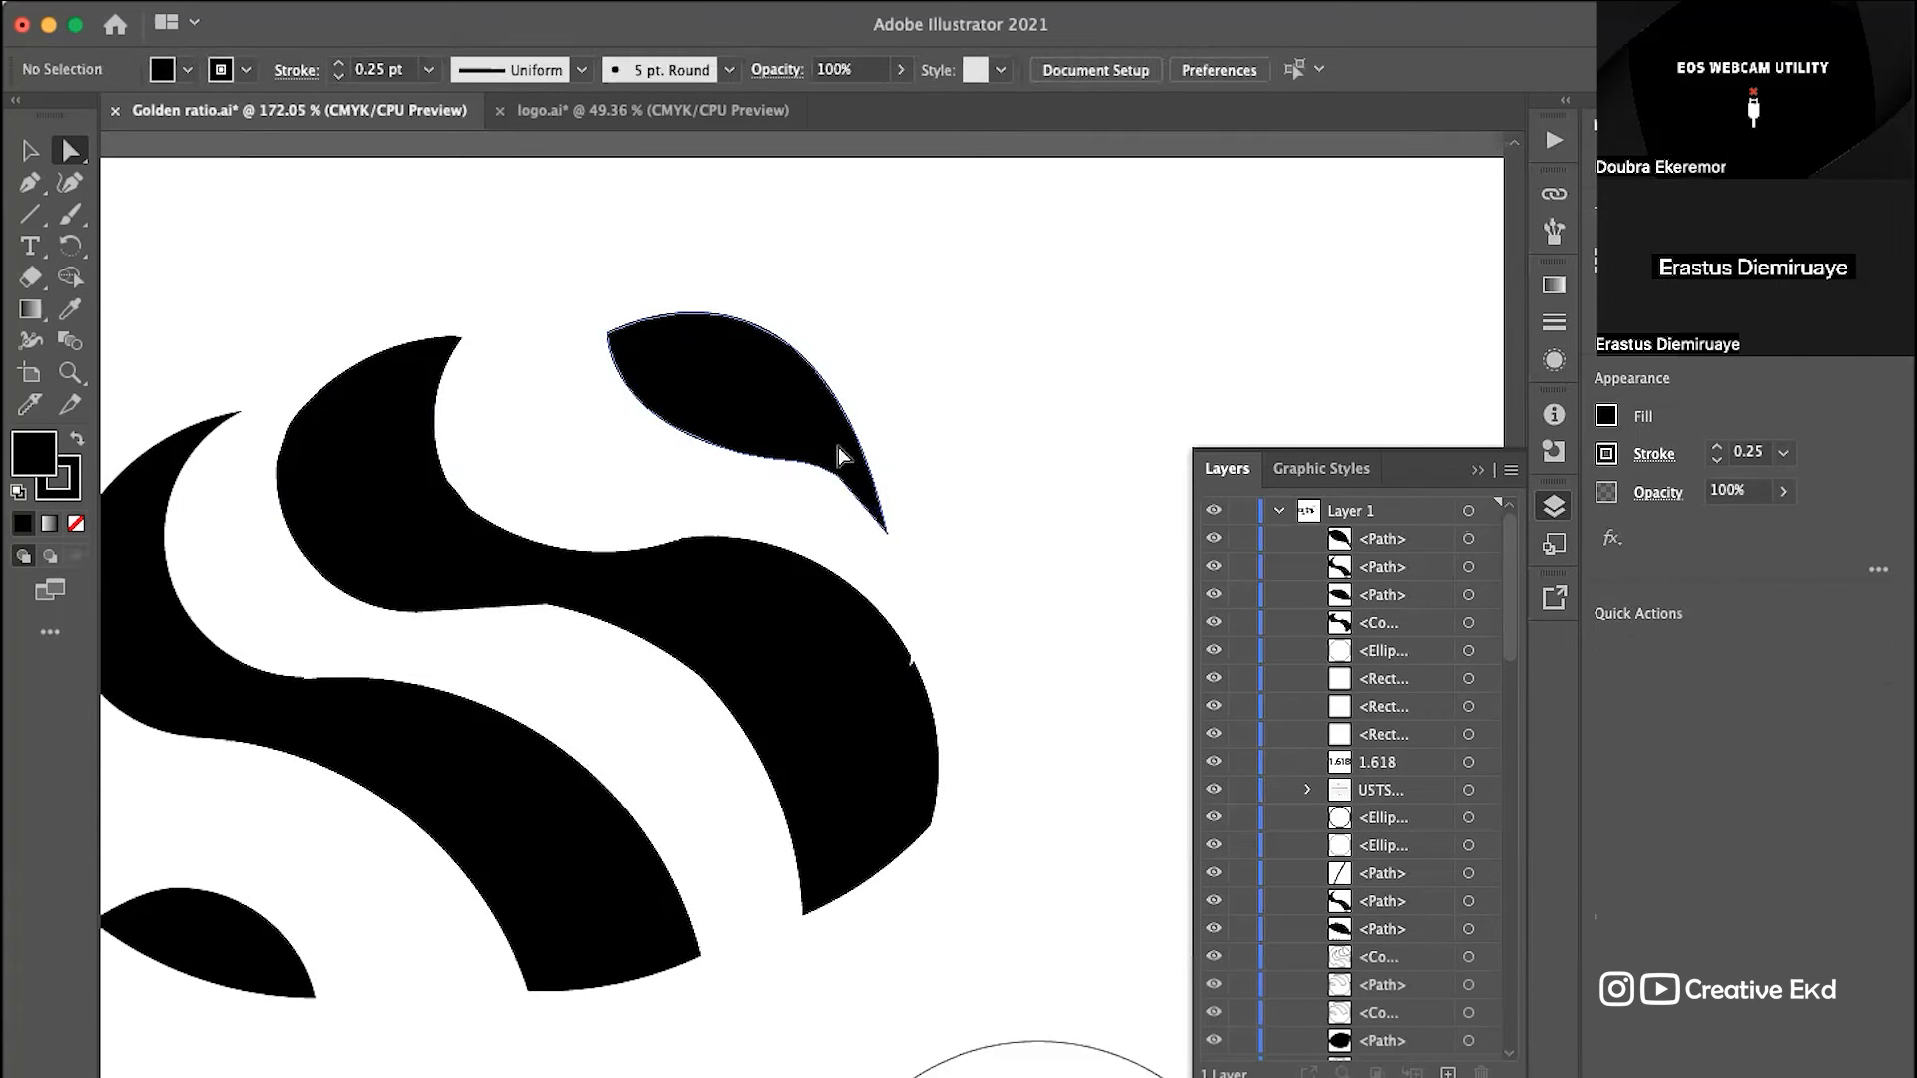
# Step: Lengthen the handle of the underside anchor beside the tip, shift the neighbouring lower-edge anchor toward the rounded end, and deselect
pyautogui.click(837, 447)
pyautogui.scroll(5, 843, 459)
pyautogui.click(823, 519)
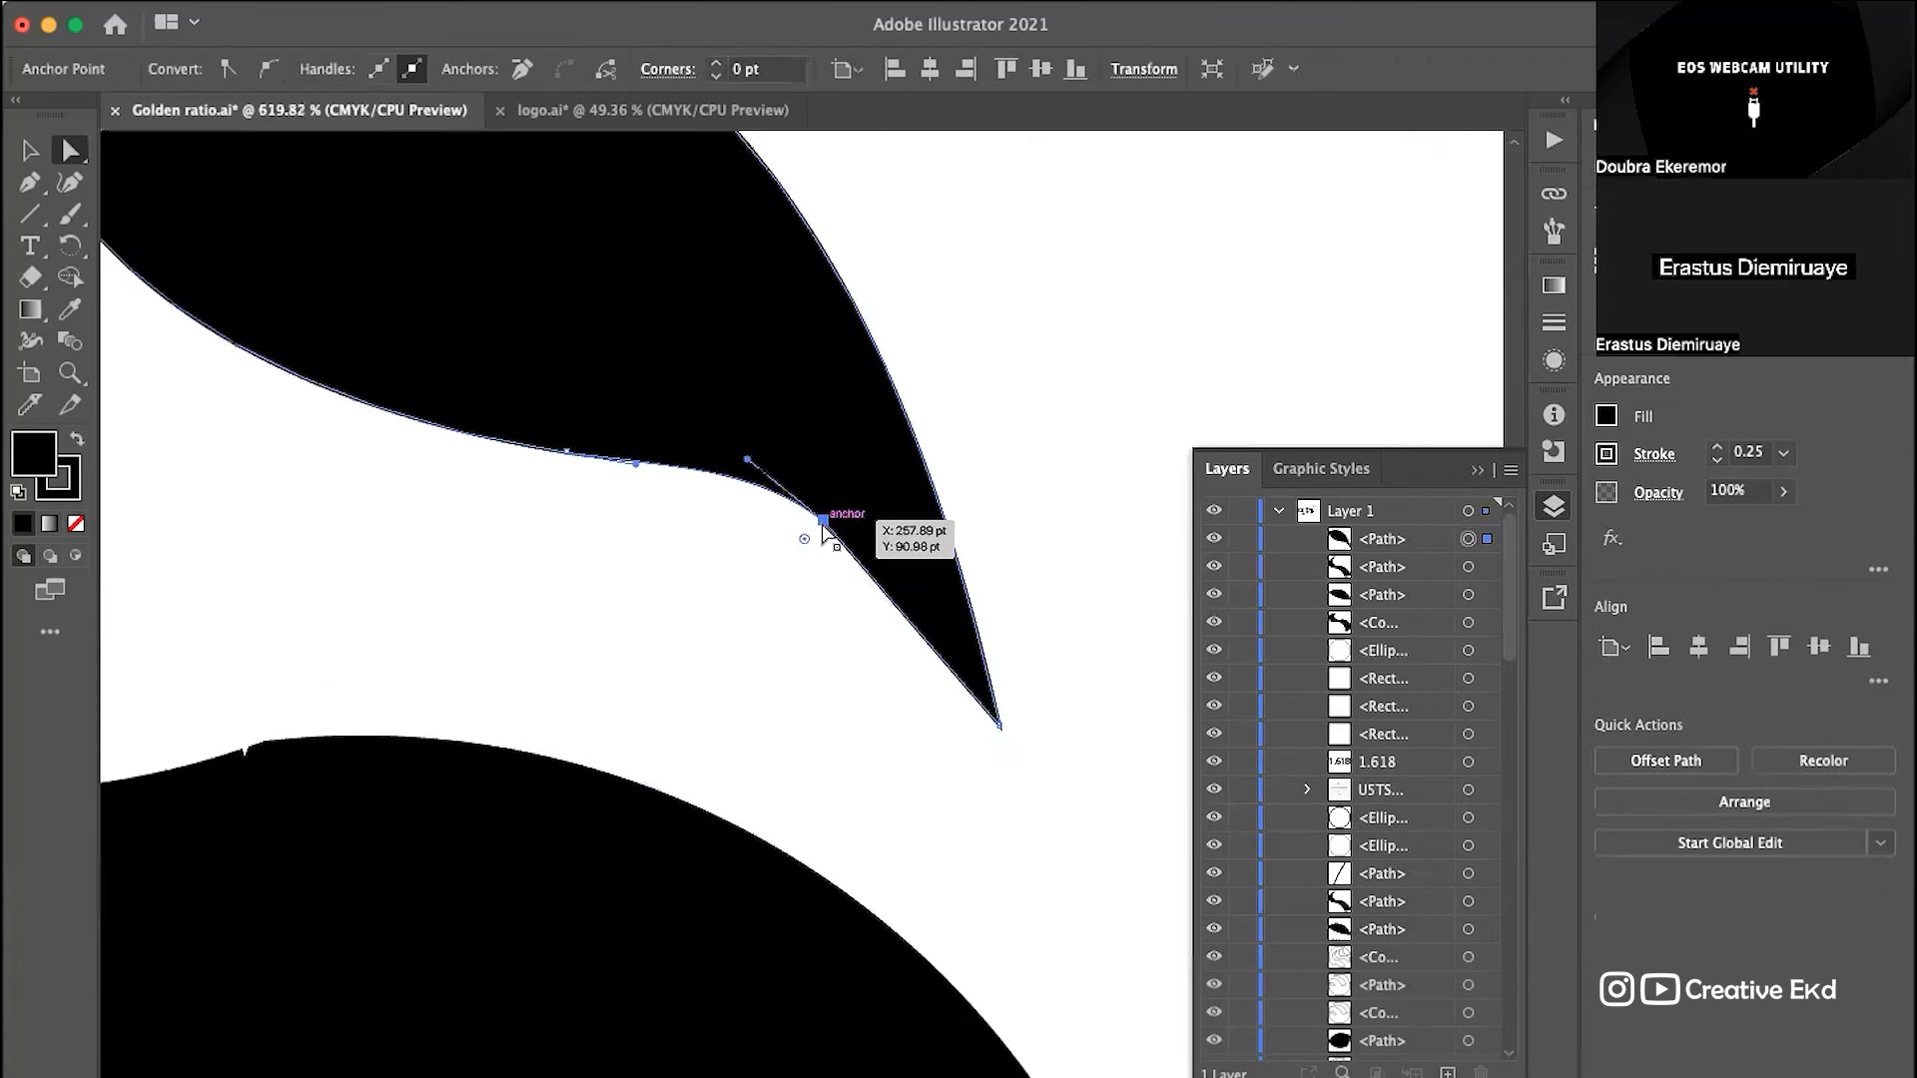
pyautogui.moveTo(743, 449); pyautogui.dragTo(710, 416)
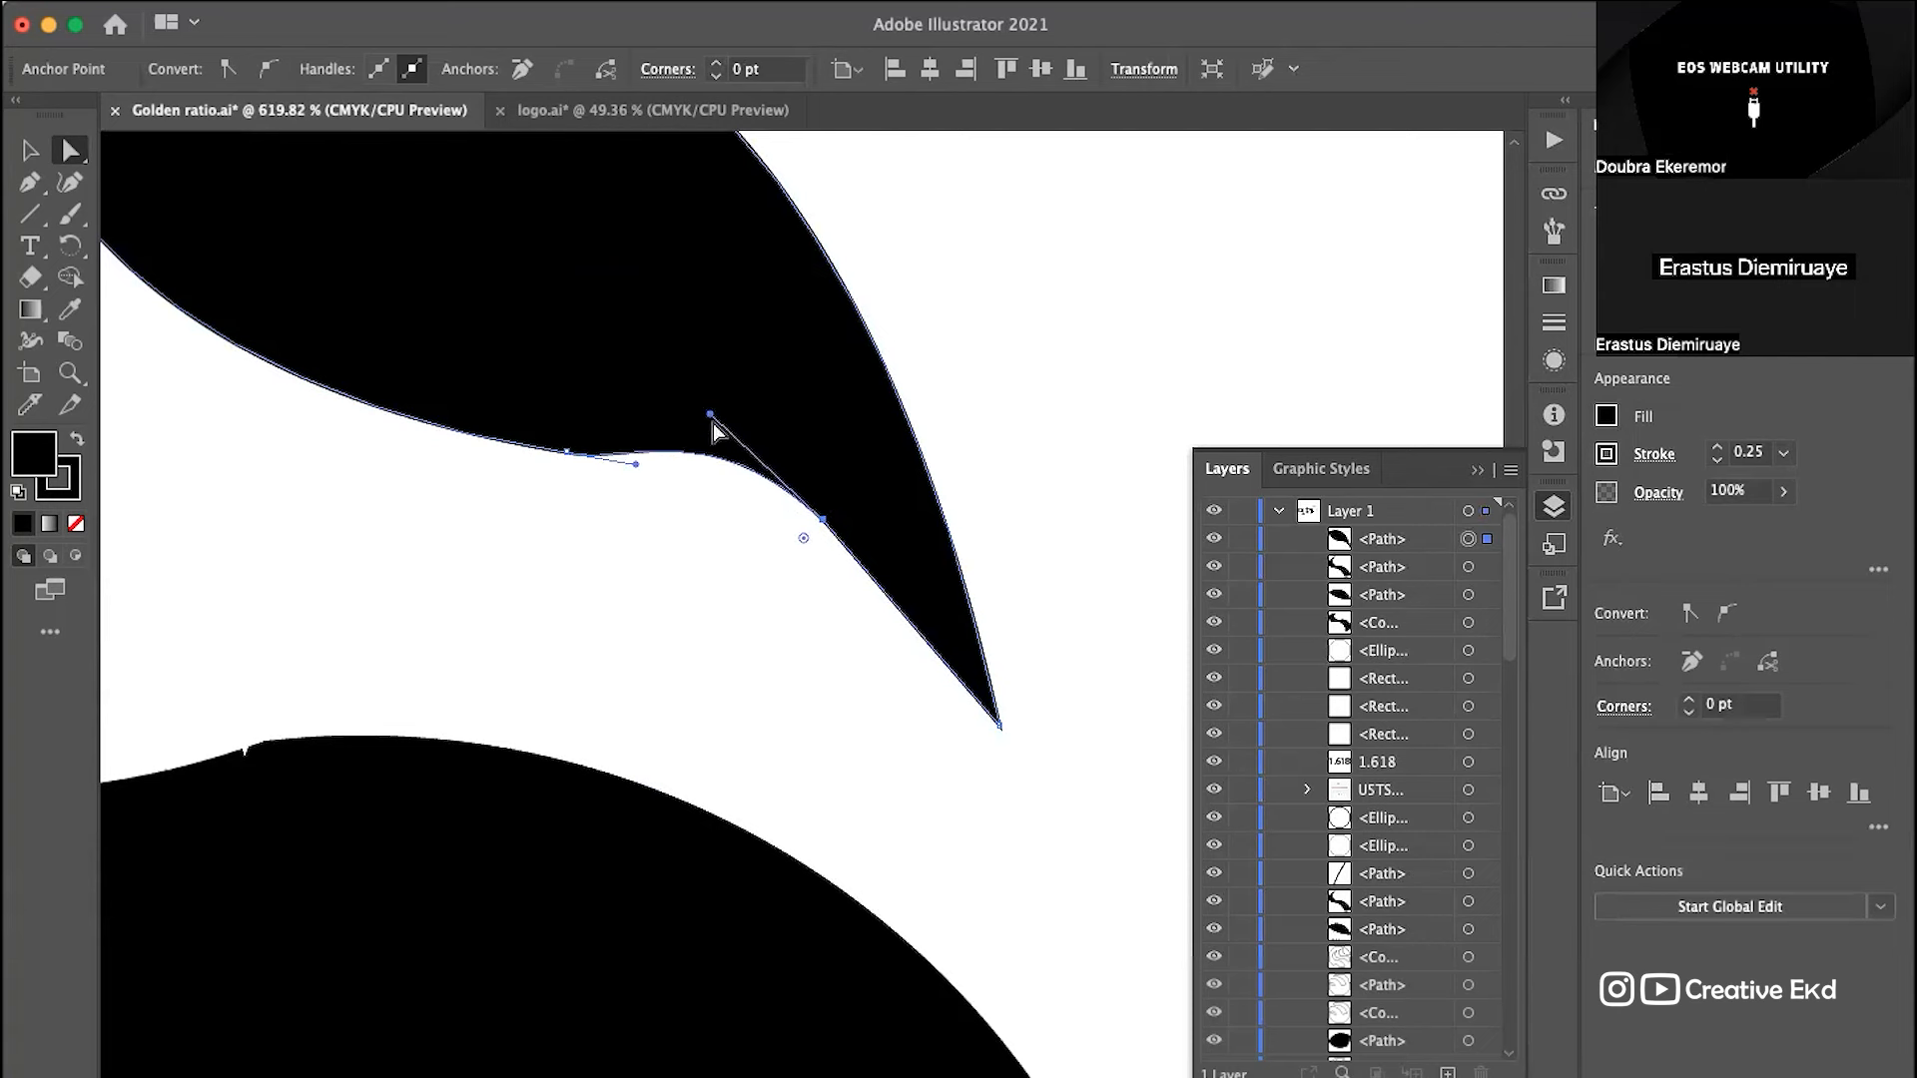
pyautogui.moveTo(566, 454); pyautogui.dragTo(490, 439)
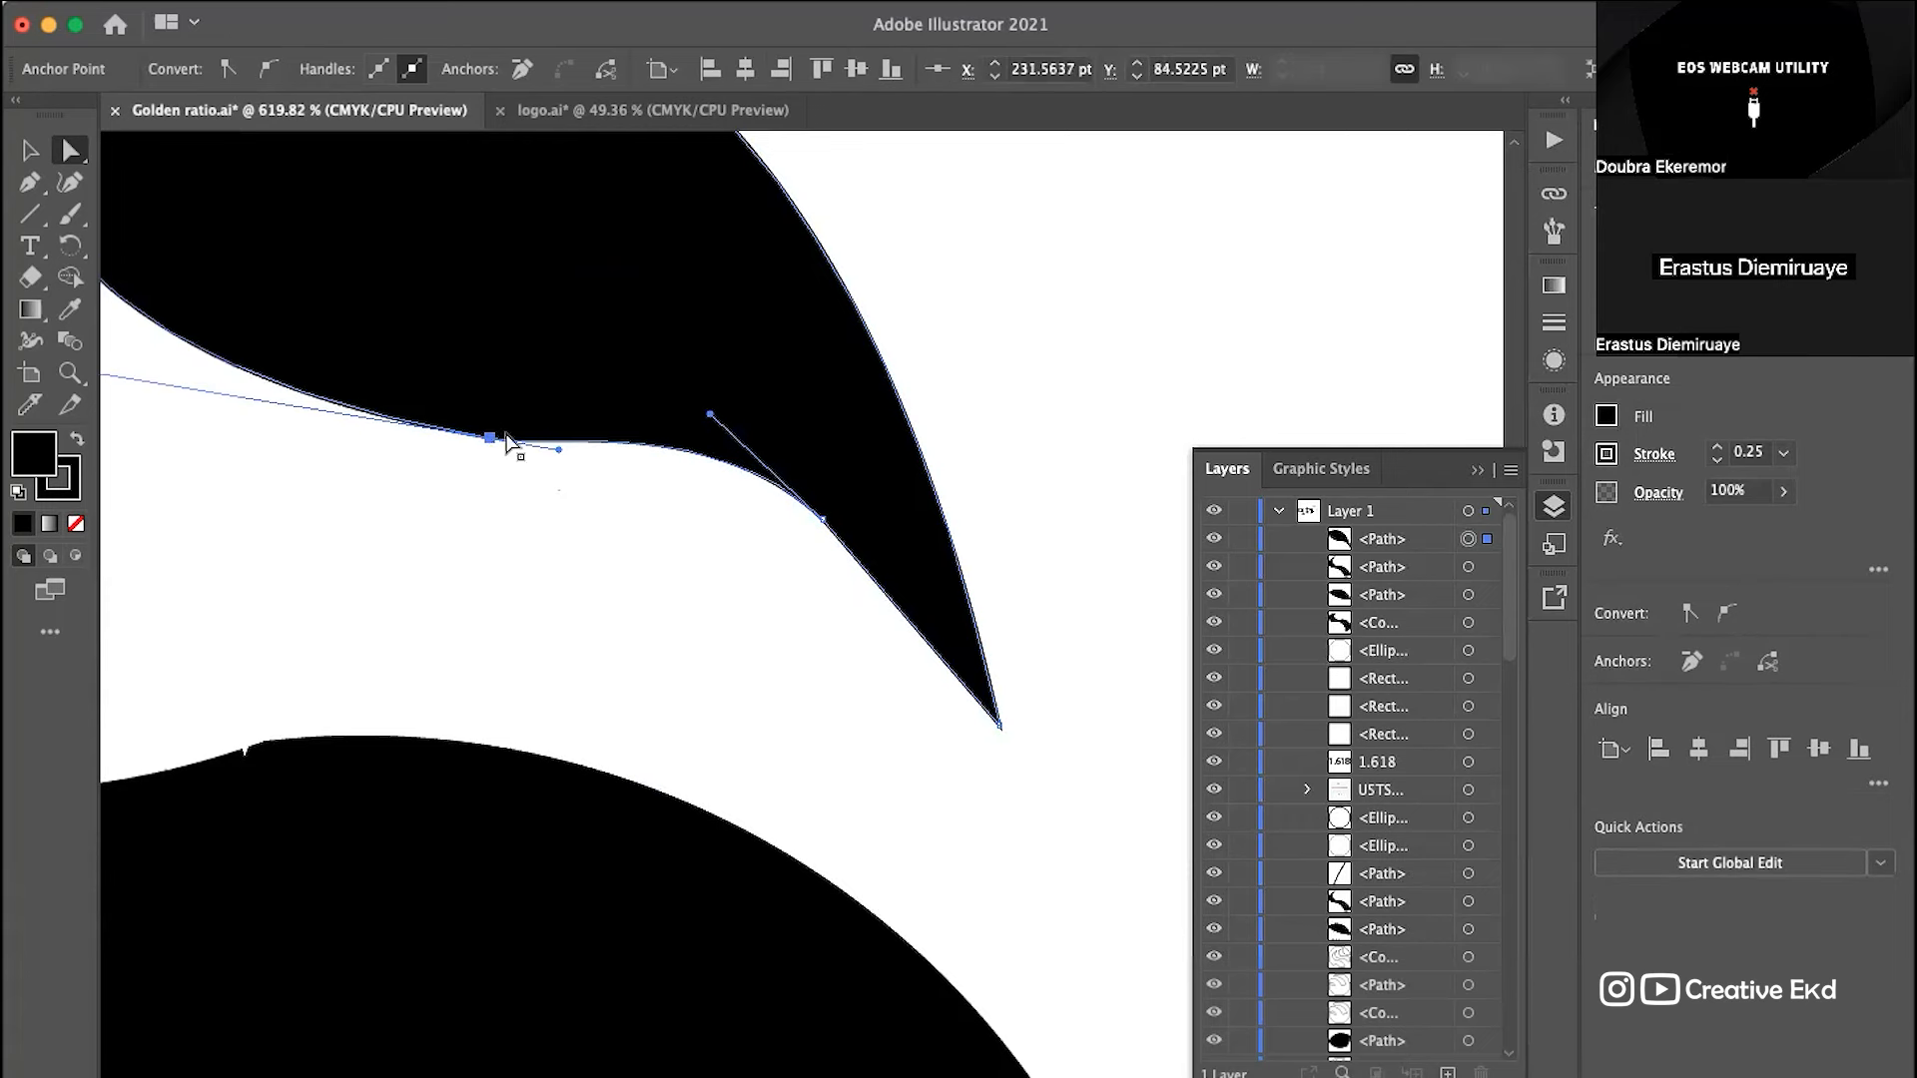
pyautogui.click(974, 417)
pyautogui.scroll(-5, 1080, 561)
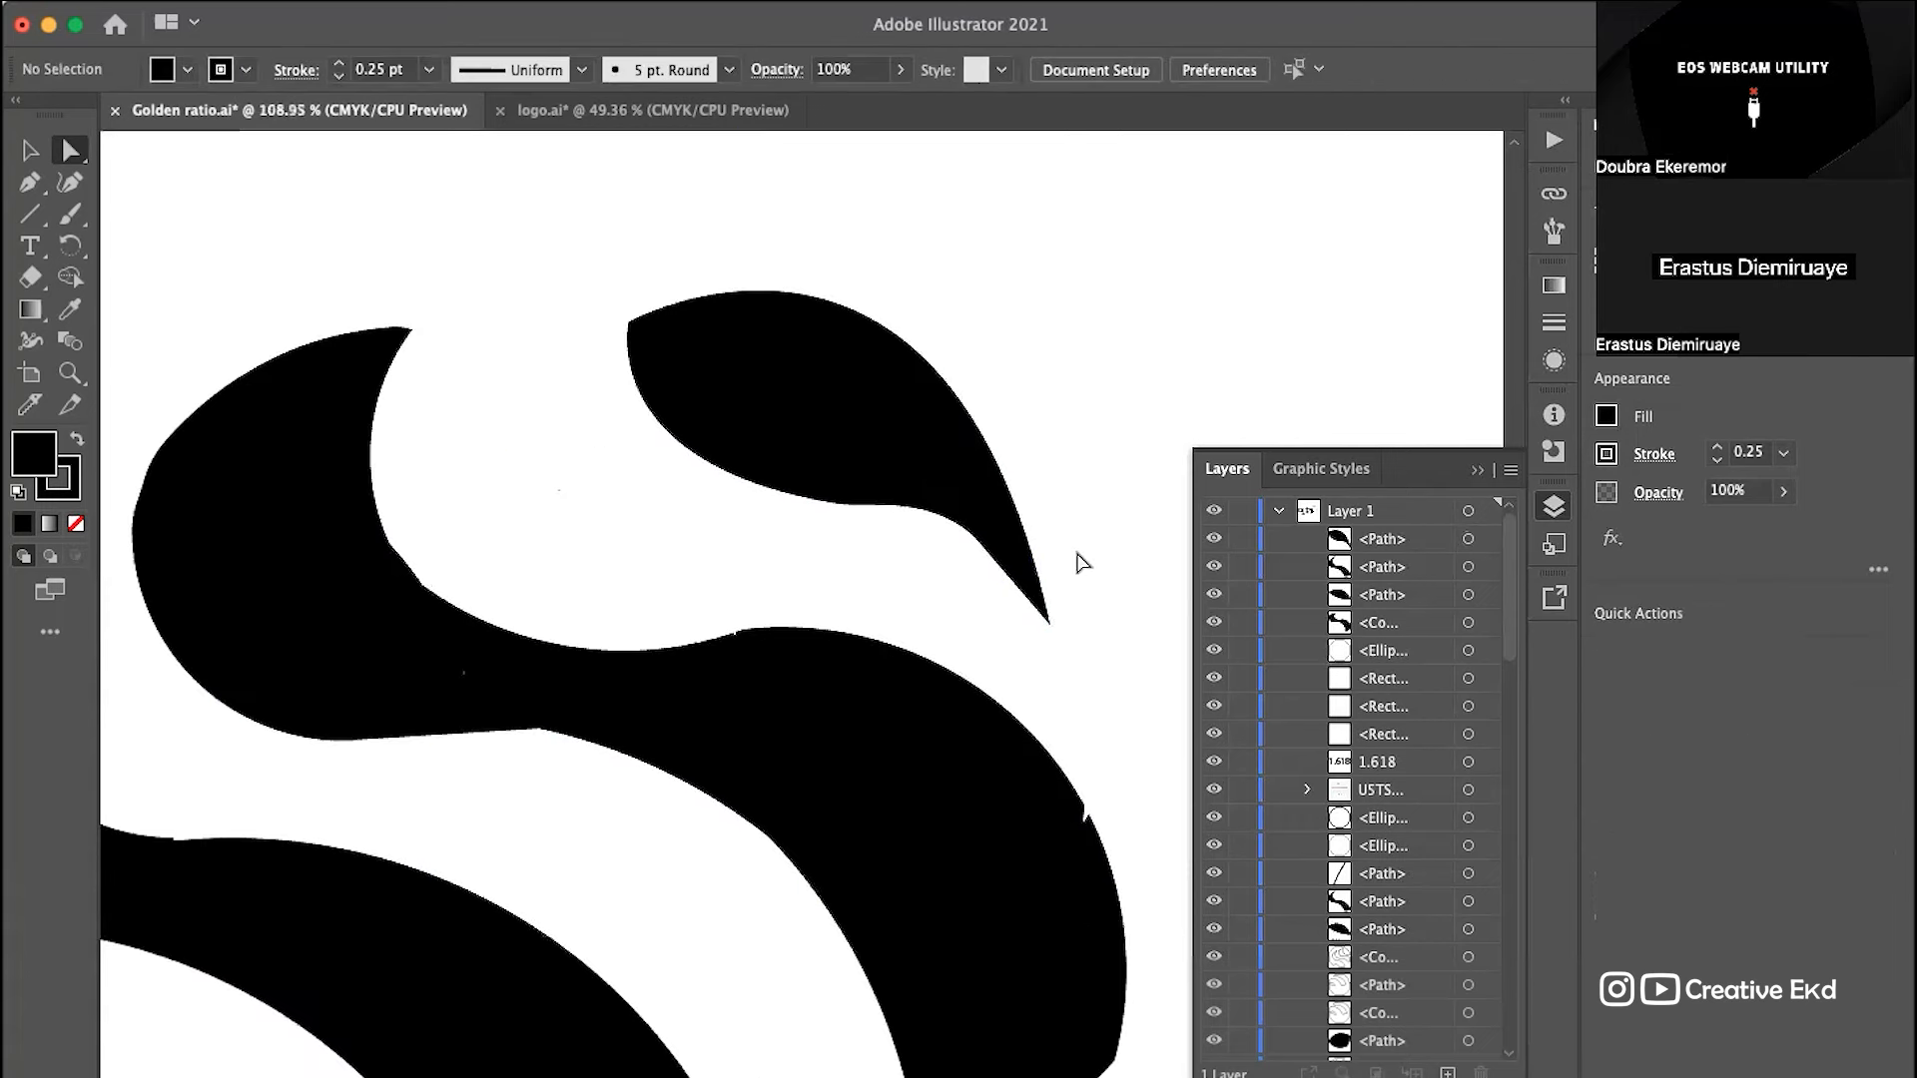
pyautogui.scroll(-2, 1078, 561)
# Step: Move the underside anchor beside the teardrop's tip outward, nudge it down to straighten the curve into the tip, and deselect
pyautogui.click(885, 470)
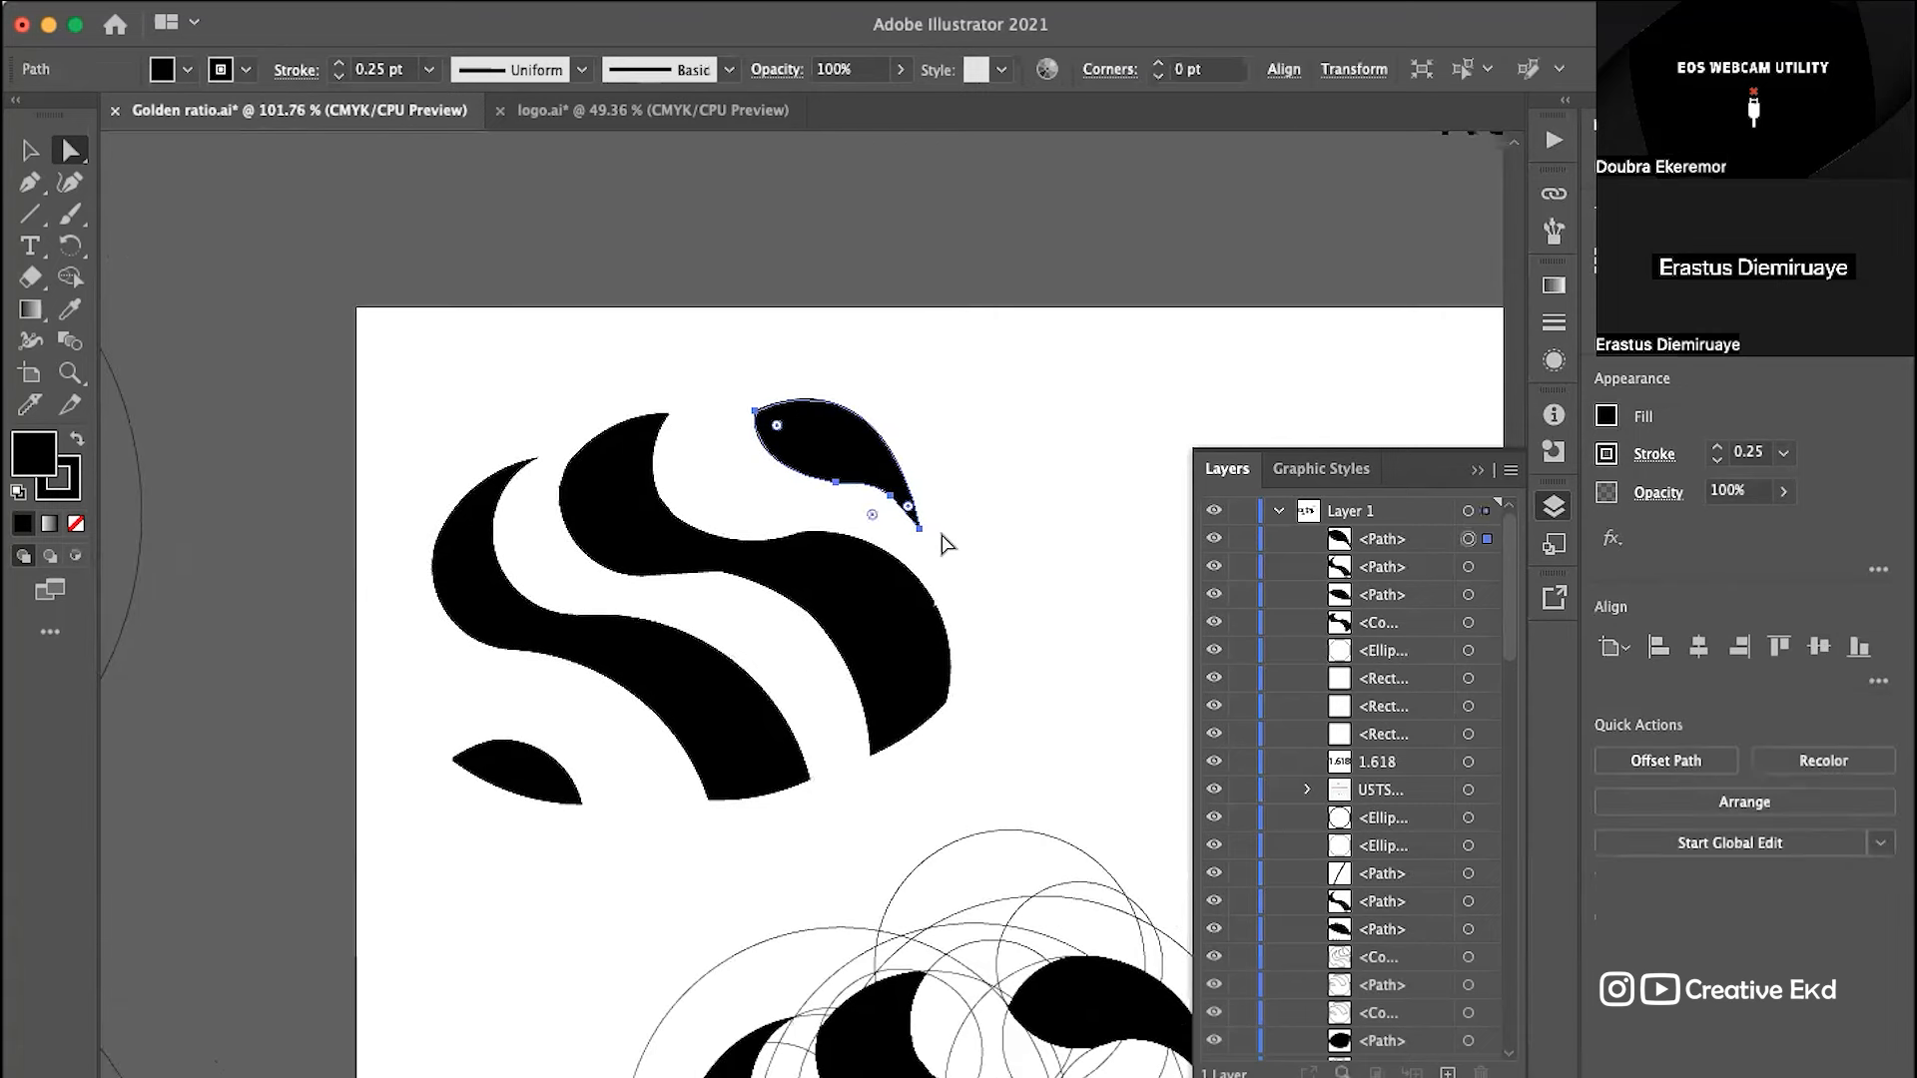
pyautogui.scroll(7, 884, 470)
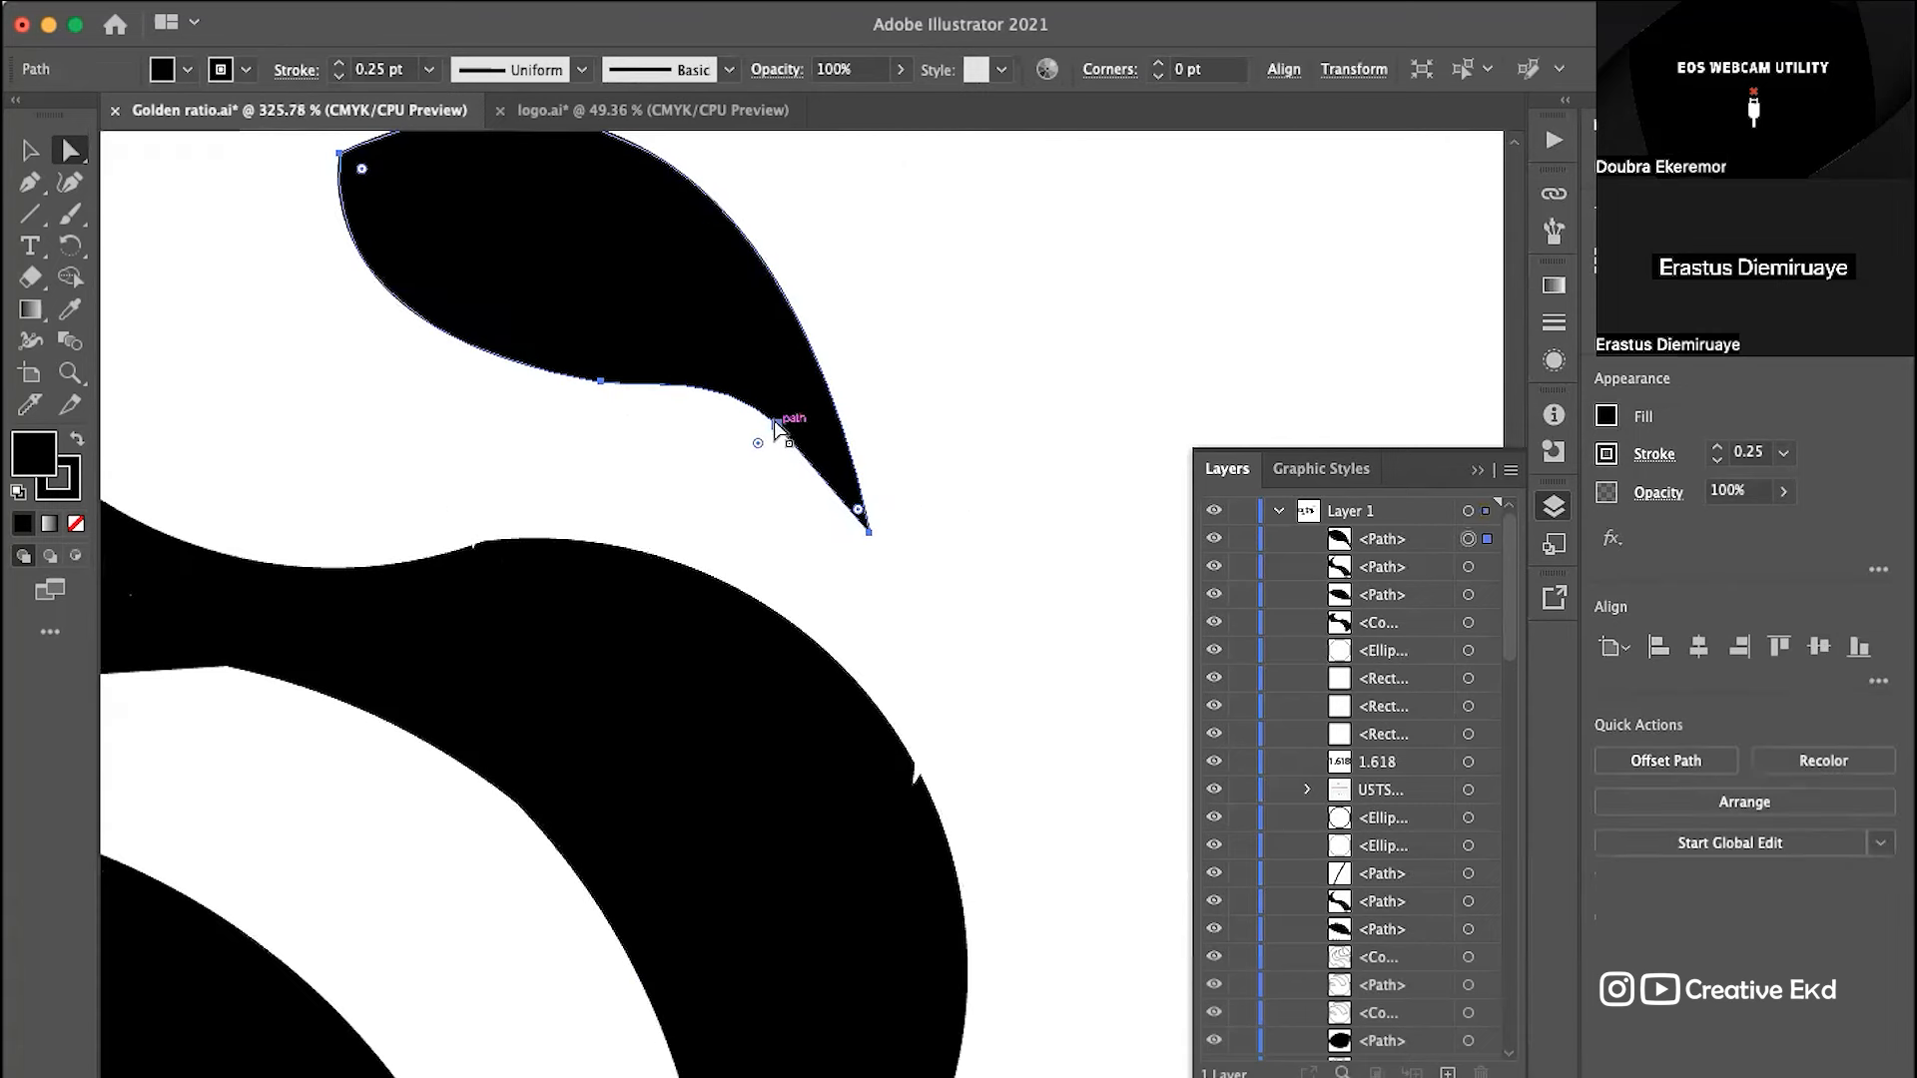
pyautogui.moveTo(777, 424); pyautogui.dragTo(798, 440)
pyautogui.press('super+z')
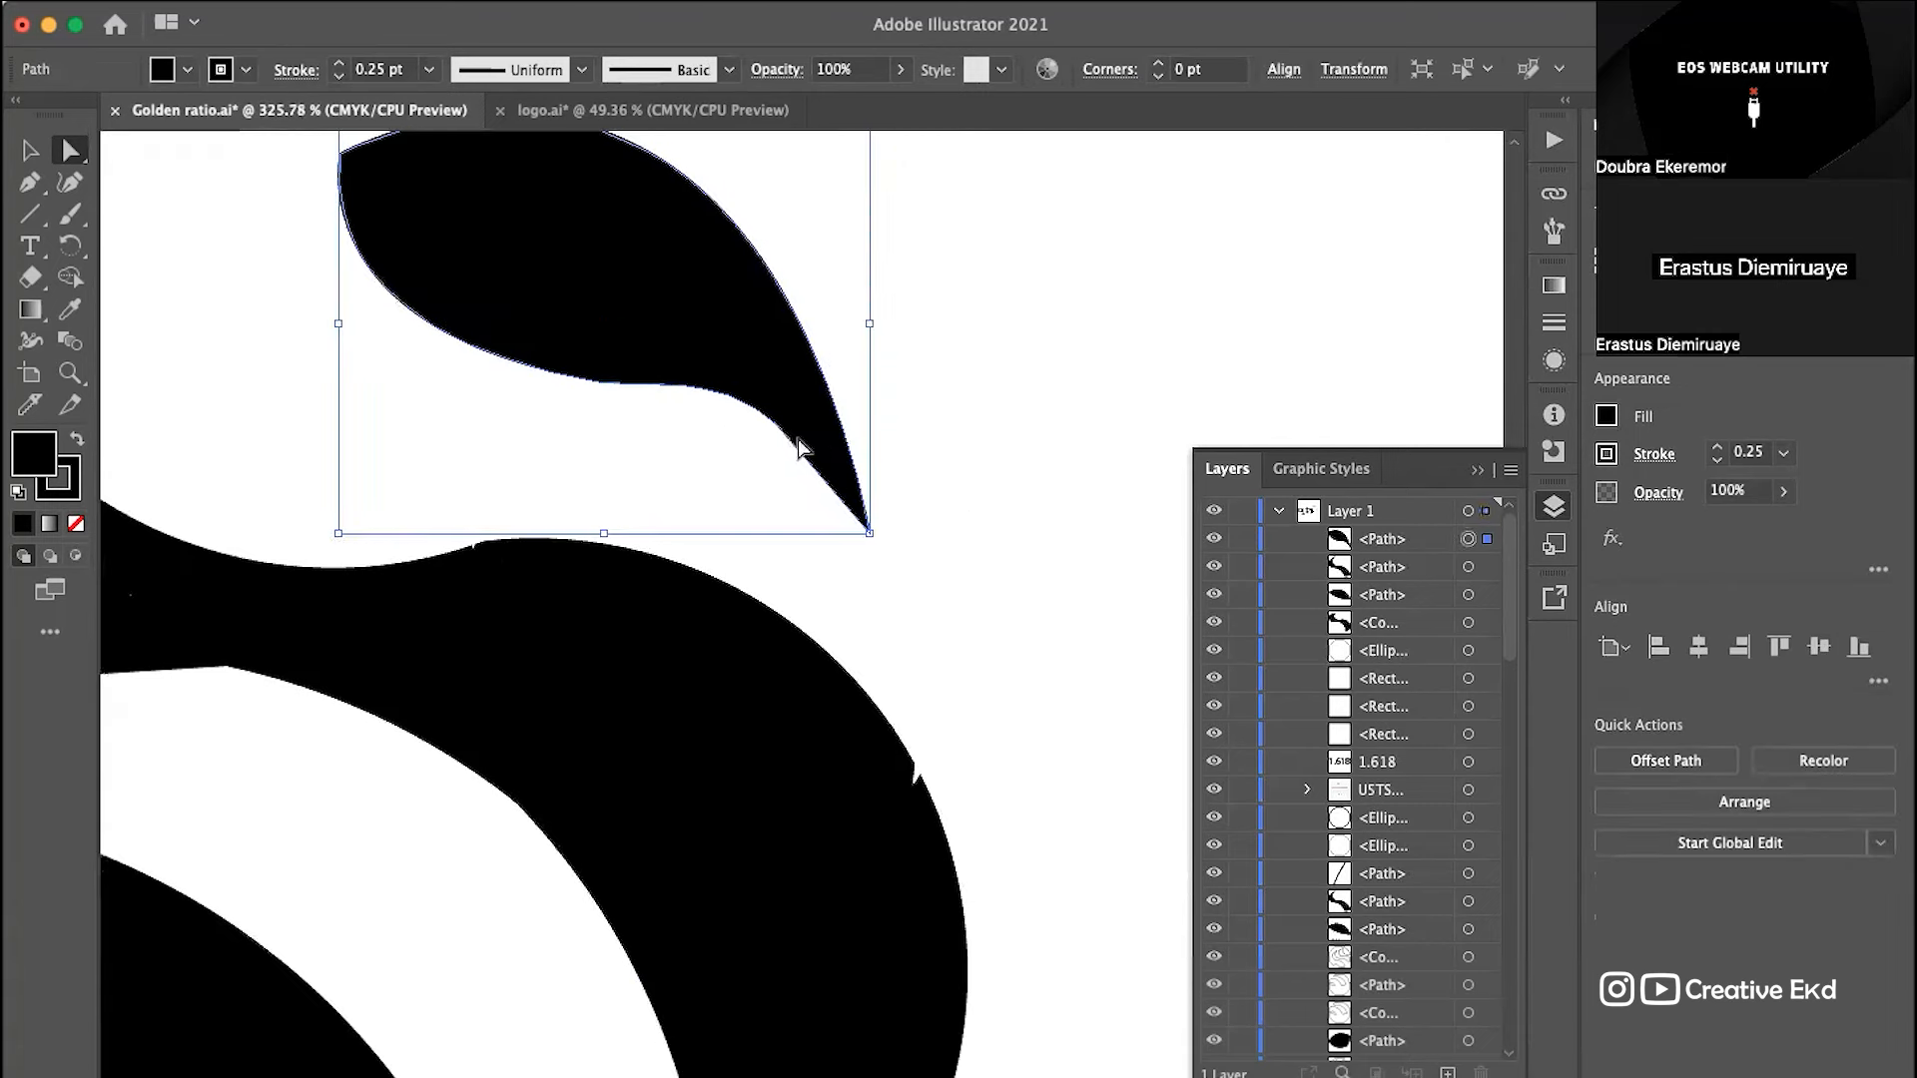
pyautogui.click(795, 424)
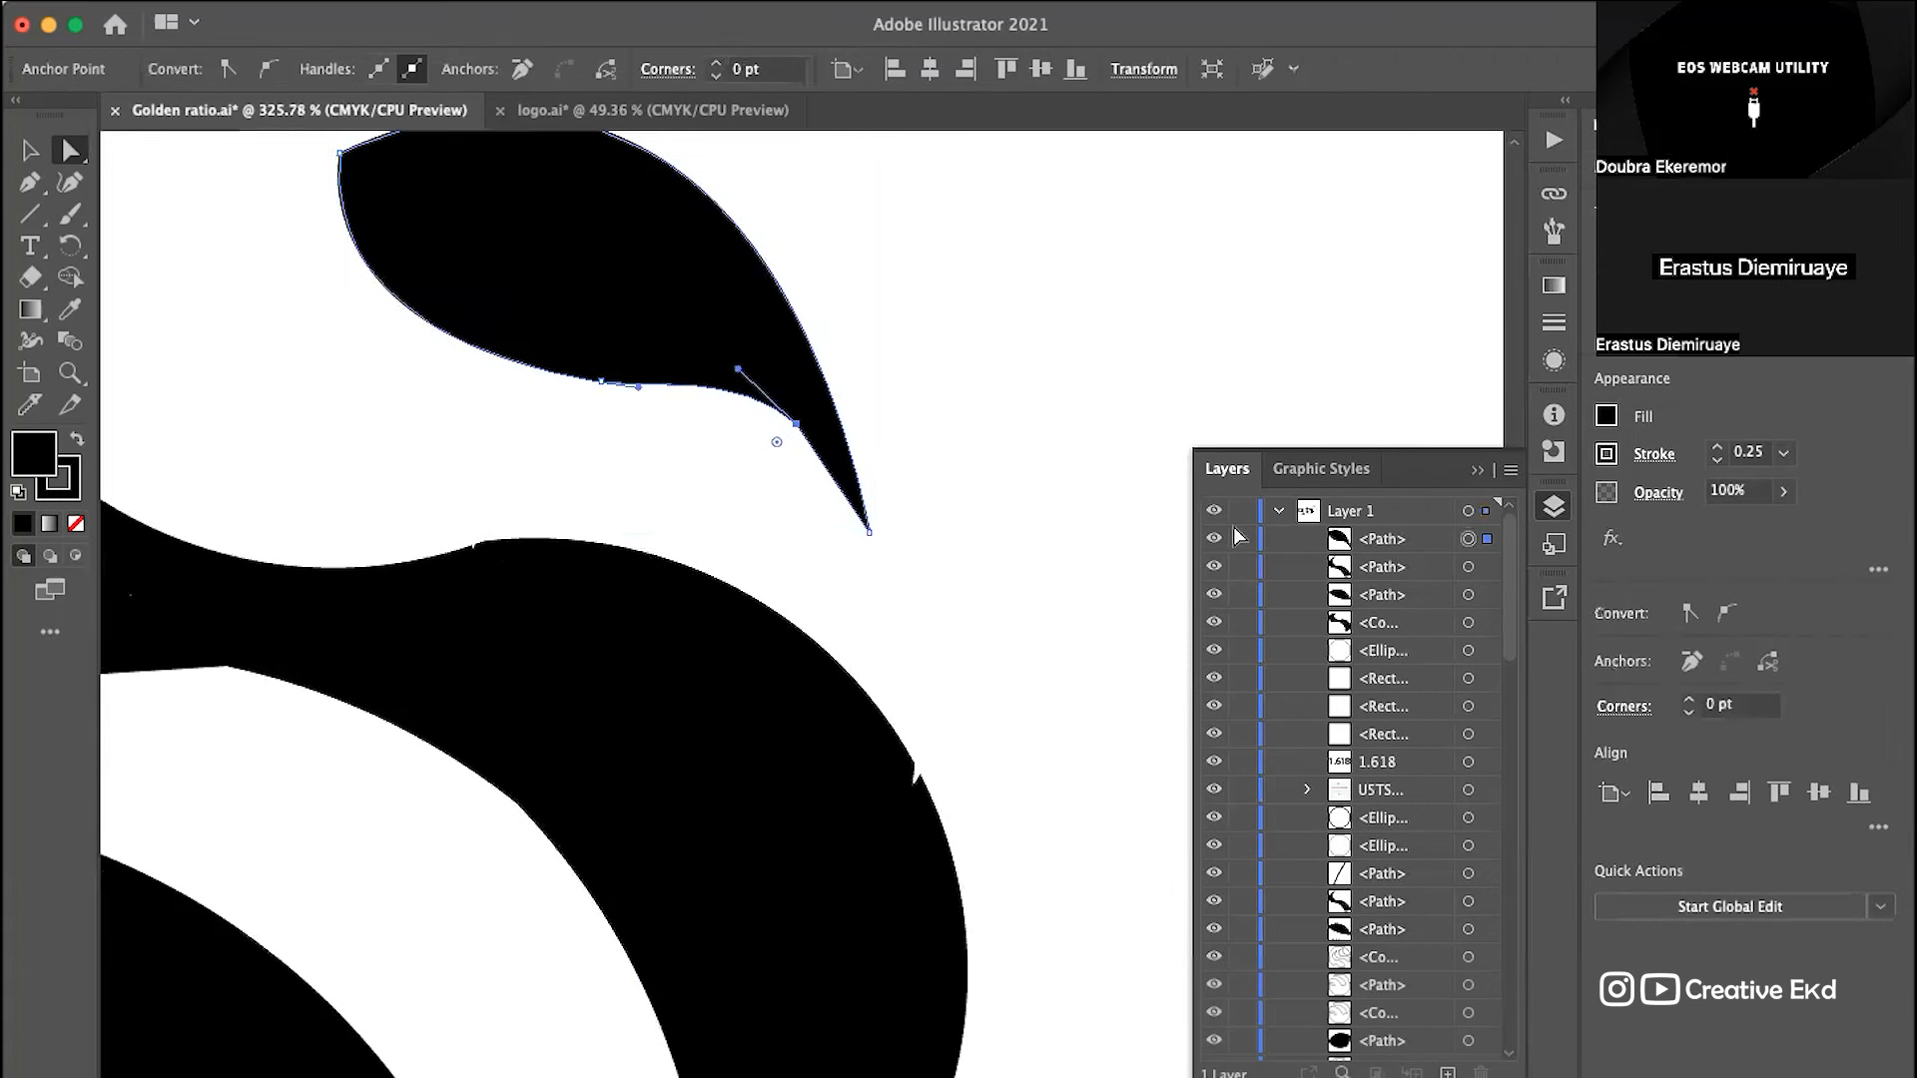
pyautogui.press('Down')
pyautogui.press('Down')
pyautogui.press('Down')
pyautogui.press('Down')
pyautogui.press('Down')
pyautogui.press('Down')
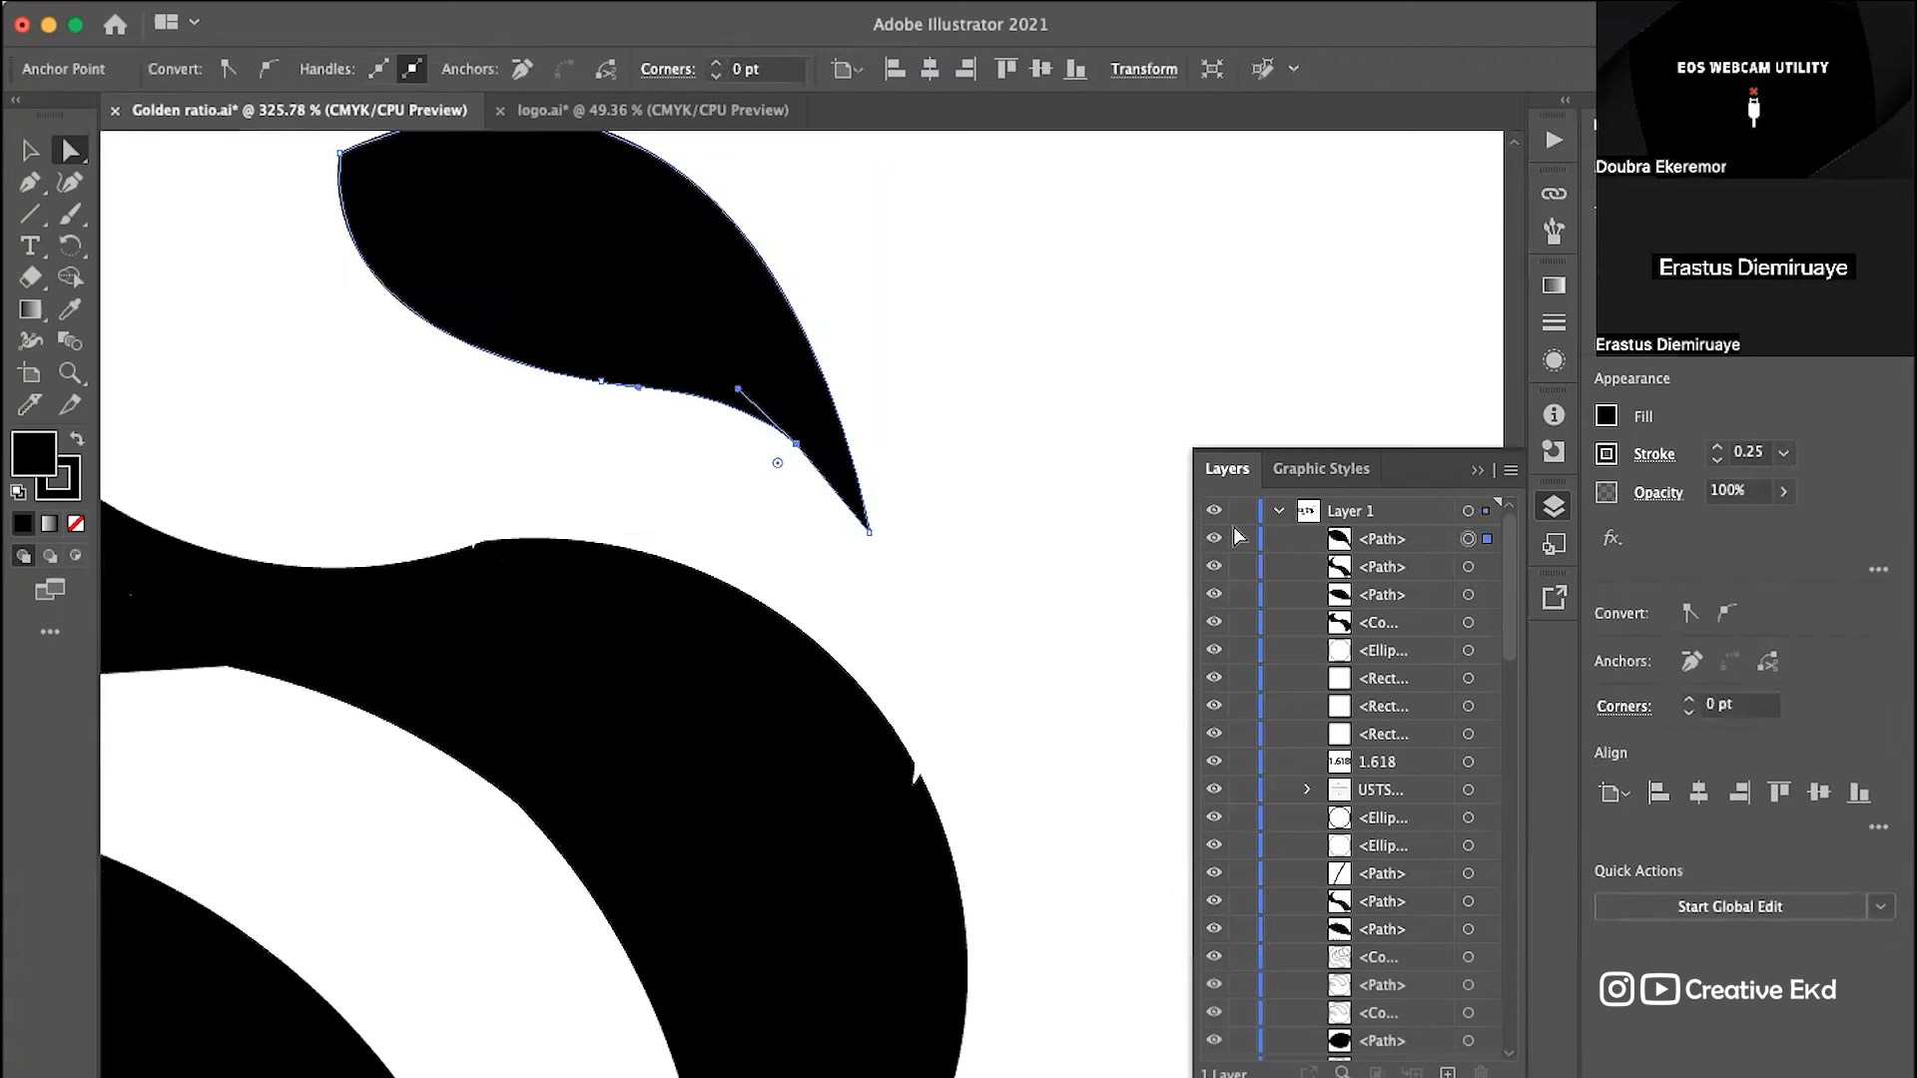
pyautogui.press('Down')
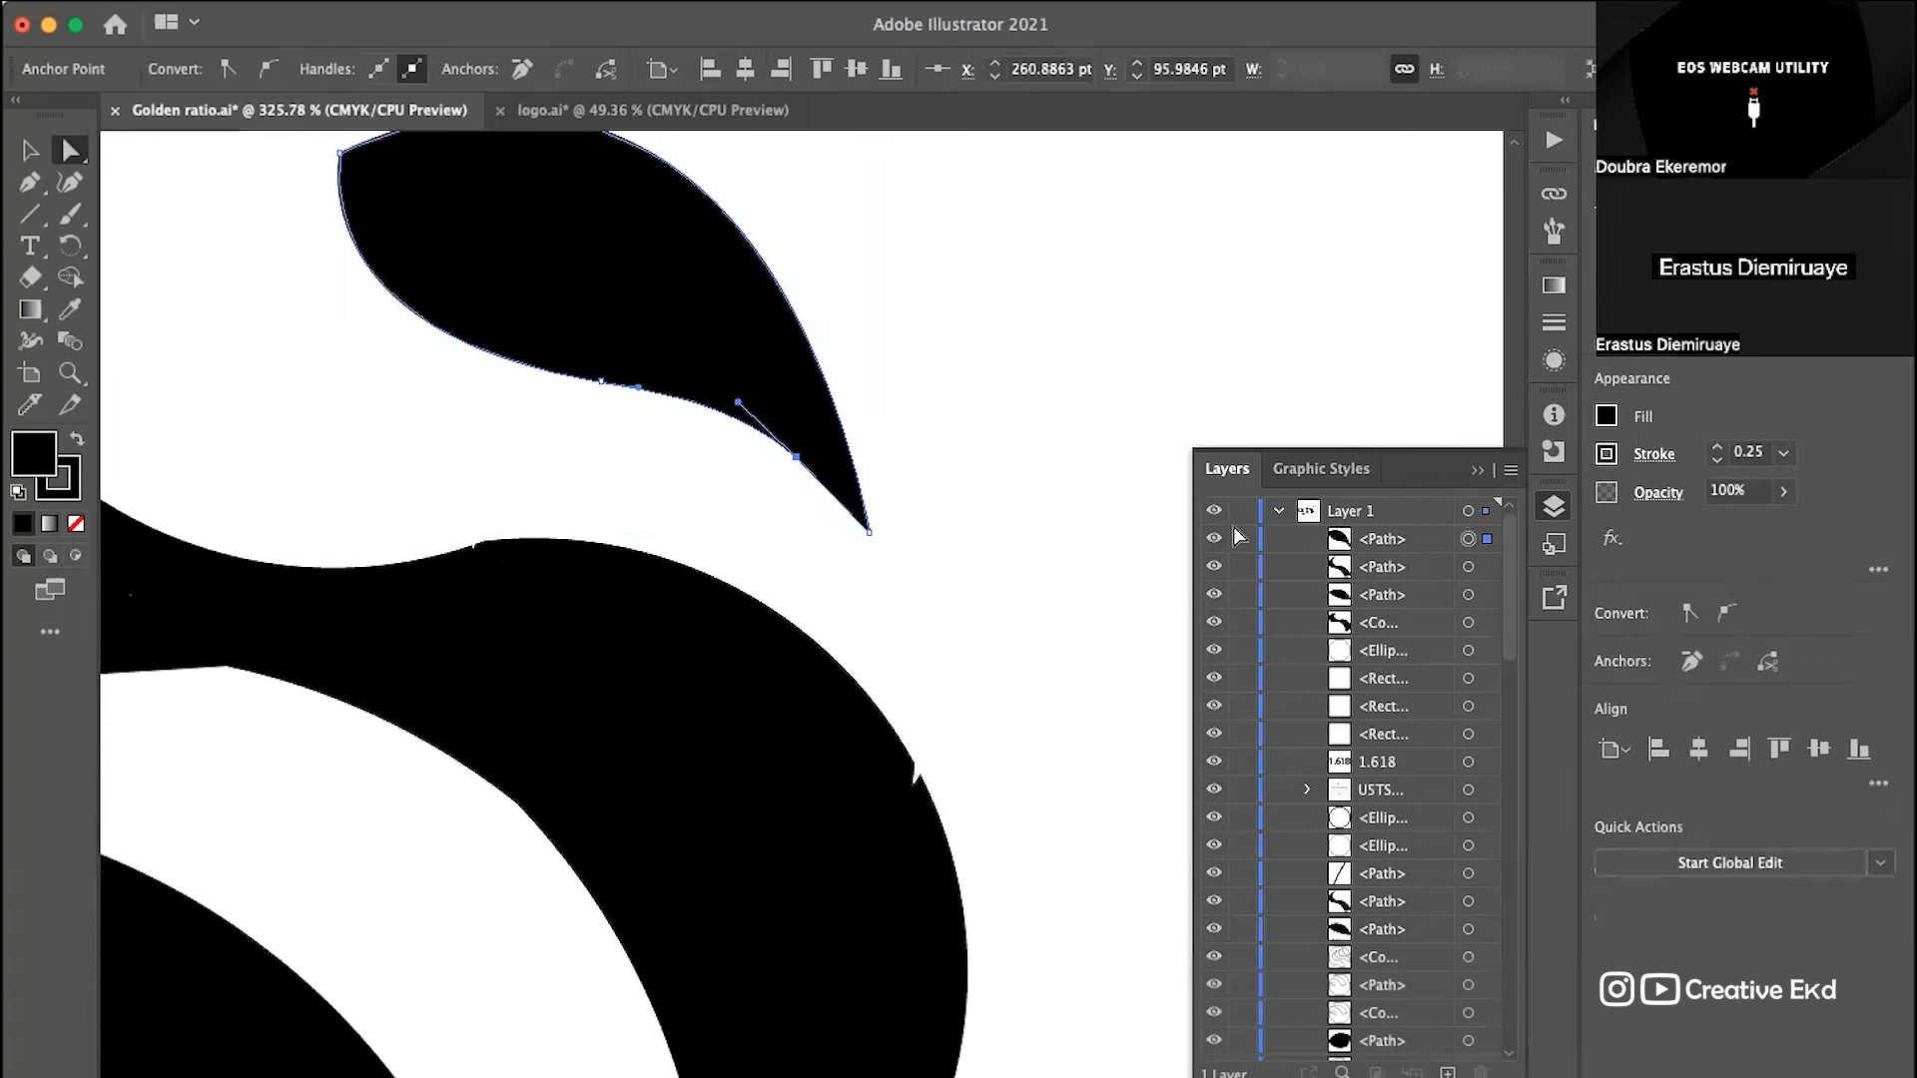
pyautogui.press('Down')
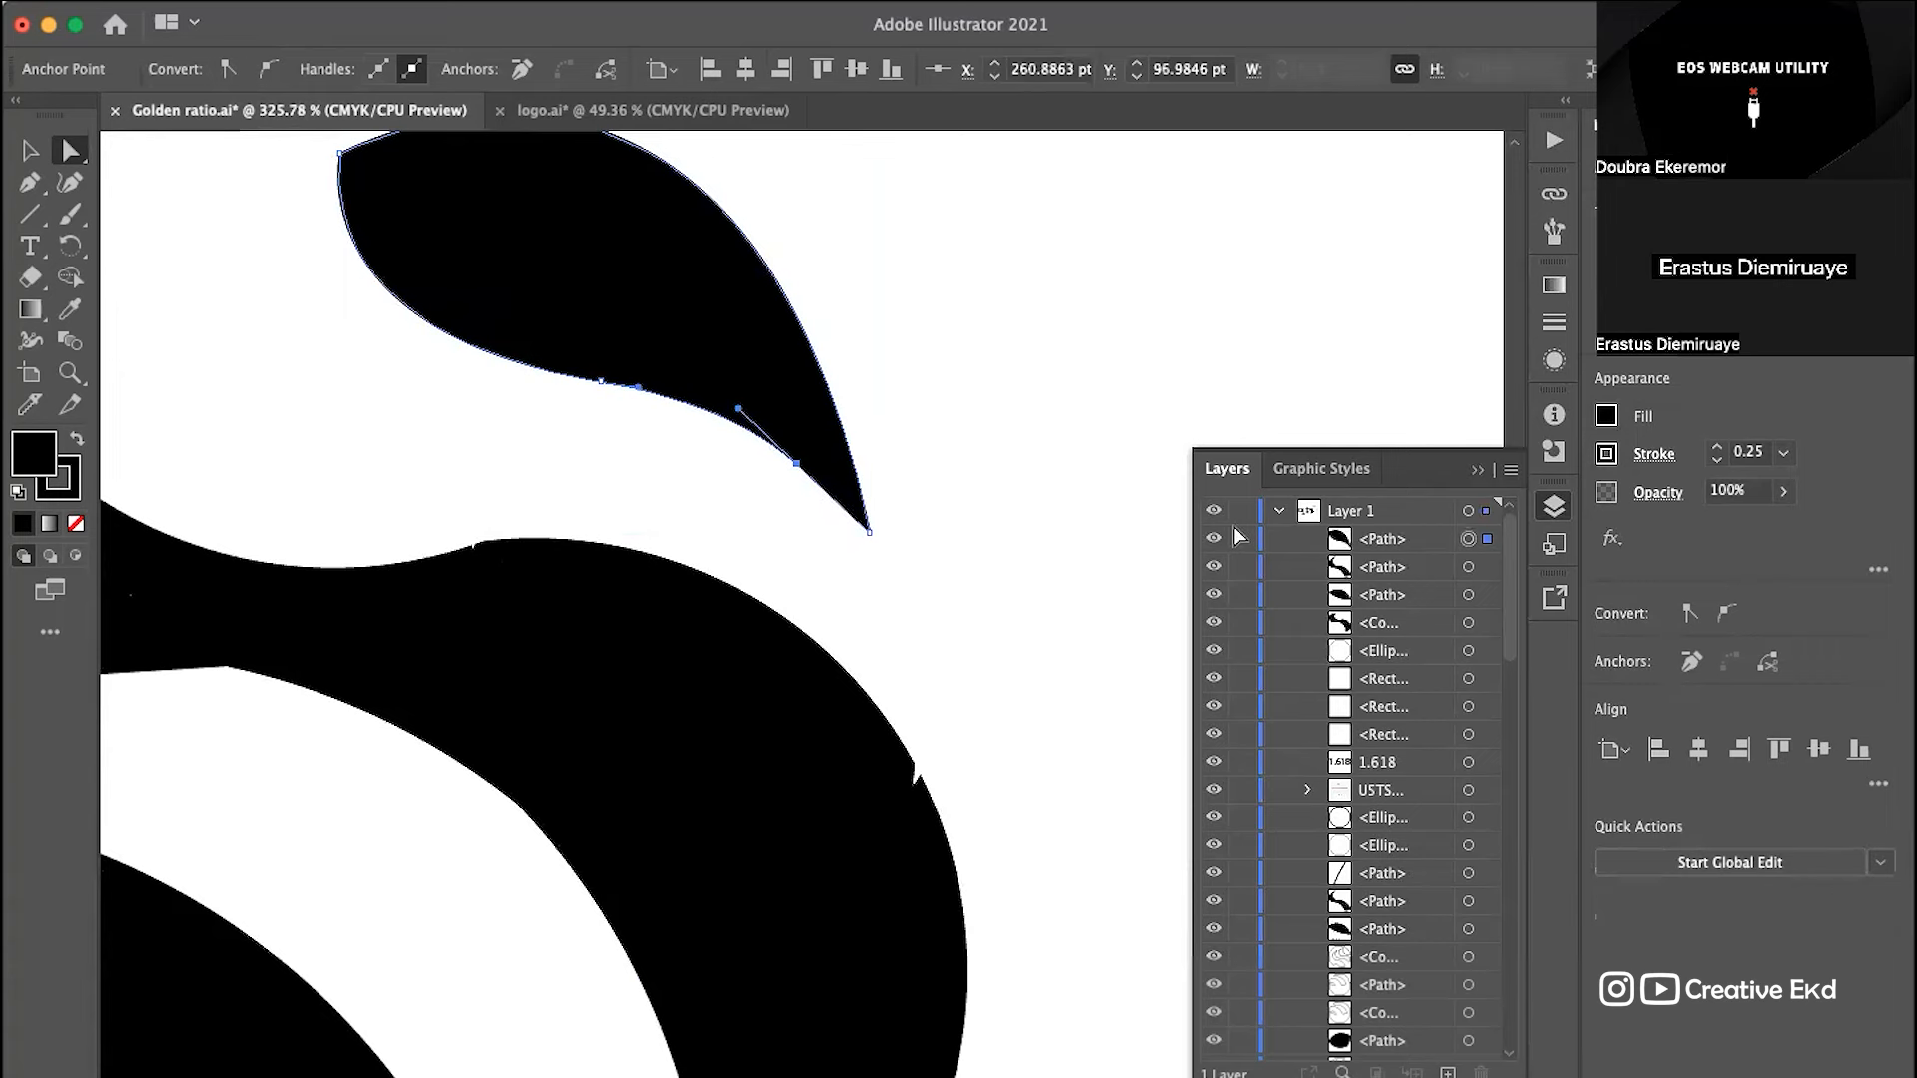
pyautogui.click(976, 455)
pyautogui.scroll(-10, 1060, 566)
pyautogui.scroll(-2, 1060, 566)
pyautogui.hscroll(1, 1060, 566)
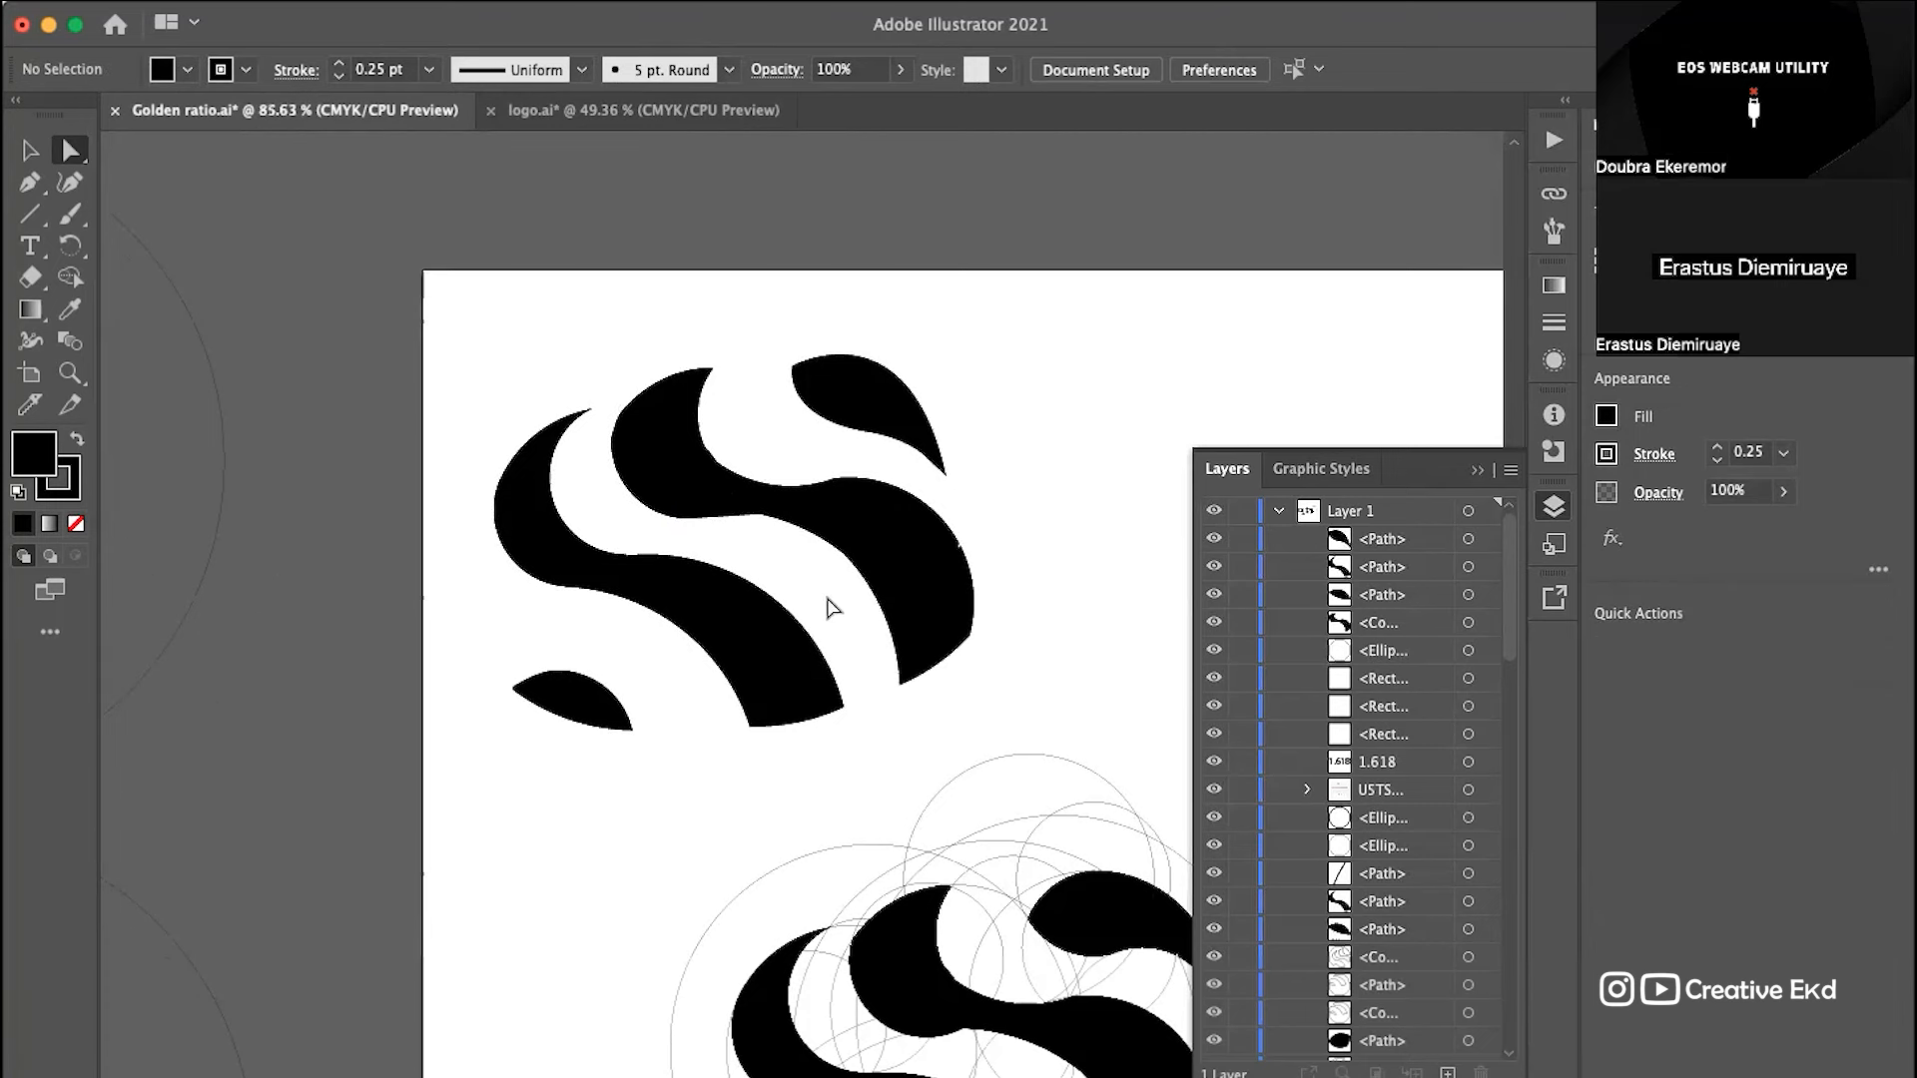
# Step: Extend the handle of the corner anchor on the middle of the S-shaped band's lower edge to smooth it, and deselect
pyautogui.scroll(-1, 827, 605)
pyautogui.scroll(4, 668, 595)
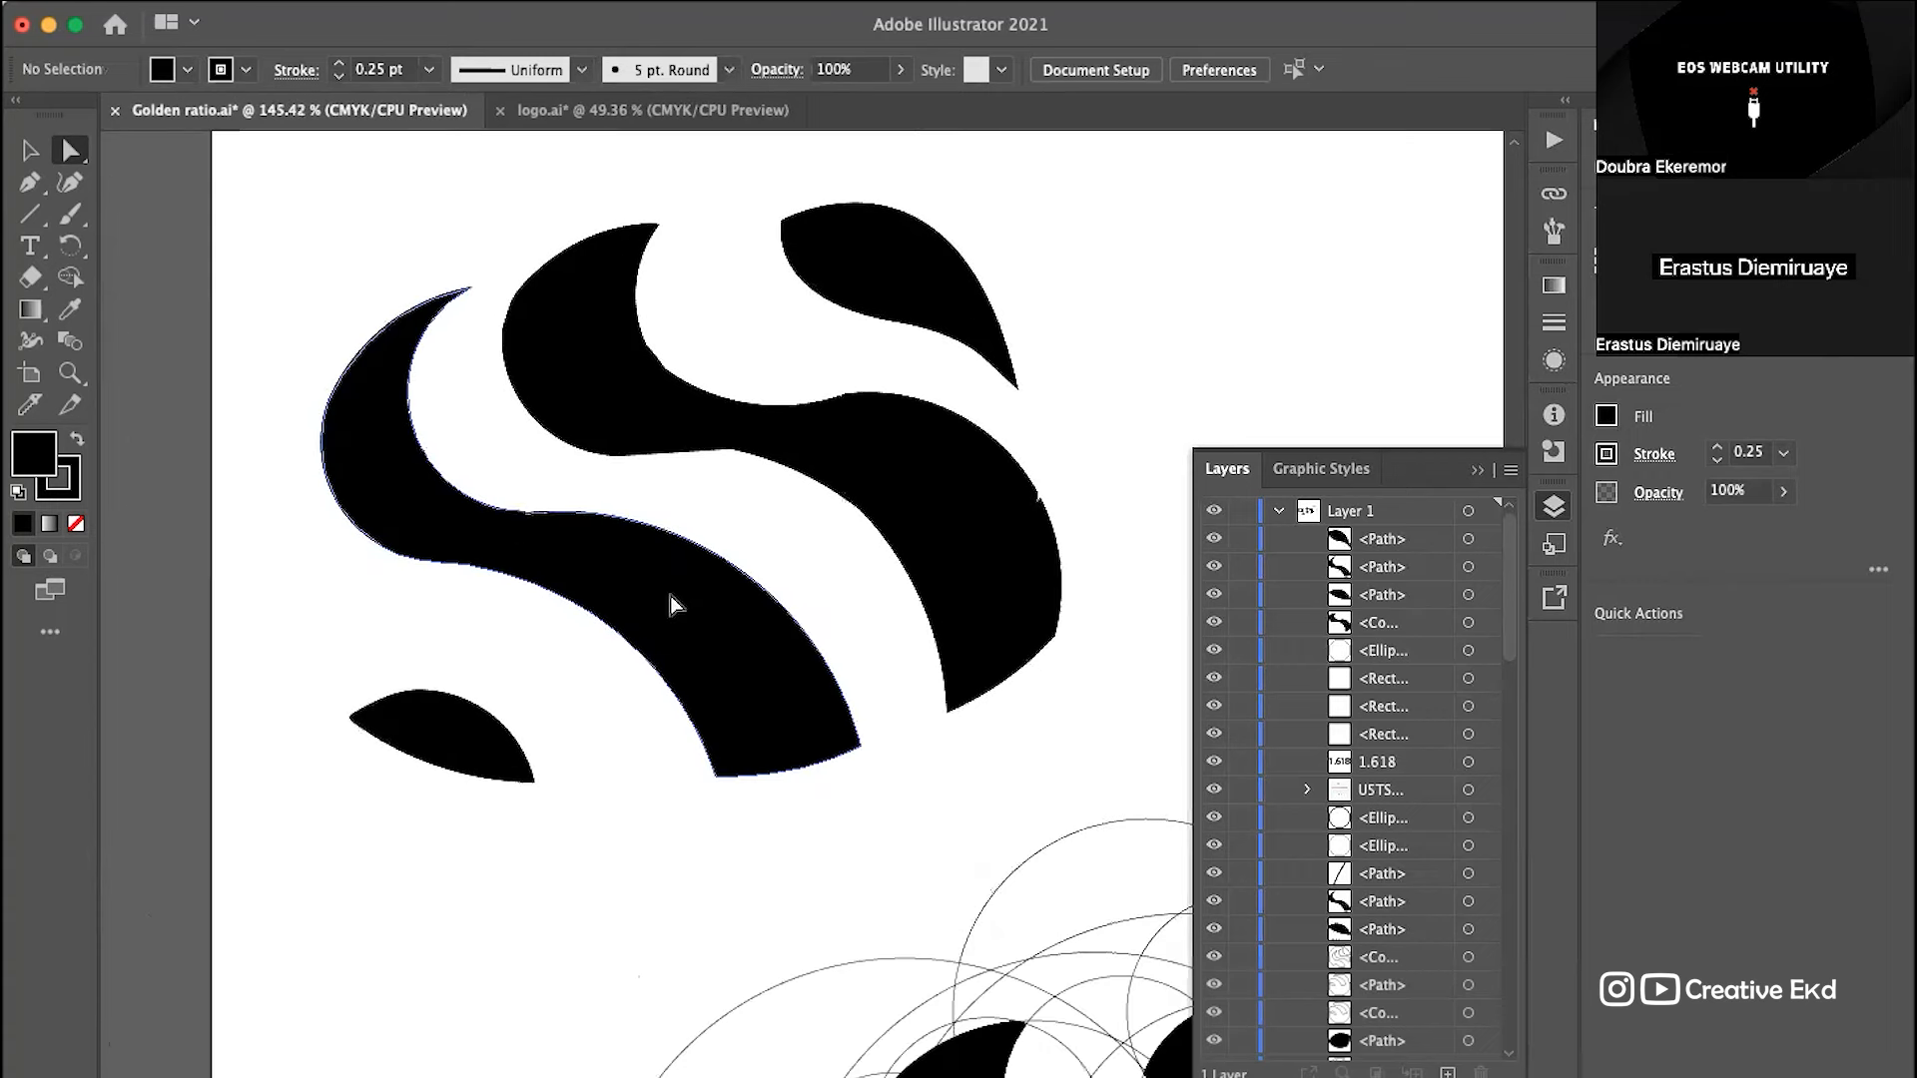
pyautogui.click(735, 434)
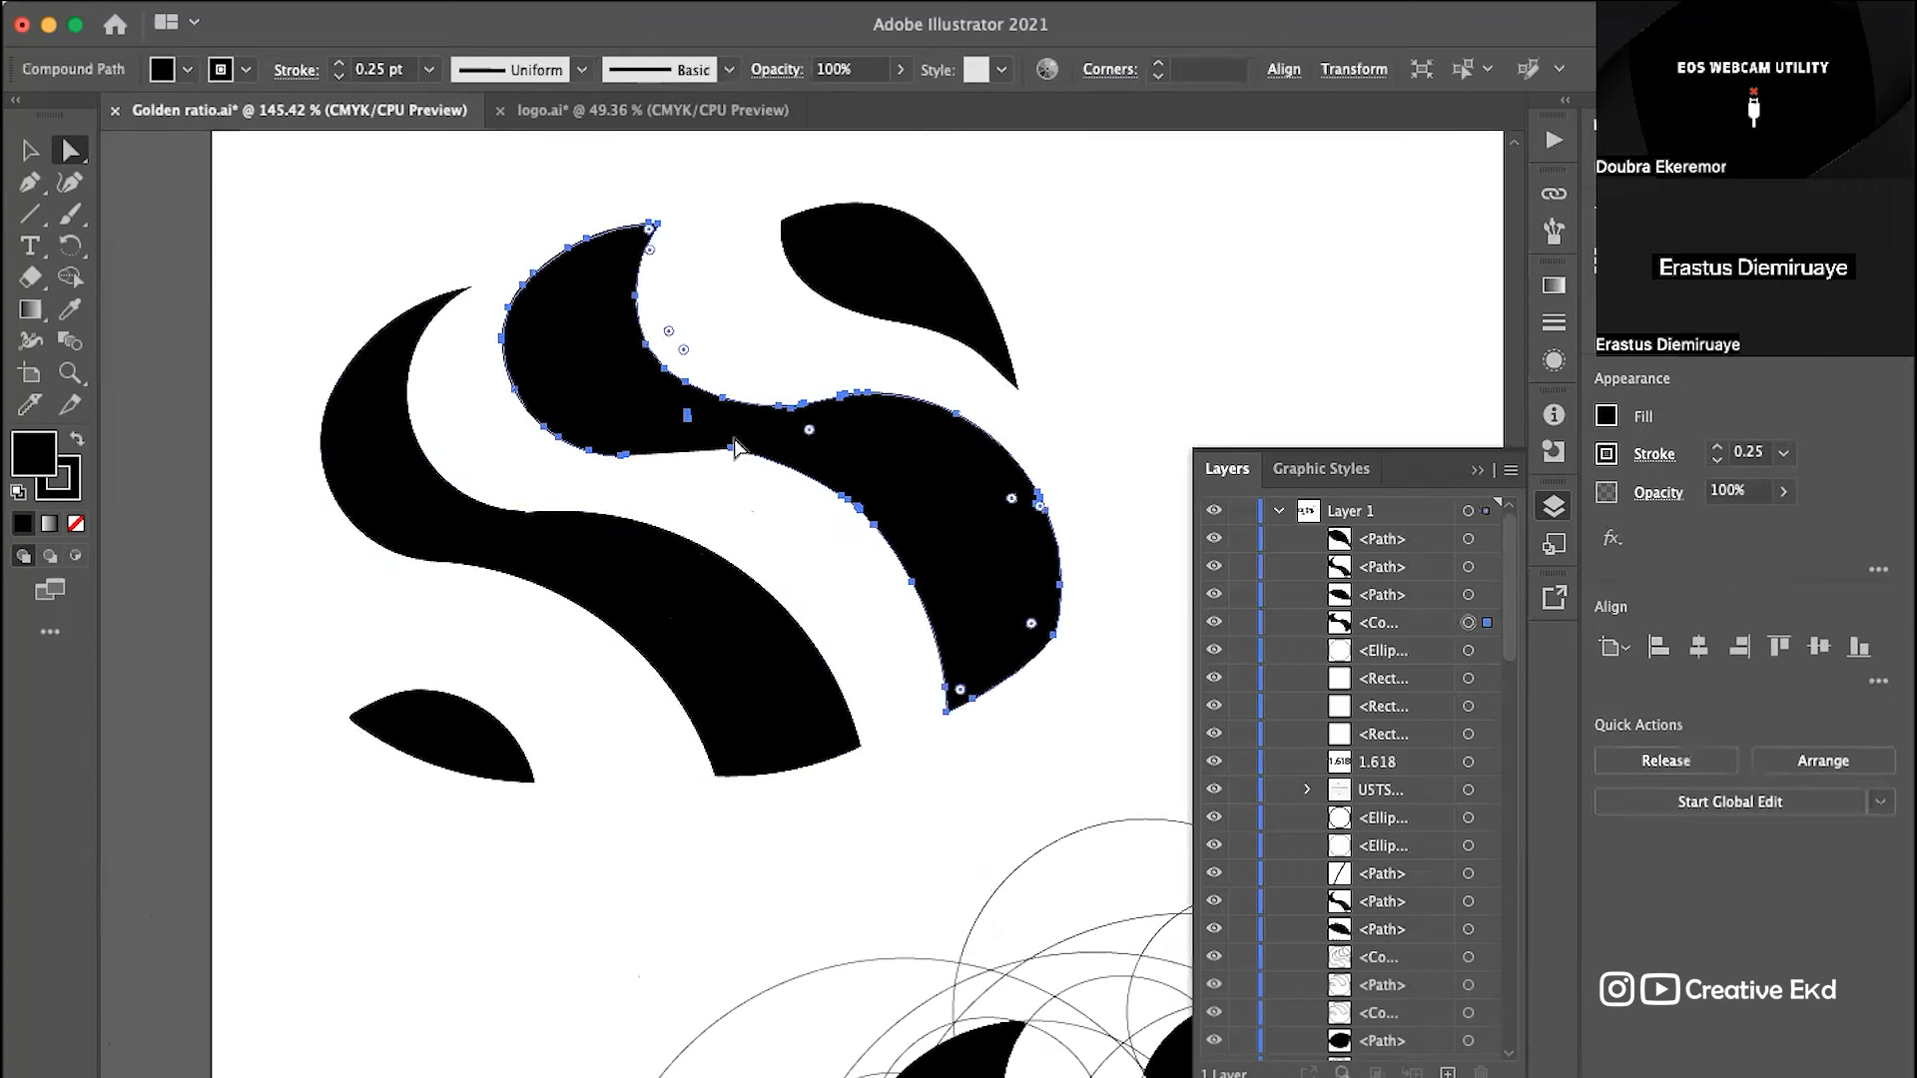
pyautogui.scroll(4, 734, 439)
pyautogui.click(734, 473)
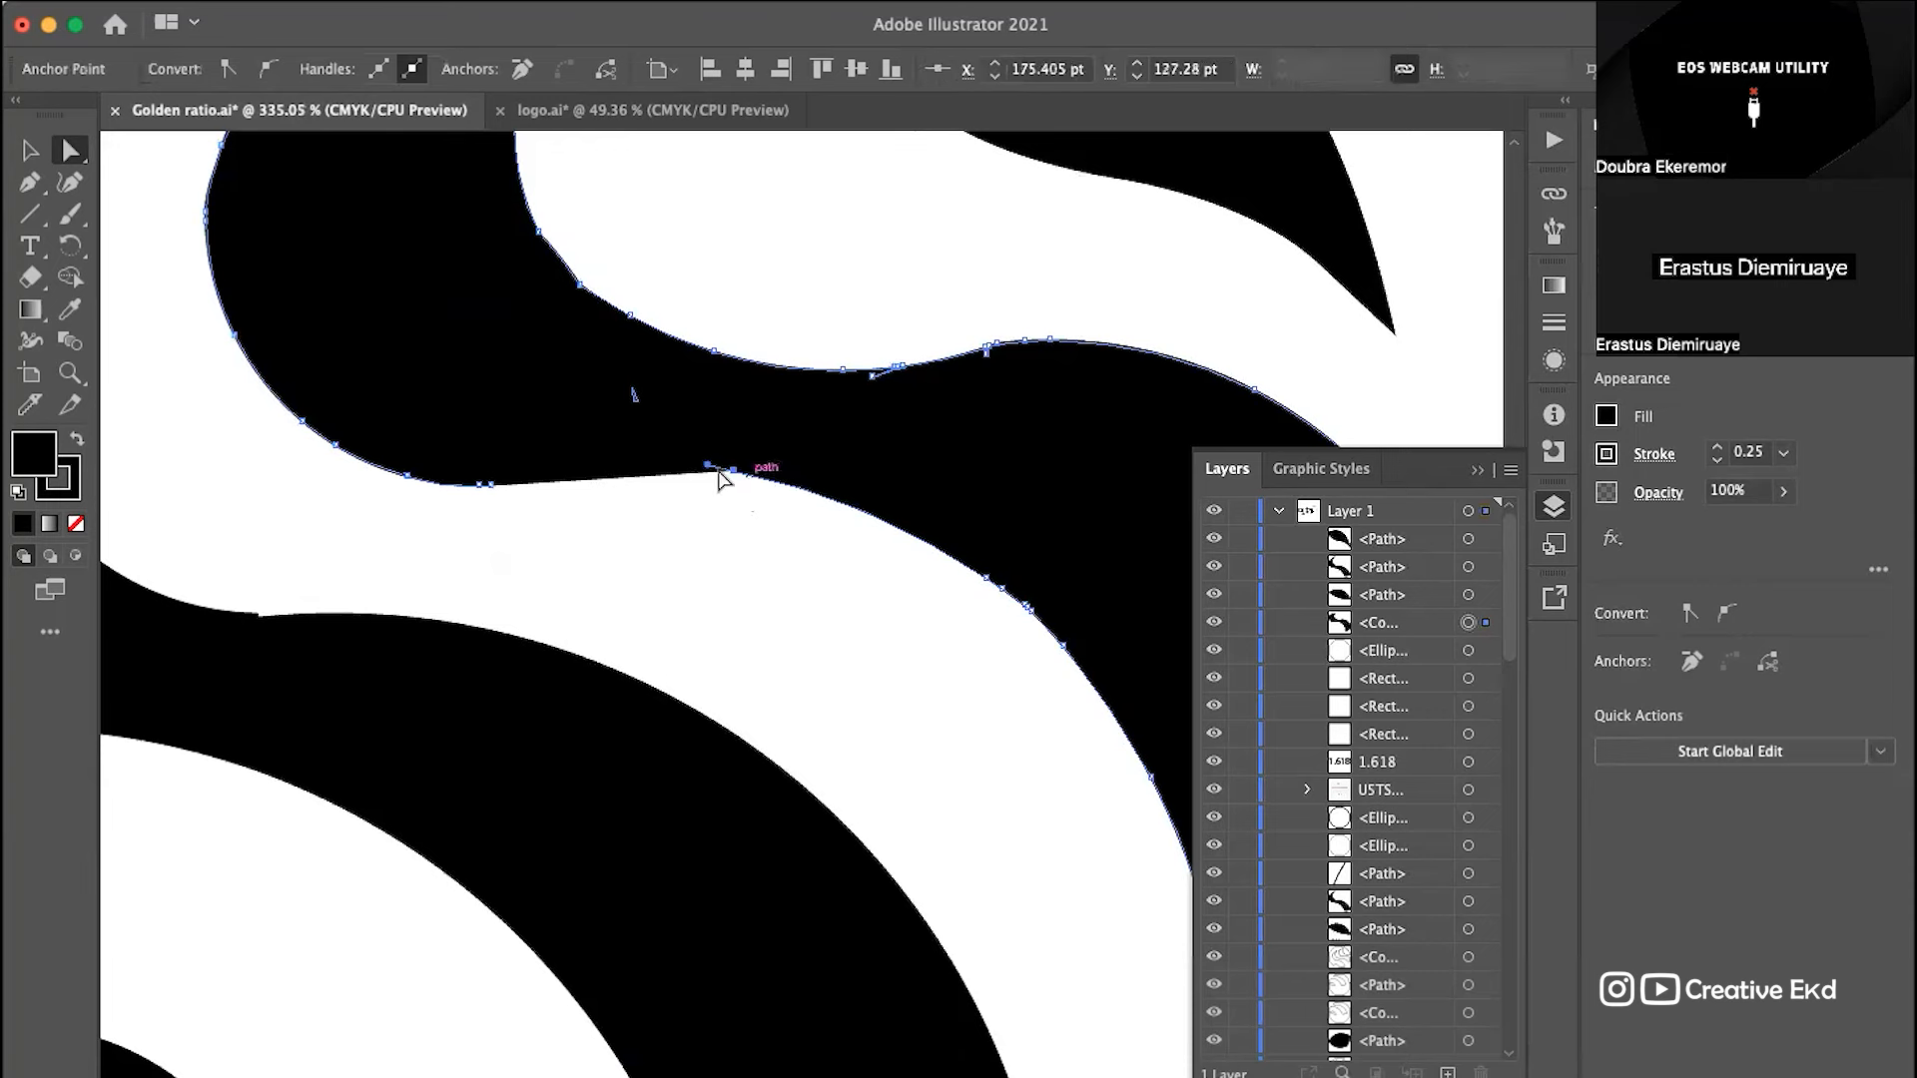
pyautogui.moveTo(686, 484); pyautogui.dragTo(674, 476)
pyautogui.scroll(-1, 884, 514)
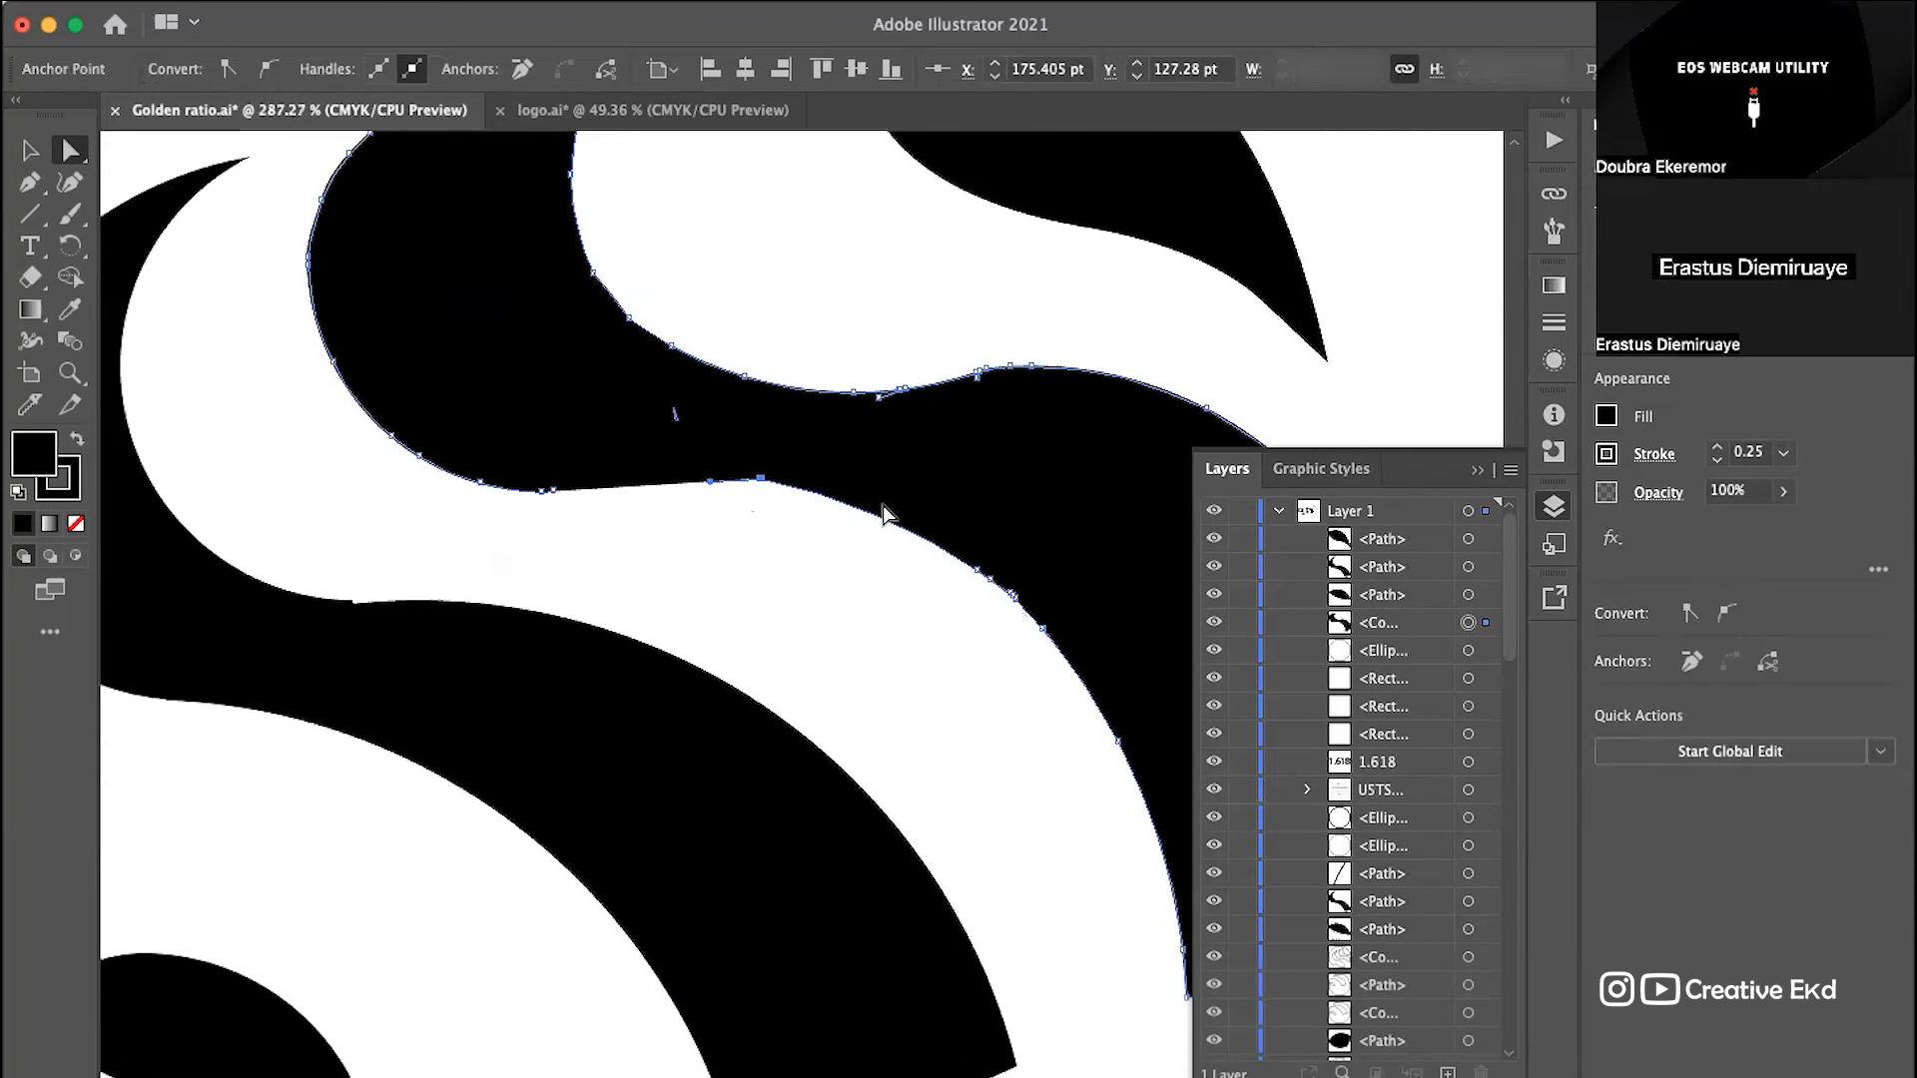
pyautogui.rightClick(884, 514)
pyautogui.press('Escape')
pyautogui.scroll(-9, 775, 398)
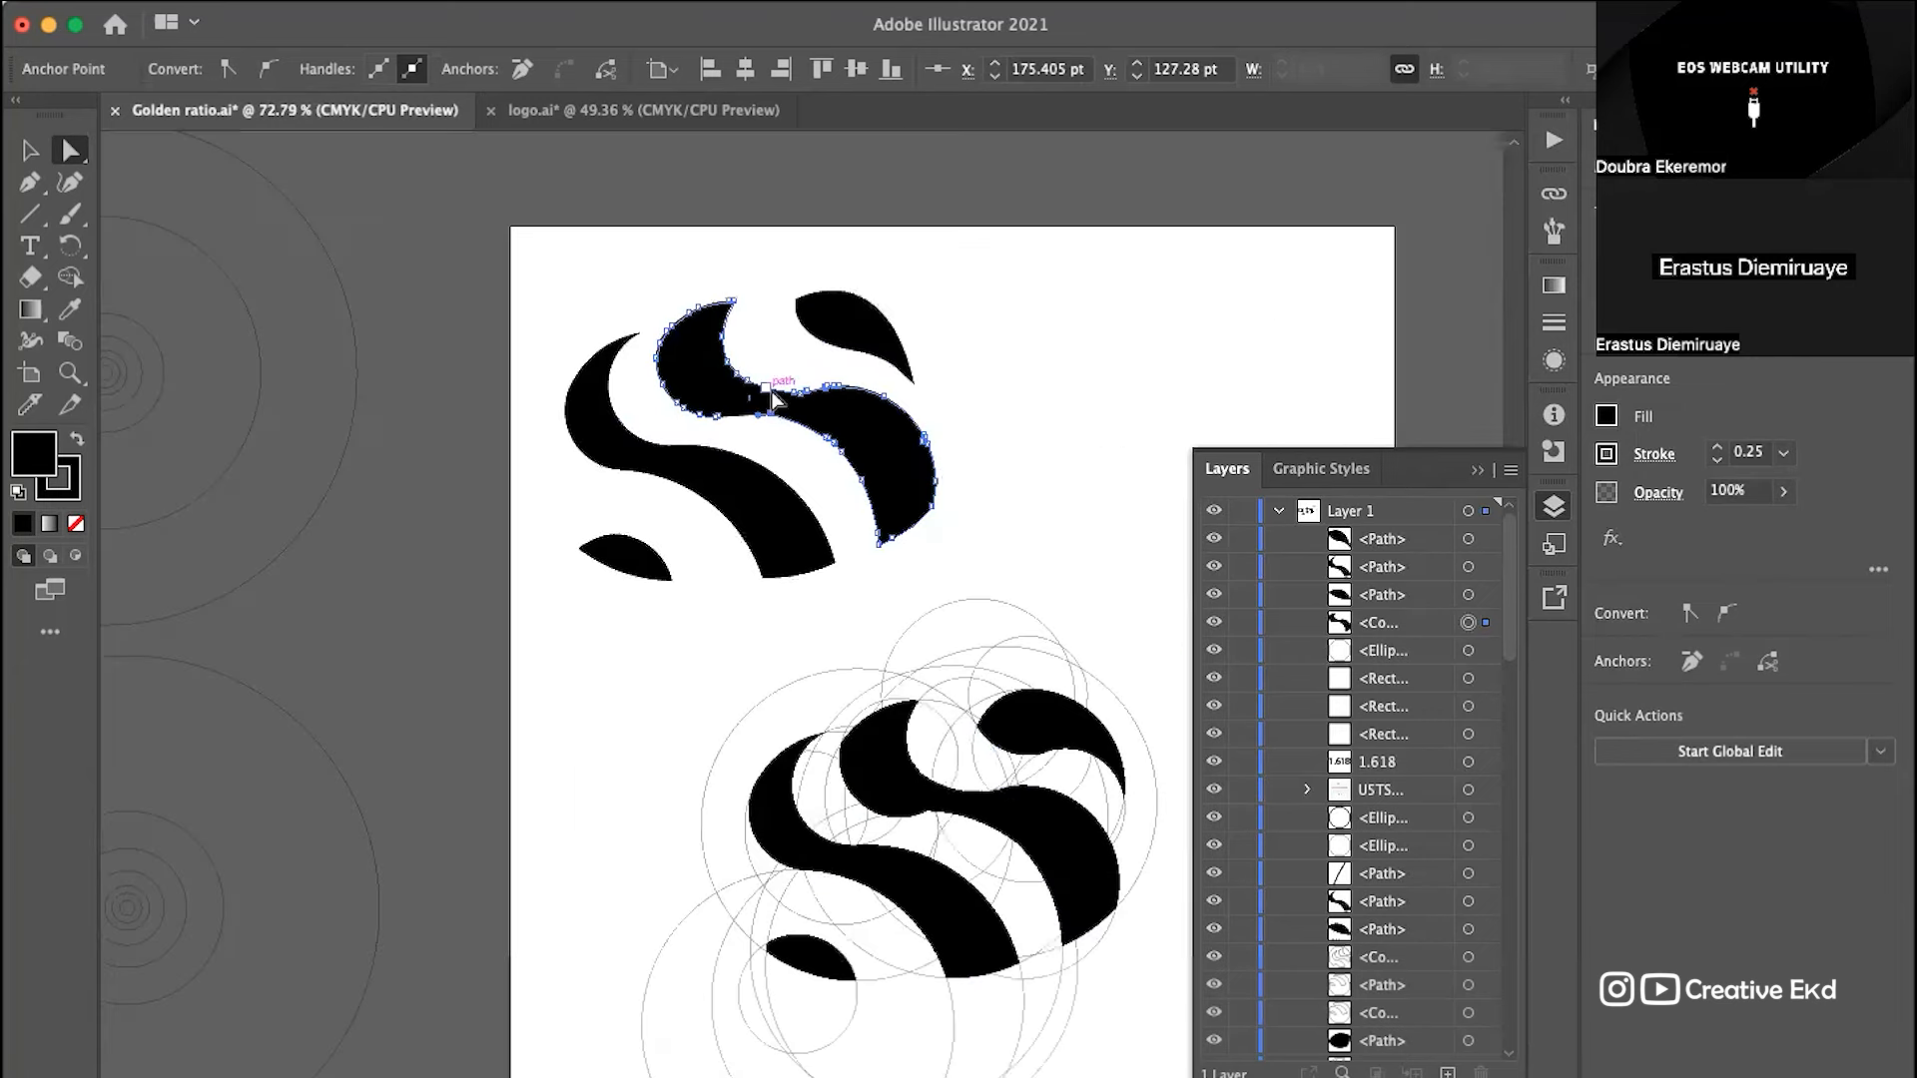
pyautogui.click(1059, 474)
pyautogui.scroll(2, 1058, 474)
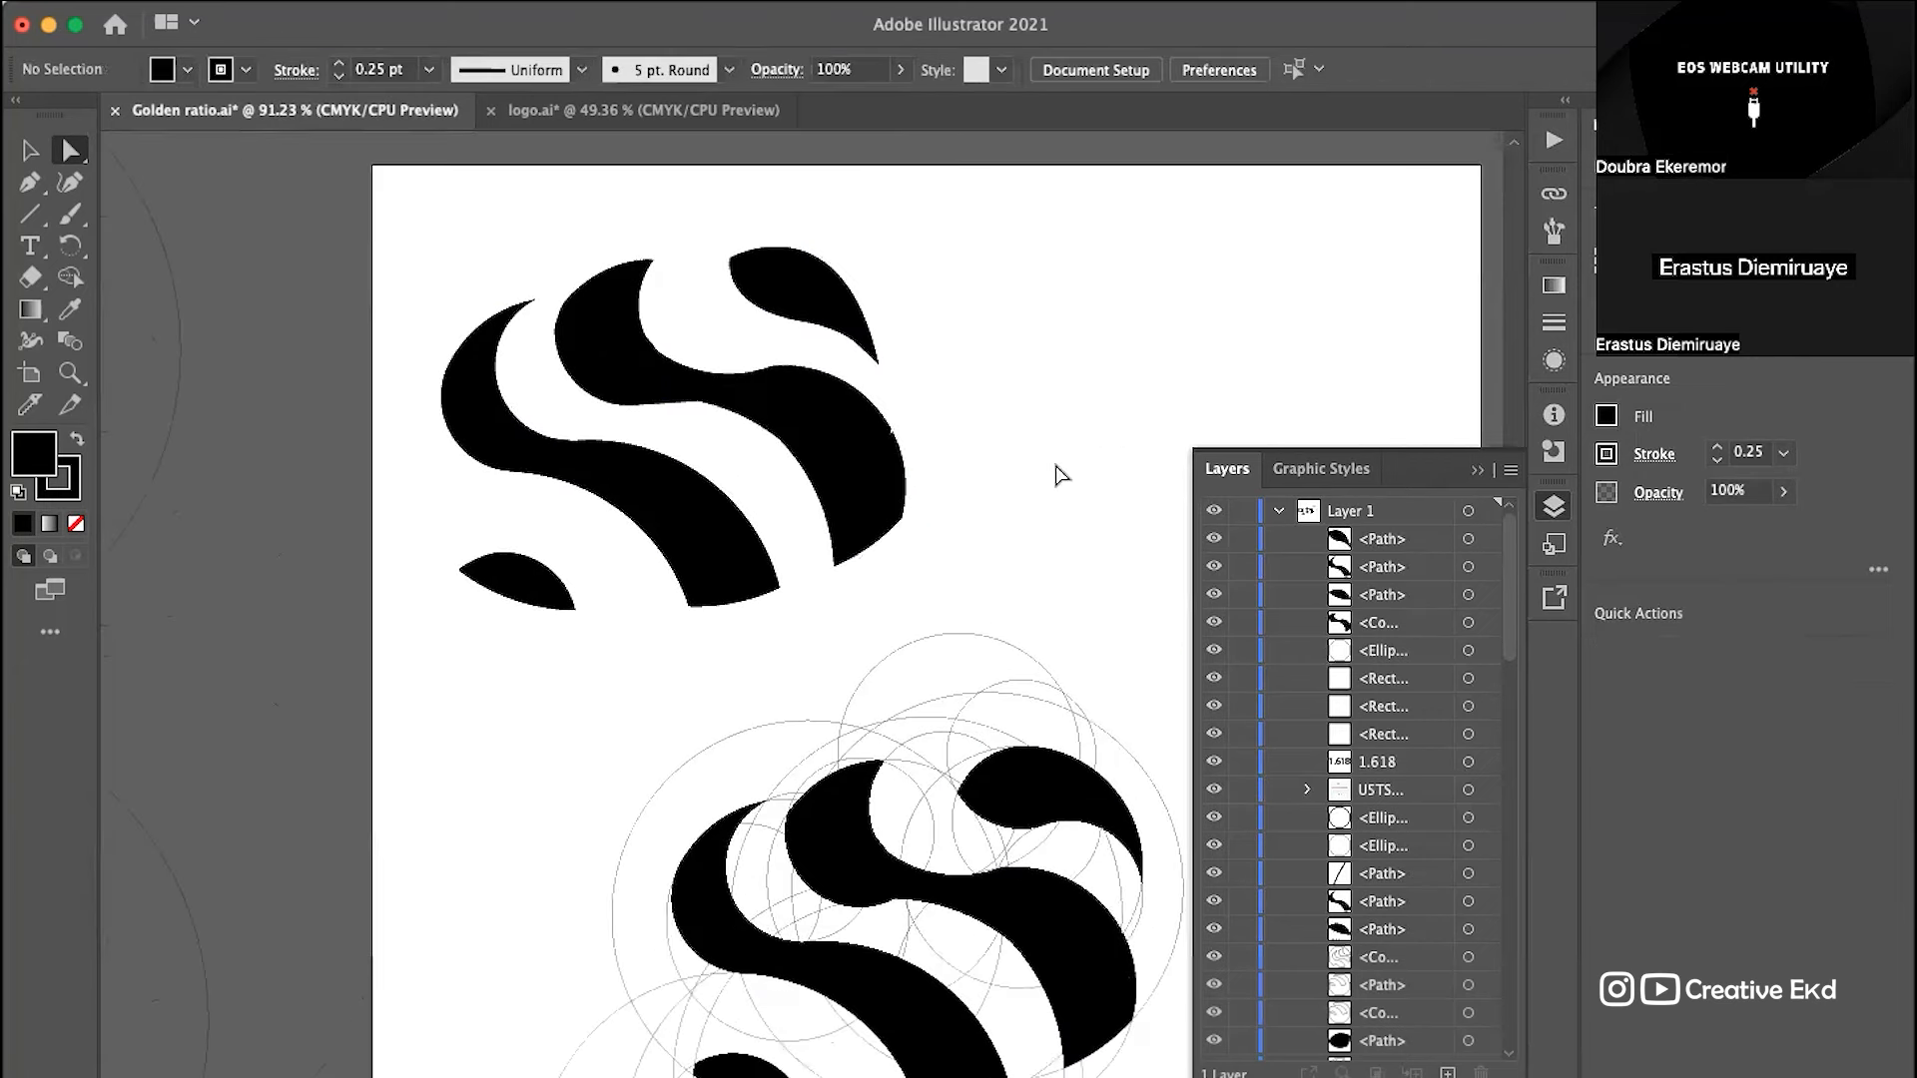
# Step: Shift the anchor at the teardrop's rounded end slightly upward, shorten the tip's handle to flatten the upper edge, and deselect
pyautogui.click(778, 330)
pyautogui.scroll(13, 776, 338)
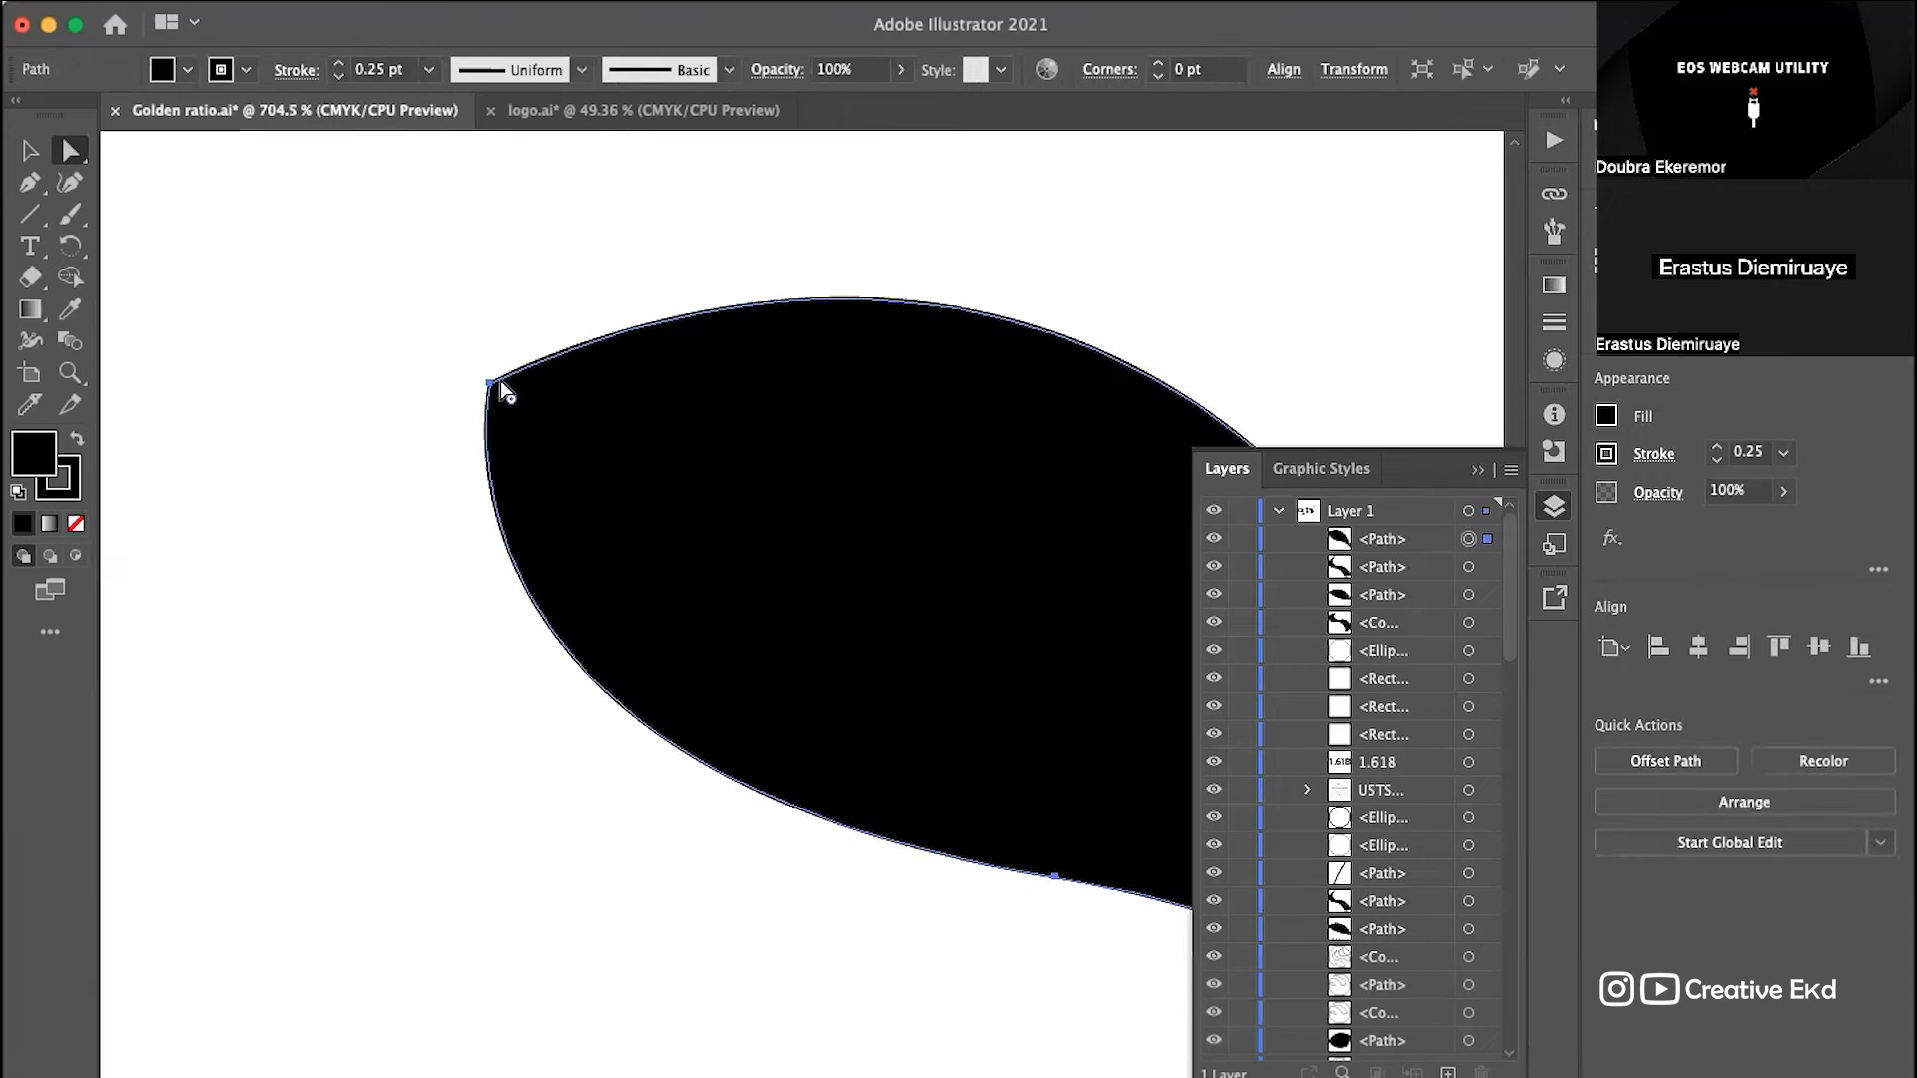
pyautogui.moveTo(499, 382); pyautogui.dragTo(480, 350)
pyautogui.scroll(-6, 873, 397)
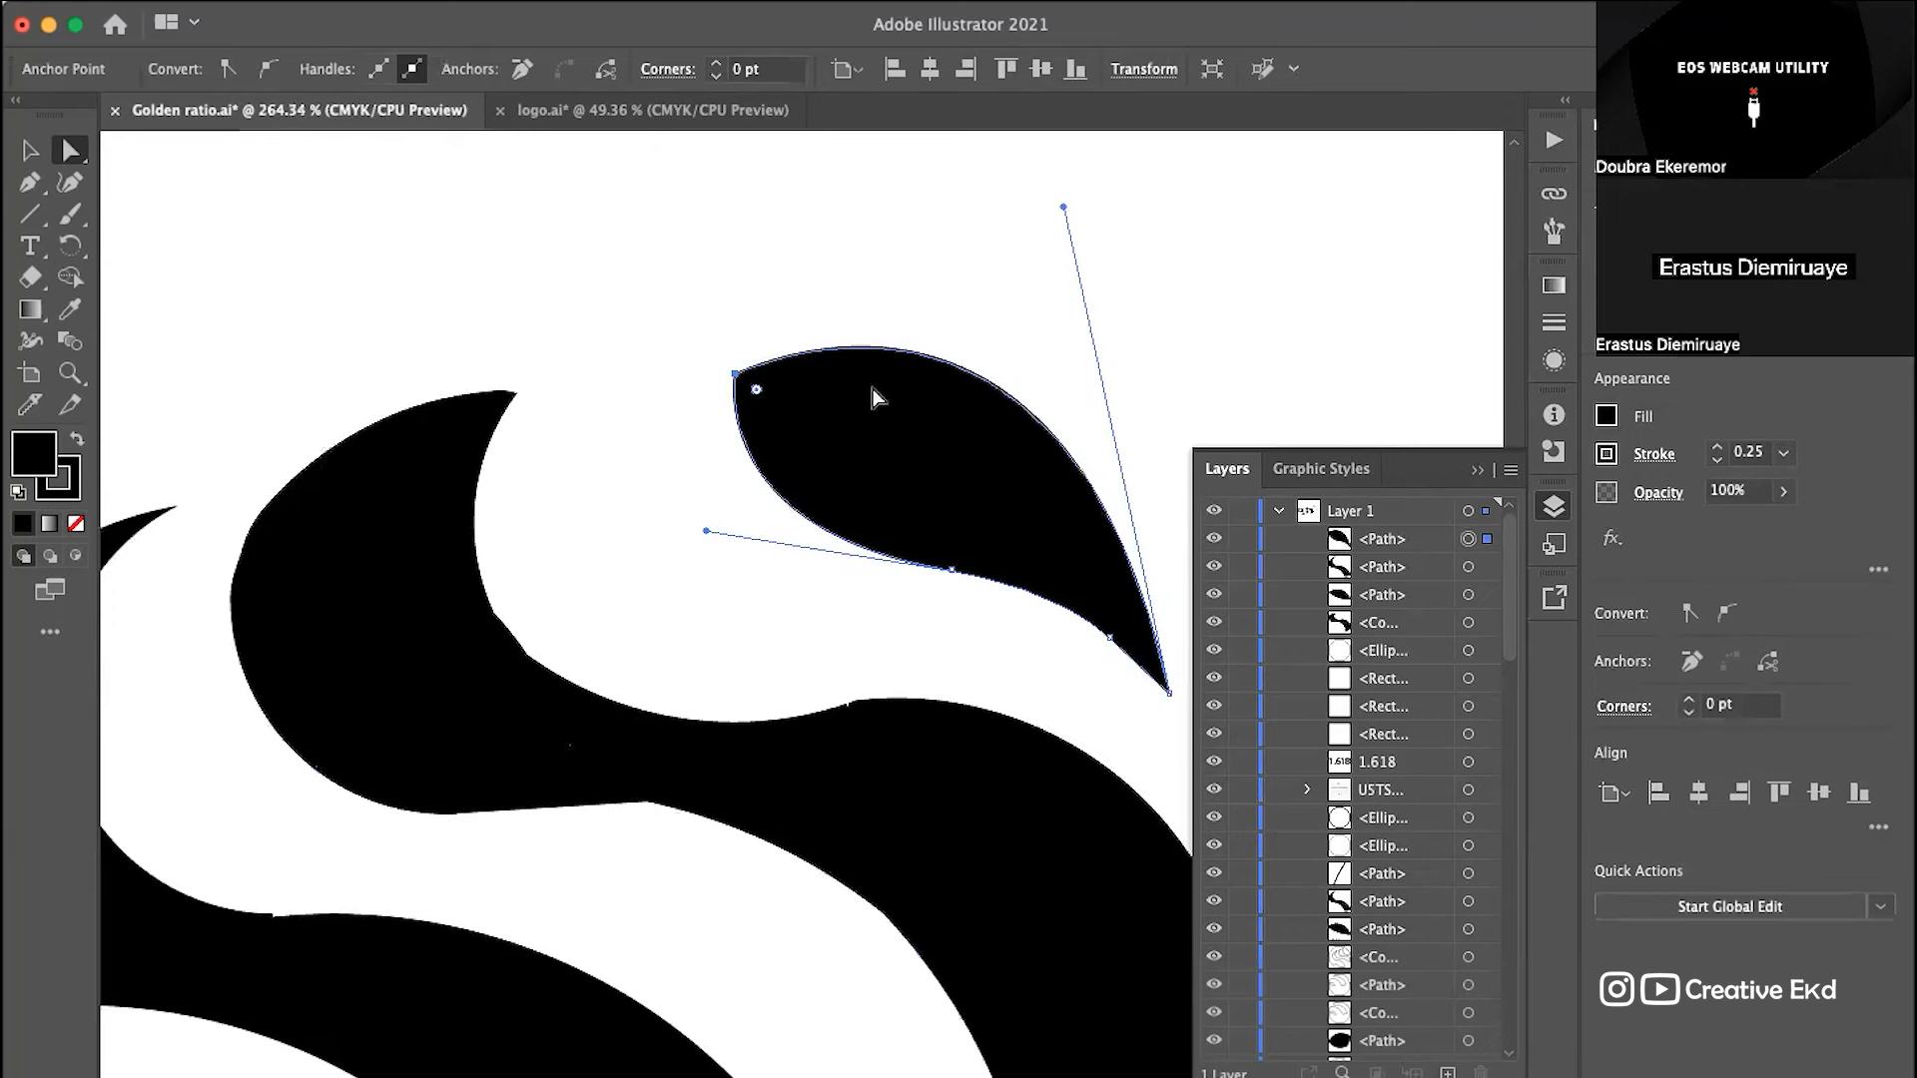
pyautogui.scroll(-4, 873, 397)
pyautogui.moveTo(958, 304); pyautogui.dragTo(948, 328)
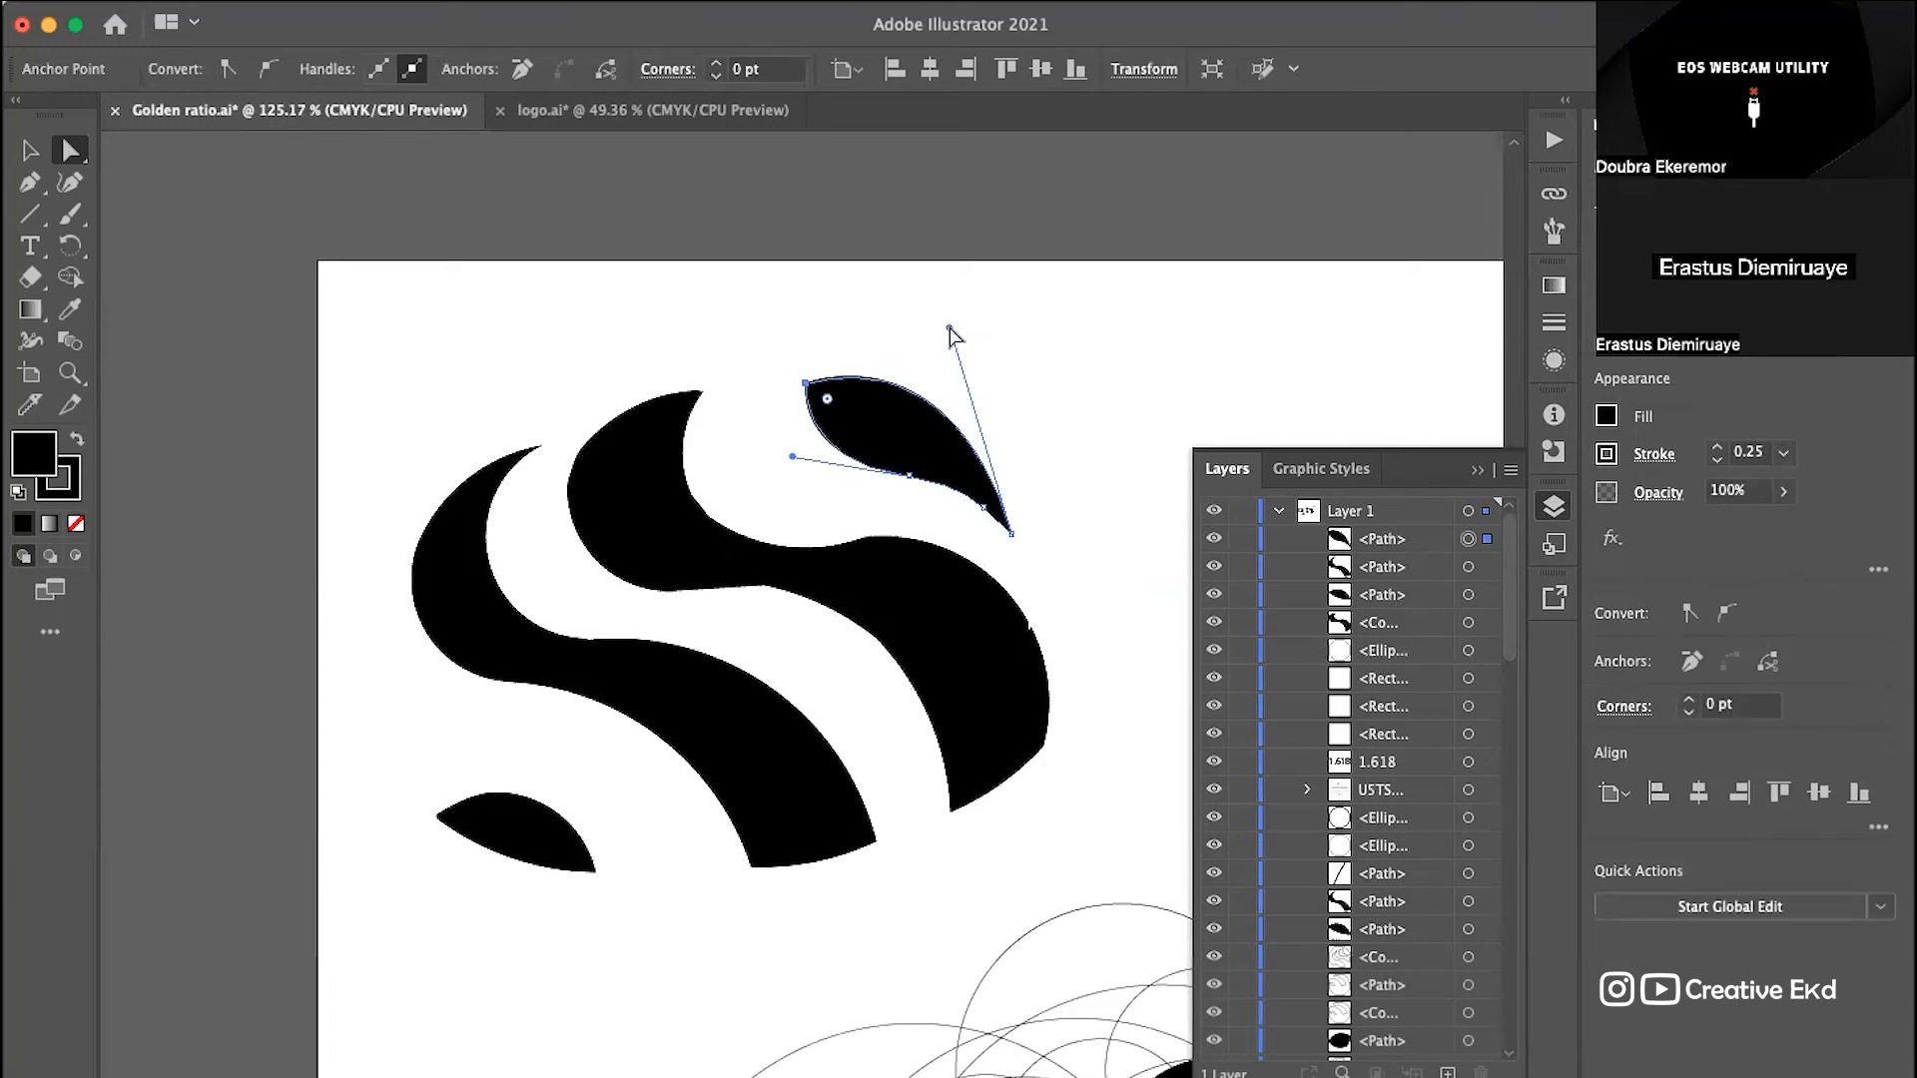
pyautogui.click(1119, 411)
pyautogui.scroll(-5, 1119, 411)
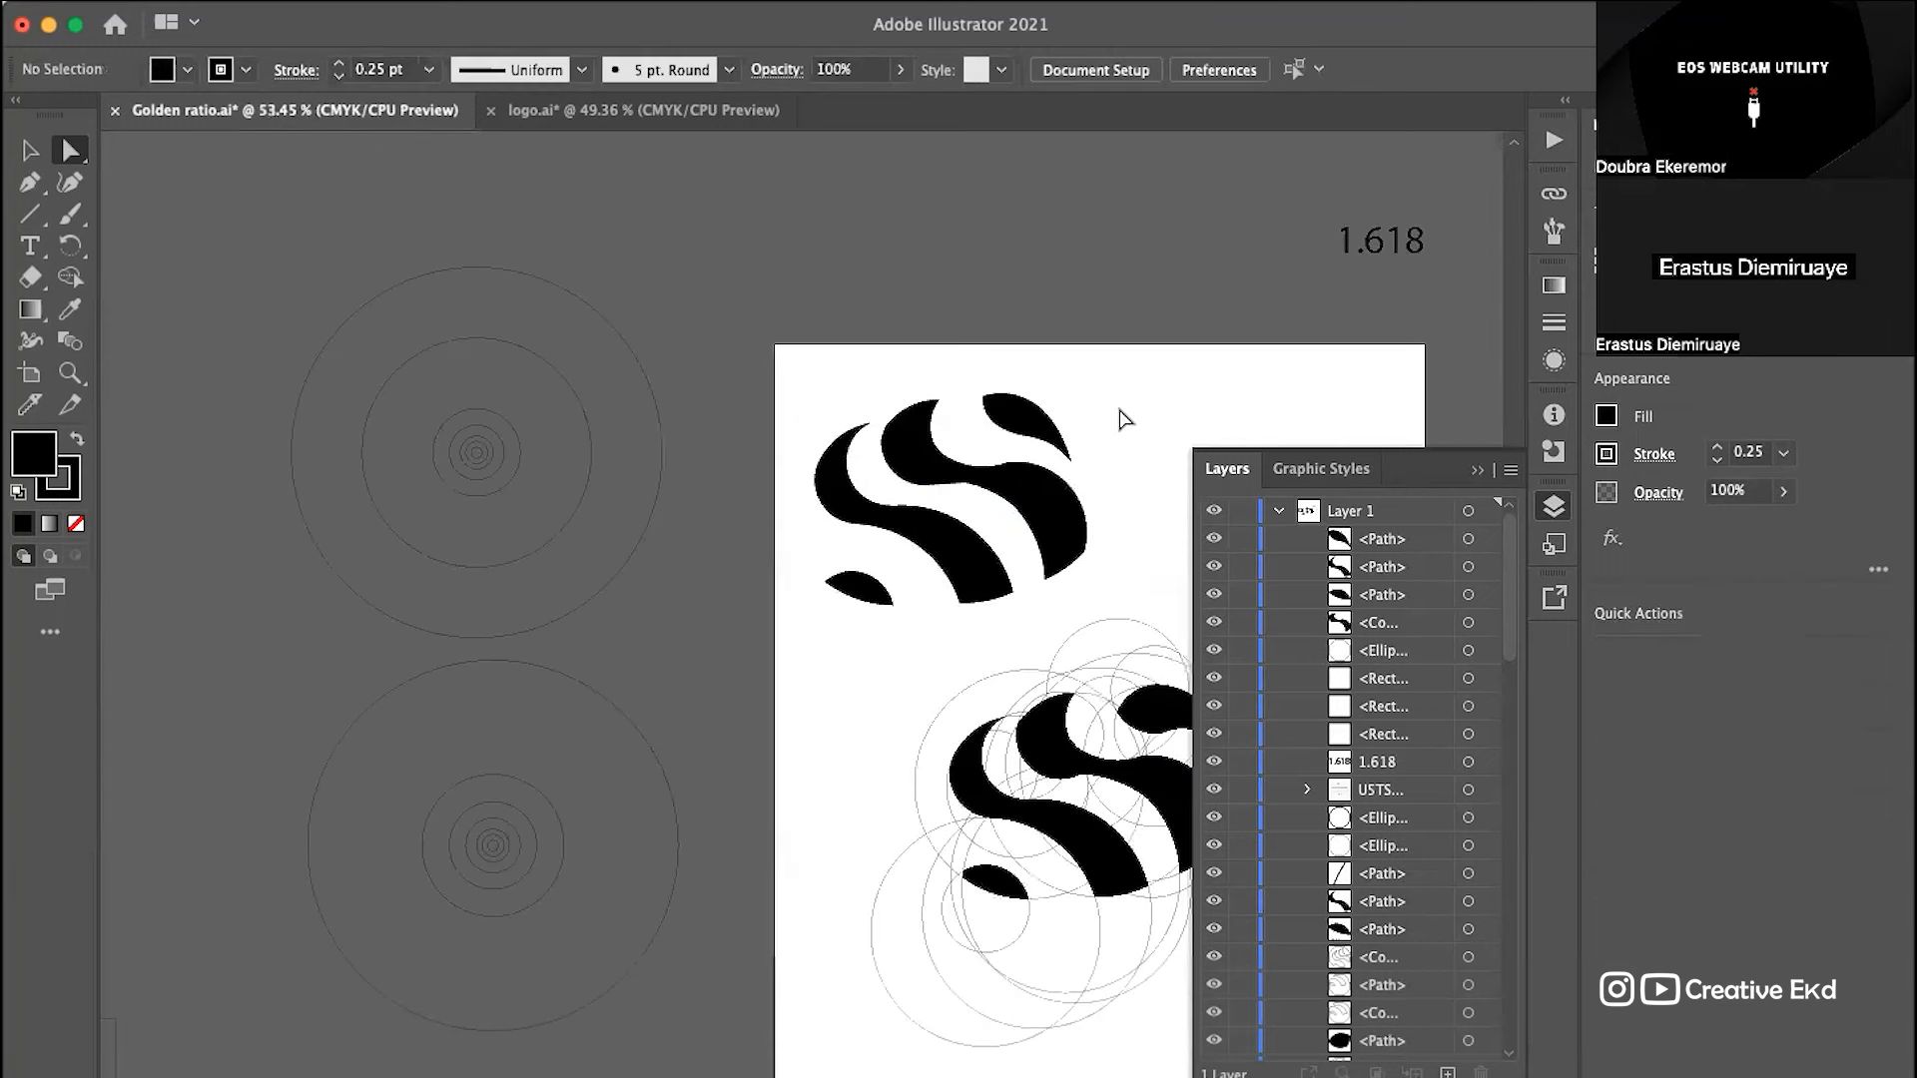
# Step: Pull the tip anchor's handle outward to make the teardrop's upper edge fuller, and deselect the shape
pyautogui.scroll(5, 983, 445)
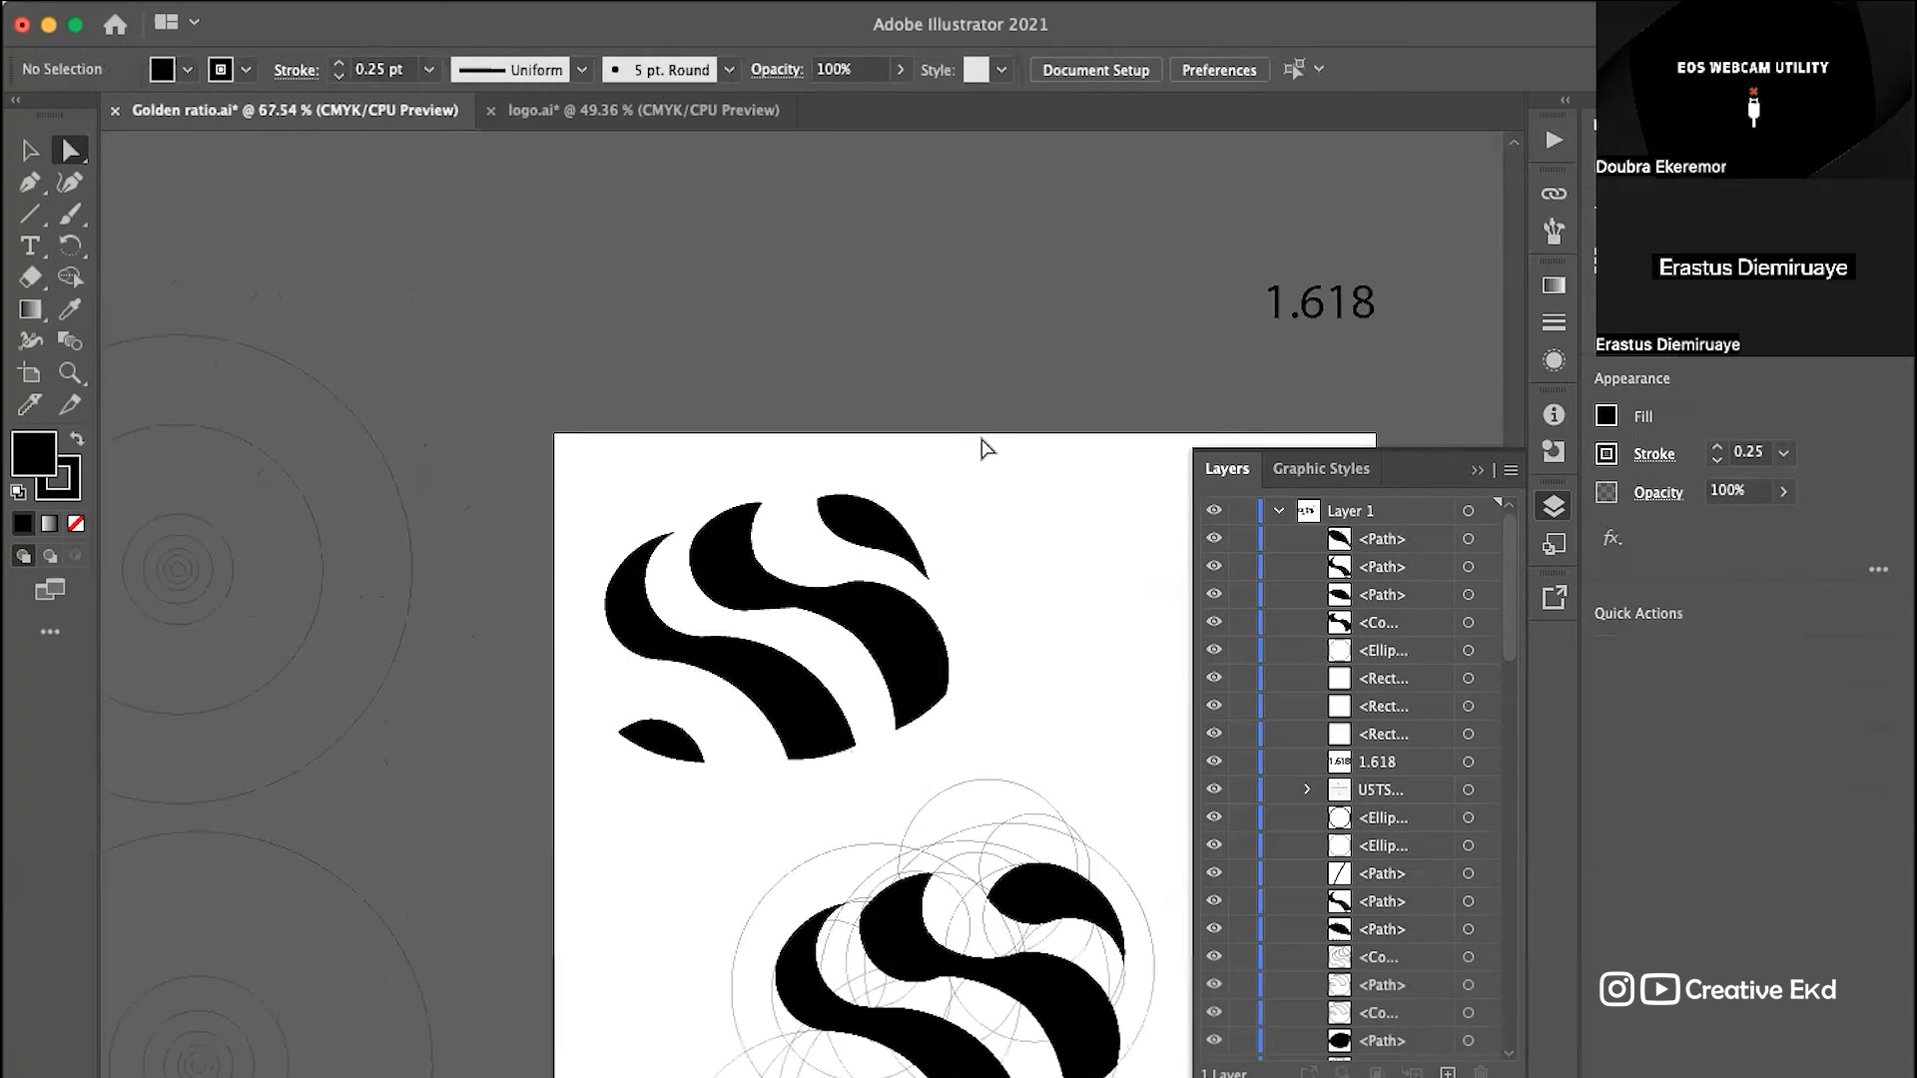
pyautogui.click(857, 430)
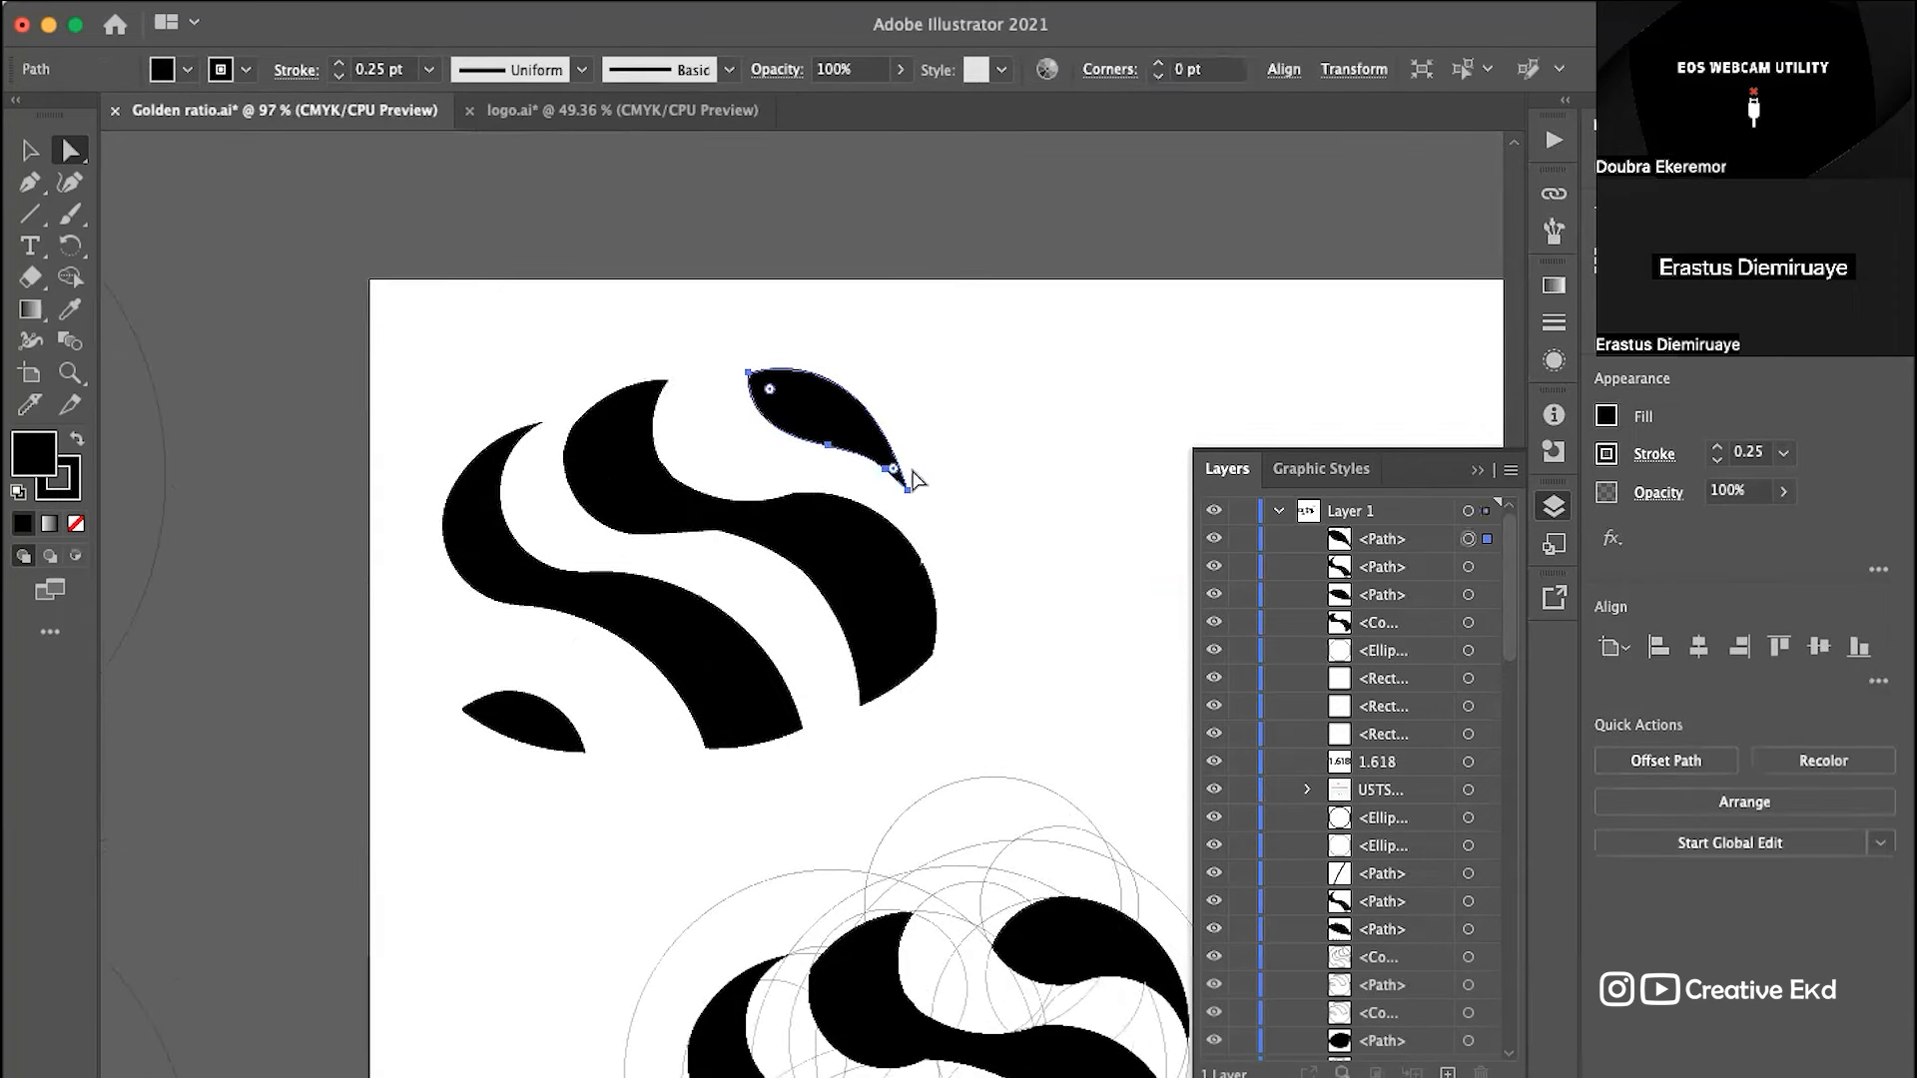
pyautogui.click(750, 373)
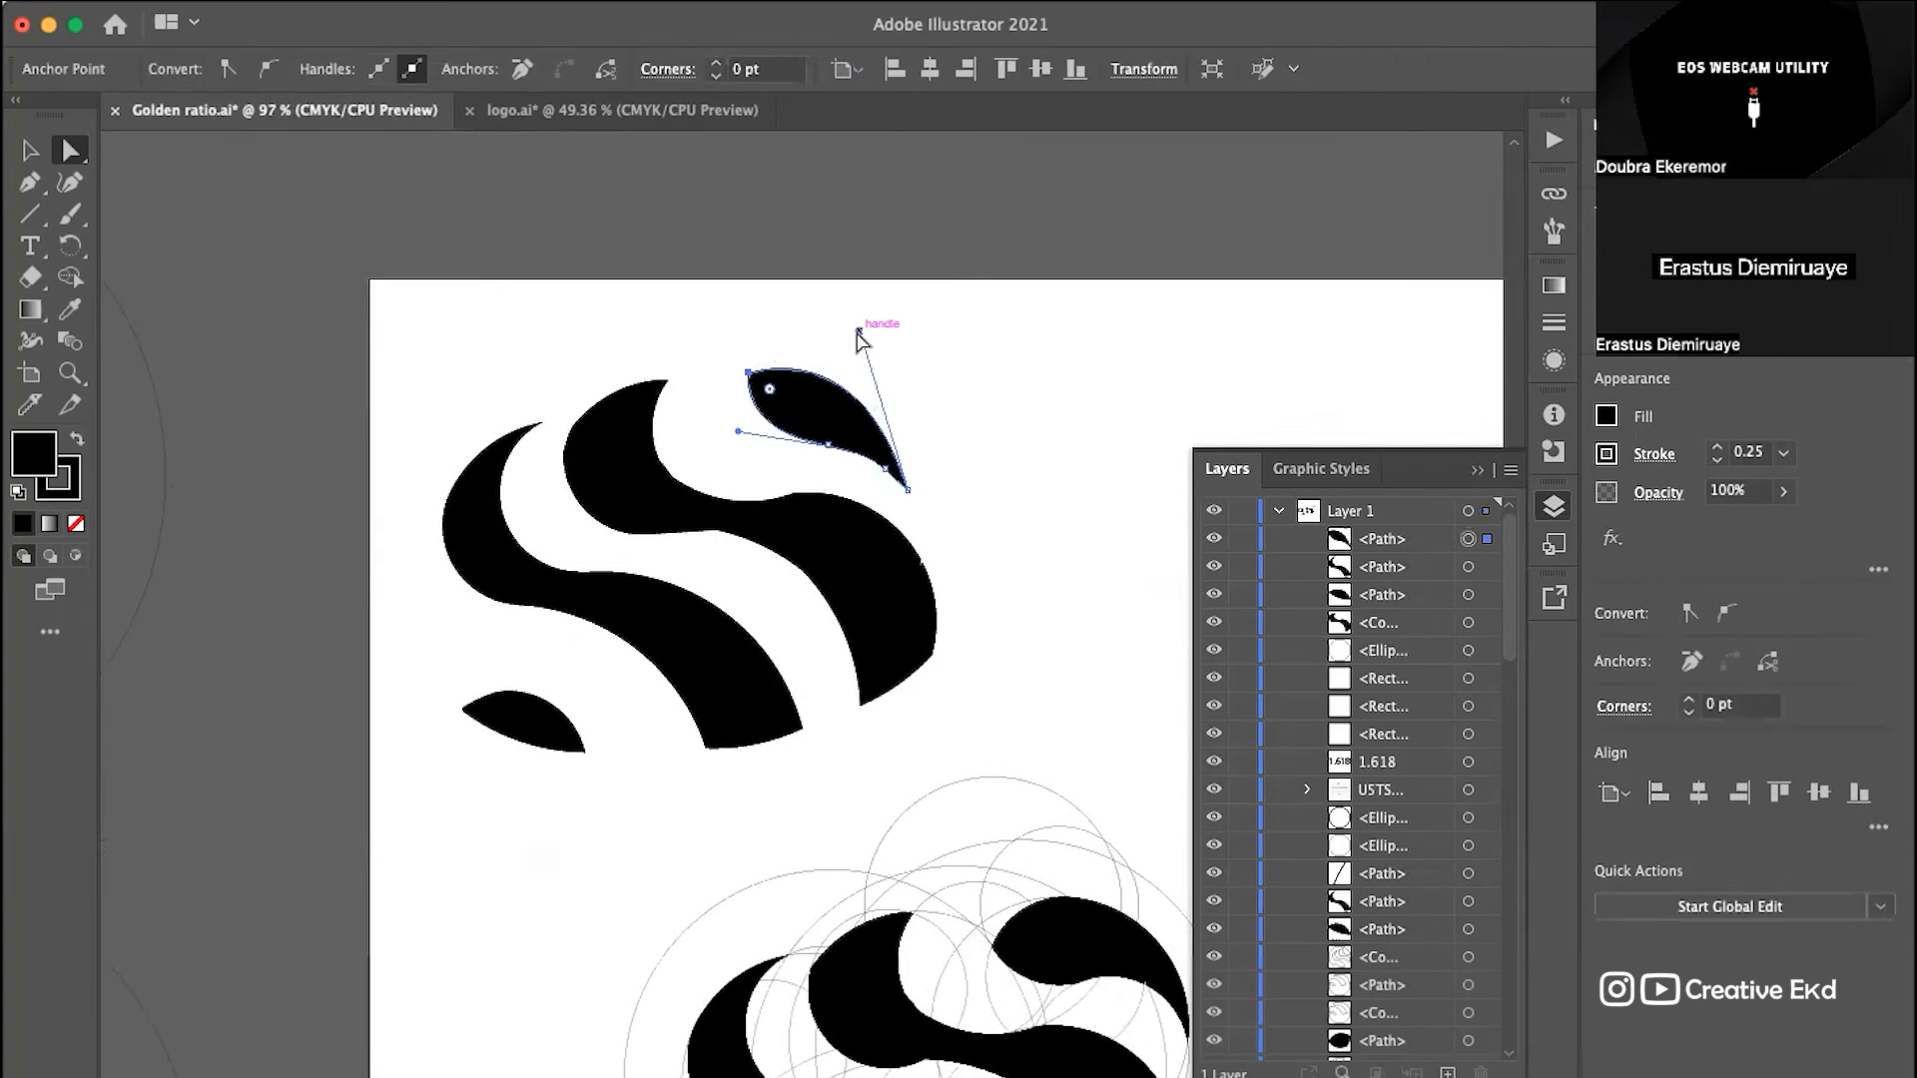
pyautogui.moveTo(857, 331); pyautogui.dragTo(865, 328)
pyautogui.moveTo(865, 330); pyautogui.dragTo(878, 329)
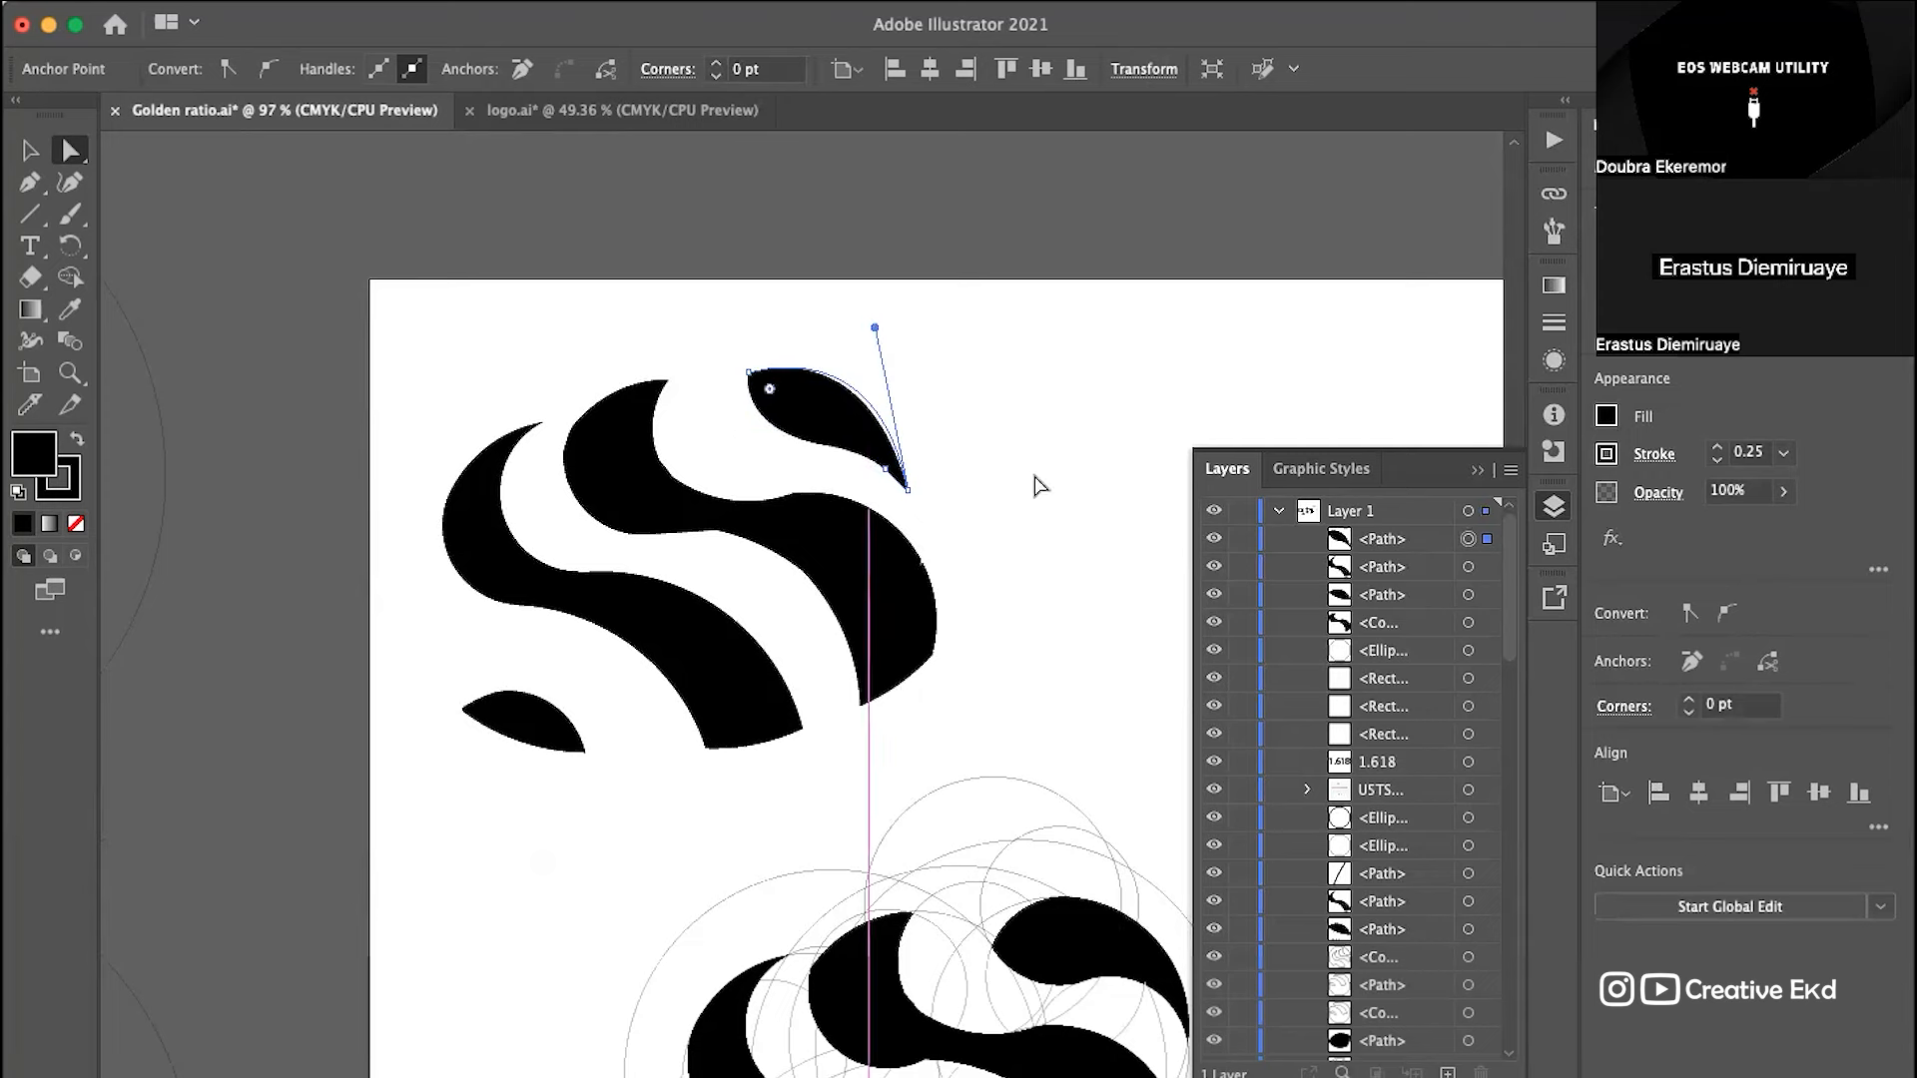
pyautogui.click(1009, 535)
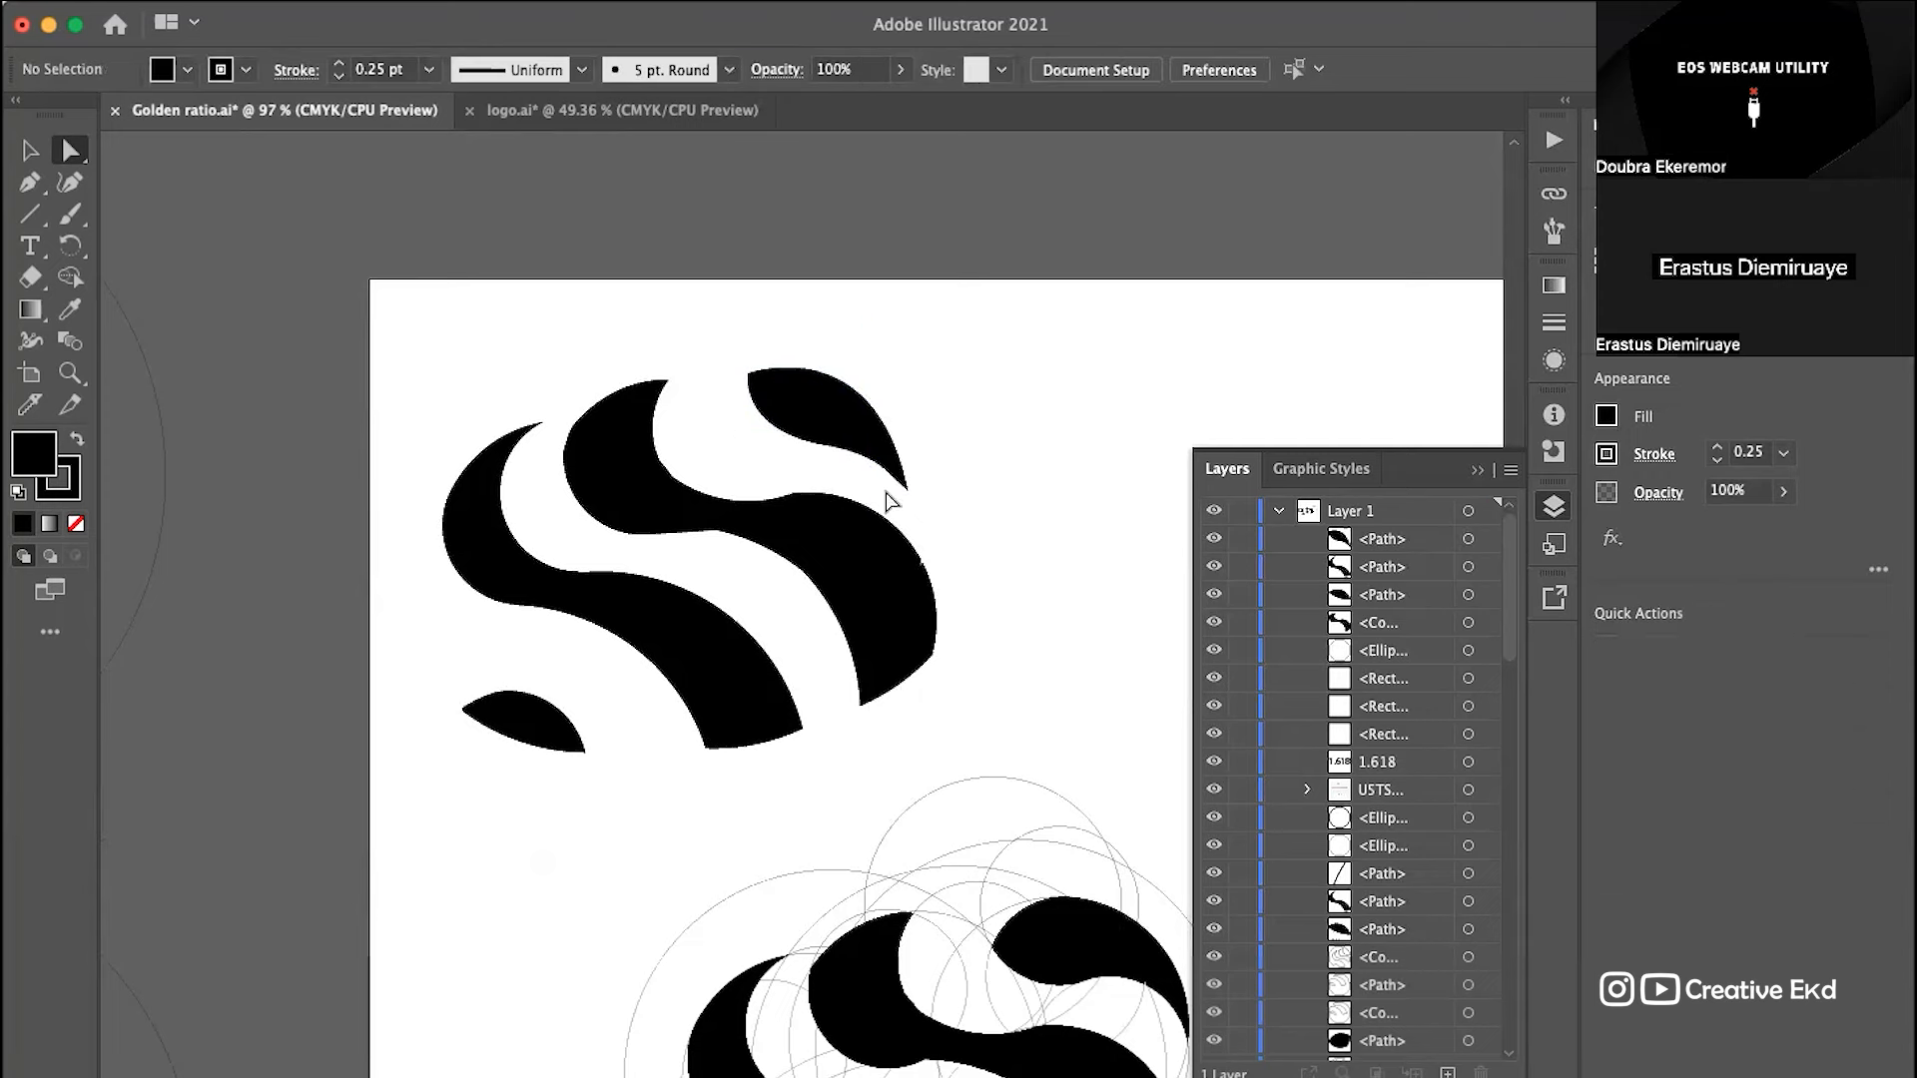
pyautogui.scroll(3, 888, 500)
pyautogui.scroll(-3, 887, 500)
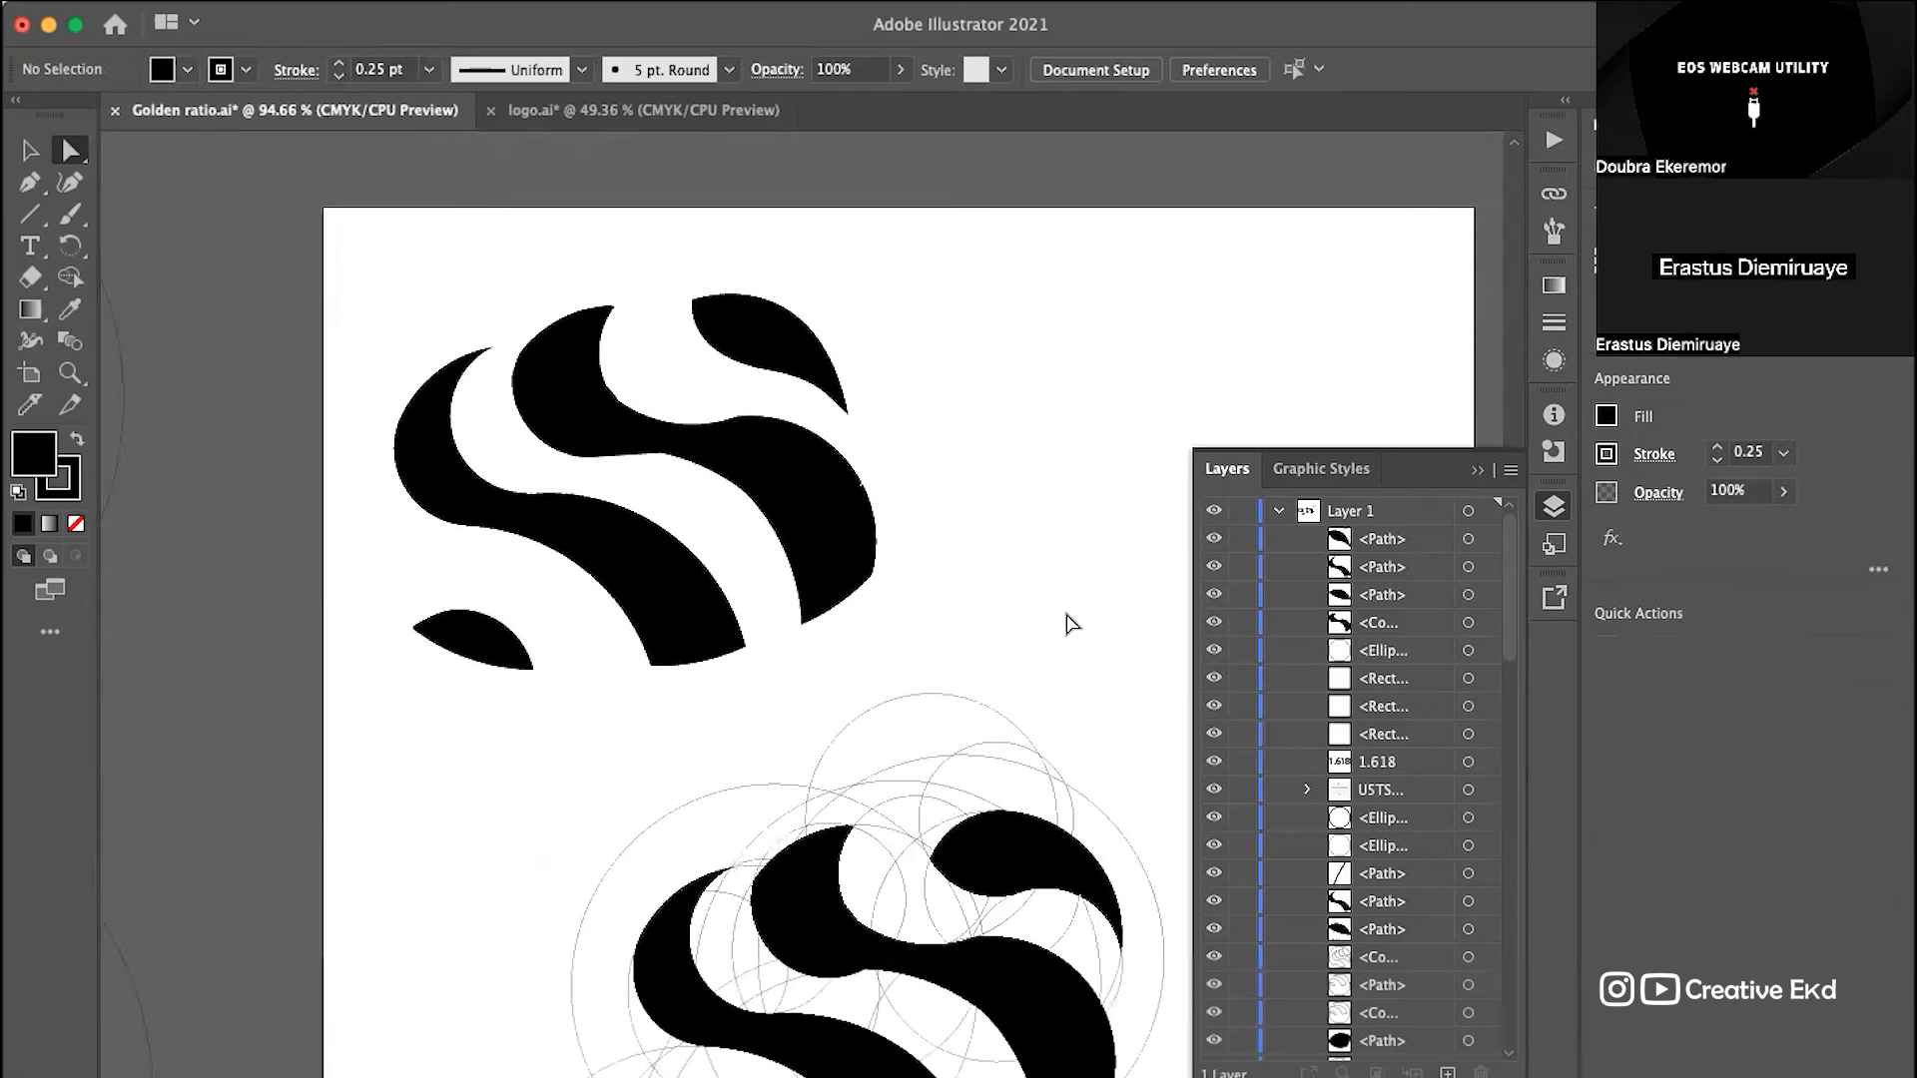
# Step: Nudge the whole teardrop slightly to the right relative to the other logo shapes, and deselect it
pyautogui.scroll(-3, 1069, 623)
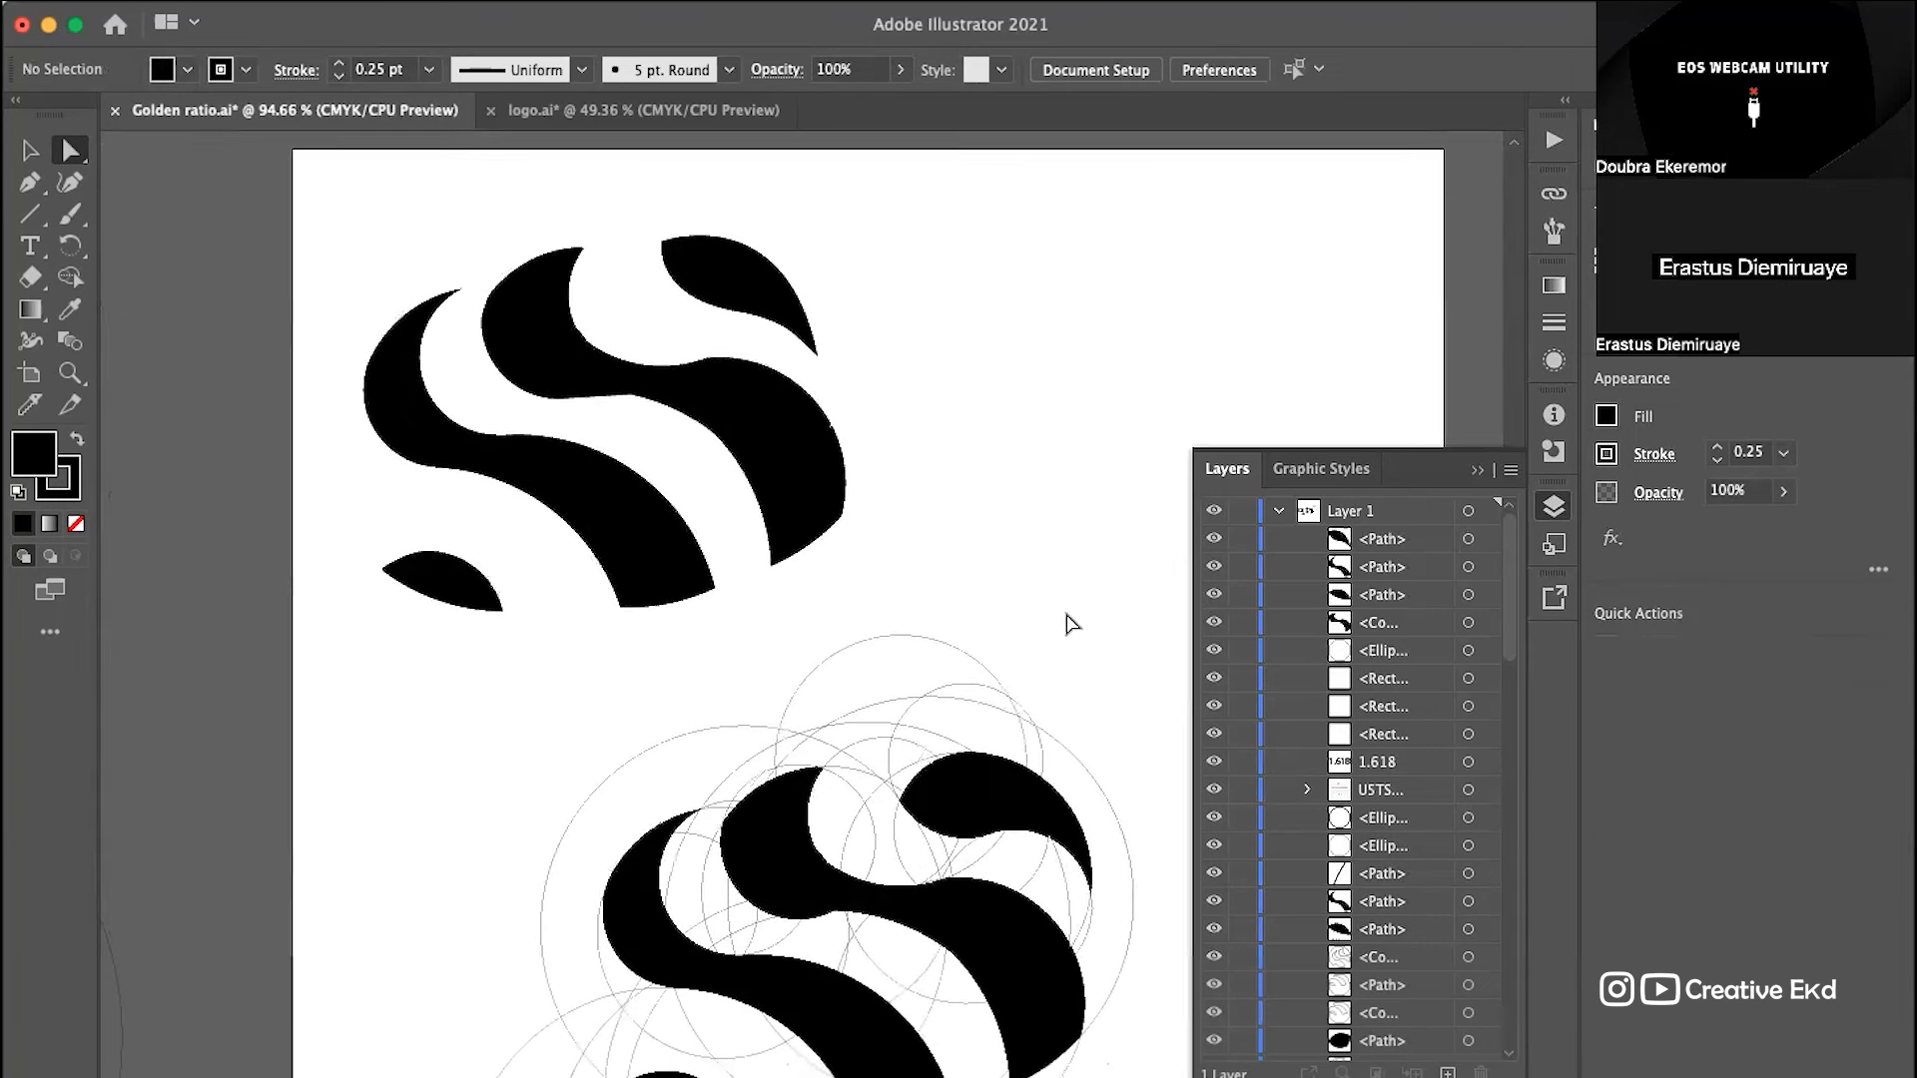
pyautogui.click(761, 300)
pyautogui.press('Right')
pyautogui.press('Right')
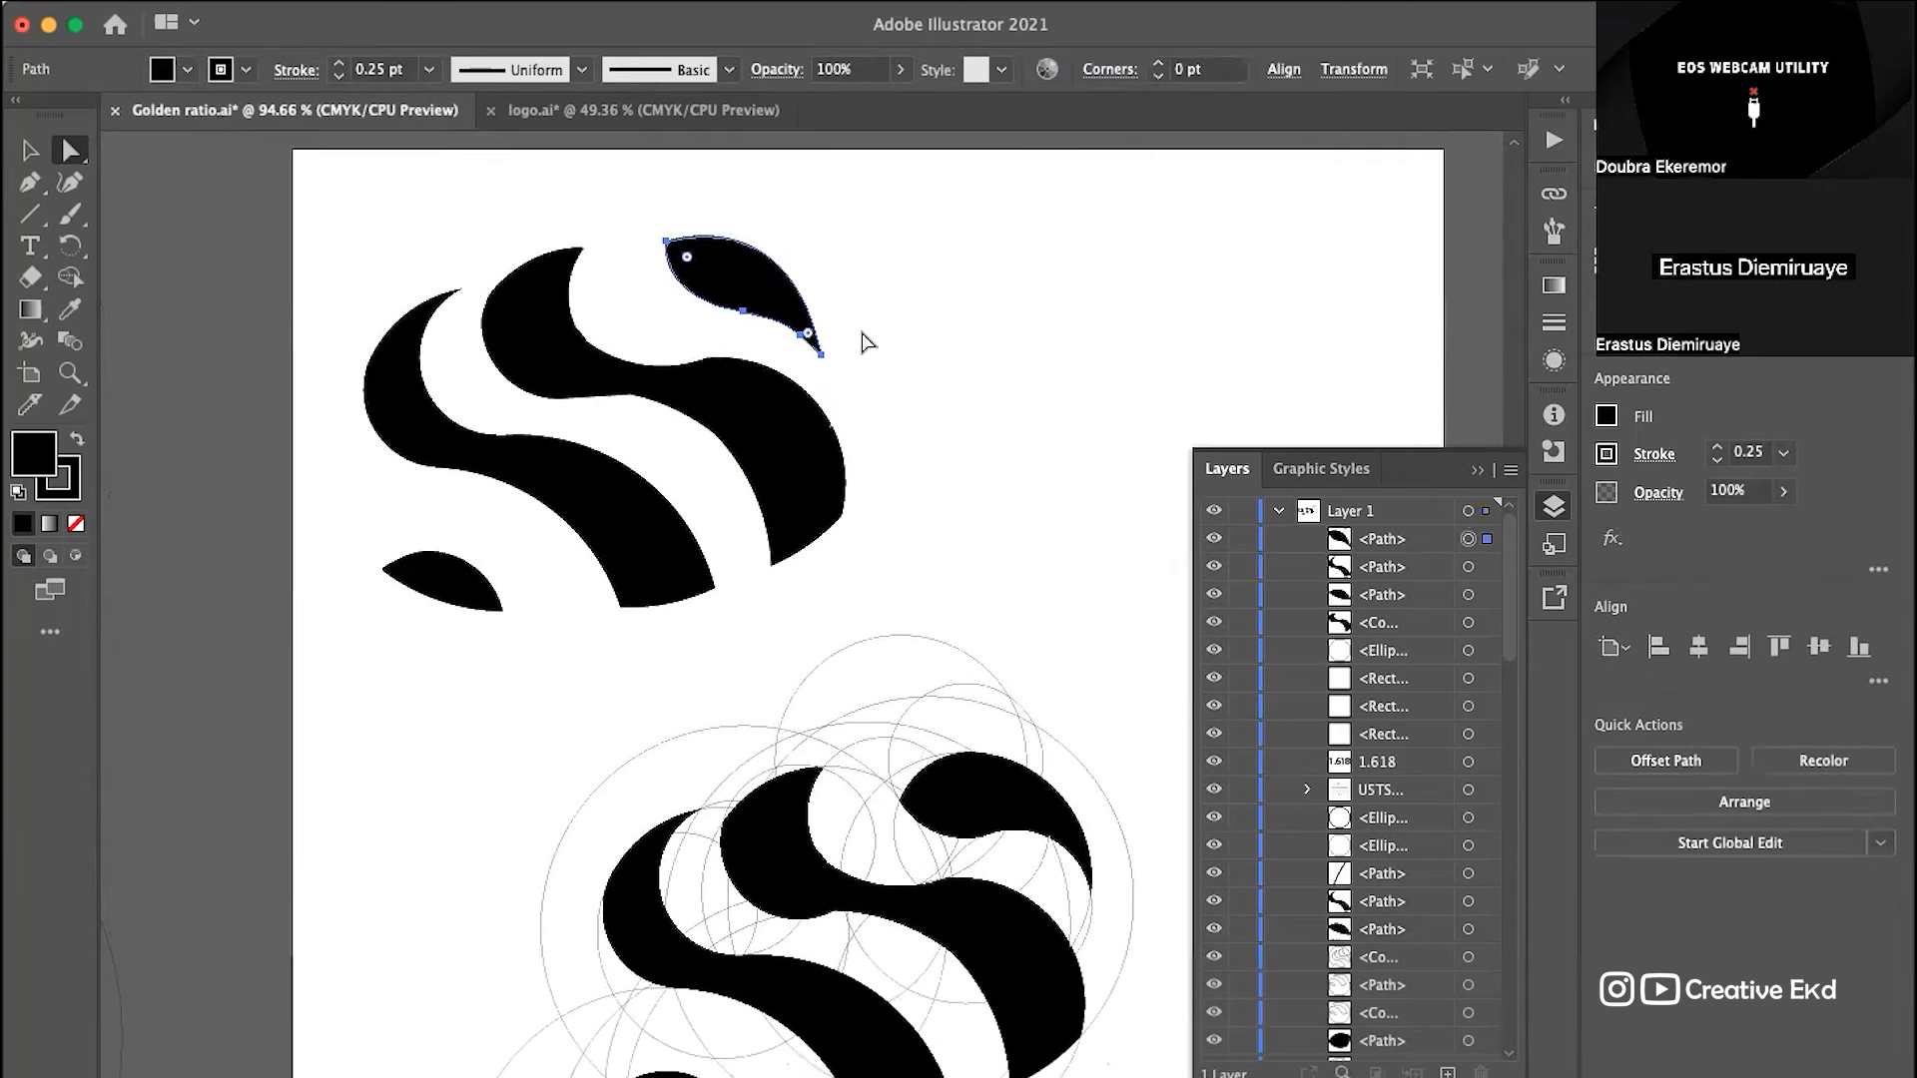
pyautogui.click(909, 258)
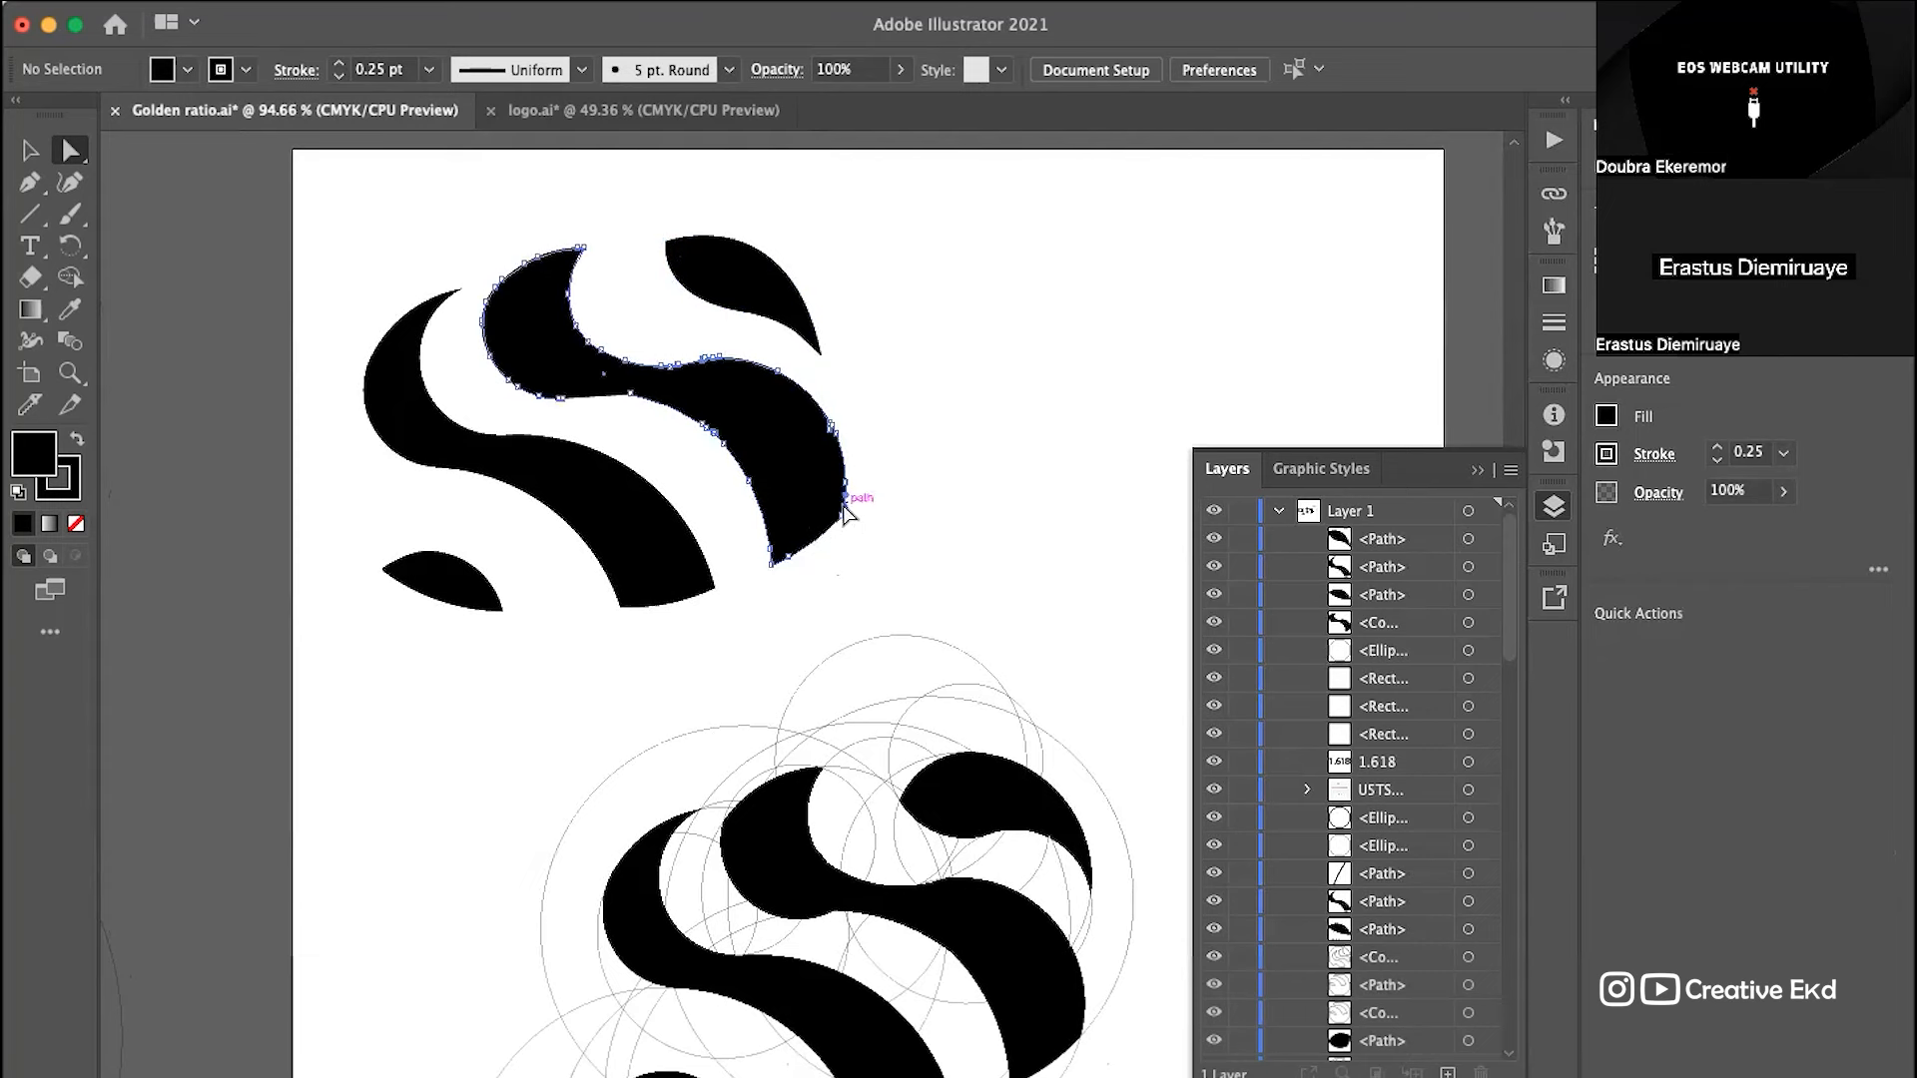
# Step: Nudge the anchor at the outer corner of the upper S-shaped band's lower end slightly to the left, and deselect
pyautogui.click(799, 506)
pyautogui.scroll(5, 799, 505)
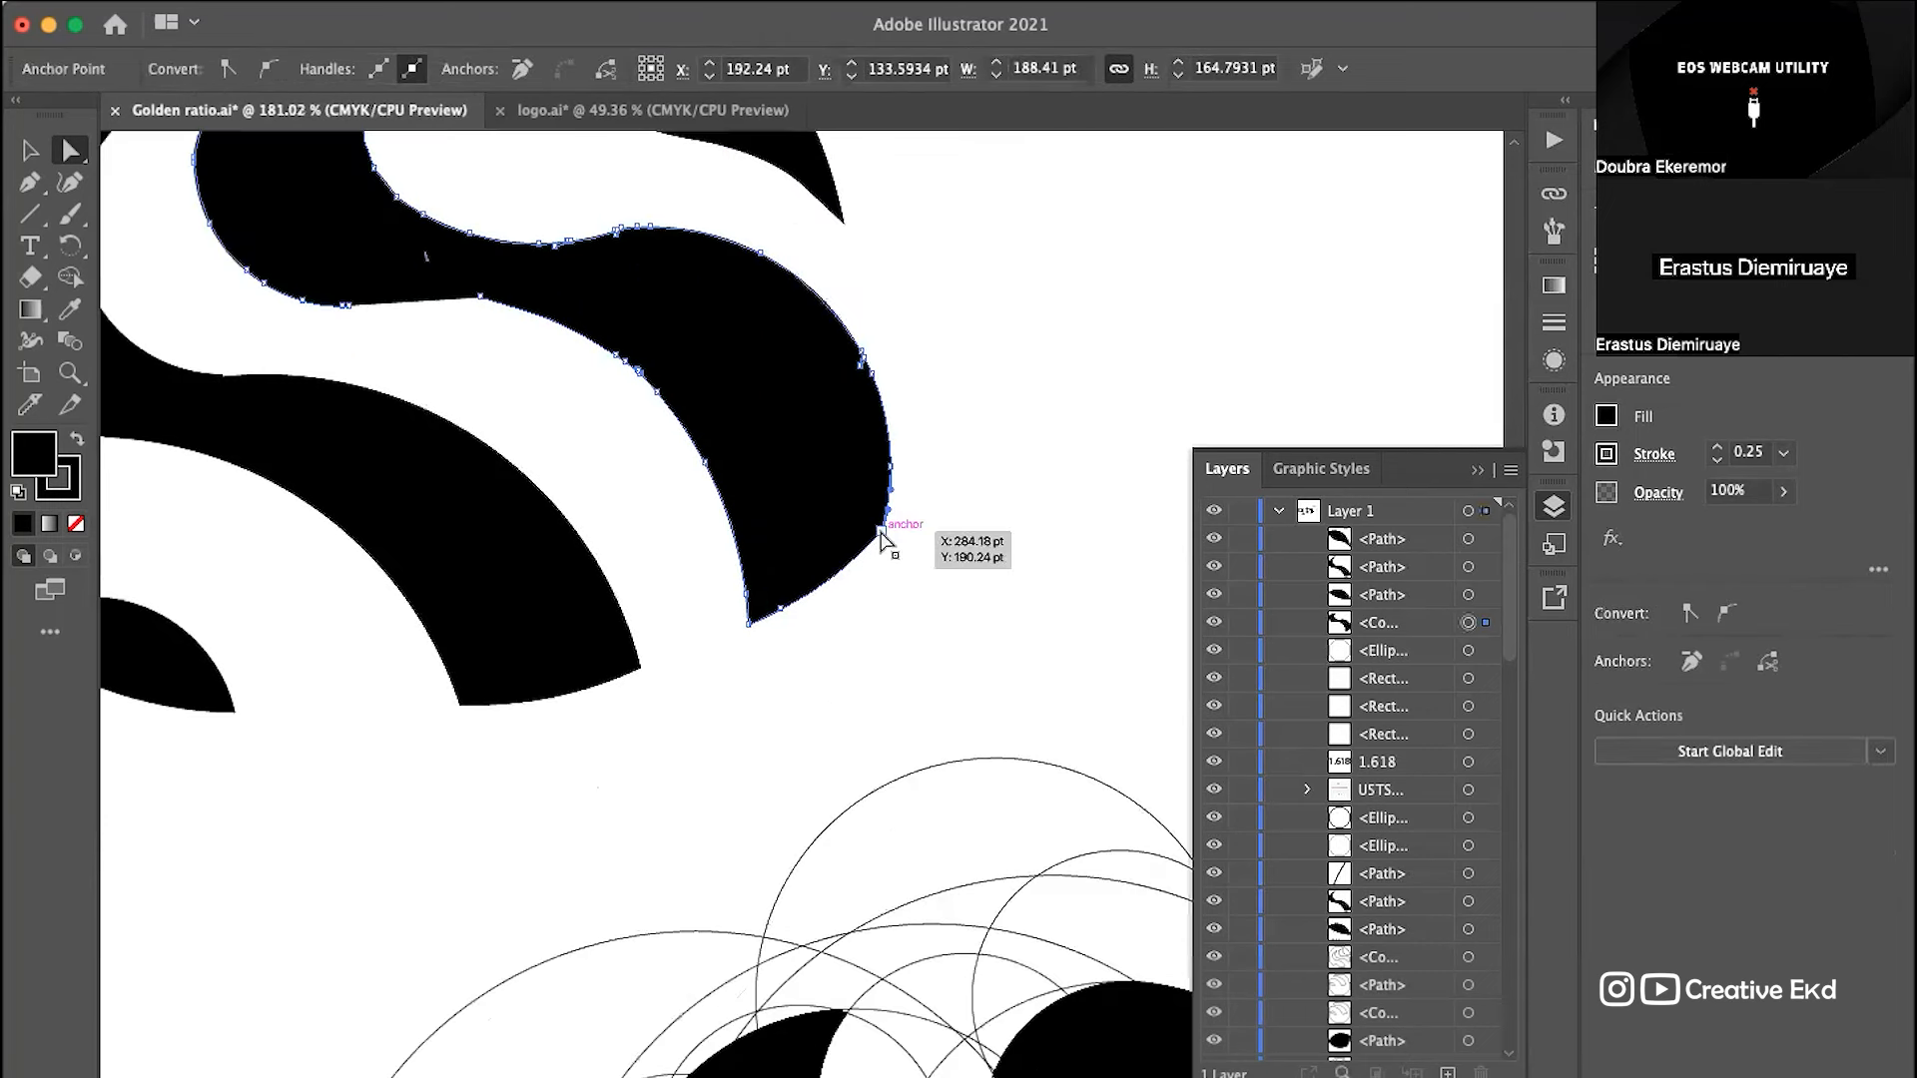
pyautogui.click(881, 531)
pyautogui.press('Left')
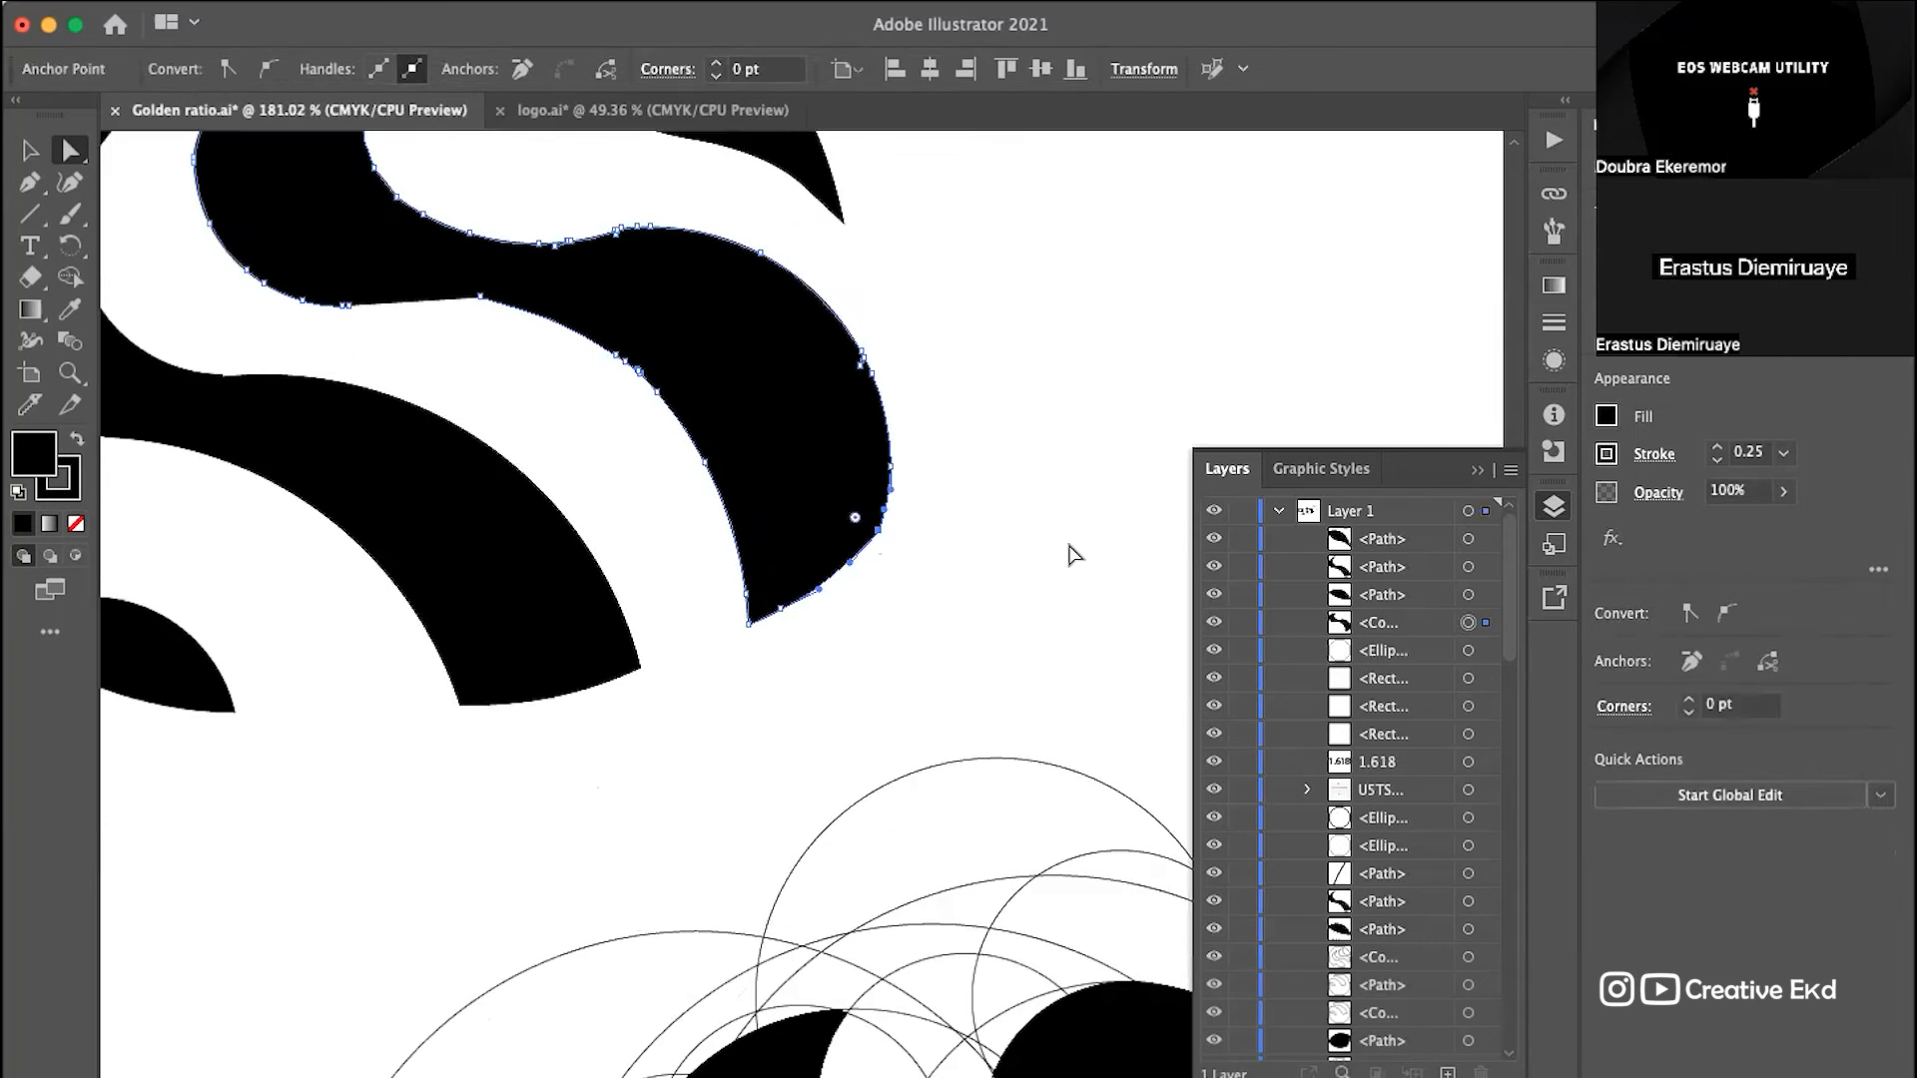
pyautogui.click(1095, 399)
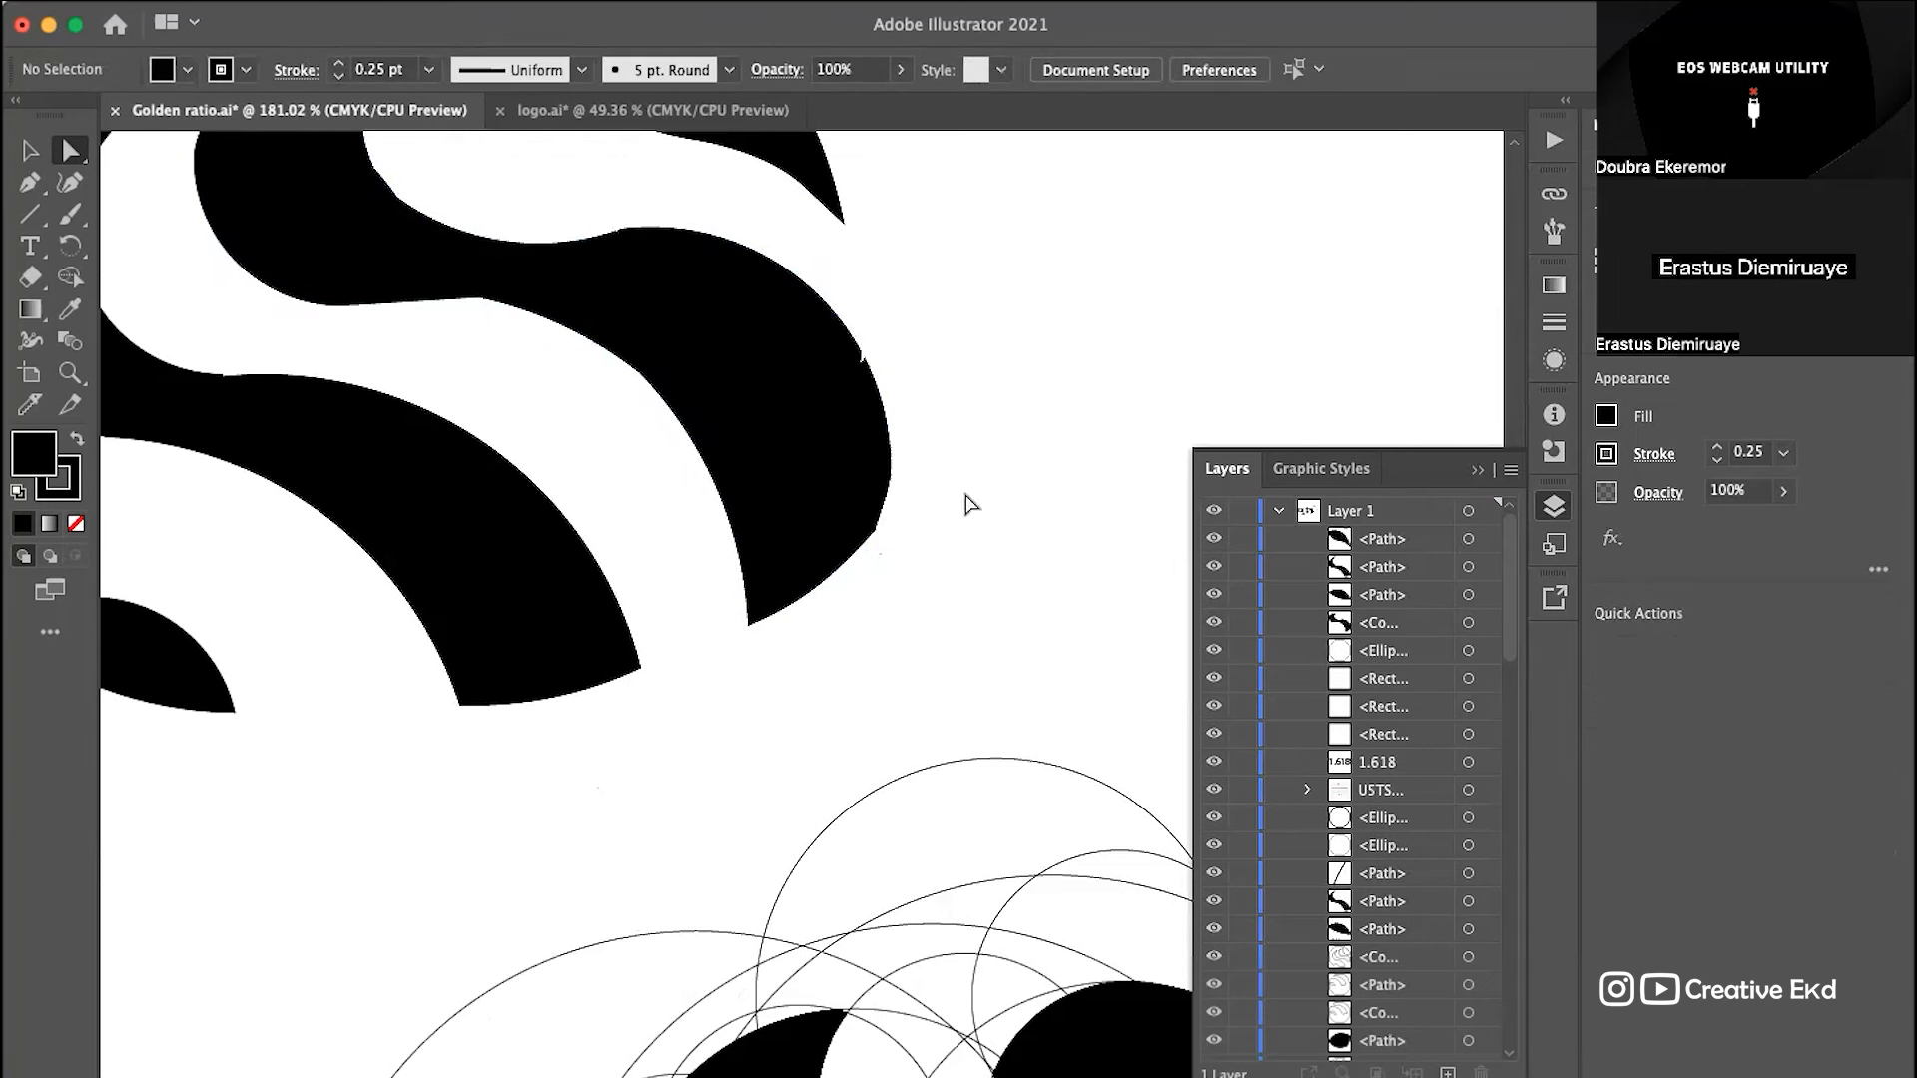
# Step: Reposition the anchor and its handle at the upper S-shaped band's lower outer corner to round the edge, and deselect
pyautogui.scroll(6, 899, 548)
pyautogui.click(887, 520)
pyautogui.moveTo(825, 480); pyautogui.dragTo(812, 487)
pyautogui.moveTo(834, 404); pyautogui.dragTo(867, 410)
pyautogui.click(966, 380)
pyautogui.scroll(-6, 965, 379)
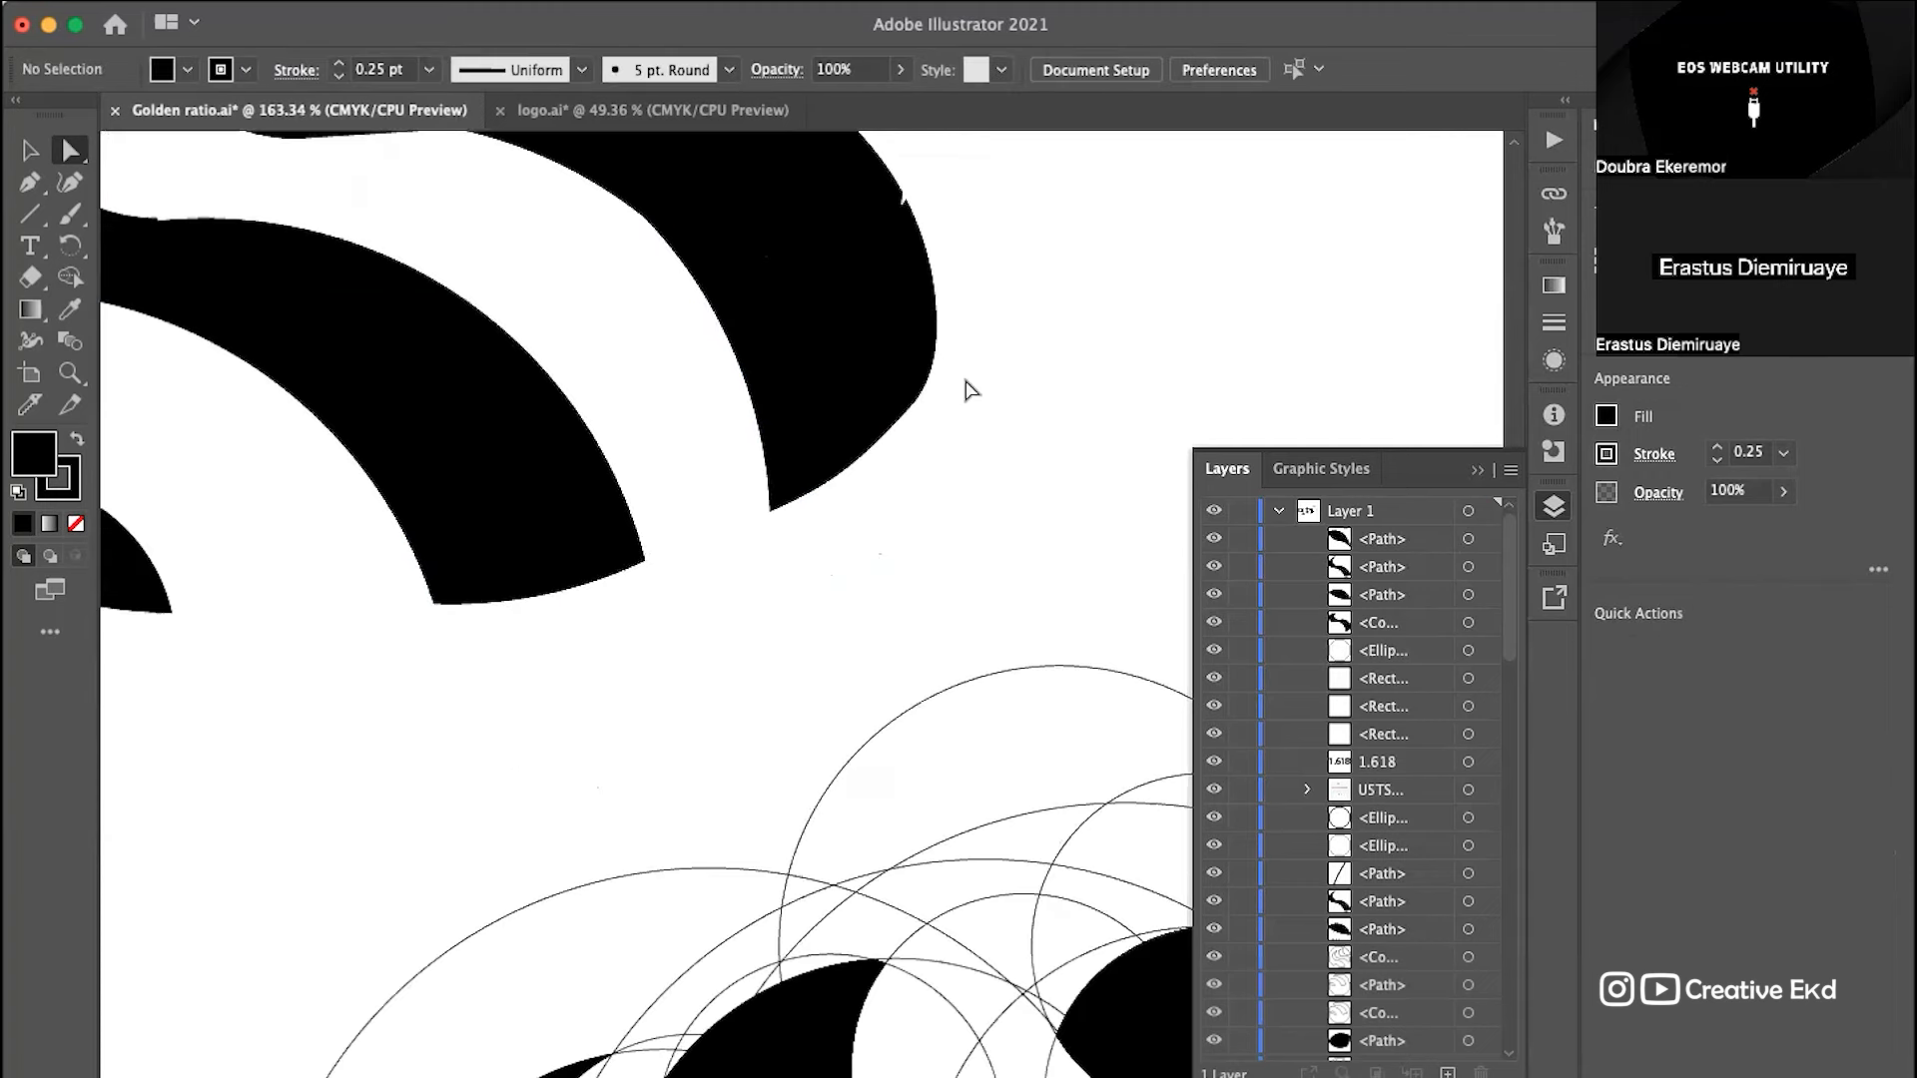
# Step: Raise the notch anchor on the lower S-shaped band's upper edge to the level of the neighbouring anchor
pyautogui.scroll(3, 965, 380)
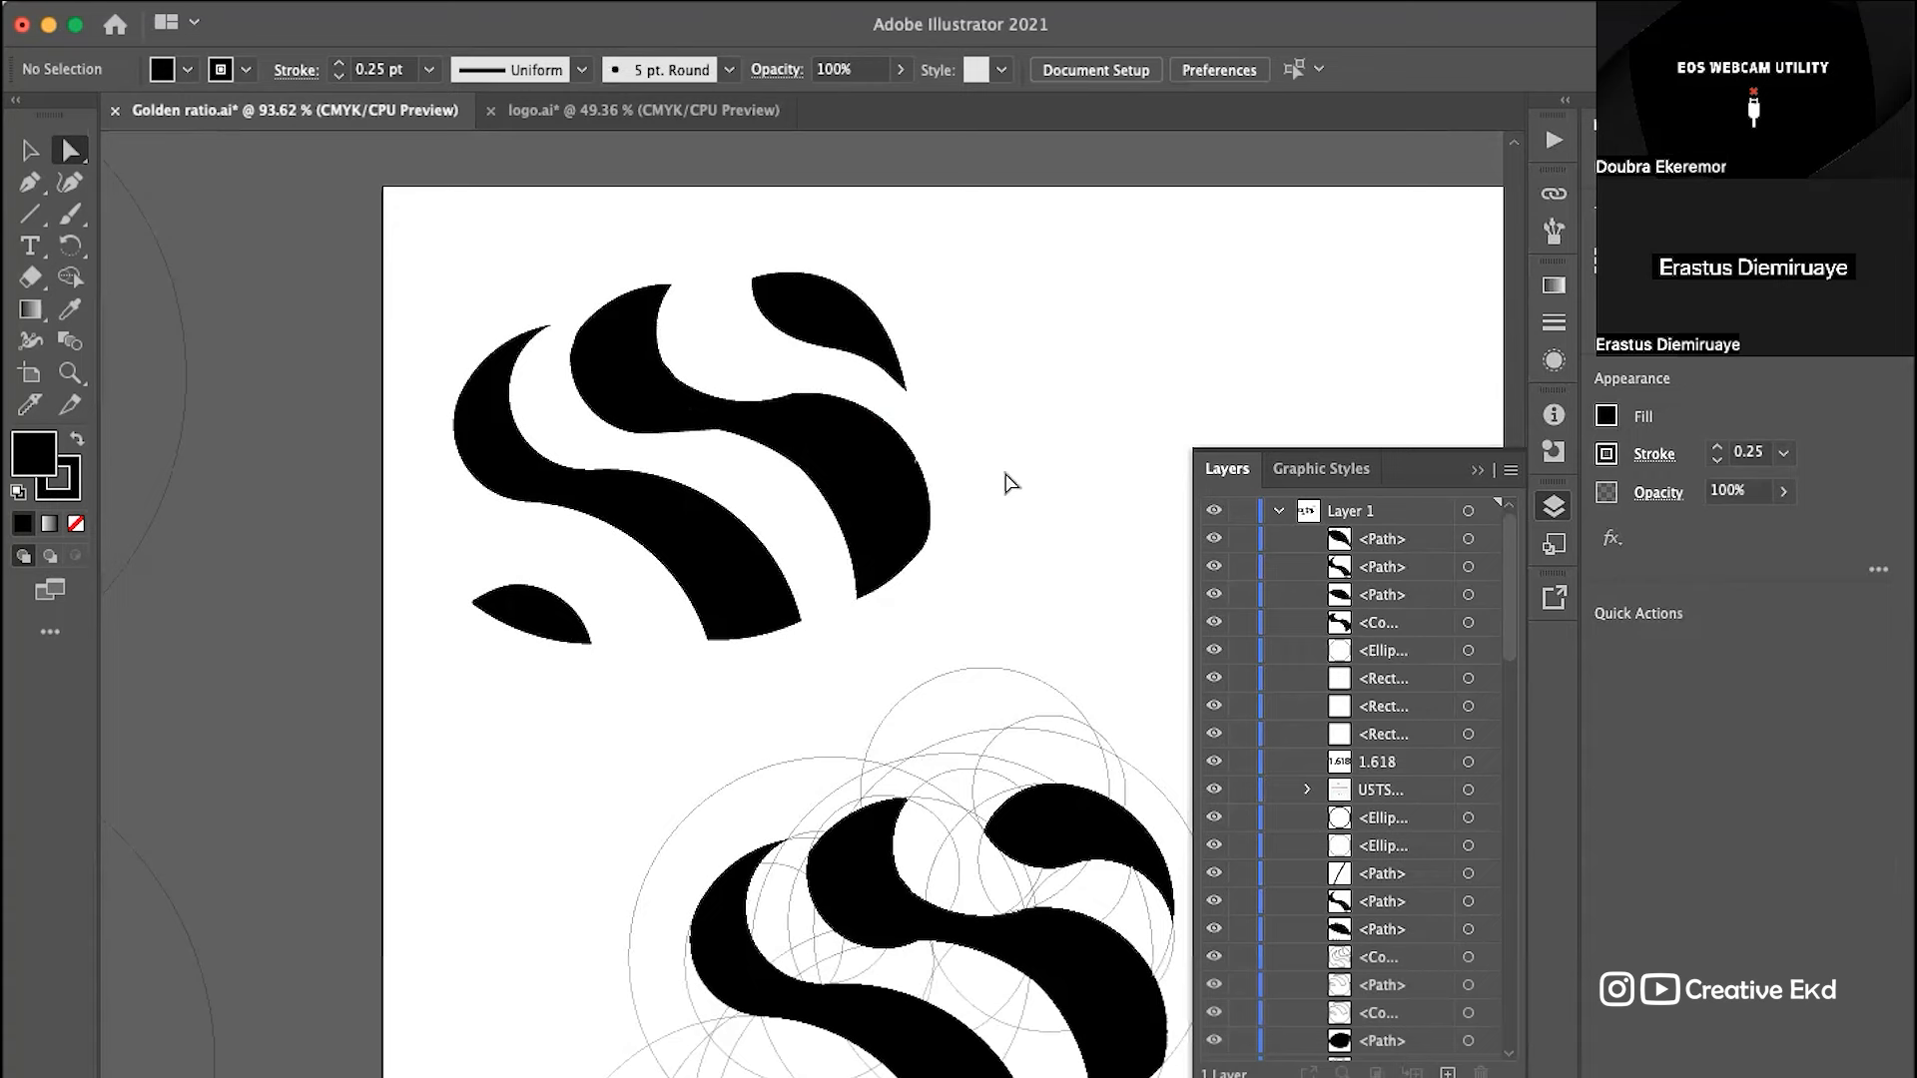
pyautogui.scroll(4, 539, 479)
pyautogui.scroll(2, 539, 479)
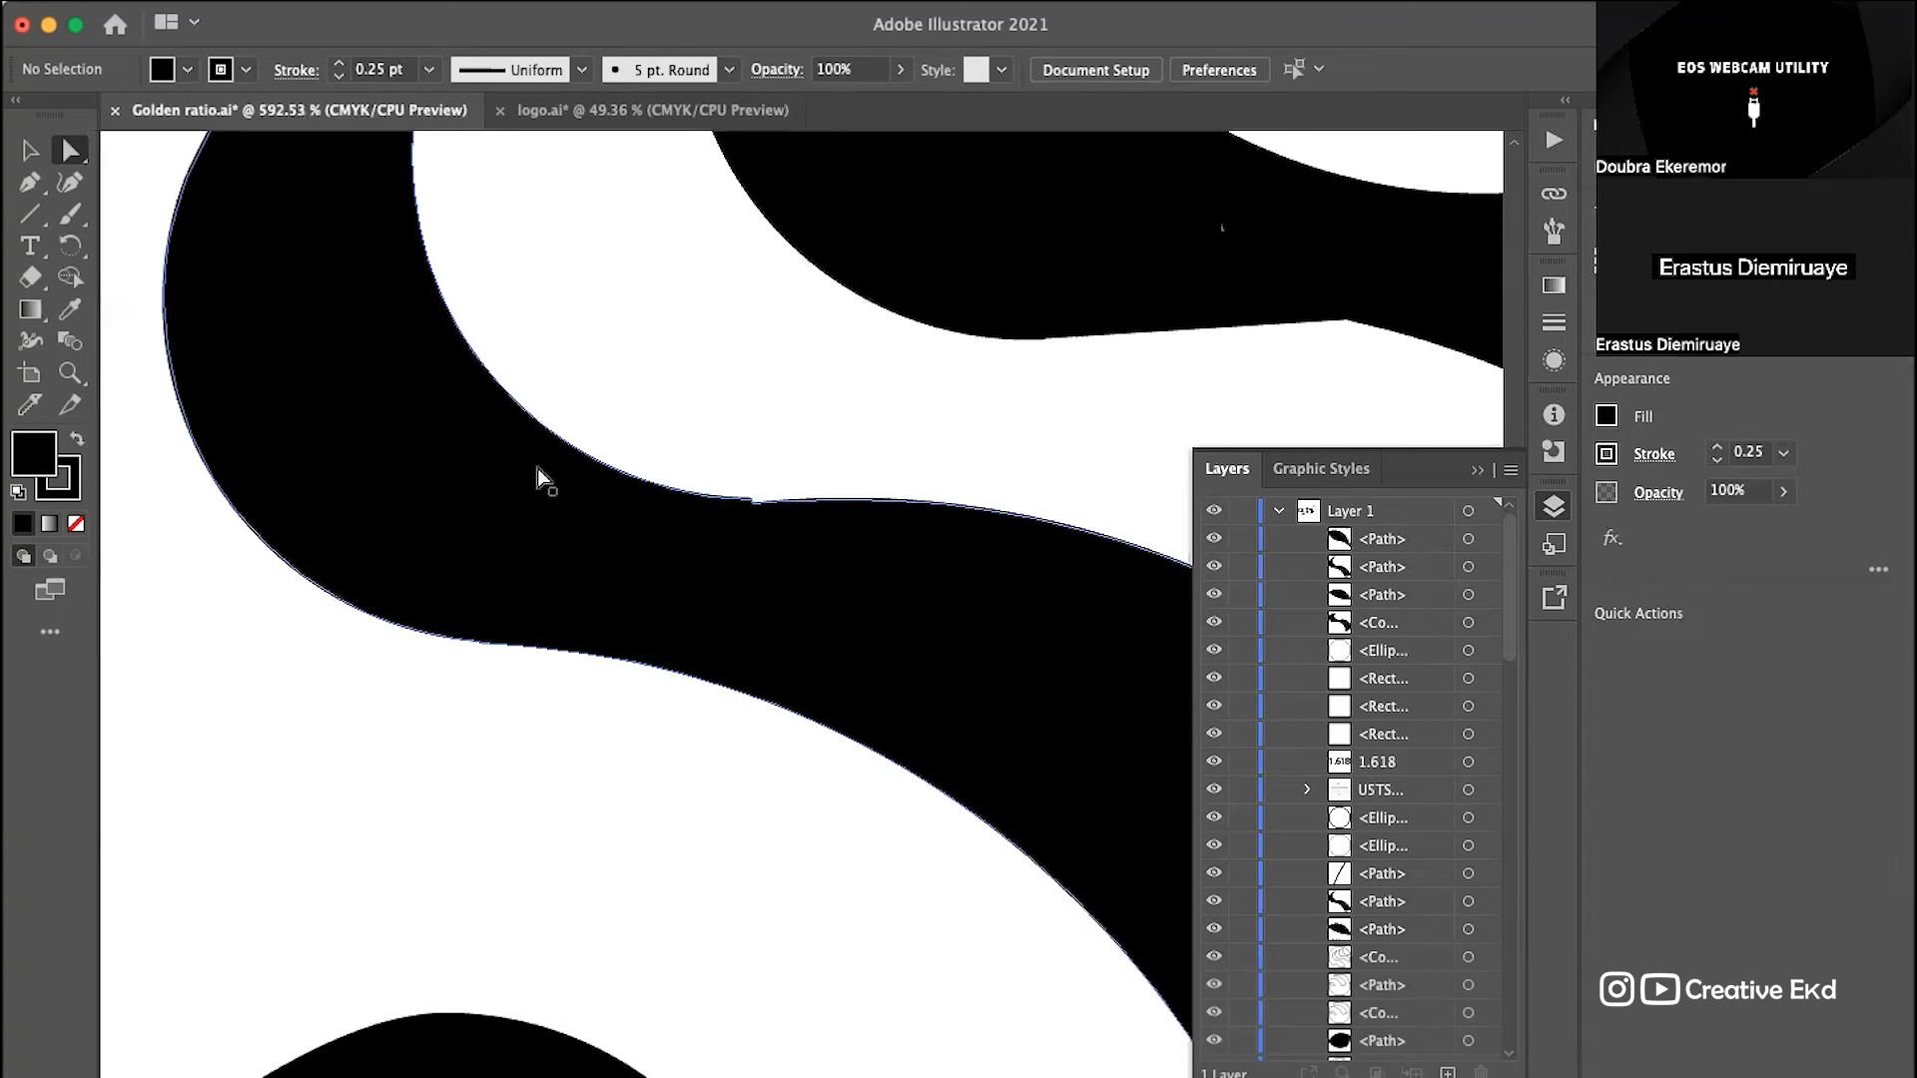
pyautogui.scroll(2, 1014, 548)
pyautogui.scroll(1, 1039, 553)
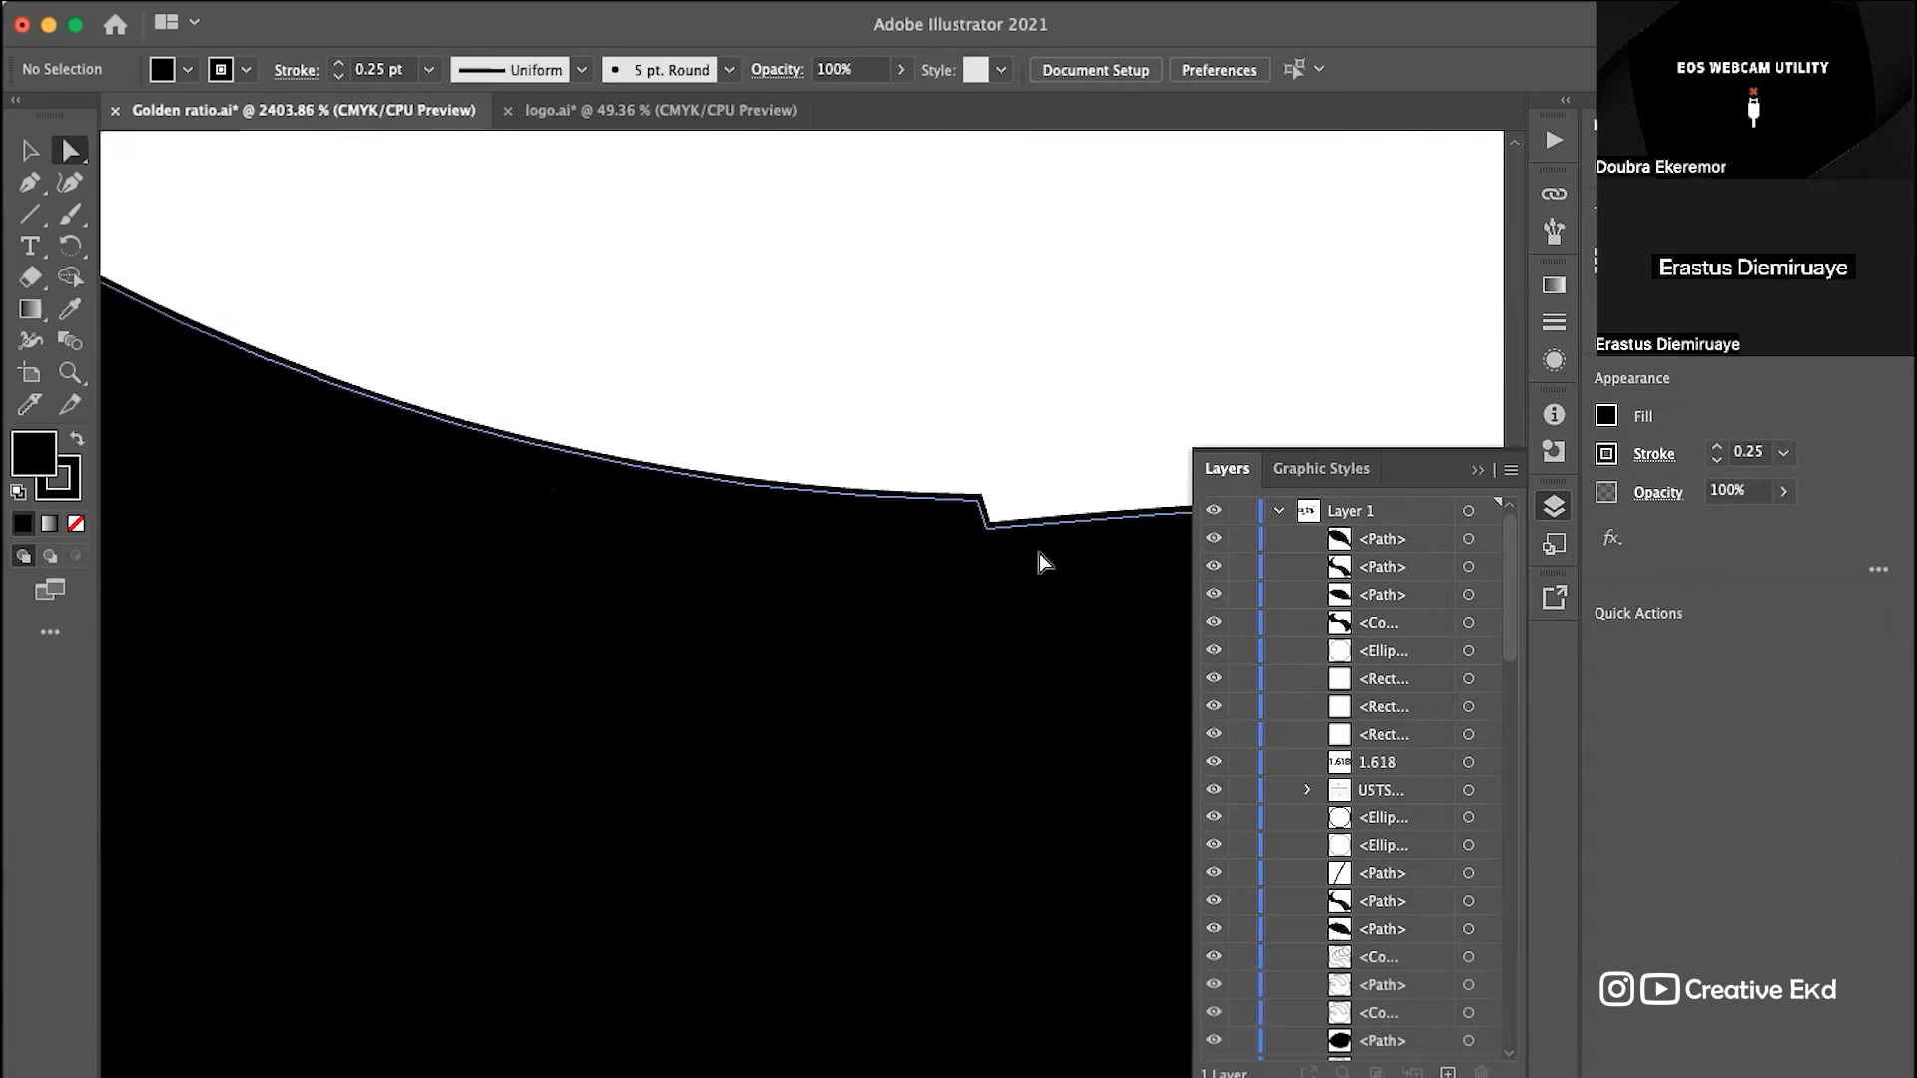
pyautogui.click(989, 536)
pyautogui.click(992, 529)
pyautogui.moveTo(996, 534); pyautogui.dragTo(1019, 499)
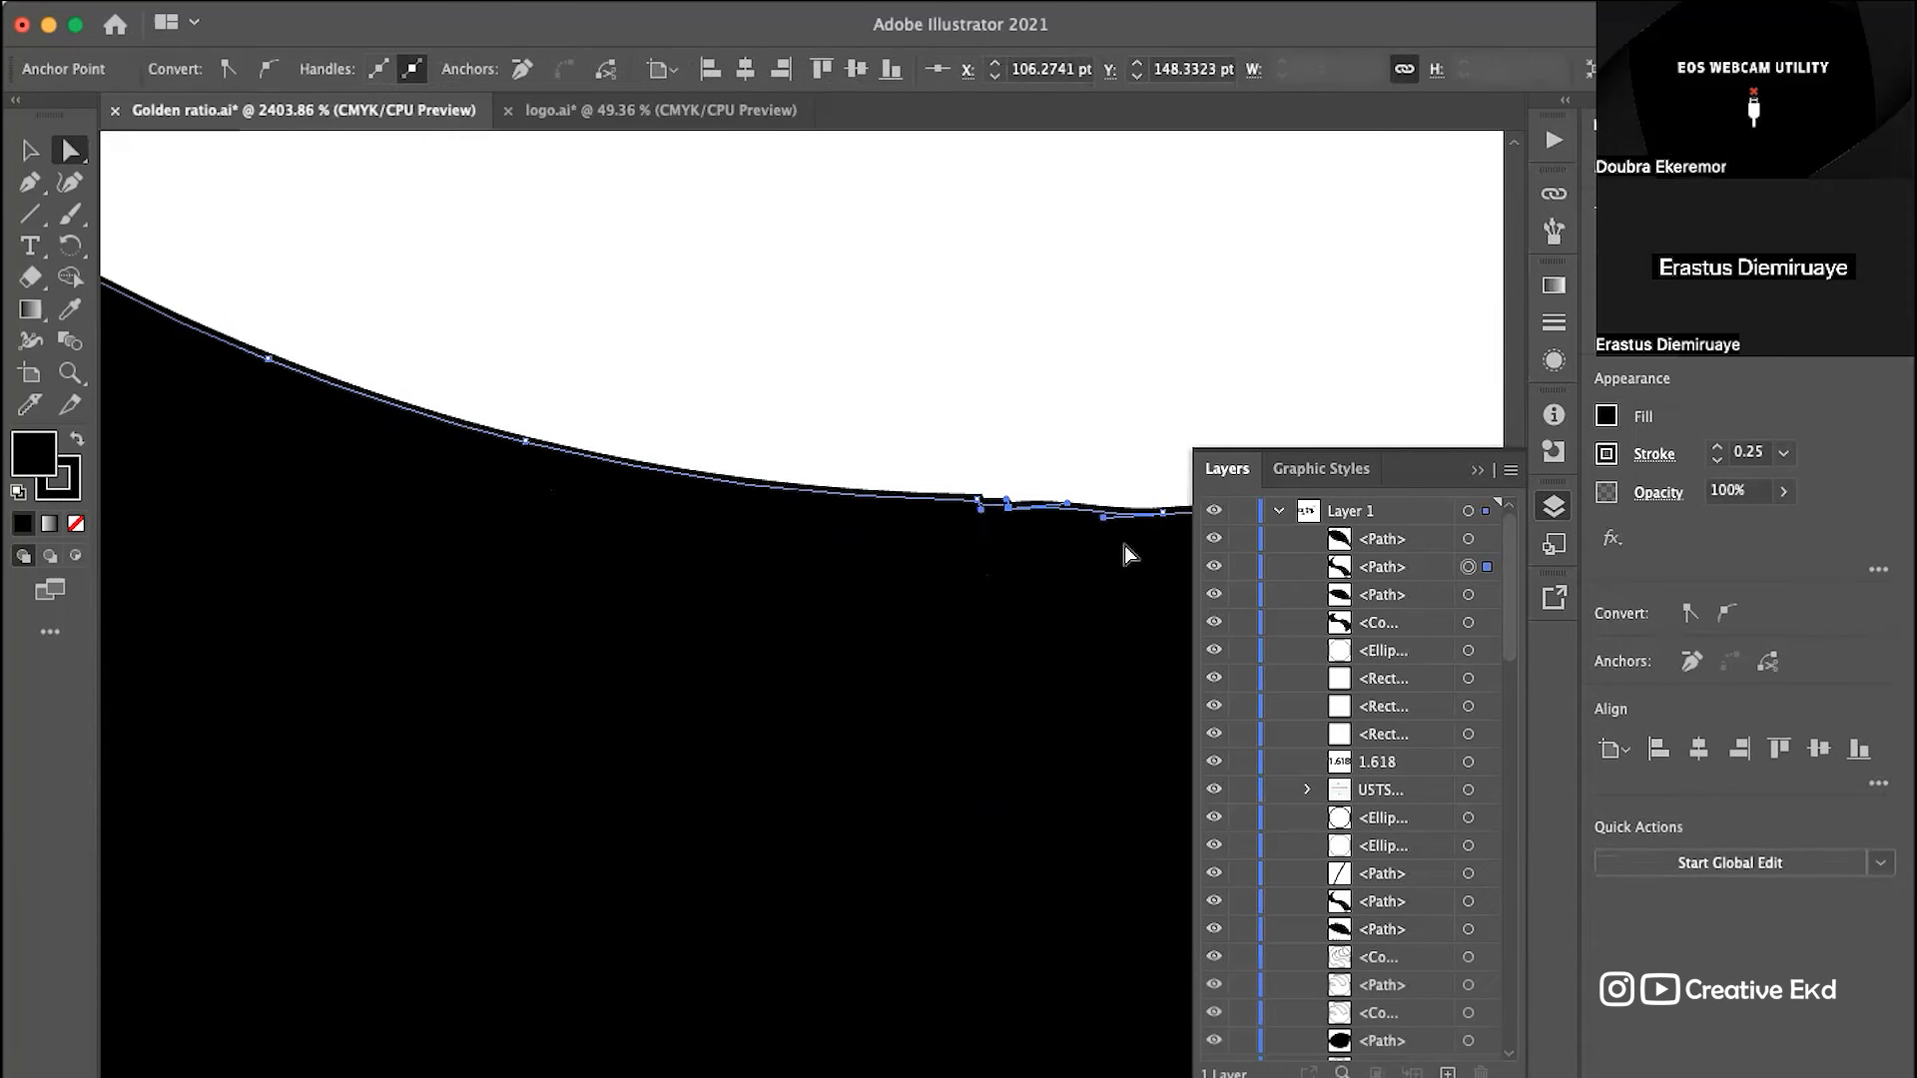
# Step: Adjust the raised anchor's position and handles to follow the lower S-shaped band's upper edge, and deselect
pyautogui.scroll(3, 1087, 525)
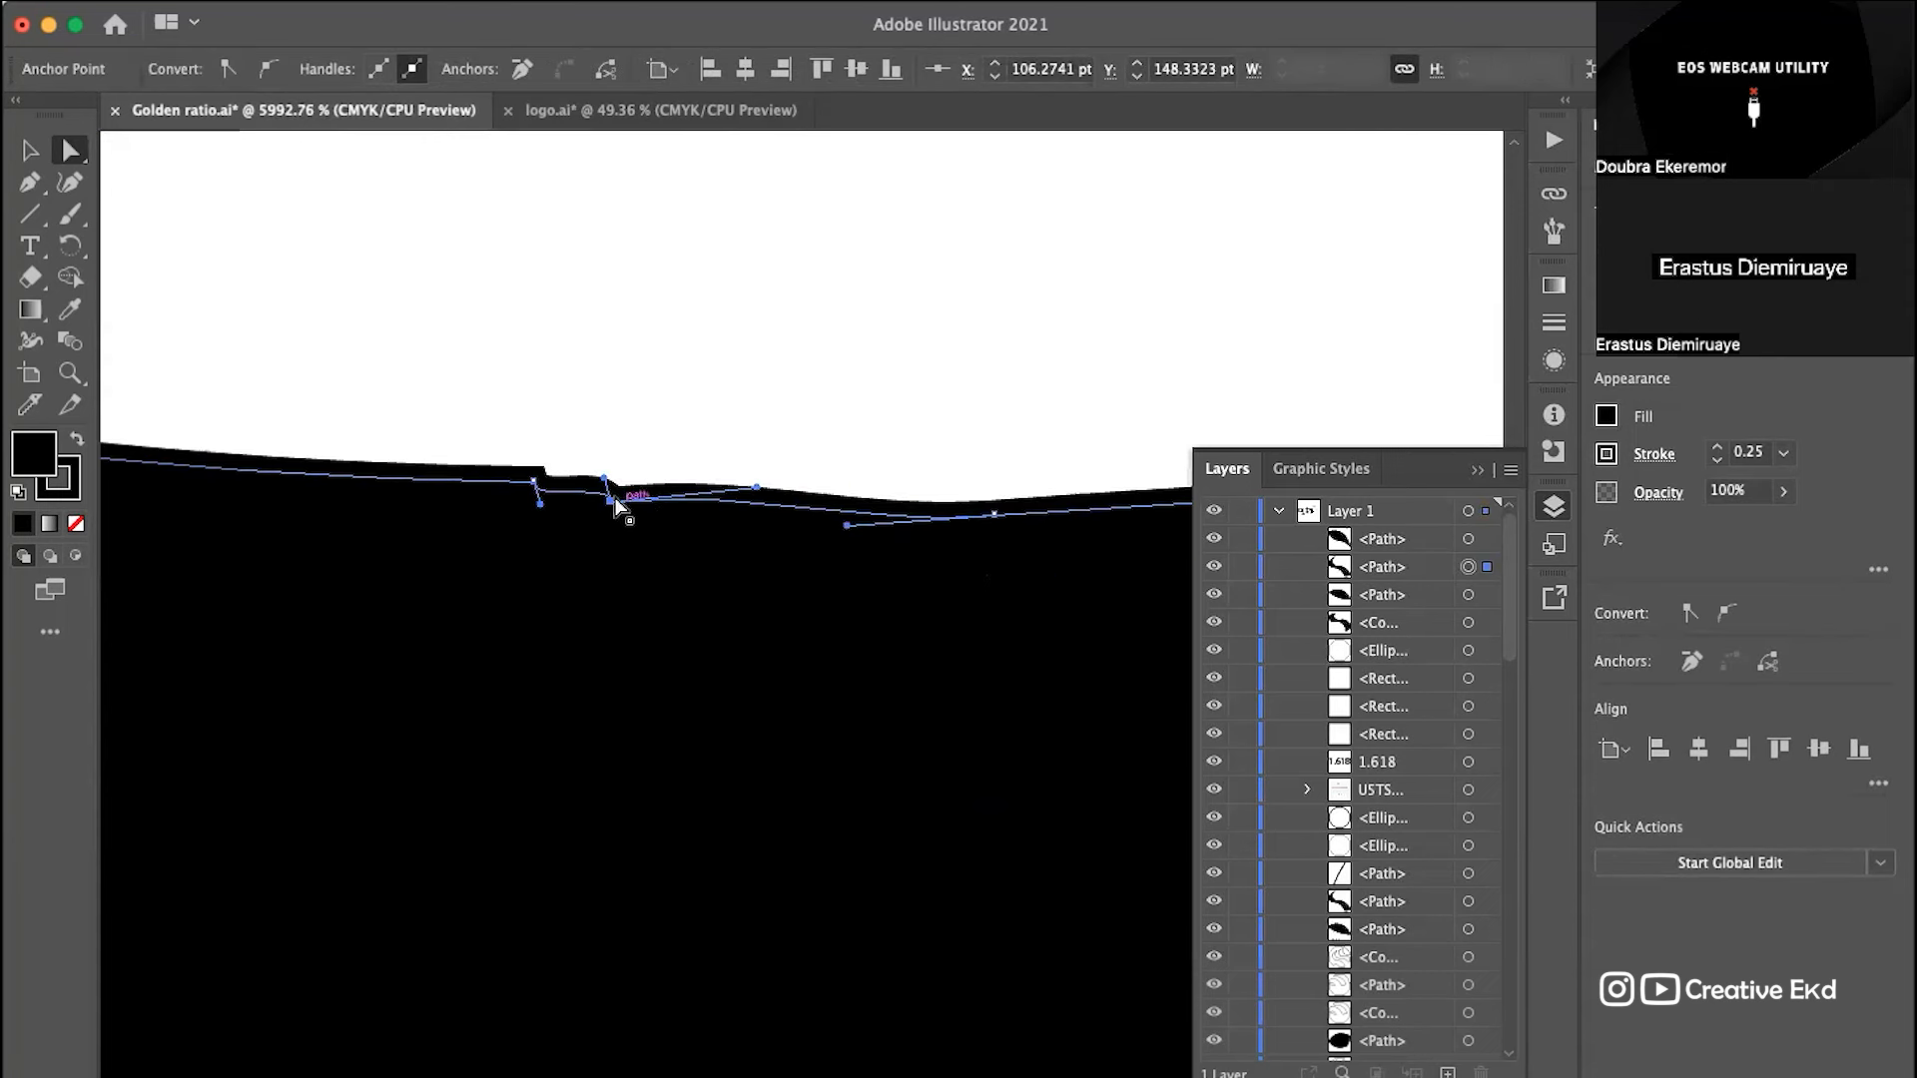
pyautogui.moveTo(605, 478)
pyautogui.mouseDown()
pyautogui.moveTo(535, 505)
pyautogui.moveTo(552, 483)
pyautogui.moveTo(623, 499)
pyautogui.mouseUp()
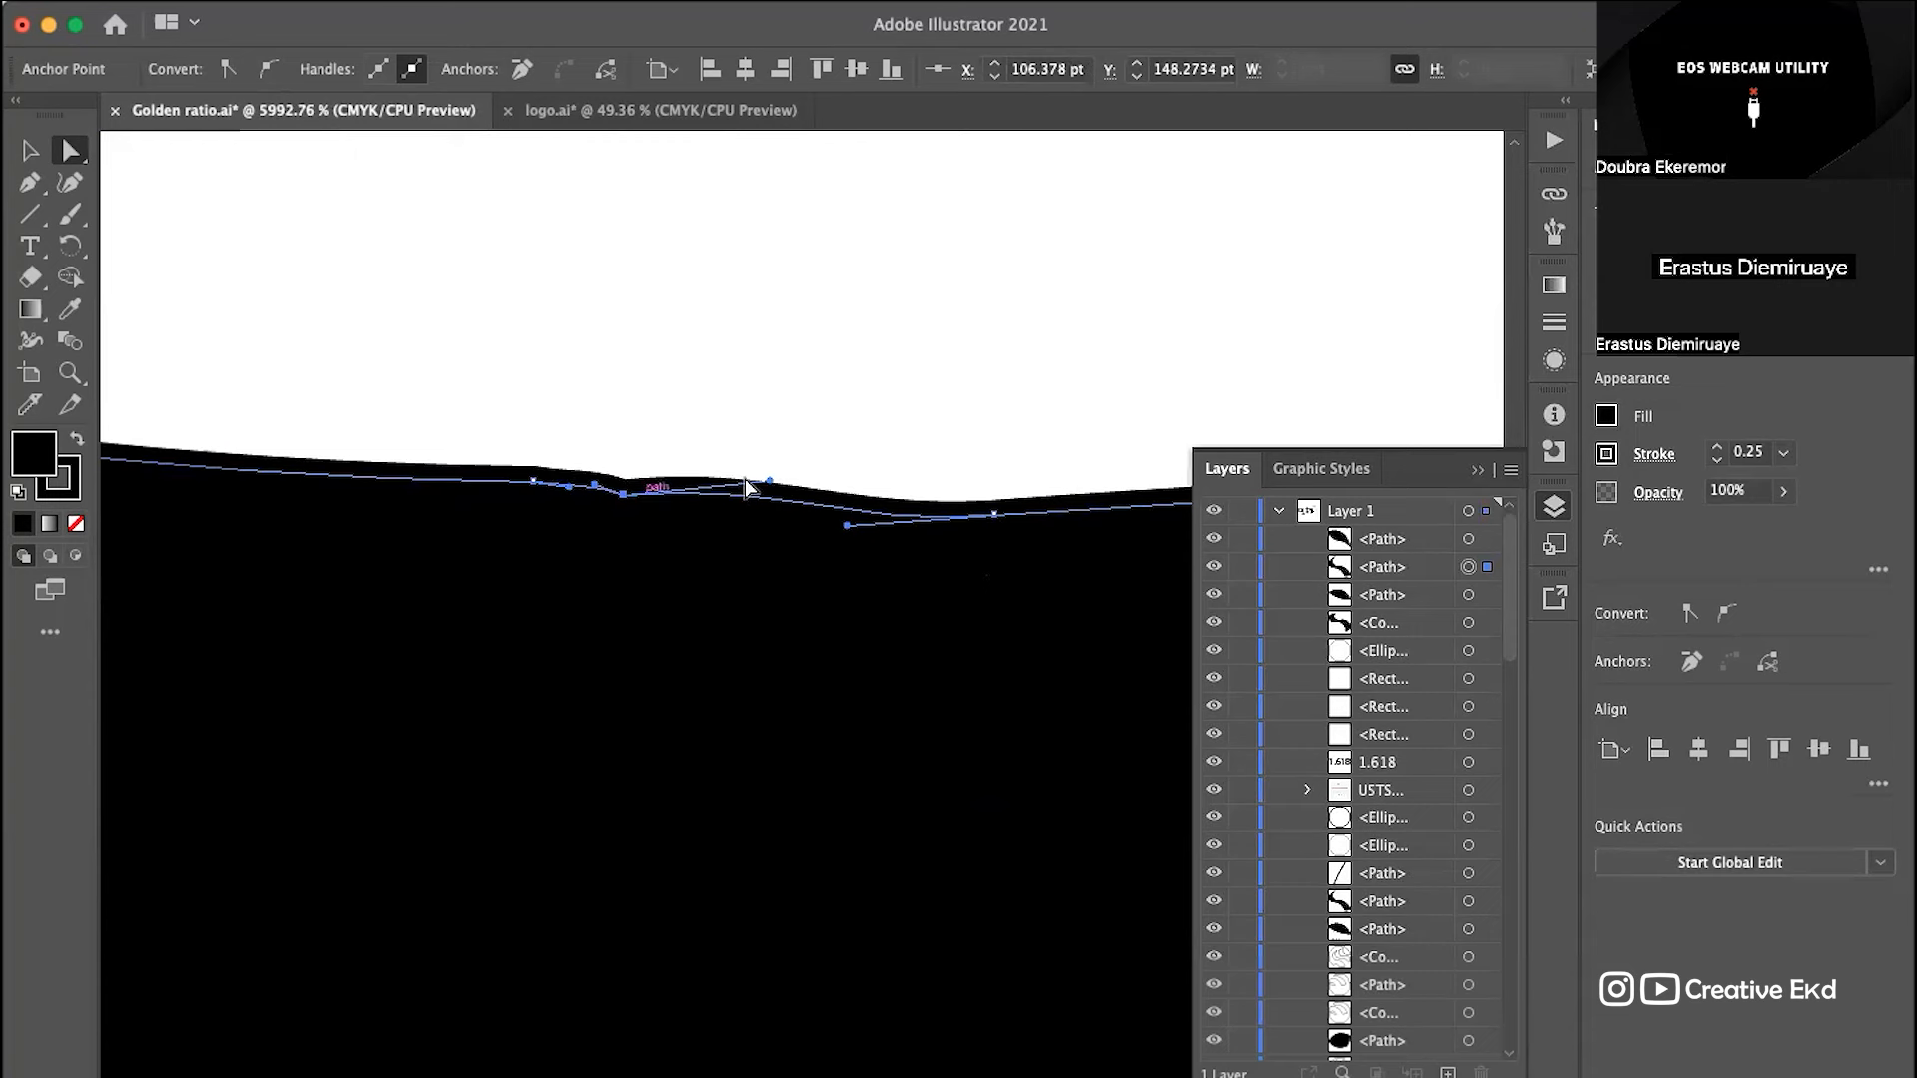
pyautogui.moveTo(769, 483); pyautogui.dragTo(774, 498)
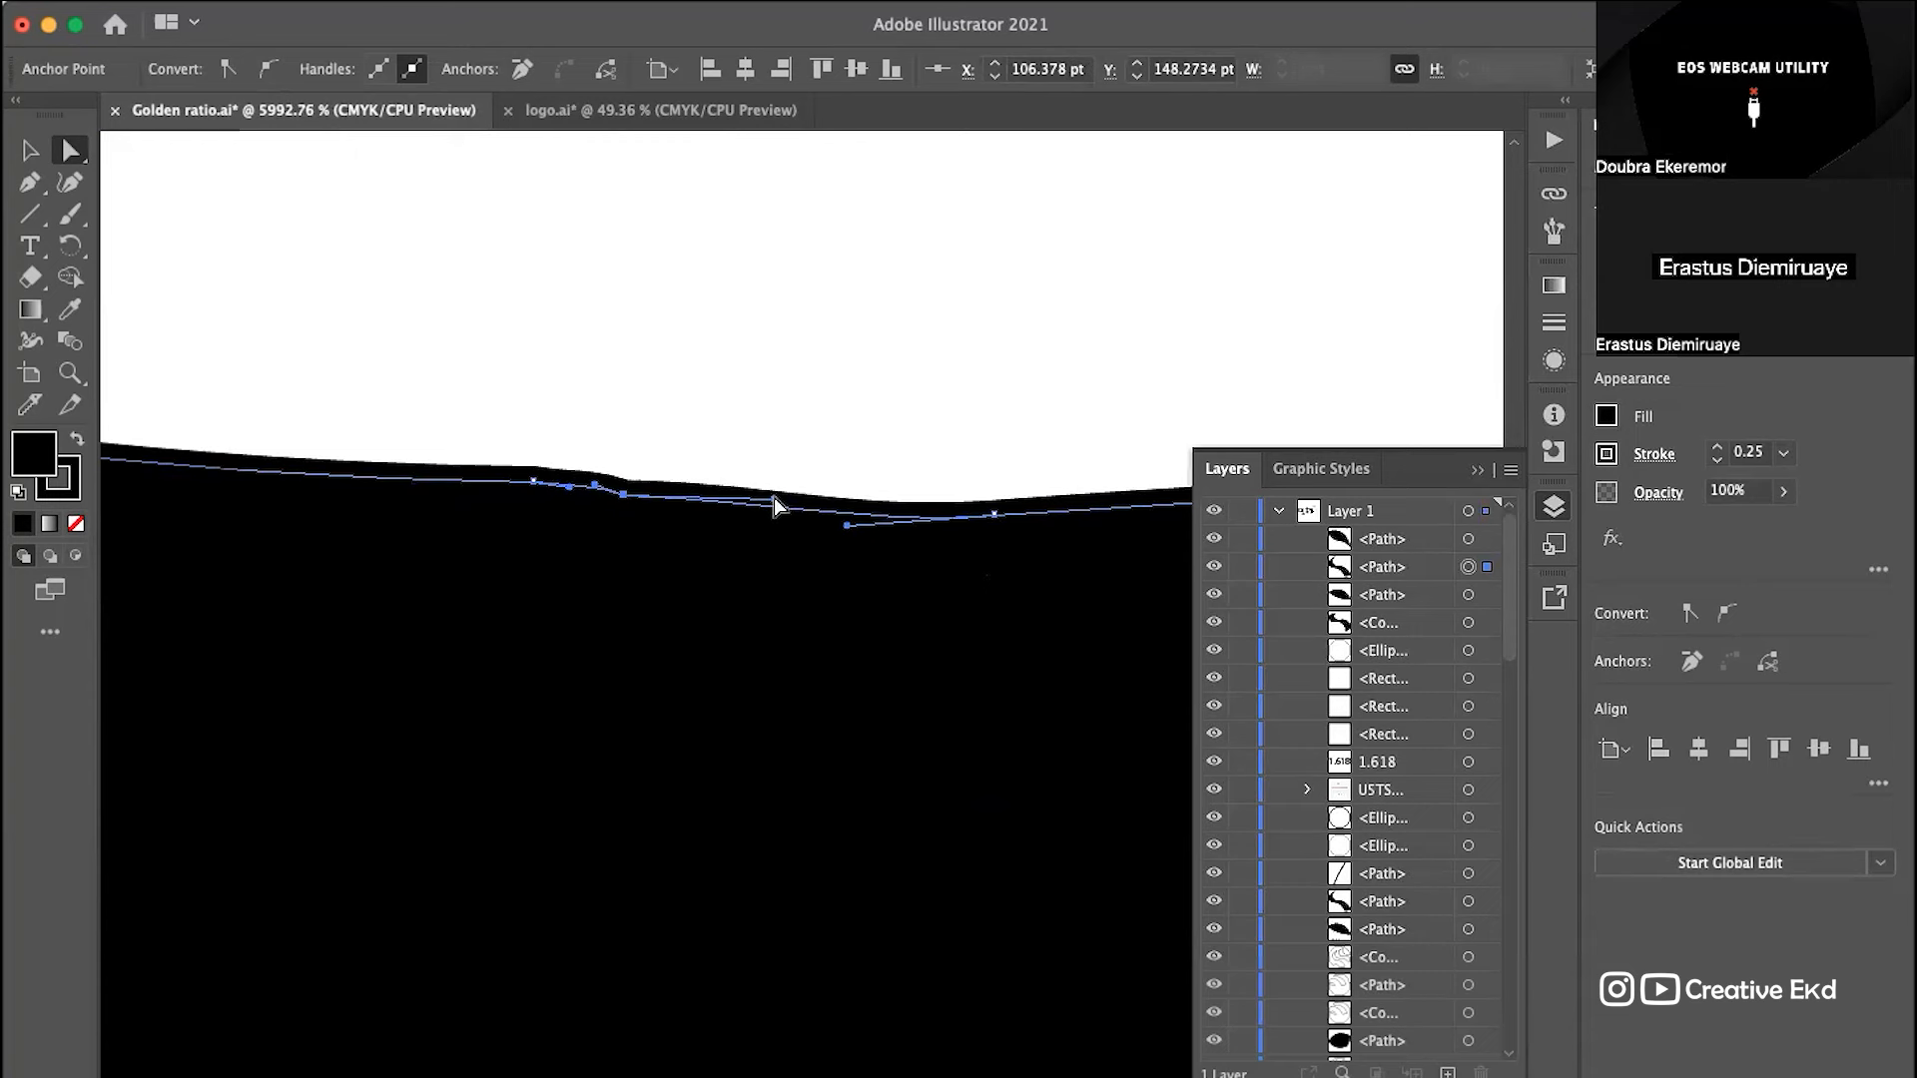
pyautogui.click(789, 449)
pyautogui.scroll(-10, 789, 445)
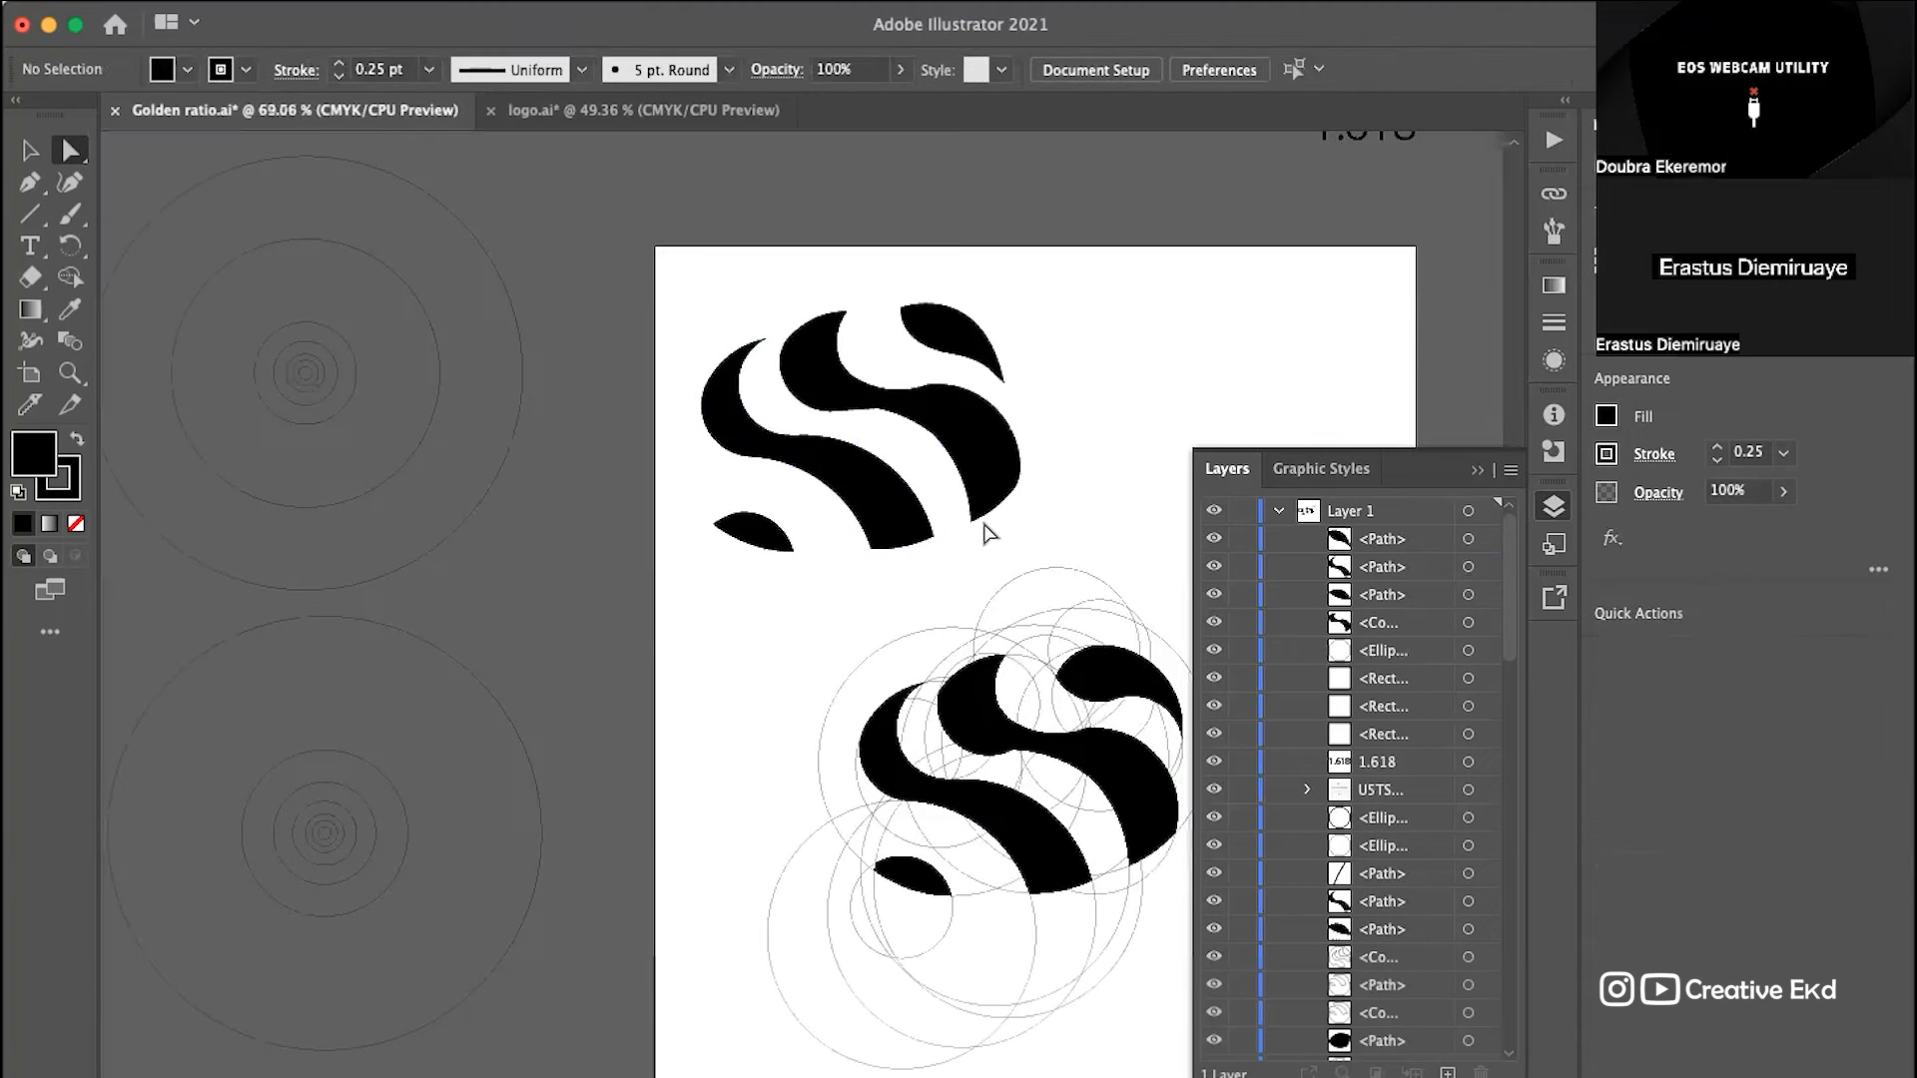
# Step: Try to delete the corner anchor on the middle of the upper S-shaped band's lower edge, and undo the deletion
pyautogui.scroll(1, 985, 534)
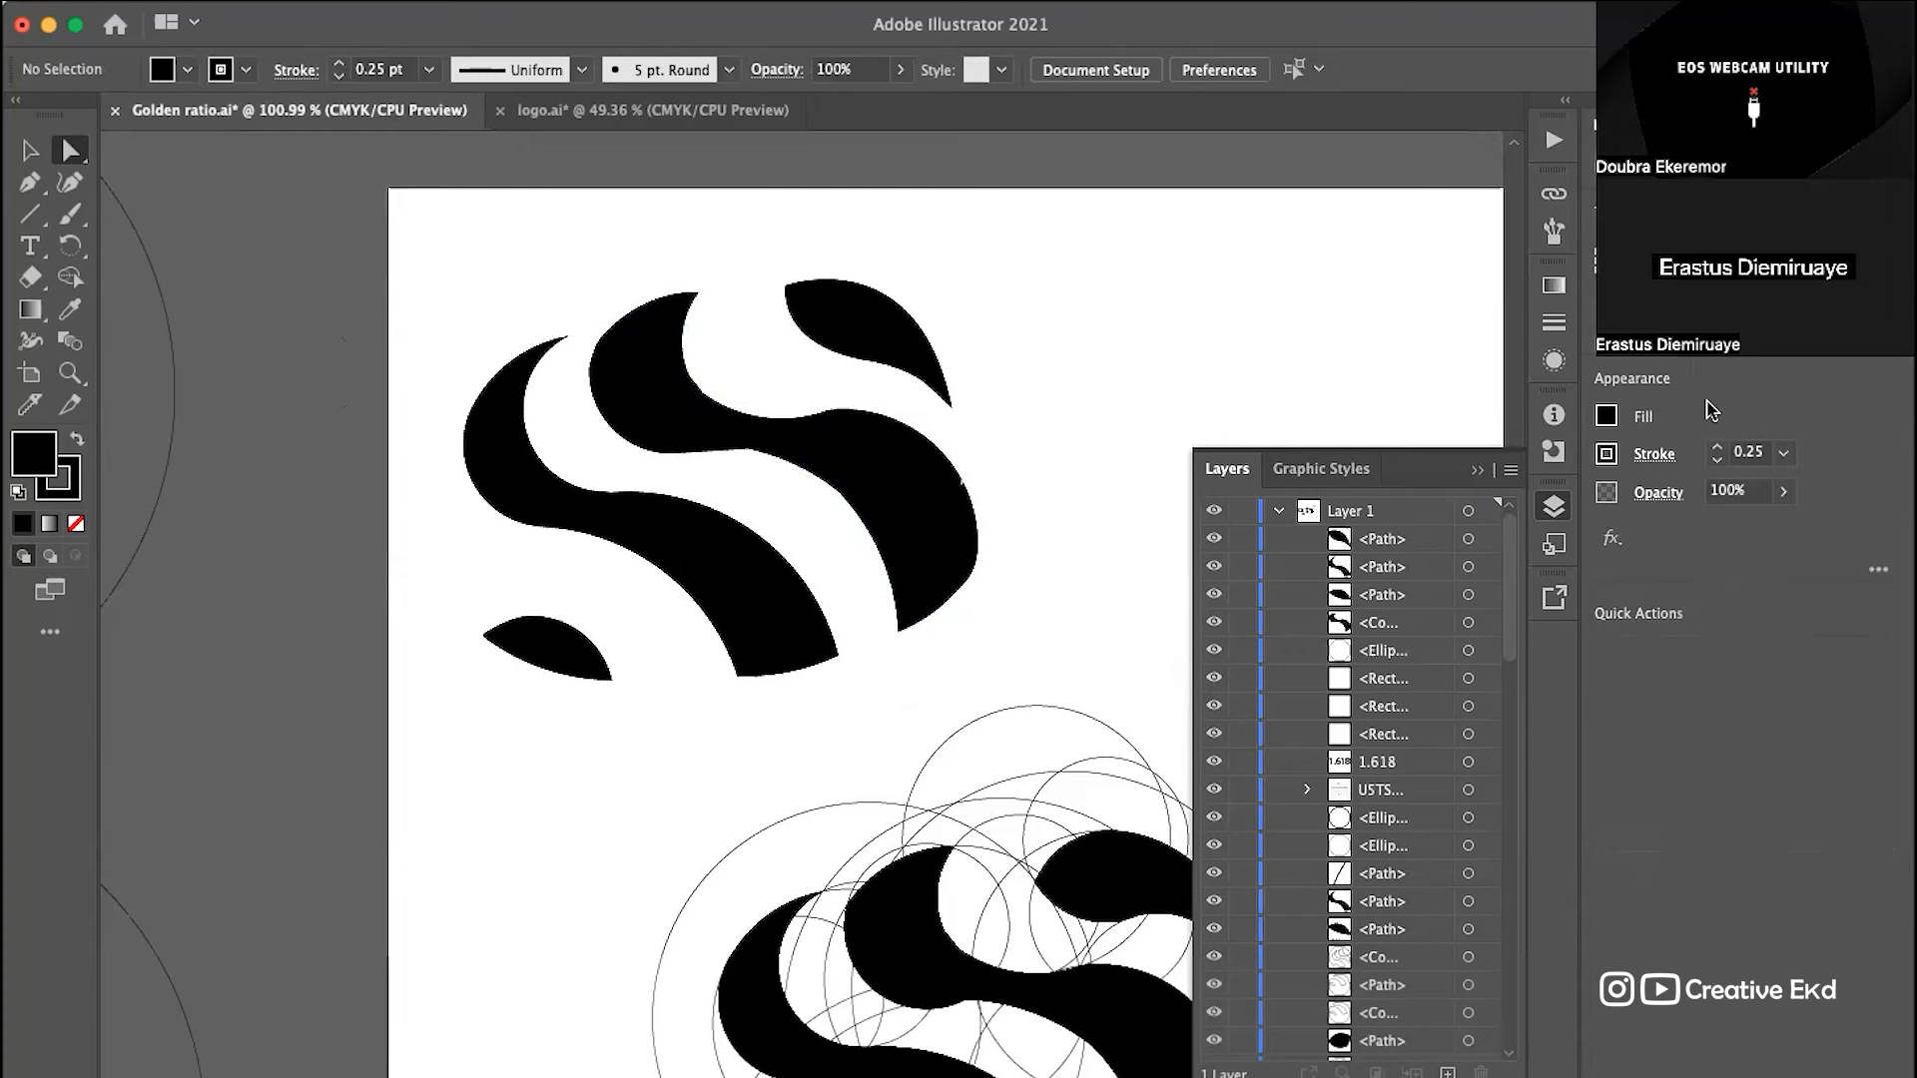
pyautogui.scroll(5, 737, 485)
pyautogui.scroll(-8, 737, 484)
pyautogui.hscroll(2, 737, 484)
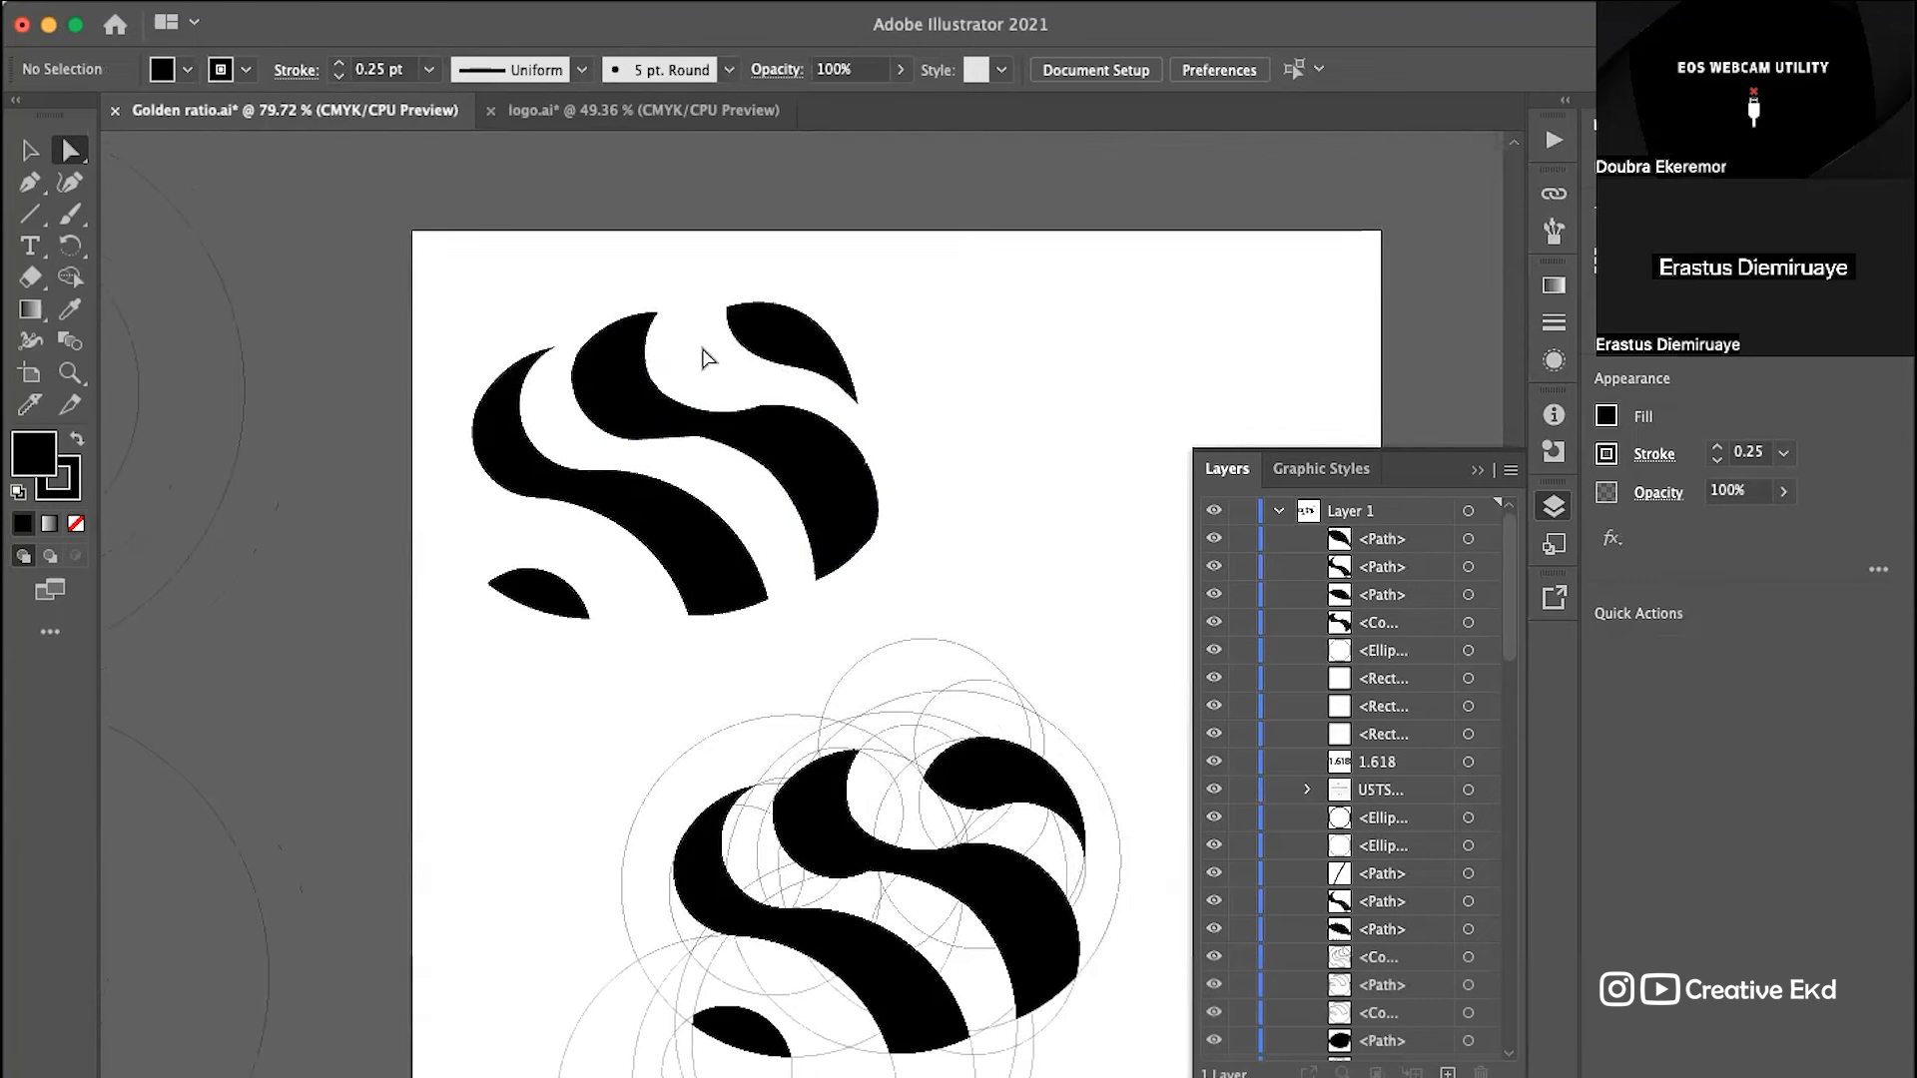
pyautogui.scroll(10, 703, 444)
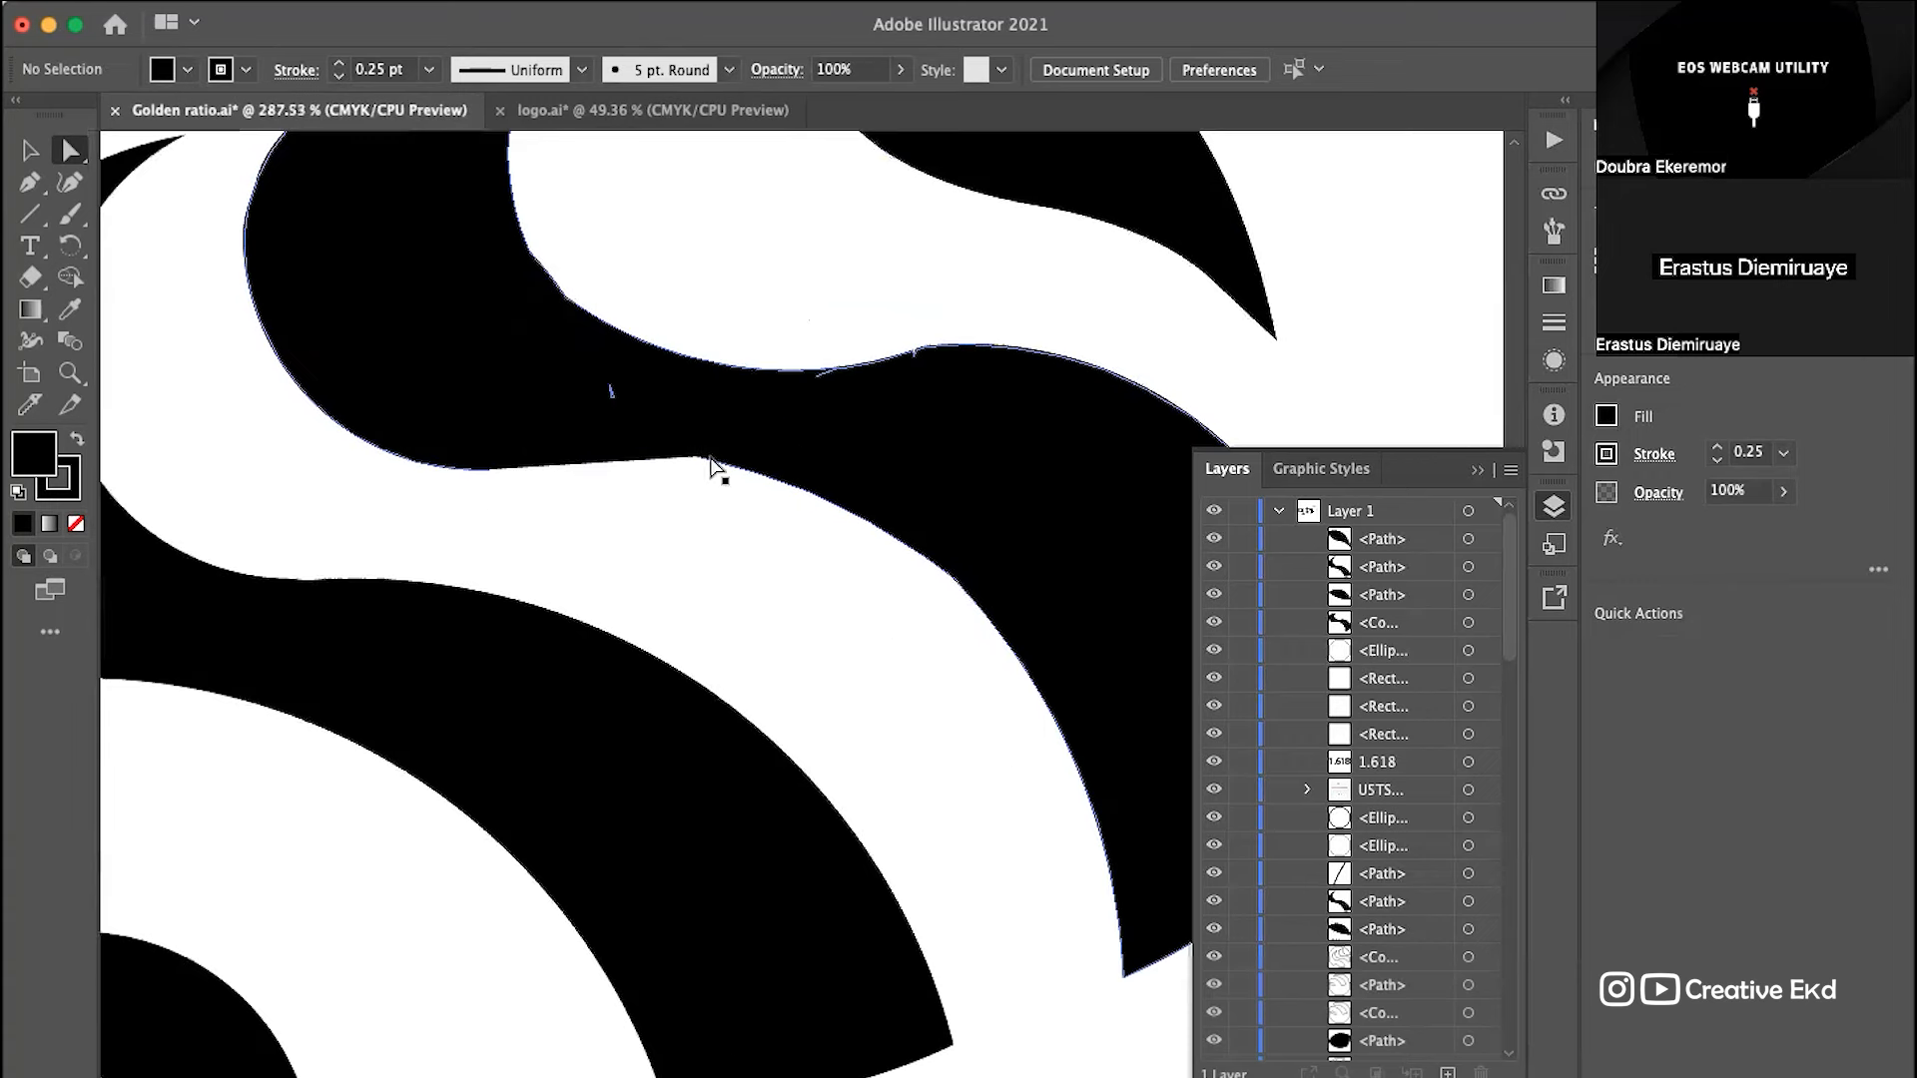
pyautogui.scroll(5, 704, 469)
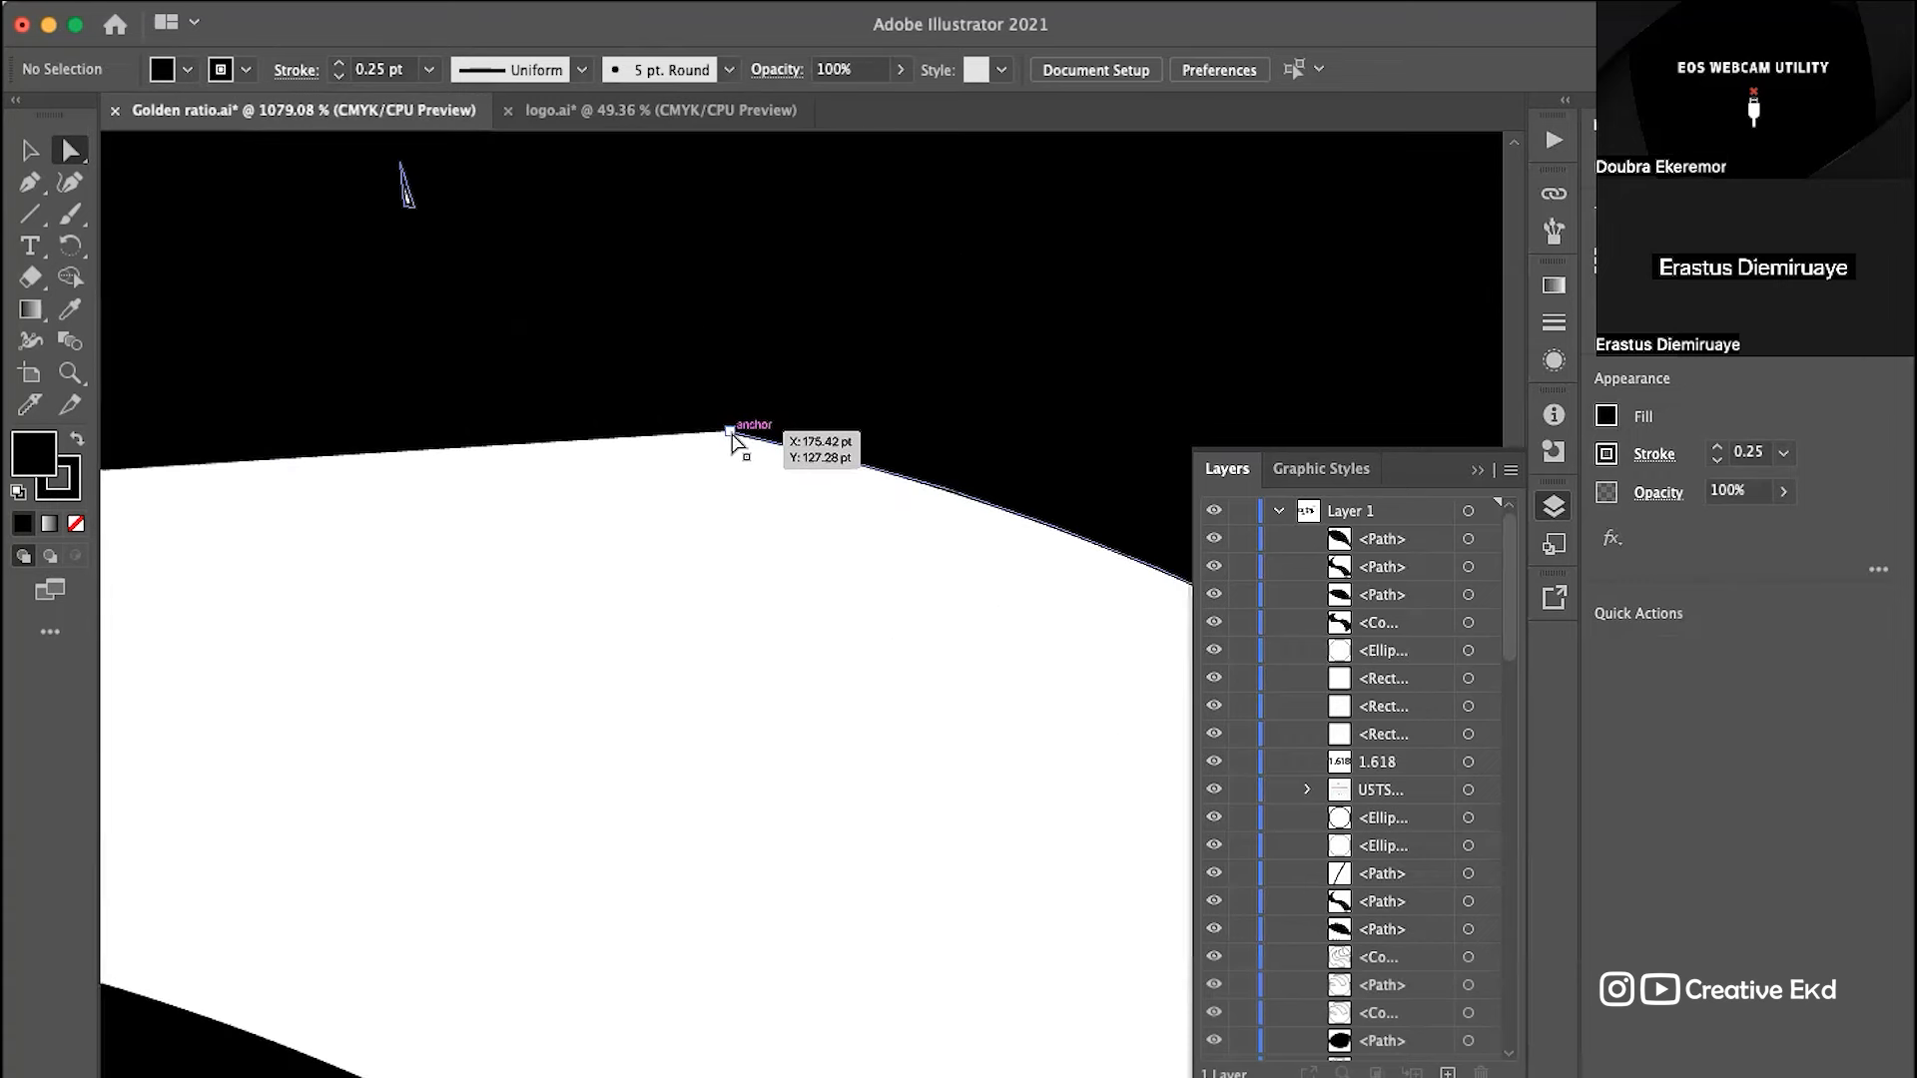
pyautogui.scroll(1, 749, 439)
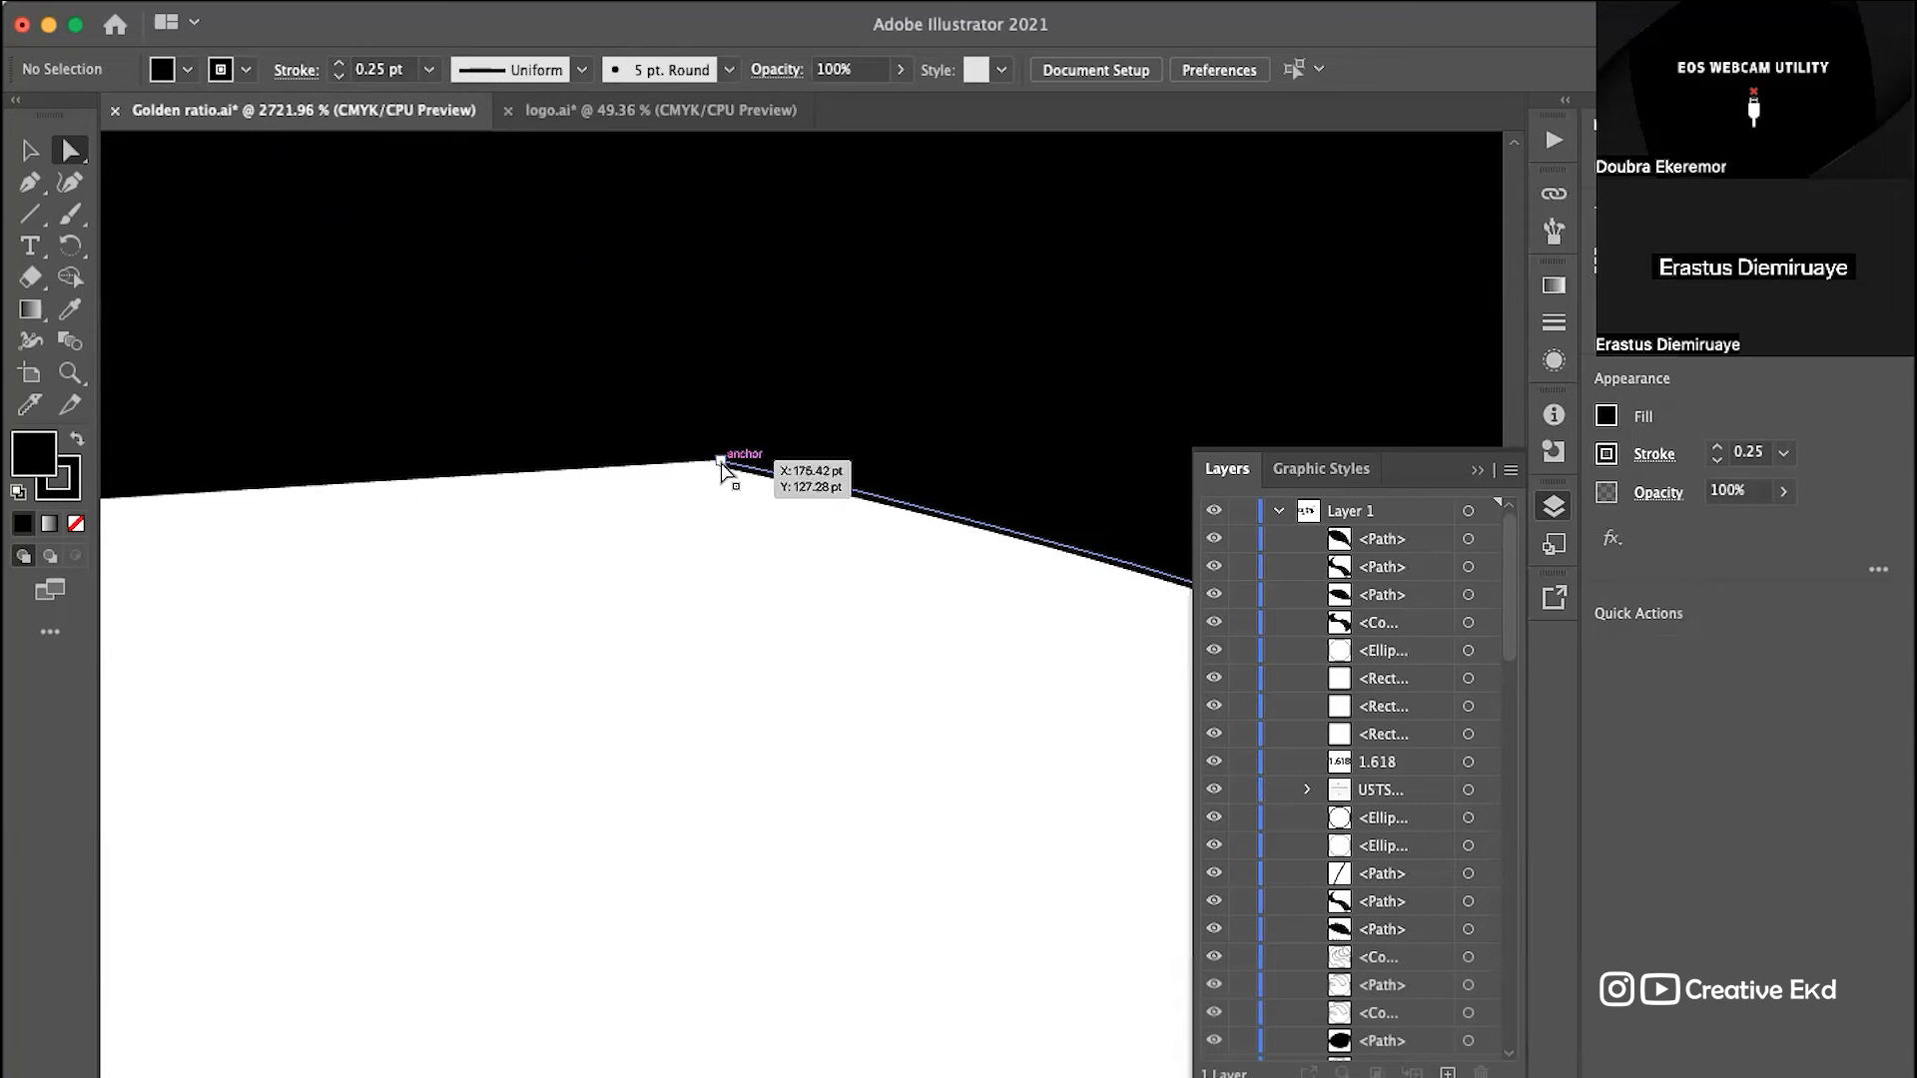
pyautogui.click(721, 461)
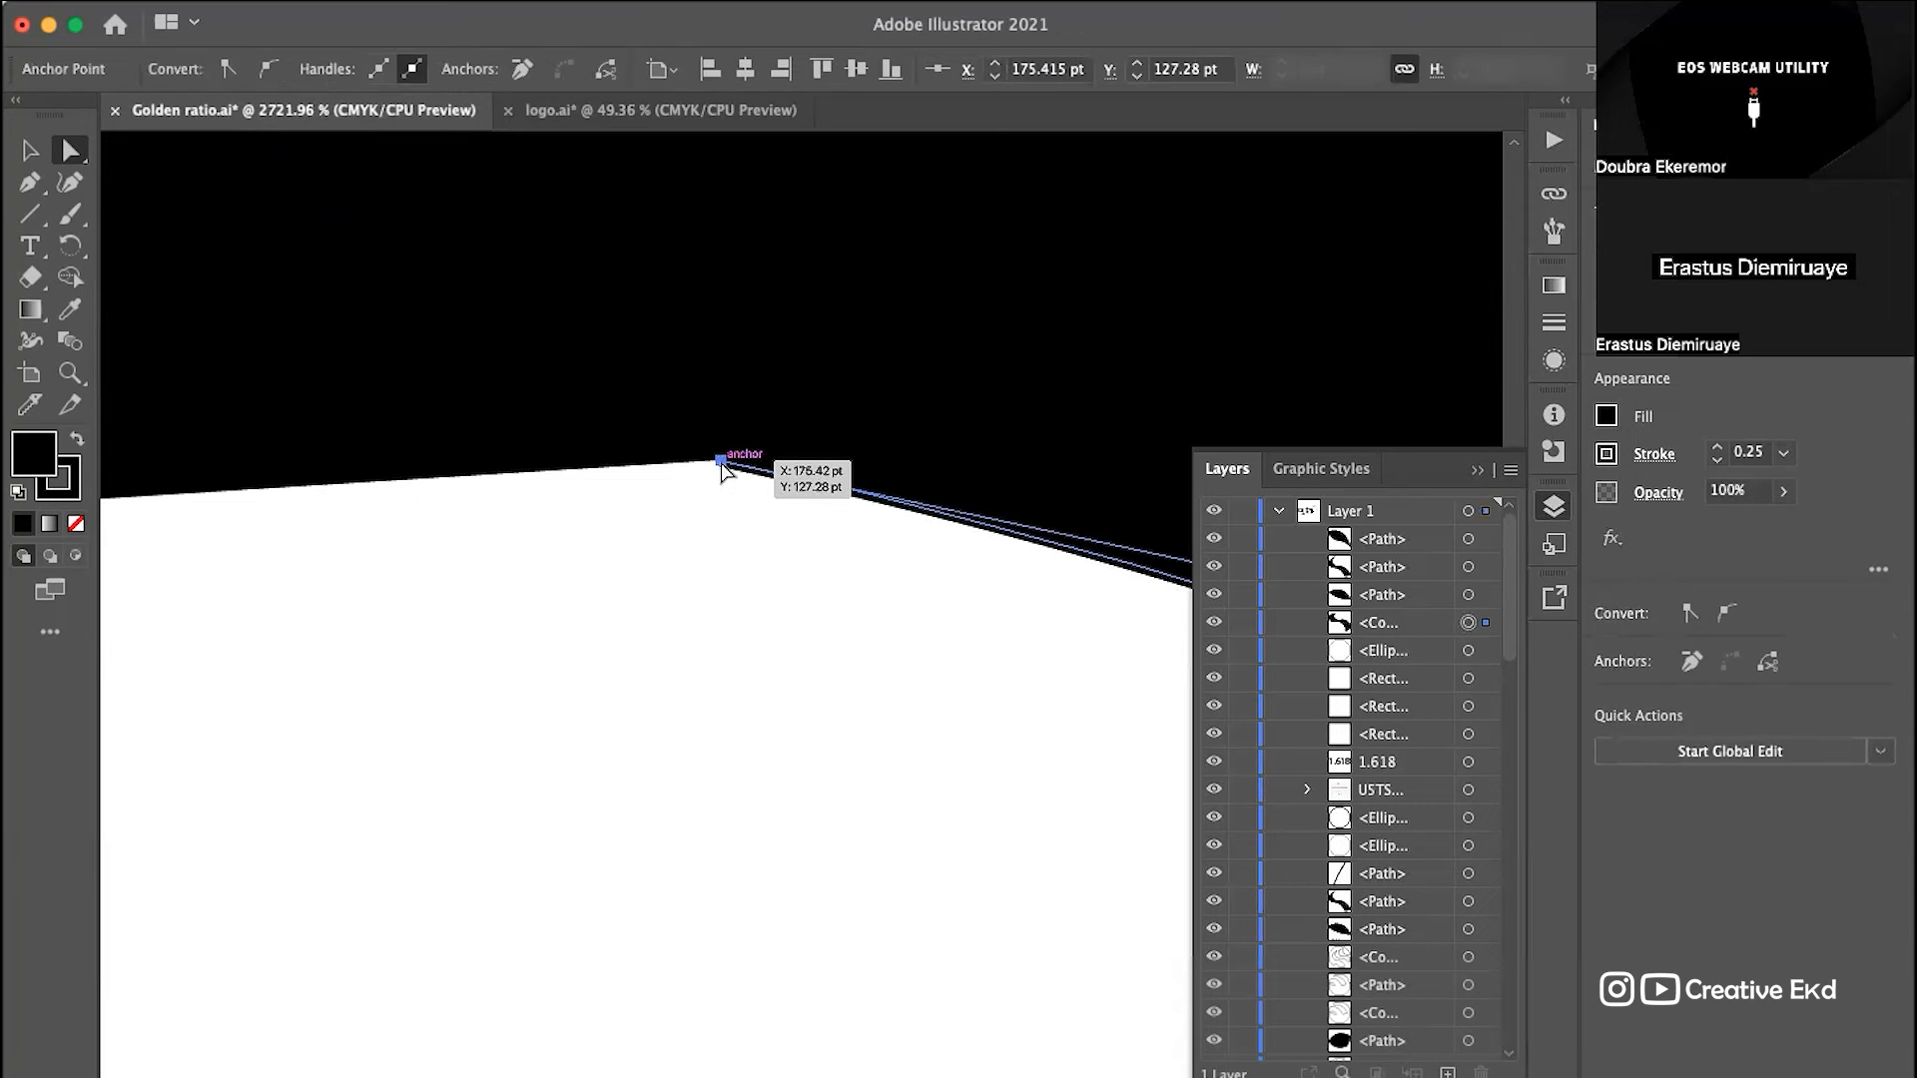
pyautogui.press('Delete')
pyautogui.hotkey('ctrl', 'z')
# Step: Shift the corner anchor on the upper S-shaped band's lower edge slightly left, lower its handle, and delete the anchor
pyautogui.moveTo(722, 463)
pyautogui.mouseDown()
pyautogui.moveTo(694, 462)
pyautogui.moveTo(692, 440)
pyautogui.moveTo(698, 462)
pyautogui.moveTo(755, 475)
pyautogui.moveTo(706, 473)
pyautogui.mouseUp()
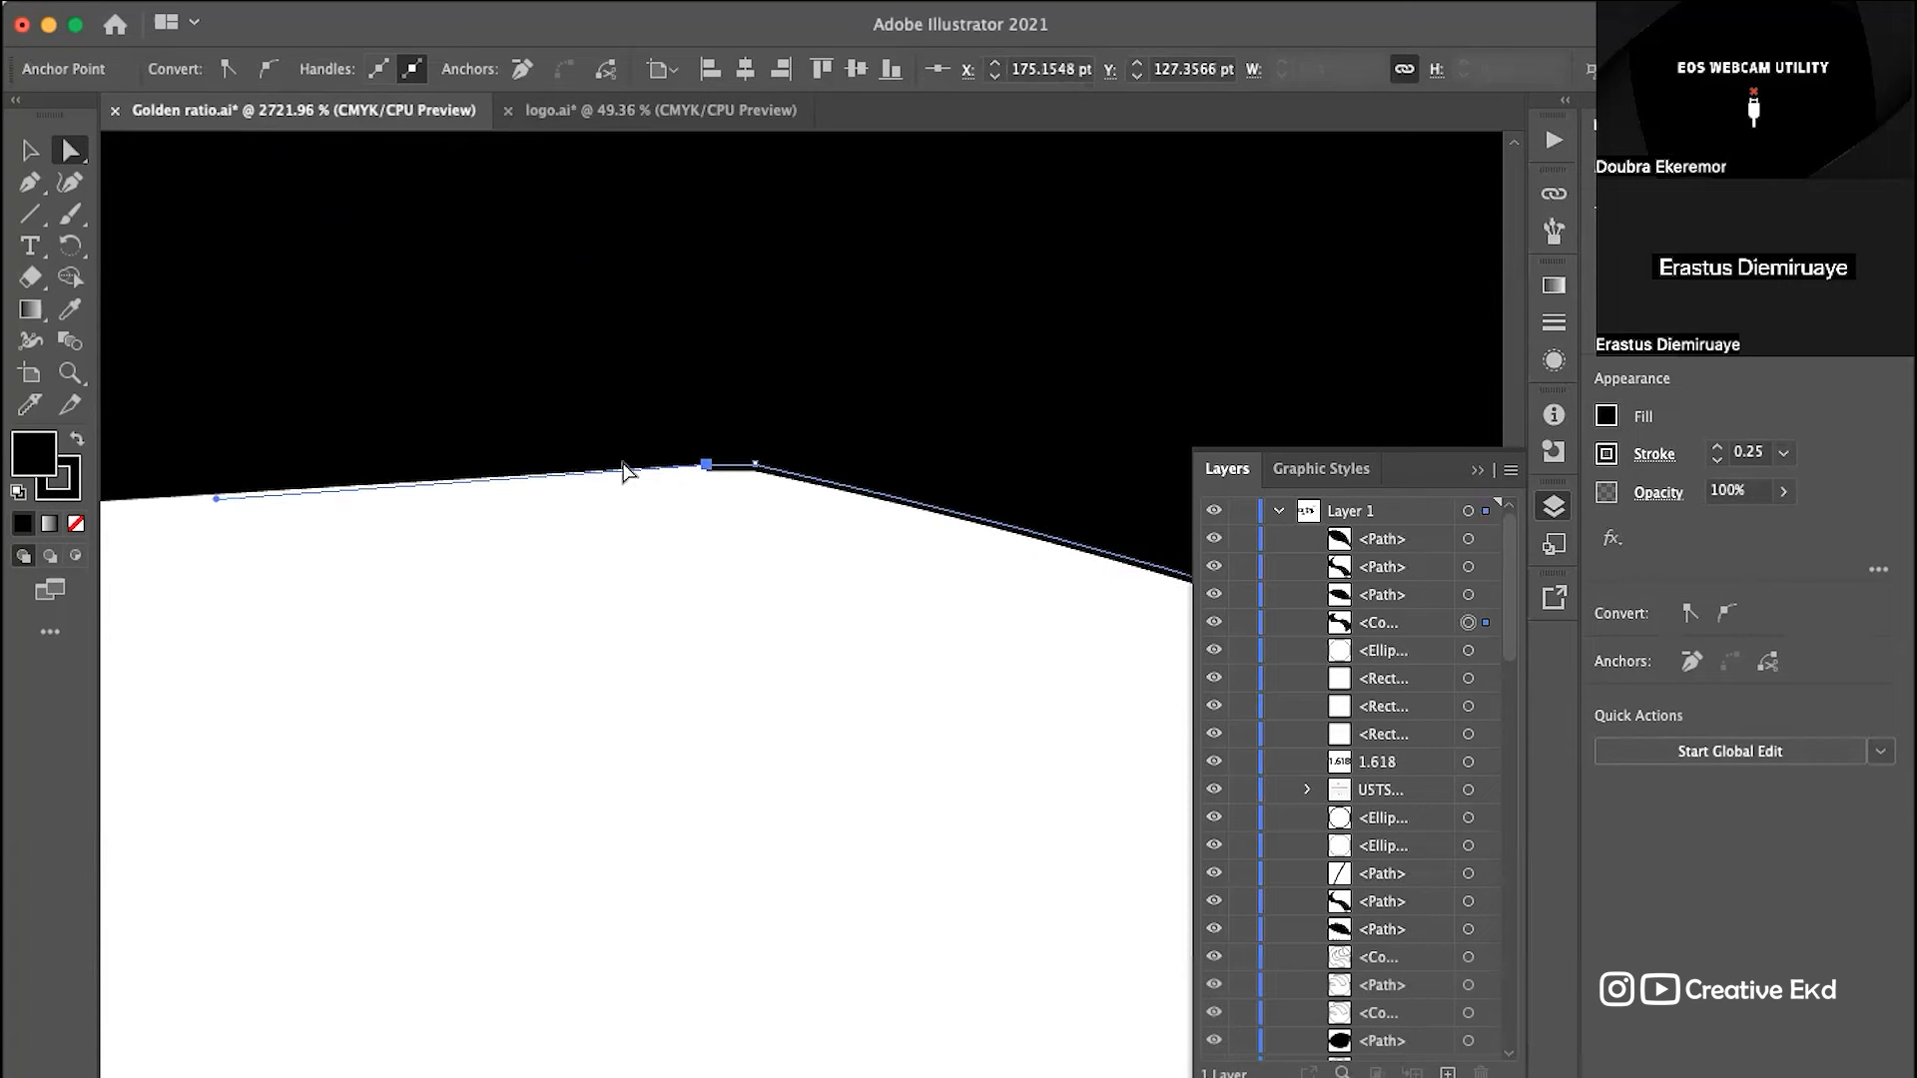
pyautogui.moveTo(215, 499); pyautogui.dragTo(798, 540)
pyautogui.click(708, 466)
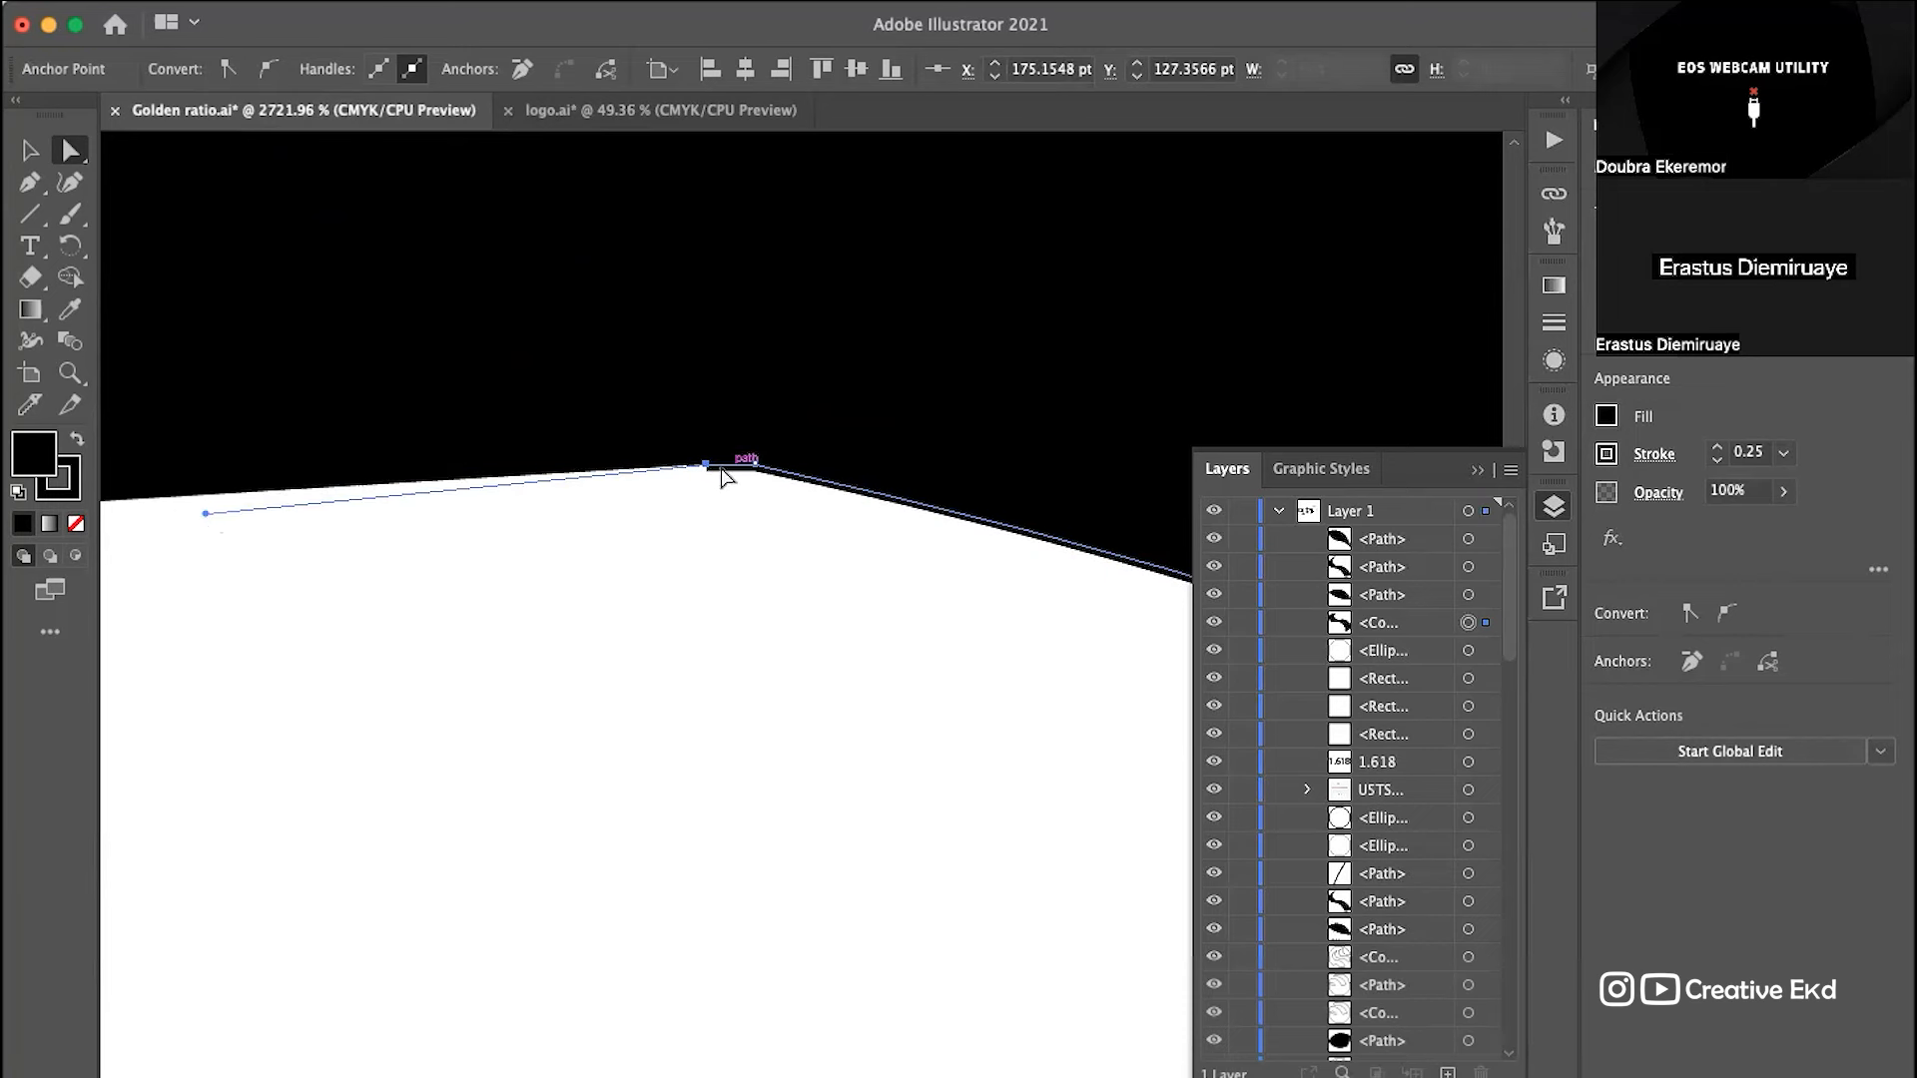
pyautogui.click(956, 608)
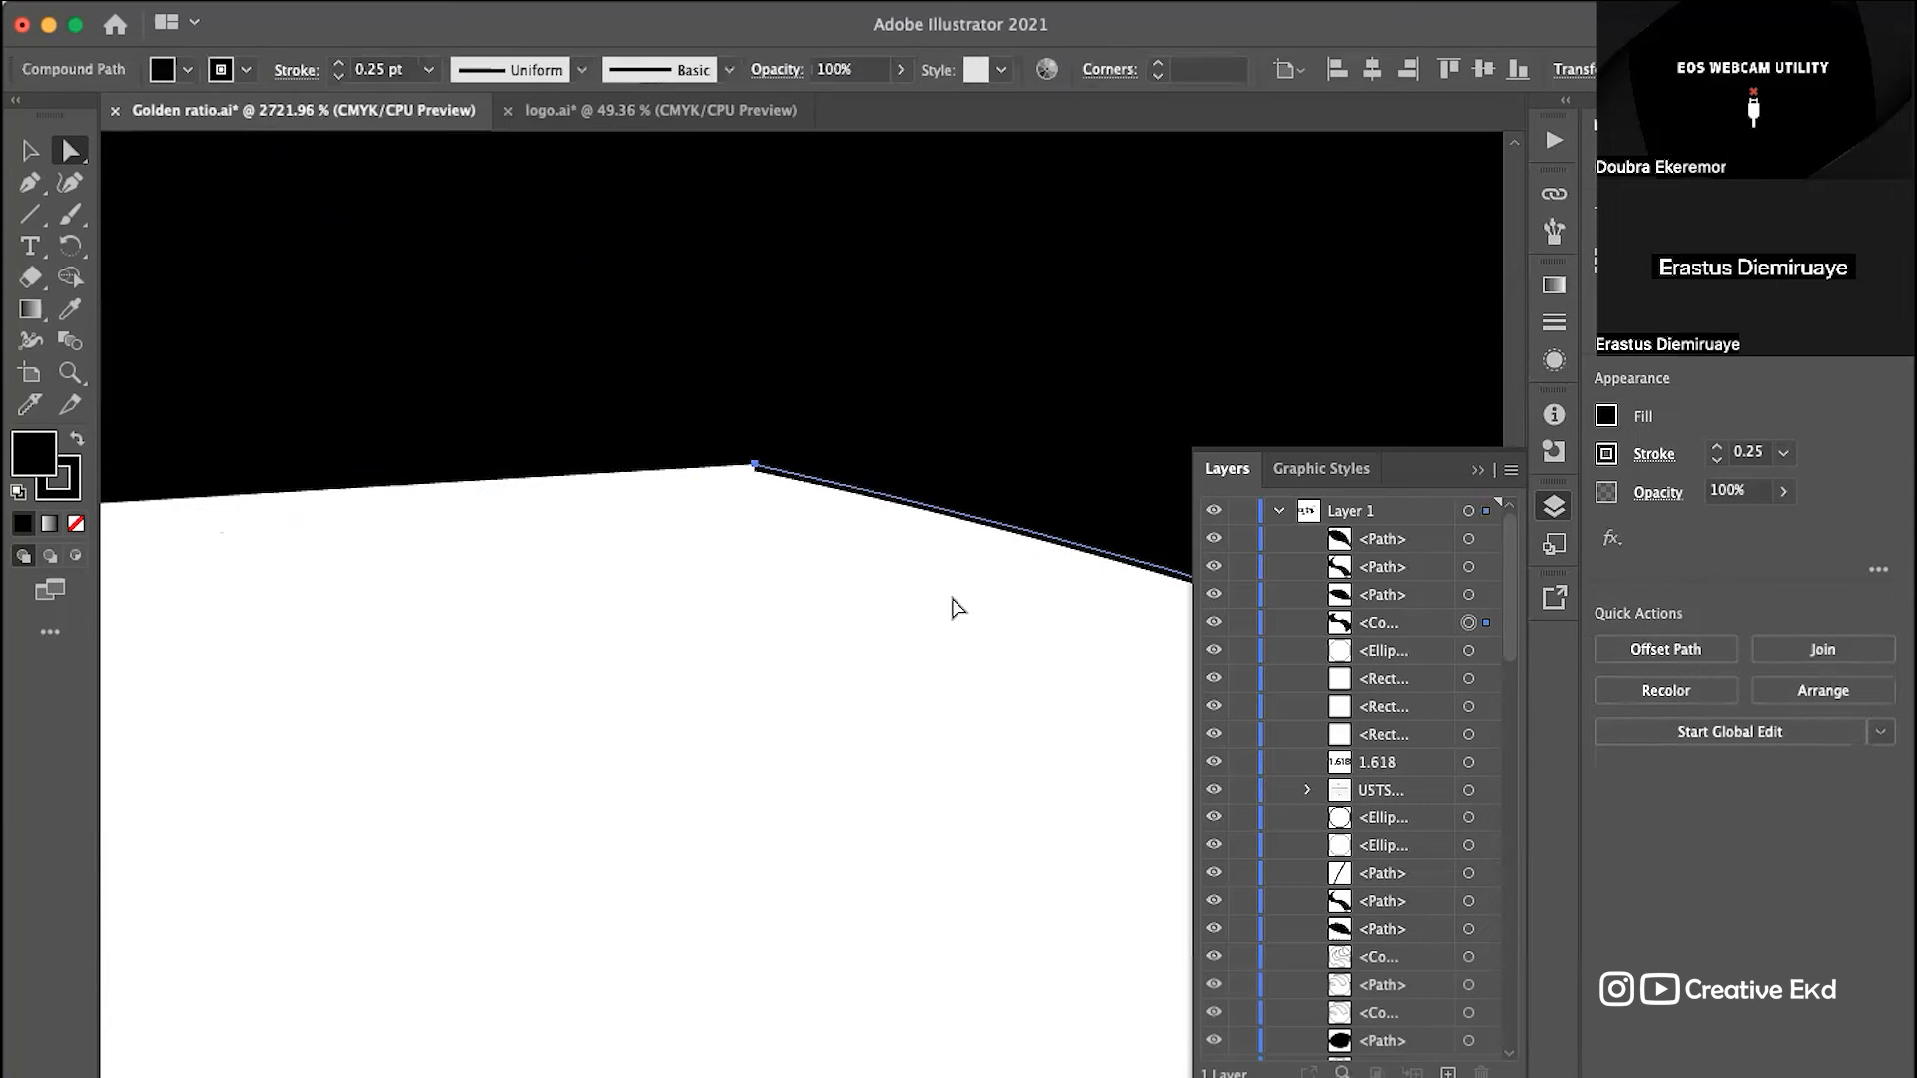
# Step: Raise the handle of the remaining corner anchor to soften the upper S-shaped band's lower edge, and deselect
pyautogui.click(754, 465)
pyautogui.scroll(-4, 759, 472)
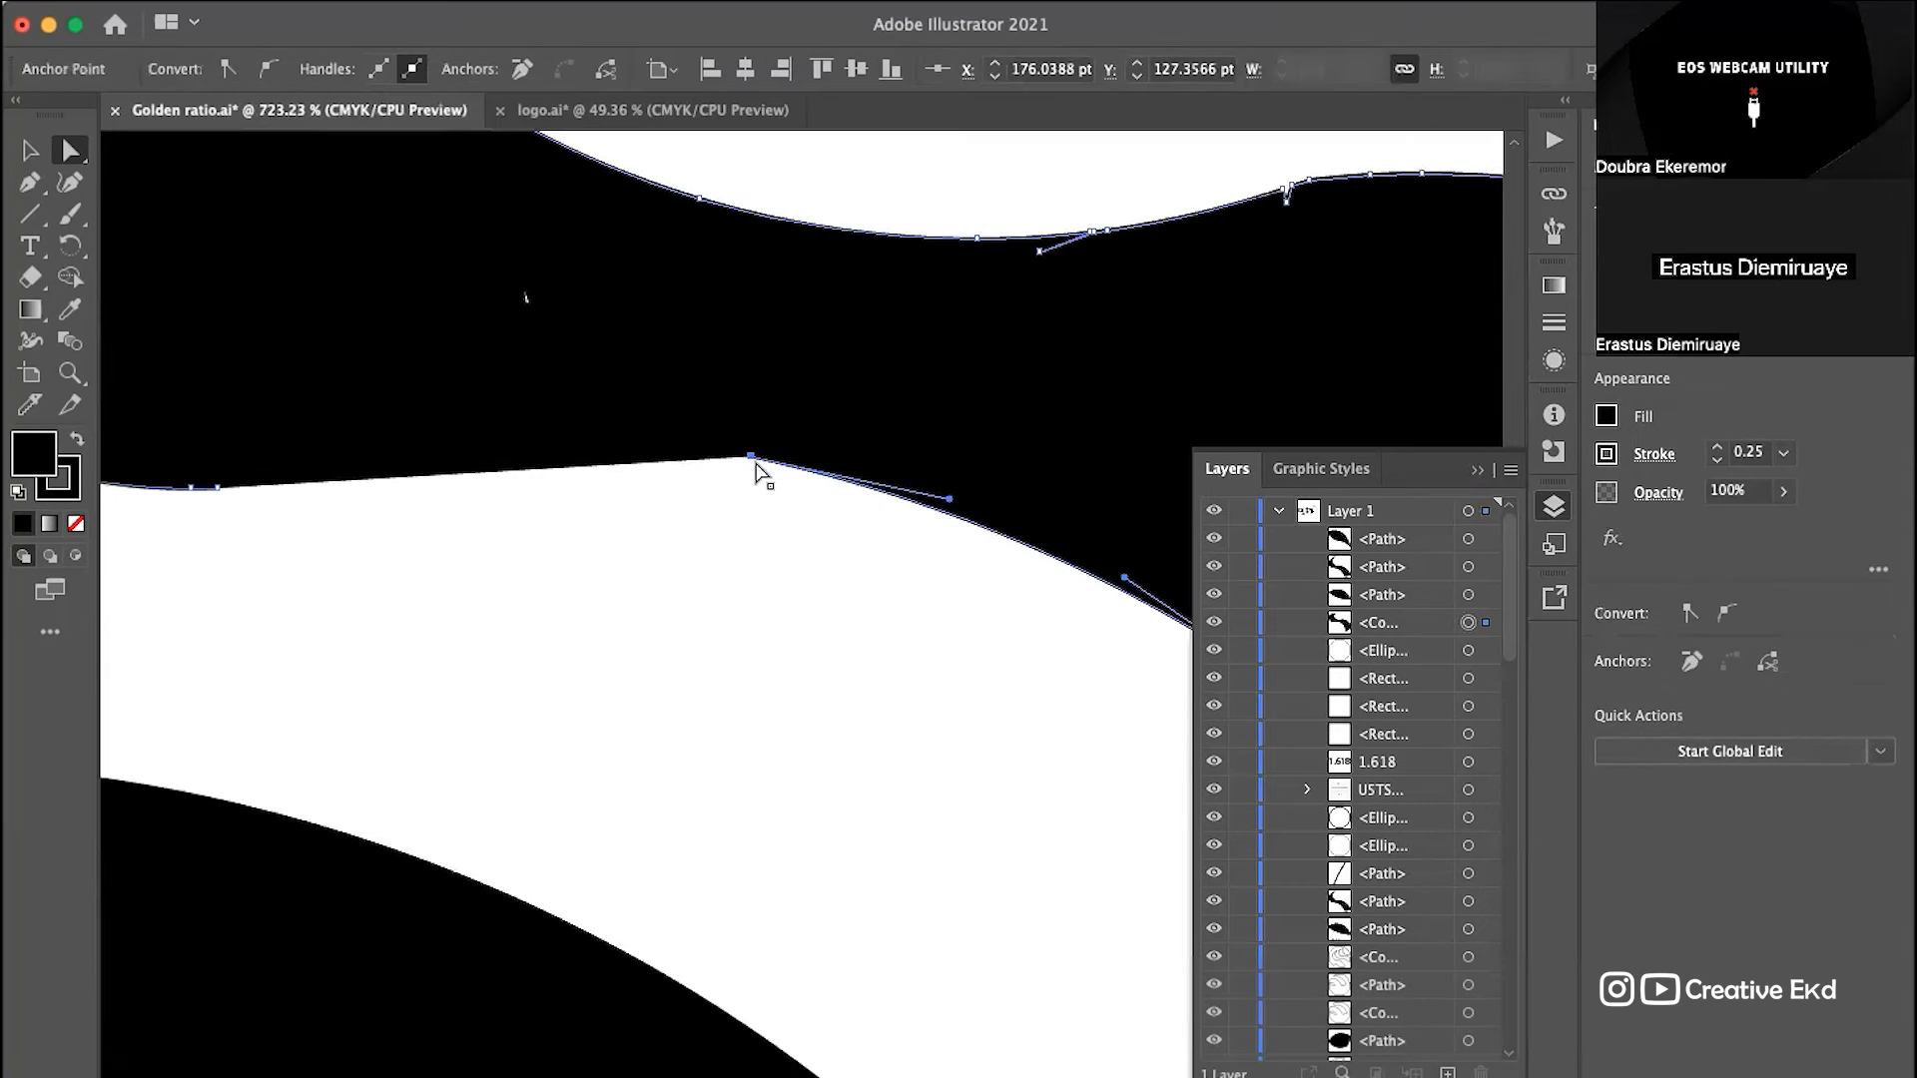
pyautogui.moveTo(928, 502); pyautogui.dragTo(946, 475)
pyautogui.click(920, 214)
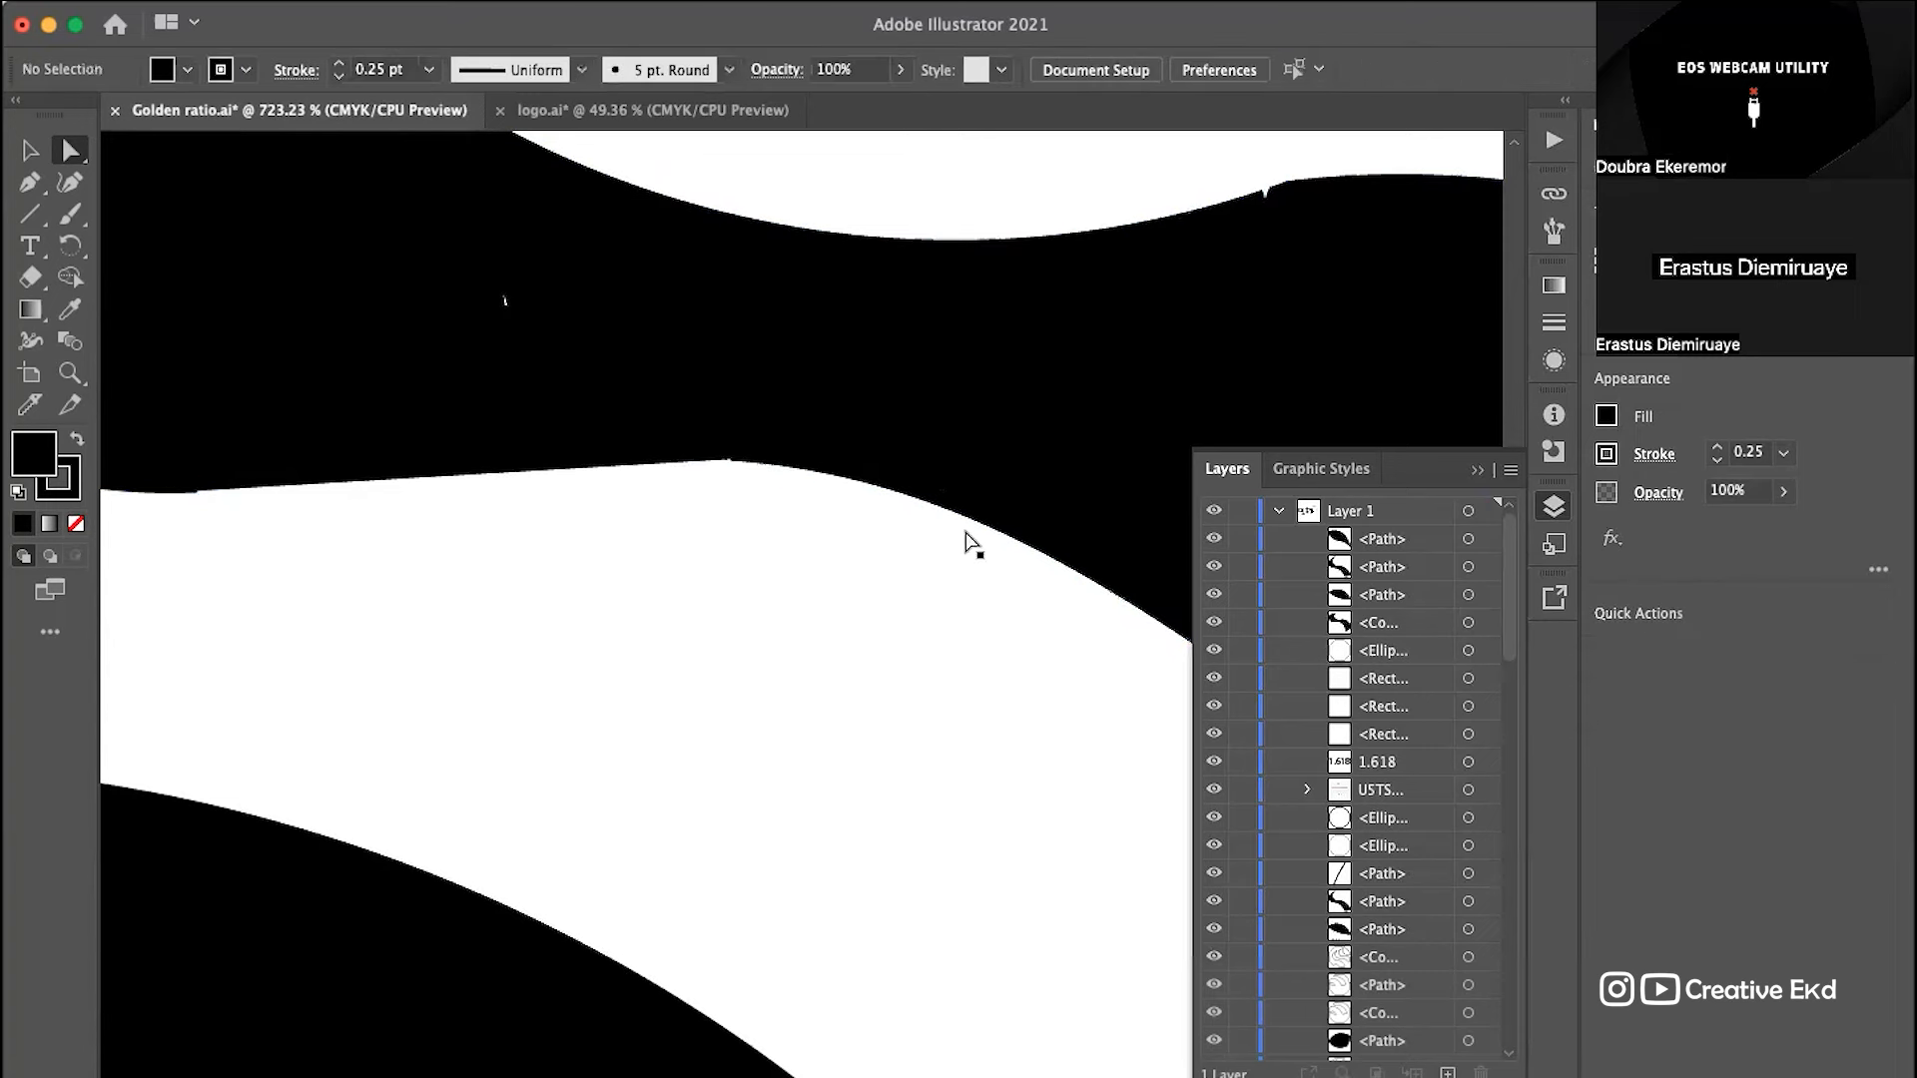
pyautogui.scroll(-4, 984, 611)
pyautogui.scroll(-2, 1019, 624)
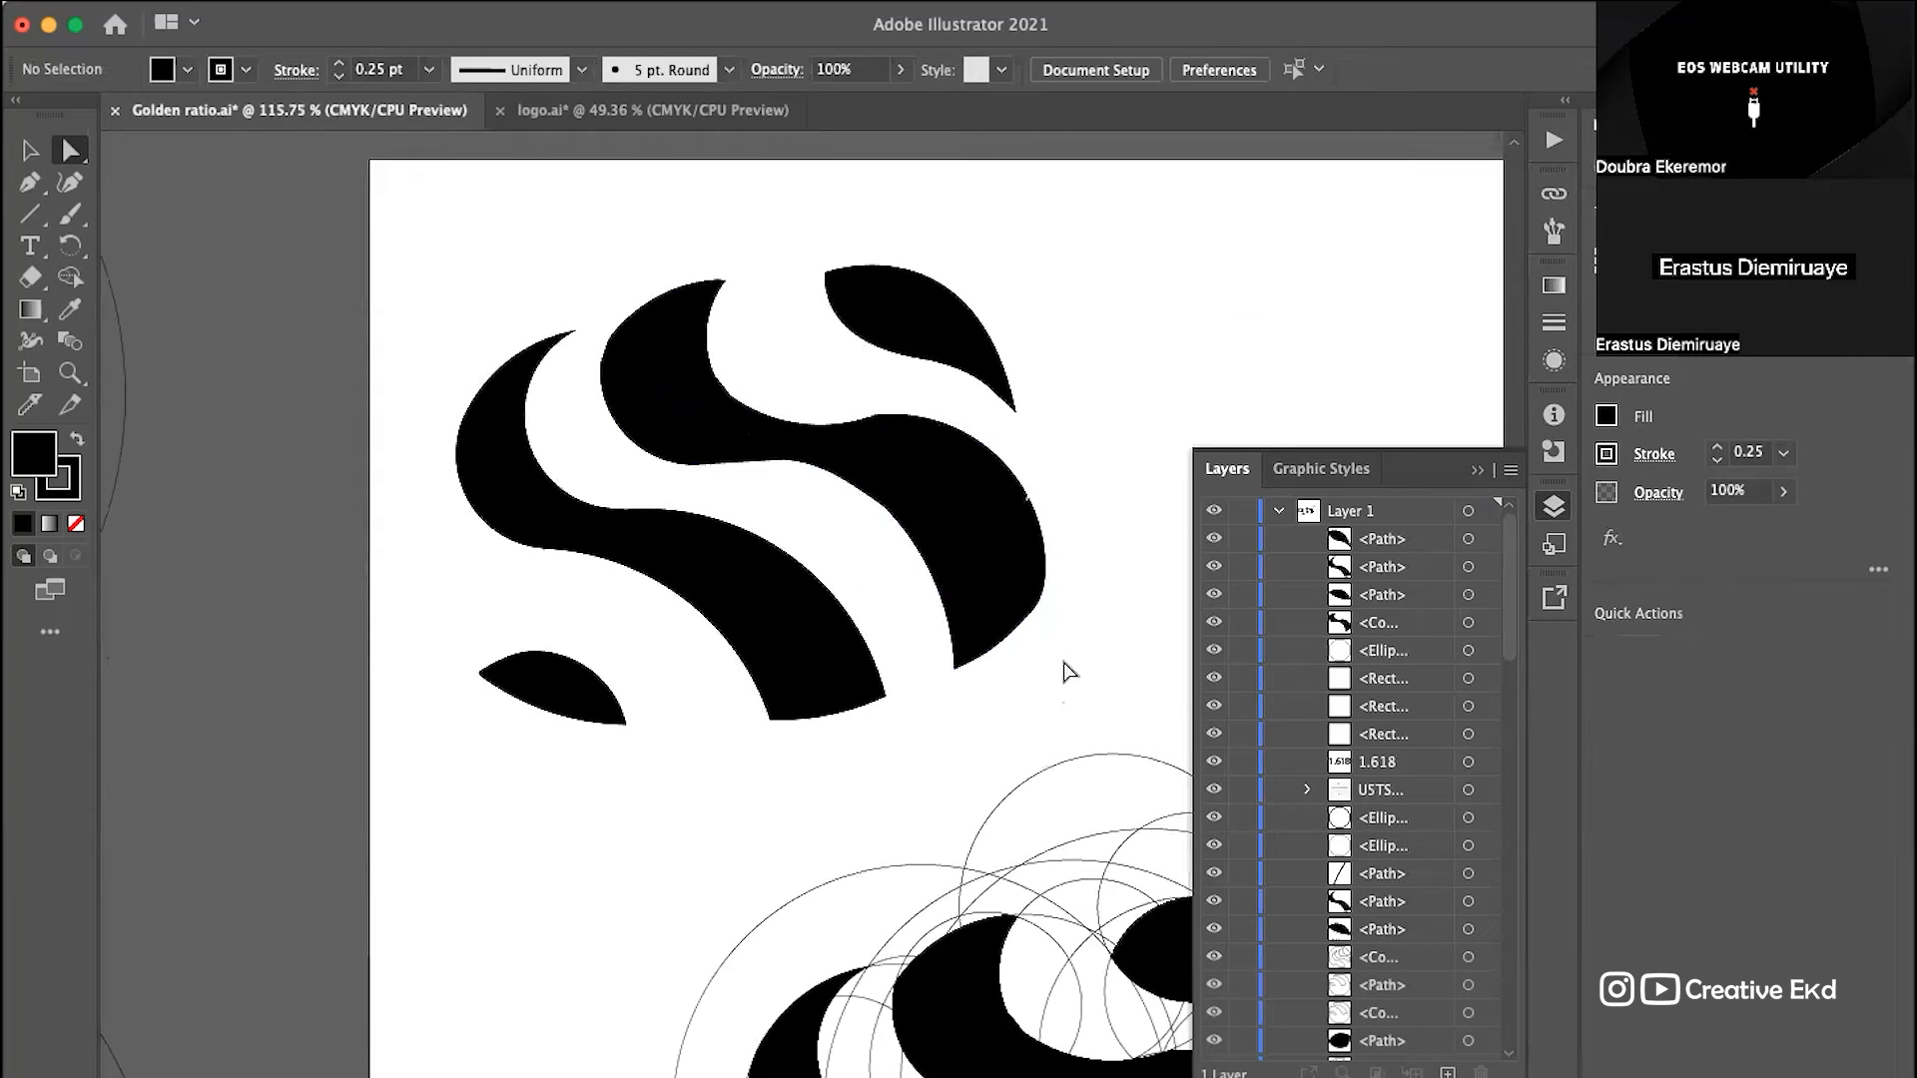
pyautogui.scroll(-2, 1068, 671)
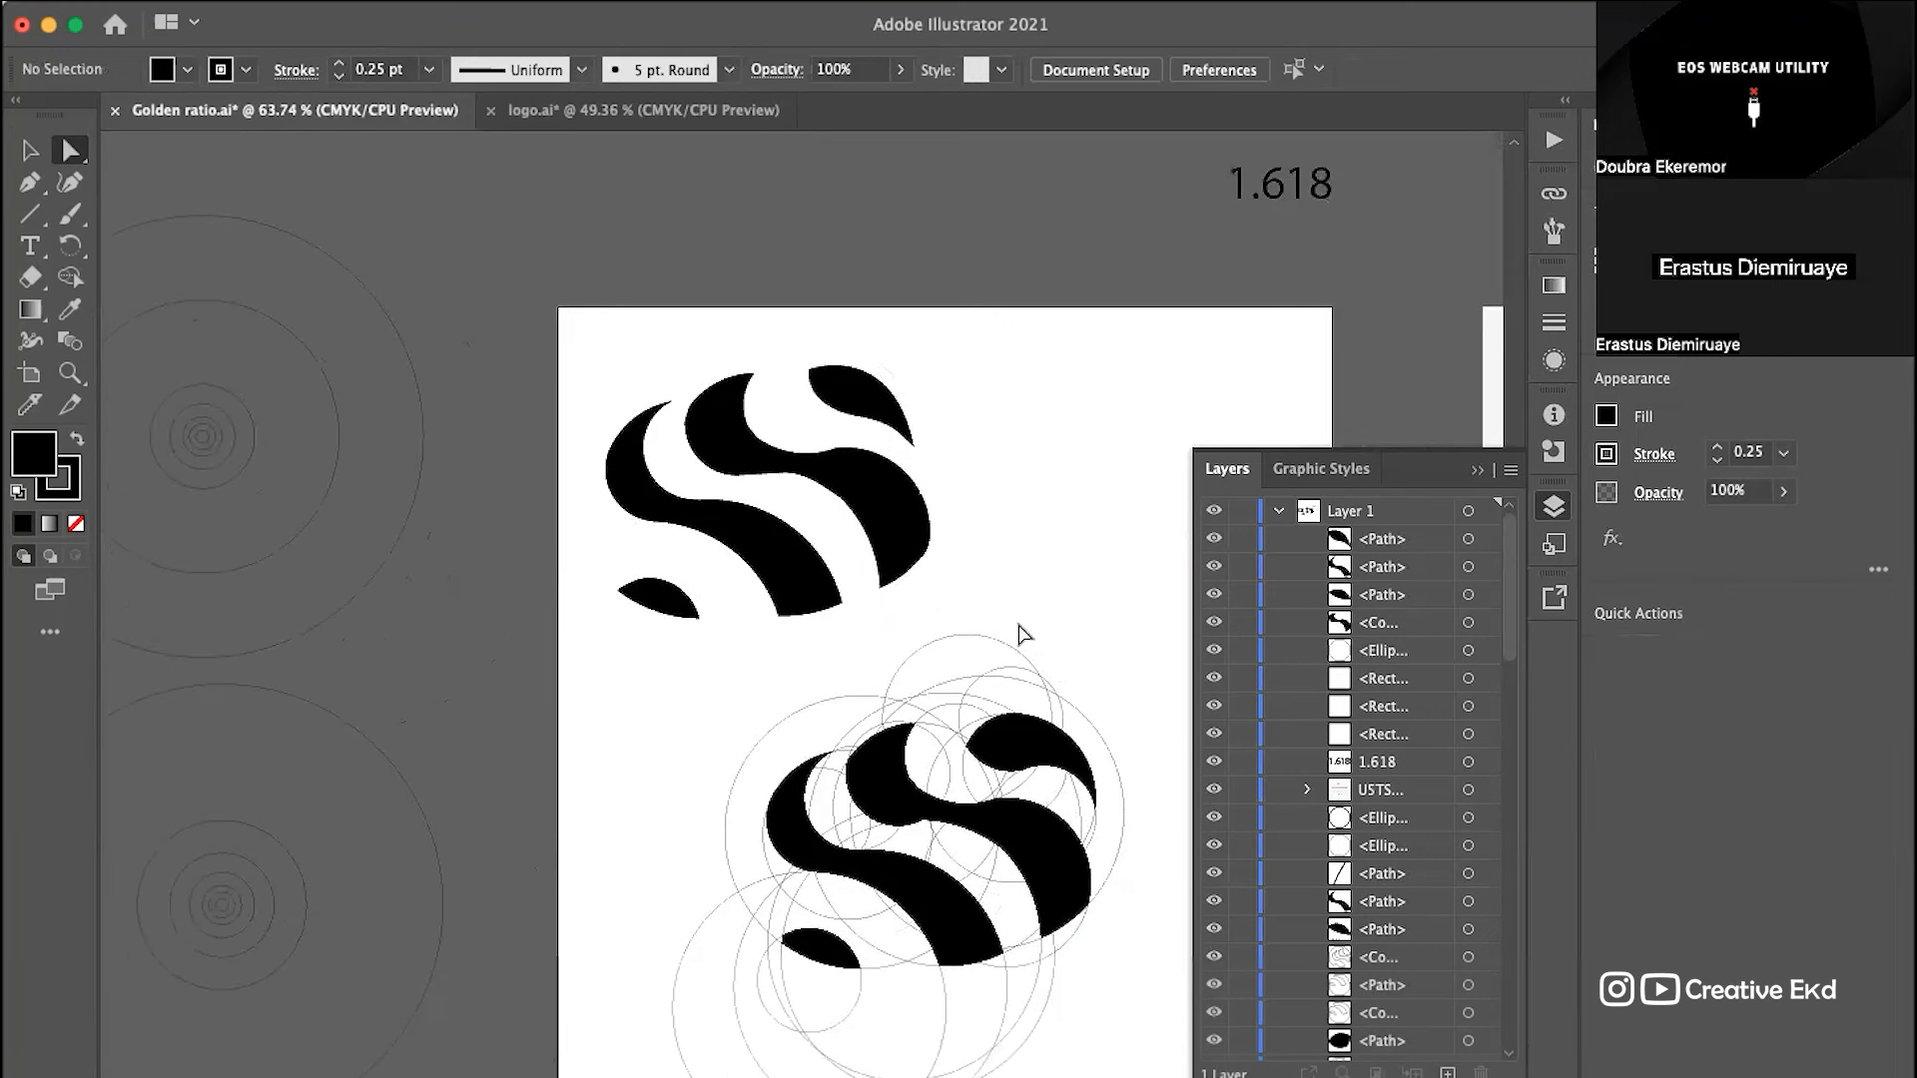
# Step: Move the inner anchor of the notch on the upper S-shaped band's right edge outward, try deleting it, and undo the deletion
pyautogui.scroll(2, 1020, 633)
pyautogui.scroll(2, 1018, 633)
pyautogui.scroll(-2, 923, 739)
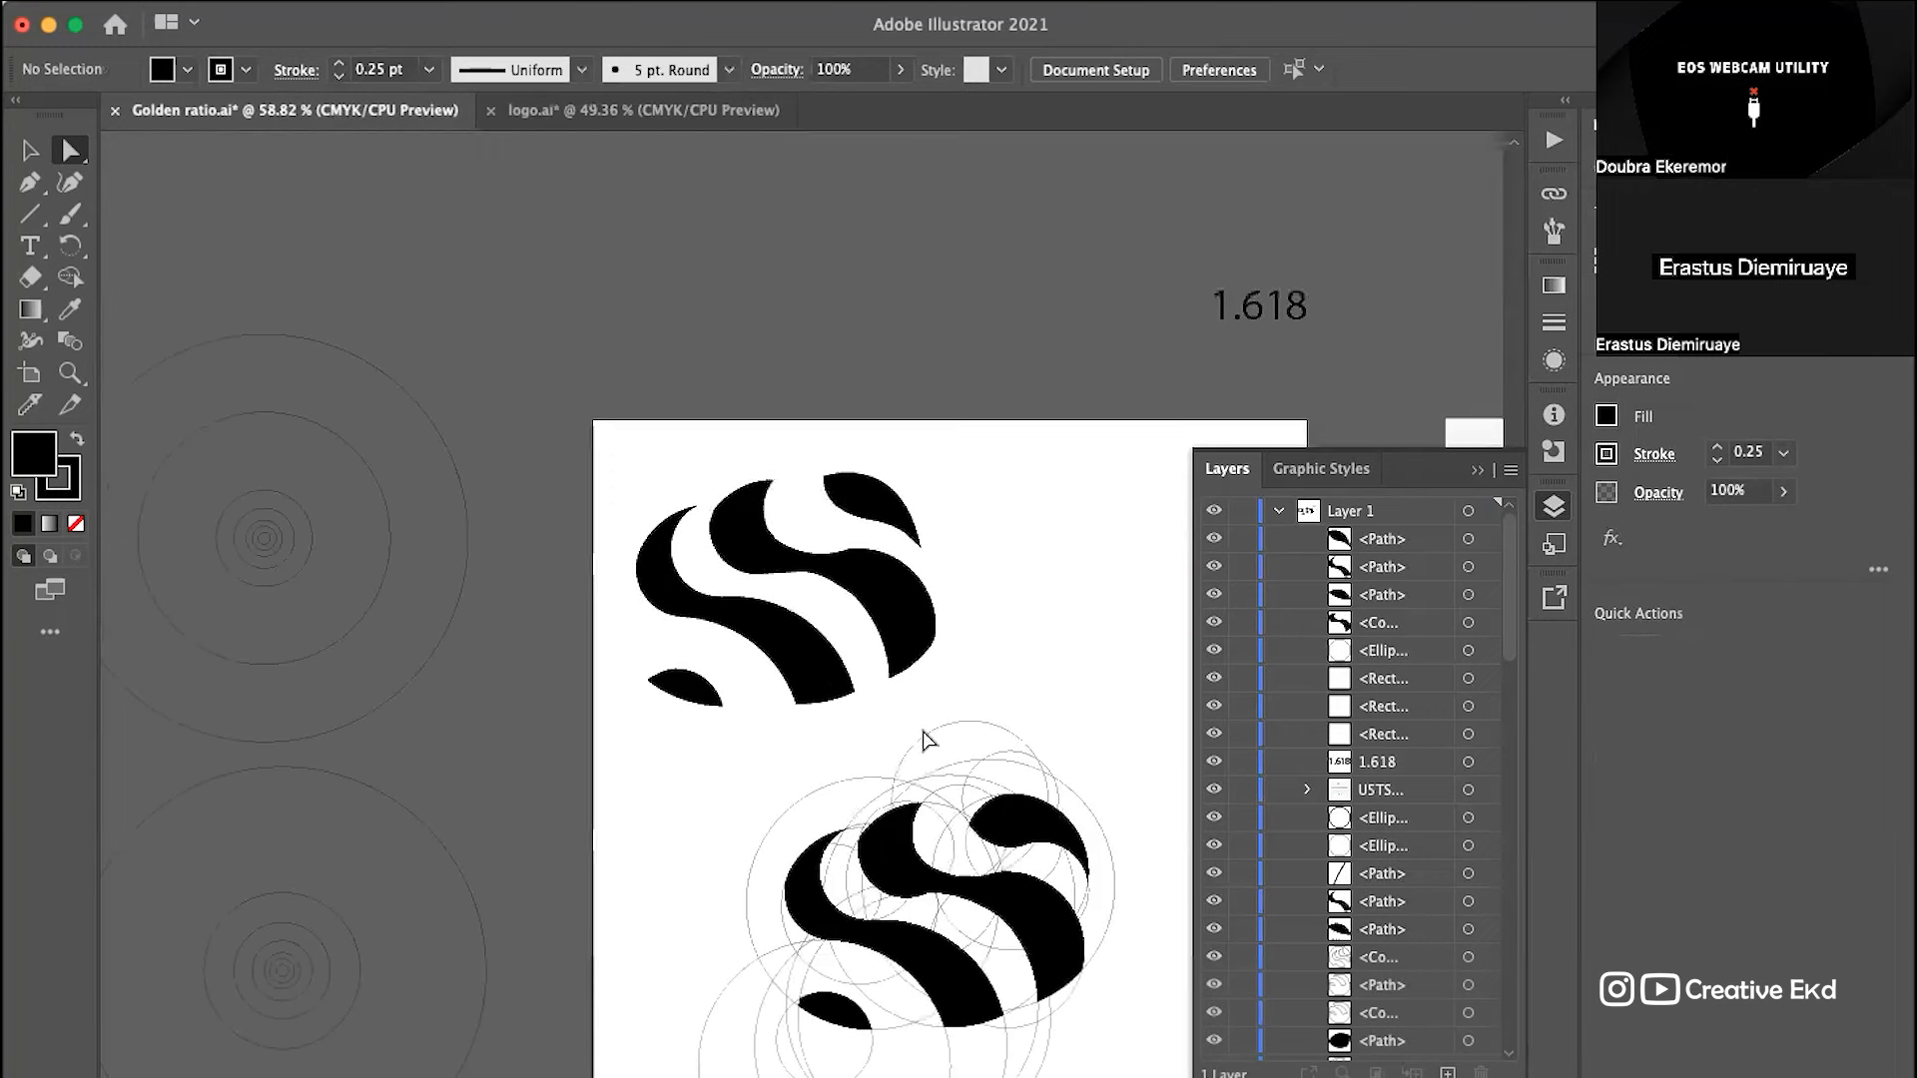
pyautogui.scroll(3, 743, 589)
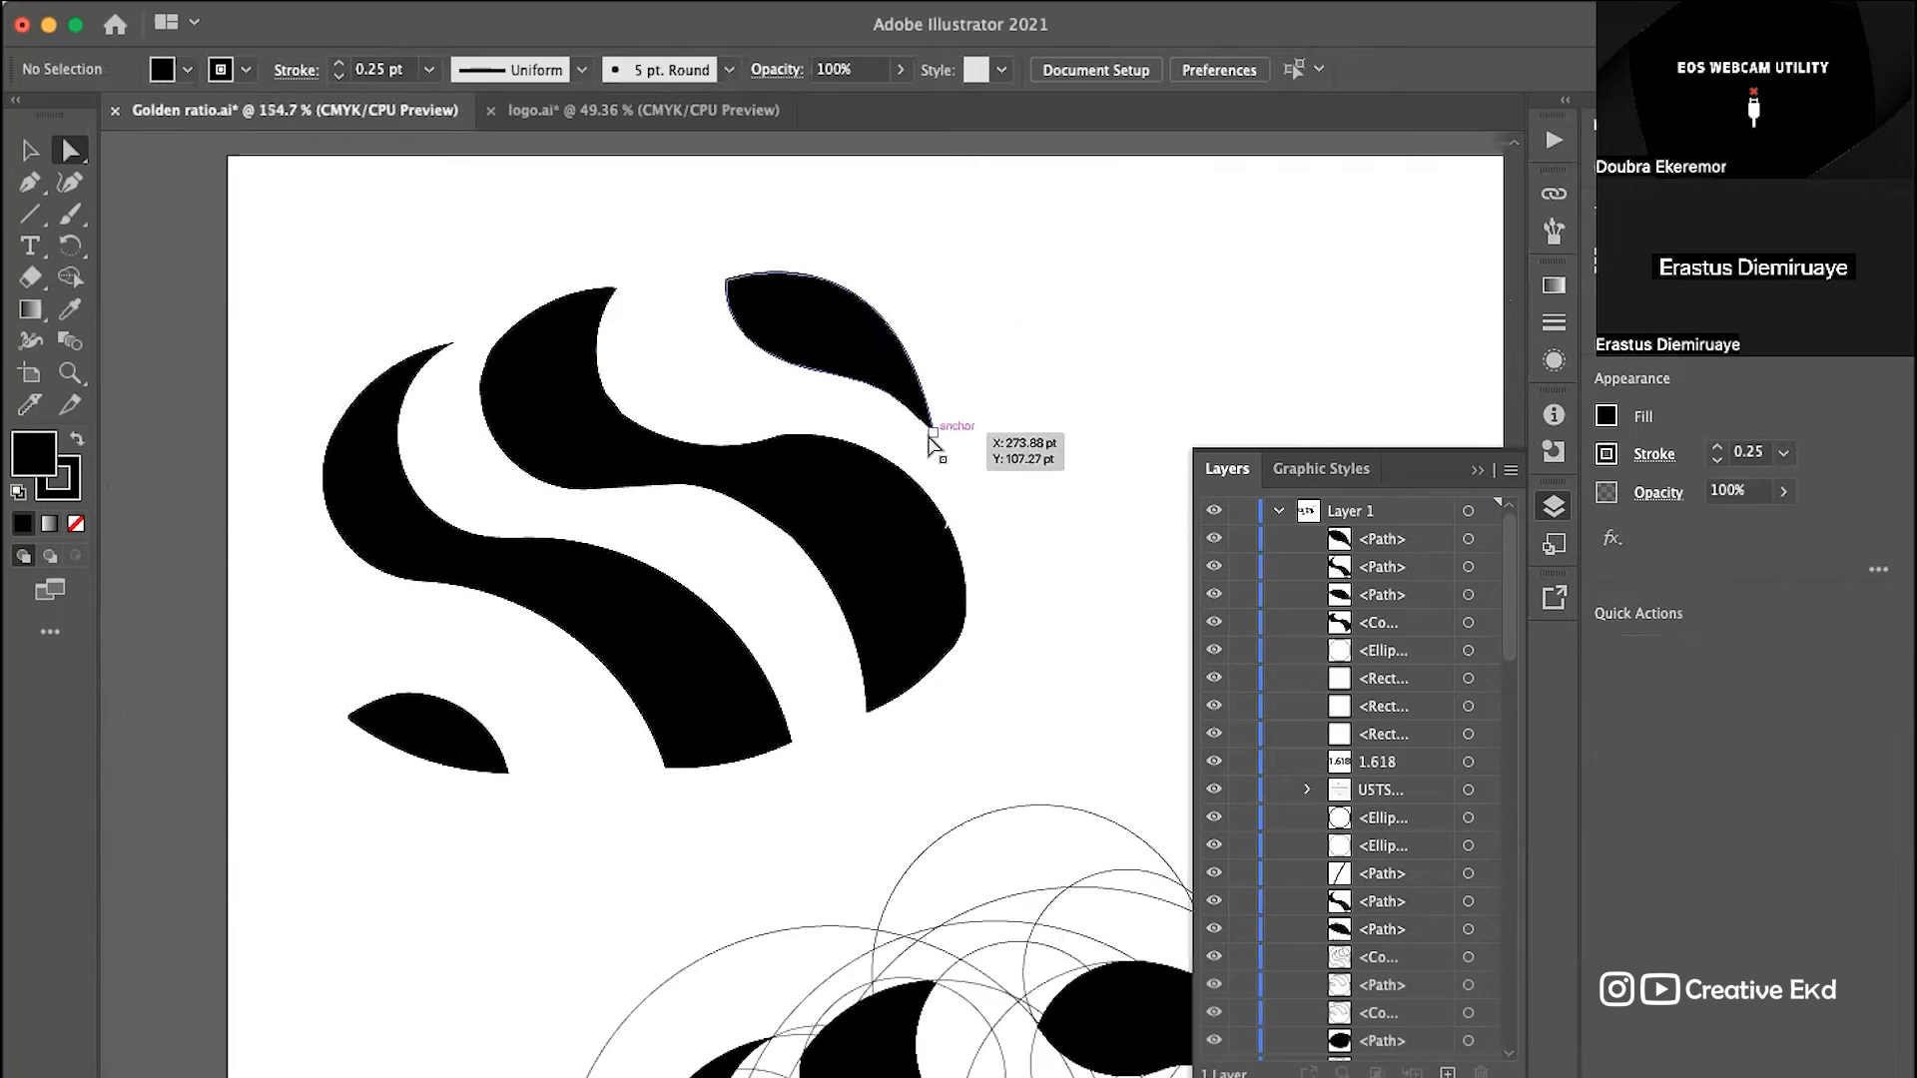
pyautogui.scroll(3, 932, 436)
pyautogui.scroll(5, 817, 576)
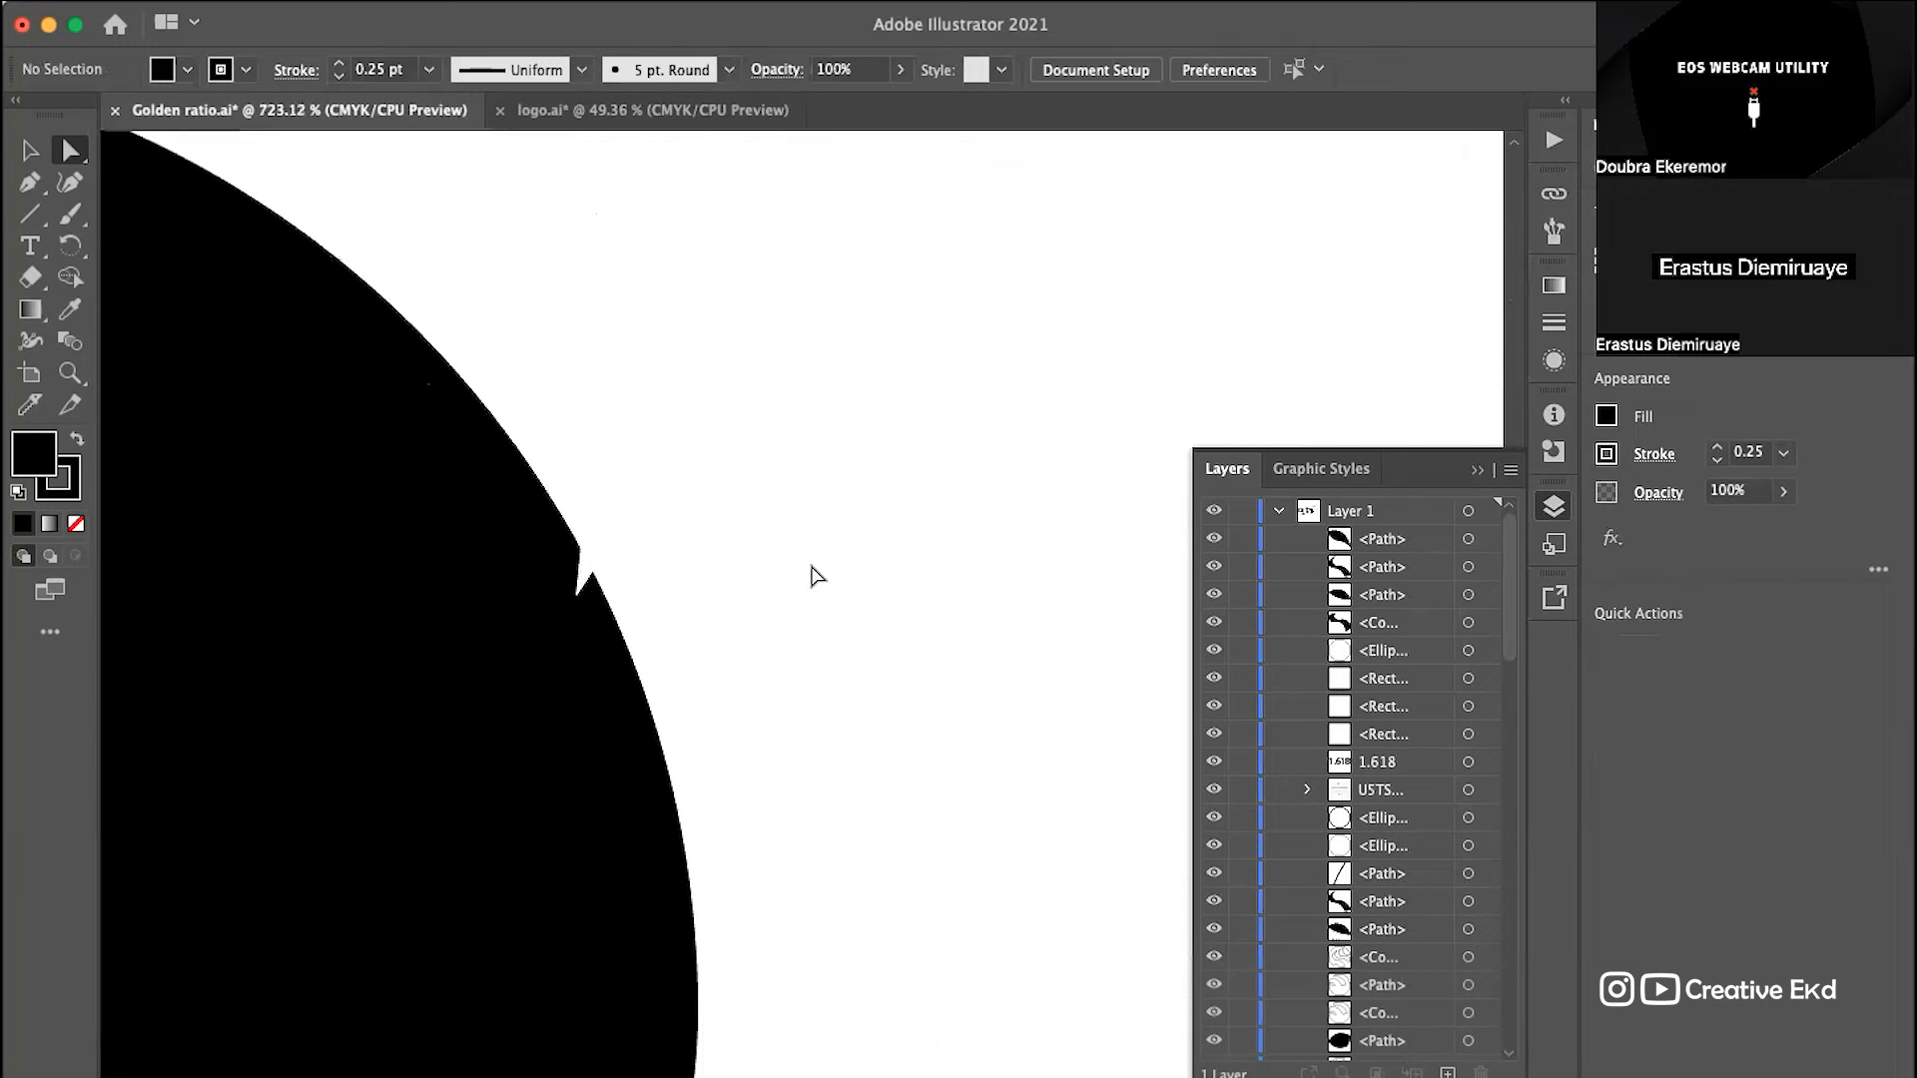
pyautogui.click(182, 611)
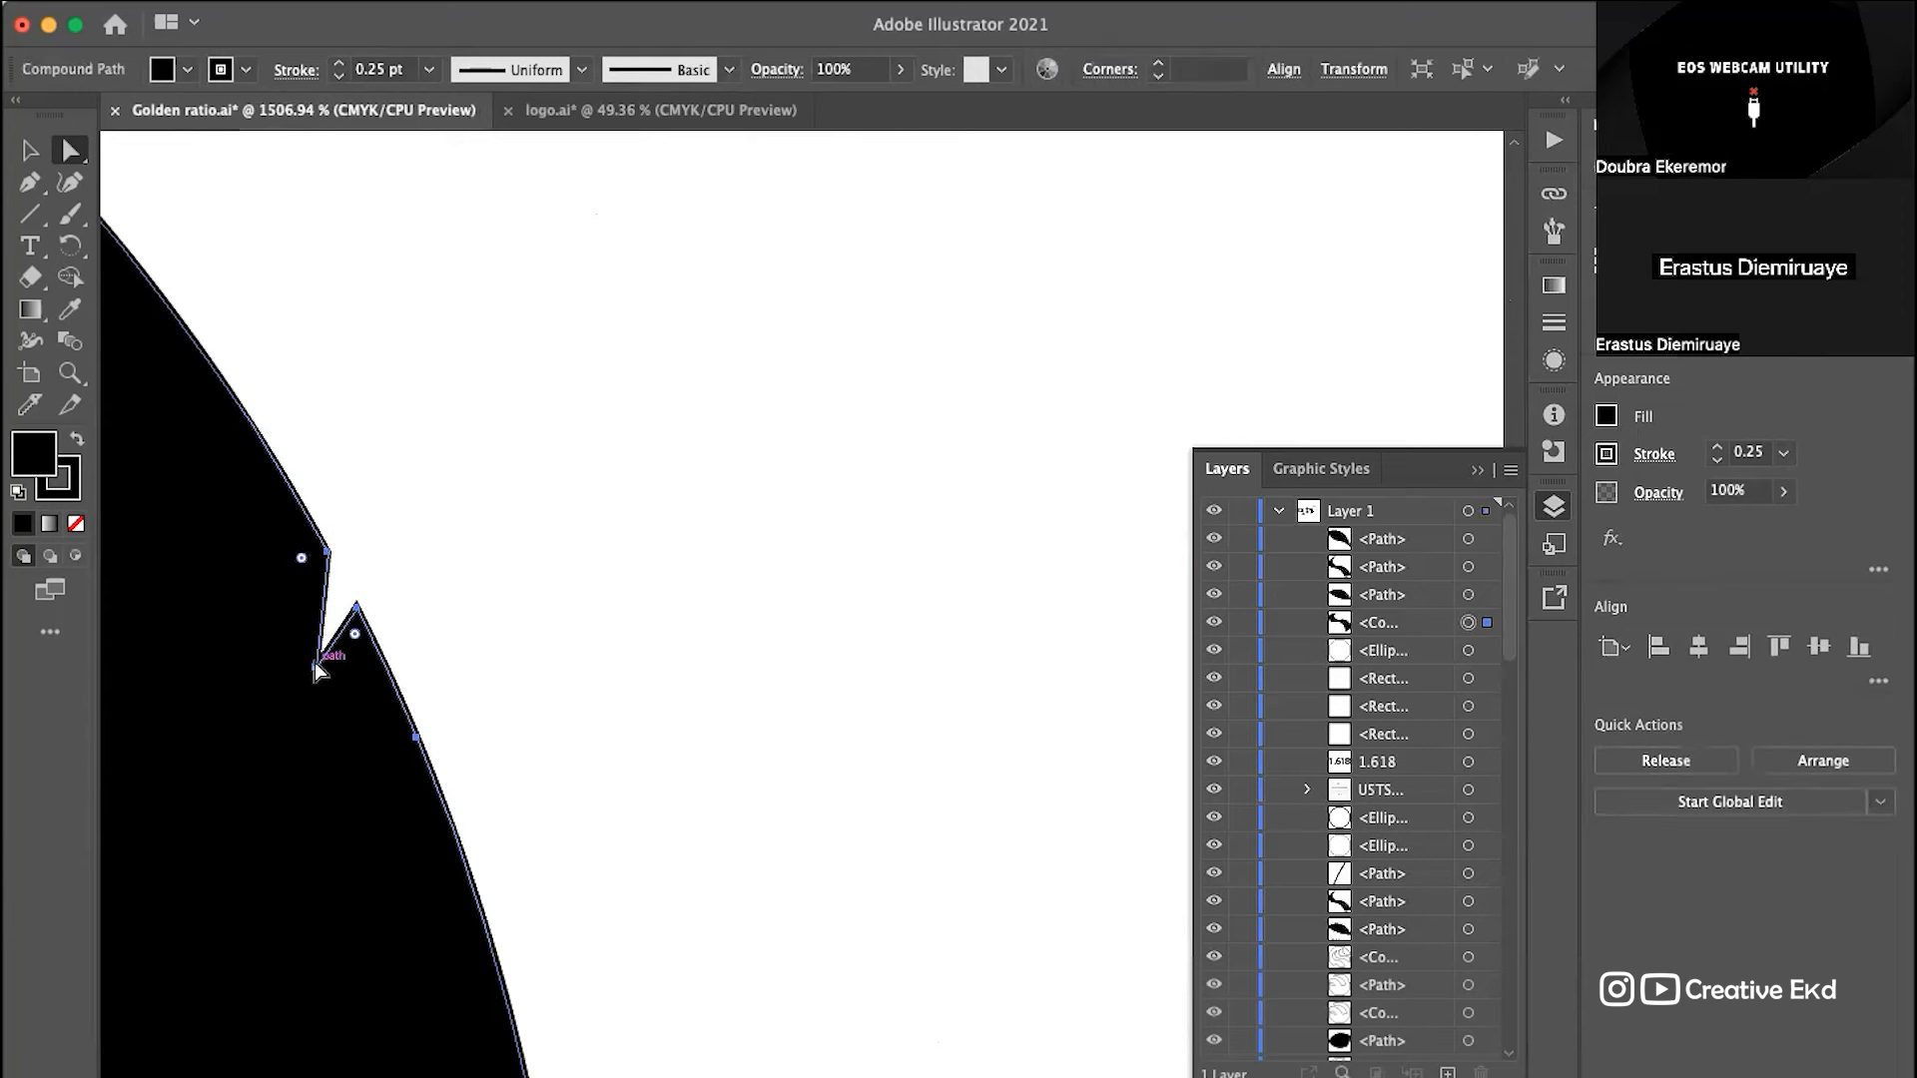
pyautogui.moveTo(314, 662); pyautogui.dragTo(340, 615)
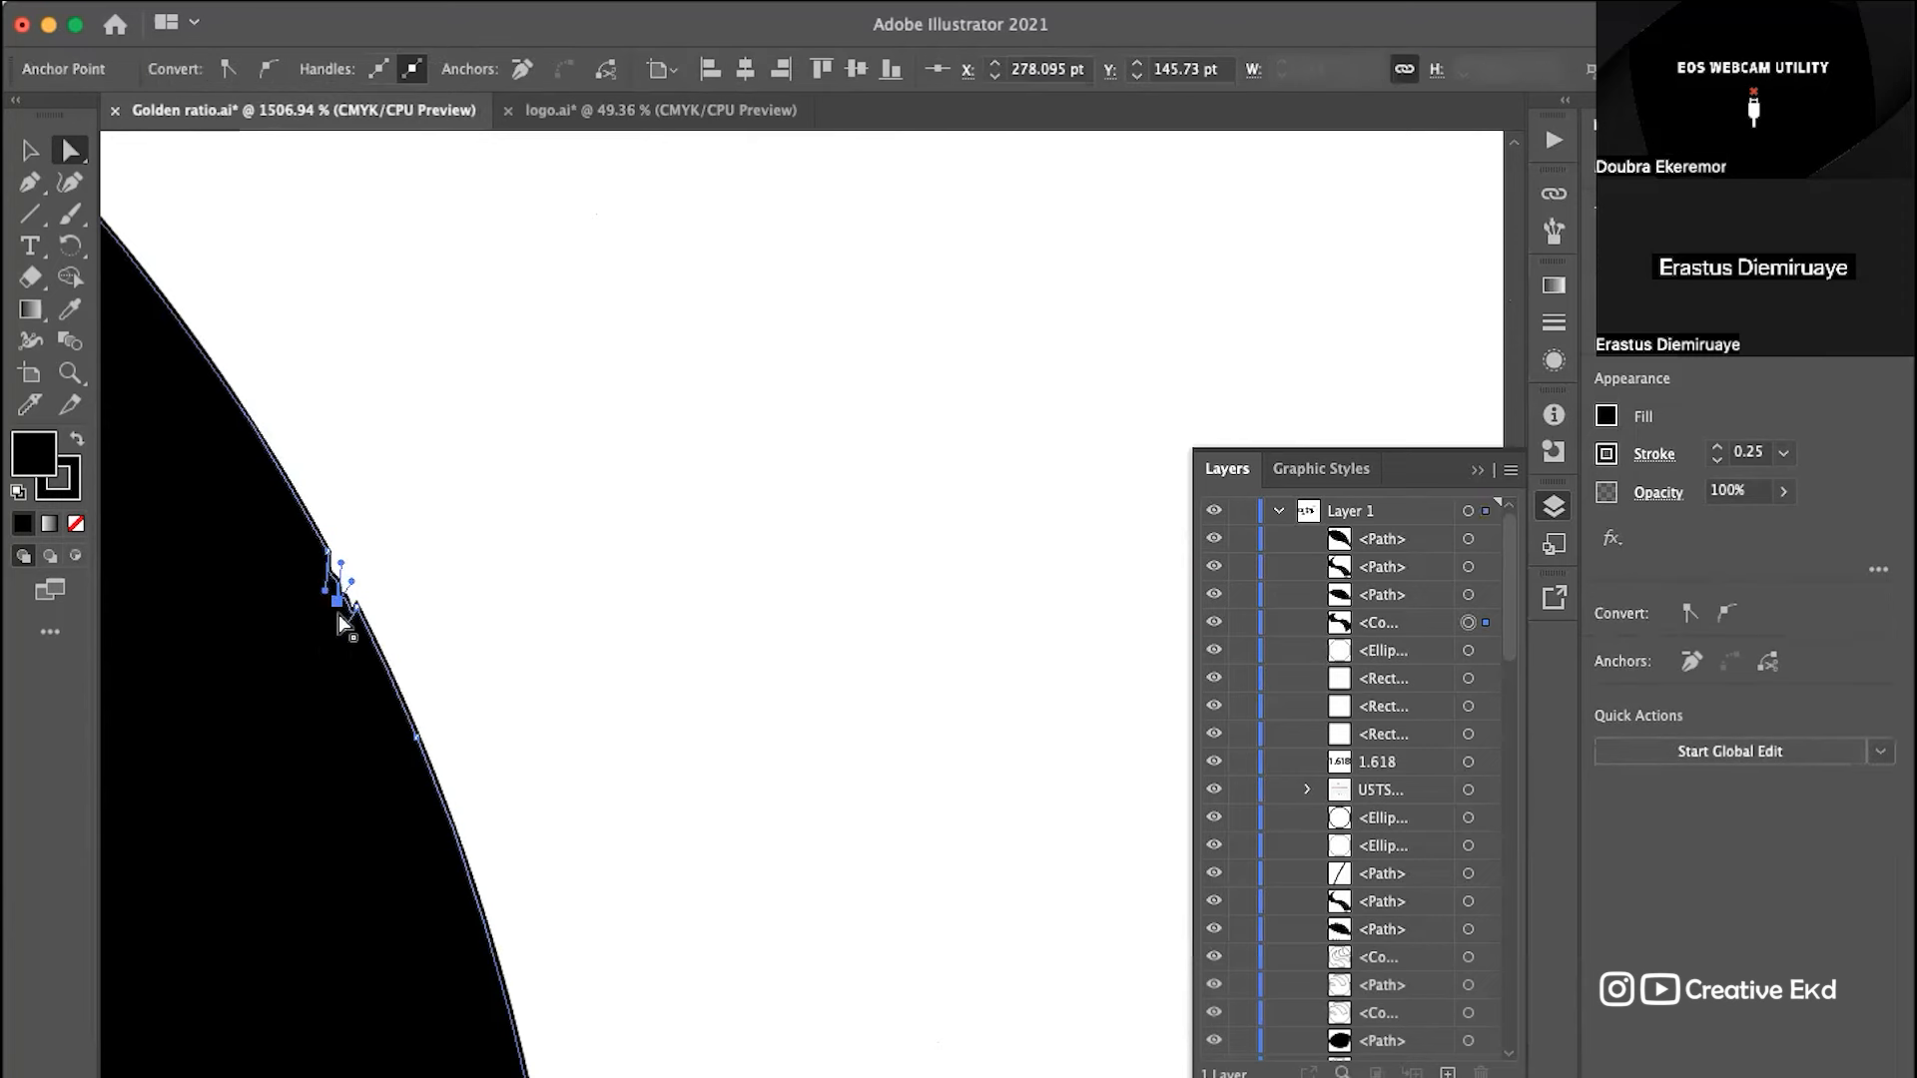
pyautogui.press('Delete')
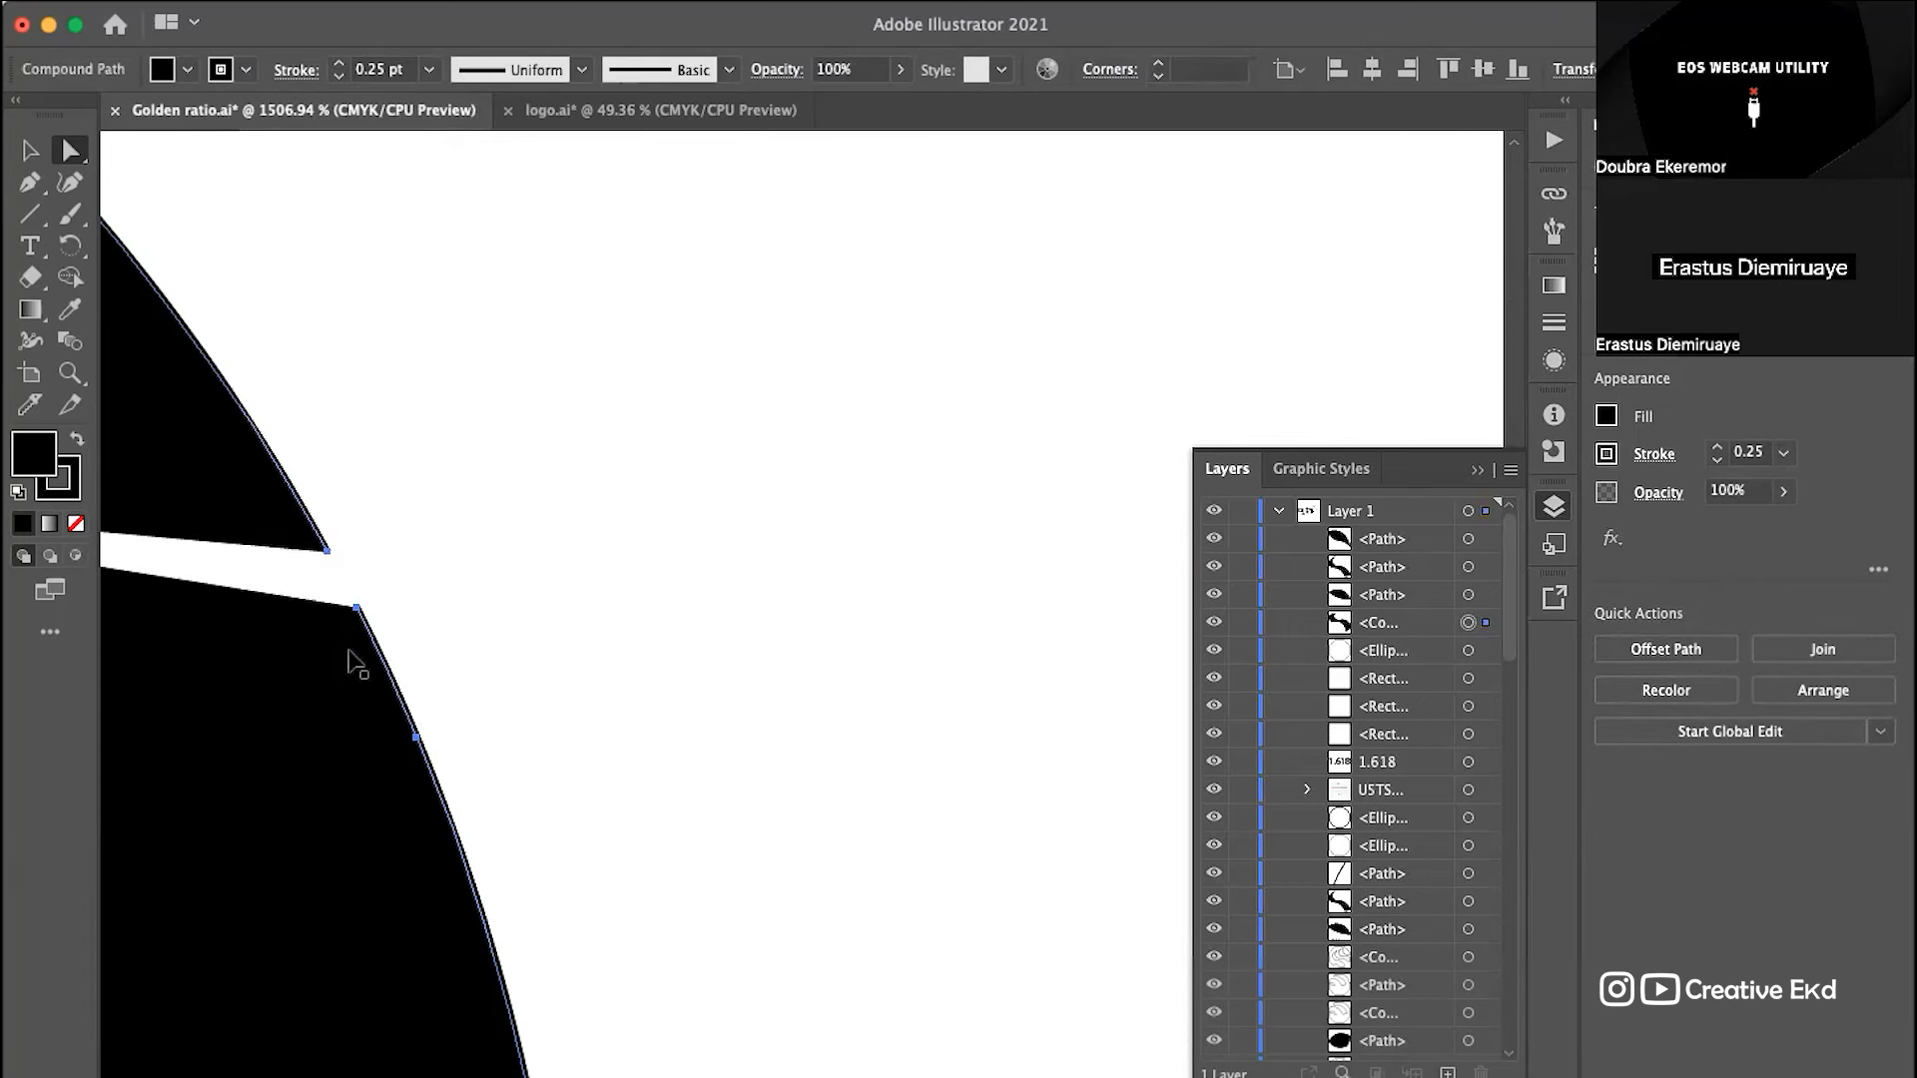
pyautogui.press('super+z')
# Step: Swing the handles of the two anchors flanking the notch toward each other along the band's right edge
pyautogui.scroll(5, 340, 594)
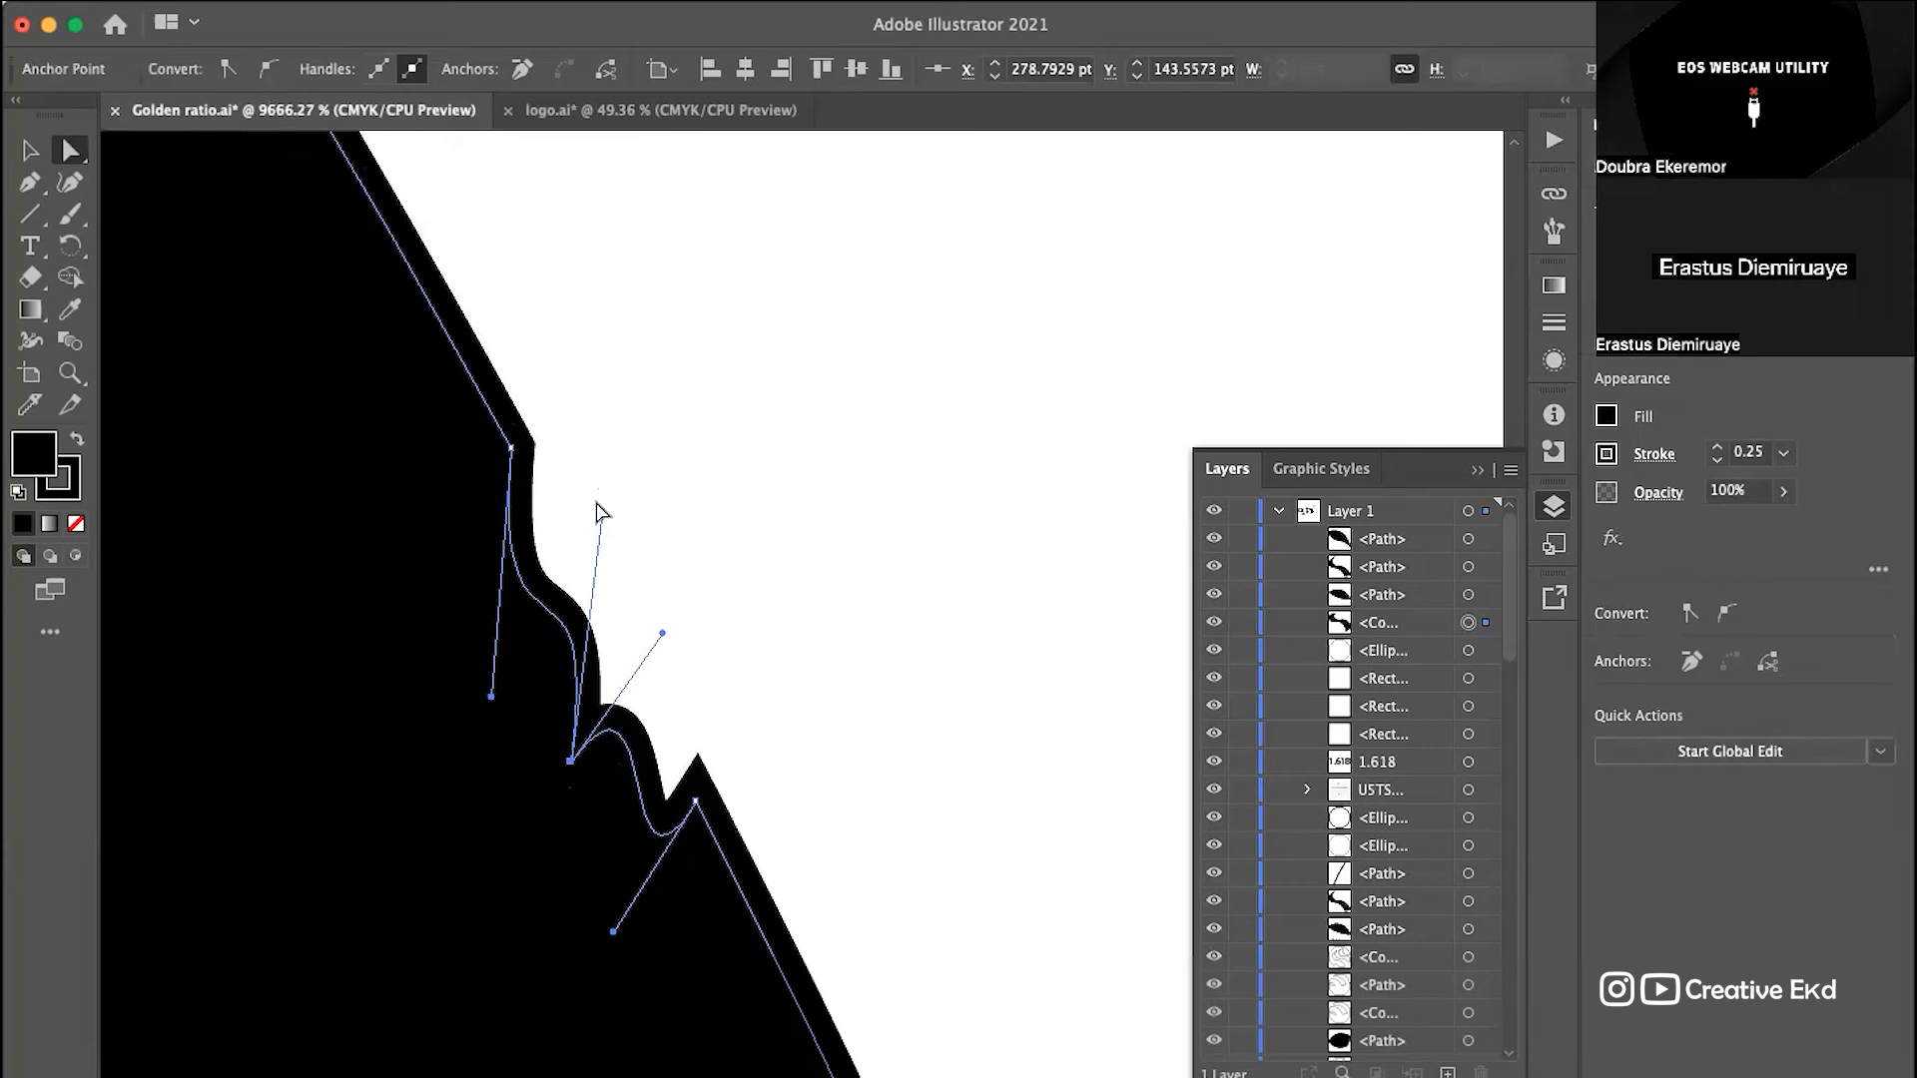
pyautogui.moveTo(491, 697); pyautogui.dragTo(595, 652)
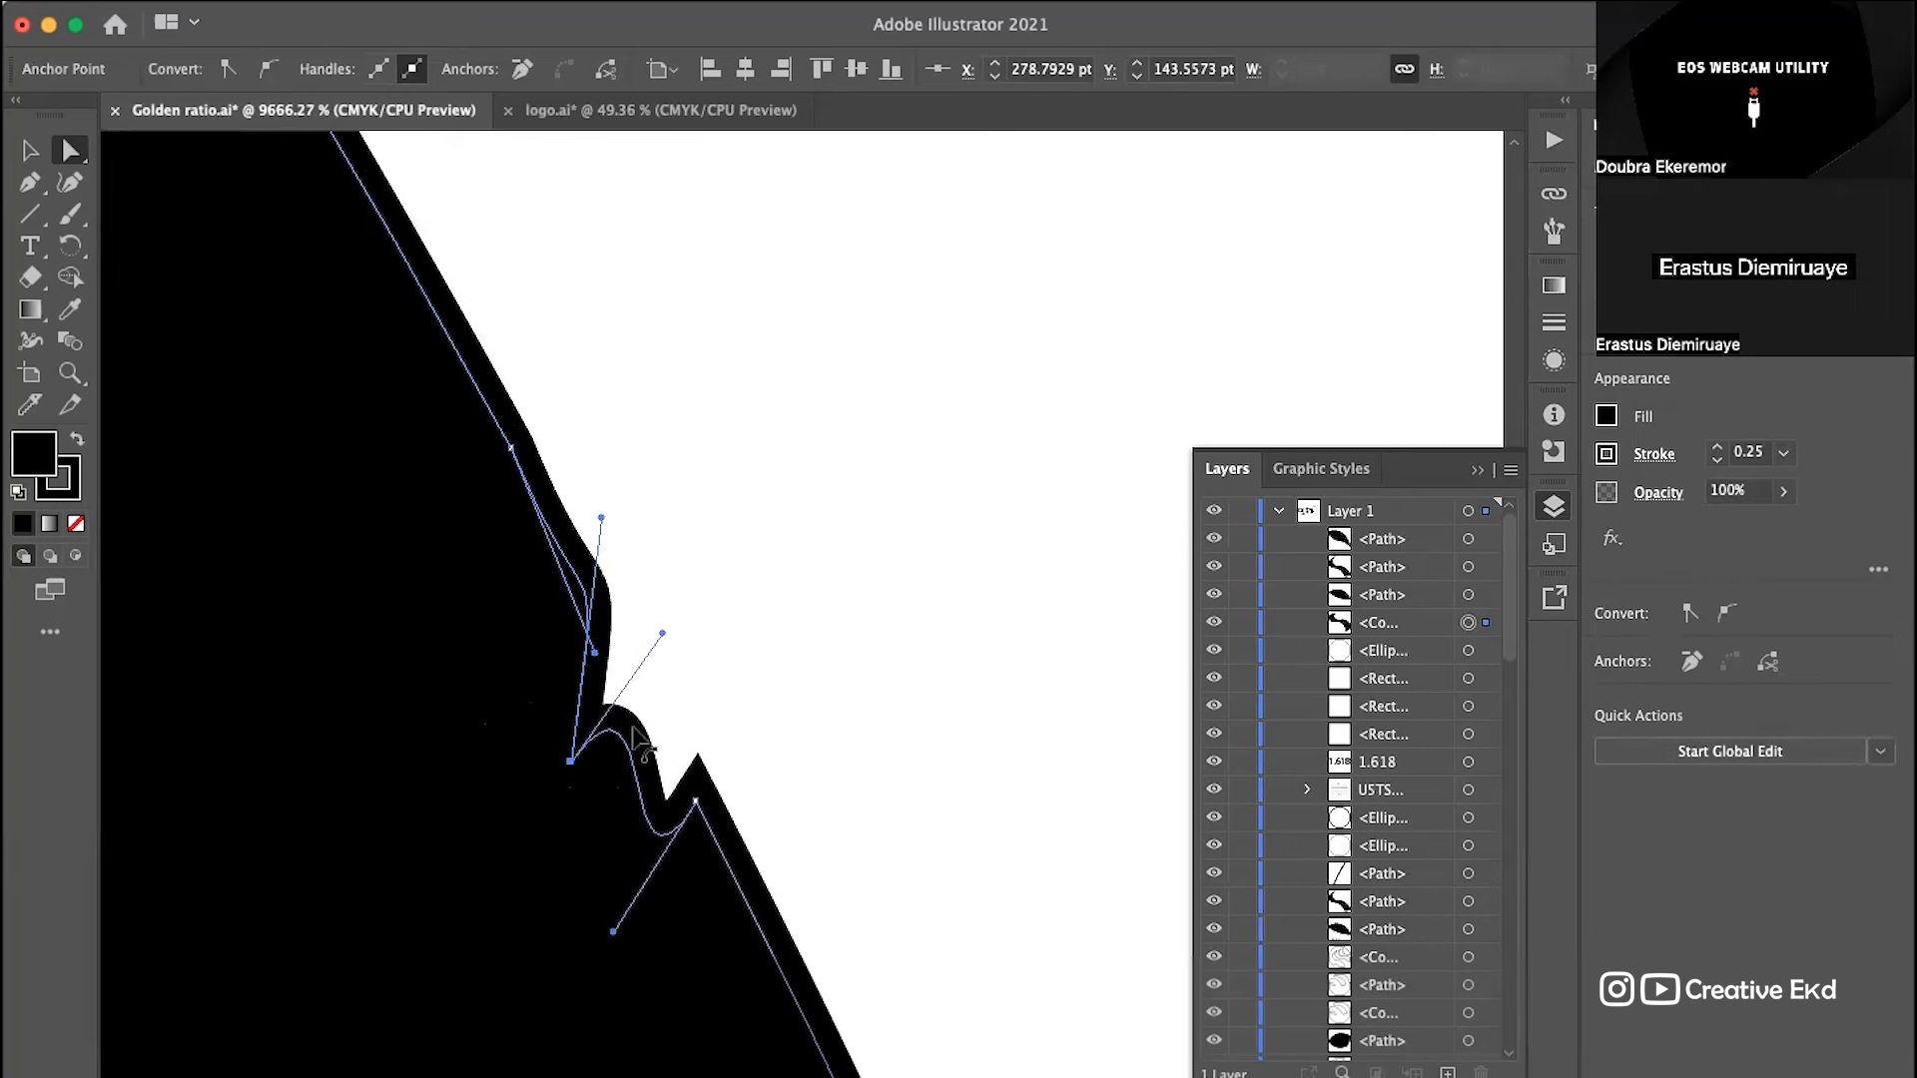
pyautogui.moveTo(615, 933); pyautogui.dragTo(640, 696)
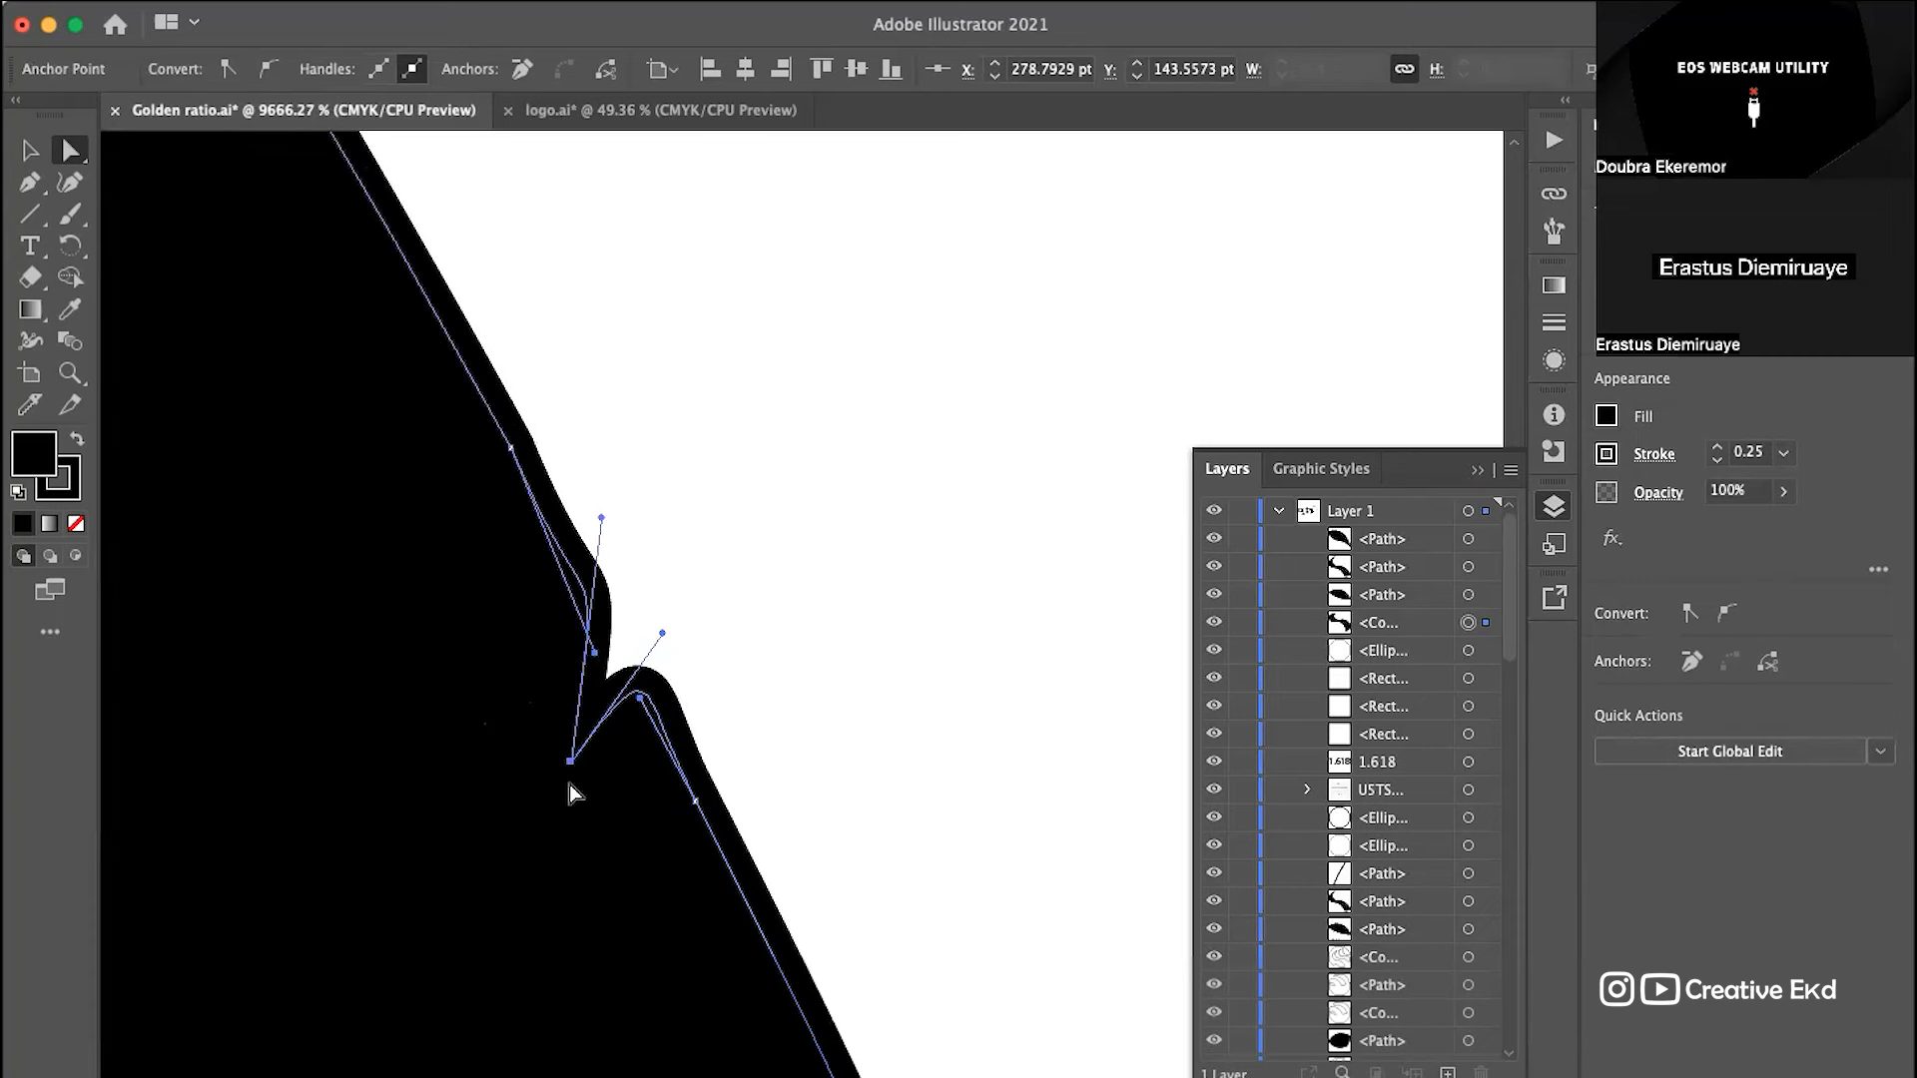
# Step: Move the notch's middle anchor onto the band's right edge, align its two handles with the outline, and deselect
pyautogui.moveTo(567, 763); pyautogui.dragTo(613, 655)
pyautogui.moveTo(643, 412); pyautogui.dragTo(510, 451)
pyautogui.moveTo(701, 531); pyautogui.dragTo(691, 787)
pyautogui.click(850, 611)
pyautogui.scroll(-10, 849, 618)
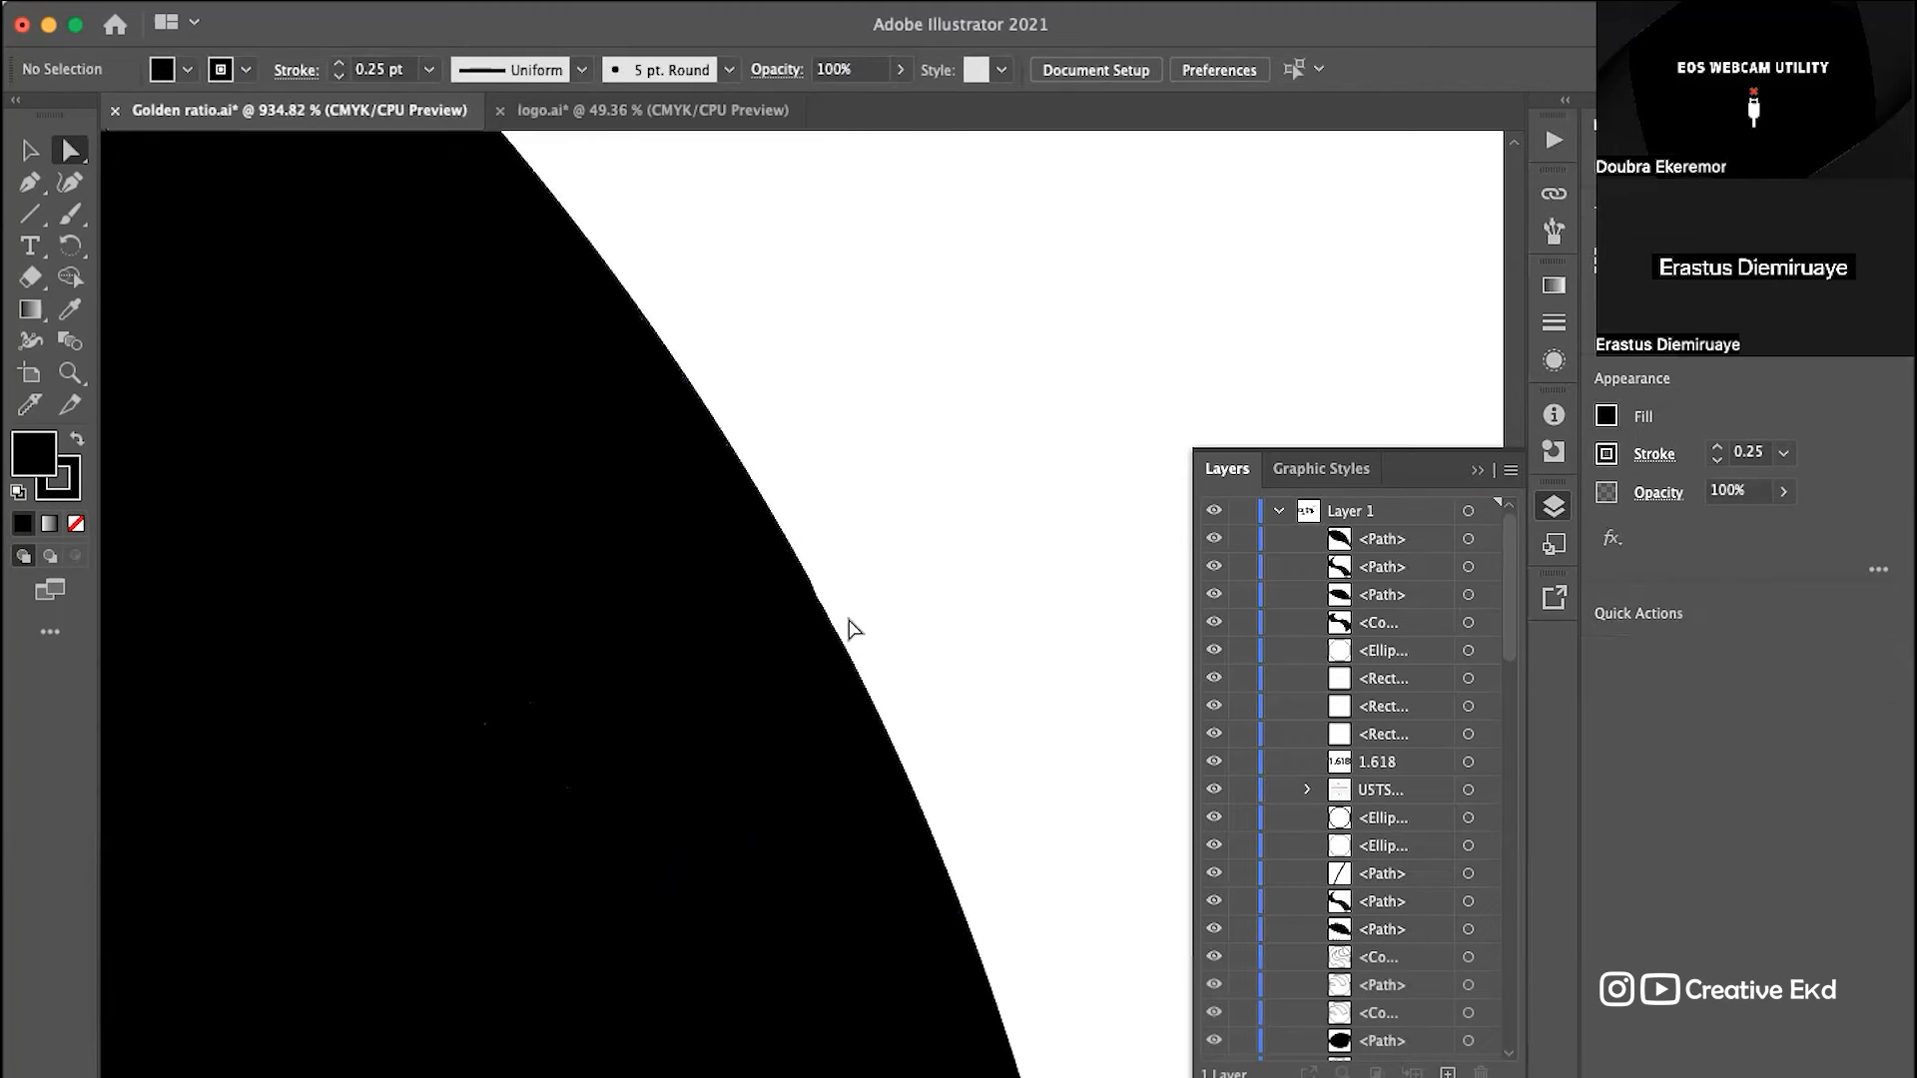
# Step: Try adjusting the curve at the lower tip anchor of the small upper-right leaf shape, and undo the change
pyautogui.scroll(-10, 858, 629)
pyautogui.scroll(2, 736, 599)
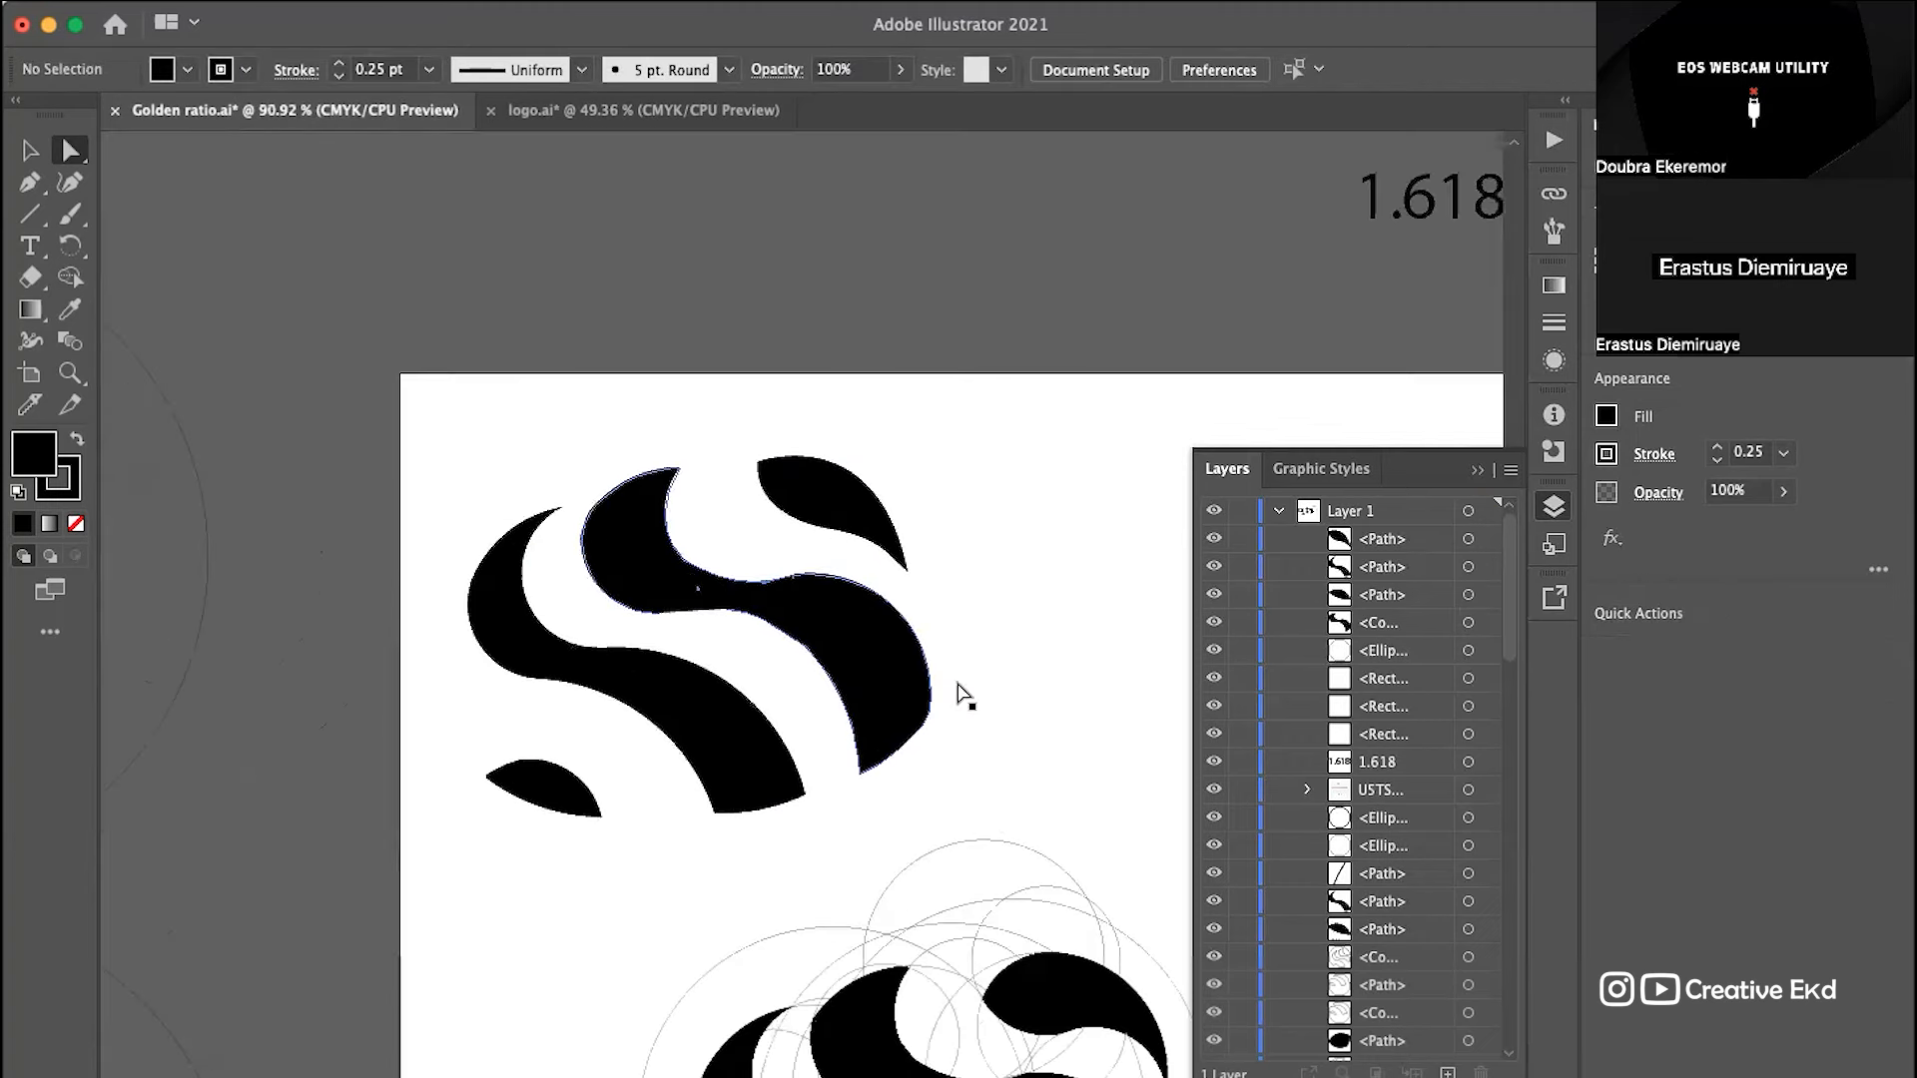
pyautogui.scroll(3, 762, 813)
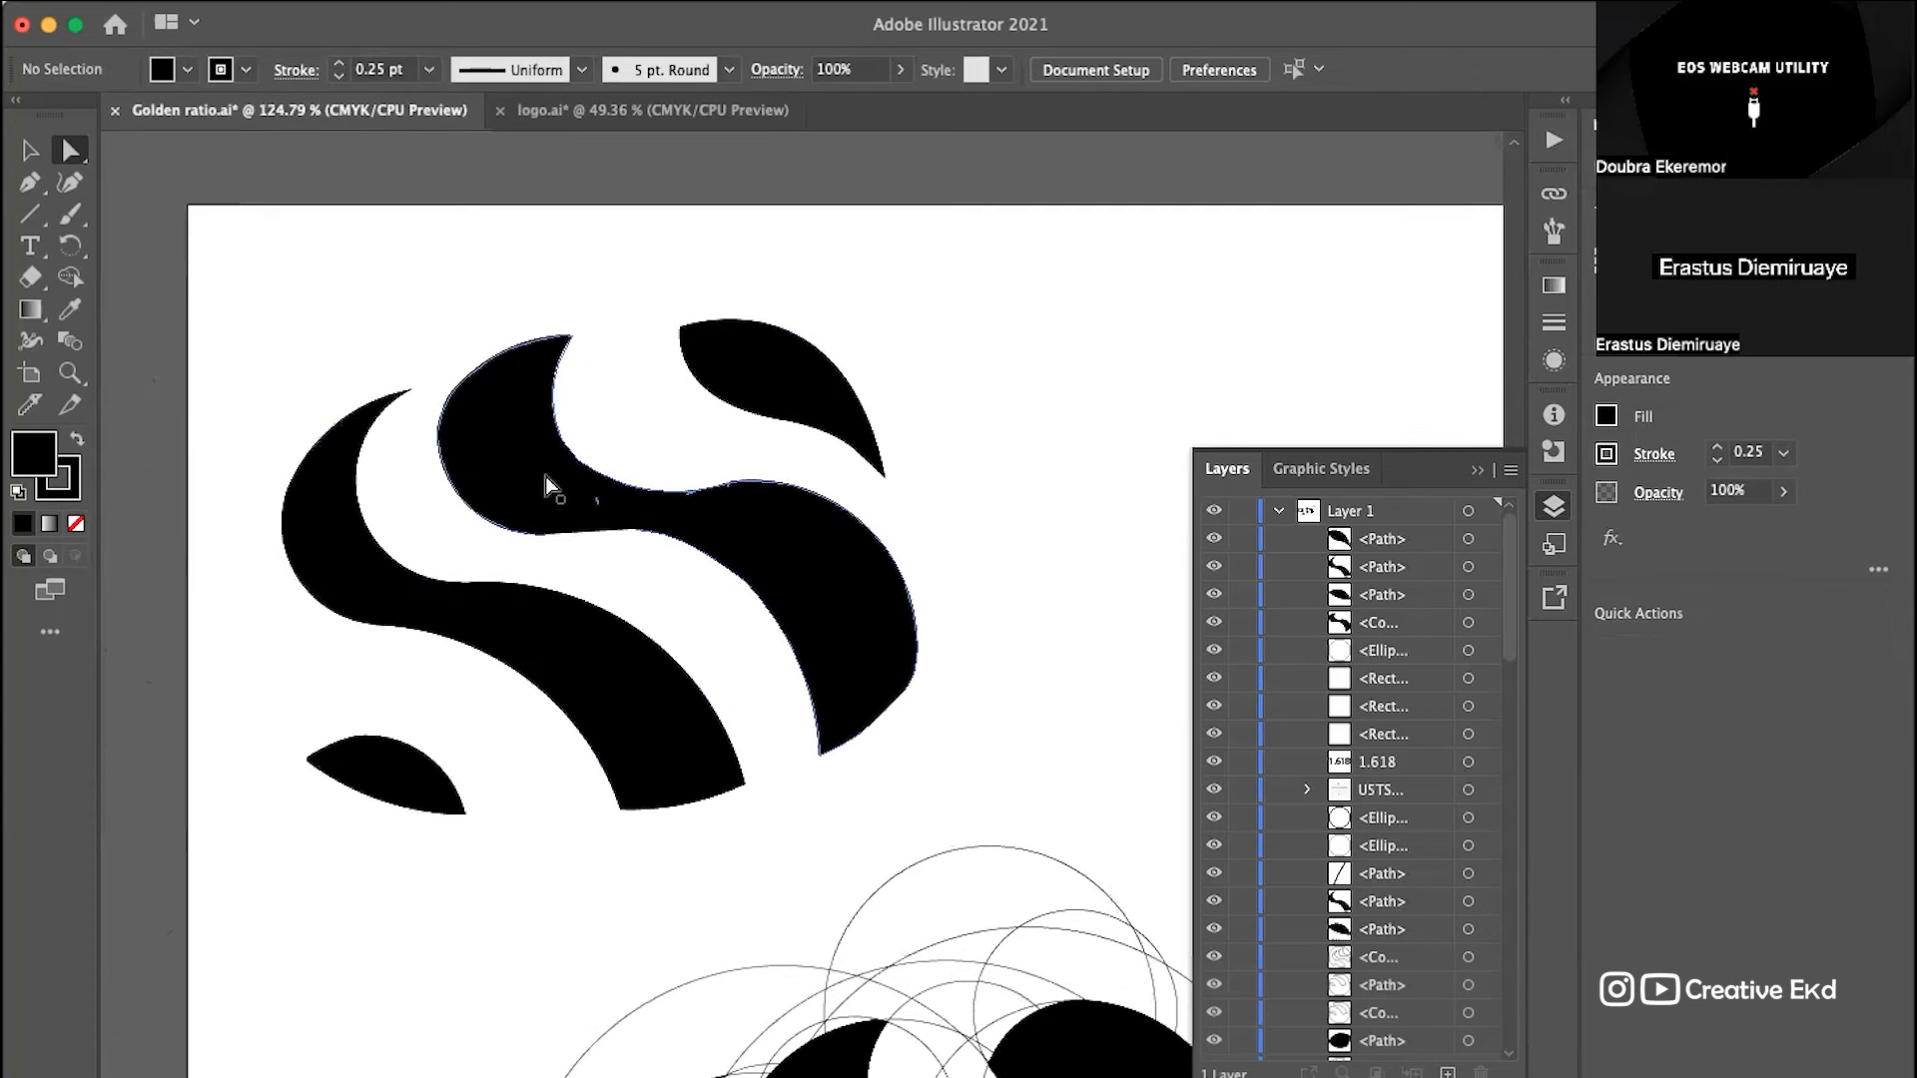
pyautogui.scroll(6, 549, 486)
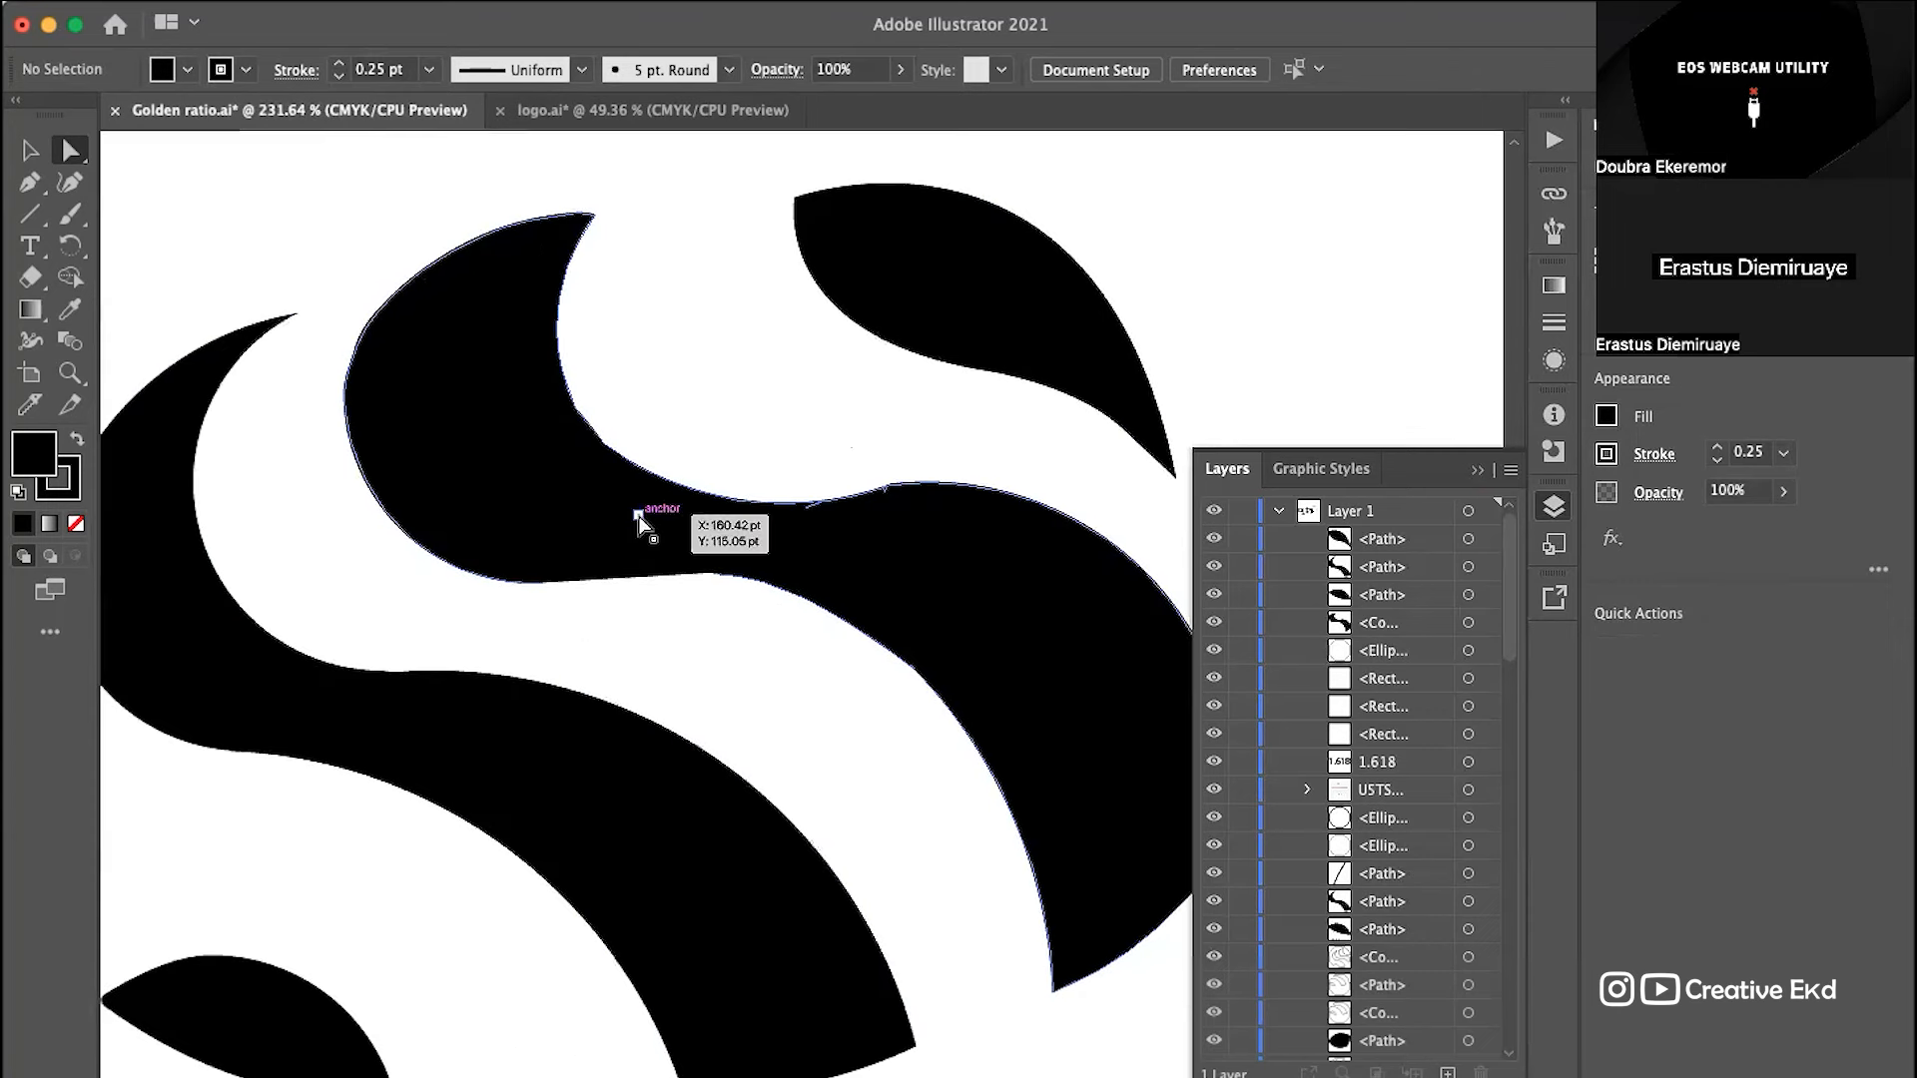
pyautogui.scroll(-10, 645, 549)
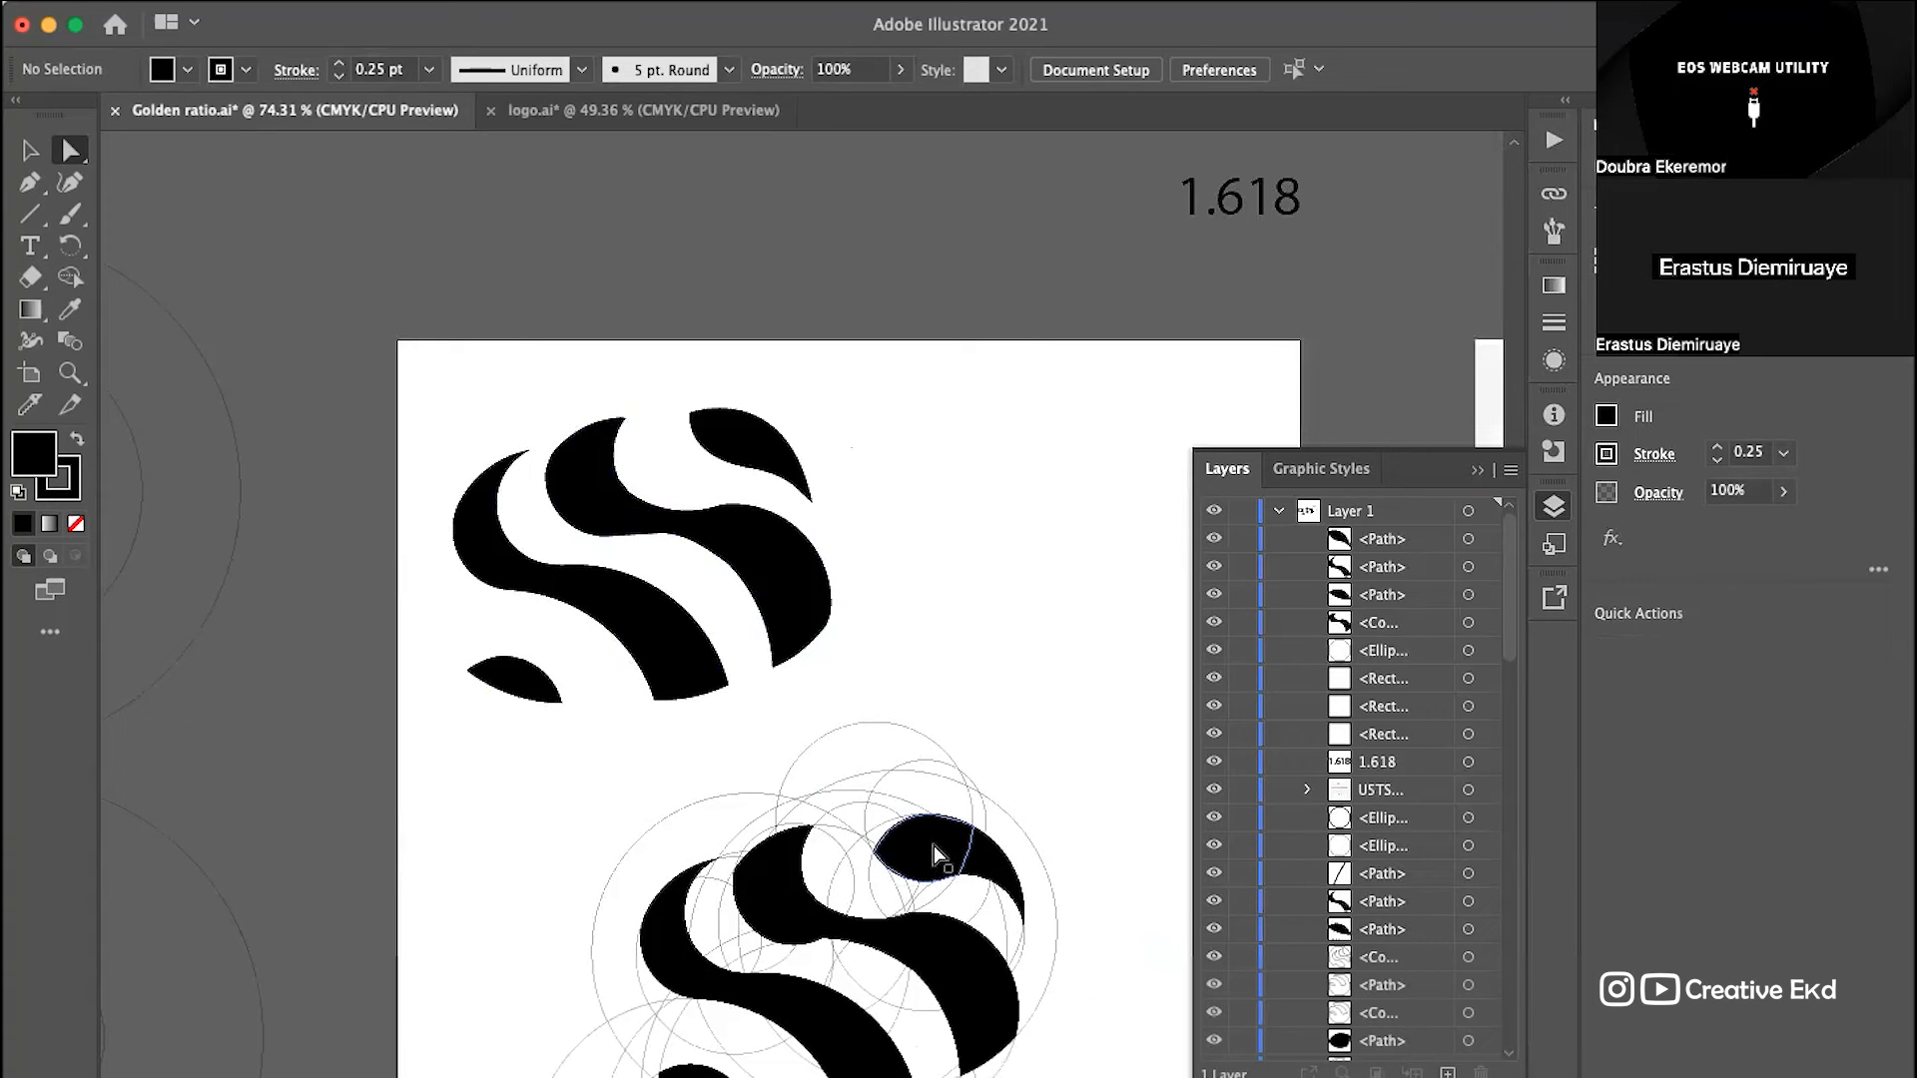
pyautogui.scroll(3, 902, 728)
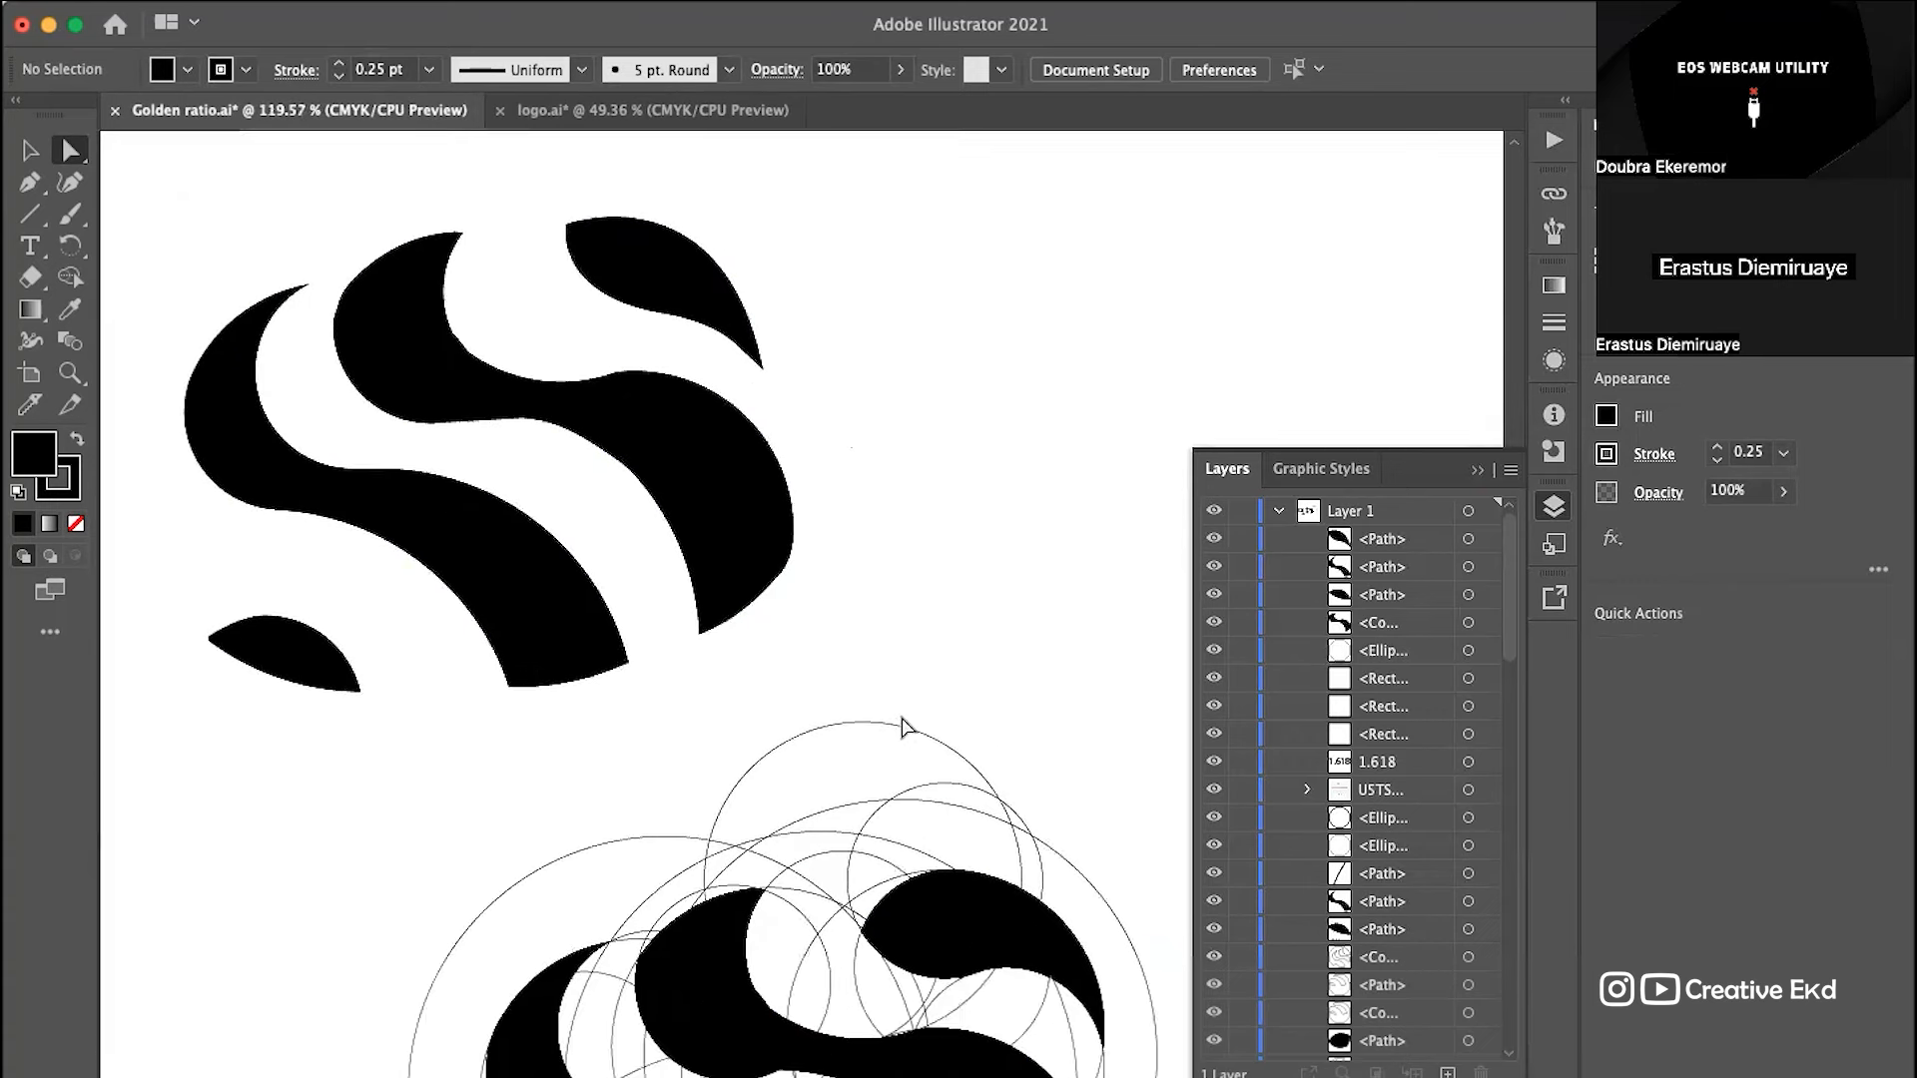
pyautogui.click(783, 441)
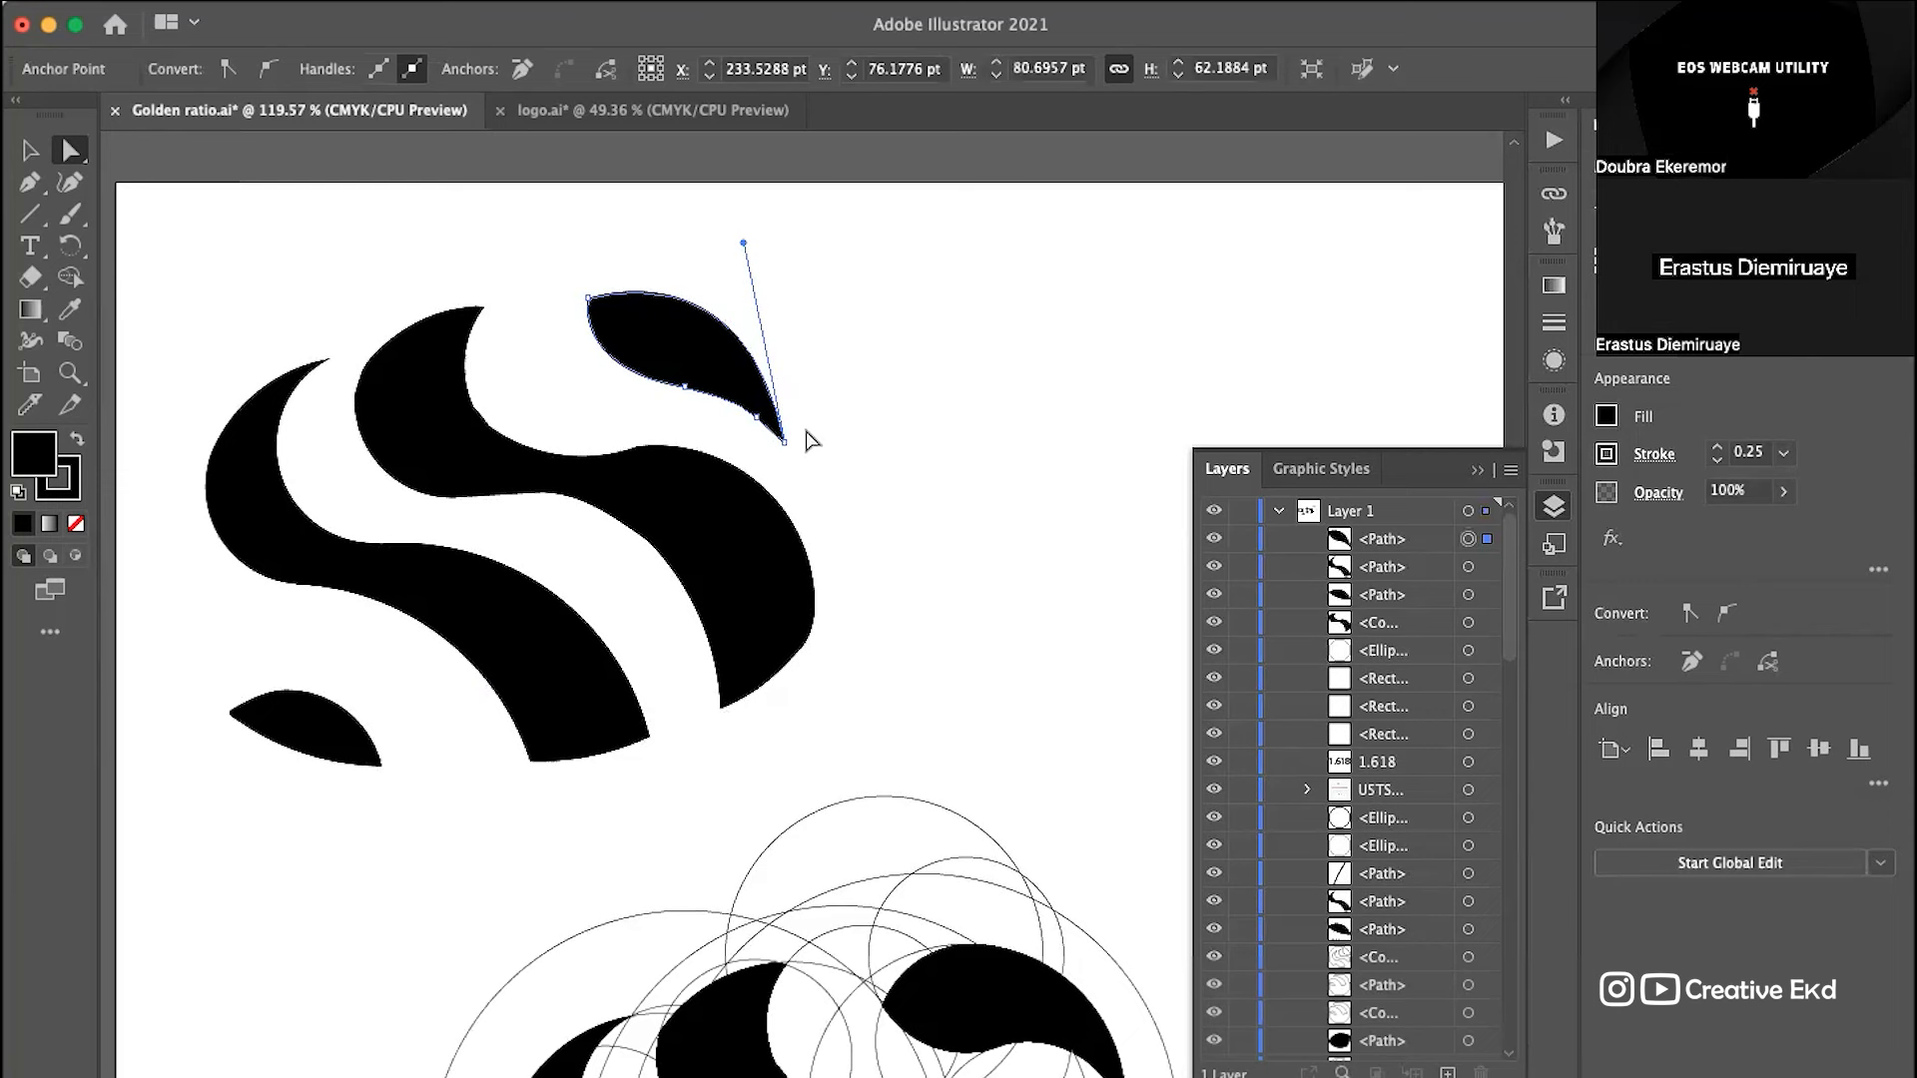
pyautogui.press('super+z')
pyautogui.press('super+z')
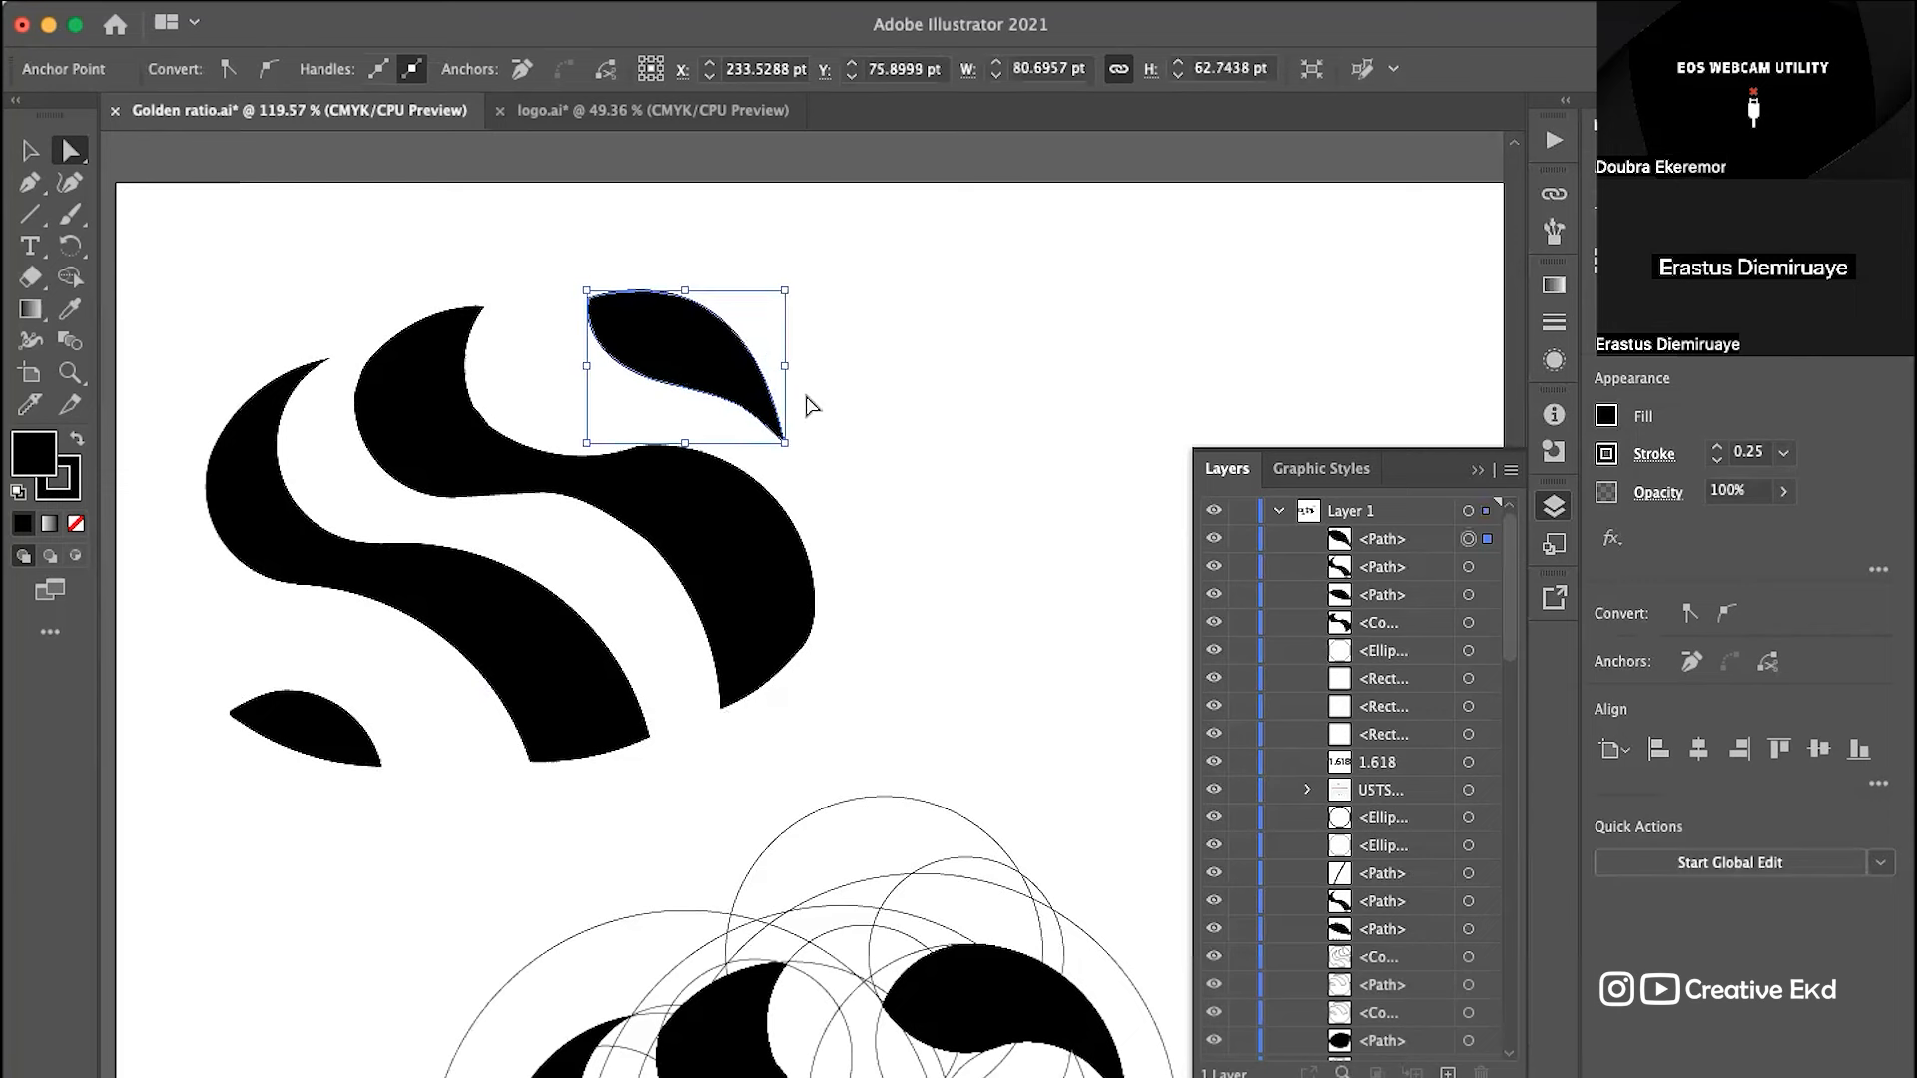
# Step: Move the whole upper-right leaf shape slightly upward, away from the upper S-shaped band, and deselect it
pyautogui.click(920, 265)
pyautogui.click(29, 151)
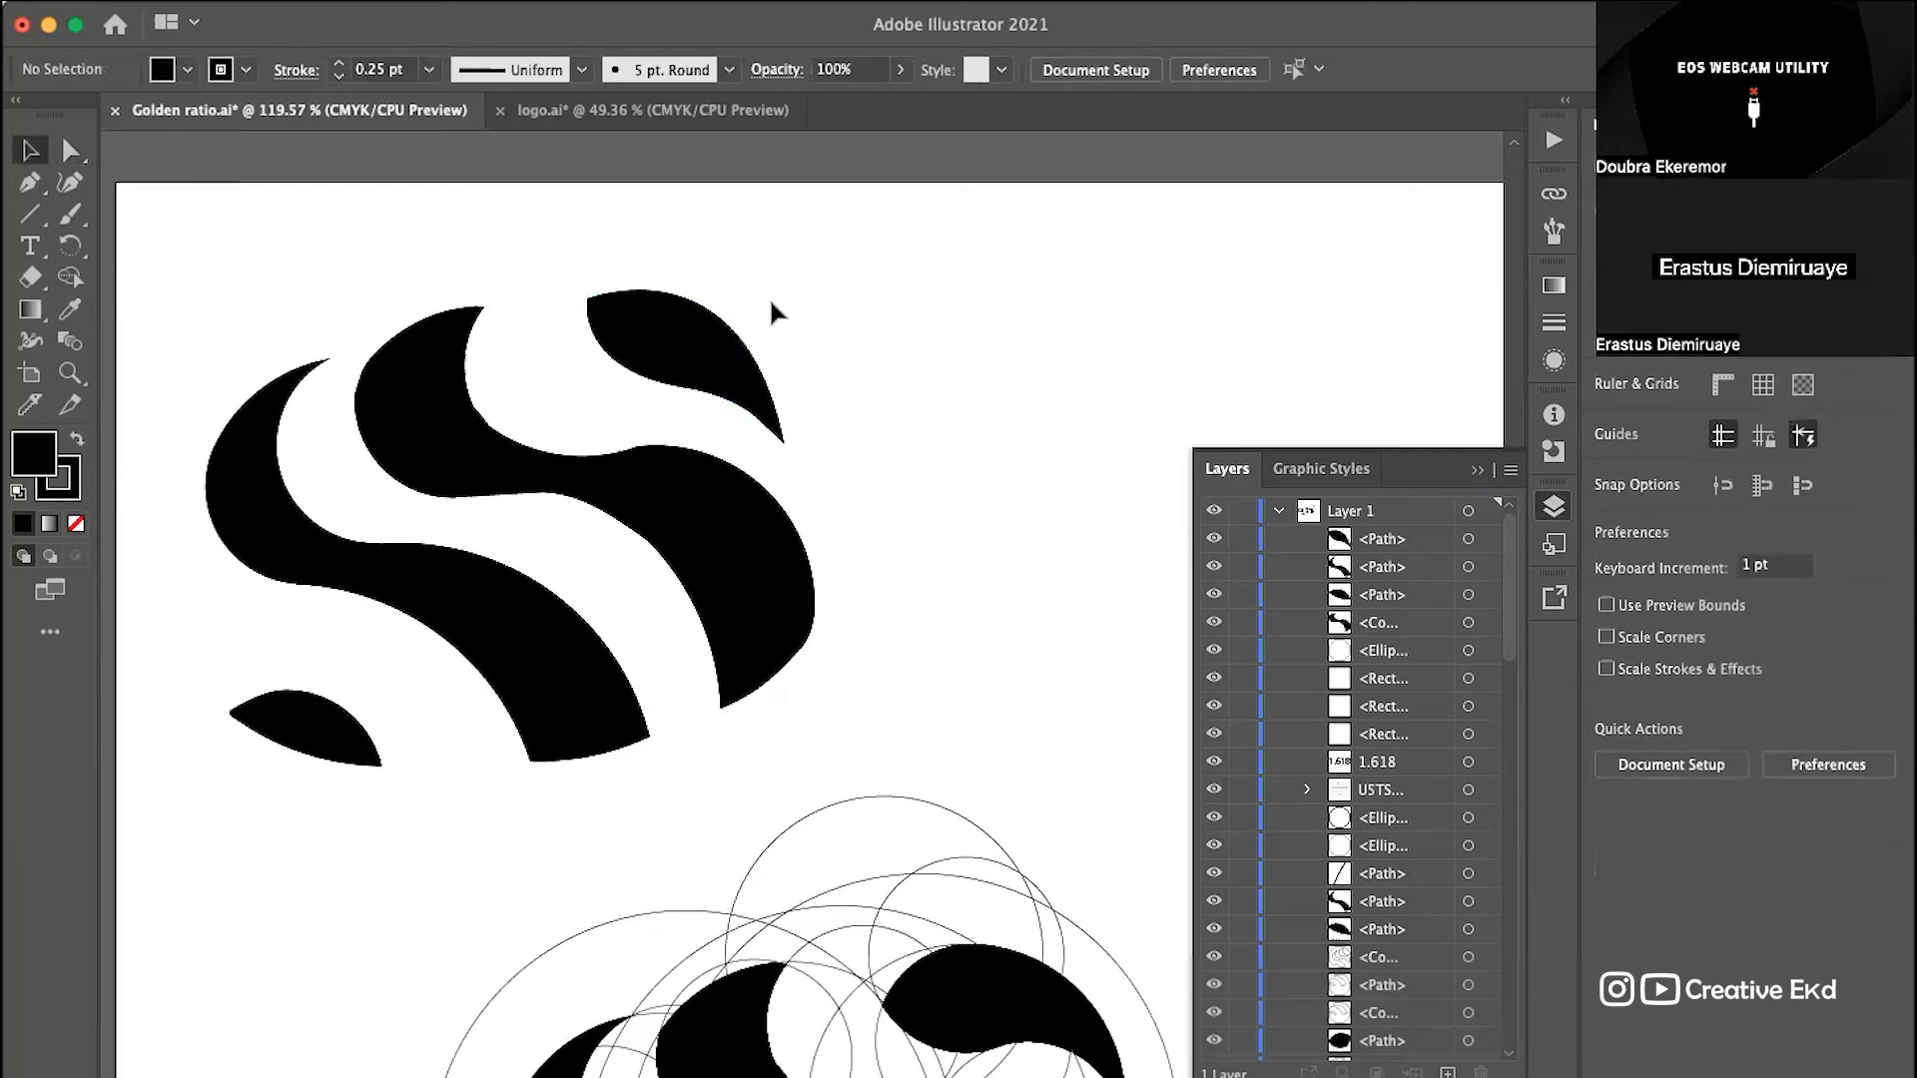
pyautogui.click(646, 376)
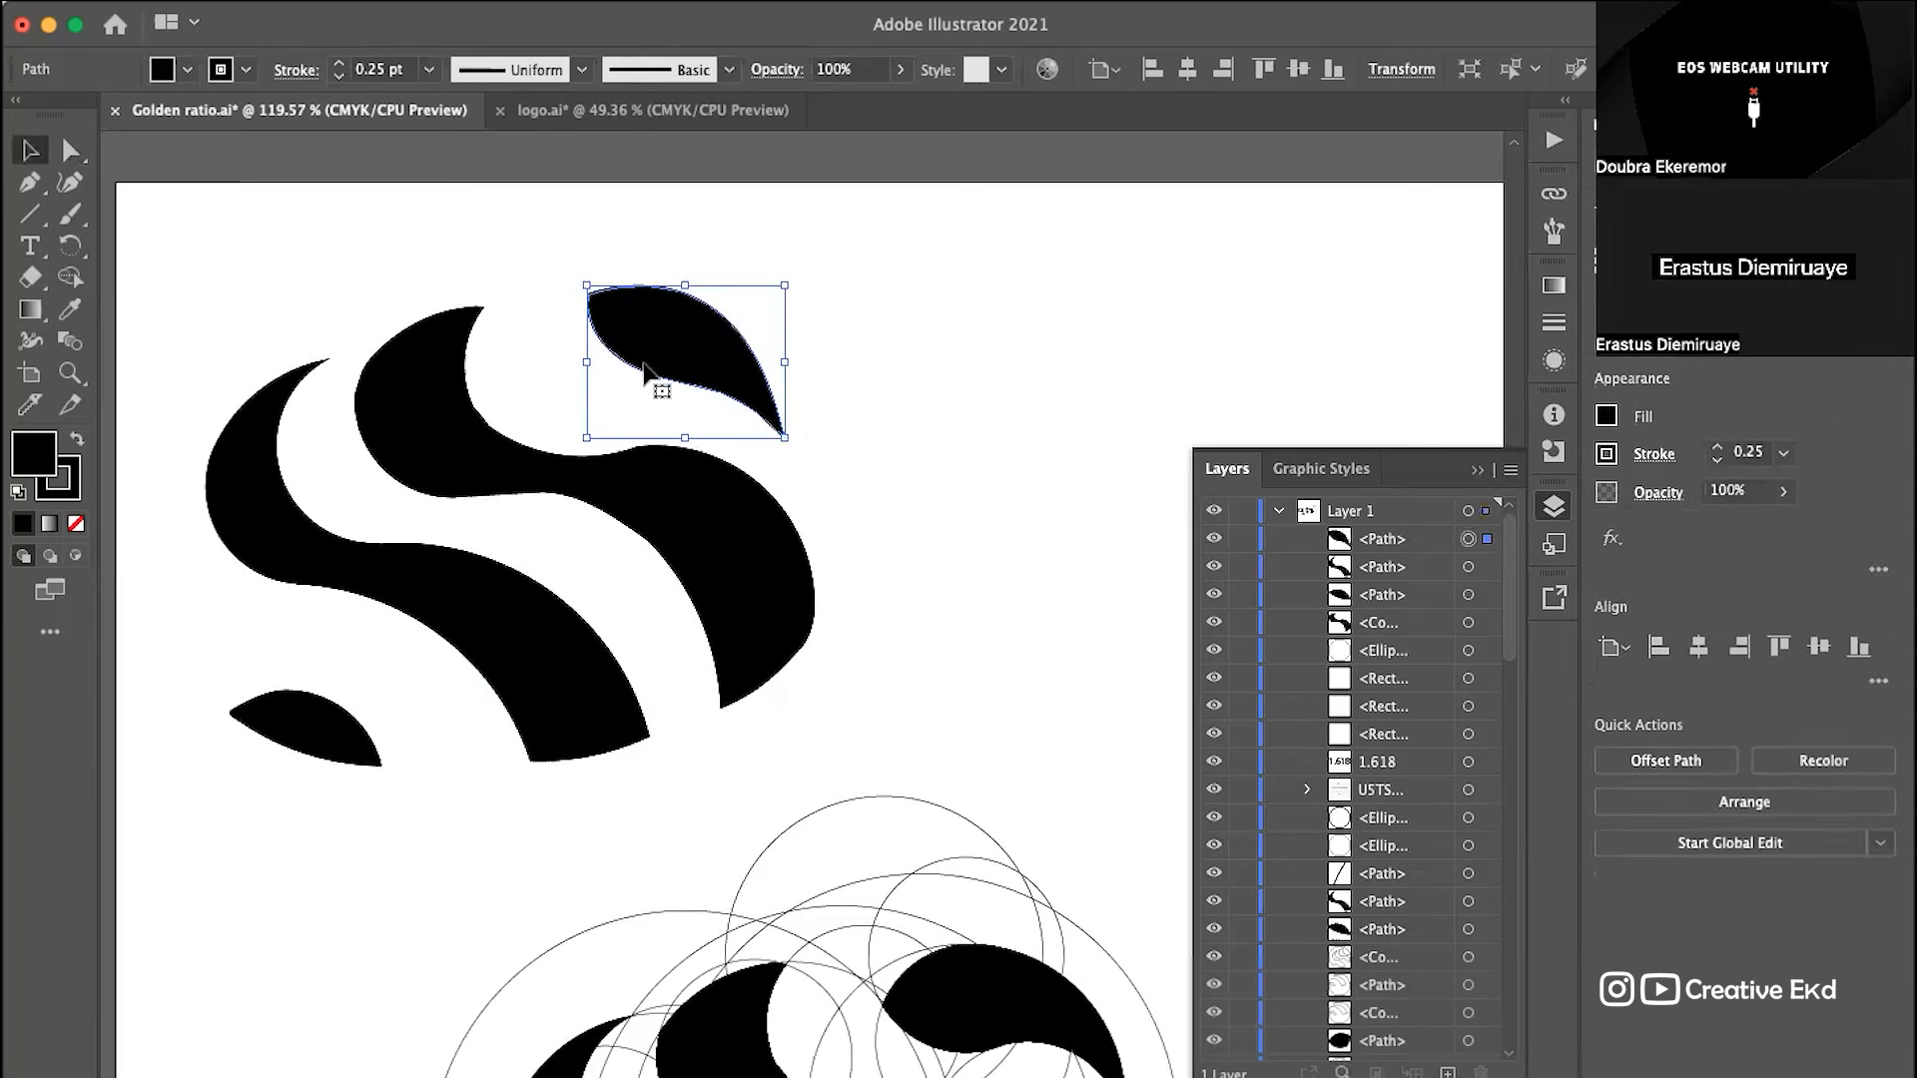
pyautogui.click(1033, 513)
# Step: Compare the edited logo with the version on the construction circles and check the upper S-shaped band for remaining flaws
pyautogui.scroll(-5, 1032, 513)
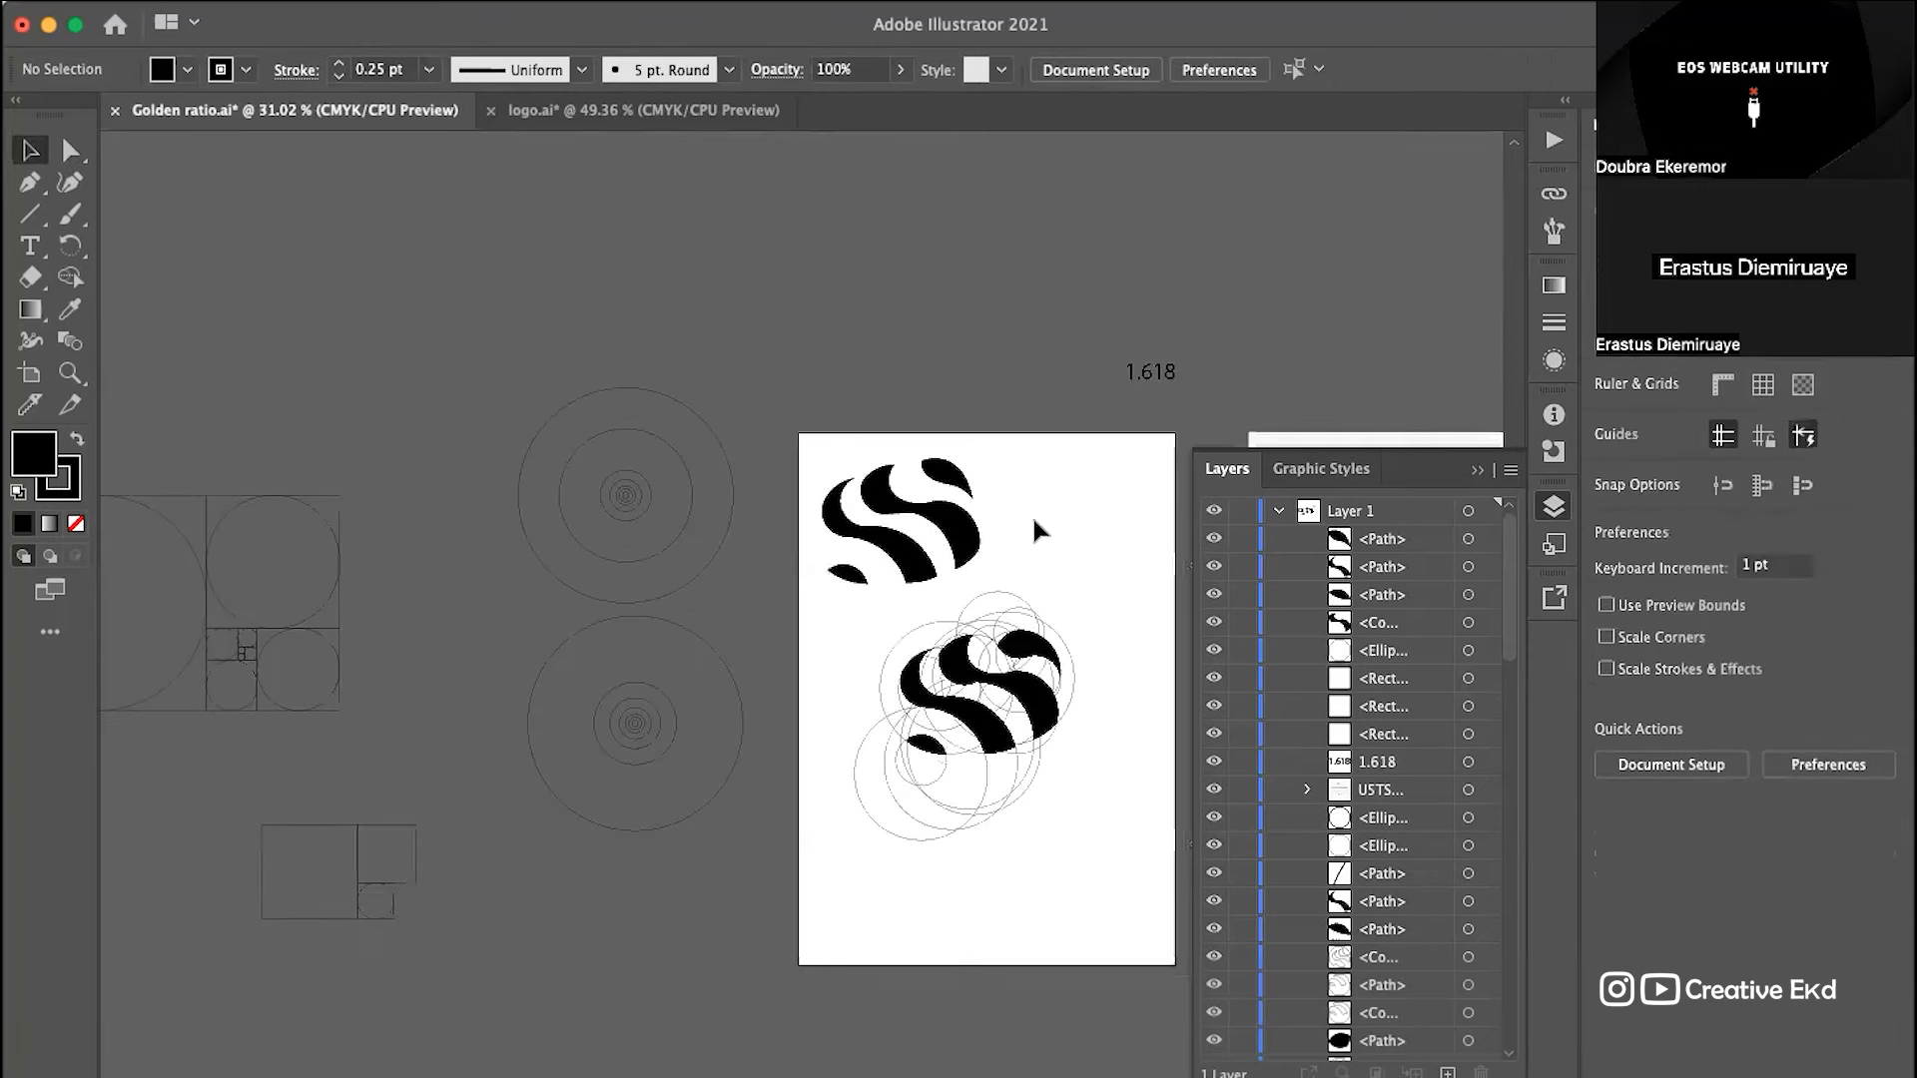
pyautogui.scroll(2, 1020, 575)
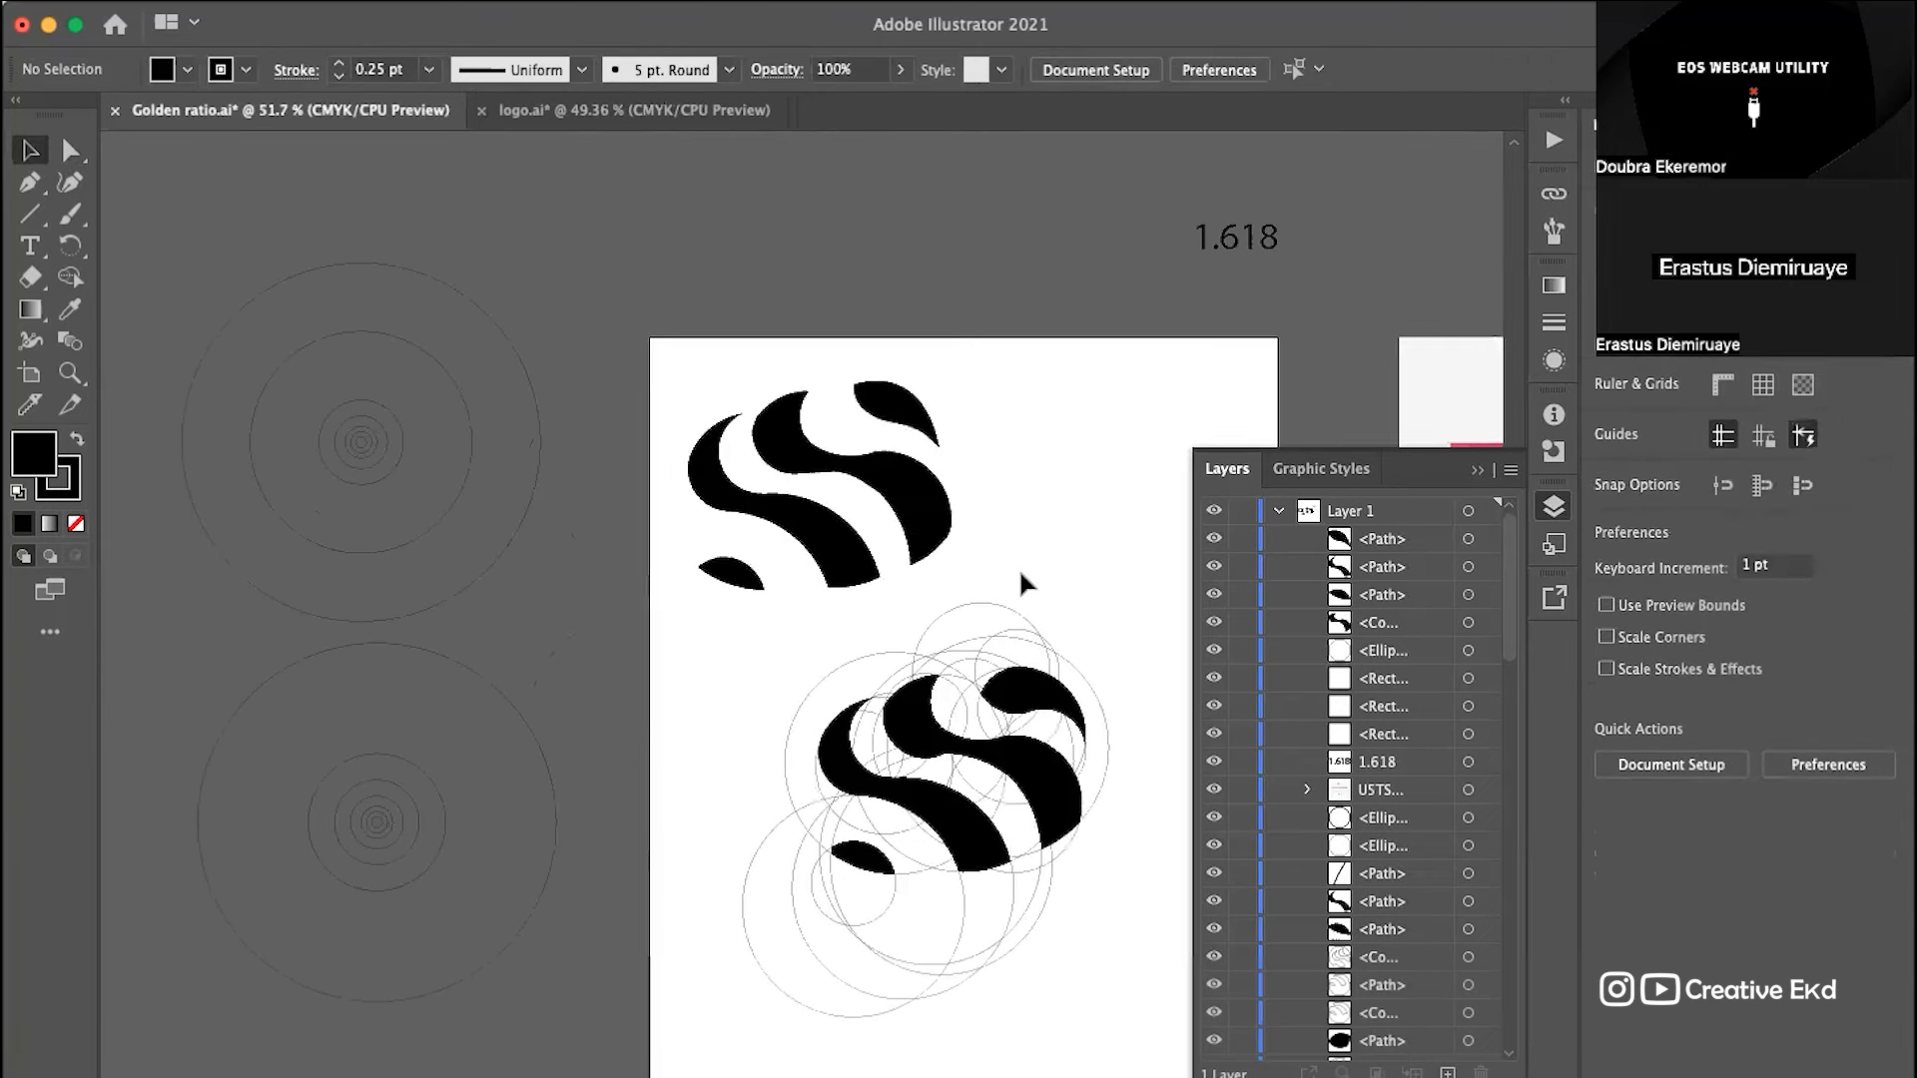
pyautogui.scroll(2, 1000, 569)
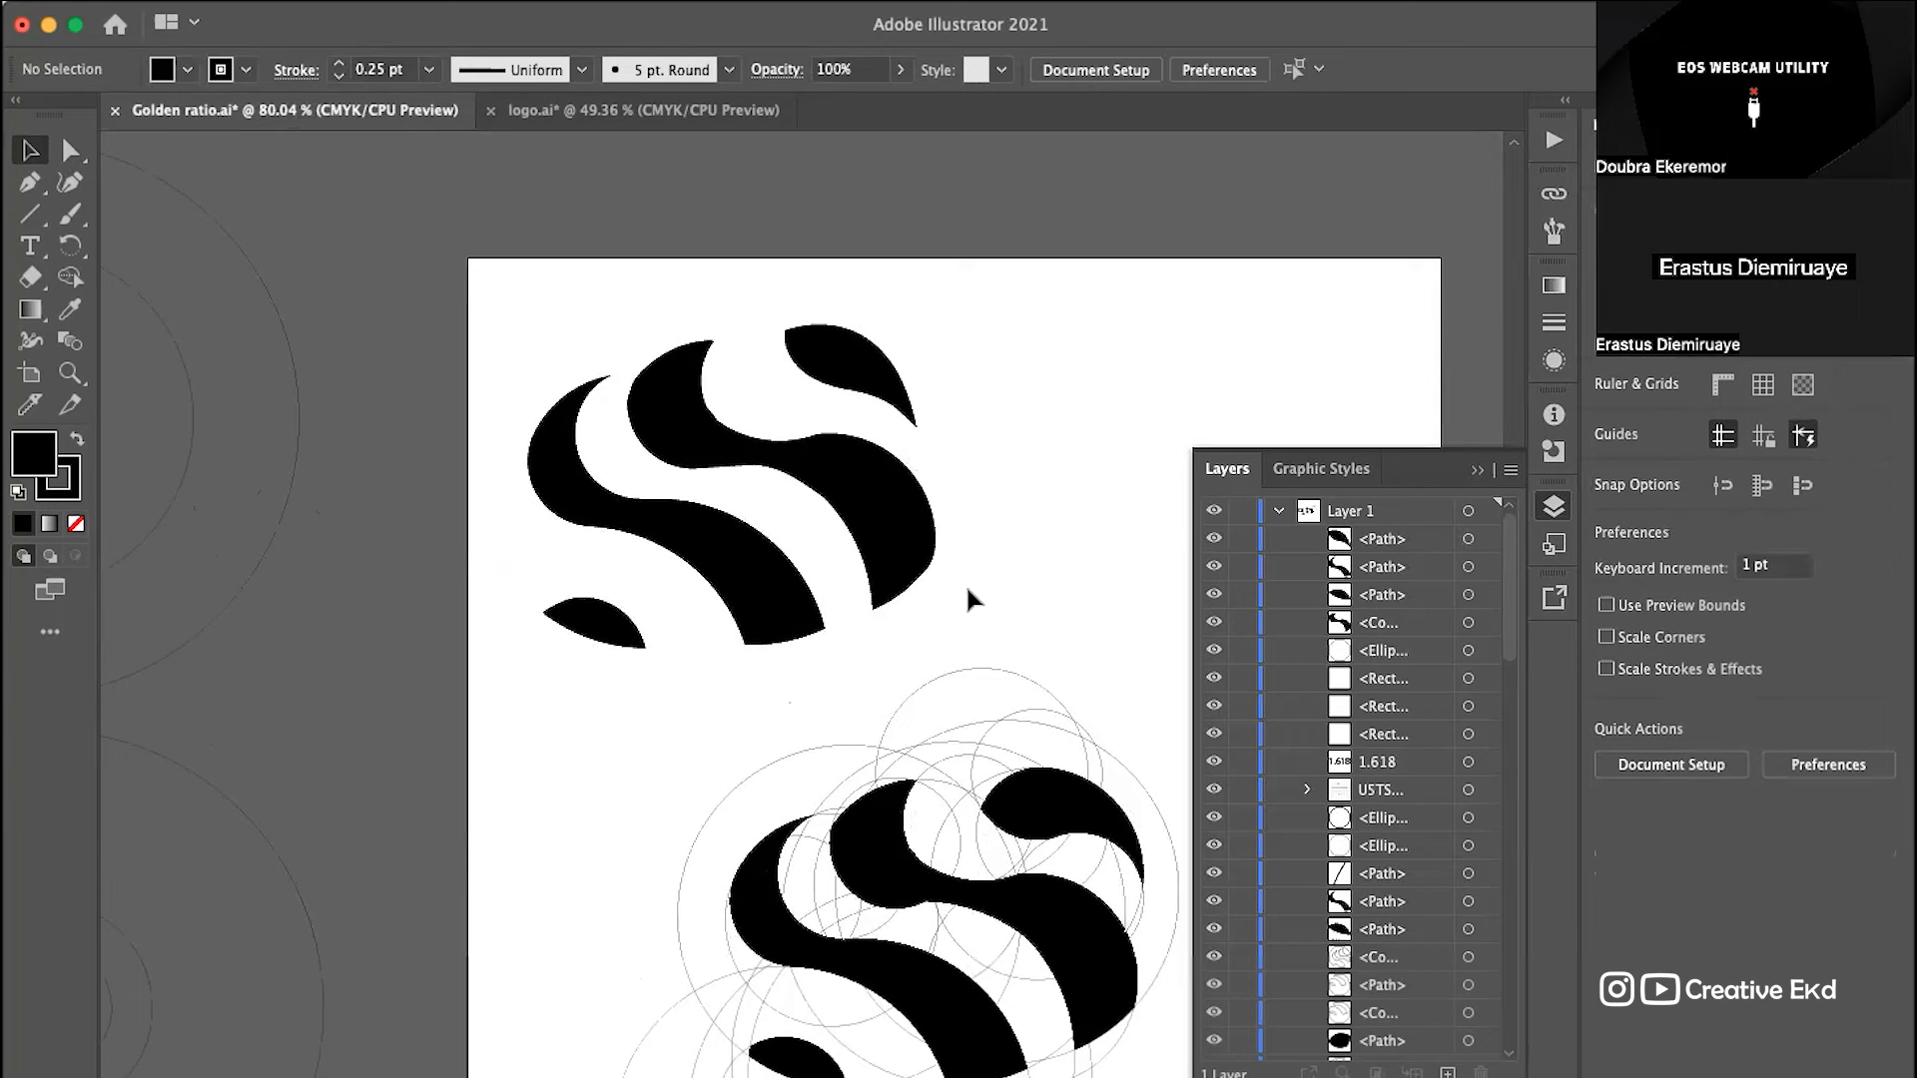
pyautogui.scroll(-2, 955, 582)
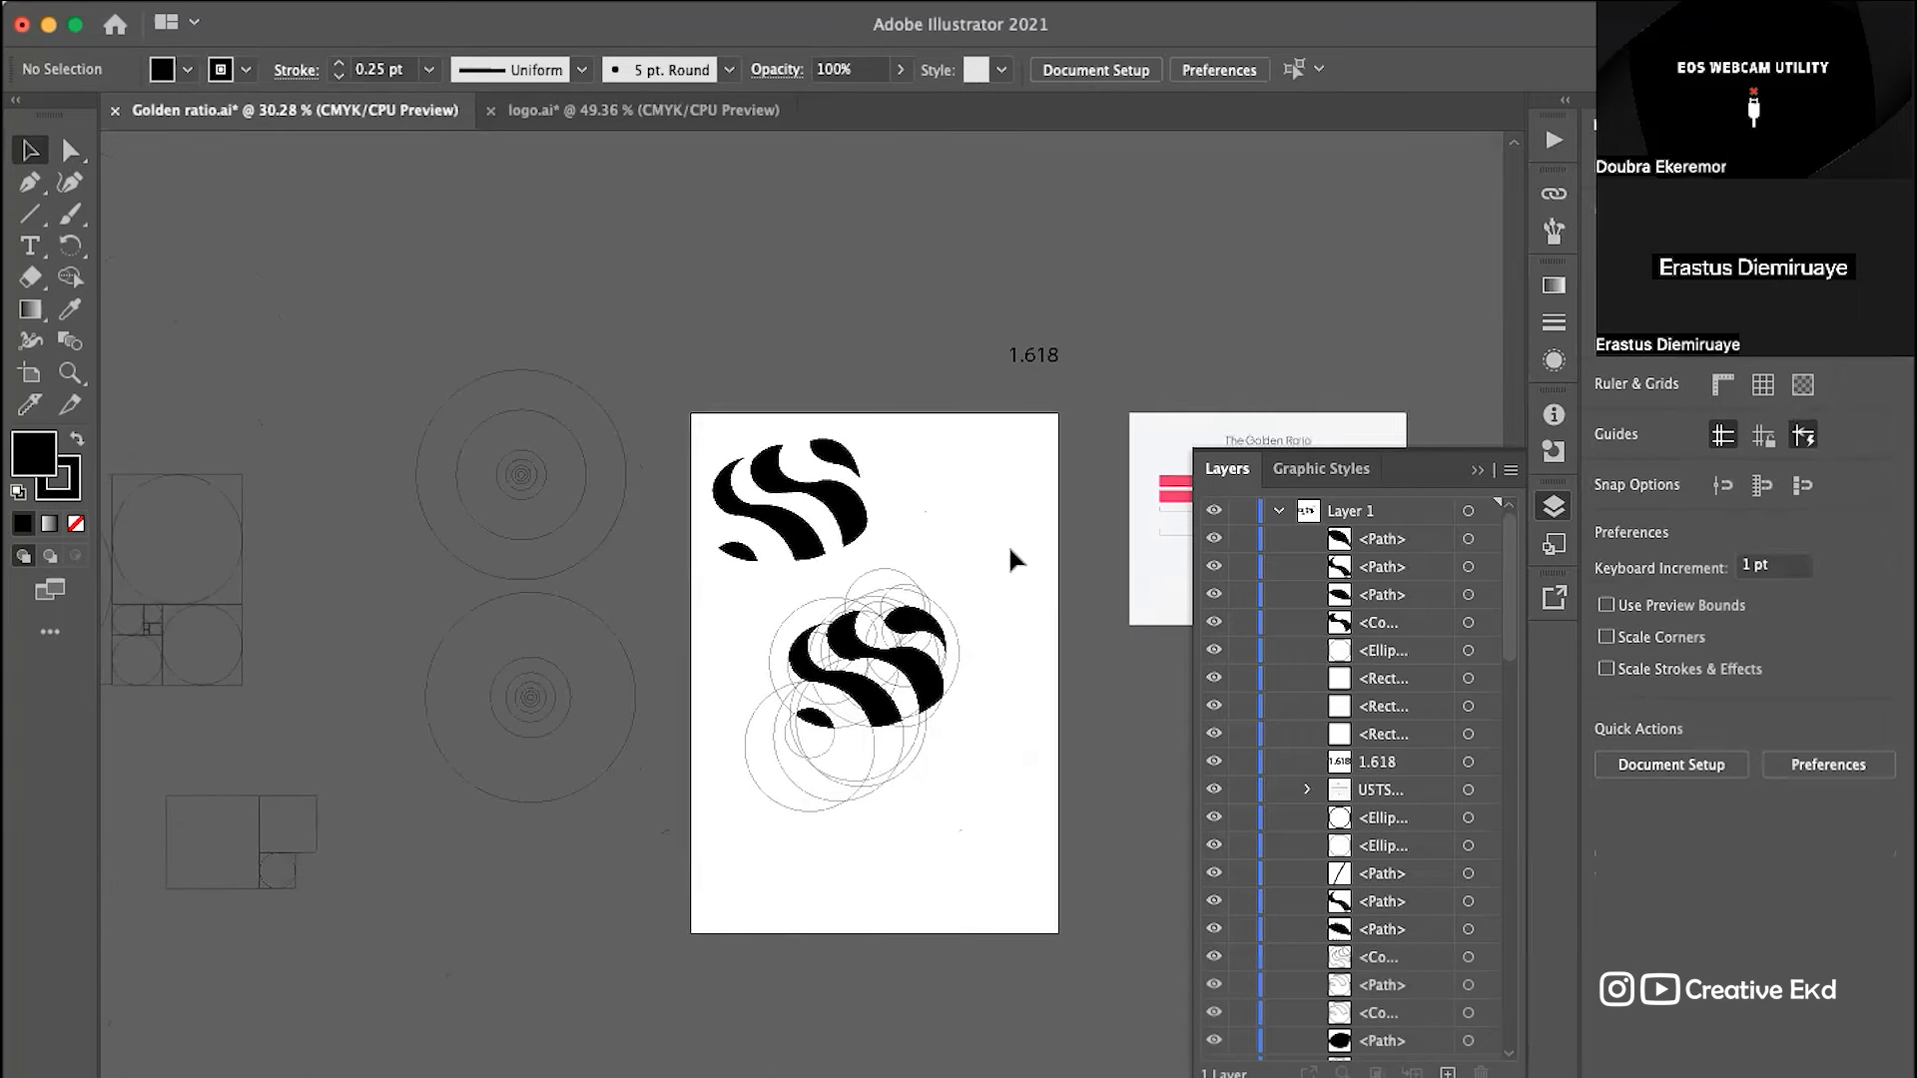
pyautogui.scroll(2, 1009, 551)
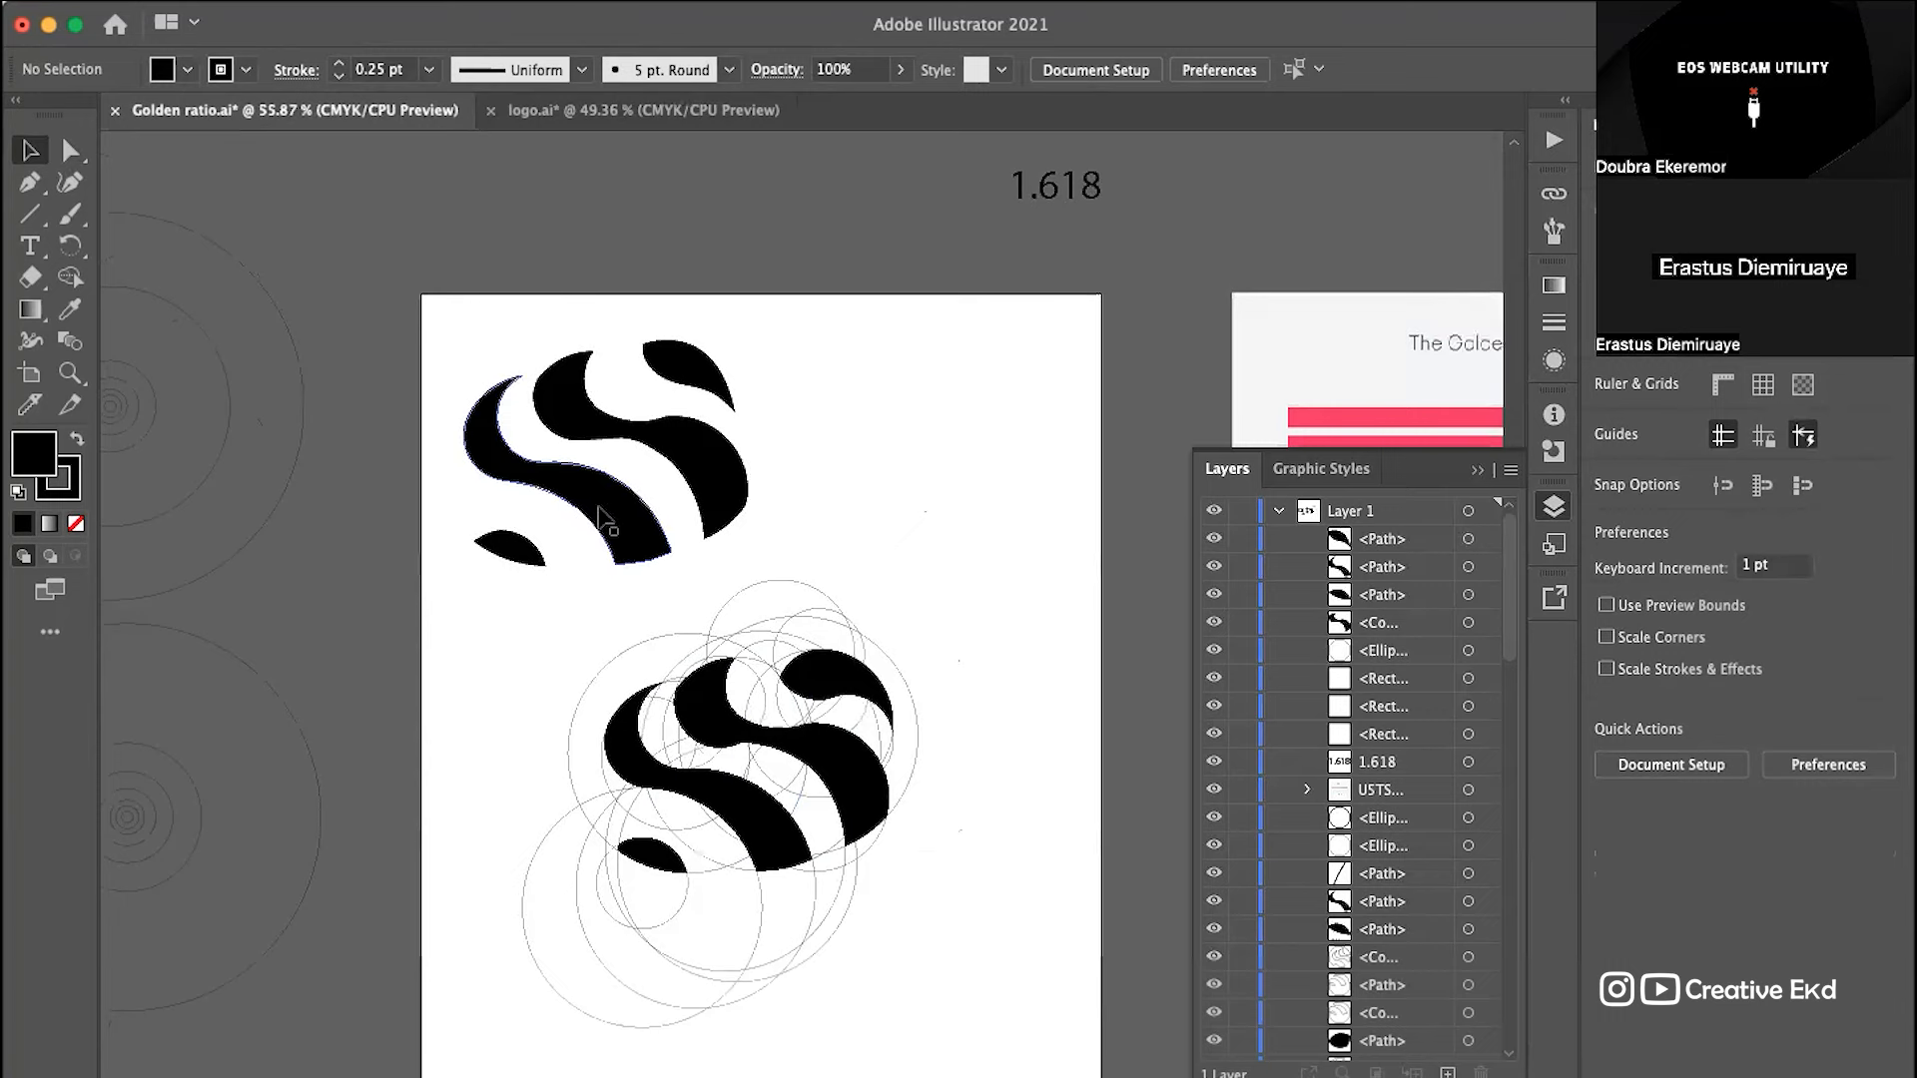
pyautogui.scroll(10, 601, 512)
pyautogui.scroll(5, 601, 517)
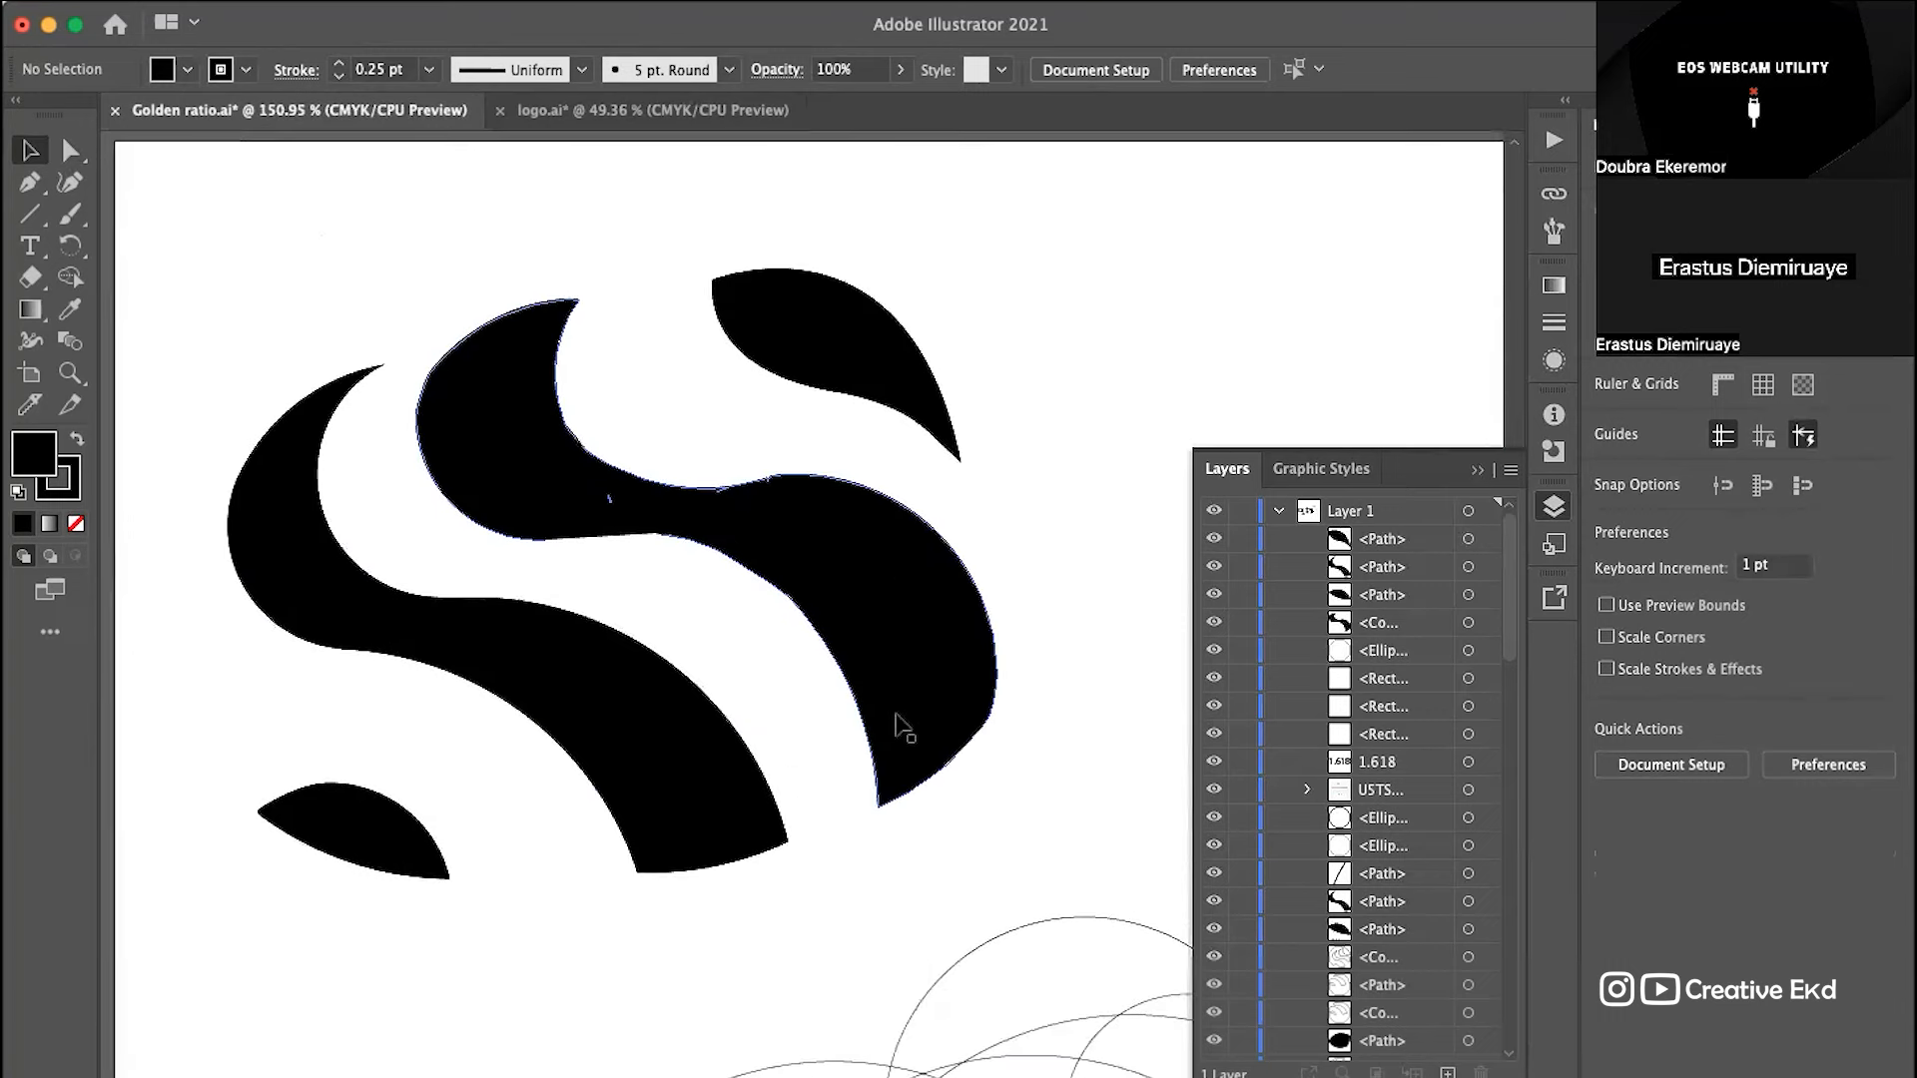
# Step: Try deleting the inner anchor of the notch on the upper S-shaped band's top edge, undo it, and move the anchor outward
pyautogui.scroll(-3, 898, 728)
pyautogui.scroll(10, 813, 552)
pyautogui.scroll(5, 801, 539)
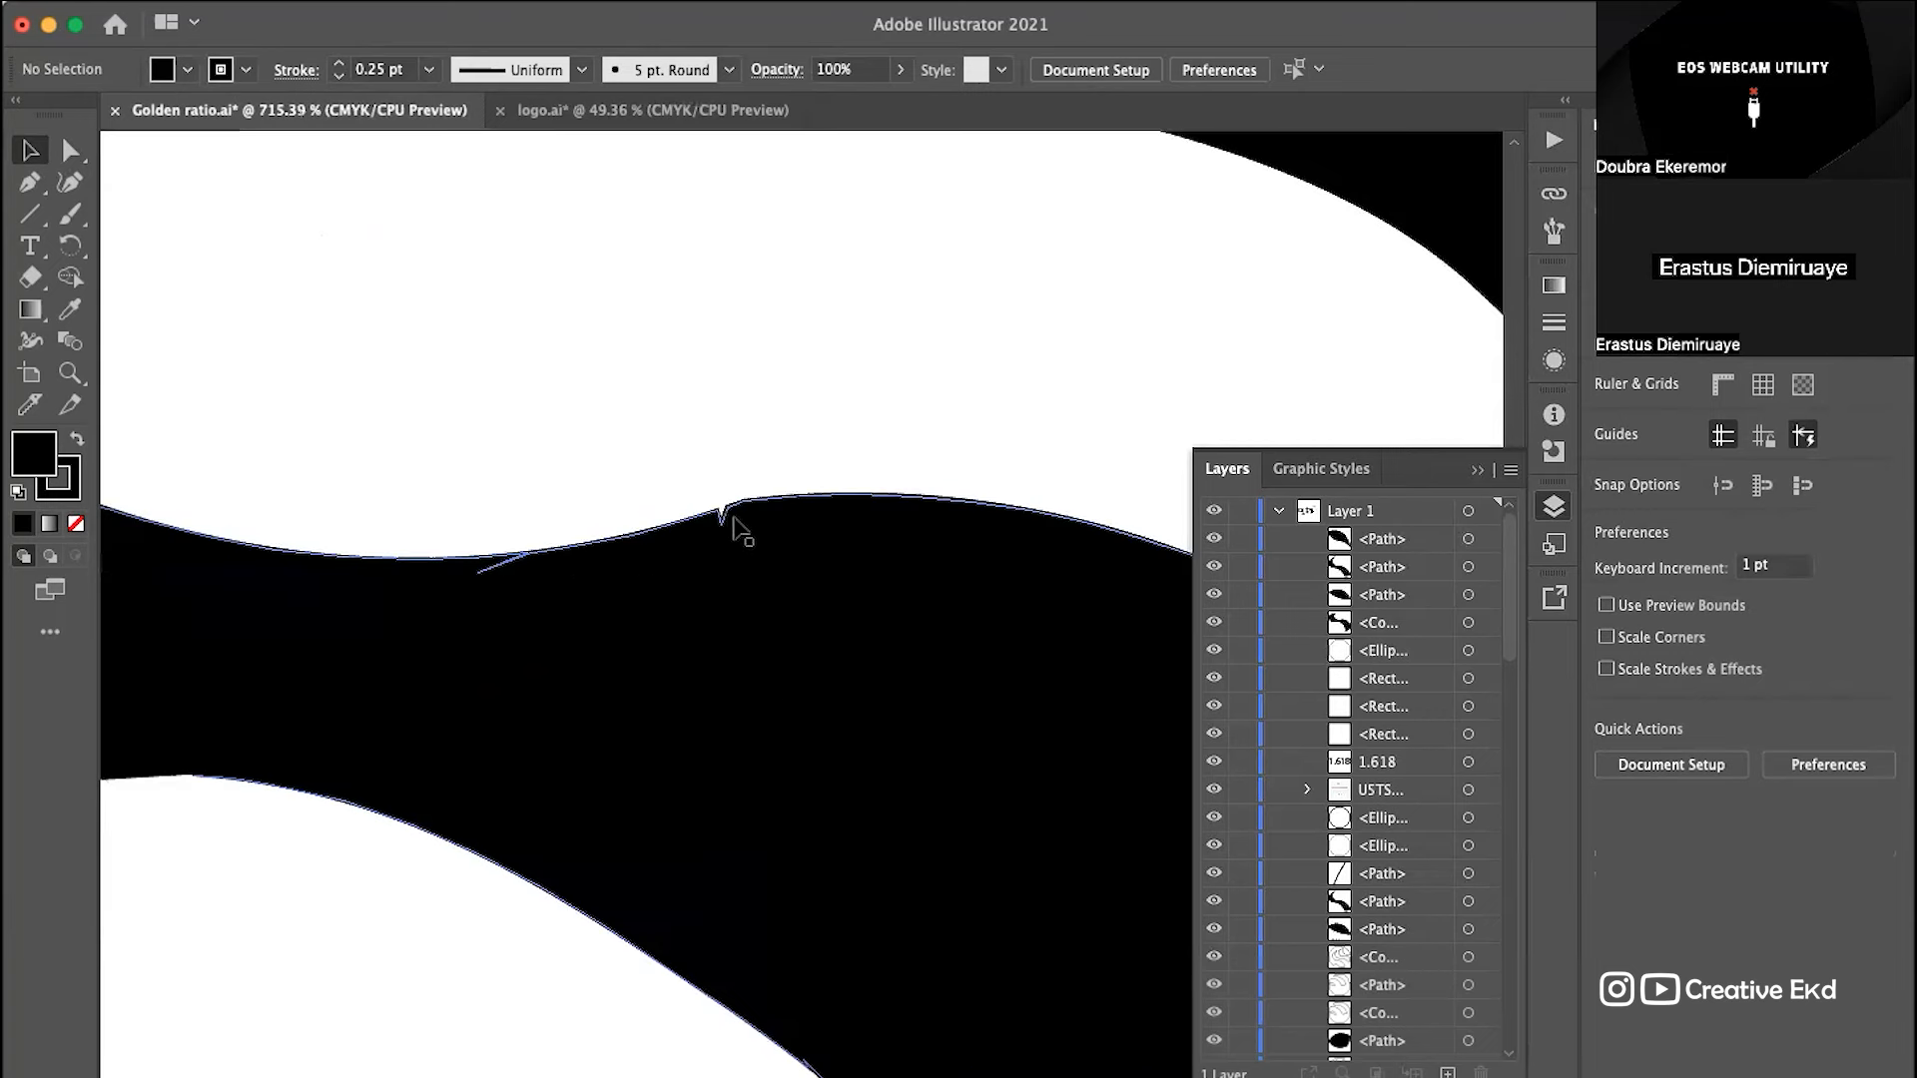
pyautogui.scroll(9, 736, 526)
pyautogui.click(667, 509)
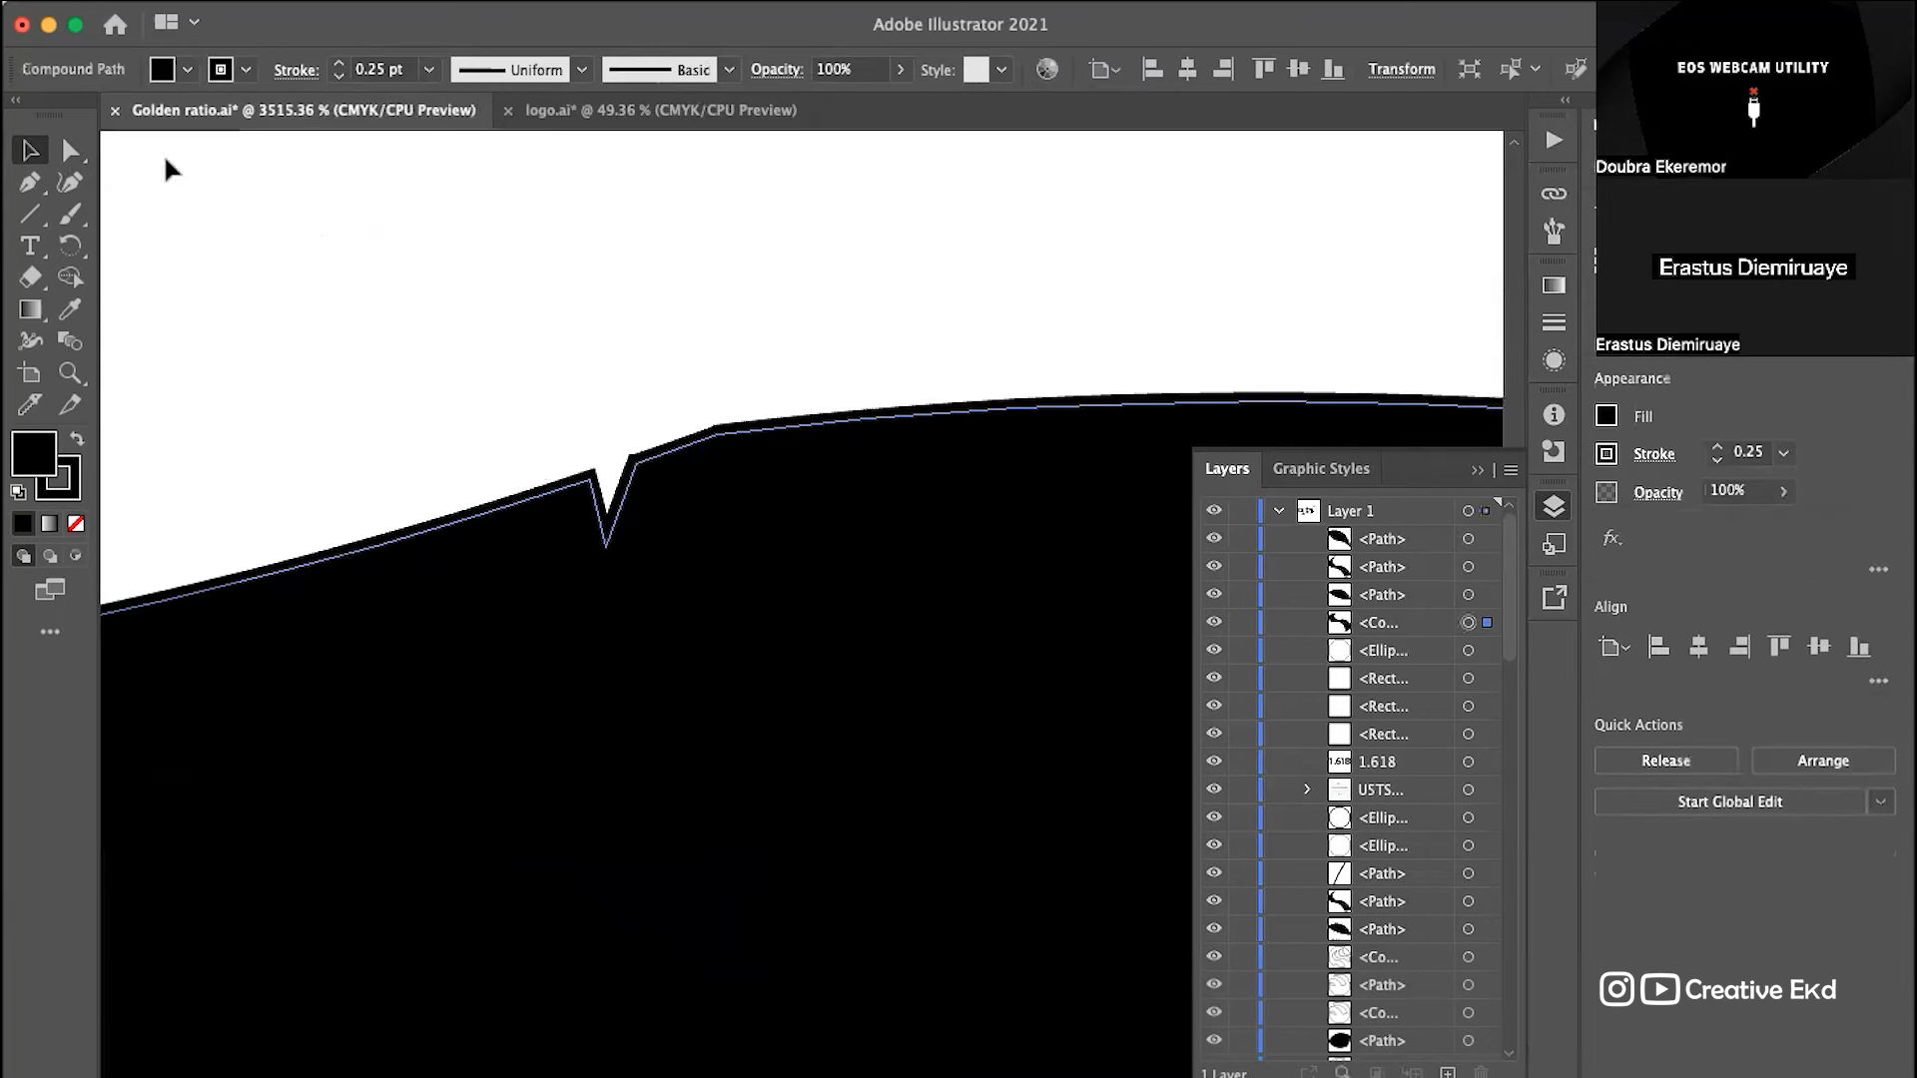
pyautogui.click(62, 148)
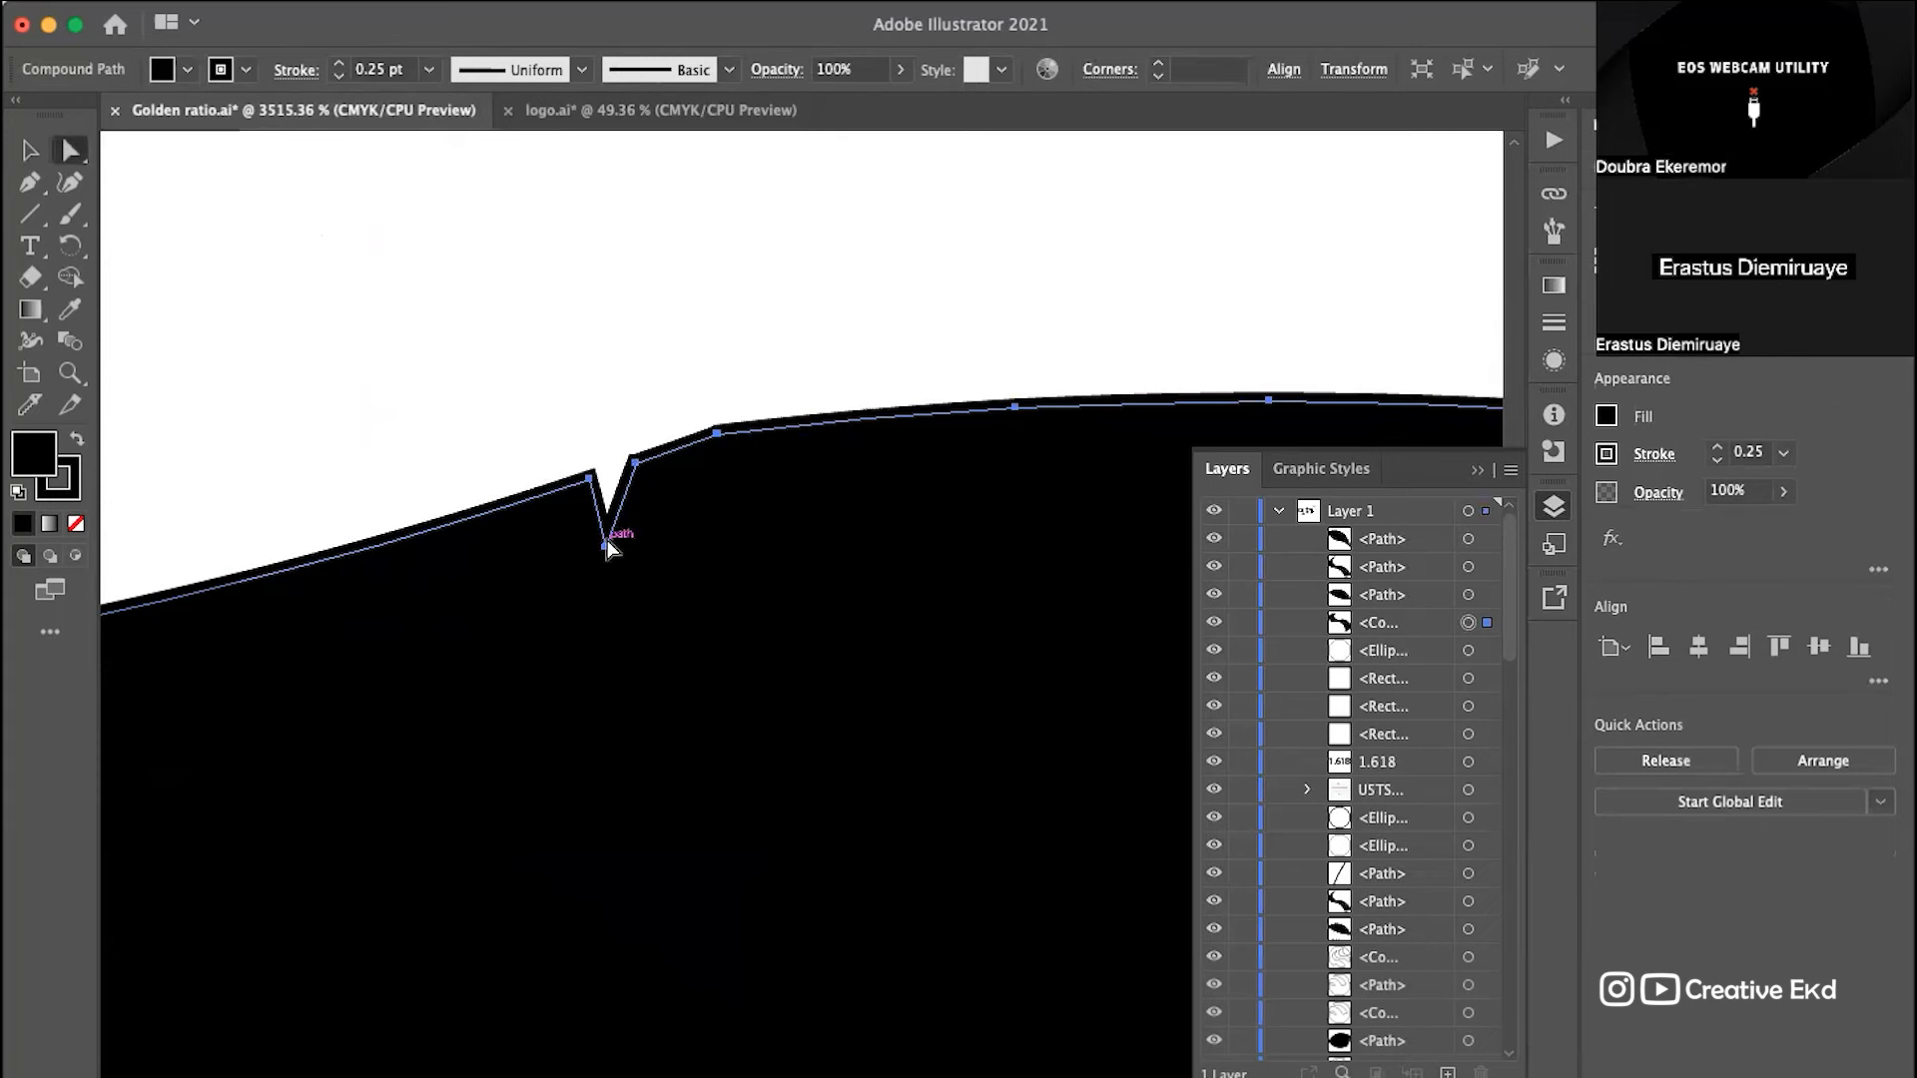
pyautogui.click(604, 547)
pyautogui.press('Delete')
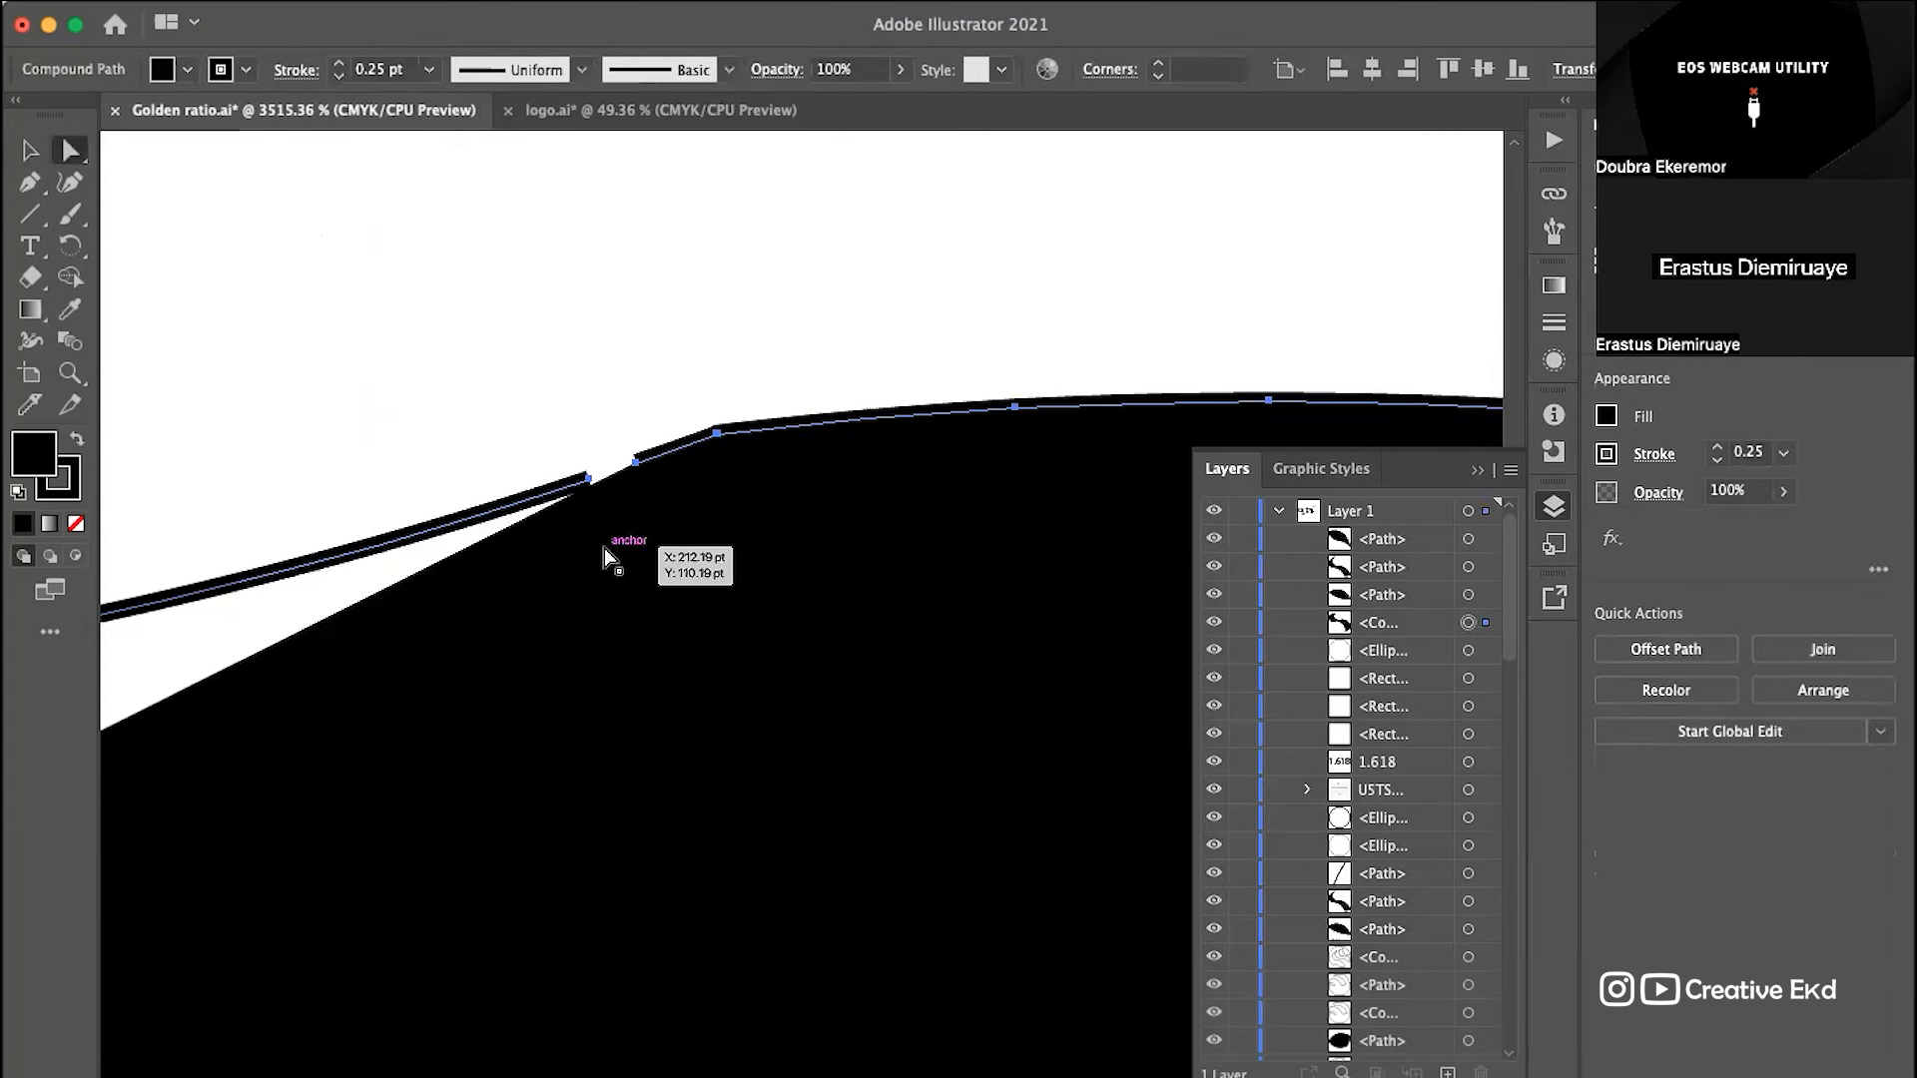
pyautogui.press('super+z')
pyautogui.moveTo(603, 548); pyautogui.dragTo(607, 489)
# Step: Swing the handles of the notch's middle and two flanking anchors so they run along the band's top edge
pyautogui.scroll(5, 612, 481)
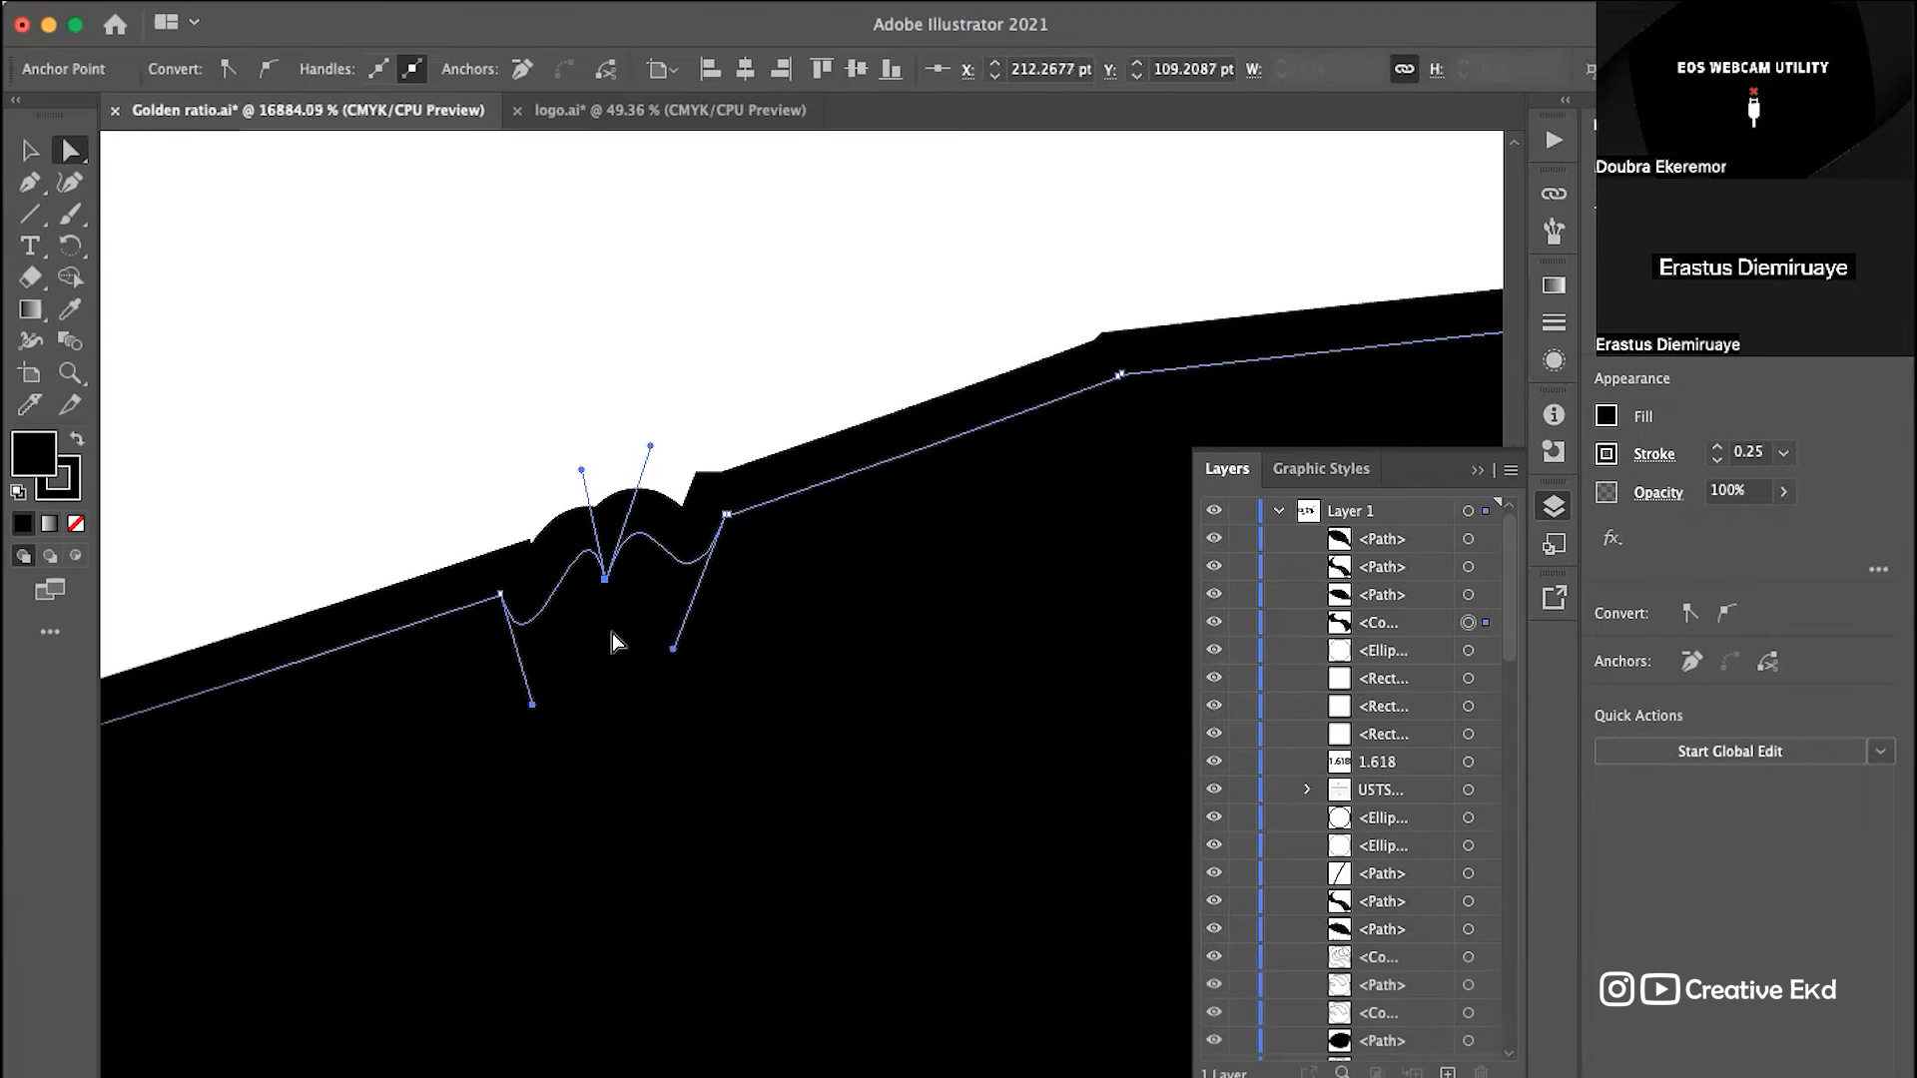
pyautogui.scroll(5, 612, 641)
pyautogui.hscroll(-5, 397, 329)
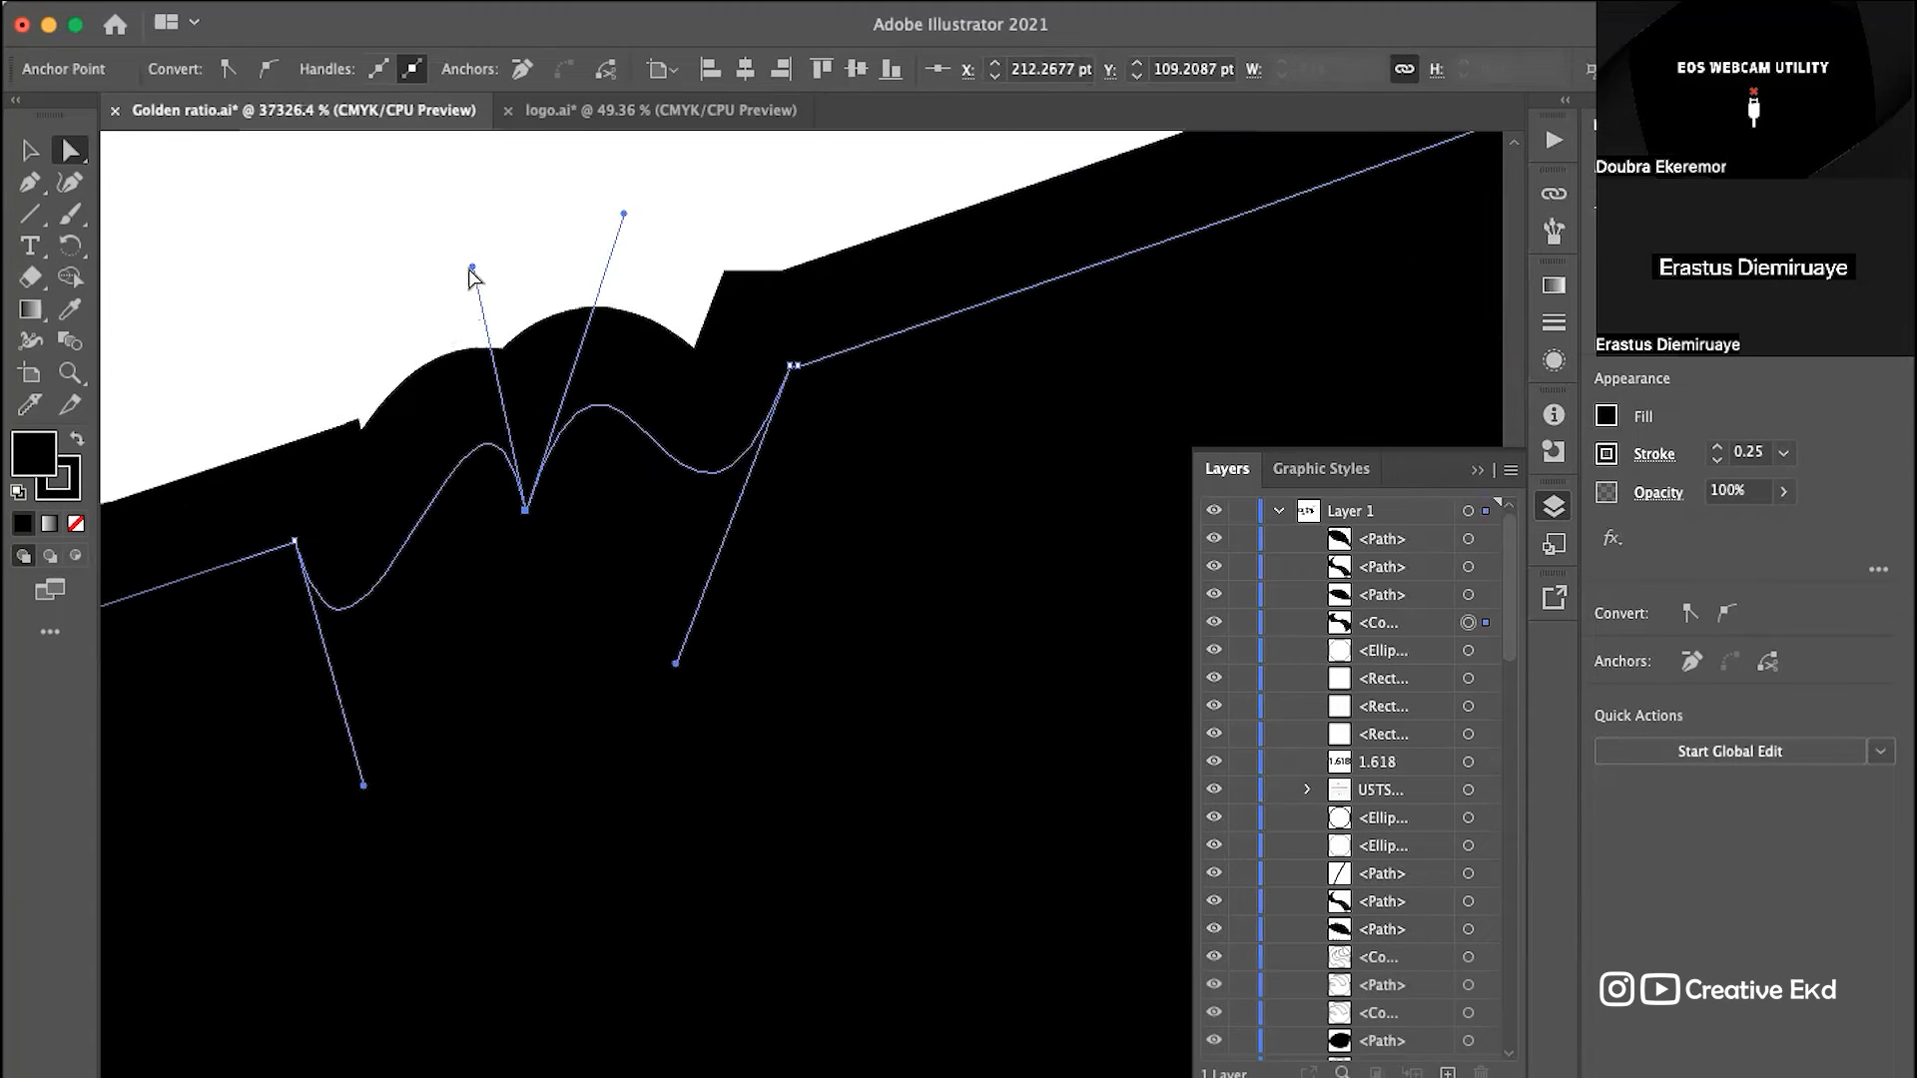
pyautogui.scroll(4, 470, 274)
pyautogui.hscroll(2, 470, 274)
pyautogui.moveTo(369, 452); pyautogui.dragTo(300, 730)
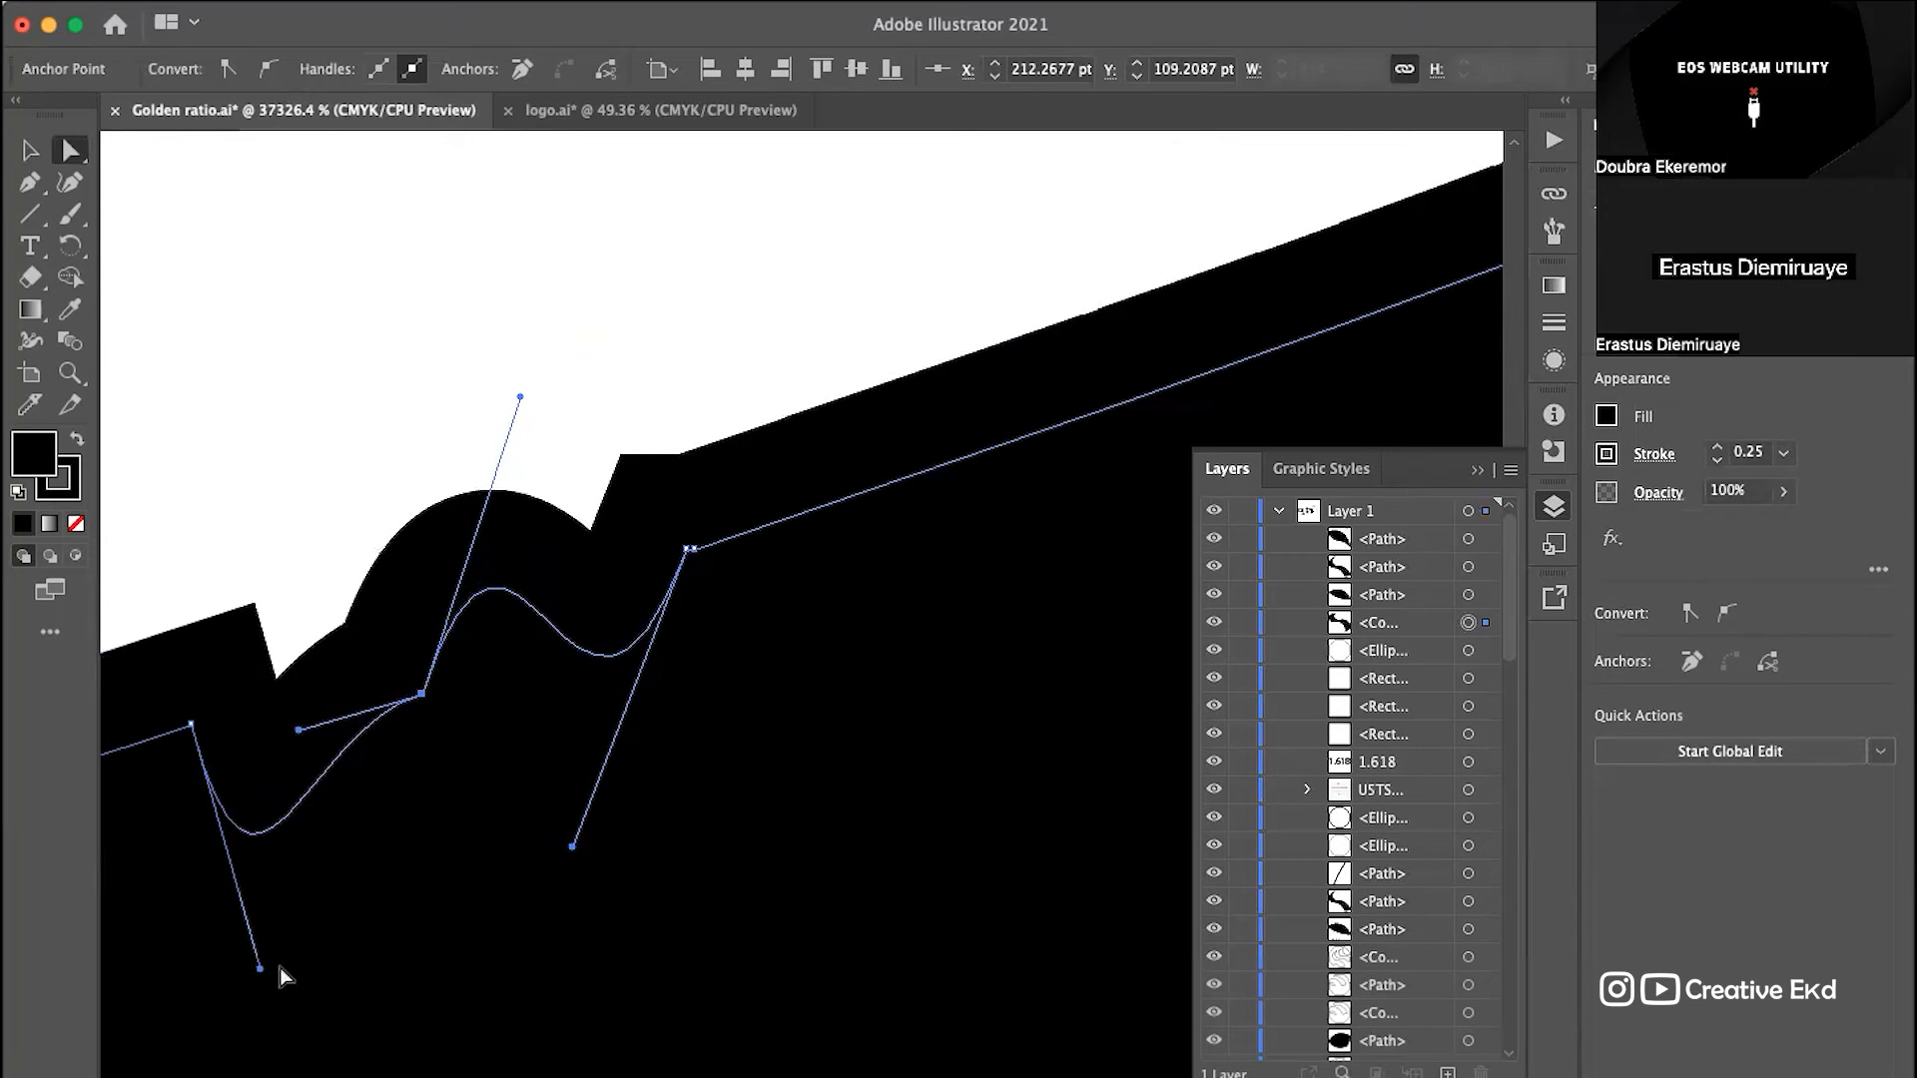
pyautogui.moveTo(261, 973); pyautogui.dragTo(384, 681)
pyautogui.moveTo(573, 847); pyautogui.dragTo(468, 626)
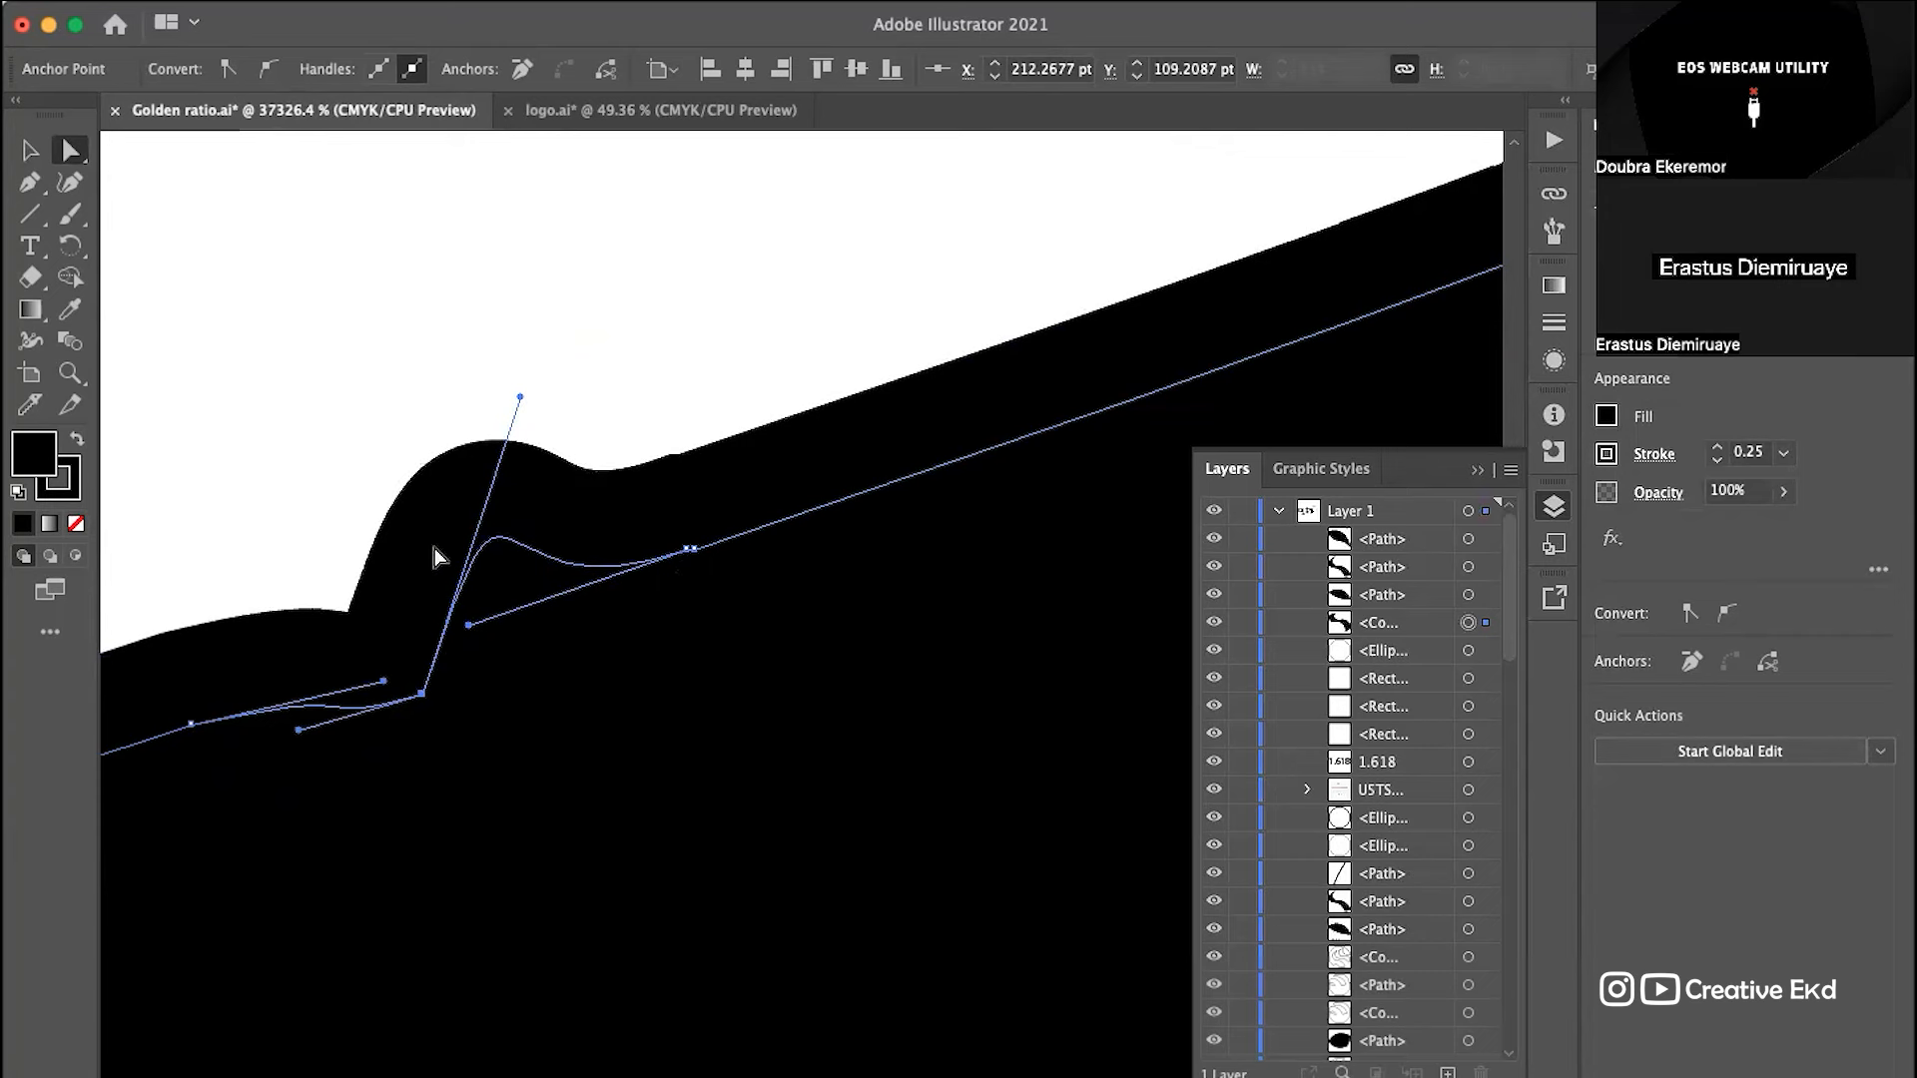
pyautogui.moveTo(520, 396); pyautogui.dragTo(679, 563)
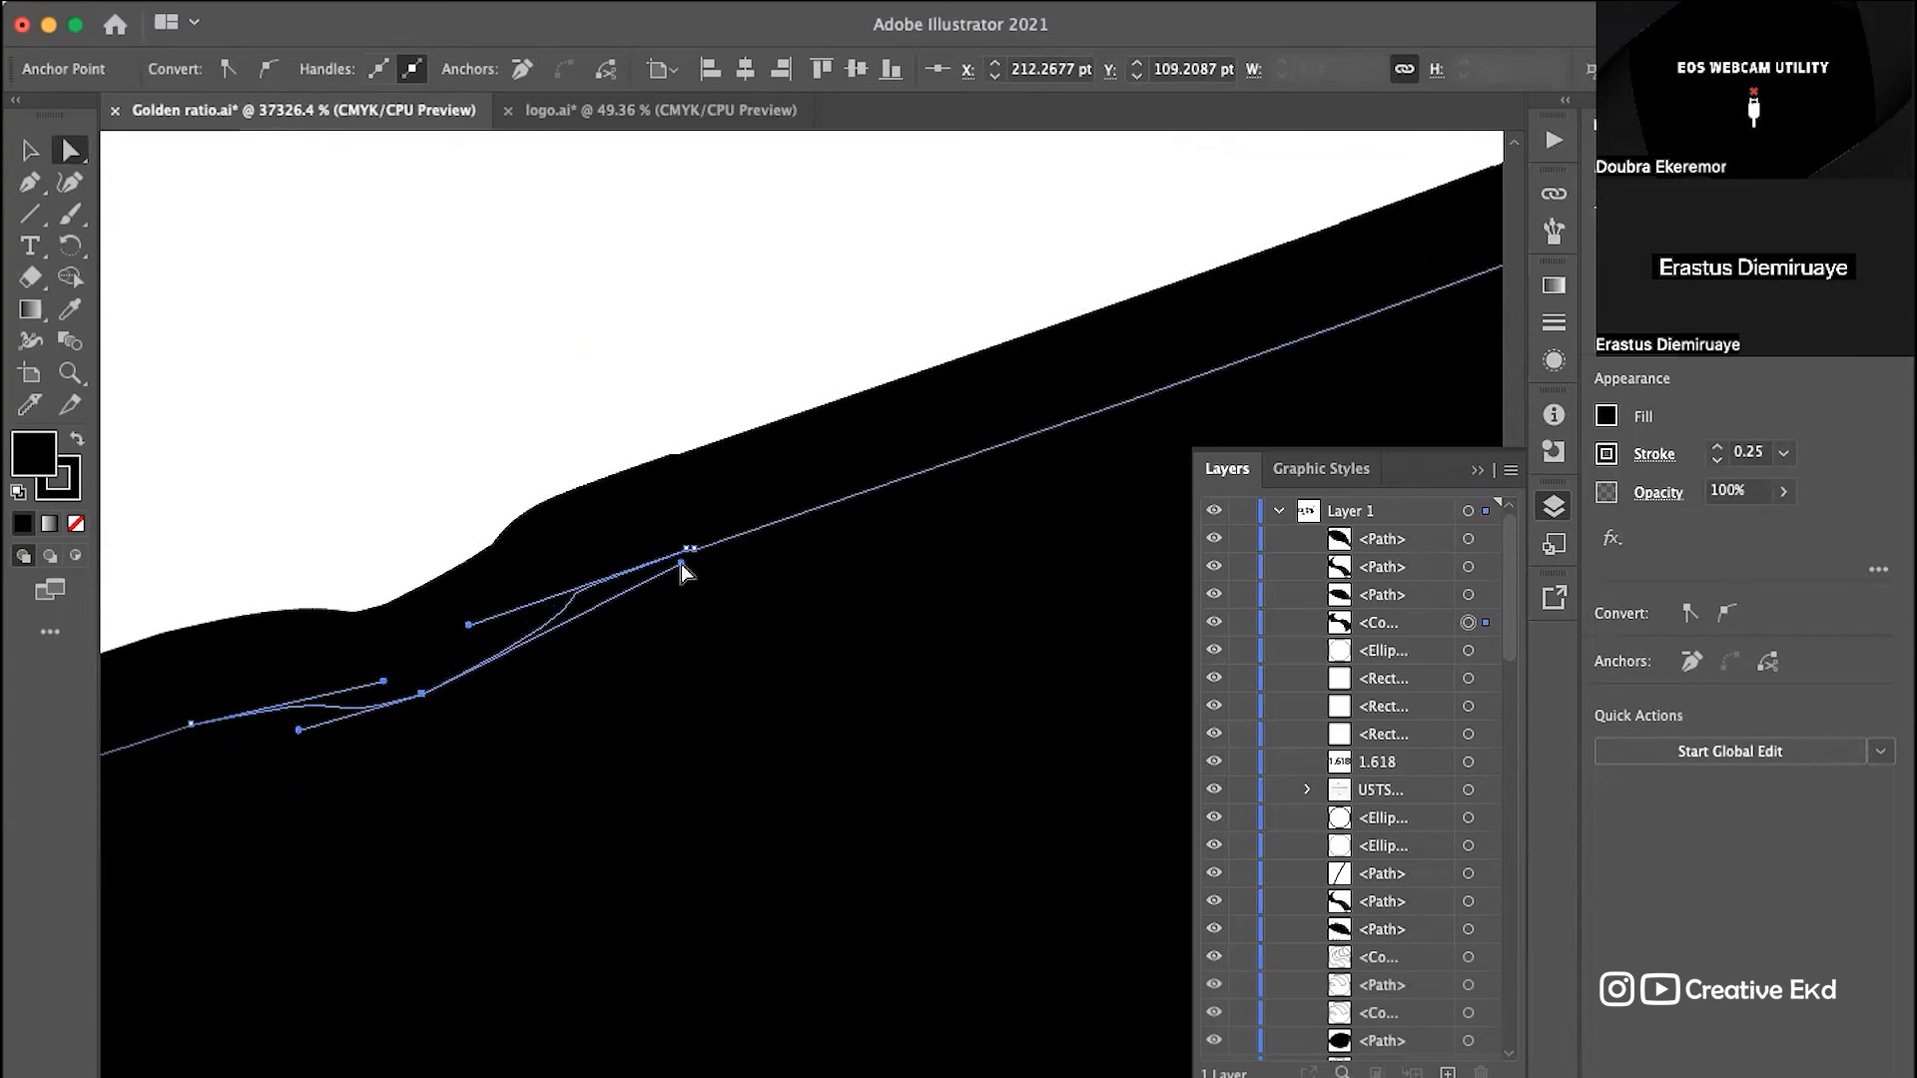
# Step: Raise the notch's middle anchor closer to the band's top edge, fine-tune its outer handle, and deselect
pyautogui.scroll(-2, 391, 634)
pyautogui.hscroll(-3, 391, 636)
pyautogui.scroll(-2, 391, 636)
pyautogui.moveTo(552, 521)
pyautogui.mouseDown()
pyautogui.moveTo(551, 496)
pyautogui.moveTo(557, 520)
pyautogui.mouseUp()
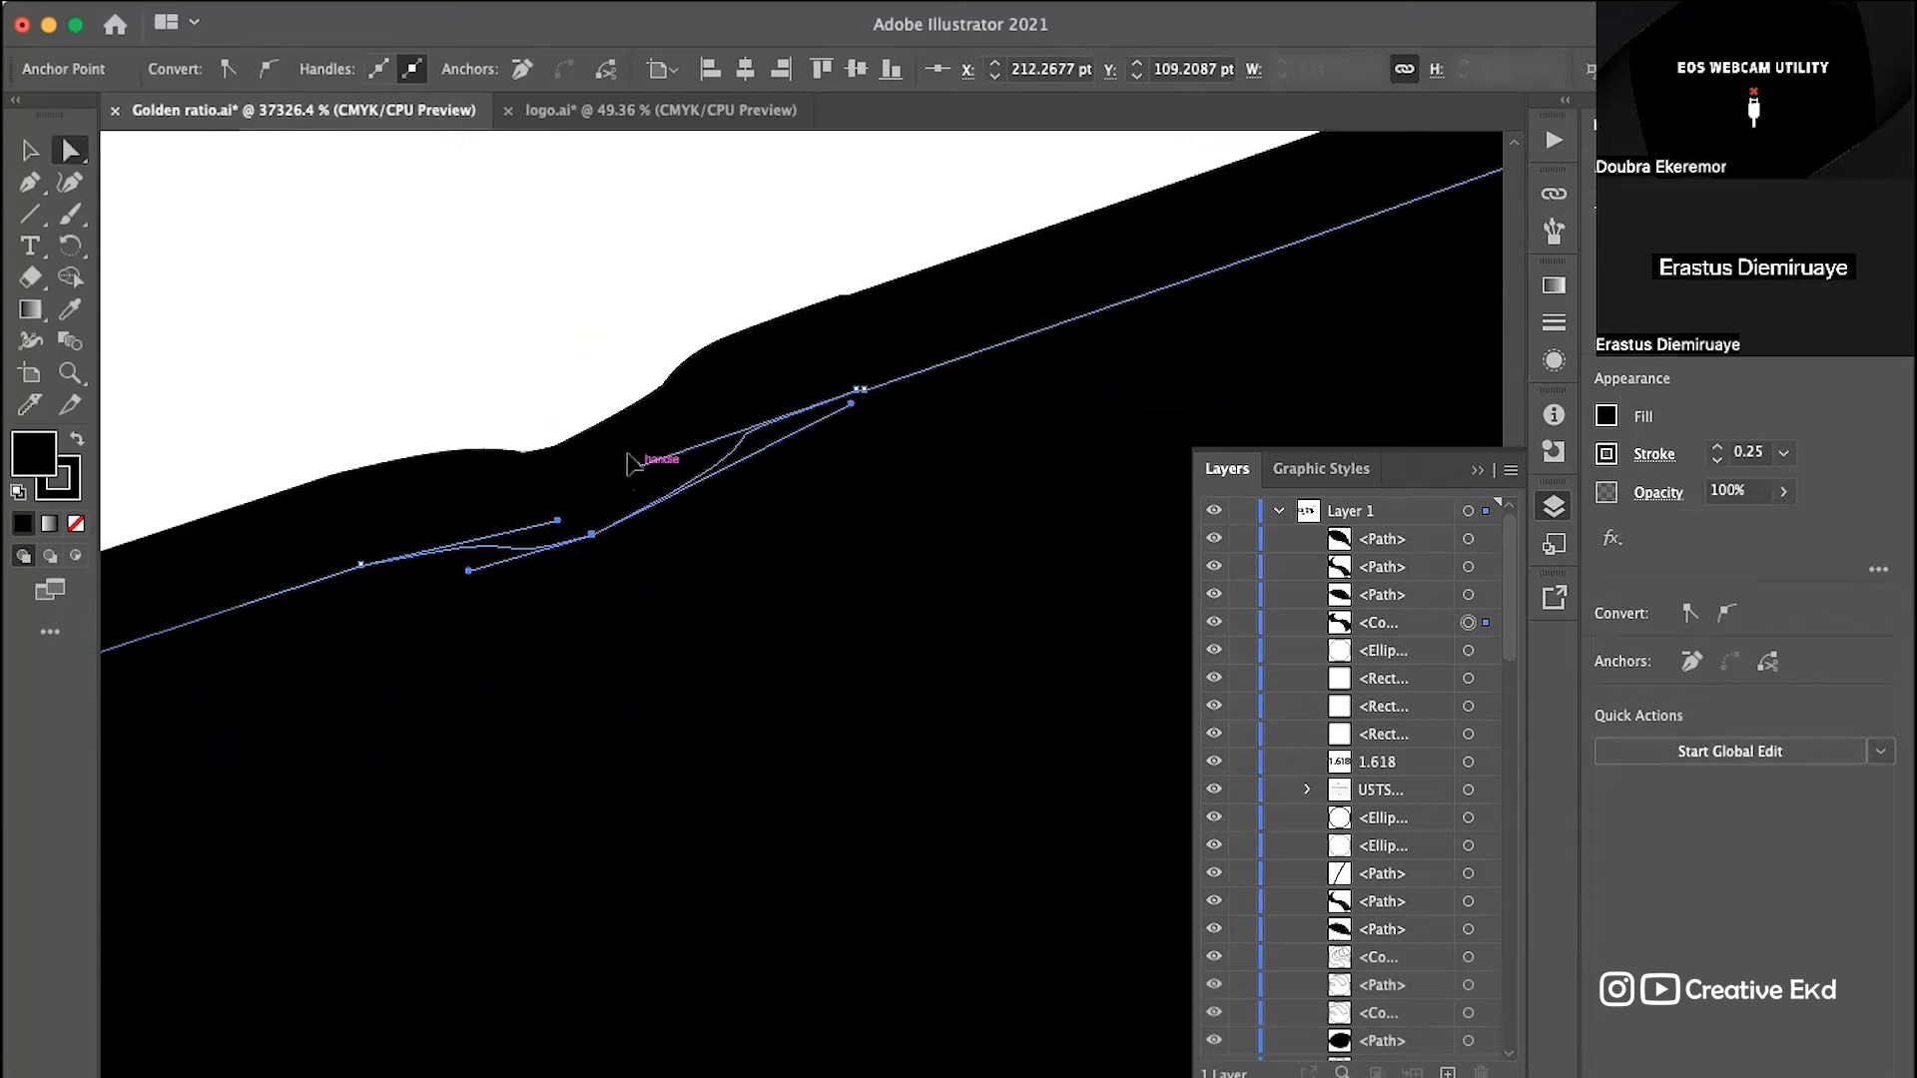
pyautogui.click(591, 537)
pyautogui.moveTo(592, 540); pyautogui.dragTo(584, 502)
pyautogui.moveTo(842, 370); pyautogui.dragTo(848, 403)
pyautogui.hscroll(-2, 837, 487)
pyautogui.scroll(-5, 837, 487)
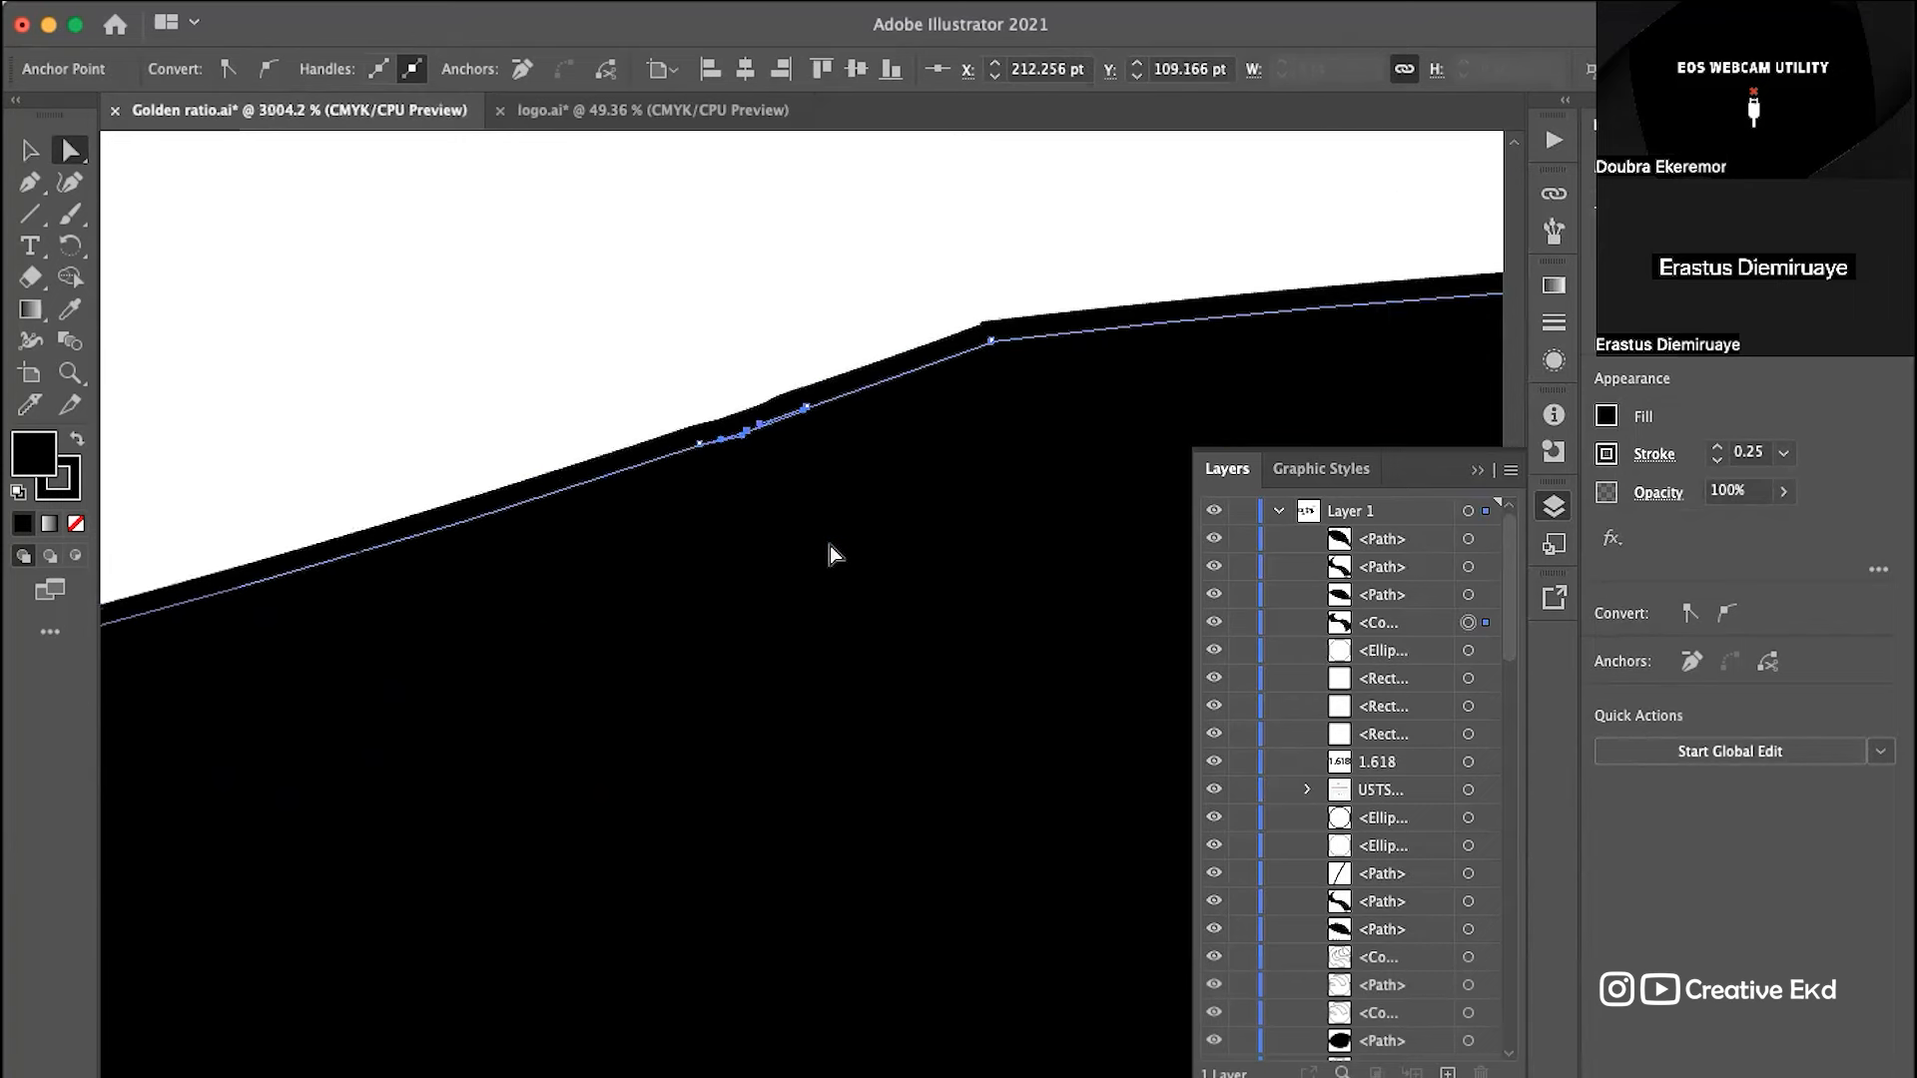
pyautogui.scroll(-5, 829, 545)
pyautogui.click(764, 304)
# Step: Examine the whole cleaned logo beside the construction version for uneven edges and remaining corners
pyautogui.scroll(-10, 884, 420)
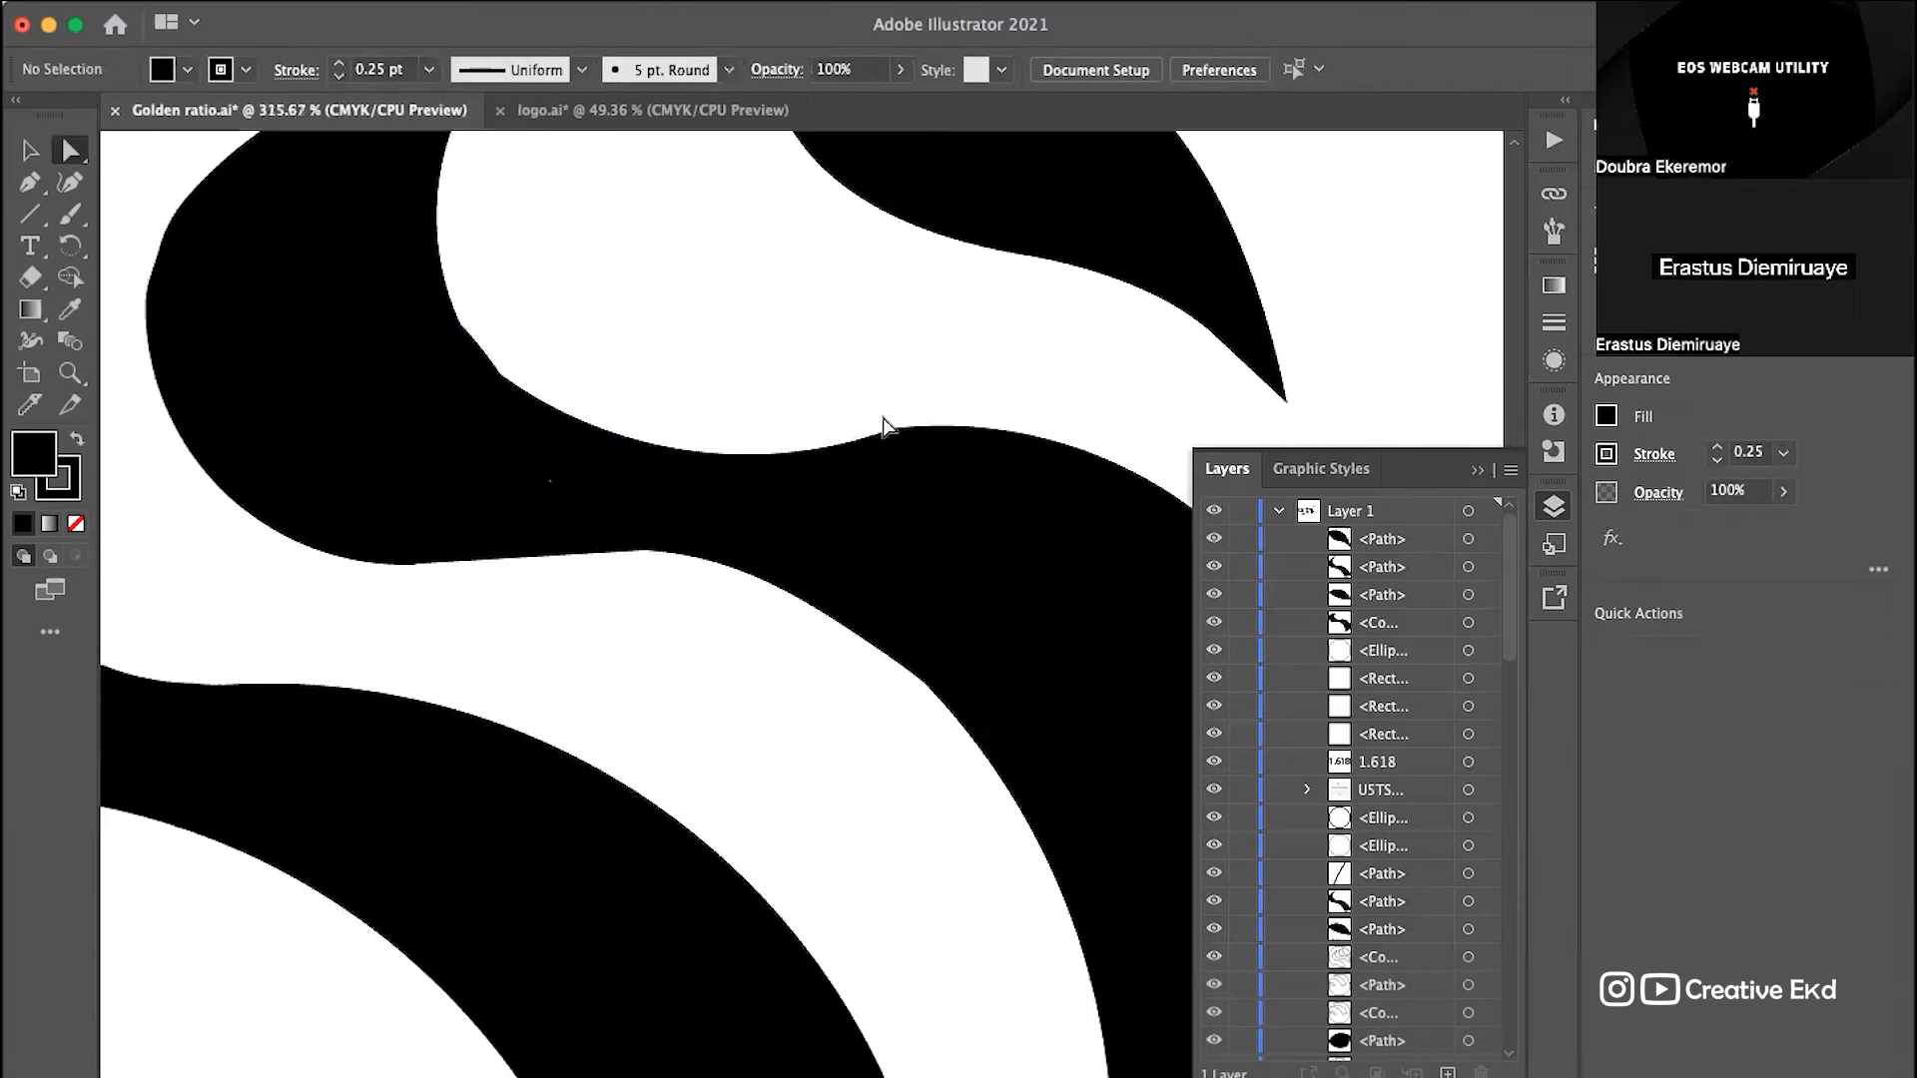
pyautogui.scroll(-5, 883, 425)
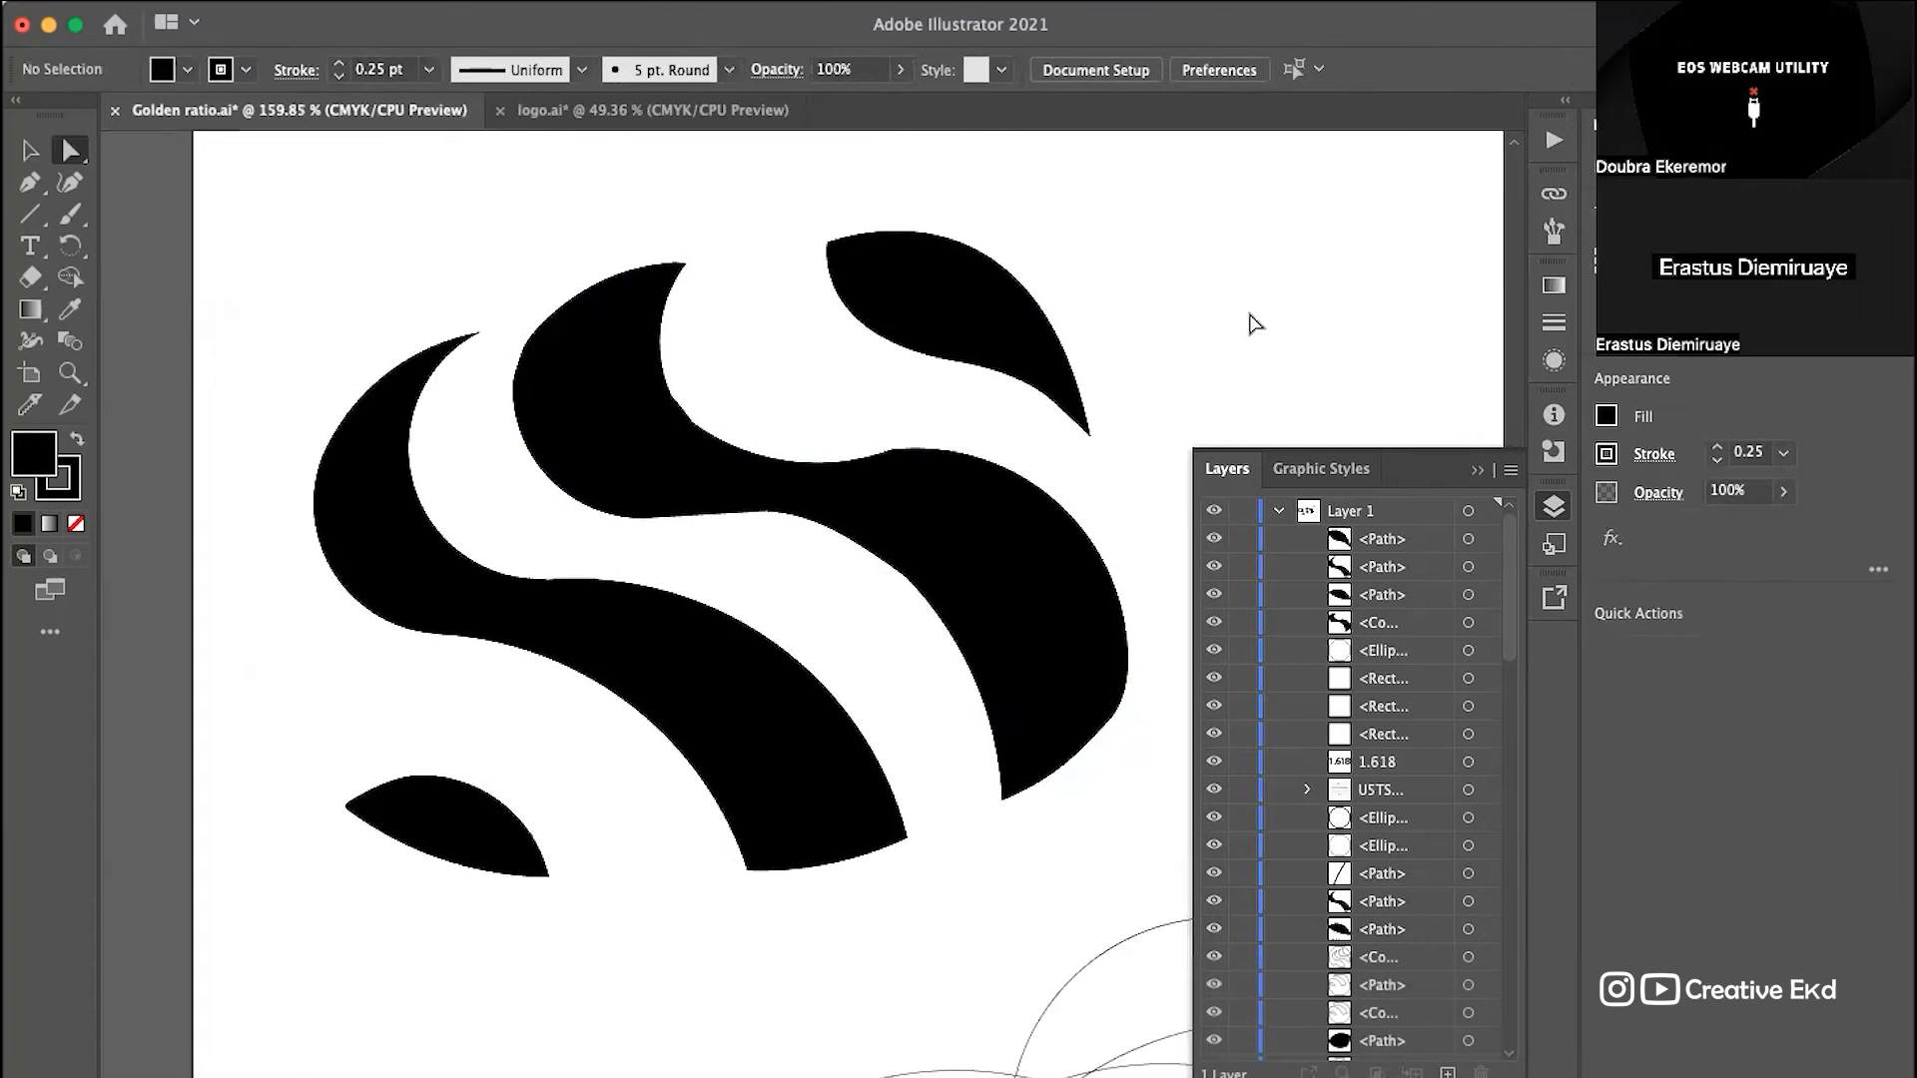
pyautogui.scroll(-5, 1251, 322)
pyautogui.hscroll(2, 1203, 382)
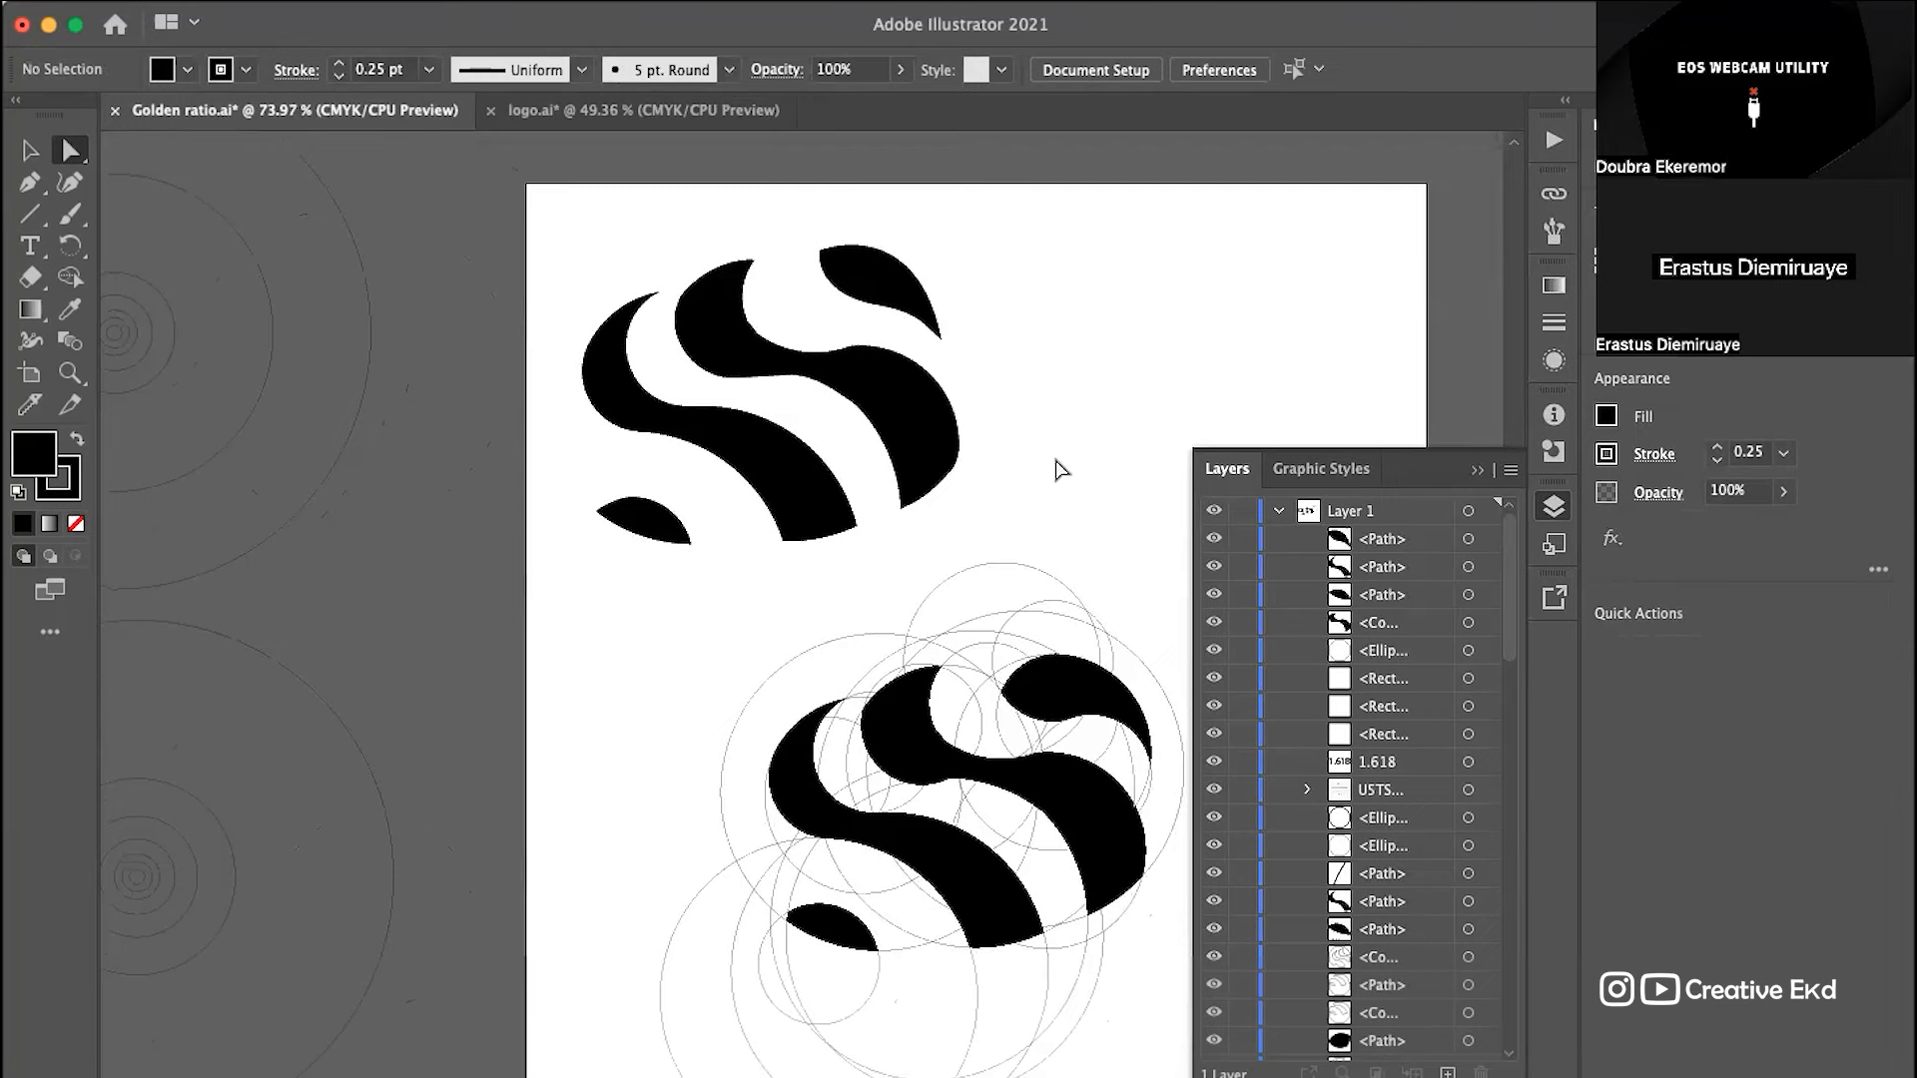
pyautogui.scroll(3, 1061, 475)
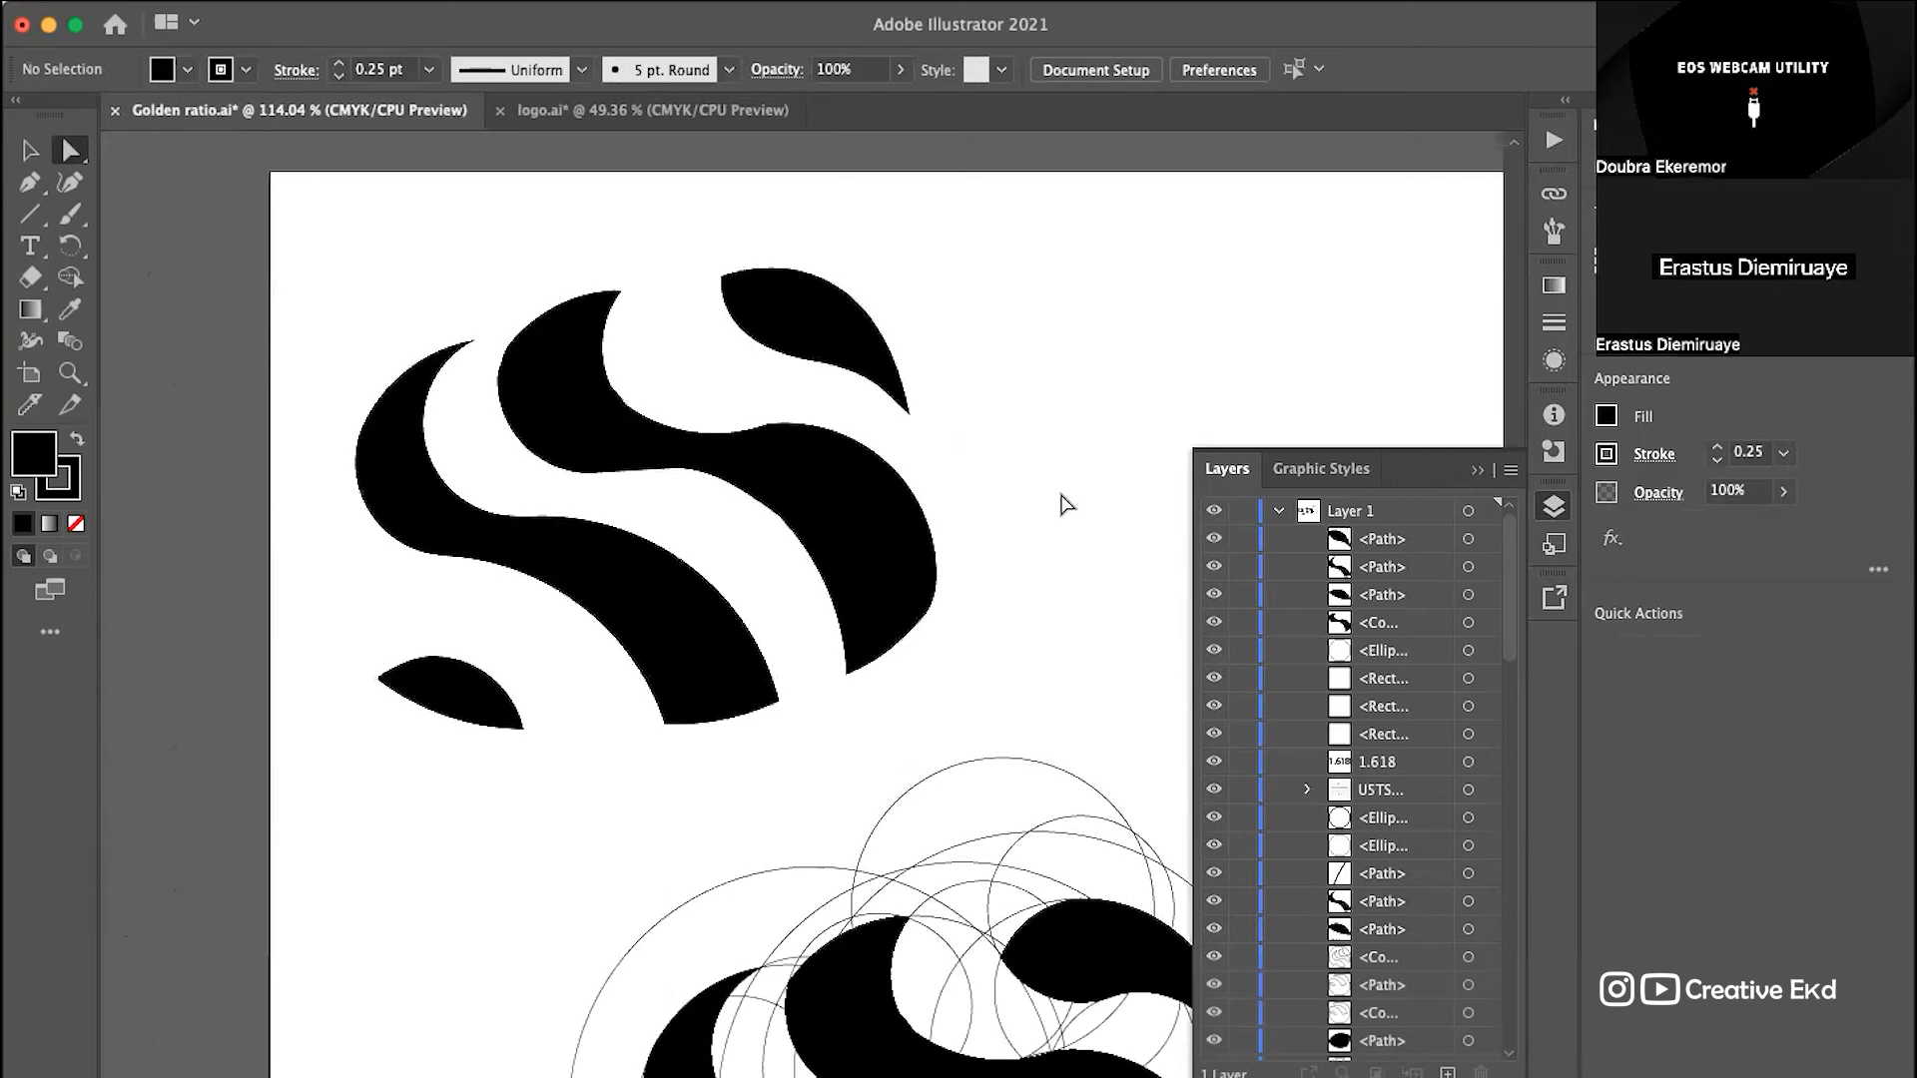
pyautogui.scroll(-3, 1063, 519)
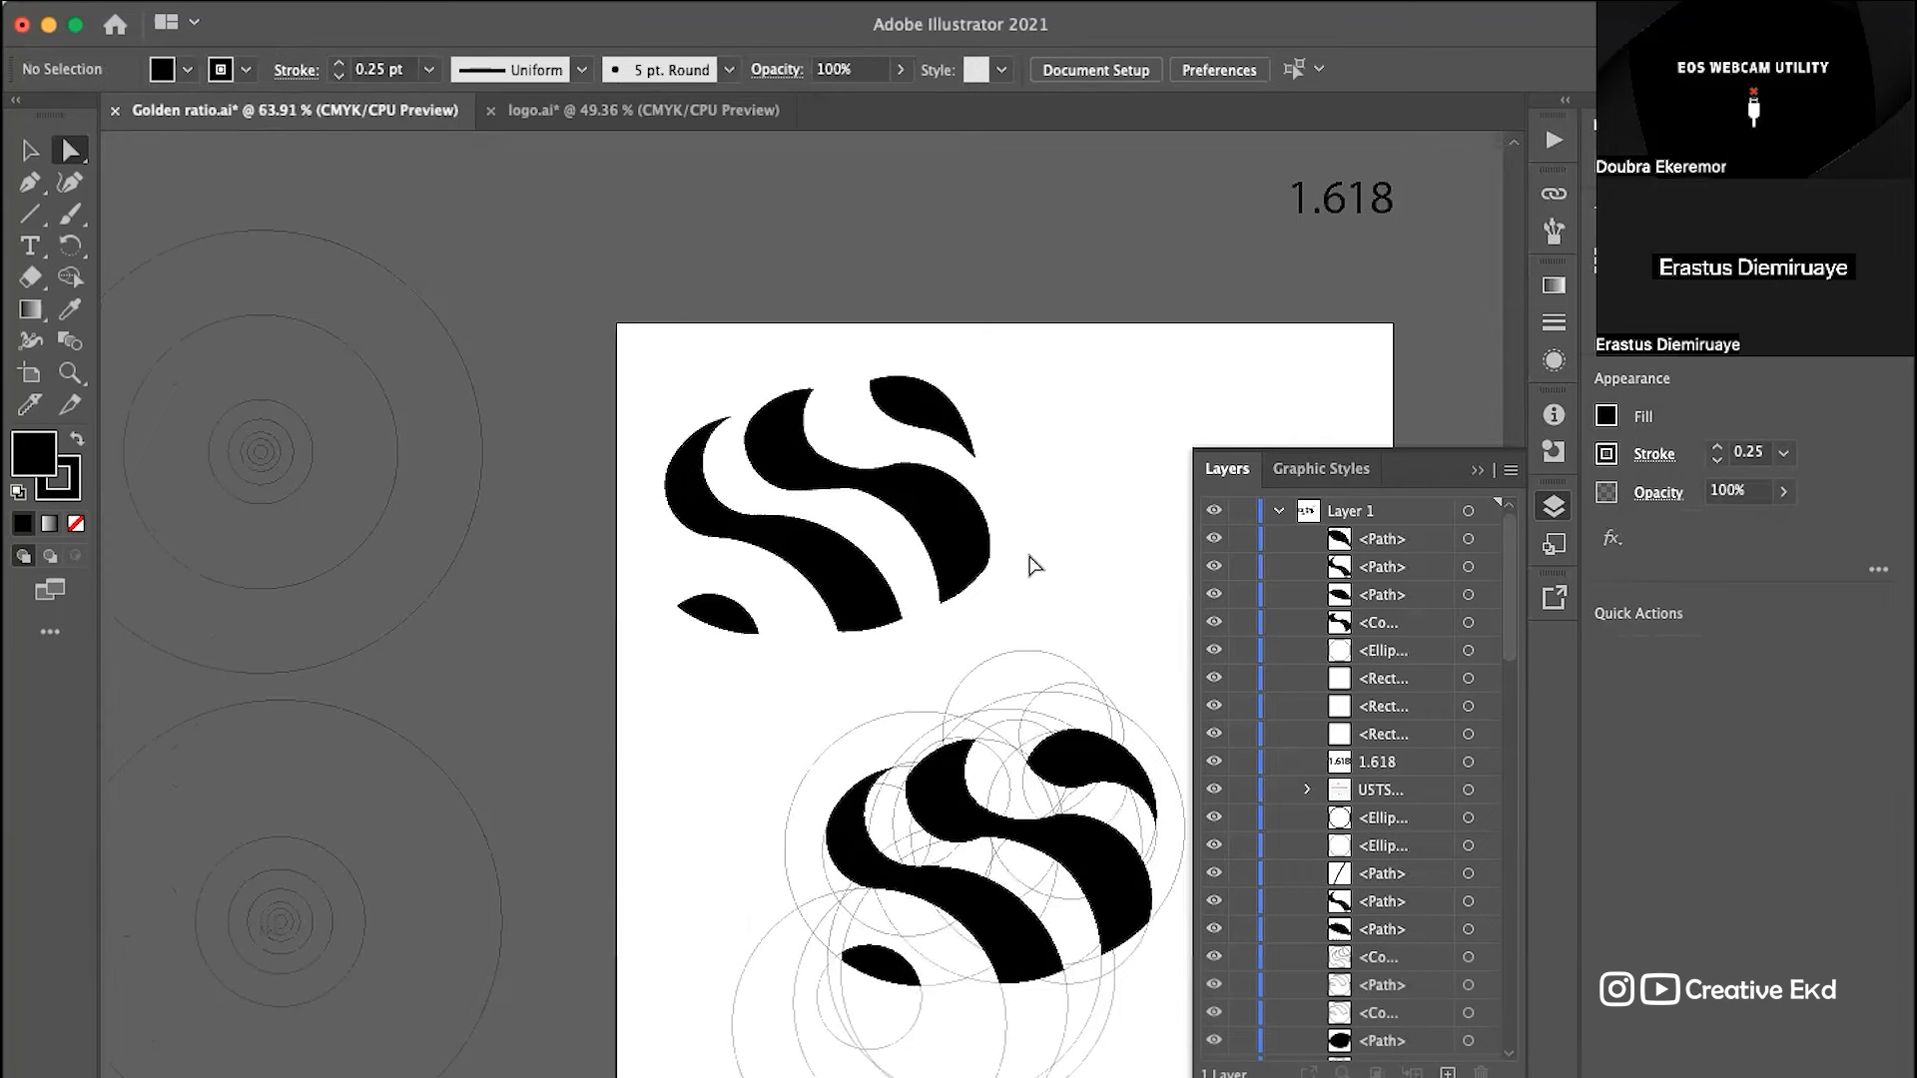
pyautogui.scroll(2, 1034, 565)
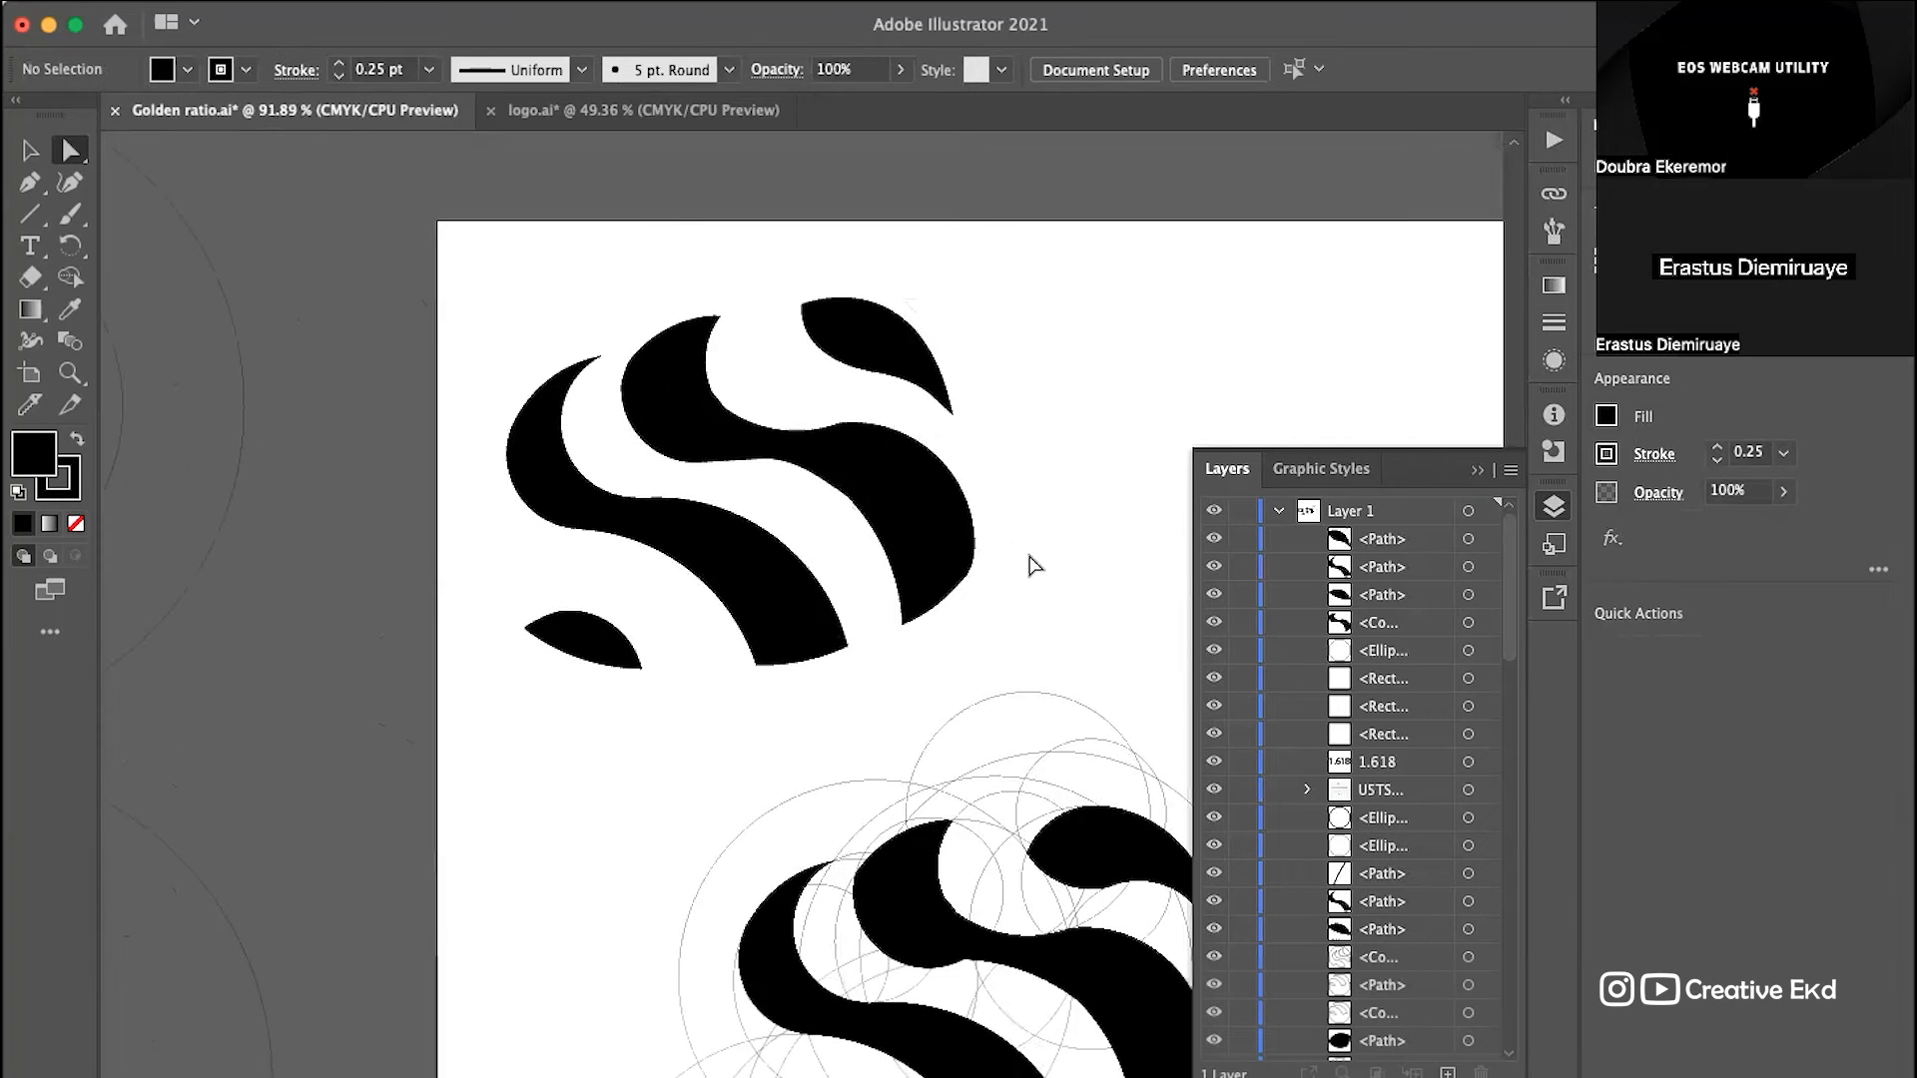
pyautogui.click(681, 517)
pyautogui.click(1125, 467)
pyautogui.scroll(2, 981, 498)
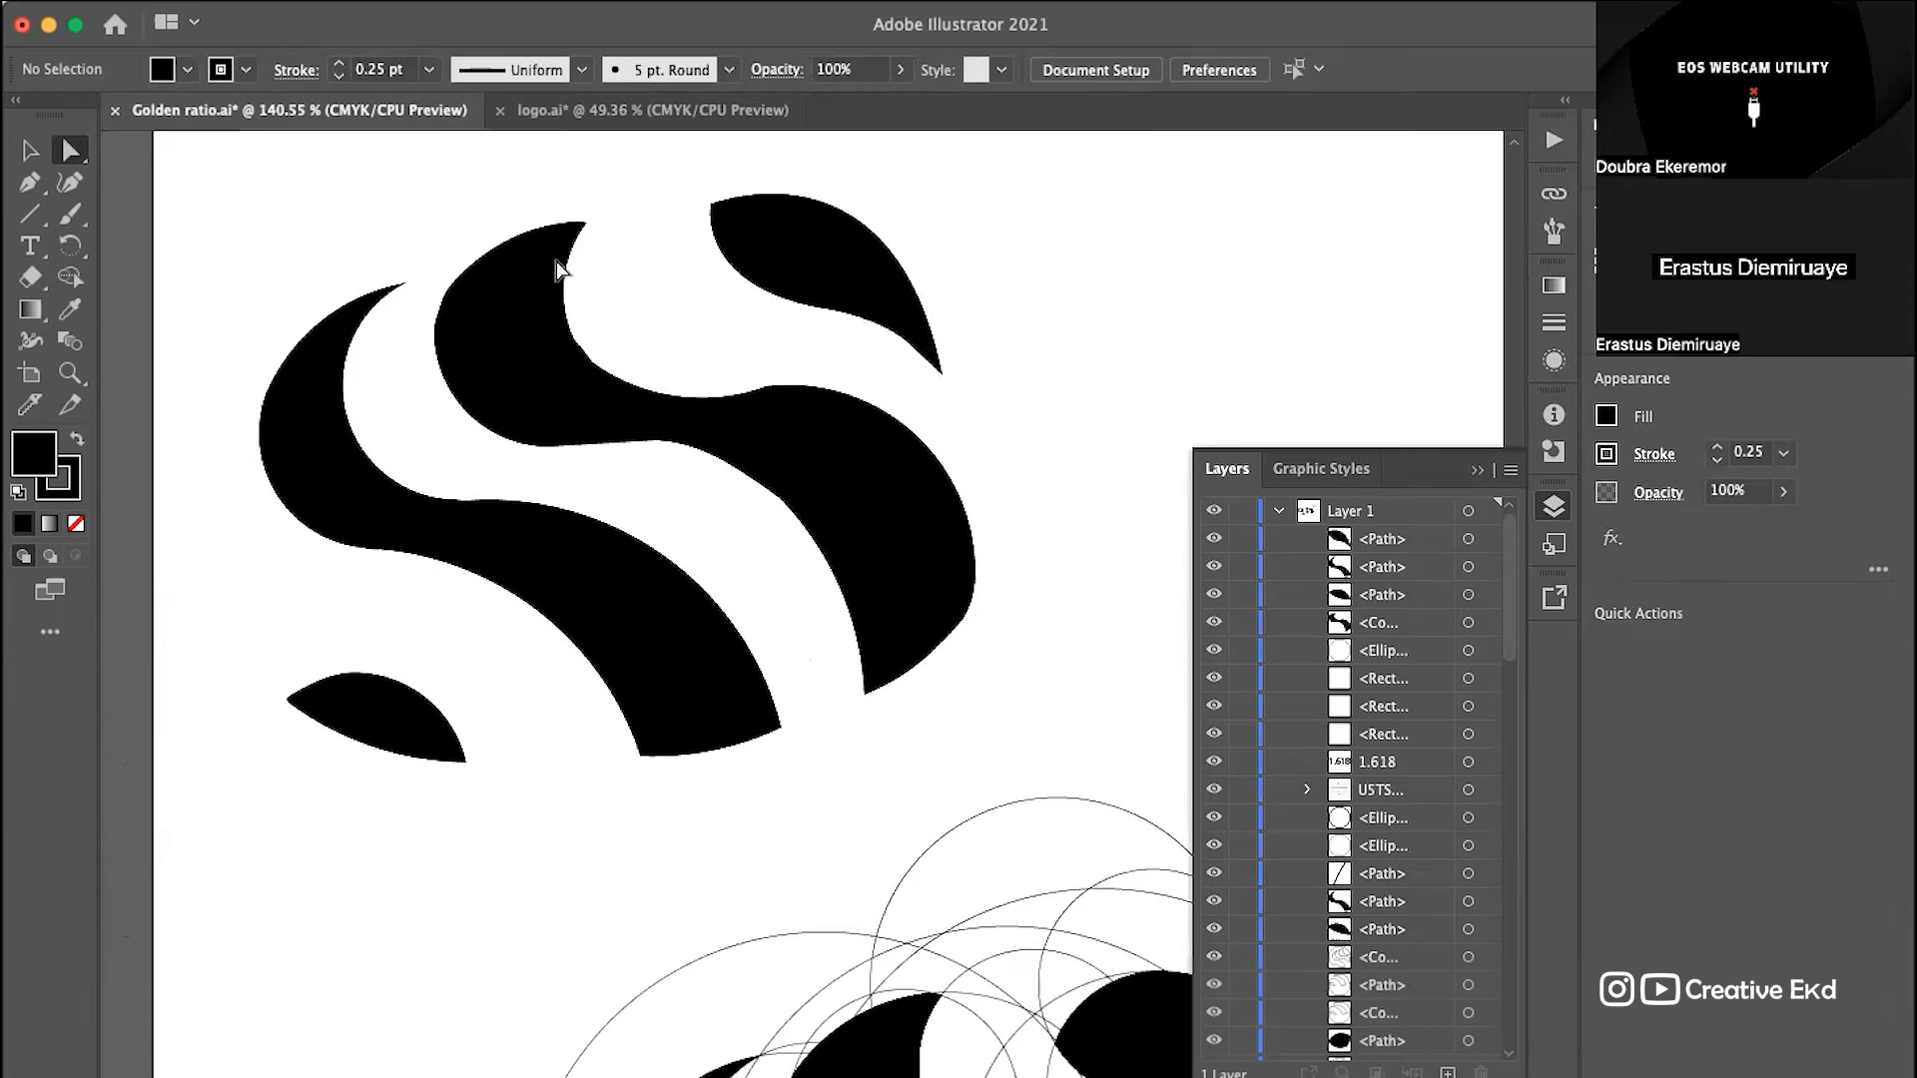
# Step: Move the corner anchor at the upper S-shaped band's pointed tip slightly up and inward to even out its top edge
pyautogui.scroll(6, 548, 255)
pyautogui.scroll(3, 548, 256)
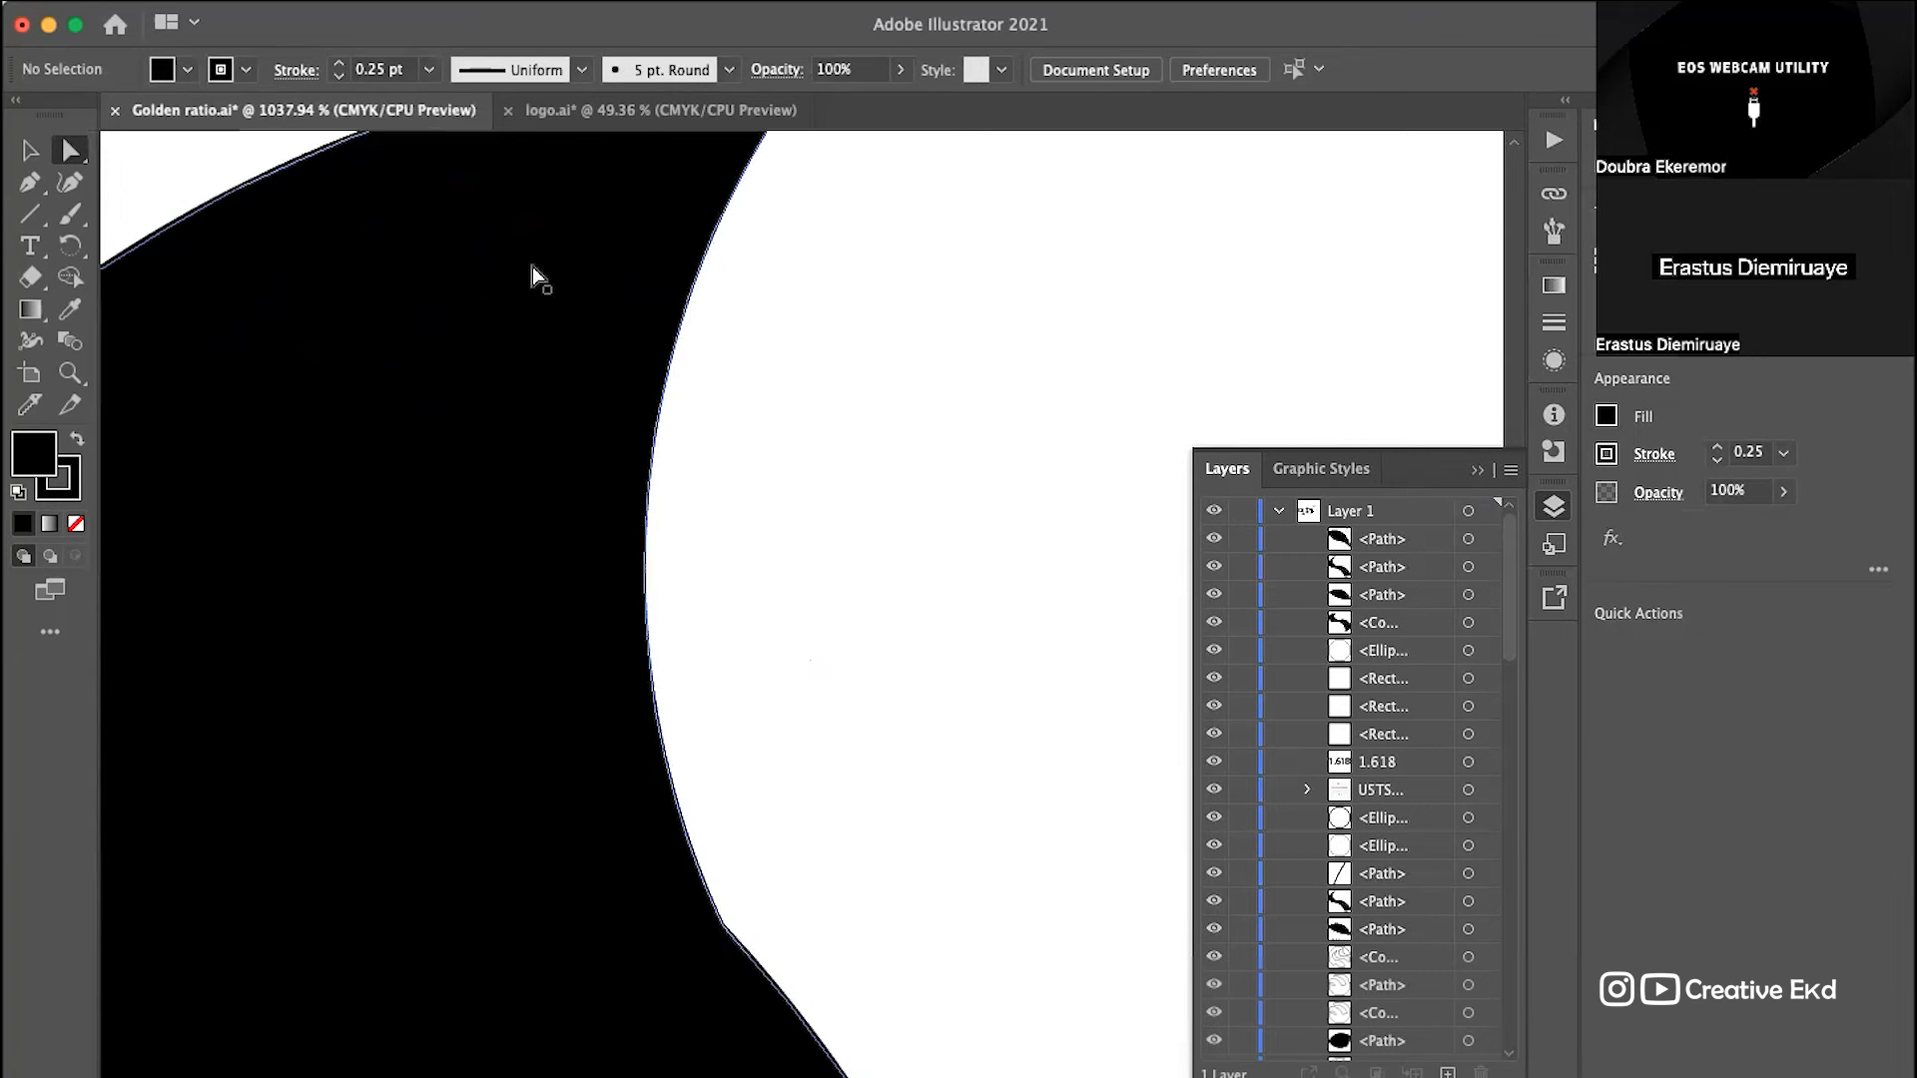
pyautogui.scroll(4, 593, 337)
pyautogui.click(551, 573)
pyautogui.scroll(5, 649, 485)
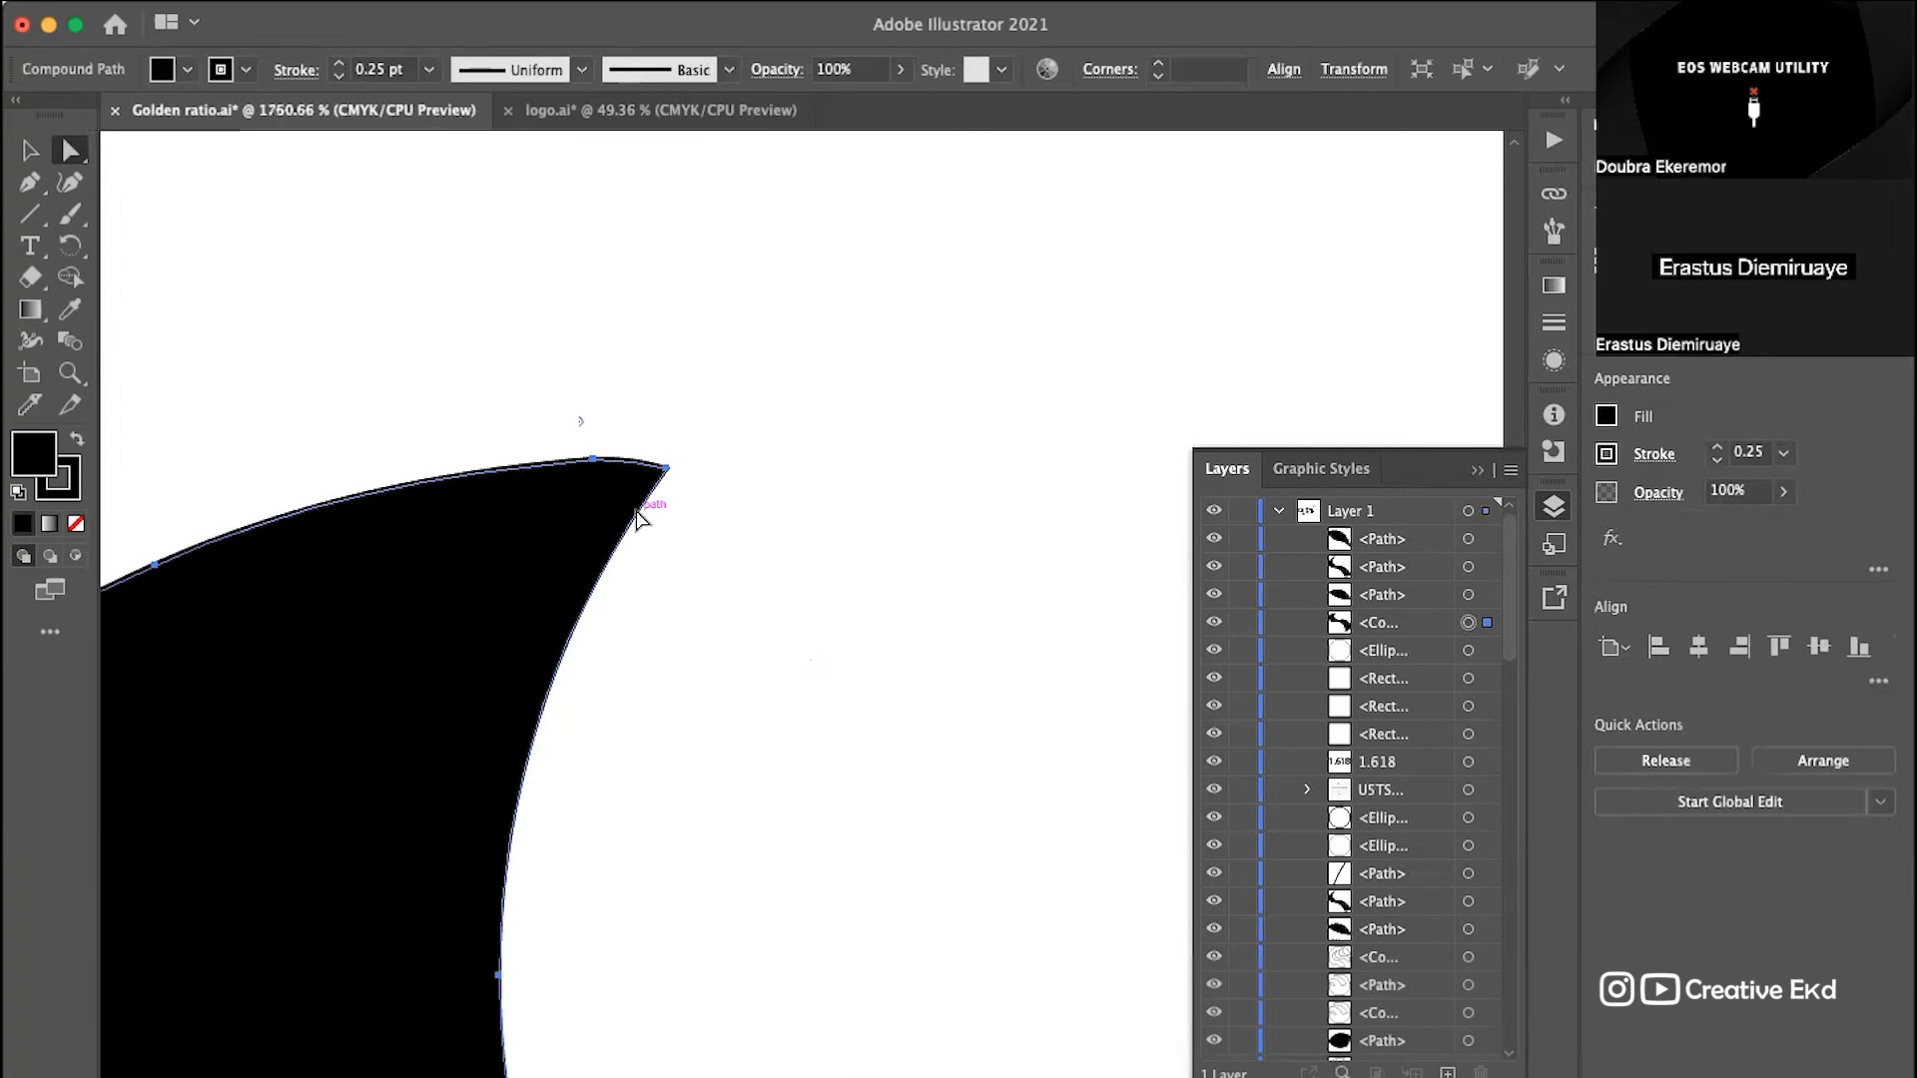
pyautogui.click(873, 491)
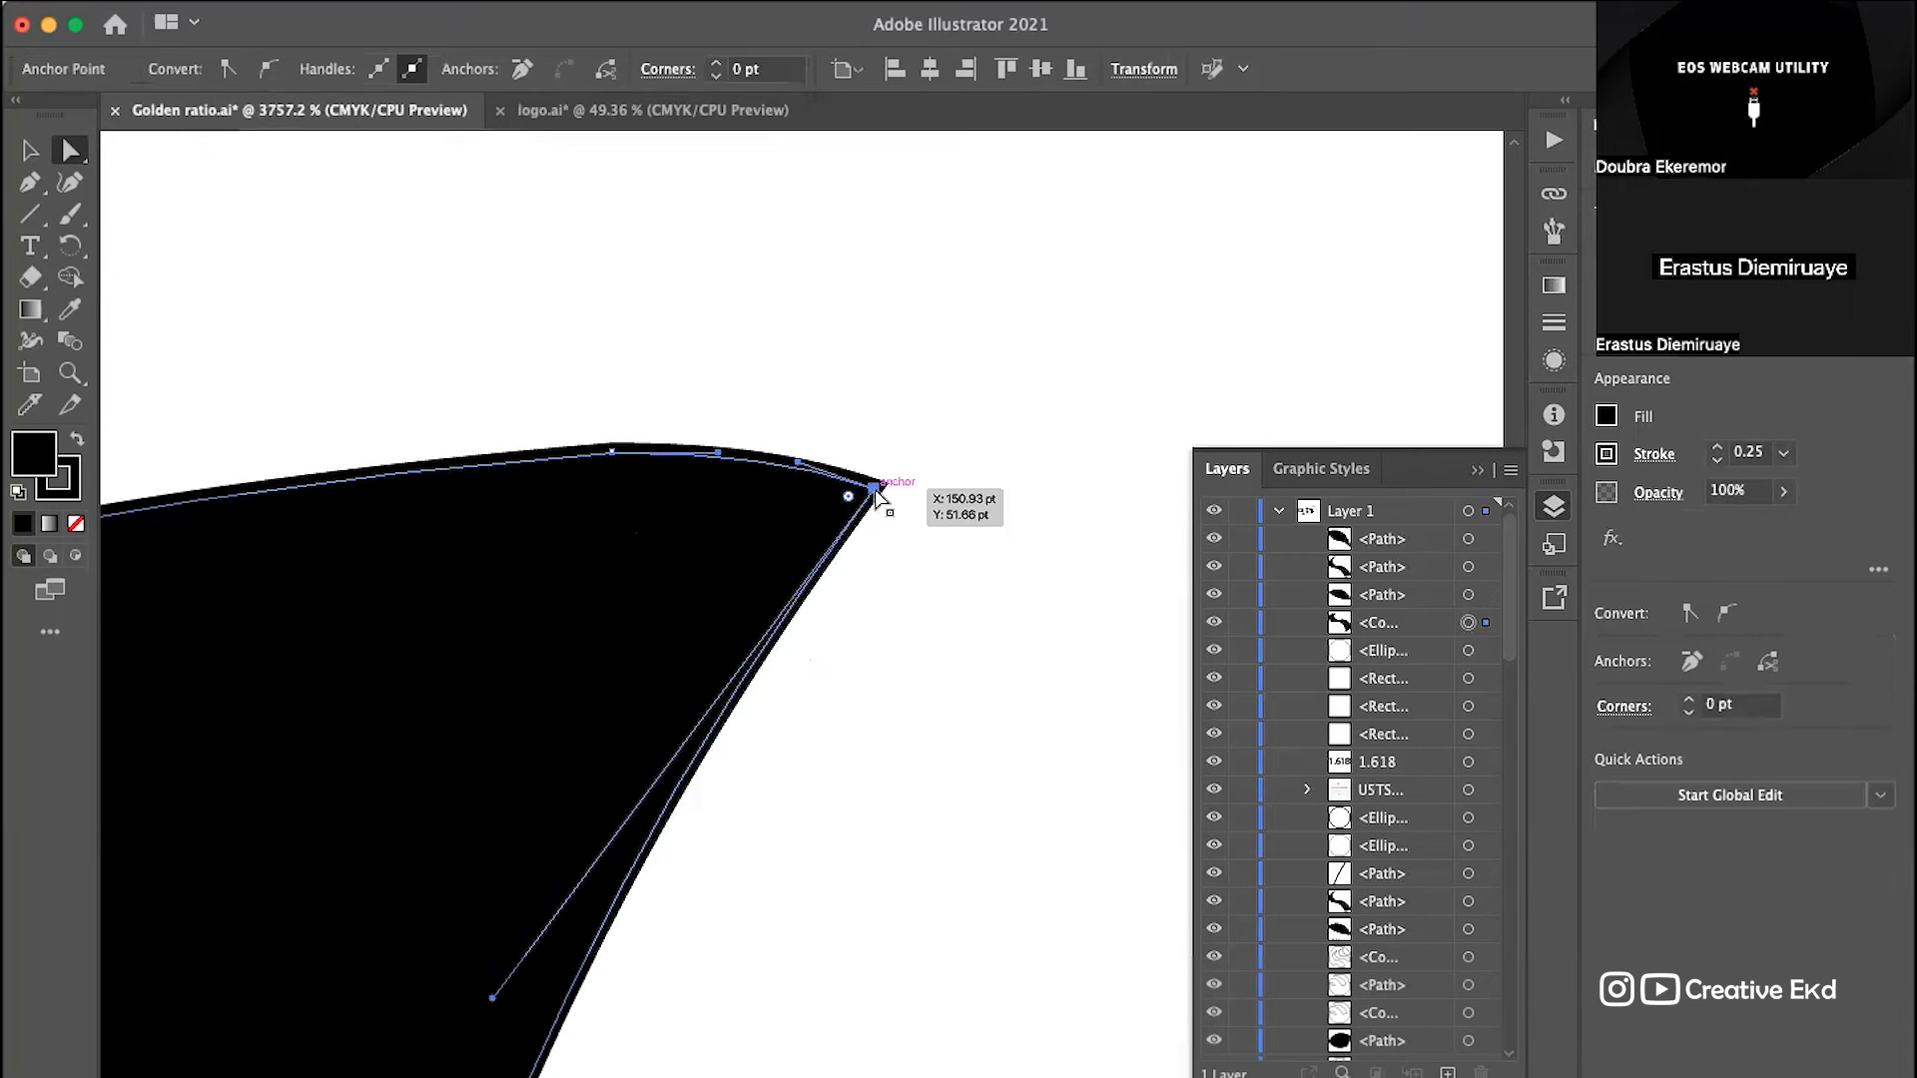
pyautogui.moveTo(876, 488); pyautogui.dragTo(801, 450)
pyautogui.click(908, 363)
pyautogui.press('super+0')
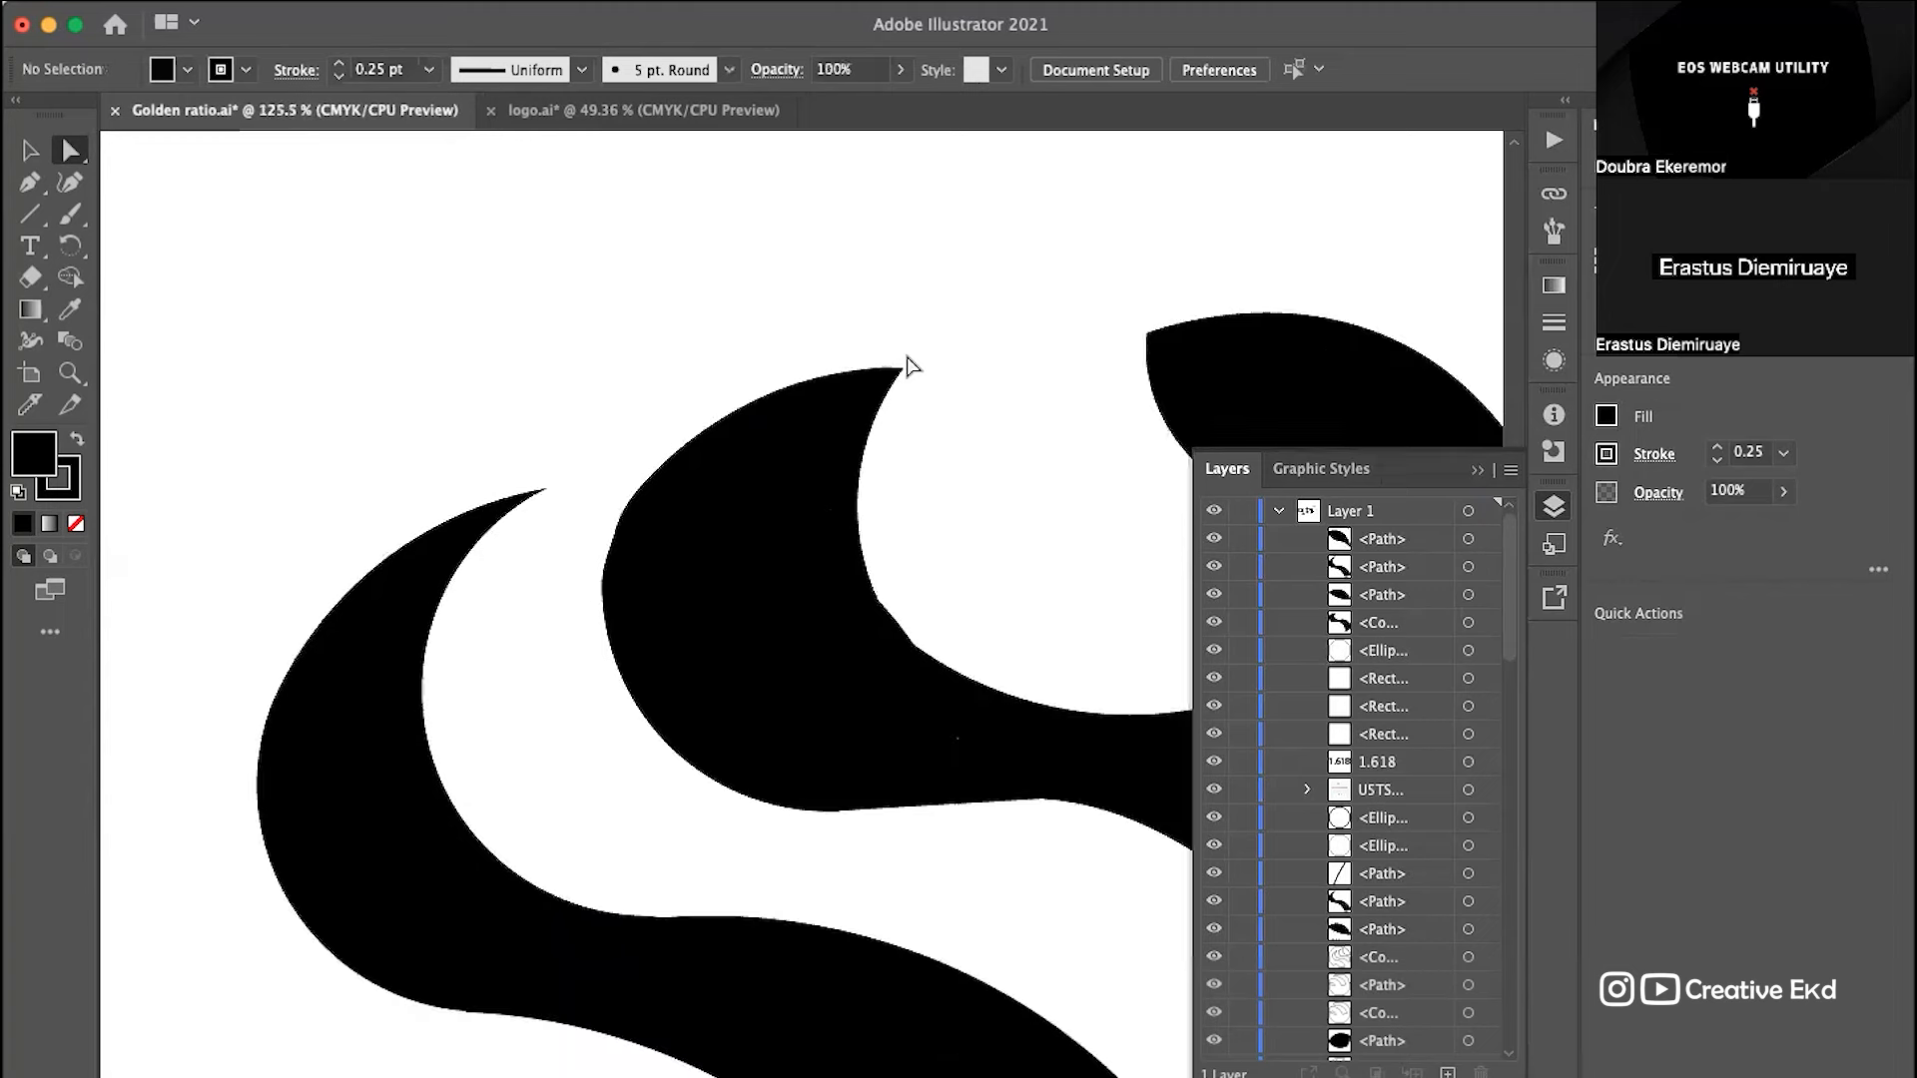
# Step: Compare the adjusted band tip and overall logo silhouette with the construction version at several zoom levels
pyautogui.scroll(-5, 908, 365)
pyautogui.hscroll(5, 1032, 532)
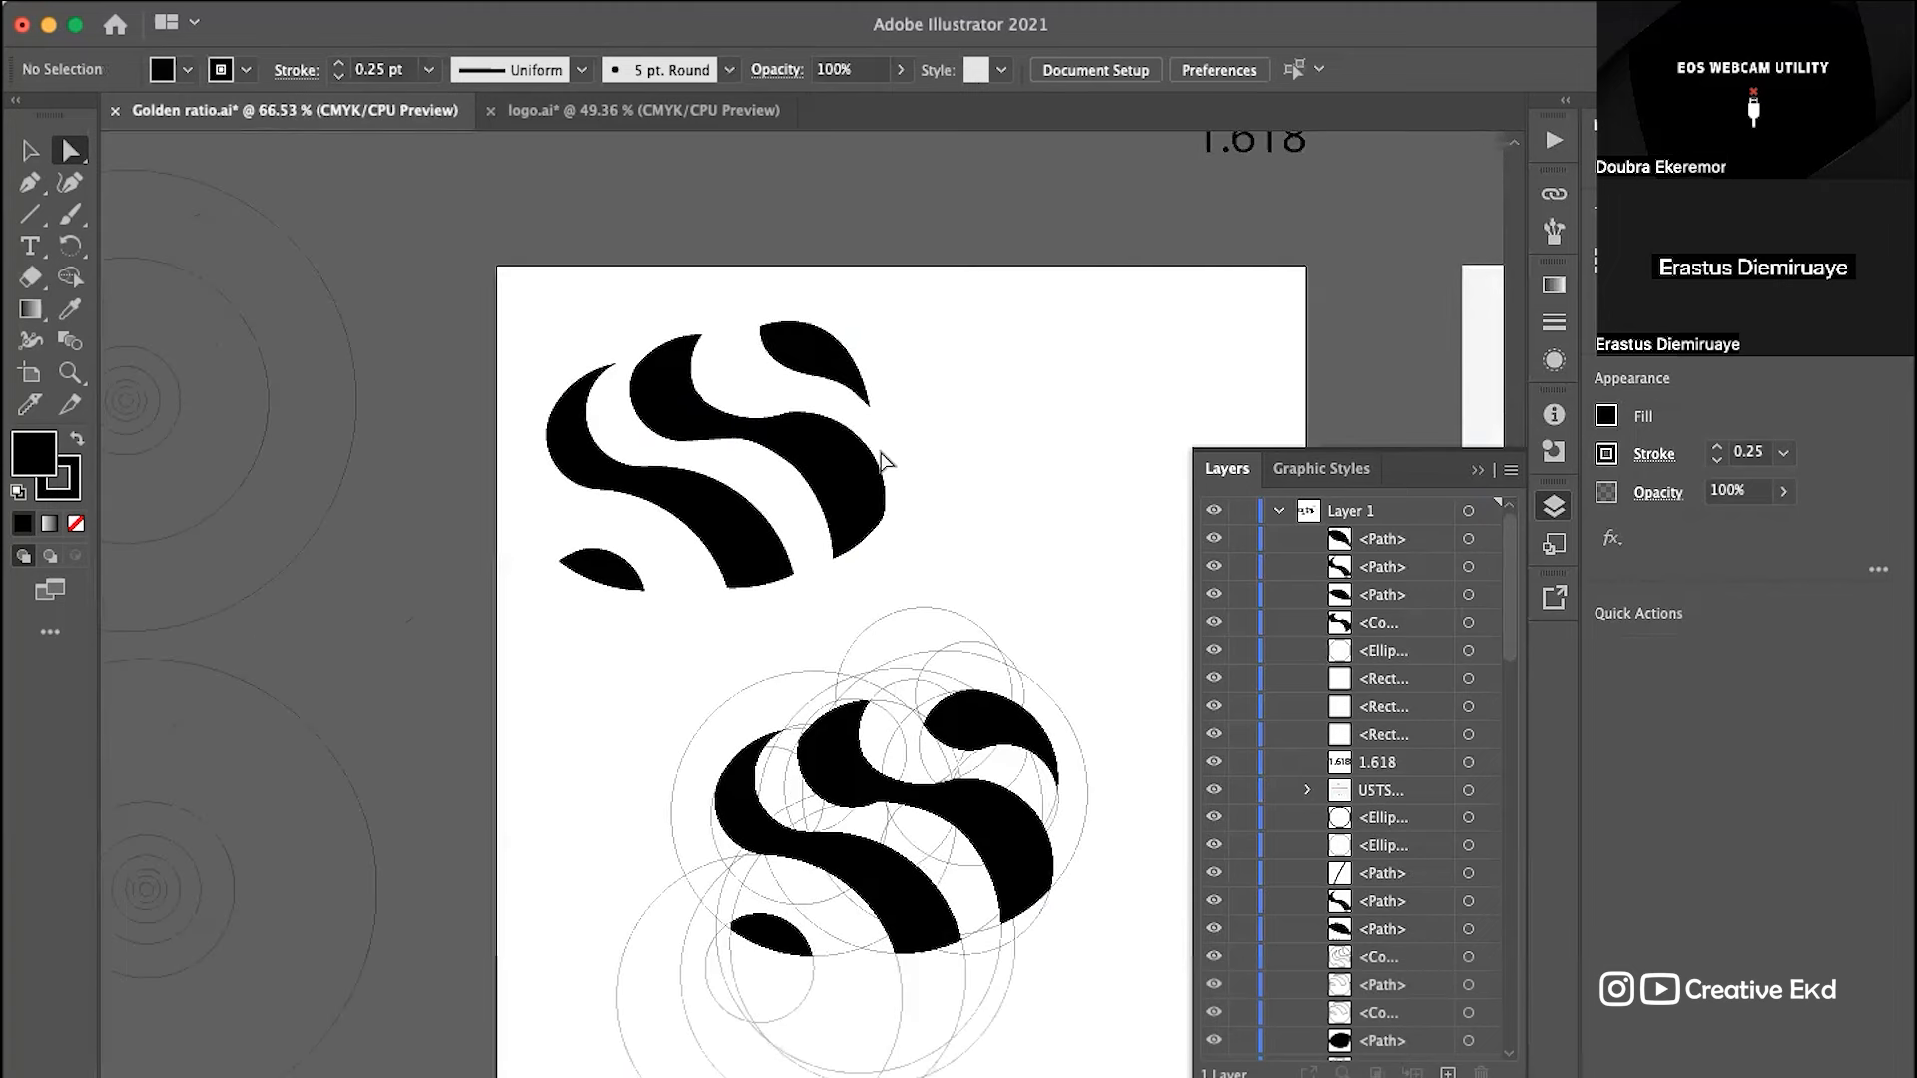
pyautogui.scroll(5, 881, 461)
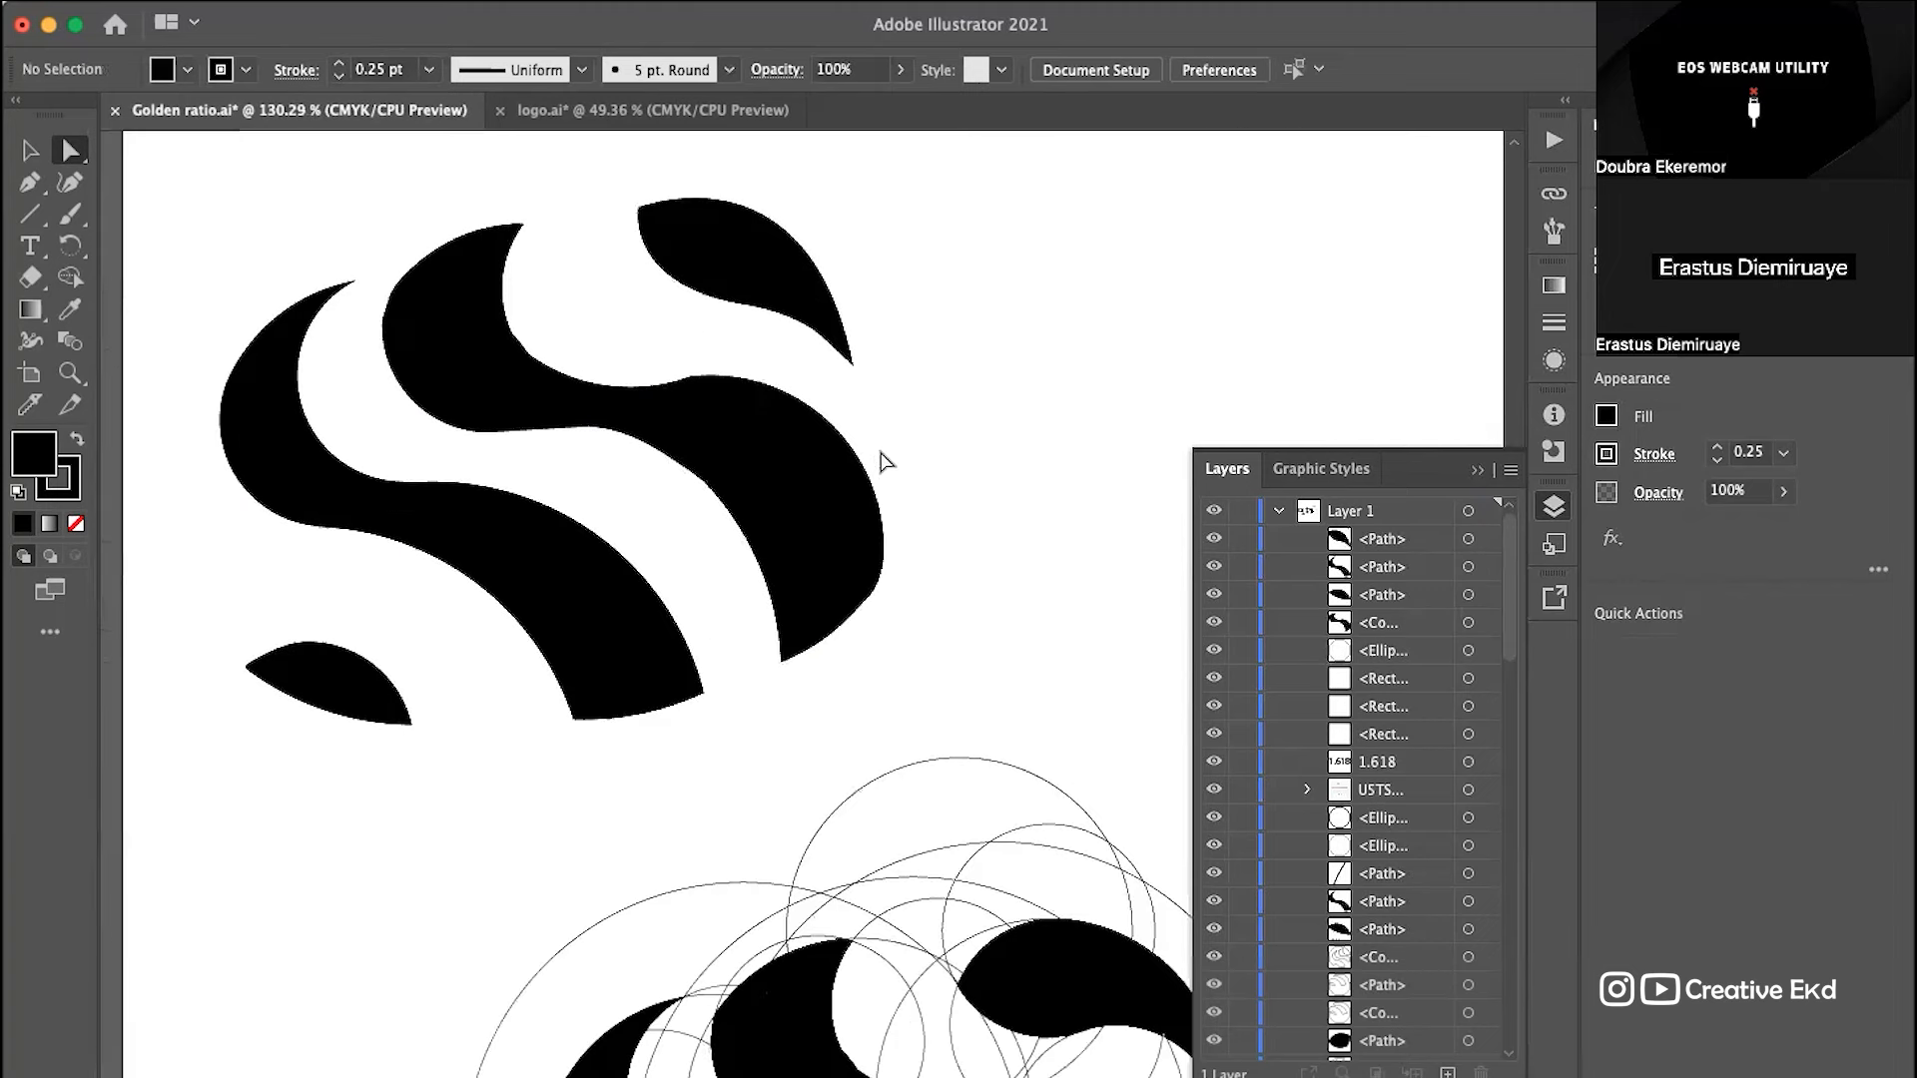
pyautogui.scroll(-3, 881, 461)
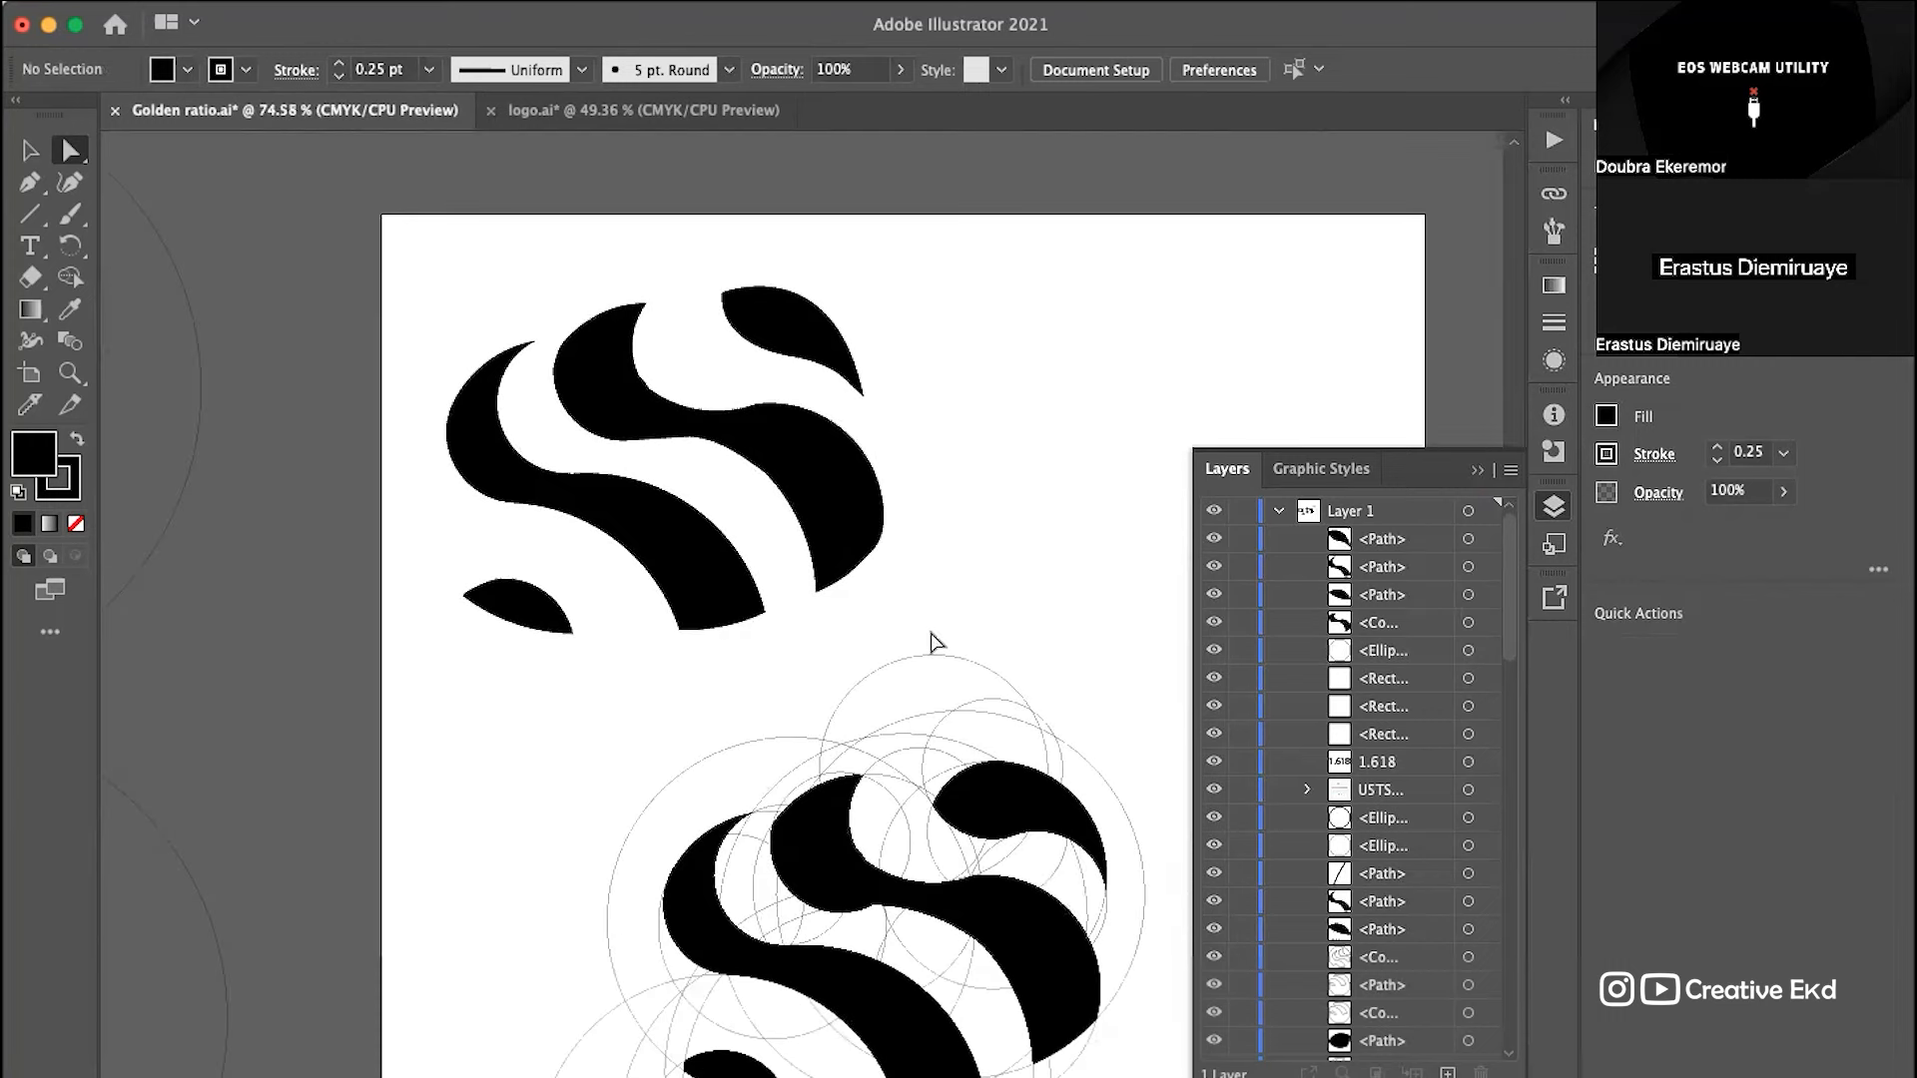
pyautogui.scroll(-2, 930, 642)
pyautogui.scroll(3, 930, 642)
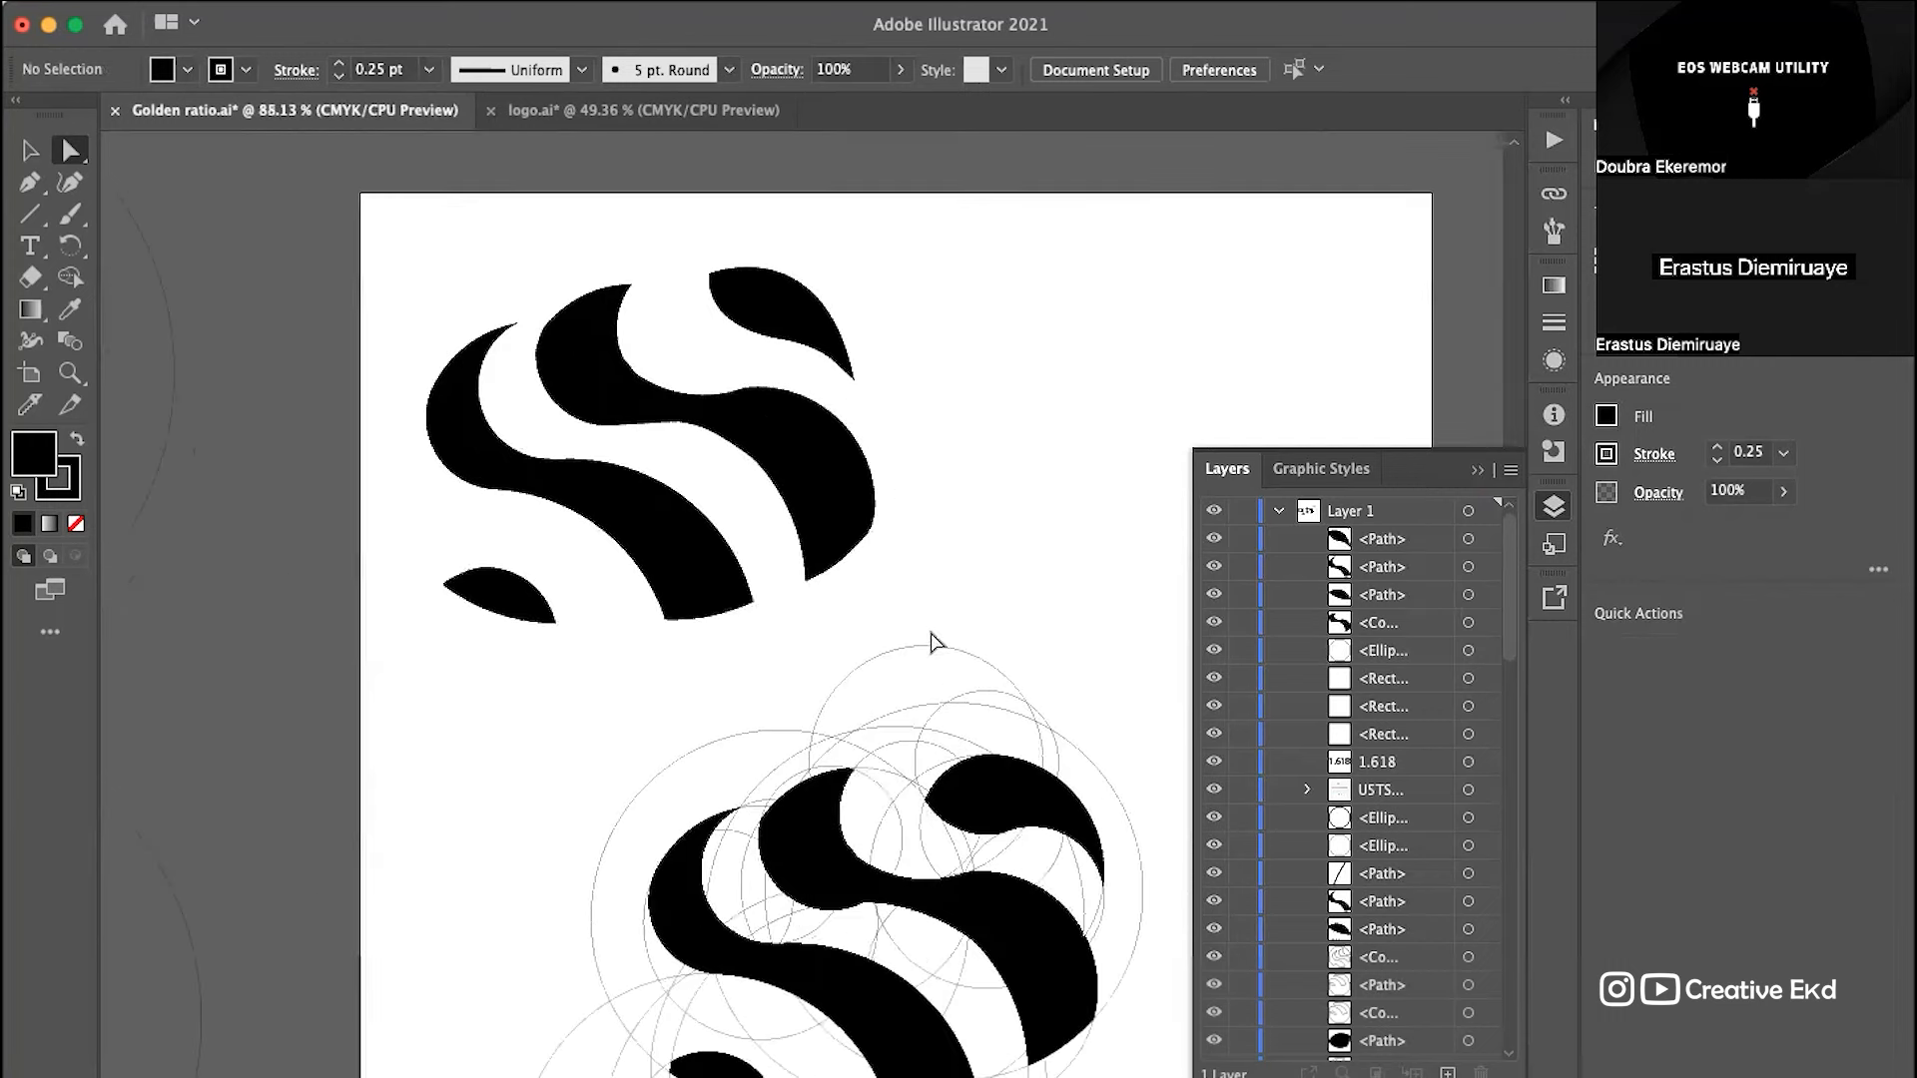
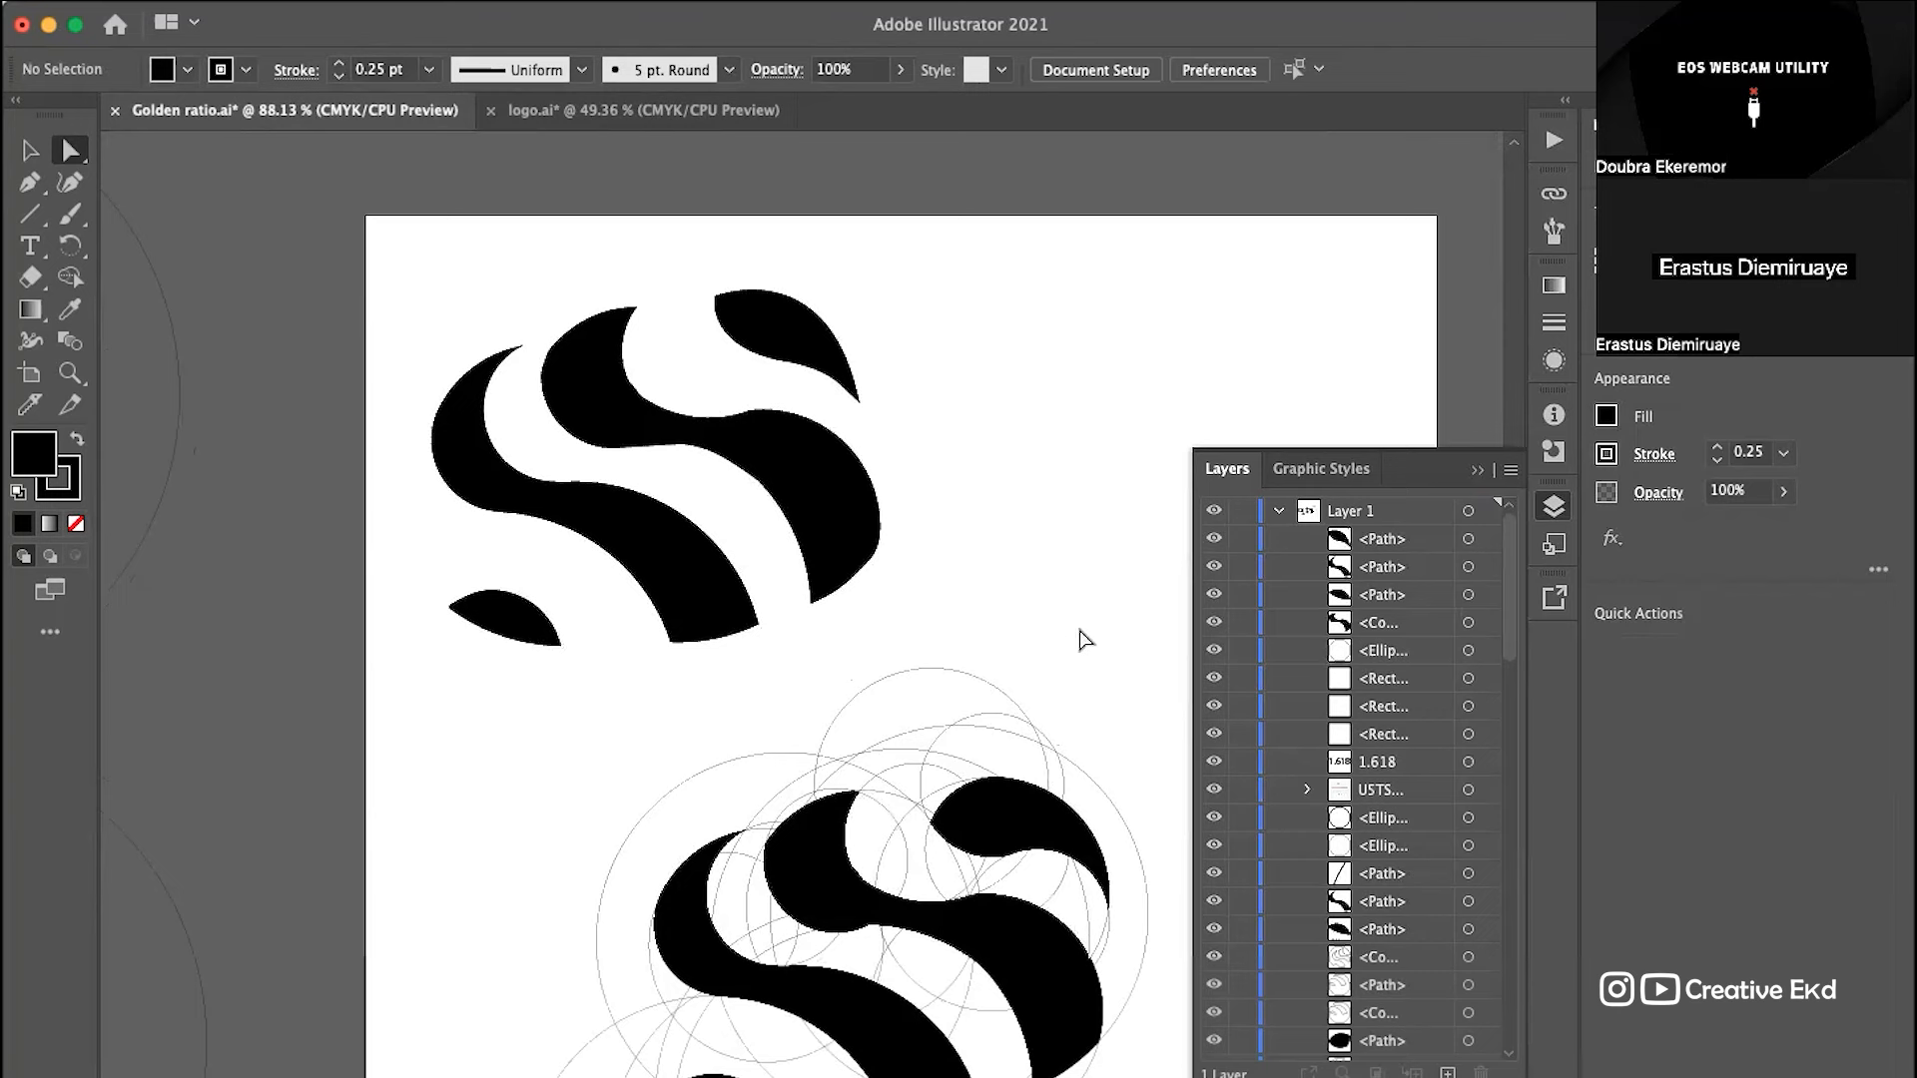
pyautogui.scroll(-3, 756, 686)
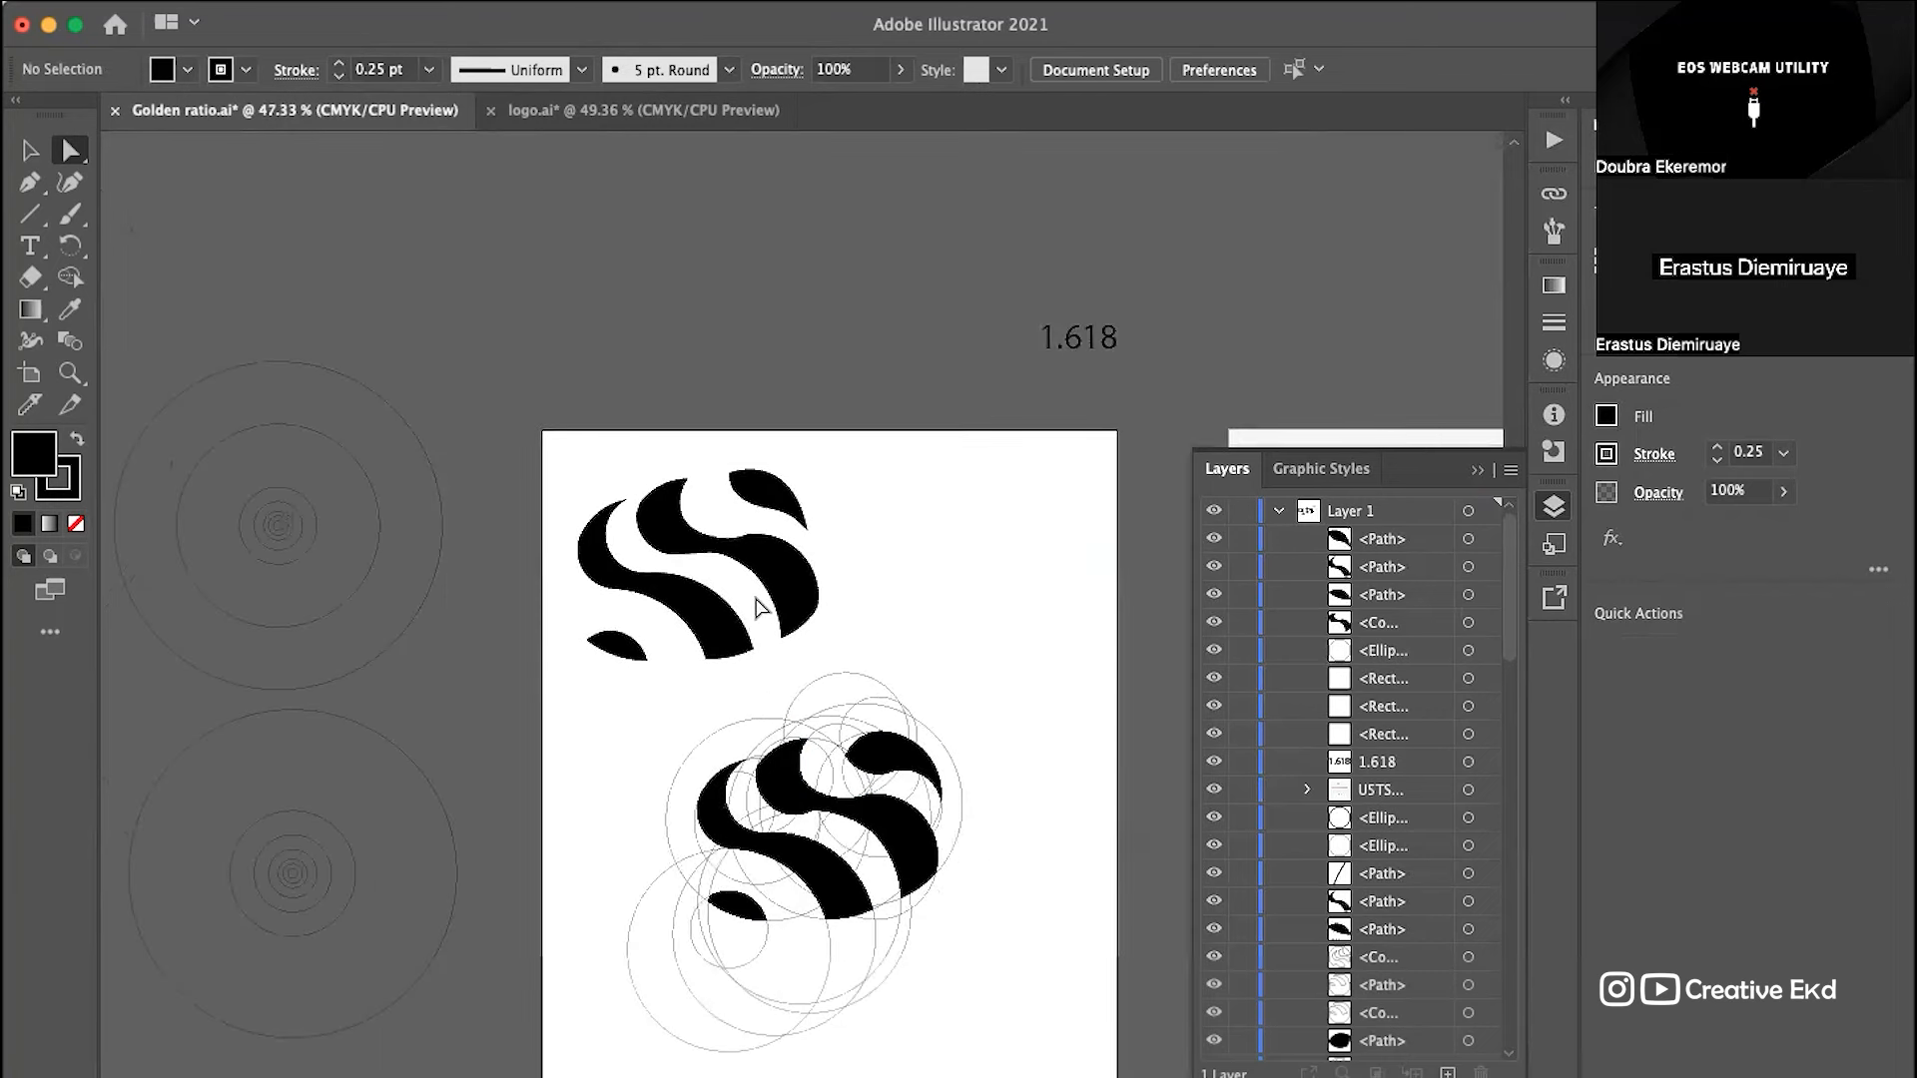
# Step: Select the construction version with all its circles and move it off the artboard
pyautogui.moveTo(889, 451); pyautogui.dragTo(635, 514)
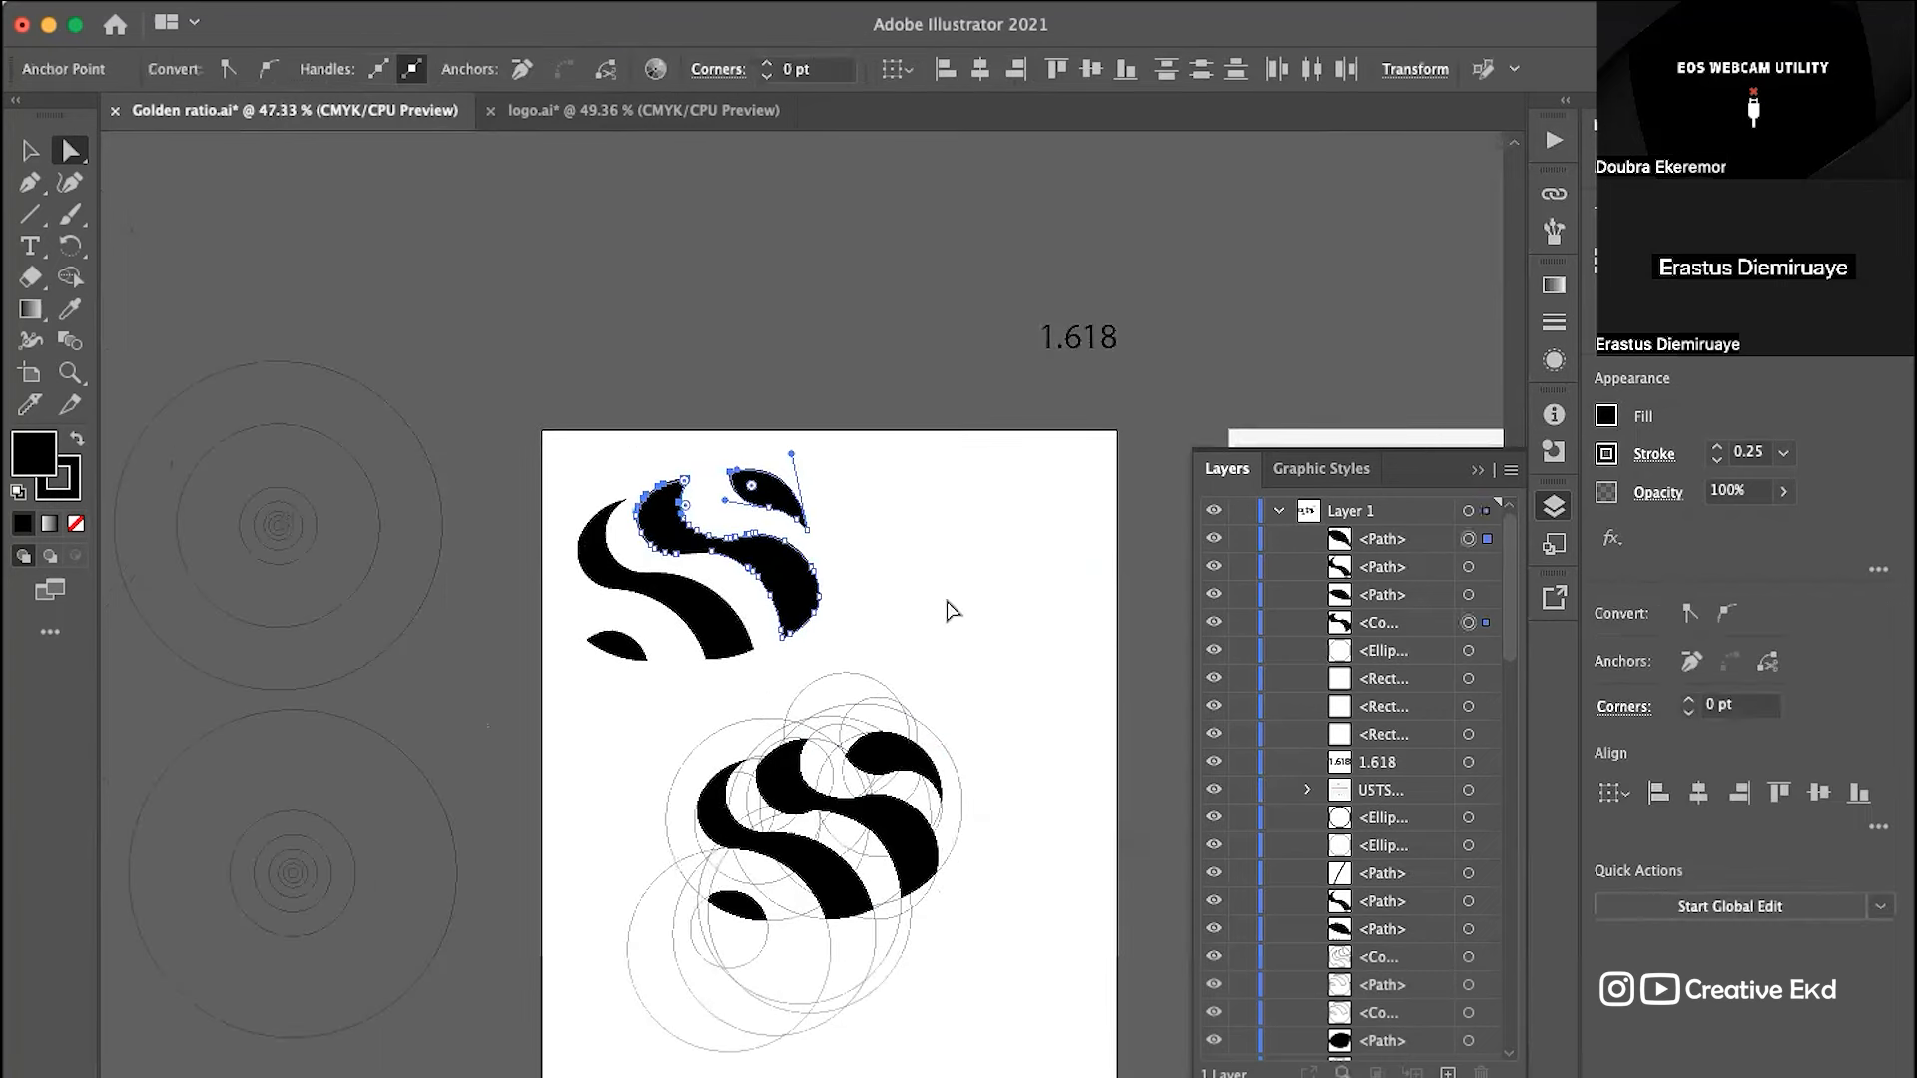
pyautogui.scroll(-4, 947, 449)
pyautogui.moveTo(947, 430); pyautogui.dragTo(548, 917)
pyautogui.moveTo(819, 178); pyautogui.dragTo(474, 453)
pyautogui.moveTo(749, 360); pyautogui.dragTo(730, 263)
pyautogui.moveTo(904, 396); pyautogui.dragTo(483, 958)
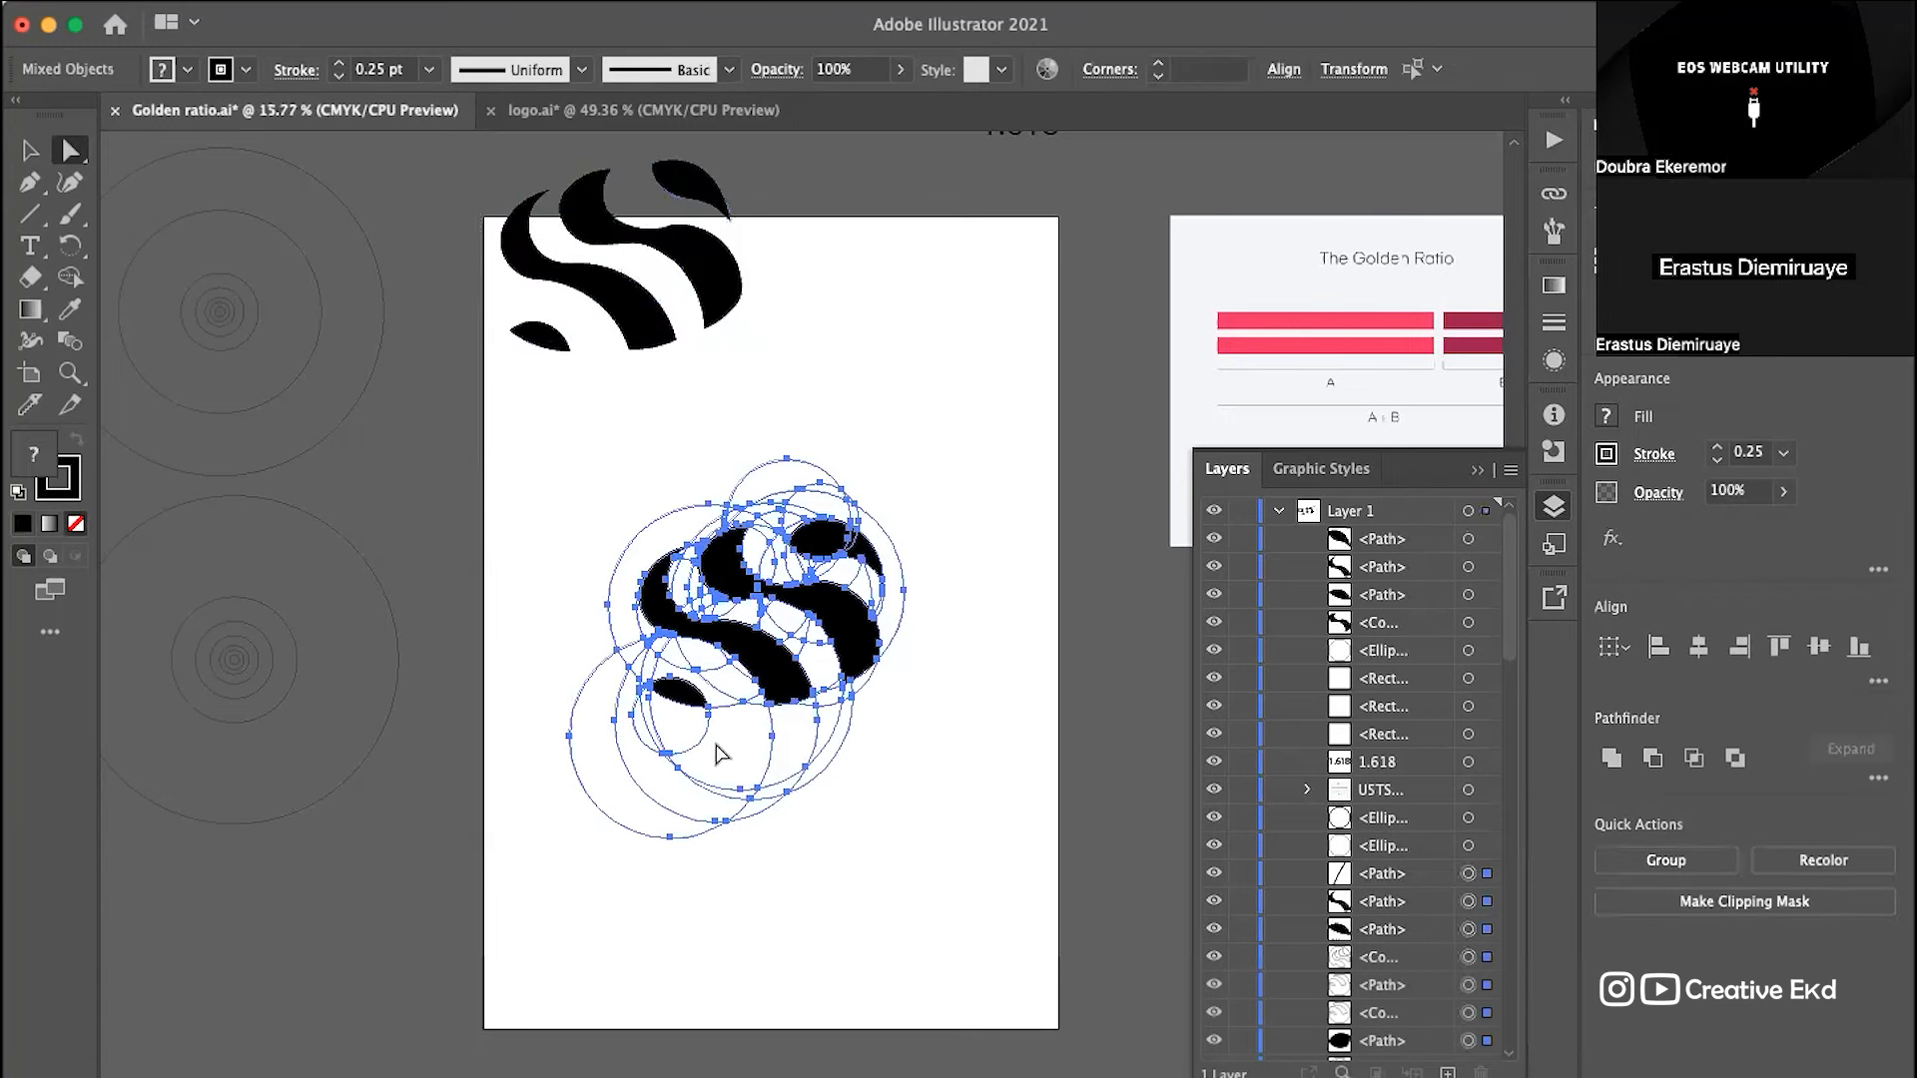
pyautogui.scroll(-5, 715, 744)
pyautogui.moveTo(702, 636)
pyautogui.mouseDown()
pyautogui.moveTo(932, 682)
pyautogui.moveTo(715, 651)
pyautogui.mouseUp()
# Step: Select the four cleaned logo shapes, move them to the middle of the artboard, and deselect
pyautogui.scroll(3, 715, 646)
pyautogui.moveTo(611, 437); pyautogui.dragTo(713, 656)
pyautogui.scroll(10, 711, 654)
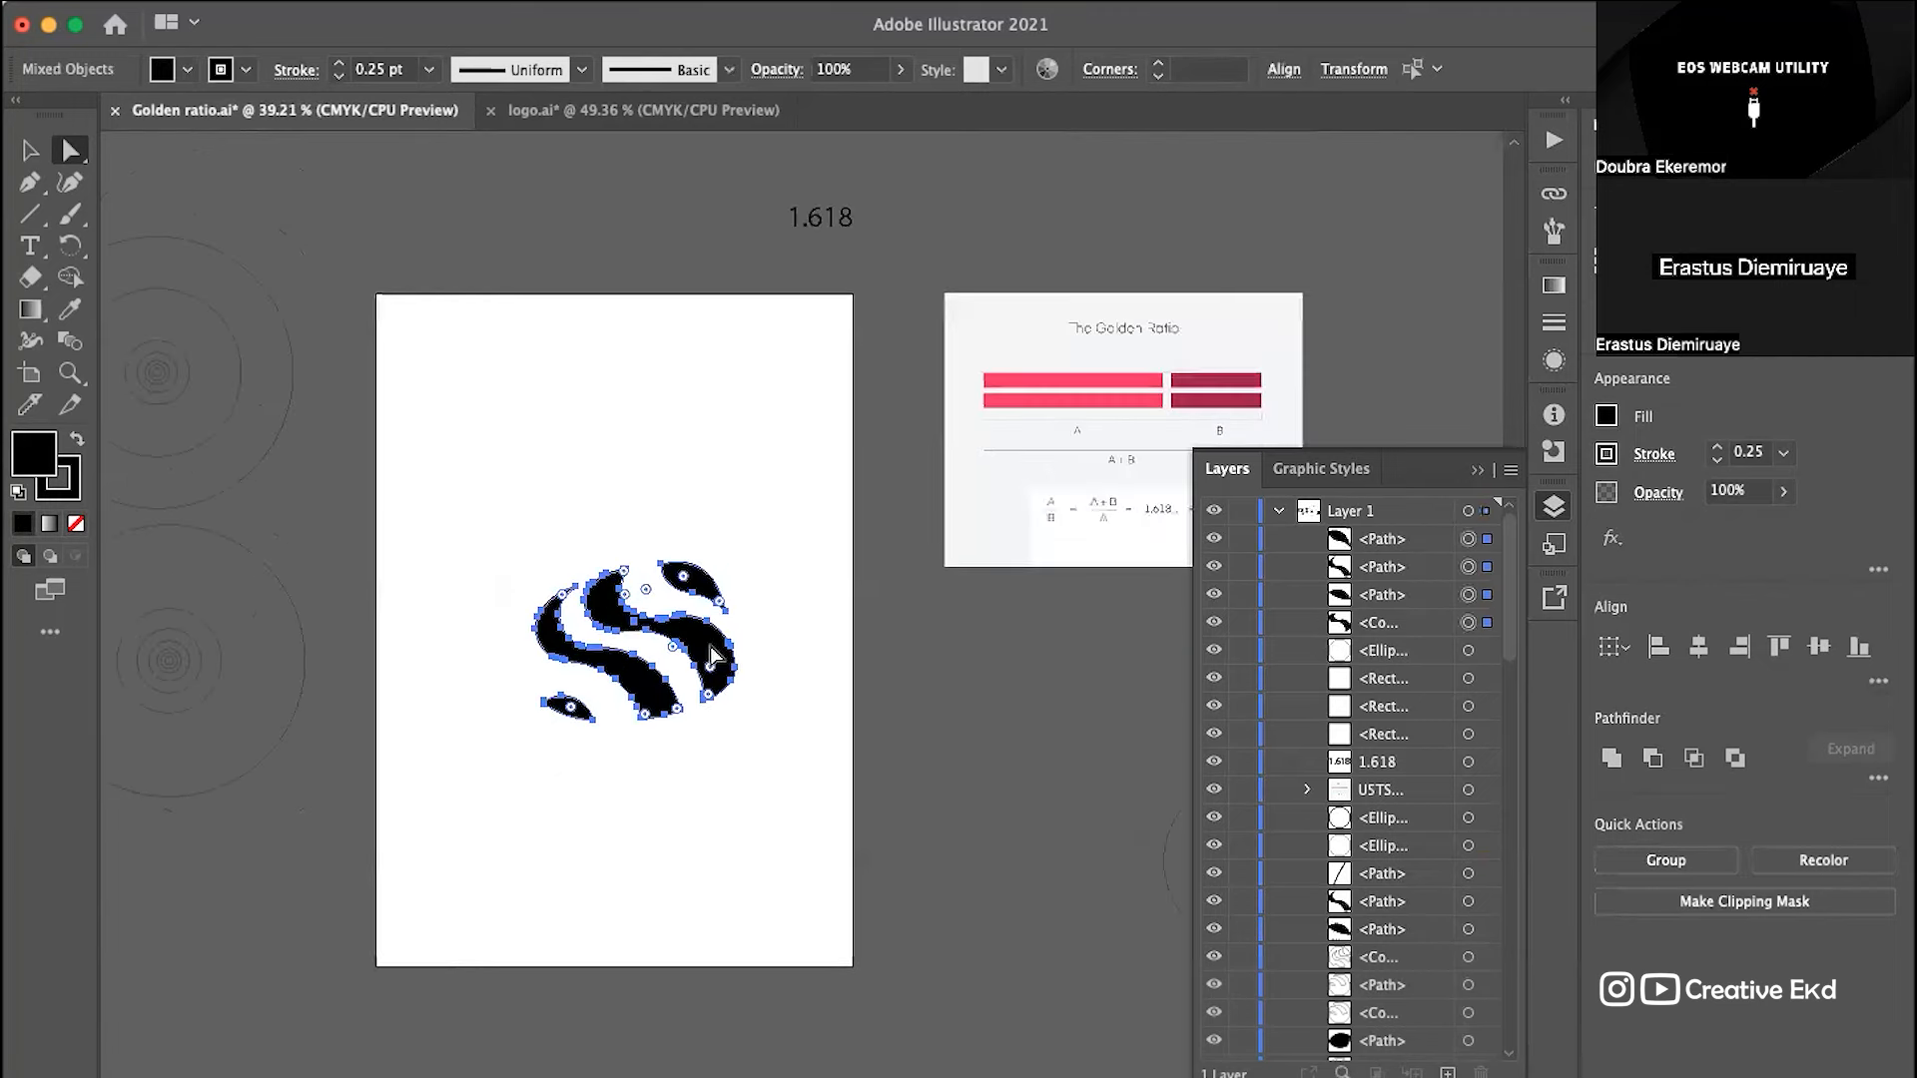
pyautogui.scroll(-5, 710, 654)
pyautogui.click(1048, 705)
# Step: Rotate the whole cleaned logo a few degrees clockwise, deselect it, and collapse the Character panel
pyautogui.scroll(2, 934, 776)
pyautogui.moveTo(889, 299); pyautogui.dragTo(160, 983)
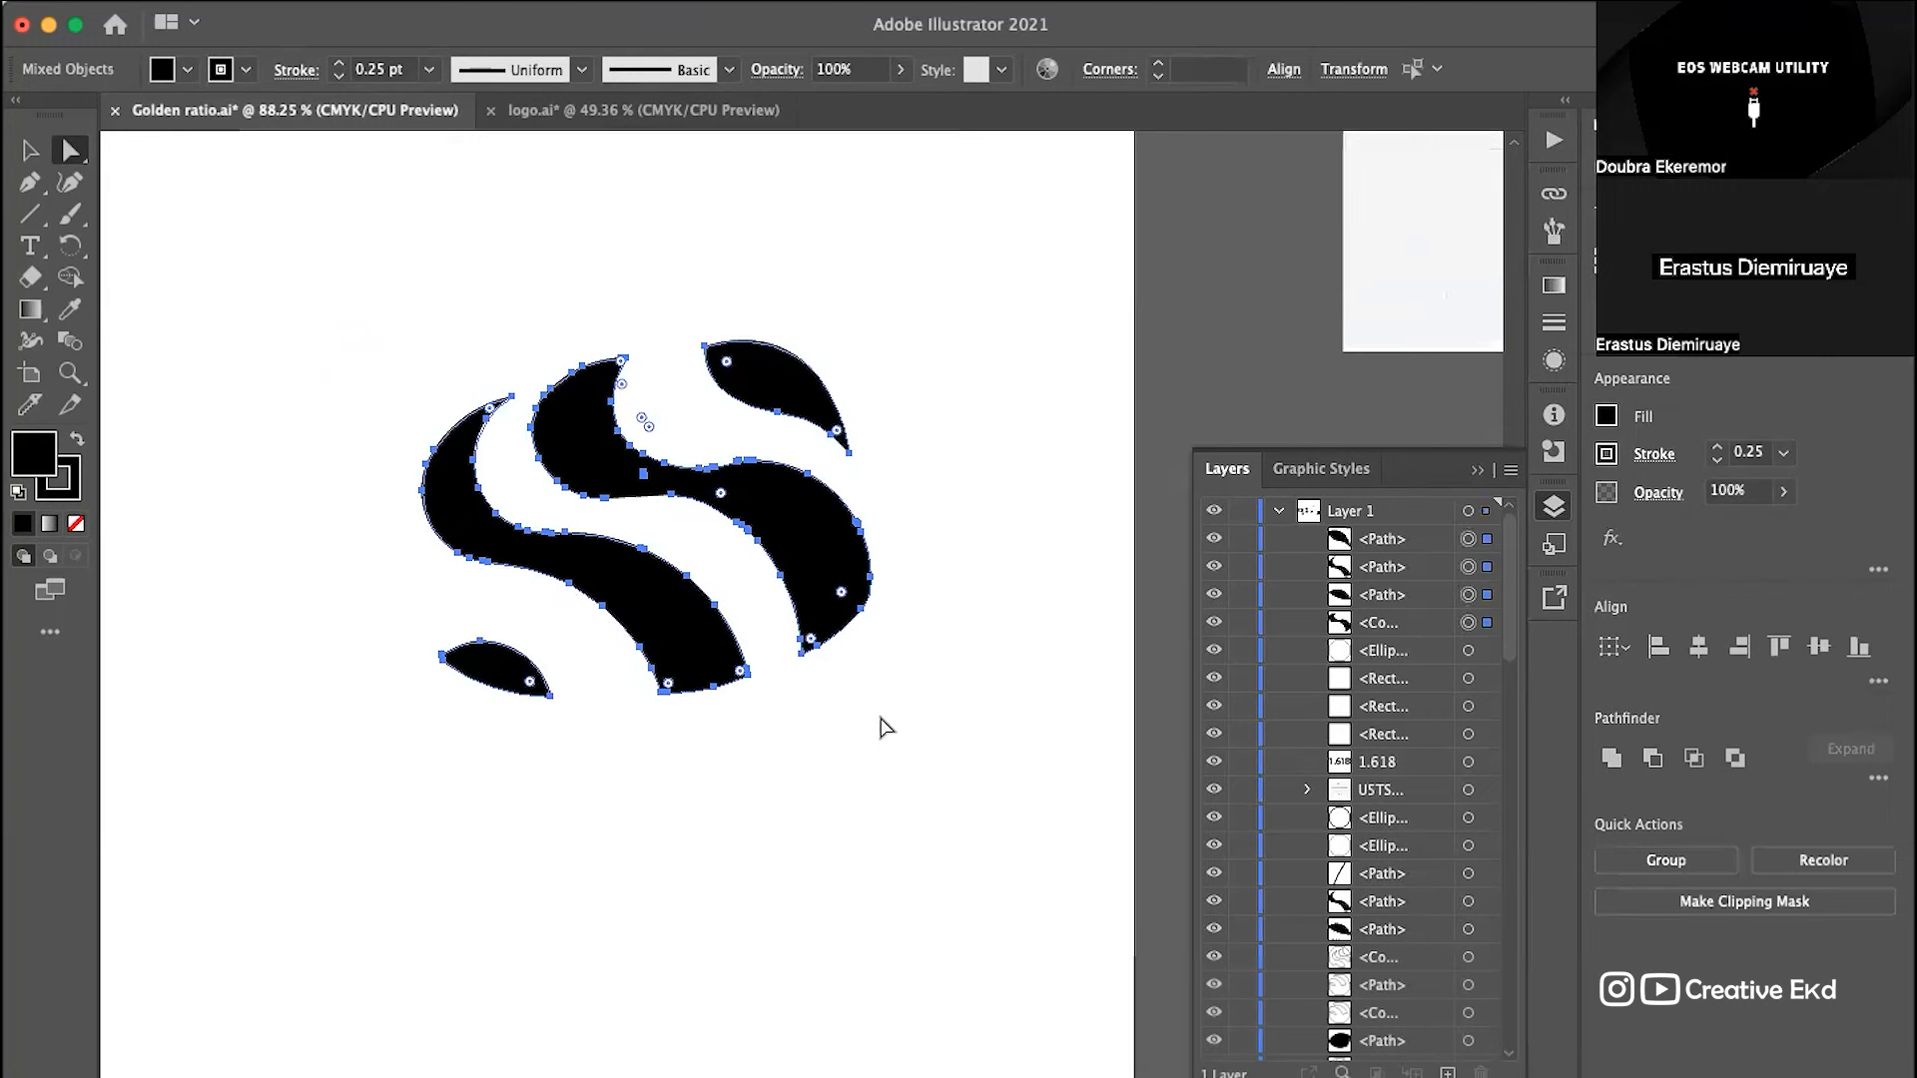
pyautogui.press('super+t')
pyautogui.press('super')
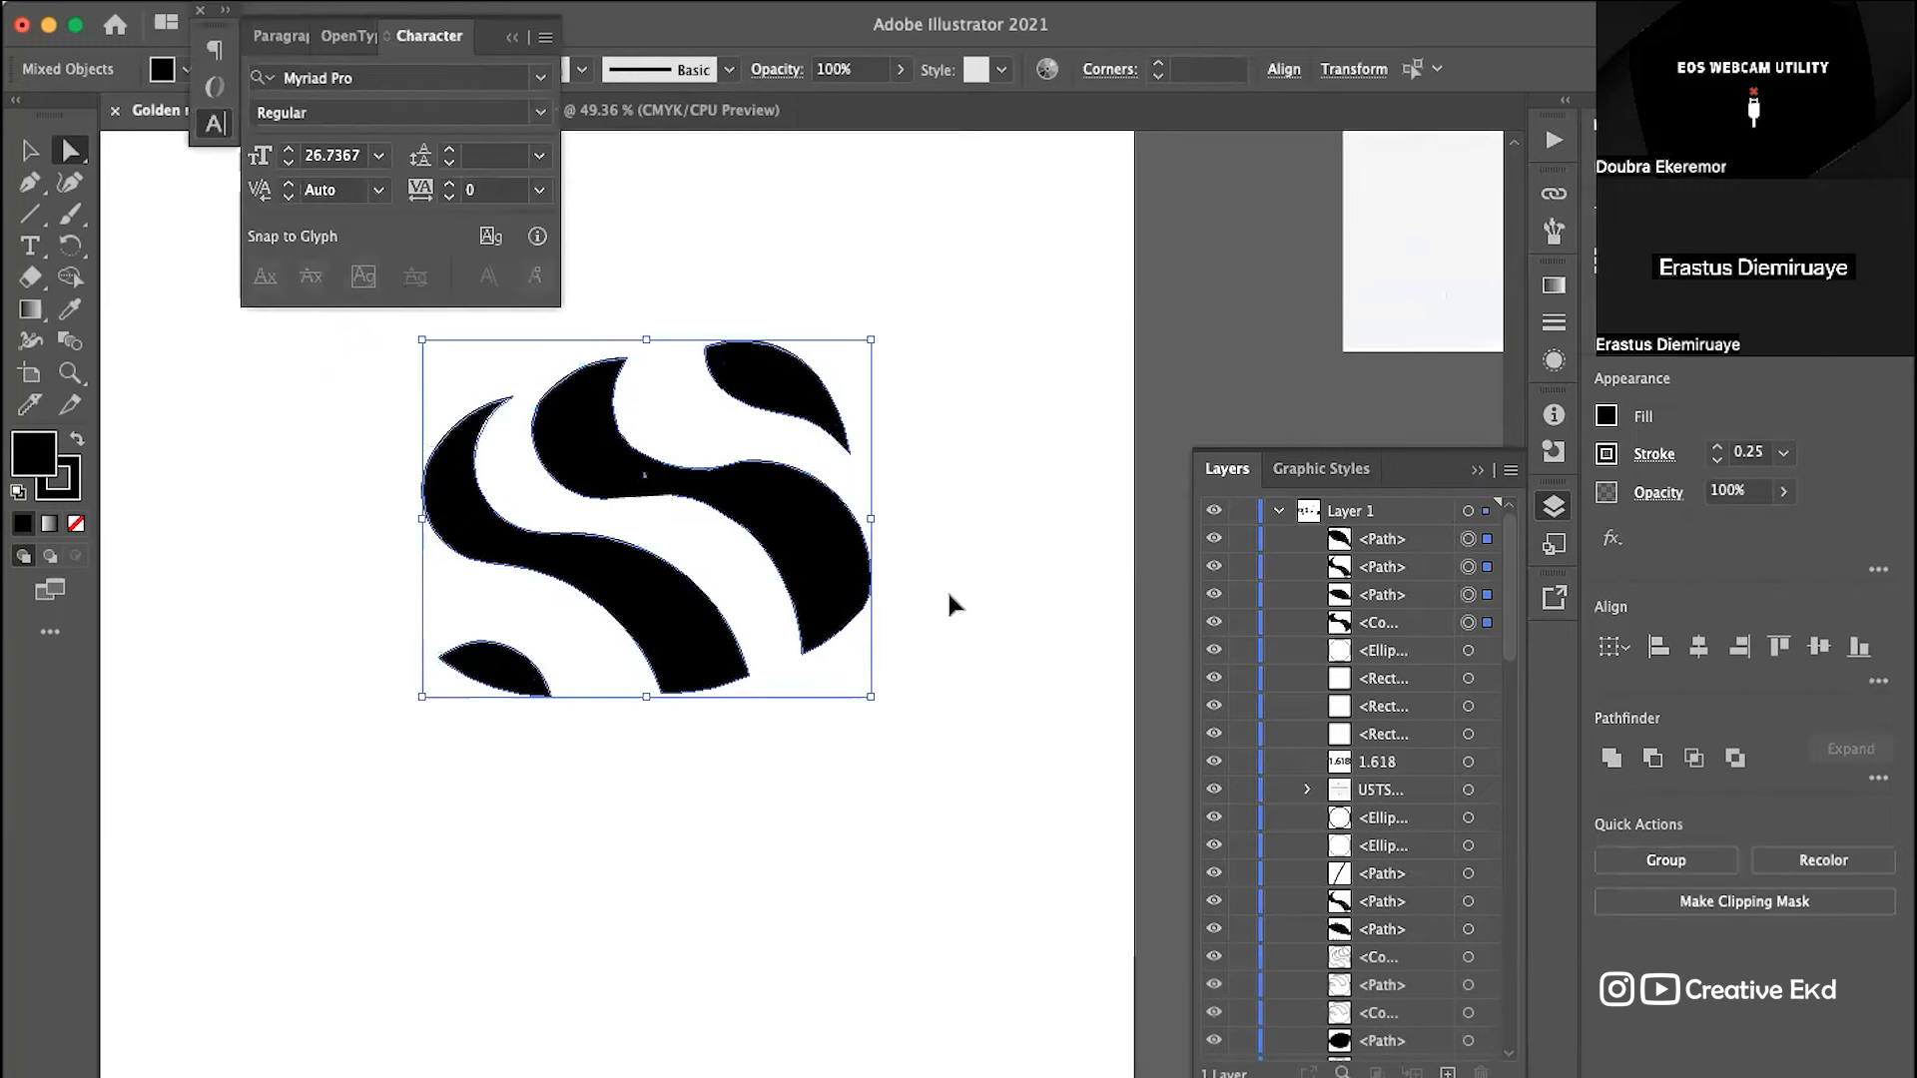
pyautogui.moveTo(877, 697)
pyautogui.mouseDown()
pyautogui.moveTo(815, 727)
pyautogui.moveTo(859, 722)
pyautogui.mouseUp()
pyautogui.click(962, 799)
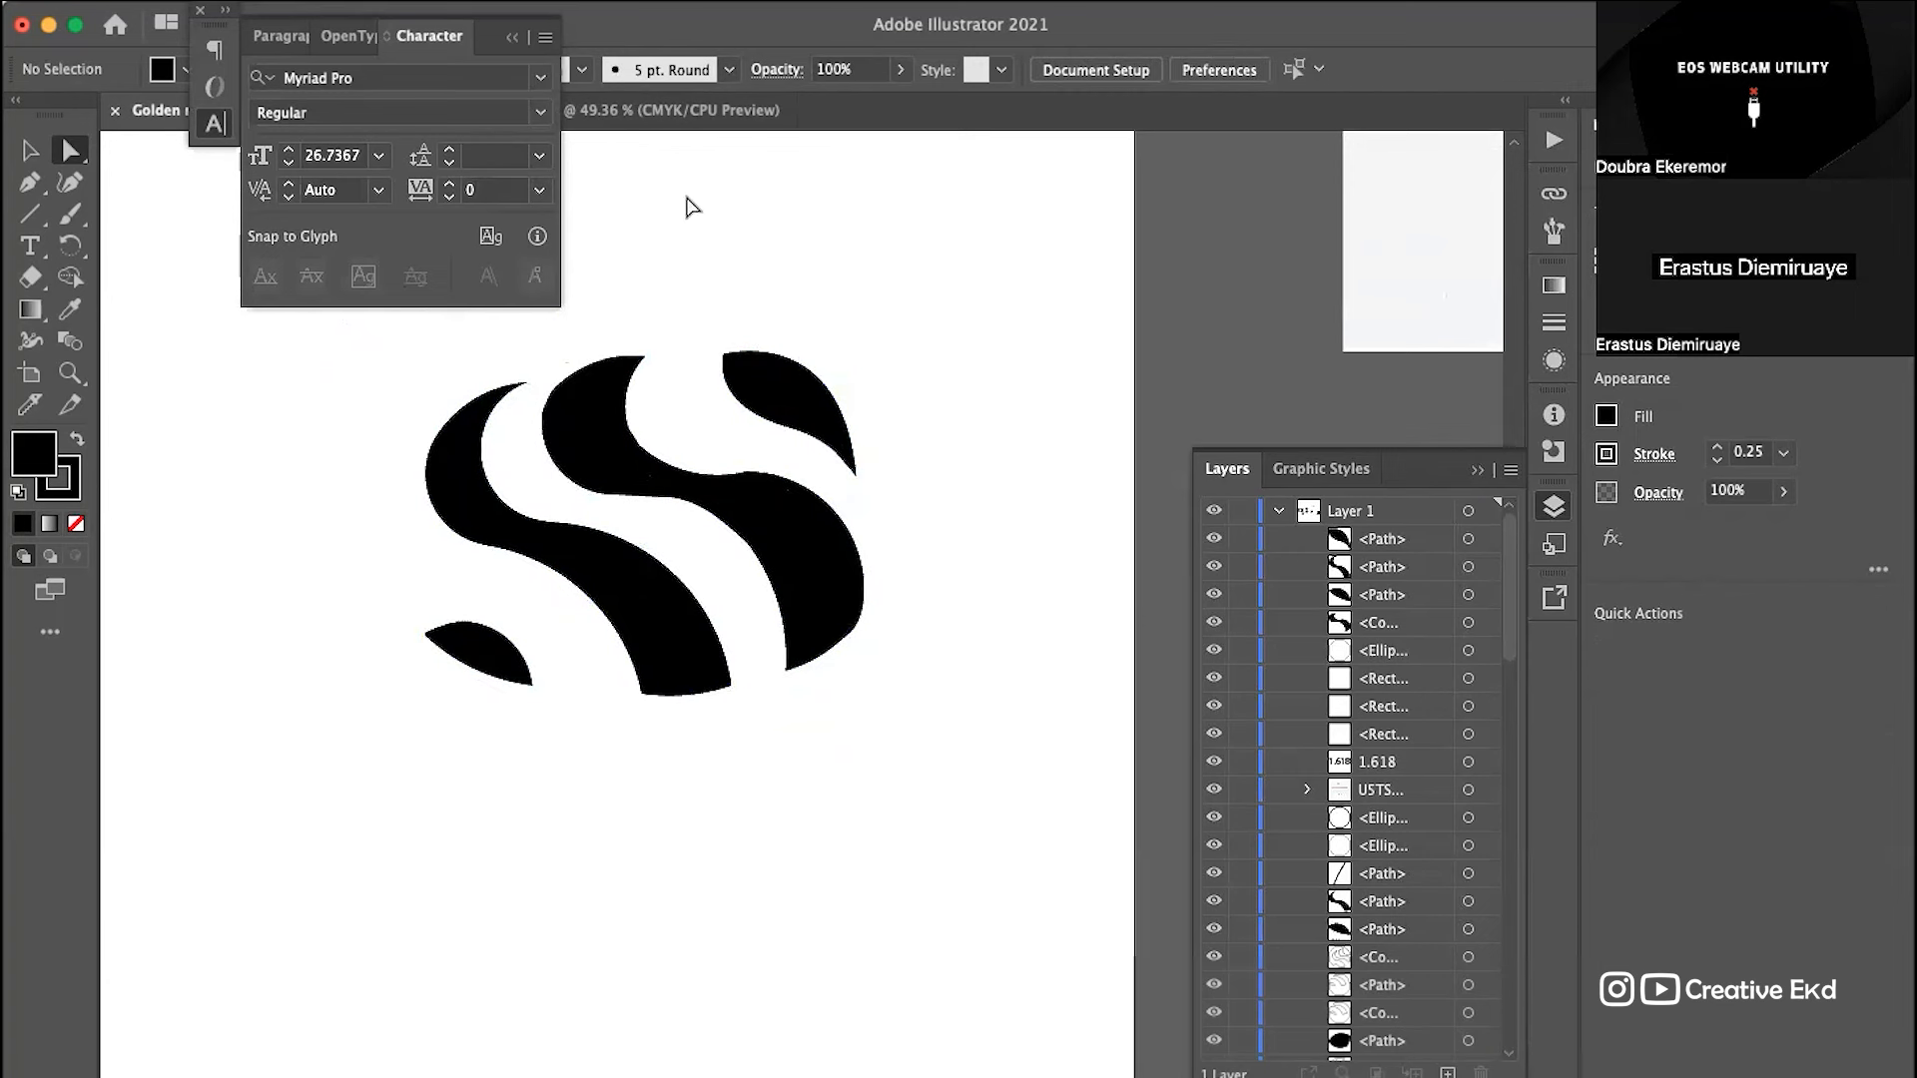
pyautogui.click(511, 38)
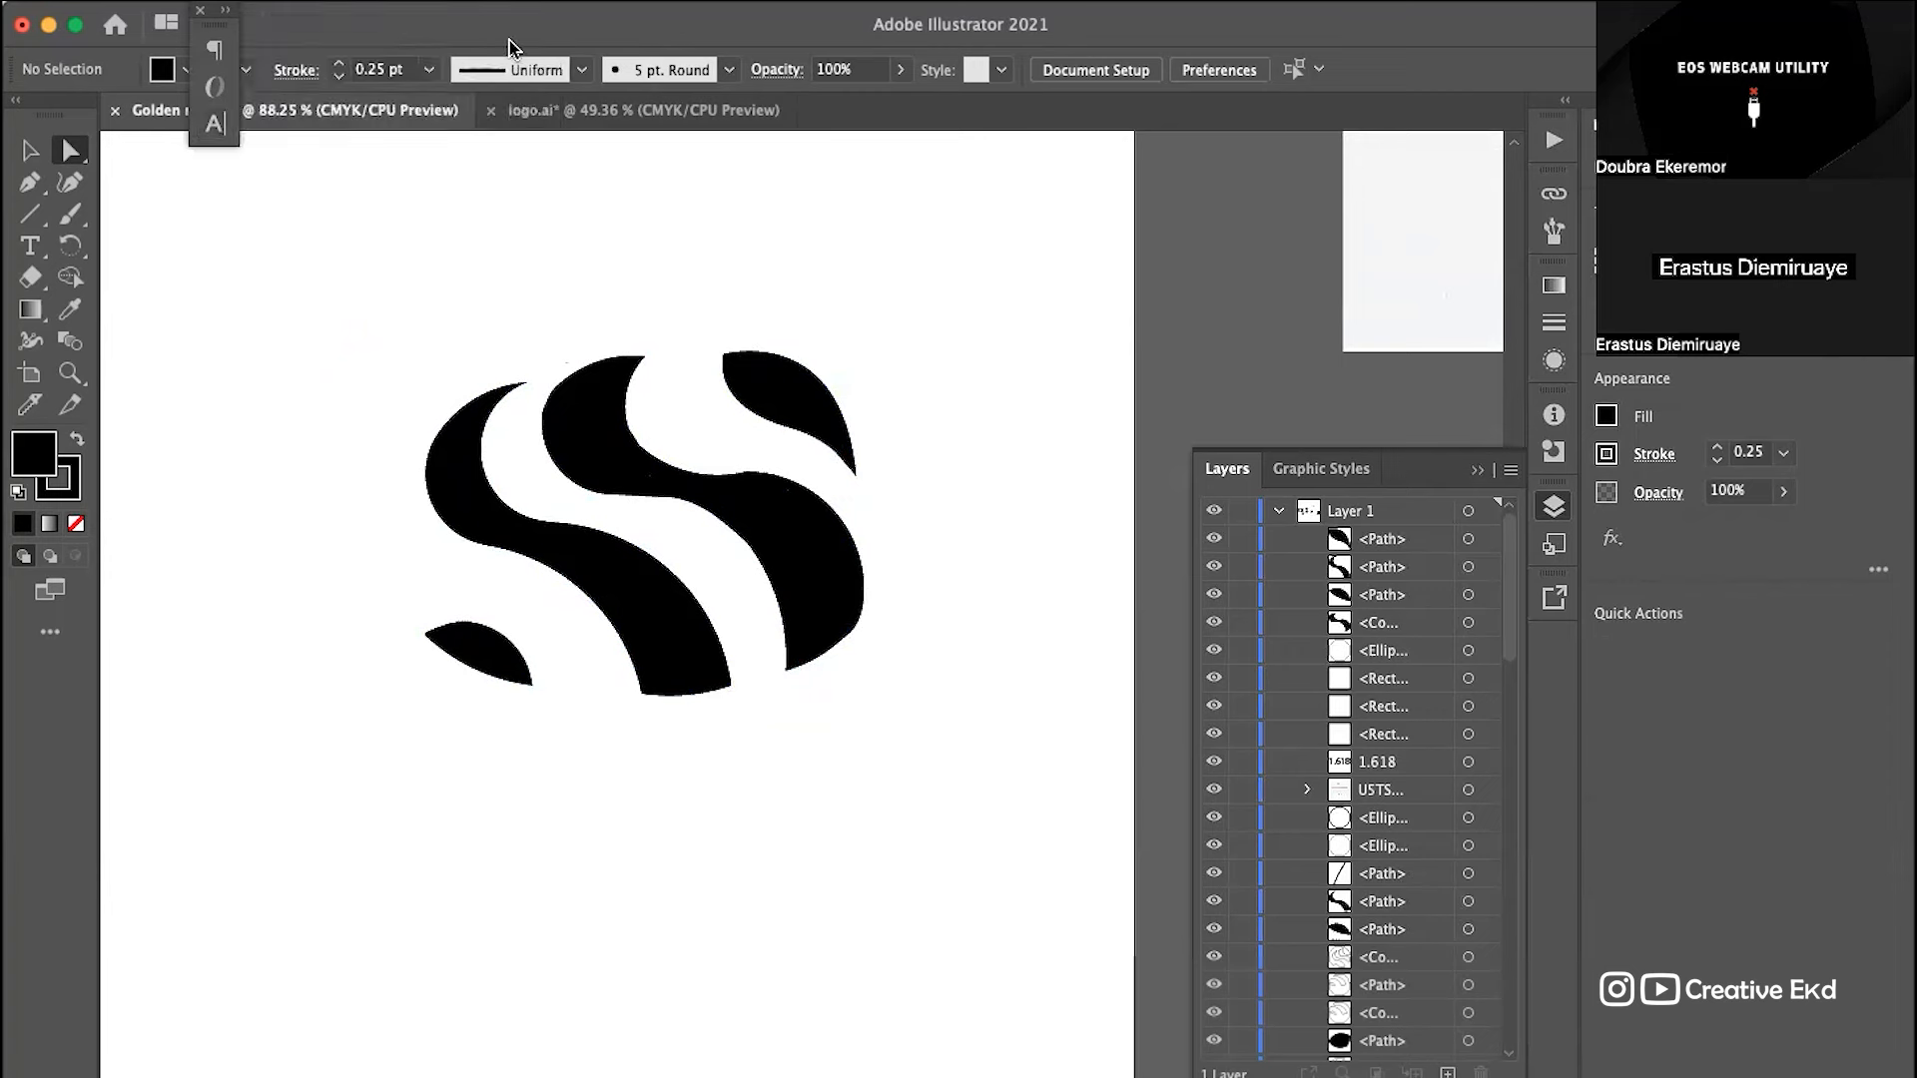
pyautogui.scroll(-3, 837, 316)
pyautogui.moveTo(838, 224); pyautogui.dragTo(462, 612)
pyautogui.moveTo(917, 265); pyautogui.dragTo(521, 614)
pyautogui.click(768, 633)
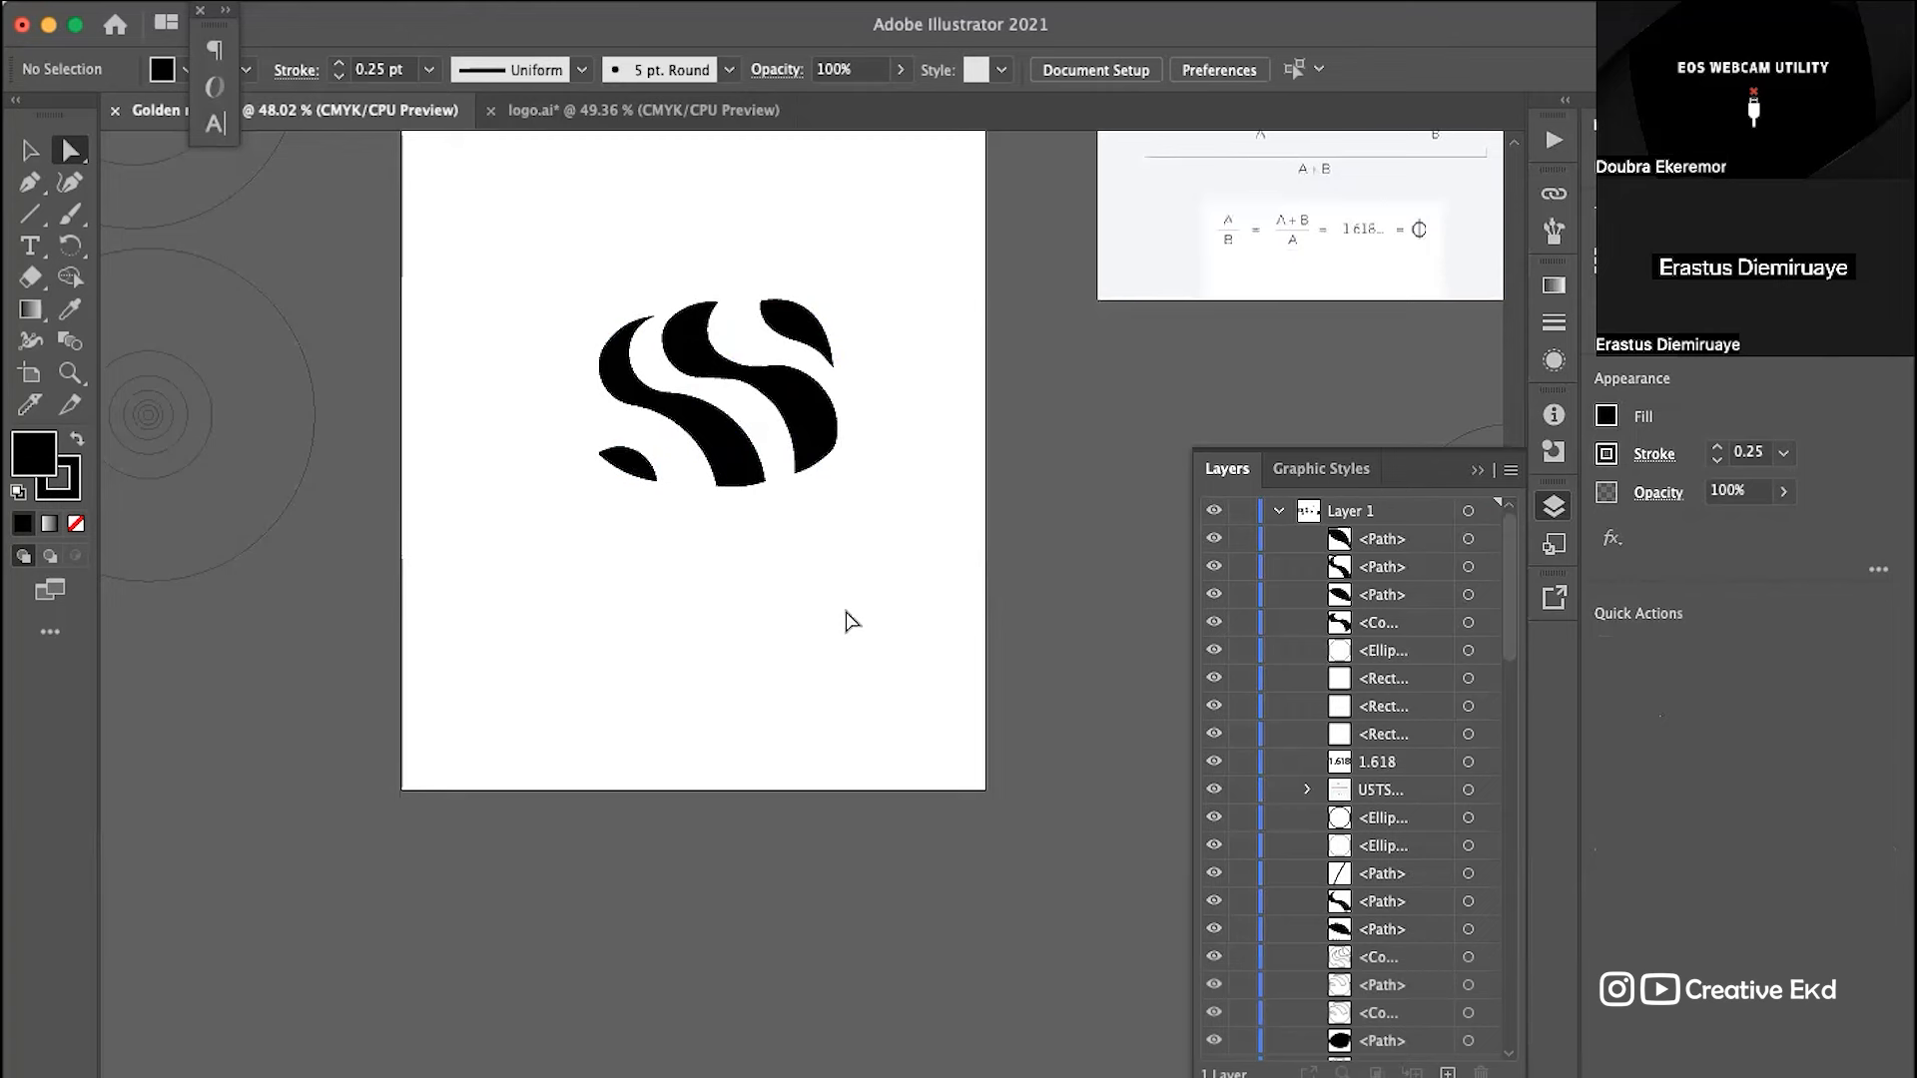
pyautogui.scroll(2, 845, 611)
pyautogui.scroll(3, 846, 611)
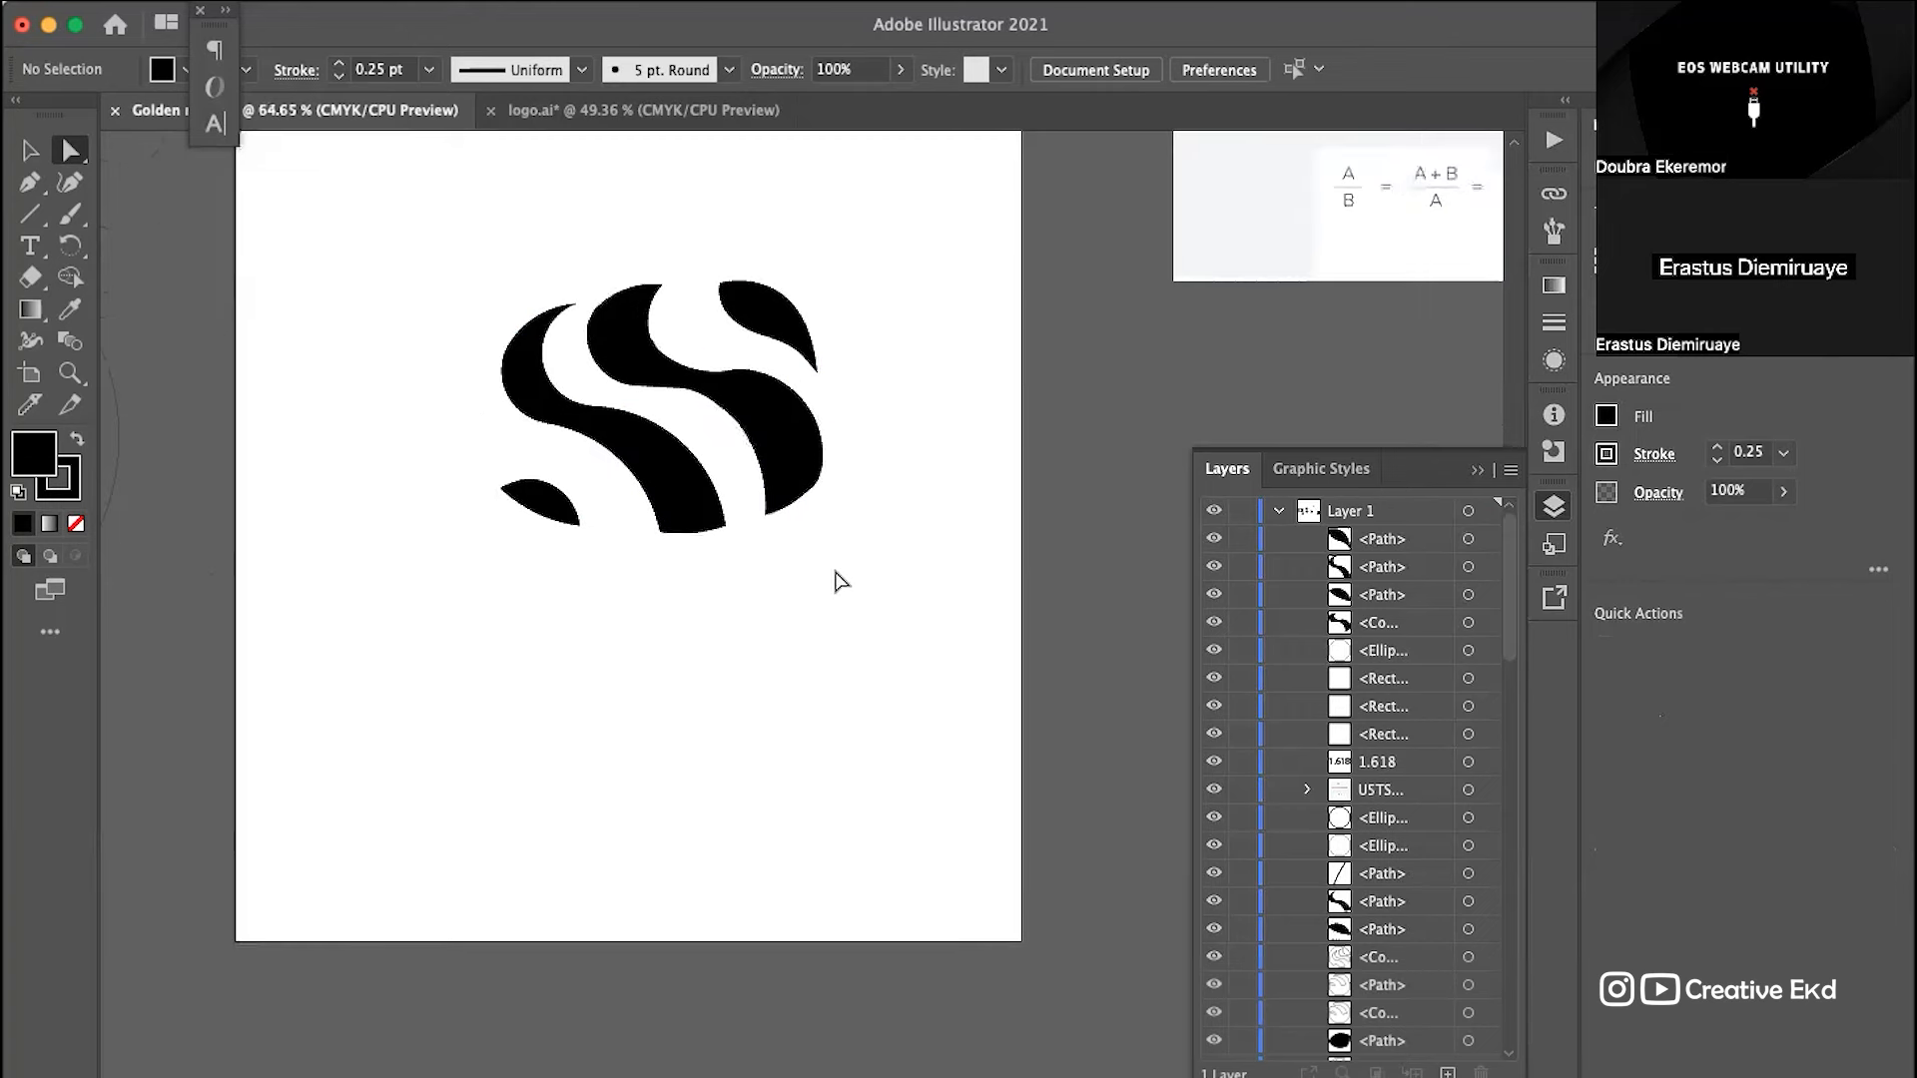
pyautogui.rightClick(837, 583)
pyautogui.click(838, 309)
# Step: Scale the whole rotated logo down proportionally to about three quarters of its size and deselect it
pyautogui.moveTo(861, 236); pyautogui.dragTo(319, 661)
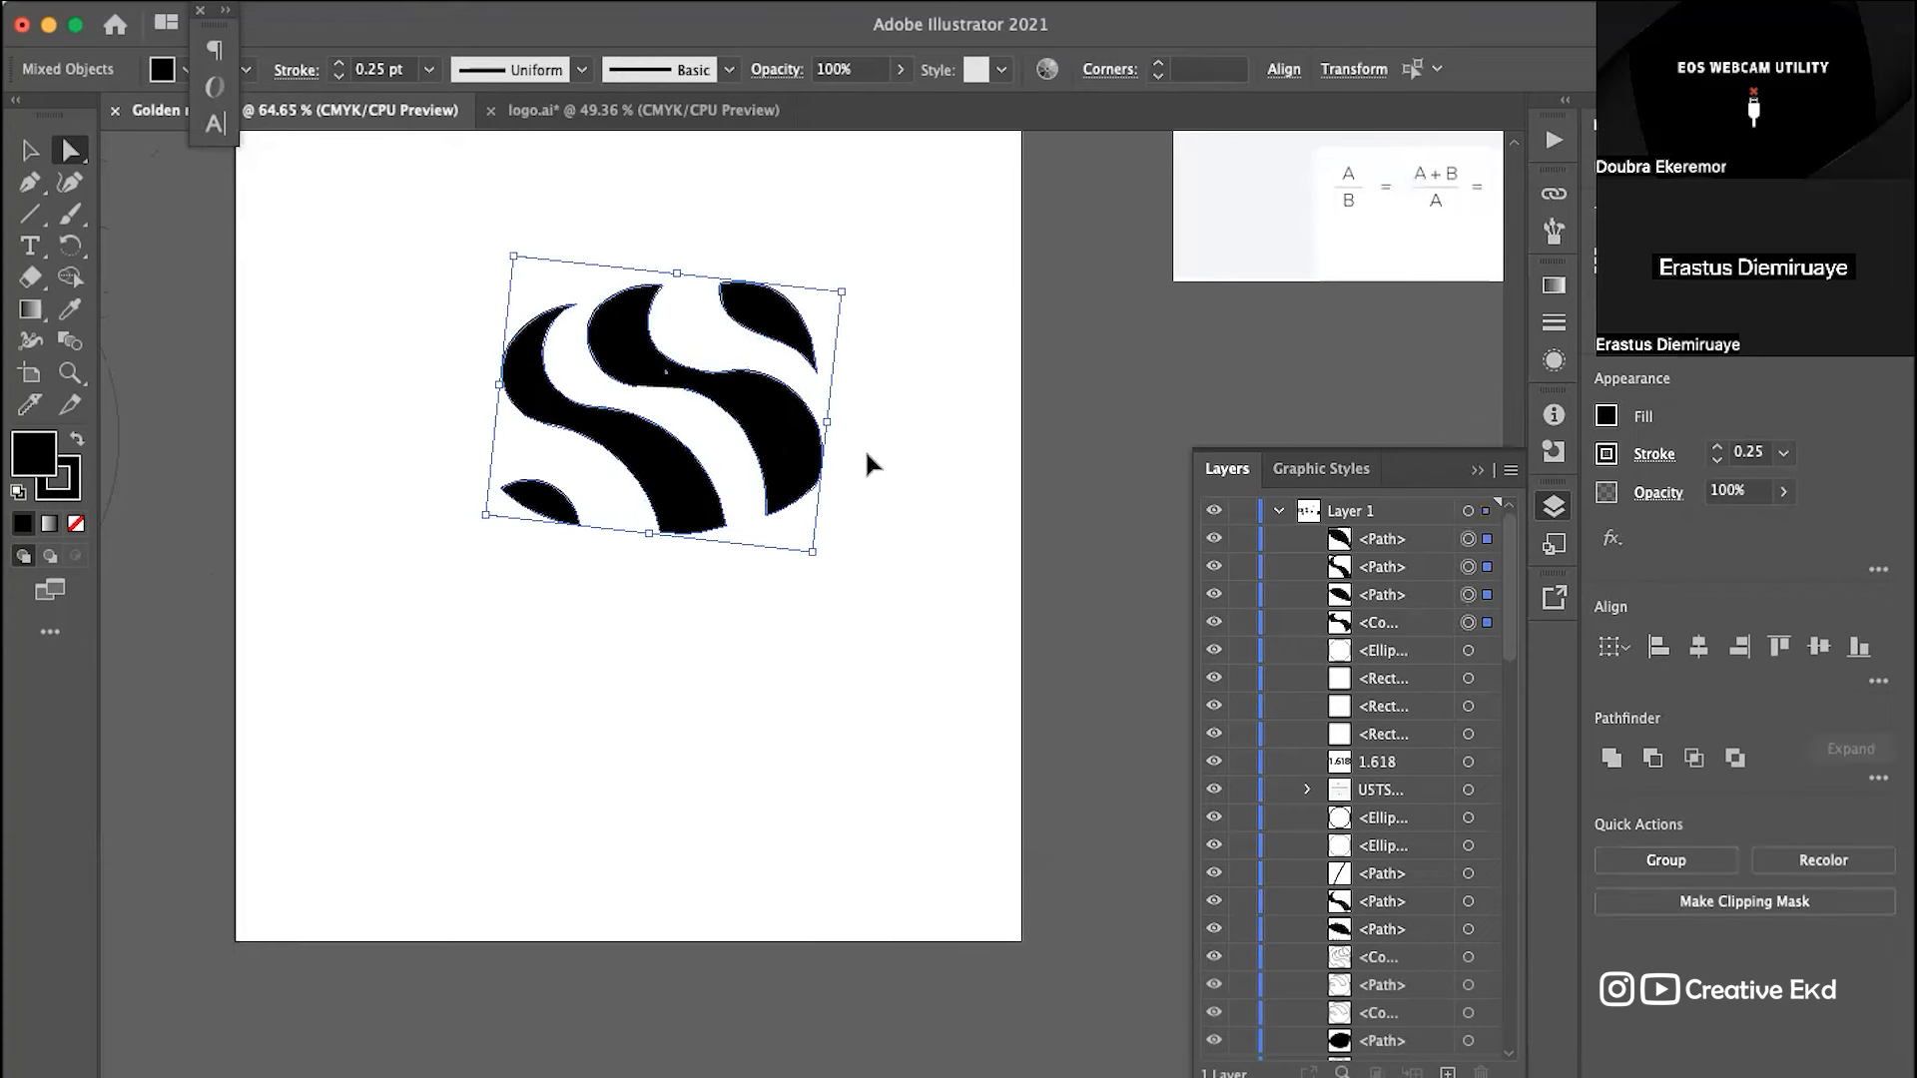
pyautogui.press('super+t')
pyautogui.click(870, 318)
pyautogui.moveTo(867, 231); pyautogui.dragTo(363, 697)
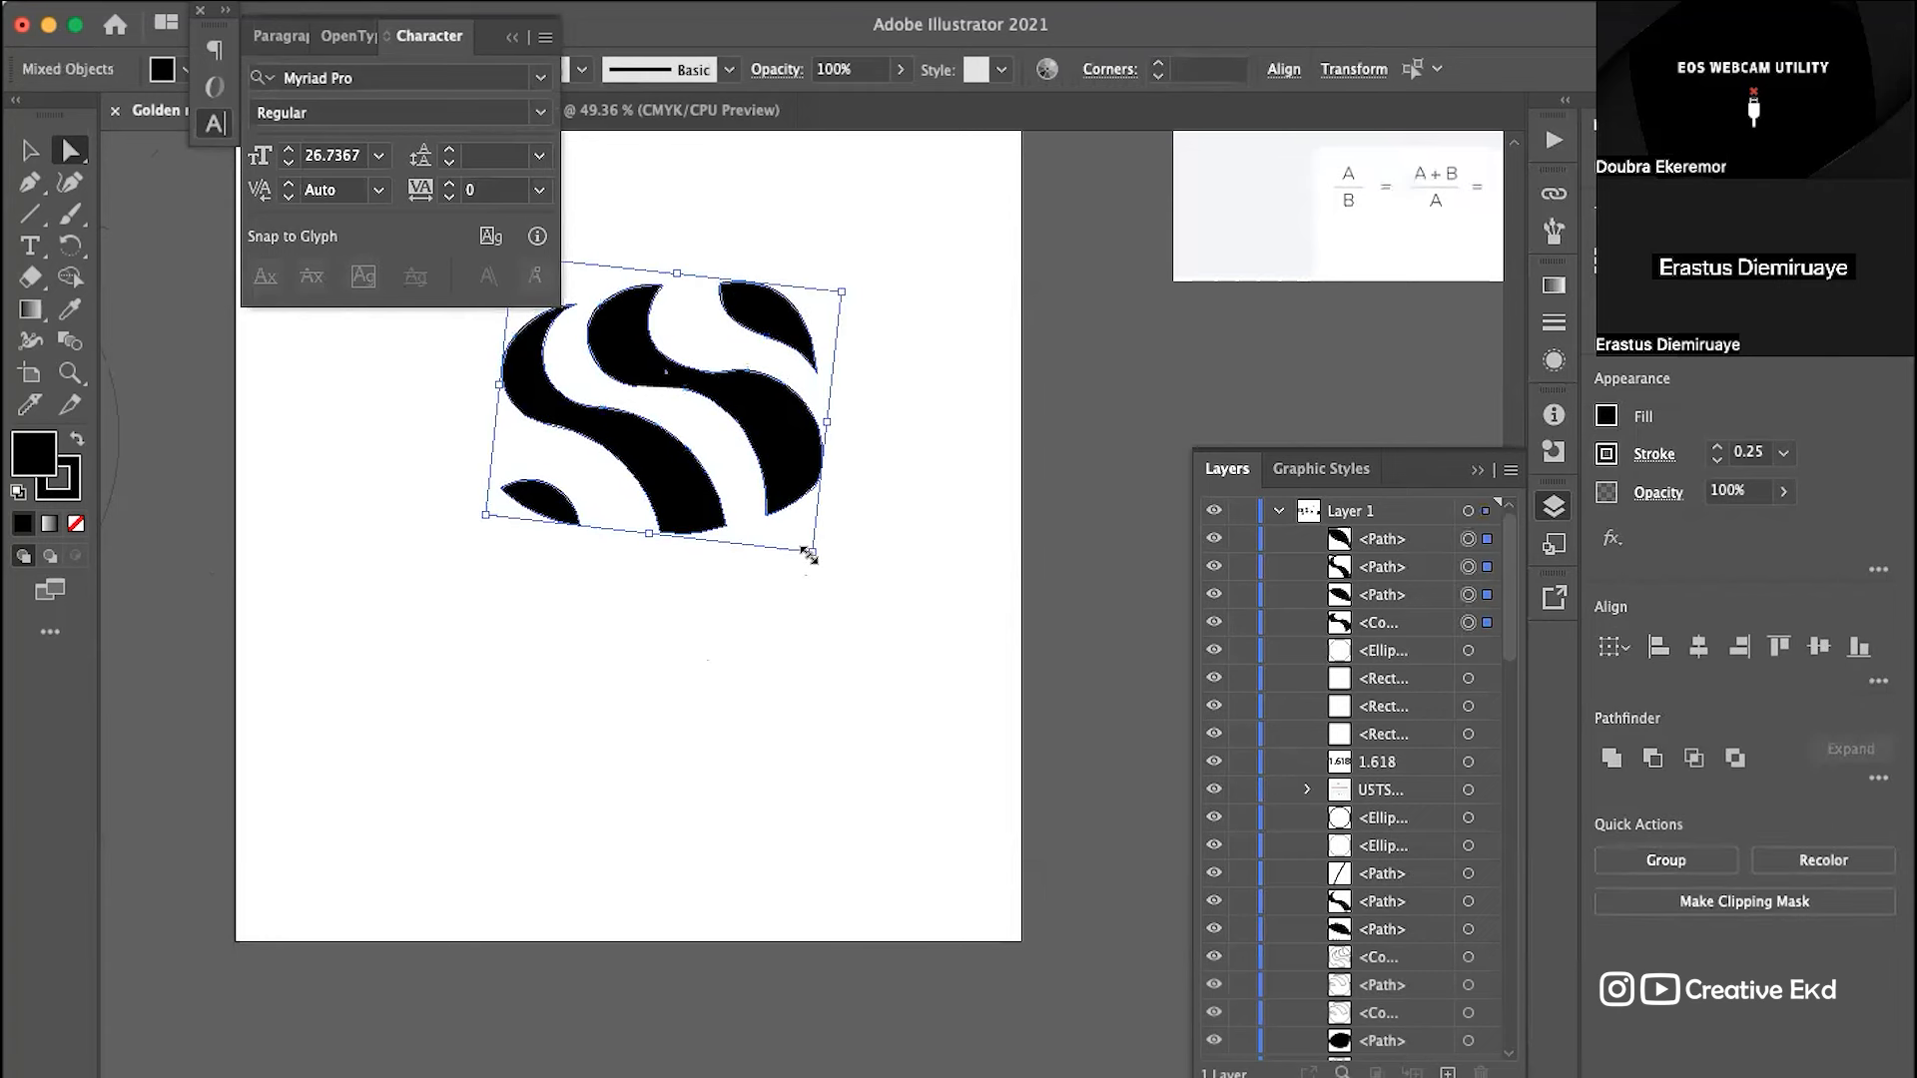
pyautogui.moveTo(813, 552); pyautogui.dragTo(733, 478)
pyautogui.click(735, 490)
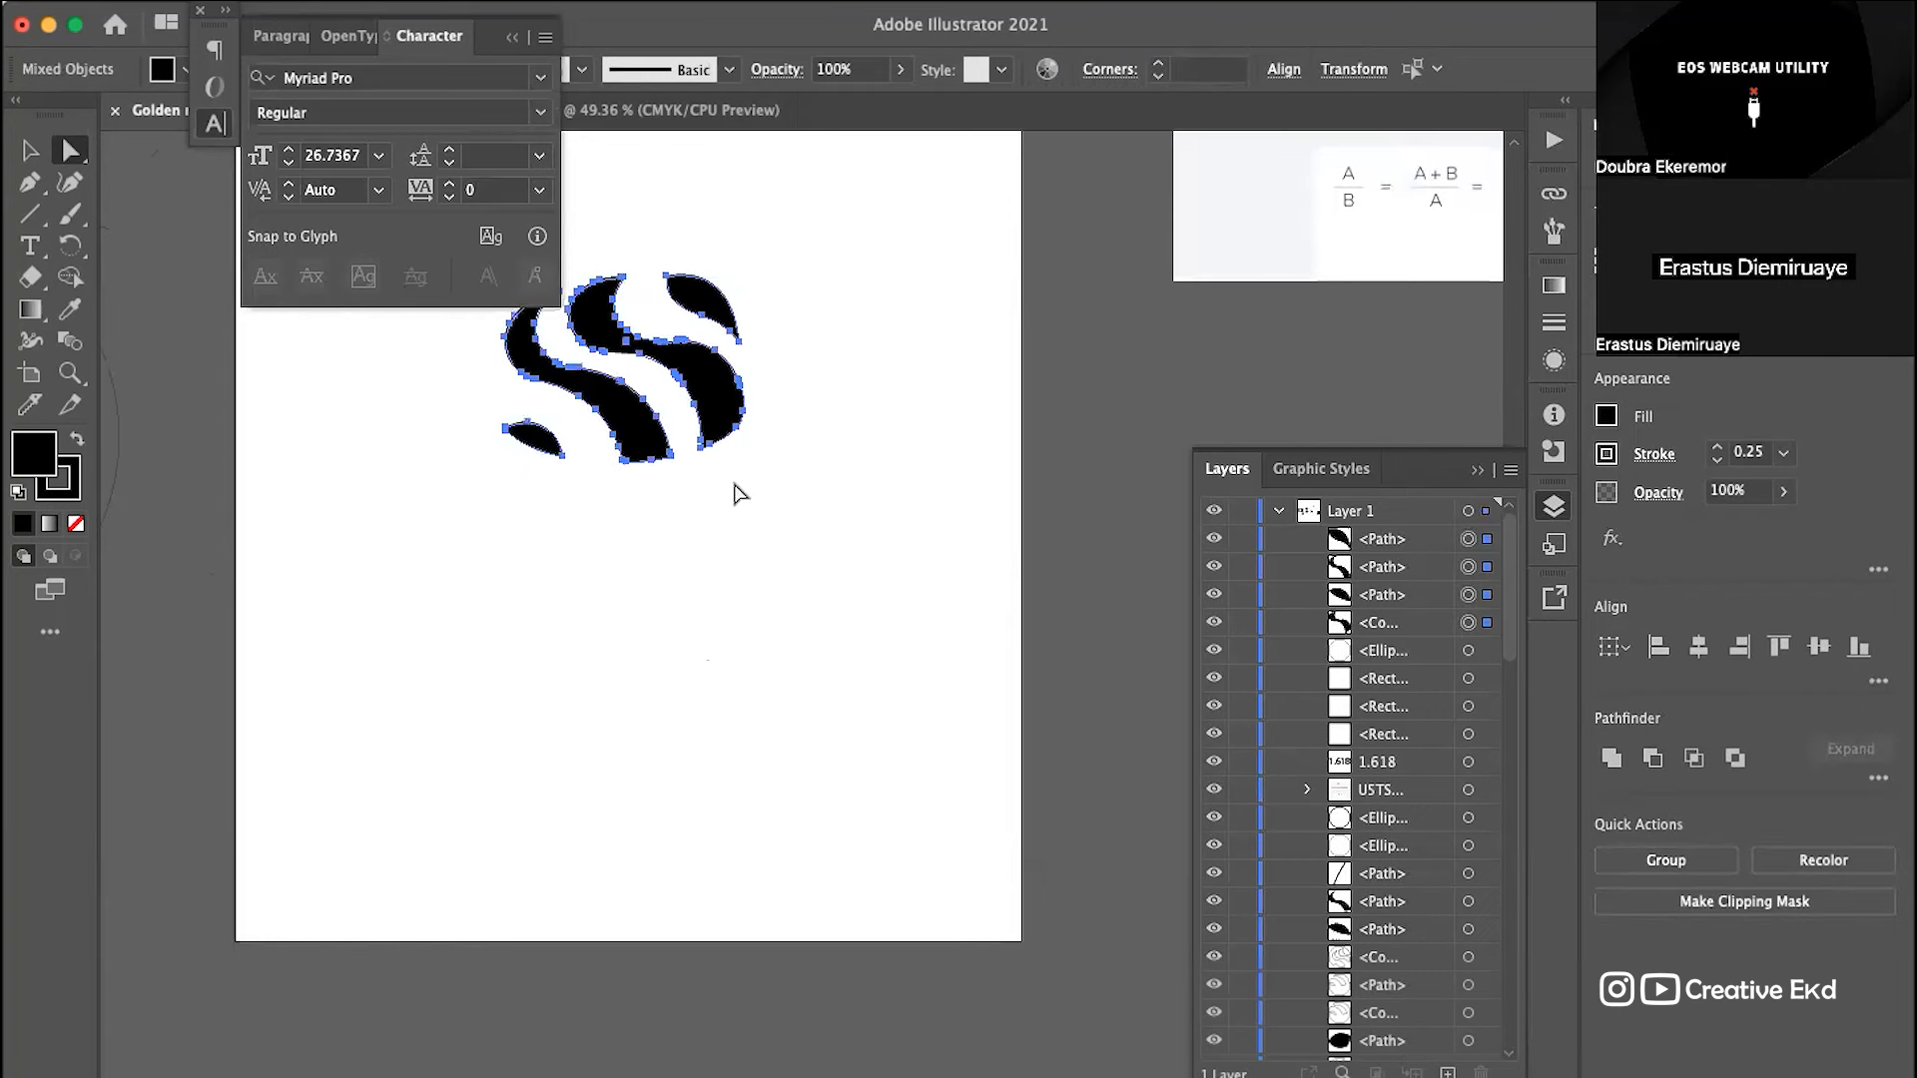
# Step: Examine the rotated, reduced logo at small and large zoom levels for balance and legibility
pyautogui.scroll(5, 669, 409)
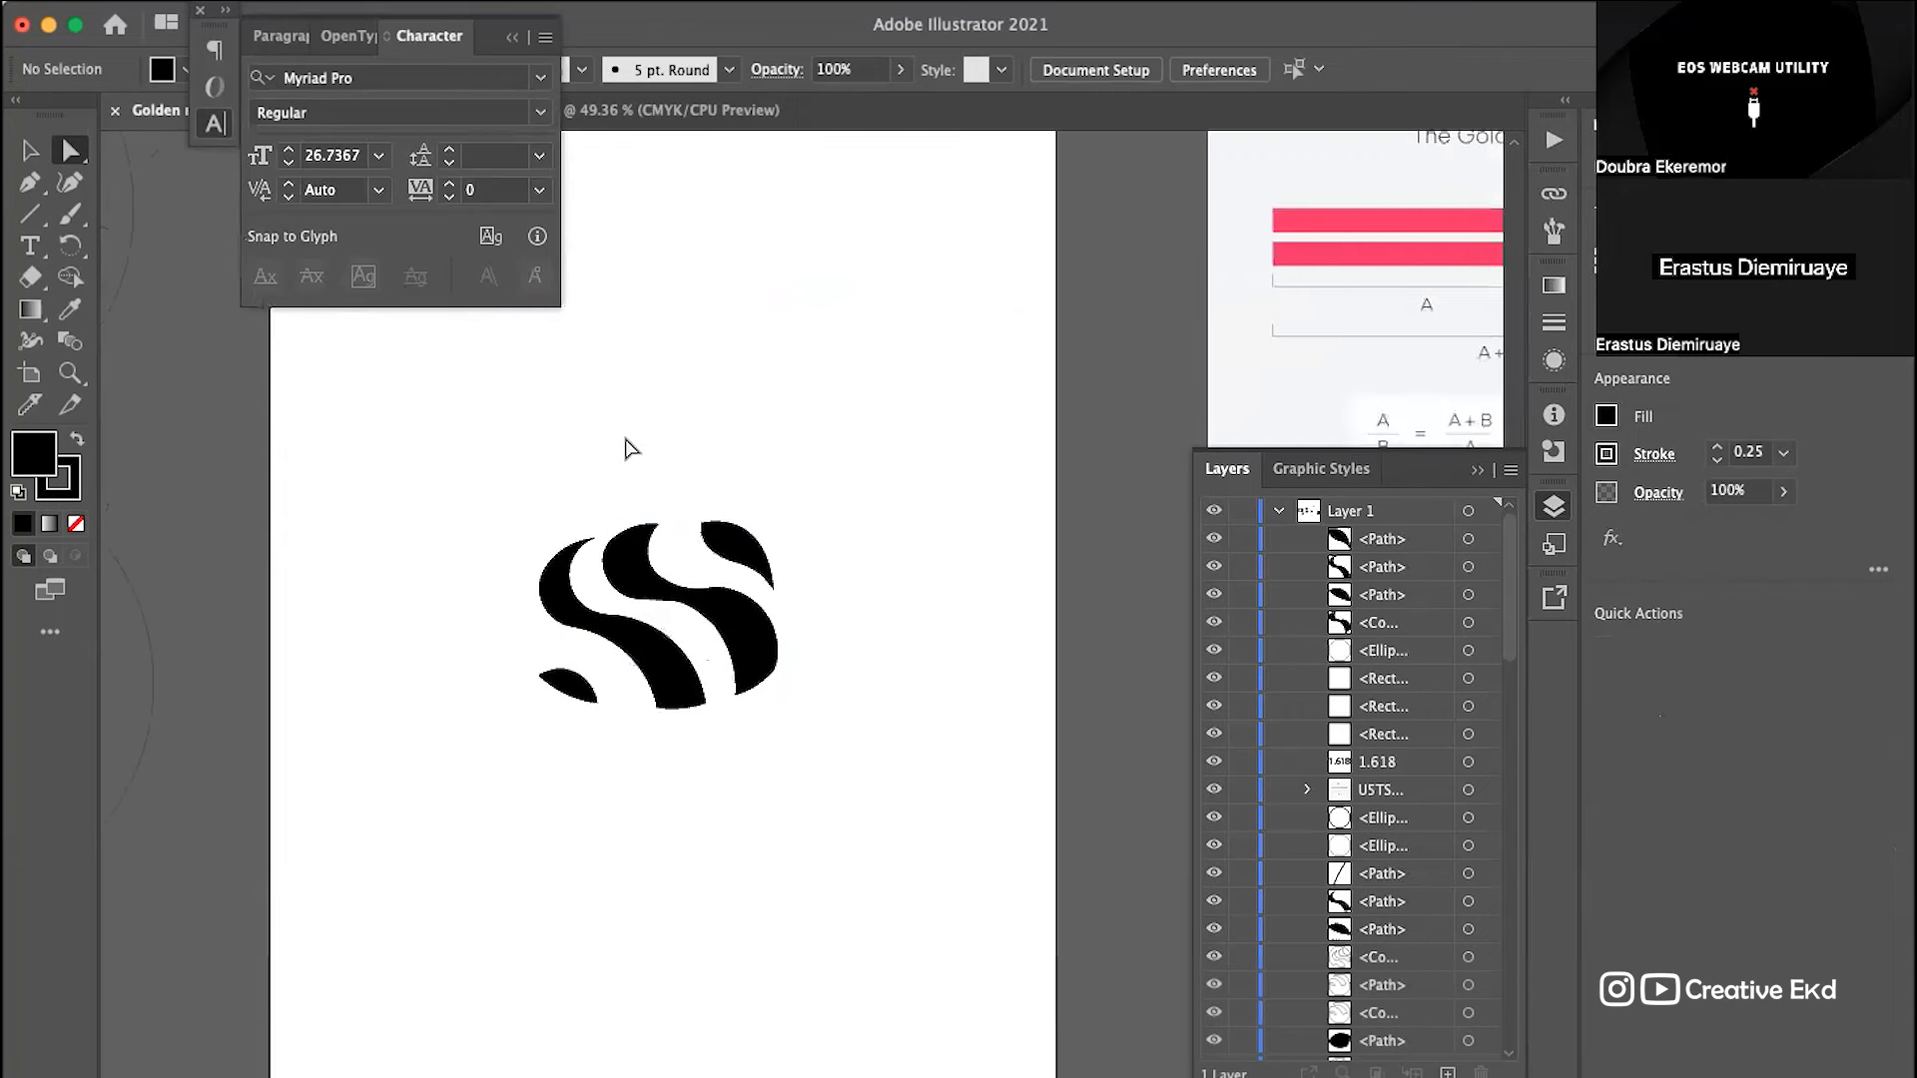
pyautogui.scroll(3, 629, 432)
pyautogui.scroll(4, 682, 755)
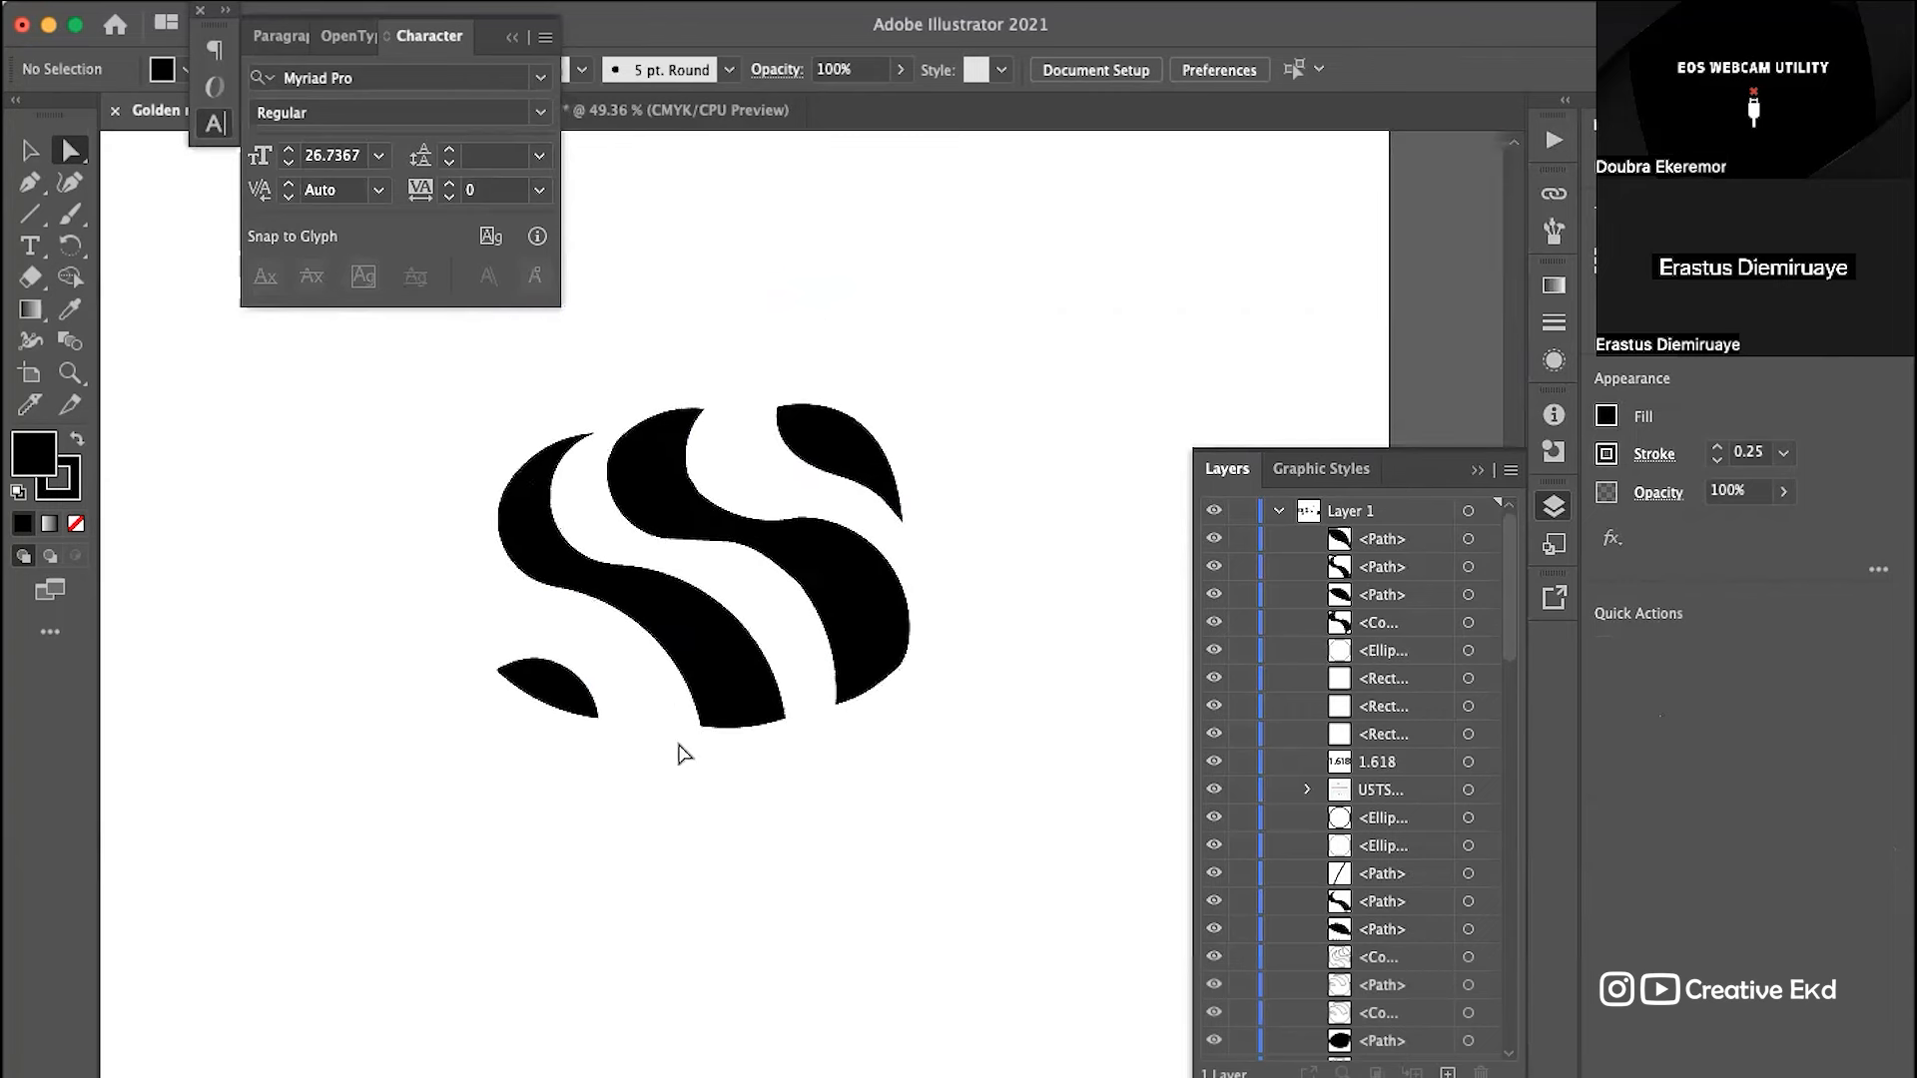
pyautogui.scroll(-1, 679, 749)
pyautogui.scroll(-4, 850, 898)
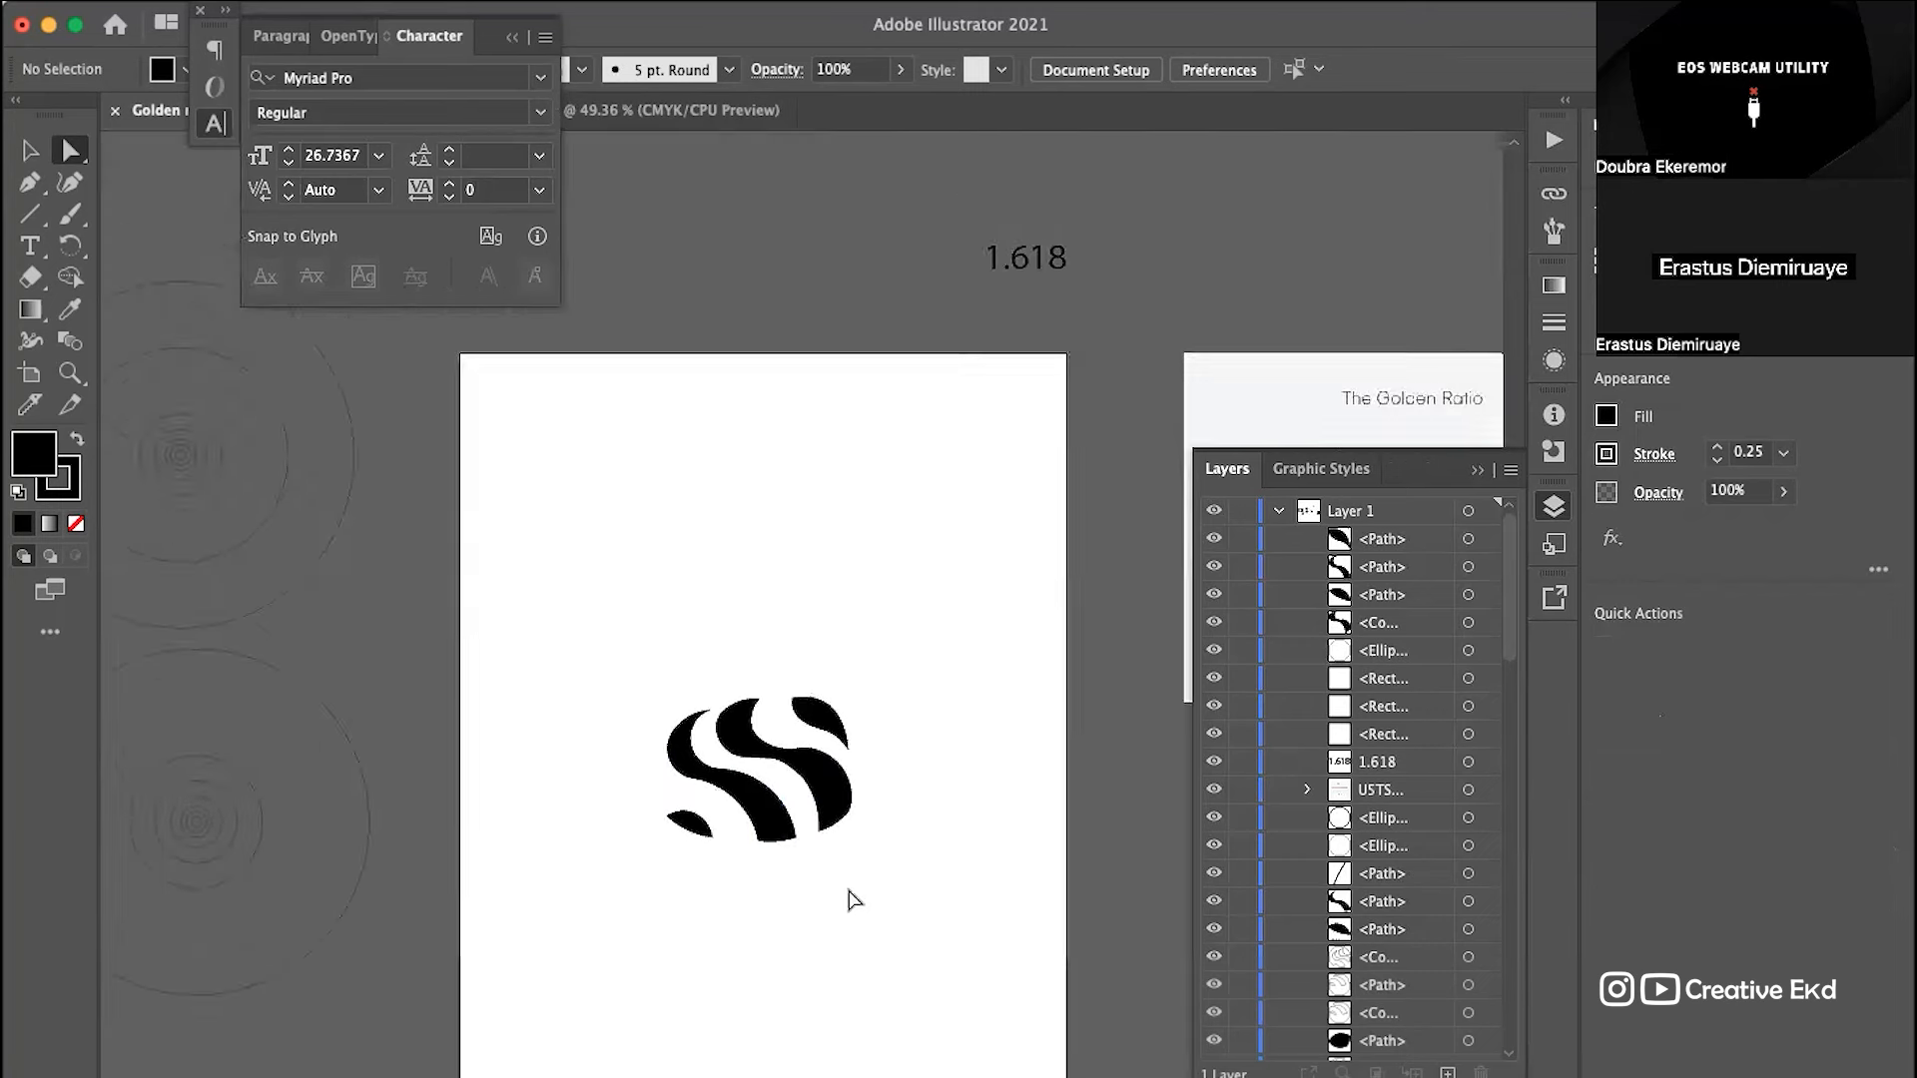
pyautogui.scroll(-2, 850, 899)
pyautogui.hscroll(1, 819, 859)
pyautogui.scroll(2, 777, 756)
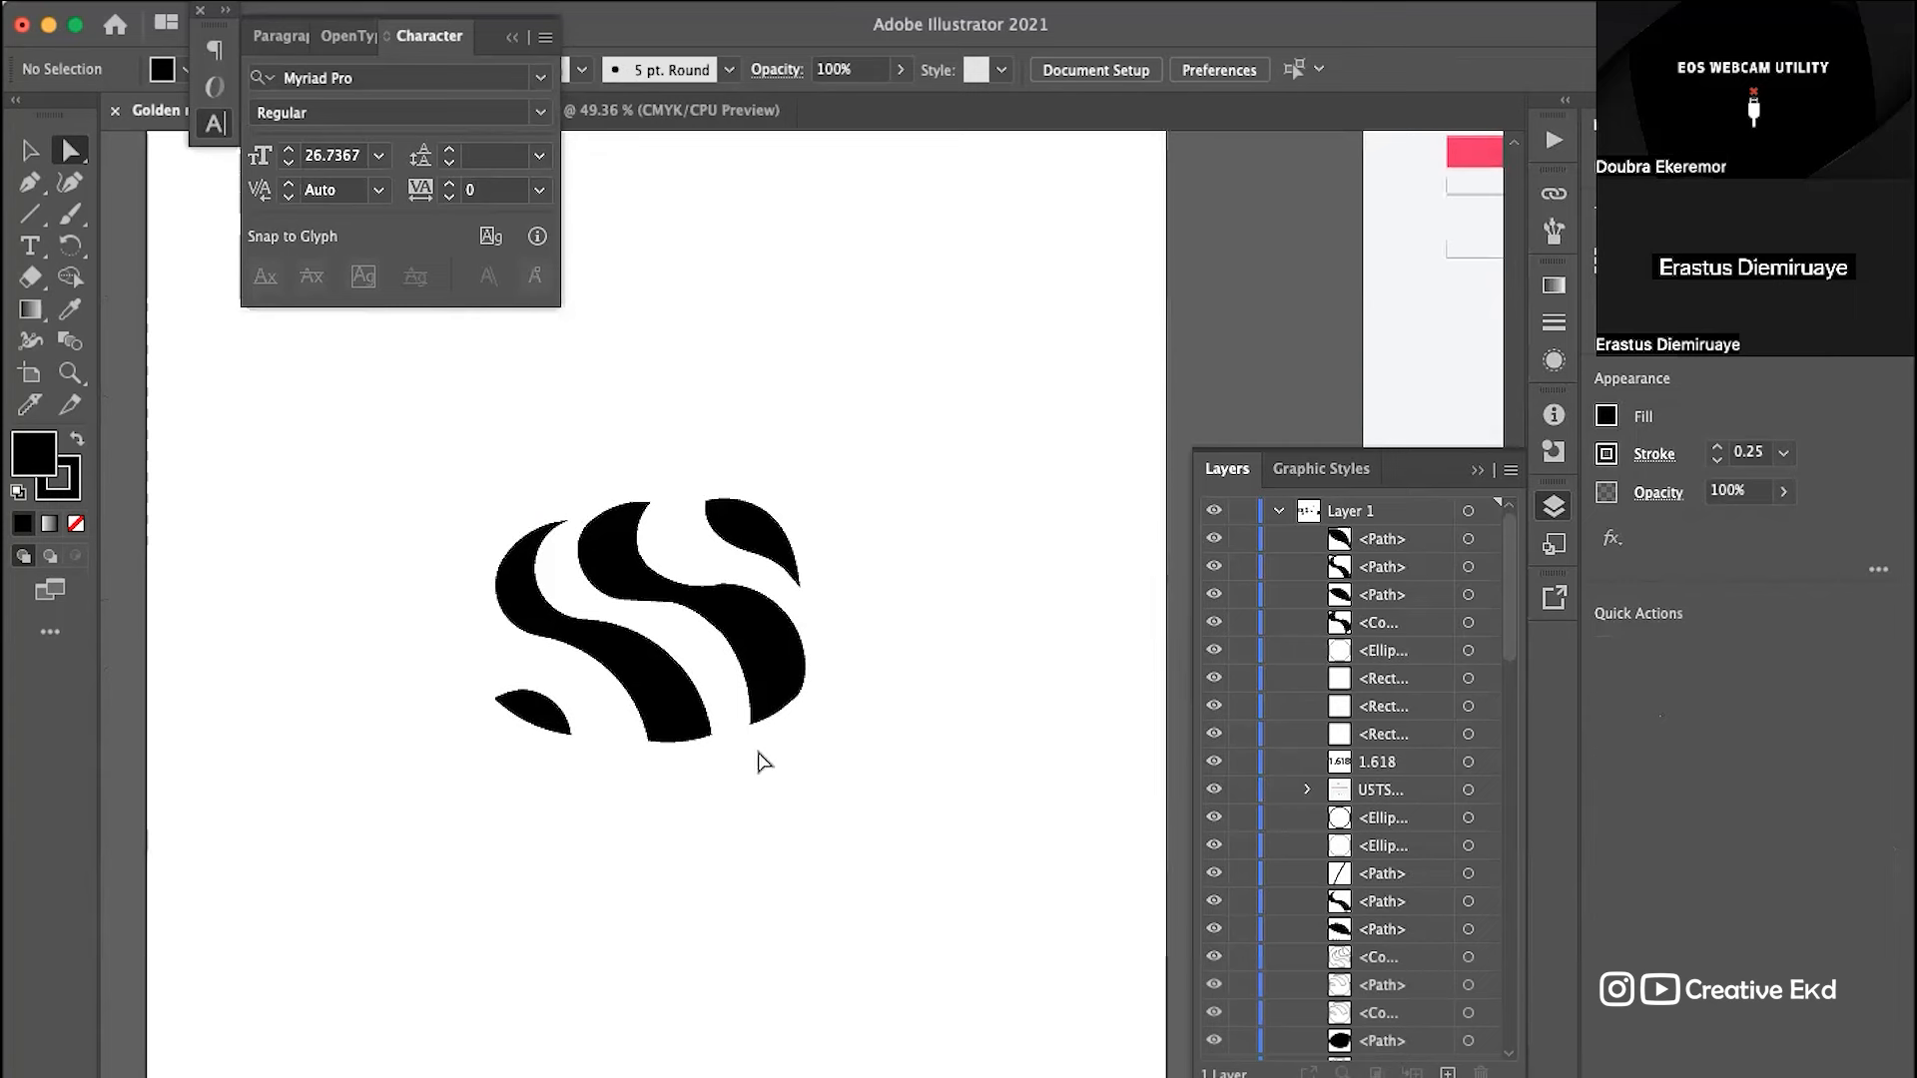
# Step: Select all four logo shapes and remove their stroke so only the black fill remains
pyautogui.click(637, 671)
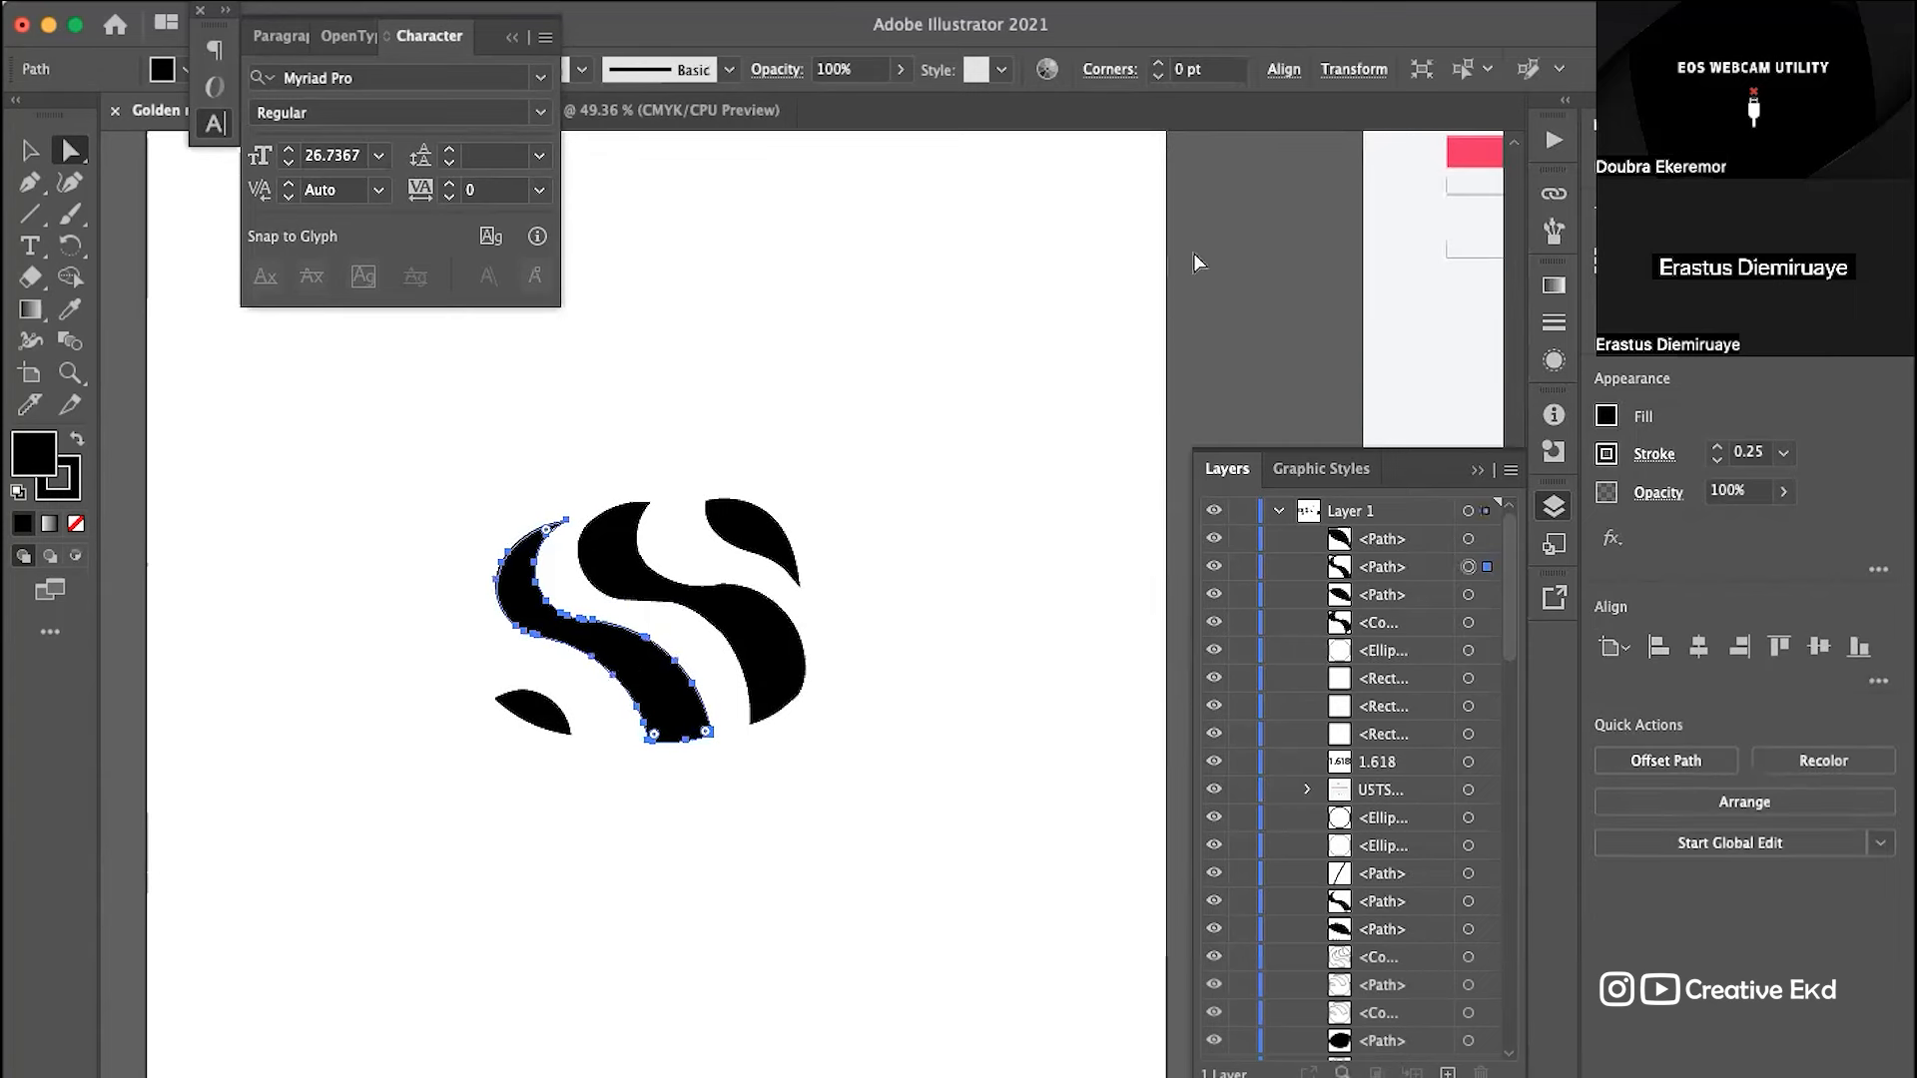
pyautogui.moveTo(905, 405); pyautogui.dragTo(190, 1016)
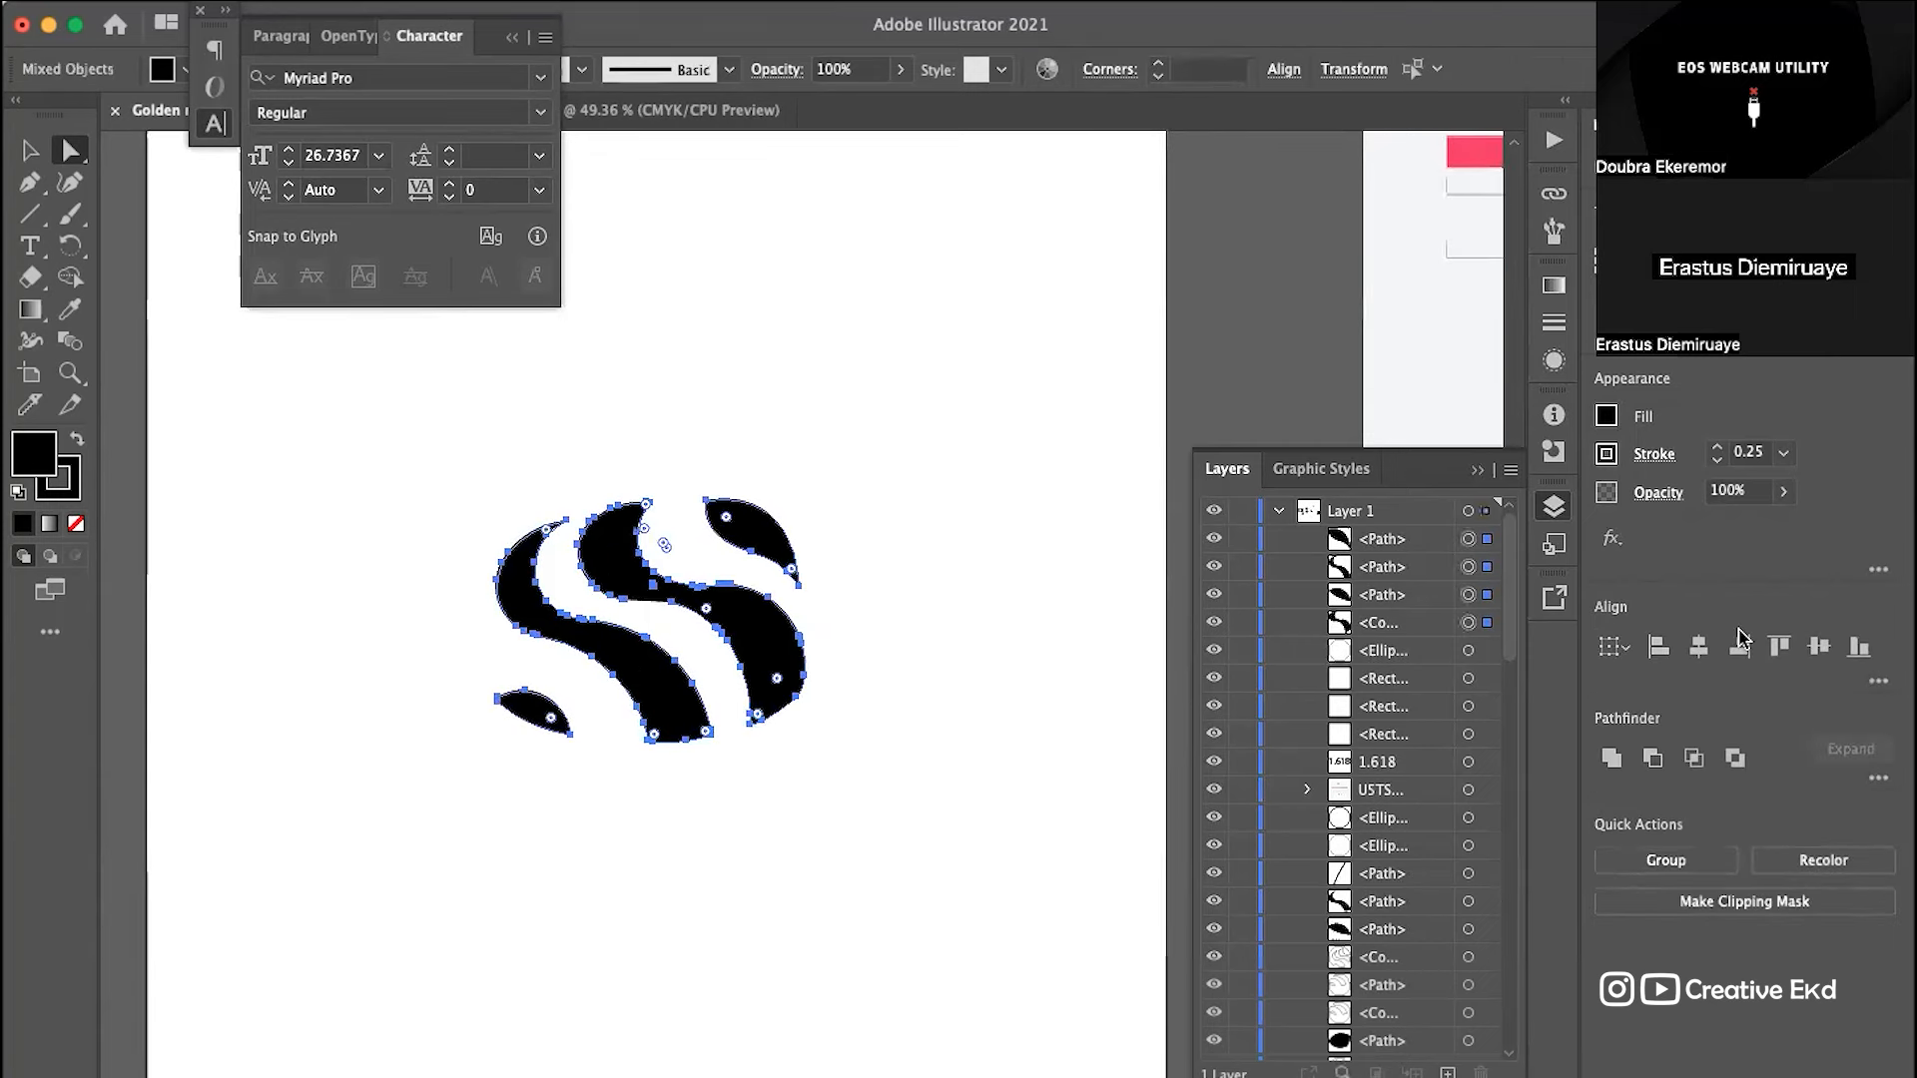
pyautogui.click(1719, 461)
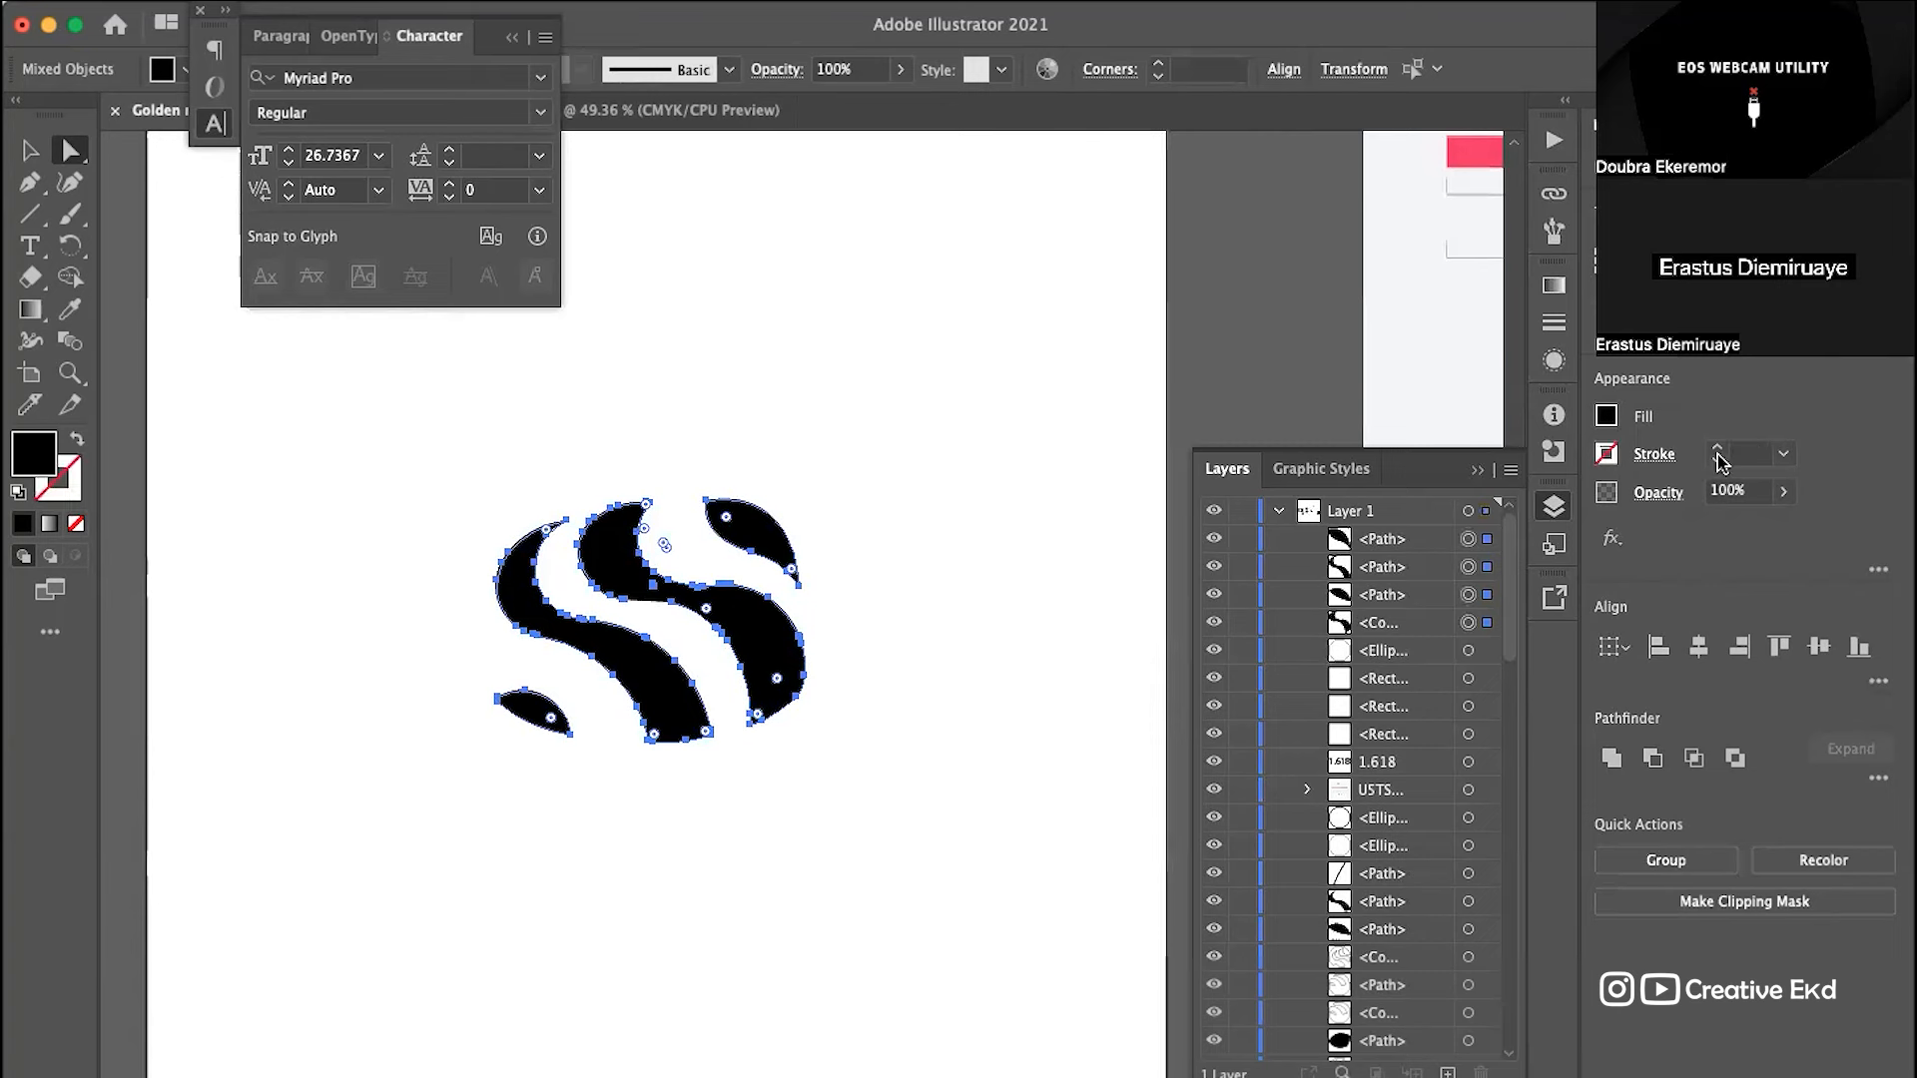
pyautogui.click(902, 385)
pyautogui.moveTo(282, 864); pyautogui.dragTo(283, 865)
pyautogui.click(828, 469)
# Step: Try a dark red fill on the small leaf shape at the logo's lower left and replace it with bright pink
pyautogui.click(644, 633)
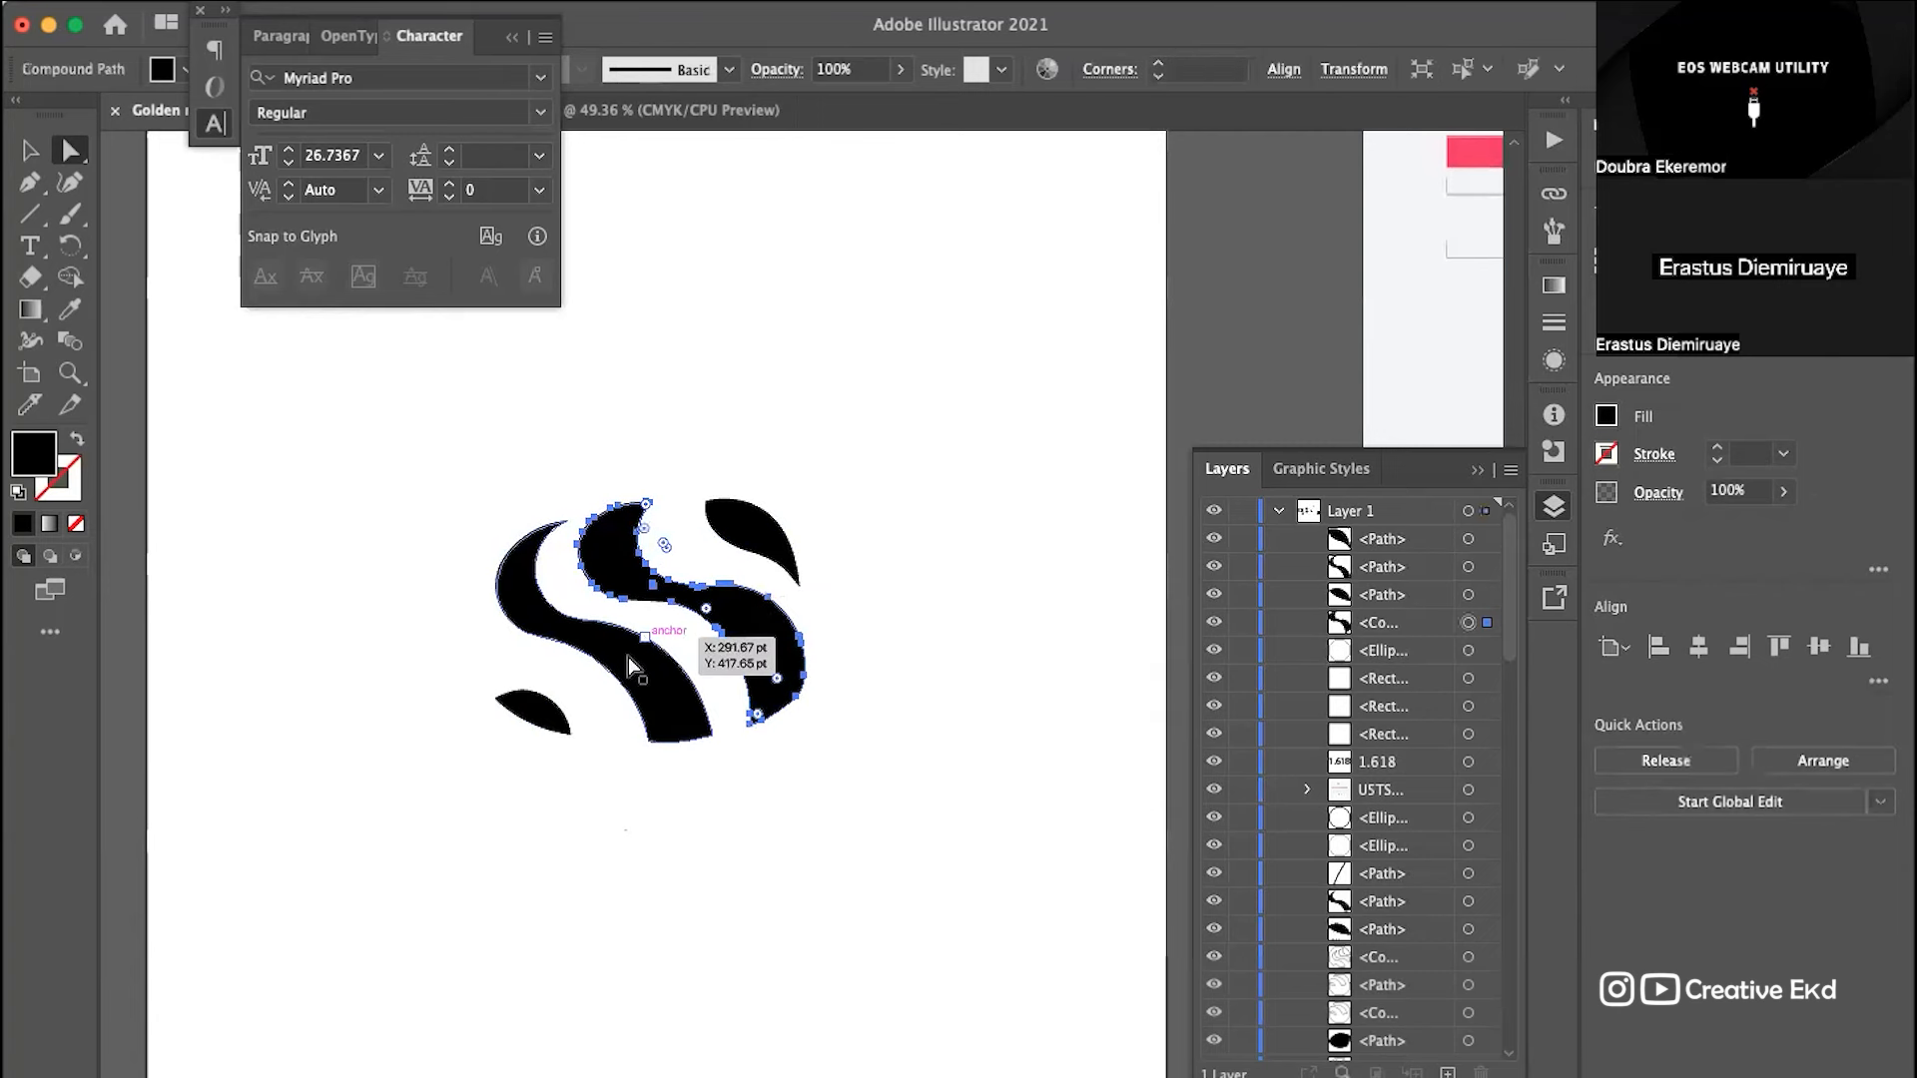
pyautogui.click(627, 656)
pyautogui.click(534, 723)
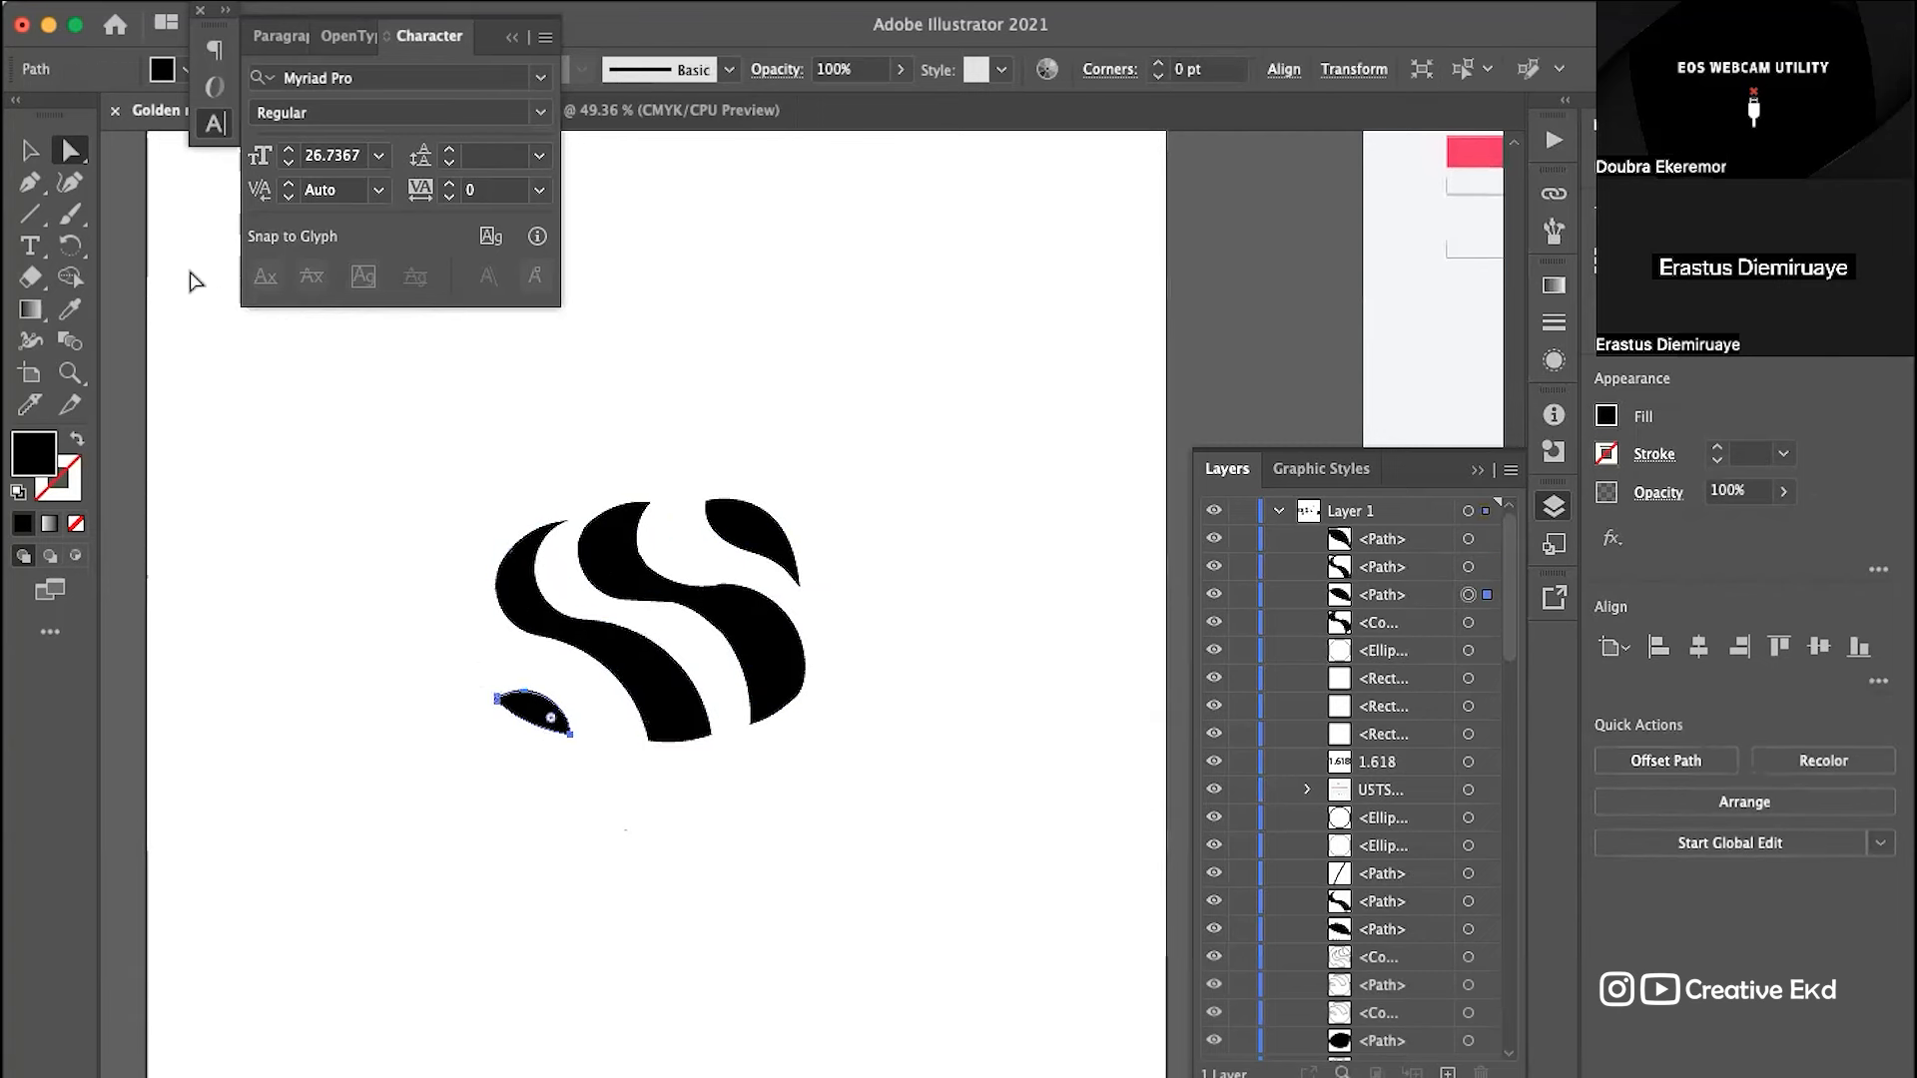
pyautogui.click(162, 70)
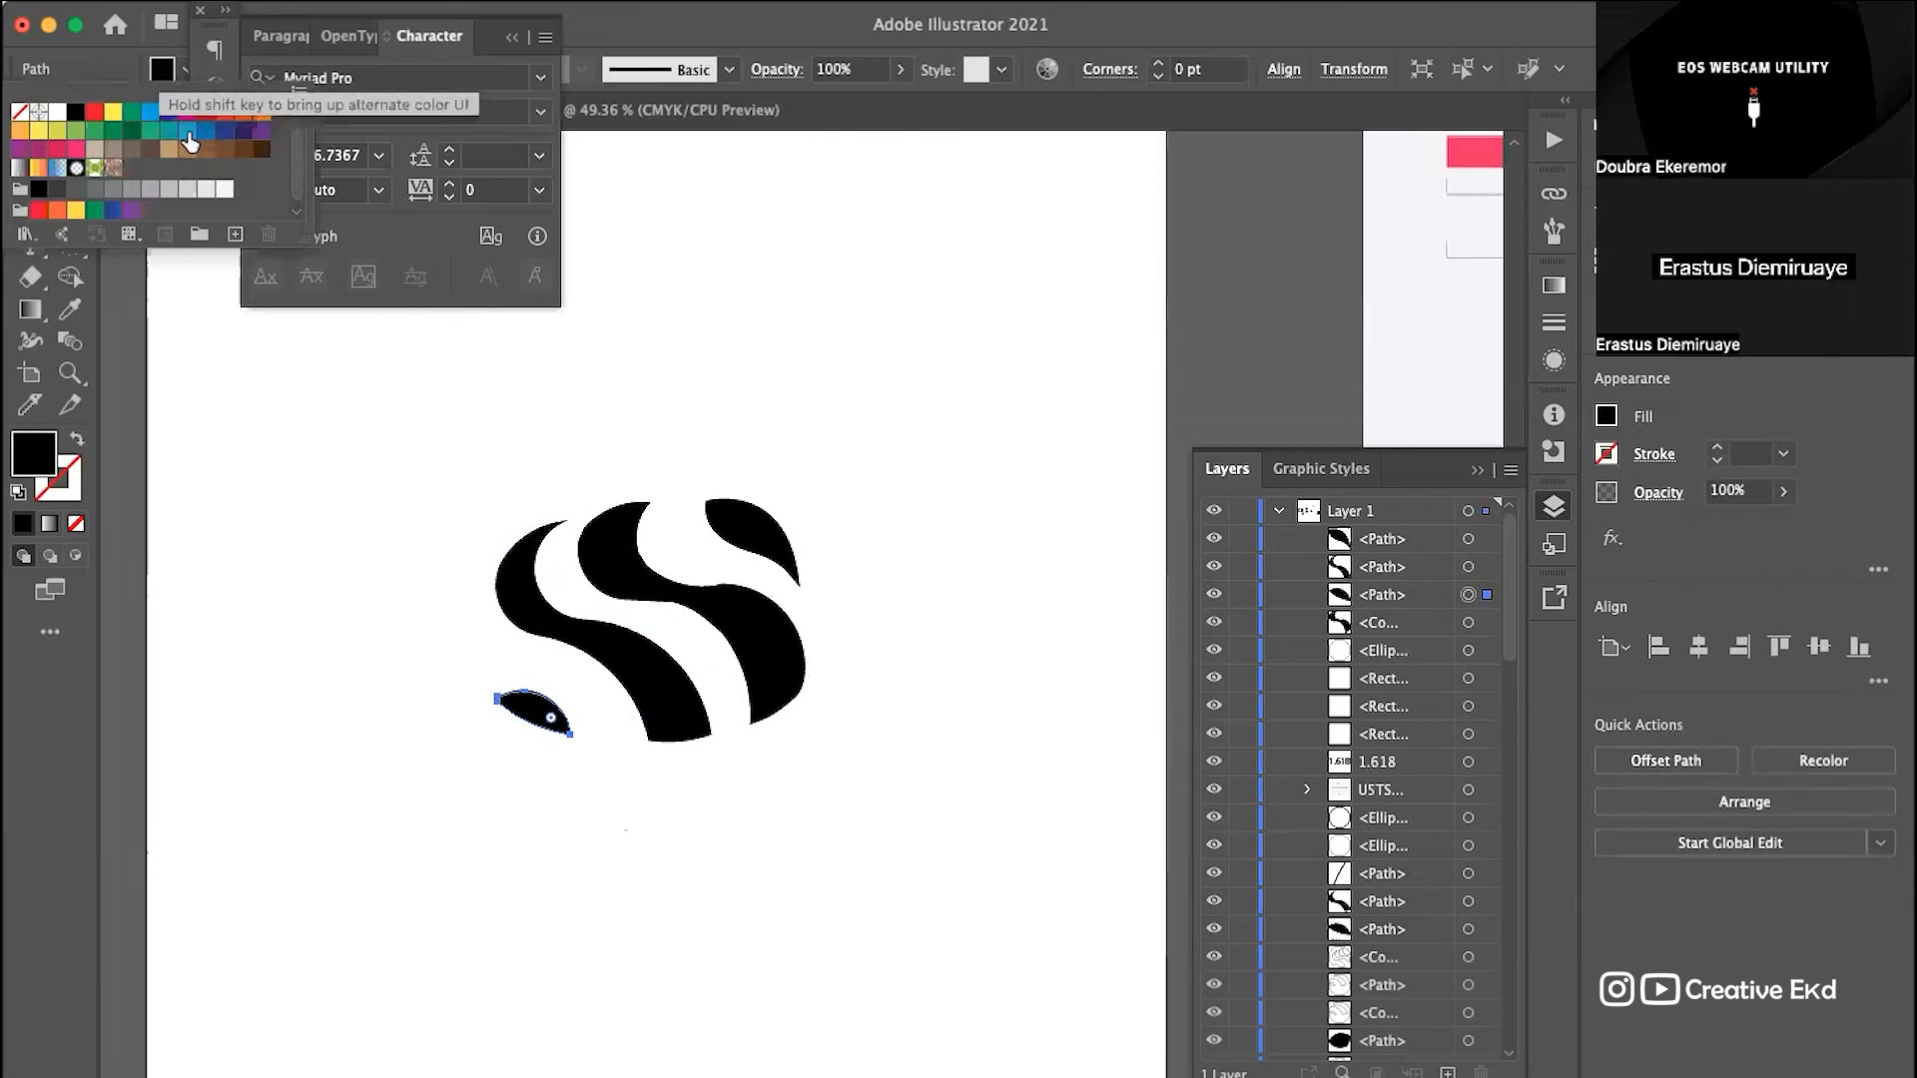
pyautogui.click(206, 122)
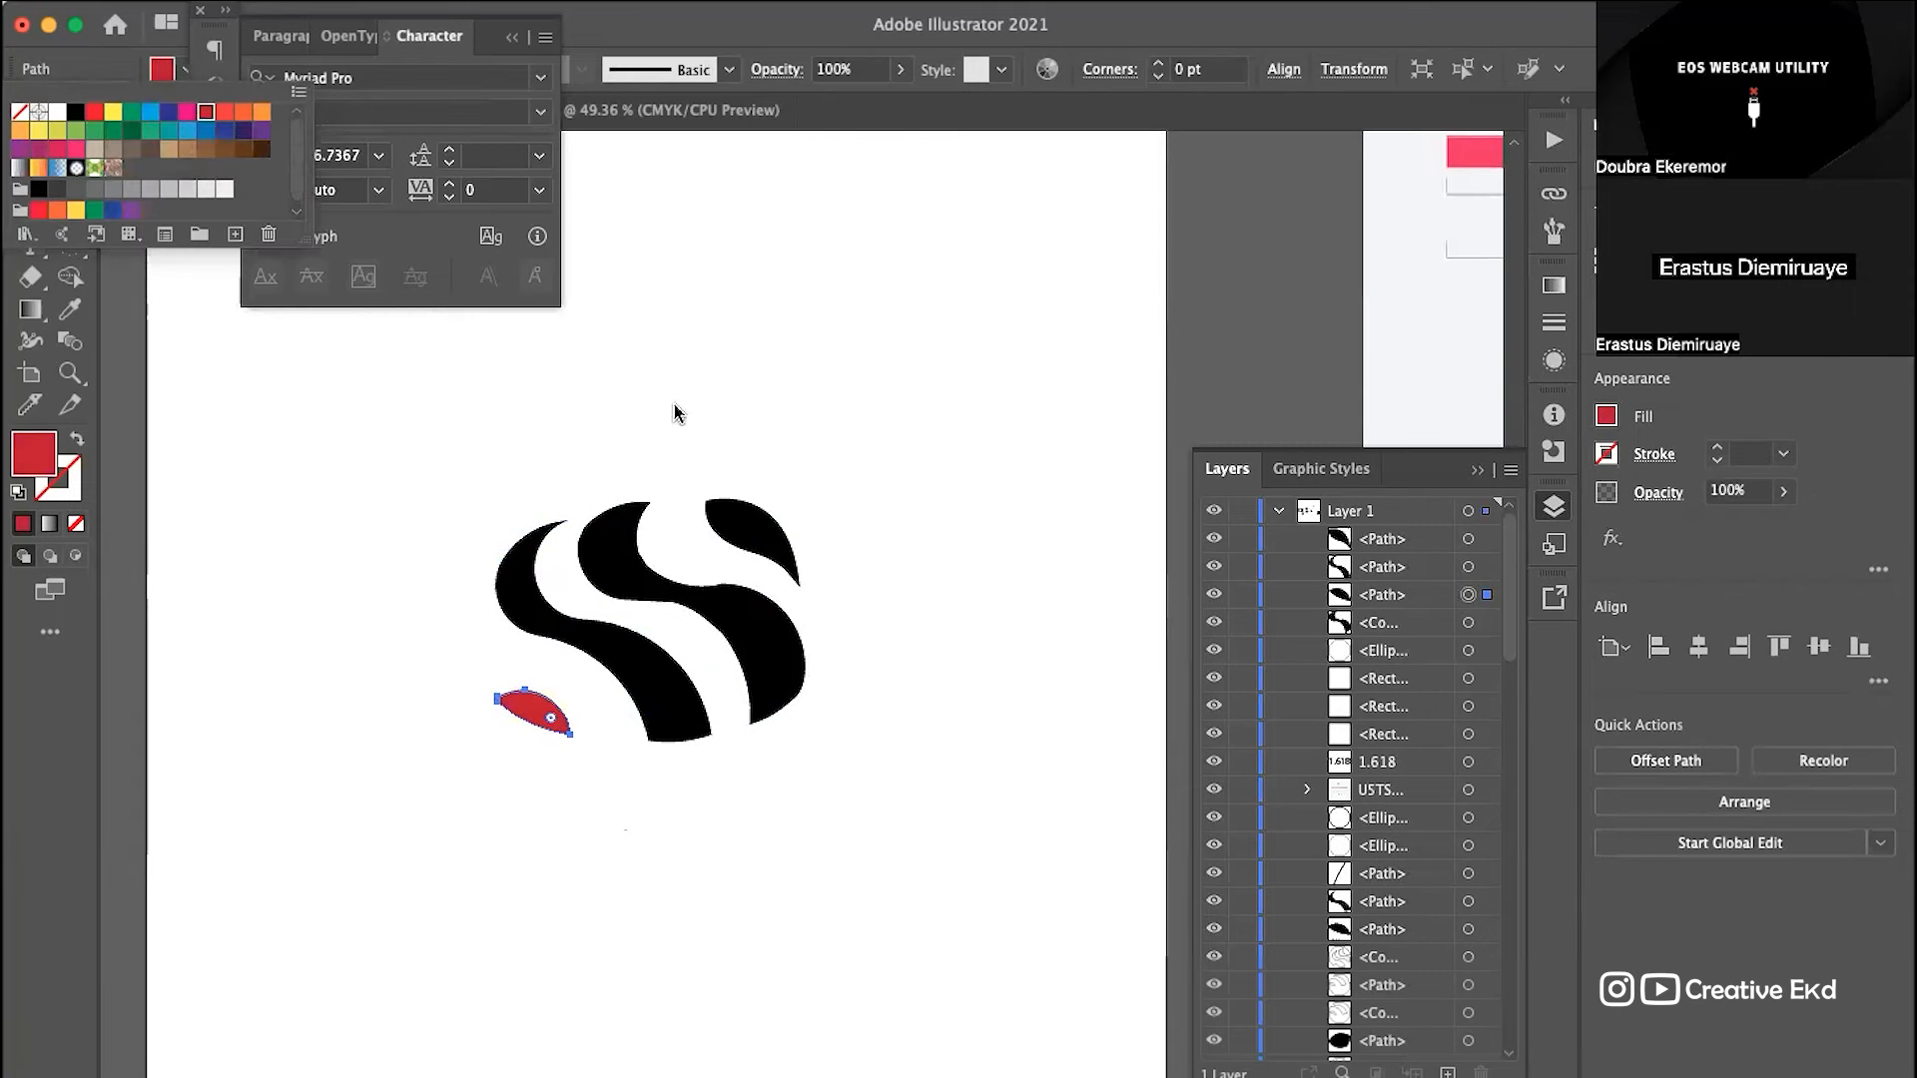
pyautogui.click(798, 420)
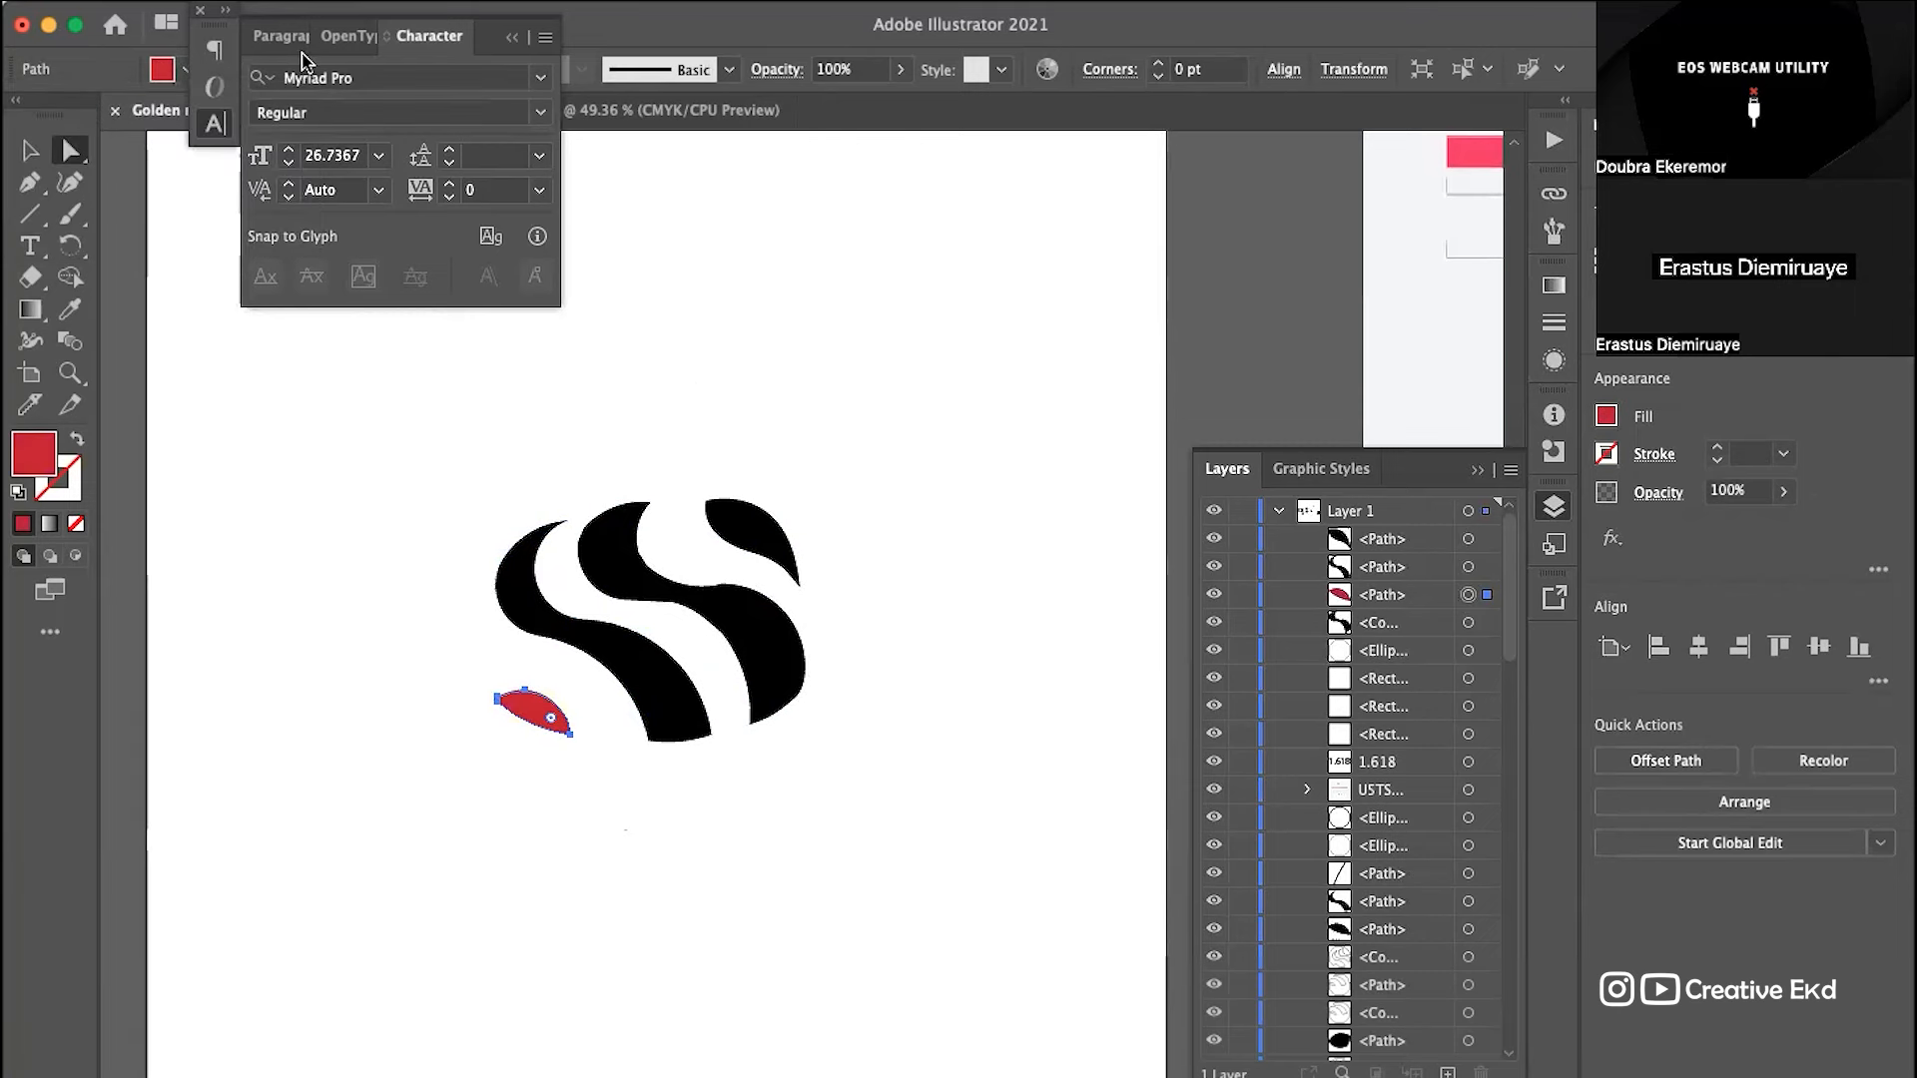
pyautogui.click(170, 76)
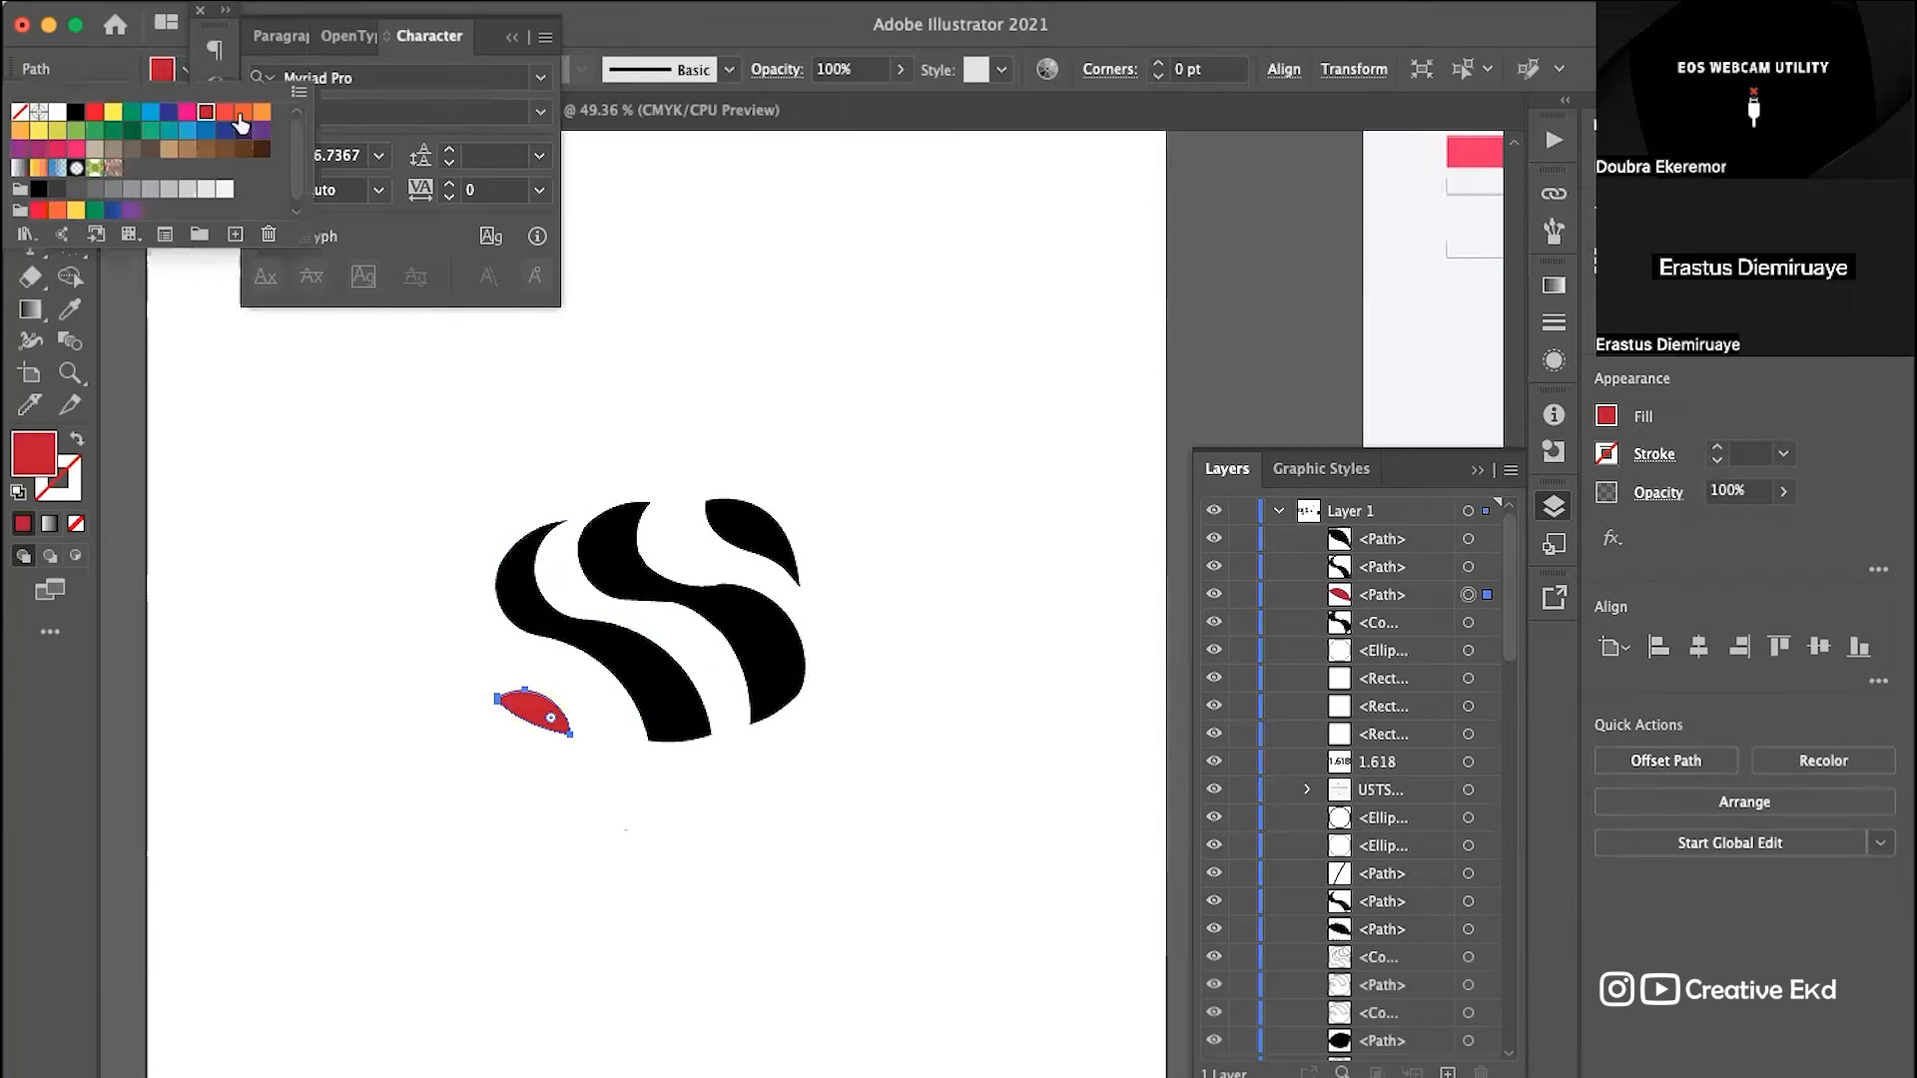
pyautogui.click(185, 116)
pyautogui.click(933, 487)
pyautogui.click(936, 489)
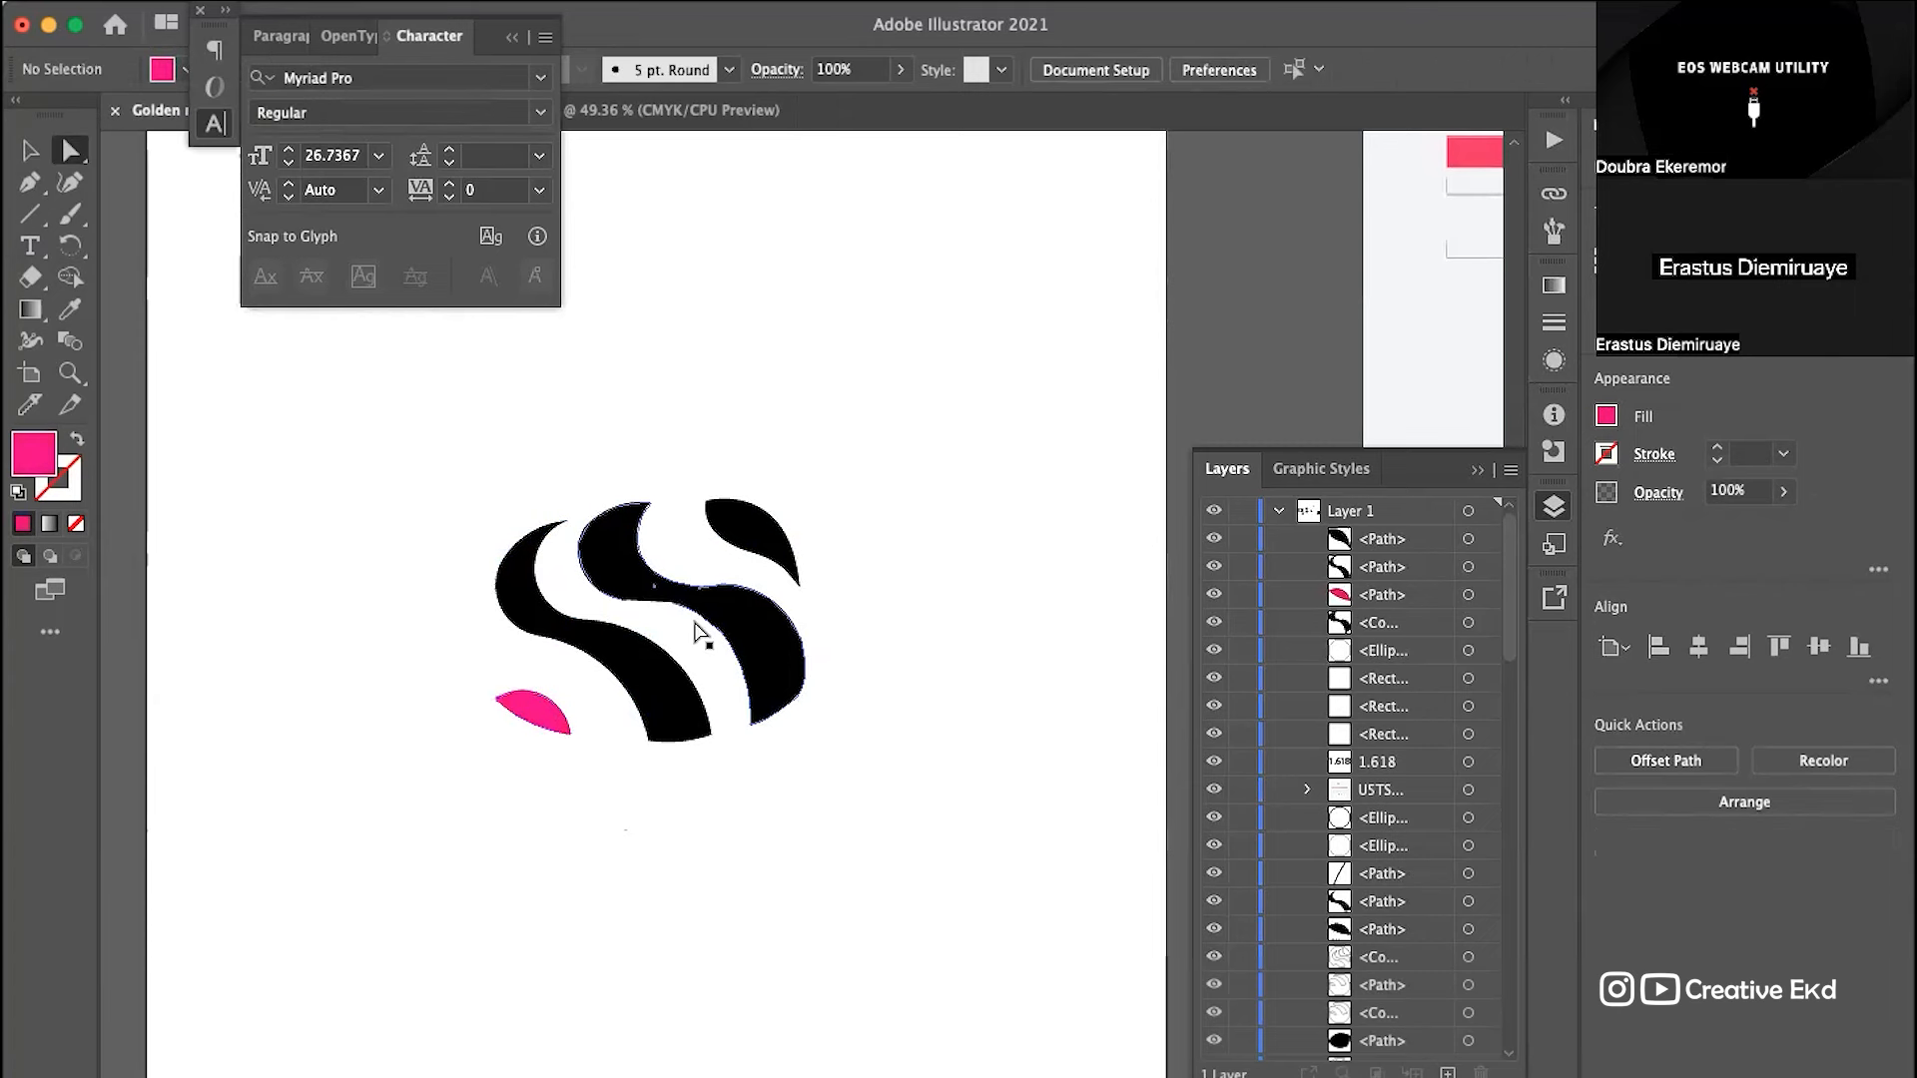
# Step: Fill the logo's left wavy S-shaped band with purple and deselect it
pyautogui.click(651, 678)
pyautogui.click(159, 76)
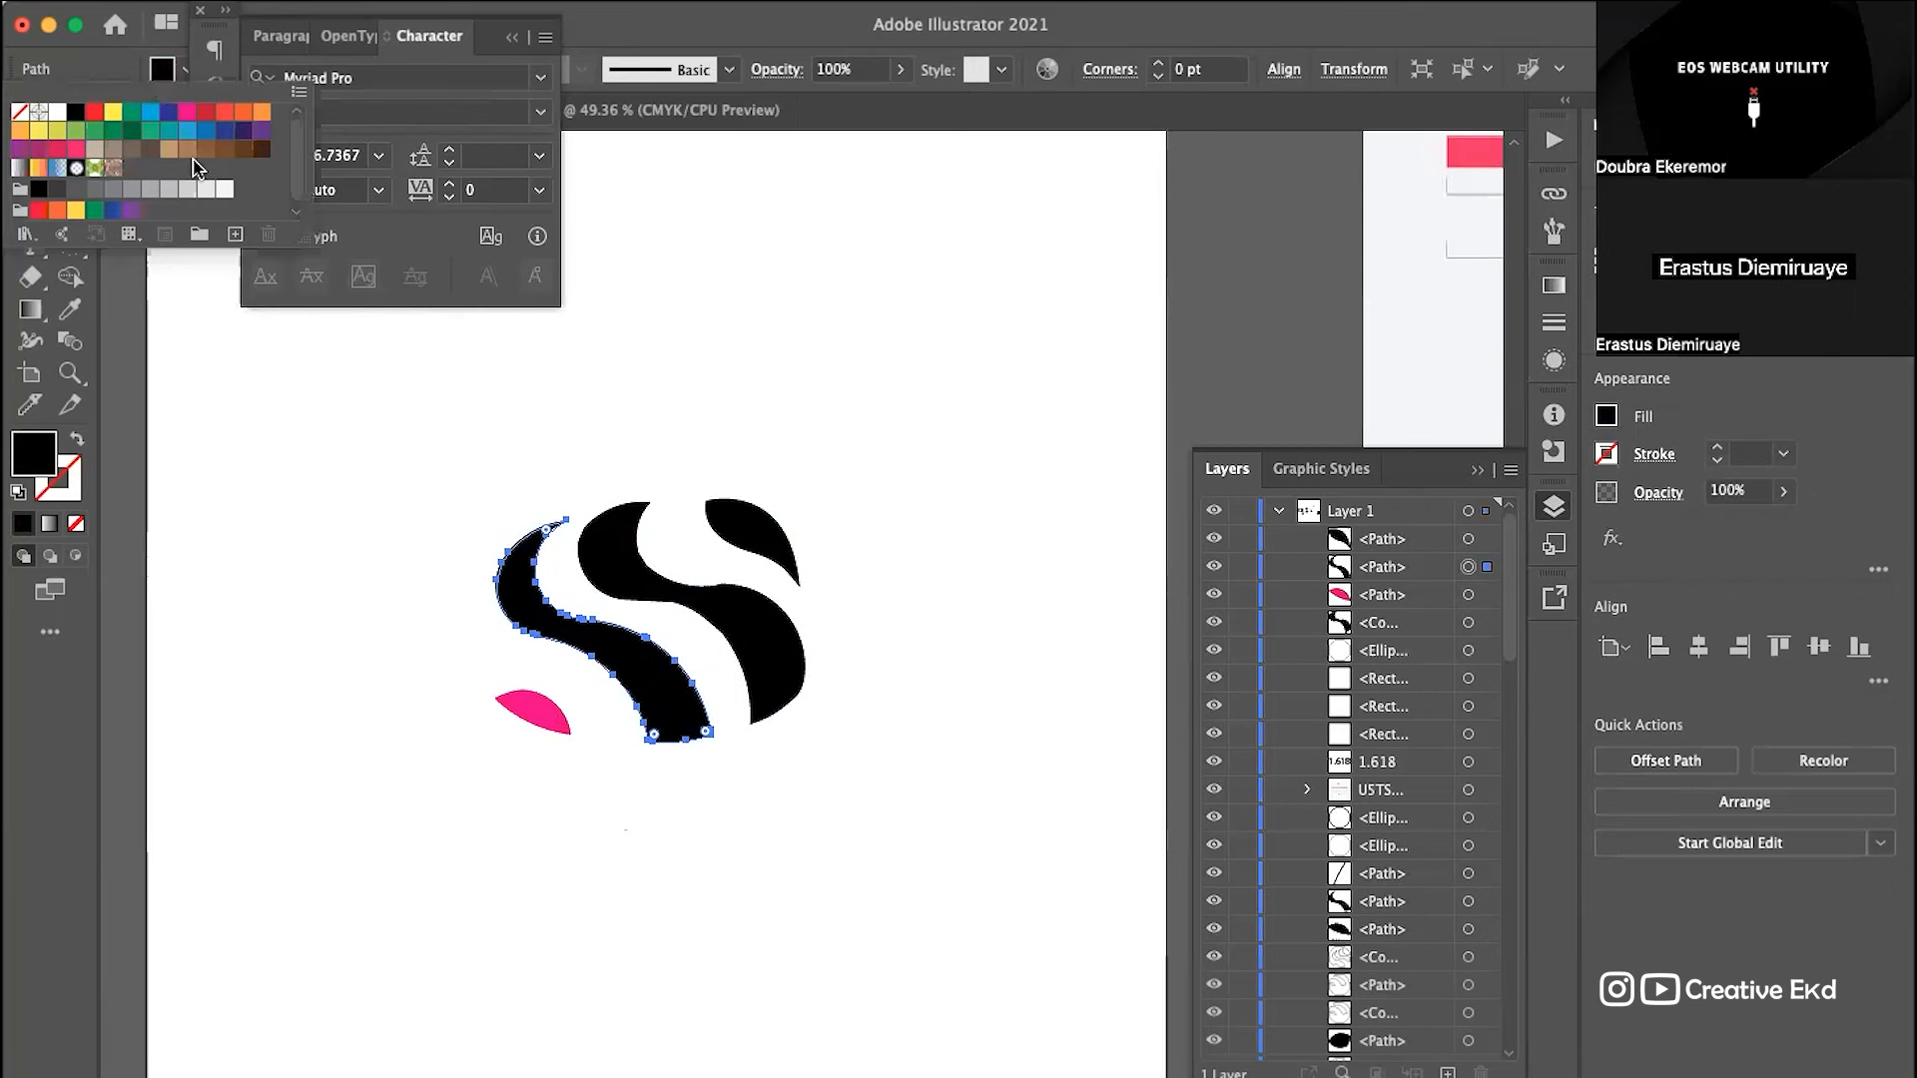
pyautogui.click(261, 134)
pyautogui.click(713, 399)
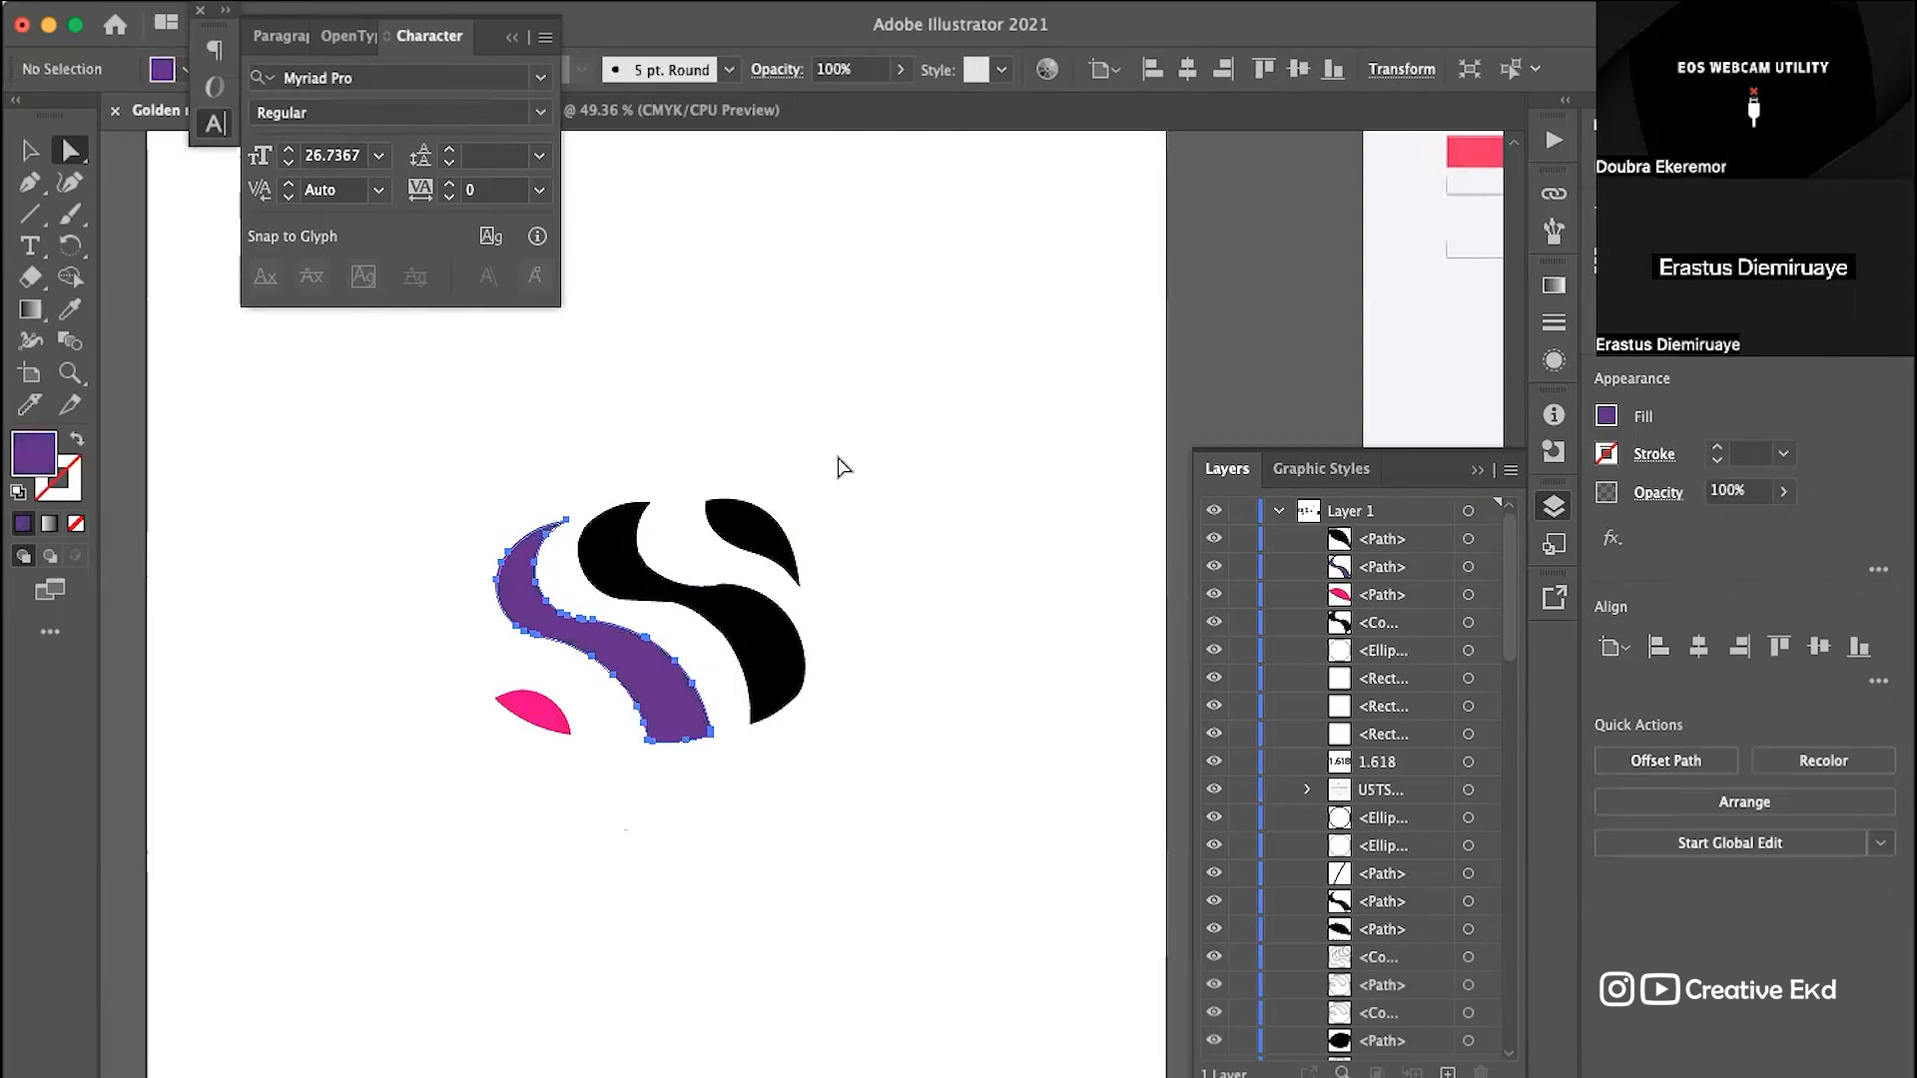
# Step: Fill the logo's right wavy S-shaped band with the same bright pink and deselect it
pyautogui.click(775, 665)
pyautogui.click(167, 75)
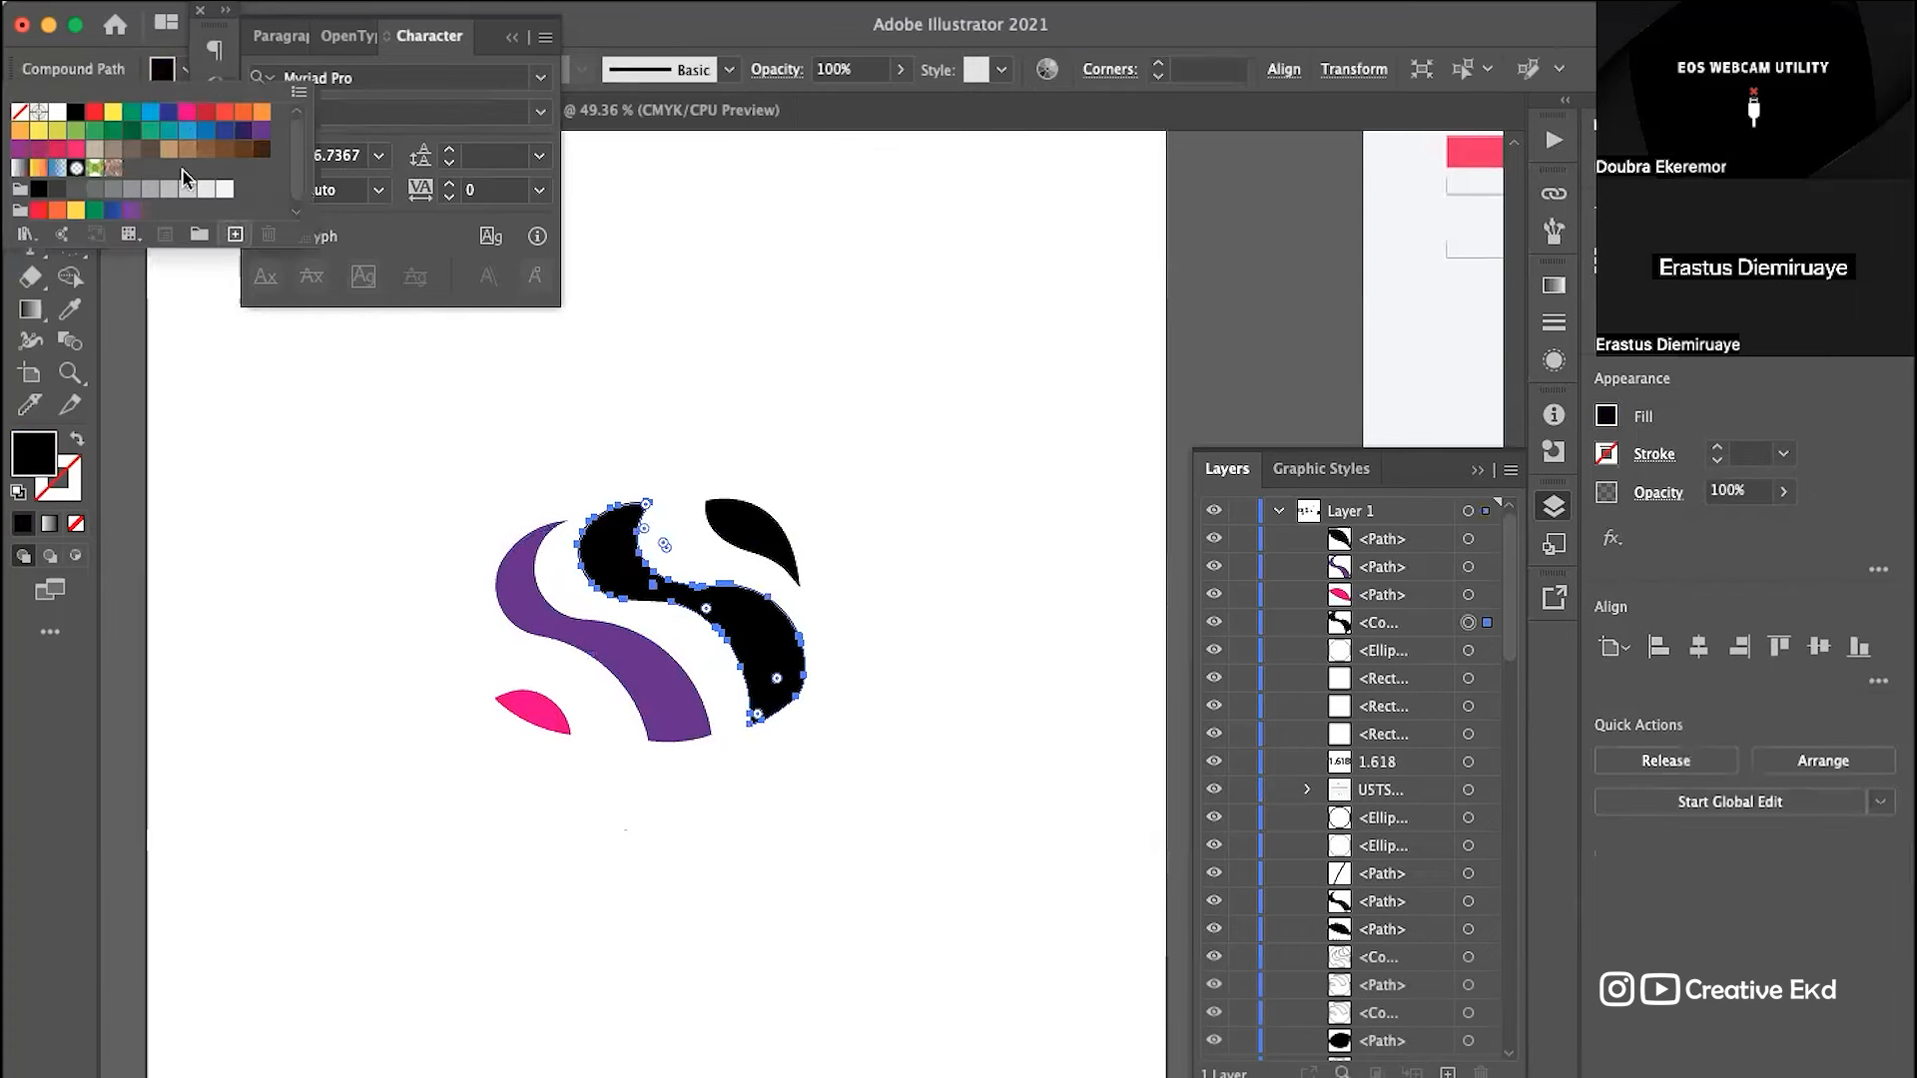
pyautogui.click(190, 120)
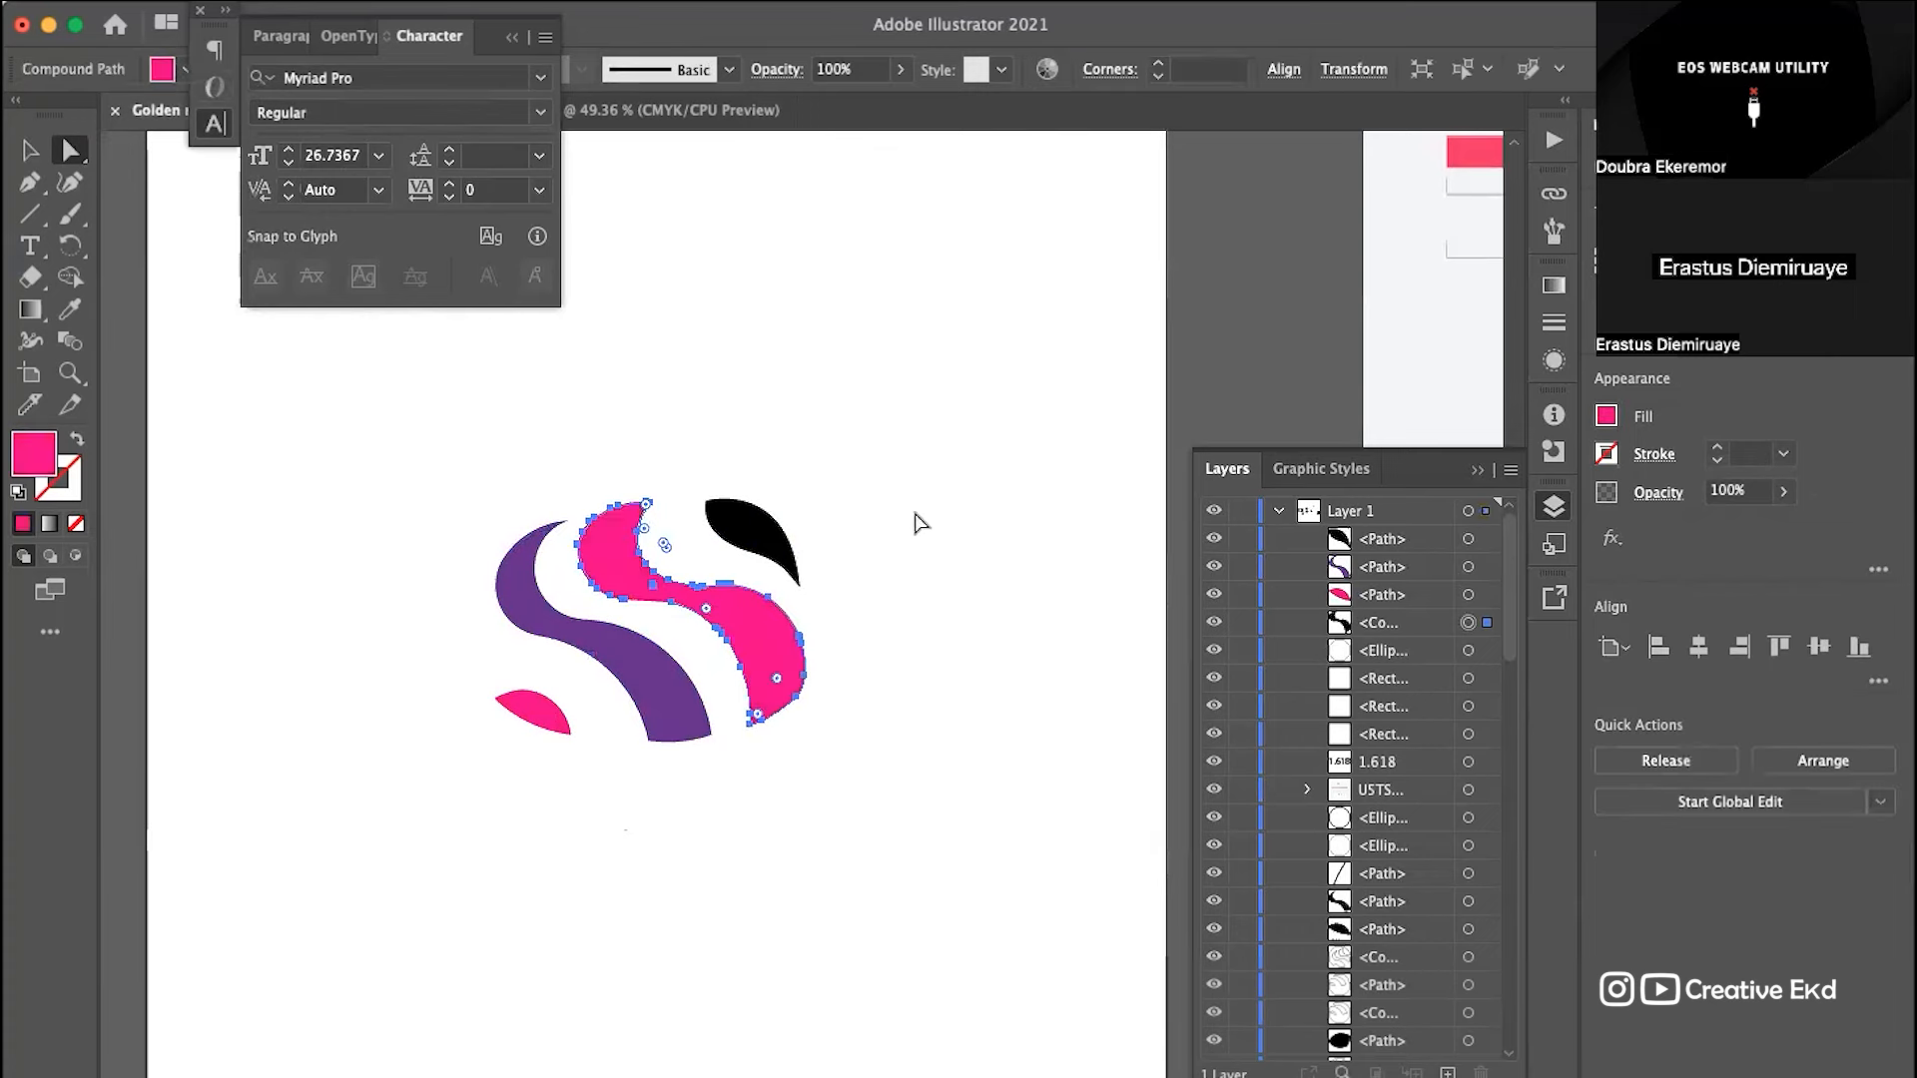
pyautogui.click(904, 521)
# Step: Fill the small leaf shape at the logo's upper right with the same purple and deselect it
pyautogui.click(769, 534)
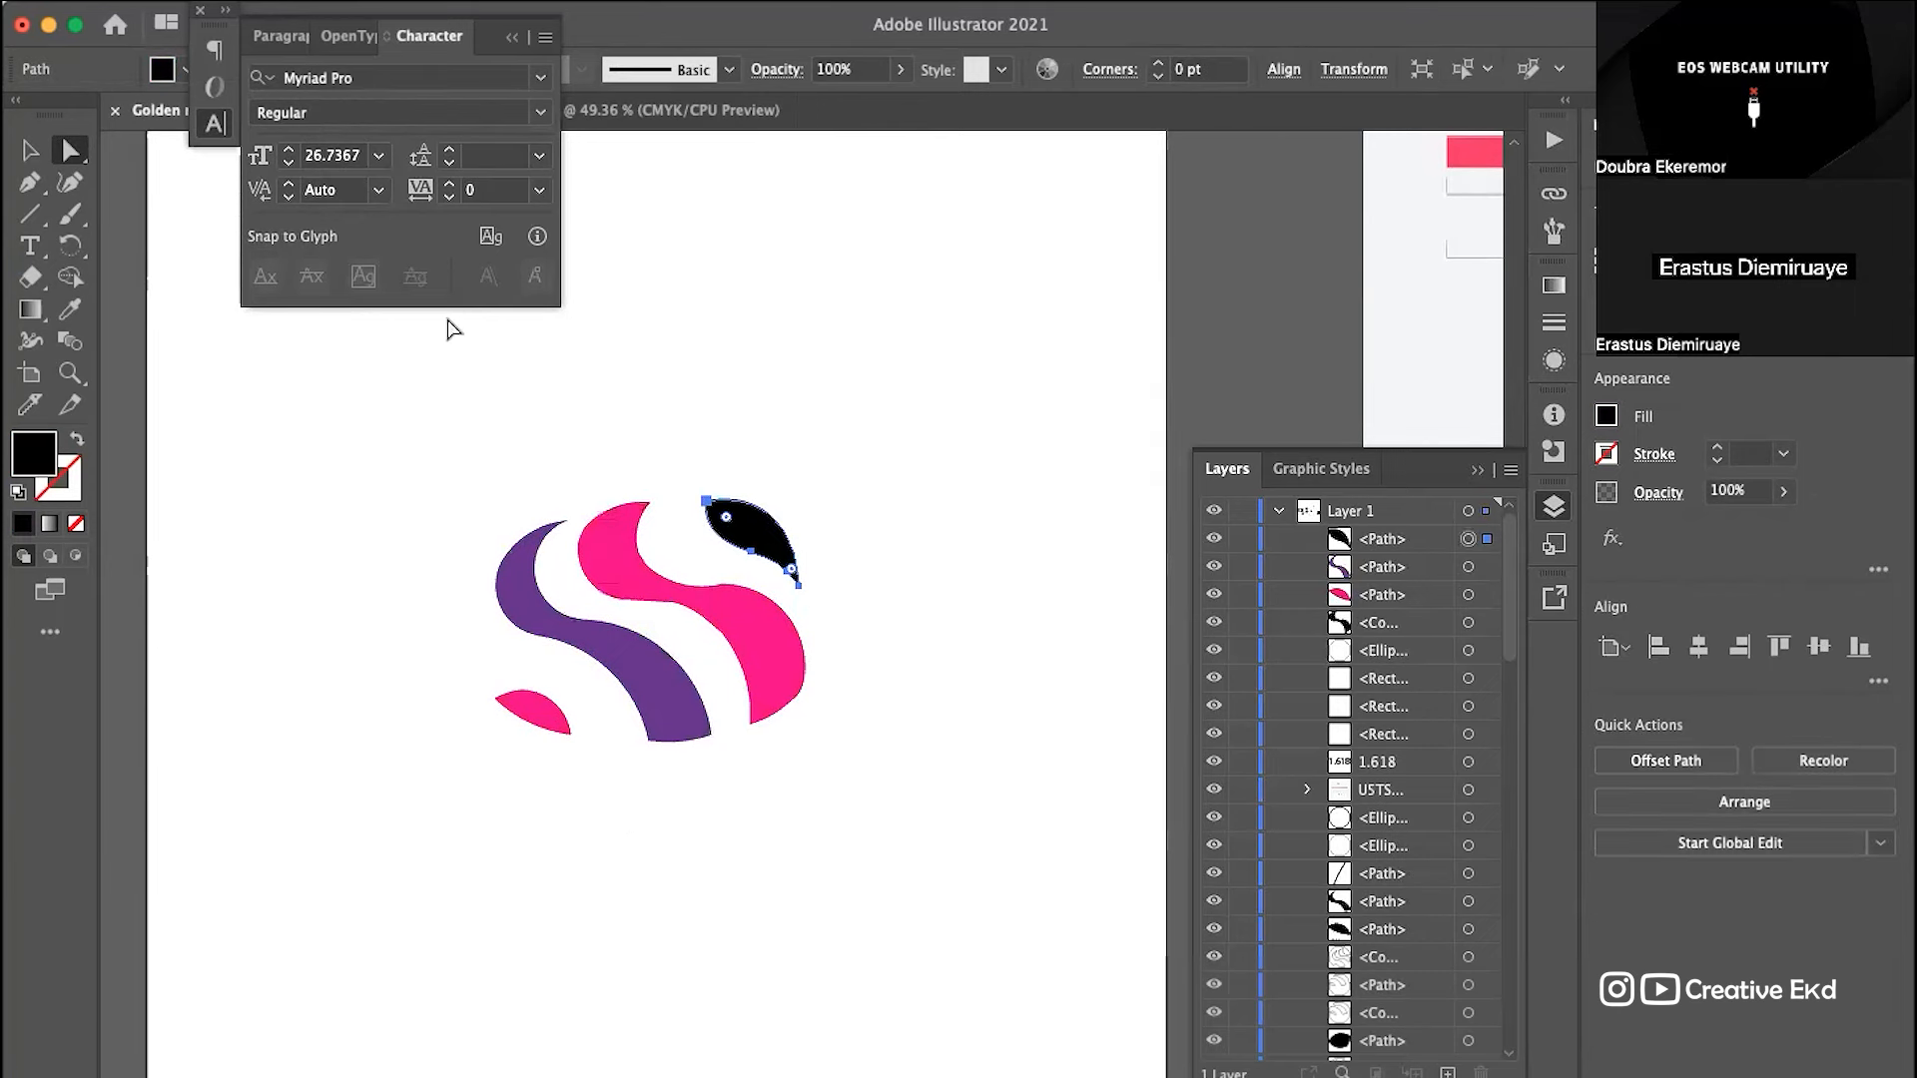
pyautogui.click(162, 69)
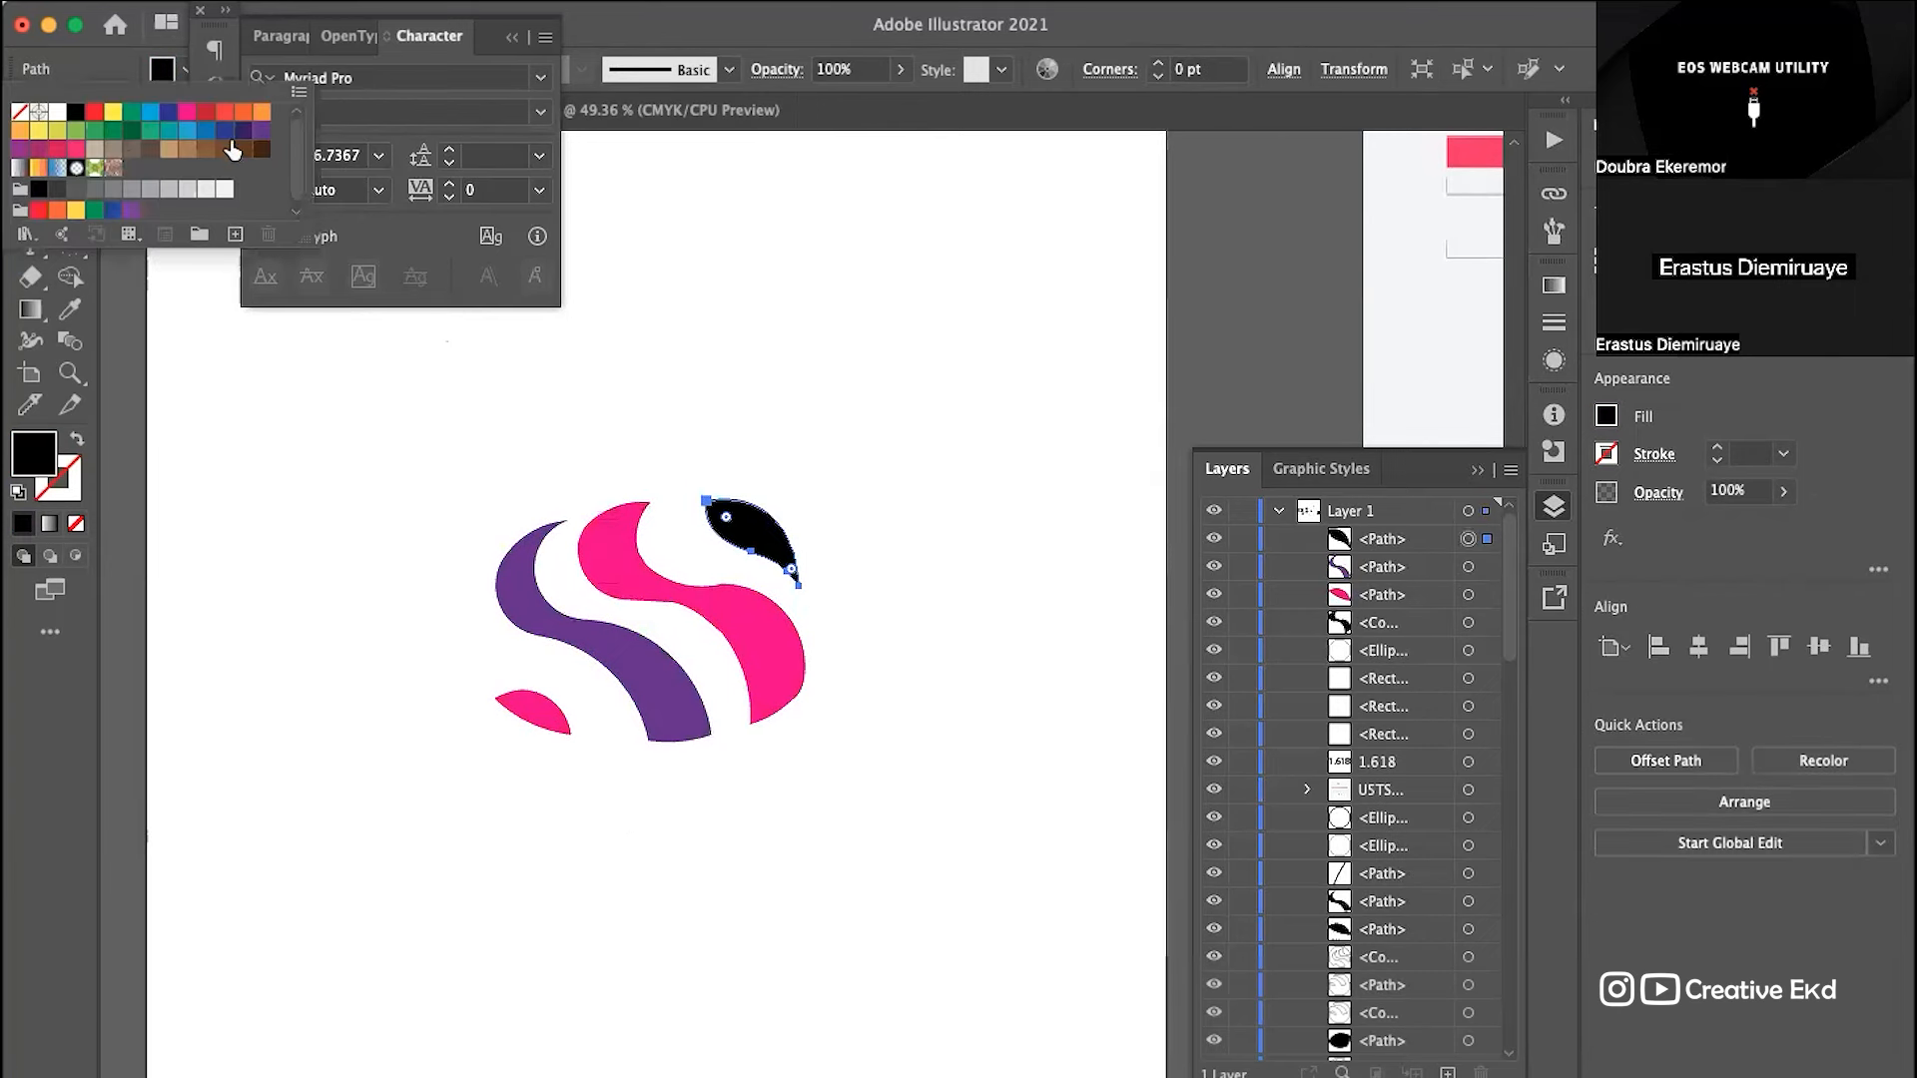
pyautogui.click(263, 135)
pyautogui.click(903, 576)
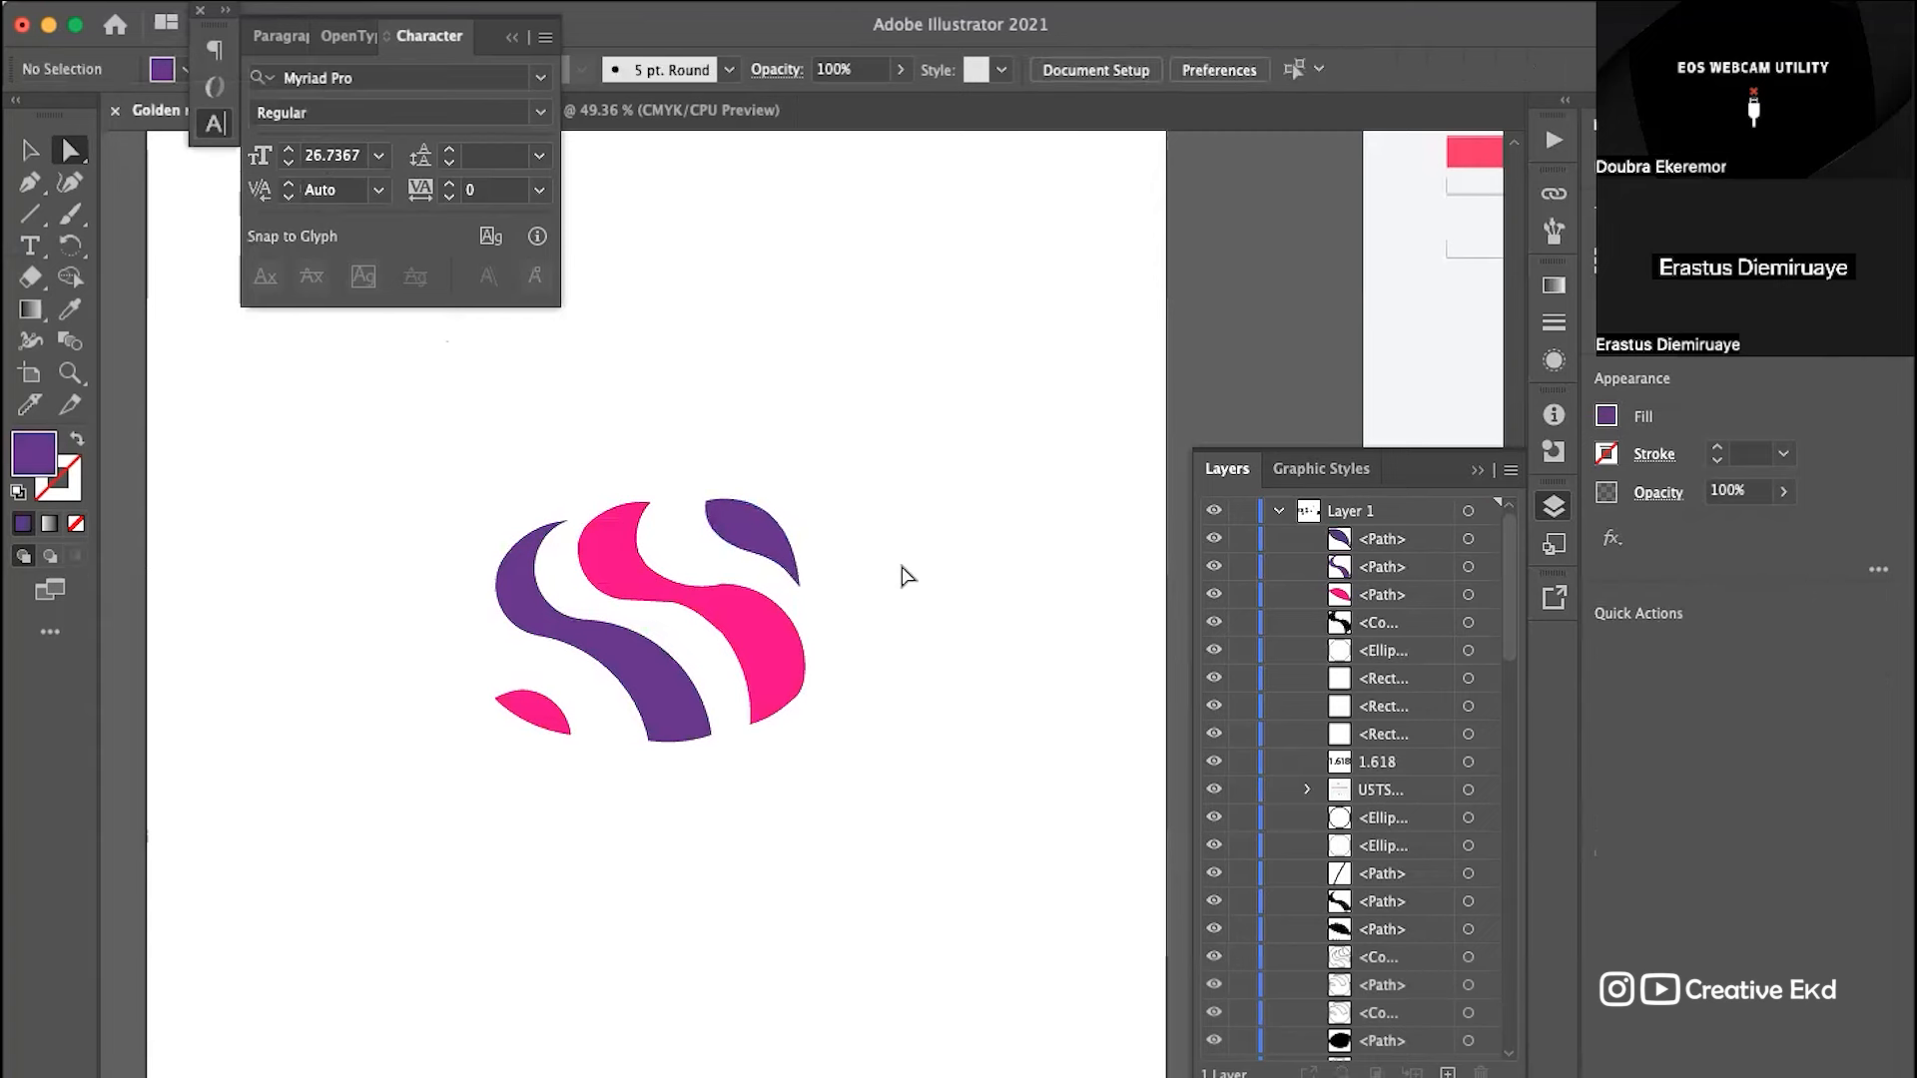
# Step: Group the four colored logo shapes into a single object
pyautogui.press('super+0')
pyautogui.moveTo(874, 482); pyautogui.dragTo(425, 812)
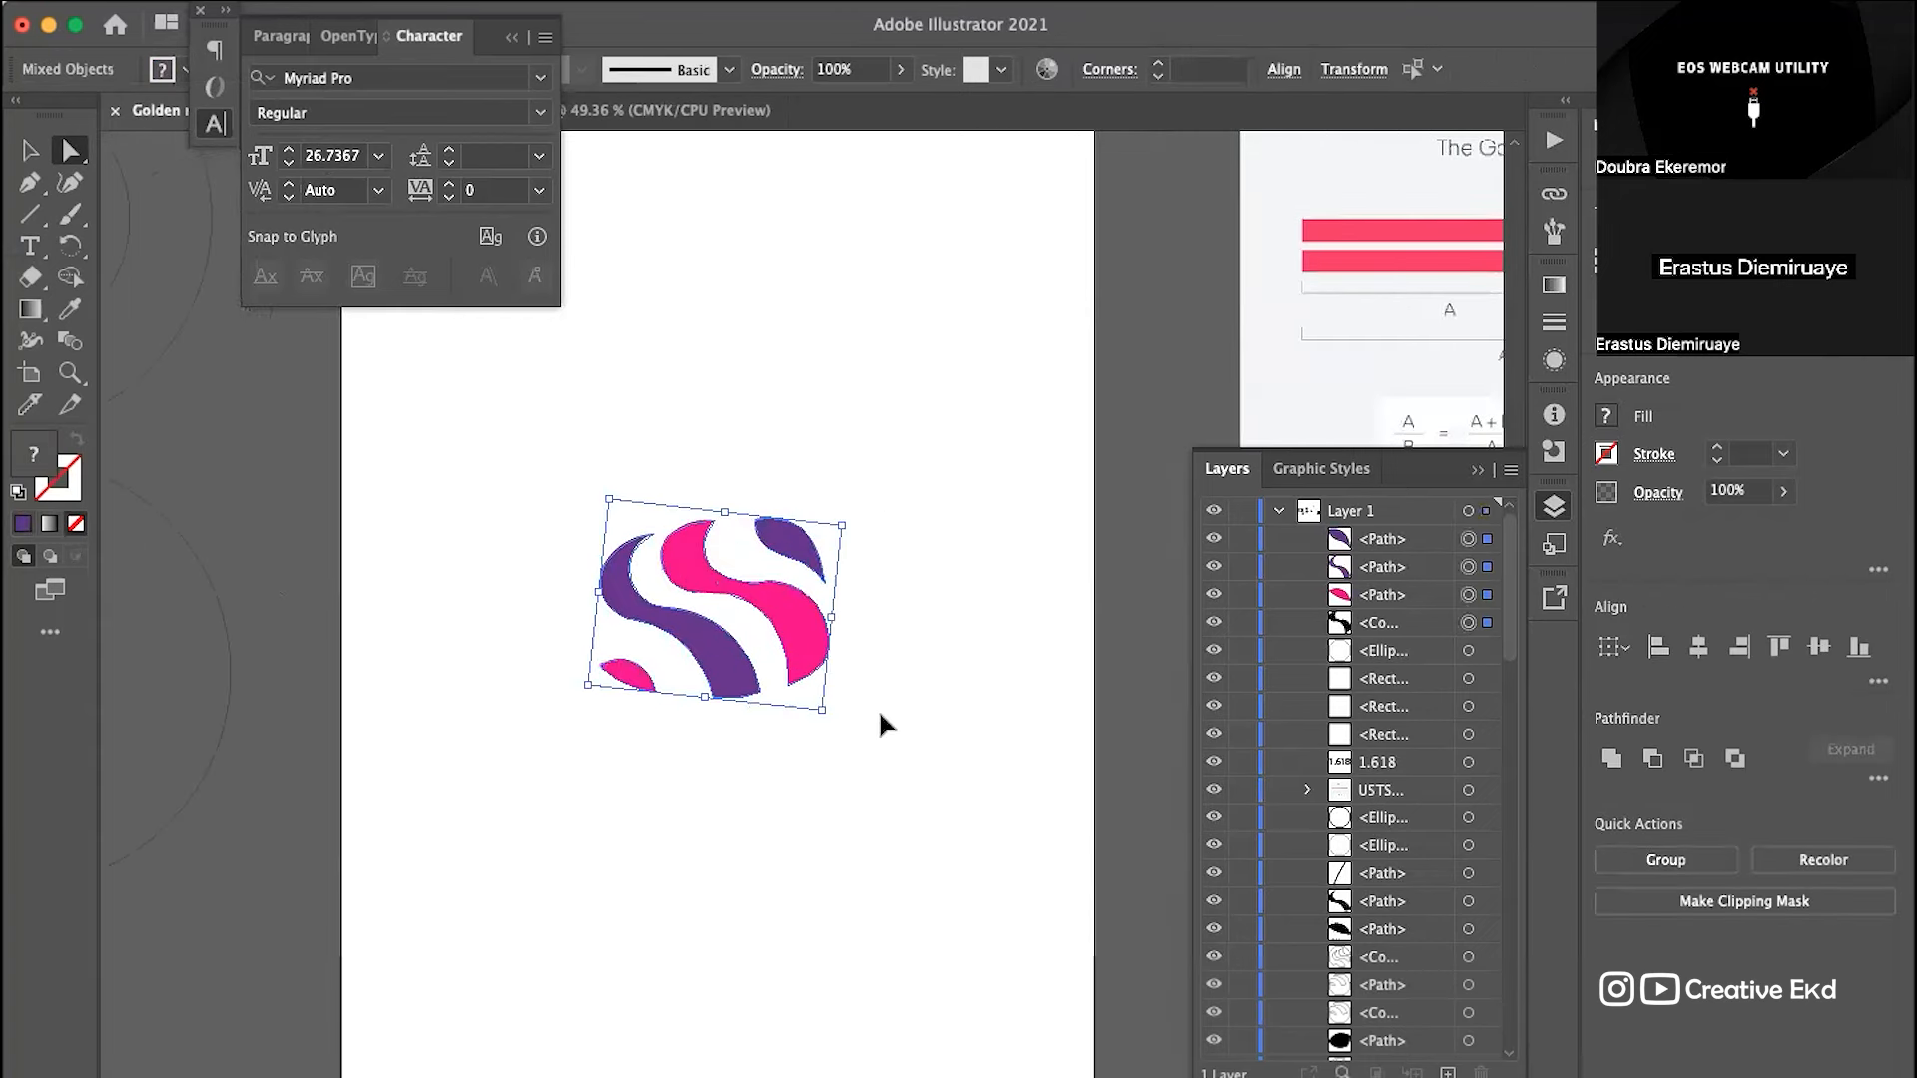
pyautogui.press('super+g')
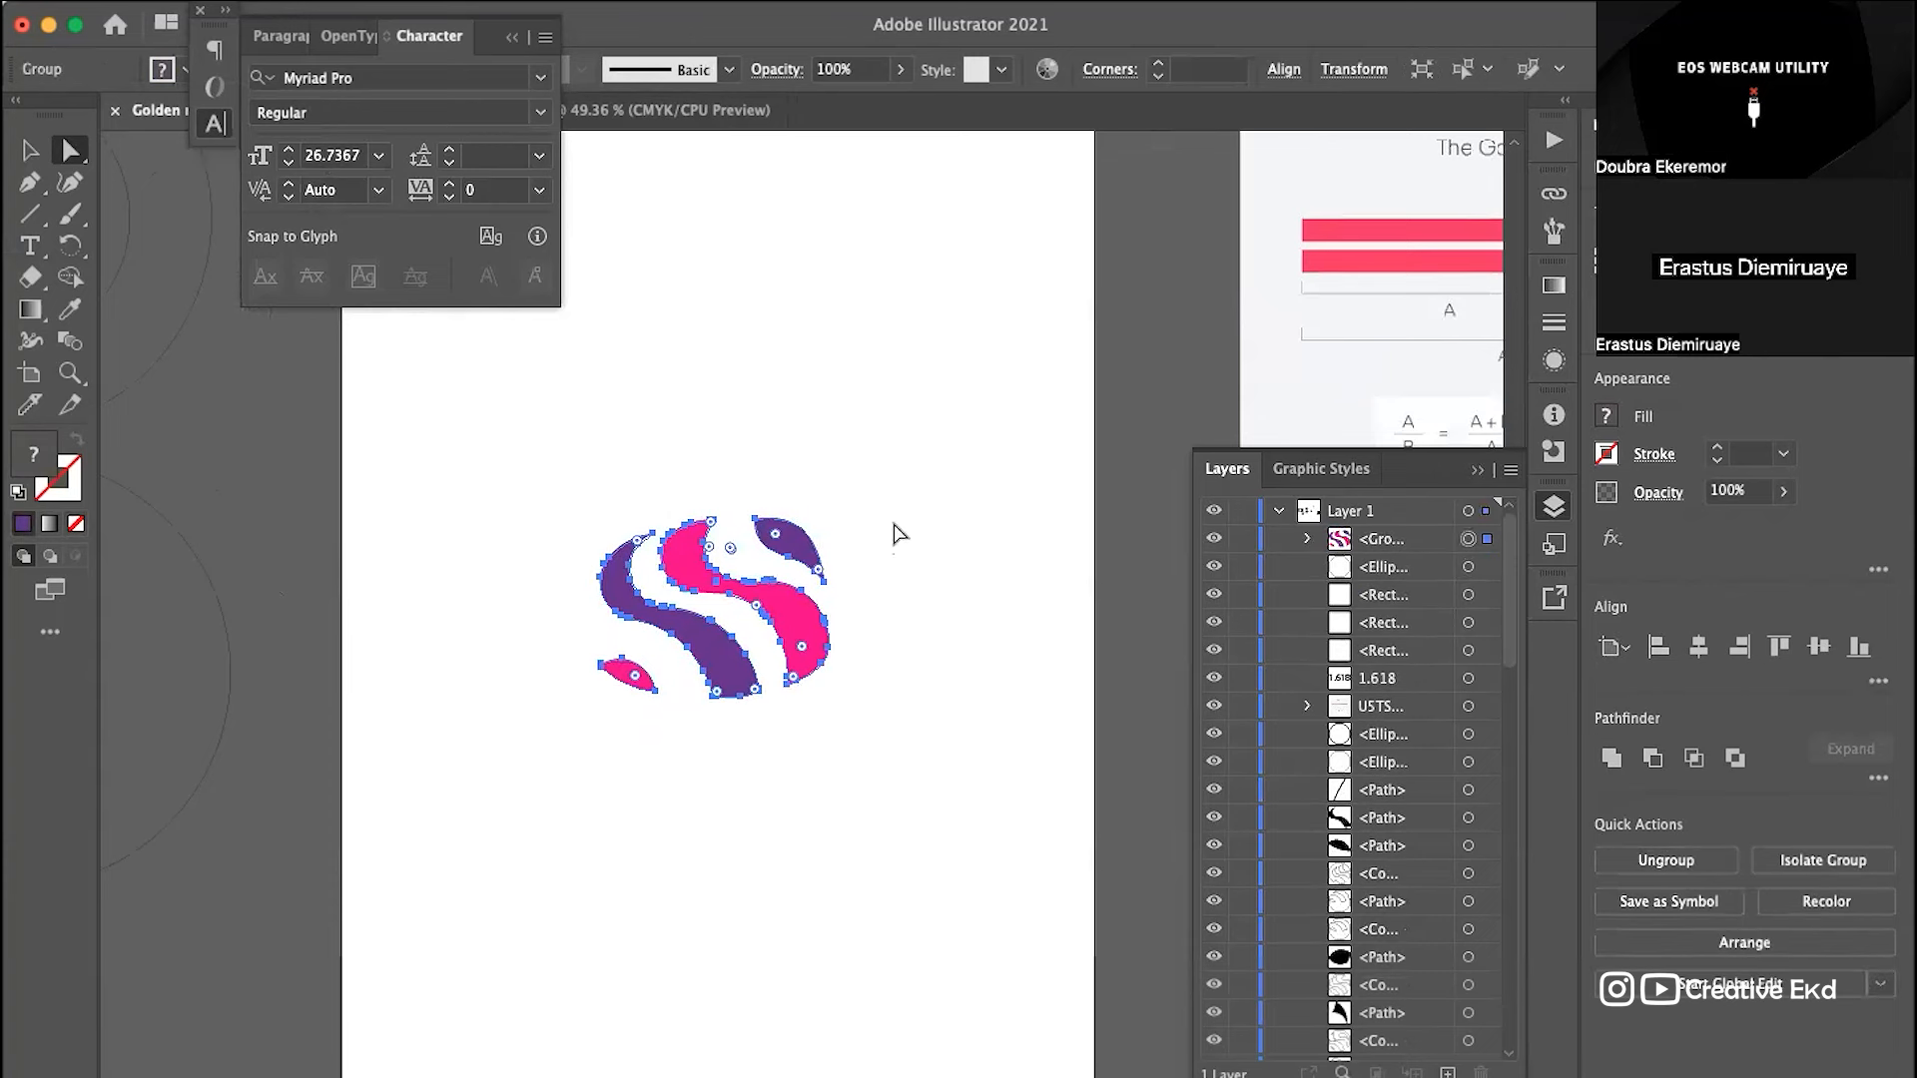
pyautogui.click(843, 514)
pyautogui.click(783, 527)
# Step: Rotate the grouped logo a few degrees further clockwise and deselect it
pyautogui.moveTo(909, 431); pyautogui.dragTo(462, 859)
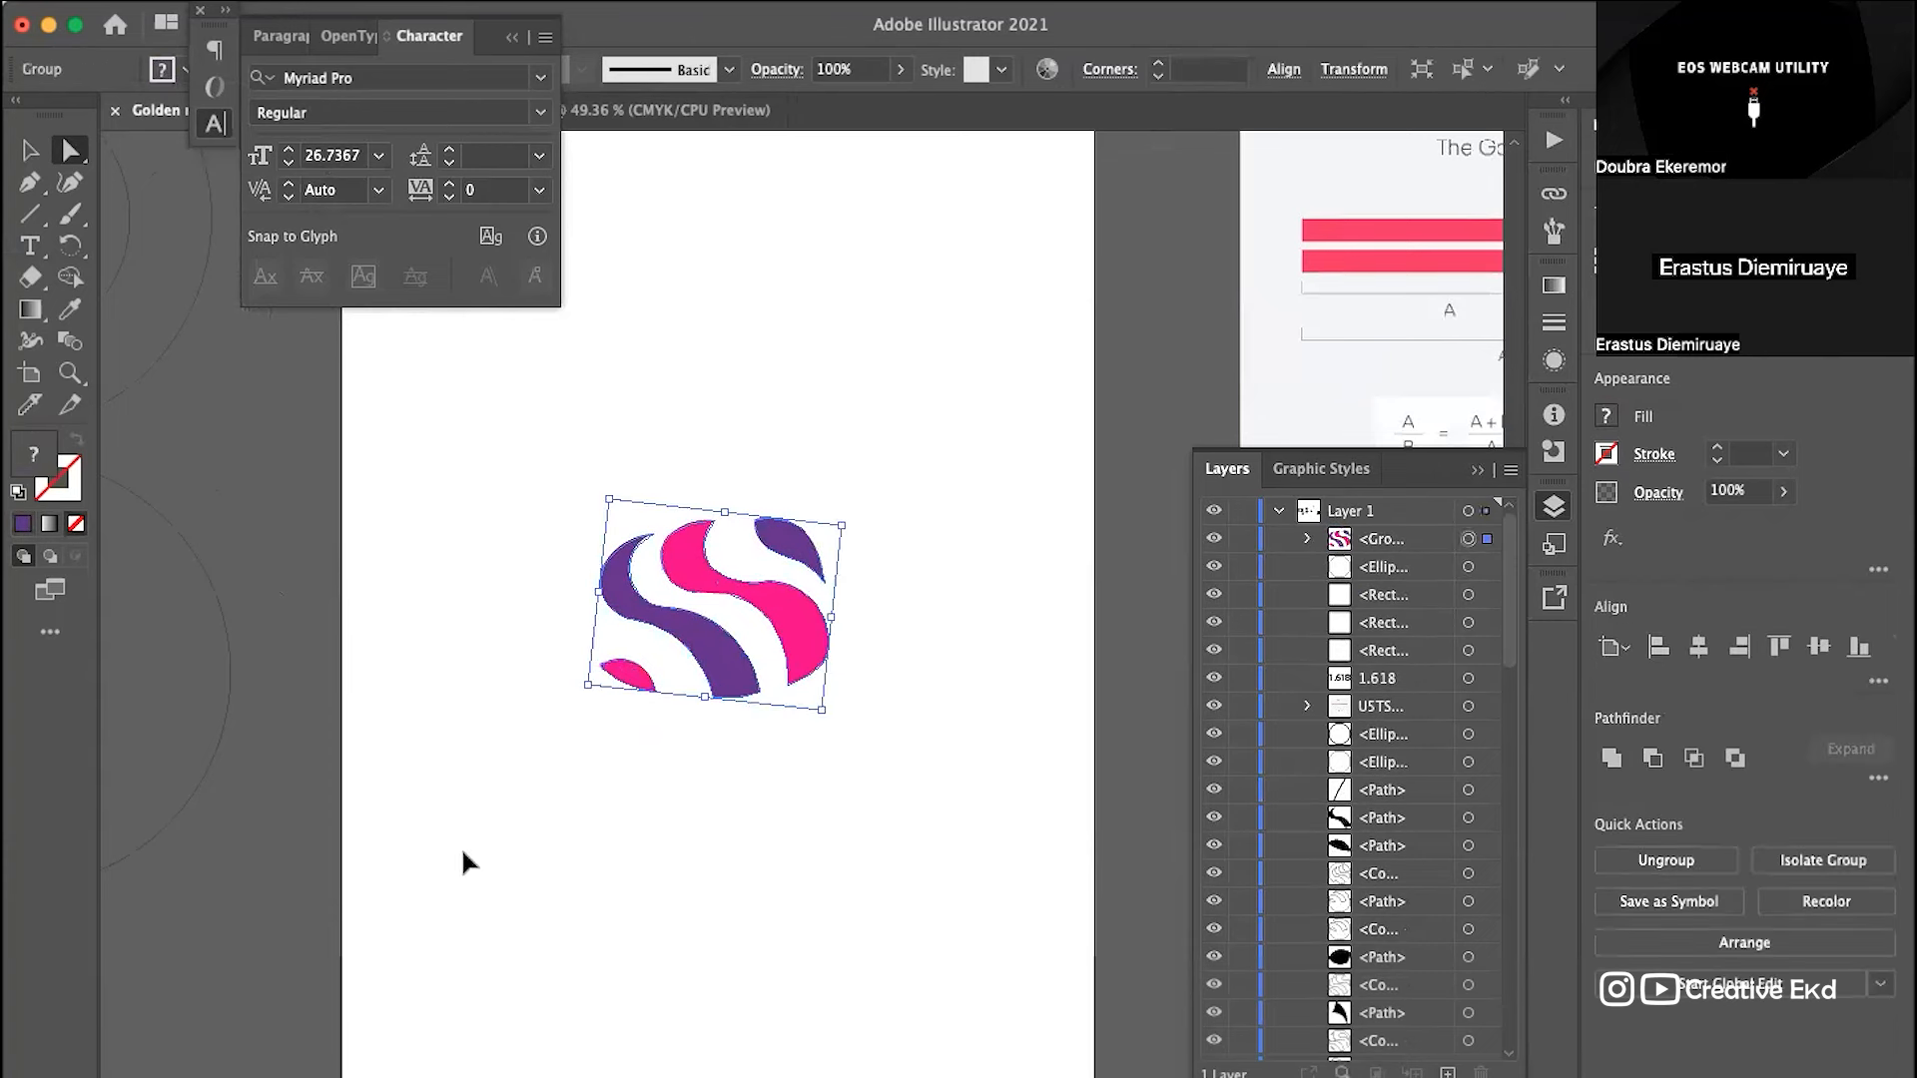
pyautogui.press('super+g')
pyautogui.press('super')
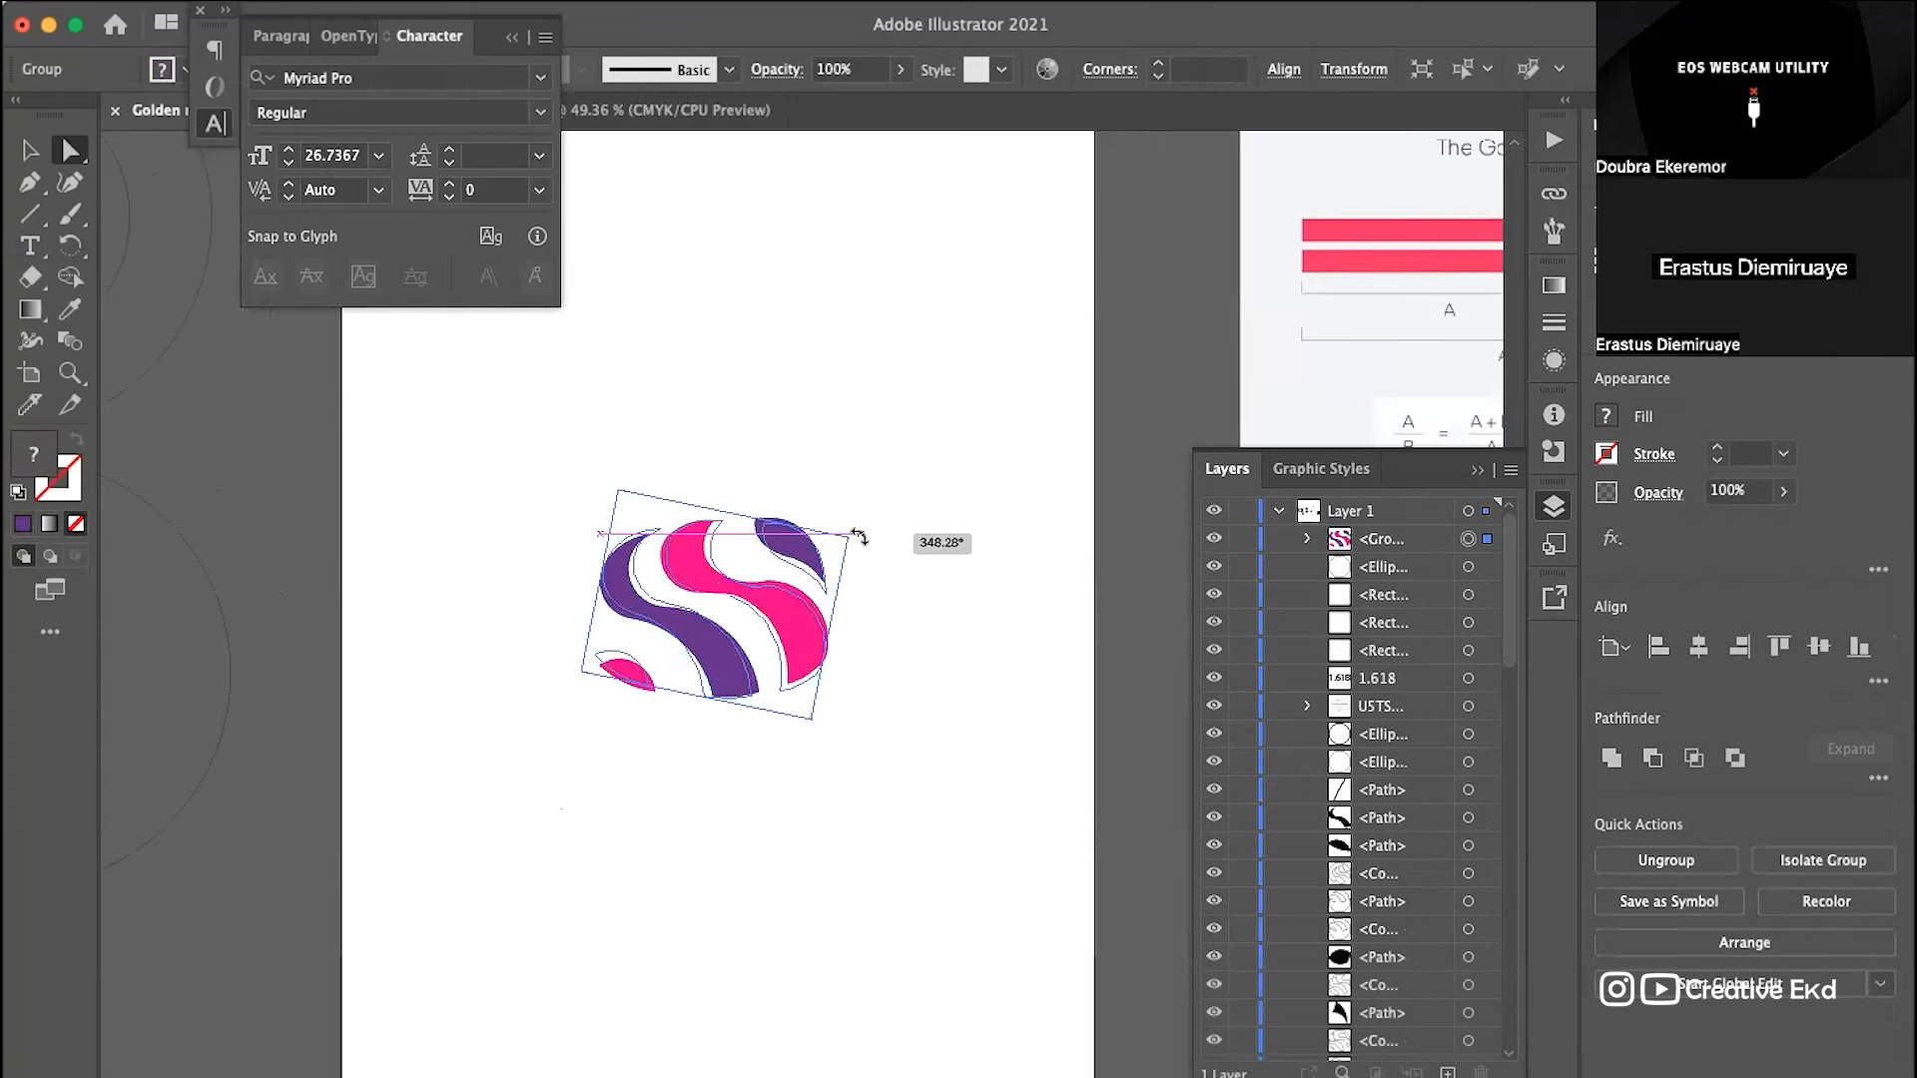
pyautogui.click(946, 519)
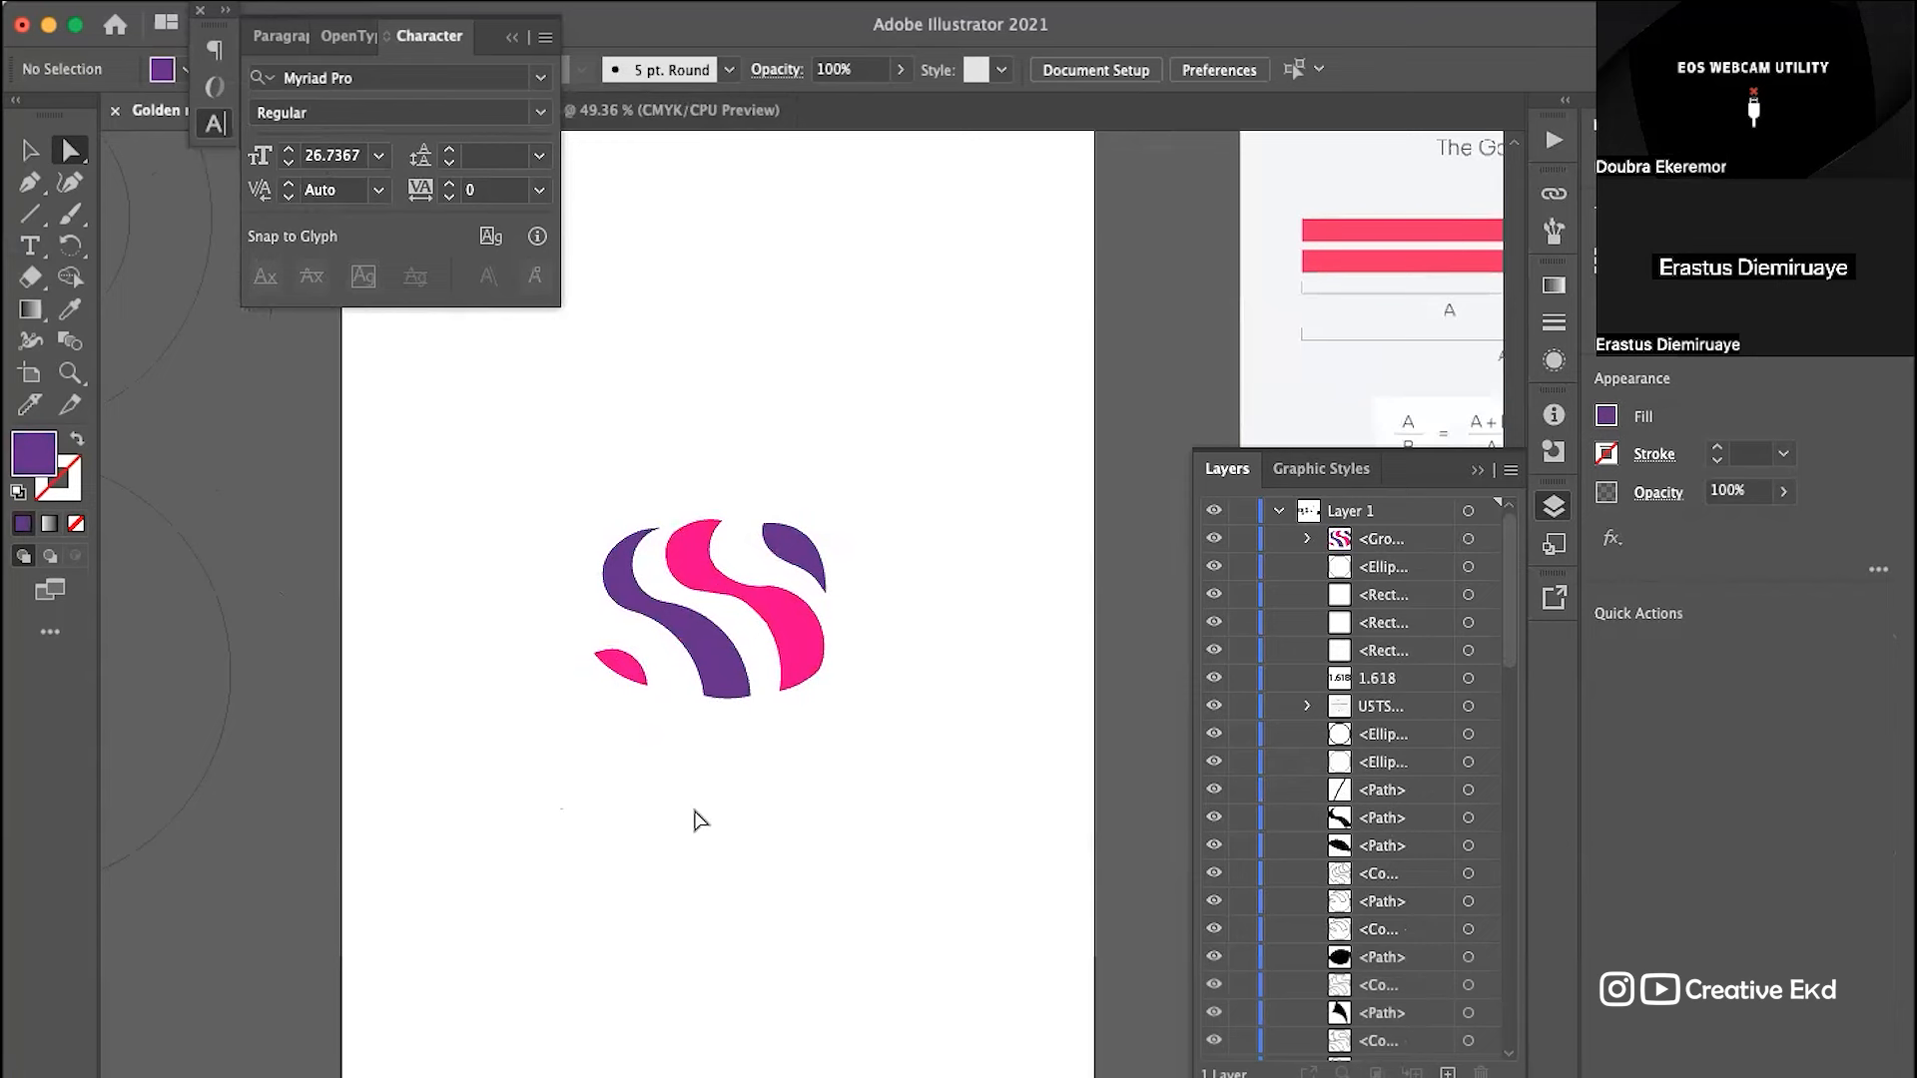
# Step: Place a point text object below the logo mark reading "SWEETNESS" in capitals
pyautogui.scroll(8, 695, 812)
pyautogui.scroll(-4, 695, 811)
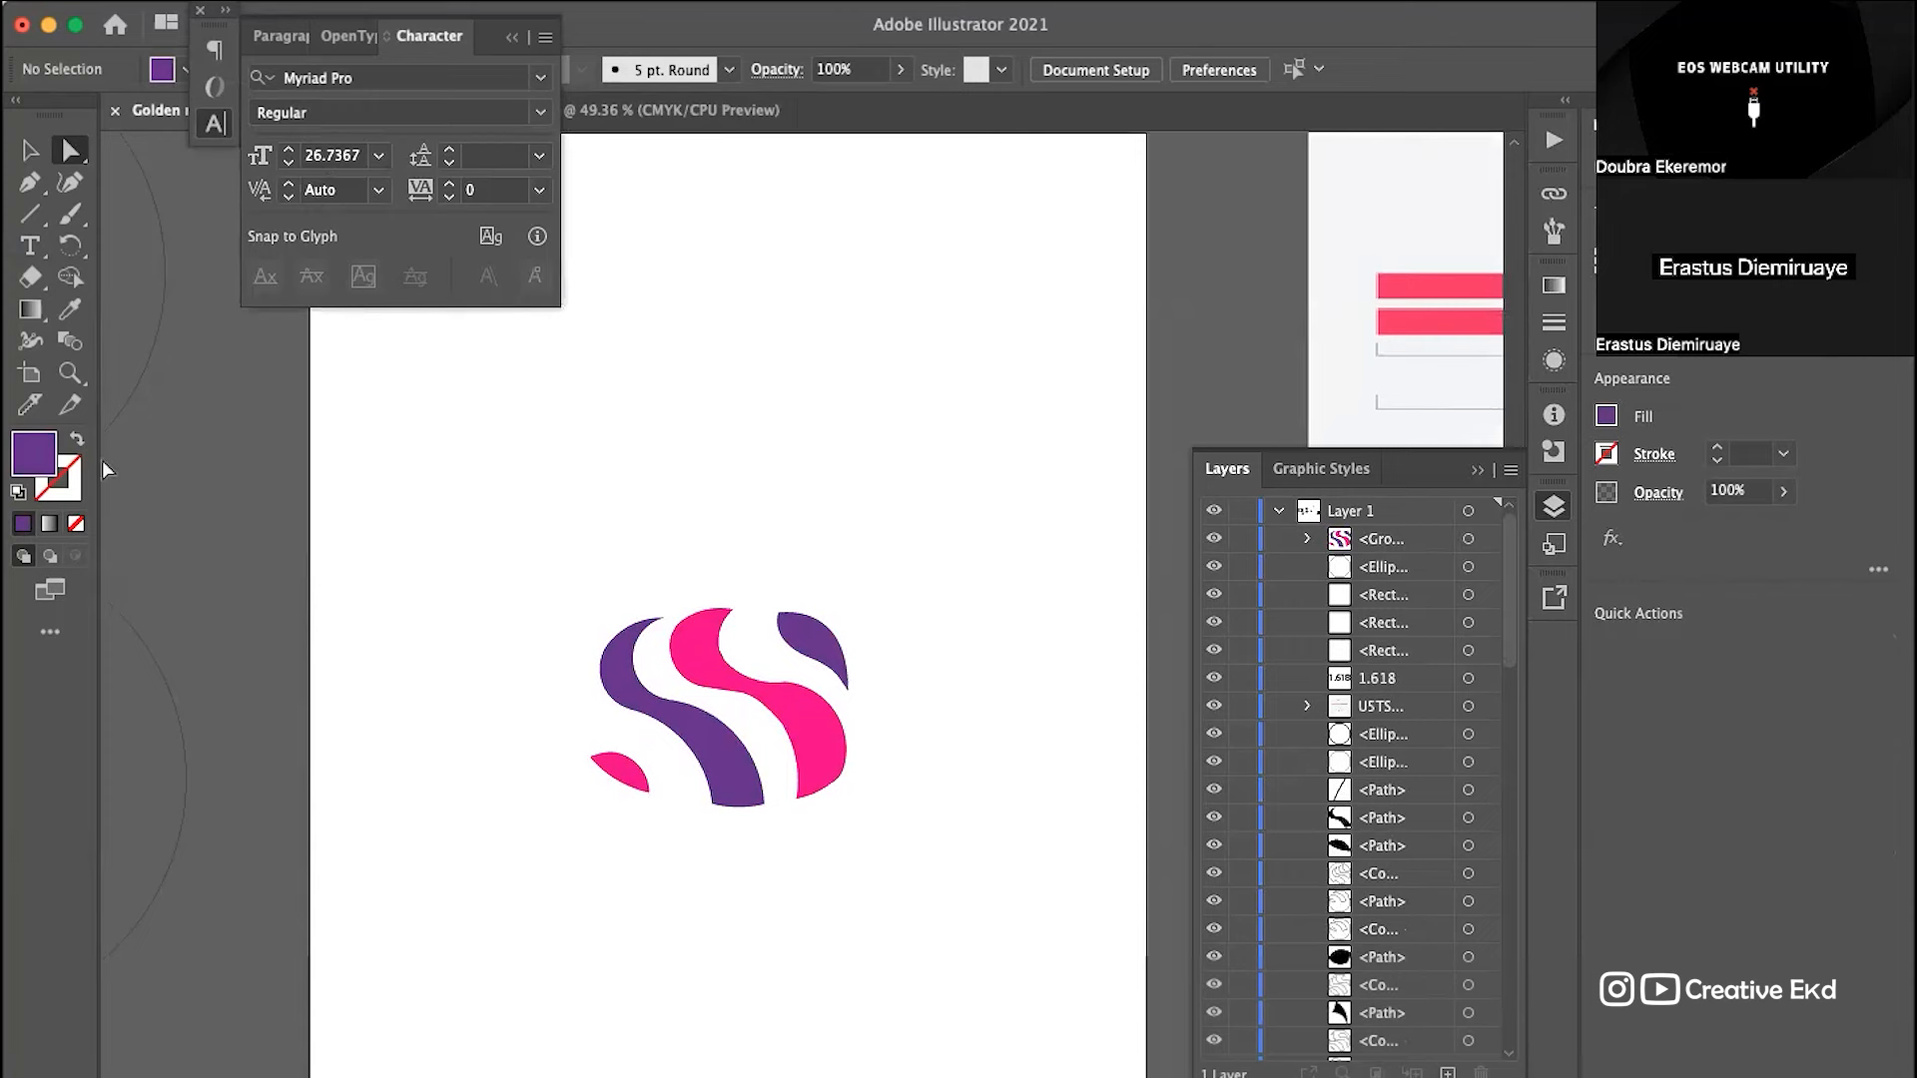
pyautogui.click(30, 245)
pyautogui.scroll(-4, 610, 749)
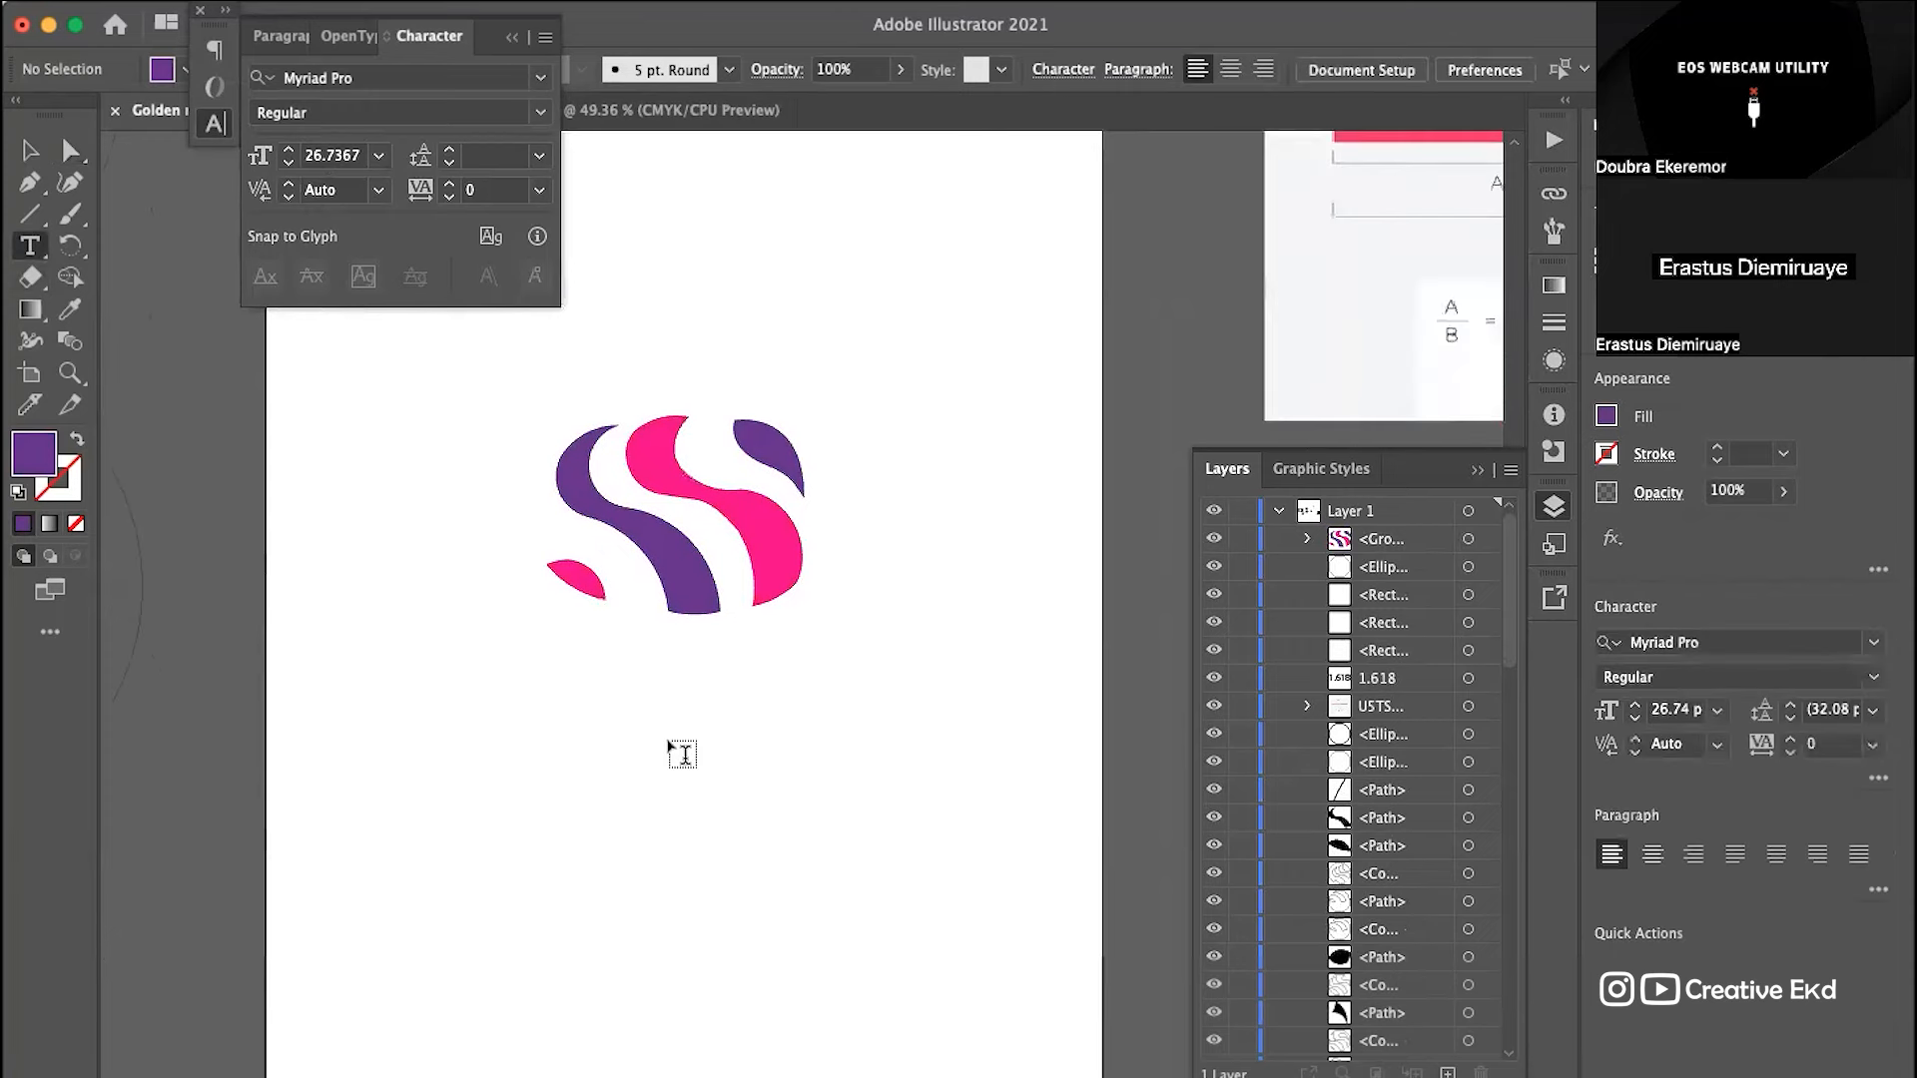
pyautogui.click(611, 750)
pyautogui.write('SWEE')
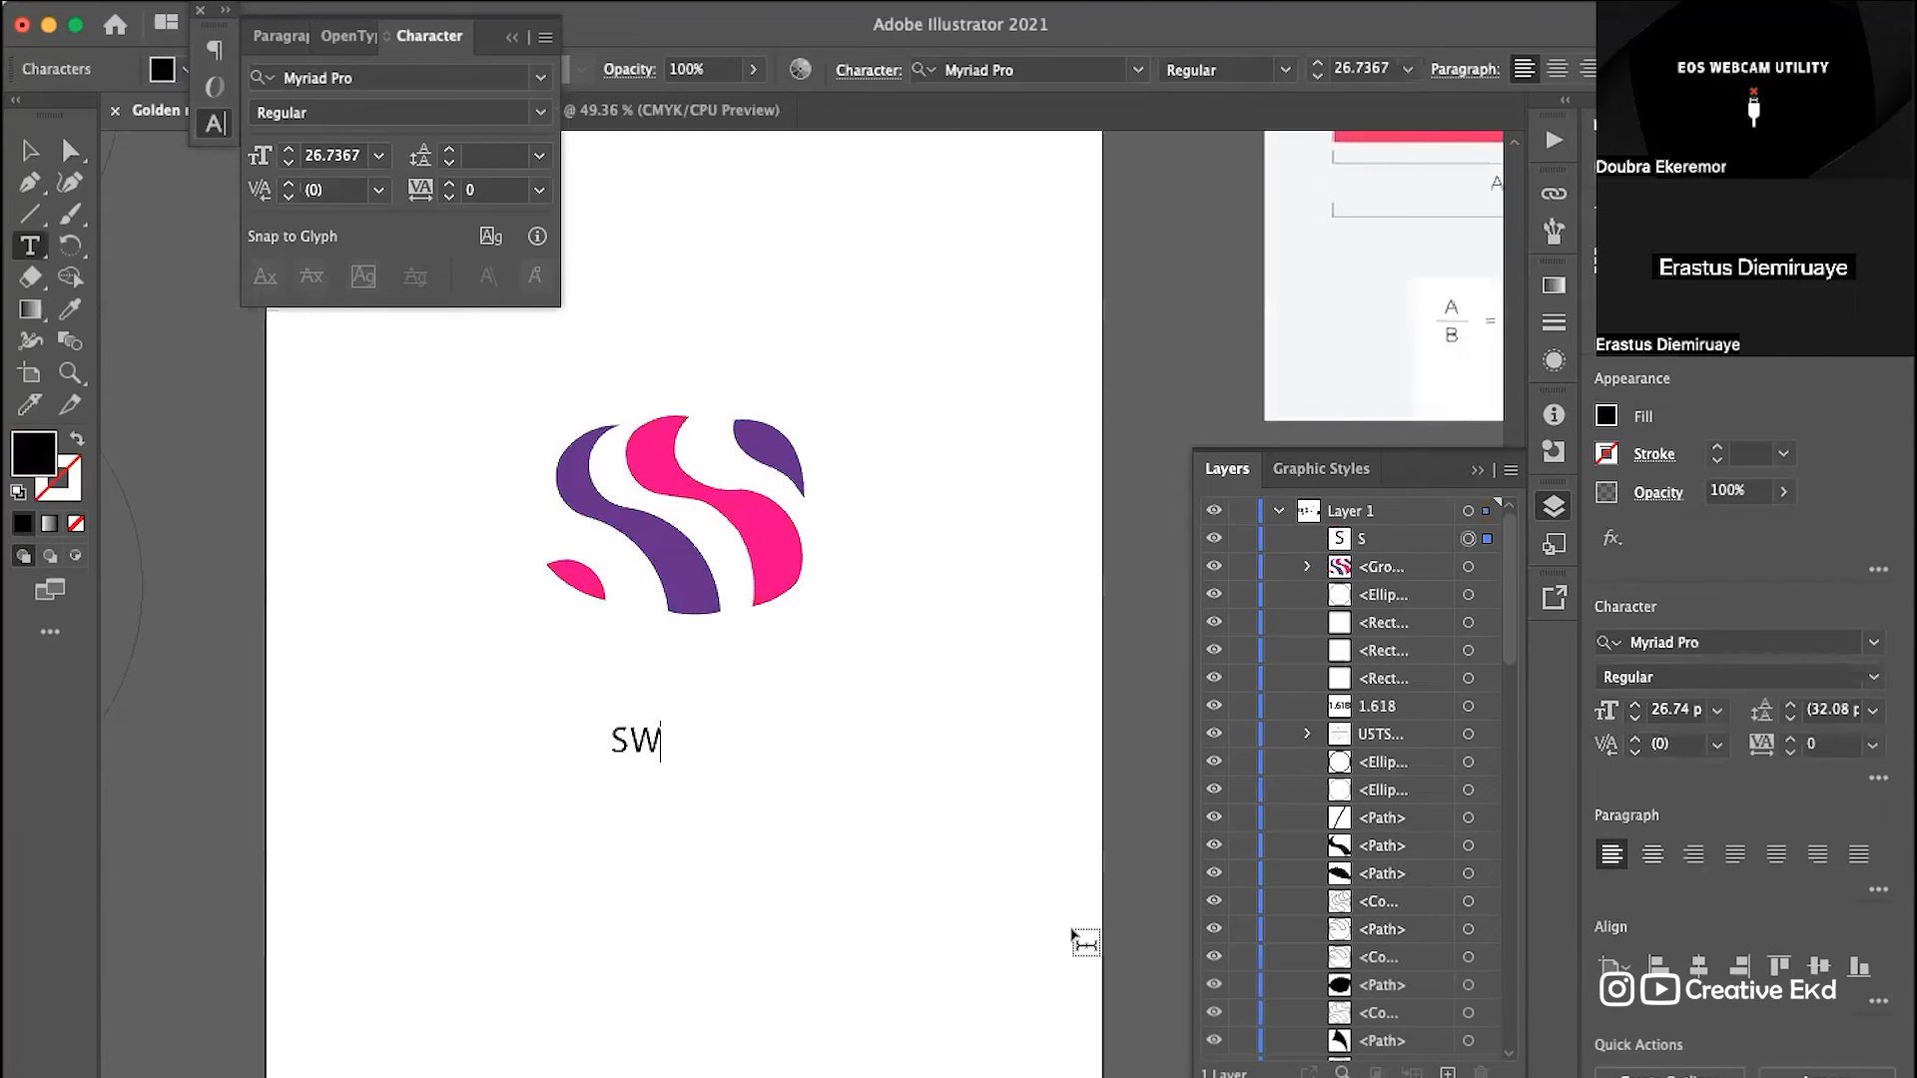
pyautogui.press('BackSpace')
pyautogui.press('BackSpace')
pyautogui.press('BackSpace')
pyautogui.press('BackSpace')
pyautogui.write('WEETNESS')
# Step: Replace the uppercase wording below the logo with "Sweetness" in title case
pyautogui.press('BackSpace')
pyautogui.press('BackSpace')
pyautogui.press('BackSpace')
pyautogui.press('BackSpace')
pyautogui.press('BackSpace')
pyautogui.press('BackSpace')
pyautogui.press('BackSpace')
pyautogui.press('BackSpace')
pyautogui.press('BackSpace')
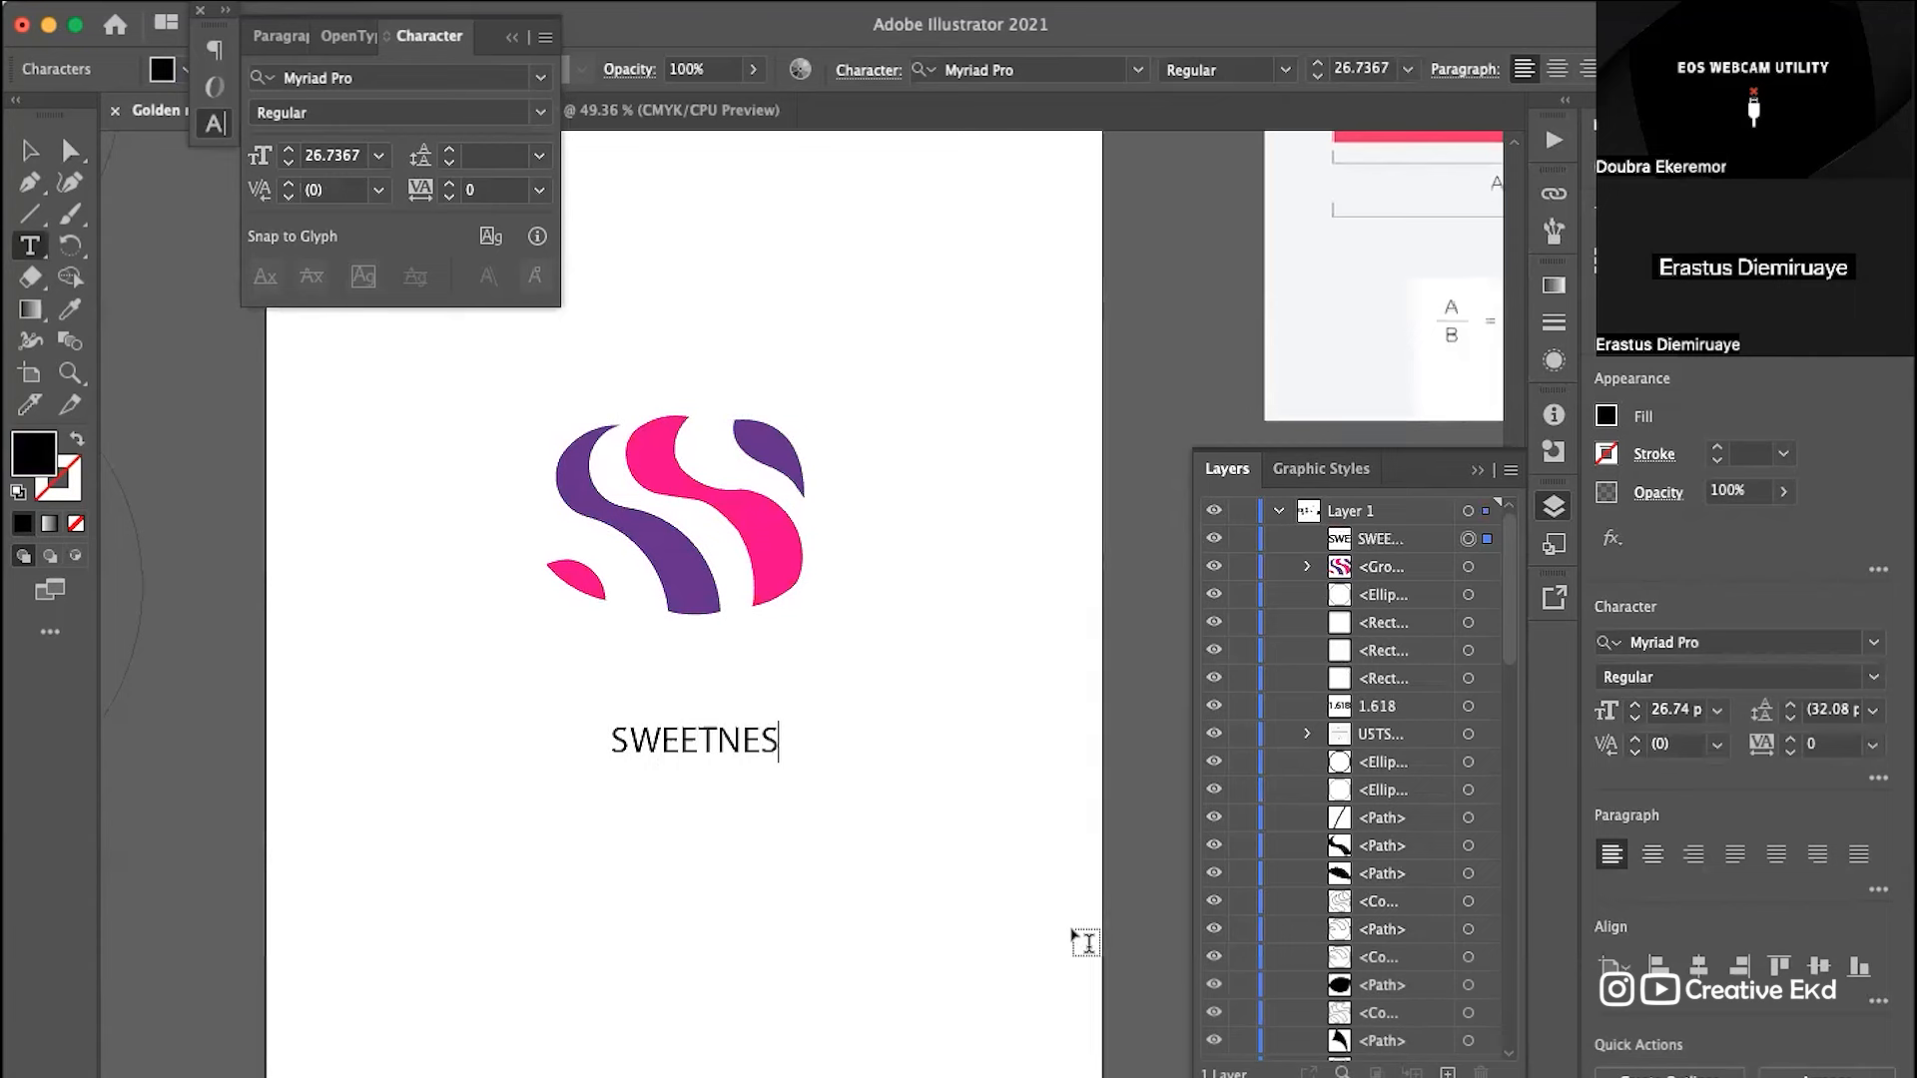
pyautogui.write('Sweetness')
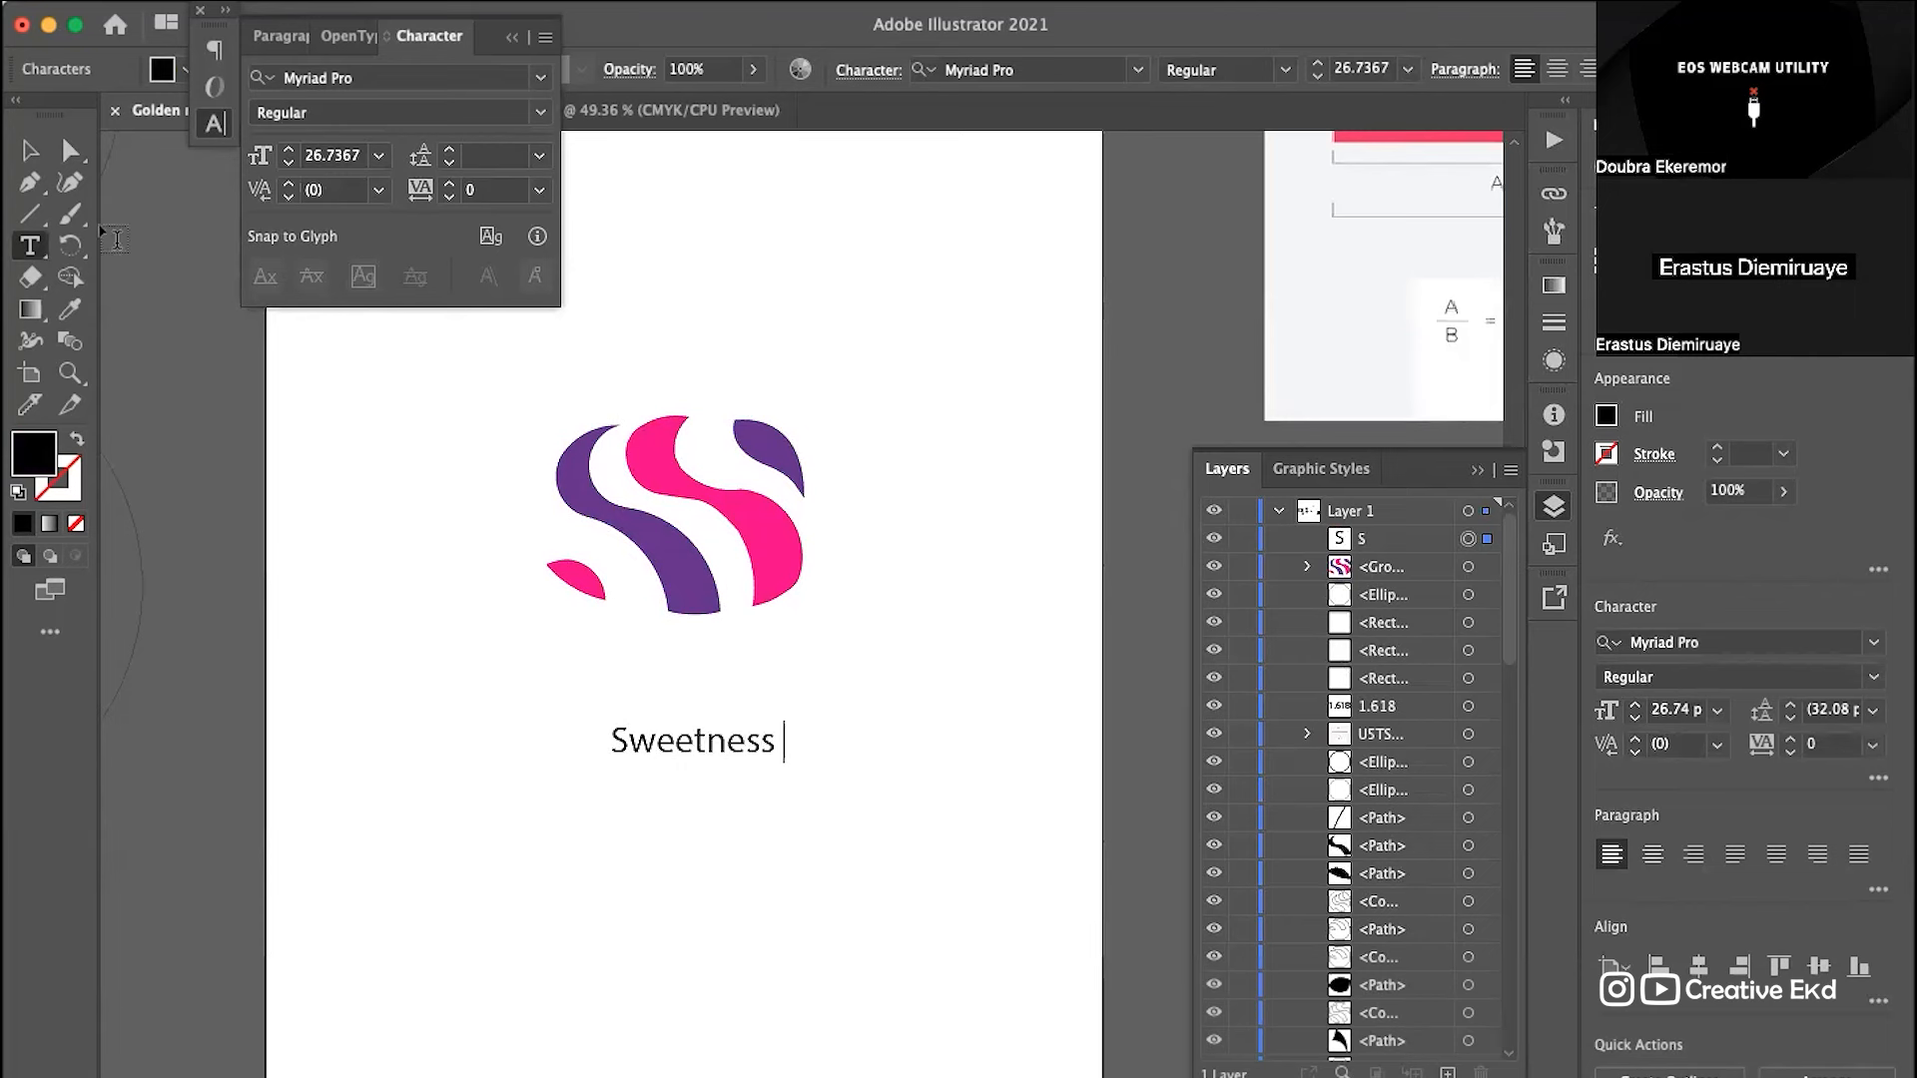
# Step: Enlarge the "Sweetness" text to about 61 pt and move it directly beneath the logo mark
pyautogui.click(30, 150)
pyautogui.moveTo(784, 767); pyautogui.dragTo(1009, 864)
pyautogui.moveTo(983, 773); pyautogui.dragTo(938, 658)
pyautogui.click(984, 663)
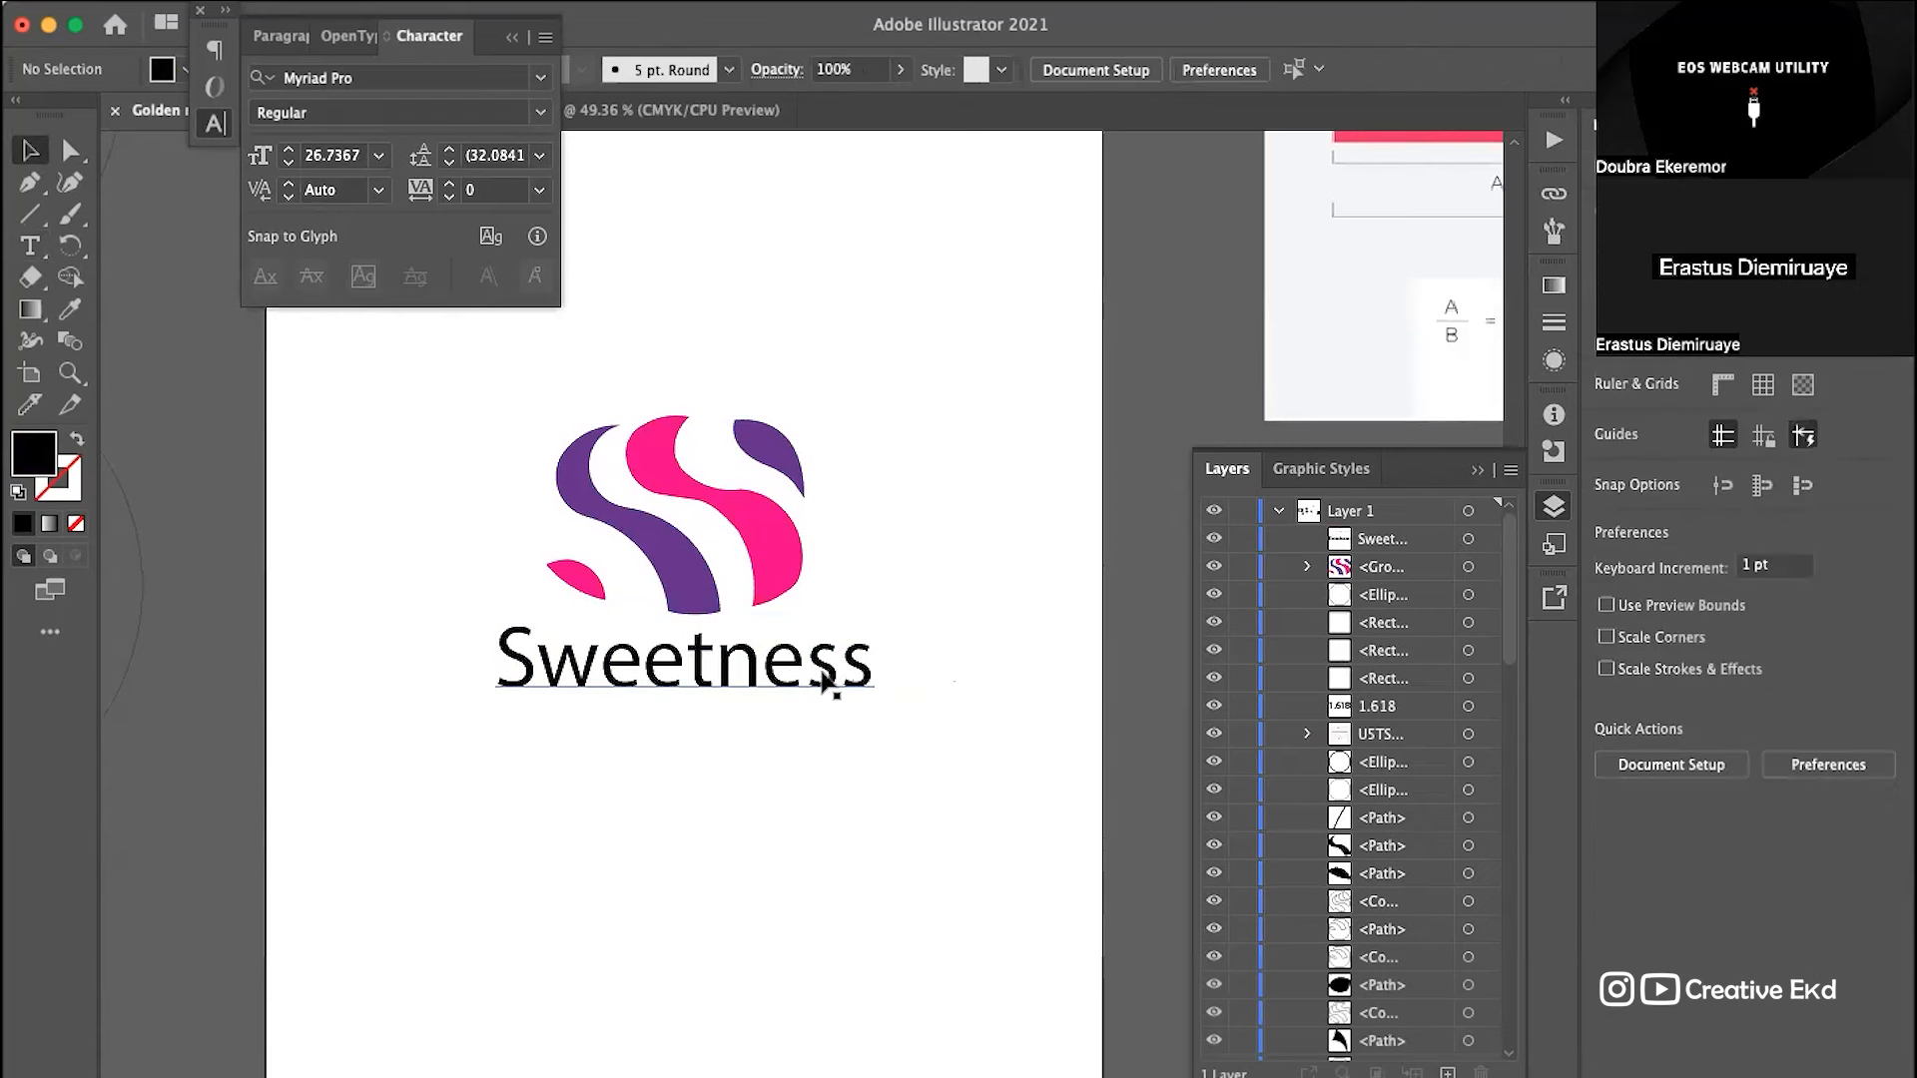
# Step: Duplicate the "Sweetness" text just below itself and change the copy's wording to "Cakes"
pyautogui.moveTo(796, 685); pyautogui.dragTo(780, 756)
pyautogui.doubleClick(782, 759)
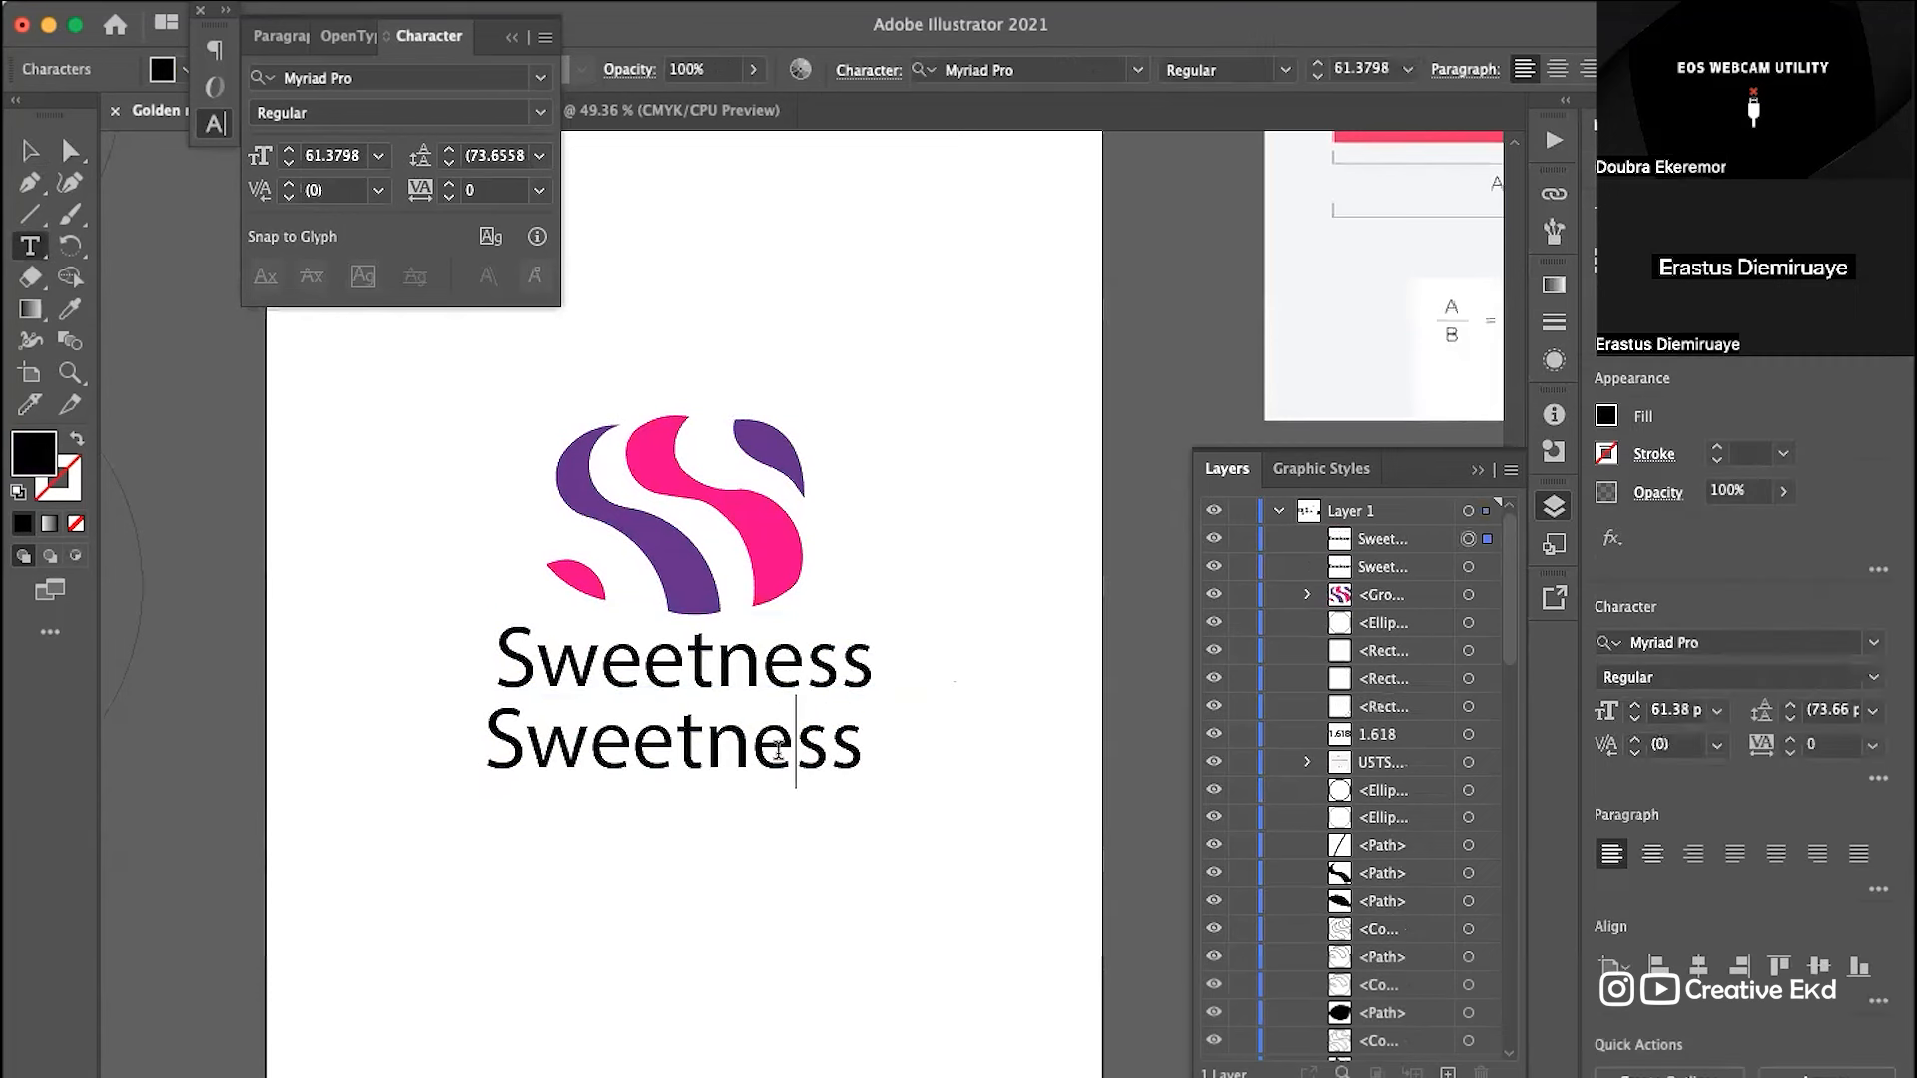
pyautogui.press('super+a')
pyautogui.write('Ca')
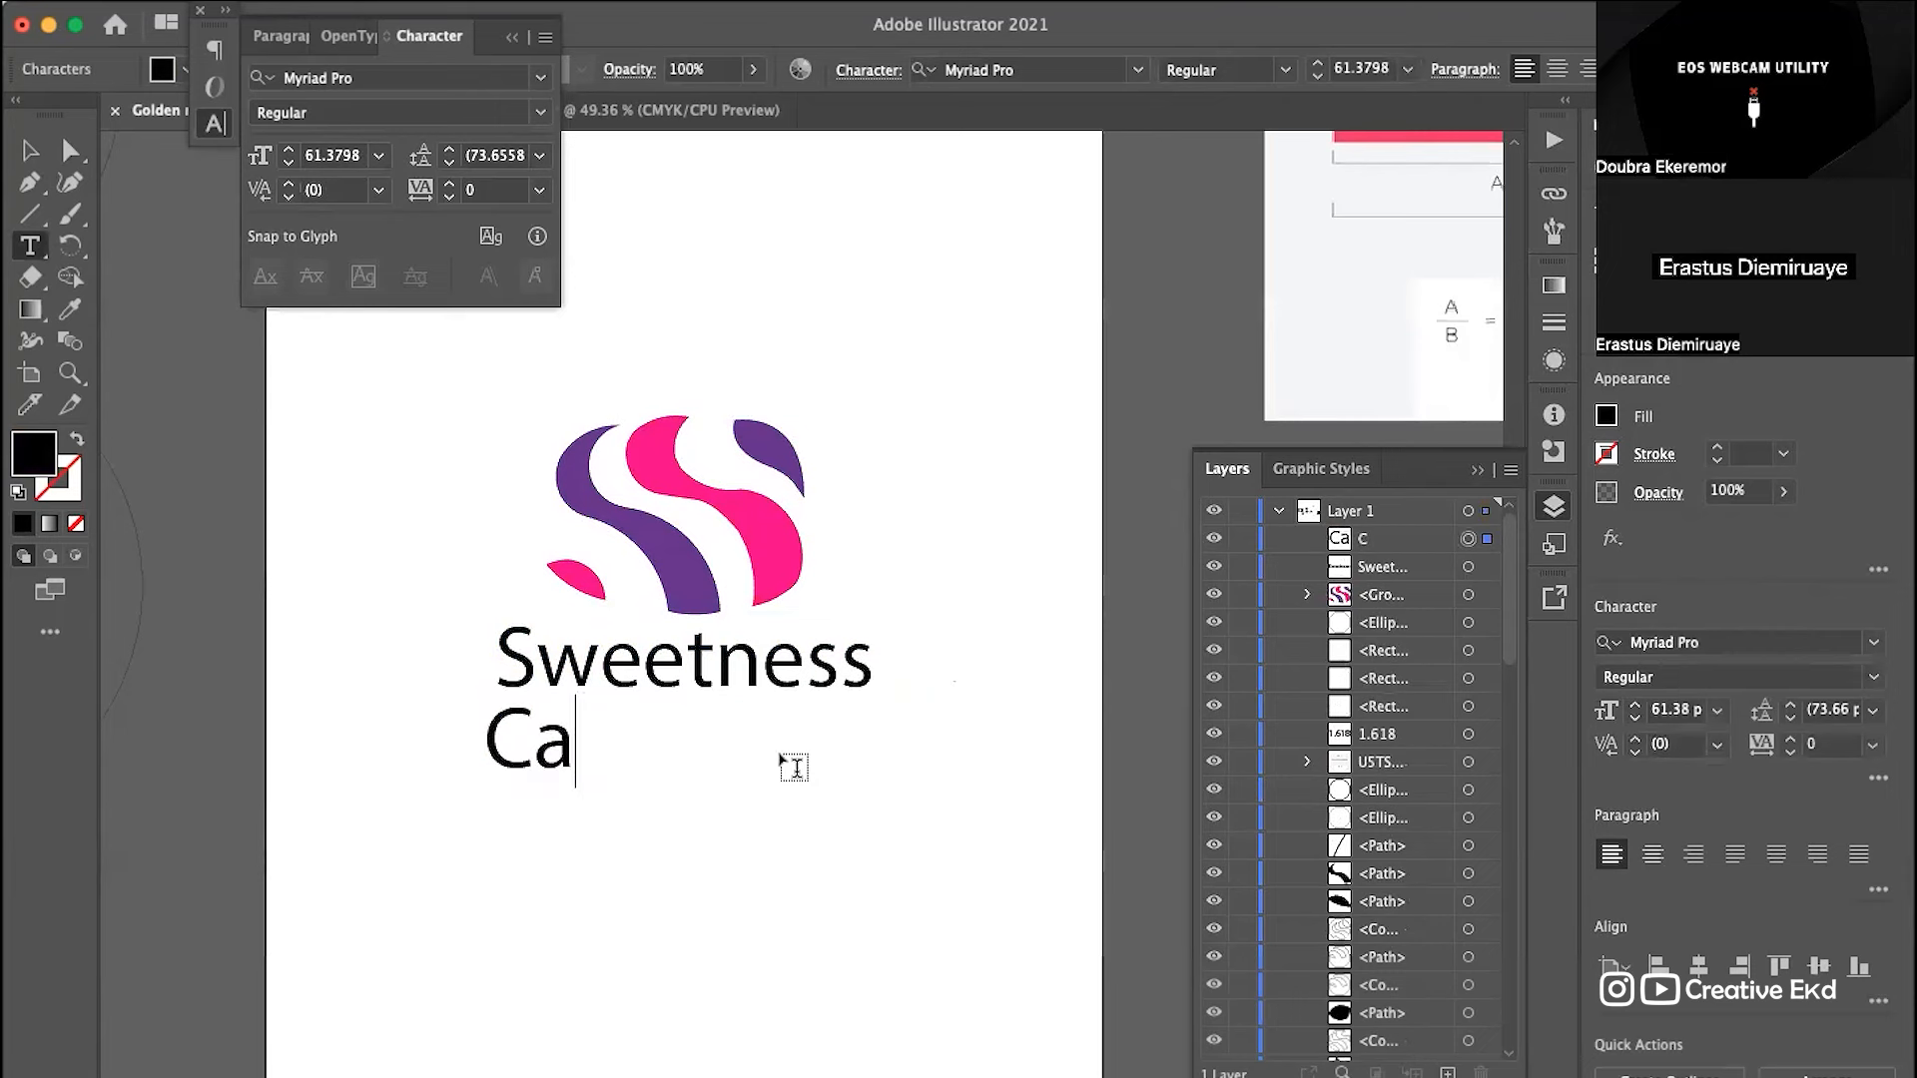
pyautogui.write('les')
pyautogui.press('BackSpace')
pyautogui.press('BackSpace')
pyautogui.press('BackSpace')
pyautogui.write('ke')
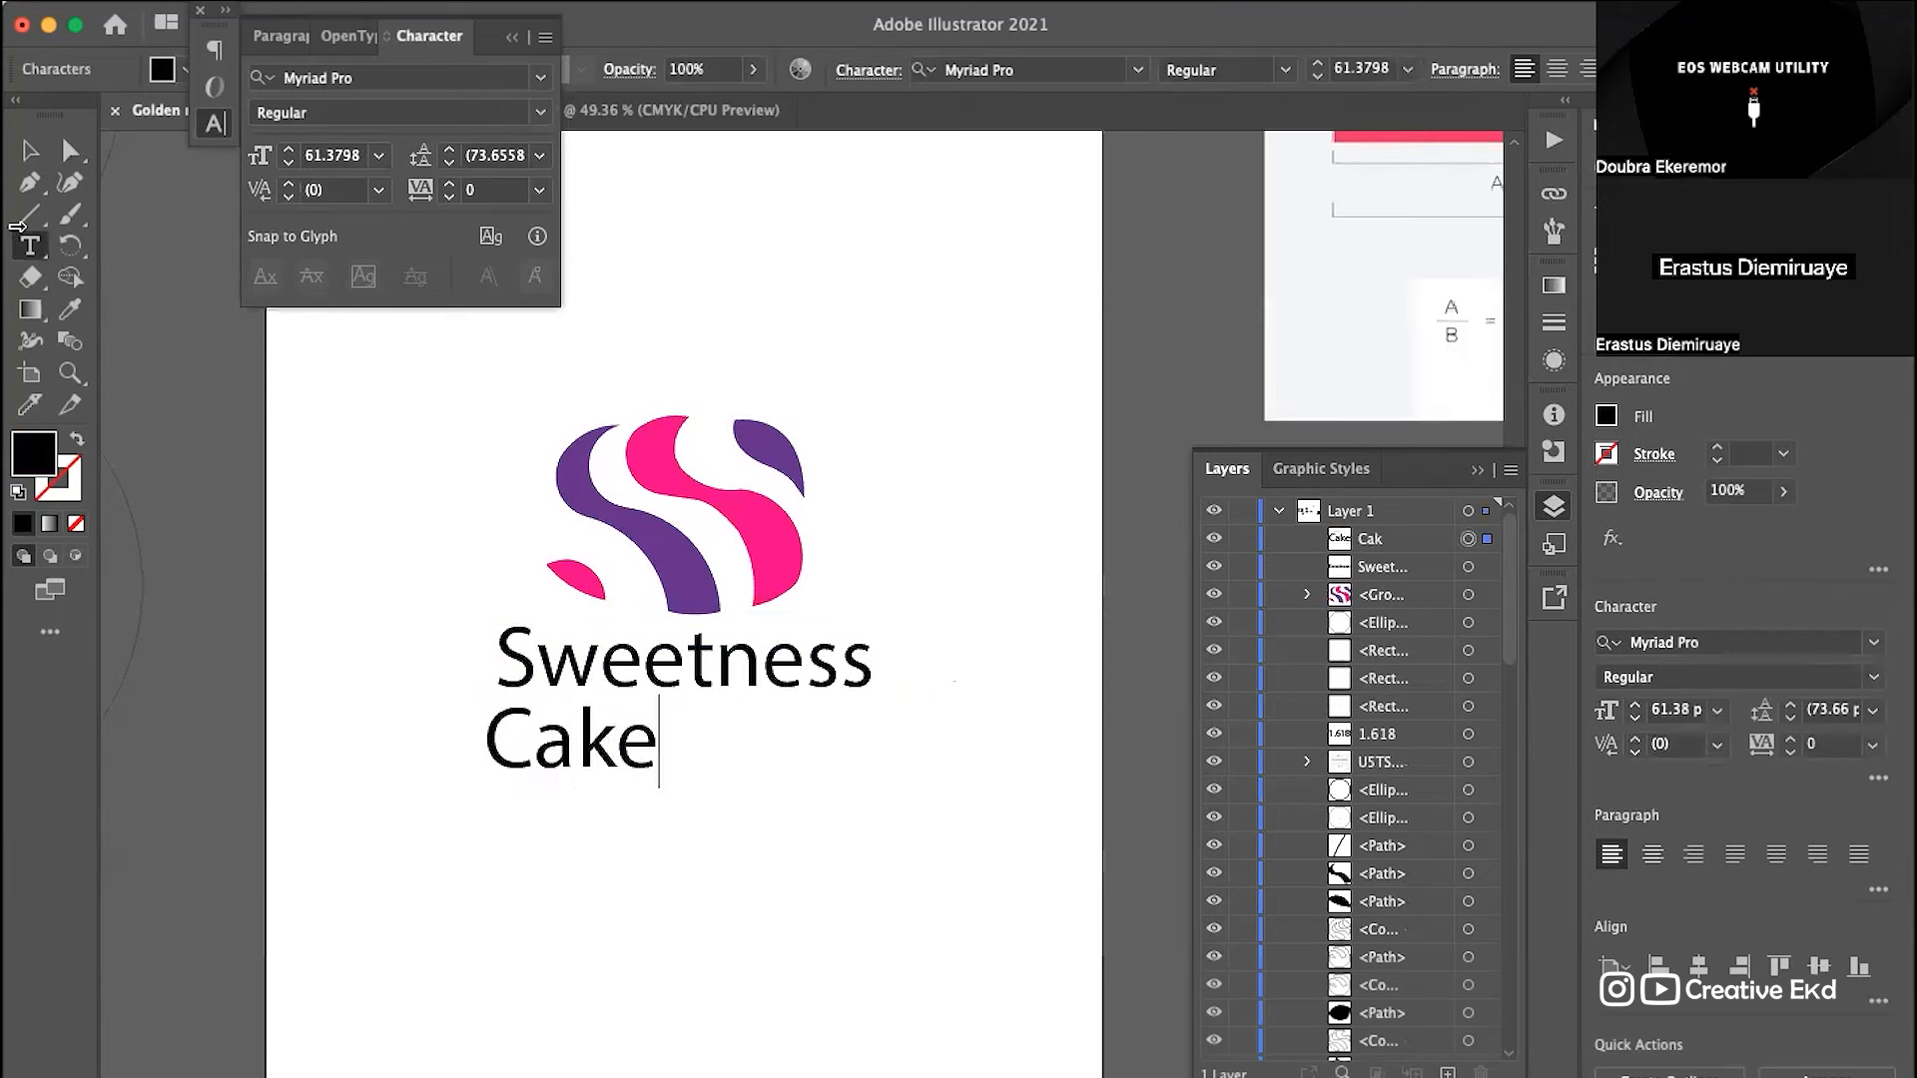
pyautogui.write('s')
# Step: Move the "Cakes" text to the right so it sits roughly centered under "Sweetness"
pyautogui.click(30, 150)
pyautogui.click(781, 823)
pyautogui.moveTo(635, 773); pyautogui.dragTo(719, 766)
pyautogui.click(829, 860)
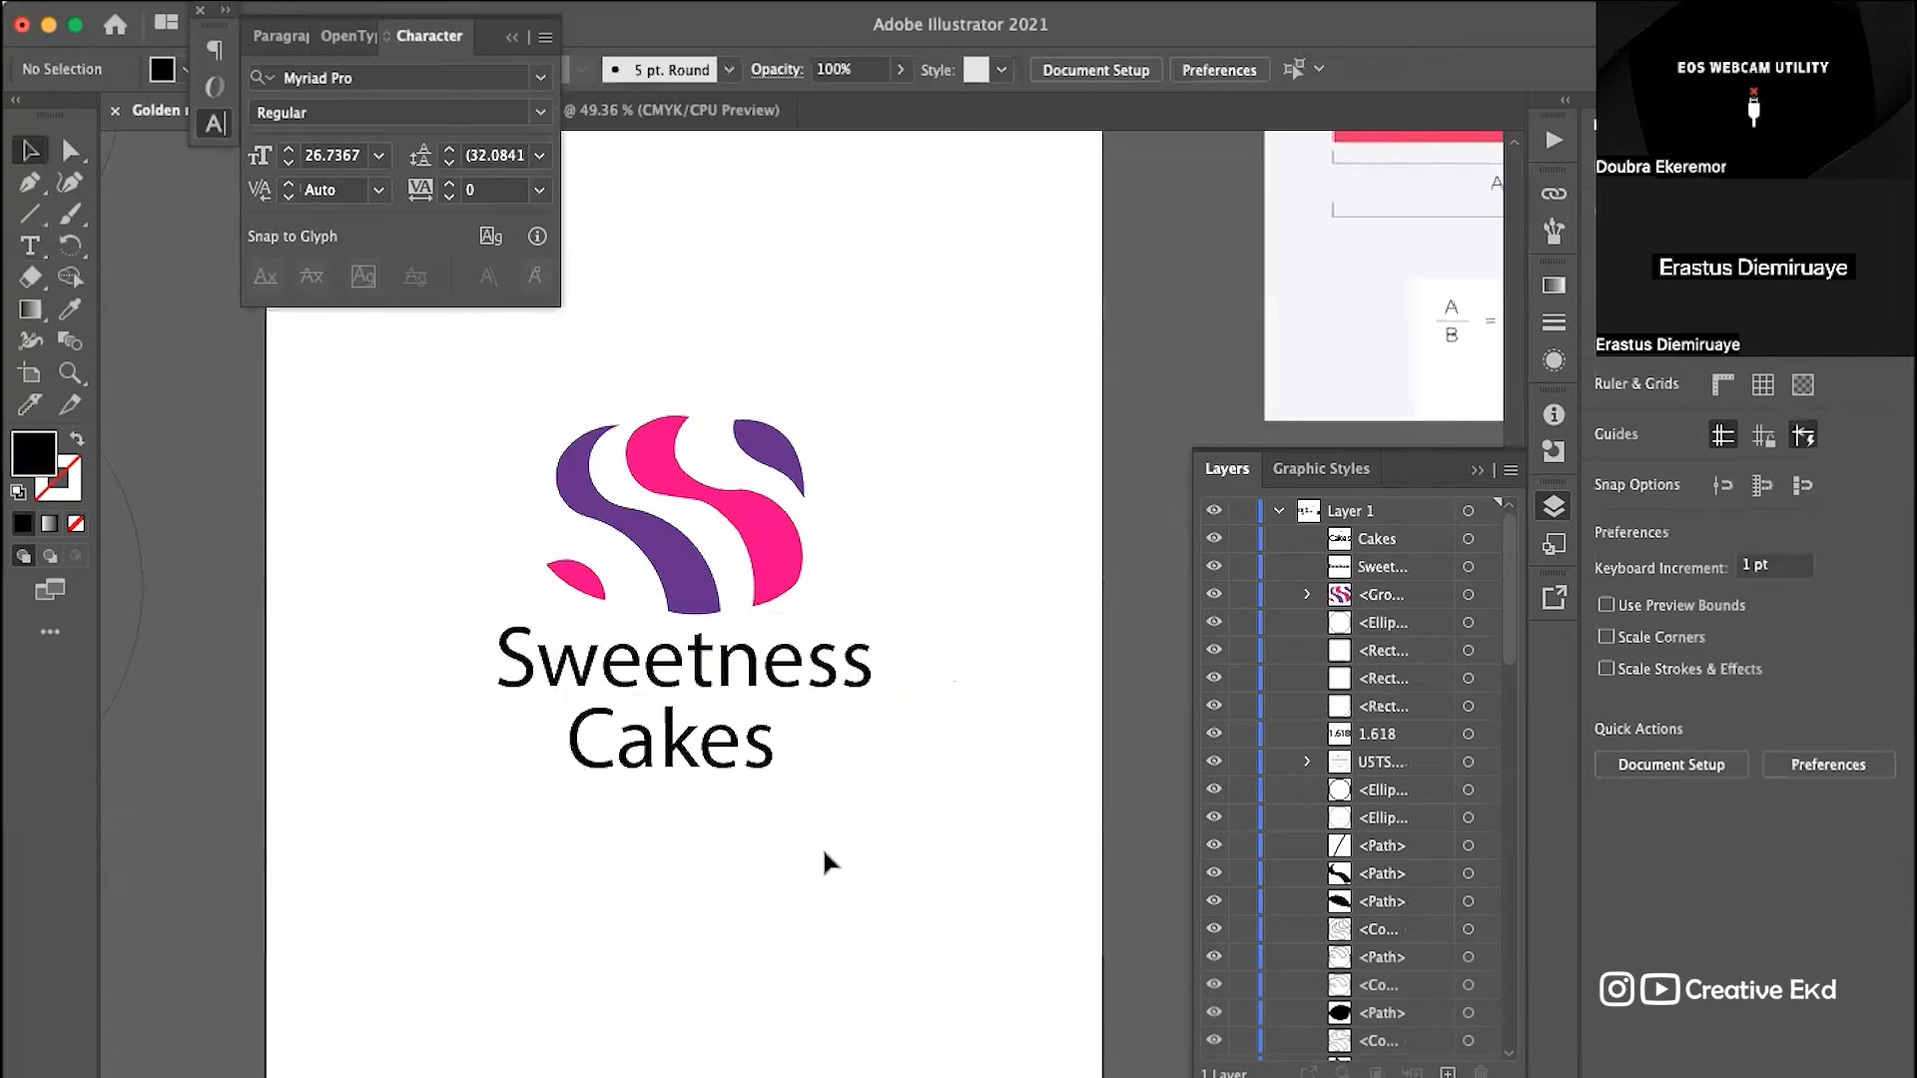
# Step: Nudge "Cakes" slightly right and shift "Sweetness" slightly down and left to tighten the two text lines
pyautogui.scroll(-5, 829, 860)
pyautogui.scroll(4, 830, 859)
pyautogui.scroll(2, 832, 859)
pyautogui.hscroll(-2, 832, 860)
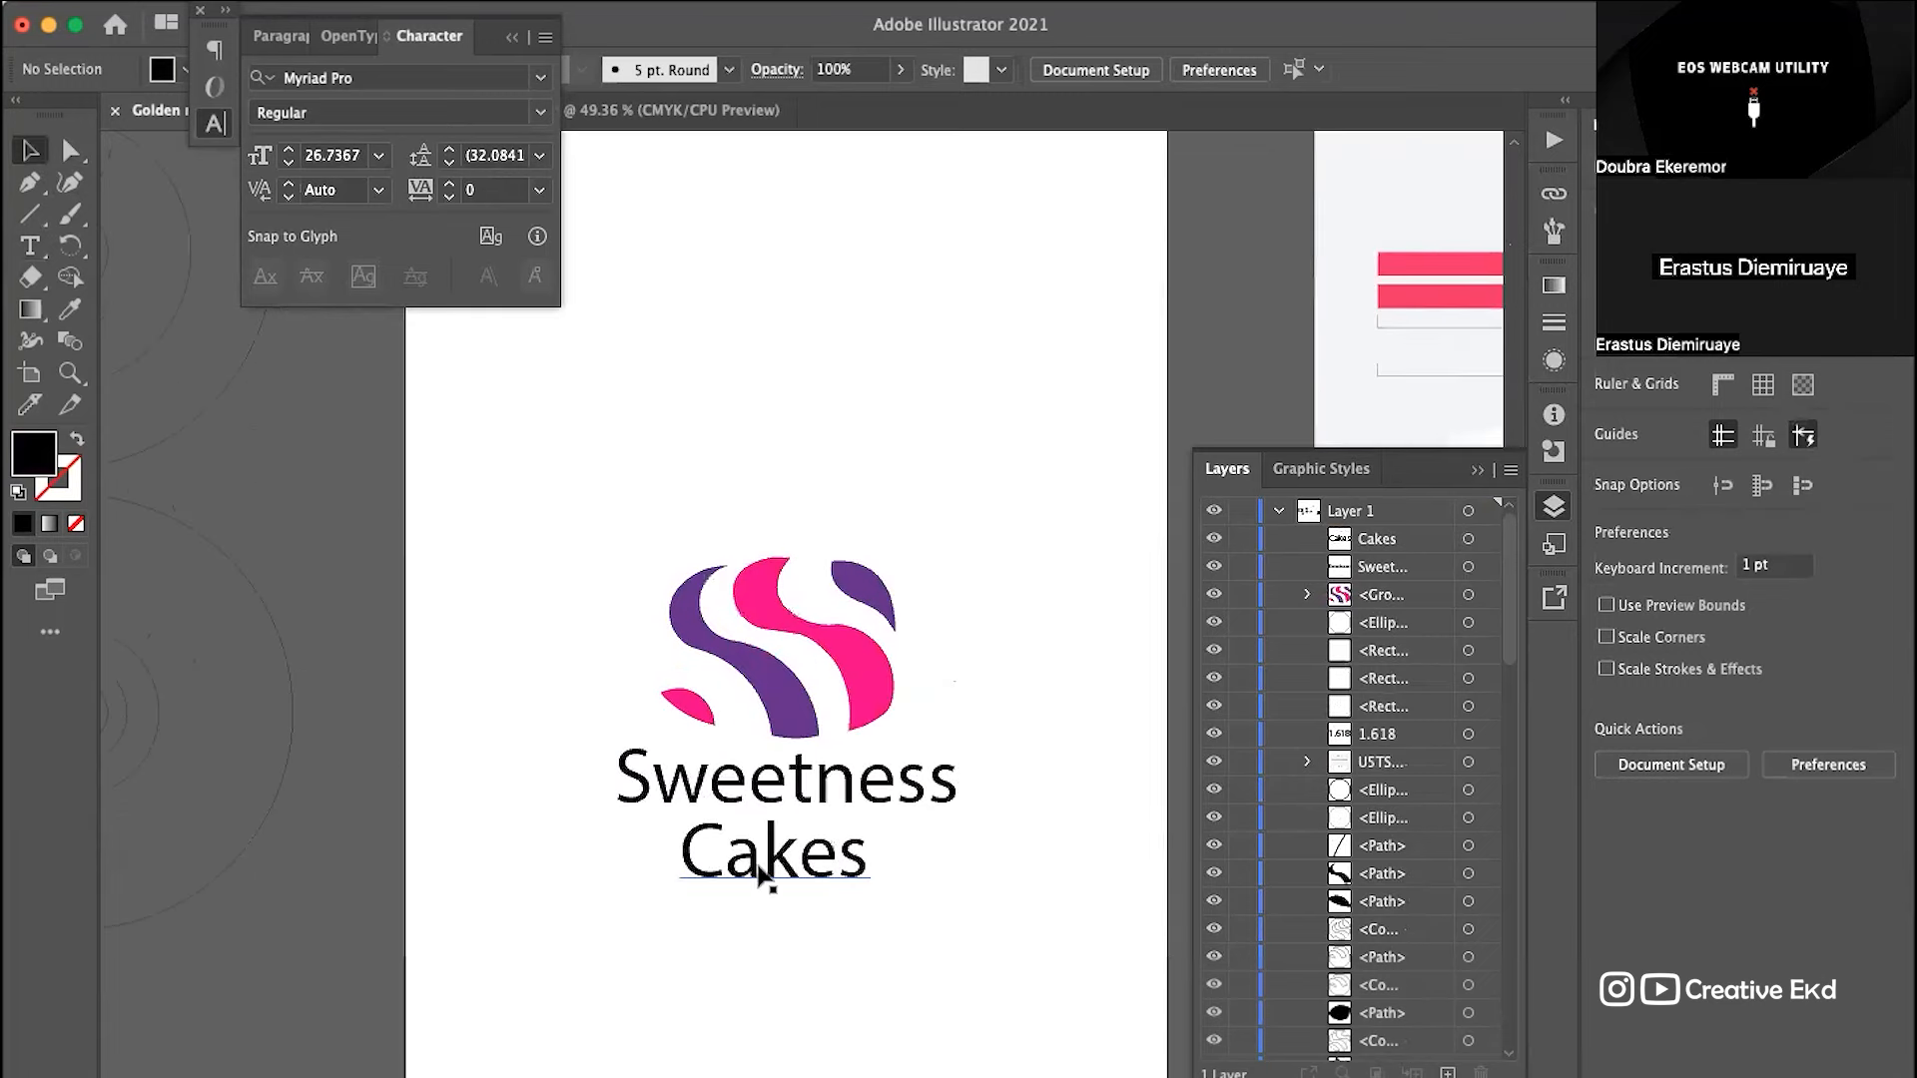
pyautogui.moveTo(769, 874); pyautogui.dragTo(787, 875)
pyautogui.click(976, 847)
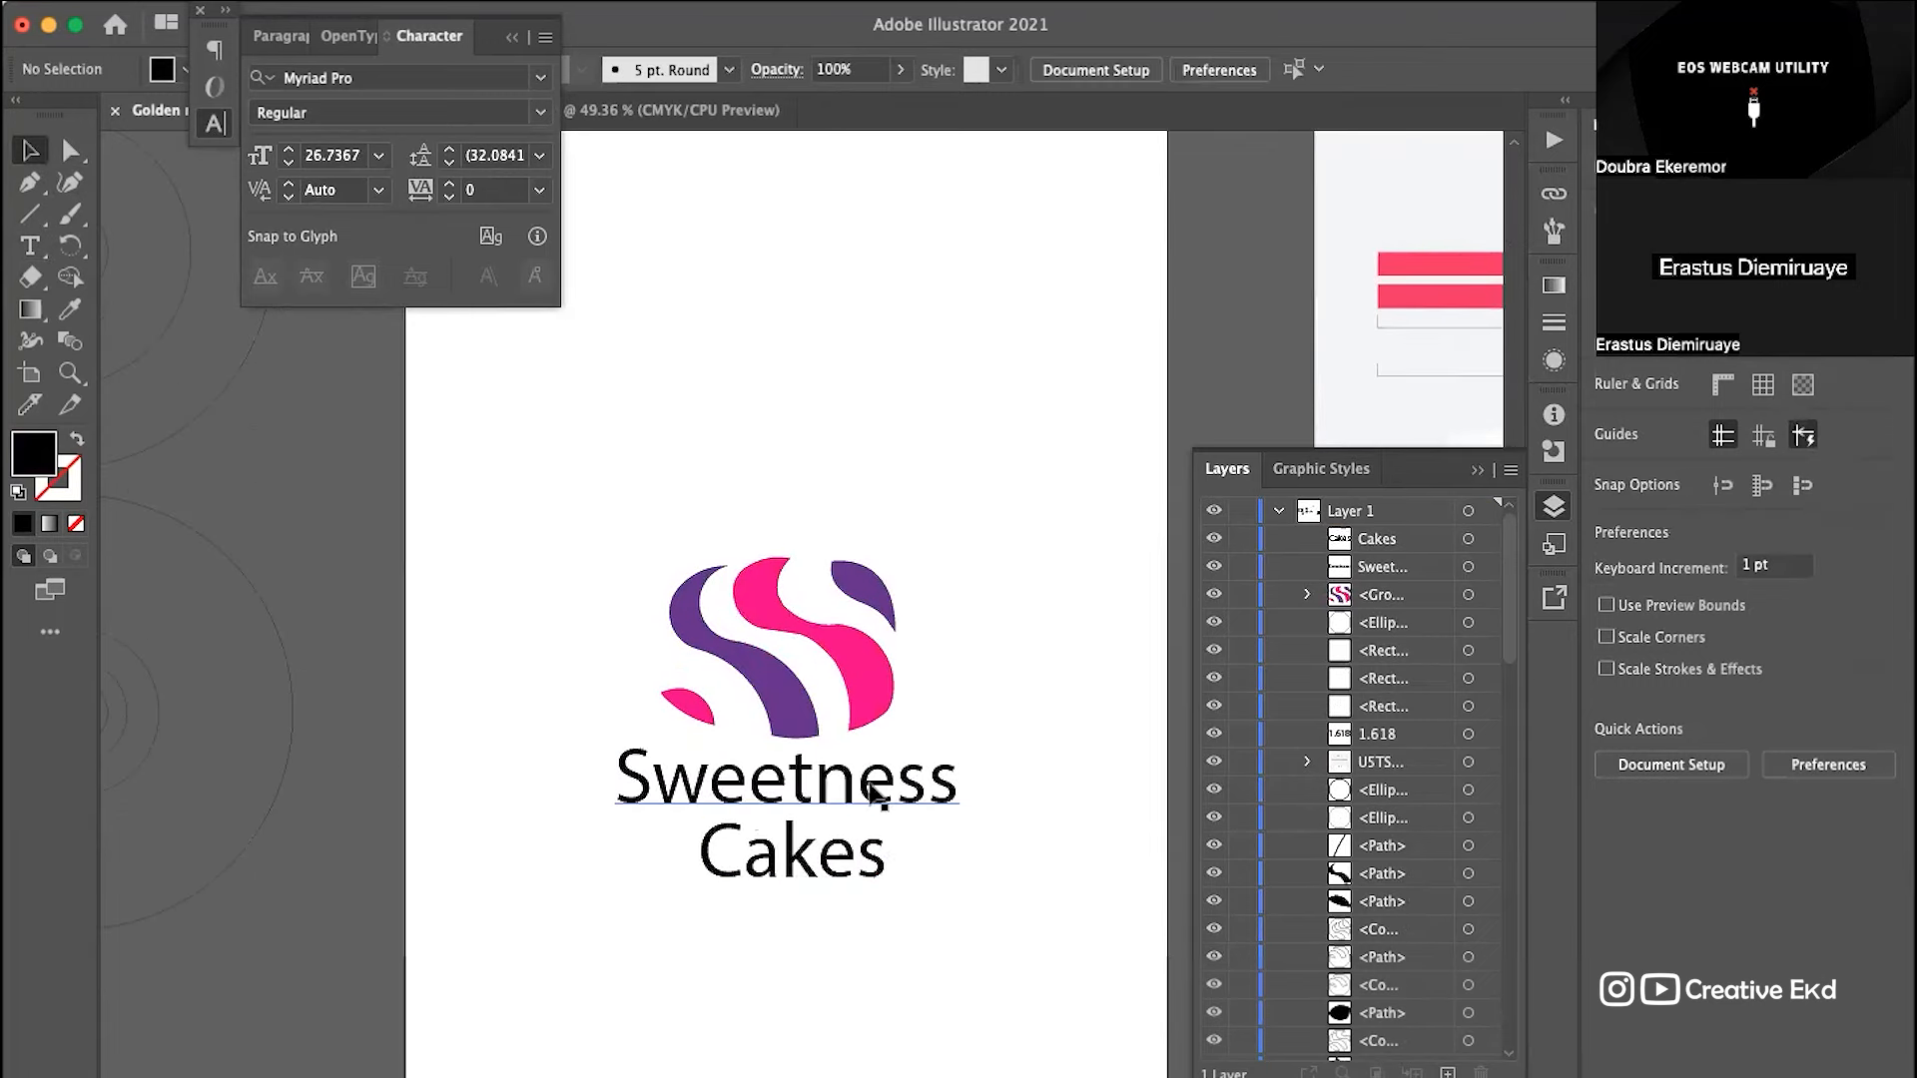
pyautogui.moveTo(852, 802)
pyautogui.mouseDown()
pyautogui.moveTo(834, 801)
pyautogui.moveTo(865, 799)
pyautogui.mouseUp()
pyautogui.click(930, 561)
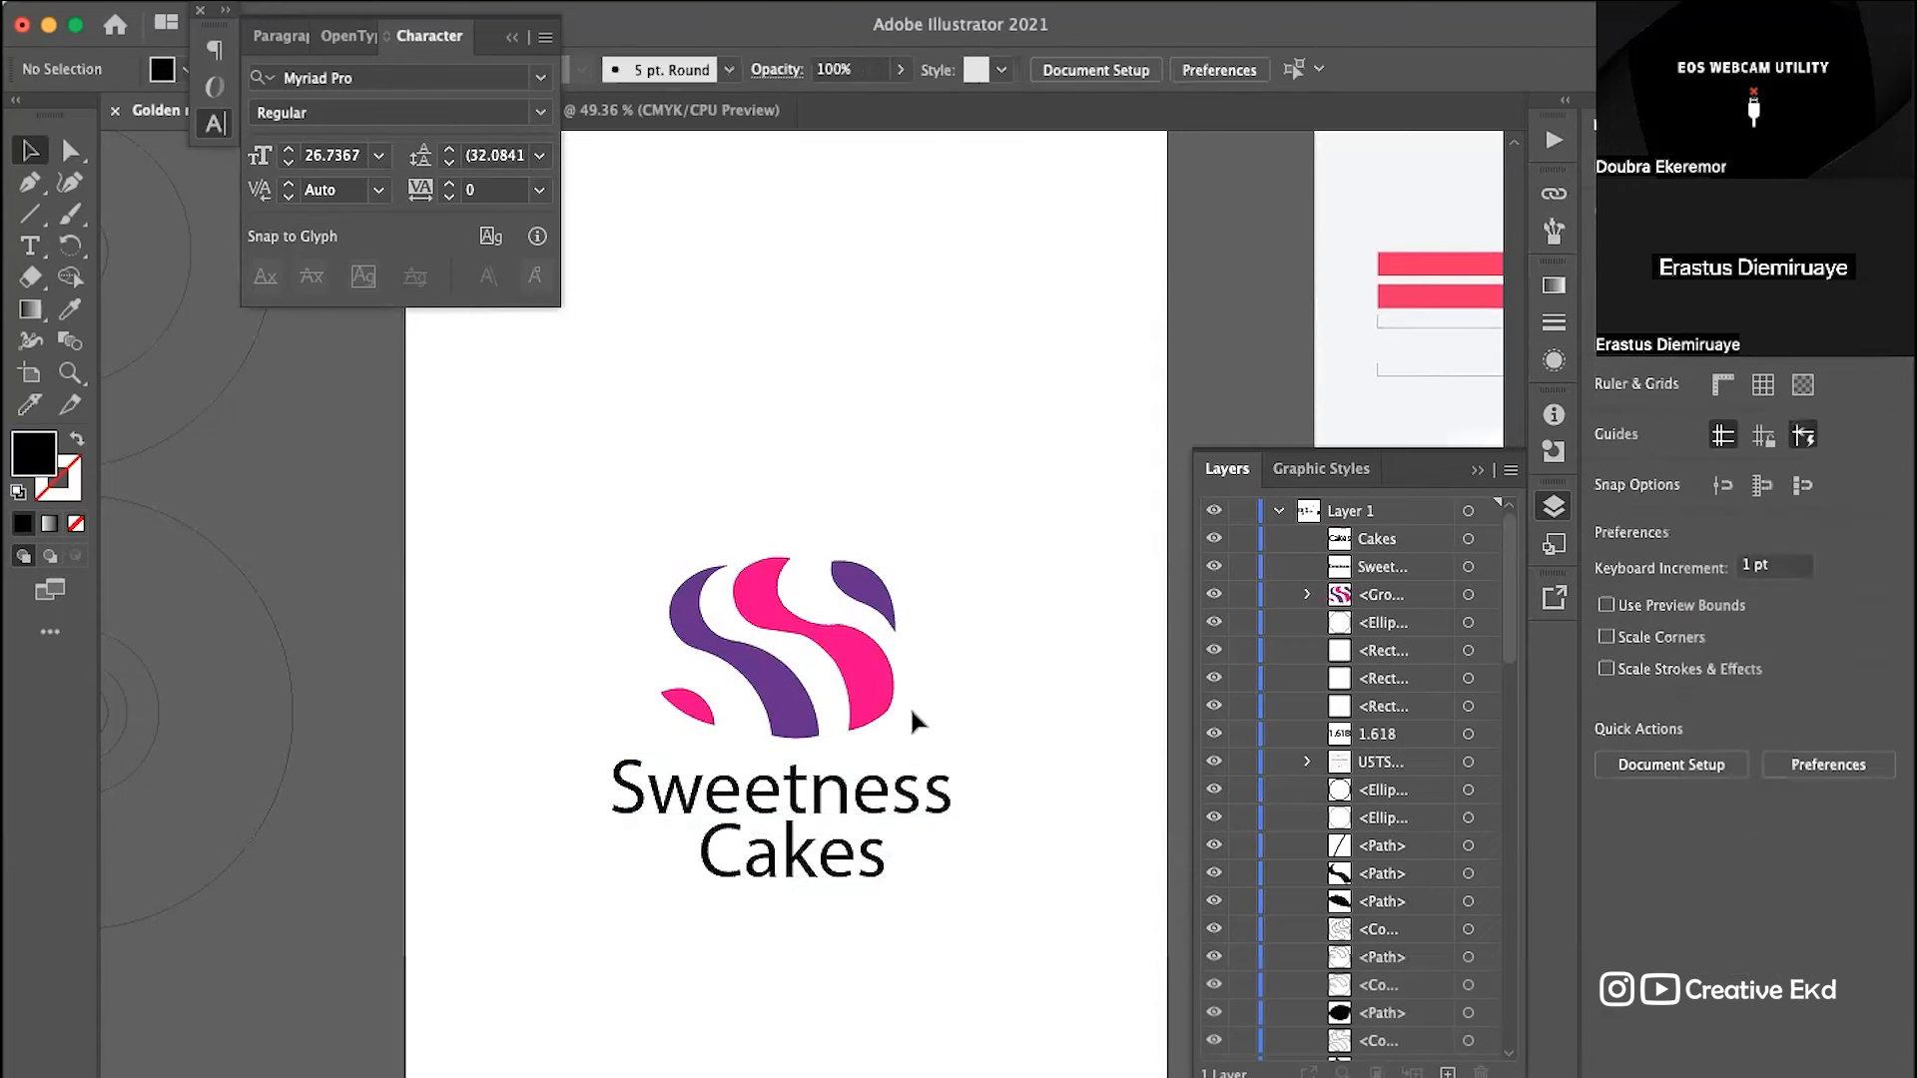
# Step: Browse the font list for the "Cakes" text and set its font to Heavitas
pyautogui.click(798, 858)
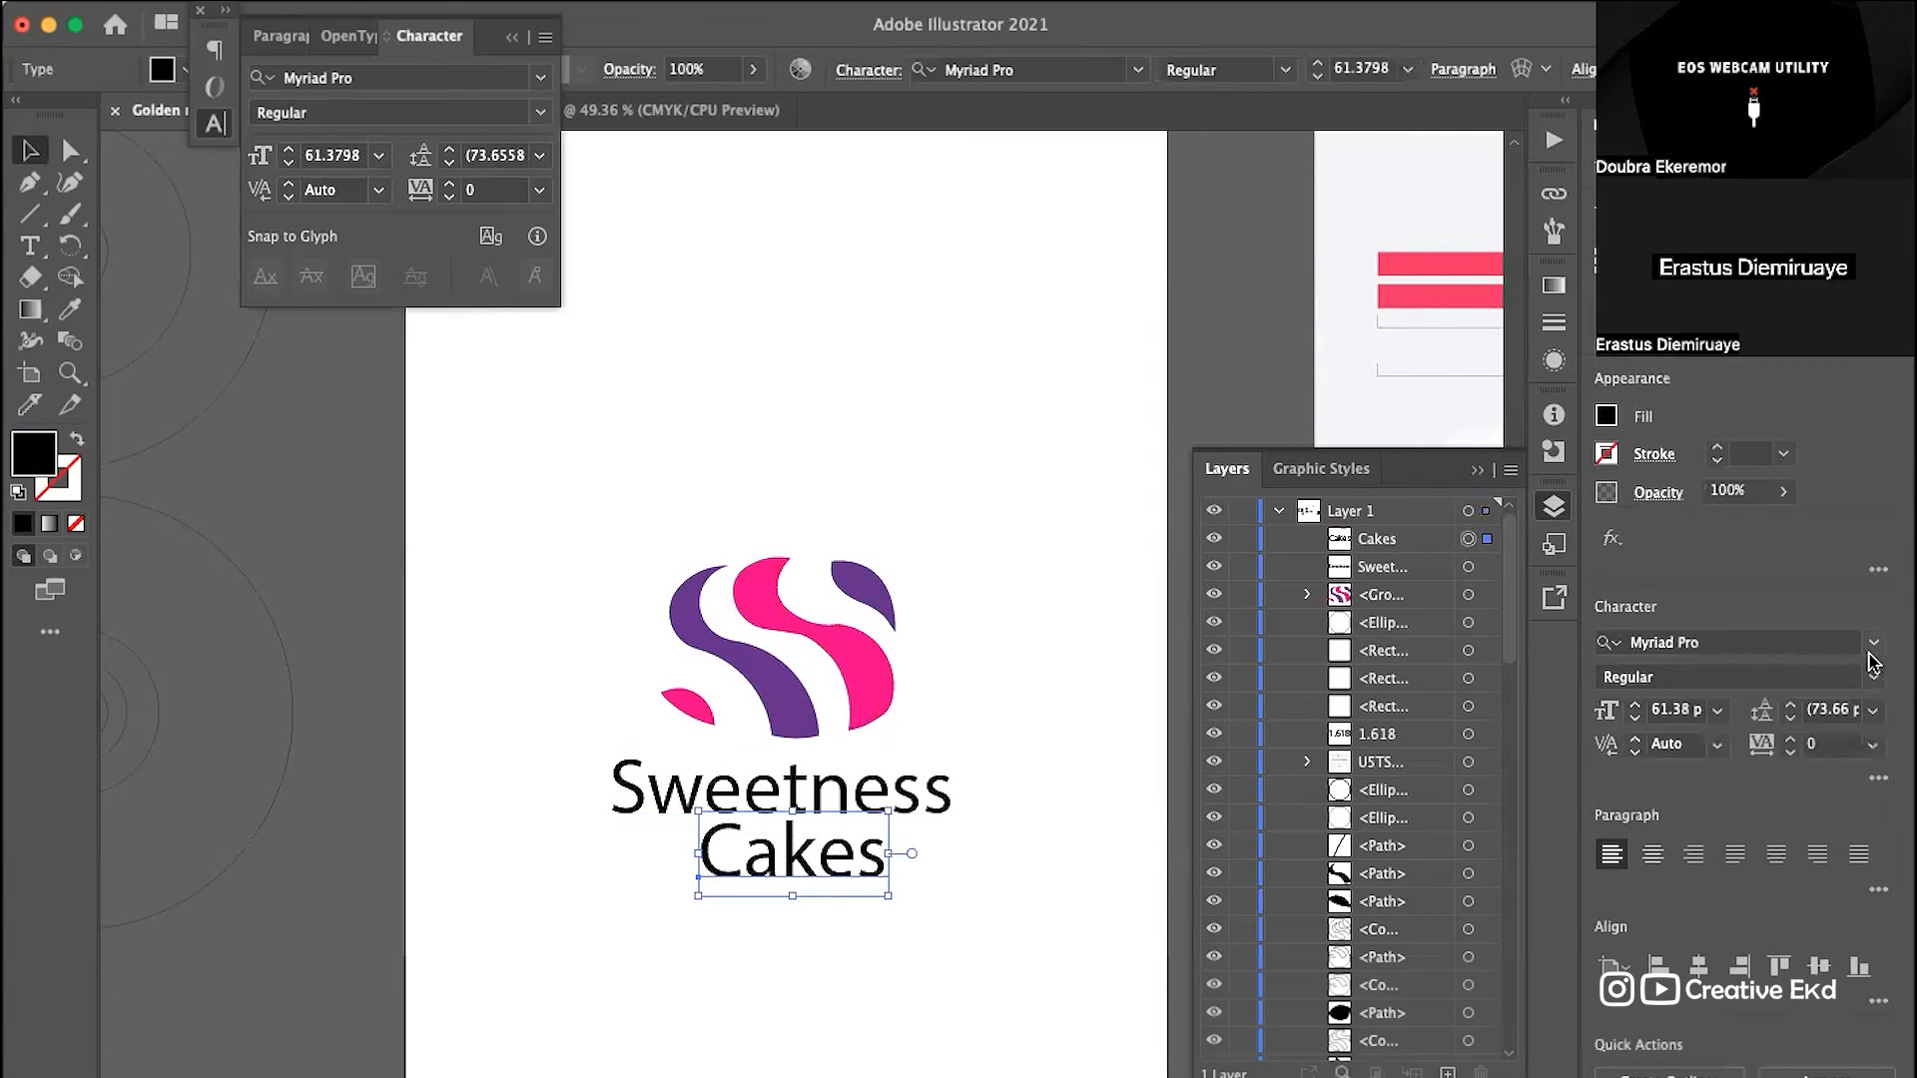
pyautogui.click(1873, 646)
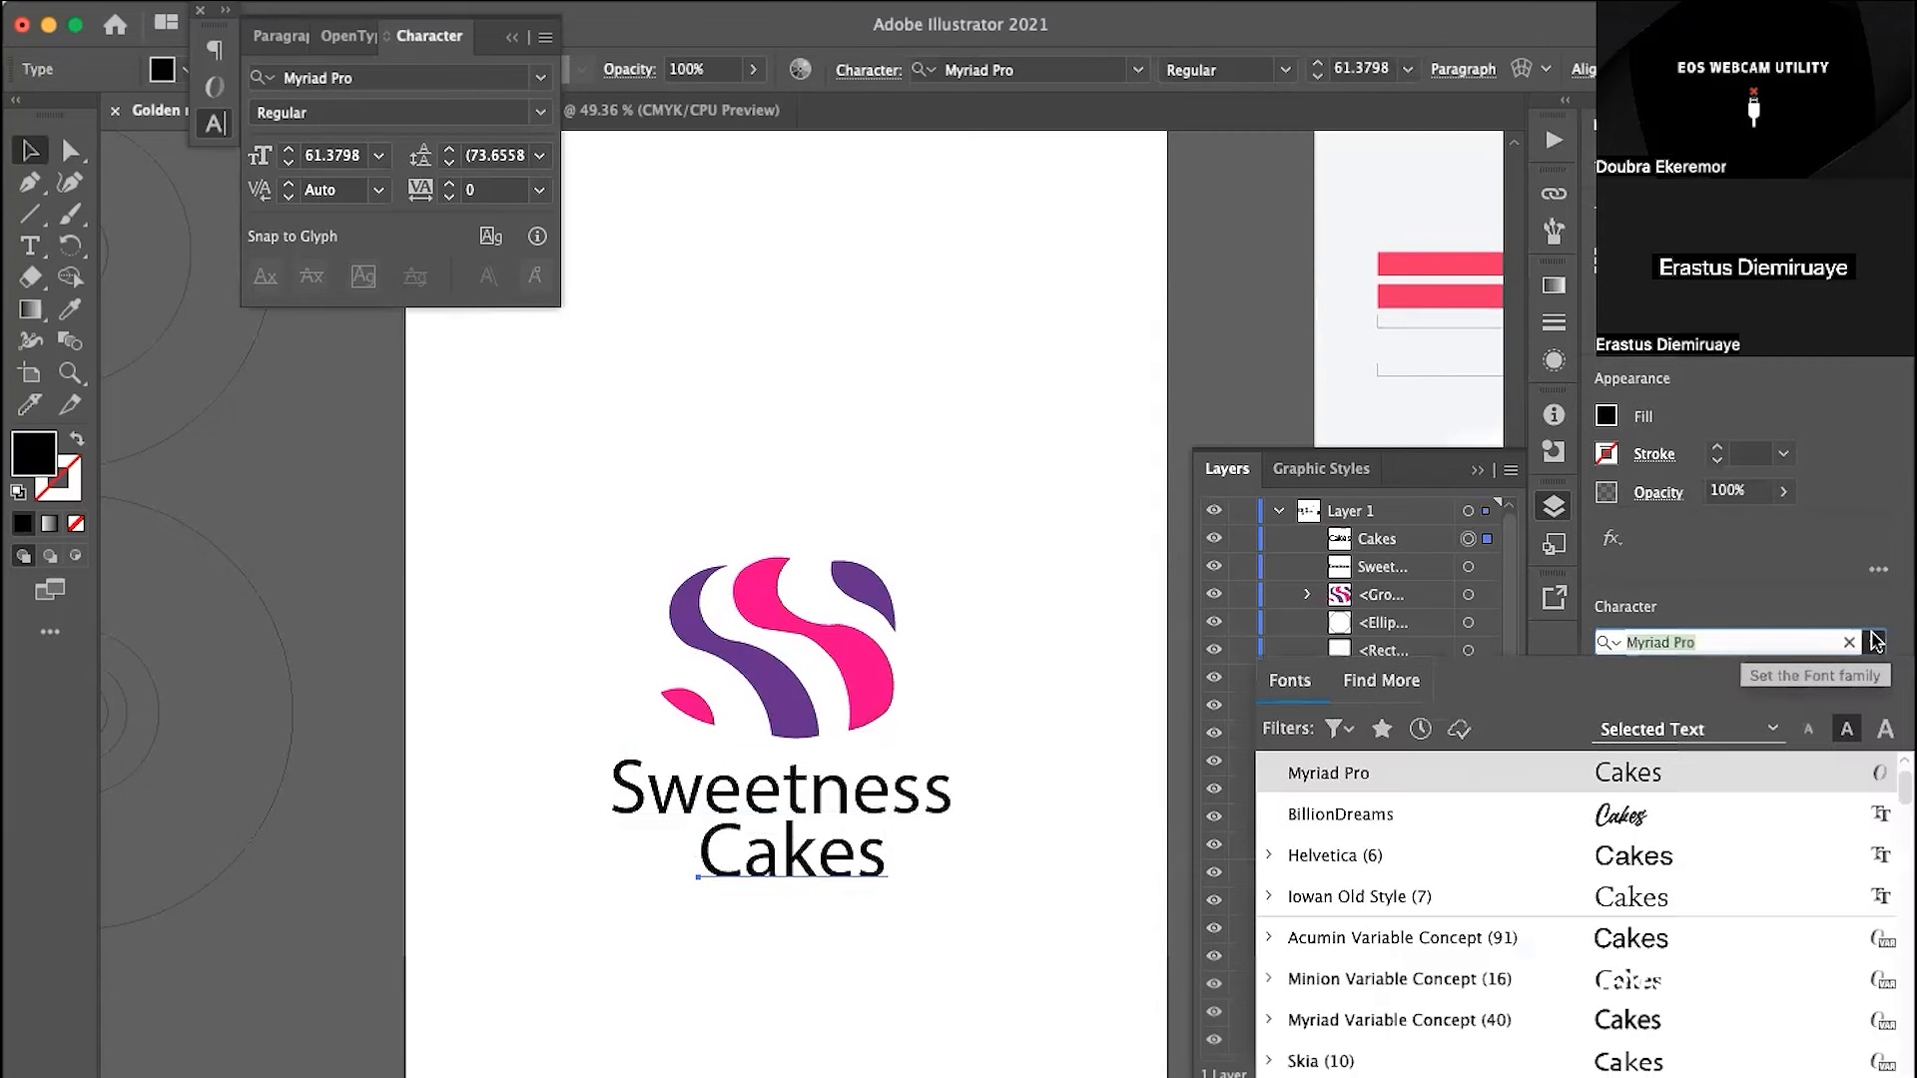
pyautogui.scroll(-2, 1677, 929)
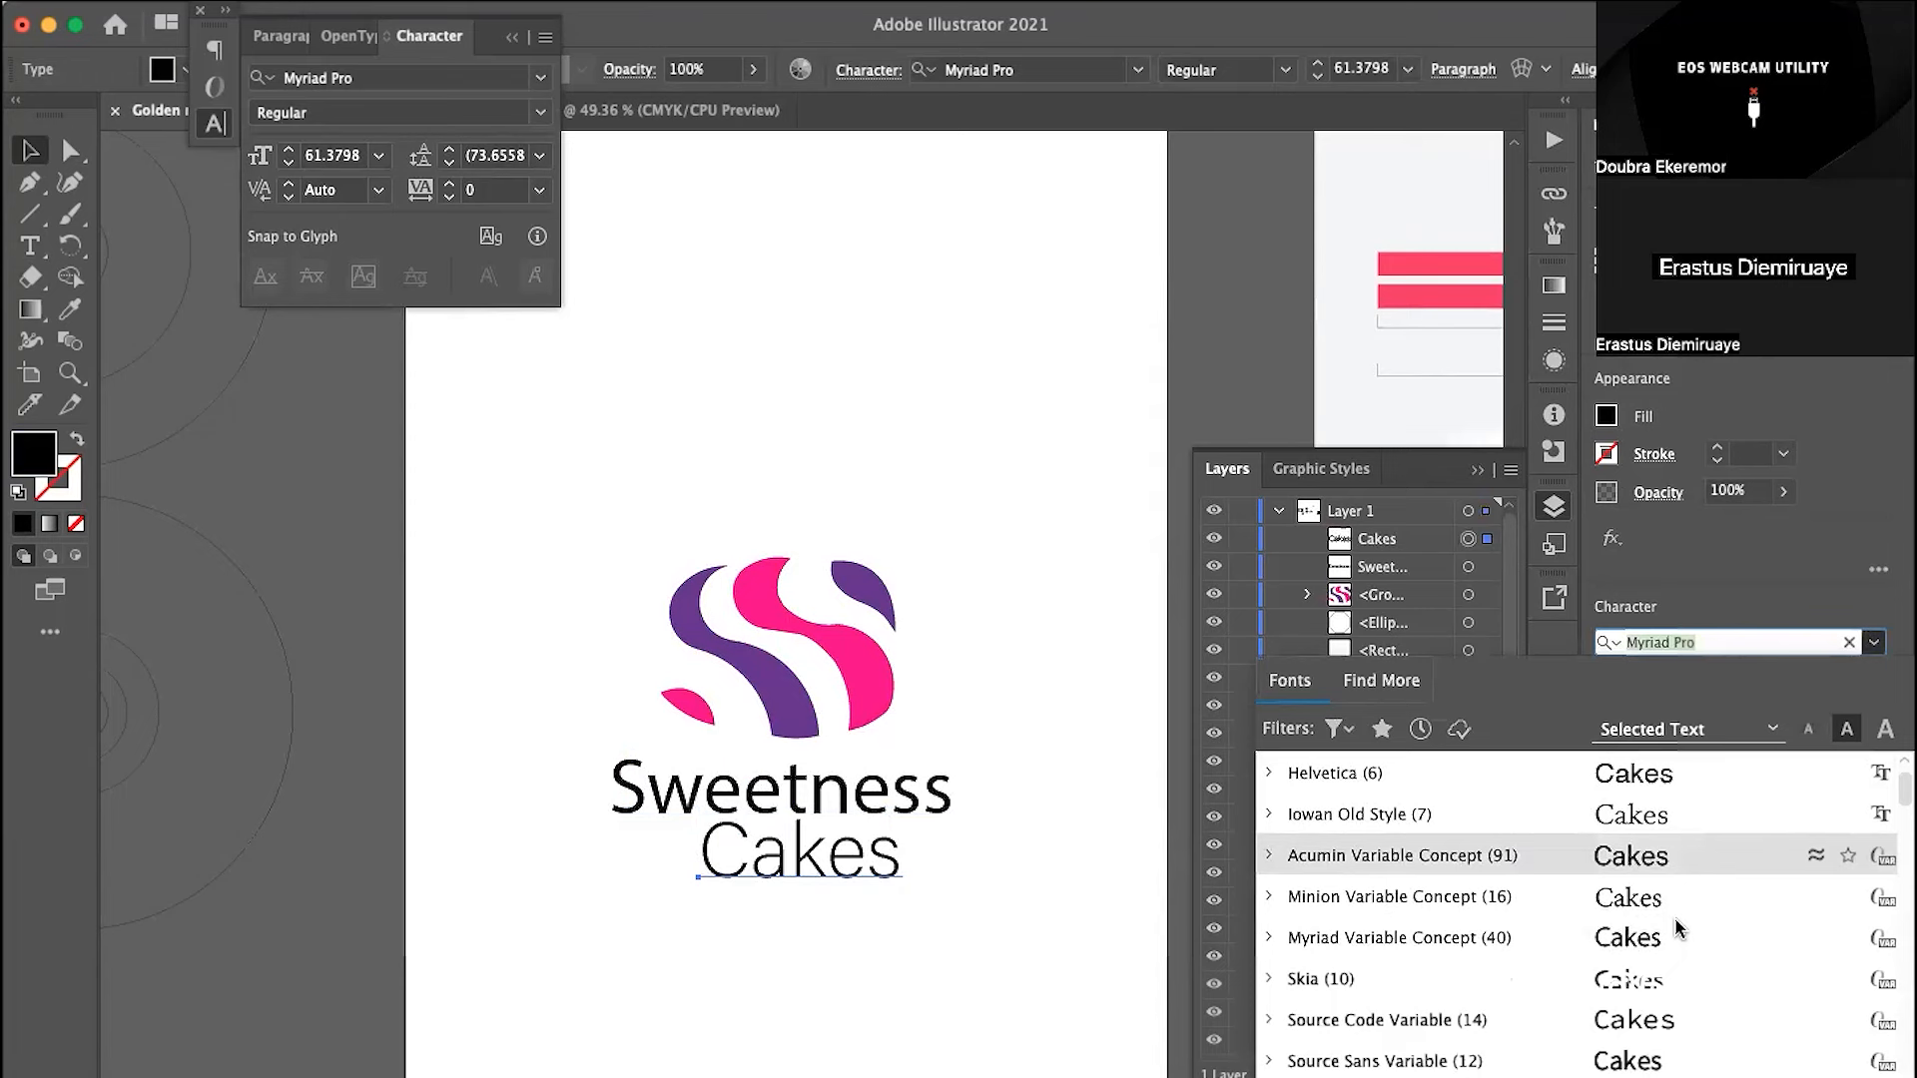
pyautogui.scroll(3, 1677, 929)
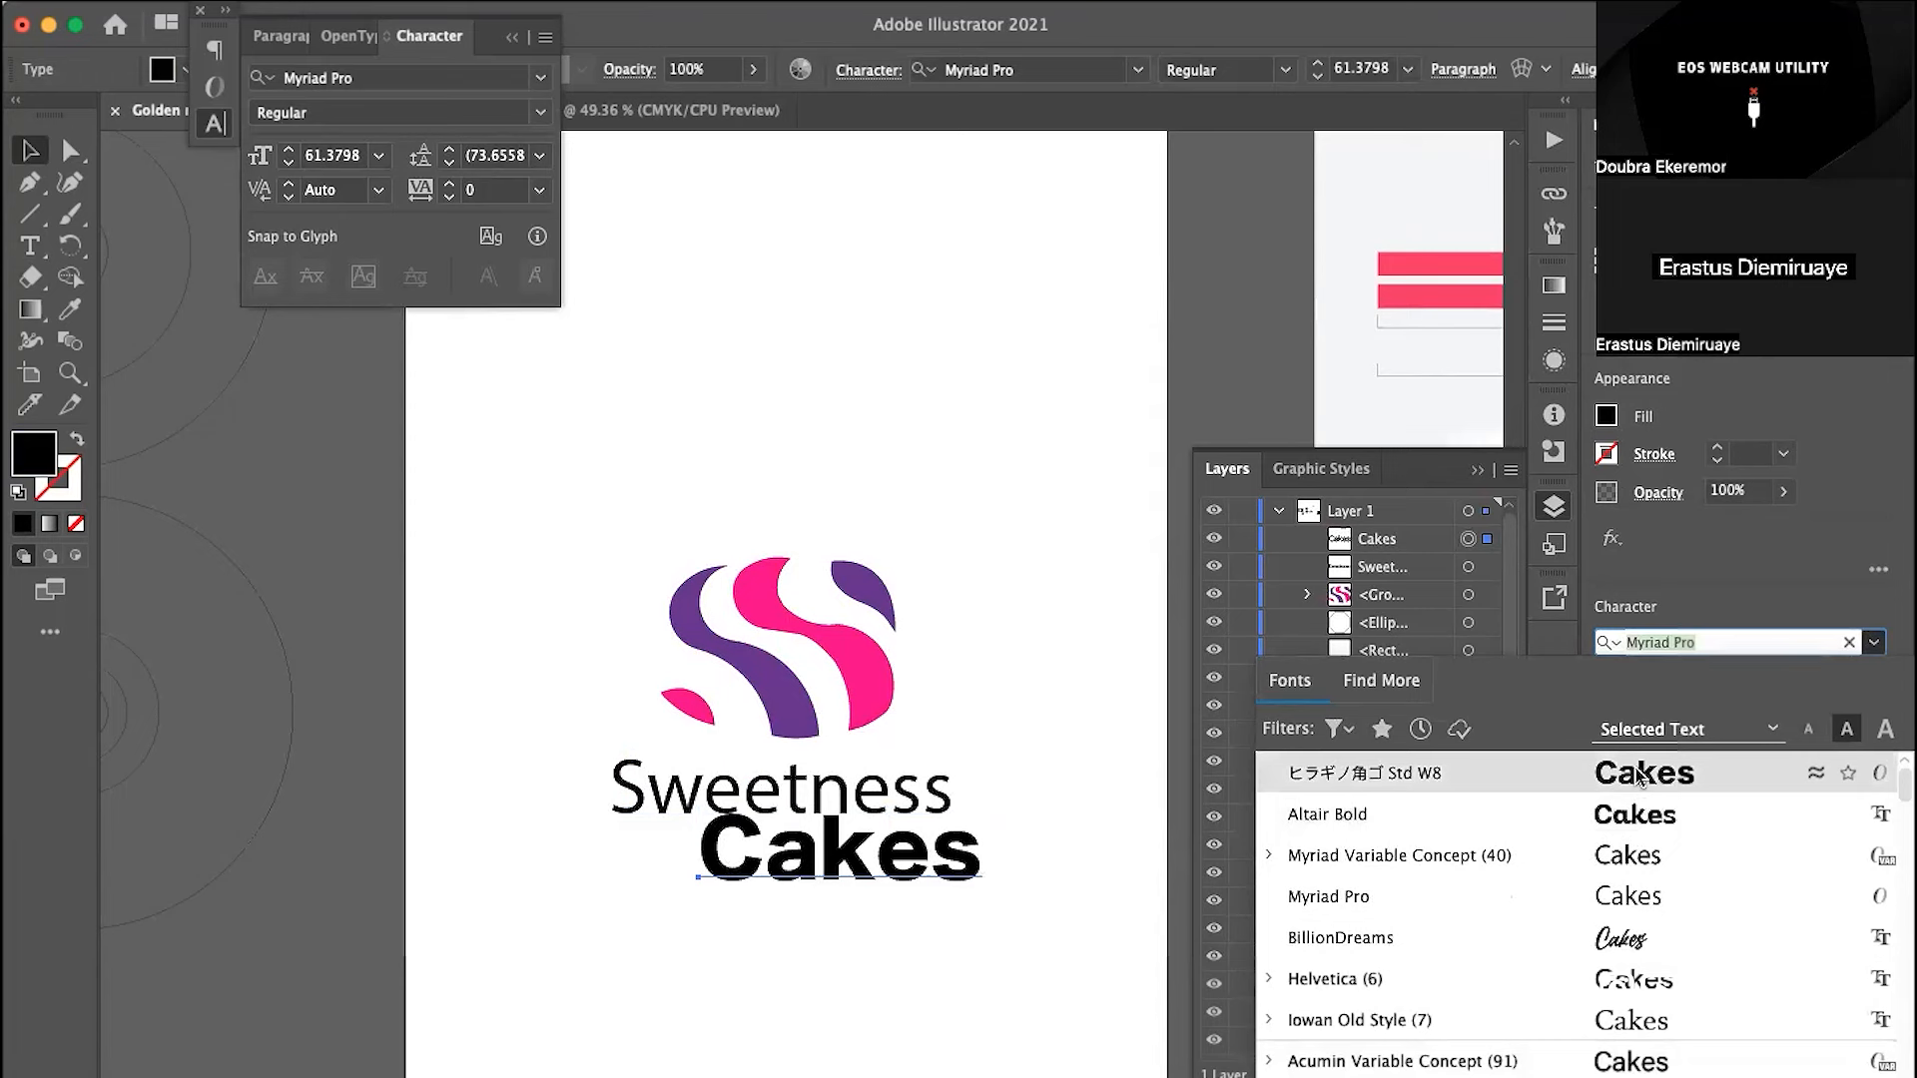
pyautogui.scroll(-6, 1629, 939)
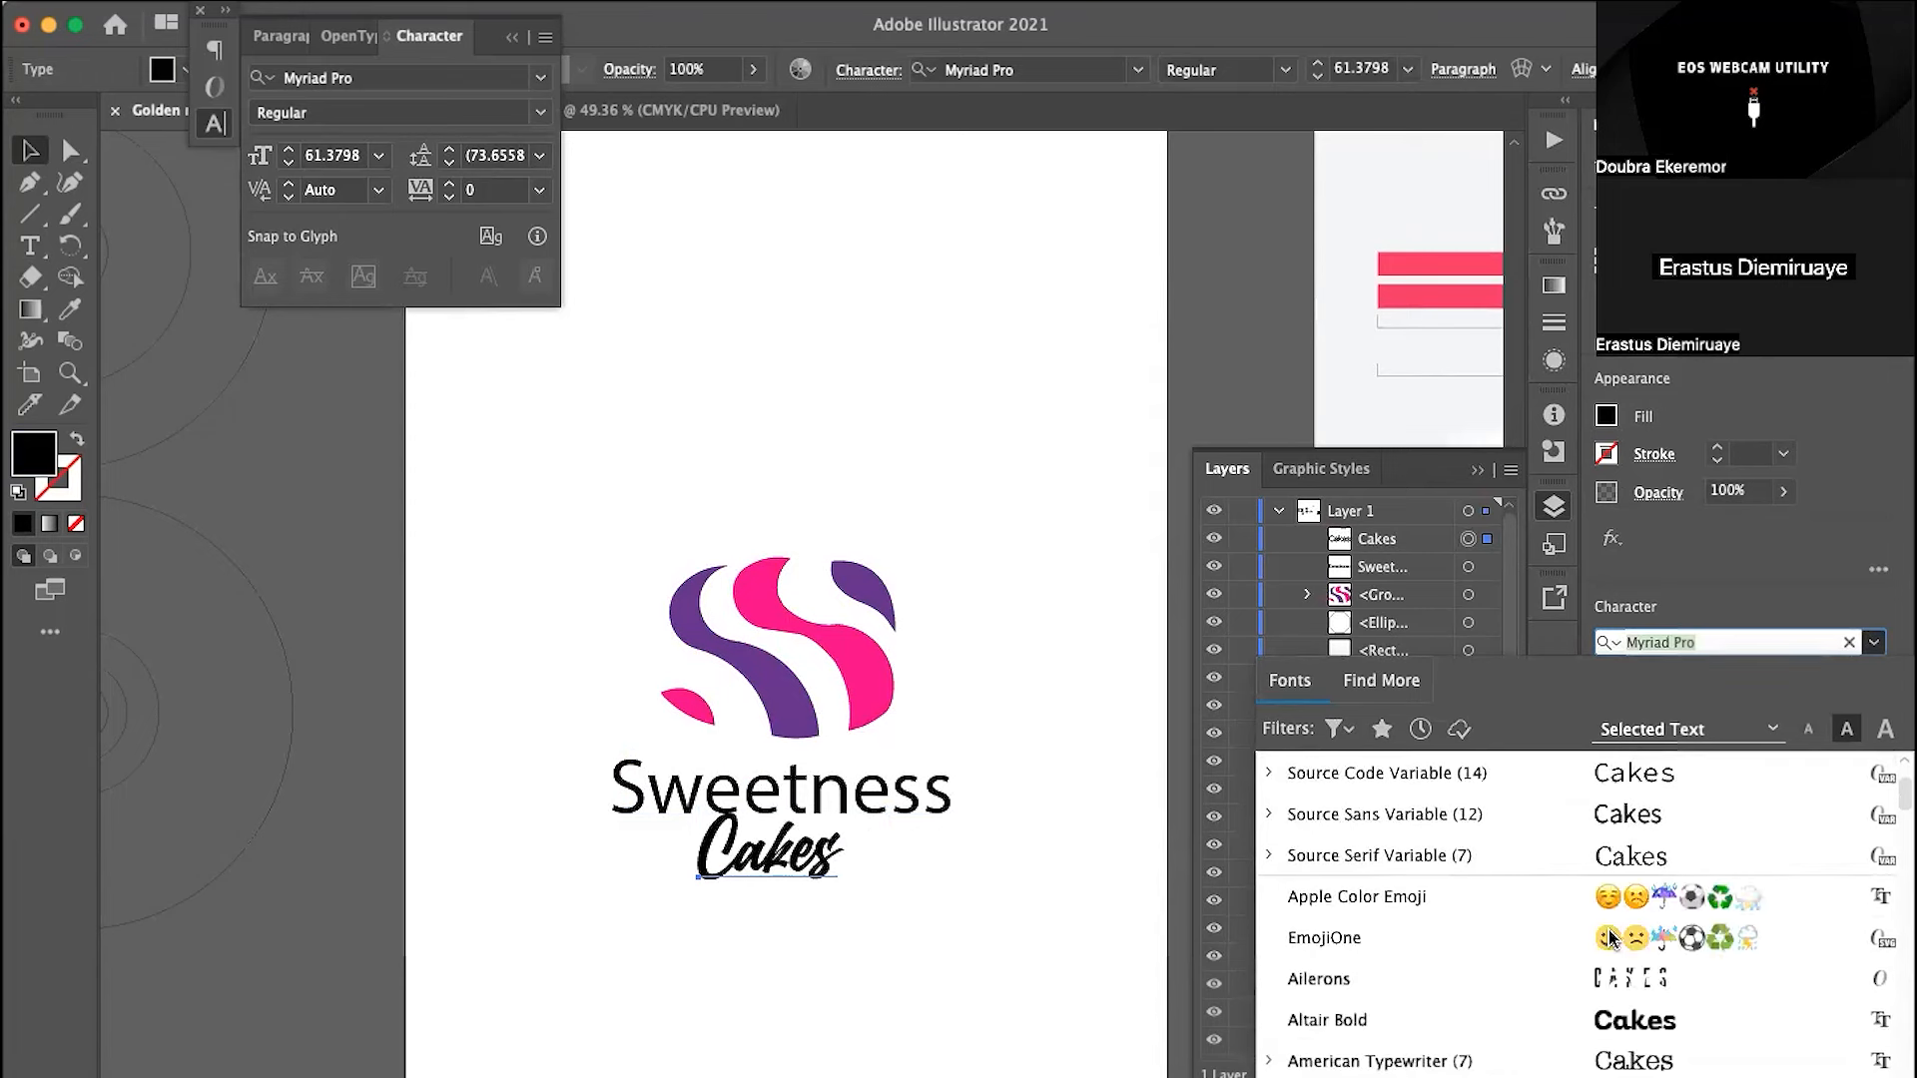
pyautogui.scroll(-10, 1622, 953)
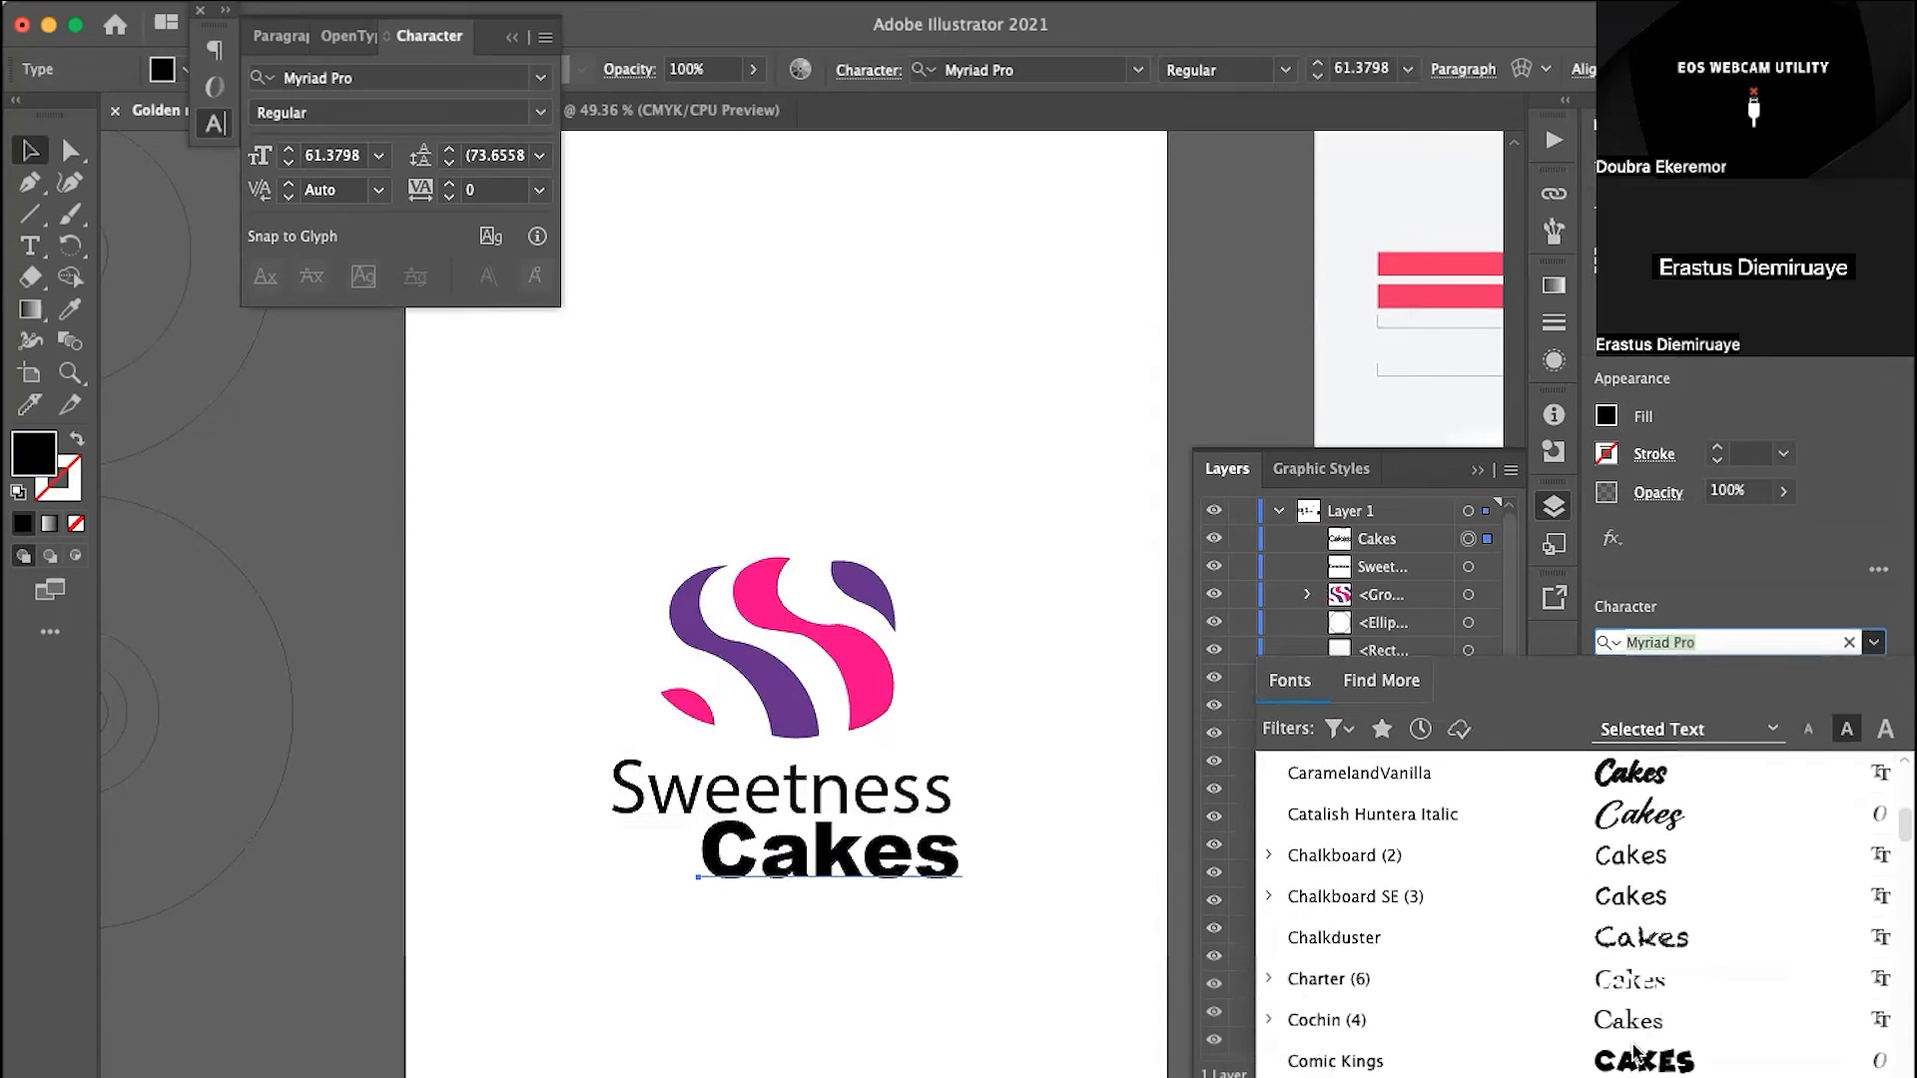
pyautogui.scroll(-5, 1634, 1066)
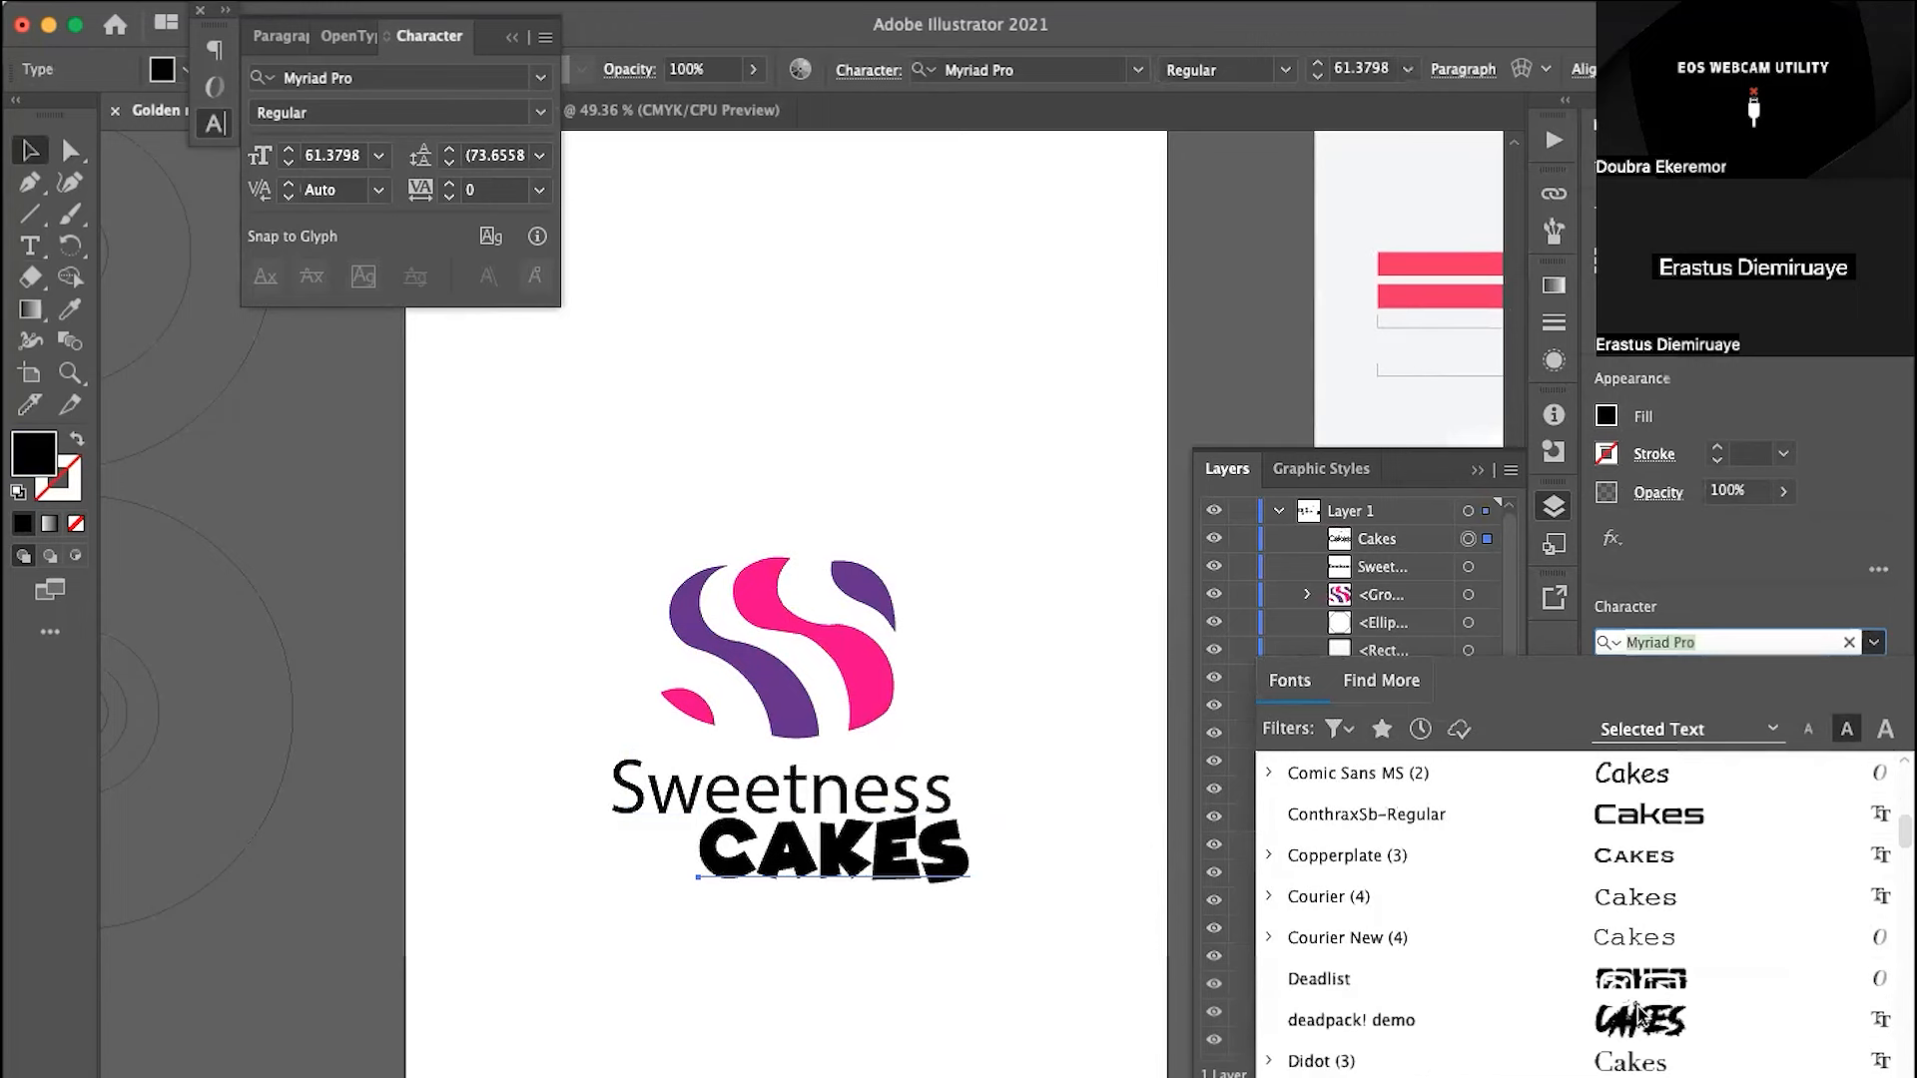
pyautogui.scroll(-6, 1637, 983)
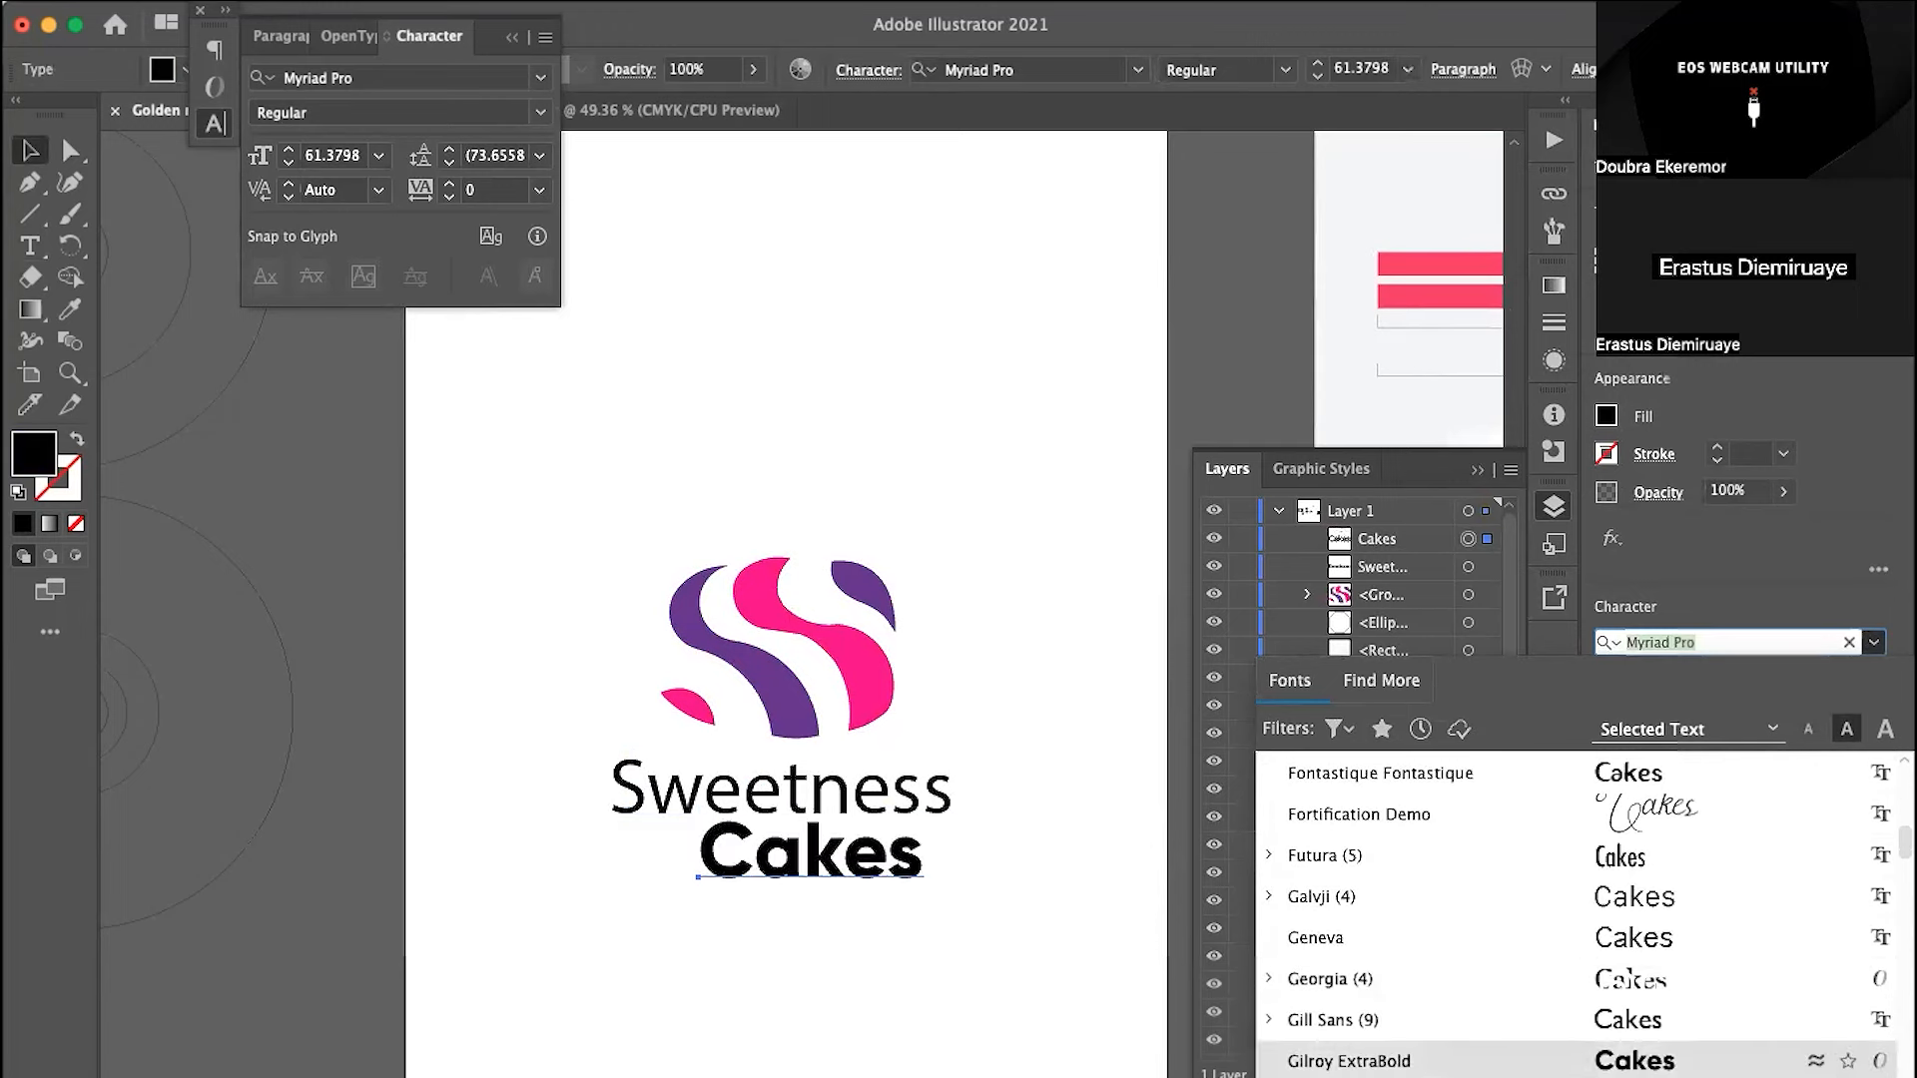
pyautogui.scroll(-6, 1633, 1013)
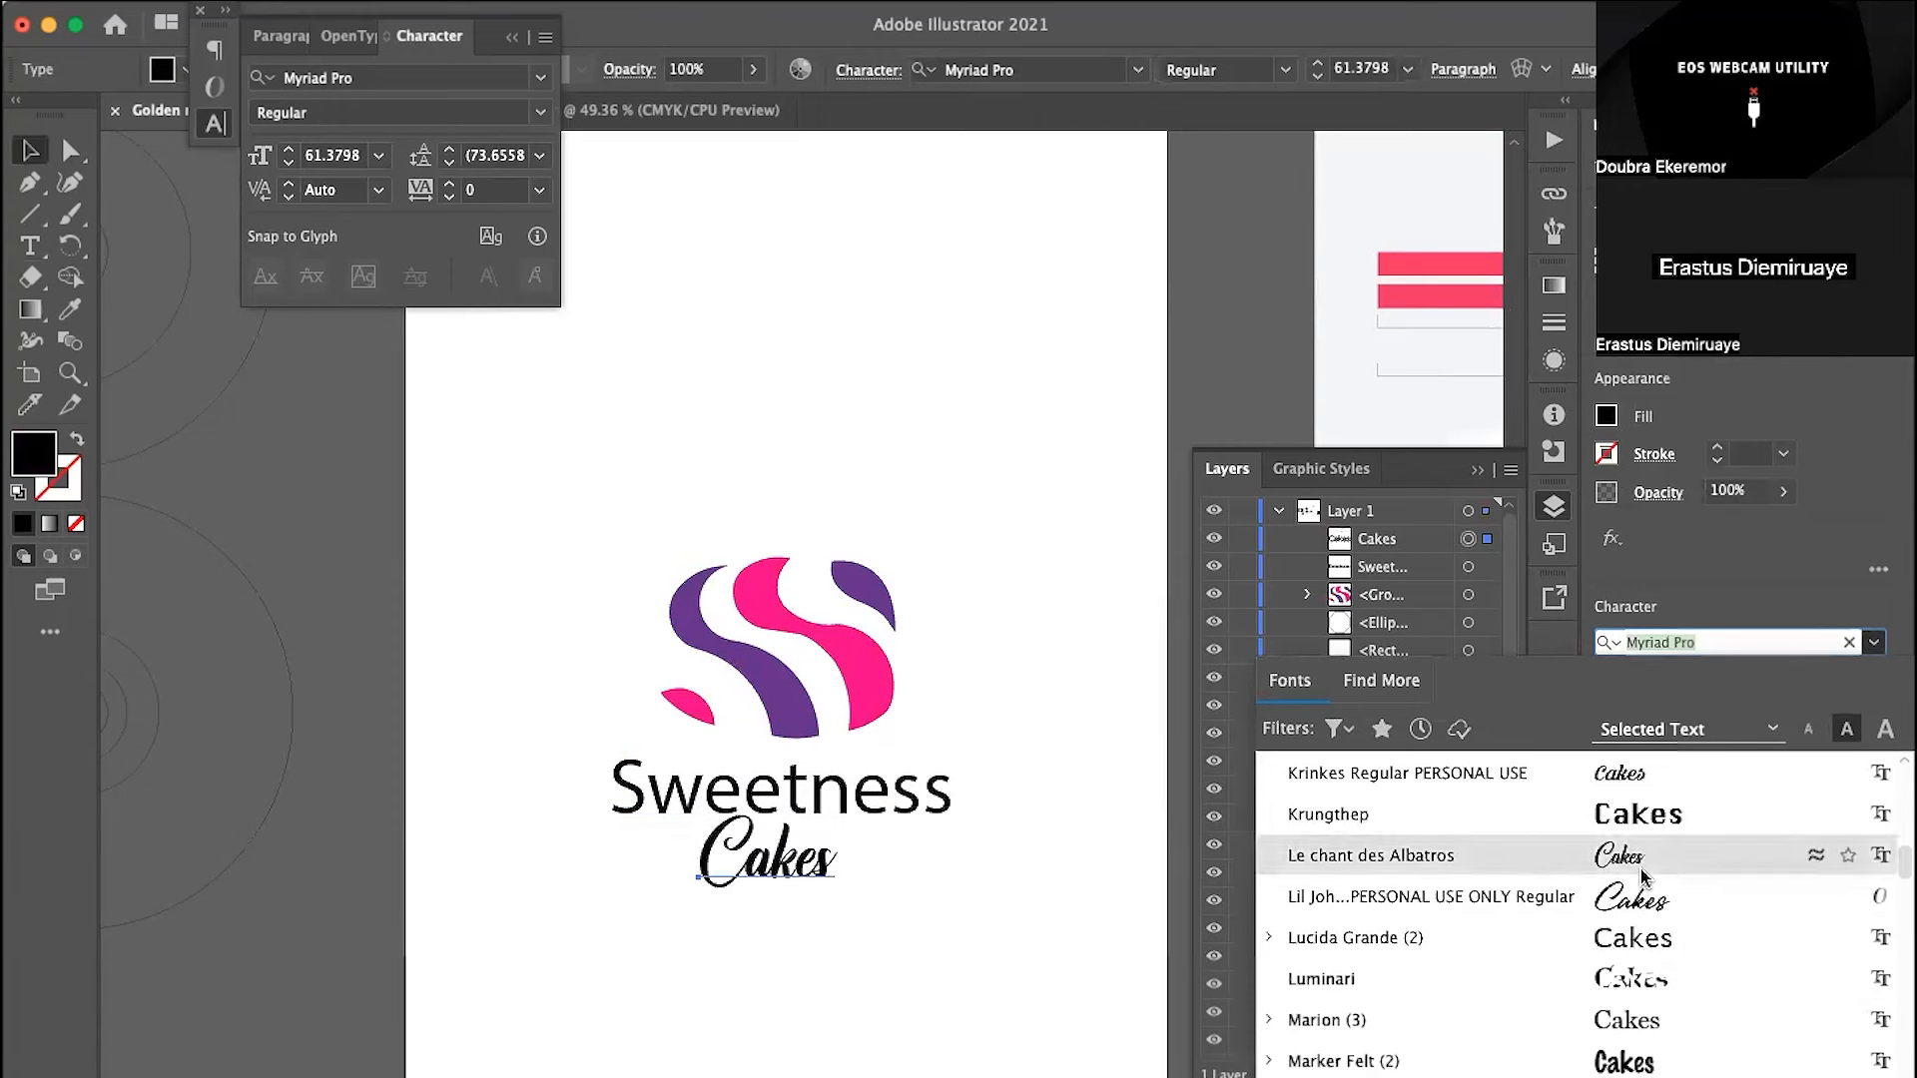
pyautogui.scroll(4, 1647, 866)
pyautogui.scroll(3, 1652, 863)
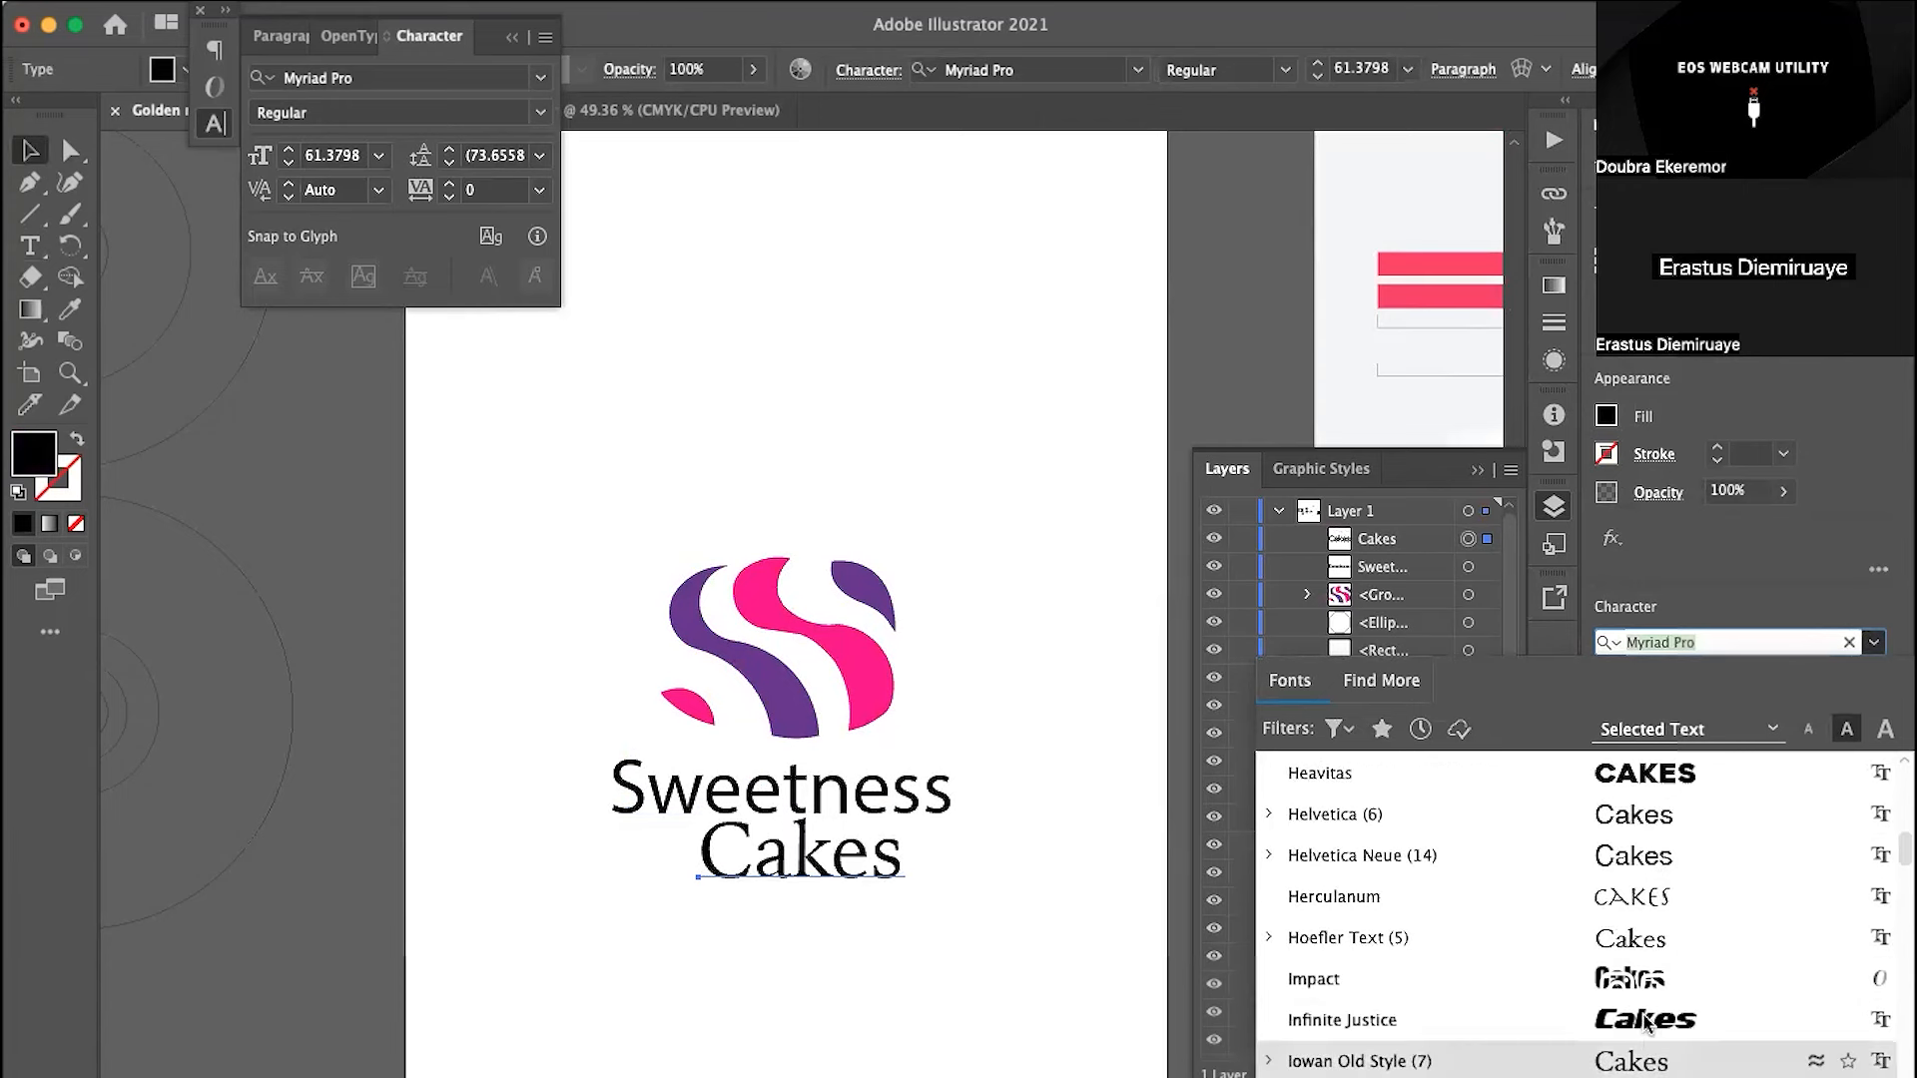
pyautogui.scroll(2, 1627, 973)
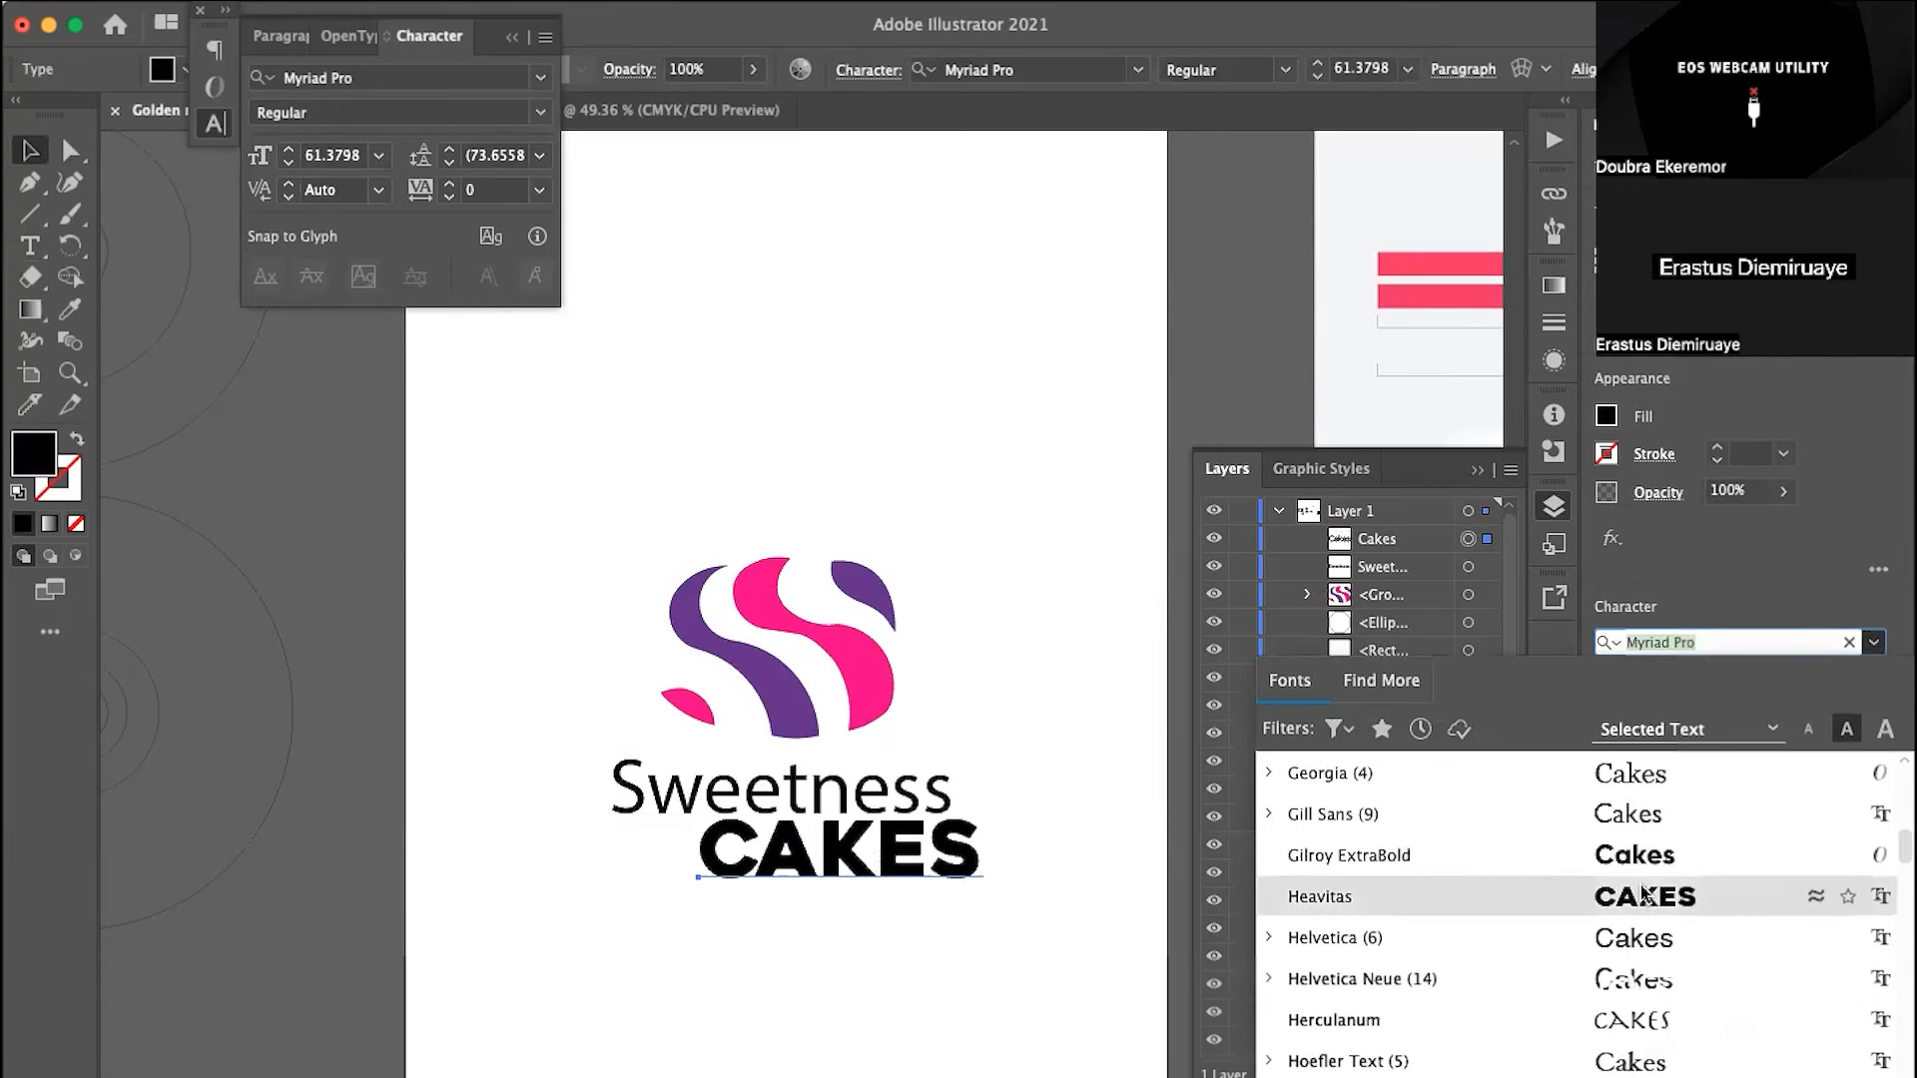
pyautogui.scroll(-4, 1642, 892)
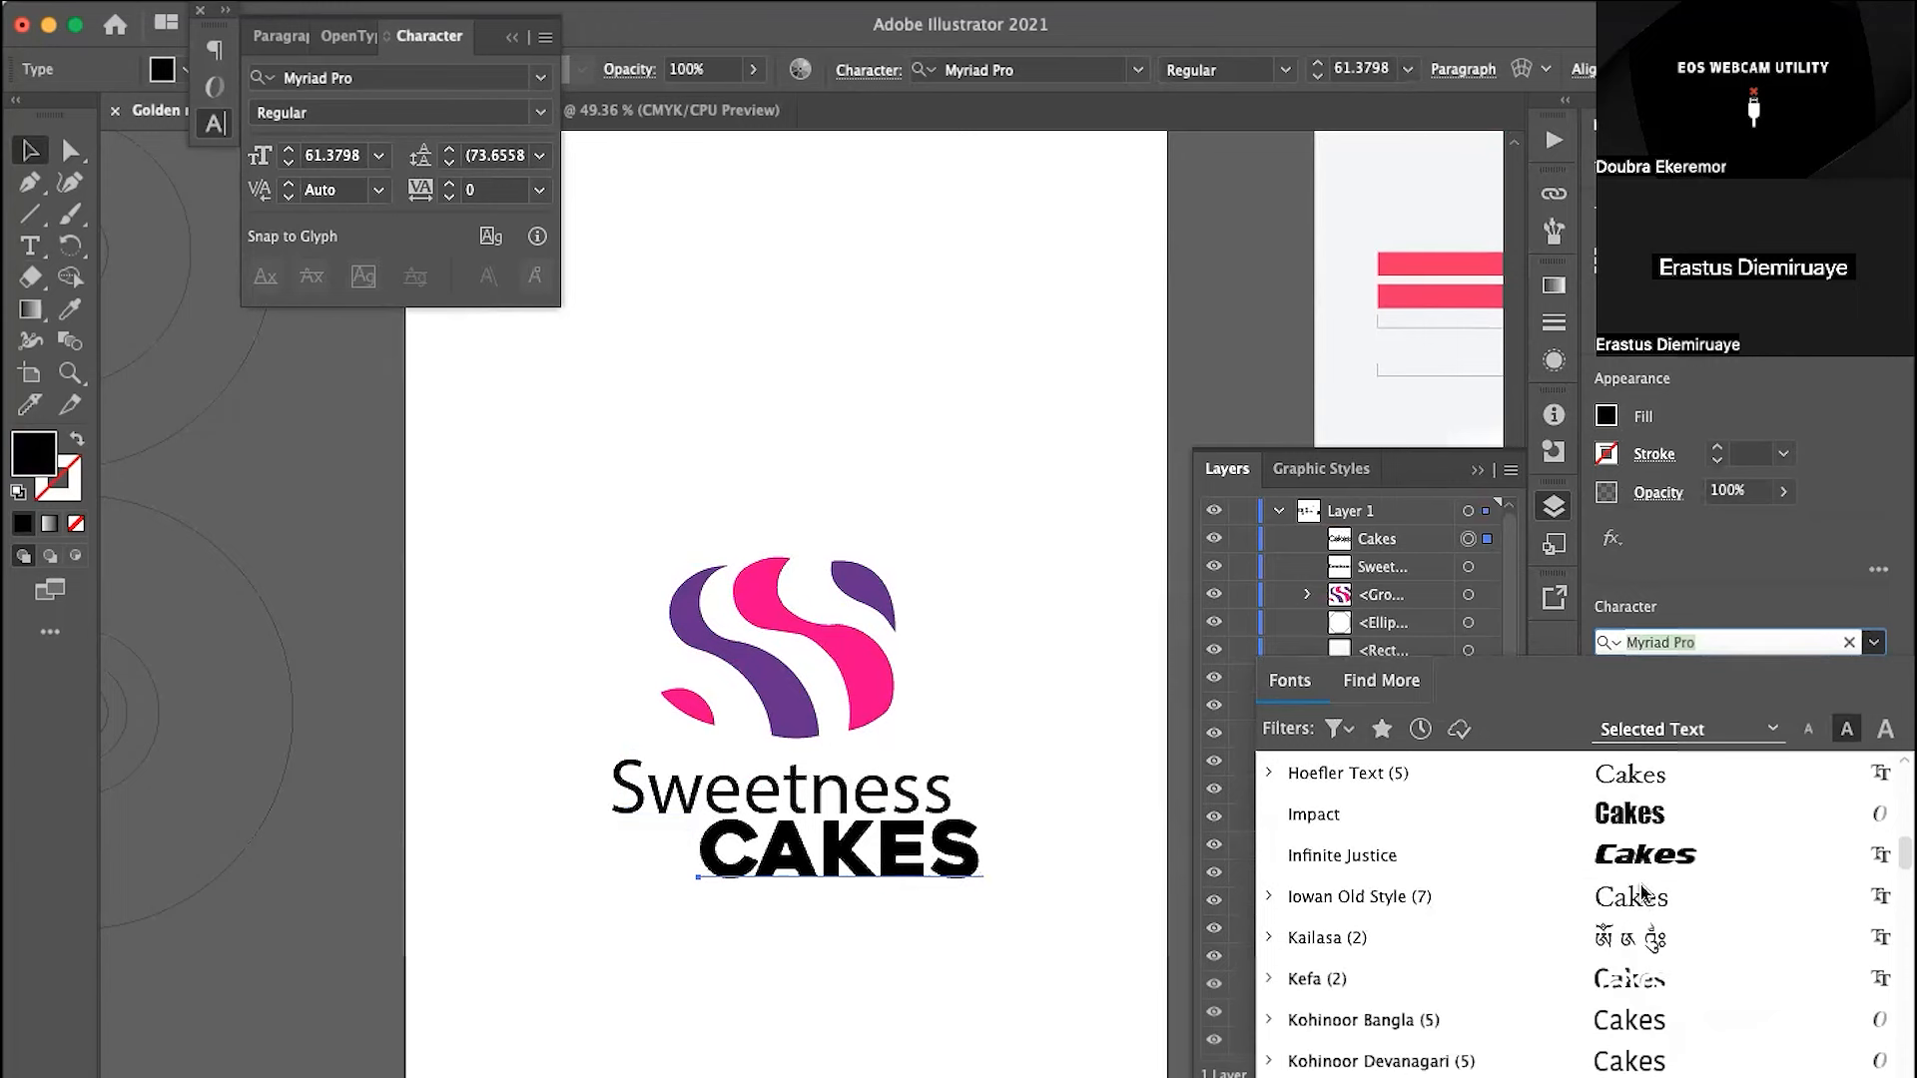
pyautogui.scroll(4, 1642, 891)
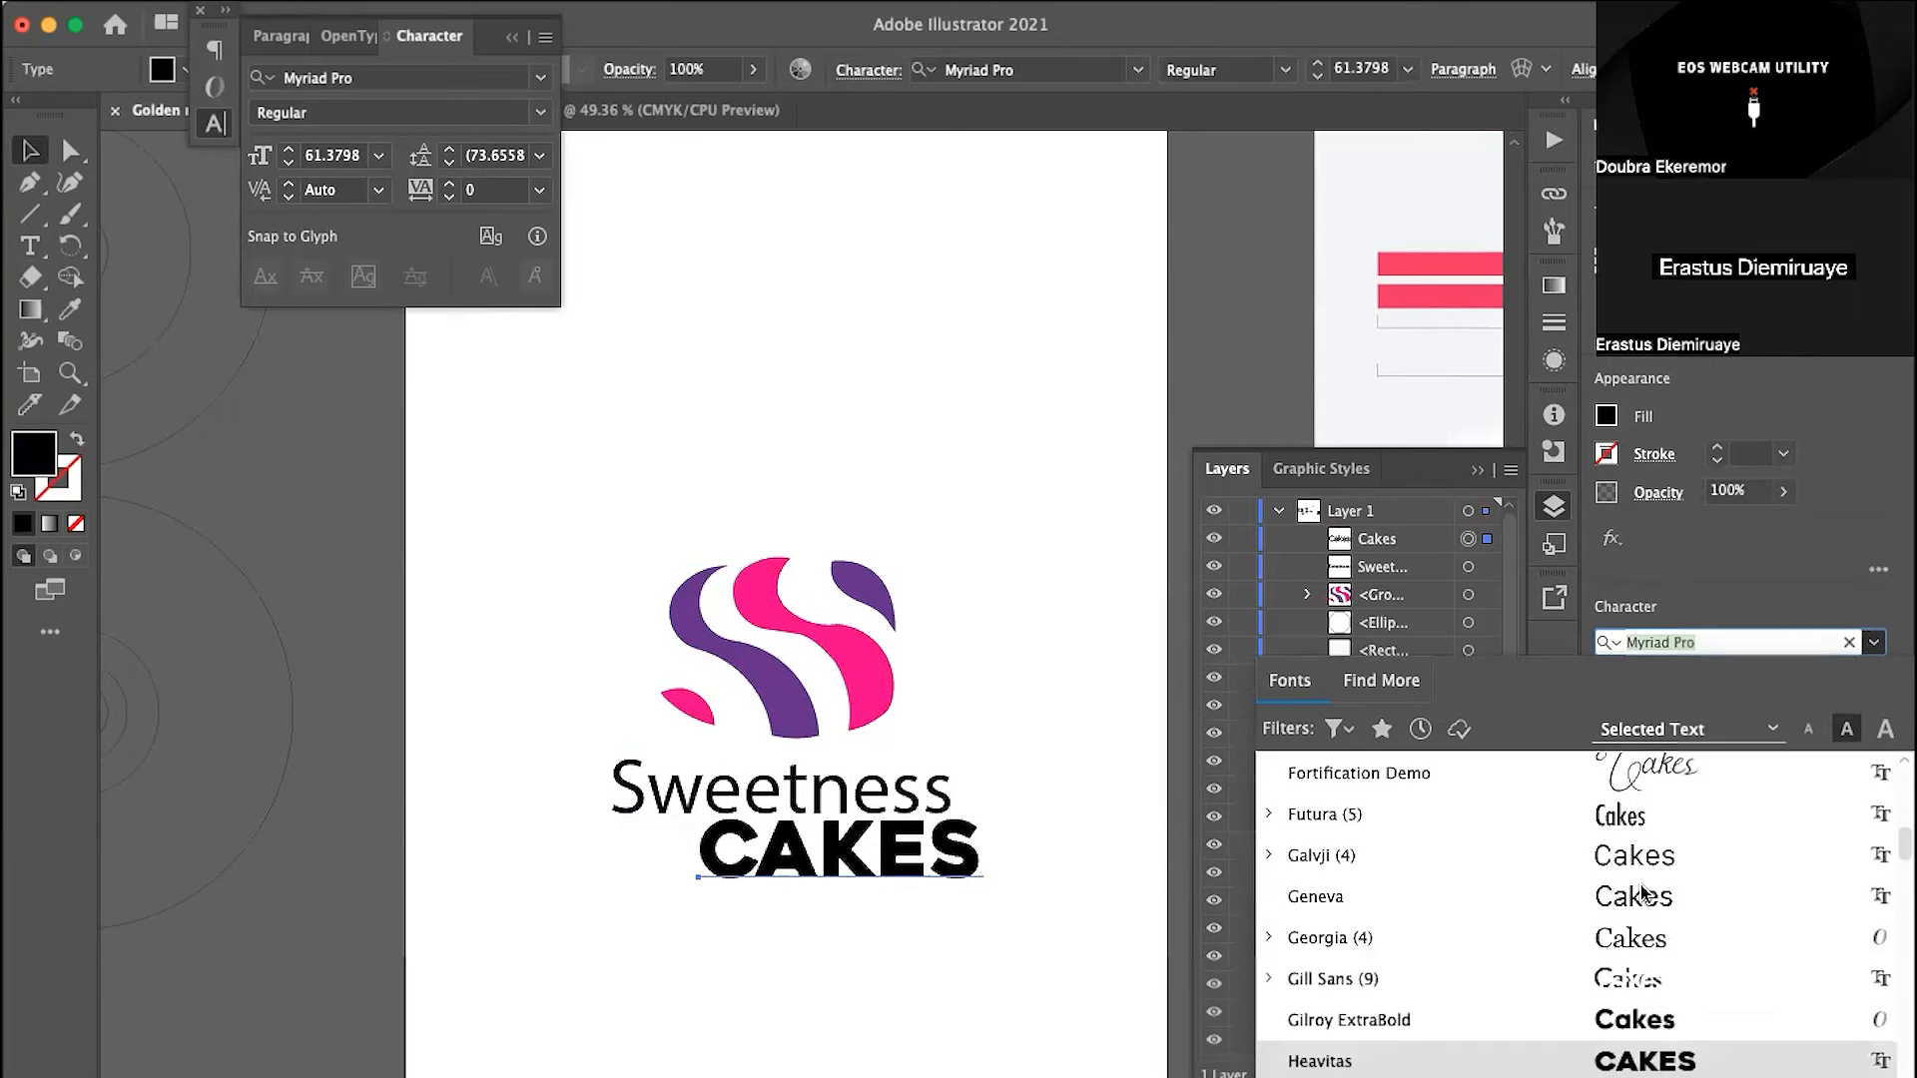
pyautogui.click(1627, 1053)
# Step: Center the CAKES text beneath "Sweetness" with a small gap and shrink "Sweetness" to about 49 pt to match its width
pyautogui.click(968, 705)
pyautogui.moveTo(949, 844); pyautogui.dragTo(880, 857)
pyautogui.click(1048, 794)
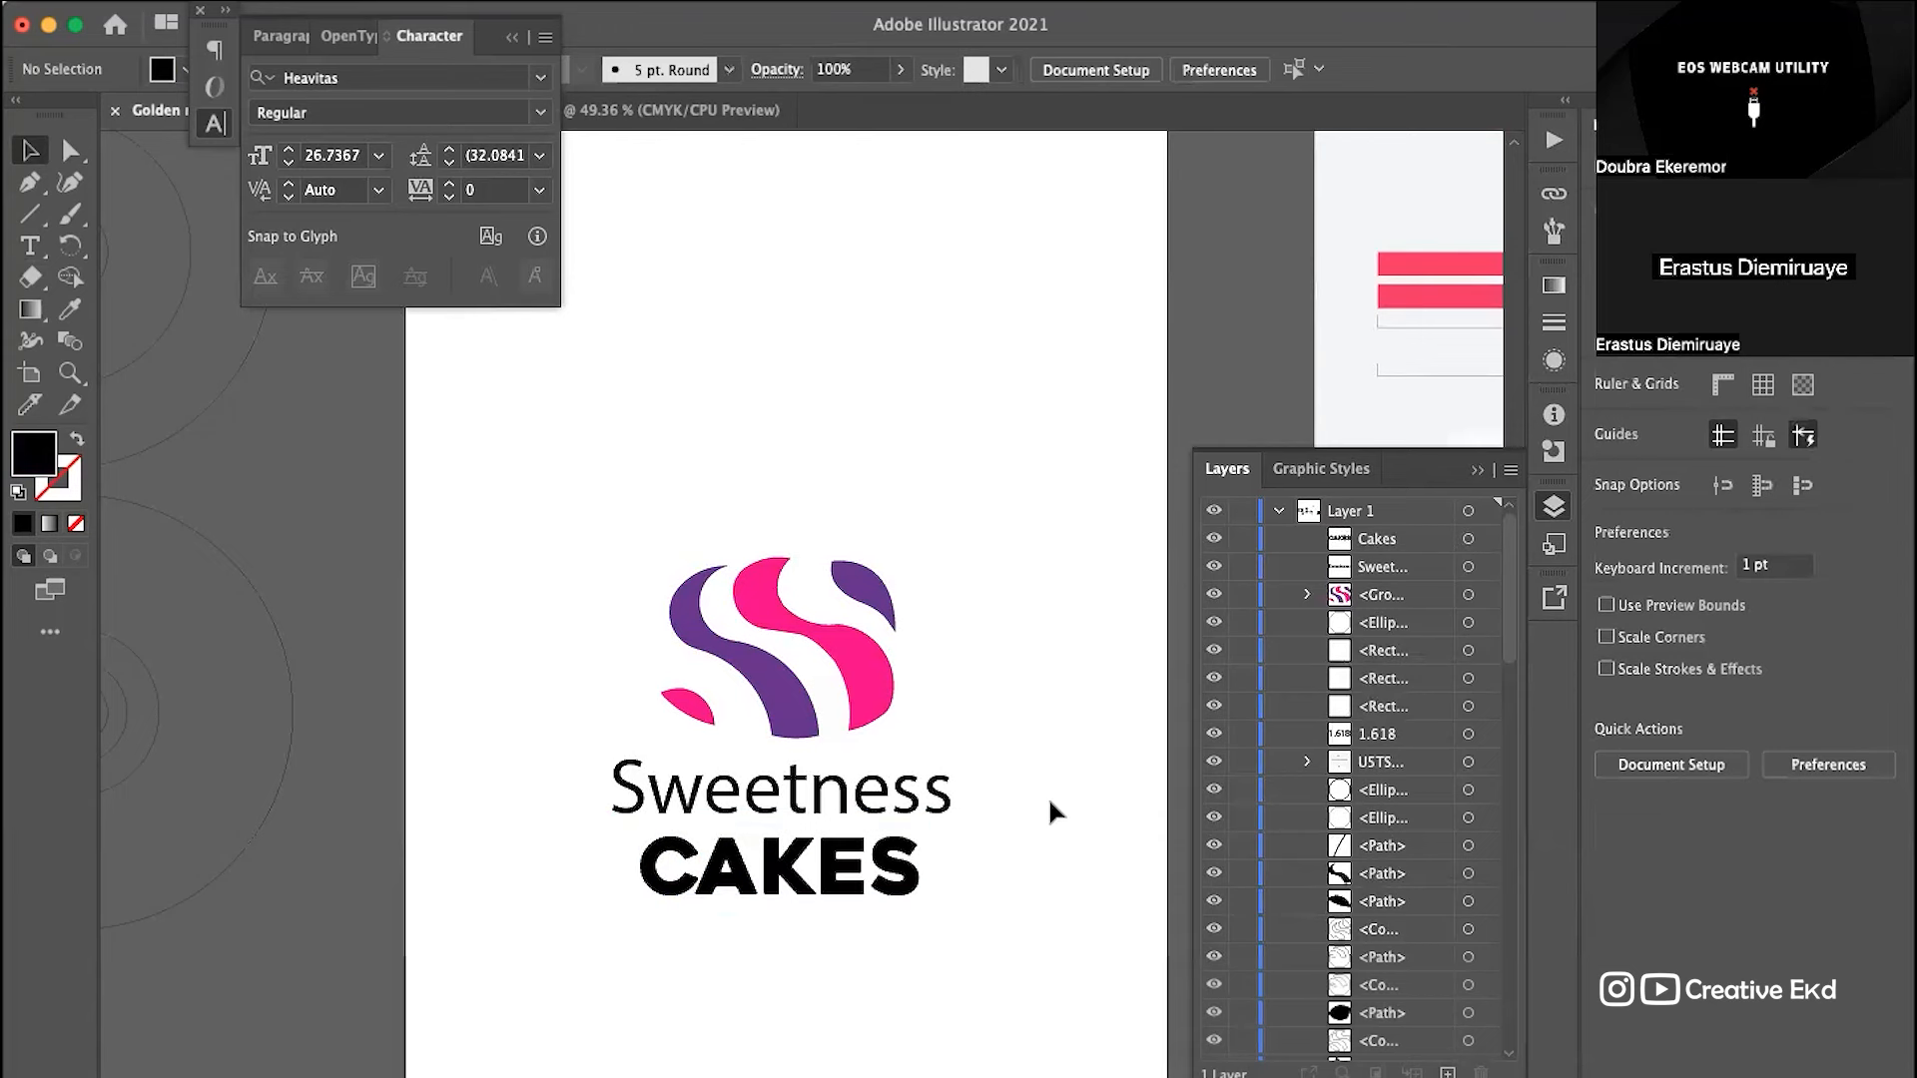
pyautogui.click(855, 810)
pyautogui.moveTo(965, 747)
pyautogui.mouseDown()
pyautogui.moveTo(935, 793)
pyautogui.moveTo(974, 746)
pyautogui.moveTo(938, 762)
pyautogui.mouseUp()
# Step: Nudge the CAKES text up in small increments to bring it closer to "Sweetness"
pyautogui.click(826, 884)
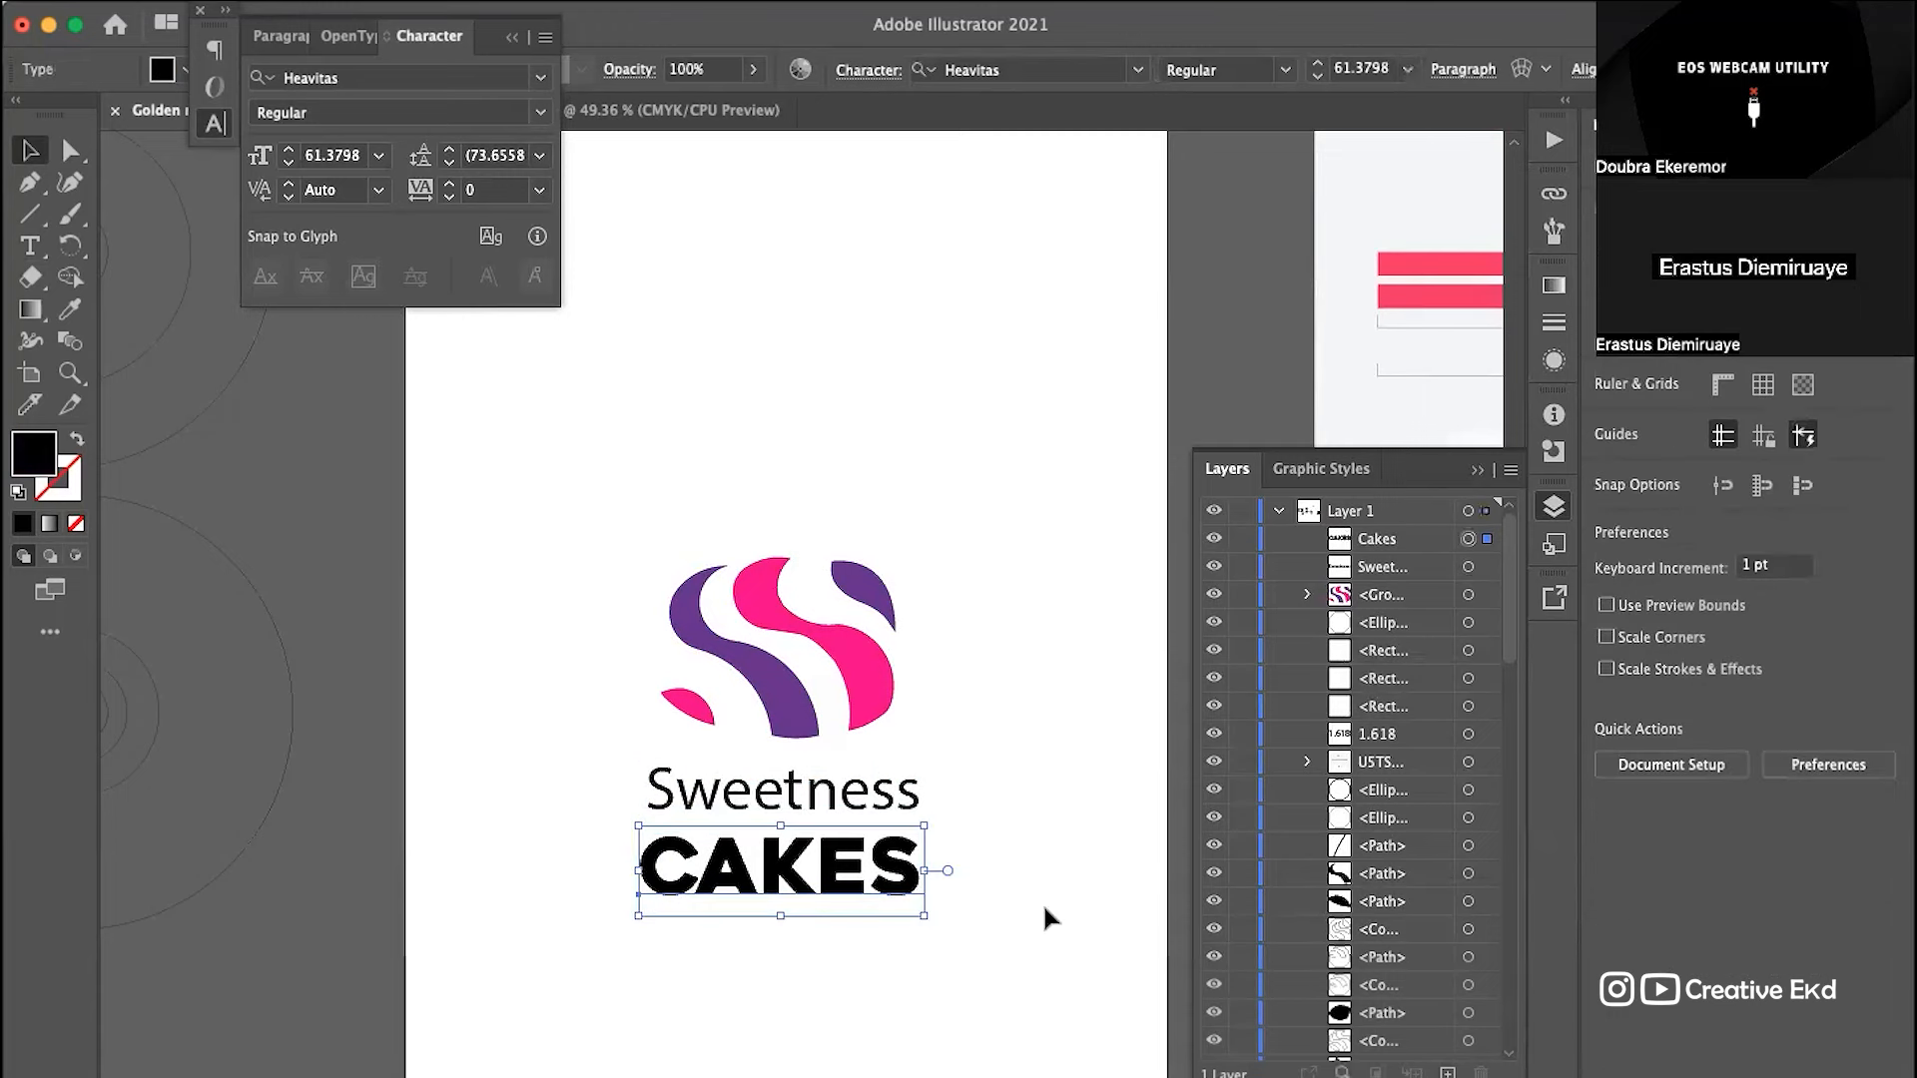
pyautogui.press('Up')
pyautogui.press('Up')
pyautogui.press('Up')
pyautogui.press('Up')
pyautogui.press('Up')
pyautogui.press('Up')
pyautogui.press('Up')
pyautogui.press('Up')
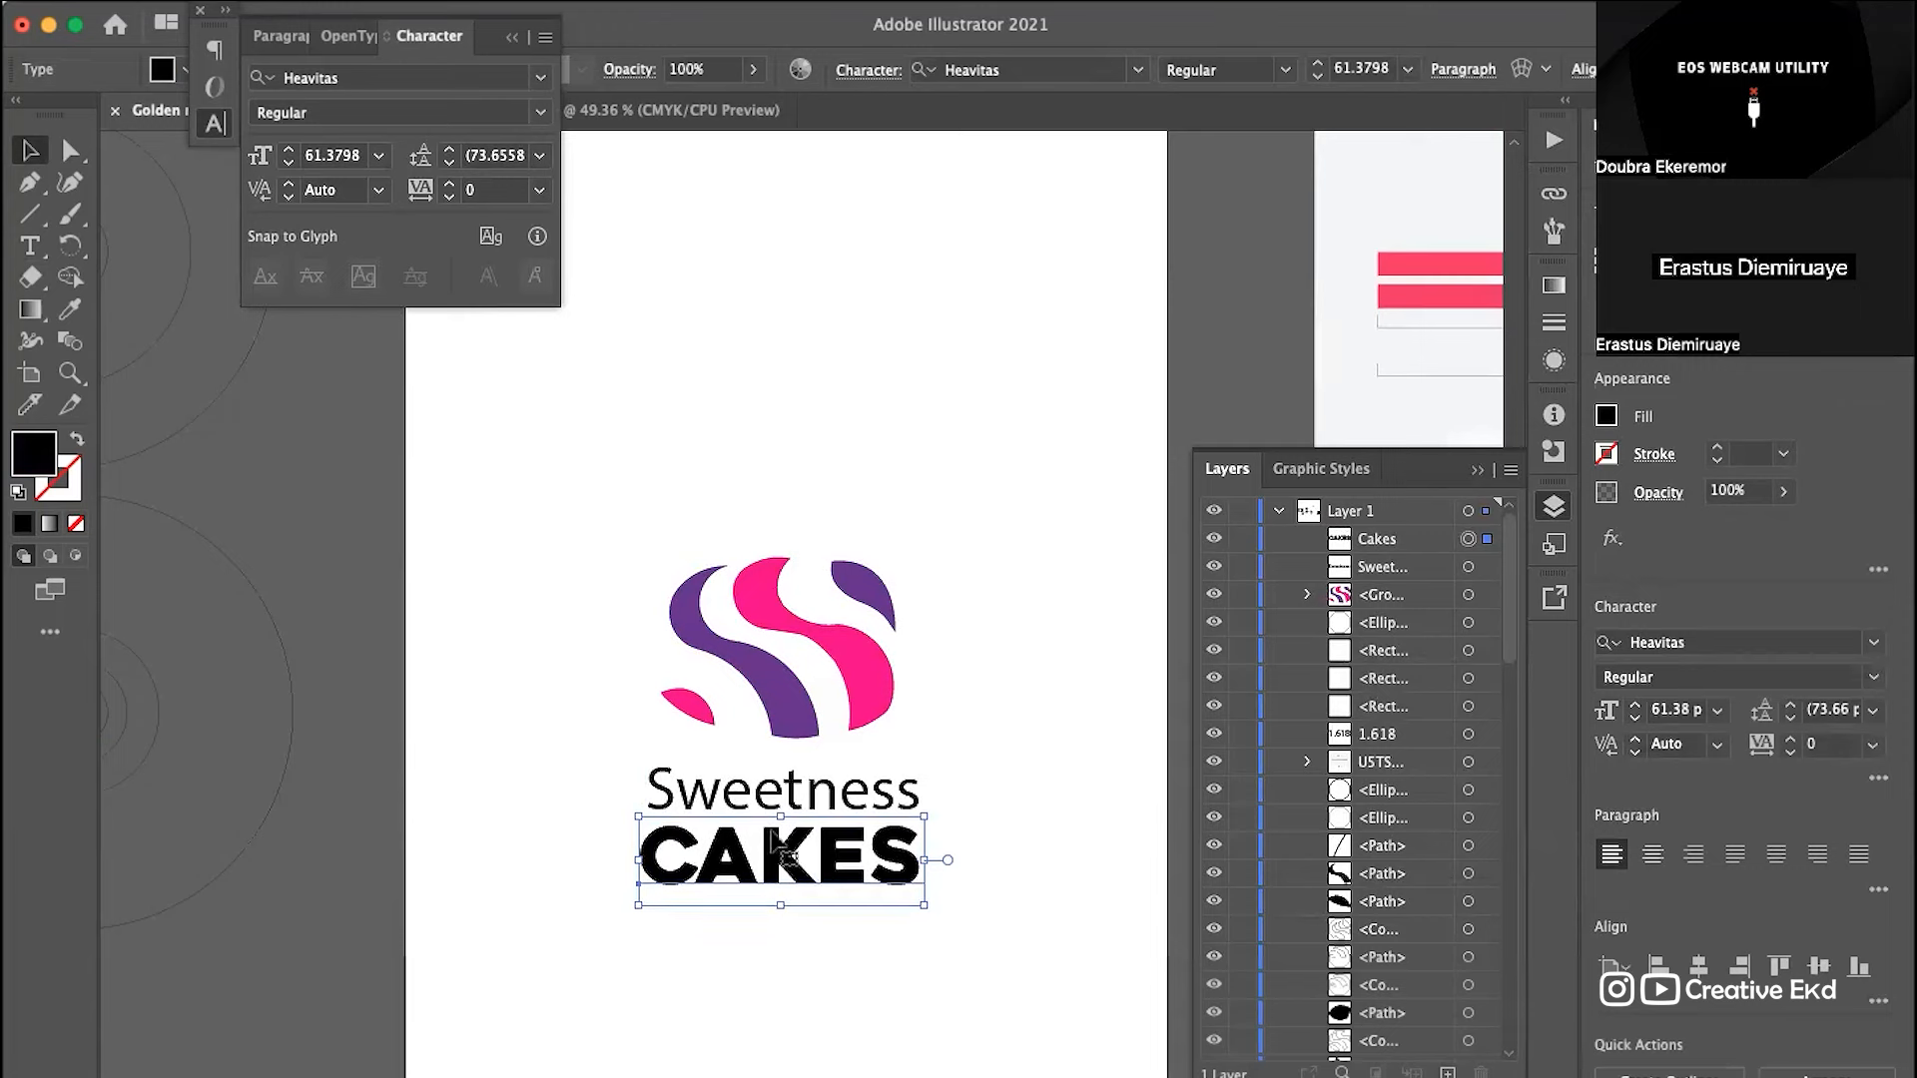
pyautogui.click(1110, 592)
pyautogui.moveTo(1058, 545); pyautogui.dragTo(488, 1074)
pyautogui.scroll(3, 799, 892)
pyautogui.click(1068, 703)
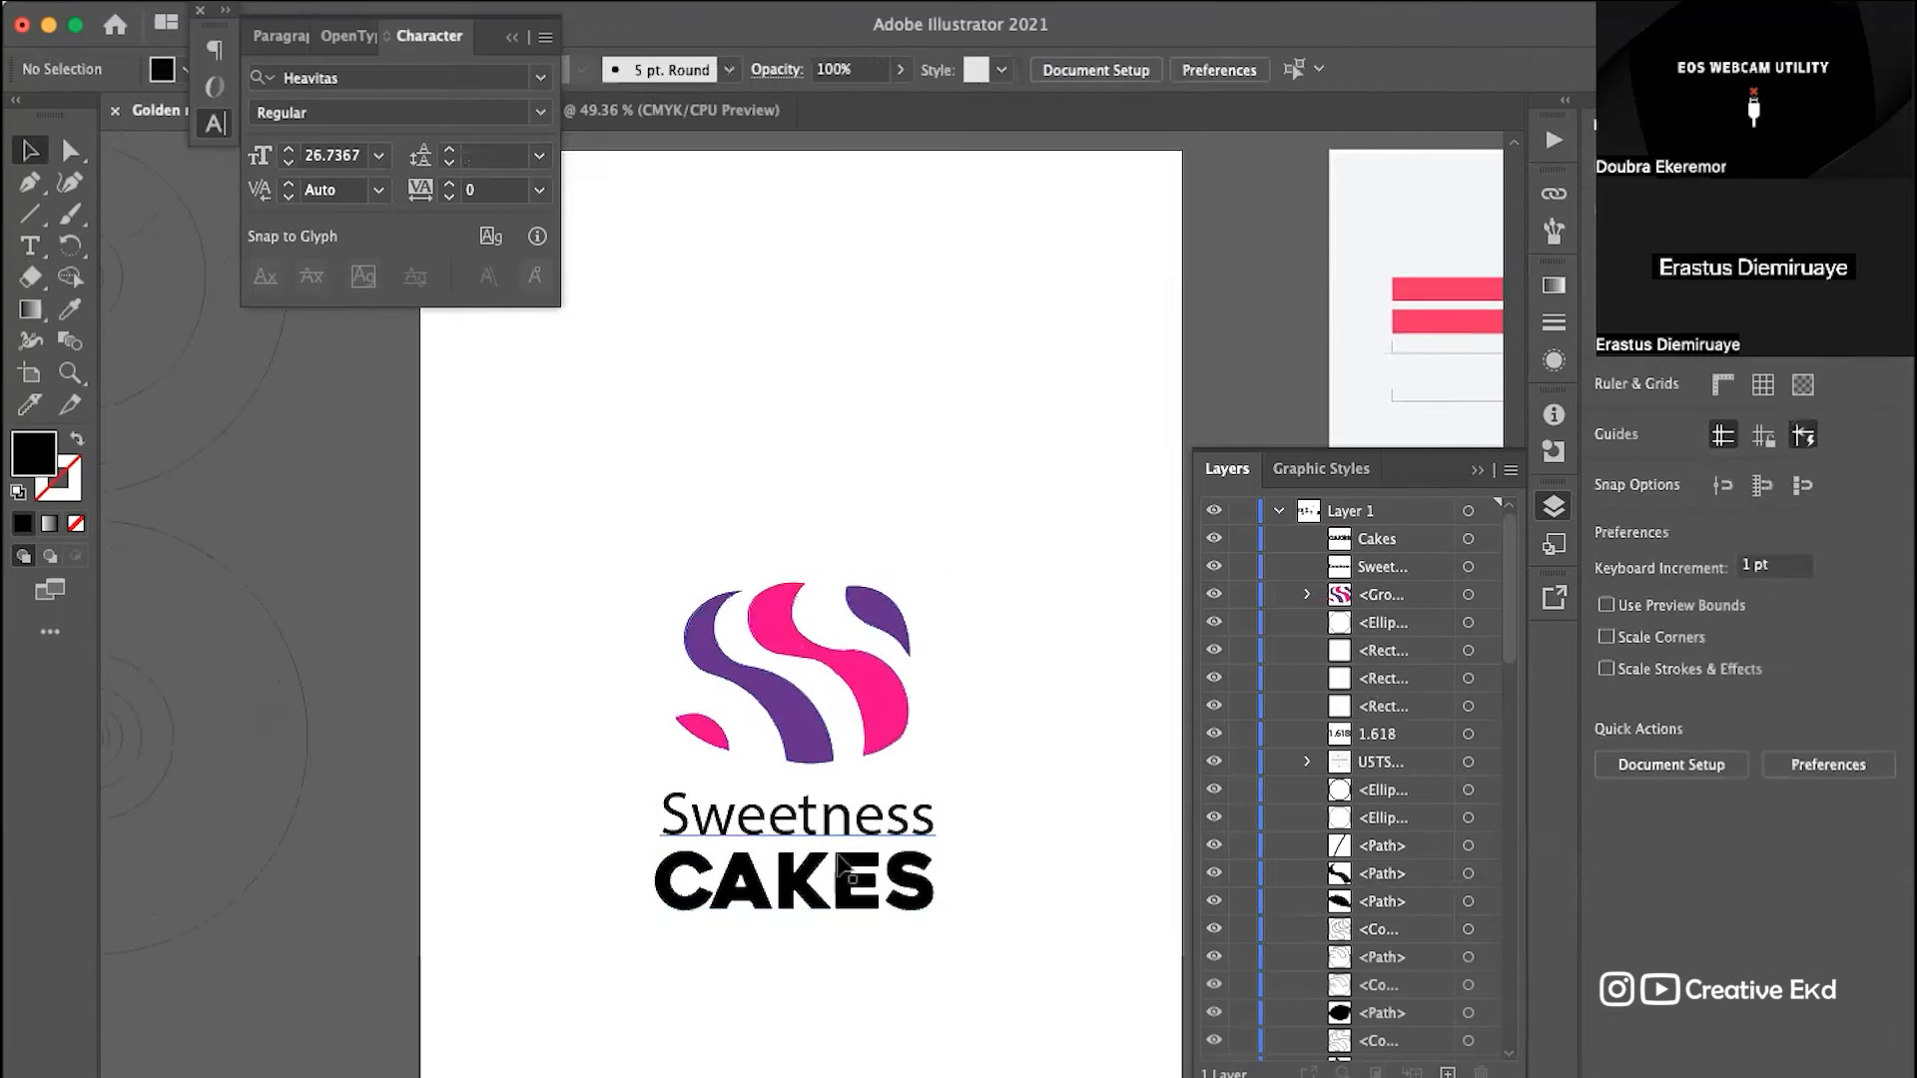
# Step: Change the font of the "Sweetness" text to Iowan Old Style
pyautogui.click(838, 843)
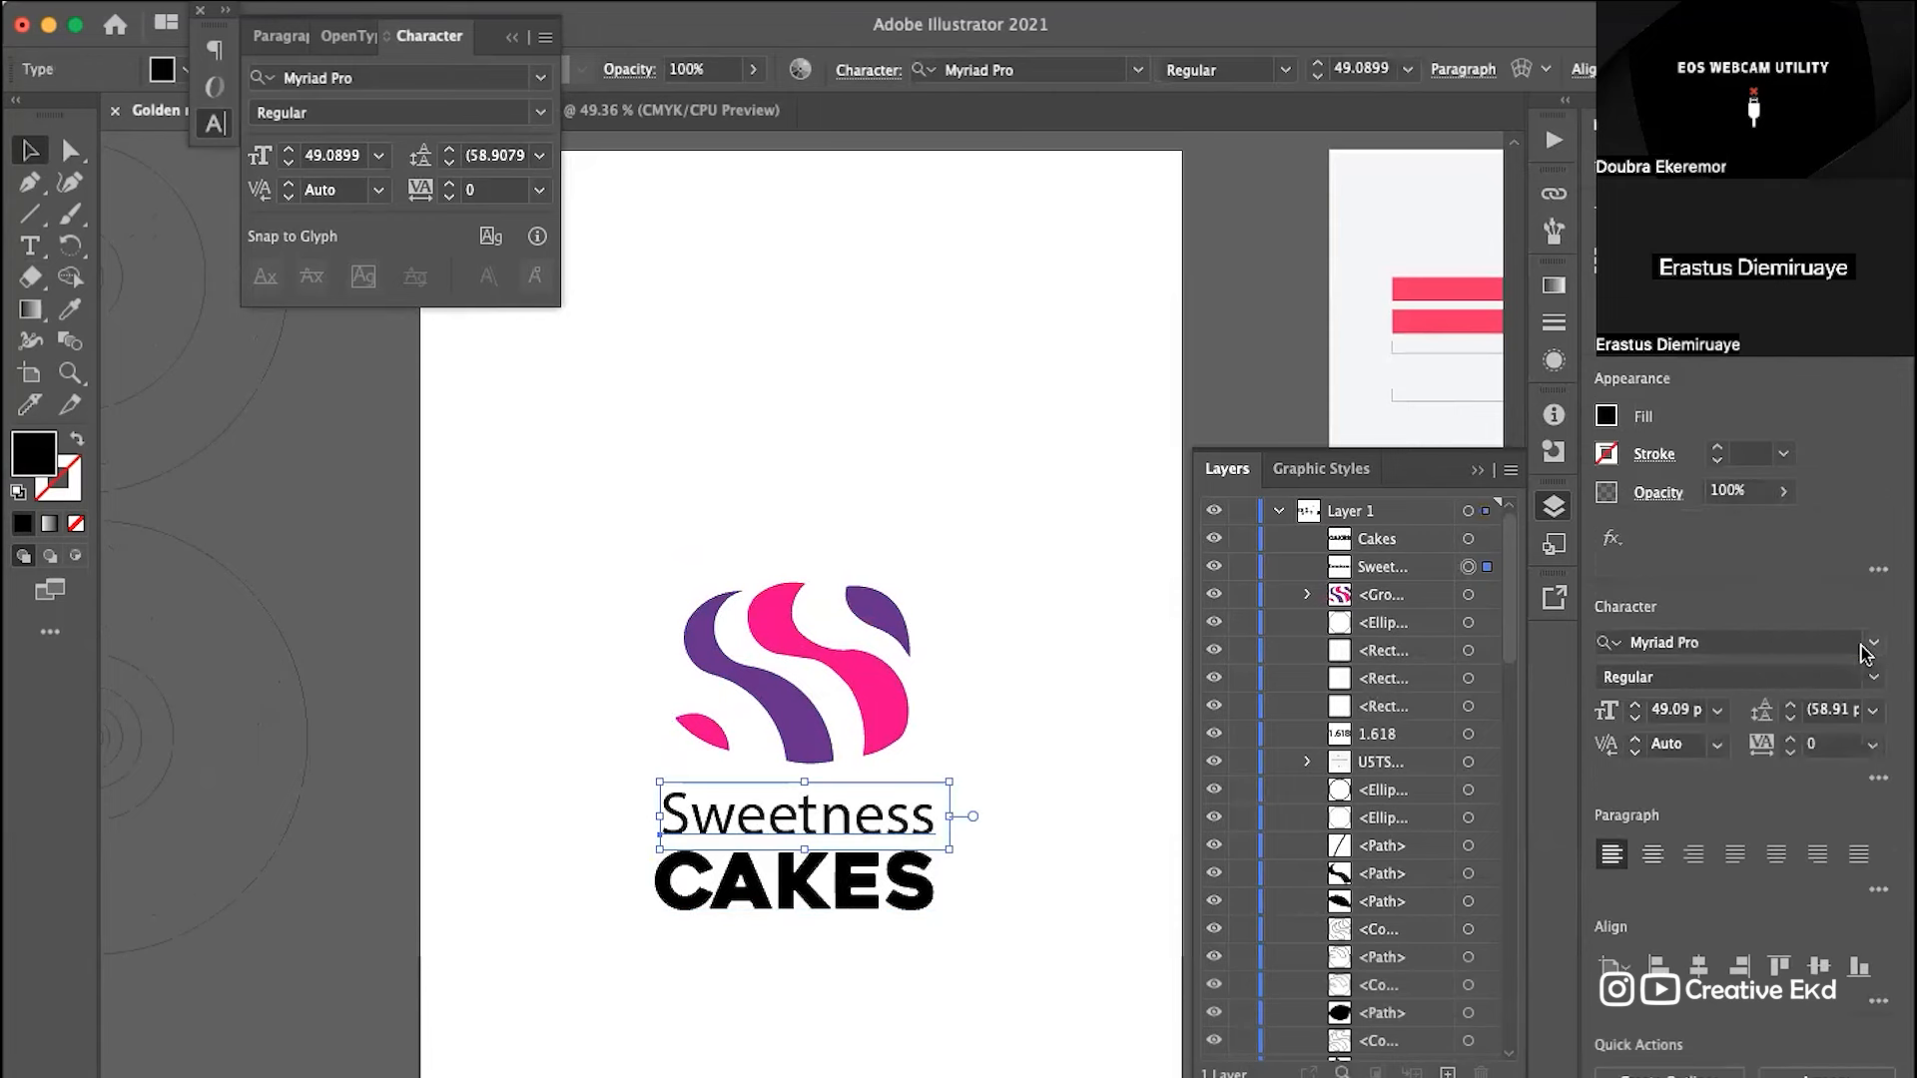
pyautogui.click(1872, 642)
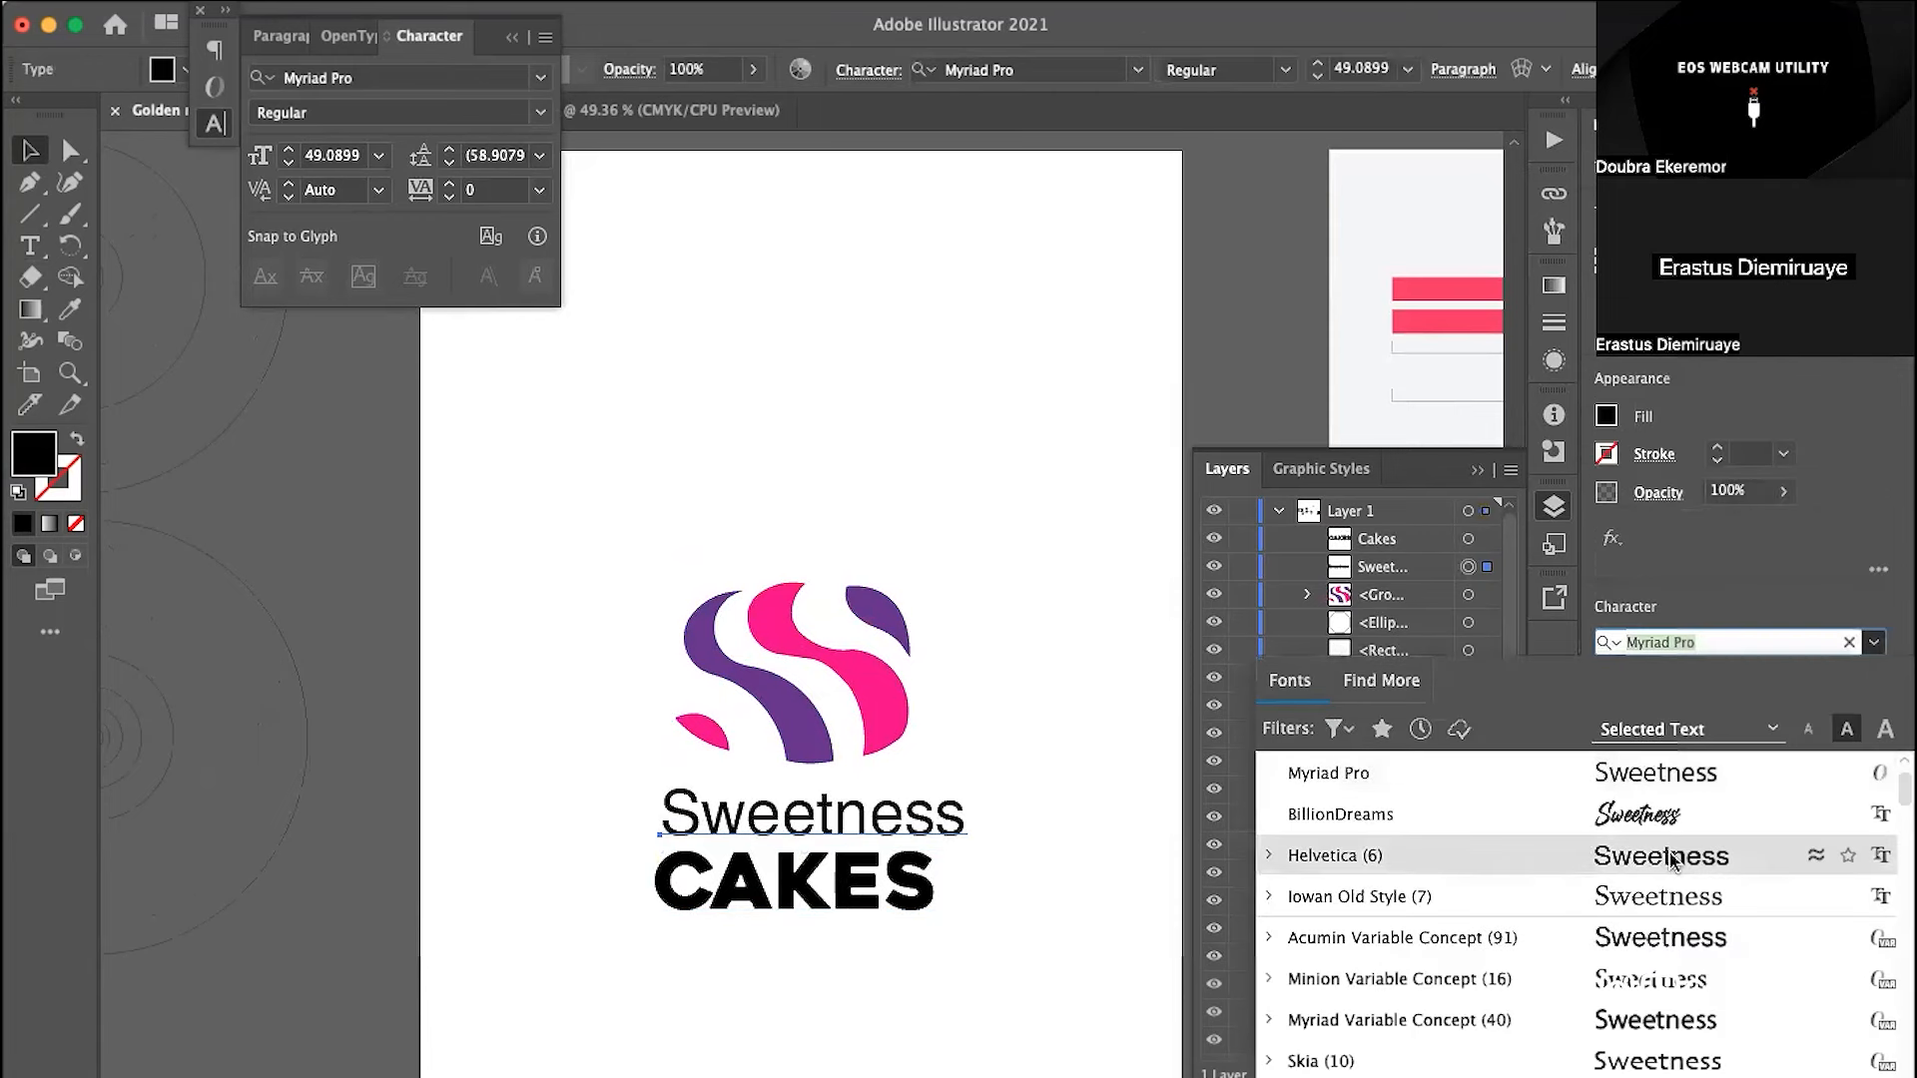
pyautogui.click(1648, 903)
pyautogui.click(1124, 806)
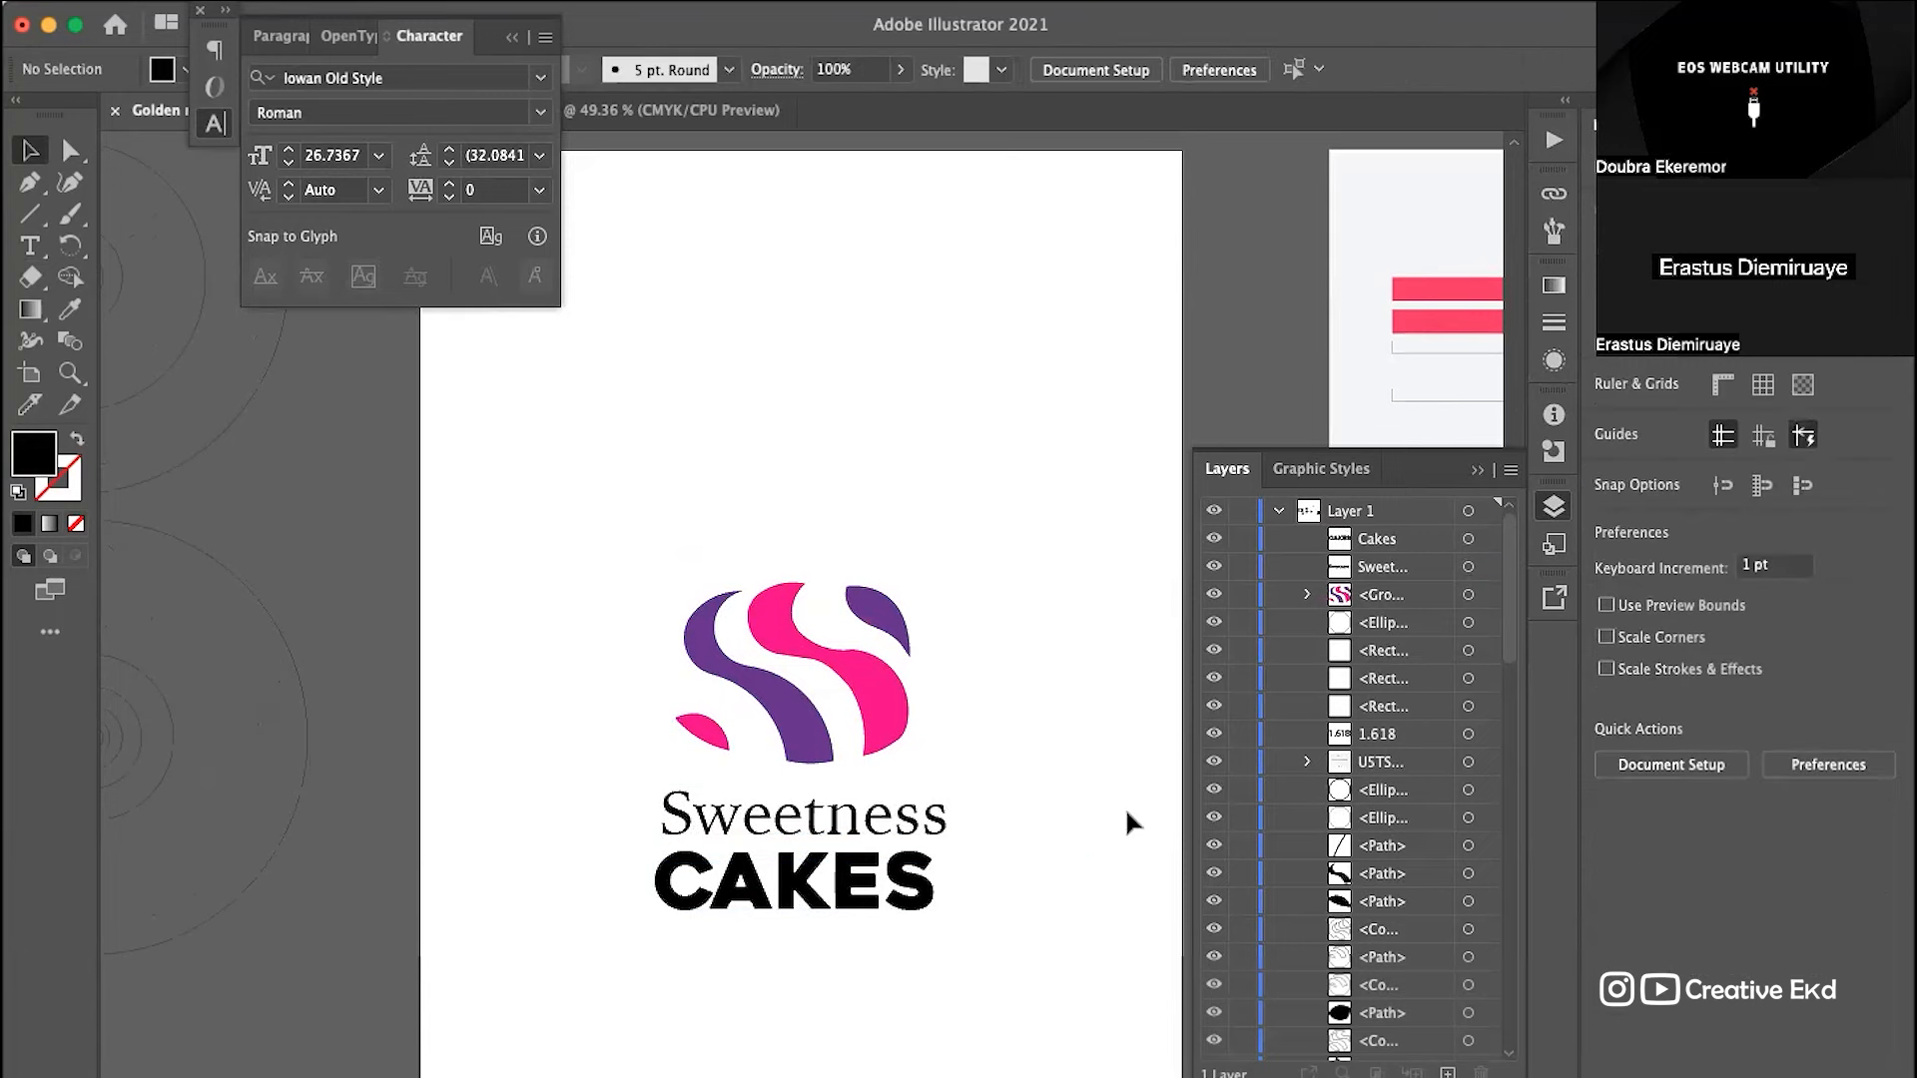
# Step: Shift the CAKES text about 5 pt right so its left edge aligns with "Sweetness"
pyautogui.scroll(-2, 1124, 807)
pyautogui.scroll(-1, 1124, 806)
pyautogui.moveTo(925, 744); pyautogui.dragTo(932, 744)
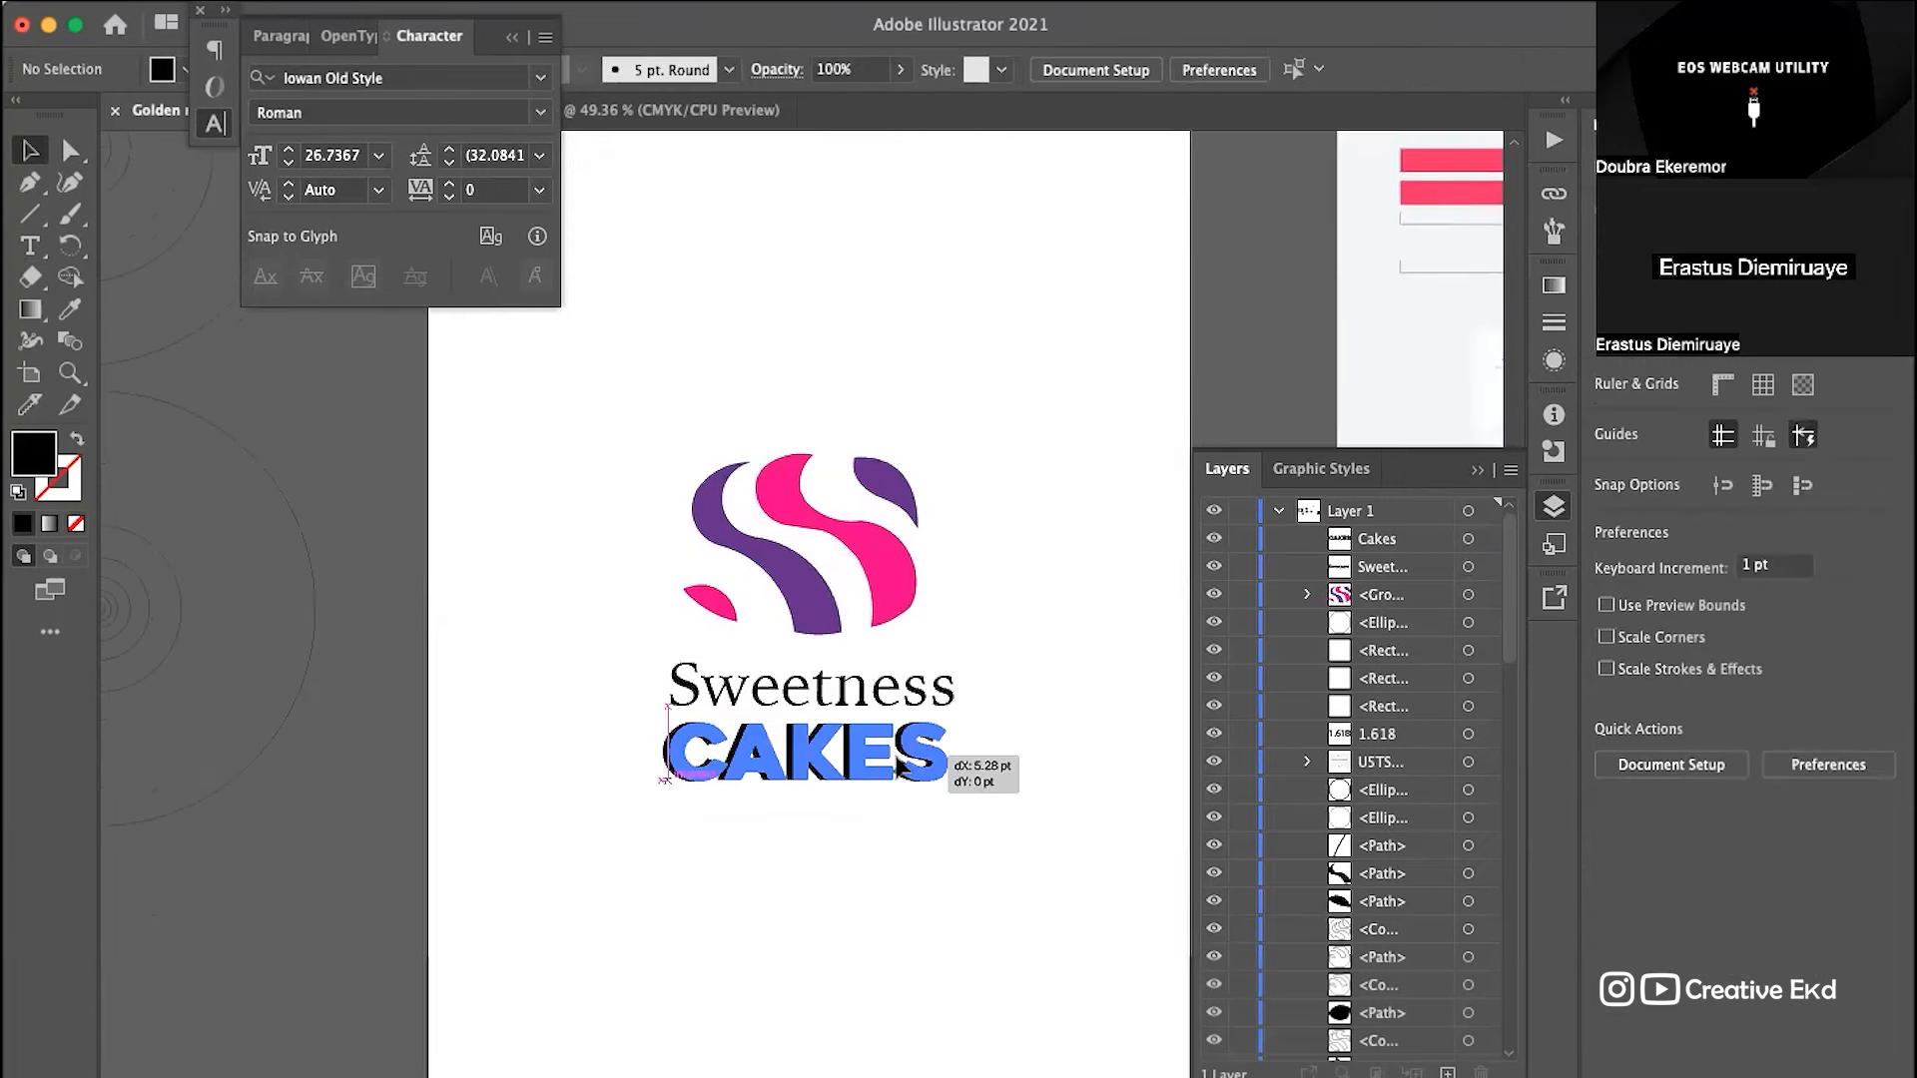
pyautogui.click(1085, 682)
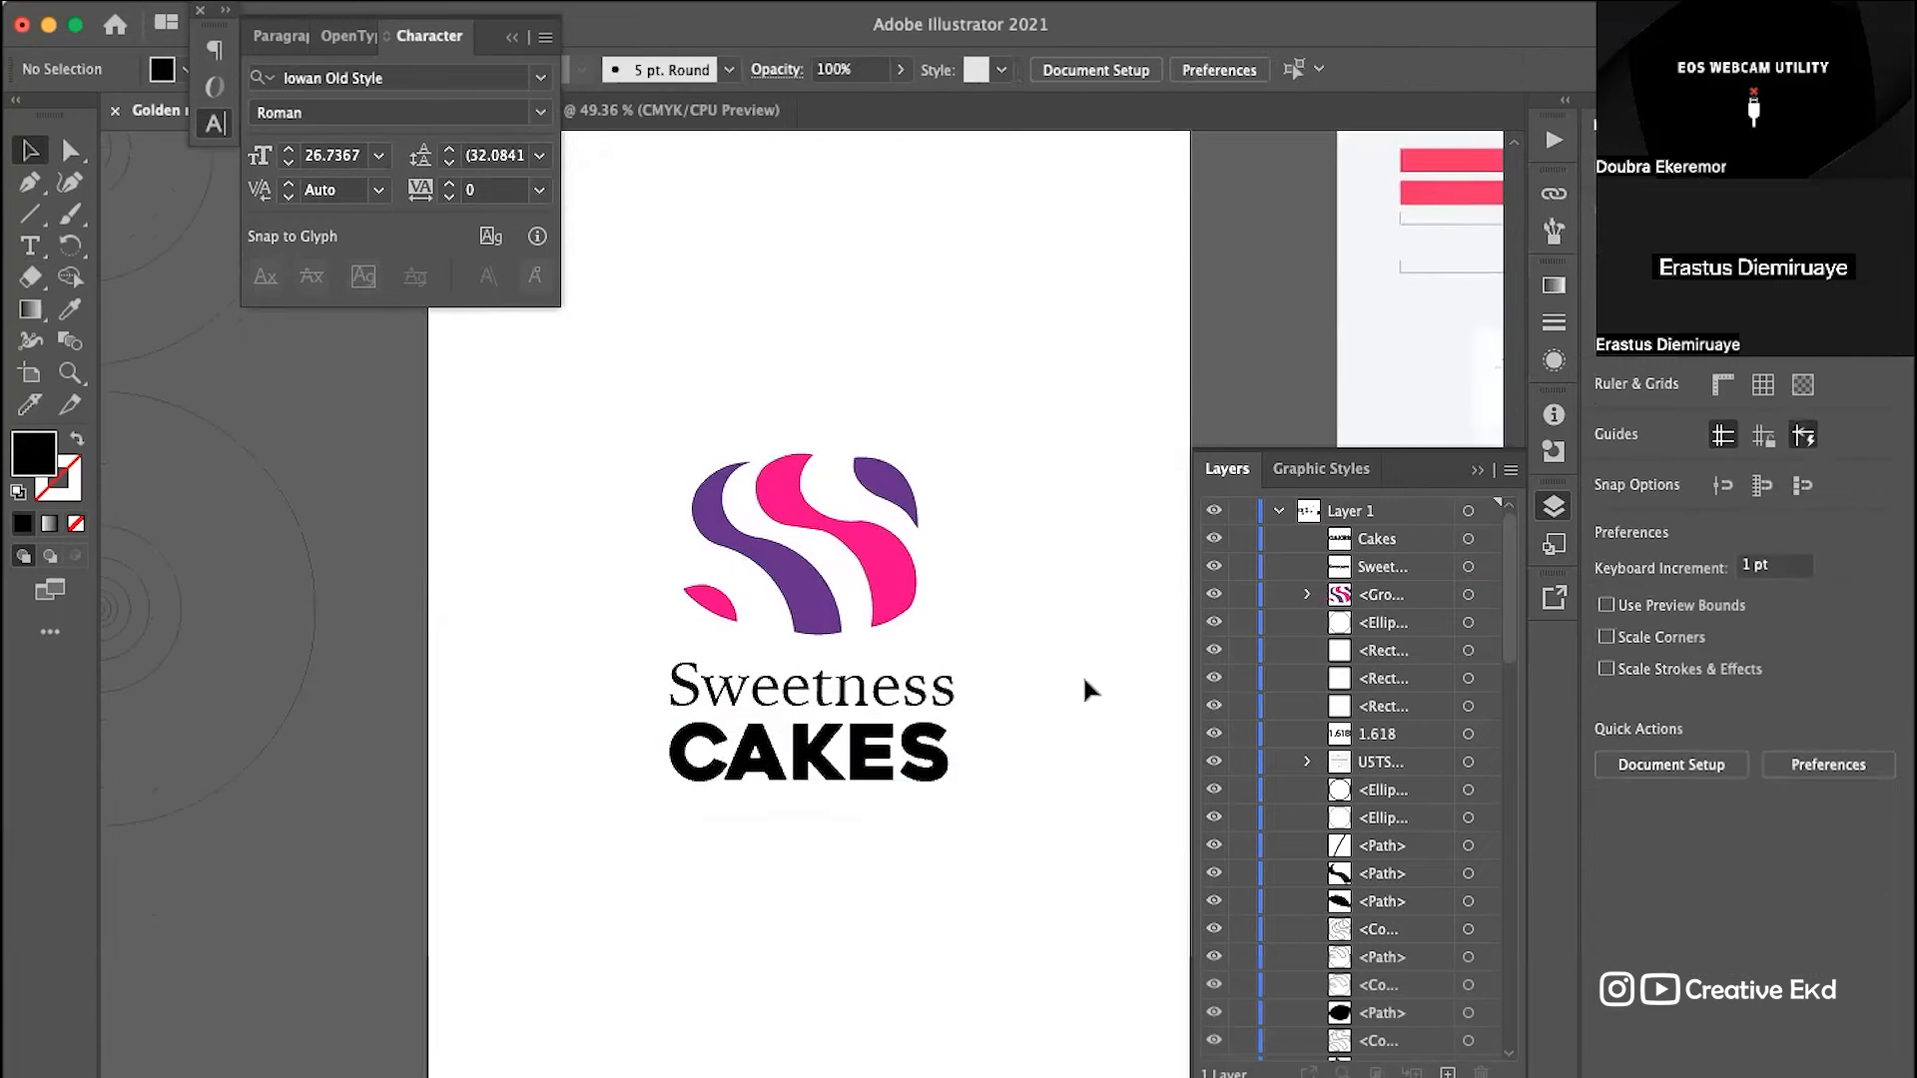
# Step: Shrink the grouped logo mark above the wordmark around its center to a little over half its size
pyautogui.scroll(-3, 1088, 690)
pyautogui.scroll(4, 1088, 690)
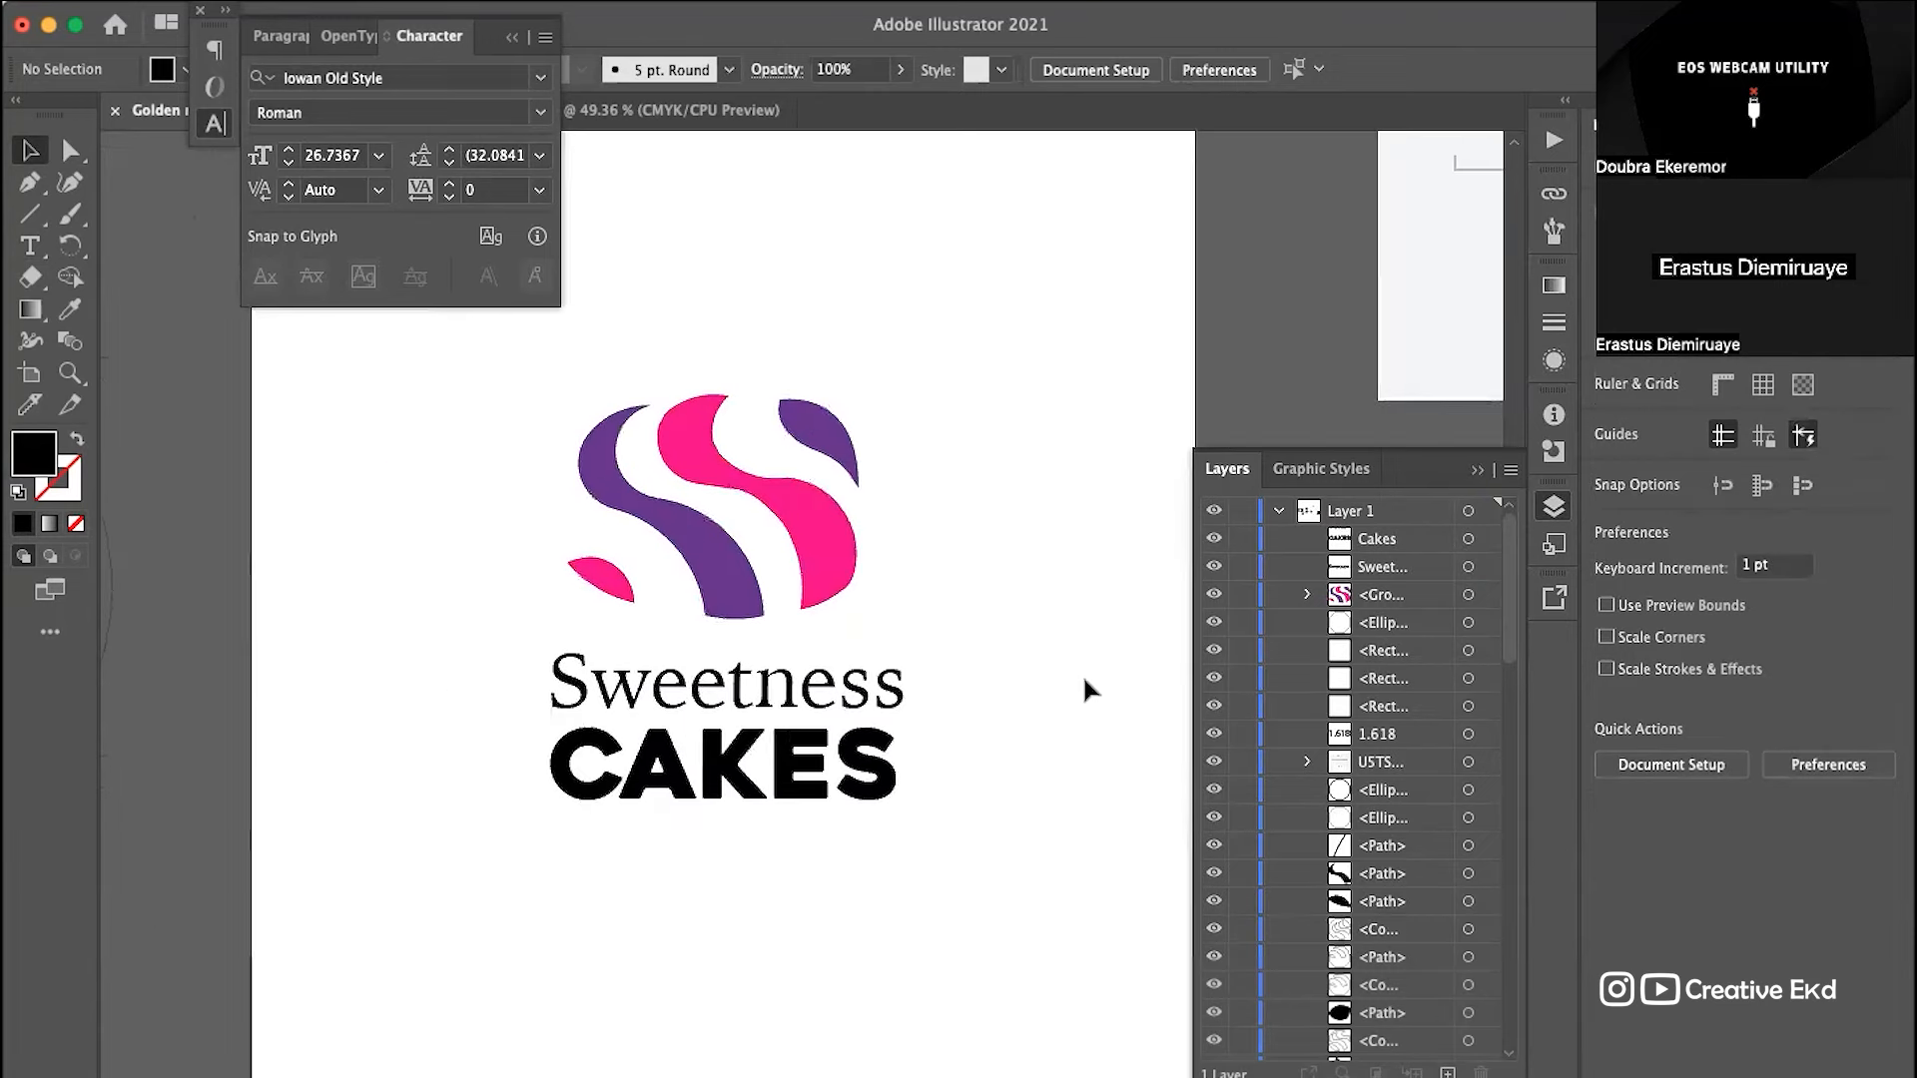
pyautogui.moveTo(997, 320); pyautogui.dragTo(522, 632)
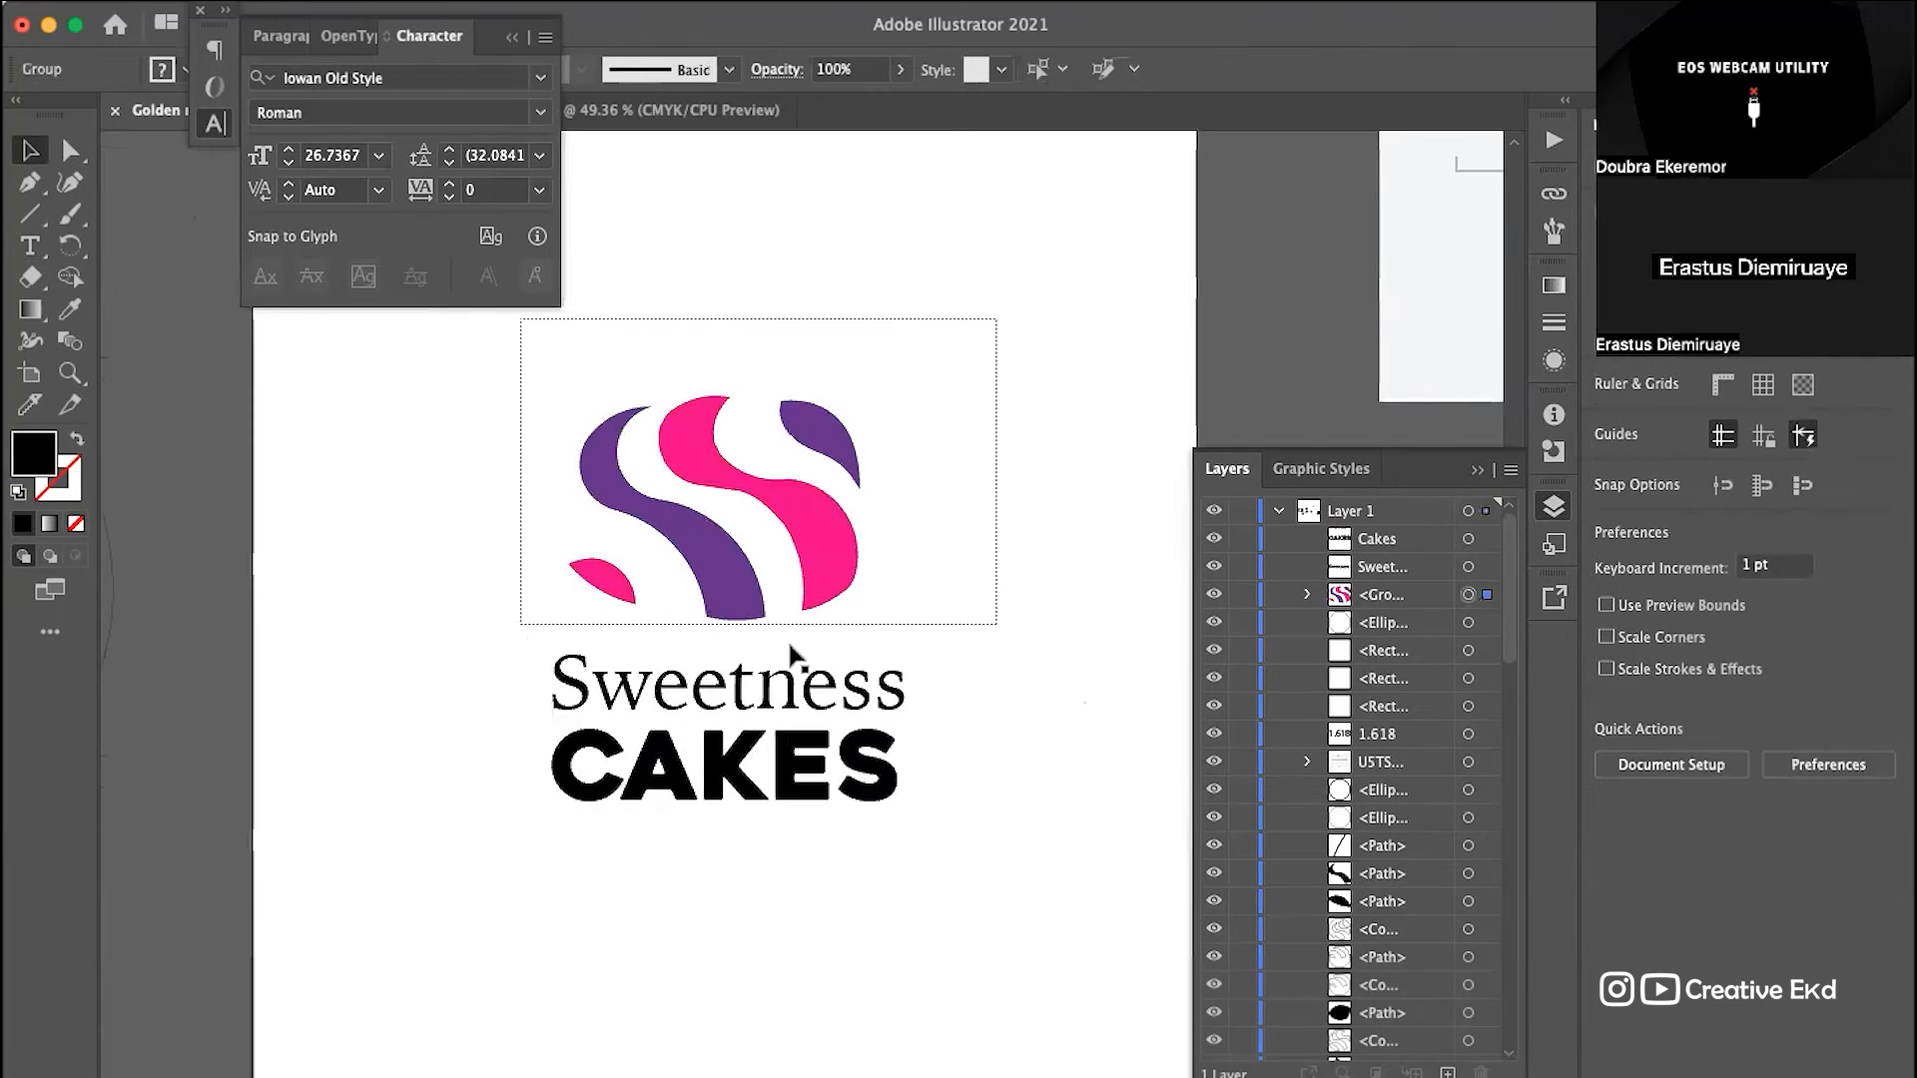
pyautogui.moveTo(841, 646); pyautogui.dragTo(790, 585)
pyautogui.click(943, 549)
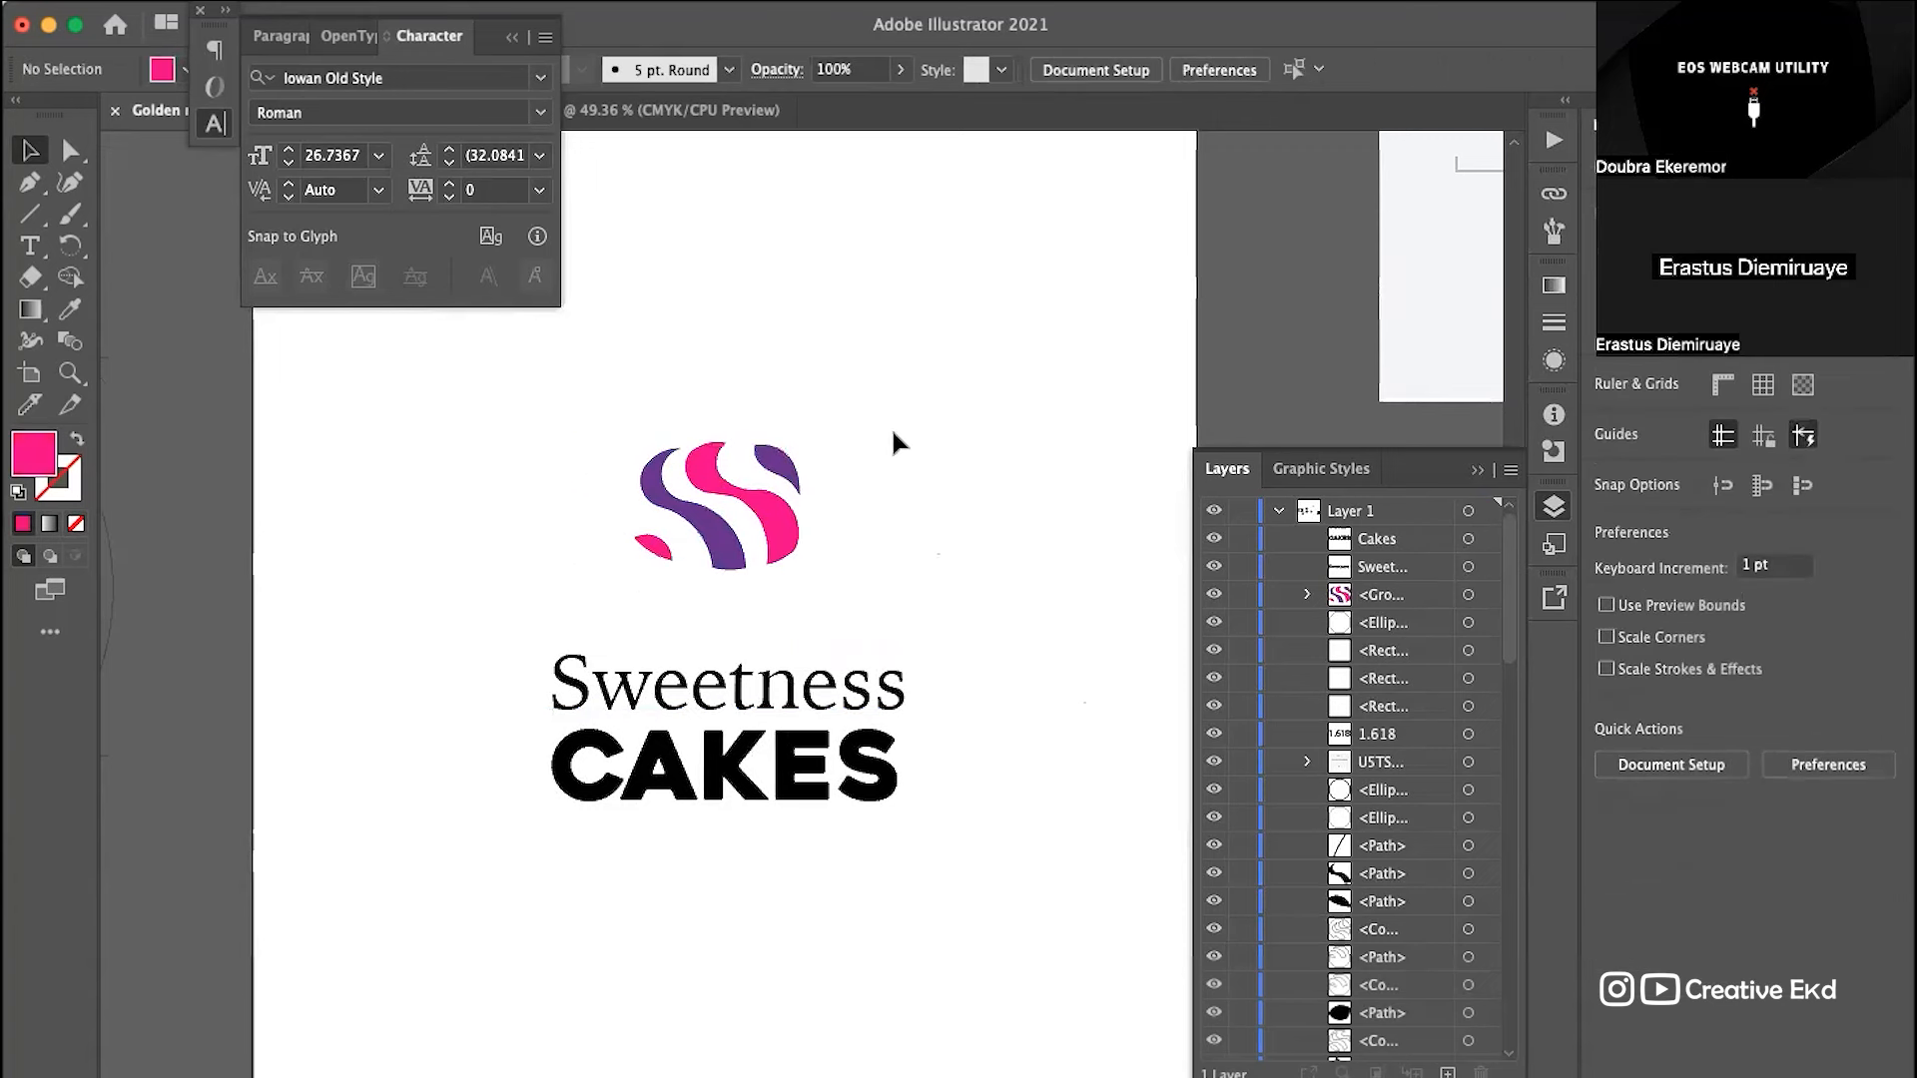
# Step: Move the logo mark down and left so it sits beside the wordmark in a horizontal layout
pyautogui.moveTo(882, 403); pyautogui.dragTo(547, 577)
pyautogui.moveTo(676, 546); pyautogui.dragTo(485, 711)
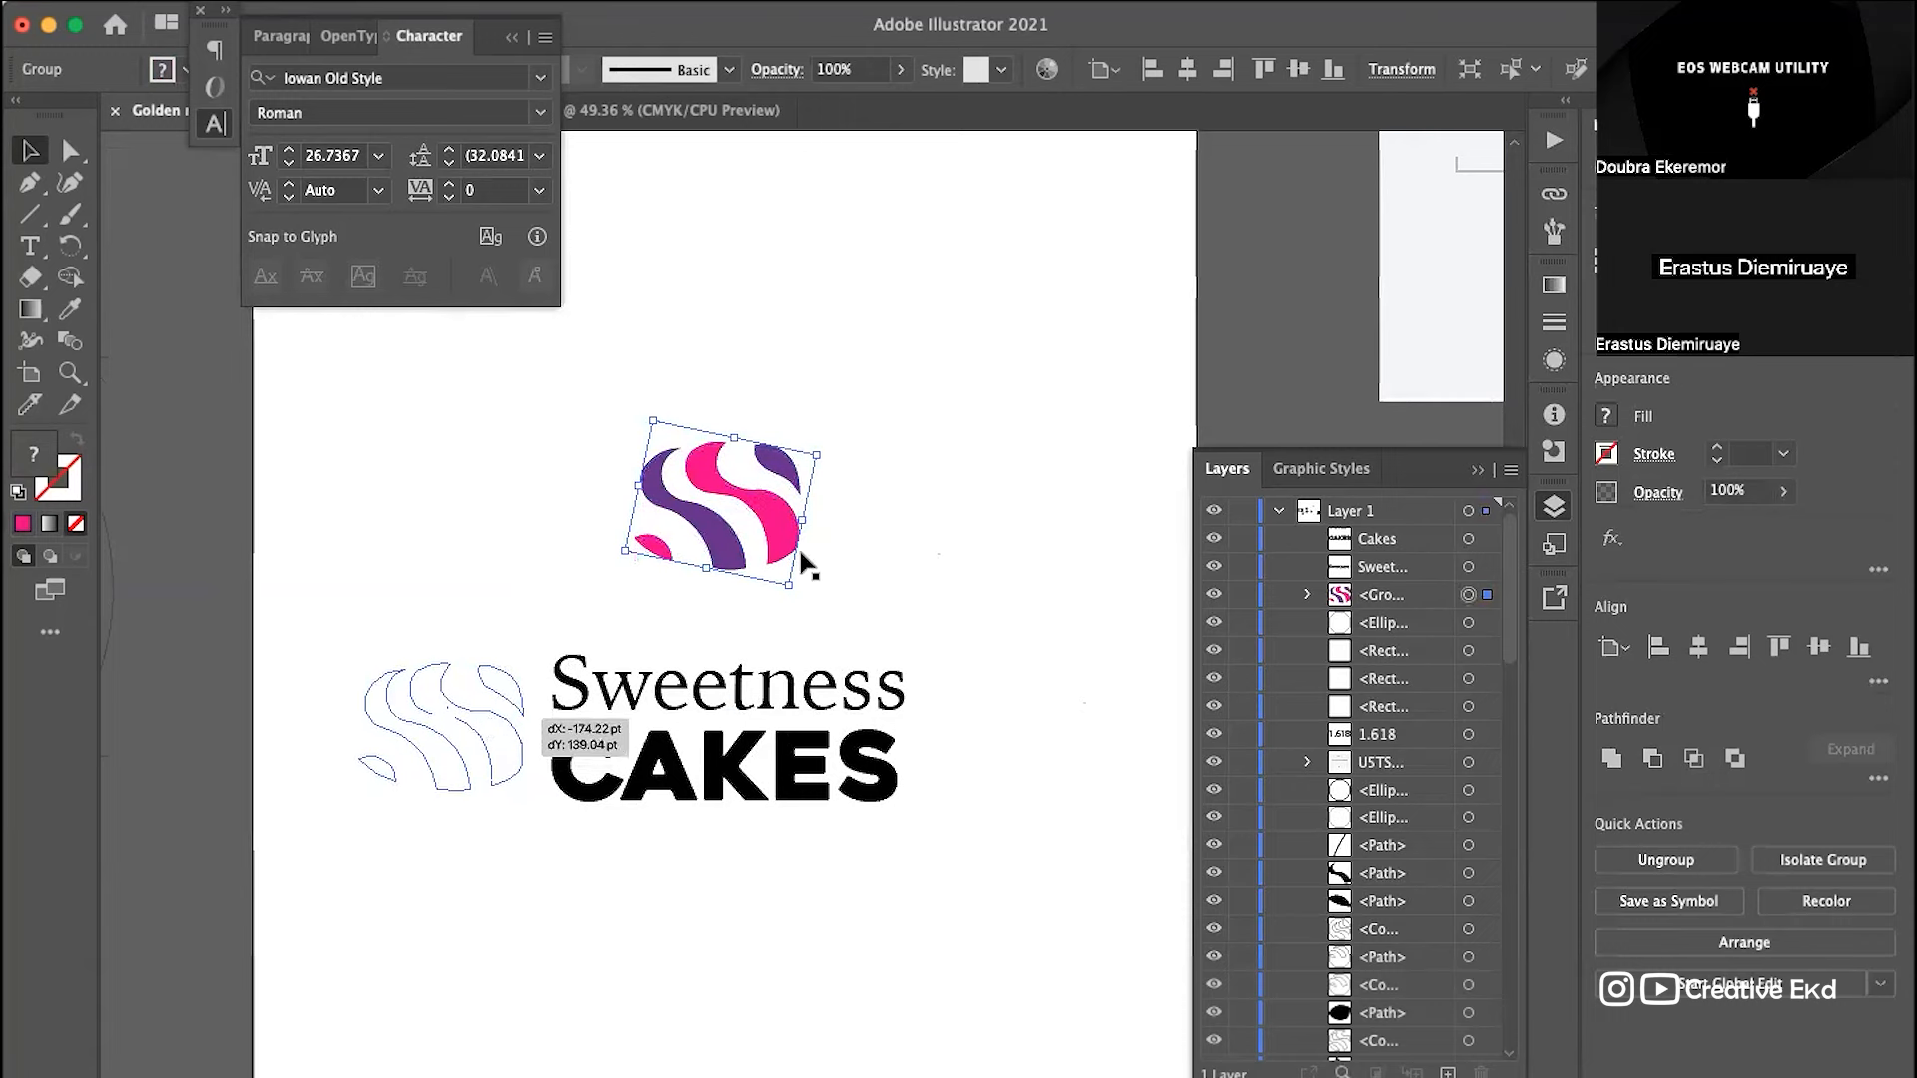
pyautogui.click(842, 499)
# Step: Scale the CAKES text down to about 49 pt, keeping its left edge aligned with "Sweetness"
pyautogui.scroll(-3, 697, 734)
pyautogui.hscroll(-2, 697, 735)
pyautogui.scroll(2, 699, 743)
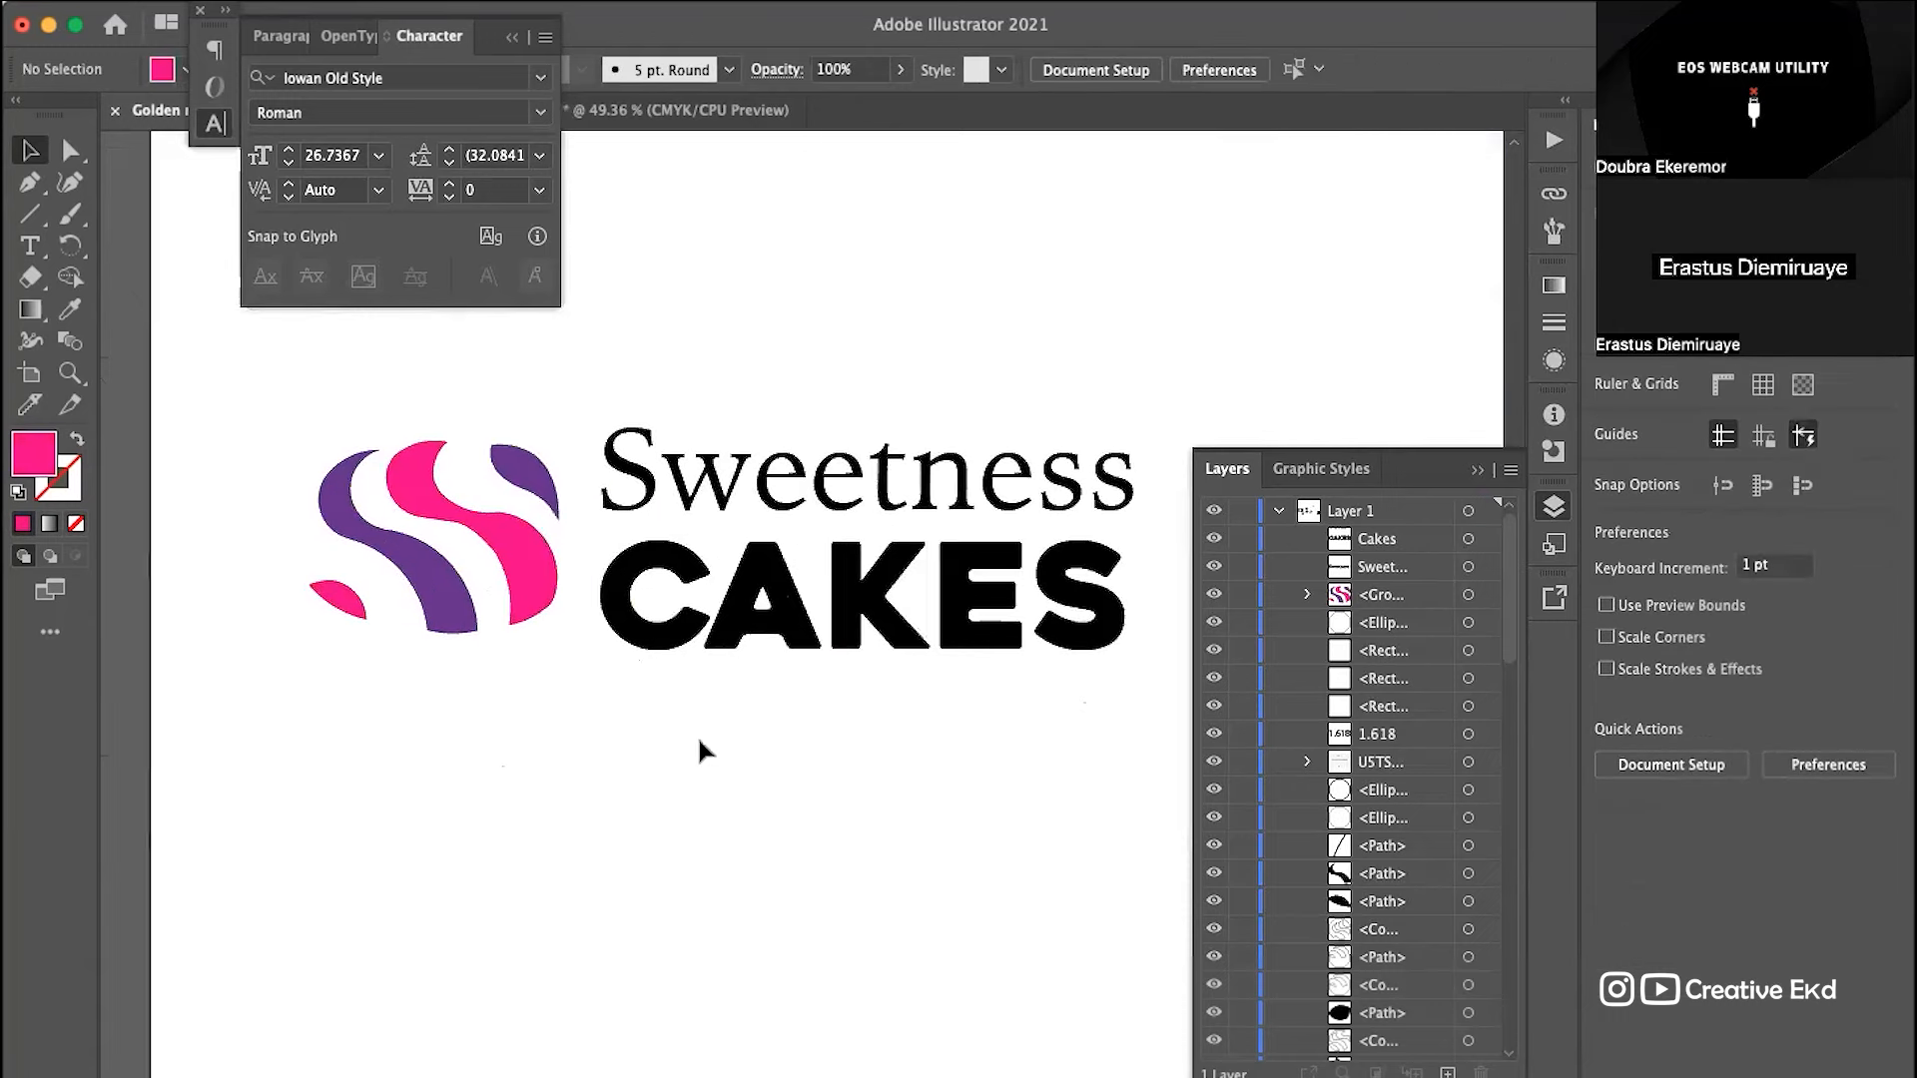
pyautogui.scroll(2, 699, 749)
pyautogui.click(687, 774)
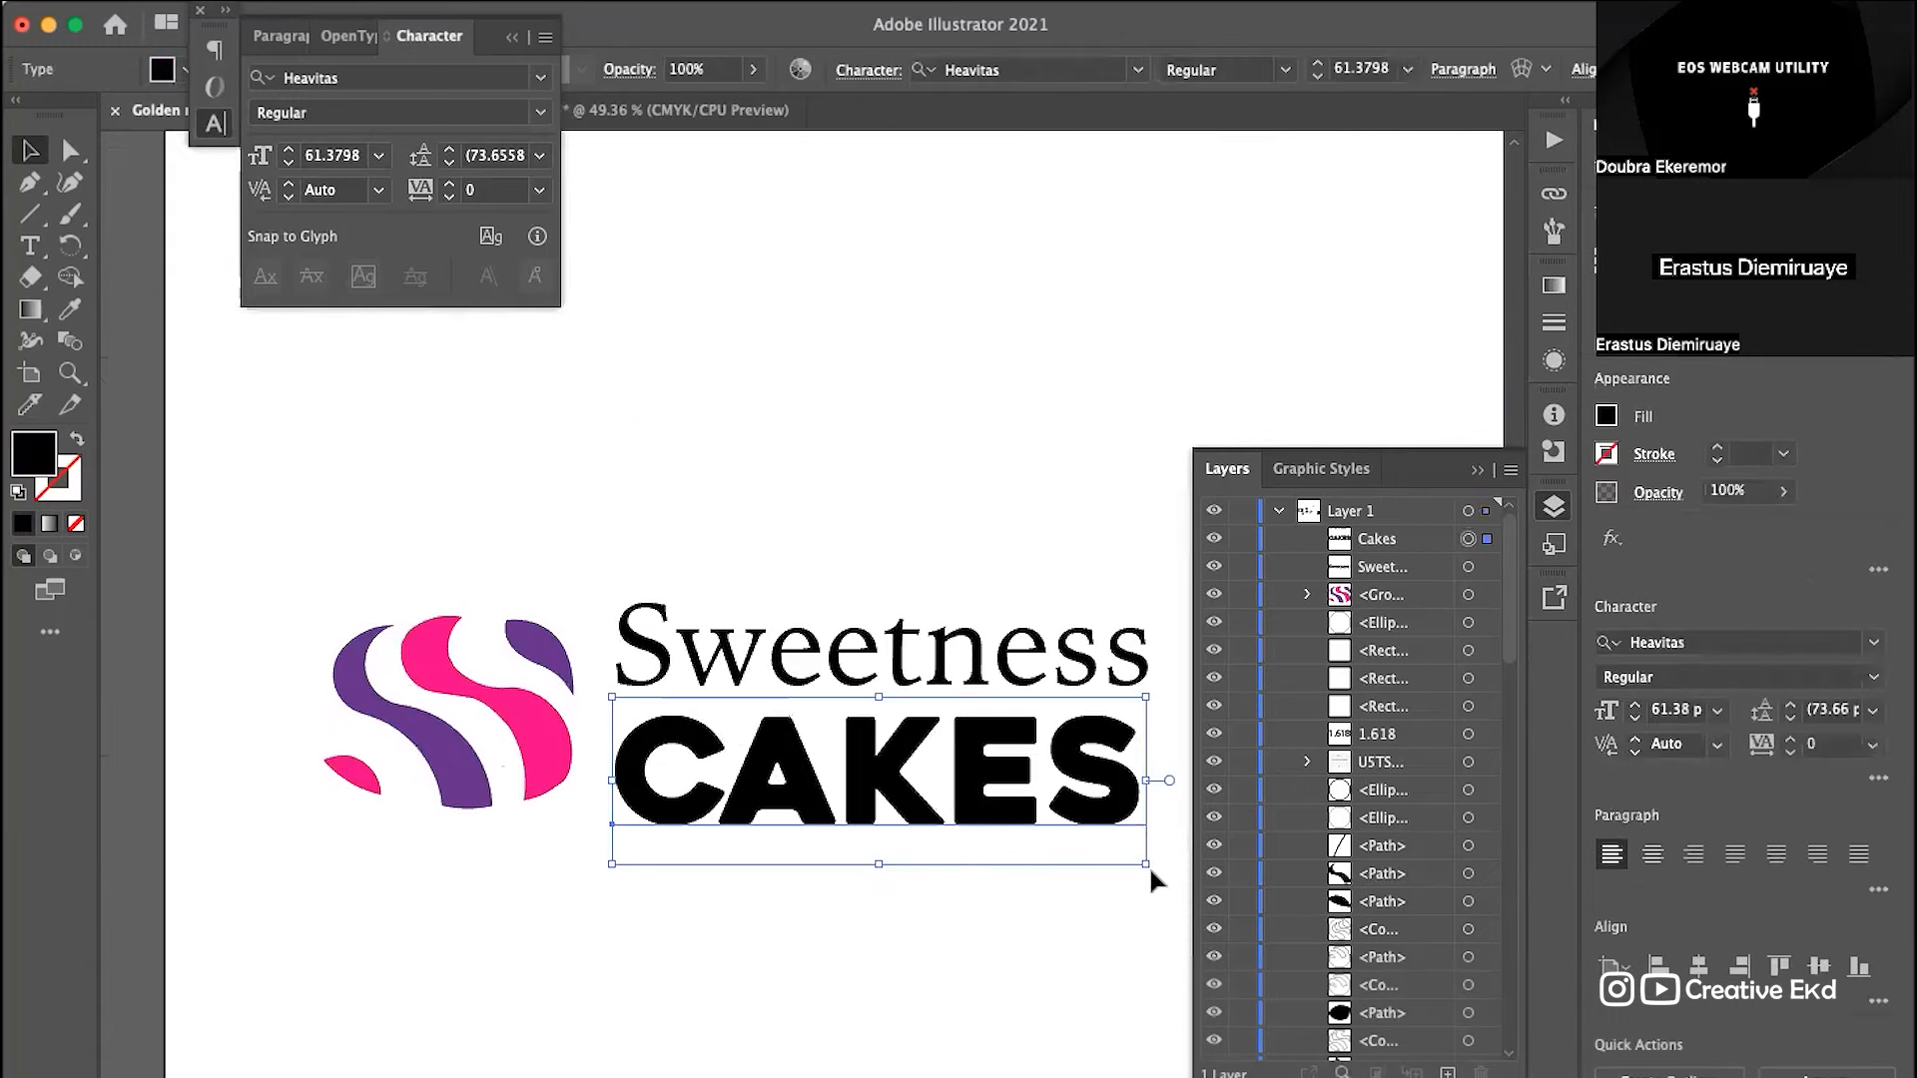
pyautogui.moveTo(1146, 864); pyautogui.dragTo(1039, 866)
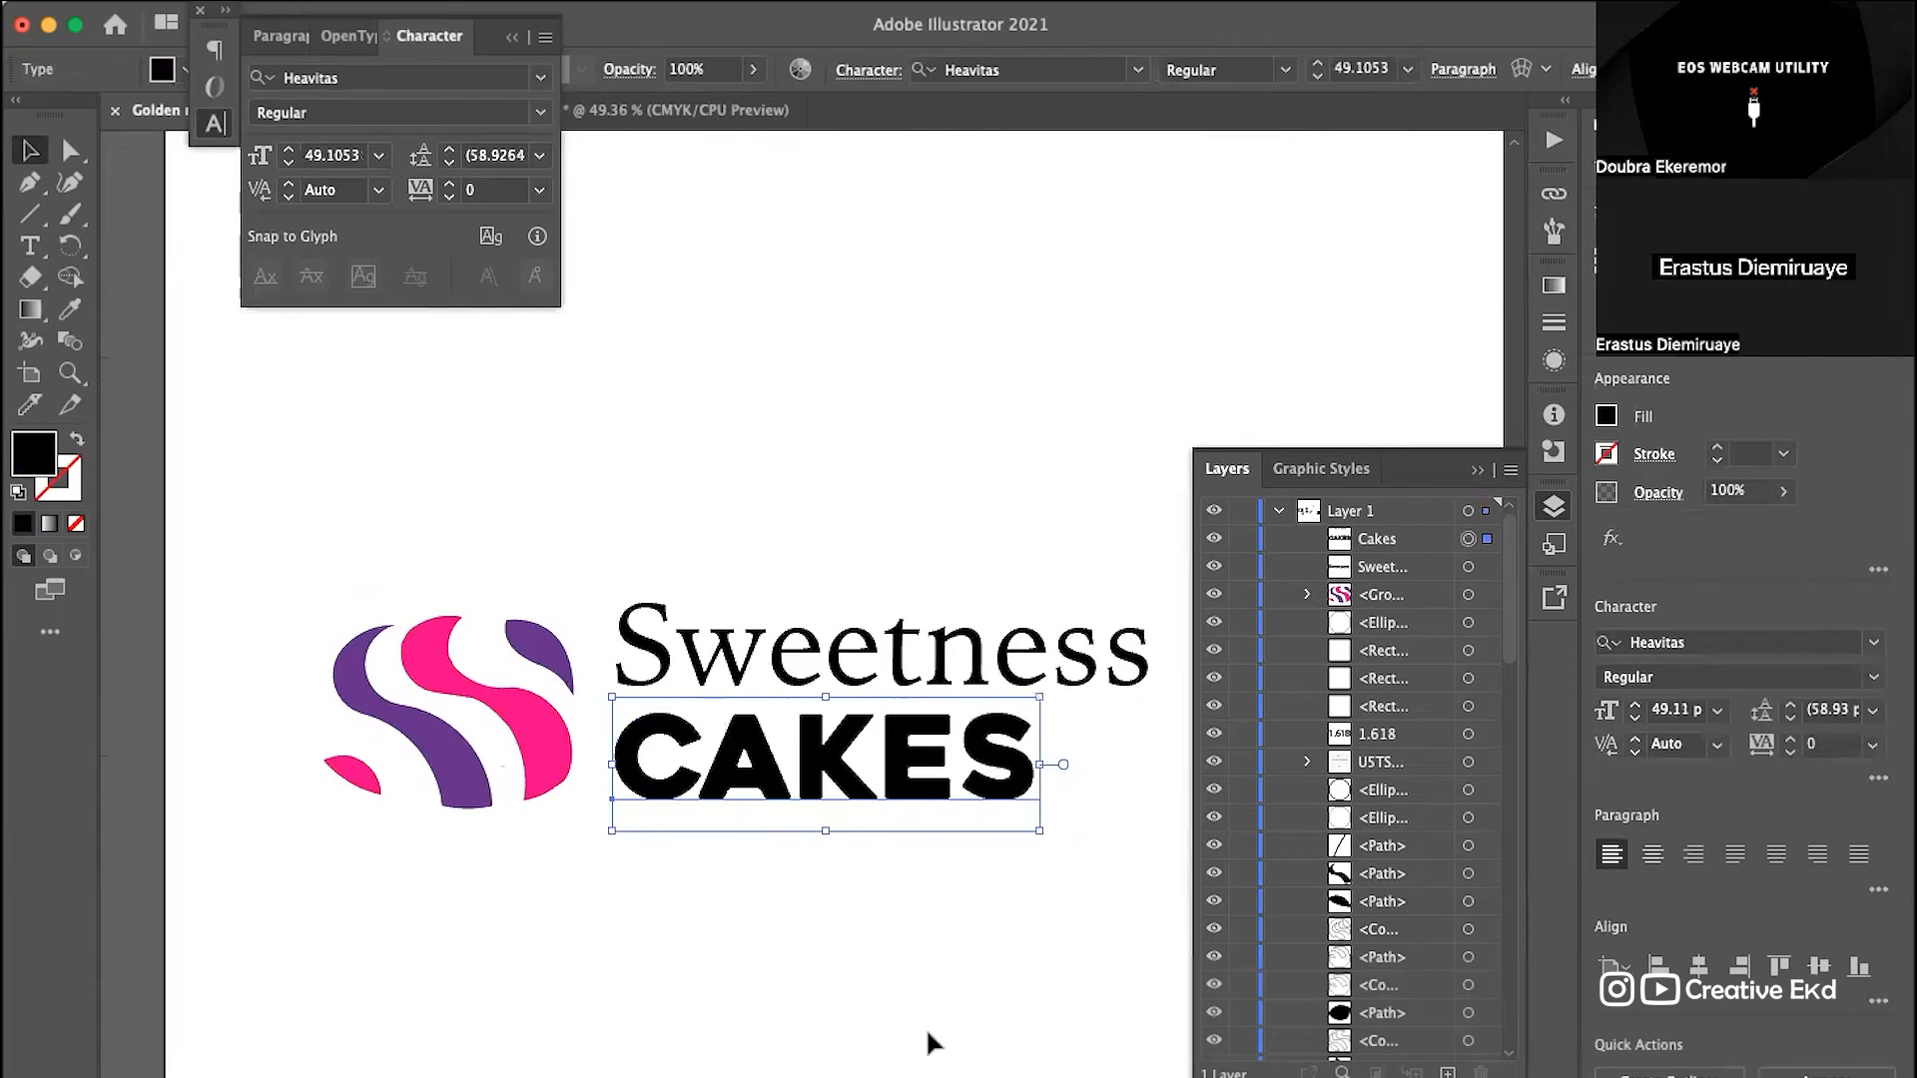
pyautogui.click(896, 993)
# Step: Shift both wordmark lines slightly right and down, and shrink "Sweetness" to match the width of CAKES
pyautogui.scroll(-3, 829, 841)
pyautogui.hscroll(-1, 830, 841)
pyautogui.moveTo(828, 604); pyautogui.dragTo(848, 619)
pyautogui.moveTo(797, 505); pyautogui.dragTo(811, 515)
pyautogui.scroll(-3, 811, 514)
pyautogui.moveTo(1023, 471); pyautogui.dragTo(973, 486)
pyautogui.click(931, 639)
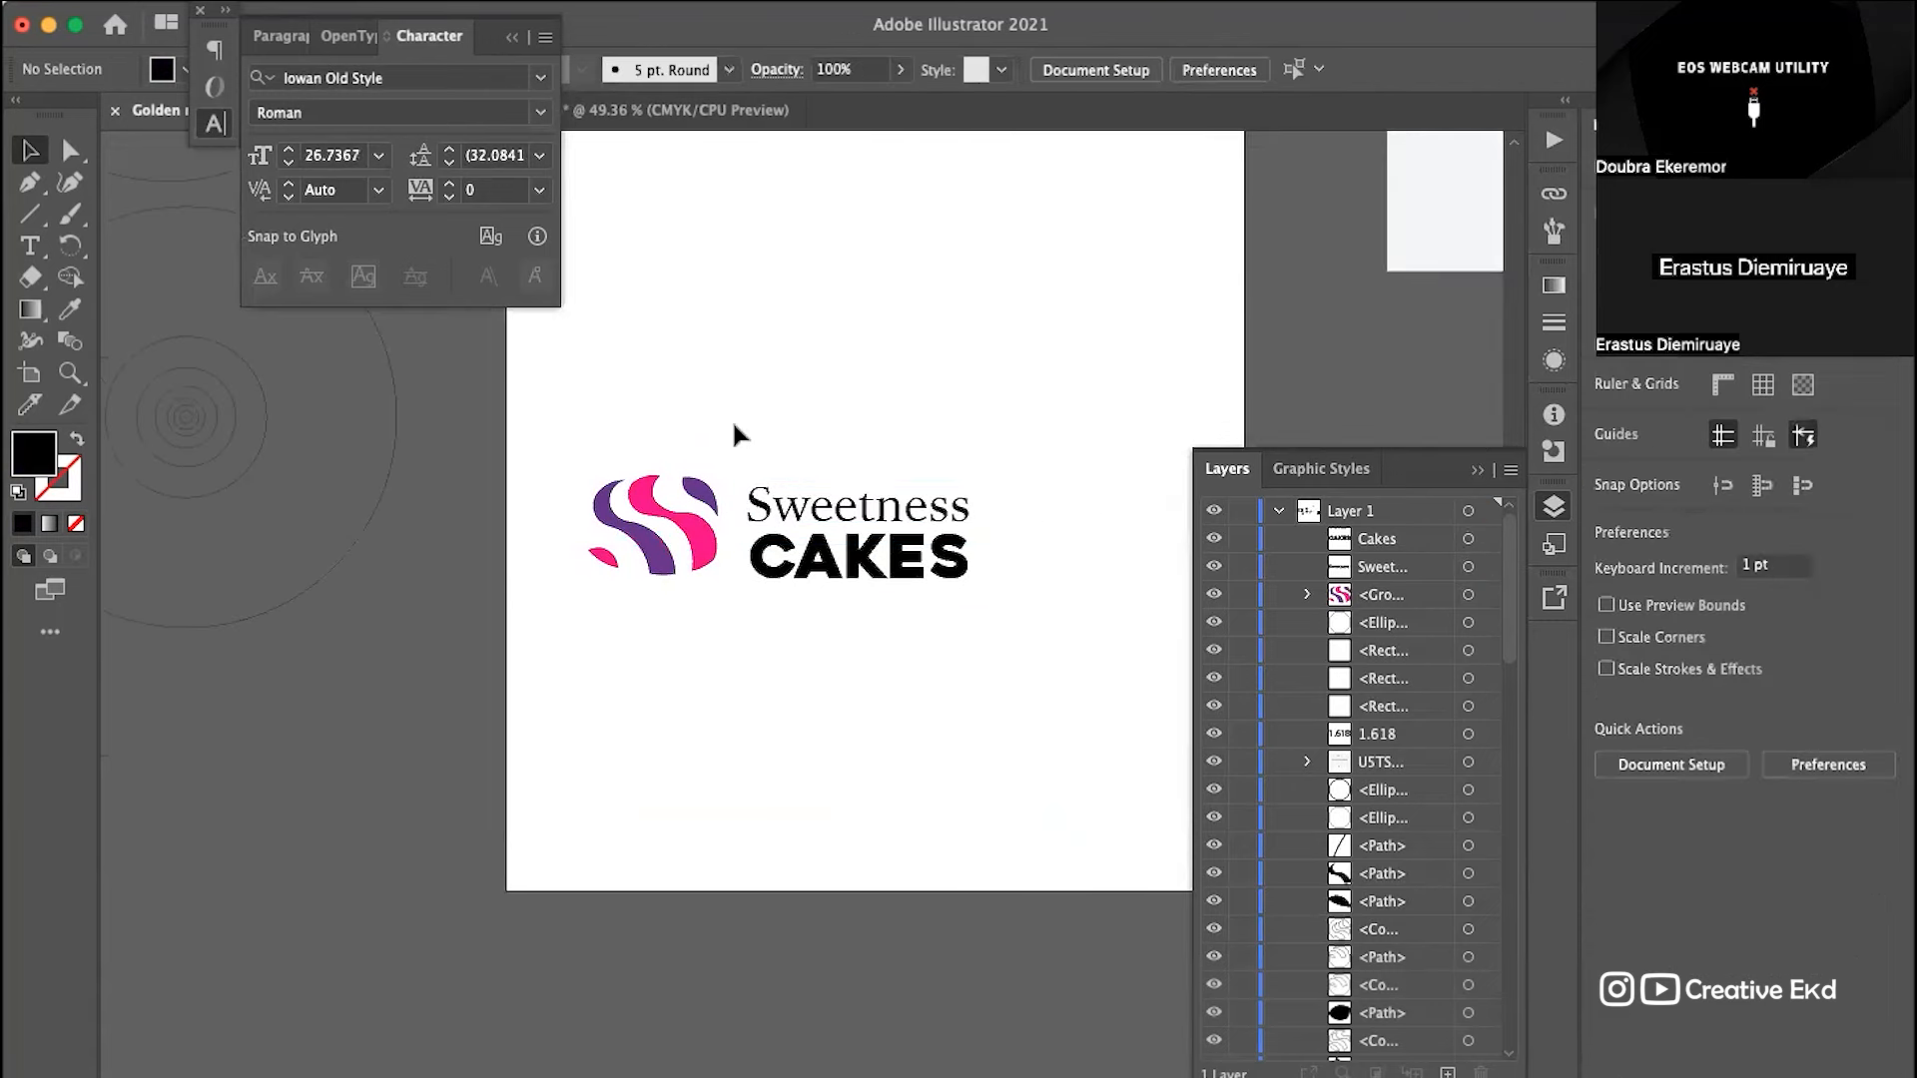
# Step: Reduce the CAKES text to about 43 pt so it is narrower than "Sweetness"
pyautogui.scroll(3, 733, 418)
pyautogui.click(911, 711)
pyautogui.moveTo(1180, 744); pyautogui.dragTo(1125, 733)
pyautogui.click(1010, 759)
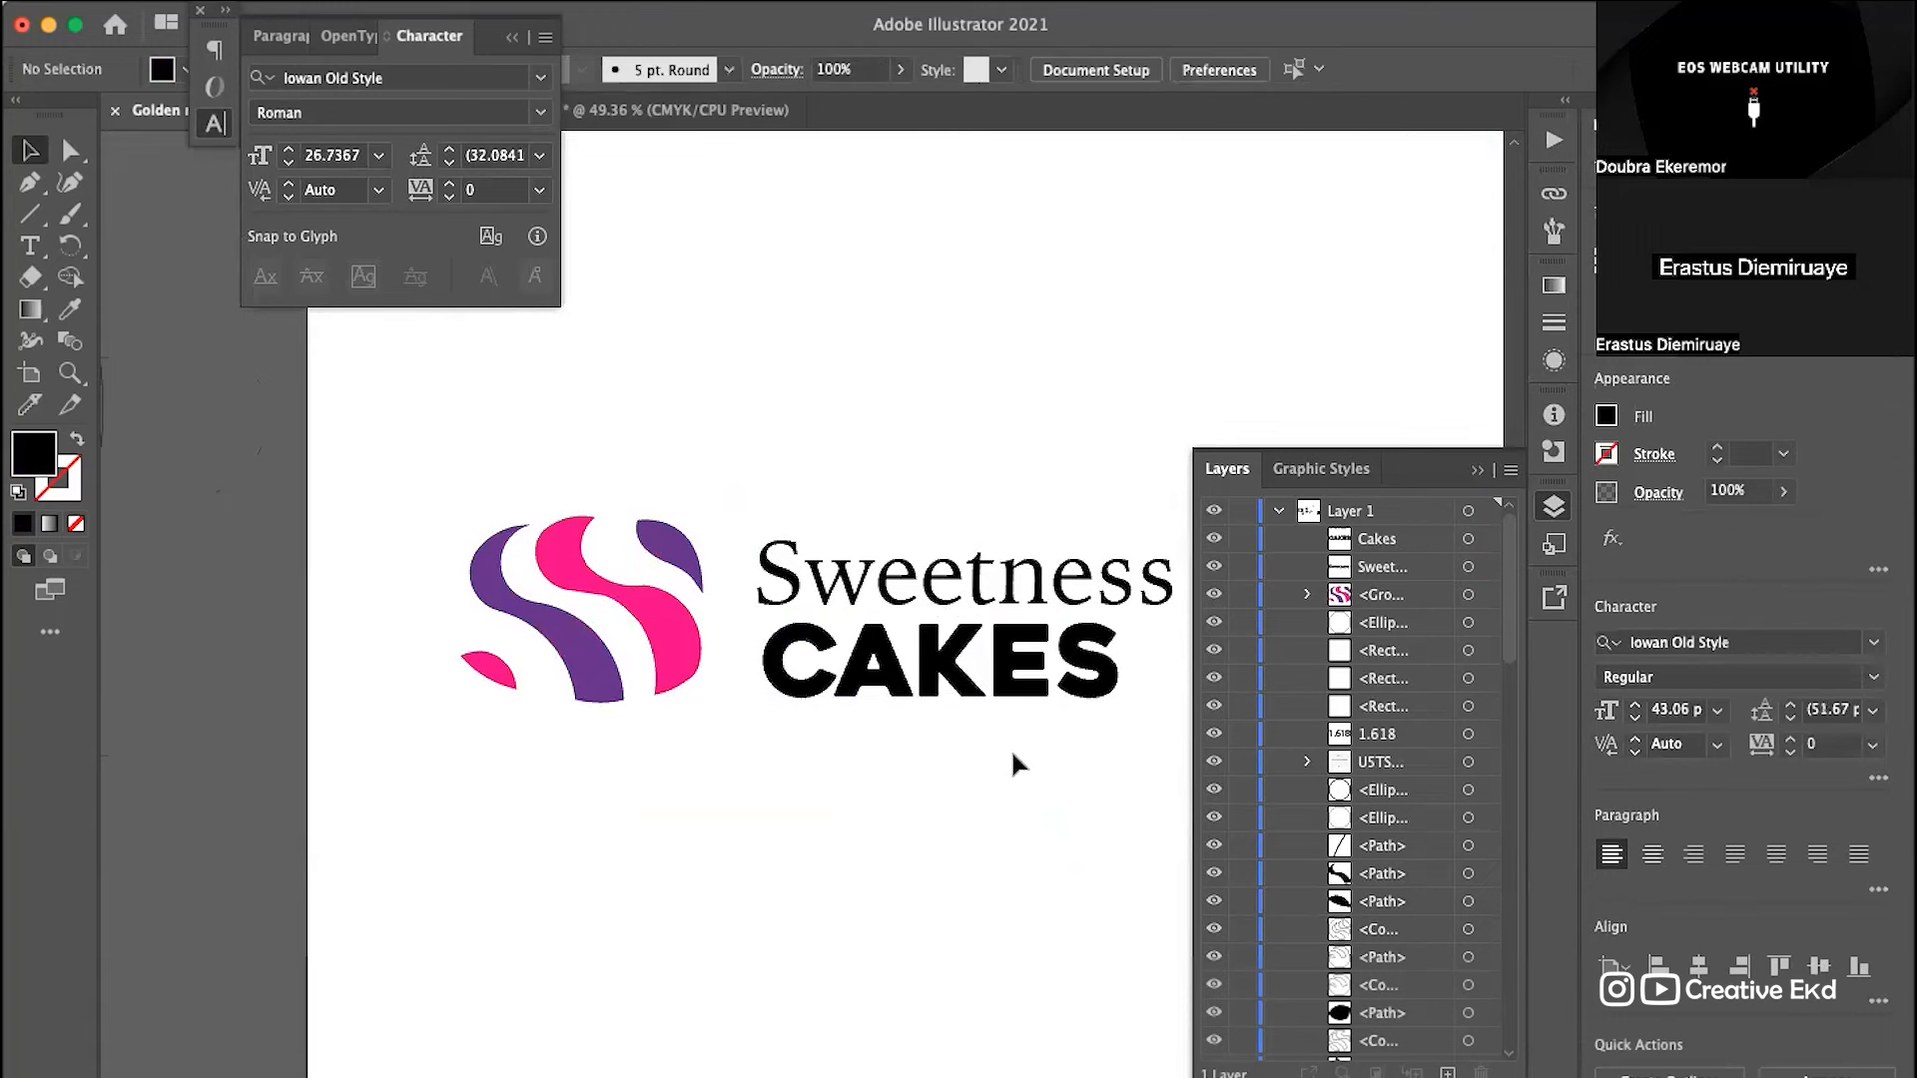
# Step: Nudge the "Sweetness" and CAKES lines up together to center them vertically against the logo mark
pyautogui.moveTo(778, 260); pyautogui.dragTo(1218, 689)
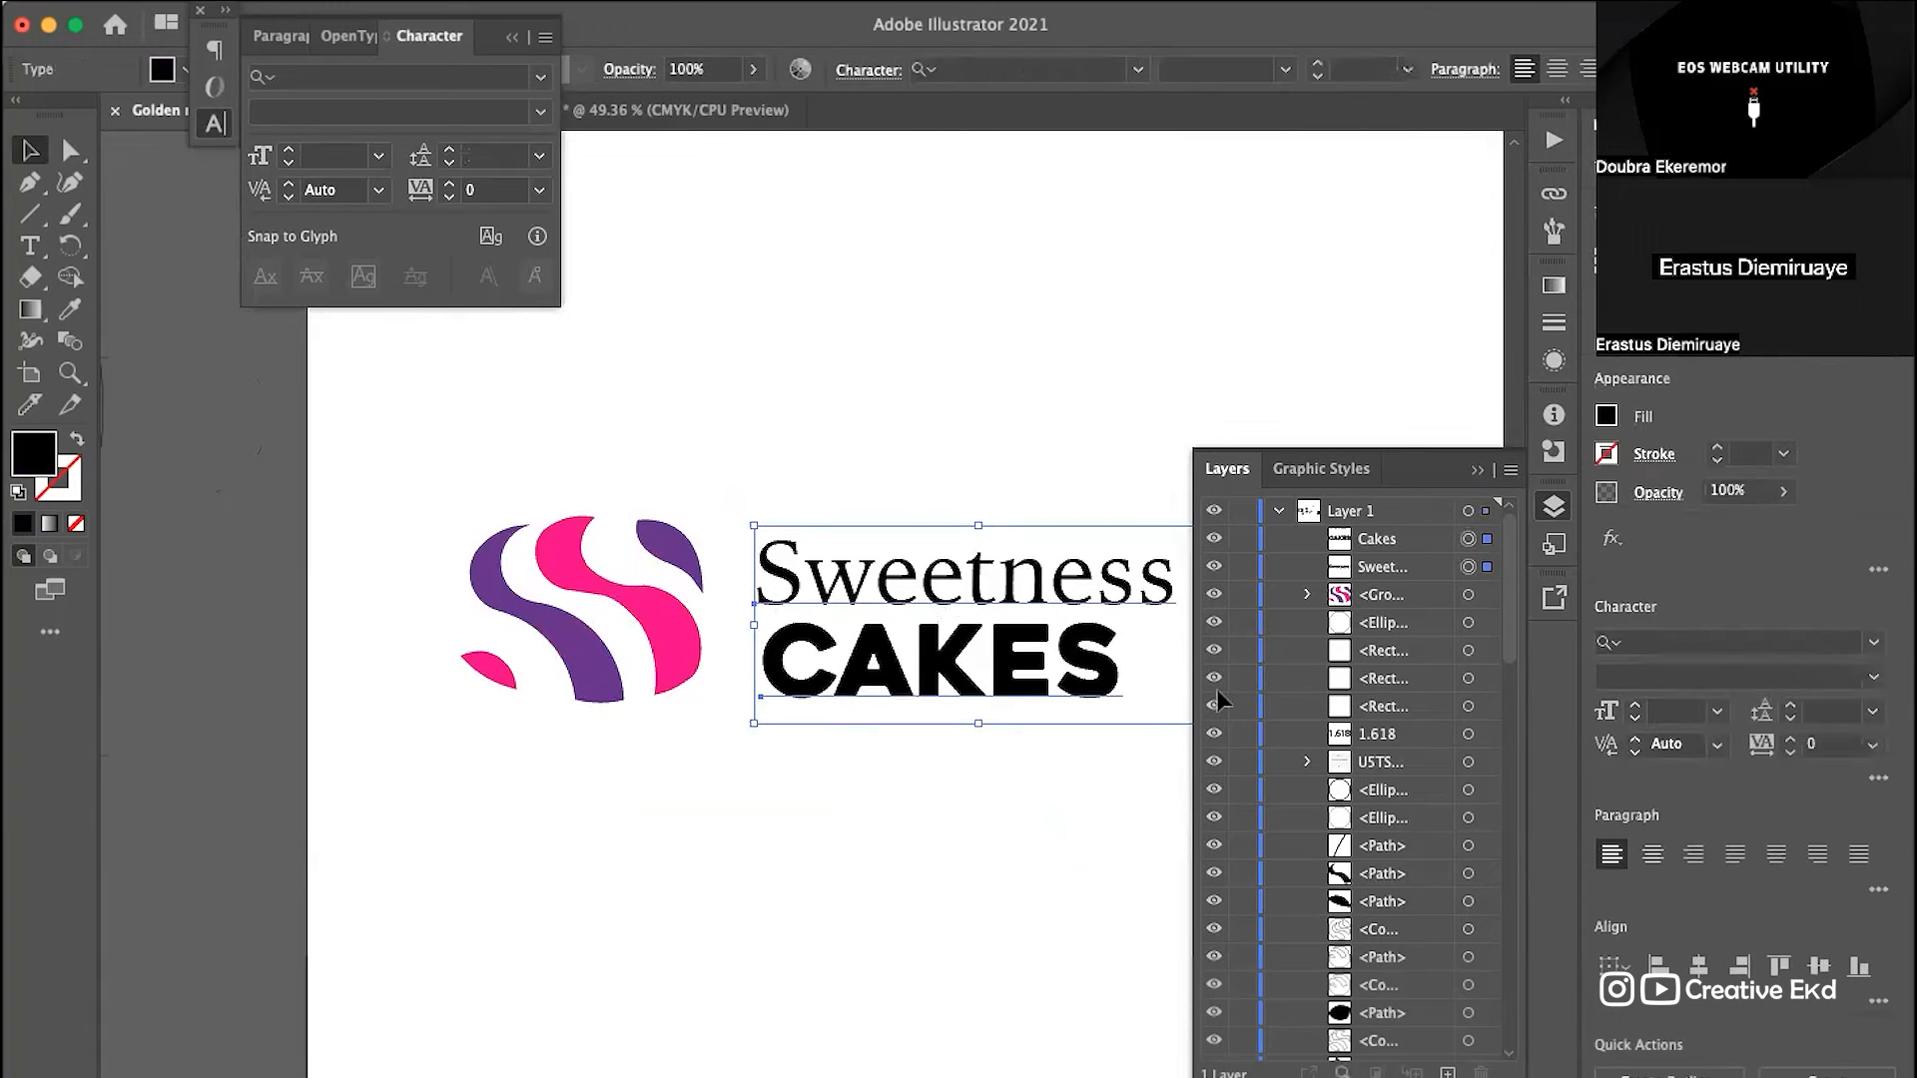
pyautogui.hotkey('shift', 'Up')
pyautogui.hotkey('shift', 'Up')
pyautogui.click(972, 799)
# Step: Scale the CAKES text down to about 39 pt beneath "Sweetness"
pyautogui.scroll(-5, 972, 799)
pyautogui.scroll(4, 973, 799)
pyautogui.click(884, 687)
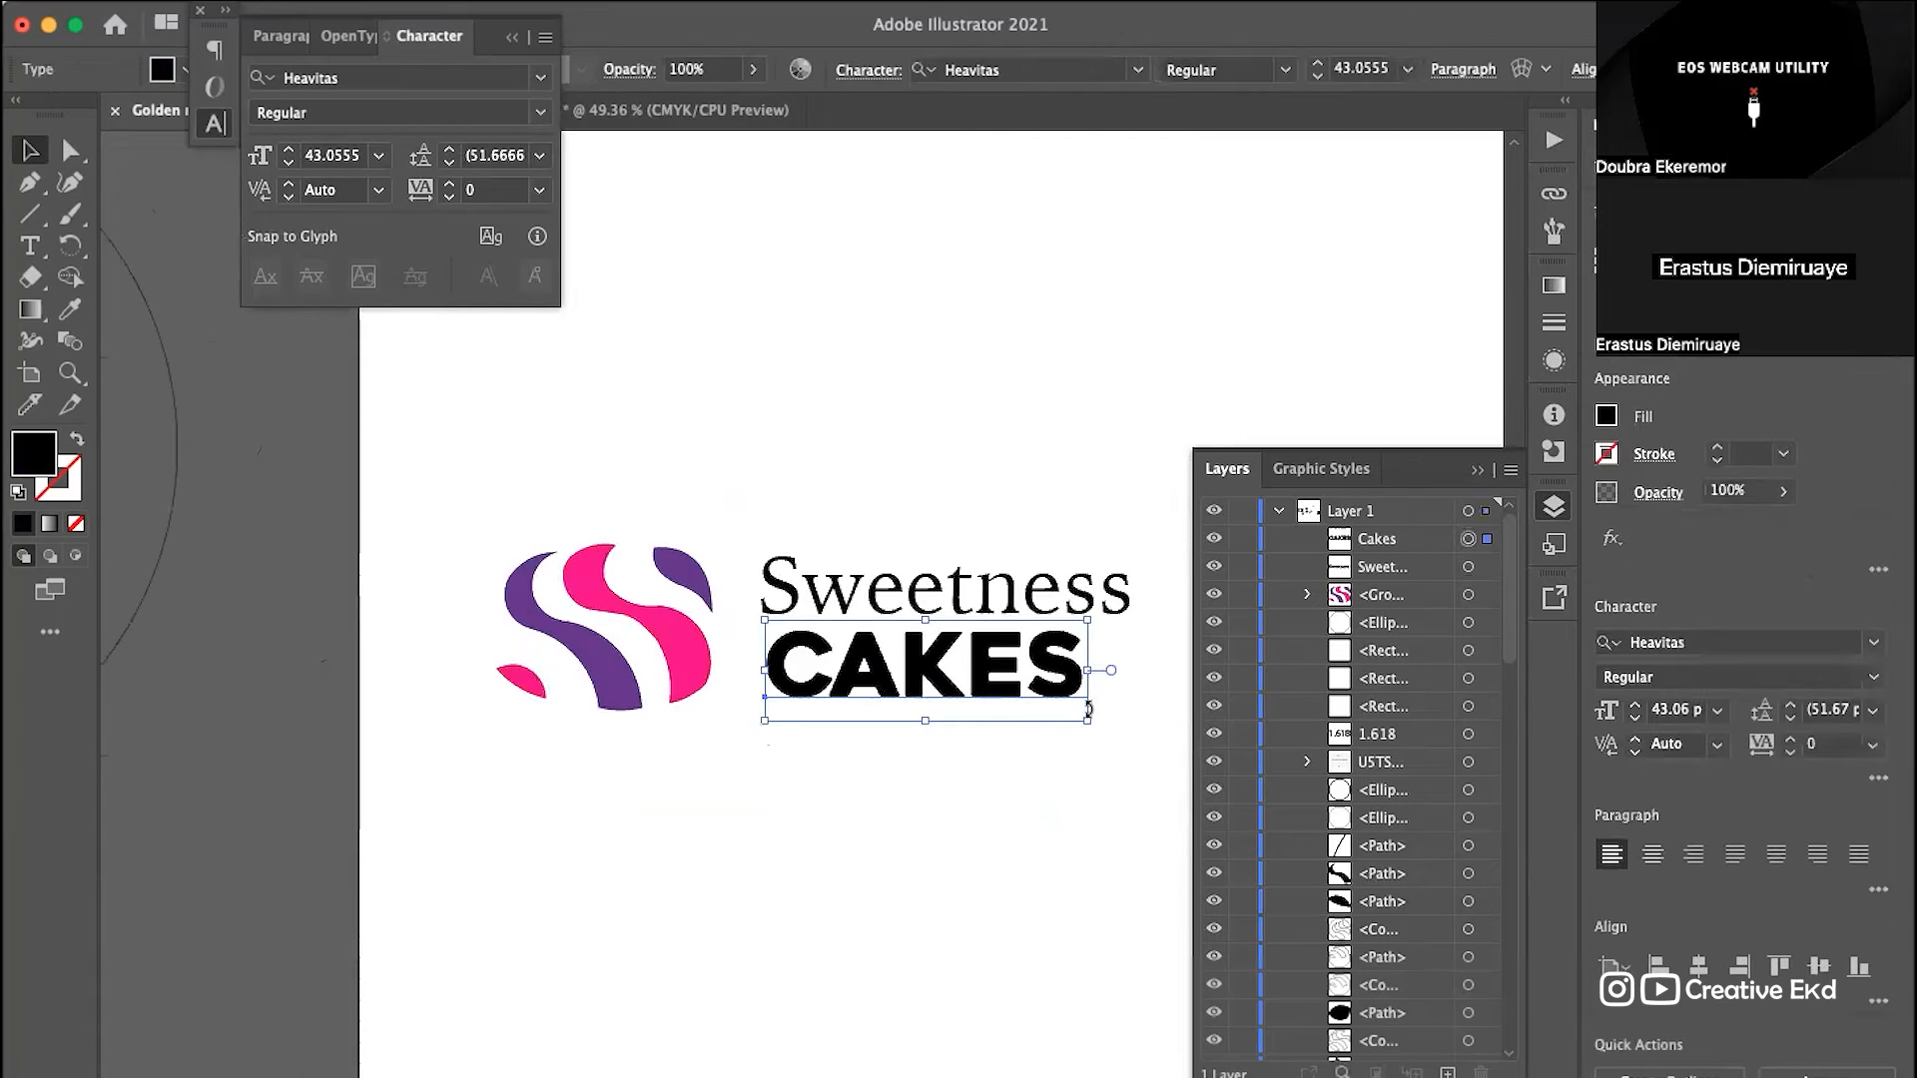
pyautogui.moveTo(1088, 709); pyautogui.dragTo(1050, 717)
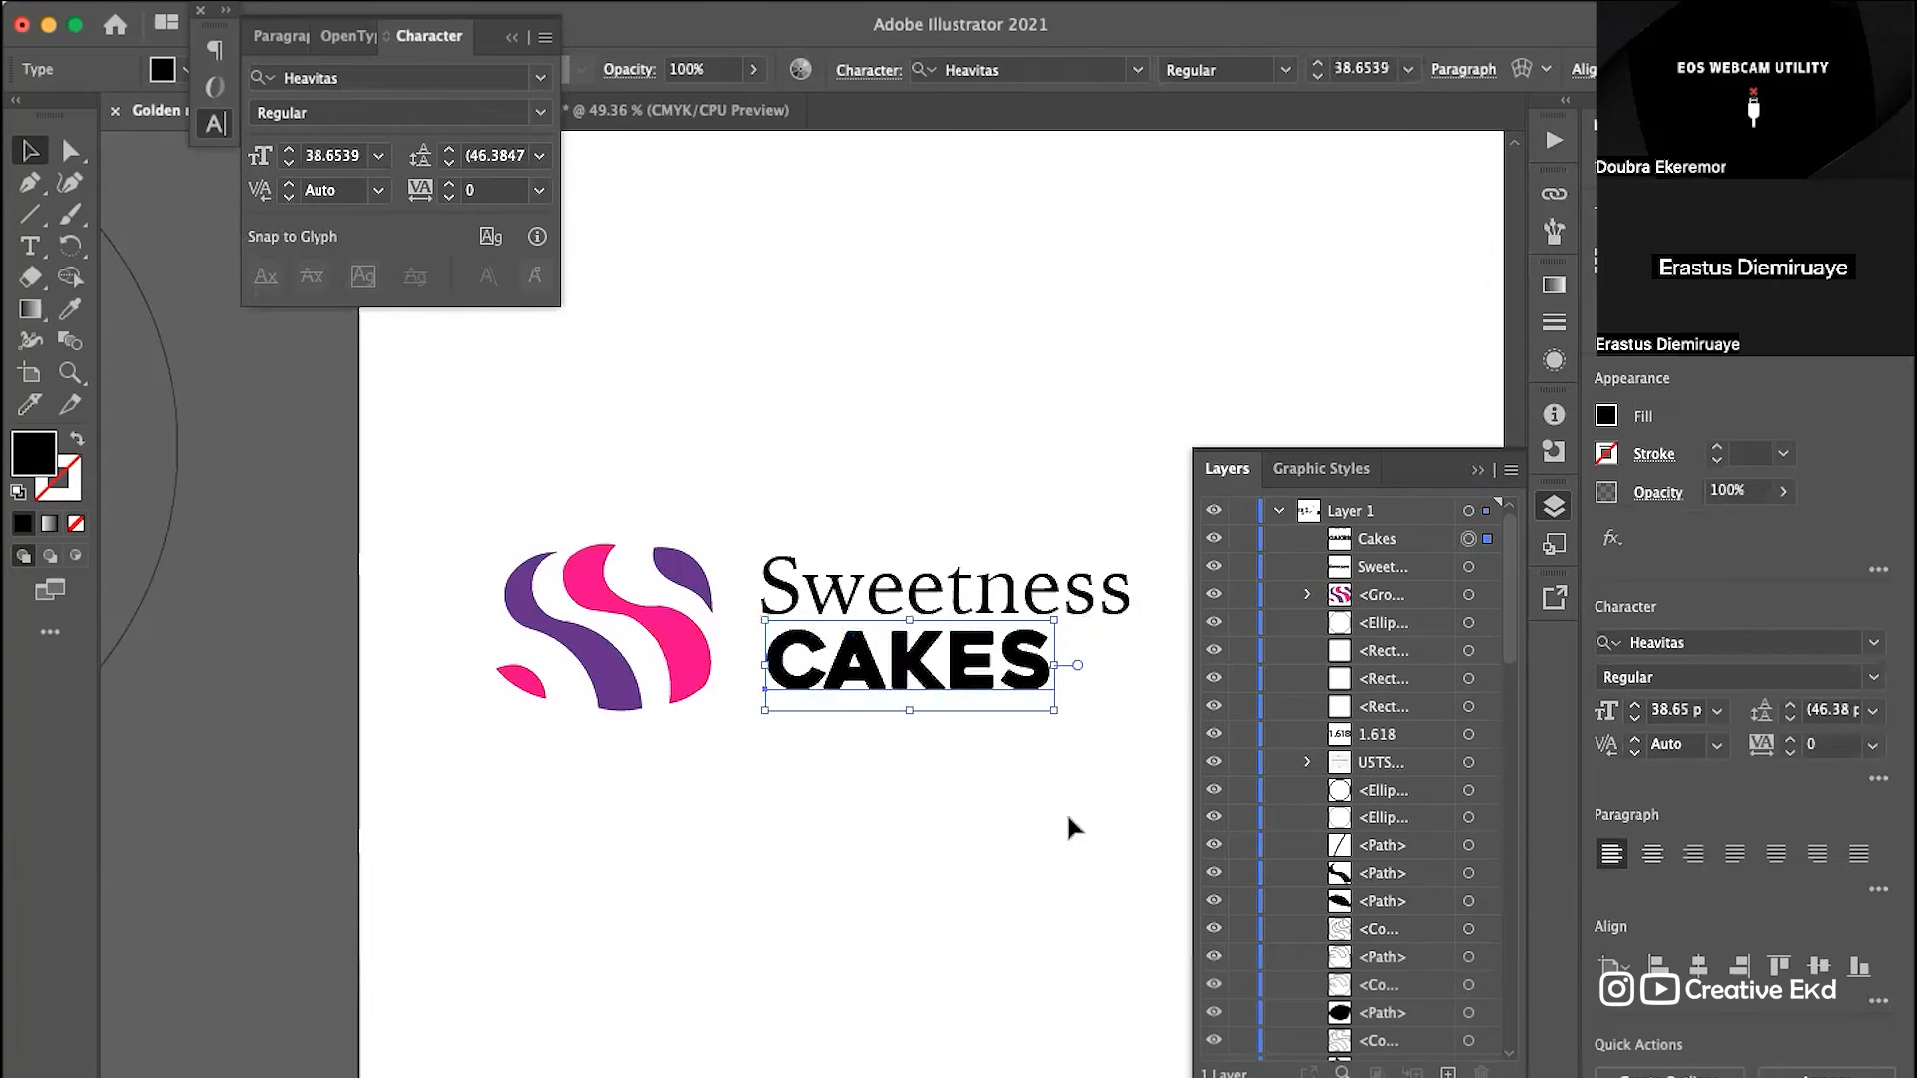
pyautogui.click(1066, 811)
pyautogui.scroll(-3, 879, 796)
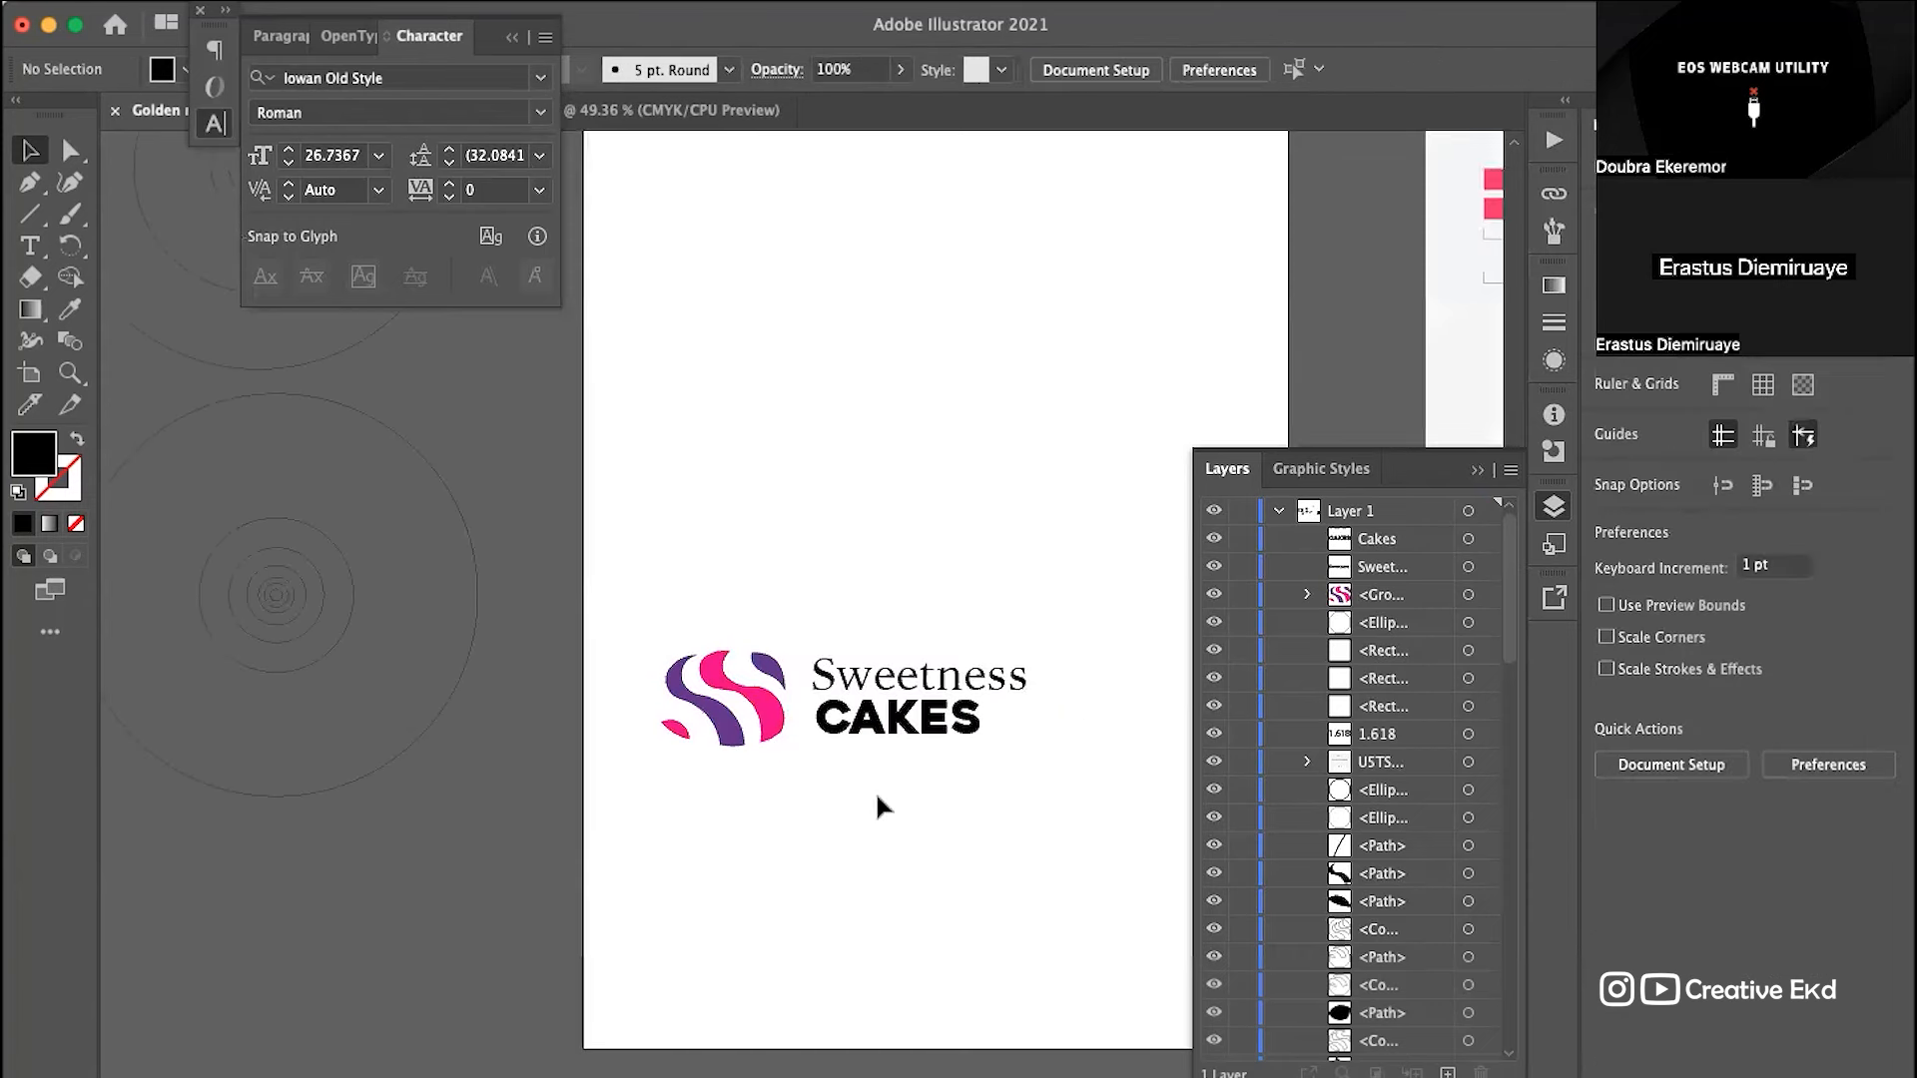
# Step: Try shifting the CAKES line right beneath "Sweetness", and undo the move
pyautogui.scroll(3, 876, 791)
pyautogui.moveTo(872, 701); pyautogui.dragTo(927, 702)
pyautogui.press('super+z')
pyautogui.click(981, 754)
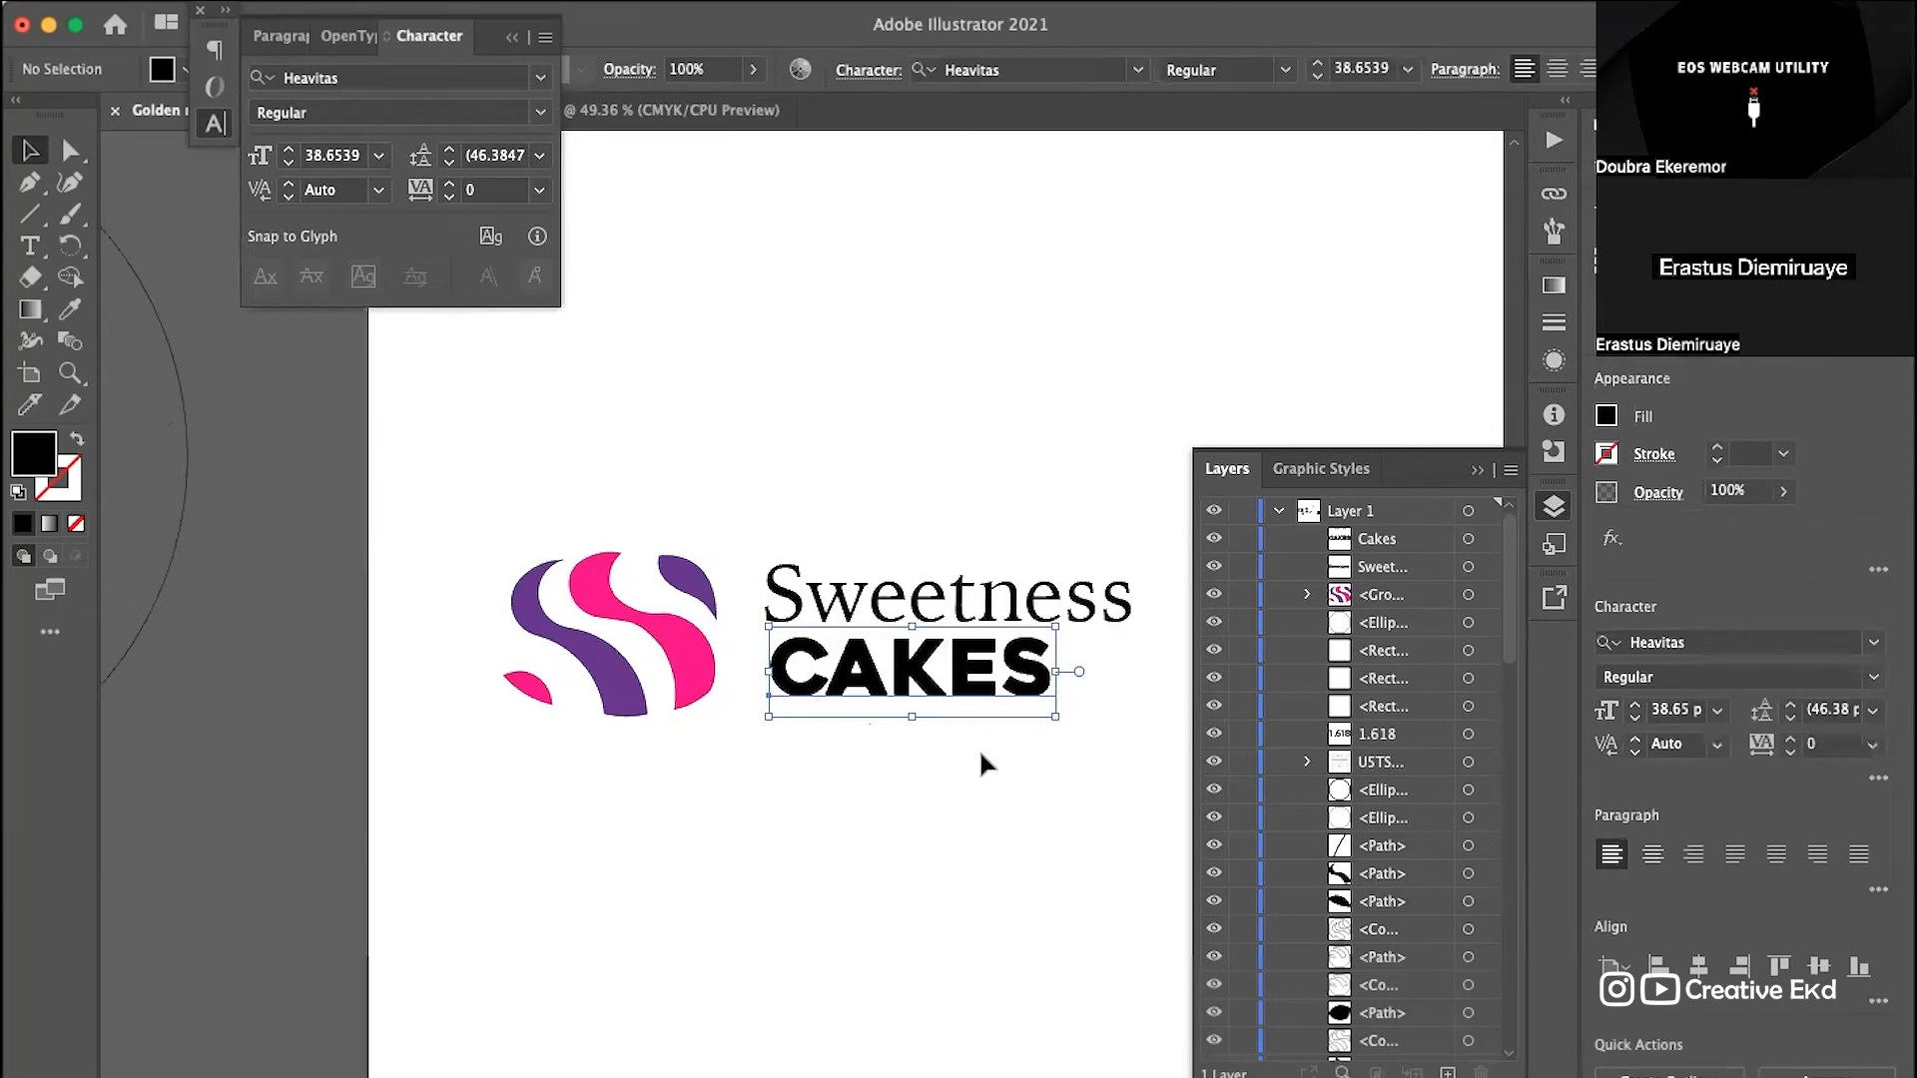
pyautogui.scroll(-3, 980, 755)
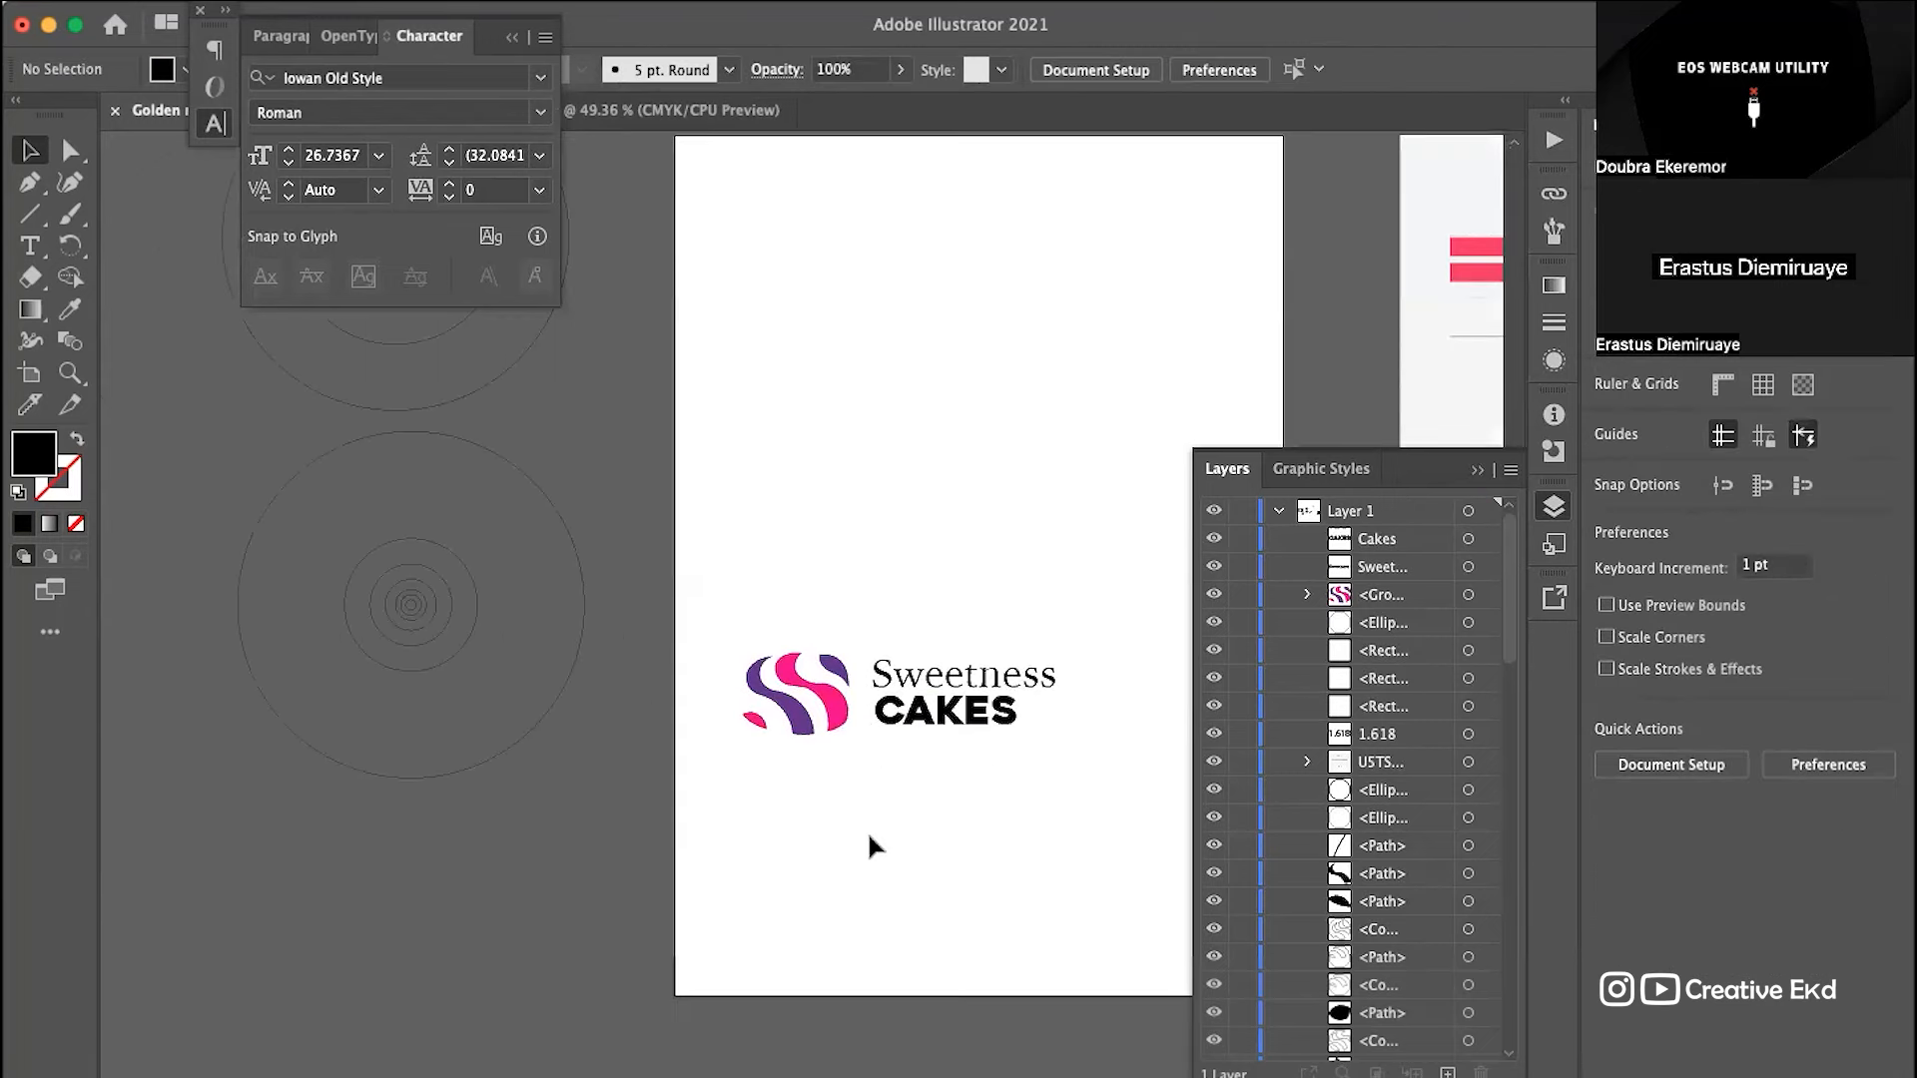
# Step: Duplicate the complete horizontal logo, mark and wordmark together, directly above the original on the artboard
pyautogui.hscroll(3, 866, 831)
pyautogui.scroll(2, 867, 830)
pyautogui.moveTo(918, 629); pyautogui.dragTo(599, 844)
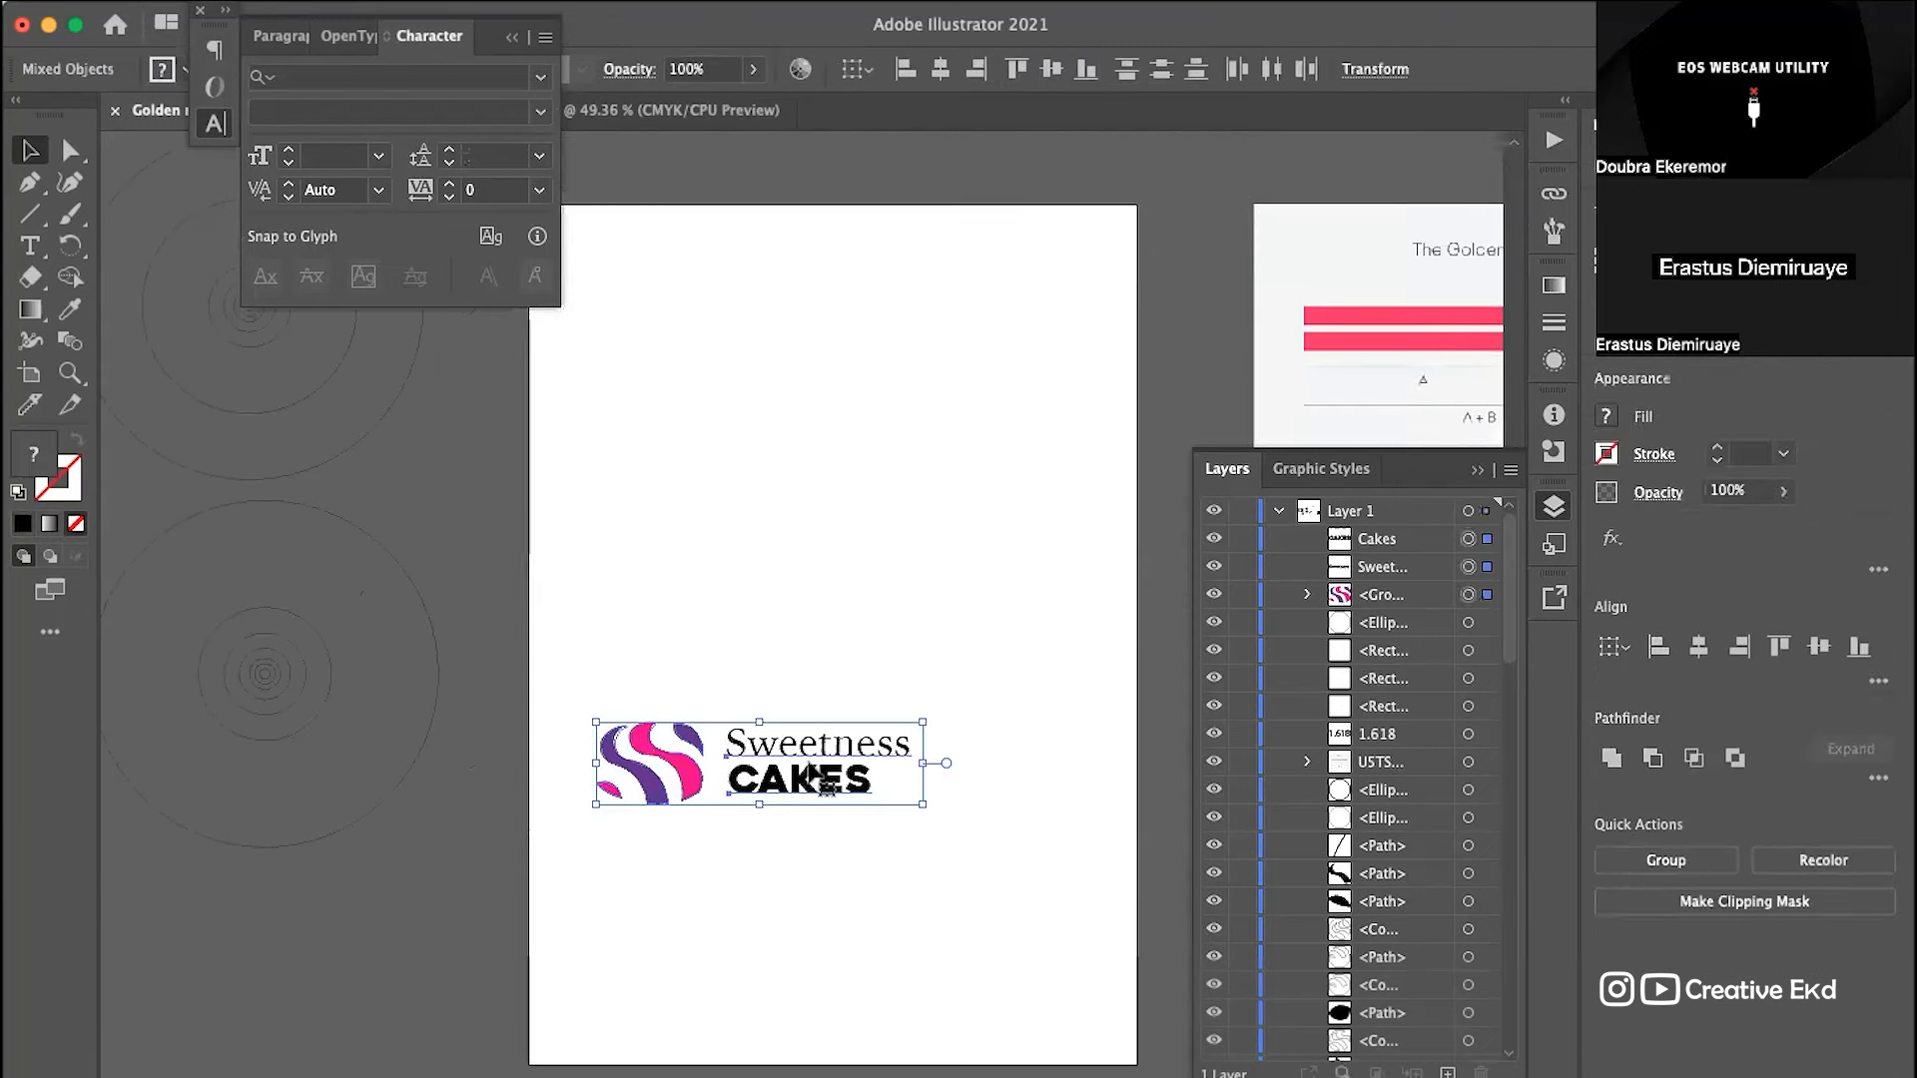
pyautogui.moveTo(797, 794); pyautogui.dragTo(805, 599)
pyautogui.click(843, 675)
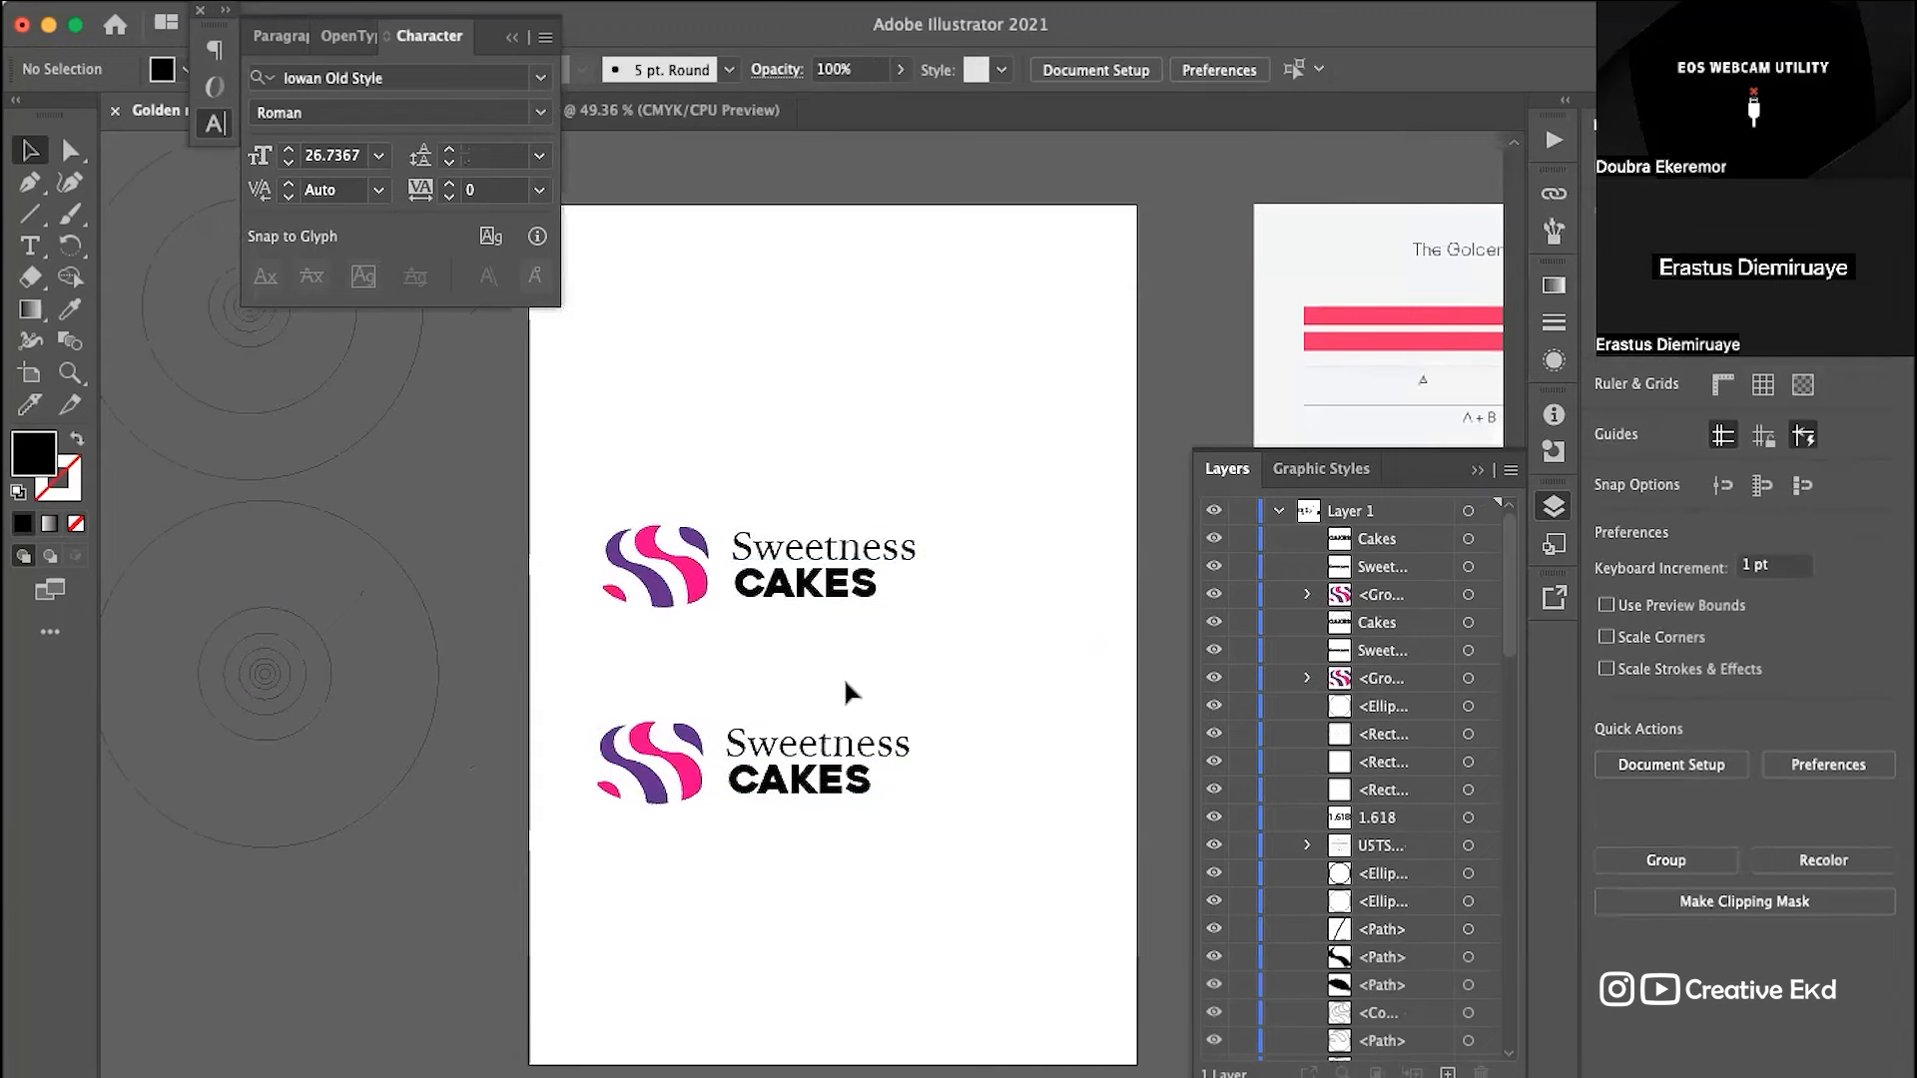
# Step: Move the upper copy's colored mark above its "Sweetness" line to form a stacked layout
pyautogui.scroll(3, 843, 675)
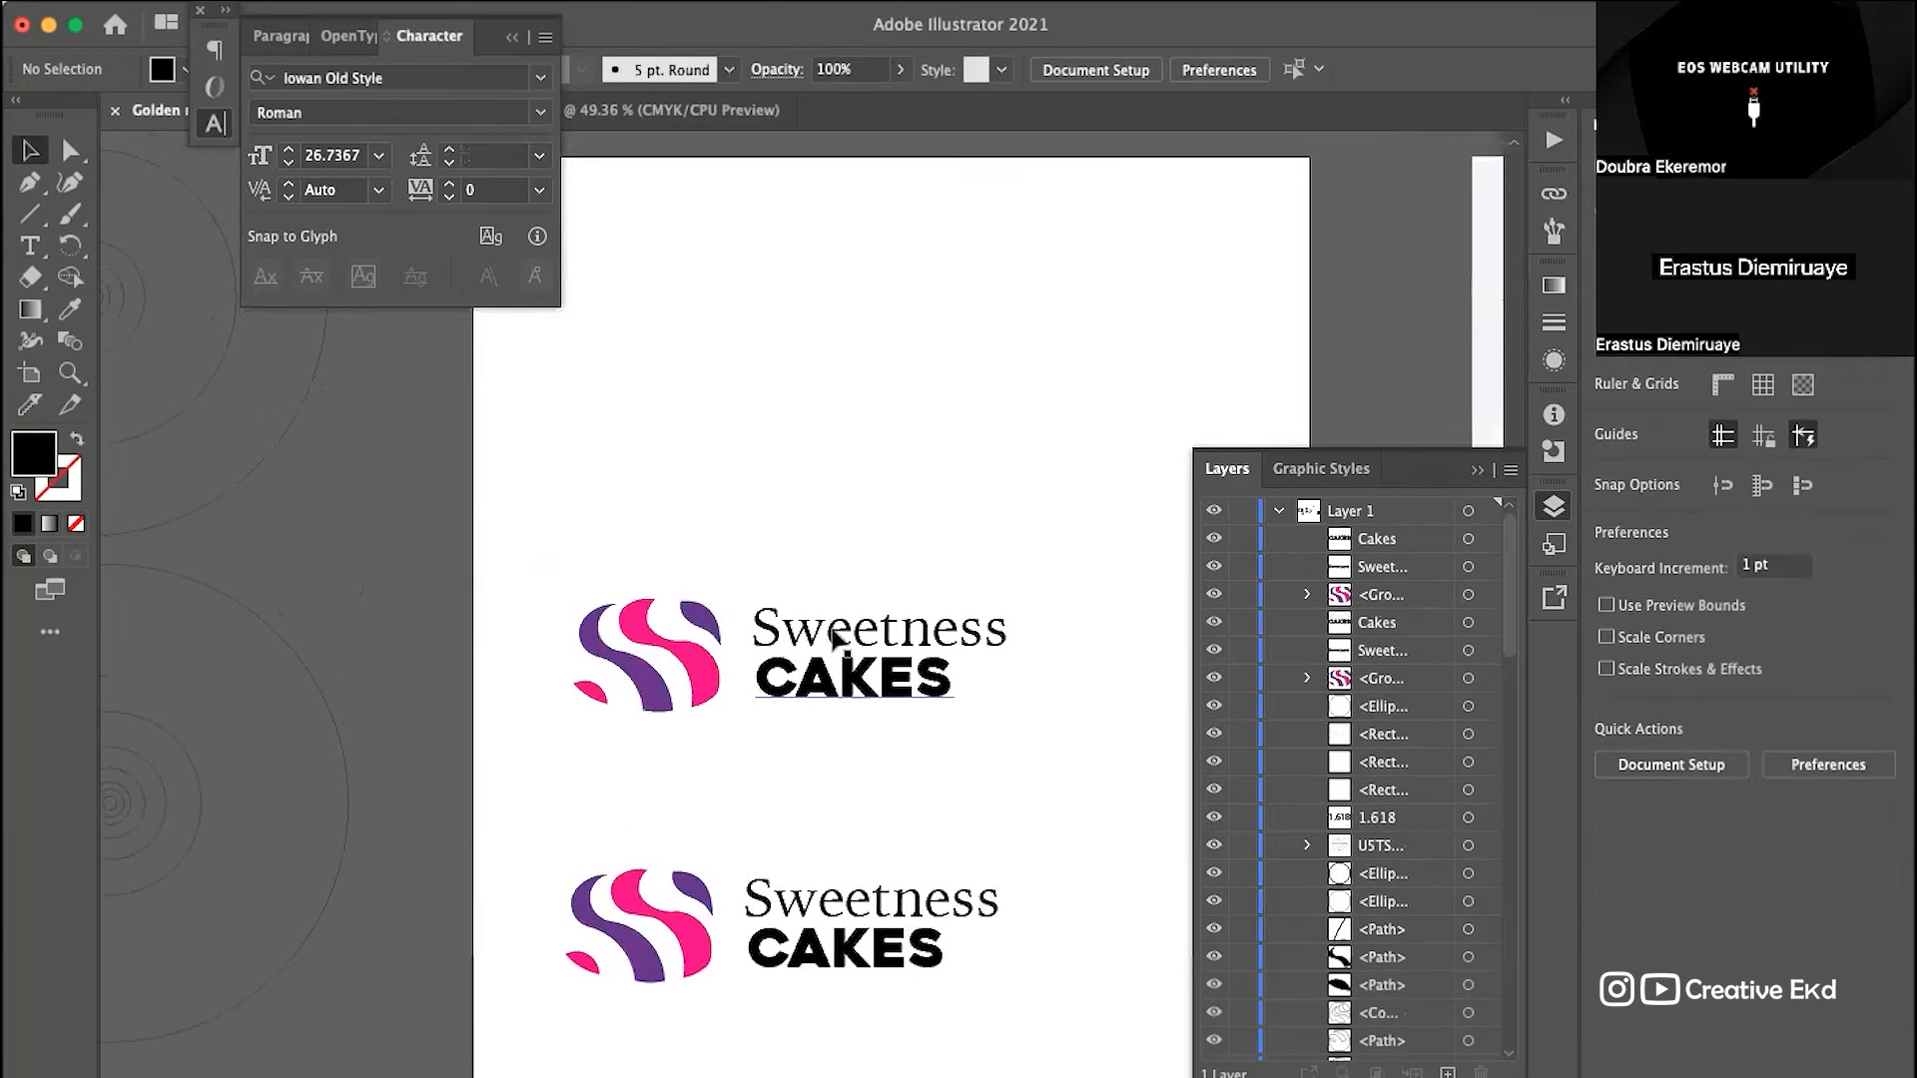
pyautogui.click(643, 619)
pyautogui.moveTo(640, 633); pyautogui.dragTo(846, 517)
pyautogui.click(986, 788)
# Step: Center CAKES beneath "Sweetness" in the stacked logo and leave a gap between the mark and the wordmark
pyautogui.scroll(3, 984, 783)
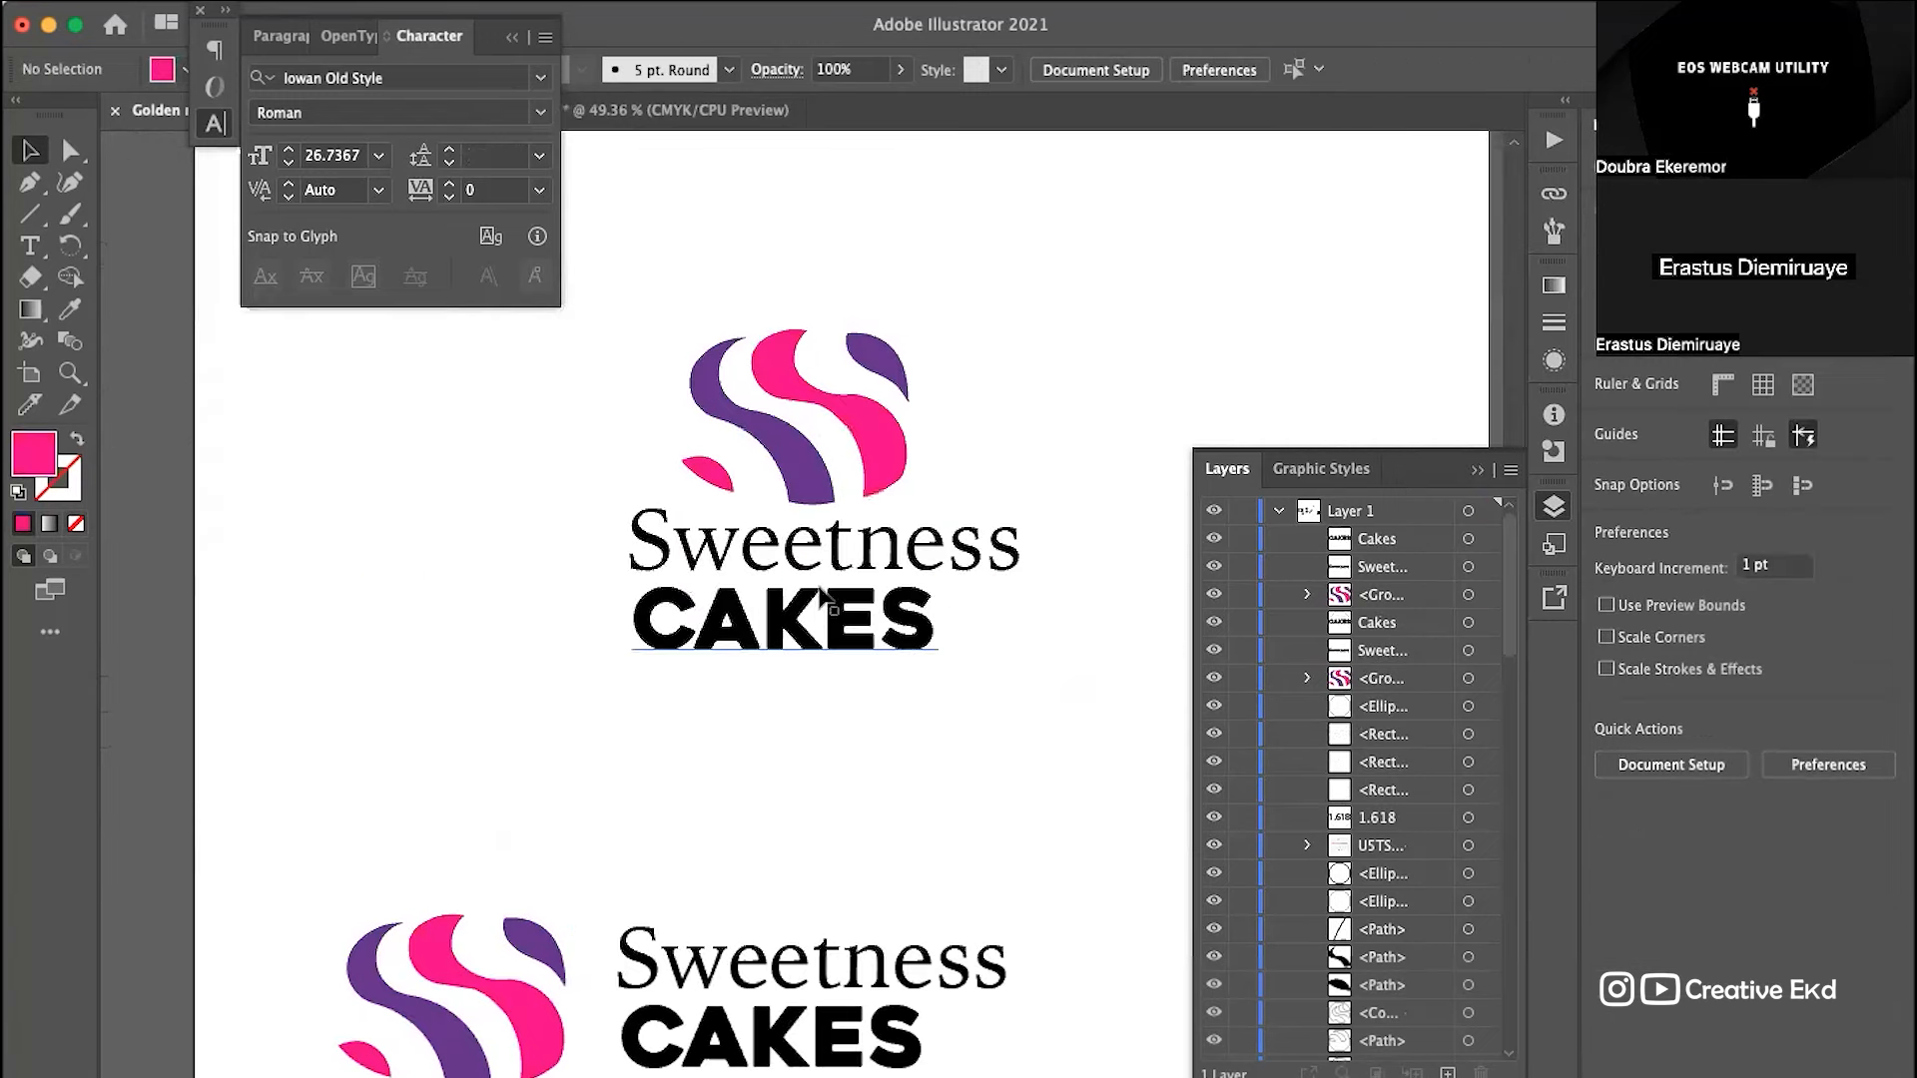
pyautogui.moveTo(826, 637)
pyautogui.mouseDown()
pyautogui.moveTo(880, 637)
pyautogui.moveTo(774, 644)
pyautogui.moveTo(834, 643)
pyautogui.mouseUp()
pyautogui.click(938, 695)
pyautogui.scroll(-3, 938, 696)
pyautogui.scroll(-2, 939, 697)
pyautogui.click(994, 715)
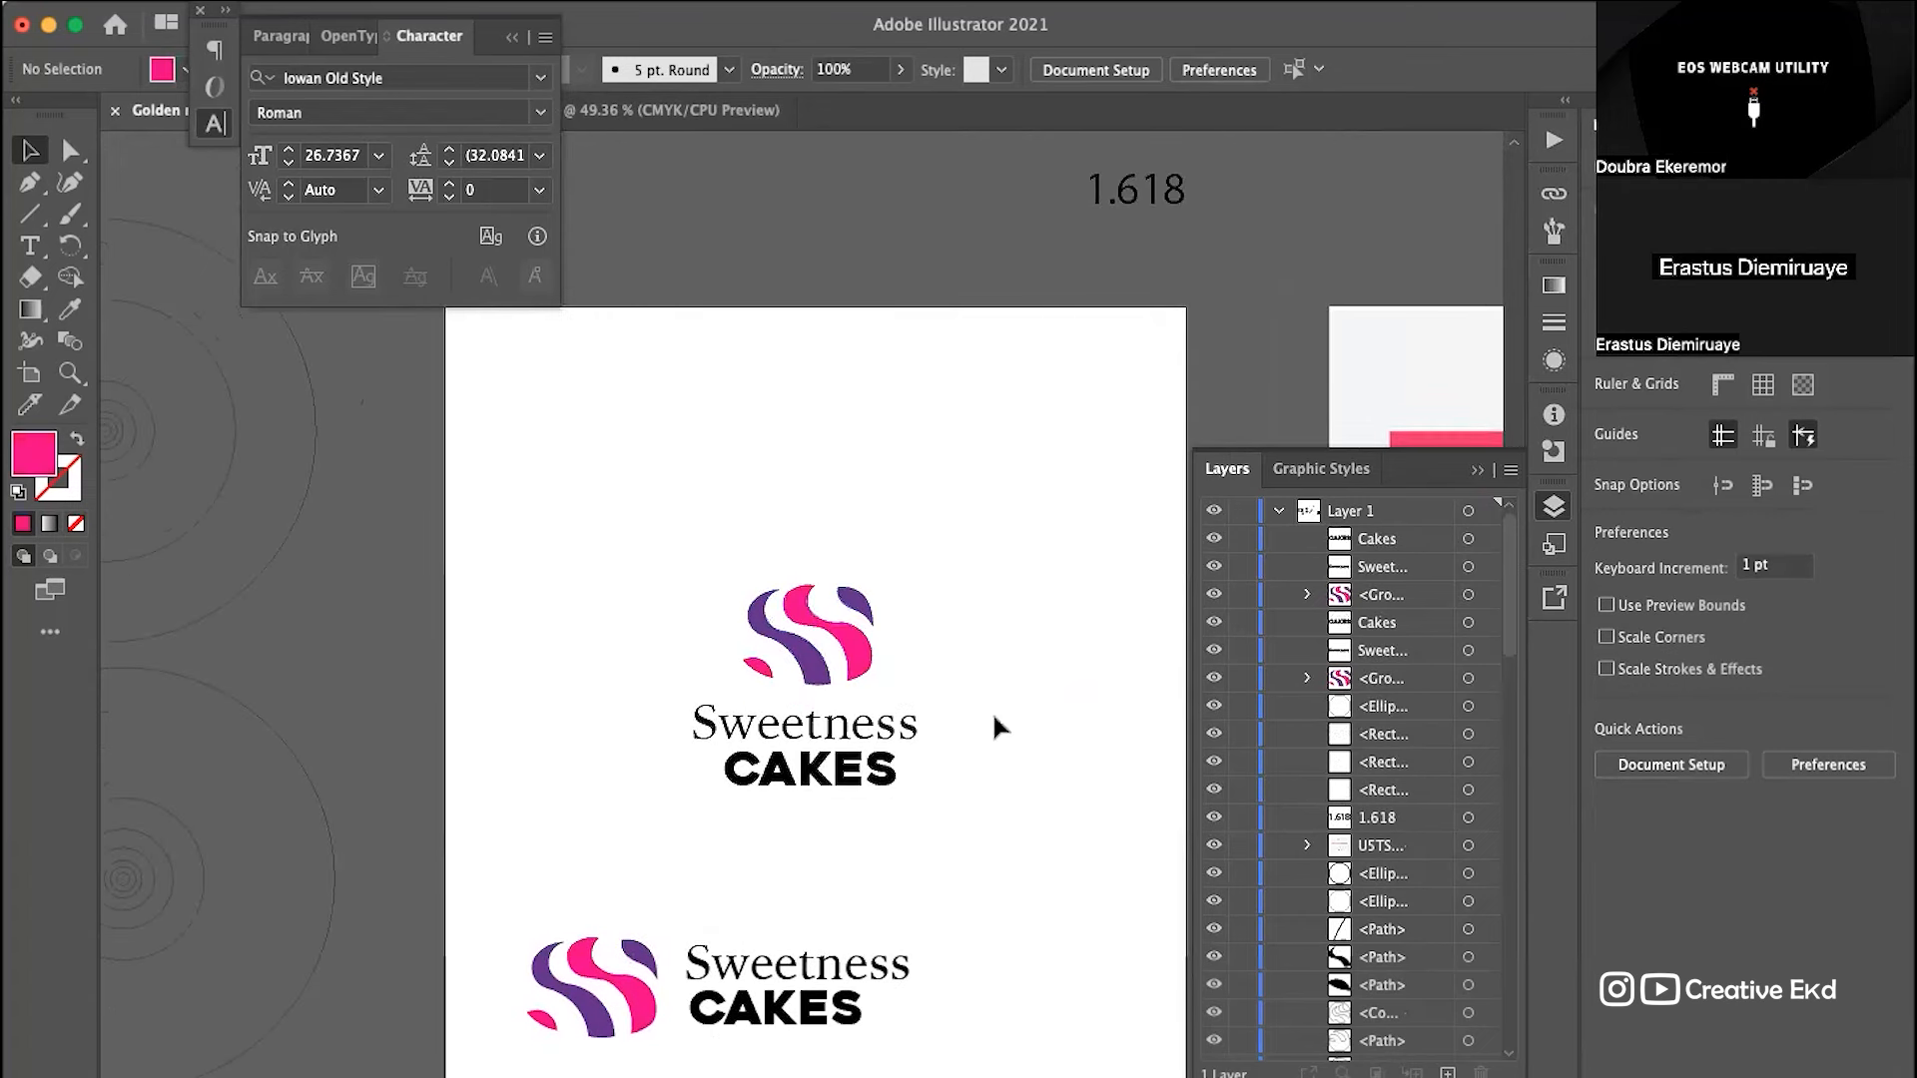
# Step: Change the font of CAKES in the stacked logo to Catalish Huntera Italic
pyautogui.scroll(2, 923, 788)
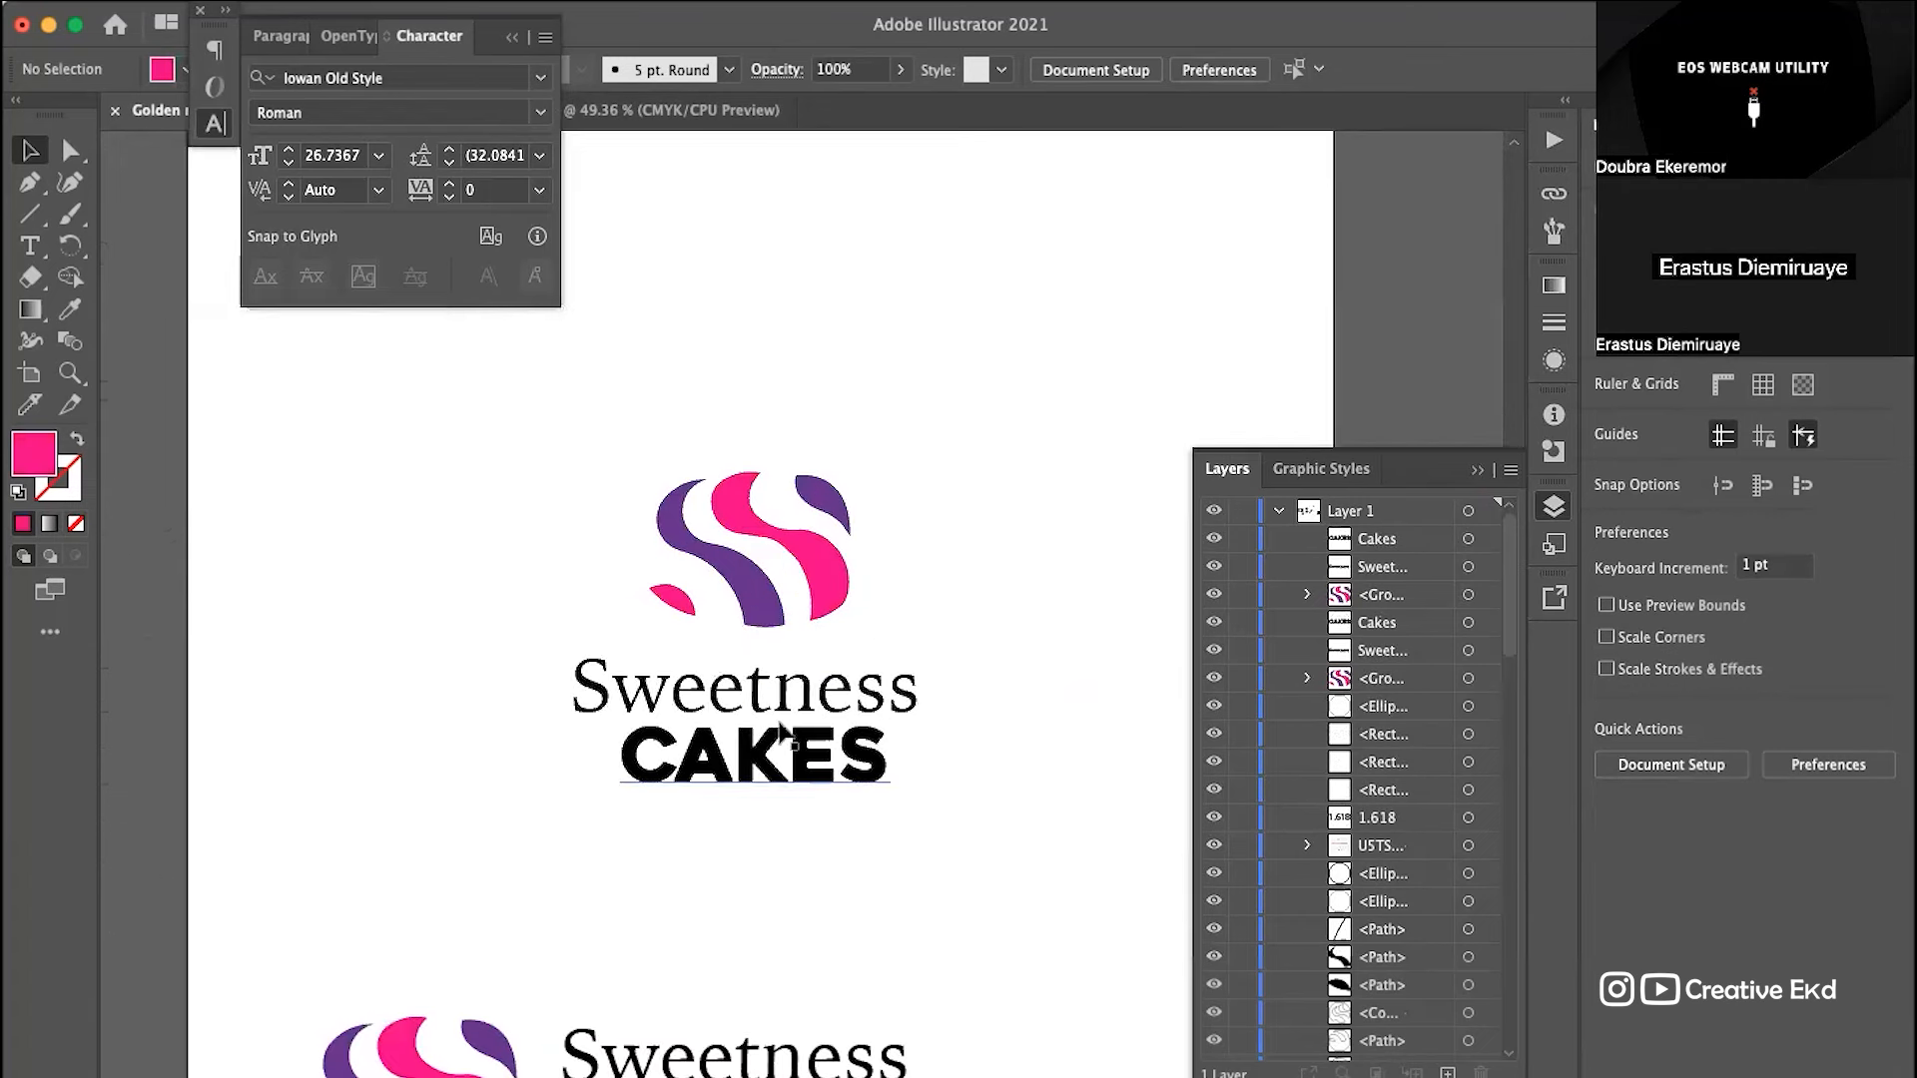
pyautogui.click(778, 783)
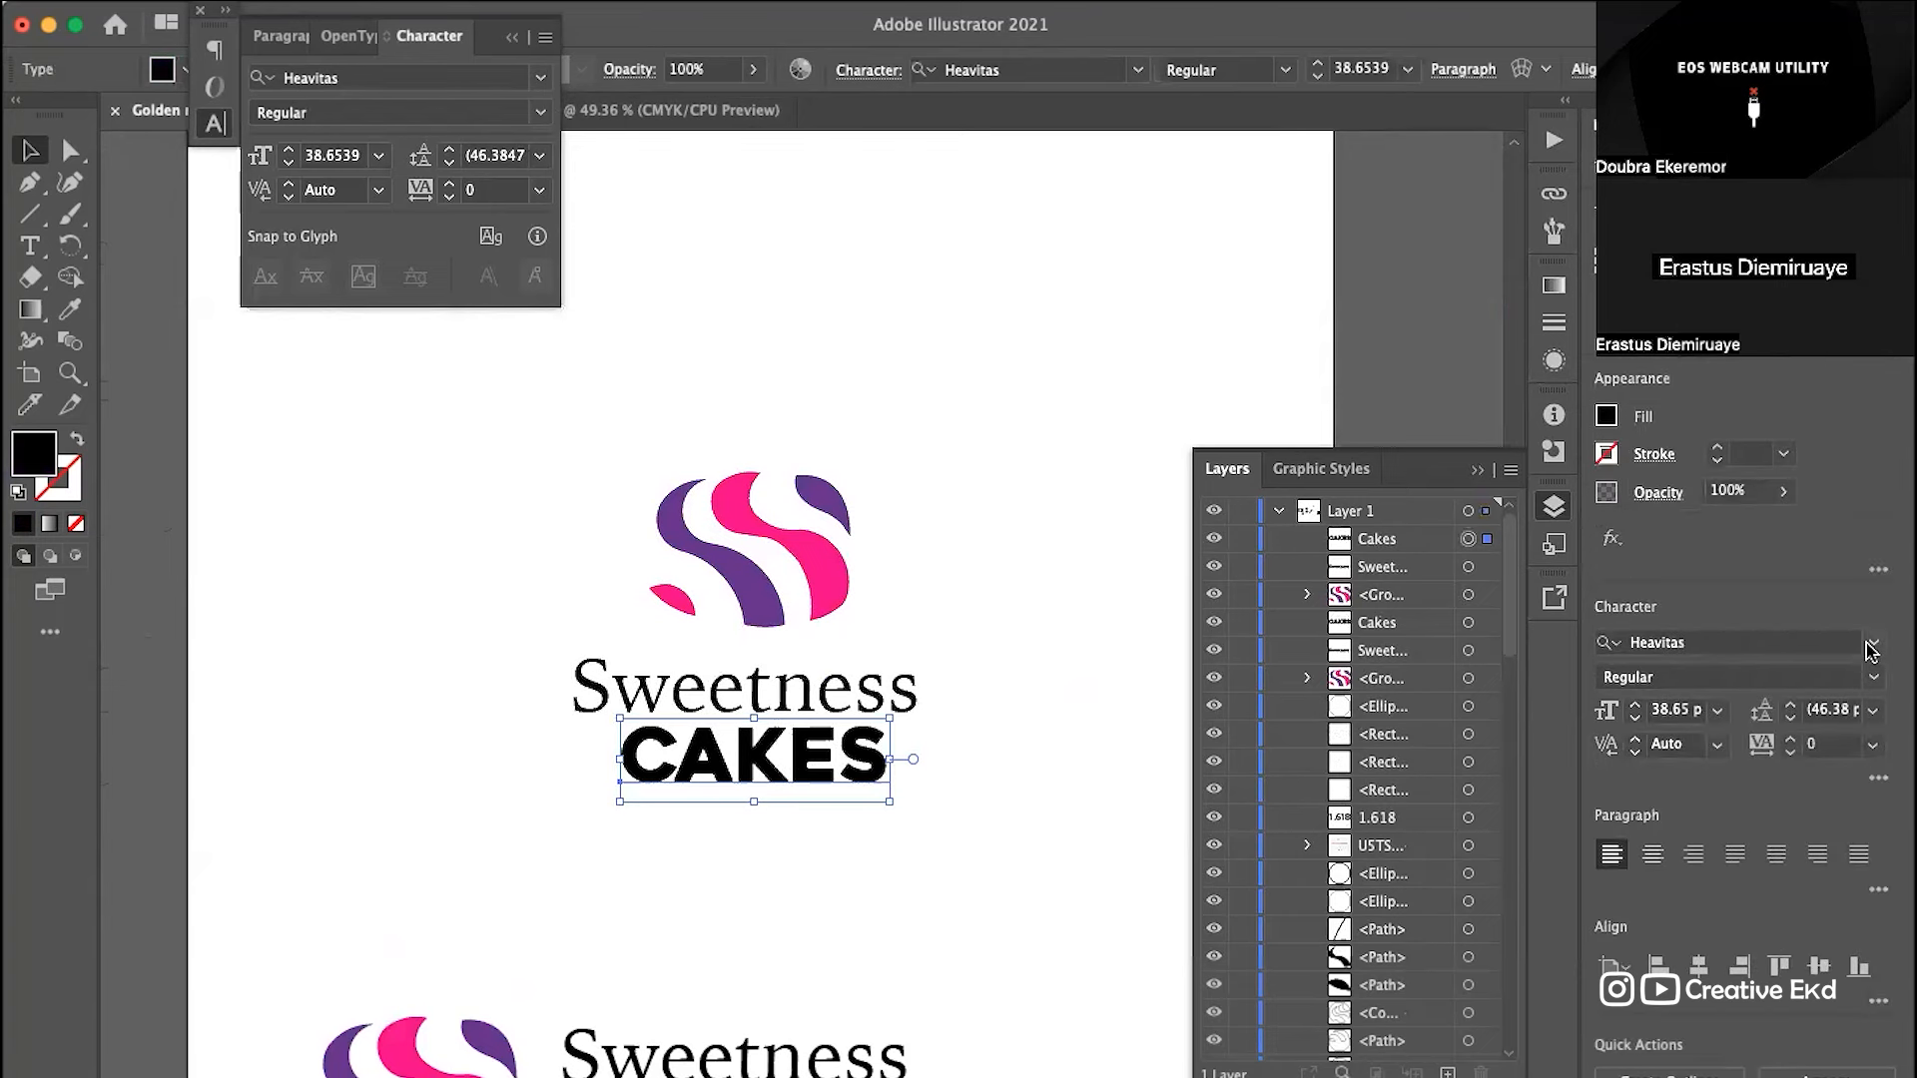
pyautogui.click(1874, 641)
pyautogui.scroll(-10, 1693, 818)
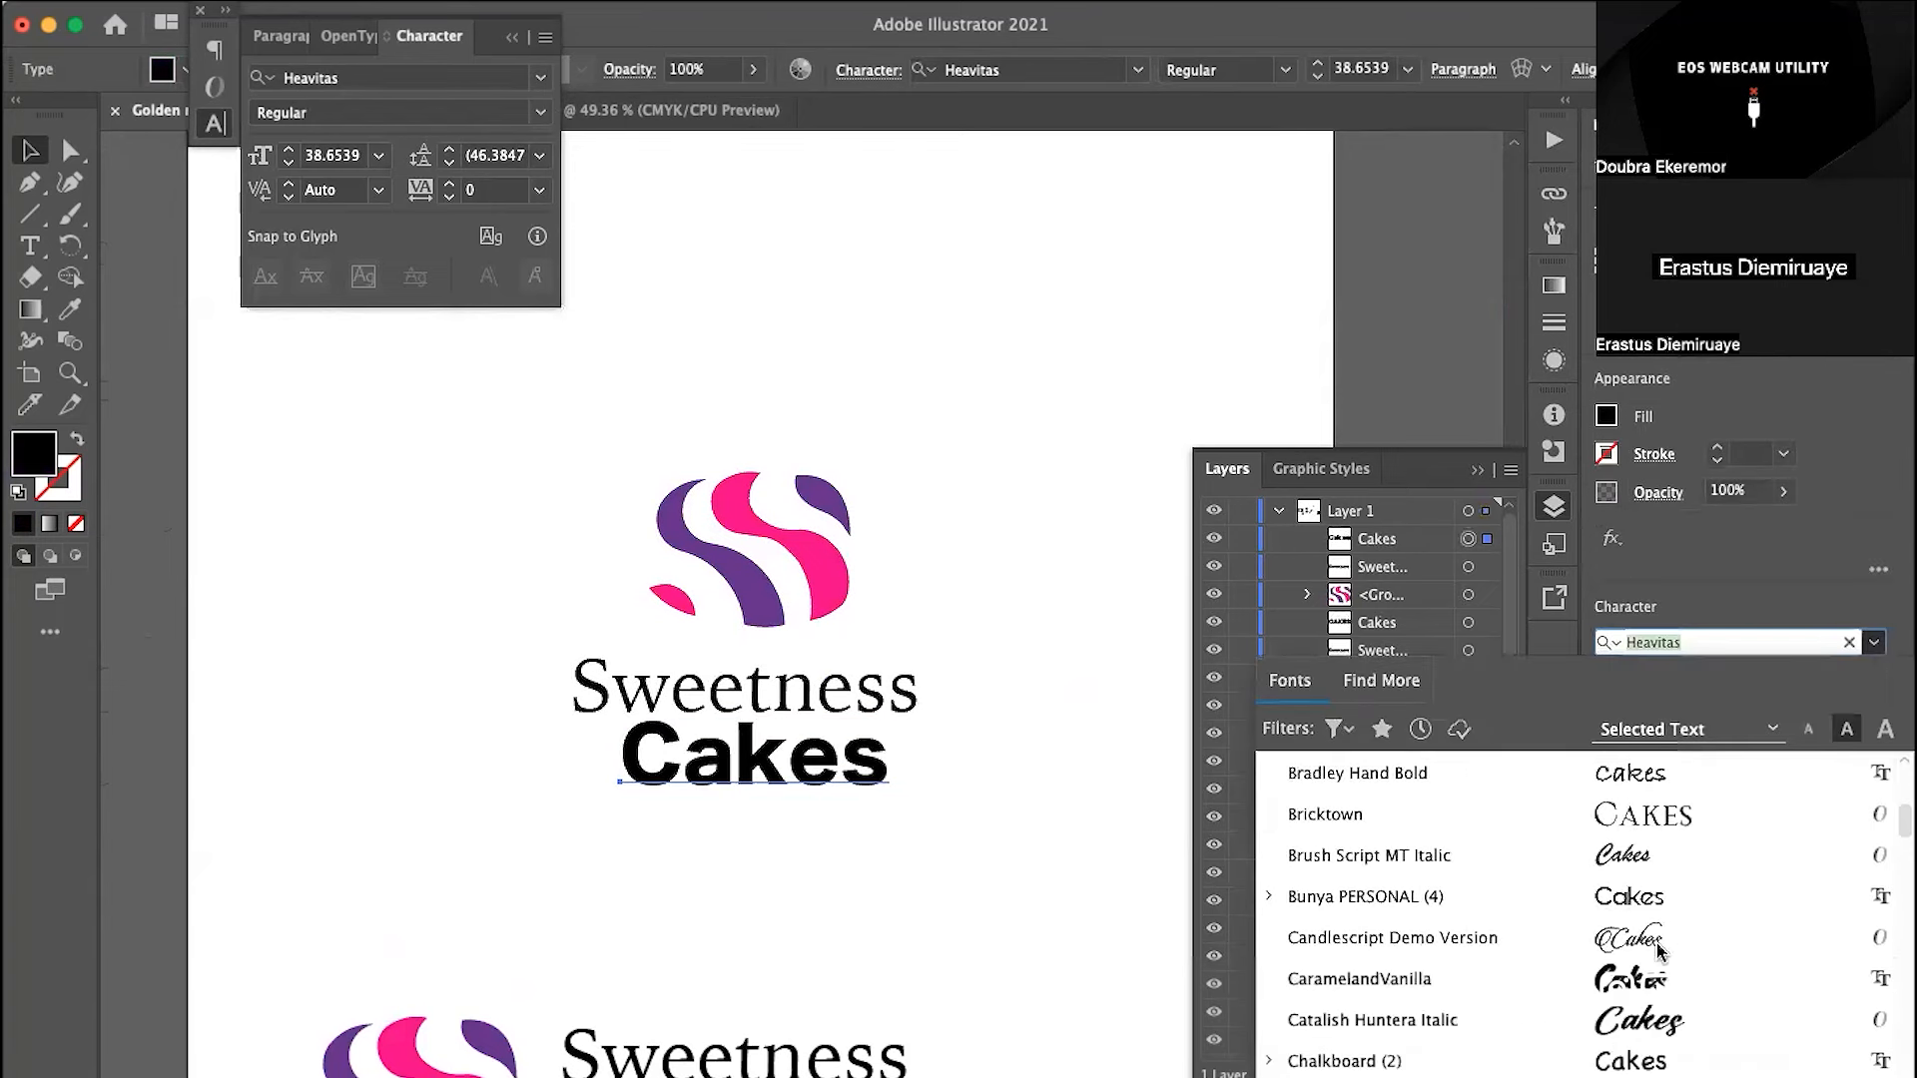
pyautogui.click(1627, 1014)
pyautogui.click(1077, 537)
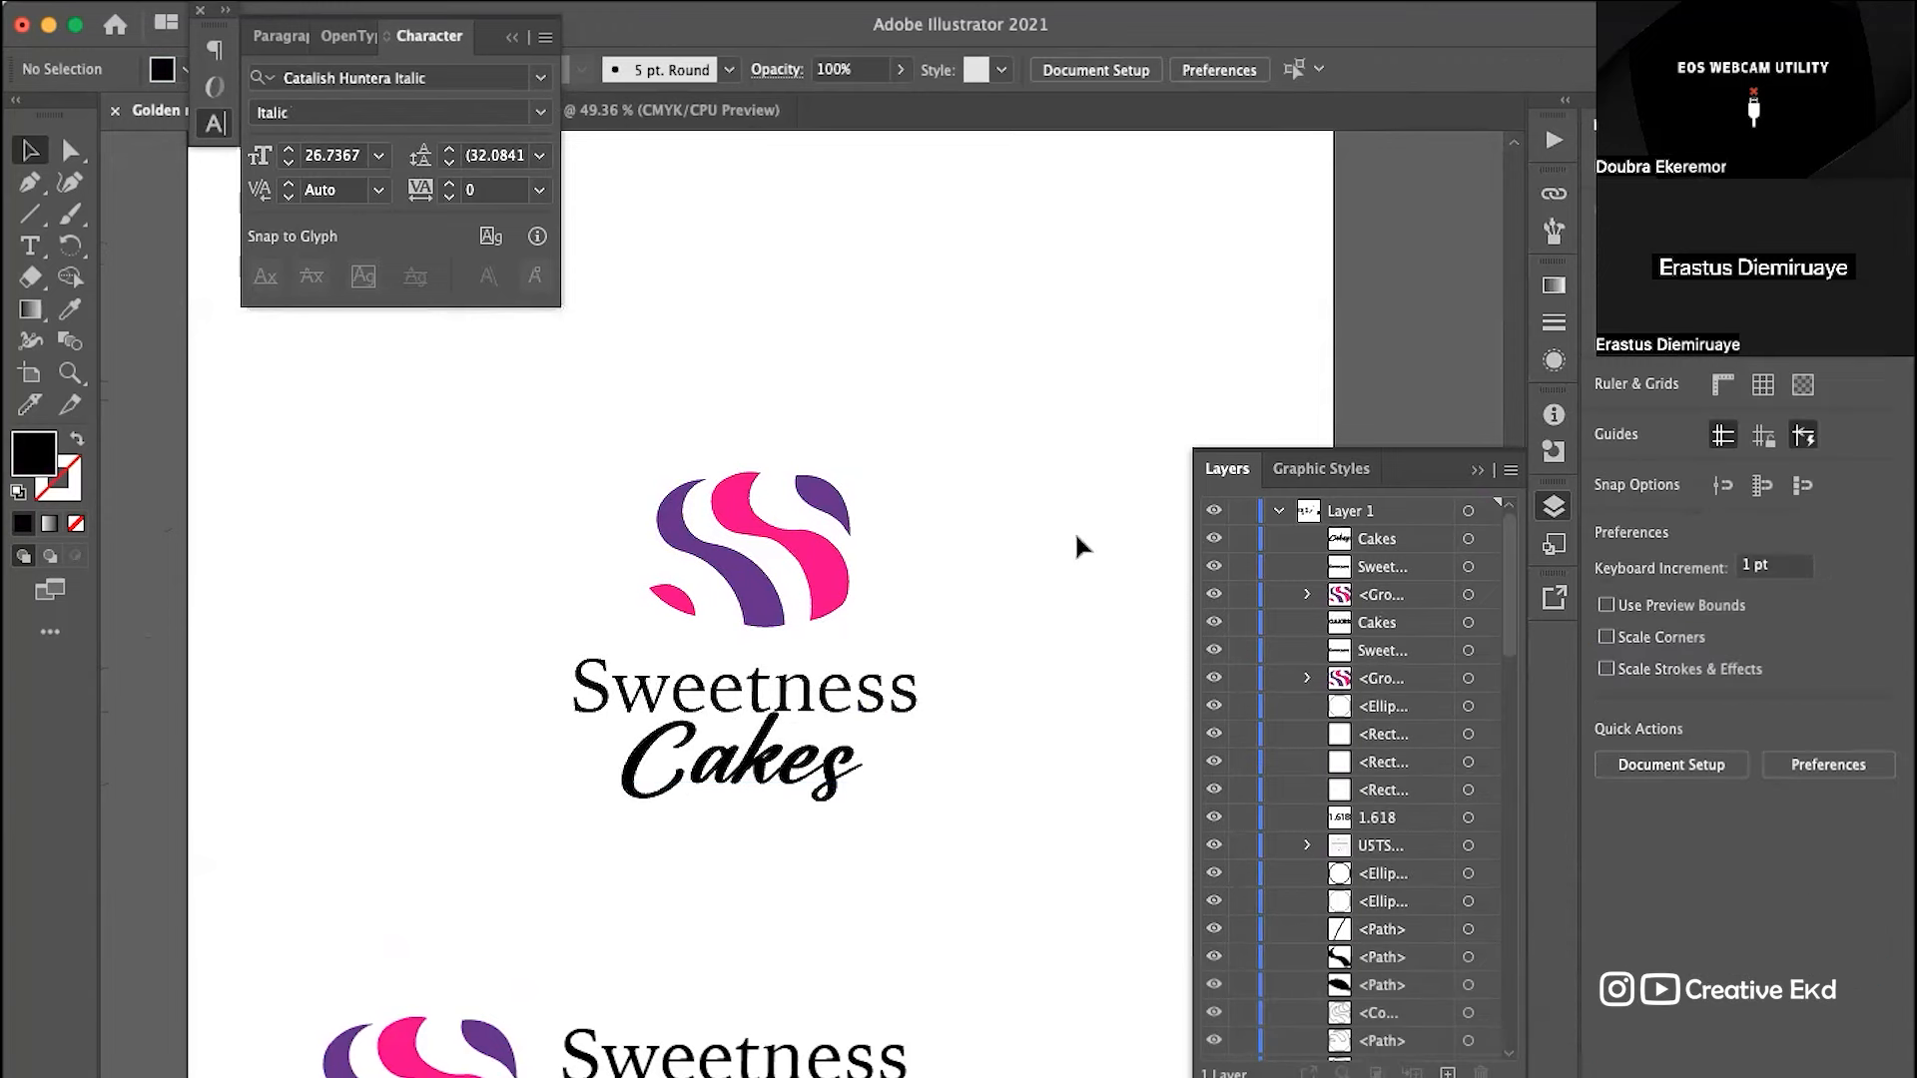
# Step: Move the stacked script logo toward the artboard's left side and place a duplicate of it near the upper-right corner
pyautogui.moveTo(545, 875); pyautogui.dragTo(1004, 371)
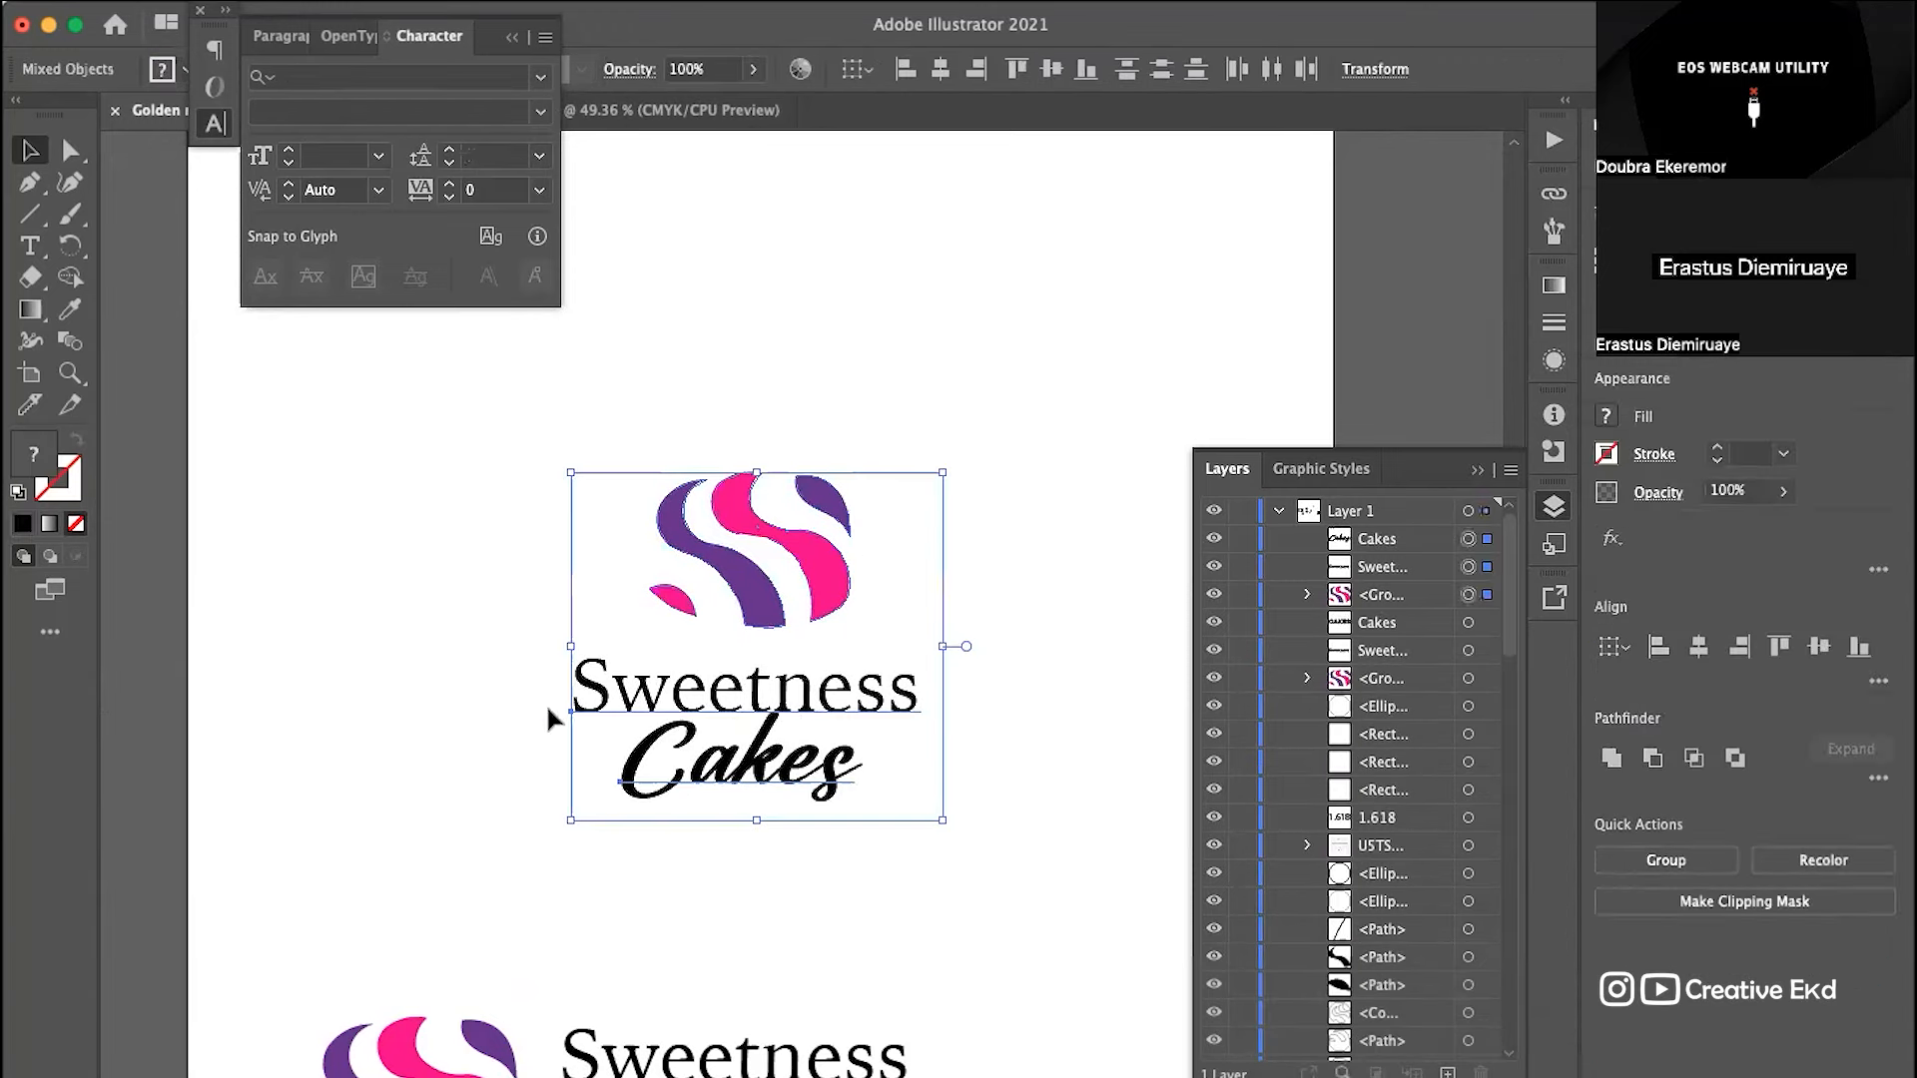
pyautogui.moveTo(548, 715); pyautogui.dragTo(324, 715)
pyautogui.click(964, 670)
pyautogui.moveTo(732, 423); pyautogui.dragTo(445, 796)
pyautogui.moveTo(587, 660); pyautogui.dragTo(1091, 330)
pyautogui.click(1218, 351)
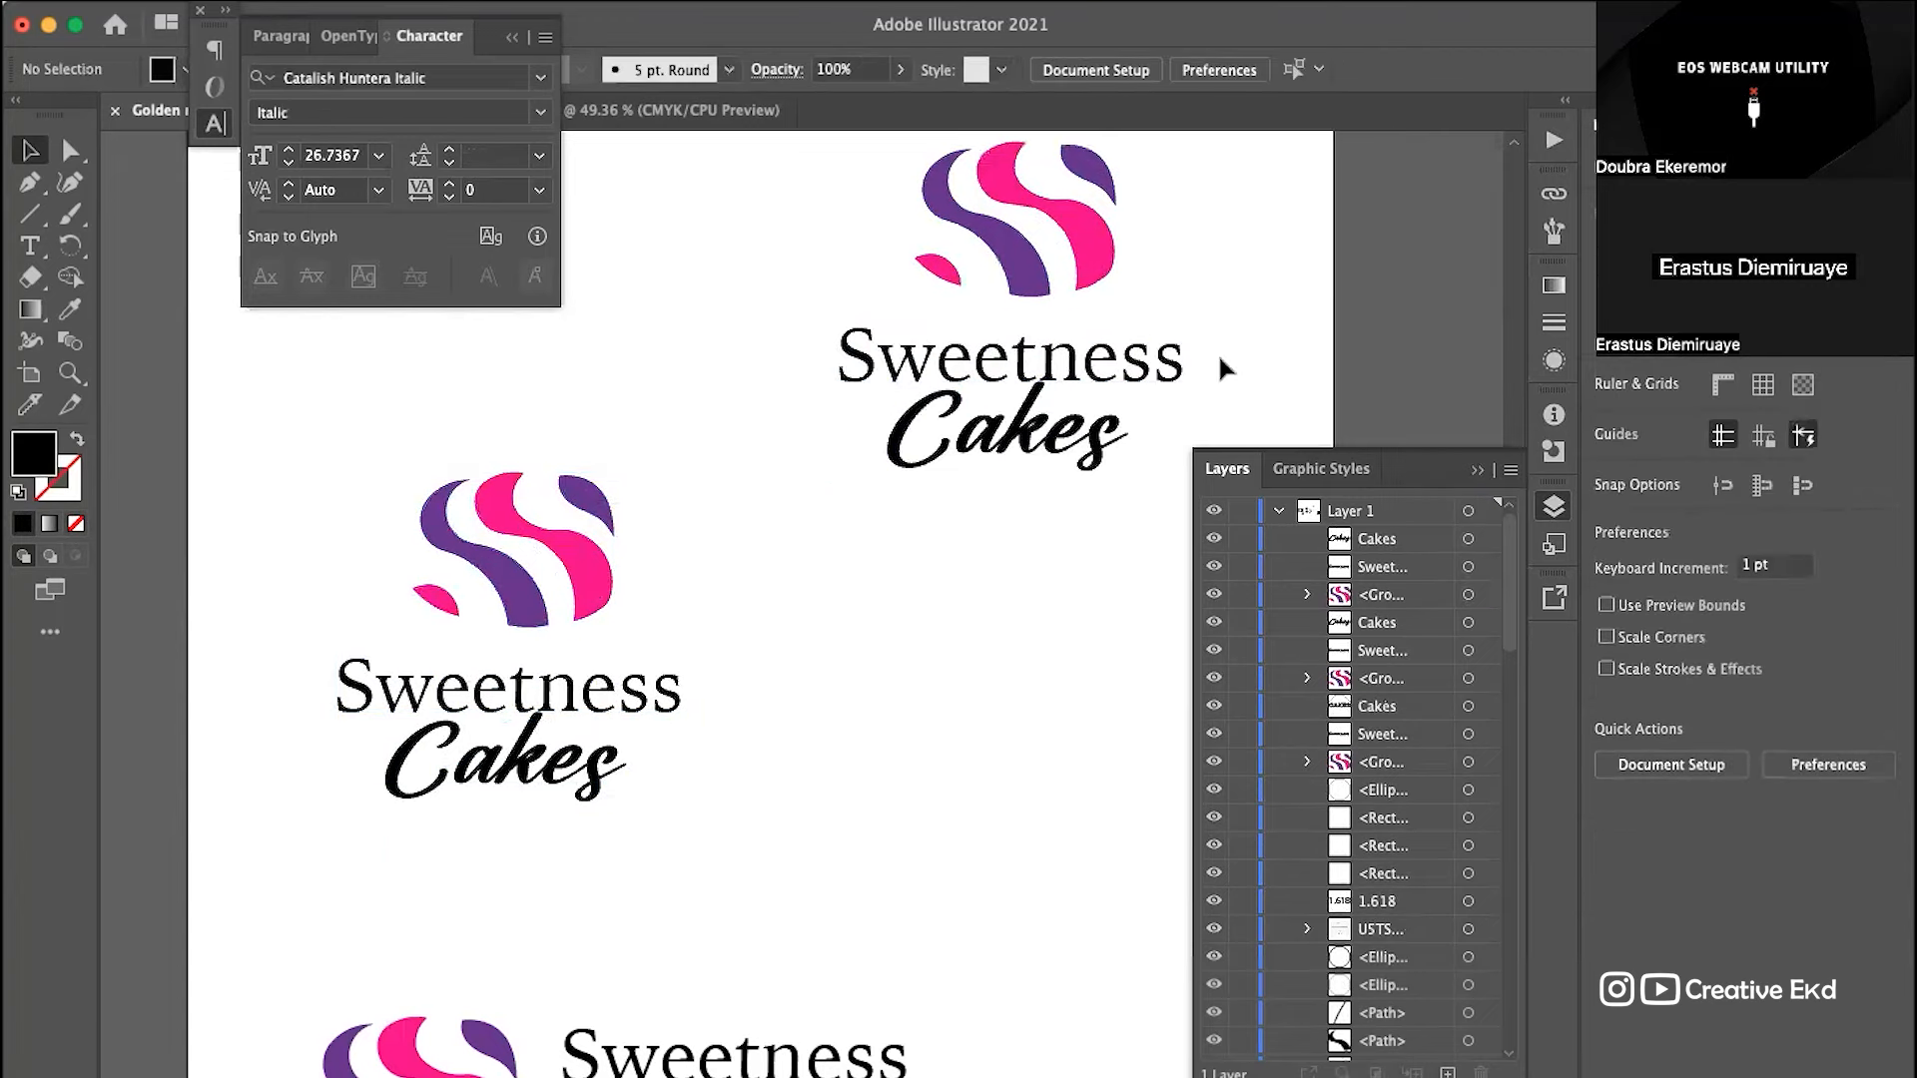
# Step: Examine the spacing and style of the script "Cakes" under "Sweetness" in both stacked logo copies
pyautogui.scroll(-5, 1218, 351)
pyautogui.scroll(5, 1125, 338)
pyautogui.hscroll(5, 1125, 338)
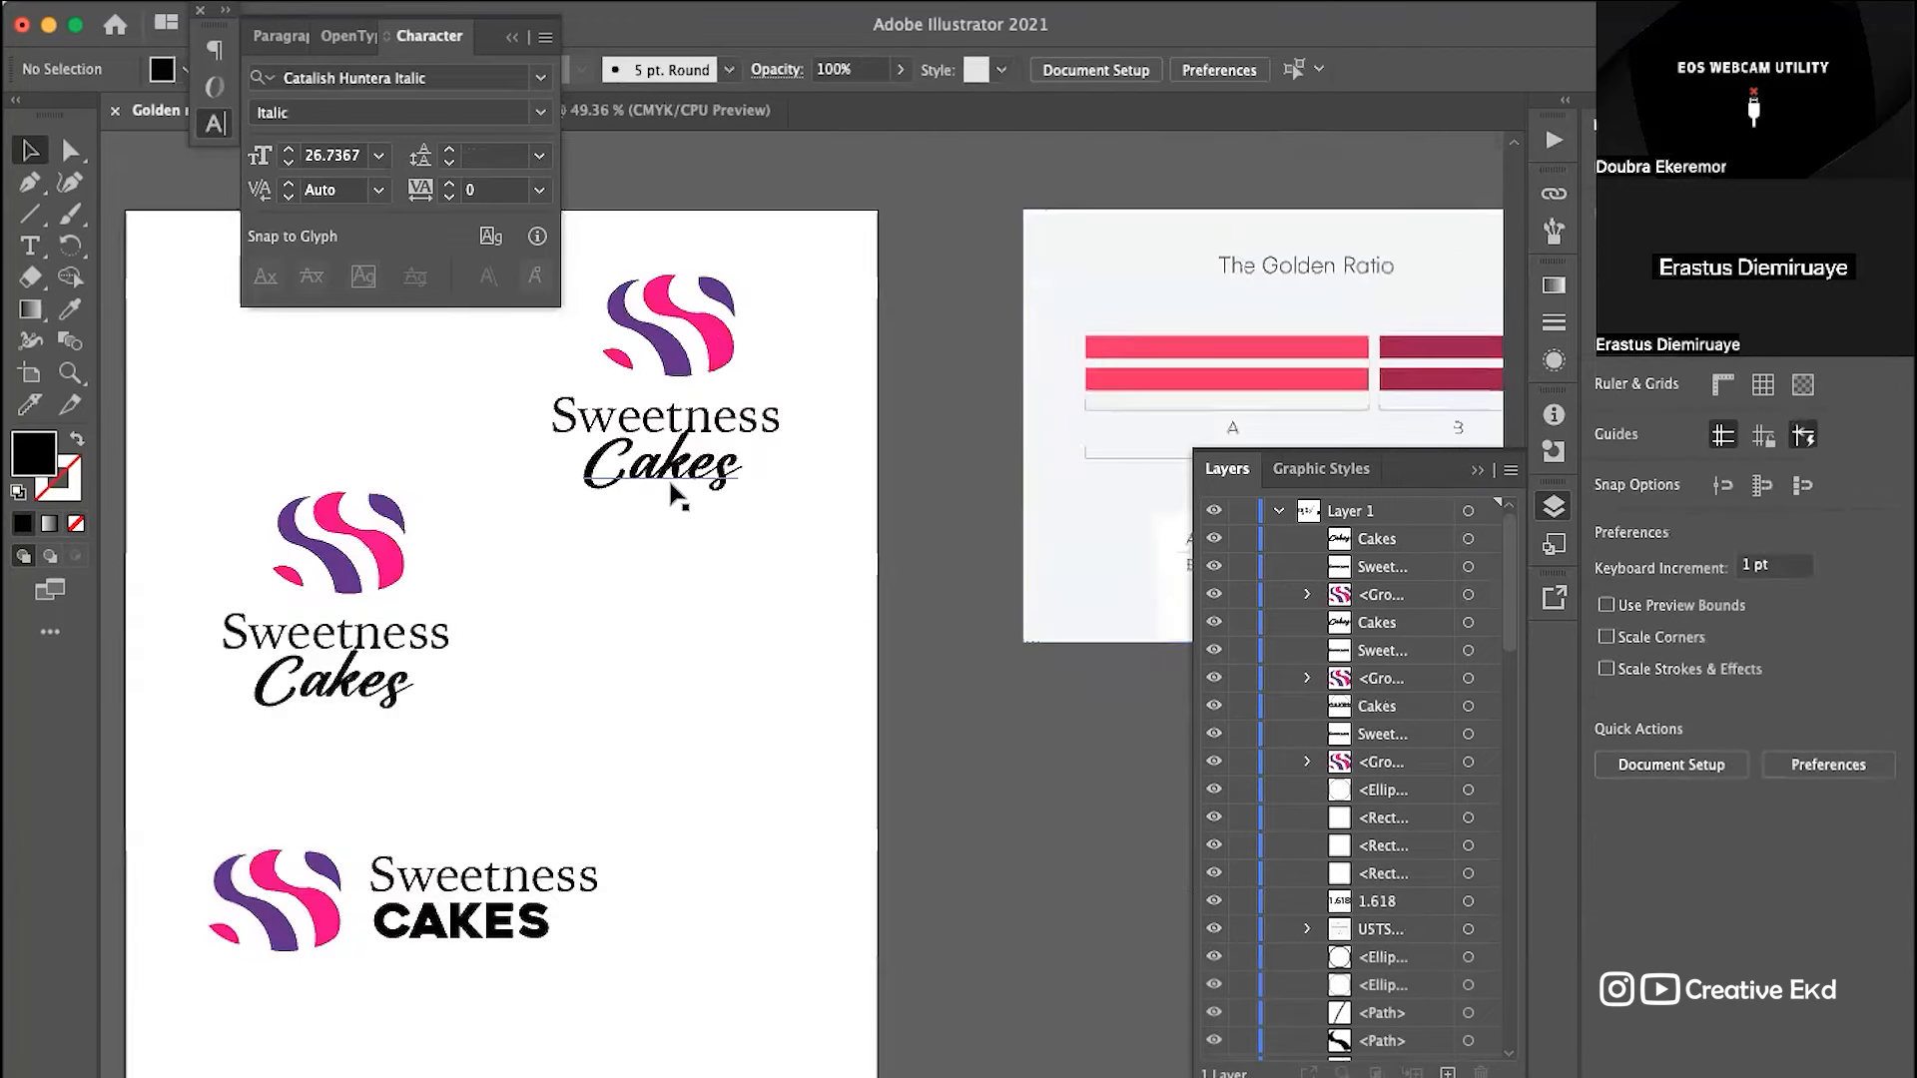
pyautogui.scroll(3, 672, 492)
pyautogui.scroll(5, 672, 491)
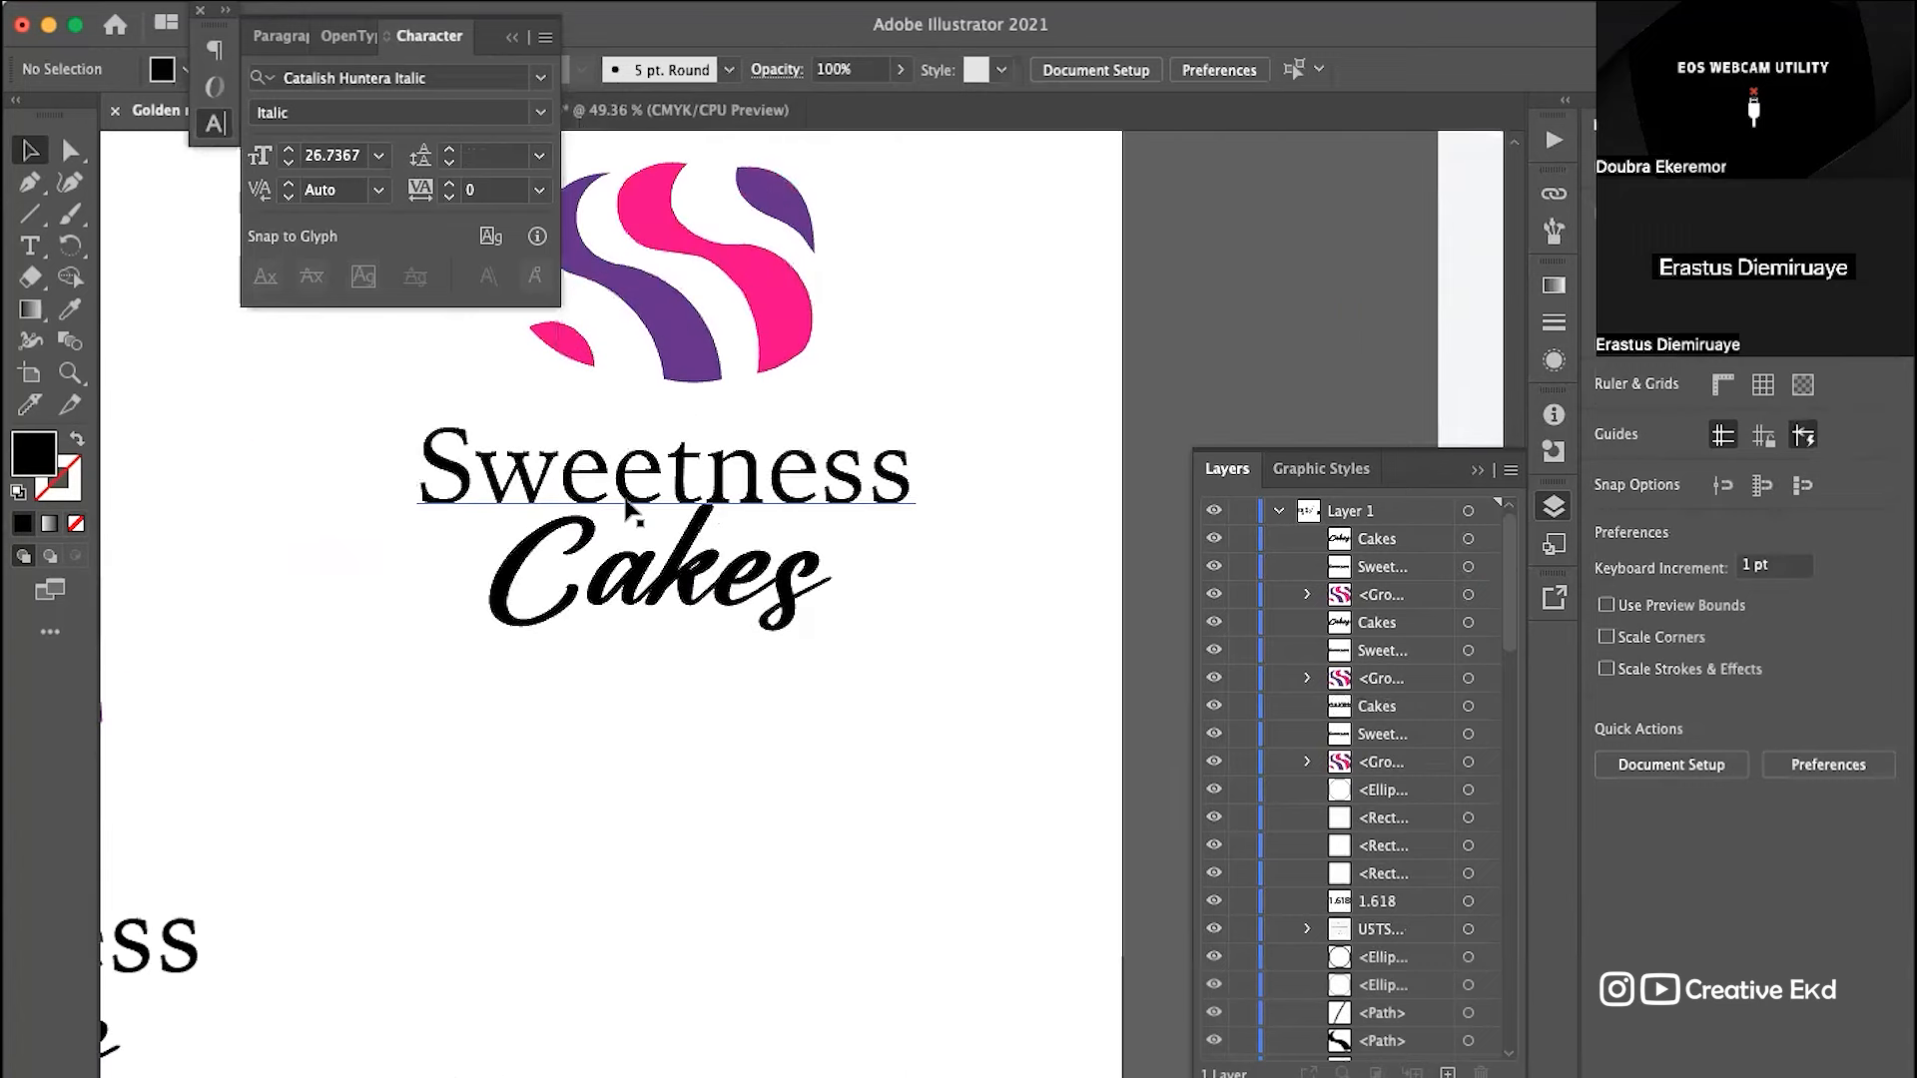
pyautogui.click(654, 728)
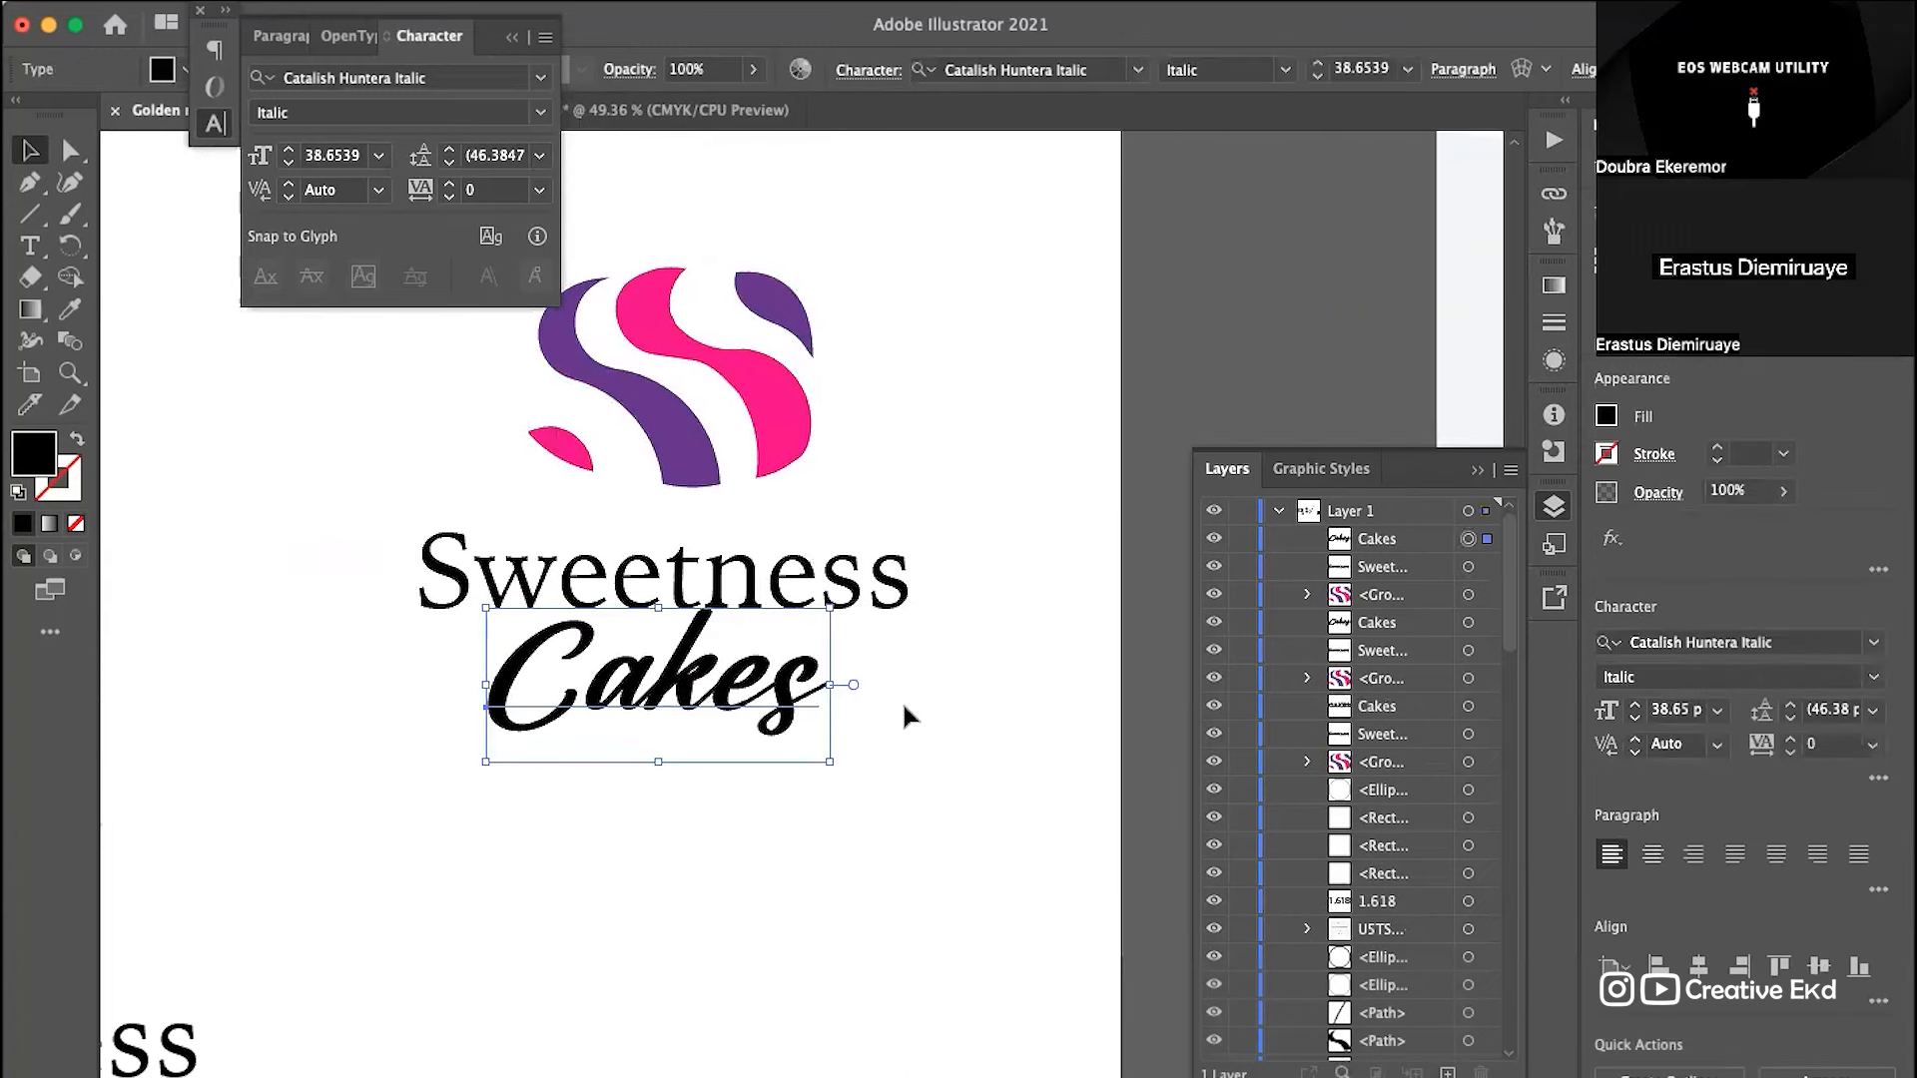
pyautogui.click(966, 431)
pyautogui.scroll(-2, 804, 567)
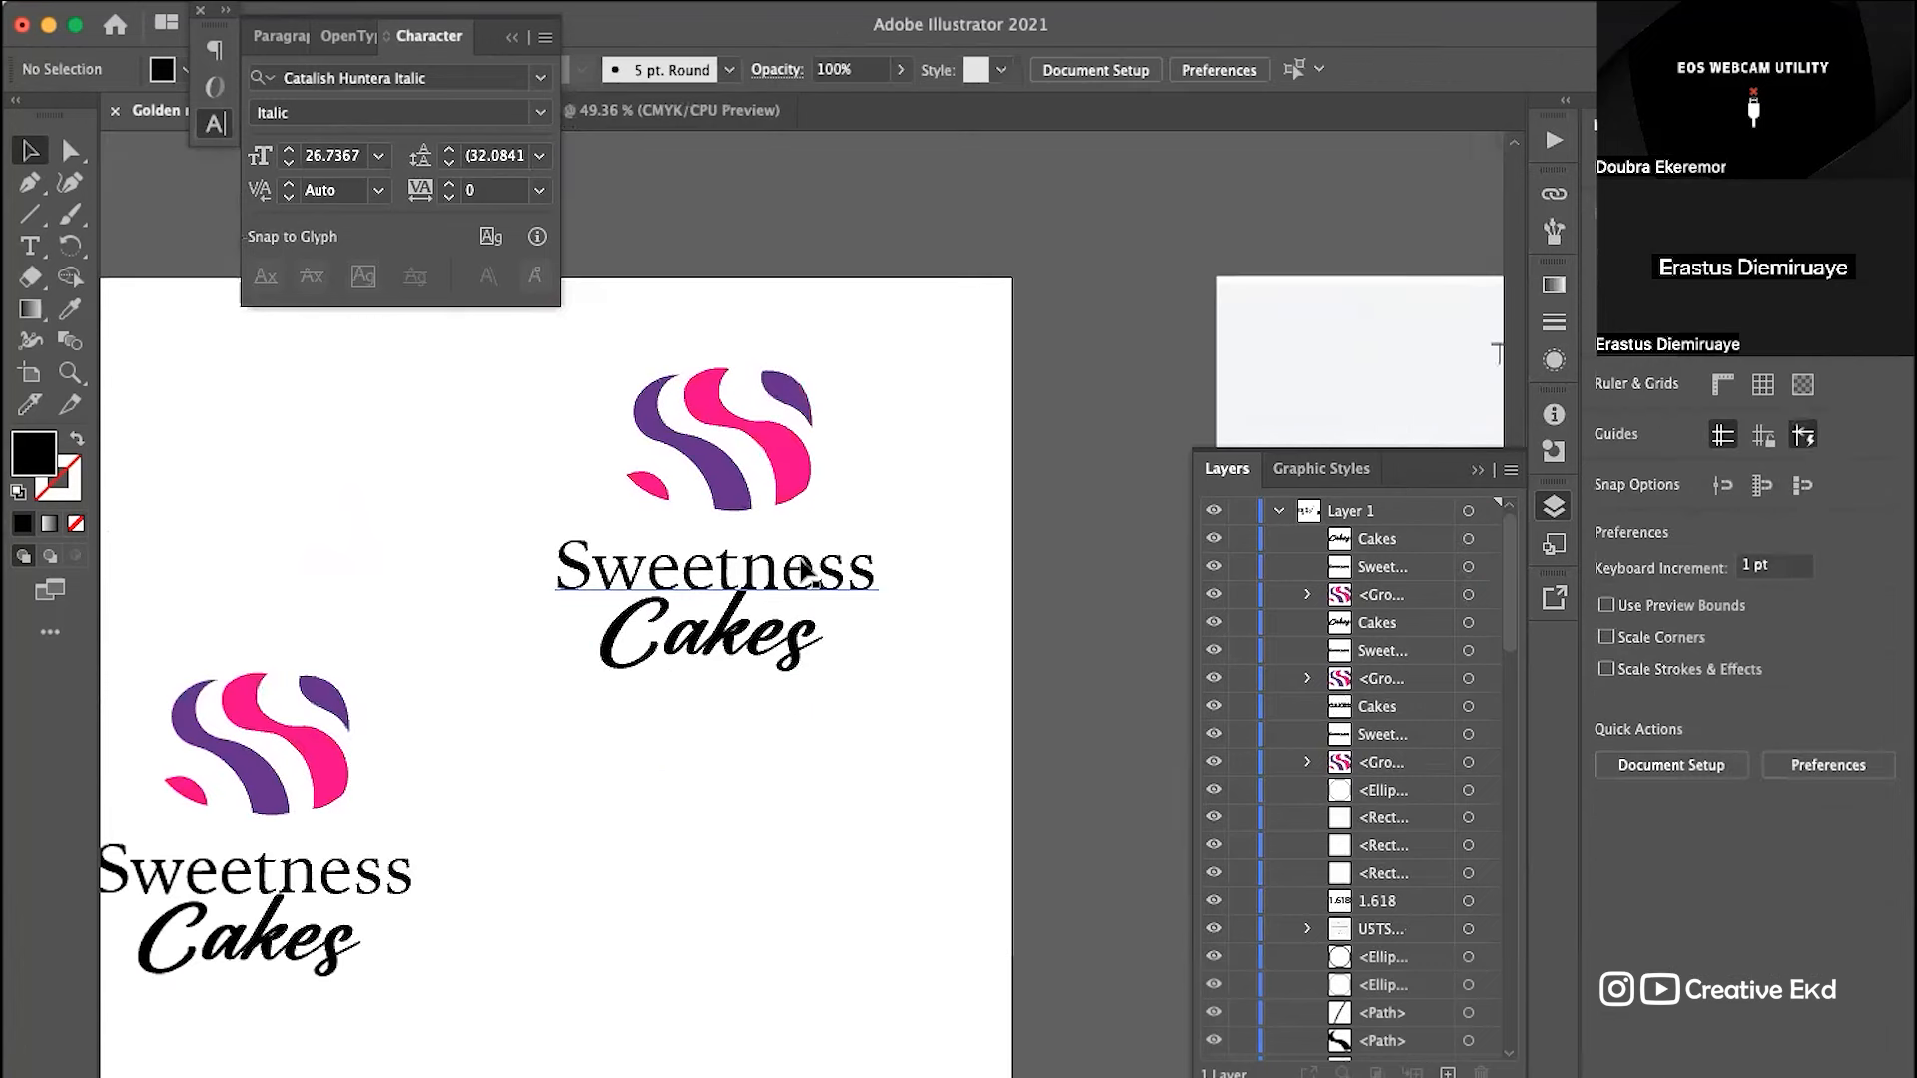
pyautogui.scroll(2, 804, 571)
pyautogui.hscroll(-3, 804, 571)
pyautogui.scroll(-1, 804, 571)
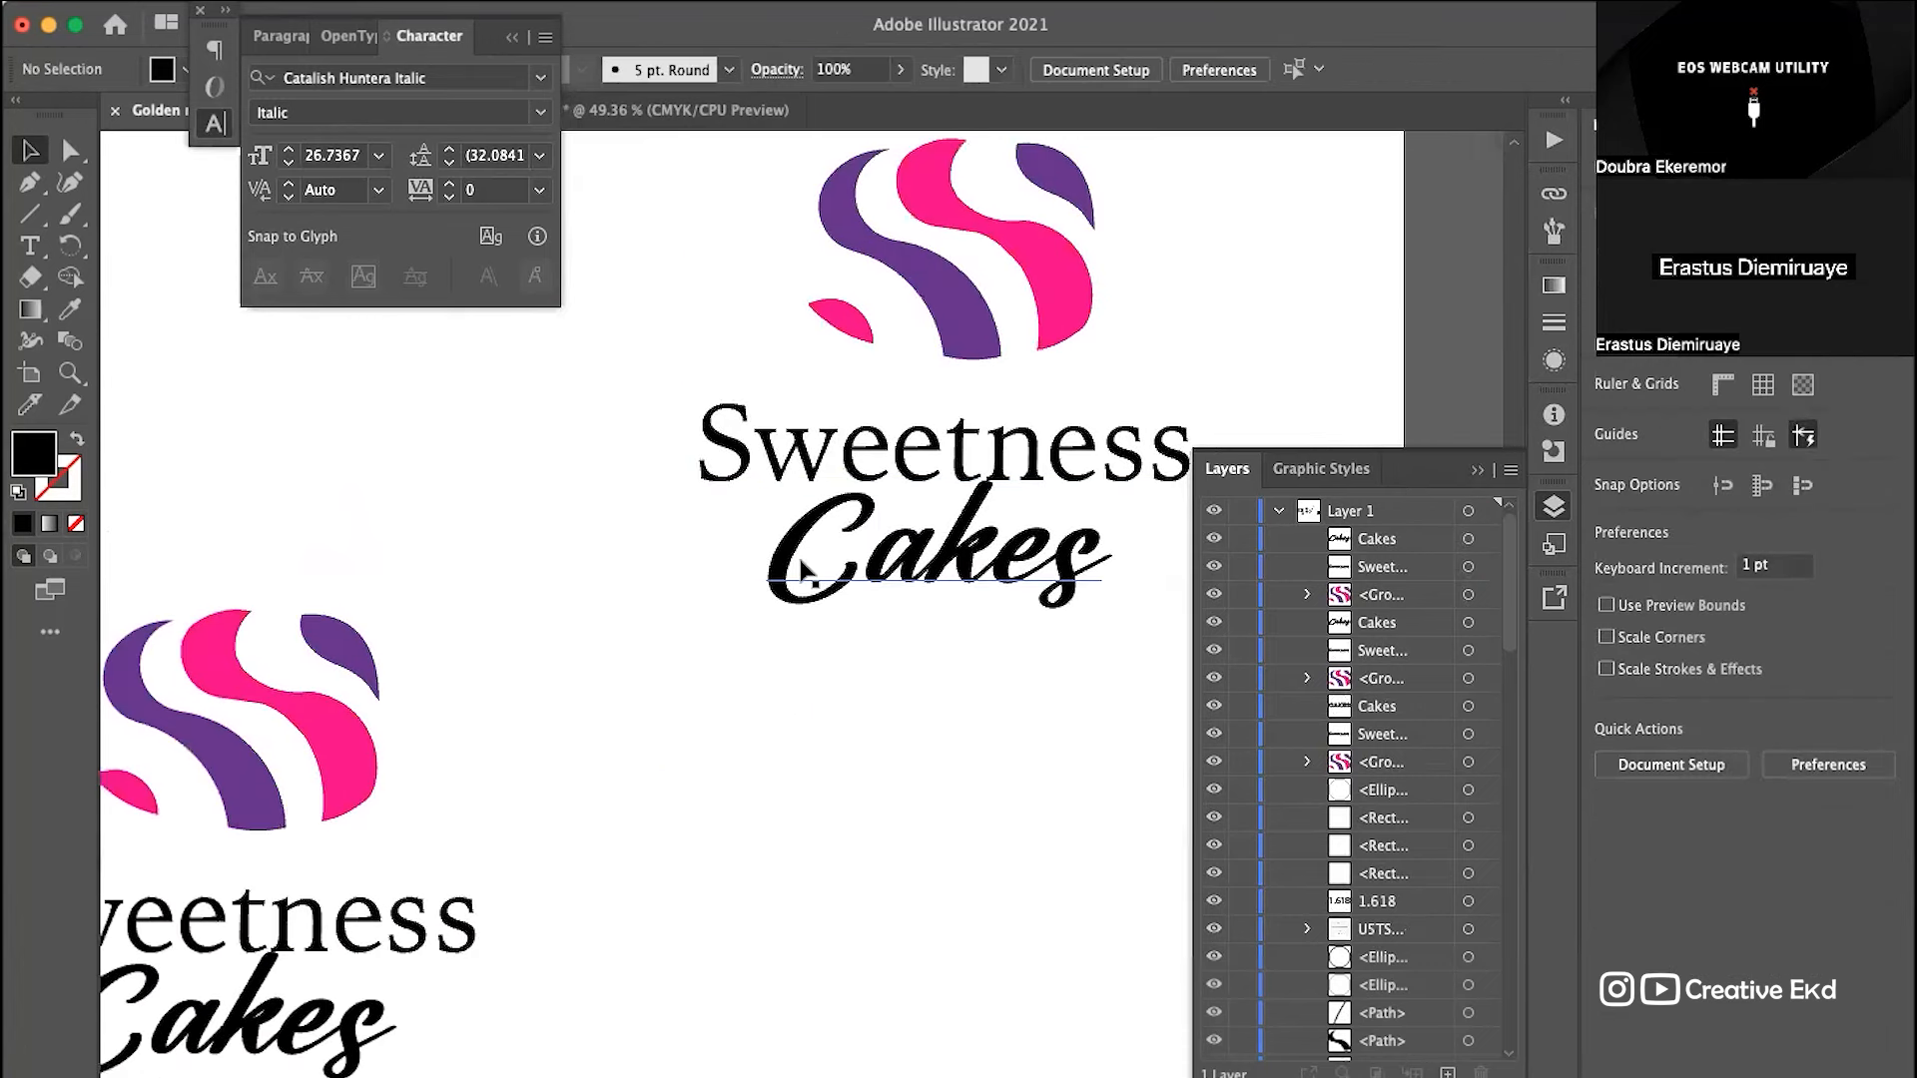
pyautogui.scroll(-2, 801, 569)
pyautogui.hscroll(-1, 802, 569)
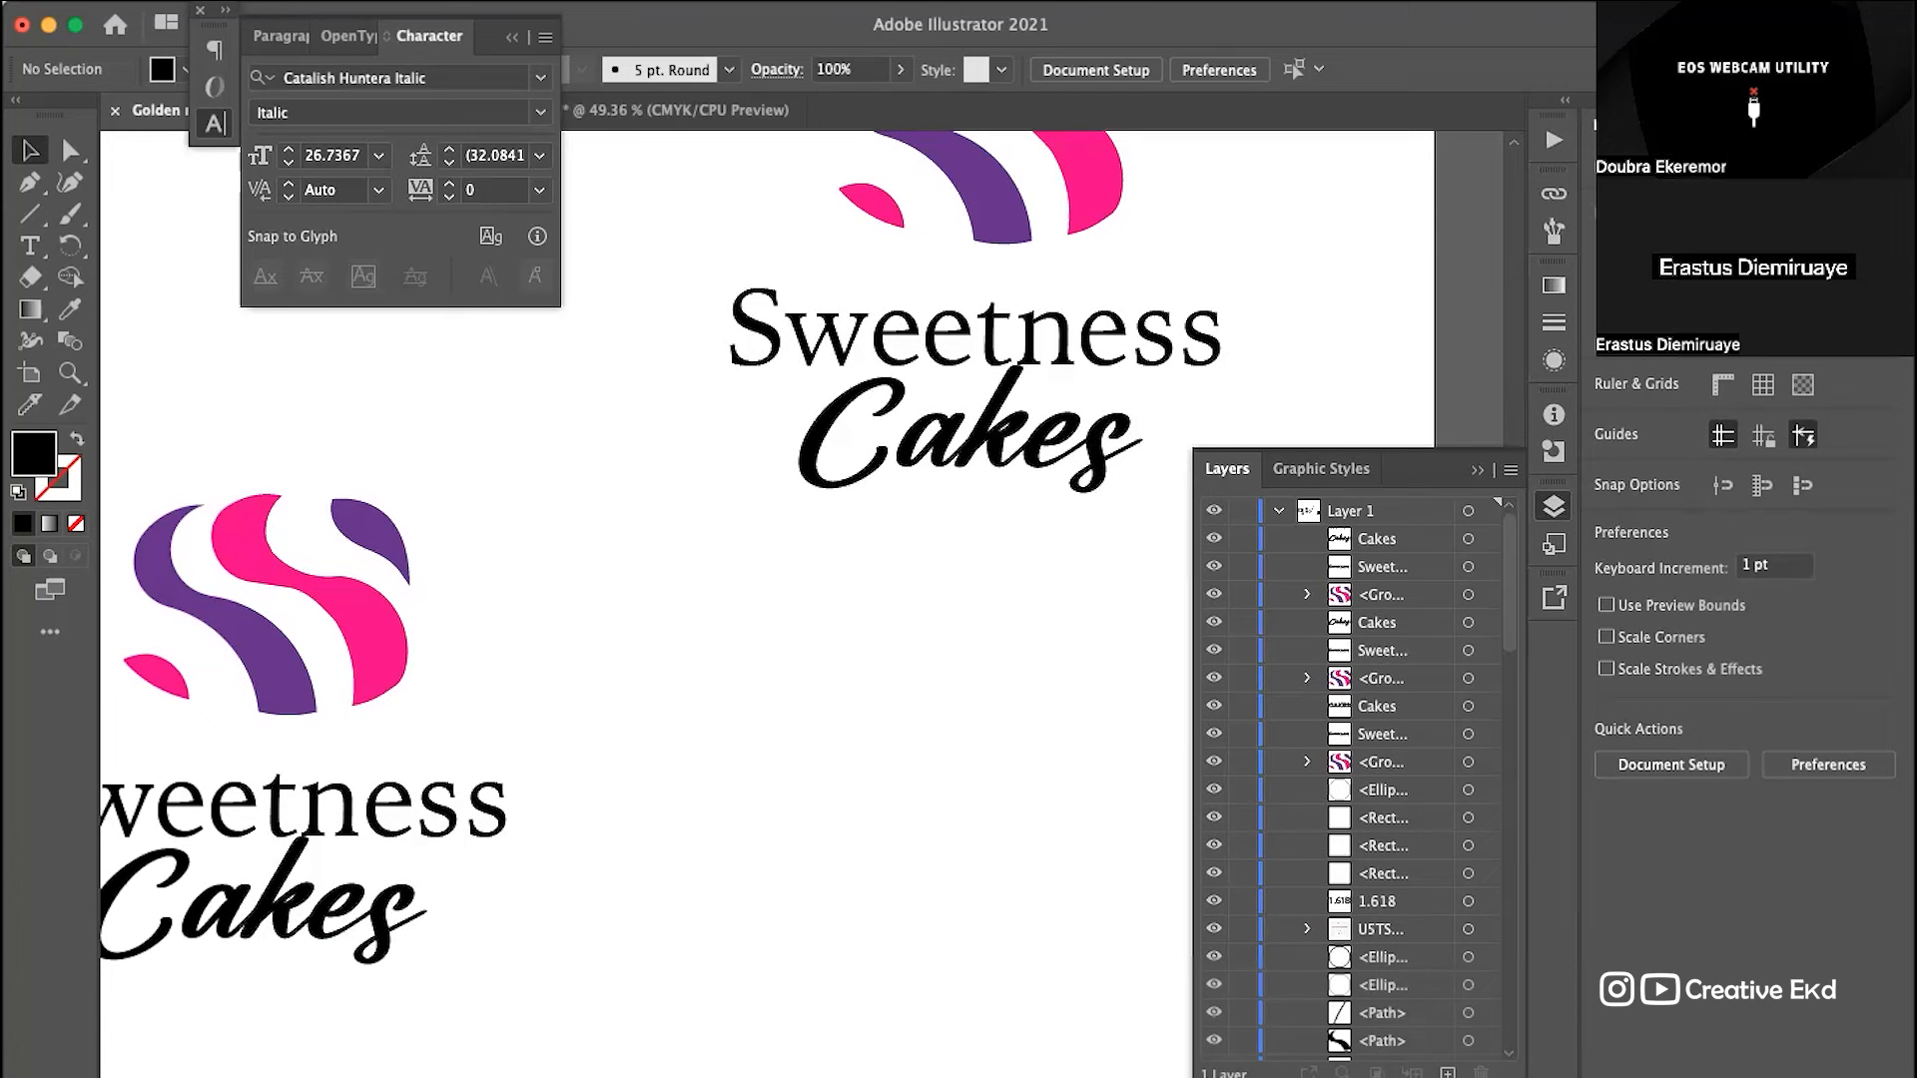
# Step: Switch to the browser and look through the logo posts on the creative_ekd Instagram profile
pyautogui.press('super+Tab')
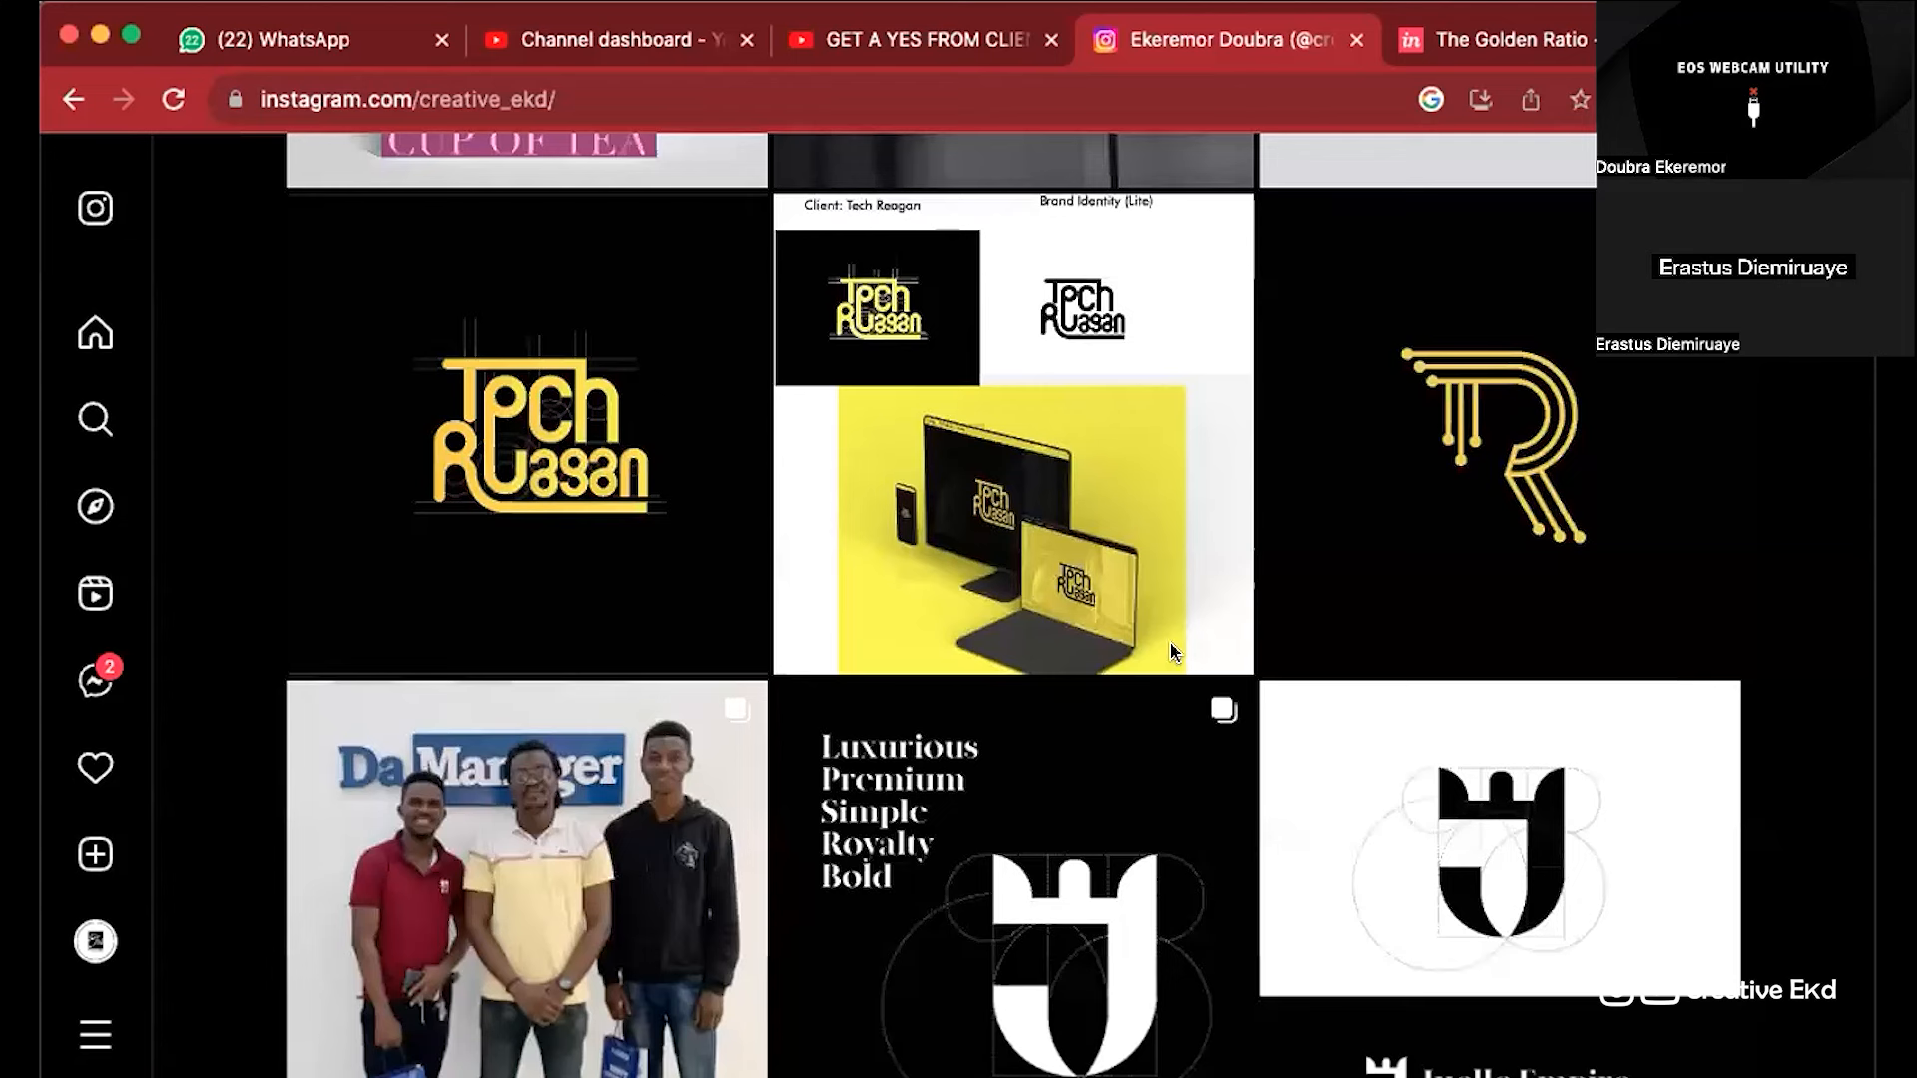
pyautogui.scroll(-1, 908, 433)
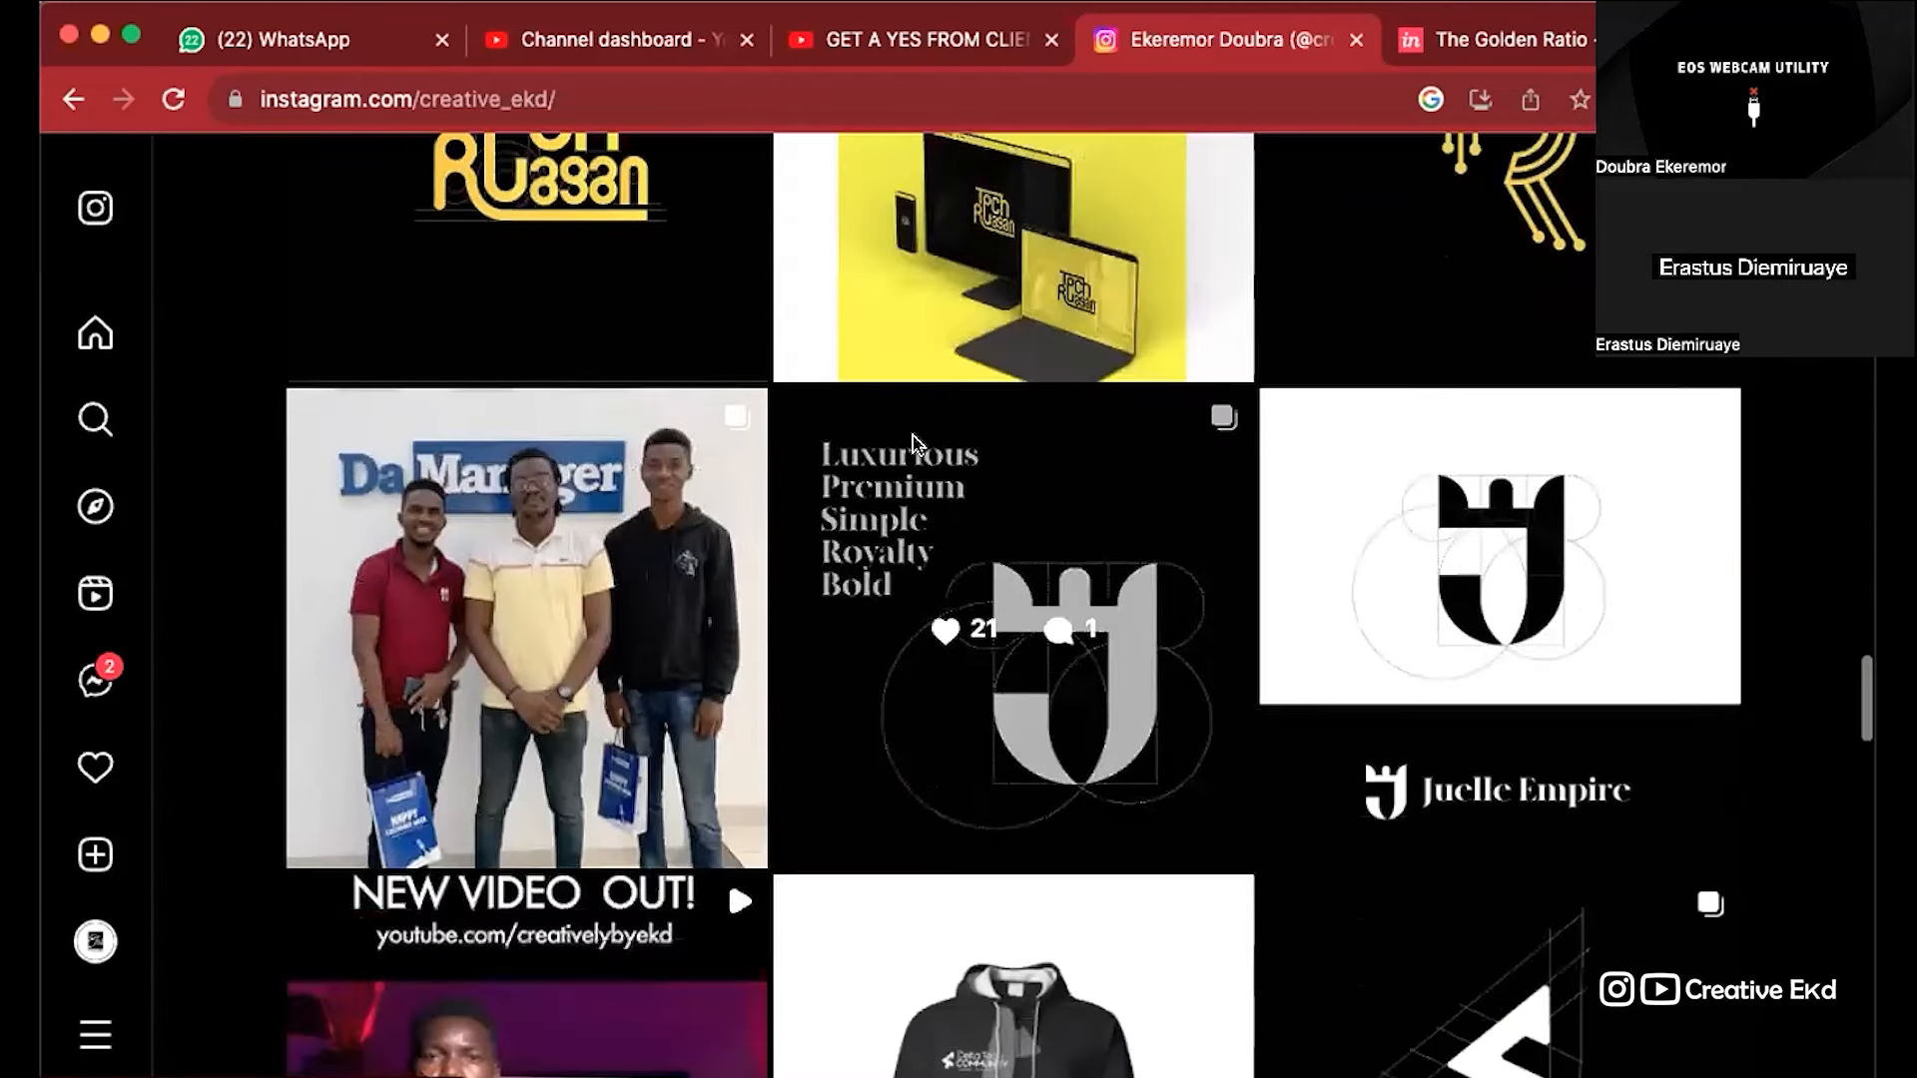
pyautogui.scroll(-2, 1210, 555)
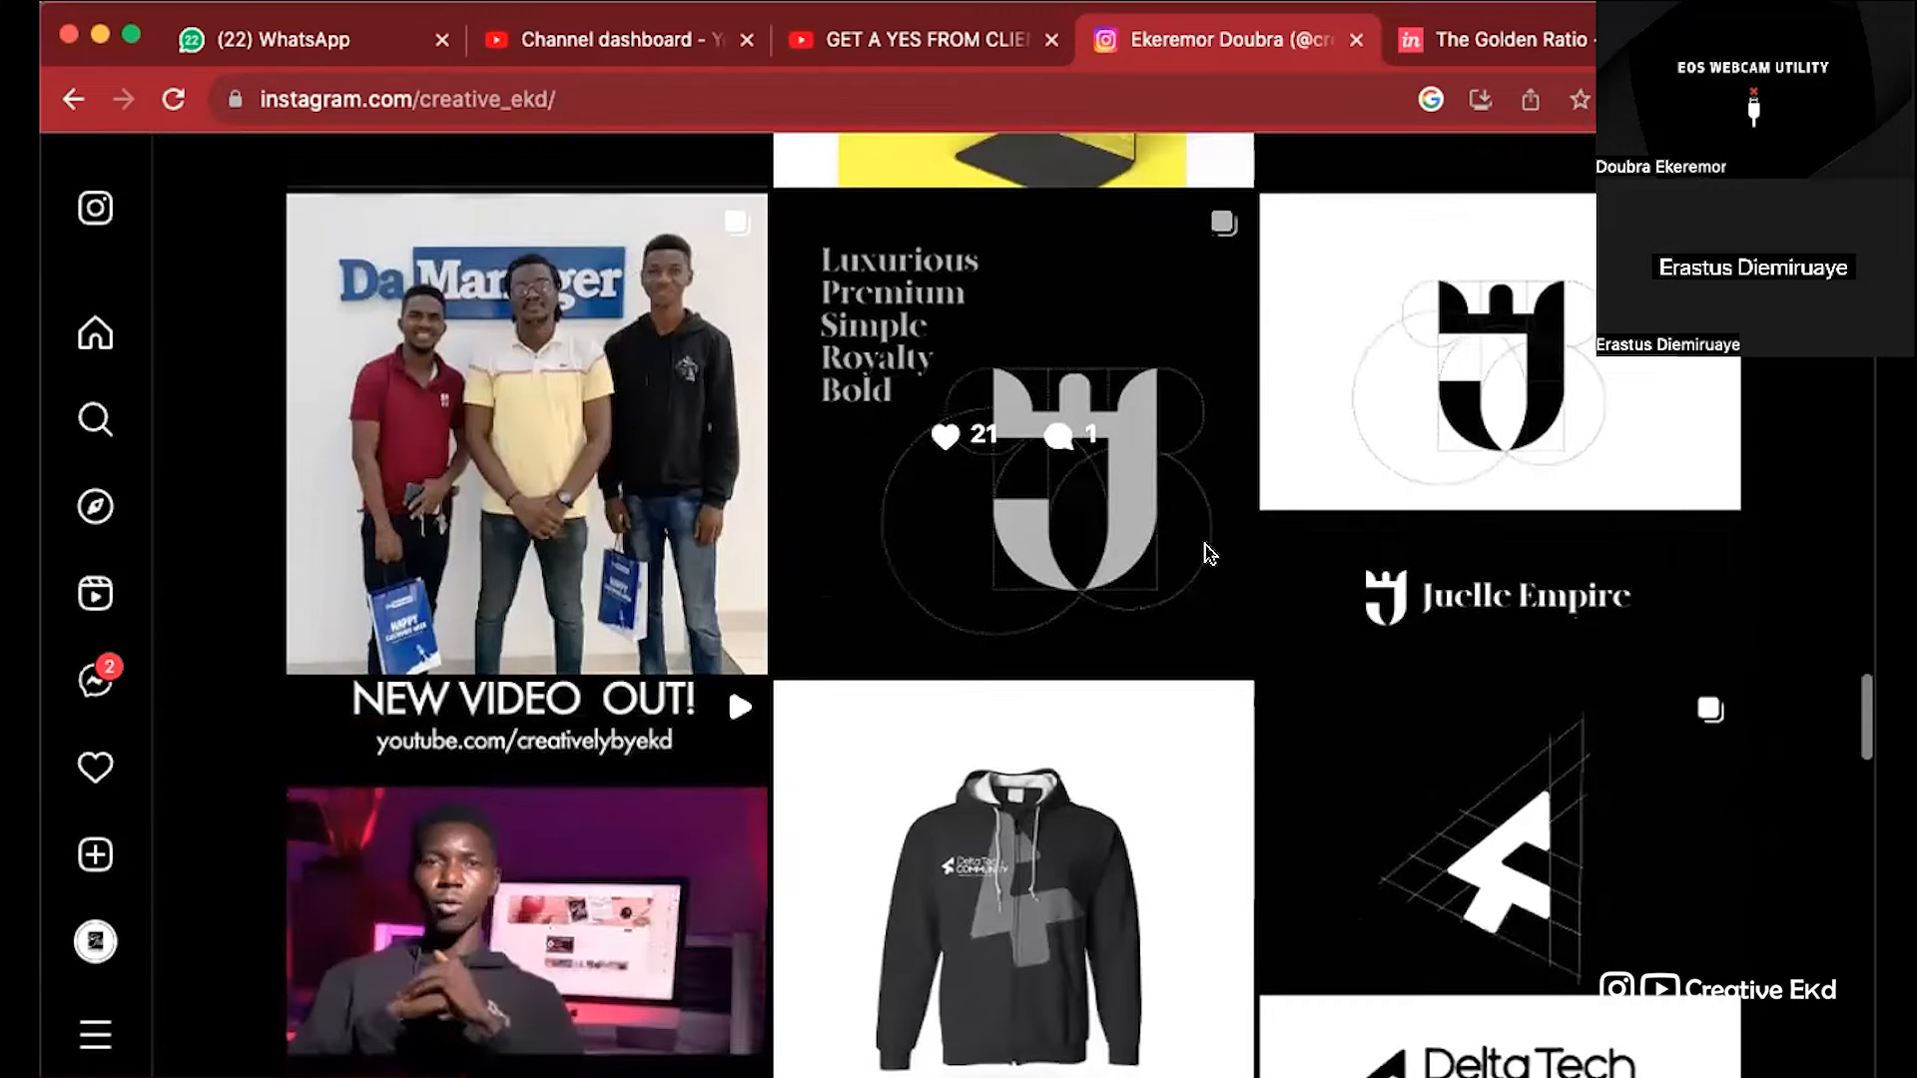
pyautogui.scroll(-8, 1209, 555)
pyautogui.scroll(10, 1208, 555)
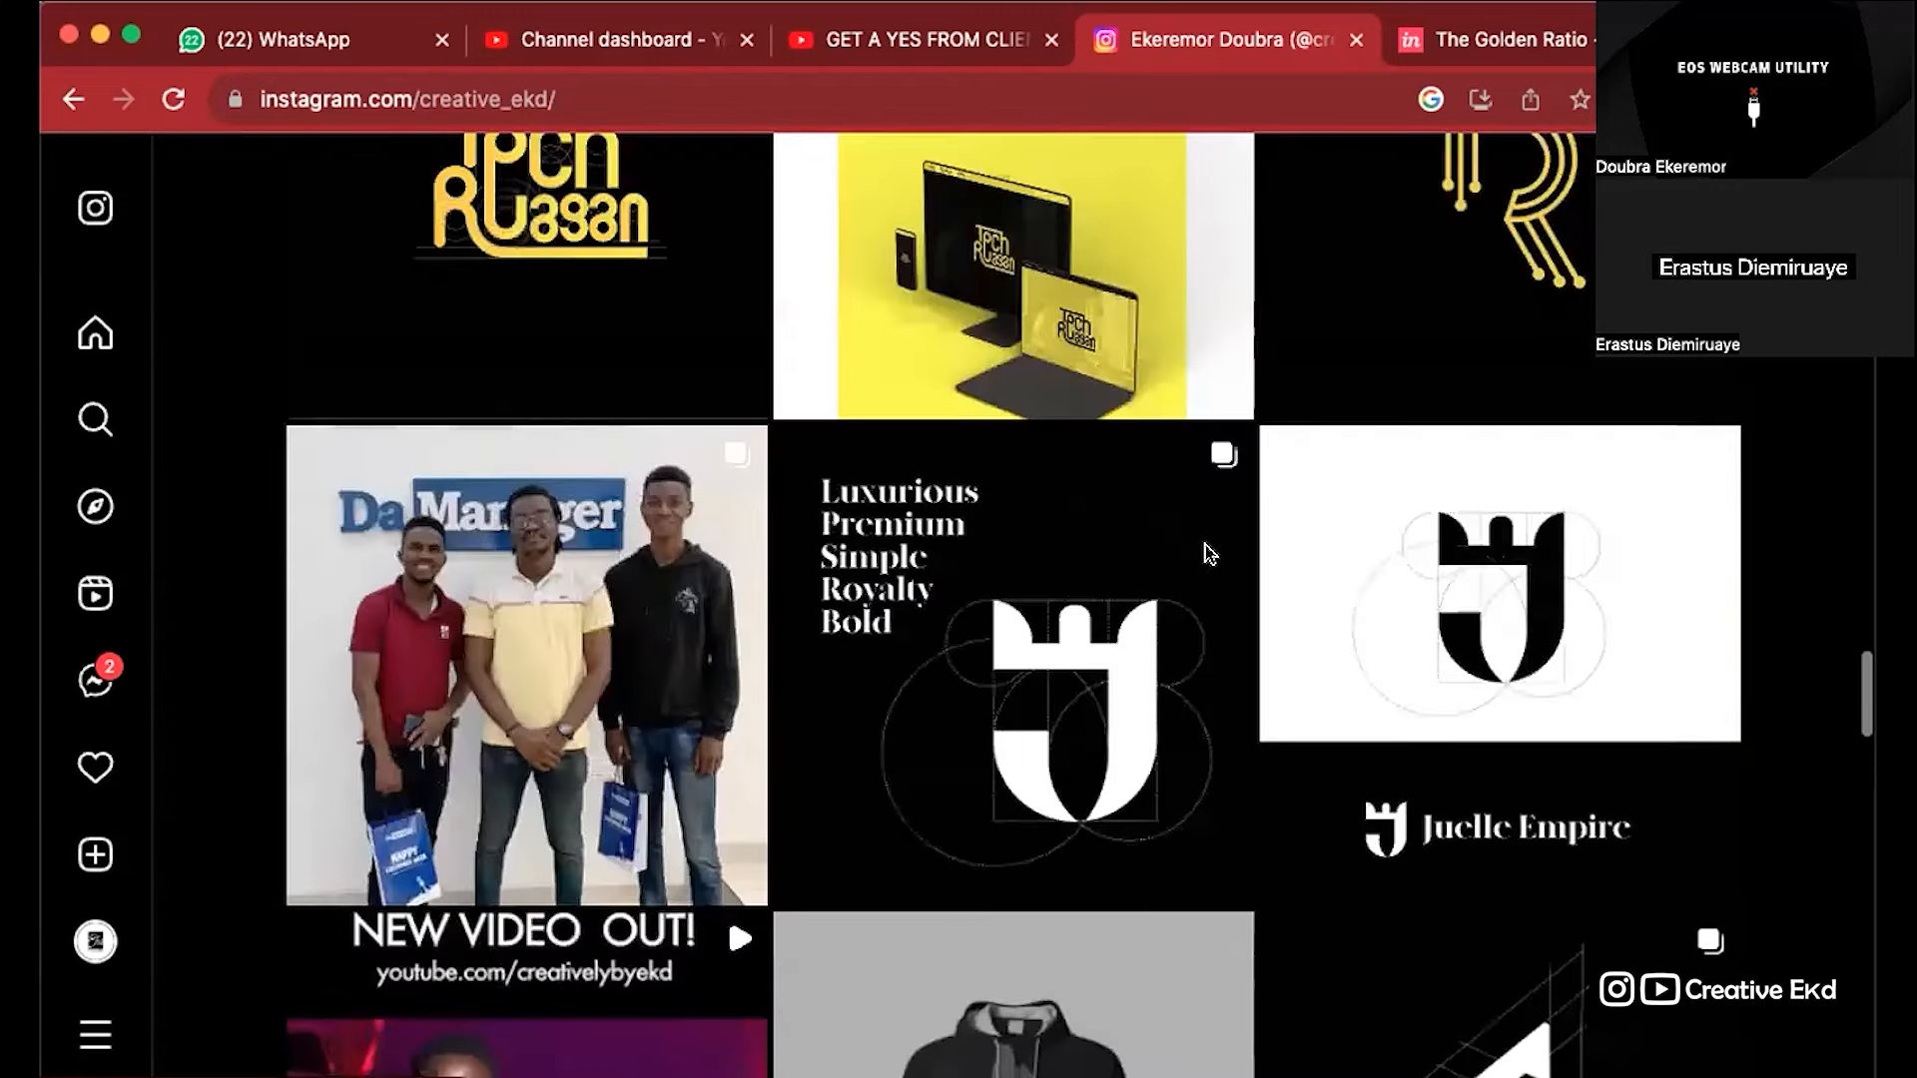
pyautogui.scroll(-4, 1066, 849)
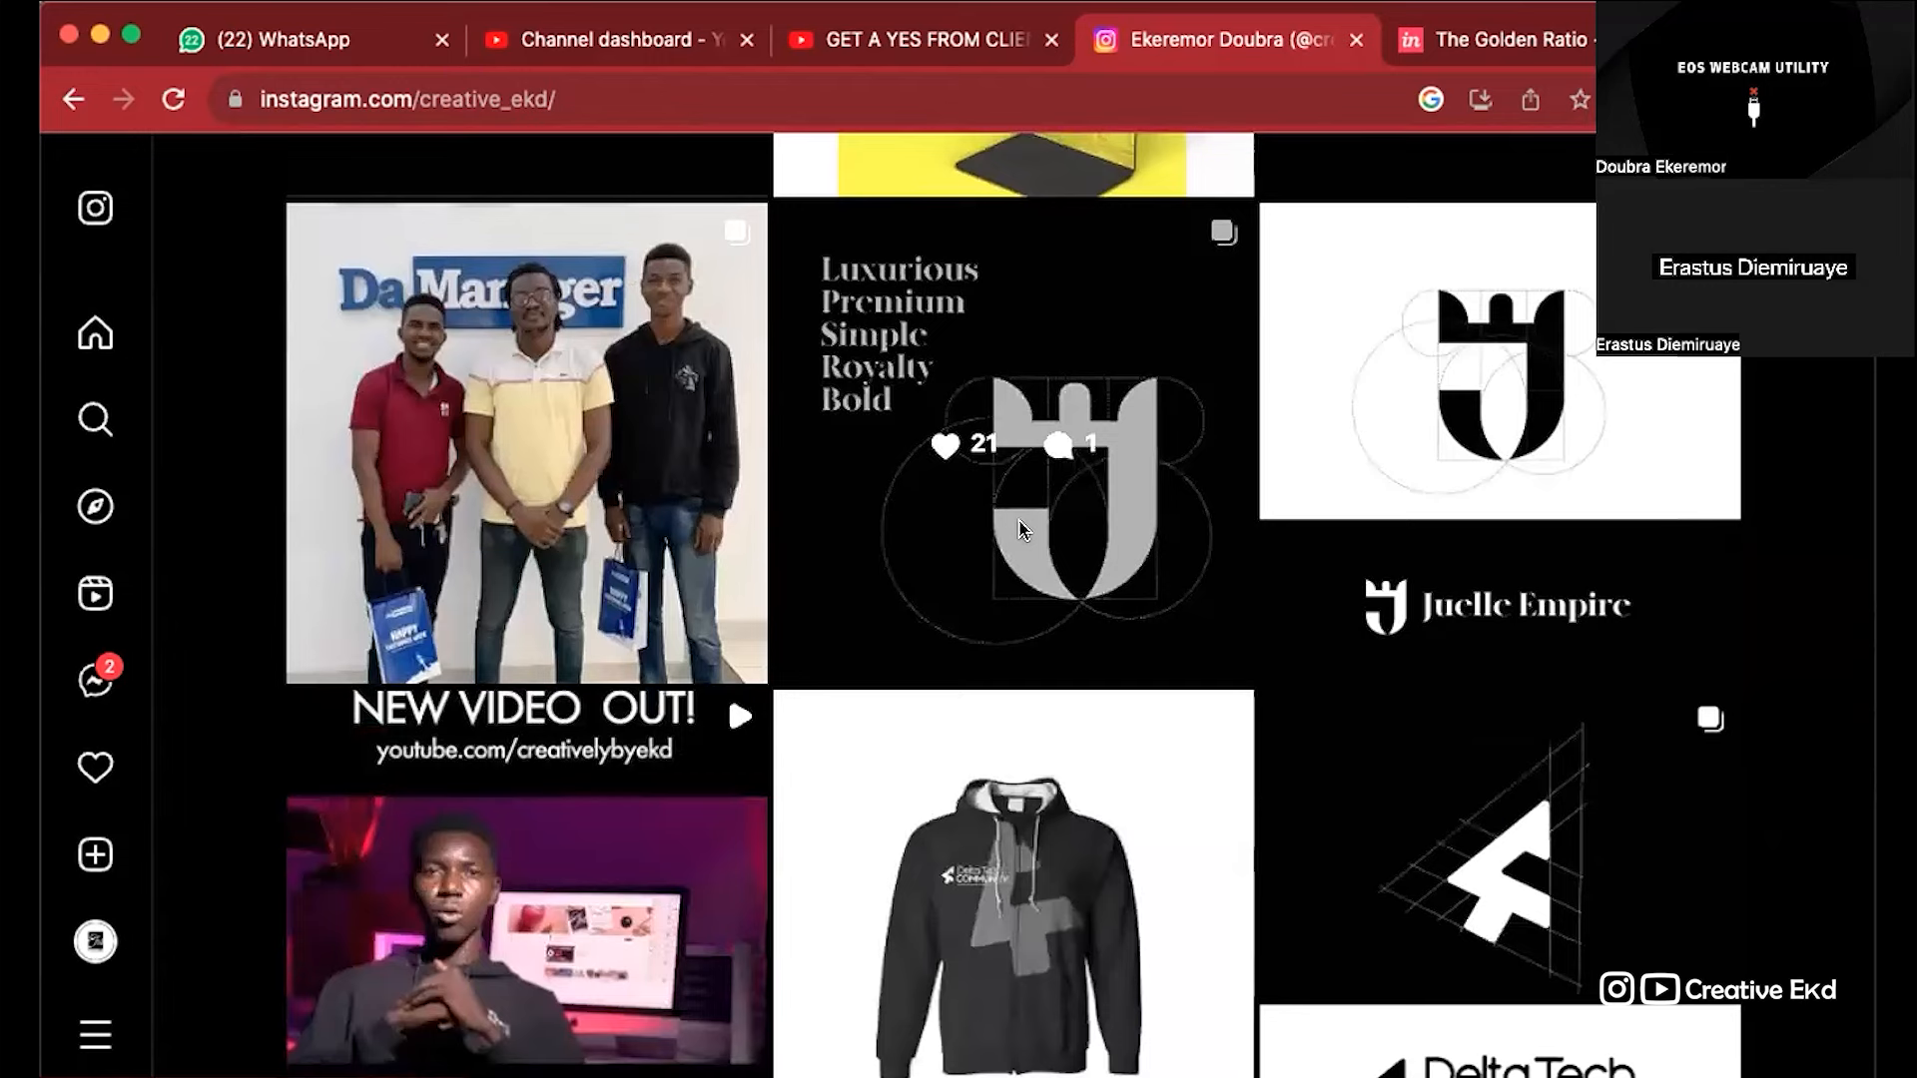
# Step: View the "Luxurious Premium Simple Royalty Bold" logo construction post and its shopping bag mockup, and close the post
pyautogui.click(1004, 526)
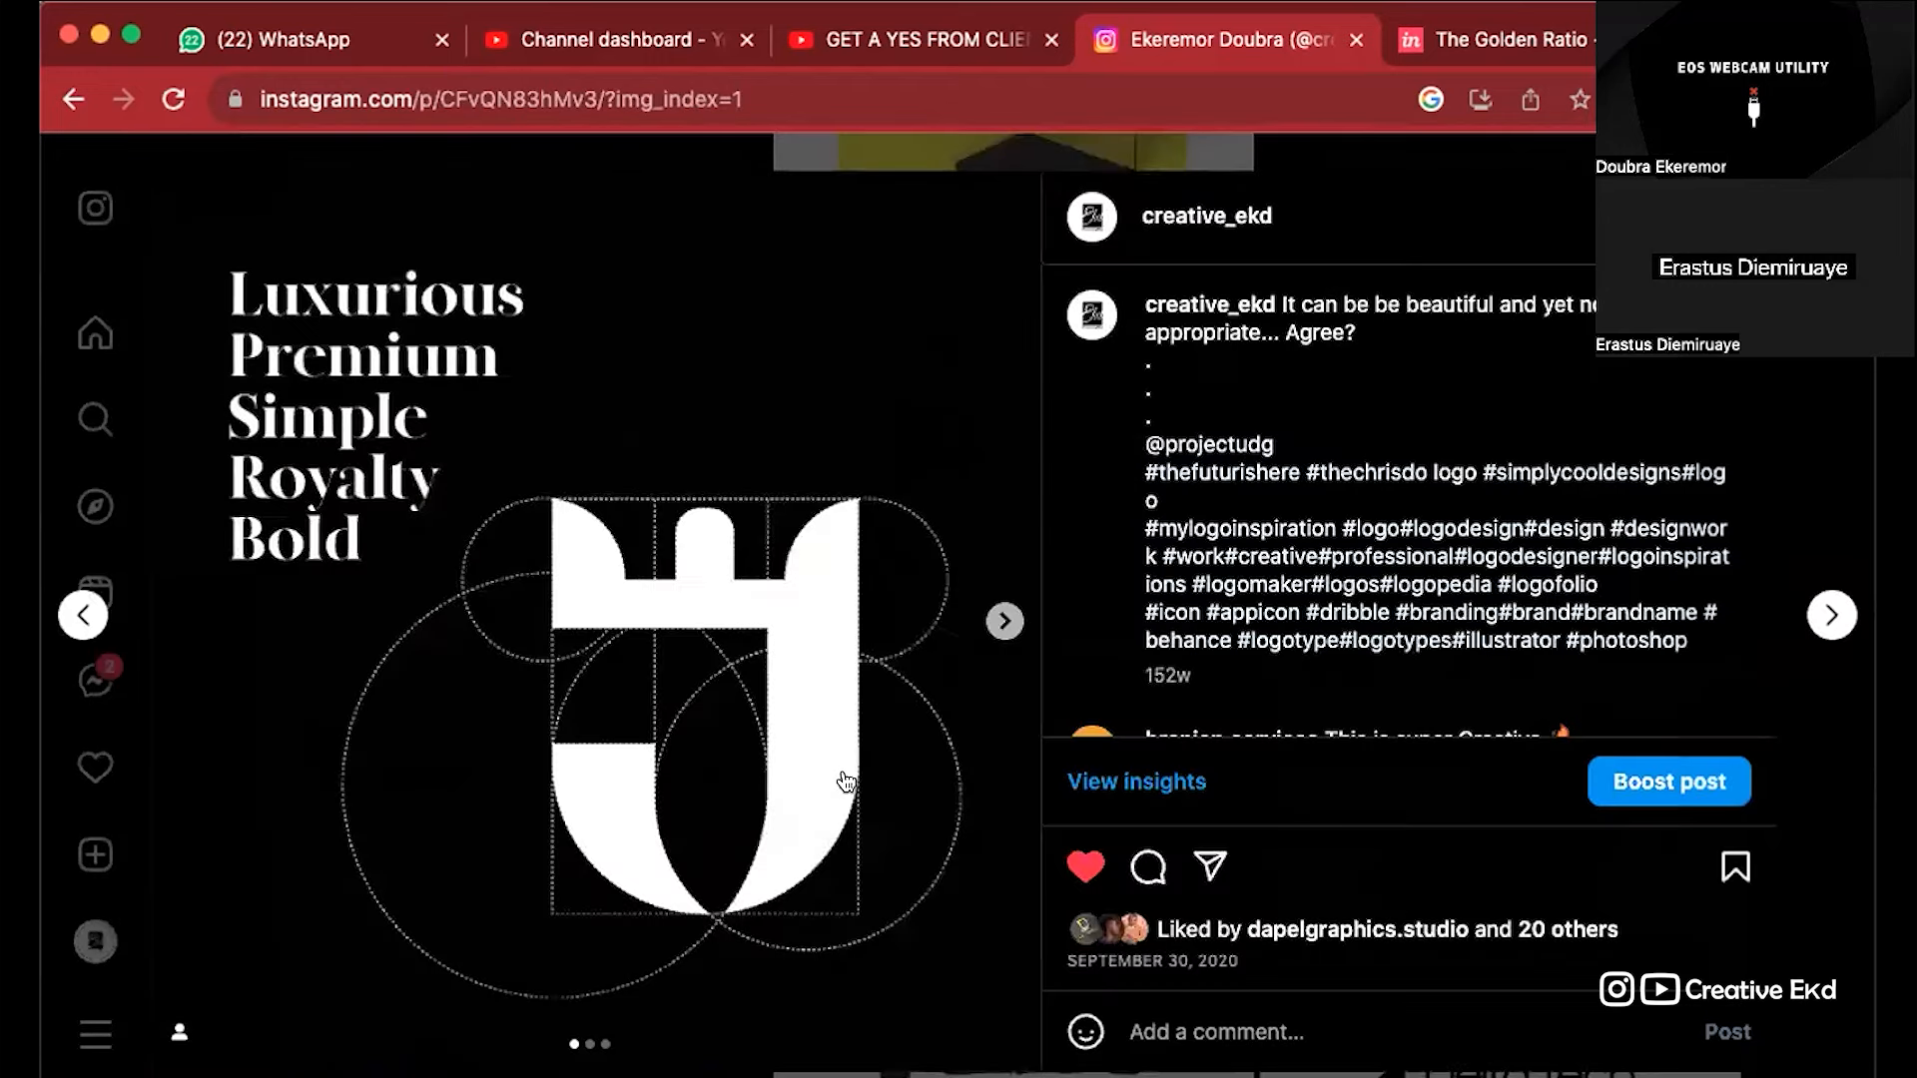
pyautogui.click(1004, 621)
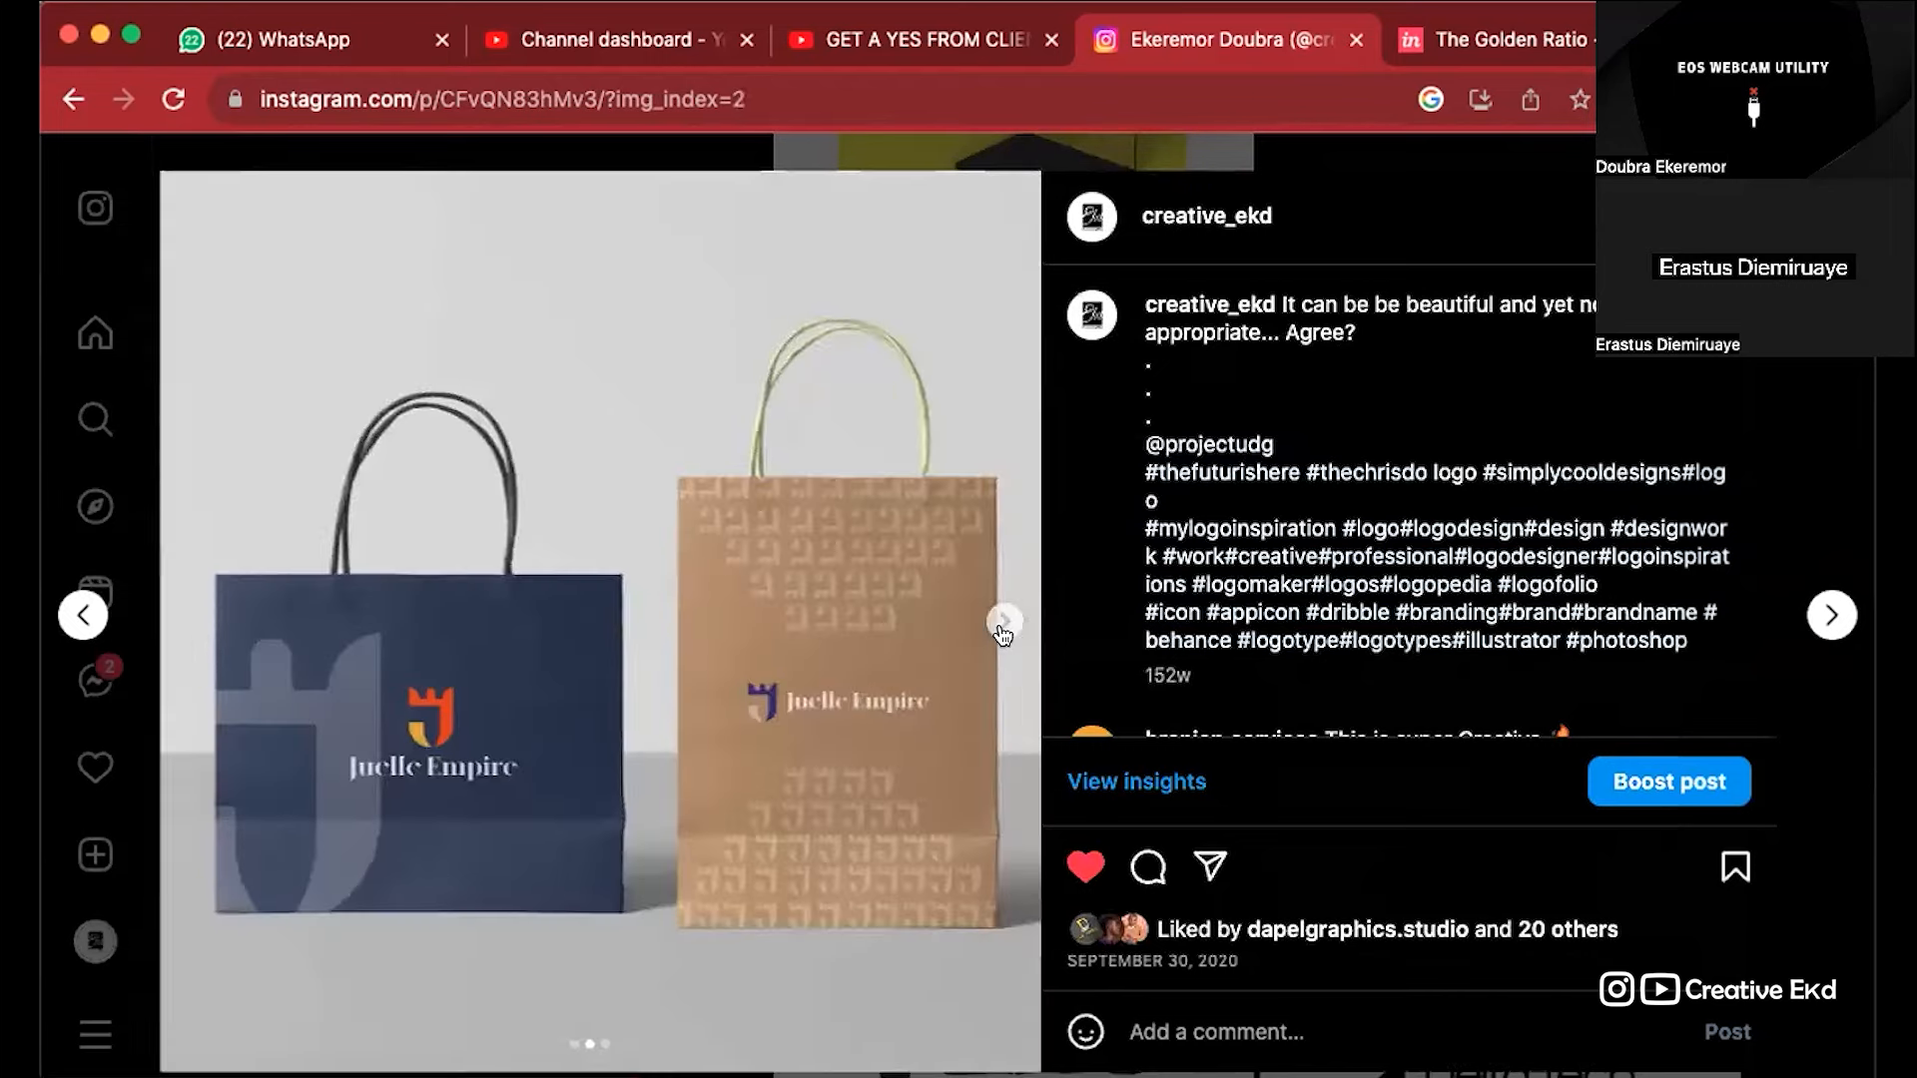
pyautogui.click(190, 625)
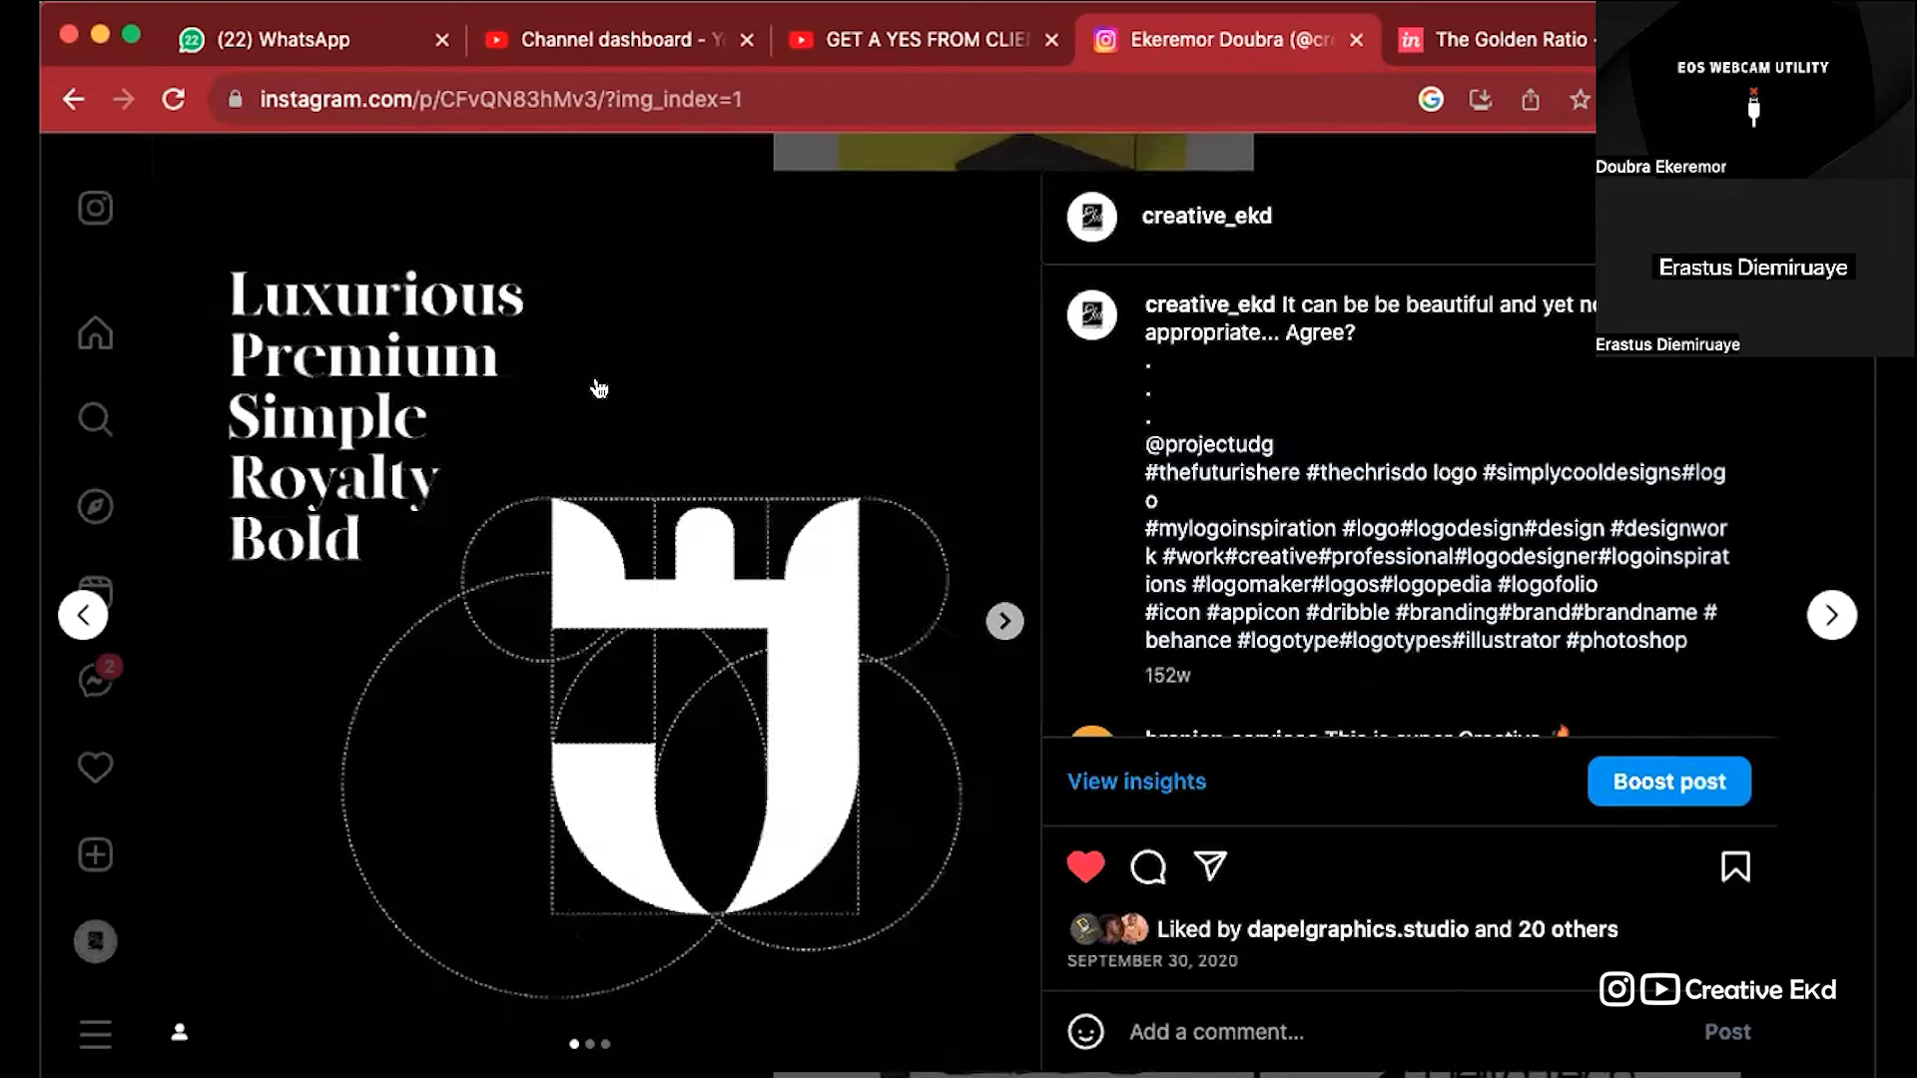
pyautogui.click(774, 146)
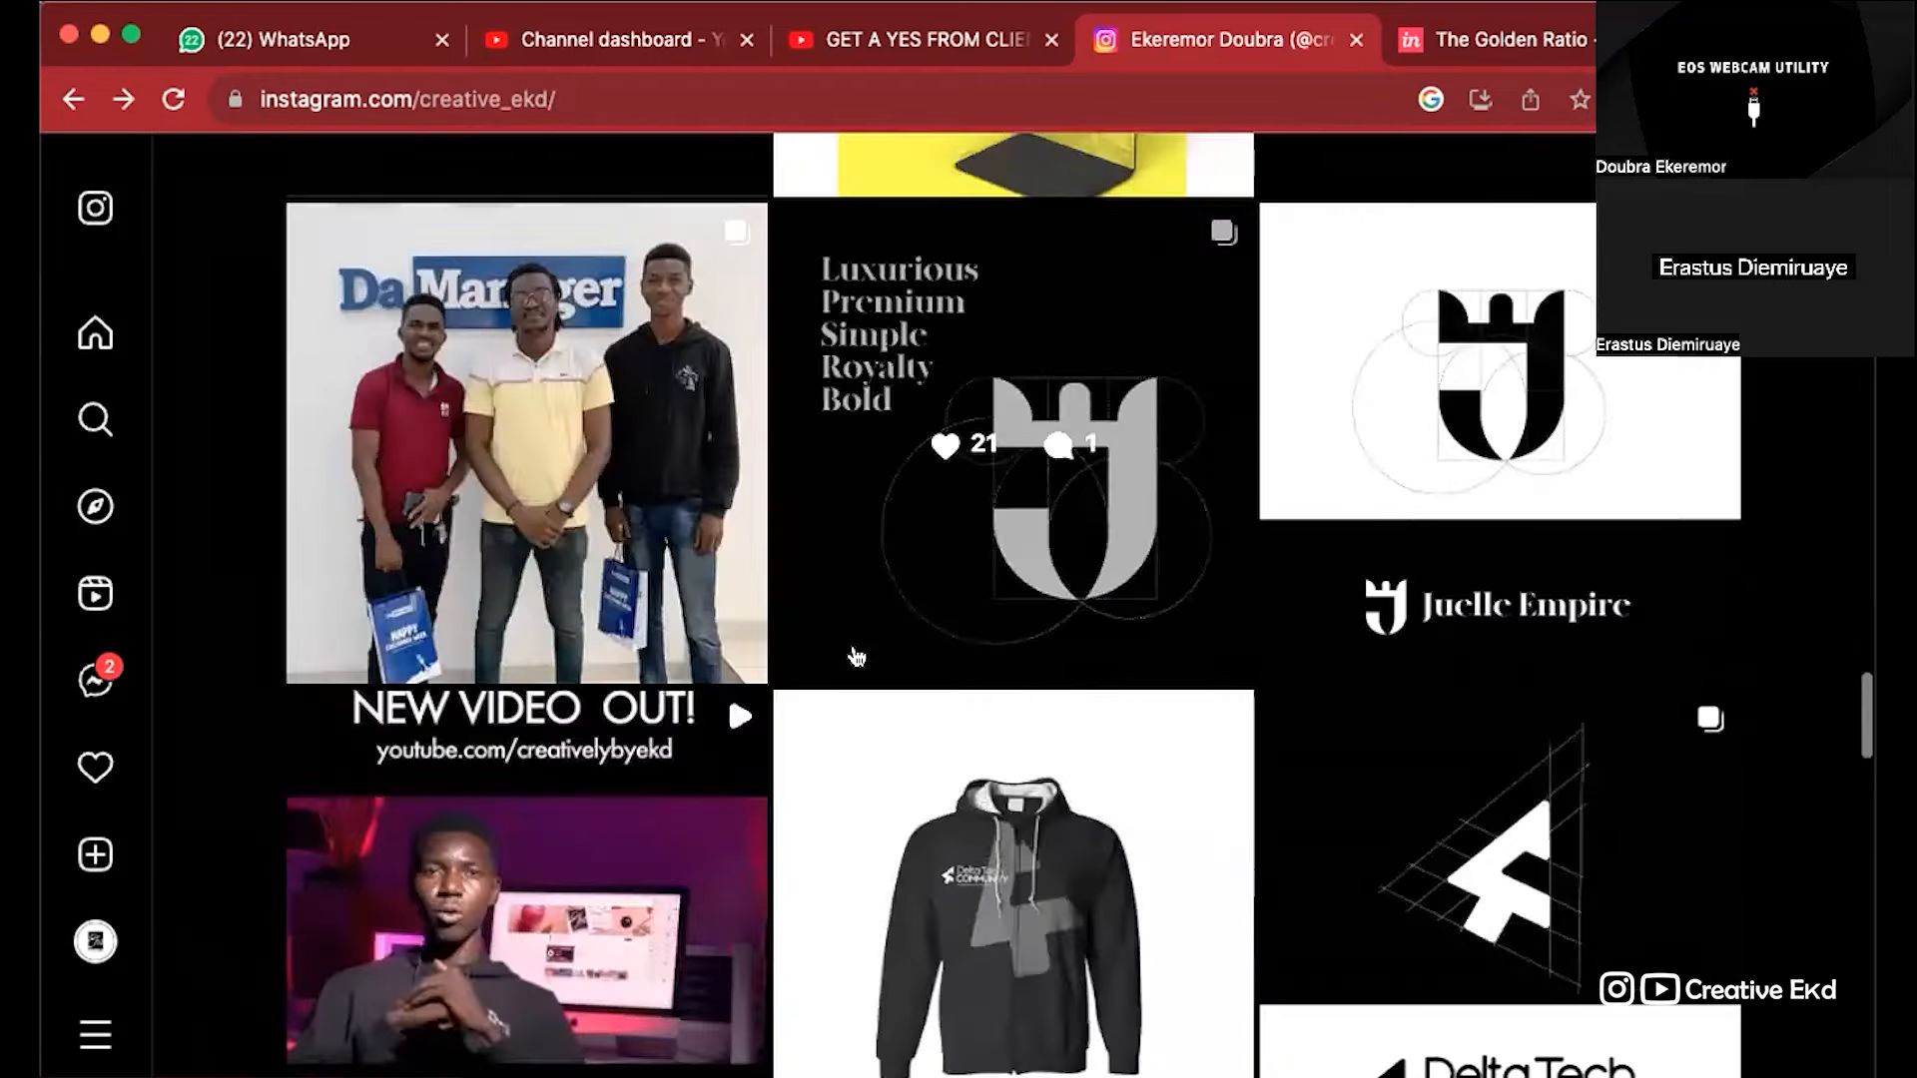
# Step: Compare the Pelley'Spar and Delta Tech Community logo posts, including the construction grids and the hoodie mockup
pyautogui.scroll(-5, 851, 655)
pyautogui.scroll(-3, 1018, 561)
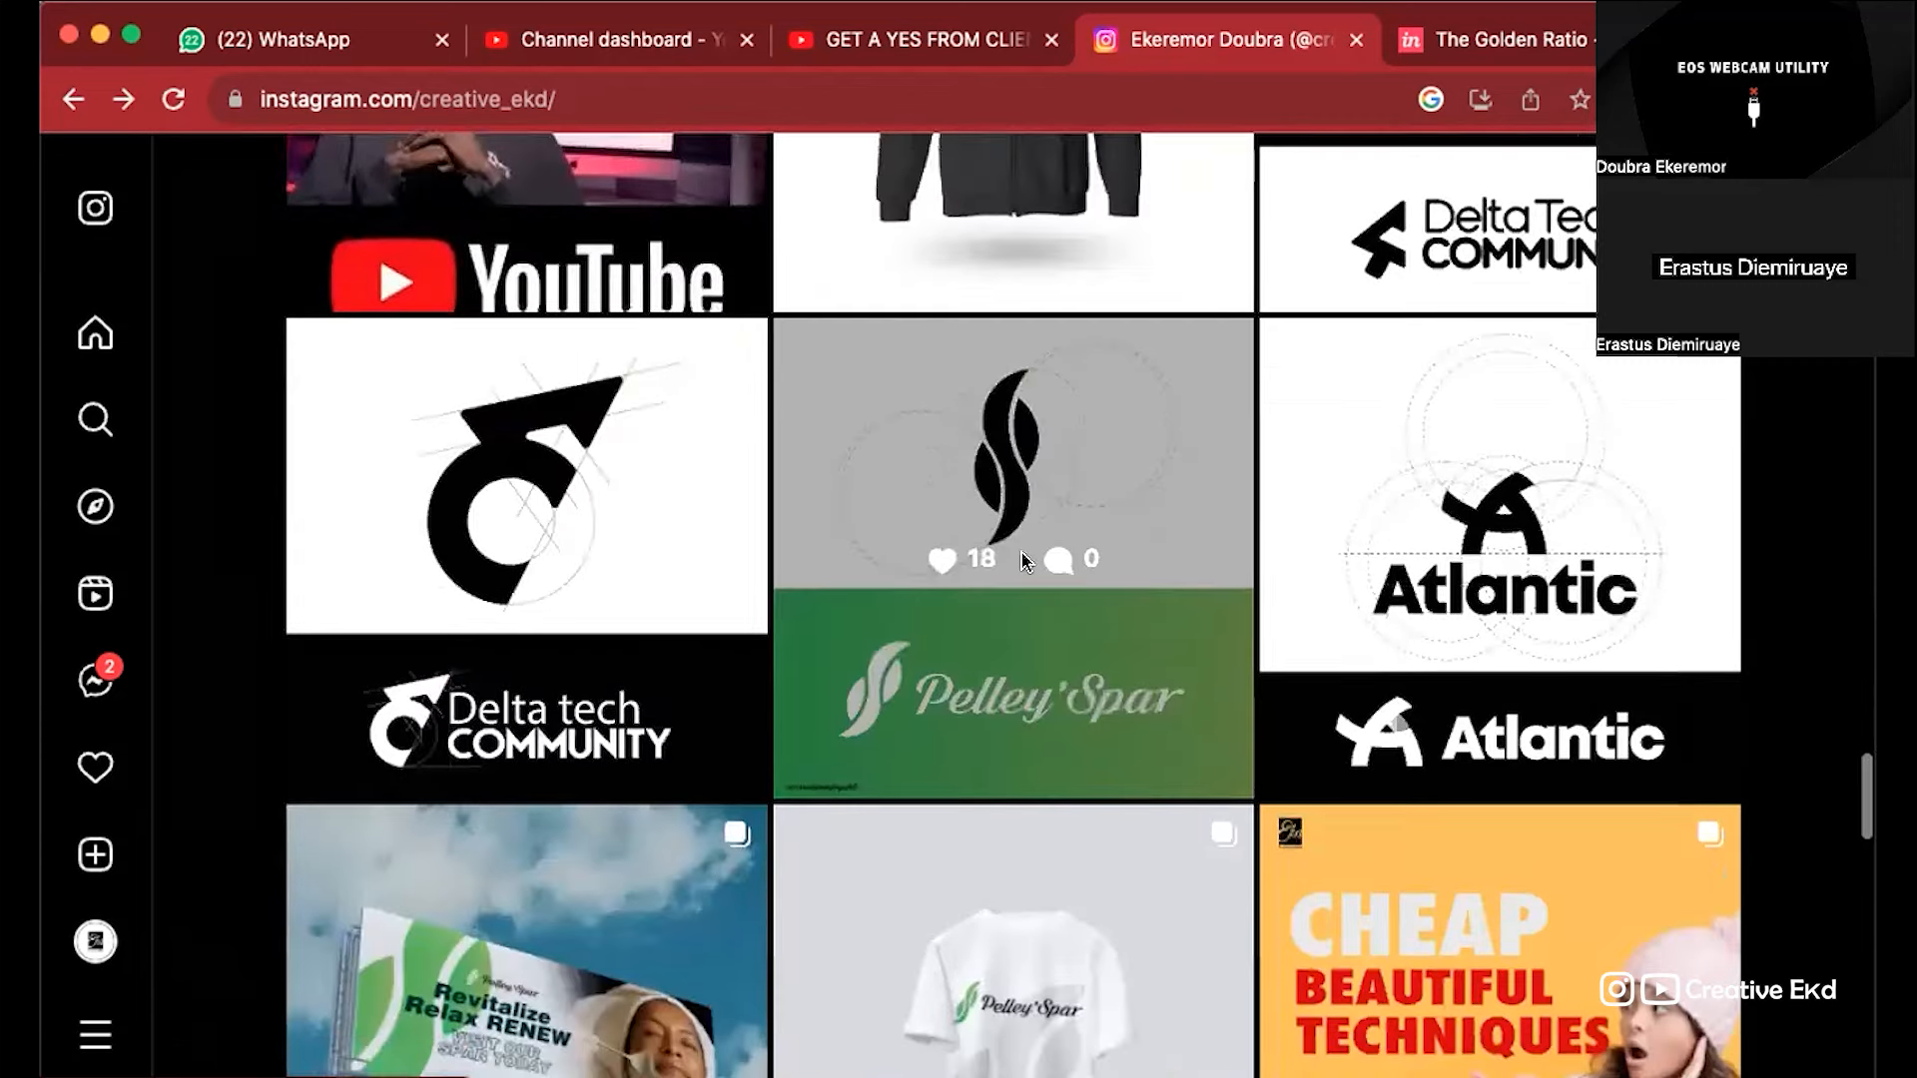
pyautogui.click(1022, 553)
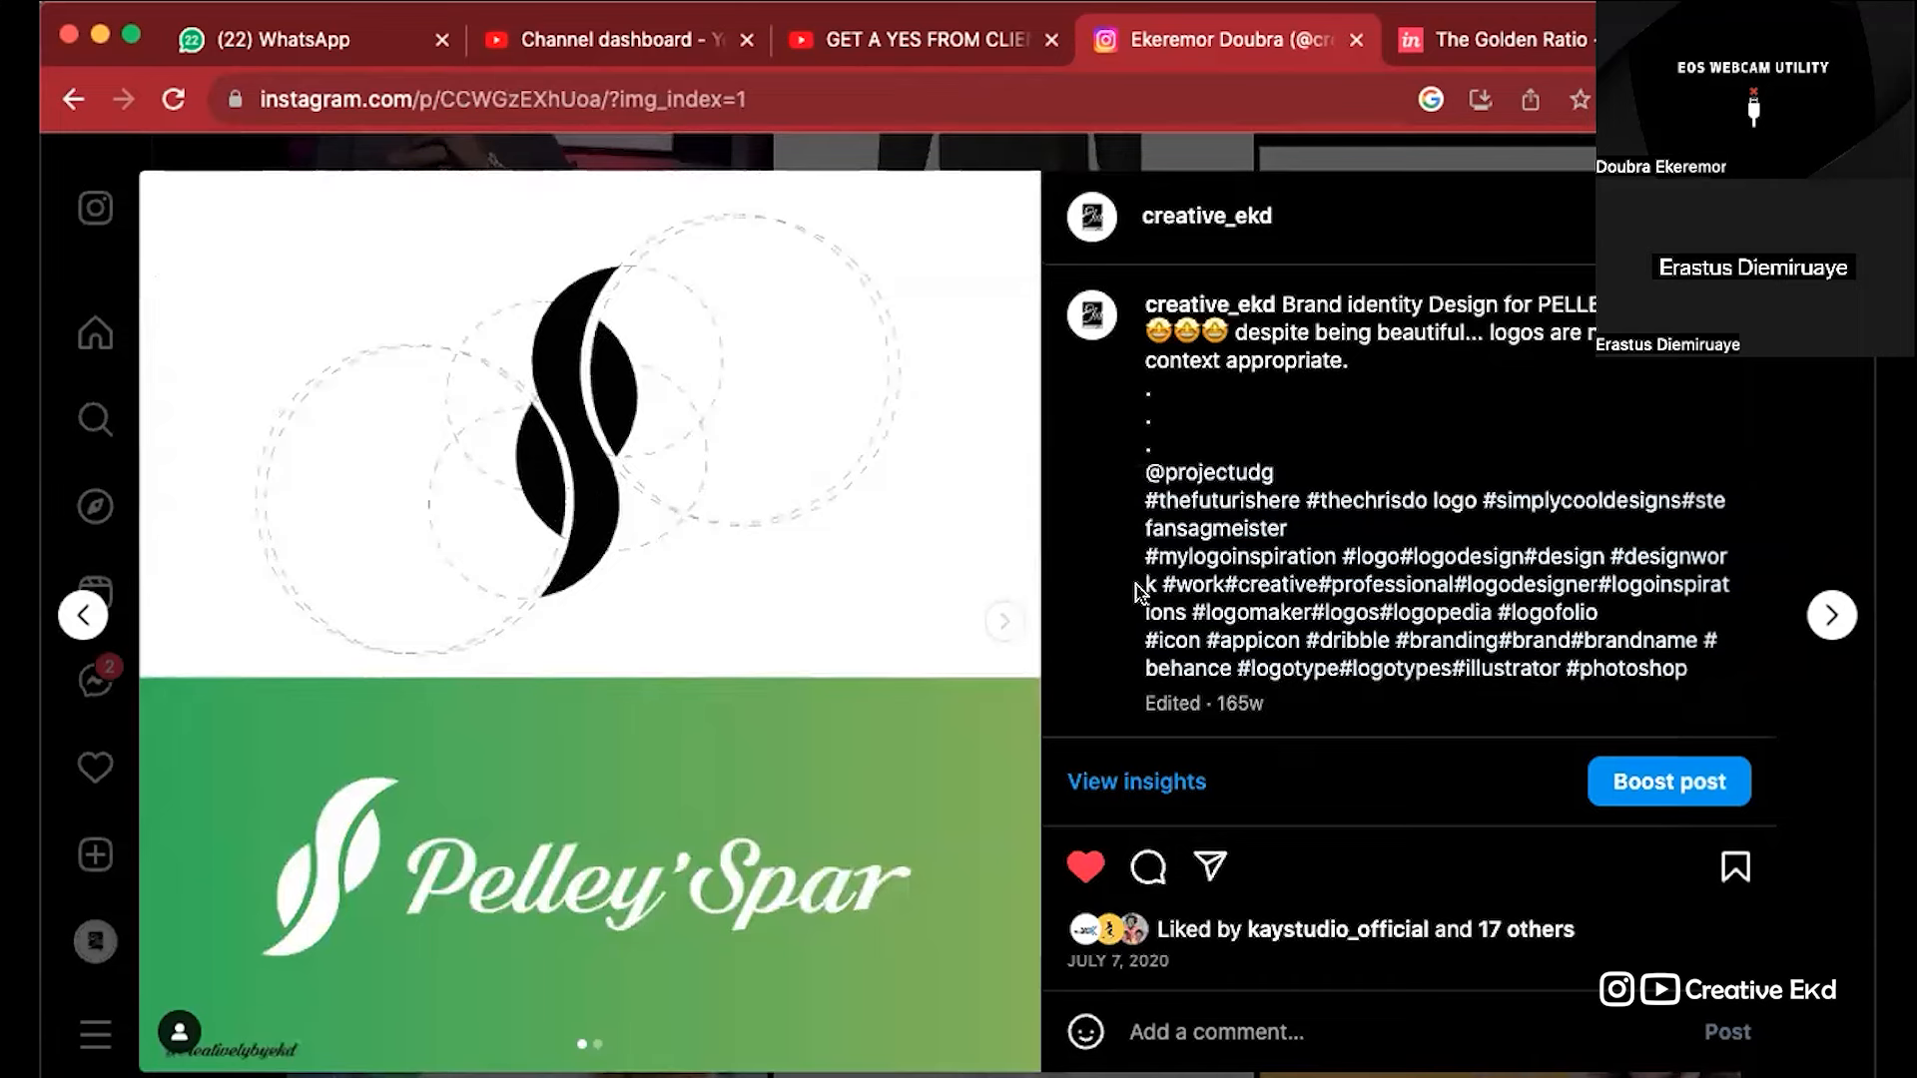
pyautogui.click(82, 614)
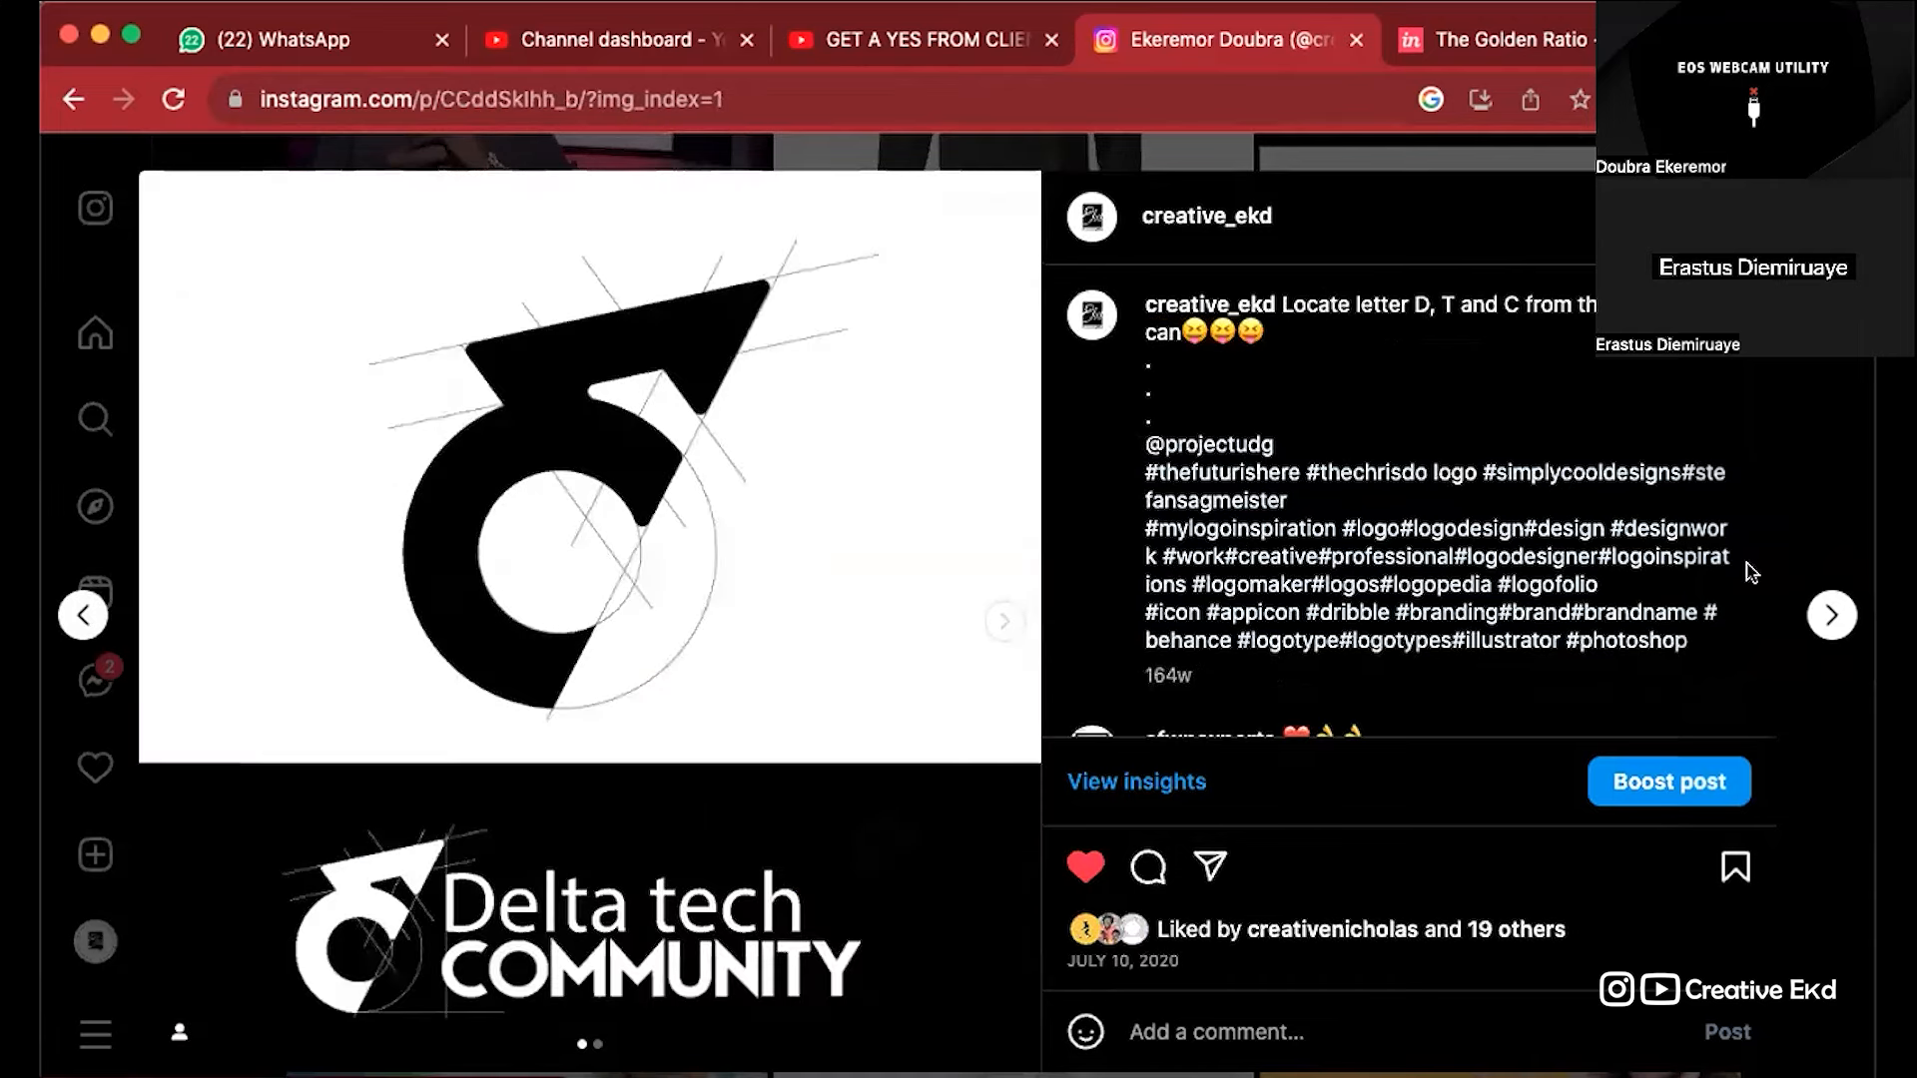
pyautogui.click(1831, 615)
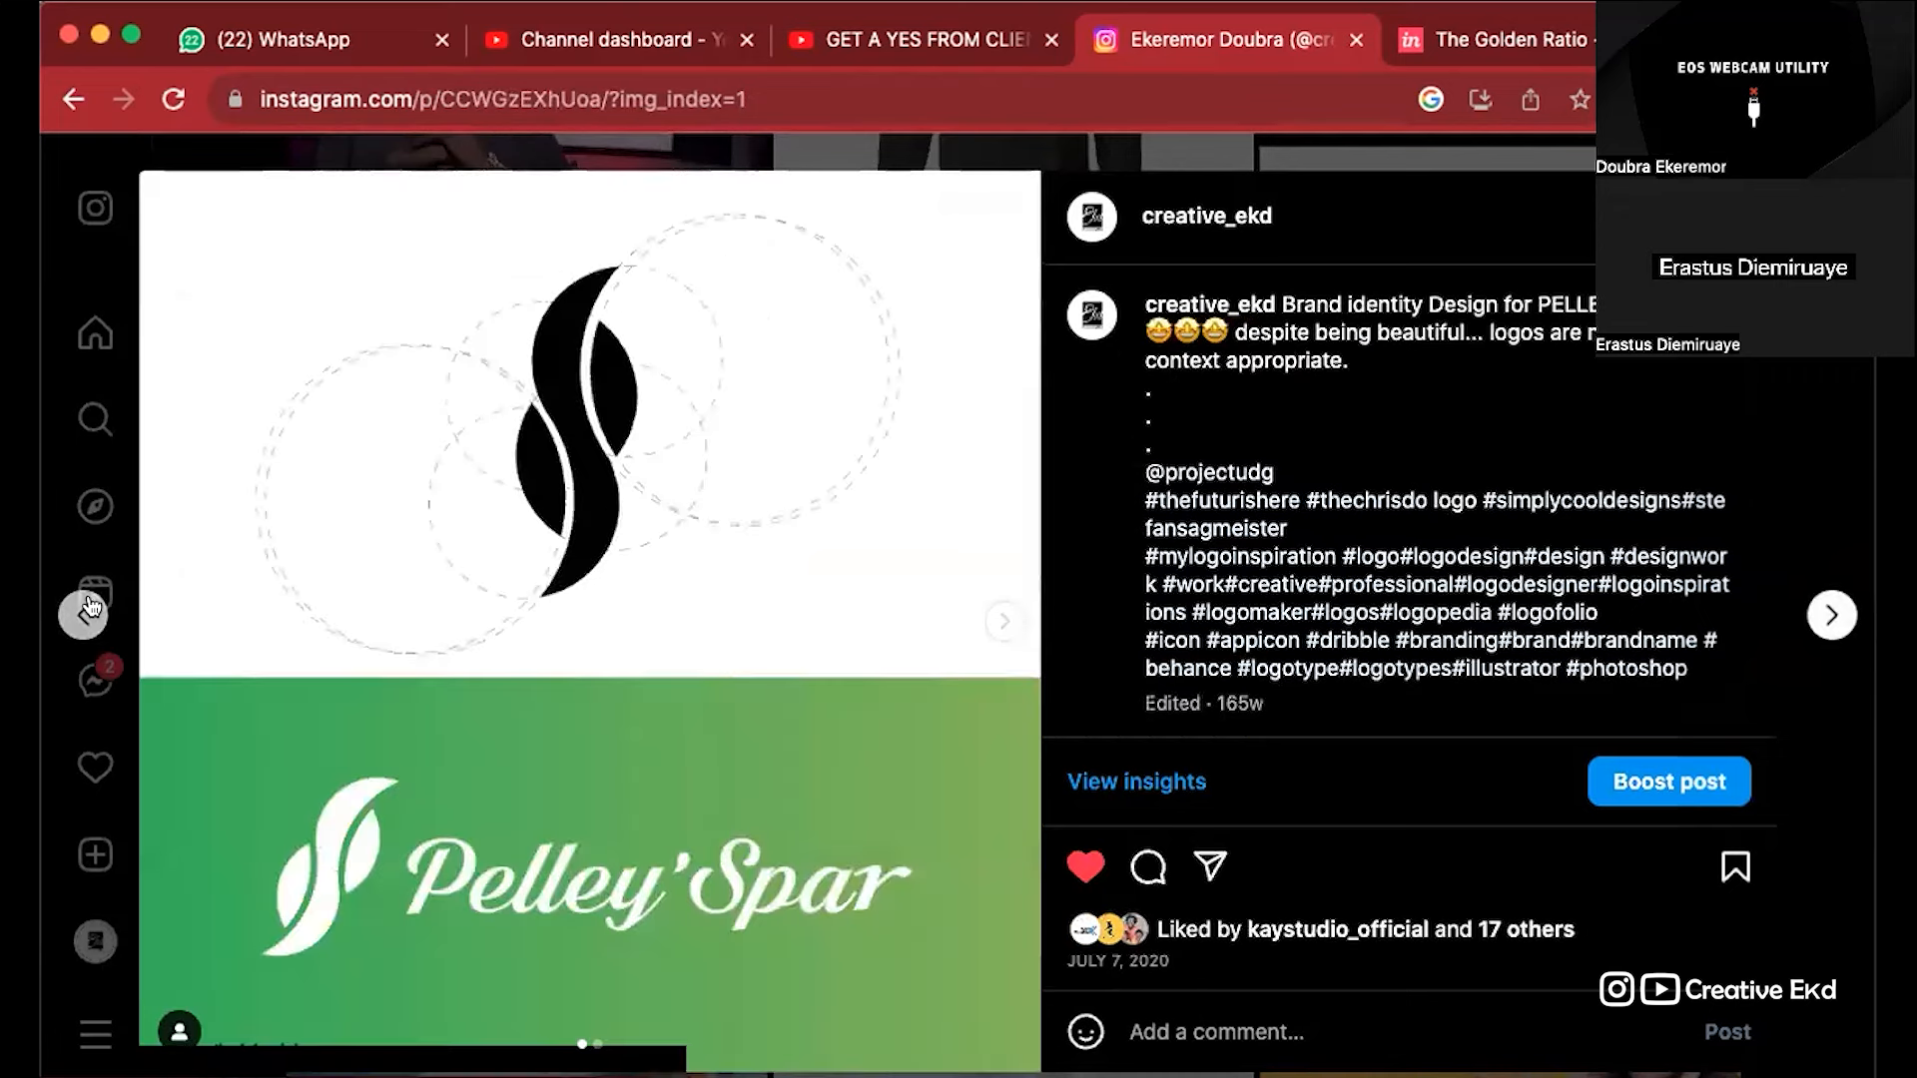
pyautogui.click(88, 609)
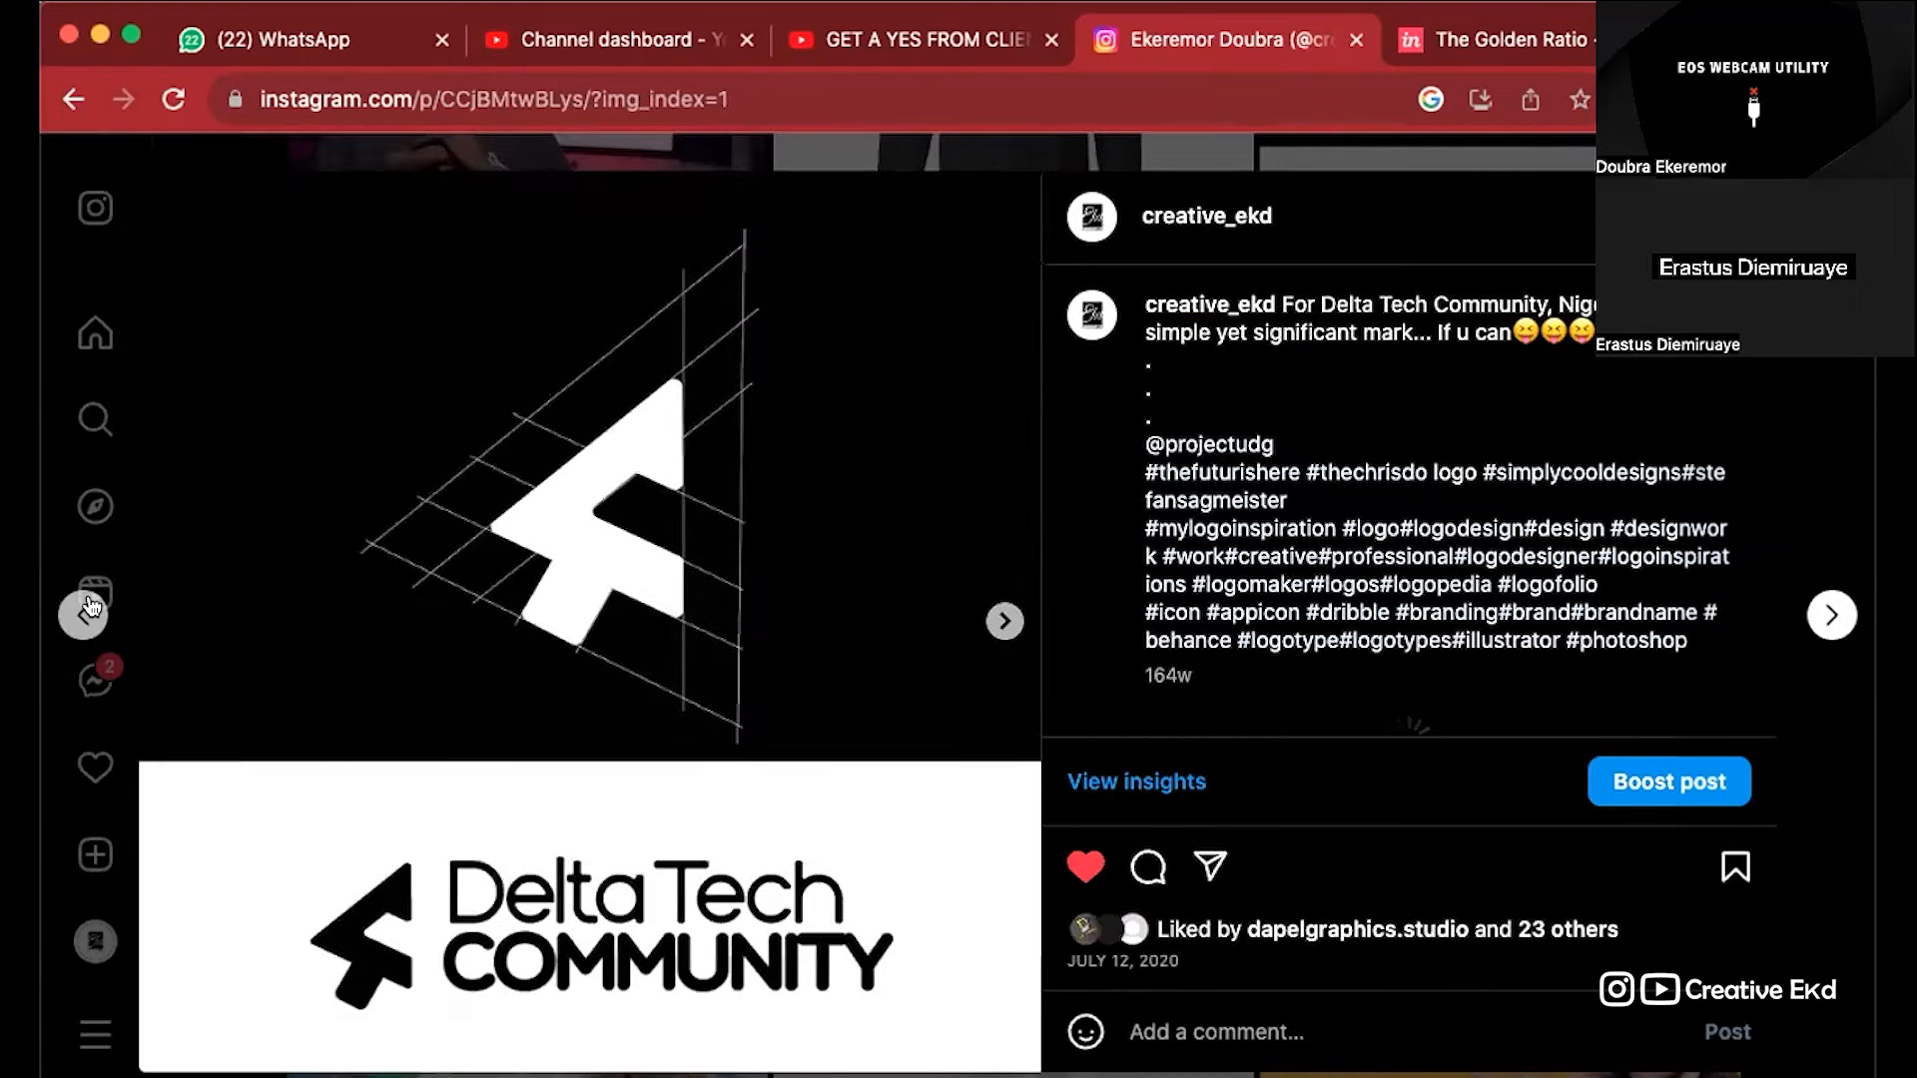
pyautogui.click(88, 609)
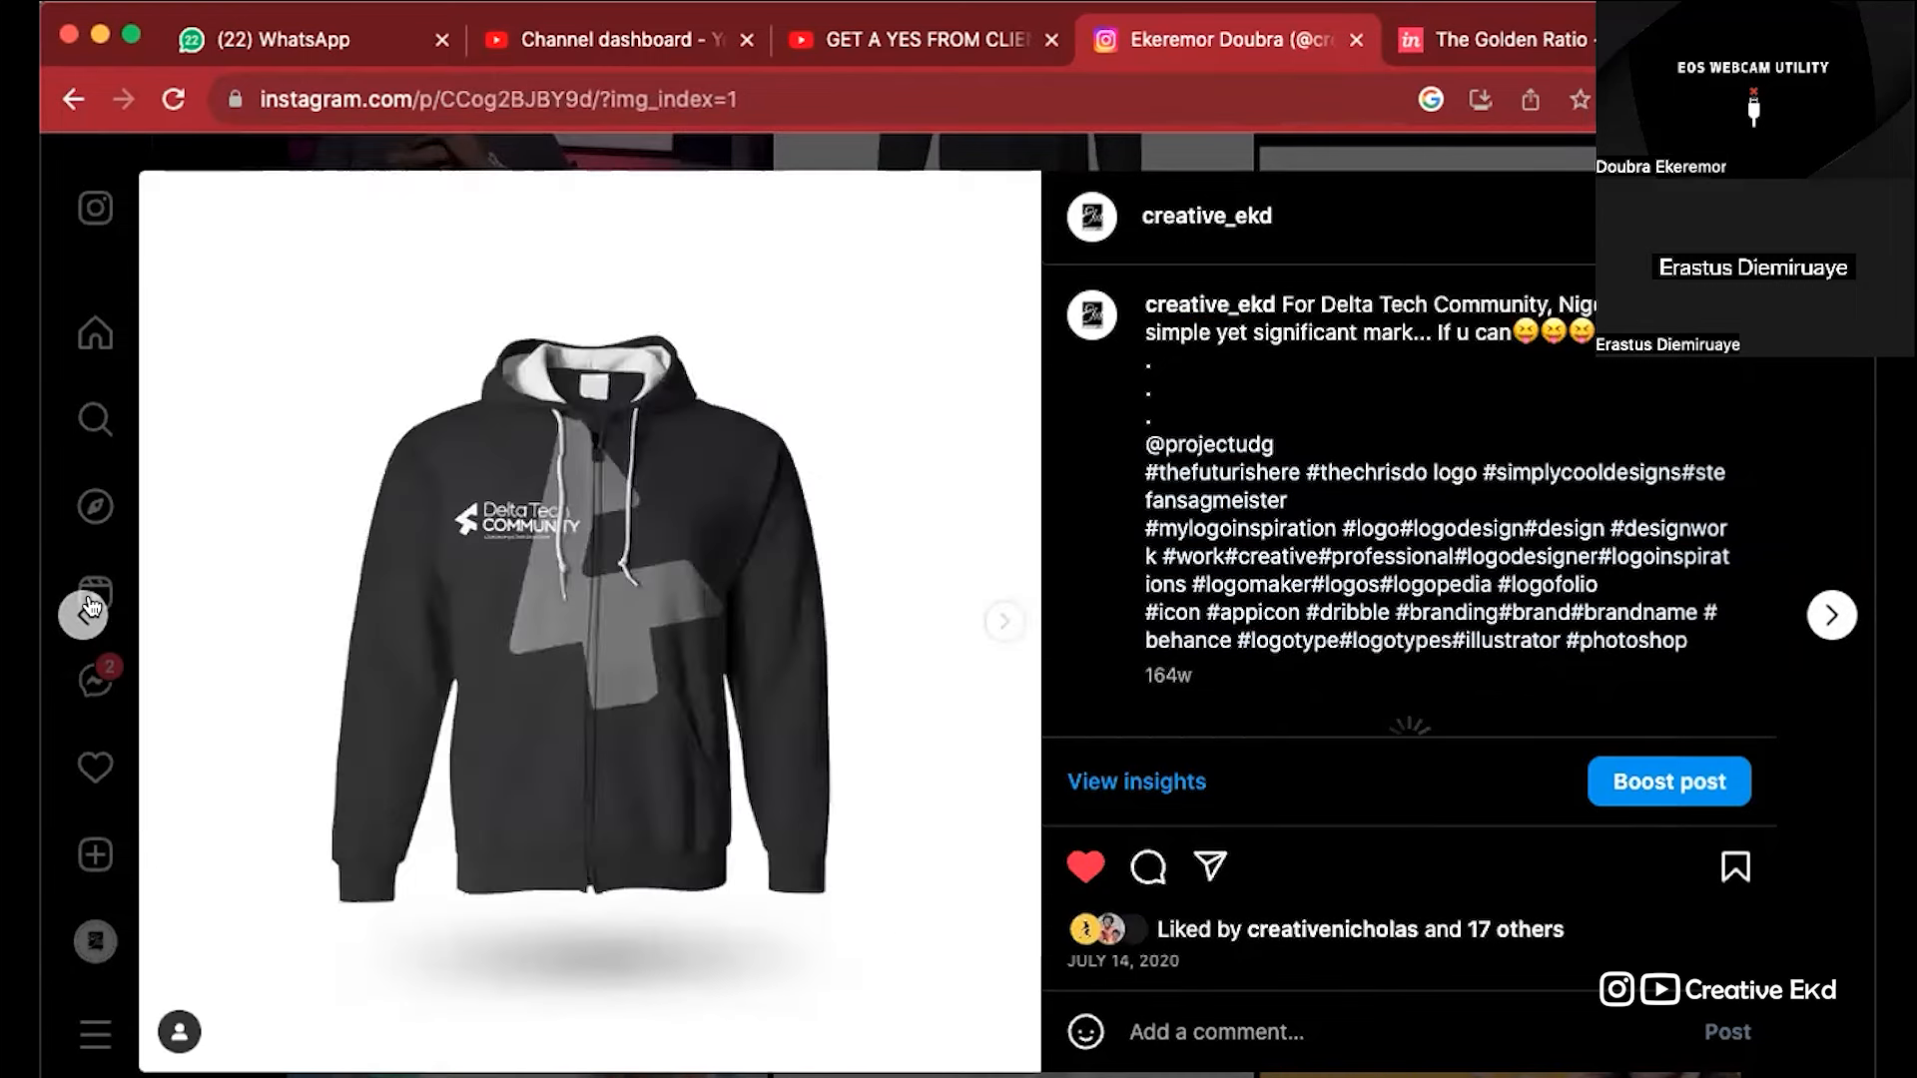
pyautogui.click(86, 611)
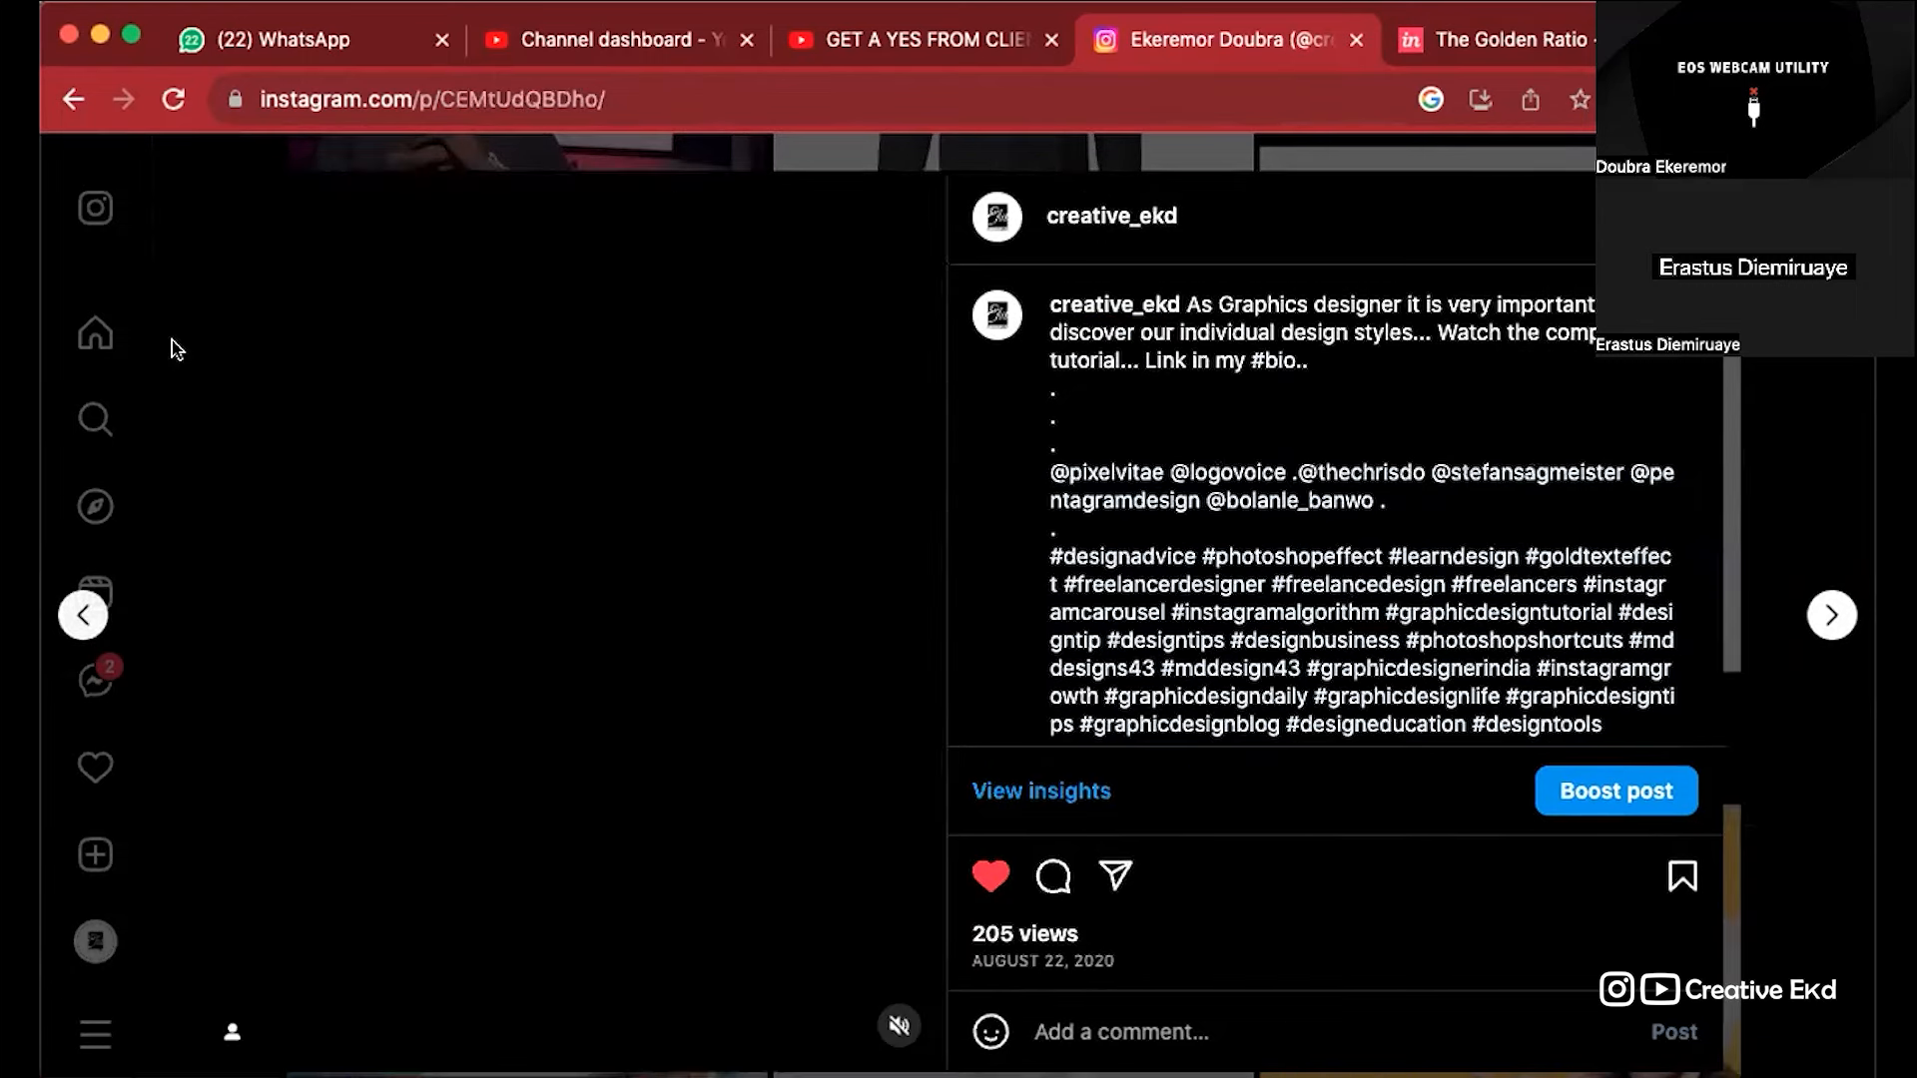
# Step: Close the open video post and look through the profile's earlier logo posts for more grid-based examples
pyautogui.click(546, 145)
pyautogui.scroll(-5, 939, 624)
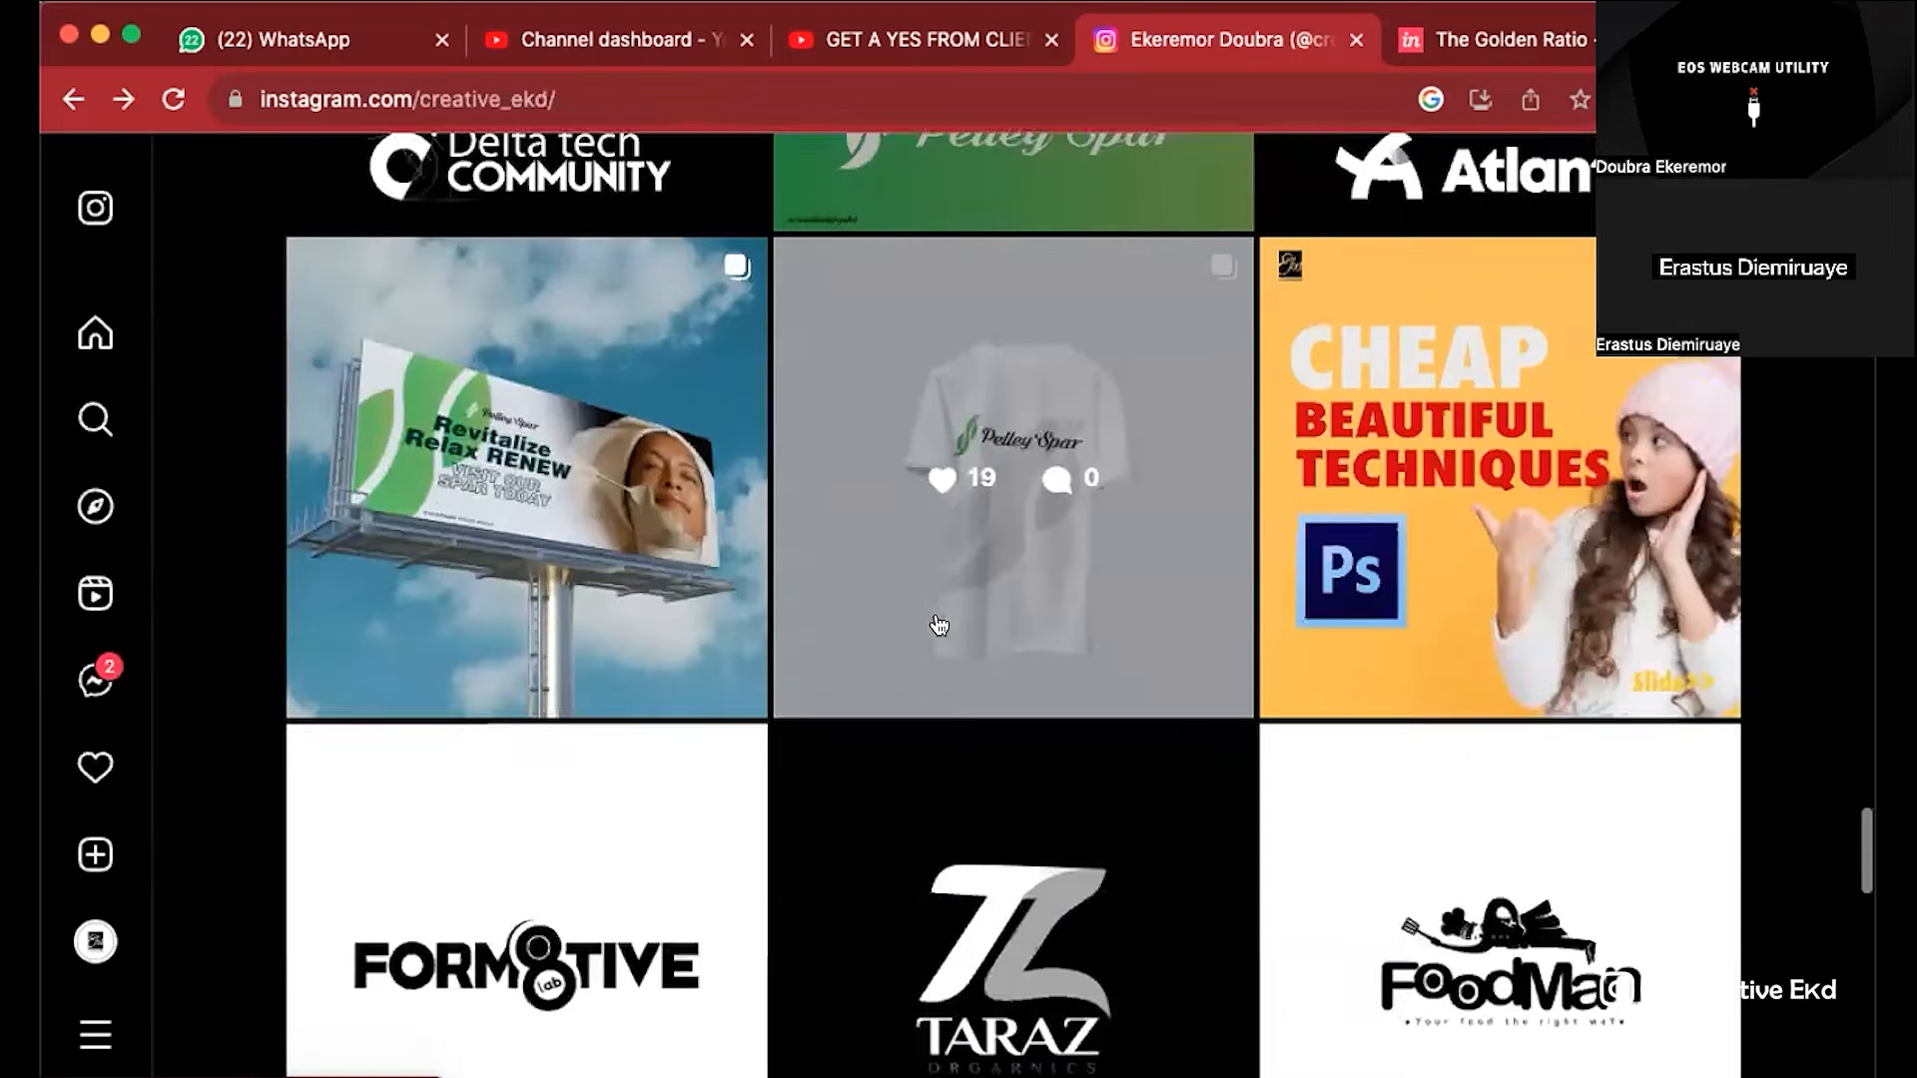
pyautogui.scroll(-5, 939, 624)
pyautogui.scroll(8, 1165, 697)
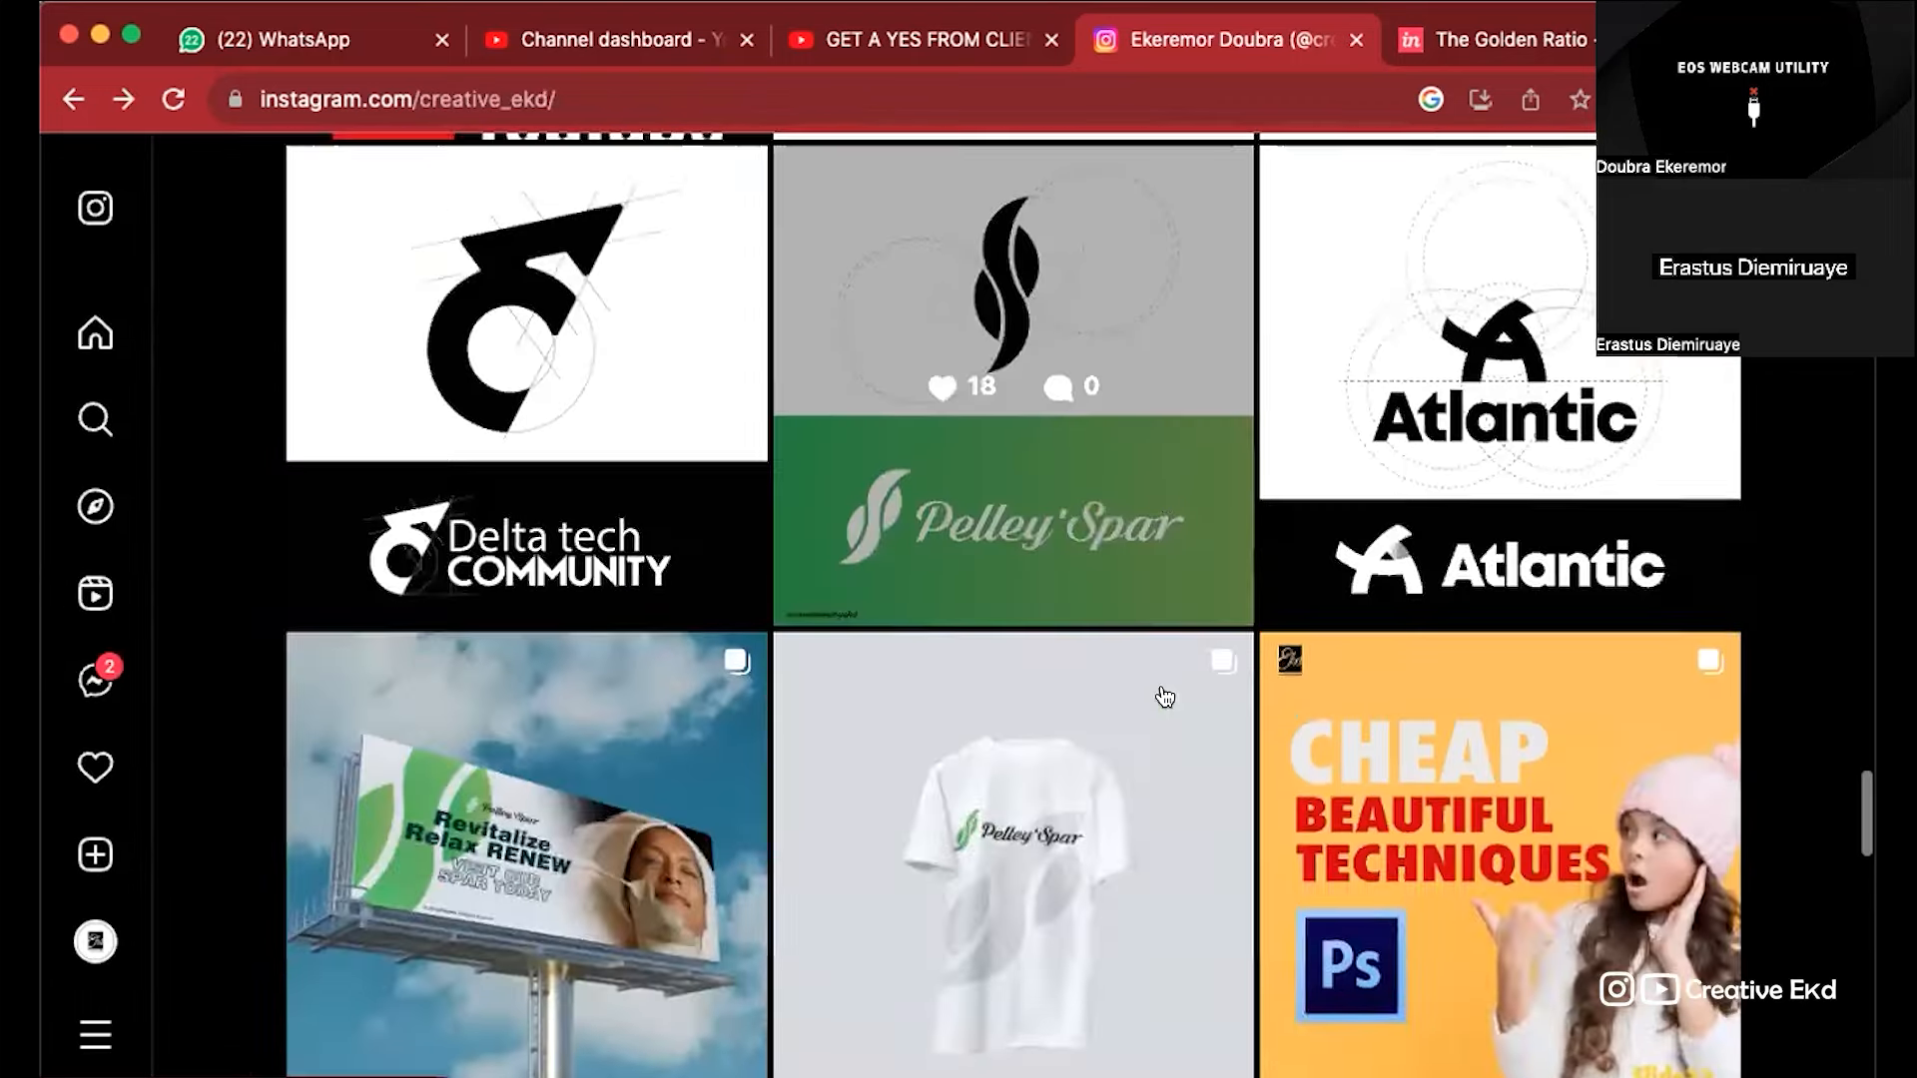
pyautogui.scroll(10, 1165, 697)
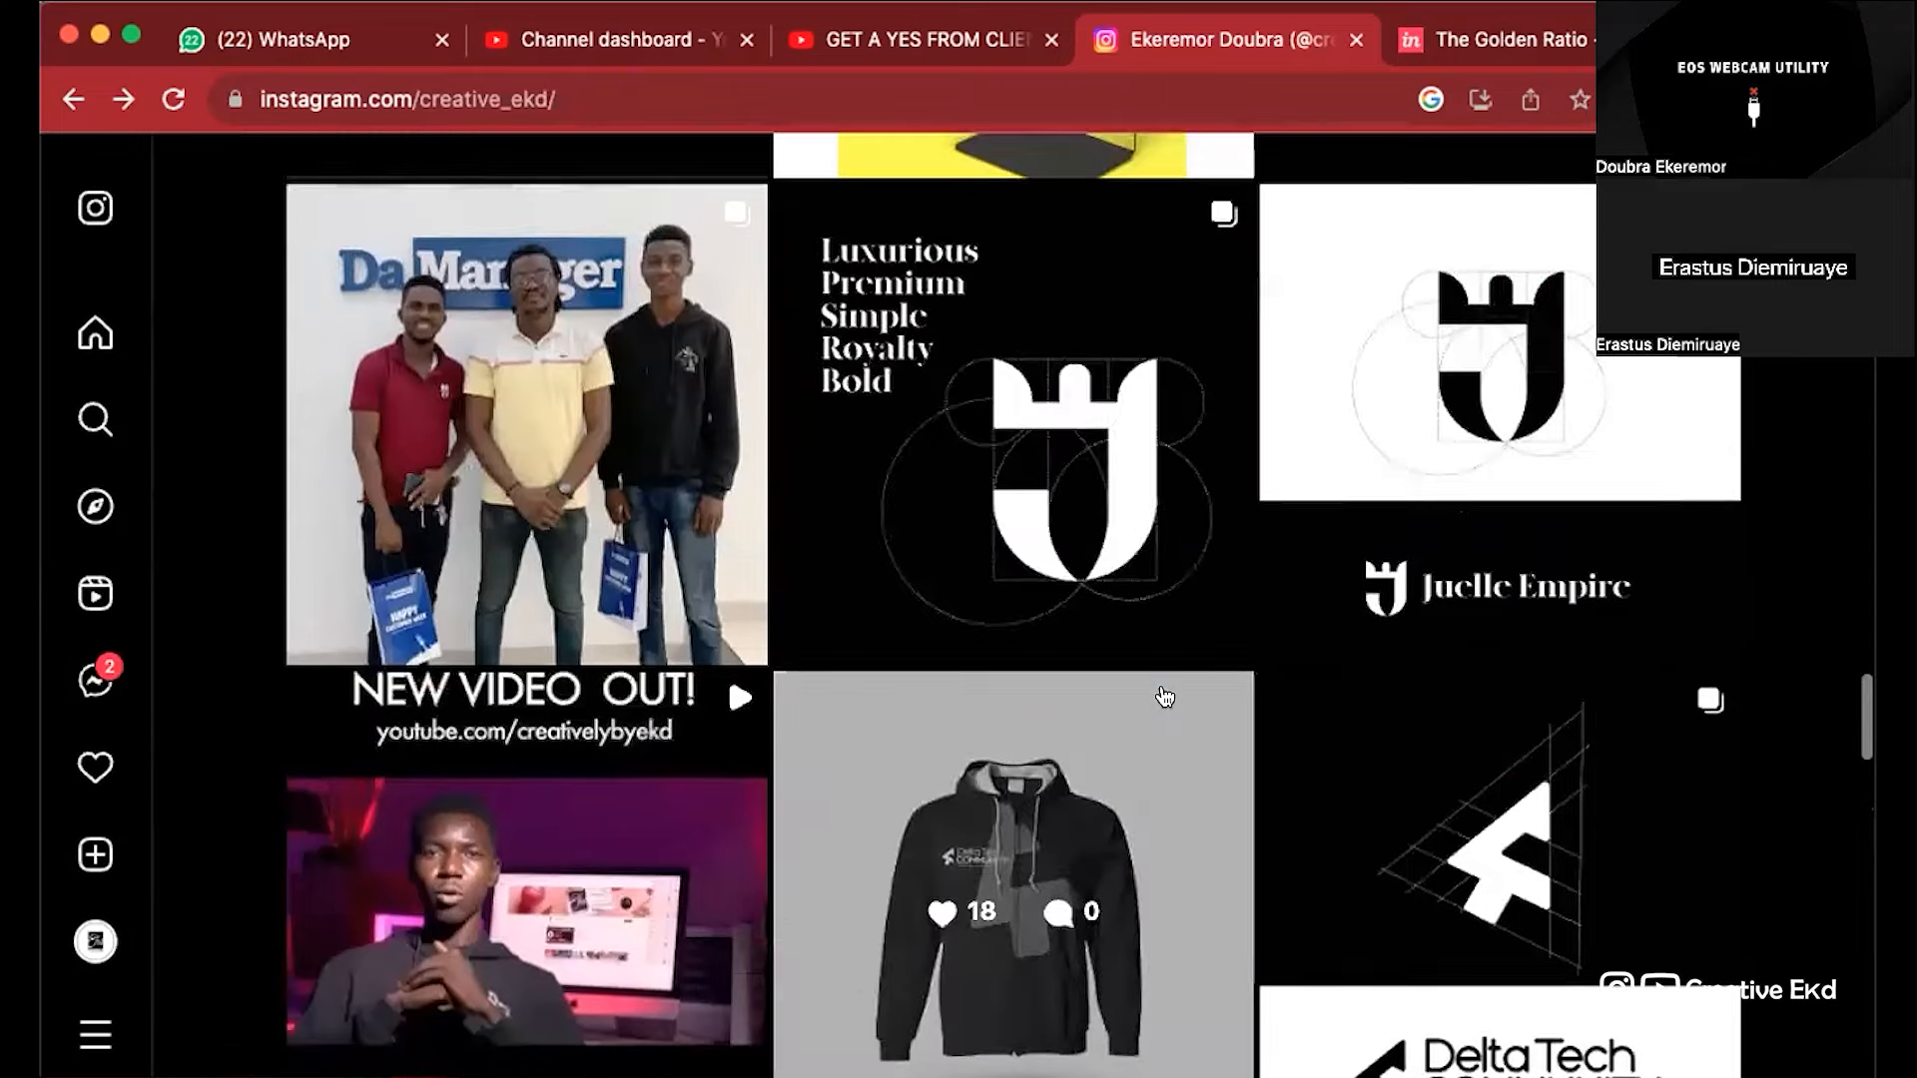
pyautogui.scroll(1, 1164, 696)
pyautogui.scroll(8, 1165, 697)
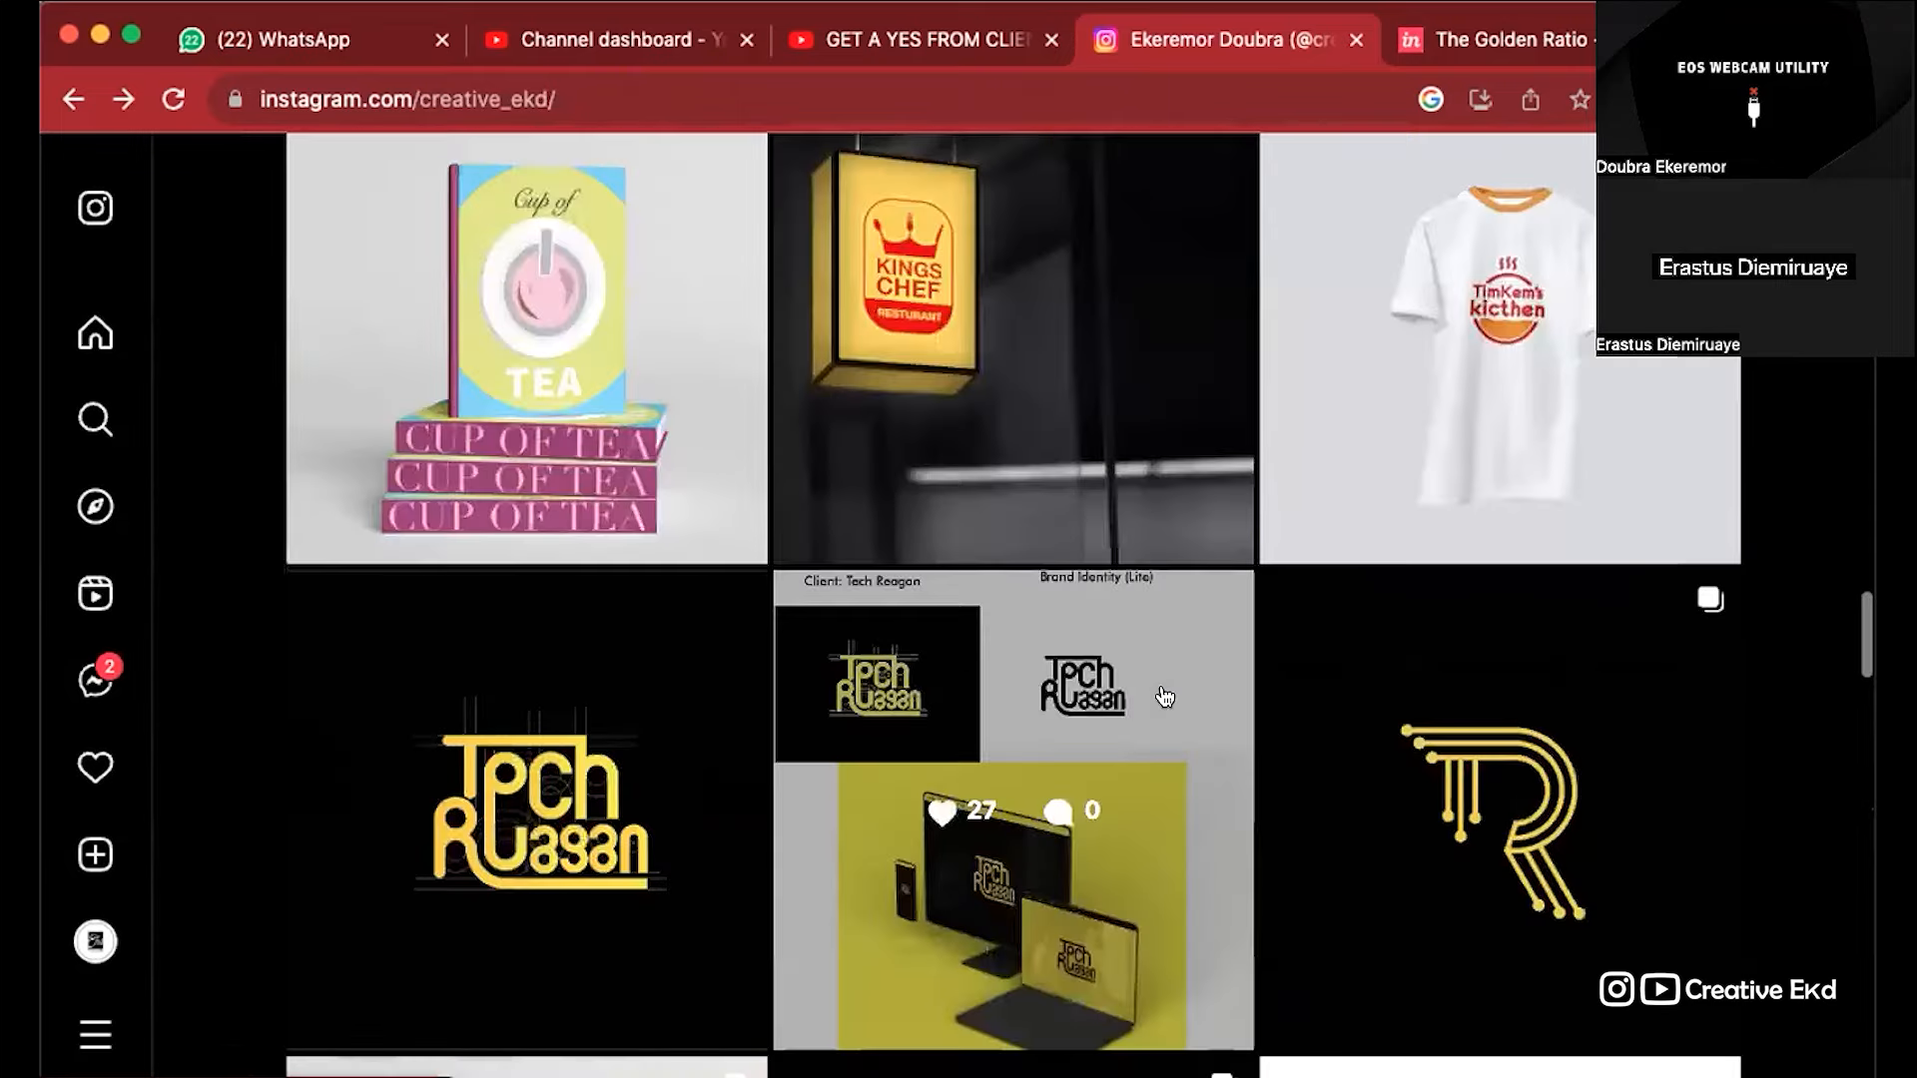
pyautogui.scroll(9, 1165, 697)
# Step: Open the Elliot FX logo post and examine the construction grid behind the mark up close
pyautogui.click(669, 795)
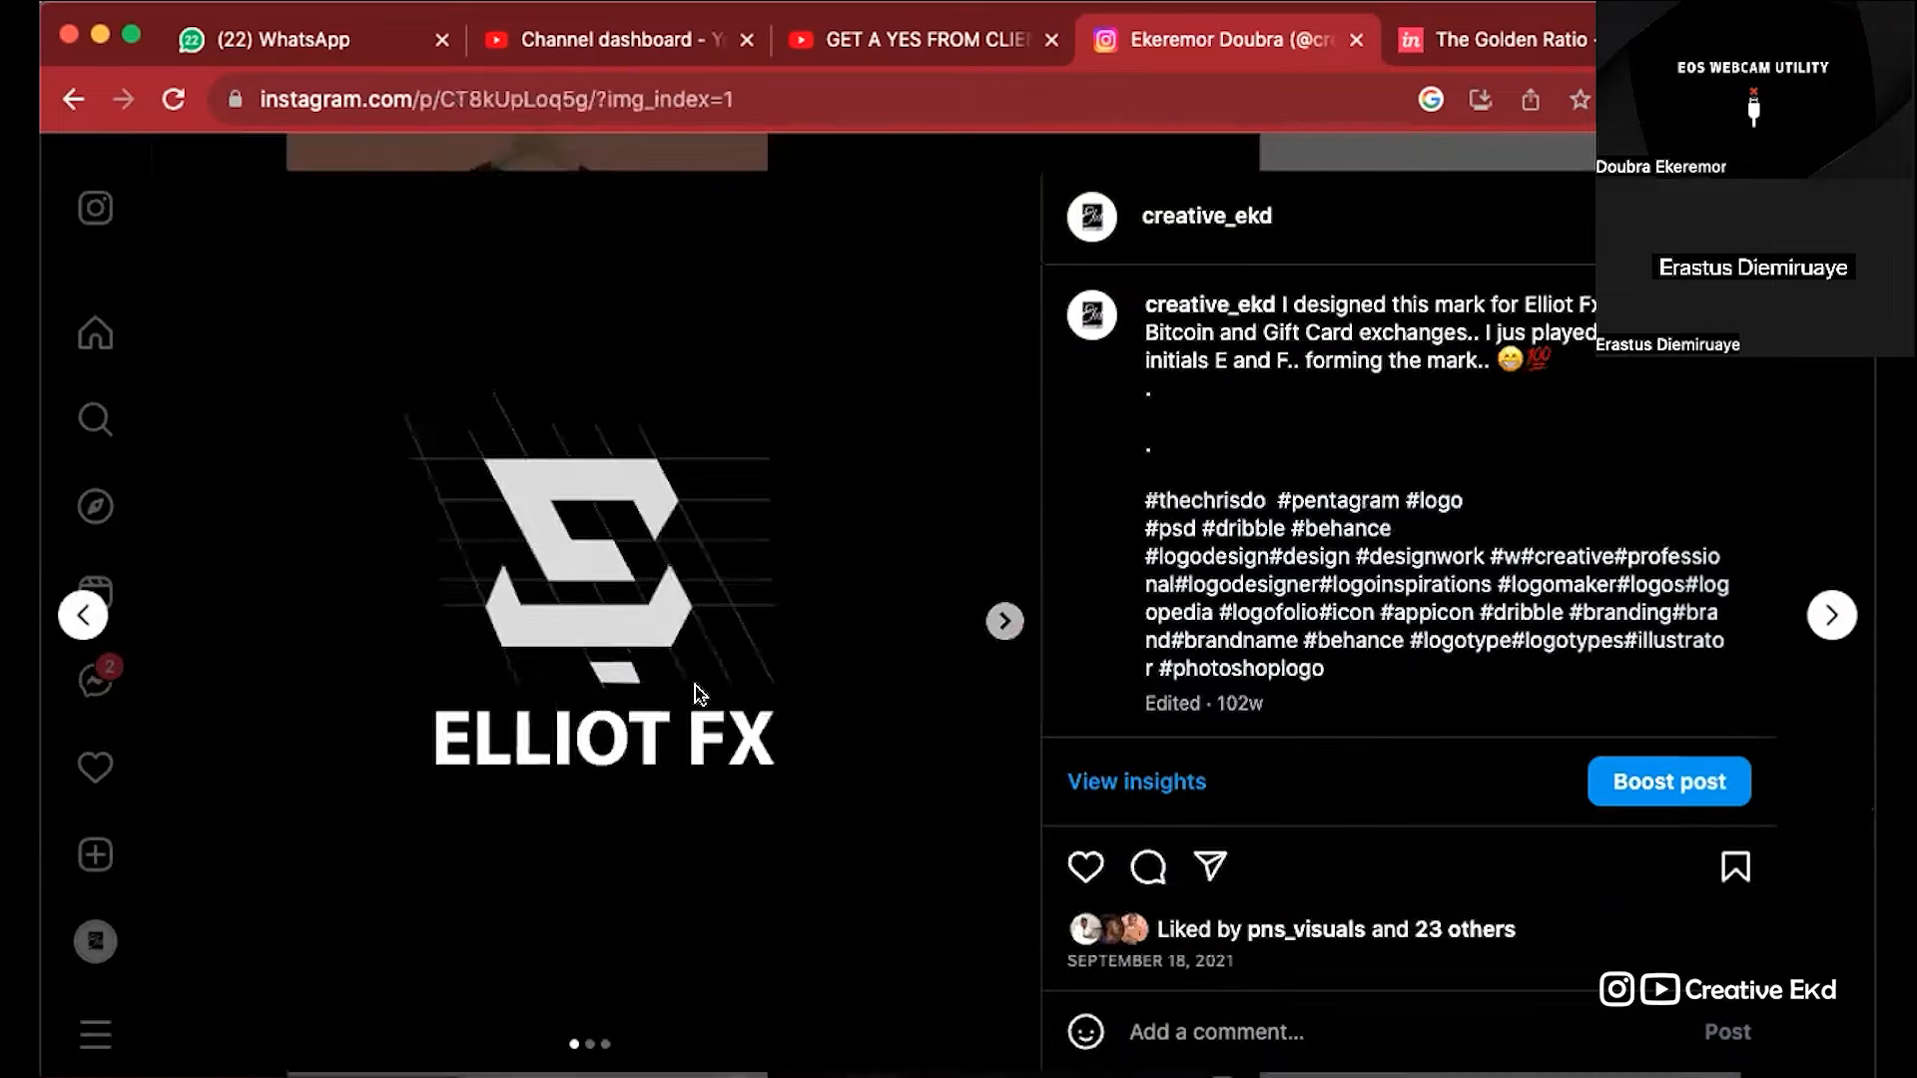
pyautogui.scroll(2, 588, 563)
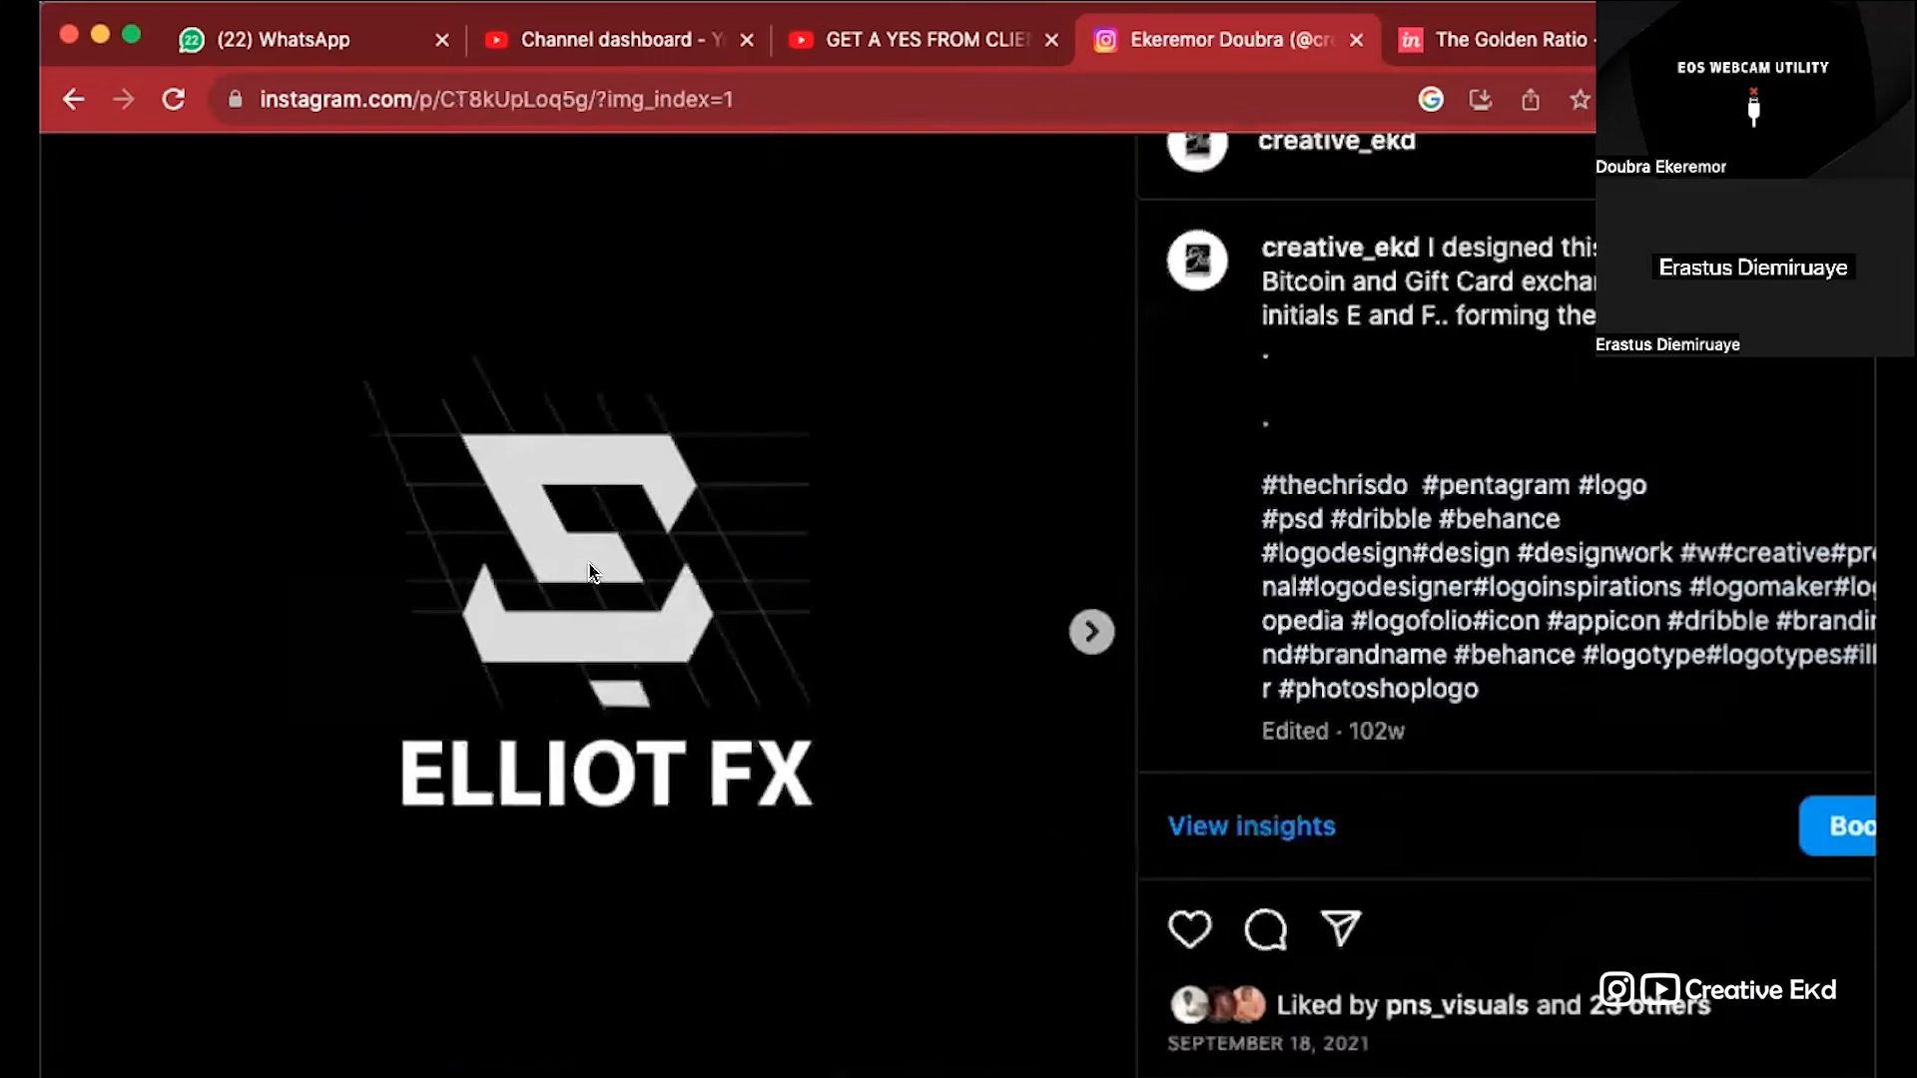
pyautogui.scroll(-2, 633, 638)
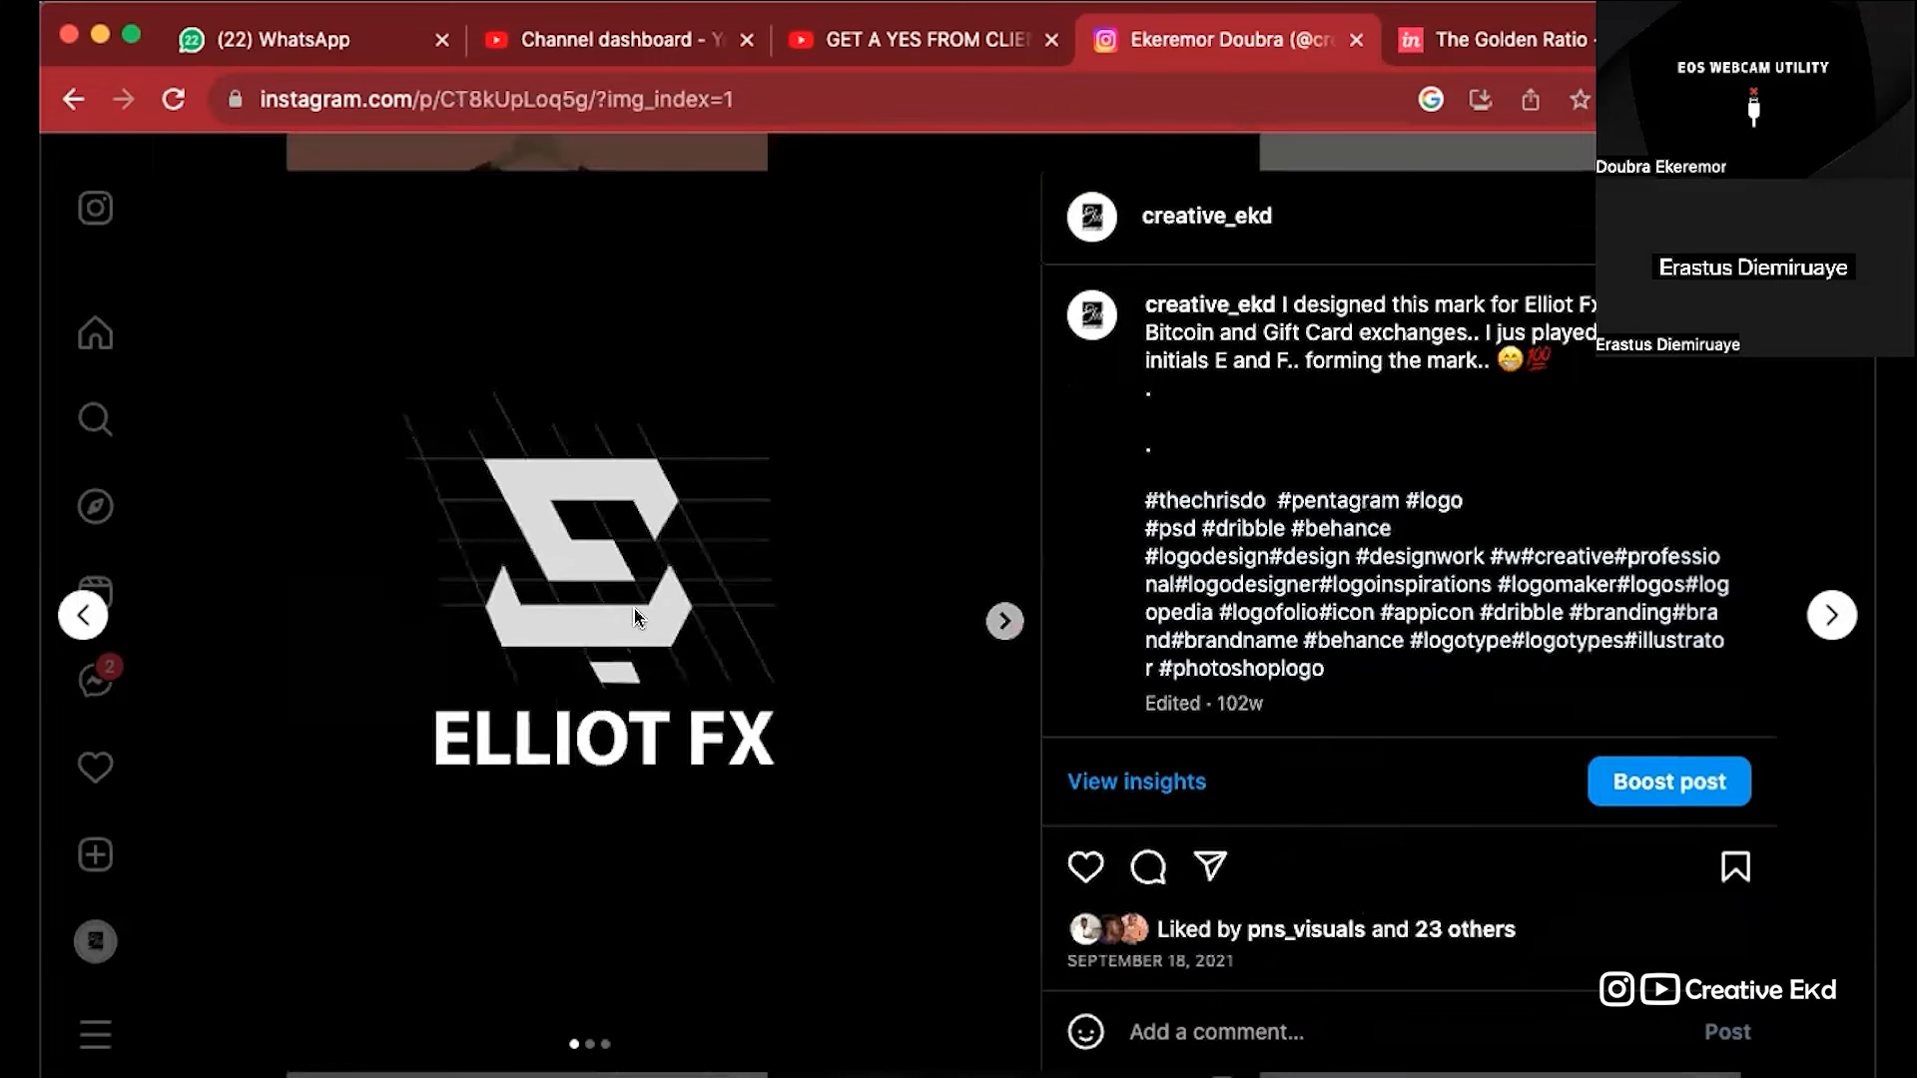